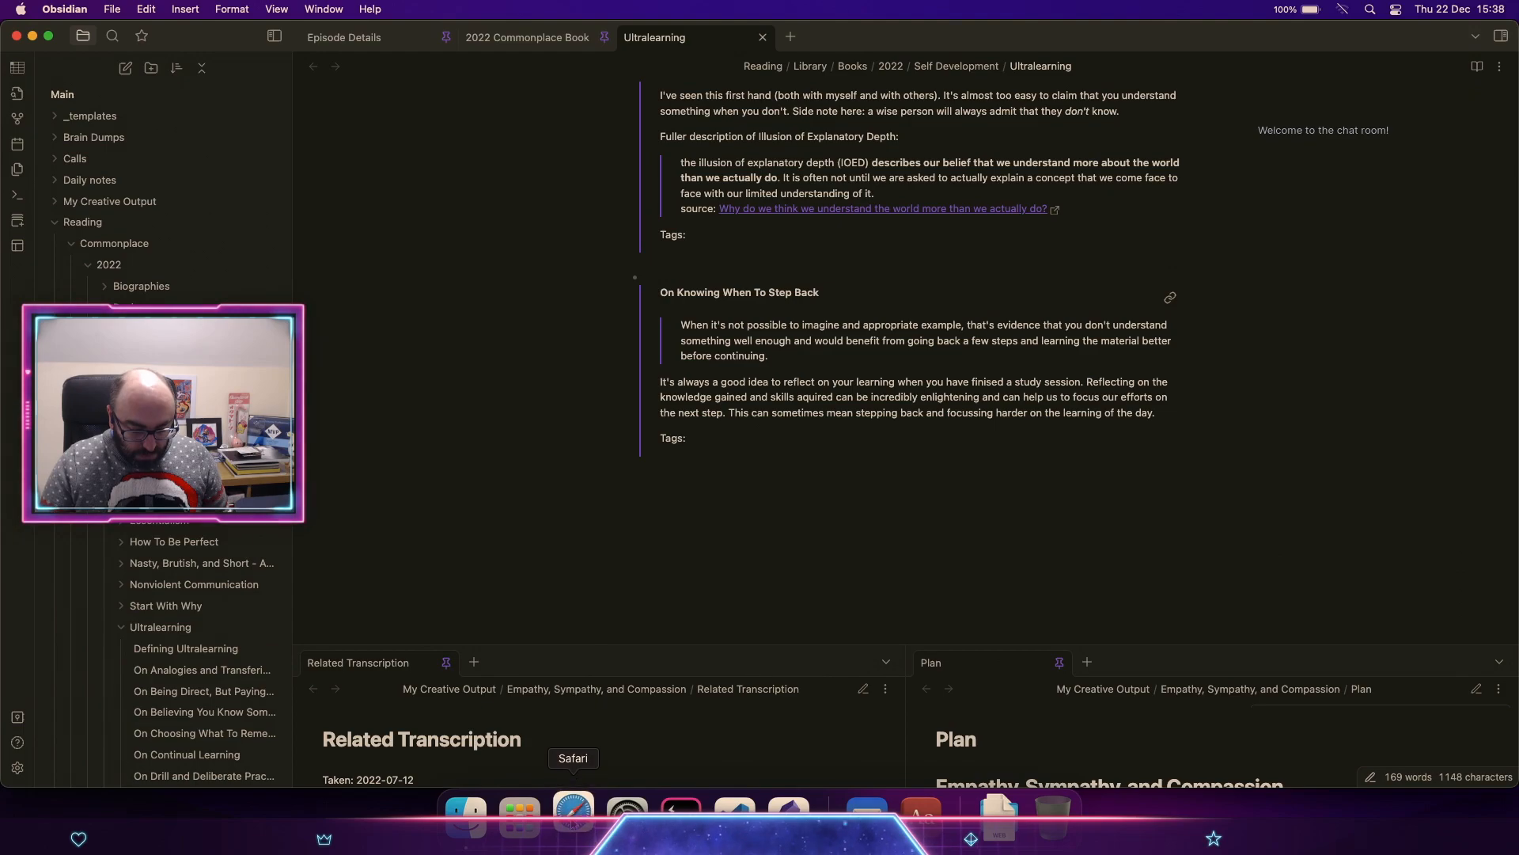
Step: Switch to Safari and try to search the web for "commonplace book"
{"action": "left_click", "coordinate": [573, 811]}
{"action": "type", "text": "commo"}
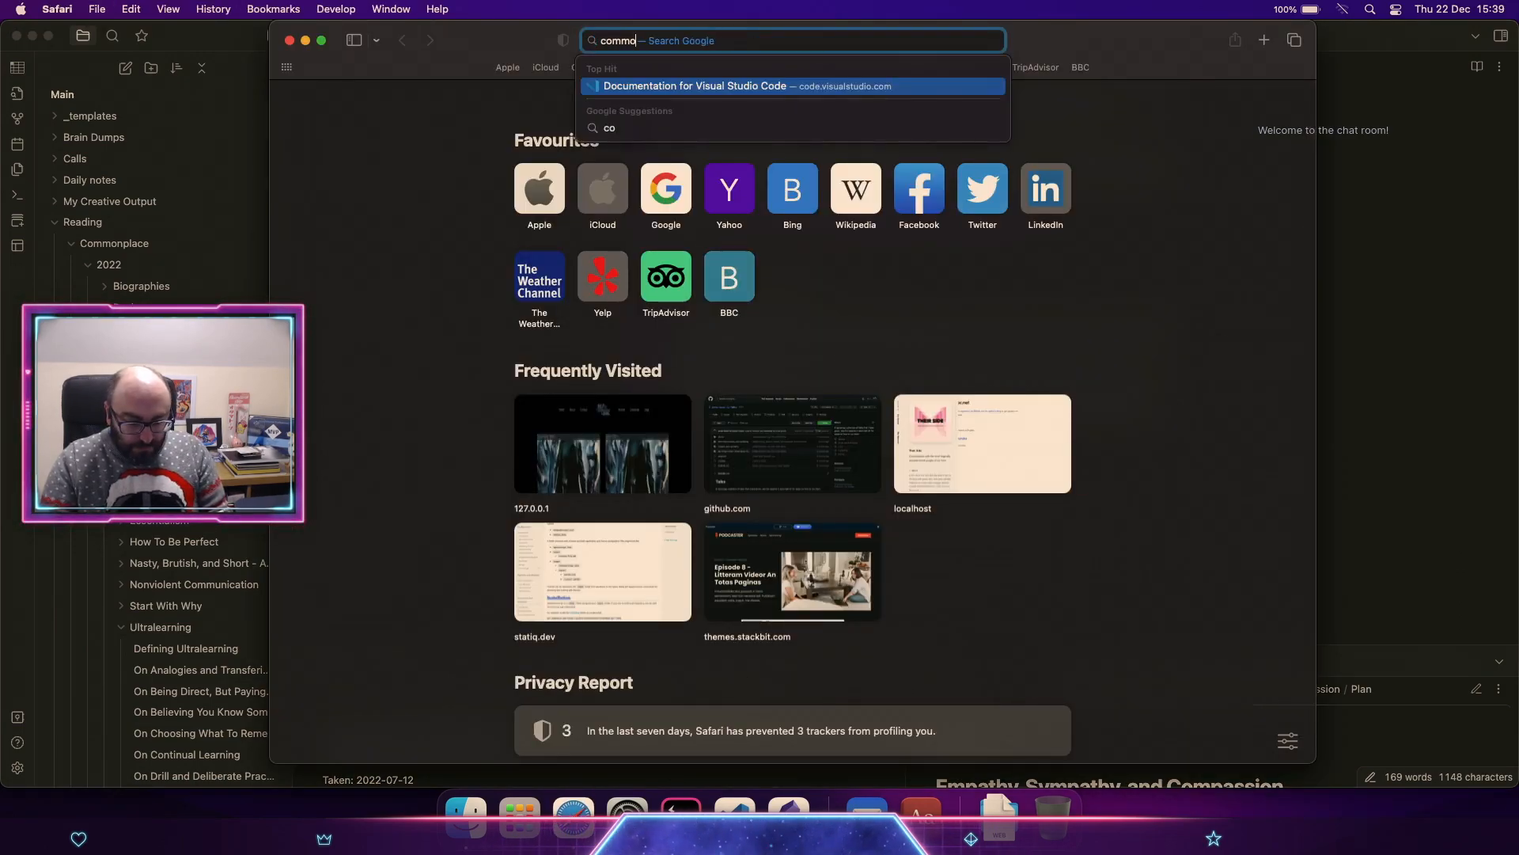
{"action": "type", "text": "nplace book"}
{"action": "key", "text": "Return"}
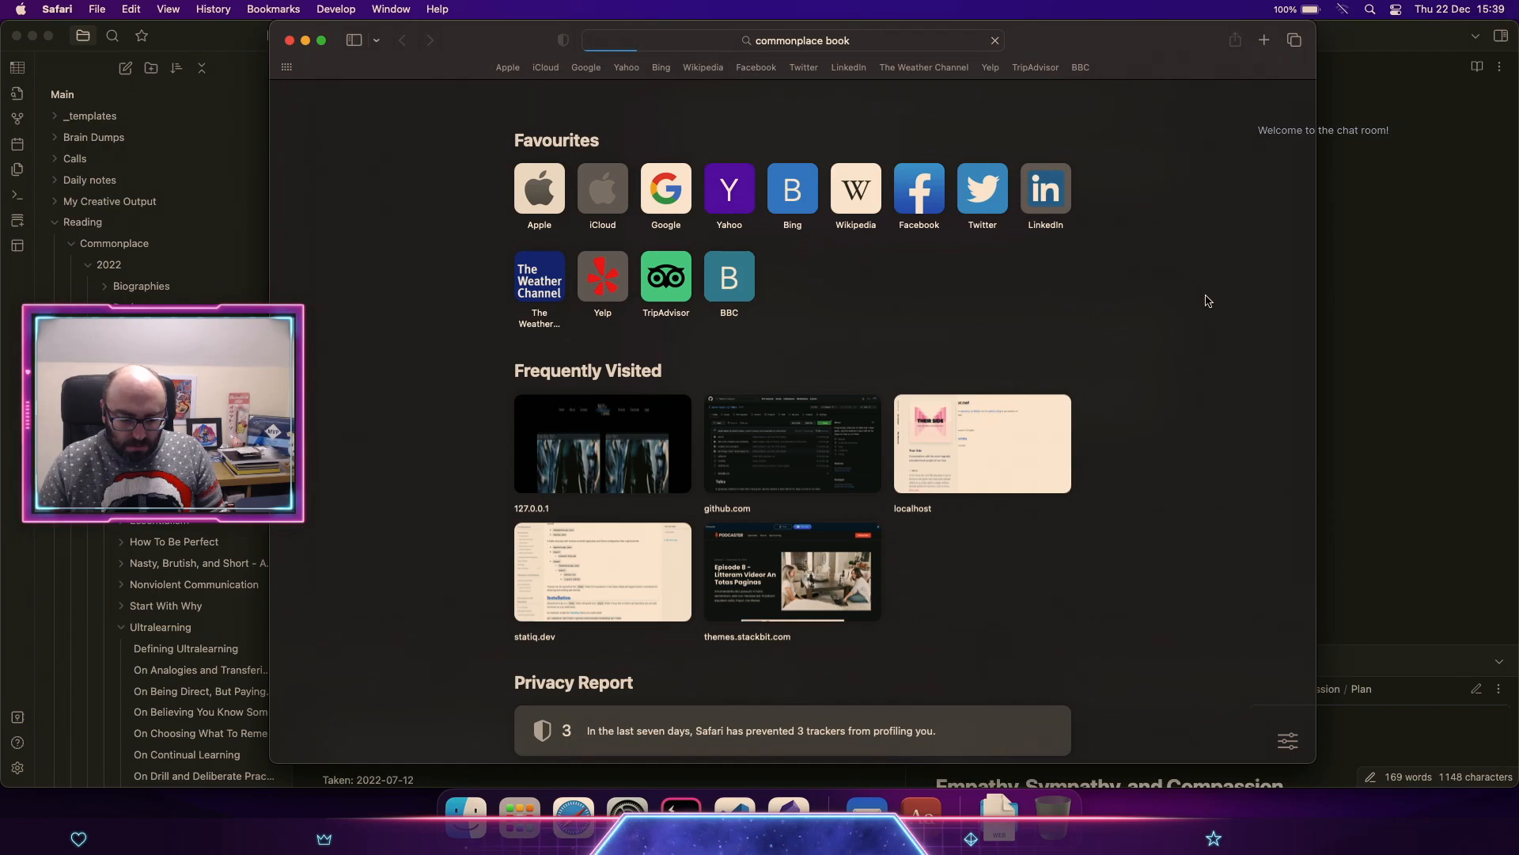
Step: Return to Obsidian and collapse the 2022 folder under Commonplace in the file list
{"action": "left_click", "coordinate": [1451, 234]}
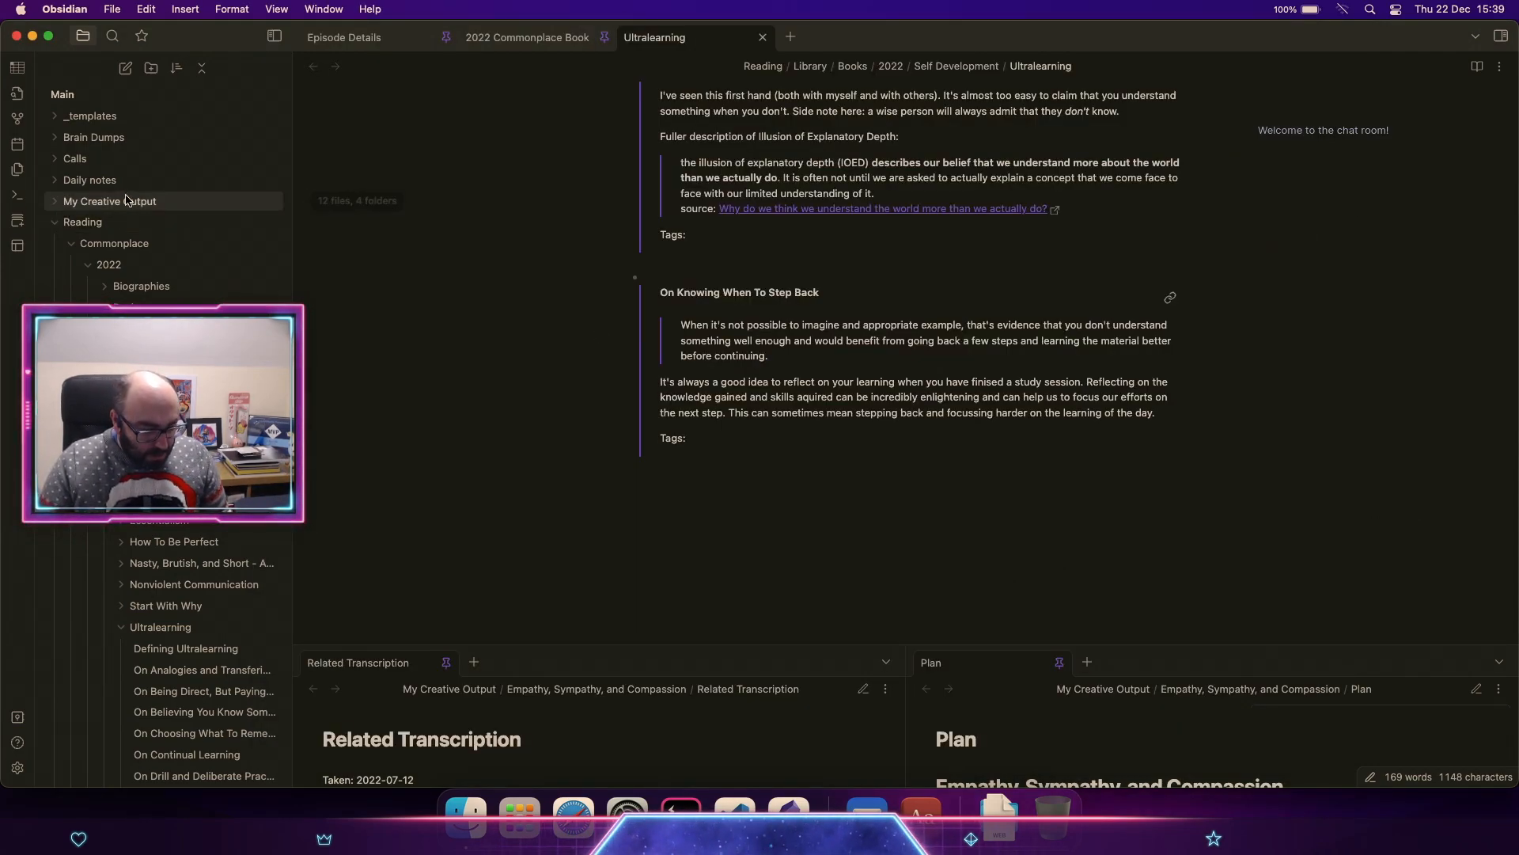
{"action": "left_click", "coordinate": [166, 262]}
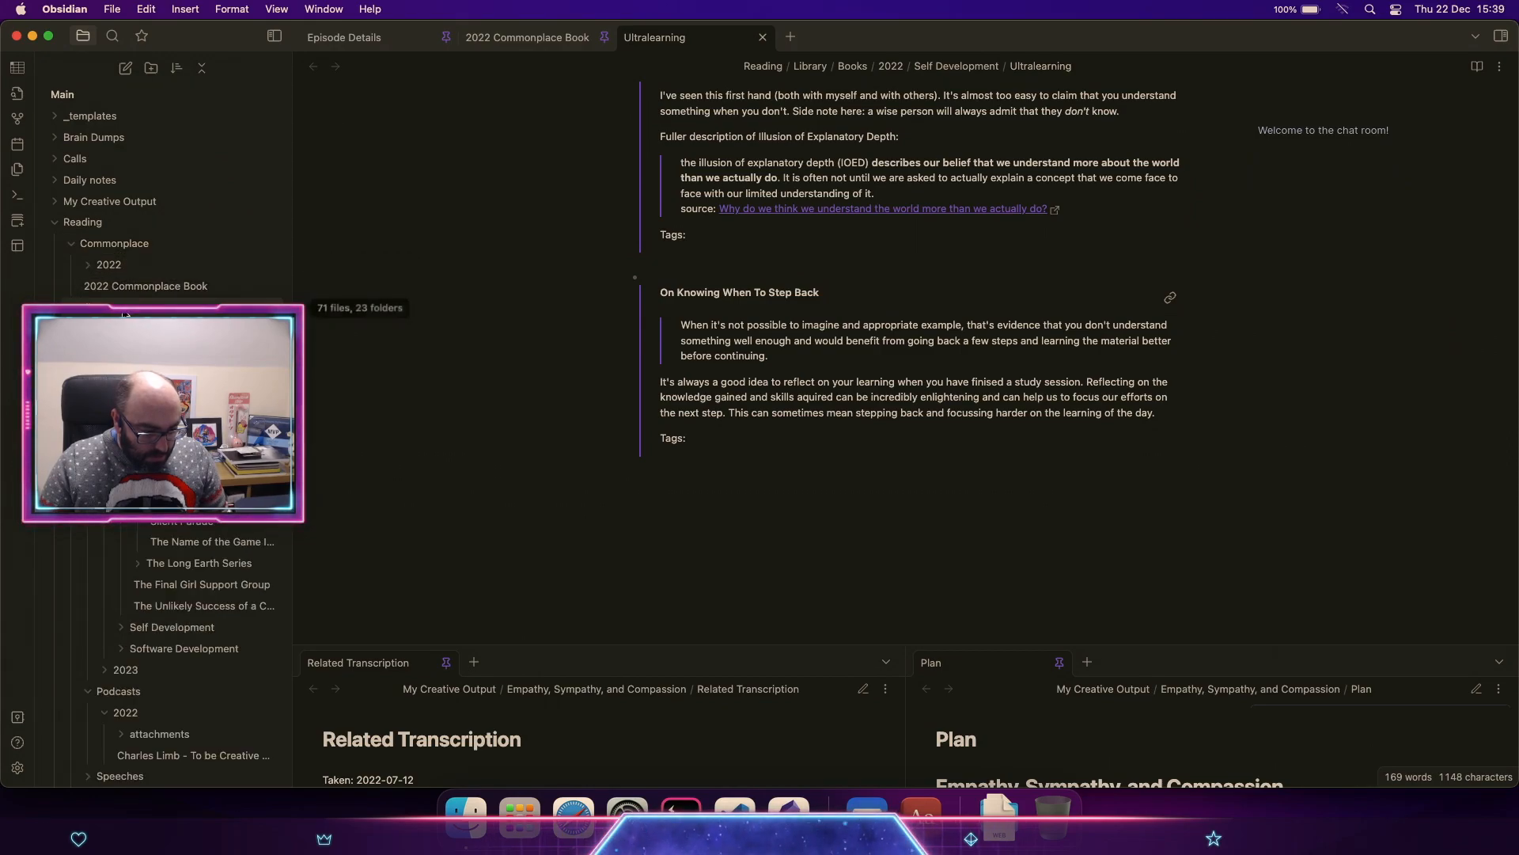
{"action": "scroll", "coordinate": [183, 576], "scroll_direction": "down", "scroll_amount": 2}
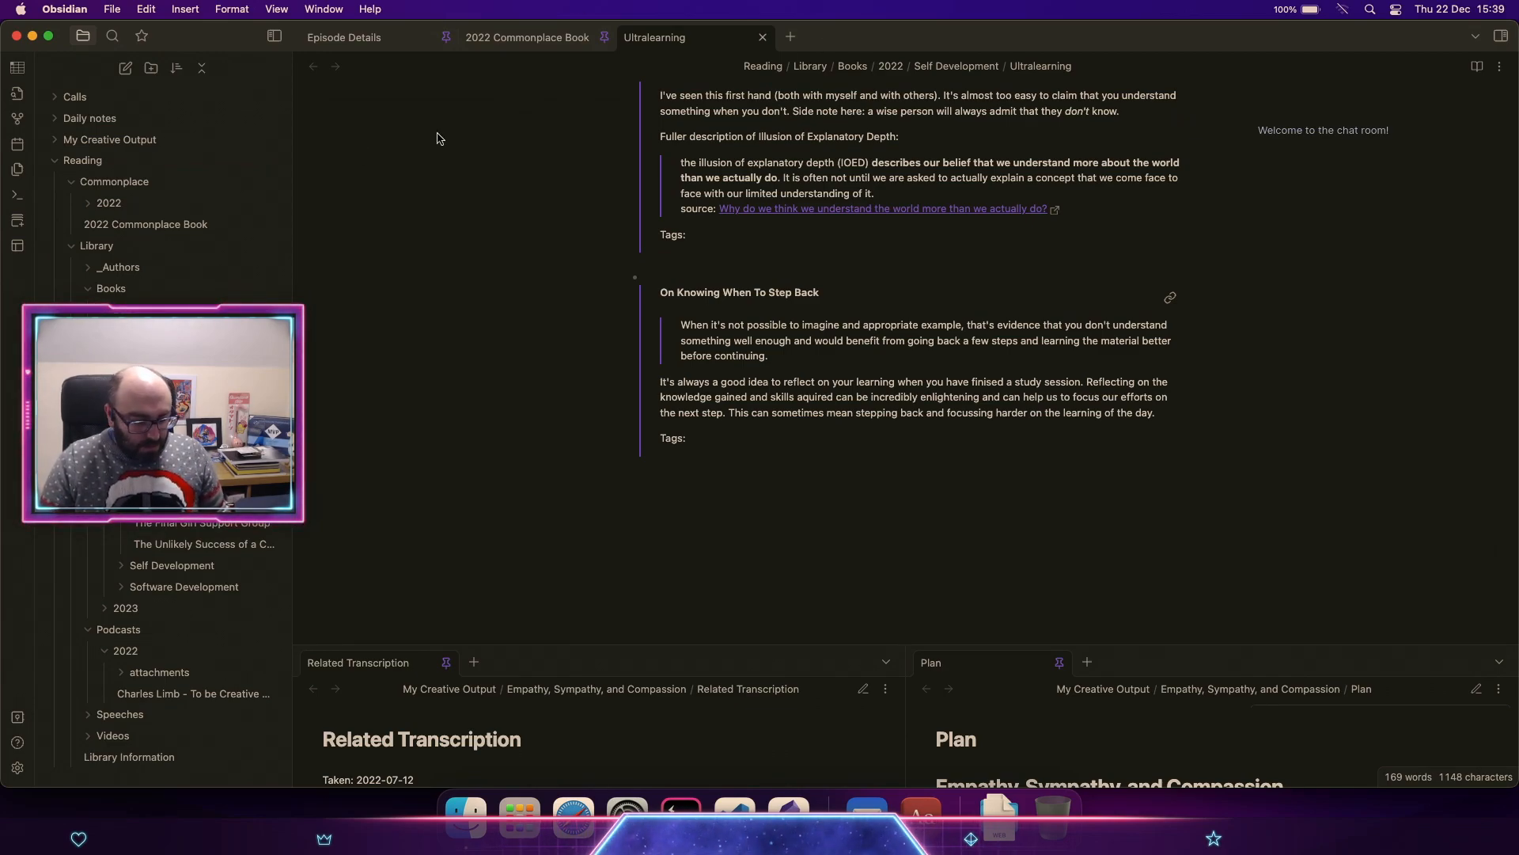
Step: Move the Obsidian window aside to uncover Safari, and quit Safari
{"action": "left_click_drag", "start_coordinate": [235, 37], "coordinate": [825, 61]}
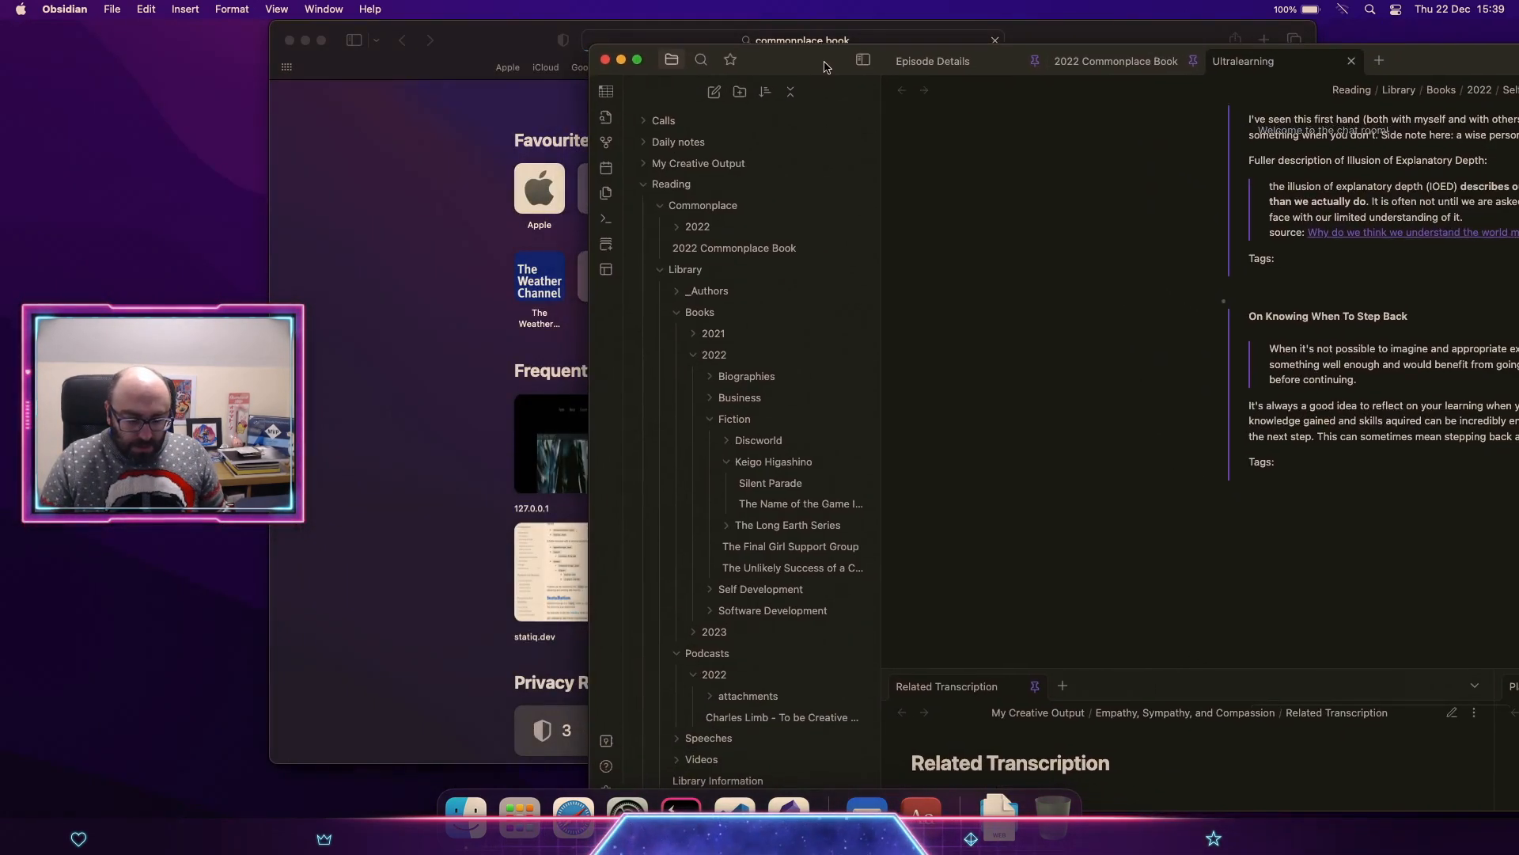
{"action": "left_click", "coordinate": [506, 57]}
{"action": "key", "text": "super+q"}
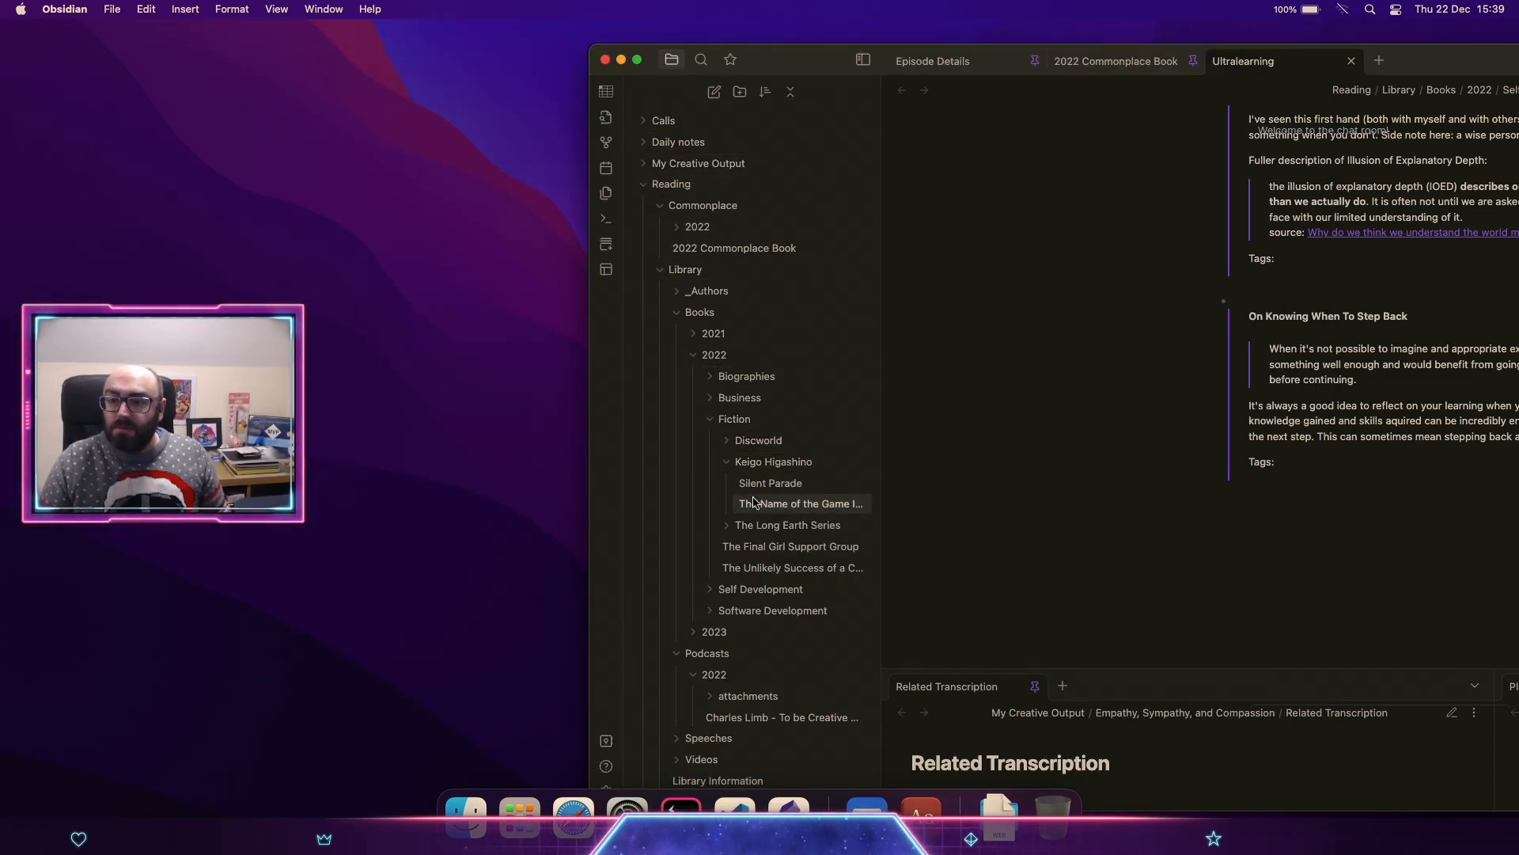
Step: Open the 2022 Commonplace Book note and move the Obsidian window back so the note's text is in view
{"action": "left_click", "coordinate": [707, 249]}
{"action": "left_click_drag", "start_coordinate": [1453, 69], "coordinate": [1118, 56]}
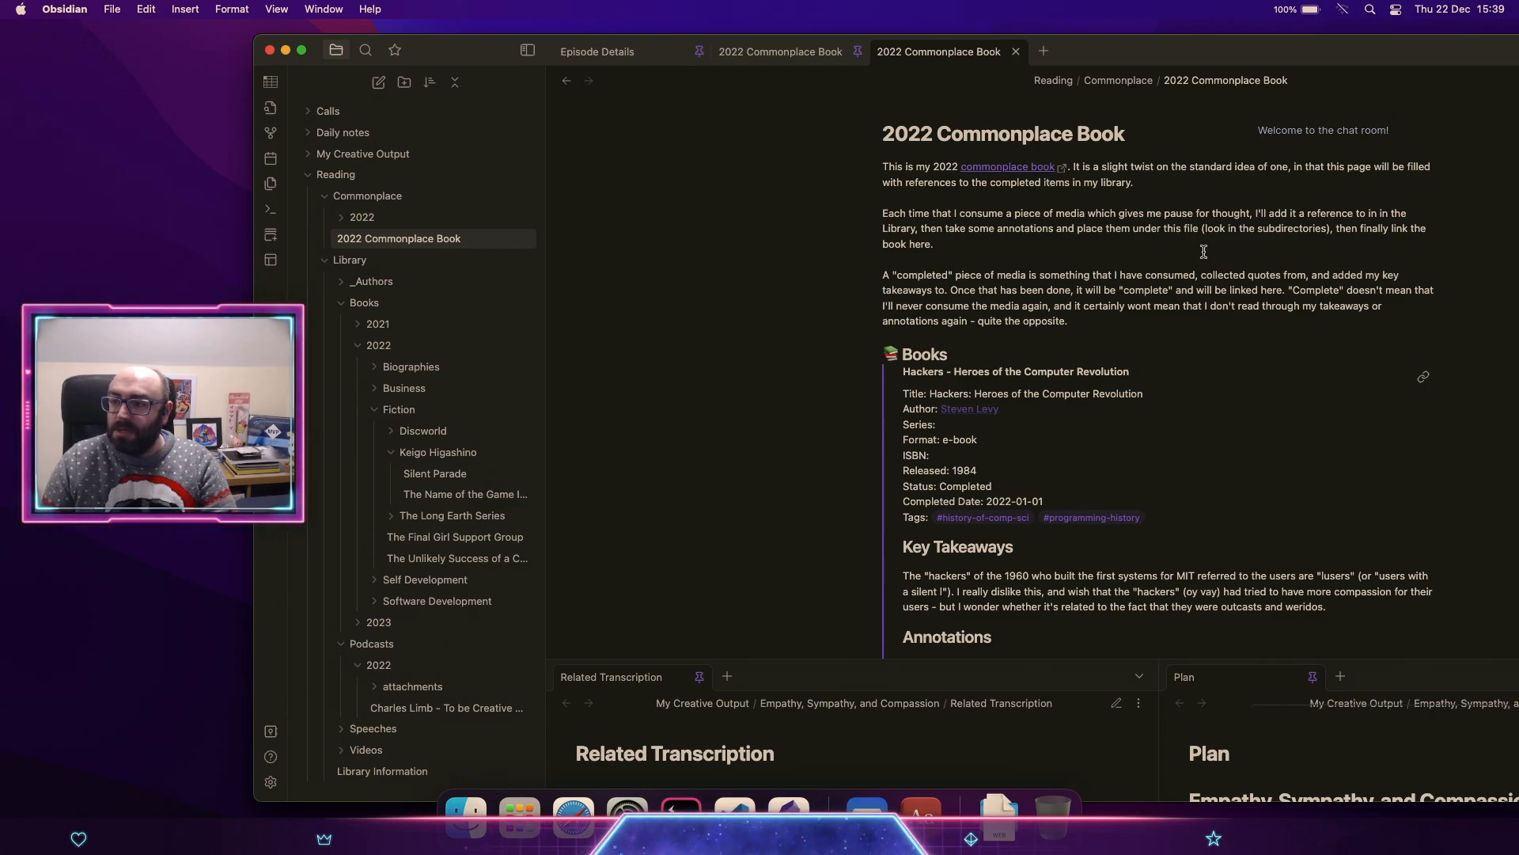
Step: Turn on Wi-Fi and load rjj-software.co.uk in Safari
{"action": "left_click", "coordinate": [1343, 10]}
{"action": "left_click", "coordinate": [1343, 10]}
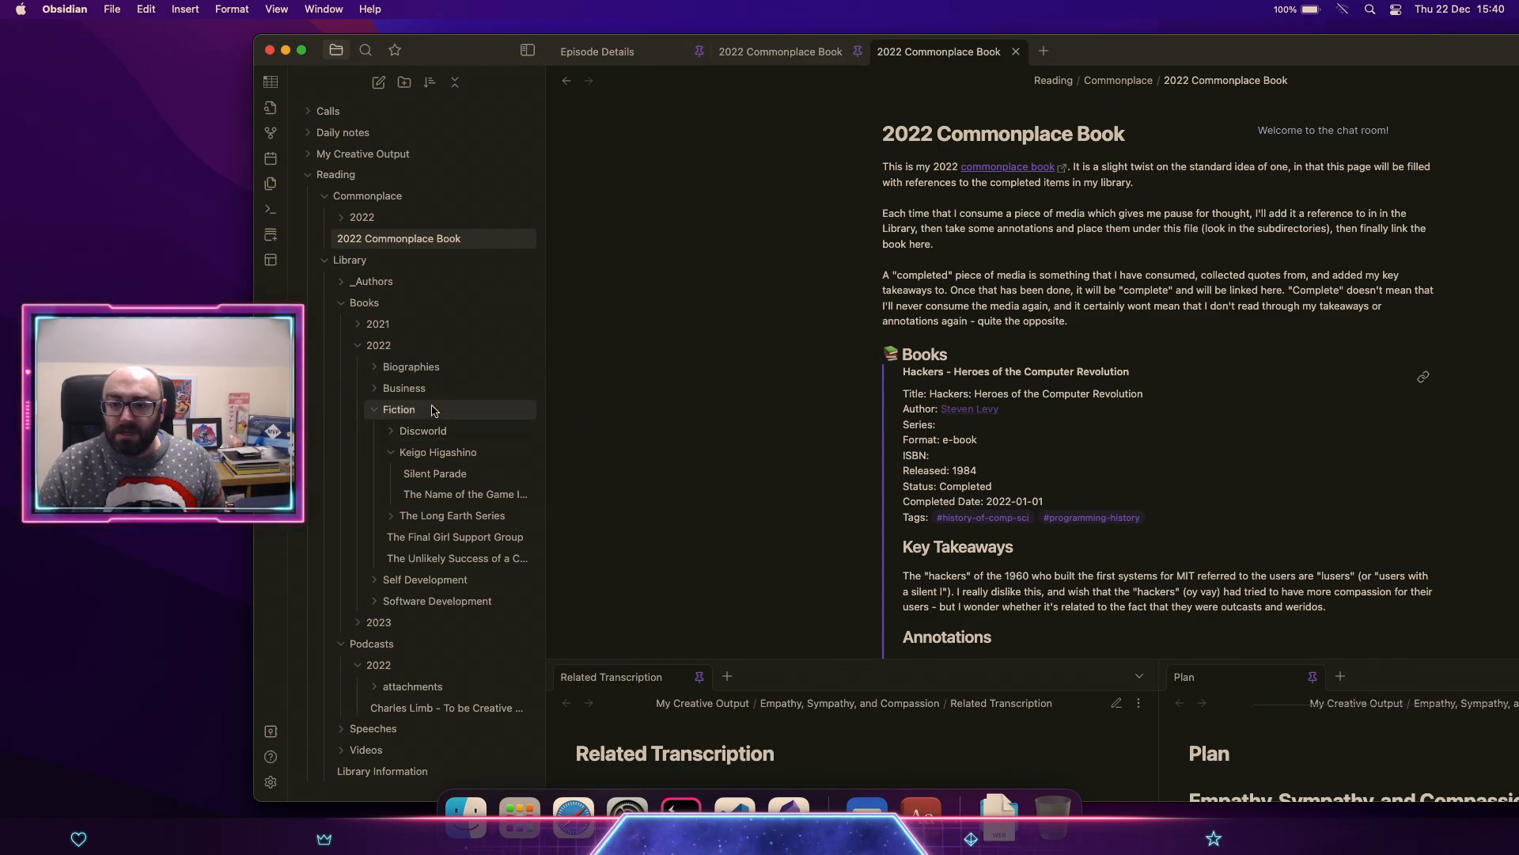
{"action": "left_click", "coordinate": [573, 811]}
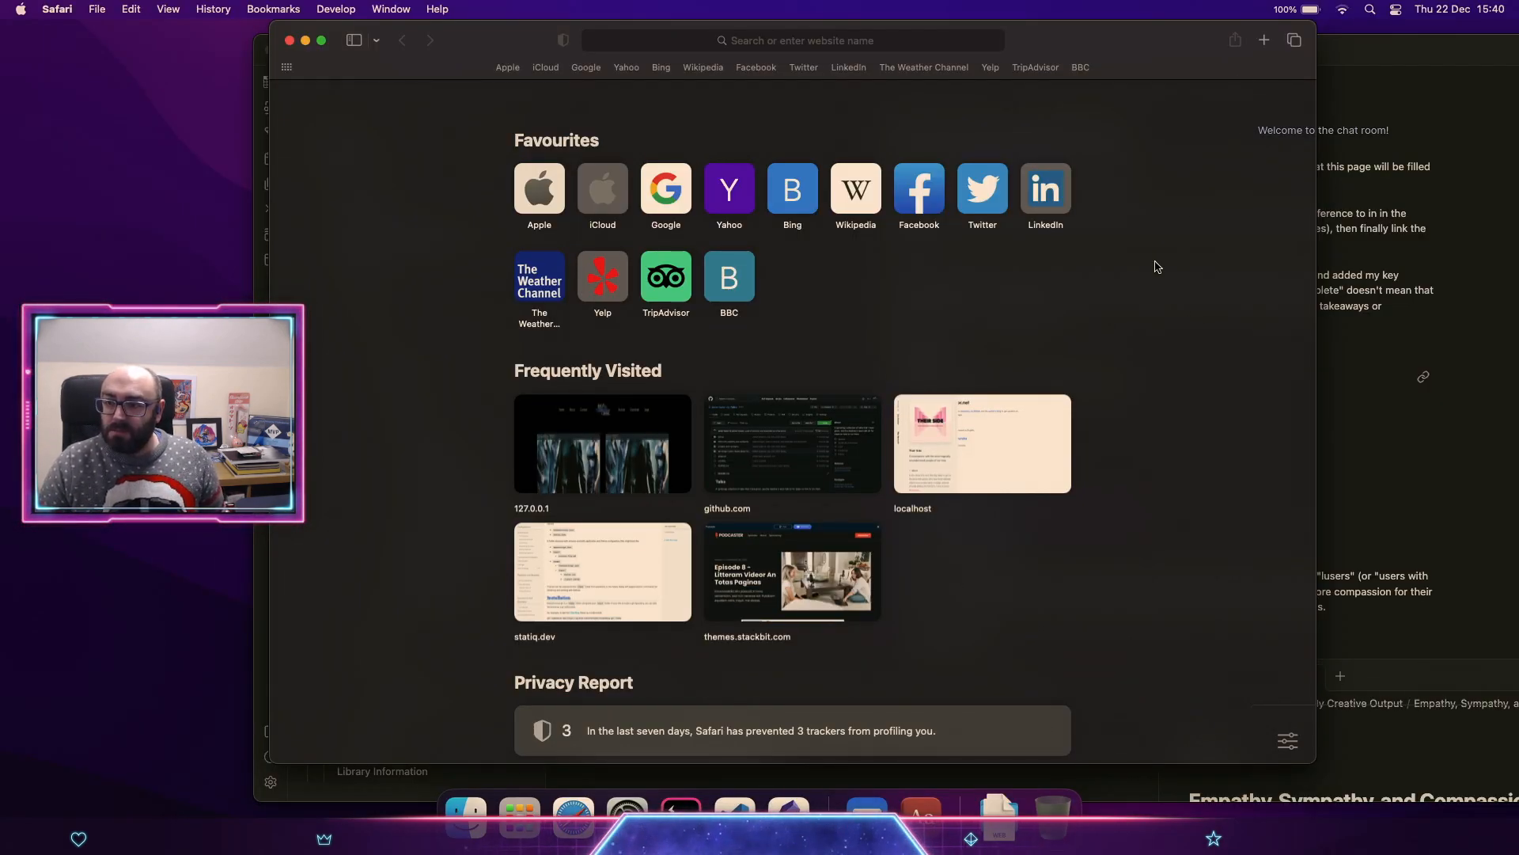
{"action": "key", "text": "super+l"}
{"action": "type", "text": "rjj-software.co.uk"}
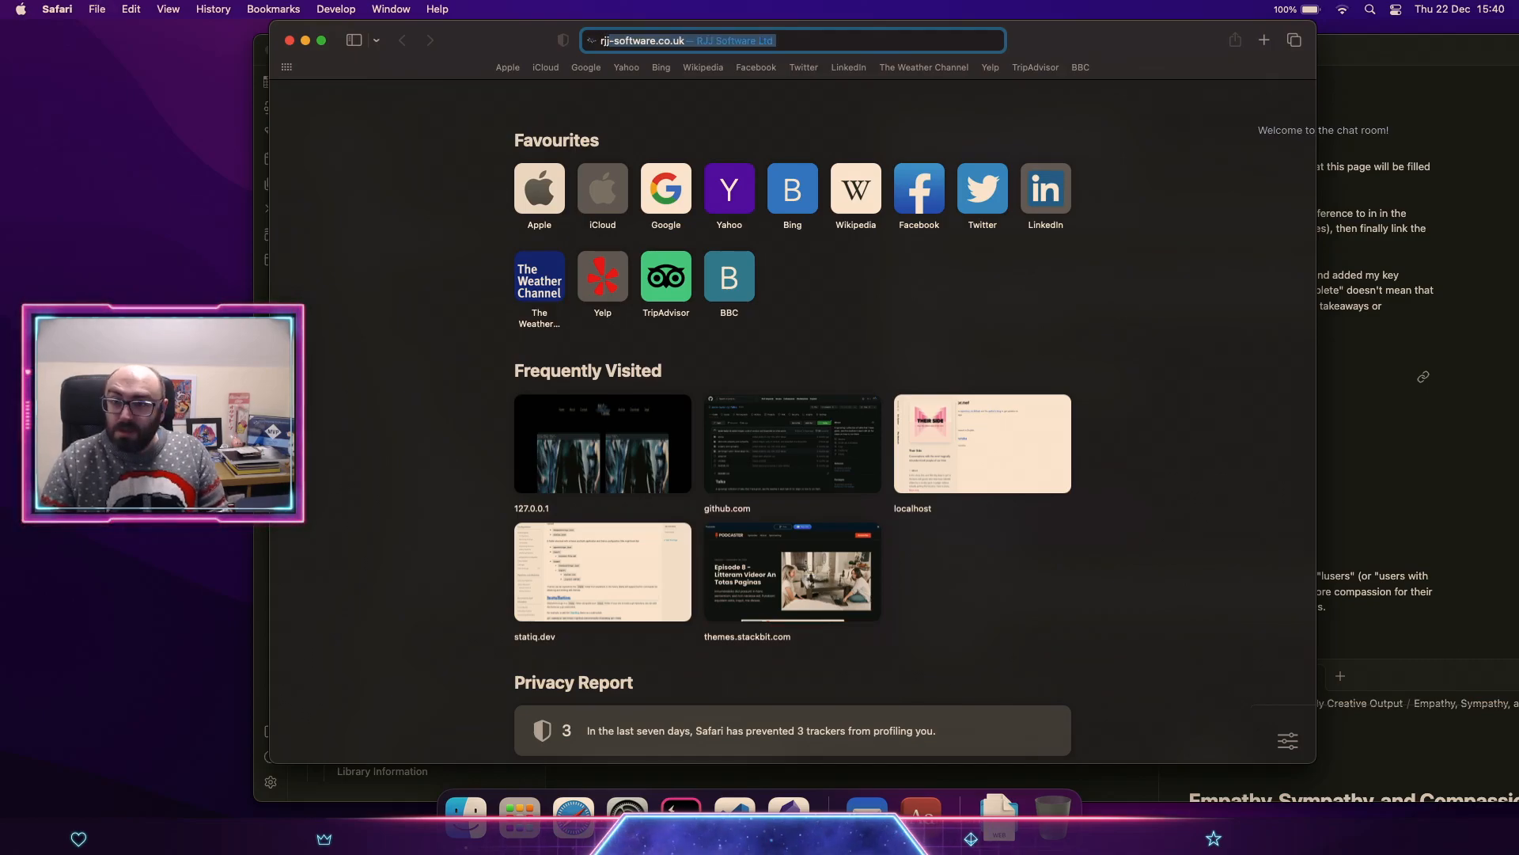
{"action": "key", "text": "Return"}
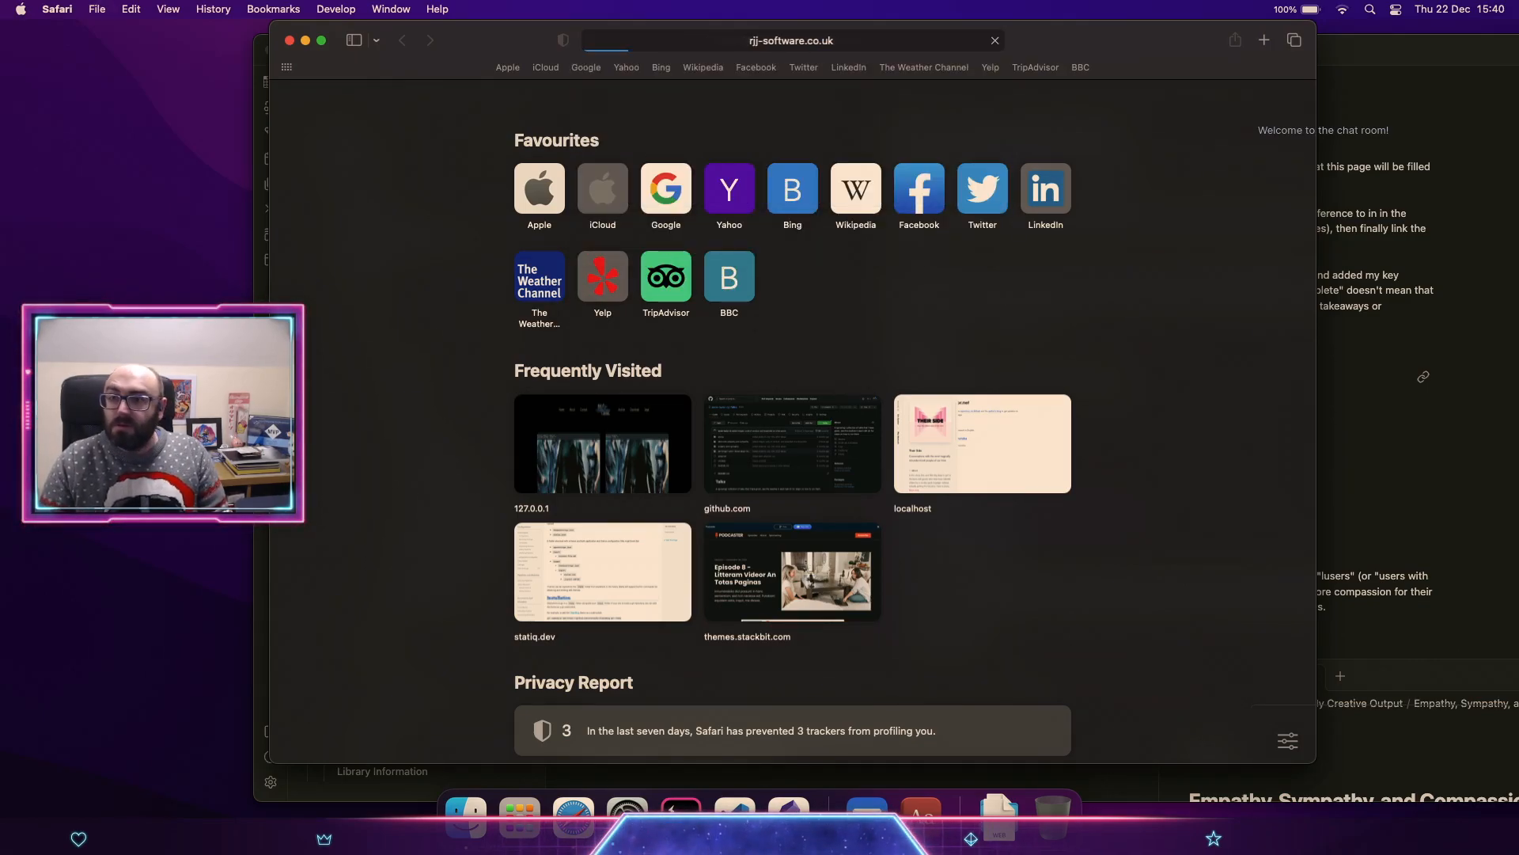
Step: Open the "Continual Professional Development - 2021" post from the second page of blog articles and view its 2021 book list
{"action": "scroll", "coordinate": [1137, 333], "scroll_direction": "down", "scroll_amount": 15}
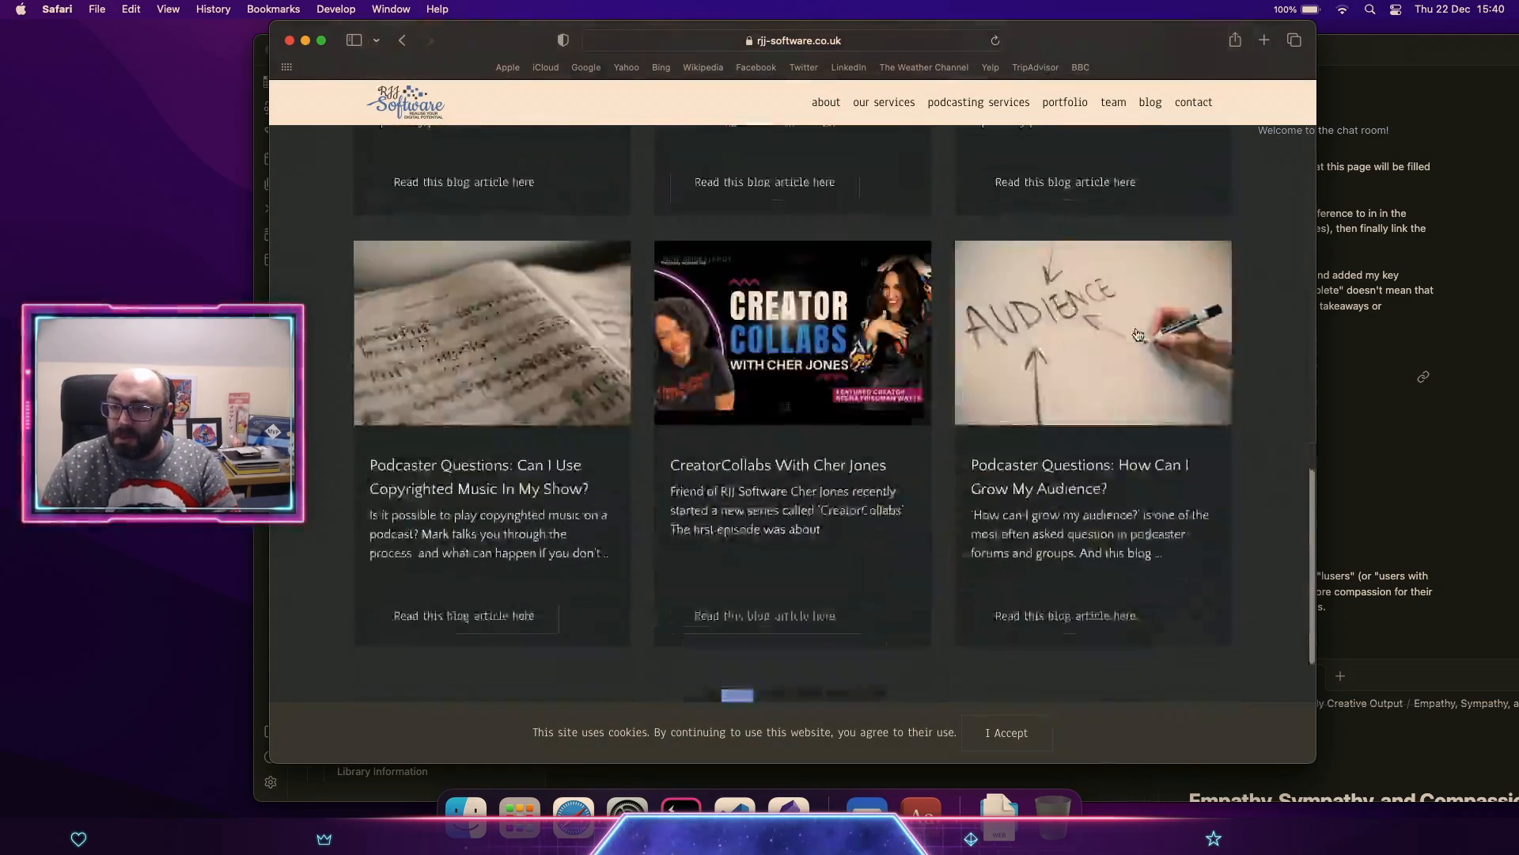
{"action": "scroll", "coordinate": [1137, 334], "scroll_direction": "up", "scroll_amount": 5}
{"action": "scroll", "coordinate": [871, 474], "scroll_direction": "down", "scroll_amount": 2}
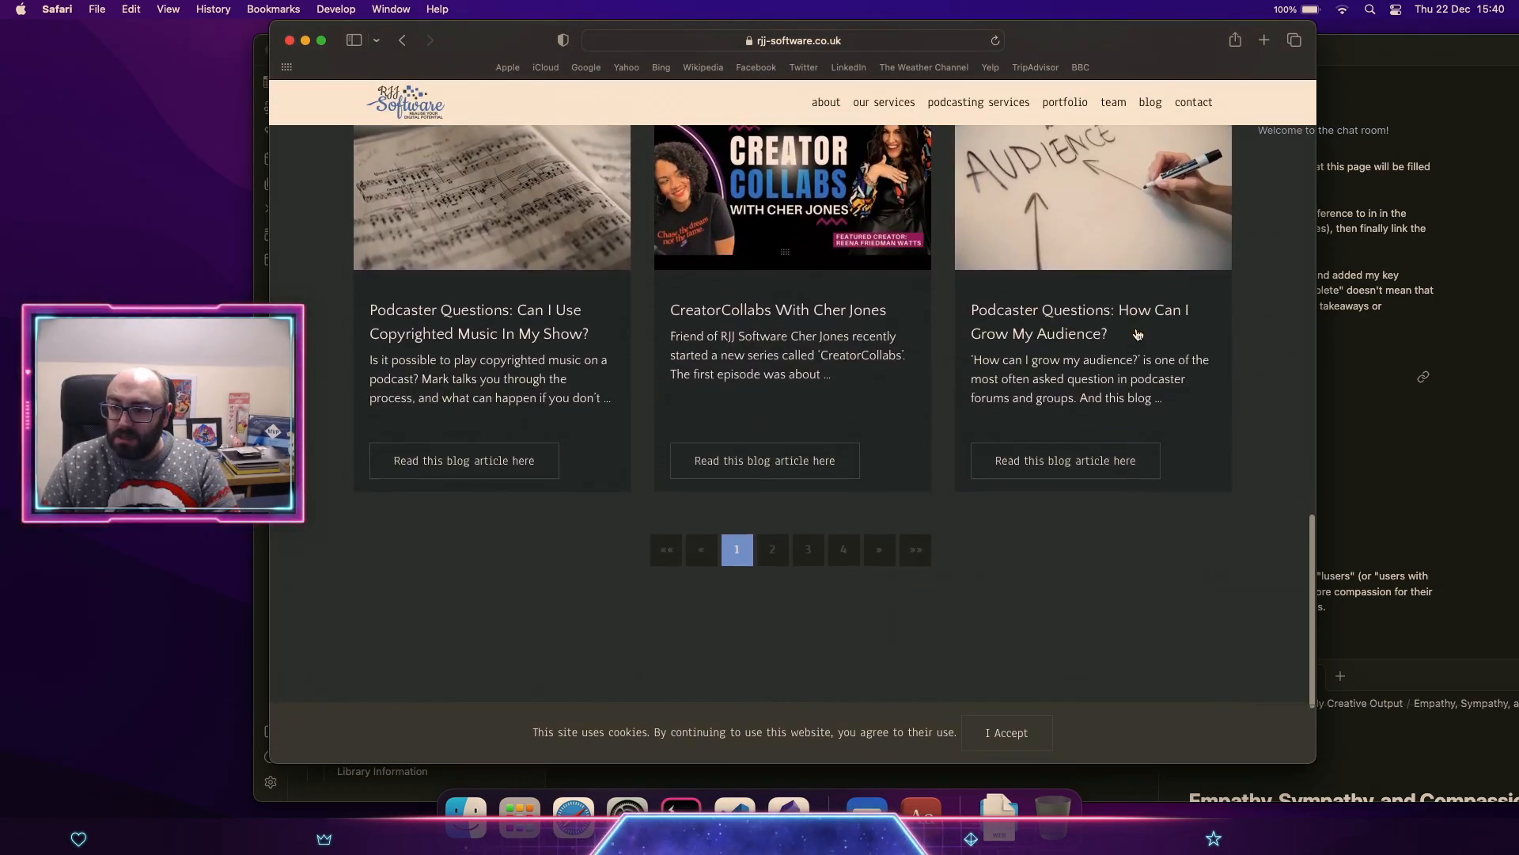
{"action": "left_click", "coordinate": [773, 554]}
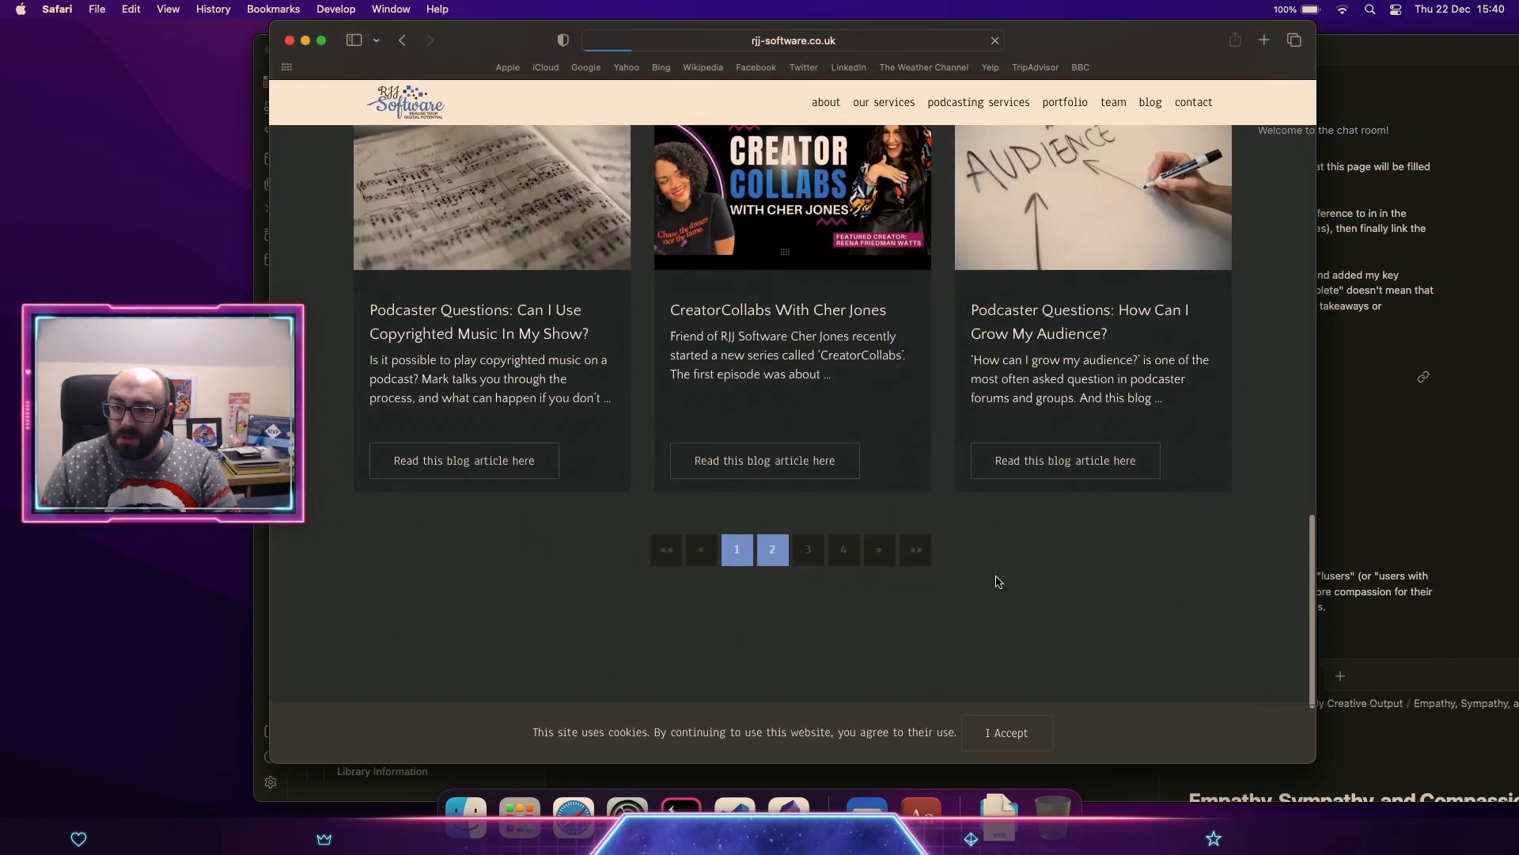
{"action": "scroll", "coordinate": [1016, 586], "scroll_direction": "down", "scroll_amount": 5}
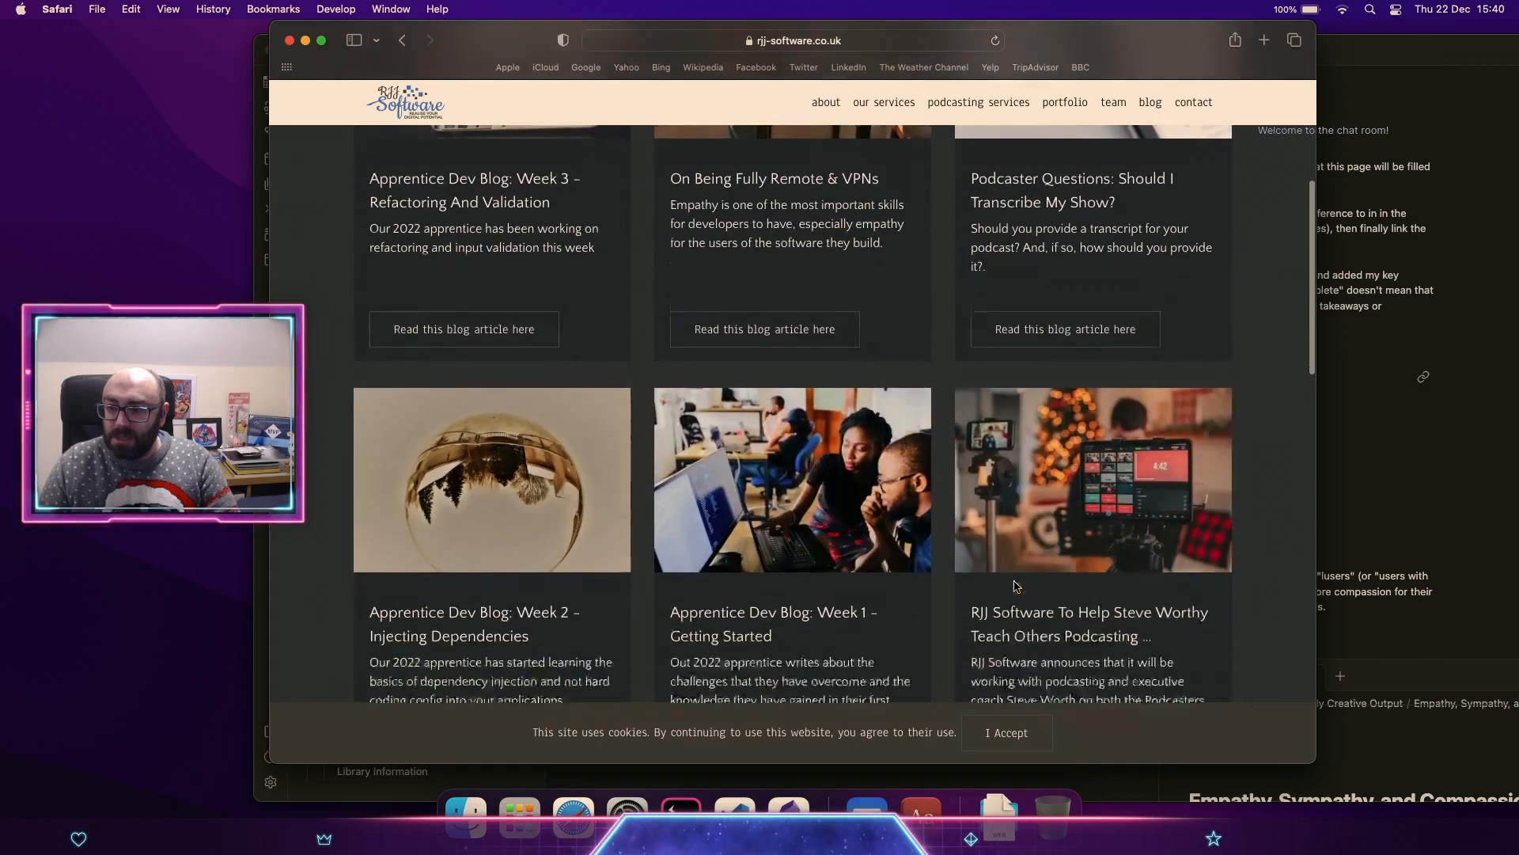
{"action": "scroll", "coordinate": [1017, 586], "scroll_direction": "down", "scroll_amount": 10}
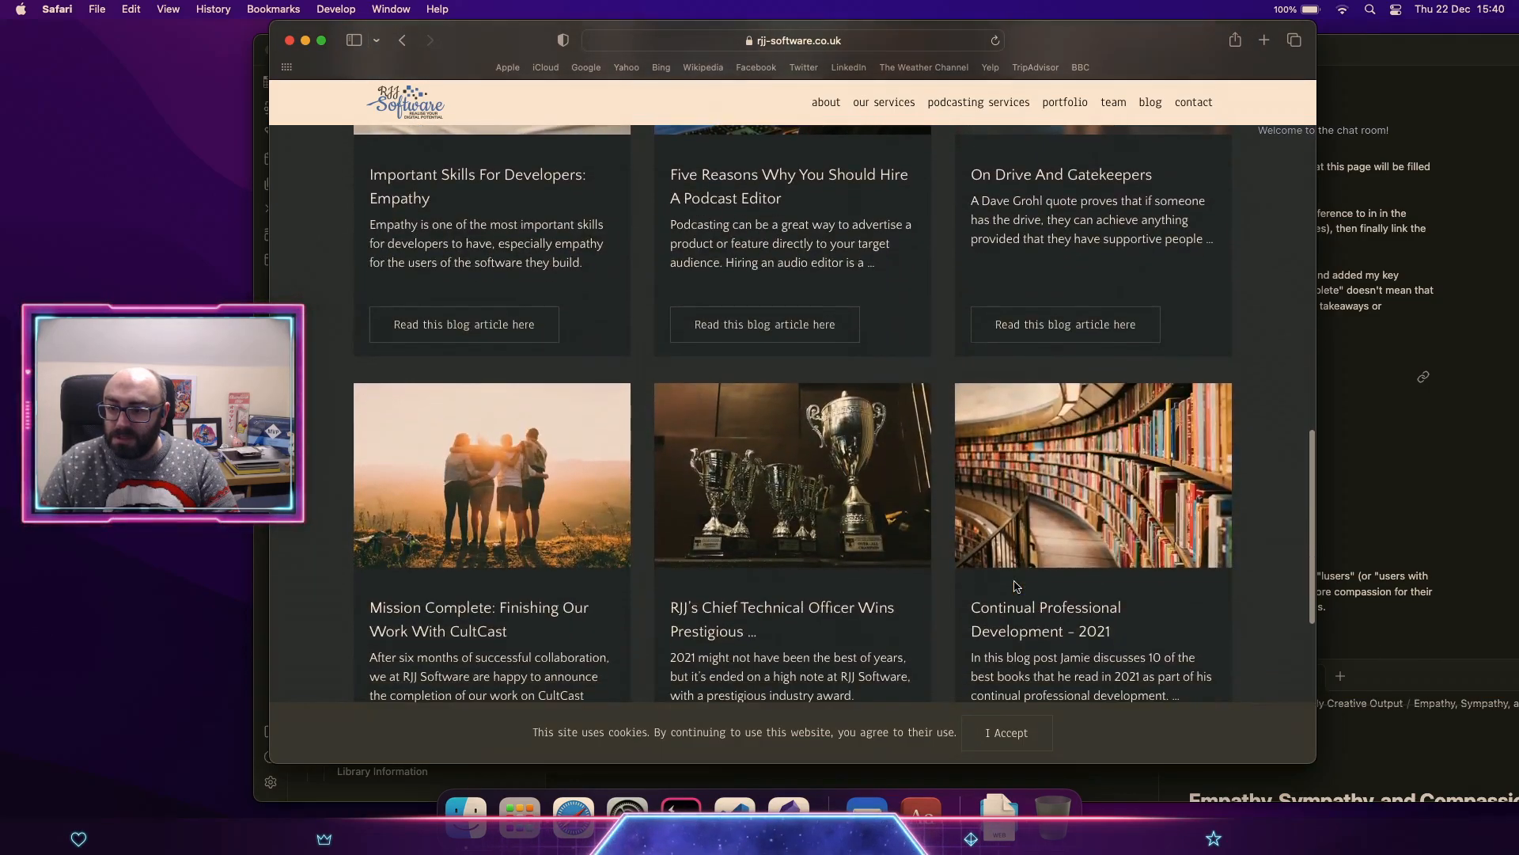
{"action": "left_click", "coordinate": [1035, 571]}
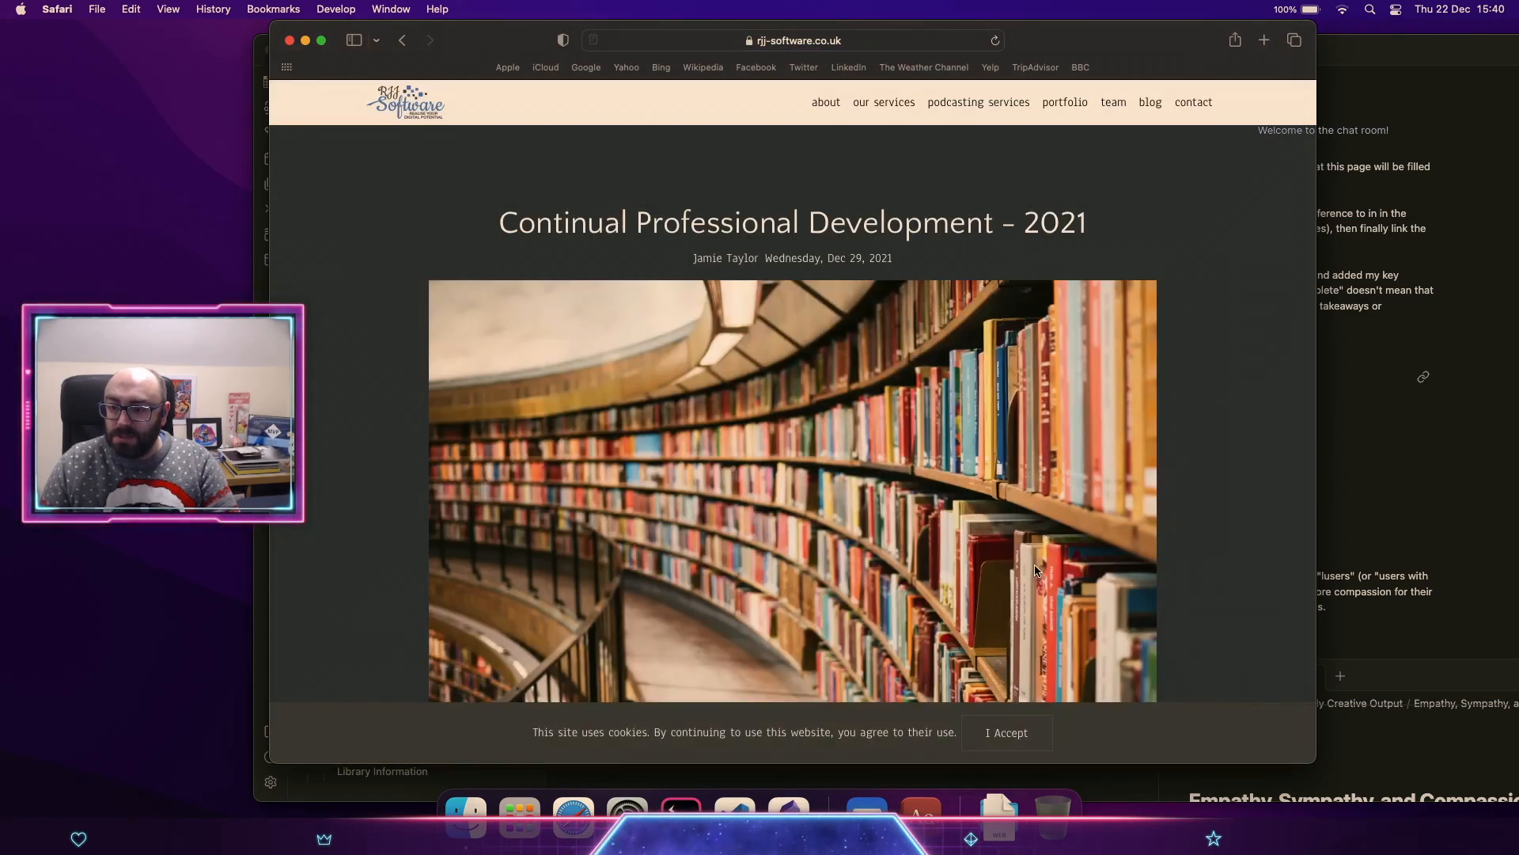
{"action": "scroll", "coordinate": [1161, 599], "scroll_direction": "down", "scroll_amount": 10}
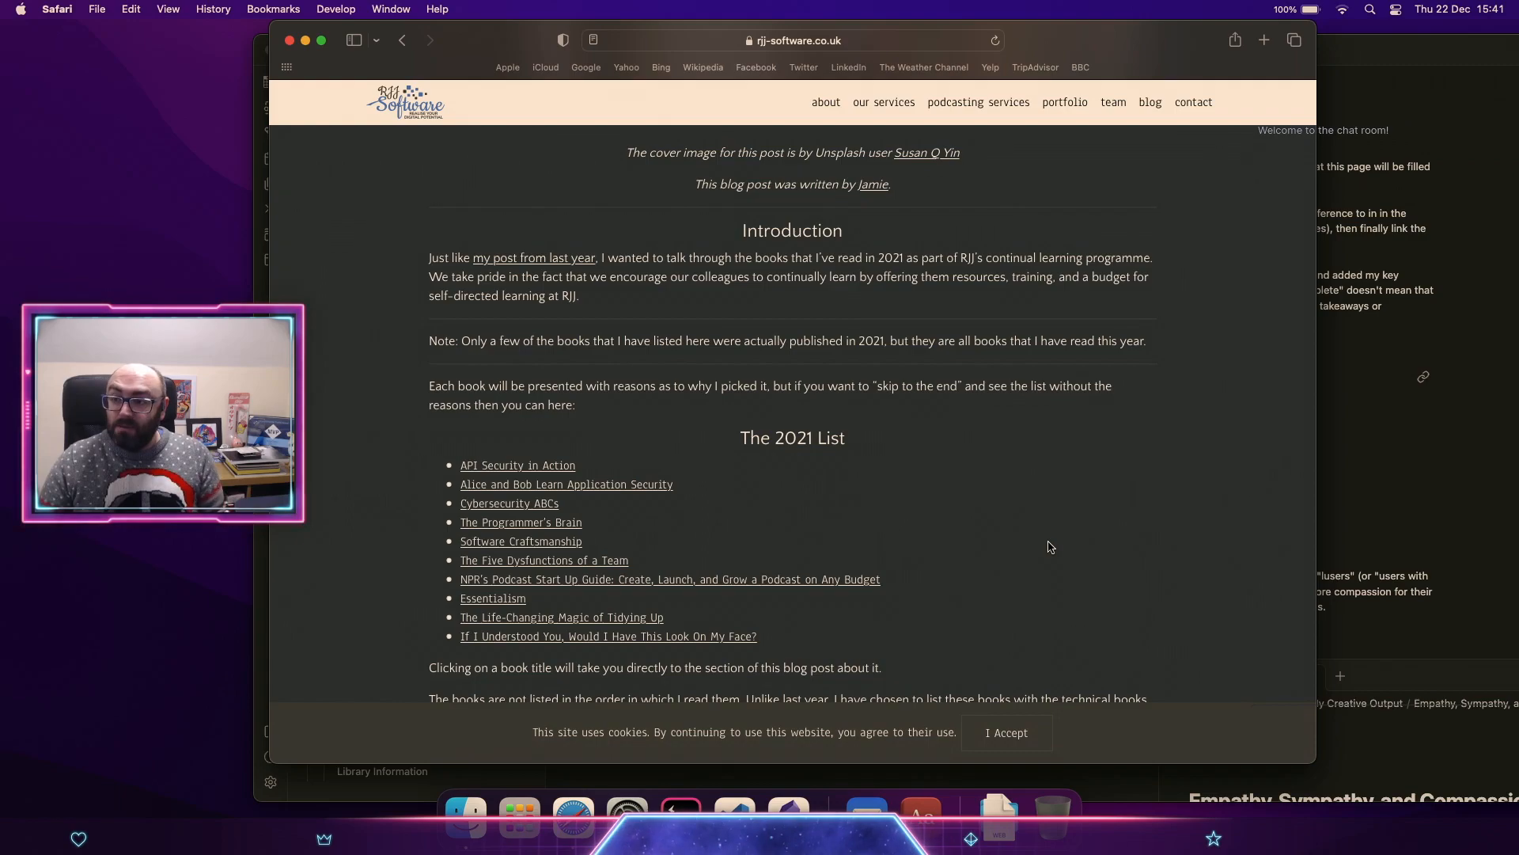
Step: Follow the "commonplace book" link in the Obsidian note, view the introduction of the Wikipedia article, and quit Safari
{"action": "key", "text": "super+Tab"}
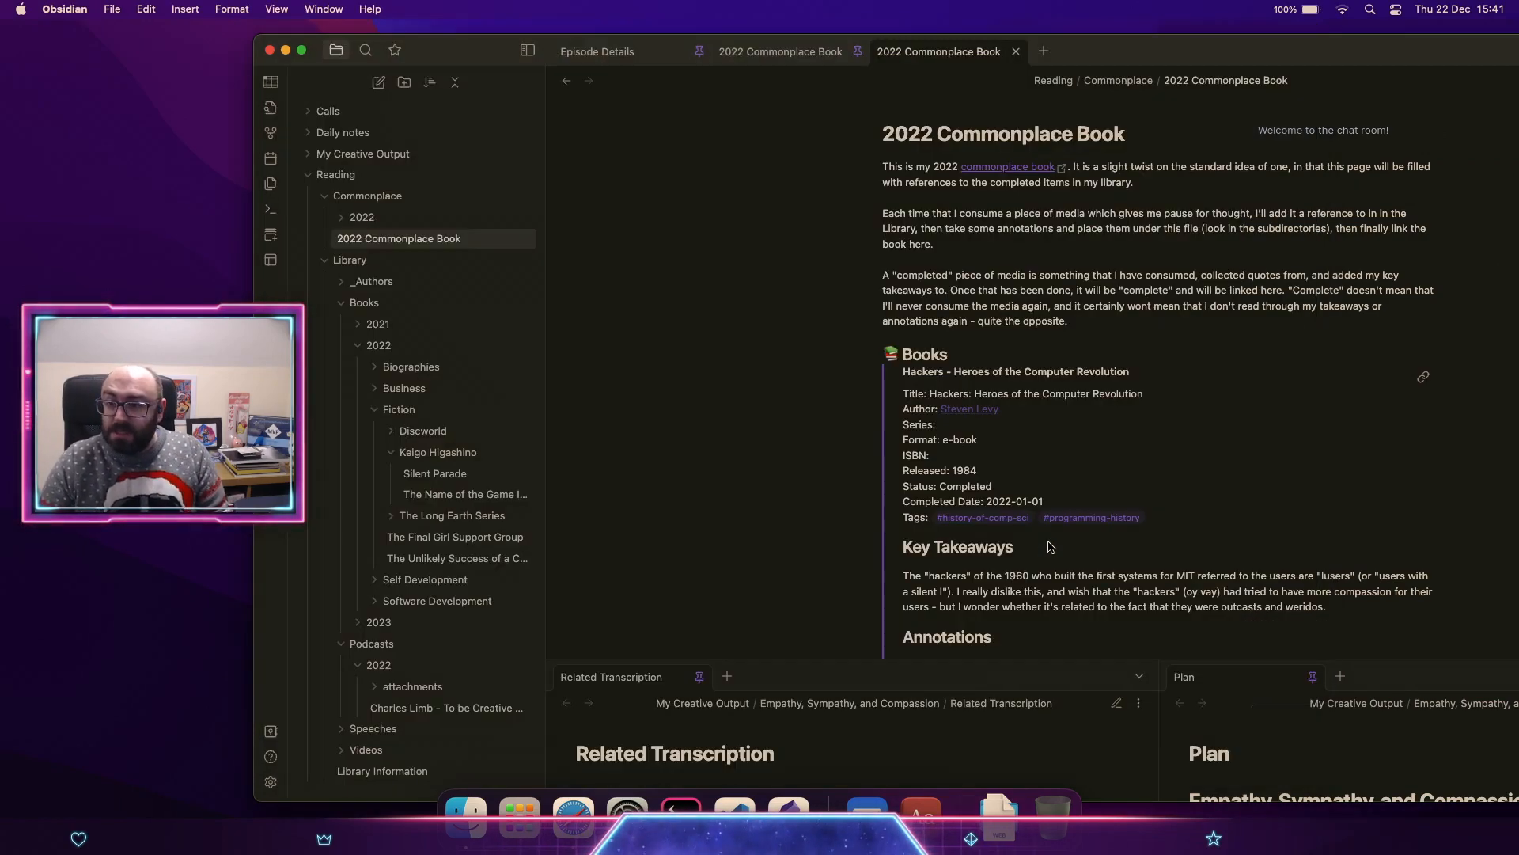
{"action": "left_click", "coordinate": [1007, 167]}
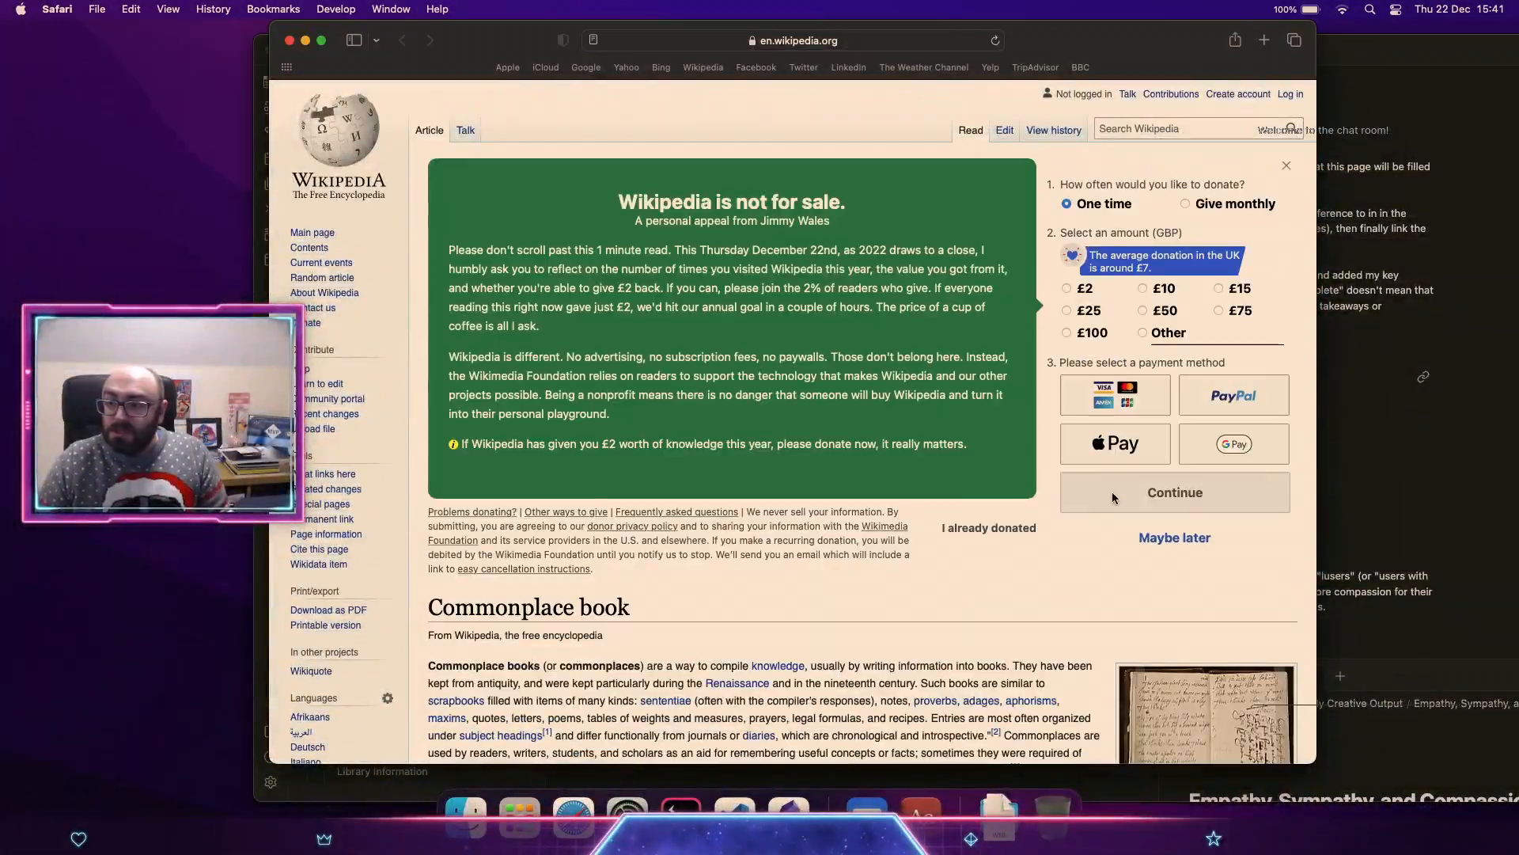
{"action": "scroll", "coordinate": [1027, 610], "scroll_direction": "down", "scroll_amount": 3}
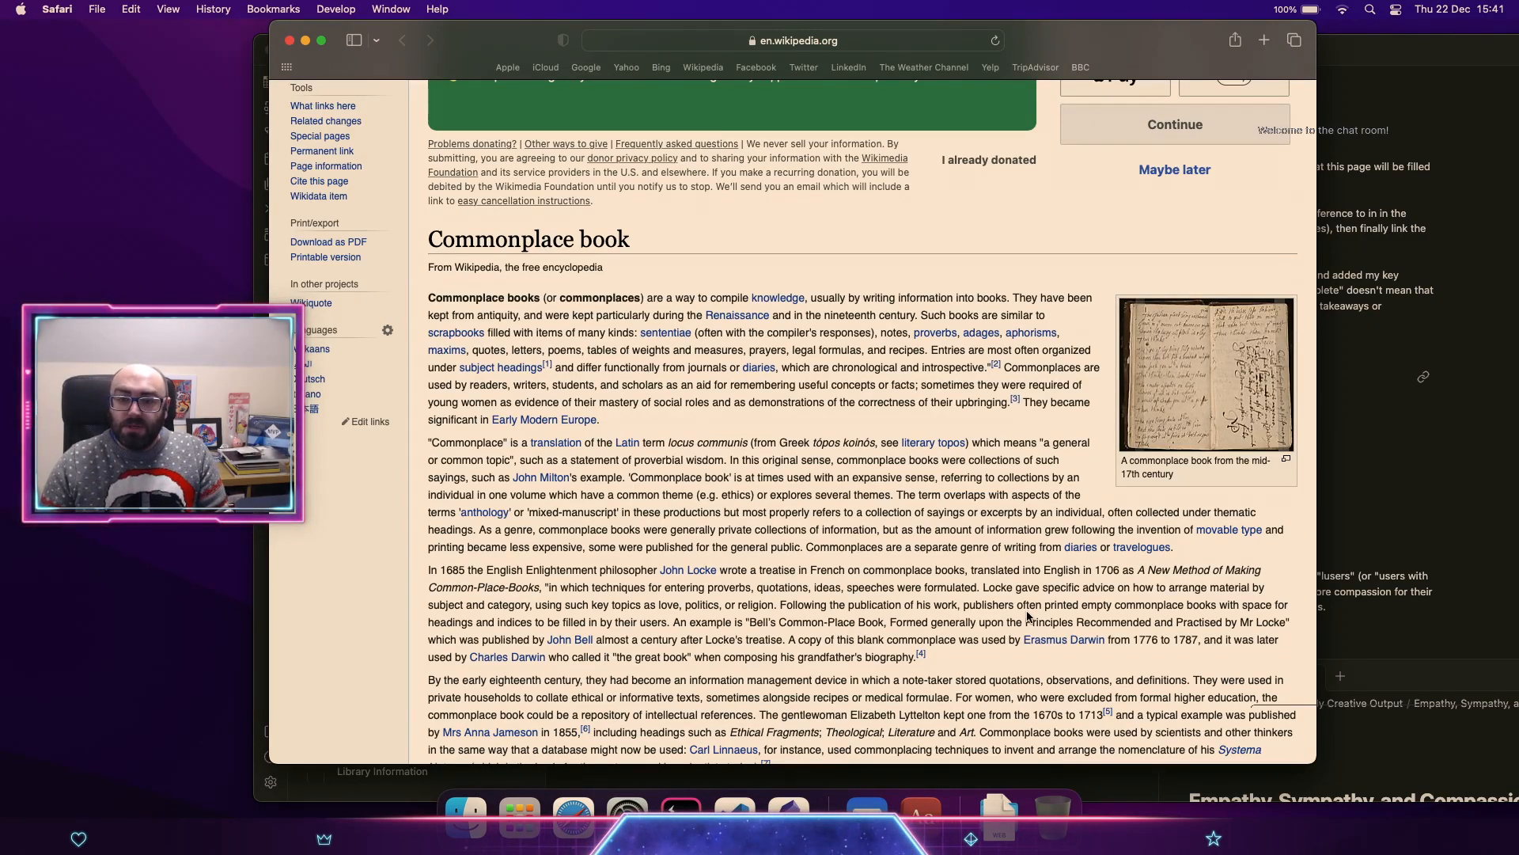
{"action": "key", "text": "super+q"}
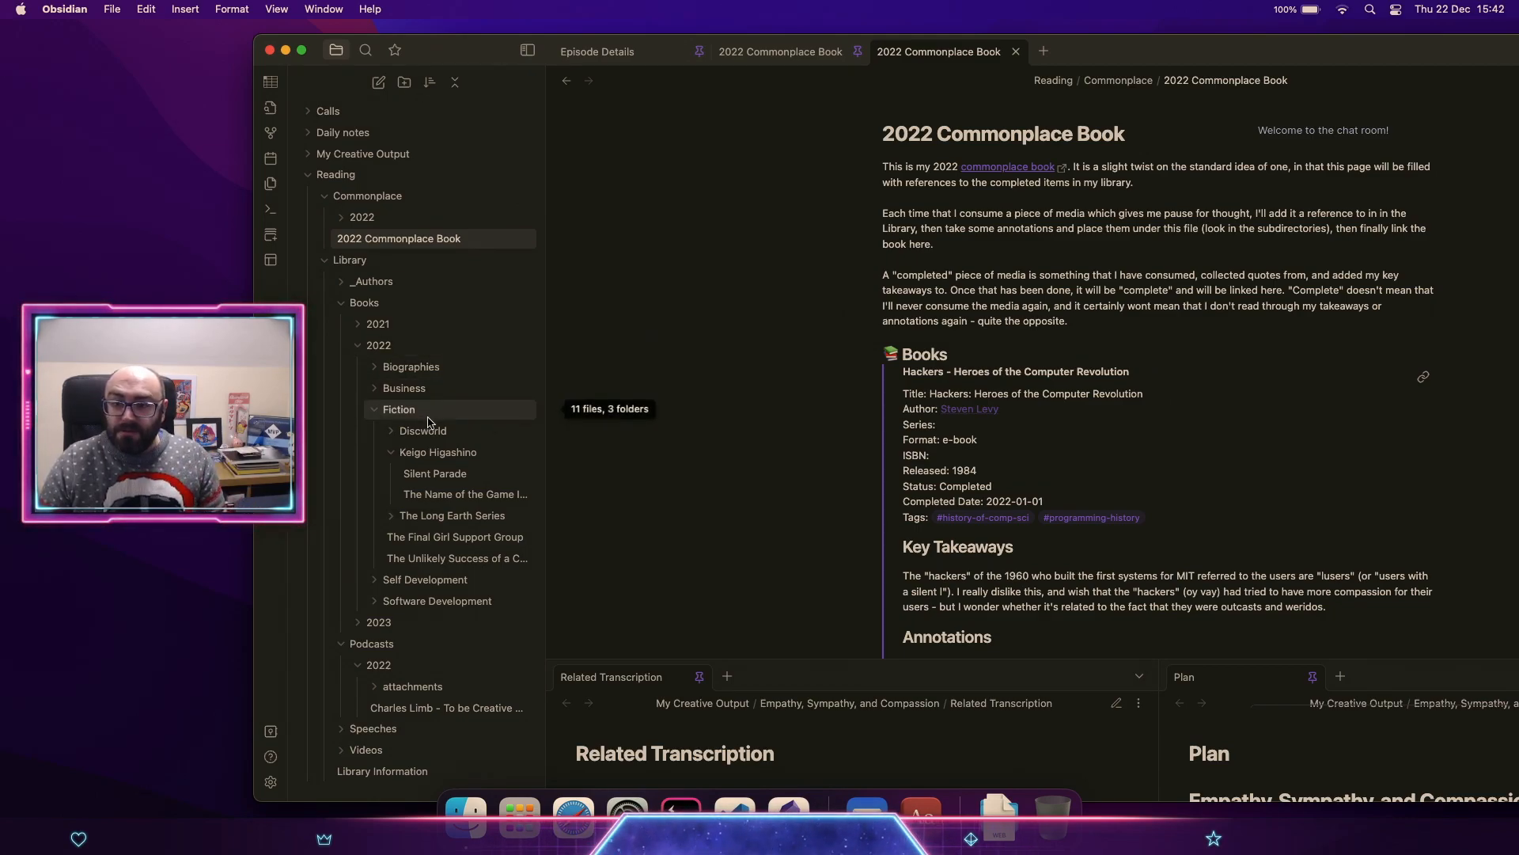
Step: Open the Ultralearning note from the 2022 Self Development book folder and go to its last annotation
{"action": "left_click", "coordinate": [417, 458]}
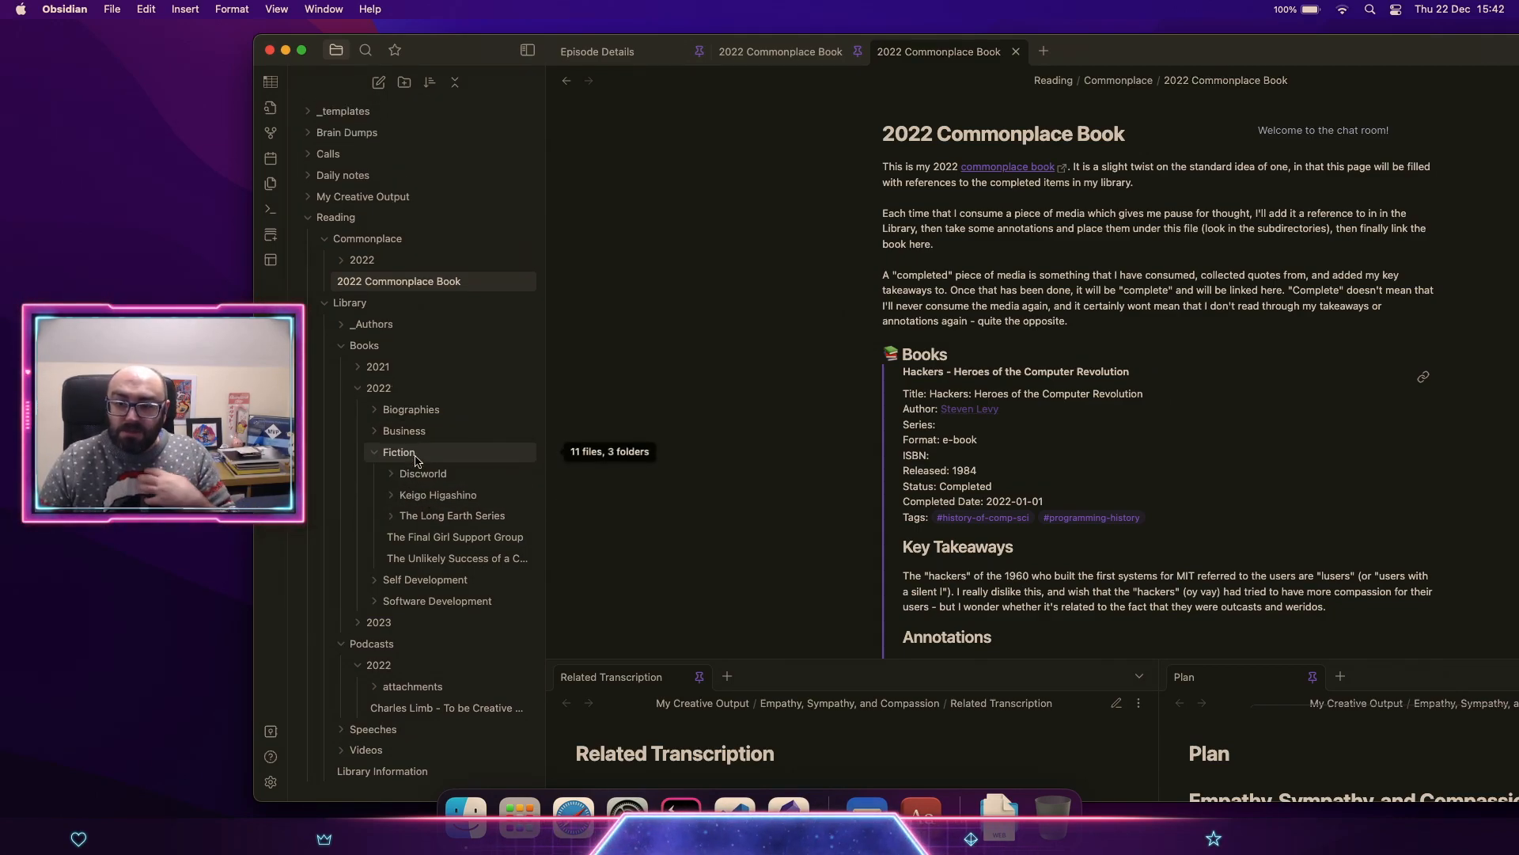
{"action": "left_click", "coordinate": [405, 580]}
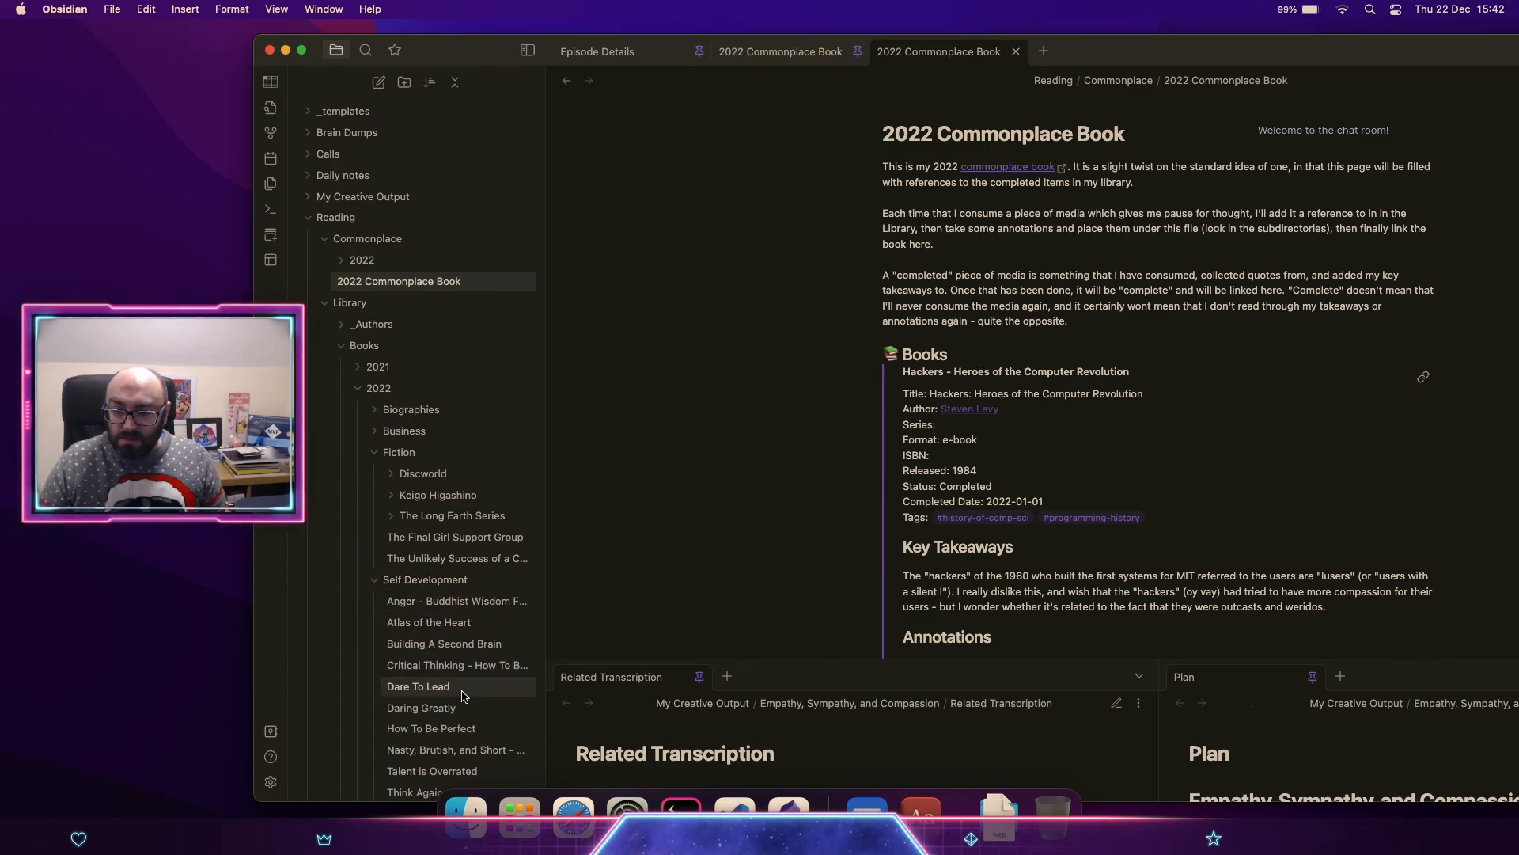
{"action": "scroll", "coordinate": [465, 697], "scroll_direction": "down", "scroll_amount": 5}
{"action": "left_click", "coordinate": [443, 639]}
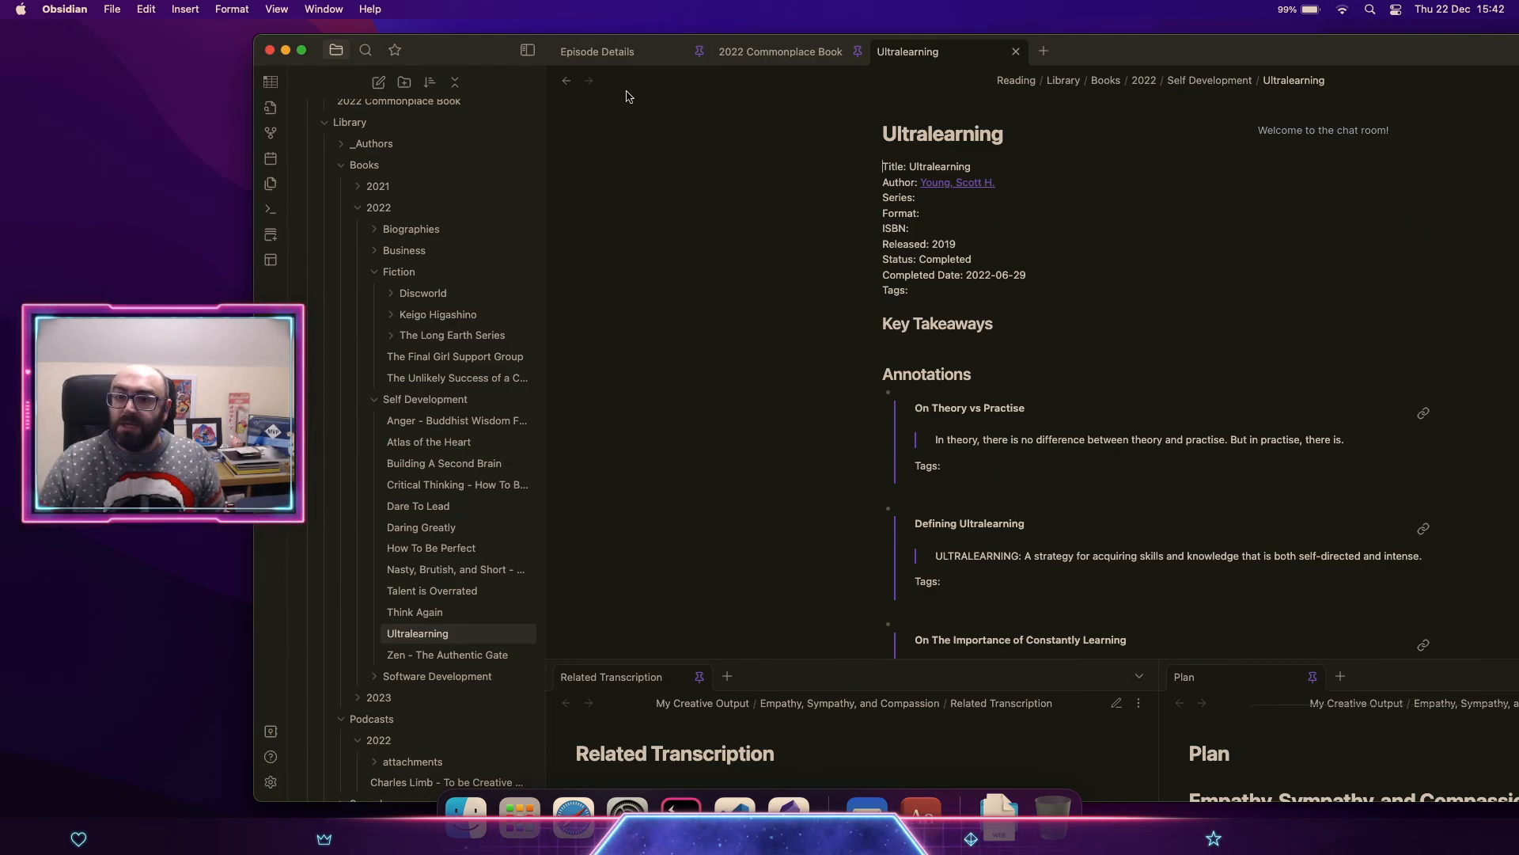
{"action": "scroll", "coordinate": [889, 237], "scroll_direction": "down", "scroll_amount": 2}
{"action": "scroll", "coordinate": [889, 237], "scroll_direction": "down", "scroll_amount": 20}
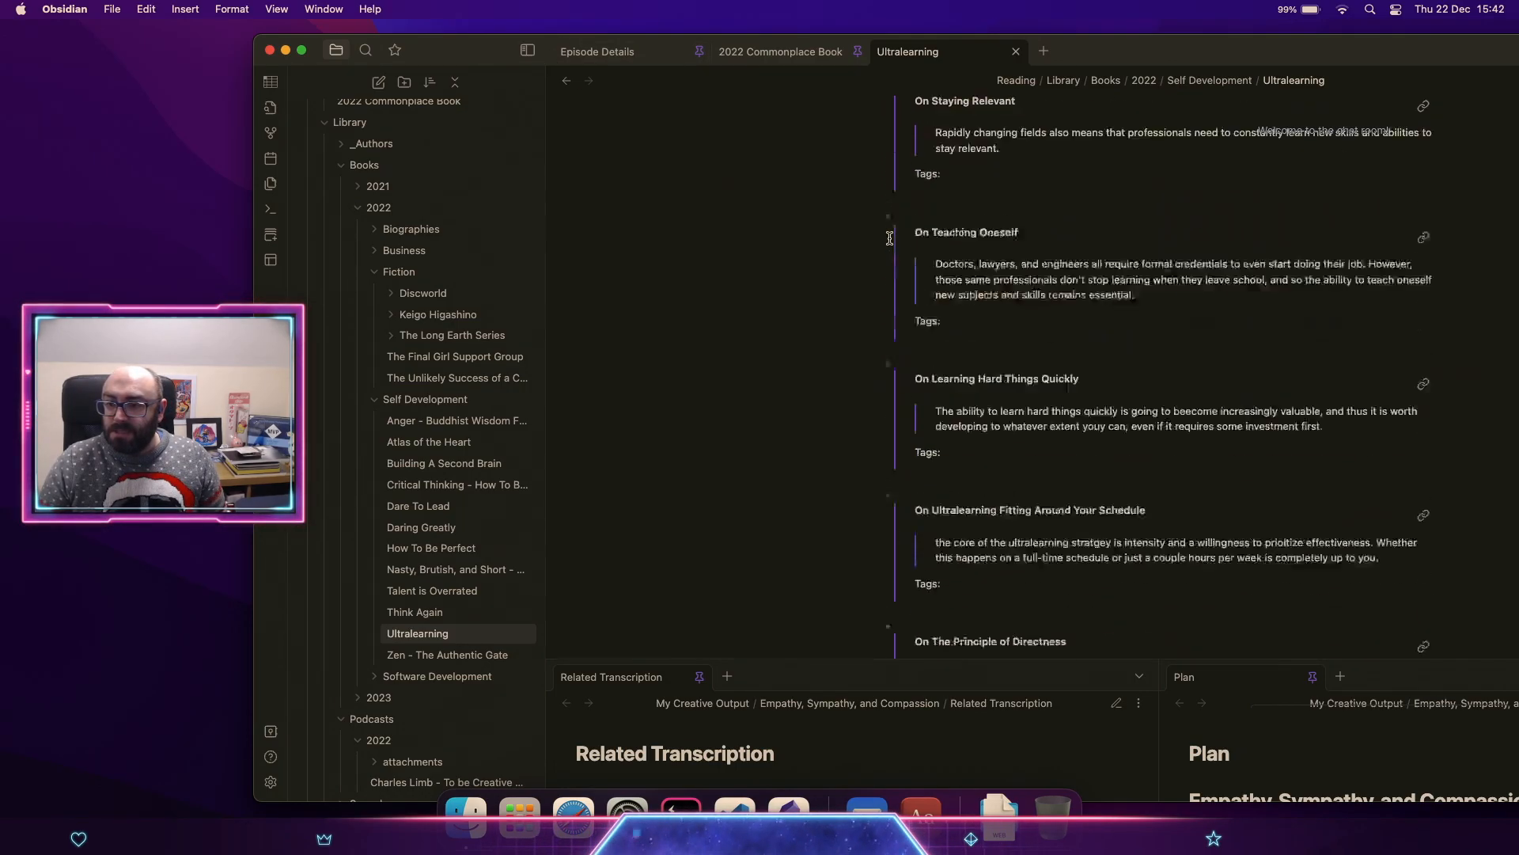
Step: Make the Obsidian window full screen and open the embedded note "On Knowing When To Step Back" in its own tab
{"action": "double_click", "coordinate": [1106, 57]}
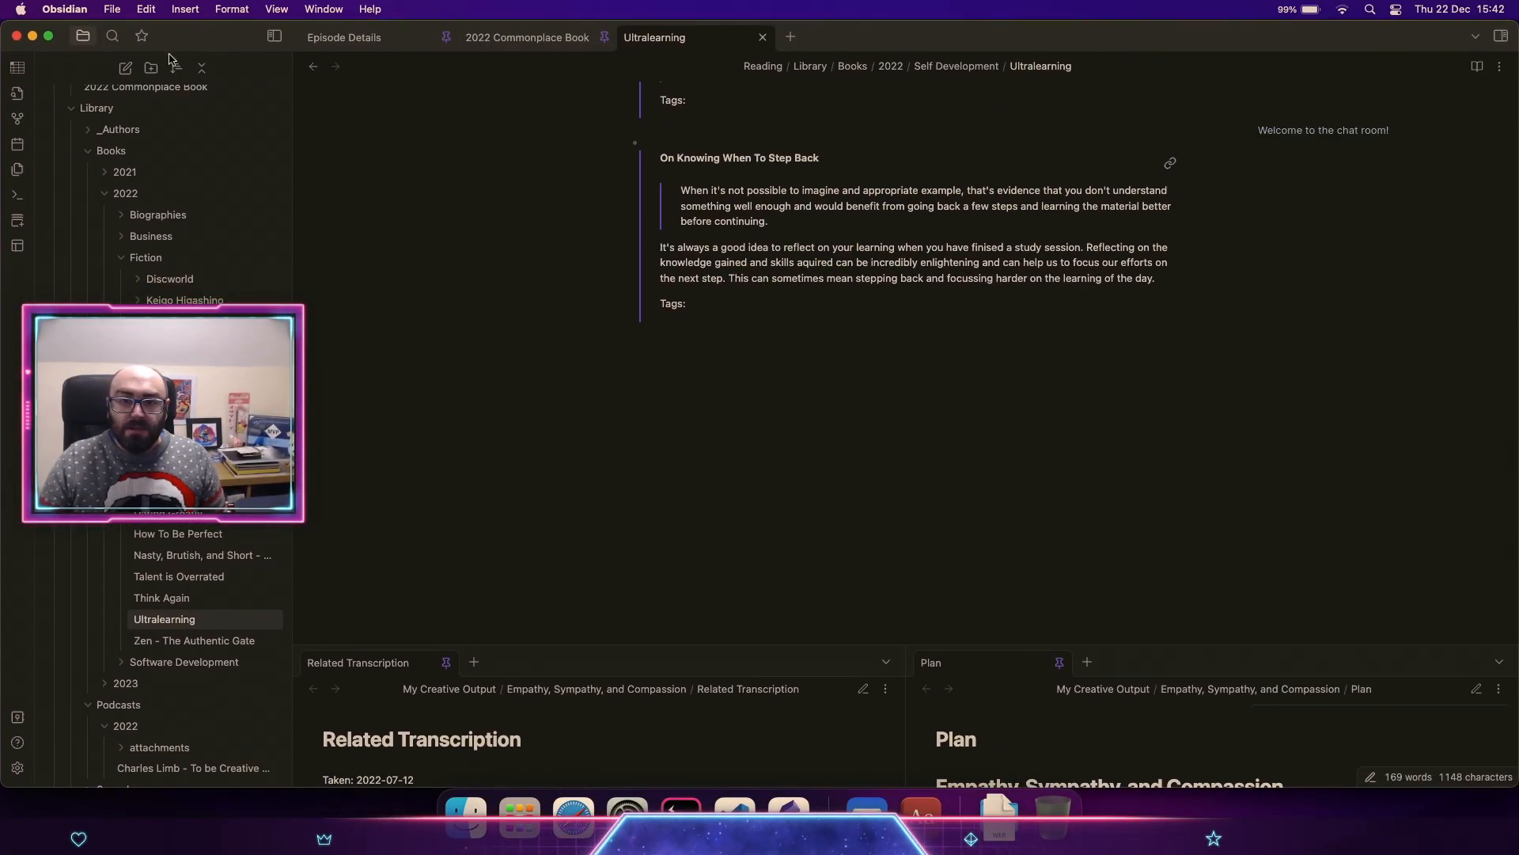
{"action": "left_click", "coordinate": [49, 39]}
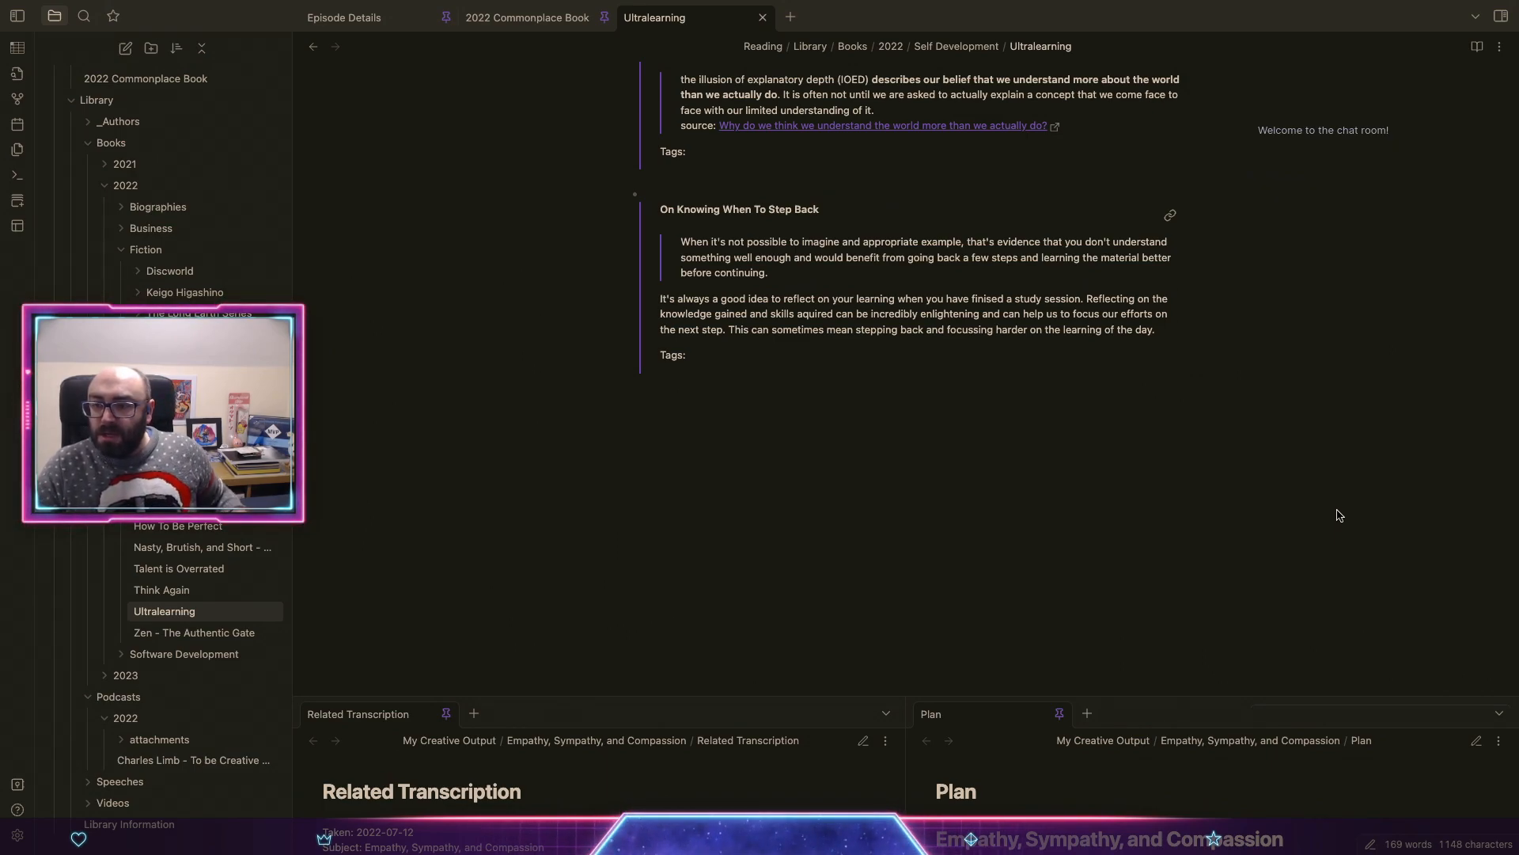
{"action": "left_click", "coordinate": [887, 256]}
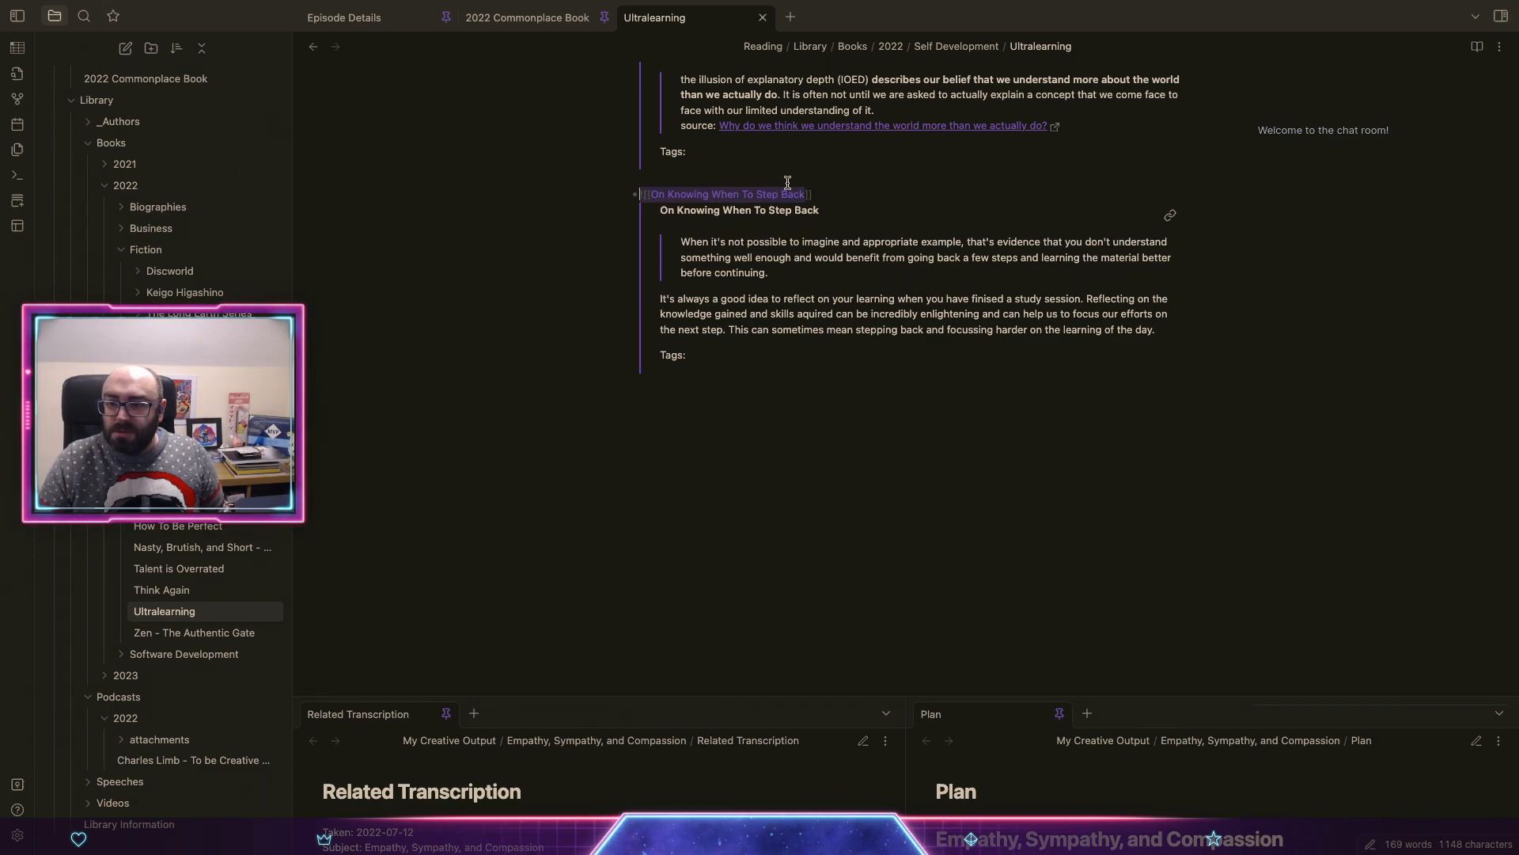
{"action": "left_click", "coordinate": [779, 194], "text": "super"}
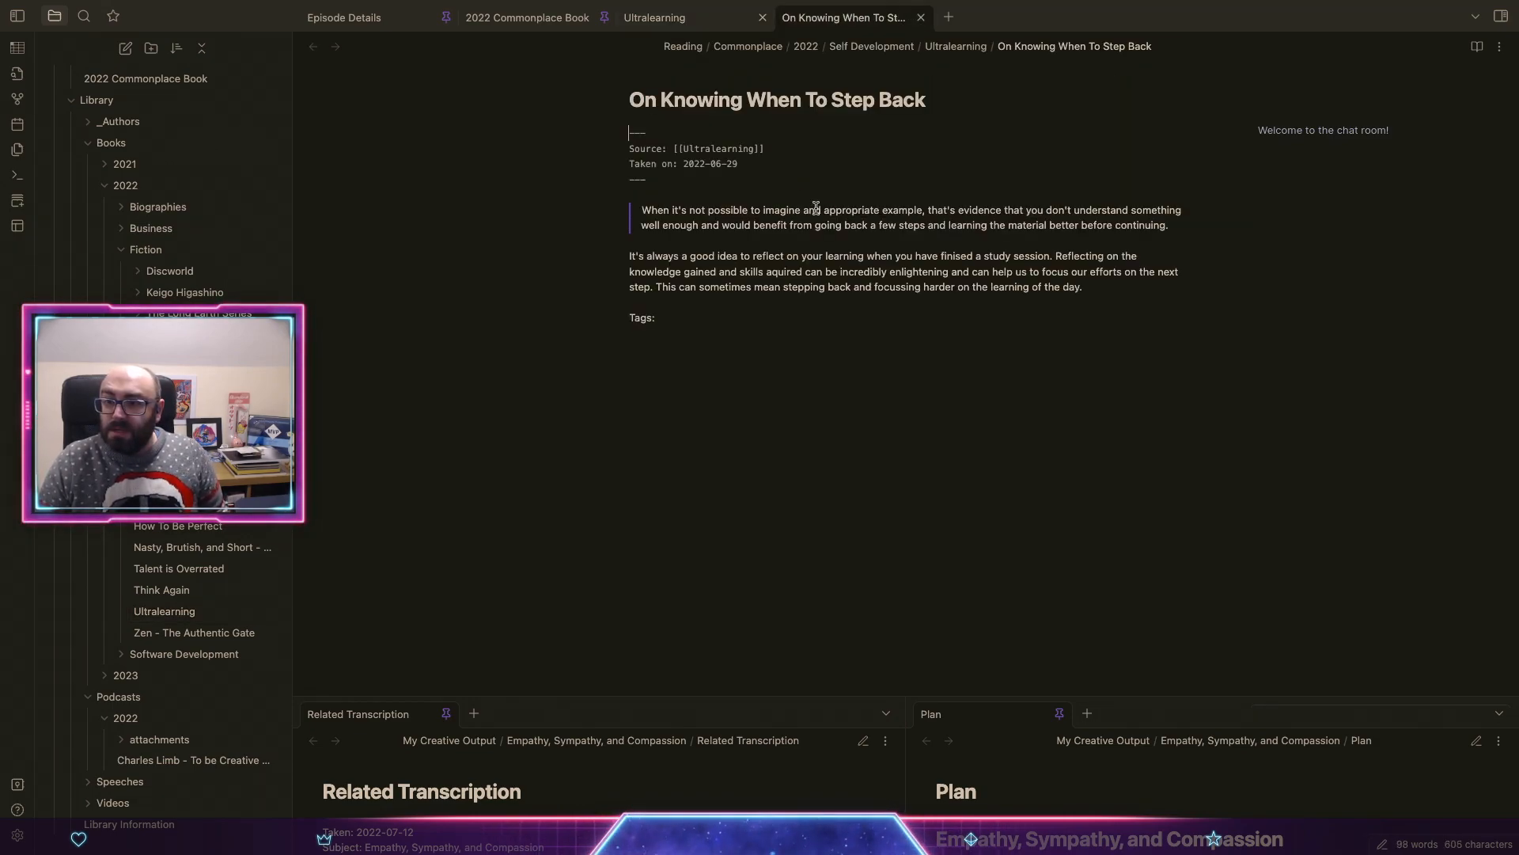
Step: Correct "and appropriate example" to "an appropriate example" in the quote and close the note's tab
{"action": "left_click", "coordinate": [820, 211]}
{"action": "key", "text": "BackSpace"}
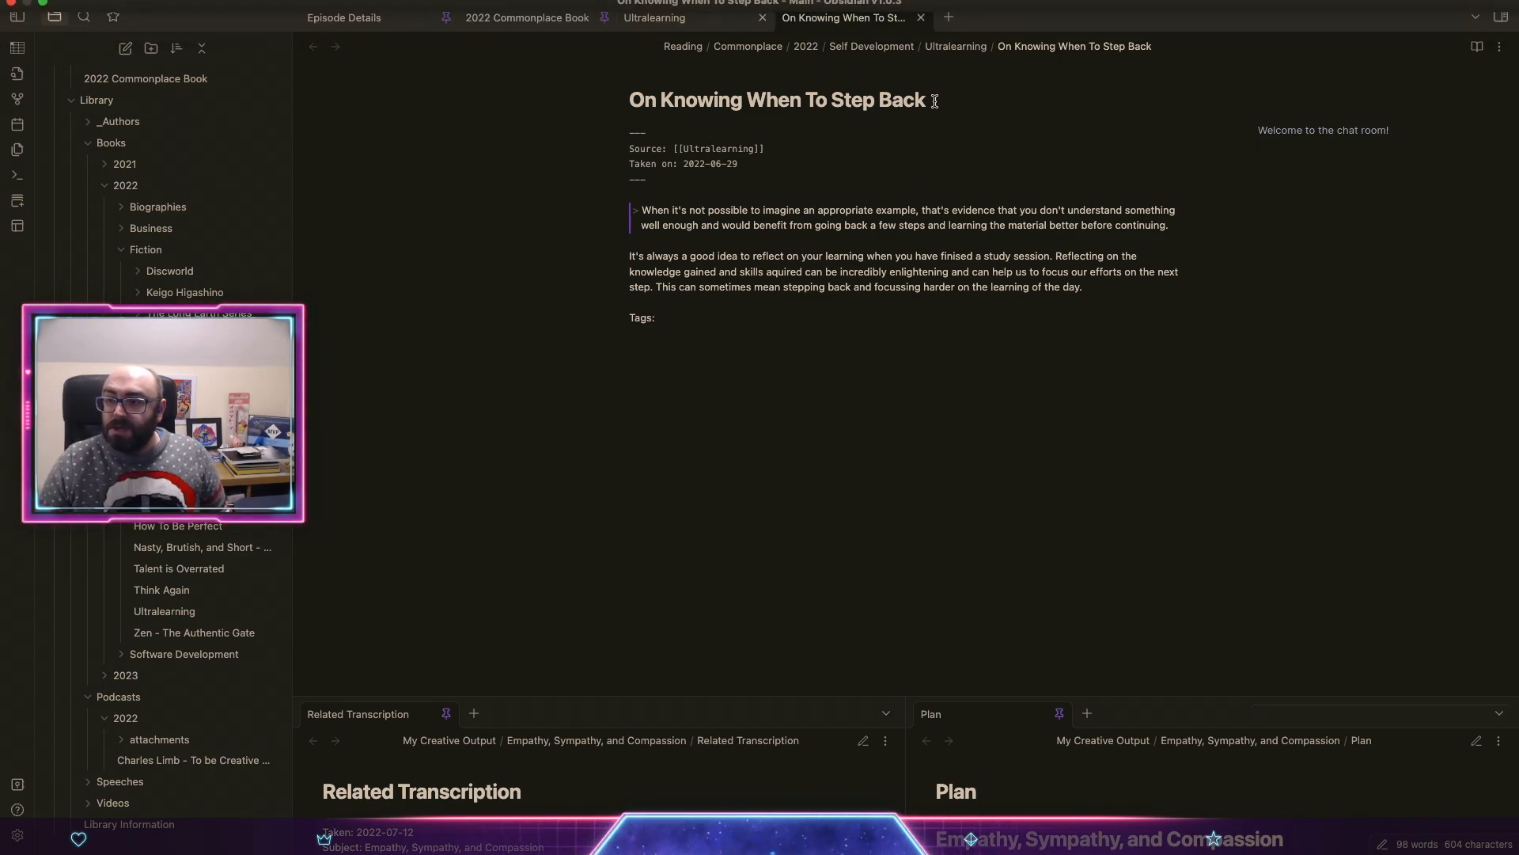
{"action": "left_click", "coordinate": [922, 17]}
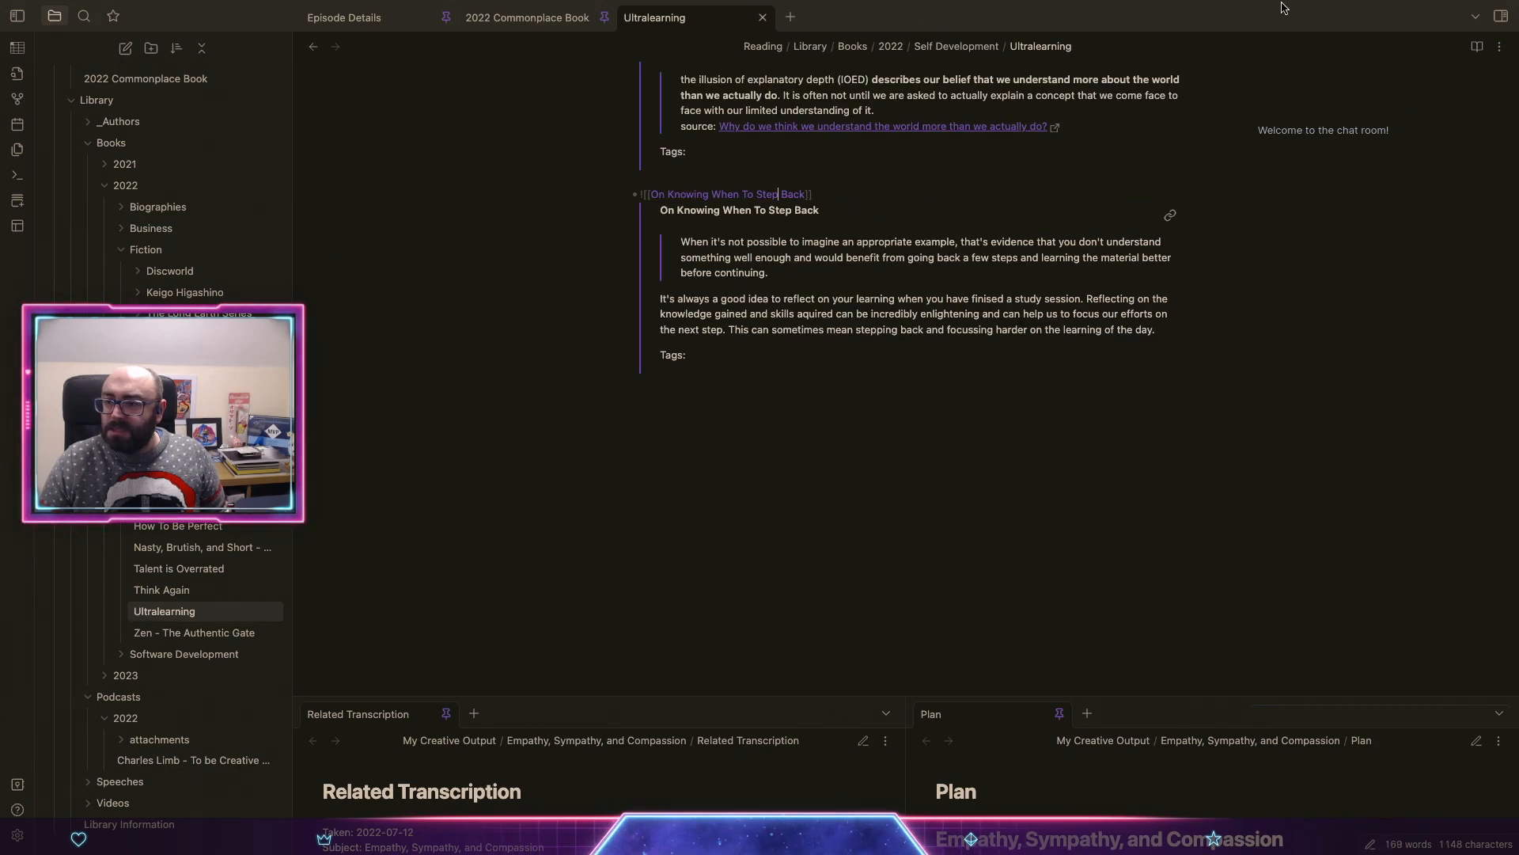
Step: Turn off Wi-Fi and return to the Ultralearning note
{"action": "mouse_move", "coordinate": [1278, 3]}
{"action": "left_click", "coordinate": [1343, 10]}
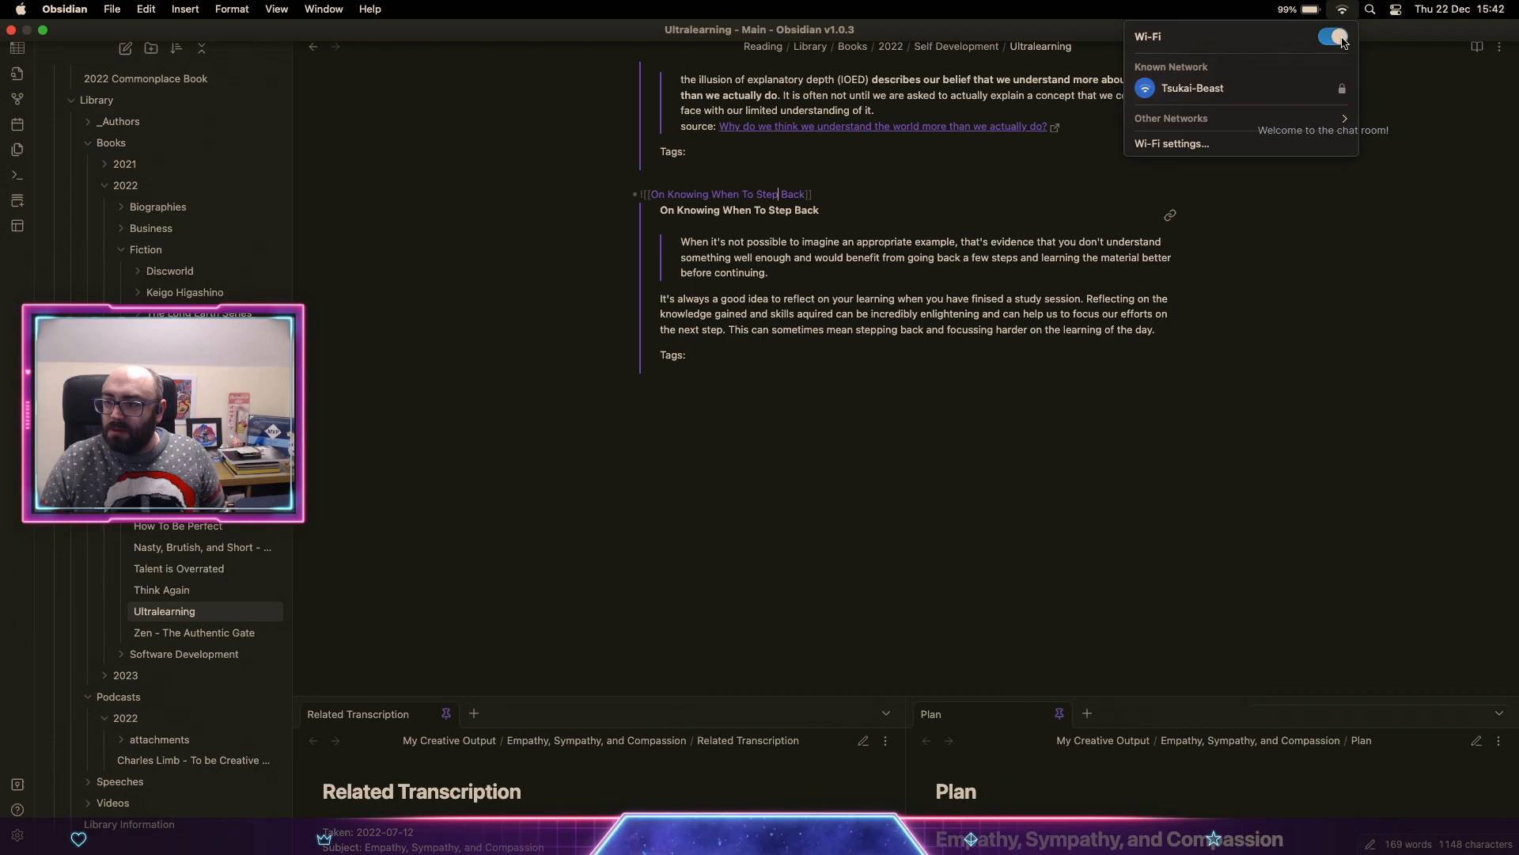
{"action": "left_click", "coordinate": [1343, 42]}
{"action": "left_click", "coordinate": [871, 428]}
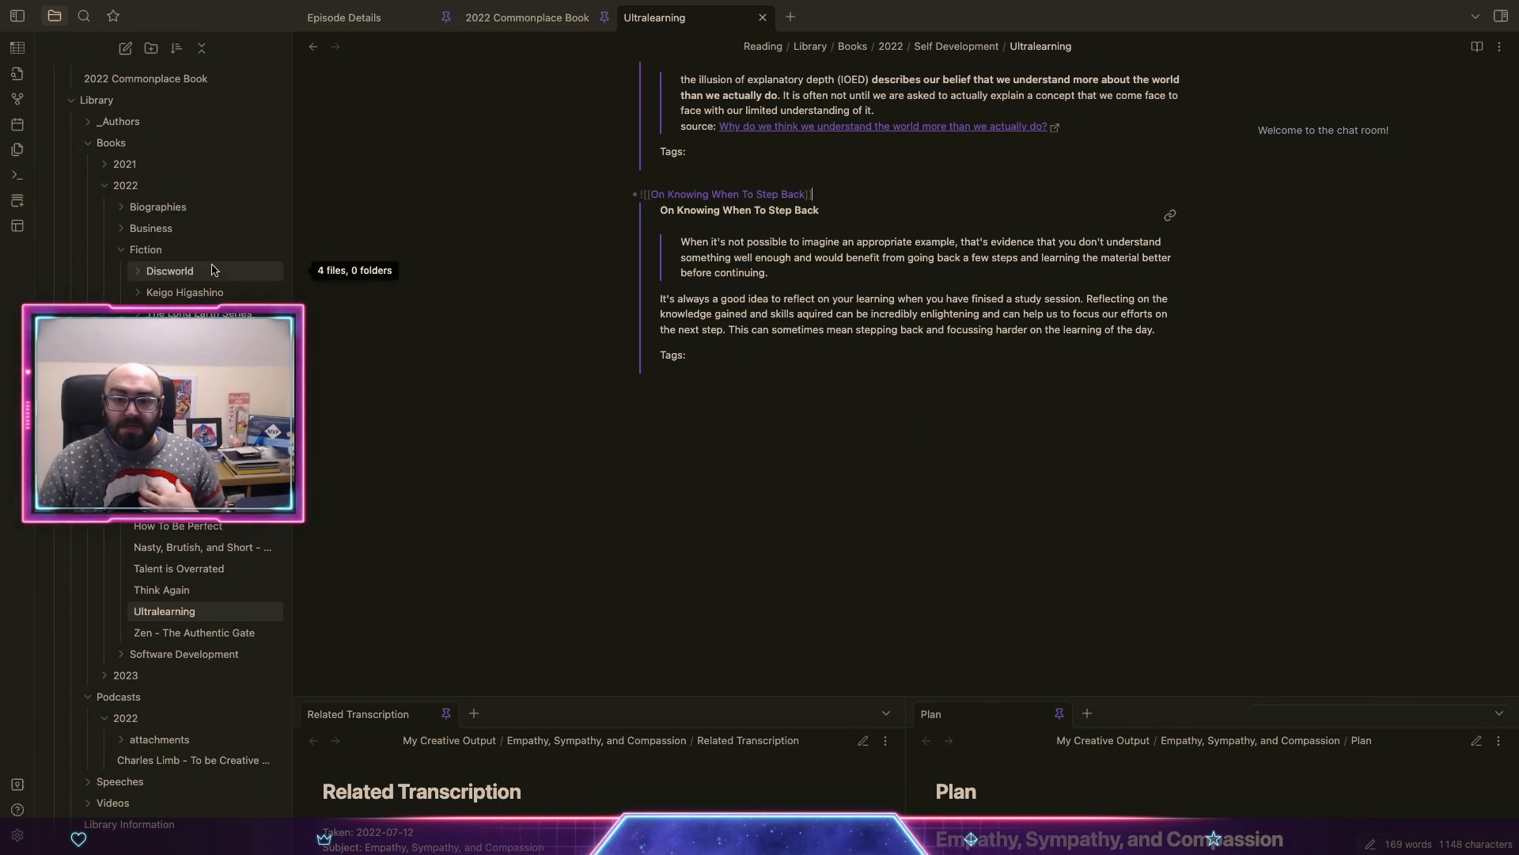
Step: Expand the 2022 folder under Commonplace and look through the annotation notes in its Ultralearning folder
{"action": "scroll", "coordinate": [212, 308], "scroll_direction": "up", "scroll_amount": 5}
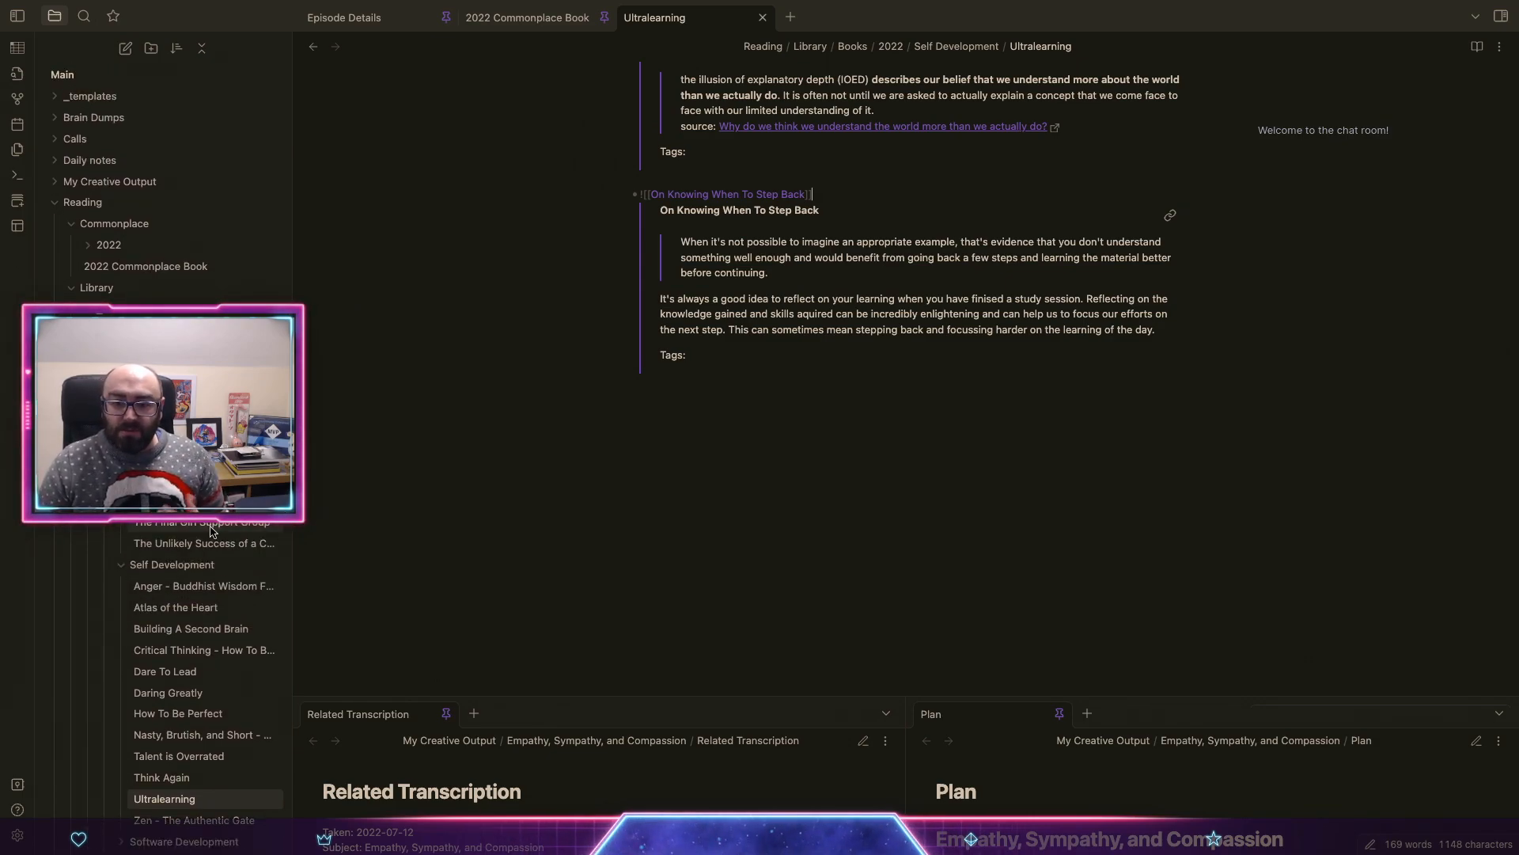
{"action": "scroll", "coordinate": [91, 190], "scroll_direction": "down", "scroll_amount": 2}
{"action": "left_click", "coordinate": [91, 190]}
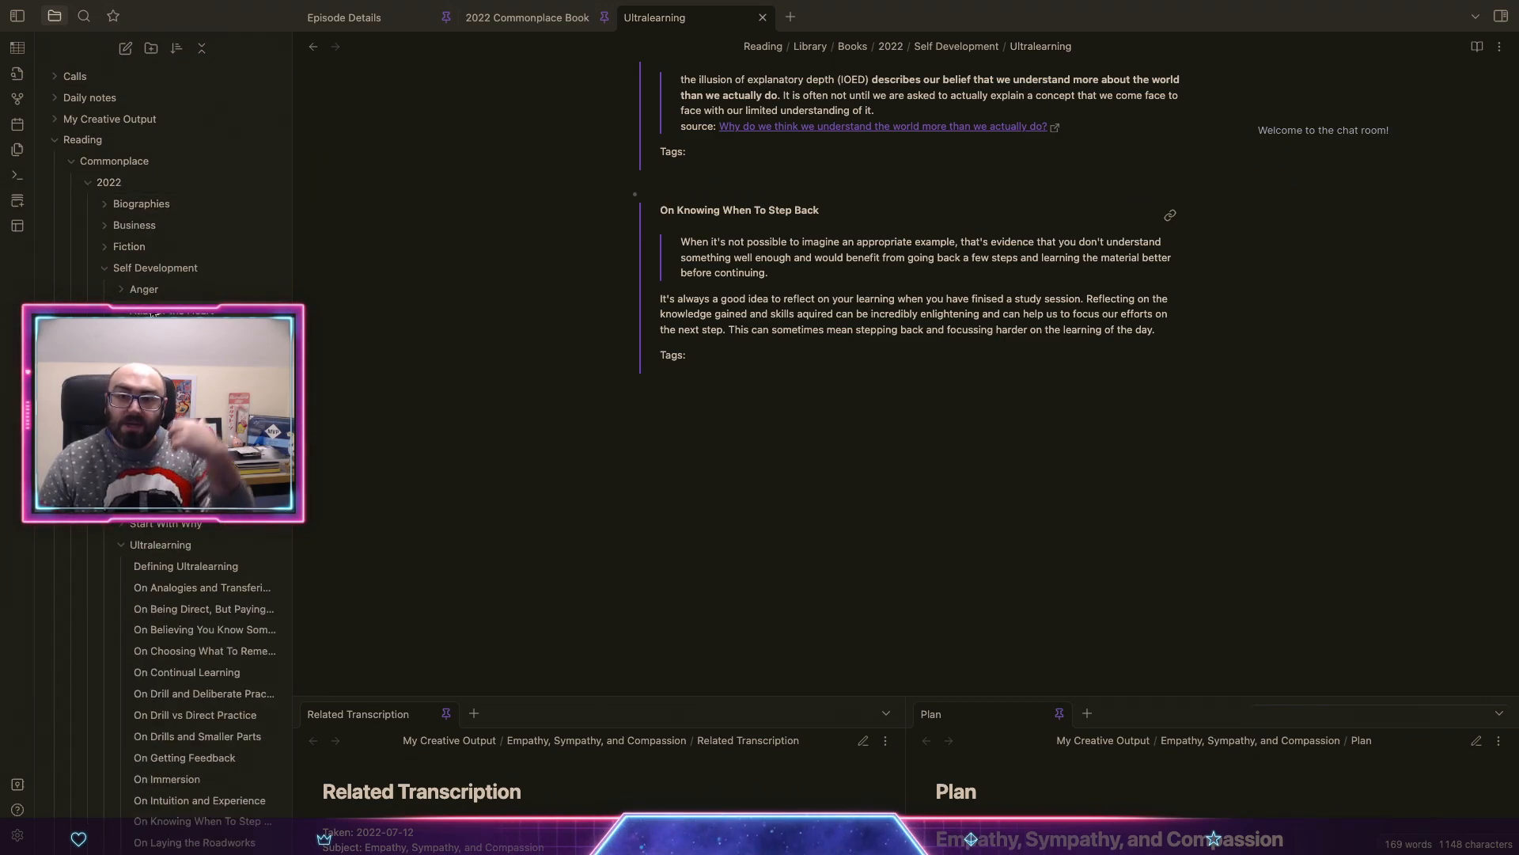
{"action": "scroll", "coordinate": [193, 313], "scroll_direction": "down", "scroll_amount": 3}
{"action": "scroll", "coordinate": [194, 313], "scroll_direction": "down", "scroll_amount": 3}
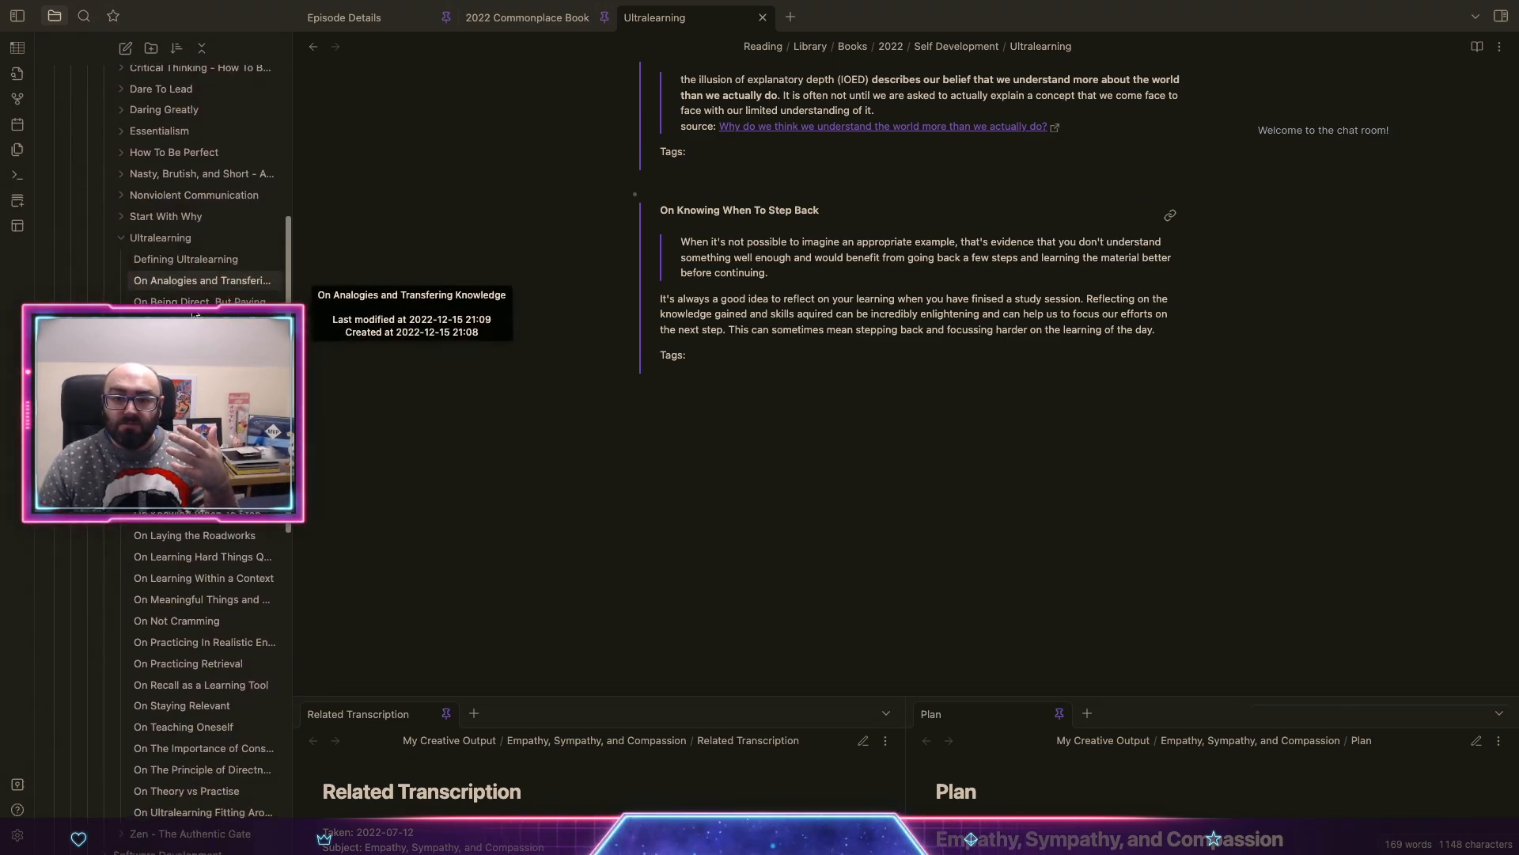
{"action": "scroll", "coordinate": [168, 252], "scroll_direction": "up", "scroll_amount": 2}
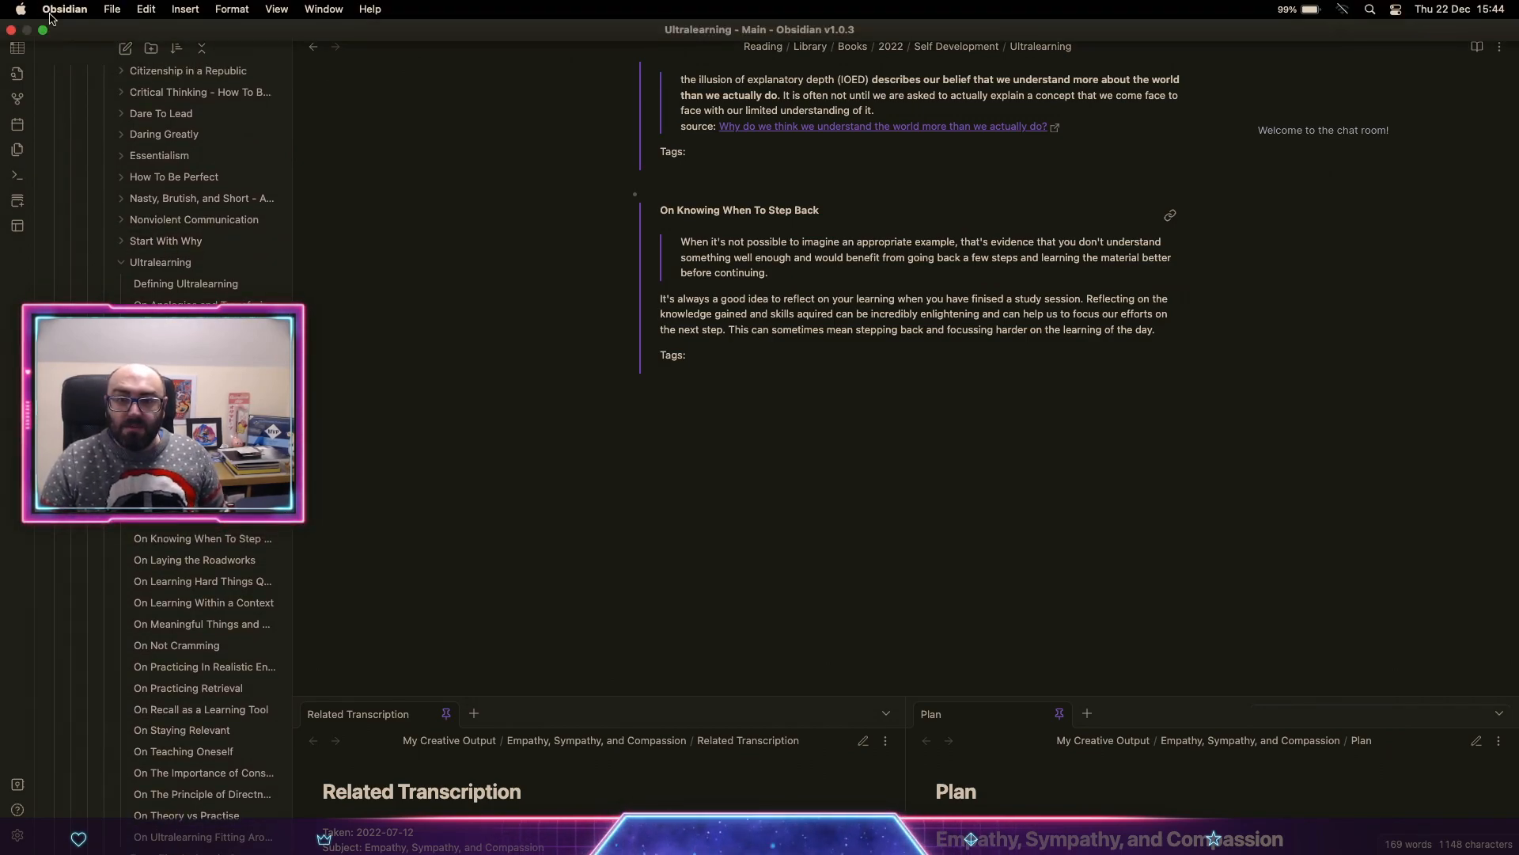
Step: Take the window out of full screen, move it aside and bring the Commonplace Ultralearning notes into view in the file tree
{"action": "left_click", "coordinate": [48, 36]}
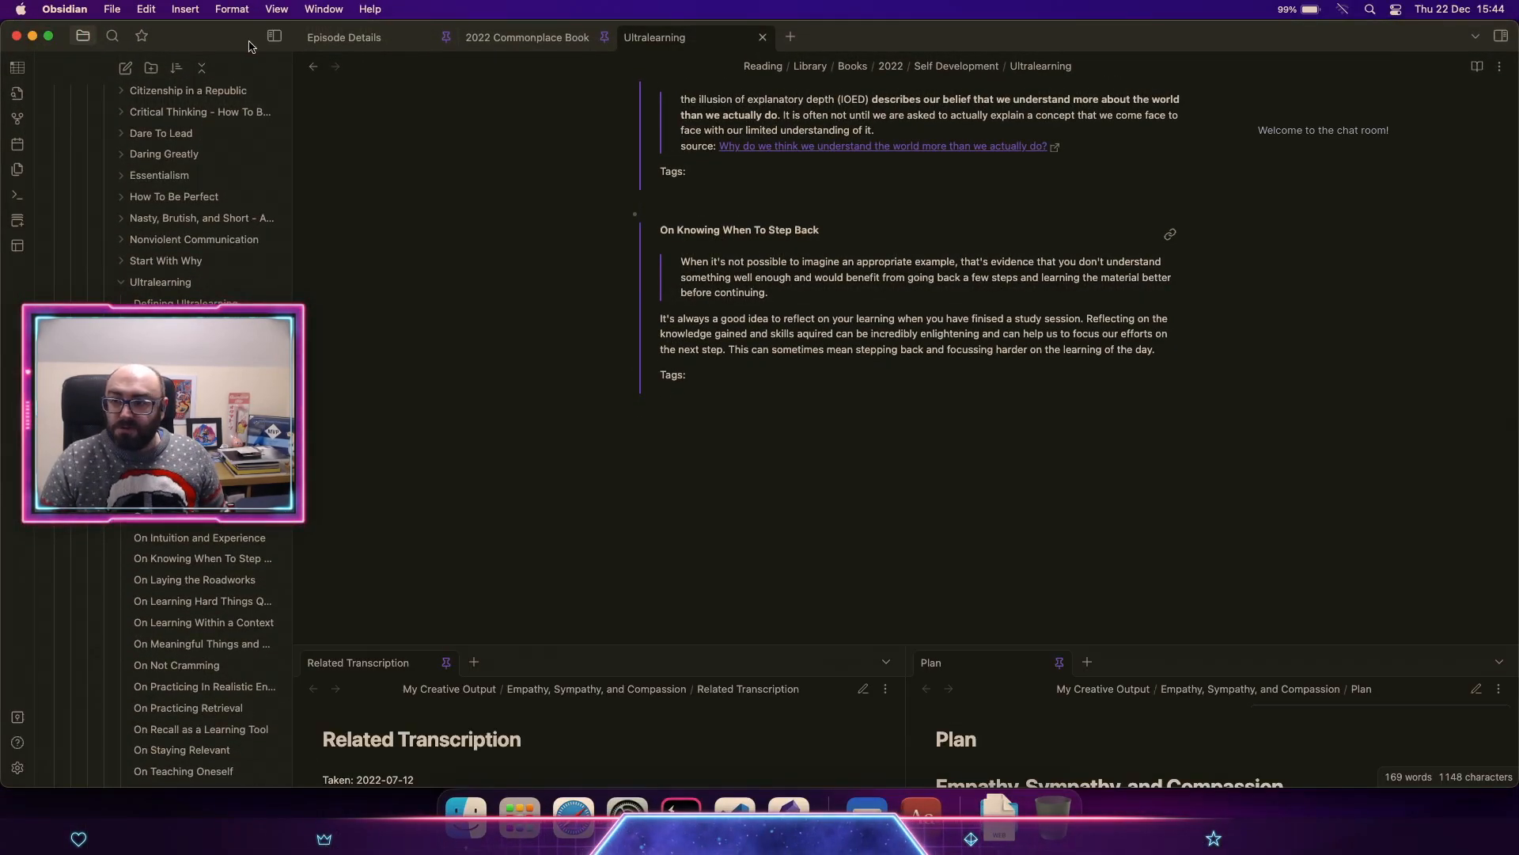
{"action": "scroll", "coordinate": [501, 402], "scroll_direction": "up", "scroll_amount": 6}
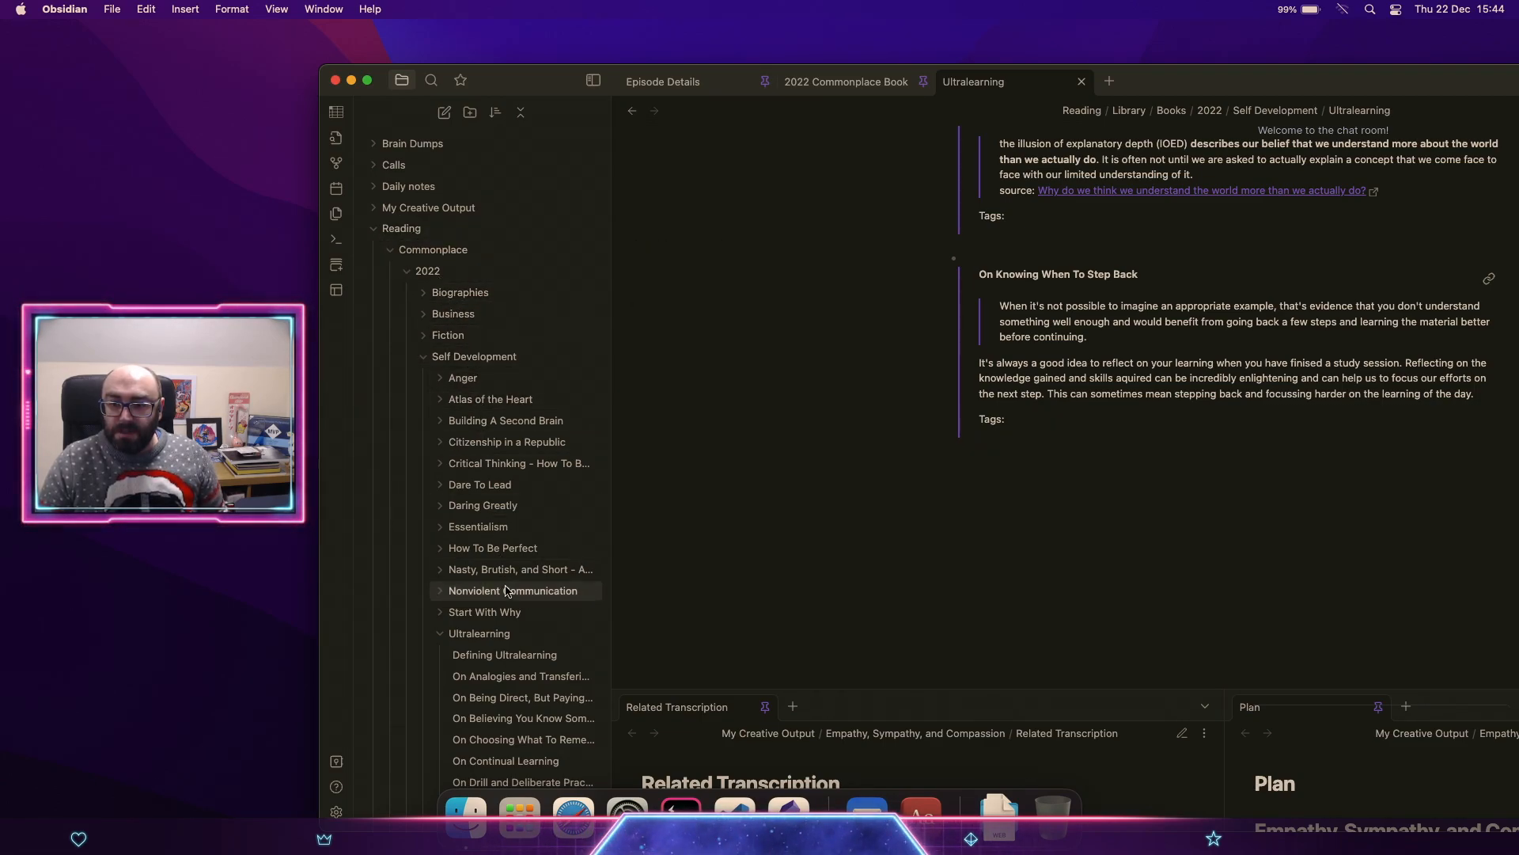
{"action": "scroll", "coordinate": [497, 631], "scroll_direction": "down", "scroll_amount": 5}
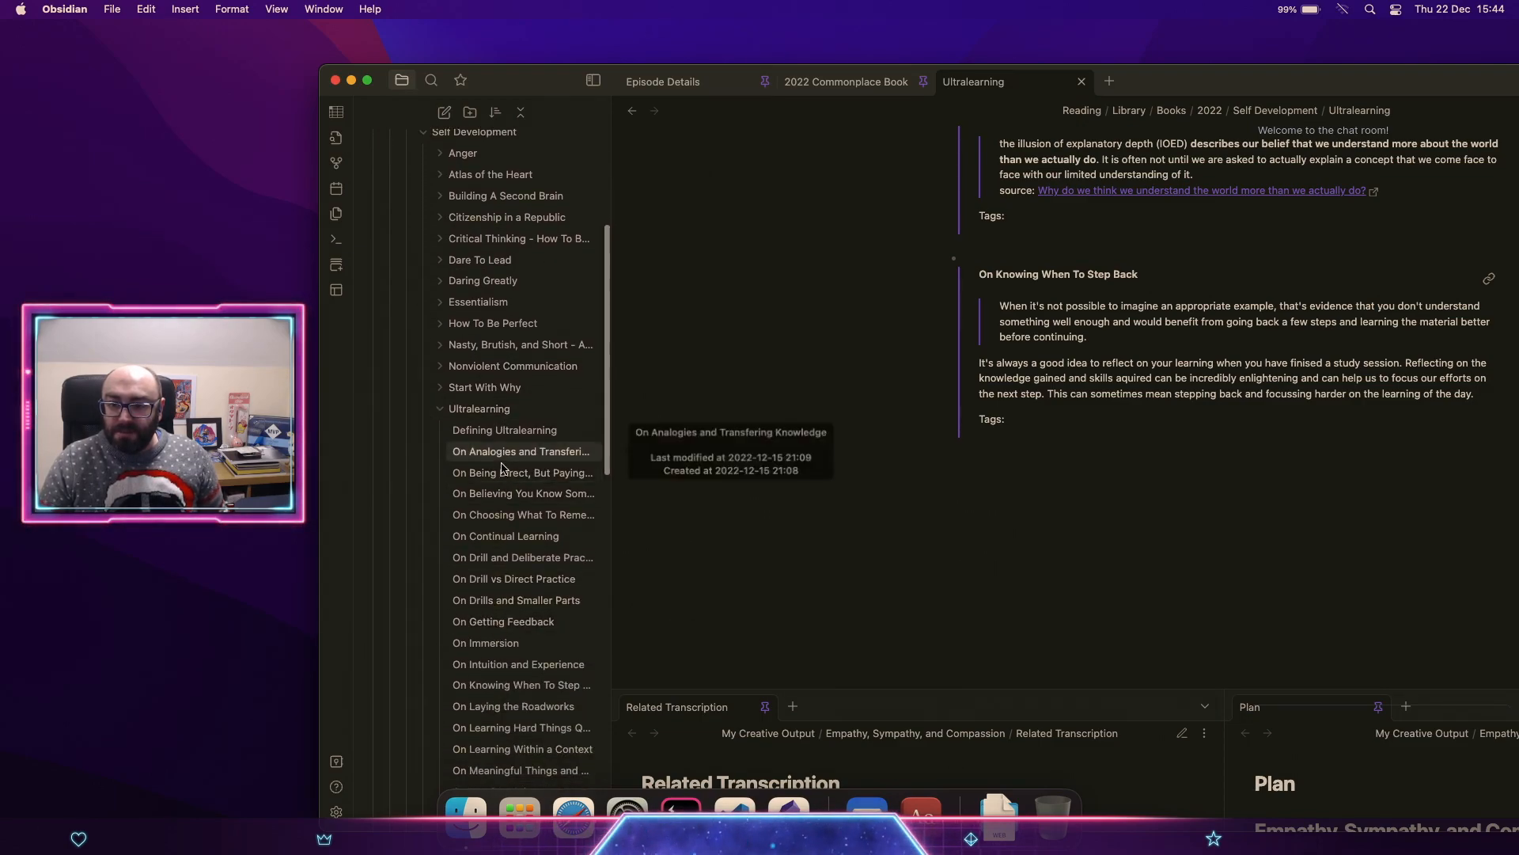
Step: View the embedded note "On Knowing When To Step Back" in its own tab and close that tab again
{"action": "left_click", "coordinate": [1079, 273]}
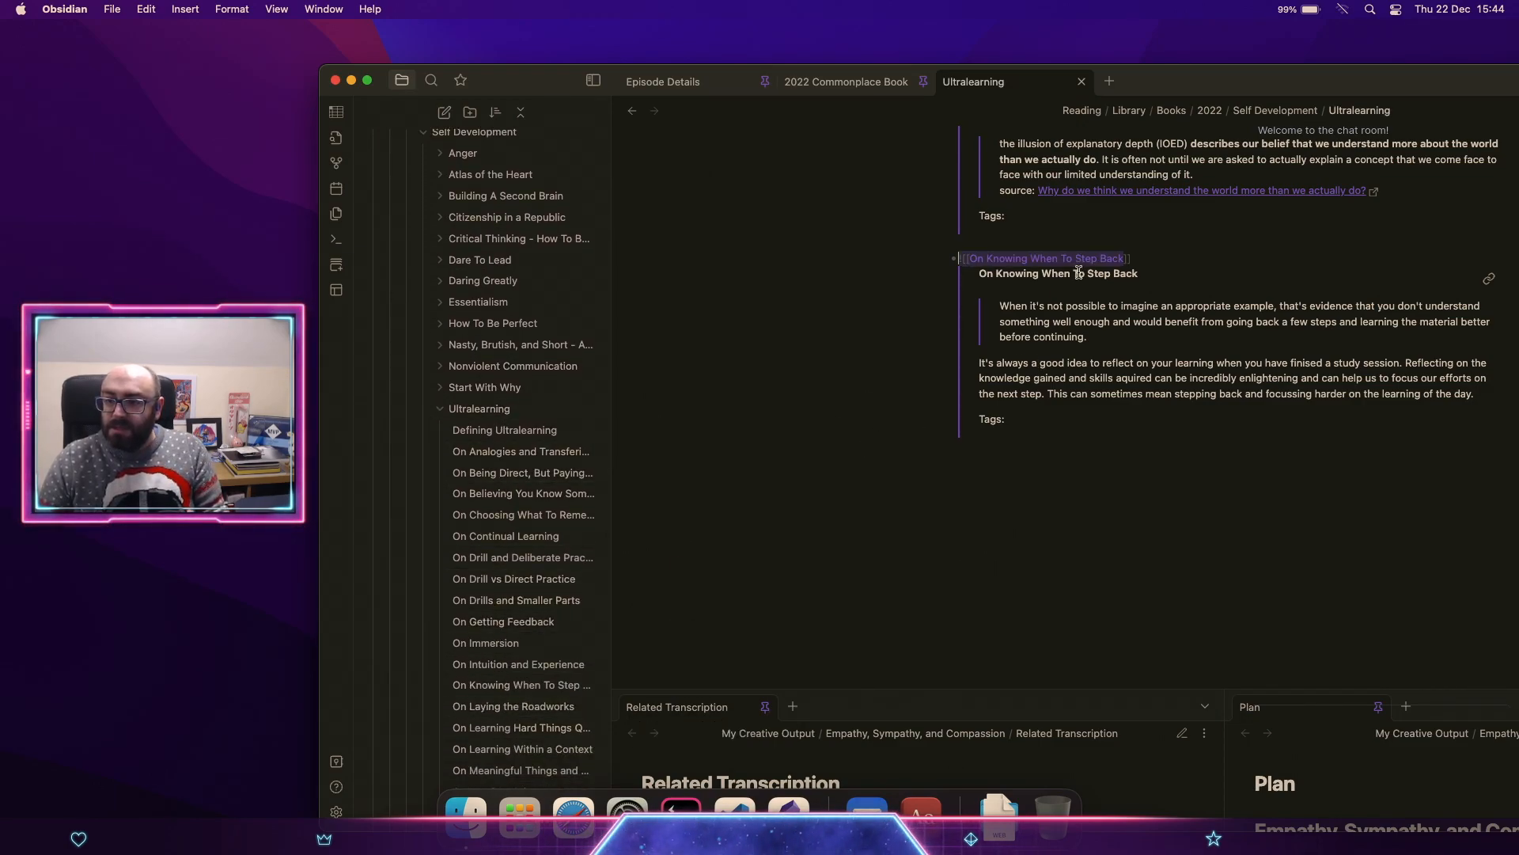
{"action": "left_click", "coordinate": [1072, 260], "text": "super"}
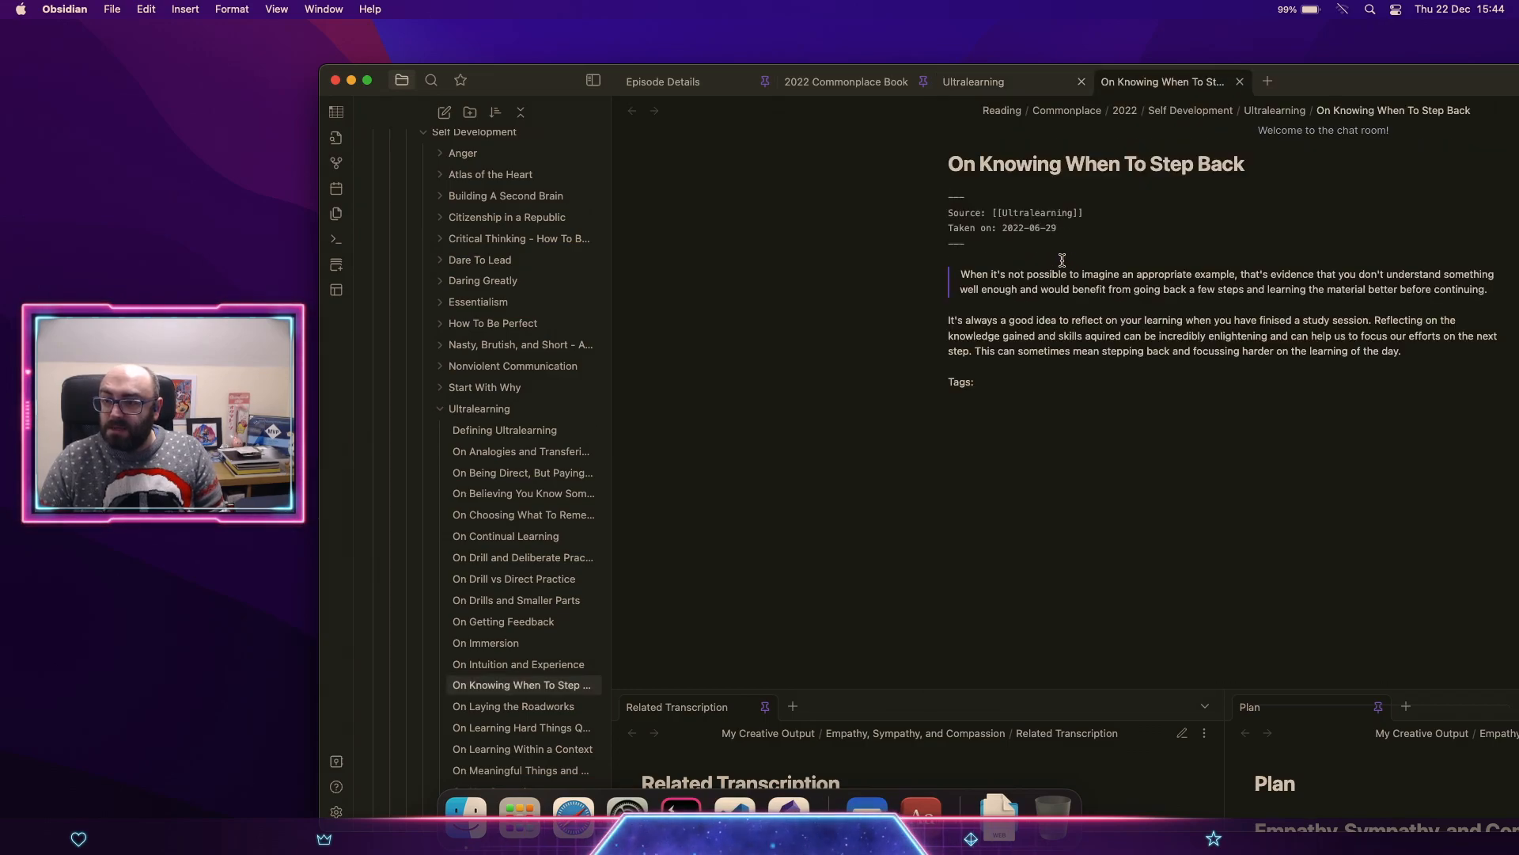
{"action": "left_click", "coordinate": [1240, 82]}
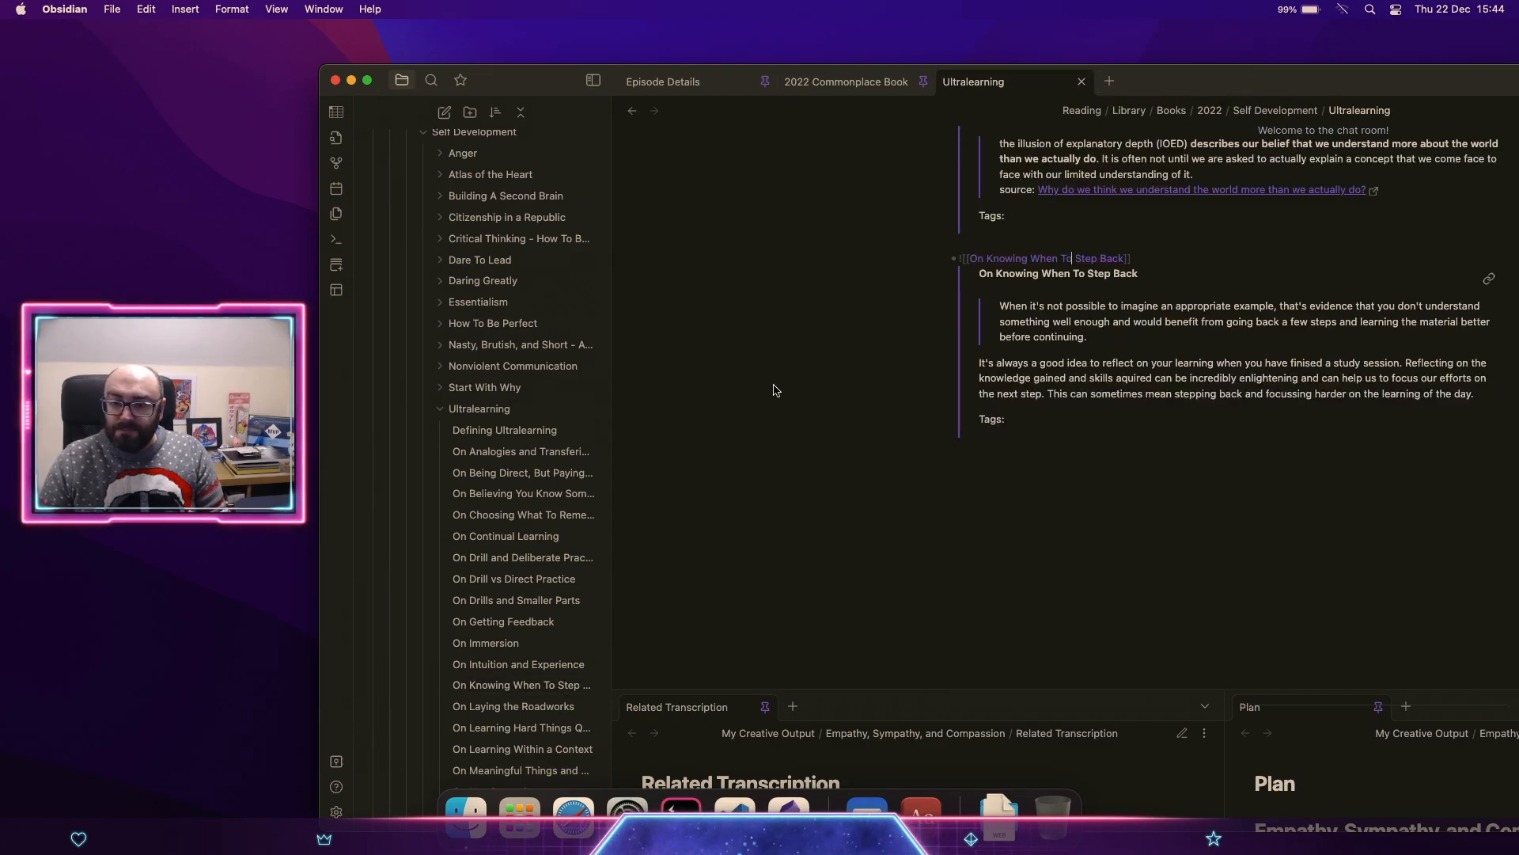
Step: Create a note in the Commonplace Ultralearning folder titled On Asking "dumb" Questions
{"action": "left_click", "coordinate": [525, 409]}
{"action": "right_click", "coordinate": [531, 418]}
{"action": "left_click", "coordinate": [554, 424]}
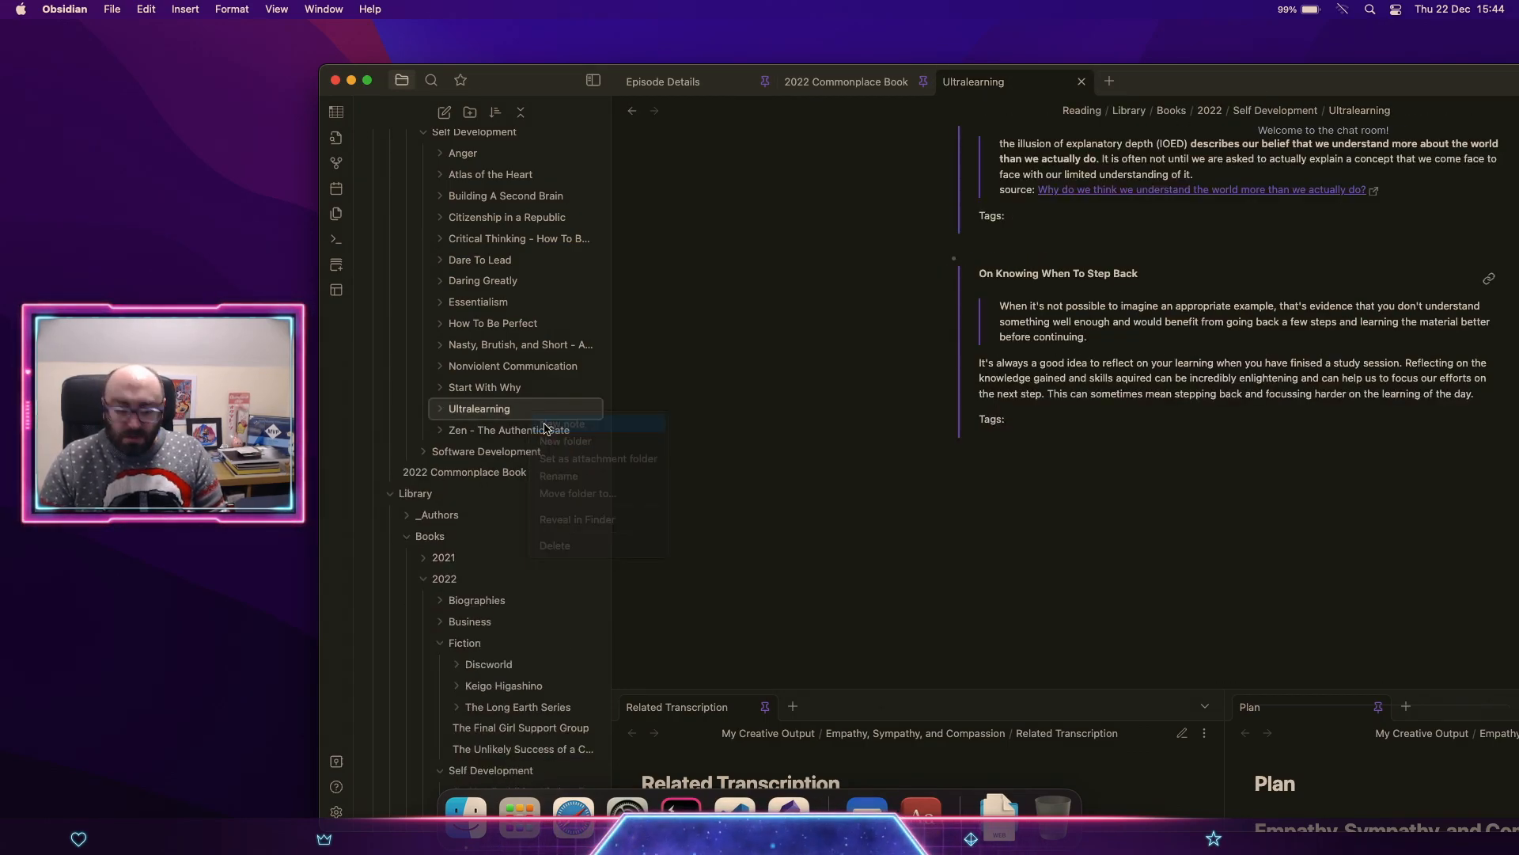
{"action": "type", "text": "On"}
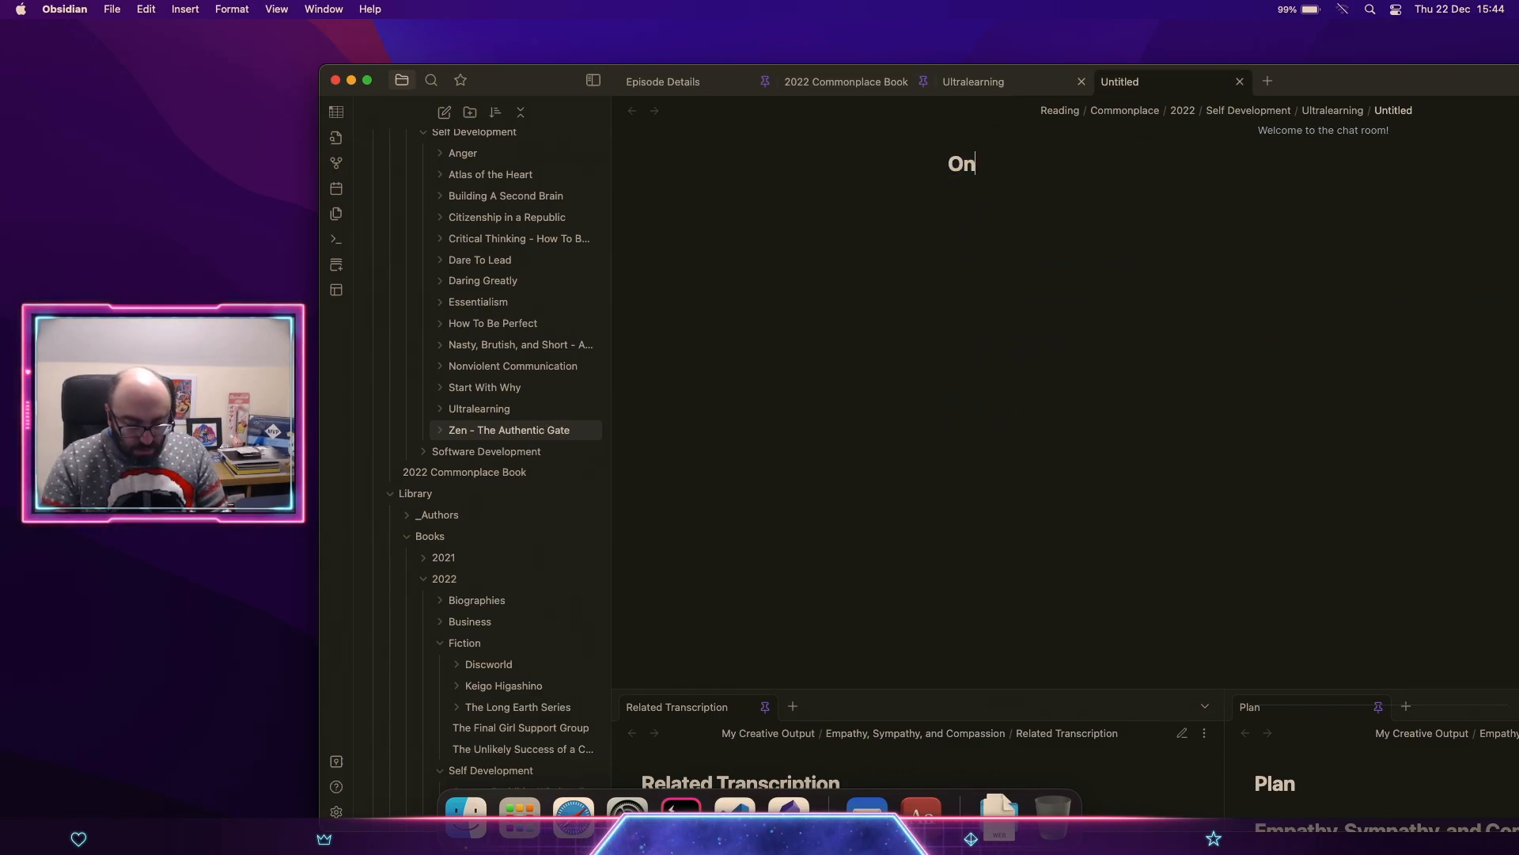
{"action": "type", "text": " Asking \"dumb\" "}
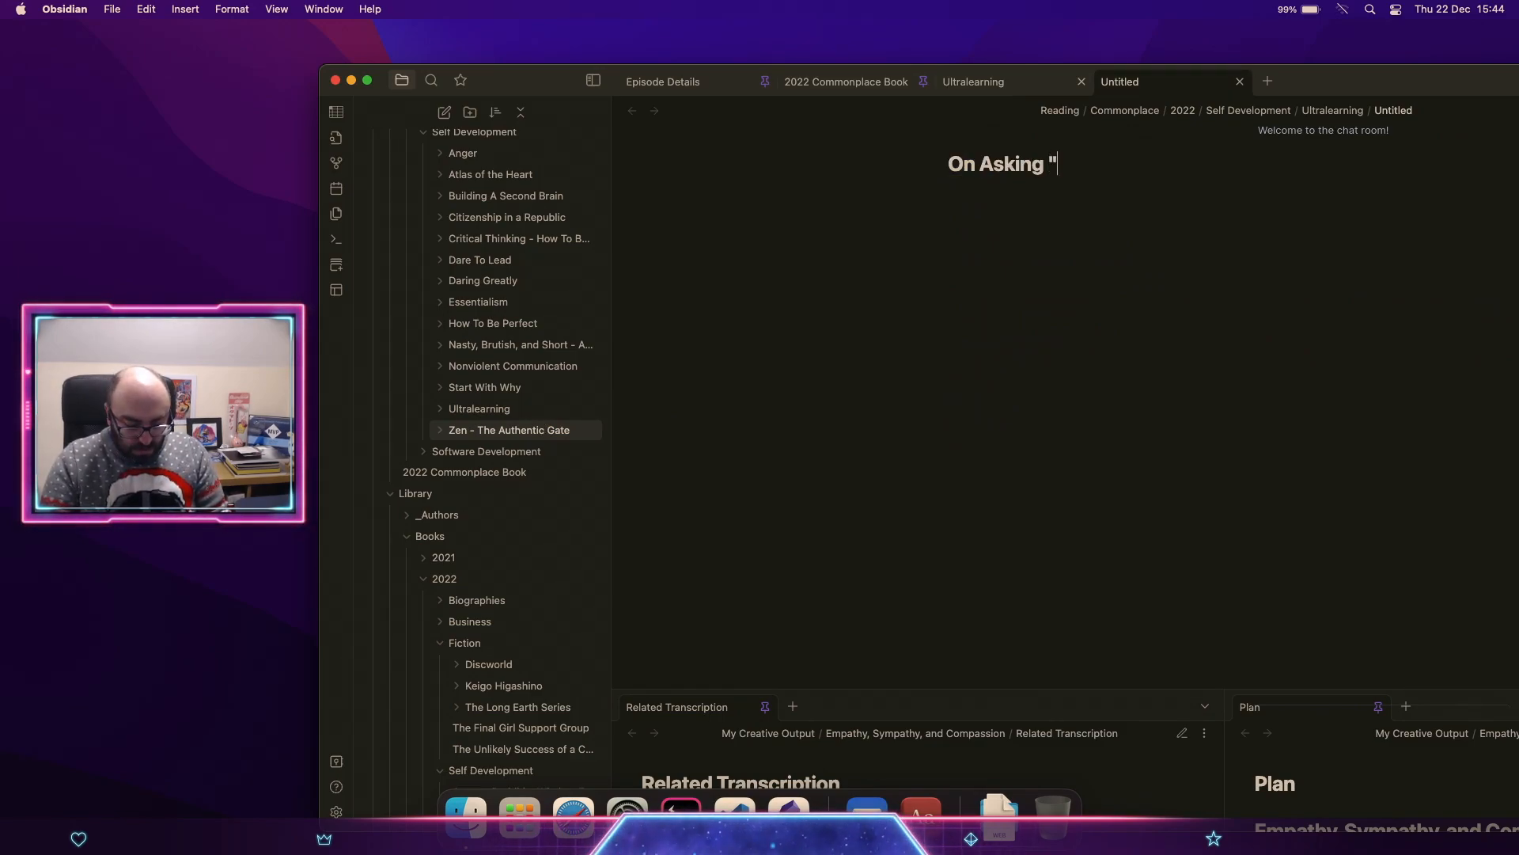
{"action": "type", "text": "questions"}
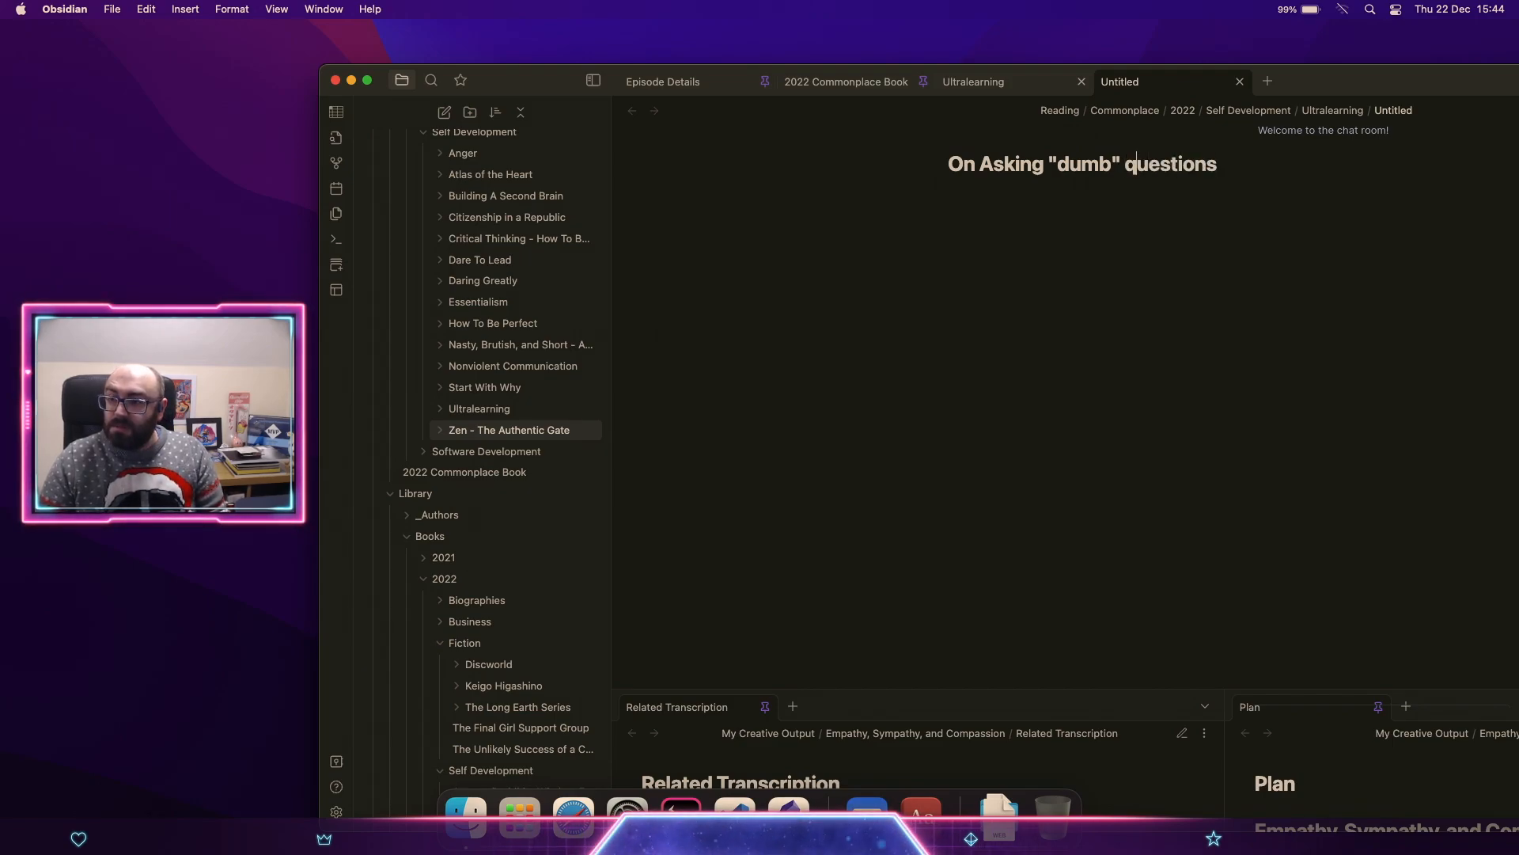
{"action": "key", "text": "BackSpace"}
{"action": "type", "text": "Q"}
{"action": "key", "text": "super+Right"}
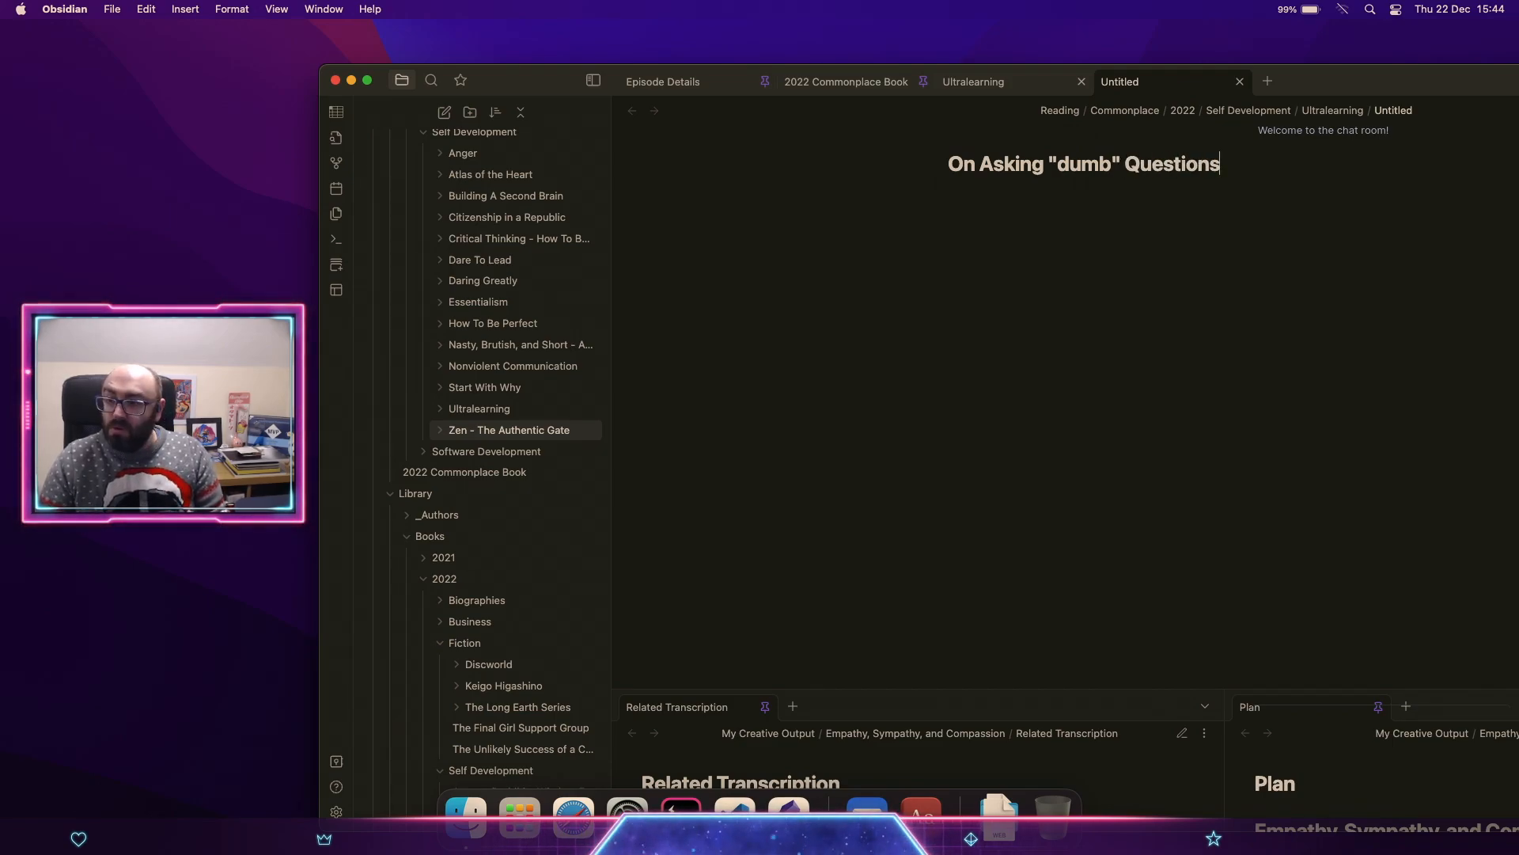
{"action": "key", "text": "Return"}
Step: Insert the Annotation template into the new note
{"action": "key", "text": "super+p"}
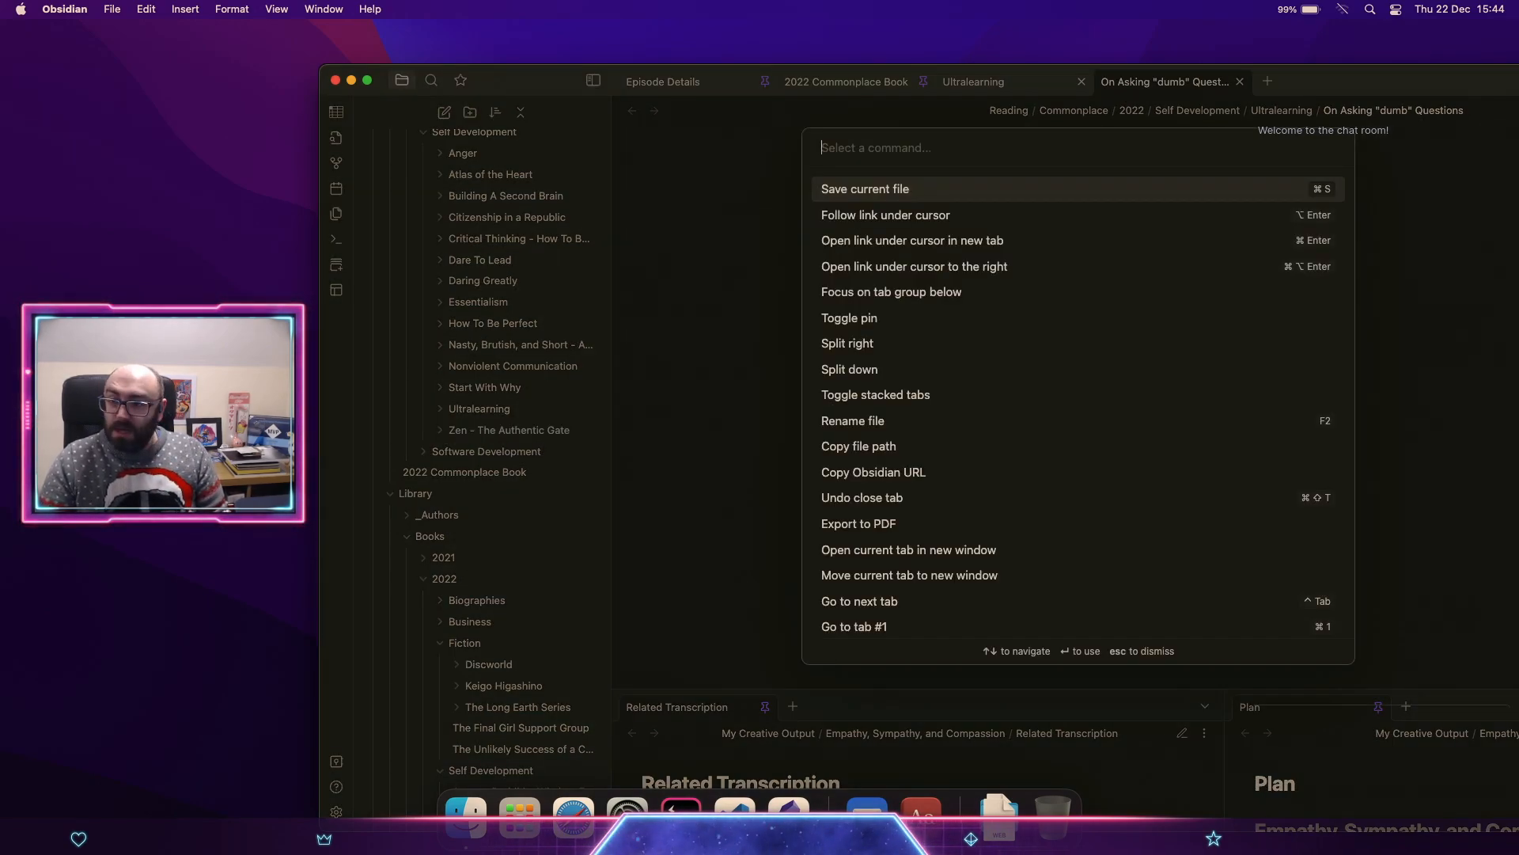
{"action": "type", "text": "templat"}
{"action": "key", "text": "Return"}
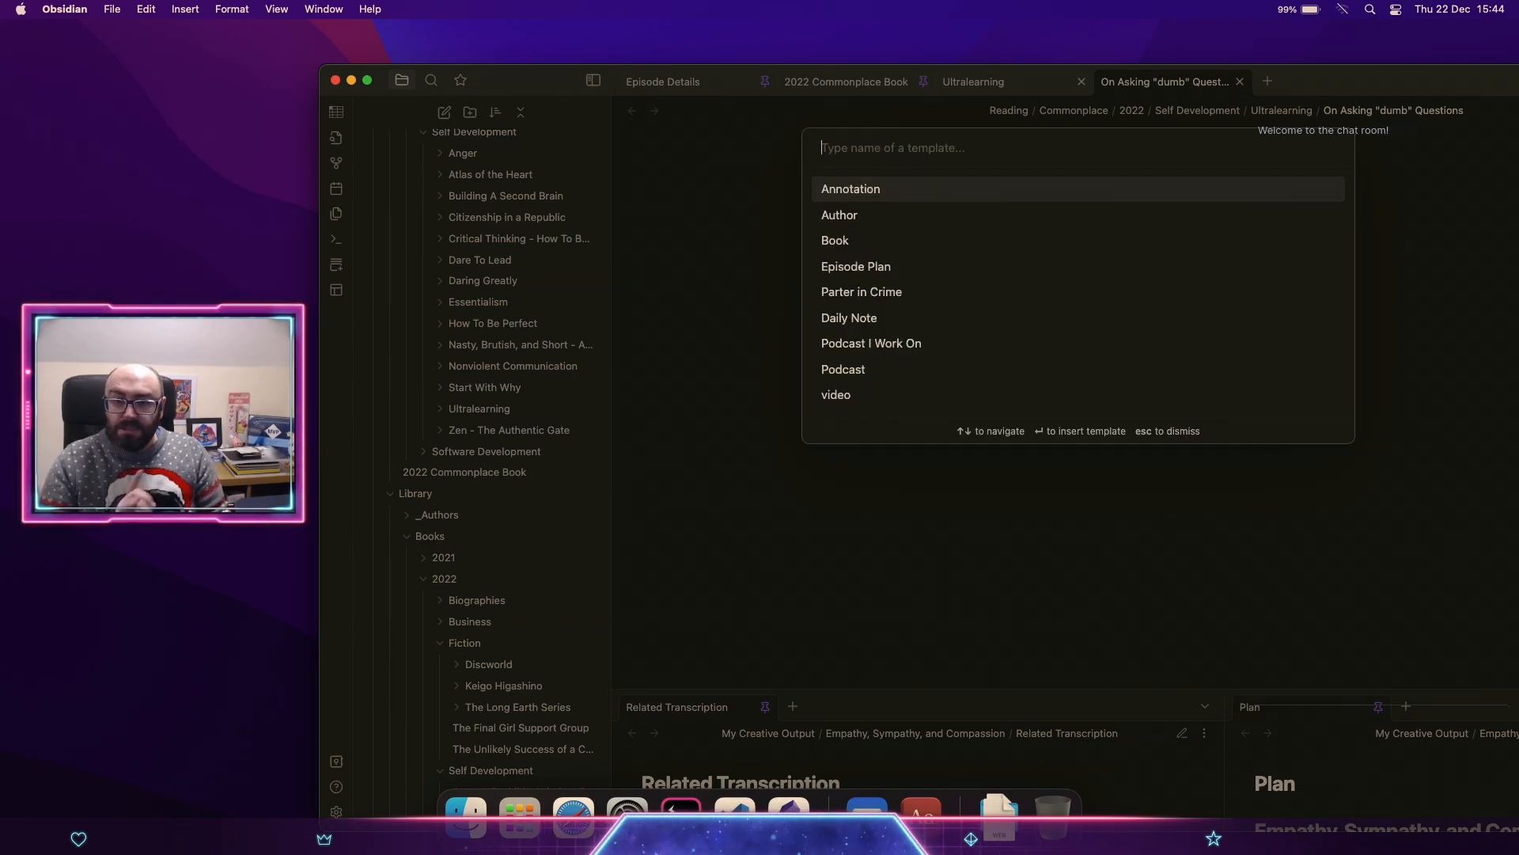
{"action": "key", "text": "Return"}
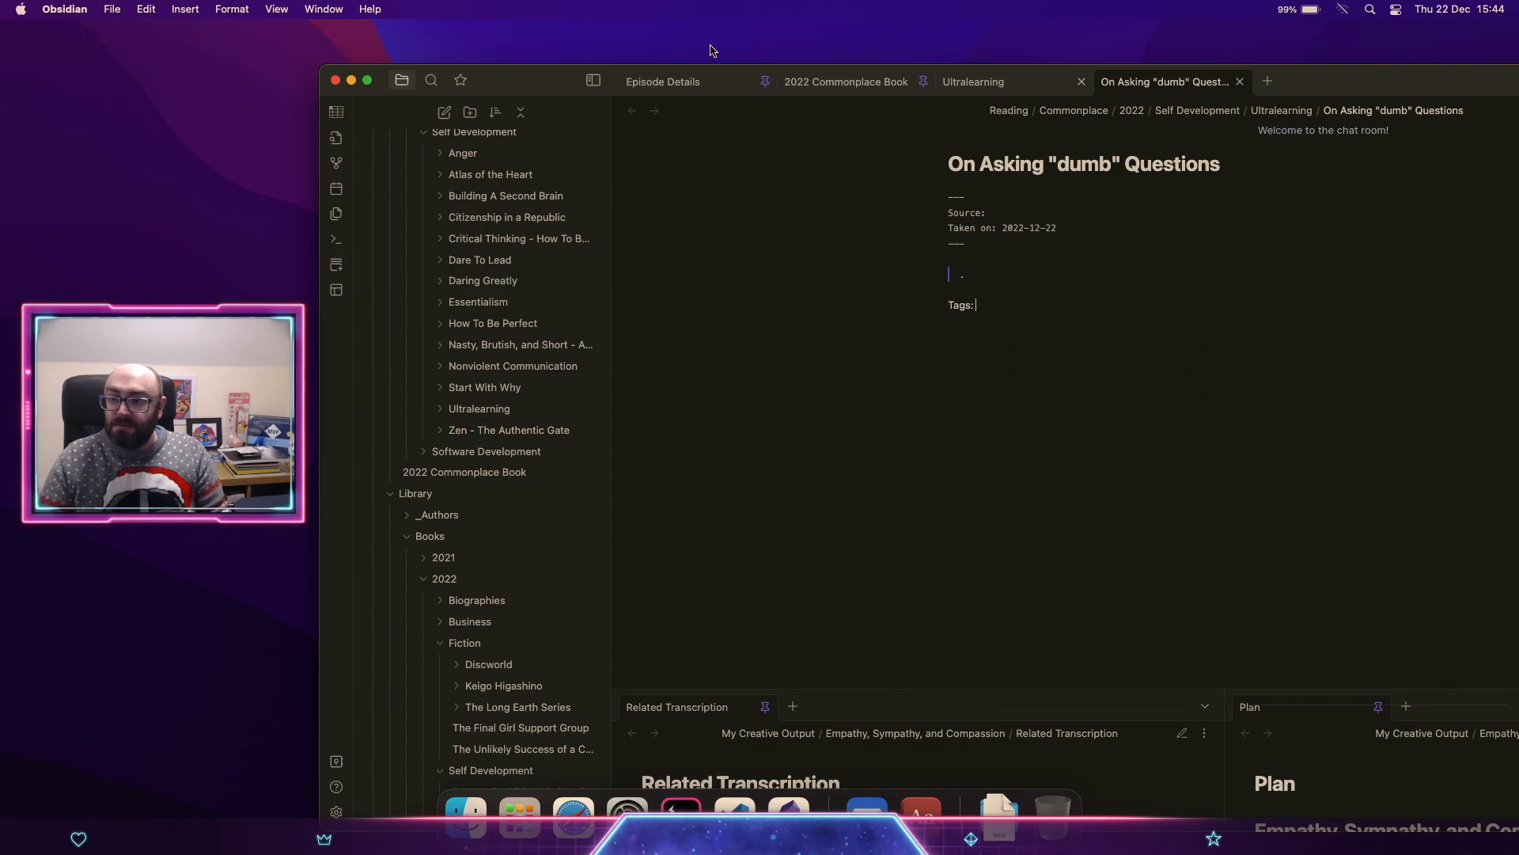
Step: Open the Annotation template from the _templates folder and examine its source, date, quote and tags fields
{"action": "mouse_move", "coordinate": [549, 84]}
{"action": "left_mouse_down"}
{"action": "mouse_move", "coordinate": [239, 76]}
{"action": "mouse_move", "coordinate": [571, 79]}
{"action": "left_mouse_up"}
{"action": "scroll", "coordinate": [532, 211], "scroll_direction": "up", "scroll_amount": 5}
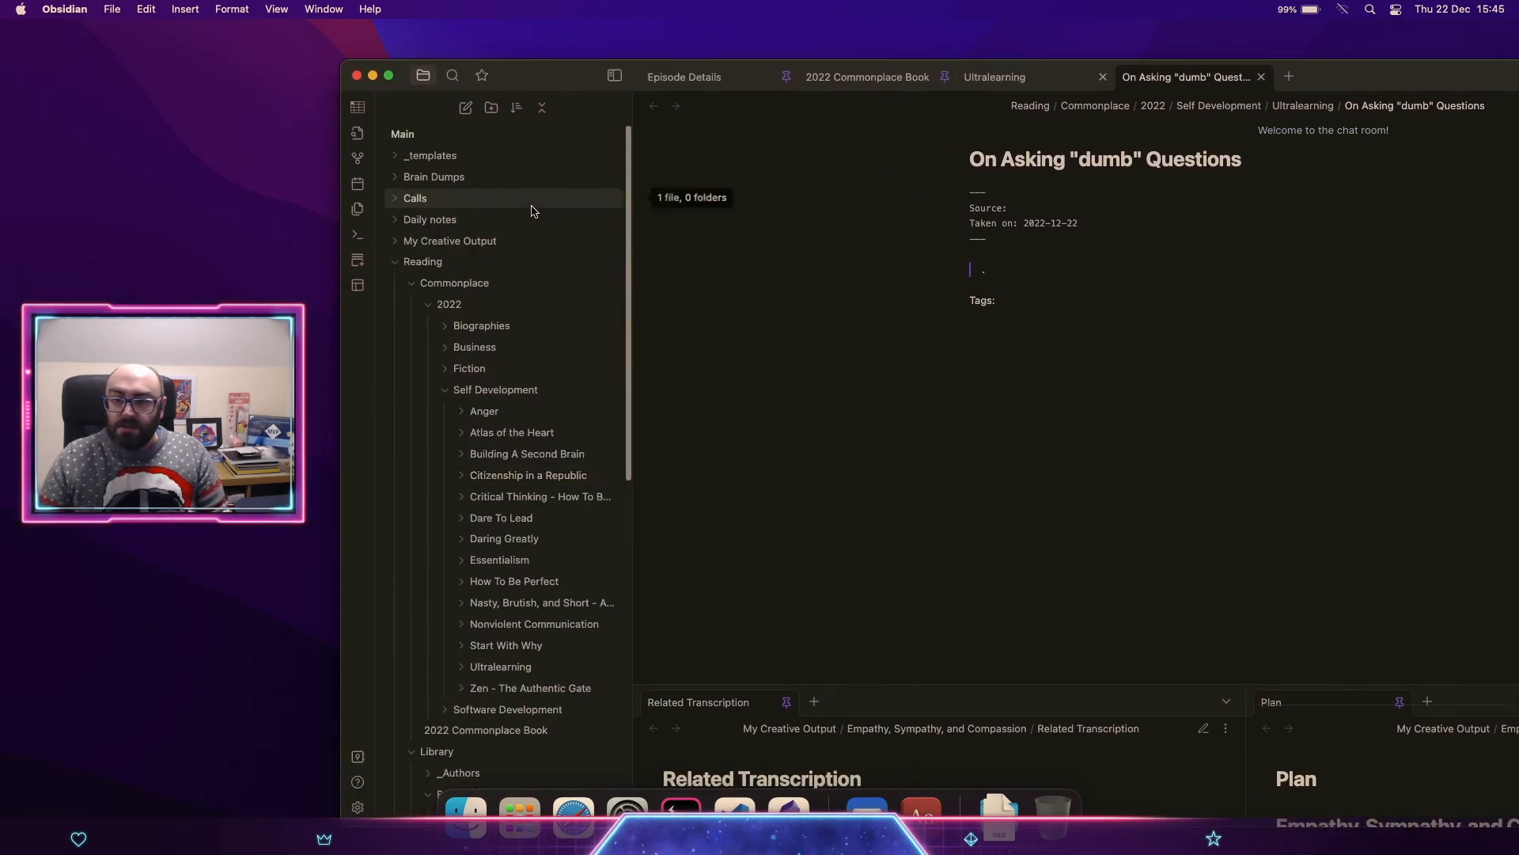
{"action": "left_click", "coordinate": [431, 156]}
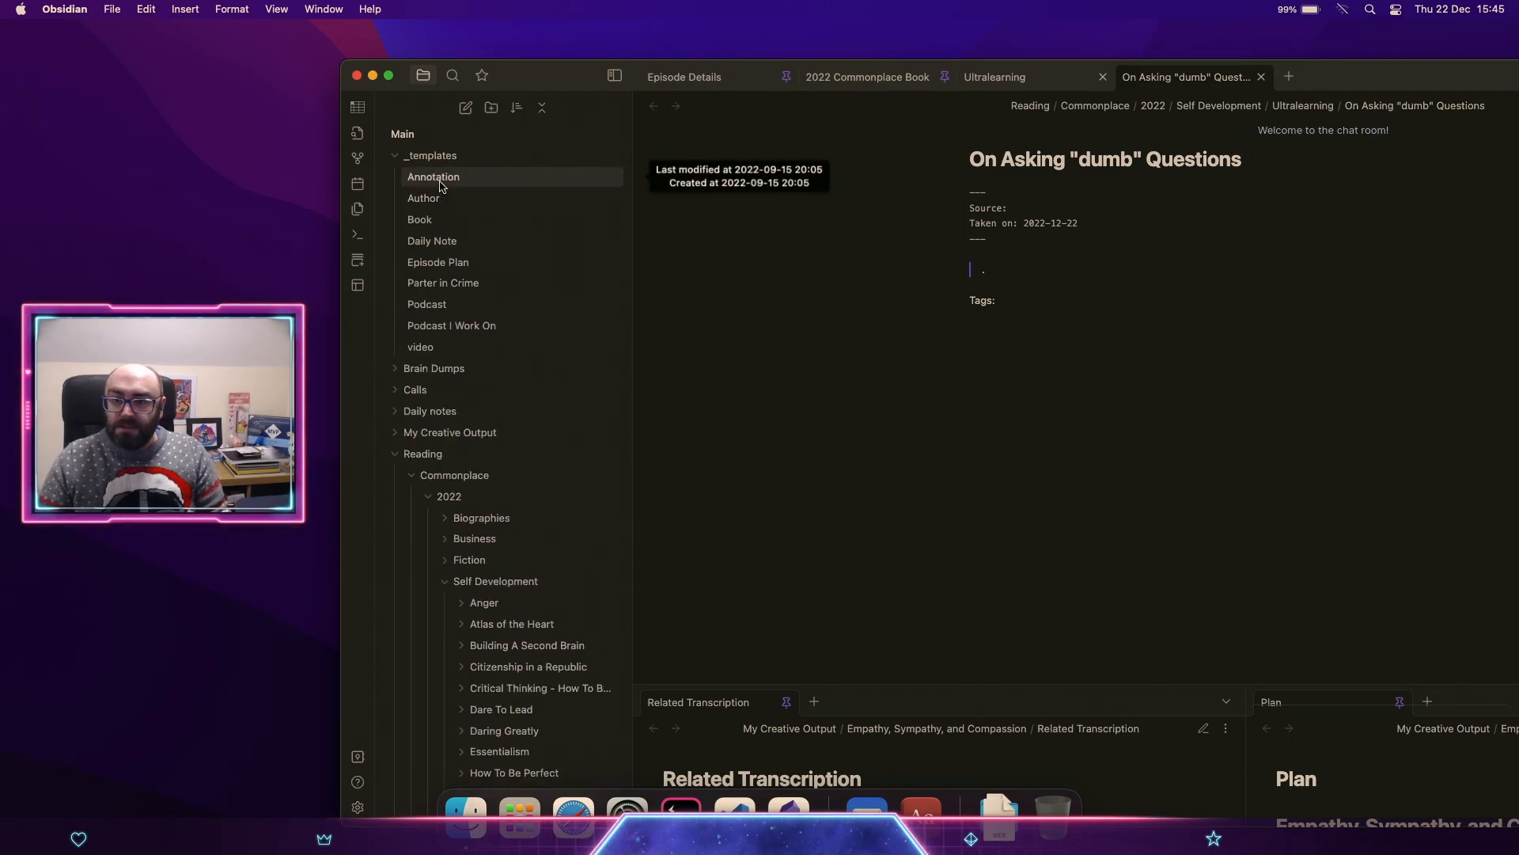
{"action": "left_click", "coordinate": [437, 178]}
{"action": "left_click_drag", "start_coordinate": [1078, 220], "coordinate": [973, 272]}
{"action": "left_click", "coordinate": [1035, 316]}
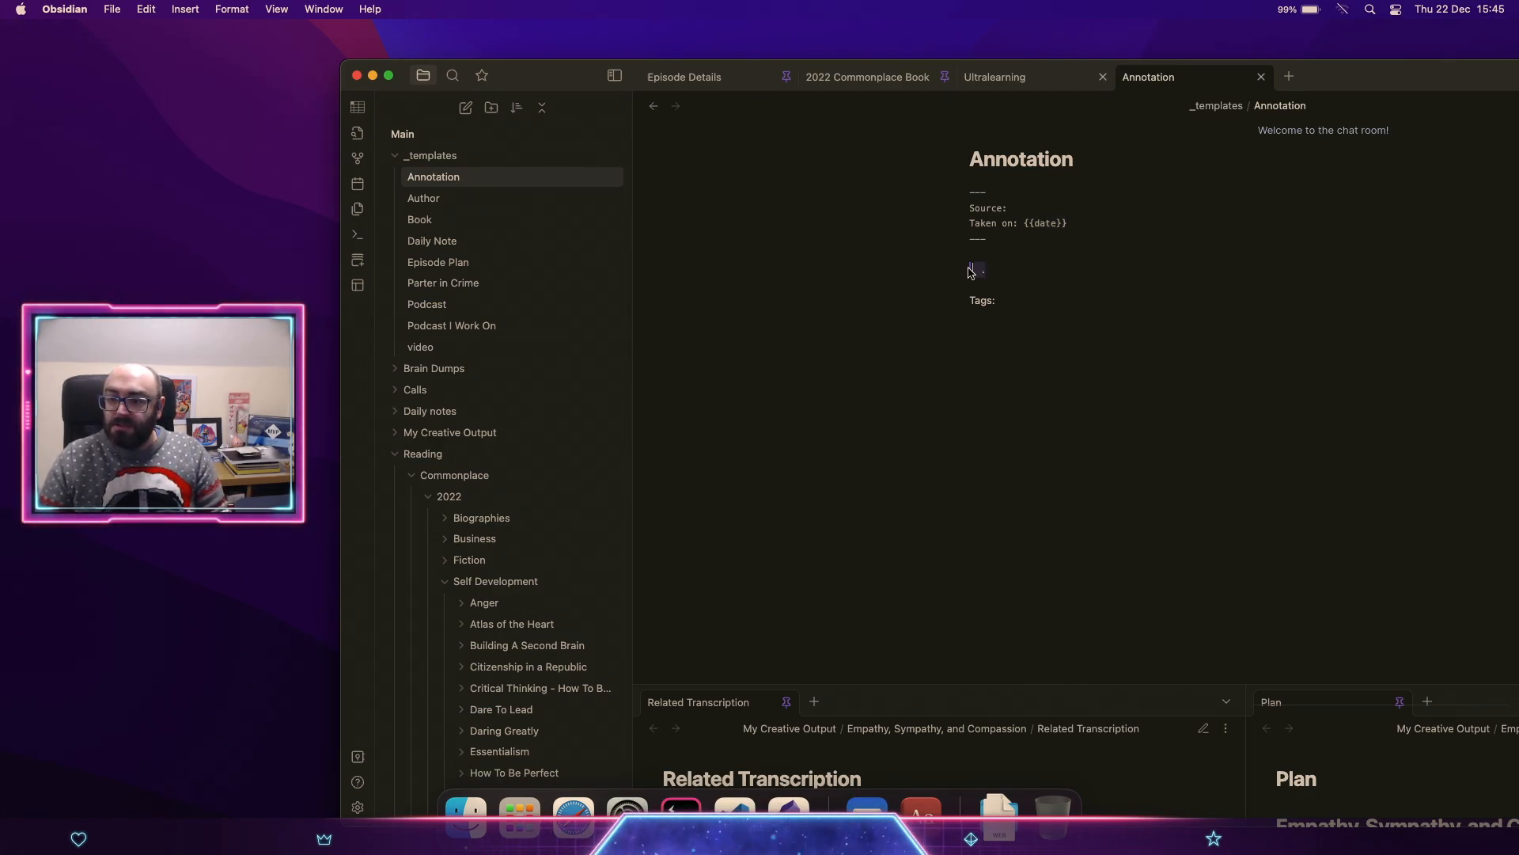
{"action": "left_click", "coordinate": [1003, 285]}
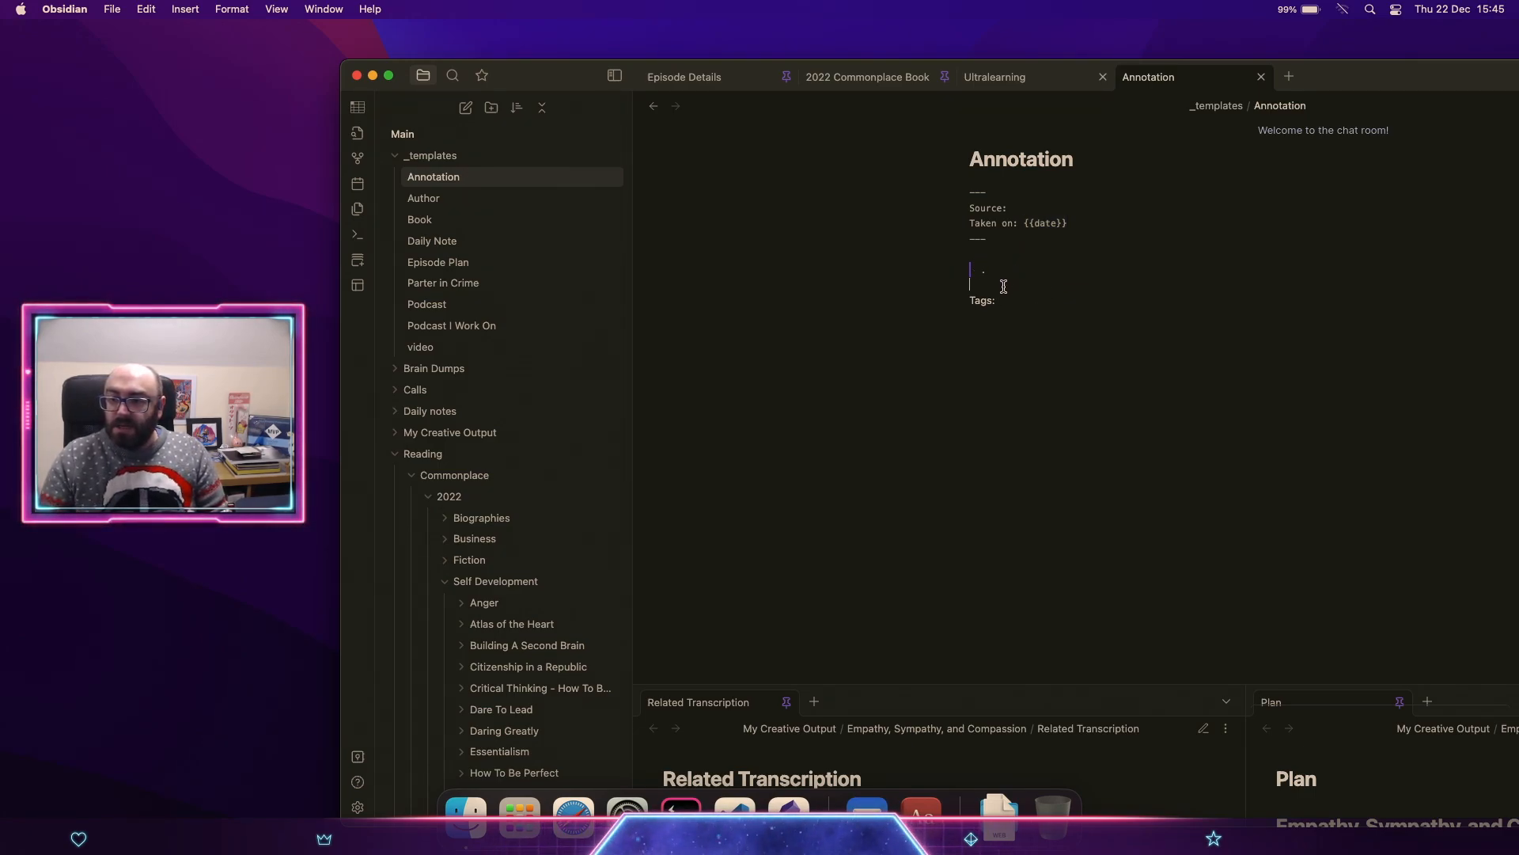
{"action": "left_click", "coordinate": [1008, 301]}
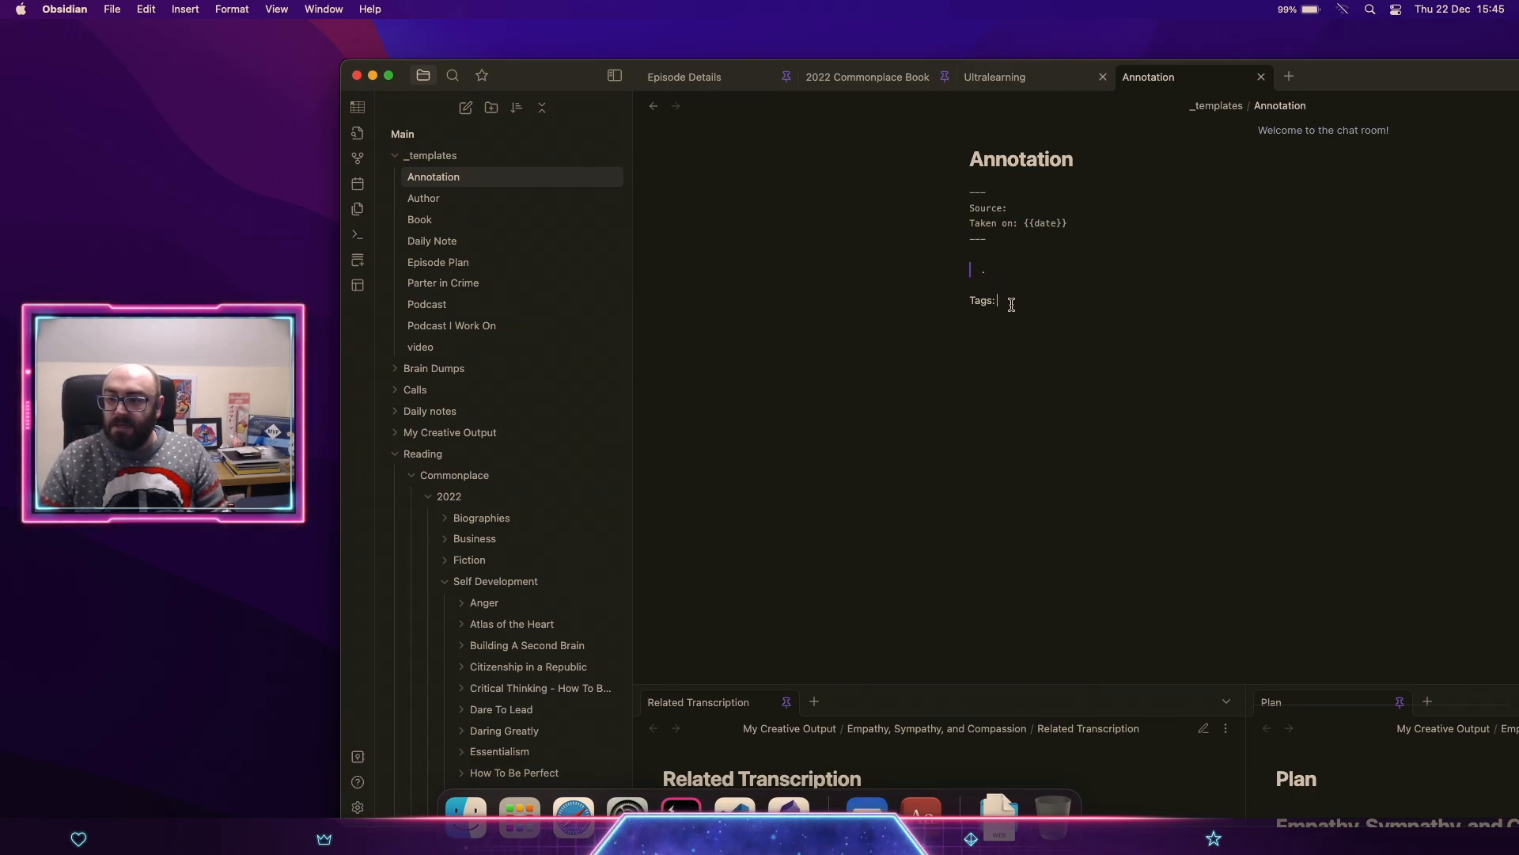
{"action": "left_click", "coordinate": [1014, 209]}
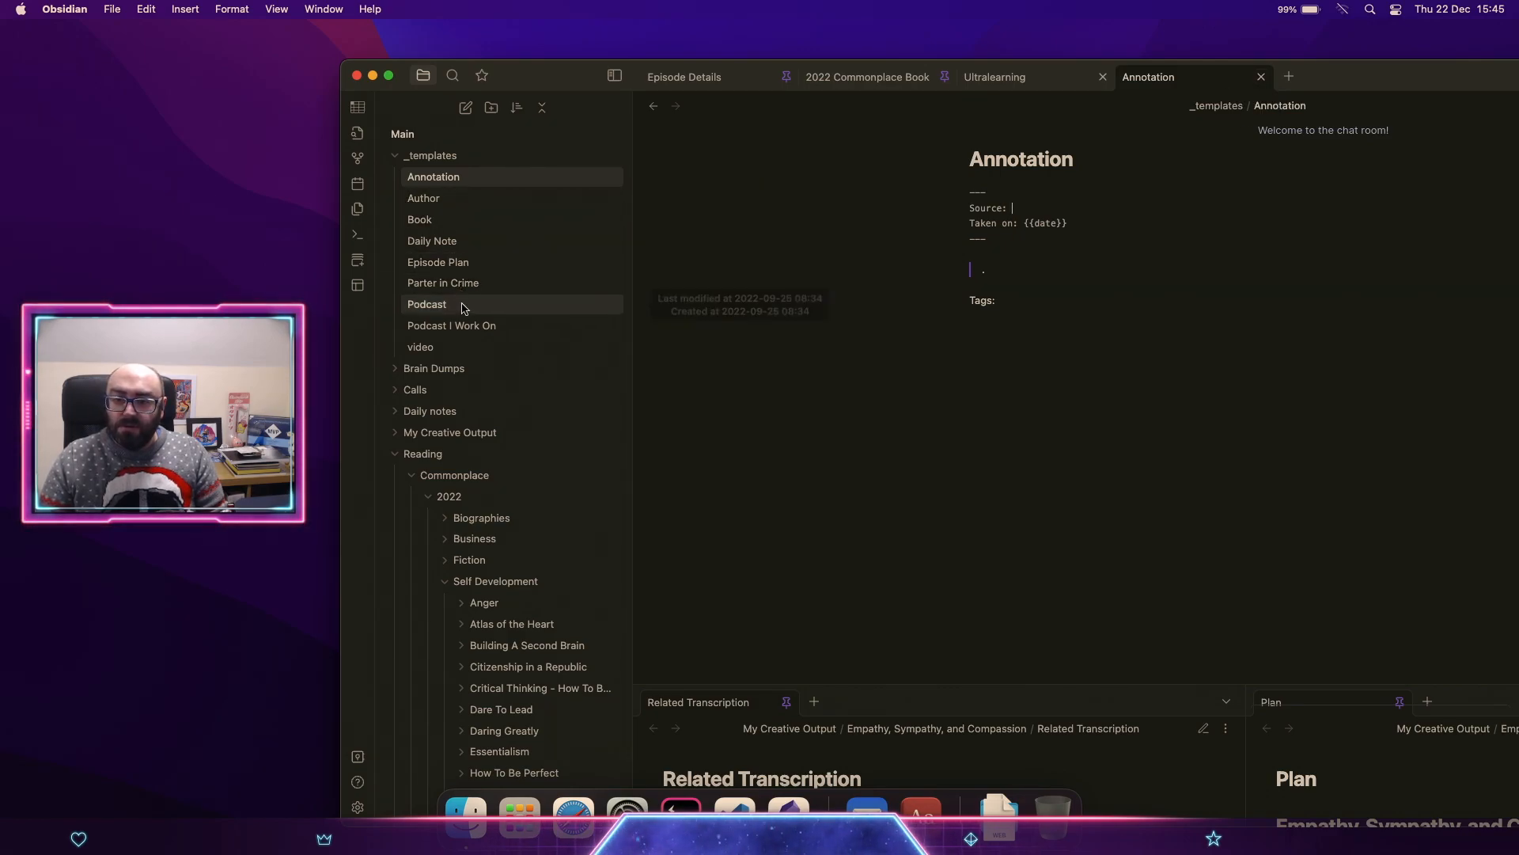
Step: Collapse the _templates folder, reopen On Asking "dumb" Questions from the Ultralearning folder and return the window to full screen
{"action": "left_click", "coordinate": [420, 155]}
{"action": "scroll", "coordinate": [582, 684], "scroll_direction": "down", "scroll_amount": 2}
{"action": "scroll", "coordinate": [581, 684], "scroll_direction": "down", "scroll_amount": 4}
{"action": "scroll", "coordinate": [580, 681], "scroll_direction": "up", "scroll_amount": 2}
{"action": "left_click", "coordinate": [526, 521]}
{"action": "scroll", "coordinate": [515, 620], "scroll_direction": "down", "scroll_amount": 8}
{"action": "scroll", "coordinate": [540, 621], "scroll_direction": "up", "scroll_amount": 3}
{"action": "scroll", "coordinate": [541, 621], "scroll_direction": "up", "scroll_amount": 3}
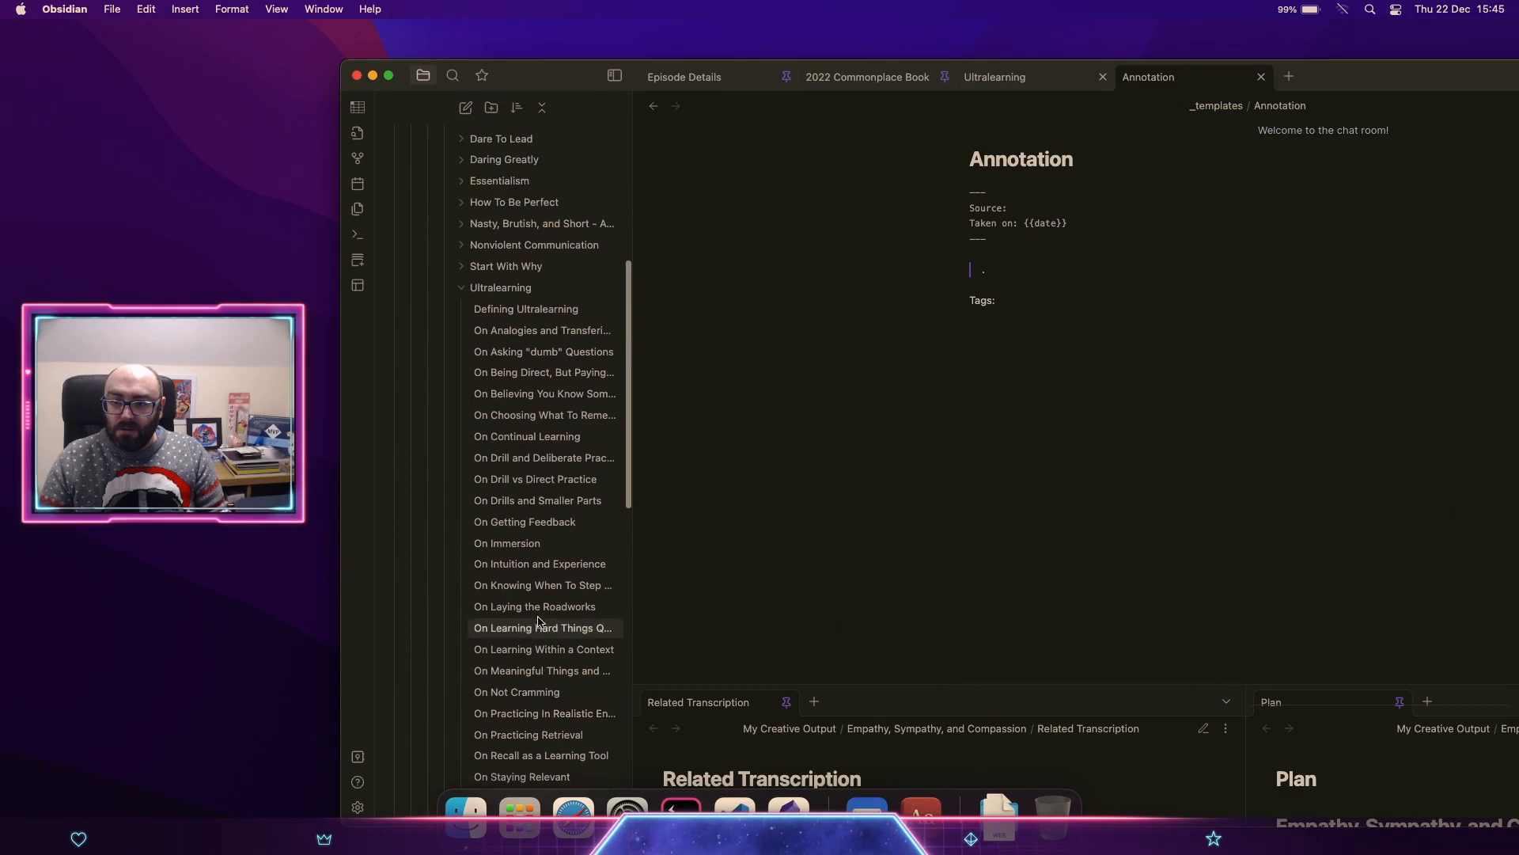
{"action": "left_click", "coordinate": [519, 356]}
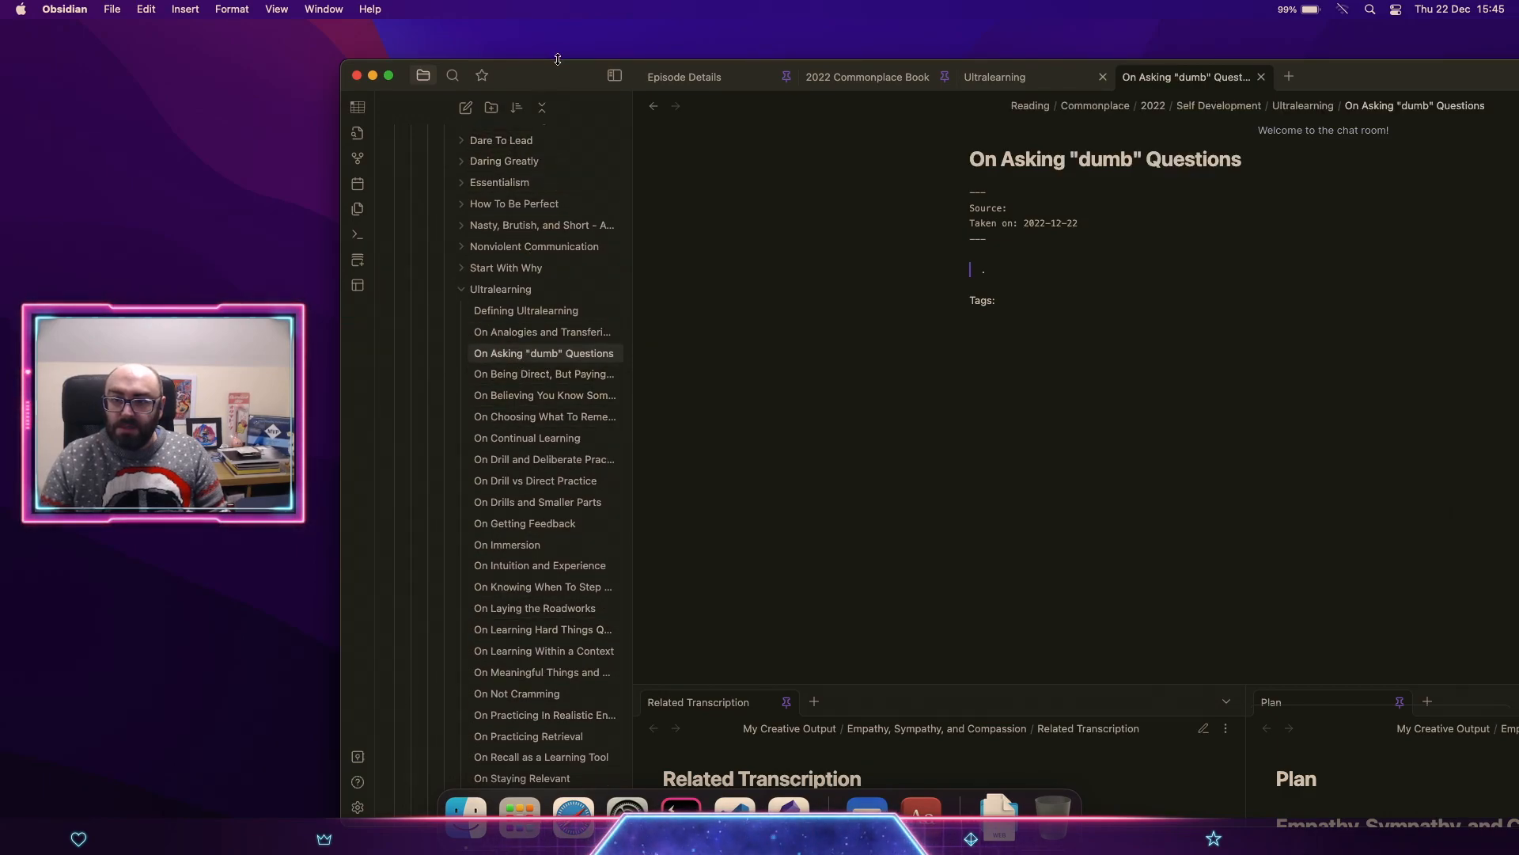
{"action": "left_click_drag", "start_coordinate": [558, 79], "coordinate": [211, 42]}
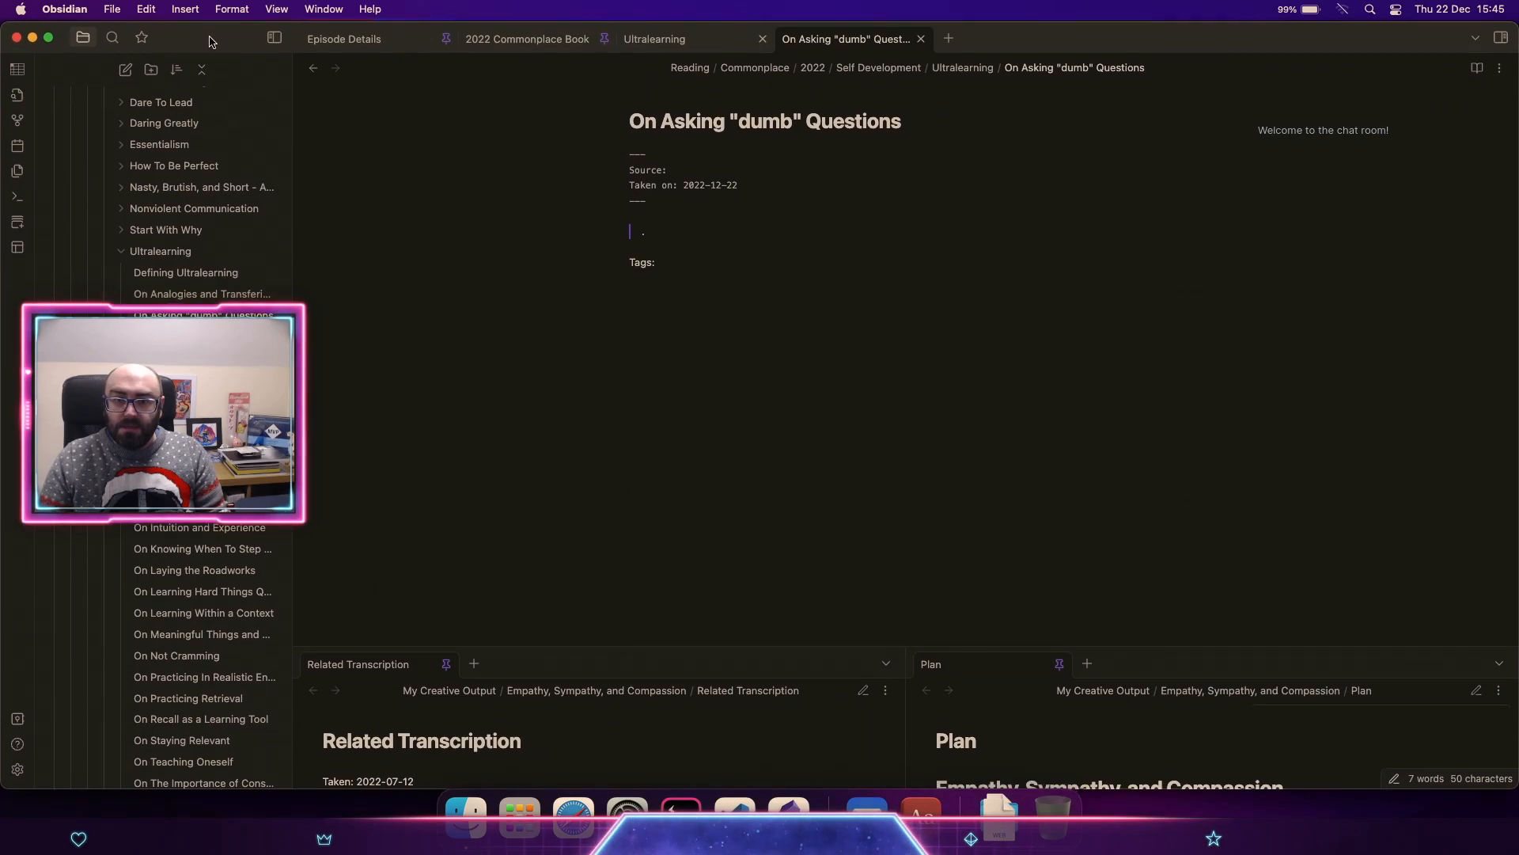
{"action": "left_click", "coordinate": [48, 37]}
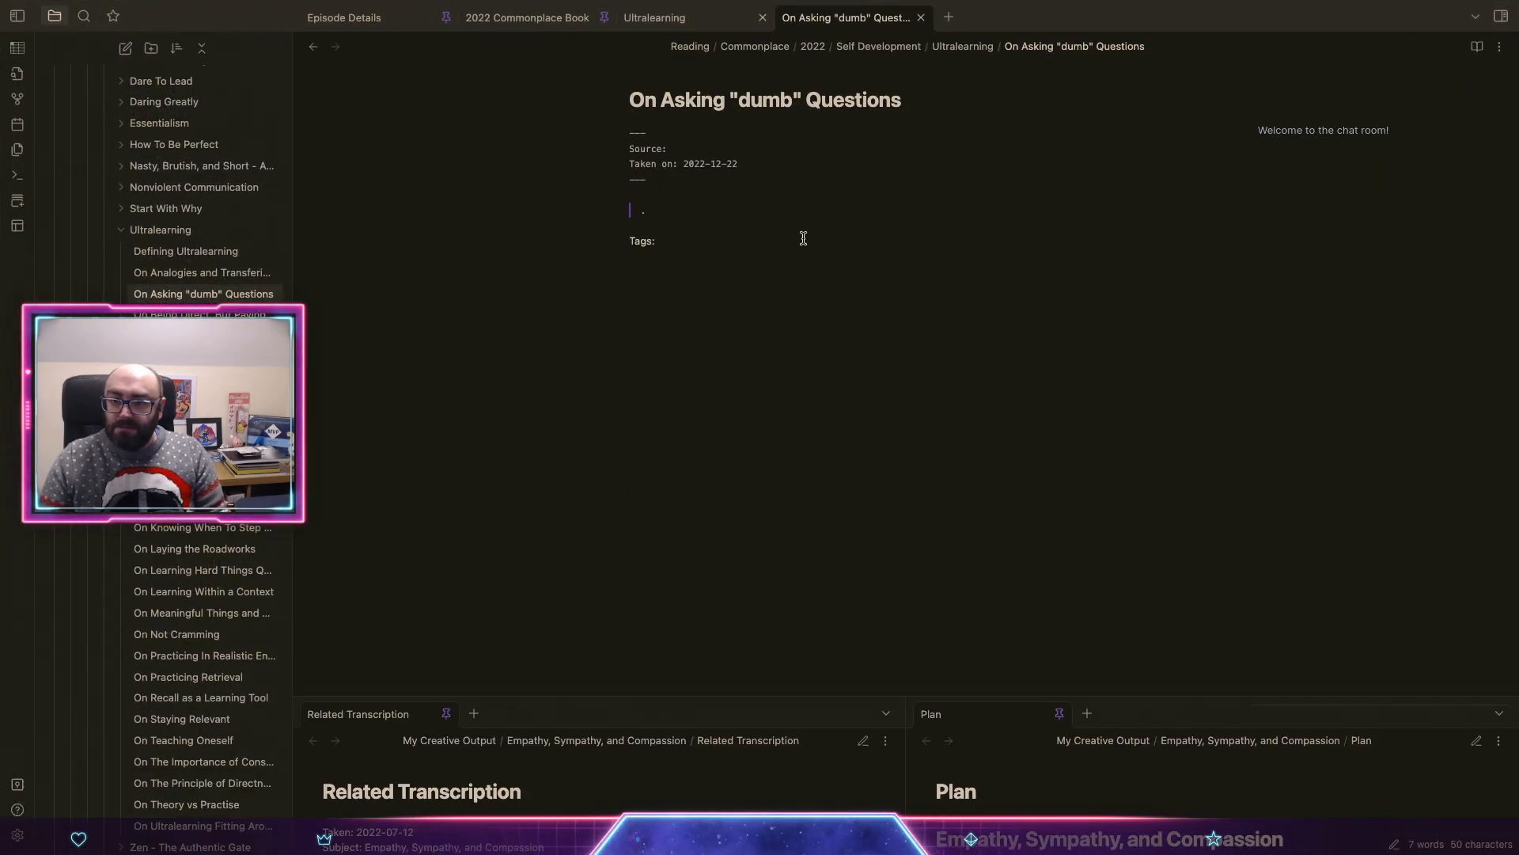
Step: Set the note's "Taken on" date to 2022-06-29
{"action": "left_click", "coordinate": [744, 169]}
{"action": "key", "text": "BackSpace"}
{"action": "key", "text": "BackSpace"}
{"action": "key", "text": "BackSpace"}
{"action": "key", "text": "BackSpace"}
{"action": "key", "text": "BackSpace"}
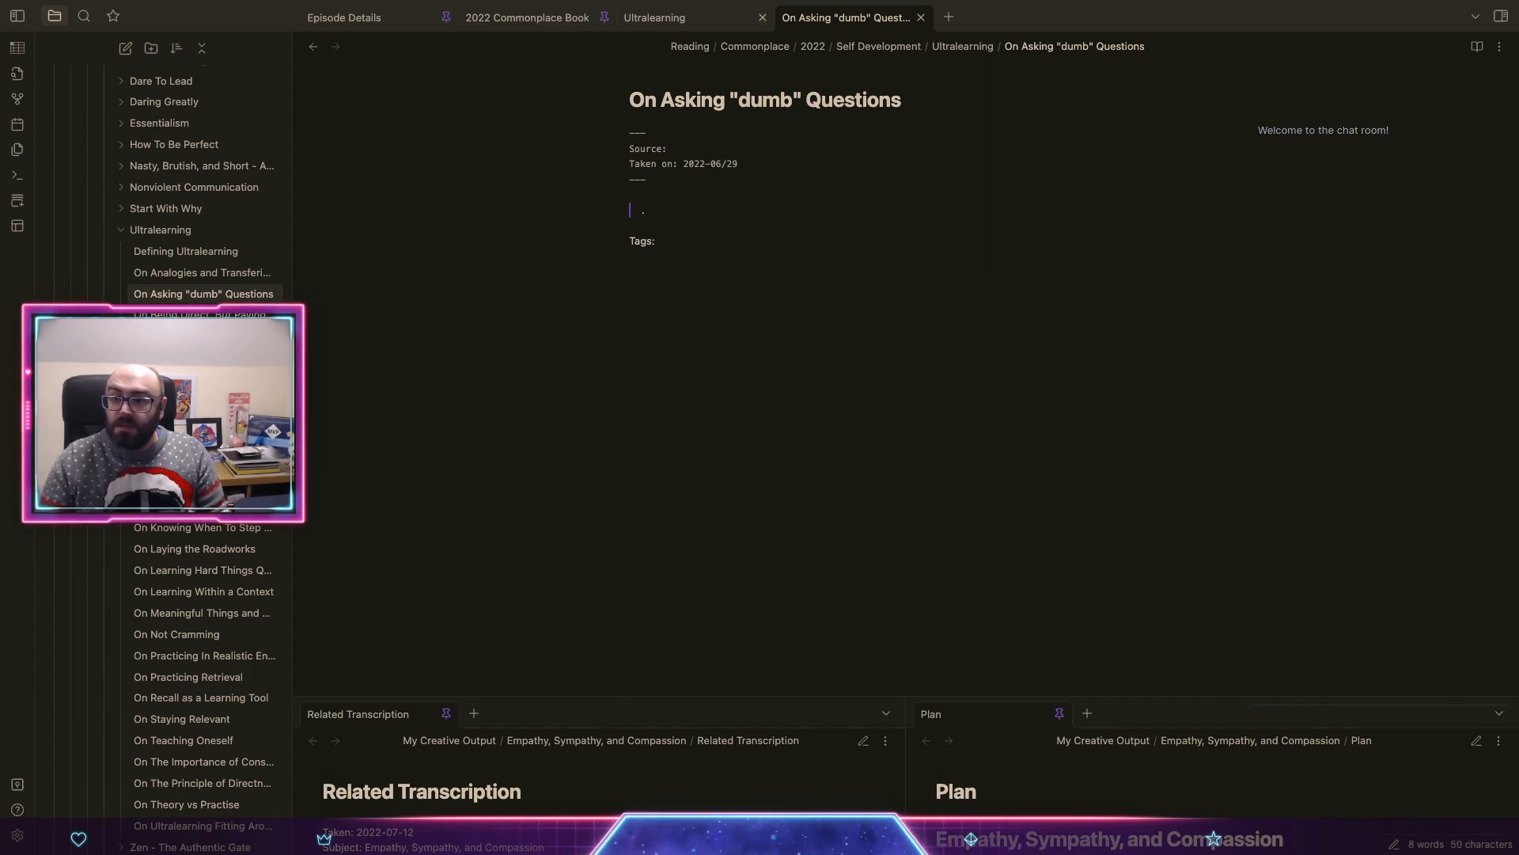
{"action": "key", "text": "BackSpace"}
{"action": "type", "text": "-"}
Step: Fill in the note's Source with a link to [[Ultralearning]]
{"action": "key", "text": "Up"}
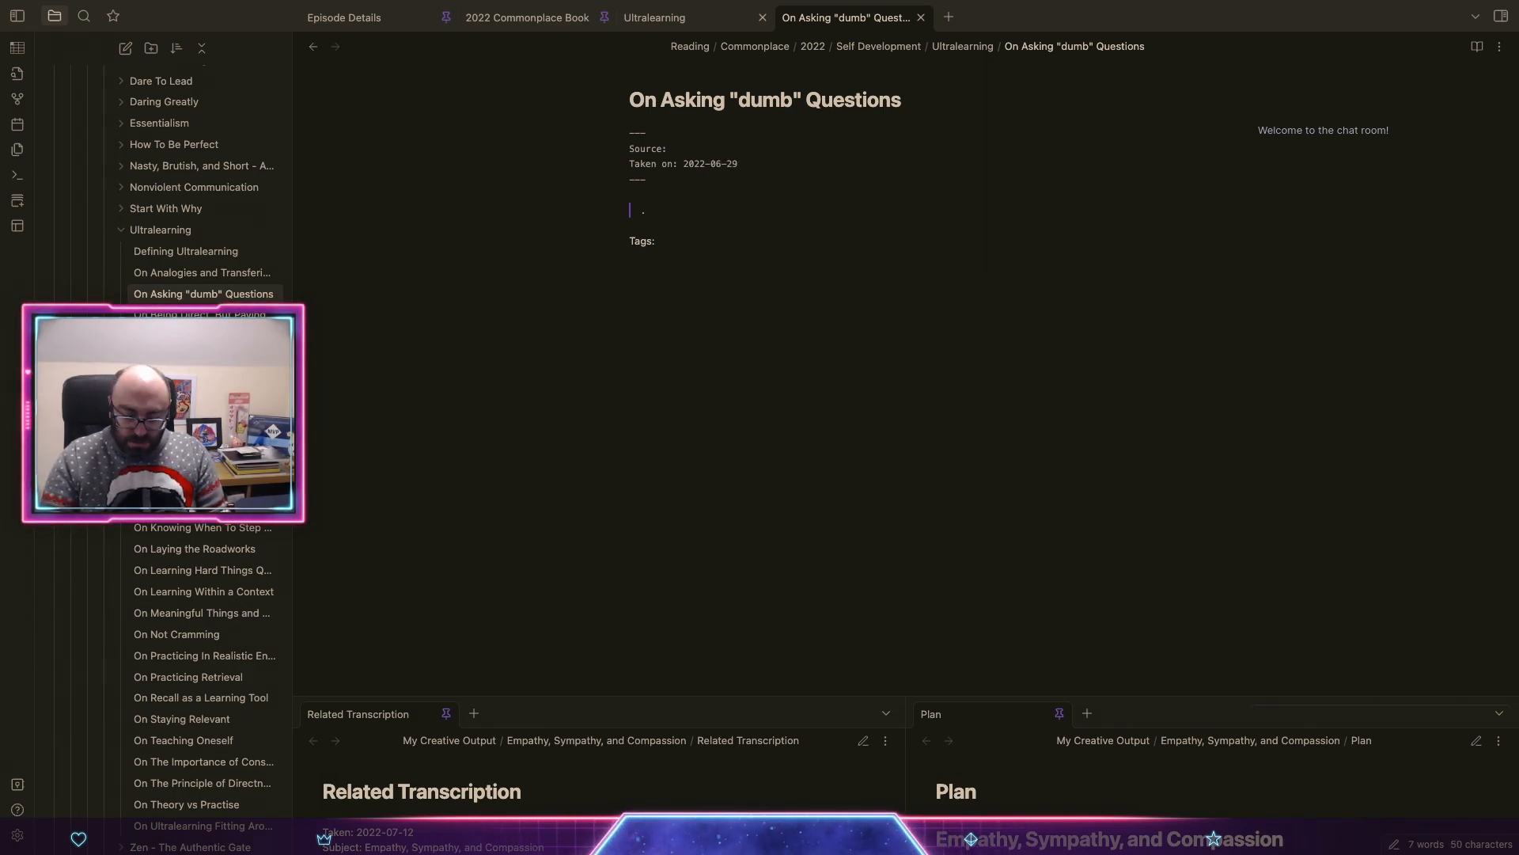
{"action": "type", "text": "[[Ultralearning"}
{"action": "key", "text": "Return"}
Step: Begin the blockquote with: How many of us lack the confidence to ask "dumb" questions? Feynman
{"action": "key", "text": "Down"}
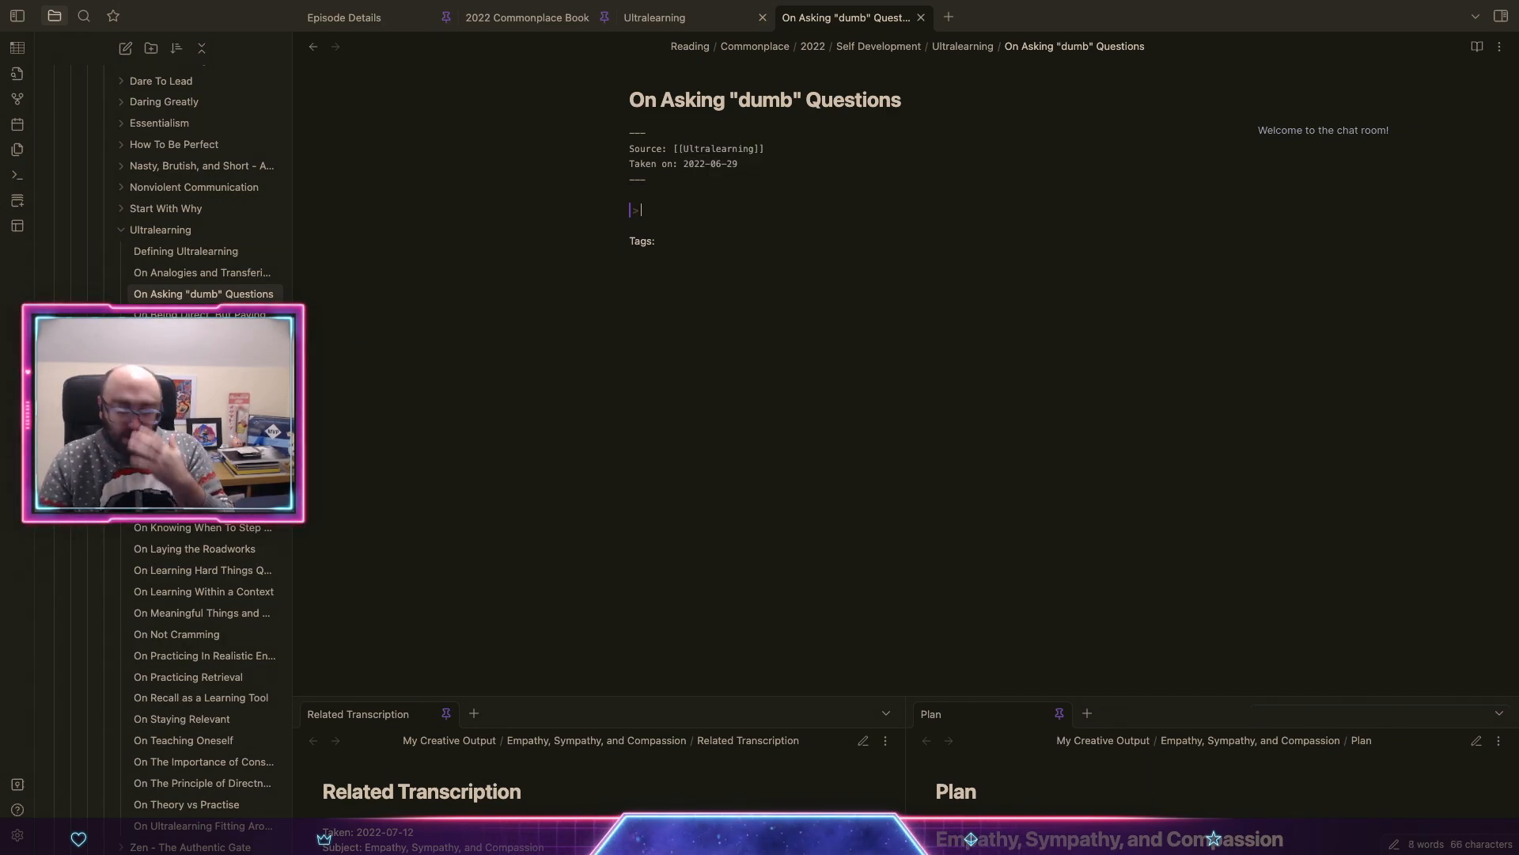
{"action": "type", "text": "ow ma"}
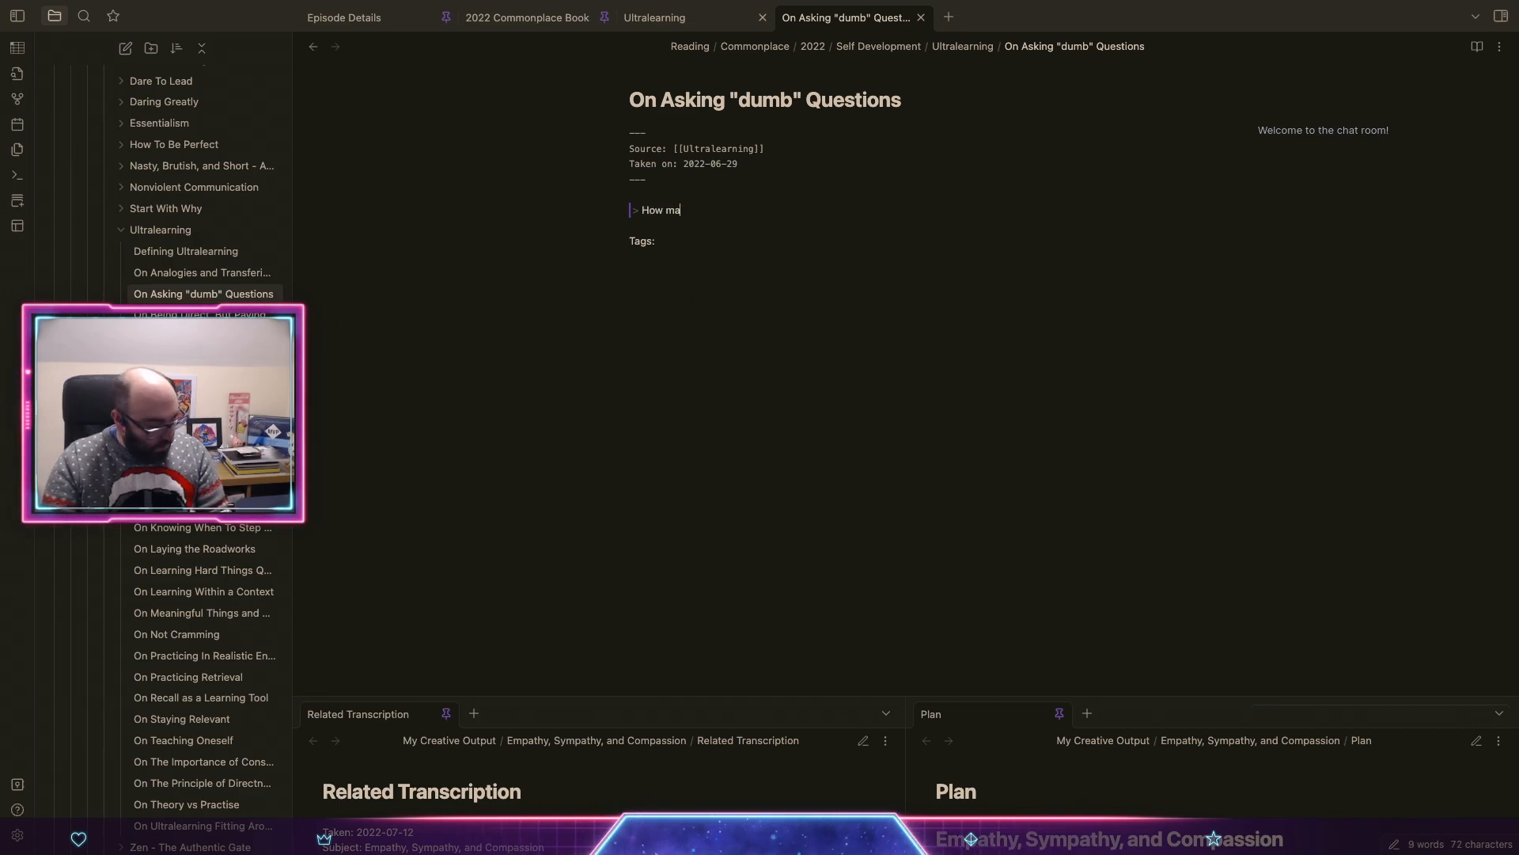
{"action": "type", "text": "ny of us lack "}
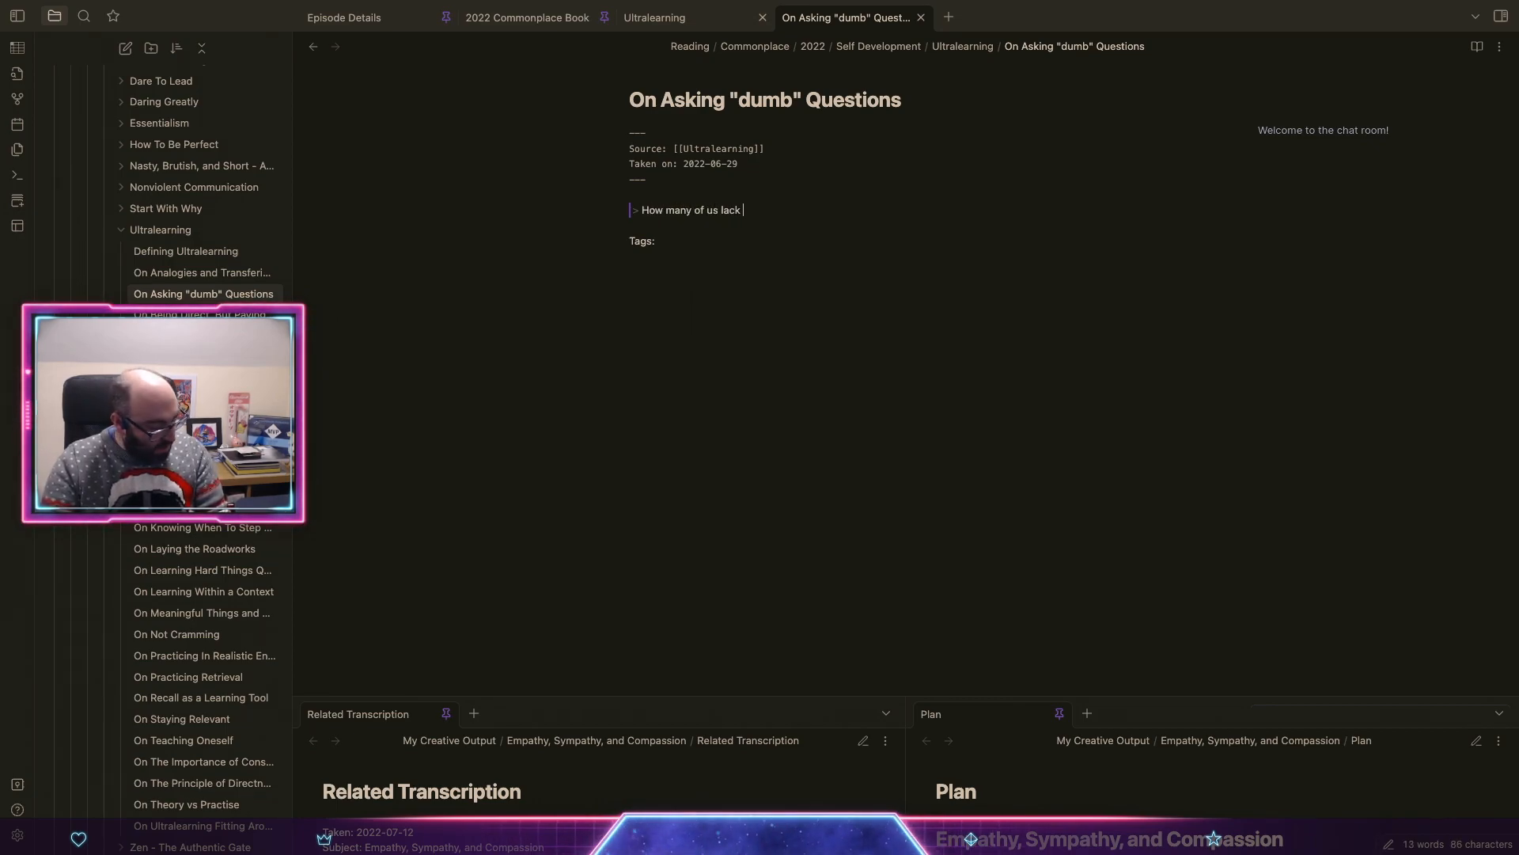
{"action": "type", "text": "the confidence to"}
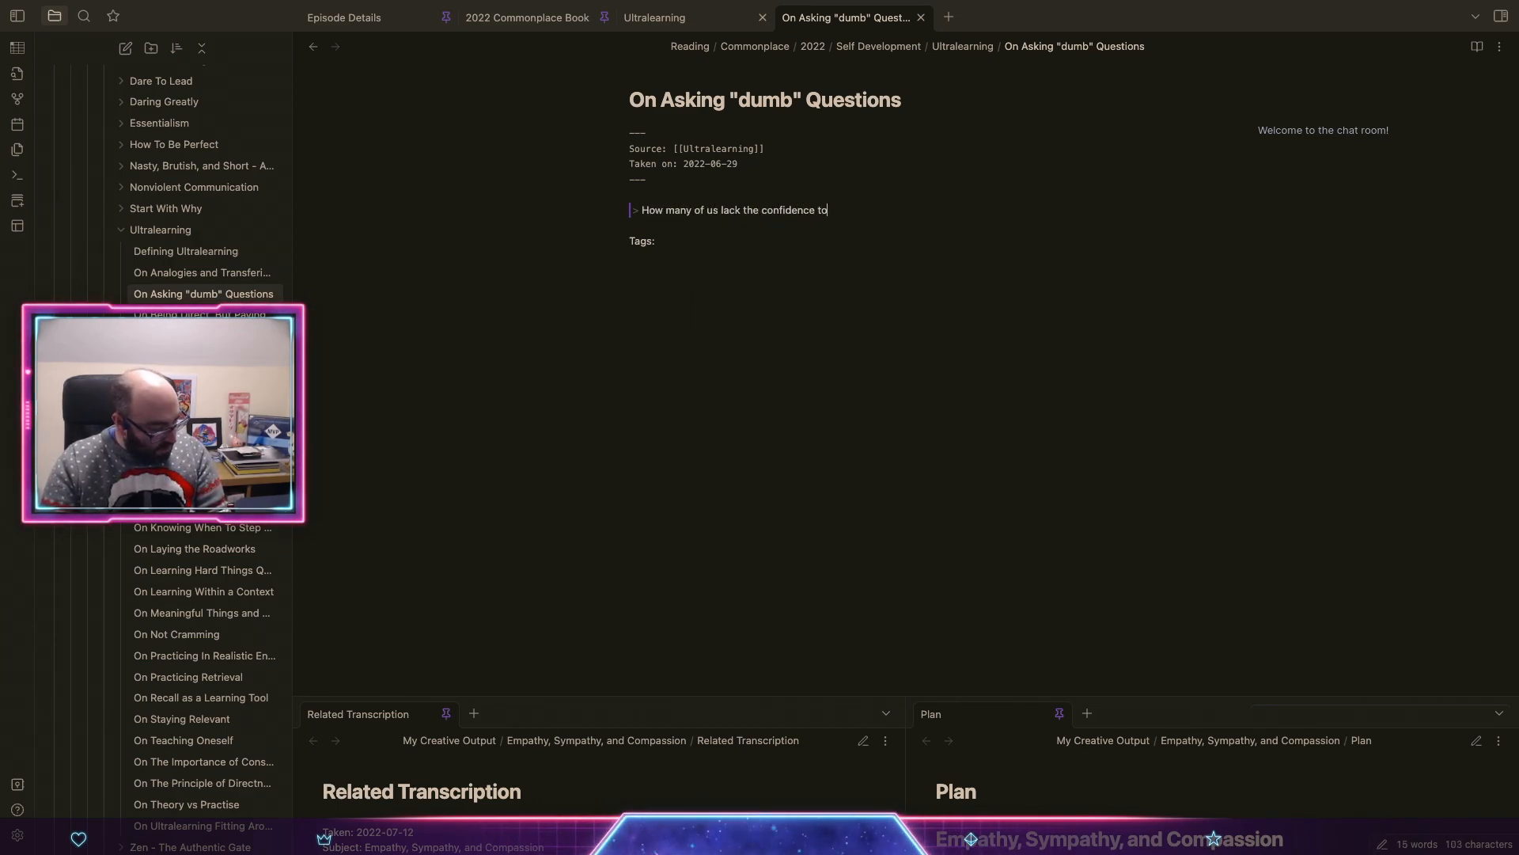
{"action": "type", "text": " ask \"dumb\" questio"}
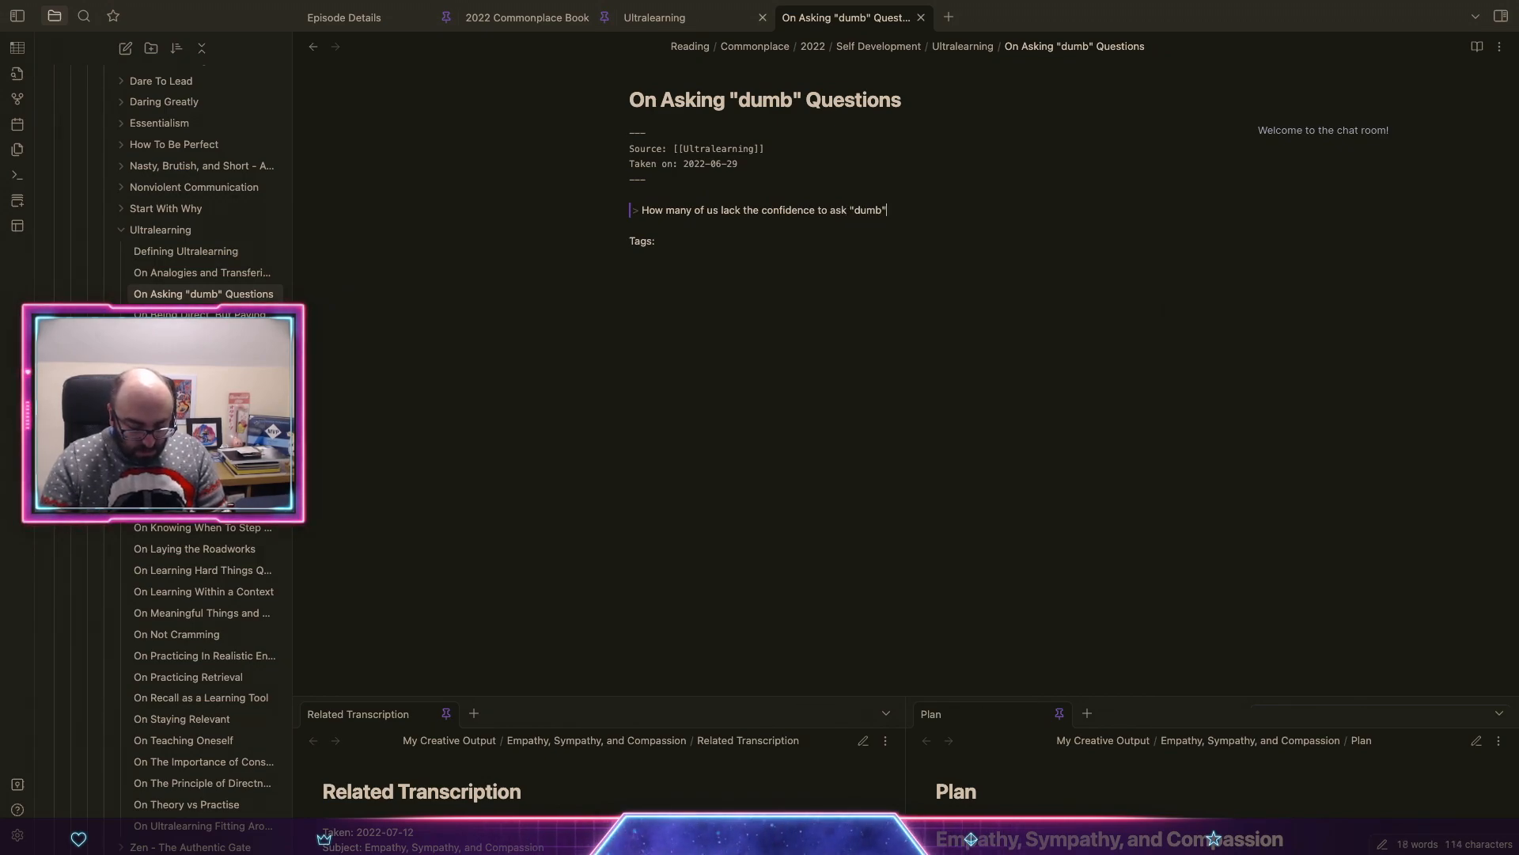
{"action": "type", "text": "ns? Feynman"}
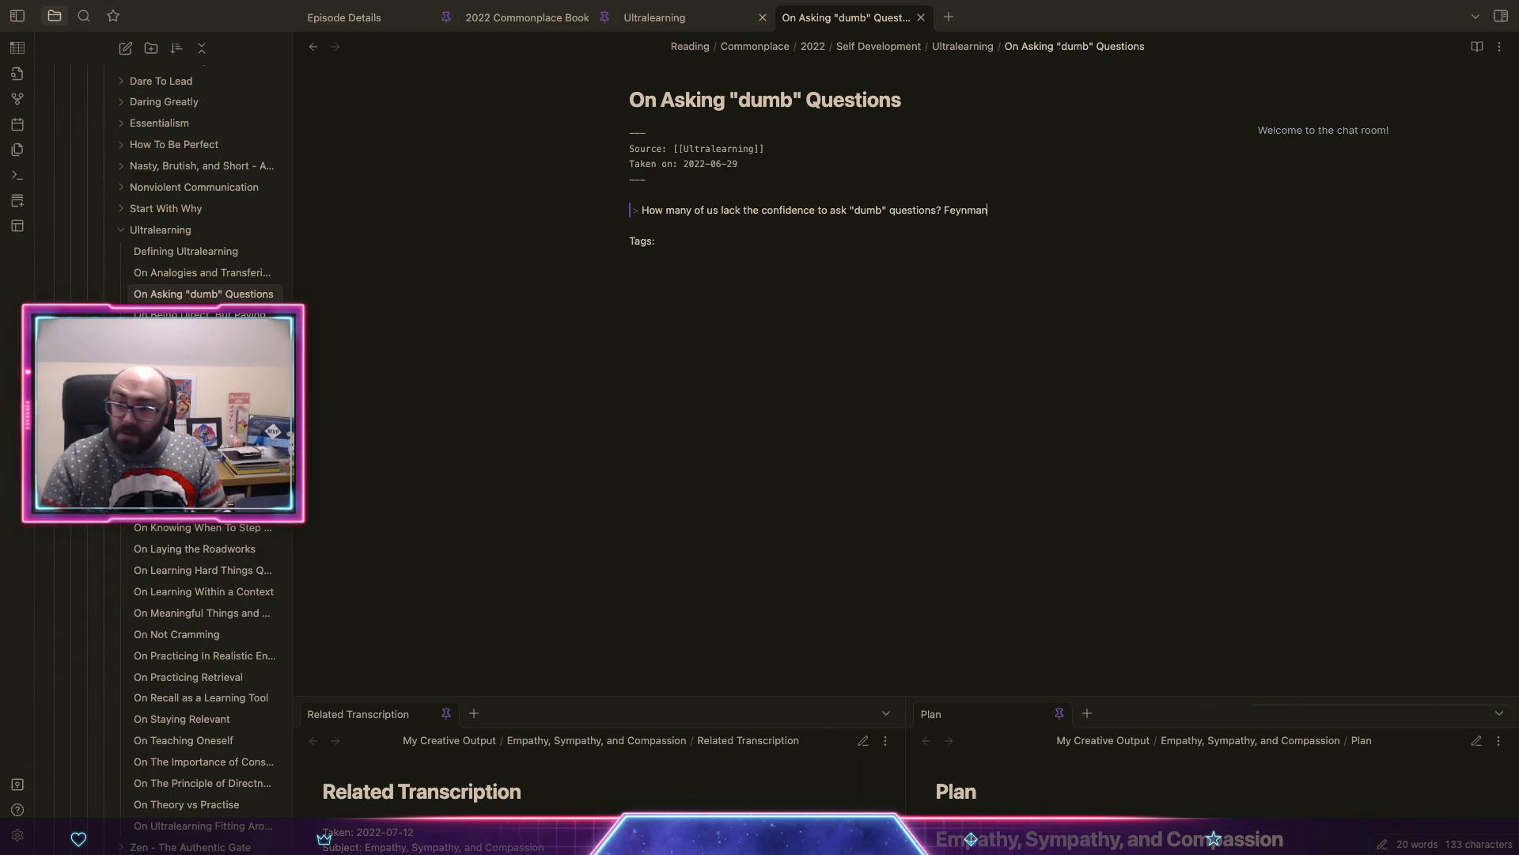
Step: Insert [Richard] before Feynman in the quote and complete the sentence with "knew he was smart and had no problem asking them."
{"action": "key", "text": "ctrl+Left"}
{"action": "key", "text": "ctrl+Right"}
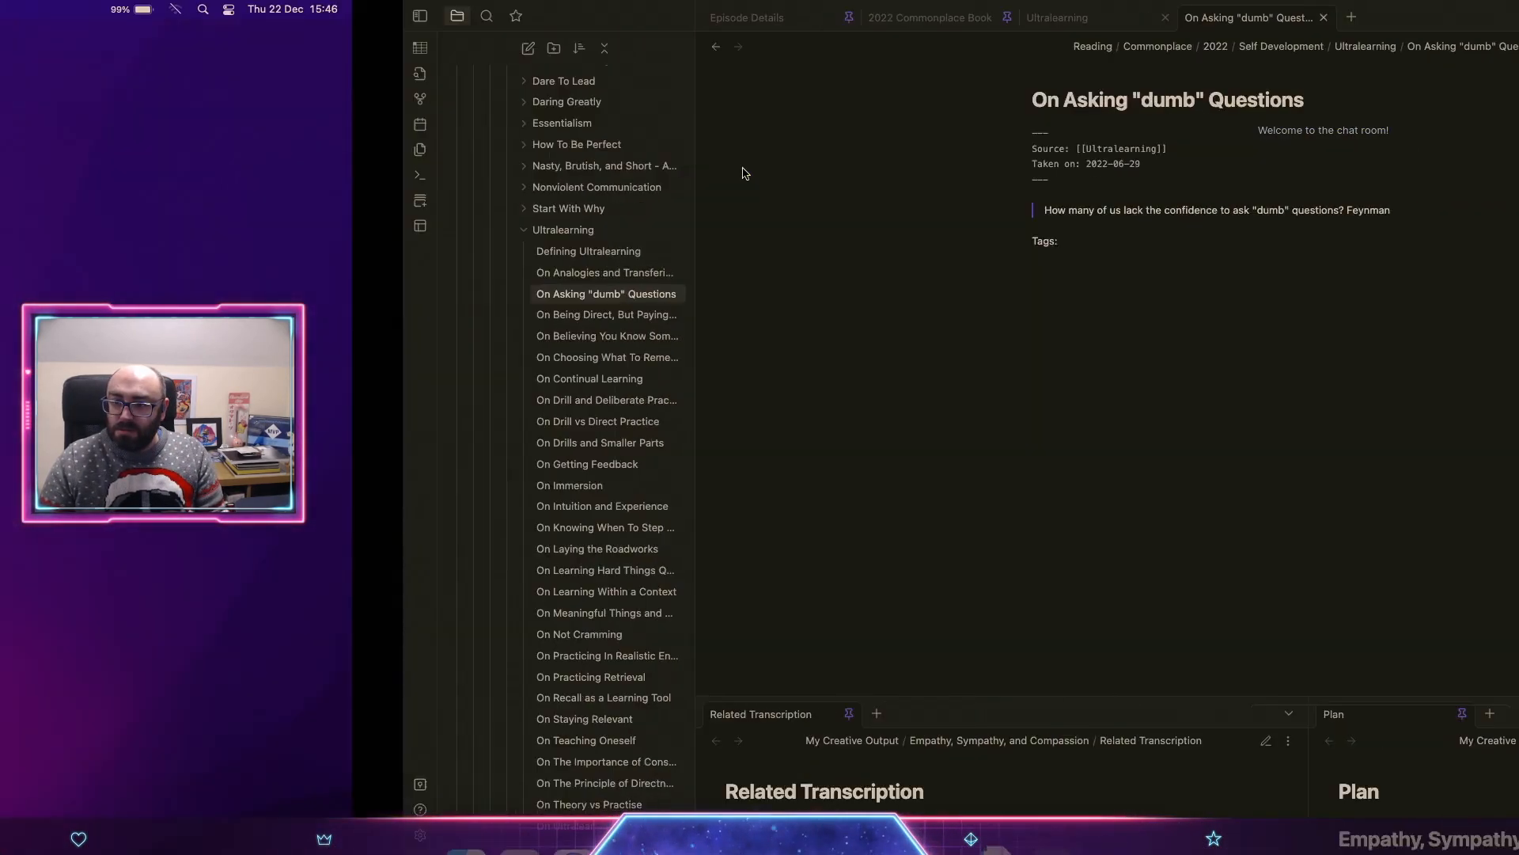
{"action": "key", "text": "alt+Left"}
{"action": "type", "text": "[Richard] Feynman"}
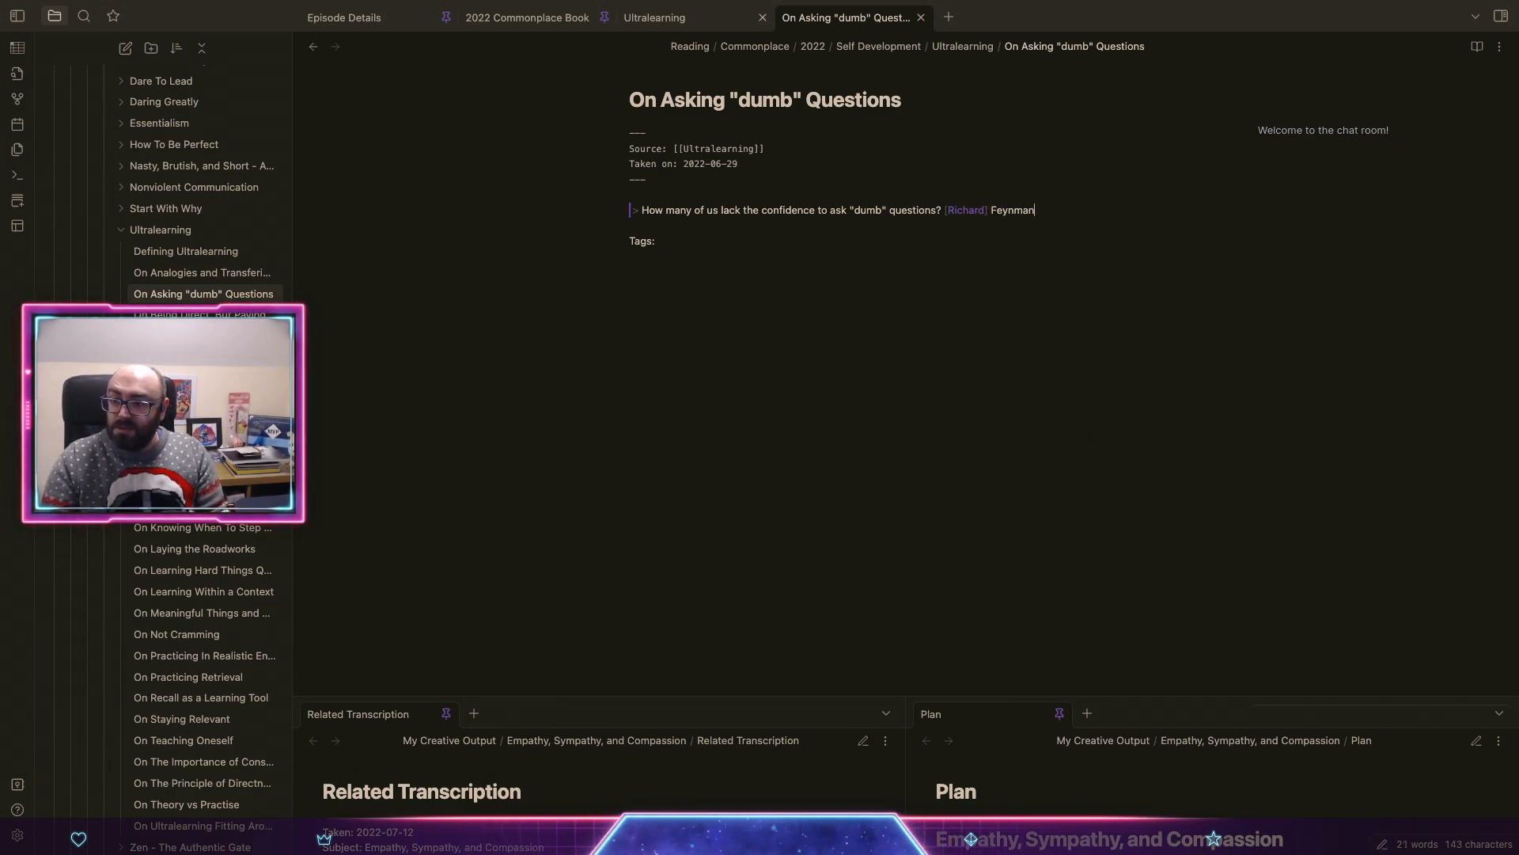
{"action": "type", "text": " knew he was"}
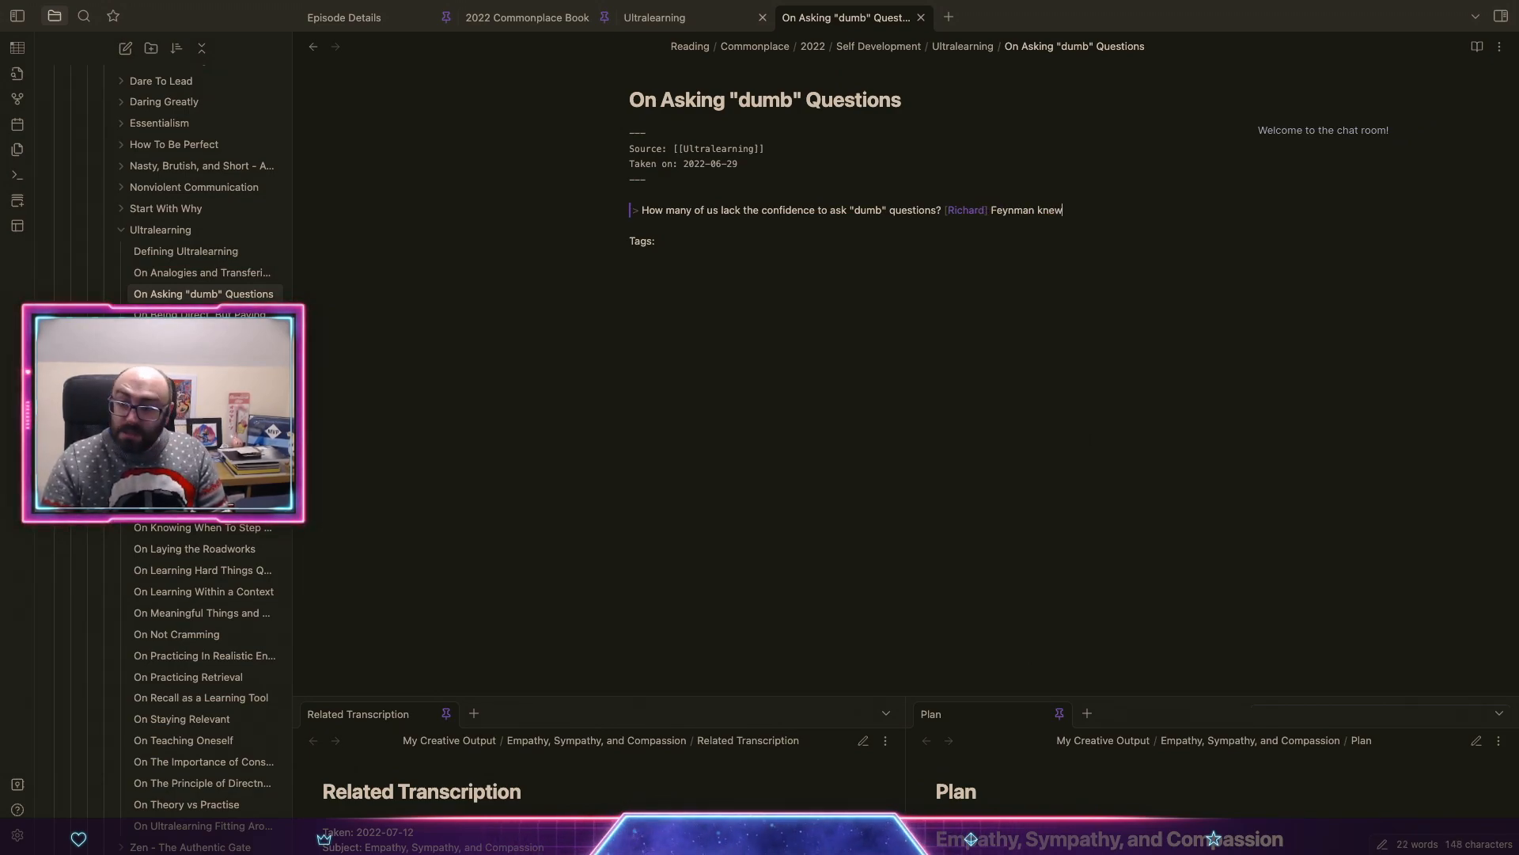
{"action": "type", "text": " smart and had no problem asking them,"}
{"action": "key", "text": "BackSpace"}
{"action": "key", "text": "BackSpace"}
{"action": "type", "text": ".m."}
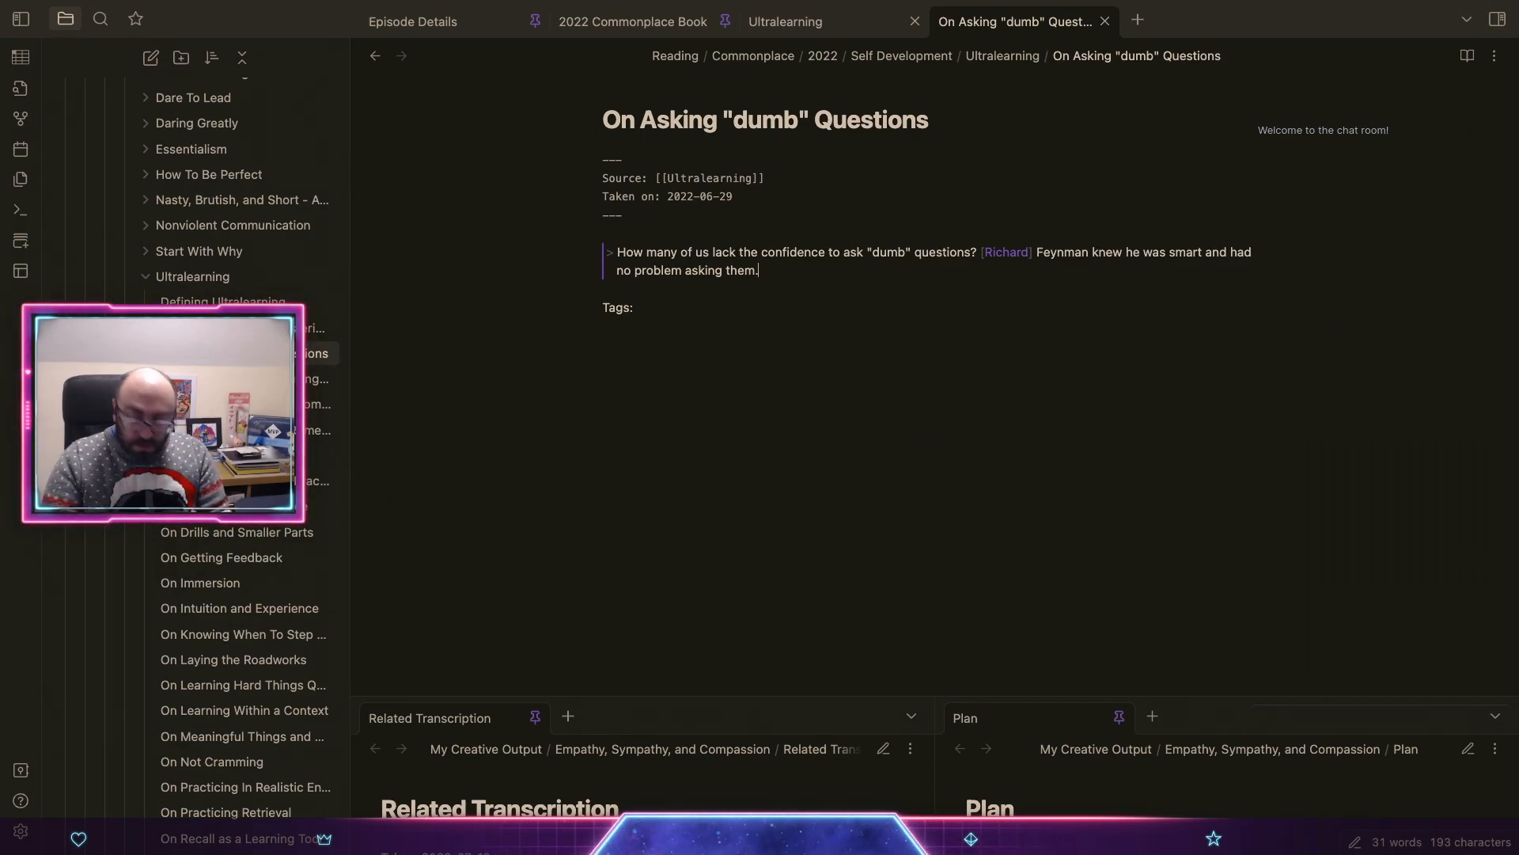
Step: Continue the quote with "The irony is that by asking questions with seemingly obvious answers, he als"
{"action": "type", "text": "The"}
{"action": "key", "text": "BackSpace"}
{"action": "key", "text": "BackSpace"}
{"action": "key", "text": "BackSpace"}
{"action": "type", "text": "rth"}
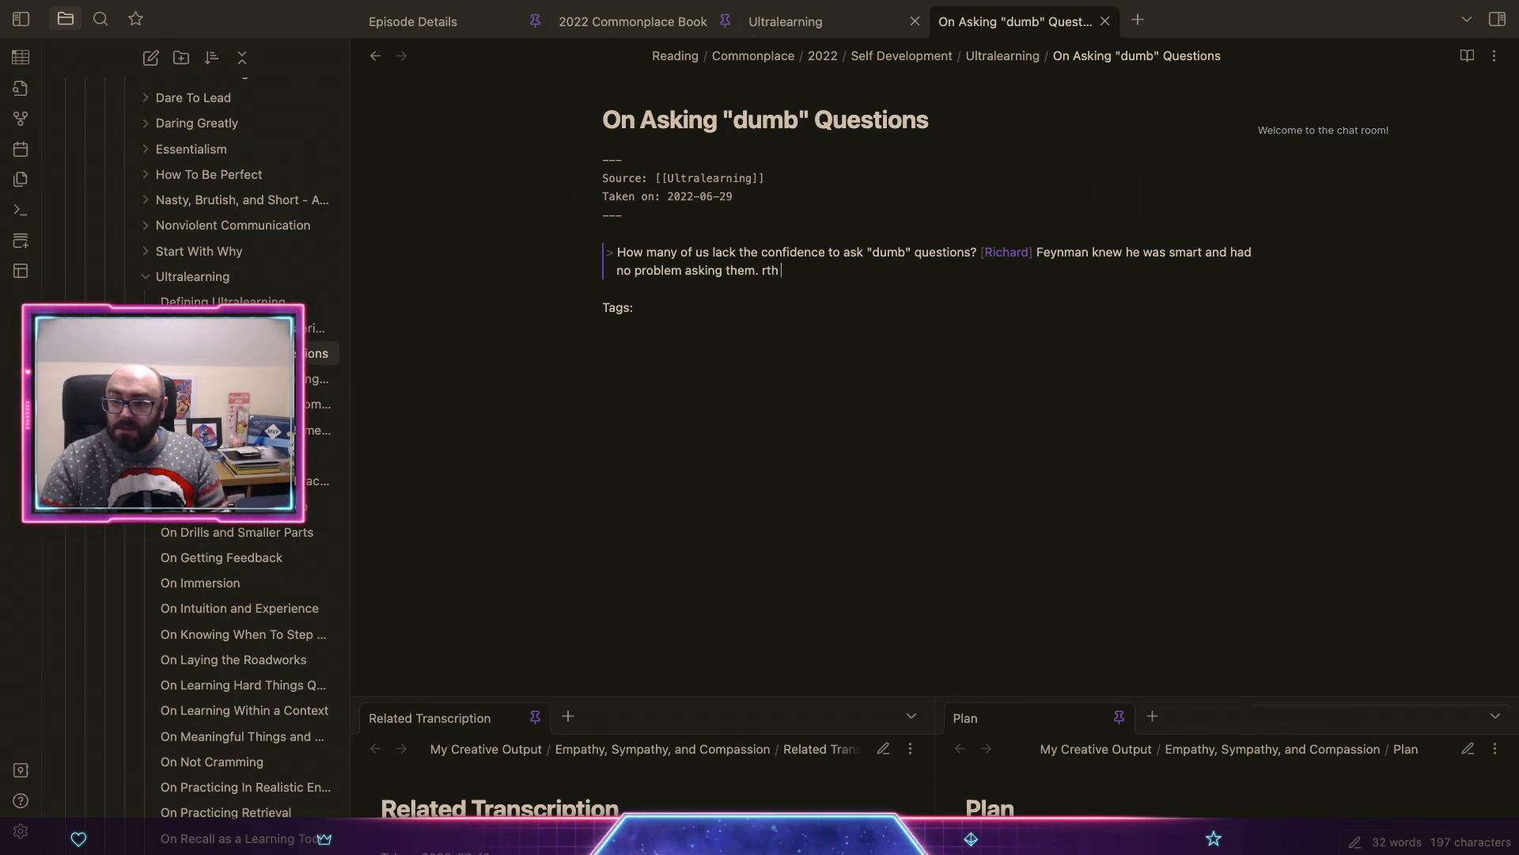
{"action": "key", "text": "BackSpace"}
{"action": "key", "text": "BackSpace"}
{"action": "key", "text": "BackSpace"}
{"action": "type", "text": "The irony"}
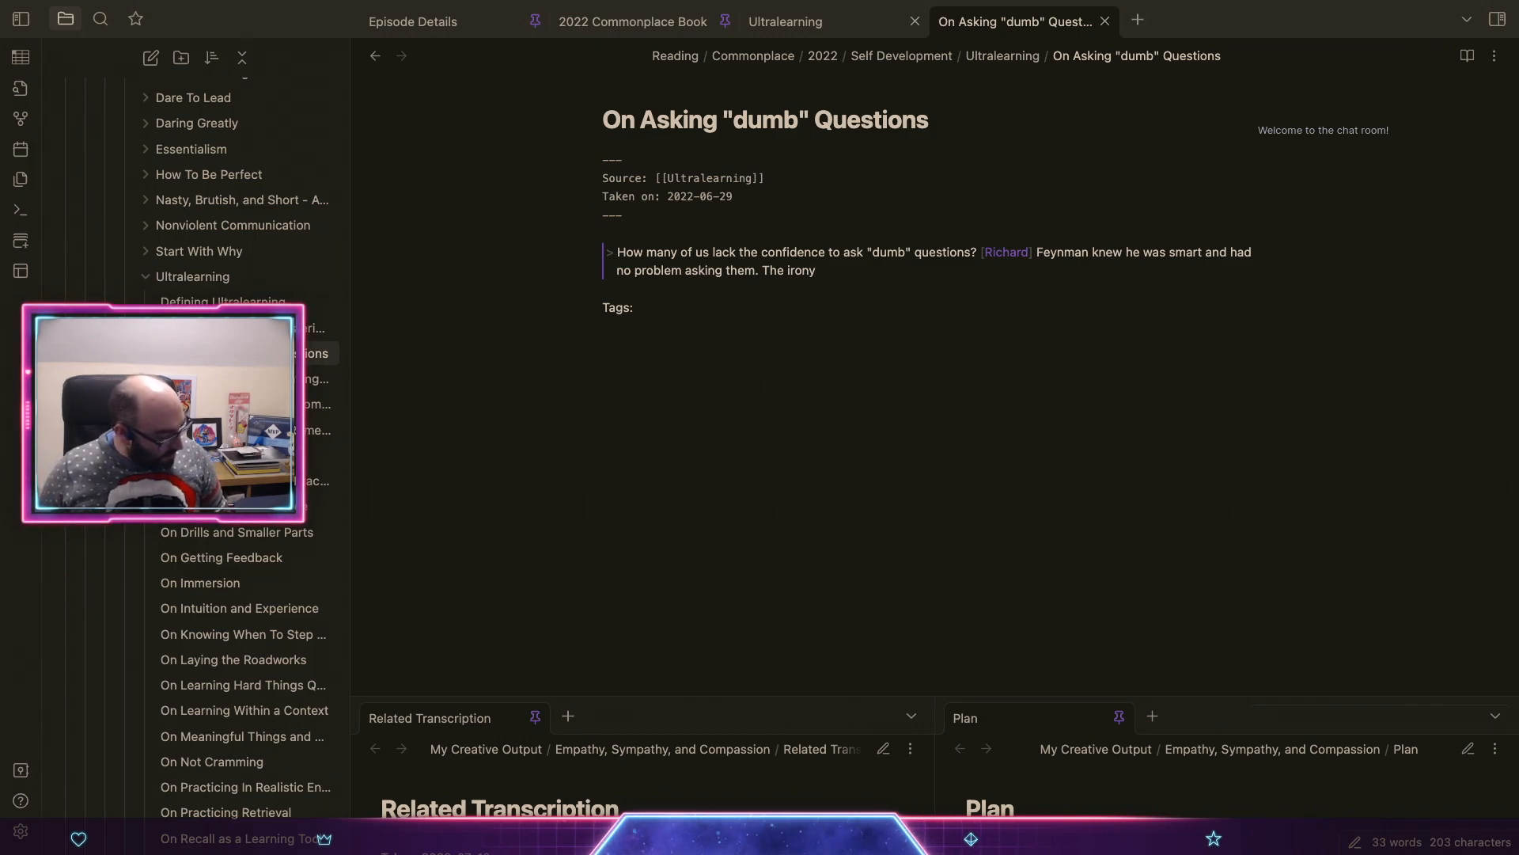
{"action": "type", "text": "is tha"}
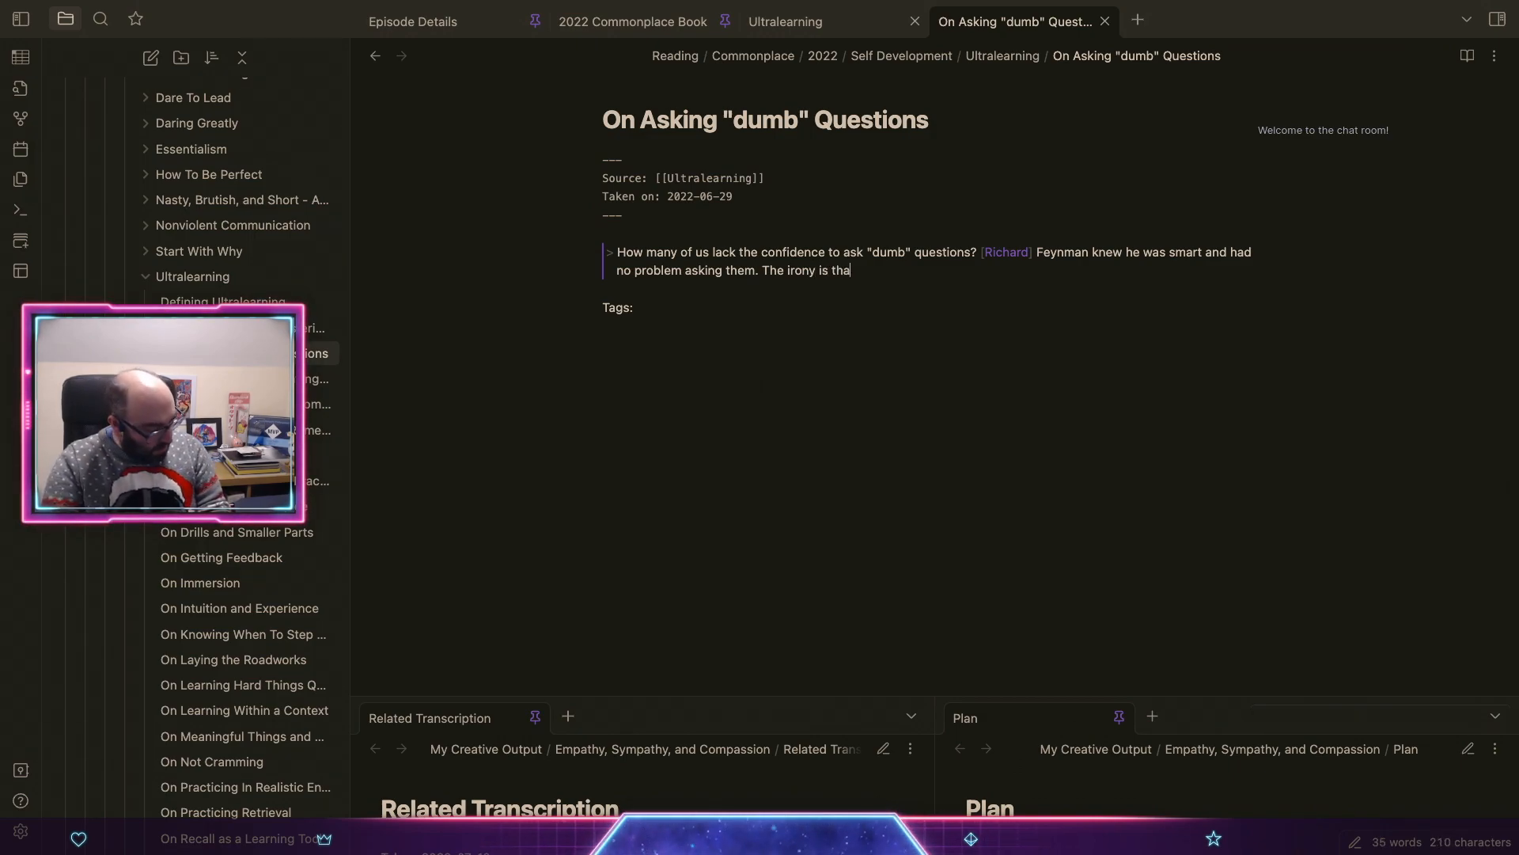
{"action": "type", "text": "t by asking "}
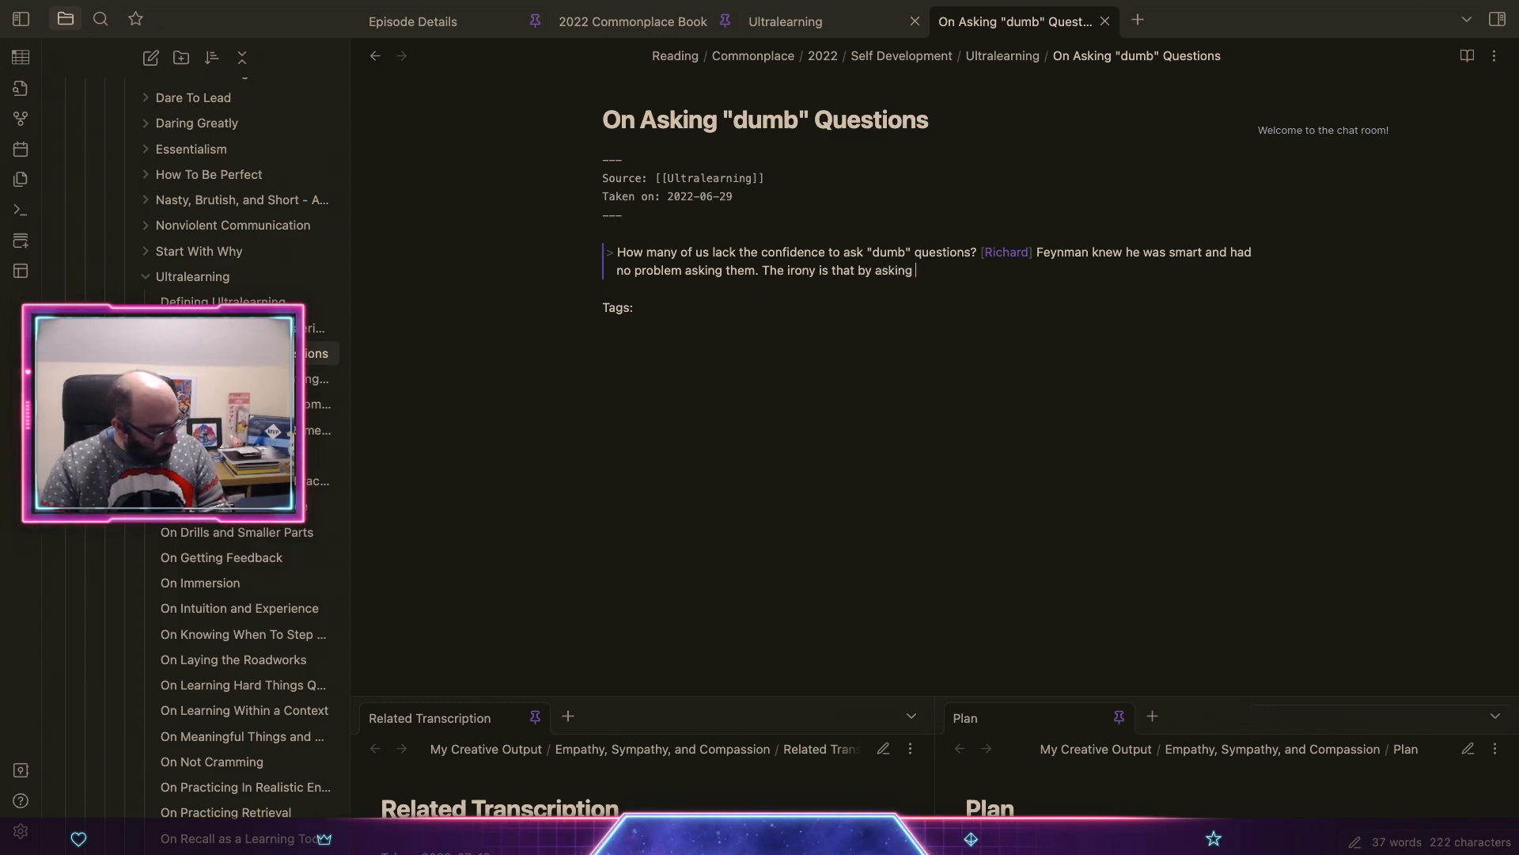
{"action": "type", "text": "questions"}
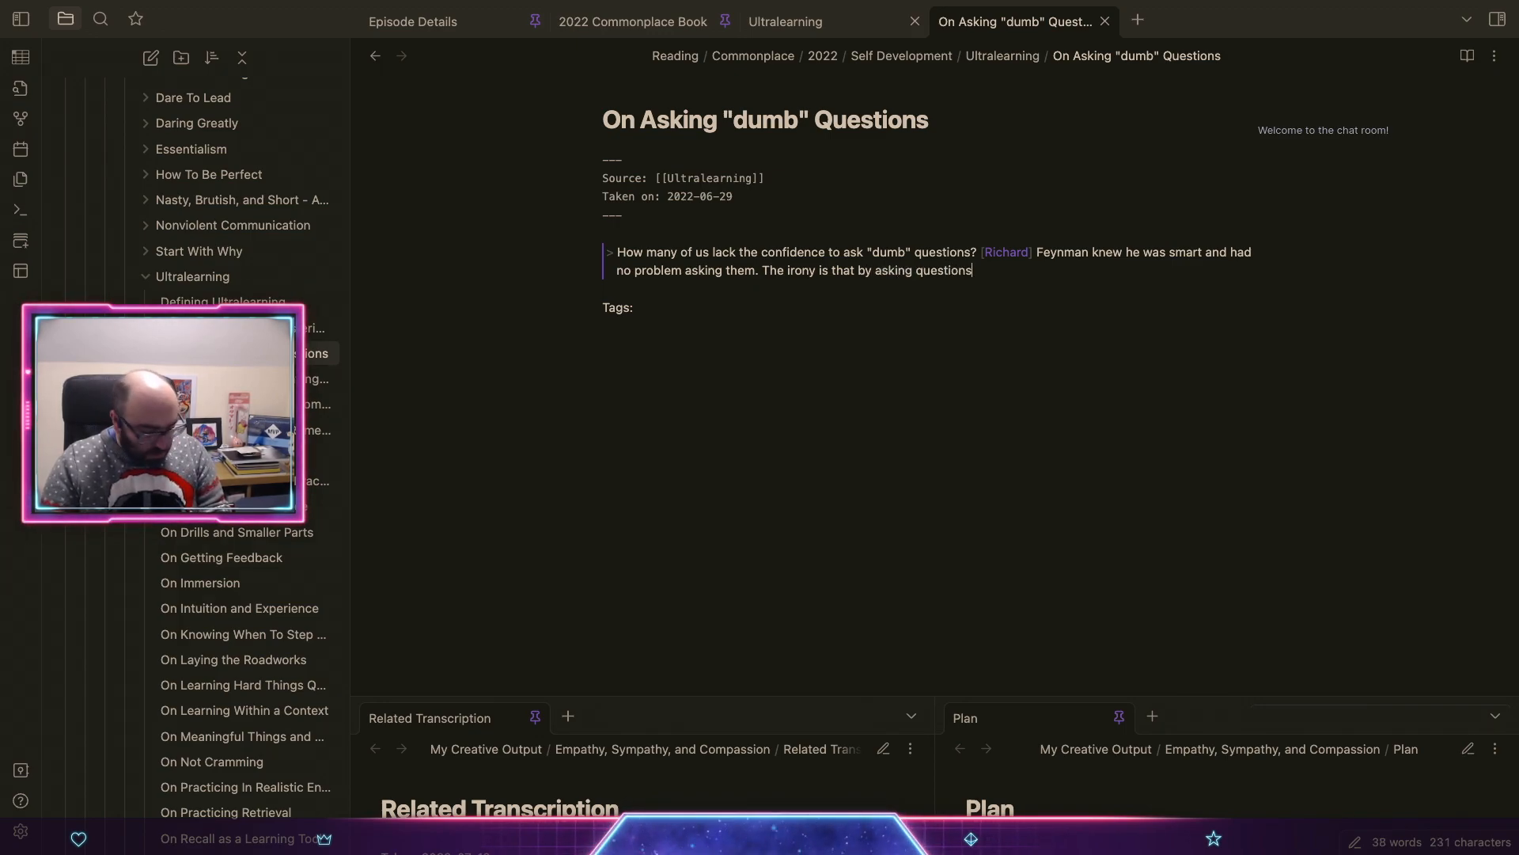
{"action": "type", "text": " with seemingly o"}
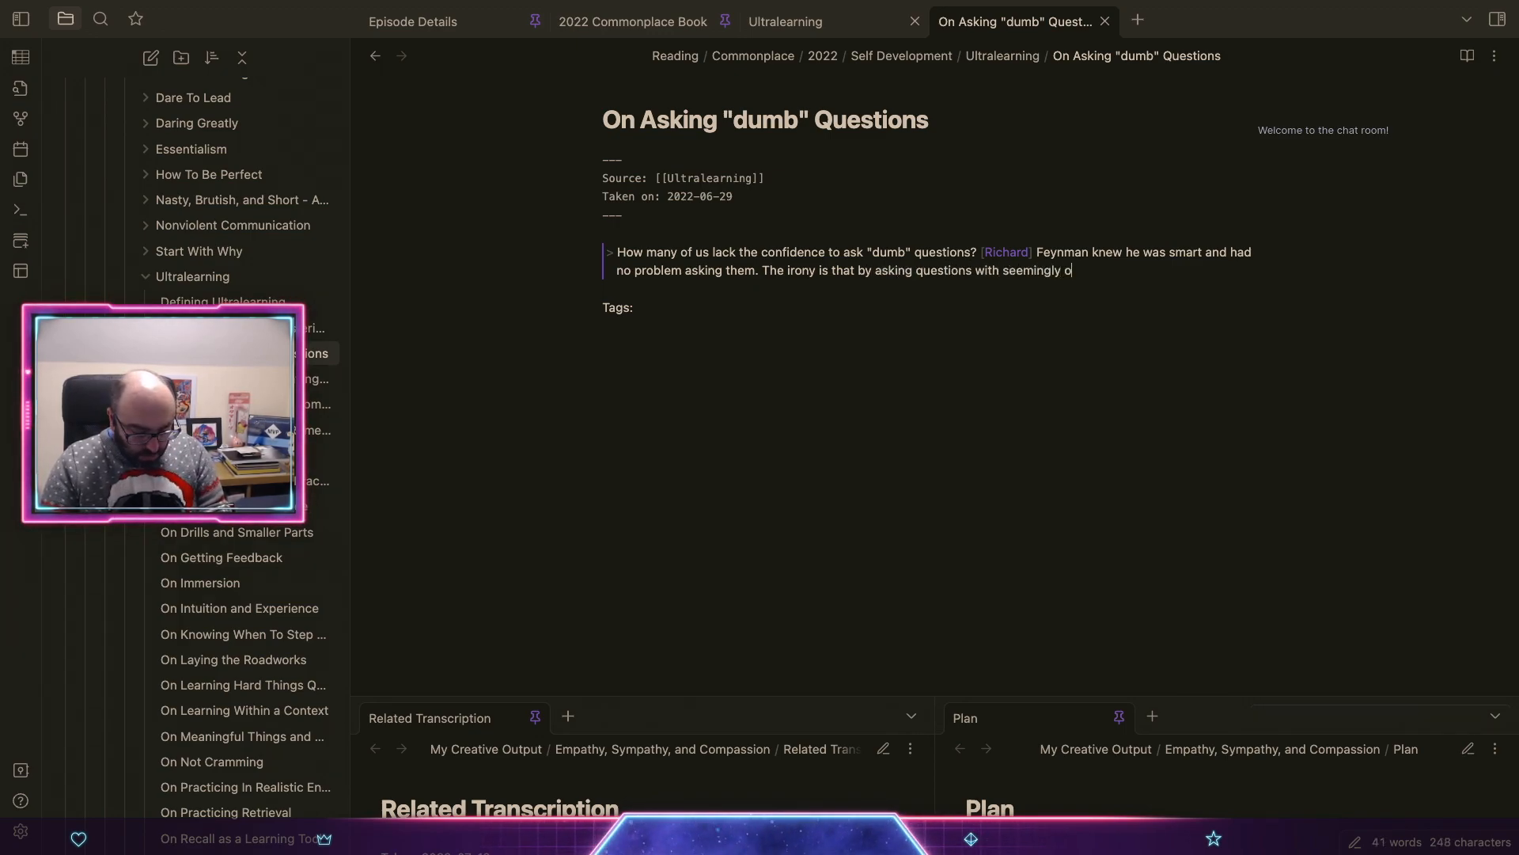
{"action": "type", "text": "bviousy ans"}
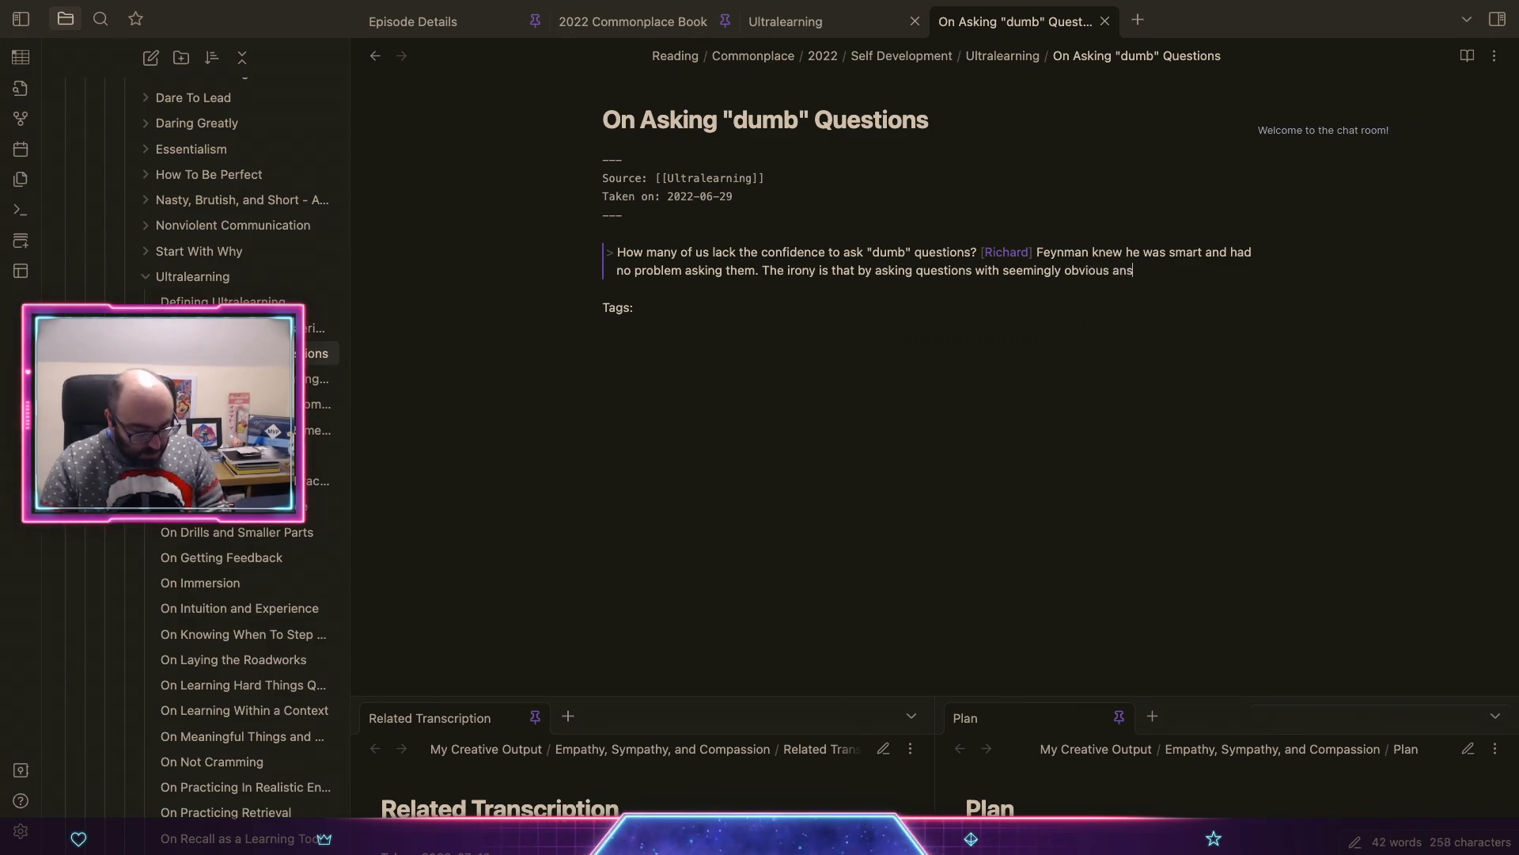
{"action": "type", "text": "wers, he als"}
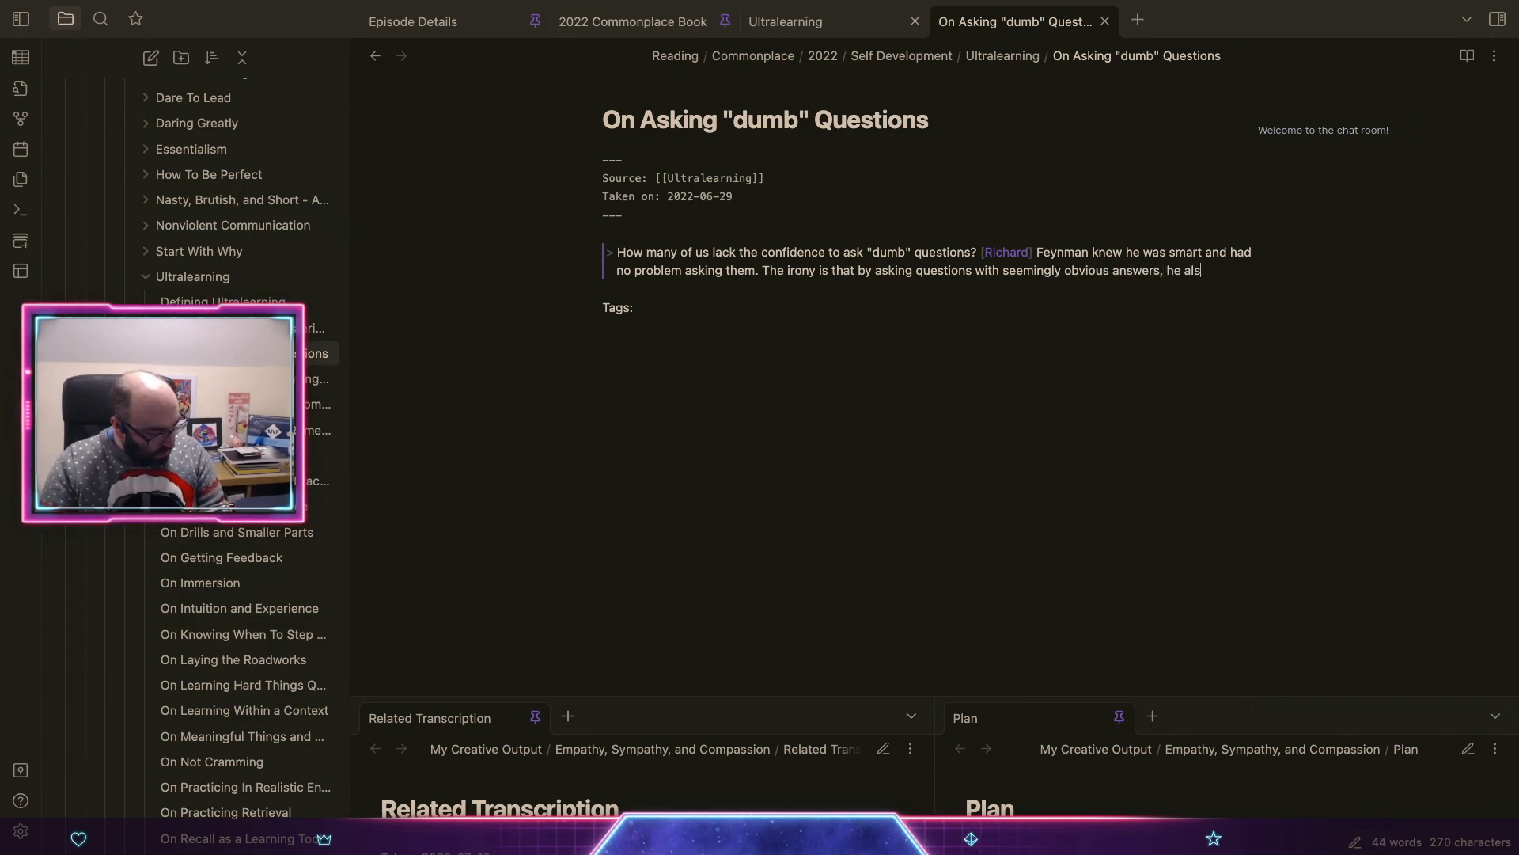
Step: Finish the quote with "notices the not-so-obvious implications of the things he studied." and start a new paragraph below the blockquote
{"action": "type", "text": " notices the not-"}
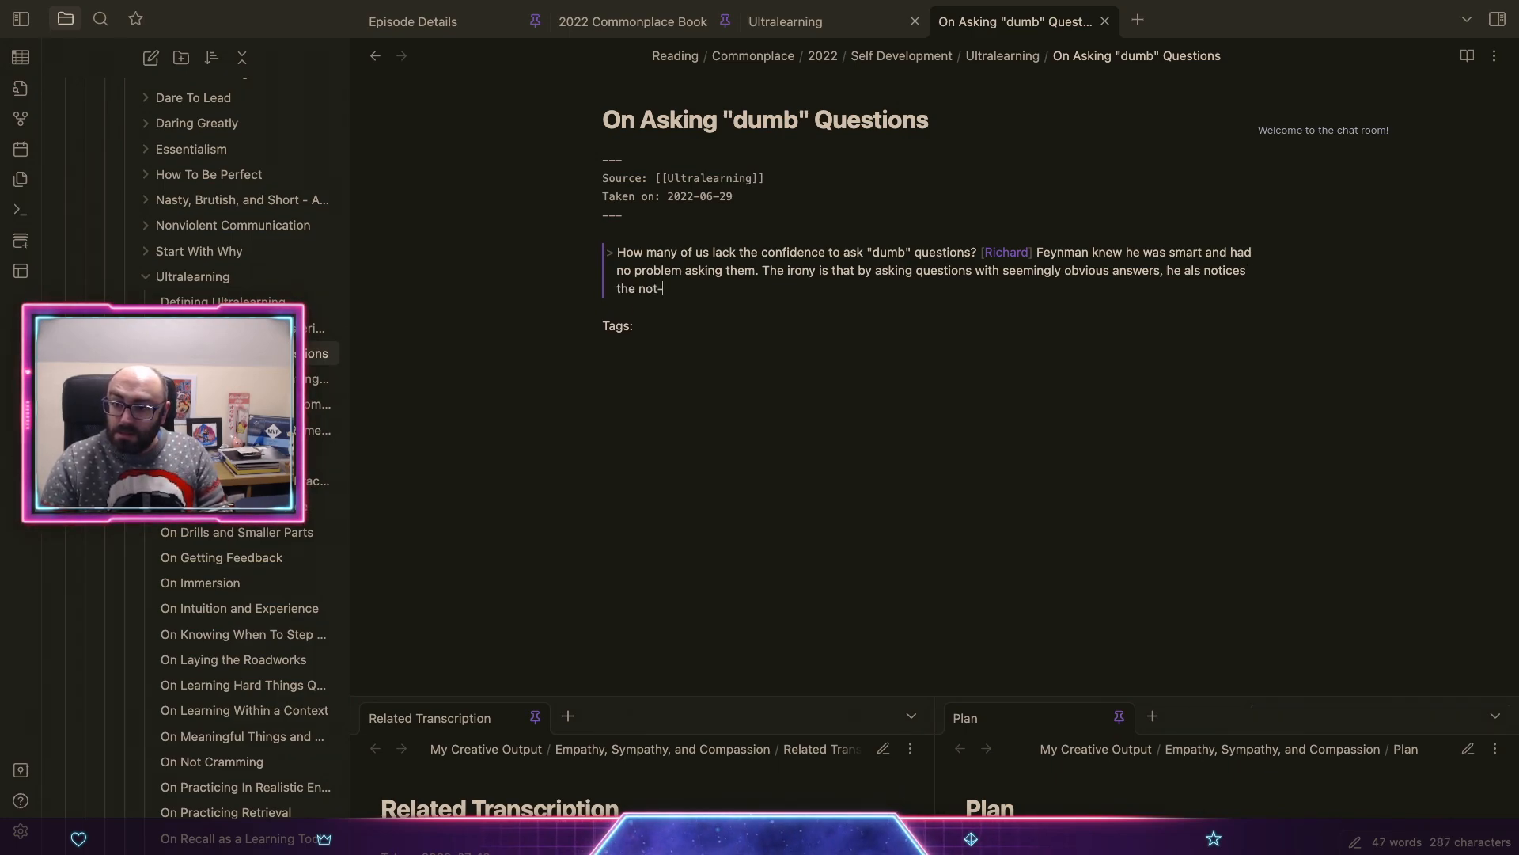
{"action": "type", "text": "so-obvious answers"}
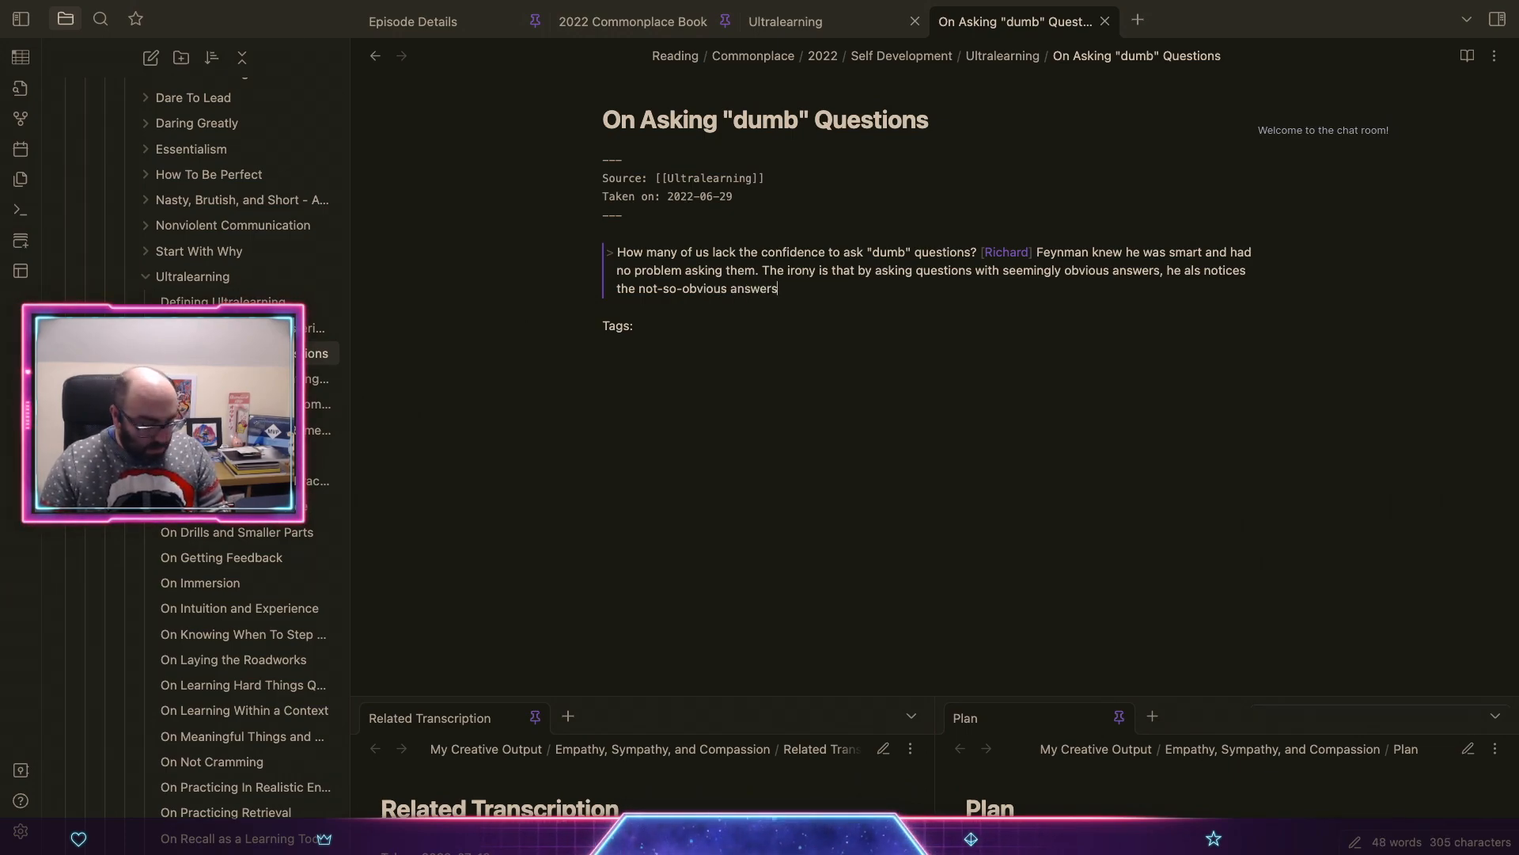
{"action": "key", "text": "alt+shift+Left"}
{"action": "type", "text": "implications of the things he studied."}
{"action": "key", "text": "Return"}
{"action": "key", "text": "Return"}
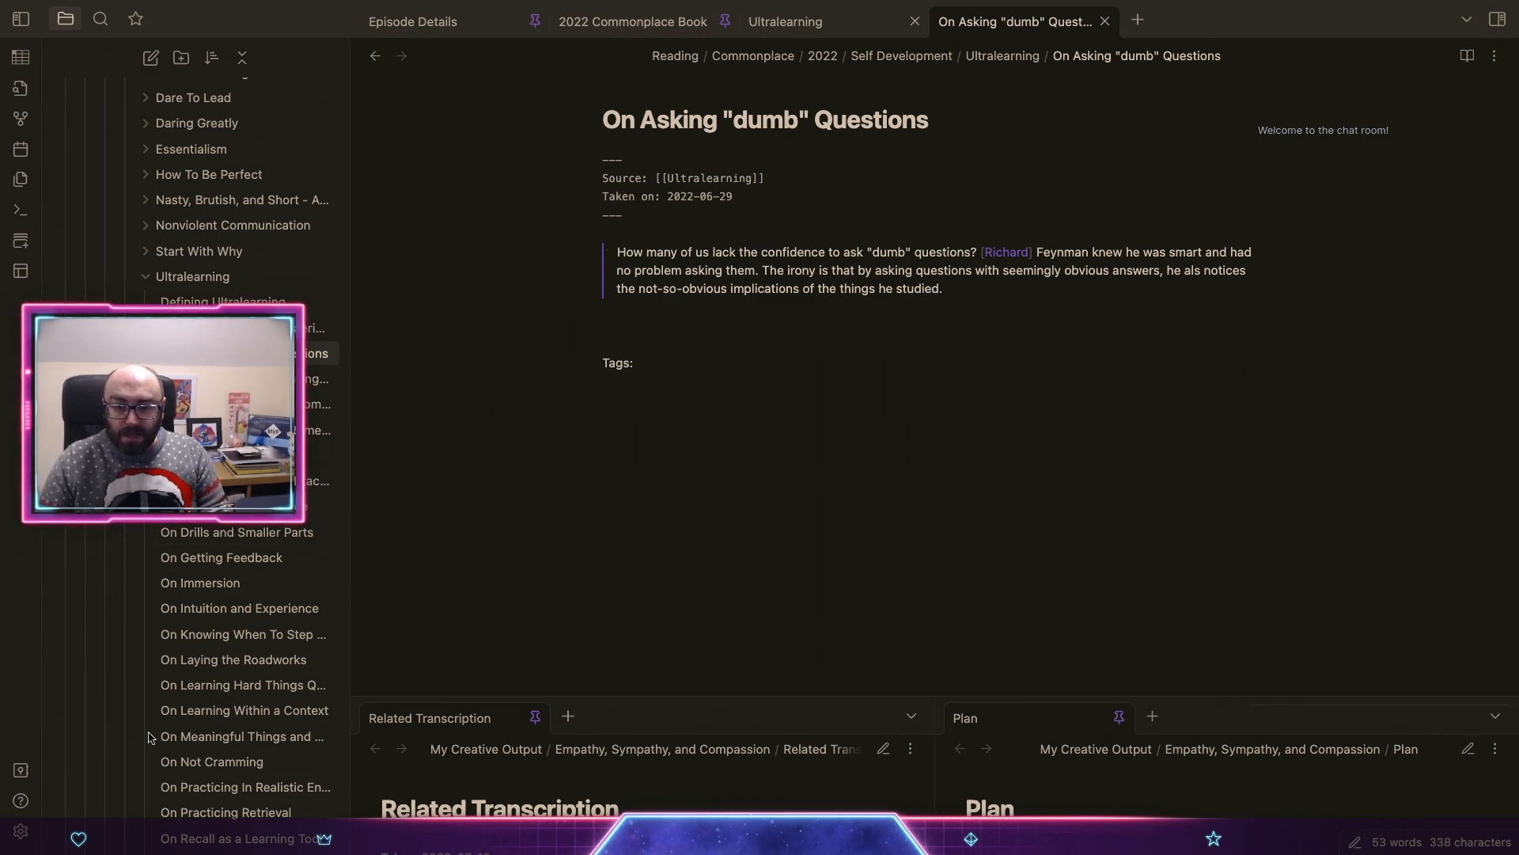
Step: Switch to Safari and search the web for "richard feynman"
{"action": "key", "text": "ctrl+Up"}
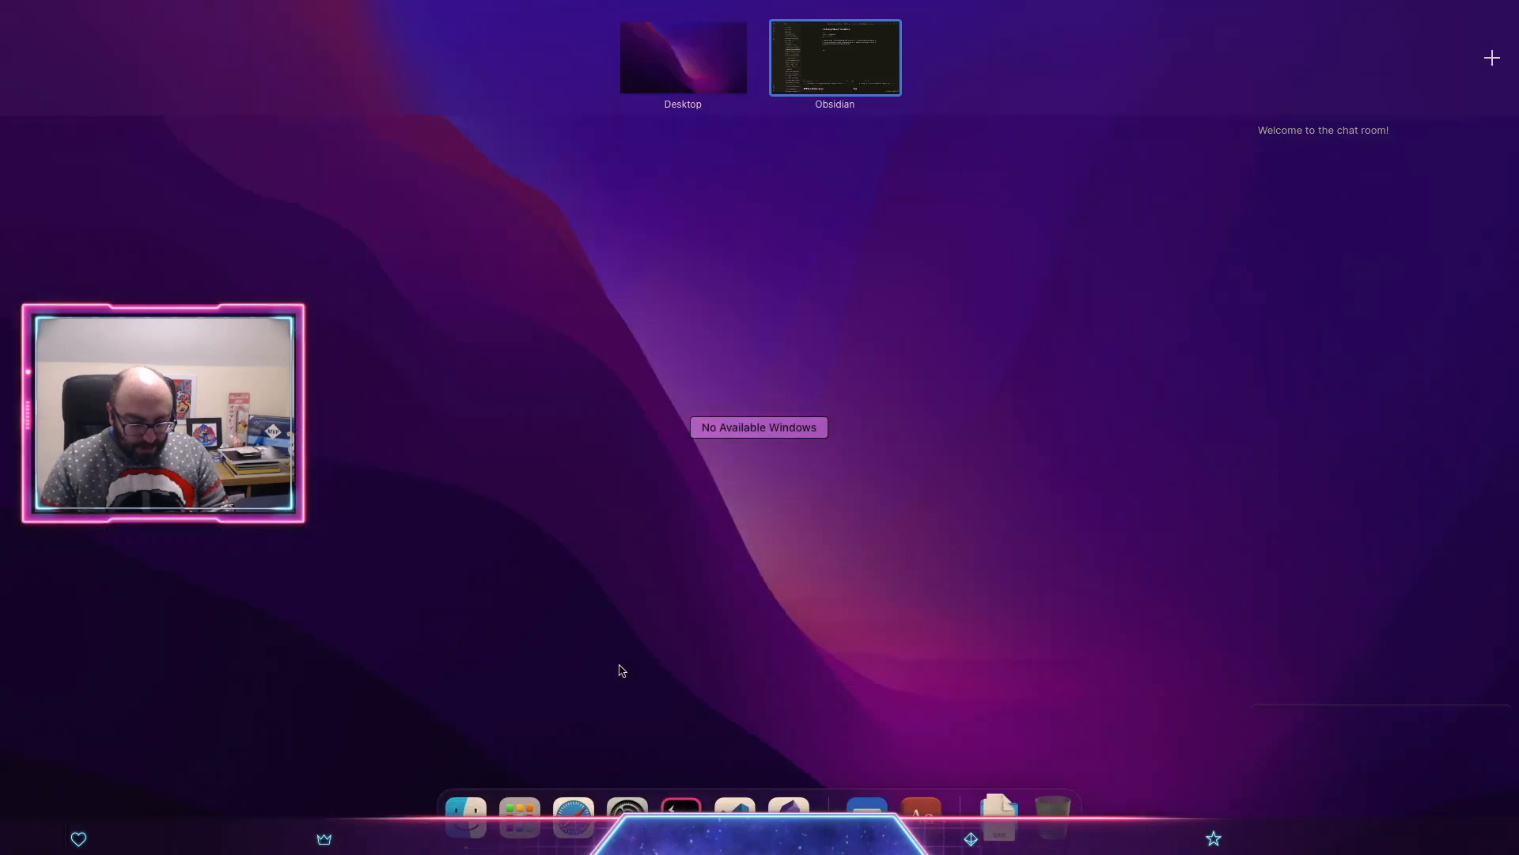
{"action": "left_click", "coordinate": [573, 809]}
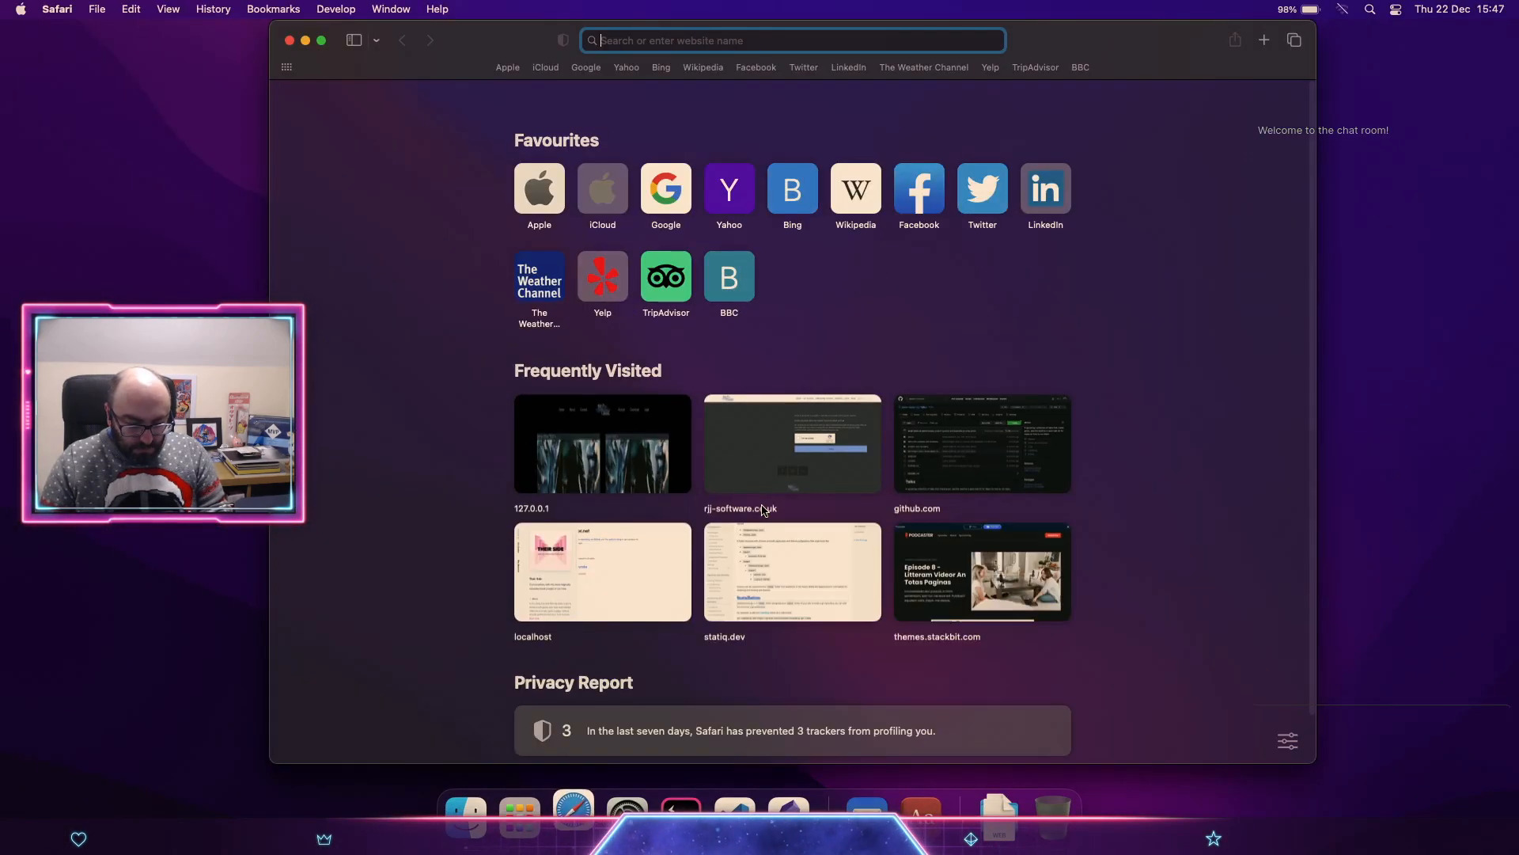
{"action": "type", "text": "richard"}
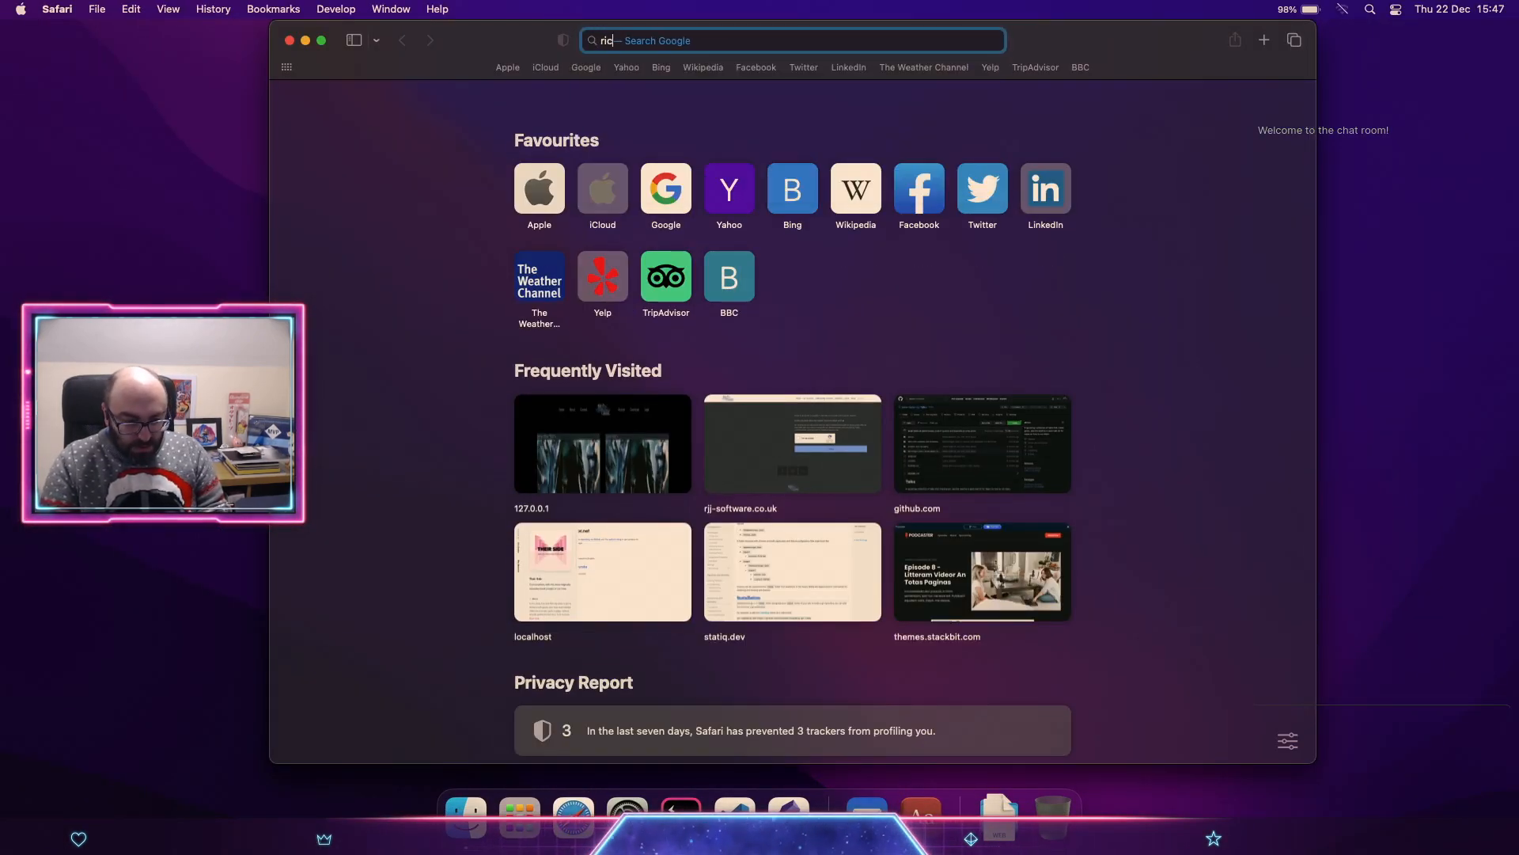
{"action": "type", "text": " fa"}
{"action": "type", "text": "ynman"}
{"action": "key", "text": "Return"}
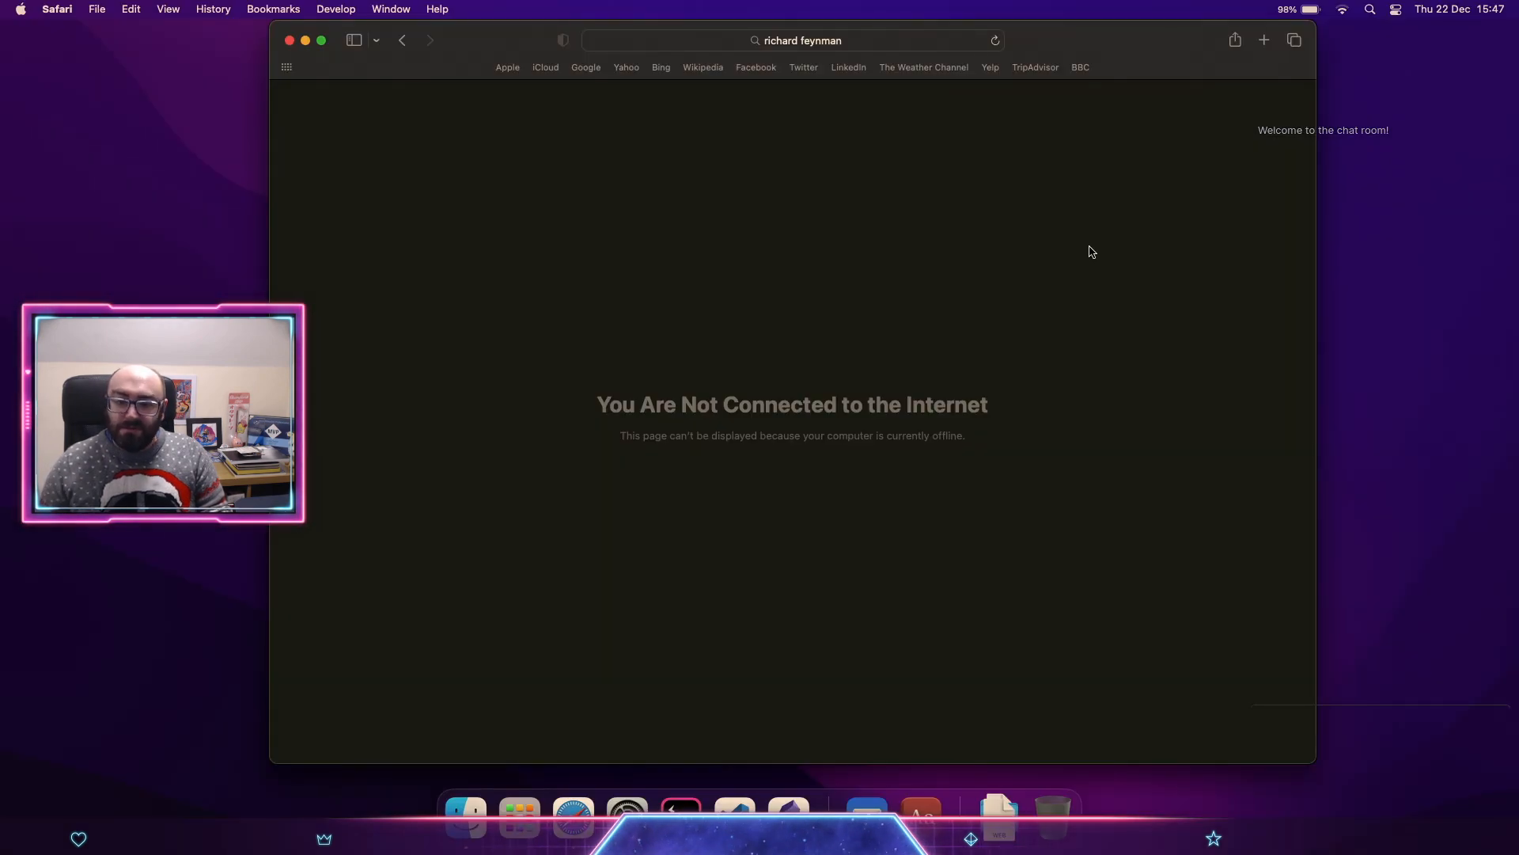
{"action": "left_click", "coordinate": [895, 46]}
{"action": "key", "text": "Return"}
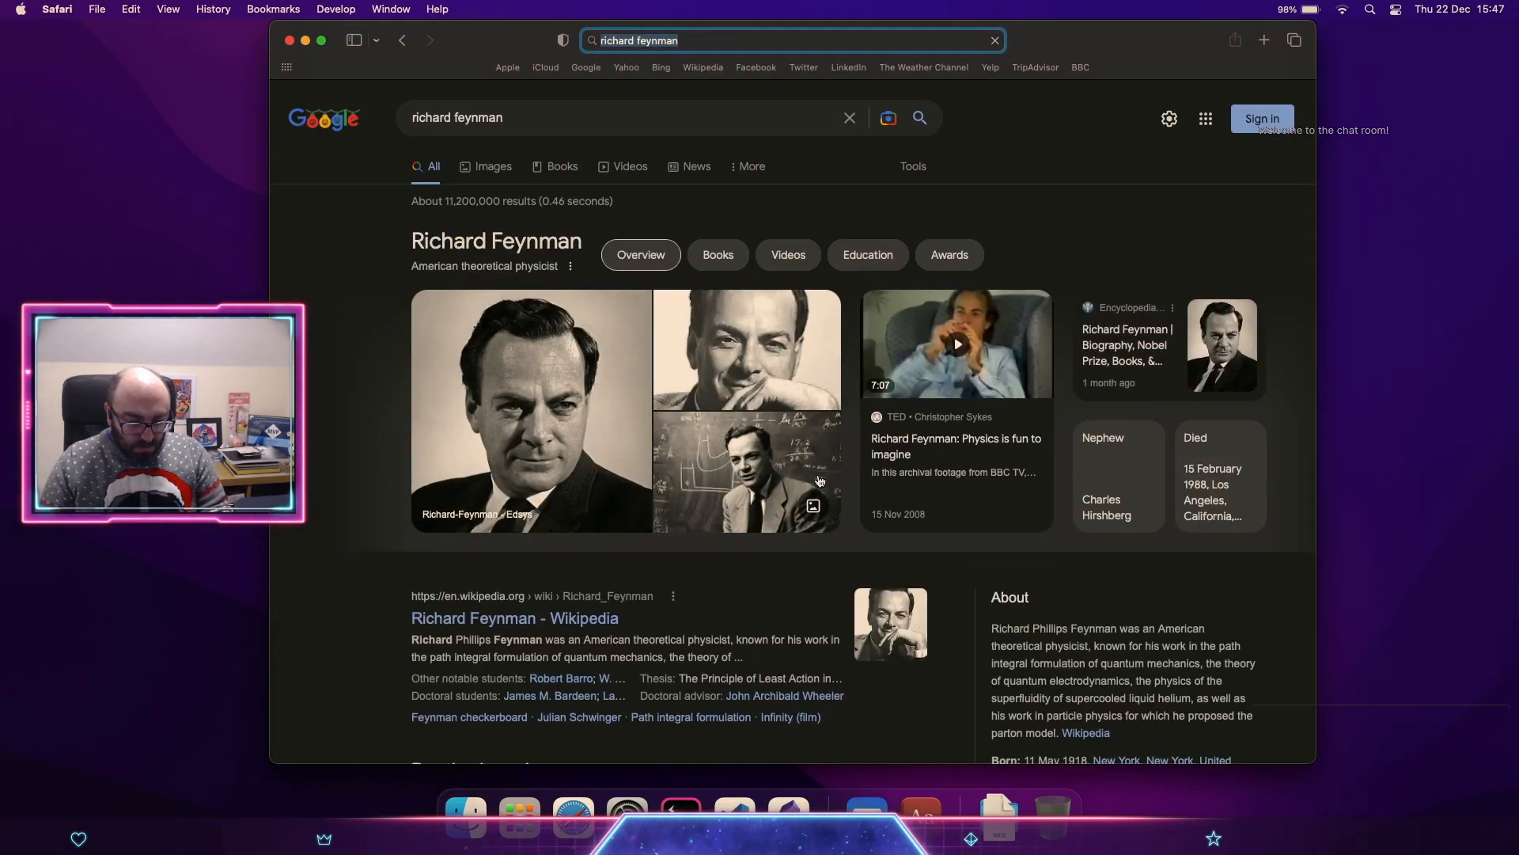
Step: Open the Richard Feynman Wikipedia article from the search results and read its introduction
{"action": "scroll", "coordinate": [622, 604], "scroll_direction": "down", "scroll_amount": 3}
{"action": "left_click", "coordinate": [514, 507]}
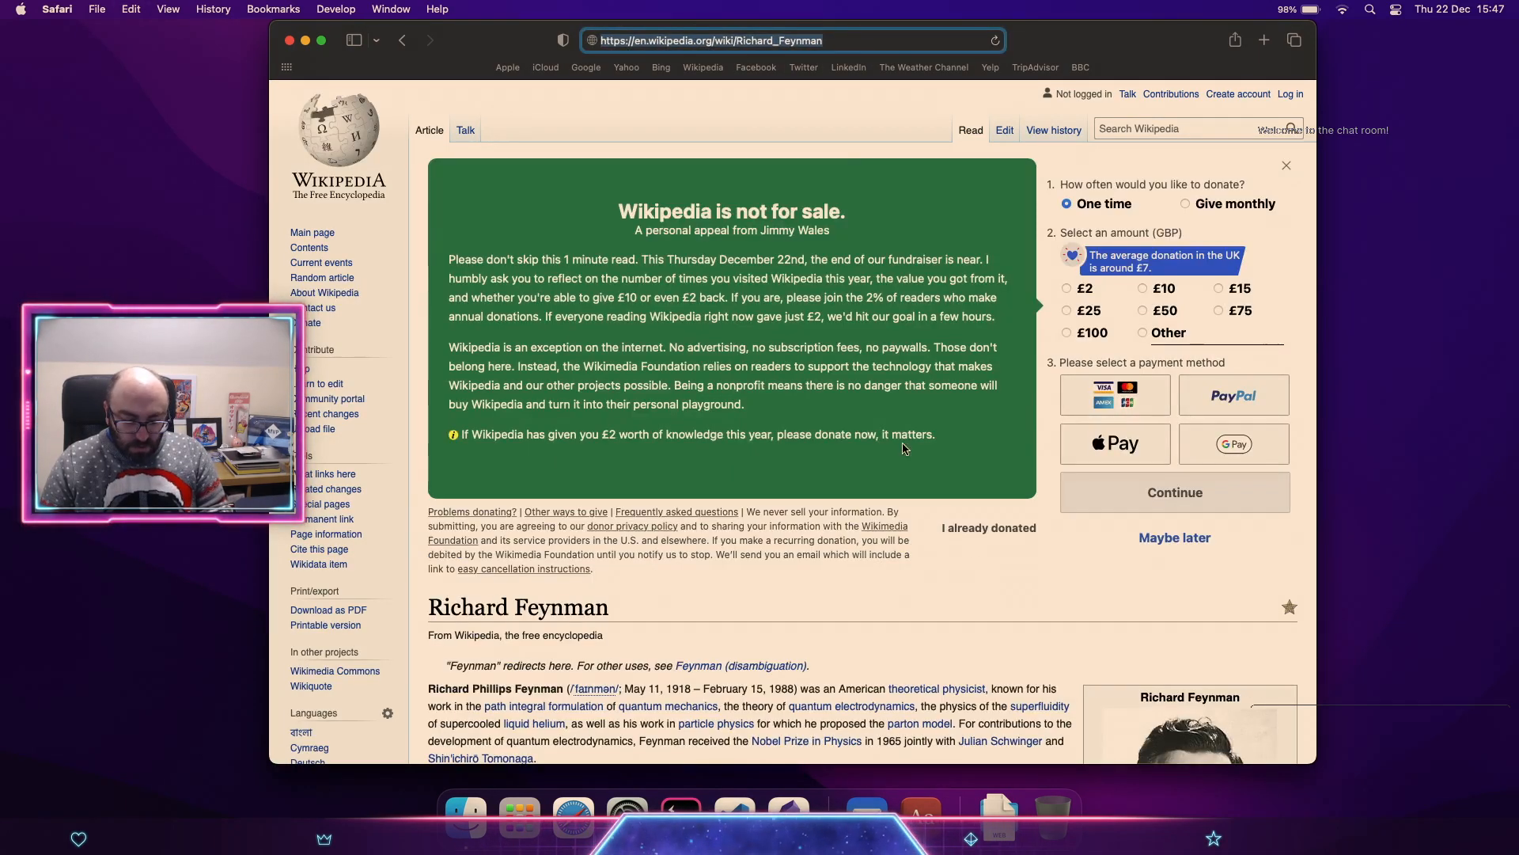
{"action": "scroll", "coordinate": [962, 577], "scroll_direction": "down", "scroll_amount": 3}
{"action": "scroll", "coordinate": [962, 583], "scroll_direction": "down", "scroll_amount": 5}
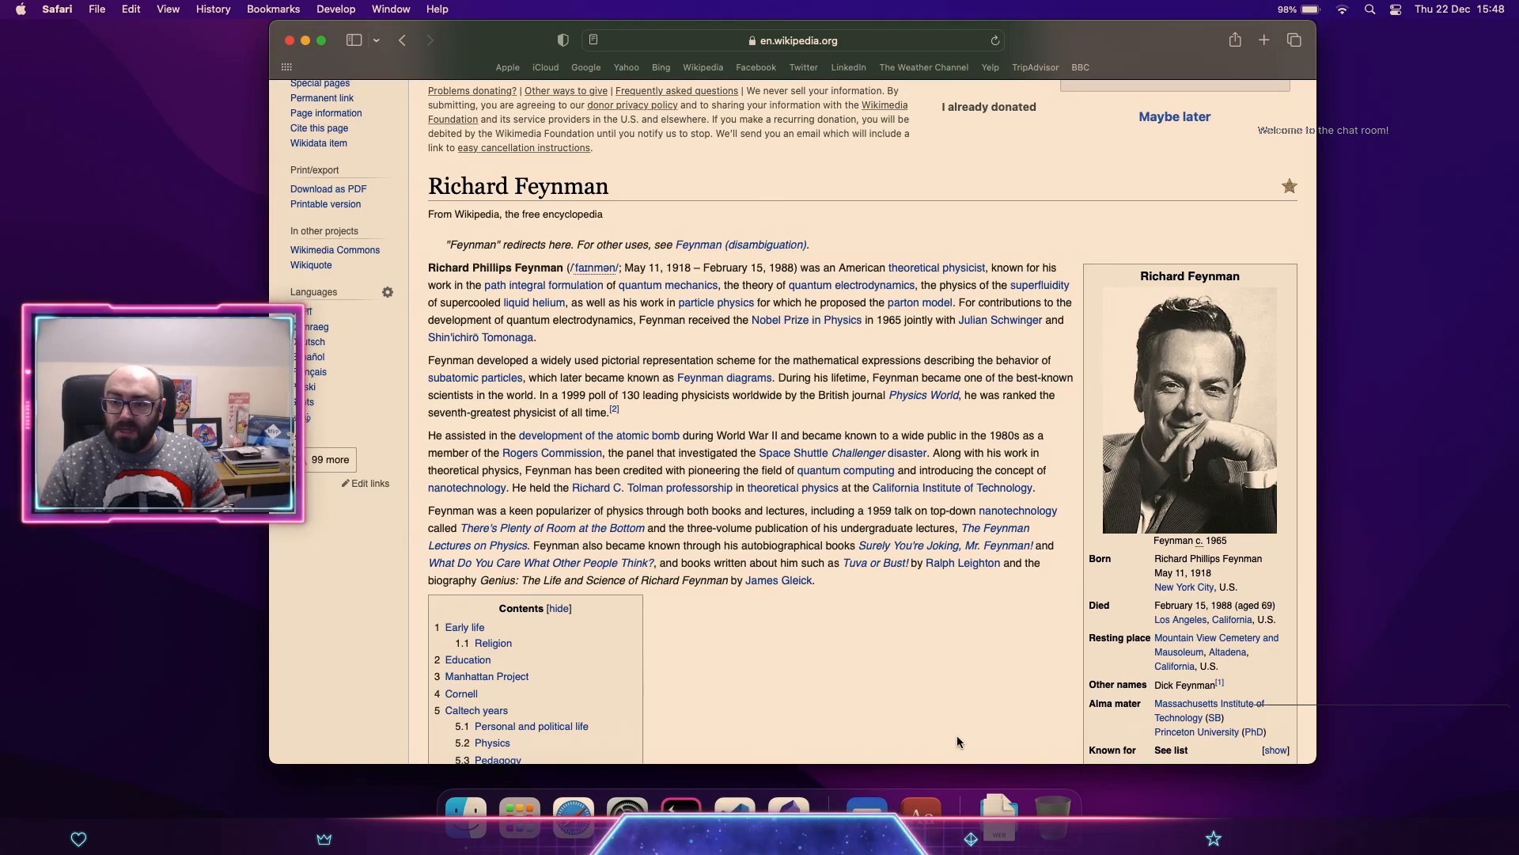
Step: Go back to the search results, search for "richard feynman qed" and look through the book results
{"action": "scroll", "coordinate": [957, 741], "scroll_direction": "left", "scroll_amount": 5}
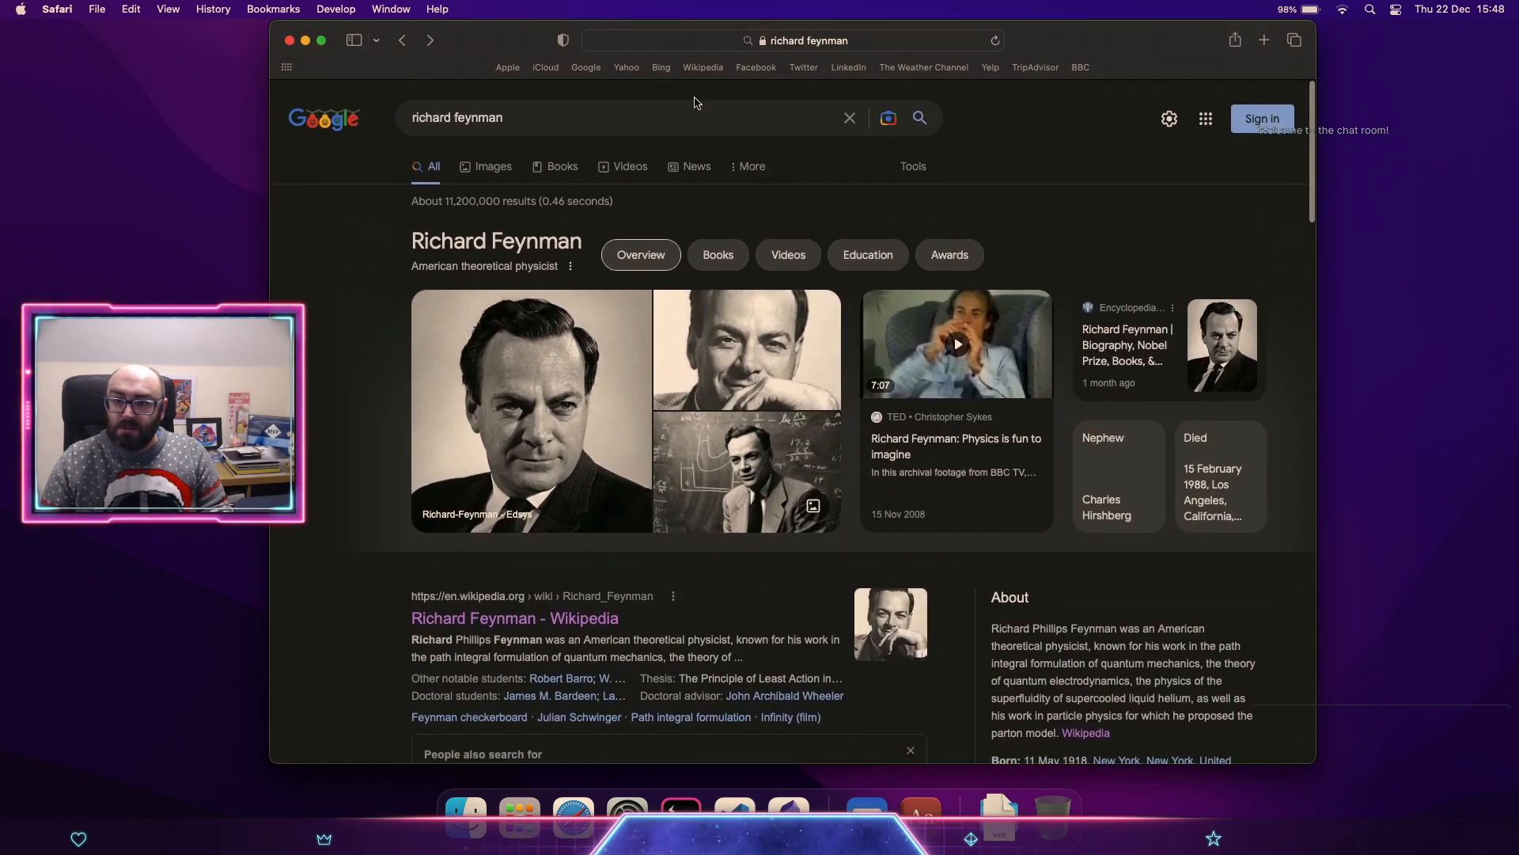
{"action": "left_click", "coordinate": [687, 106]}
{"action": "type", "text": "qed"}
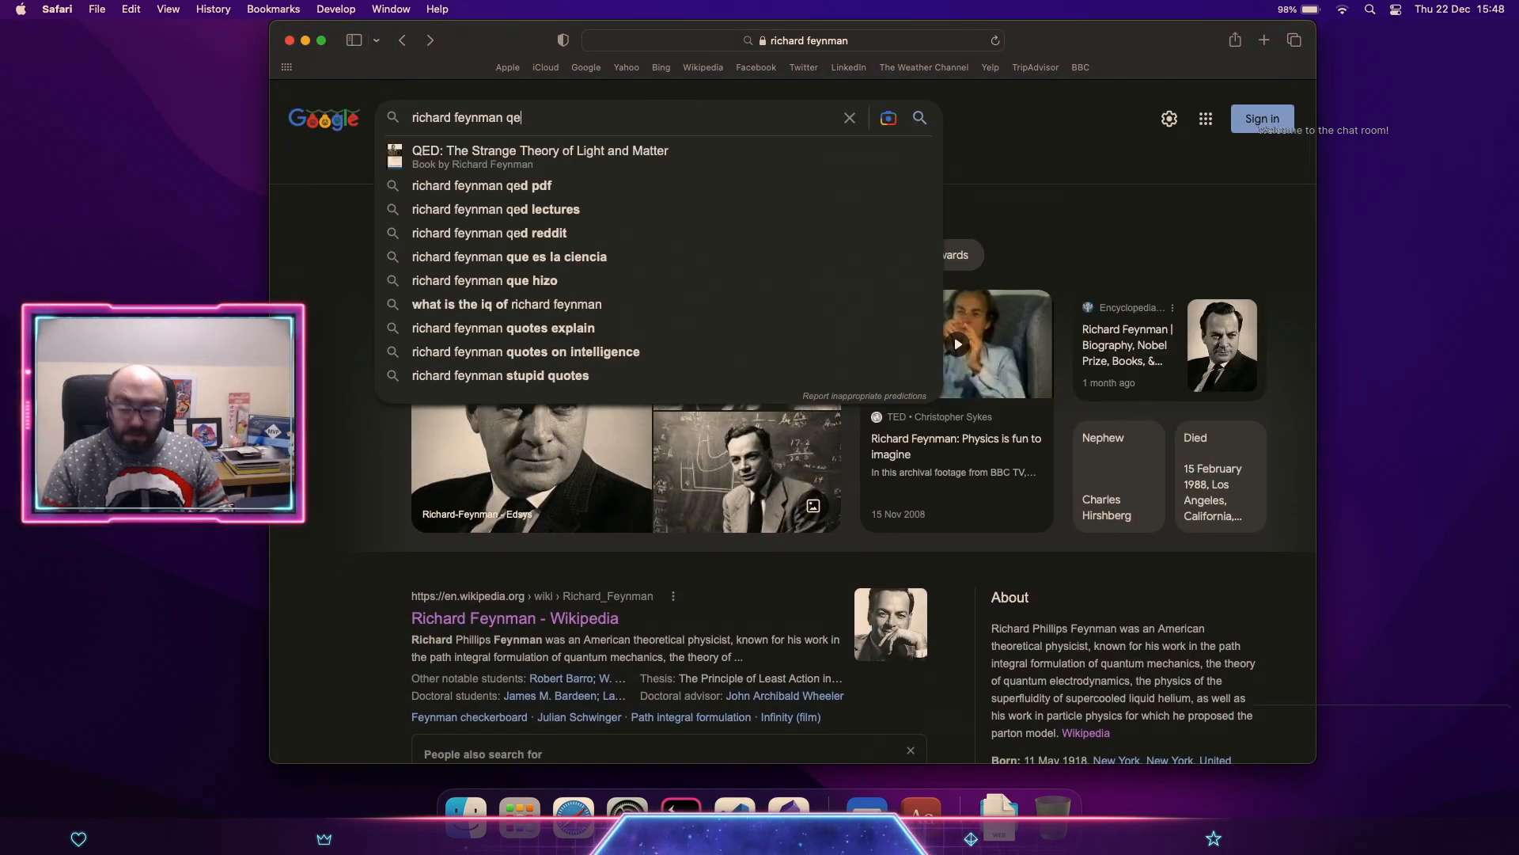
{"action": "key", "text": "Return"}
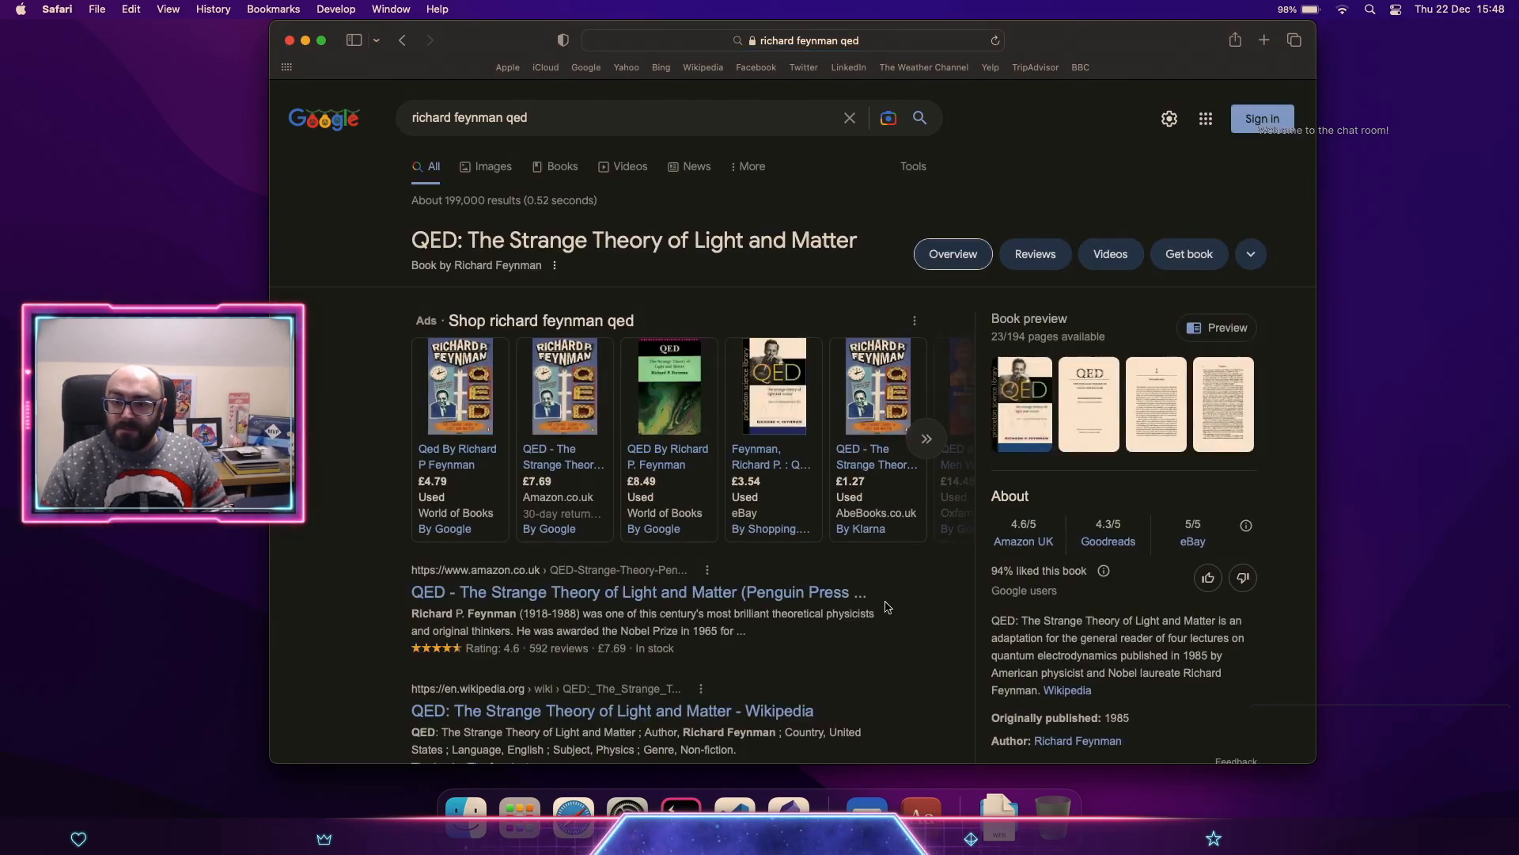
{"action": "scroll", "coordinate": [931, 706], "scroll_direction": "down", "scroll_amount": 2}
{"action": "scroll", "coordinate": [930, 707], "scroll_direction": "down", "scroll_amount": 1}
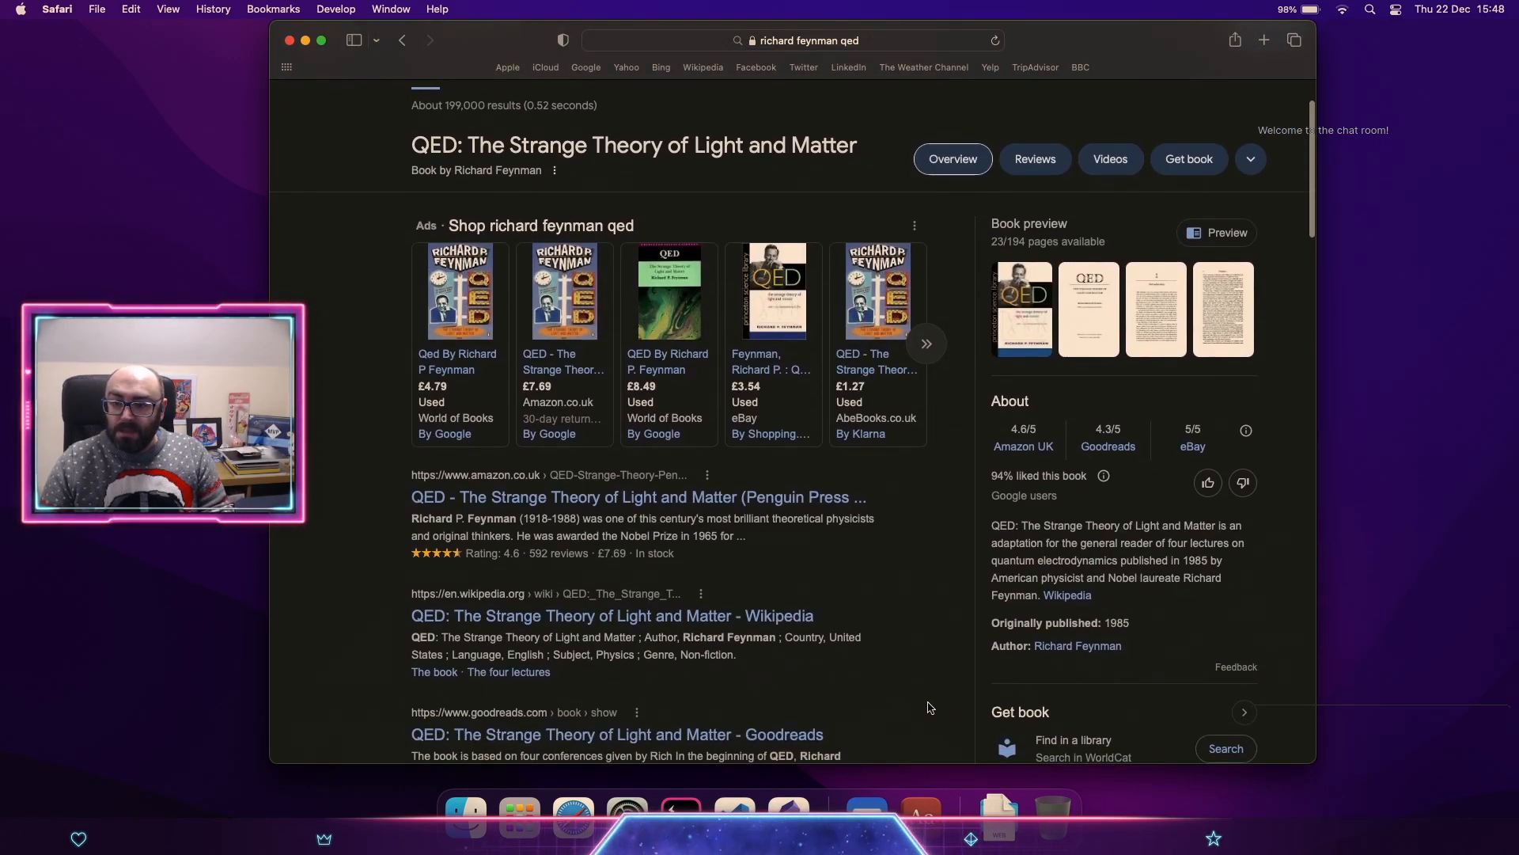
Step: Switch back to Obsidian and begin the comment below the quote with "Here" and a note link to "Young, Scott H."
{"action": "key", "text": "ctrl+Up"}
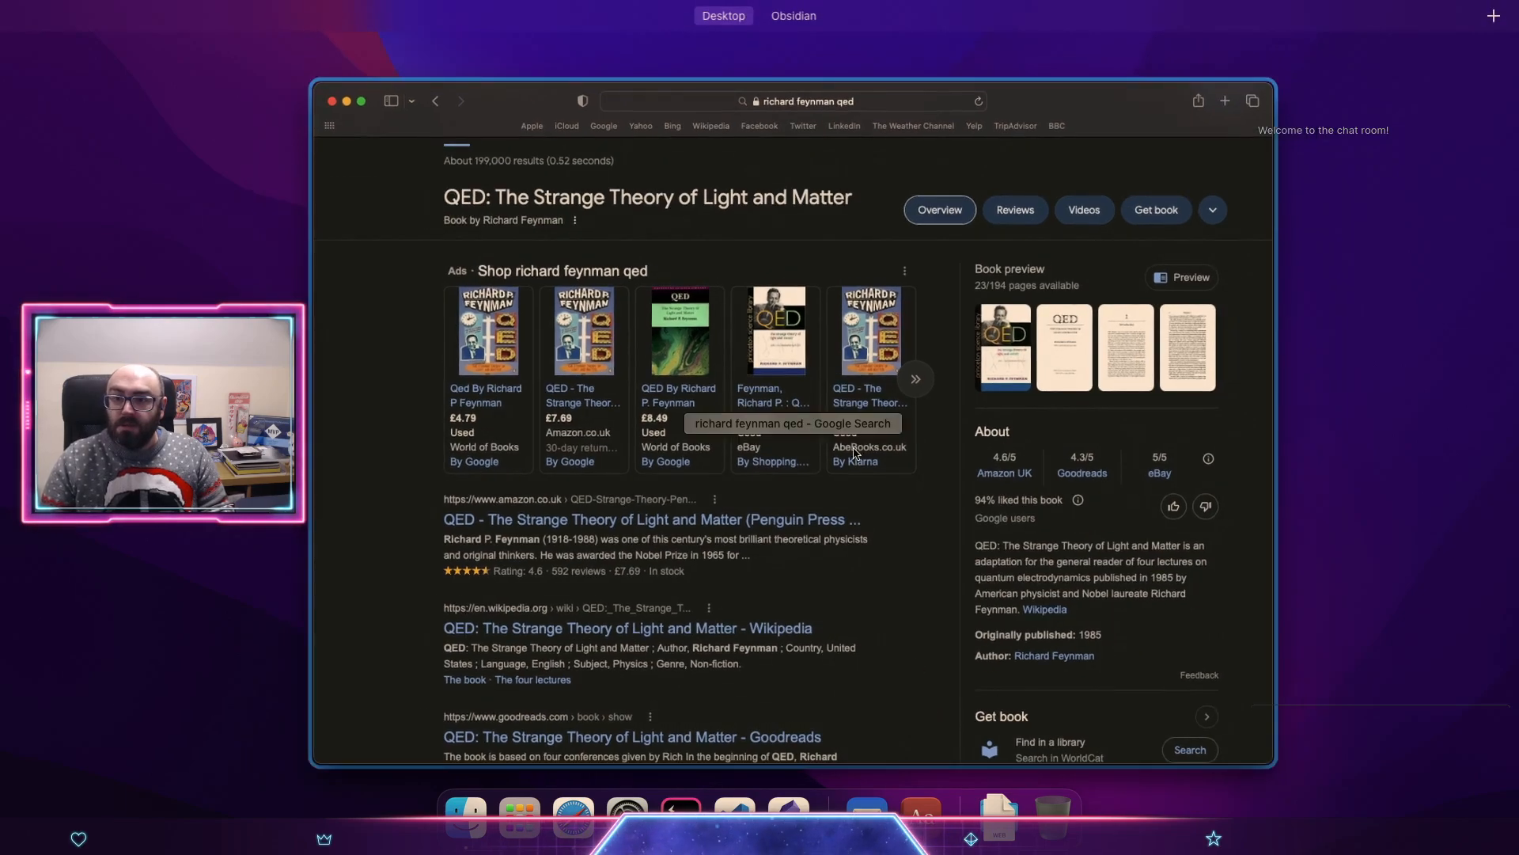
{"action": "left_click", "coordinate": [791, 31]}
{"action": "type", "text": "Here "}
{"action": "type", "text": "[[Scott"}
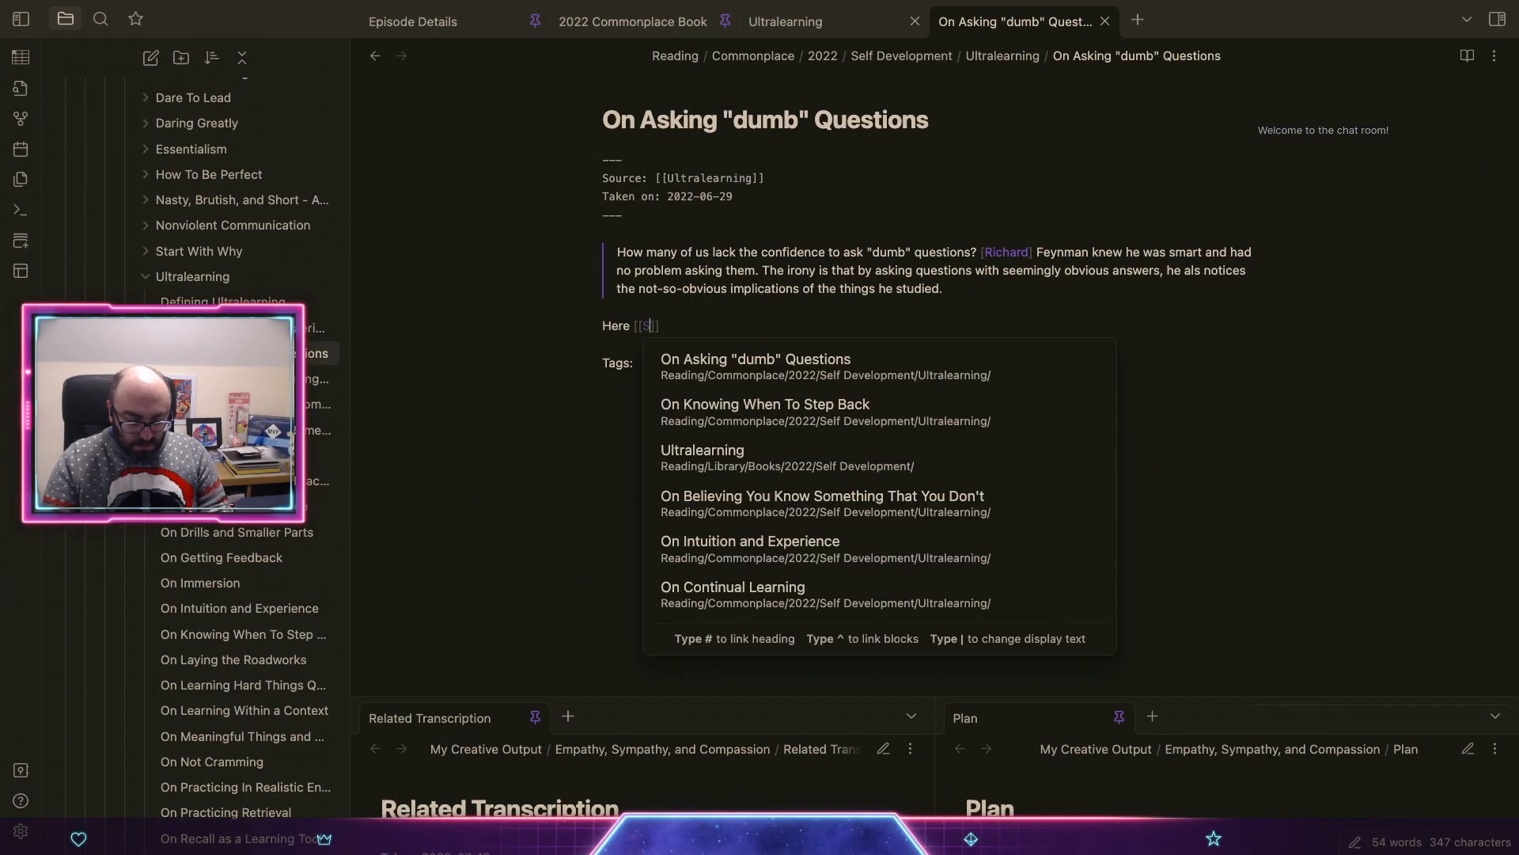
{"action": "key", "text": "Return"}
Step: Continue the comment after the author link with "is referring to"
{"action": "type", "text": "is talkinrewferring"}
{"action": "key", "text": "alt+shift+Left"}
{"action": "type", "text": "referriubn"}
{"action": "key", "text": "BackSpace"}
{"action": "key", "text": "BackSpace"}
{"action": "key", "text": "BackSpace"}
{"action": "key", "text": "BackSpace"}
{"action": "key", "text": "BackSpace"}
{"action": "key", "text": "BackSpace"}
{"action": "key", "text": "BackSpace"}
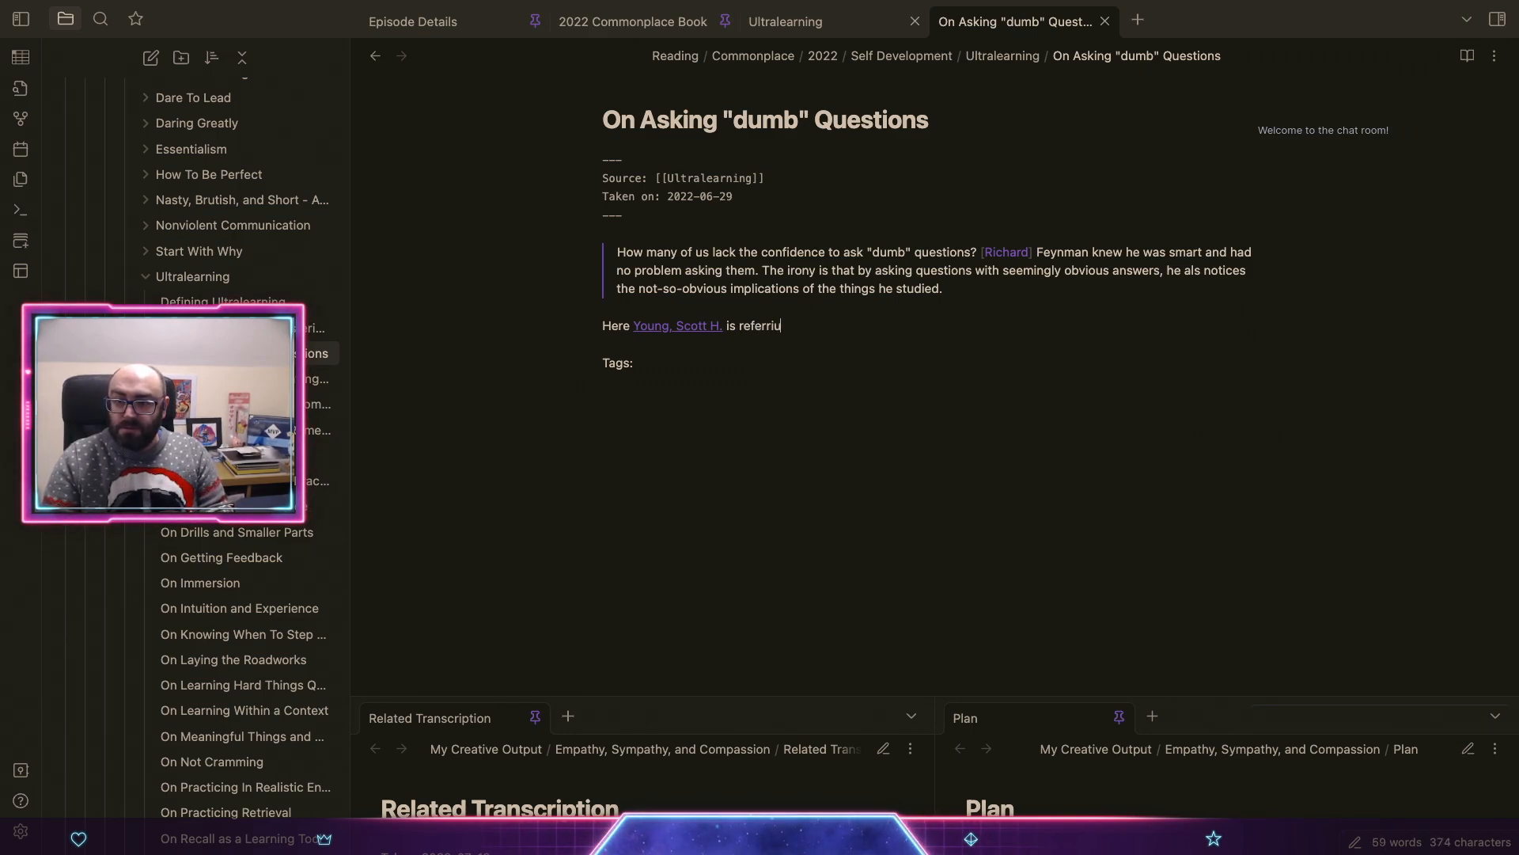
{"action": "key", "text": "BackSpace"}
{"action": "key", "text": "BackSpace"}
{"action": "type", "text": "ng to [["}
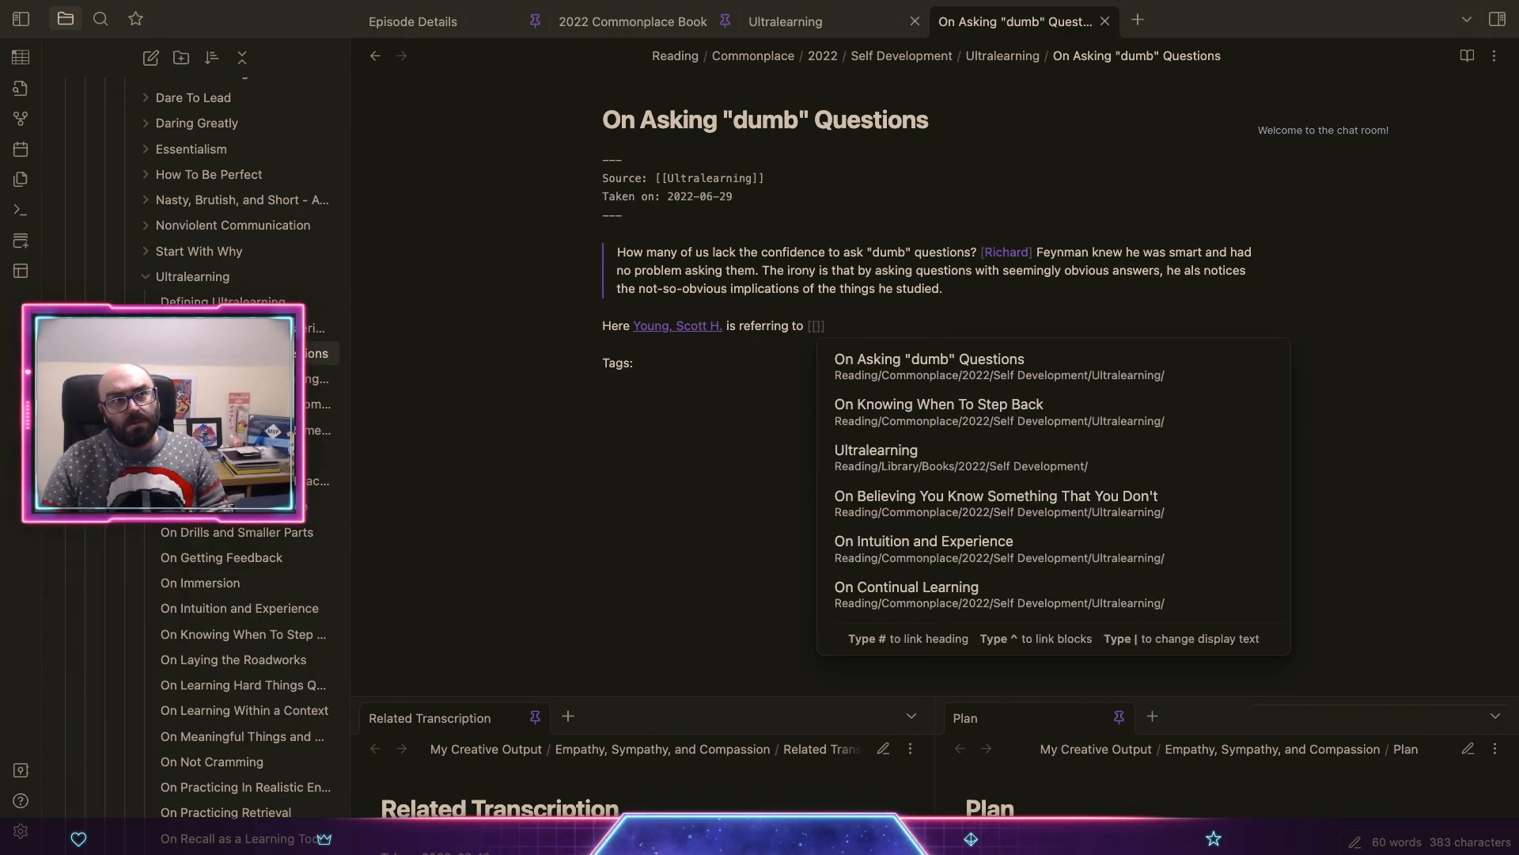
{"action": "key", "text": "Right"}
{"action": "key", "text": "Right"}
{"action": "key", "text": "shift+Left"}
{"action": "key", "text": "shift+Left"}
{"action": "key", "text": "shift+Left"}
{"action": "key", "text": "shift+Left"}
{"action": "key", "text": "BackSpace"}
{"action": "type", "text": "["}
{"action": "type", "text": "hard F"}
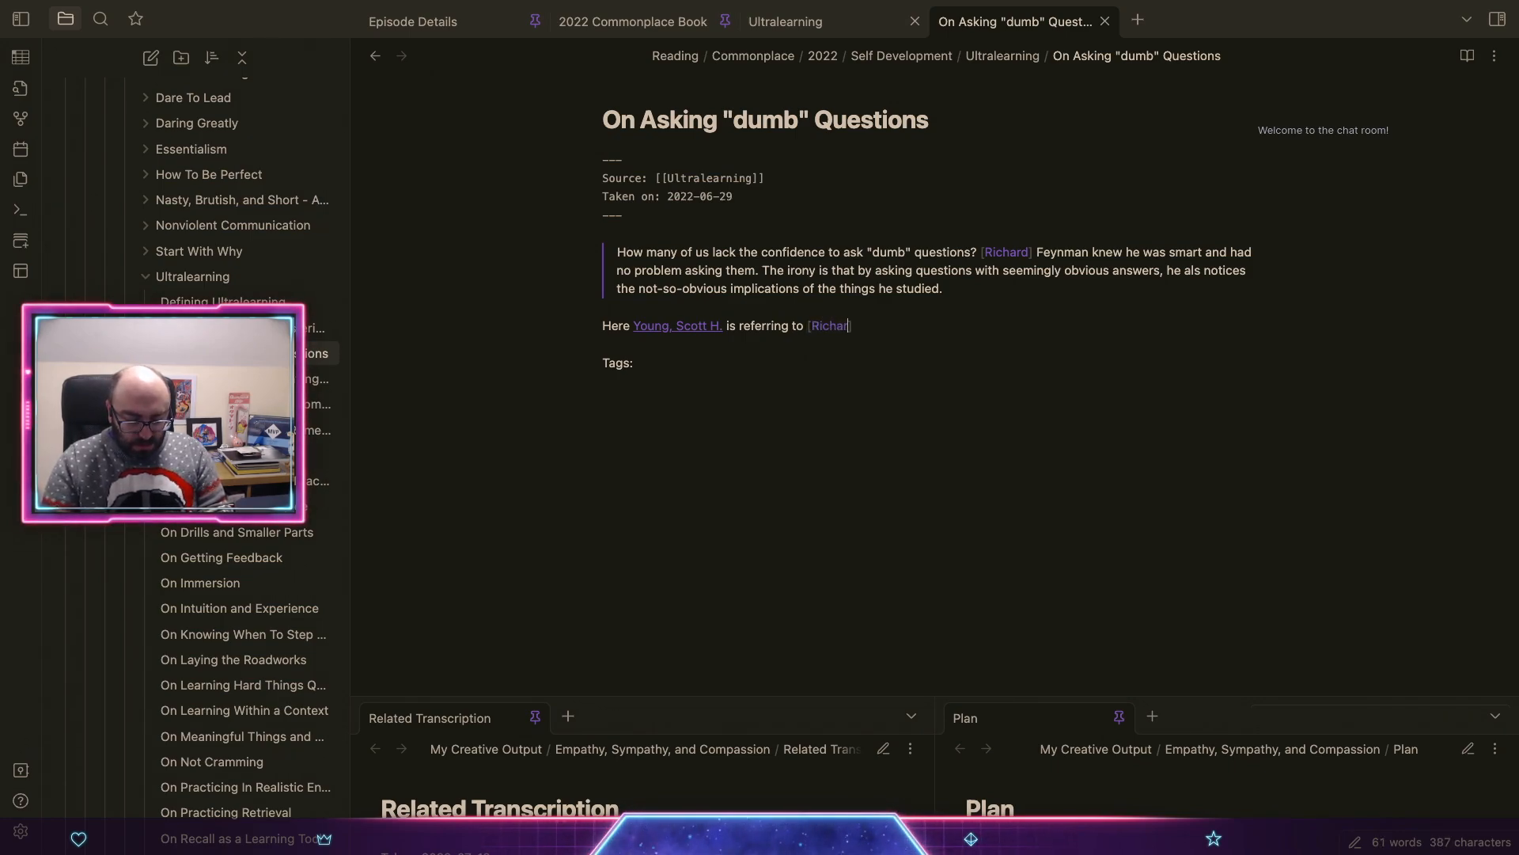
{"action": "type", "text": "eyn"}
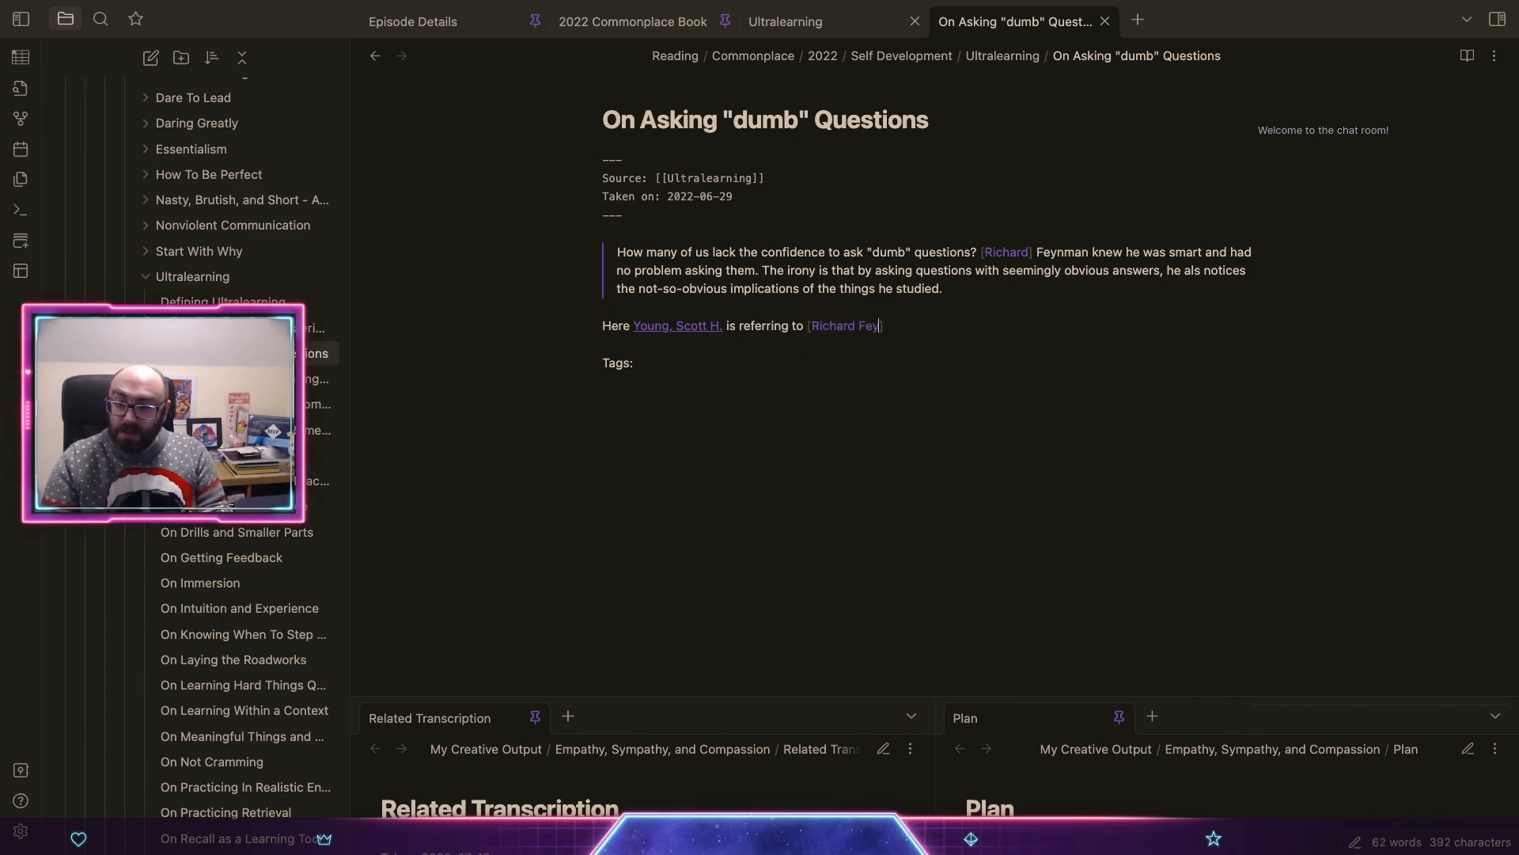
{"action": "type", "text": "man"}
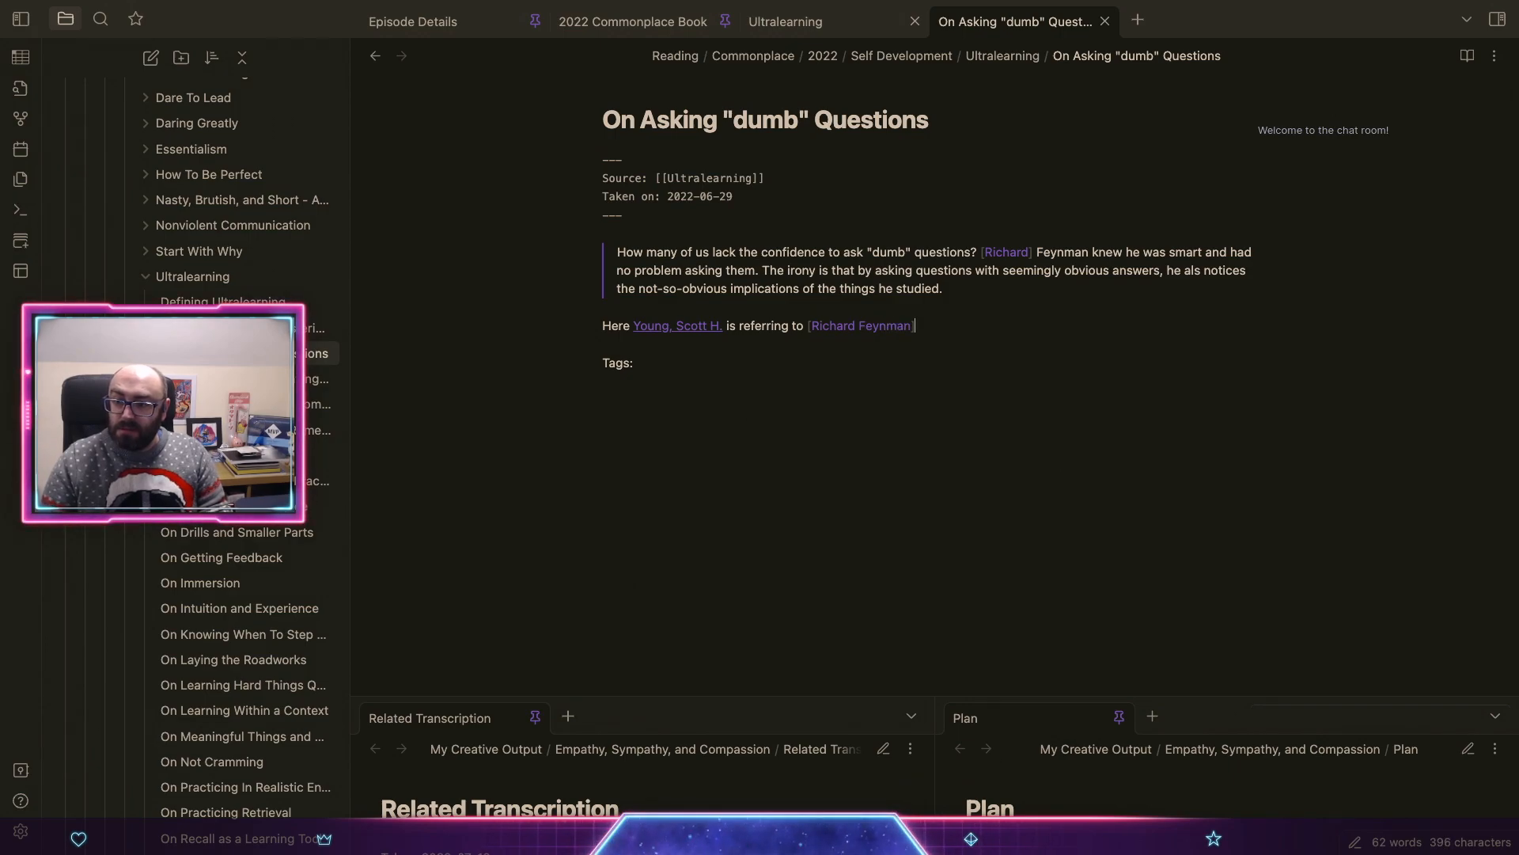
{"action": "type", "text": "("}
{"action": "type", "text": "https://en.wikipedia.org/wiki/Richard_Feynman"}
{"action": "type", "text": ") ab"}
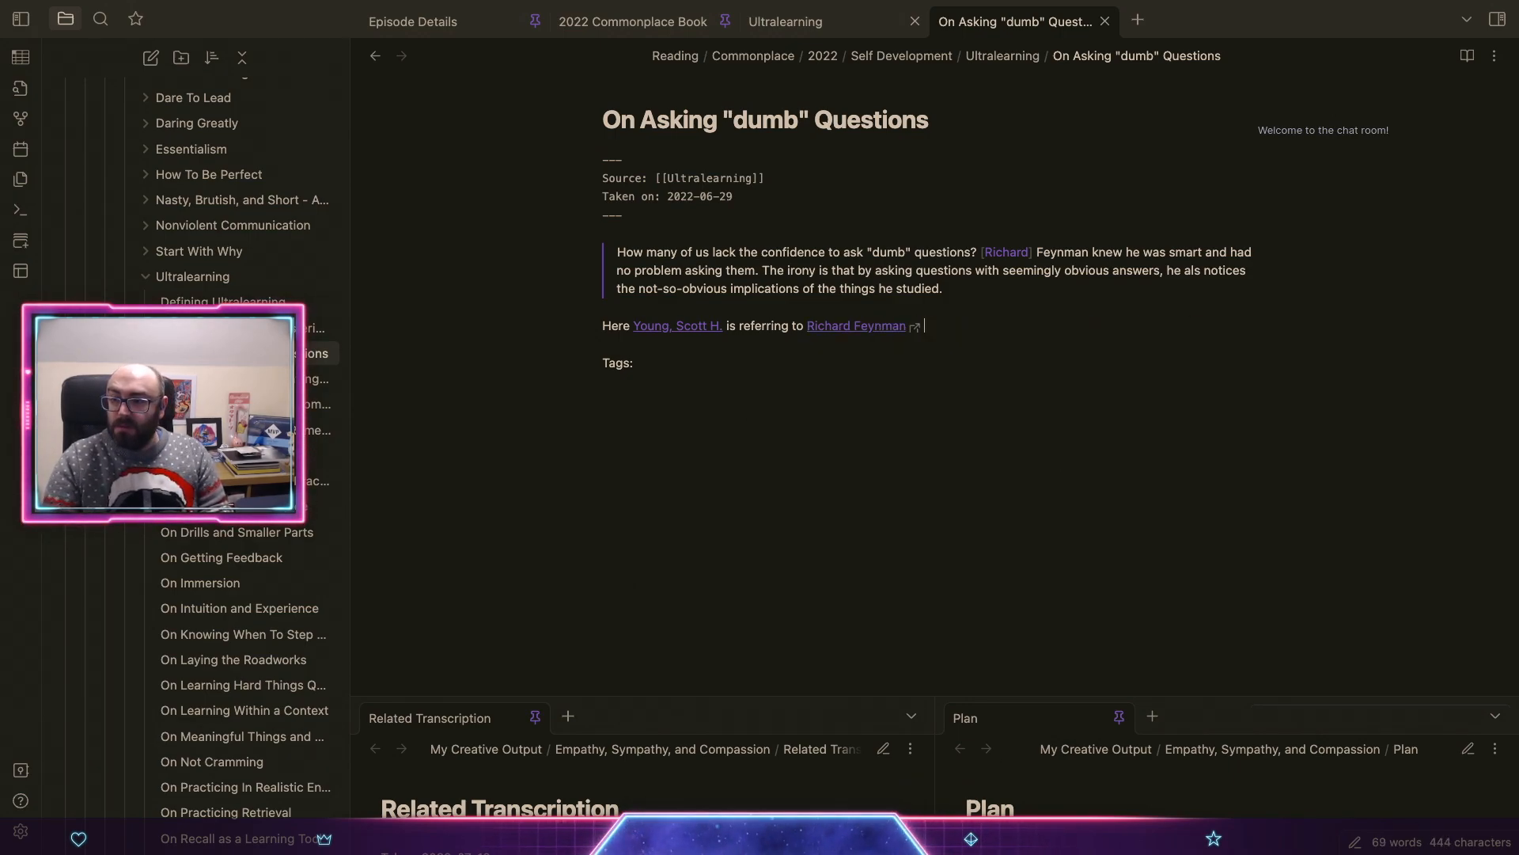
Step: Complete the comment's first sentence with "and the way that he would ask seemingly "dumb" (hate that phrase) questions."
{"action": "key", "text": "BackSpace"}
{"action": "key", "text": "BackSpace"}
{"action": "type", "text": "and th"}
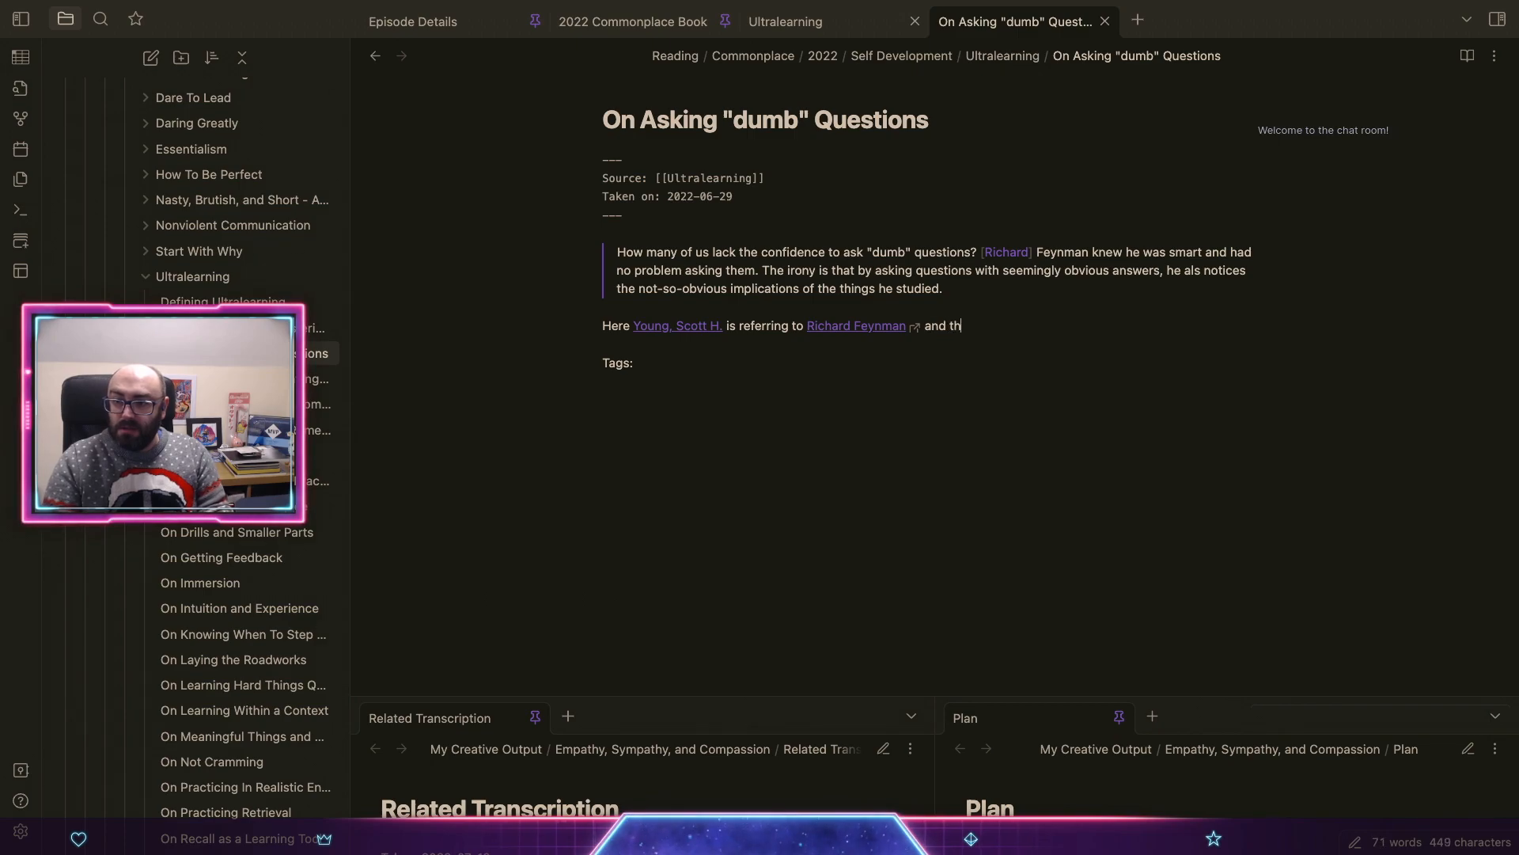
{"action": "type", "text": "e way that he would ask se"}
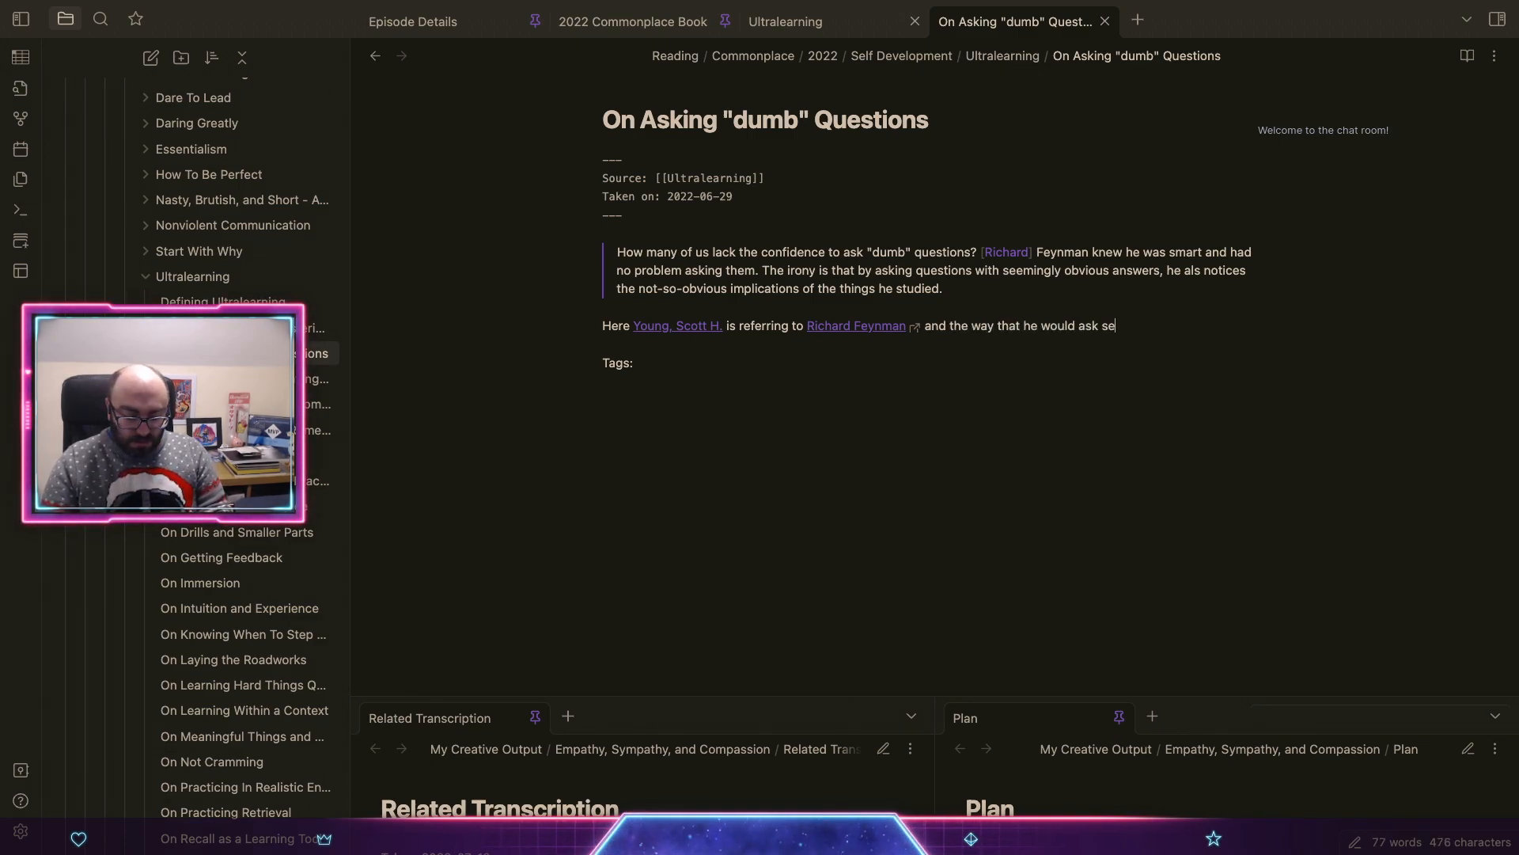
{"action": "type", "text": "emingly \"dumb\" (ha"}
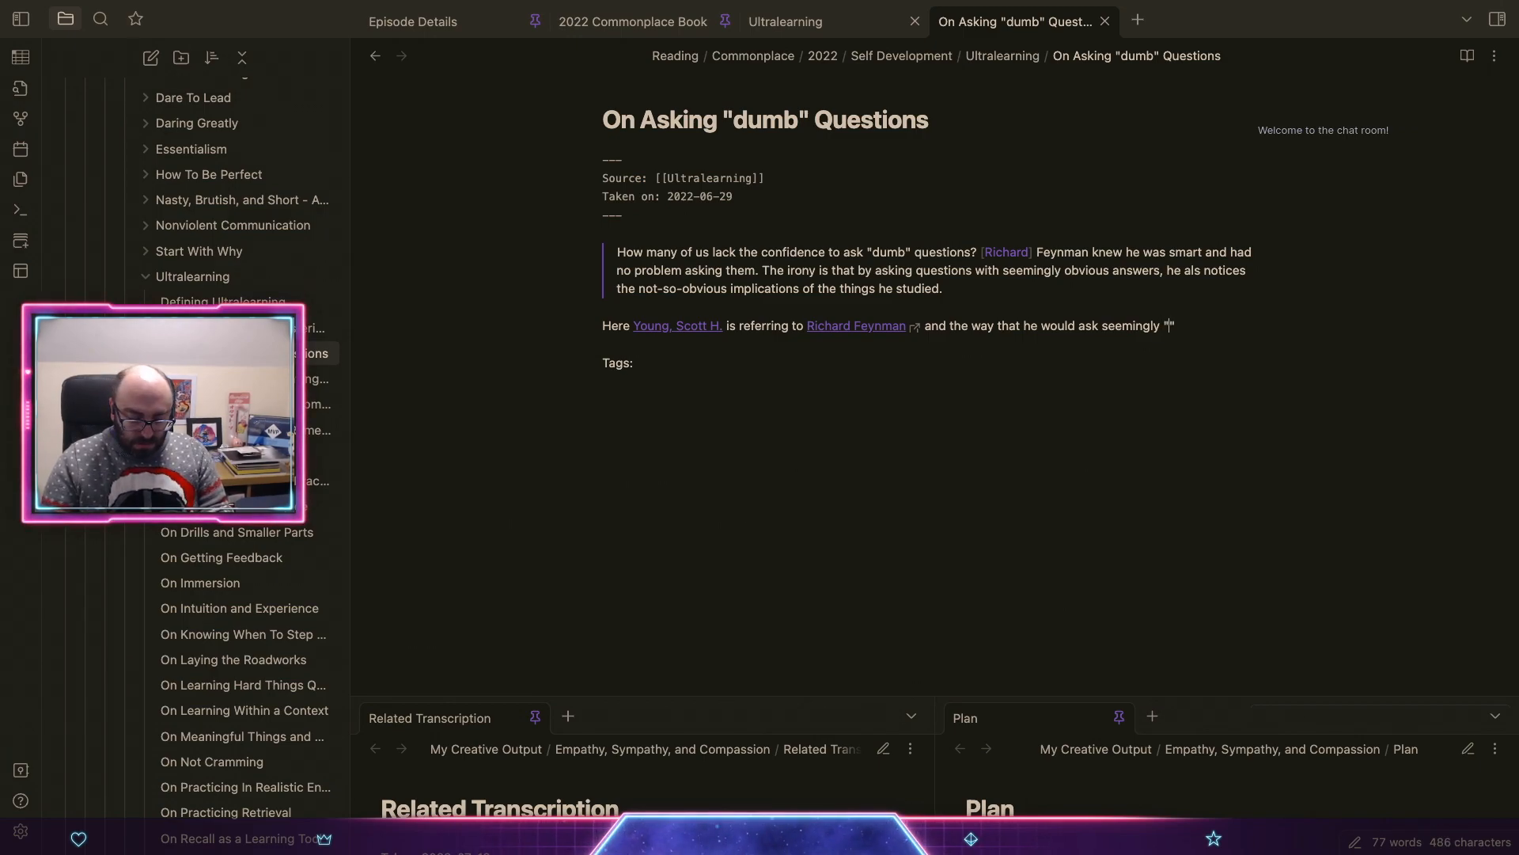
{"action": "type", "text": "te that pgr"}
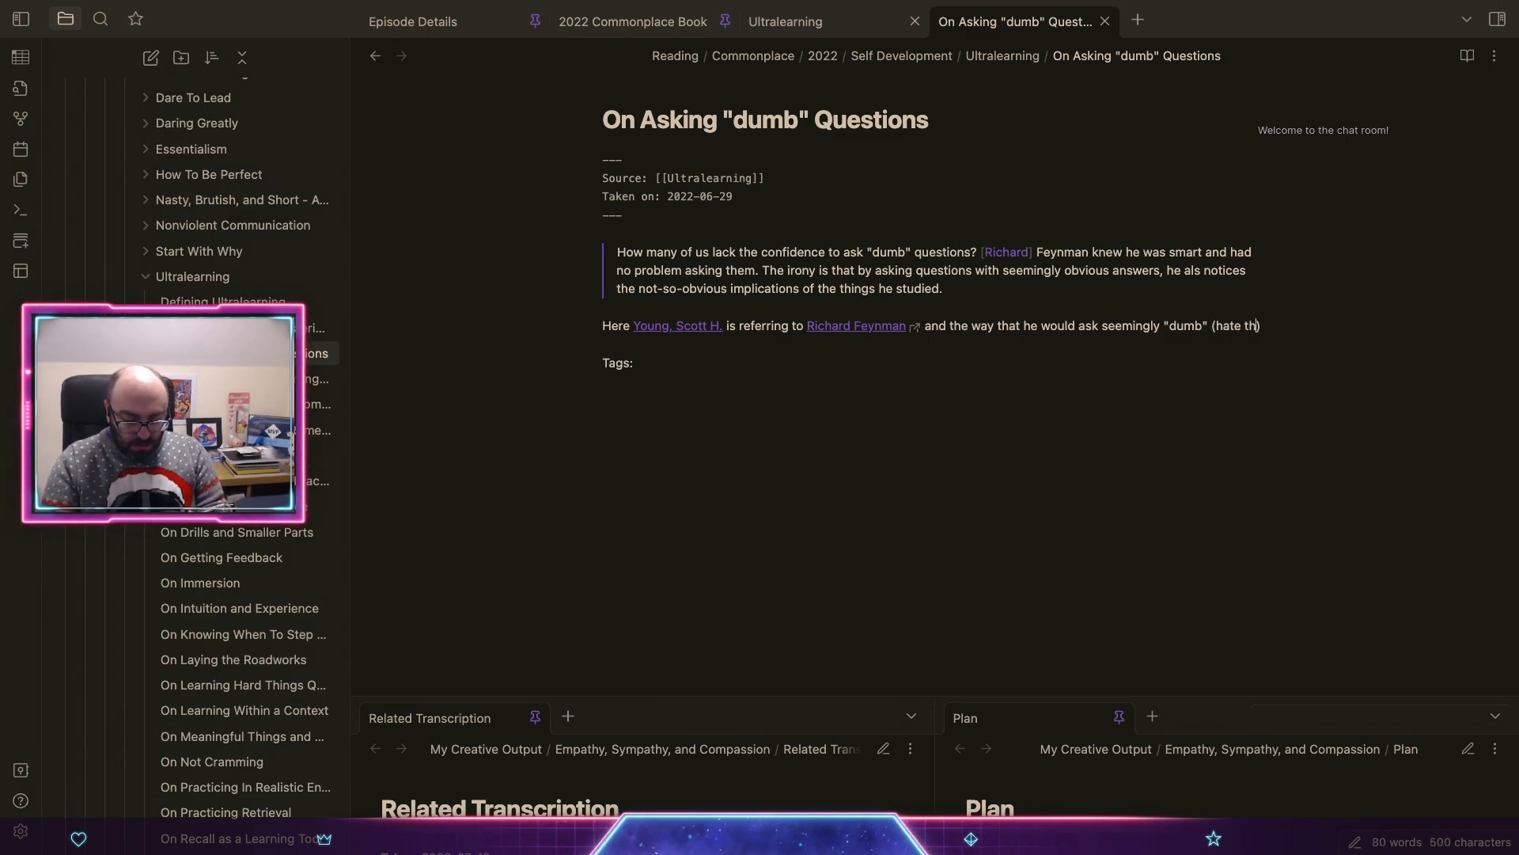
{"action": "key", "text": "BackSpace"}
{"action": "key", "text": "BackSpace"}
{"action": "type", "text": "hrase) "}
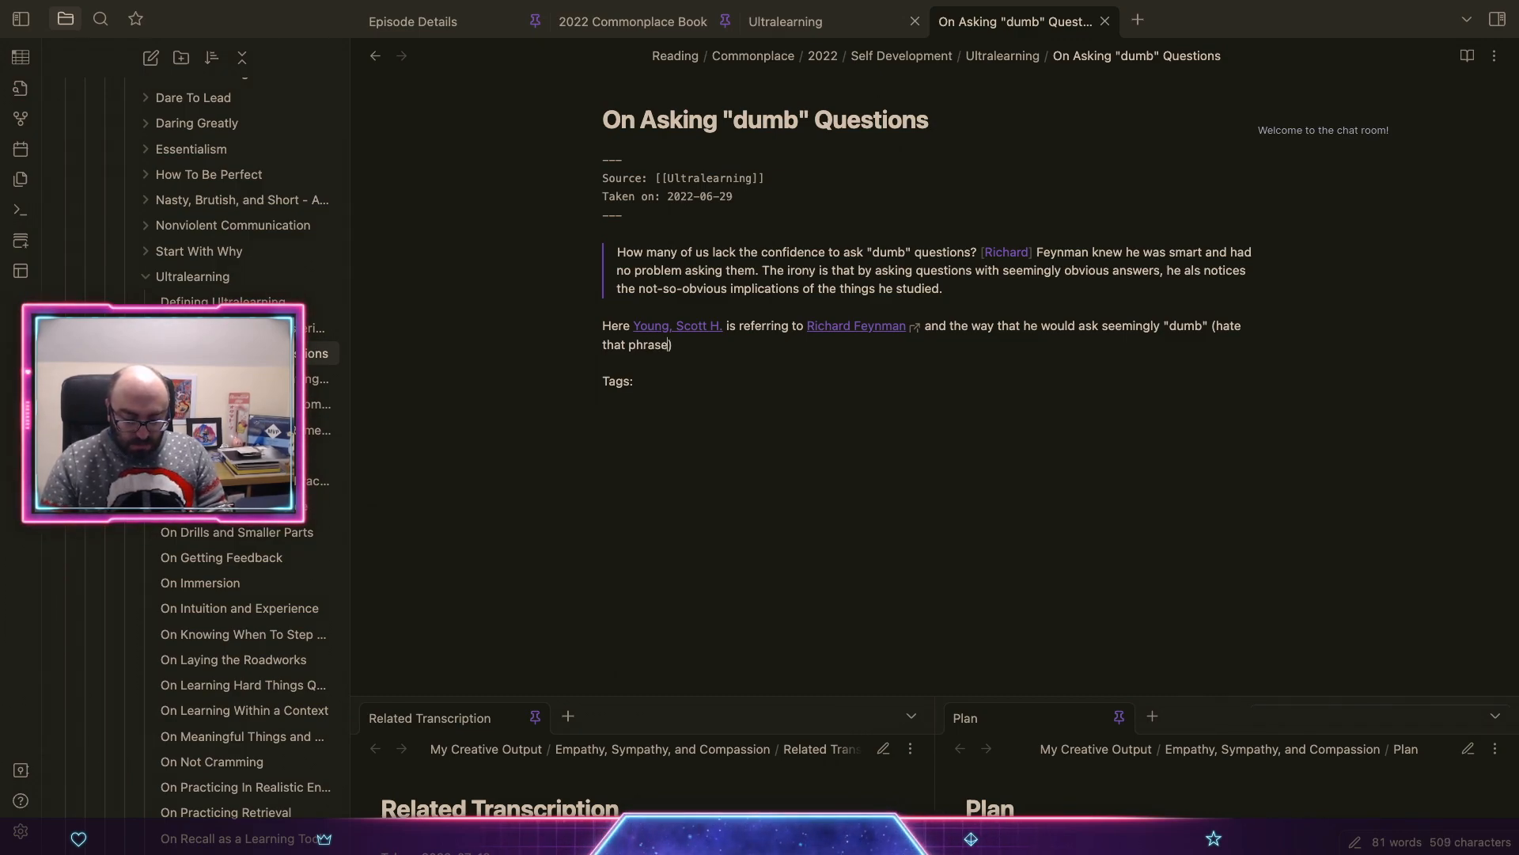
{"action": "type", "text": "questions."}
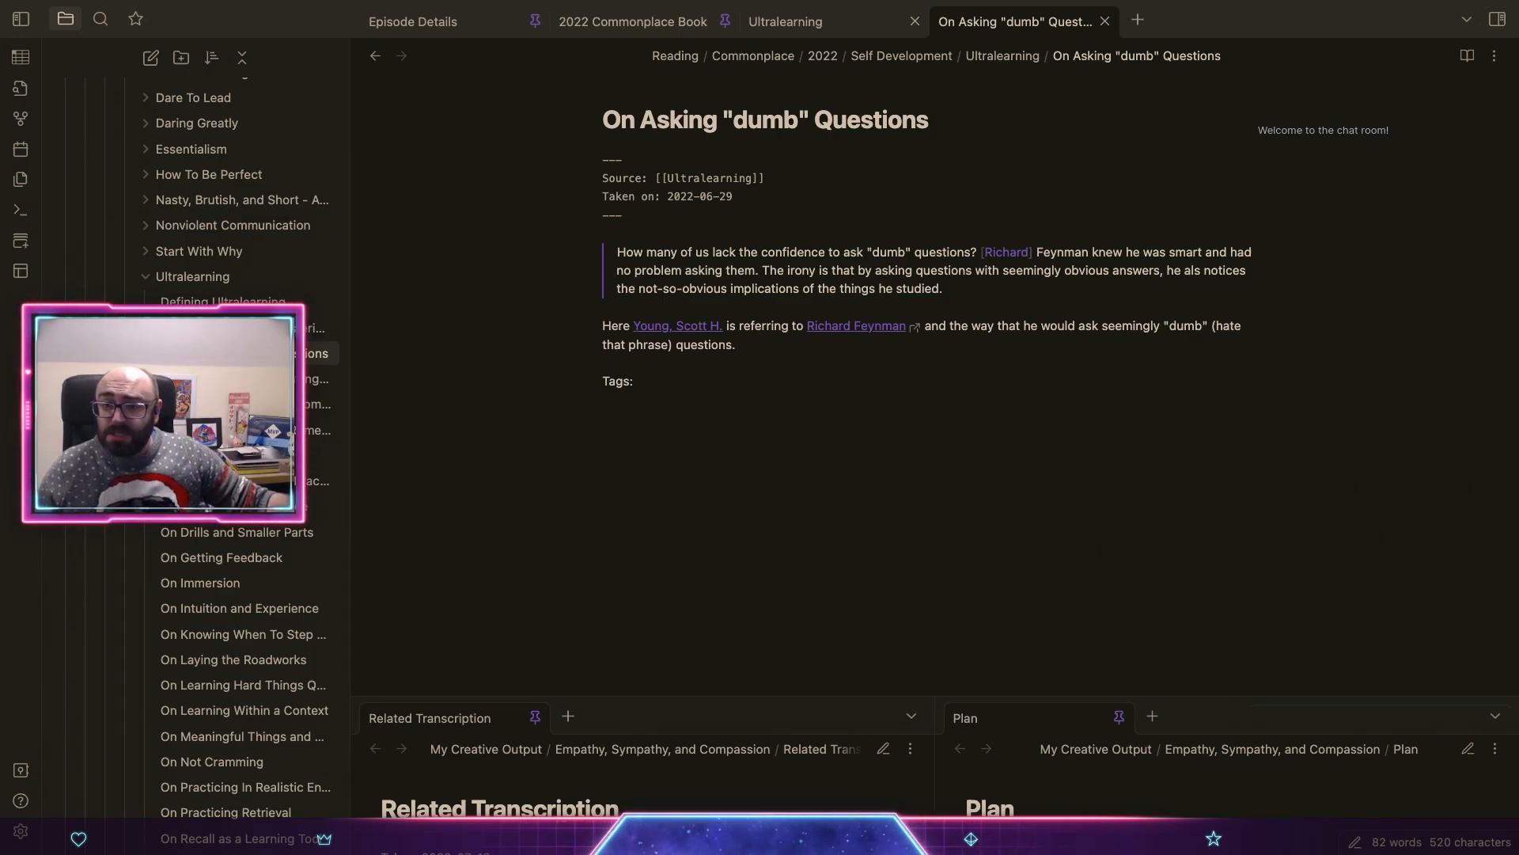
Step: Start the second sentence with "The great thing about asking these "dumb" questions is that you are able to clearly see"
{"action": "type", "text": "The g"}
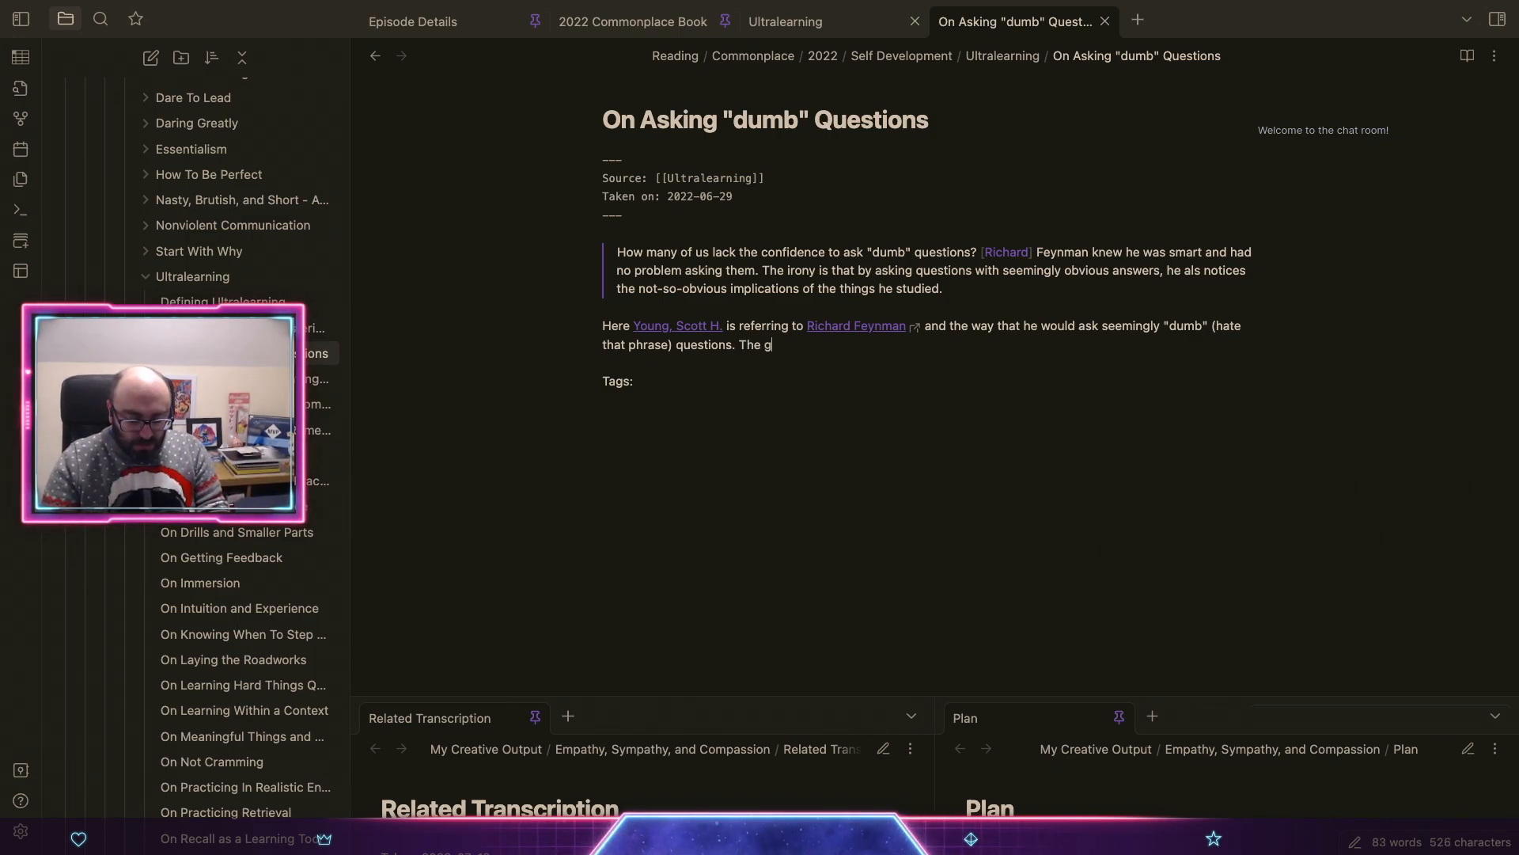
{"action": "type", "text": "reat thing about a"}
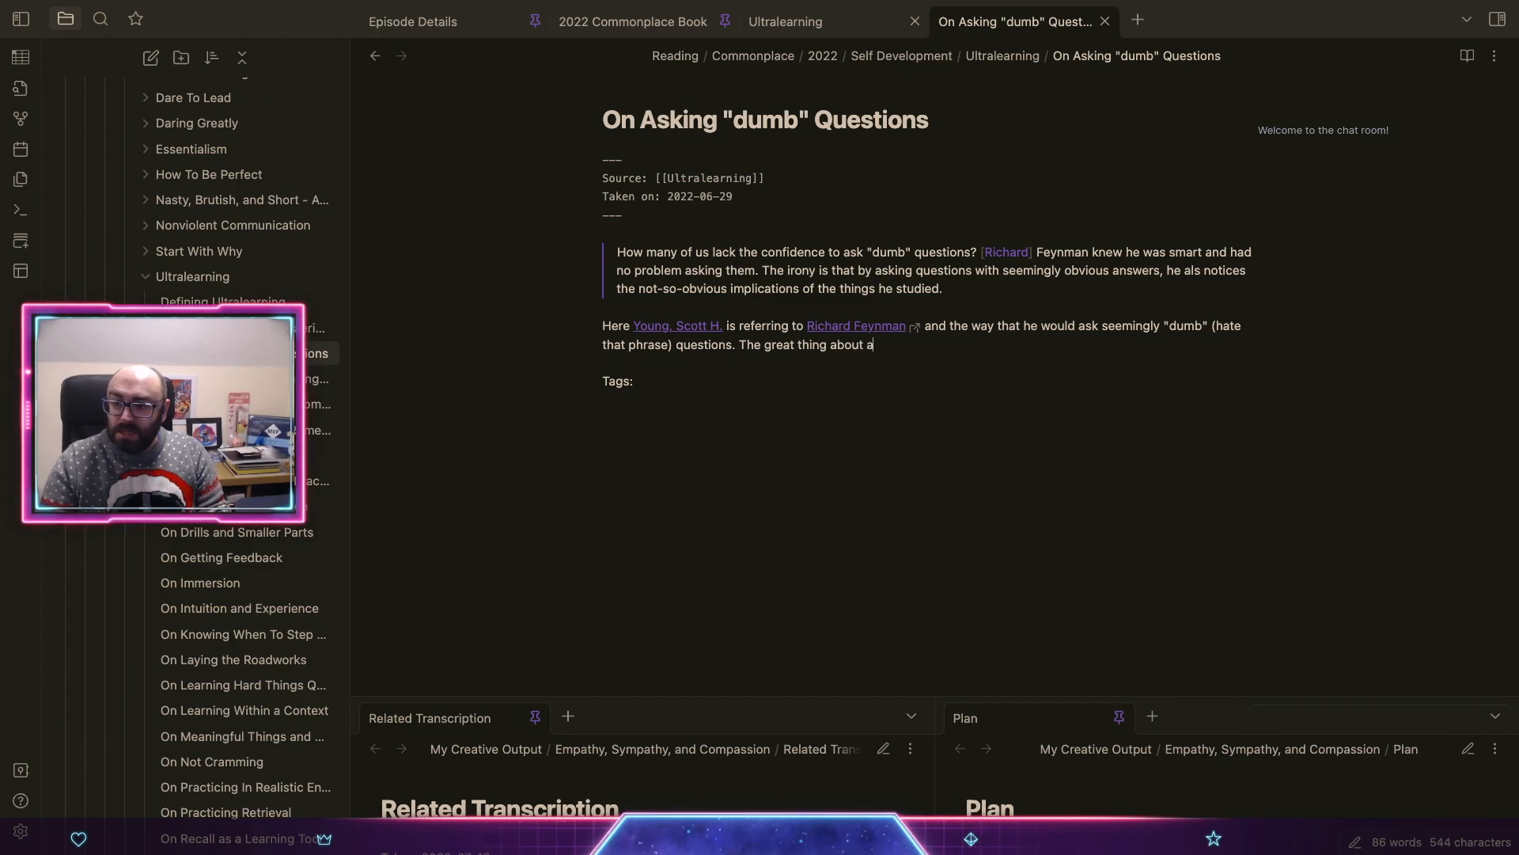
{"action": "type", "text": "sking these \"dumb\" questi"}
{"action": "type", "text": "ons is that you"}
{"action": "type", "text": " are able to clear"}
{"action": "type", "text": "ly see the knowl"}
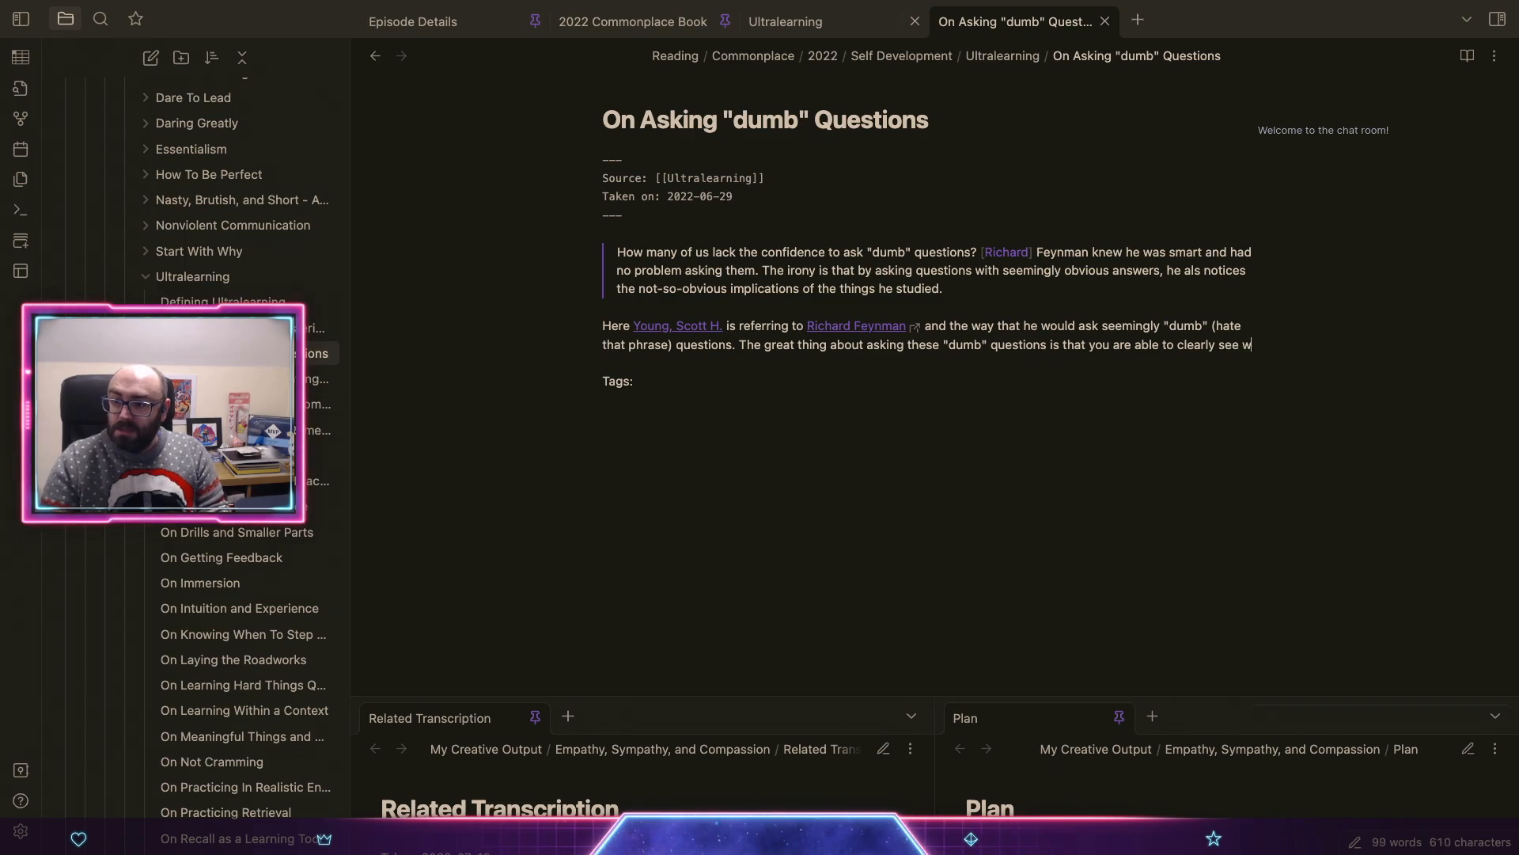
{"action": "type", "text": "edge th"}
{"action": "key", "text": "alt+shift+Left"}
{"action": "key", "text": "alt+shift+Left"}
{"action": "key", "text": "alt+shift+Left"}
Step: Continue the second sentence with "and share the knowledge and context that is"
{"action": "type", "text": "a"}
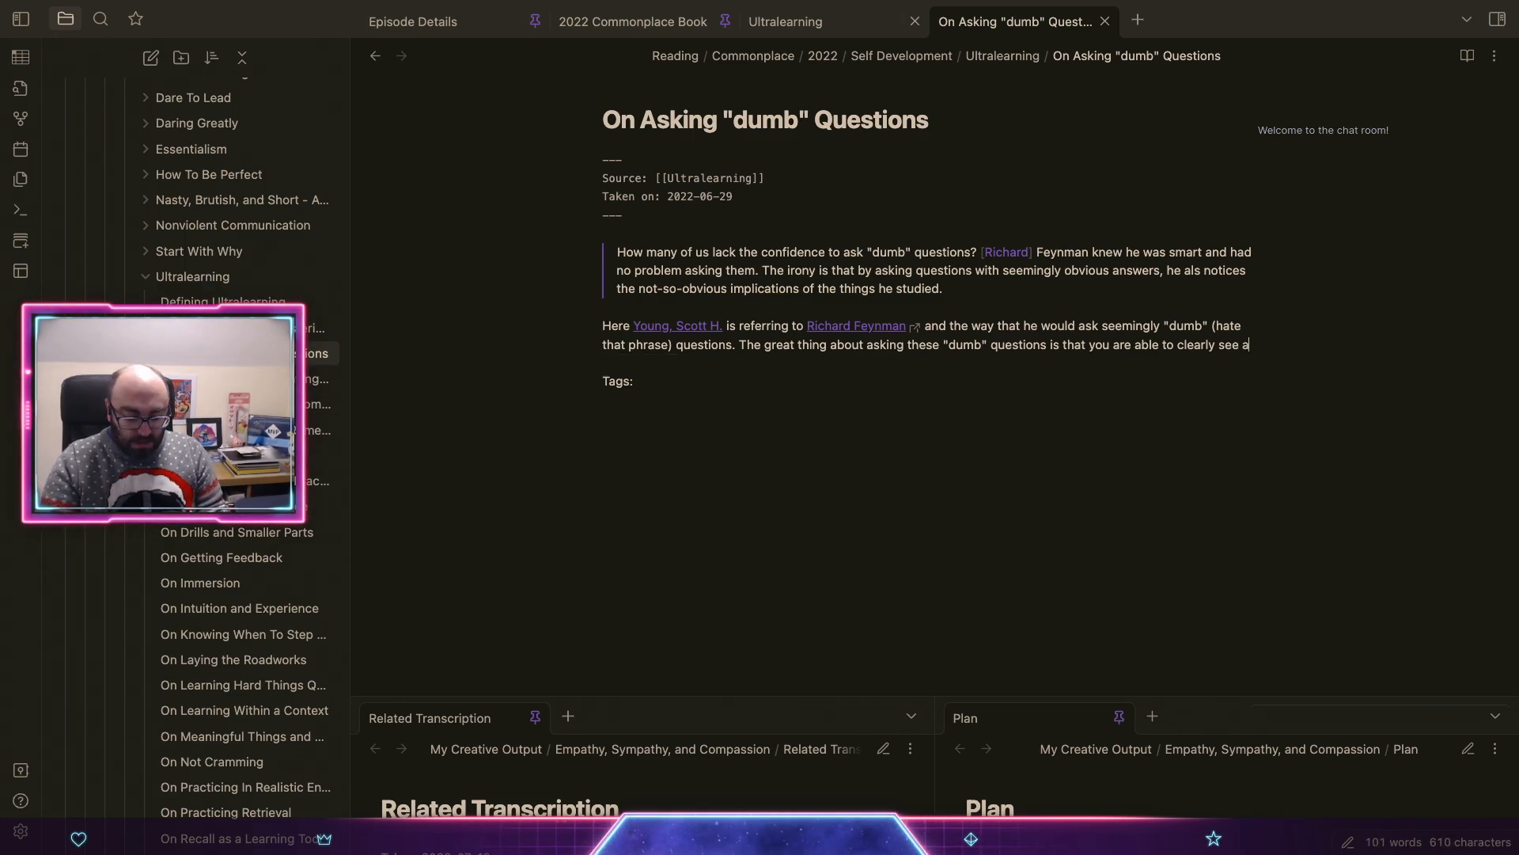
{"action": "type", "text": "nd share the knowledge"}
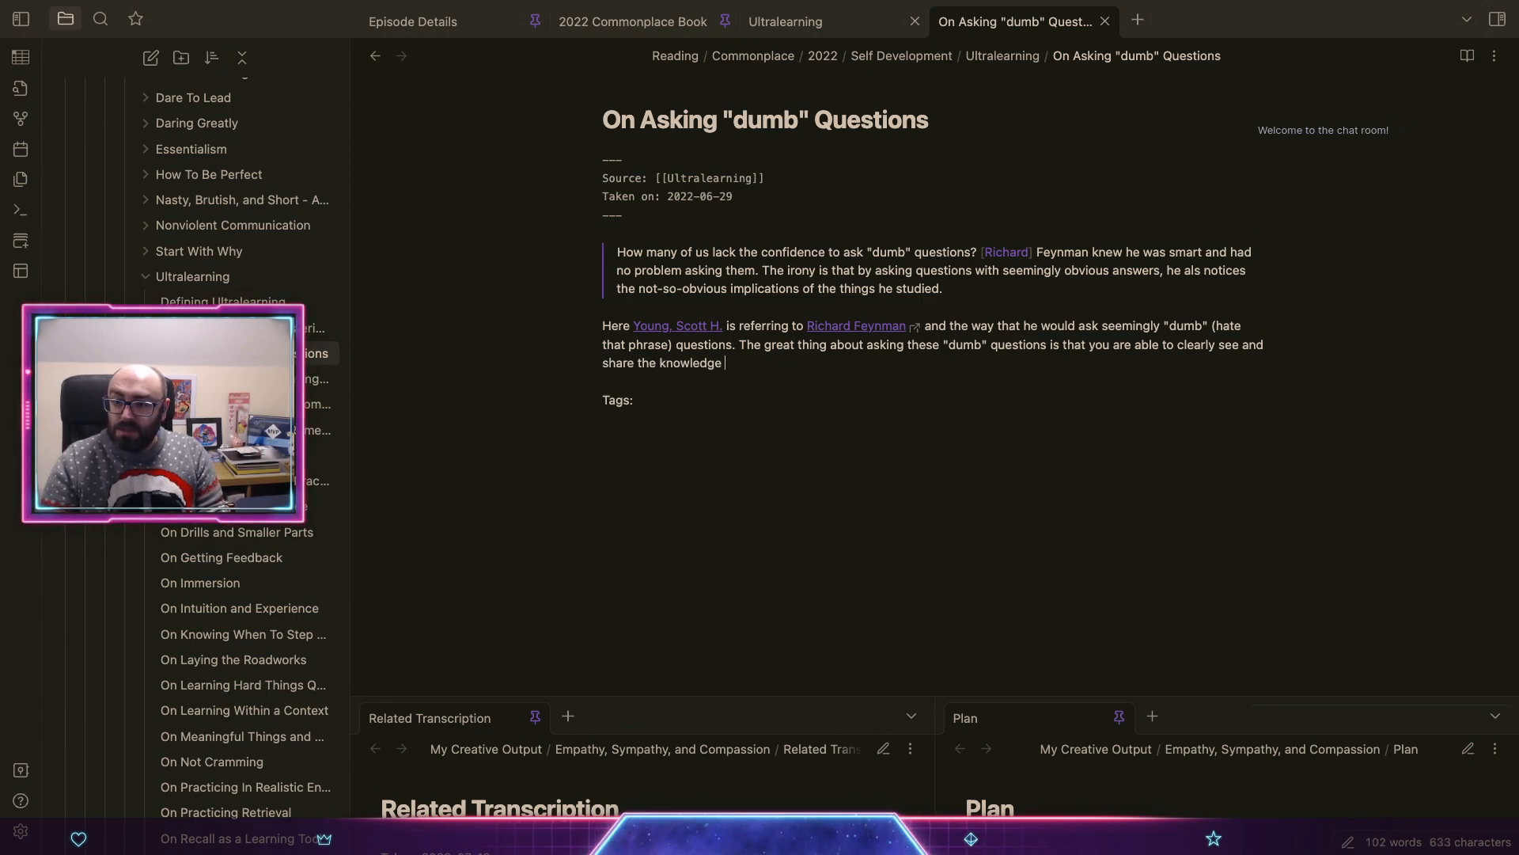
{"action": "key", "text": "BackSpace"}
{"action": "type", "text": "e and c"}
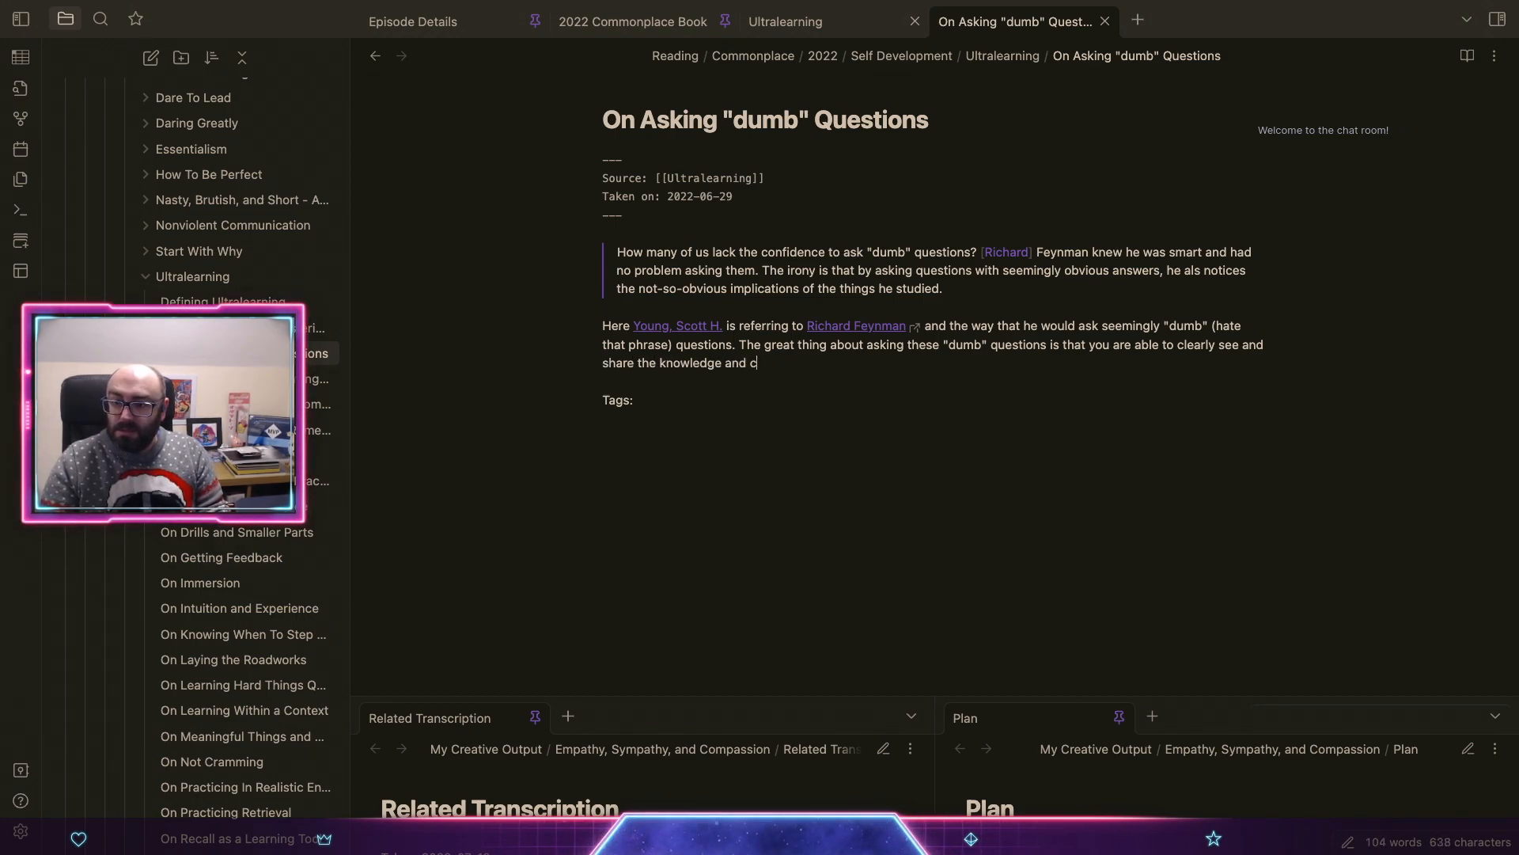
{"action": "type", "text": "ontext that is appar"}
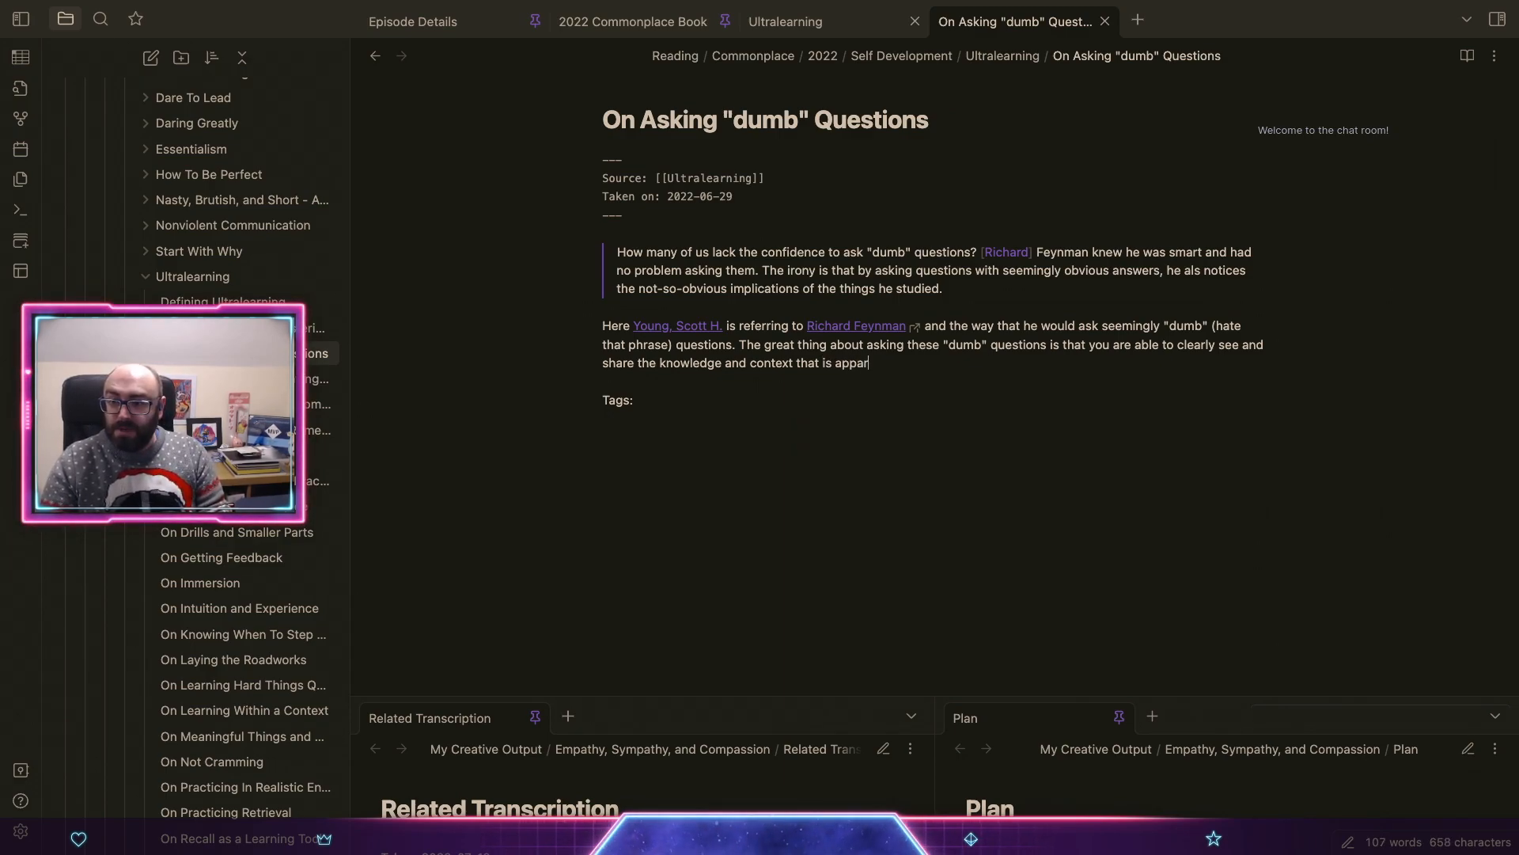
{"action": "type", "text": "ently"}
{"action": "key", "text": "ctrl+shift+Left"}
{"action": "key", "text": "BackSpace"}
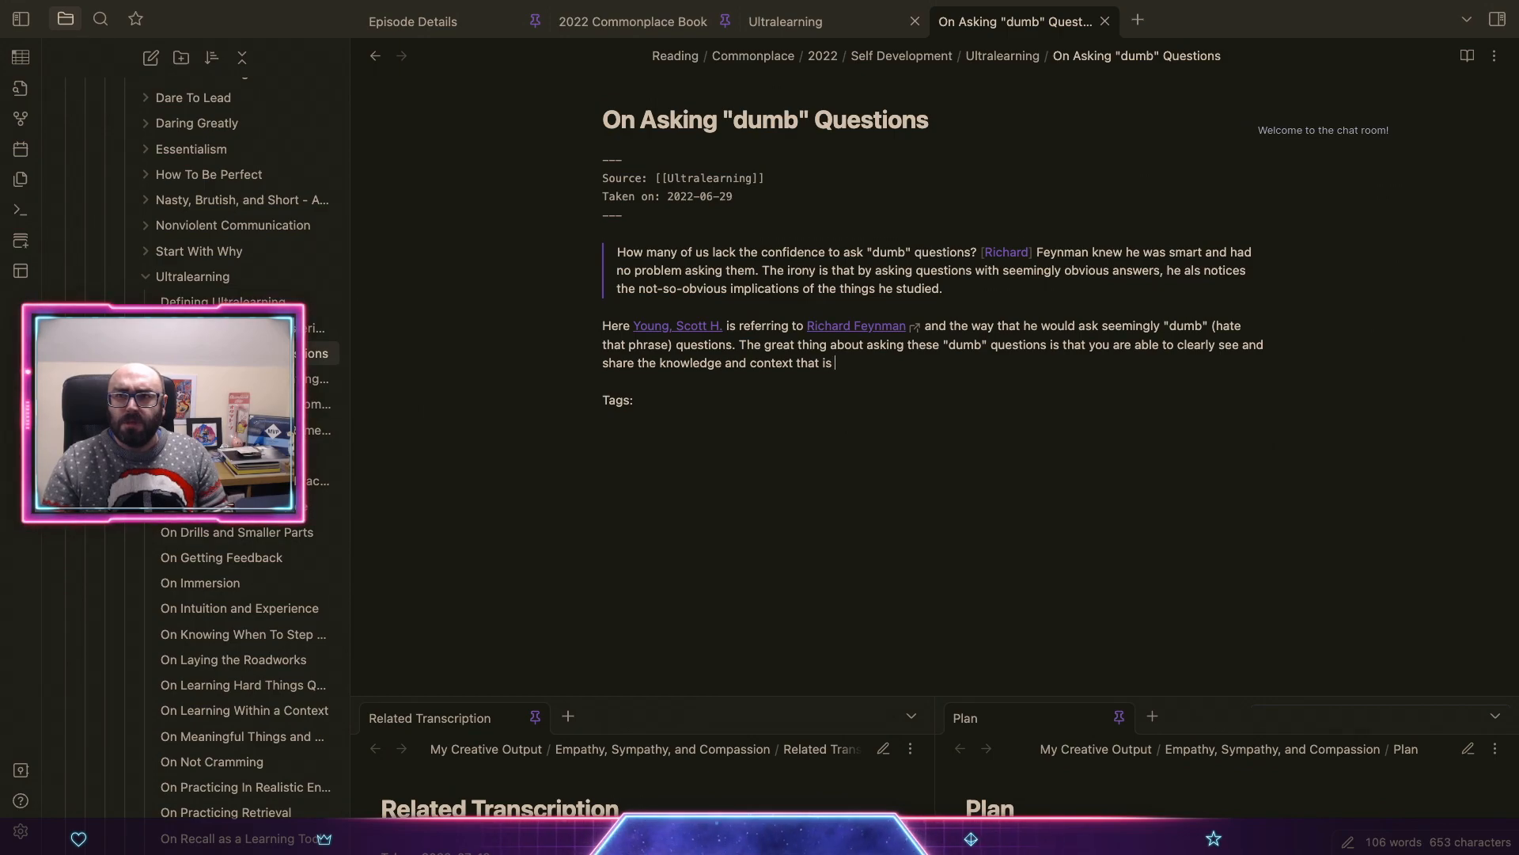
Step: Finish the second sentence of the comment with "assumed in the group."
{"action": "type", "text": "assumed"}
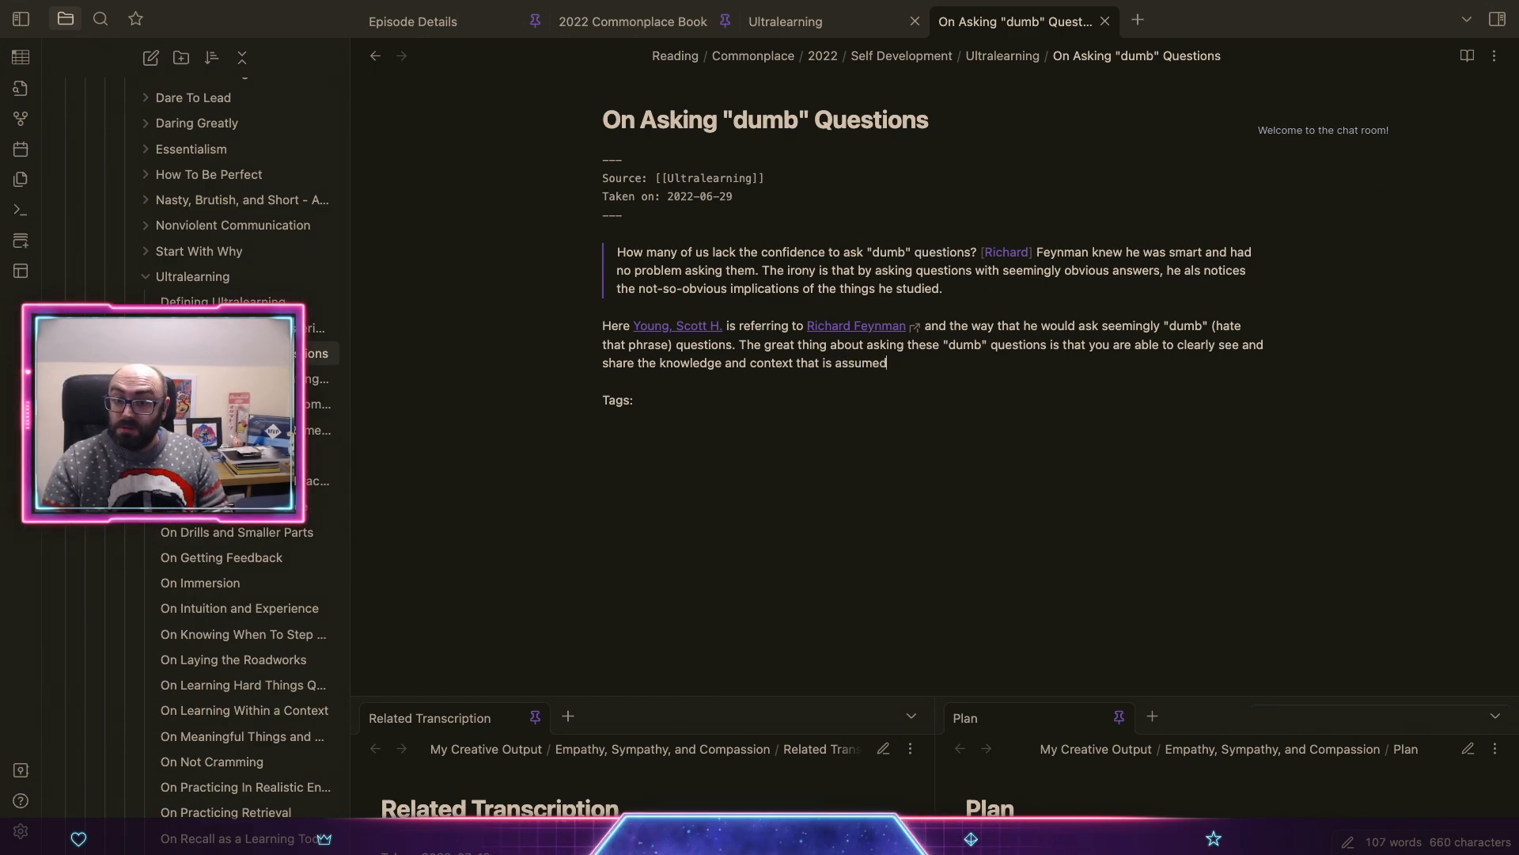
{"action": "type", "text": " in th"}
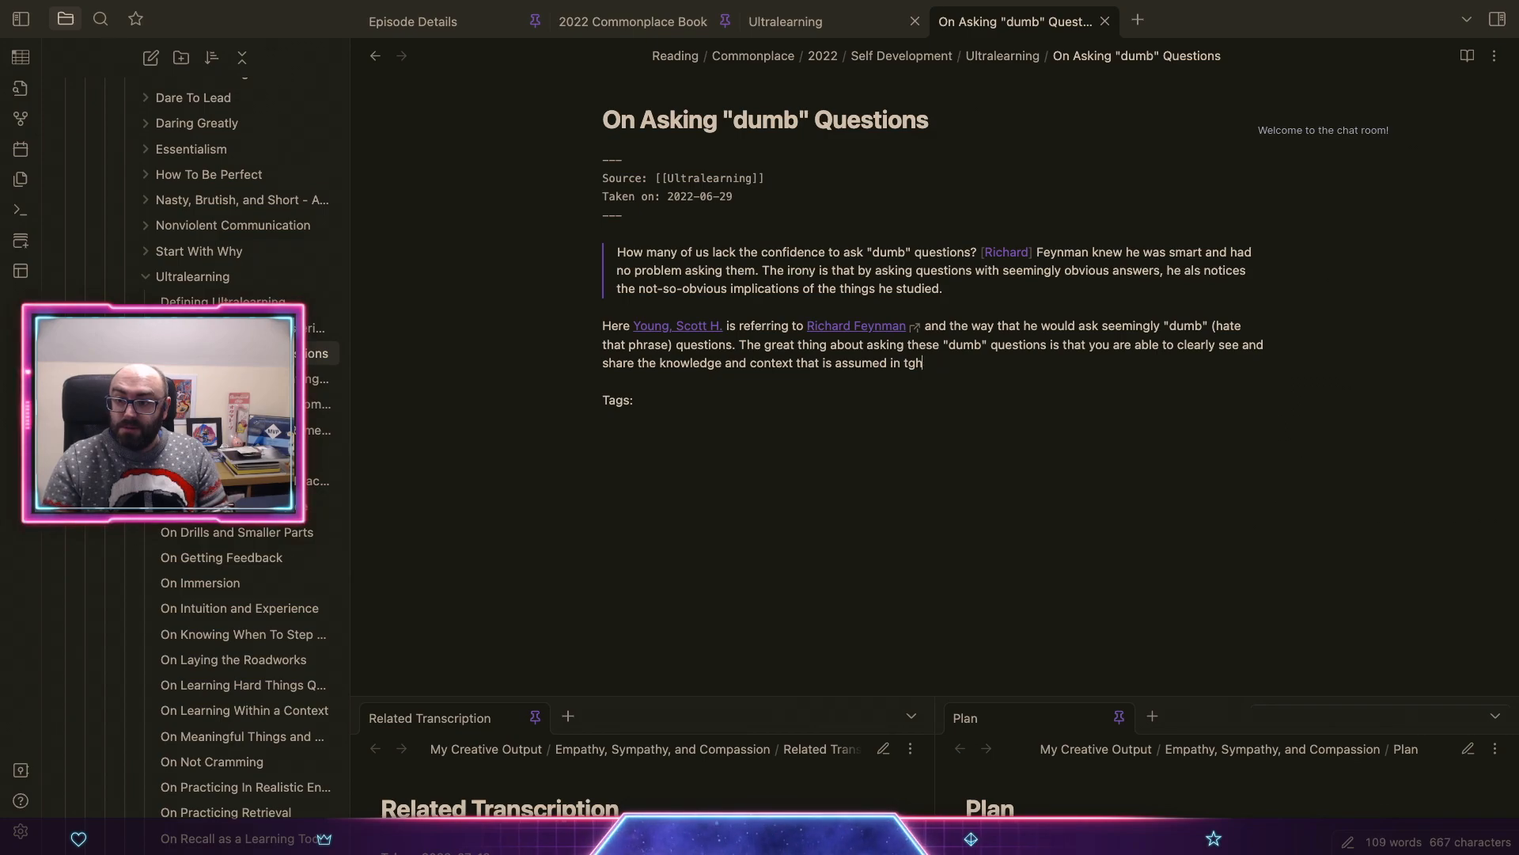
{"action": "type", "text": "e groyp"}
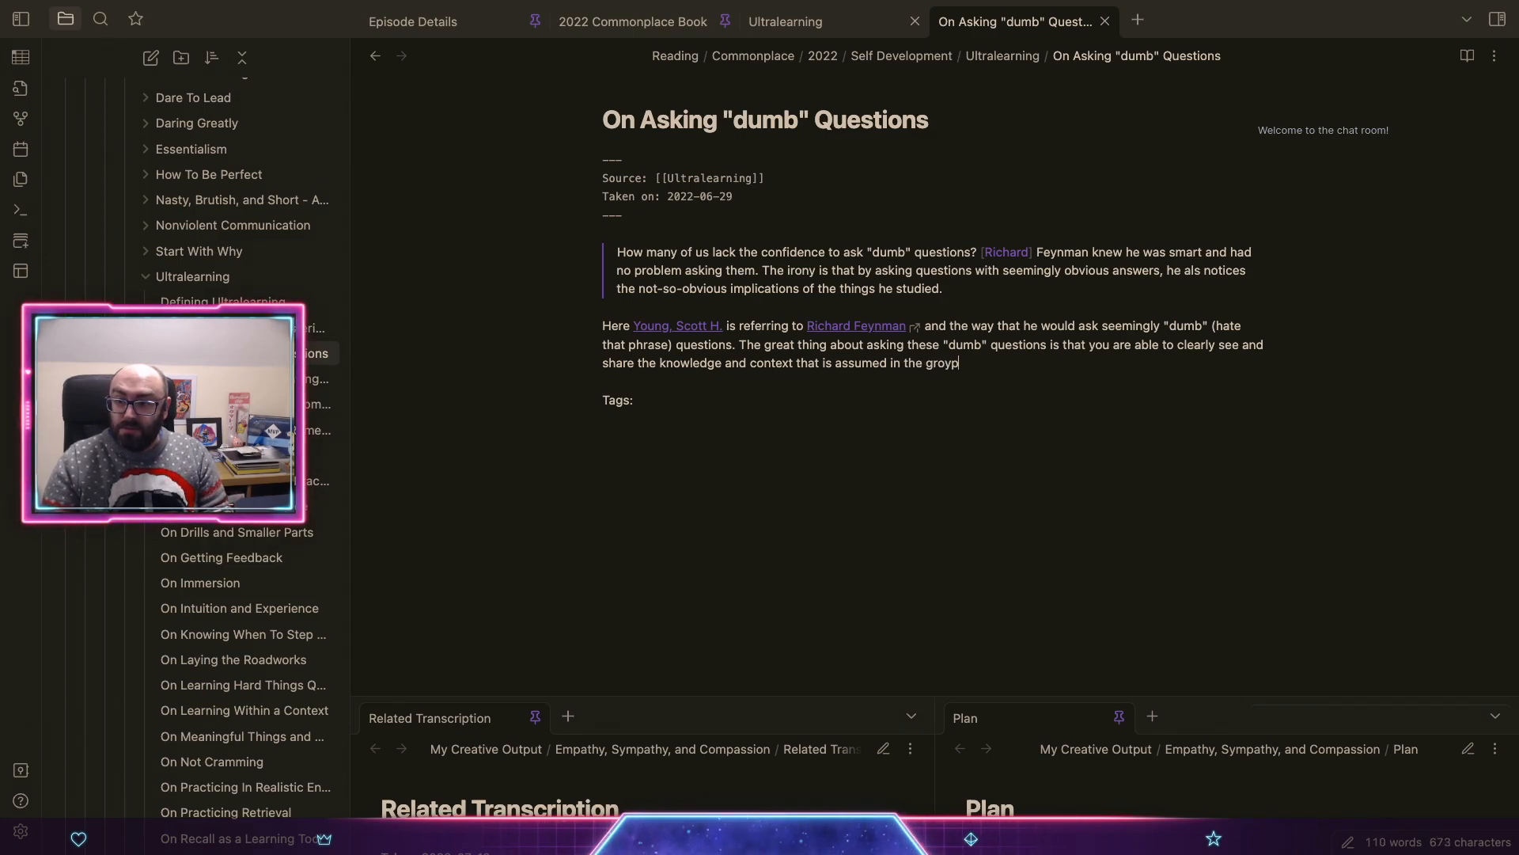
{"action": "key", "text": "BackSpace"}
{"action": "key", "text": "BackSpace"}
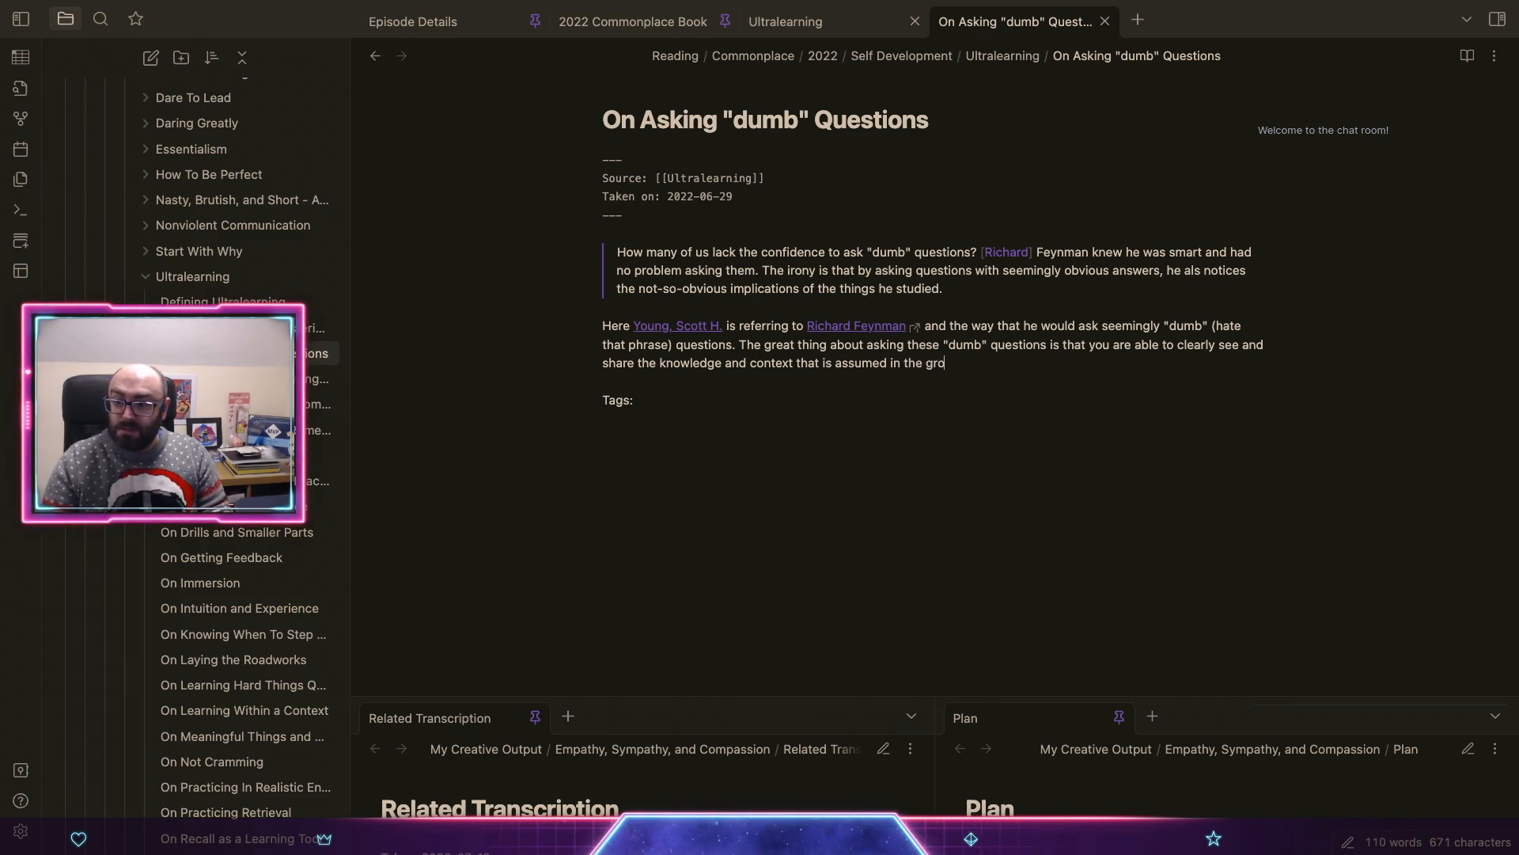
{"action": "type", "text": "up. T"}
{"action": "key", "text": "BackSpace"}
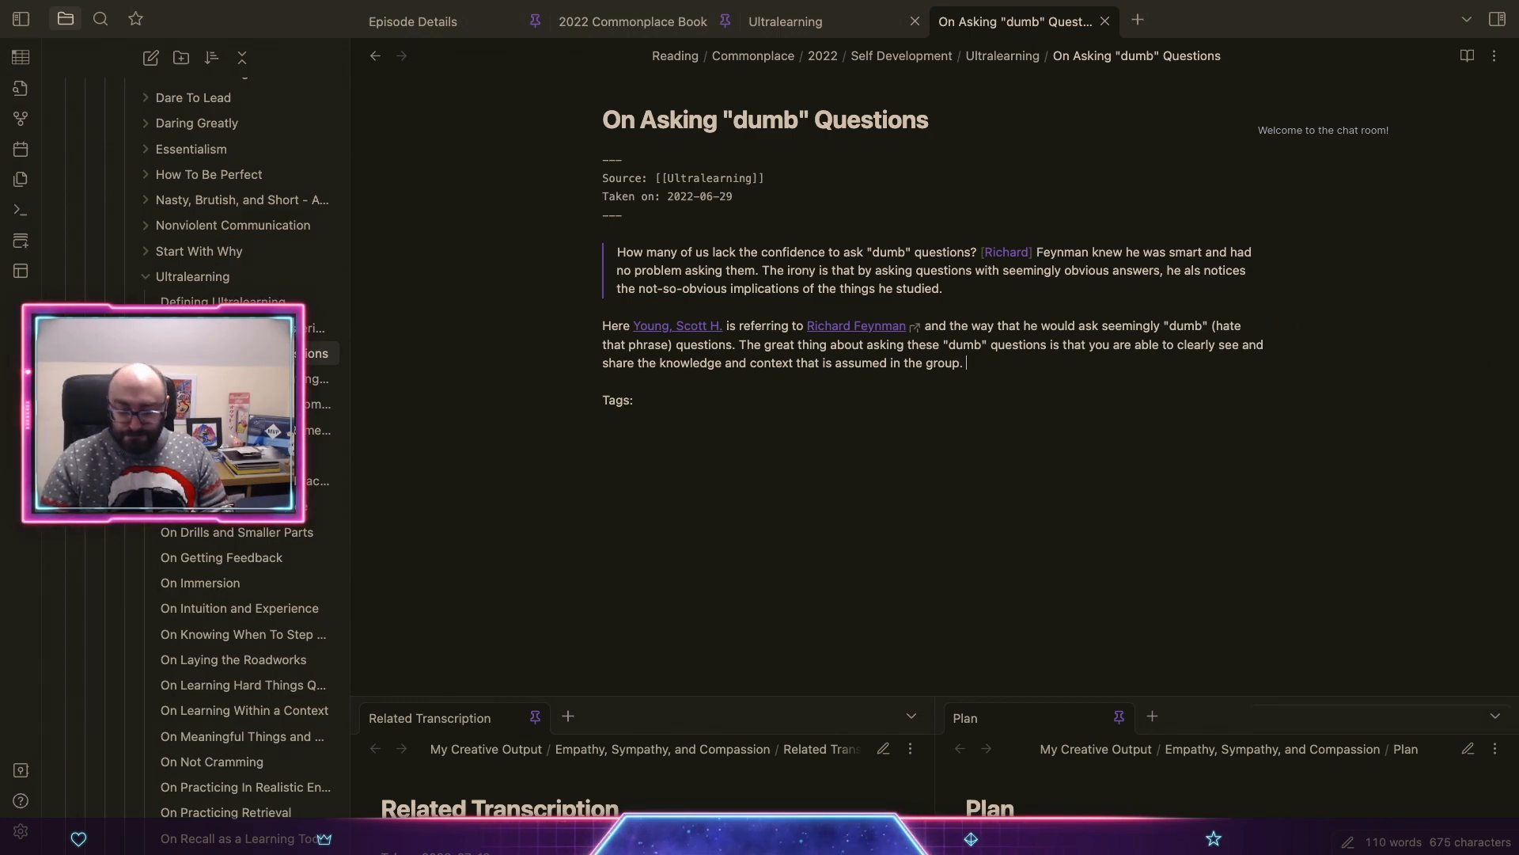
Step: Start the third sentence of the comment with "By asking these questions, you are able to"
{"action": "type", "text": "By asking t"}
{"action": "type", "text": "hese qyestio"}
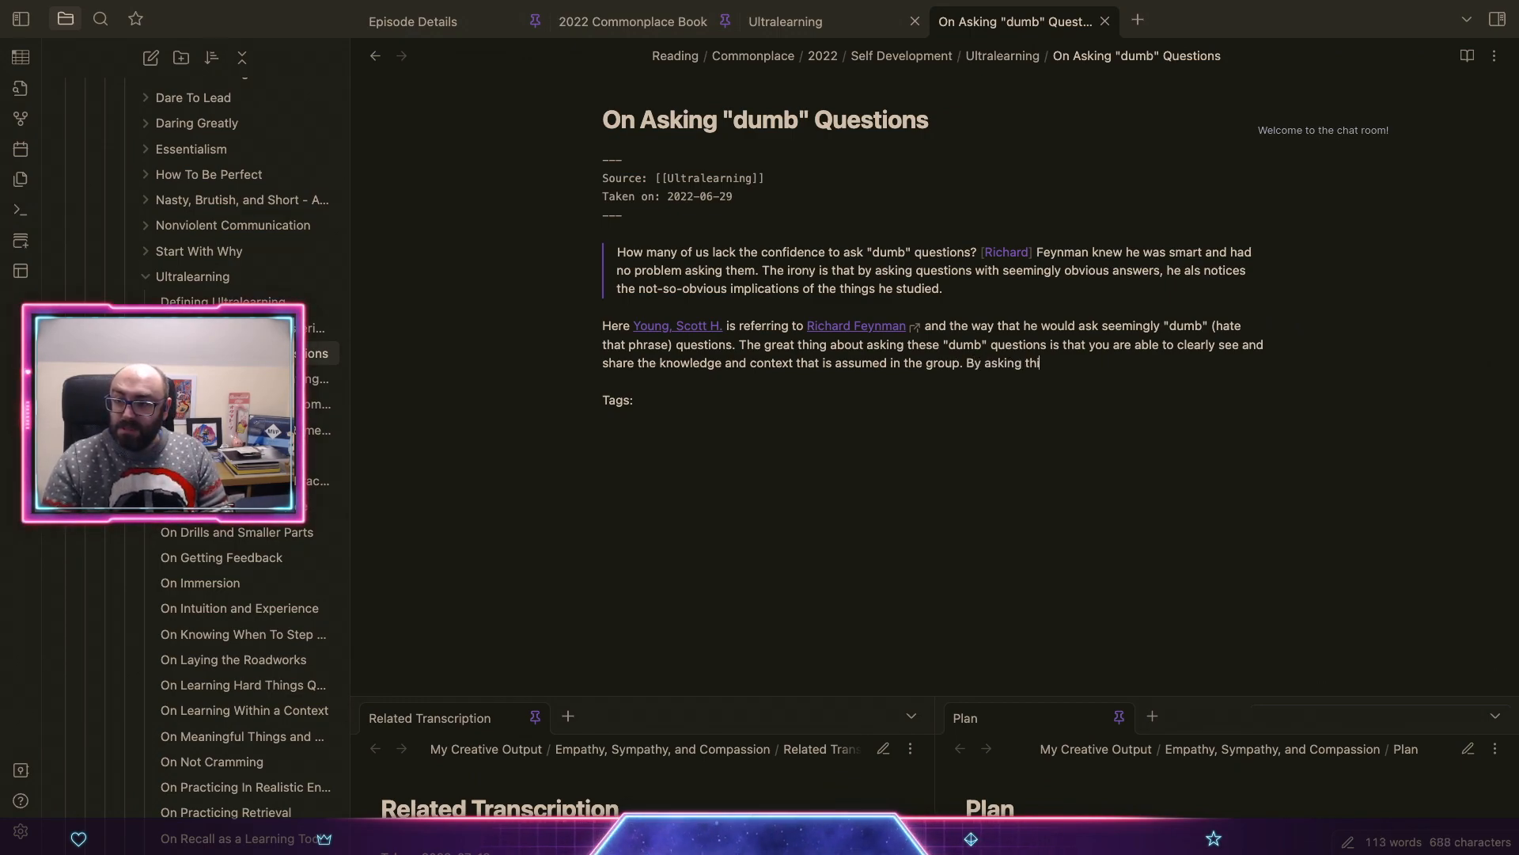
{"action": "type", "text": "ns"}
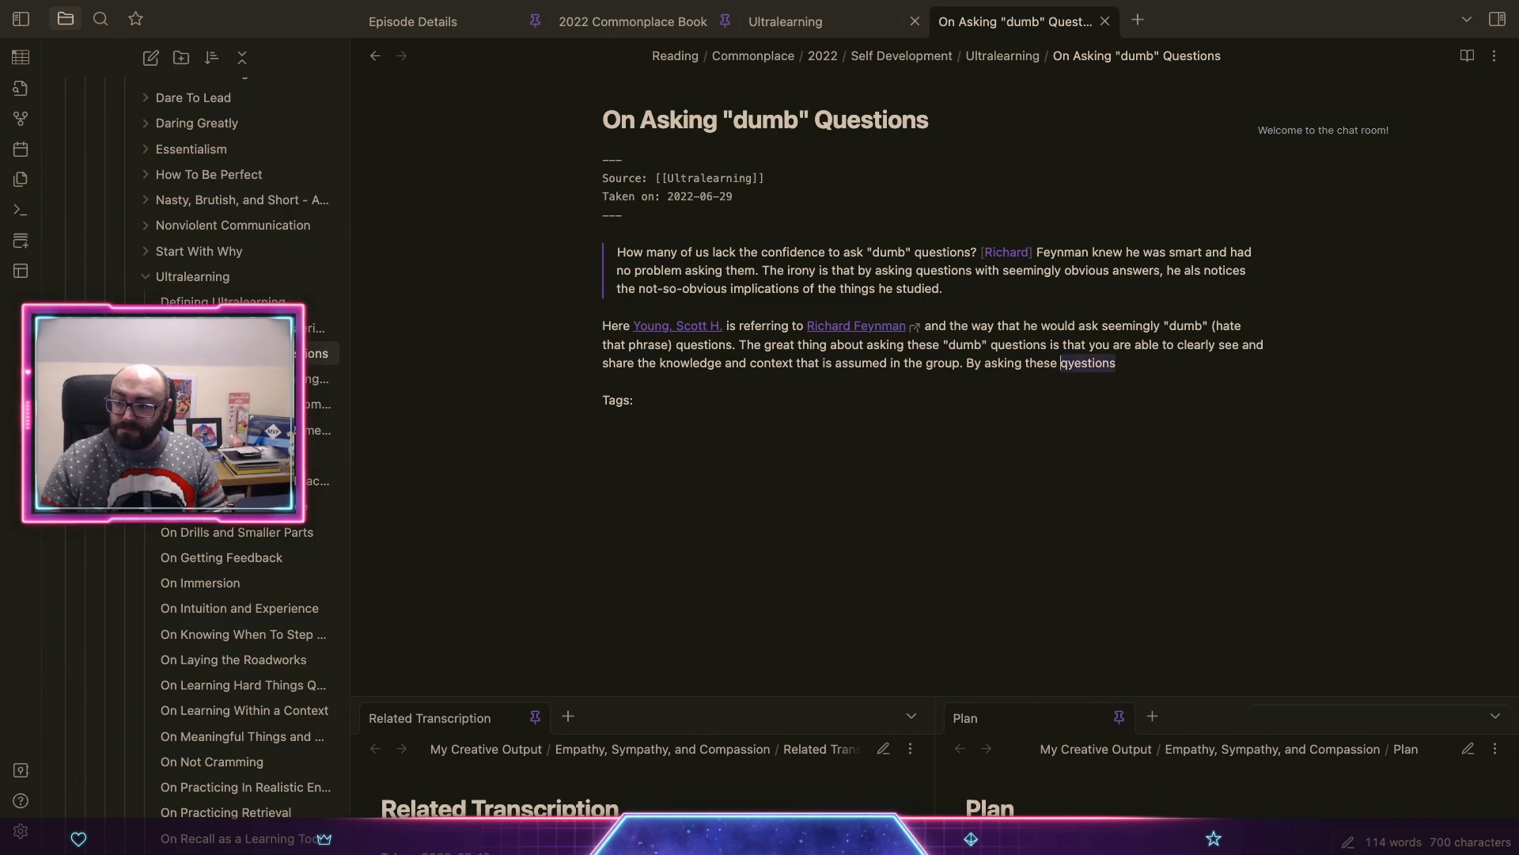
{"action": "type", "text": "question"}
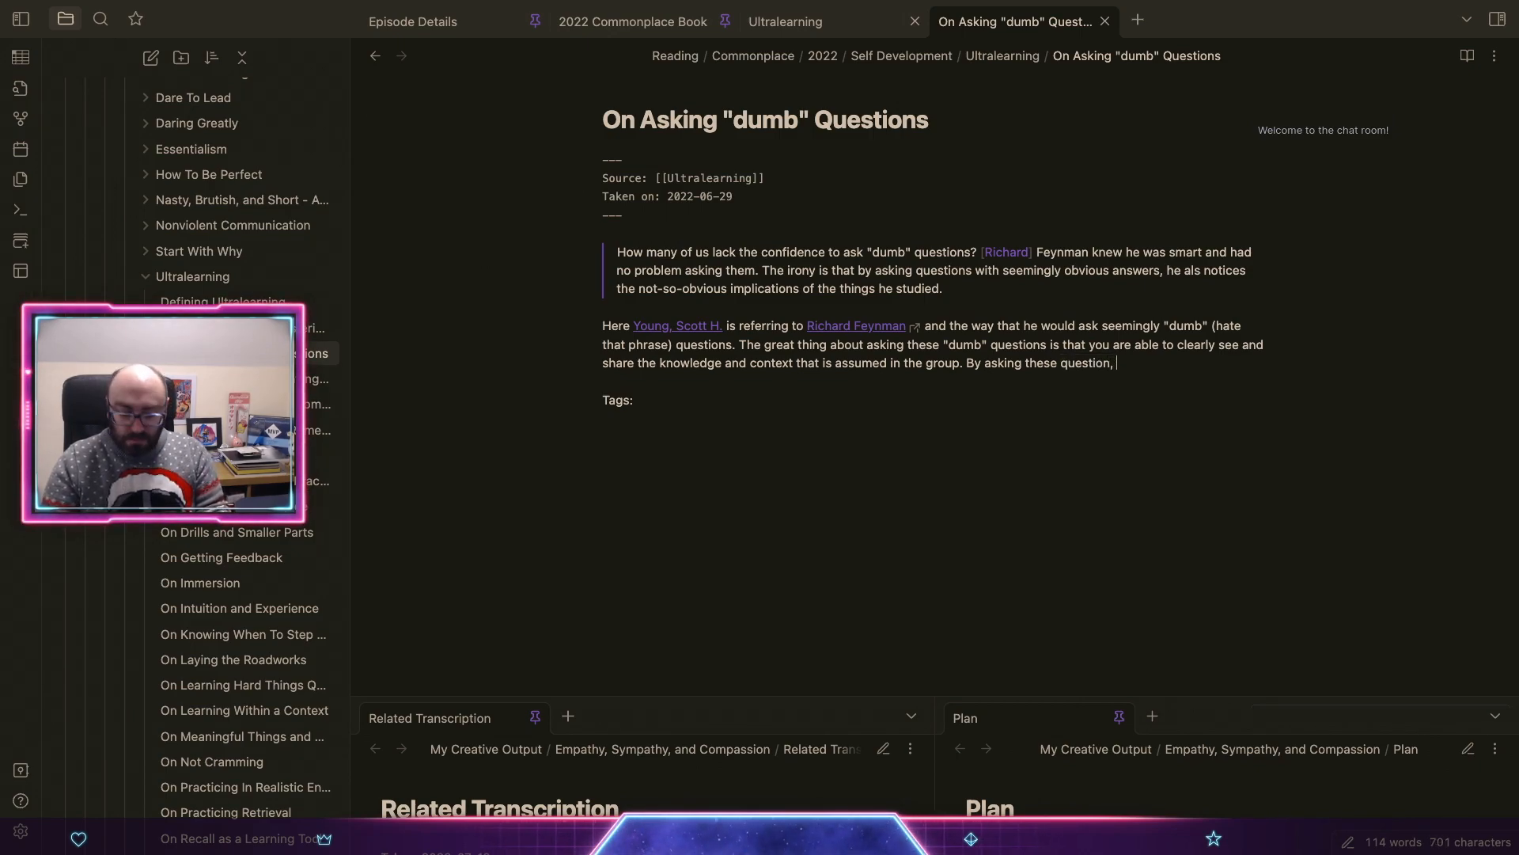
{"action": "type", "text": "s, tyou ar"}
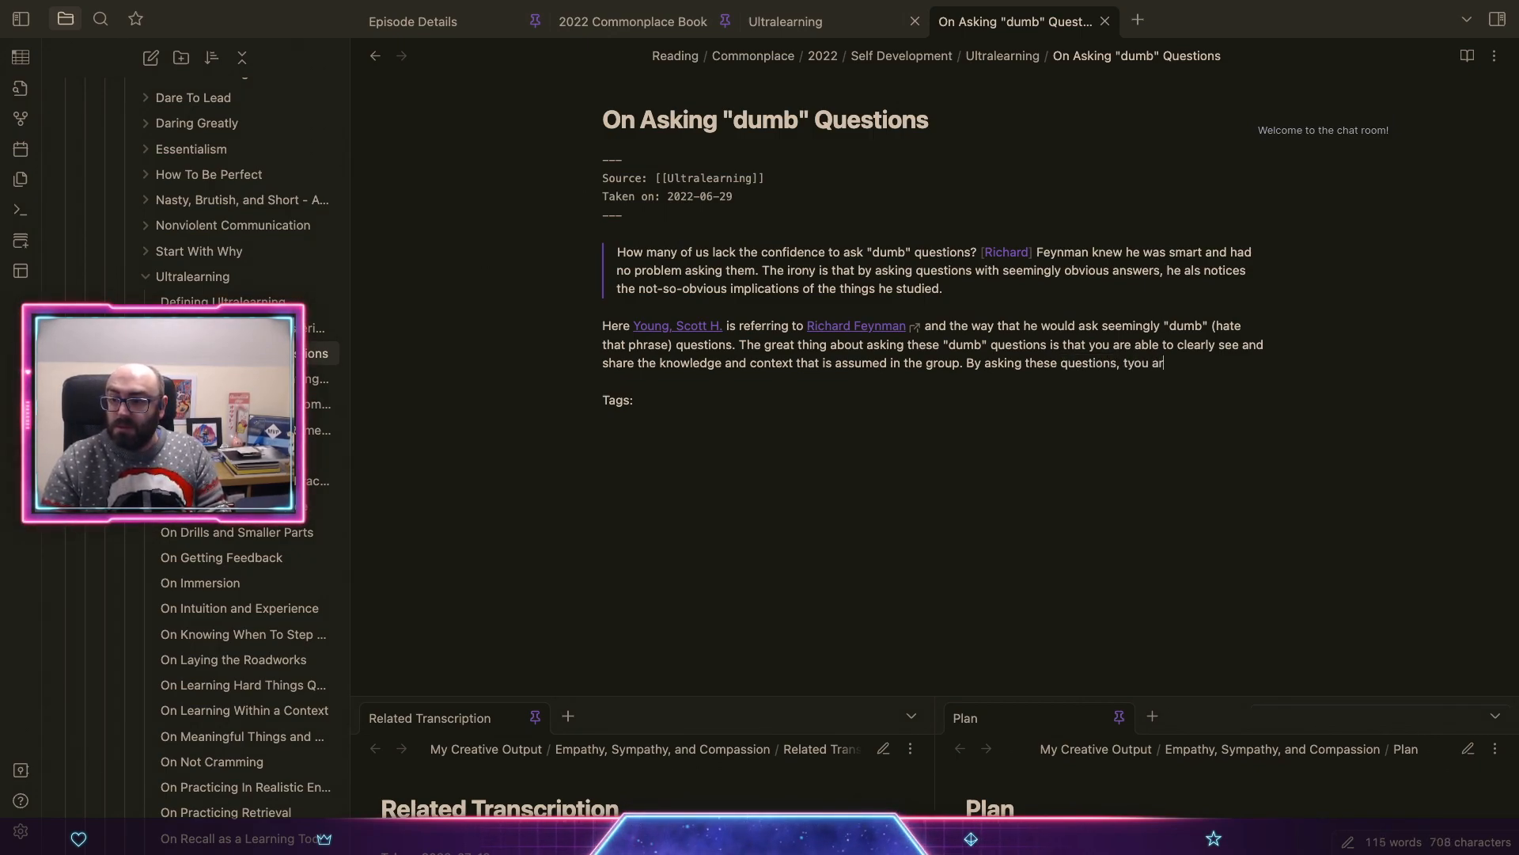
{"action": "key", "text": "BackSpace"}
{"action": "key", "text": "BackSpace"}
{"action": "key", "text": "BackSpace"}
{"action": "key", "text": "BackSpace"}
{"action": "type", "text": "you are"}
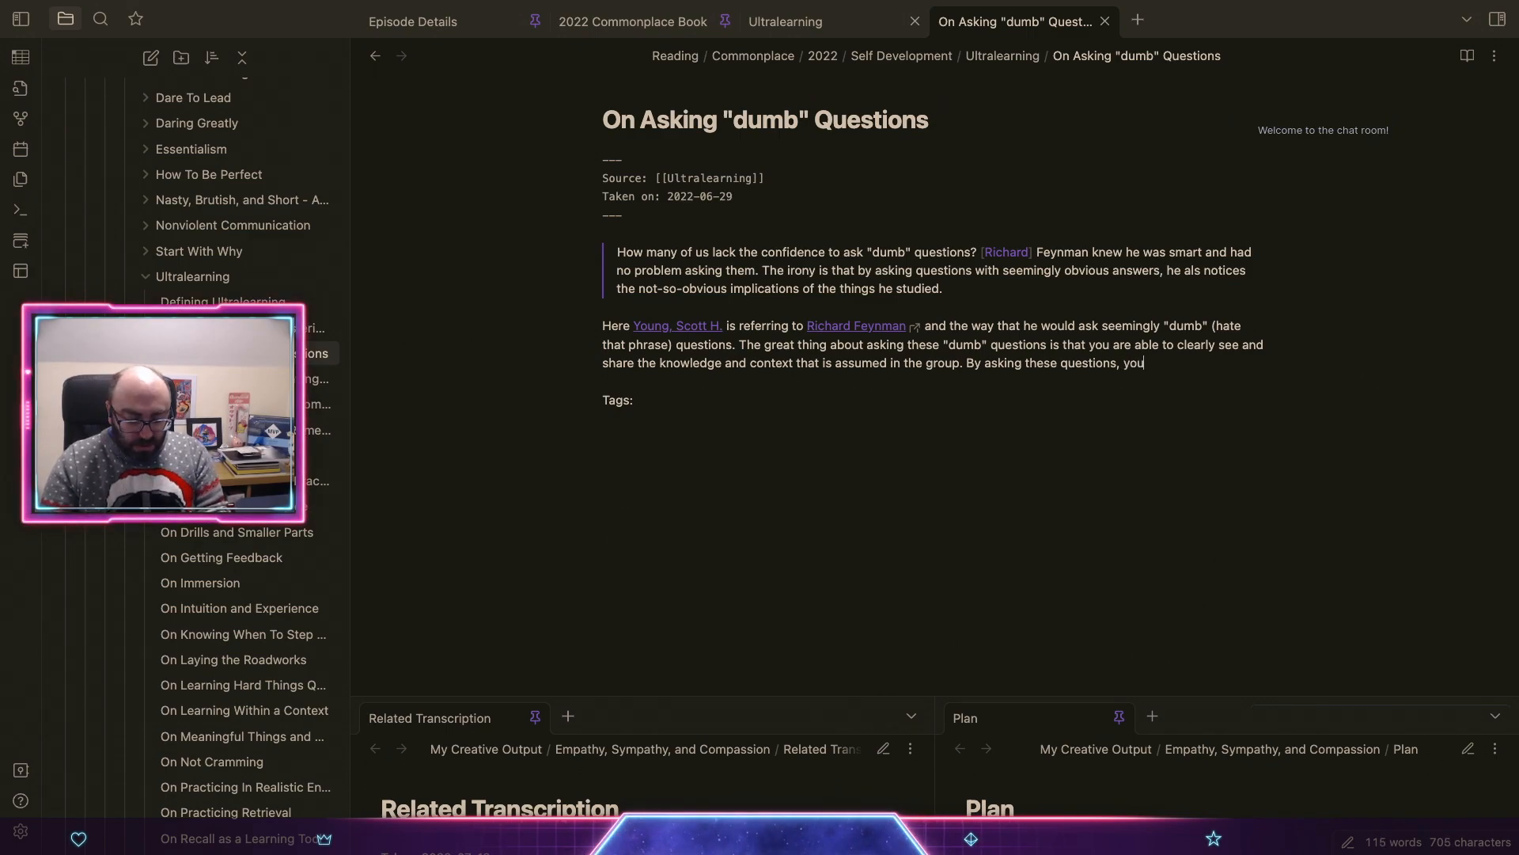
{"action": "type", "text": " able to"}
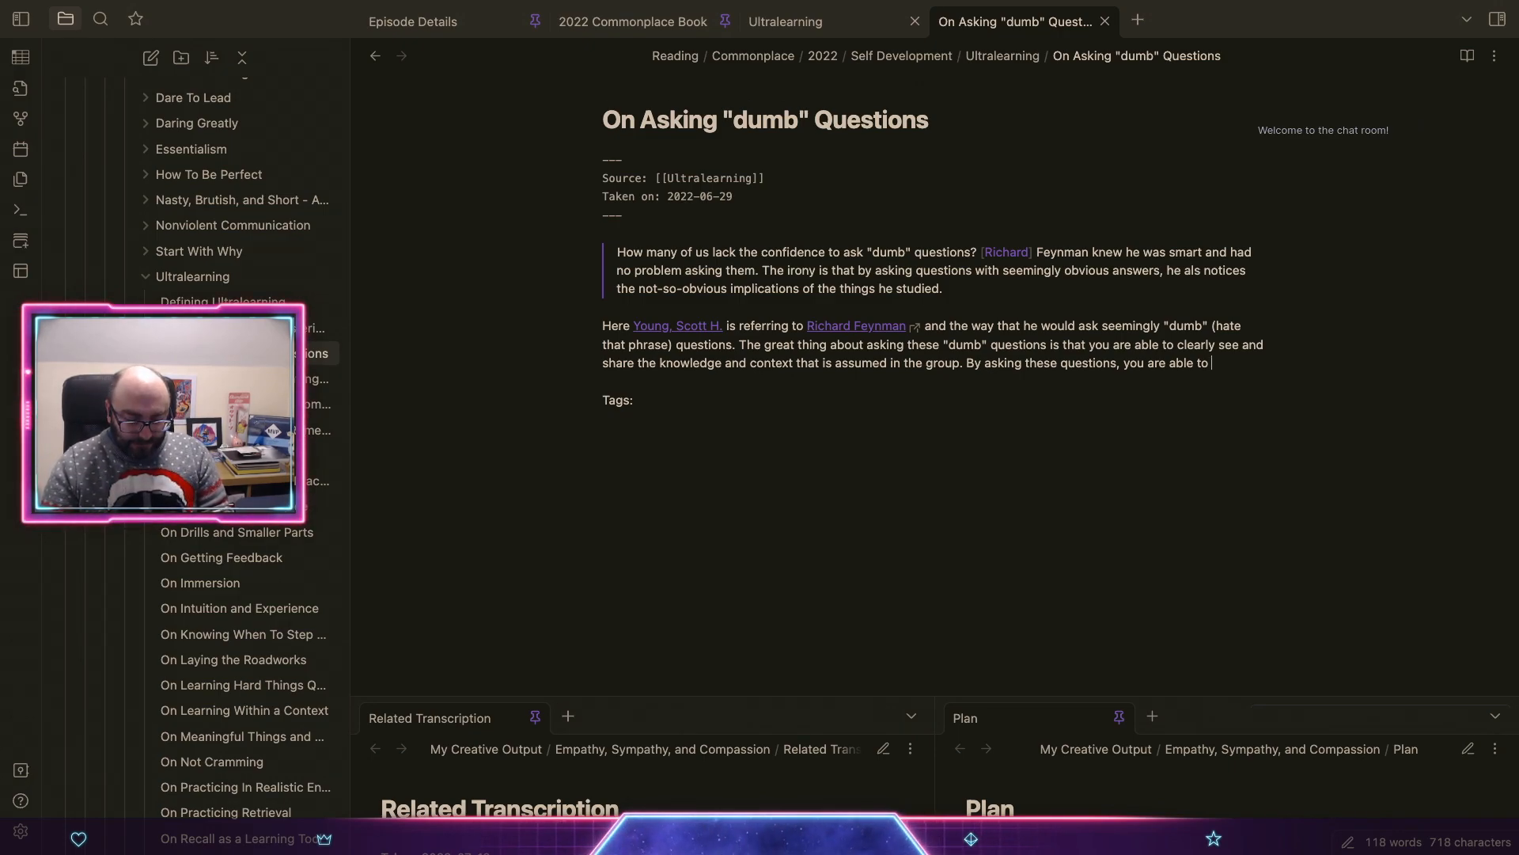
Step: Finish the third sentence of the comment with "actually see whether the assumption has been made erroneously."
{"action": "type", "text": "actually se"}
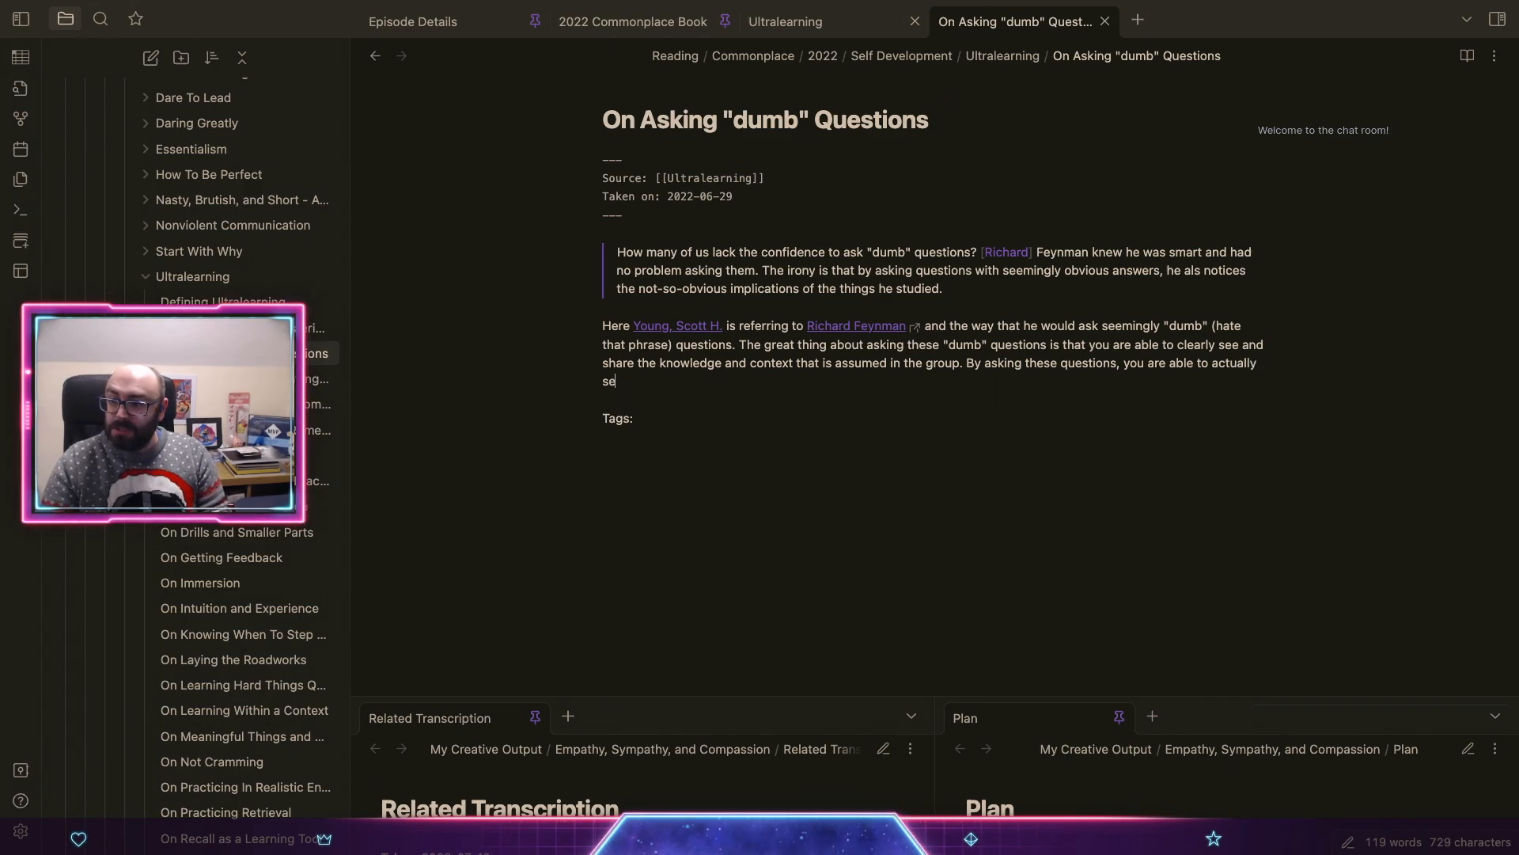
{"action": "type", "text": "e whether the as"}
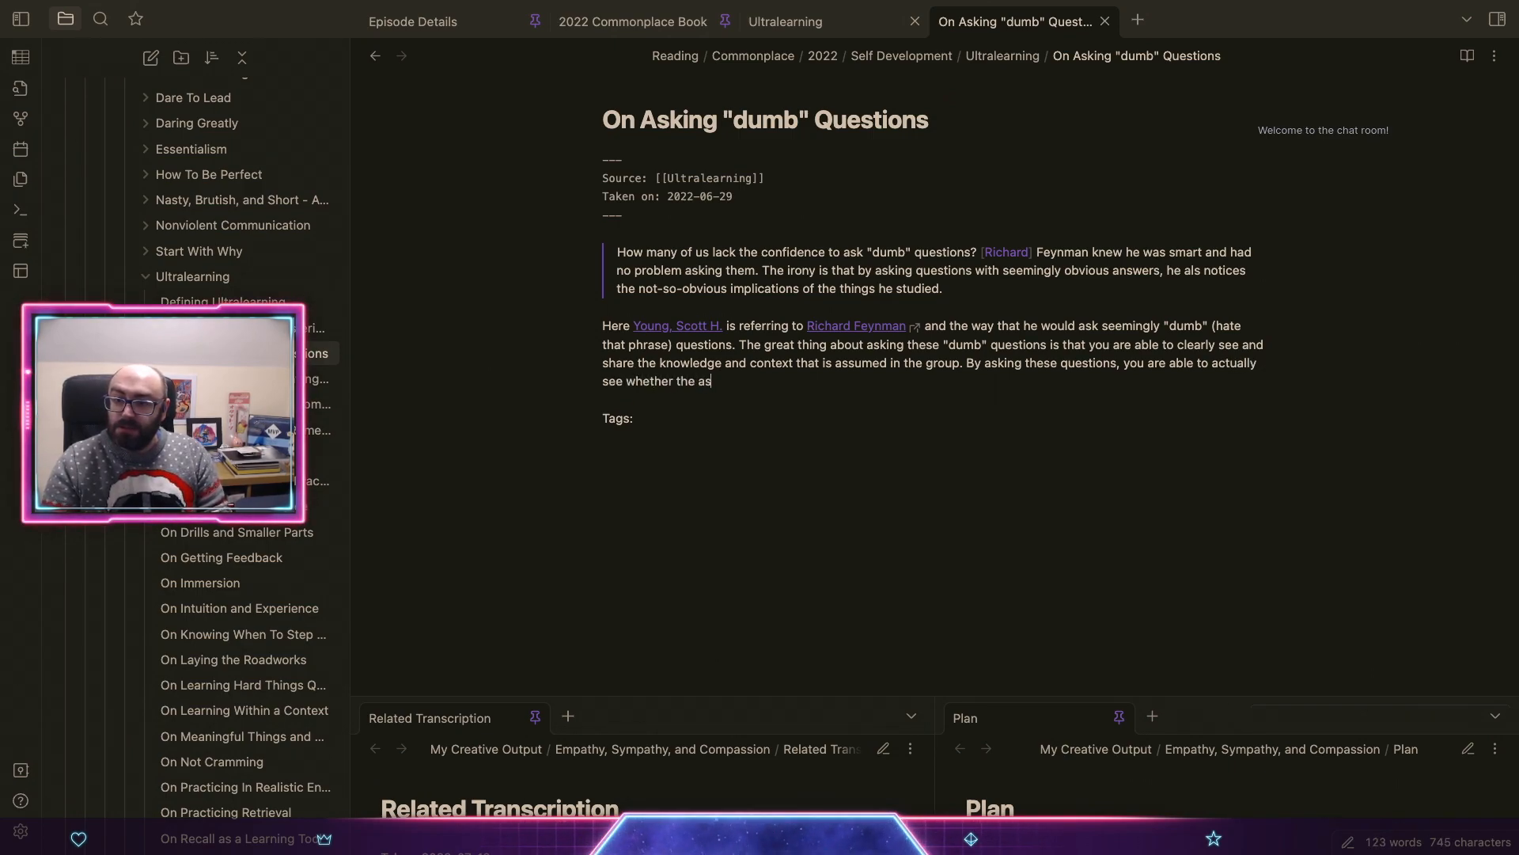
{"action": "type", "text": "sumption has been bm"}
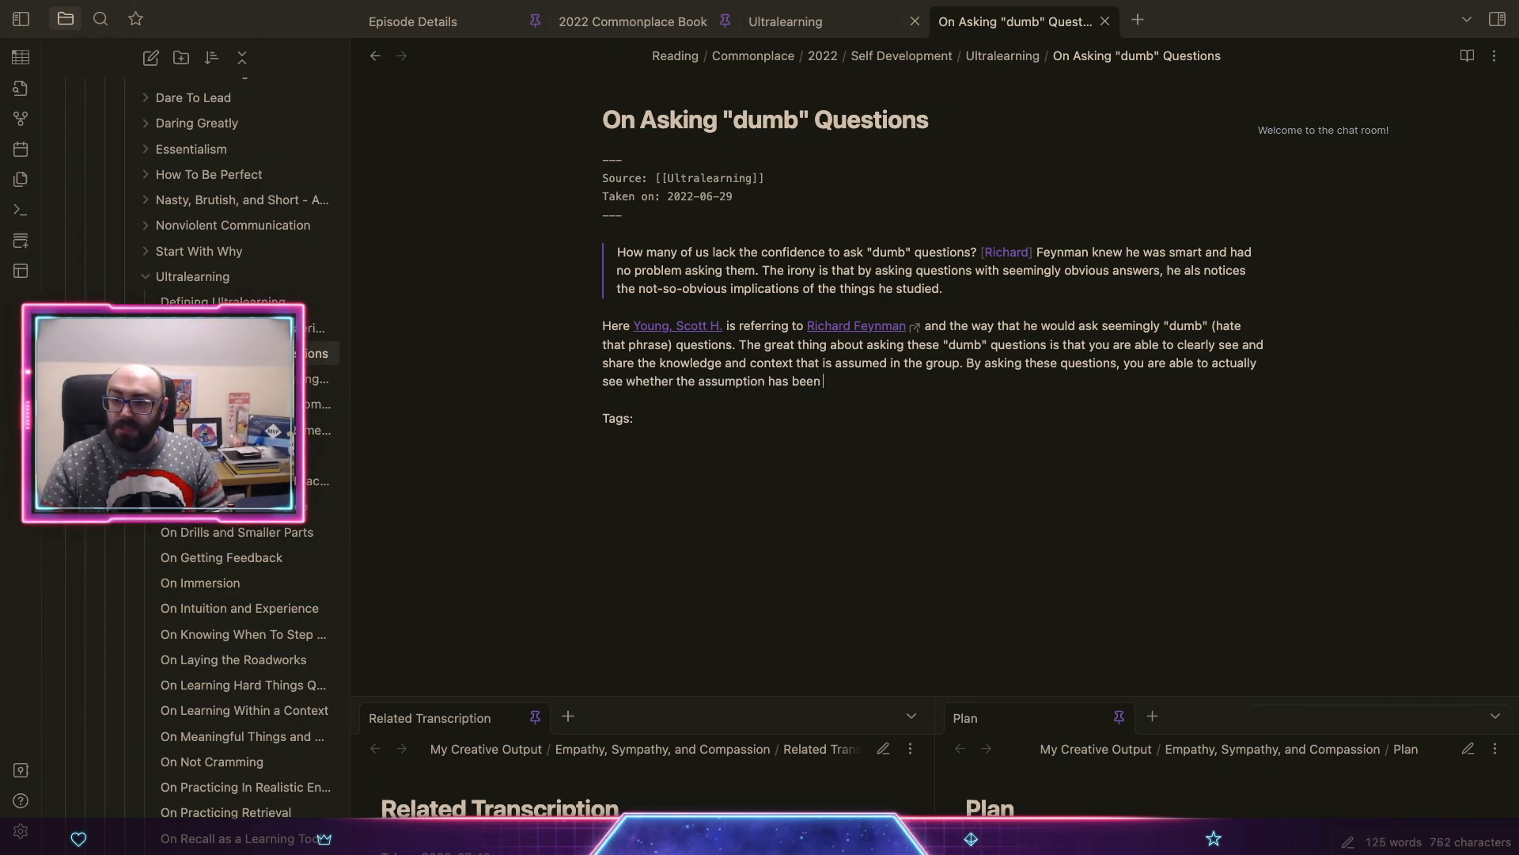
{"action": "key", "text": "BackSpace"}
{"action": "key", "text": "BackSpace"}
{"action": "type", "text": "made er"}
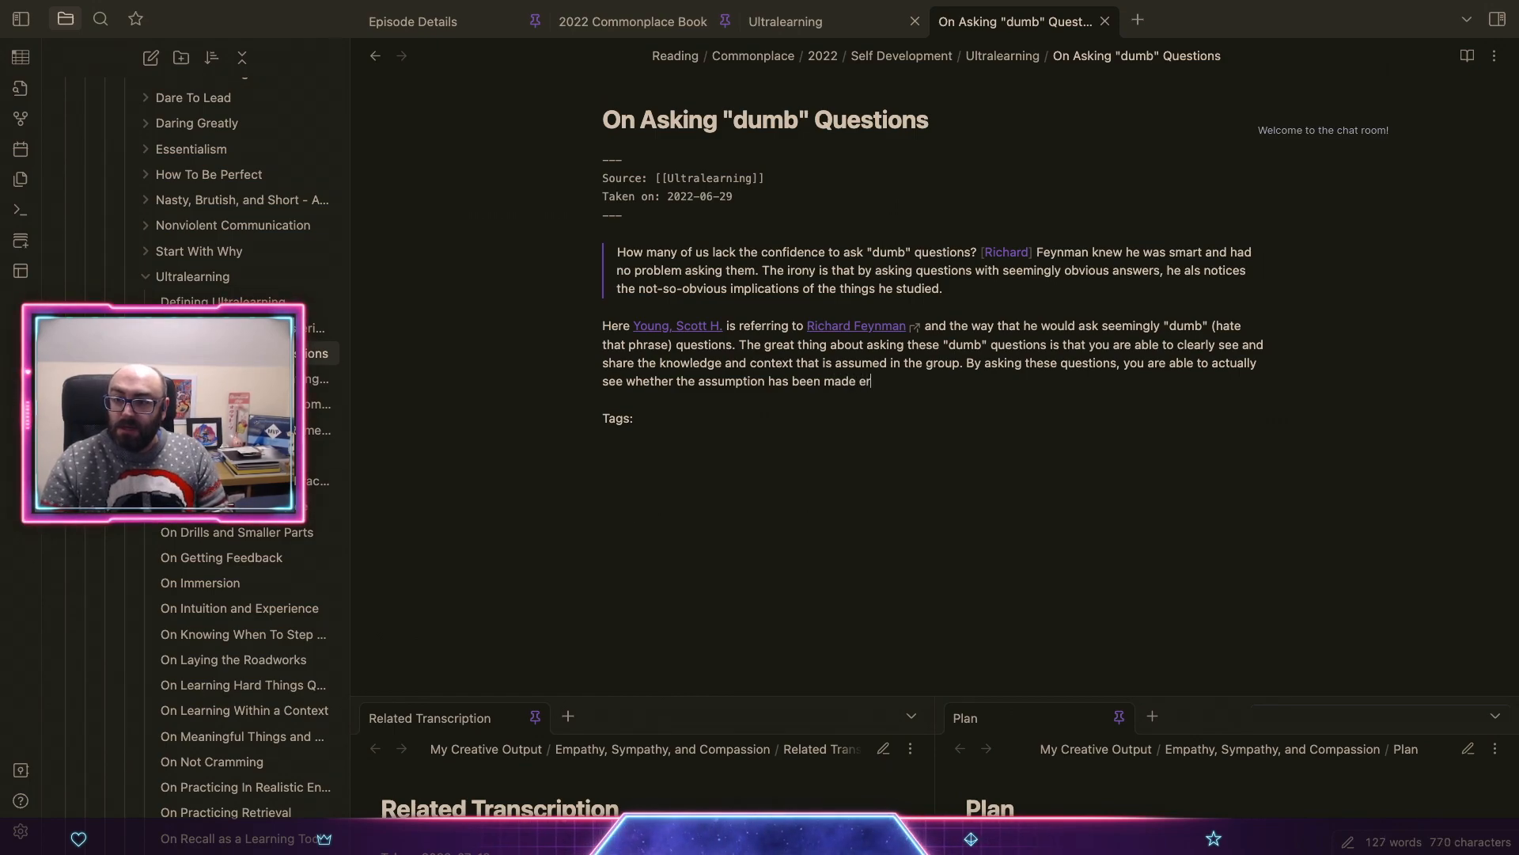
{"action": "type", "text": "ron"}
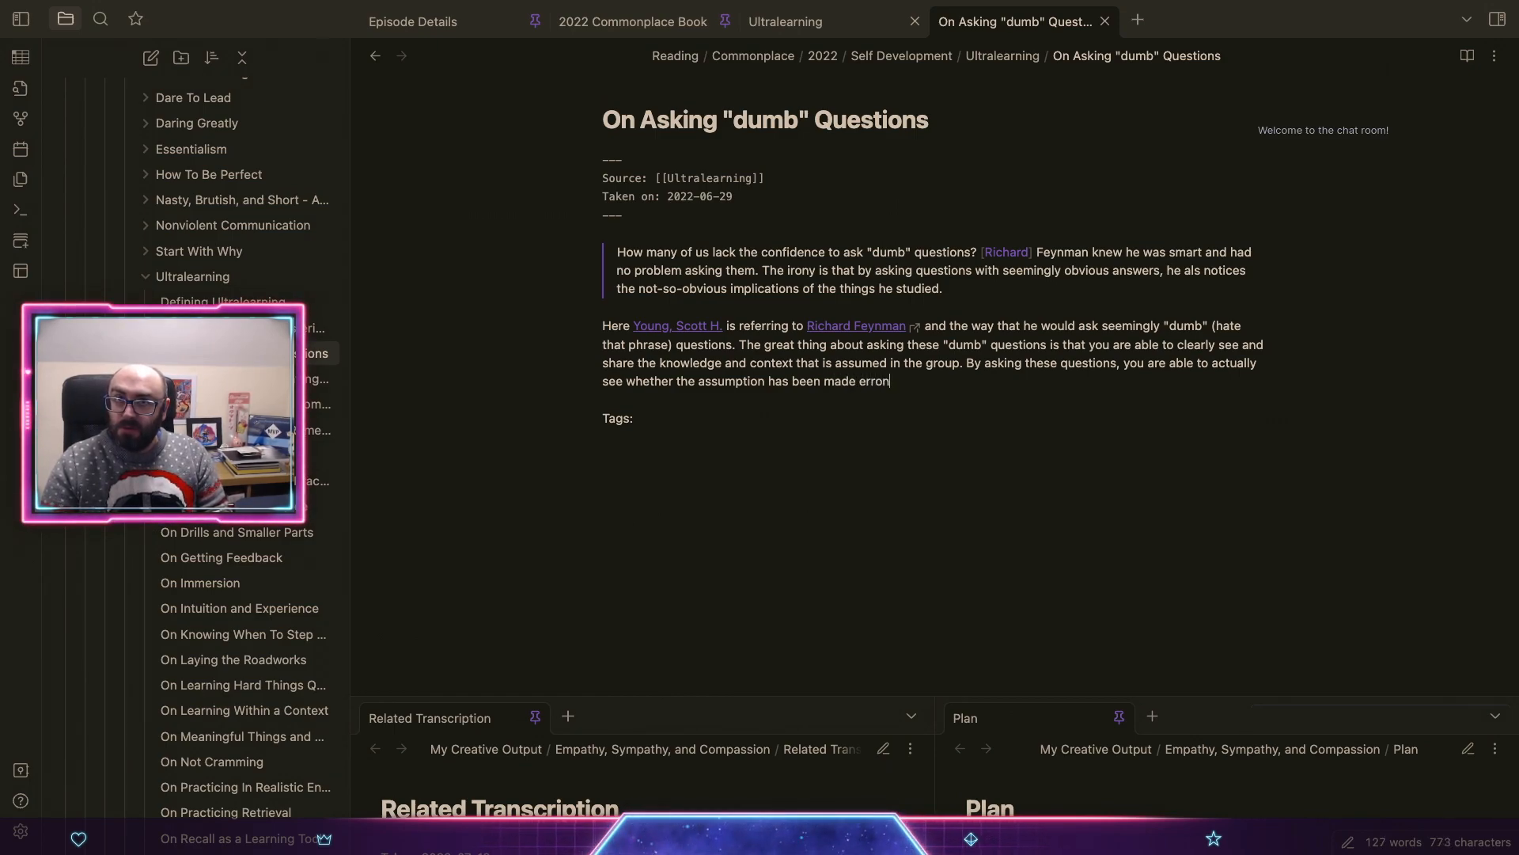
{"action": "type", "text": "eously."}
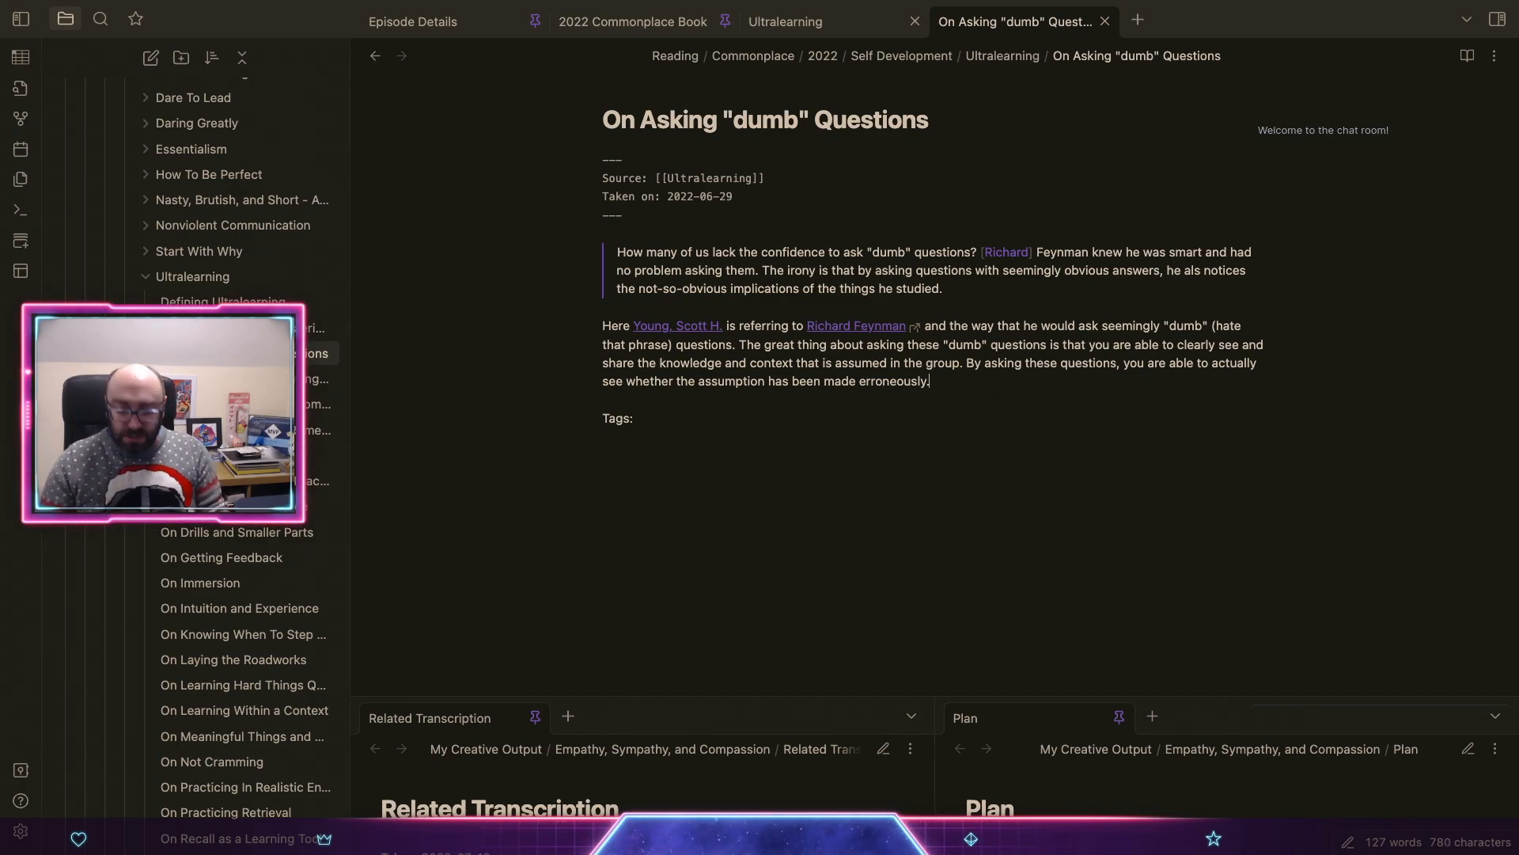
Step: Start a new paragraph below the comment with "Shades of Ubiq"
{"action": "key", "text": "Return"}
{"action": "key", "text": "Return"}
{"action": "type", "text": "Shaes"}
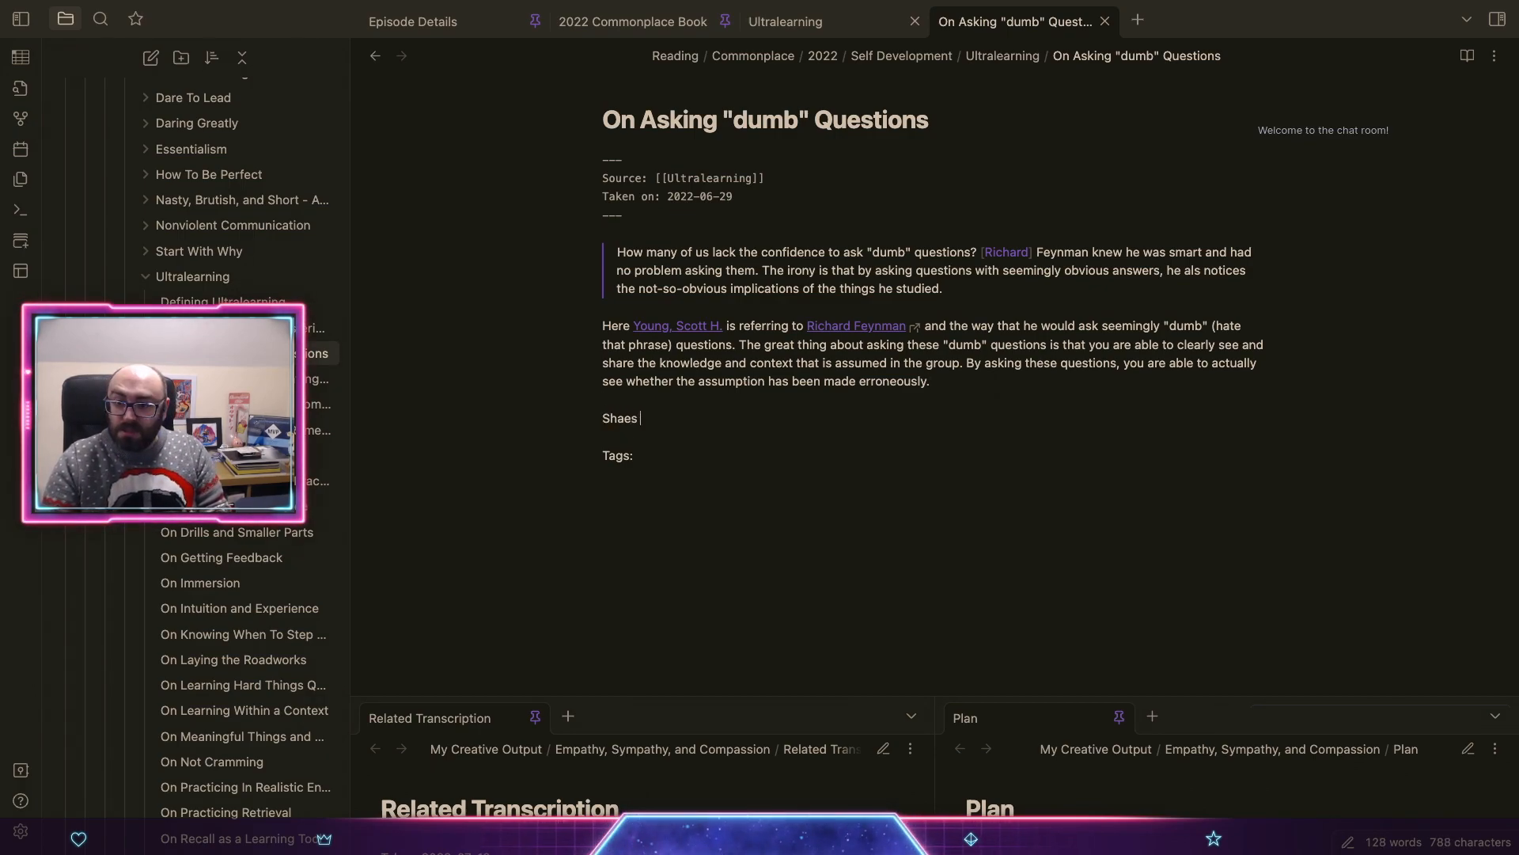
{"action": "key", "text": "BackSpace"}
{"action": "key", "text": "BackSpace"}
{"action": "key", "text": "BackSpace"}
{"action": "type", "text": "des of Ubiq"}
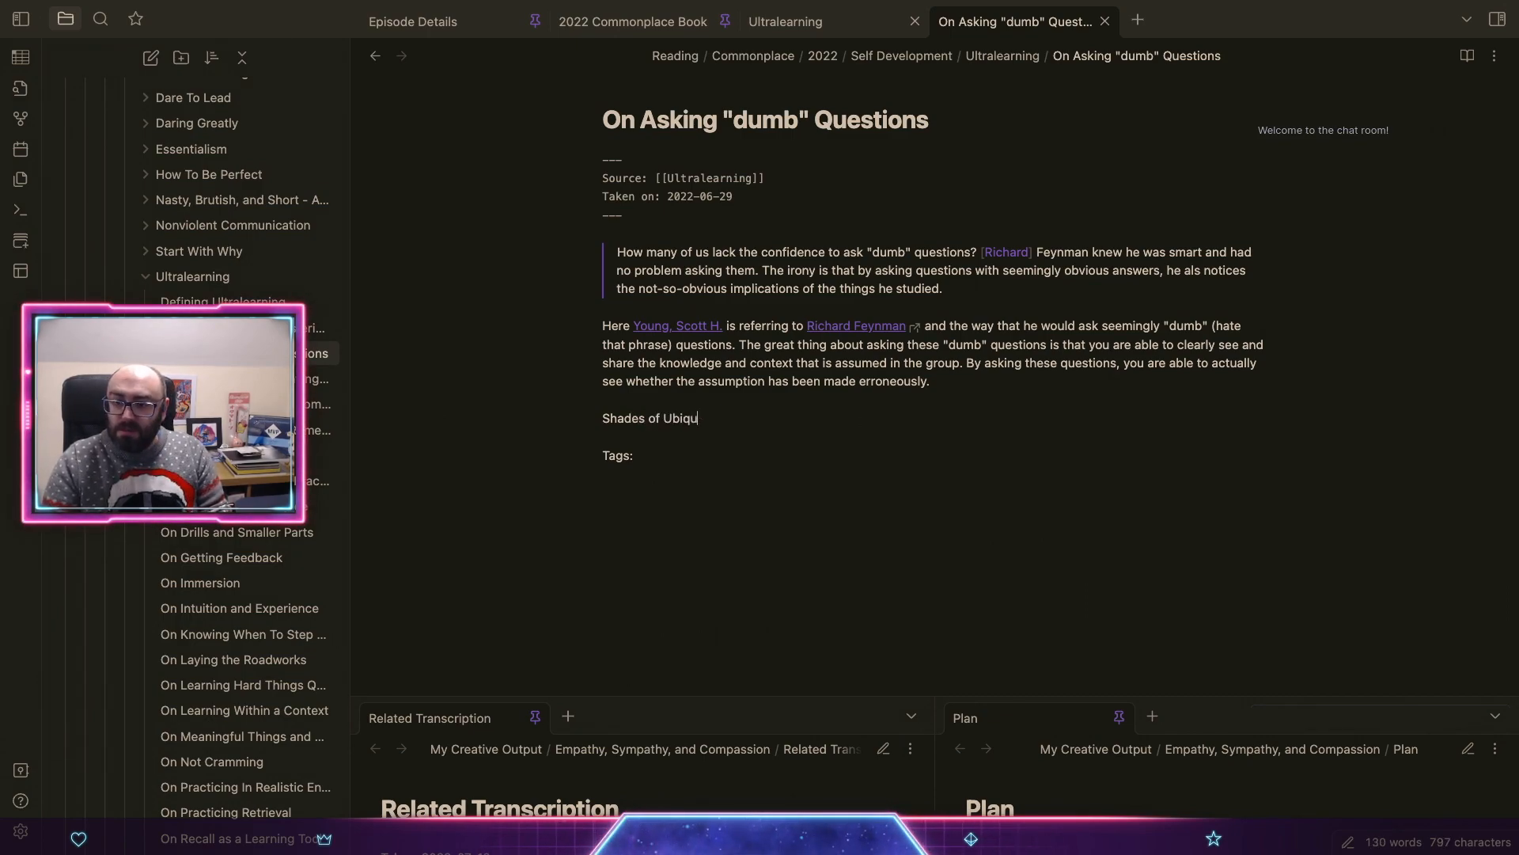
Step: Switch to Safari and begin a new web search in place of the "richard feynman qed" query
{"action": "key", "text": "ctrl+Up"}
{"action": "left_click", "coordinate": [692, 435]}
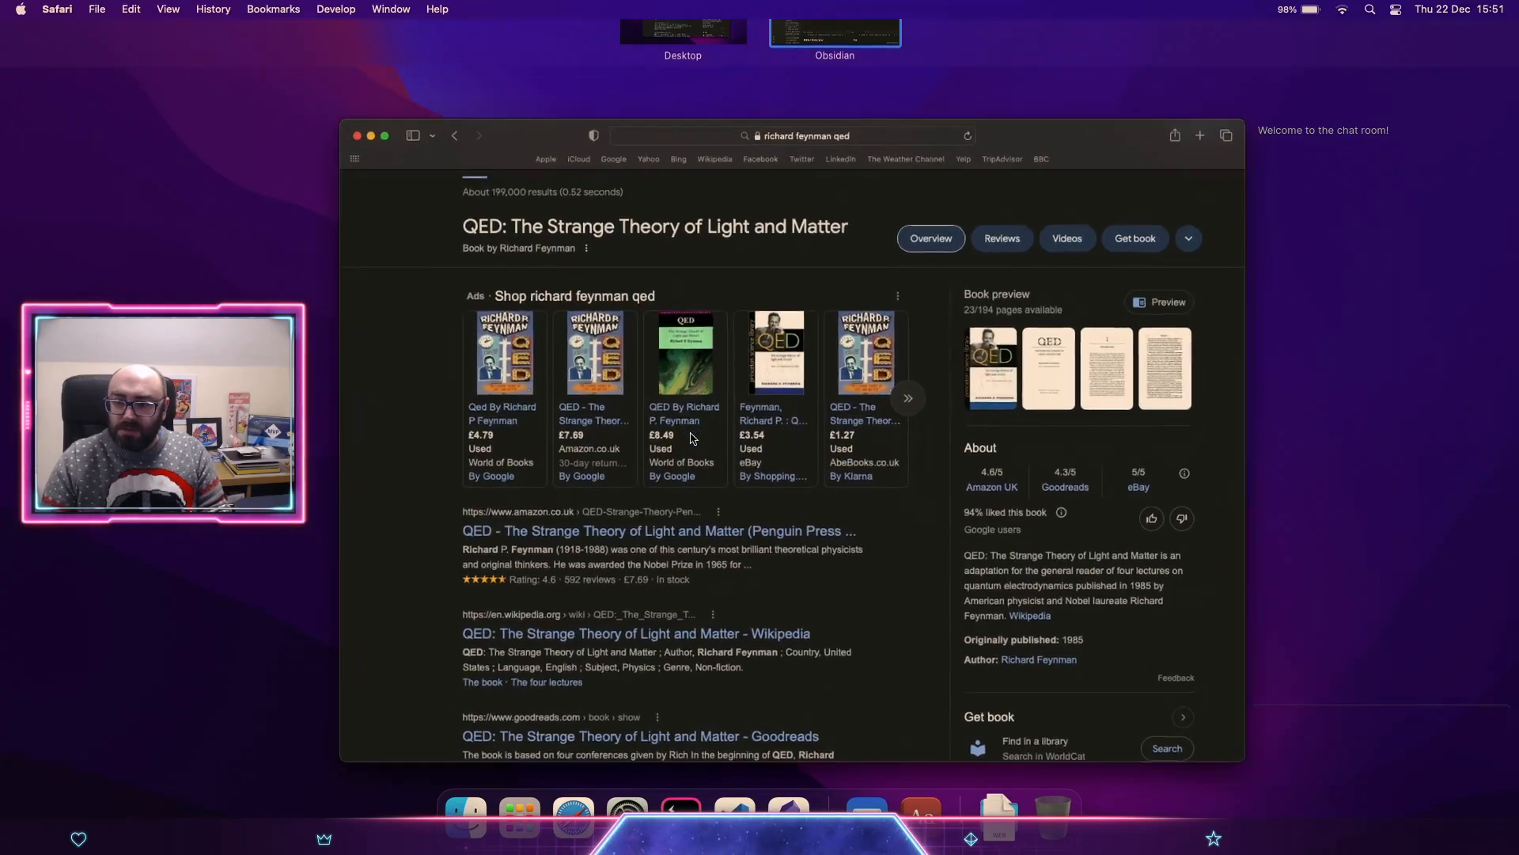
{"action": "key", "text": "super+l"}
{"action": "type", "text": "ubi"}
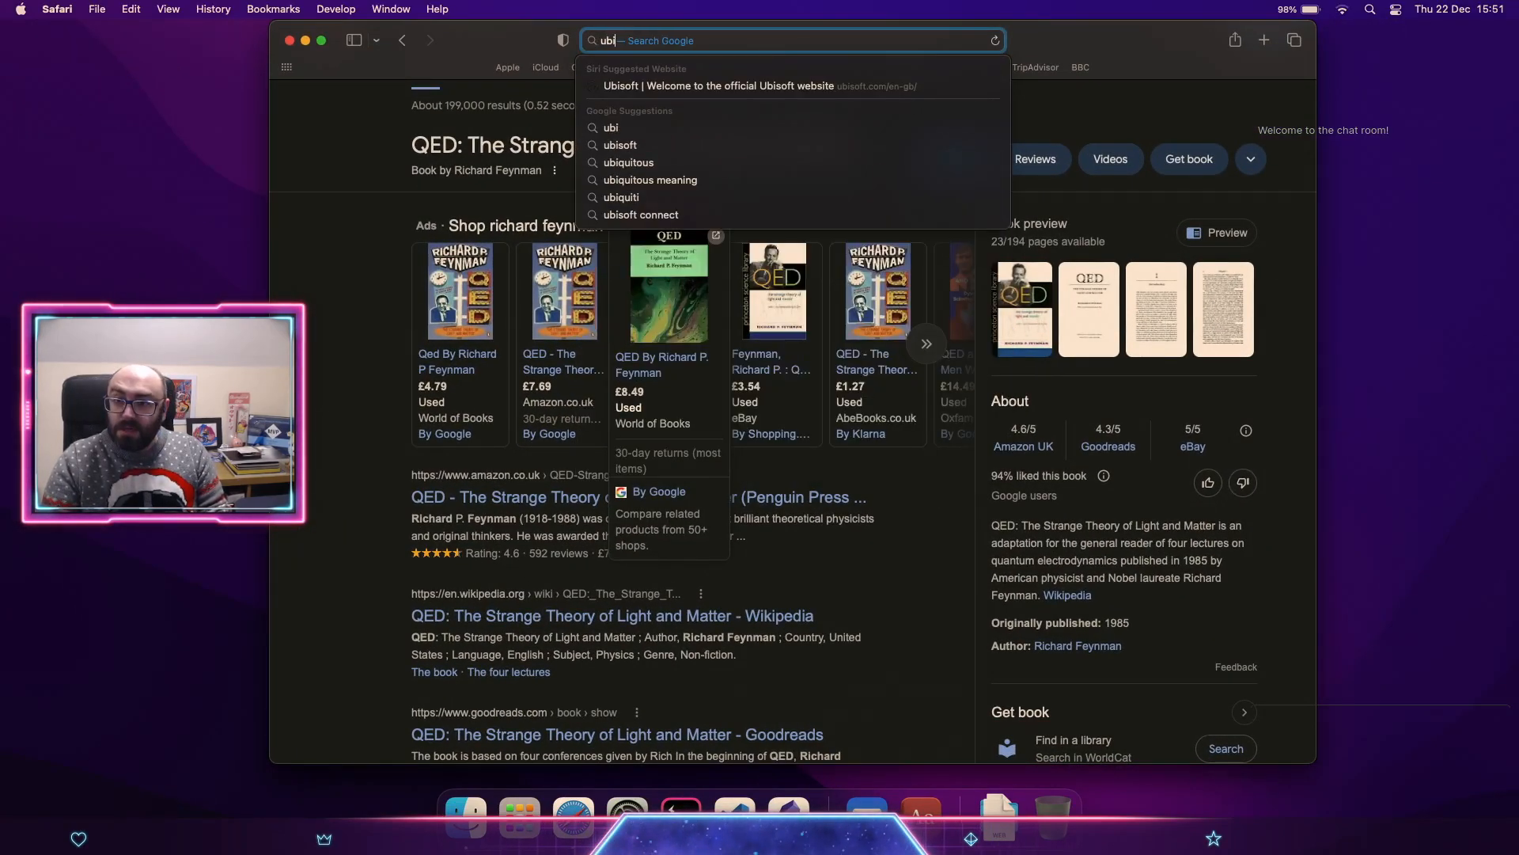
{"action": "type", "text": "quit"}
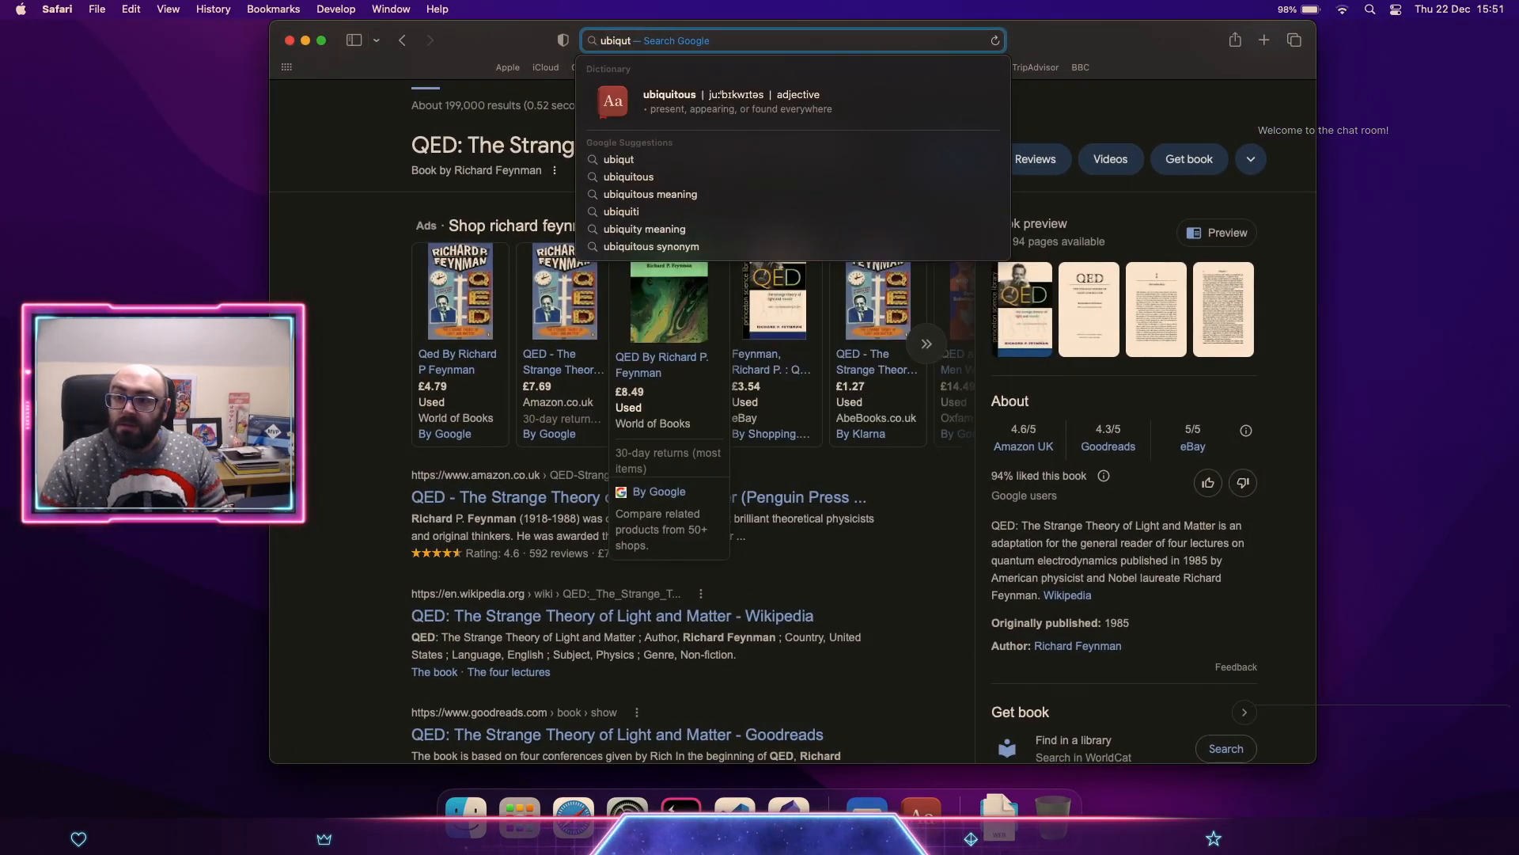
{"action": "key", "text": "Down"}
{"action": "key", "text": "Down"}
{"action": "key", "text": "Down"}
{"action": "type", "text": "kla"}
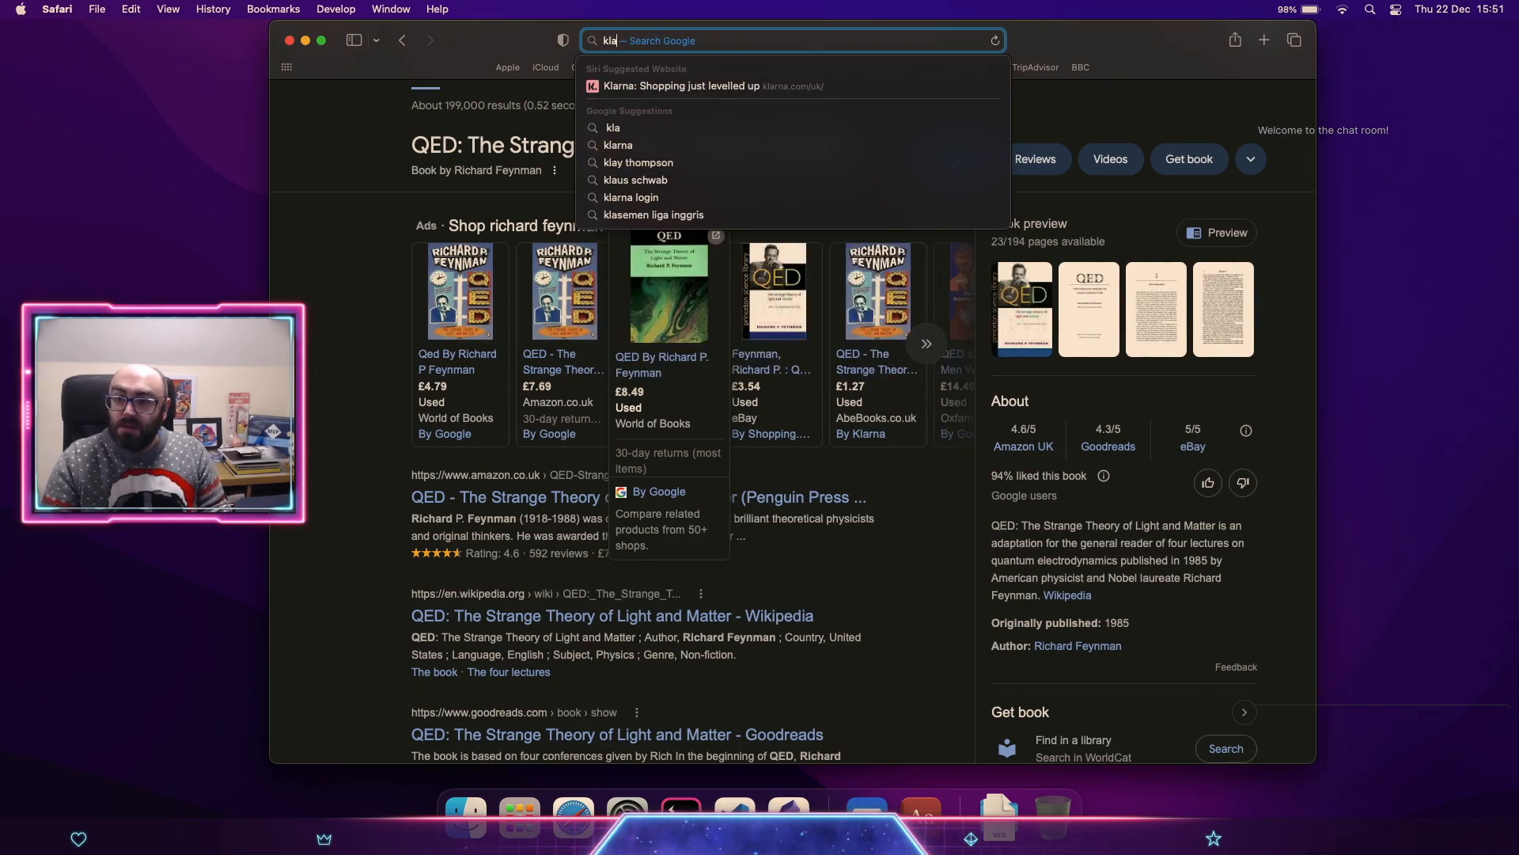
{"action": "key", "text": "BackSpace"}
{"action": "key", "text": "BackSpace"}
{"action": "key", "text": "BackSpace"}
{"action": "key", "text": "BackSpace"}
Step: Search the web for "ubiquitous language"
{"action": "type", "text": "ubi"}
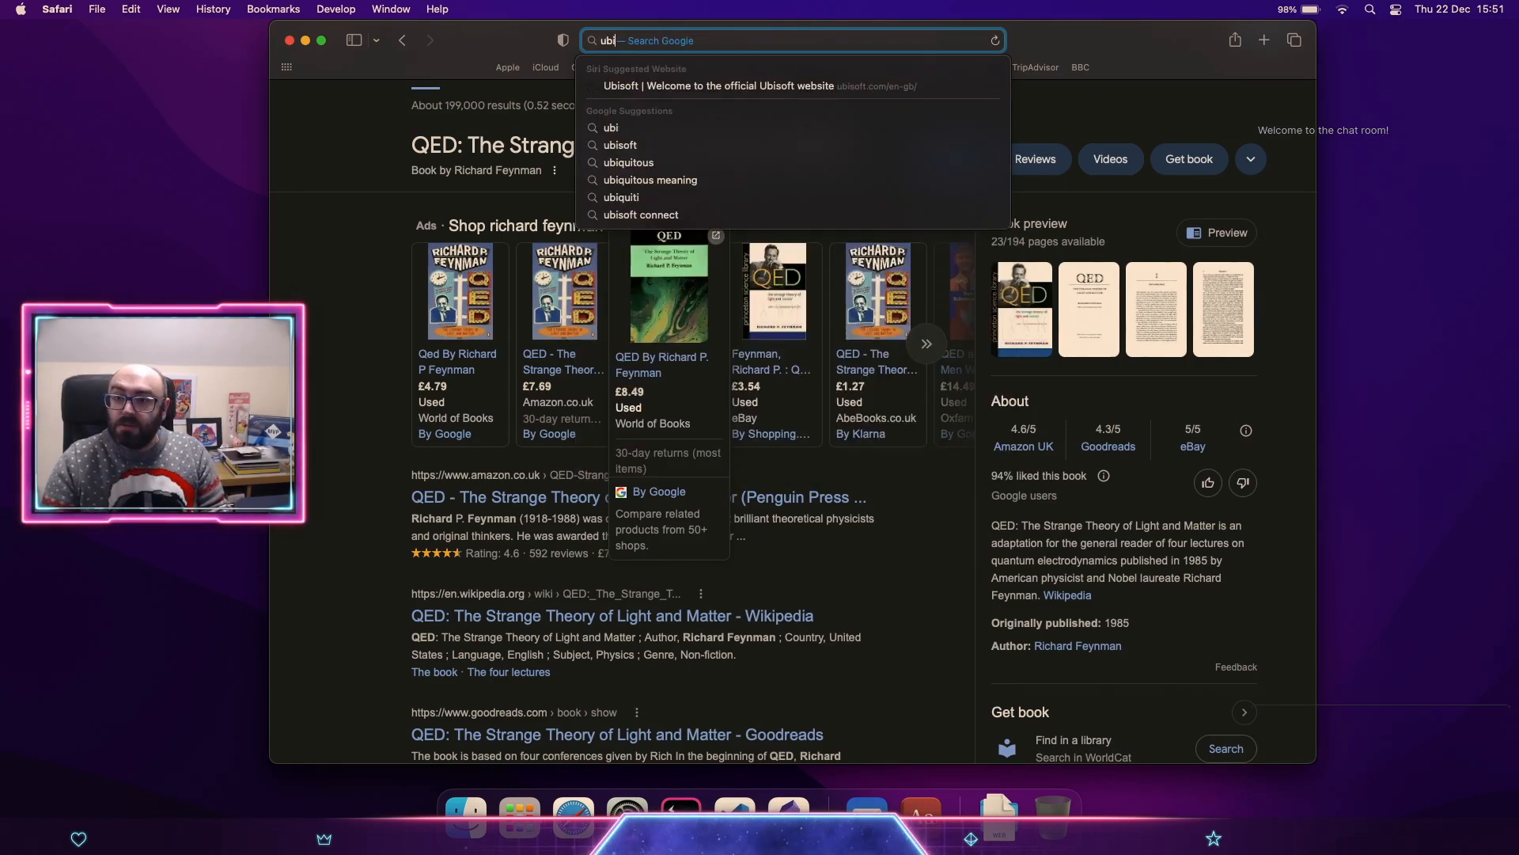
{"action": "type", "text": "q"}
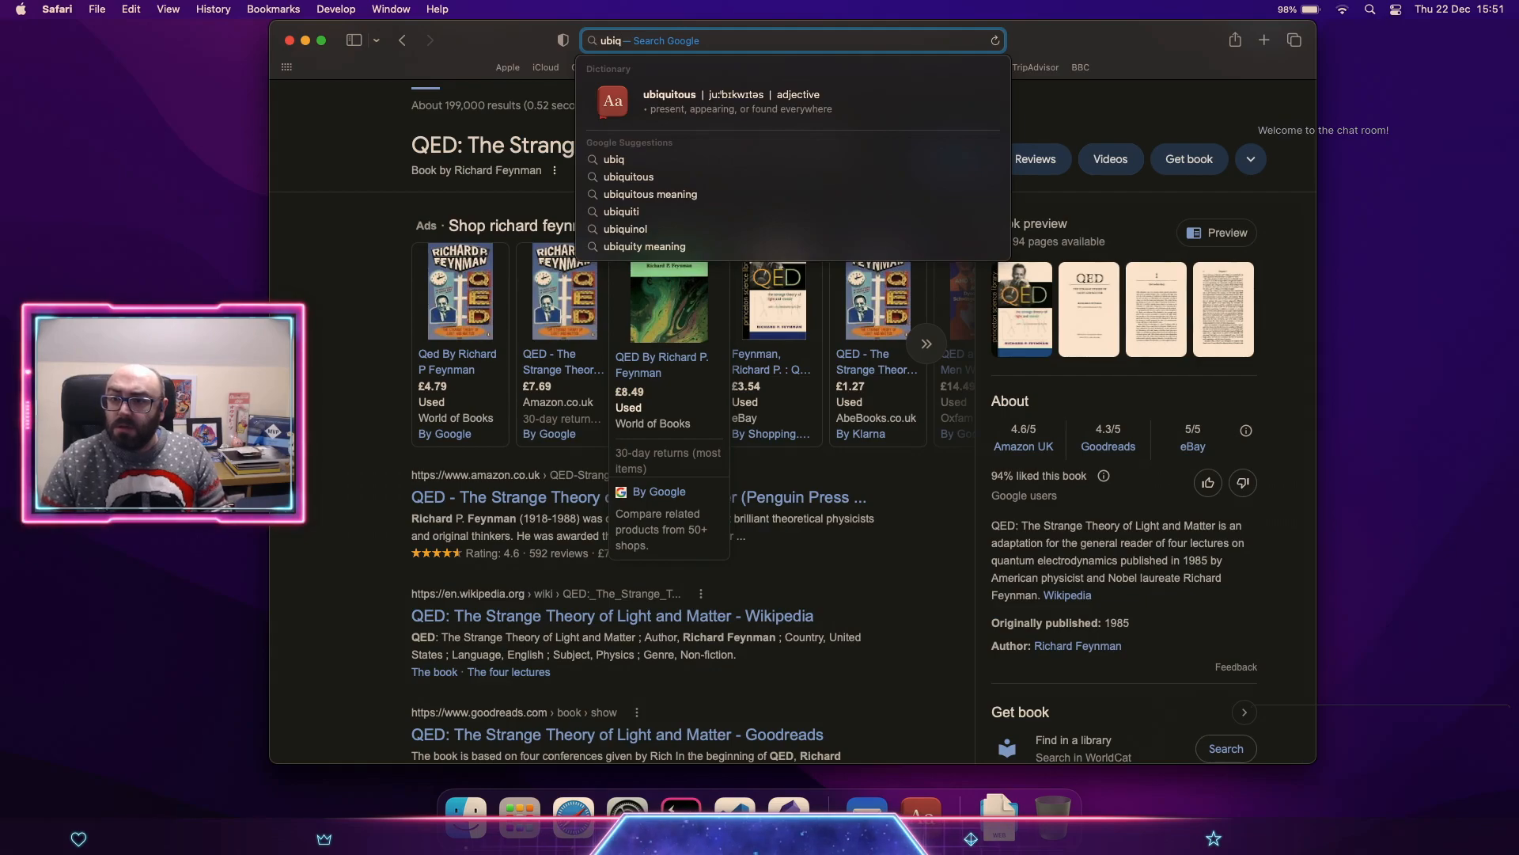
{"action": "key", "text": "Down"}
{"action": "key", "text": "Down"}
{"action": "type", "text": "languyag"}
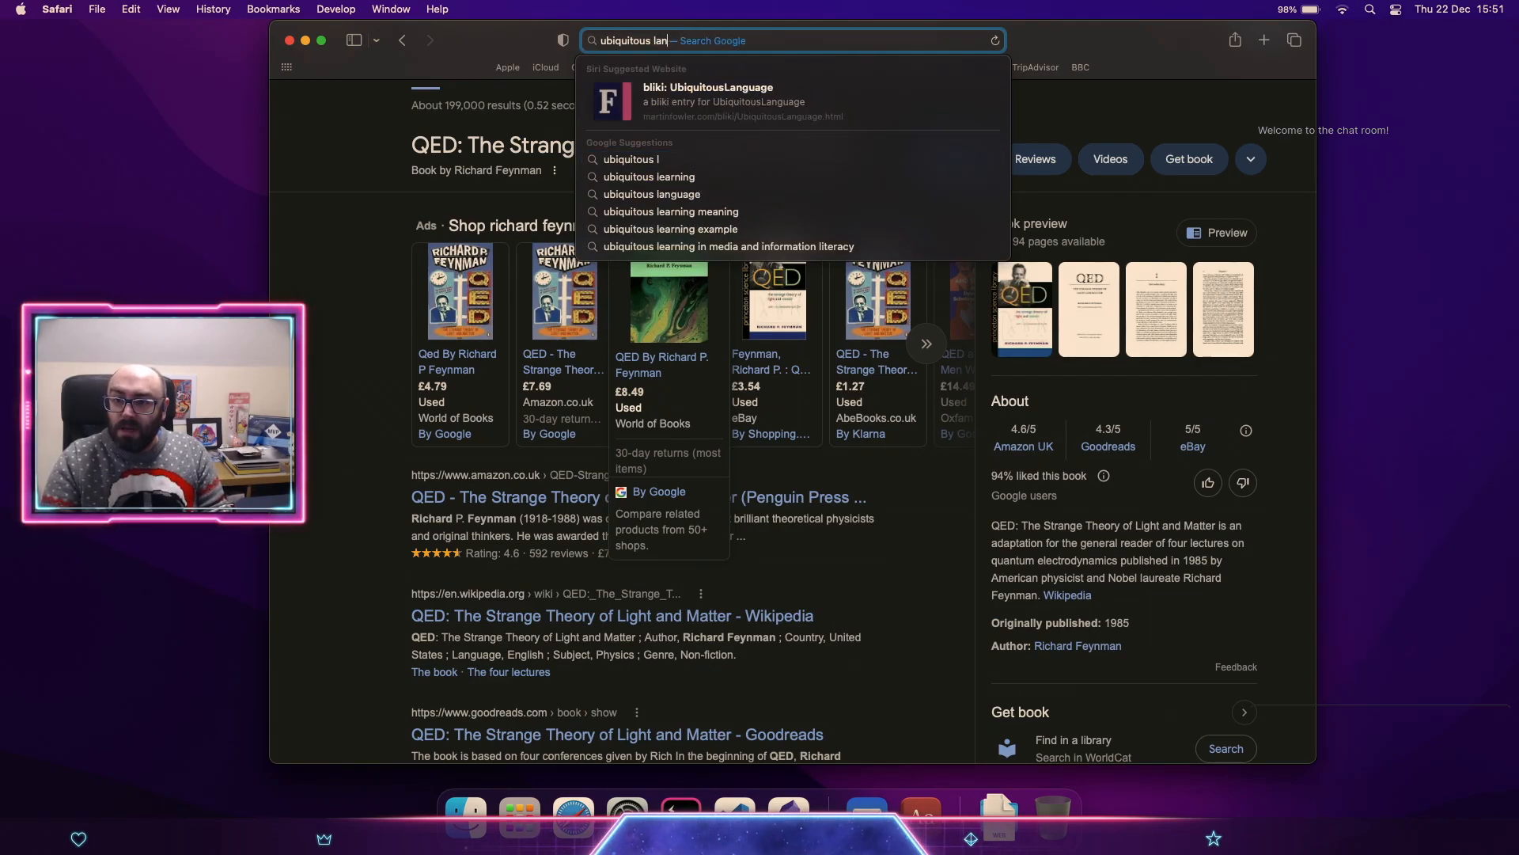
{"action": "key", "text": "BackSpace"}
{"action": "key", "text": "BackSpace"}
{"action": "key", "text": "BackSpace"}
{"action": "type", "text": "age"}
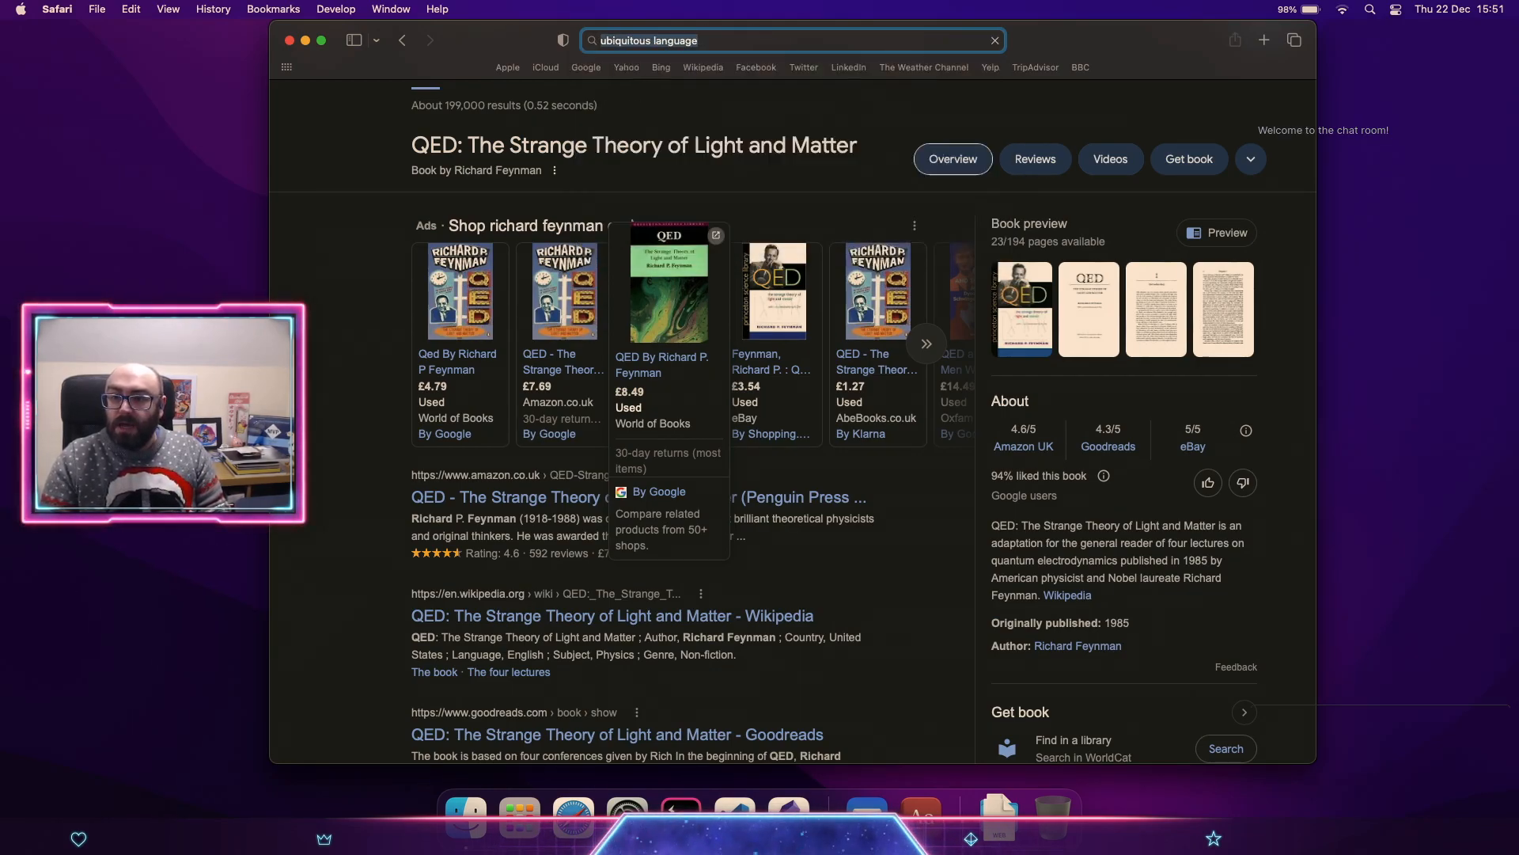
{"action": "key", "text": "Return"}
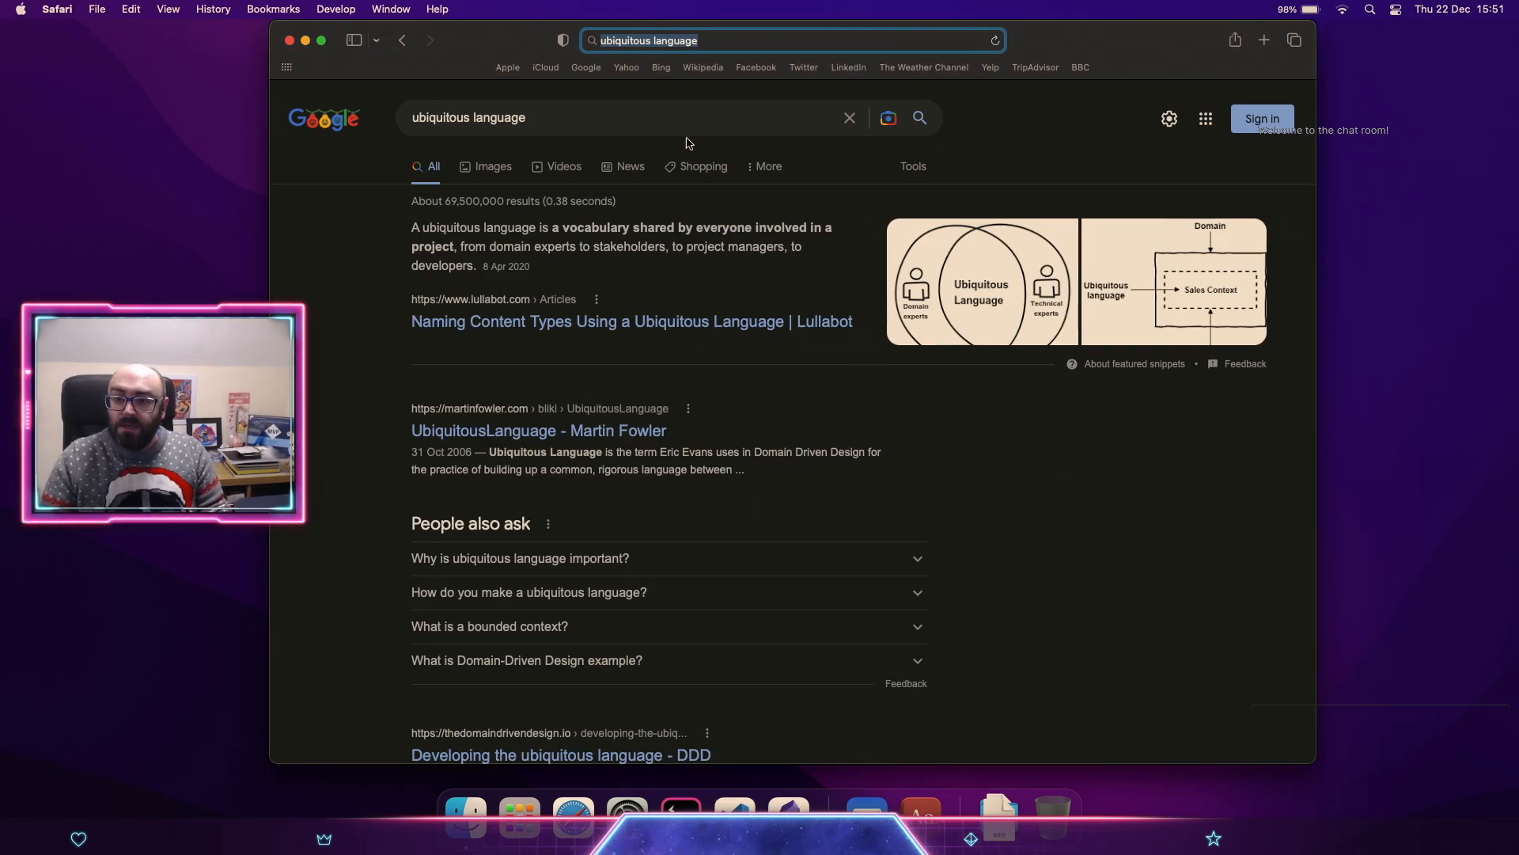
Step: Copy "ubiquitous language" from the search query and paste it over "Ubiq" in the Obsidian note
{"action": "triple_click", "coordinate": [701, 126]}
{"action": "key", "text": "super+c"}
{"action": "key", "text": "ctrl+Up"}
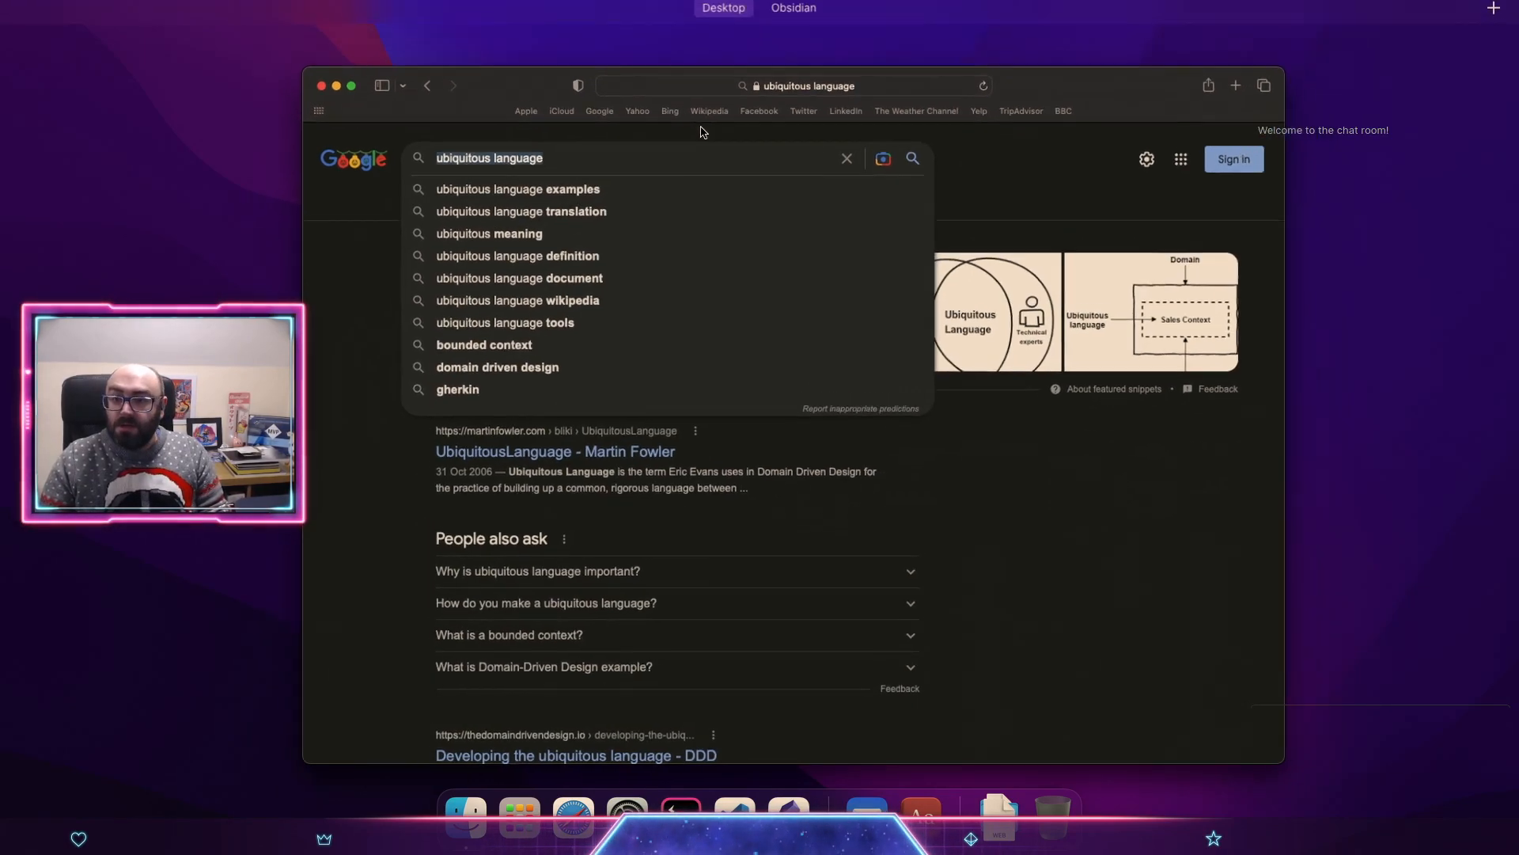
{"action": "left_click", "coordinate": [871, 43]}
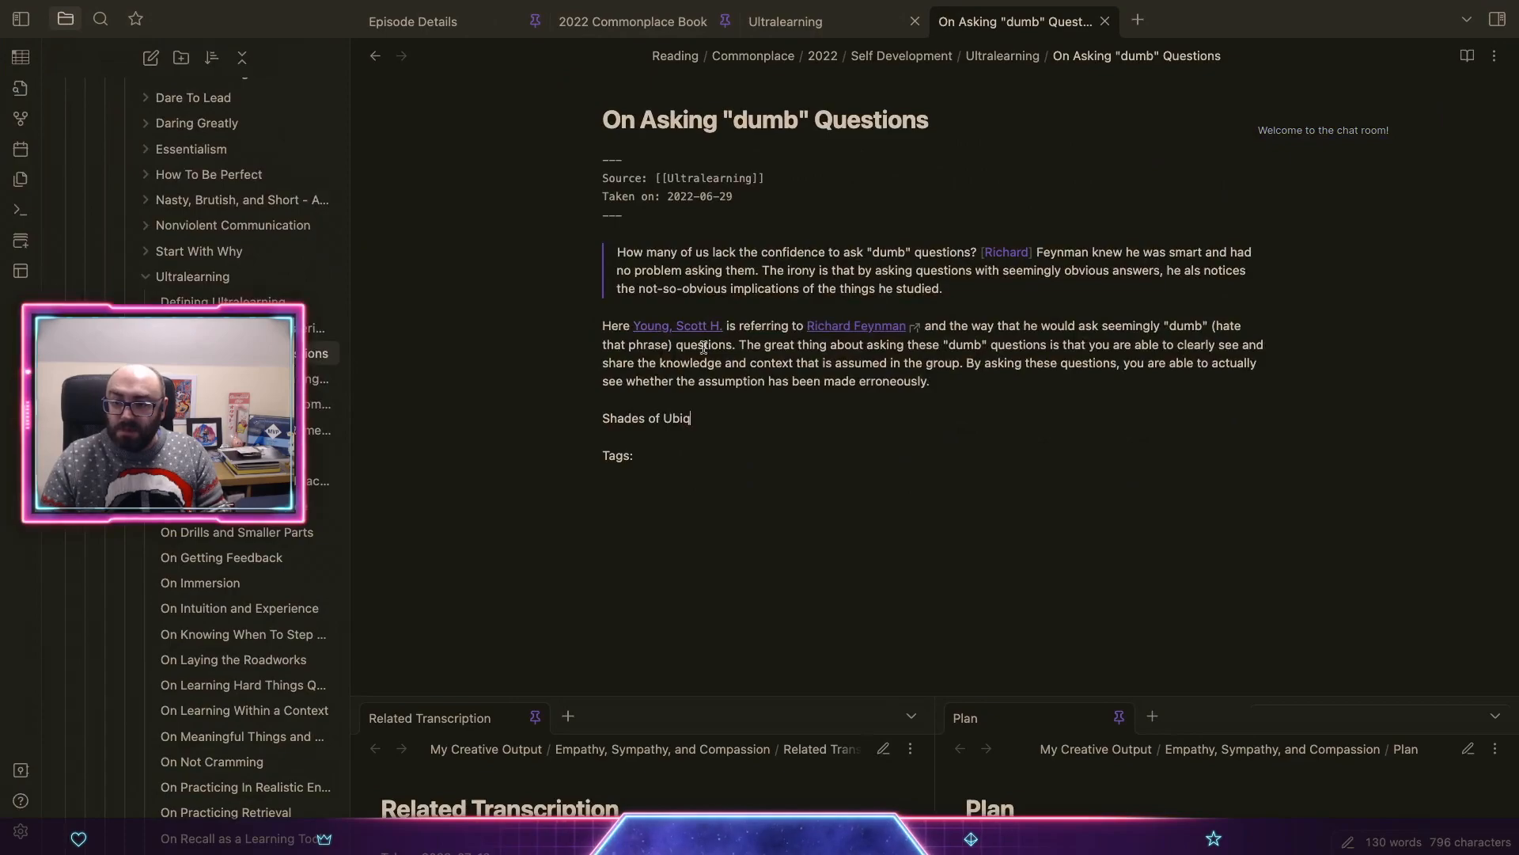
{"action": "double_click", "coordinate": [677, 419]}
{"action": "key", "text": "super+v"}
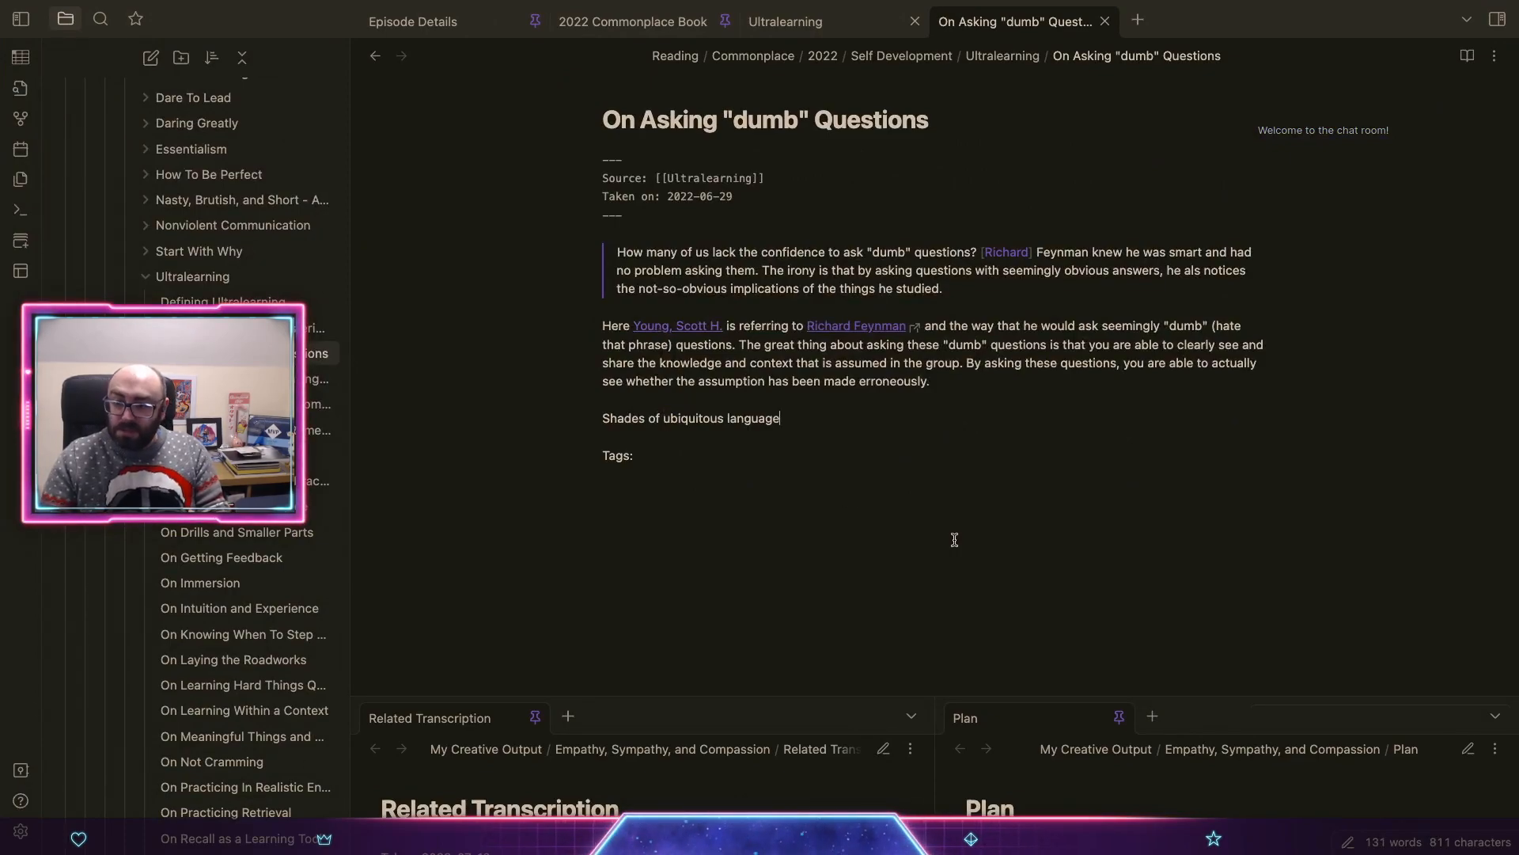
Step: Continue the new paragraph with "from Domain-Driven Design", hyphenating "Domain-Driven"
{"action": "type", "text": "from"}
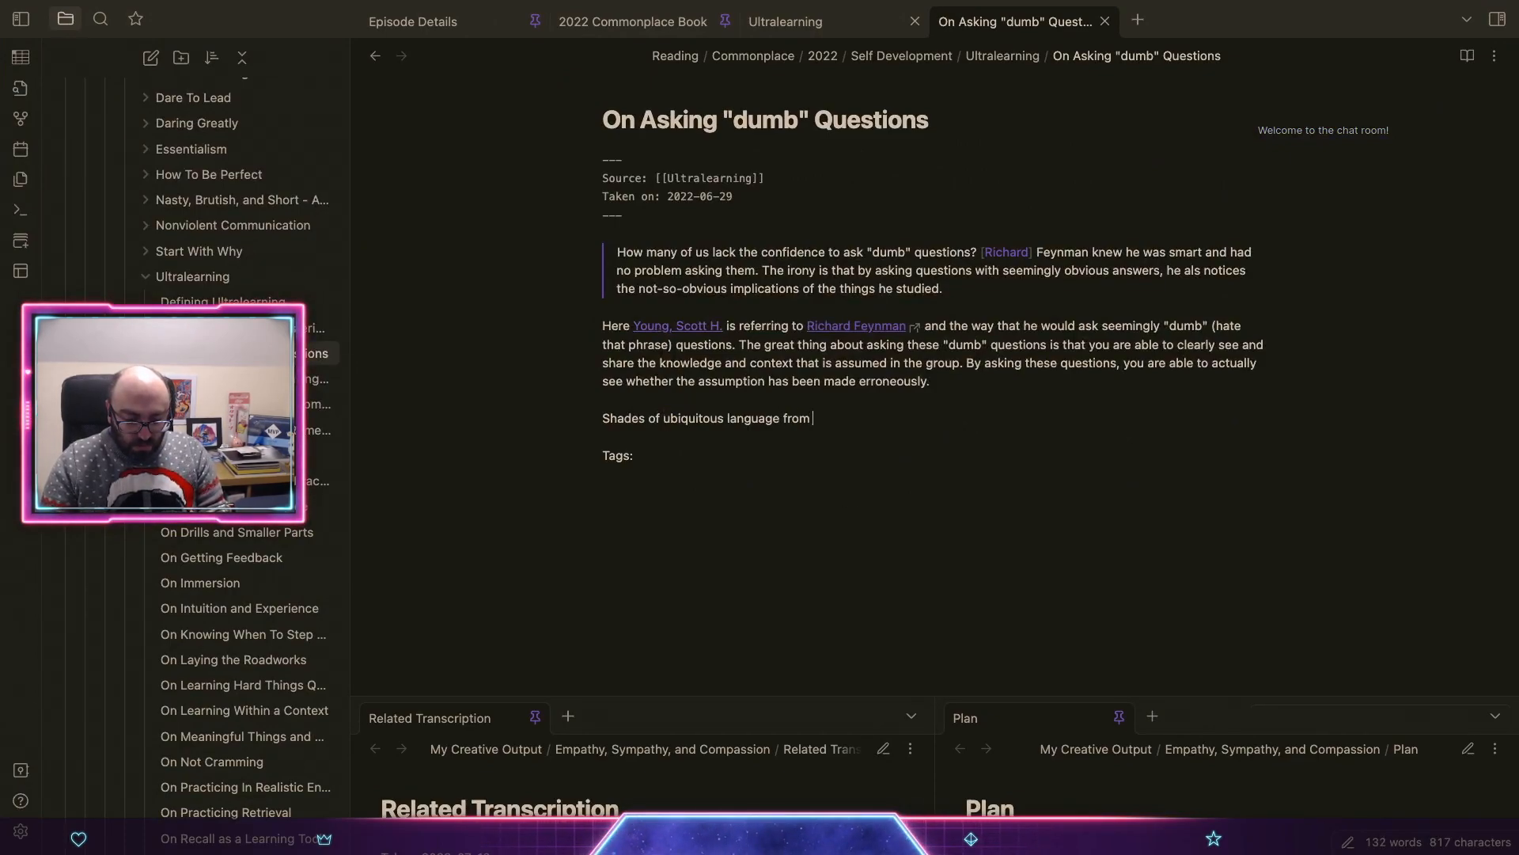
{"action": "type", "text": " Domain Driv"}
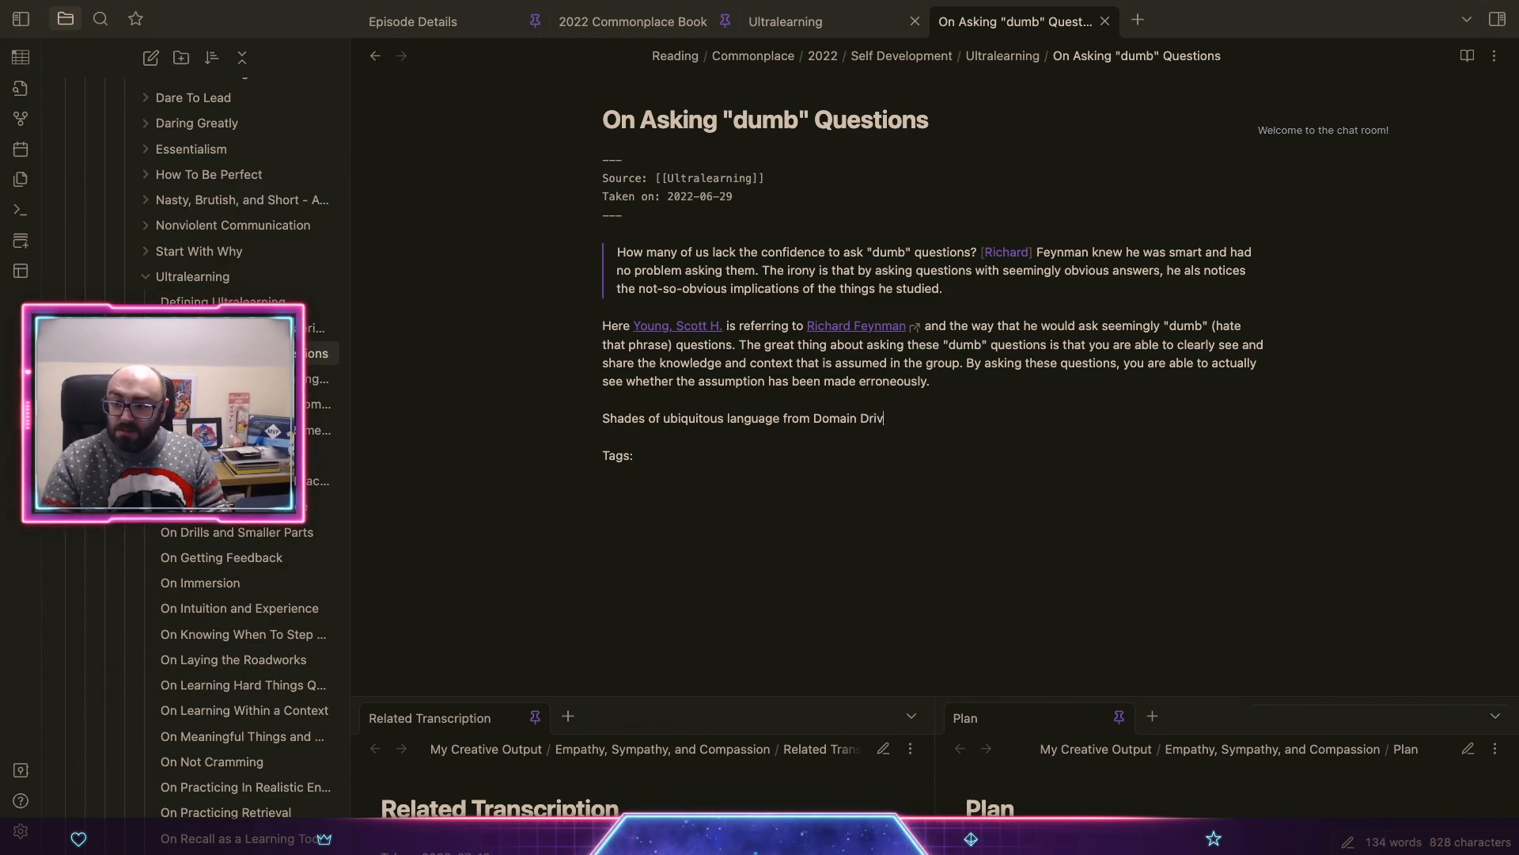
{"action": "type", "text": "en"}
{"action": "key", "text": "BackSpace"}
{"action": "type", "text": "-"}
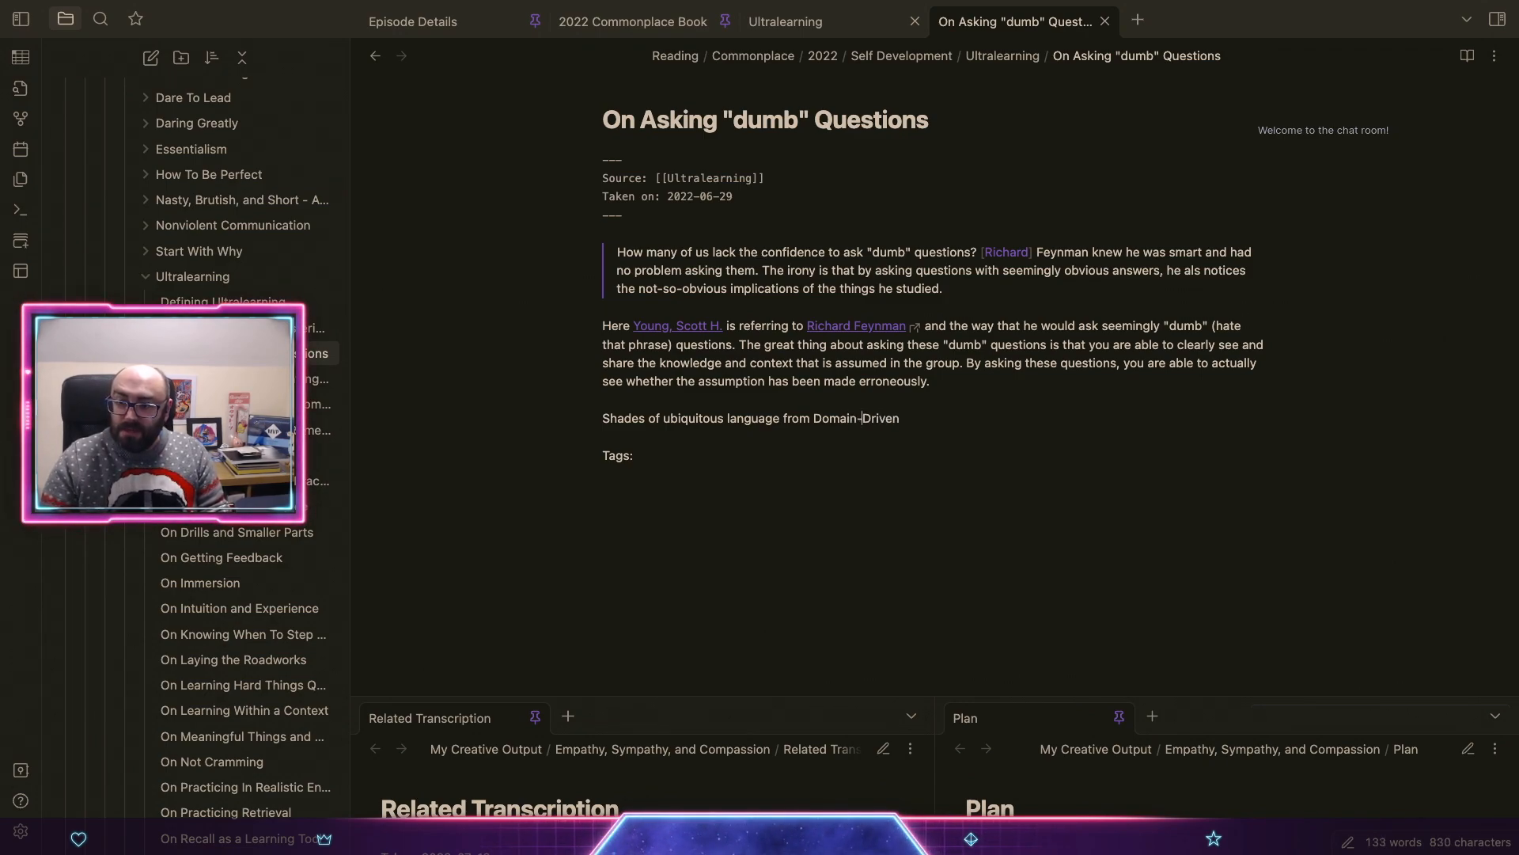
{"action": "type", "text": " Design"}
Step: Switch to Safari, search the web for "domain driven design" and look through the results
{"action": "key", "text": "ctrl+Left"}
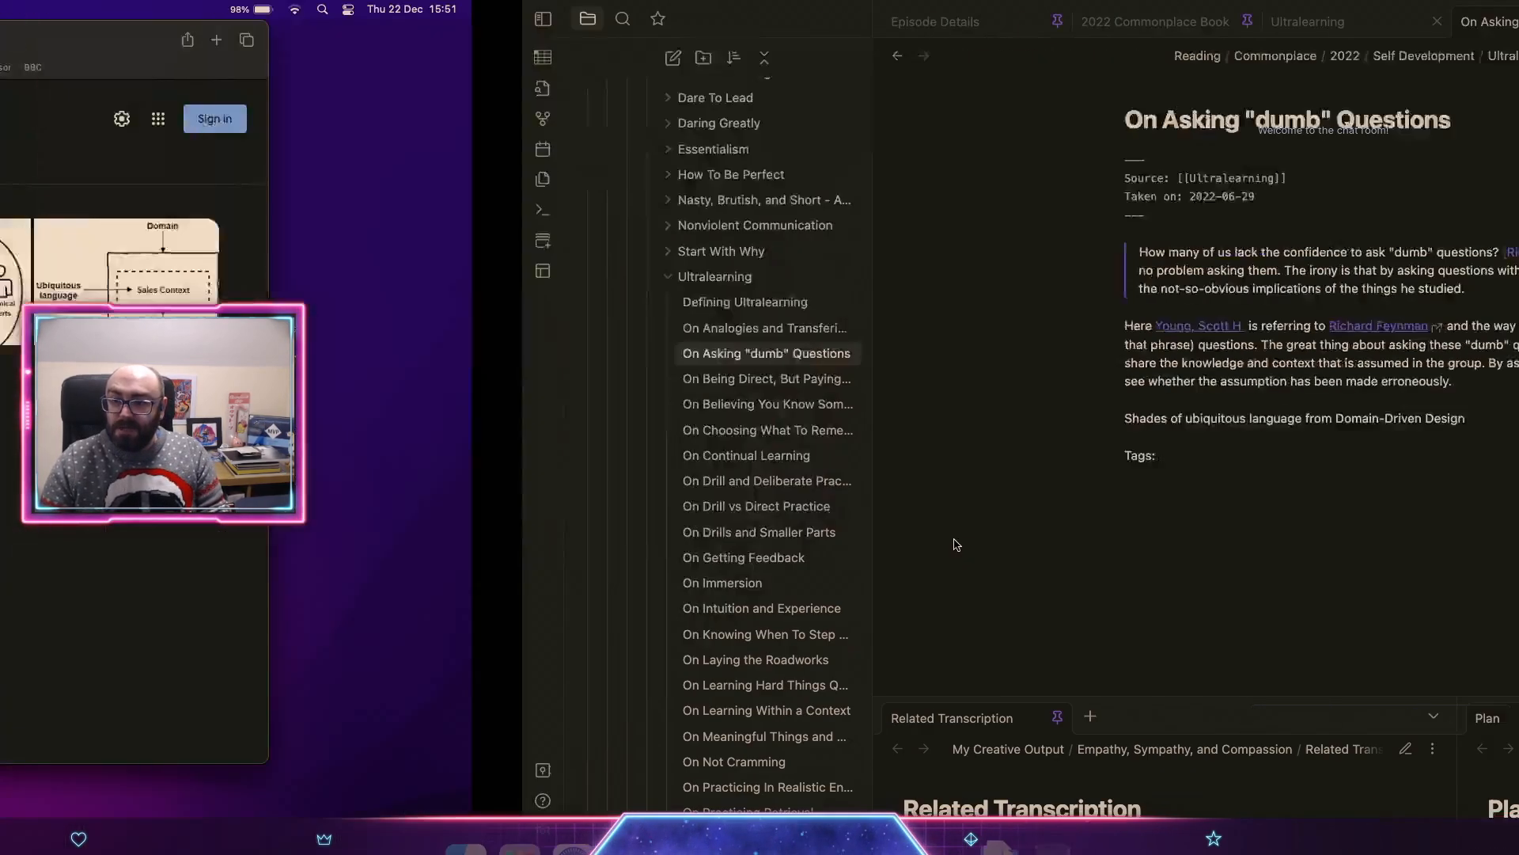
{"action": "type", "text": "dri"}
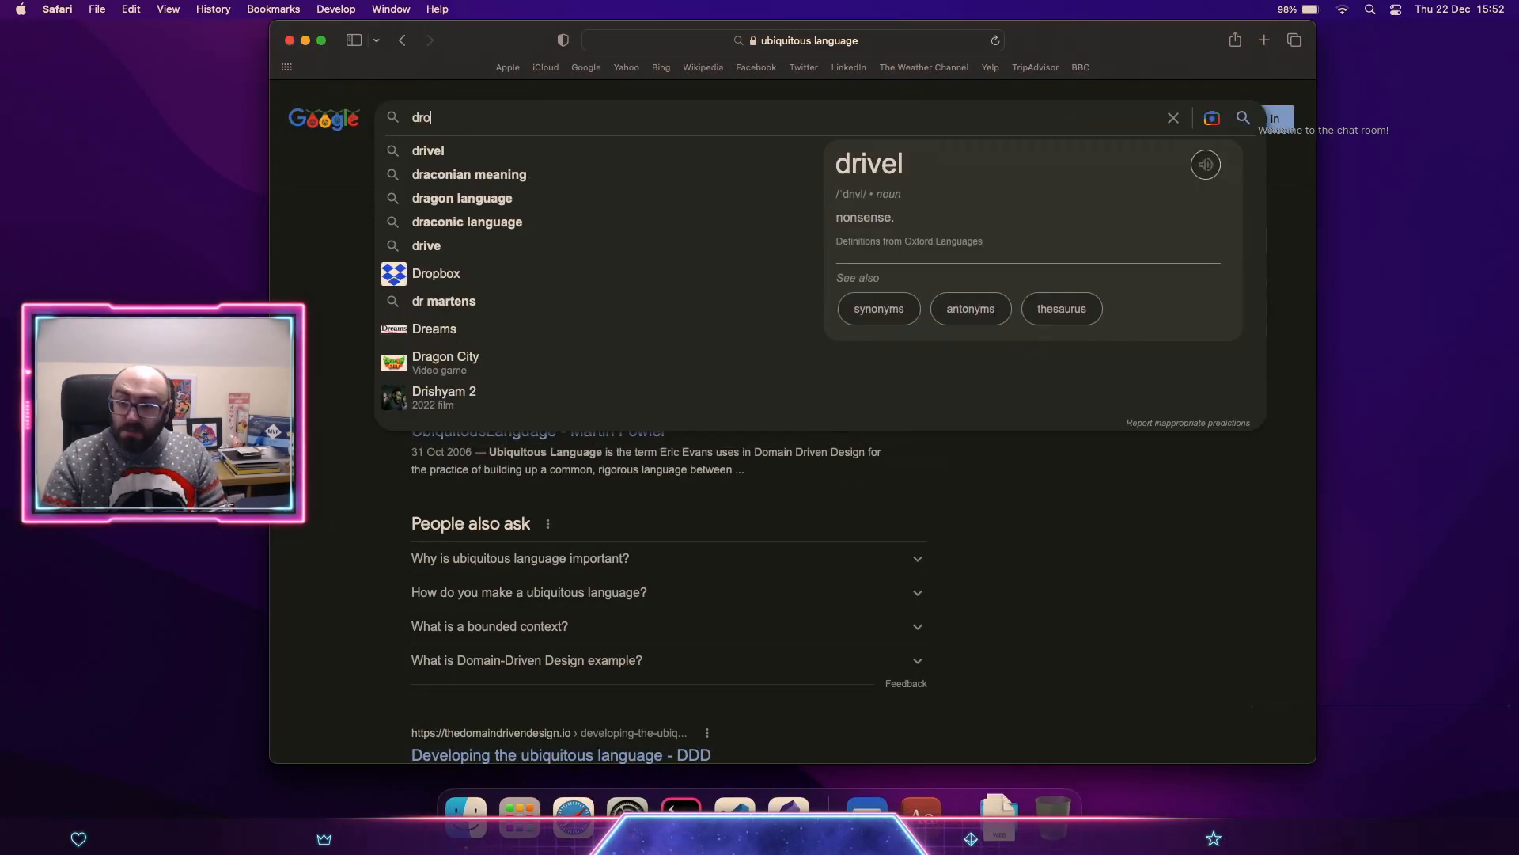
{"action": "key", "text": "BackSpace"}
{"action": "key", "text": "BackSpace"}
{"action": "key", "text": "BackSpace"}
{"action": "type", "text": "dom ain"}
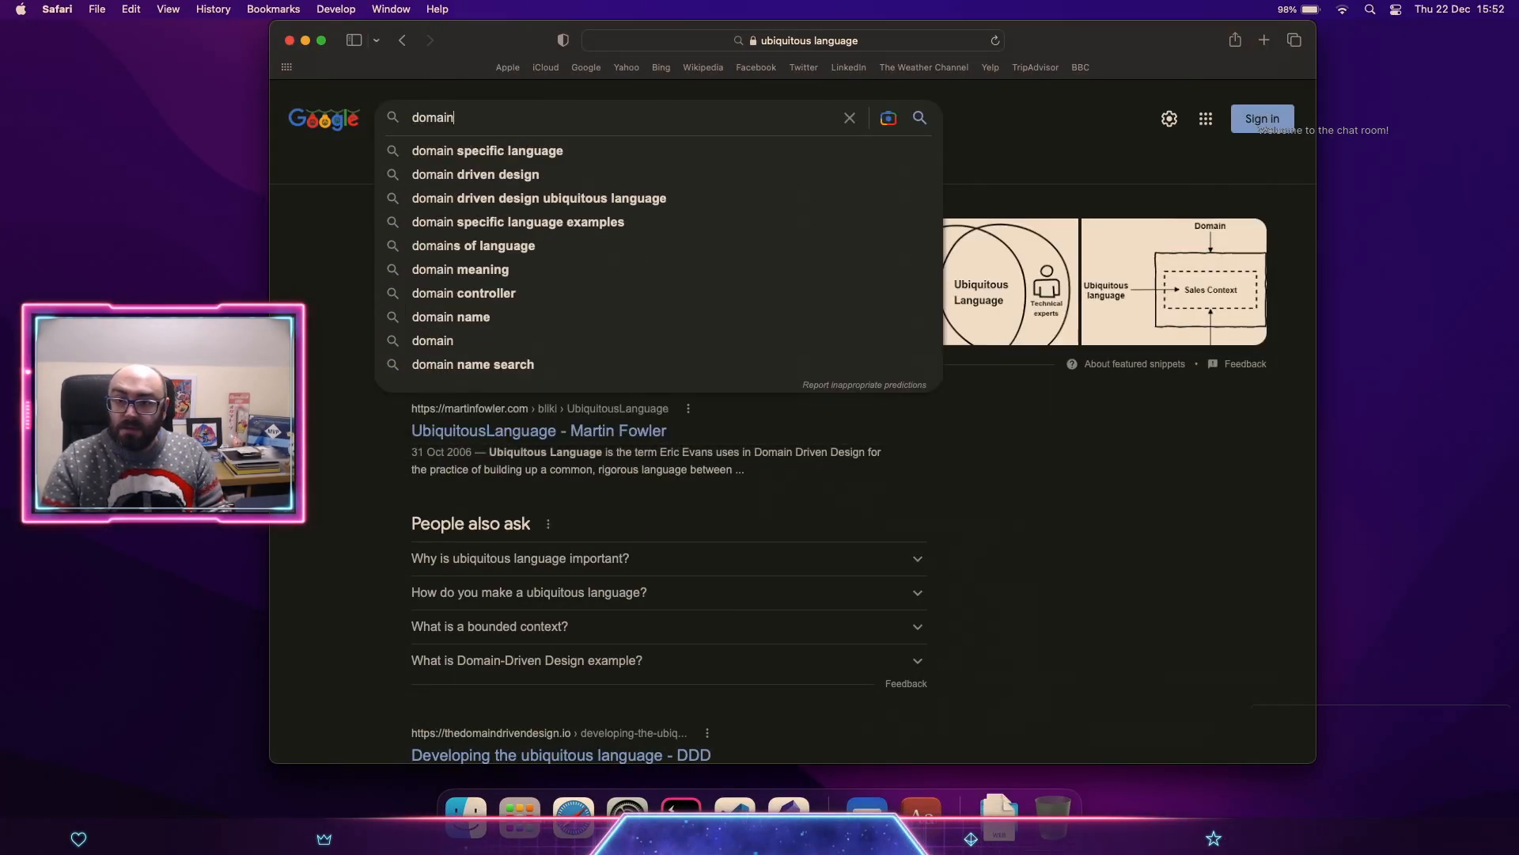
{"action": "type", "text": " driven design"}
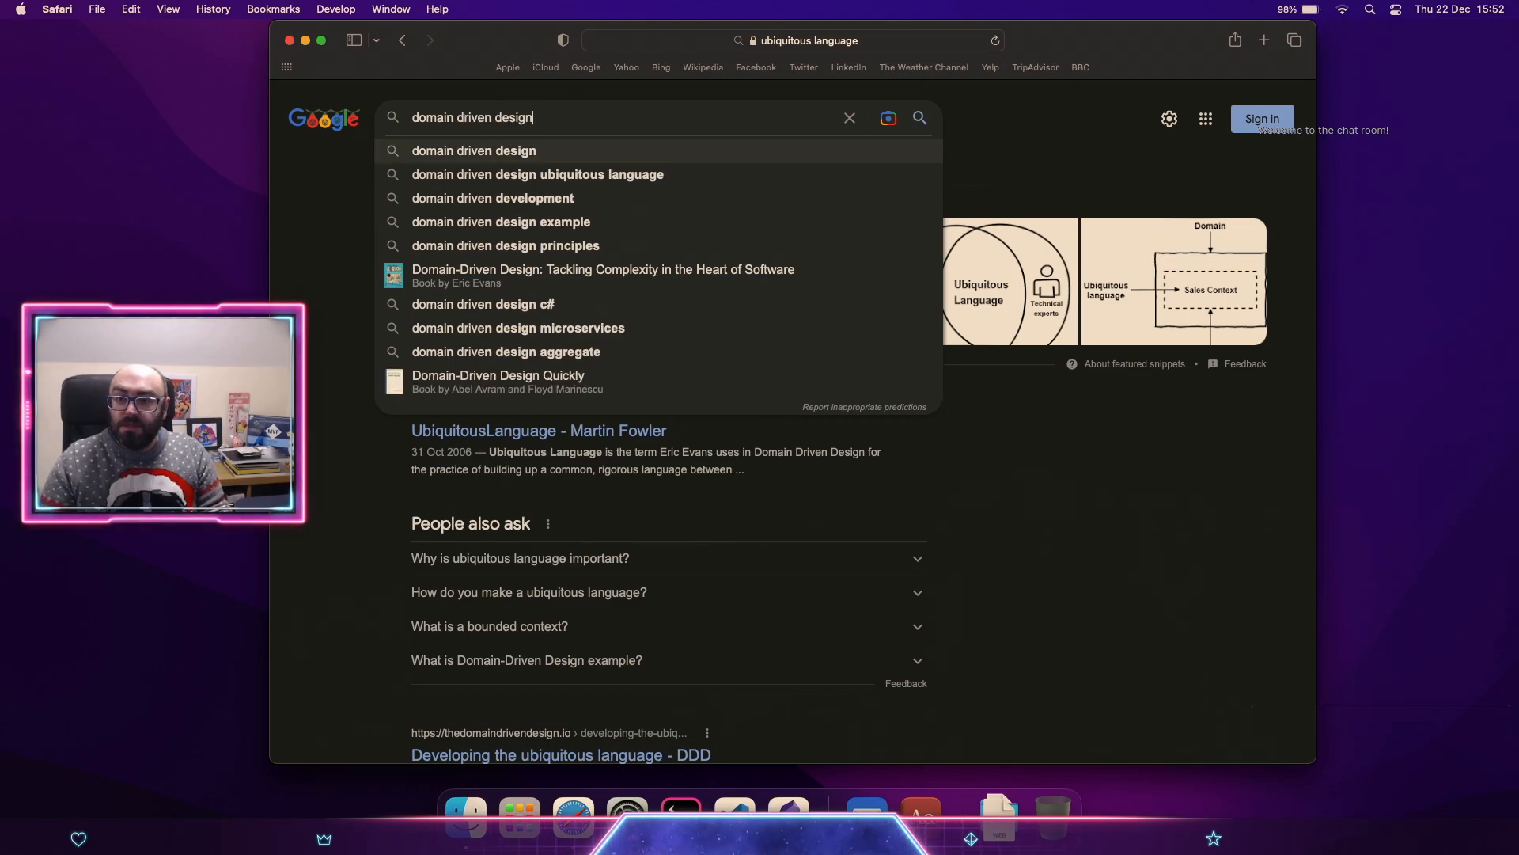
{"action": "key", "text": "Return"}
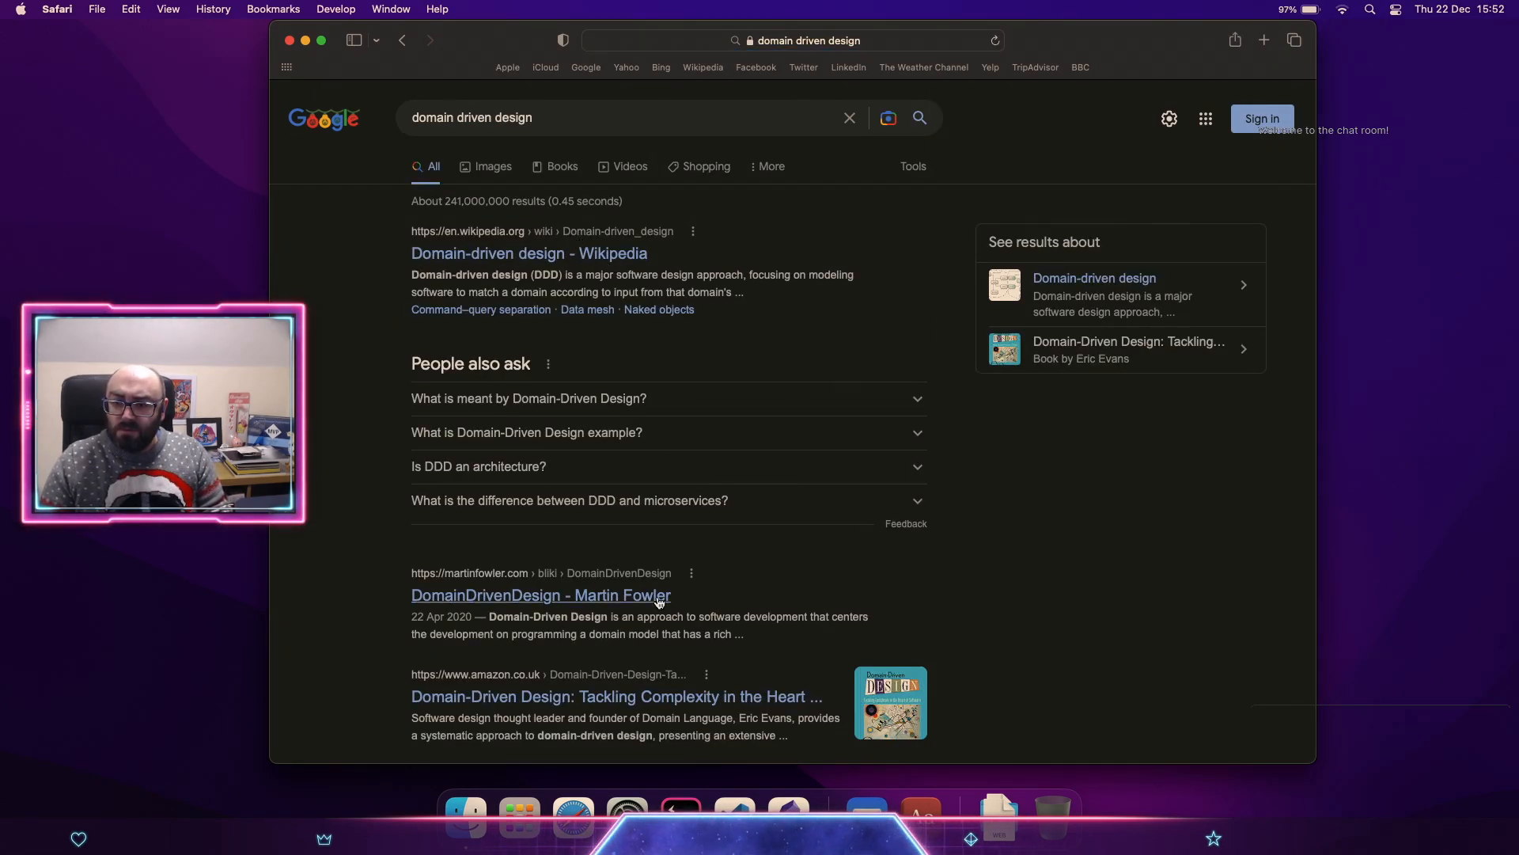
{"action": "scroll", "coordinate": [887, 677], "scroll_direction": "down", "scroll_amount": 2}
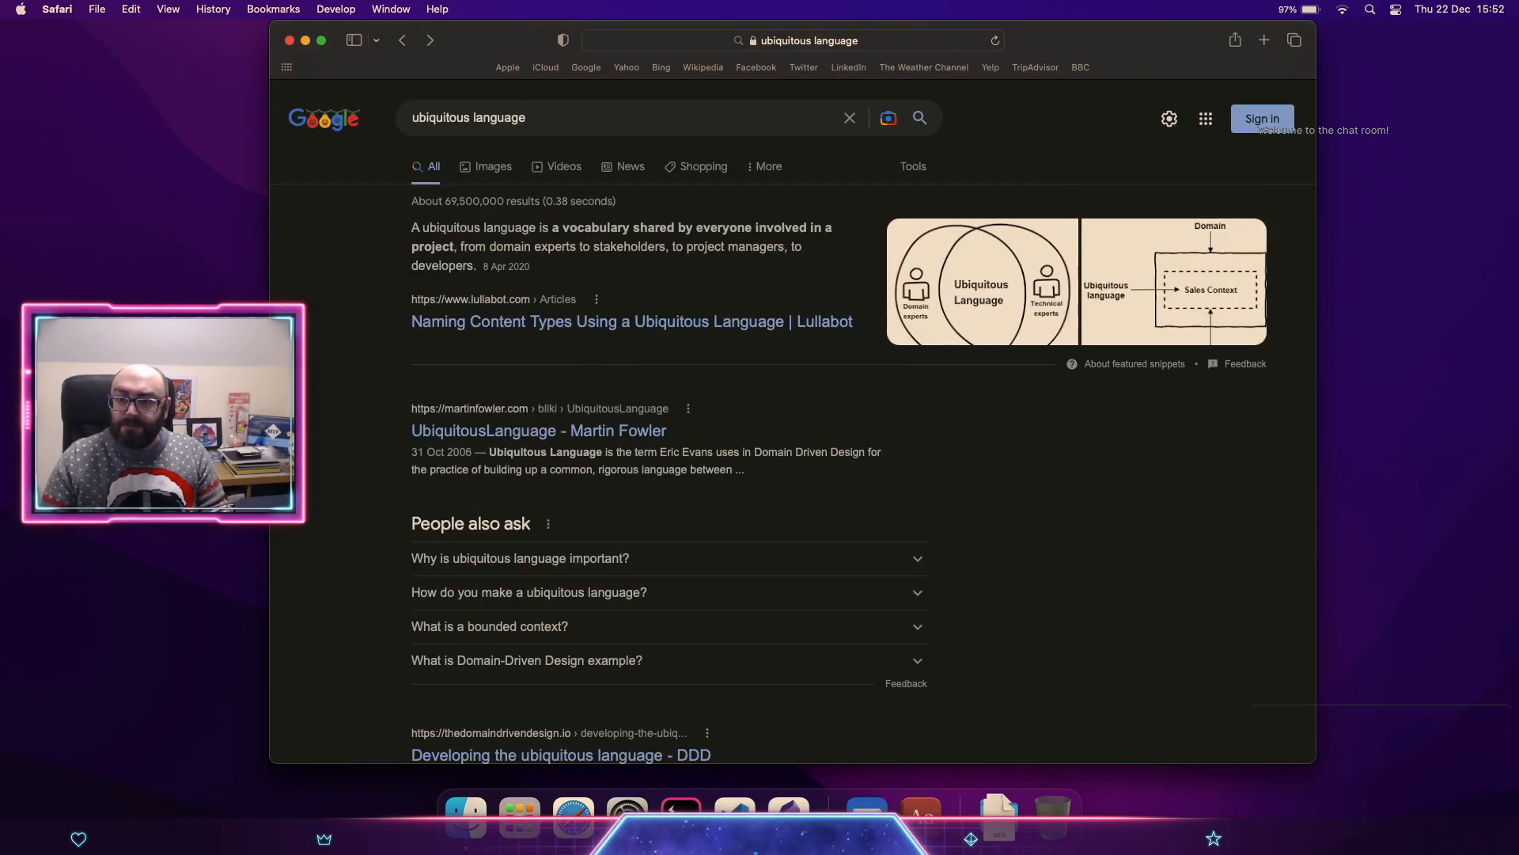
Step: Search for "ubiquitous language domain", open Martin Fowler's UbiquitousLanguage article and copy its web address
{"action": "type", "text": "domain"}
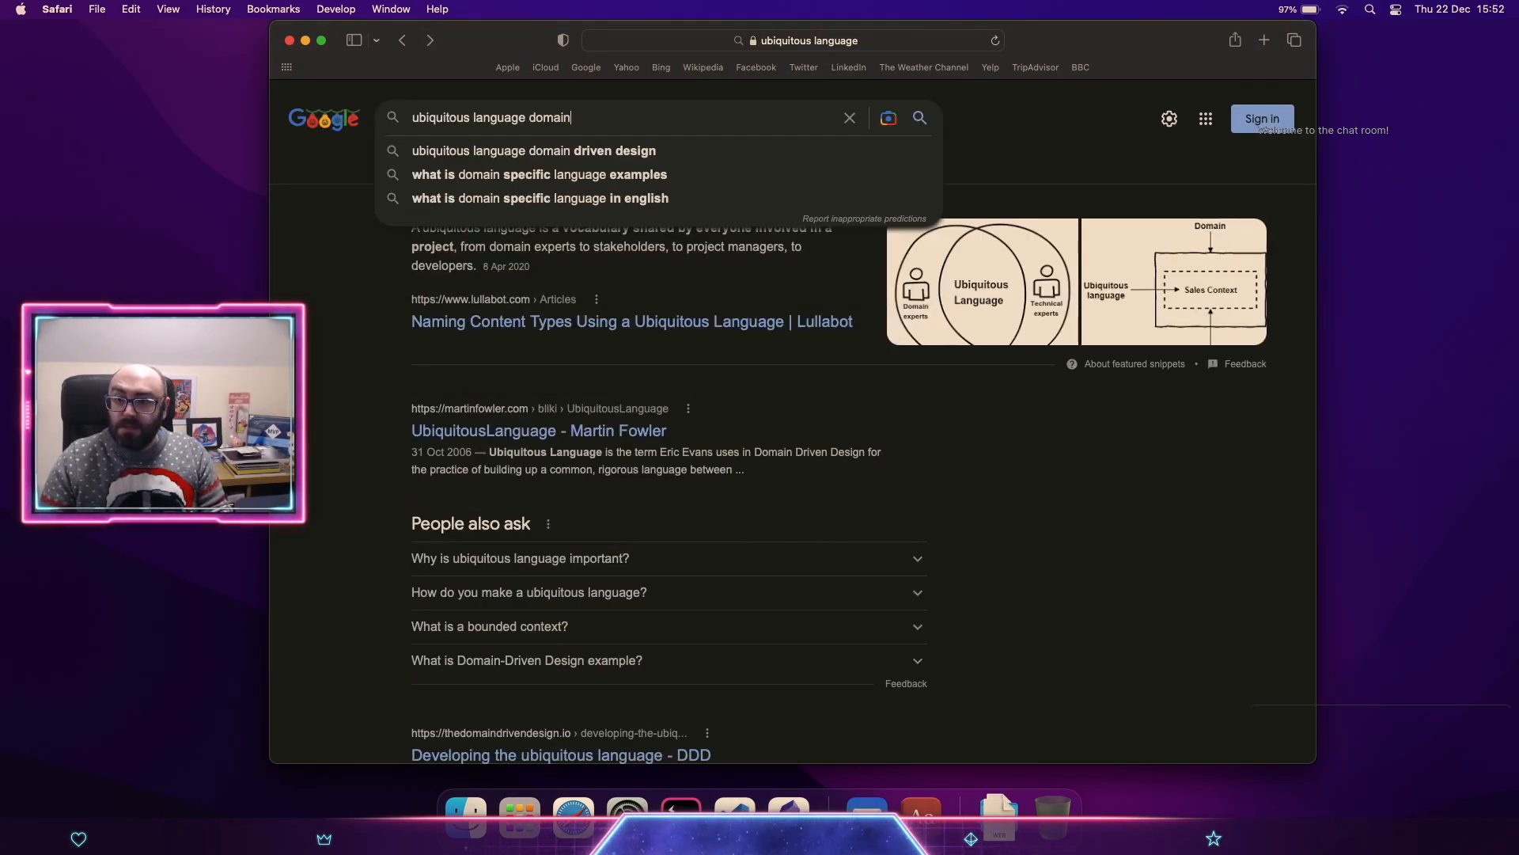
{"action": "left_click", "coordinate": [558, 149]}
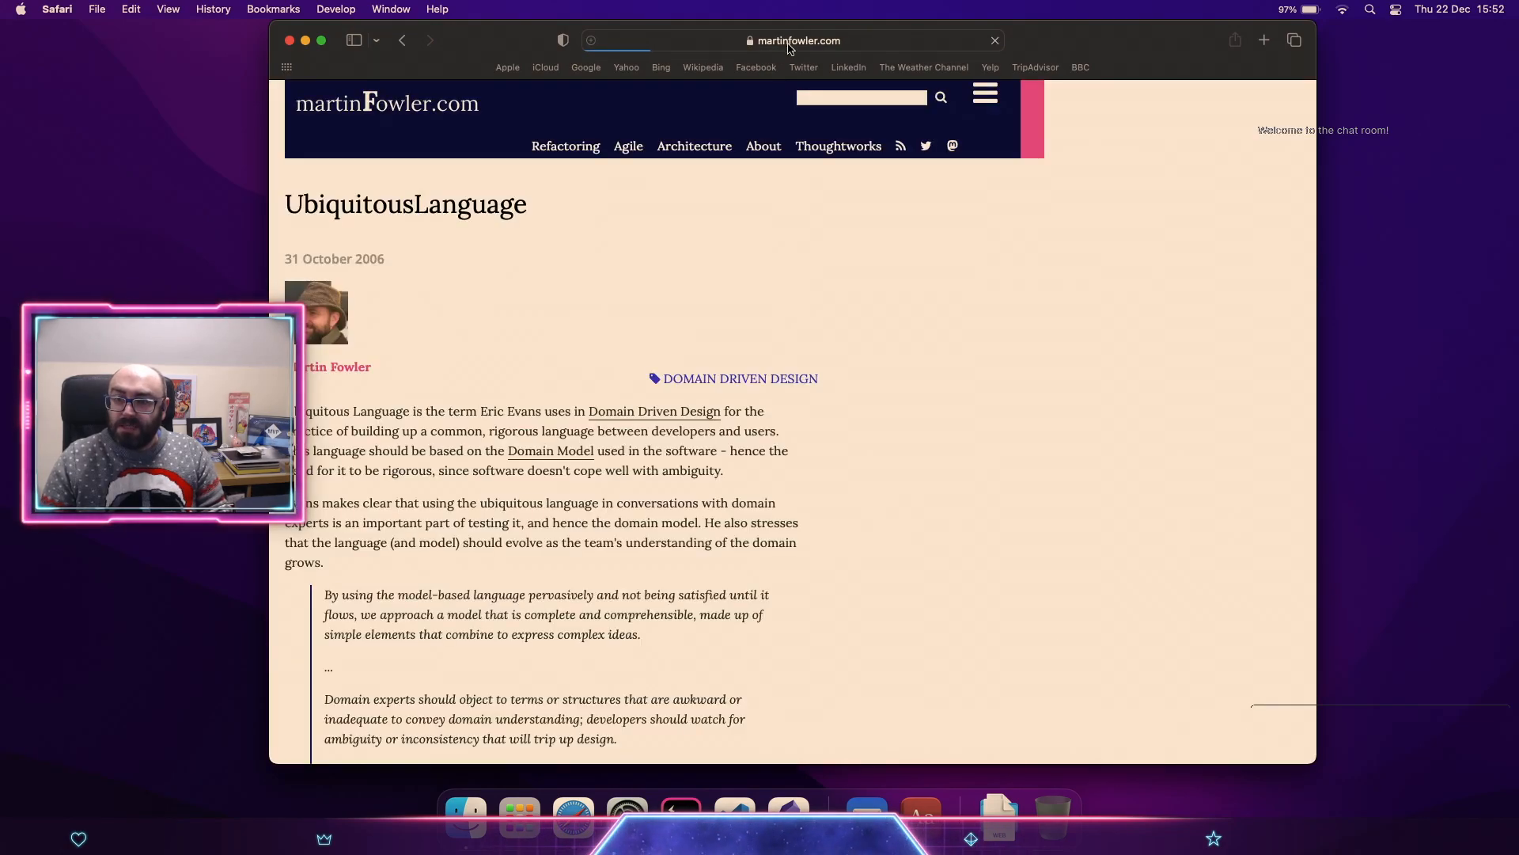
{"action": "key", "text": "super+l"}
{"action": "key", "text": "ctrl+c"}
Step: Look through the UbiquitousLanguage article and move the browser window slightly sideways
{"action": "left_click", "coordinate": [670, 516]}
{"action": "scroll", "coordinate": [879, 606], "scroll_direction": "down", "scroll_amount": 3}
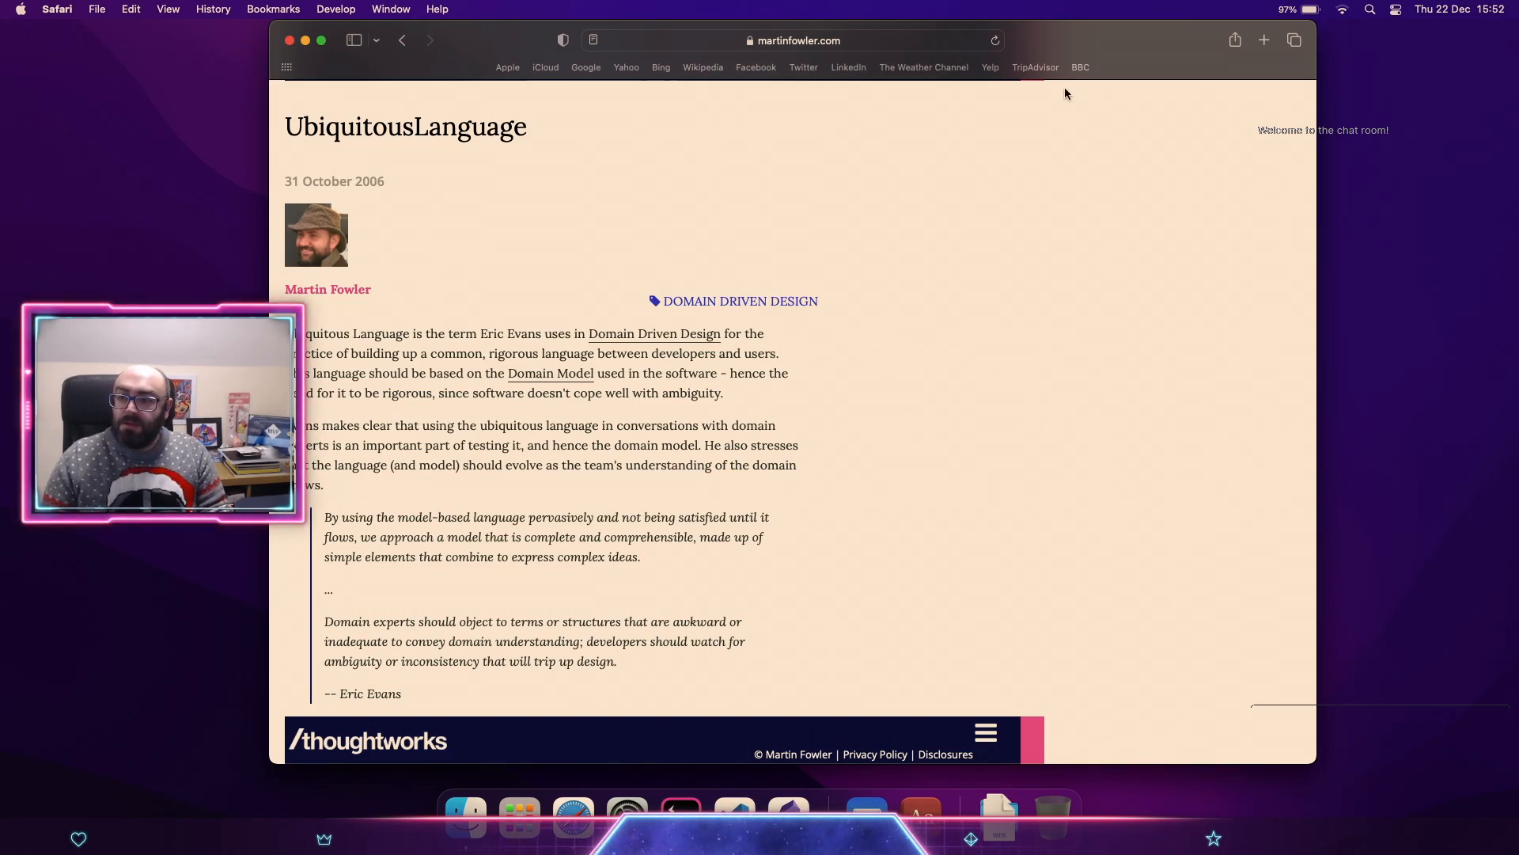
{"action": "left_click_drag", "start_coordinate": [1101, 41], "coordinate": [1135, 41]}
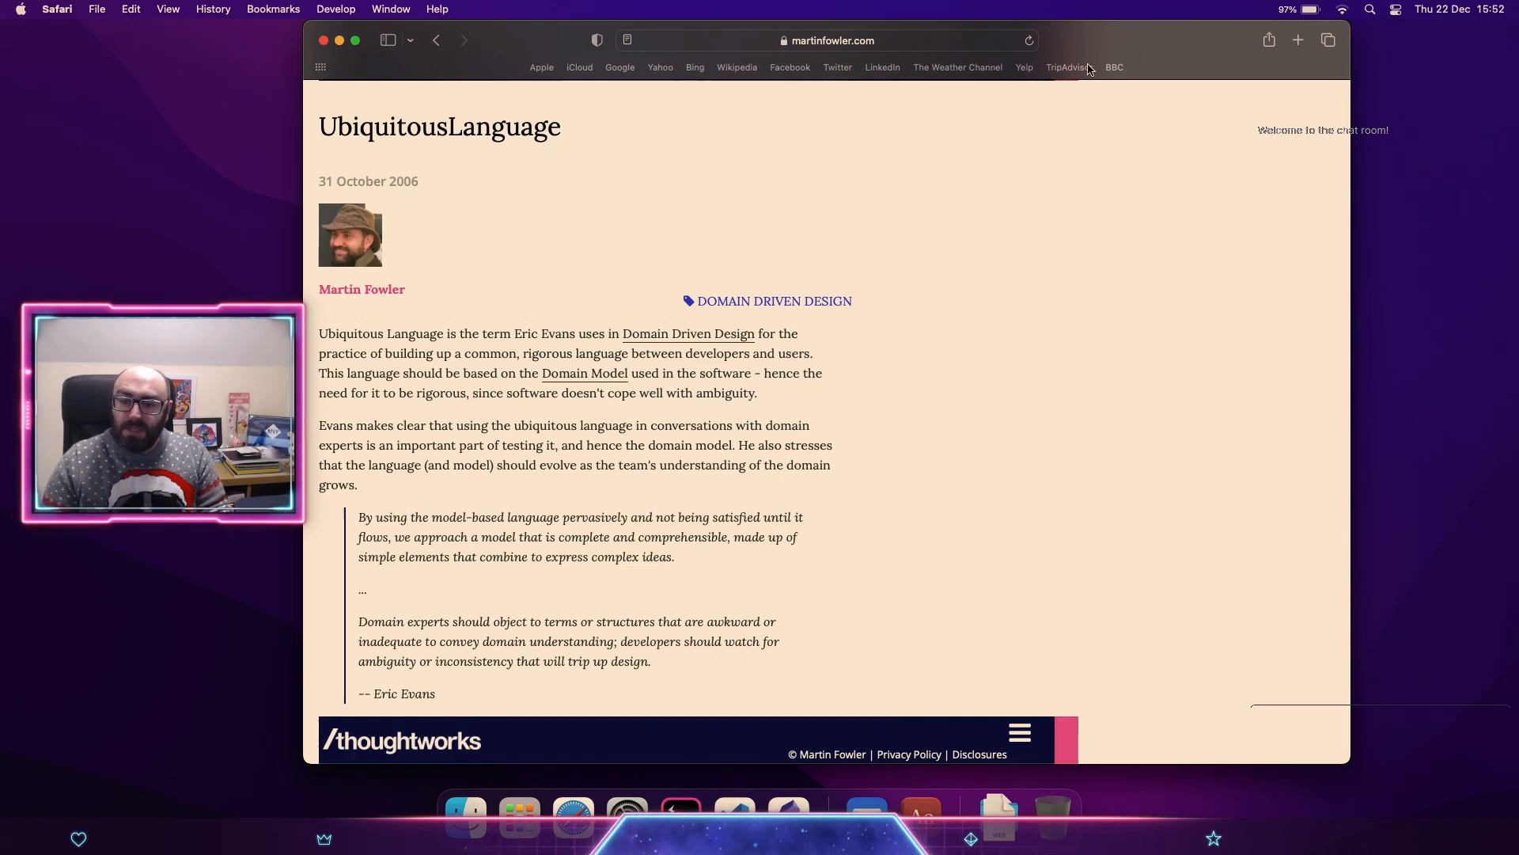
{"action": "scroll", "coordinate": [857, 521], "scroll_direction": "up", "scroll_amount": 2}
Step: Switch back to Obsidian and add "(as described by Eric Evans)" after "Domain-Driven Design" in the note
{"action": "key", "text": "ctrl+Right"}
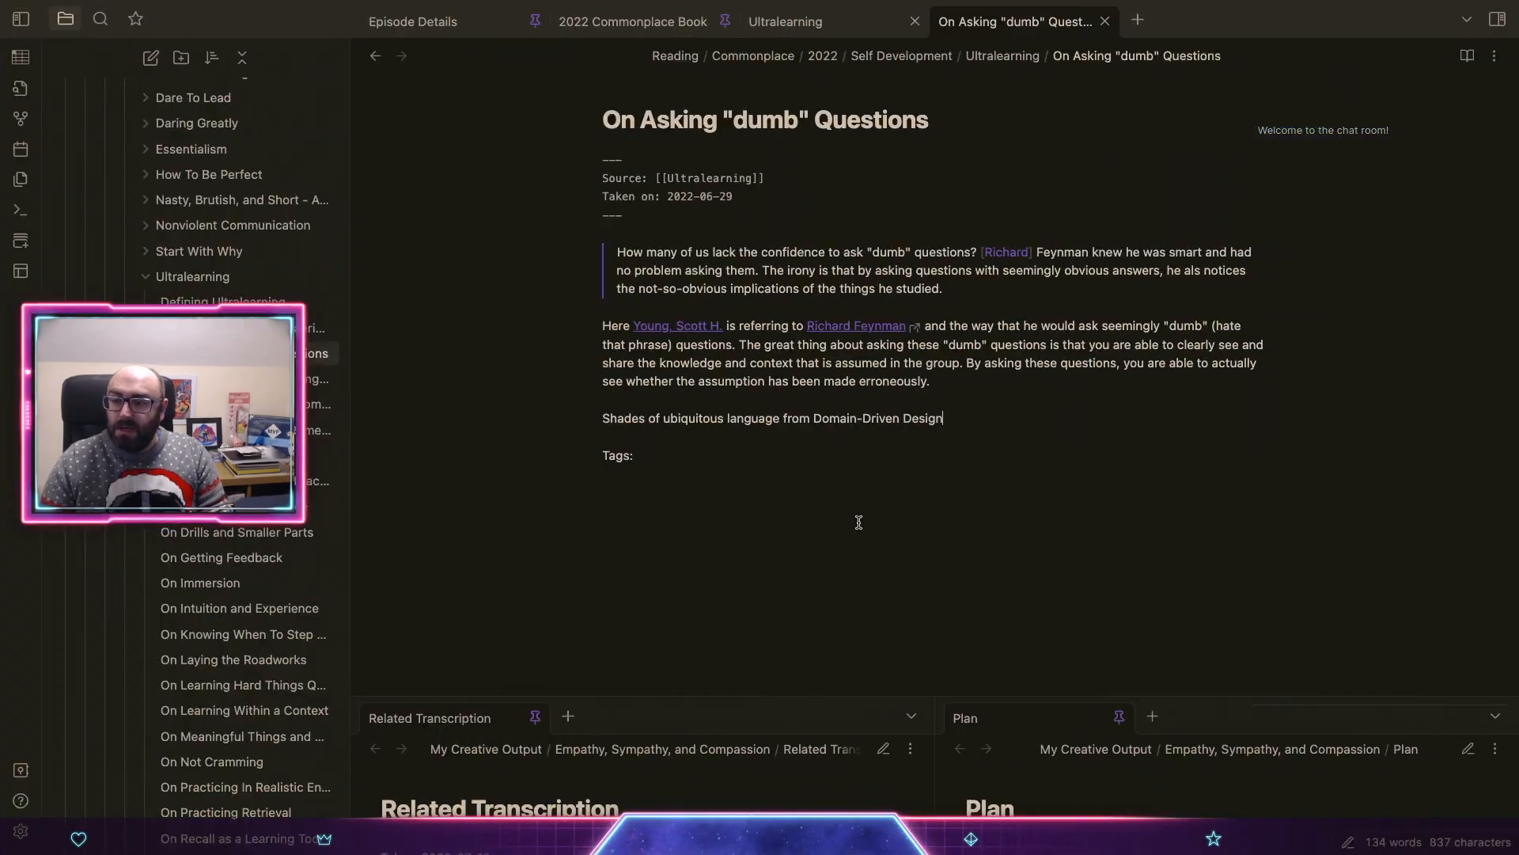
{"action": "type", "text": ", as"}
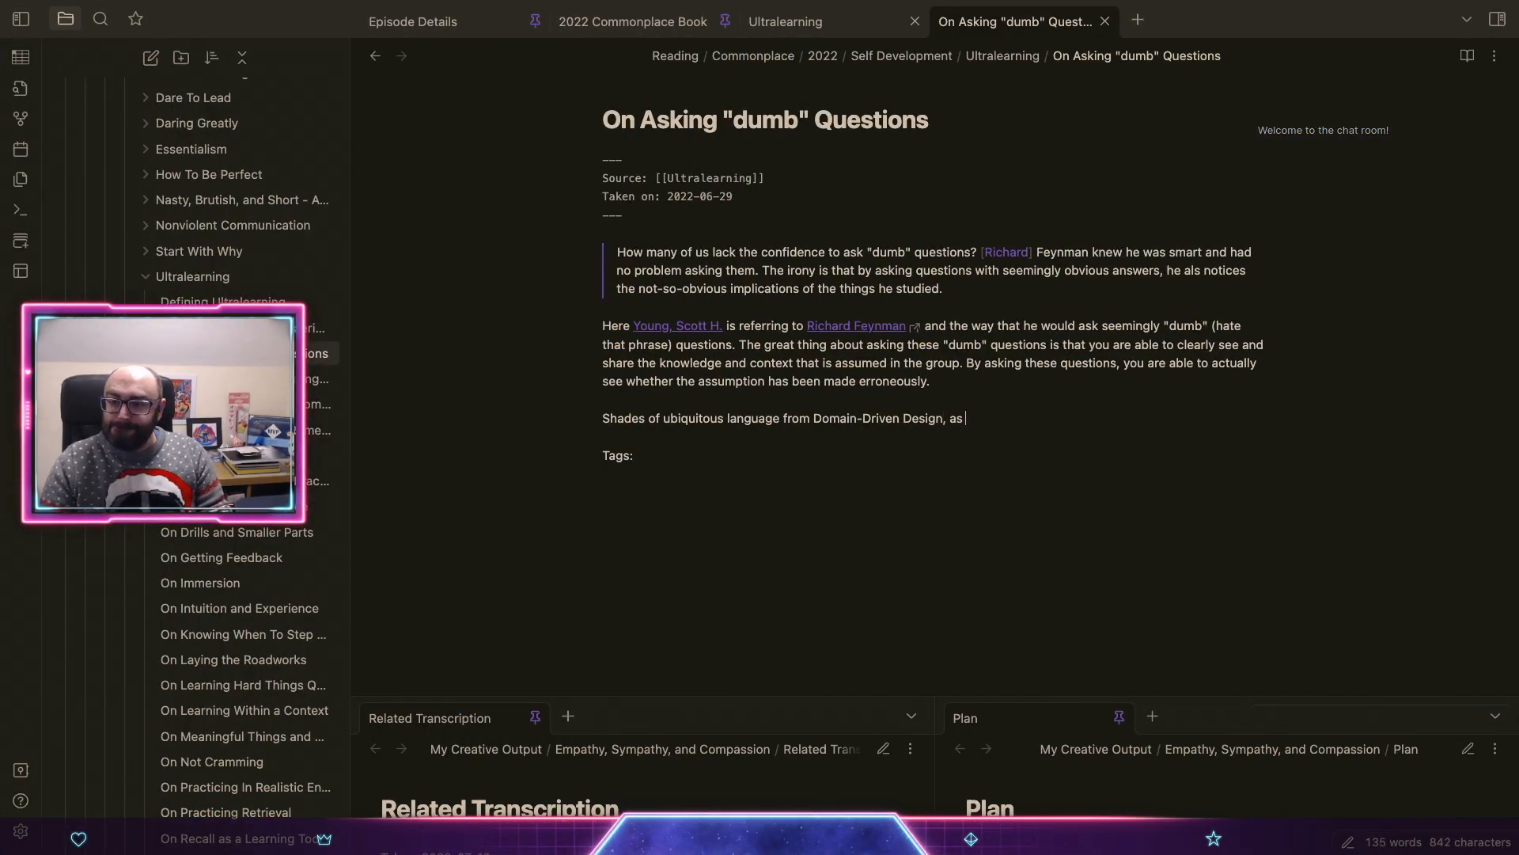
{"action": "key", "text": "shift+Left"}
{"action": "key", "text": "shift+Left"}
{"action": "key", "text": "shift+Left"}
{"action": "key", "text": "shift+Left"}
{"action": "key", "text": "shift+Left"}
{"action": "key", "text": "BackSpace"}
{"action": "type", "text": "("}
{"action": "type", "text": "as described b"}
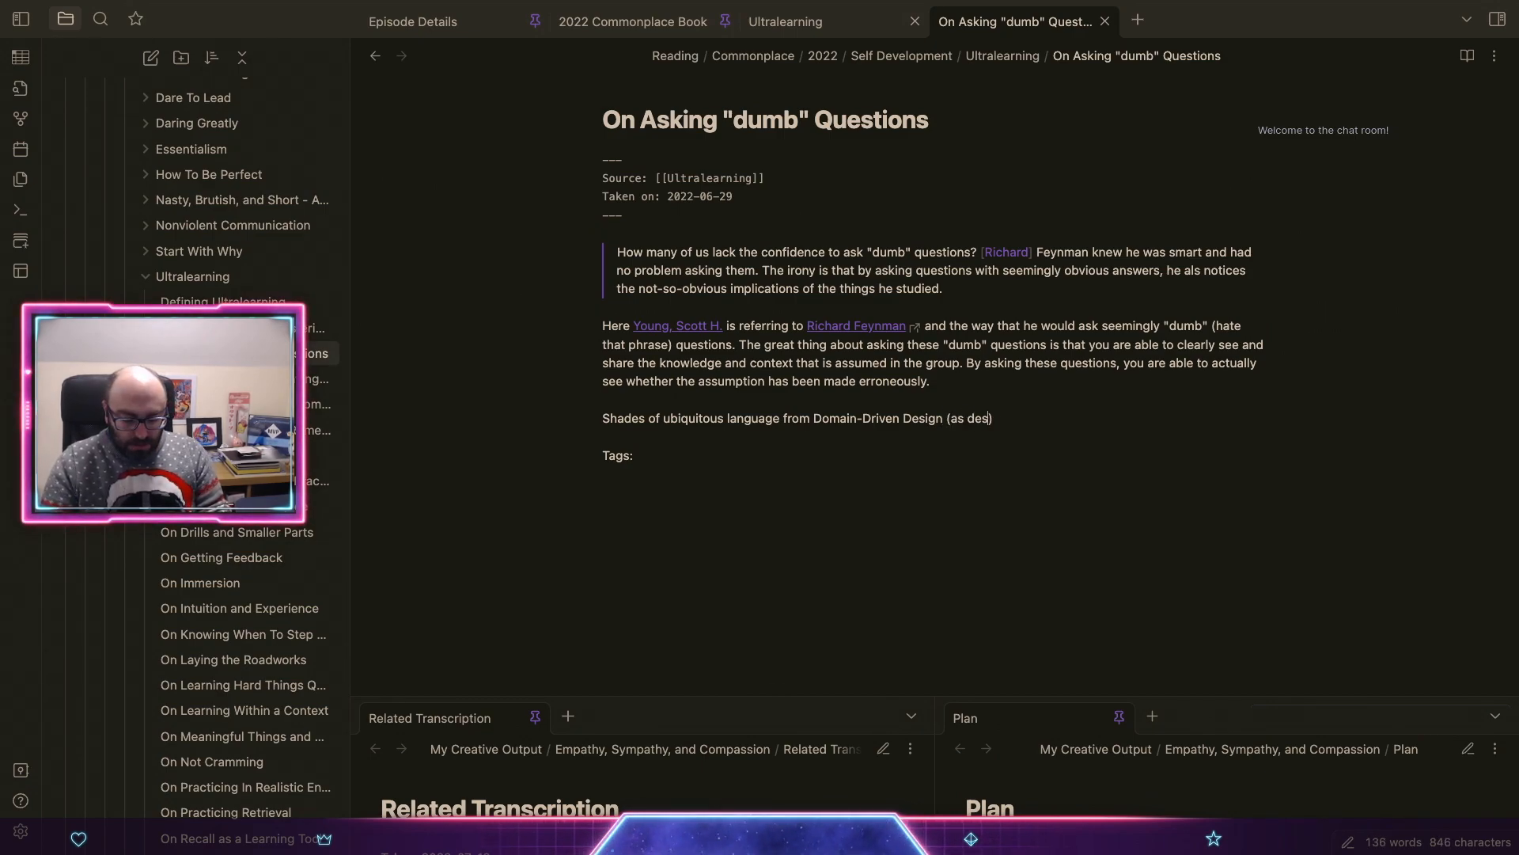
{"action": "type", "text": "y Eric "}
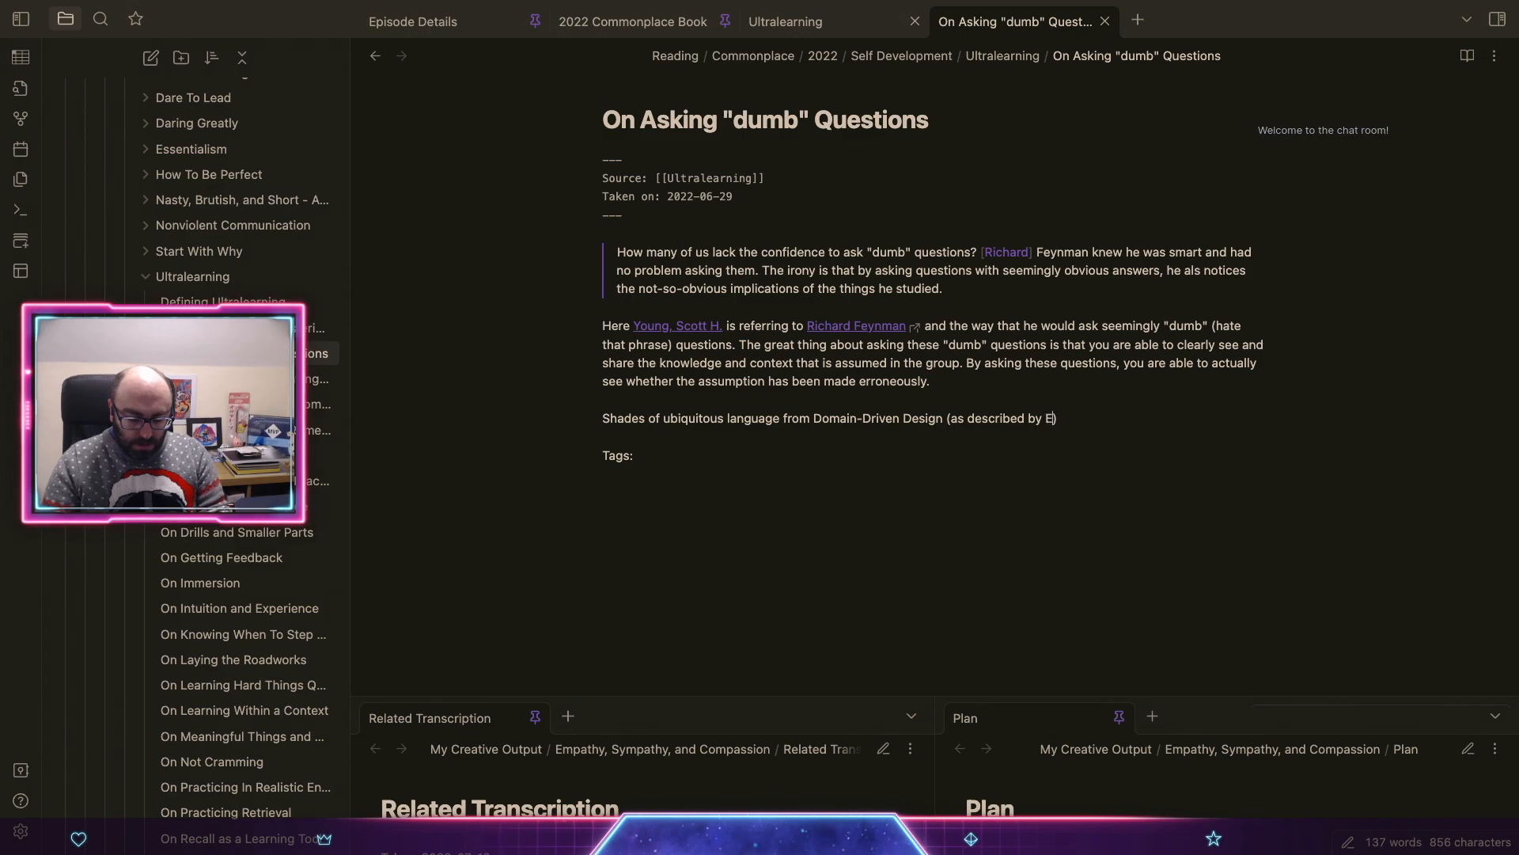
{"action": "type", "text": "Evans)"}
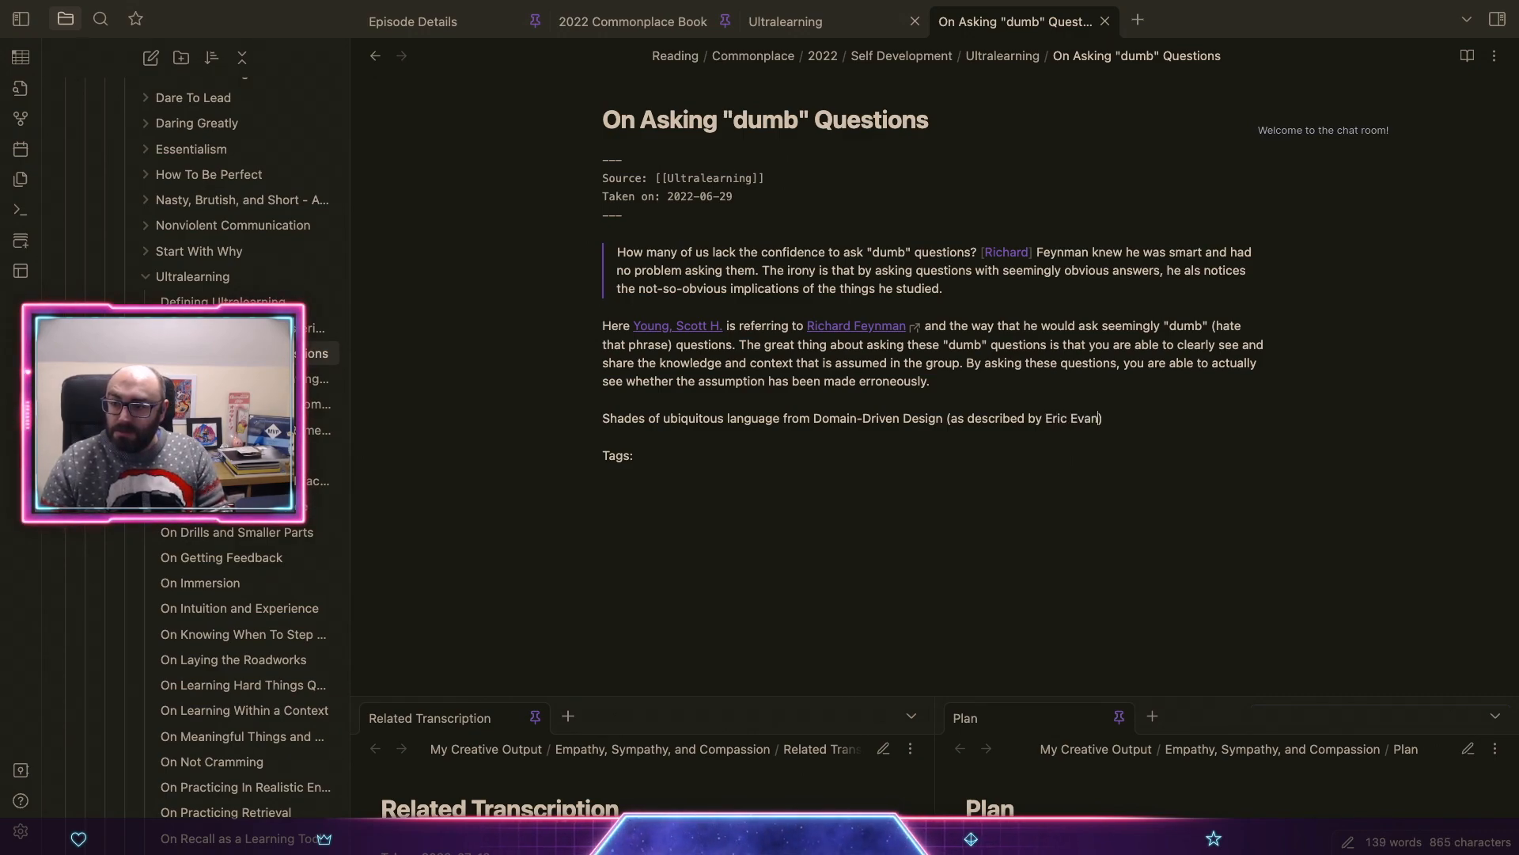
Step: End the sentence with a full stop and begin another with "Martin Fowler also has a lot to say on"
{"action": "type", "text": ". Martin fow"}
{"action": "key", "text": "BackSpace"}
{"action": "key", "text": "BackSpace"}
{"action": "key", "text": "BackSpace"}
{"action": "type", "text": "Fowler as"}
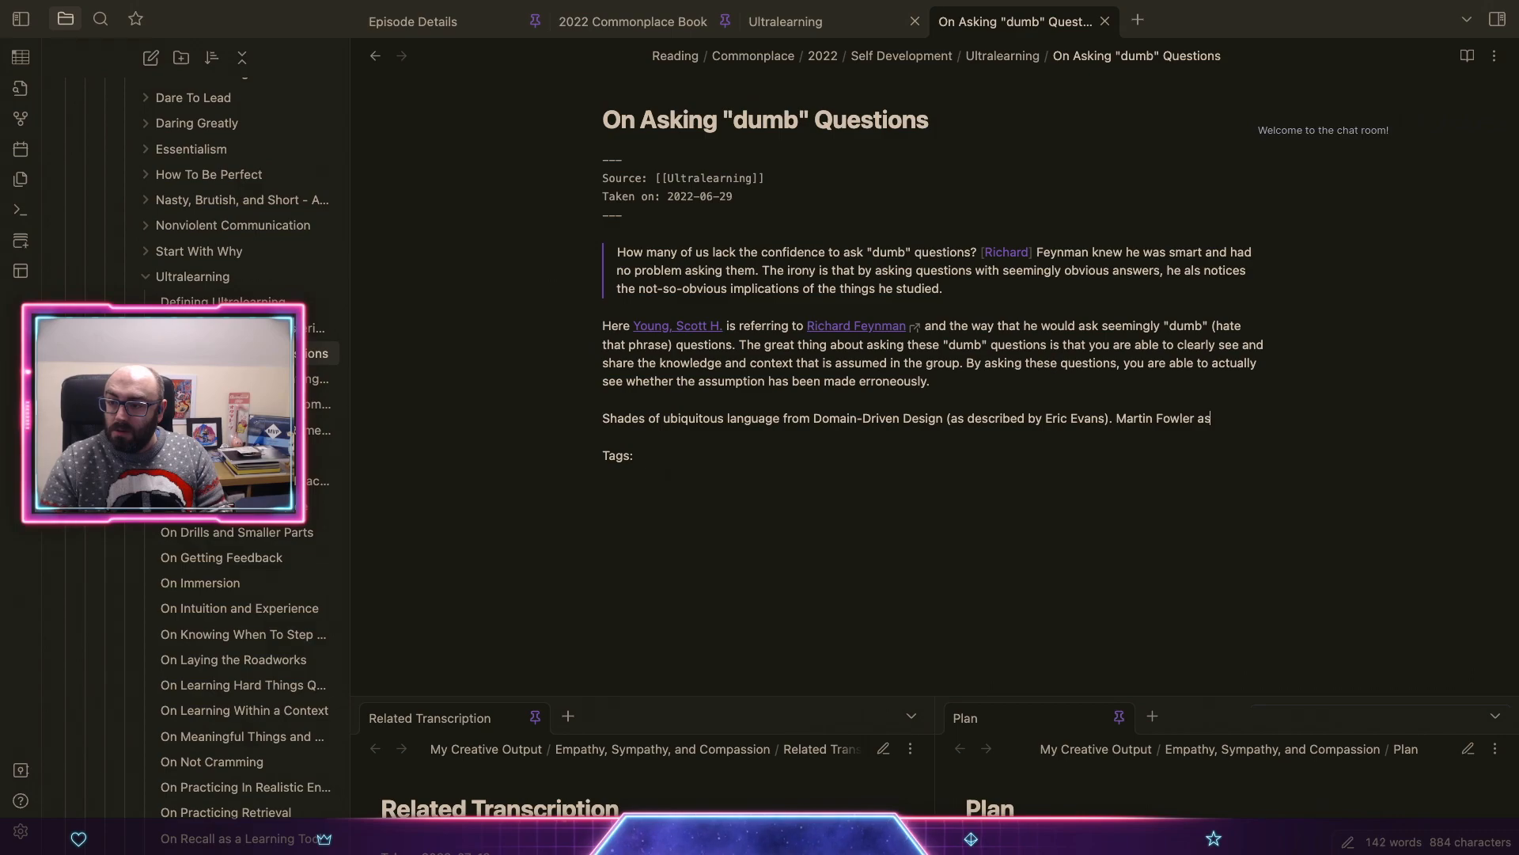
{"action": "key", "text": "BackSpace"}
{"action": "type", "text": "lso has a lot to"}
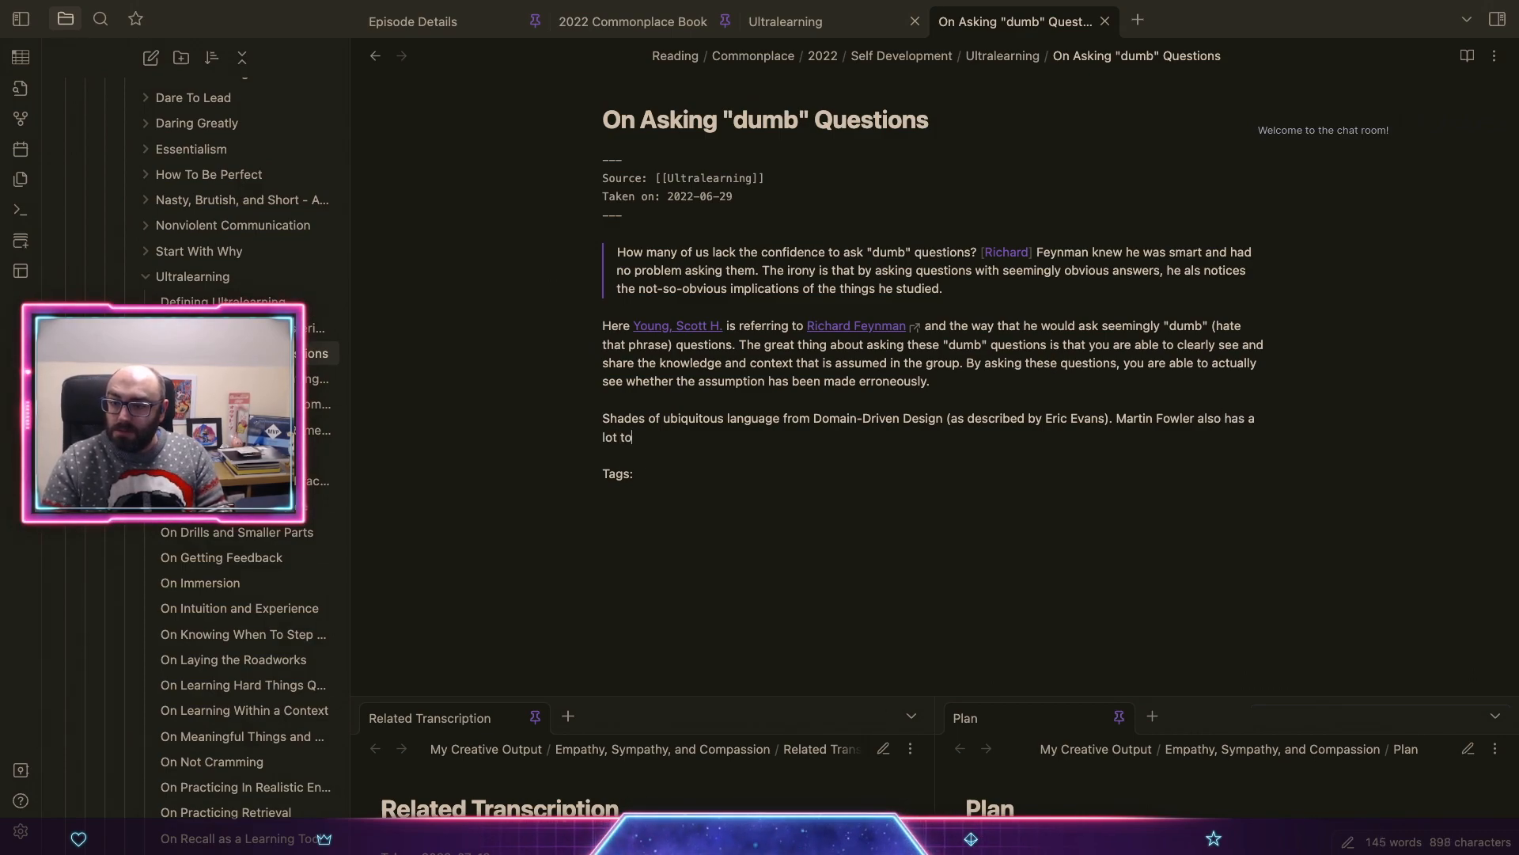
{"action": "type", "text": " say on U"}
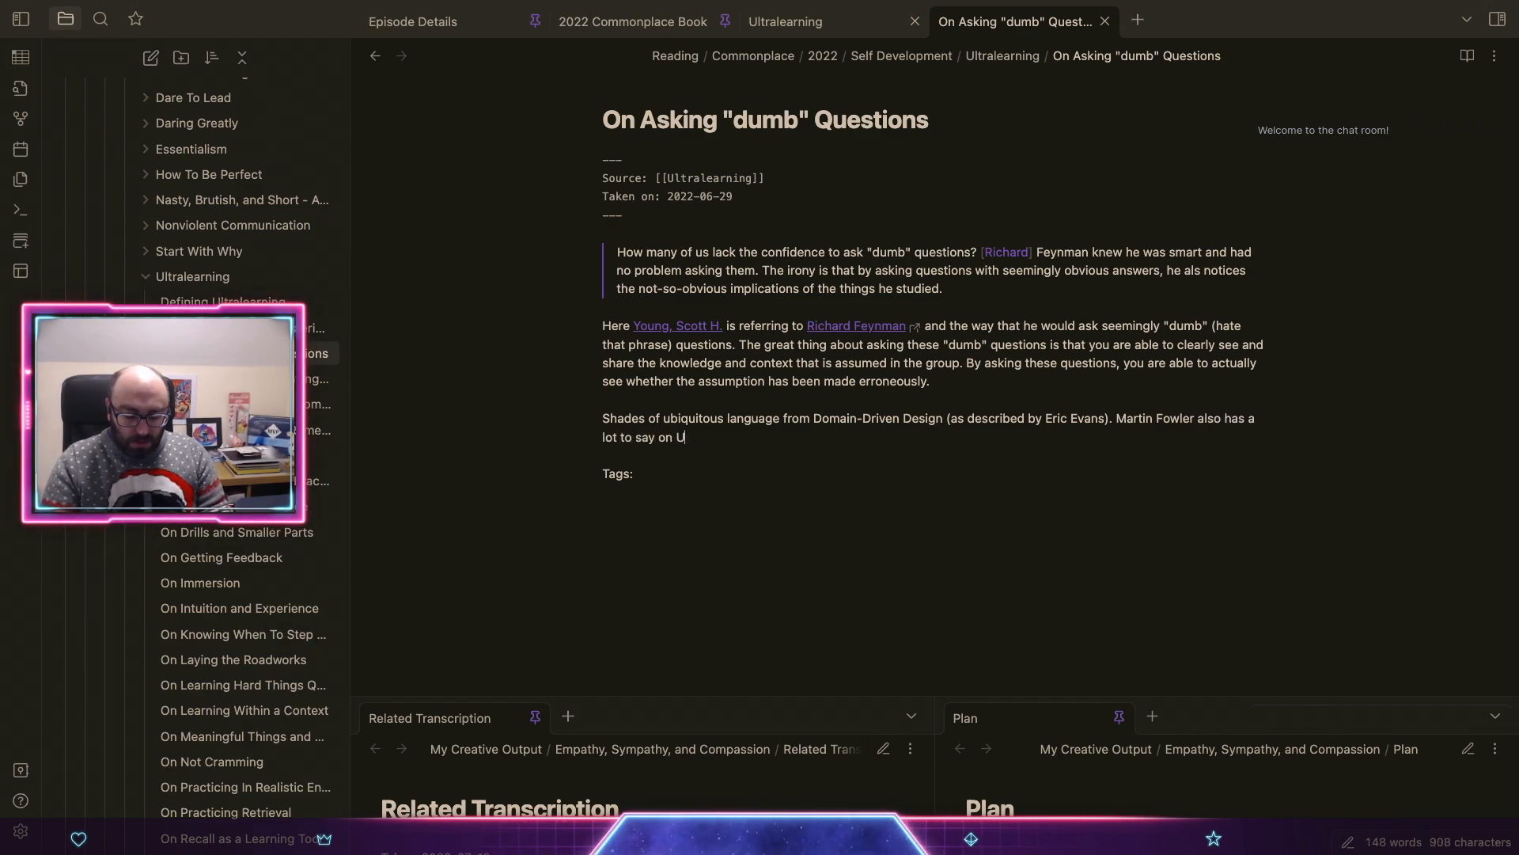
{"action": "key", "text": "BackSpace"}
{"action": "key", "text": "BackSpace"}
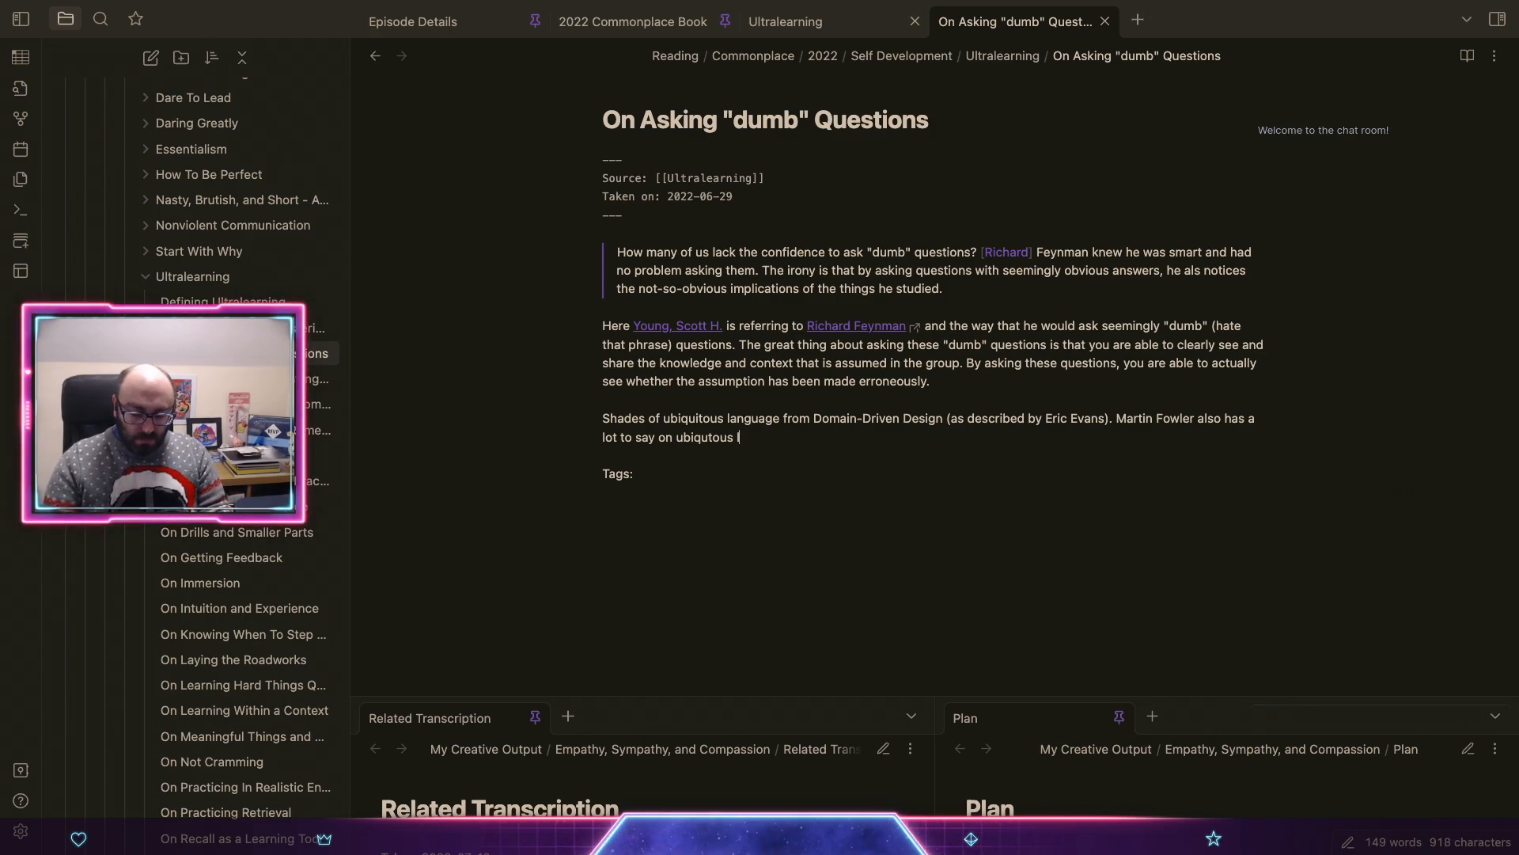
Step: Continue the Martin Fowler sentence with "ubiqutous language in this blog post:"
{"action": "type", "text": "guan"}
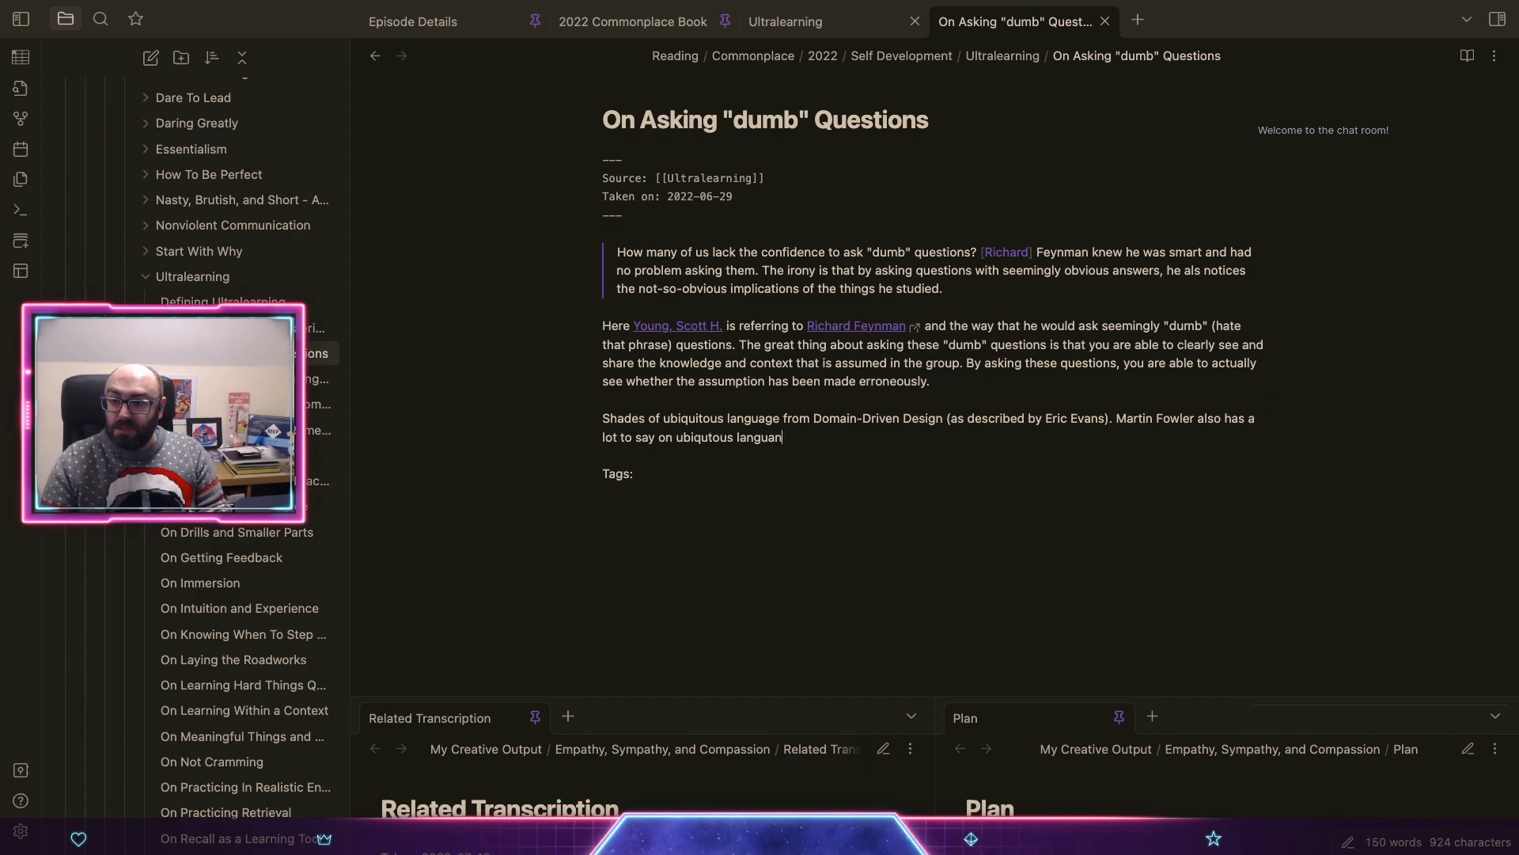
{"action": "type", "text": "age in tghe f"}
{"action": "key", "text": "BackSpace"}
{"action": "key", "text": "BackSpace"}
{"action": "key", "text": "BackSpace"}
{"action": "key", "text": "BackSpace"}
{"action": "key", "text": "BackSpace"}
{"action": "key", "text": "BackSpace"}
{"action": "key", "text": "BackSpace"}
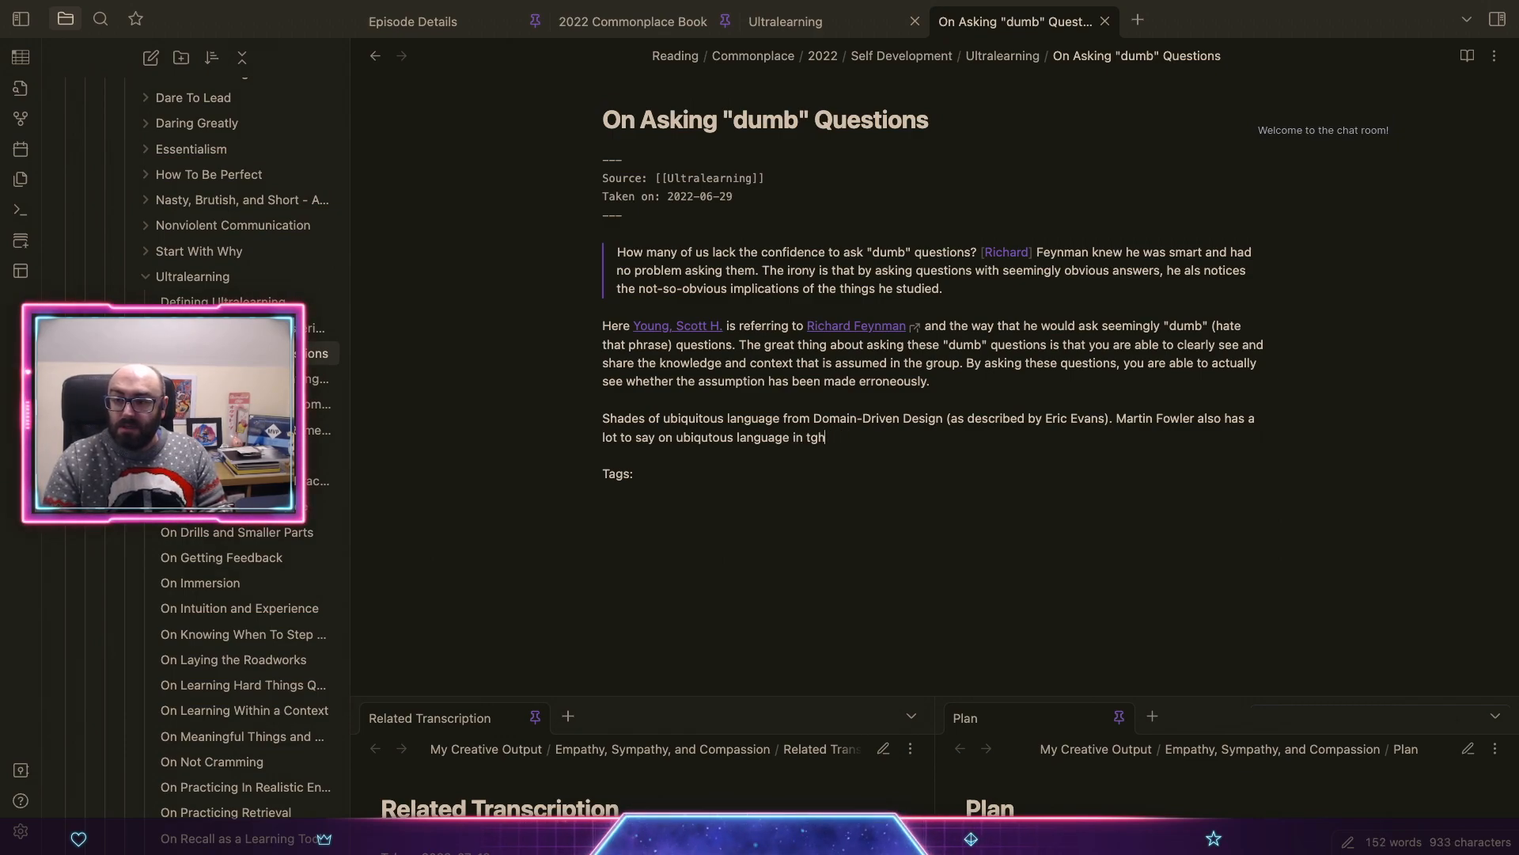
{"action": "type", "text": "this bloc"}
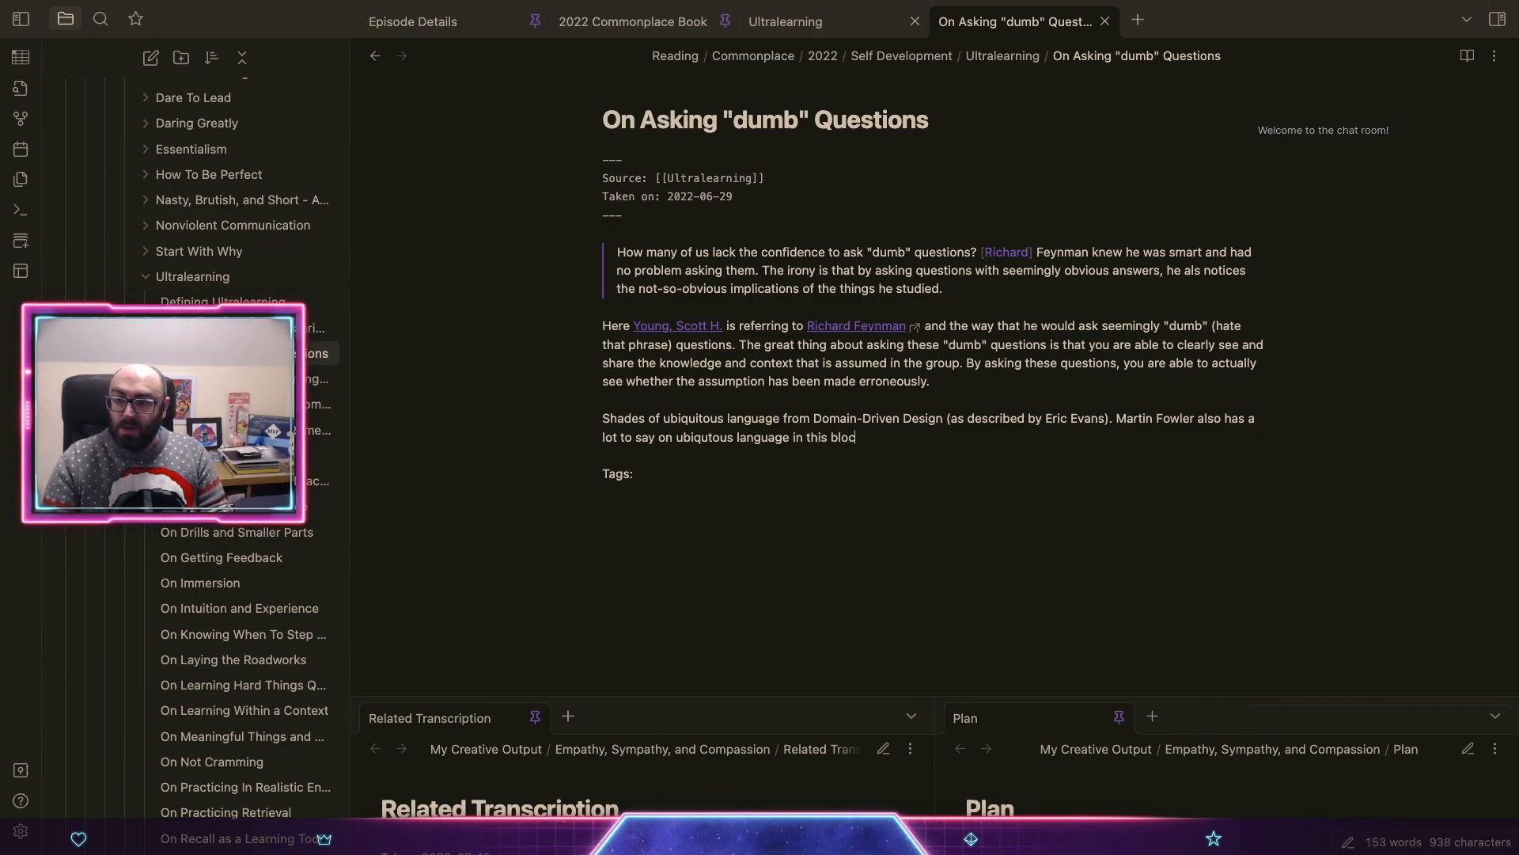
{"action": "key", "text": "BackSpace"}
{"action": "type", "text": "g post:"}
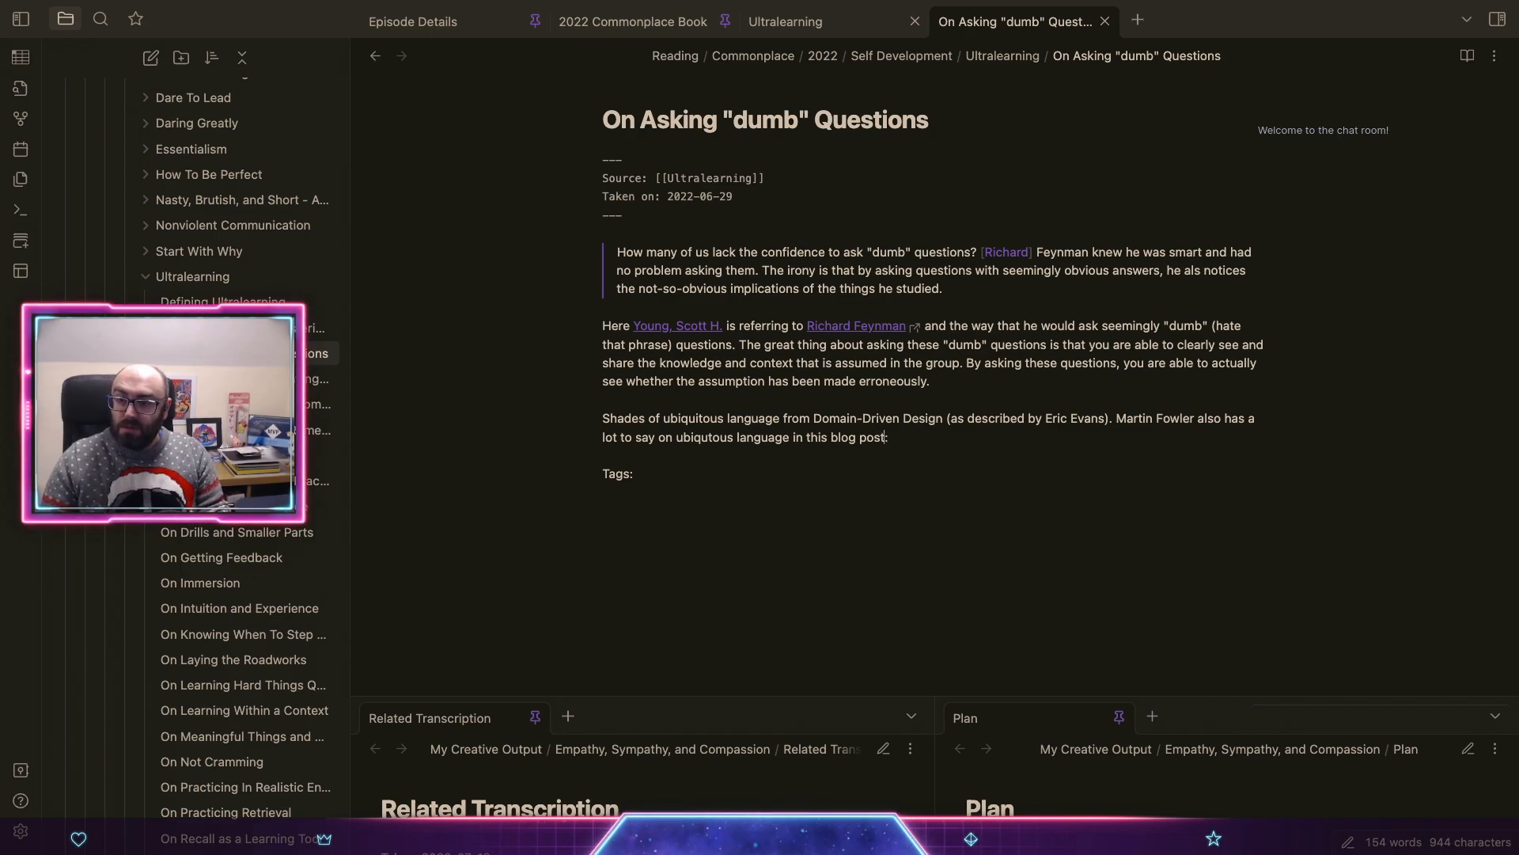
Step: Turn "this blog post" into a Markdown link to the copied article address and delete the colon after it
{"action": "type", "text": "["}
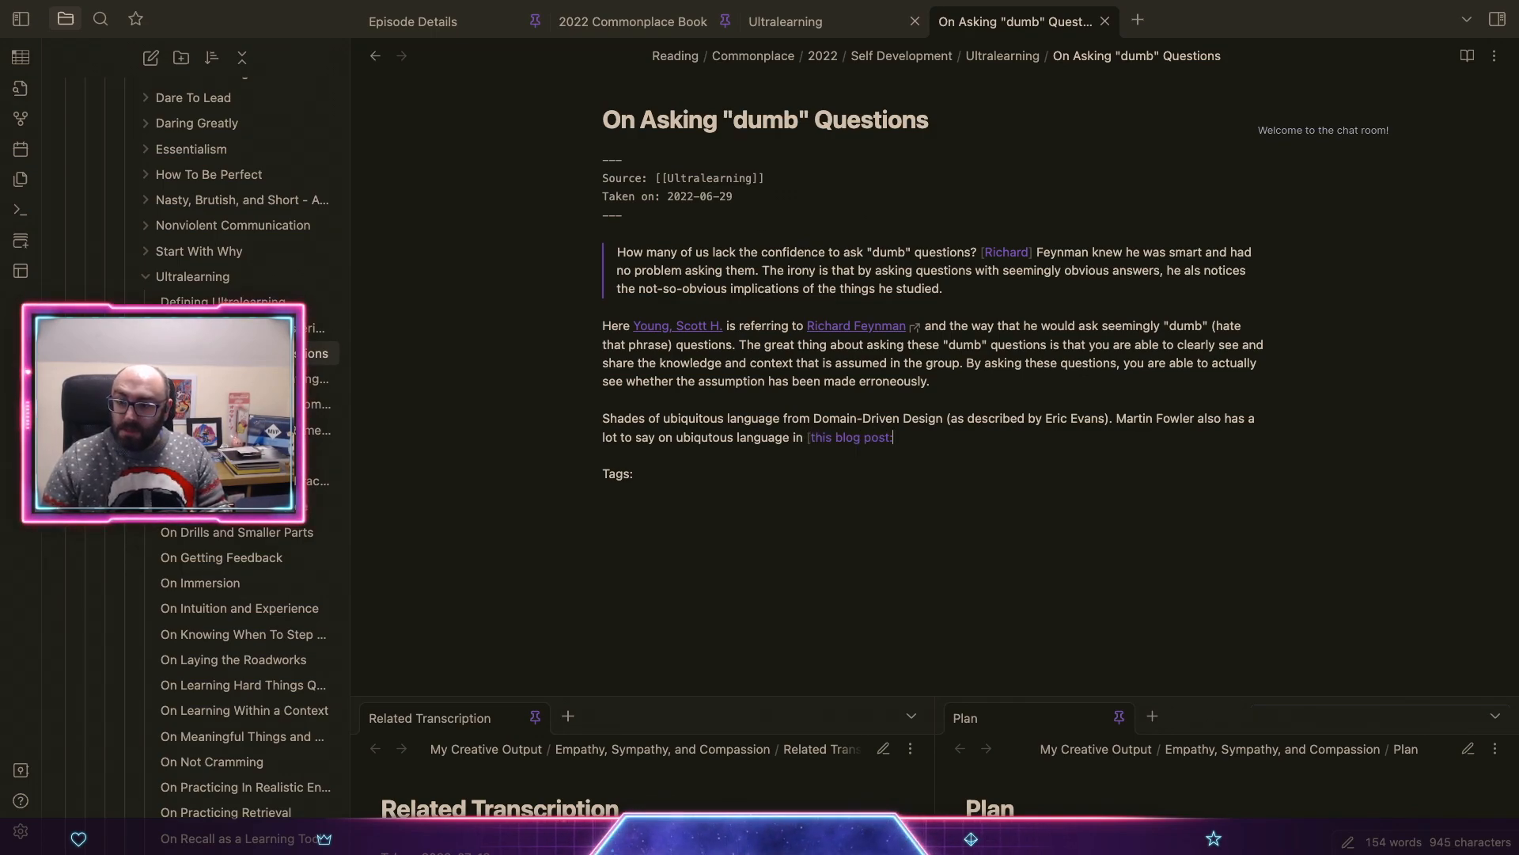
{"action": "type", "text": "]()"}
{"action": "key", "text": "ctrl+v"}
{"action": "key", "text": "ctrl+z"}
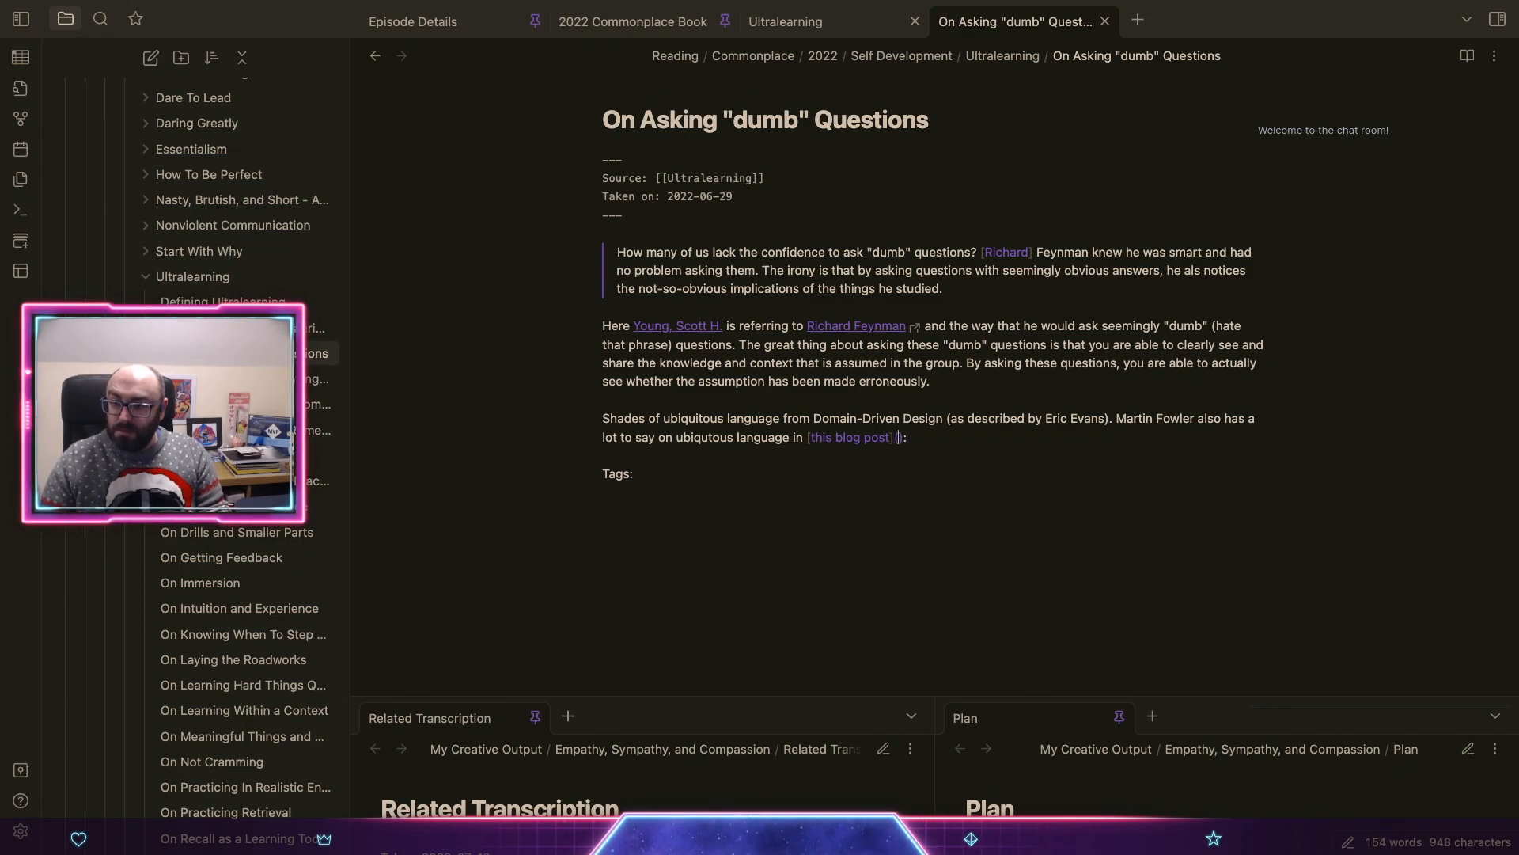
{"action": "key", "text": "ctrl+v"}
{"action": "key", "text": "End"}
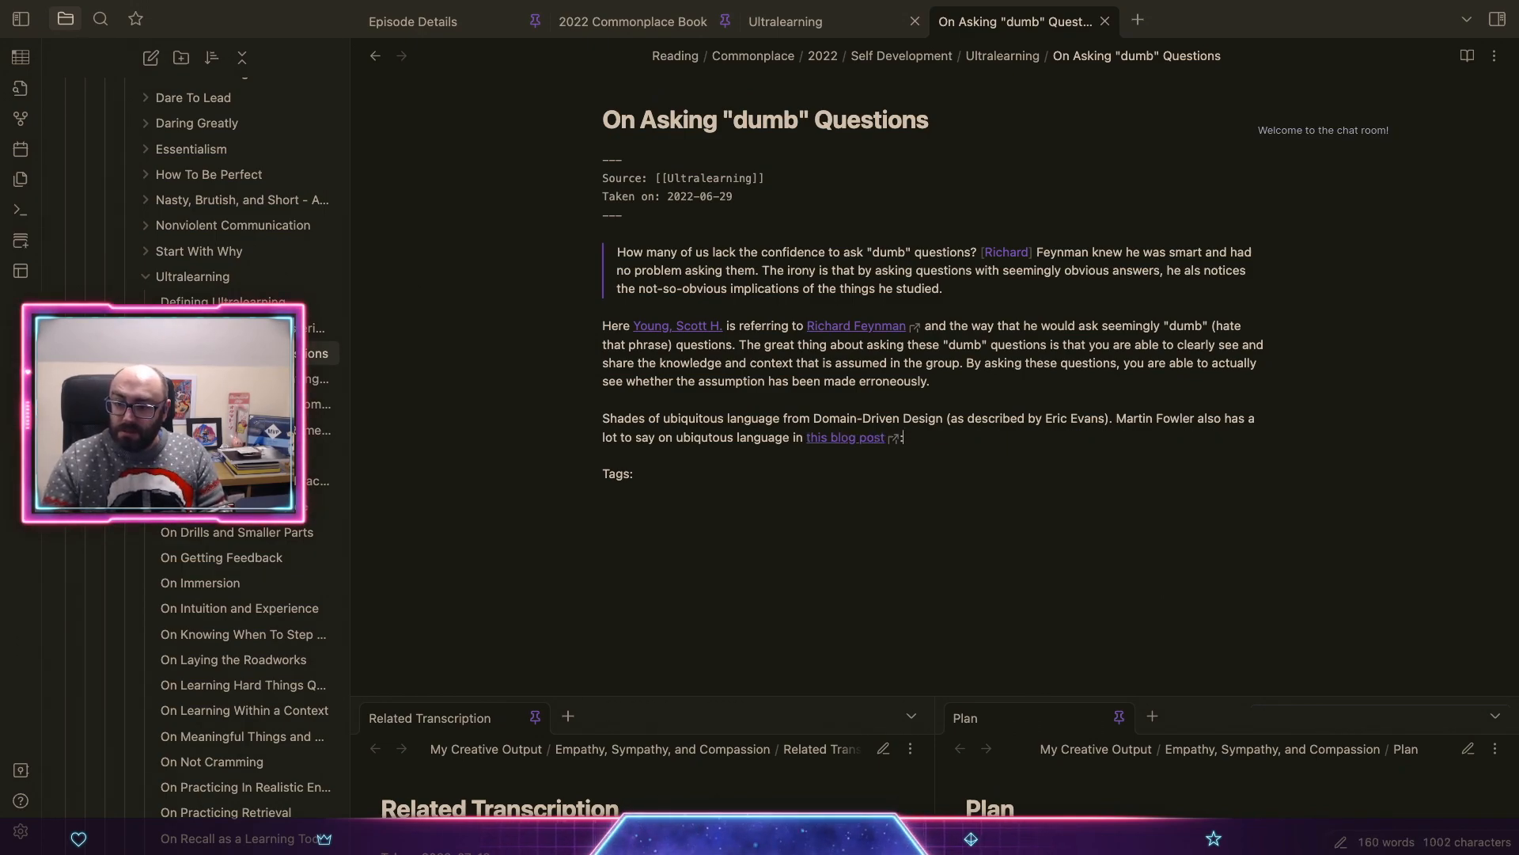
{"action": "key", "text": "BackSpace"}
Step: Start a block quote below the paragraph and copy the first two paragraphs of the UbiquitousLanguage article in Safari
{"action": "key", "text": "Return"}
{"action": "key", "text": "Return"}
{"action": "type", "text": ">"}
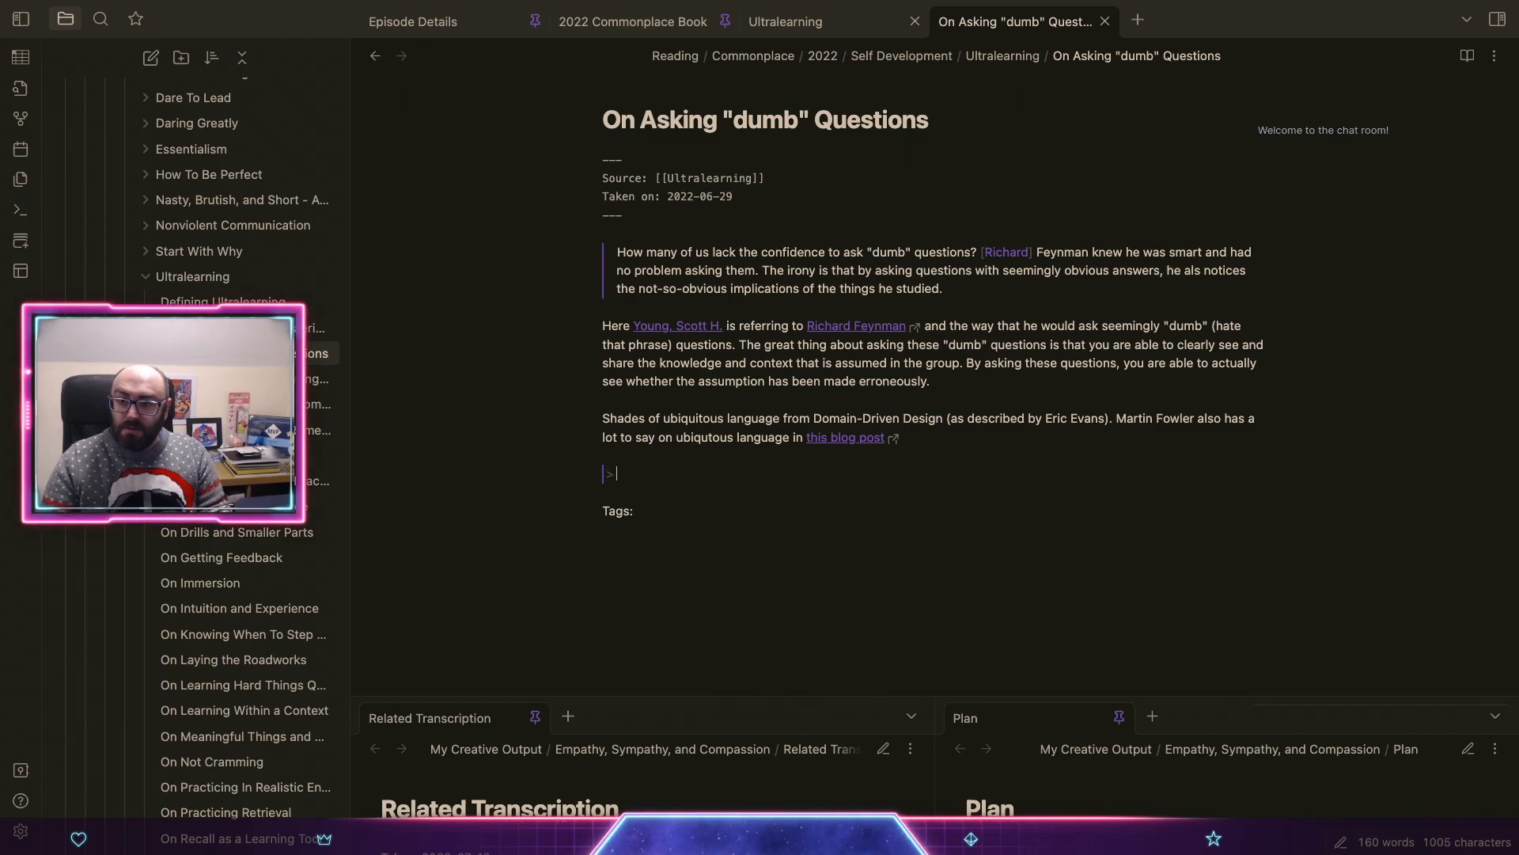
{"action": "key", "text": "super+Tab"}
{"action": "left_click_drag", "start_coordinate": [320, 412], "coordinate": [607, 554]}
{"action": "key", "text": "super+c"}
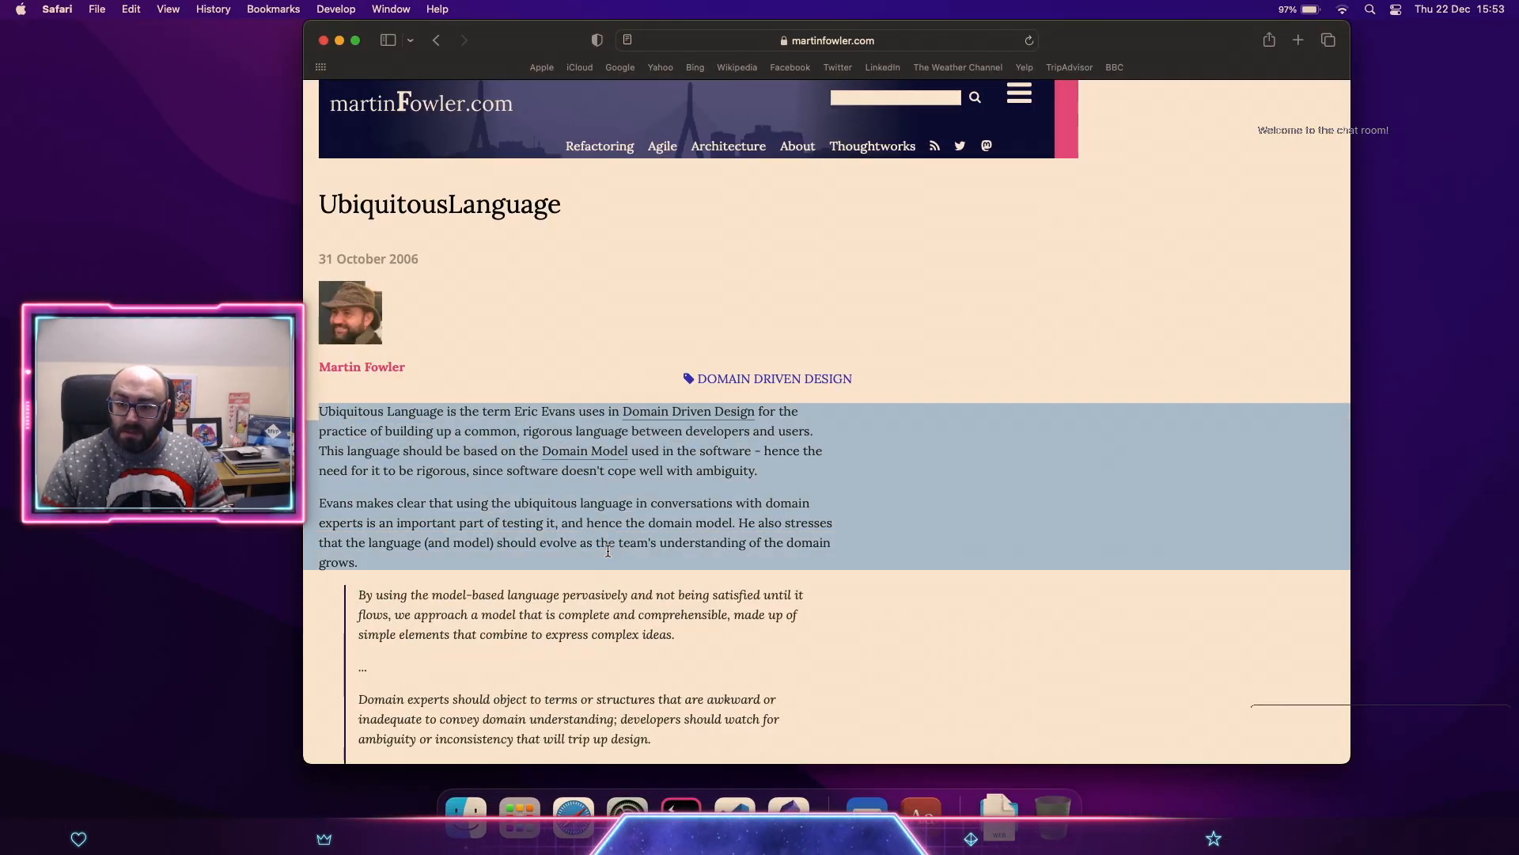
Step: Paste the copied paragraphs into the Obsidian block quote and make the "Evans makes clear" paragraph part of the quote
{"action": "key", "text": "ctrl+Right"}
{"action": "key", "text": "super+v"}
{"action": "key", "text": "BackSpace"}
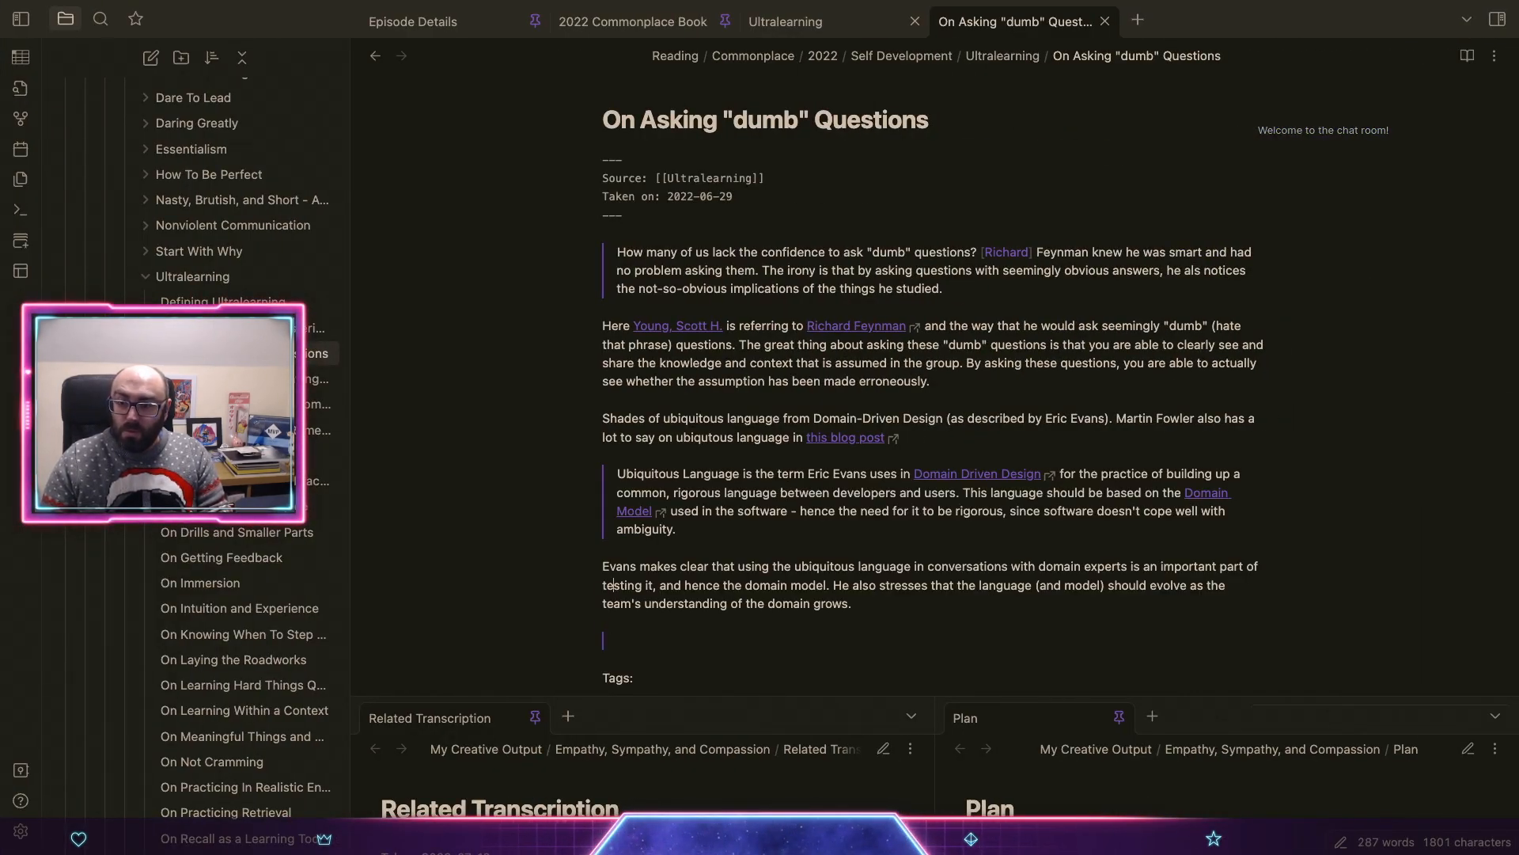
{"action": "key", "text": "BackSpace"}
{"action": "type", "text": ">"}
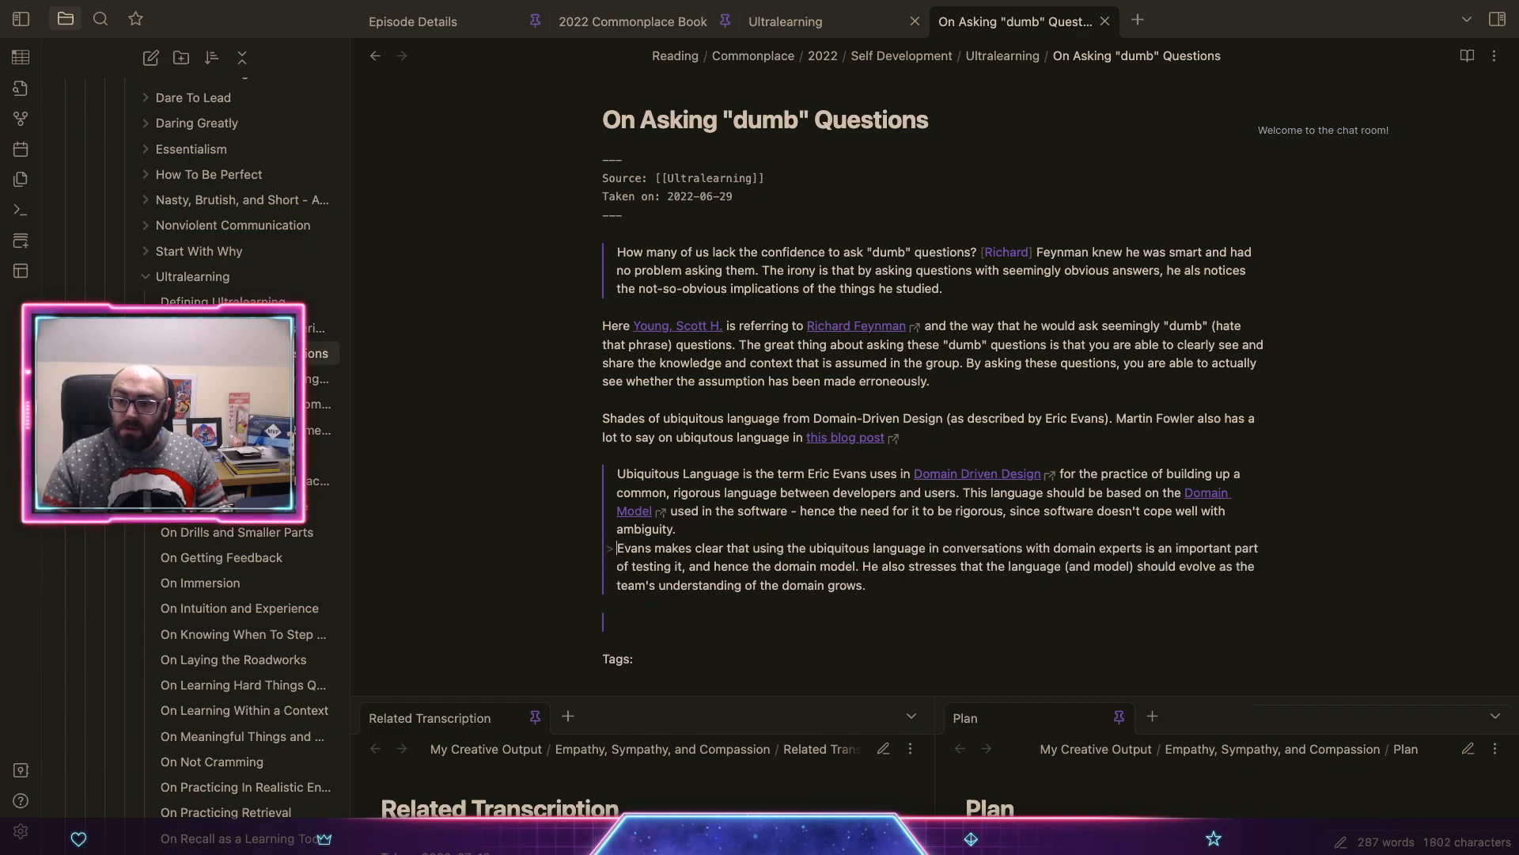
Step: Remove the empty quote line at the end and add "- quote below" after the blog post link
{"action": "key", "text": "BackSpace"}
{"action": "key", "text": "BackSpace"}
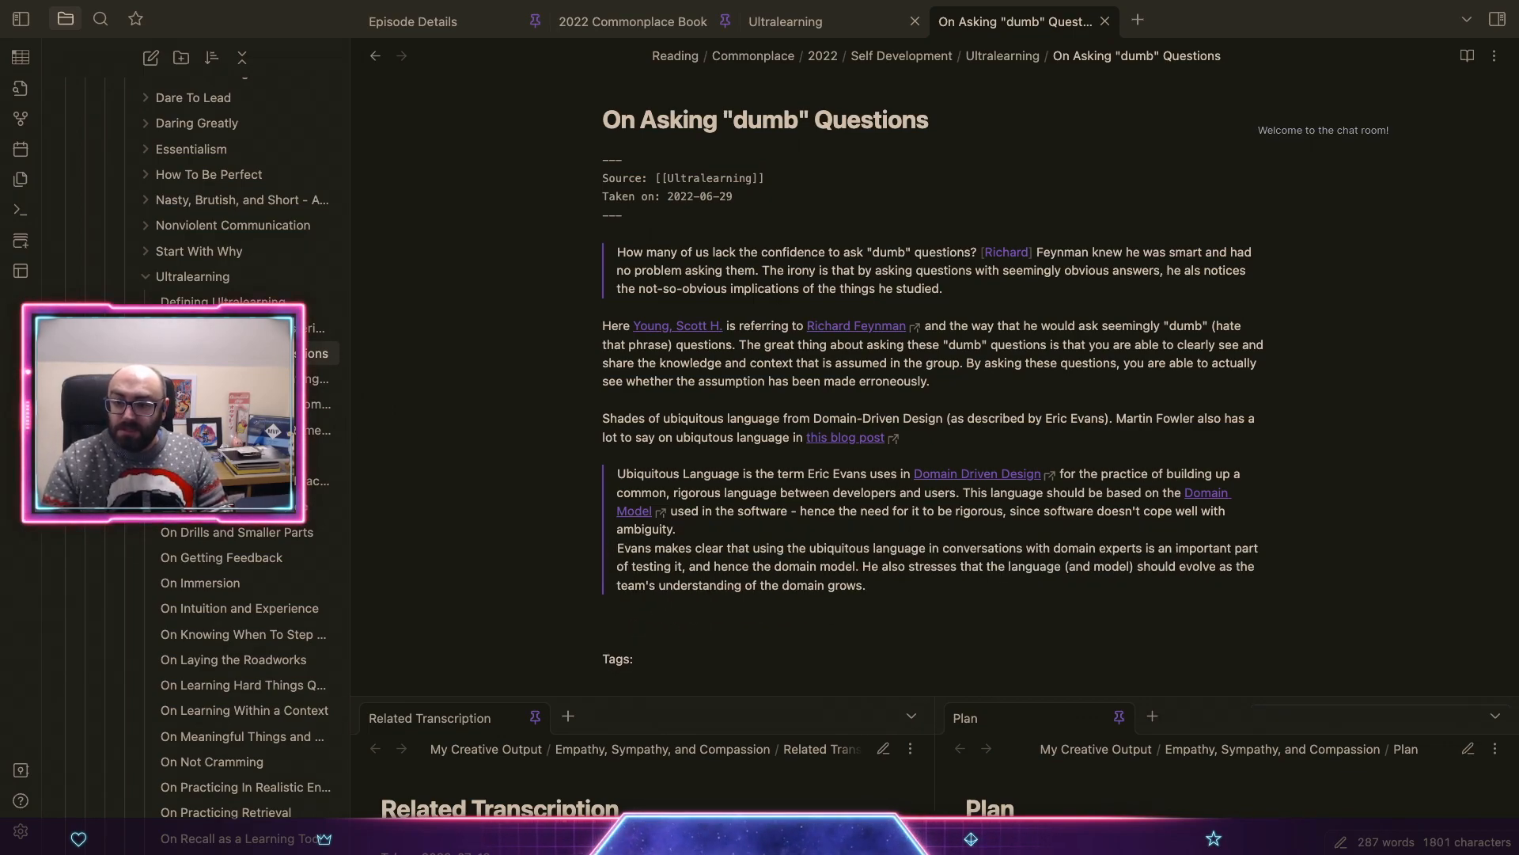
{"action": "key", "text": "BackSpace"}
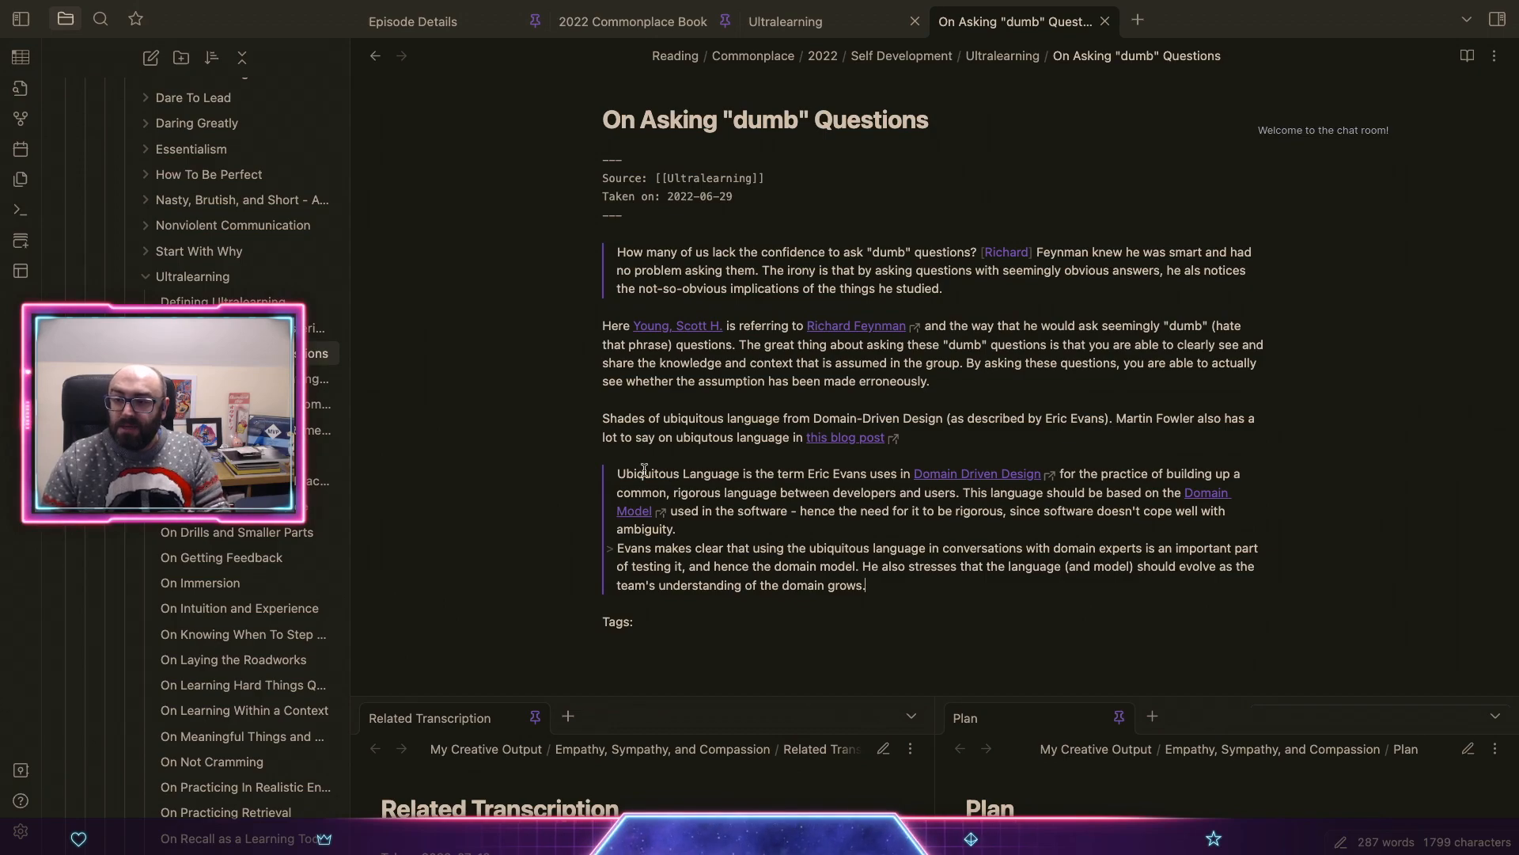
{"action": "left_click", "coordinate": [932, 440]}
{"action": "type", "text": "- quote below"}
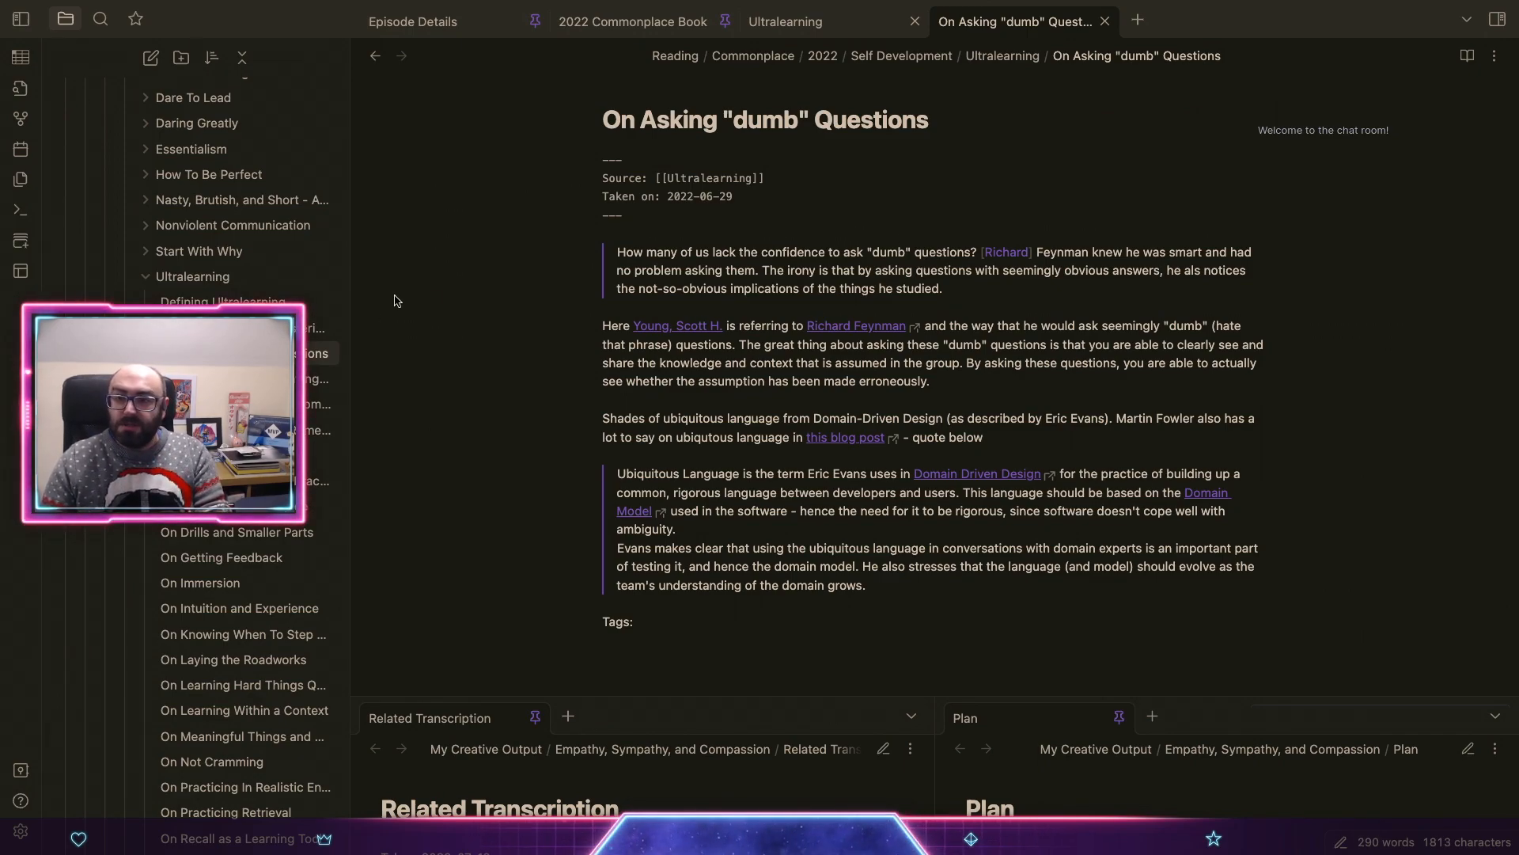
Step: Embed the On Asking "dumb" Questions note as a new list item at the end of the Ultralearning note
{"action": "left_click", "coordinate": [815, 22]}
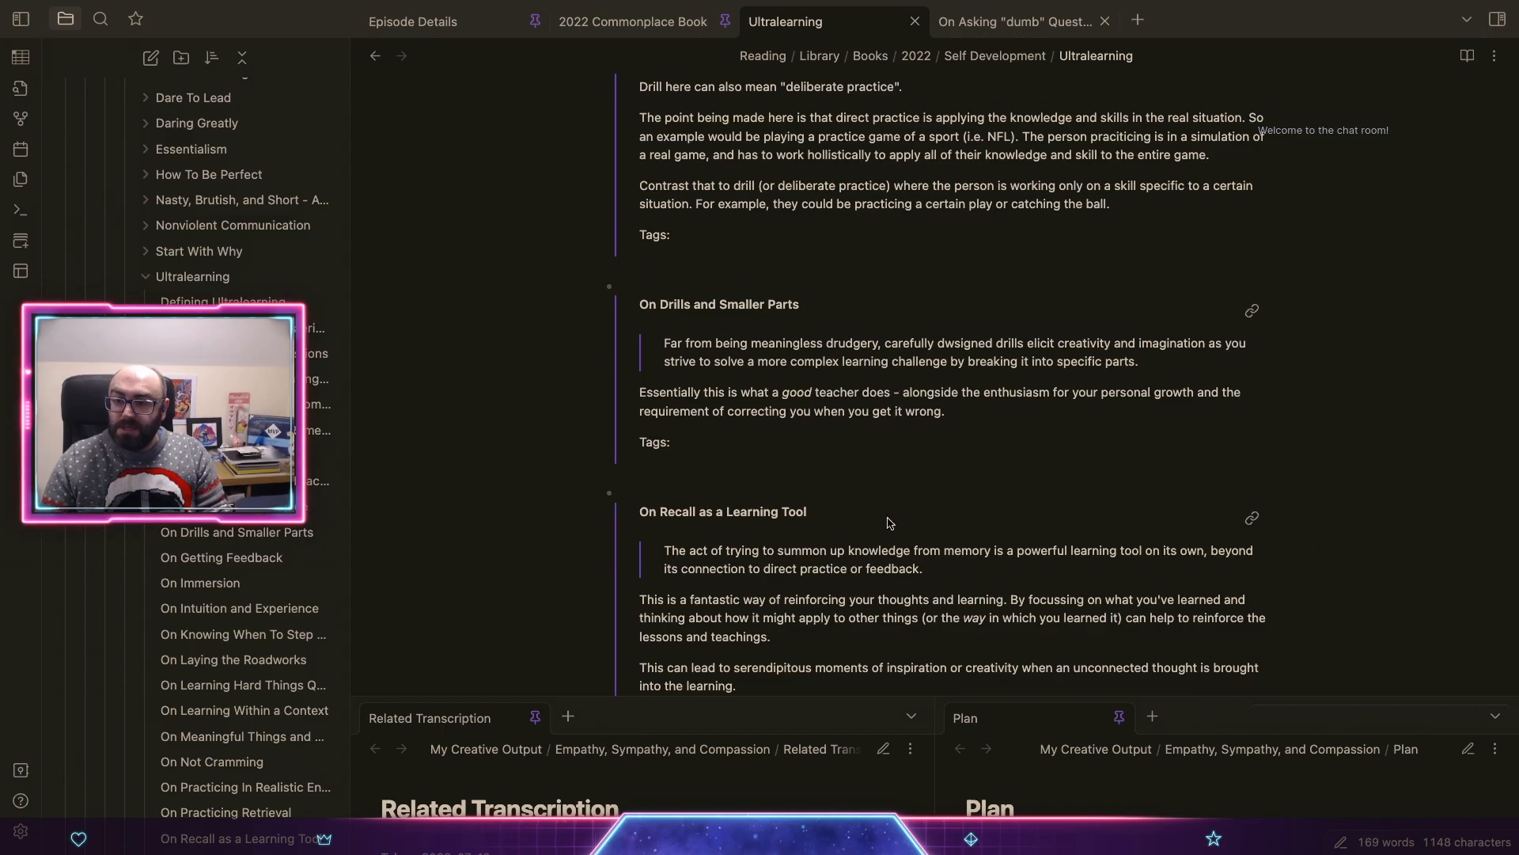
{"action": "scroll", "coordinate": [889, 522], "scroll_direction": "down", "scroll_amount": 13}
{"action": "scroll", "coordinate": [886, 520], "scroll_direction": "down", "scroll_amount": 13}
{"action": "scroll", "coordinate": [886, 523], "scroll_direction": "down", "scroll_amount": 8}
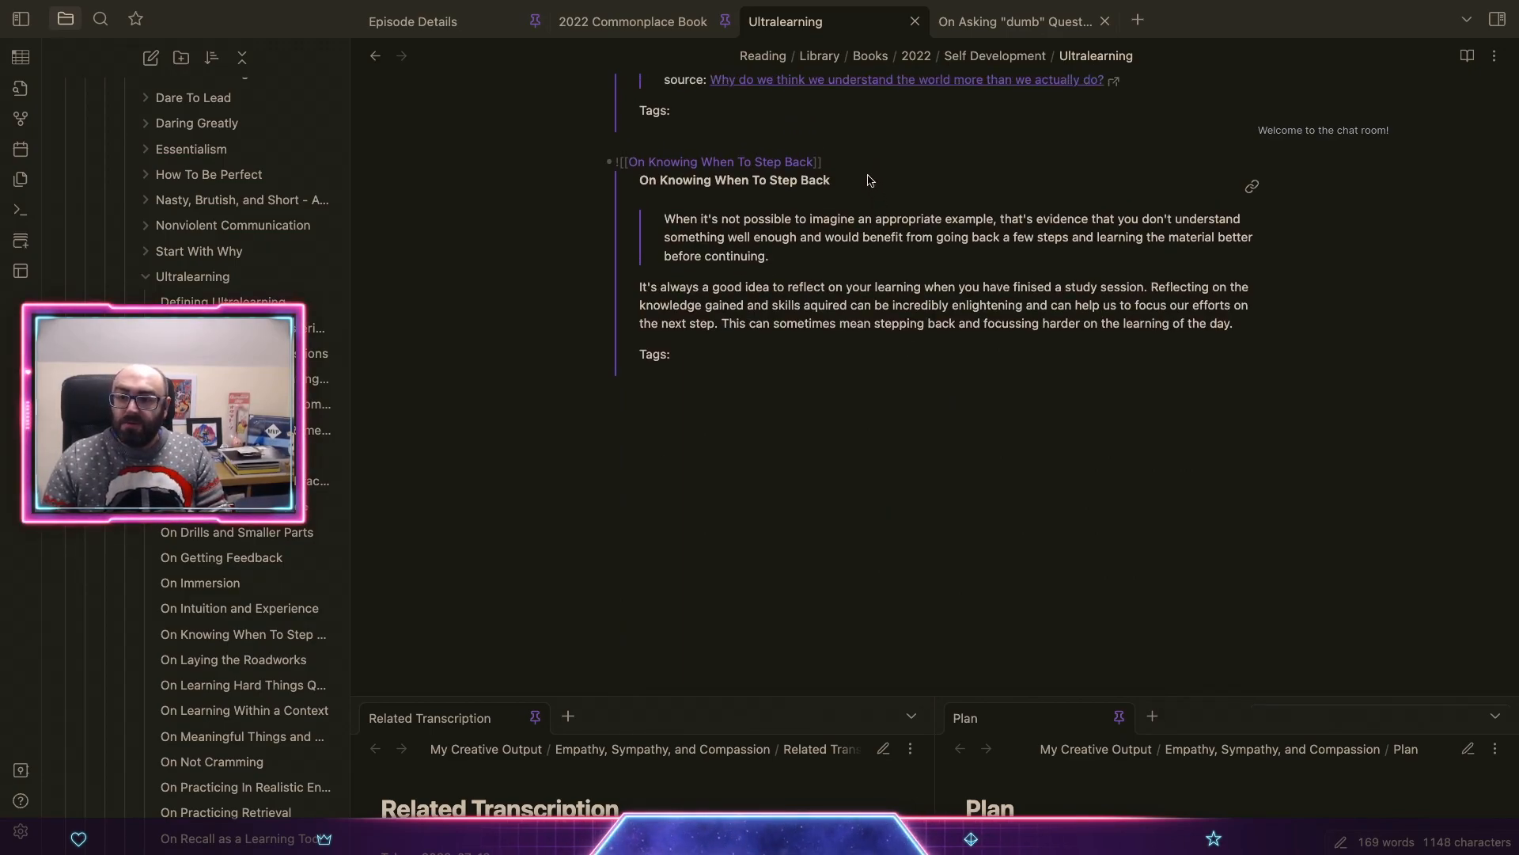
{"action": "key", "text": "Return"}
{"action": "type", "text": "!"}
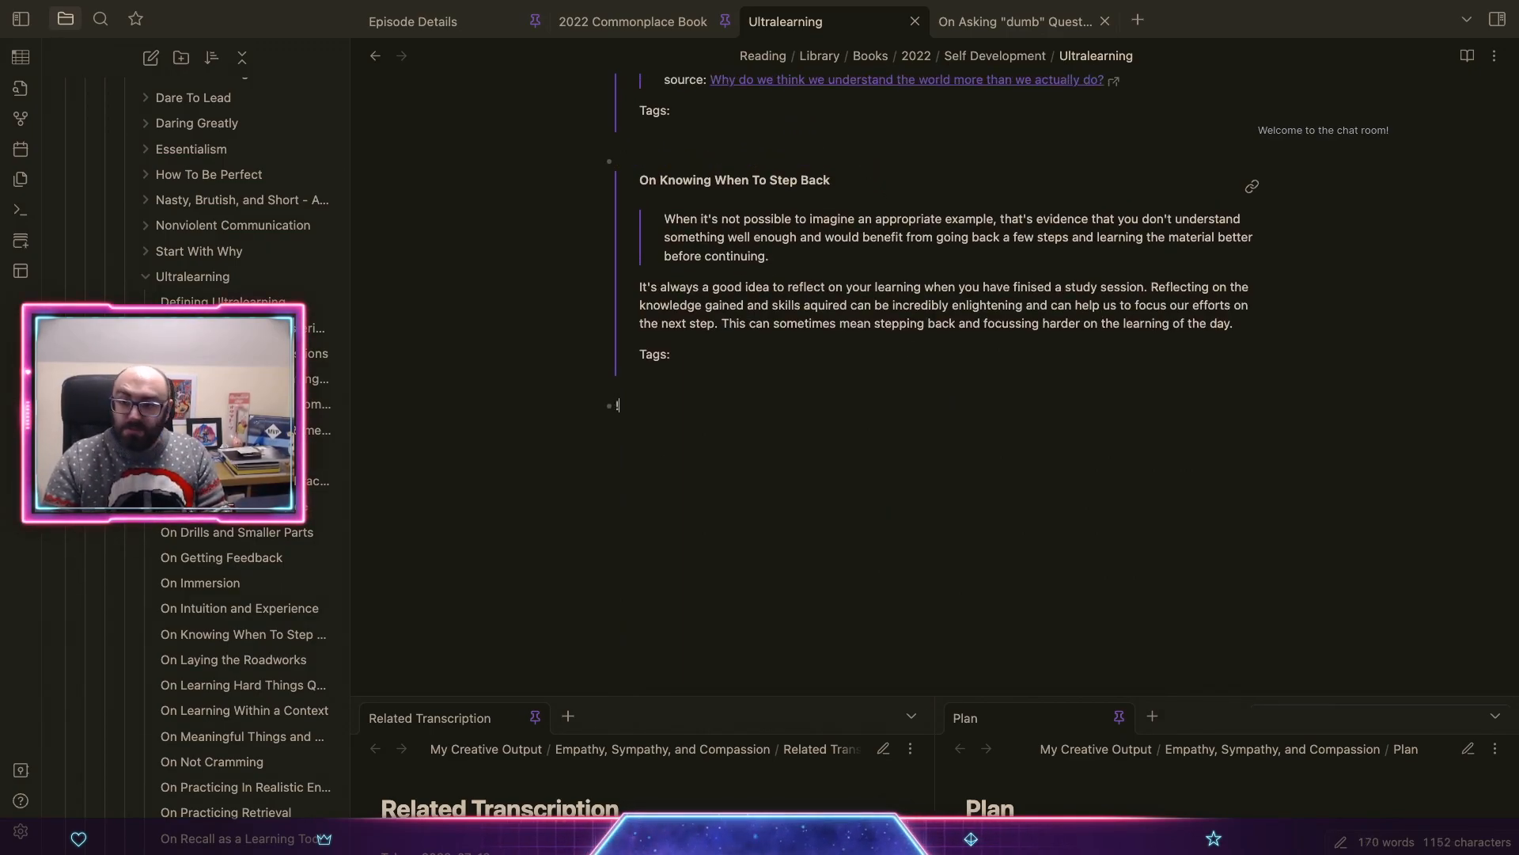
{"action": "type", "text": "[["}
{"action": "key", "text": "Return"}
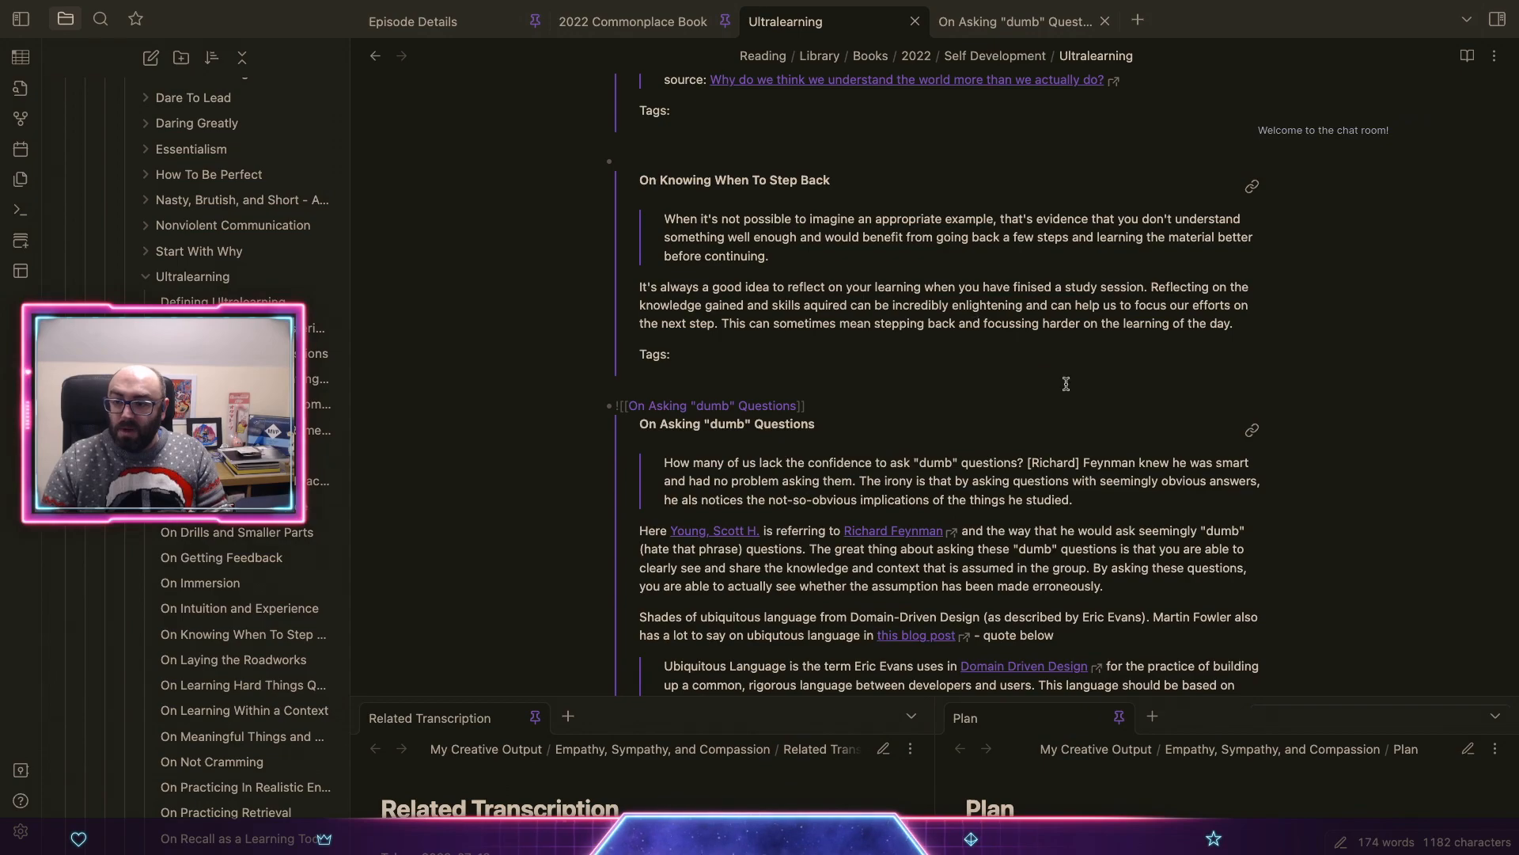
Step: Check the embedded annotation in Ultralearning, then close the separate On Asking "dumb" Questions note
{"action": "scroll", "coordinate": [1068, 388], "scroll_direction": "down", "scroll_amount": 3}
{"action": "scroll", "coordinate": [1094, 401], "scroll_direction": "down", "scroll_amount": 1}
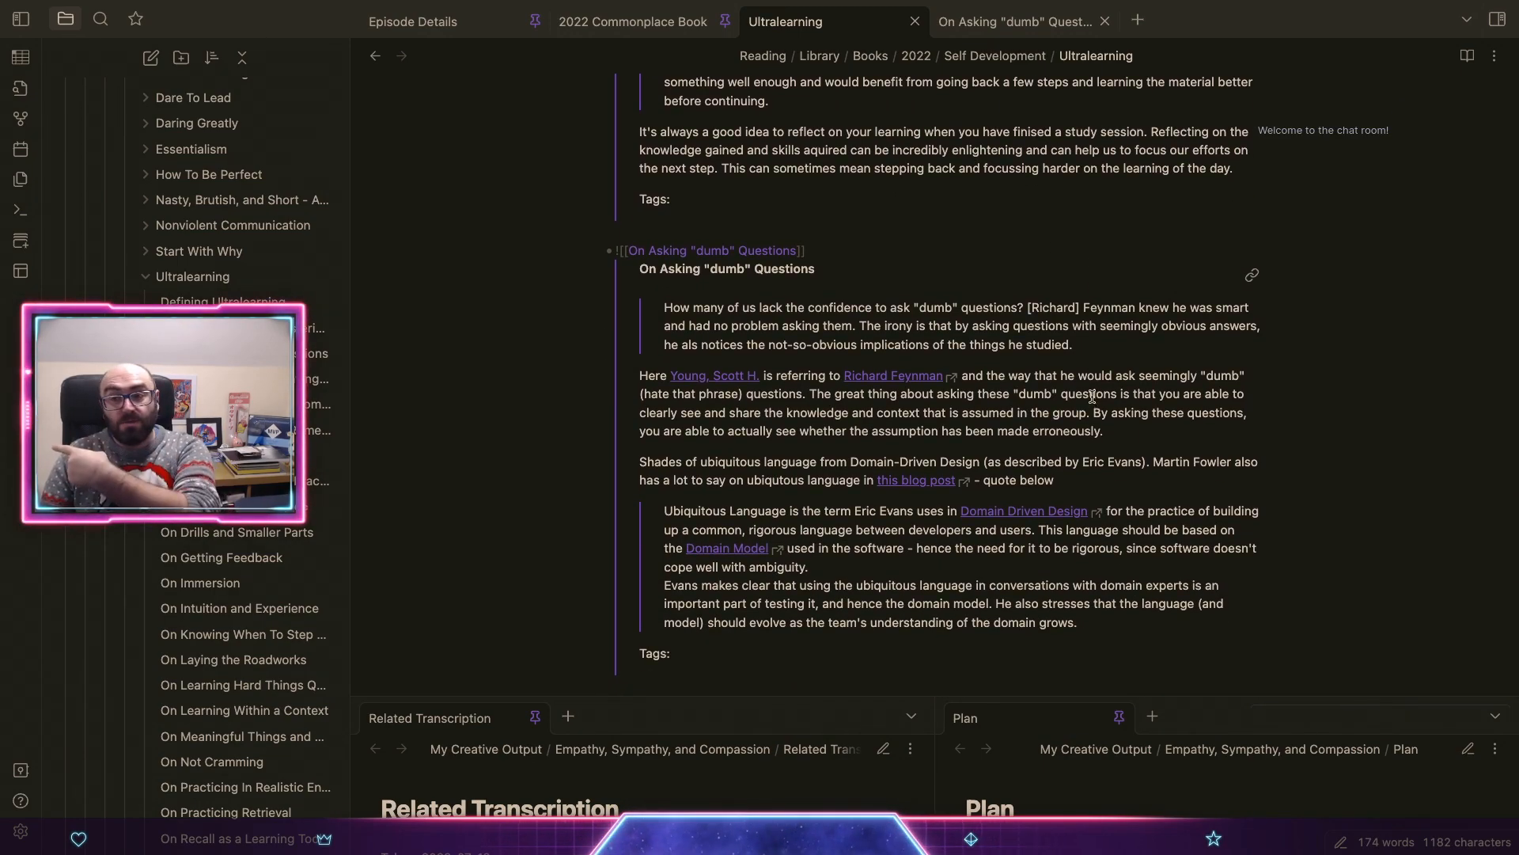
{"action": "left_click", "coordinate": [1068, 22]}
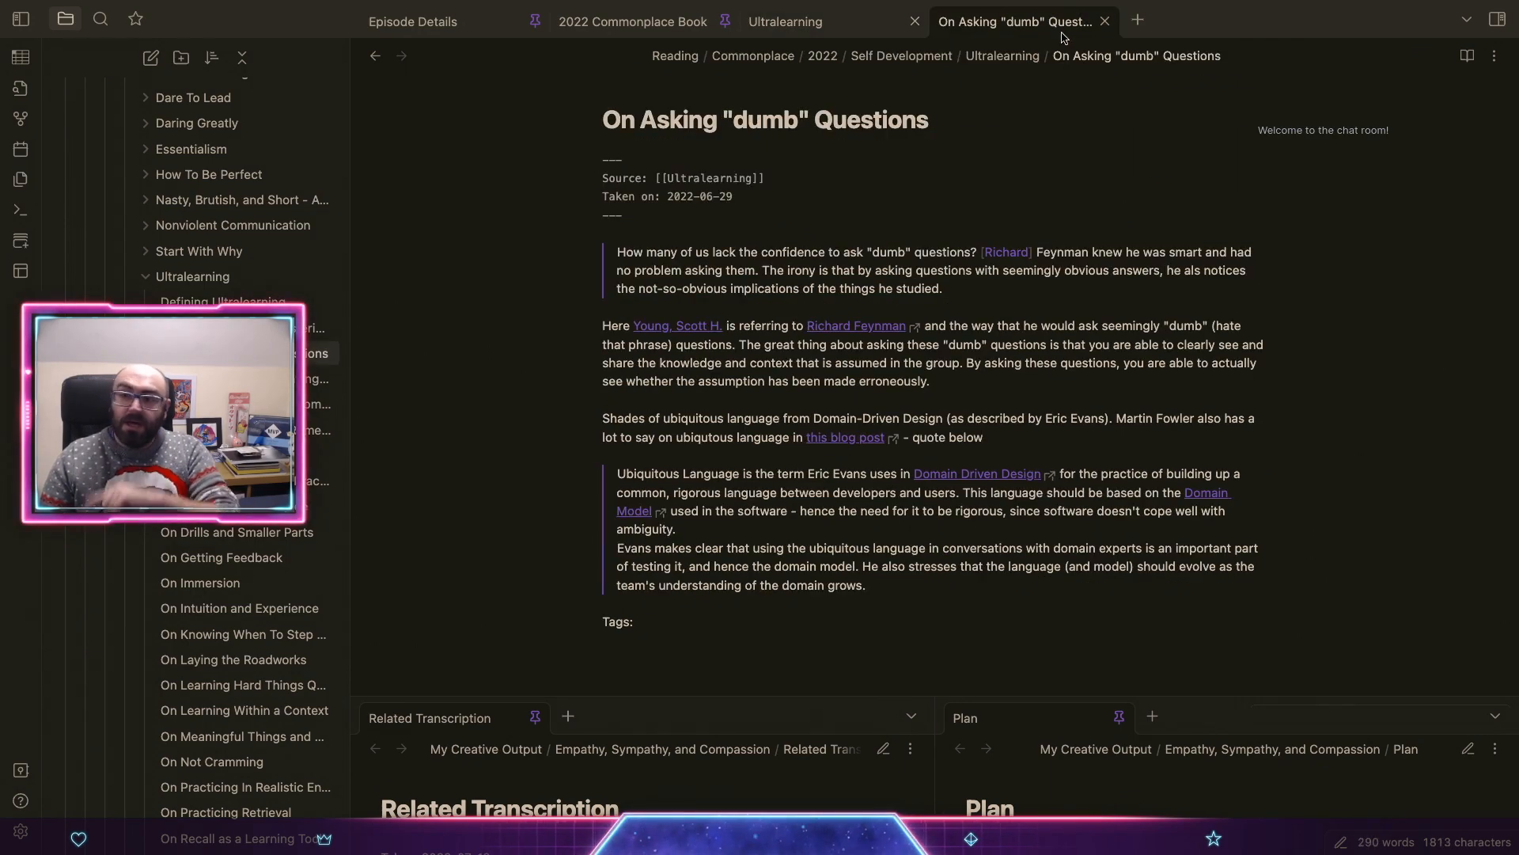
{"action": "left_click", "coordinate": [1104, 22]}
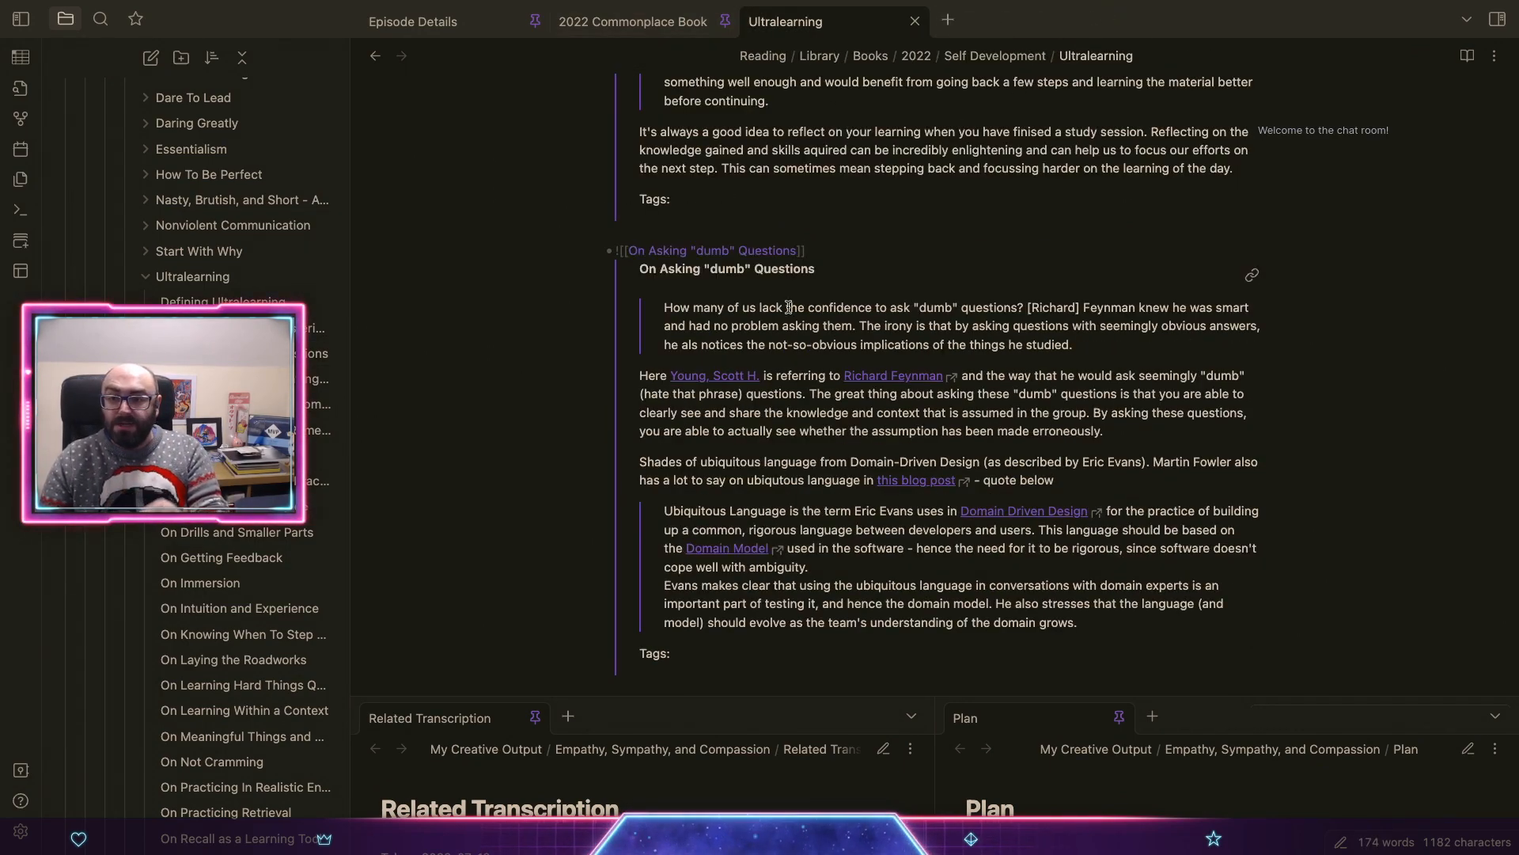
Step: Enlarge the Obsidian interface by three zoom levels
{"action": "key", "text": "super+equal"}
{"action": "key", "text": "super+equal"}
{"action": "key", "text": "super+equal"}
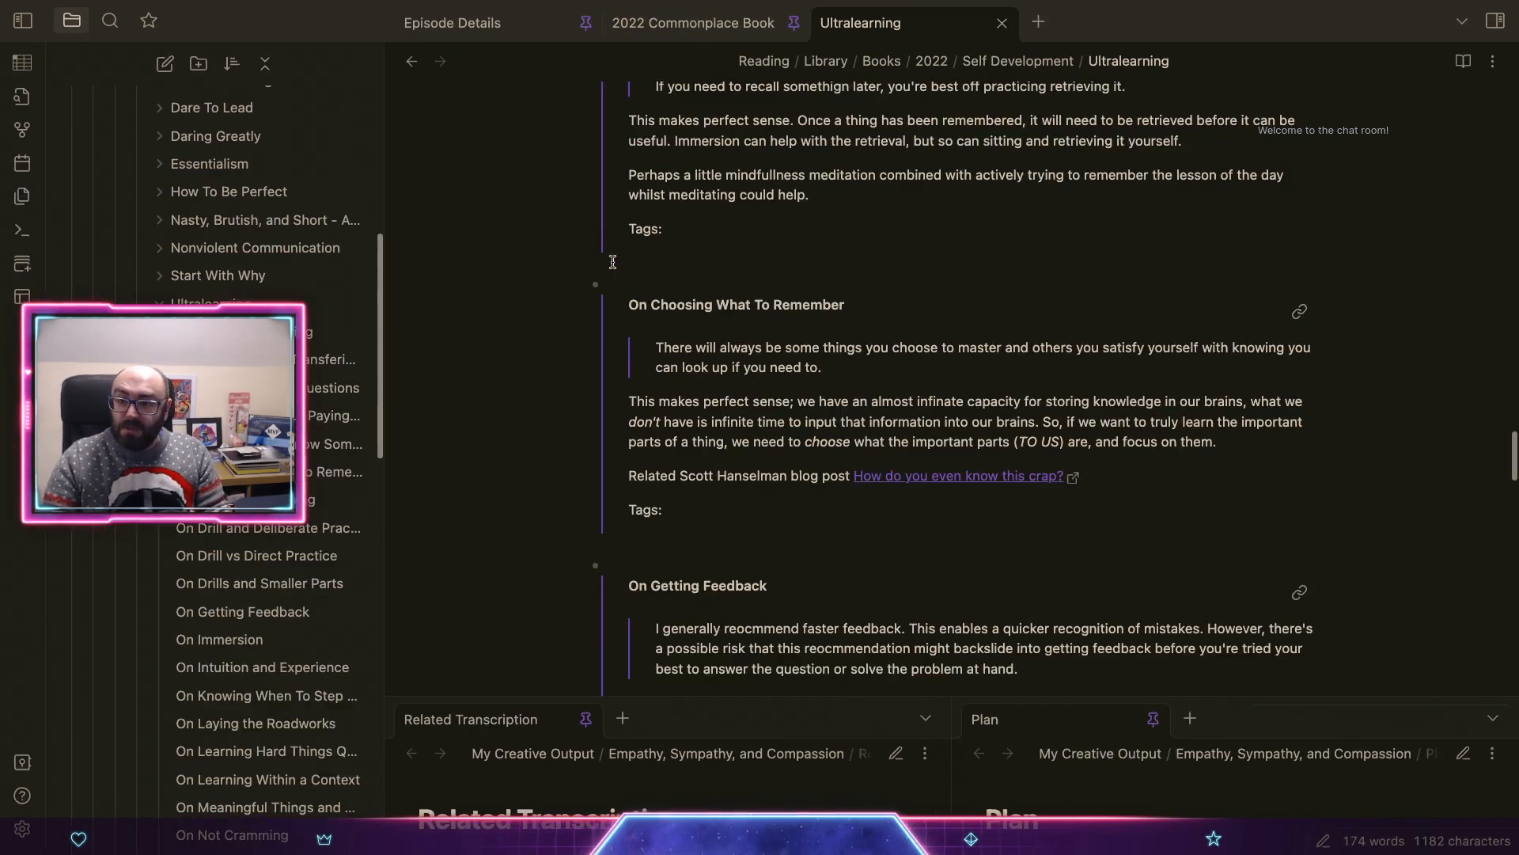
Step: Enlarge the interface and examine the embed link to On Asking "dumb" Questions at the end of Ultralearning
{"action": "key", "text": "super+equal"}
{"action": "scroll", "coordinate": [815, 598], "scroll_direction": "down", "scroll_amount": 15}
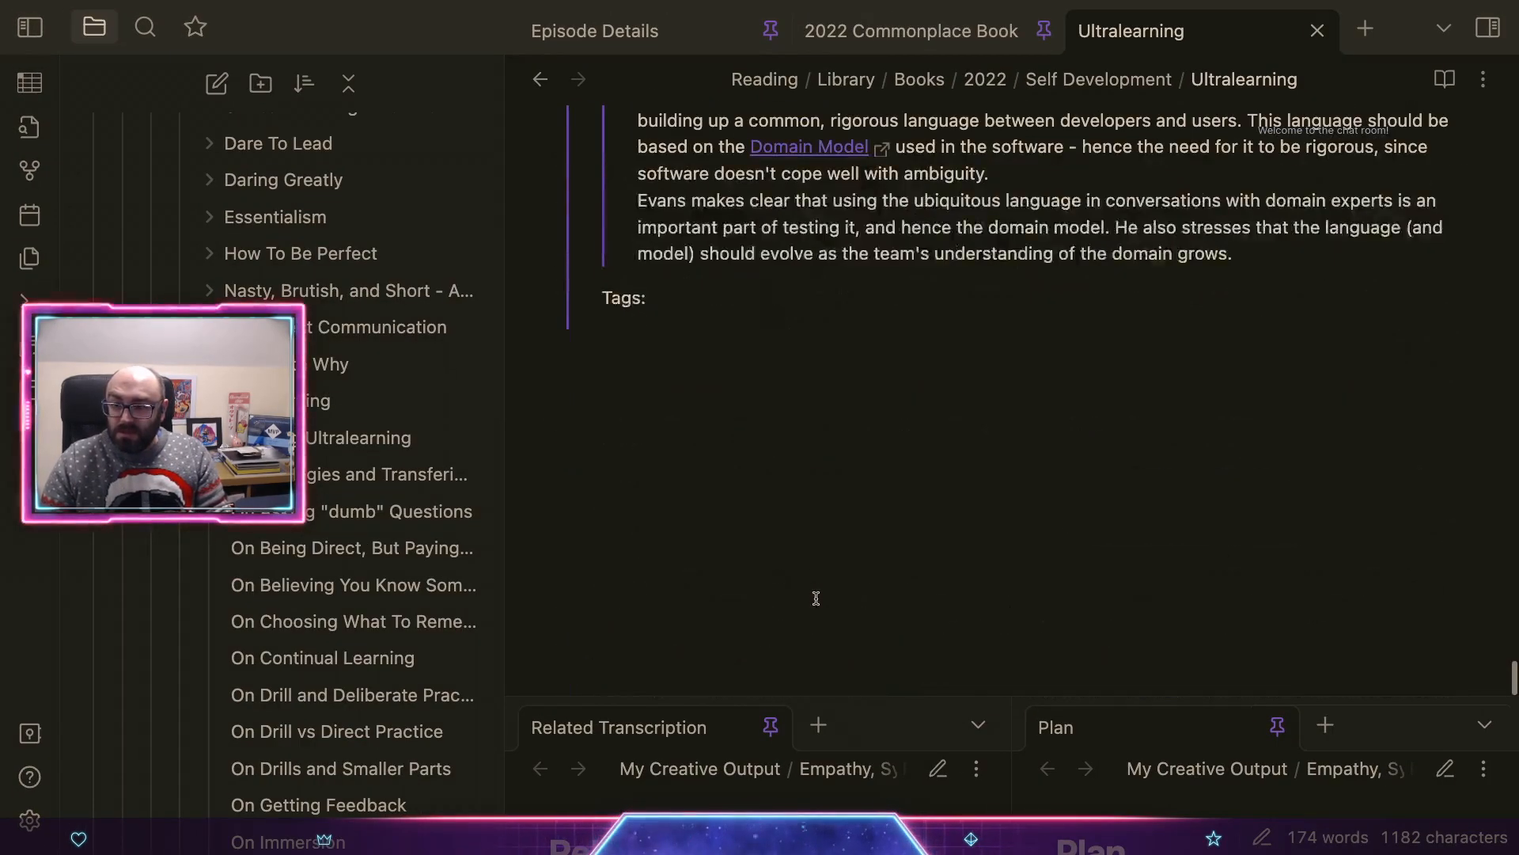
{"action": "scroll", "coordinate": [817, 598], "scroll_direction": "up", "scroll_amount": 7}
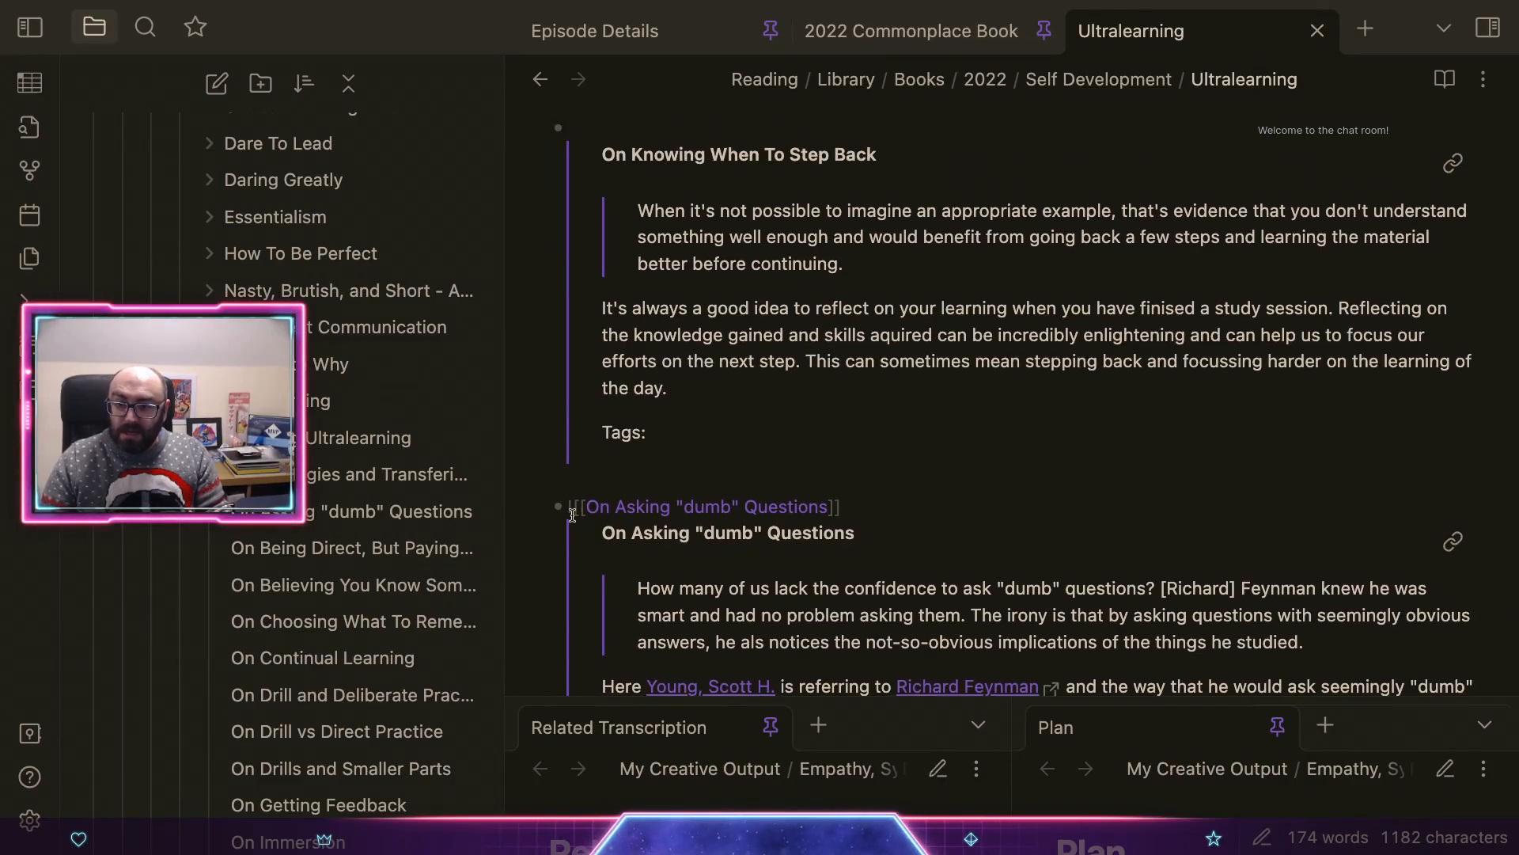
{"action": "left_click_drag", "start_coordinate": [567, 510], "coordinate": [585, 512]}
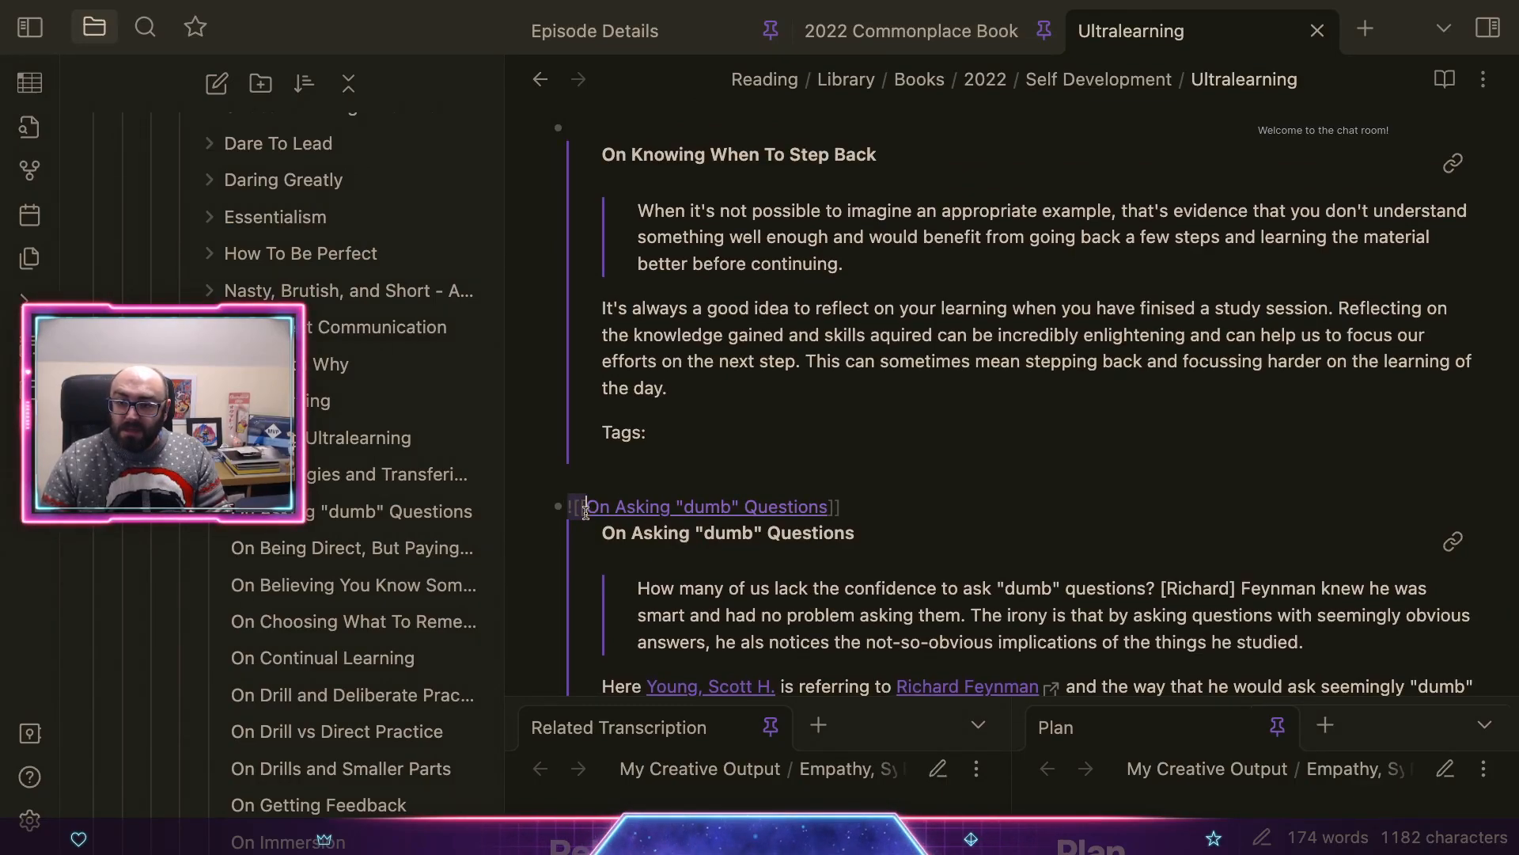
{"action": "left_click", "coordinate": [860, 509]}
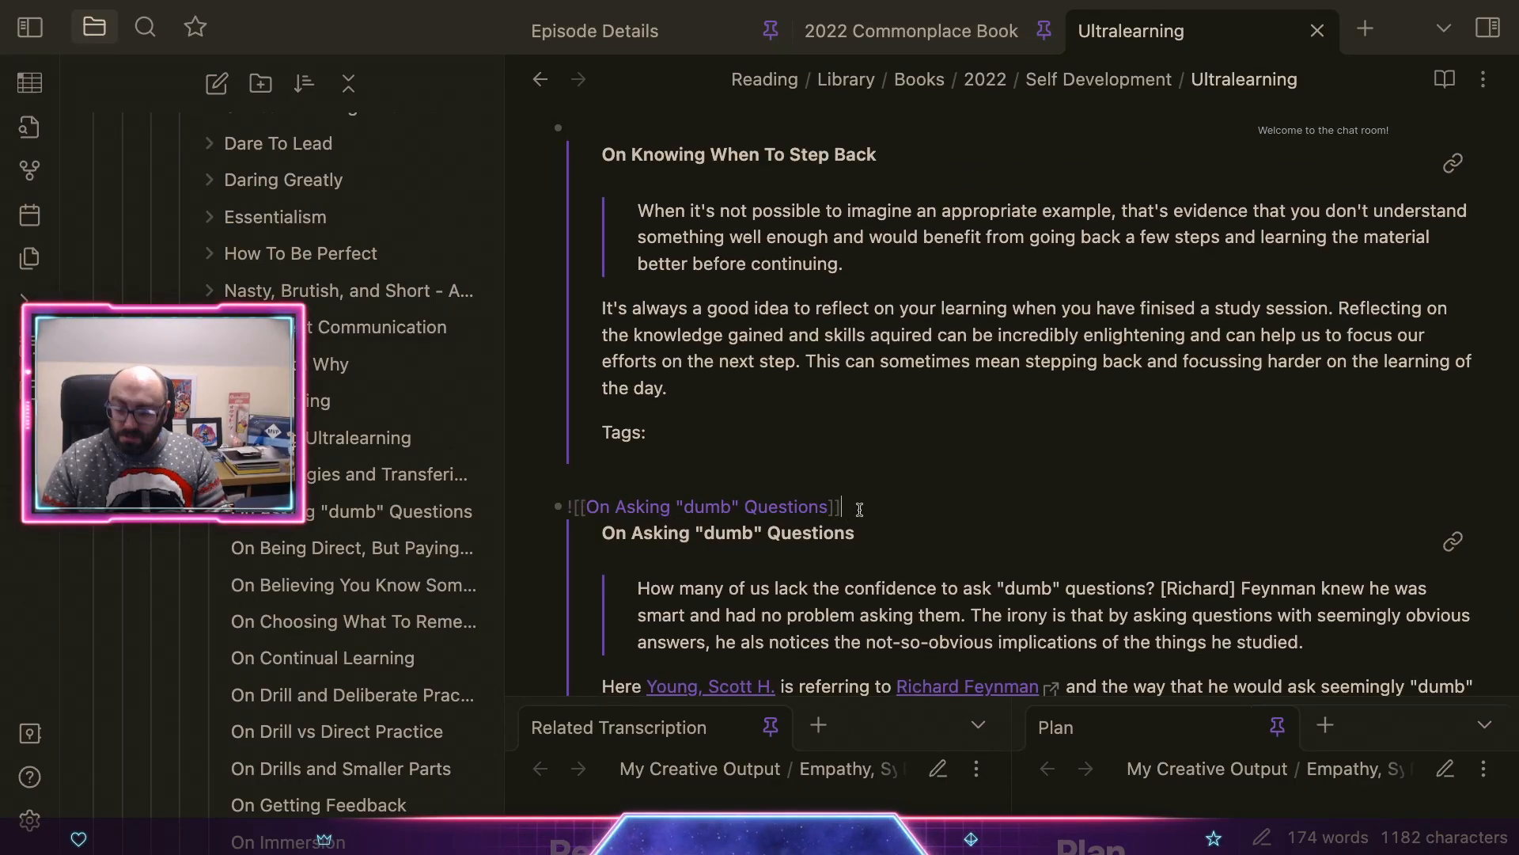
Step: Reset the interface zoom to its default size, and enlarge it by one level
{"action": "key", "text": "super+0"}
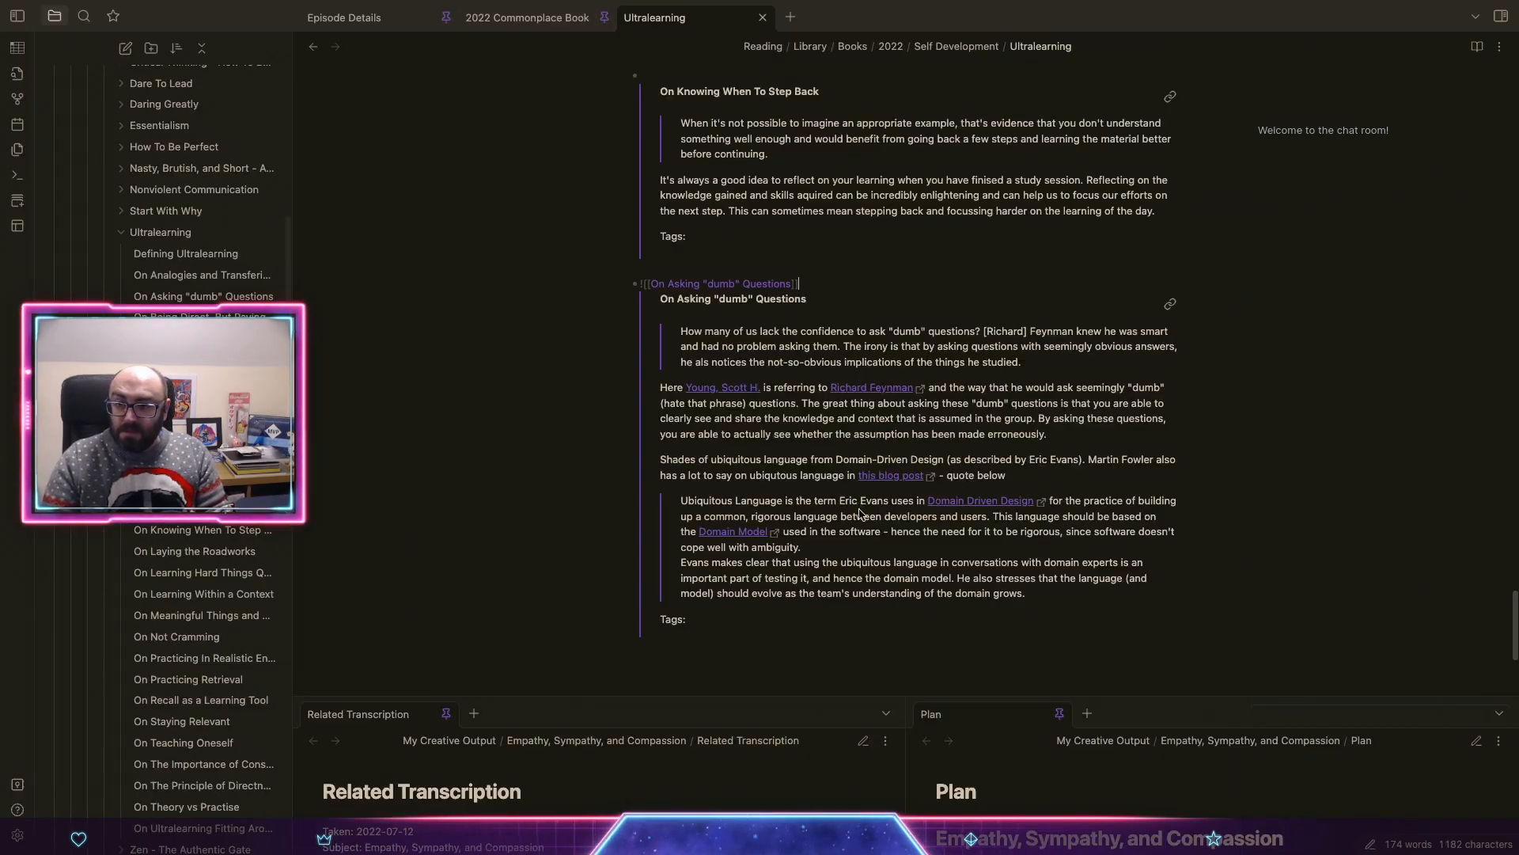
{"action": "key", "text": "super+plus"}
{"action": "scroll", "coordinate": [861, 514], "scroll_direction": "down", "scroll_amount": 10}
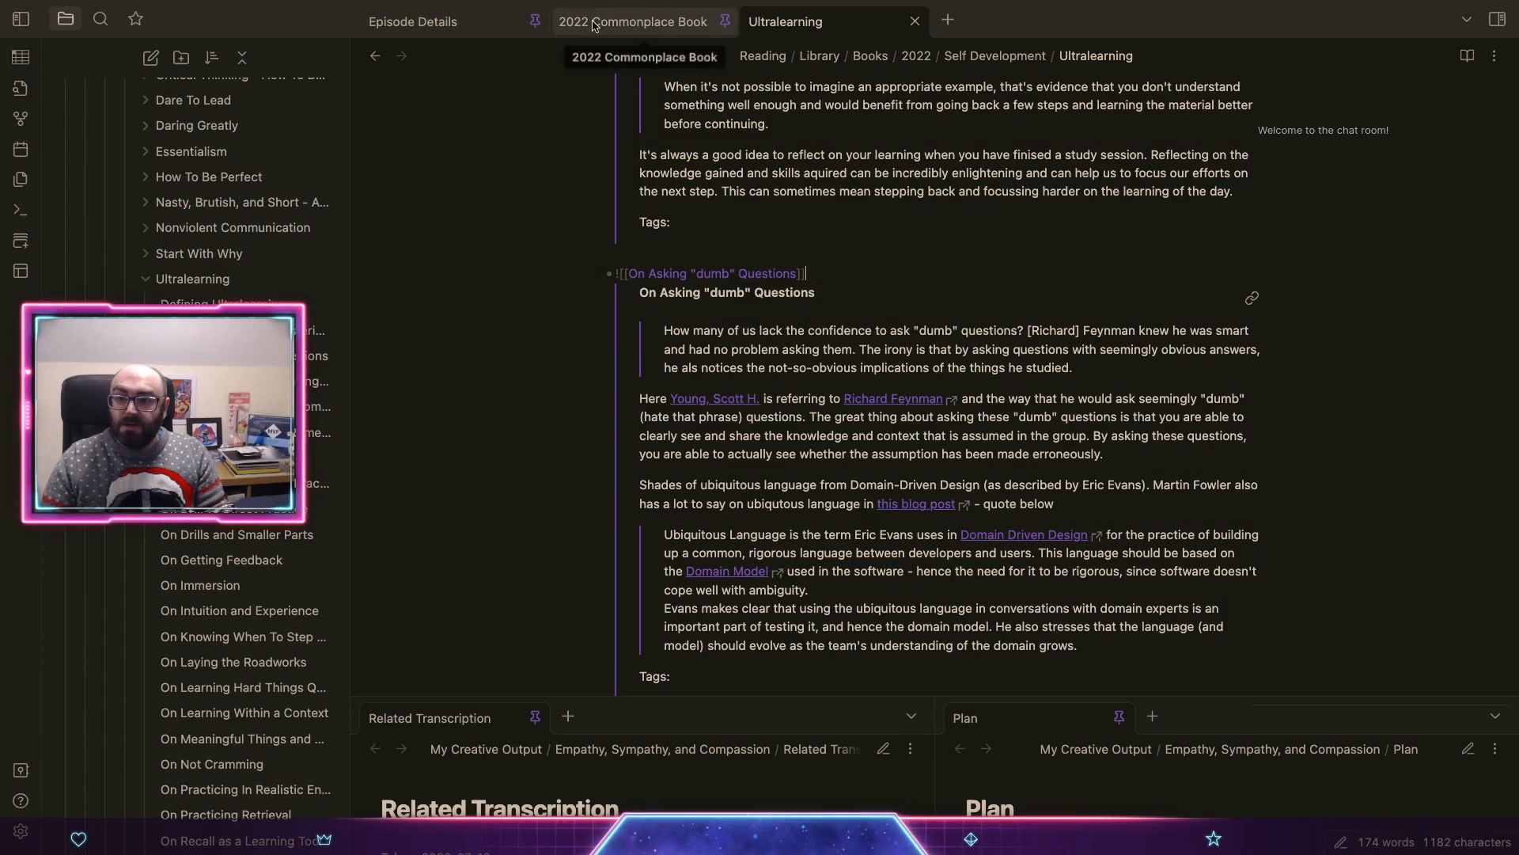
Step: Open the 2022 Commonplace Book note and find the Ultralearning entry by searching for "ultra"
{"action": "left_click", "coordinate": [633, 21]}
{"action": "scroll", "coordinate": [972, 455], "scroll_direction": "down", "scroll_amount": 8}
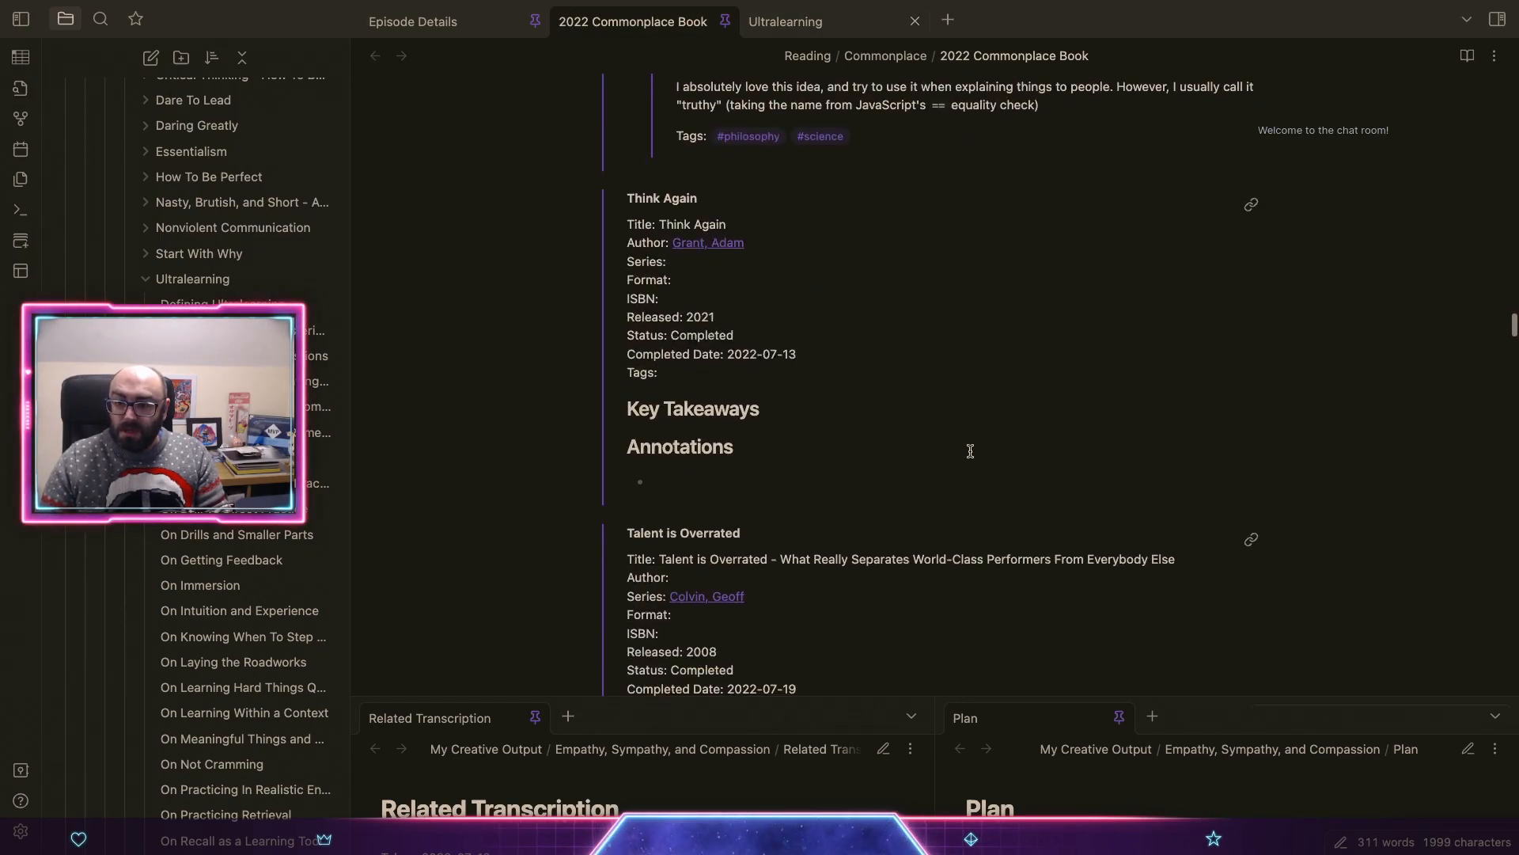
{"action": "key", "text": "ctrl+f"}
{"action": "type", "text": "ultra"}
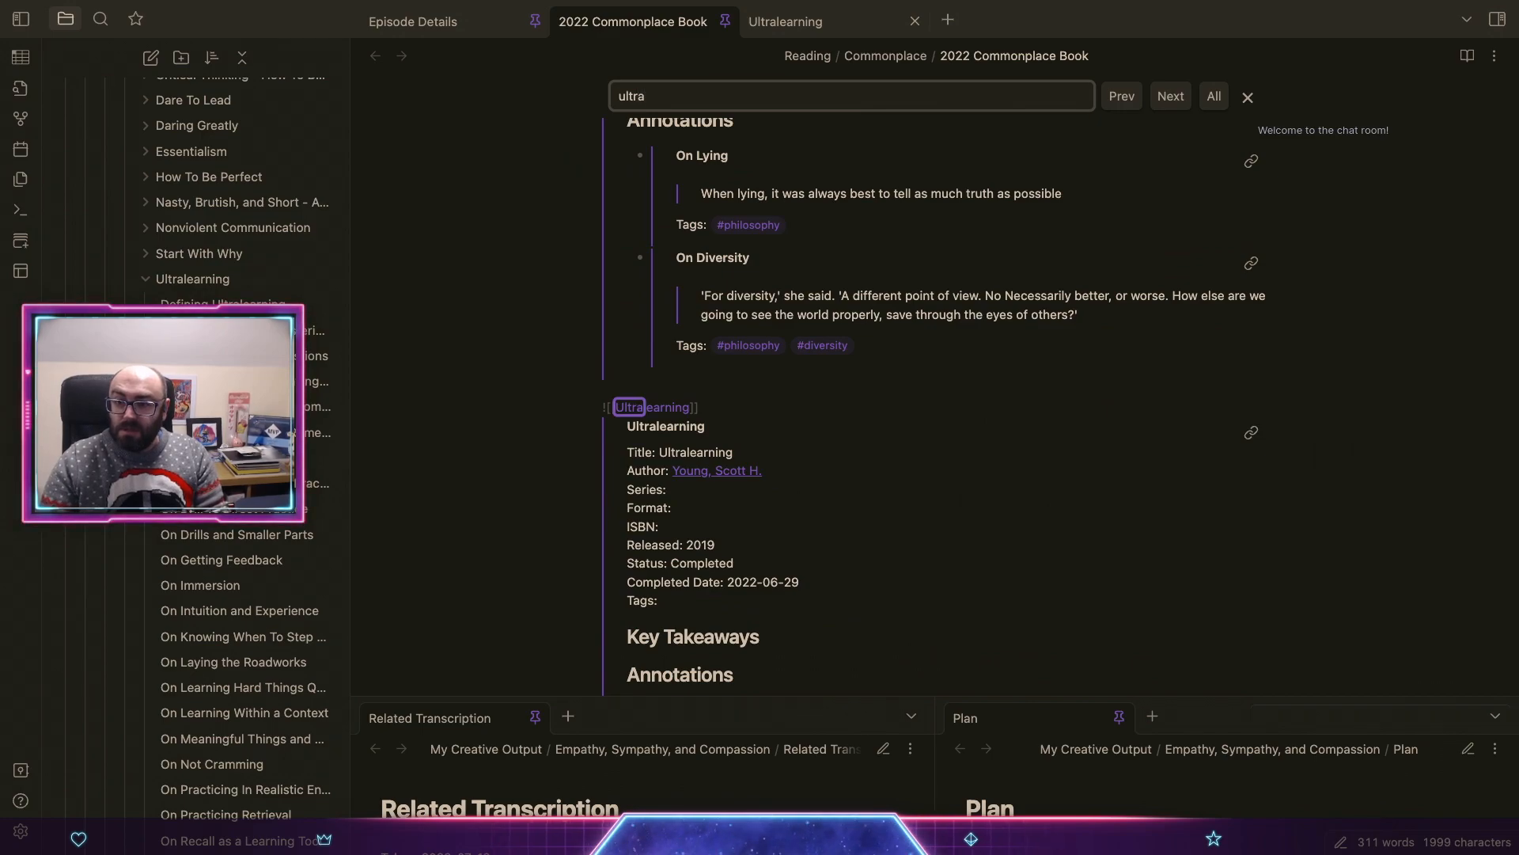
{"action": "key", "text": "Escape"}
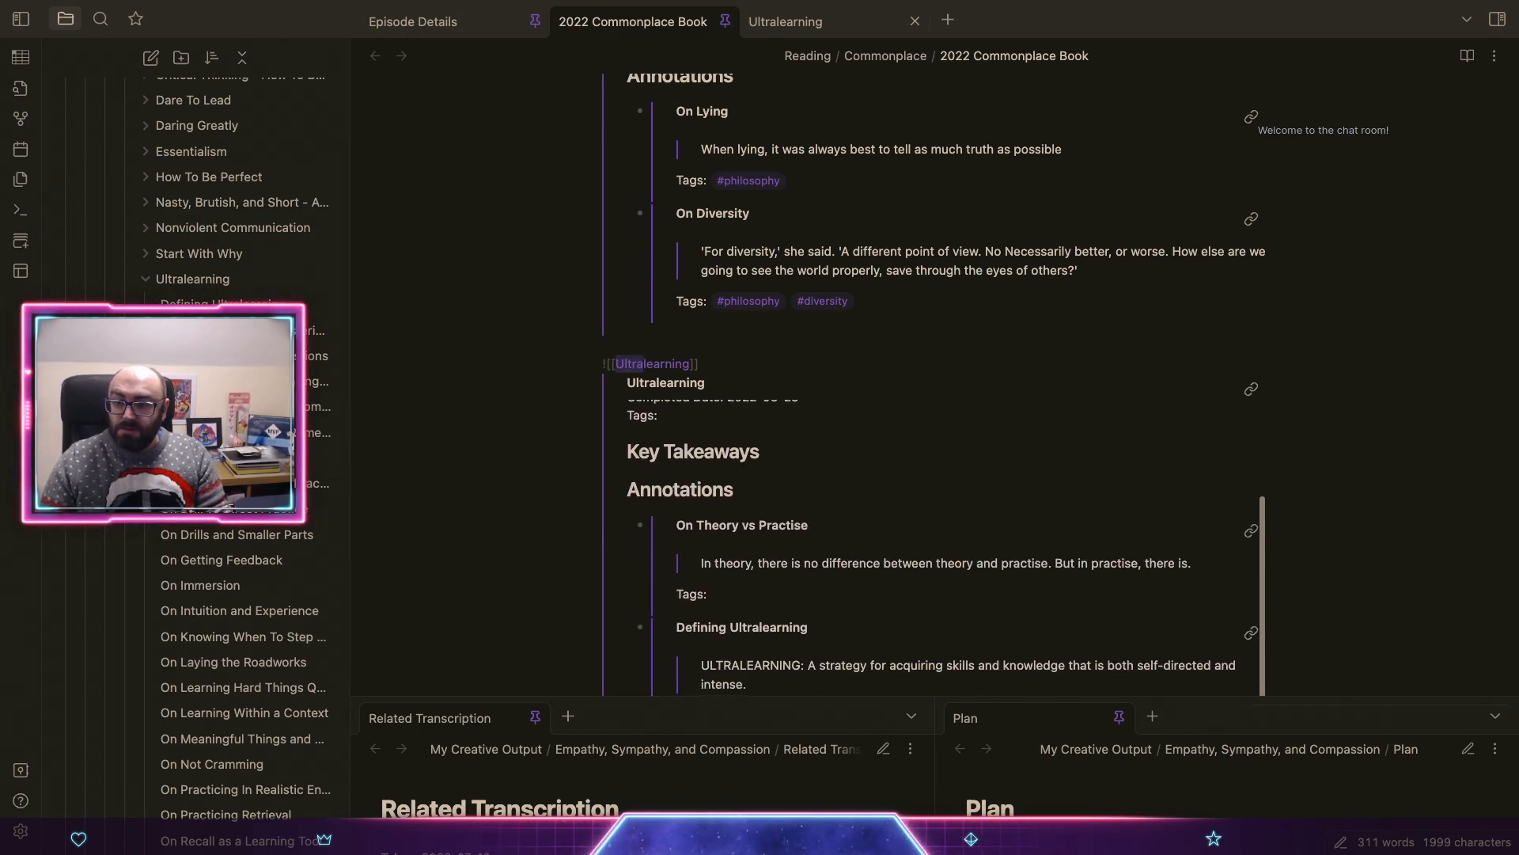
Step: Review the embedded Ultralearning annotations down to On Asking "dumb" Questions, and check the note's options for PDF export
{"action": "scroll", "coordinate": [1314, 454], "scroll_direction": "down", "scroll_amount": 7}
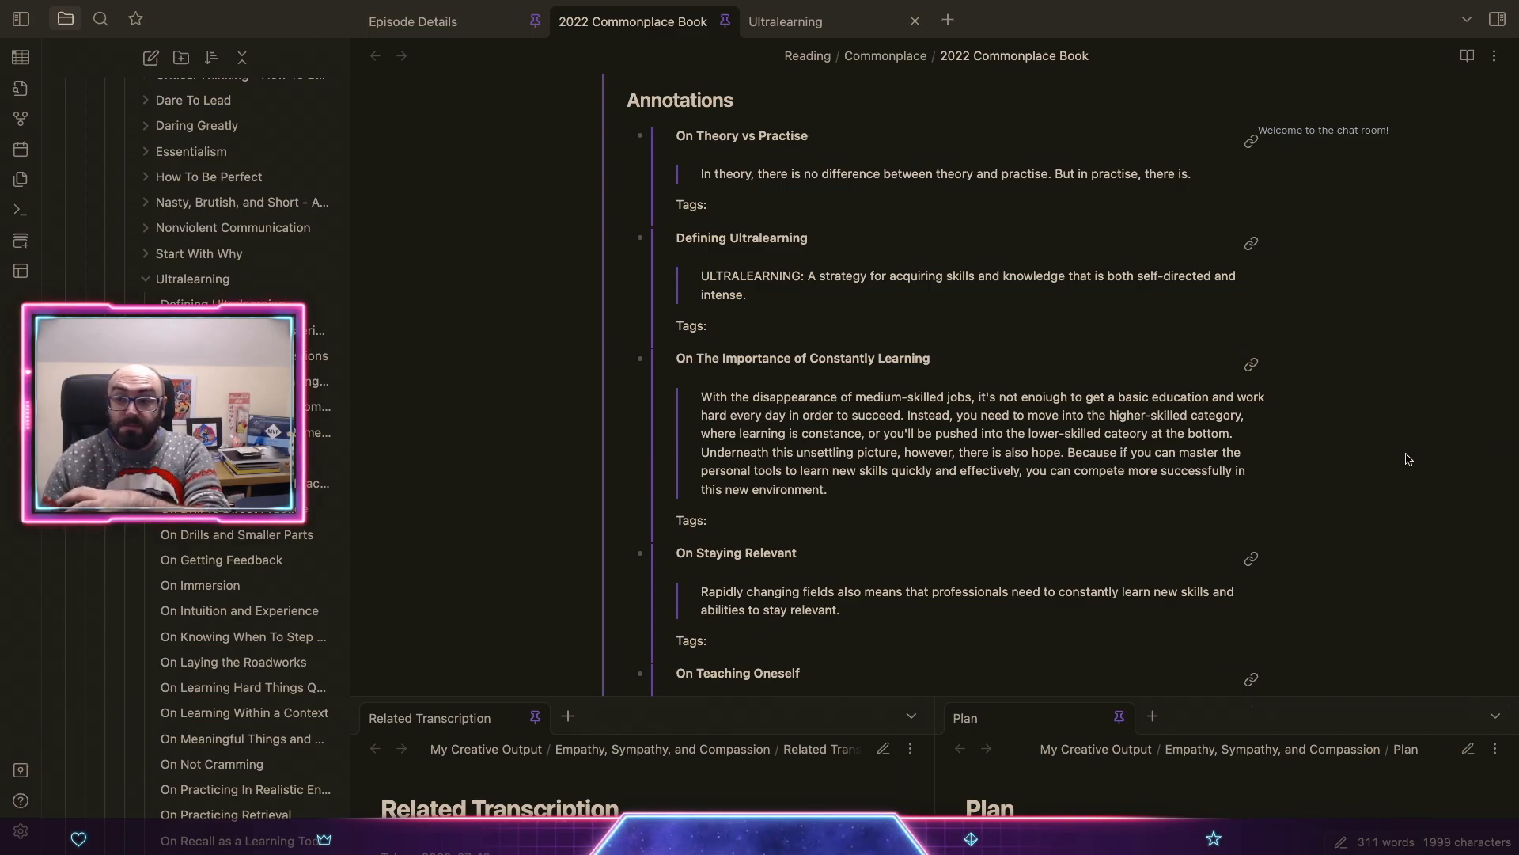
{"action": "scroll", "coordinate": [1009, 477], "scroll_direction": "down", "scroll_amount": 10}
{"action": "scroll", "coordinate": [1009, 478], "scroll_direction": "down", "scroll_amount": 7}
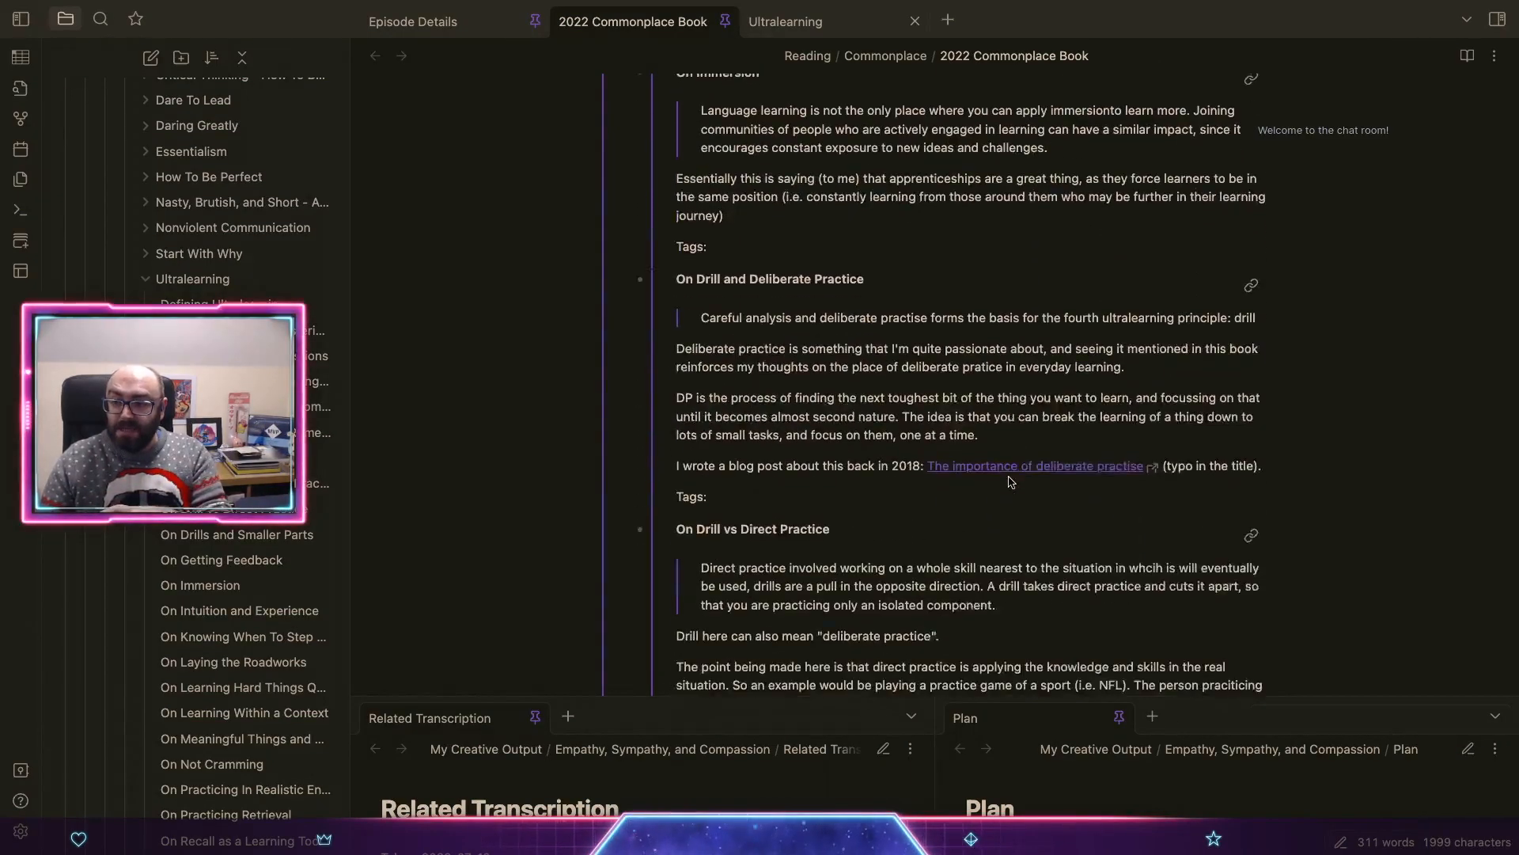
{"action": "scroll", "coordinate": [1019, 436], "scroll_direction": "down", "scroll_amount": 15}
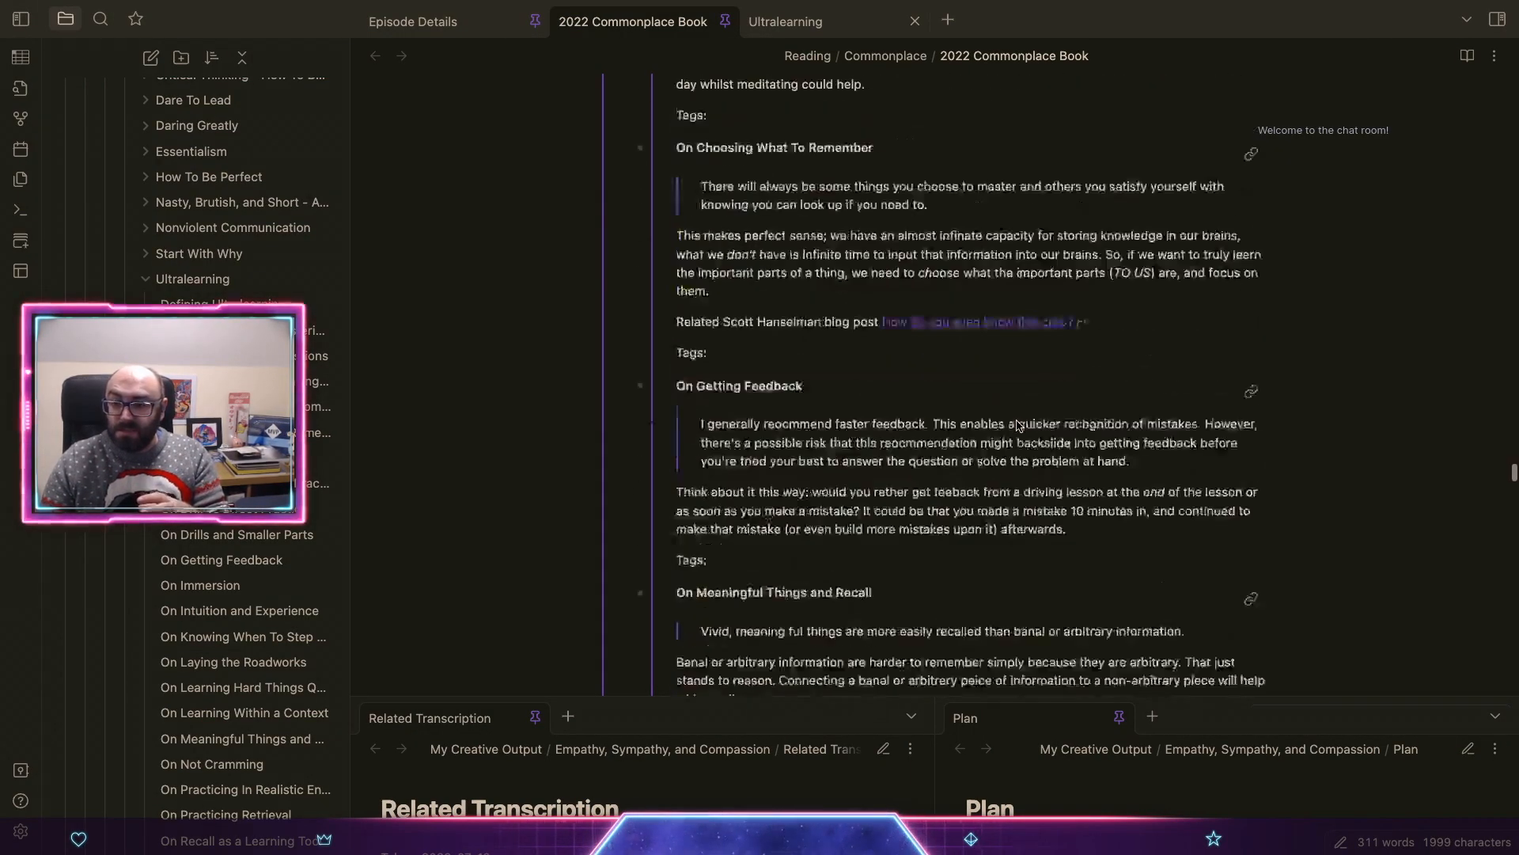
{"action": "scroll", "coordinate": [1019, 426], "scroll_direction": "up", "scroll_amount": 6}
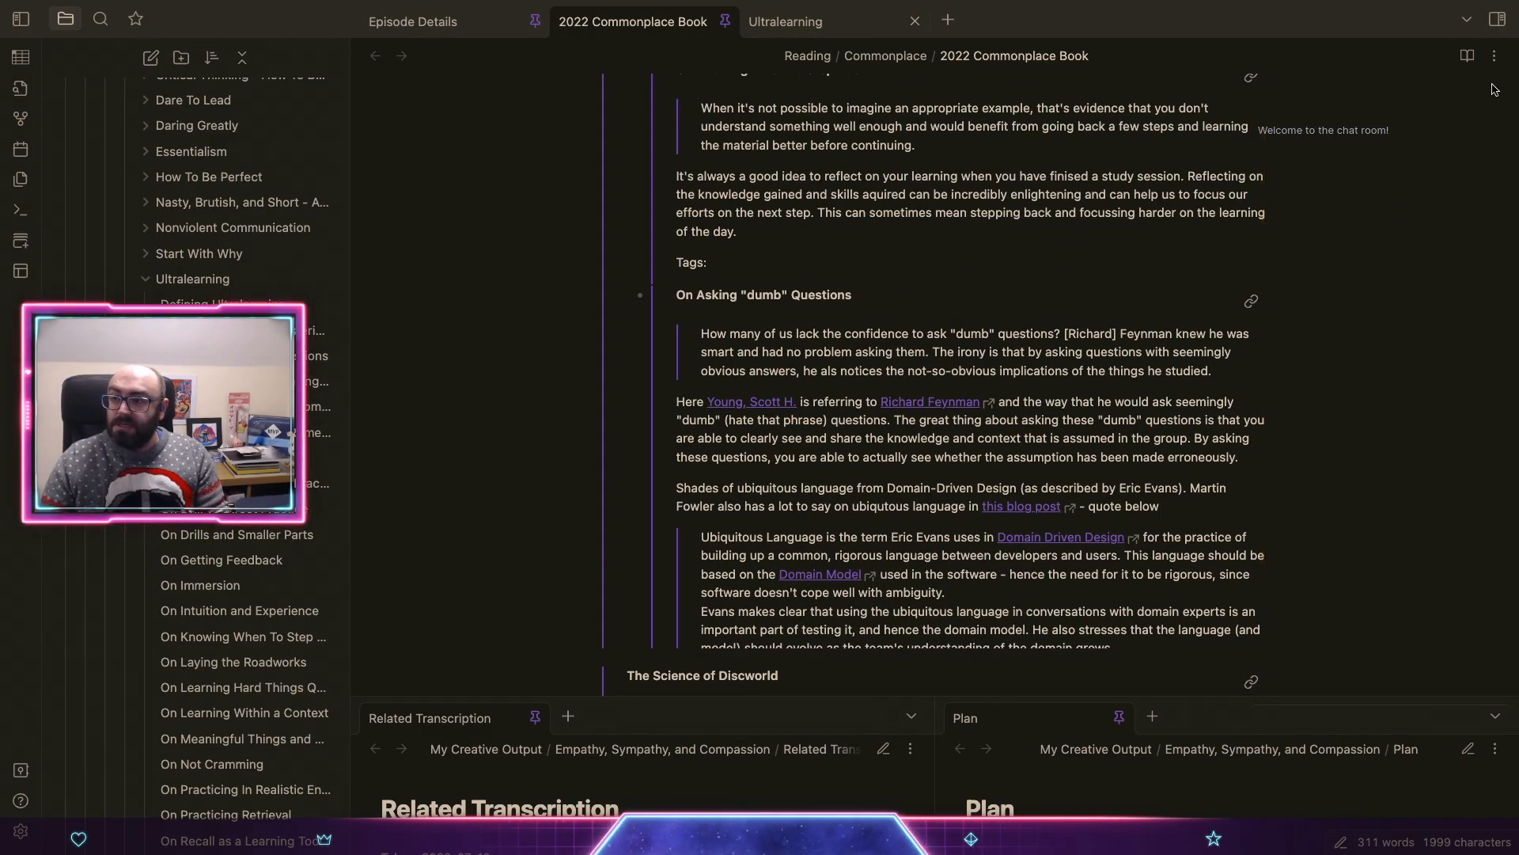
{"action": "left_click", "coordinate": [1495, 57]}
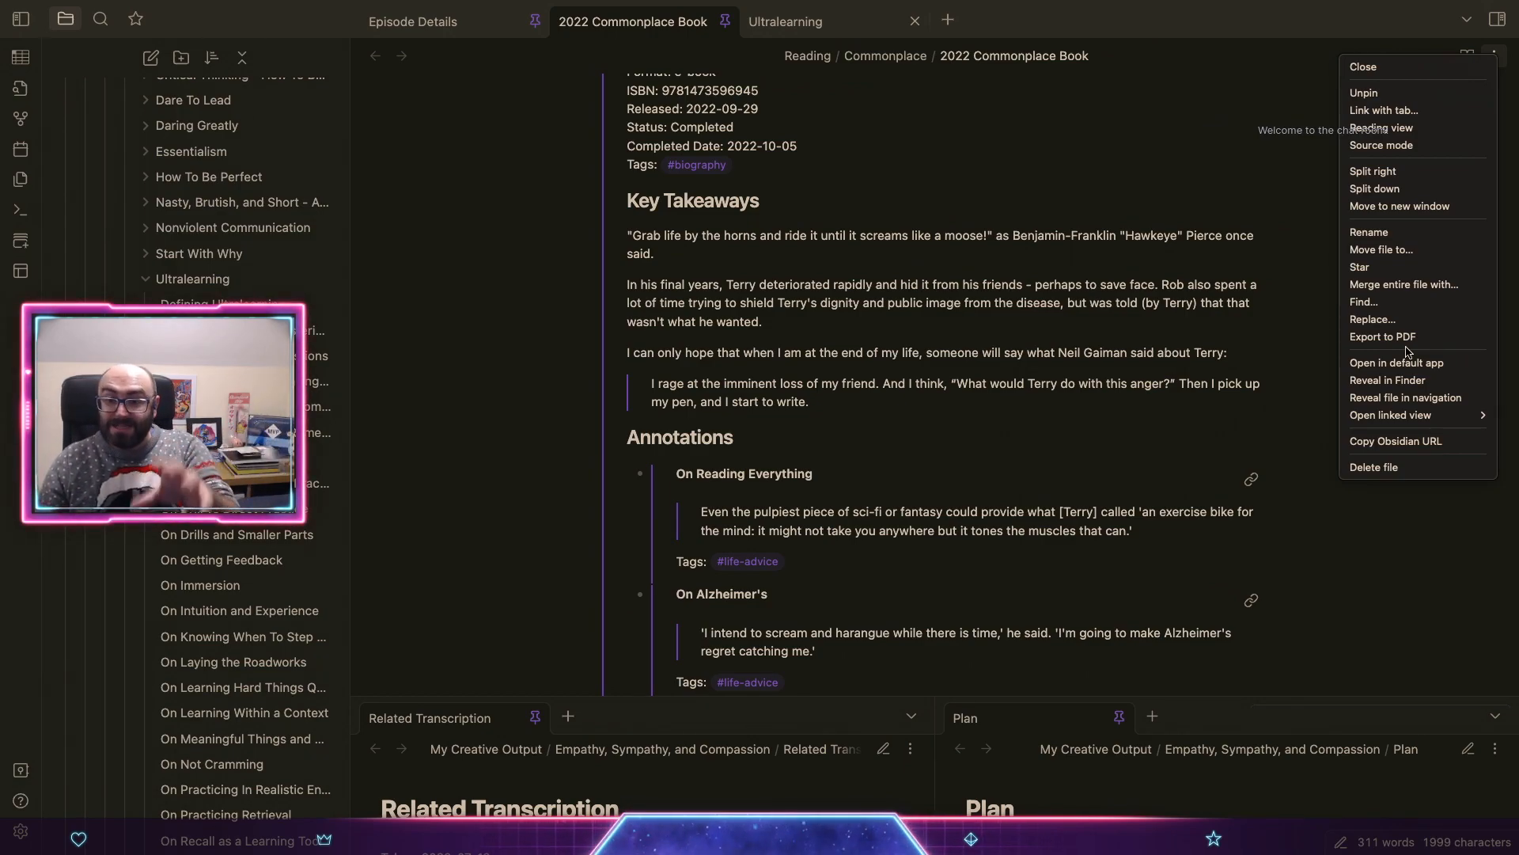
{"action": "left_click", "coordinate": [1283, 283]}
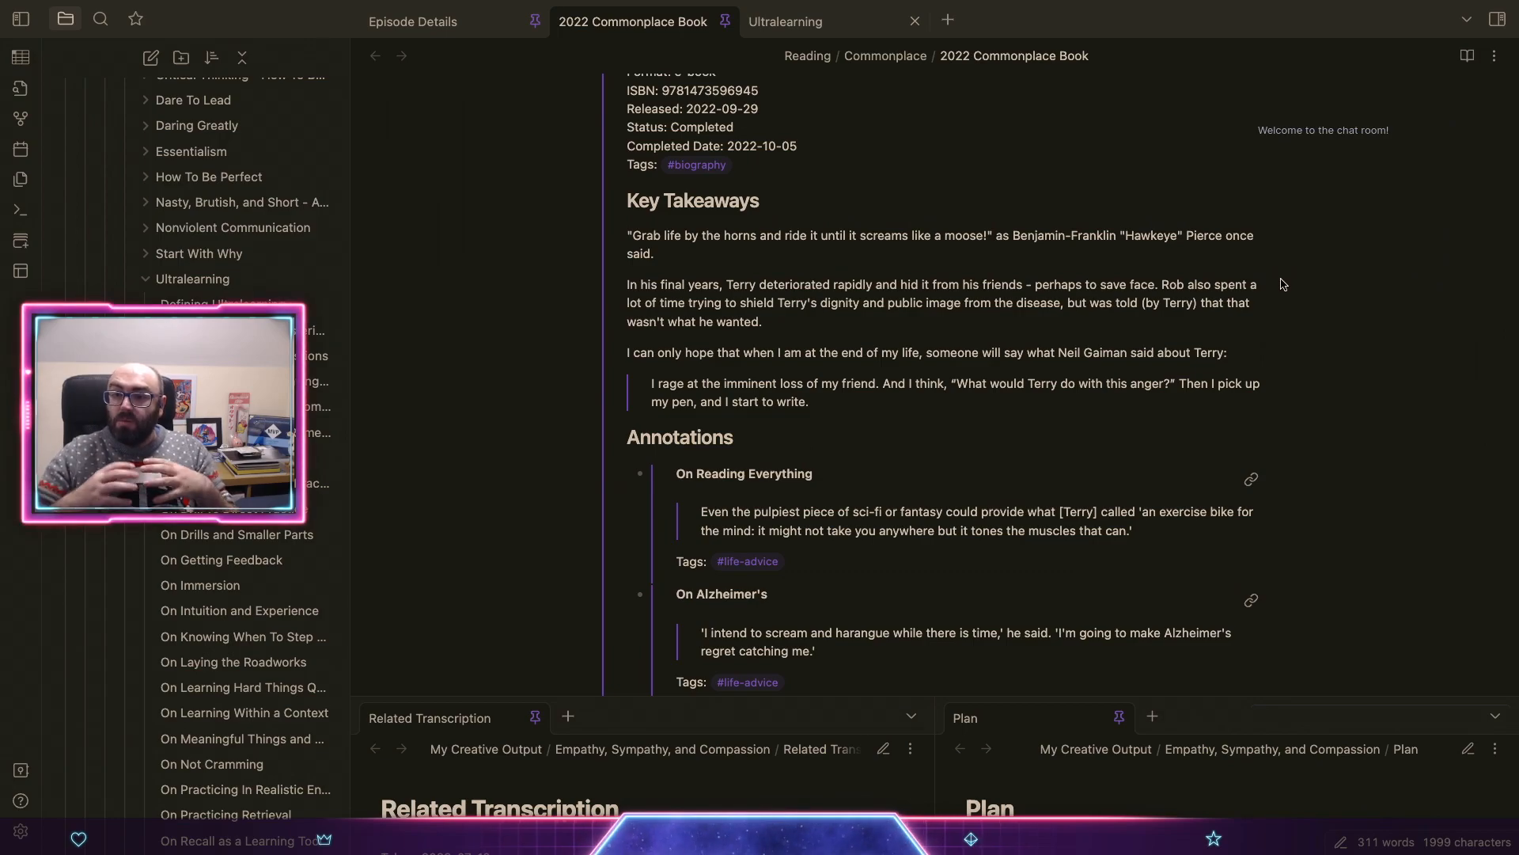
Step: Browse the other book entries in 2022 Commonplace Book, examining their details, key takeaways and annotations
{"action": "scroll", "coordinate": [1145, 298], "scroll_direction": "up", "scroll_amount": 3}
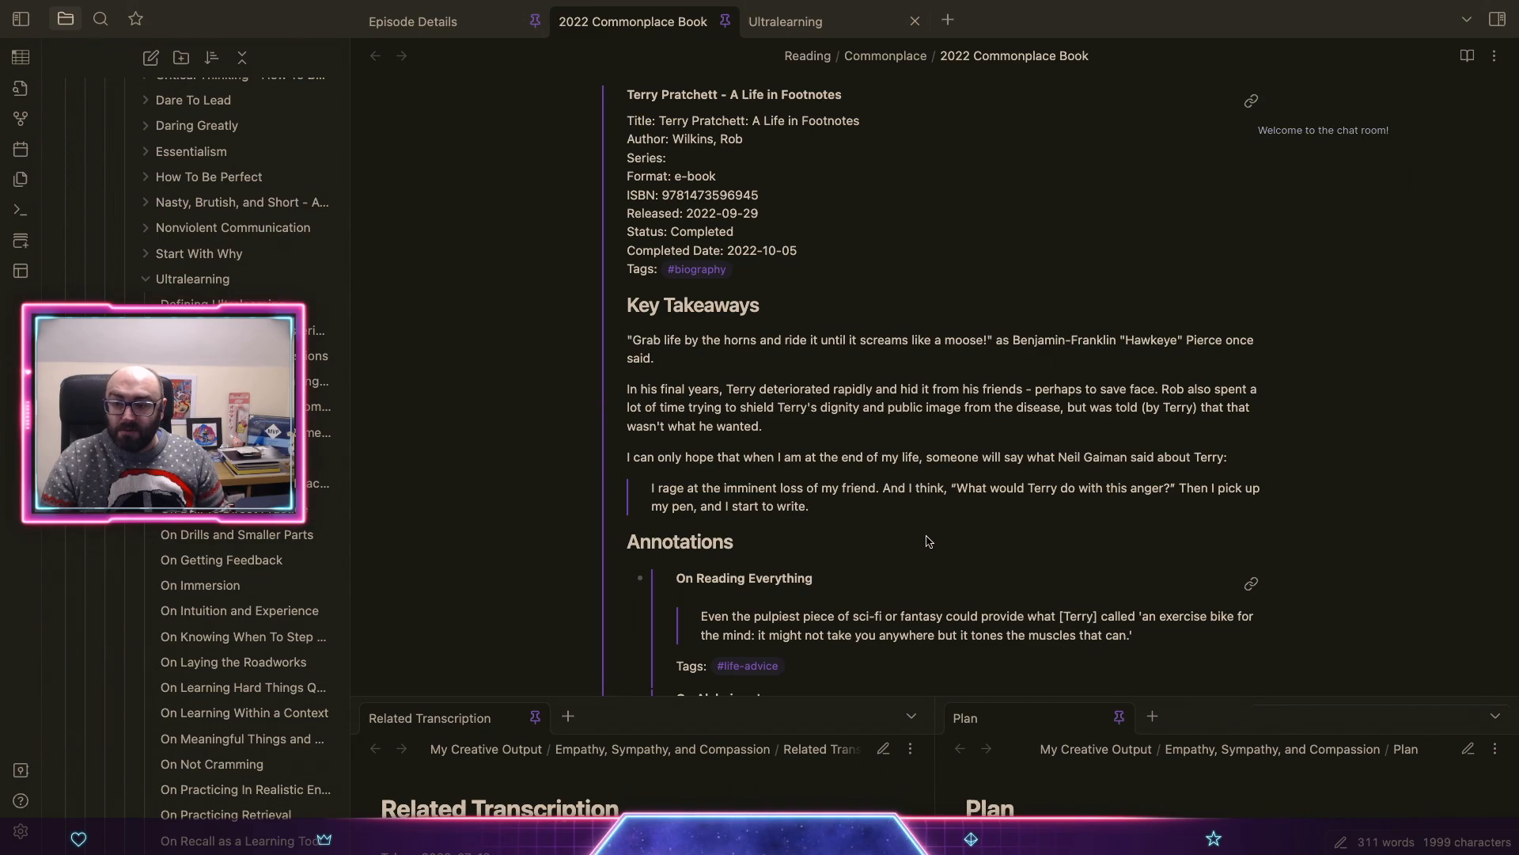
{"action": "scroll", "coordinate": [929, 542], "scroll_direction": "down", "scroll_amount": 3}
{"action": "scroll", "coordinate": [929, 542], "scroll_direction": "down", "scroll_amount": 10}
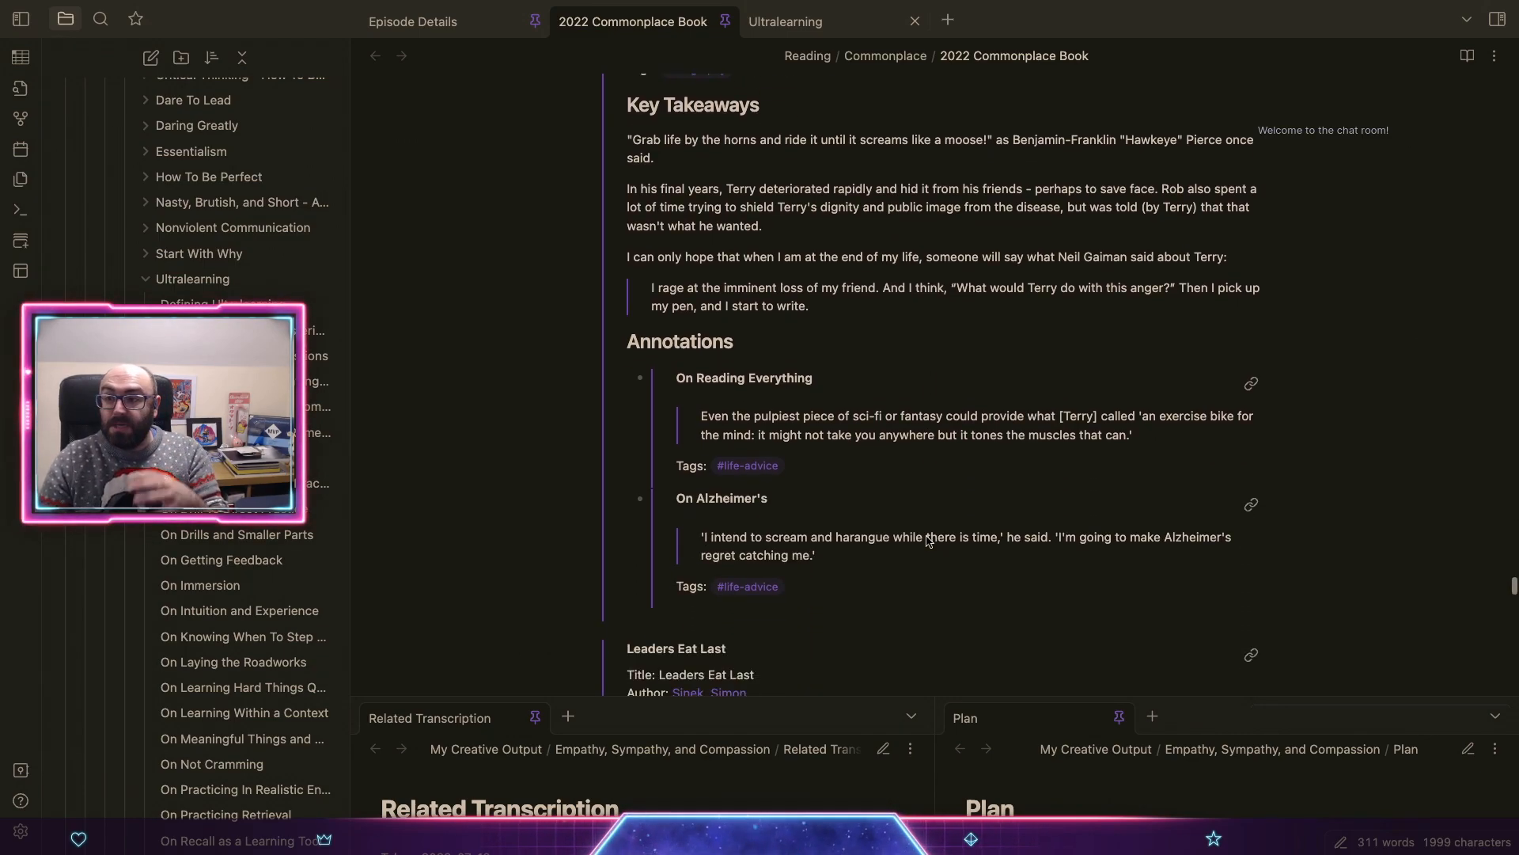
{"action": "scroll", "coordinate": [929, 542], "scroll_direction": "down", "scroll_amount": 4}
{"action": "scroll", "coordinate": [929, 541], "scroll_direction": "up", "scroll_amount": 4}
{"action": "scroll", "coordinate": [929, 541], "scroll_direction": "up", "scroll_amount": 2}
{"action": "scroll", "coordinate": [929, 541], "scroll_direction": "up", "scroll_amount": 20}
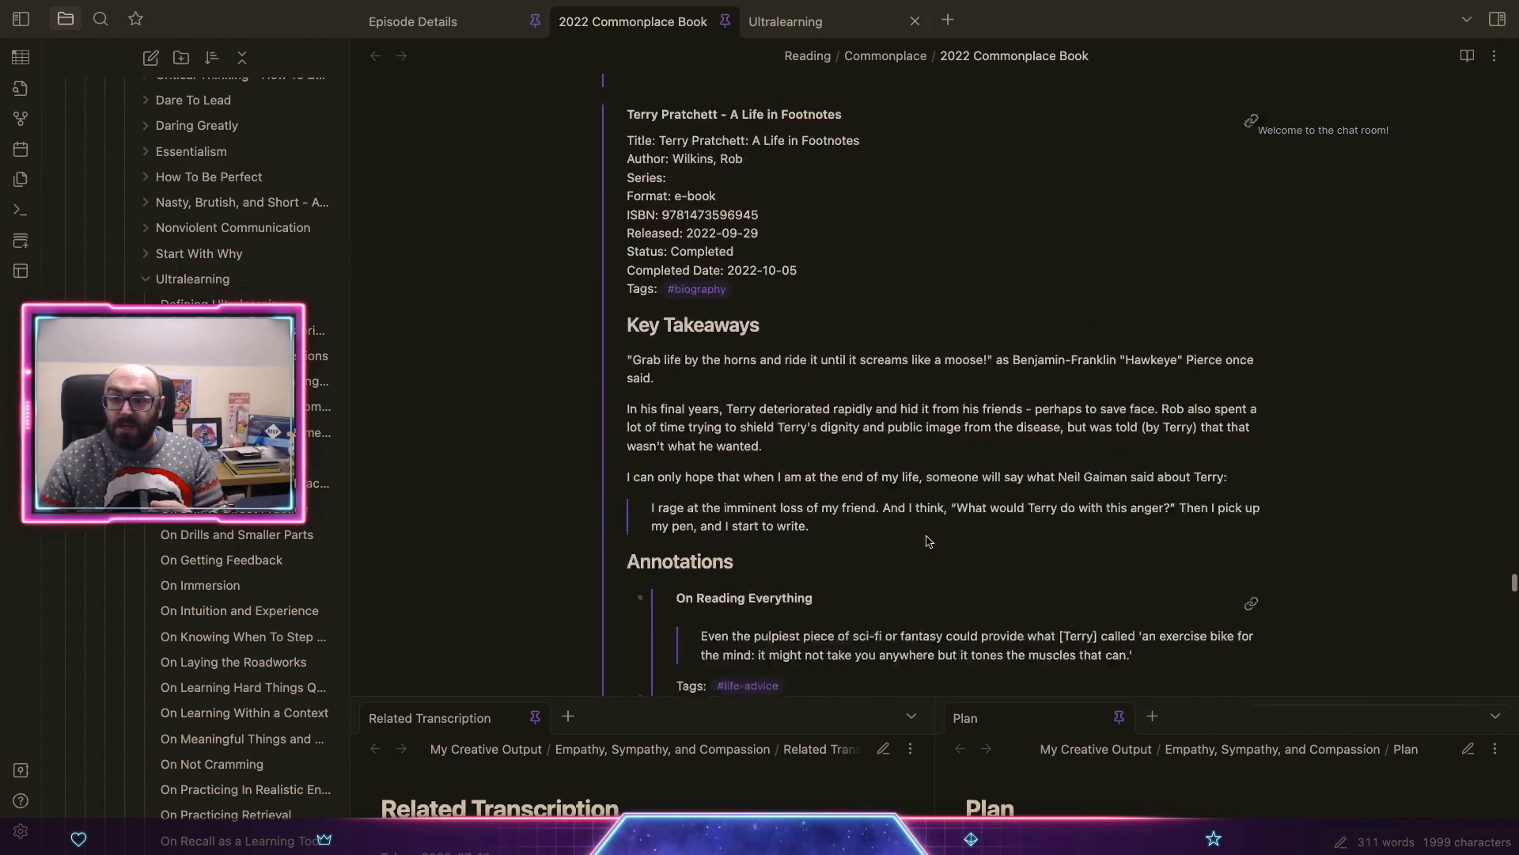
{"action": "scroll", "coordinate": [929, 542], "scroll_direction": "up", "scroll_amount": 20}
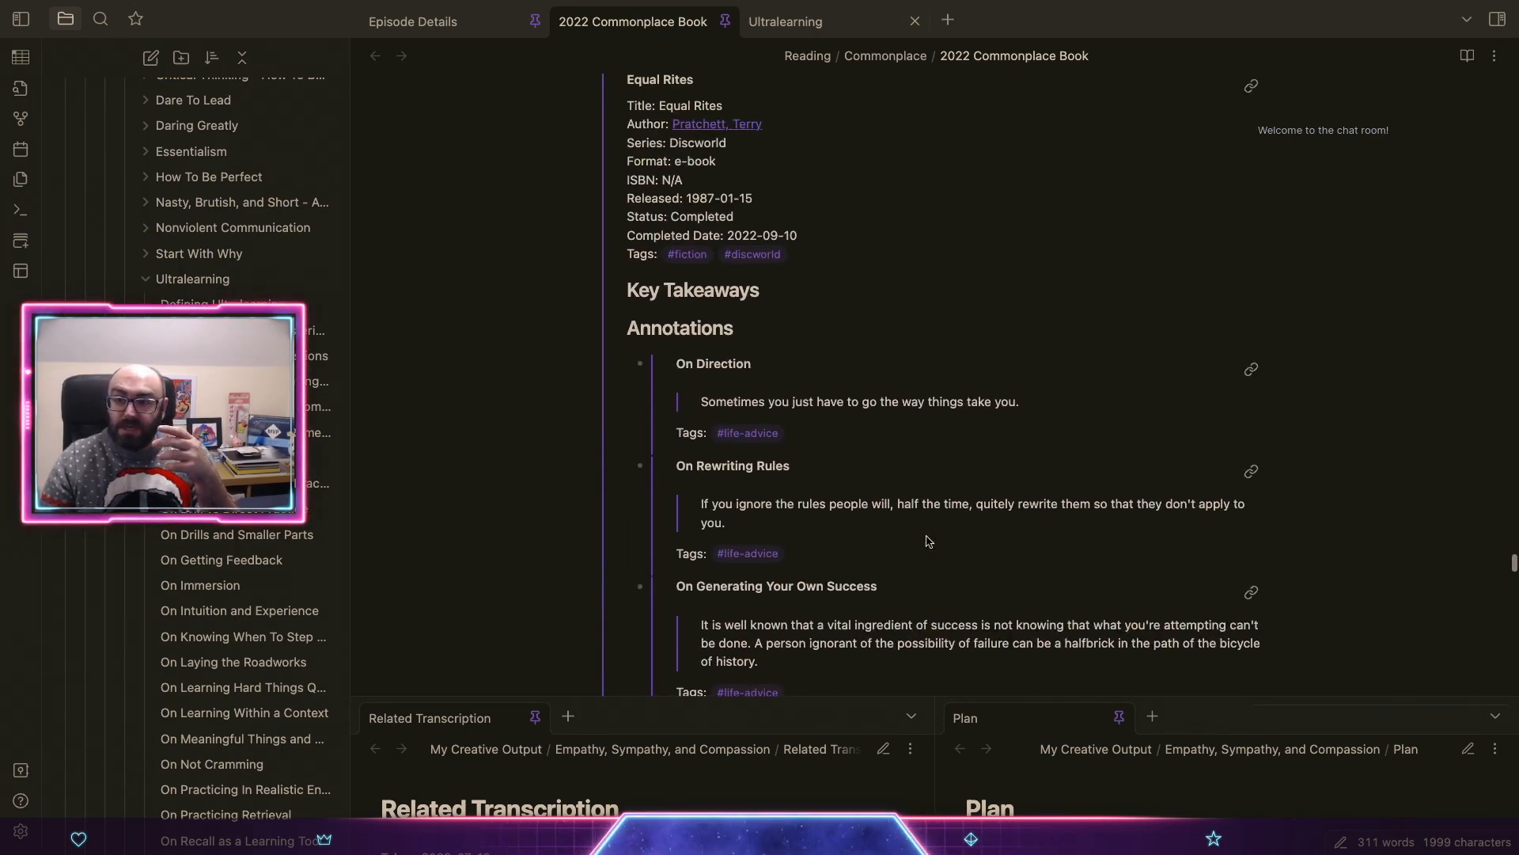
{"action": "scroll", "coordinate": [929, 541], "scroll_direction": "up", "scroll_amount": 20}
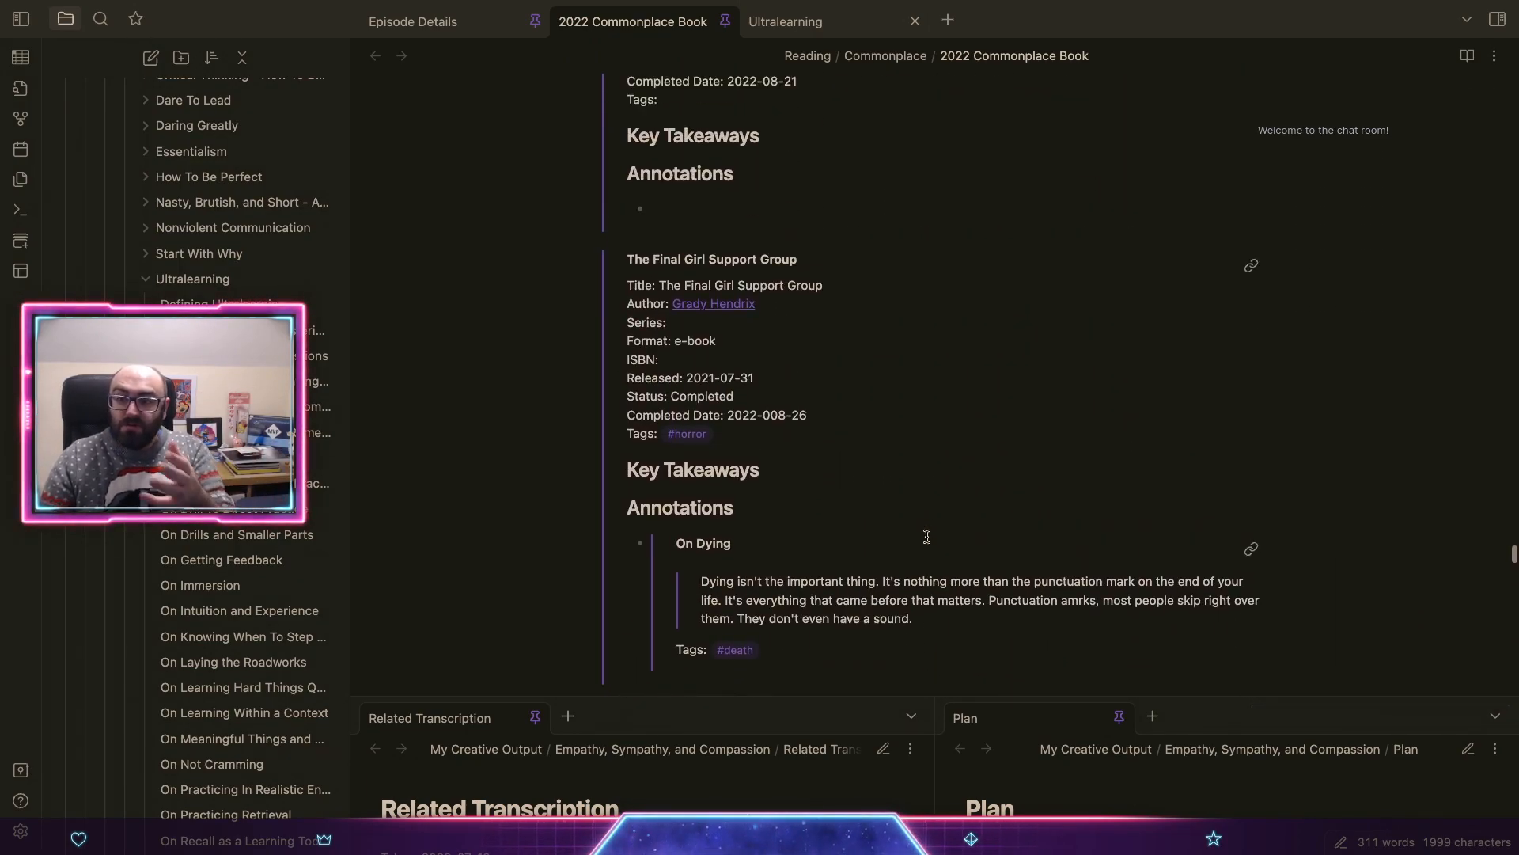
{"action": "scroll", "coordinate": [929, 541], "scroll_direction": "up", "scroll_amount": 20}
{"action": "scroll", "coordinate": [929, 542], "scroll_direction": "up", "scroll_amount": 20}
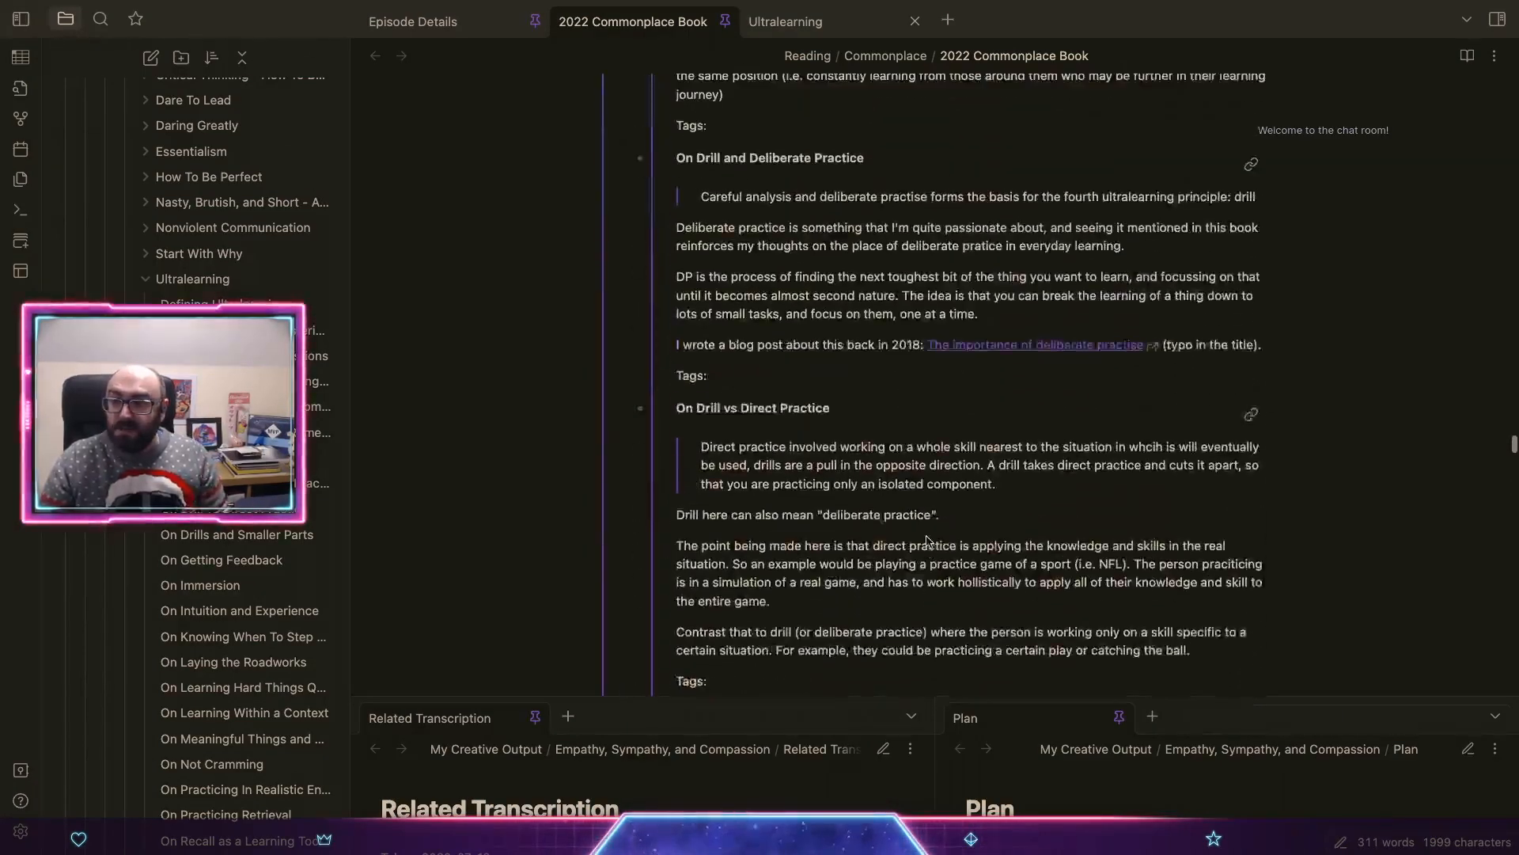
{"action": "scroll", "coordinate": [927, 537], "scroll_direction": "down", "scroll_amount": 20}
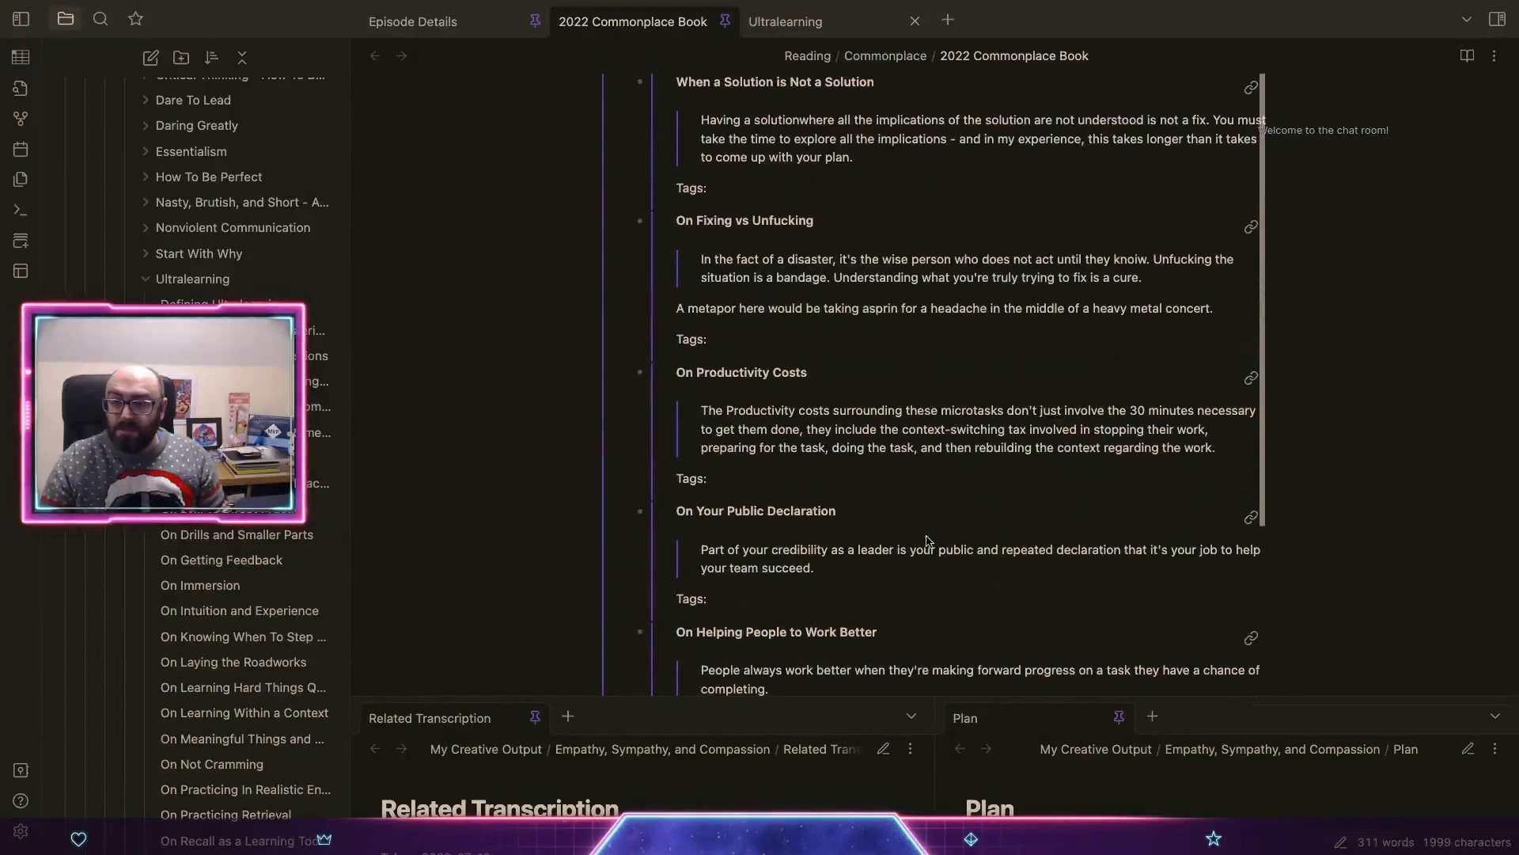
{"action": "scroll", "coordinate": [927, 537], "scroll_direction": "down", "scroll_amount": 20}
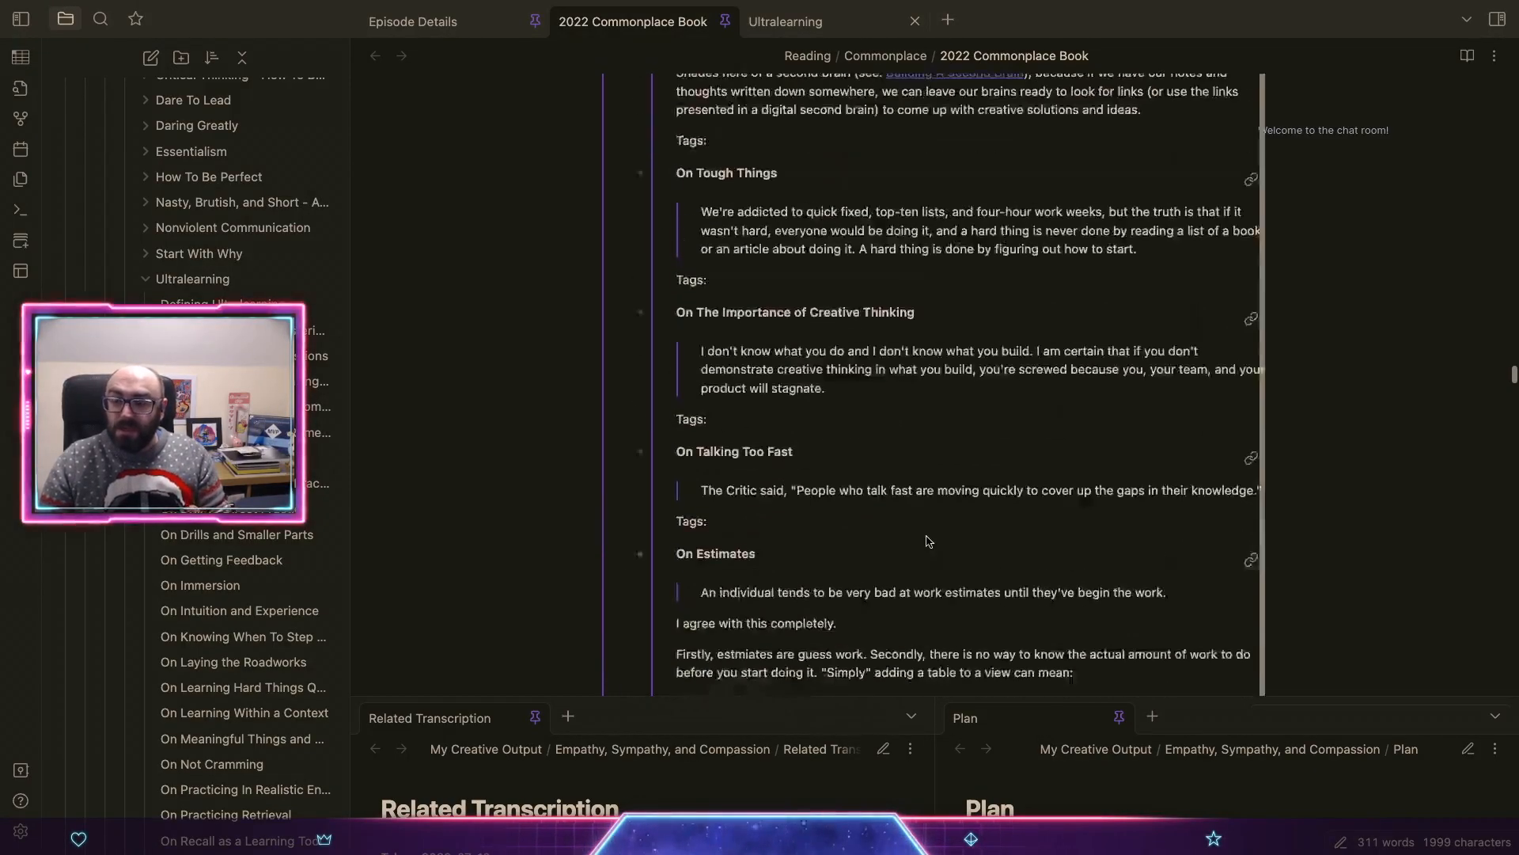
Step: Search the 2022 Commonplace Book note for "ultral" to return to the Ultralearning entry
{"action": "key", "text": "ctrl+f"}
{"action": "type", "text": "ultral"}
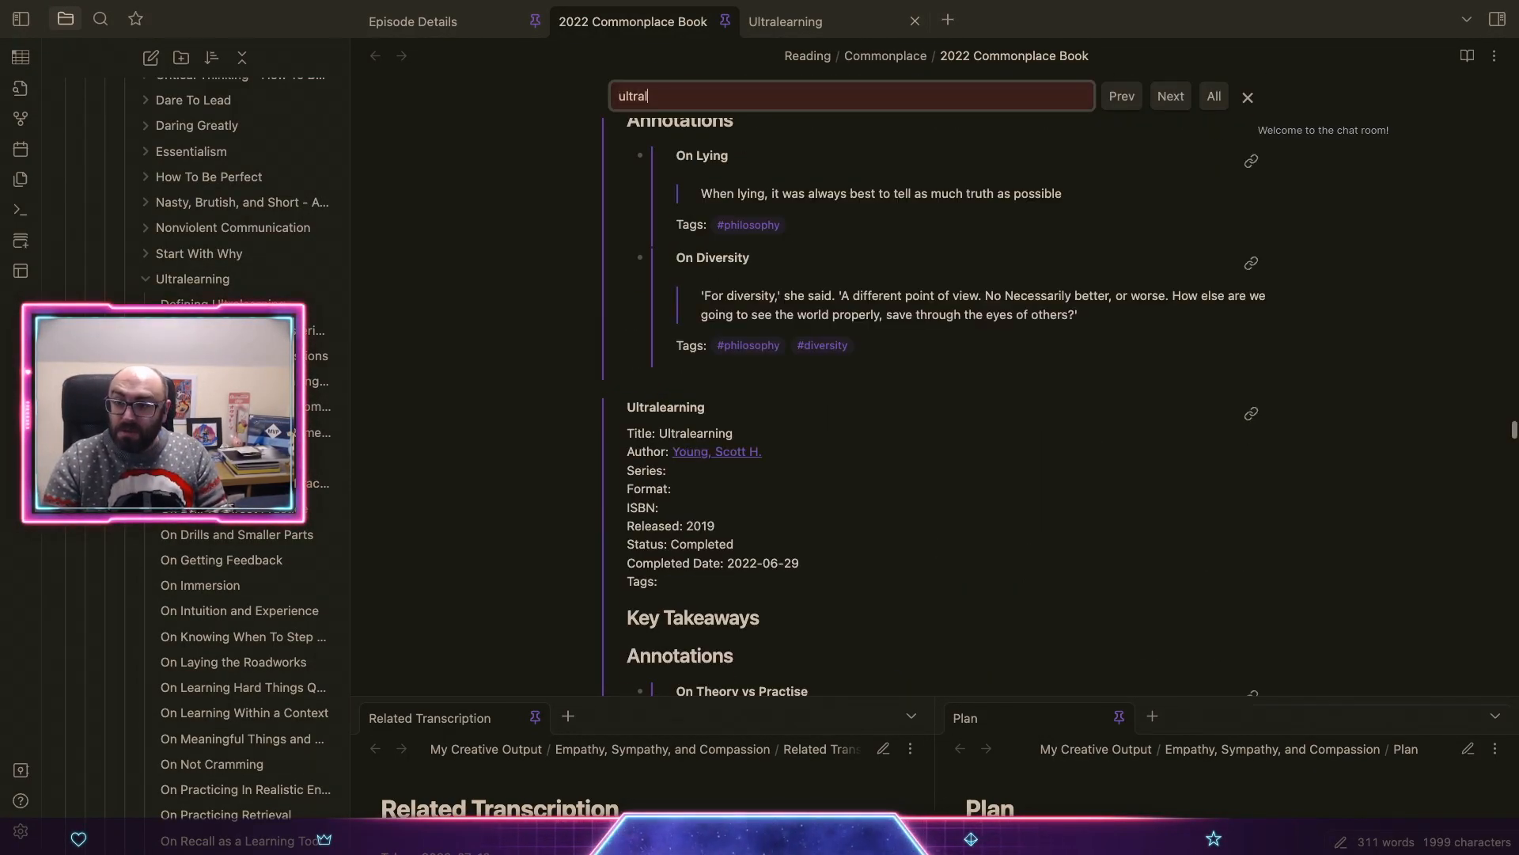
{"action": "key", "text": "Return"}
{"action": "key", "text": "Escape"}
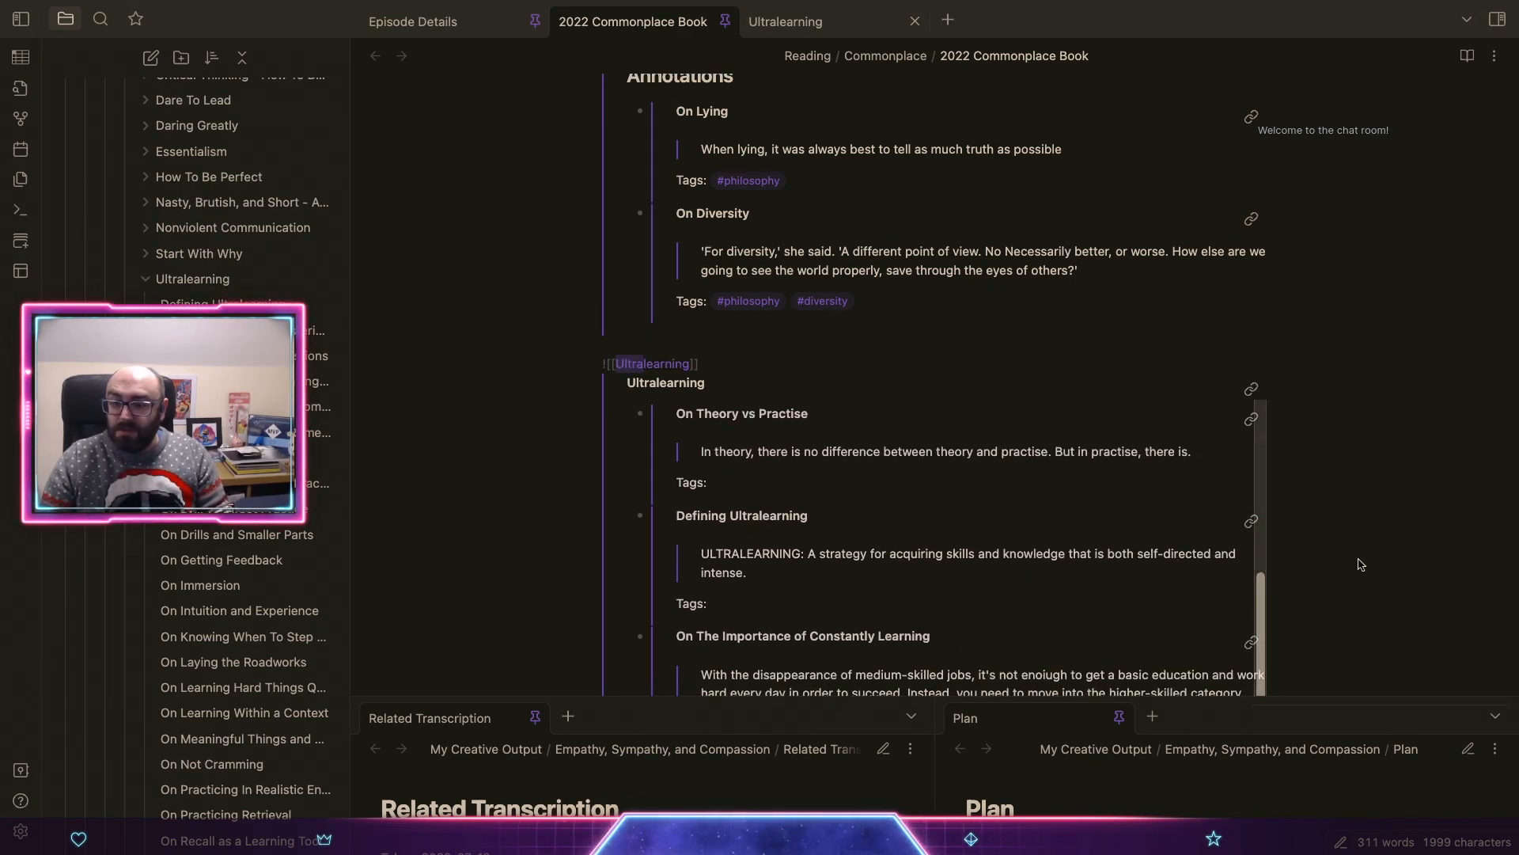
Step: Examine the annotations and personal comments embedded under Ultralearning in the commonplace book
{"action": "scroll", "coordinate": [1360, 565], "scroll_direction": "down", "scroll_amount": 4}
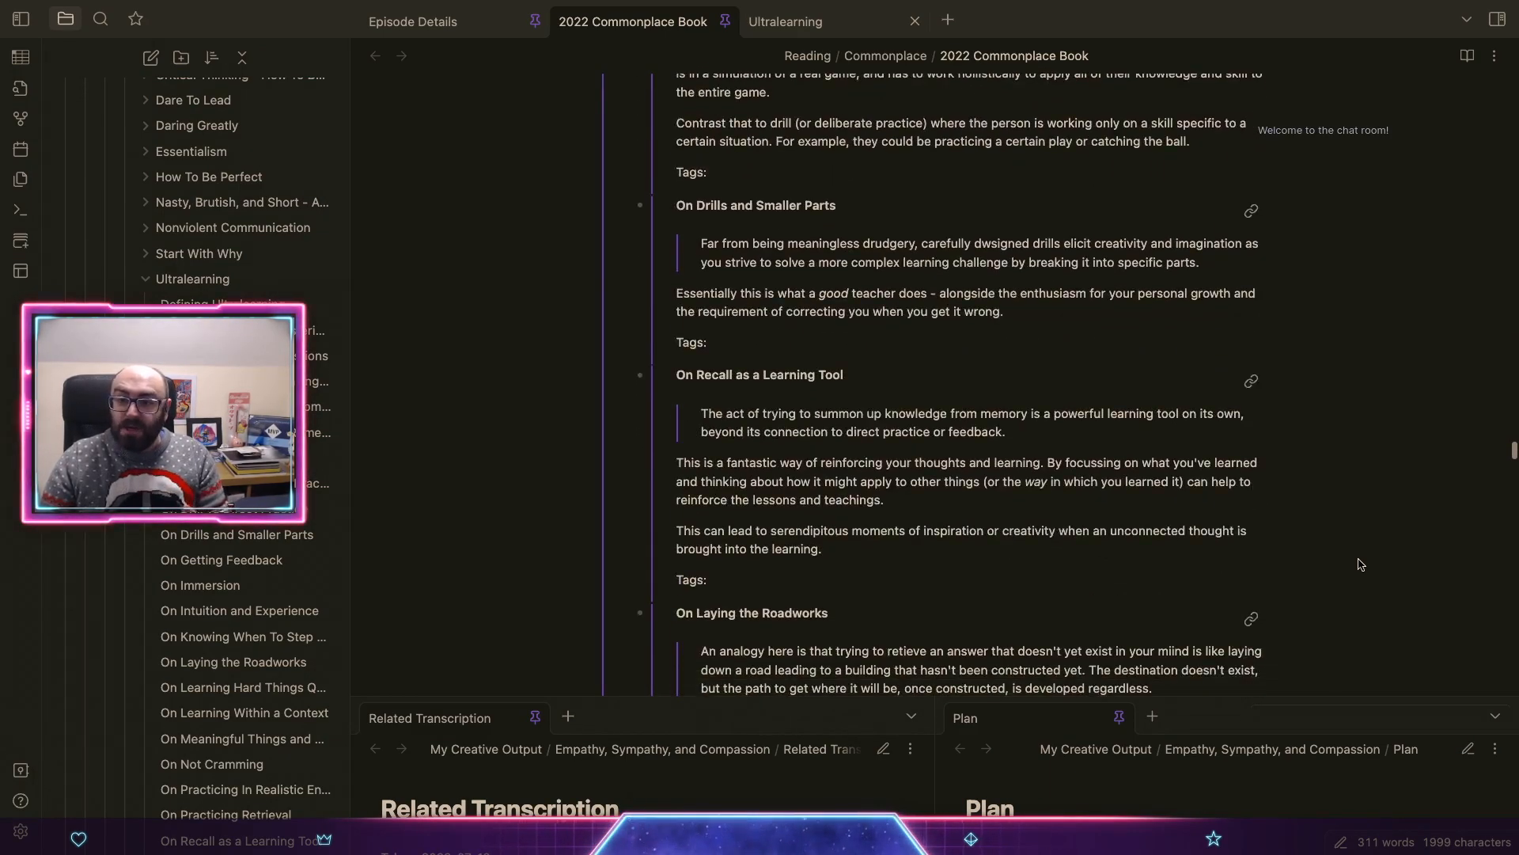
{"action": "scroll", "coordinate": [1359, 564], "scroll_direction": "down", "scroll_amount": 3}
{"action": "scroll", "coordinate": [1360, 564], "scroll_direction": "down", "scroll_amount": 5}
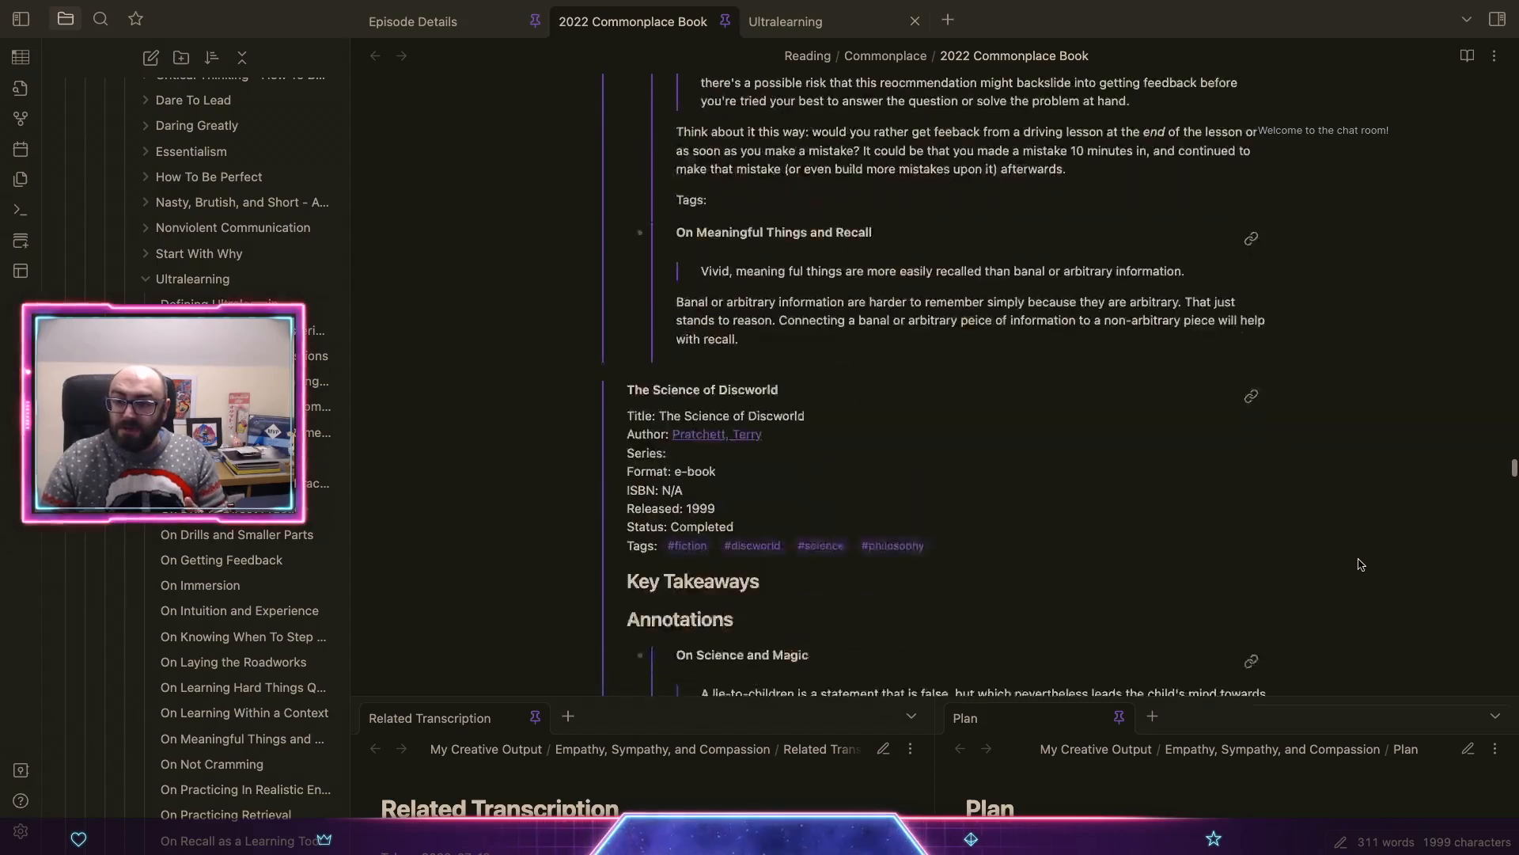
{"action": "scroll", "coordinate": [1359, 564], "scroll_direction": "up", "scroll_amount": 1}
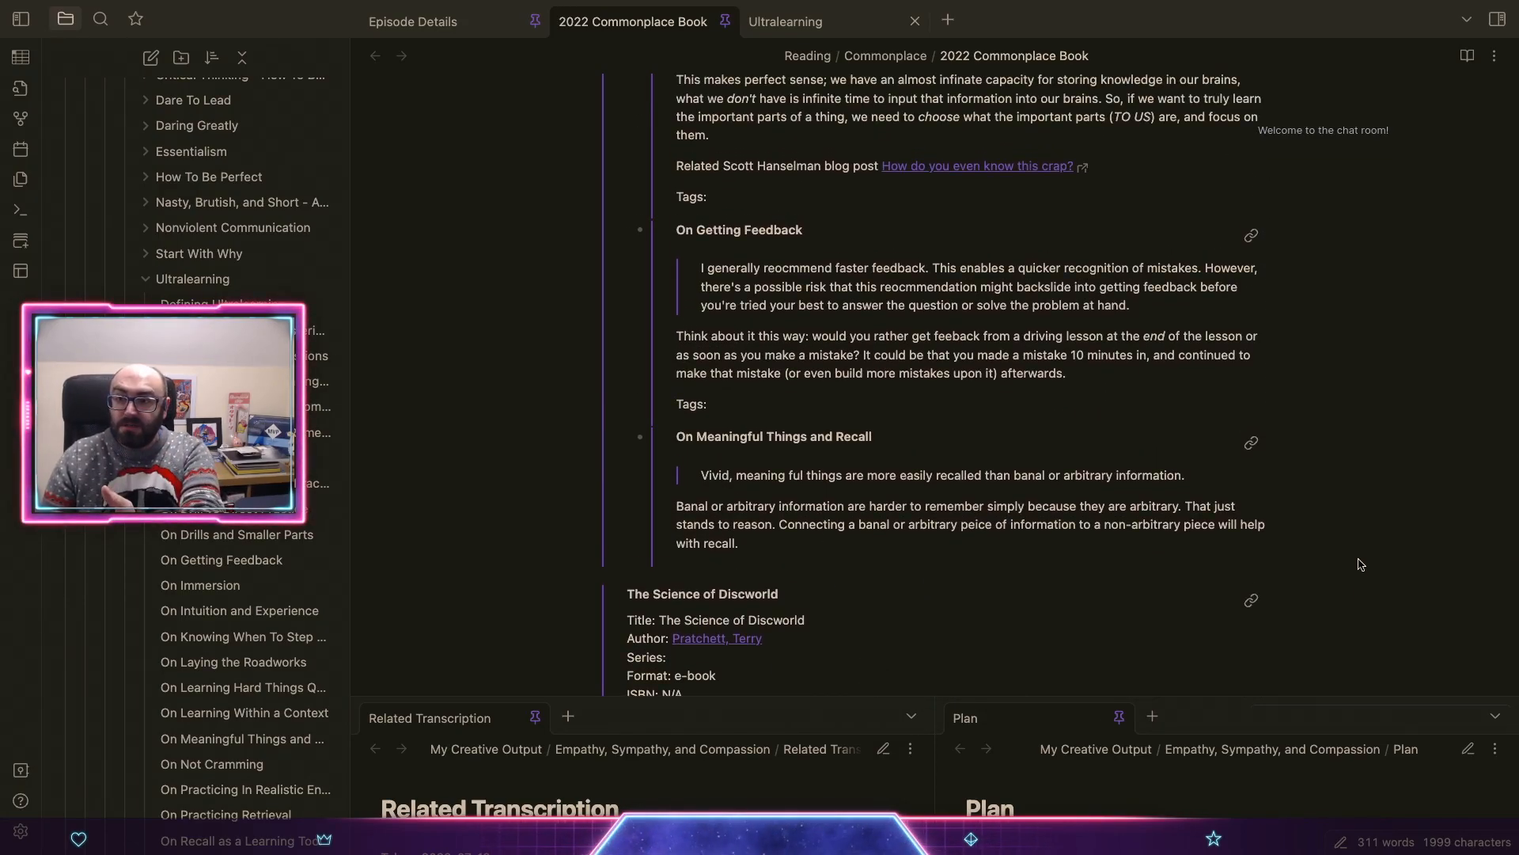
{"action": "scroll", "coordinate": [1360, 564], "scroll_direction": "up", "scroll_amount": 15}
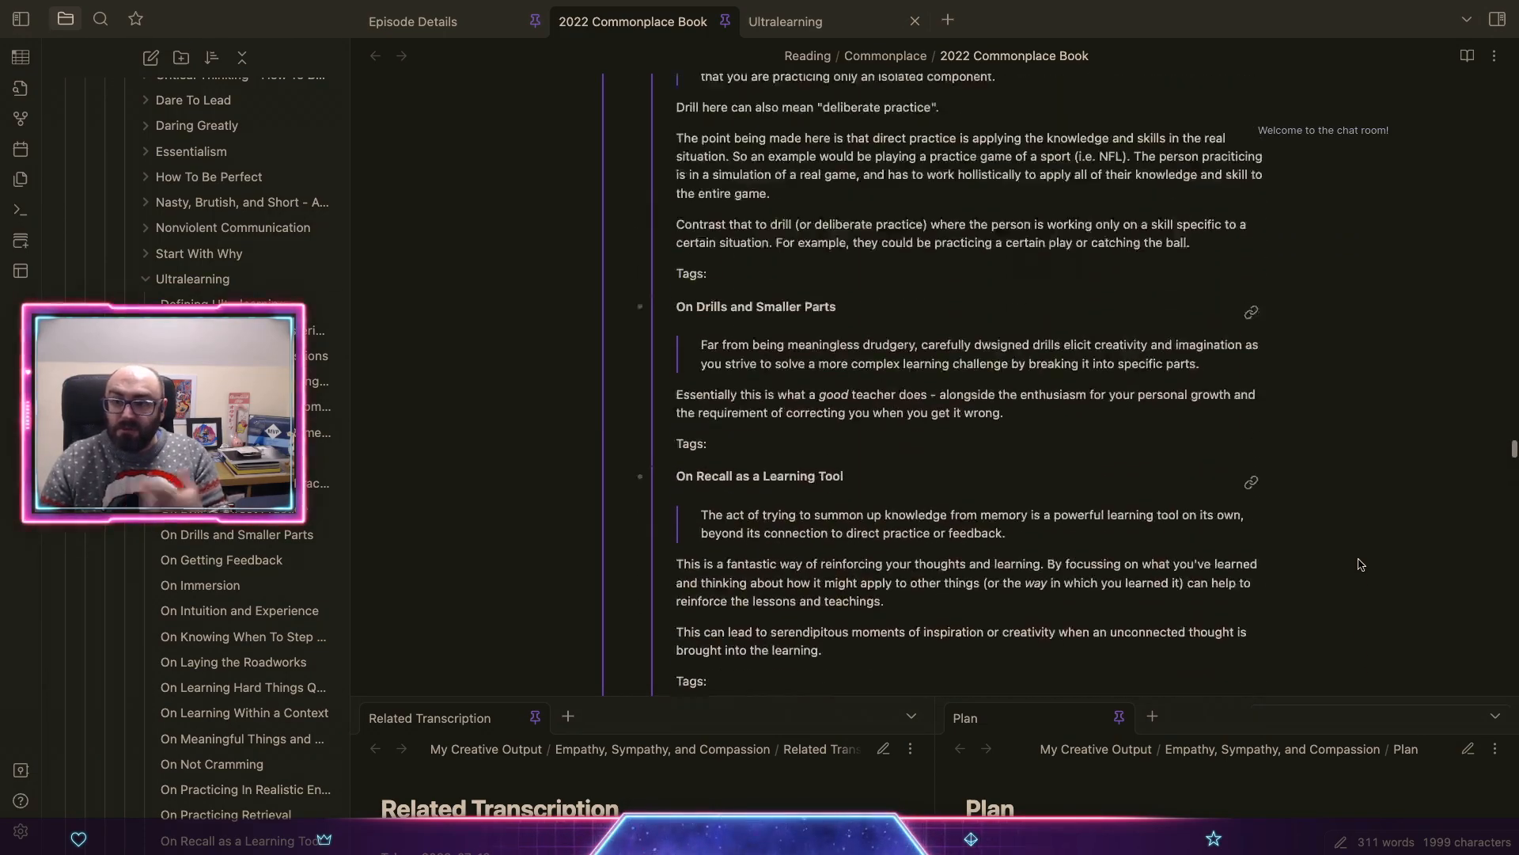
{"action": "scroll", "coordinate": [1360, 564], "scroll_direction": "up", "scroll_amount": 7}
{"action": "scroll", "coordinate": [1360, 564], "scroll_direction": "down", "scroll_amount": 9}
{"action": "scroll", "coordinate": [1360, 564], "scroll_direction": "up", "scroll_amount": 1}
{"action": "scroll", "coordinate": [1360, 563], "scroll_direction": "up", "scroll_amount": 10}
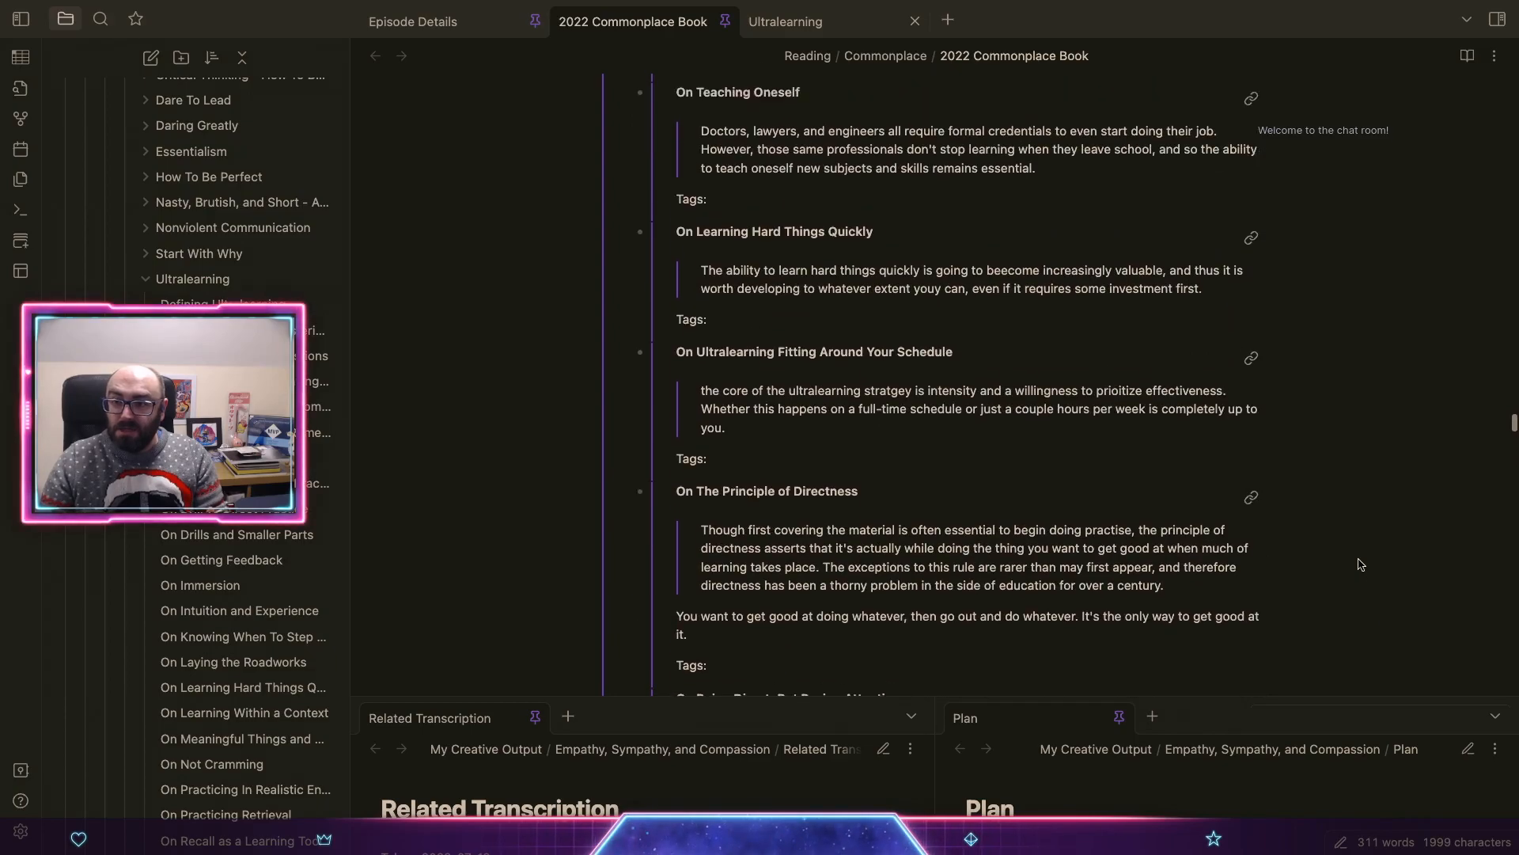
{"action": "scroll", "coordinate": [1360, 563], "scroll_direction": "down", "scroll_amount": 1}
{"action": "scroll", "coordinate": [1360, 564], "scroll_direction": "up", "scroll_amount": 2}
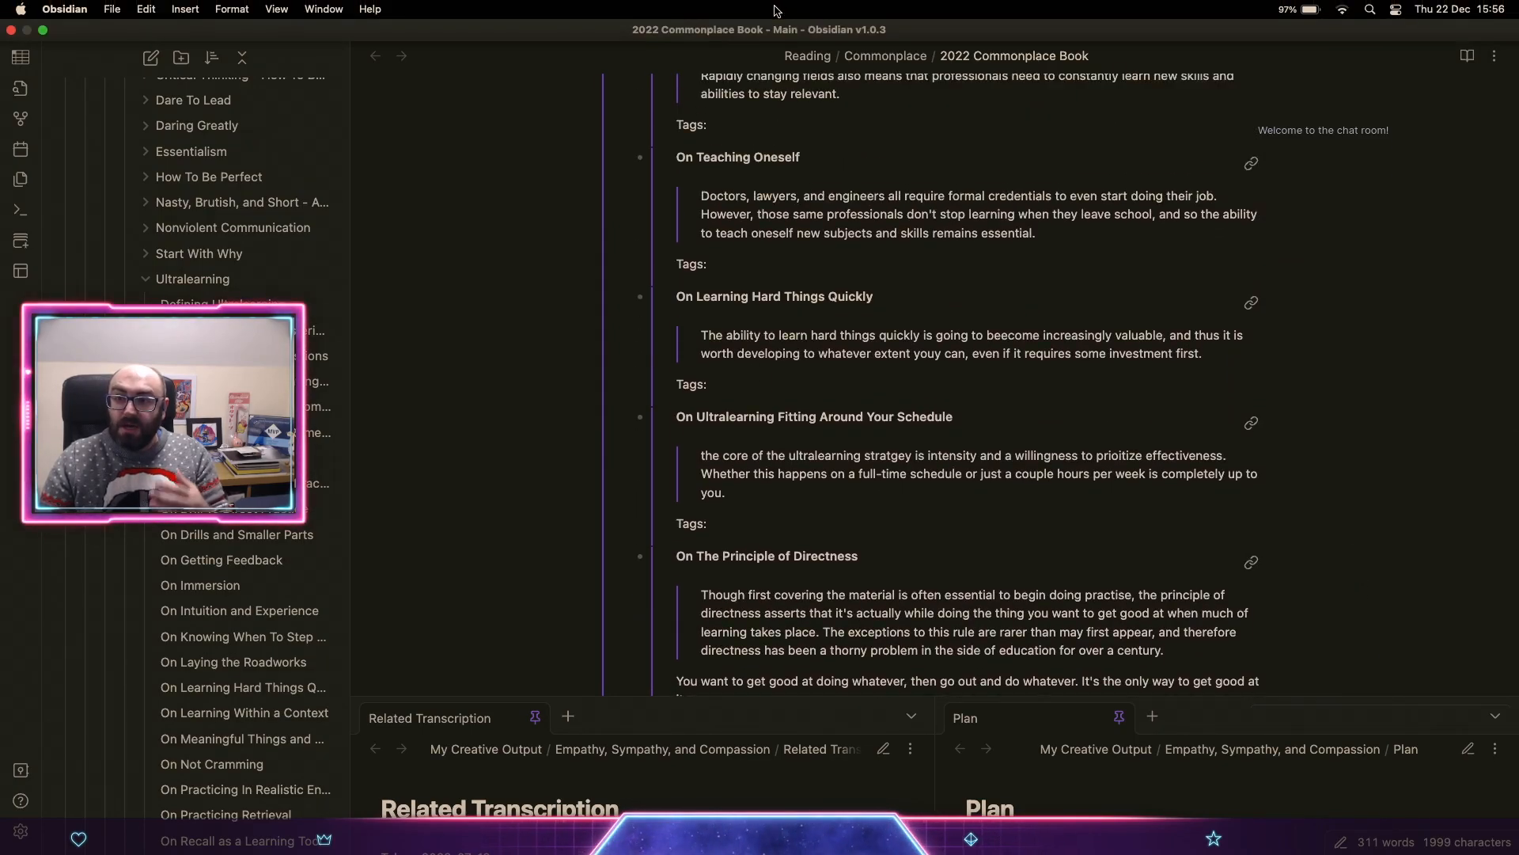
Step: Return to the Ultralearning note and check the complete On Asking "dumb" Questions annotation at its end
{"action": "left_click", "coordinate": [825, 23]}
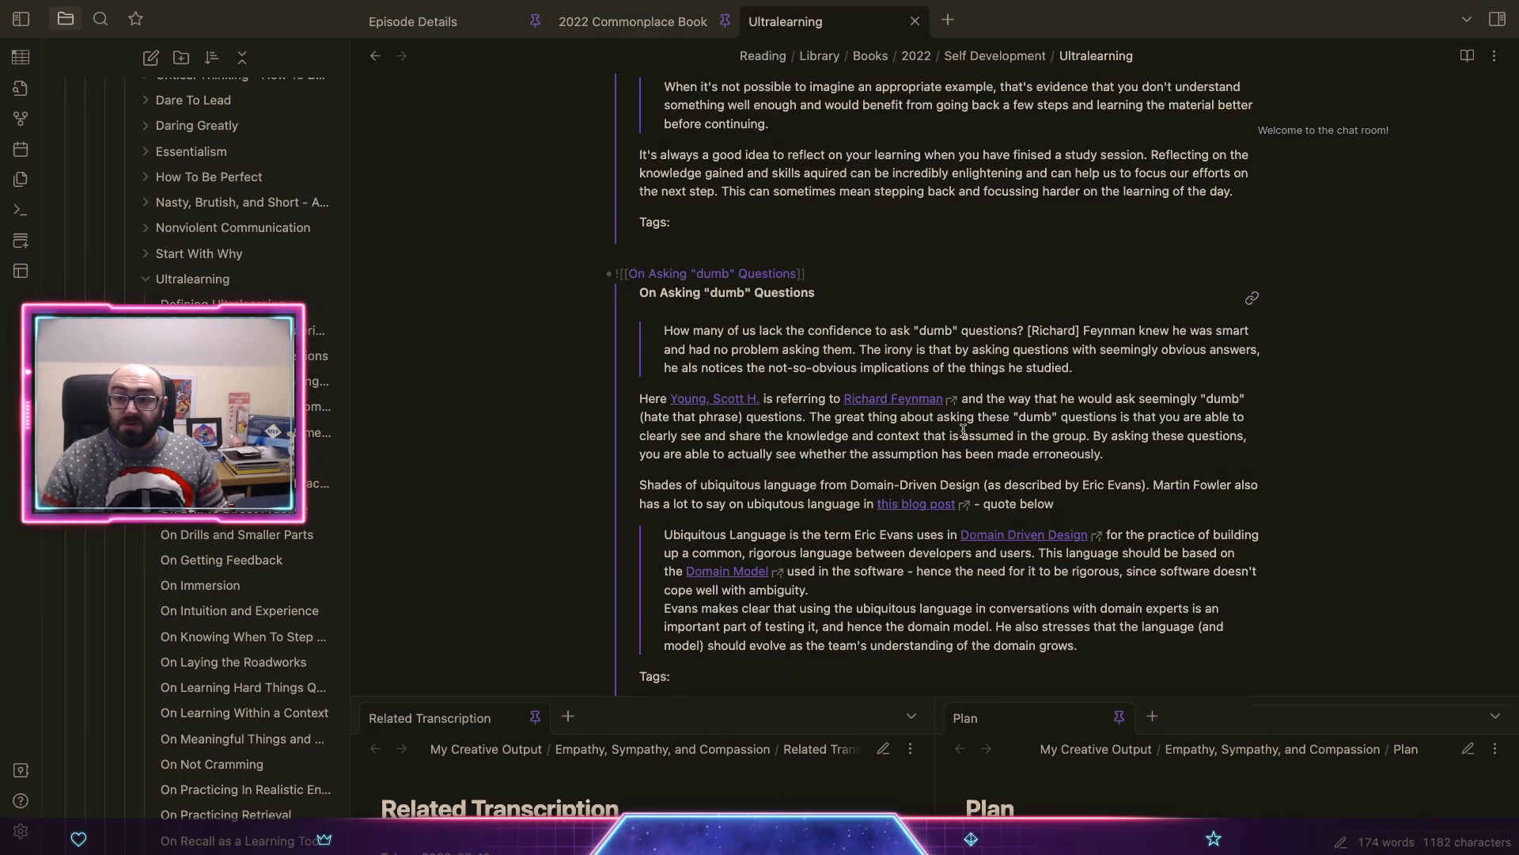
{"action": "scroll", "coordinate": [995, 575], "scroll_direction": "down", "scroll_amount": 2}
{"action": "scroll", "coordinate": [930, 590], "scroll_direction": "down", "scroll_amount": 1}
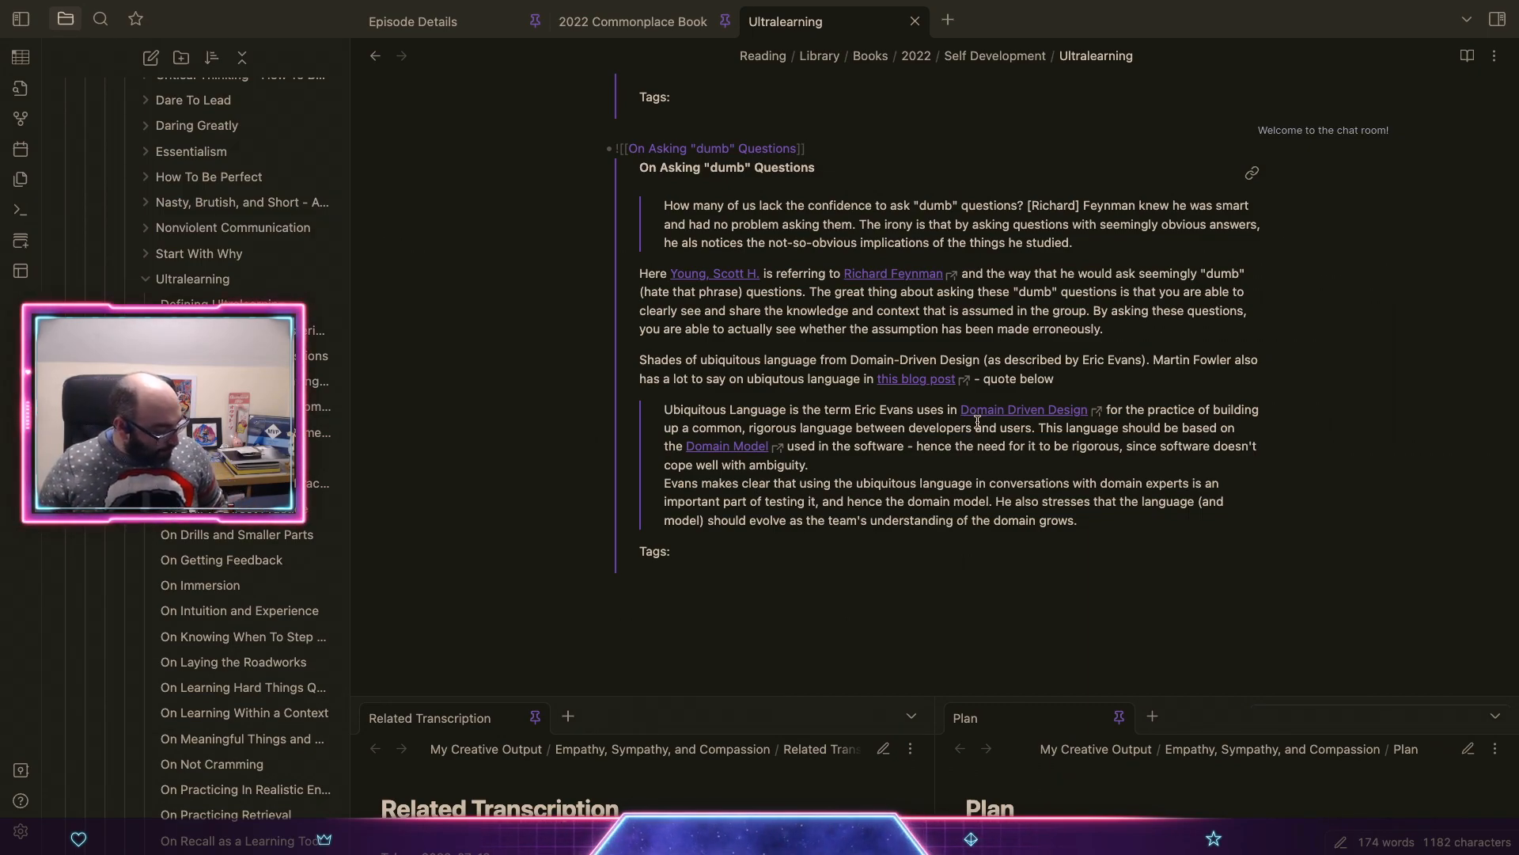
Step: Switch to Safari and open chillhop.bandcamp.com in place of the Ubiquitous Language article
{"action": "key", "text": "ctrl+Up"}
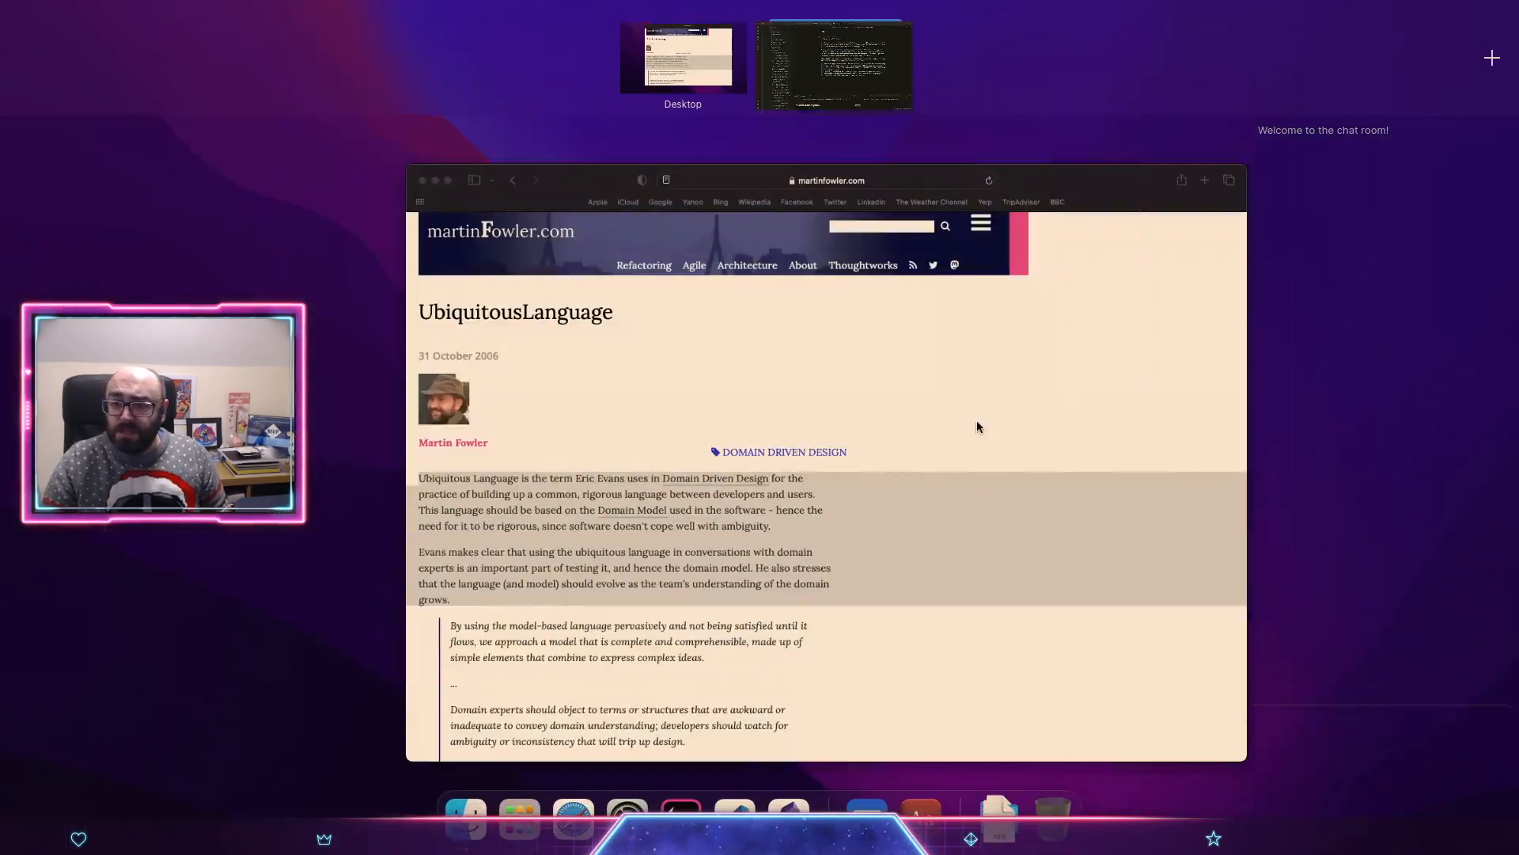
{"action": "left_click", "coordinate": [789, 405]}
{"action": "key", "text": "super+l"}
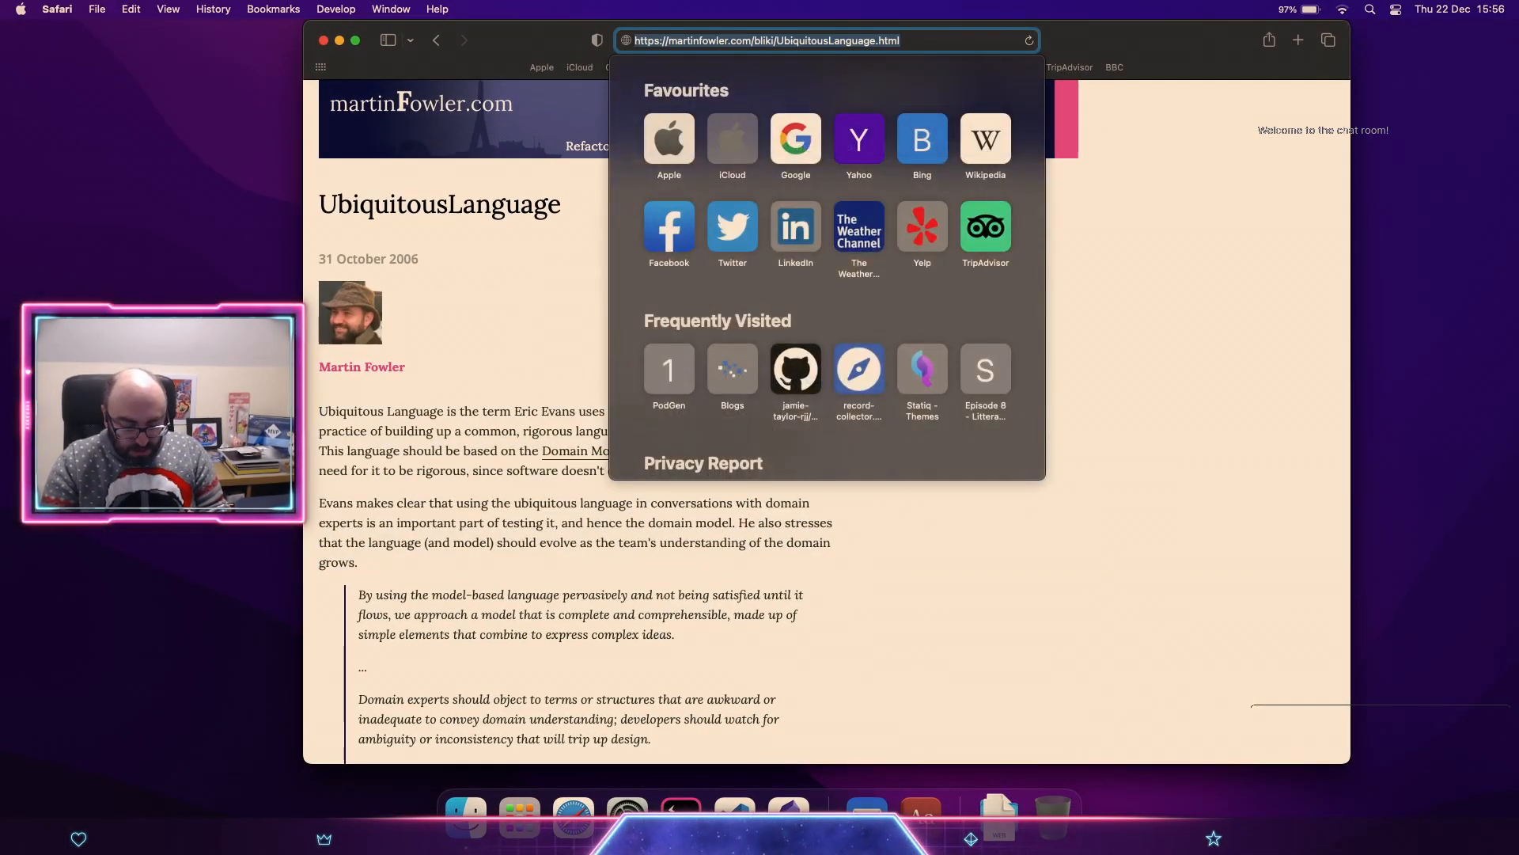
{"action": "type", "text": "chillhop"}
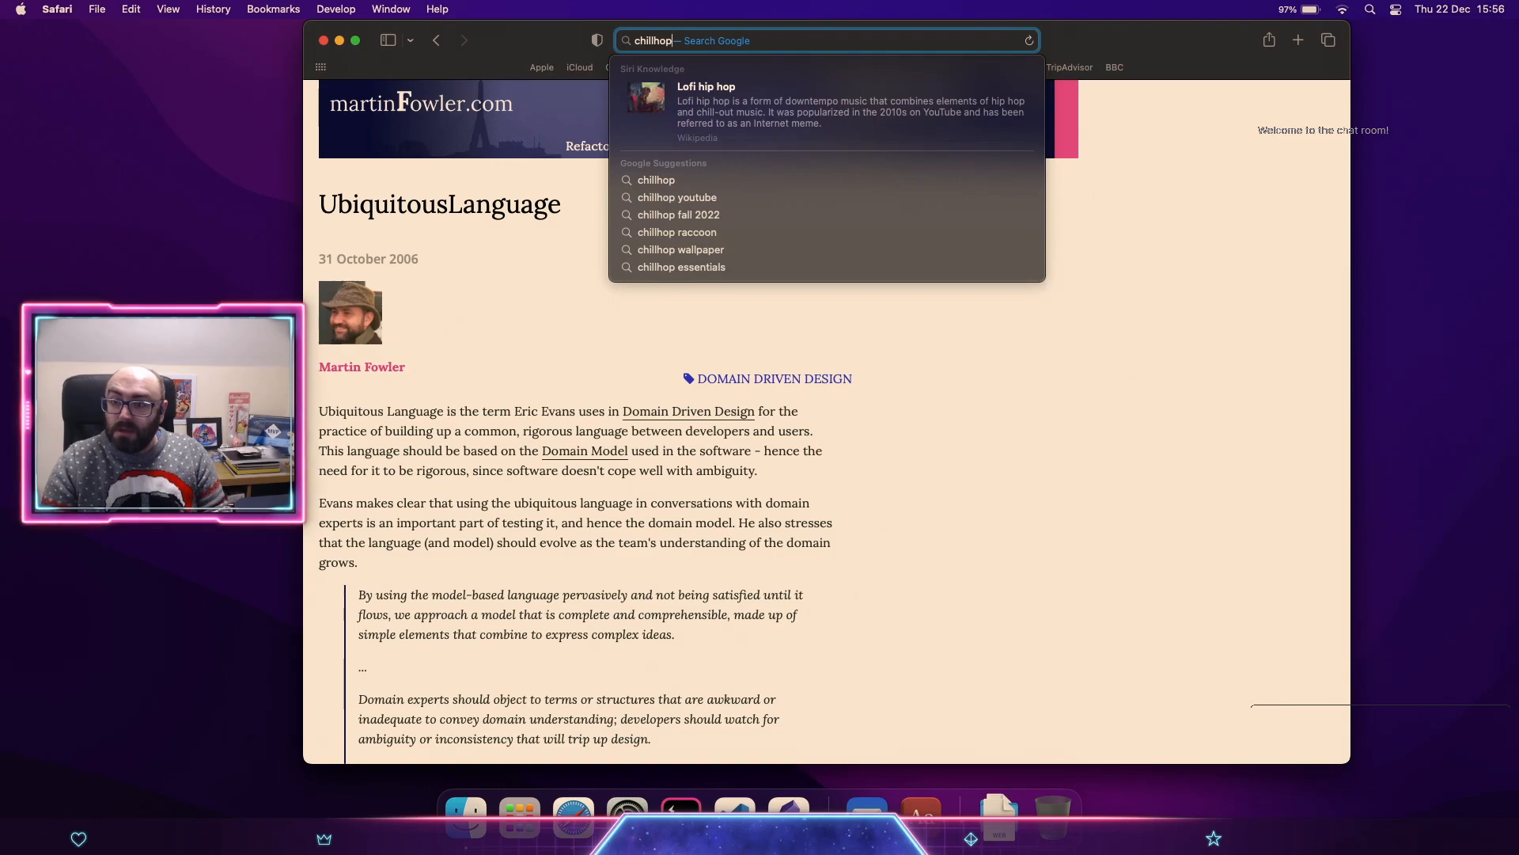
{"action": "type", "text": ".bandcamp.com"}
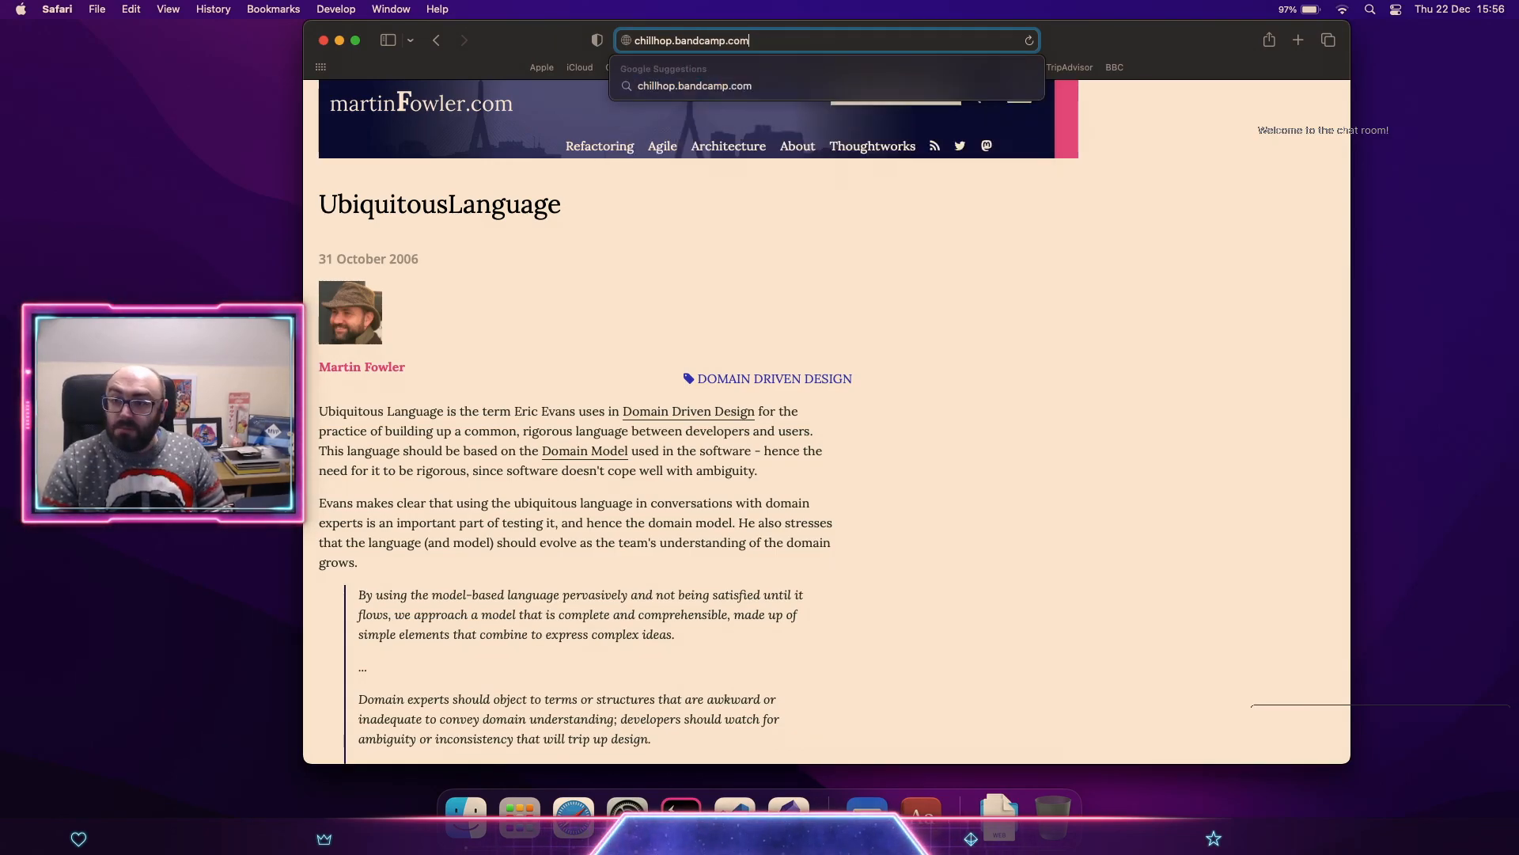
{"action": "key", "text": "Return"}
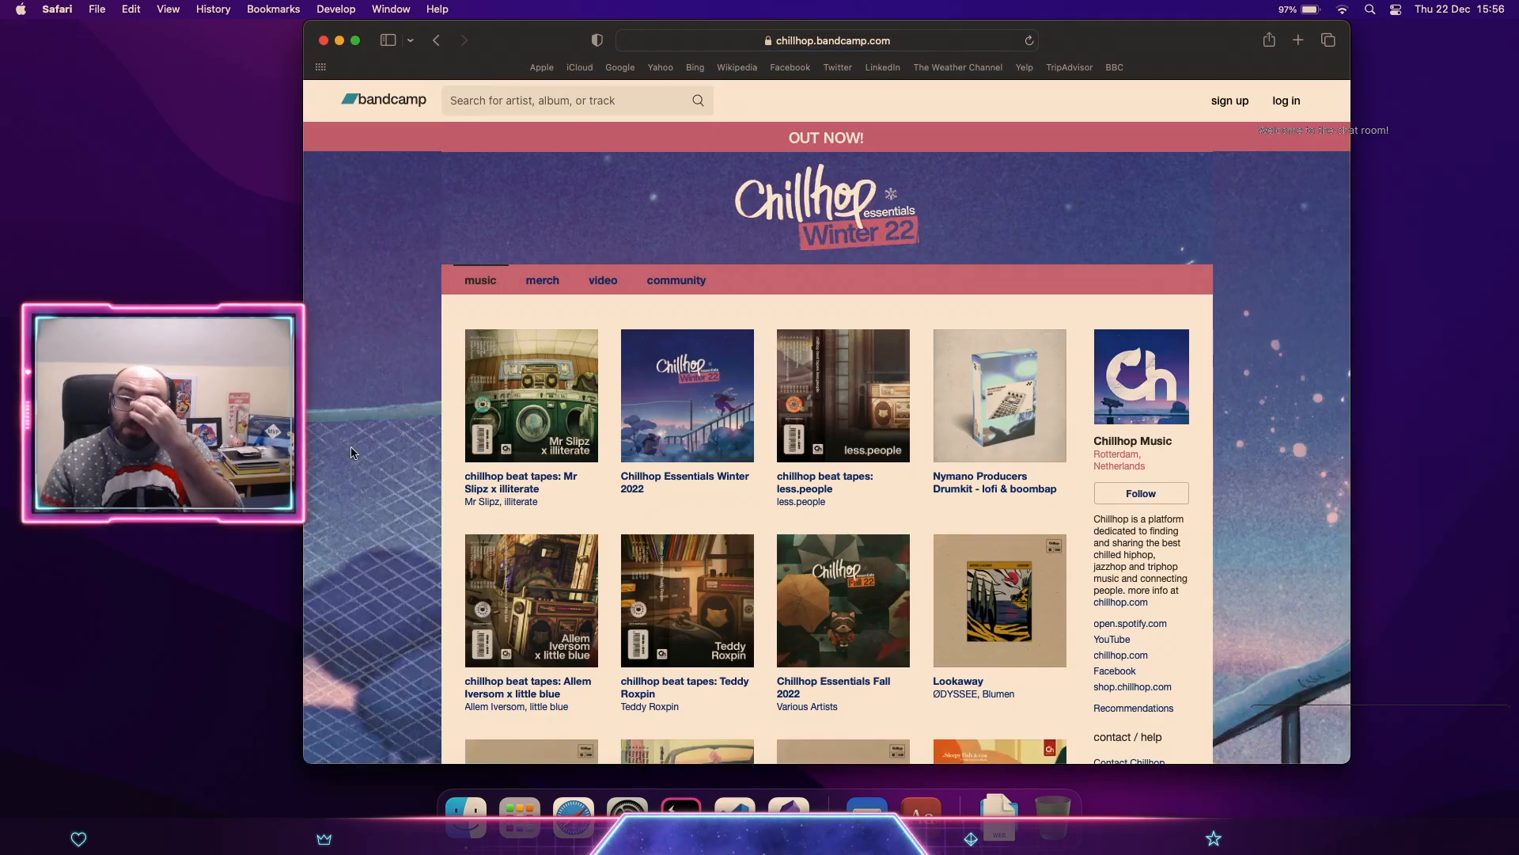
Step: Open the Chillhop Essentials Winter 2022 album and examine its purchase formats, track list and description
{"action": "left_click", "coordinate": [744, 417]}
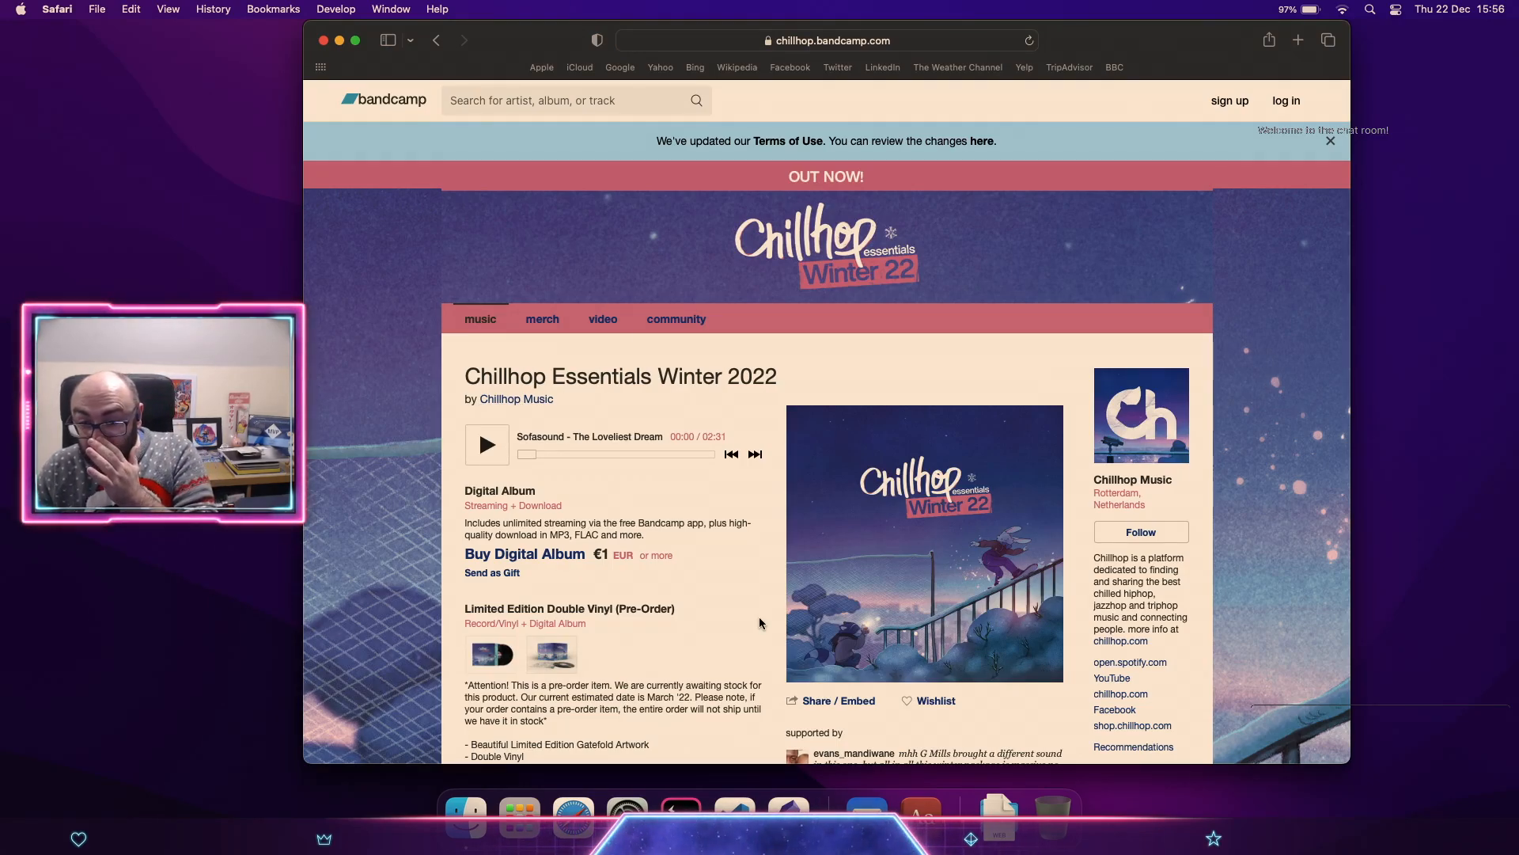
{"action": "key", "text": "super+plus"}
{"action": "key", "text": "super+plus"}
{"action": "key", "text": "super+plus"}
{"action": "key", "text": "super+plus"}
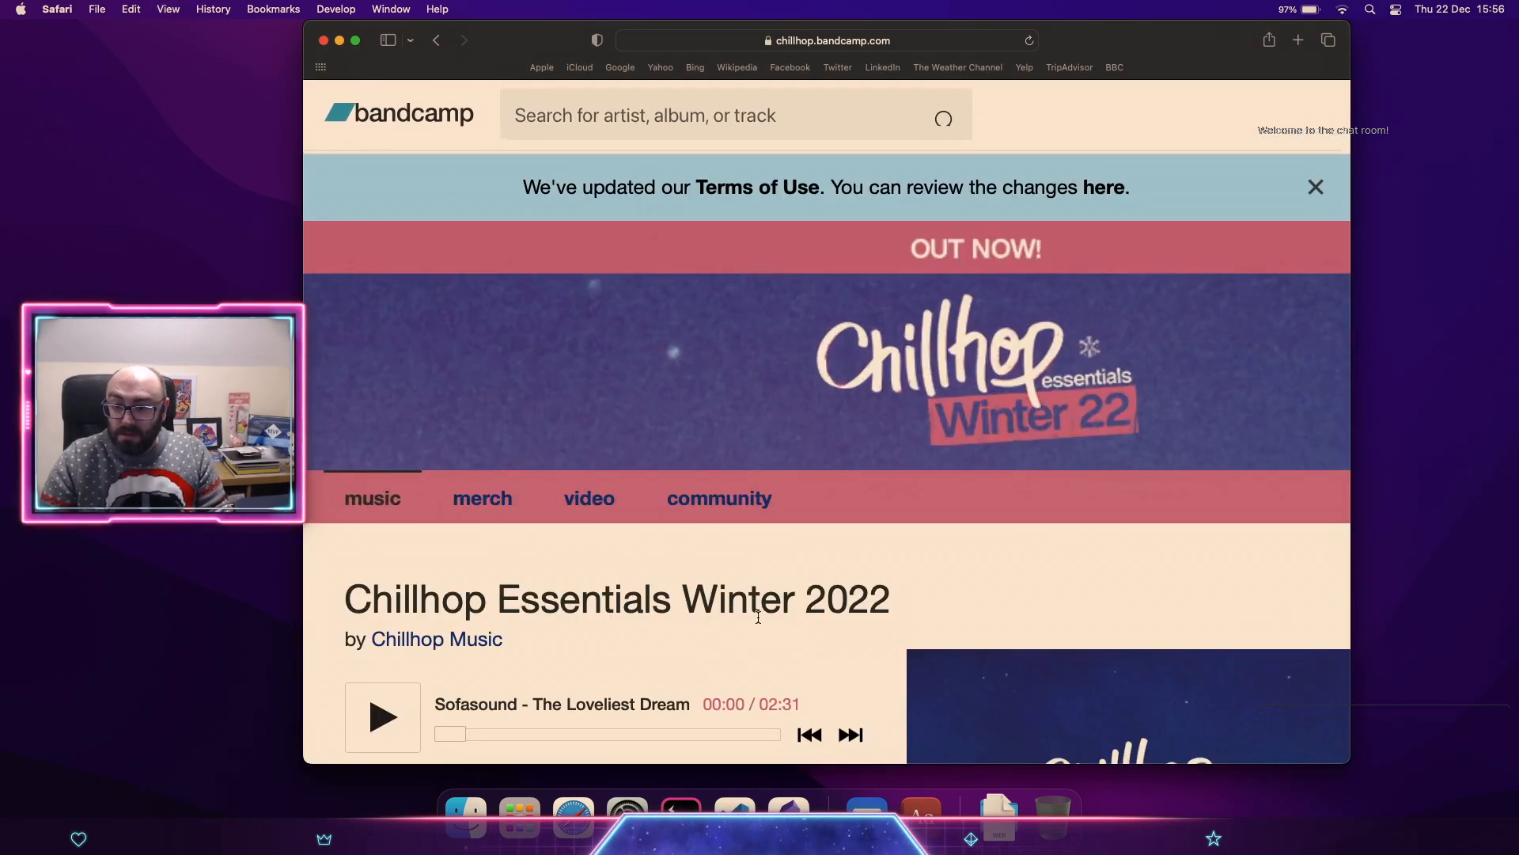
{"action": "scroll", "coordinate": [757, 617], "scroll_direction": "down", "scroll_amount": 3}
{"action": "scroll", "coordinate": [757, 615], "scroll_direction": "down", "scroll_amount": 2}
{"action": "left_click_drag", "start_coordinate": [575, 575], "coordinate": [608, 576]}
{"action": "left_click", "coordinate": [790, 631]}
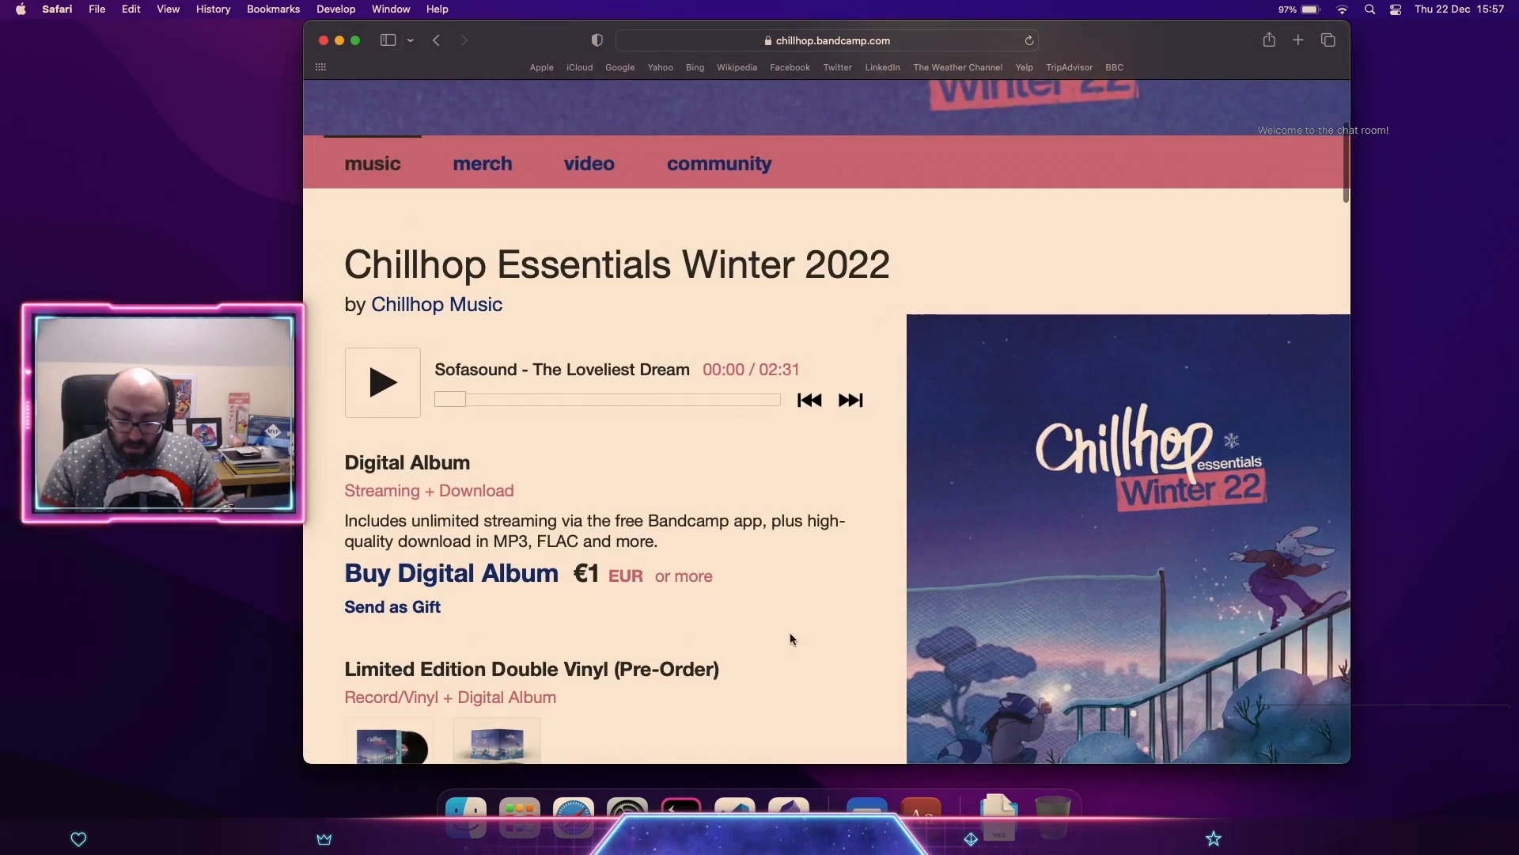
{"action": "key", "text": "super+0"}
{"action": "scroll", "coordinate": [791, 638], "scroll_direction": "down", "scroll_amount": 15}
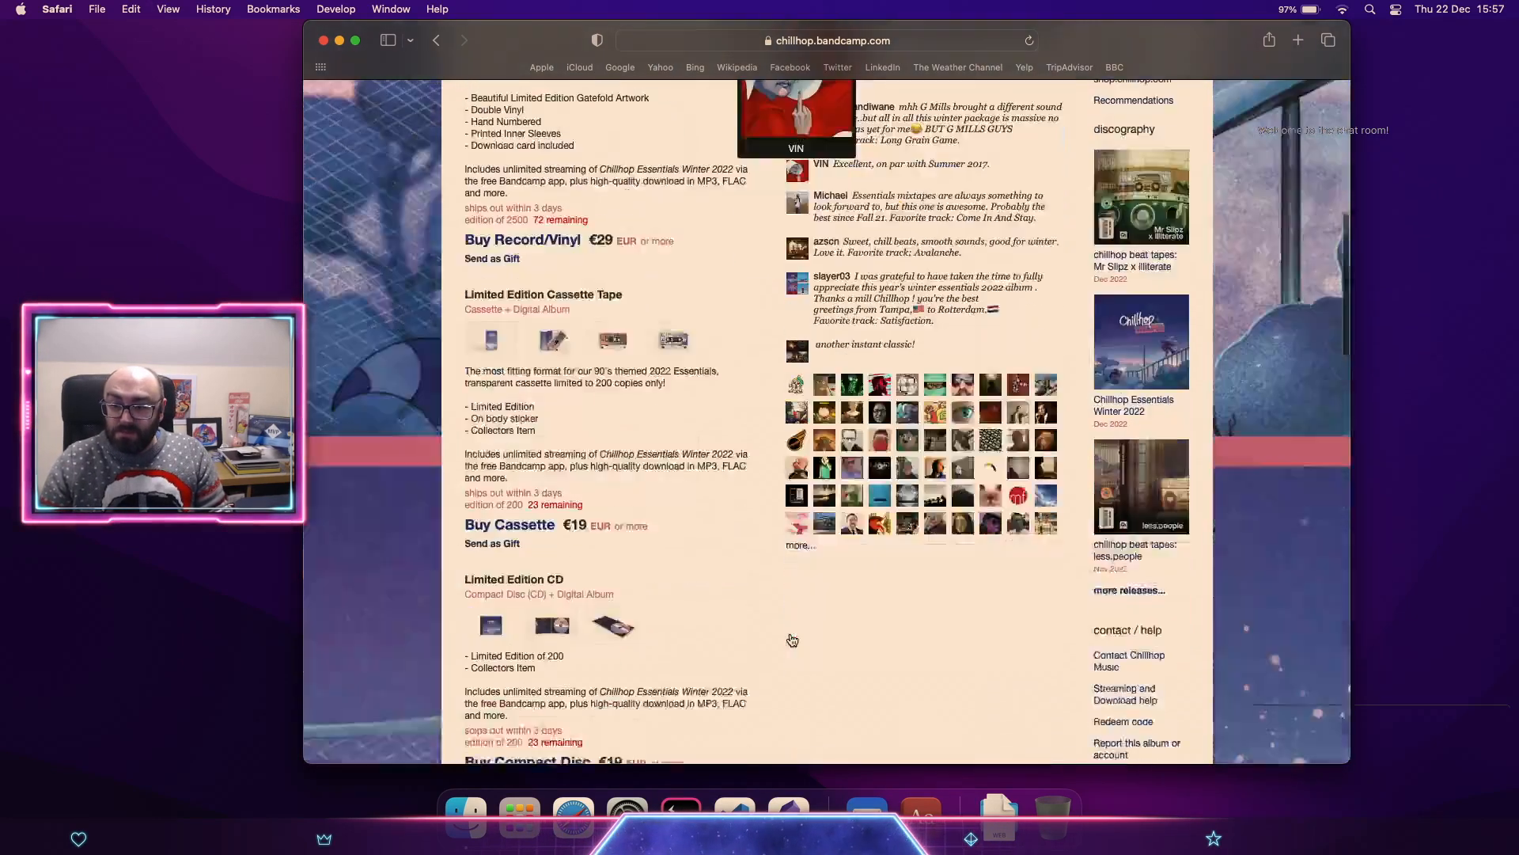
{"action": "scroll", "coordinate": [790, 638], "scroll_direction": "down", "scroll_amount": 10}
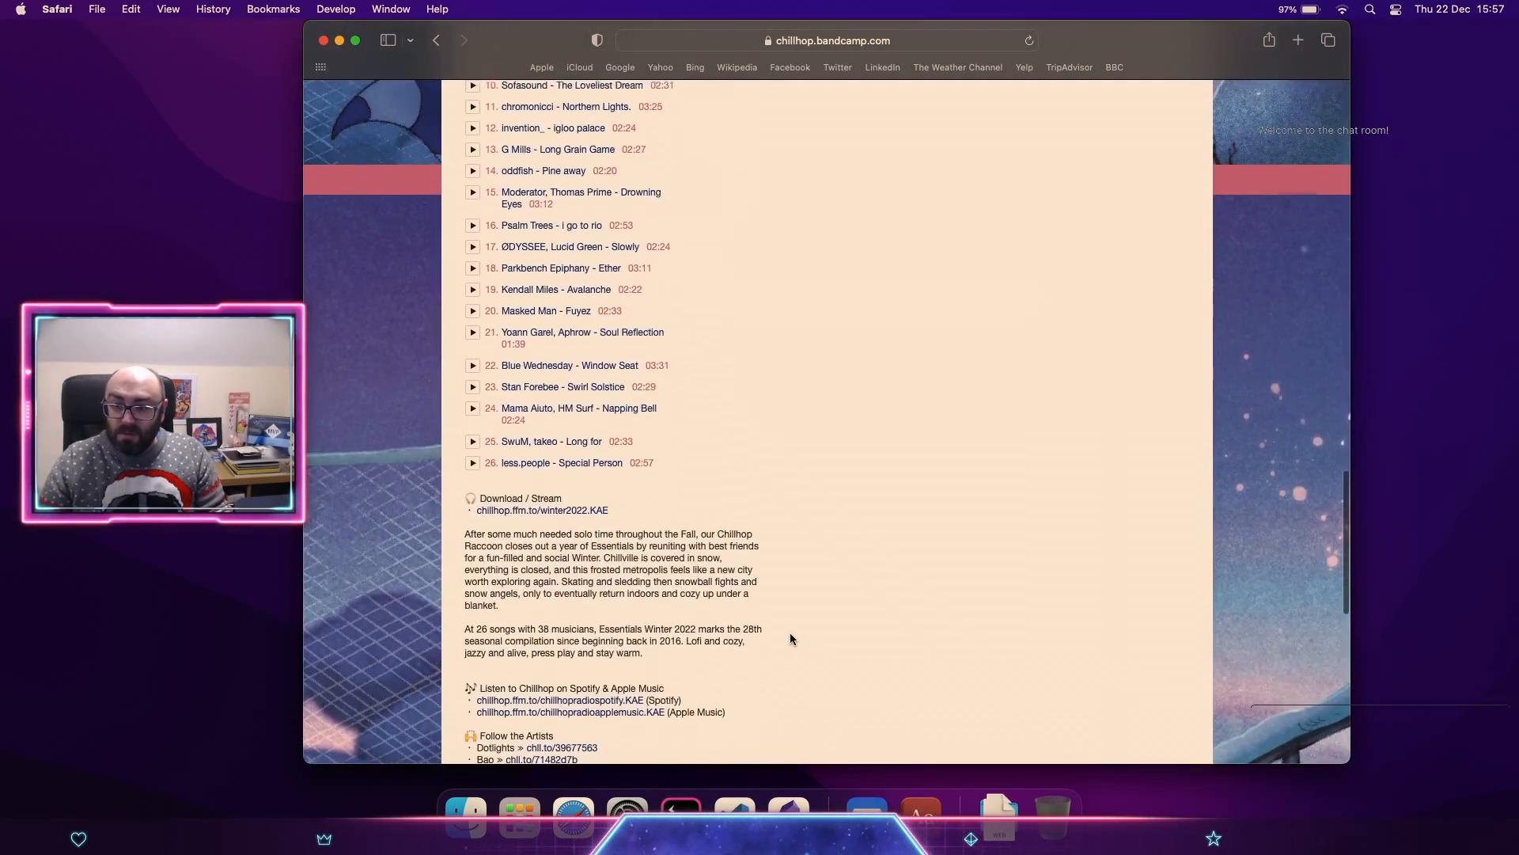
{"action": "scroll", "coordinate": [790, 638], "scroll_direction": "up", "scroll_amount": 20}
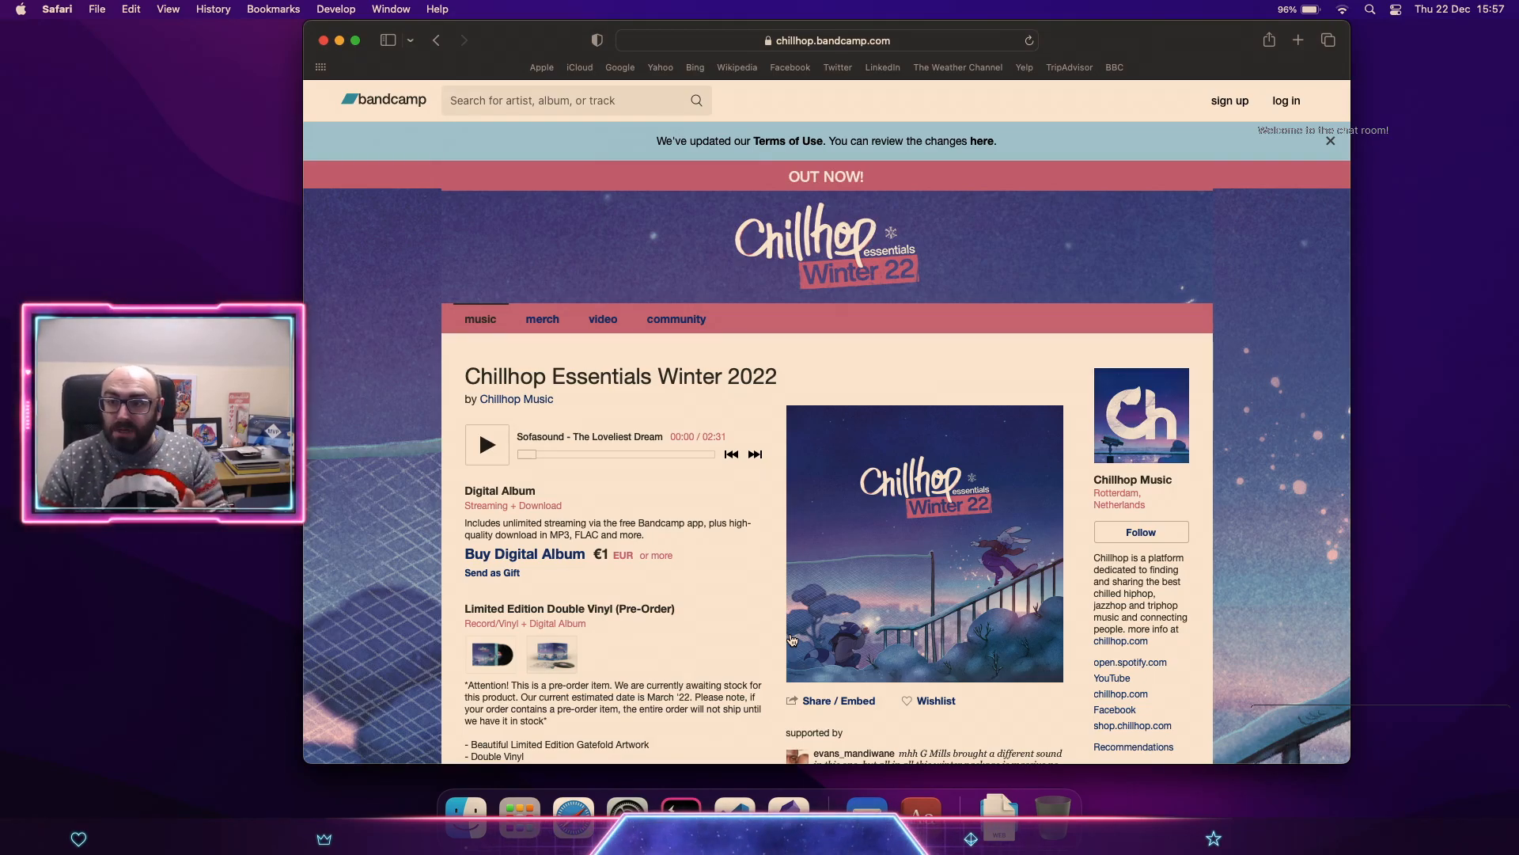
Step: Go back to the Chillhop Music catalogue and look through its latest releases
{"action": "scroll", "coordinate": [792, 639], "scroll_direction": "left", "scroll_amount": 5}
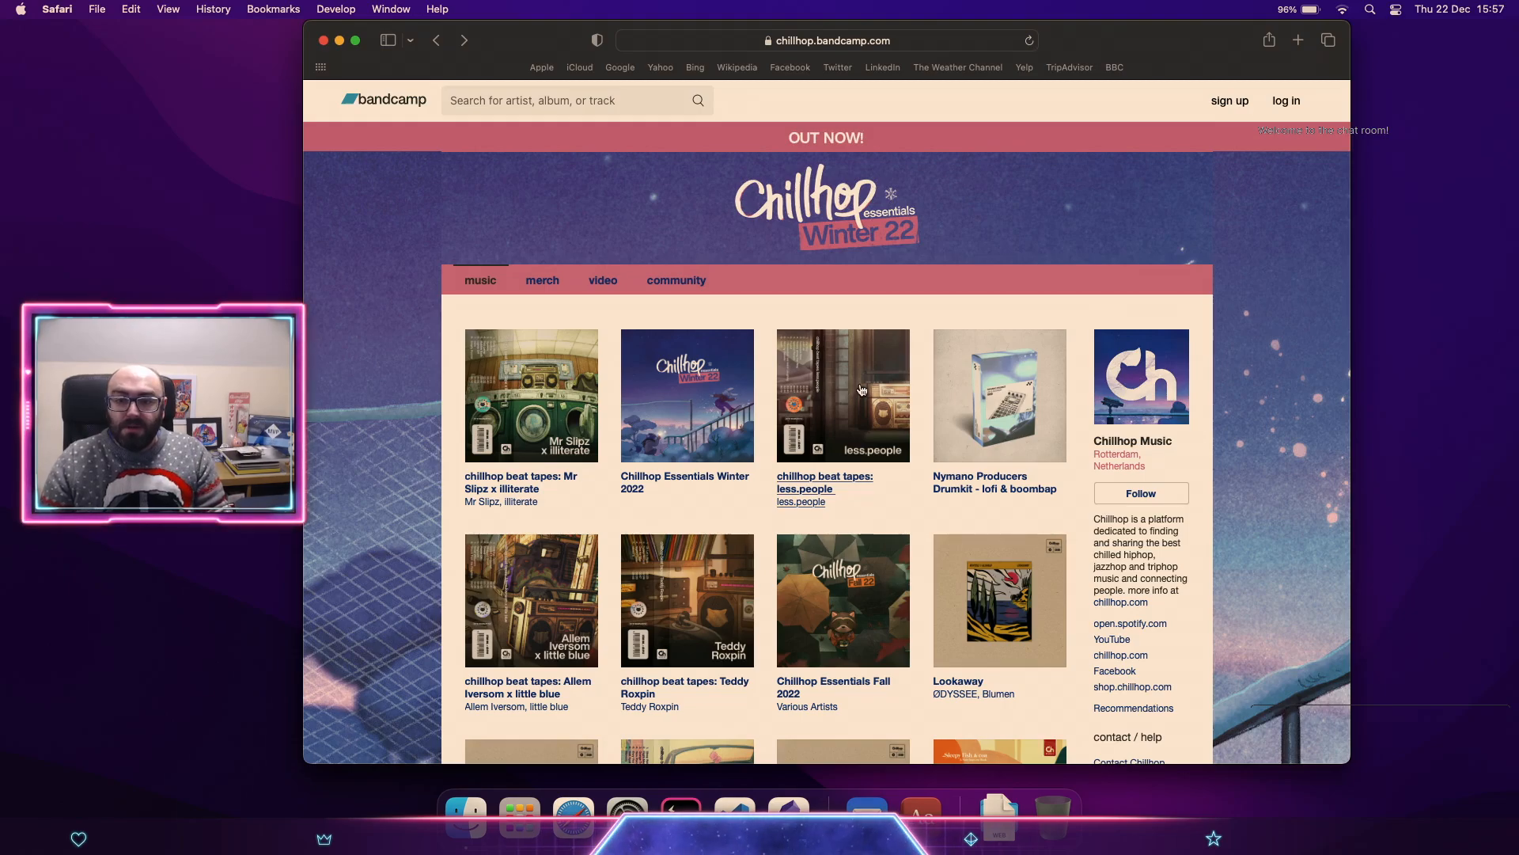
{"action": "scroll", "coordinate": [862, 389], "scroll_direction": "down", "scroll_amount": 7}
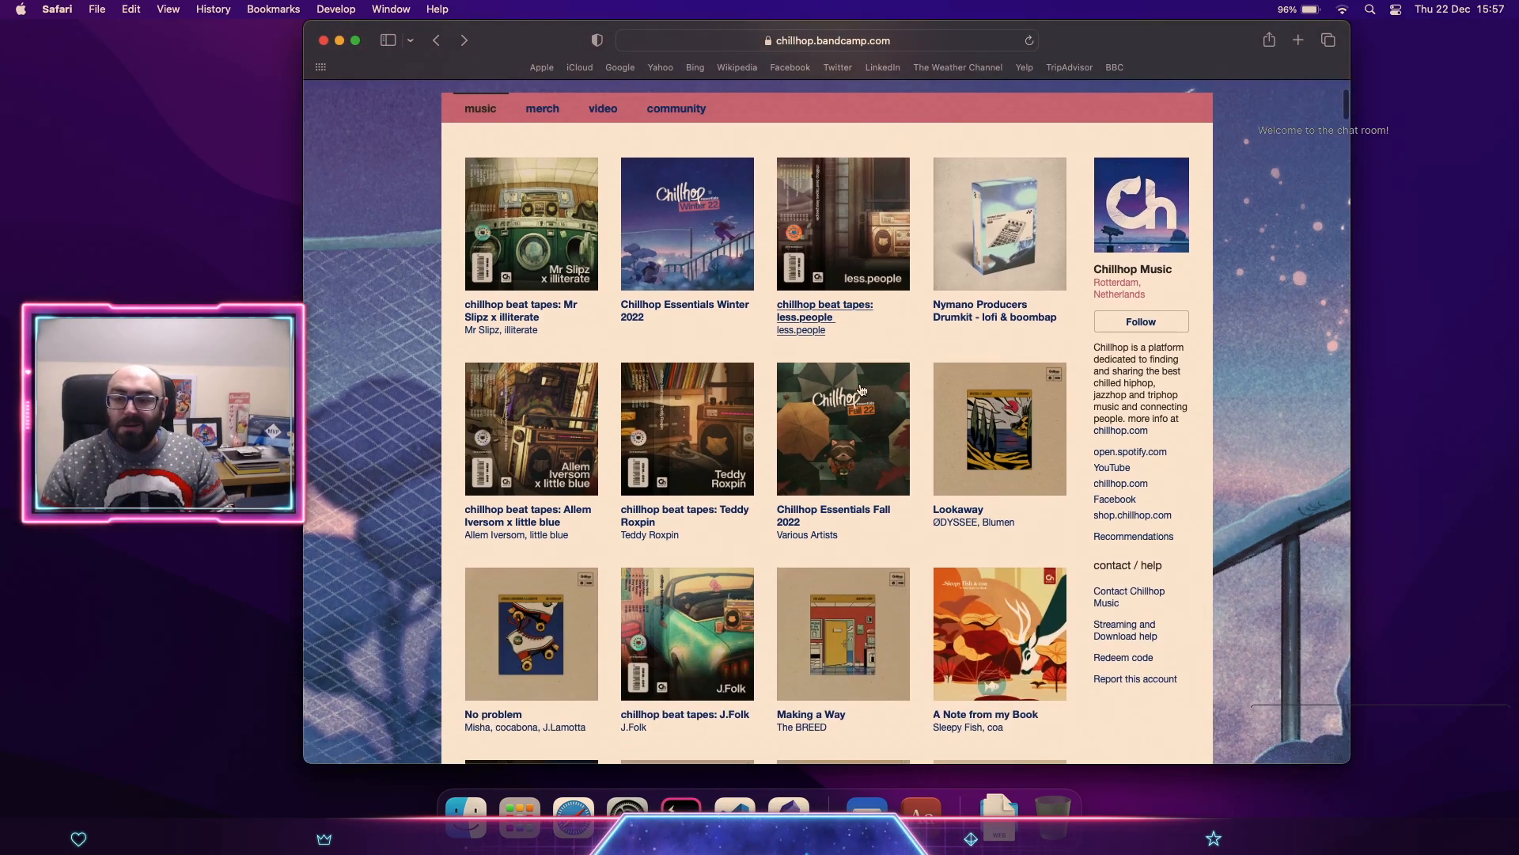
{"action": "scroll", "coordinate": [862, 389], "scroll_direction": "up", "scroll_amount": 7}
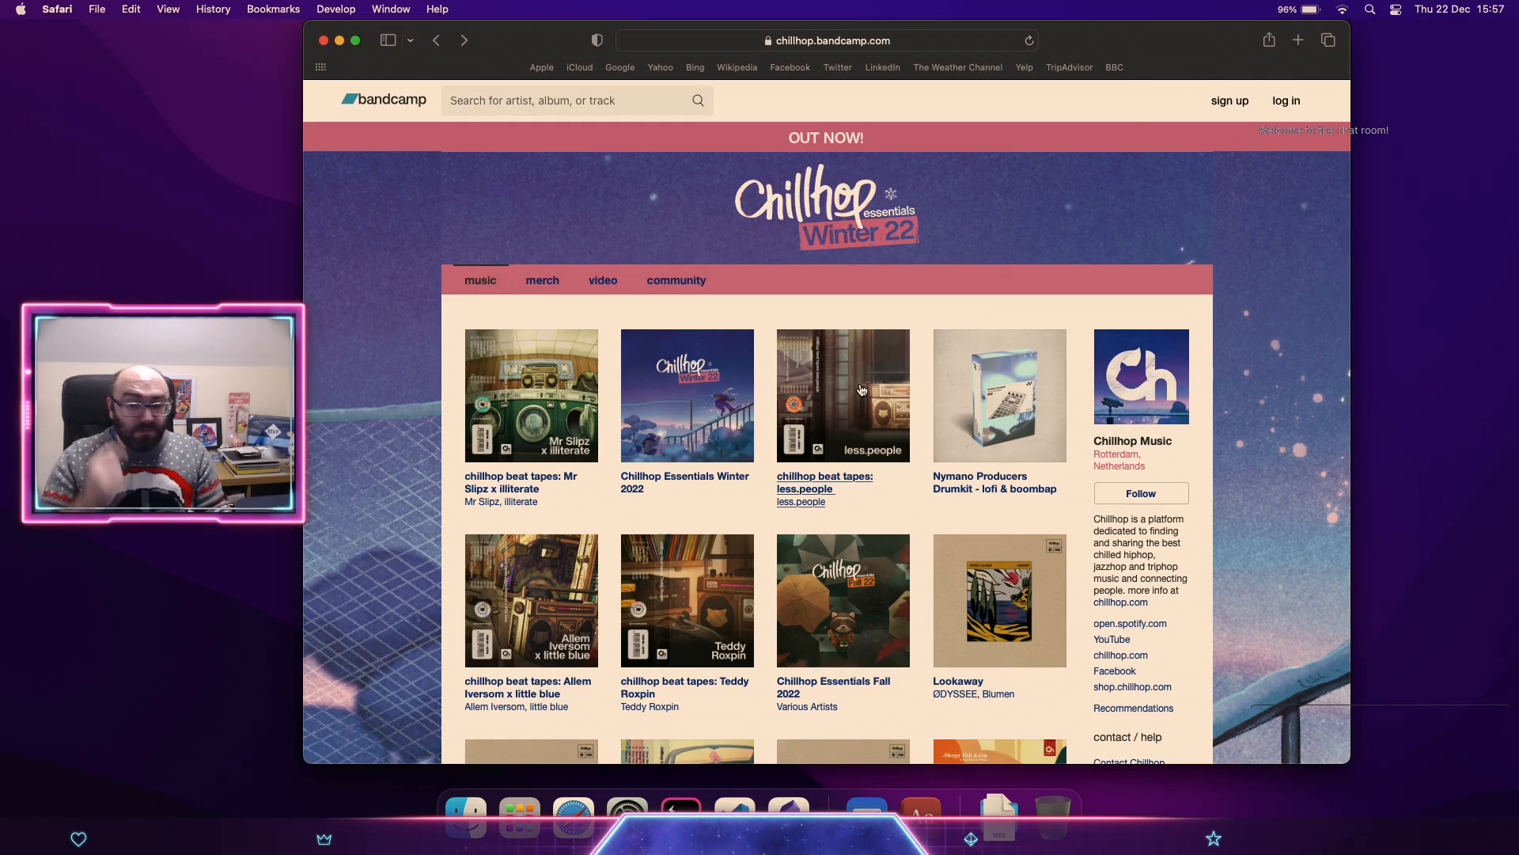
Step: Quit Safari and switch back to the Ultralearning note in Obsidian
{"action": "key", "text": "super+q"}
{"action": "key", "text": "ctrl+Up"}
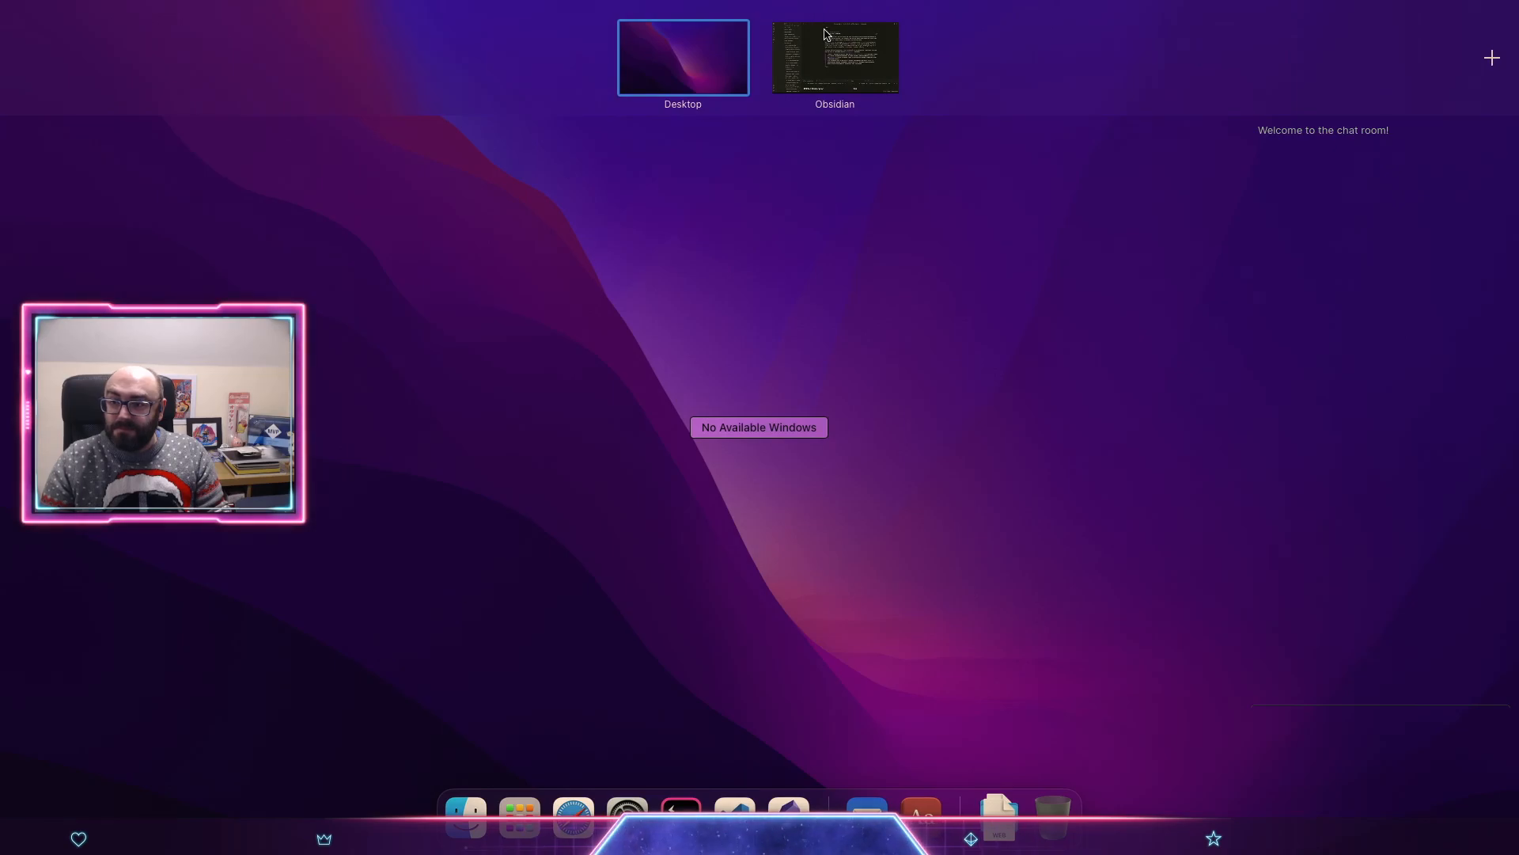
{"action": "left_click", "coordinate": [827, 35]}
{"action": "left_click", "coordinate": [847, 591]}
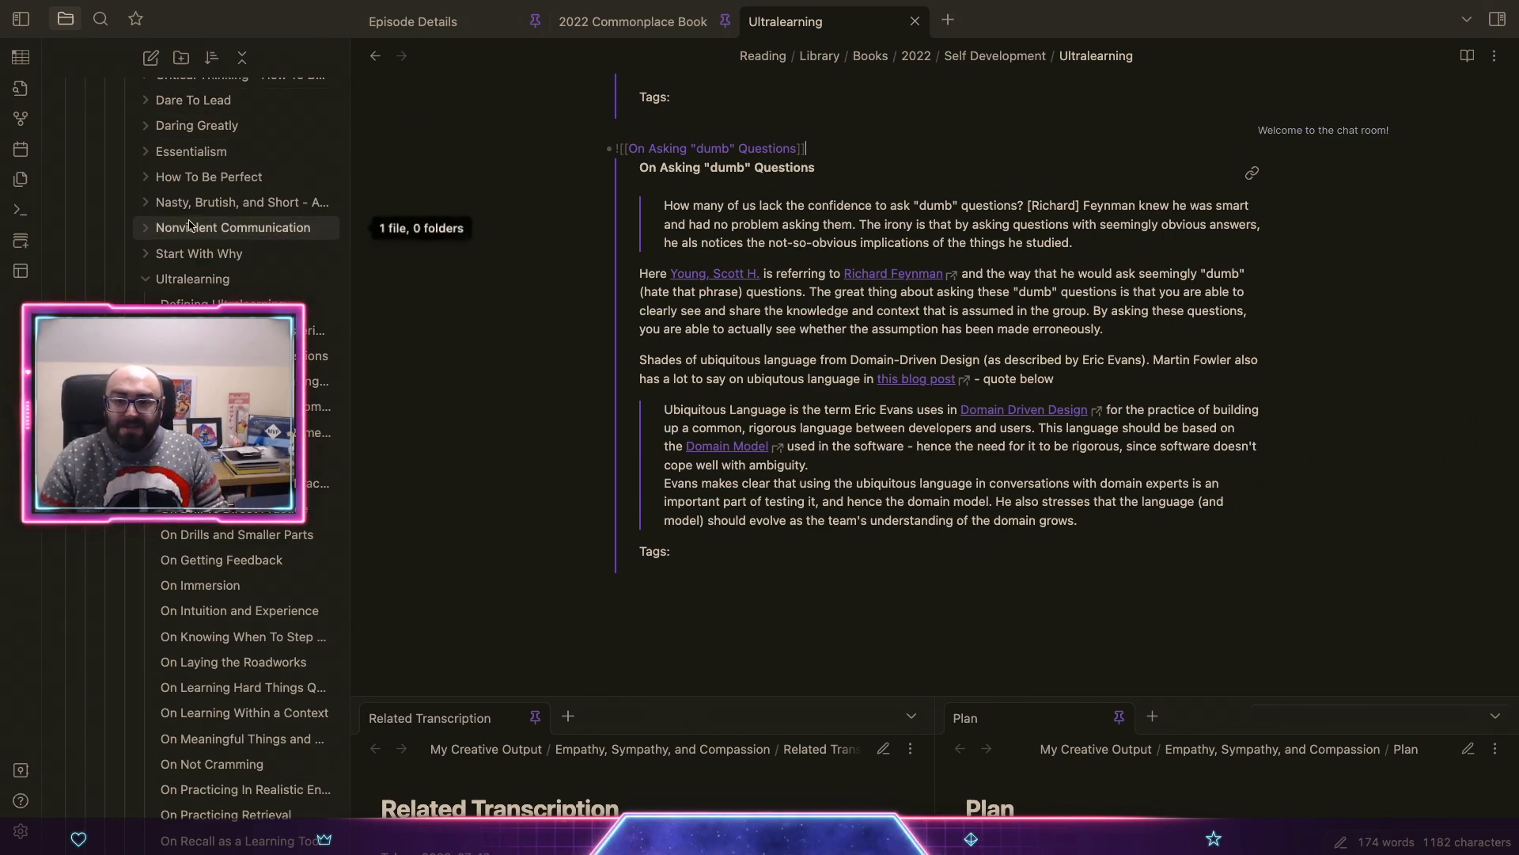
Step: Create a note titled "On Checking Your Own Assumptions" in the Ultralearning folder of the commonplace collection
{"action": "scroll", "coordinate": [341, 755], "scroll_direction": "down", "scroll_amount": 2}
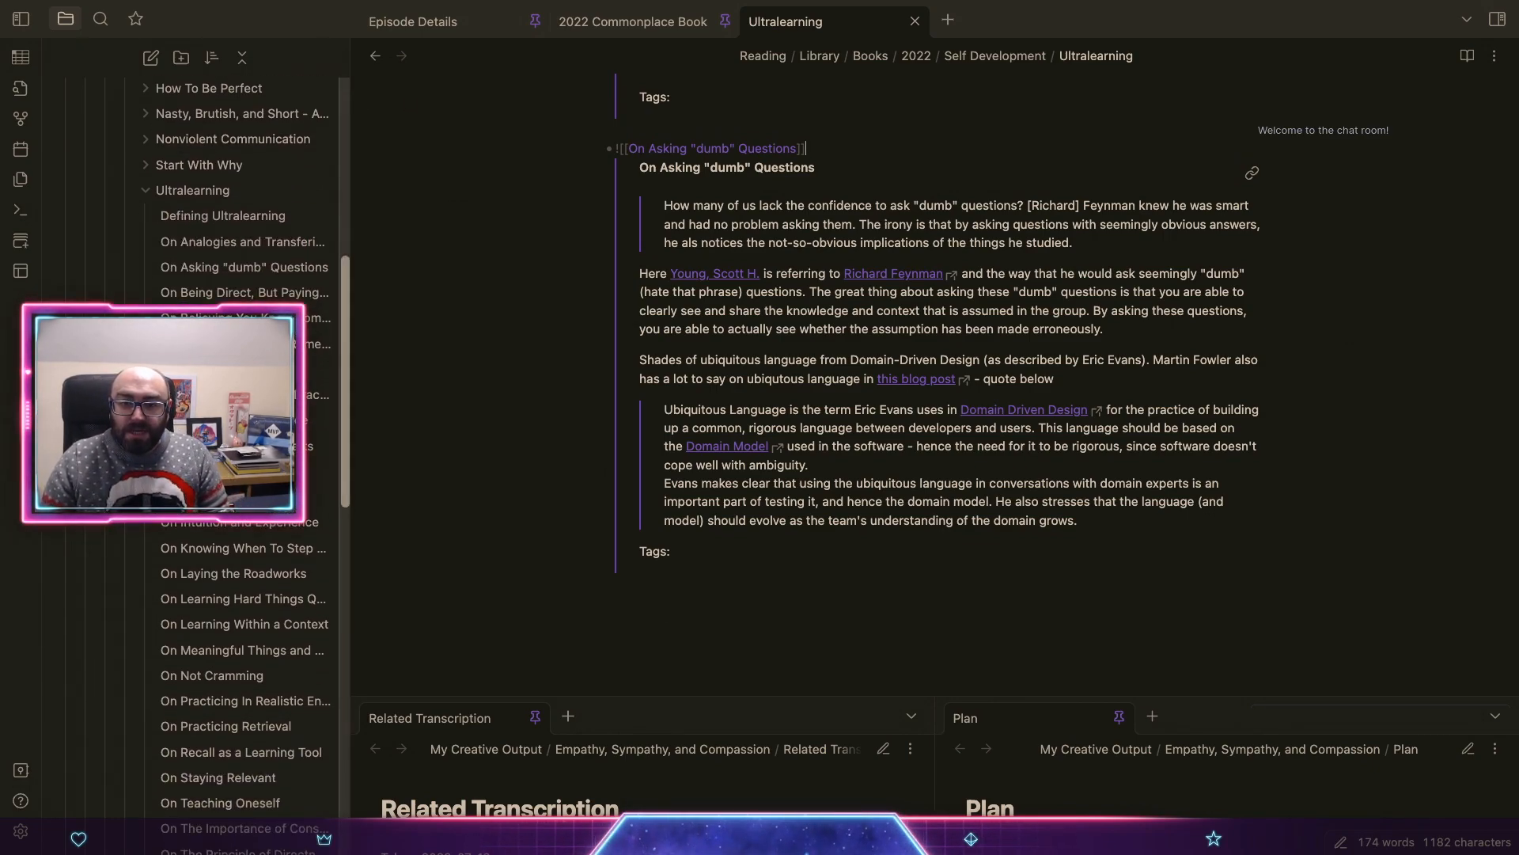
{"action": "right_click", "coordinate": [222, 201]}
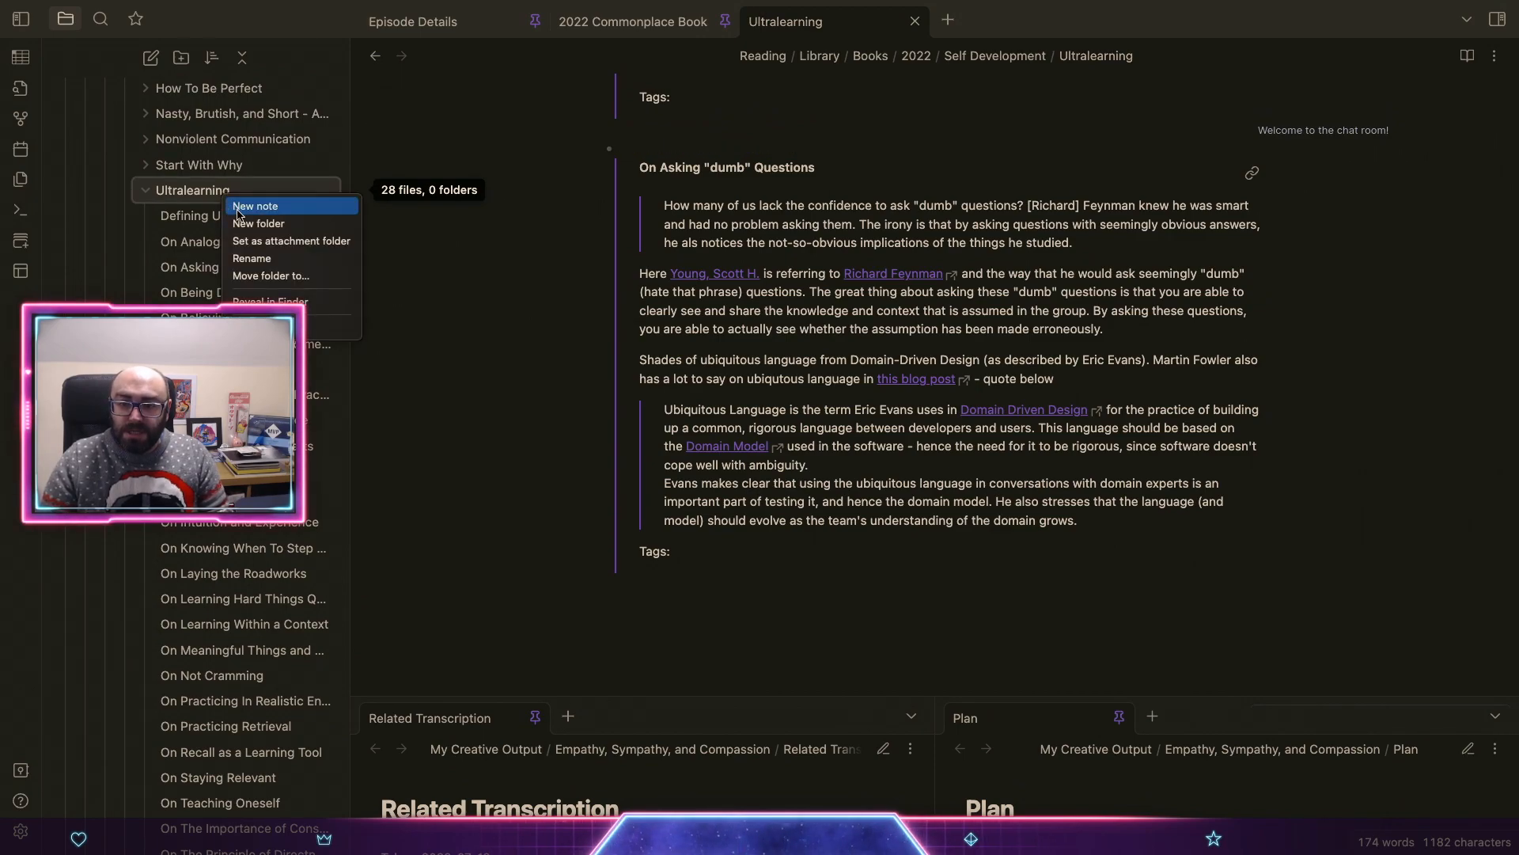
{"action": "left_click", "coordinate": [237, 205]}
{"action": "type", "text": "On Checki"}
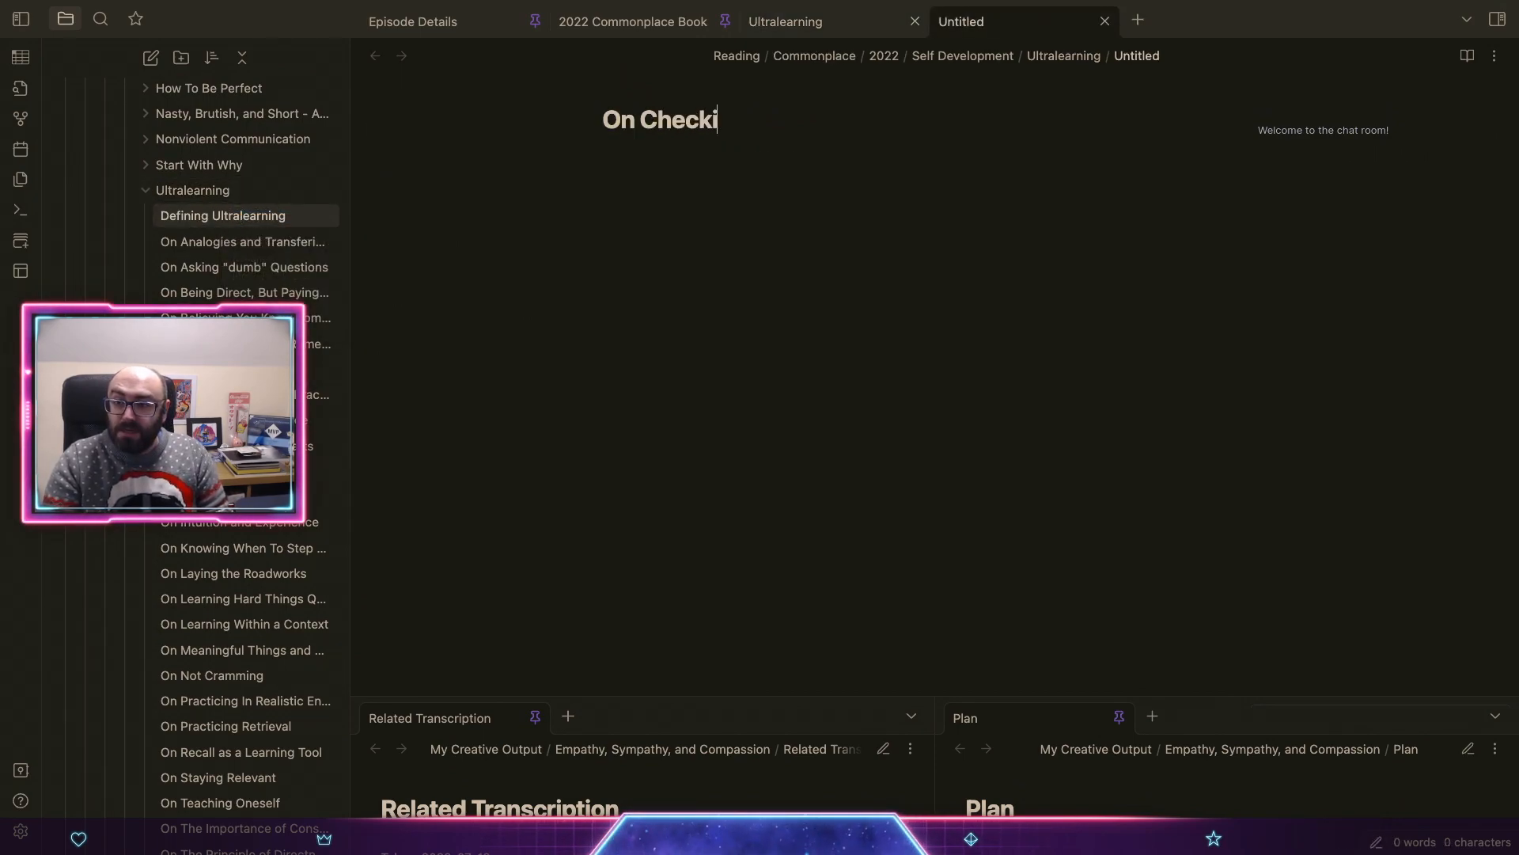
{"action": "type", "text": "ng Your Own "}
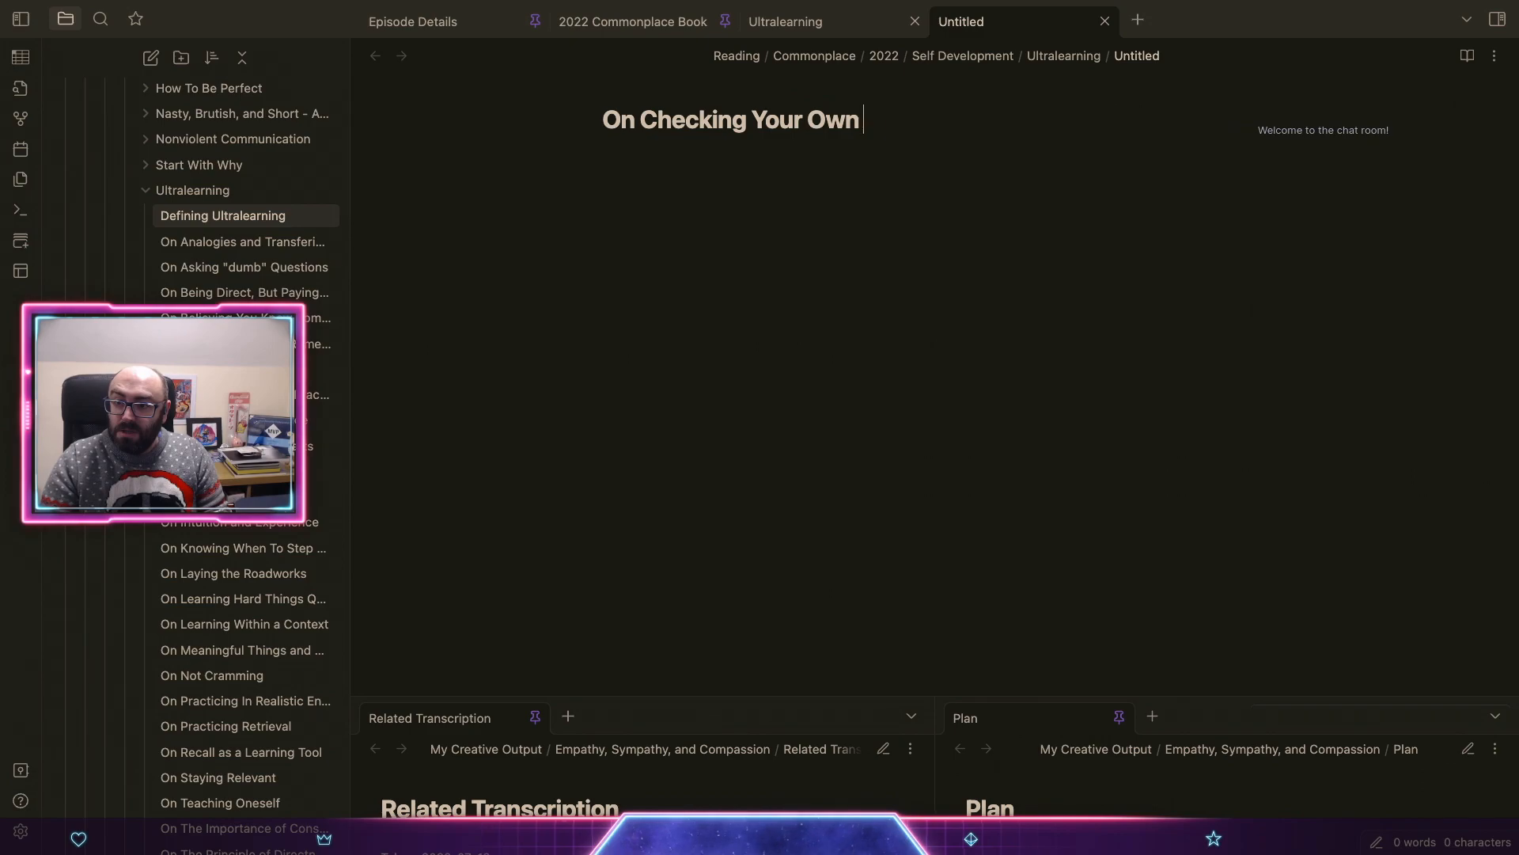
{"action": "type", "text": "Assumptions"}
{"action": "key", "text": "Return"}
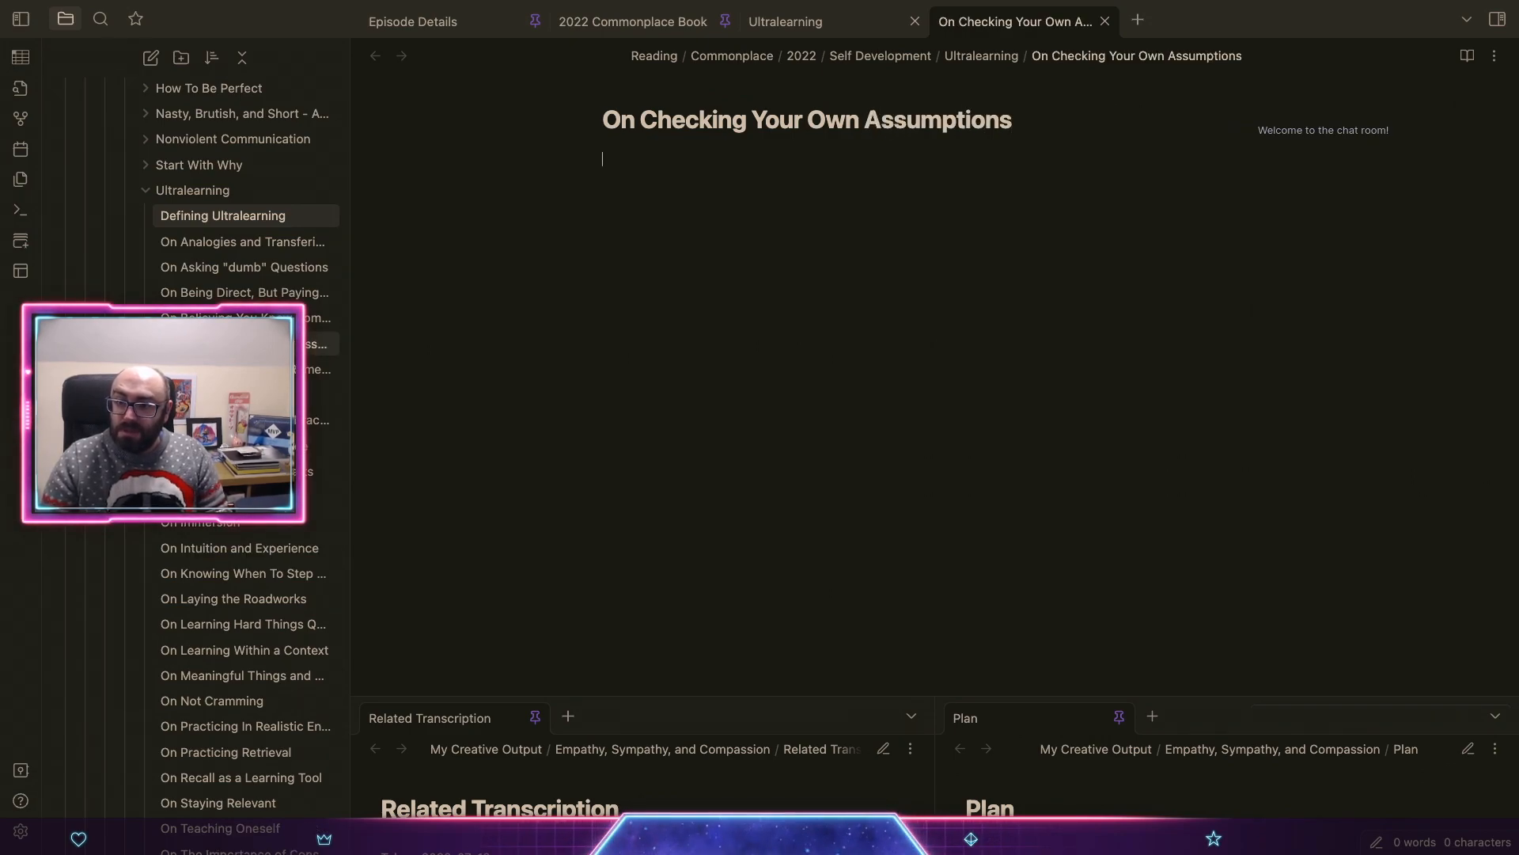
Step: Insert the Annotation template into the empty On Checking Your Own Assumptions note
{"action": "key", "text": "ctrl+p"}
{"action": "type", "text": "templa"}
{"action": "key", "text": "Return"}
{"action": "type", "text": "ann"}
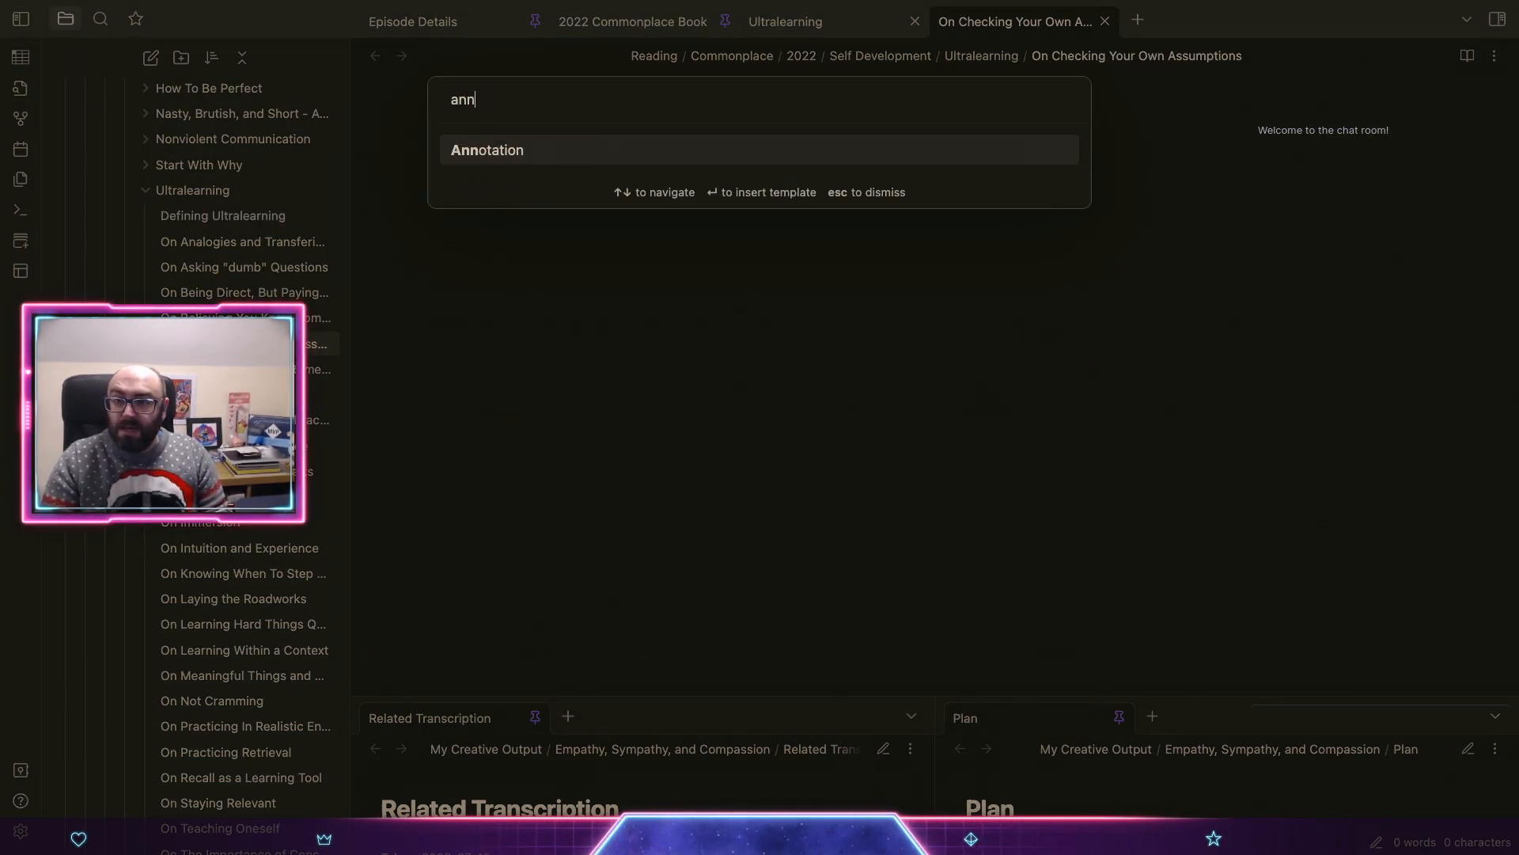
{"action": "key", "text": "Return"}
Step: Set the annotation's Source field to a link to the Ultralearning note
{"action": "key", "text": "Up"}
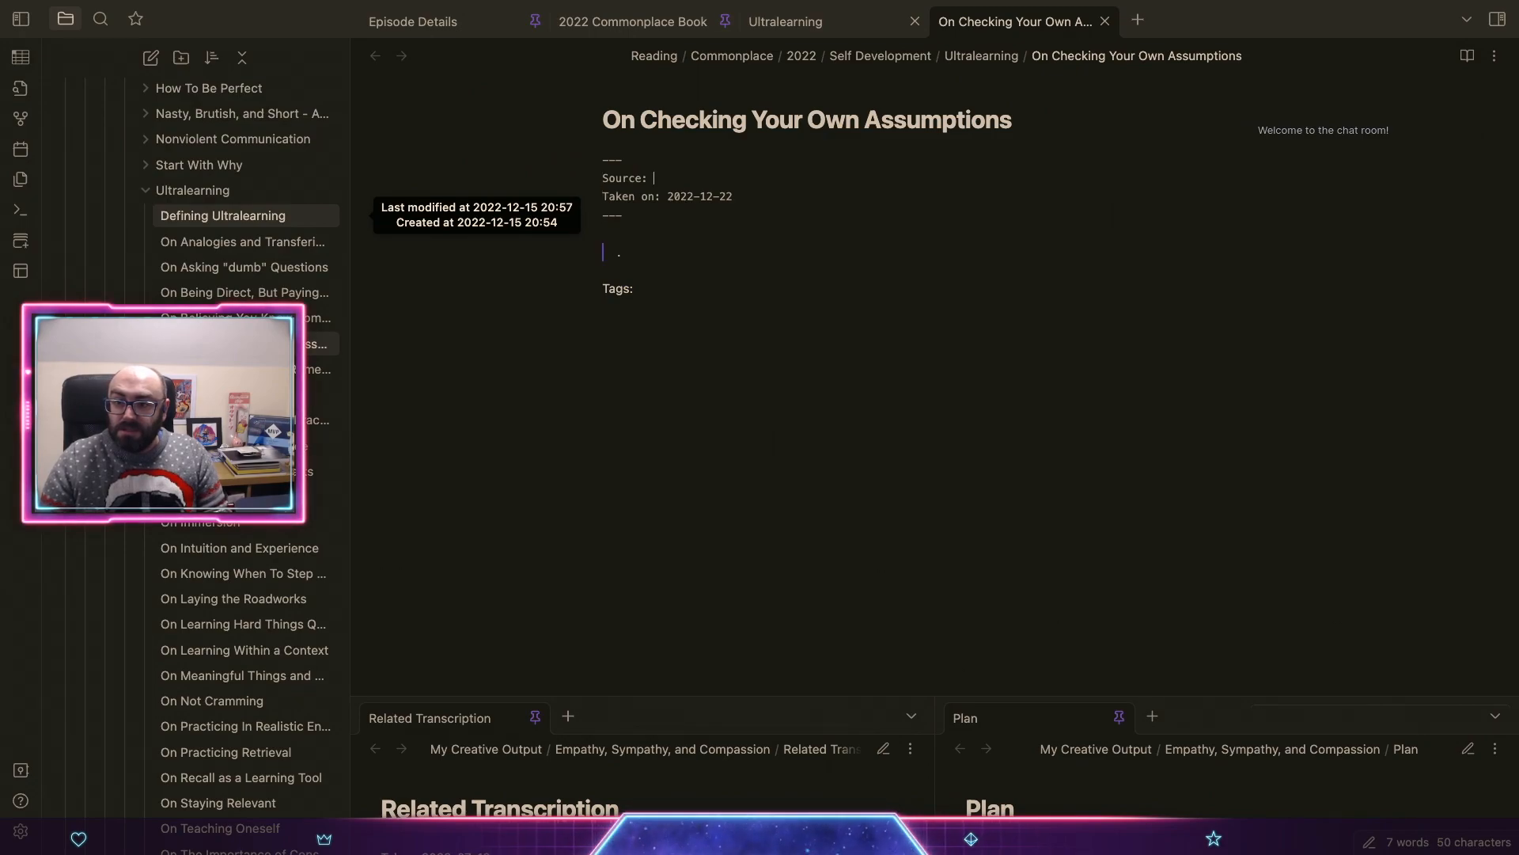
{"action": "mouse_move", "coordinate": [237, 215]}
{"action": "type", "text": "[[iu"}
{"action": "key", "text": "BackSpace"}
{"action": "type", "text": "ul"}
{"action": "key", "text": "BackSpace"}
{"action": "key", "text": "BackSpace"}
{"action": "key", "text": "BackSpace"}
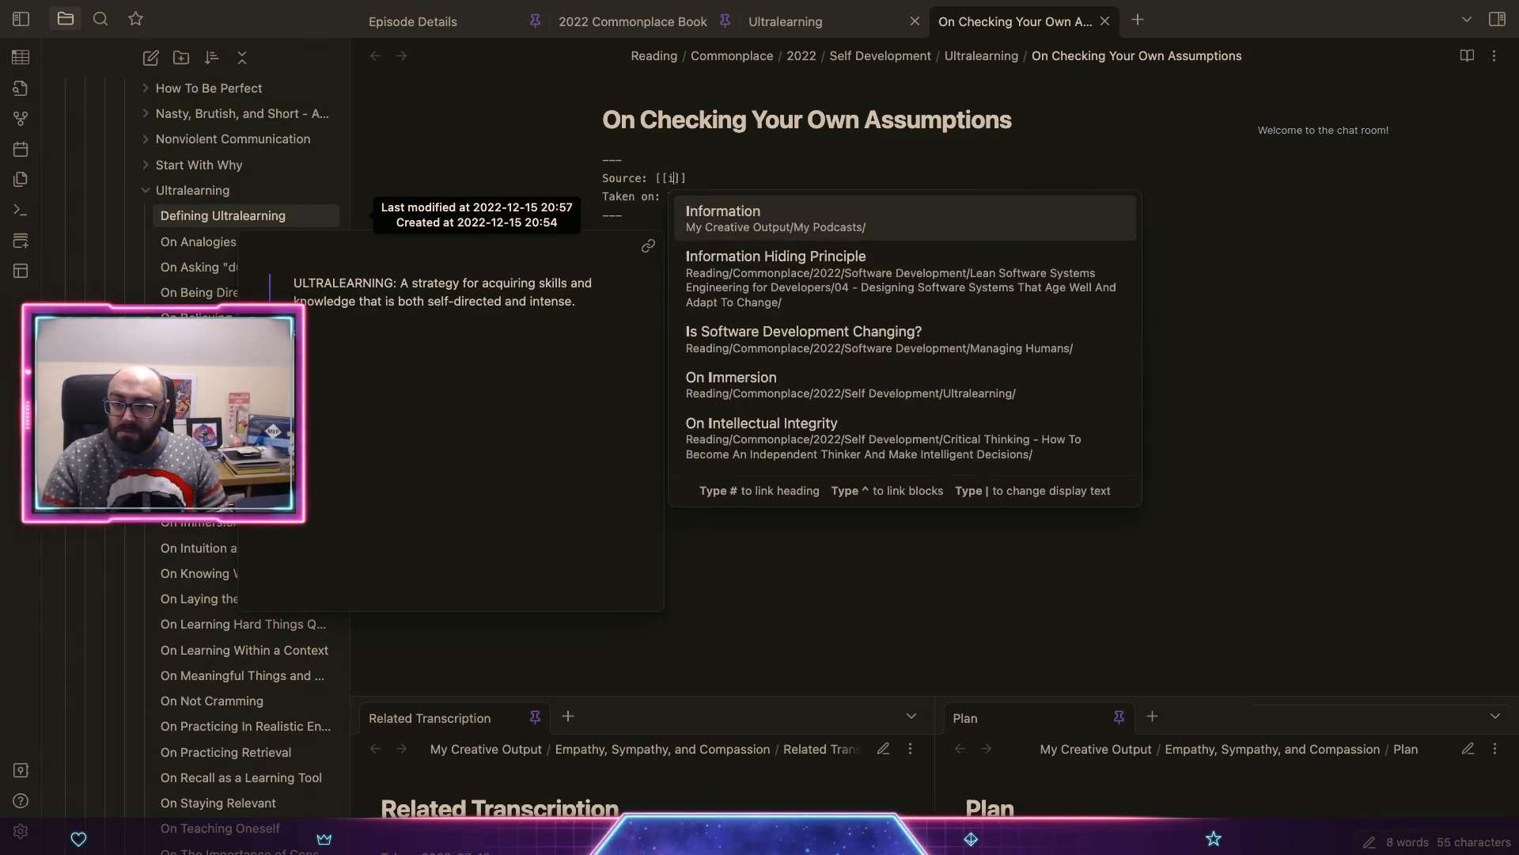
{"action": "type", "text": "ul"}
{"action": "key", "text": "Return"}
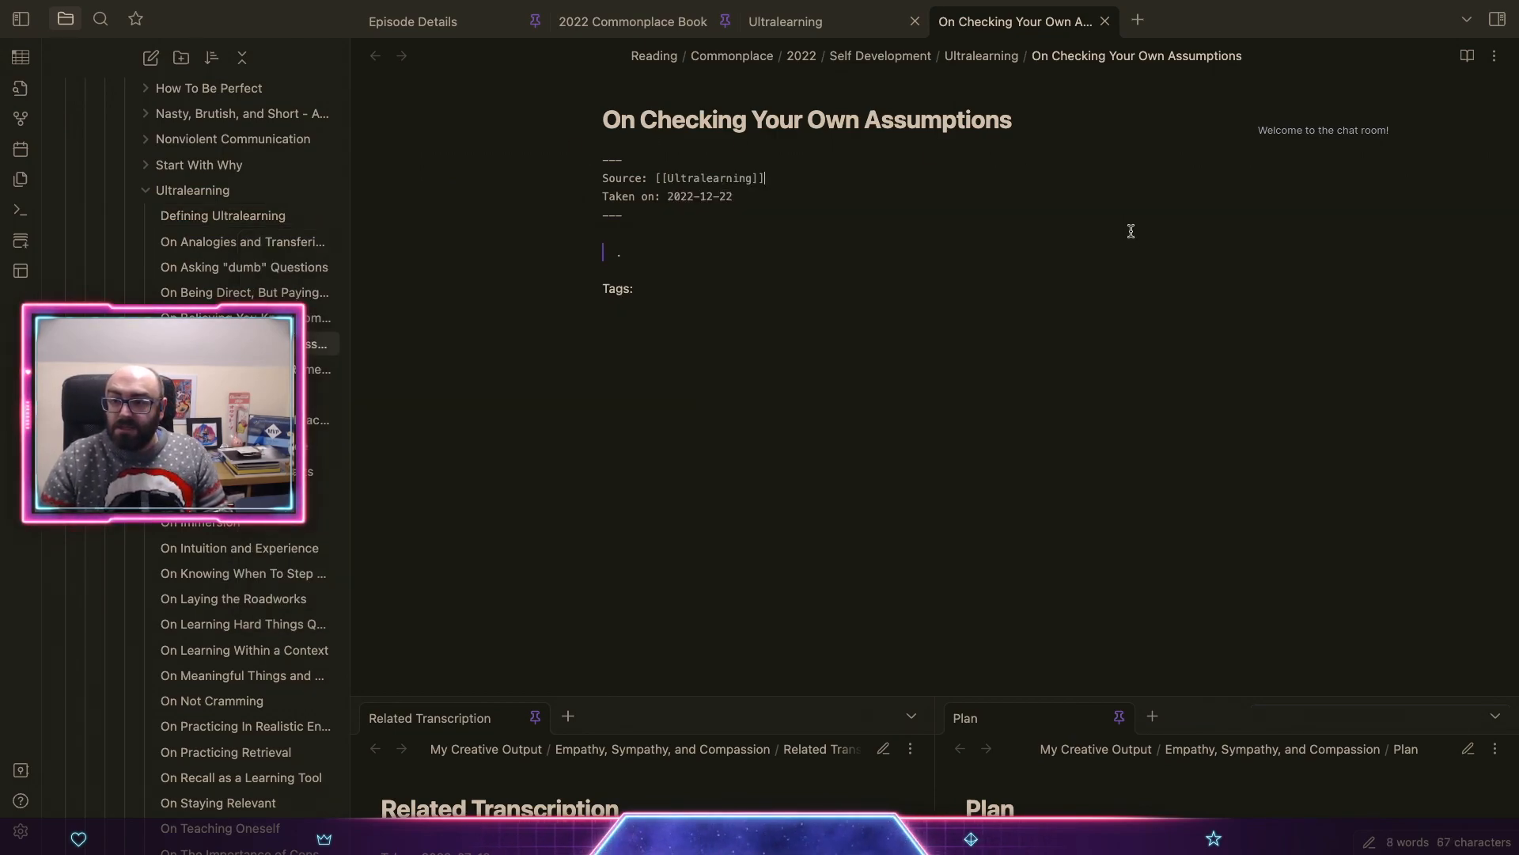
Step: Set the annotation's Taken on date to 2022-06-29
{"action": "key", "text": "super+Up"}
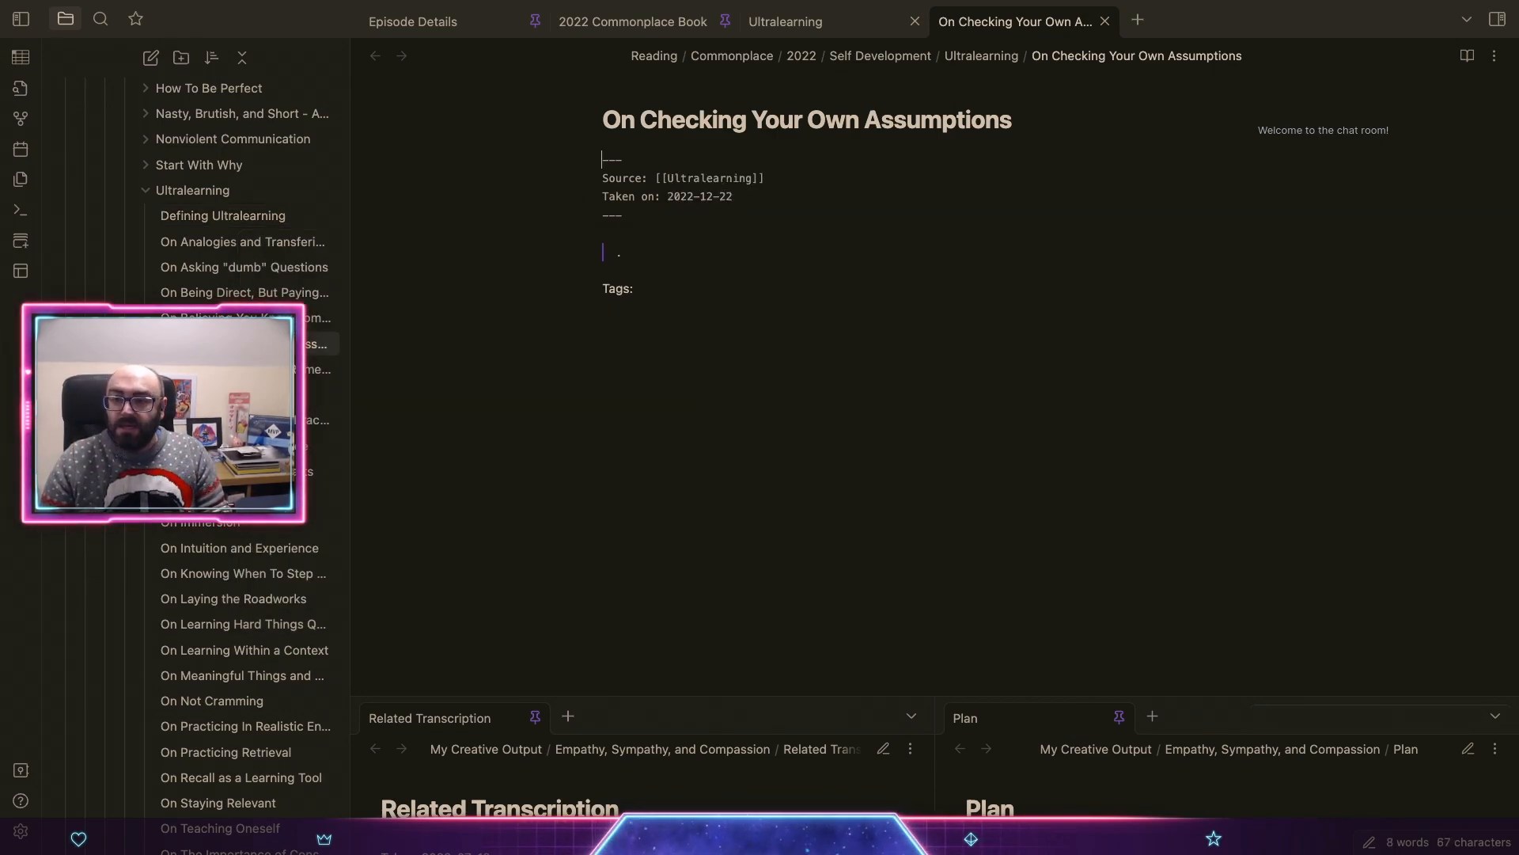
{"action": "key", "text": "BackSpace"}
{"action": "key", "text": "BackSpace"}
{"action": "type", "text": "06"}
{"action": "key", "text": "End"}
{"action": "key", "text": "BackSpace"}
{"action": "type", "text": "9"}
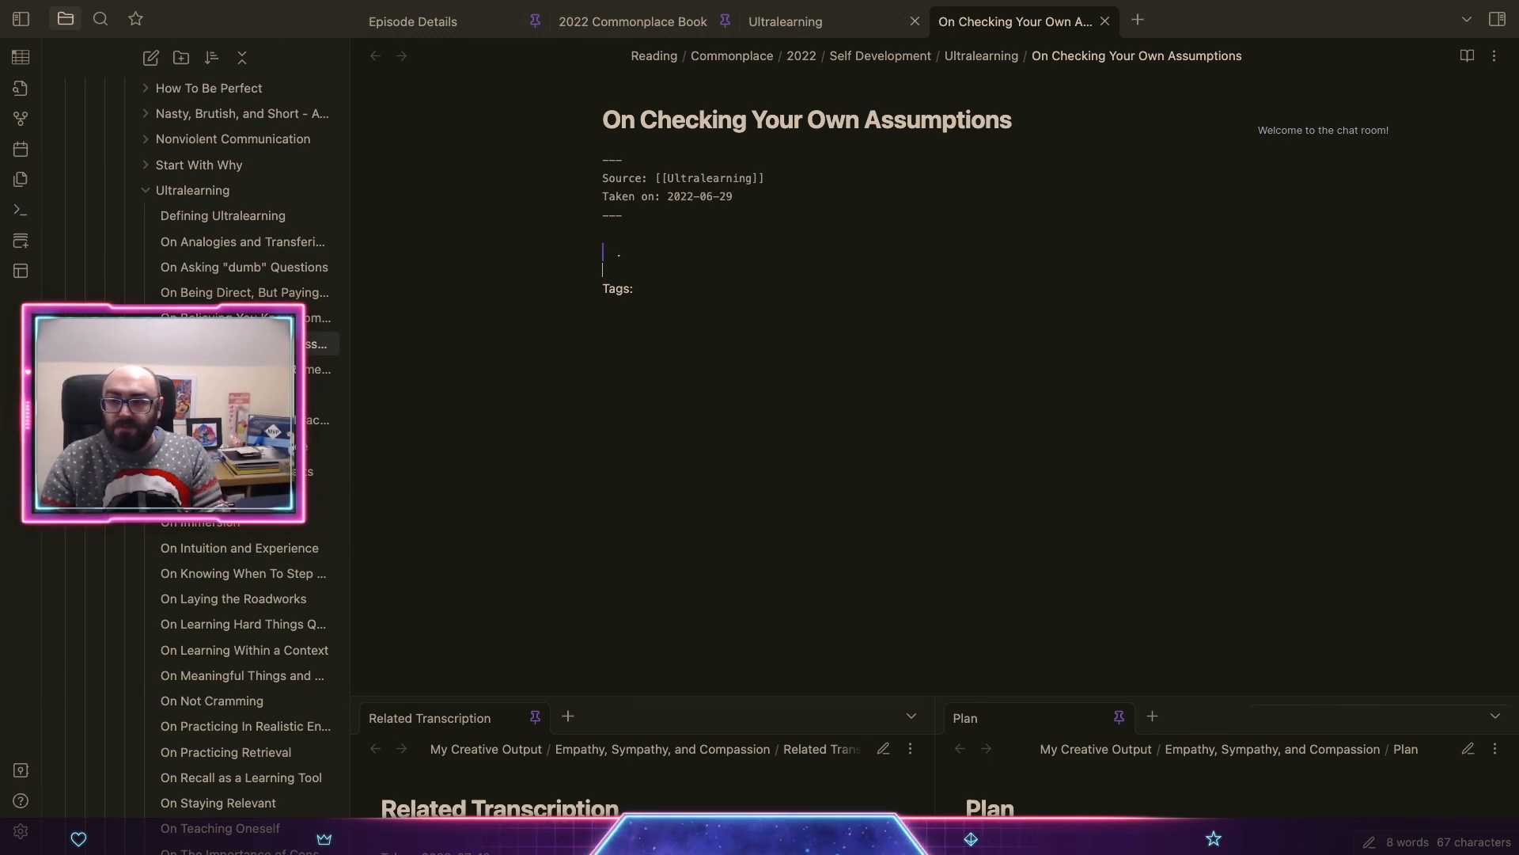
Step: Fill the quote block with "Explaining things clearly and asking "dumb" questions can keep you from fooling yourself into thinking you know something you don't."
{"action": "key", "text": "BackSpace"}
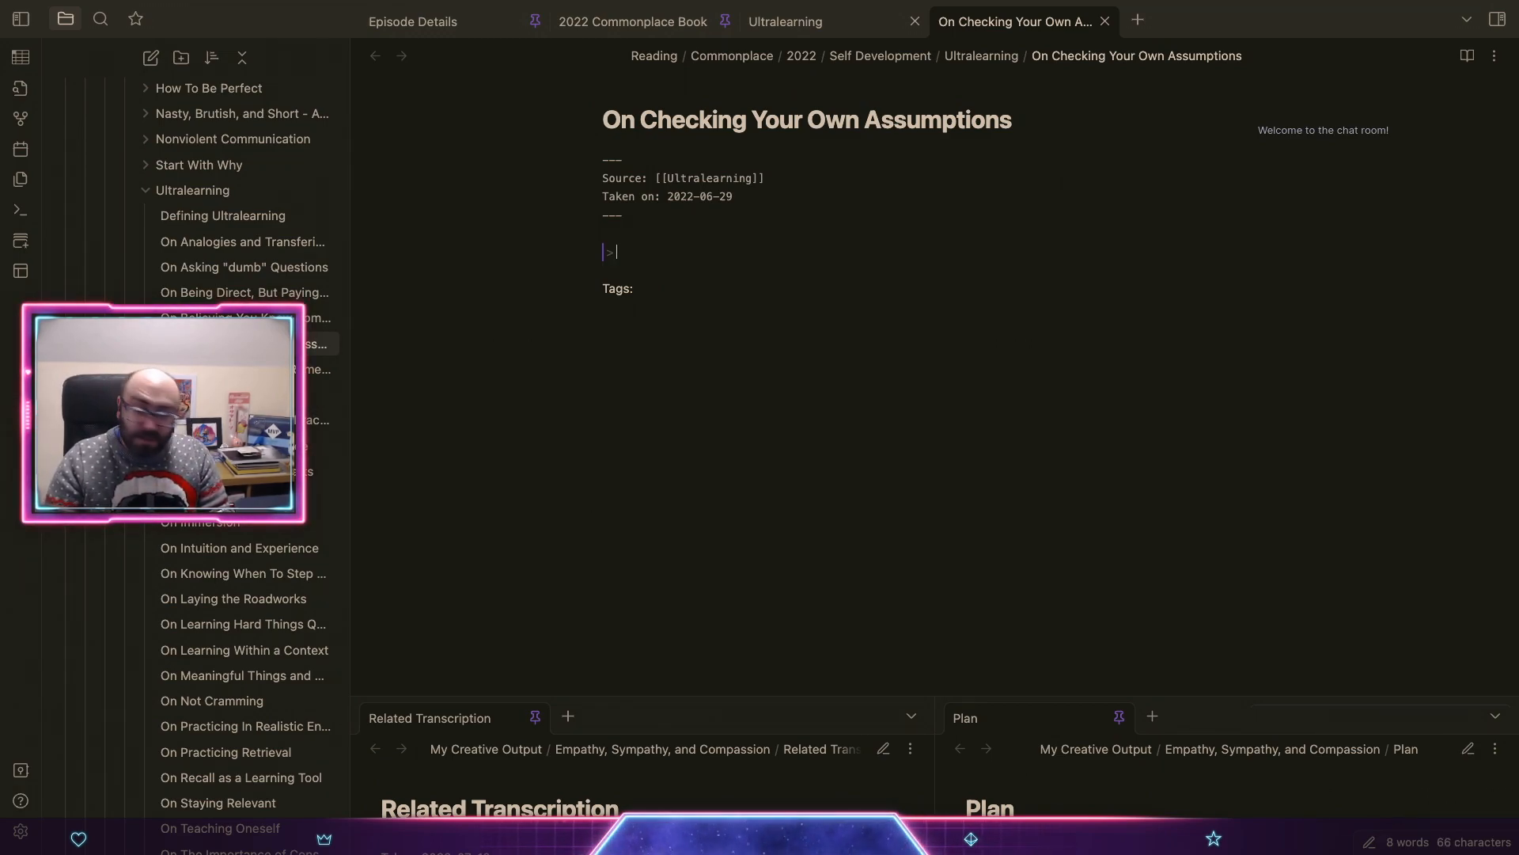
{"action": "type", "text": "Explaing"}
{"action": "key", "text": "BackSpace"}
{"action": "key", "text": "BackSpace"}
{"action": "key", "text": "BackSpace"}
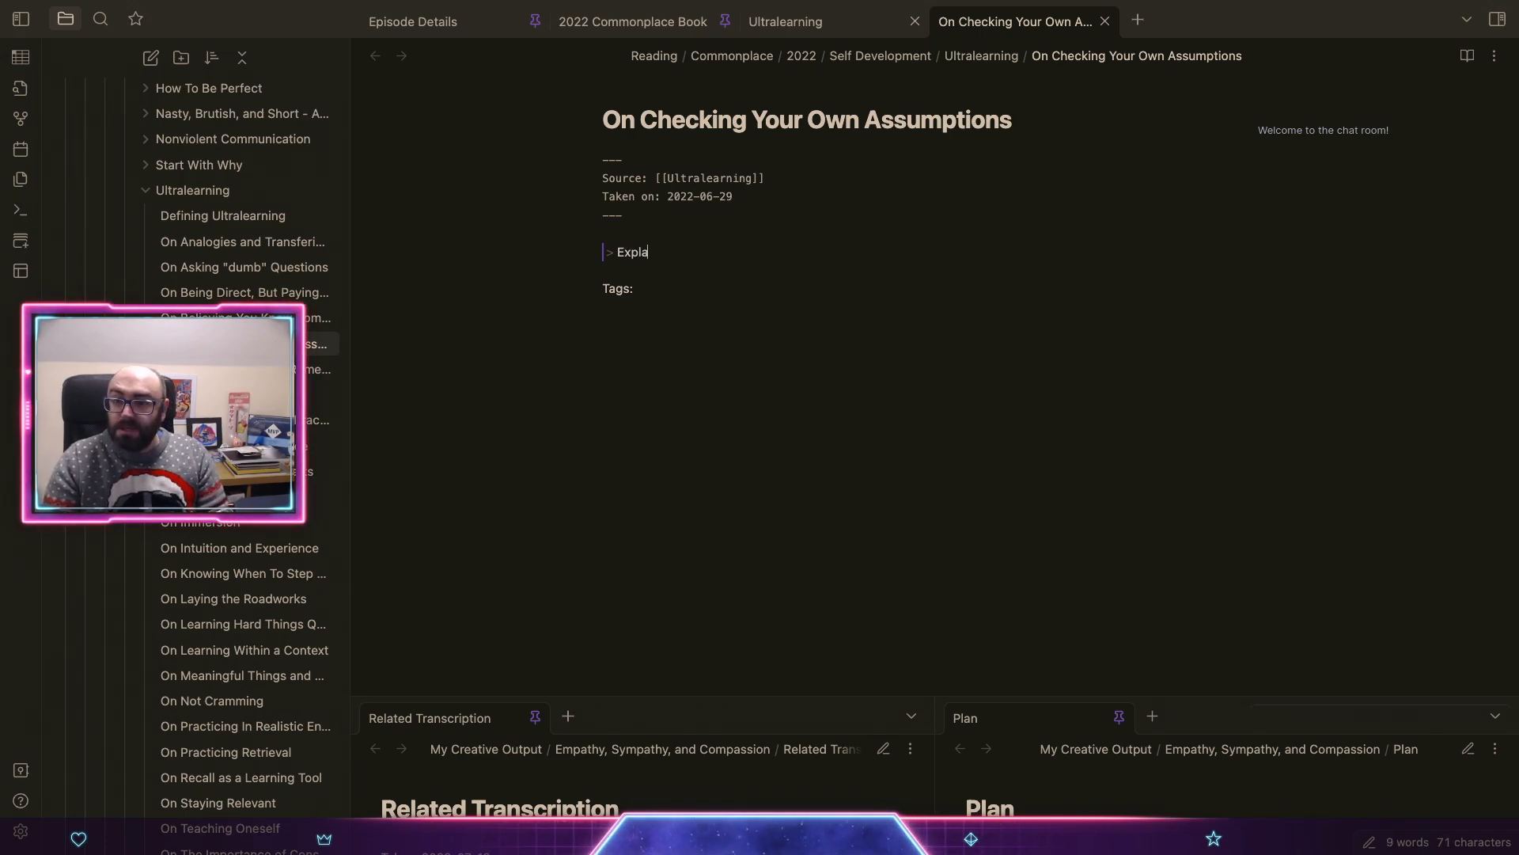
{"action": "type", "text": "ining"}
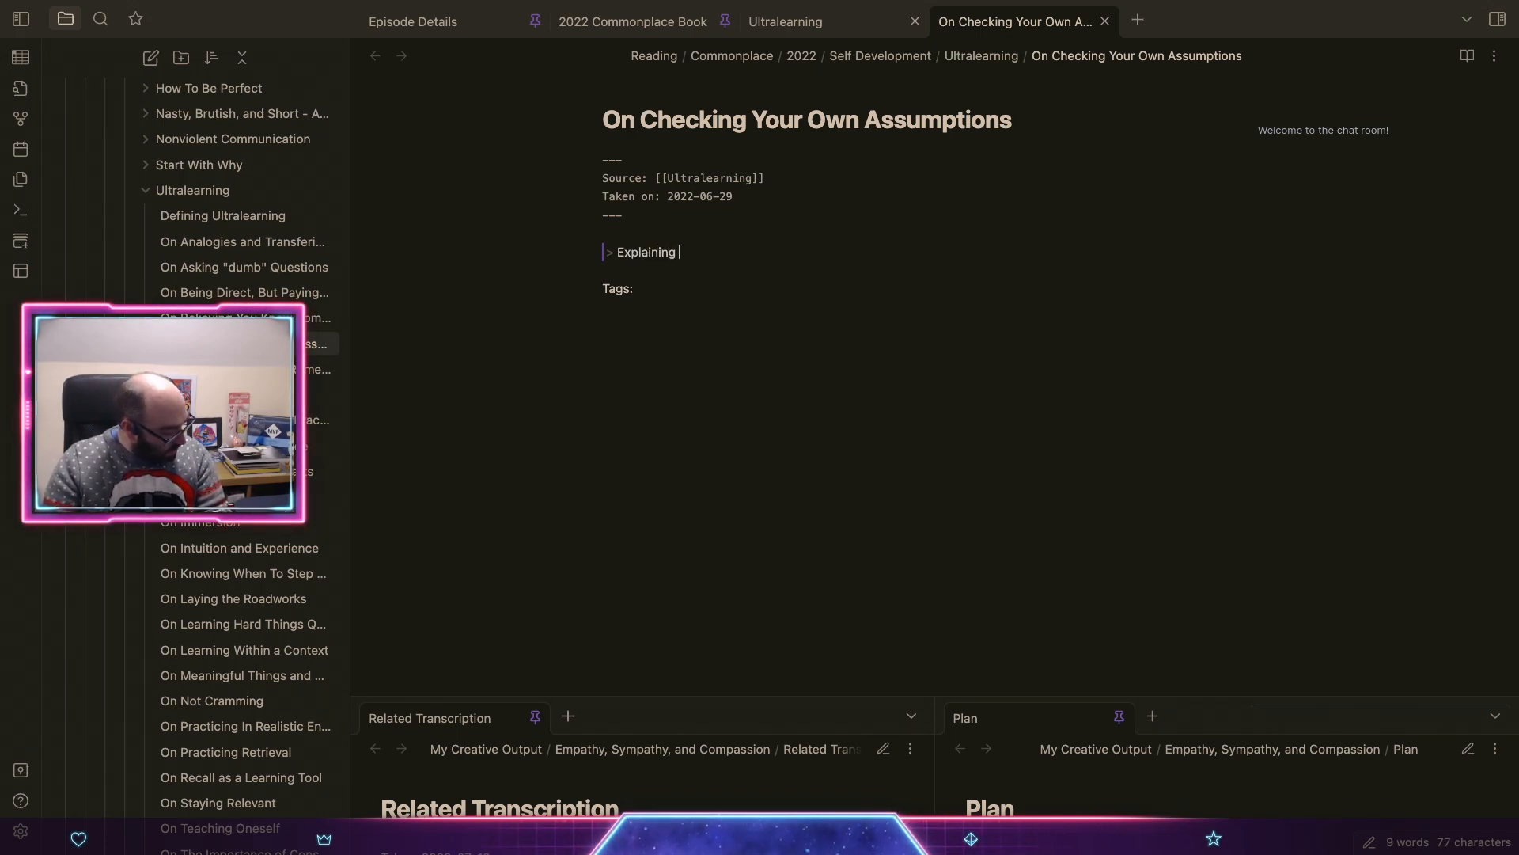
{"action": "type", "text": "things "}
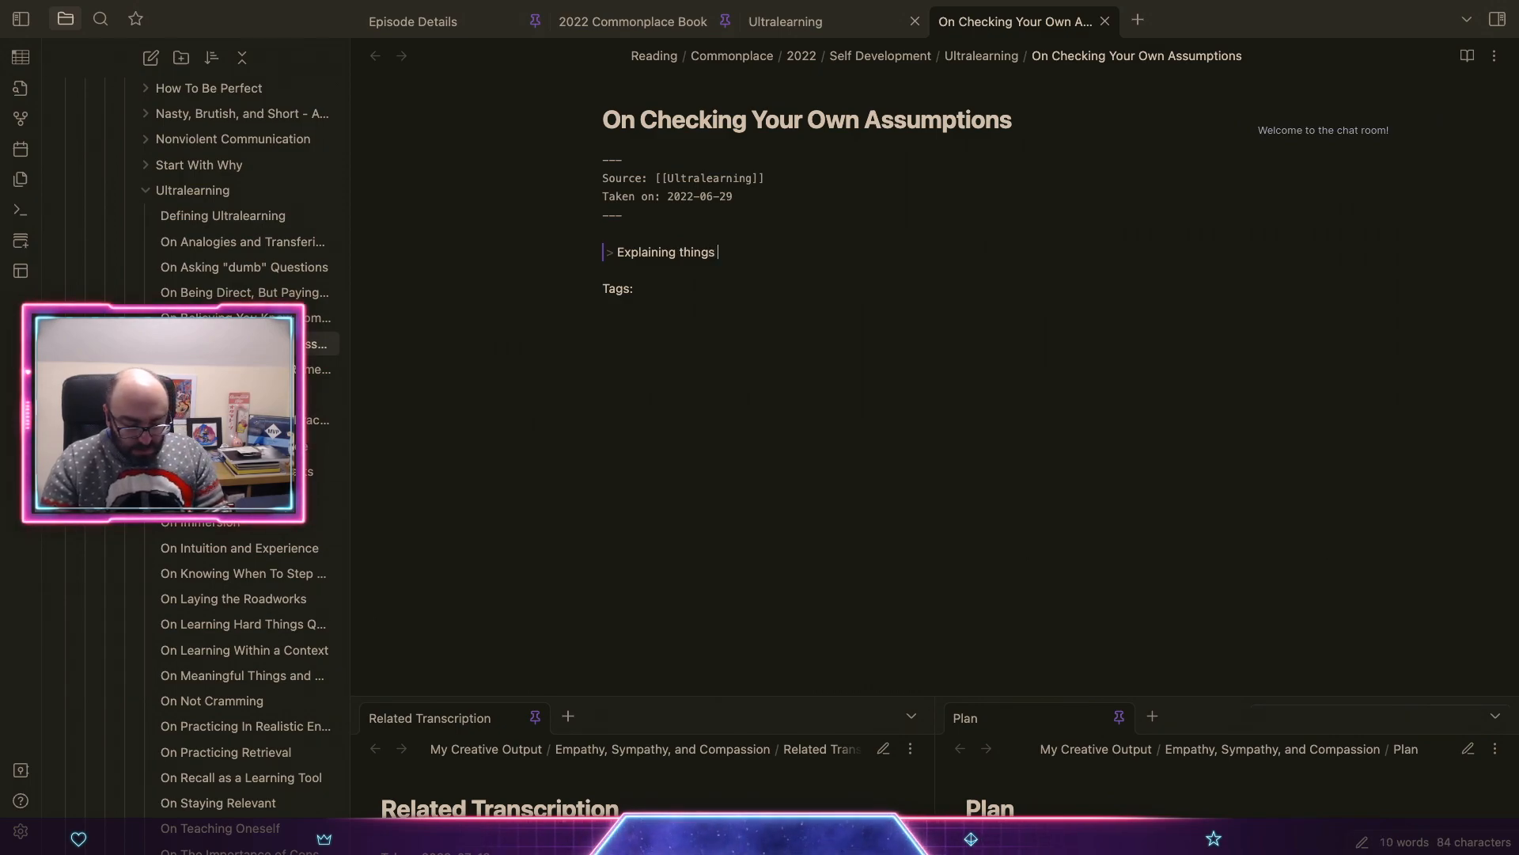
{"action": "type", "text": "clearly and asking \"dump"}
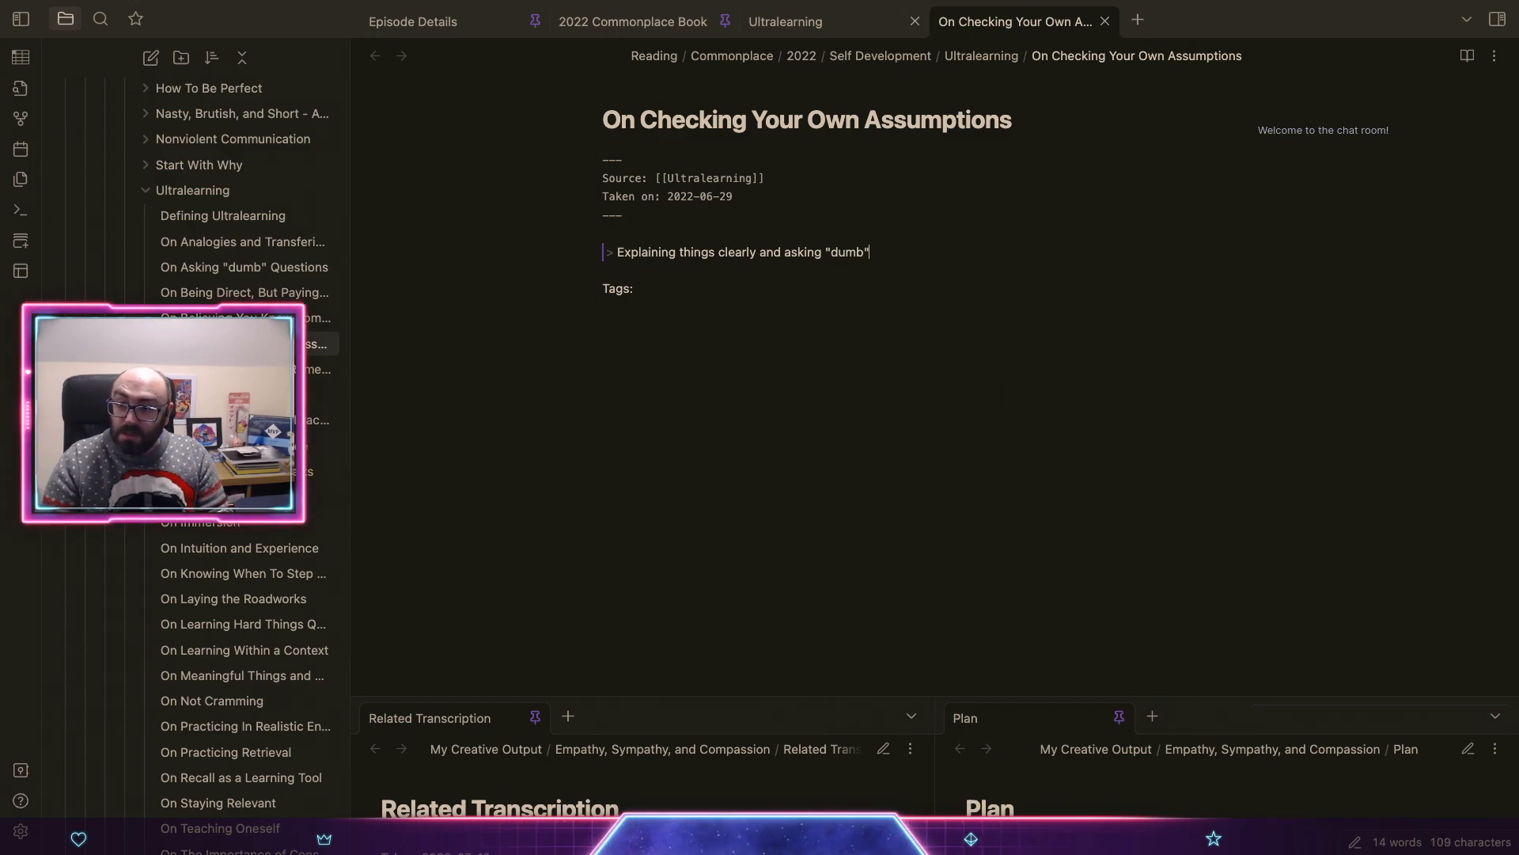
{"action": "type", "text": " wuestions"}
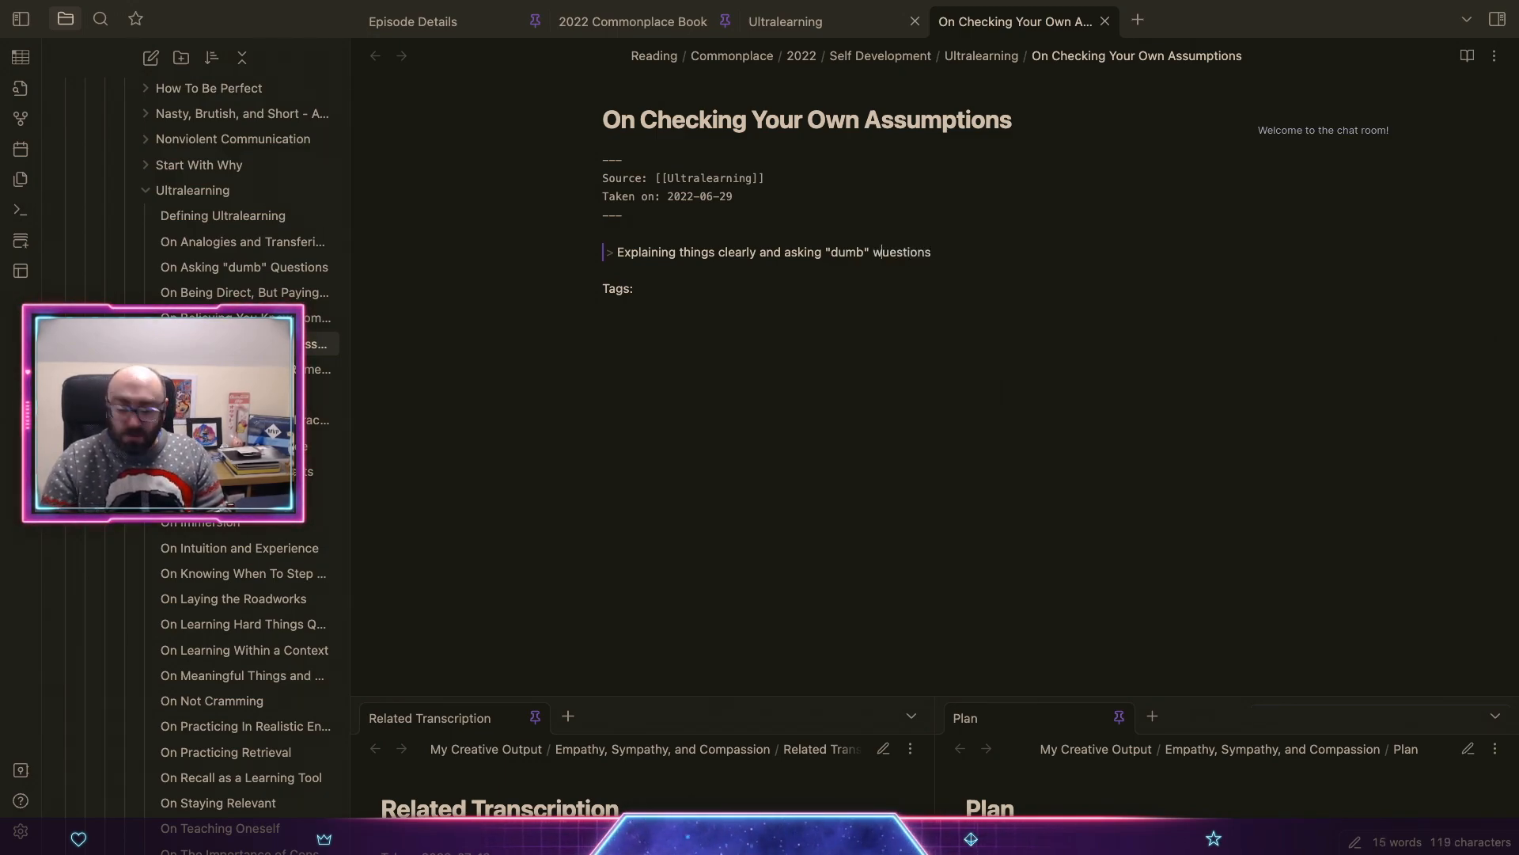
{"action": "key", "text": "BackSpace"}
{"action": "type", "text": "questions"}
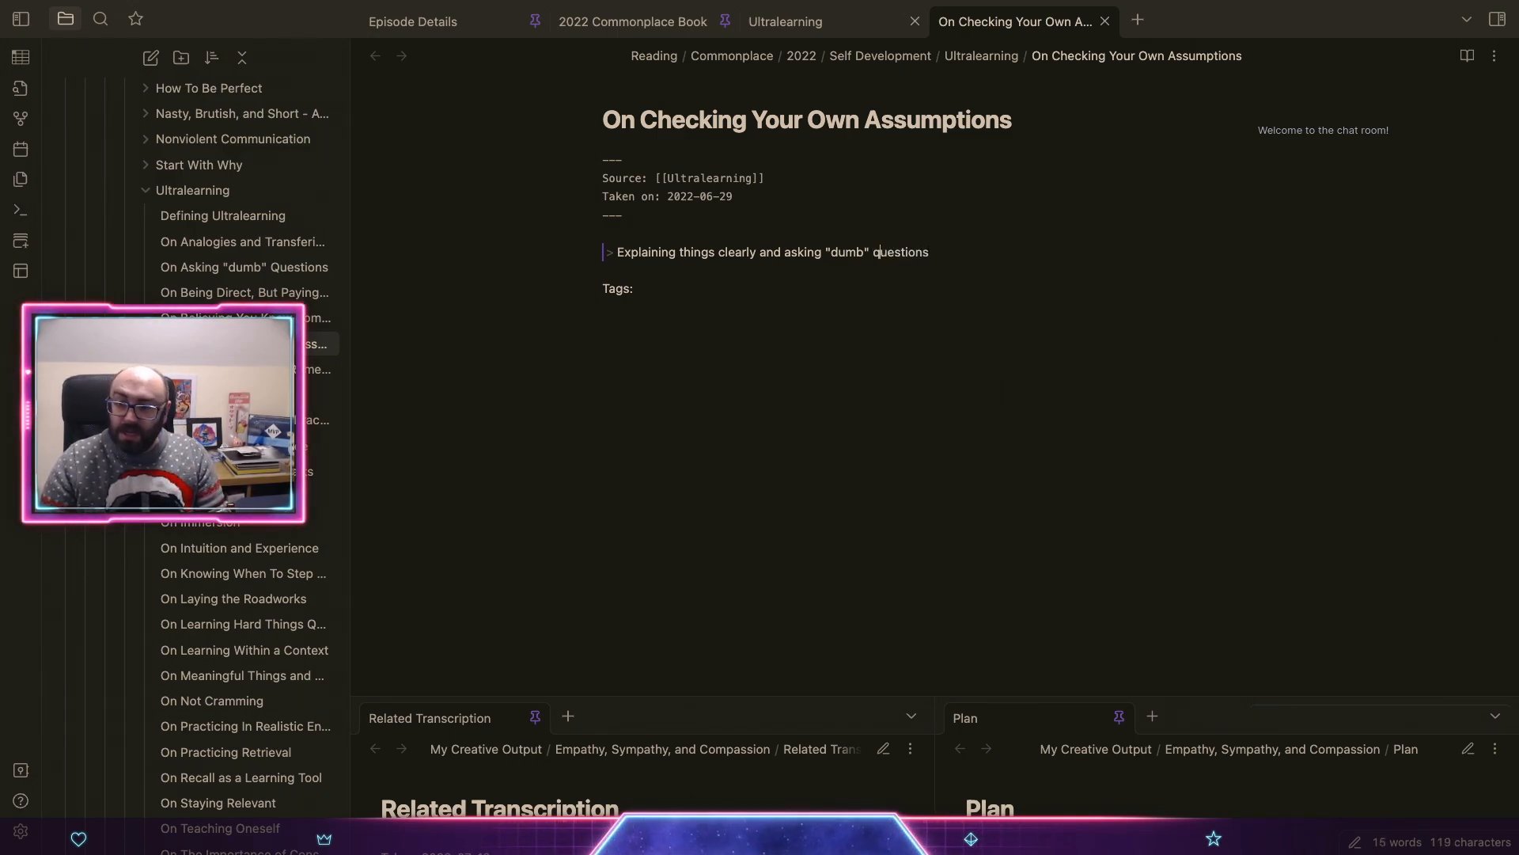
{"action": "type", "text": " can"}
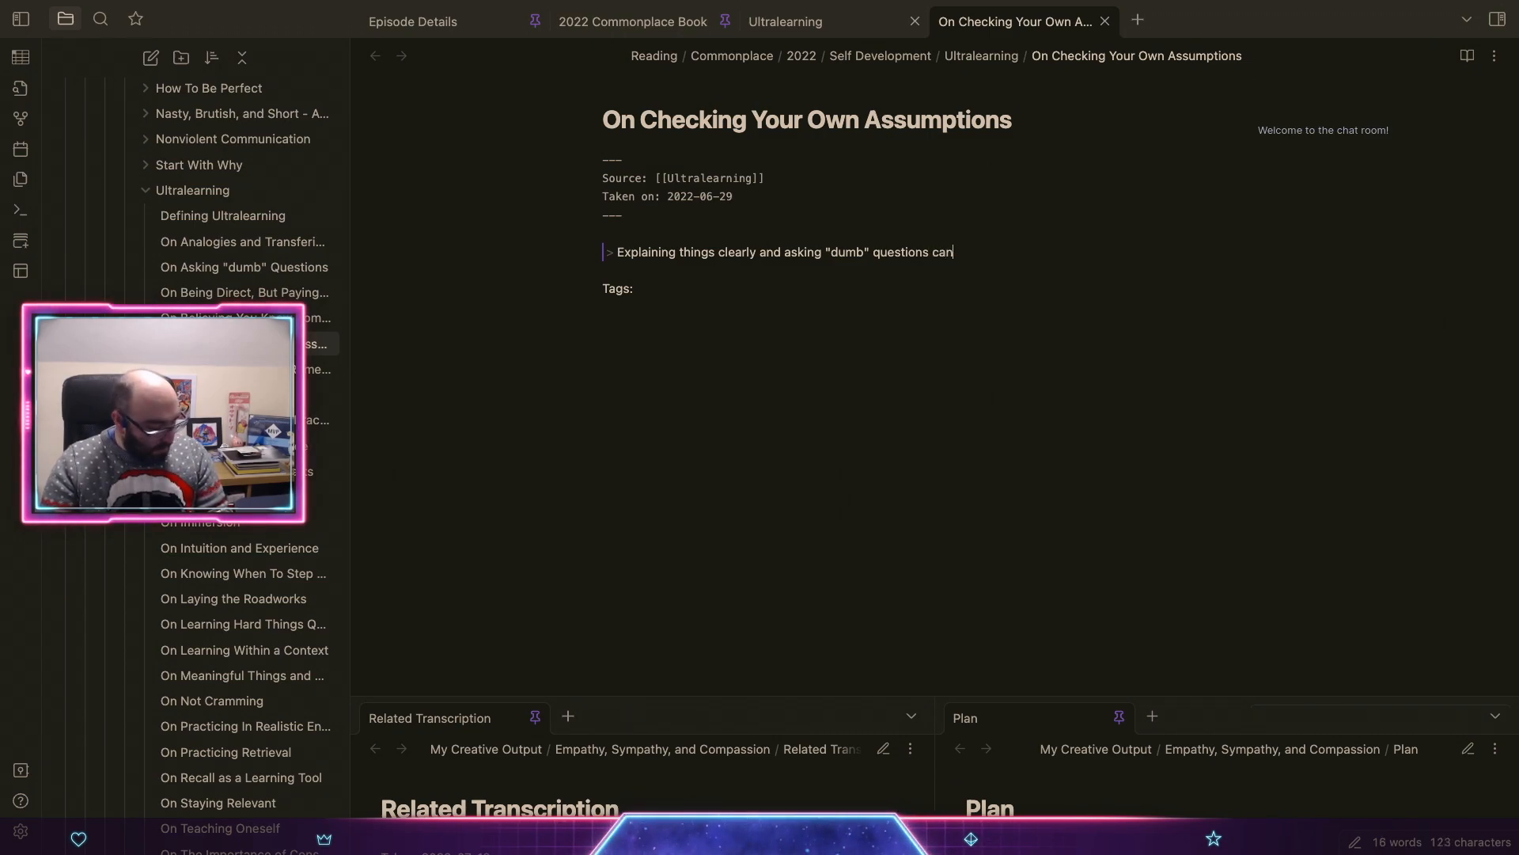
{"action": "type", "text": " keep yuo from fooling"}
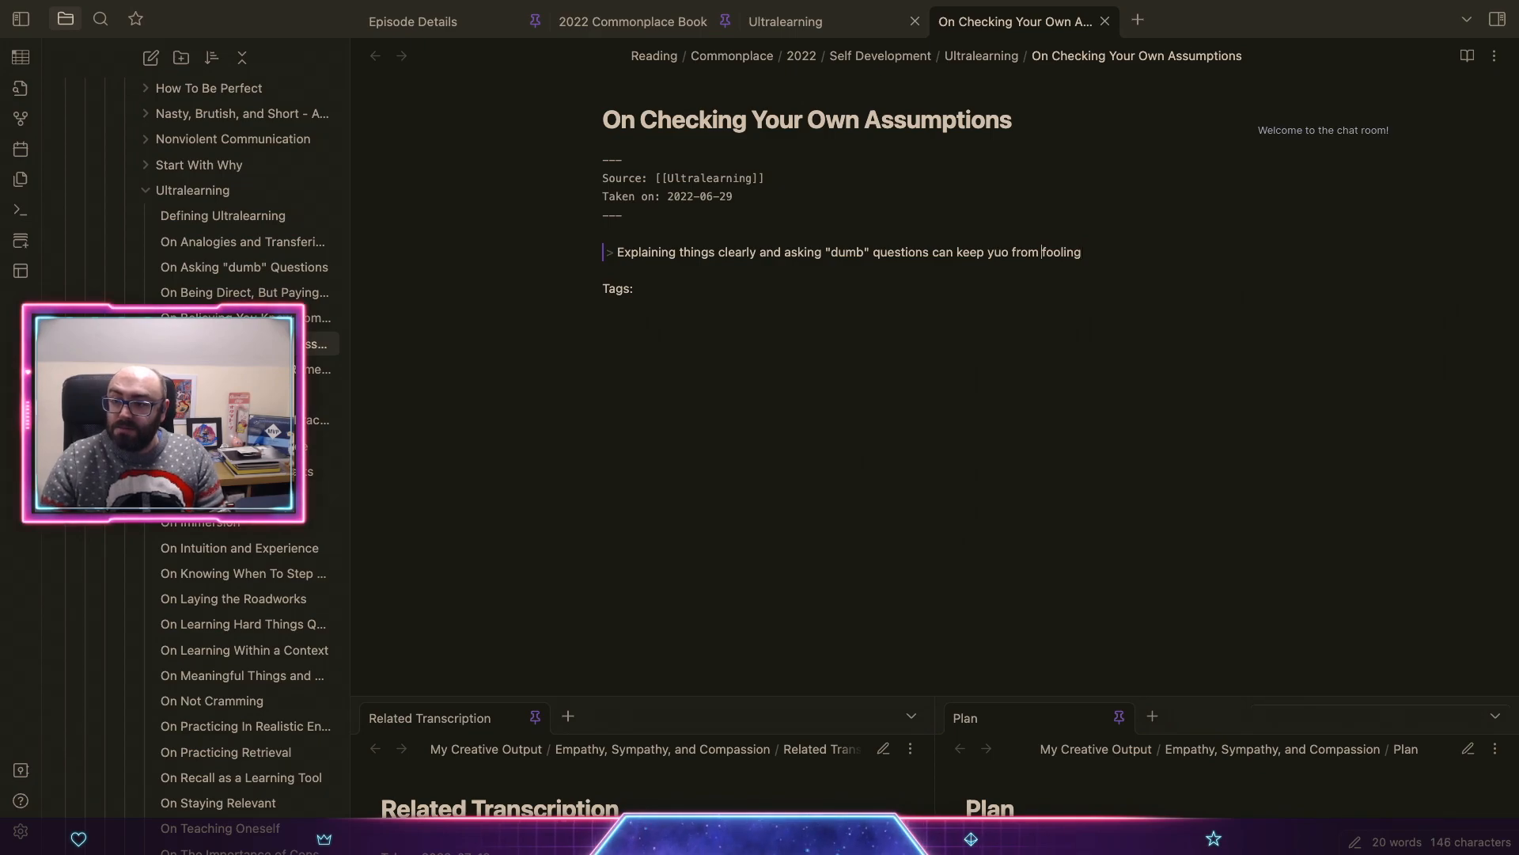
{"action": "key", "text": "BackSpace"}
{"action": "key", "text": "Right"}
{"action": "type", "text": "u"}
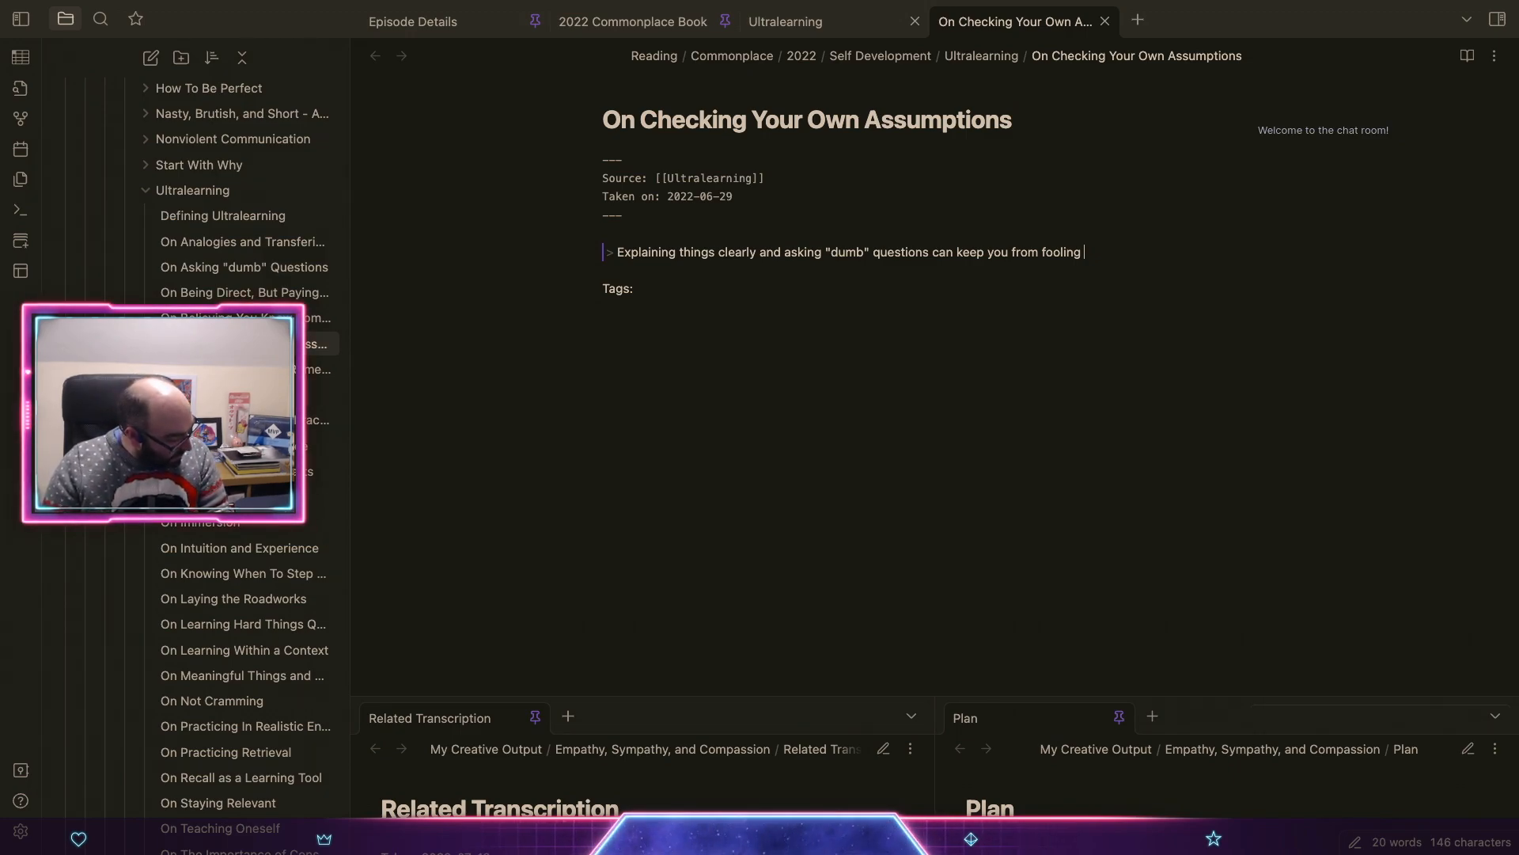
{"action": "type", "text": "your"}
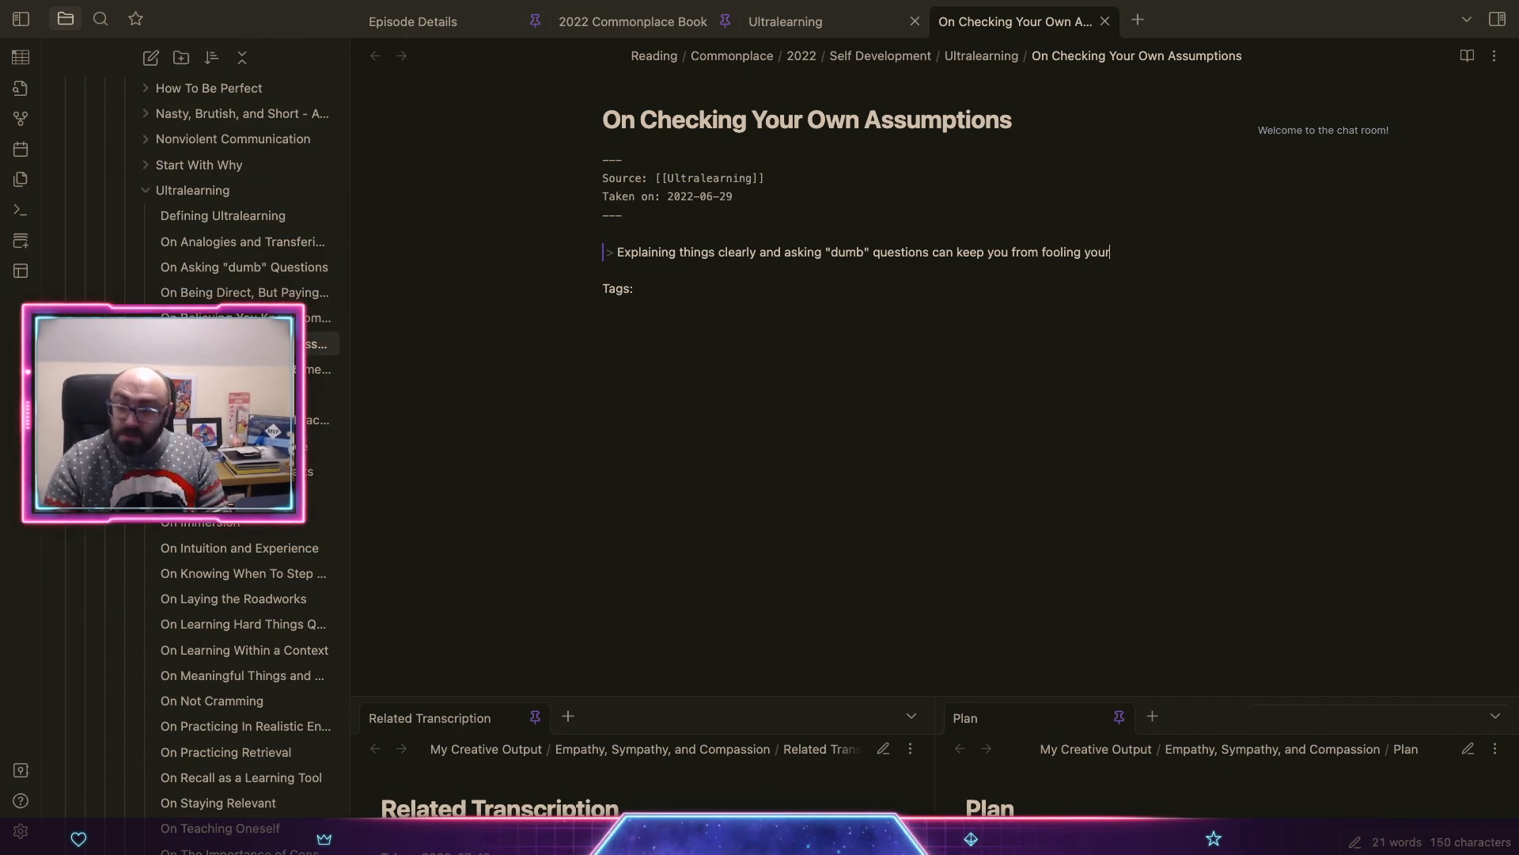
{"action": "type", "text": "self into thinking"}
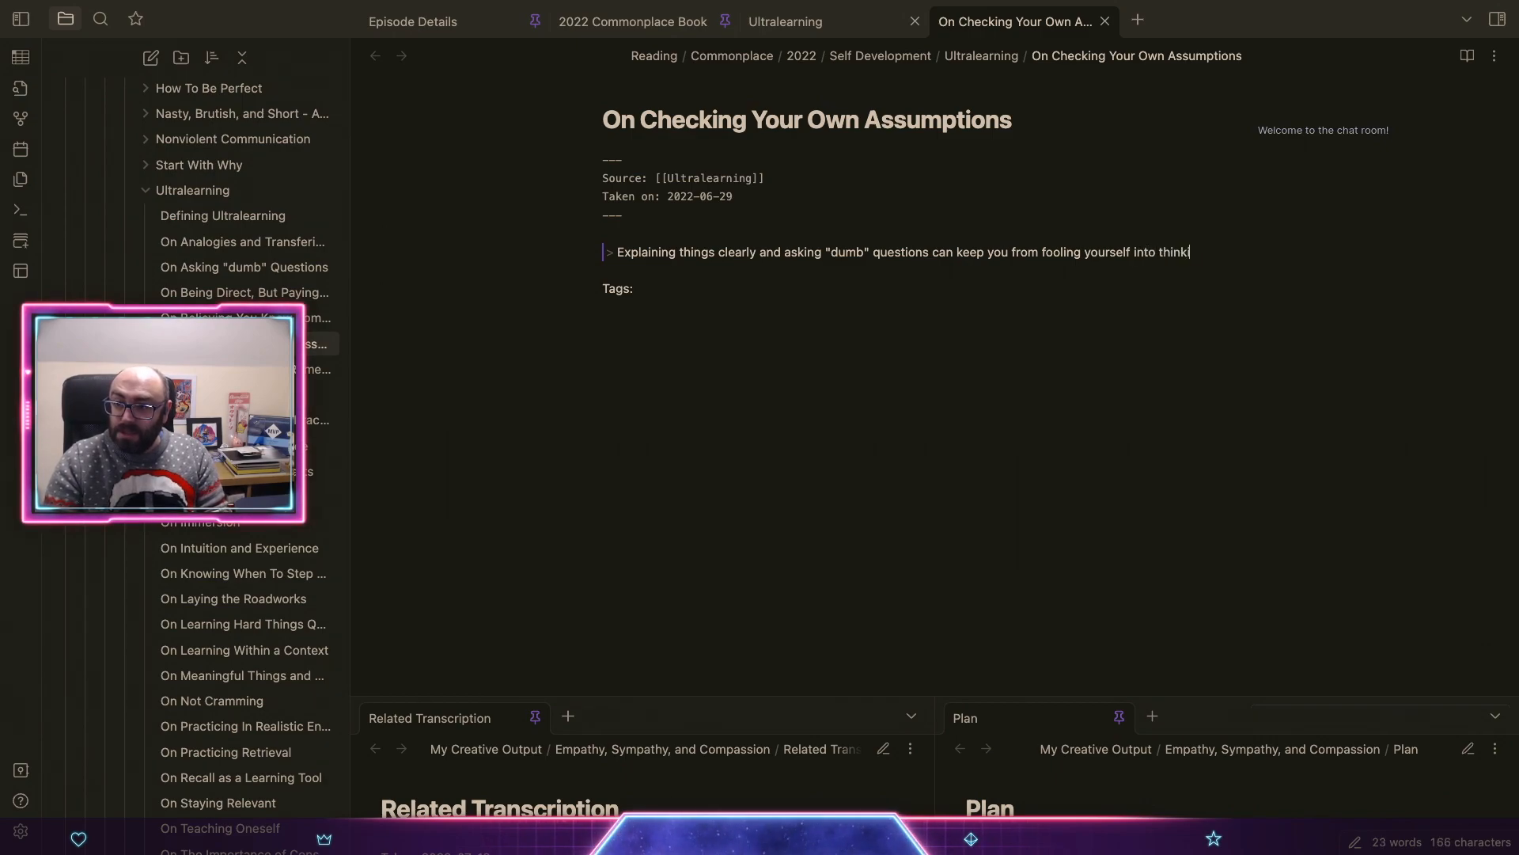
{"action": "type", "text": " you kn"}
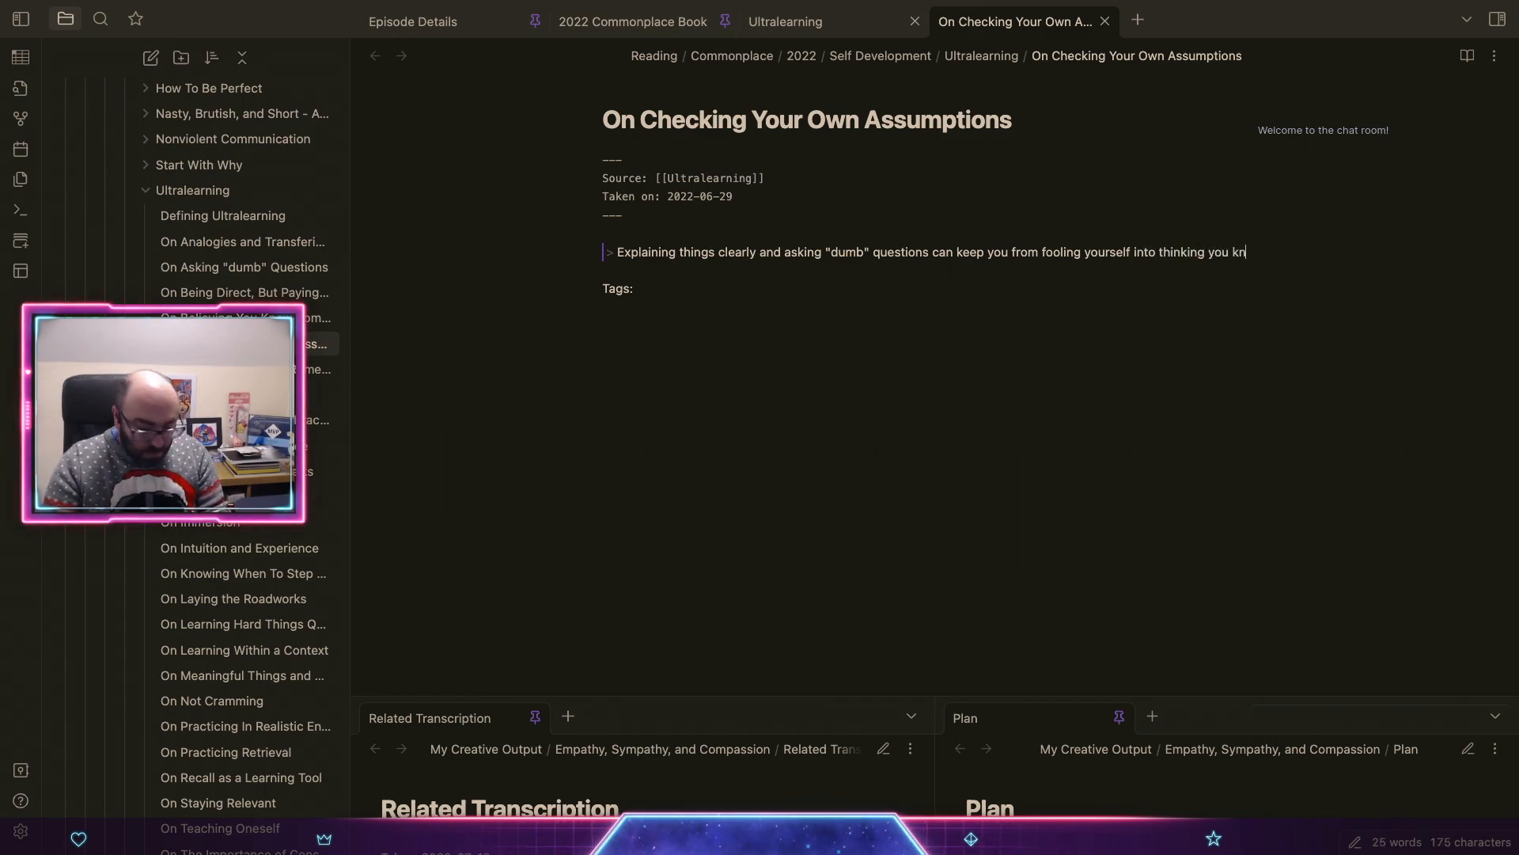
{"action": "type", "text": "ow something you don't."}
Step: Start a commentary paragraph below the quote with "Again," followed by a link to the Ultralearning author's note
{"action": "key", "text": "Return"}
{"action": "key", "text": "Return"}
{"action": "type", "text": "Again, "}
{"action": "type", "text": "["}
{"action": "type", "text": "[Young, Scott"}
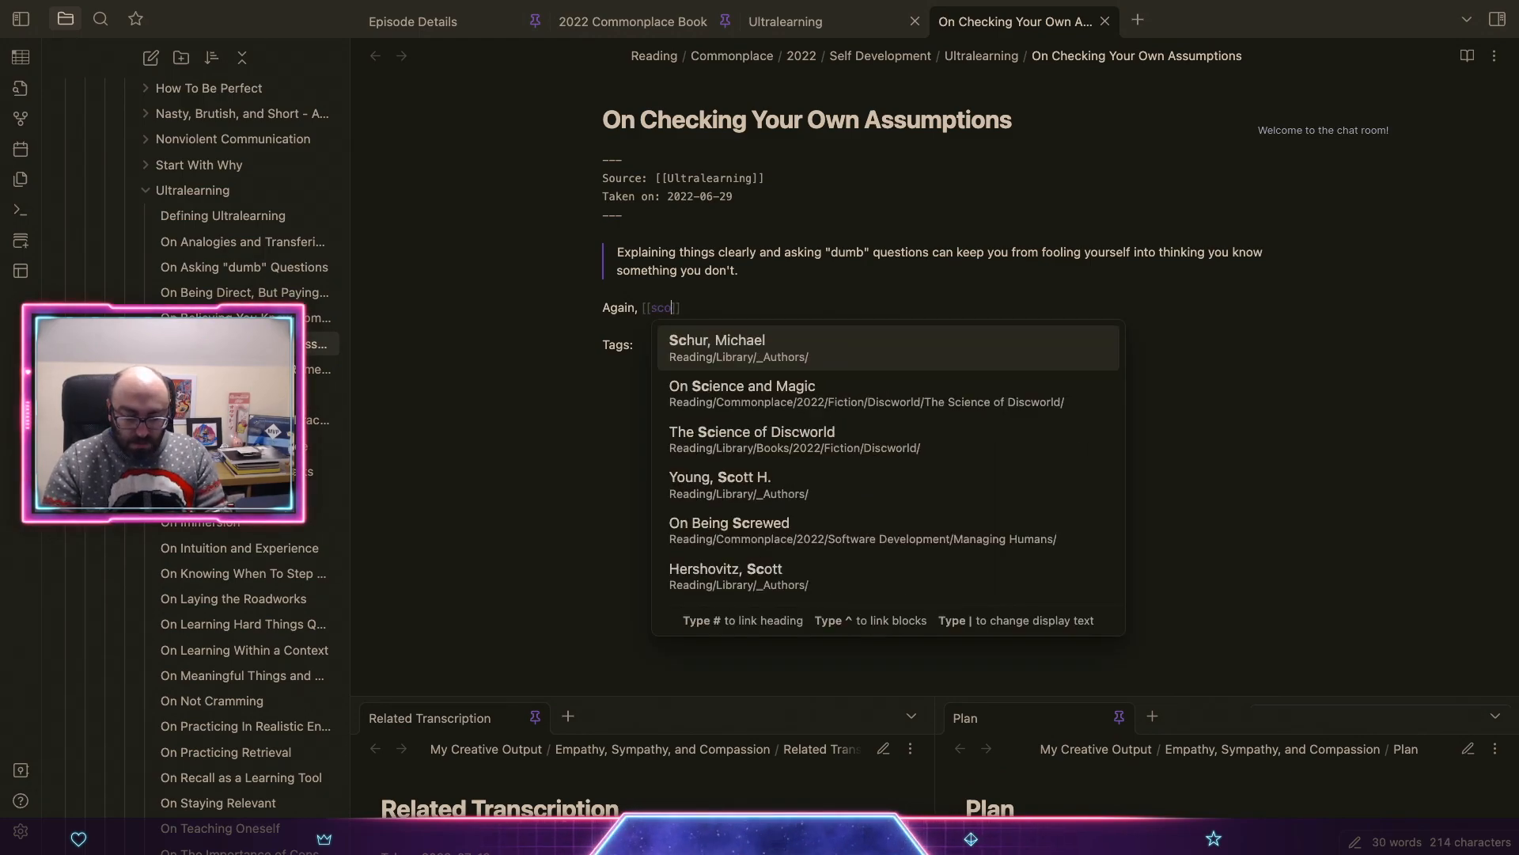
{"action": "key", "text": "Return"}
Step: Complete the sentence after the author link with "here is talking about questioning your assumptions."
{"action": "type", "text": "here"}
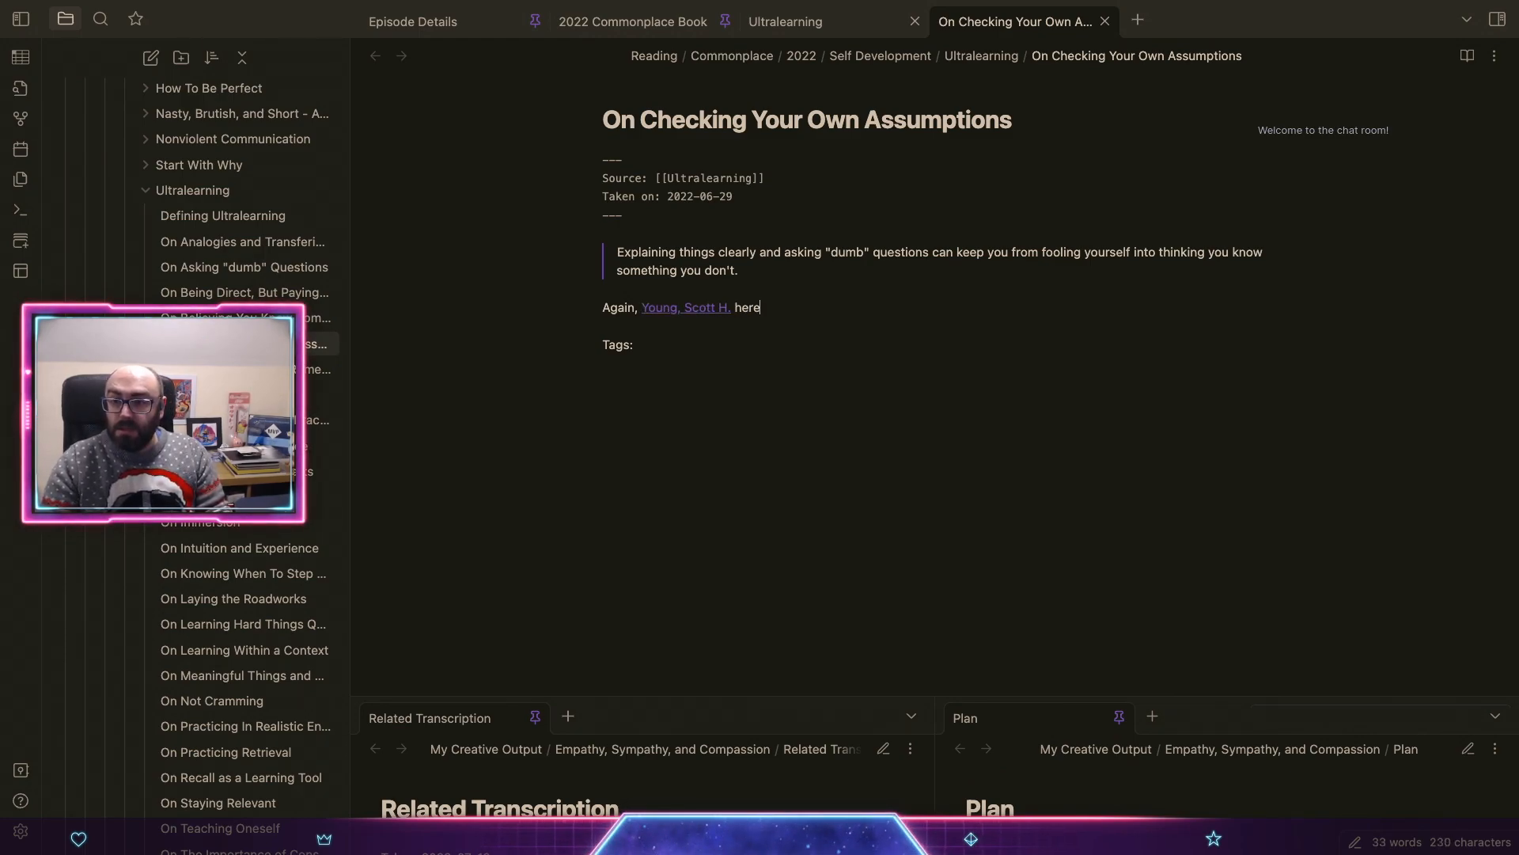
{"action": "type", "text": " is talking about"}
{"action": "key", "text": "BackSpace"}
{"action": "key", "text": "BackSpace"}
{"action": "key", "text": "BackSpace"}
{"action": "key", "text": "BackSpace"}
{"action": "key", "text": "BackSpace"}
{"action": "key", "text": "BackSpace"}
{"action": "type", "text": "about qyestio"}
{"action": "key", "text": "BackSpace"}
{"action": "key", "text": "BackSpace"}
{"action": "key", "text": "BackSpace"}
{"action": "key", "text": "BackSpace"}
{"action": "key", "text": "BackSpace"}
{"action": "key", "text": "BackSpace"}
{"action": "type", "text": "uestioning your a"}
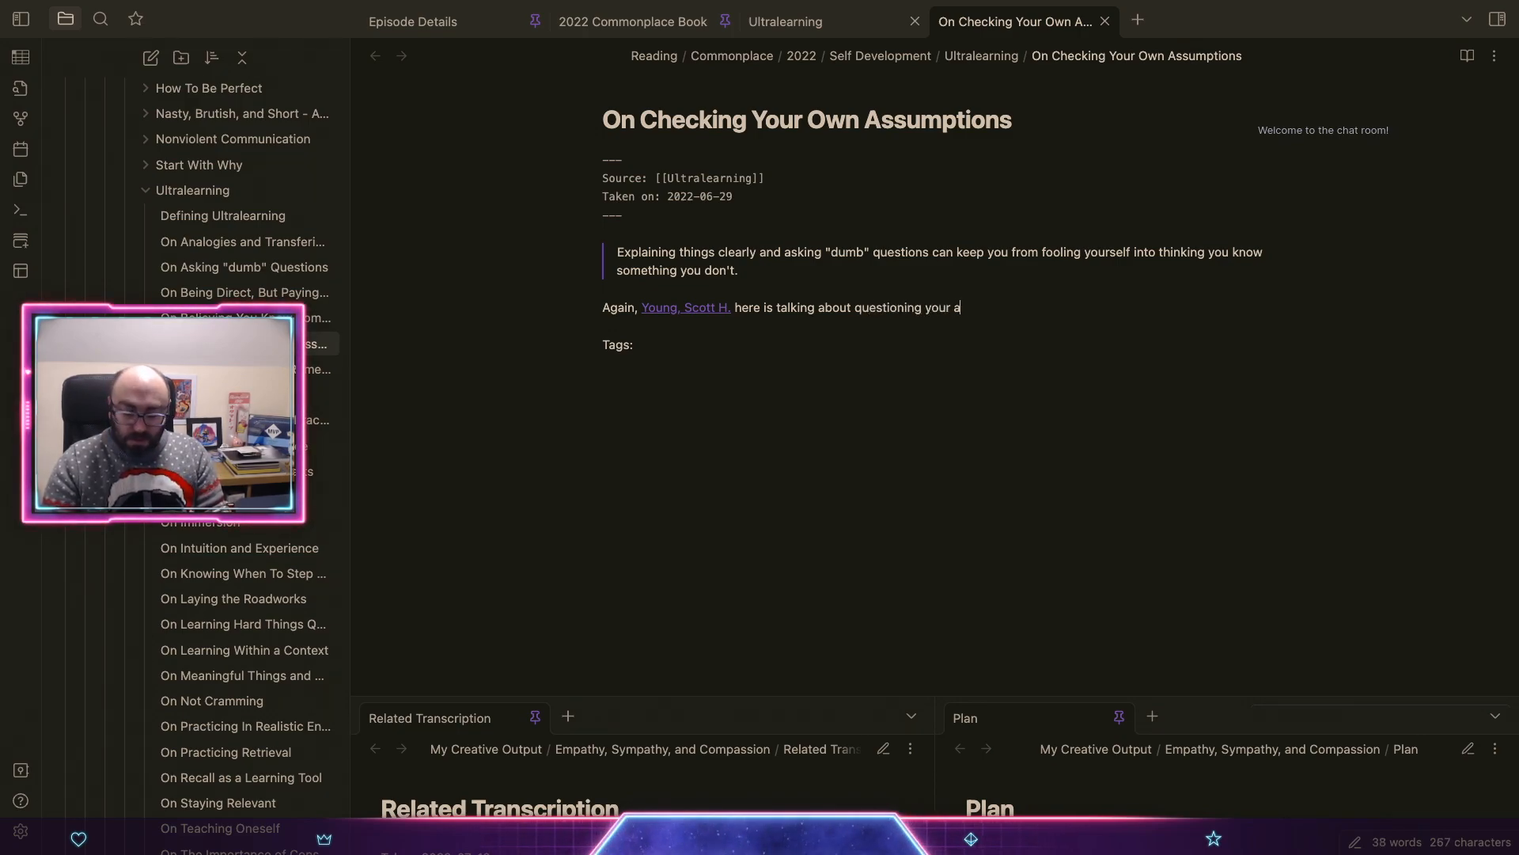
{"action": "type", "text": "ssumptions."}
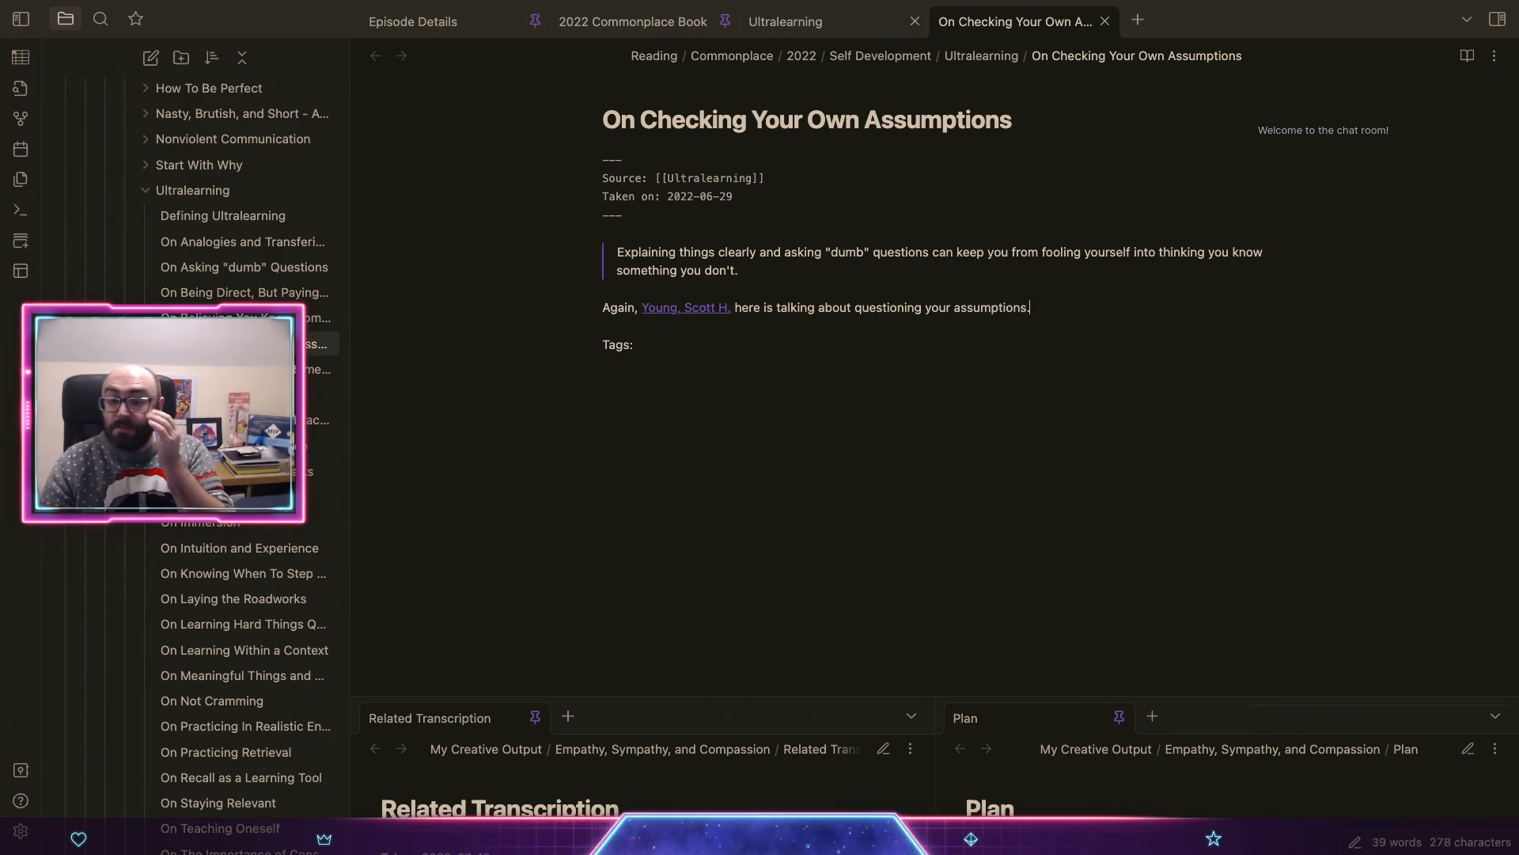
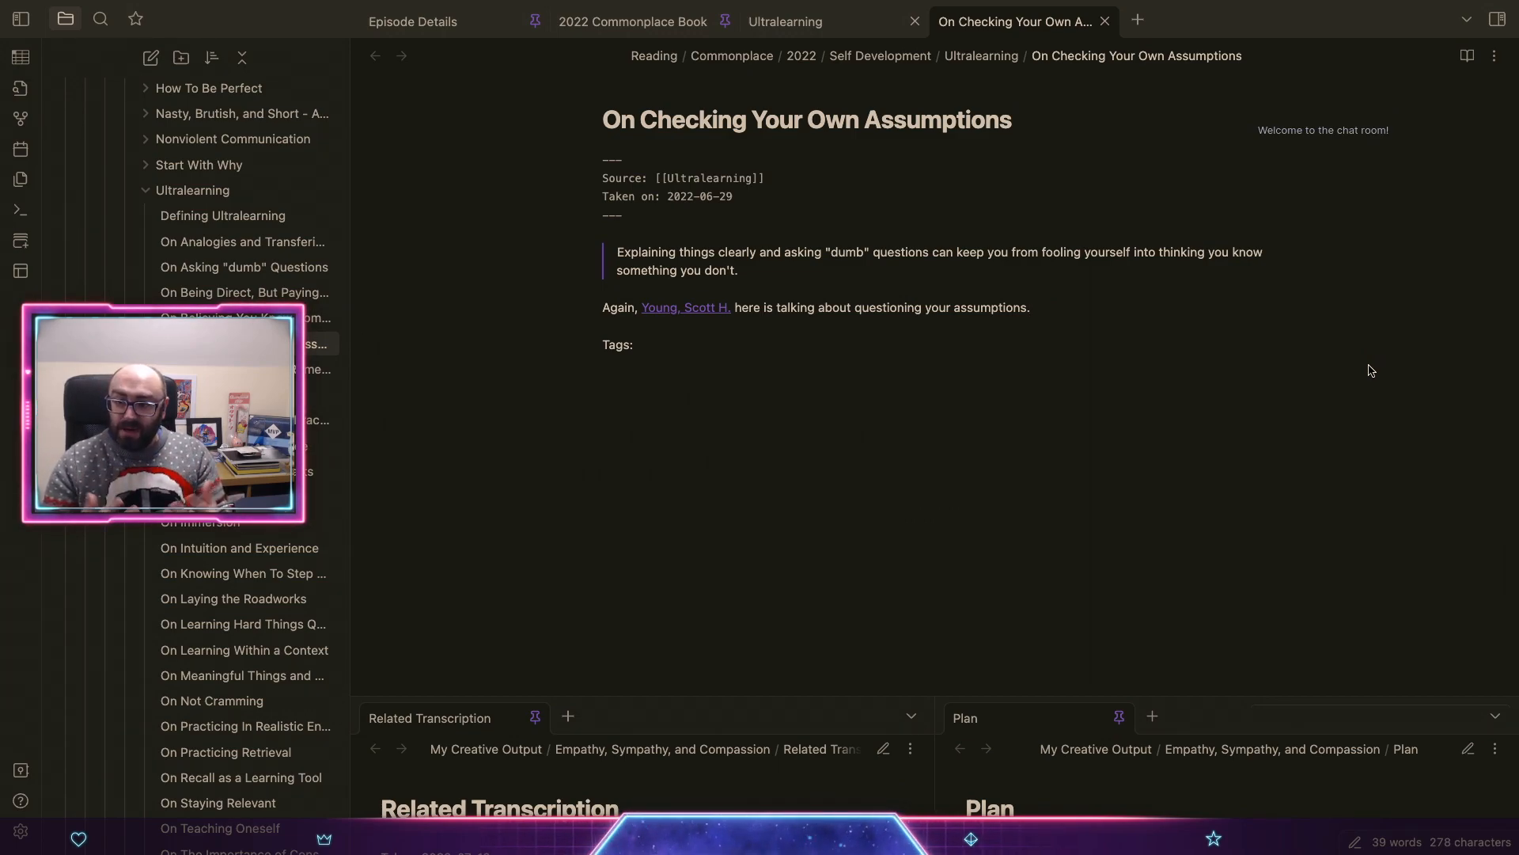
Step: Add the sentence "The last thing you want to do in any situation or context is assume some unstated knowledge or information."
{"action": "type", "text": "the las"}
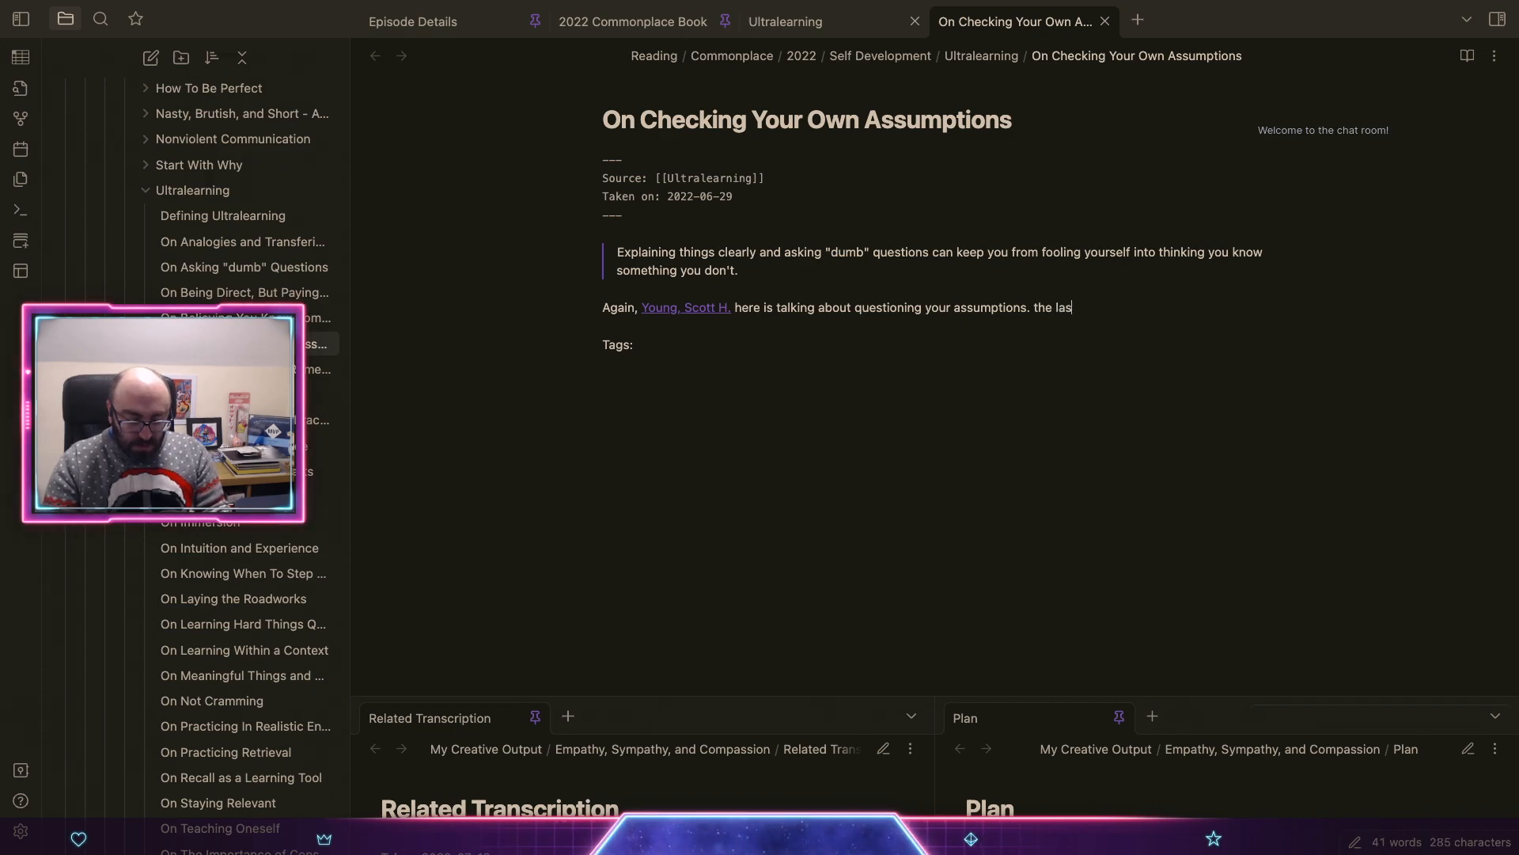
{"action": "type", "text": "t thing you"}
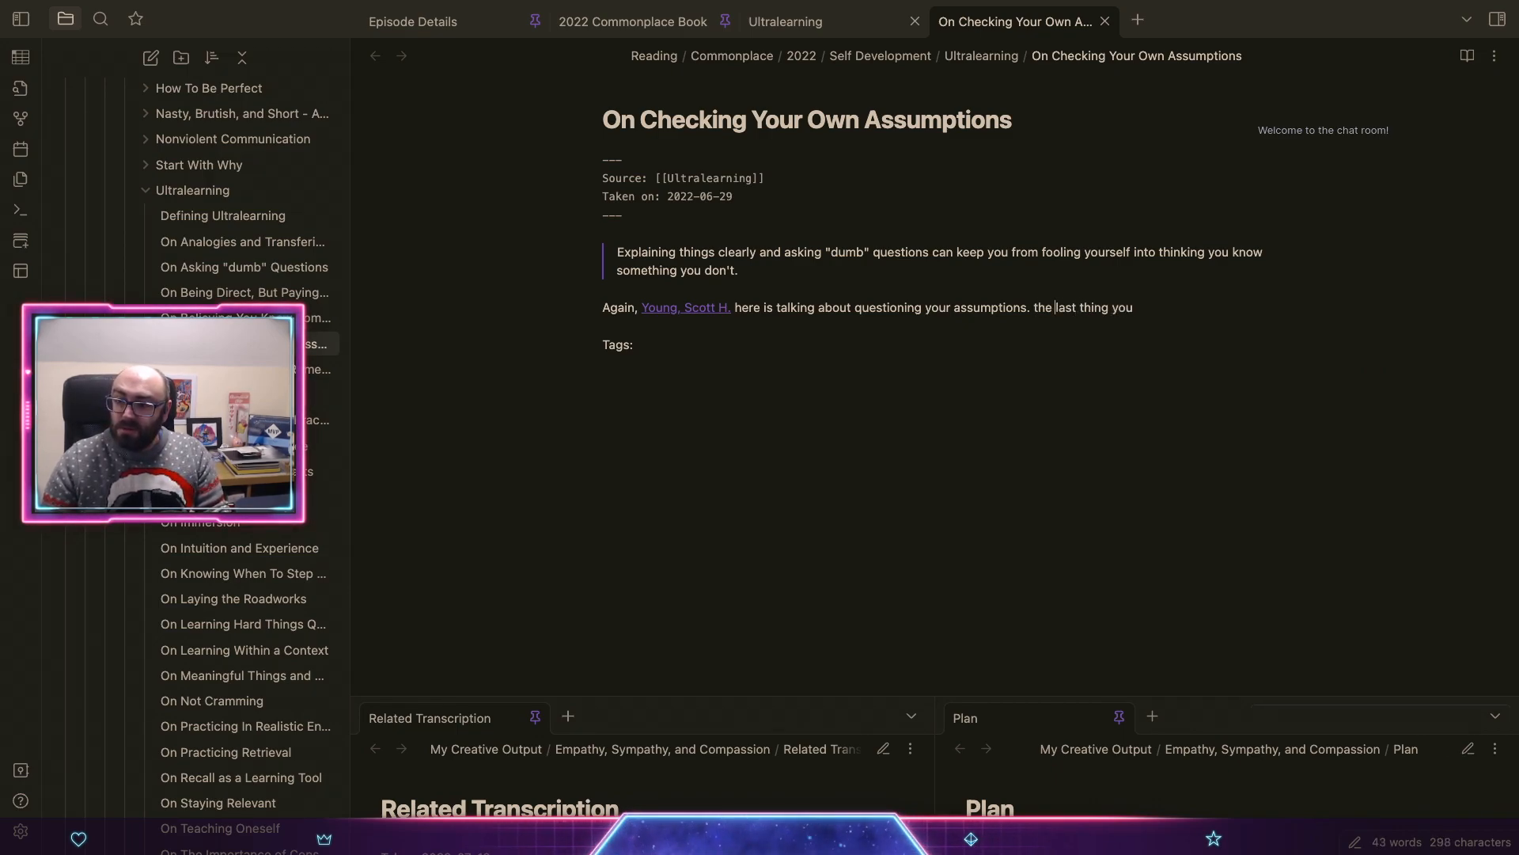
{"action": "key", "text": "BackSpace"}
{"action": "type", "text": "T"}
{"action": "type", "text": "want to do a"}
{"action": "key", "text": "BackSpace"}
{"action": "type", "text": "in any situation or ontext"}
{"action": "key", "text": "alt+Left"}
{"action": "type", "text": "c is as"}
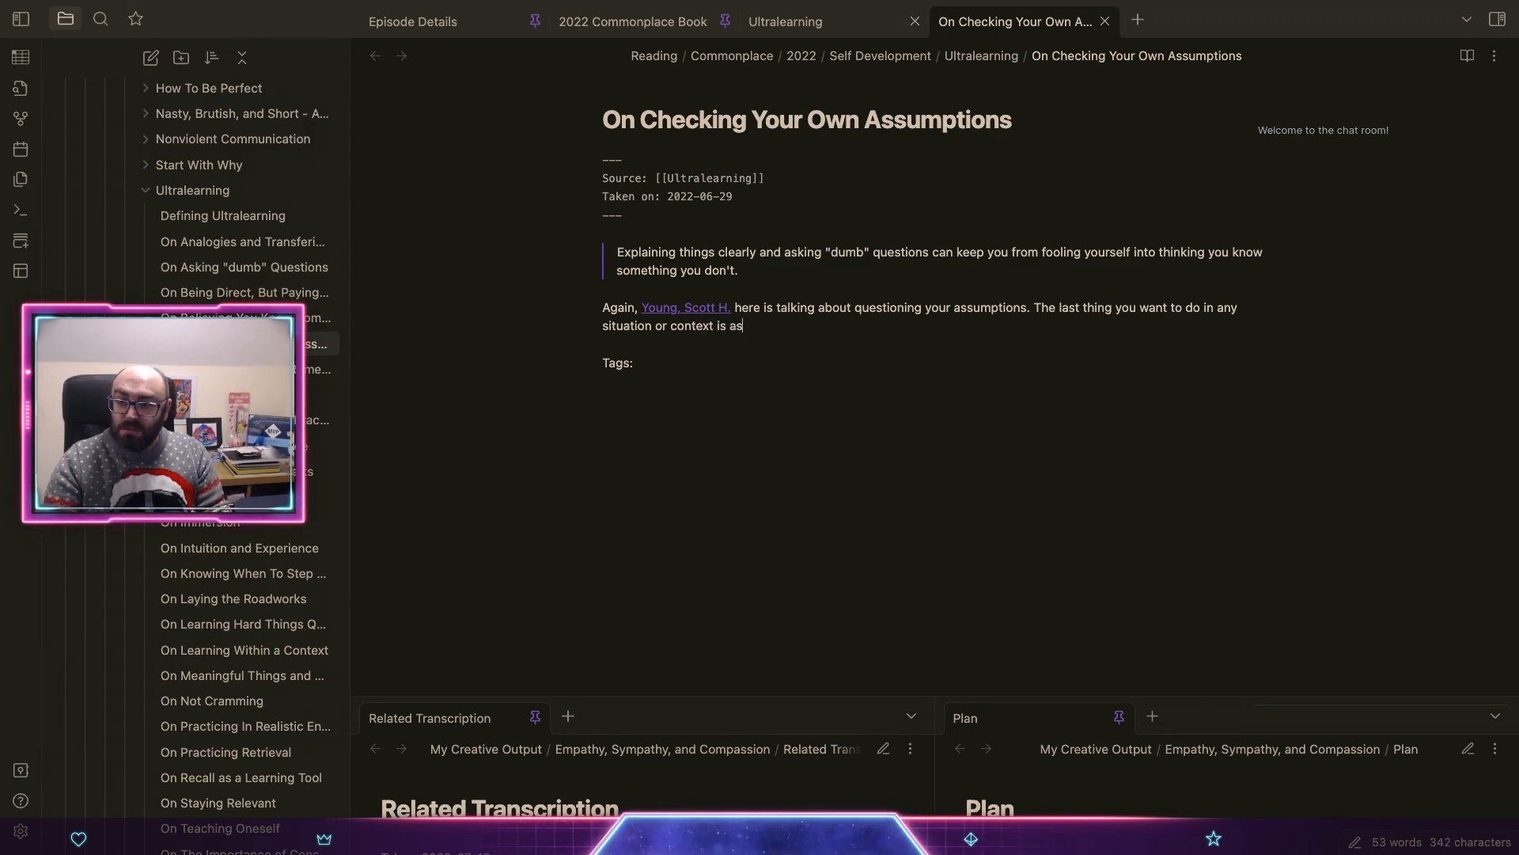
{"action": "type", "text": "sume some u"}
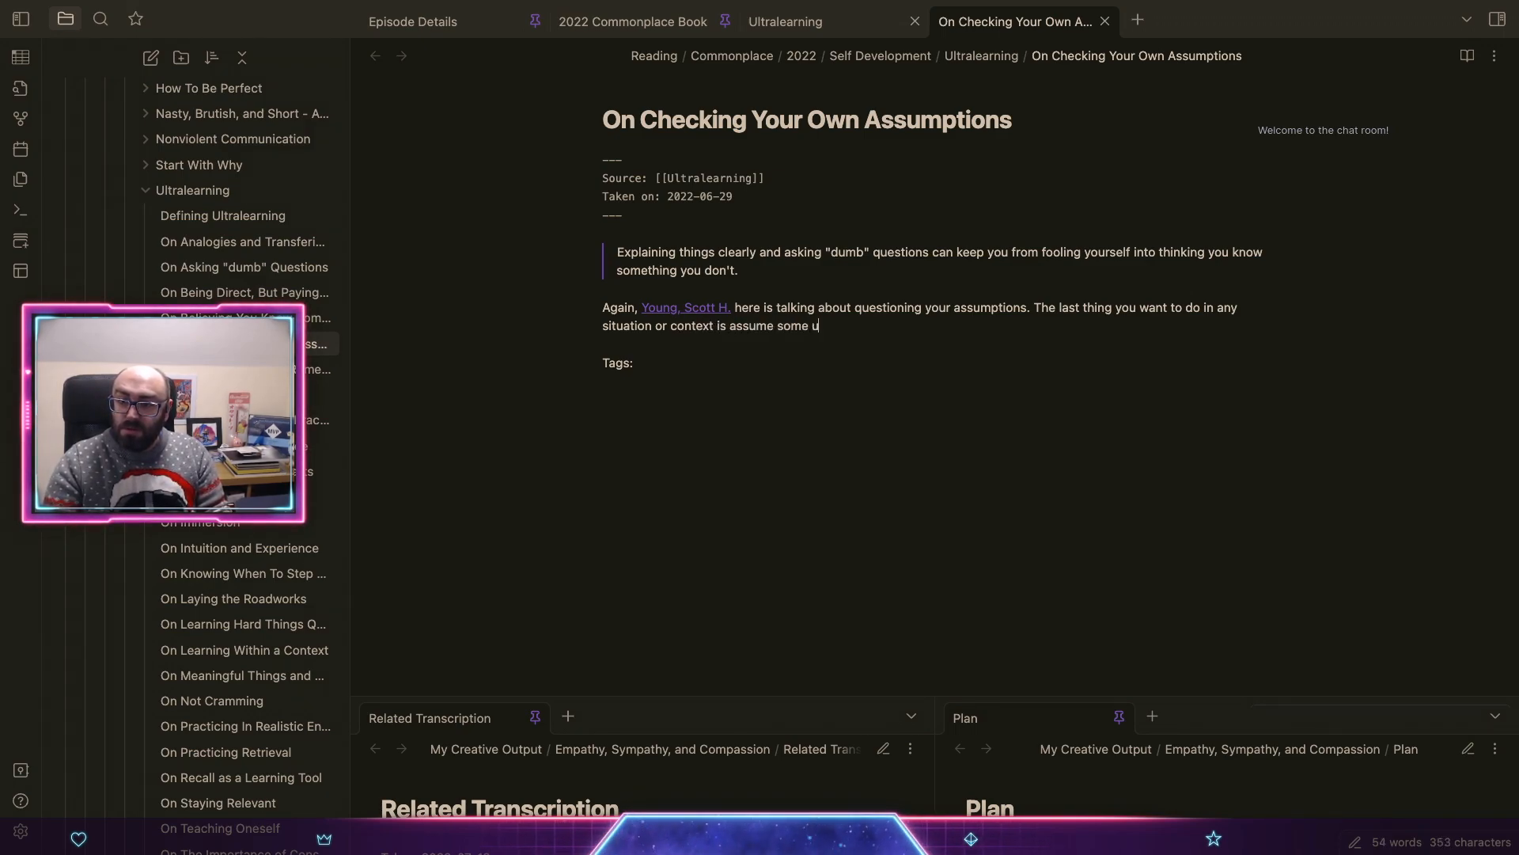
{"action": "type", "text": "nstated k"}
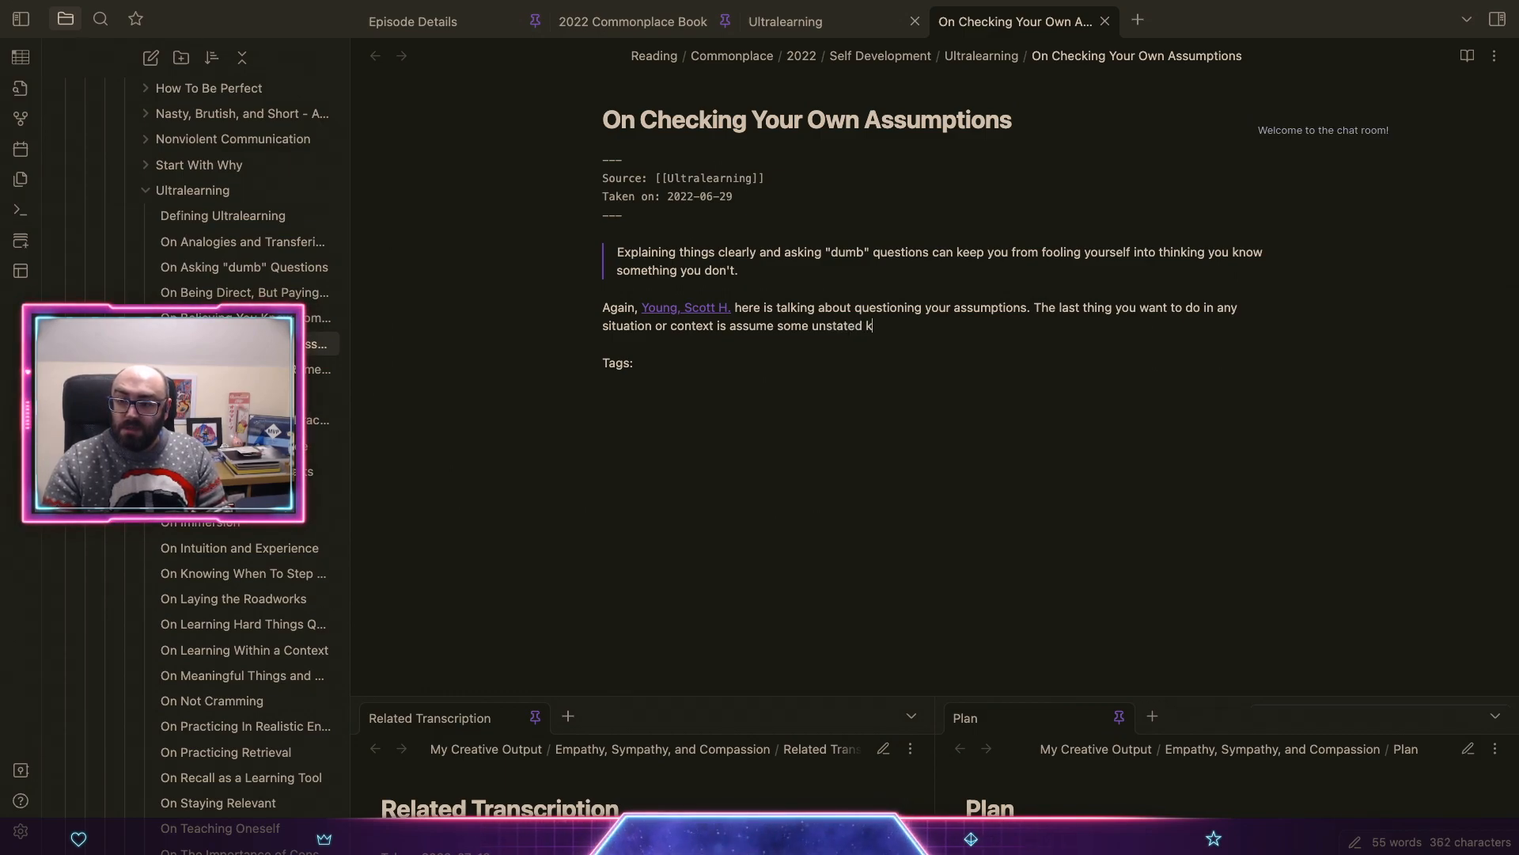
{"action": "type", "text": "nowledge o"}
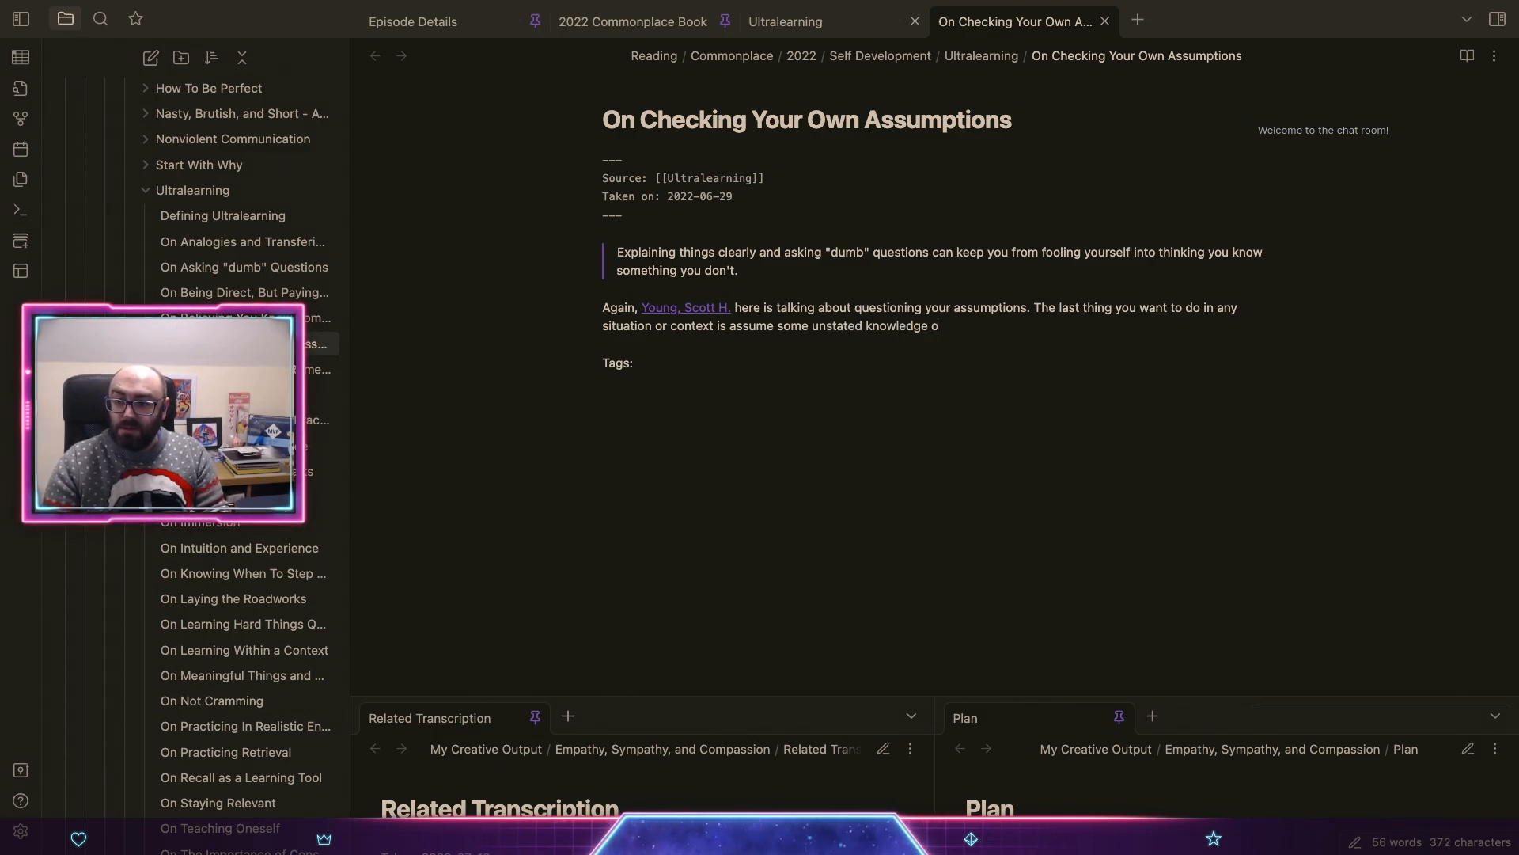
{"action": "type", "text": "r information."}
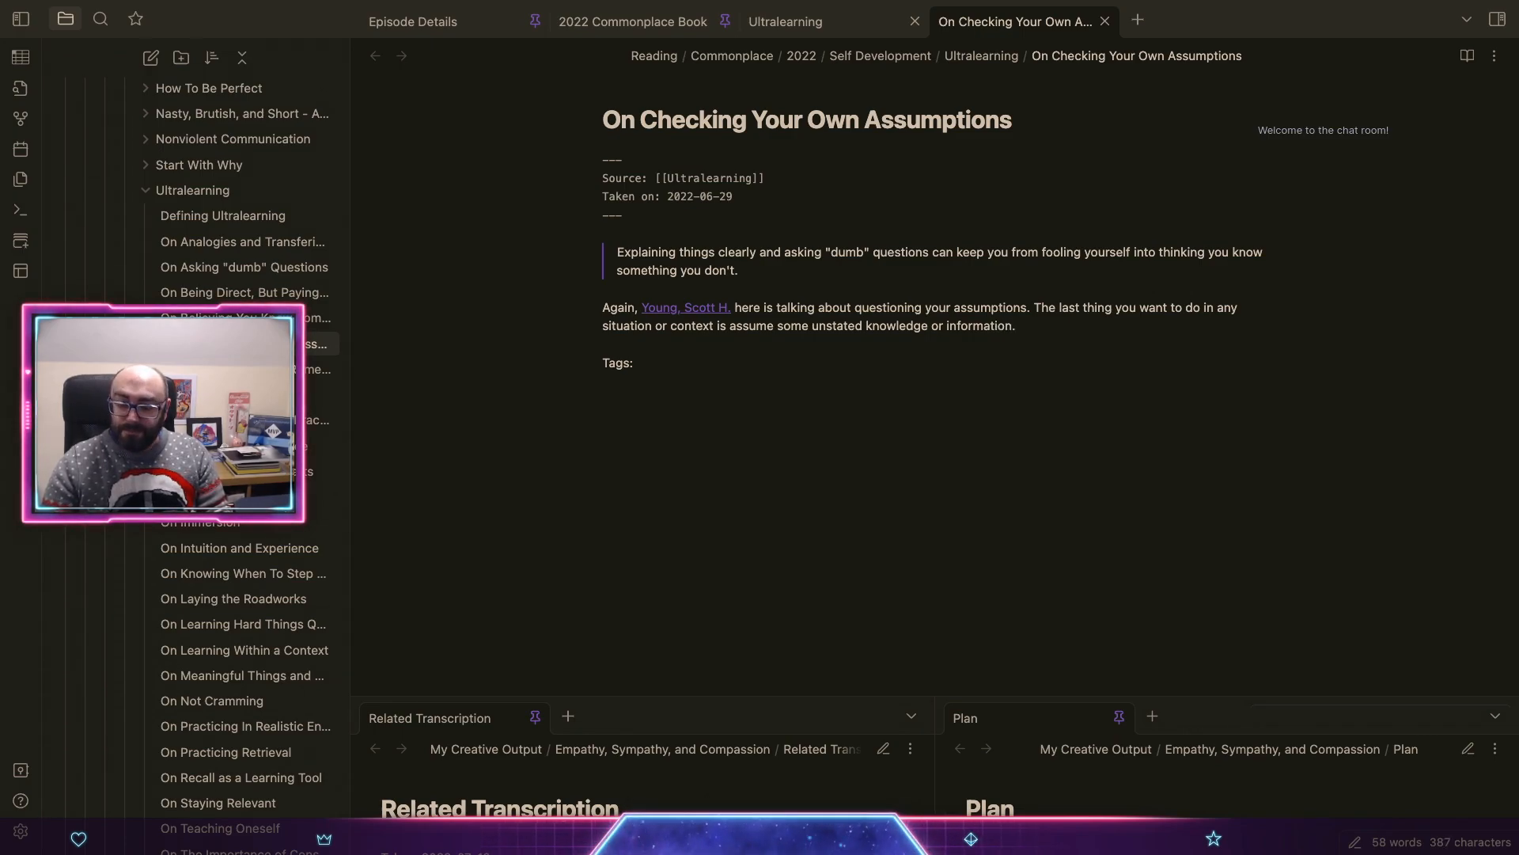
{"action": "type", "text": " Something"}
{"action": "key", "text": "alt+shift+Left"}
{"action": "key", "text": "BackSpace"}
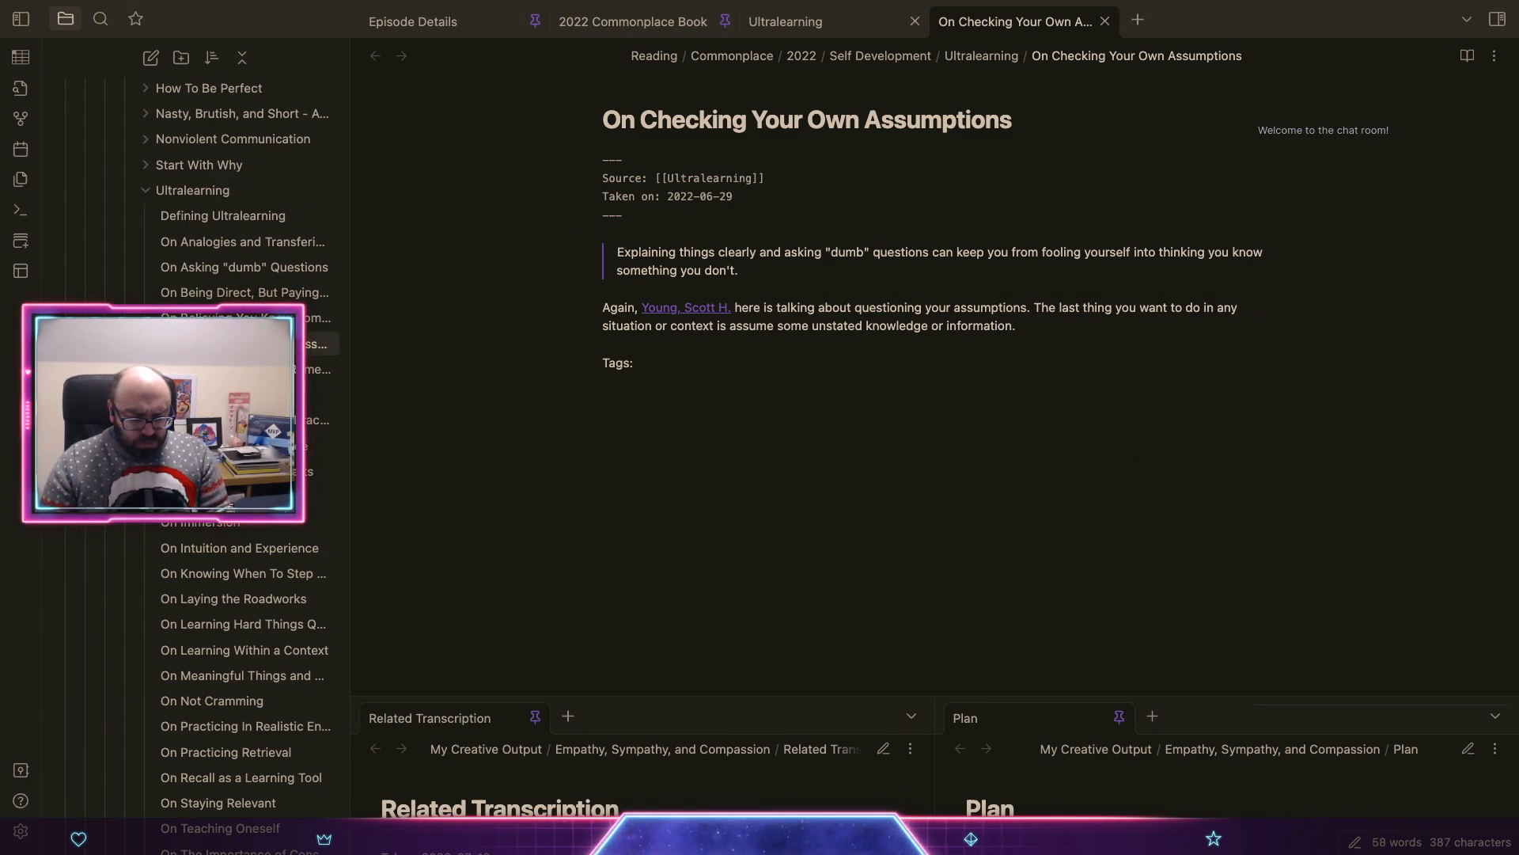
Step: Begin the next commentary sentence with "We all know that those who assume, "make an ass out of you and me,""
{"action": "type", "text": "We all know that"}
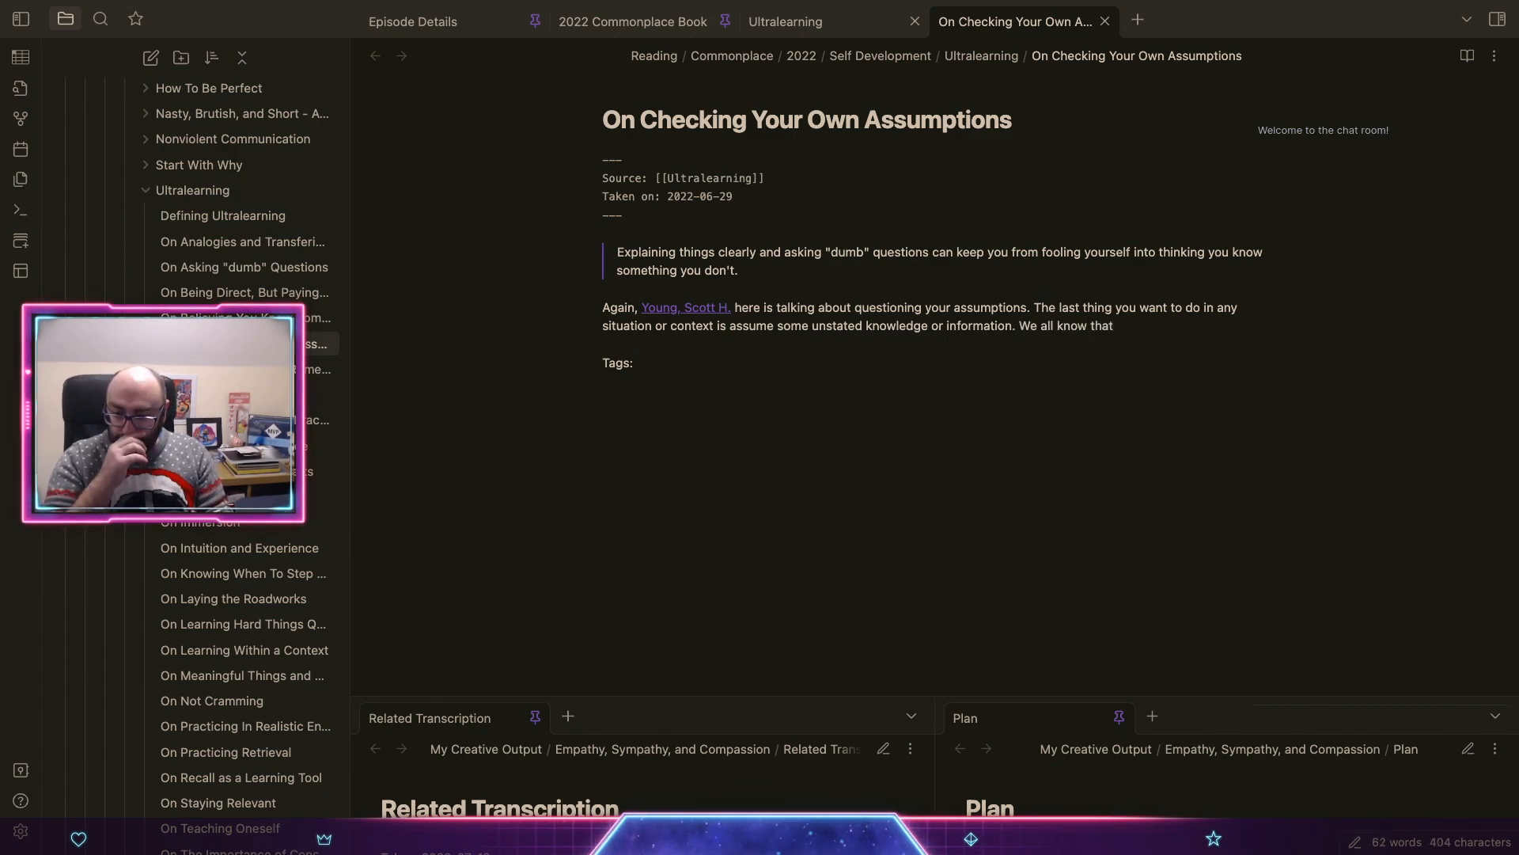
{"action": "type", "text": " those who assune"}
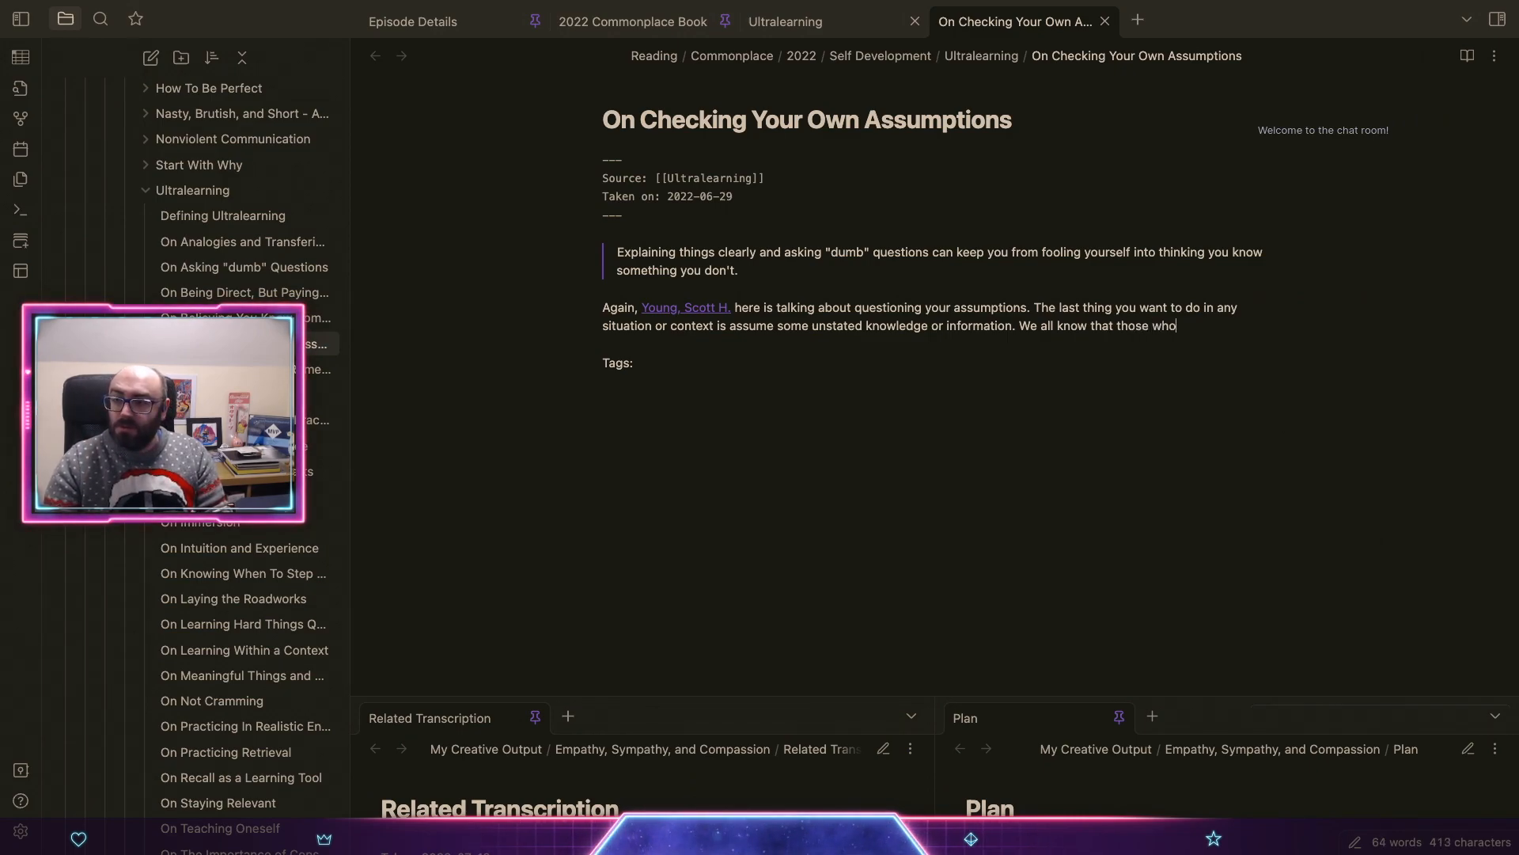
{"action": "key", "text": "BackSpace"}
{"action": "key", "text": "BackSpace"}
{"action": "type", "text": "me"}
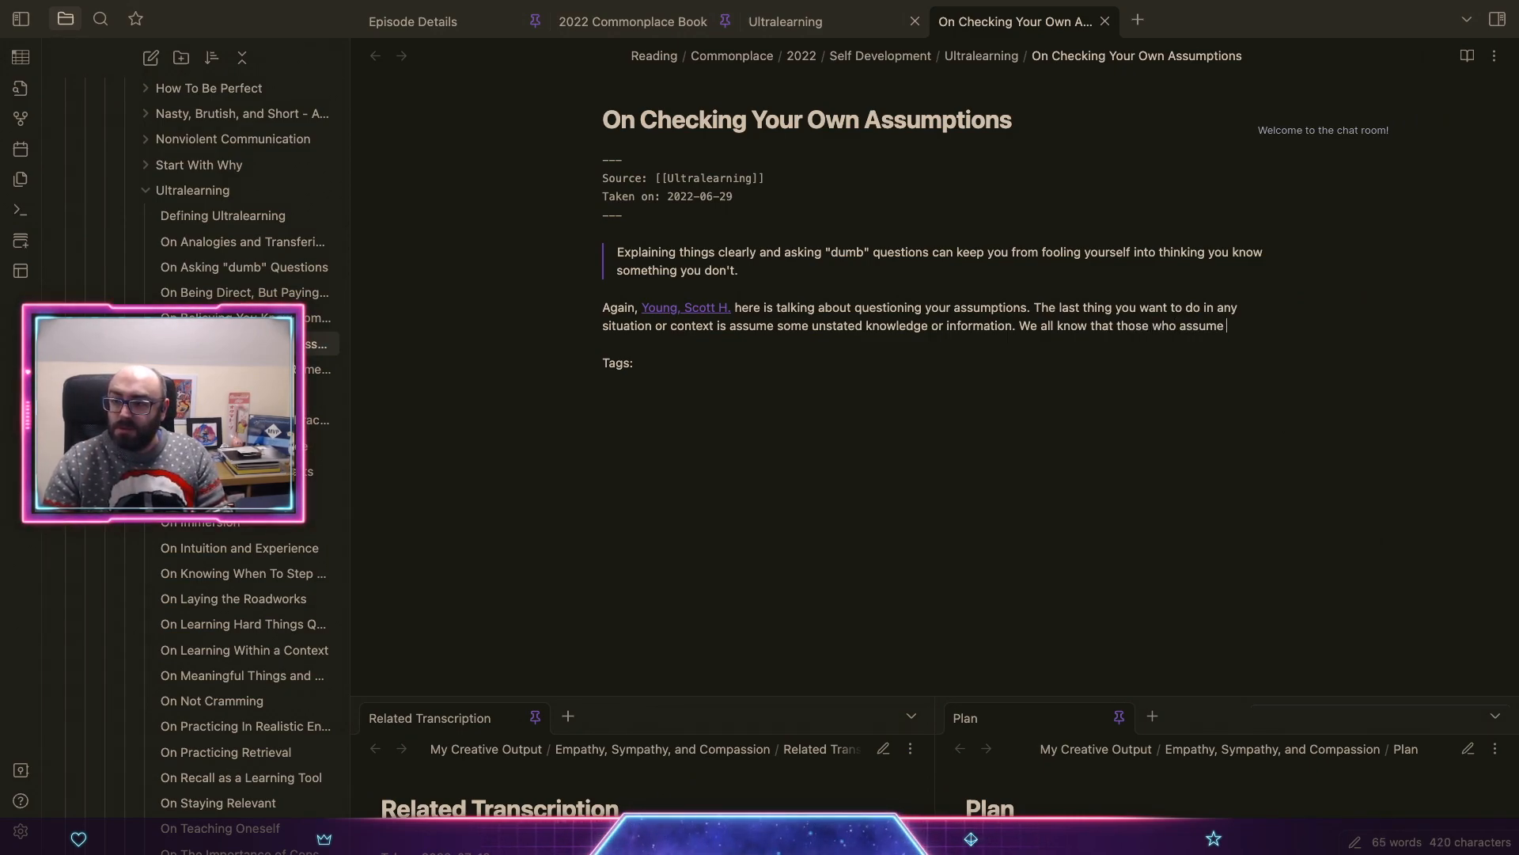
{"action": "type", "text": " make an"}
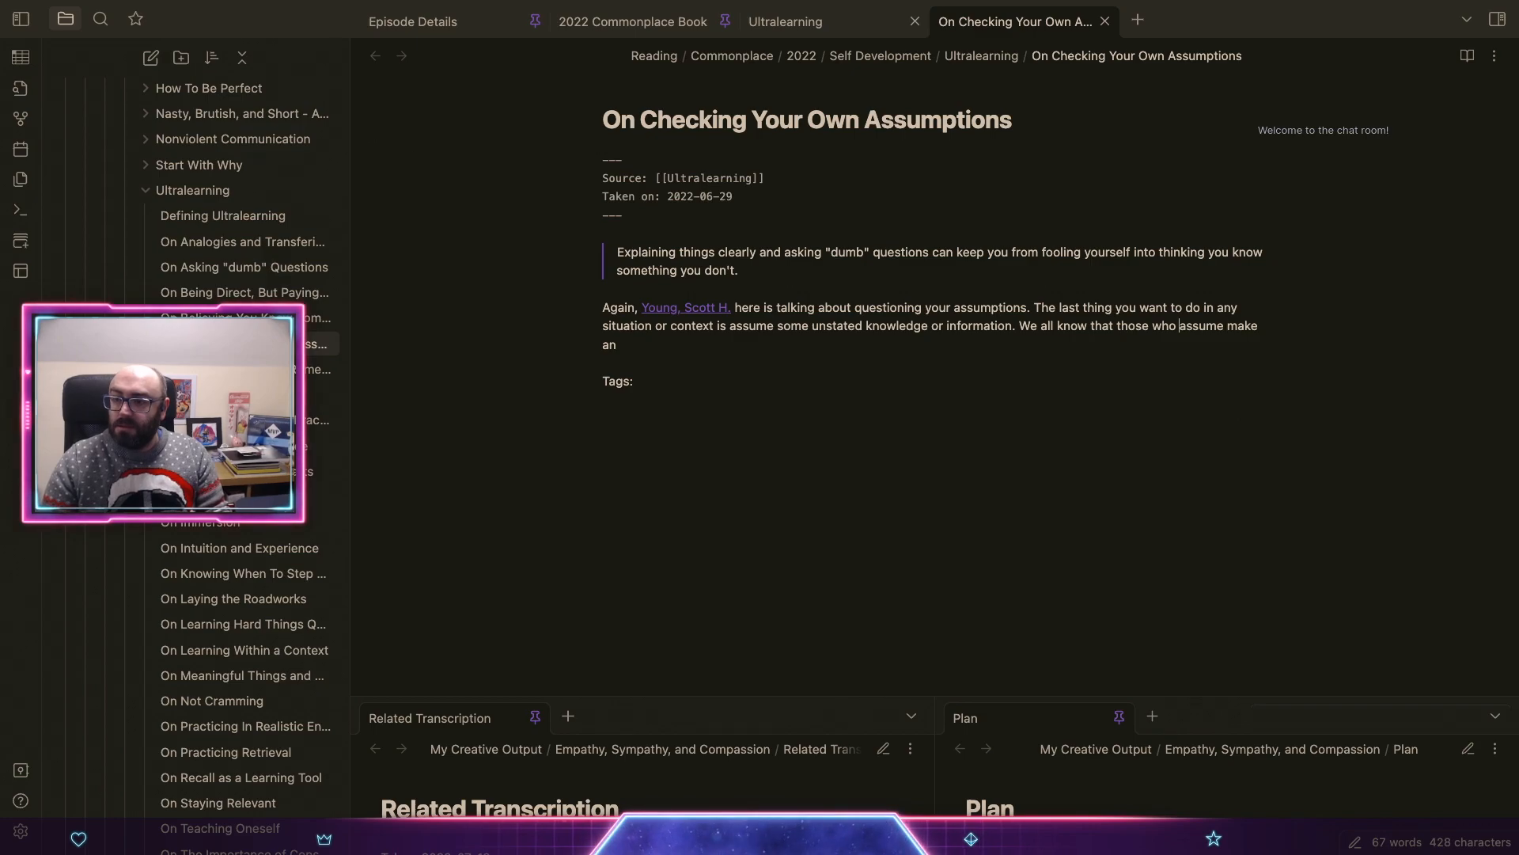
{"action": "key", "text": "BackSpace"}
{"action": "type", "text": "assume"}
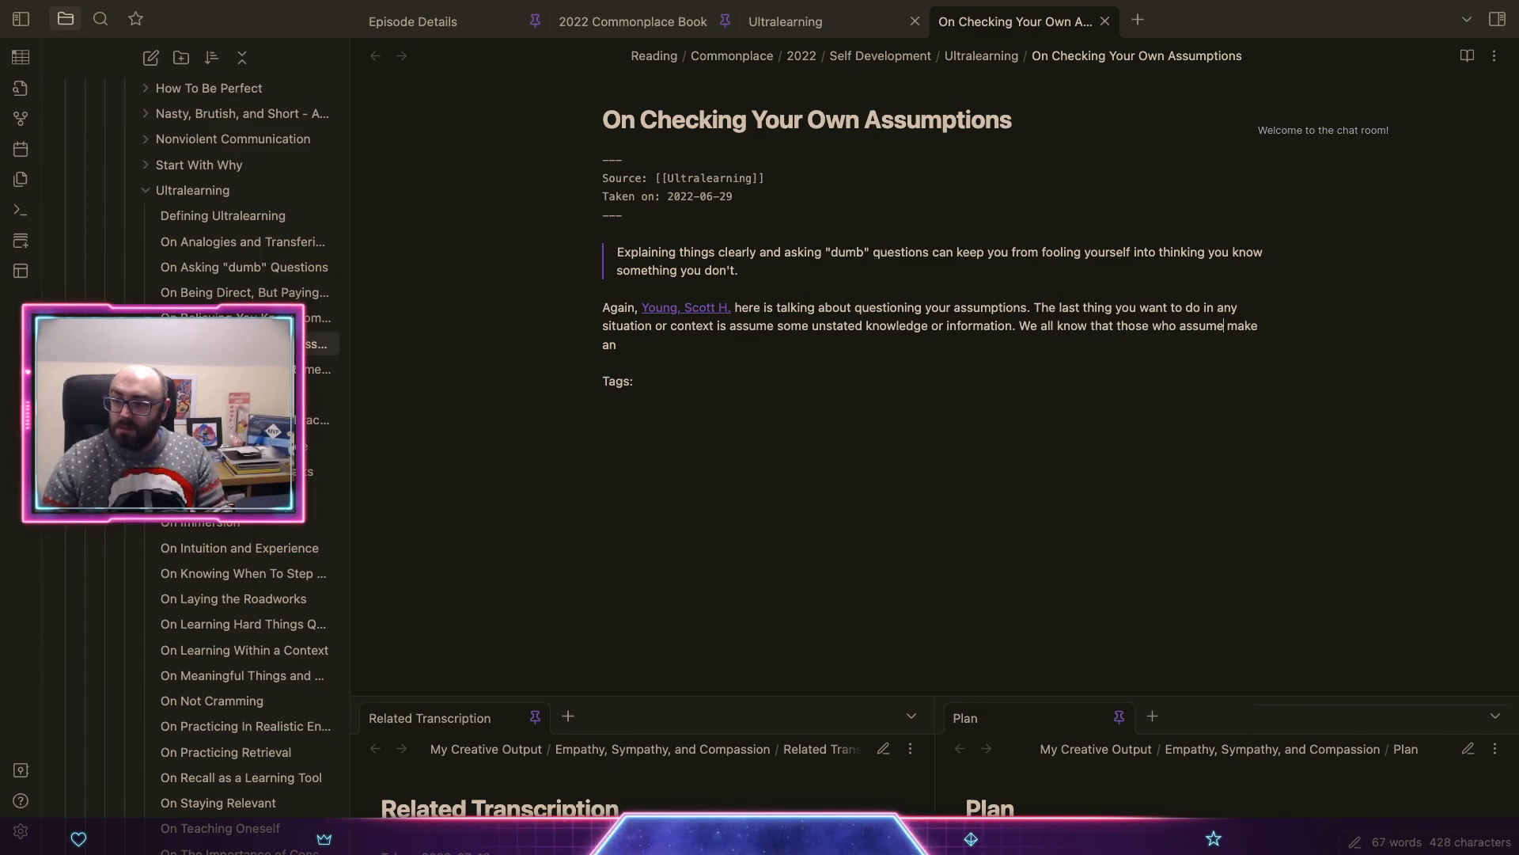
{"action": "type", "text": ", \"m"}
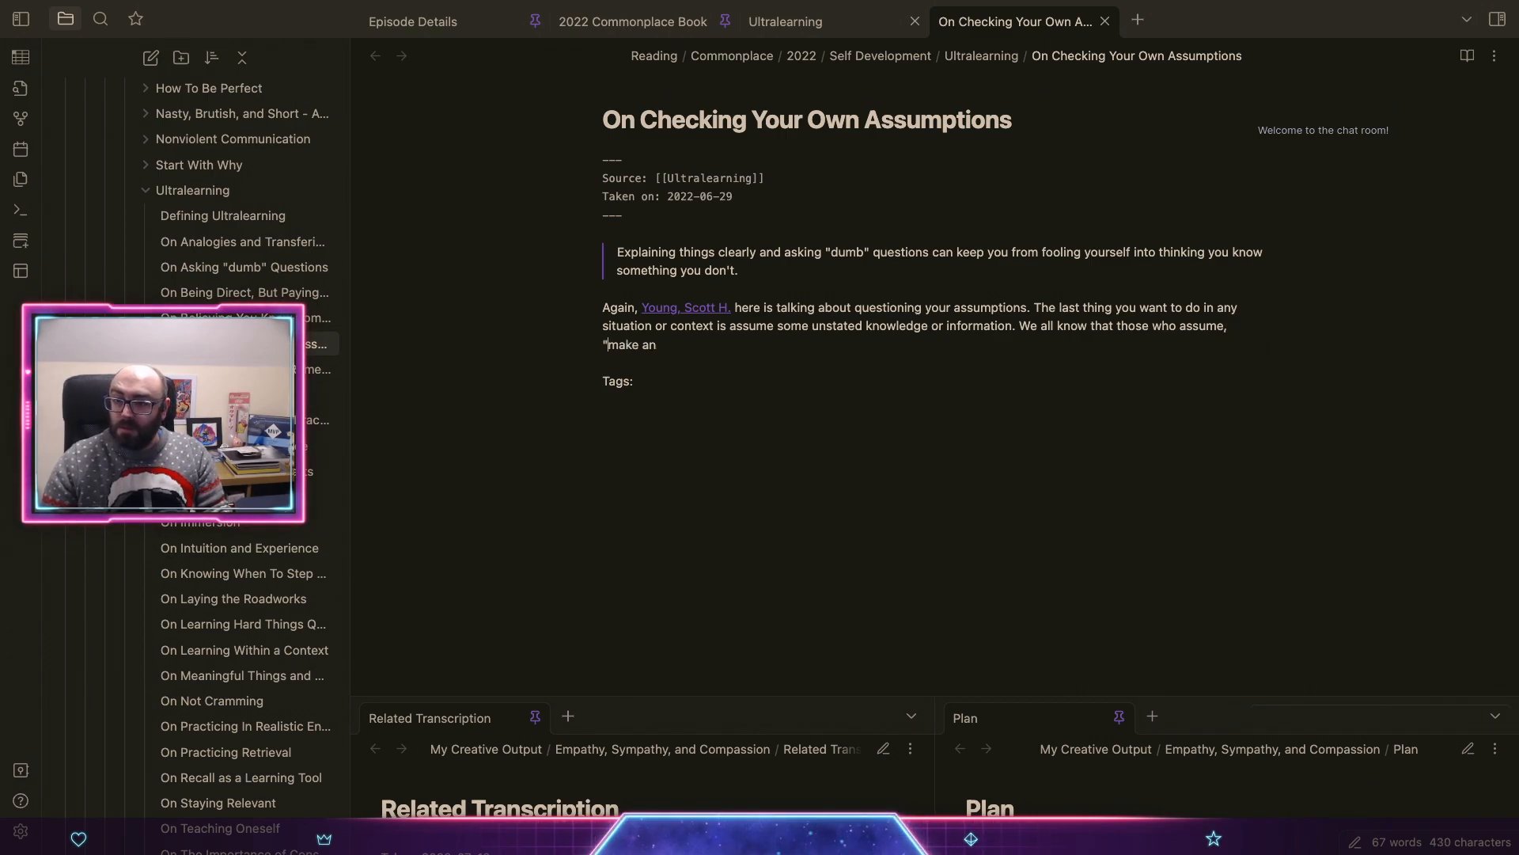
{"action": "type", "text": "ake an ass out of you and me,\" we"}
Step: Continue the commentary sentence with "so we should never assume information or knowledge"
{"action": "key", "text": "BackSpace"}
{"action": "key", "text": "BackSpace"}
{"action": "key", "text": "BackSpace"}
{"action": "type", "text": "so we should never assume "}
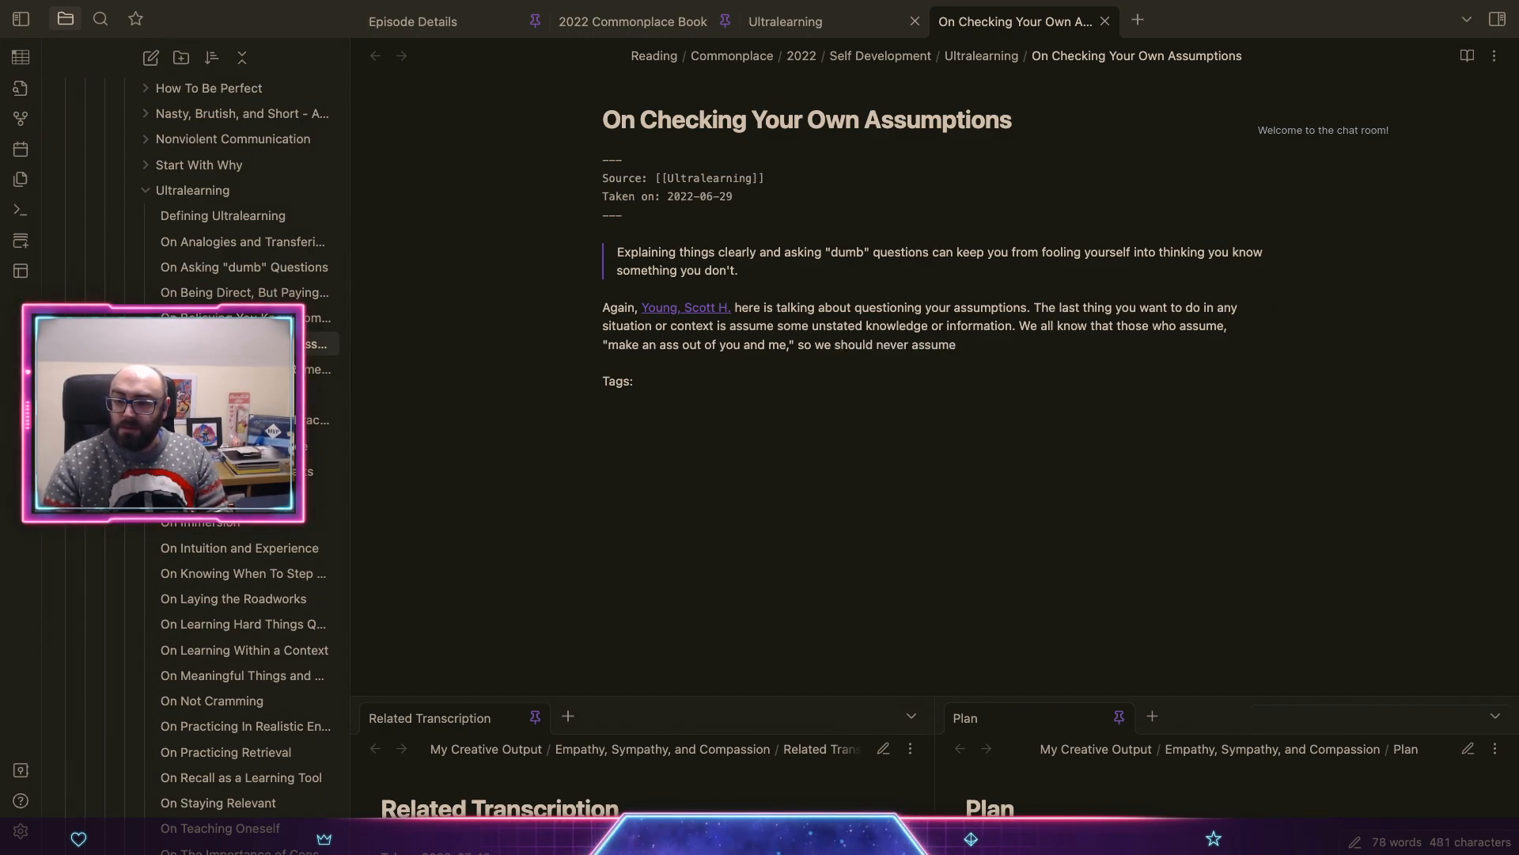
{"action": "type", "text": "inforamtion"}
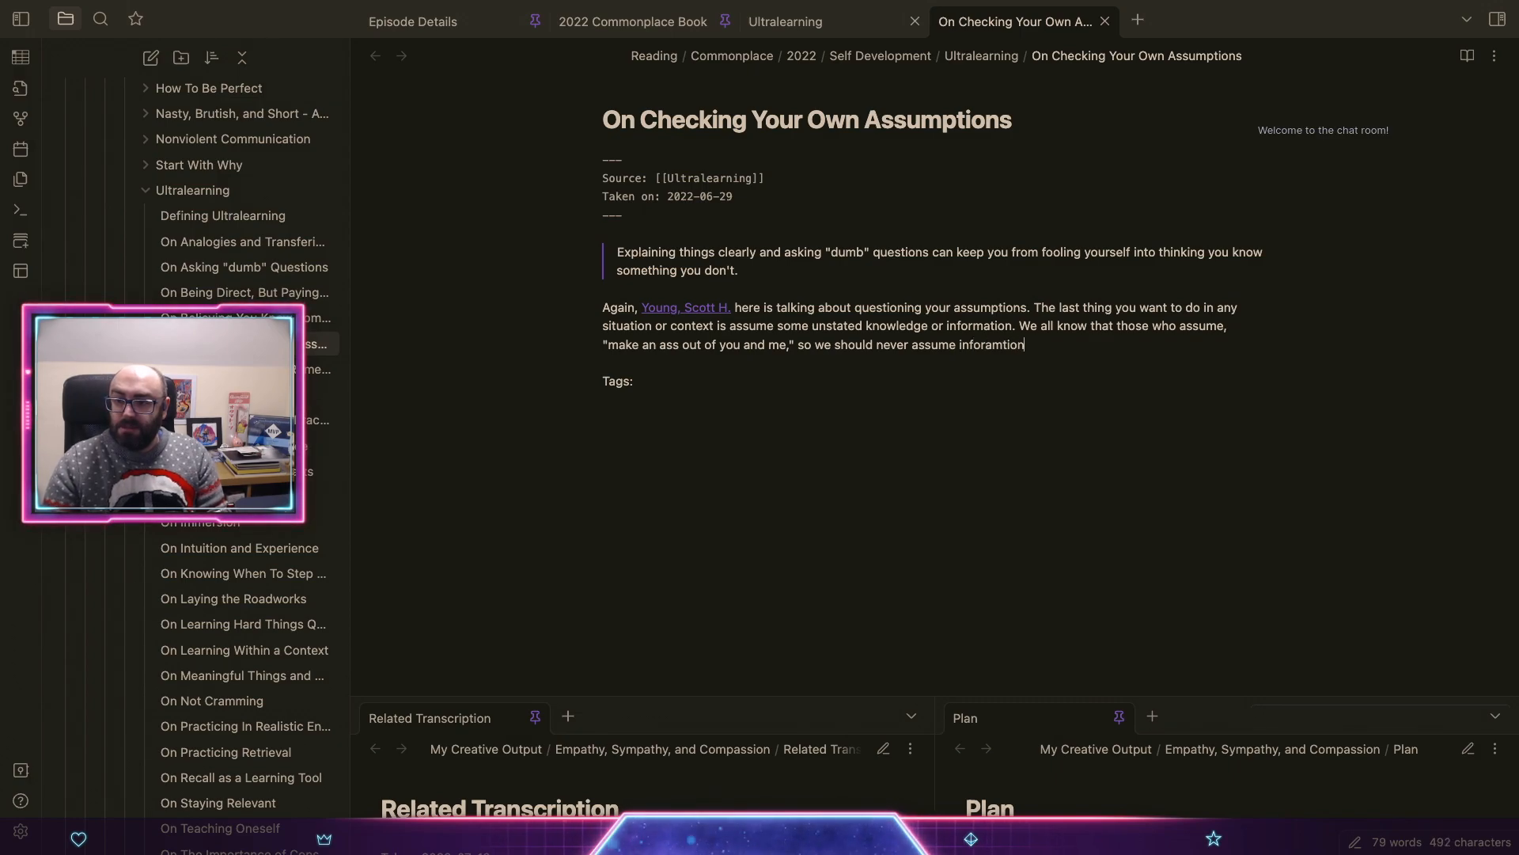
{"action": "key", "text": "alt+shift+Left"}
{"action": "type", "text": "info"}
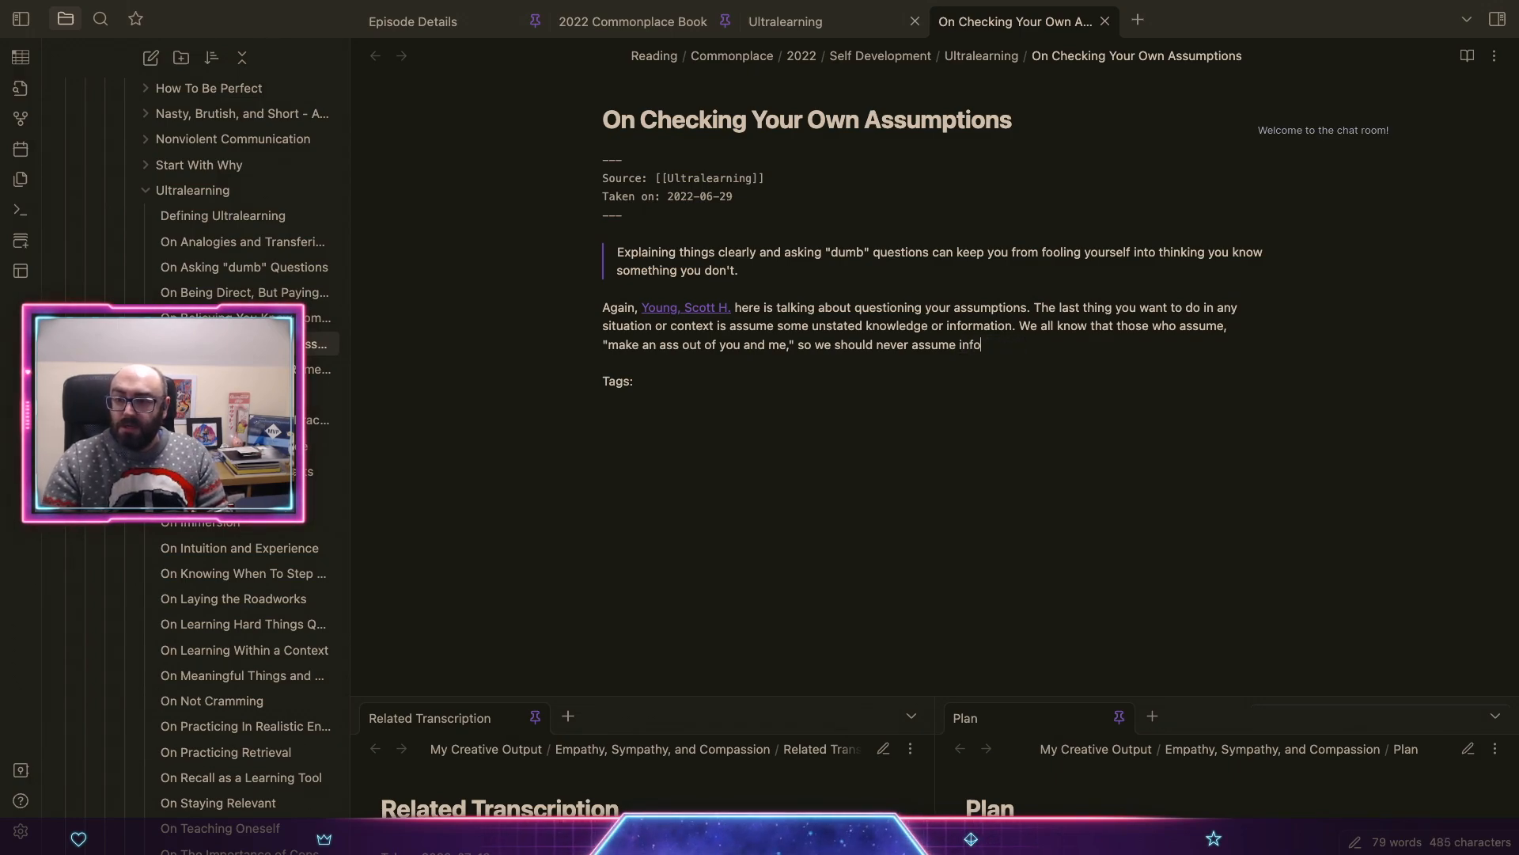
{"action": "type", "text": "rmation or knowle"}
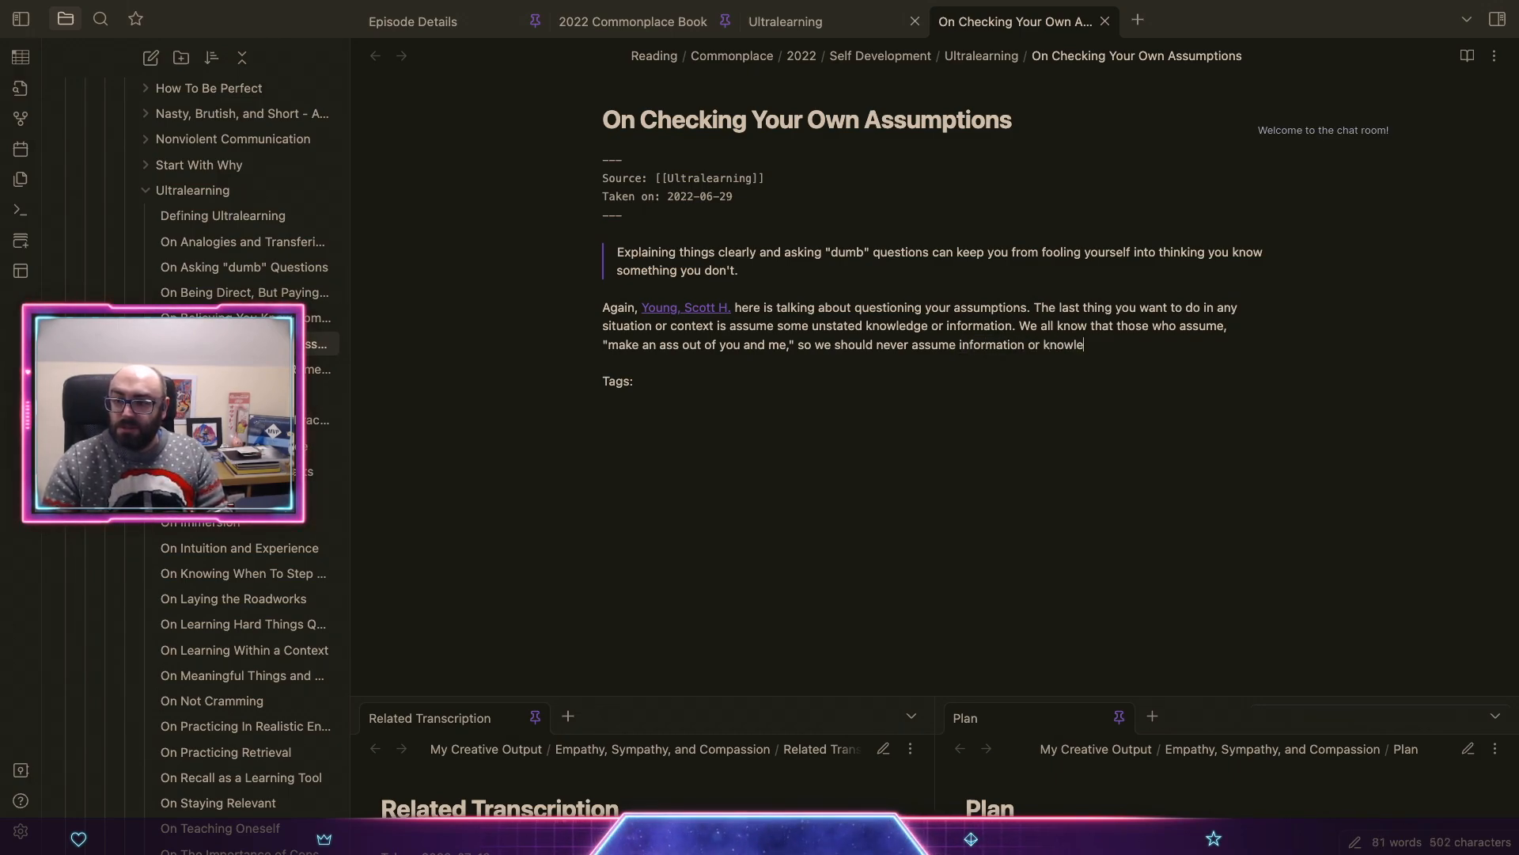
{"action": "type", "text": "dge and show"}
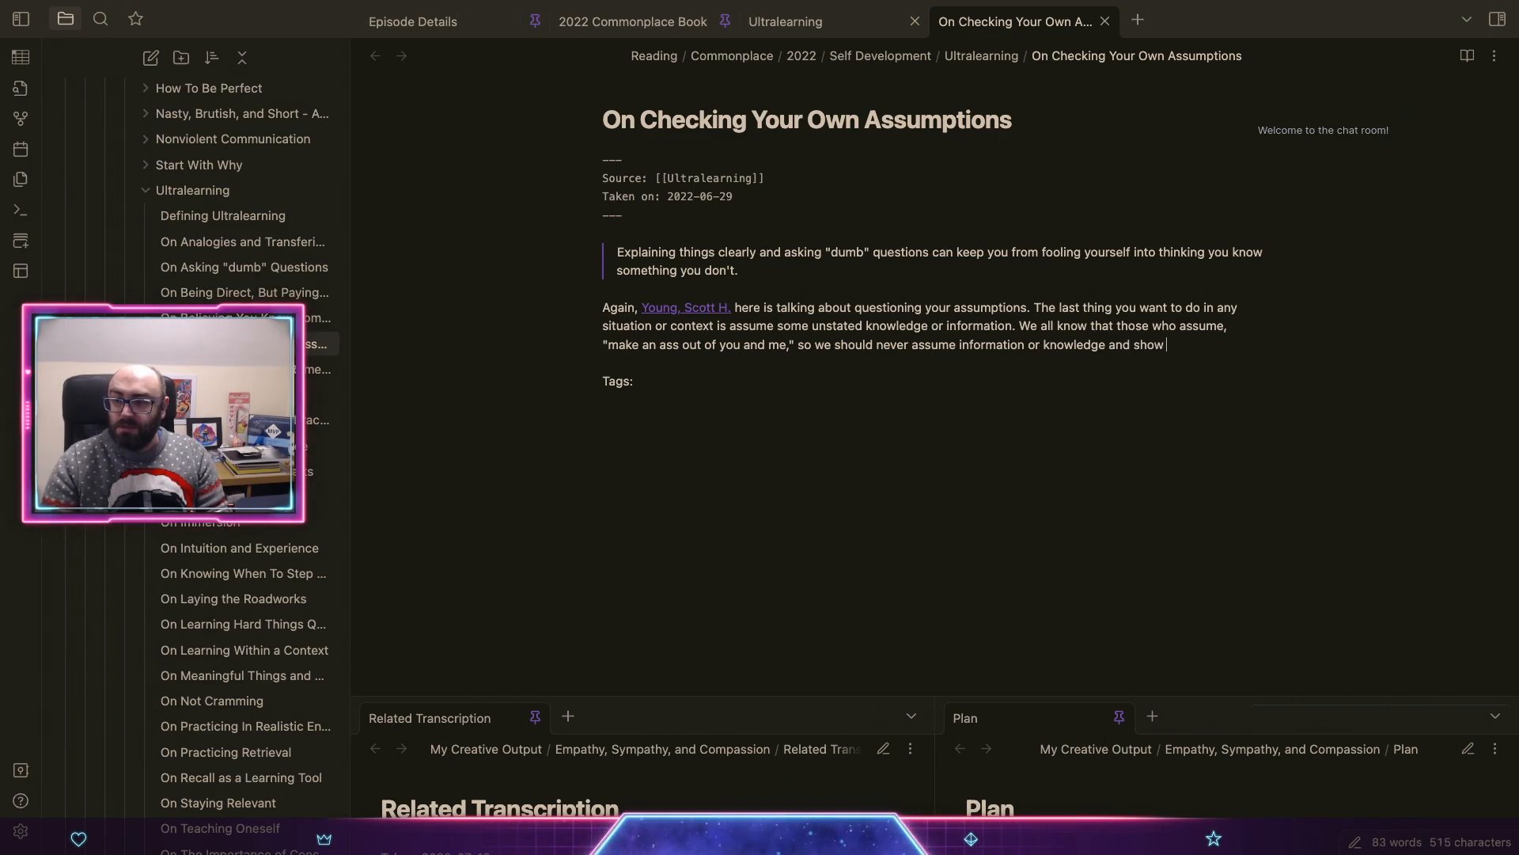
{"action": "key", "text": "BackSpace"}
{"action": "key", "text": "BackSpace"}
{"action": "type", "text": "uld"}
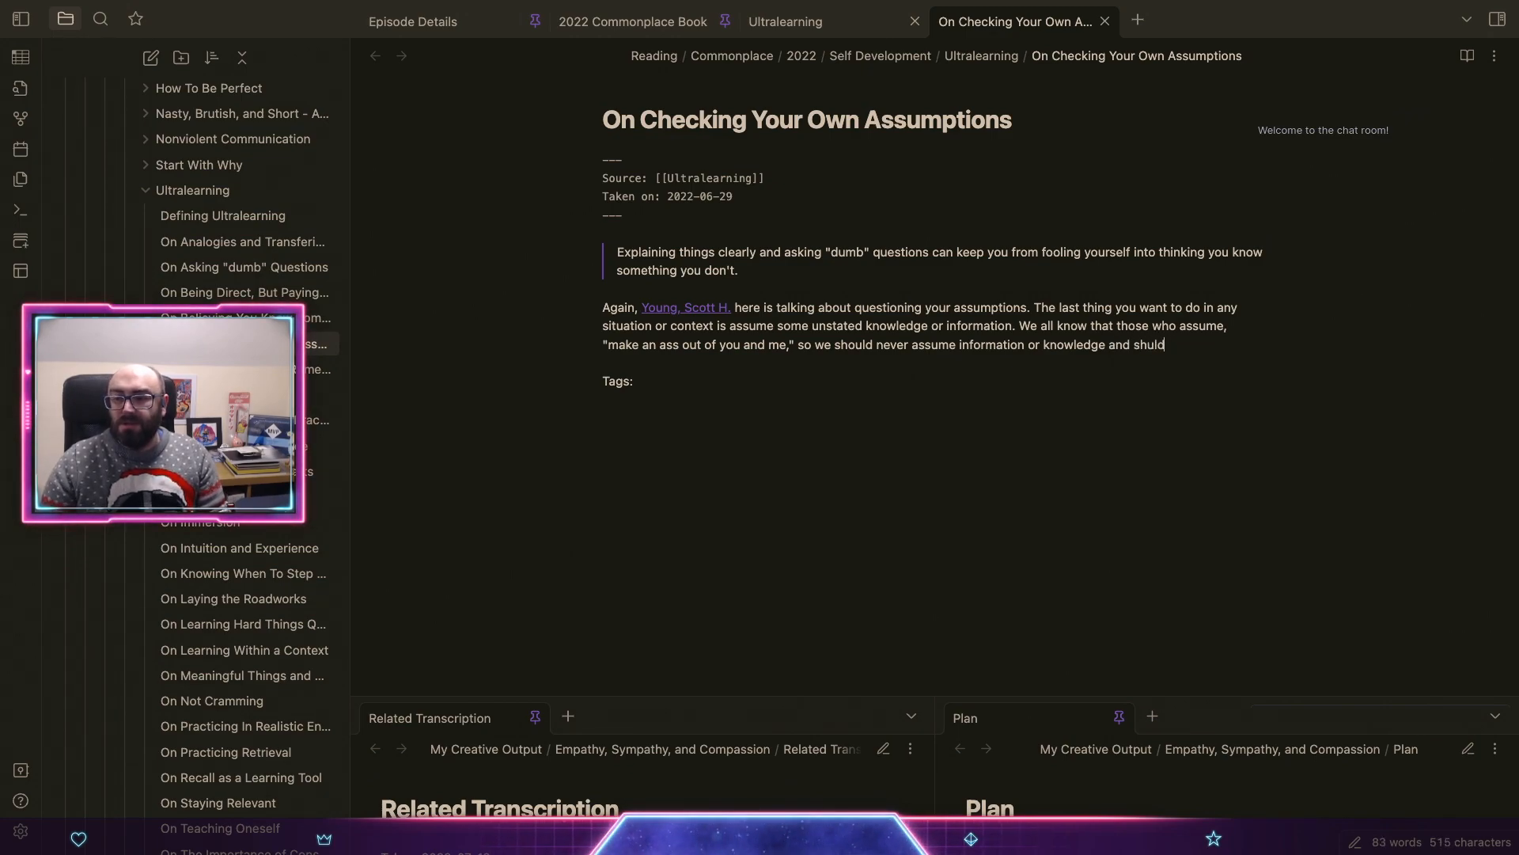
Step: Insert "strive to" before "never assume" in the last commentary sentence
{"action": "key", "text": "shift+alt+Left"}
{"action": "key", "text": "shift+alt+Left"}
{"action": "key", "text": "shift+alt+Left"}
{"action": "key", "text": "alt+Left"}
{"action": "key", "text": "alt+Left"}
{"action": "key", "text": "alt+Left"}
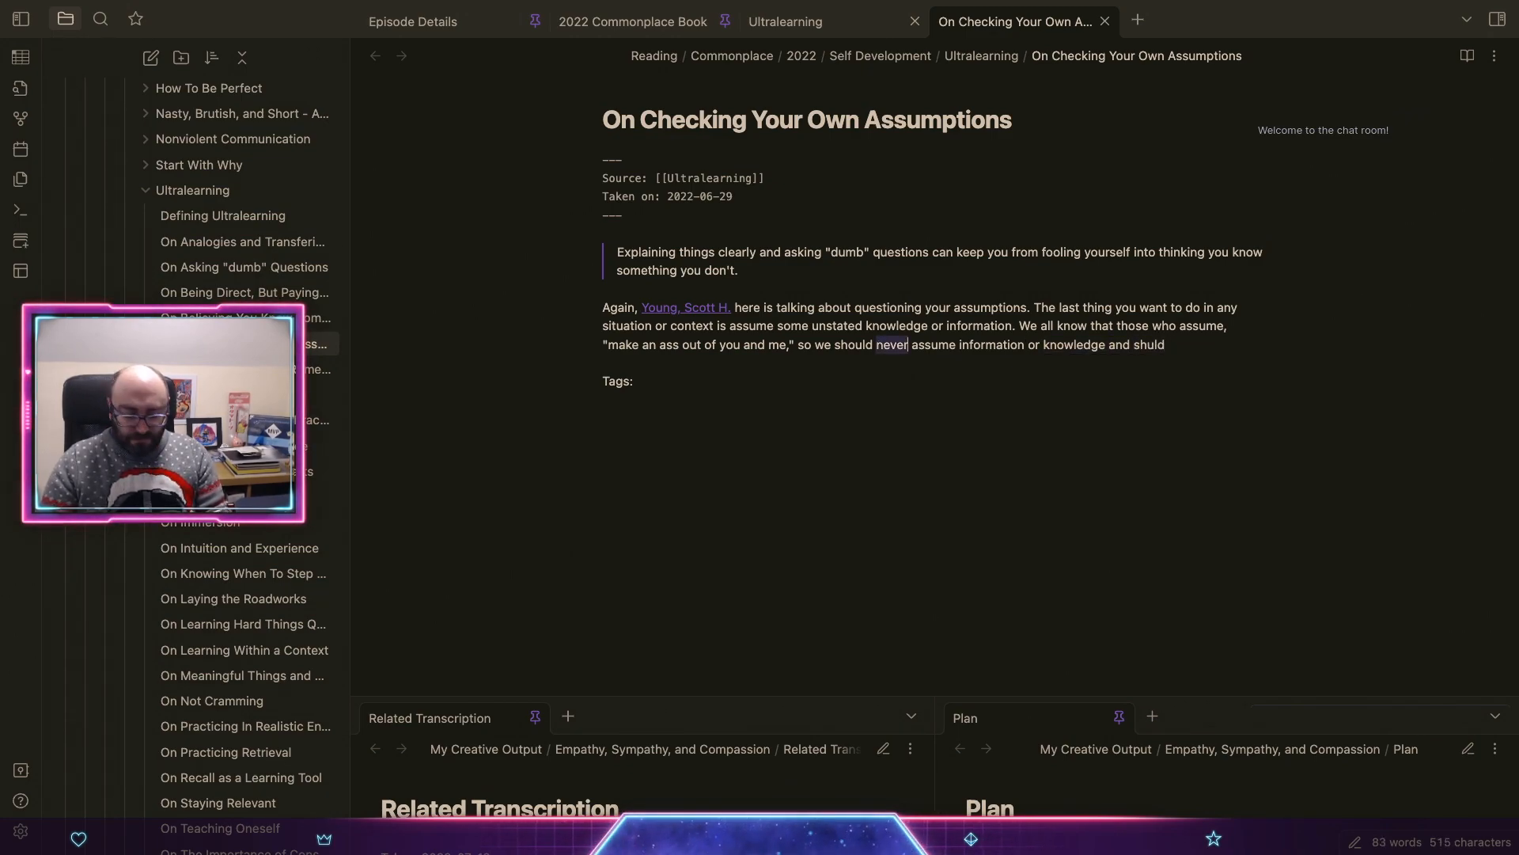
{"action": "type", "text": "strive to"}
{"action": "key", "text": "super+Right"}
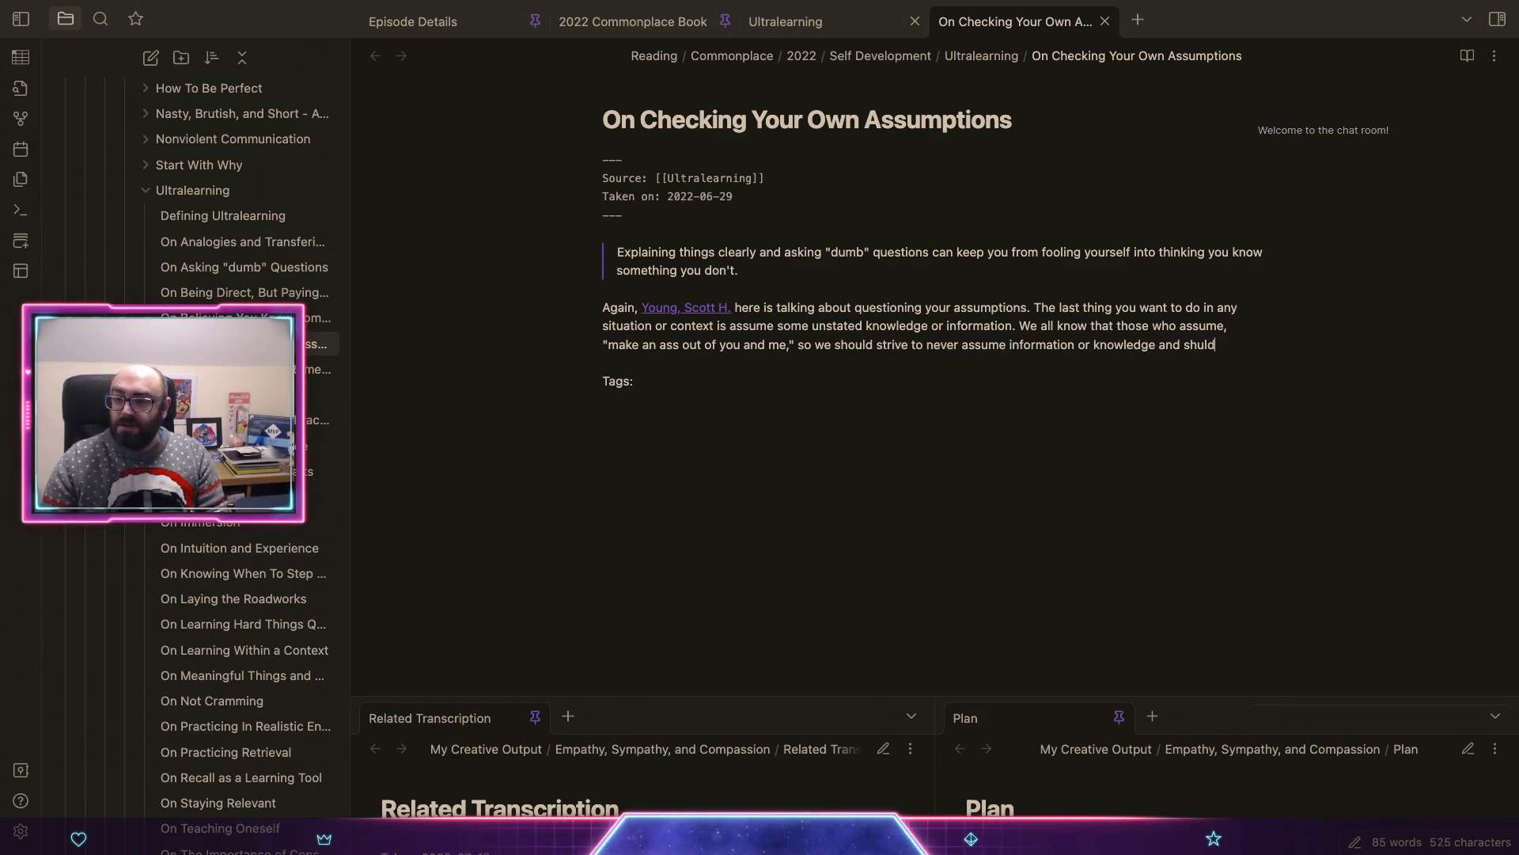
Step: Replace the trailing "and shuld" with ", as it will blow up in our face when we do." to finish the sentence
{"action": "key", "text": "shift+alt+Left"}
{"action": "key", "text": "shift+alt+Left"}
{"action": "key", "text": "BackSpace"}
{"action": "key", "text": "BackSpace"}
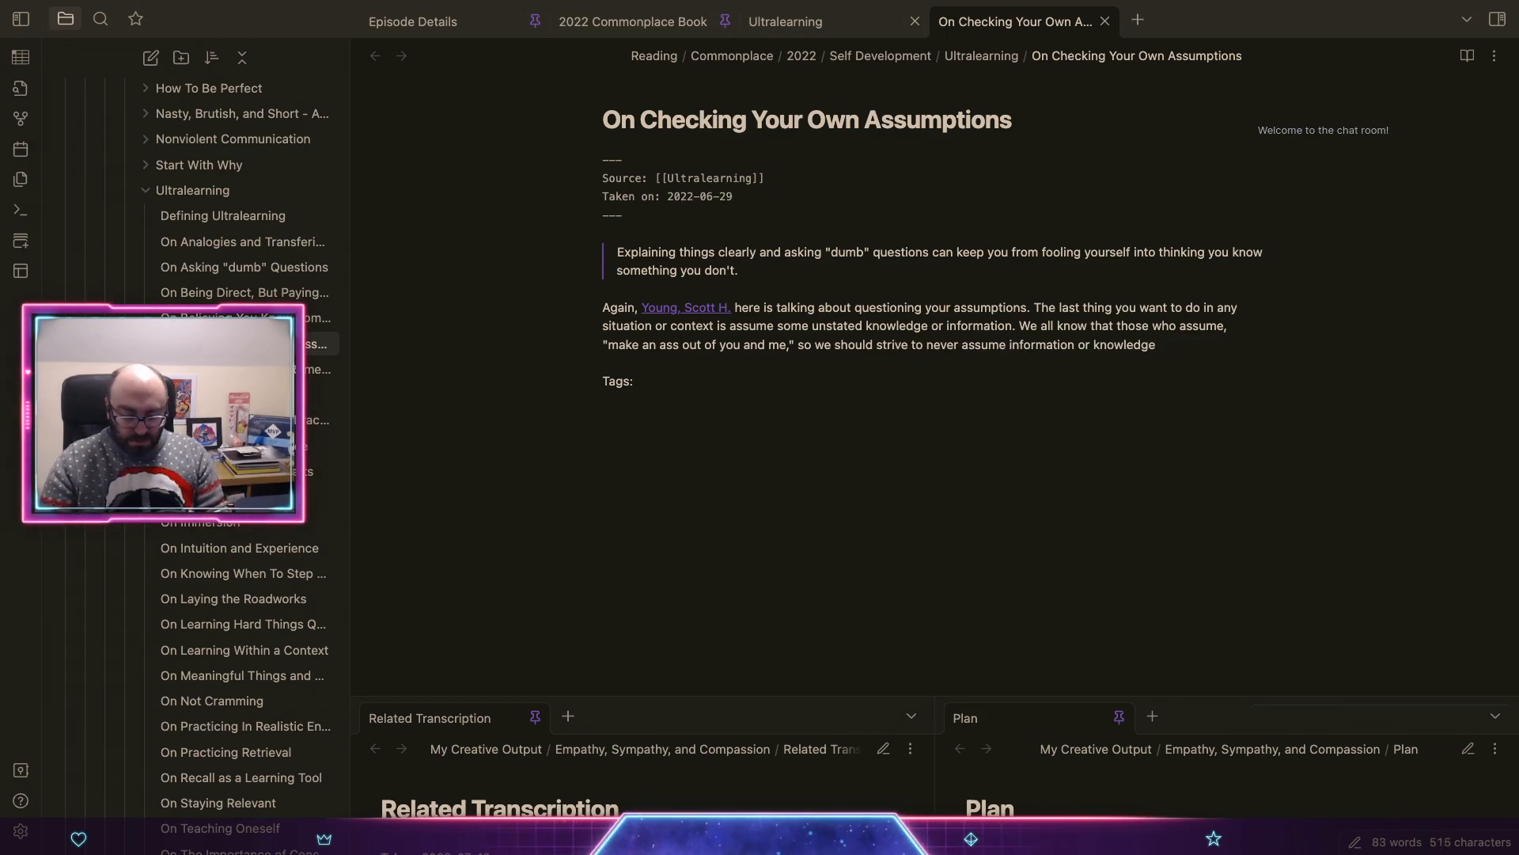
{"action": "type", "text": ", as it will"}
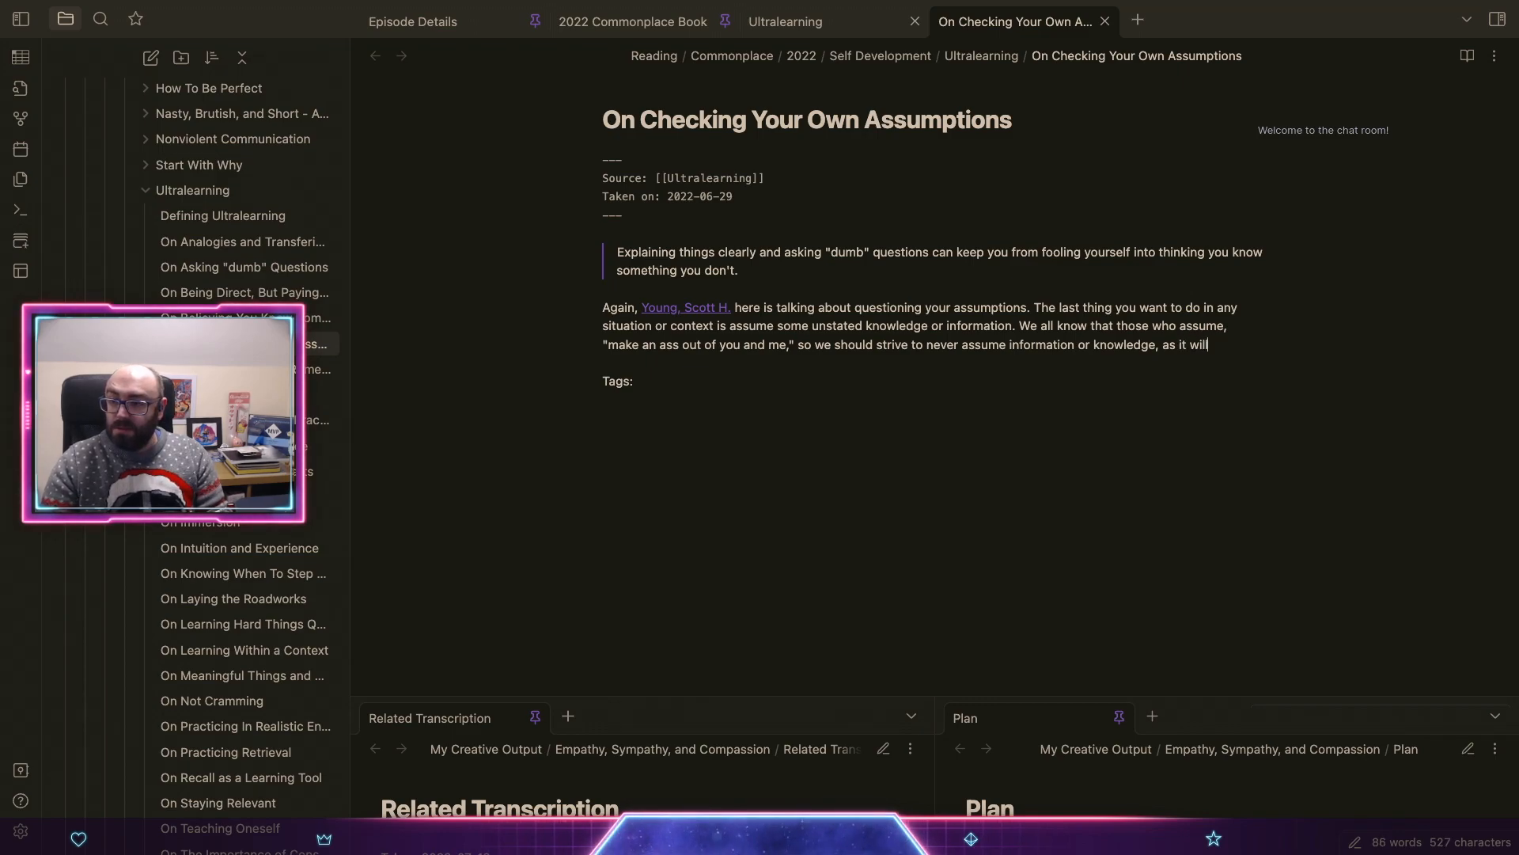
{"action": "type", "text": " bl"}
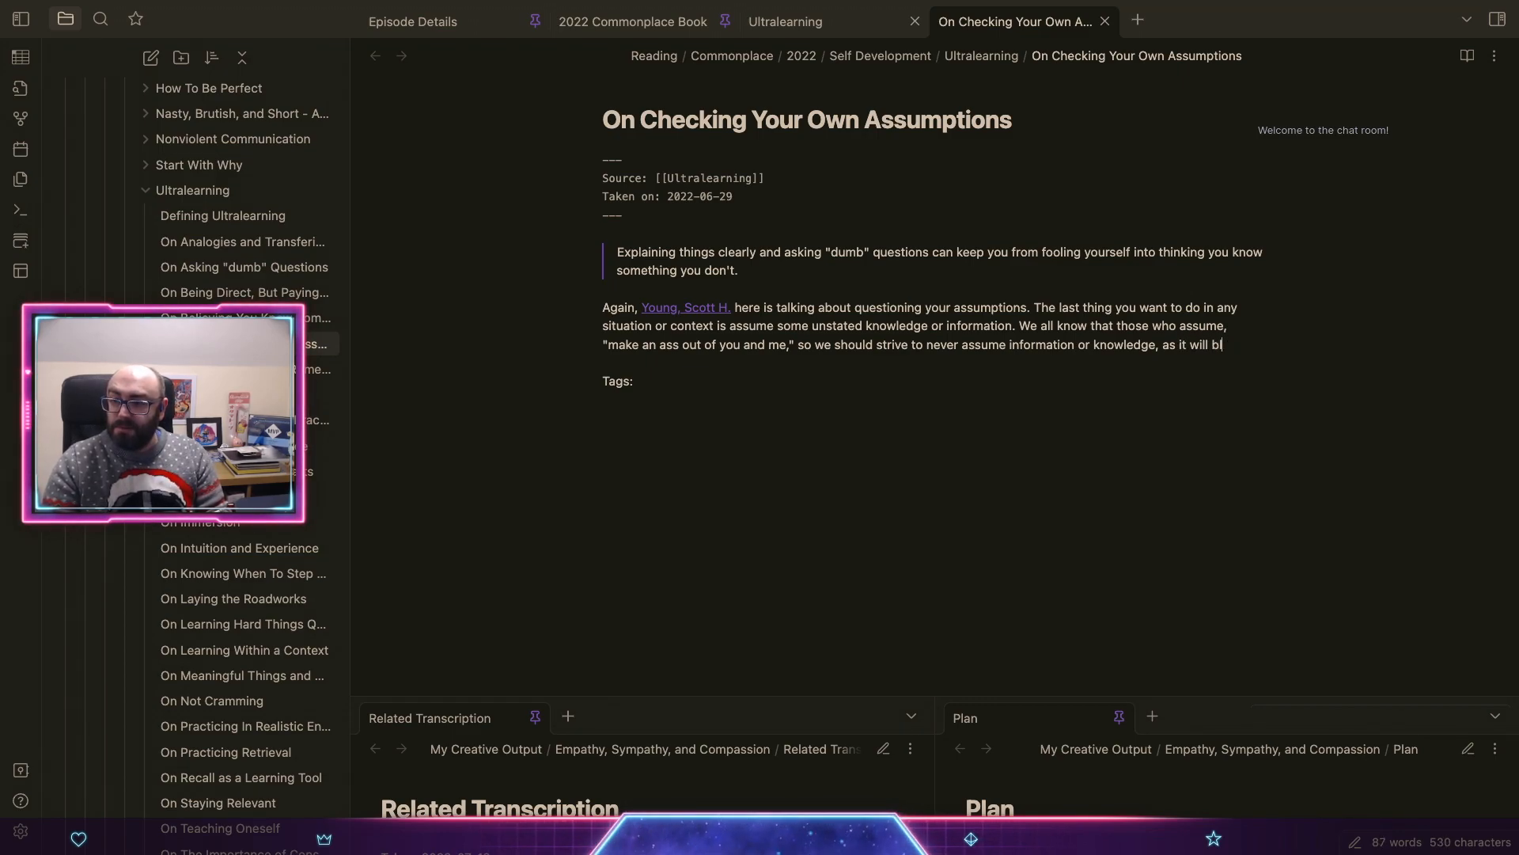
{"action": "type", "text": "ow up in our"}
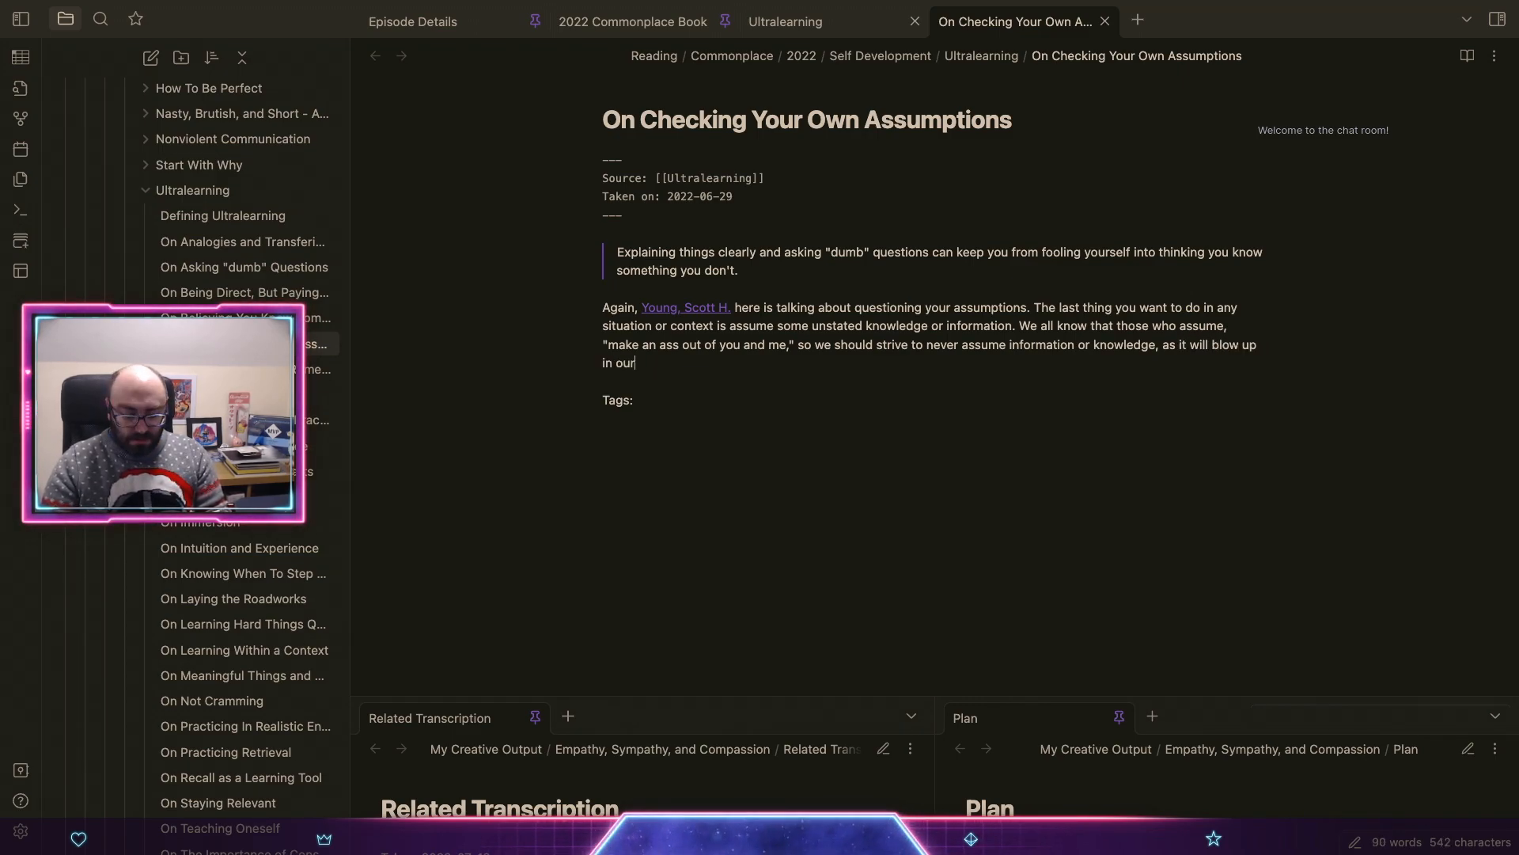
{"action": "type", "text": " face when we do."}
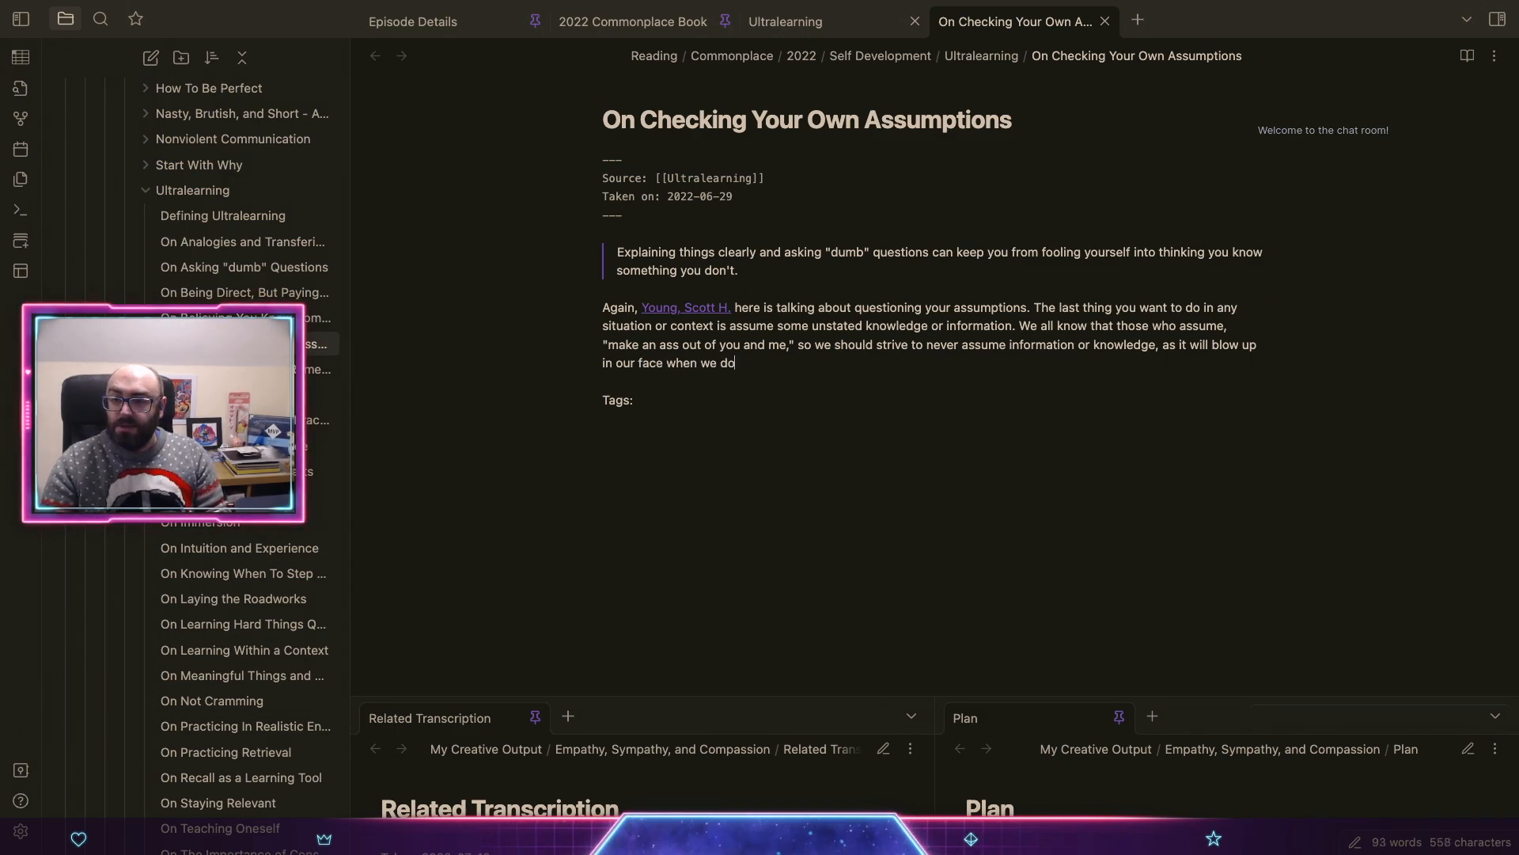
{"action": "key", "text": "ctrl+a"}
{"action": "left_click", "coordinate": [1079, 485]}
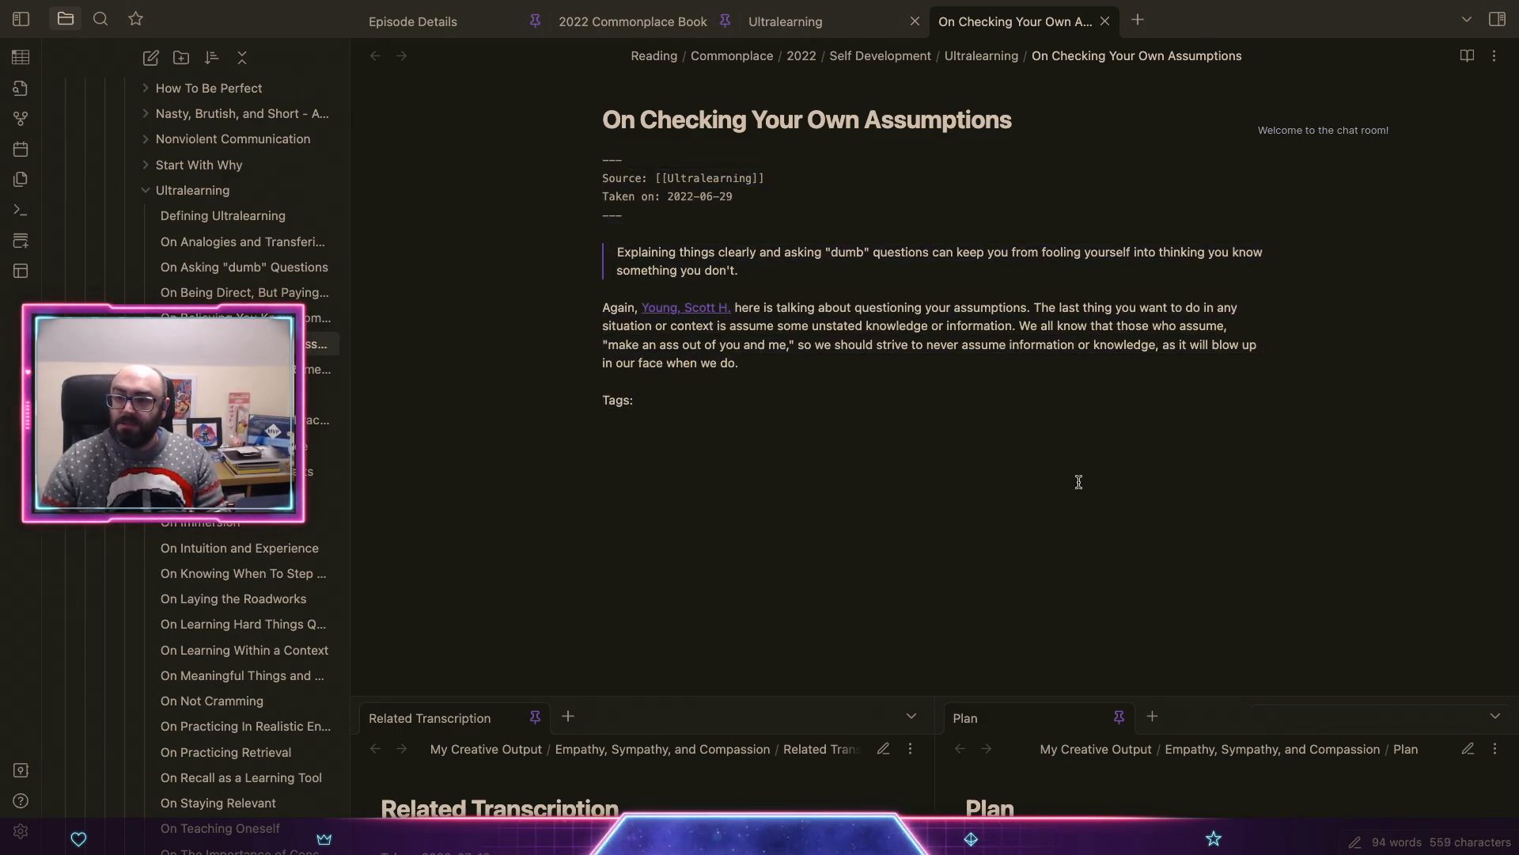
Step: Close the finished annotation and embed On Checking Your Own Assumptions below the "dumb" questions embed in the Ultralearning note
{"action": "left_click", "coordinate": [1105, 21]}
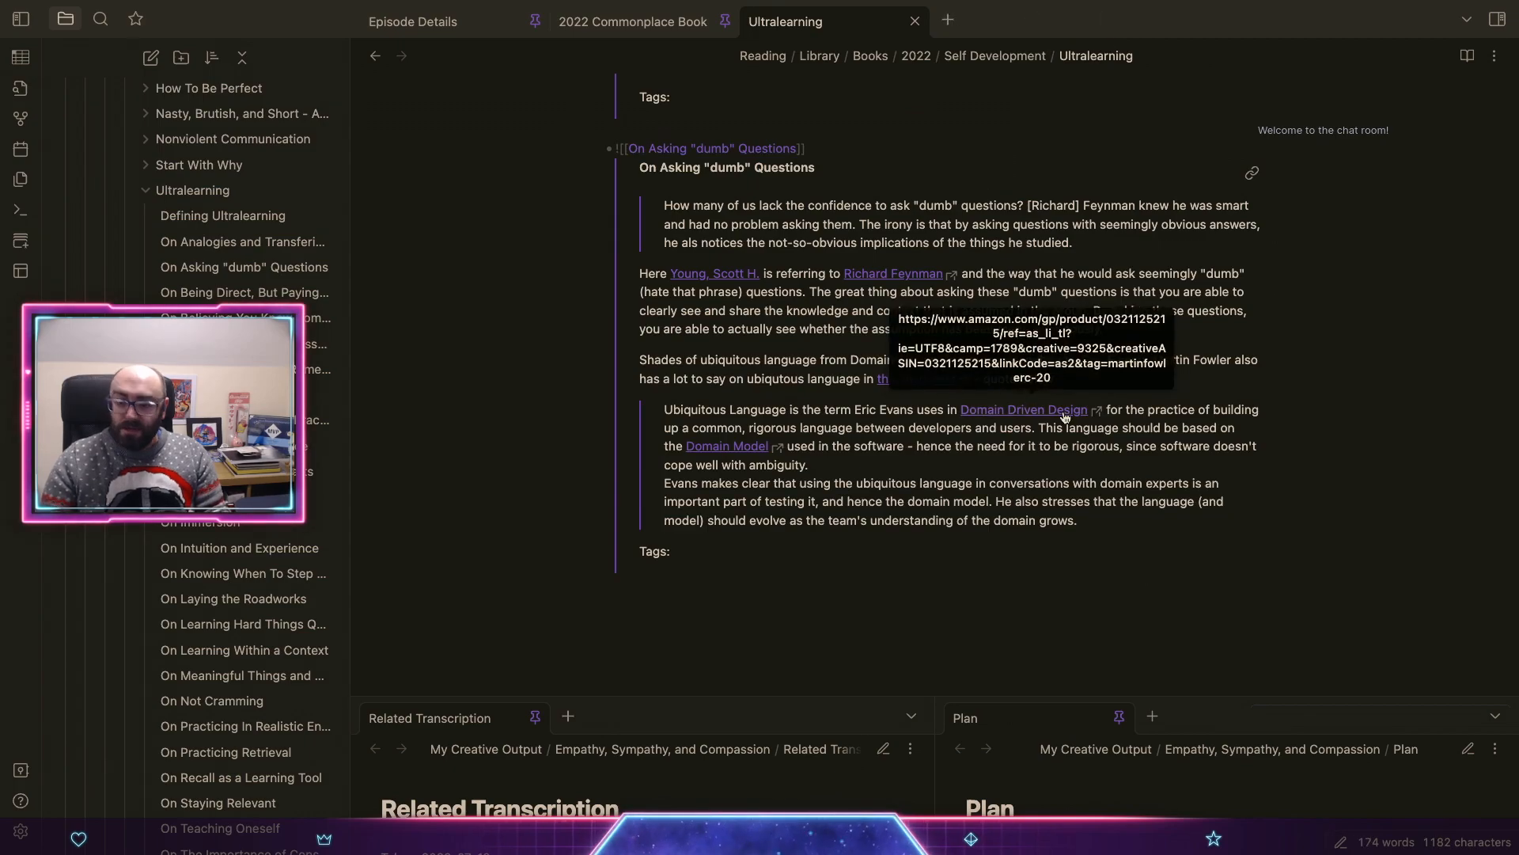
{"action": "type", "text": "!!["}
{"action": "key", "text": "BackSpace"}
{"action": "key", "text": "BackSpace"}
{"action": "type", "text": "[["}
{"action": "key", "text": "Down"}
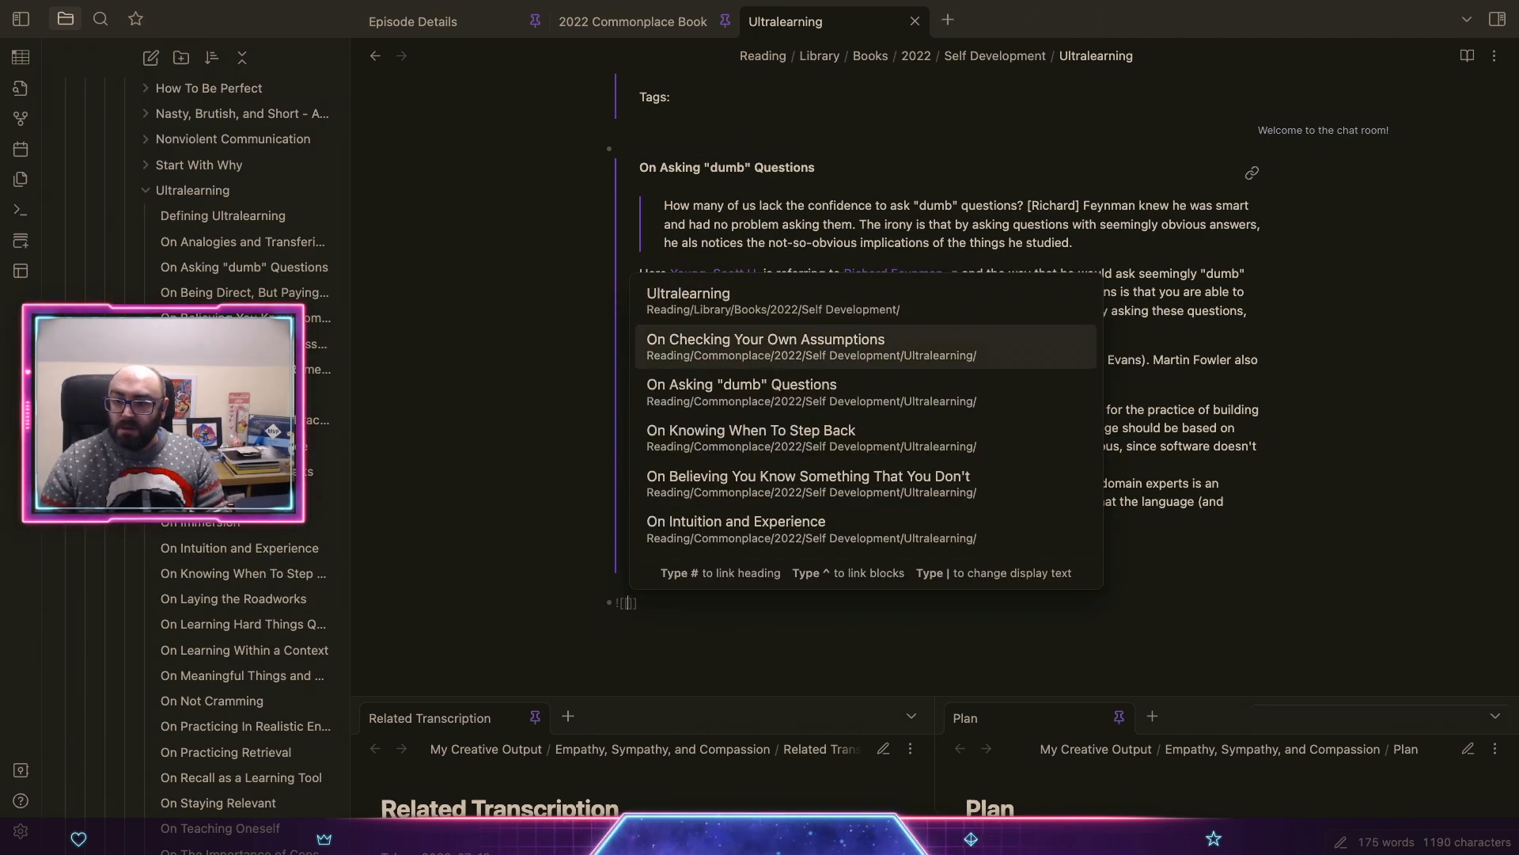
{"action": "key", "text": "Return"}
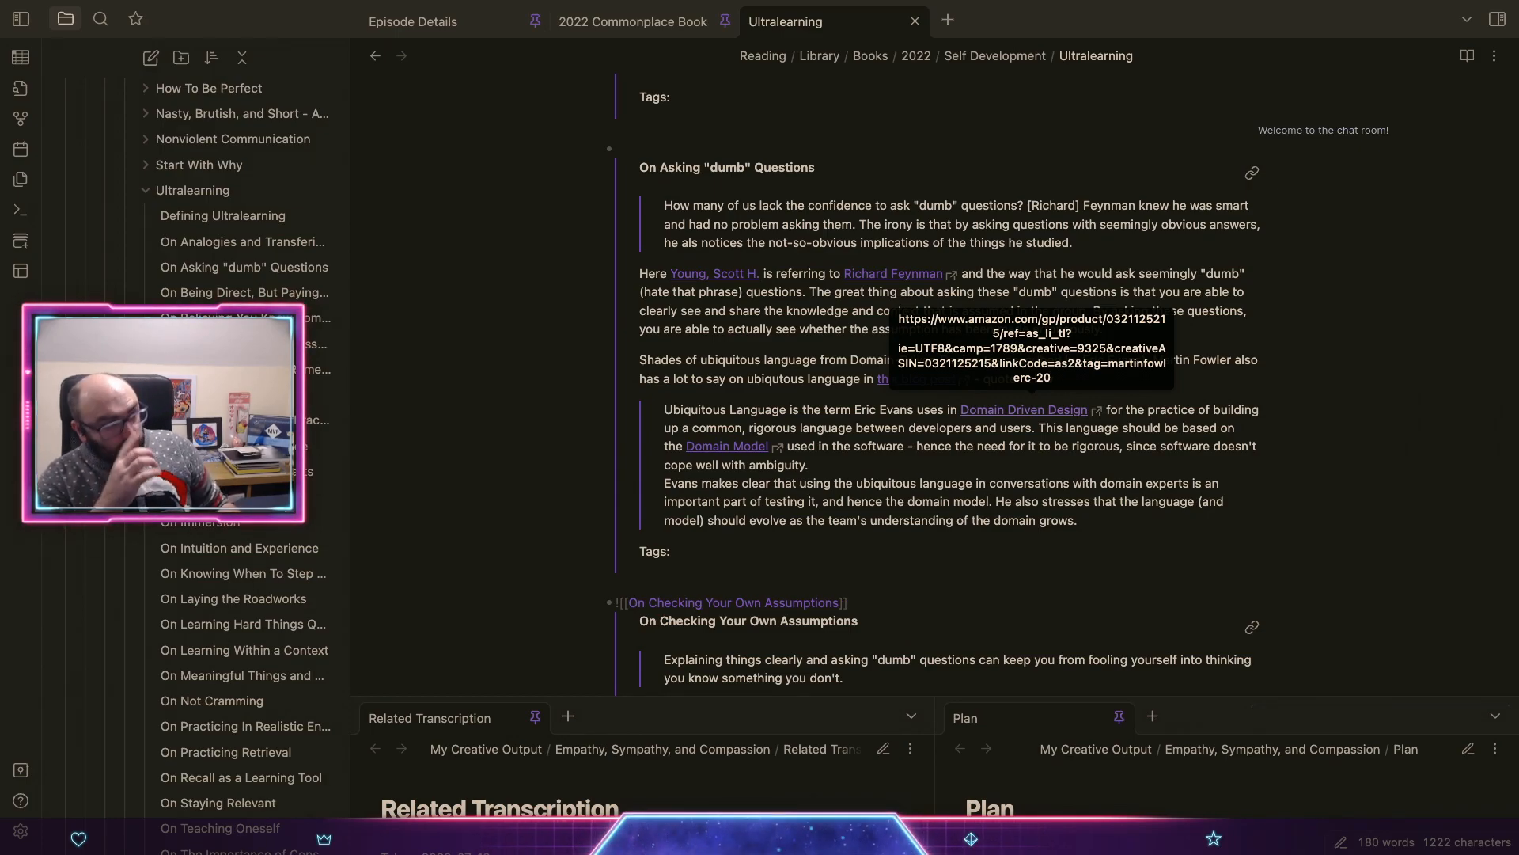
Step: Switch to Safari and search the web for "opposite of fixed mindset"
{"action": "key", "text": "ctrl+Up"}
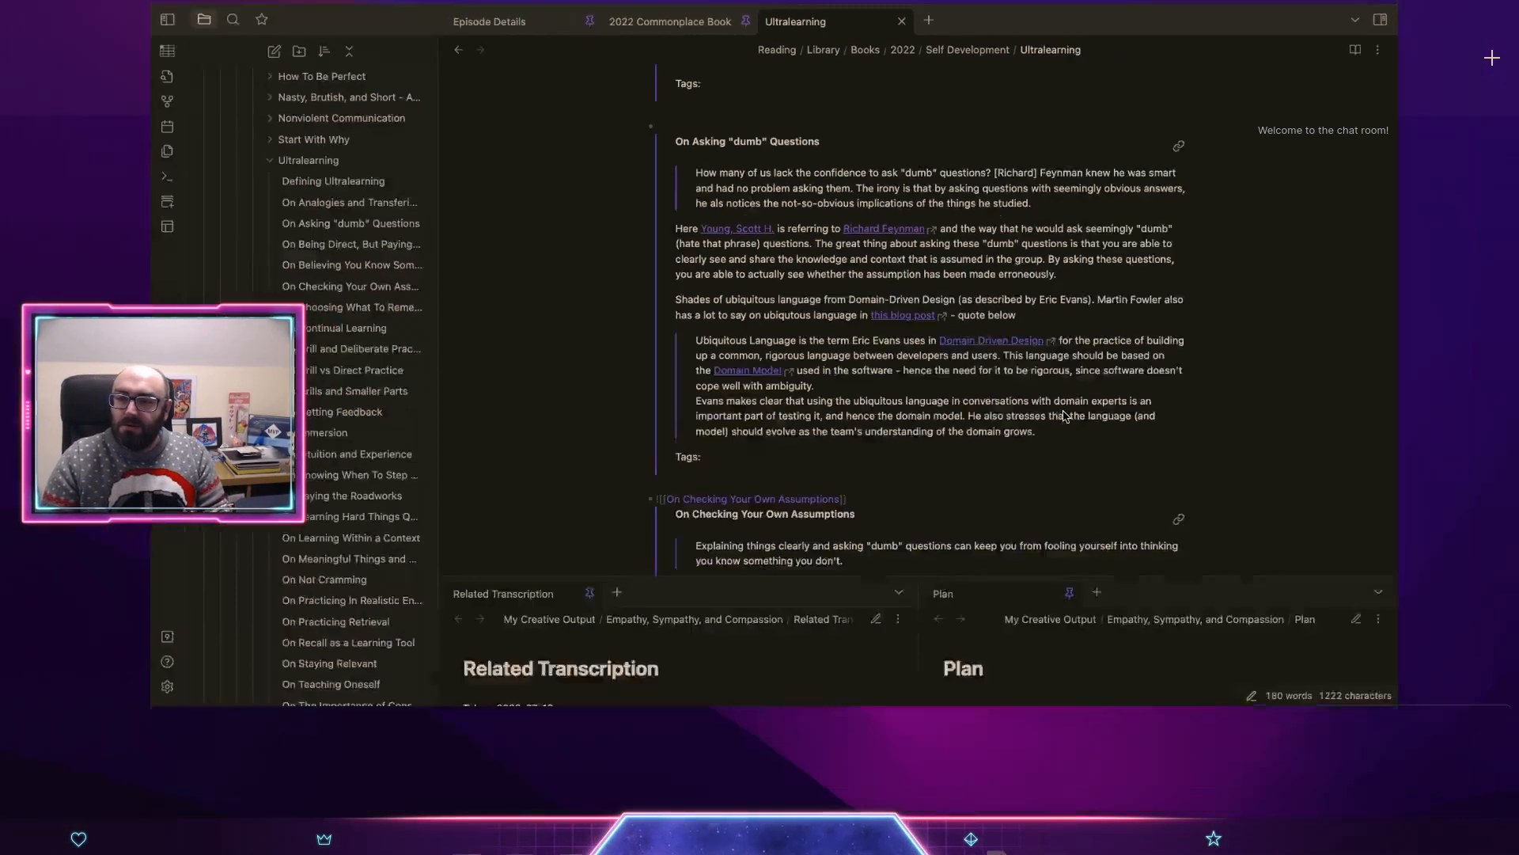
{"action": "left_click", "coordinate": [565, 825]}
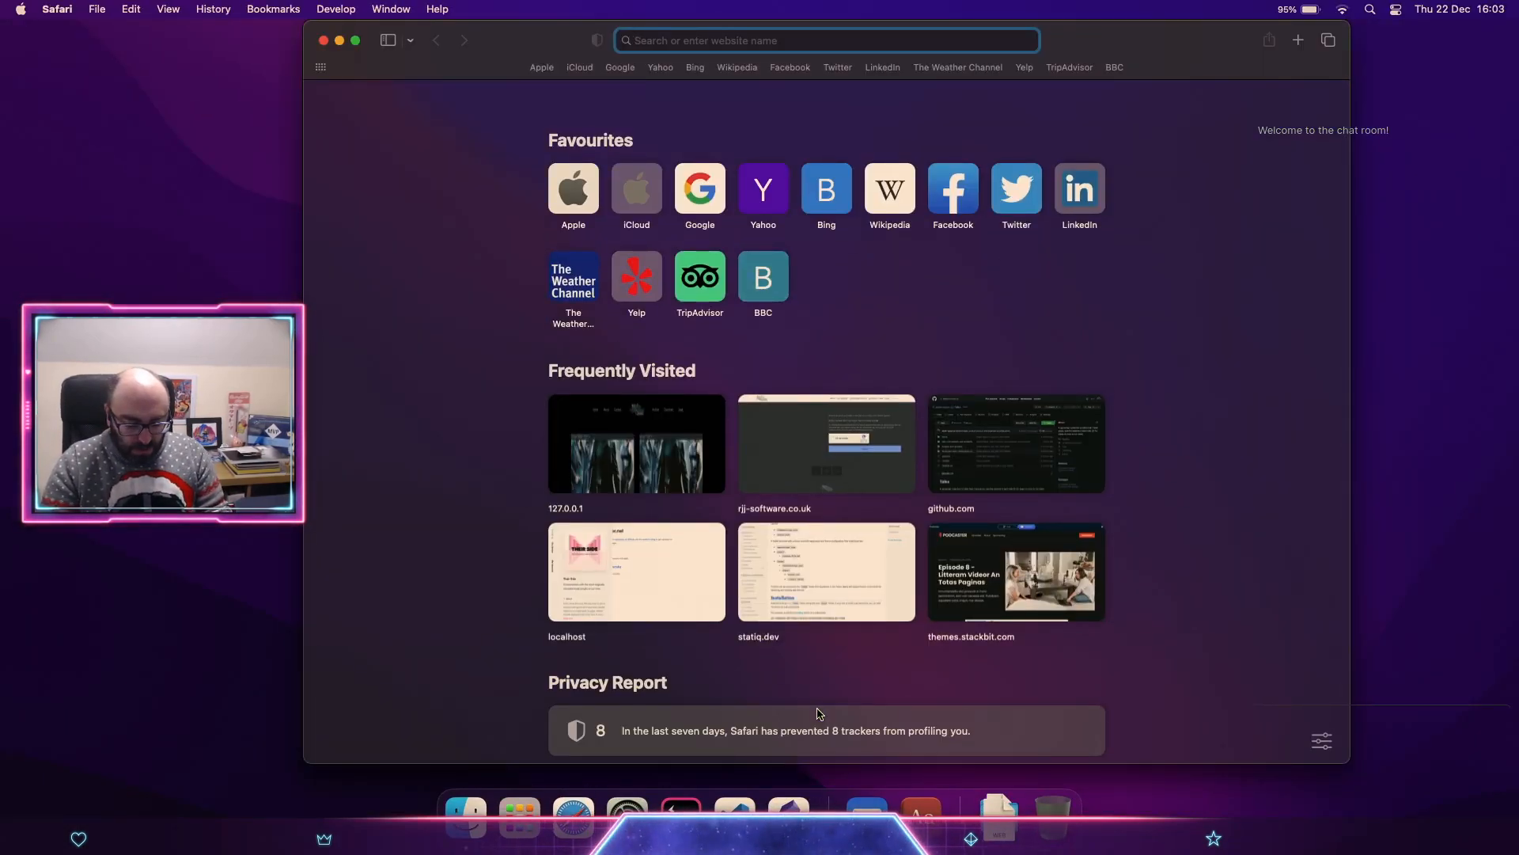
{"action": "type", "text": "antonum"}
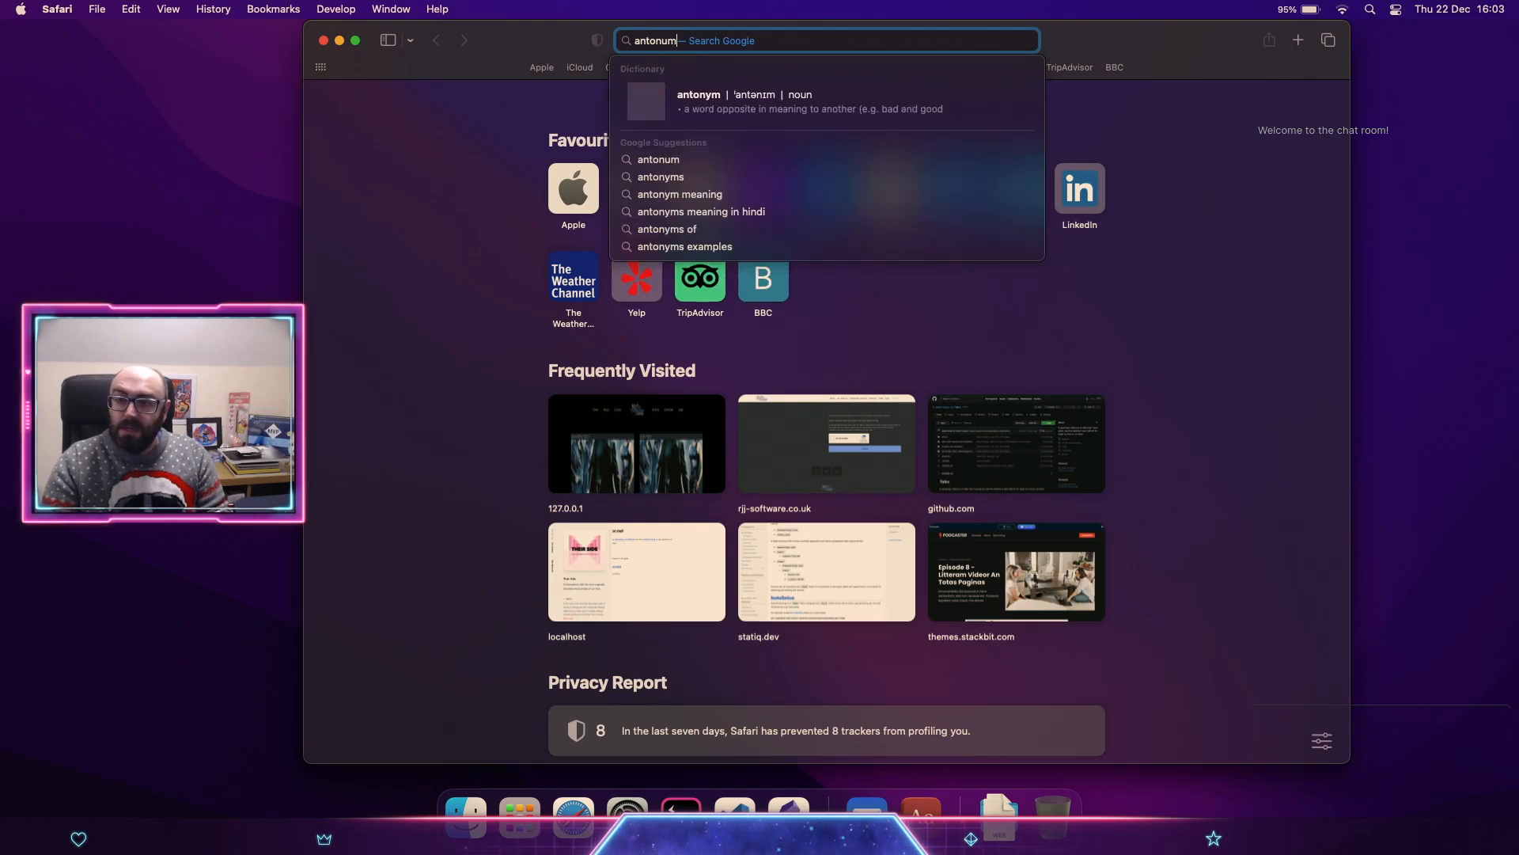
{"action": "key", "text": "BackSpace"}
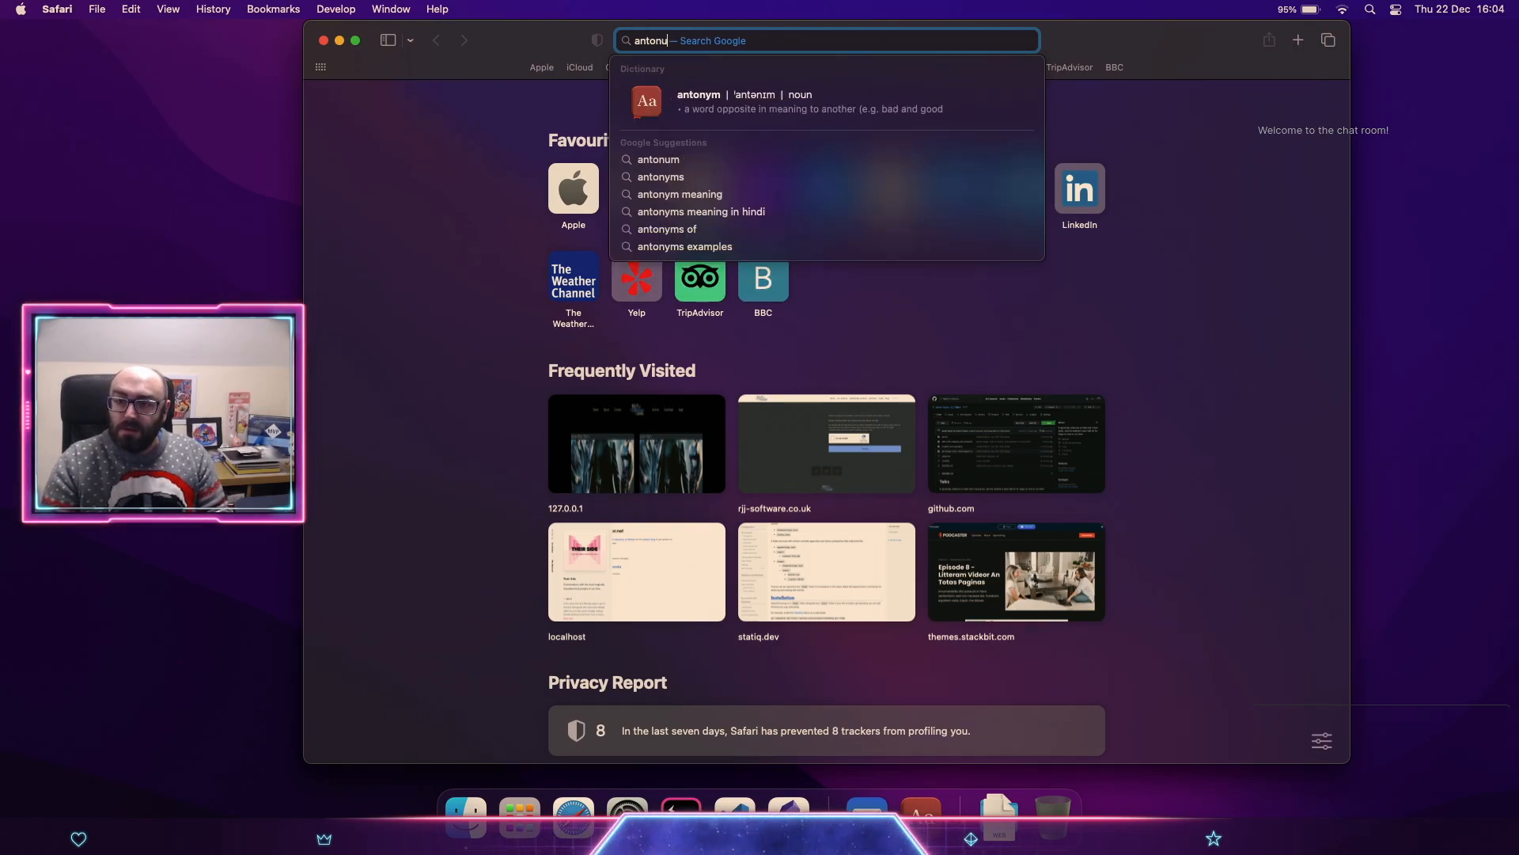
{"action": "type", "text": "ym of fixed"}
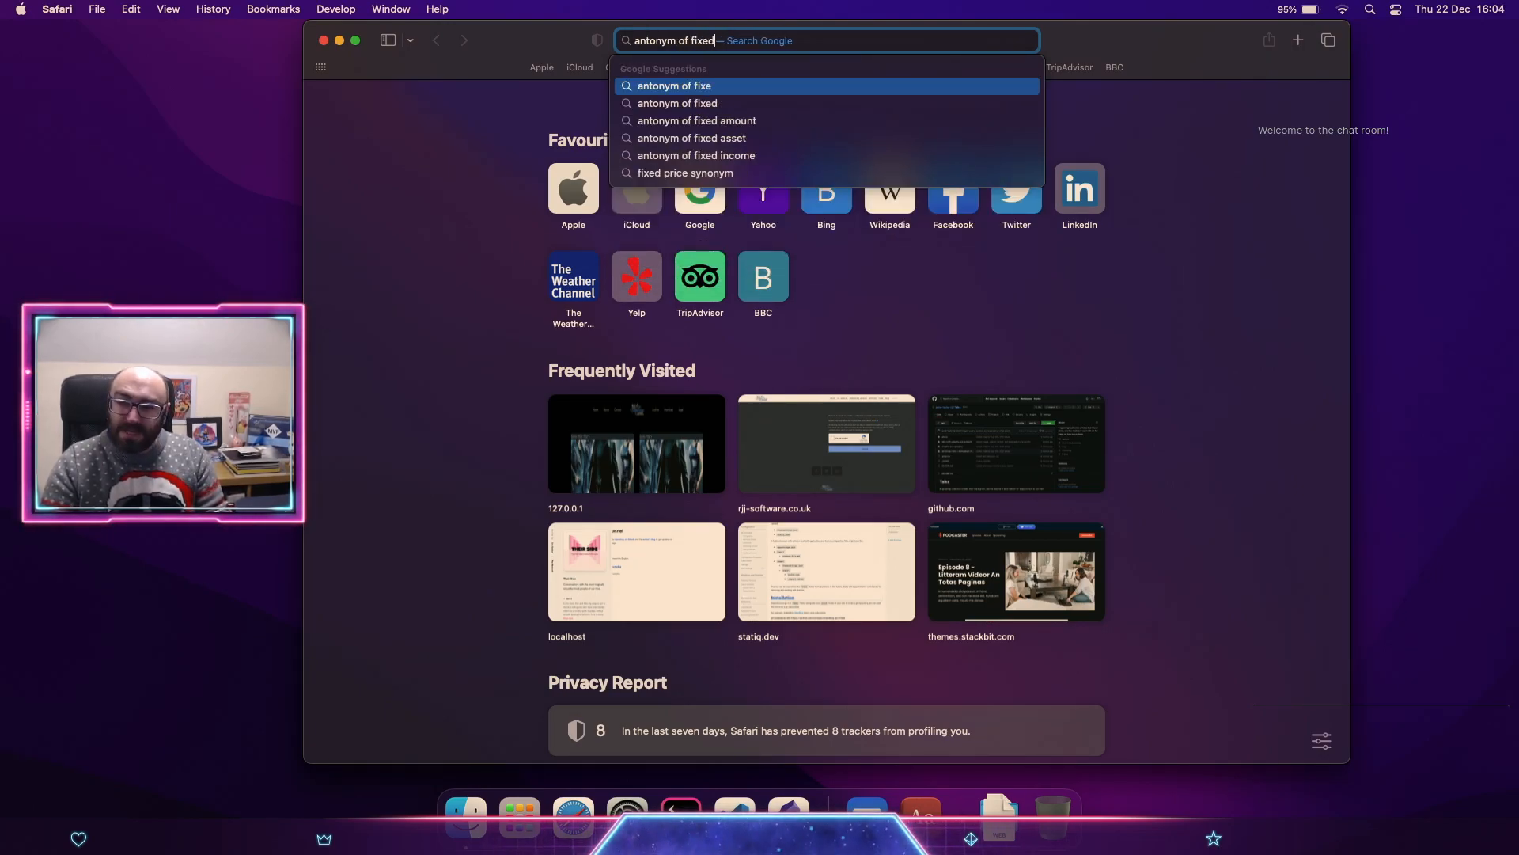
{"action": "type", "text": " mindset"}
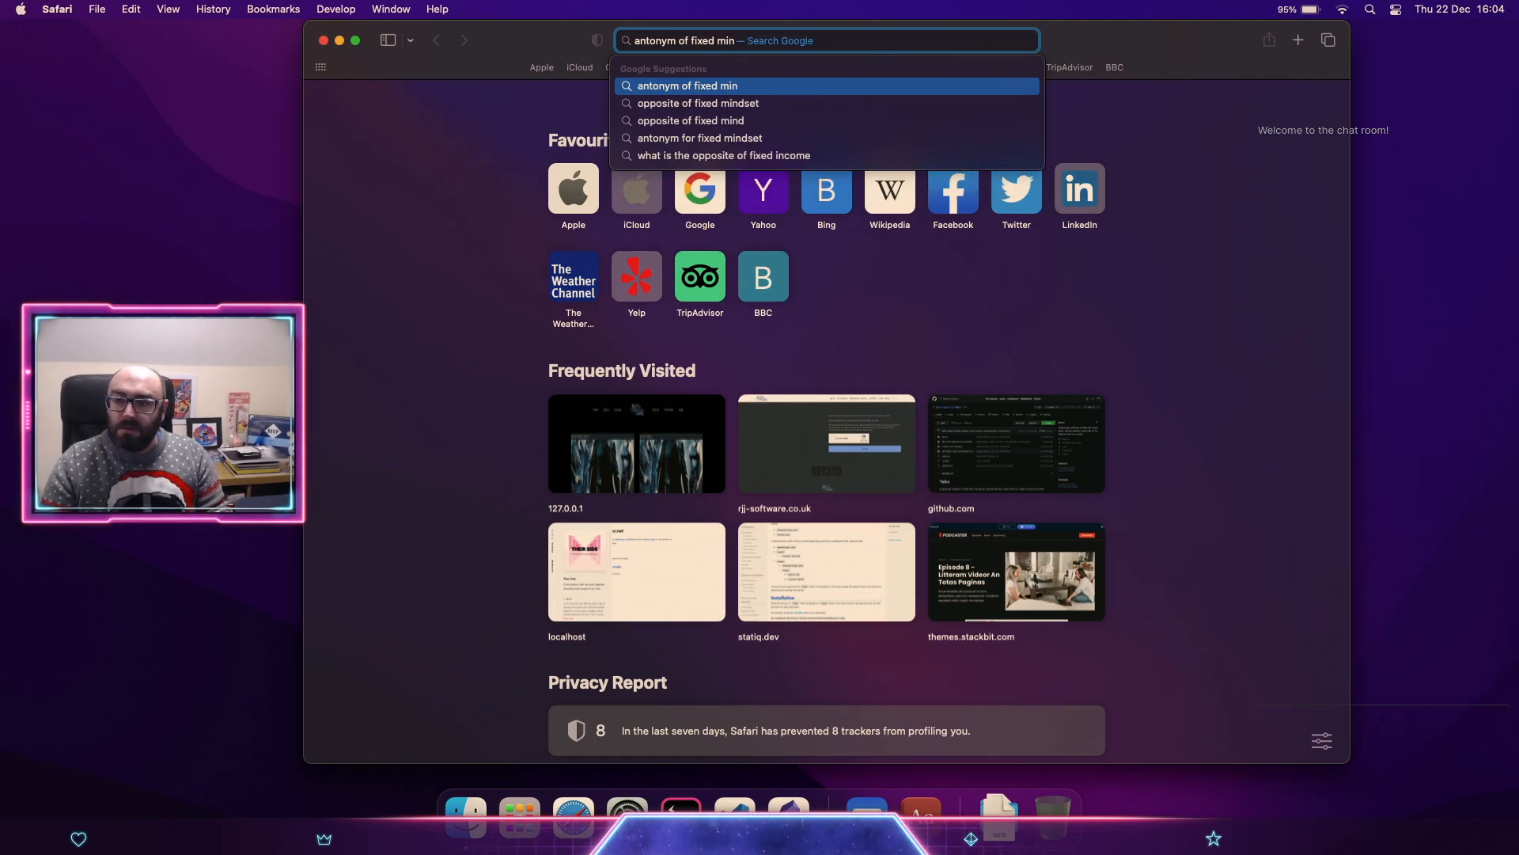
{"action": "key", "text": "Down"}
{"action": "key", "text": "Return"}
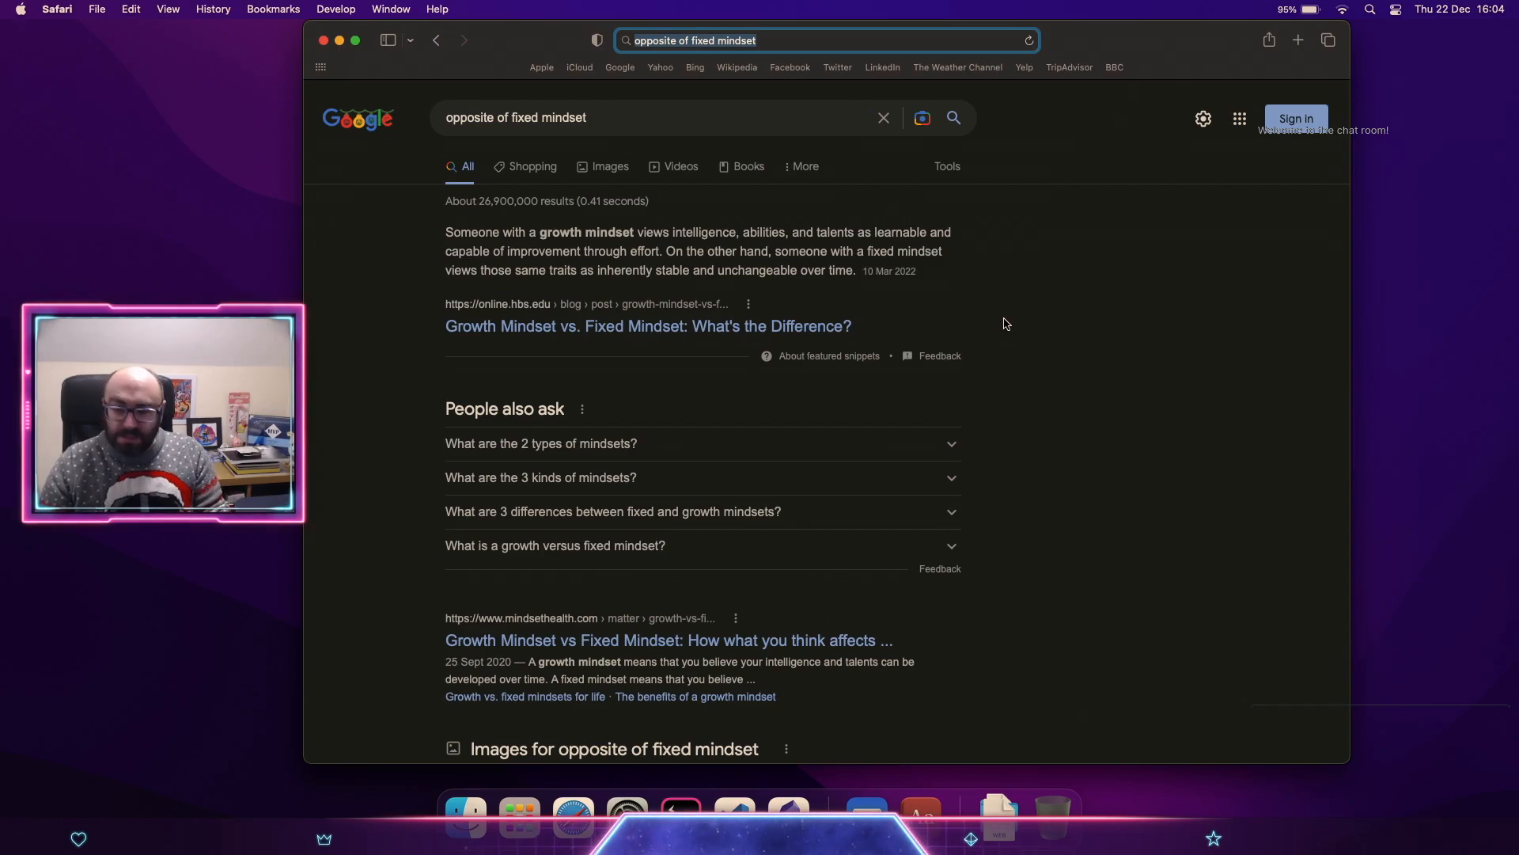
Step: Quit Safari and return to the On Checking Your Own Assumptions embed in Obsidian's Ultralearning note
{"action": "key", "text": "super+q"}
{"action": "key", "text": "ctrl+Up"}
{"action": "mouse_move", "coordinate": [793, 14]}
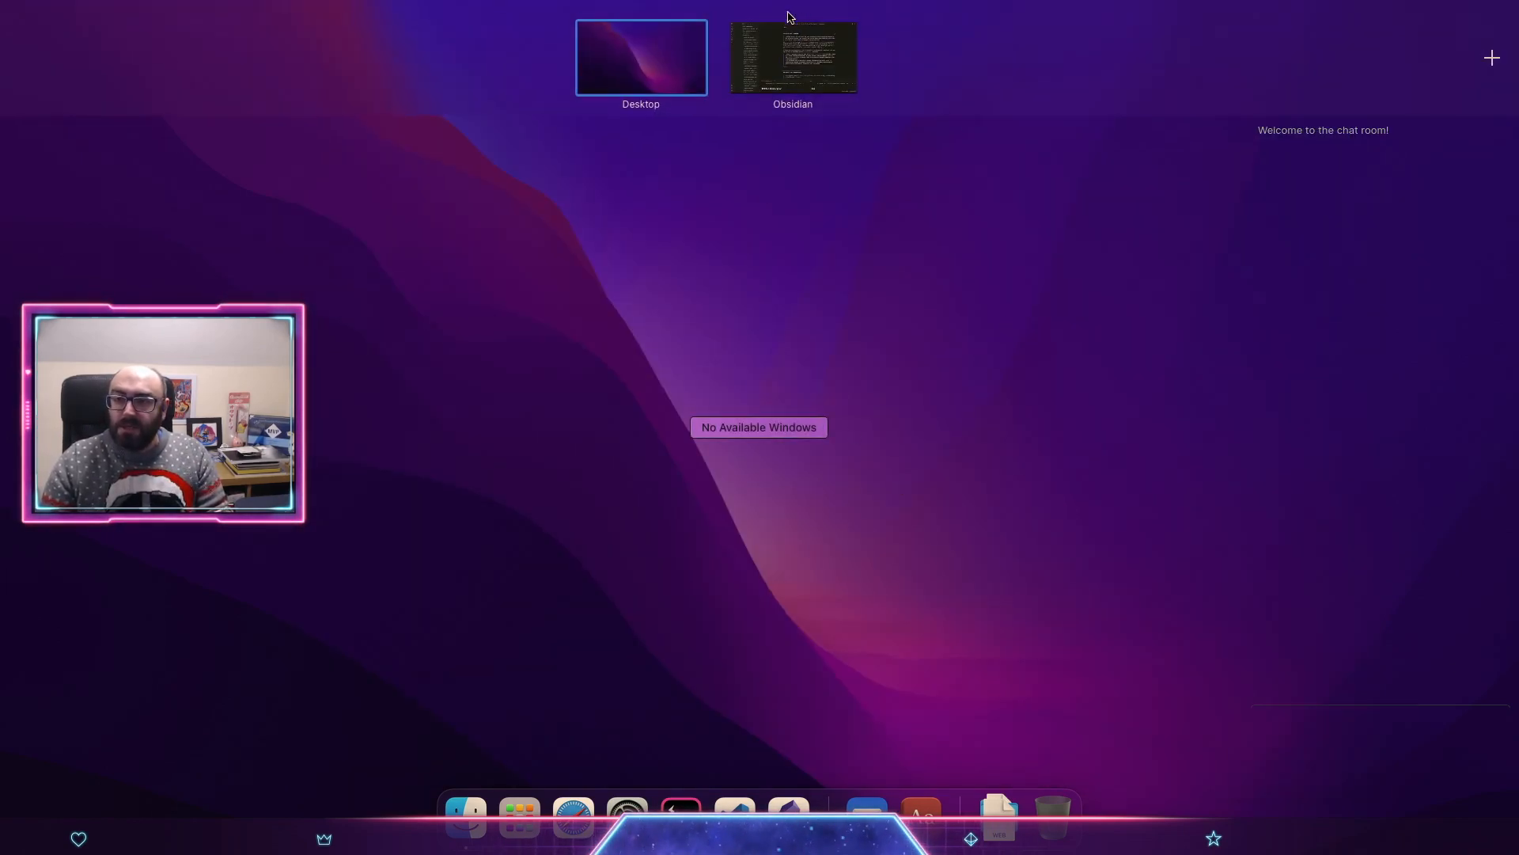
{"action": "left_click", "coordinate": [793, 48]}
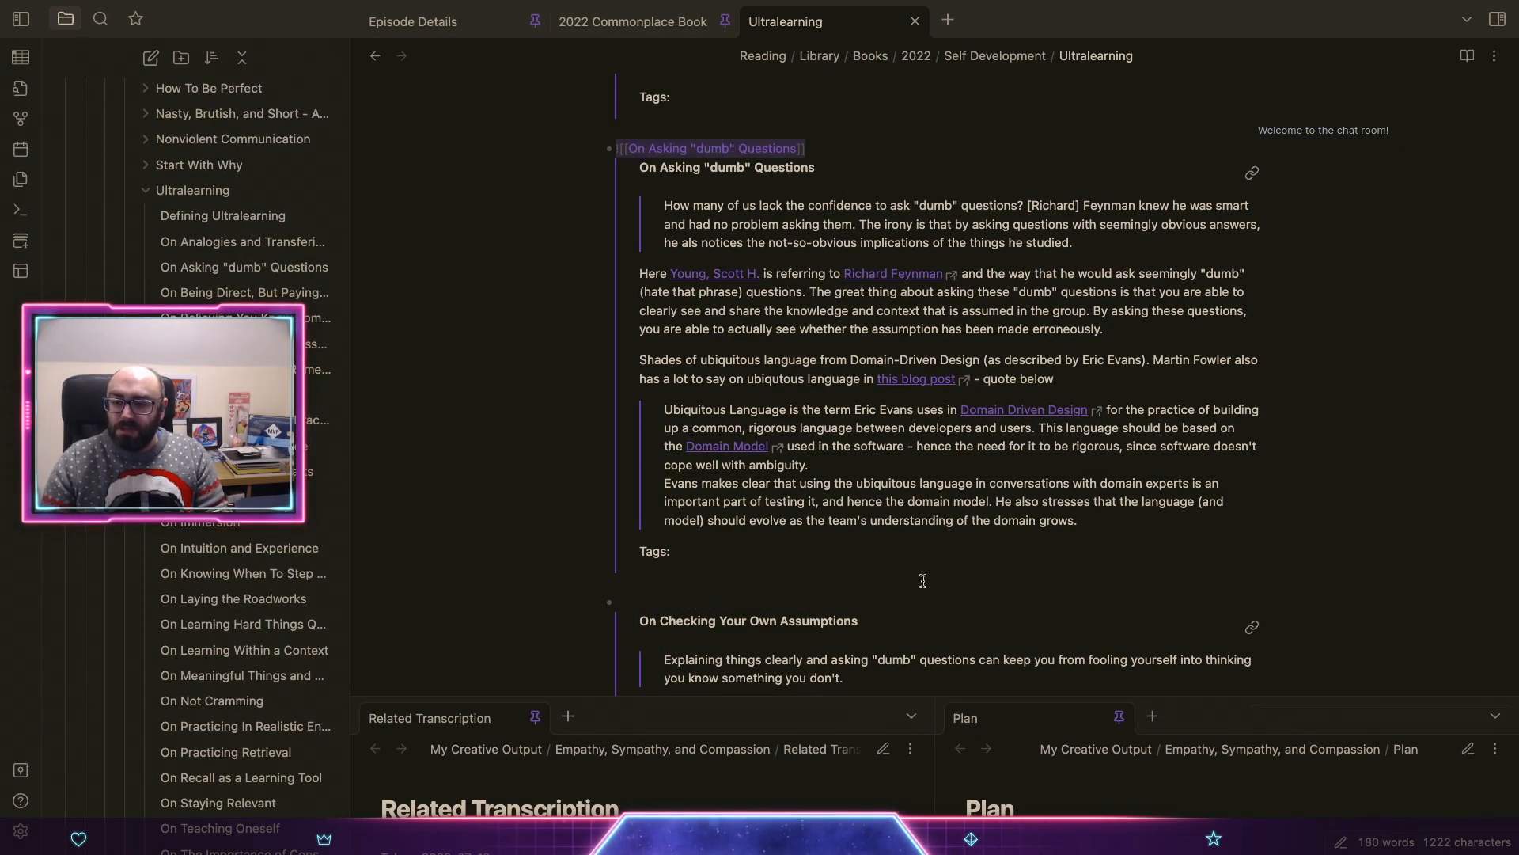
{"action": "scroll", "coordinate": [918, 580], "scroll_direction": "down", "scroll_amount": 3}
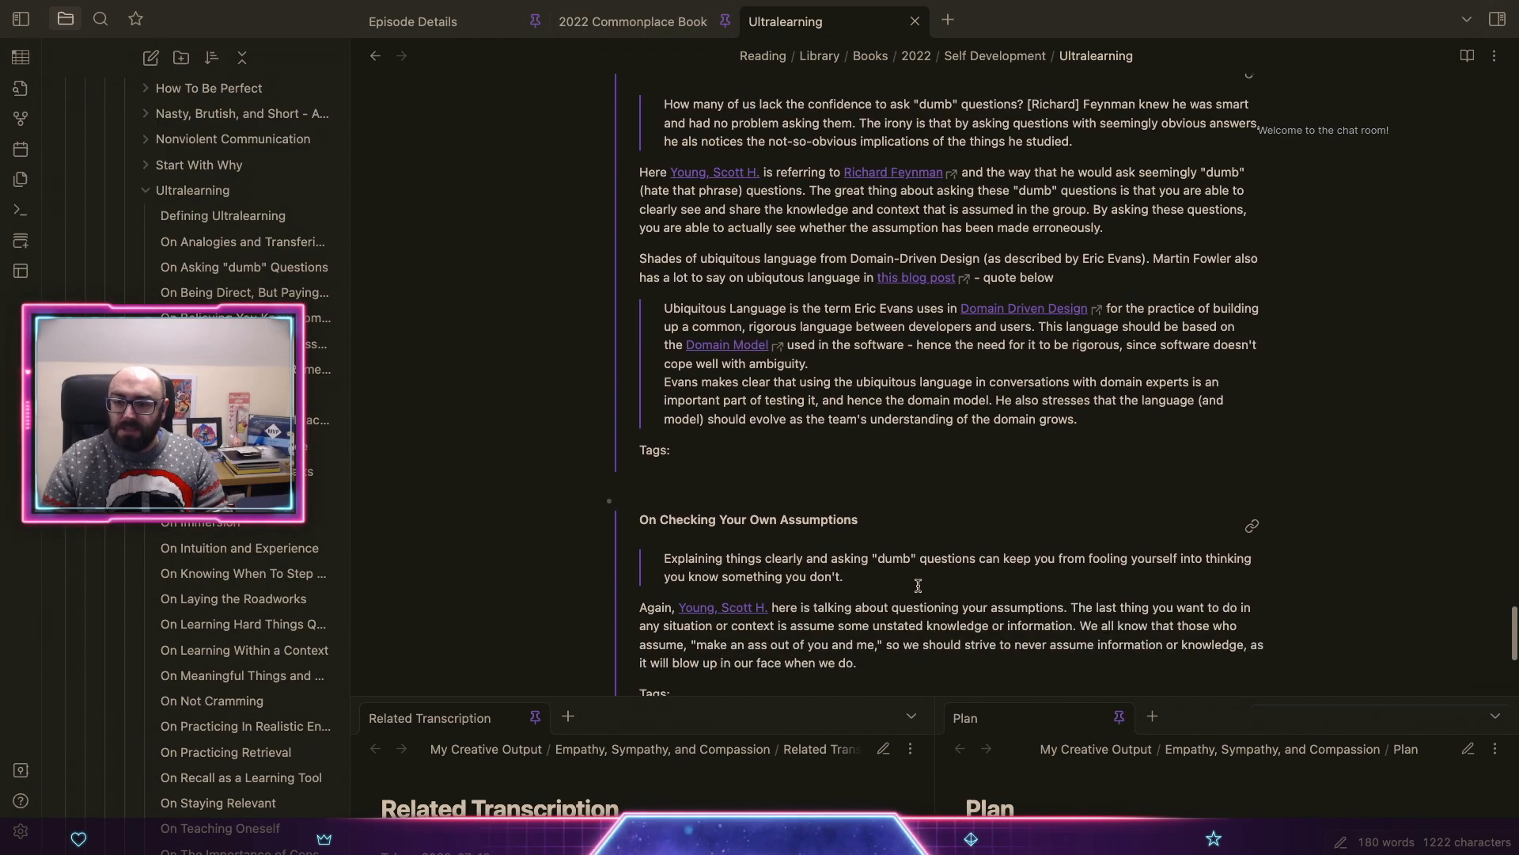
{"action": "left_click", "coordinate": [869, 490]}
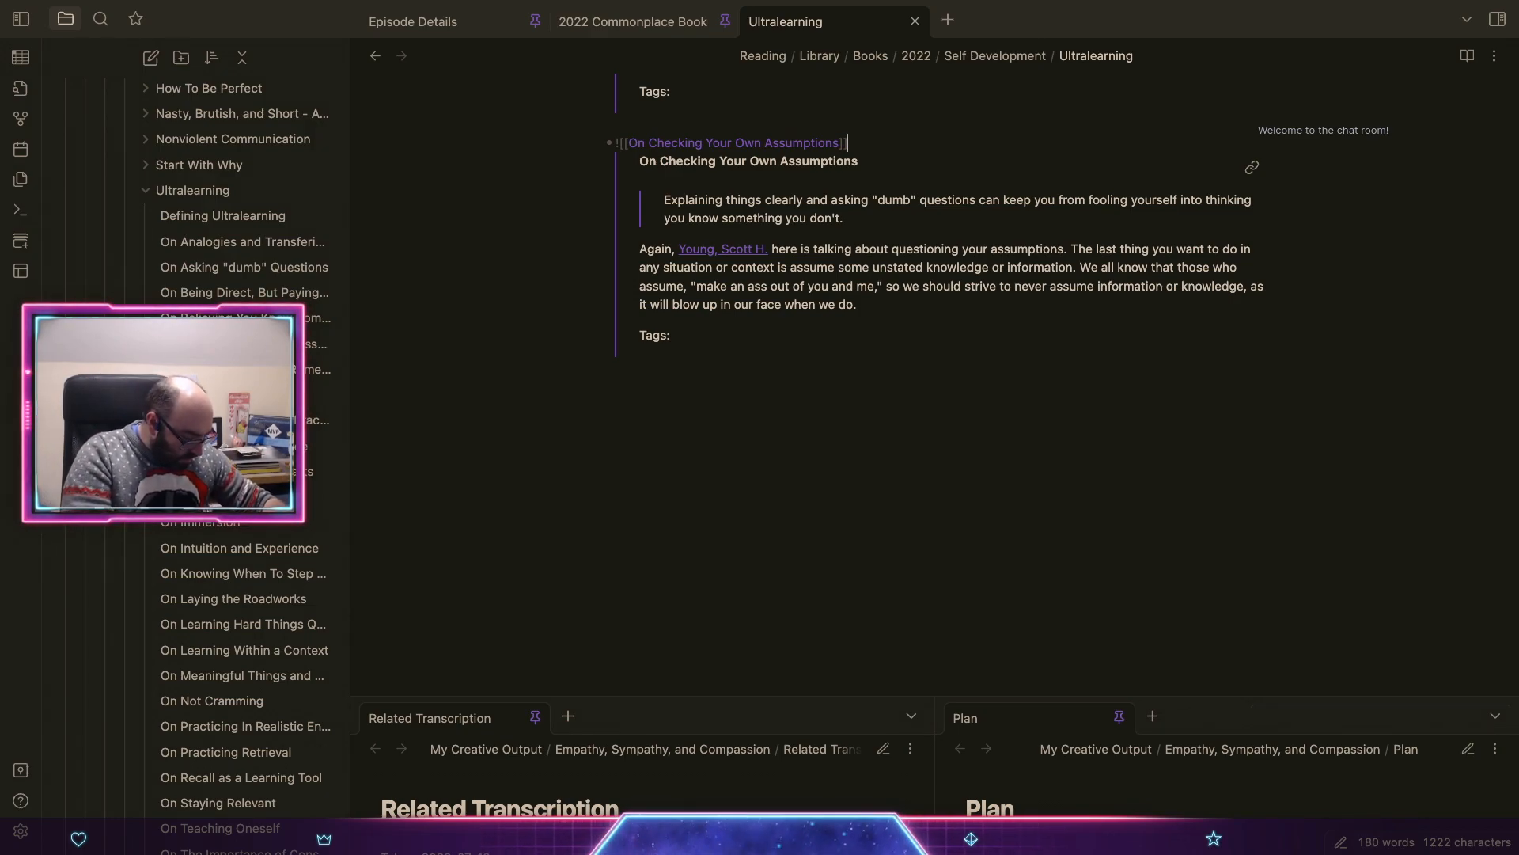
Step: Create a new note in the commonplace Ultralearning folder titled "On Fixed vs Growth Mindsets"
{"action": "right_click", "coordinate": [243, 202]}
{"action": "left_click", "coordinate": [263, 212]}
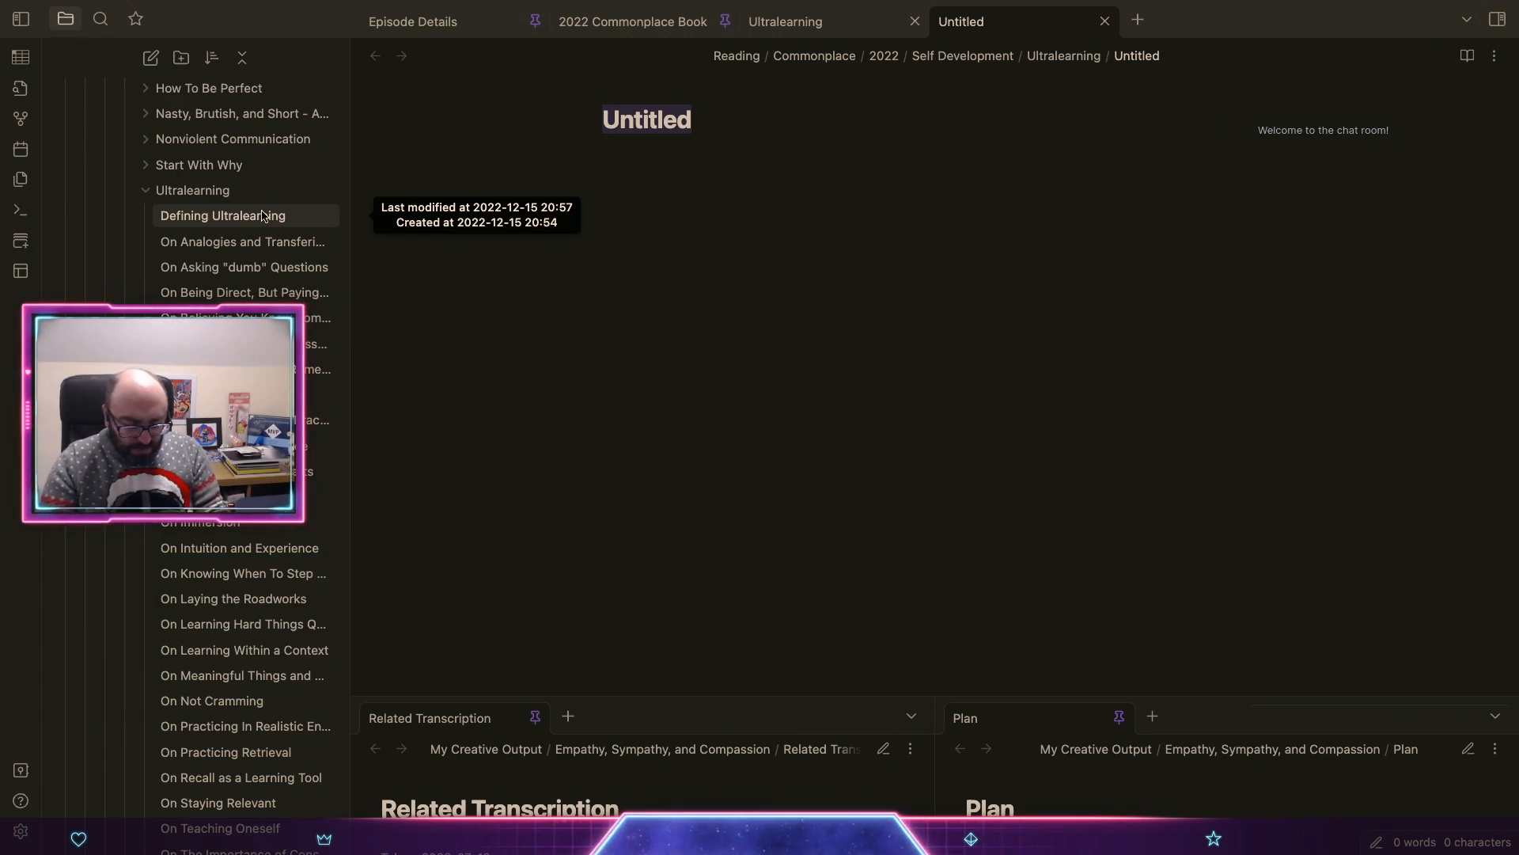
{"action": "type", "text": "On Fixed vs Grow"}
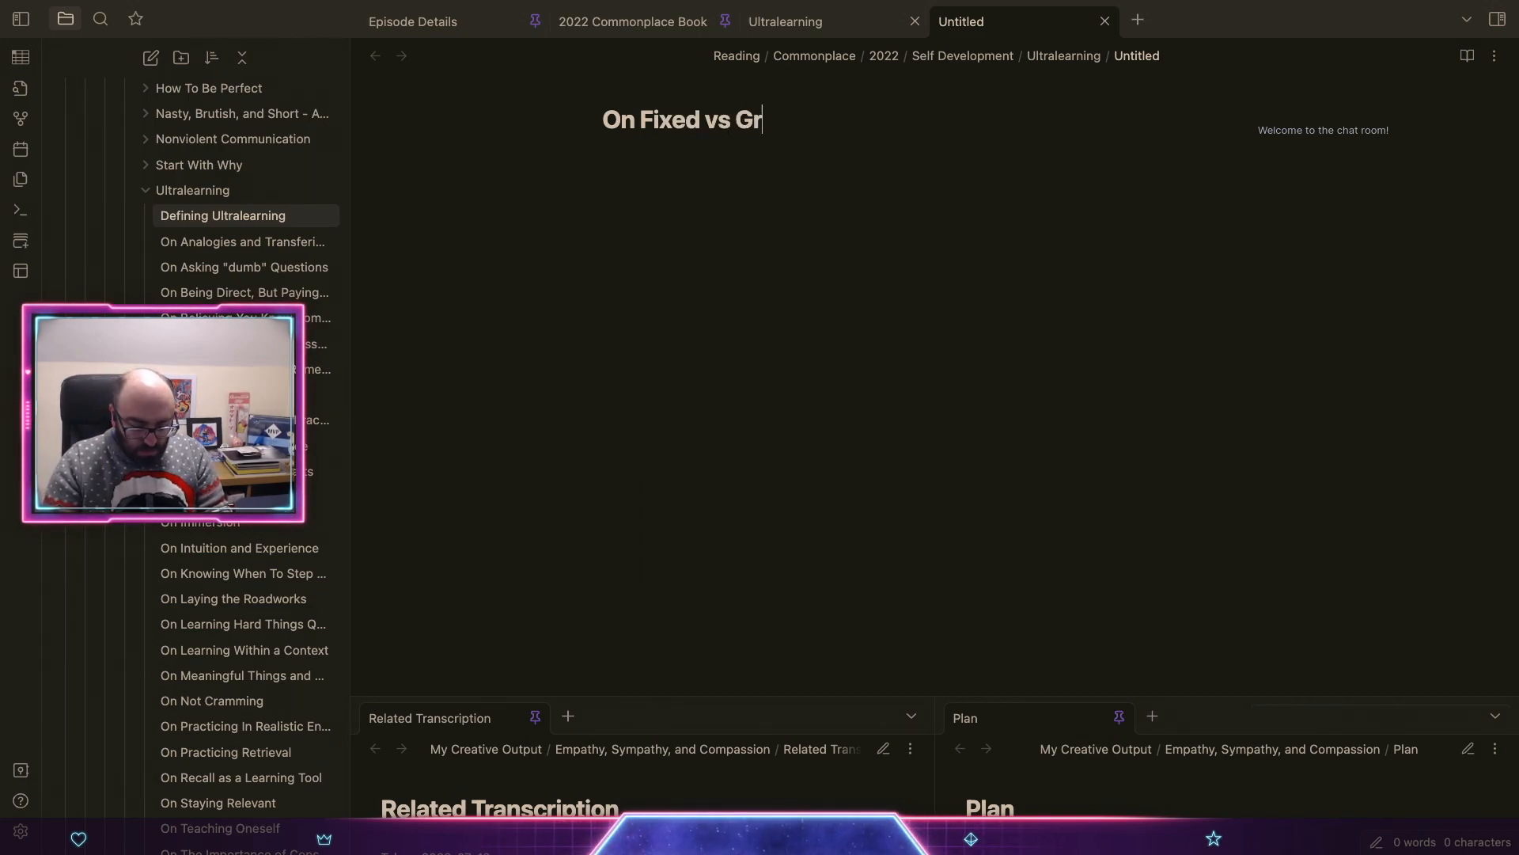
{"action": "type", "text": "Mindsets"}
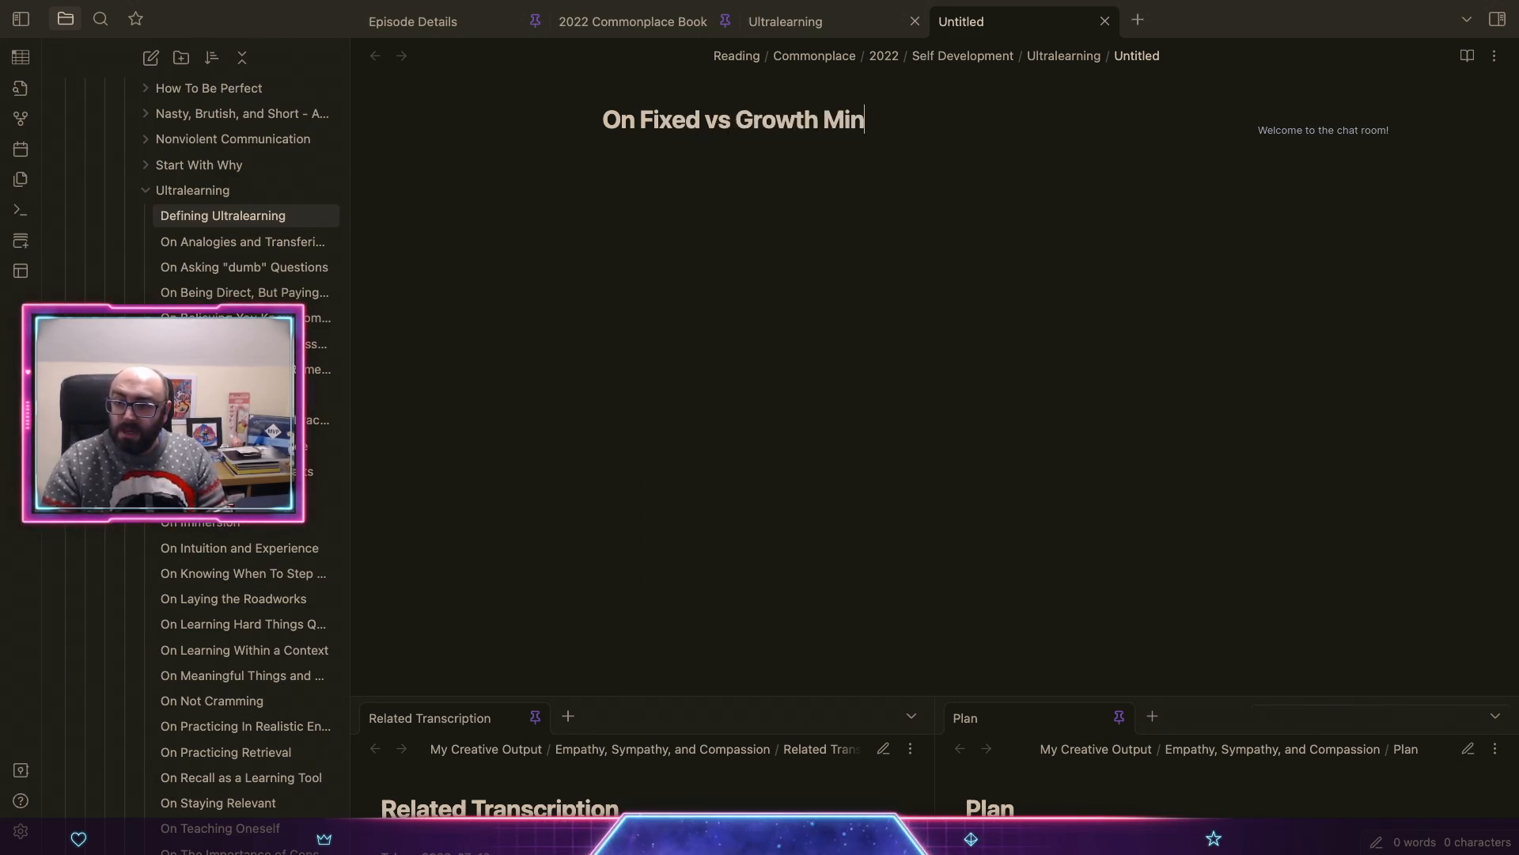
{"action": "key", "text": "Return"}
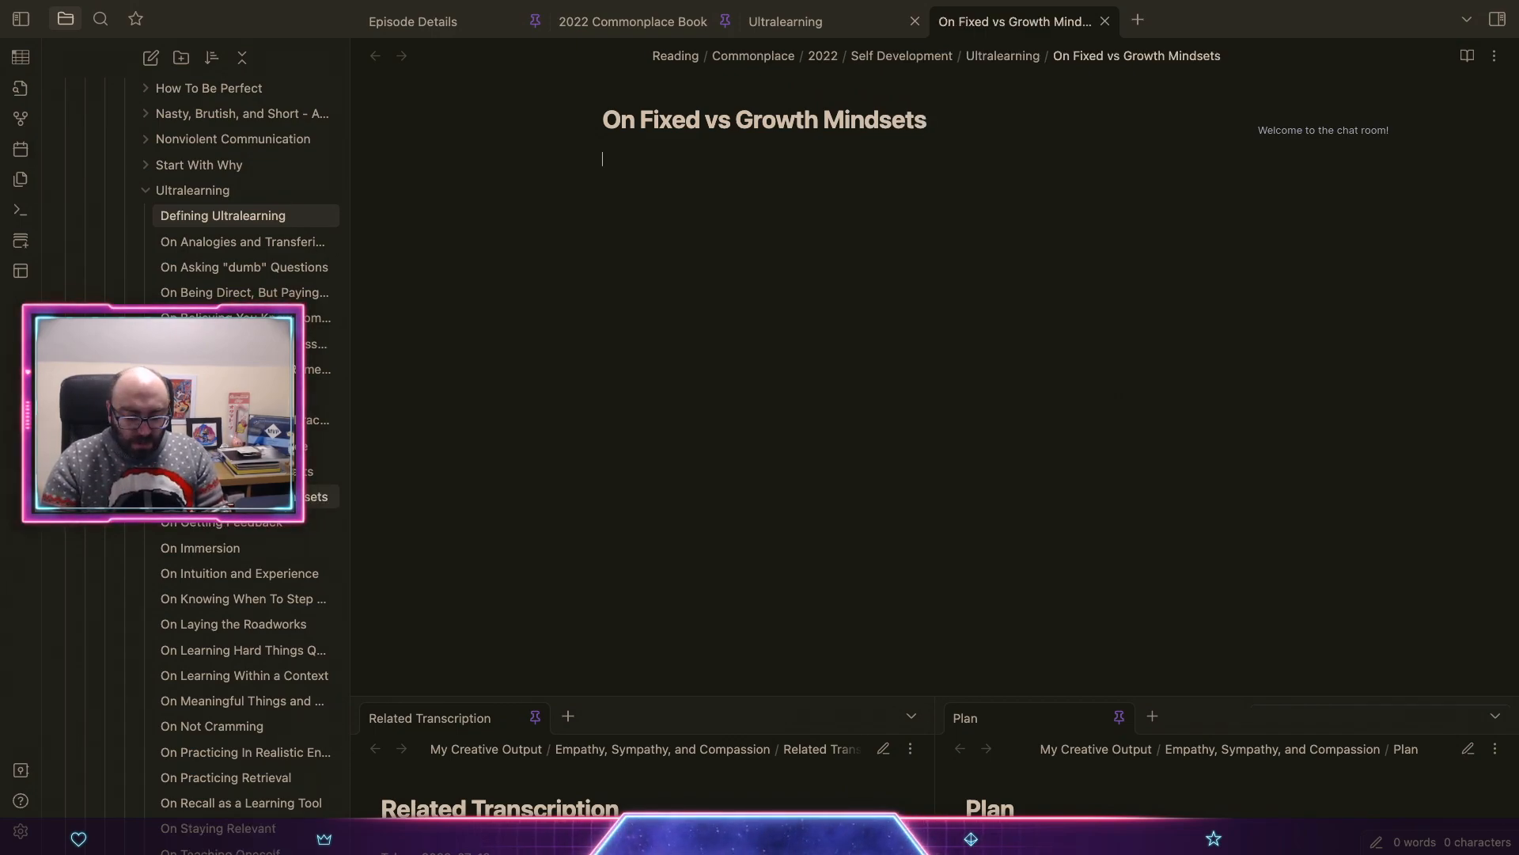
Step: Insert the annotation template into the new note and set its source to [[Ultralearning]]
{"action": "key", "text": "ctrl+p"}
{"action": "type", "text": "tem"}
{"action": "key", "text": "Return"}
{"action": "type", "text": "an"}
{"action": "key", "text": "Return"}
{"action": "key", "text": "Up"}
{"action": "key", "text": "Up"}
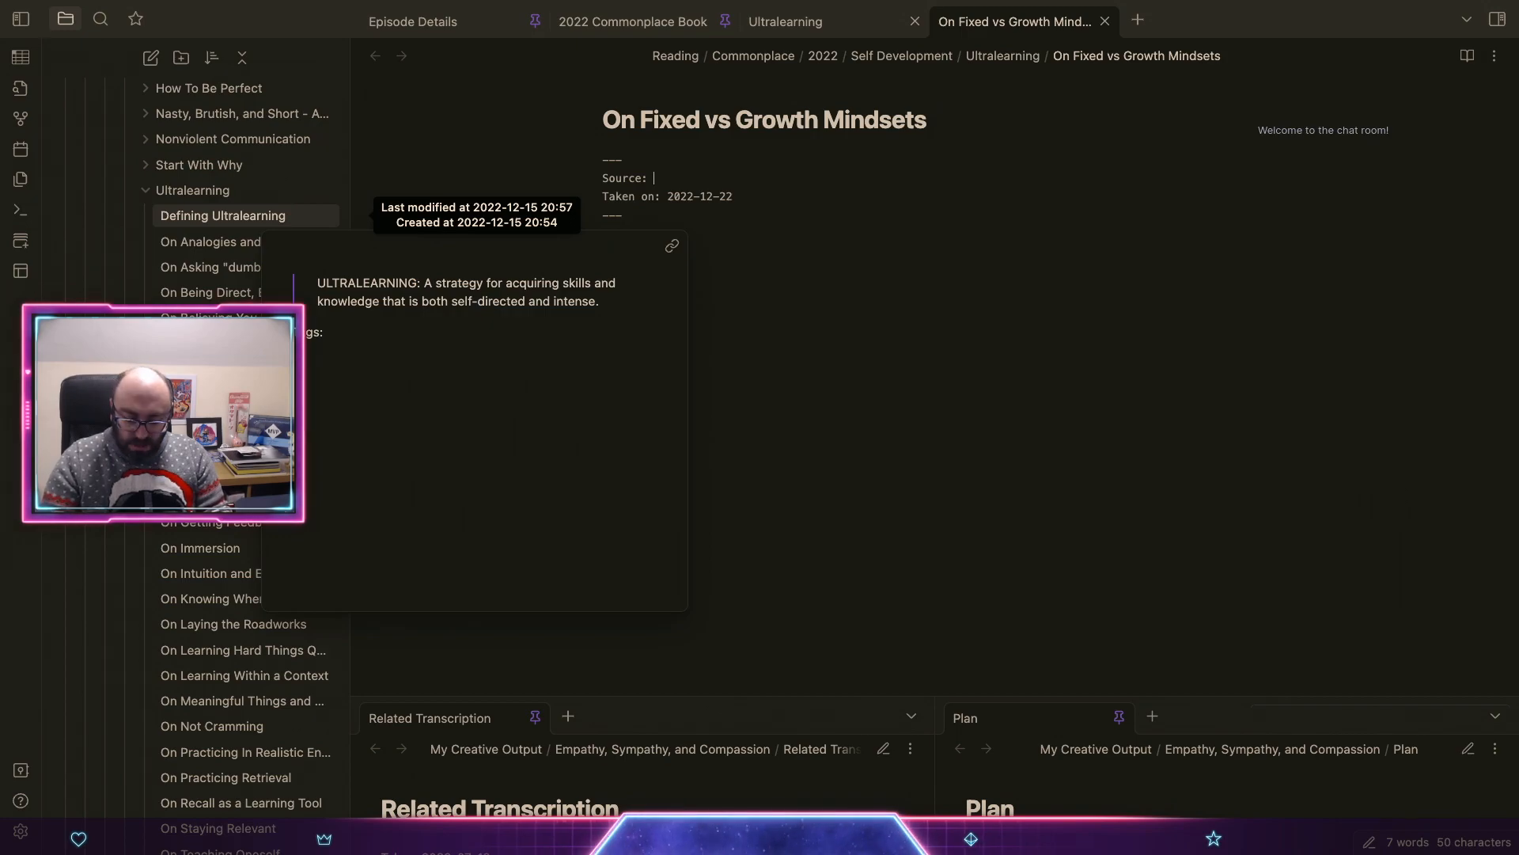
{"action": "type", "text": "[[Ult"}
{"action": "key", "text": "Return"}
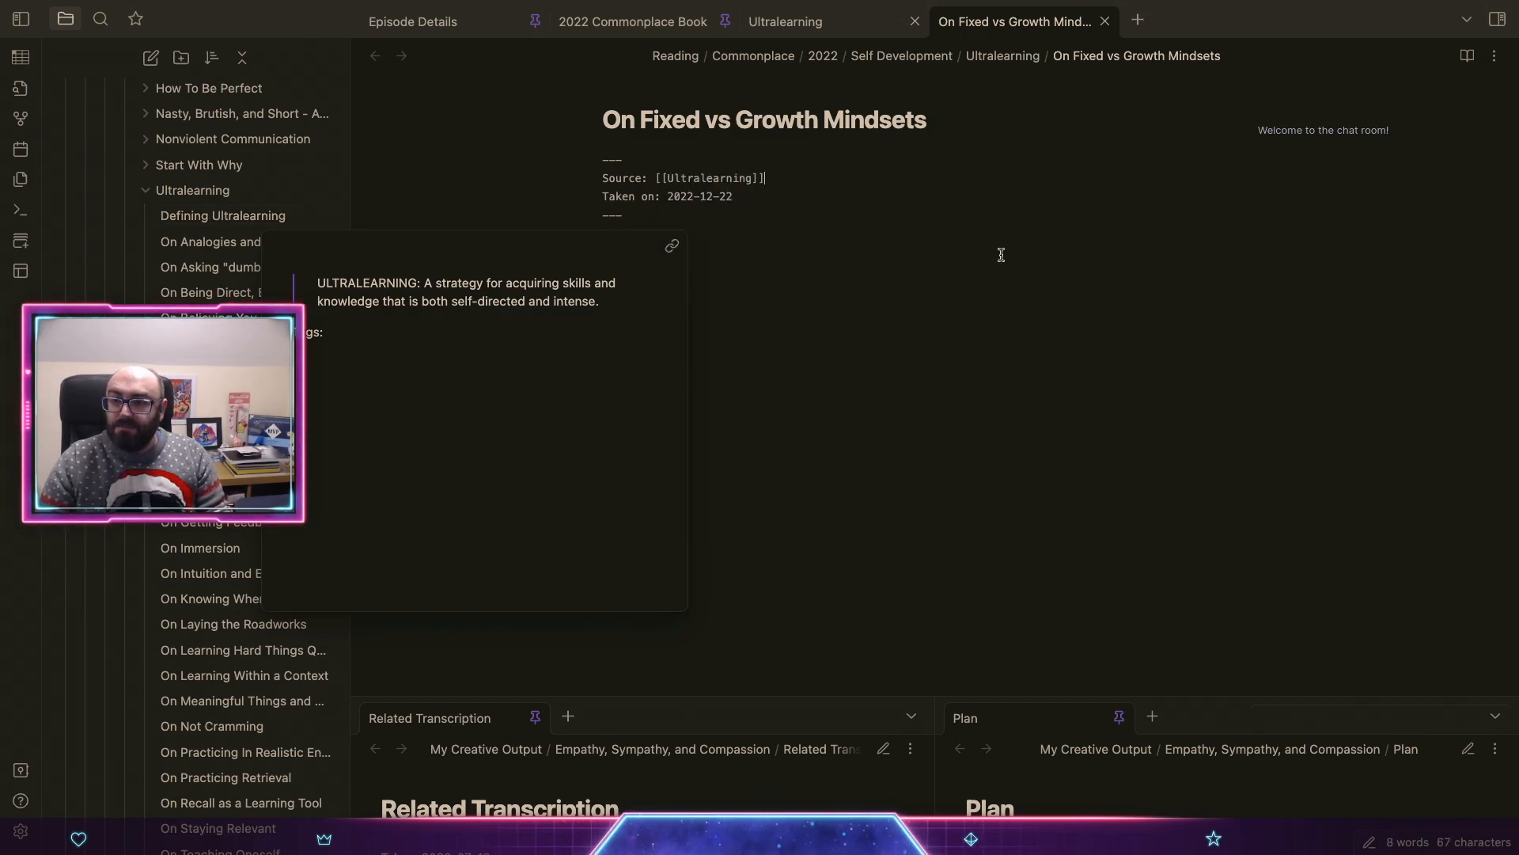
Step: Set the annotation's Taken on date to 2022-06-29
{"action": "key", "text": "Up"}
{"action": "key", "text": "BackSpace"}
{"action": "key", "text": "BackSpace"}
{"action": "key", "text": "BackSpace"}
{"action": "type", "text": "06-"}
{"action": "key", "text": "End"}
{"action": "key", "text": "BackSpace"}
{"action": "type", "text": "9"}
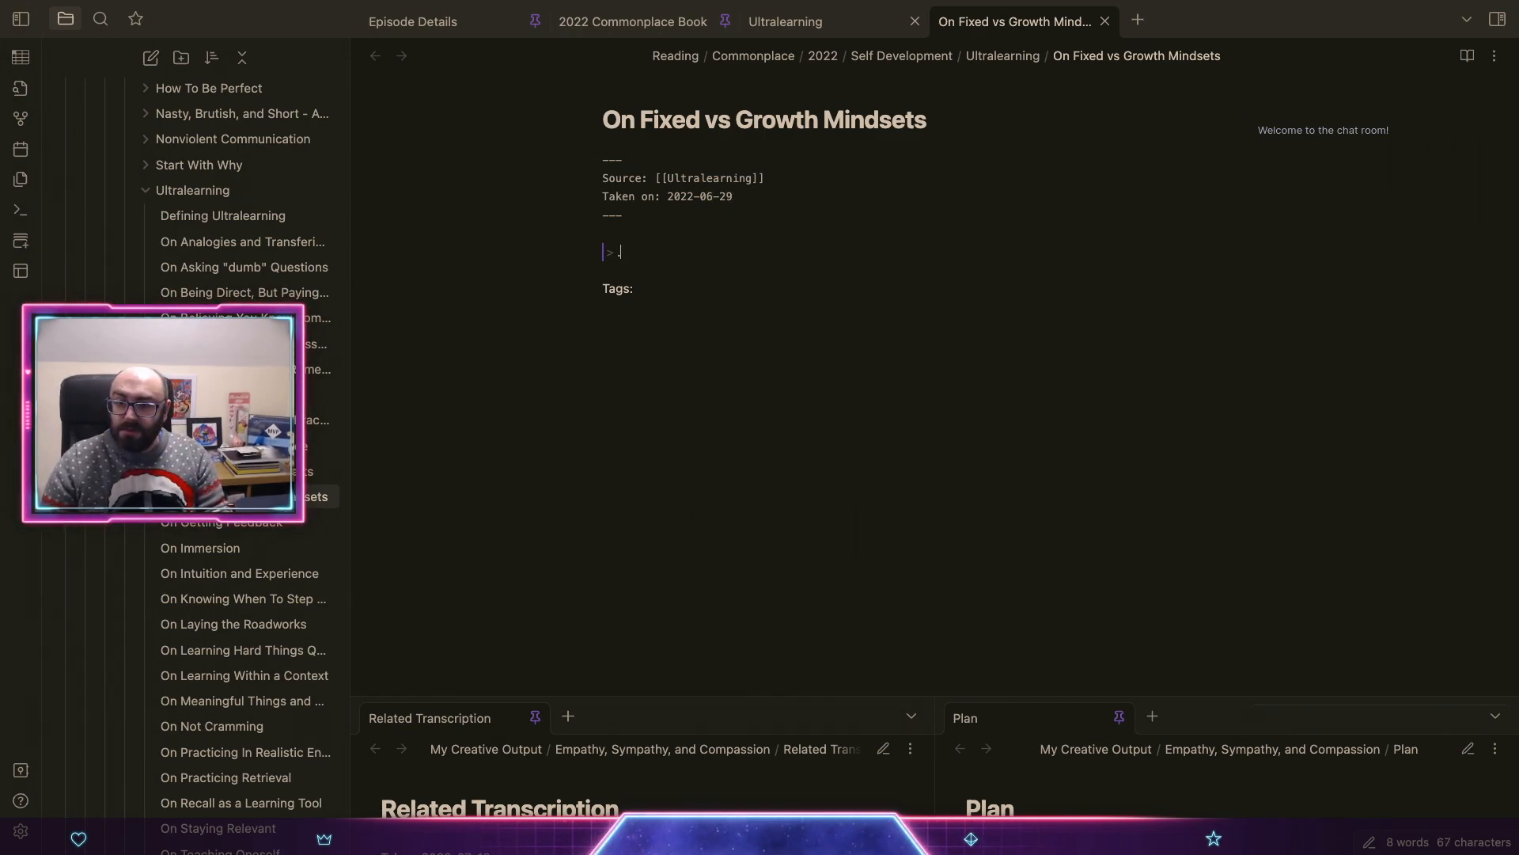
Step: Begin the blockquote in the On Fixed vs Growth Mindsets note with "In a fixed mindset, learners believe that their traits are"
{"action": "type", "text": "In a fixed mindset"}
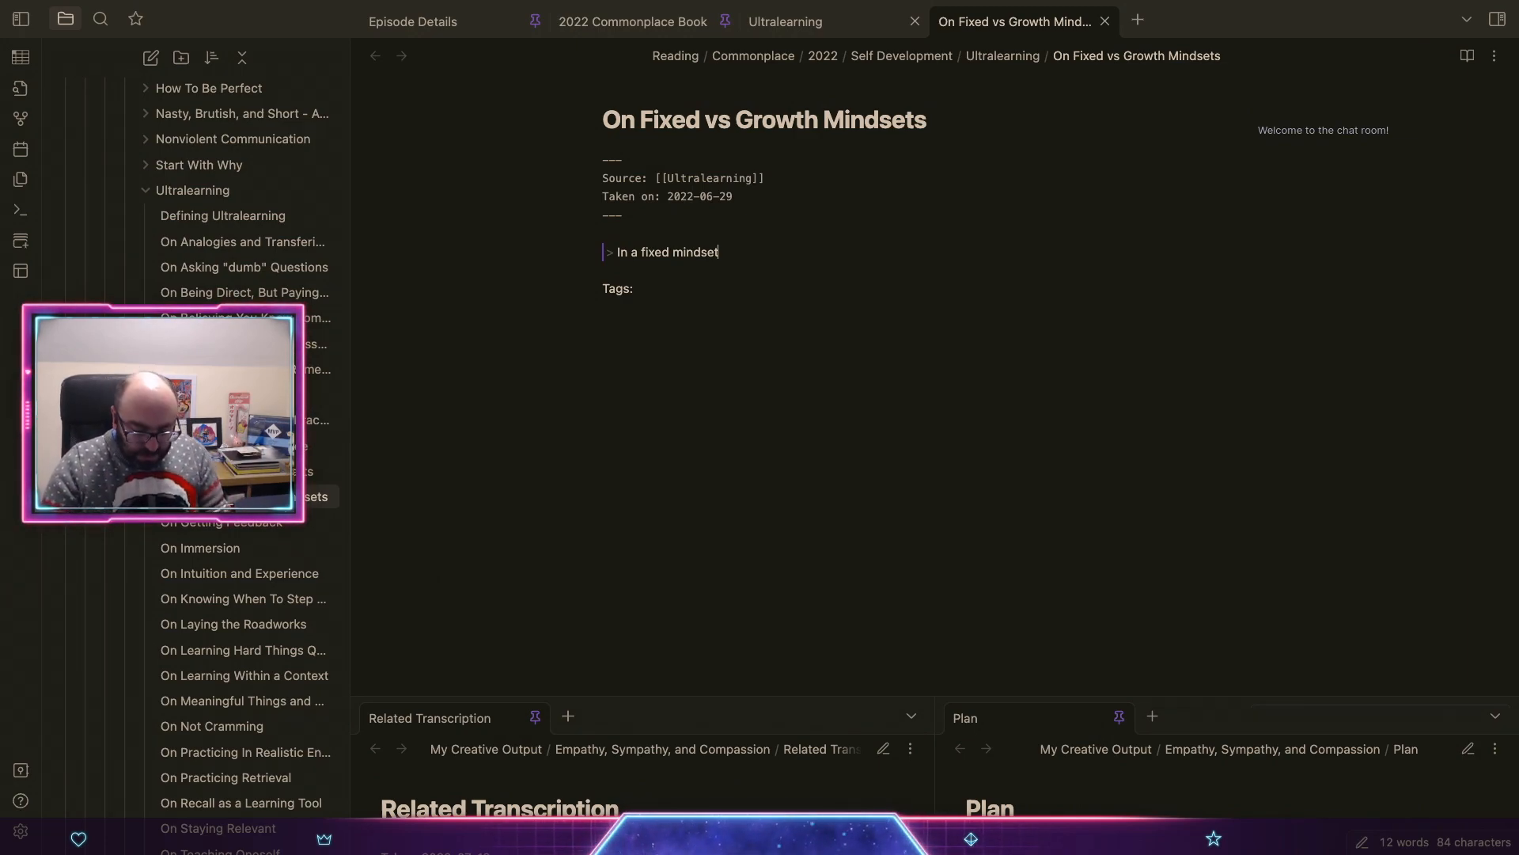
{"action": "type", "text": "leaver"}
{"action": "key", "text": "BackSpace"}
{"action": "key", "text": "BackSpace"}
{"action": "key", "text": "BackSpace"}
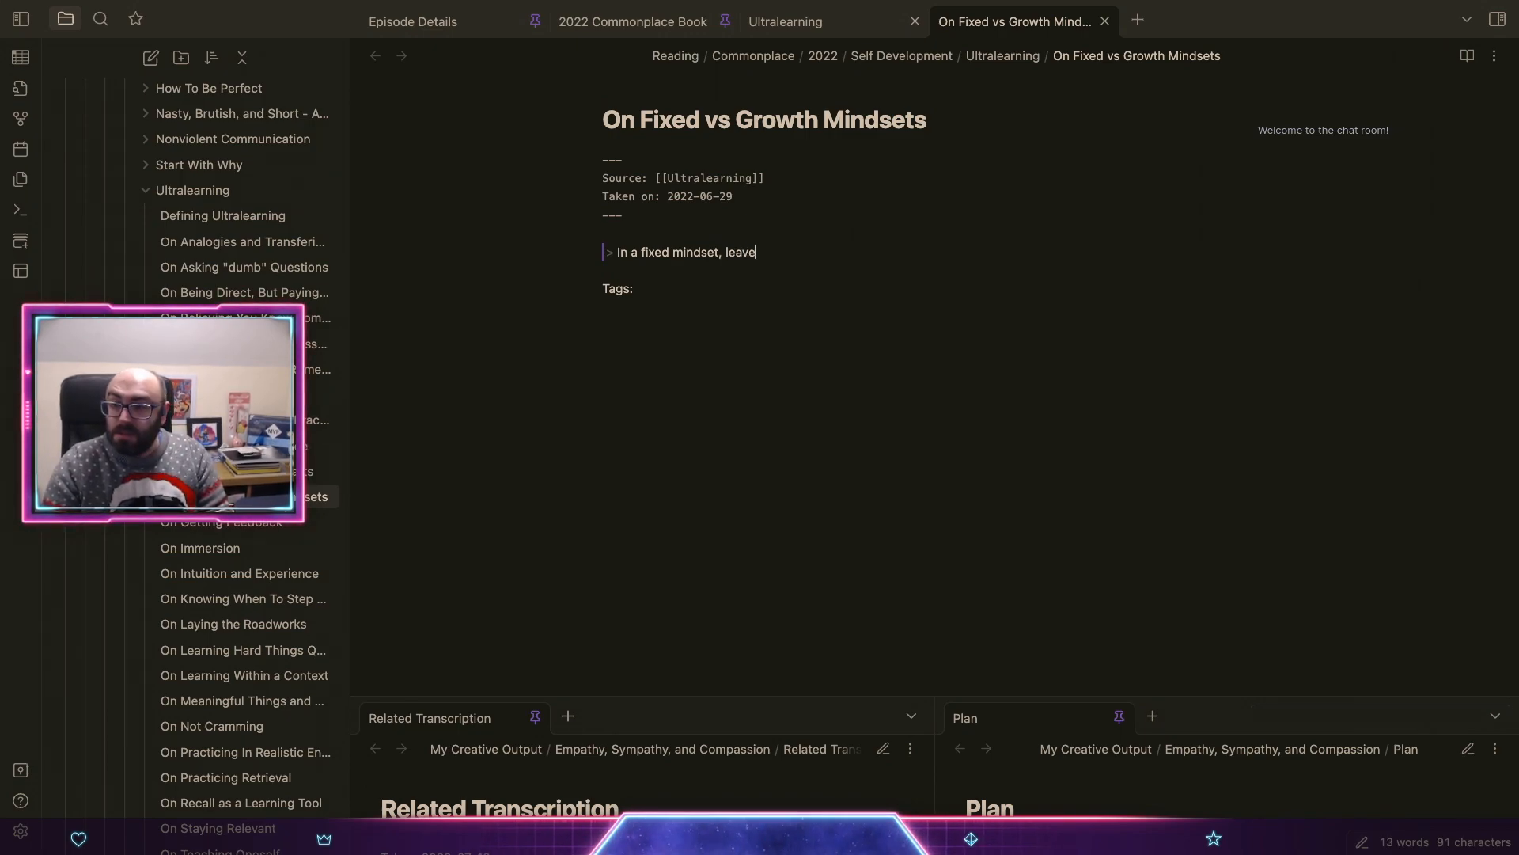
{"action": "type", "text": "n"}
{"action": "key", "text": "BackSpace"}
{"action": "type", "text": "rn"}
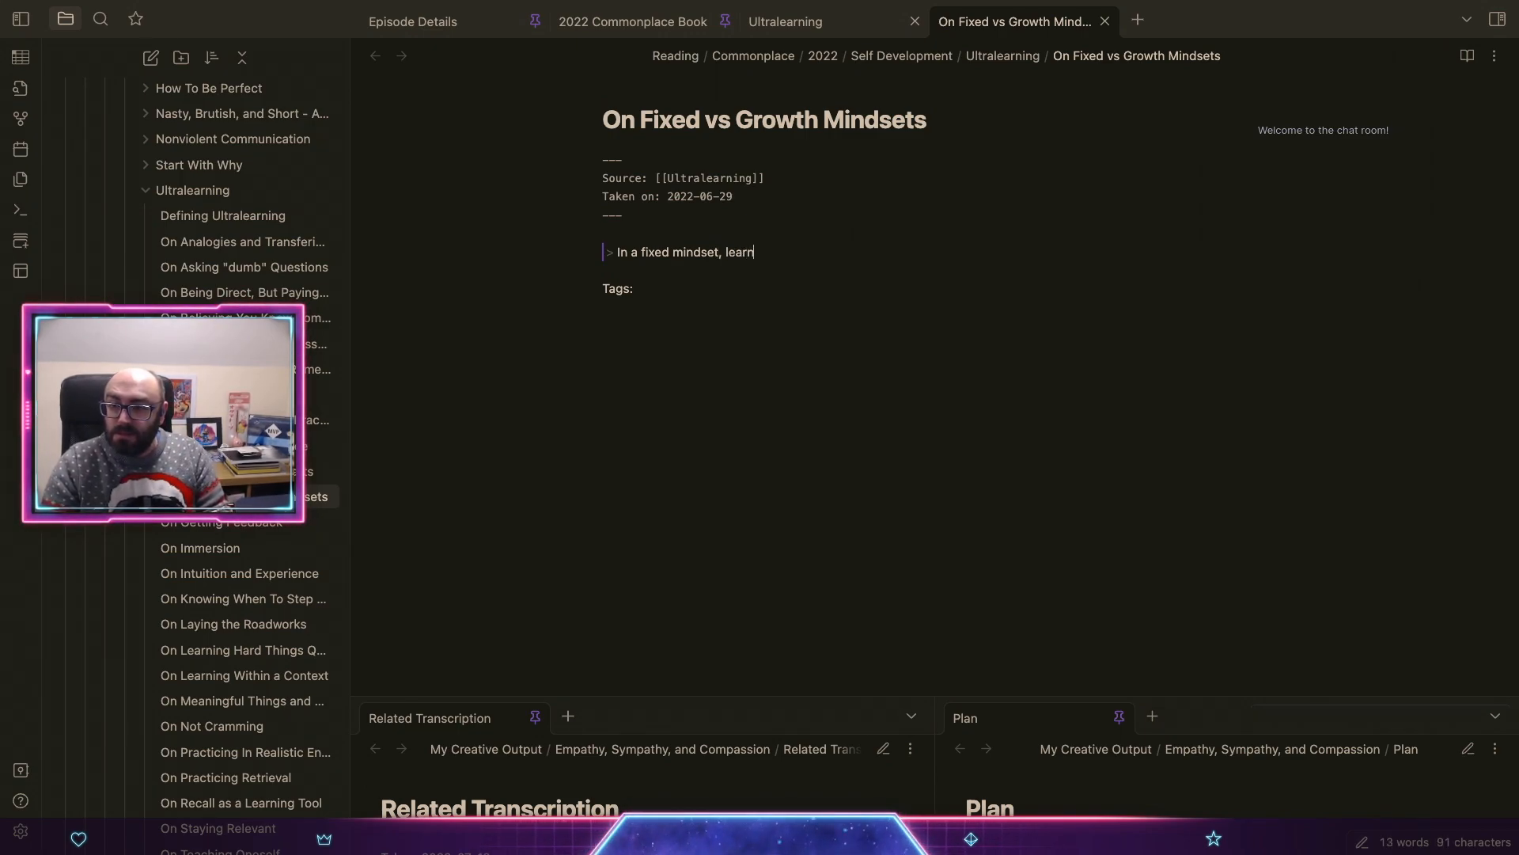
{"action": "type", "text": "ers believe"}
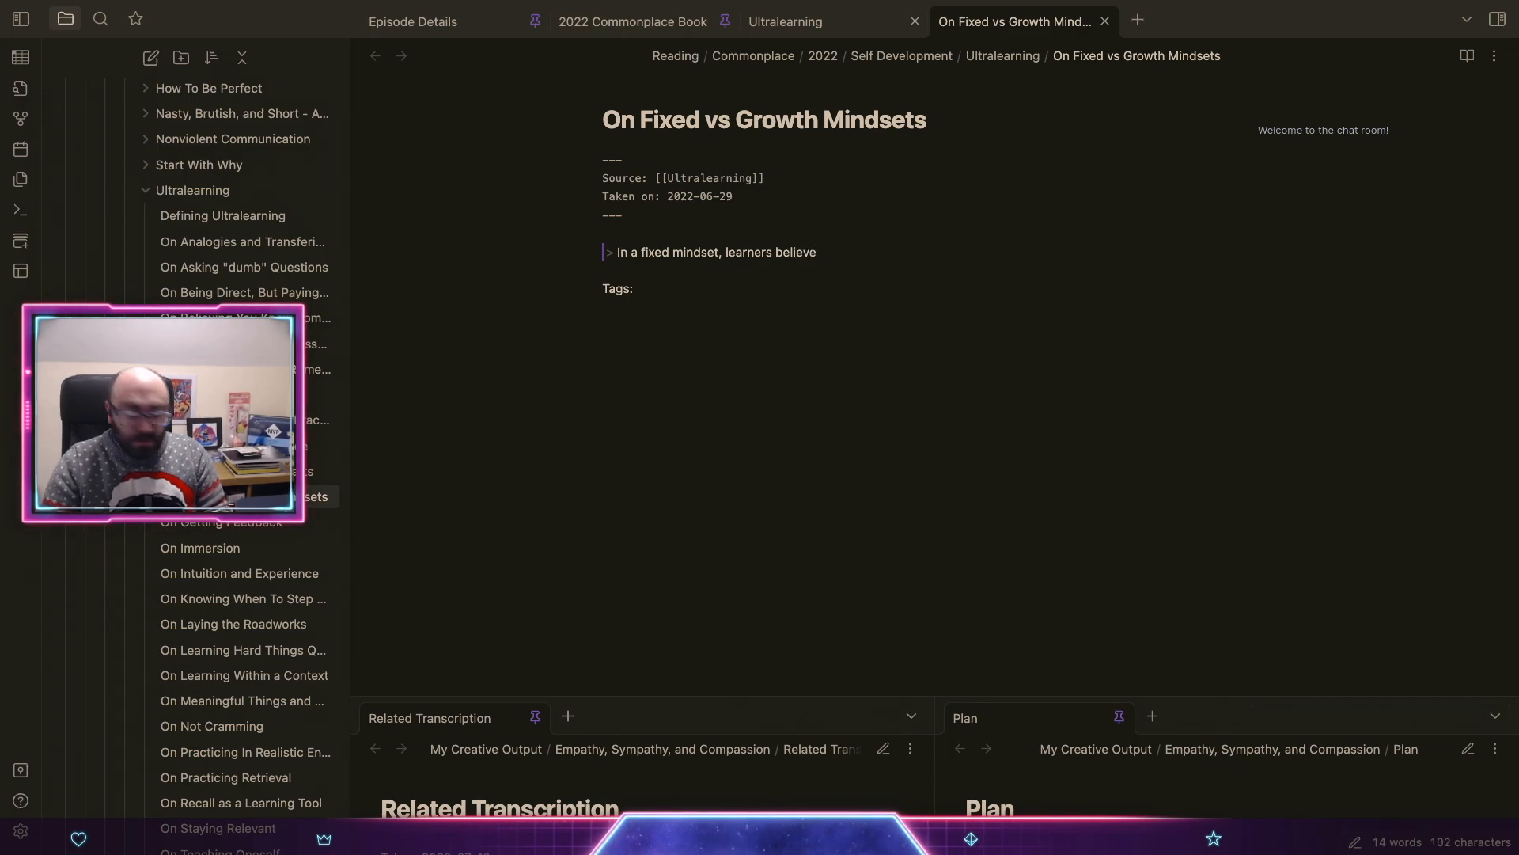
{"action": "type", "text": " that the"}
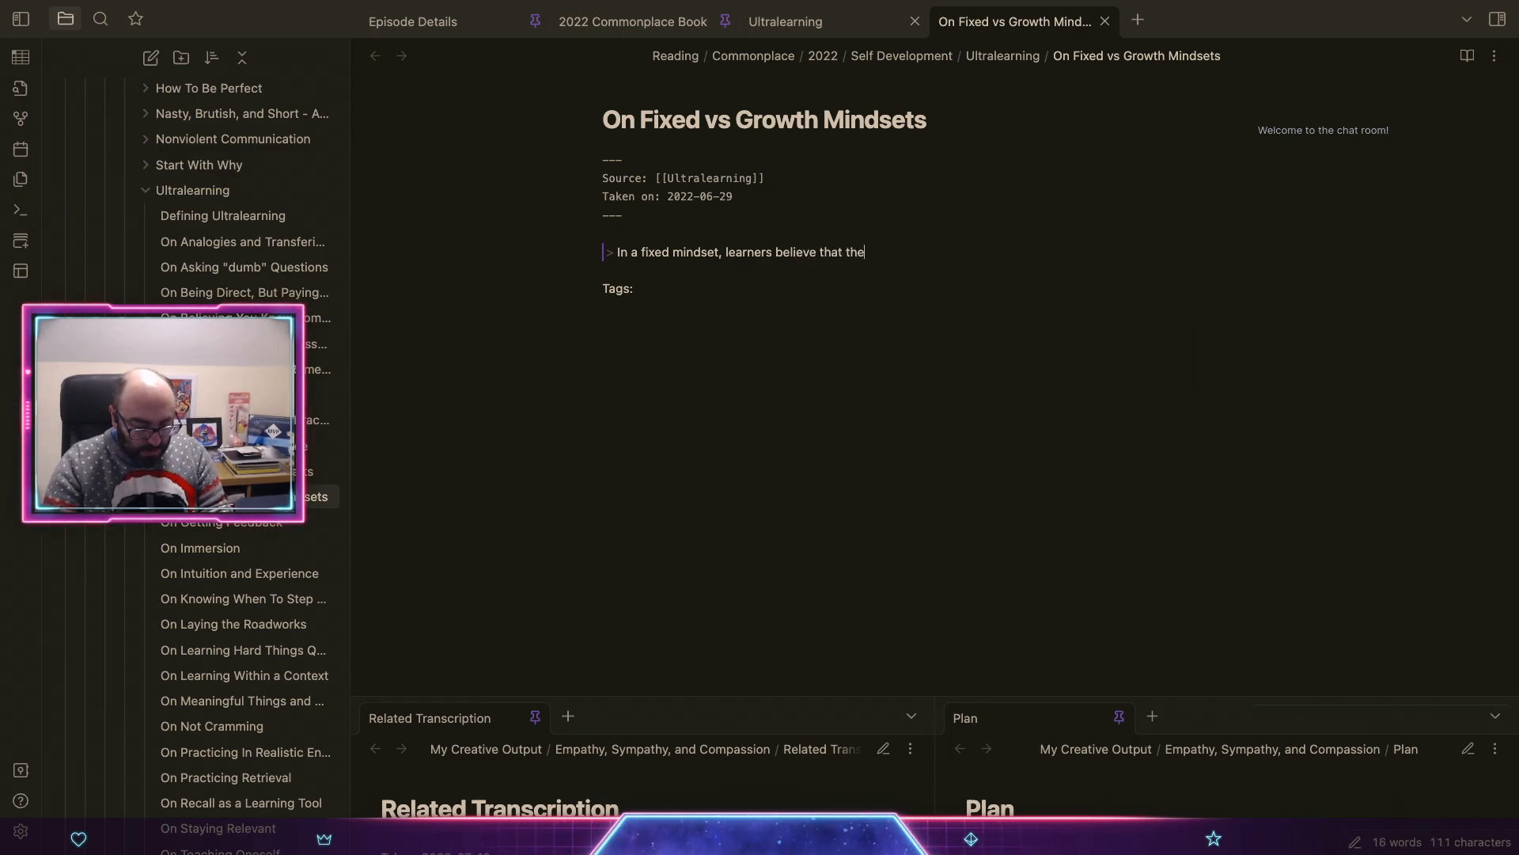
{"action": "type", "text": "ir traits are "}
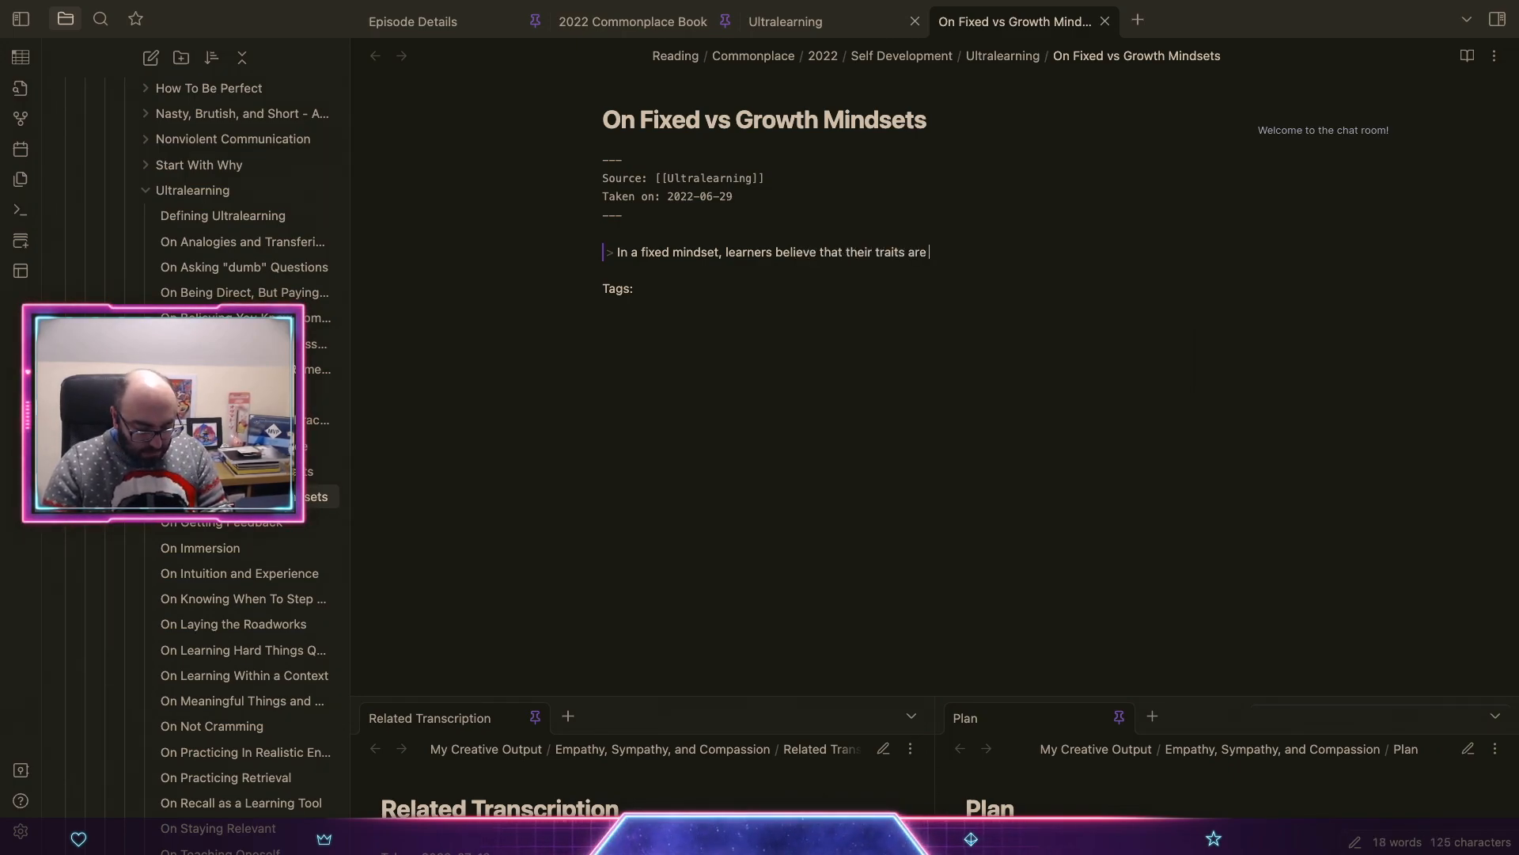
Step: Complete the fixed-mindset sentence with "fixed or innate and thus there's no point in trying to improve them."
{"action": "type", "text": "fixed or in"}
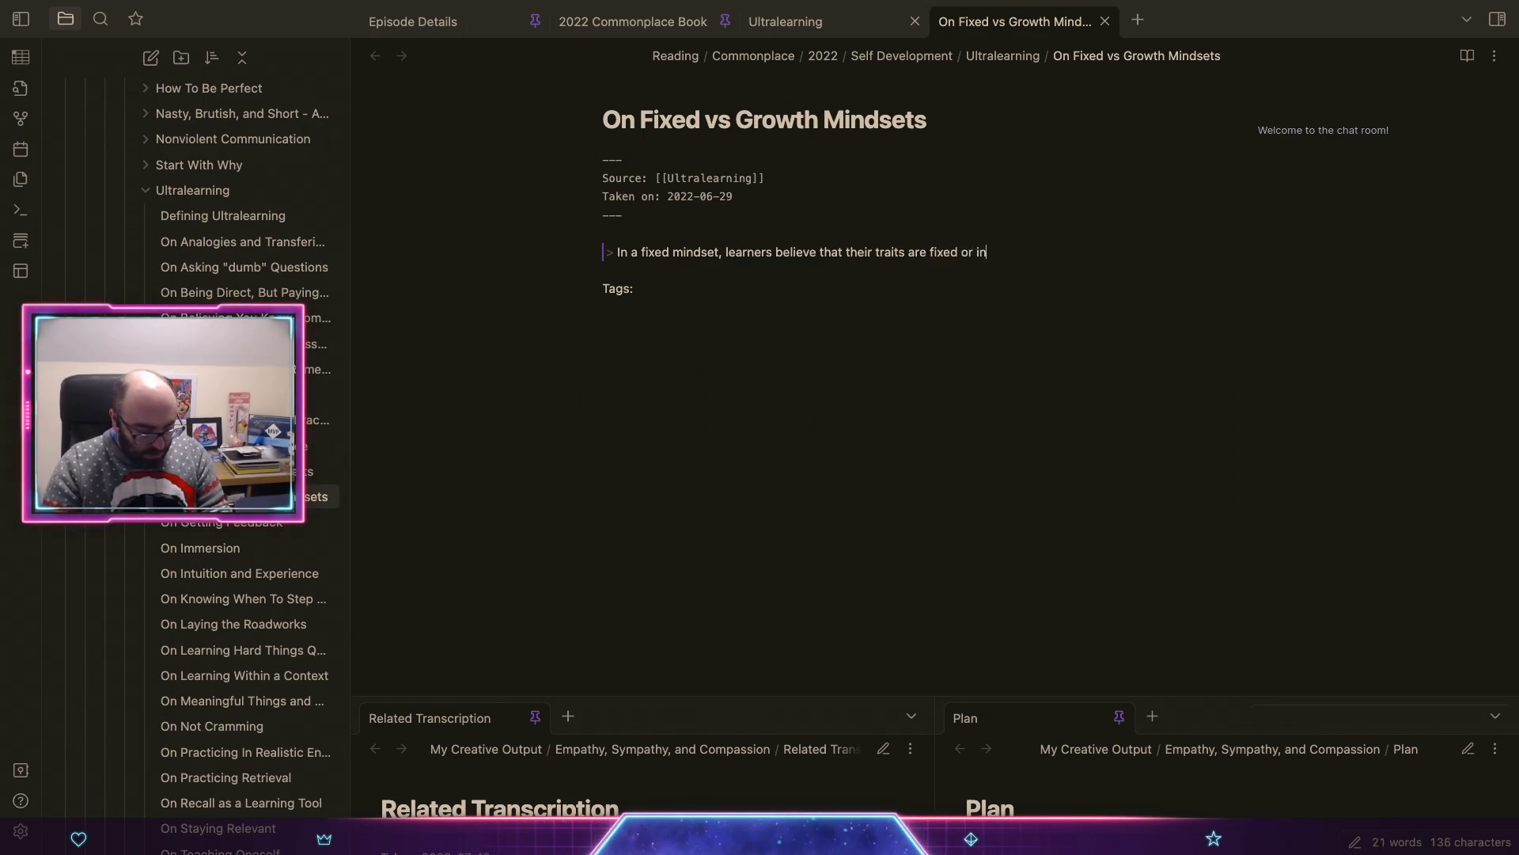
{"action": "type", "text": "nate and thus t"}
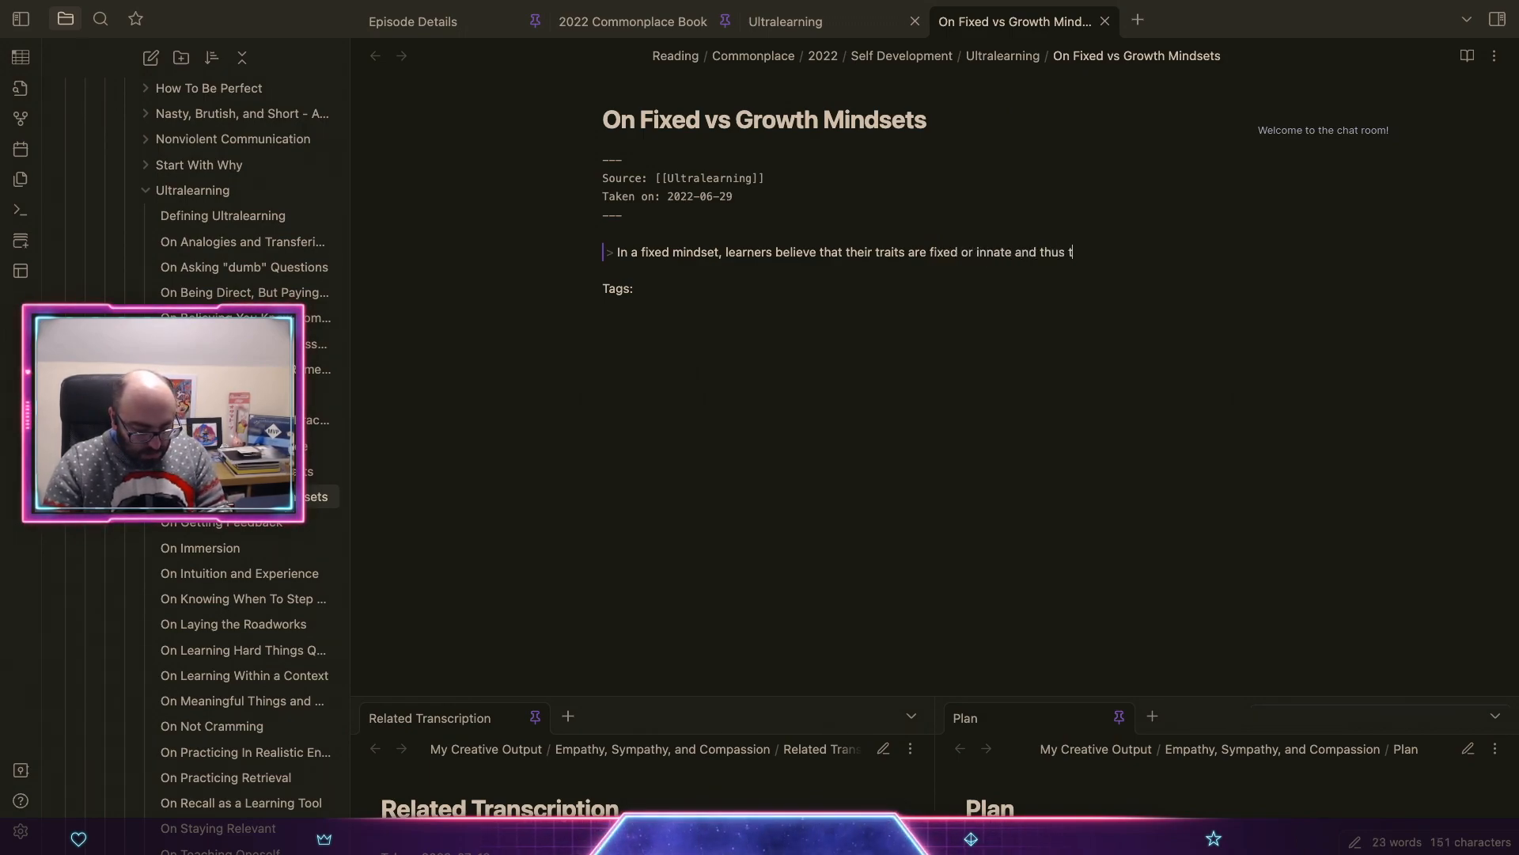
{"action": "type", "text": "here's no point"}
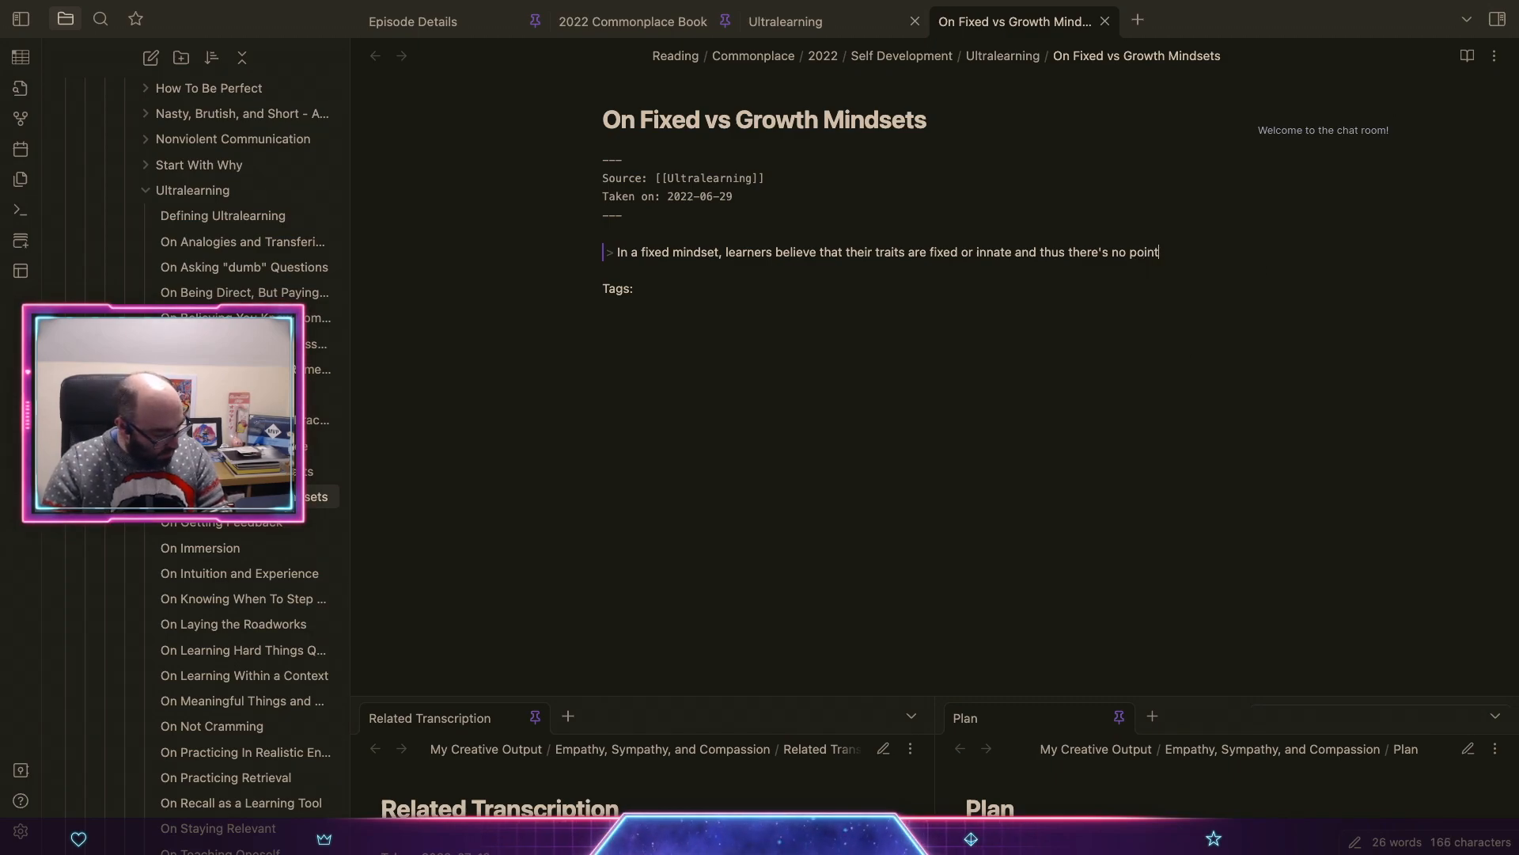
{"action": "type", "text": " in trying to "}
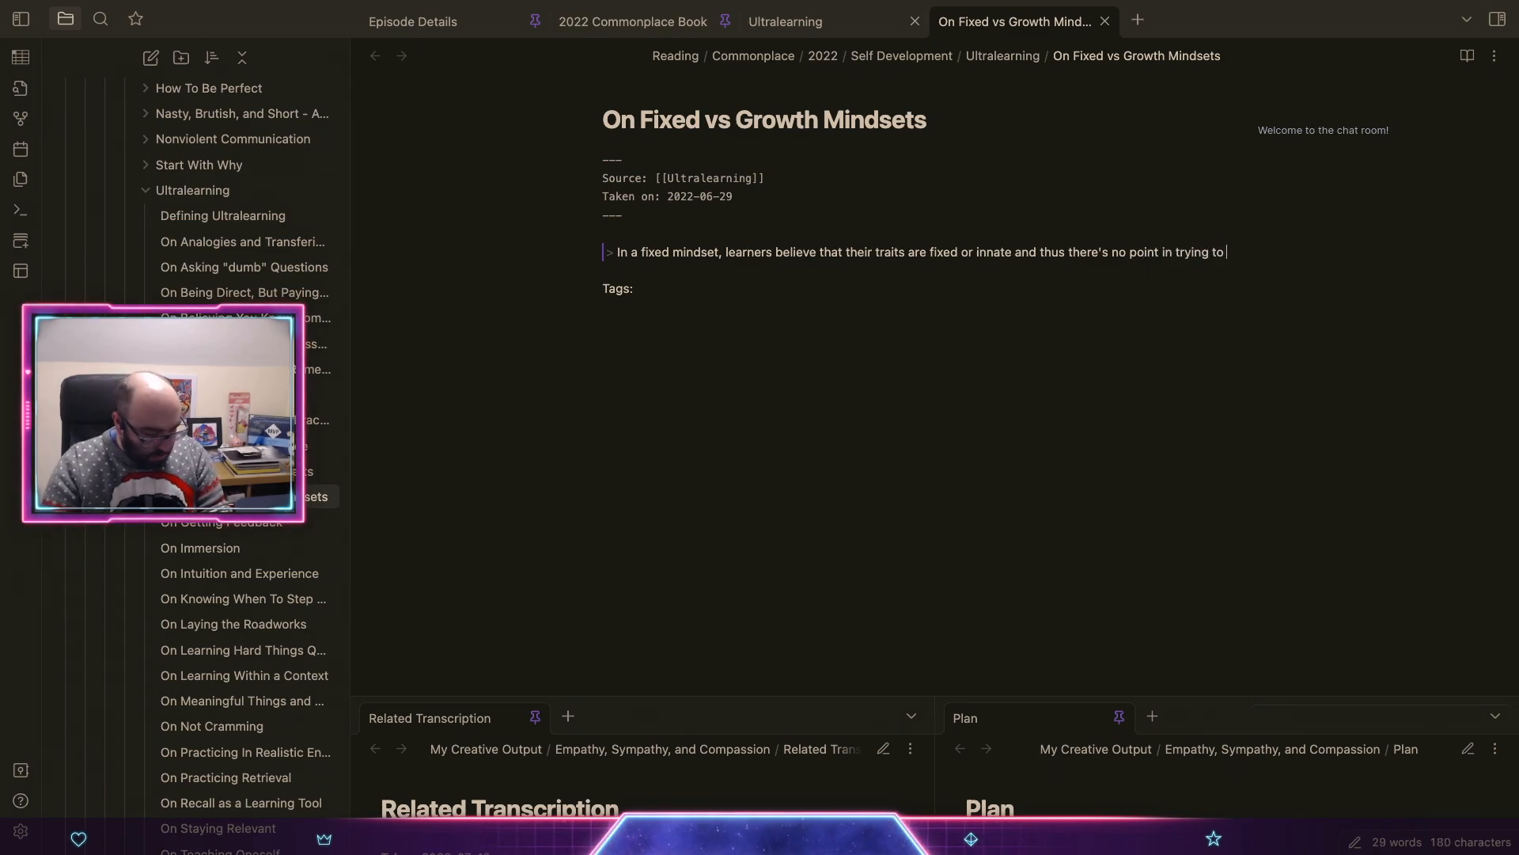
{"action": "type", "text": "improve them."}
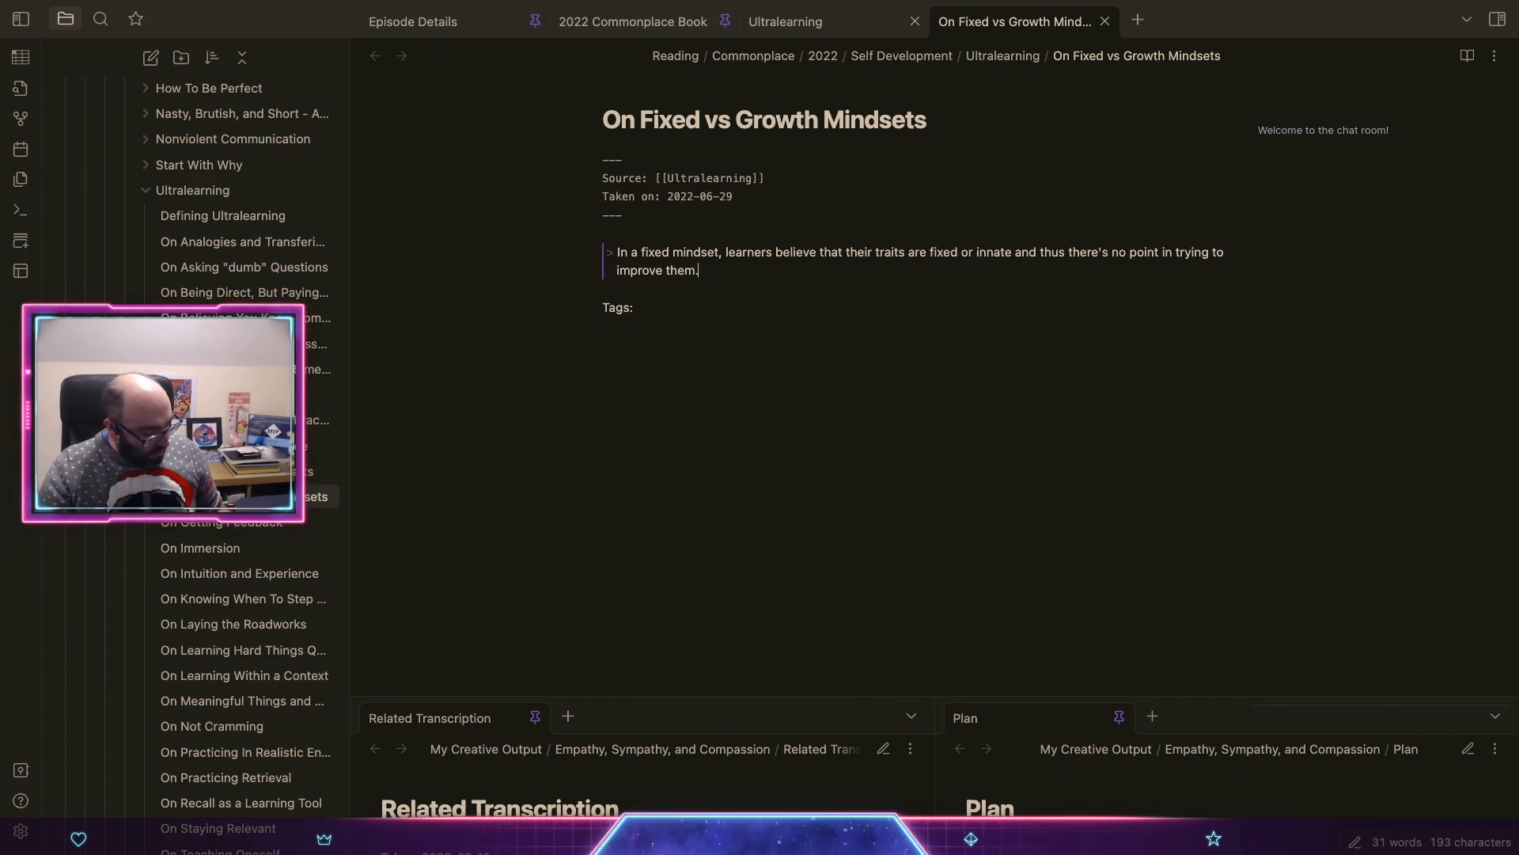
Step: Start a second line in the blockquote reading "In a growth mindset , in contrast, learners"
{"action": "key", "text": "Return"}
{"action": "type", "text": "In a growth mindset "}
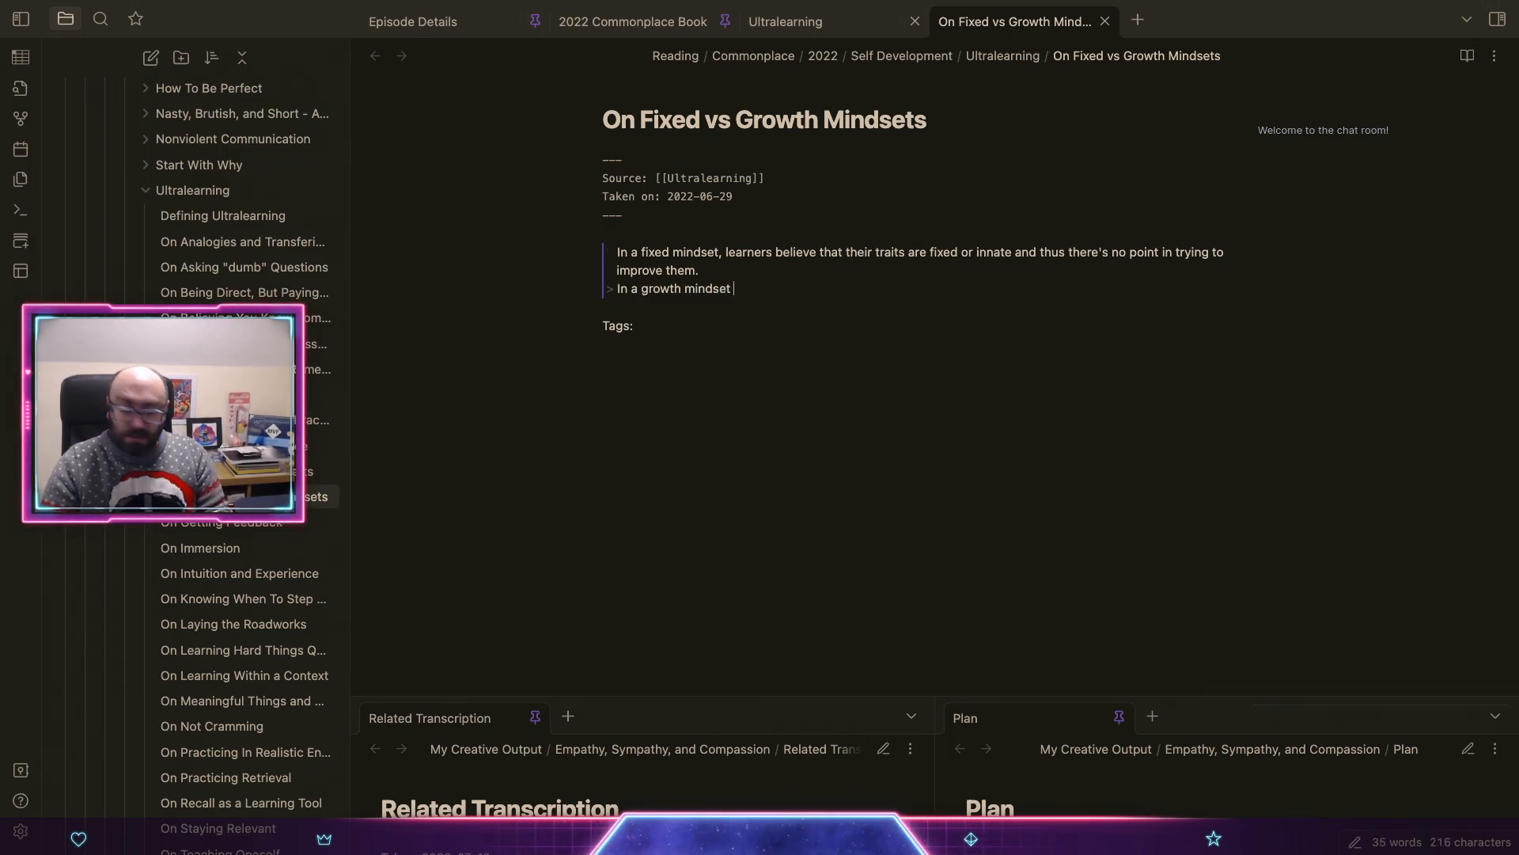
{"action": "type", "text": ", in"}
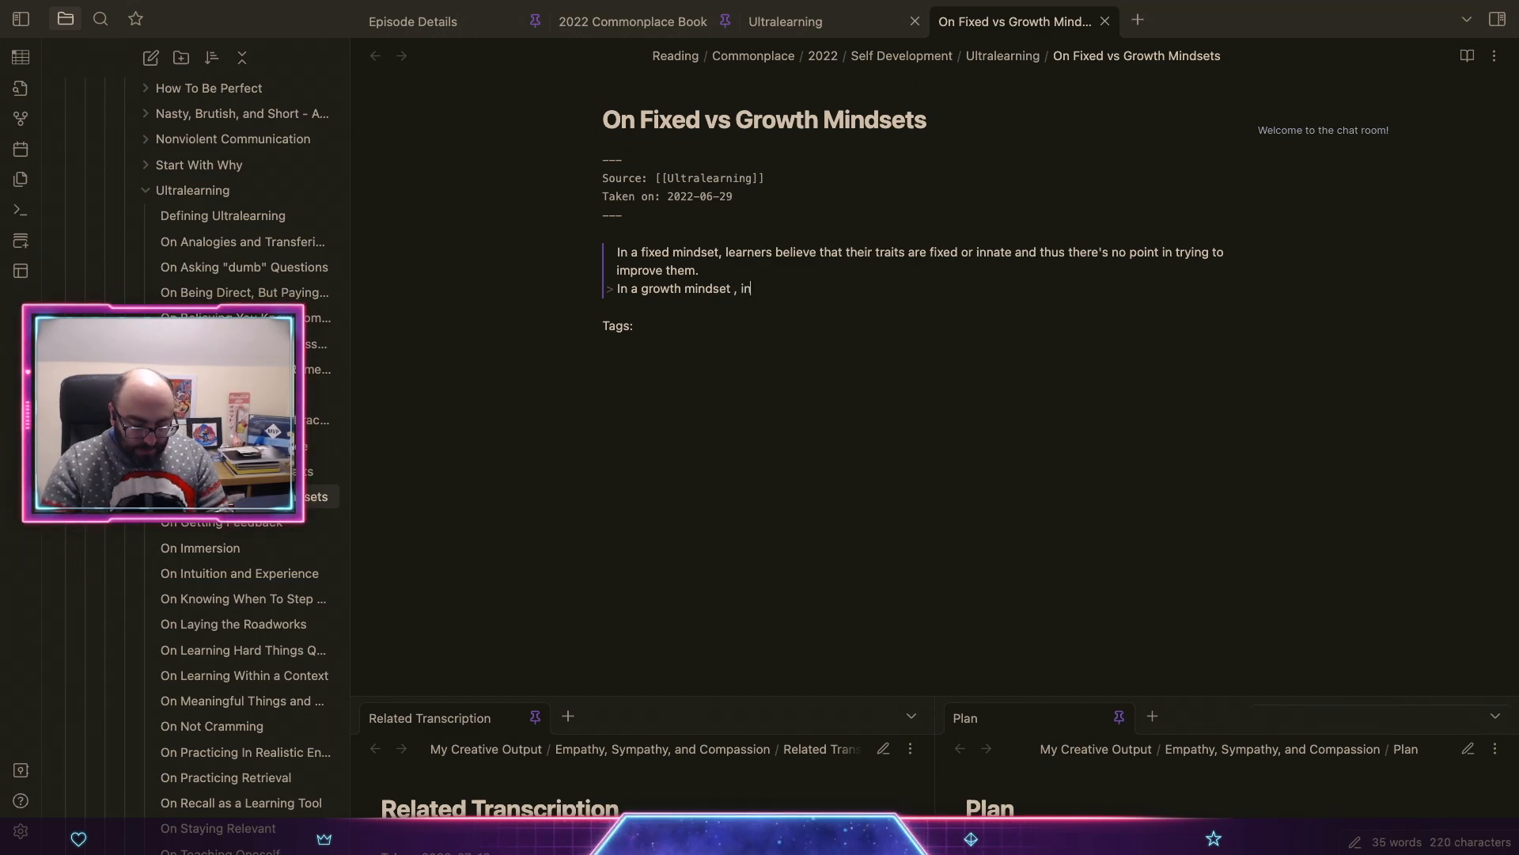
{"action": "type", "text": " cotrs"}
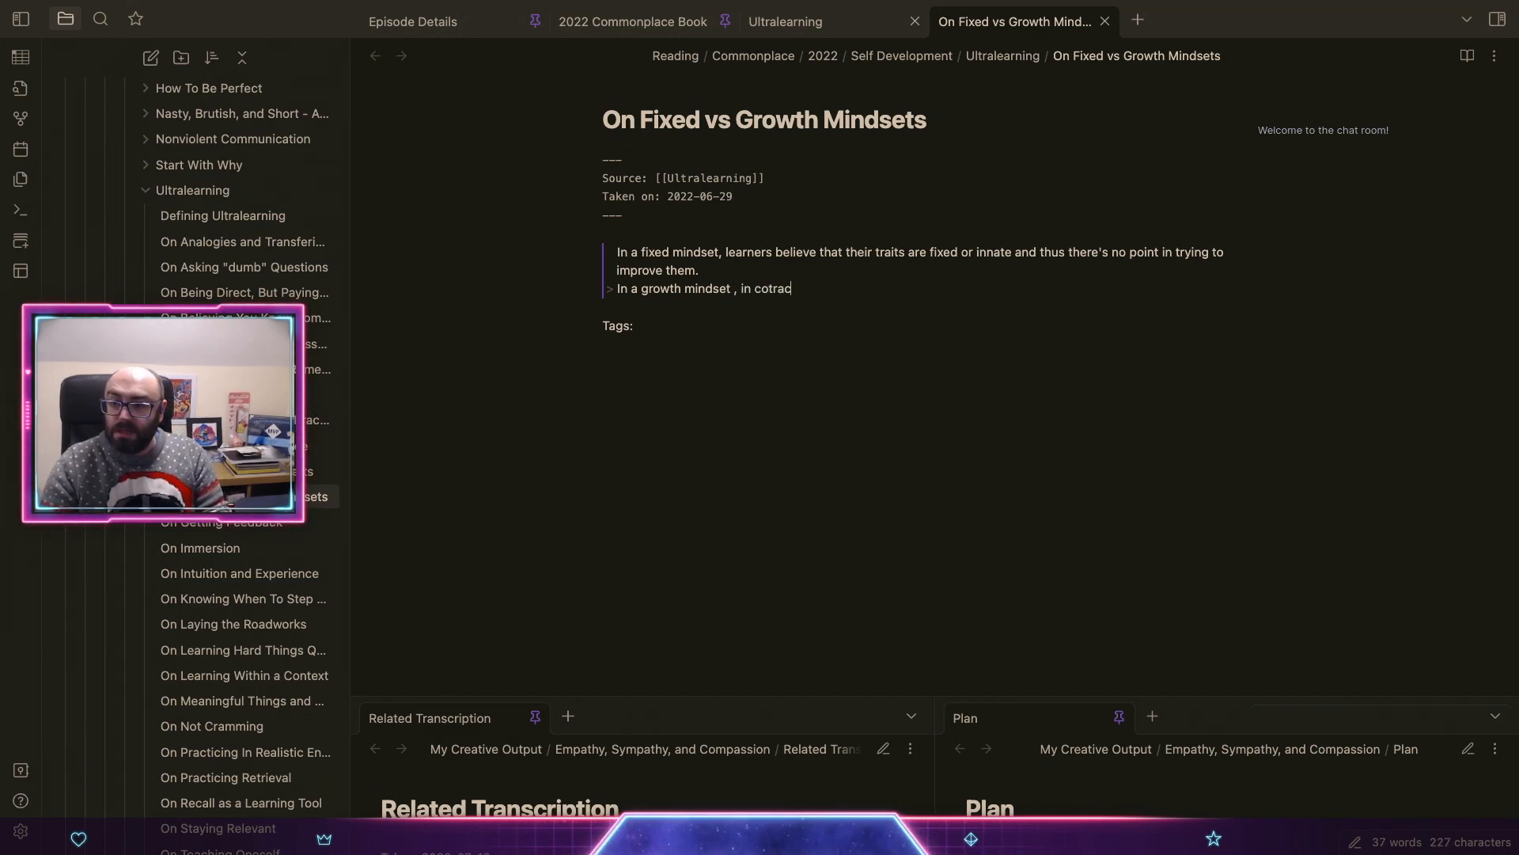
{"action": "key", "text": "BackSpace"}
{"action": "key", "text": "BackSpace"}
{"action": "key", "text": "BackSpace"}
{"action": "type", "text": "ntrast"}
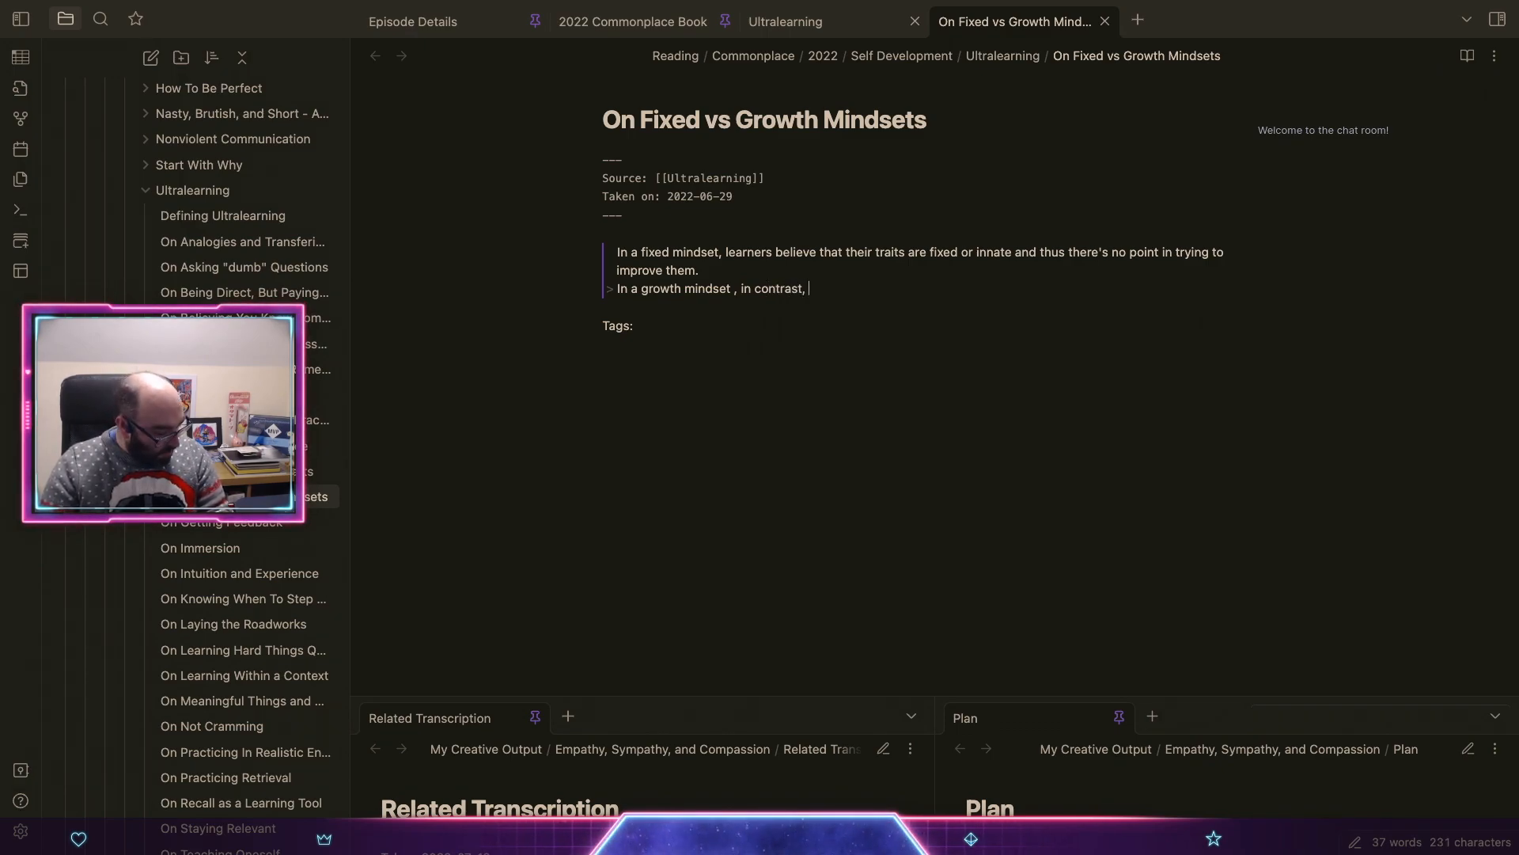
{"action": "type", "text": ", learners"}
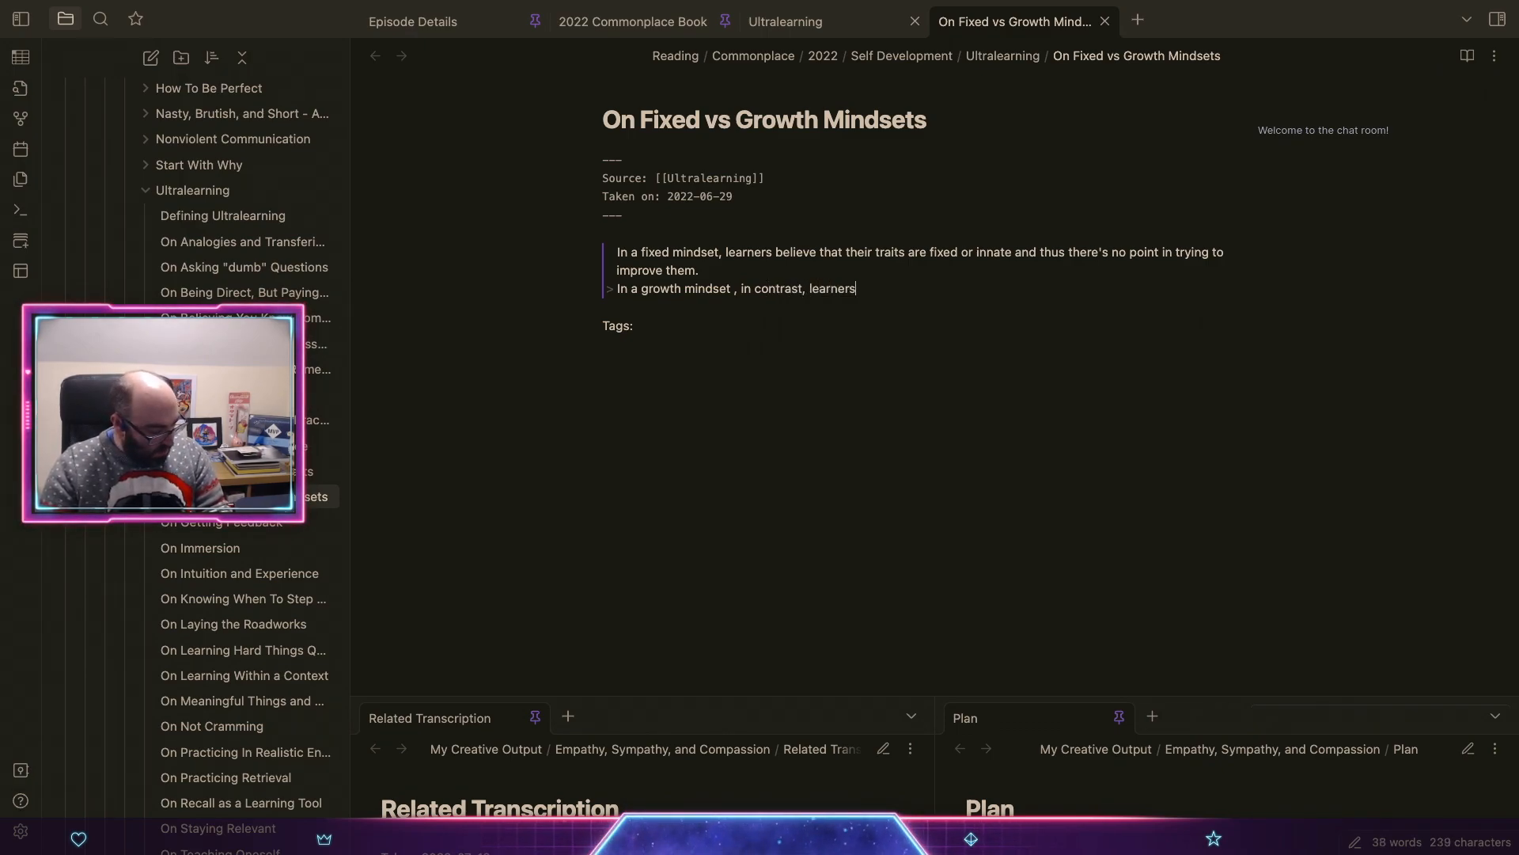
Step: Complete the growth-mindset sentence with "see their own capacity for learning as something that can be actively improved."
{"action": "type", "text": " see their"}
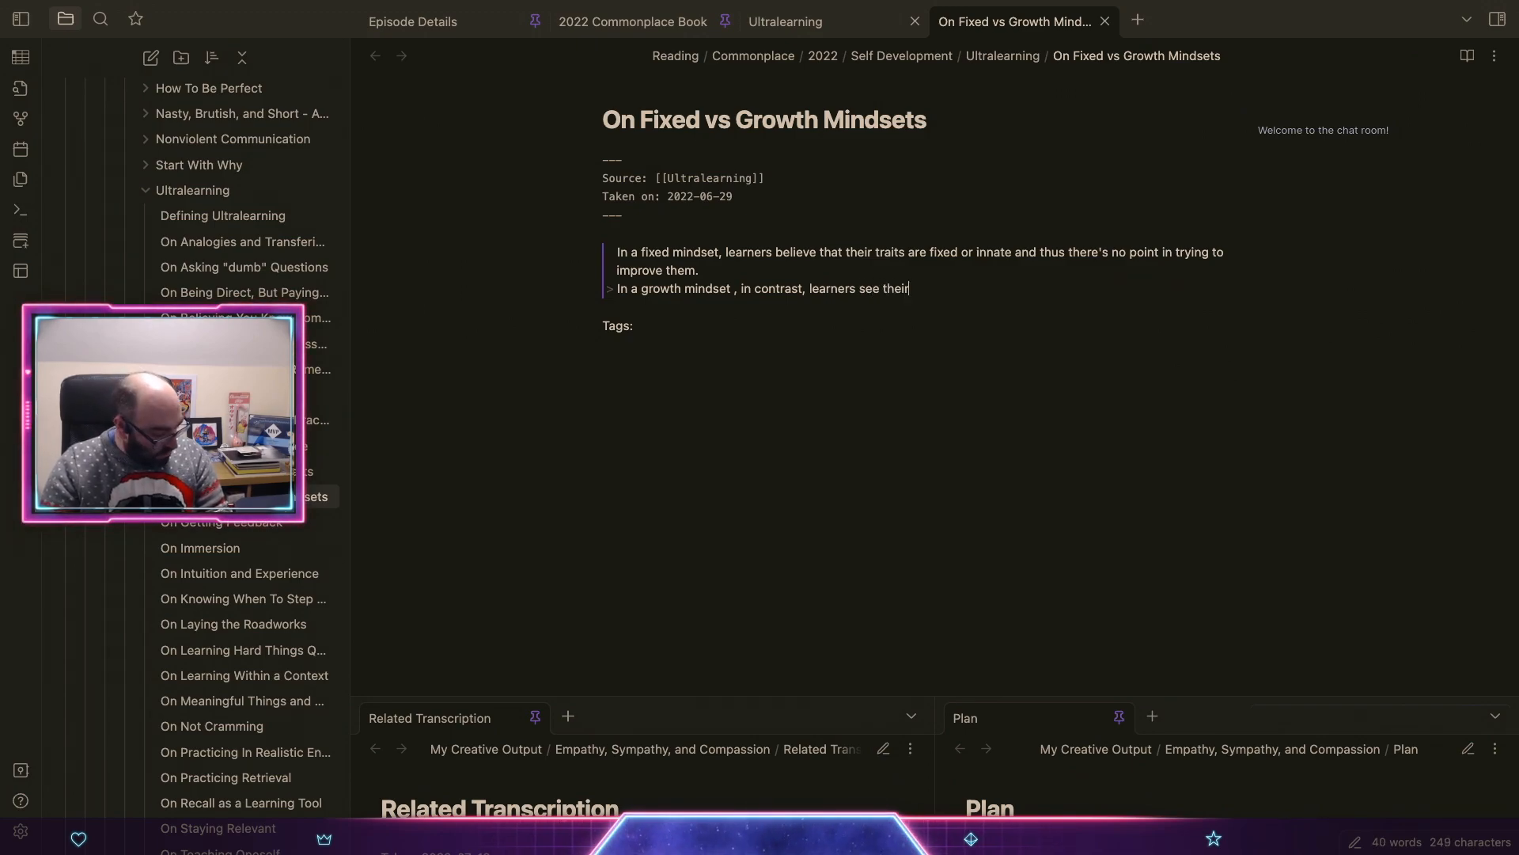
{"action": "type", "text": " own ca"}
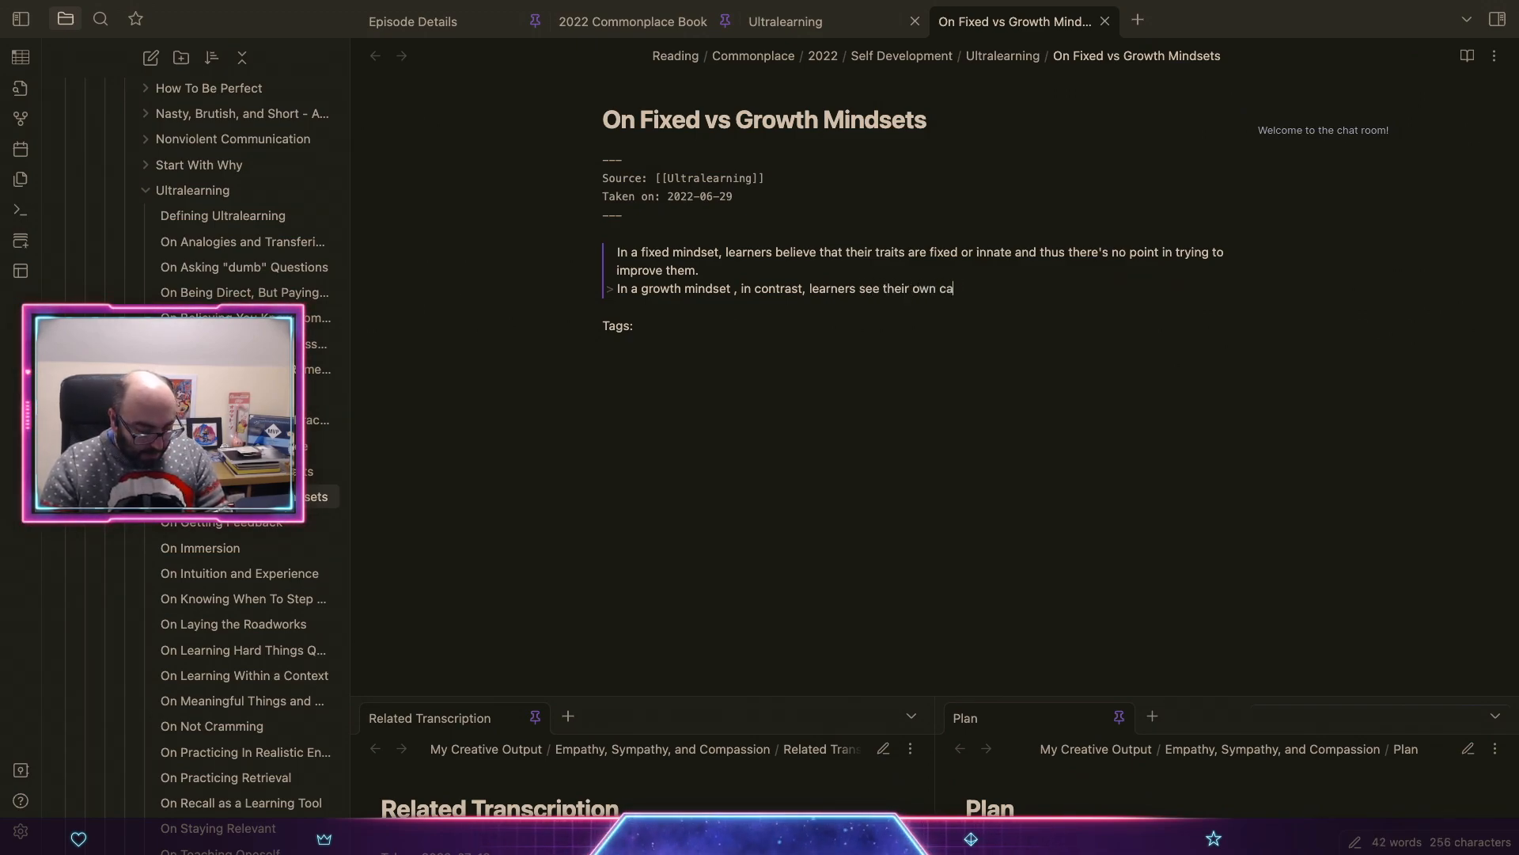
{"action": "type", "text": "pacity f"}
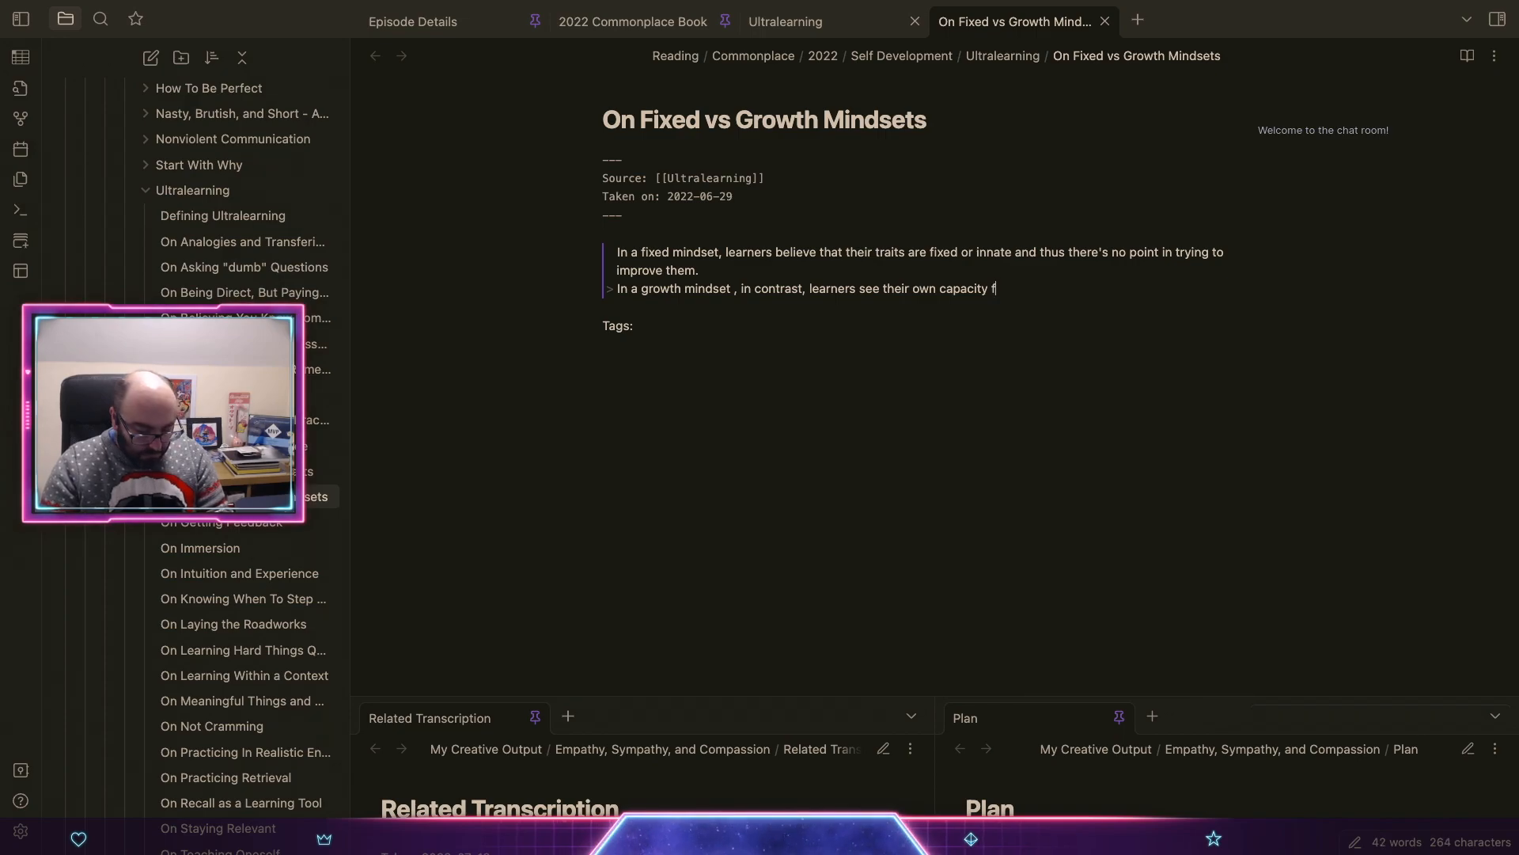
{"action": "type", "text": "or learning as s"}
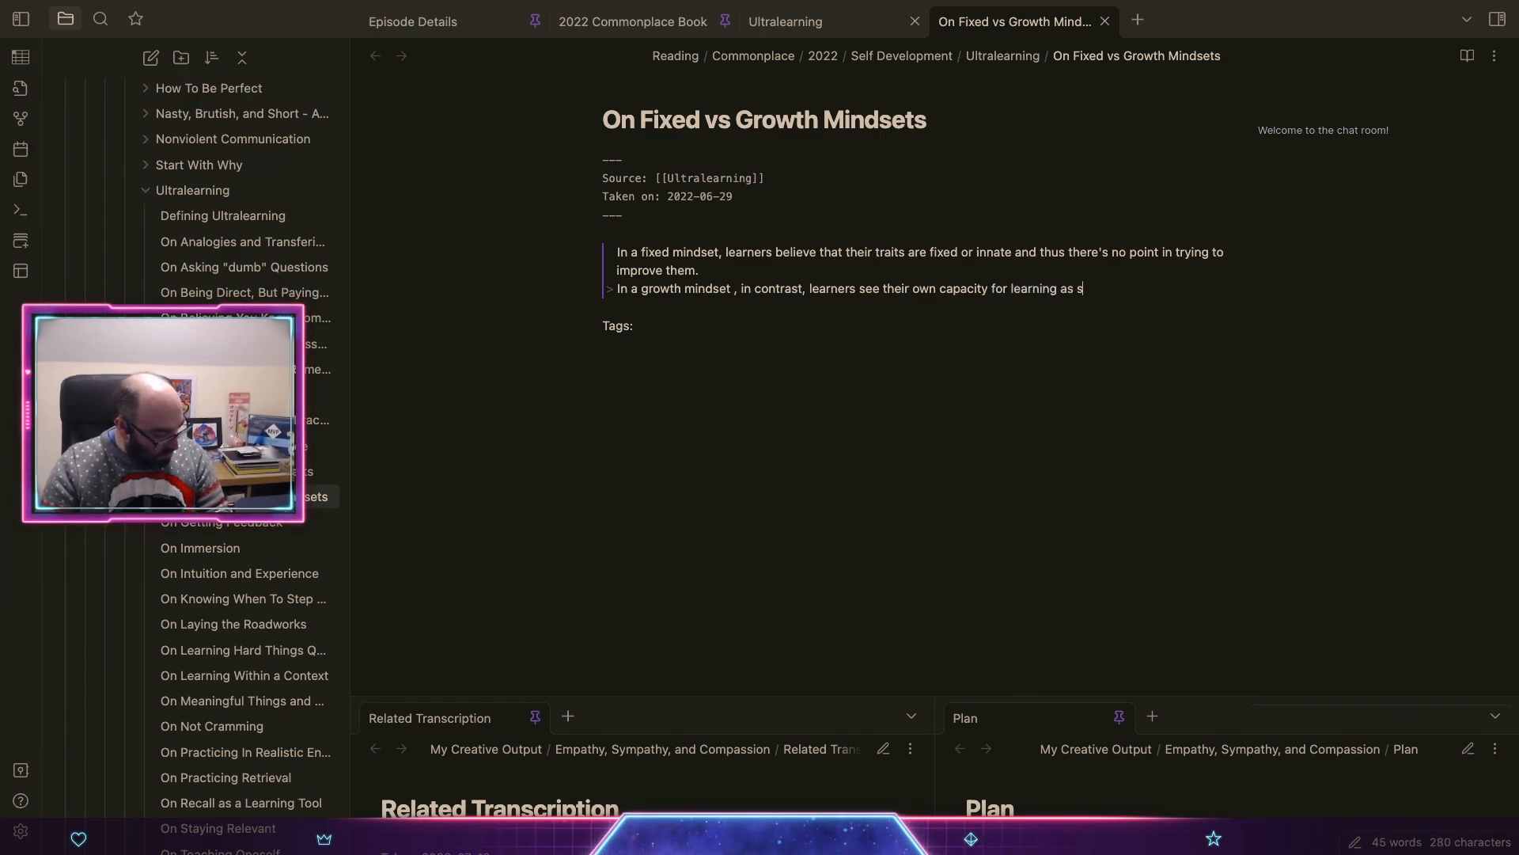
{"action": "type", "text": "omething that can "}
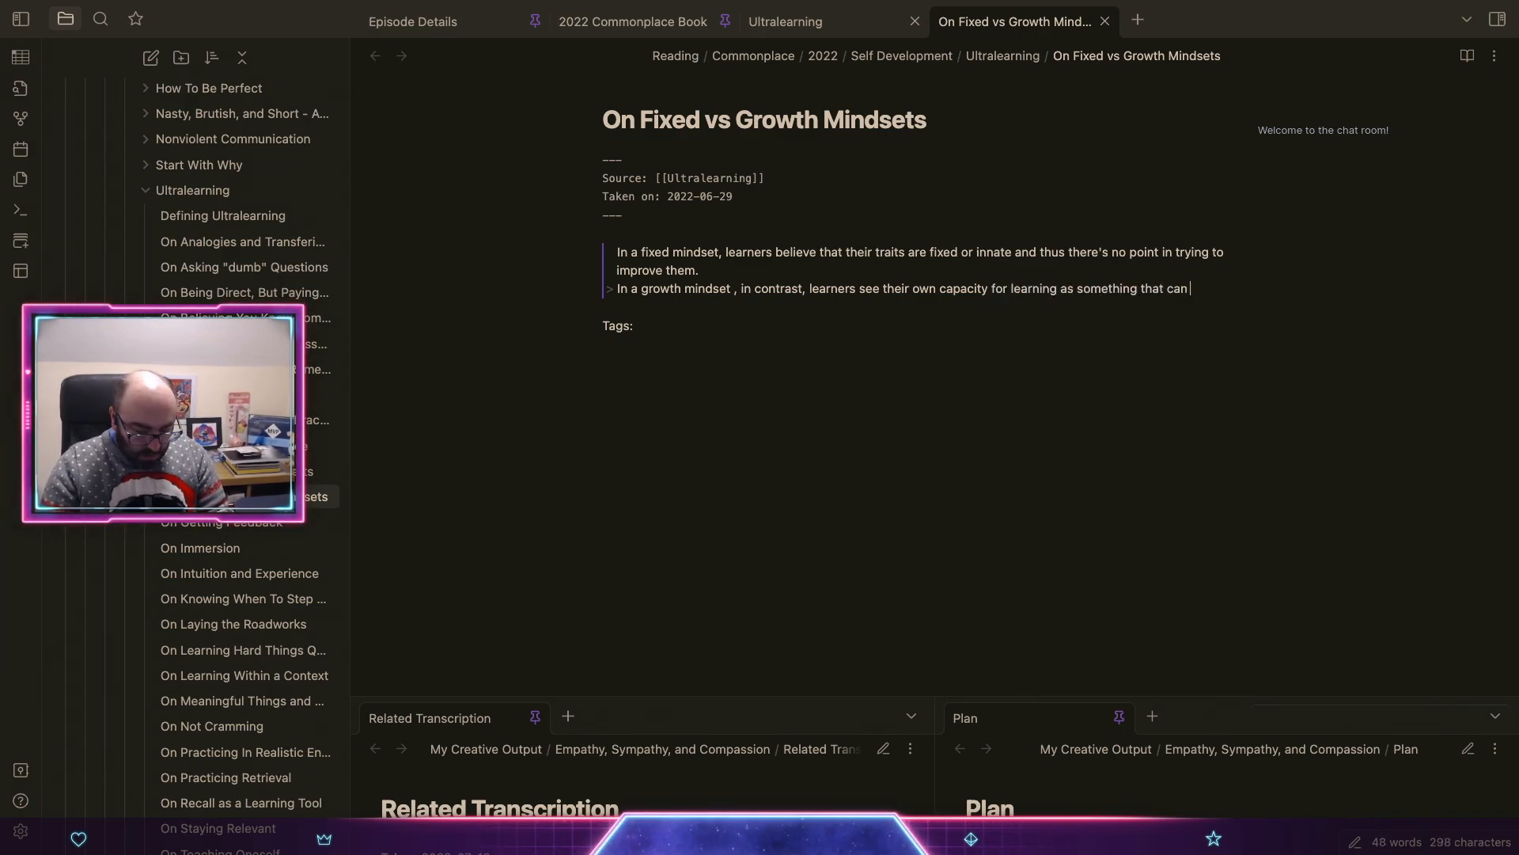
{"action": "type", "text": "be actively improvi"}
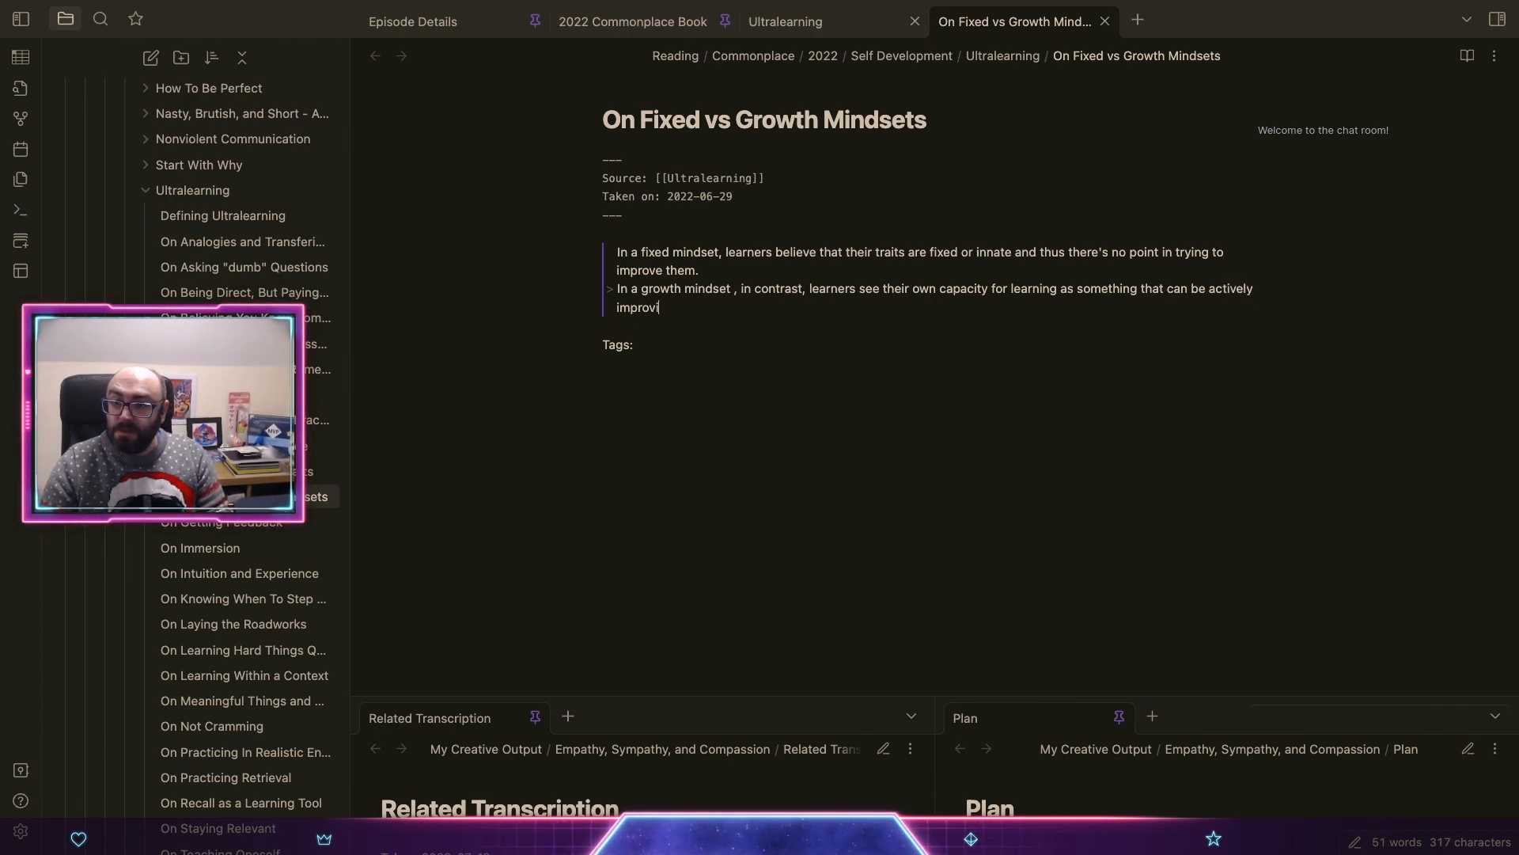
{"action": "key", "text": "BackSpace"}
{"action": "type", "text": "ed."}
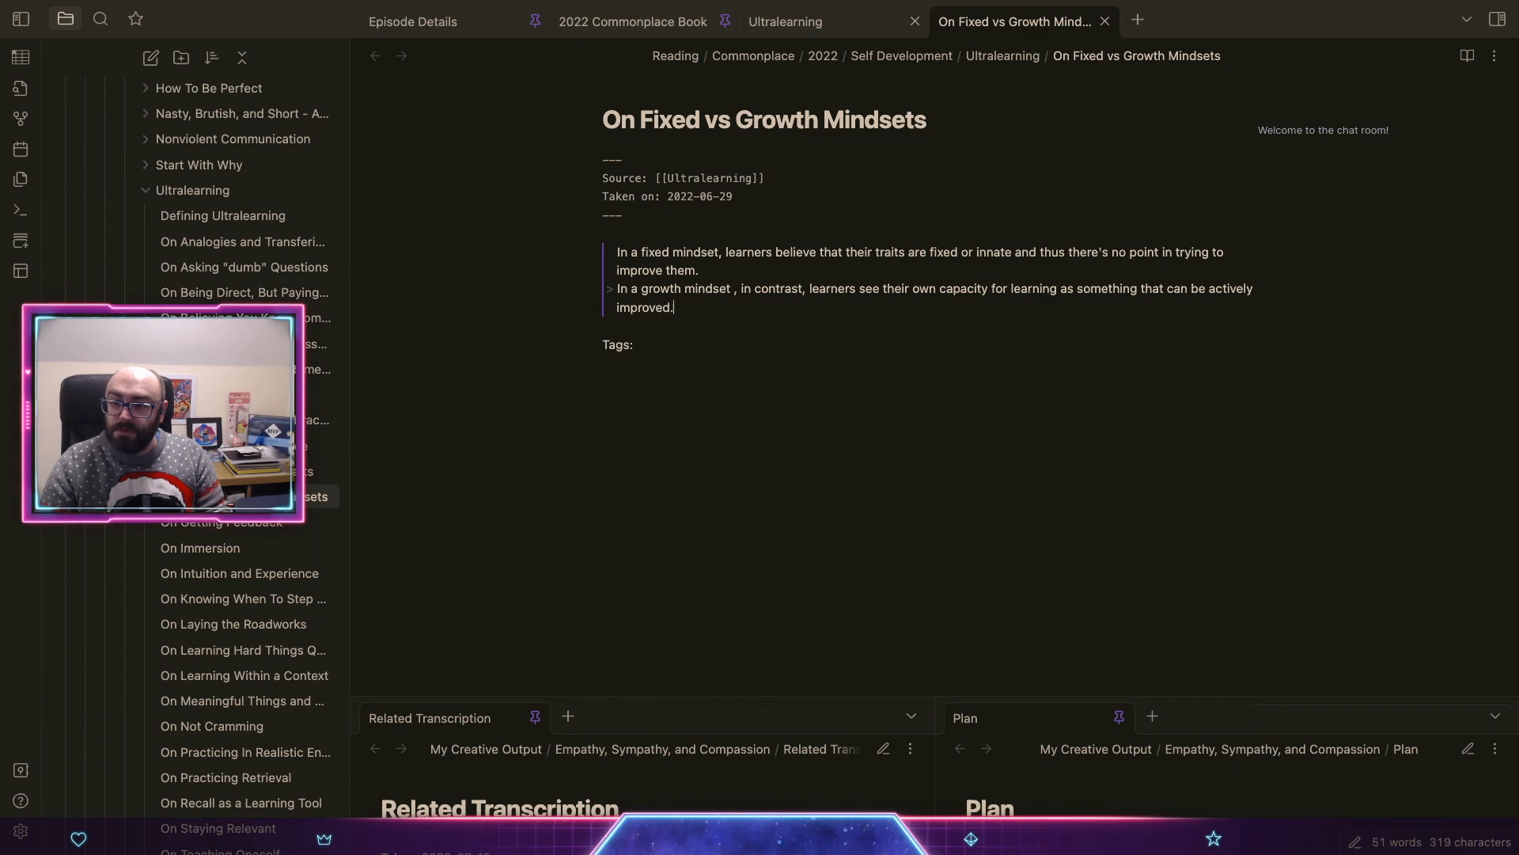
Step: Add a third line to the blockquote reading "In some ways, thse two types of mindsets become self-fullfilling prophecies"
{"action": "key", "text": "Return"}
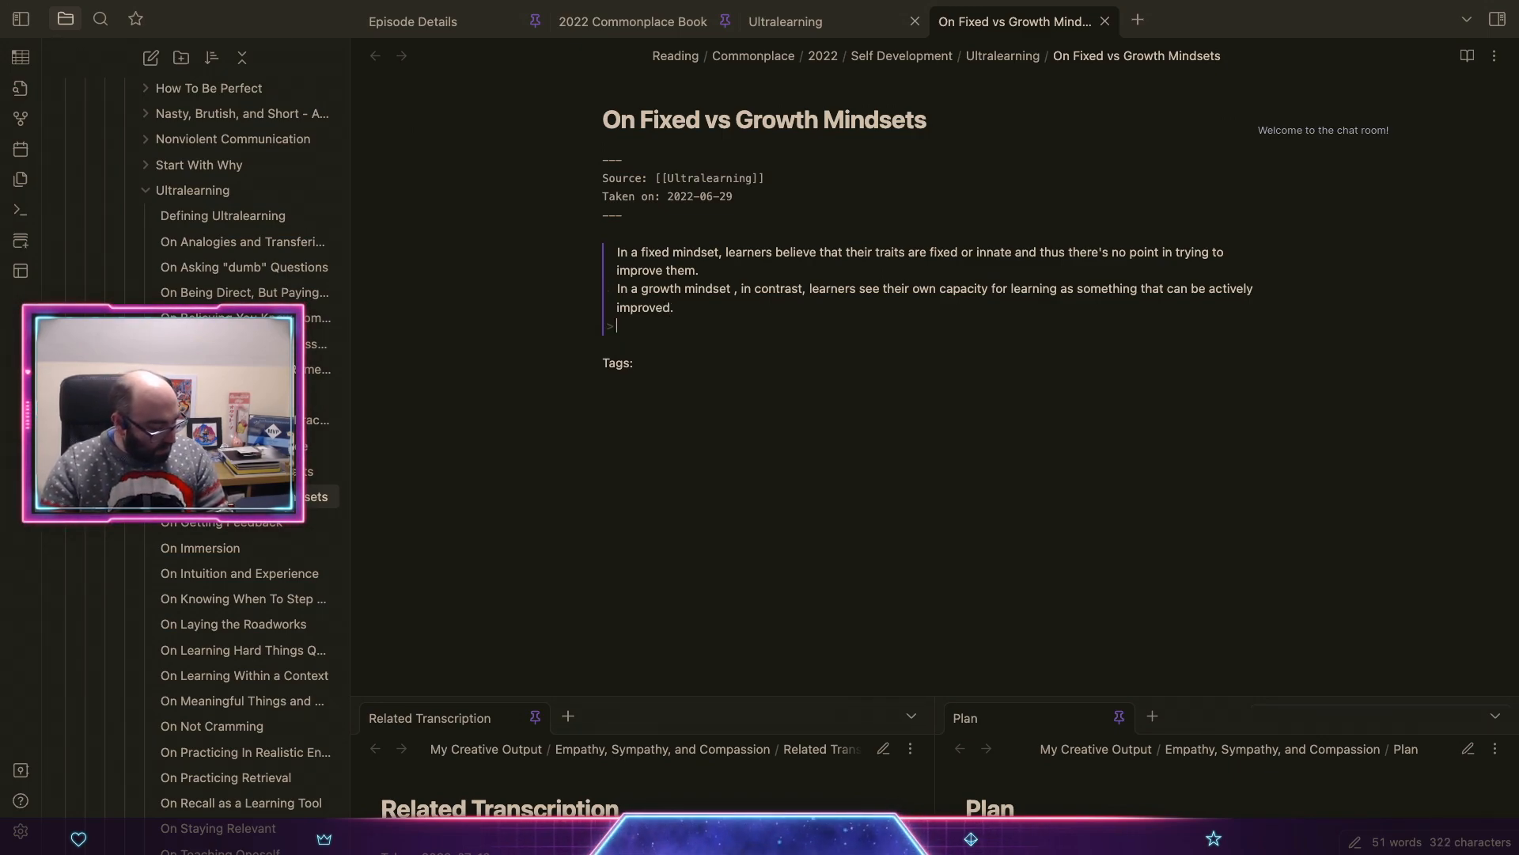
{"action": "type", "text": "In some wa"}
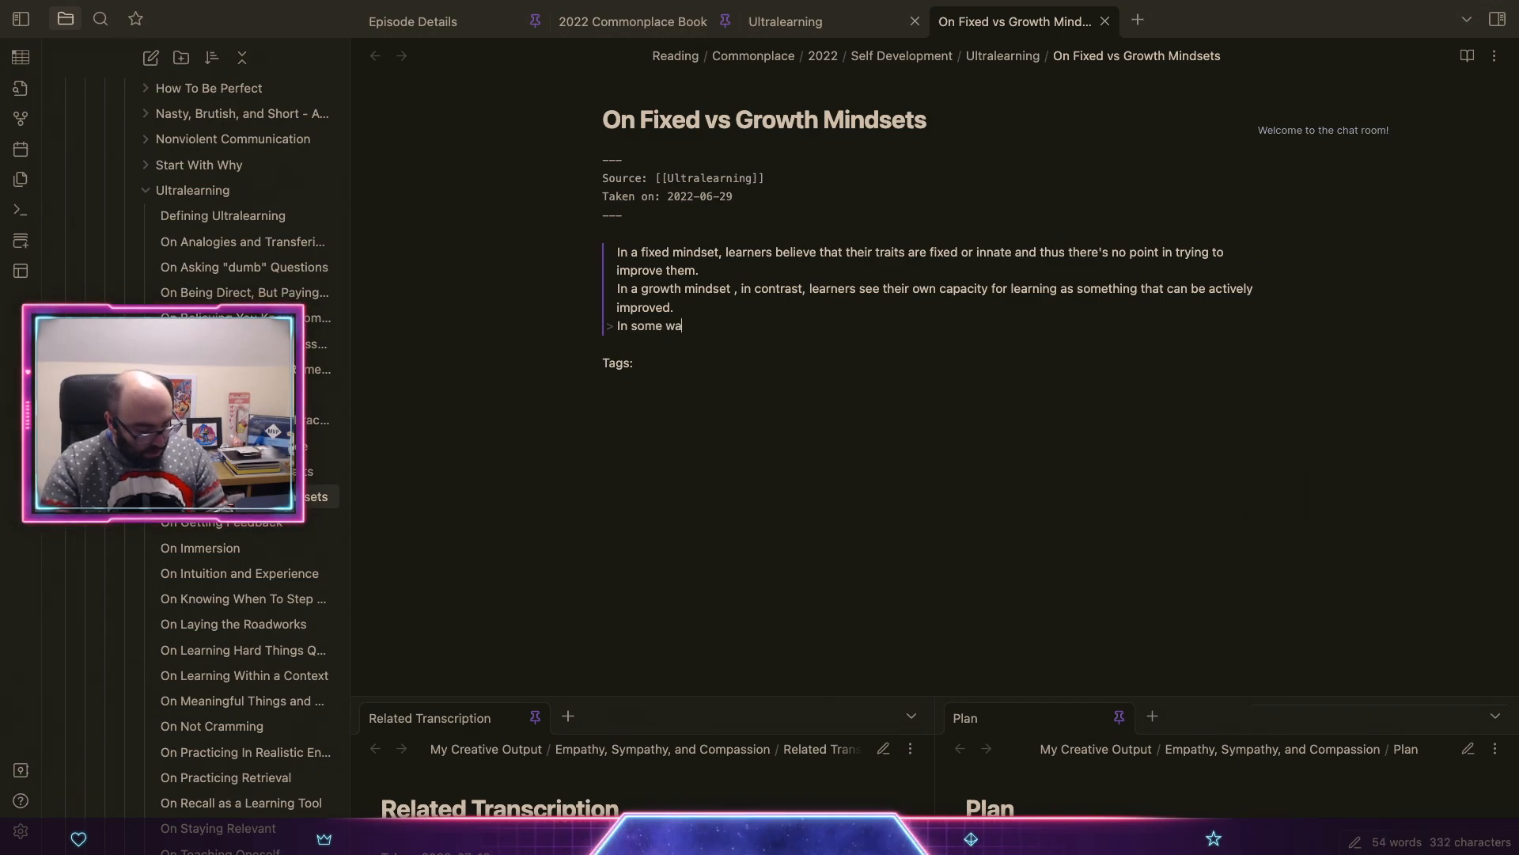
{"action": "type", "text": "ys, thse two"}
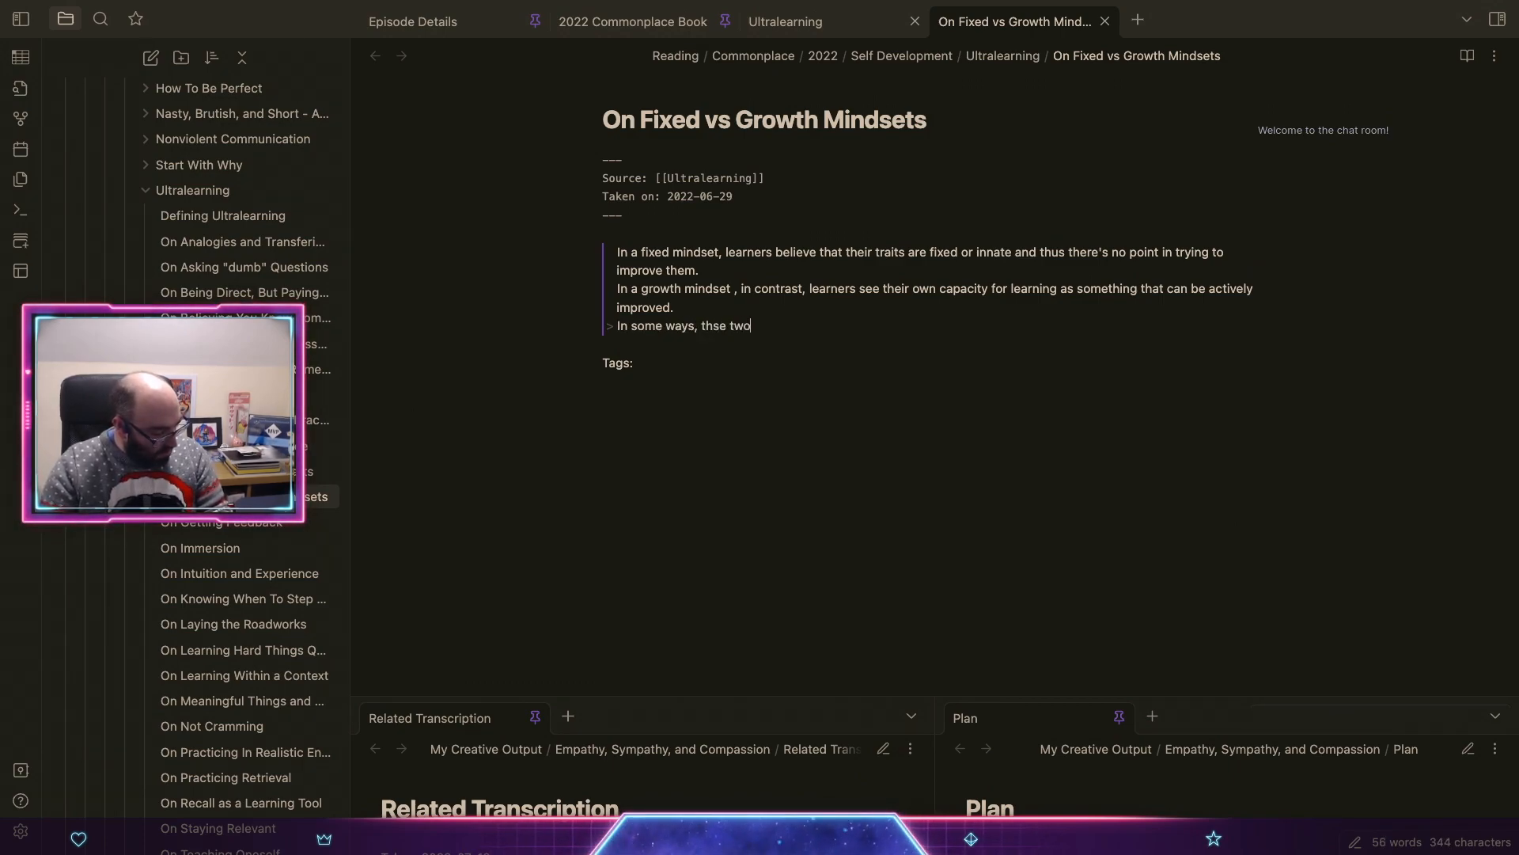
{"action": "type", "text": " types of "}
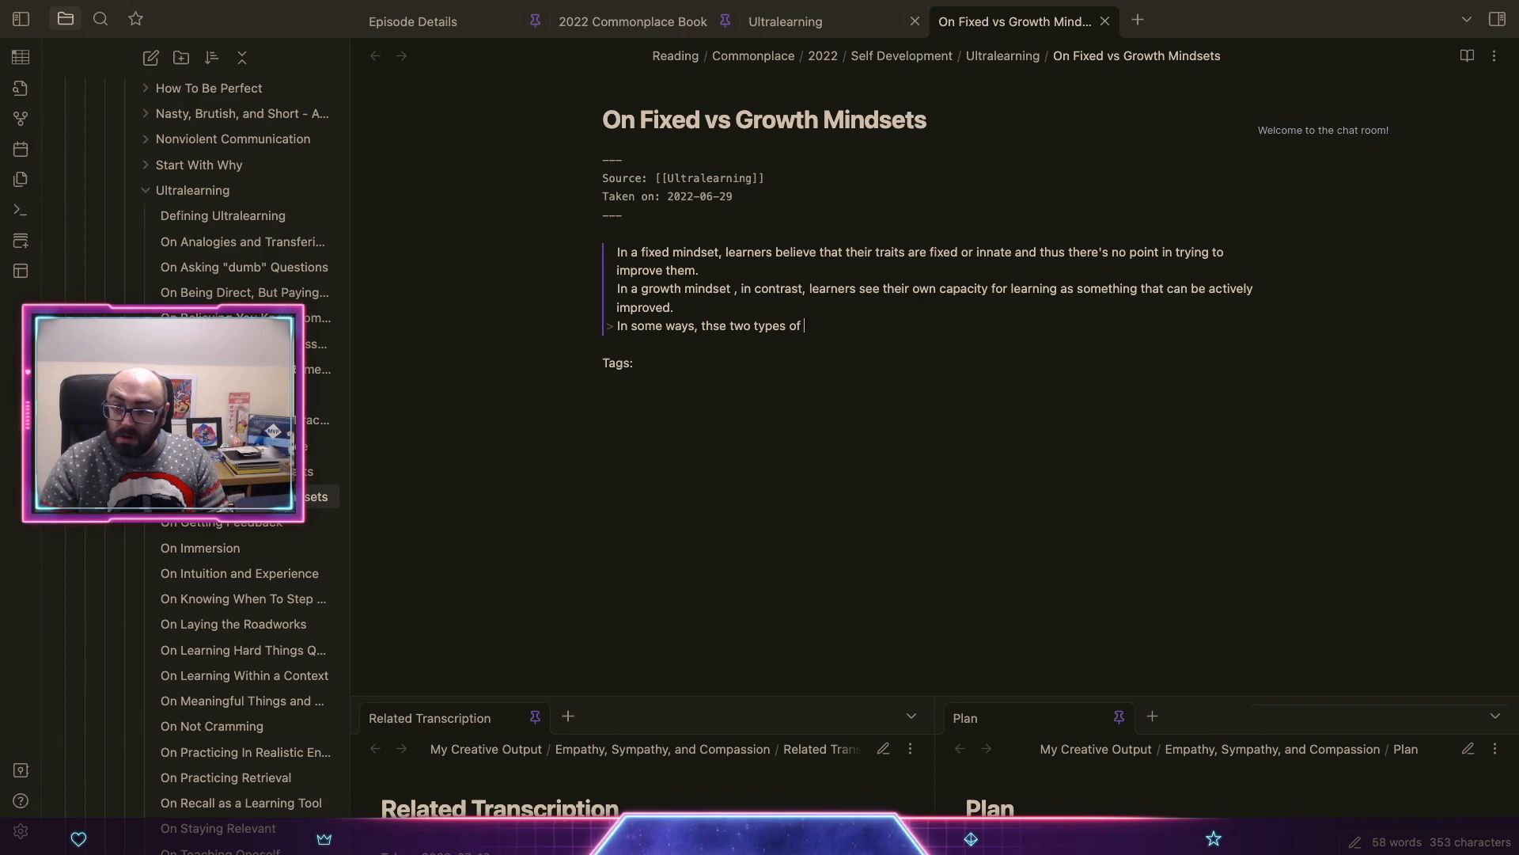
{"action": "type", "text": "mindsets "}
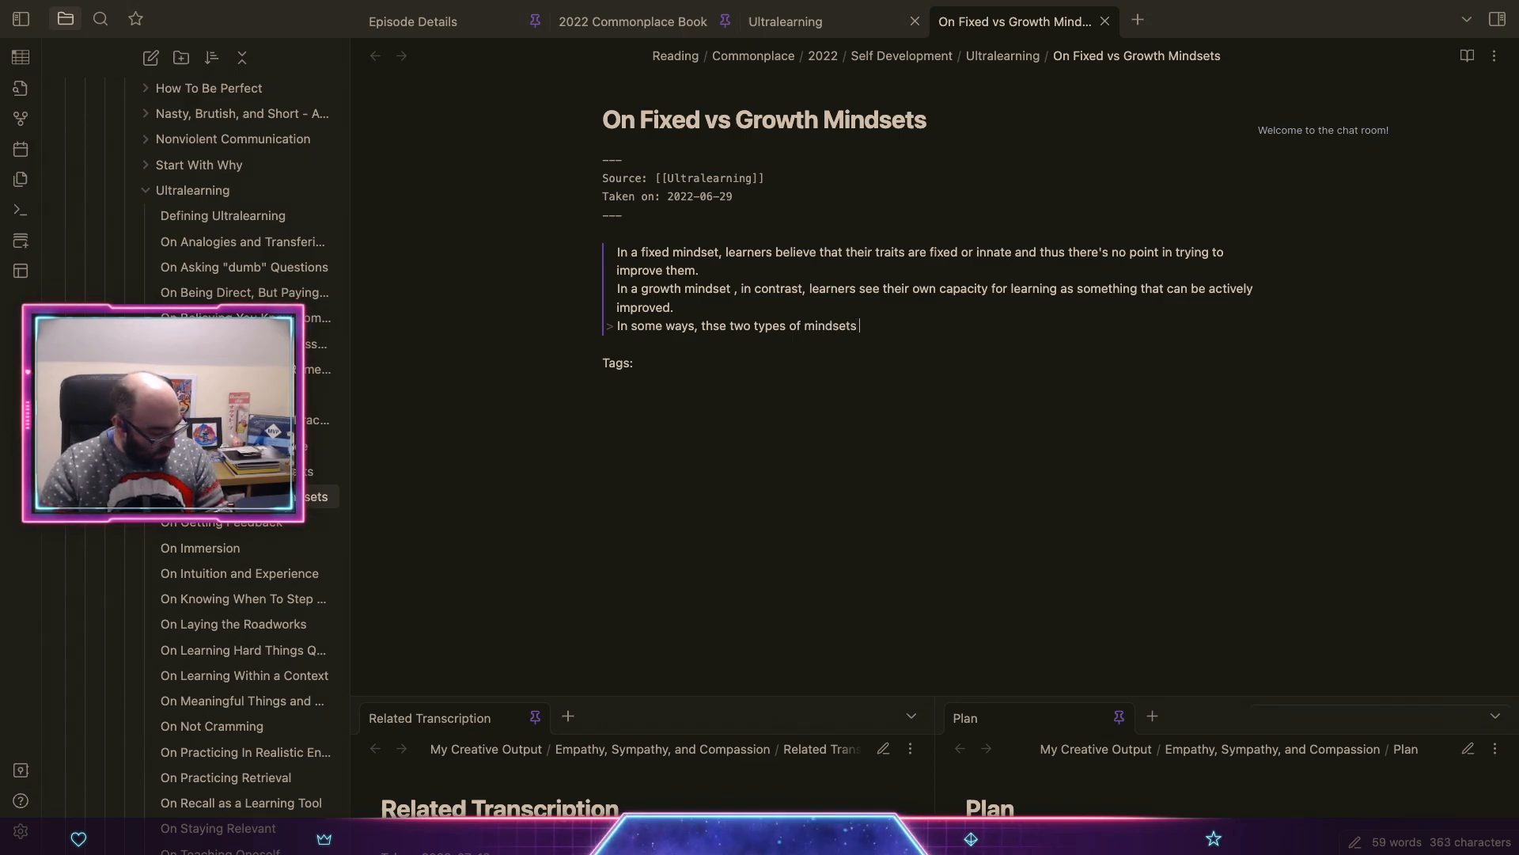
{"action": "type", "text": "become sel"}
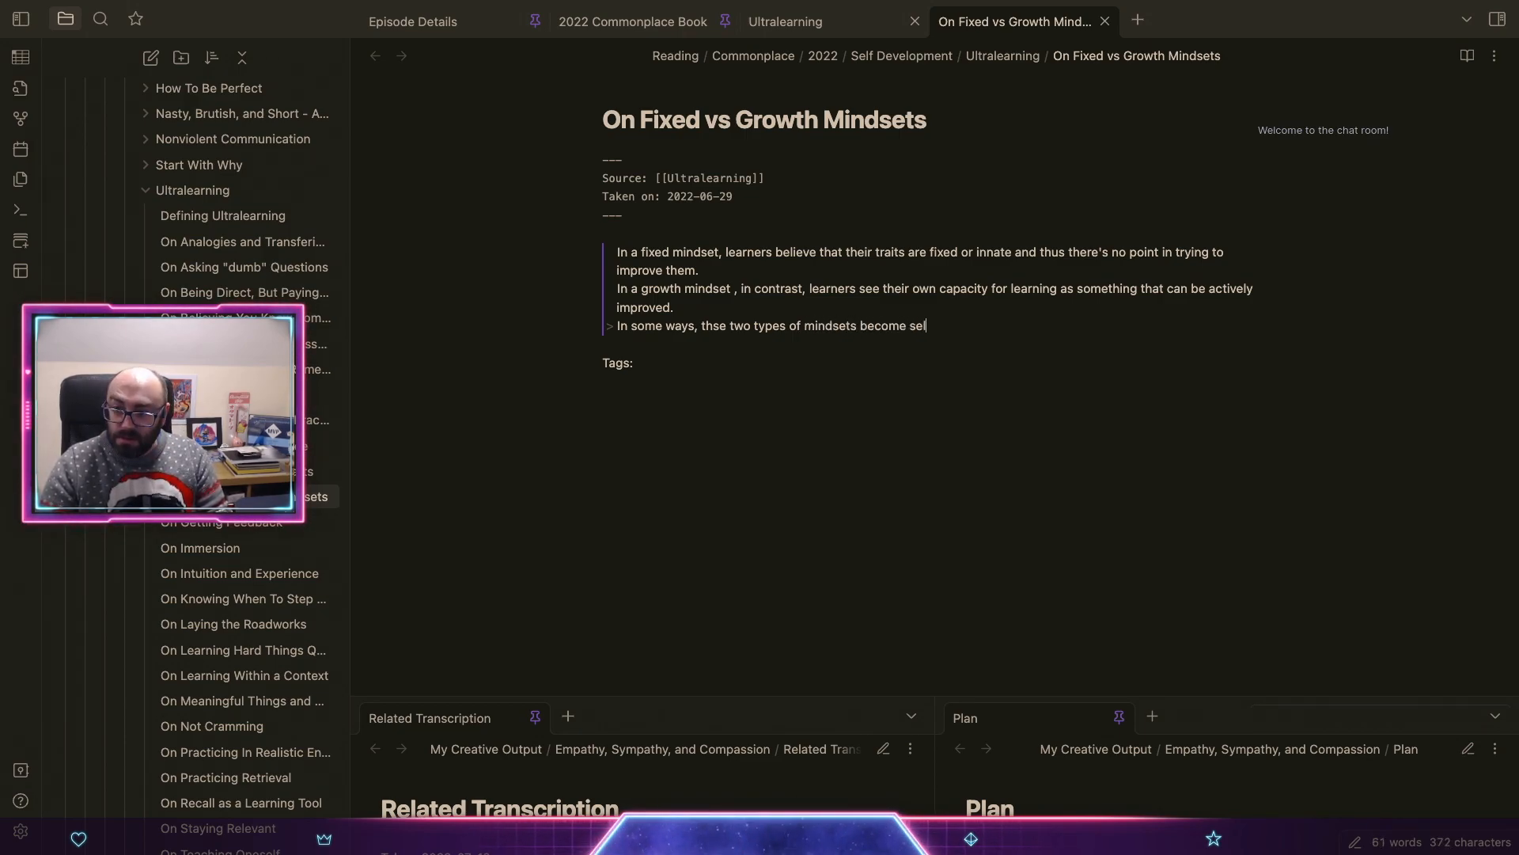
{"action": "type", "text": "f-fullf"}
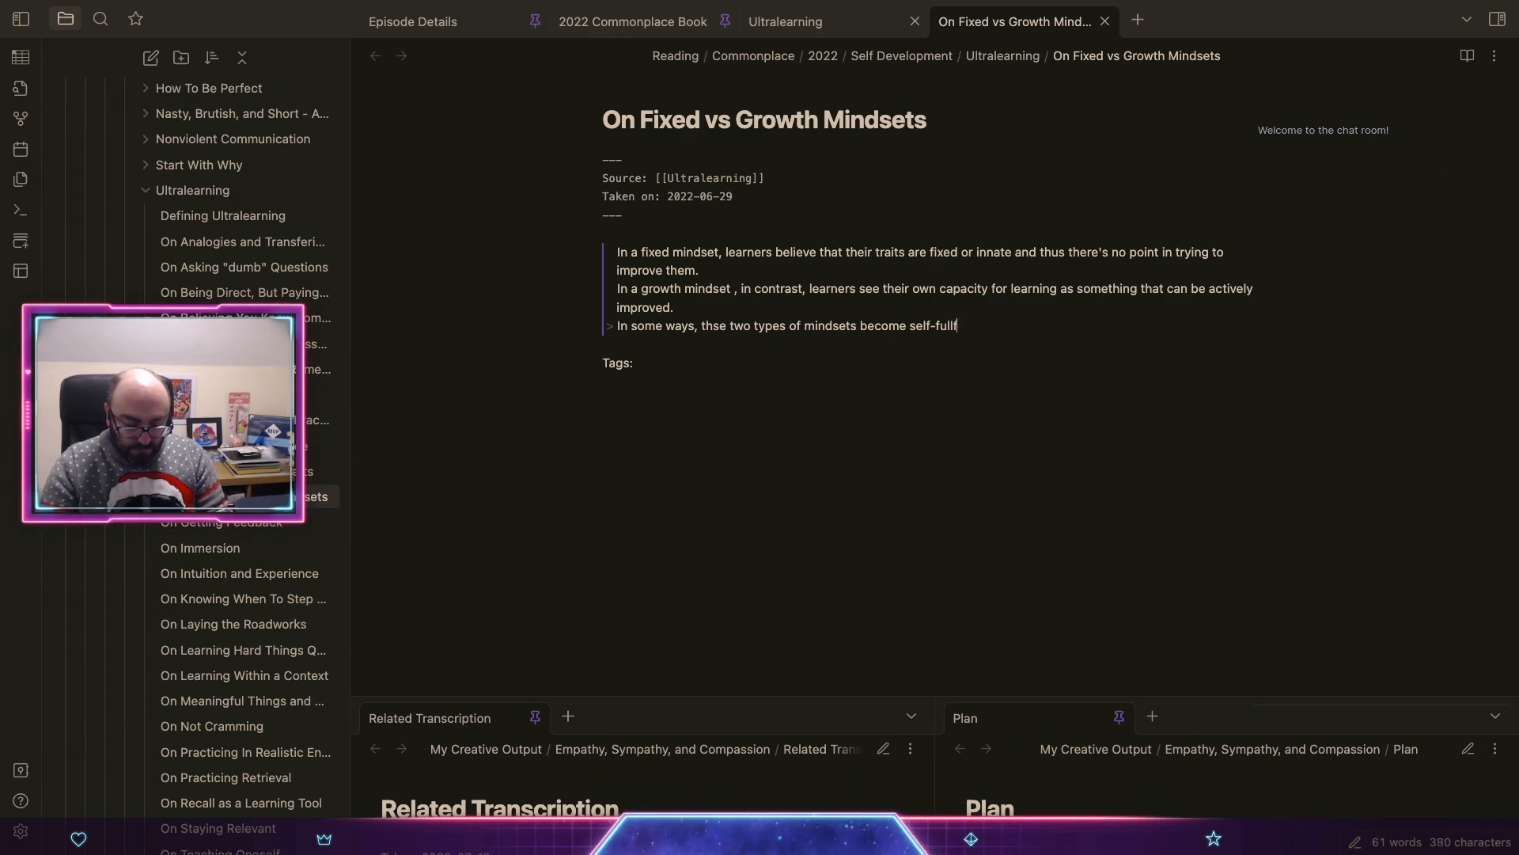
{"action": "type", "text": "illing"}
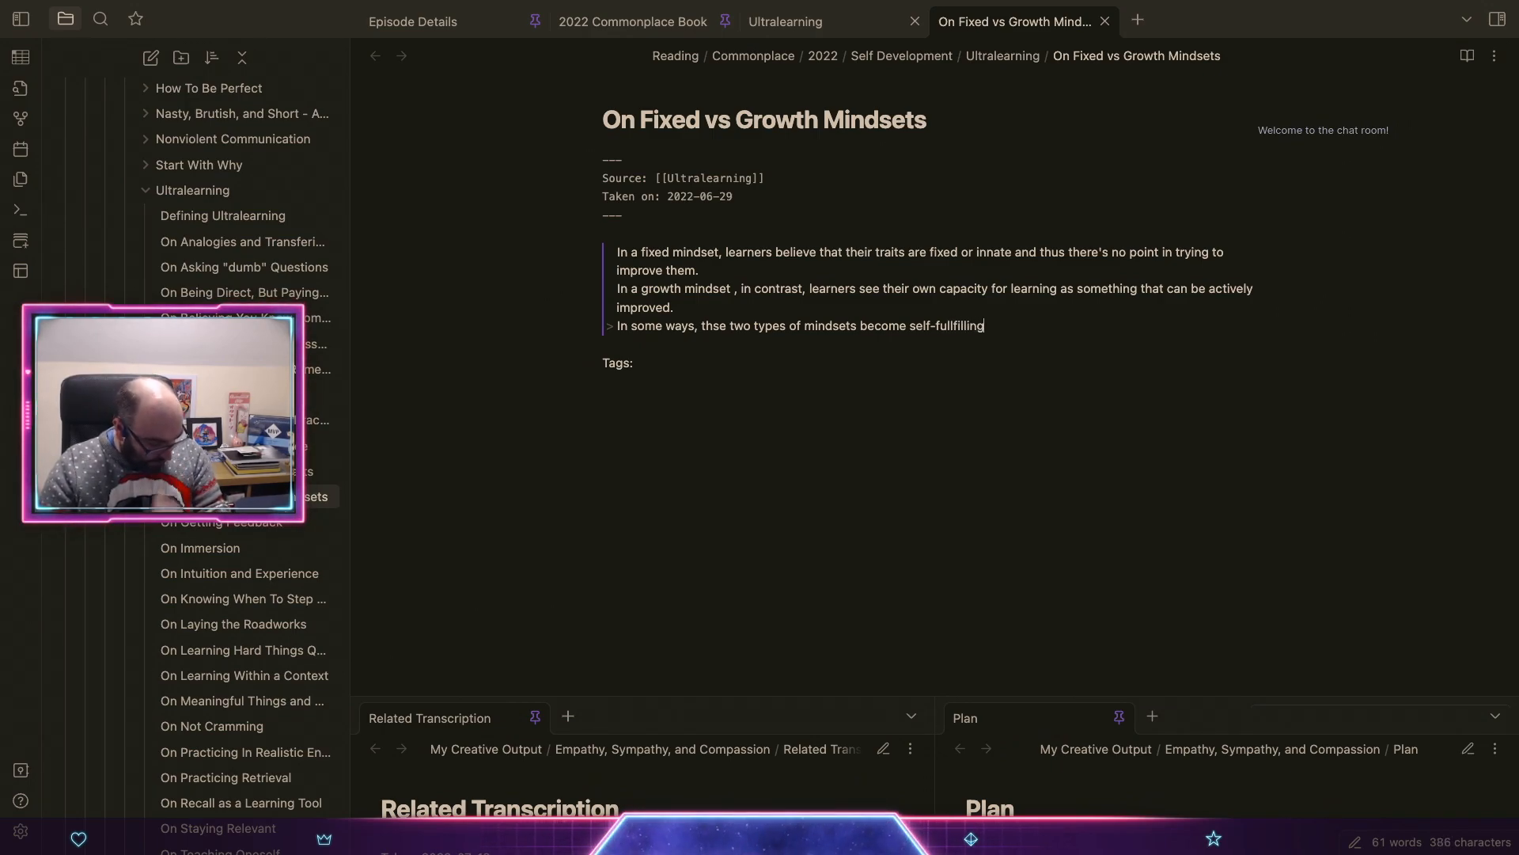
{"action": "type", "text": " pro"}
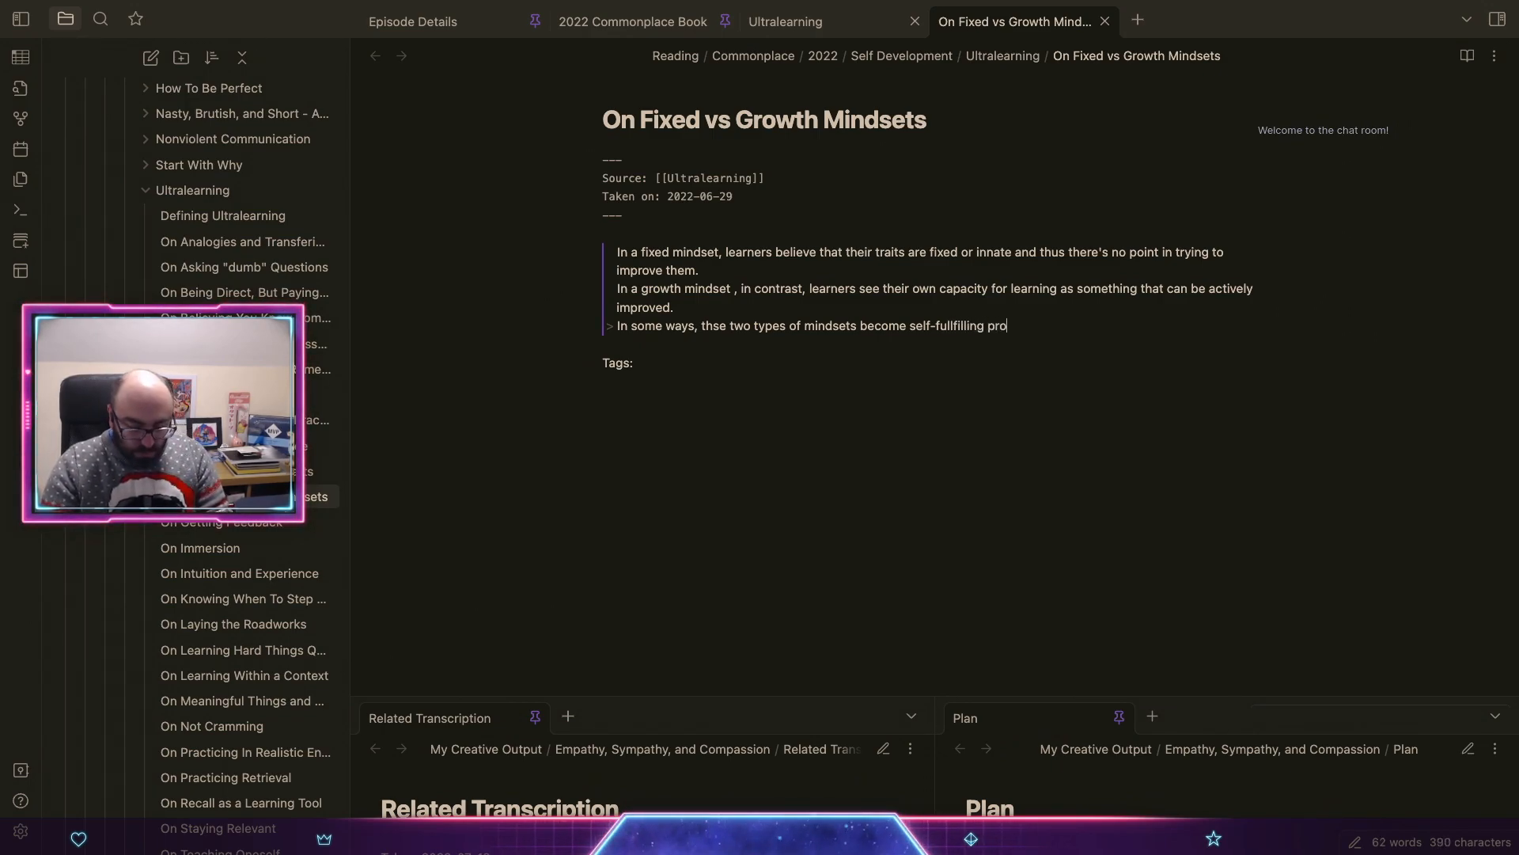
{"action": "type", "text": "phecies"}
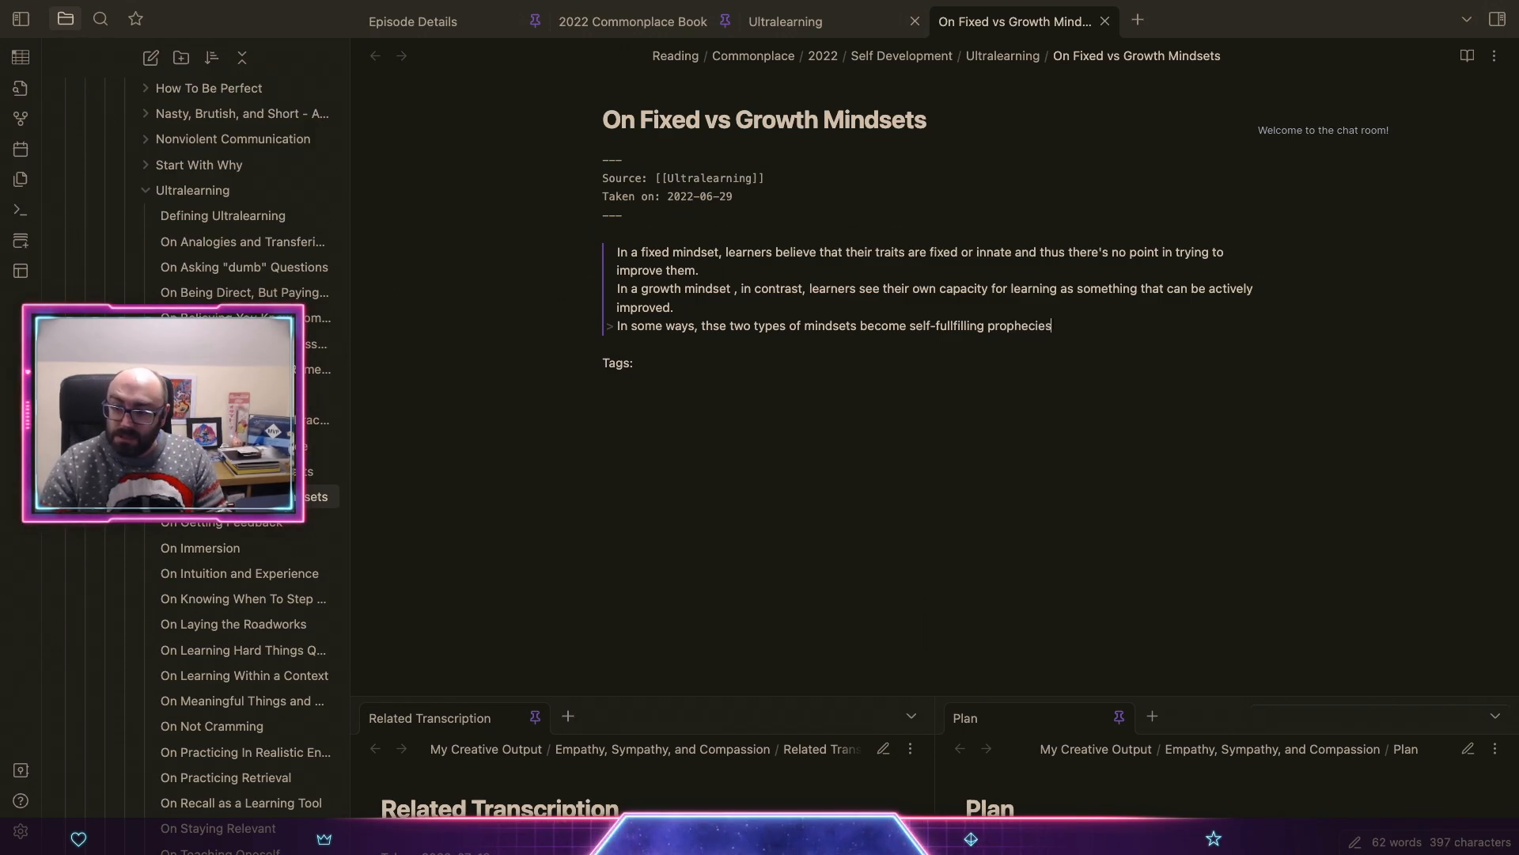
Step: Continue the blockquote's third line with ". Those who think they can improve, do; "
{"action": "type", "text": ". Those"}
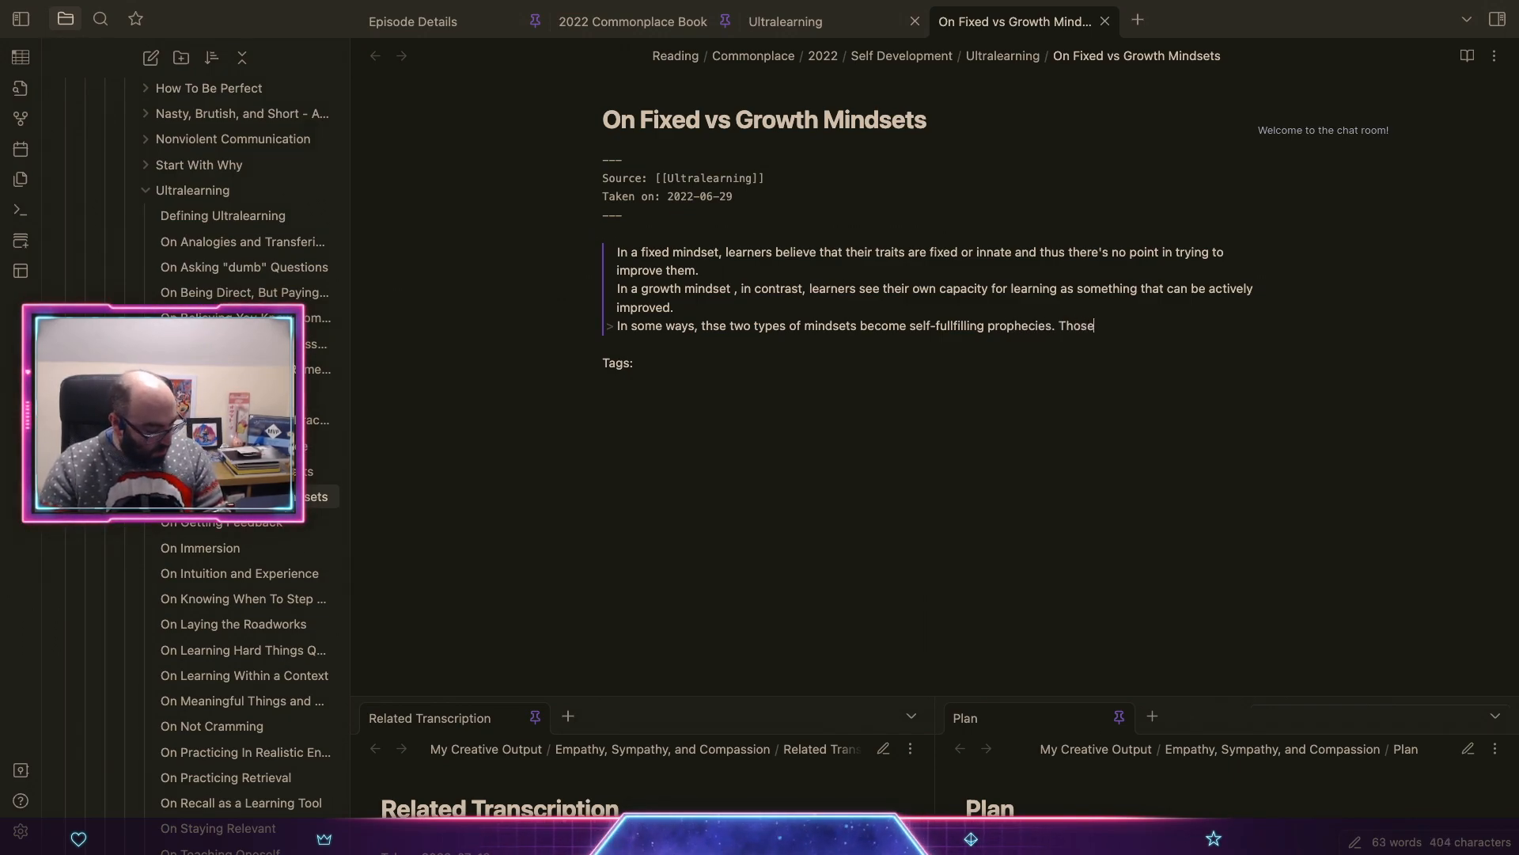
{"action": "type", "text": " who thin"}
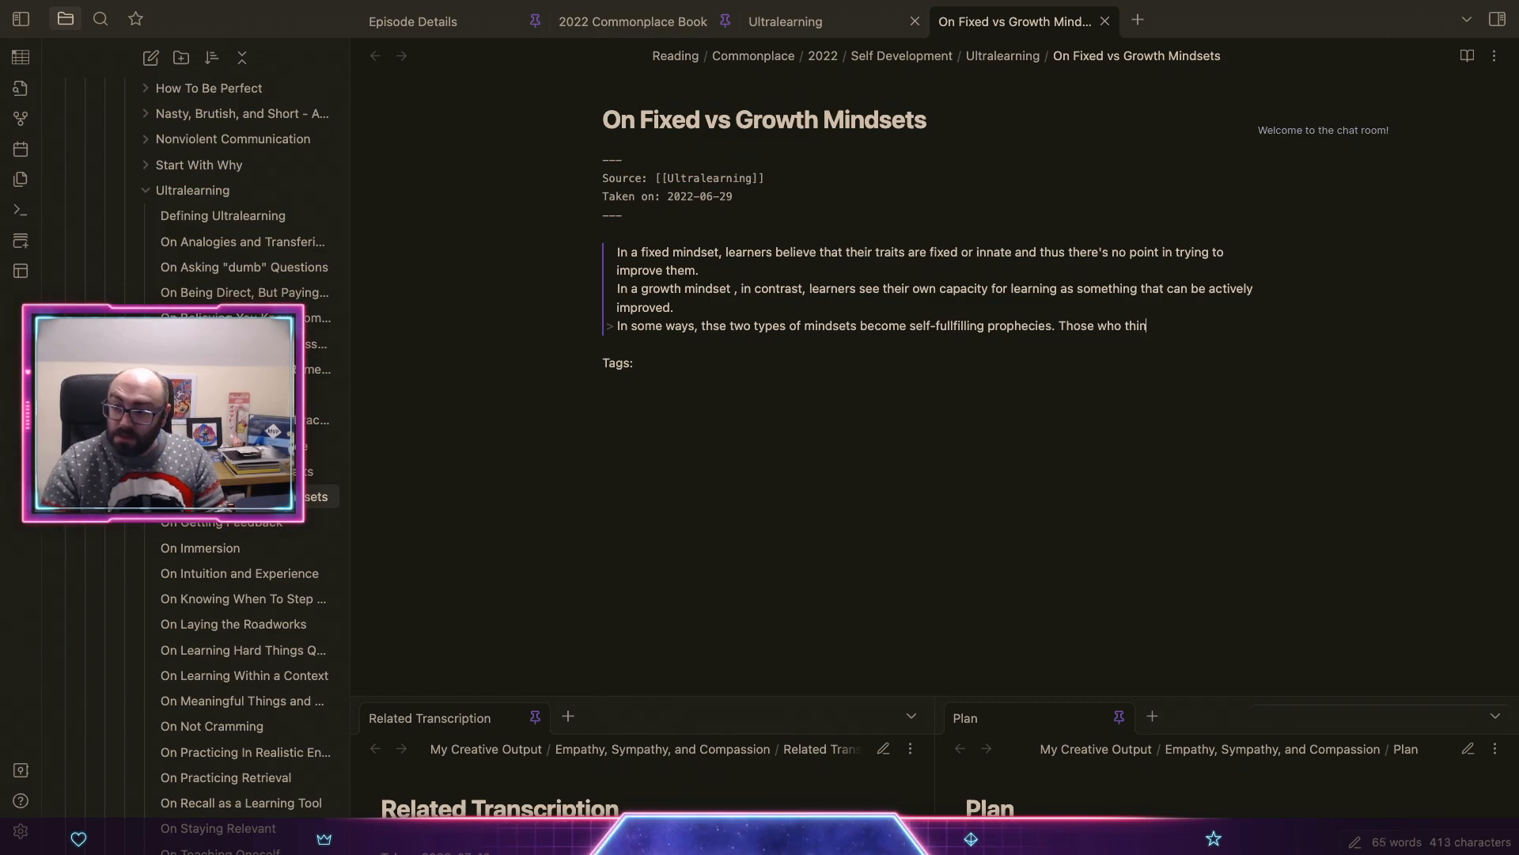
{"action": "type", "text": "k they can improve; d"}
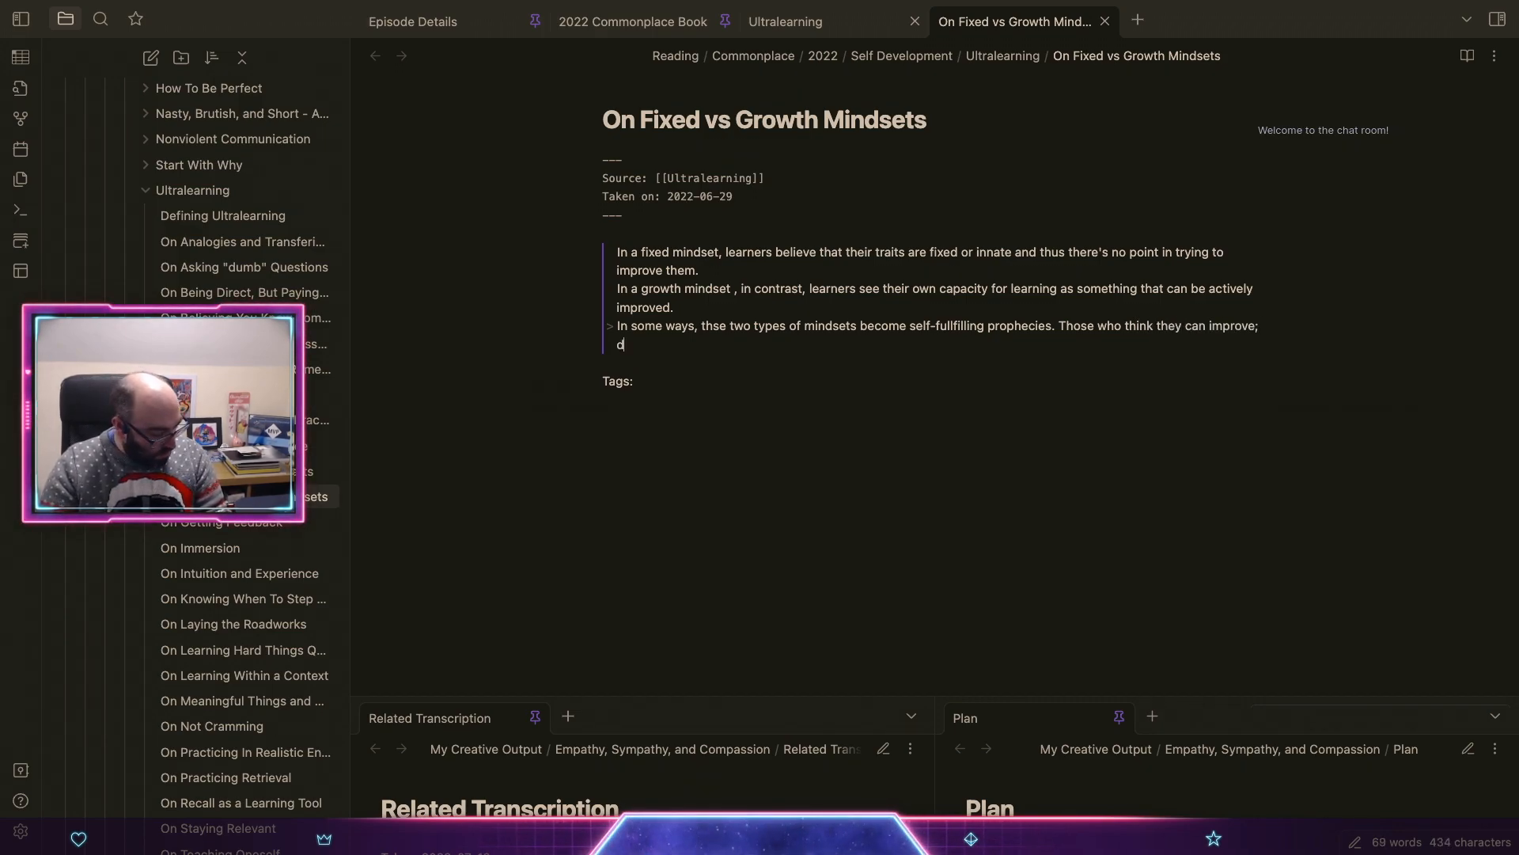
{"action": "key", "text": "BackSpace"}
{"action": "key", "text": "BackSpace"}
{"action": "key", "text": "BackSpace"}
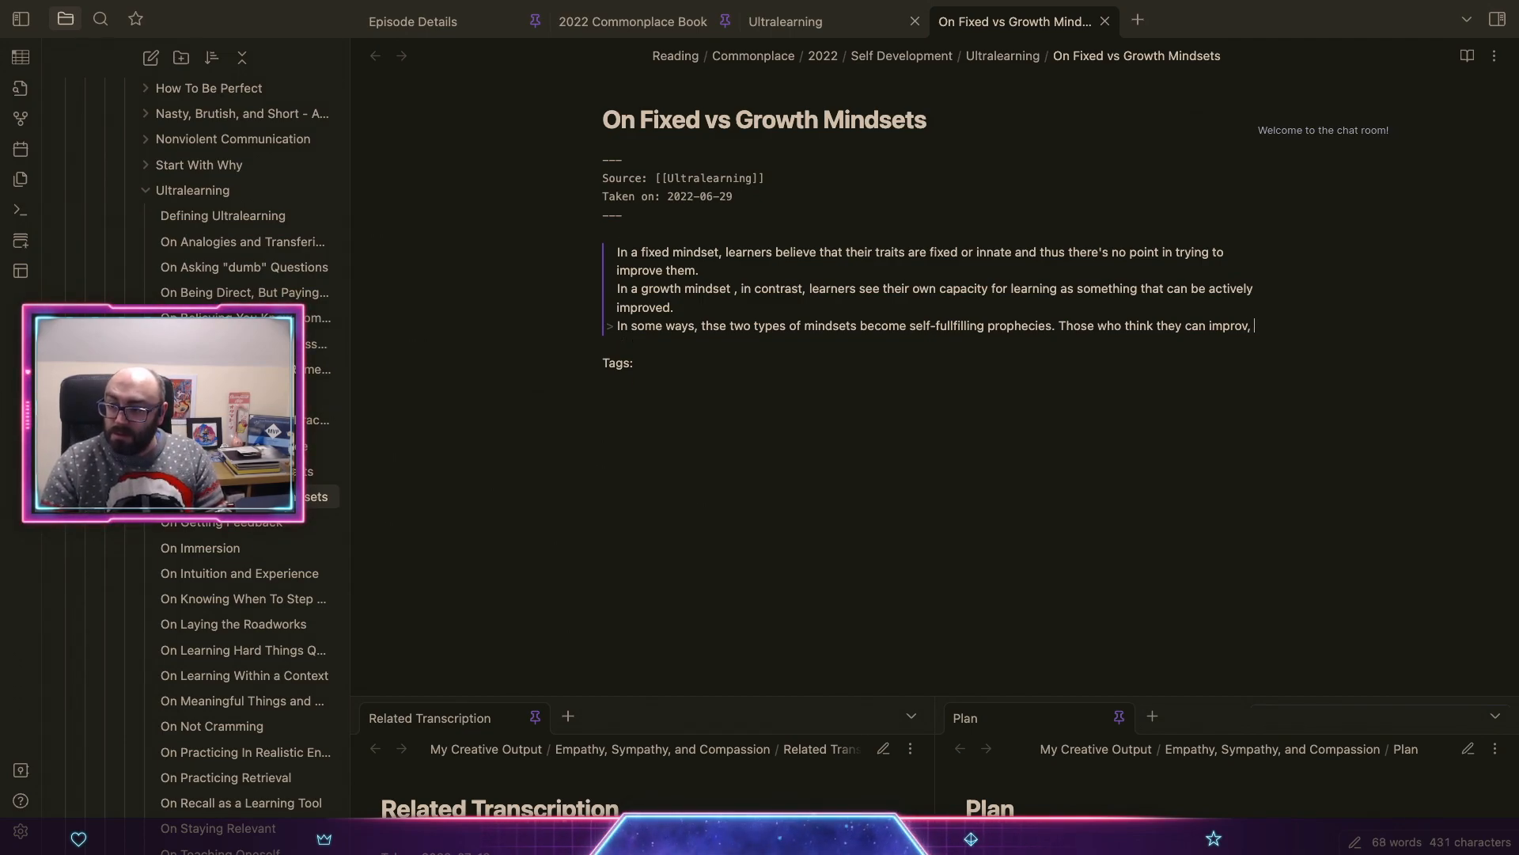
{"action": "type", "text": "e, do; "}
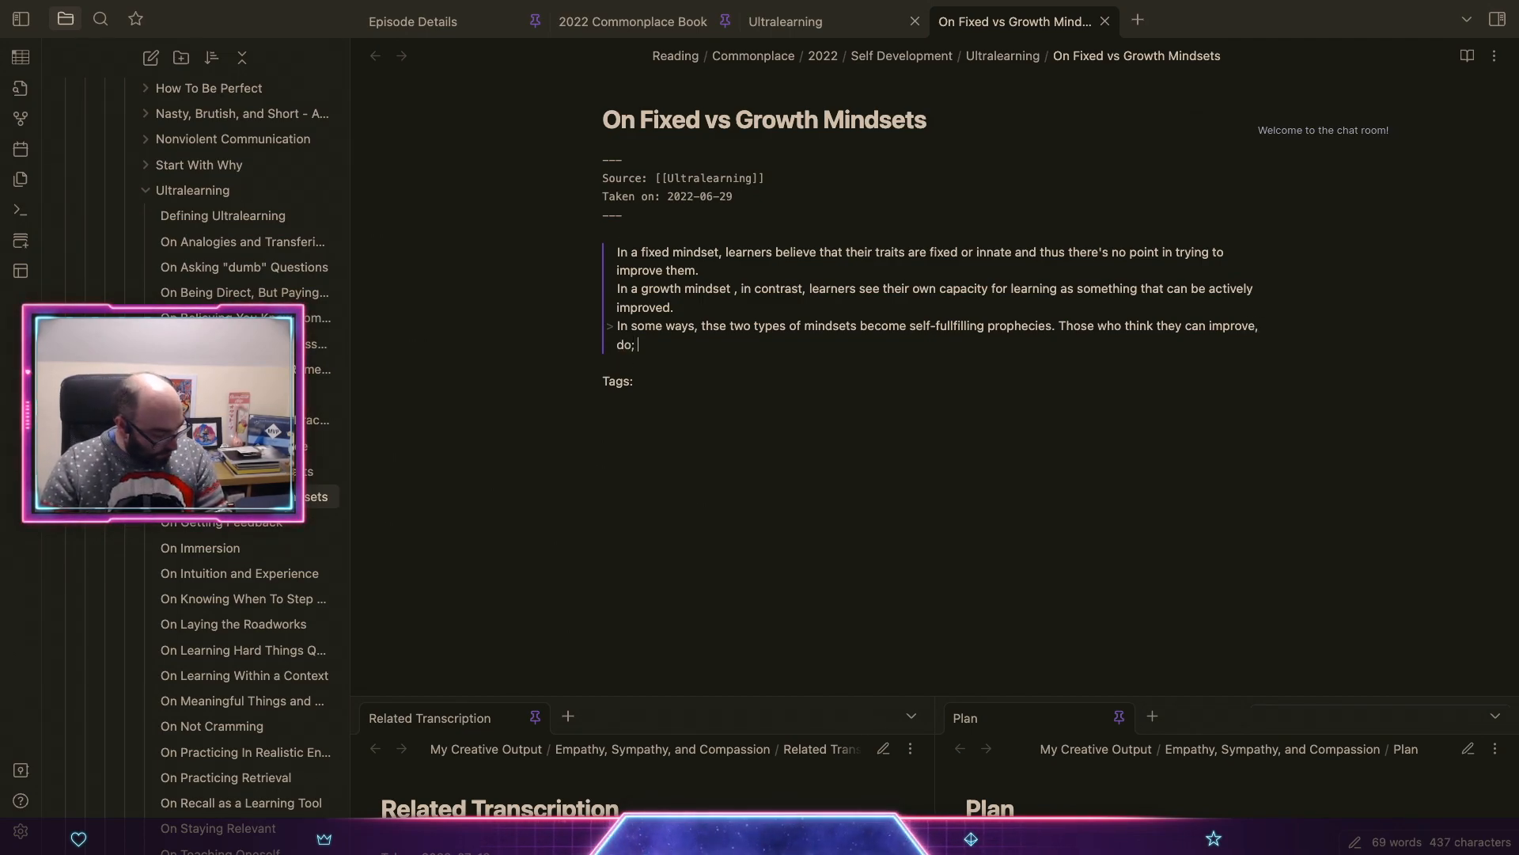
Step: Extend the blockquote's last sentence with "those who think thet are fixed and"
{"action": "type", "text": "those who th"}
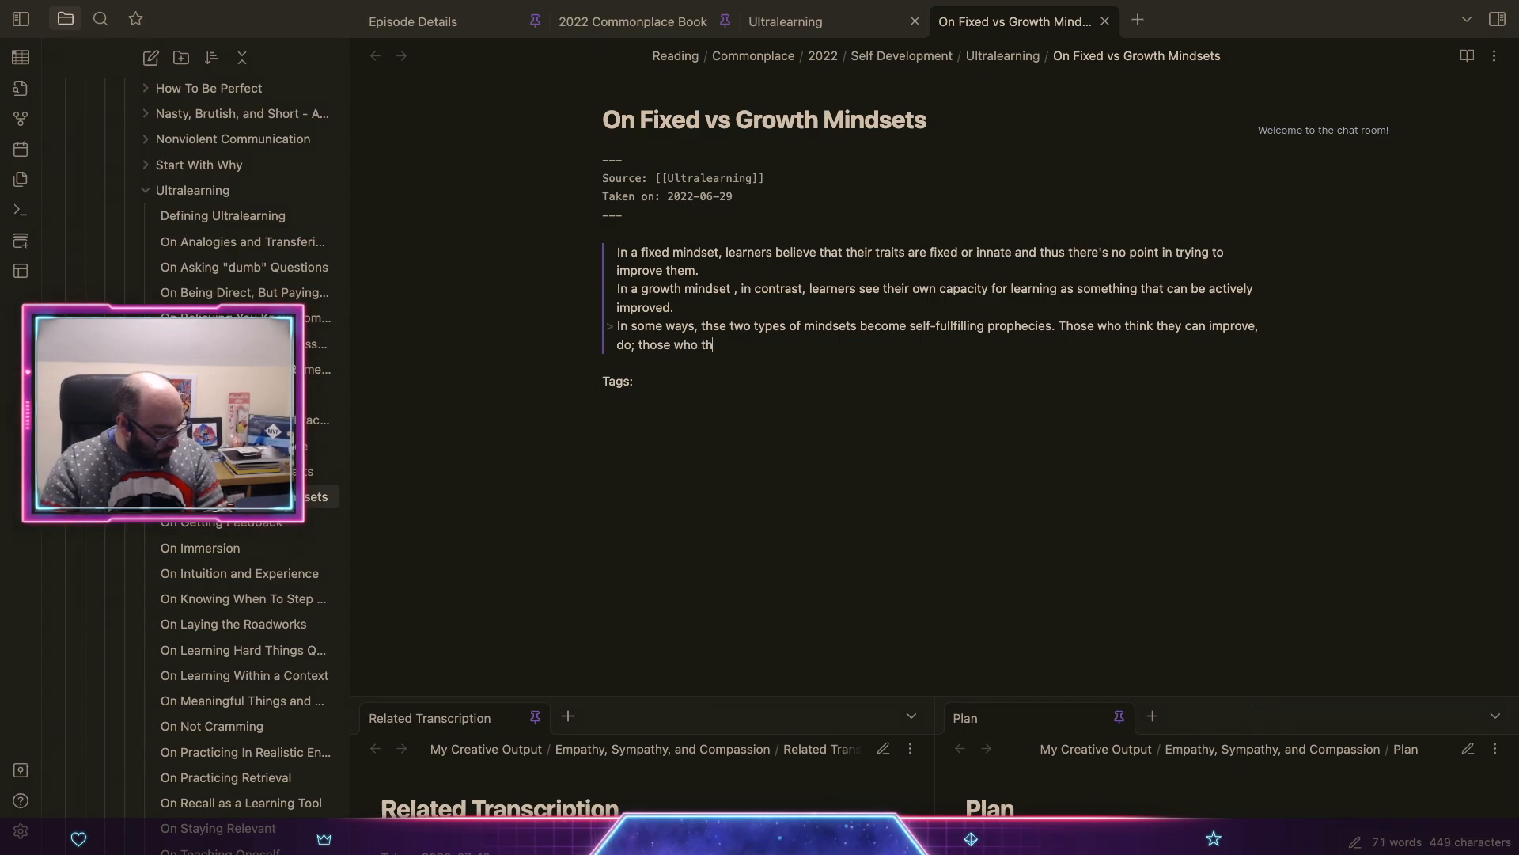
{"action": "type", "text": "ink the"}
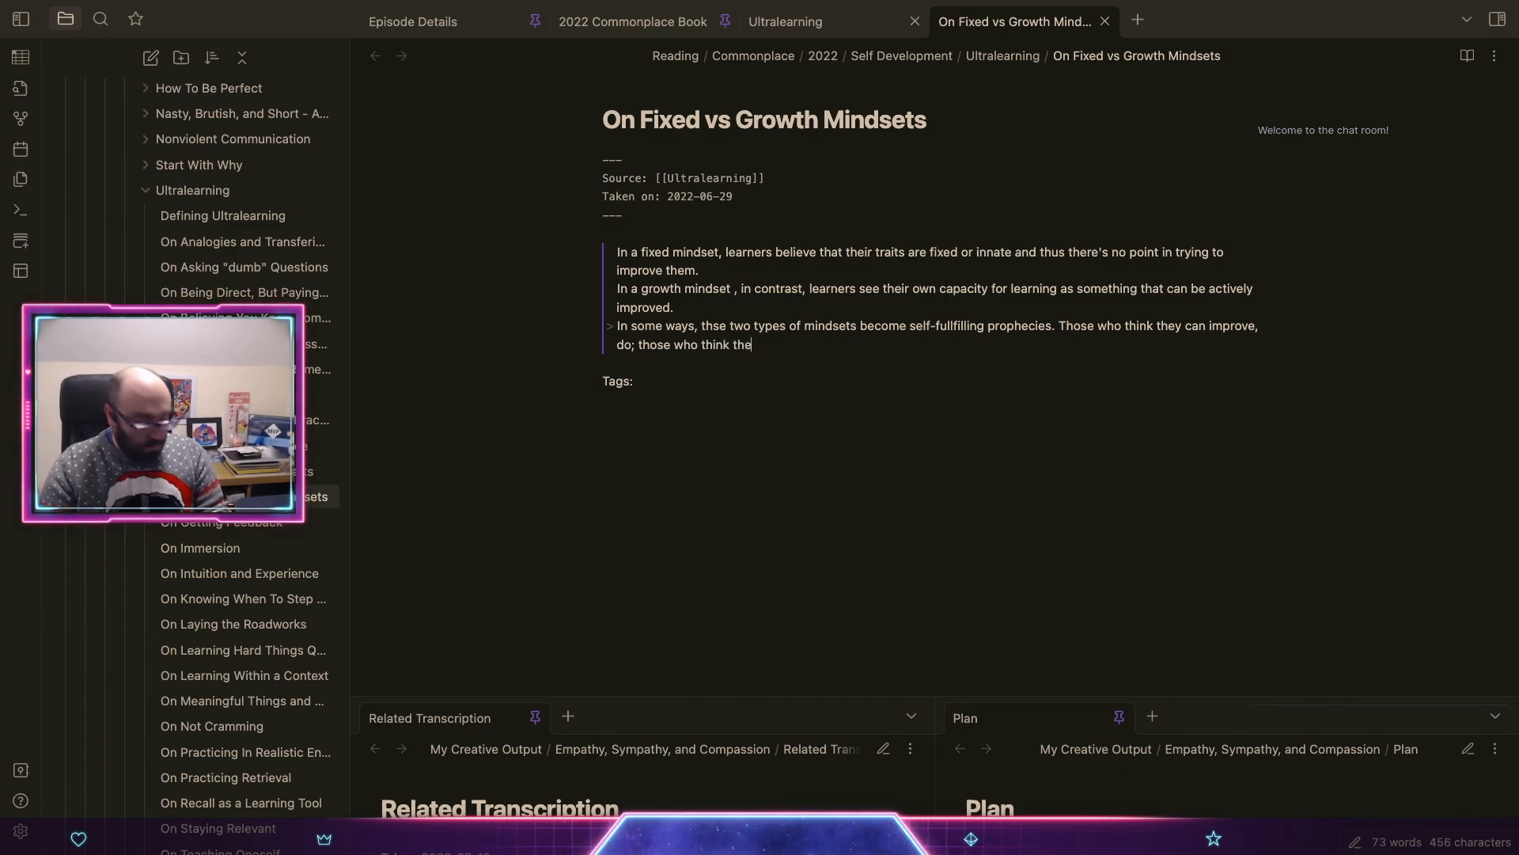
{"action": "type", "text": "t"}
{"action": "type", "text": " are fixe"}
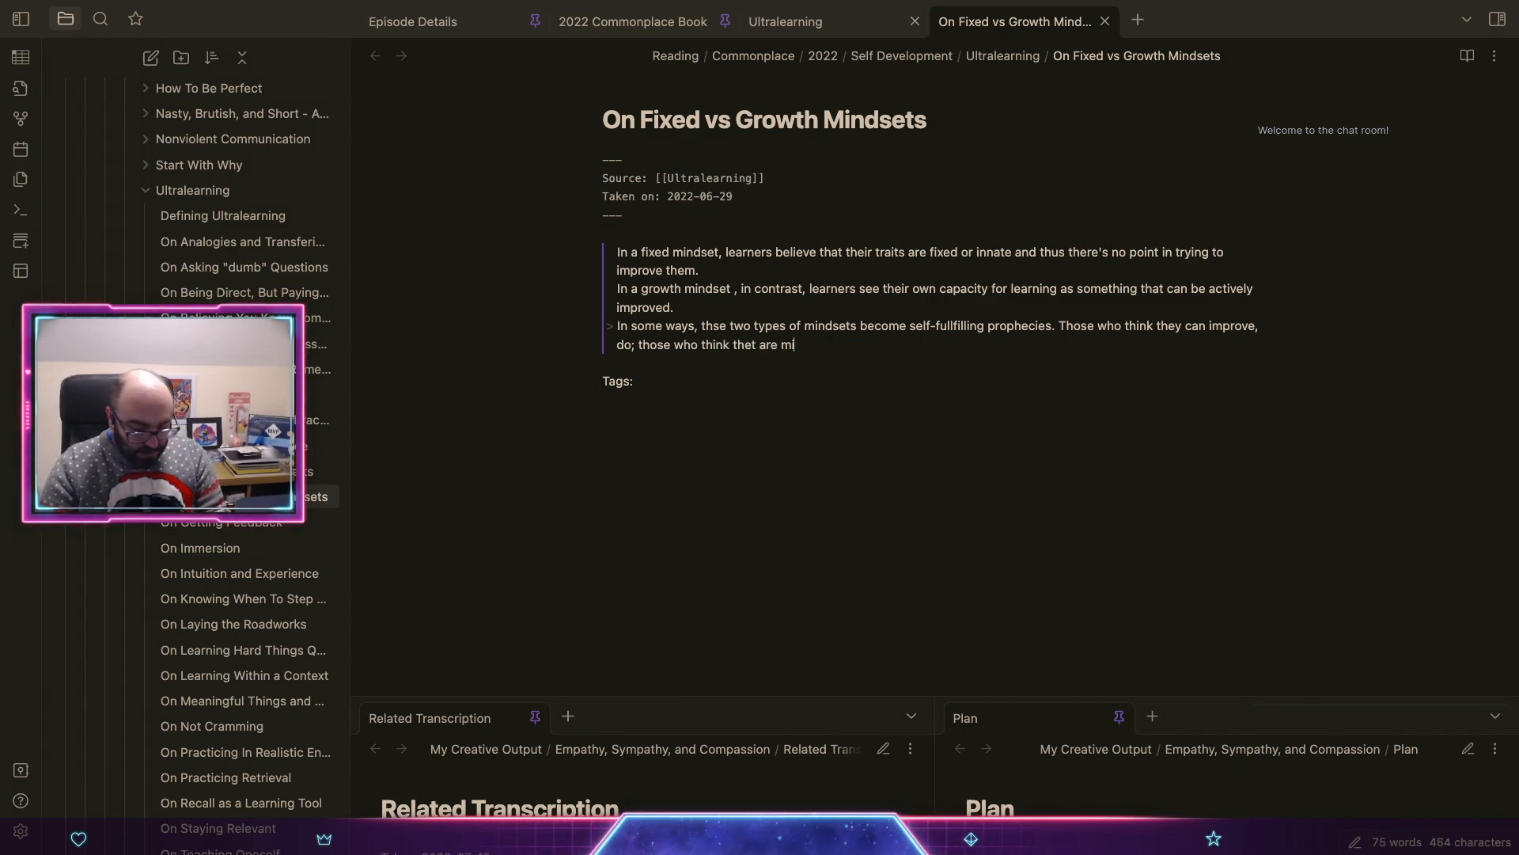
{"action": "type", "text": "d and 9immu"}
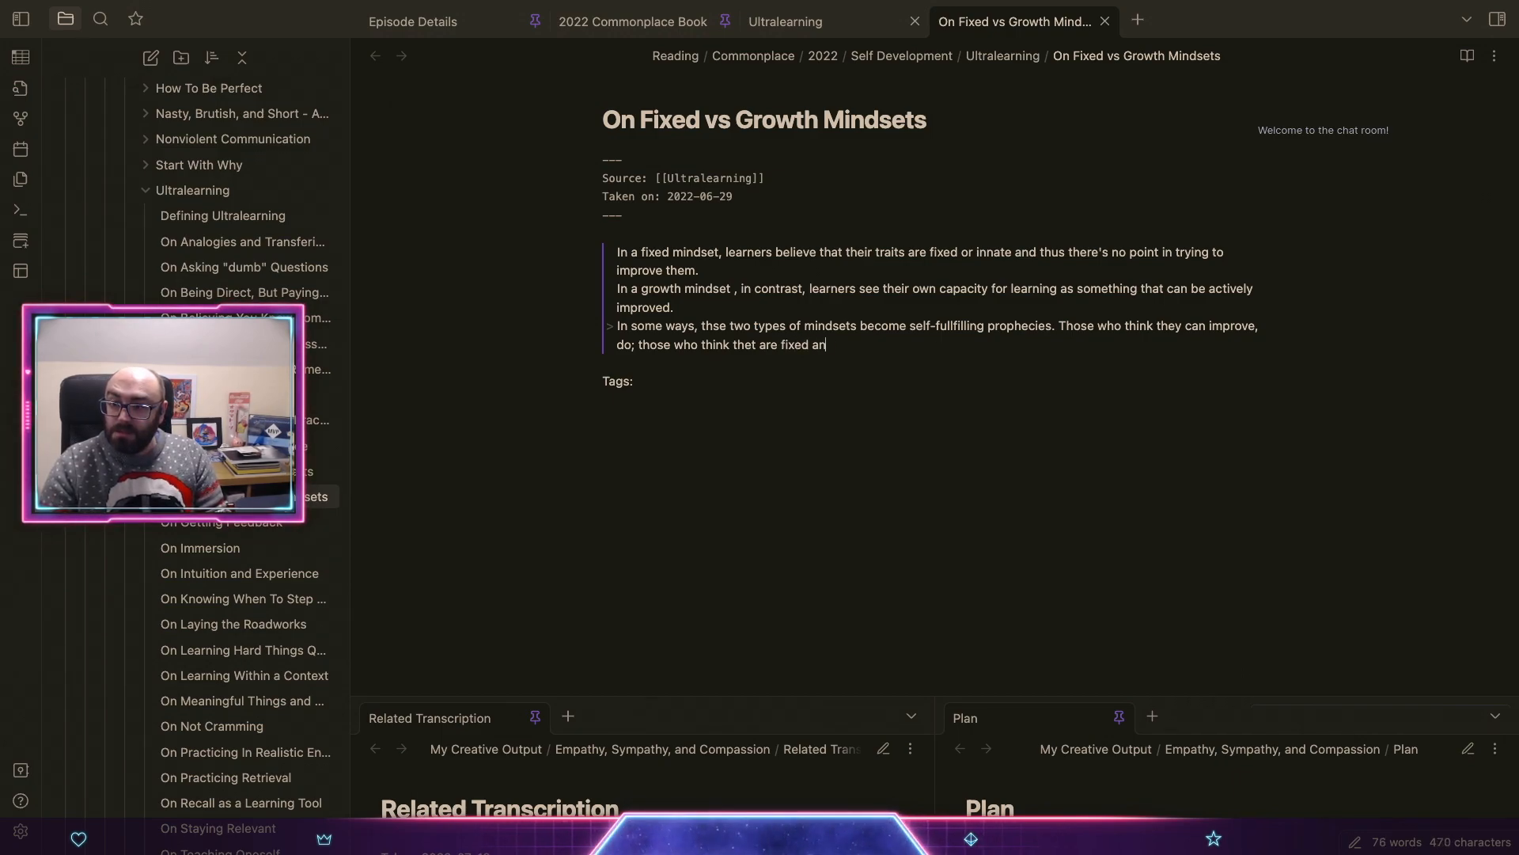
{"action": "key", "text": "BackSpace"}
{"action": "key", "text": "BackSpace"}
{"action": "key", "text": "BackSpace"}
{"action": "key", "text": "BackSpace"}
{"action": "key", "text": "BackSpace"}
{"action": "key", "text": "BackSpace"}
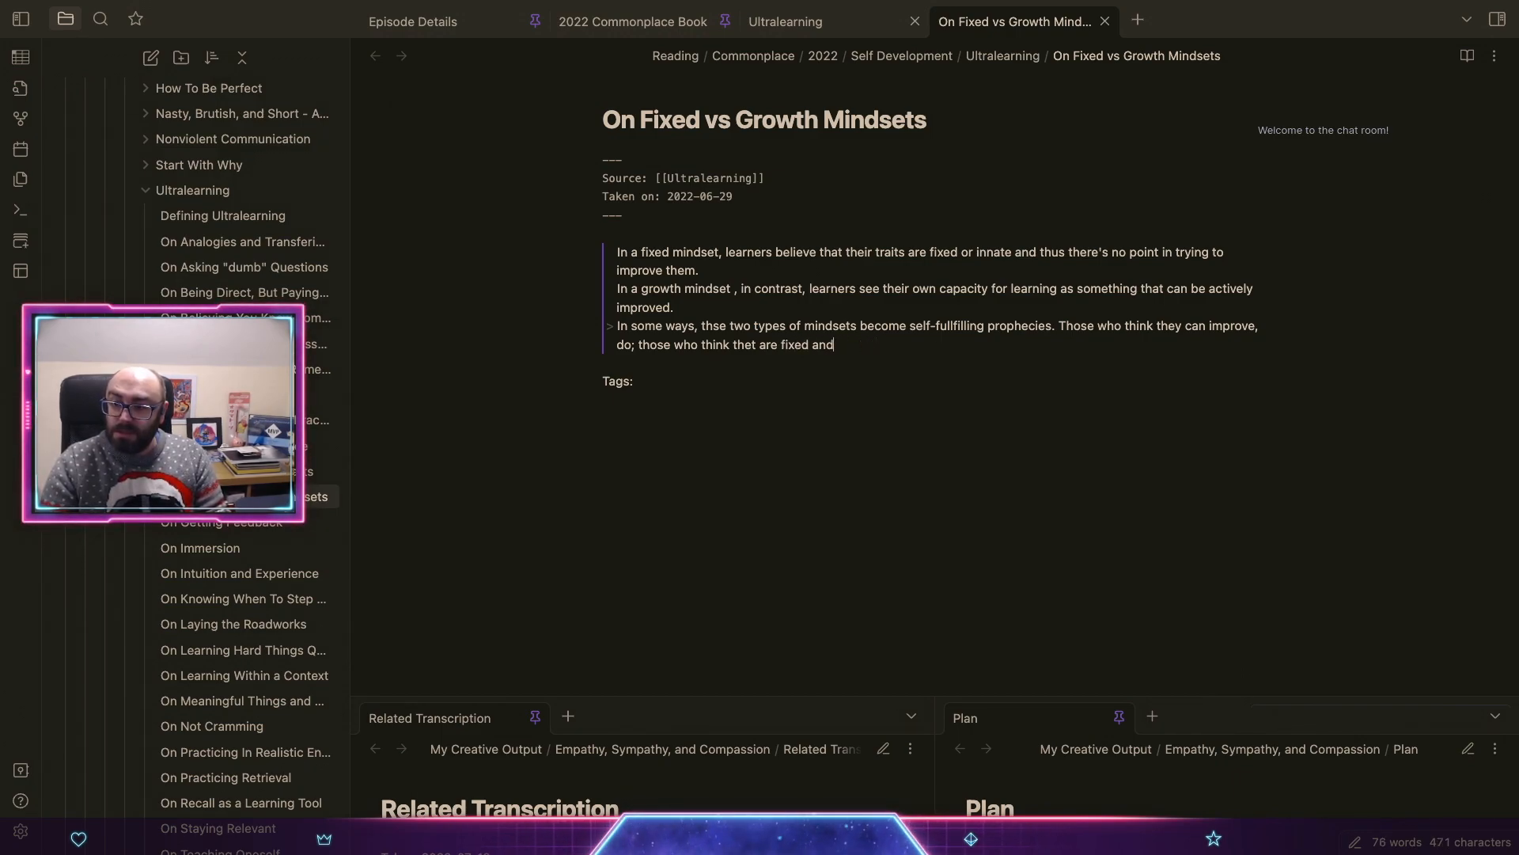
Step: Complete the blockquote's last sentence with "immutable remain stuck."
{"action": "type", "text": "immutabl"}
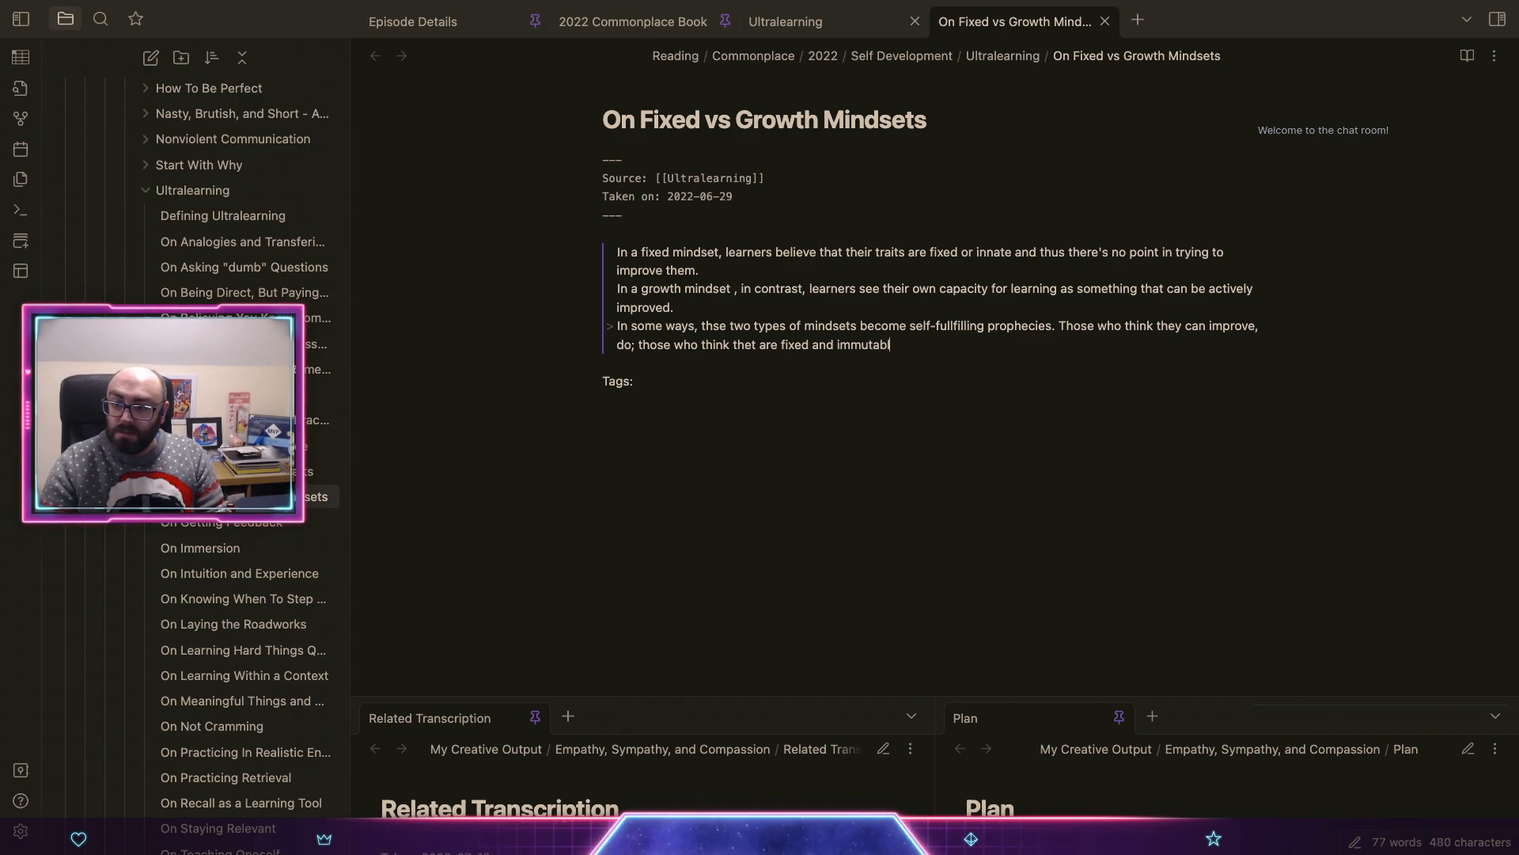
{"action": "type", "text": "e remain"}
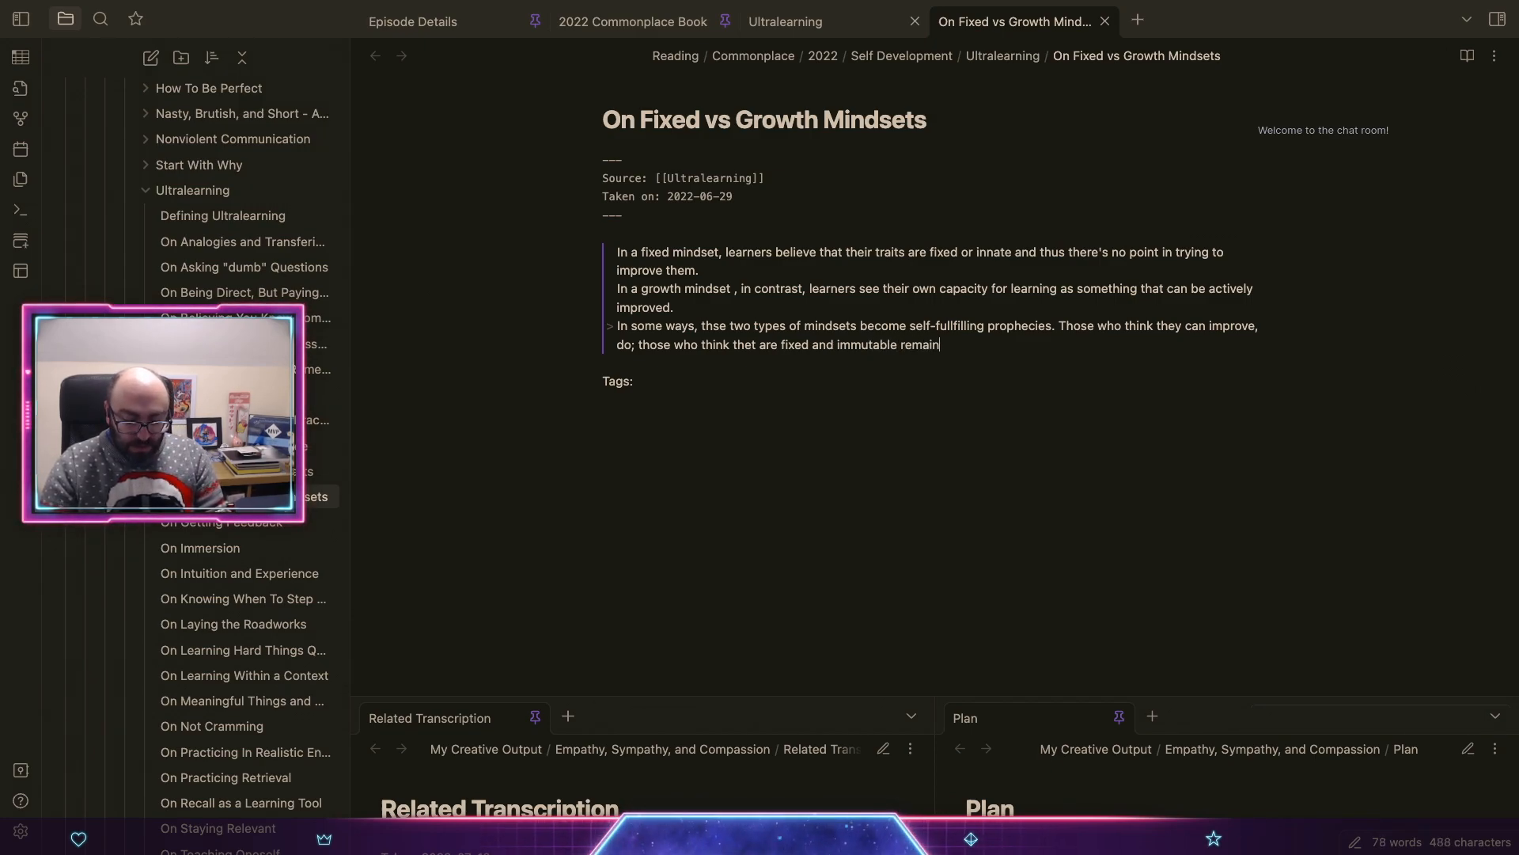
{"action": "type", "text": " stucks."}
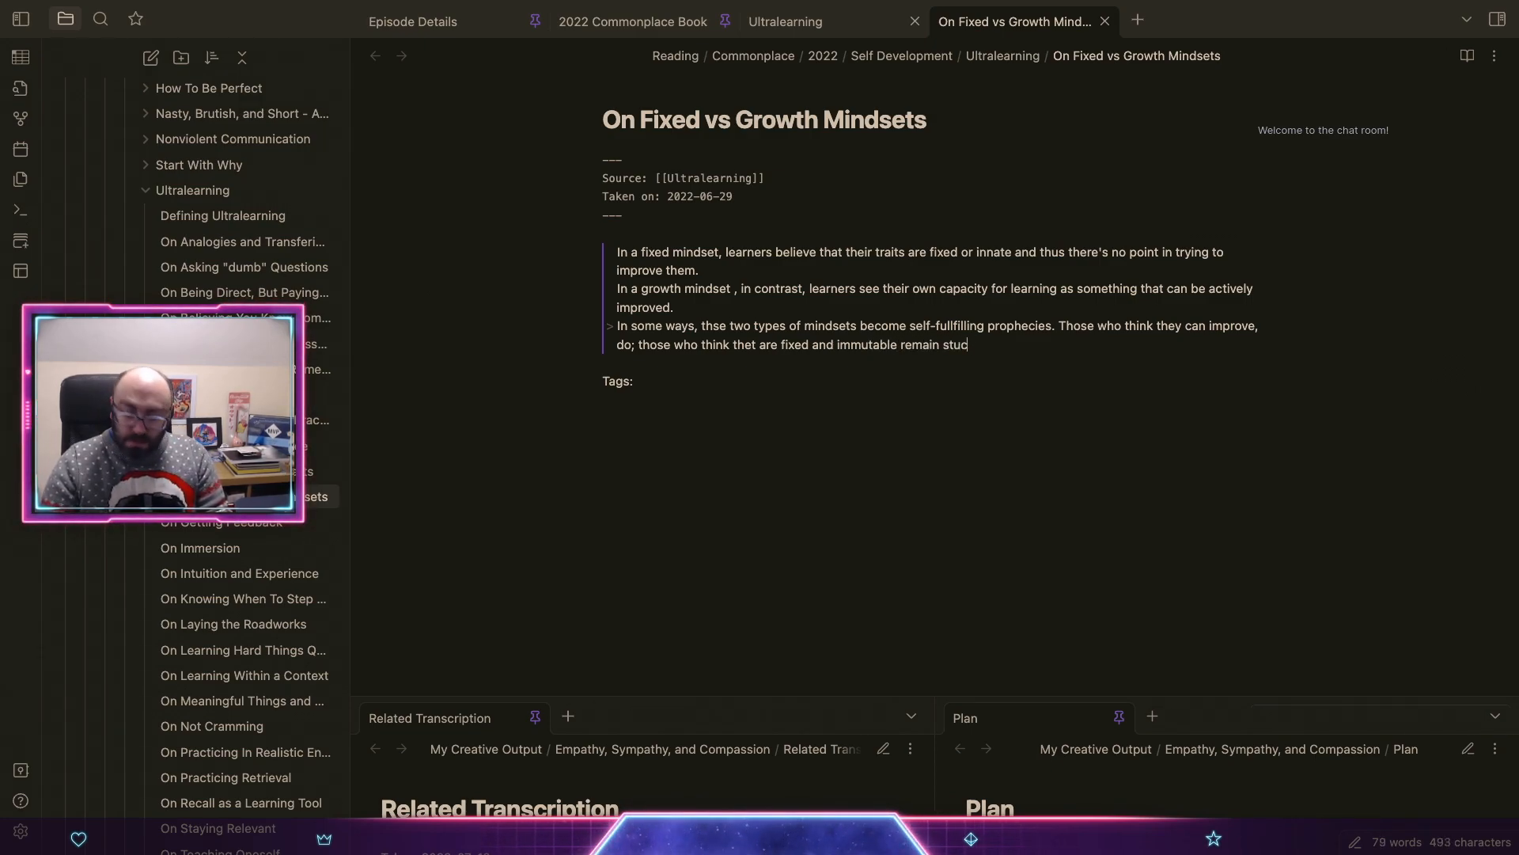
{"action": "key", "text": "BackSpace"}
{"action": "key", "text": "BackSpace"}
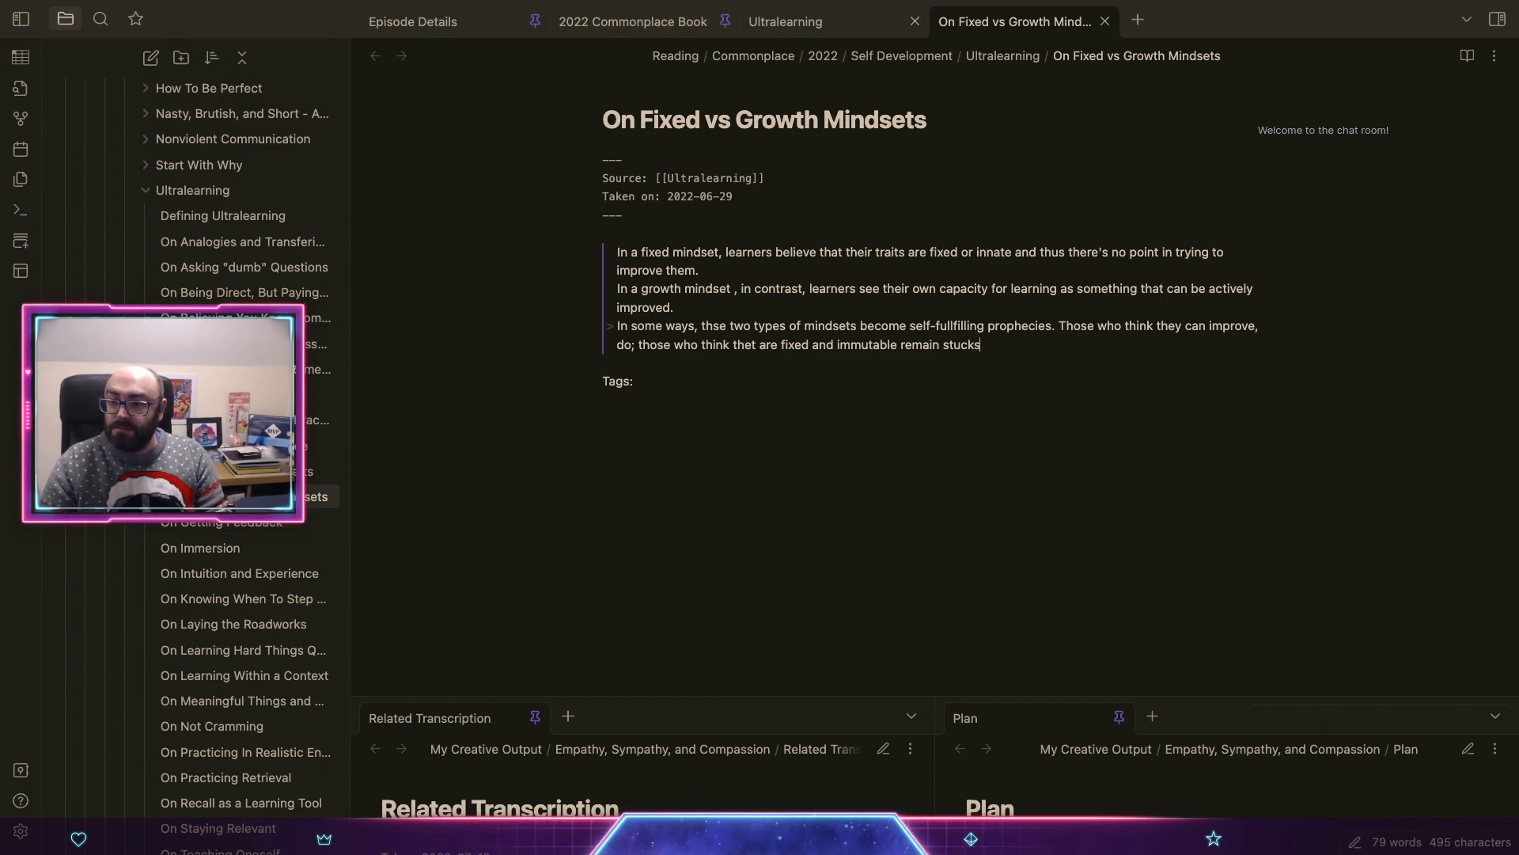
{"action": "type", "text": "."}
{"action": "key", "text": "Return"}
{"action": "key", "text": "Return"}
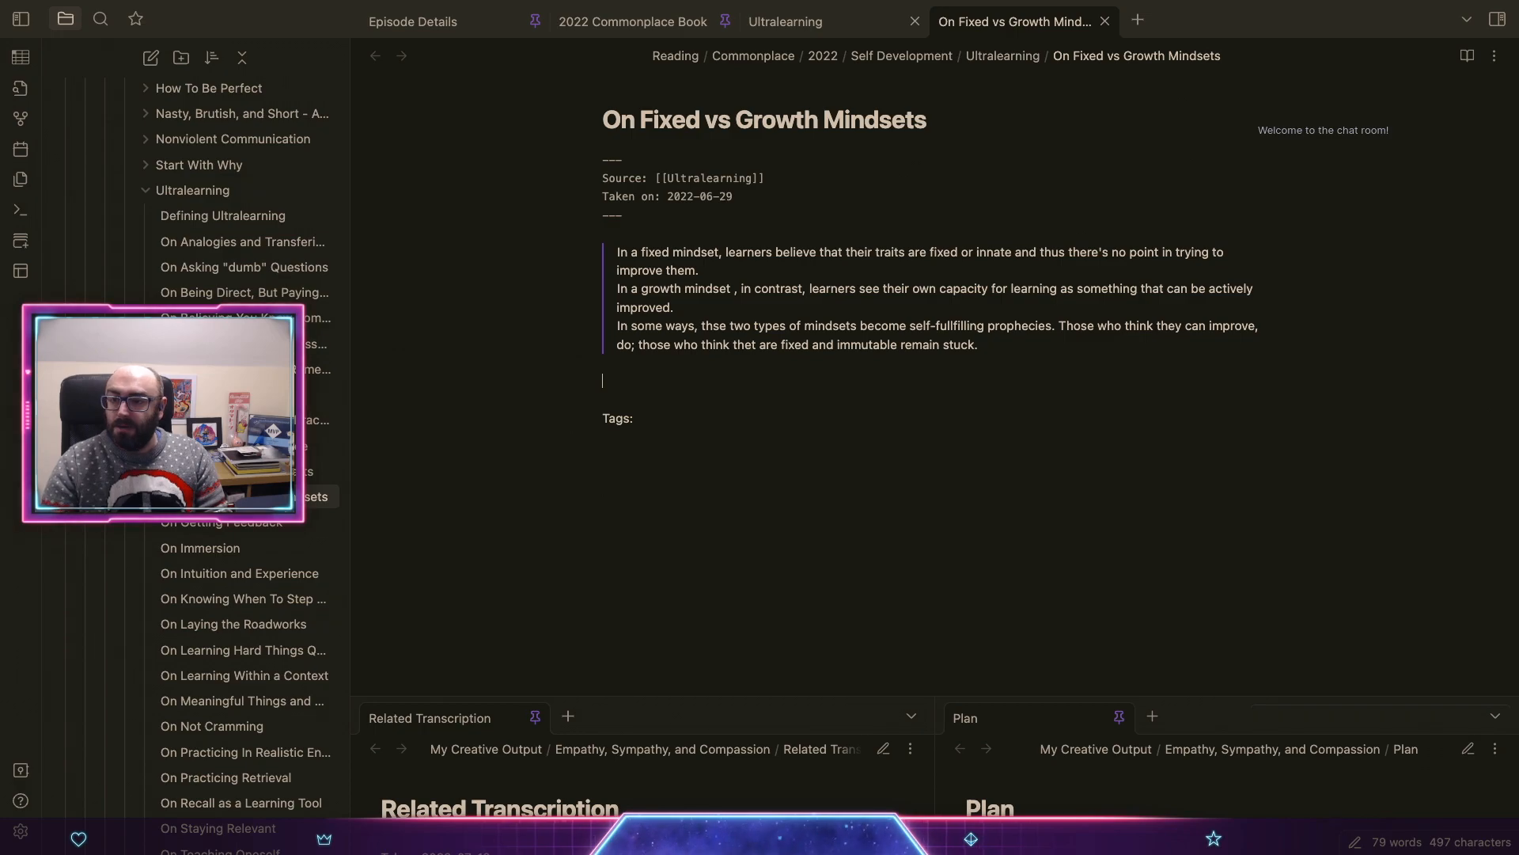
{"action": "key", "text": "BackSpace"}
{"action": "key", "text": "BackSpace"}
{"action": "key", "text": "ctrl+a"}
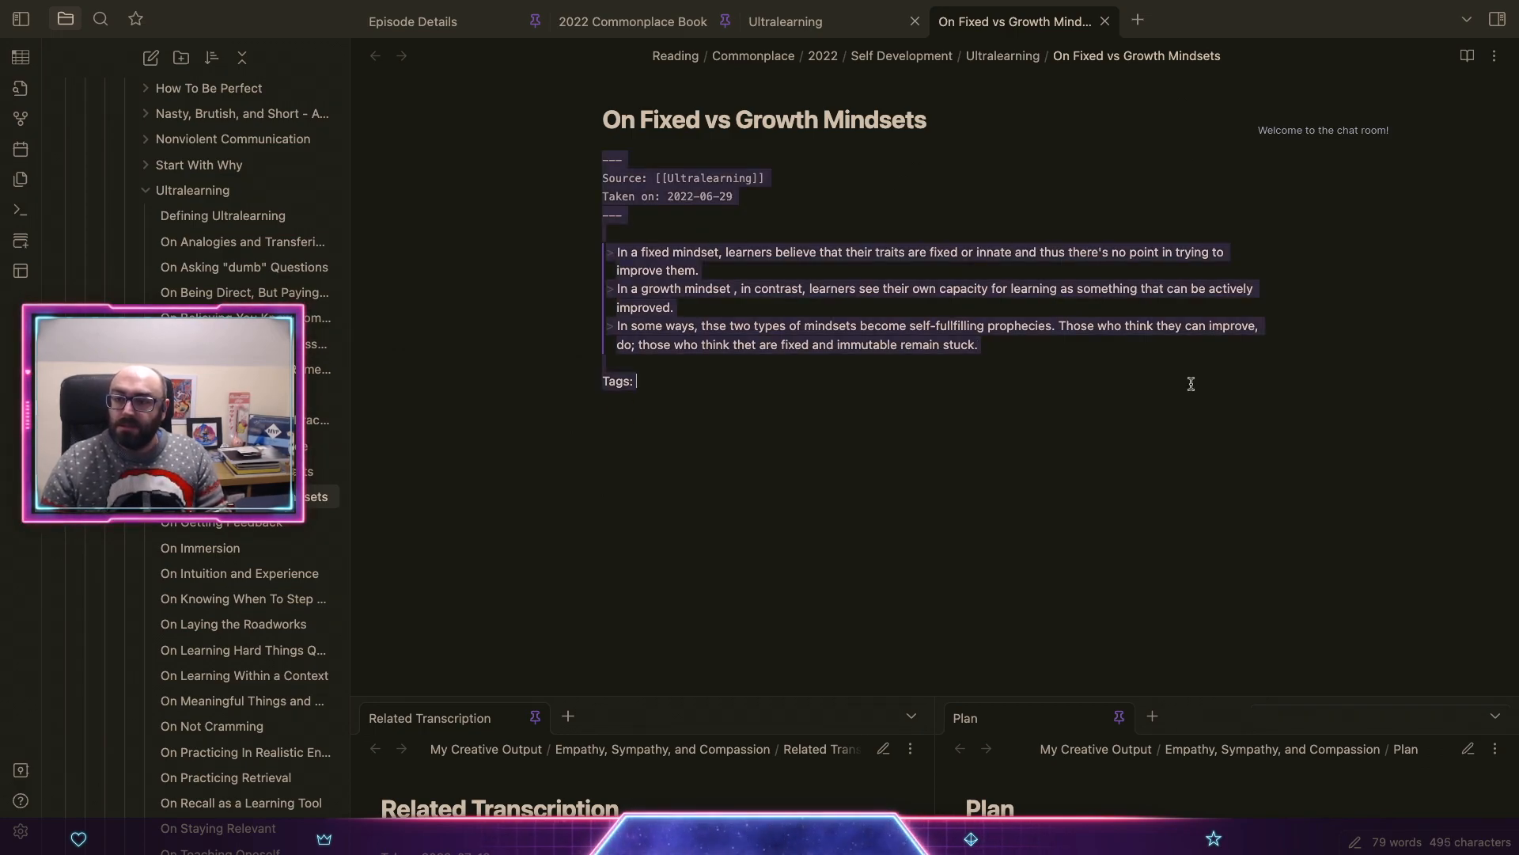
{"action": "left_click", "coordinate": [1148, 458]}
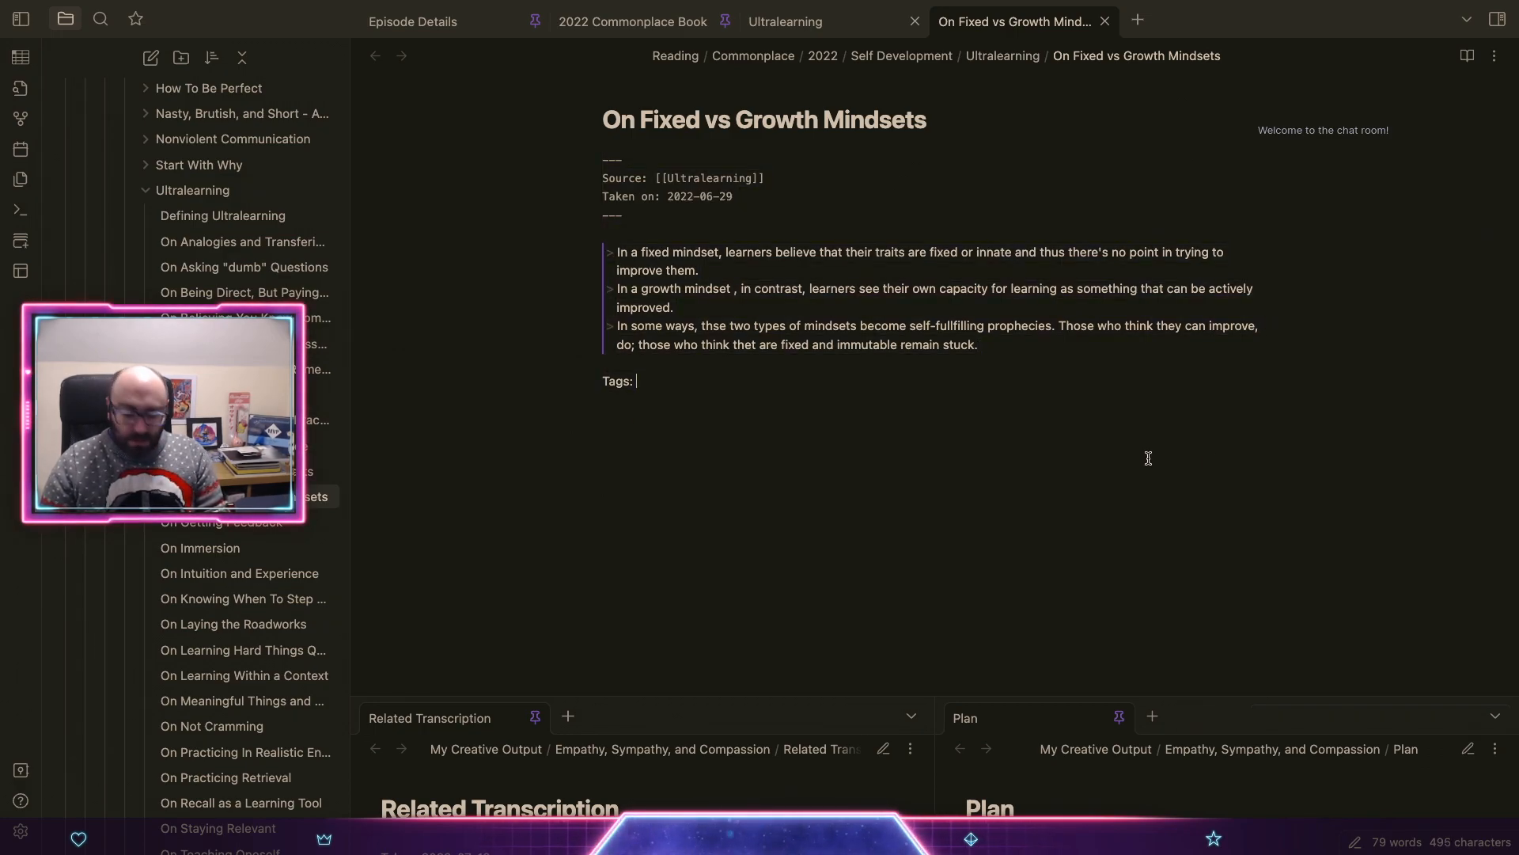
Step: Close the On Fixed vs Growth Mindsets note and embed it in the Ultralearning note below On Checking Your Own Assumptions
{"action": "left_click", "coordinate": [1105, 21]}
{"action": "left_click", "coordinate": [923, 409]}
{"action": "type", "text": "![["}
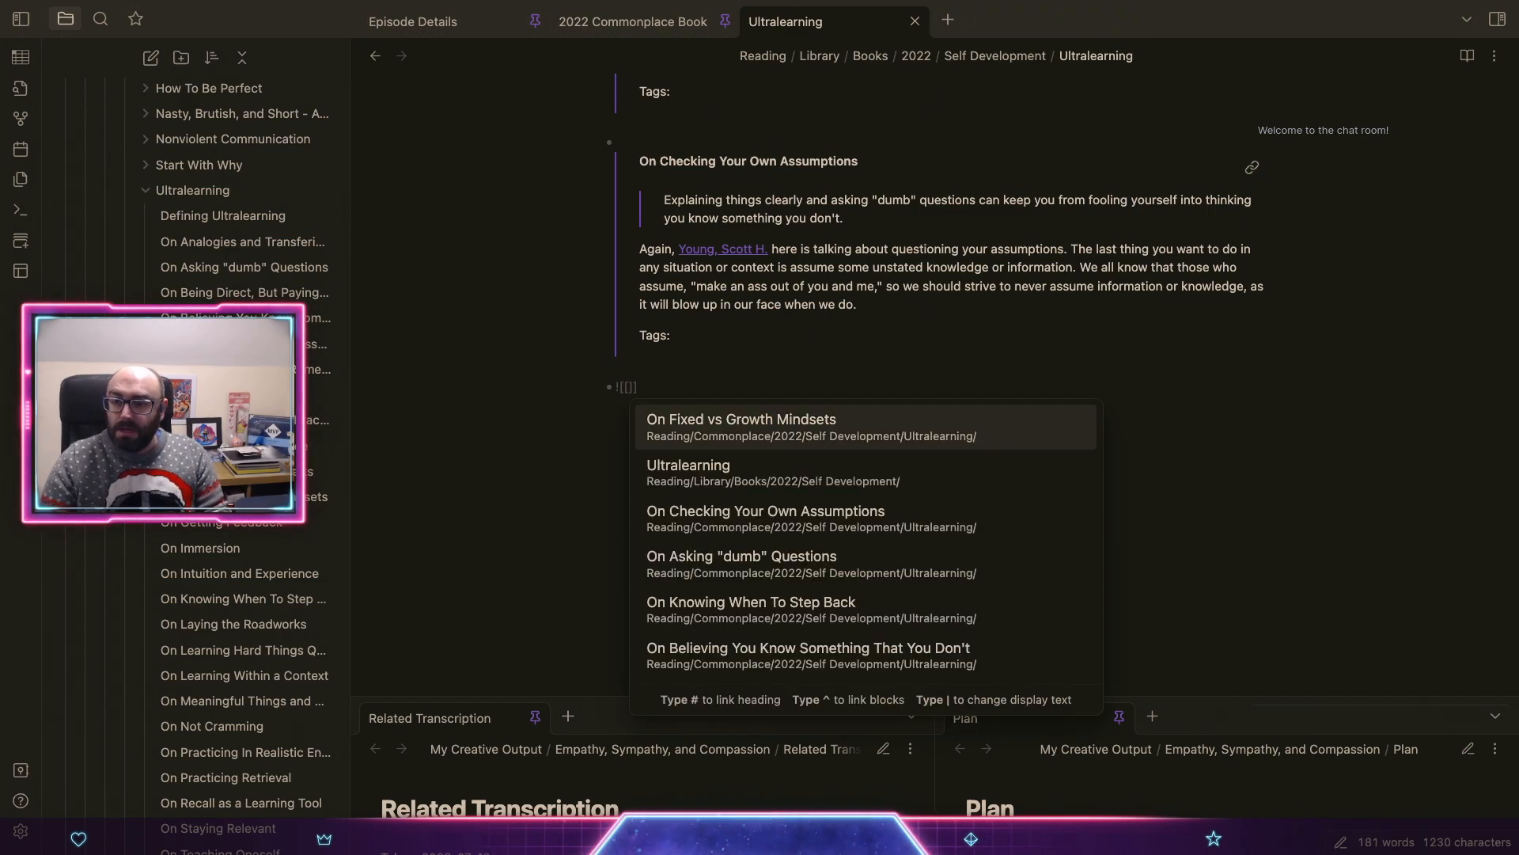
{"action": "key", "text": "Return"}
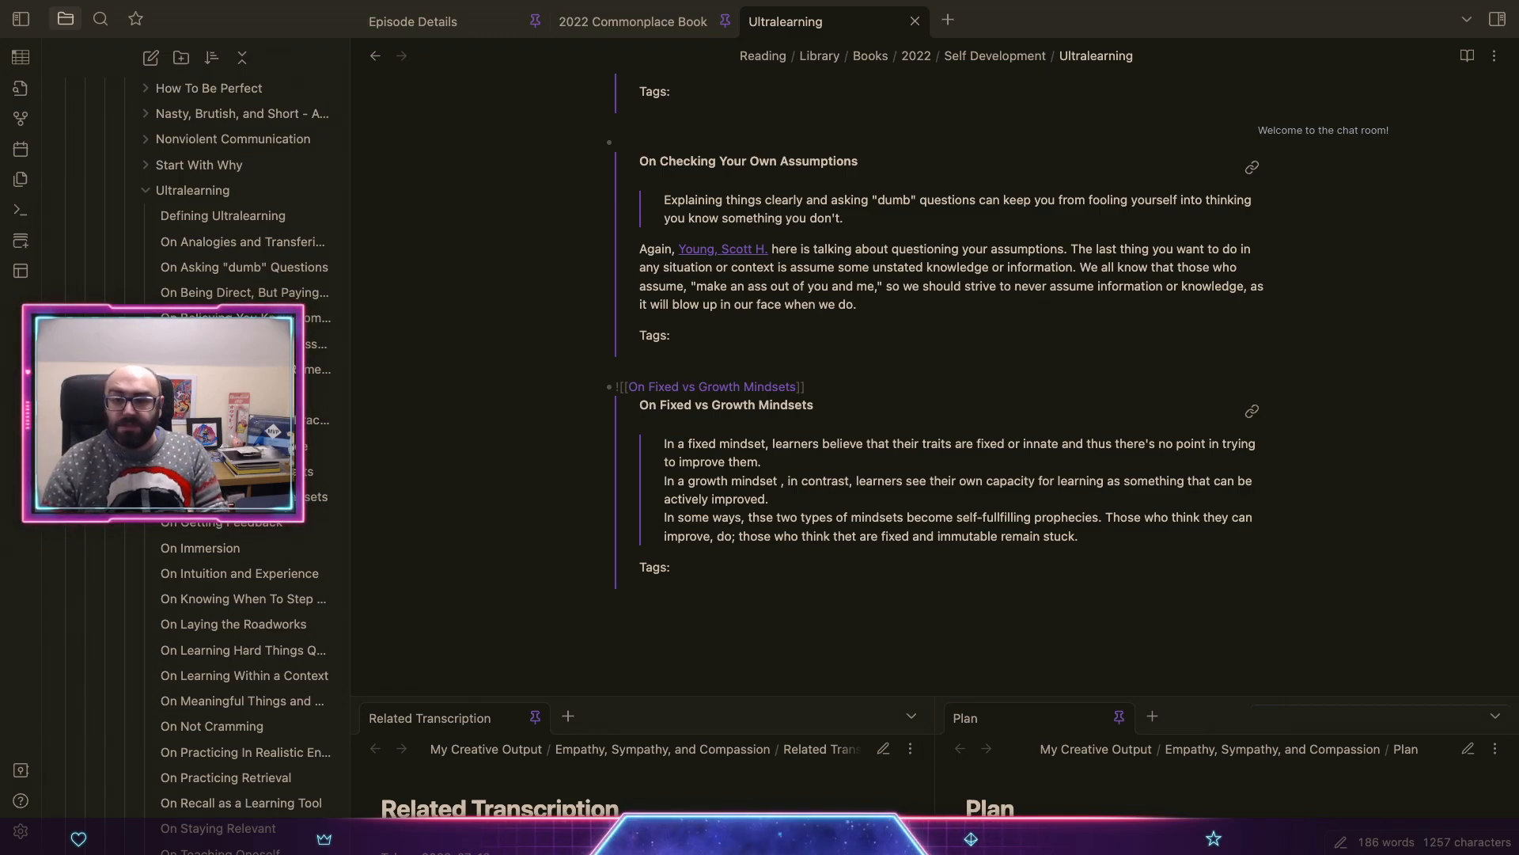
Step: Create a new note in the commonplace Ultralearning folder and title it "On Motivation"
{"action": "right_click", "coordinate": [229, 191]}
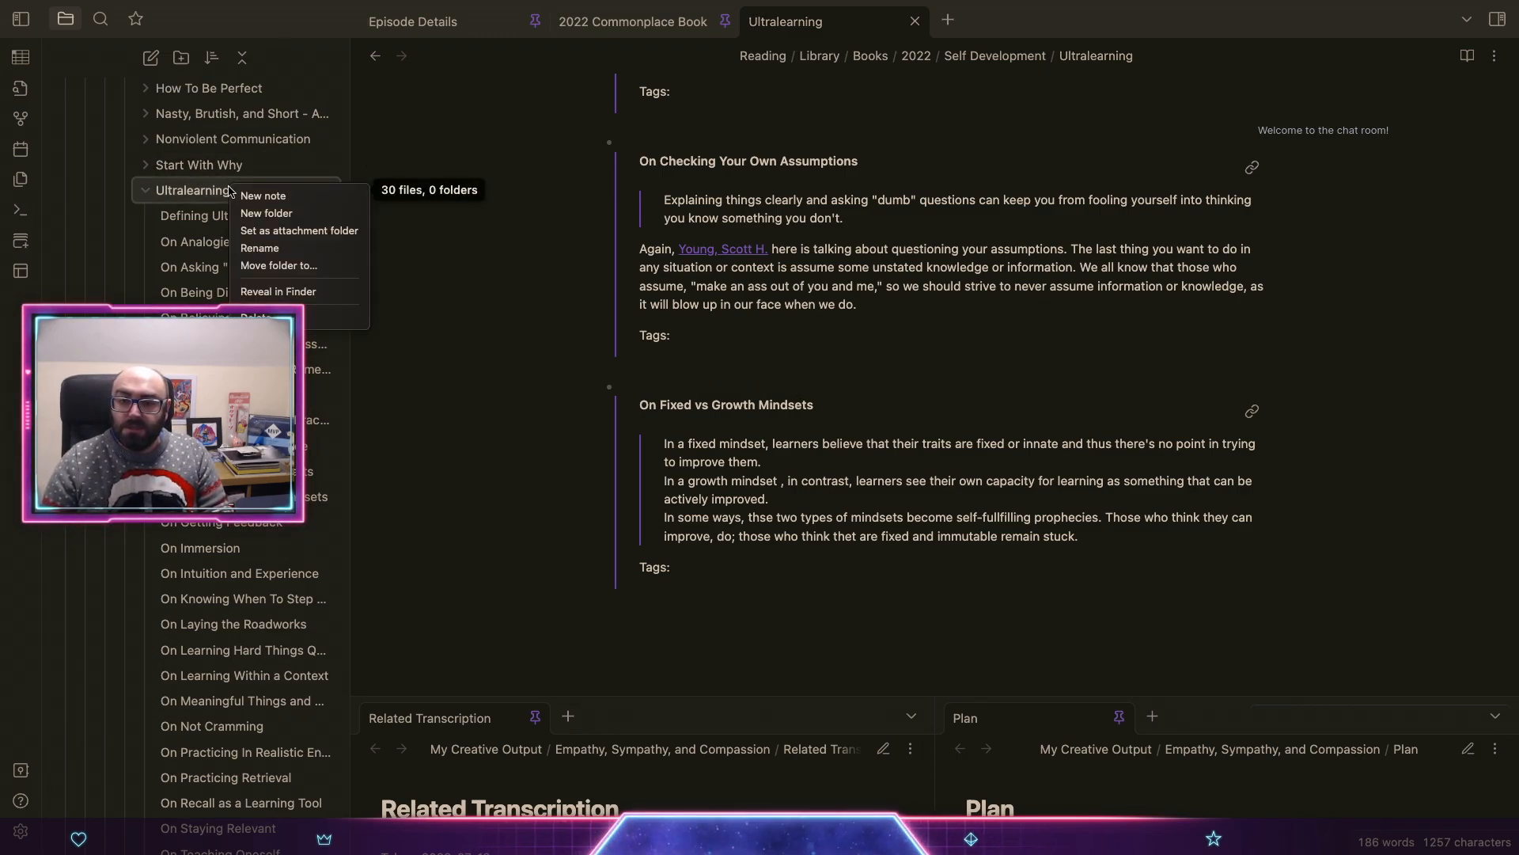
{"action": "left_click", "coordinate": [235, 196]}
{"action": "type", "text": "Mit"}
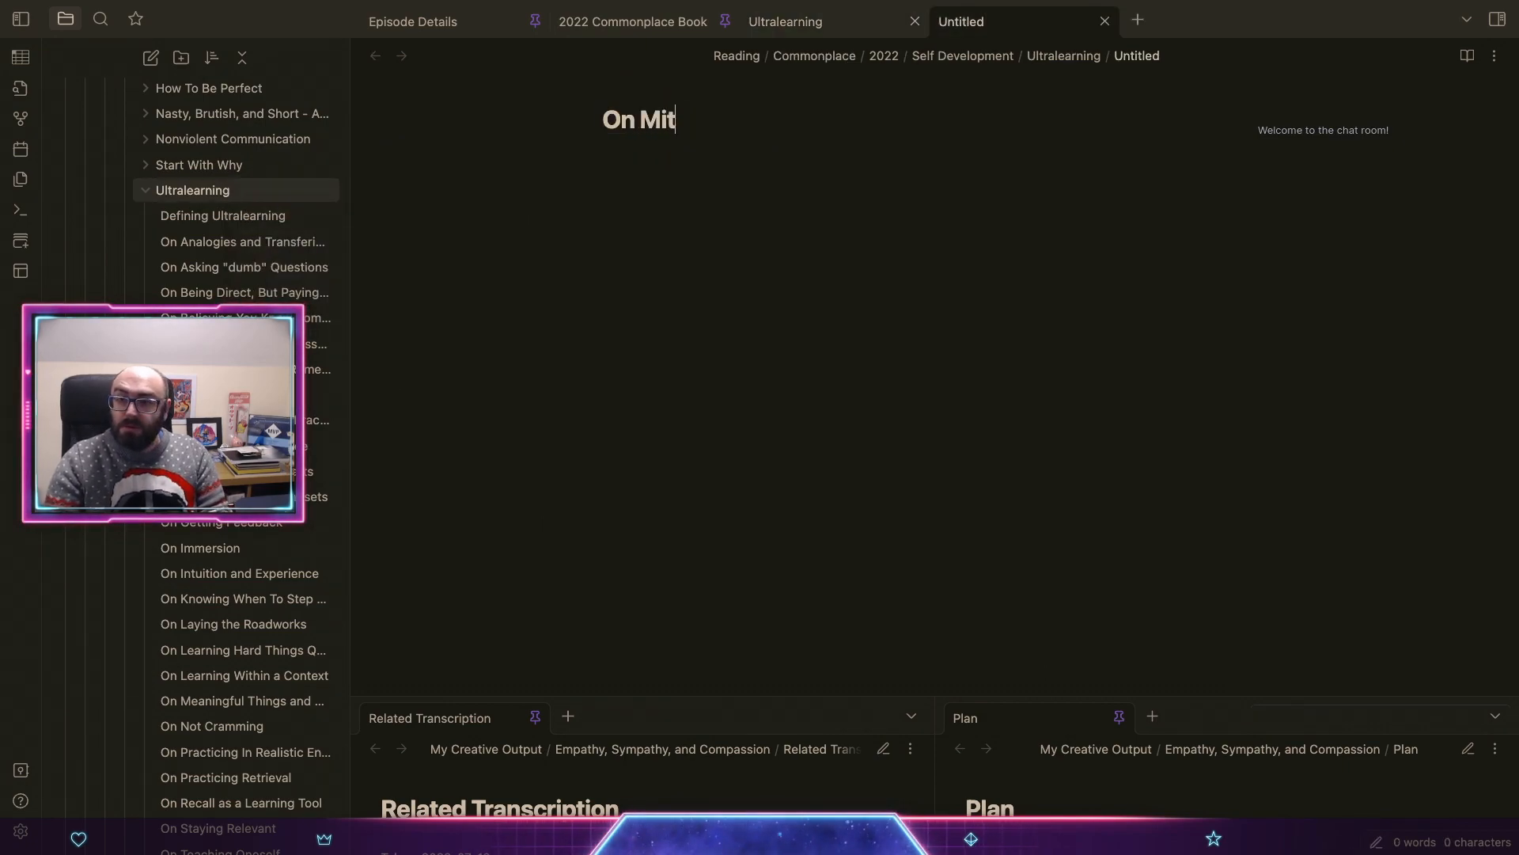
{"action": "key", "text": "BackSpace"}
{"action": "key", "text": "BackSpace"}
{"action": "type", "text": "otivation"}
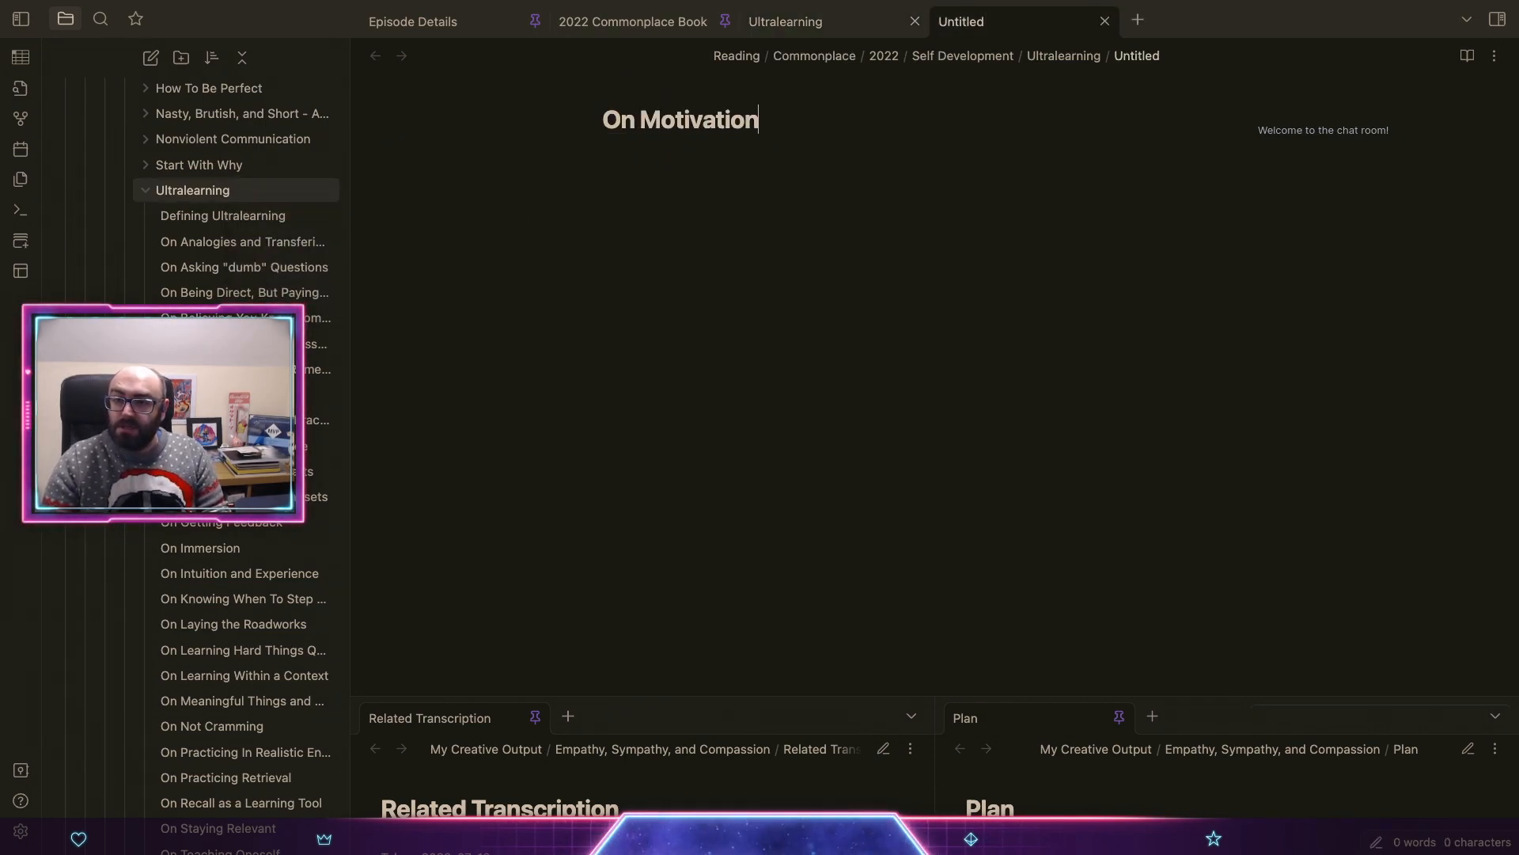
Step: Insert the template matching "an" into the On Motivation note and set its Source to [[Ultralearning]]
{"action": "key", "text": "super+p"}
{"action": "type", "text": "templa"}
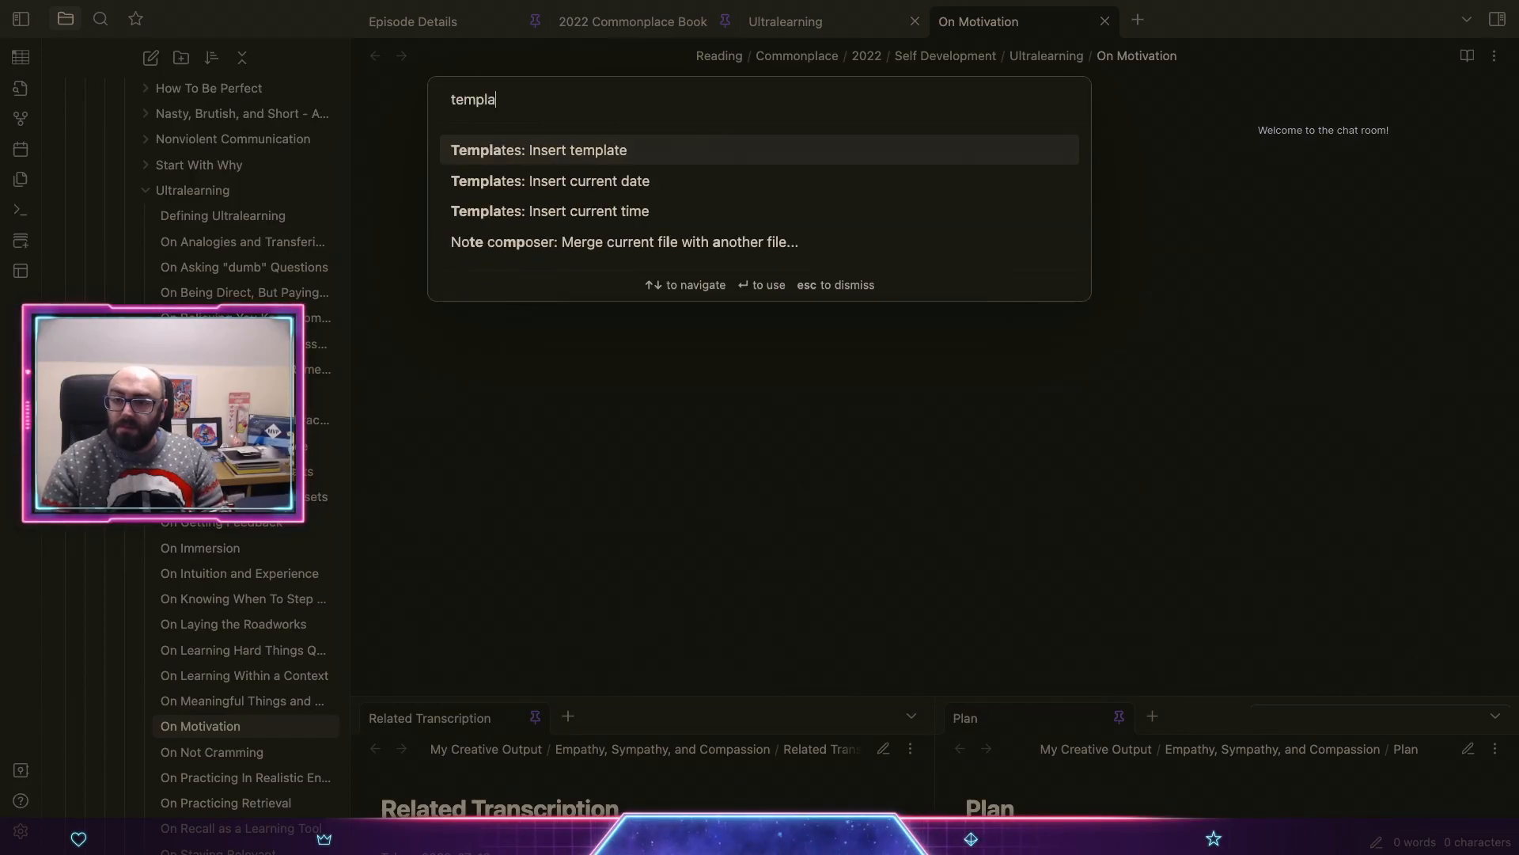
{"action": "key", "text": "Return"}
{"action": "type", "text": "an"}
{"action": "key", "text": "Return"}
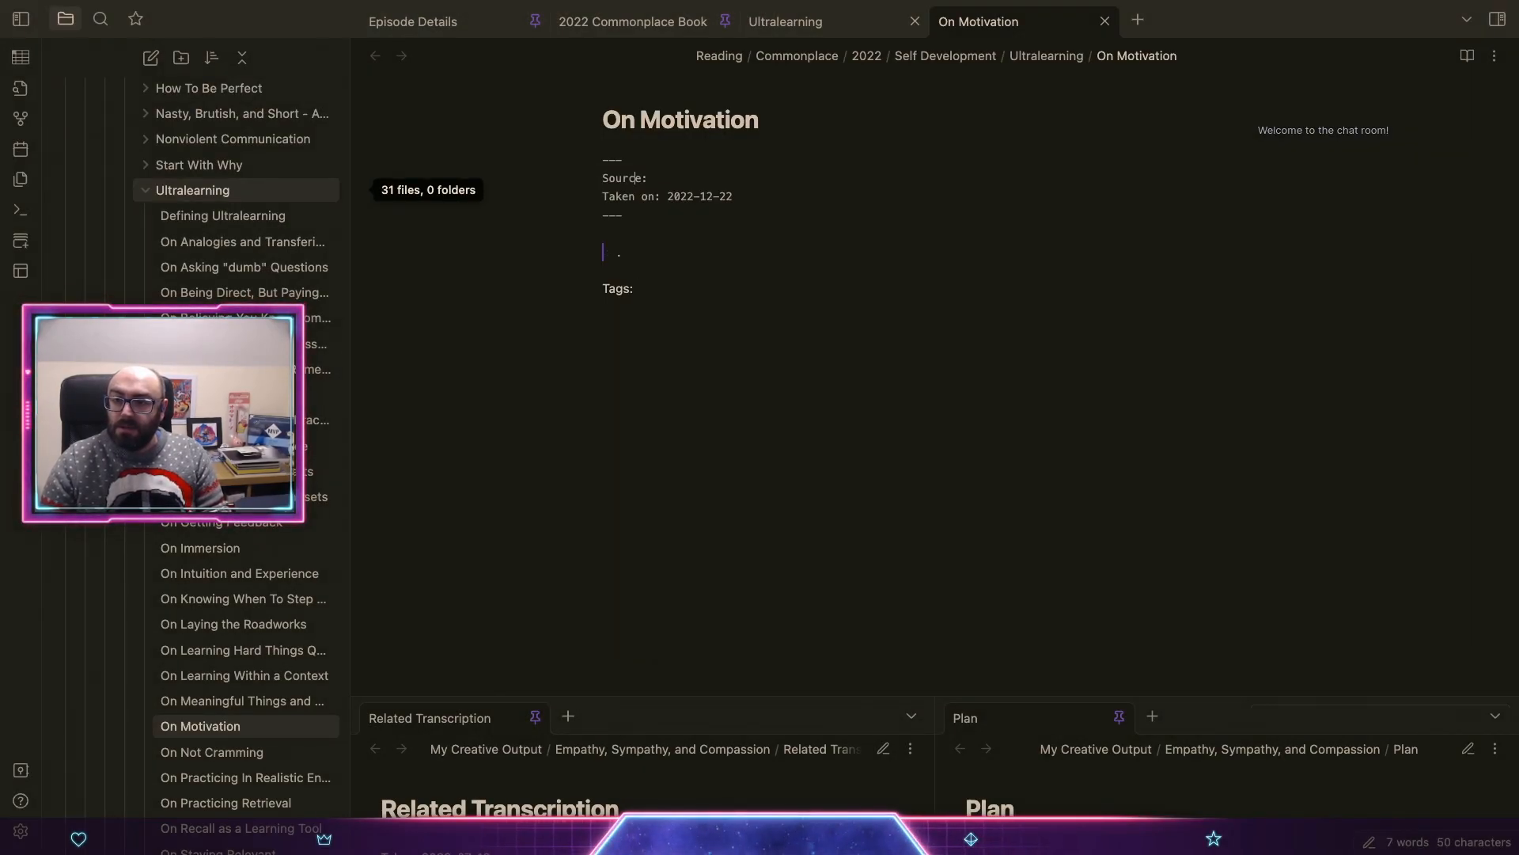
{"action": "type", "text": "[[ul"}
{"action": "key", "text": "Return"}
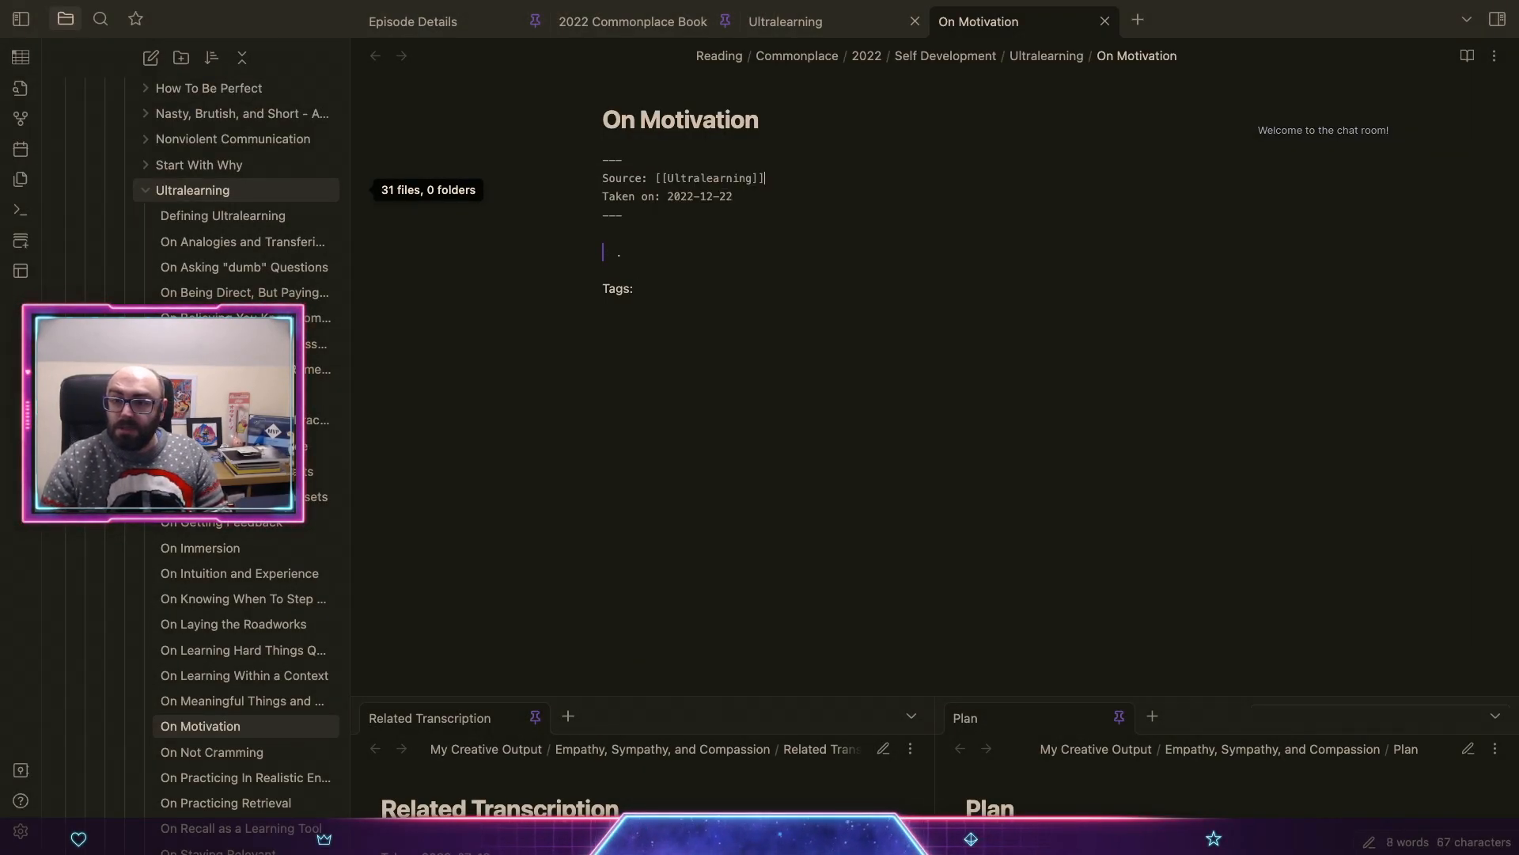
Step: Change the month of the Taken on date to 06 and remove the last digit of its day
{"action": "key", "text": "BackSpace"}
{"action": "key", "text": "BackSpace"}
{"action": "type", "text": "06"}
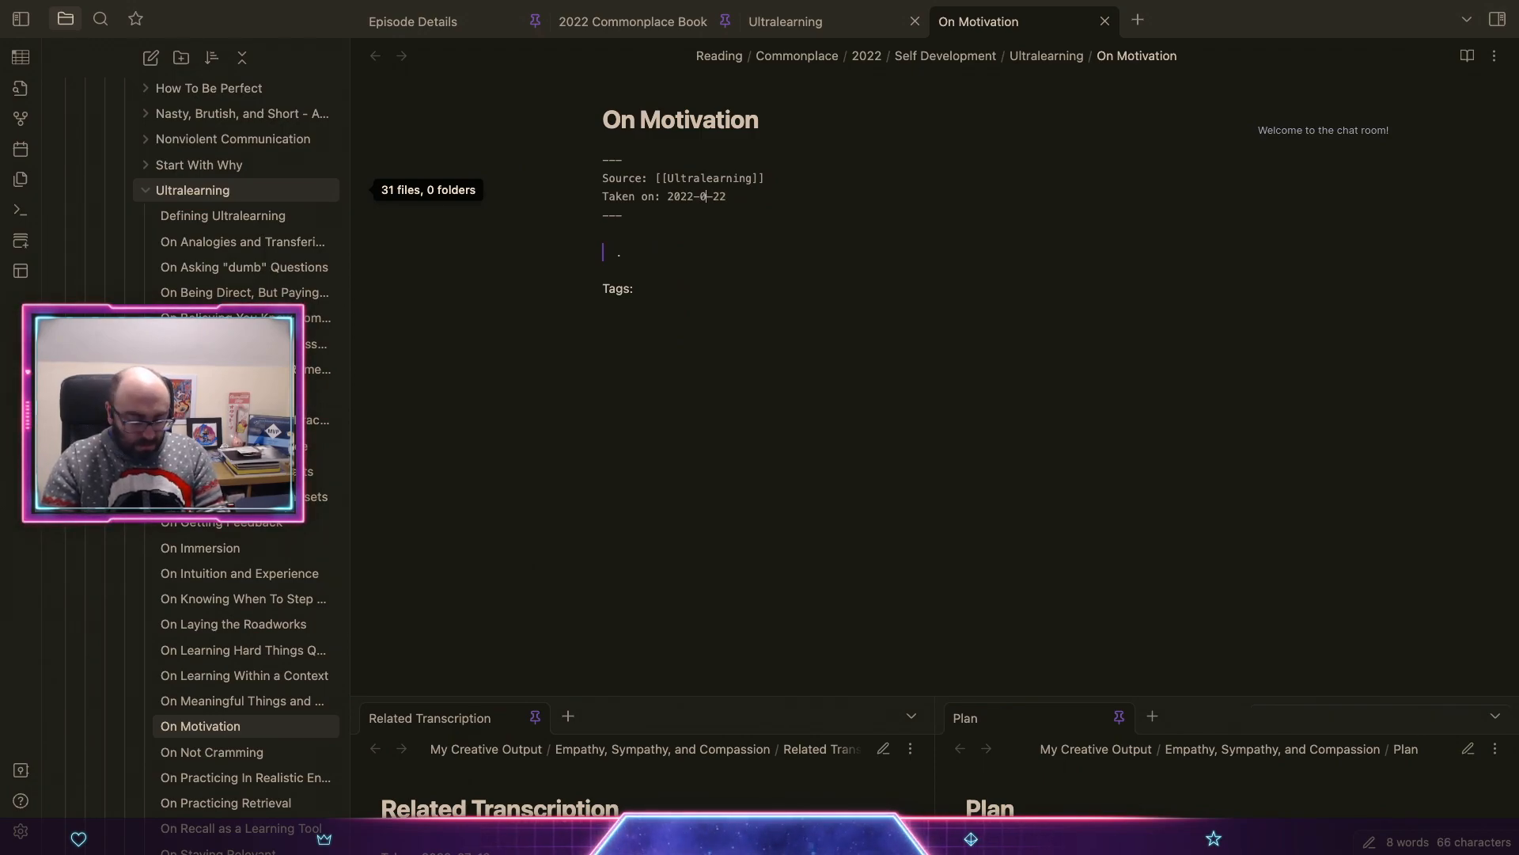
{"action": "key", "text": "Right"}
{"action": "key", "text": "Right"}
{"action": "key", "text": "Right"}
{"action": "key", "text": "BackSpace"}
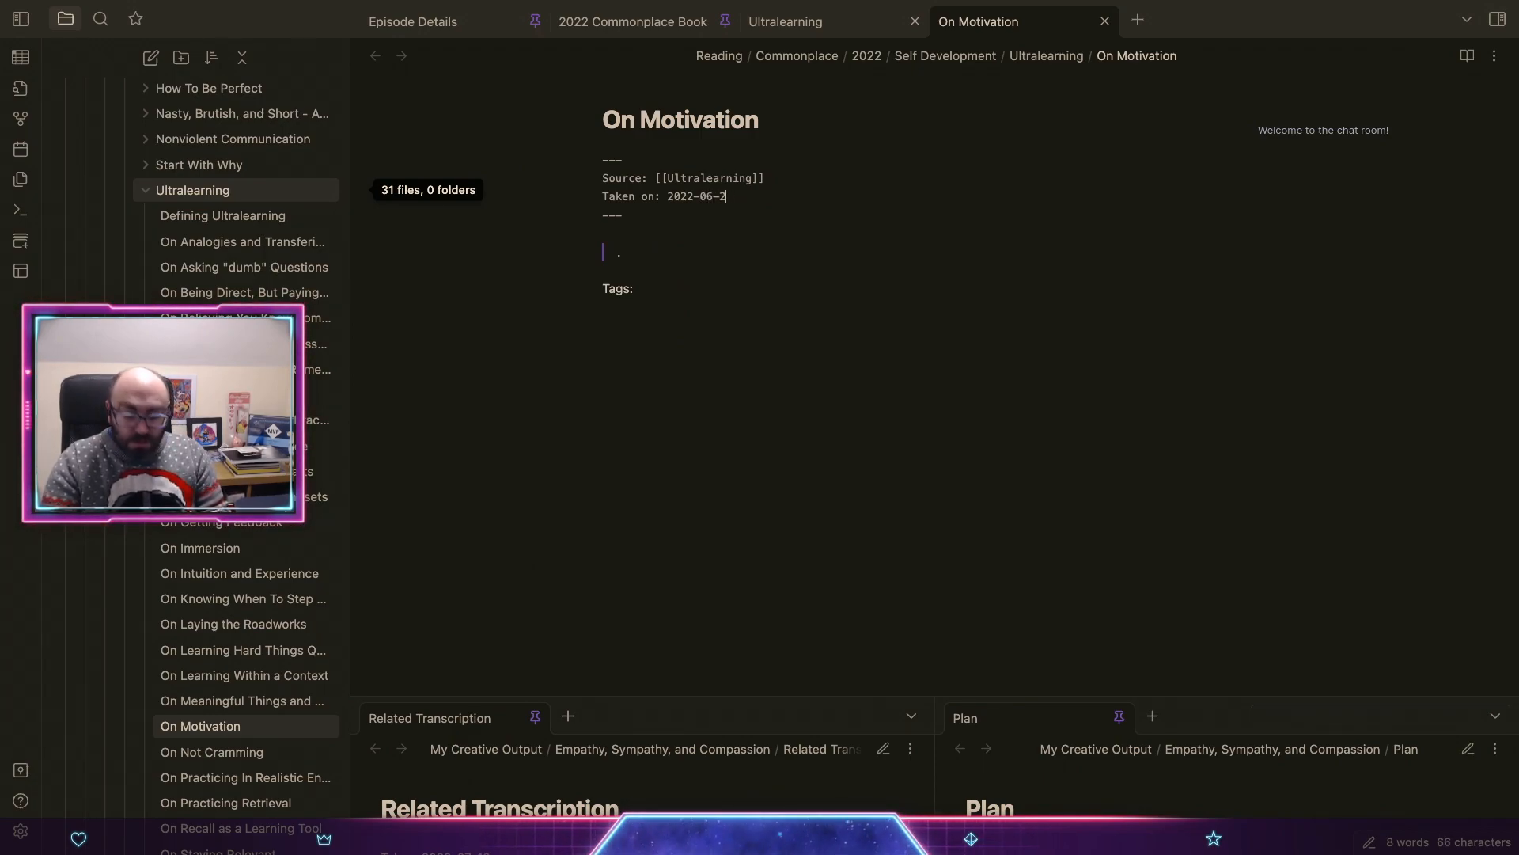
Step: Complete the note's taken-on date as 2022-06-29 and begin the quote with "Although there are differences in ability among all of us"
{"action": "type", "text": "9"}
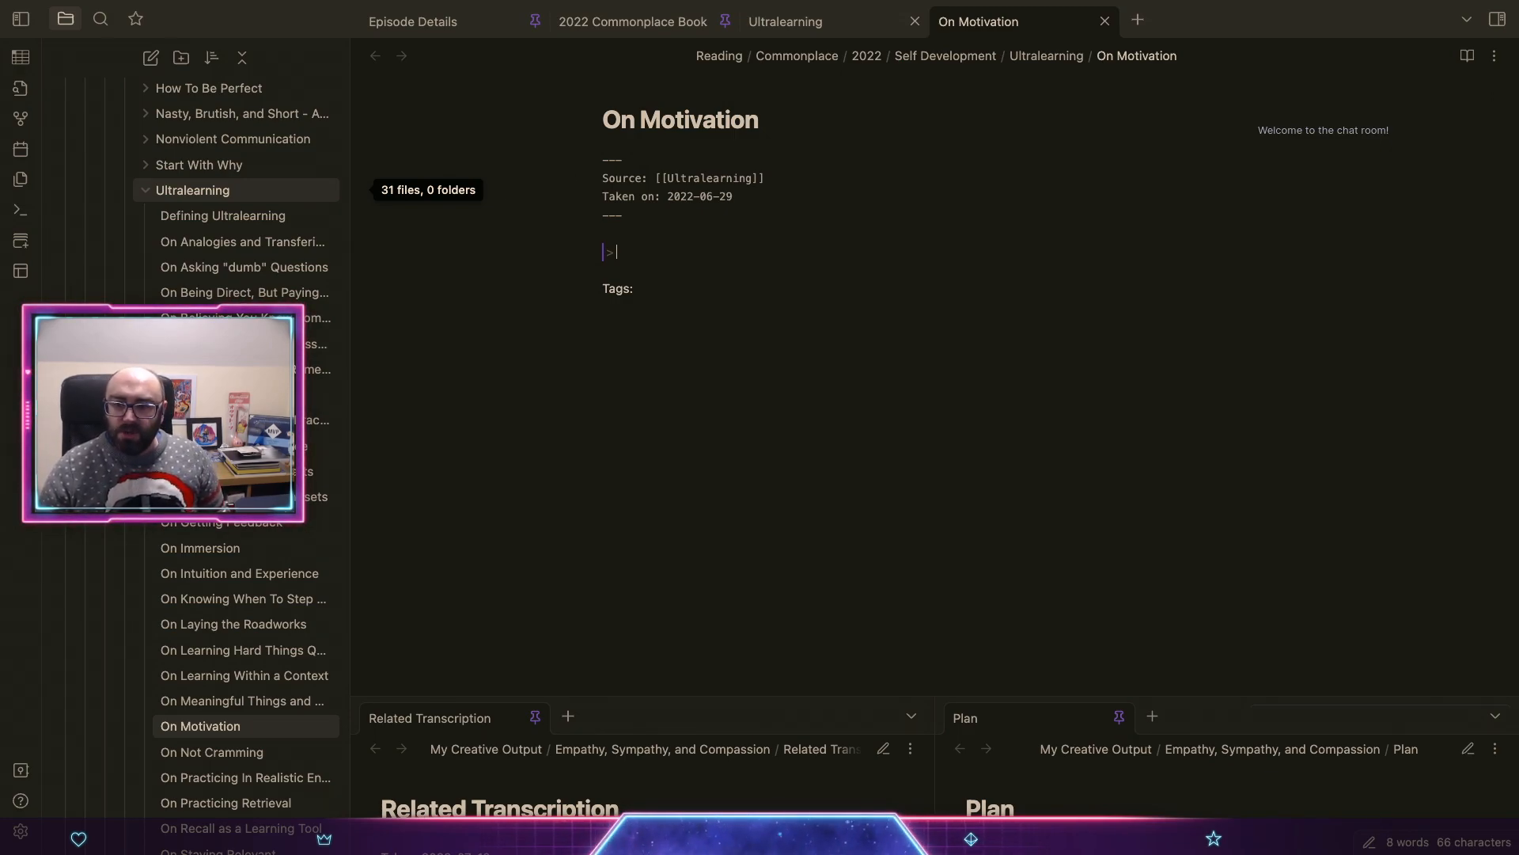
{"action": "type", "text": "Althou"}
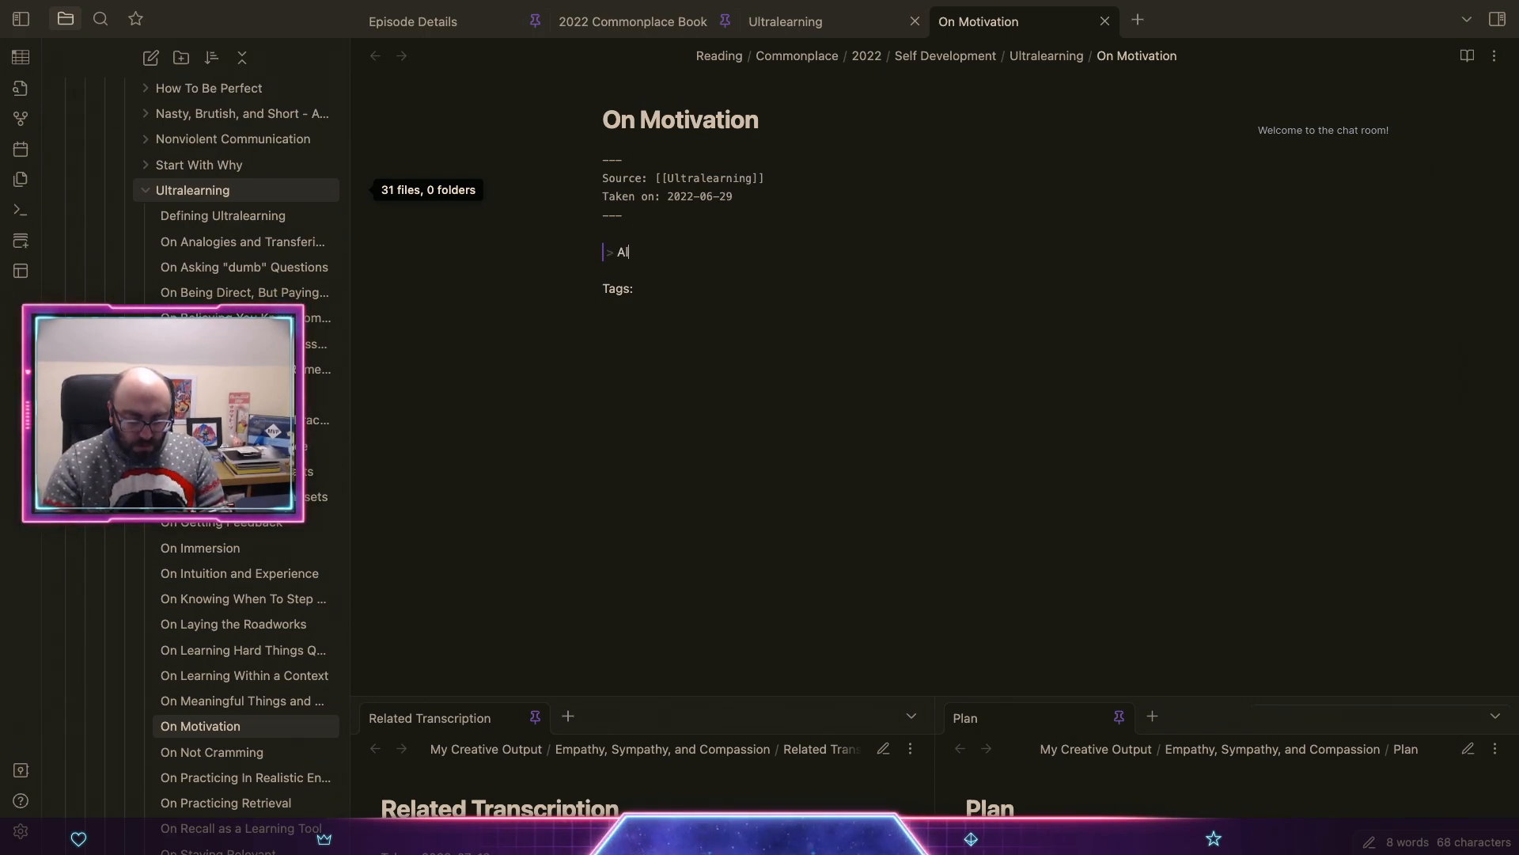
{"action": "type", "text": "gh there"}
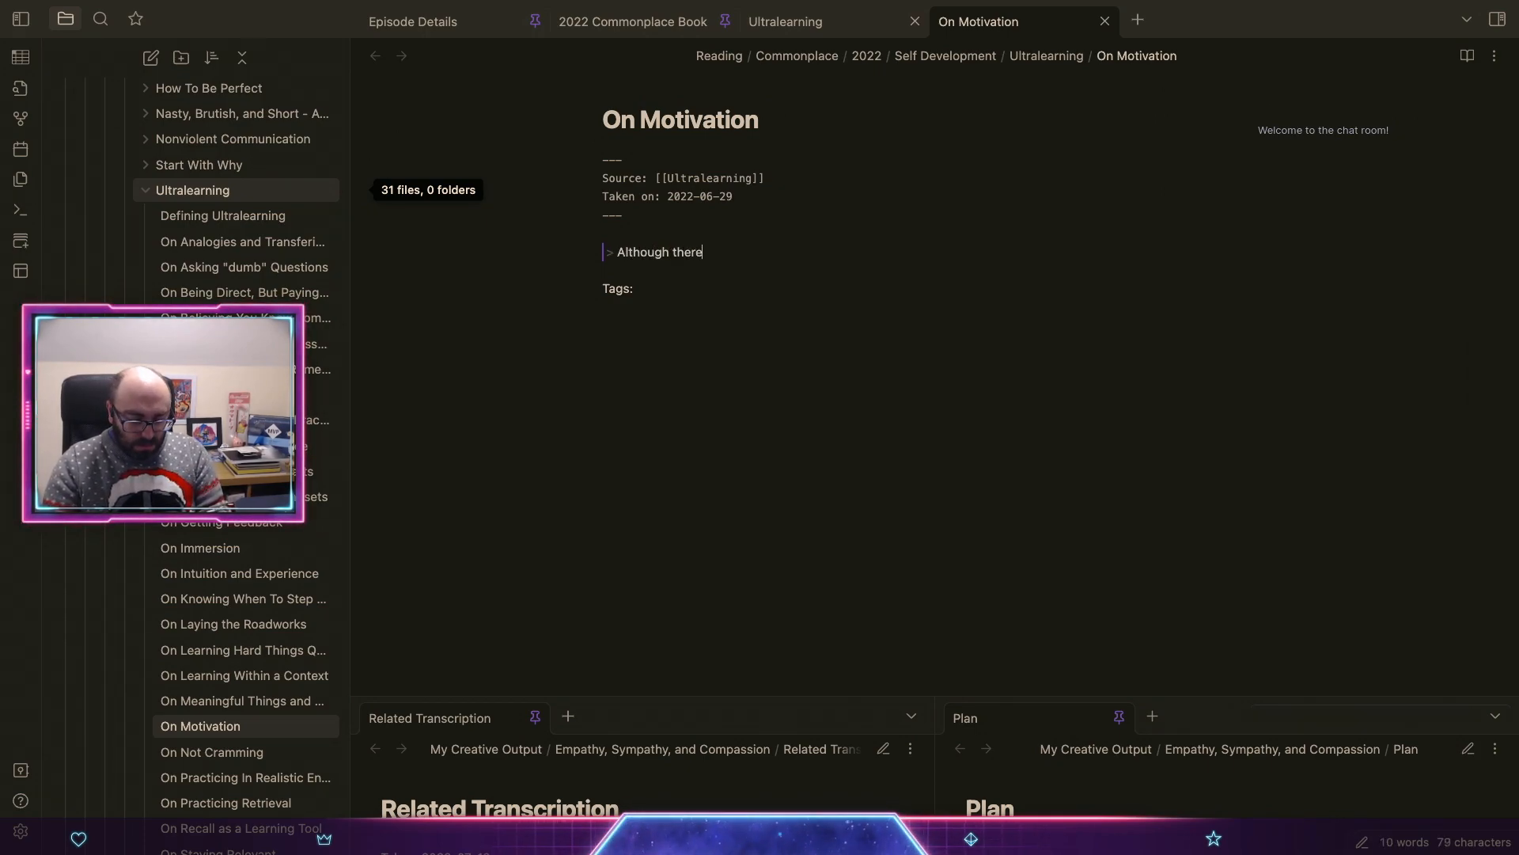
{"action": "type", "text": " are differences in"}
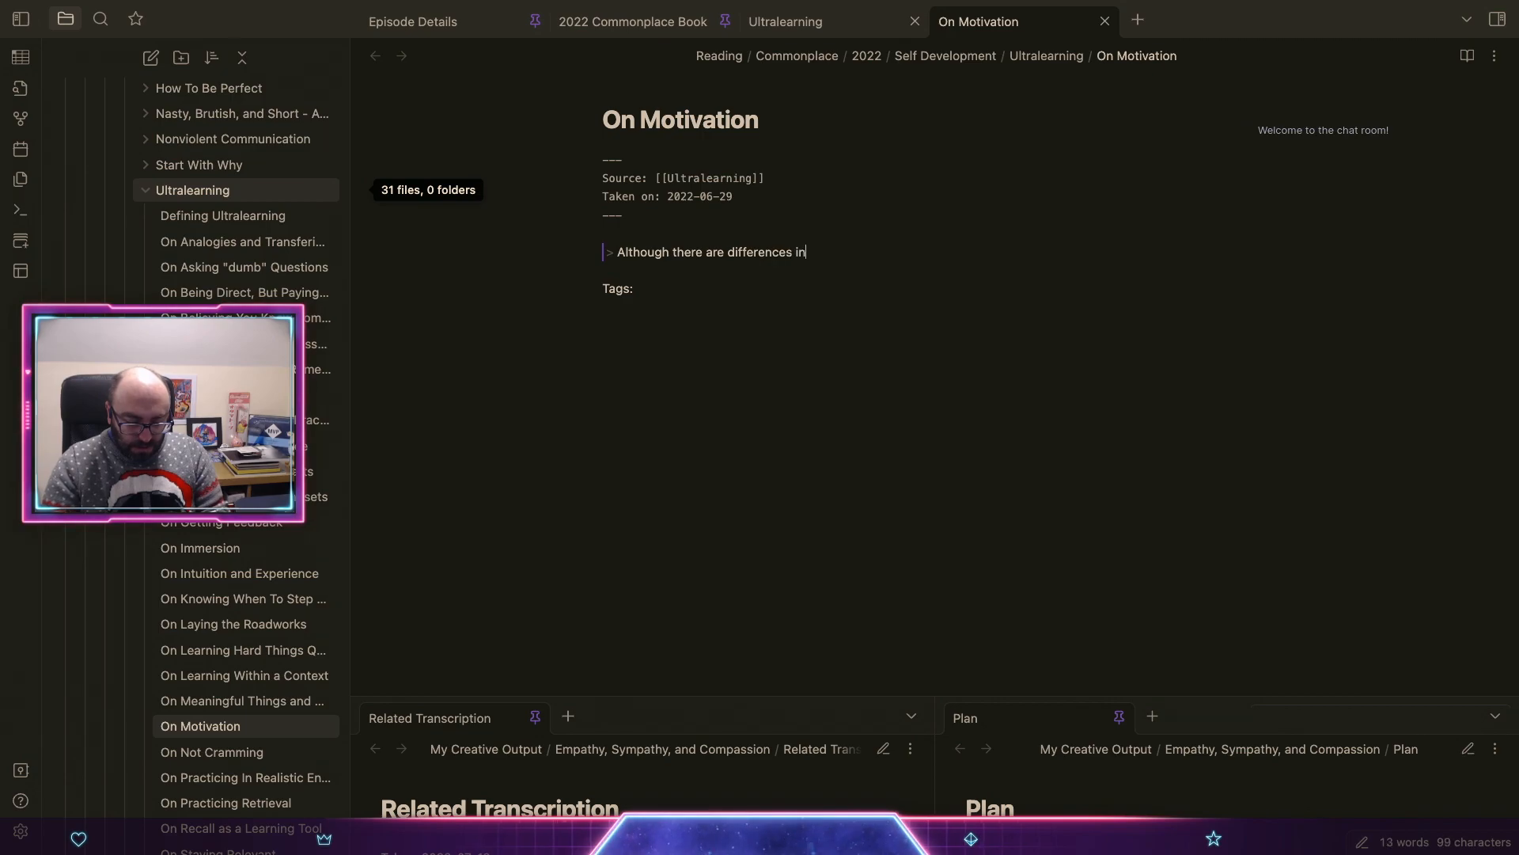
{"action": "type", "text": " ability amoun"}
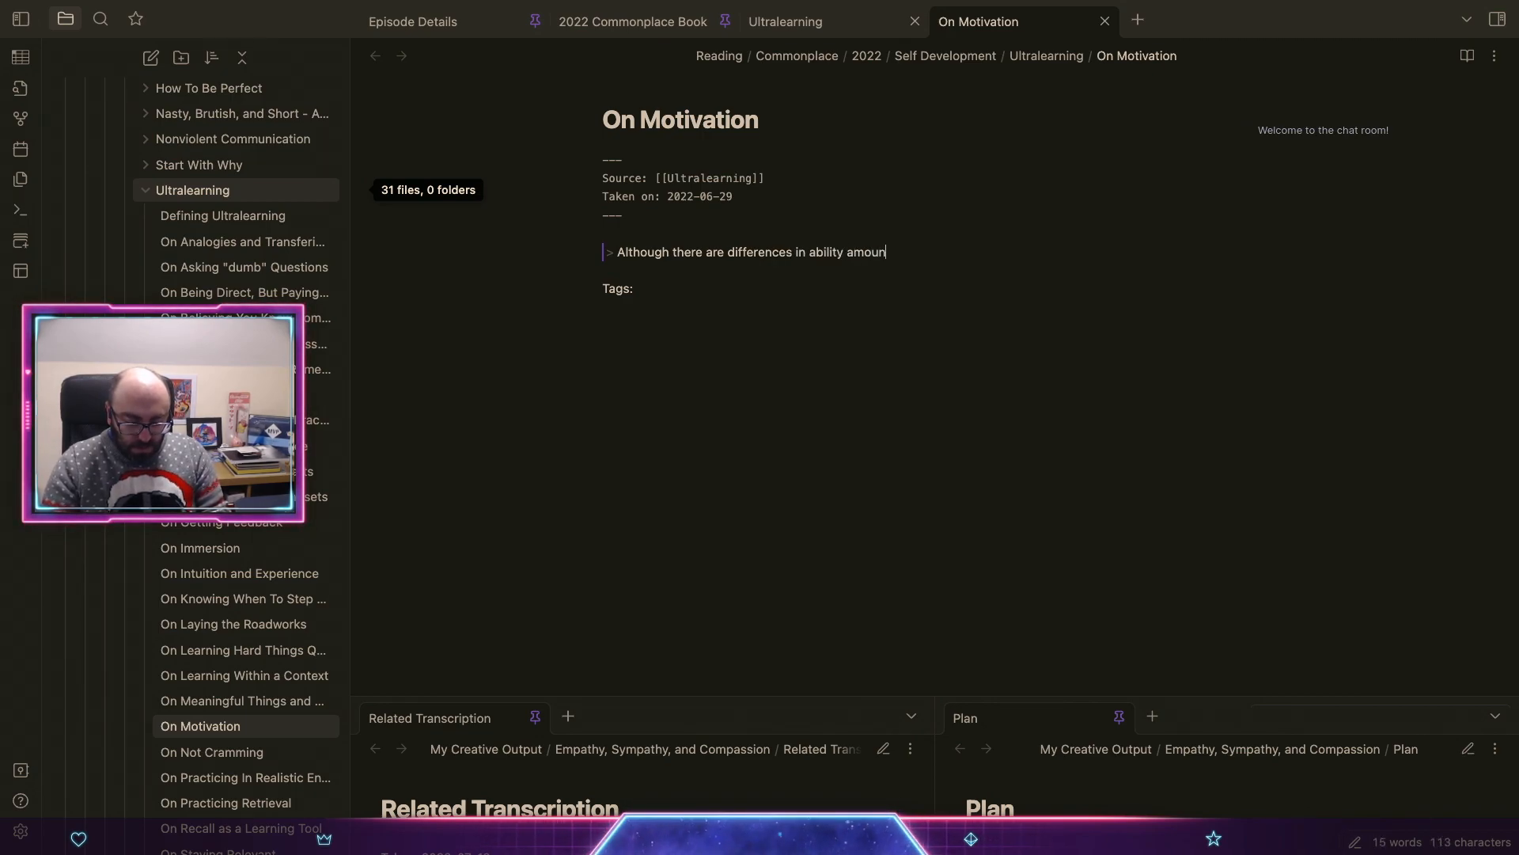
{"action": "type", "text": "g"}
{"action": "key", "text": "BackSpace"}
{"action": "key", "text": "BackSpace"}
{"action": "key", "text": "BackSpace"}
{"action": "key", "text": "BackSpace"}
{"action": "type", "text": "ng"}
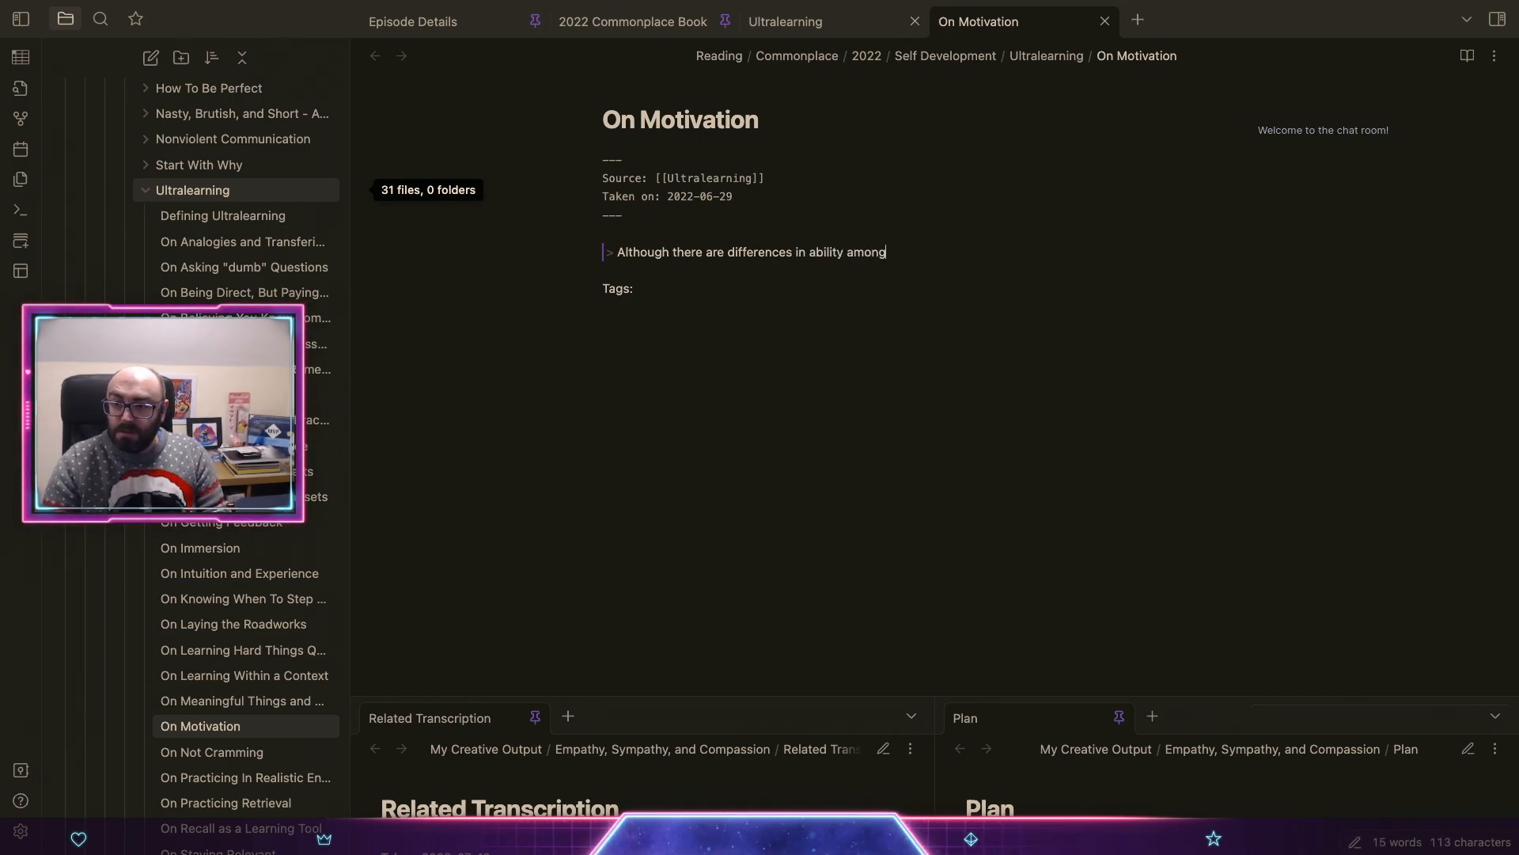
{"action": "type", "text": " all of us"}
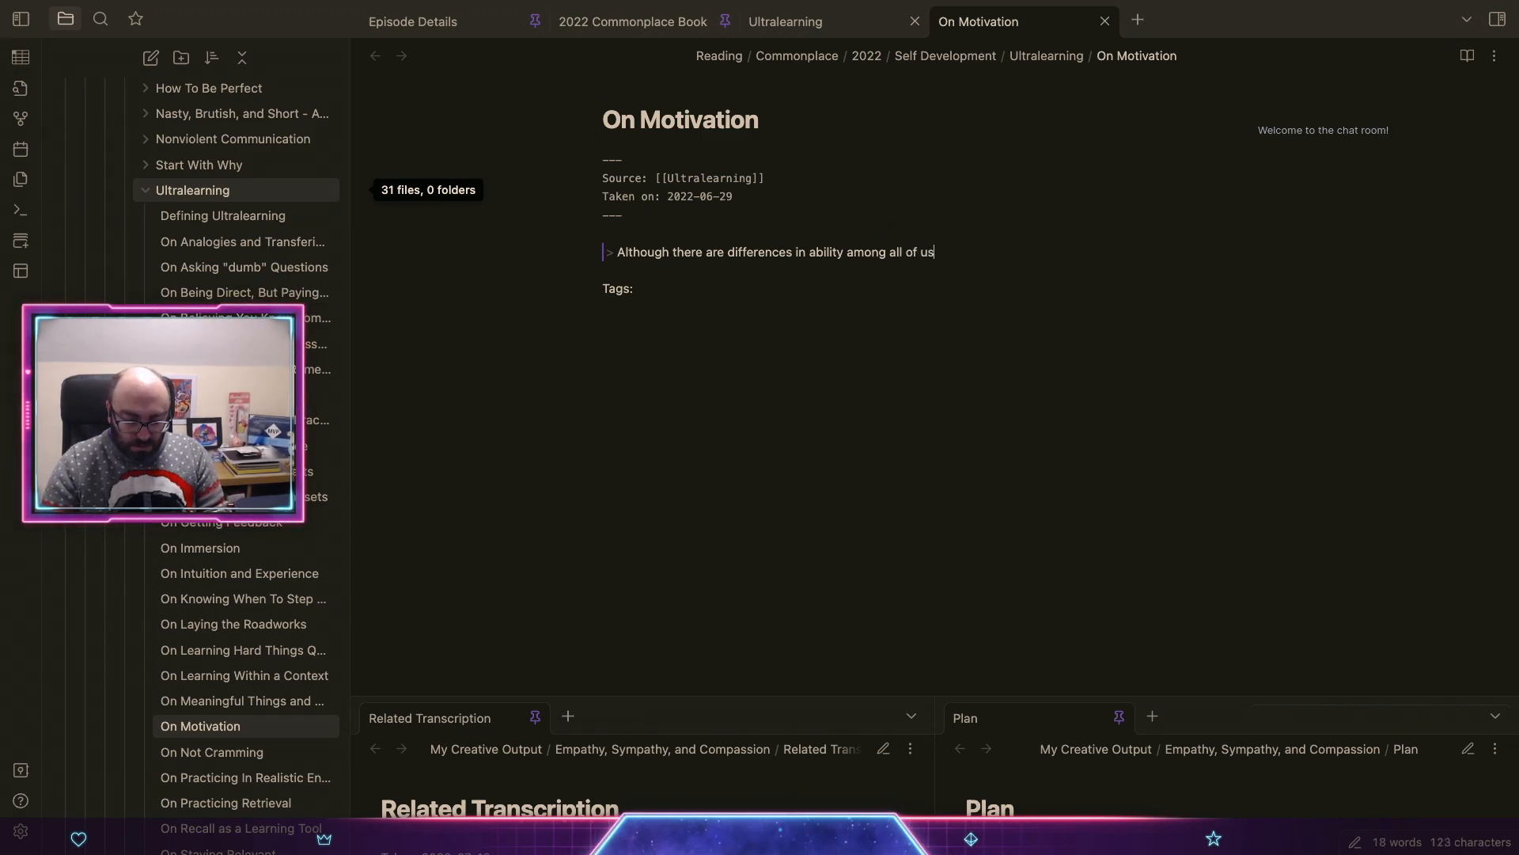
Step: Continue the quote with ", they acn often be exacerbated by the affective dimension they create in how we feel about learning."
{"action": "type", "text": ", they acn often"}
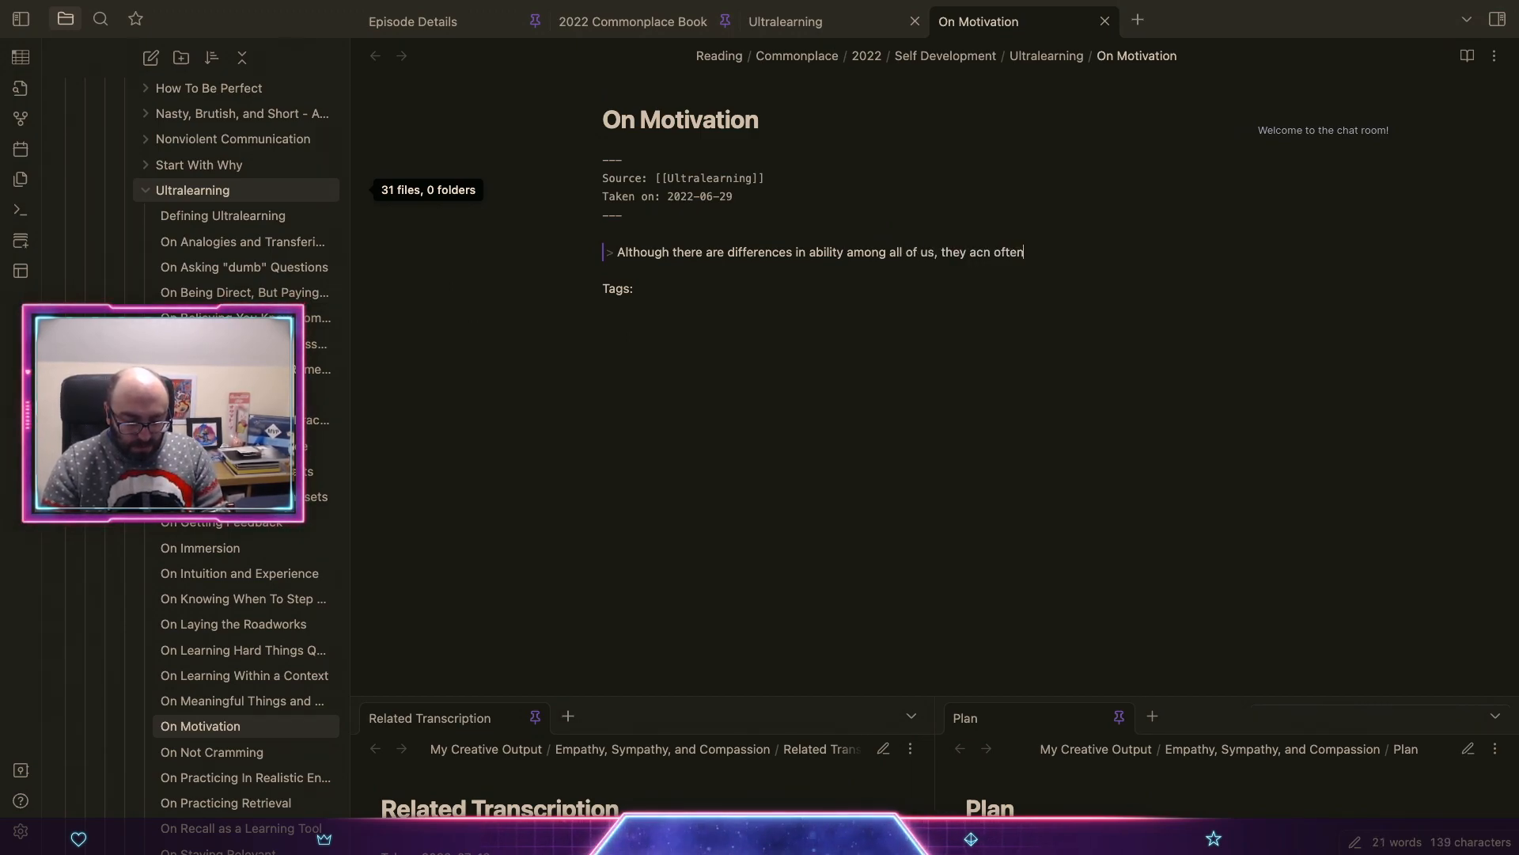
{"action": "type", "text": " be exac"}
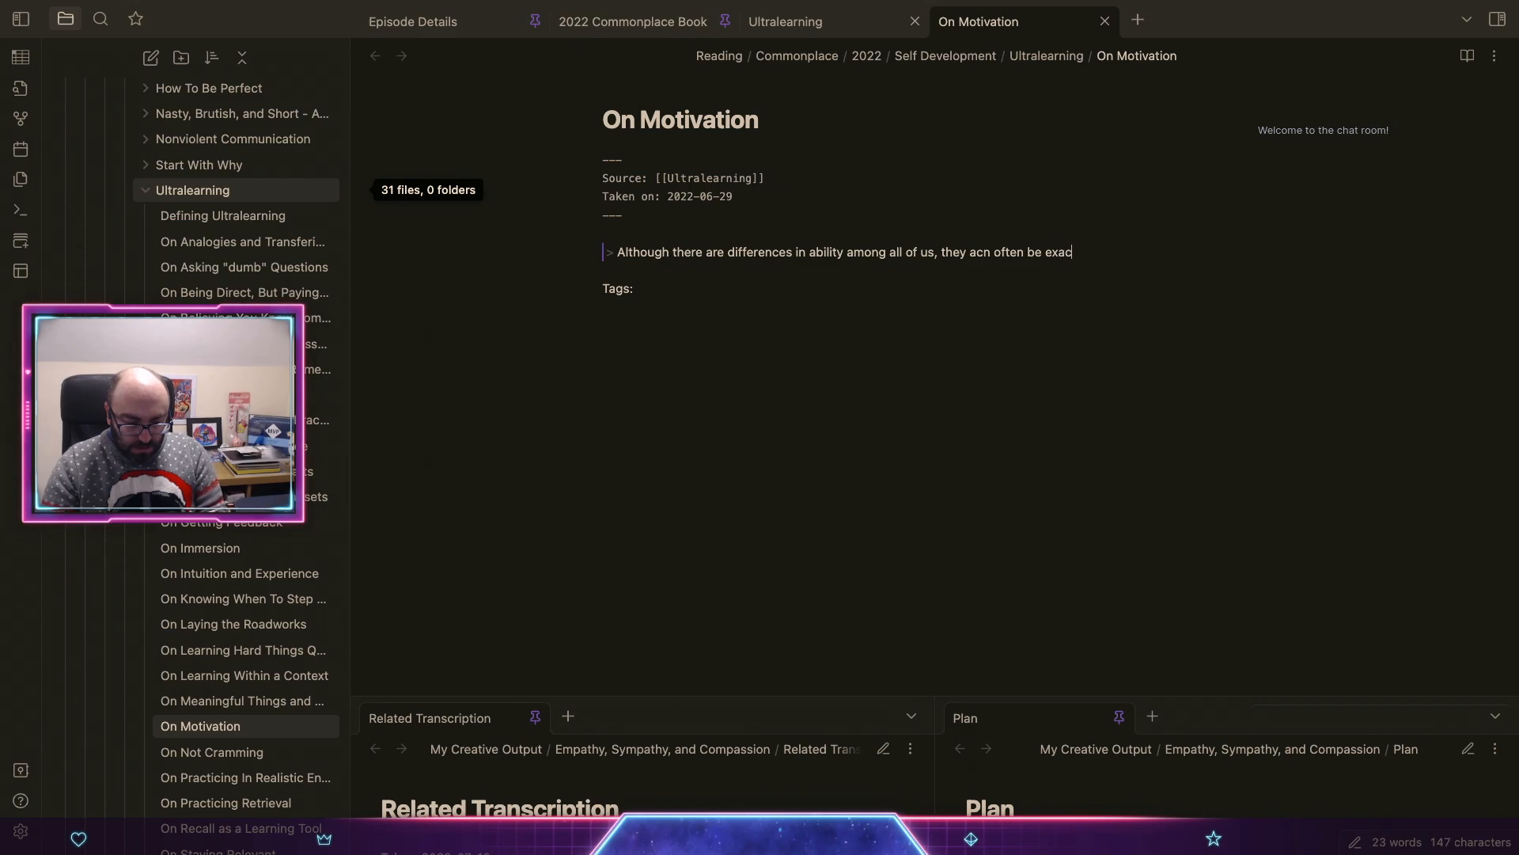
{"action": "type", "text": "erbated by t"}
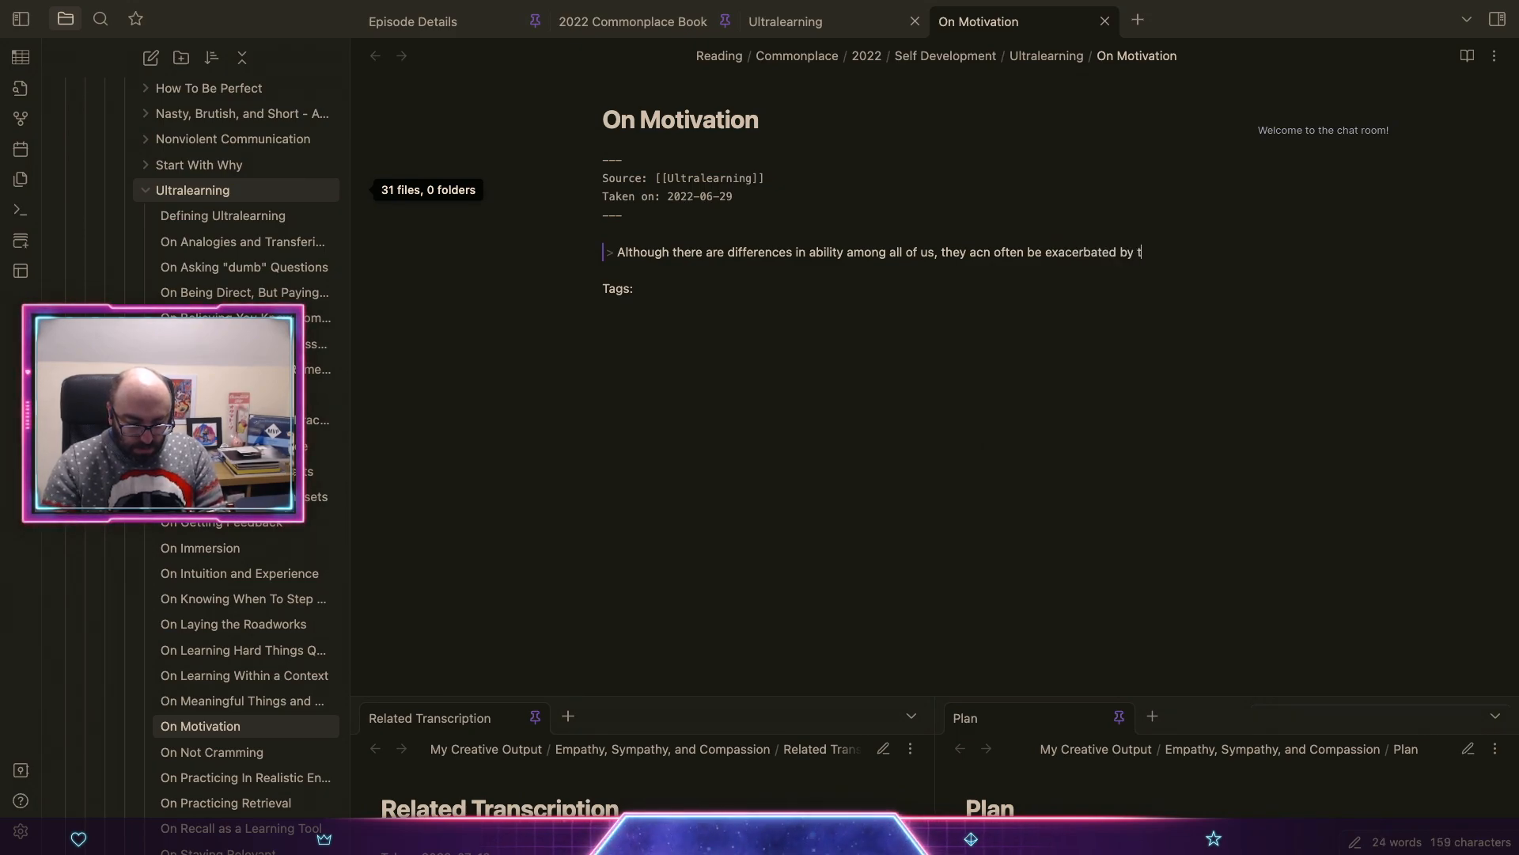
{"action": "type", "text": "he affective dimention they creat"}
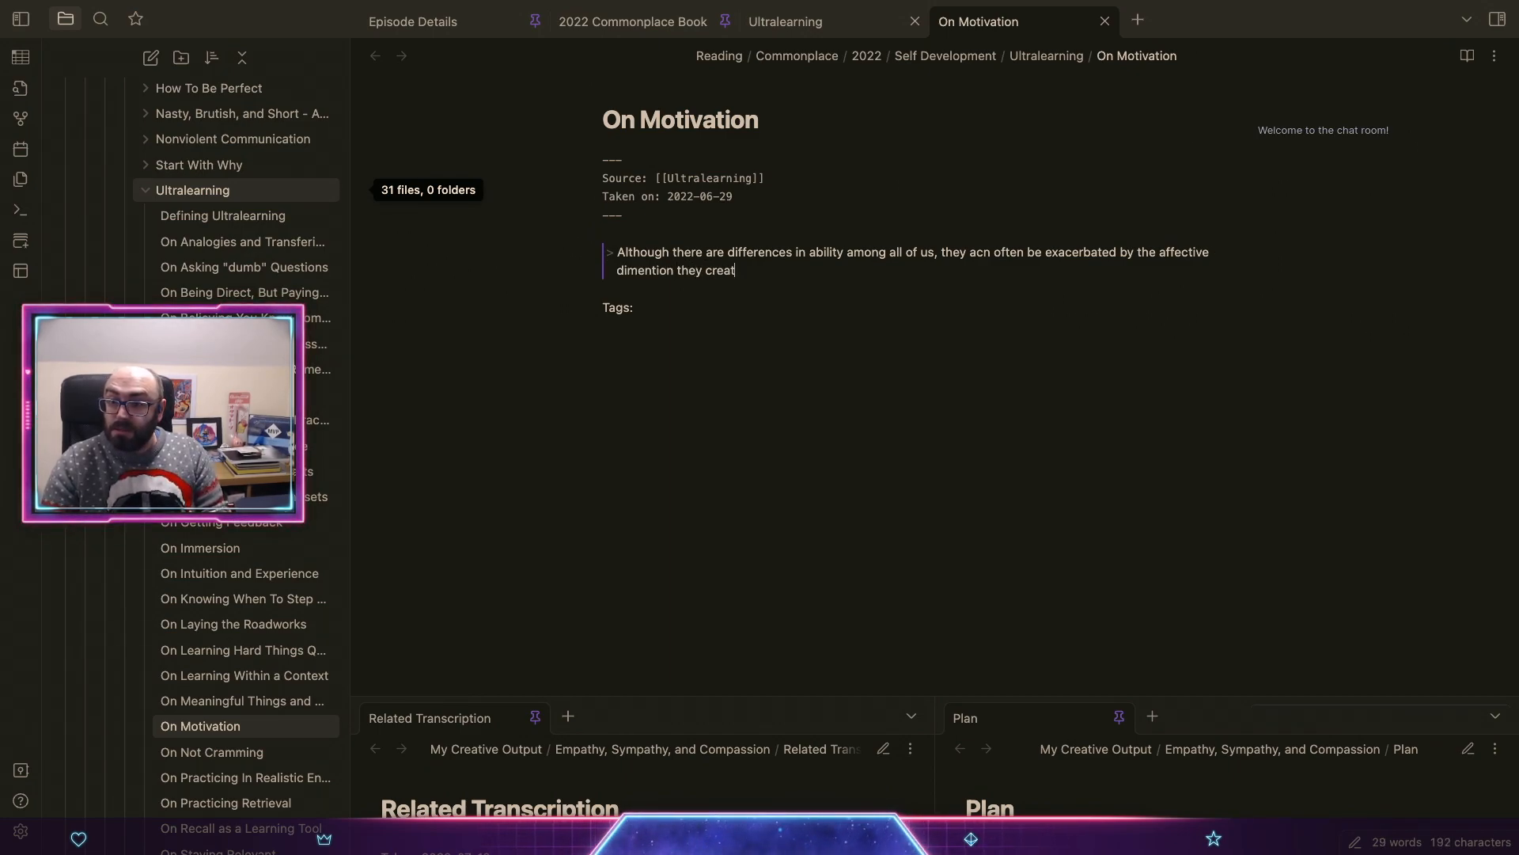
{"action": "type", "text": "e"}
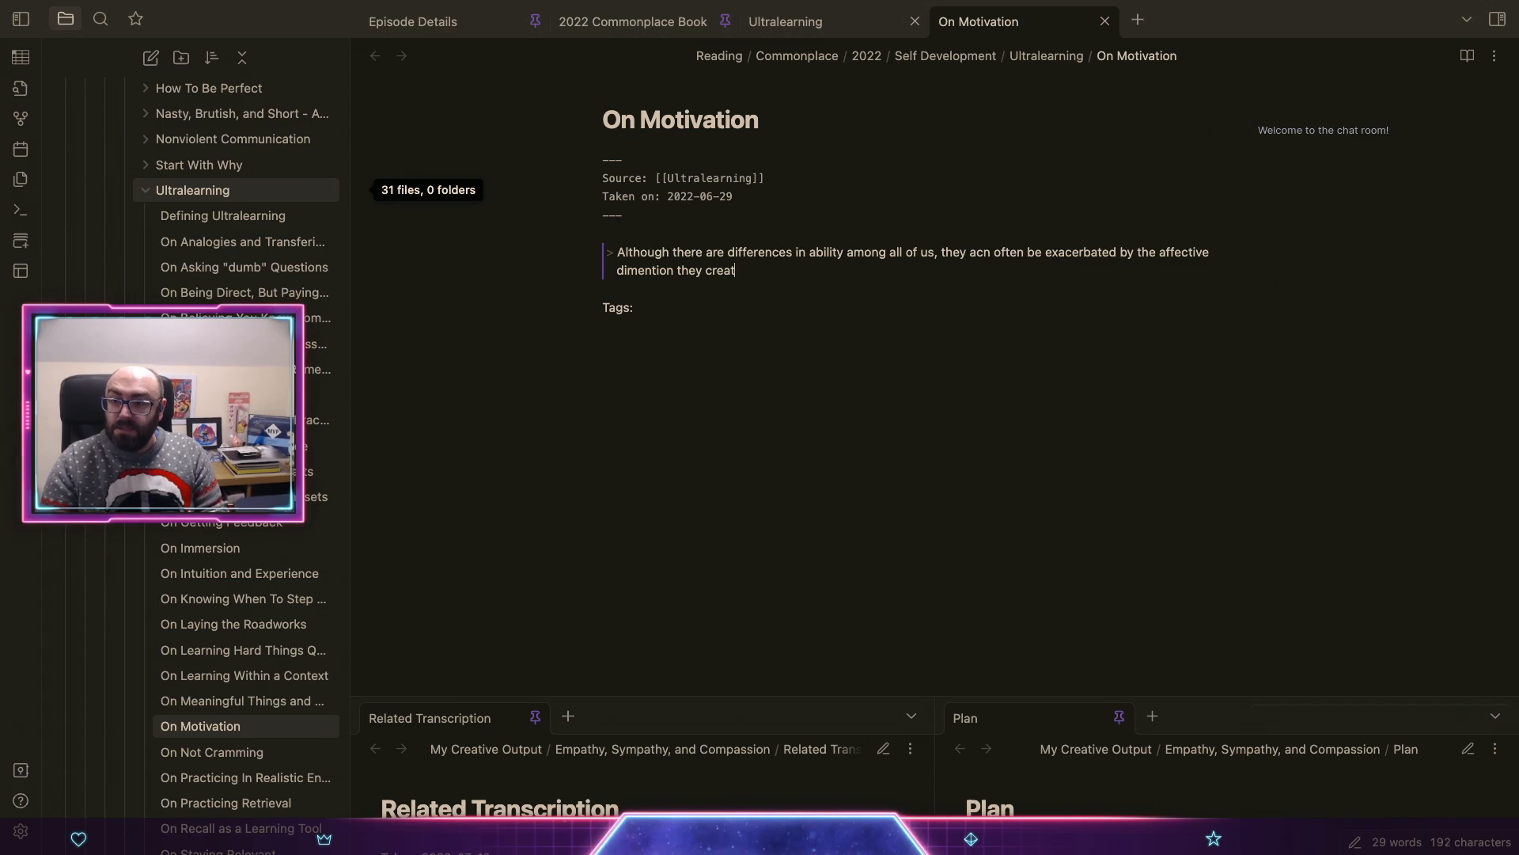
{"action": "key", "text": "BackSpace"}
{"action": "type", "text": "sion"}
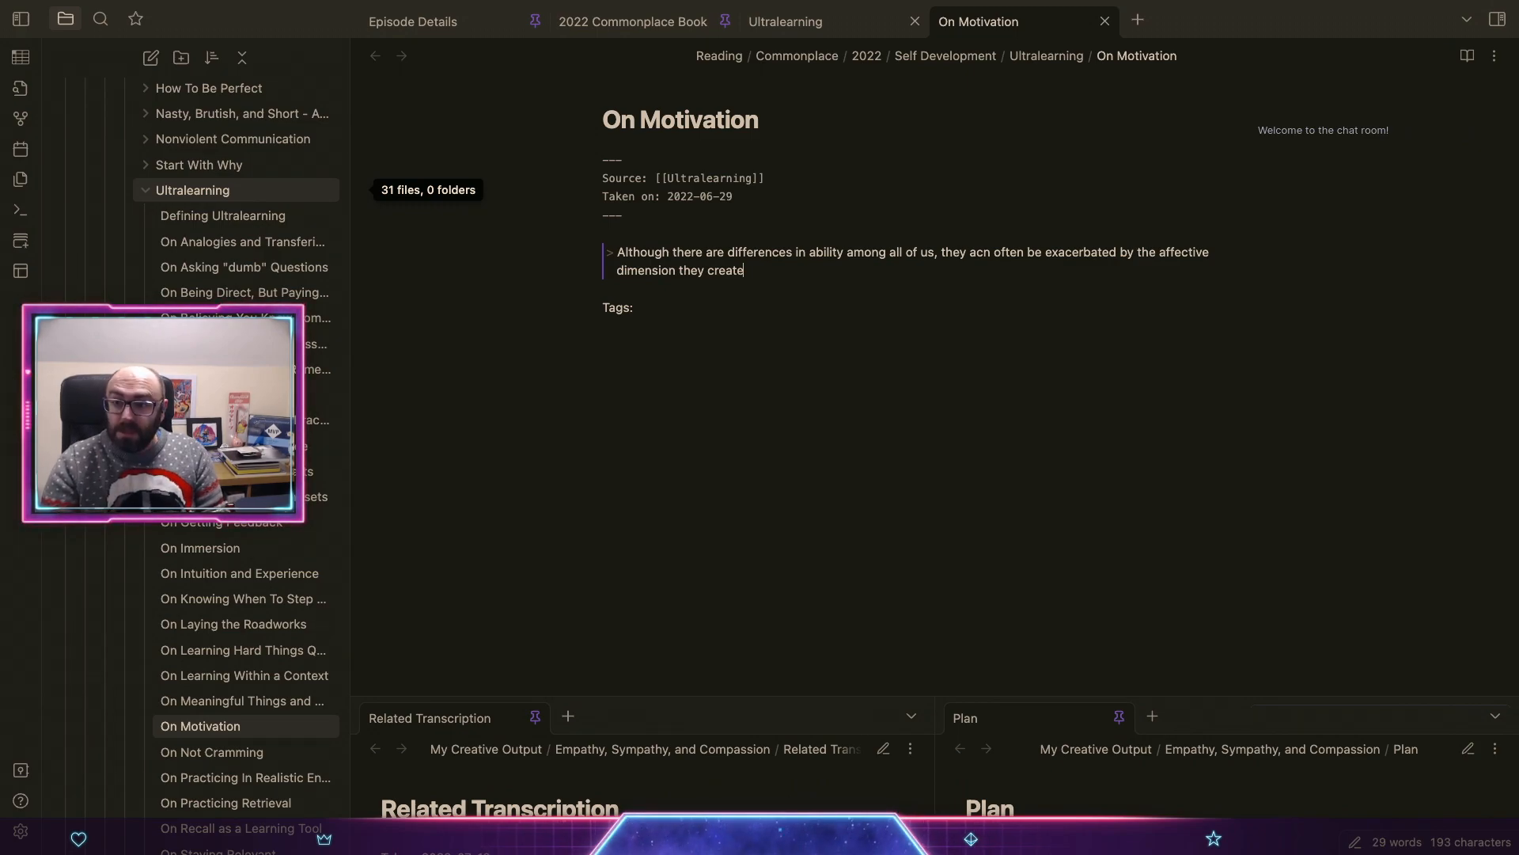
{"action": "type", "text": " they create in how we feel about learning."}
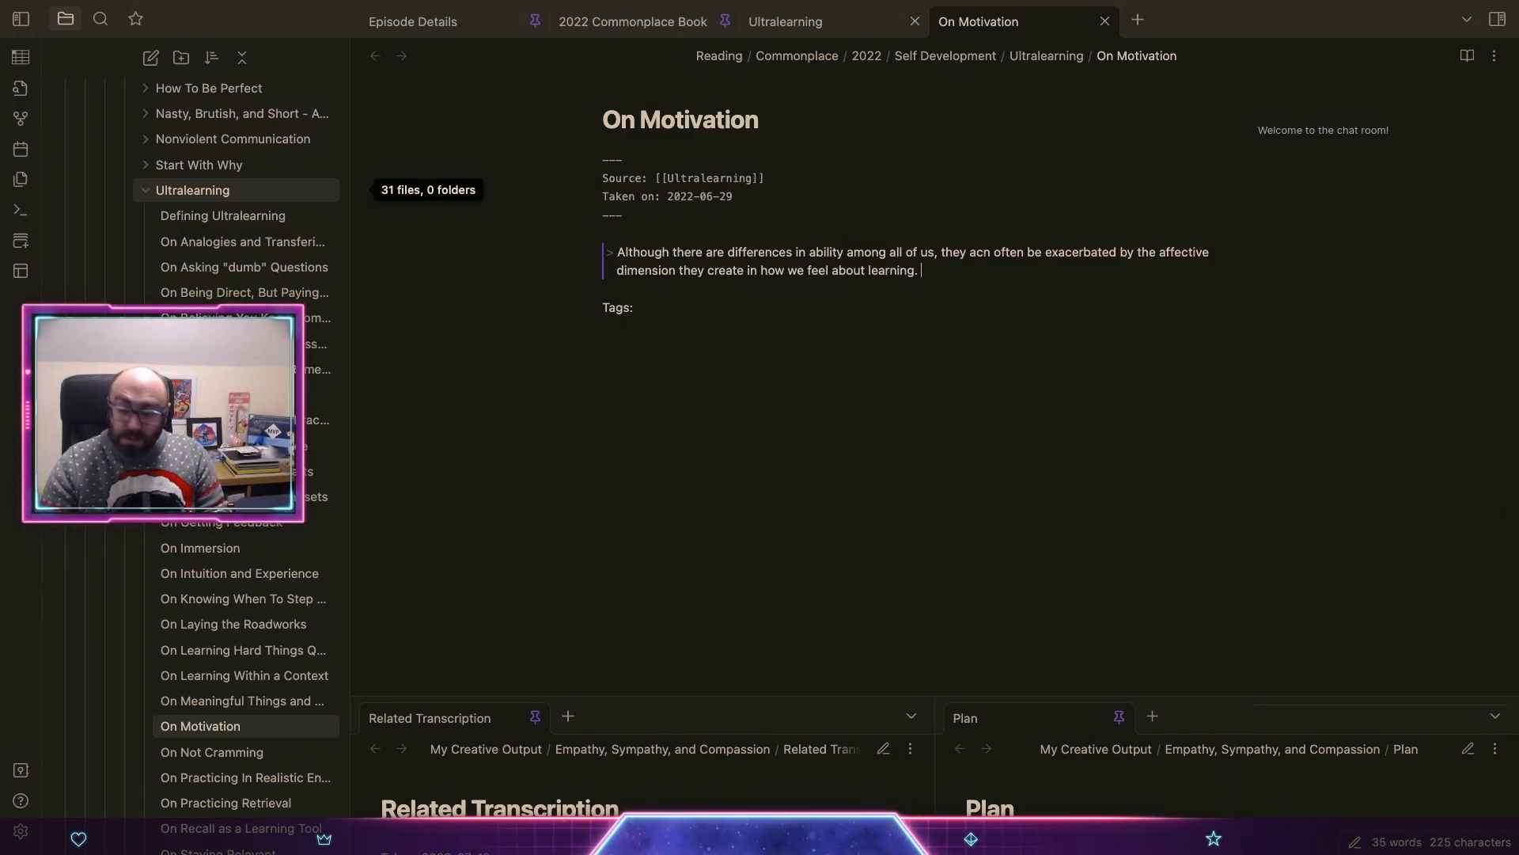
Step: Add the quote's second sentence: "Feel as though you're lousey at doing something, and you're robbed of the motivation to change."
{"action": "type", "text": " Feel"}
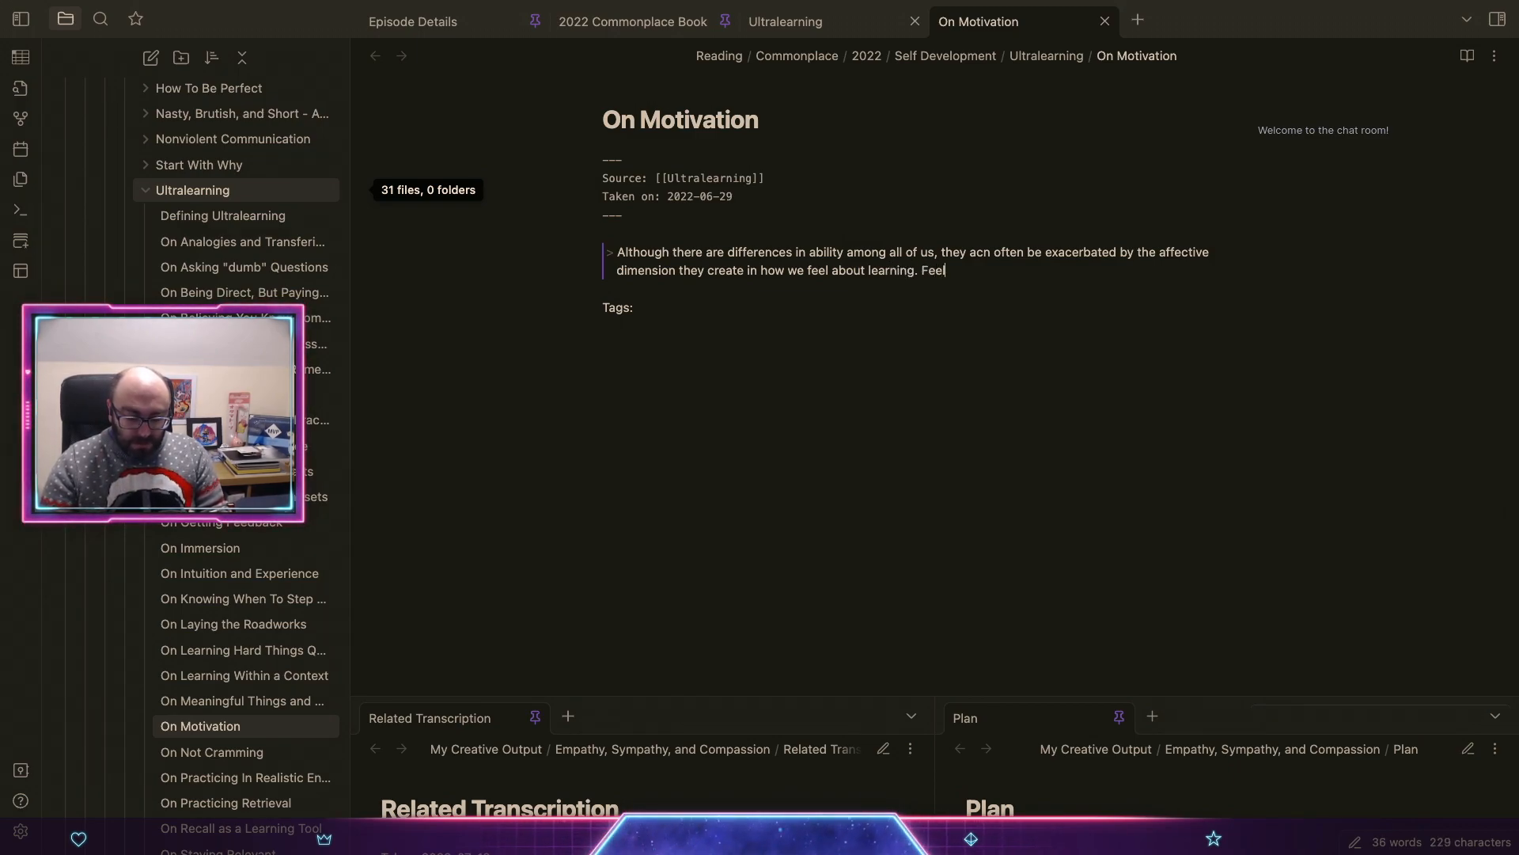
{"action": "type", "text": " as though you're lousey at "}
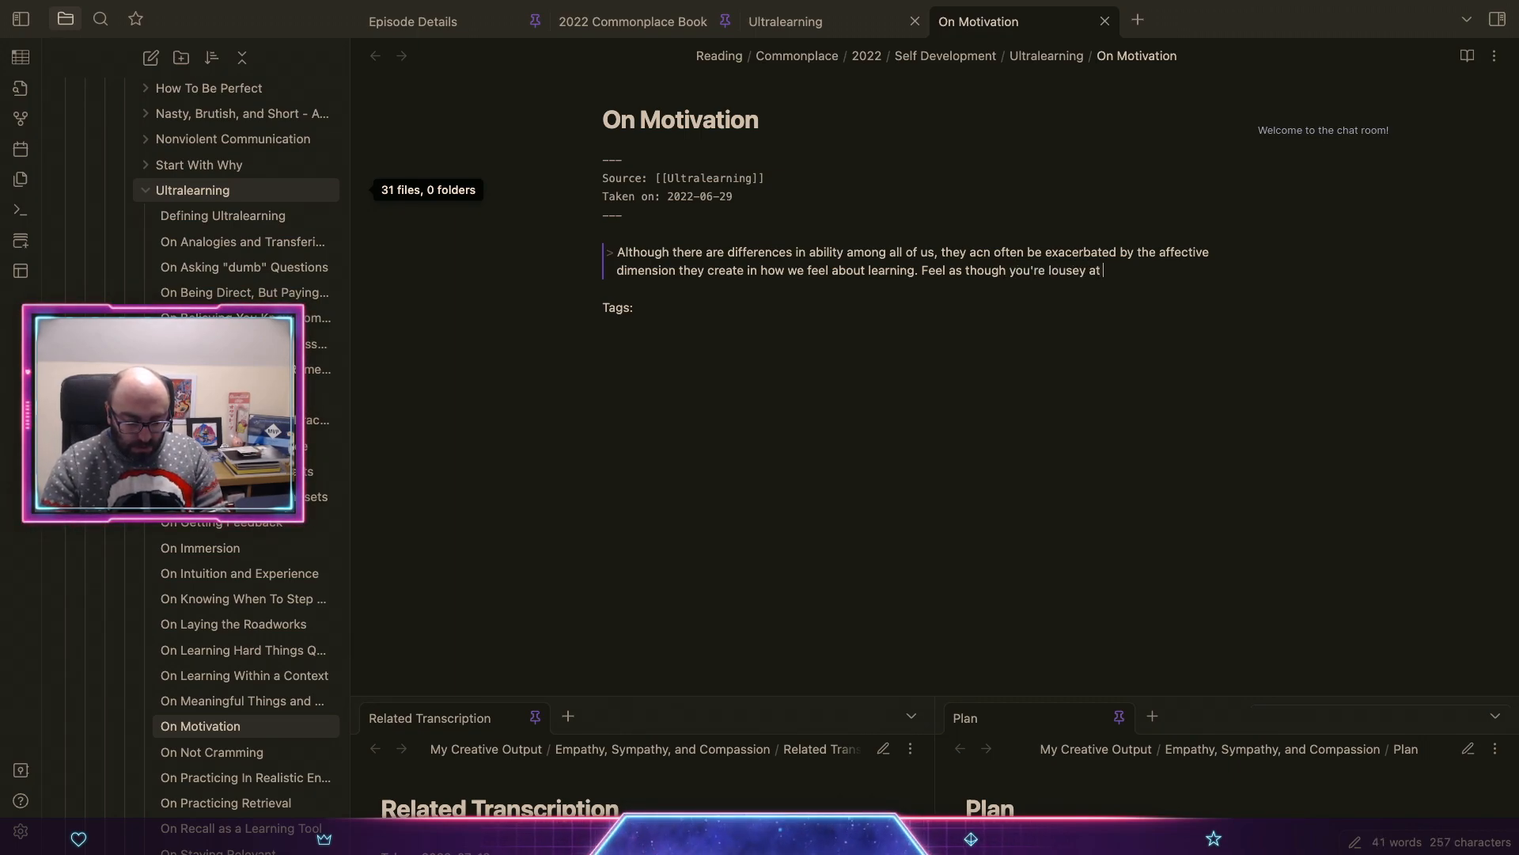
{"action": "type", "text": "doing something"}
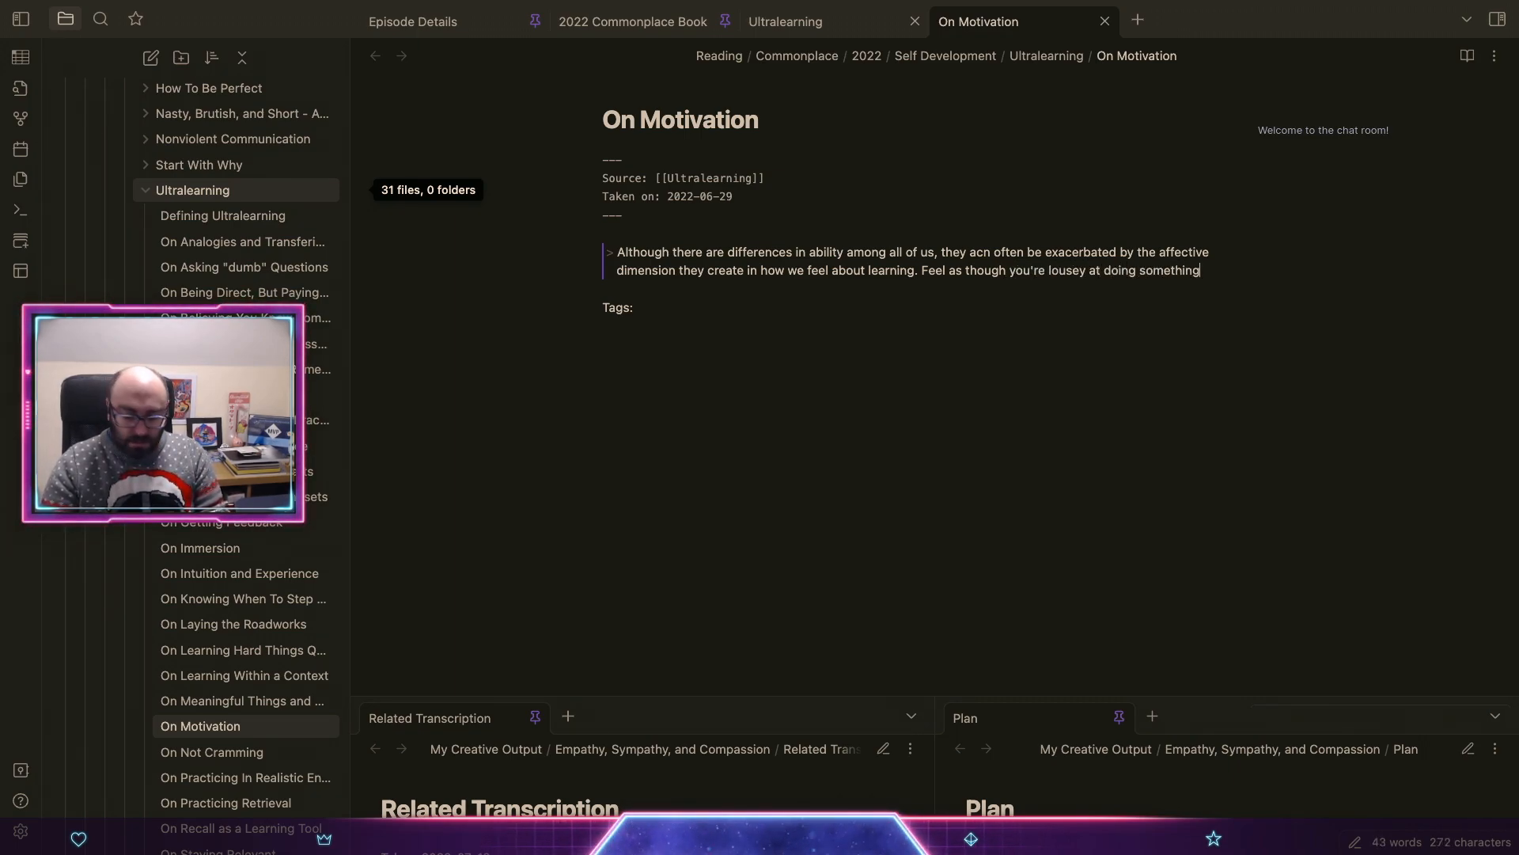
{"action": "type", "text": ", and you're r"}
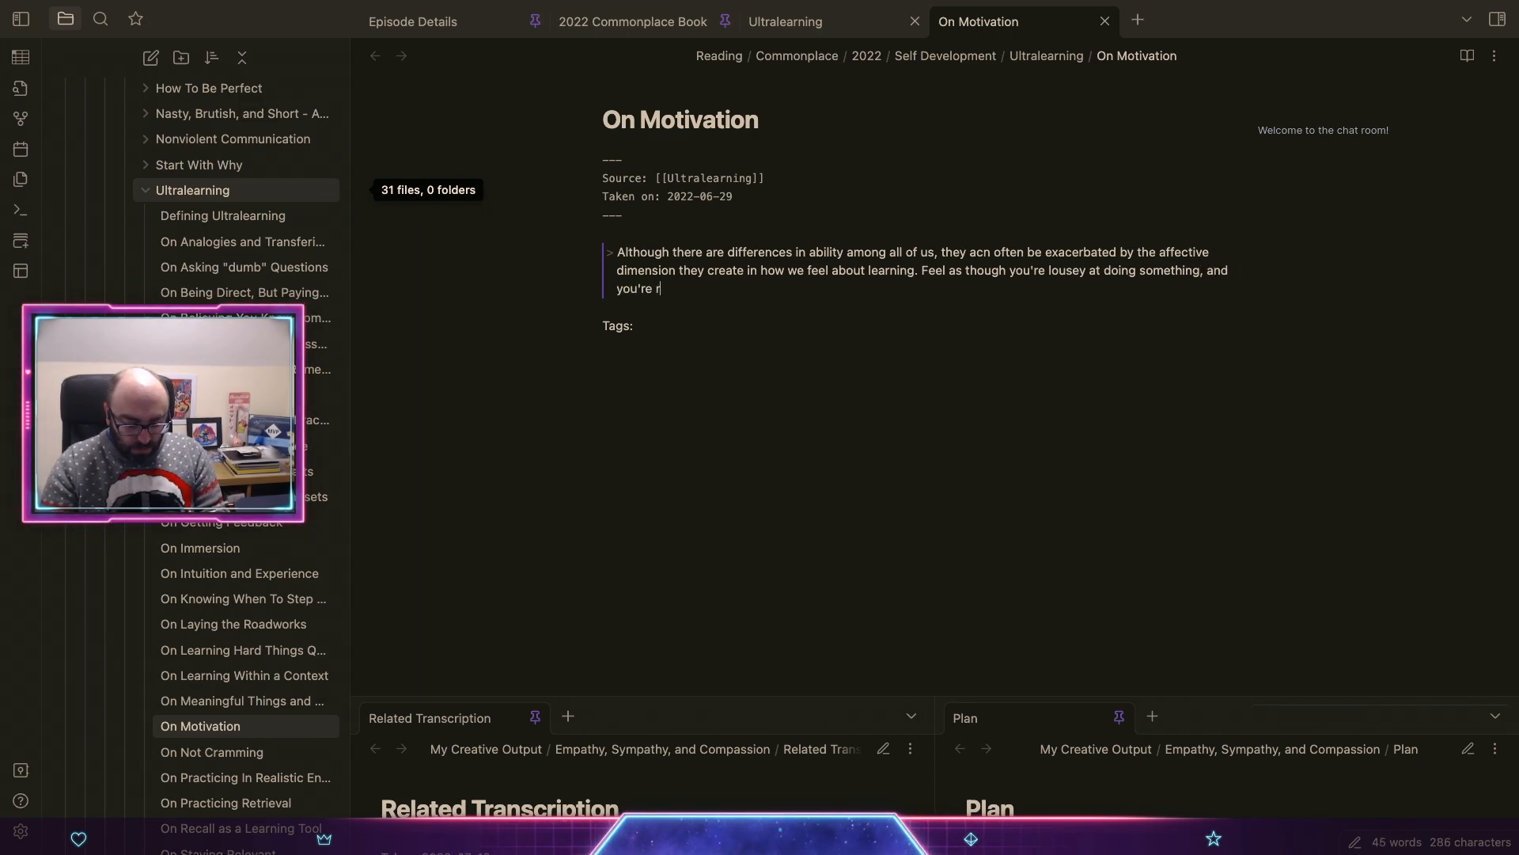
{"action": "type", "text": "obbed of the mot"}
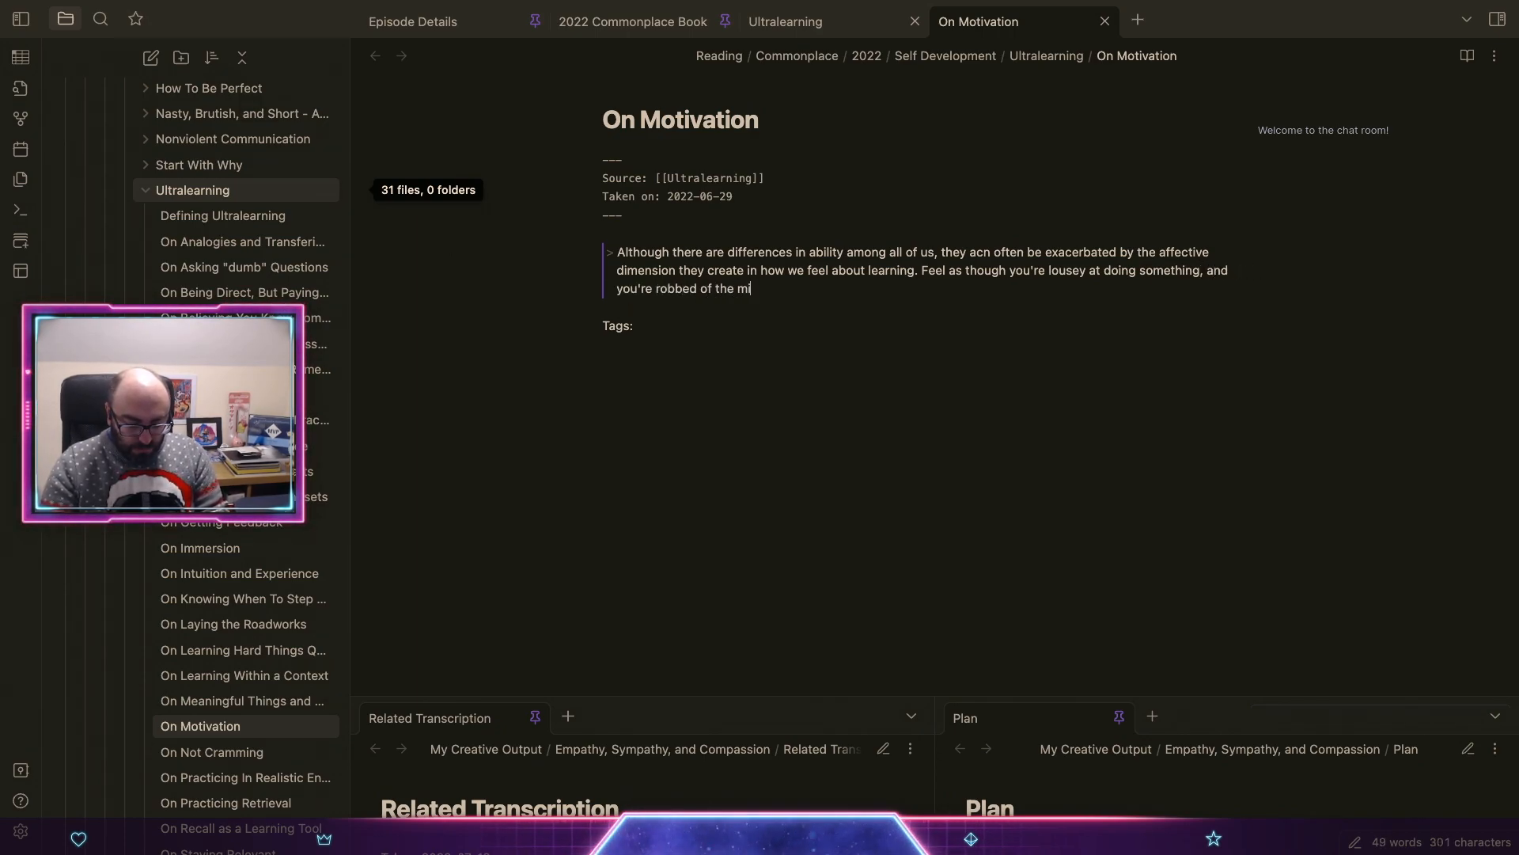
{"action": "type", "text": "iv"}
{"action": "type", "text": "ation to cha"}
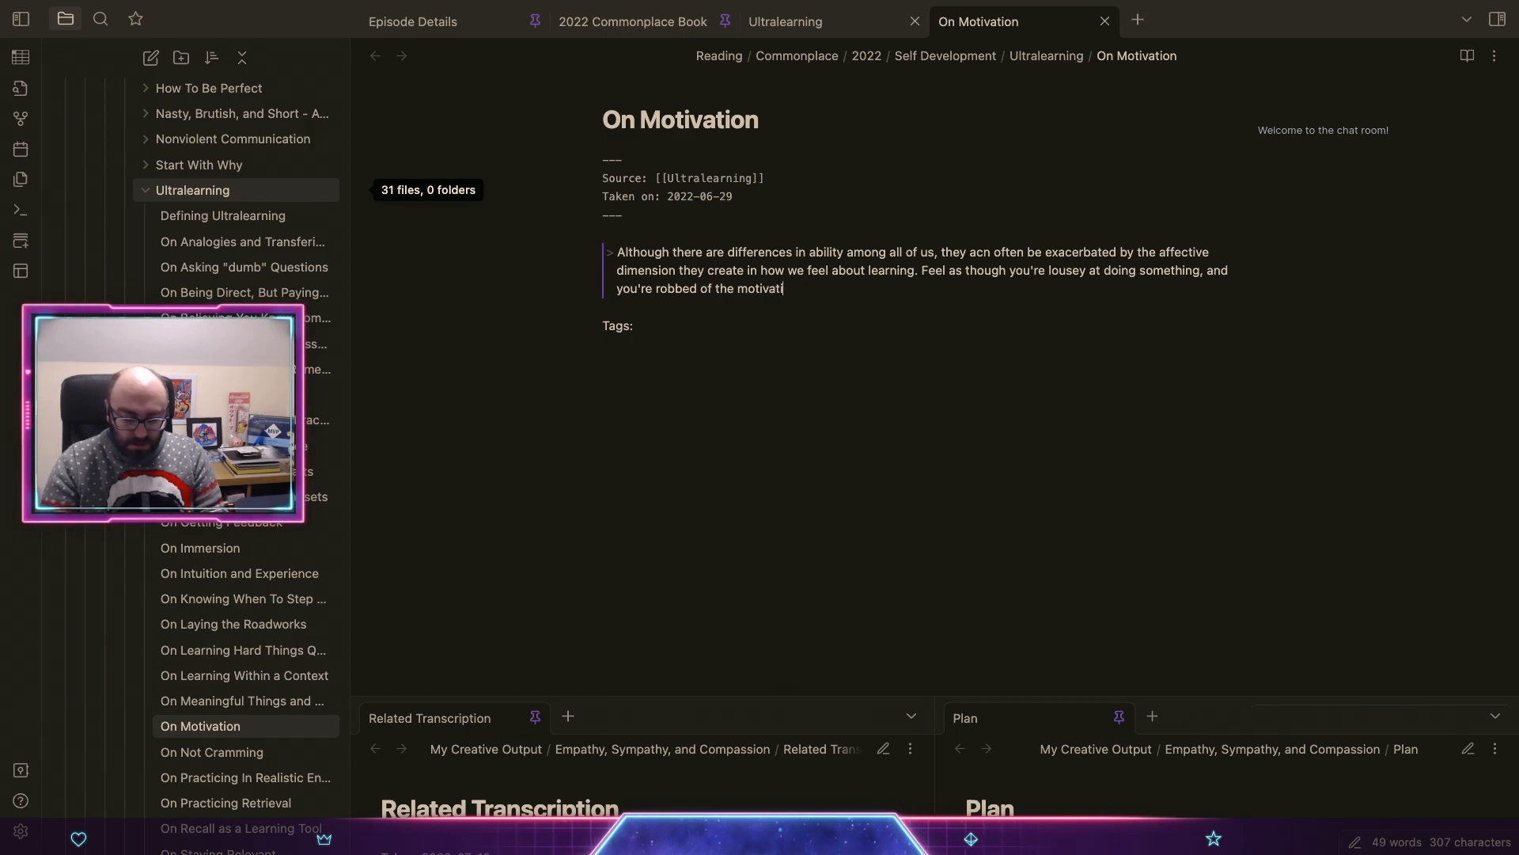
{"action": "type", "text": "nge."}
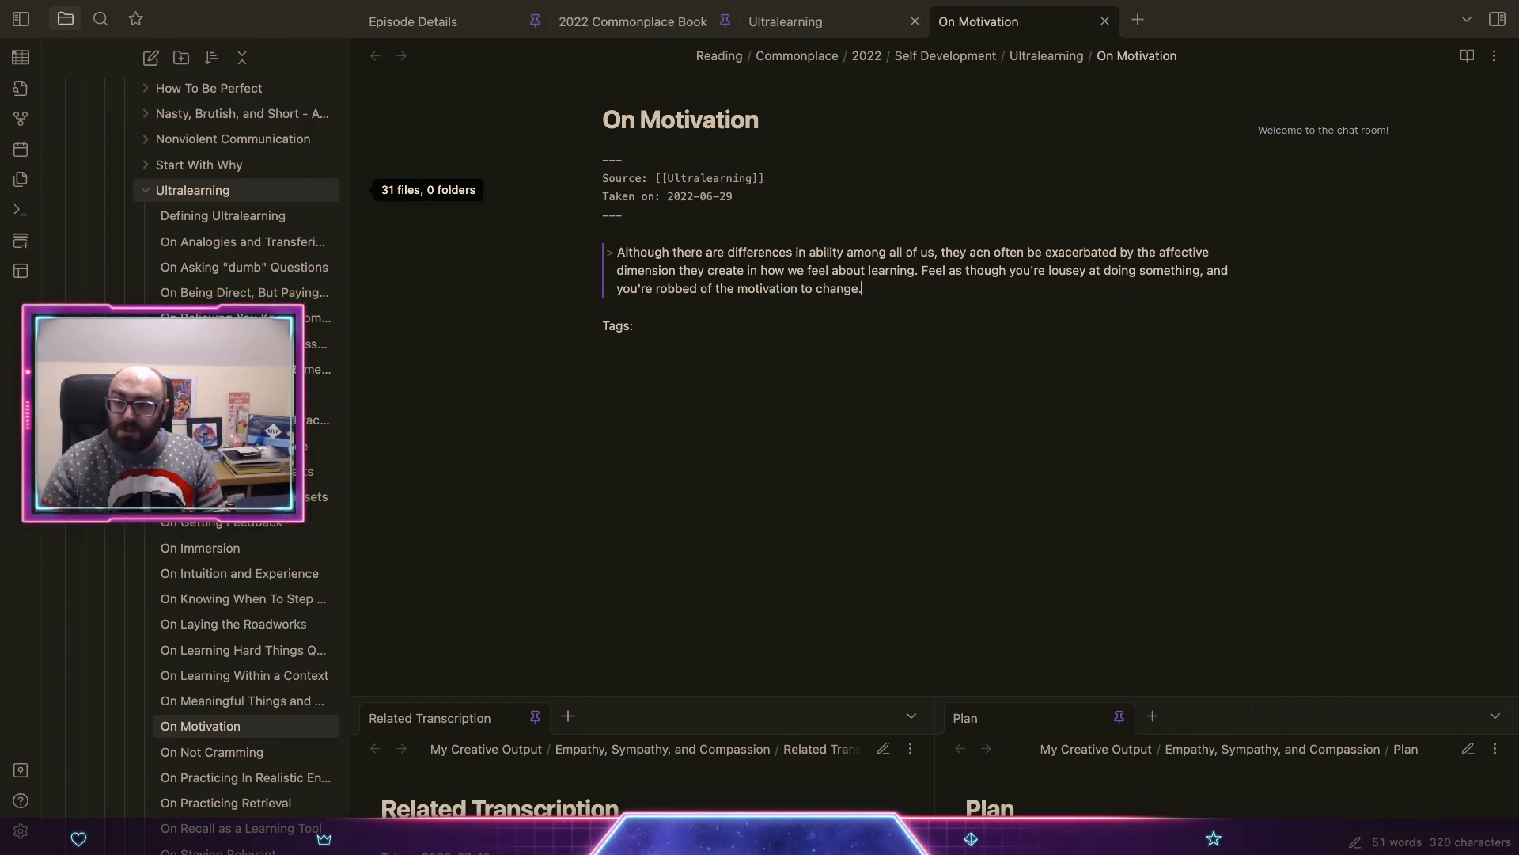
Step: Start a commentary paragraph below the quote with "Motivation is incredibly important, especially when learning something new."
{"action": "key", "text": "Return"}
{"action": "key", "text": "Return"}
{"action": "type", "text": "Mo"}
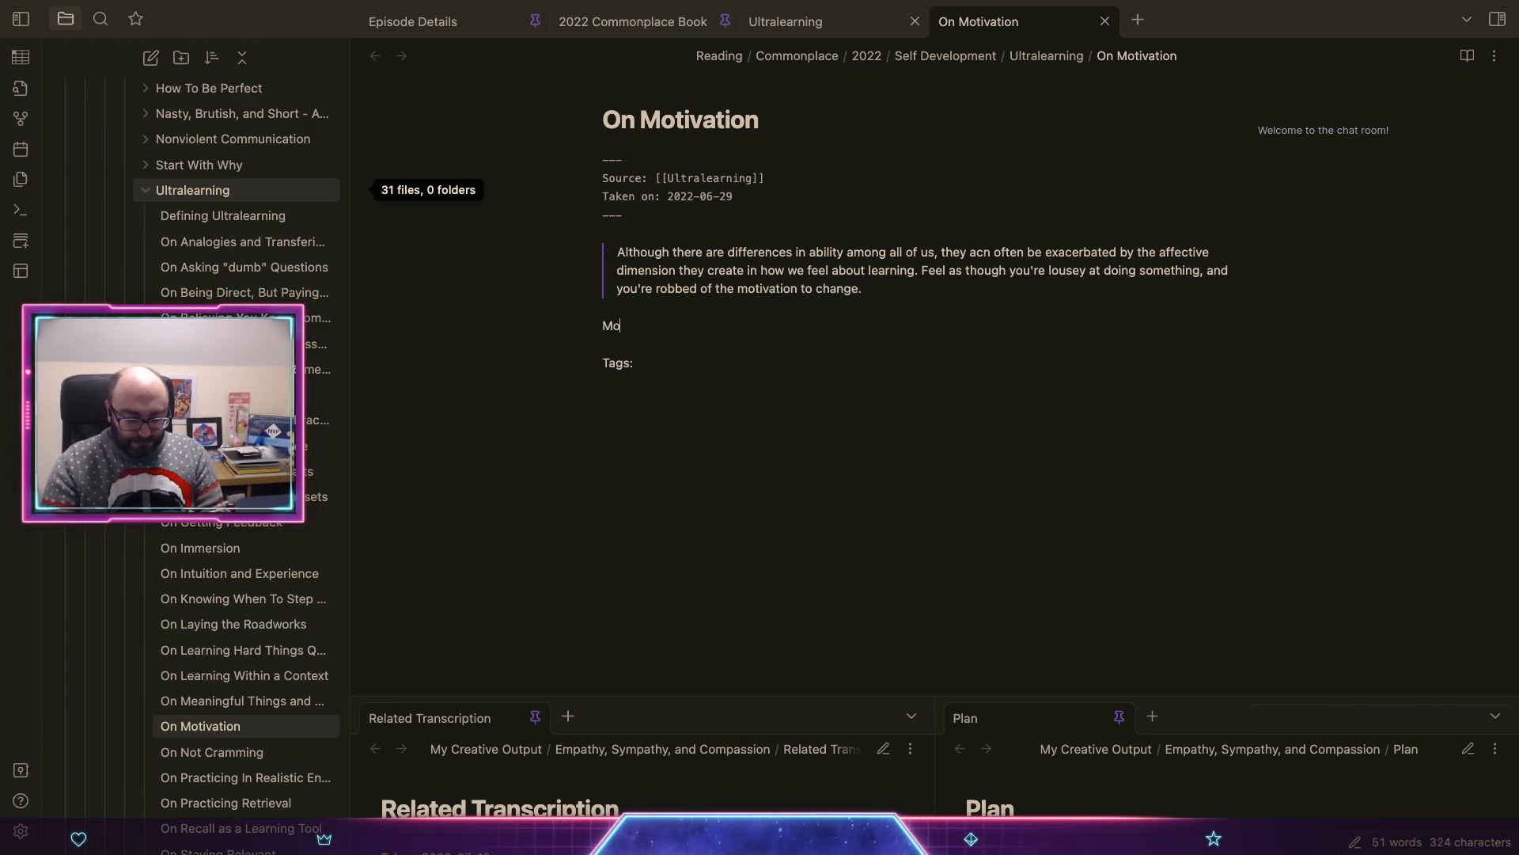
{"action": "type", "text": "tivition is "}
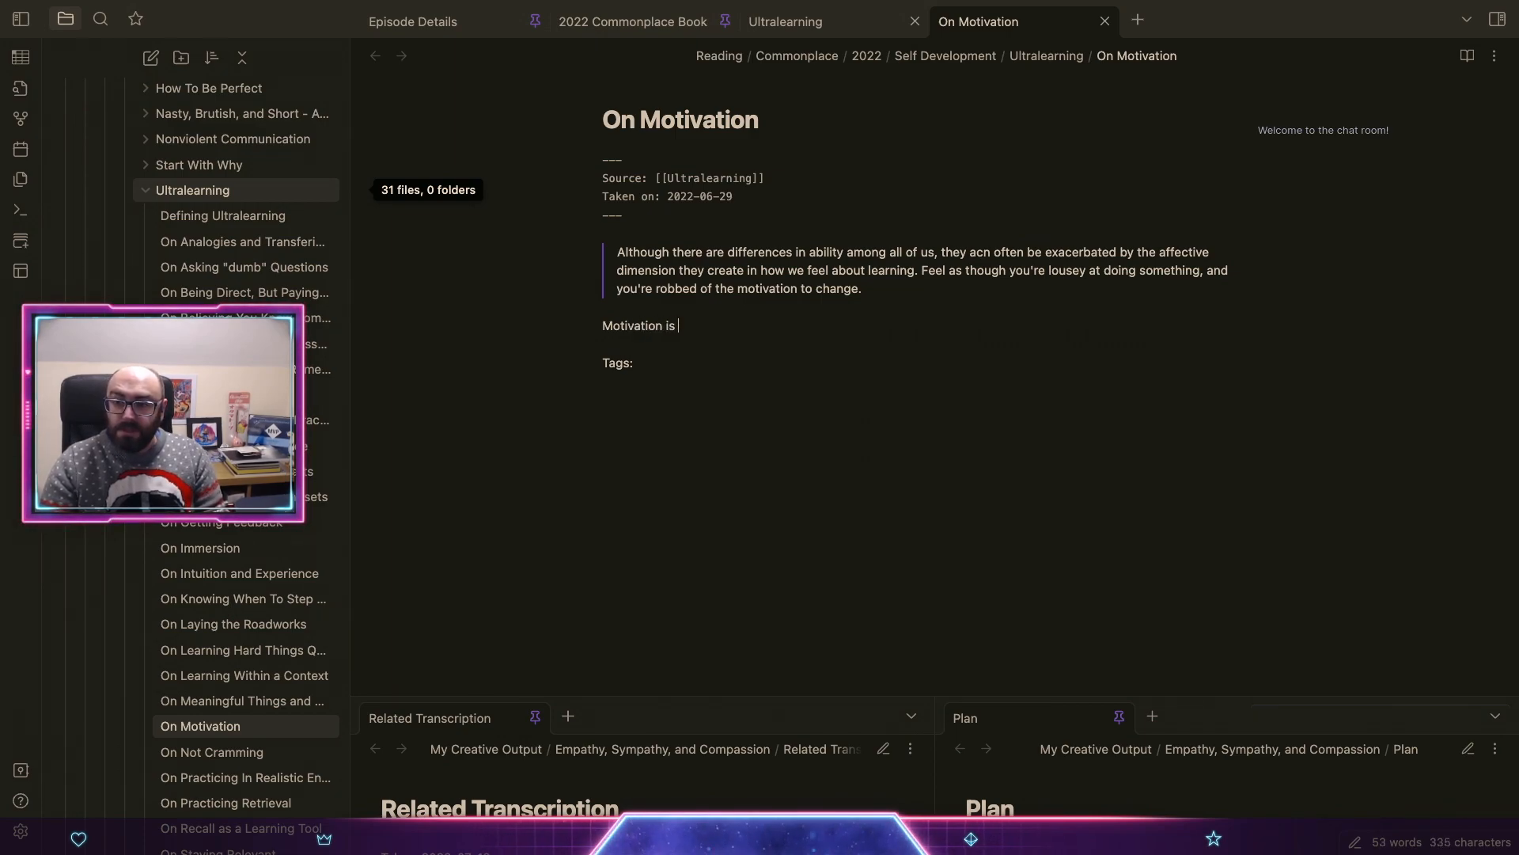
{"action": "type", "text": "incredibly im"}
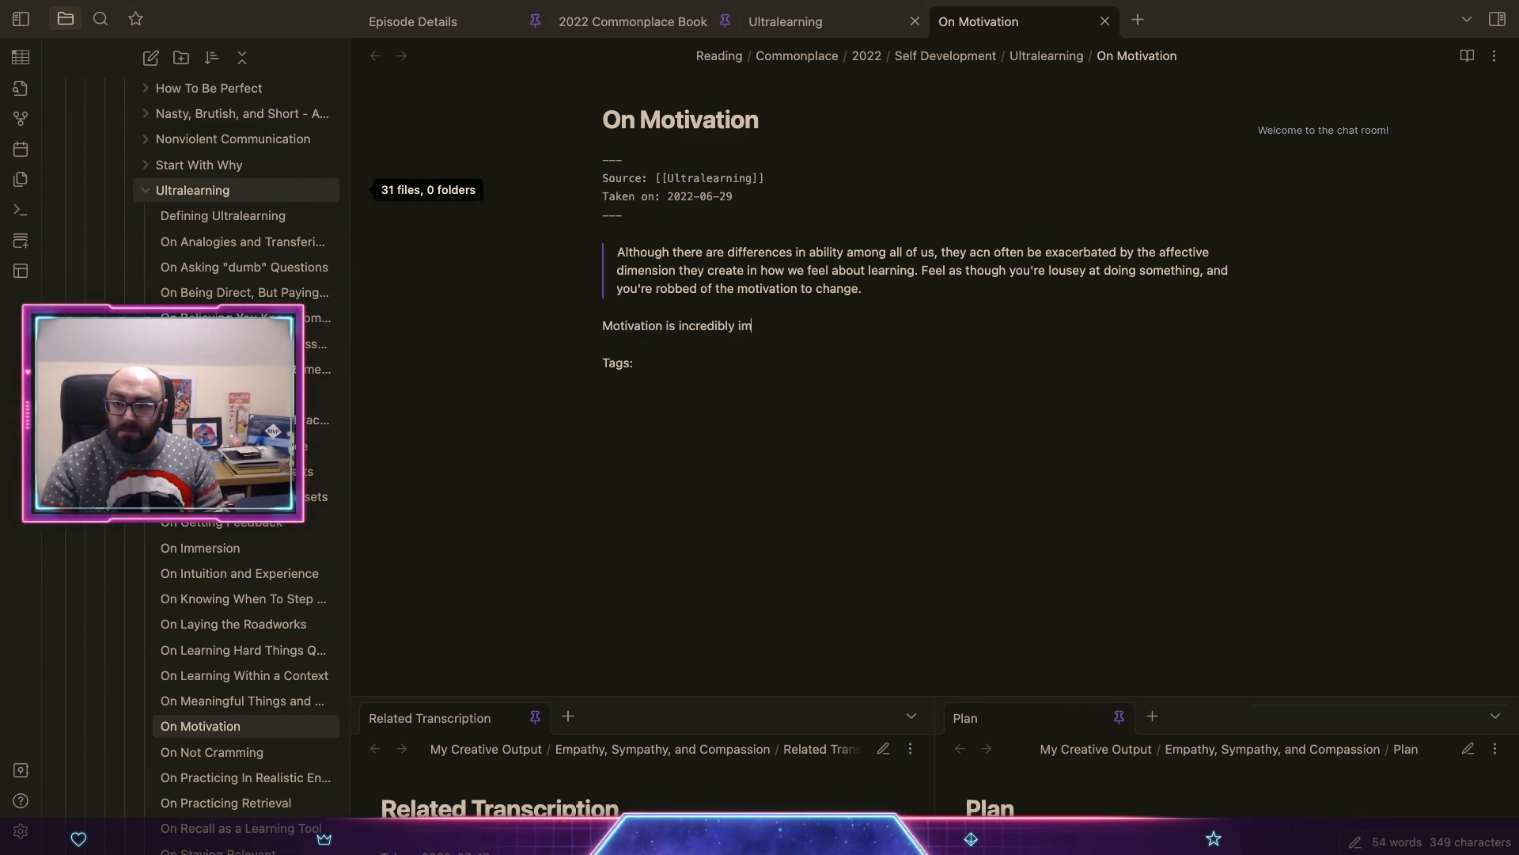
{"action": "type", "text": "portant, especially when learning something new."}
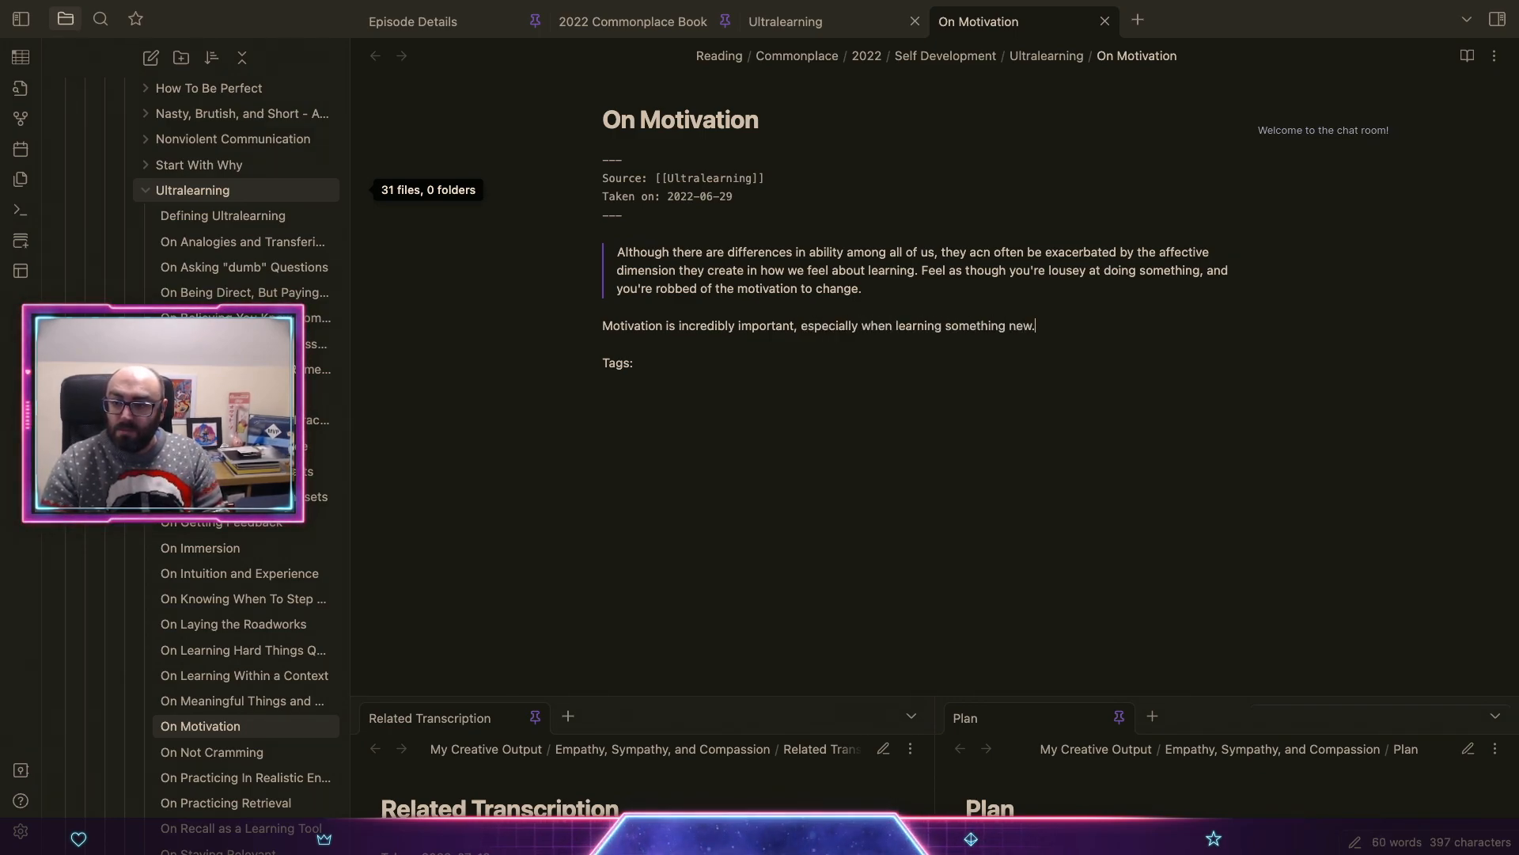
Step: Continue the commentary with "New things are generally tough to pick up, as they are likely fully new to you"
{"action": "type", "text": " New"}
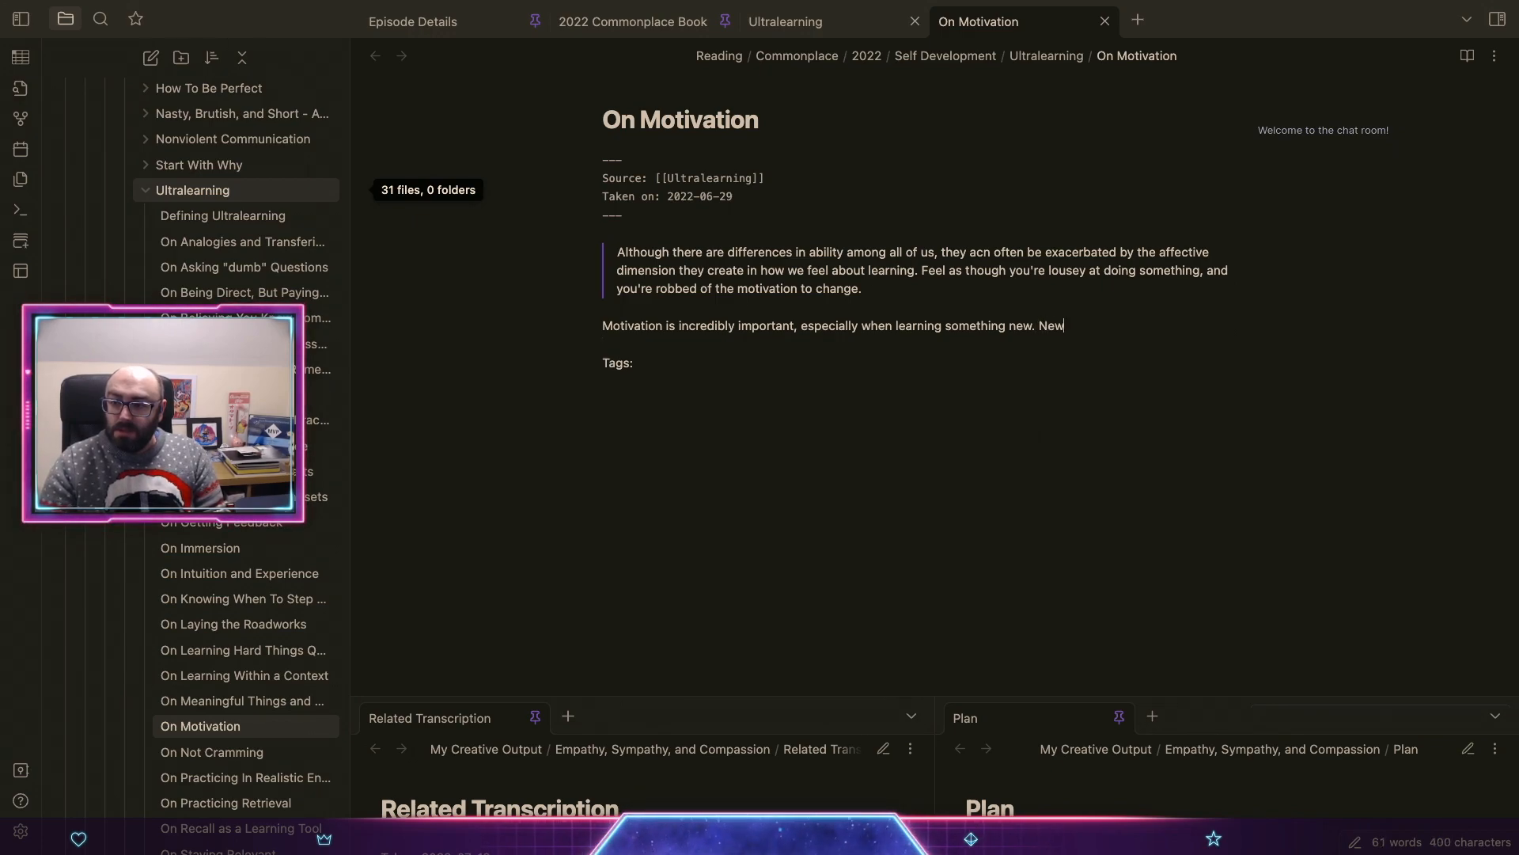
{"action": "type", "text": " things are gnerally"}
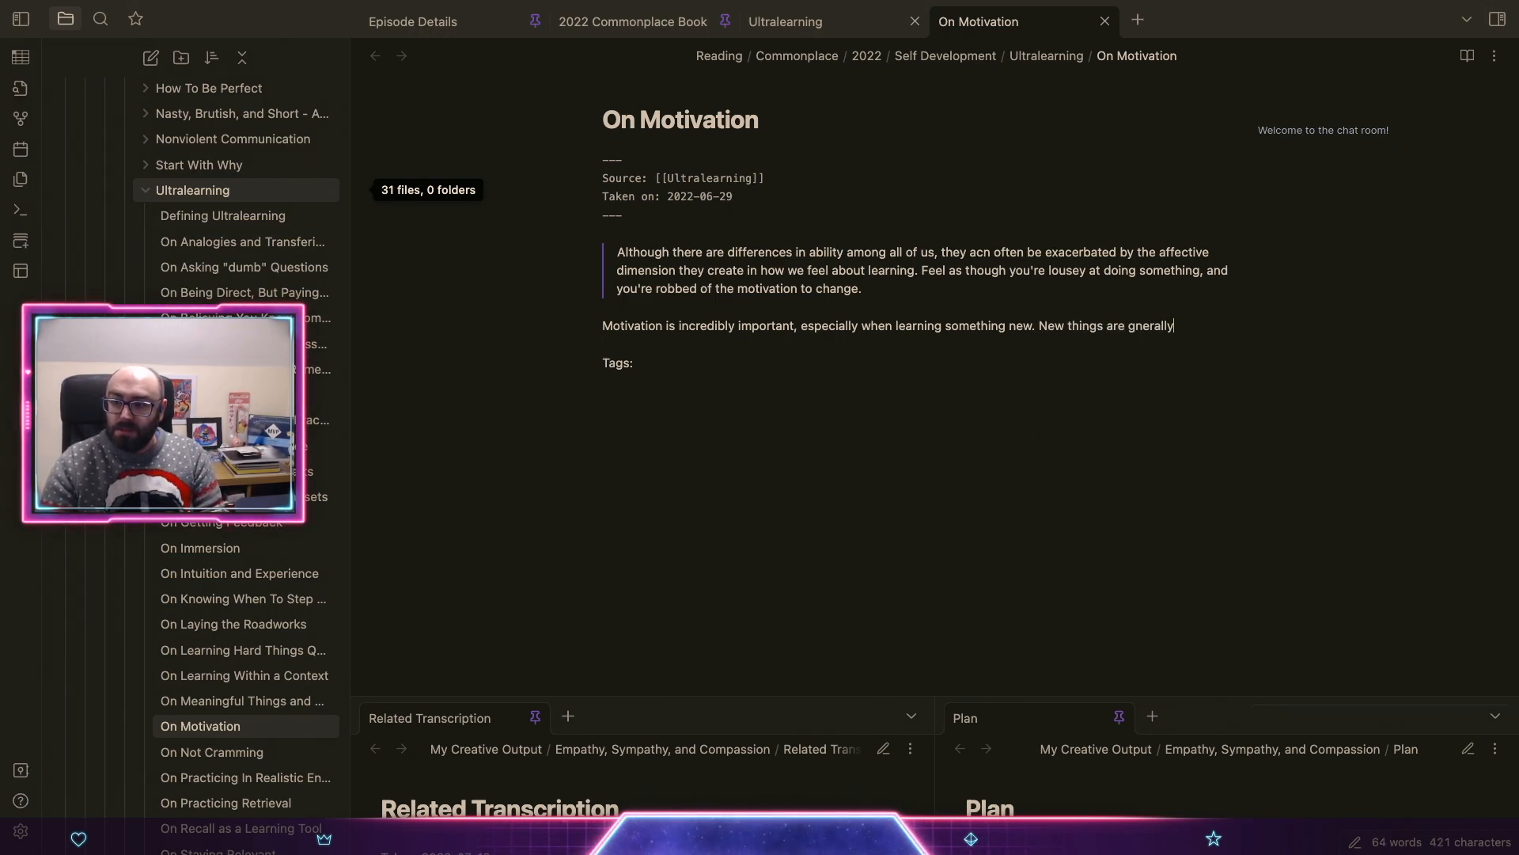
{"action": "key", "text": "alt+shift+Left"}
{"action": "type", "text": "generally touc"}
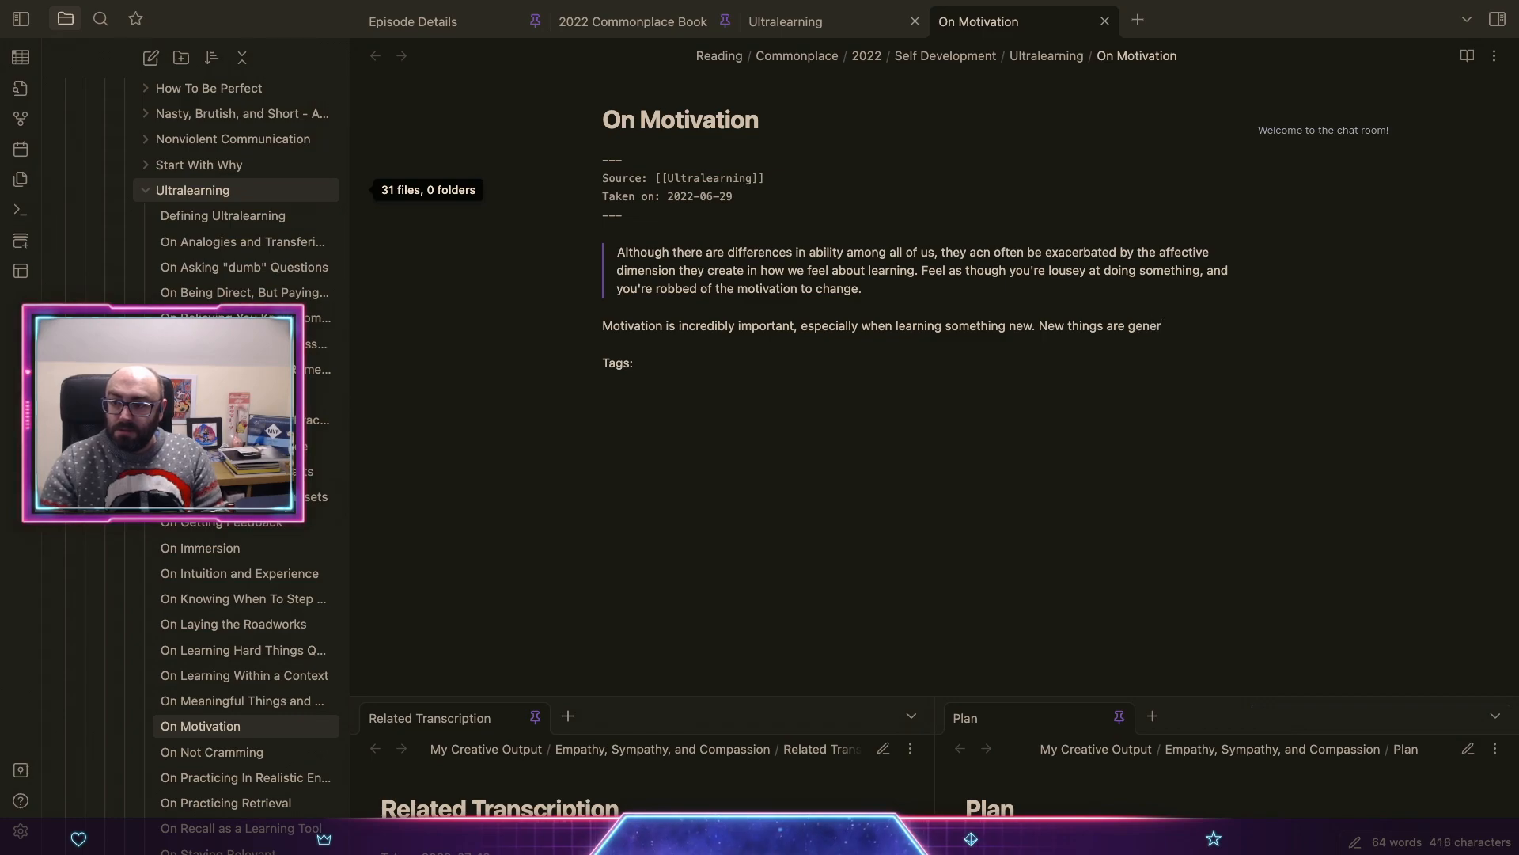
{"action": "type", "text": "h to pick up, as they a"}
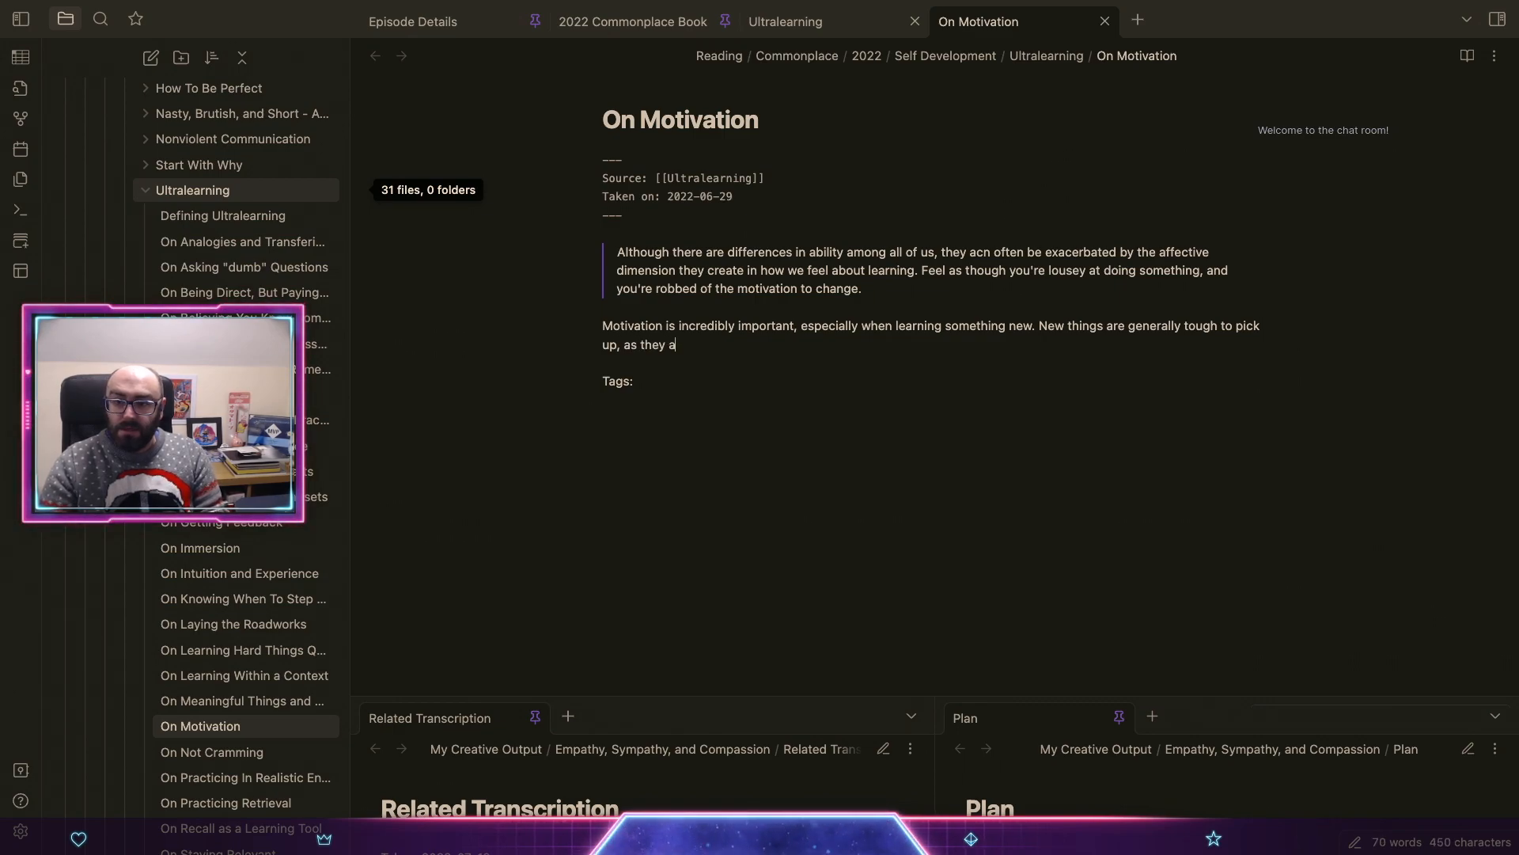
{"action": "type", "text": "re likely fu"}
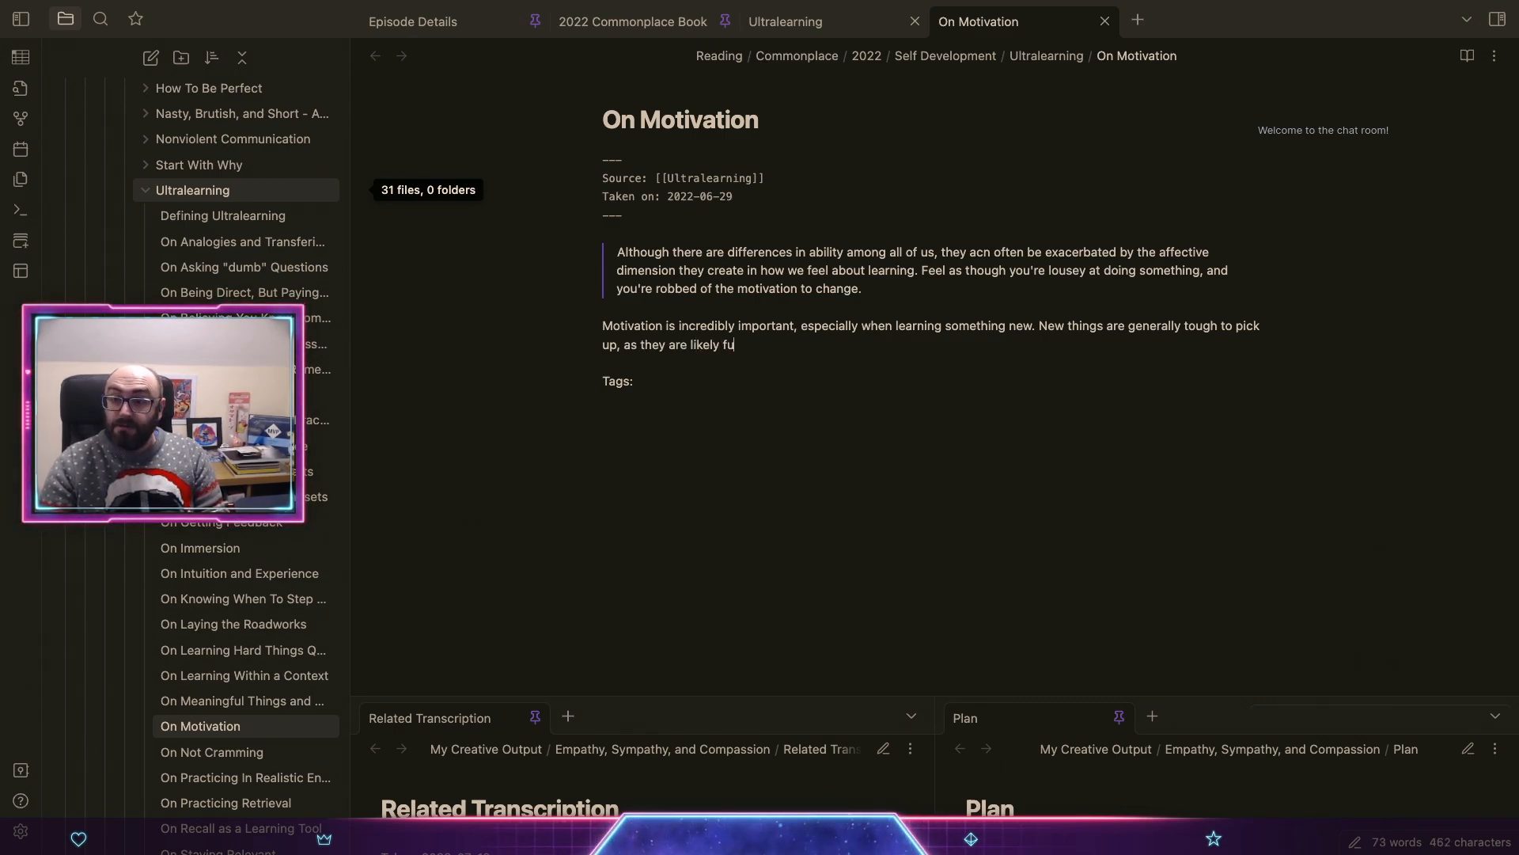
{"action": "type", "text": "lly new to you. As such"}
{"action": "key", "text": "BackSpace"}
{"action": "key", "text": "BackSpace"}
{"action": "key", "text": "BackSpace"}
{"action": "key", "text": "BackSpace"}
{"action": "key", "text": "BackSpace"}
{"action": "key", "text": "BackSpace"}
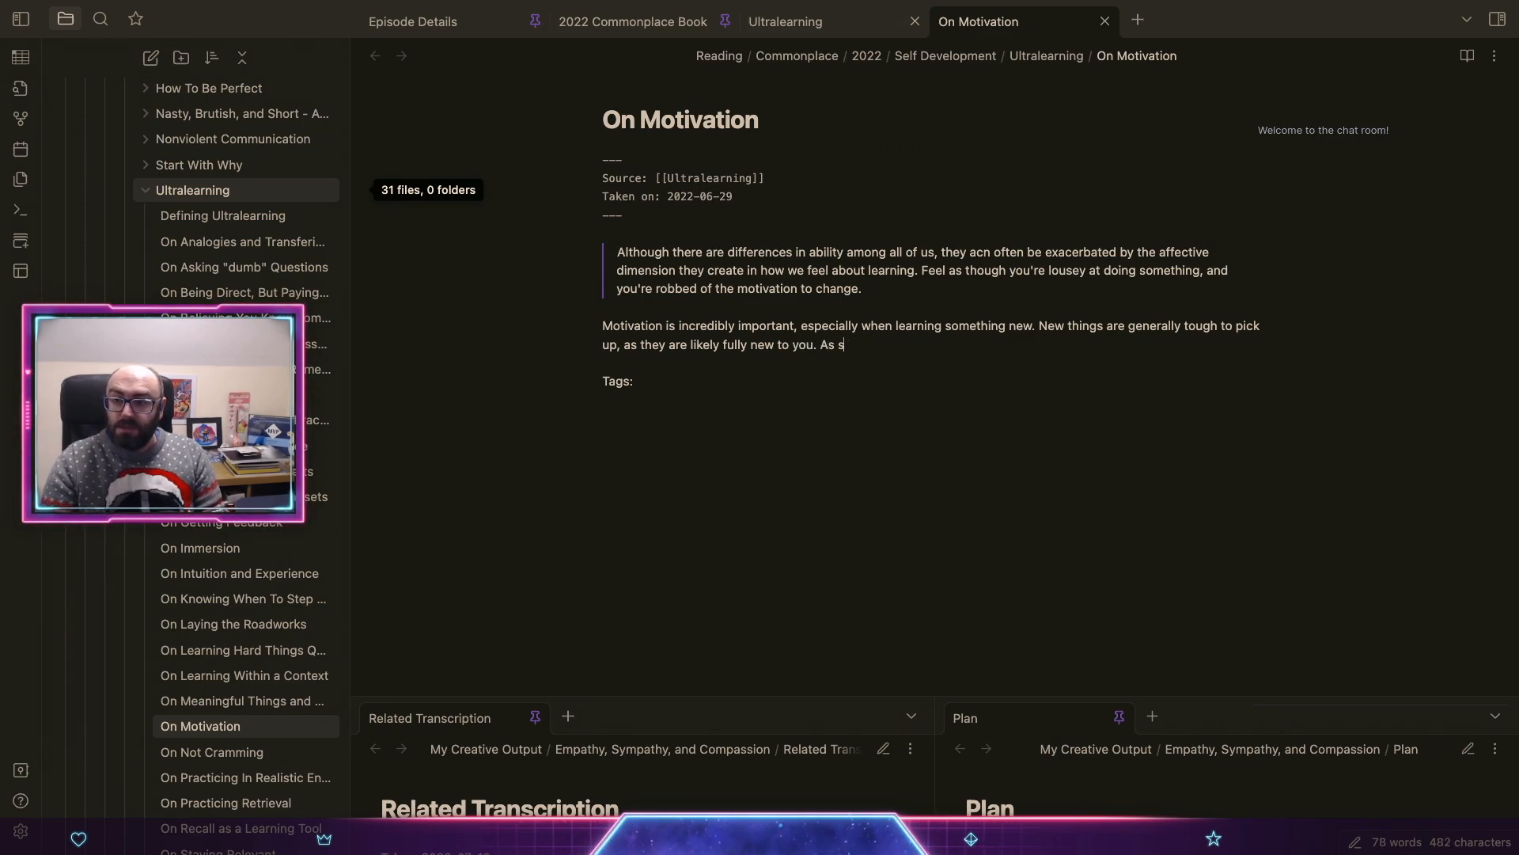
{"action": "key", "text": "BackSpace"}
Step: Extend the sentence with "; as such, you are likely to not do brilliantly at the new thing, the first few times you try to do it."
{"action": "type", "text": "u; as such, you are likely to not do brilliantly at the new thing, the first frw"}
{"action": "key", "text": "BackSpace"}
{"action": "key", "text": "BackSpace"}
{"action": "type", "text": "ew times you try to do it. T"}
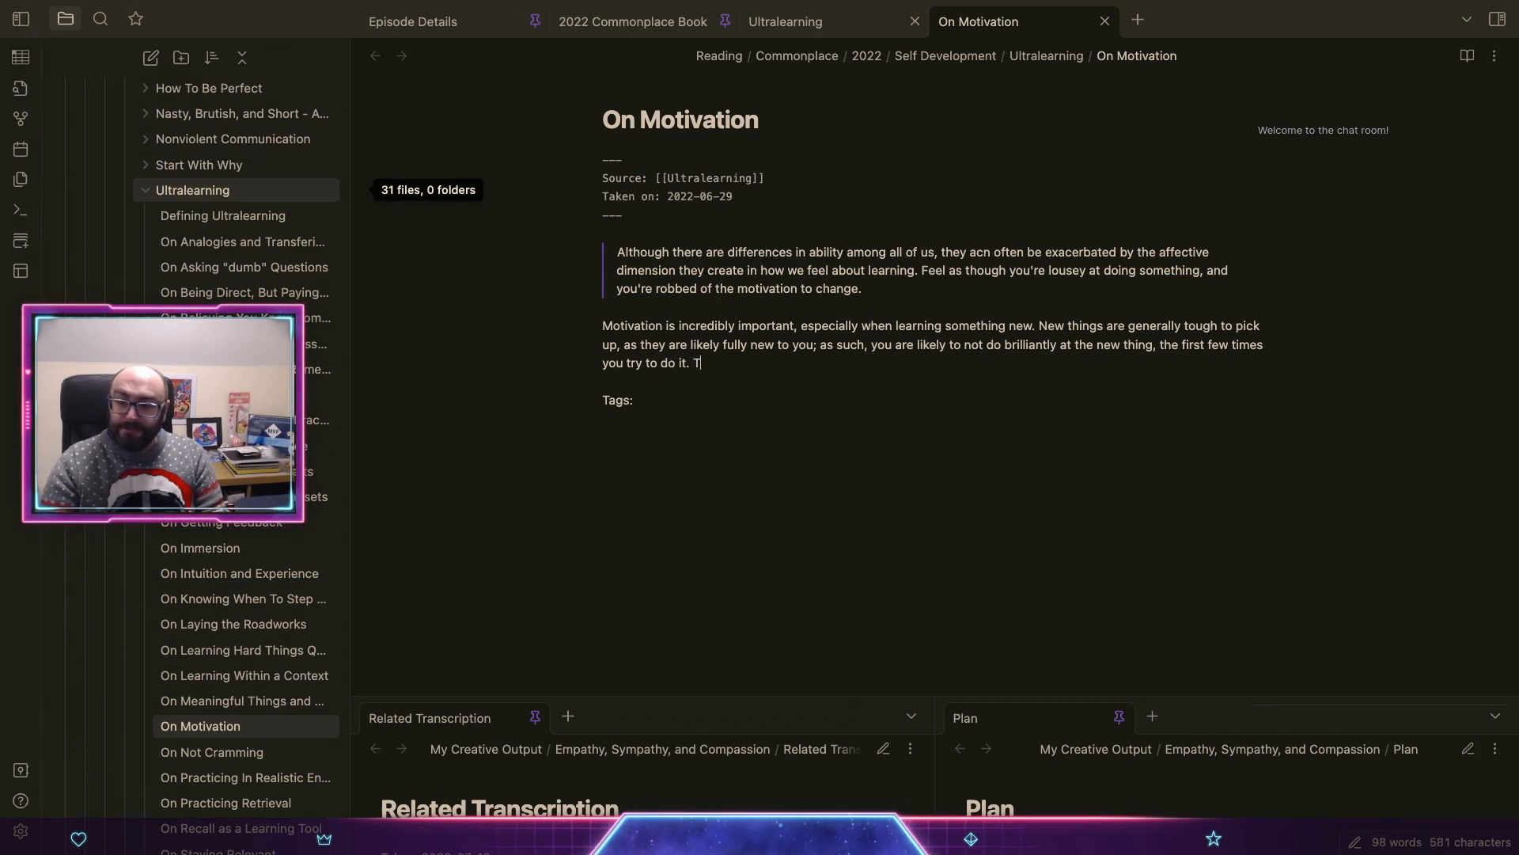
{"action": "key", "text": "BackSpace"}
Step: Add the sentence "Without motivation, you'll likely give up" to the commentary paragraph
{"action": "type", "text": "Without m"}
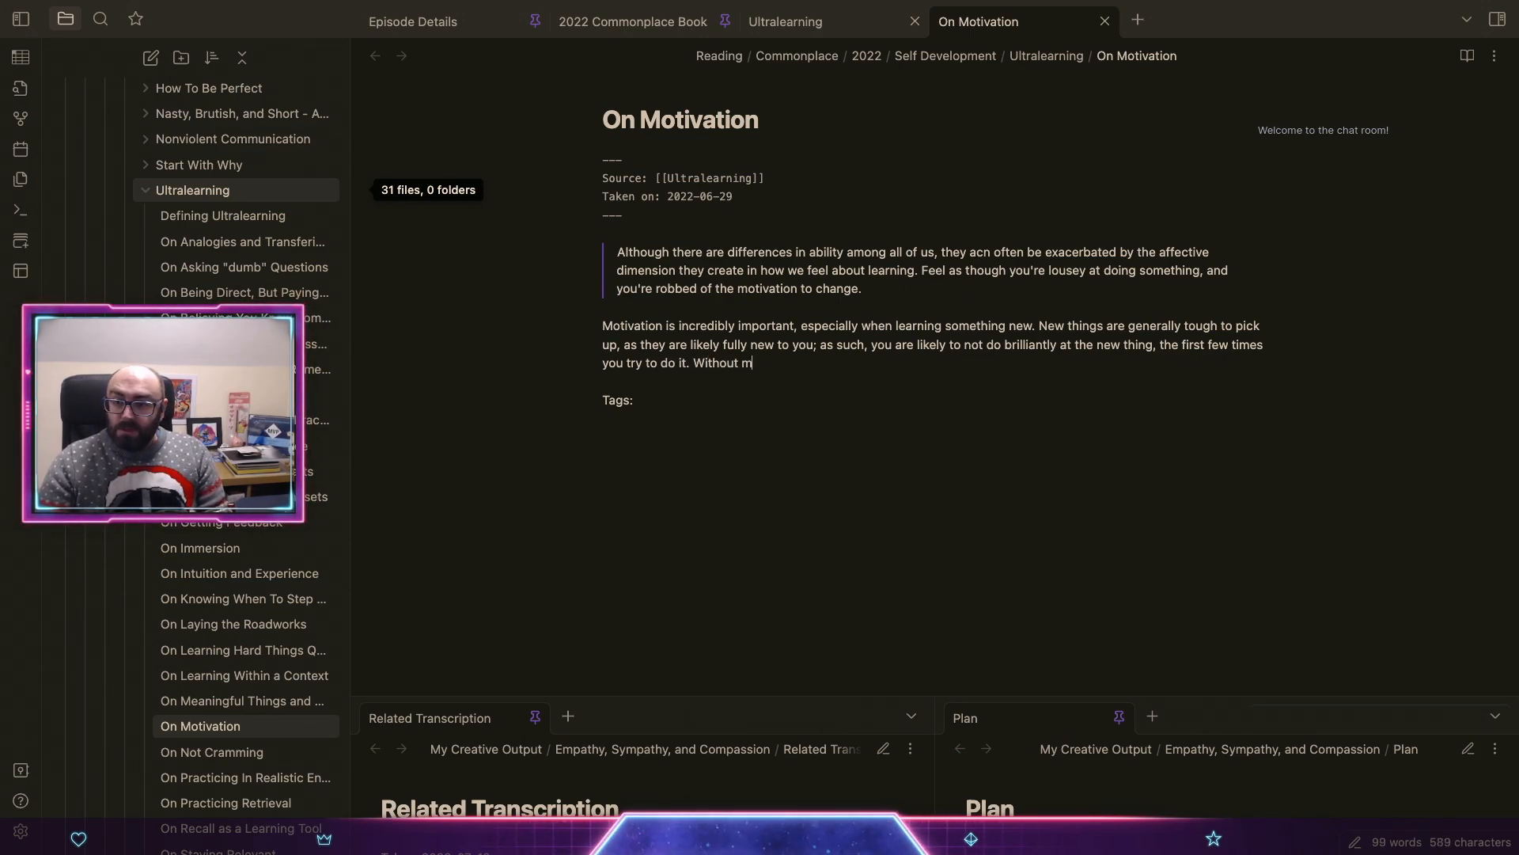
{"action": "type", "text": "otivation, you'll"}
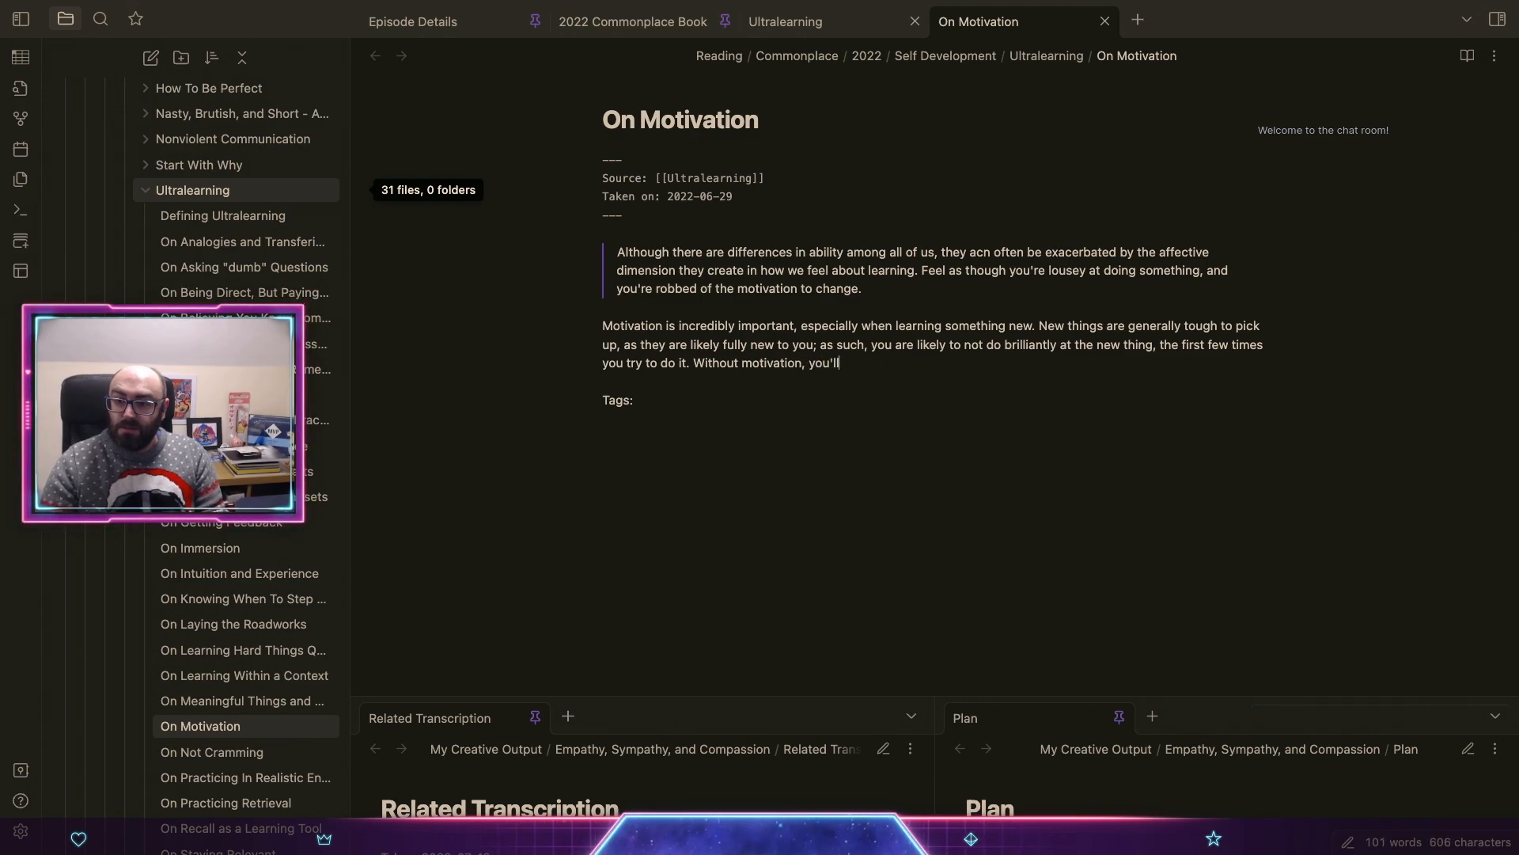
{"action": "type", "text": " likely give up"}
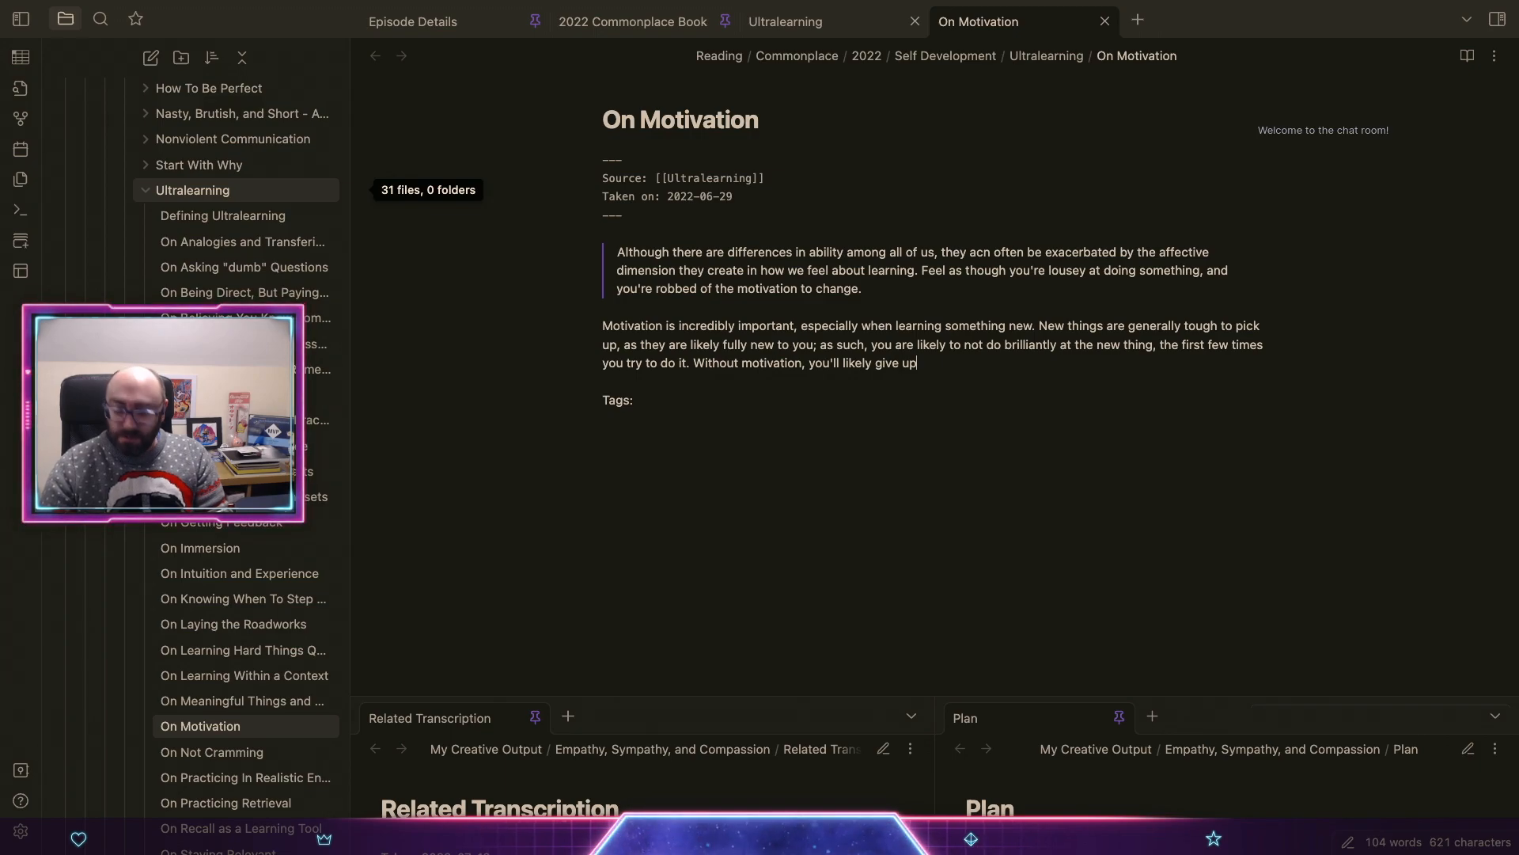
Step: Continue the paragraph with "So keeping your motivation levels high is super important for a number of reasons"
{"action": "type", "text": ". So keepi"}
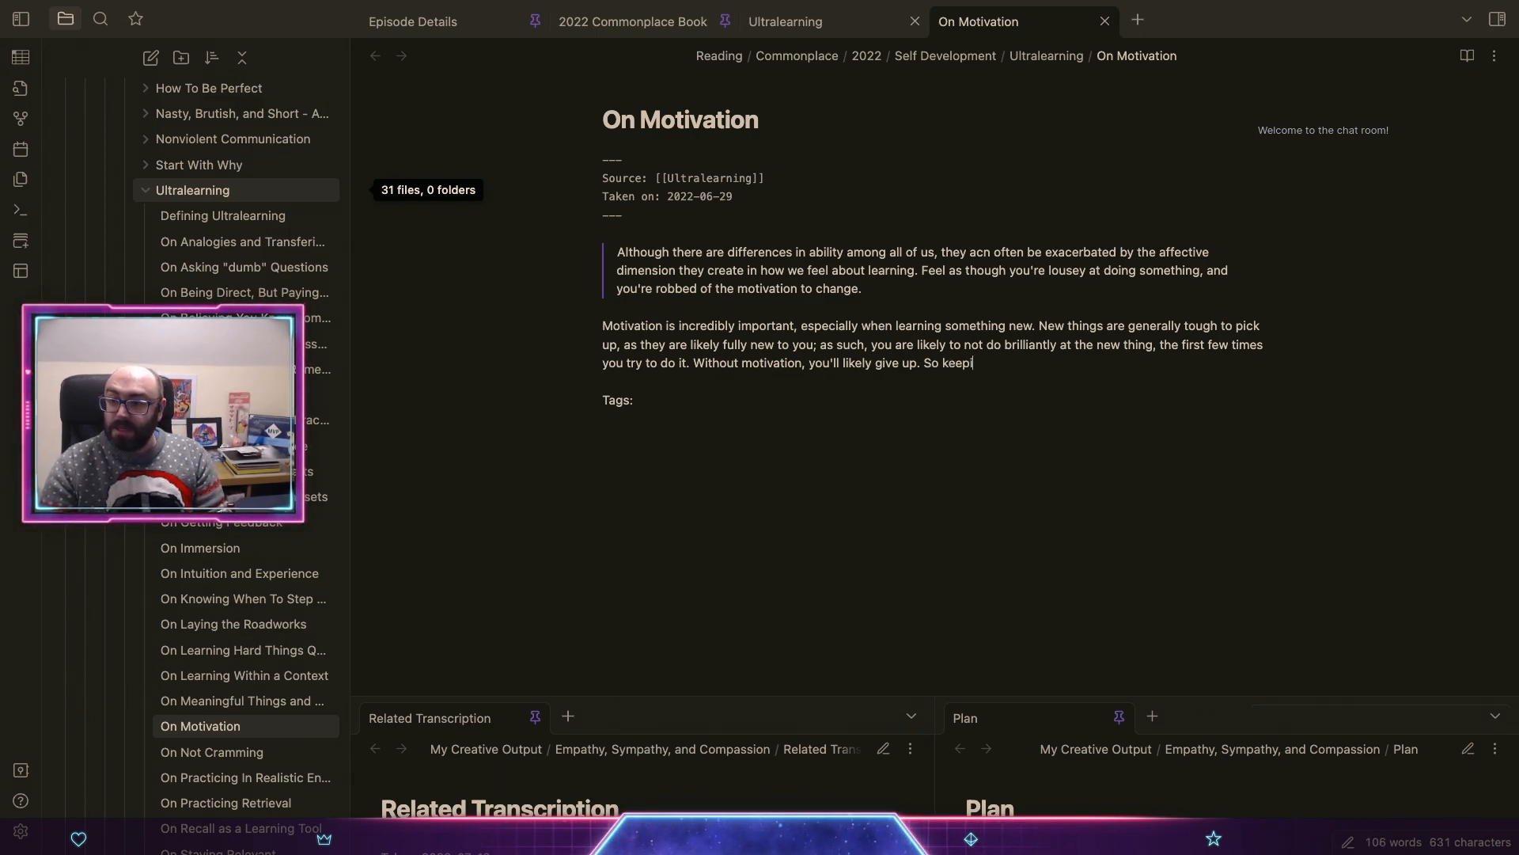
{"action": "type", "text": "ng your motivatyio"}
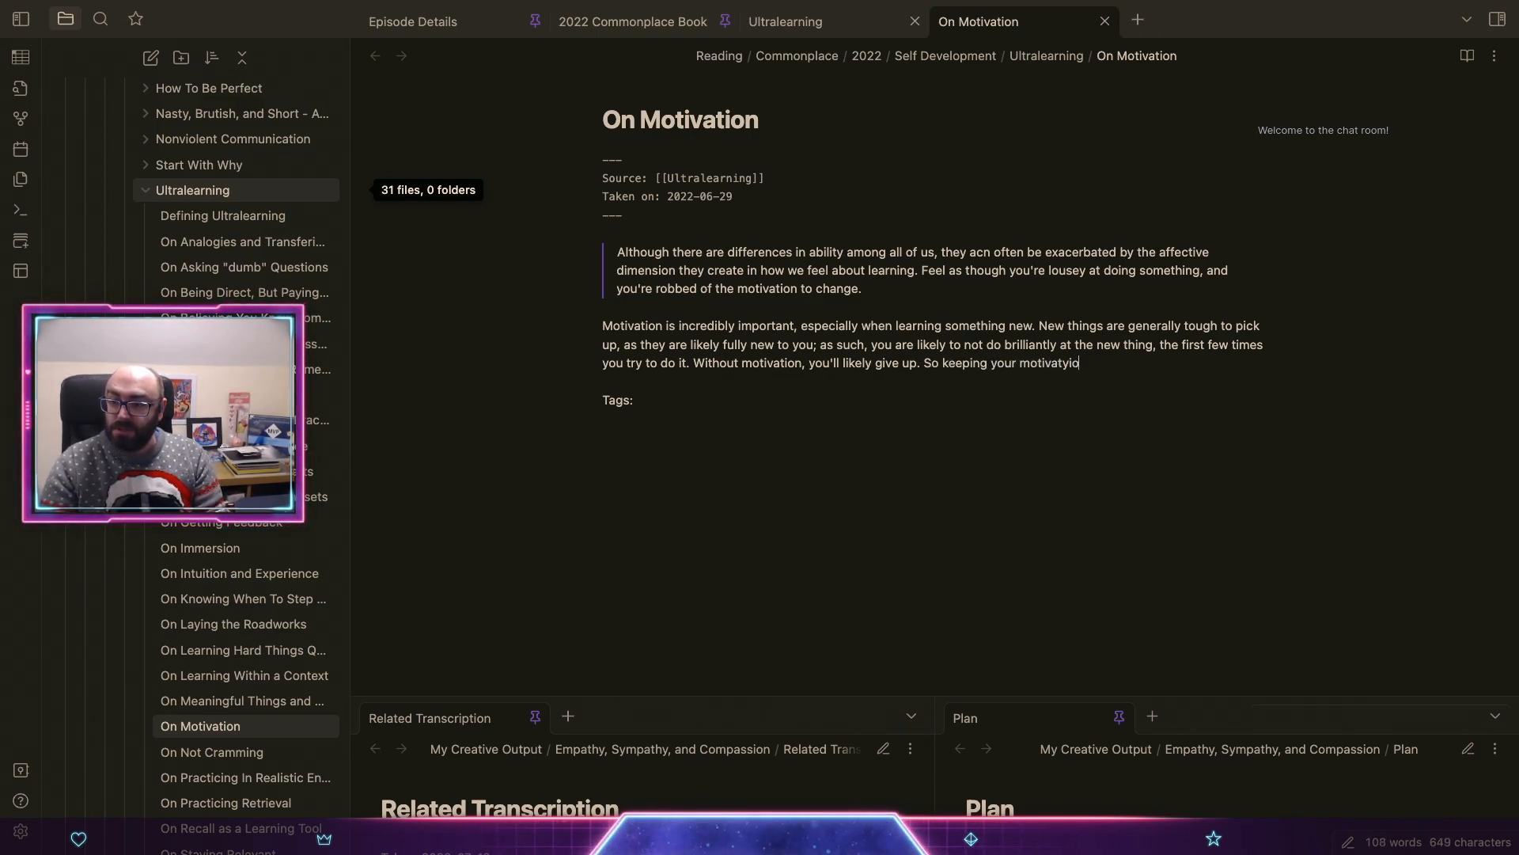
{"action": "key", "text": "BackSpace"}
{"action": "key", "text": "BackSpace"}
{"action": "key", "text": "BackSpace"}
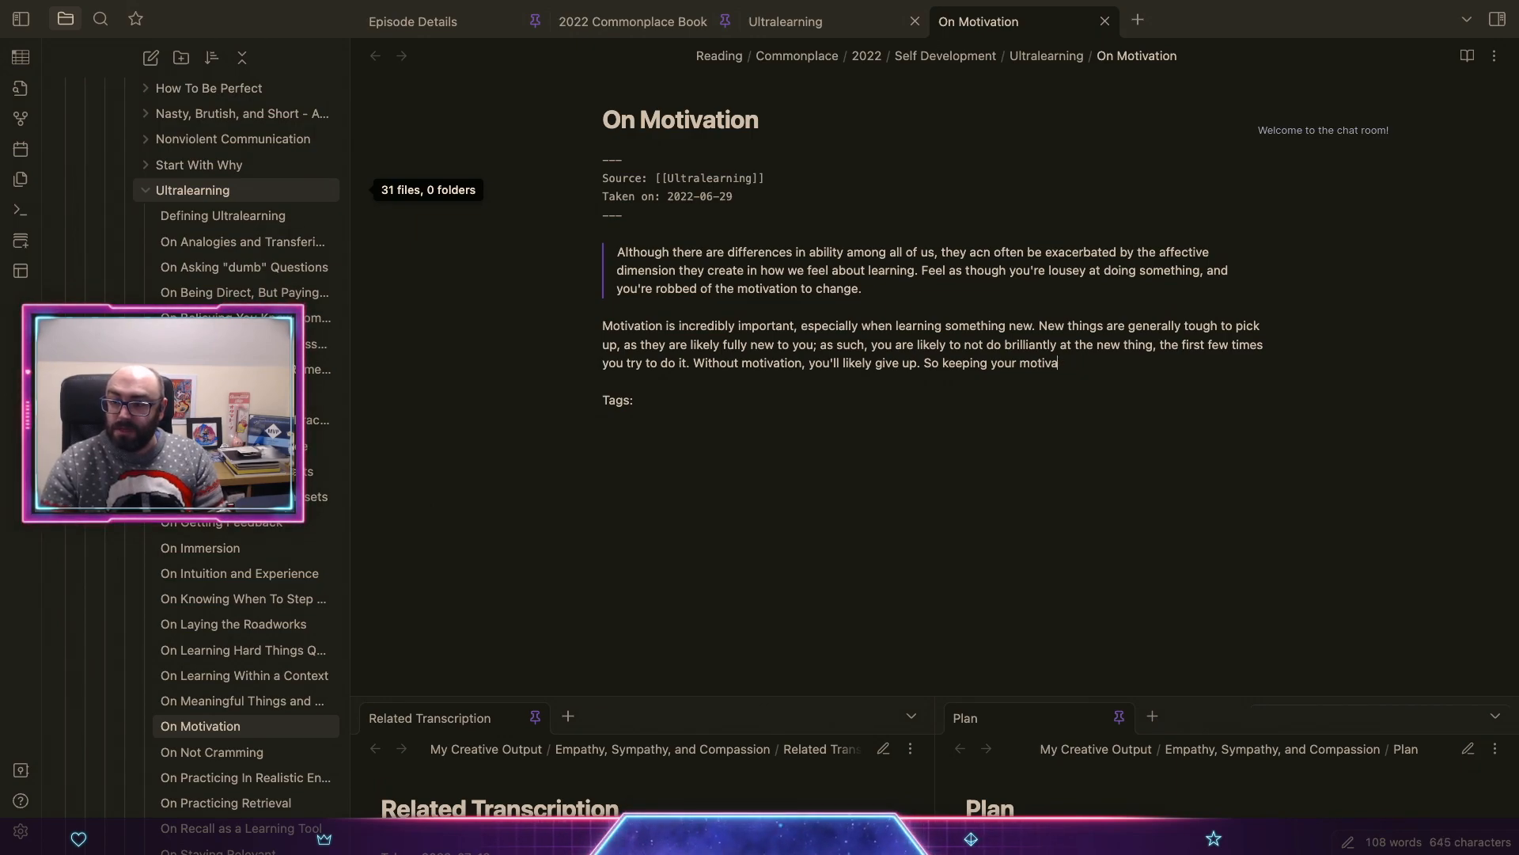
{"action": "type", "text": "tion levels ghigh"}
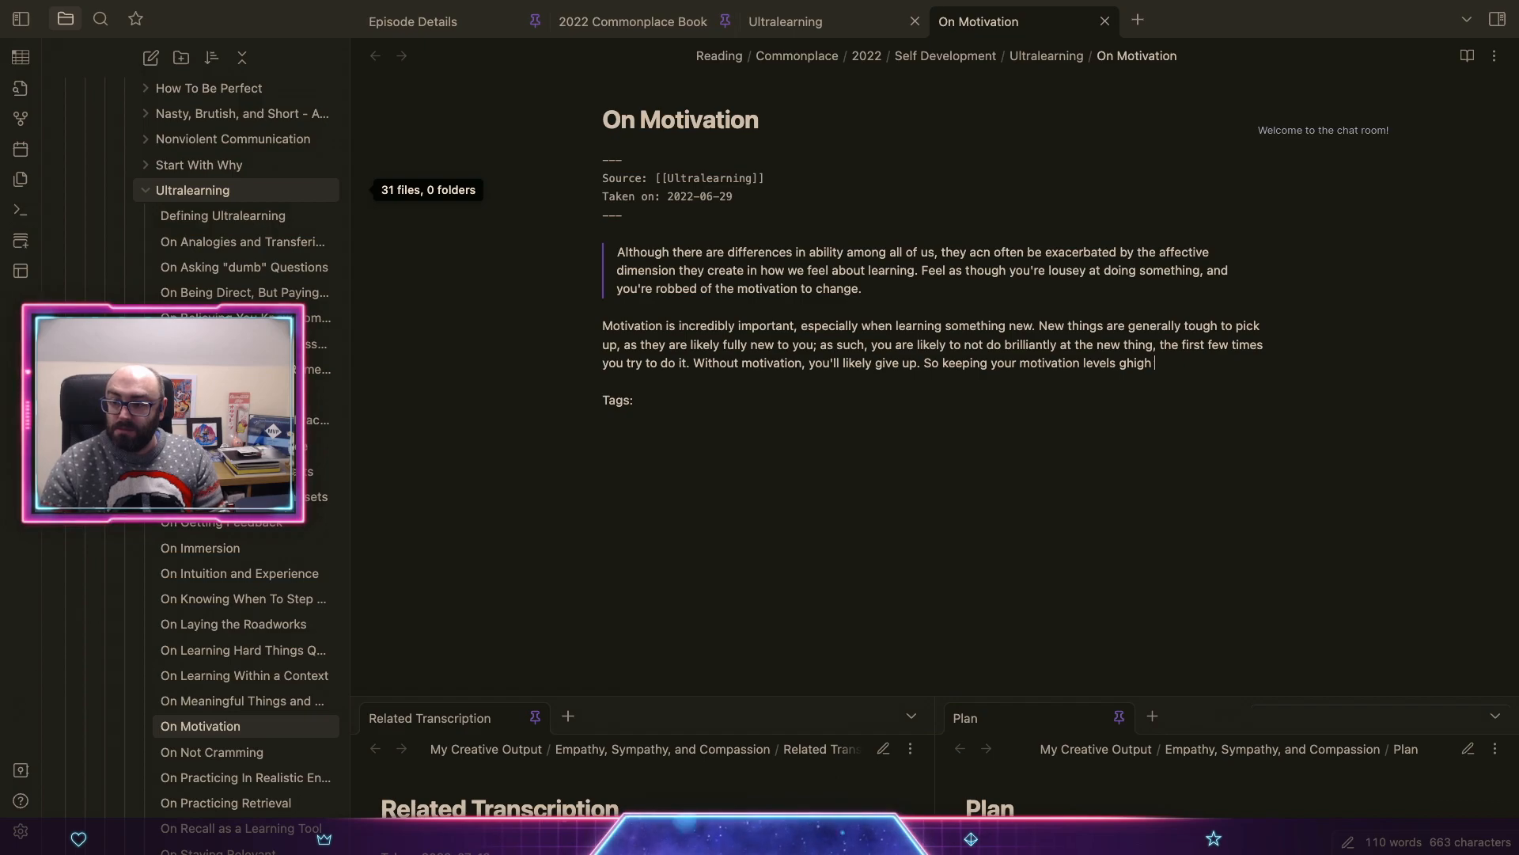
{"action": "key", "text": "alt+shift+Left"}
{"action": "type", "text": "high is super "}
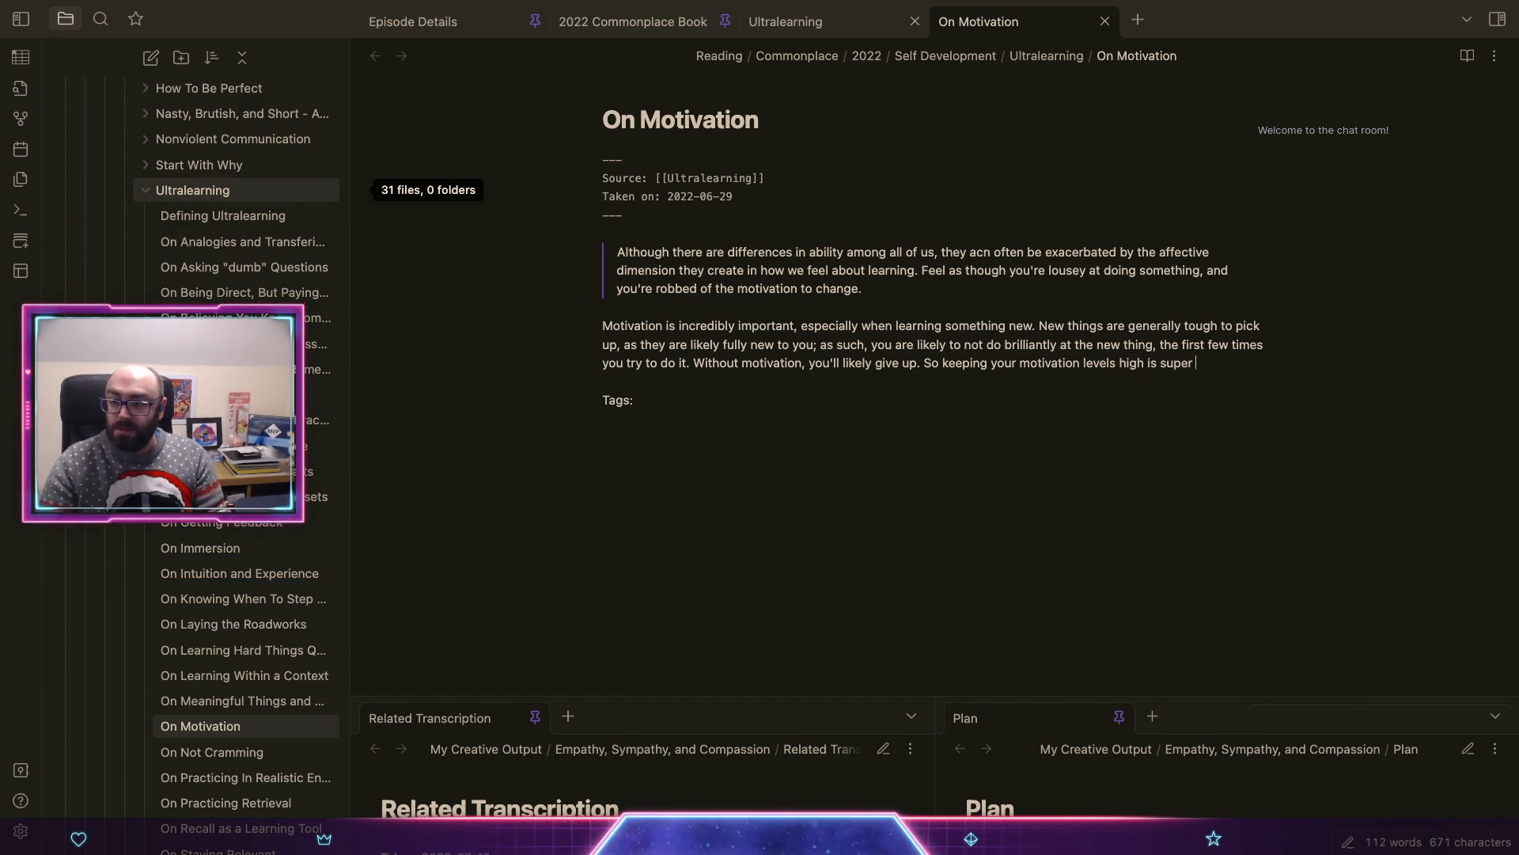
{"action": "type", "text": "important for a number of reasons"}
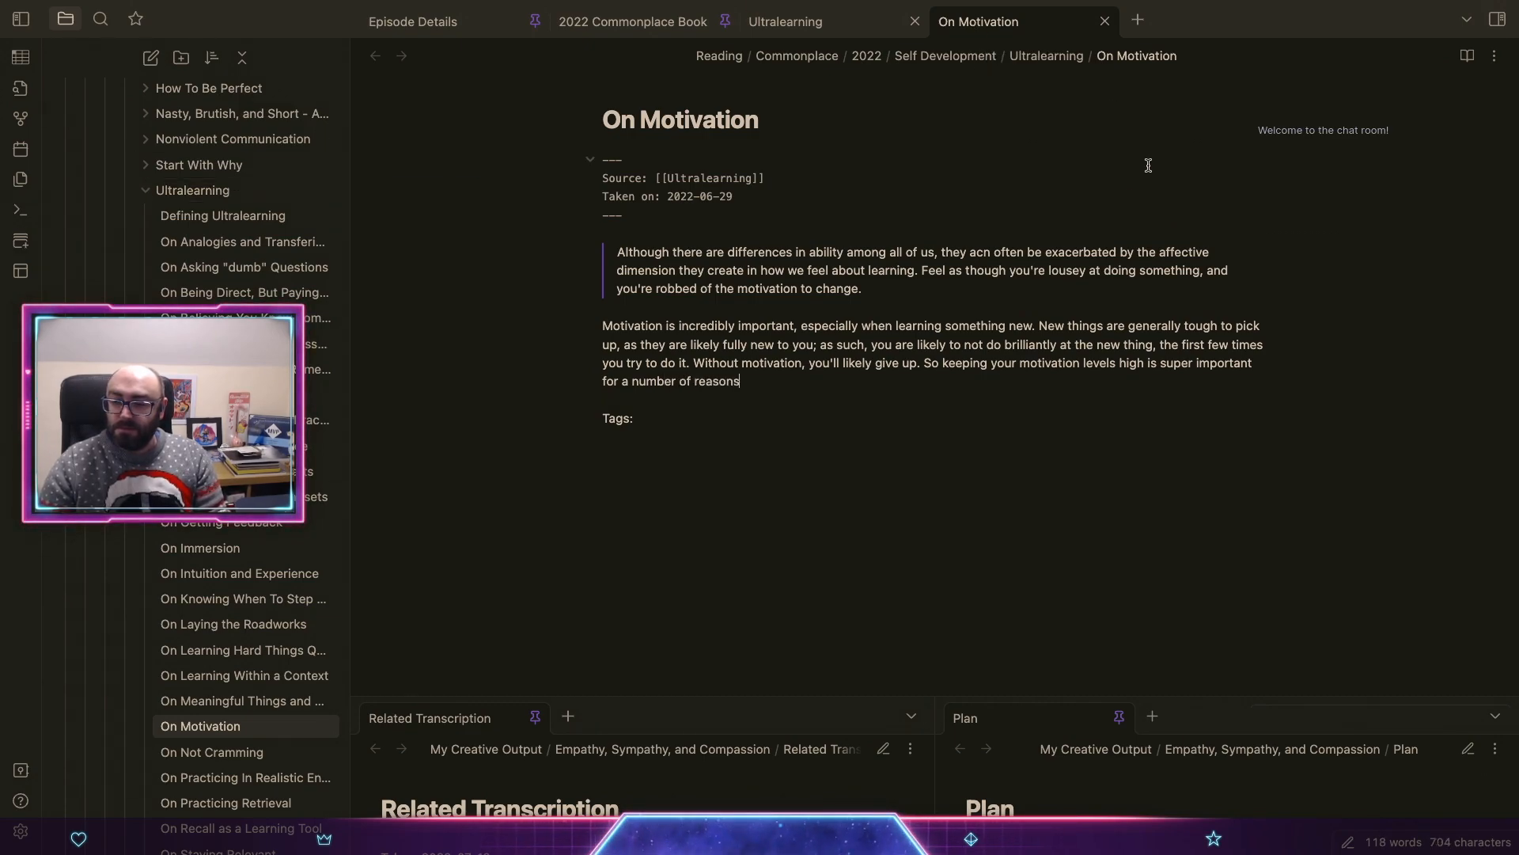
Step: Insert "when learning a new thing" after "motivation levels high" in the paragraph's last sentence
{"action": "type", "text": "when ,"}
{"action": "key", "text": "BackSpace"}
{"action": "type", "text": "learning a new thing"}
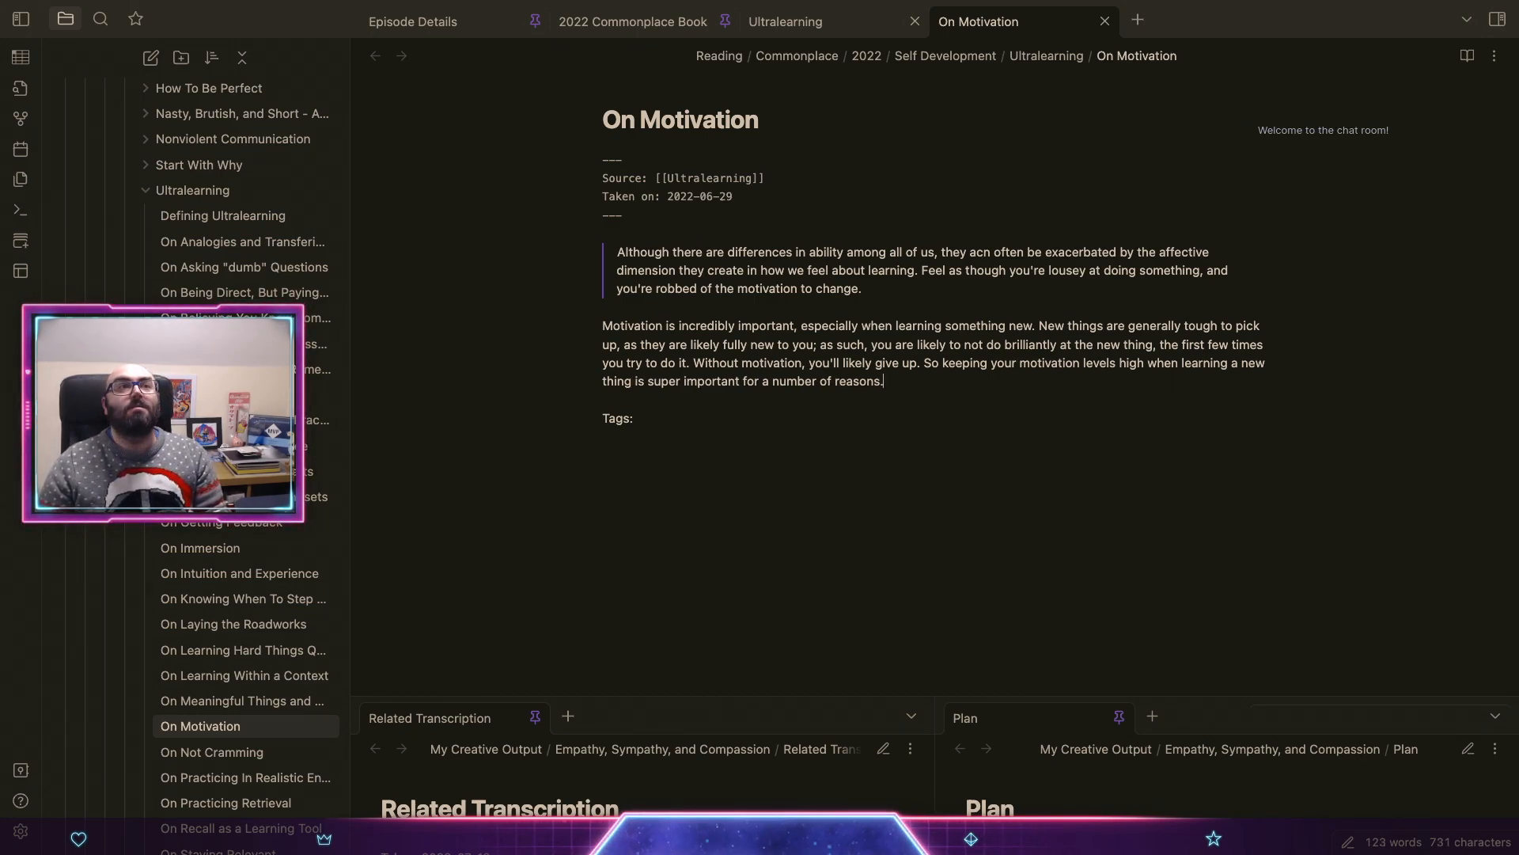
Step: Start a second commentary paragraph with "And motivation for learning can be wiped out by a"
{"action": "key", "text": "Return"}
{"action": "key", "text": "Return"}
{"action": "type", "text": "And moti"}
{"action": "type", "text": "cation"}
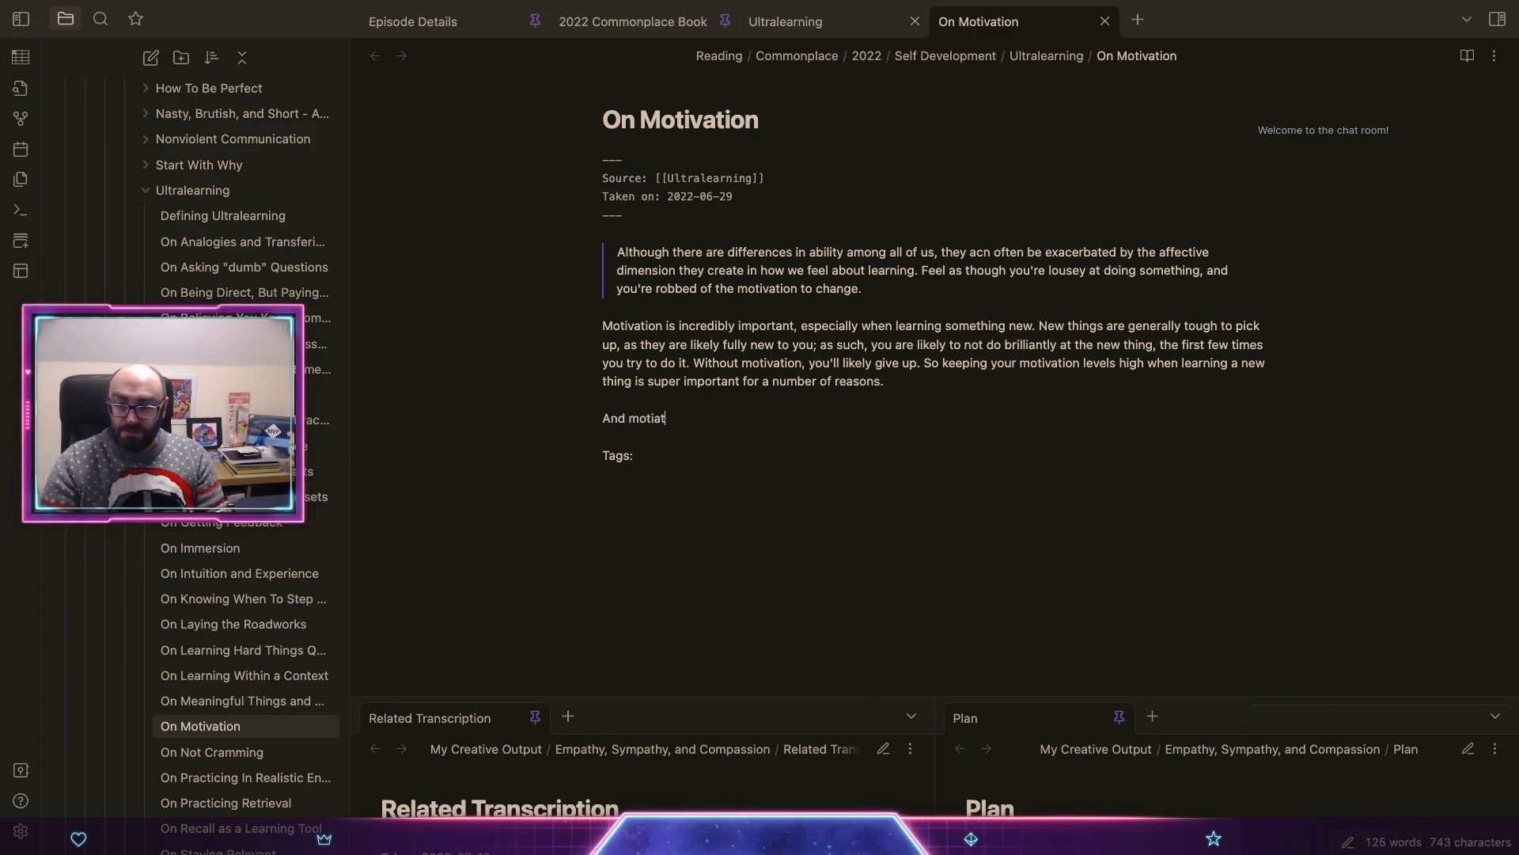
{"action": "key", "text": "BackSpace"}
{"action": "key", "text": "BackSpace"}
{"action": "key", "text": "BackSpace"}
{"action": "key", "text": "BackSpace"}
{"action": "key", "text": "BackSpace"}
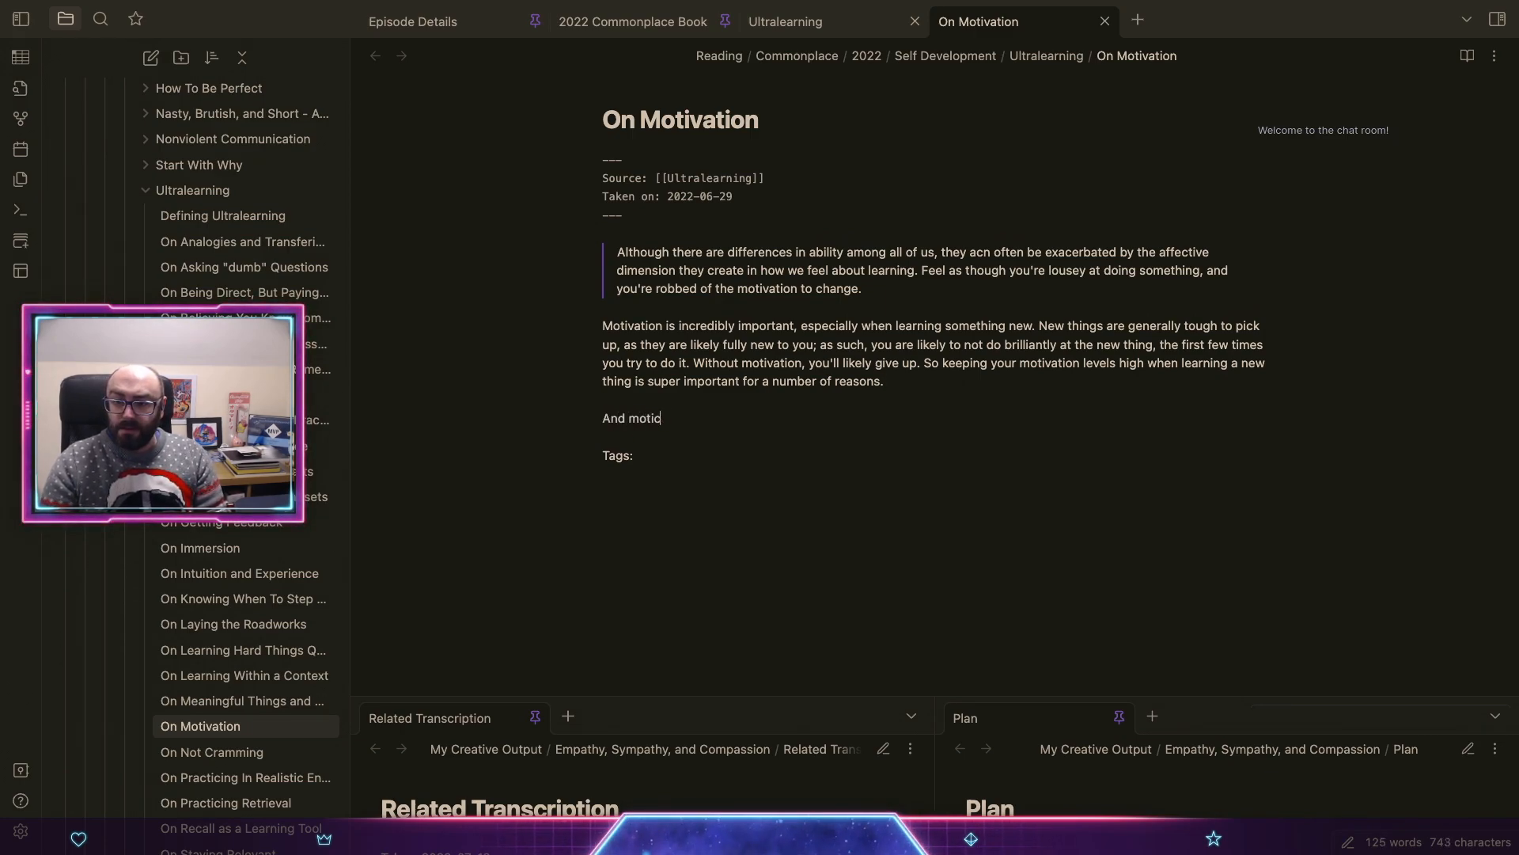
{"action": "type", "text": "vation for "}
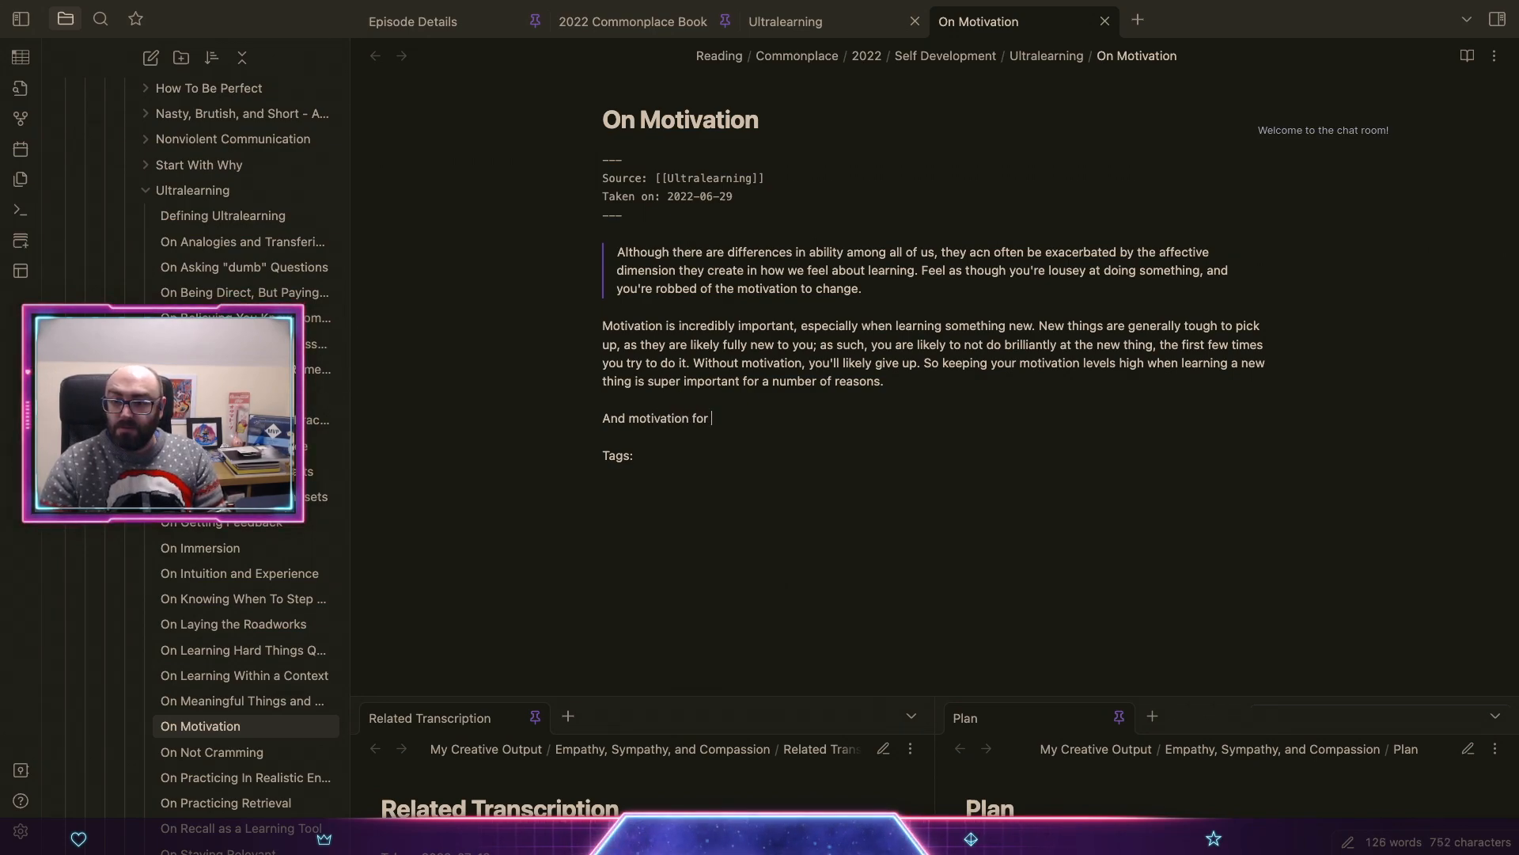
{"action": "type", "text": "learning can be wip"}
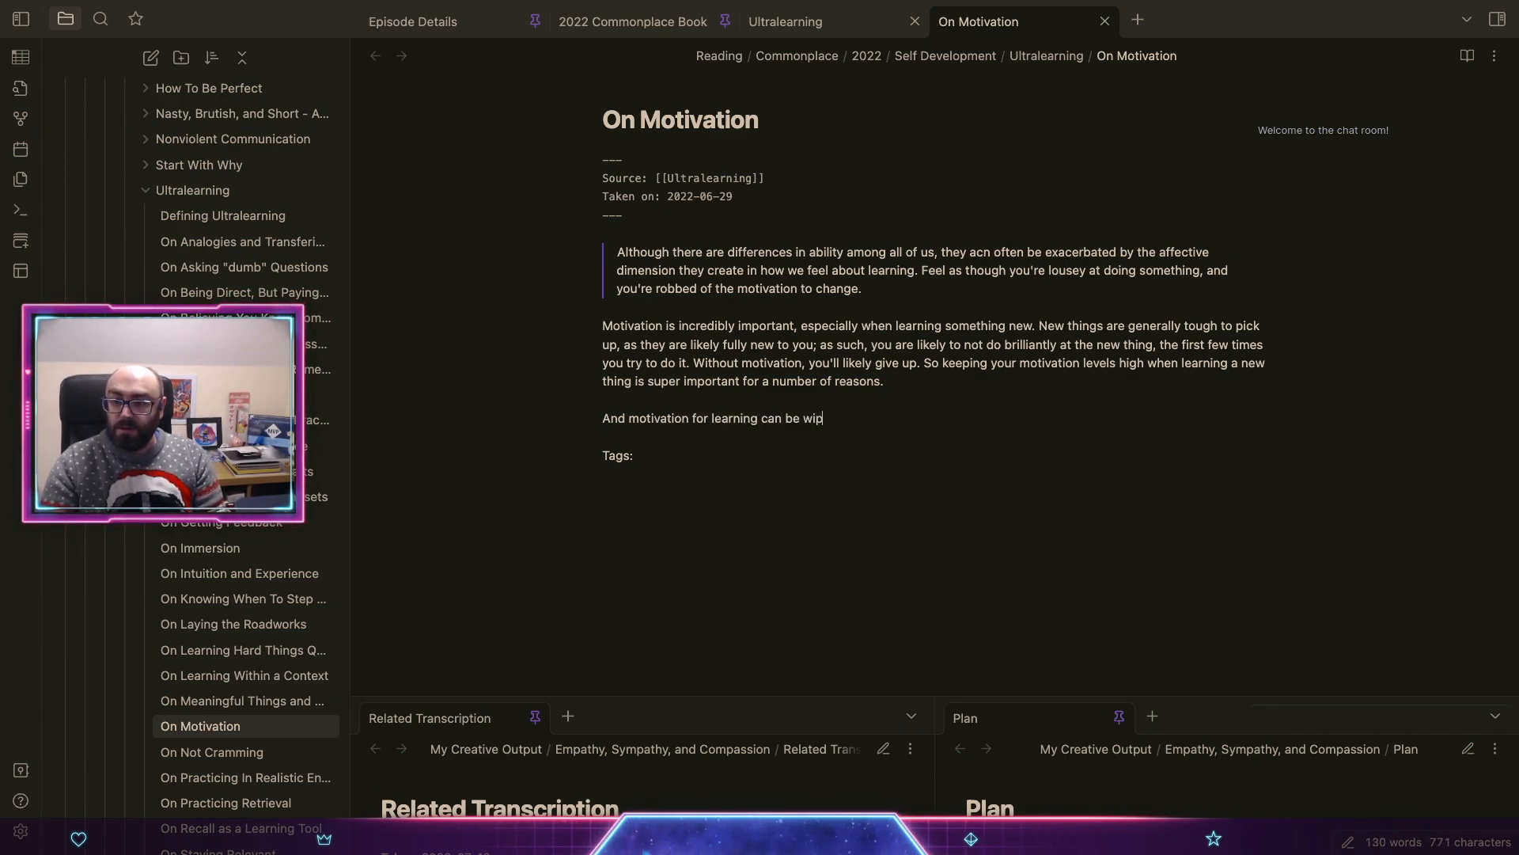
{"action": "type", "text": "ed out by a "}
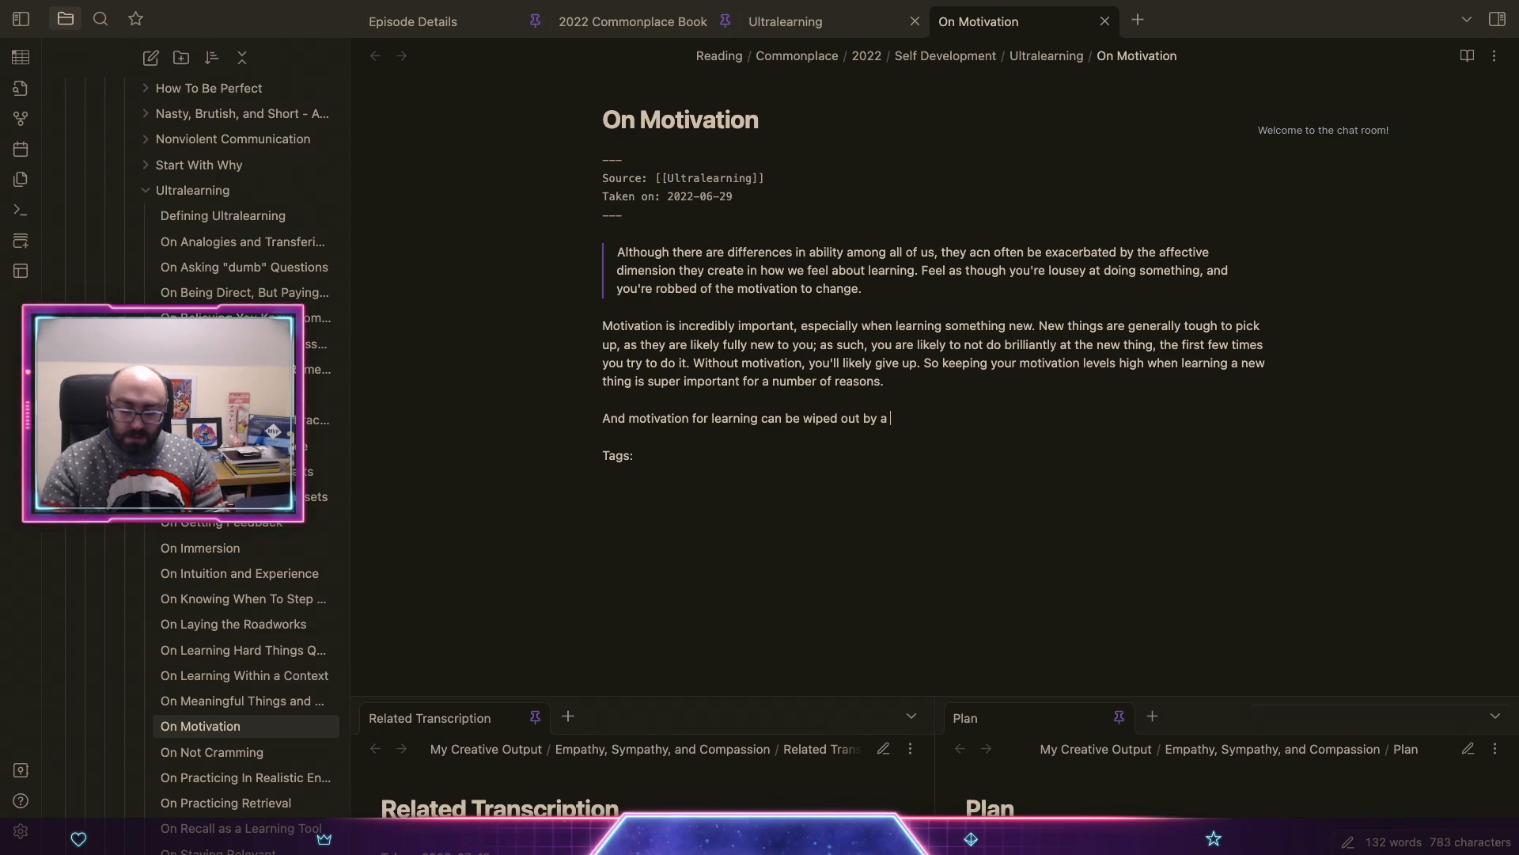
Step: Complete the sentence with simple thought that, "I'm not good at learning new things."
{"action": "type", "text": "simple thought that"}
{"action": "type", "text": ", \"I'm not go"}
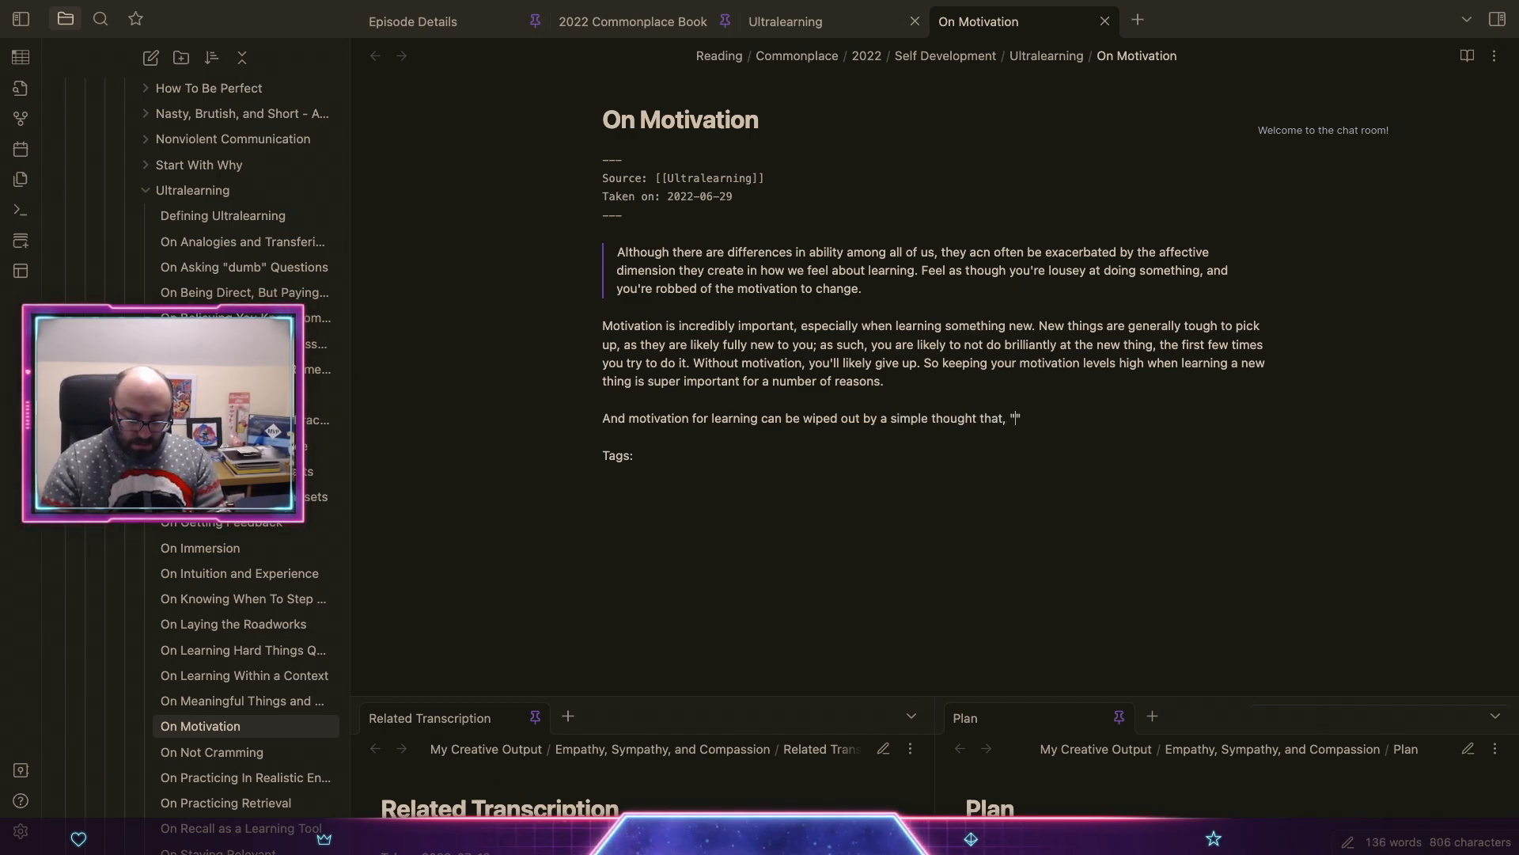
{"action": "type", "text": "od "}
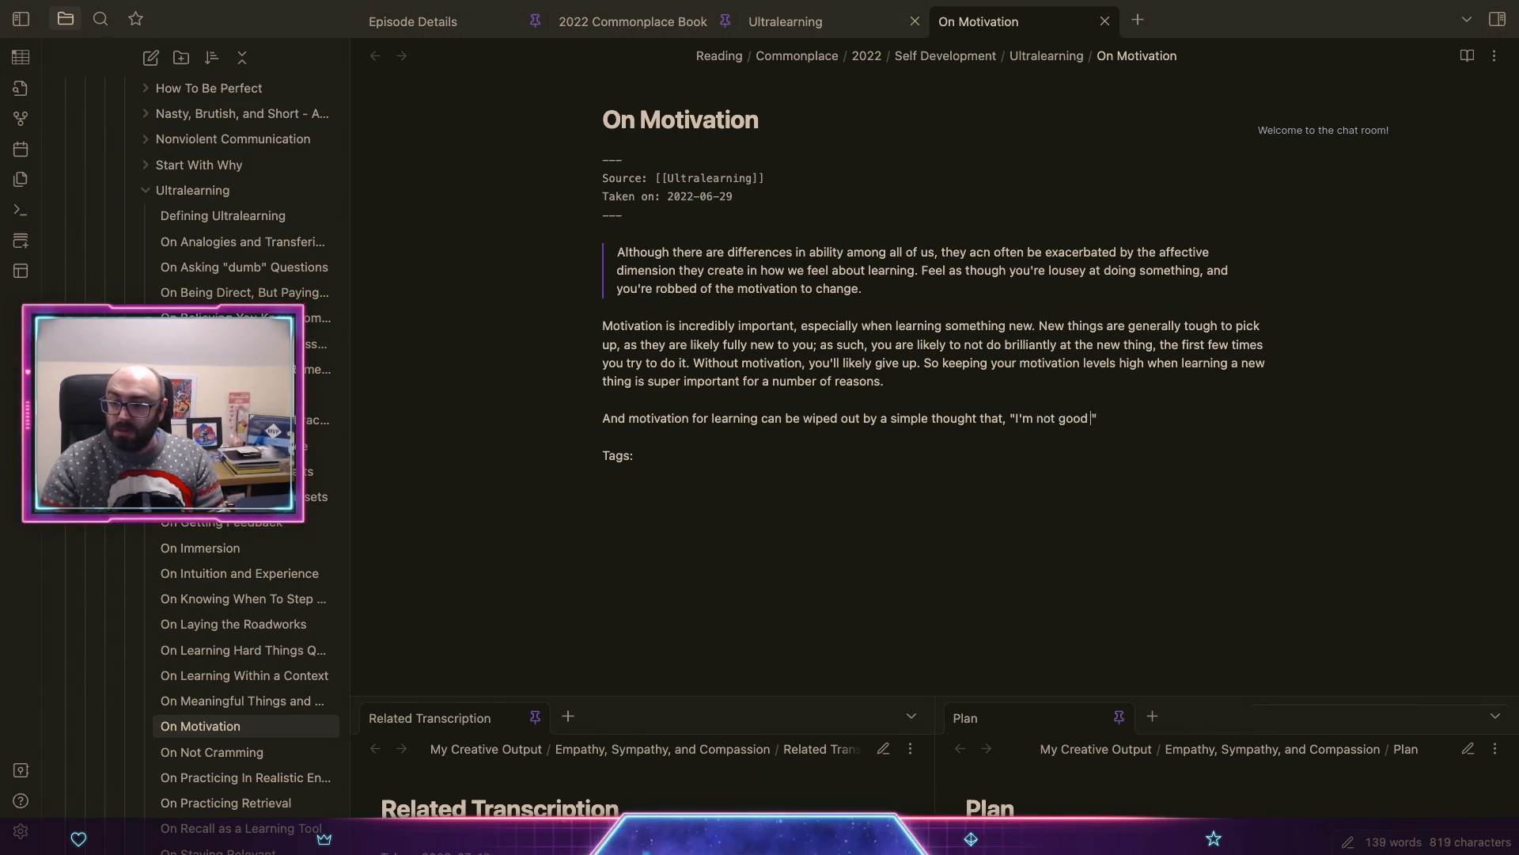
{"action": "type", "text": "at learning new thin"}
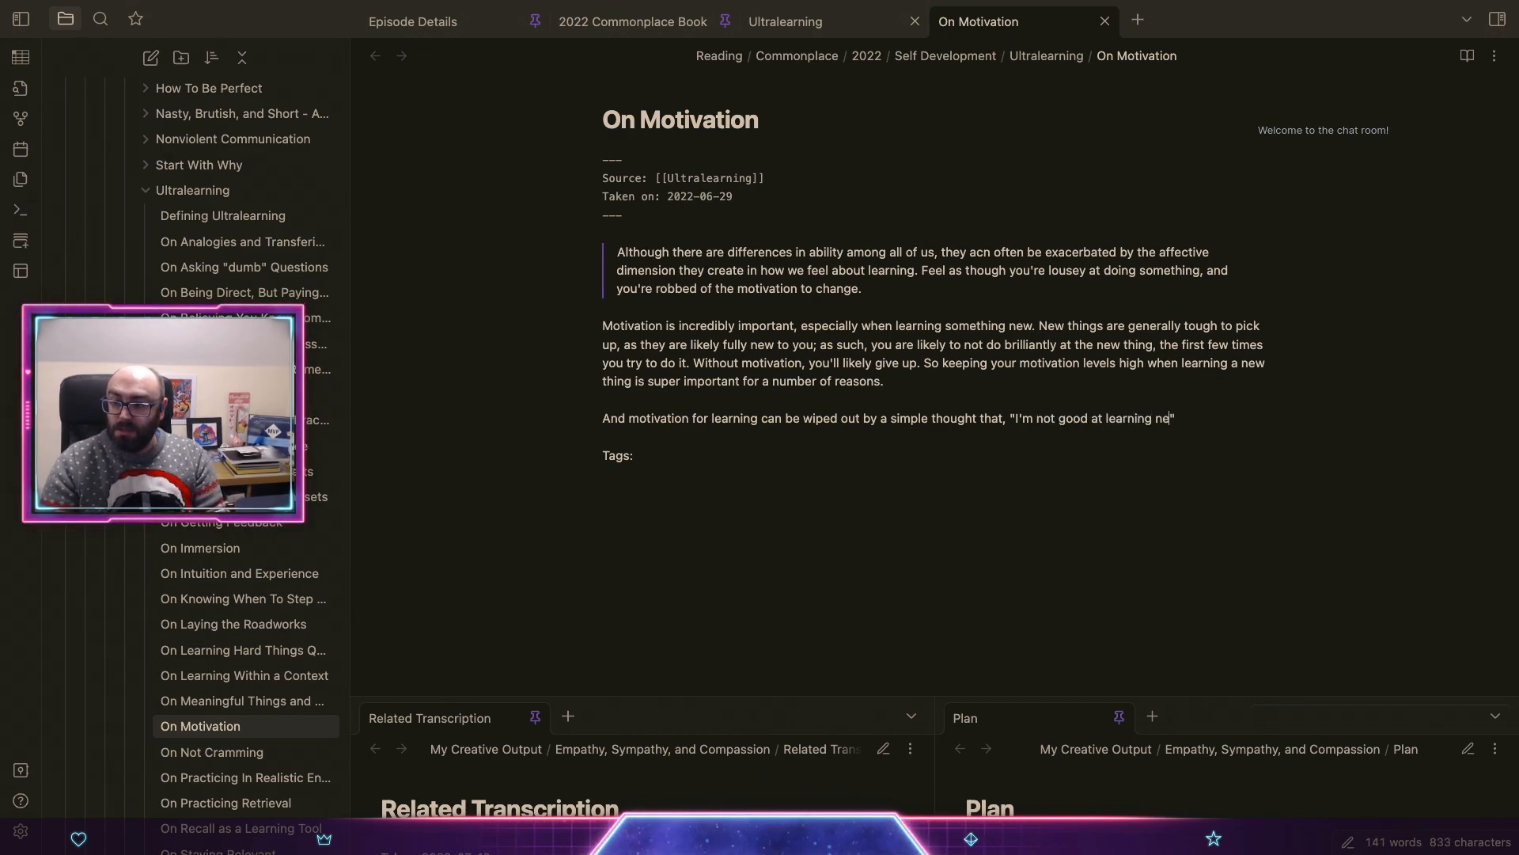
{"action": "type", "text": "gs."}
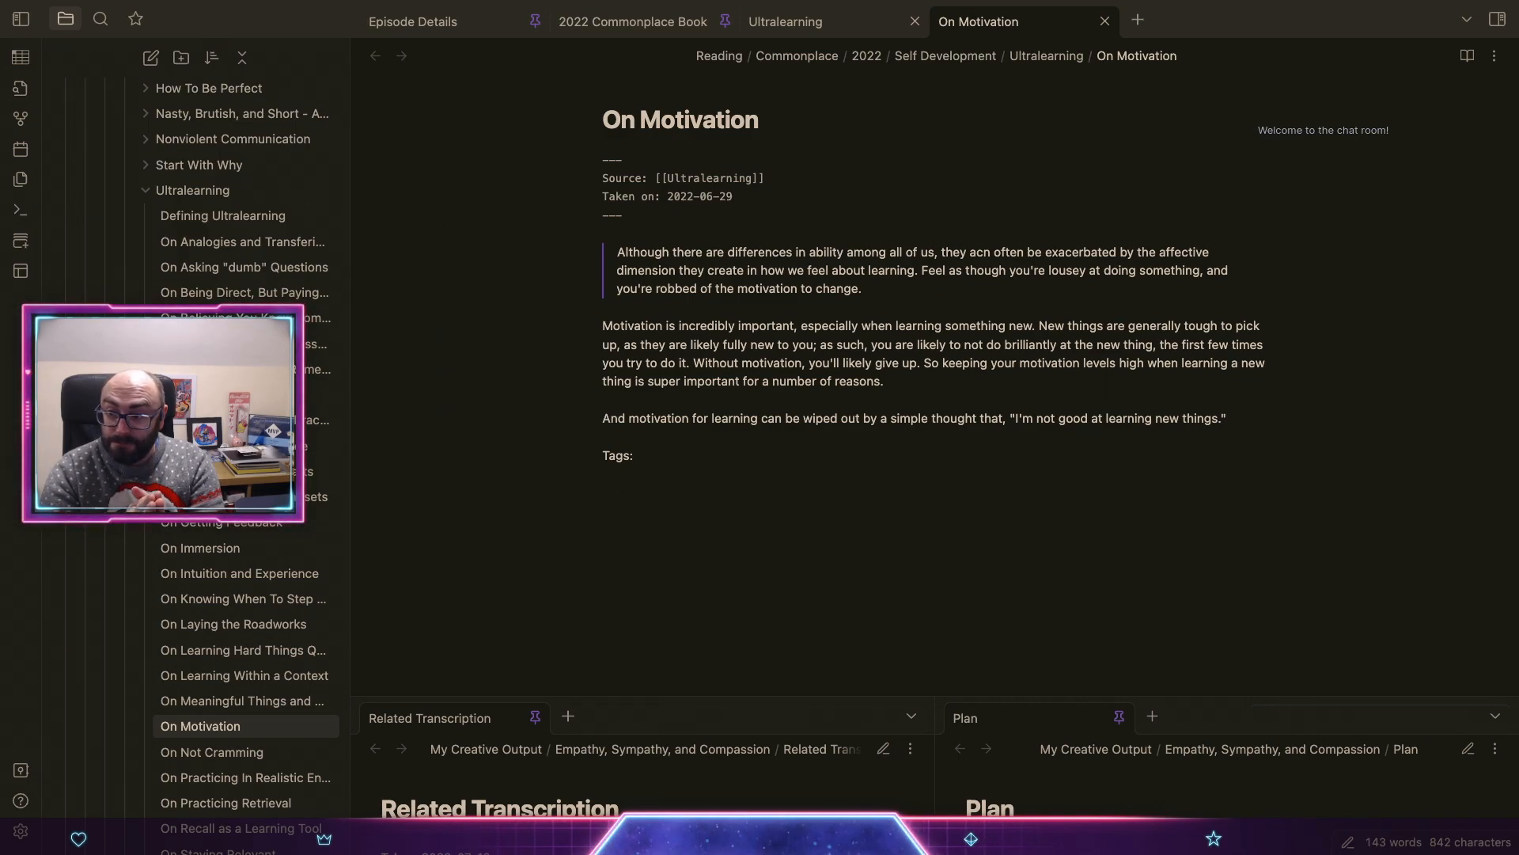
Step: Start the paragraph's second sentence with "So not letting your thoughts be a barrier"
{"action": "type", "text": "It"}
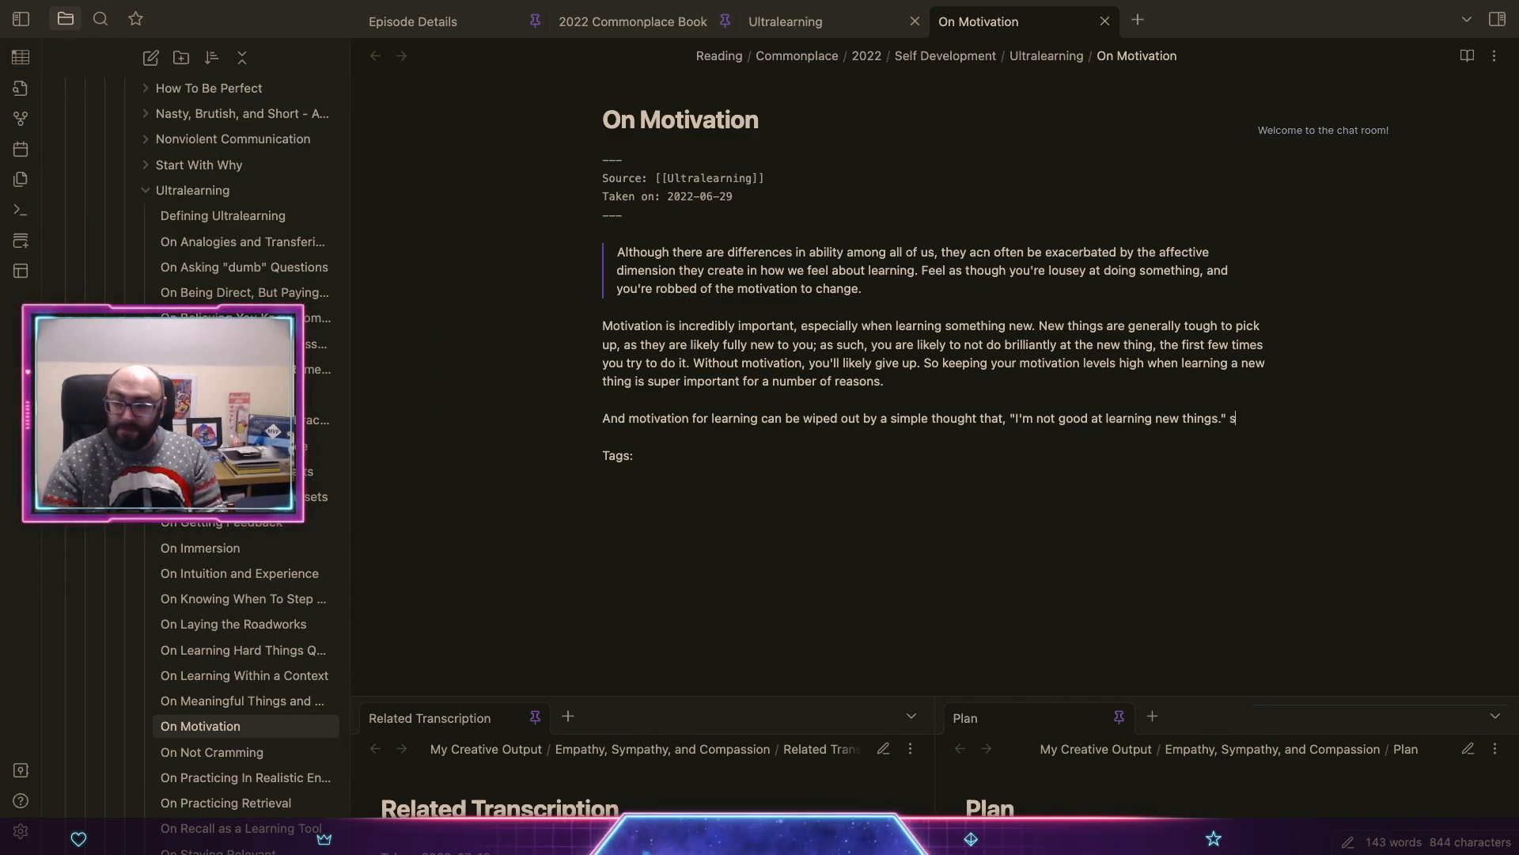
{"action": "key", "text": "BackSpace"}
{"action": "key", "text": "BackSpace"}
{"action": "type", "text": "So not lerring"}
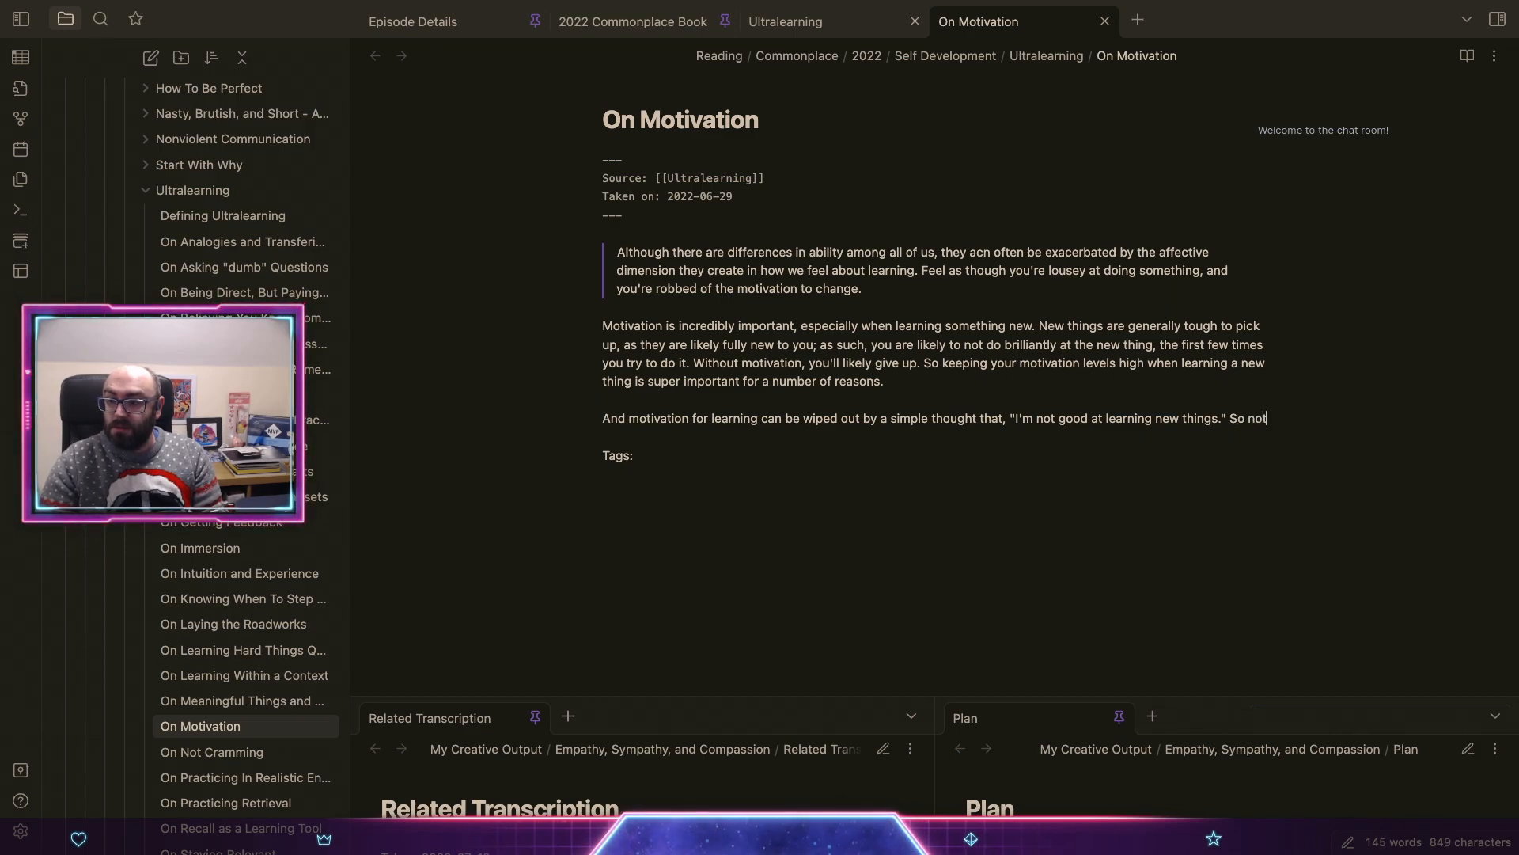
{"action": "key", "text": "BackSpace"}
{"action": "key", "text": "BackSpace"}
{"action": "key", "text": "BackSpace"}
{"action": "key", "text": "BackSpace"}
{"action": "key", "text": "BackSpace"}
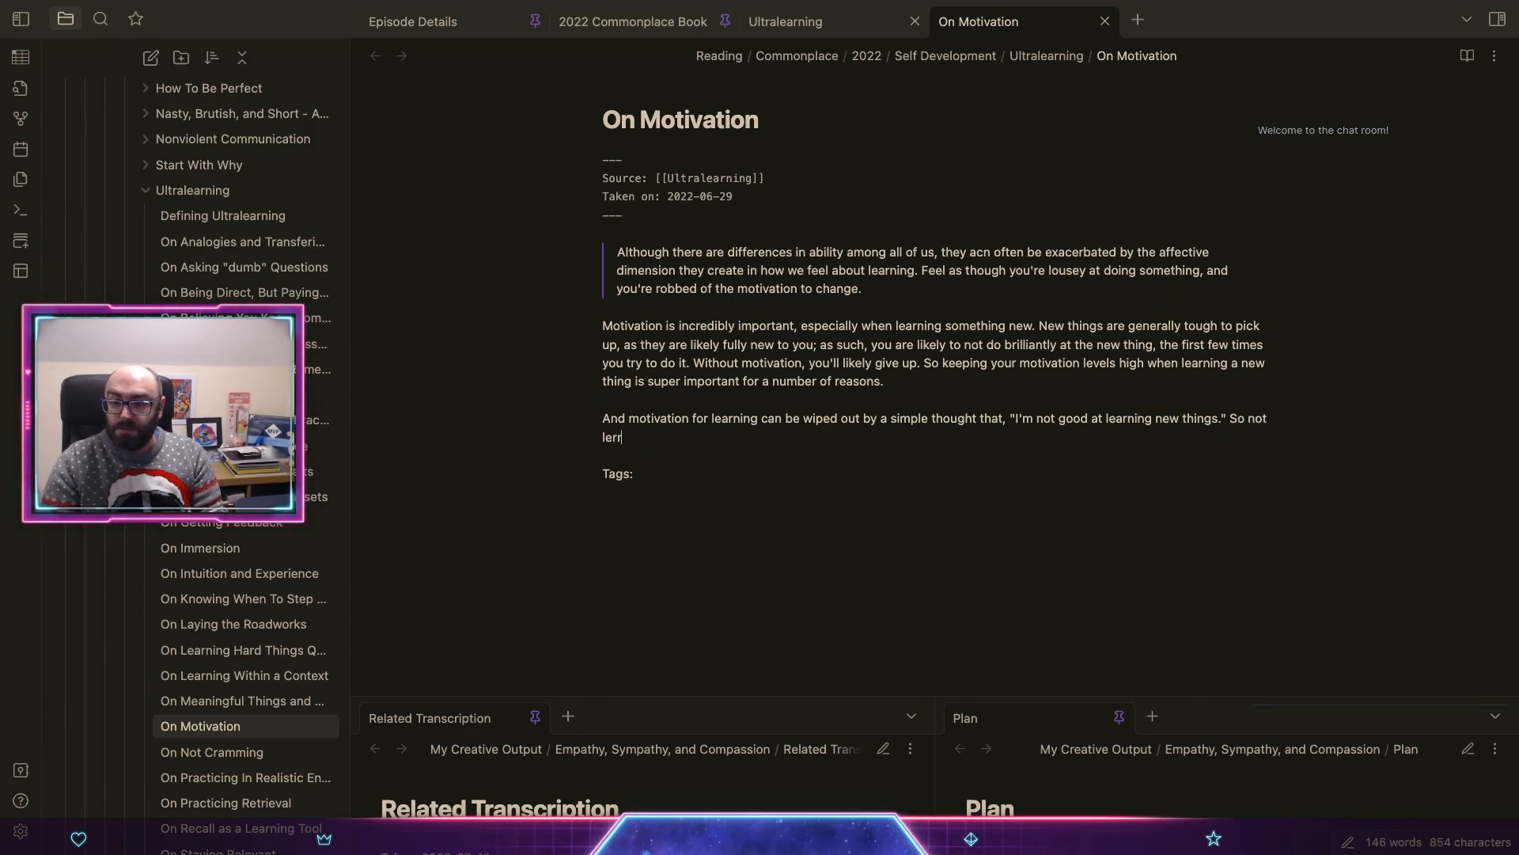
{"action": "type", "text": "tting your tho"}
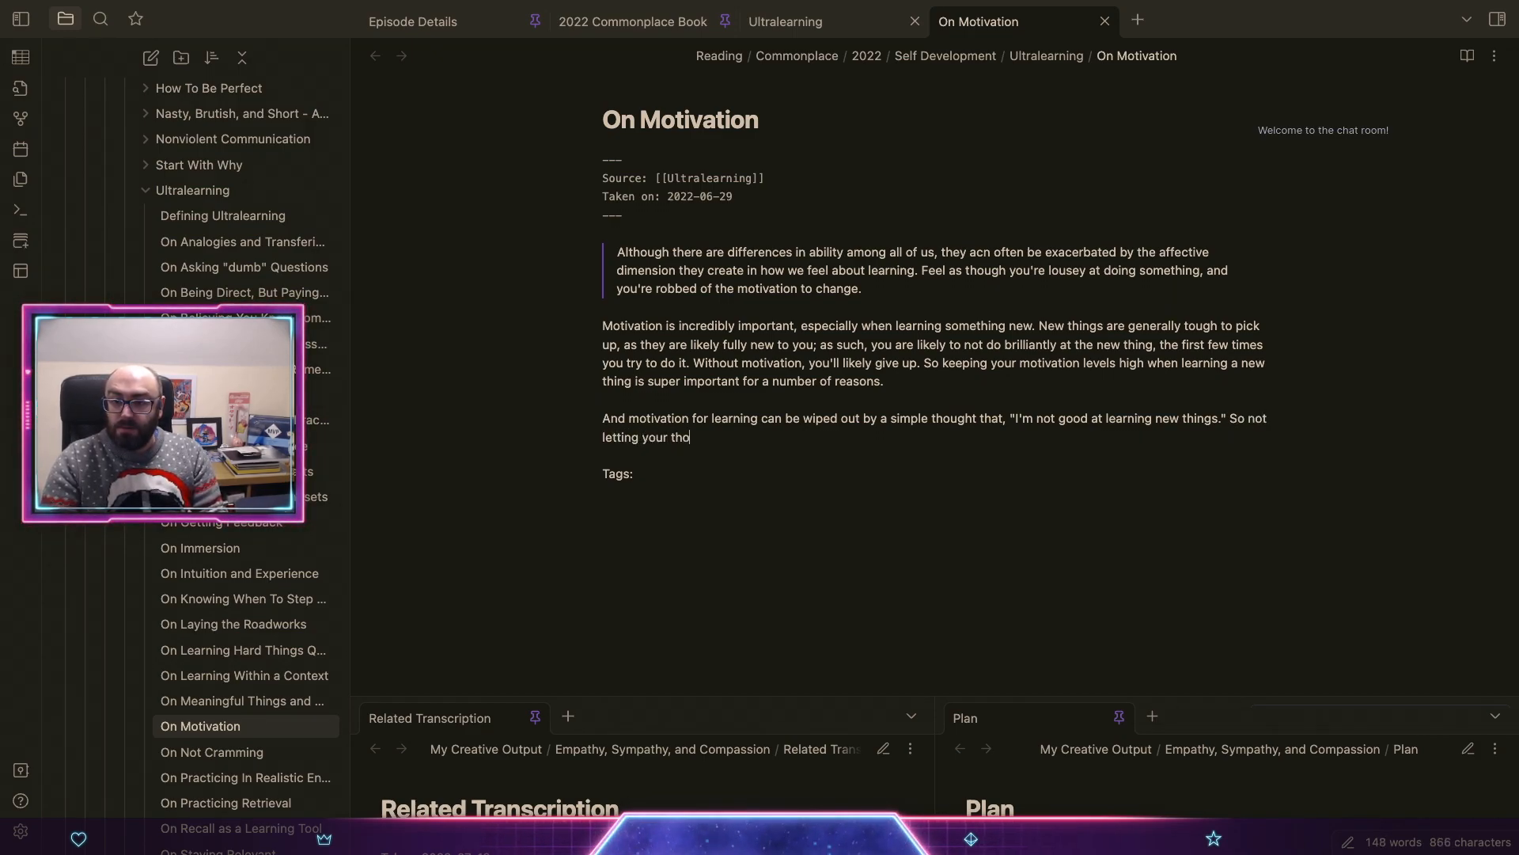
{"action": "type", "text": "ughts be a barr"}
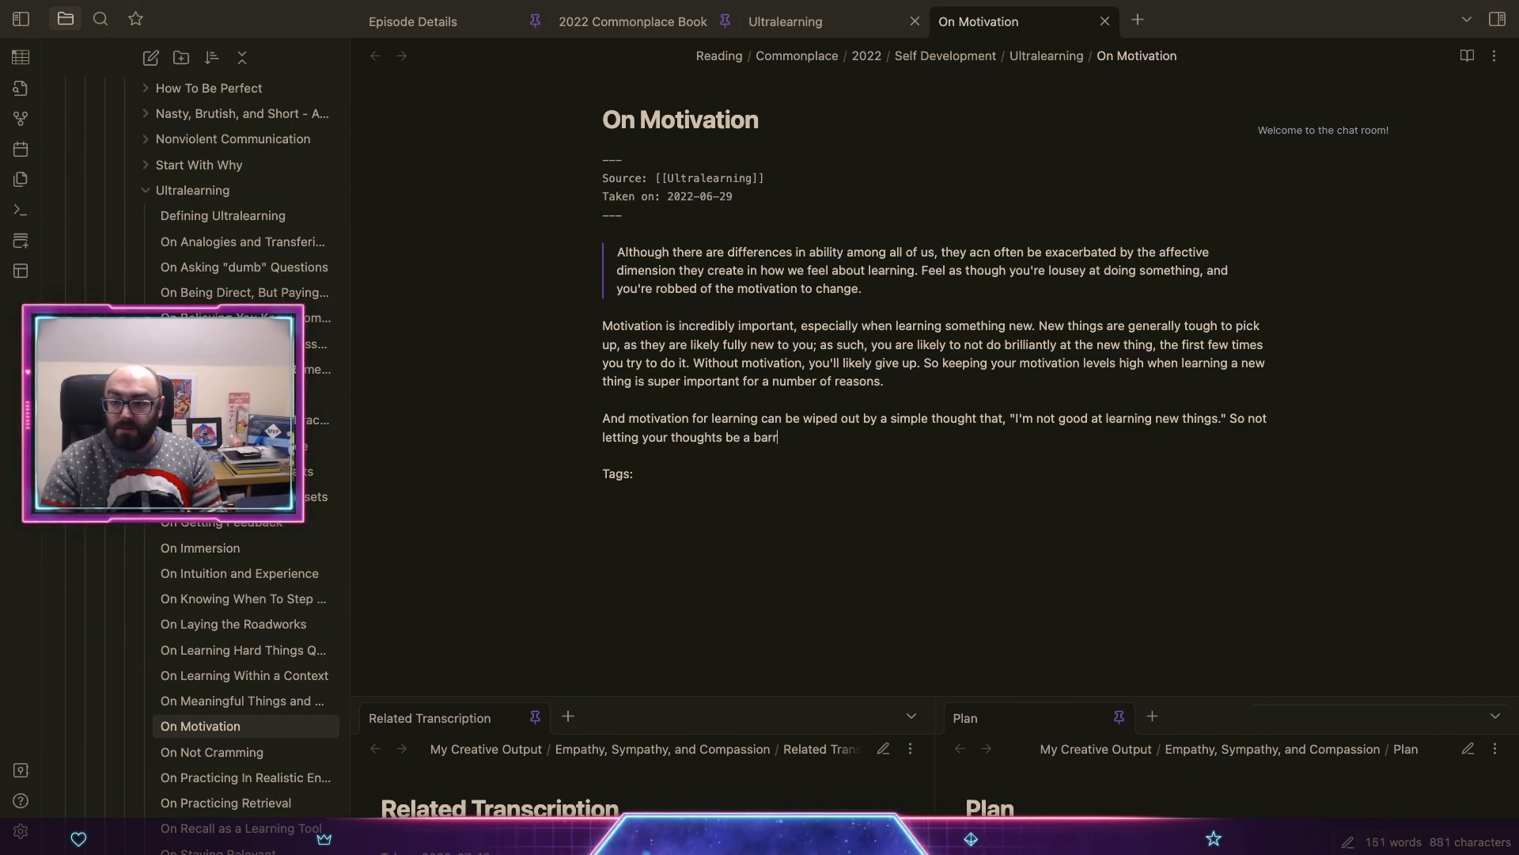
{"action": "type", "text": "ier is an importna"}
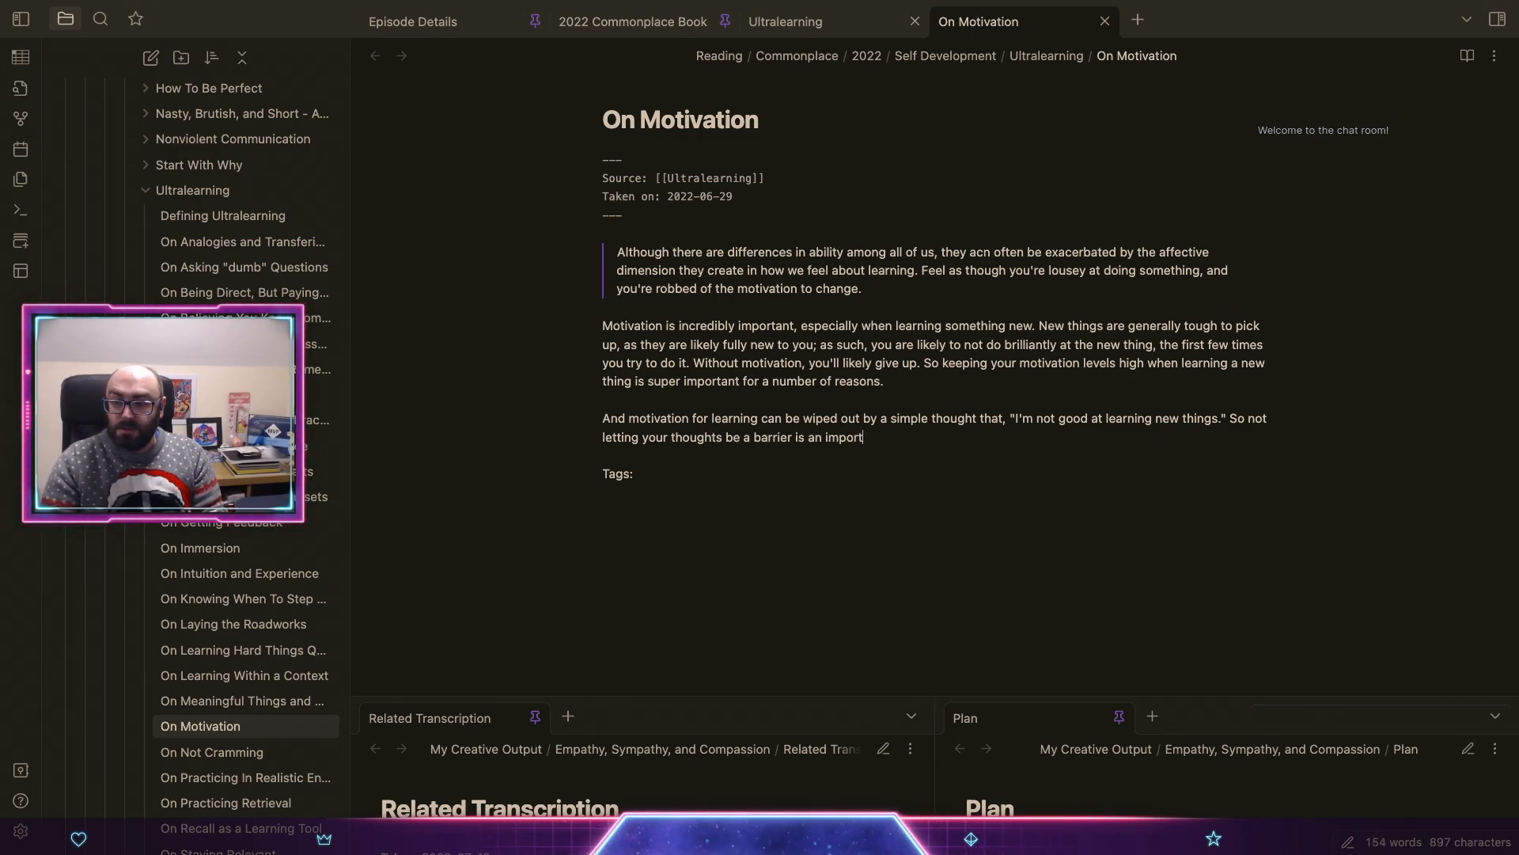
Step: Replace the unfinished "is an import" with "is as important as actually hunkering down and doing the thing."
{"action": "key", "text": "BackSpace"}
{"action": "key", "text": "BackSpace"}
{"action": "key", "text": "ctrl+shift+Left"}
{"action": "key", "text": "ctrl+shift+Left"}
{"action": "key", "text": "ctrl+shift+Left"}
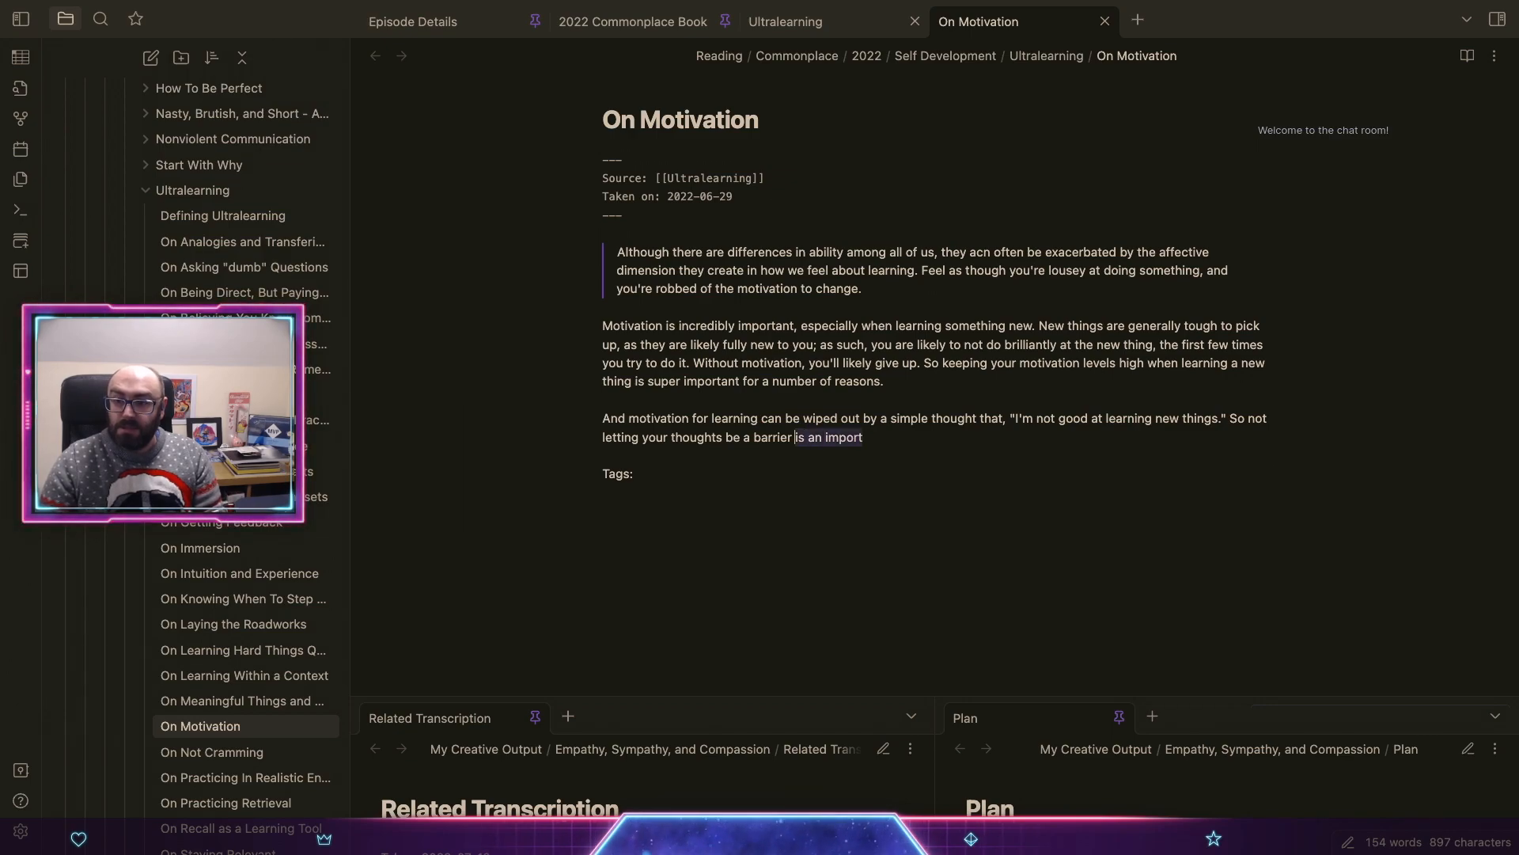
{"action": "type", "text": "is as important as actually hunkering down and doi"}
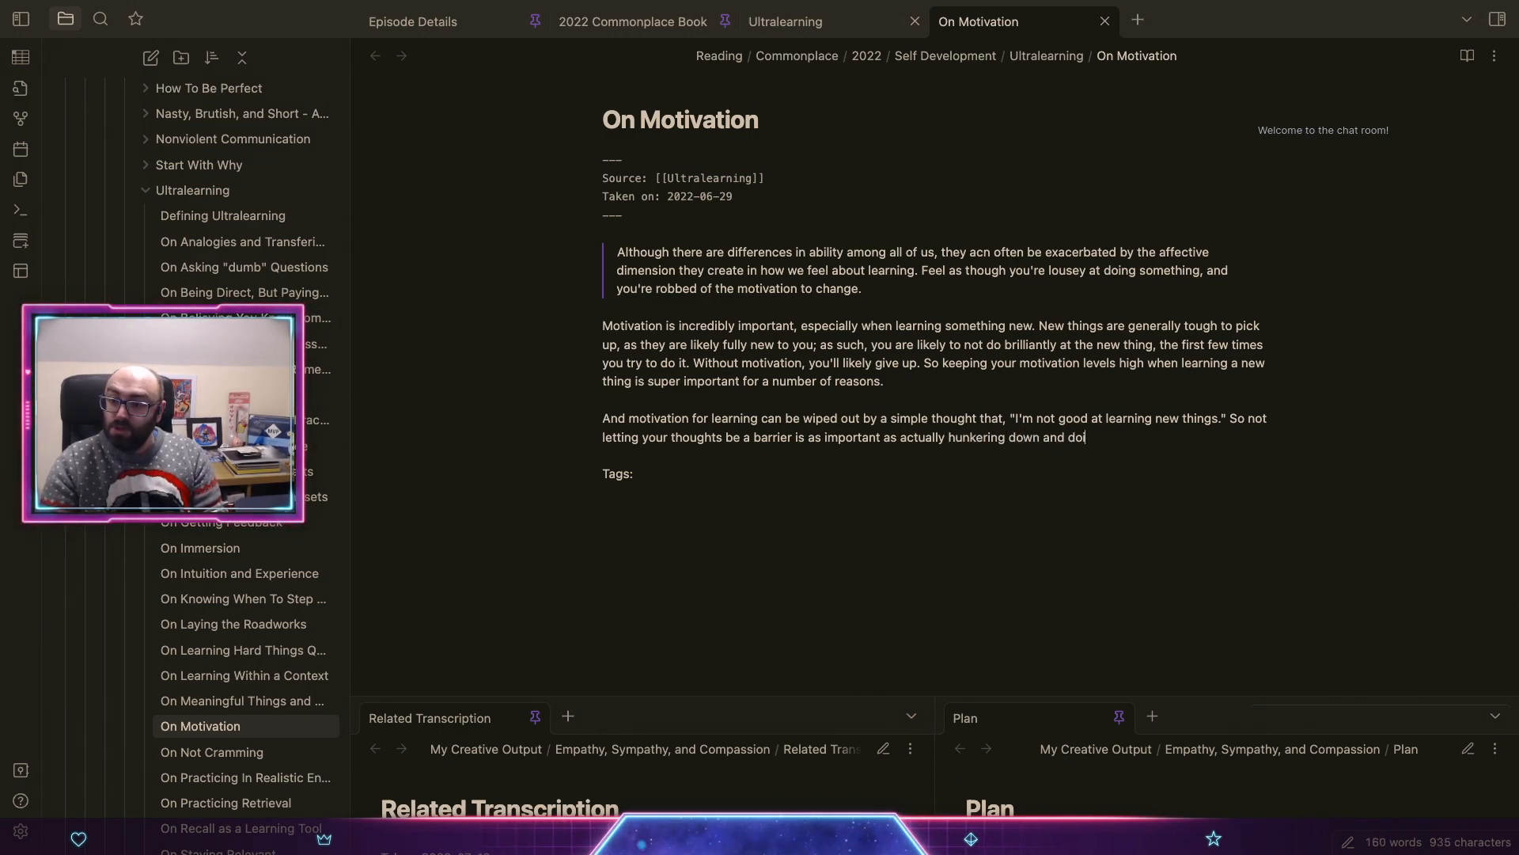
{"action": "type", "text": "ng the thing."}
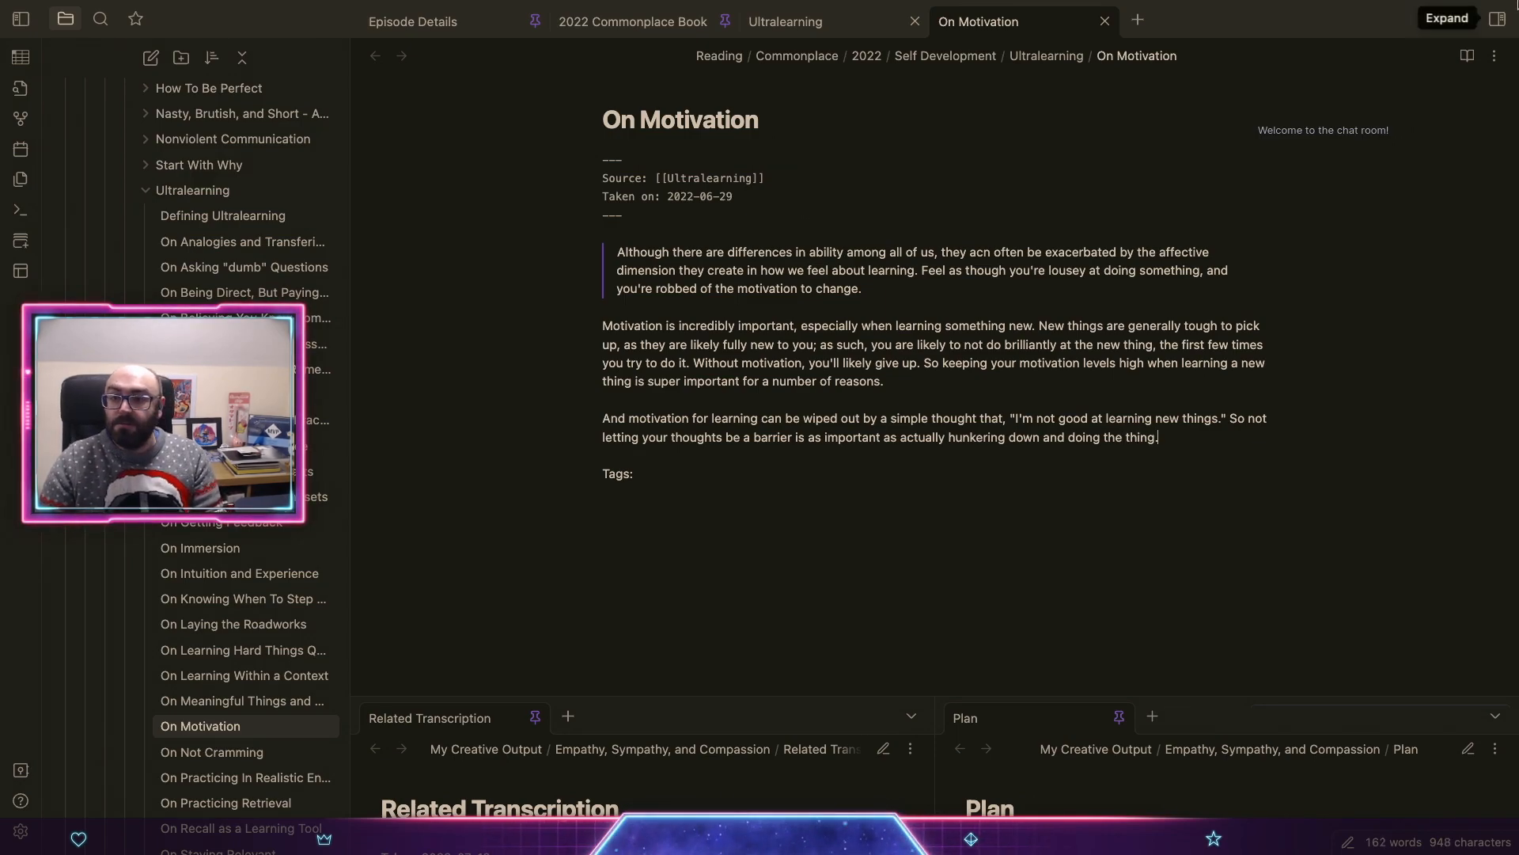
Step: Close the On Motivation note and embed it as a new bullet at the end of the Ultralearning book note
{"action": "mouse_move", "coordinate": [1446, 10]}
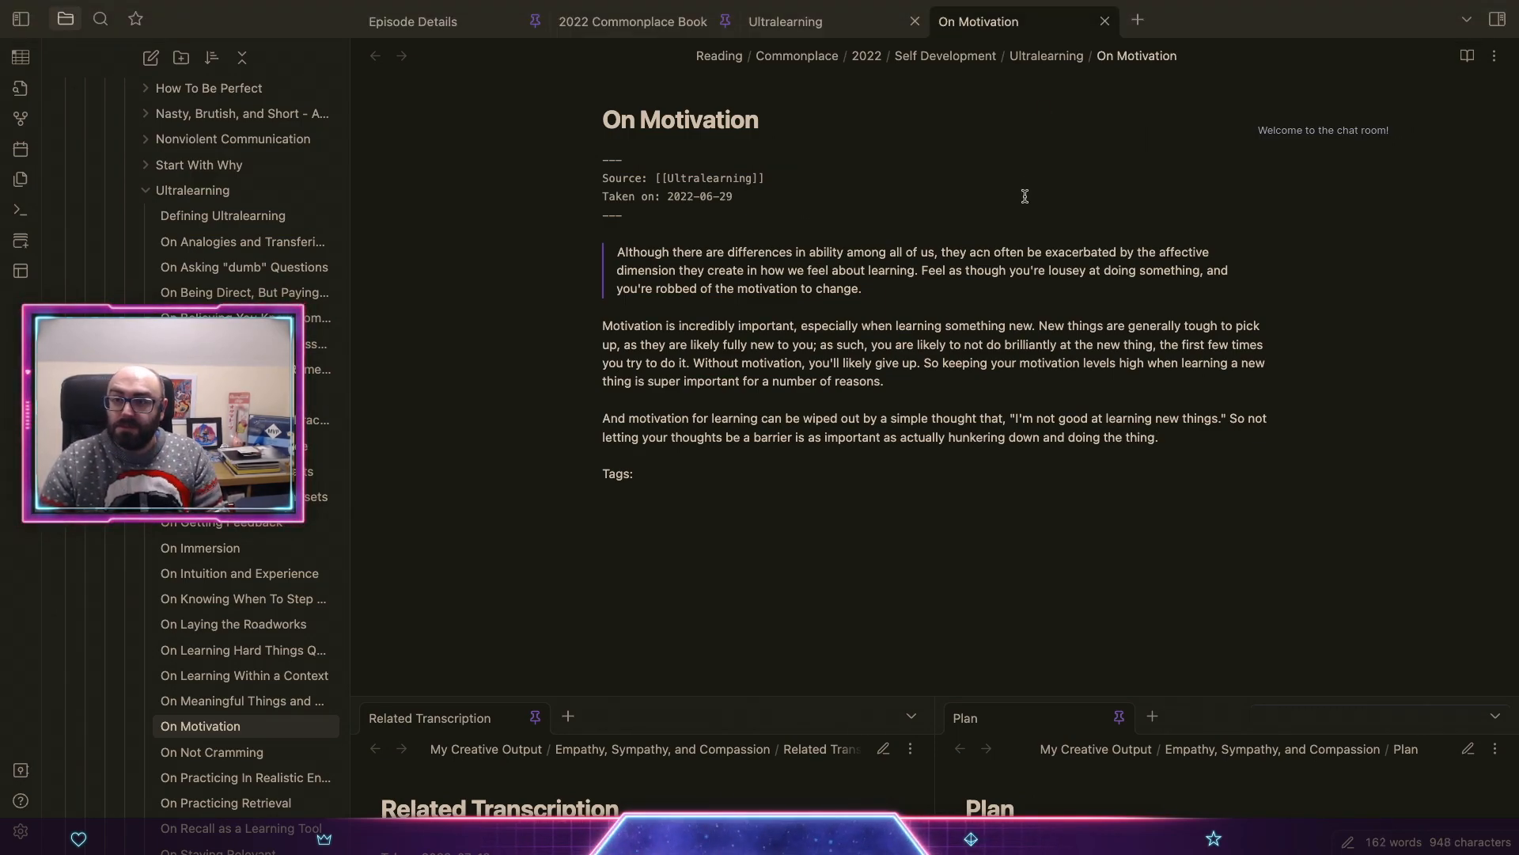
{"action": "left_click", "coordinate": [1110, 24]}
{"action": "key", "text": "Return"}
{"action": "type", "text": "!!["}
{"action": "key", "text": "BackSpace"}
{"action": "key", "text": "BackSpace"}
{"action": "type", "text": "[["}
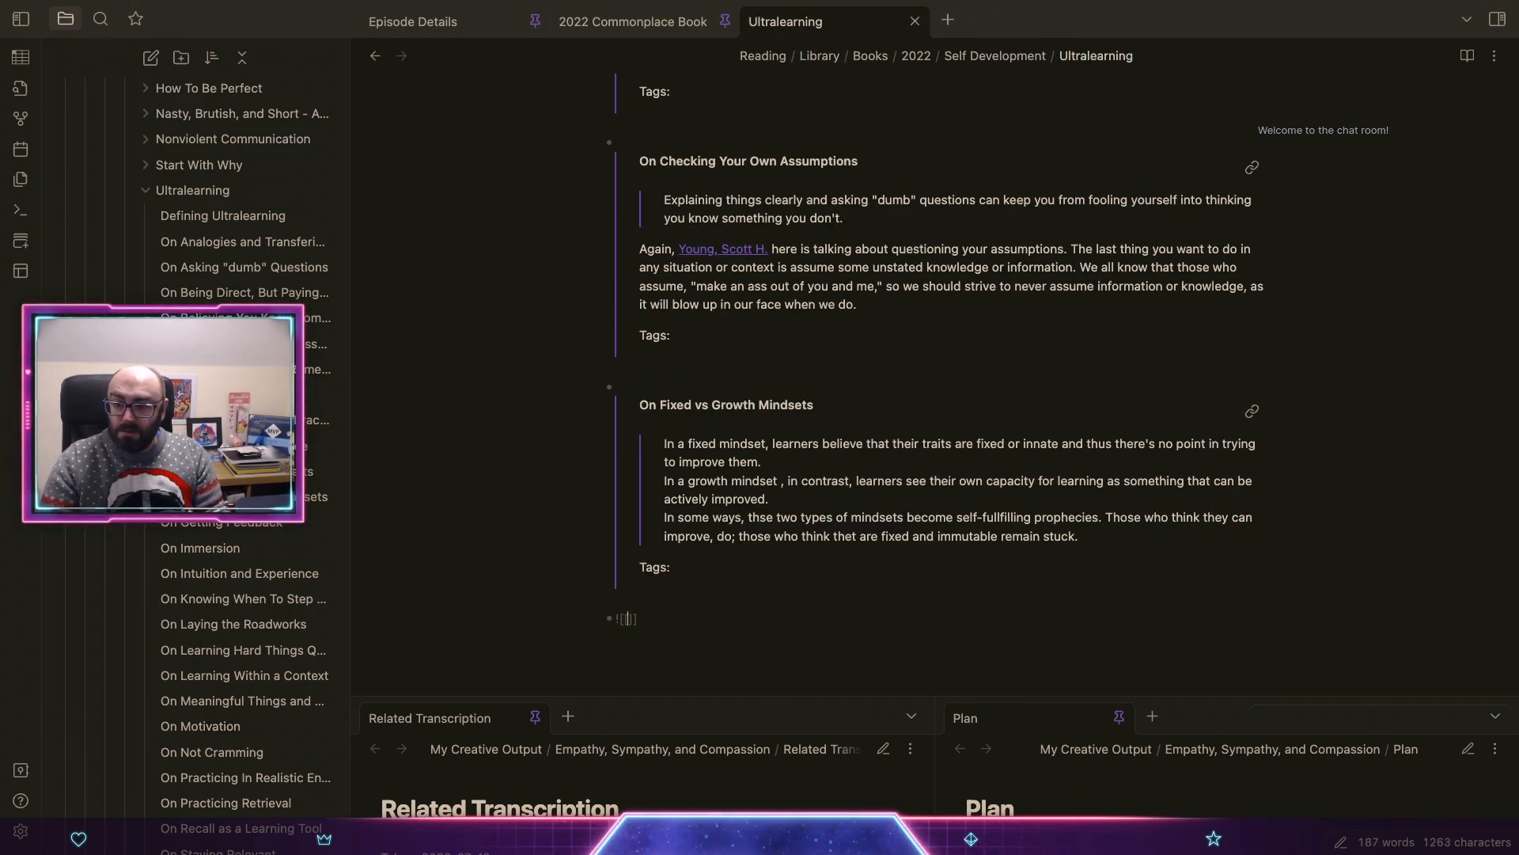
{"action": "key", "text": "Down"}
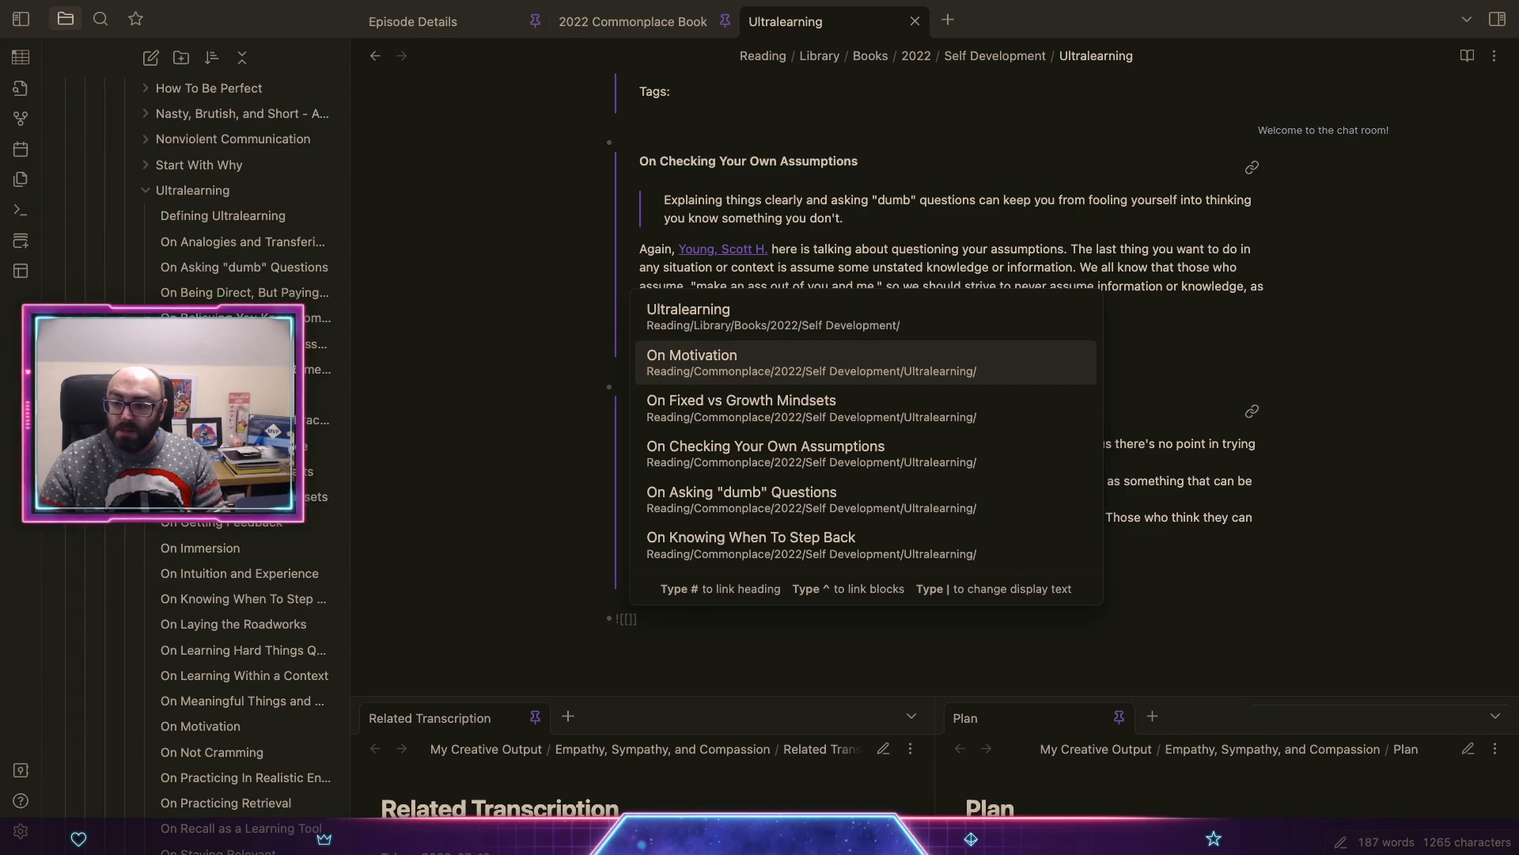
{"action": "key", "text": "Return"}
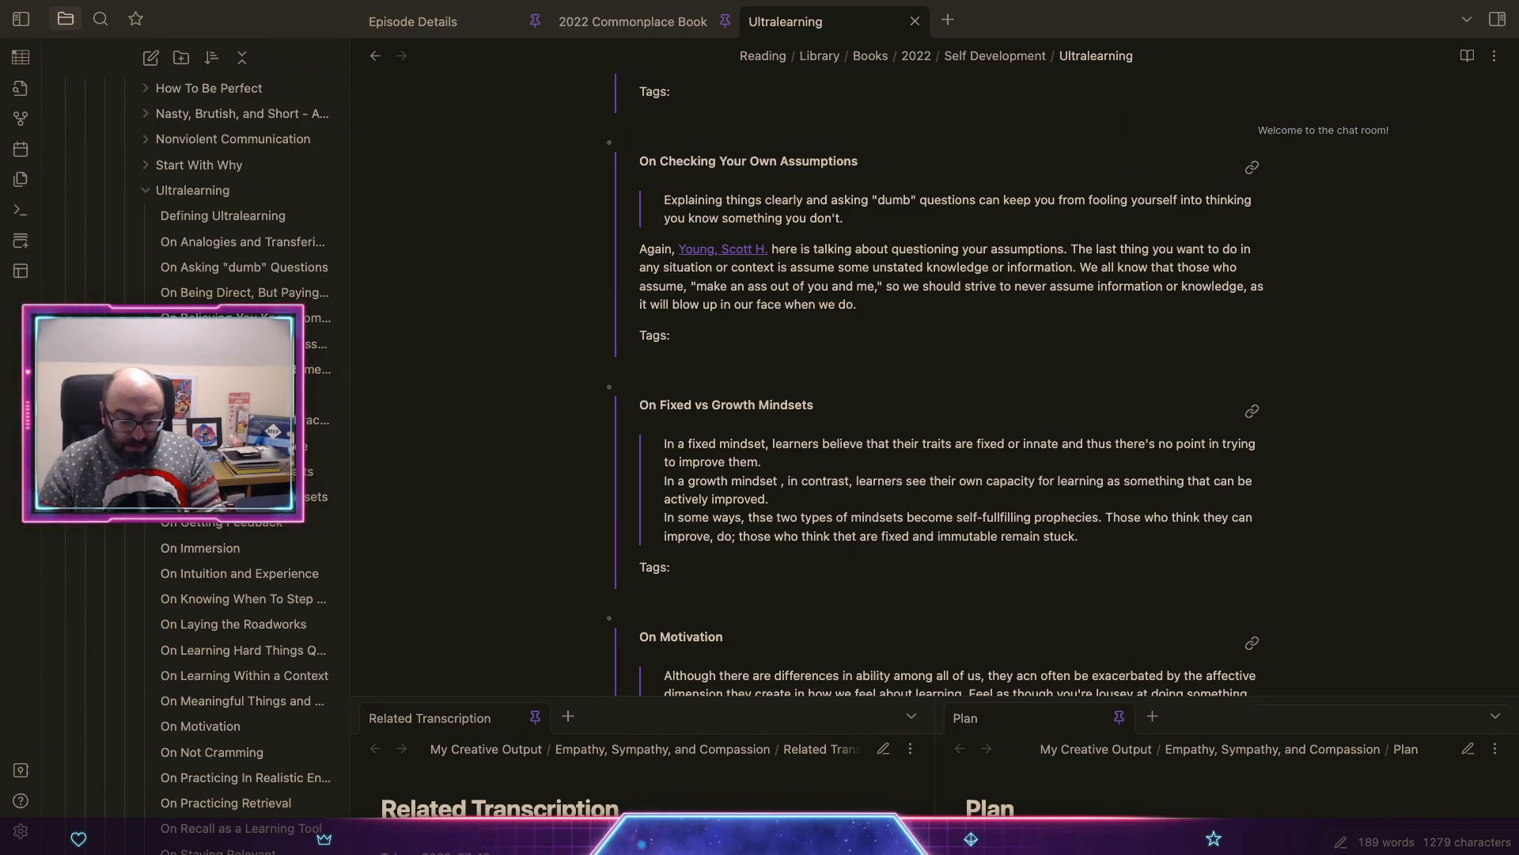
{"action": "scroll", "coordinate": [1013, 202], "scroll_direction": "down", "scroll_amount": 5}
{"action": "left_click", "coordinate": [907, 300]}
{"action": "left_click", "coordinate": [767, 562]}
{"action": "key", "text": "BackSpace"}
{"action": "key", "text": "BackSpace"}
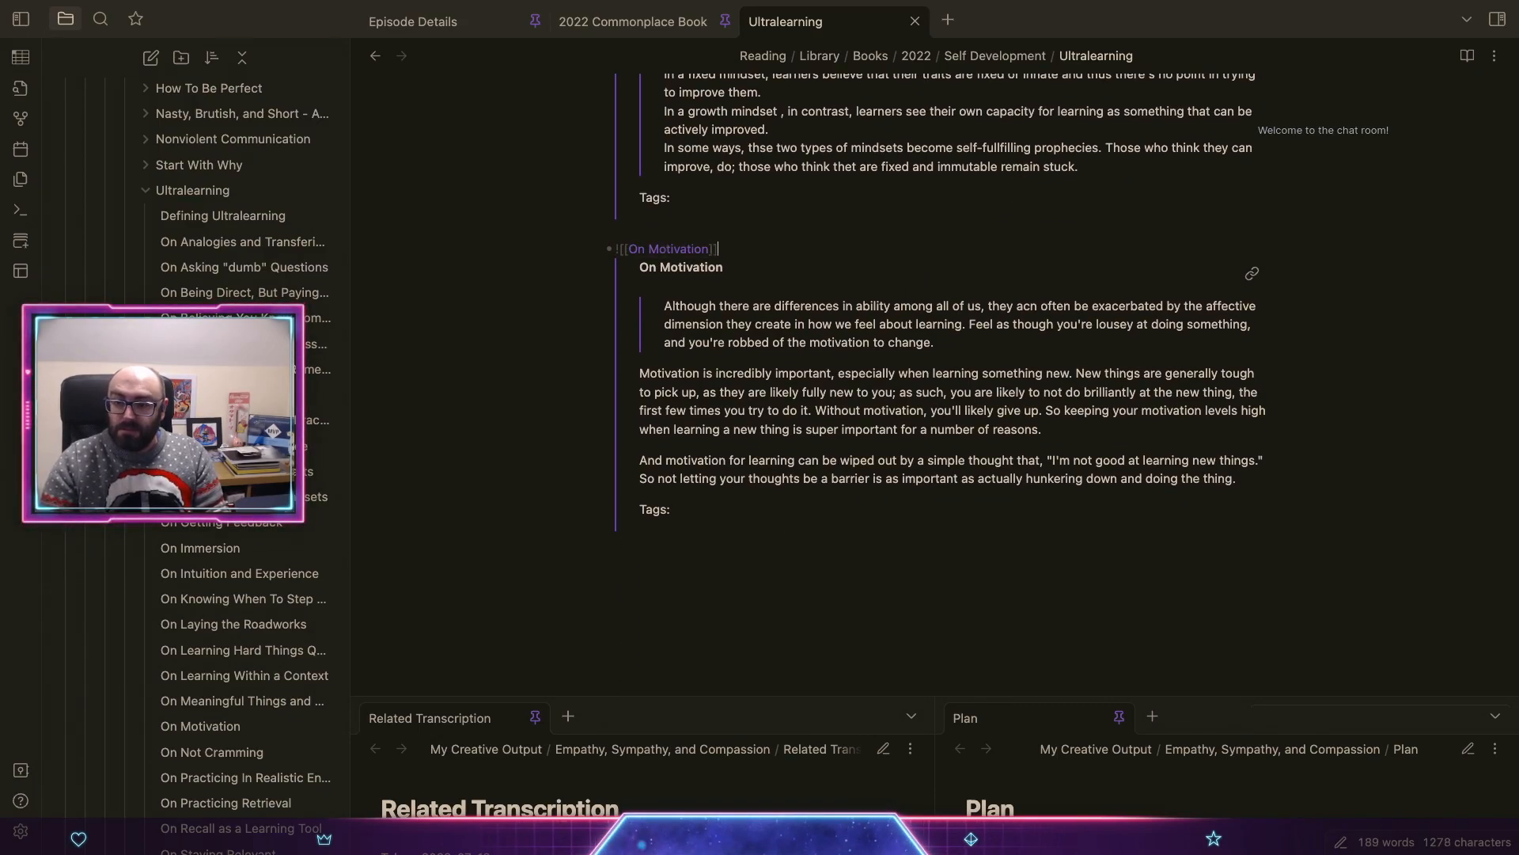
Step: Create a new note in the Ultralearning commonplace folder and title it "On Learning More And More"
{"action": "right_click", "coordinate": [188, 191]}
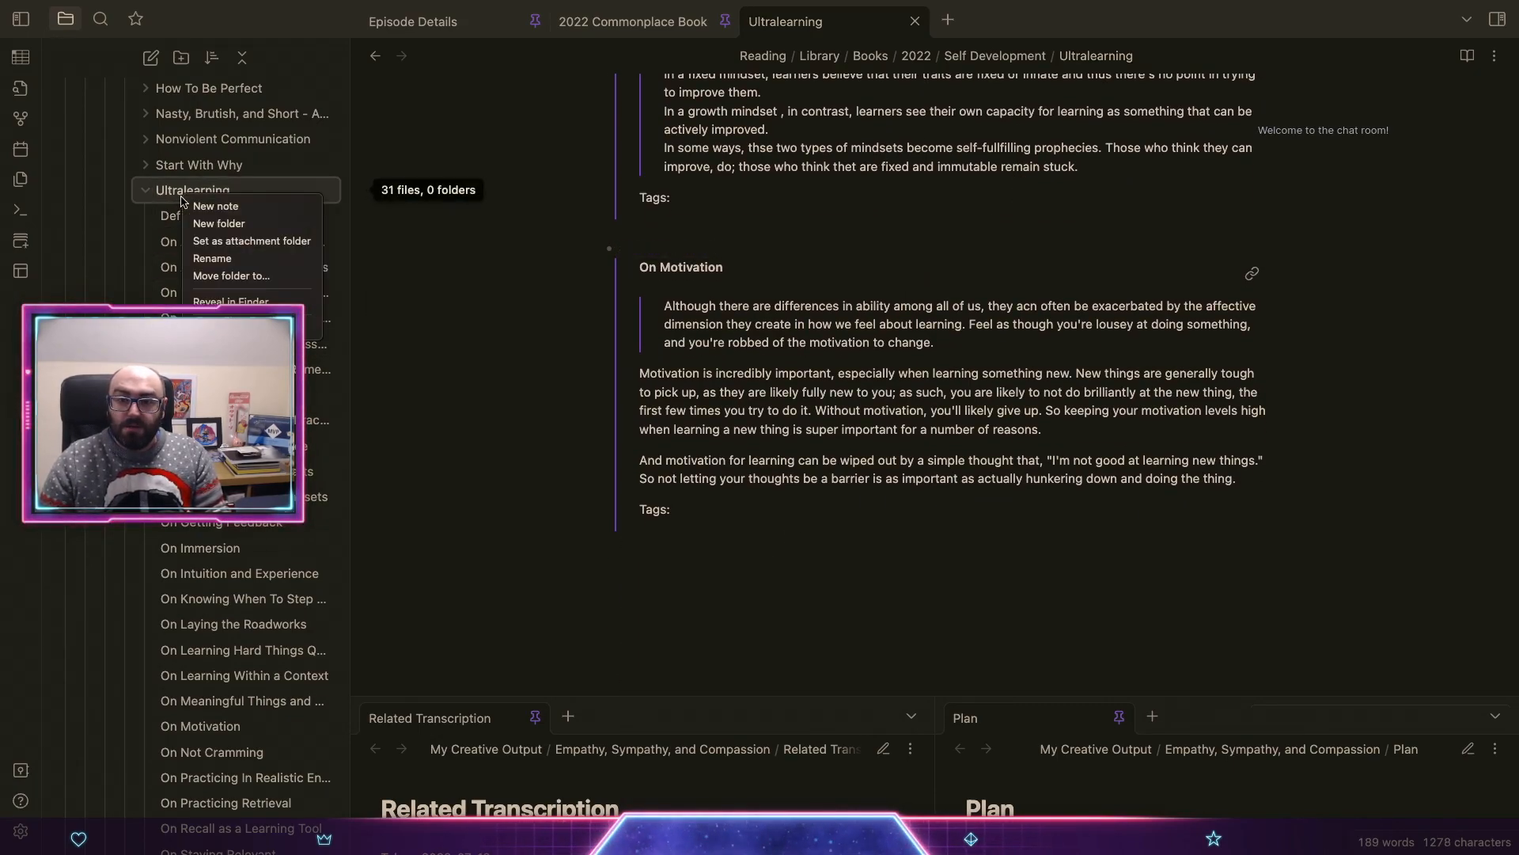
{"action": "left_click", "coordinate": [213, 206]}
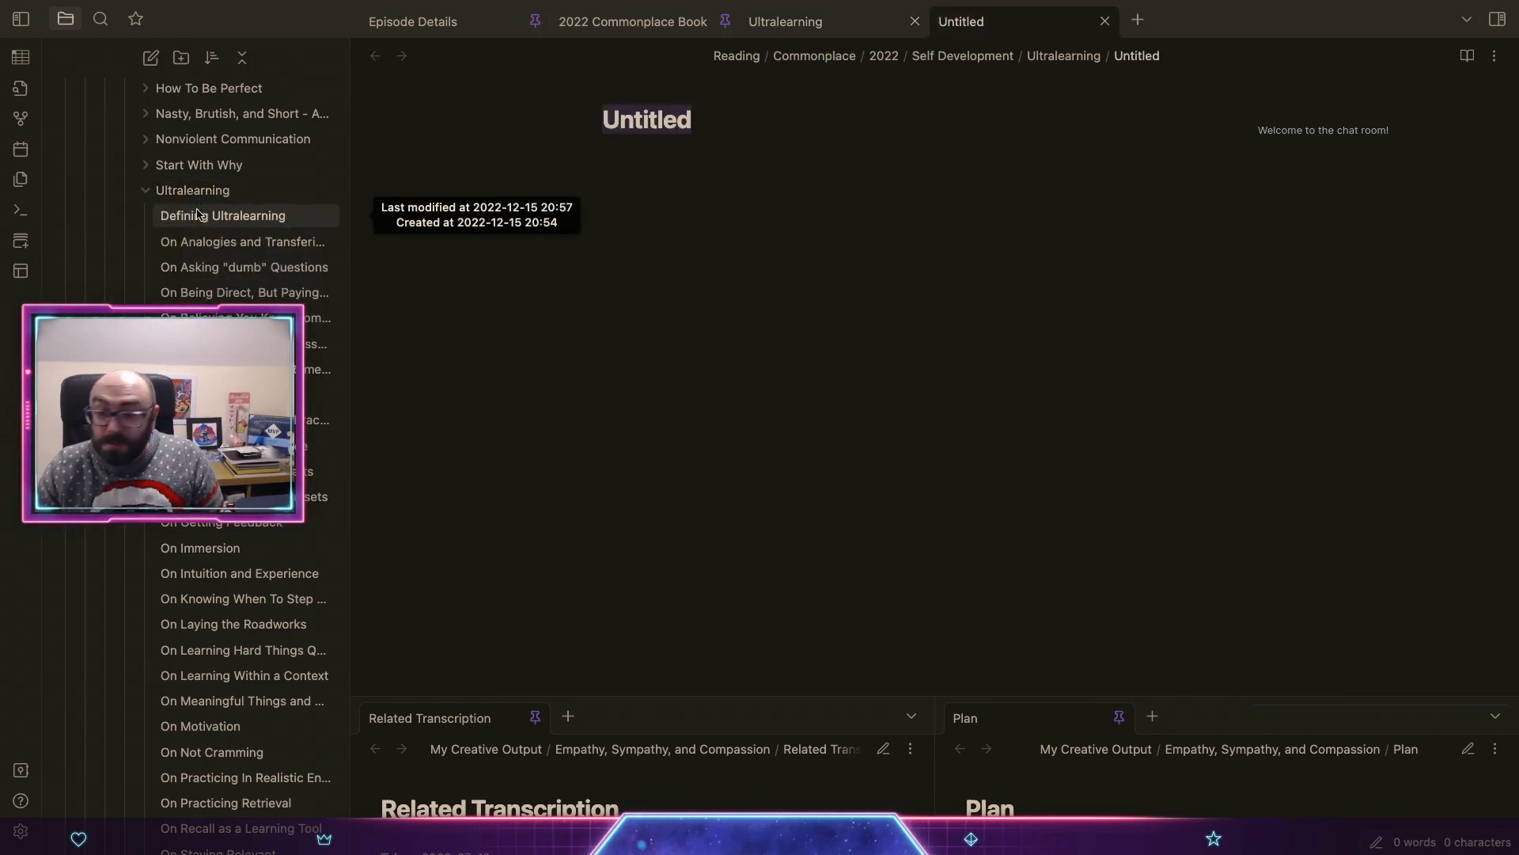
{"action": "type", "text": "On "}
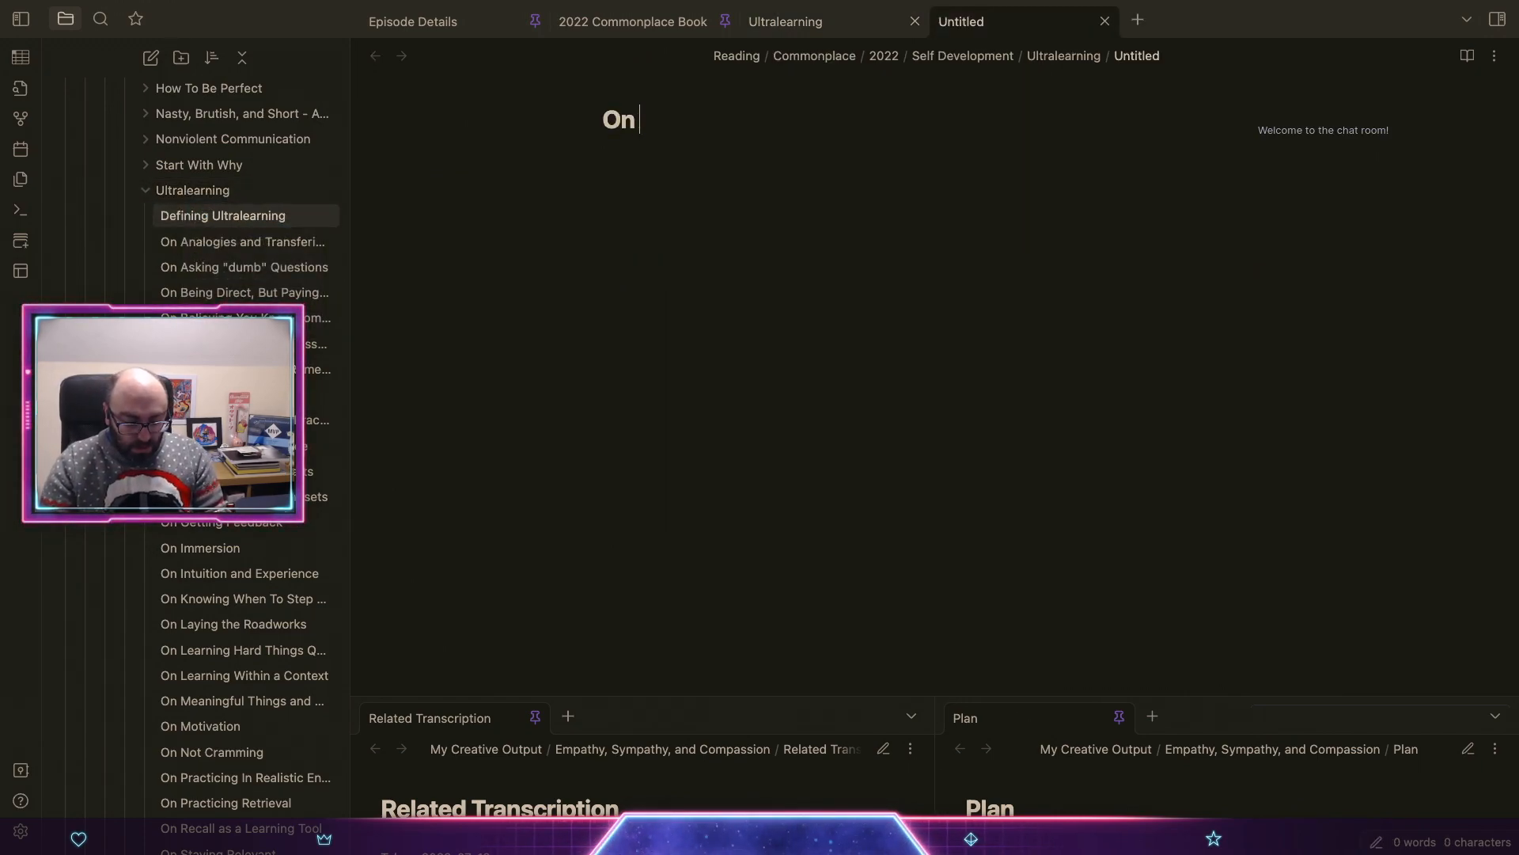
{"action": "type", "text": "Learning More And More"}
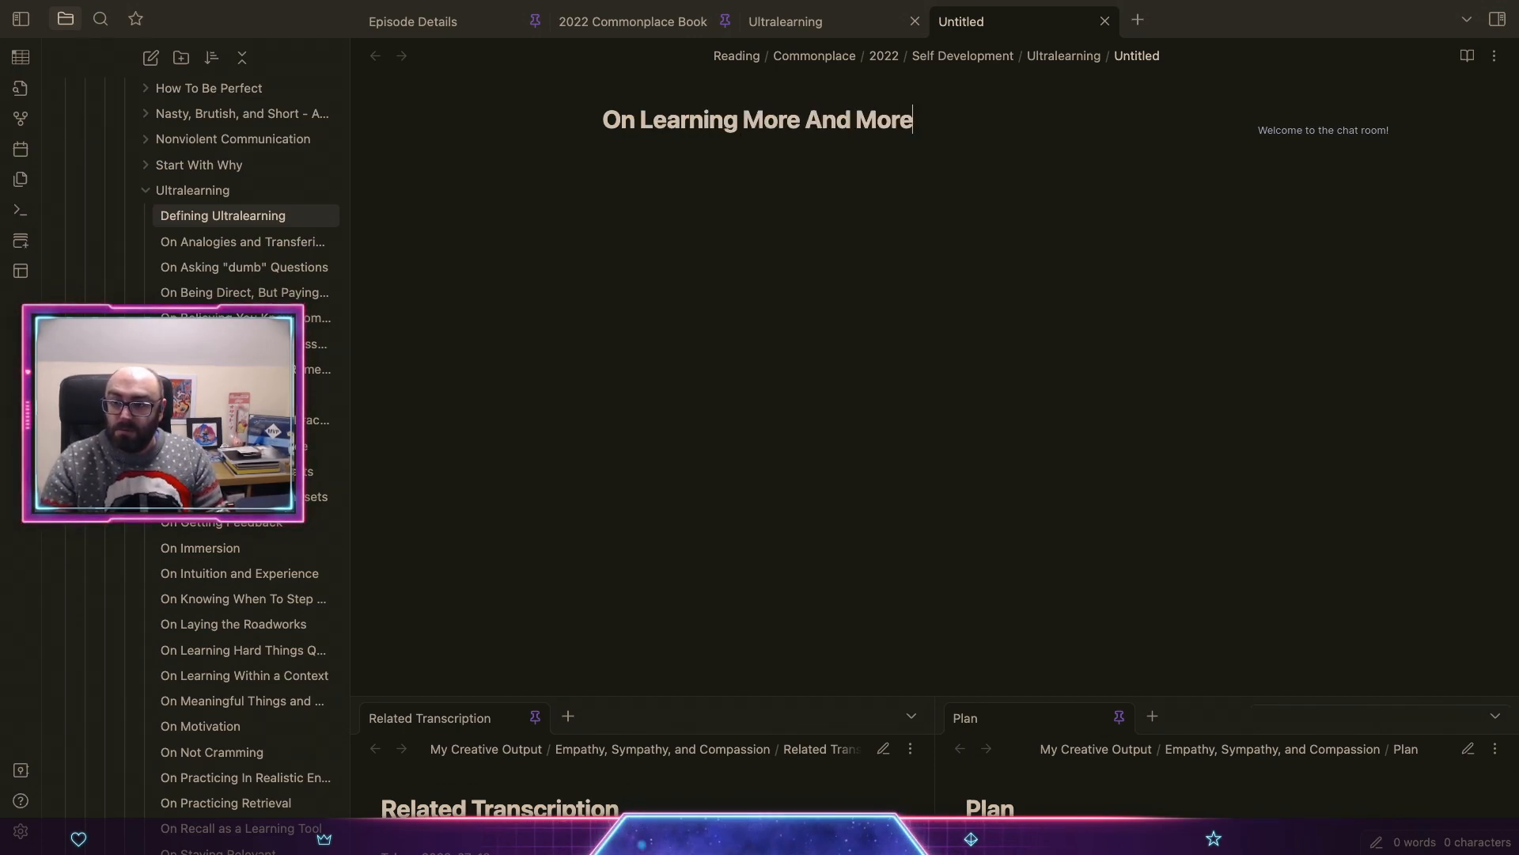
{"action": "key", "text": "Return"}
{"action": "key", "text": "super+p"}
{"action": "type", "text": "templ"}
{"action": "key", "text": "Return"}
{"action": "type", "text": "a"}
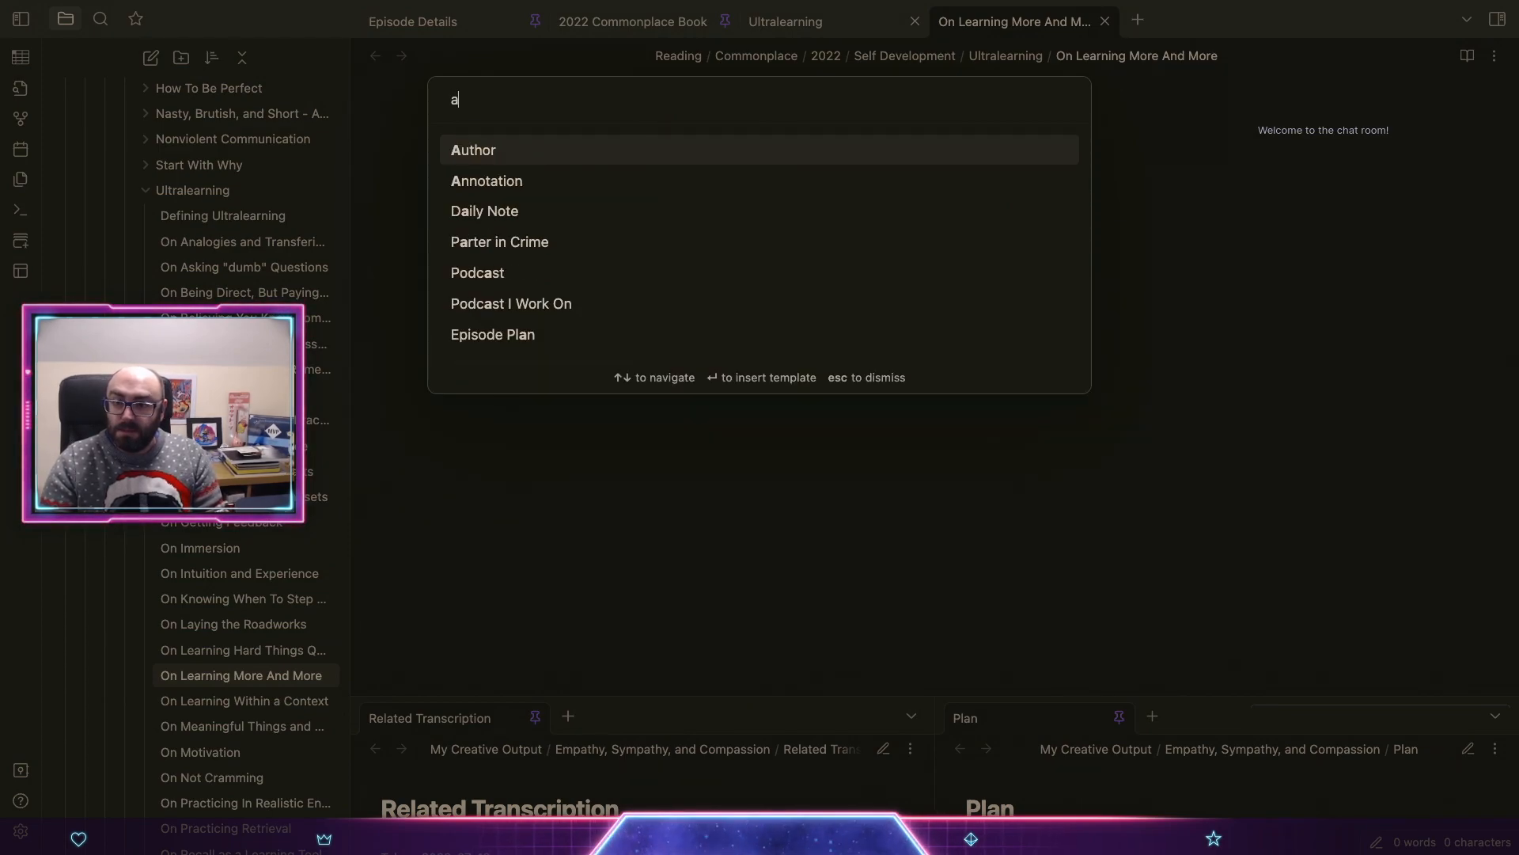
{"action": "key", "text": "Return"}
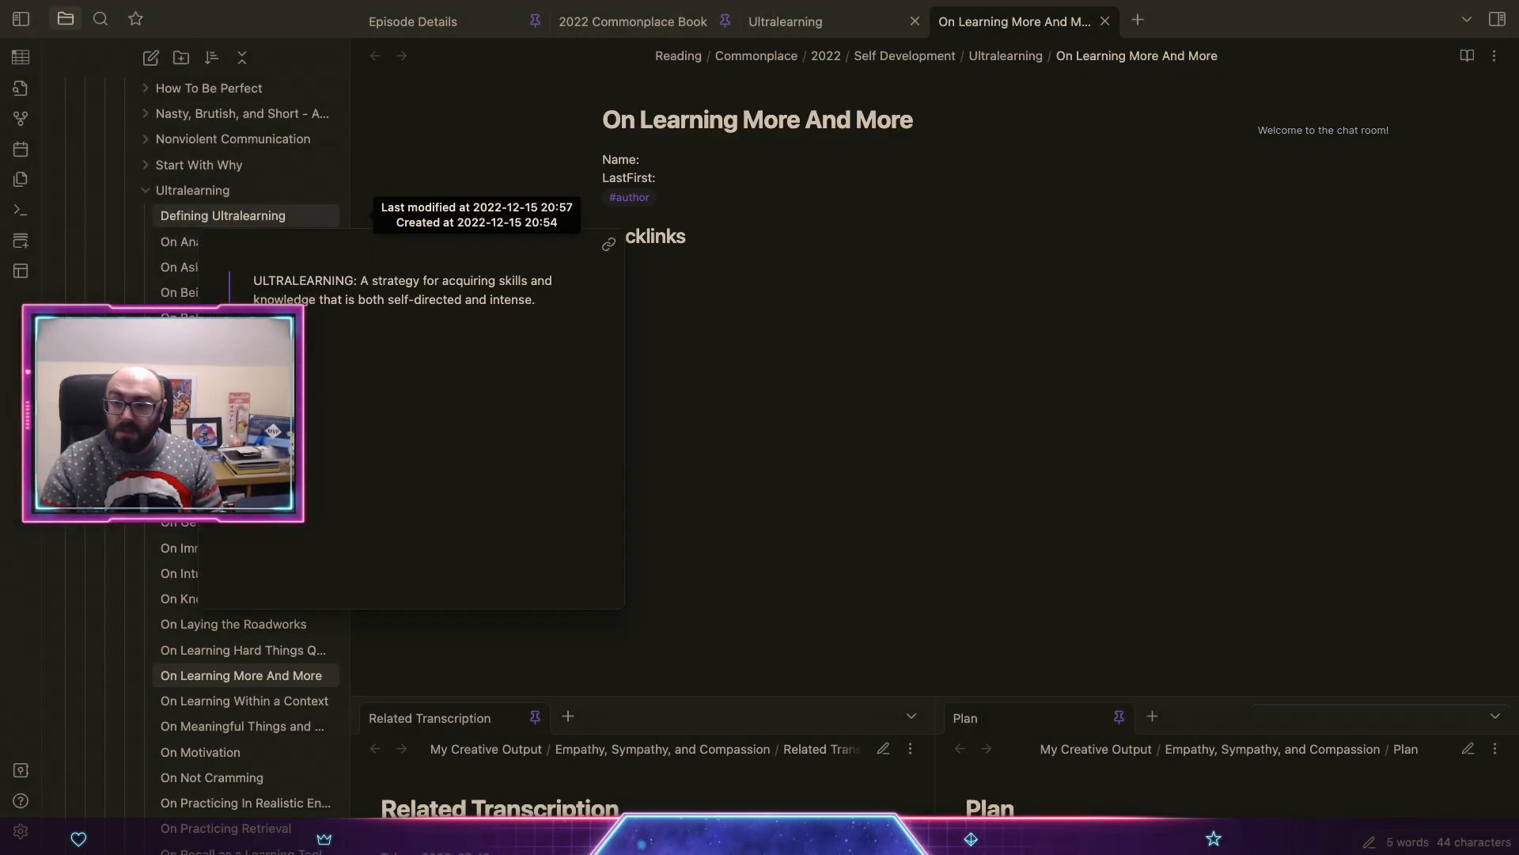
{"action": "key", "text": "super+z"}
{"action": "key", "text": "super+space"}
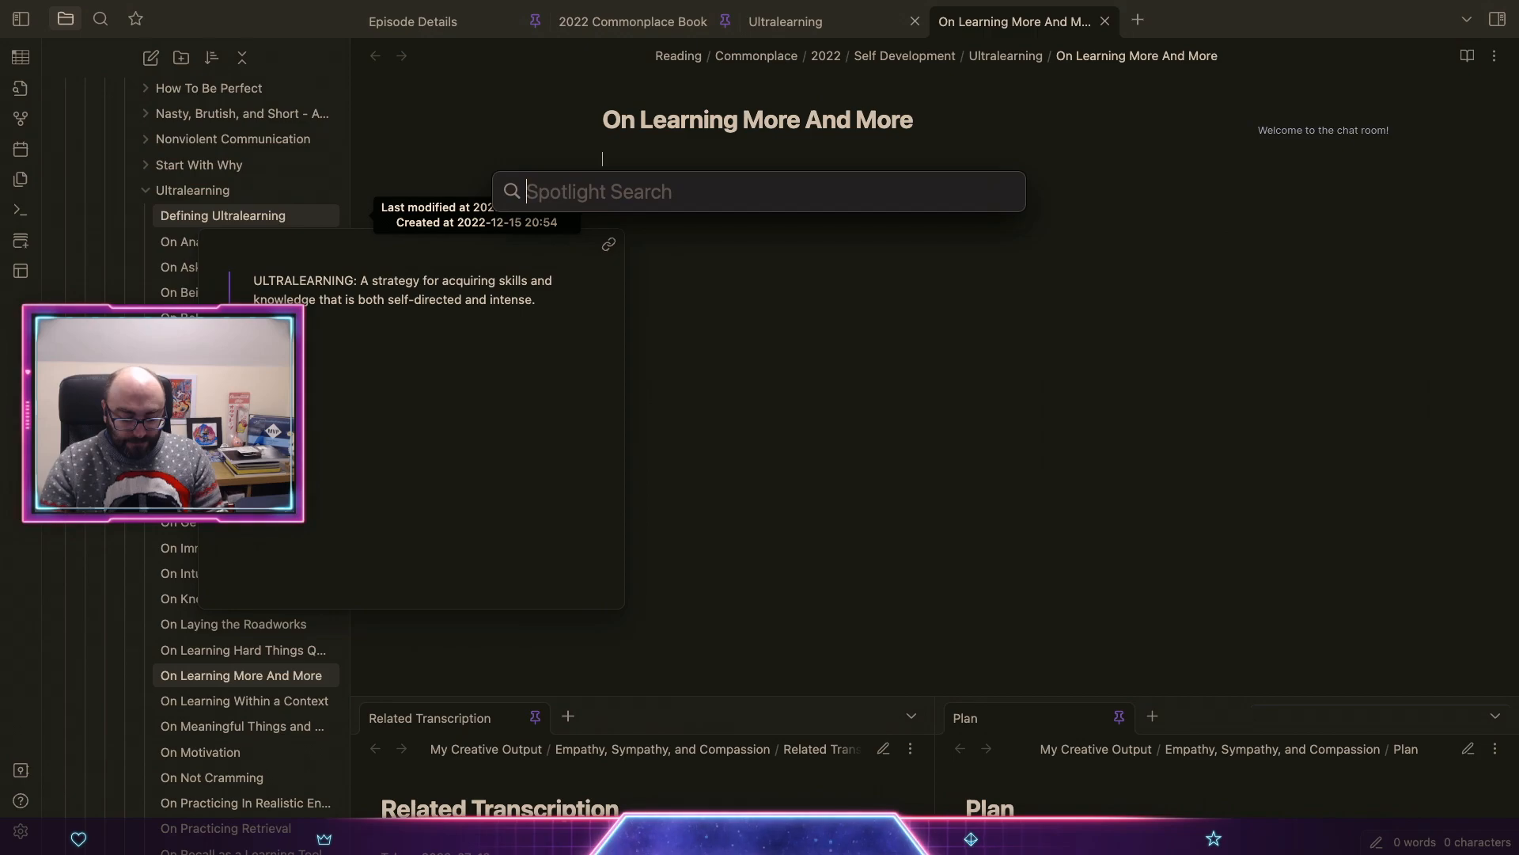
{"action": "key", "text": "Escape"}
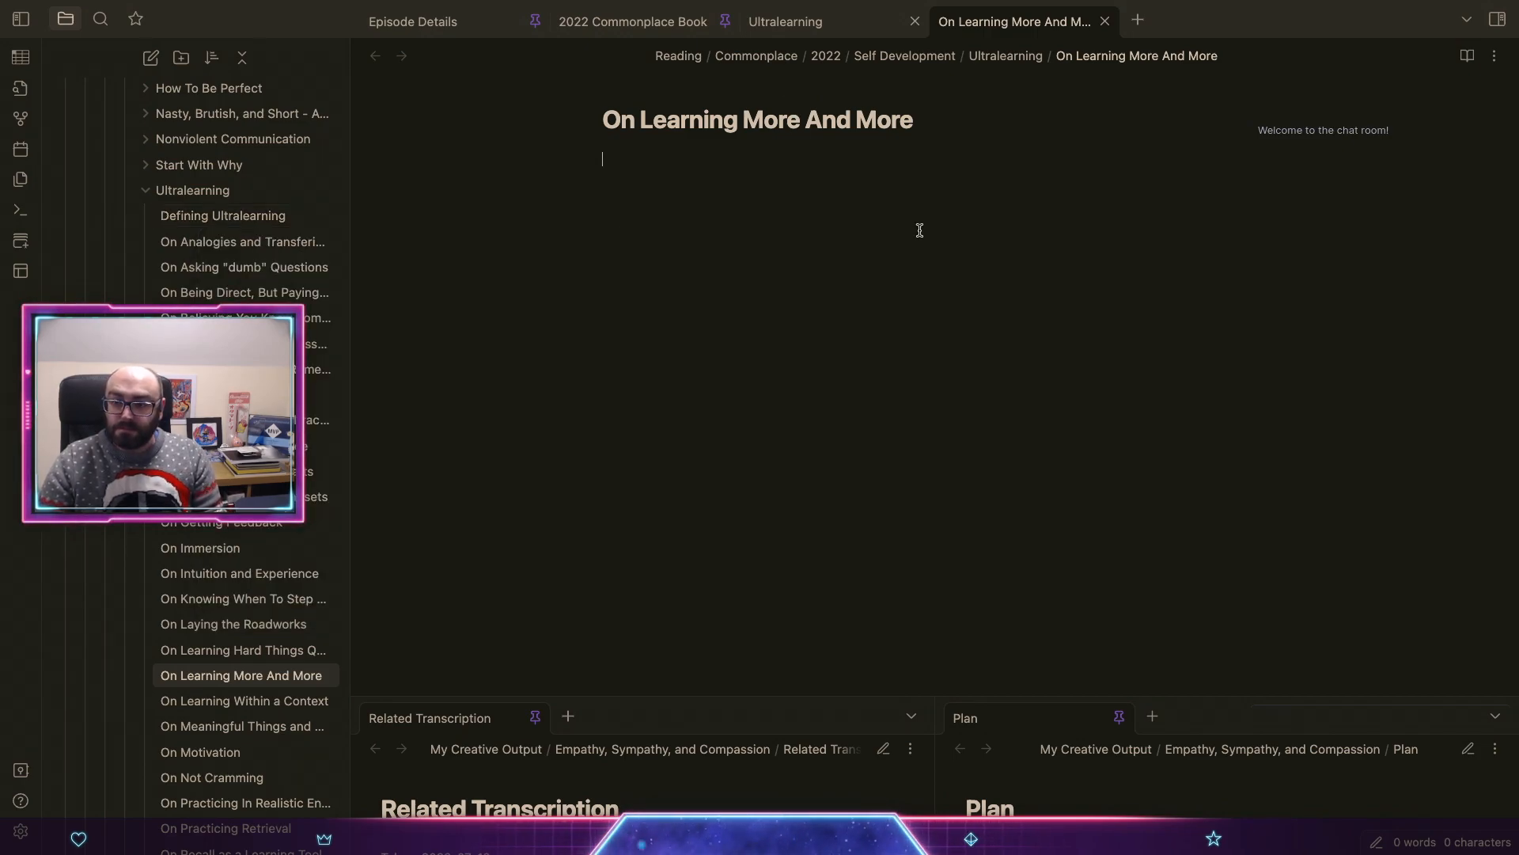
Step: Insert the Annotation template into the note and set its source to [[Ultralearning]]
{"action": "key", "text": "super+p"}
{"action": "type", "text": "templa"}
{"action": "key", "text": "Return"}
{"action": "type", "text": "ann"}
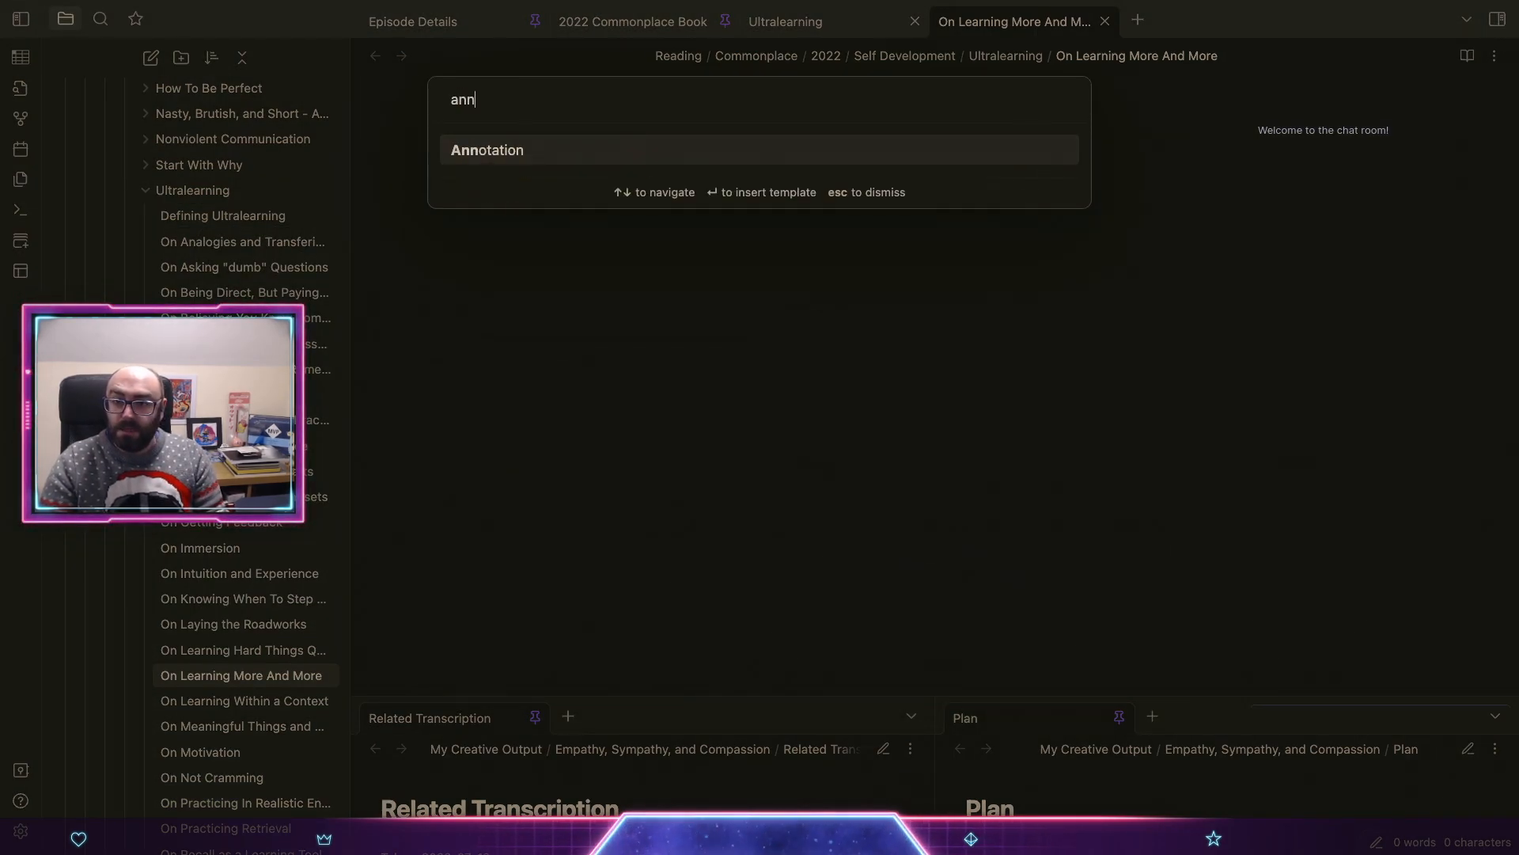
{"action": "key", "text": "Return"}
{"action": "type", "text": "[[ultra"}
{"action": "key", "text": "Return"}
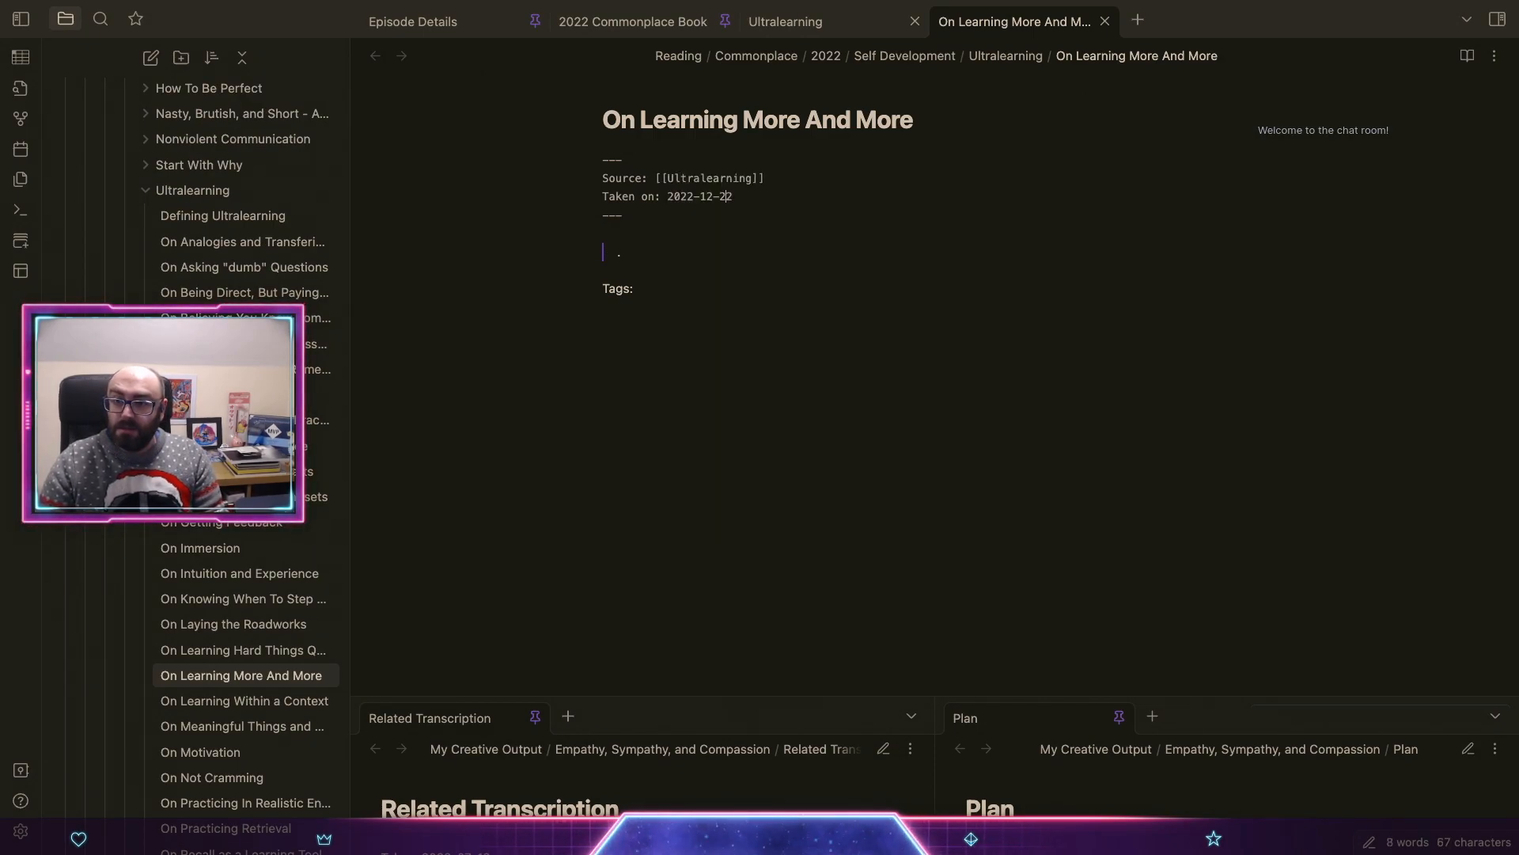
Step: Change the note's Taken on date to 2022-06-29
{"action": "key", "text": "BackSpace"}
{"action": "key", "text": "BackSpace"}
{"action": "type", "text": "06"}
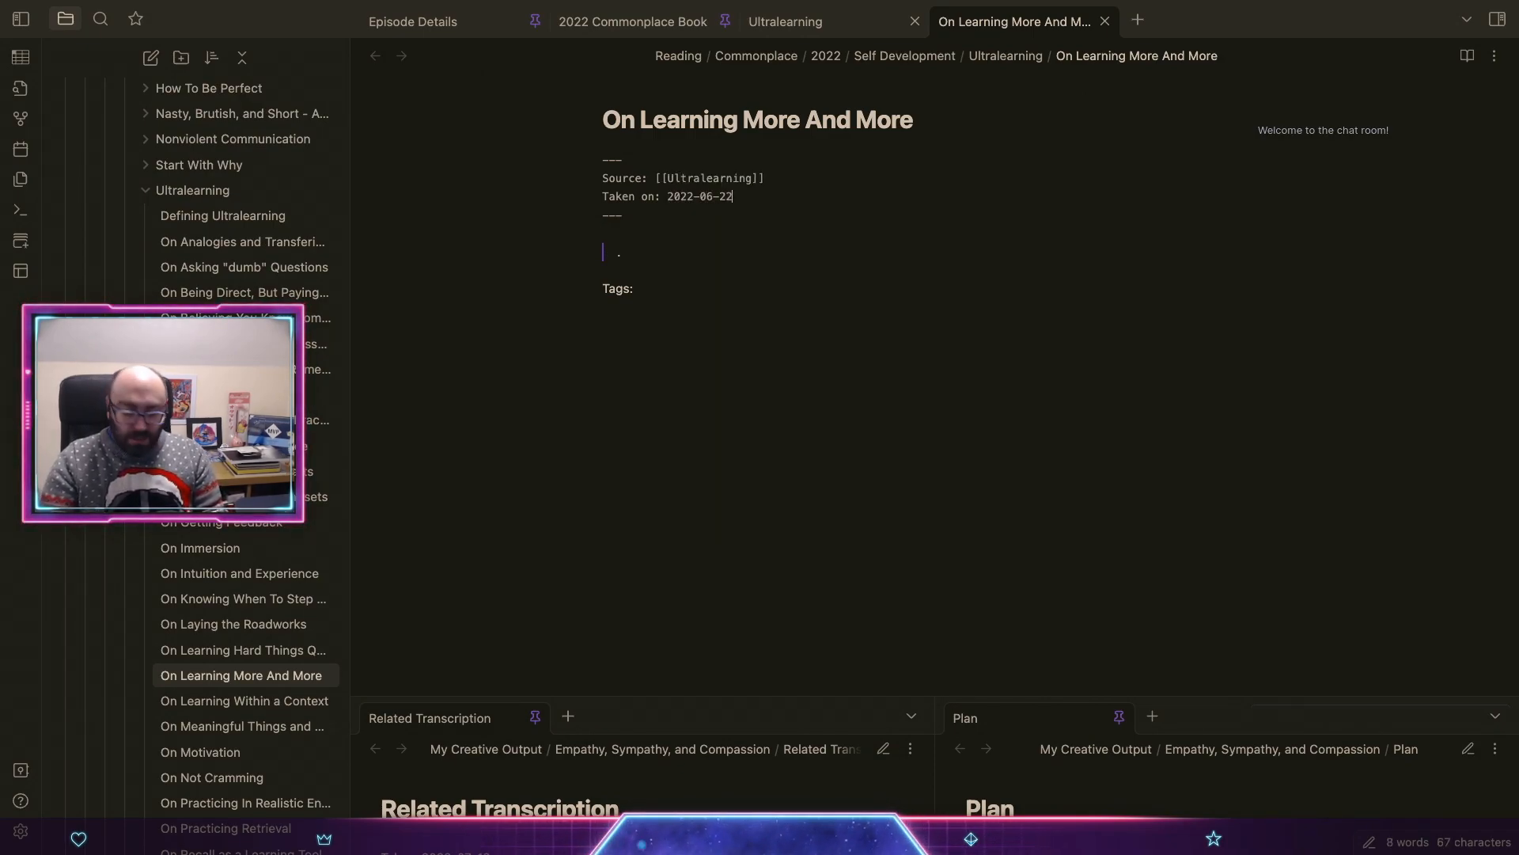
{"action": "key", "text": "BackSpace"}
{"action": "type", "text": "9"}
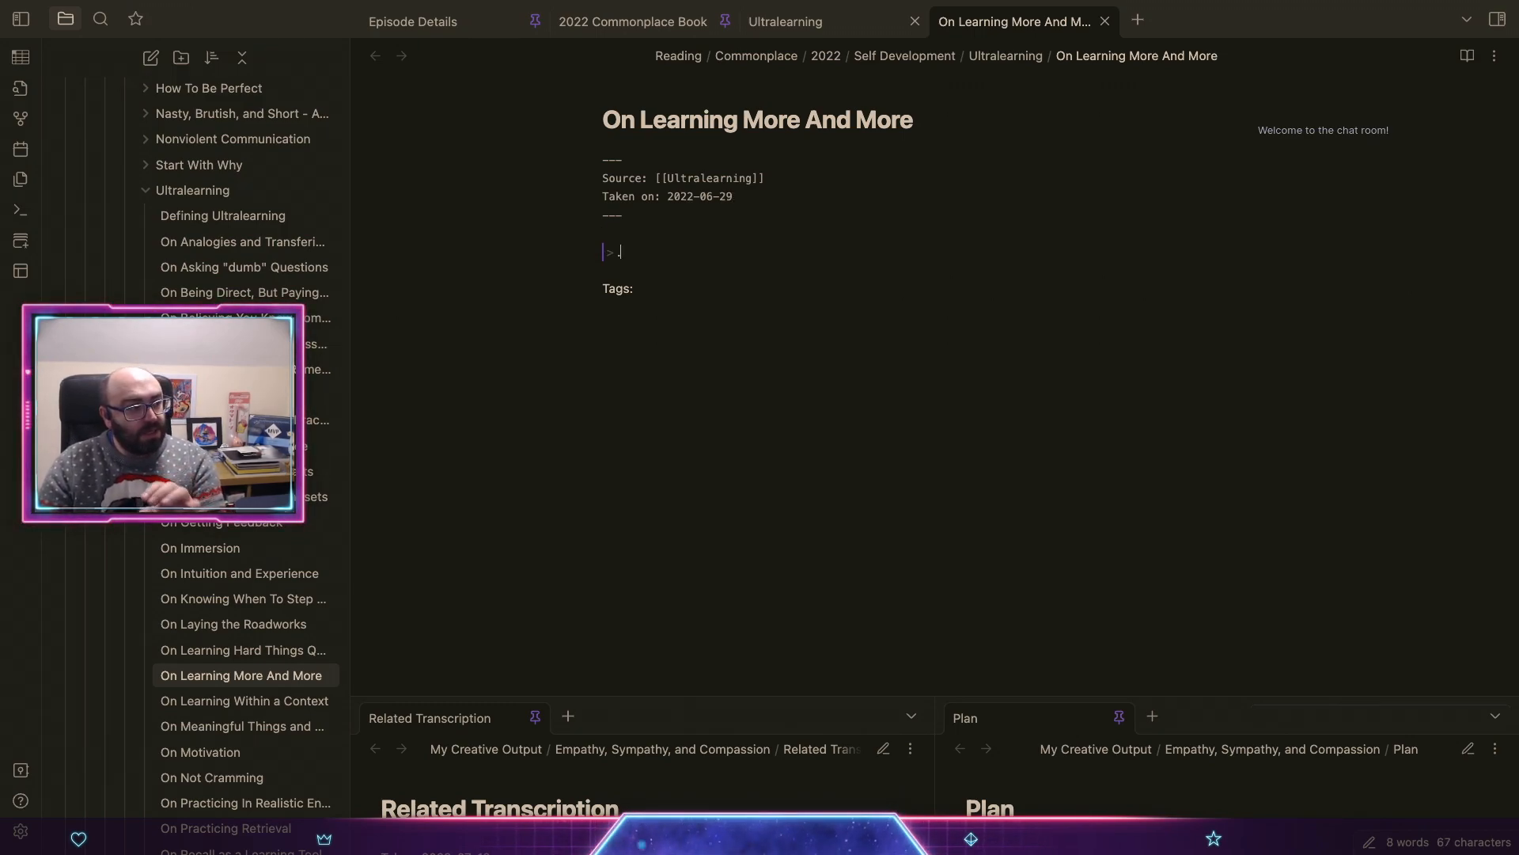
Step: Replace the placeholder dot in the blockquote with "The more one learns, the greater the craving to"
{"action": "key", "text": "BackSpace"}
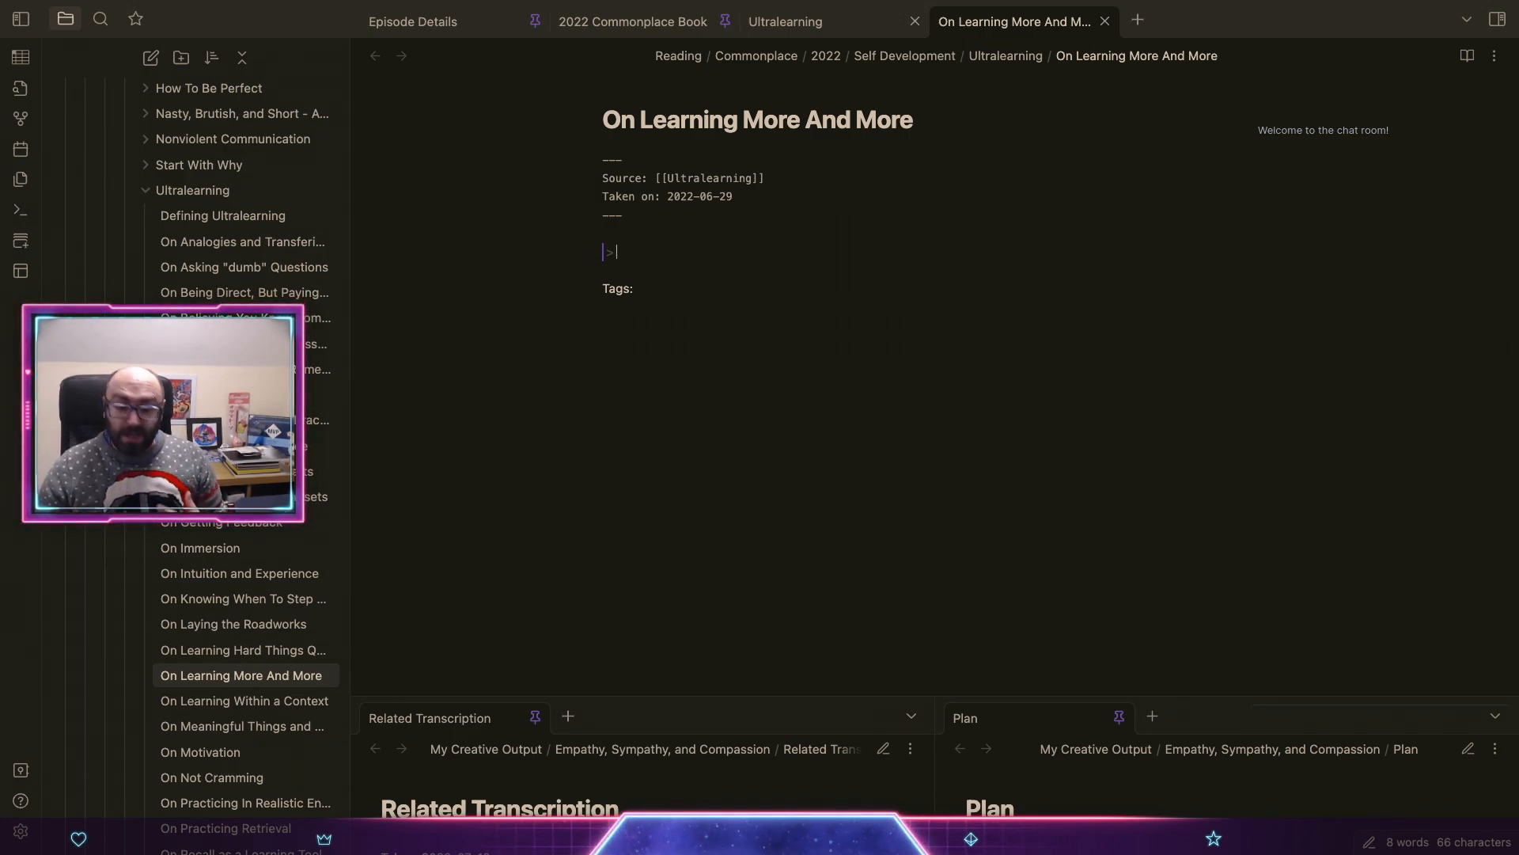
{"action": "type", "text": "the more and"}
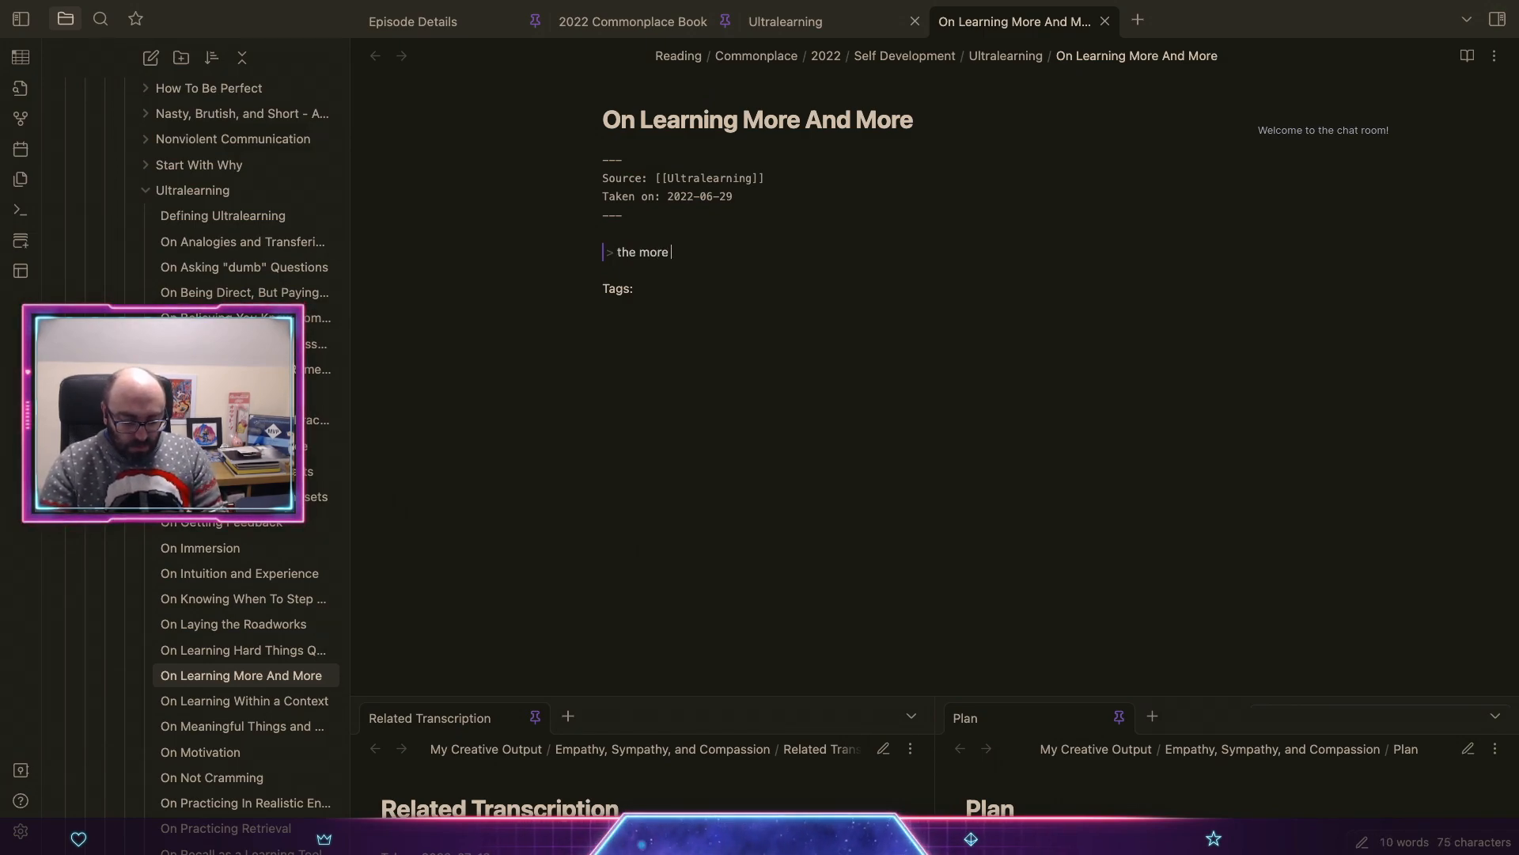
{"action": "key", "text": "BackSpace"}
{"action": "key", "text": "BackSpace"}
{"action": "key", "text": "BackSpace"}
{"action": "type", "text": "one learns"}
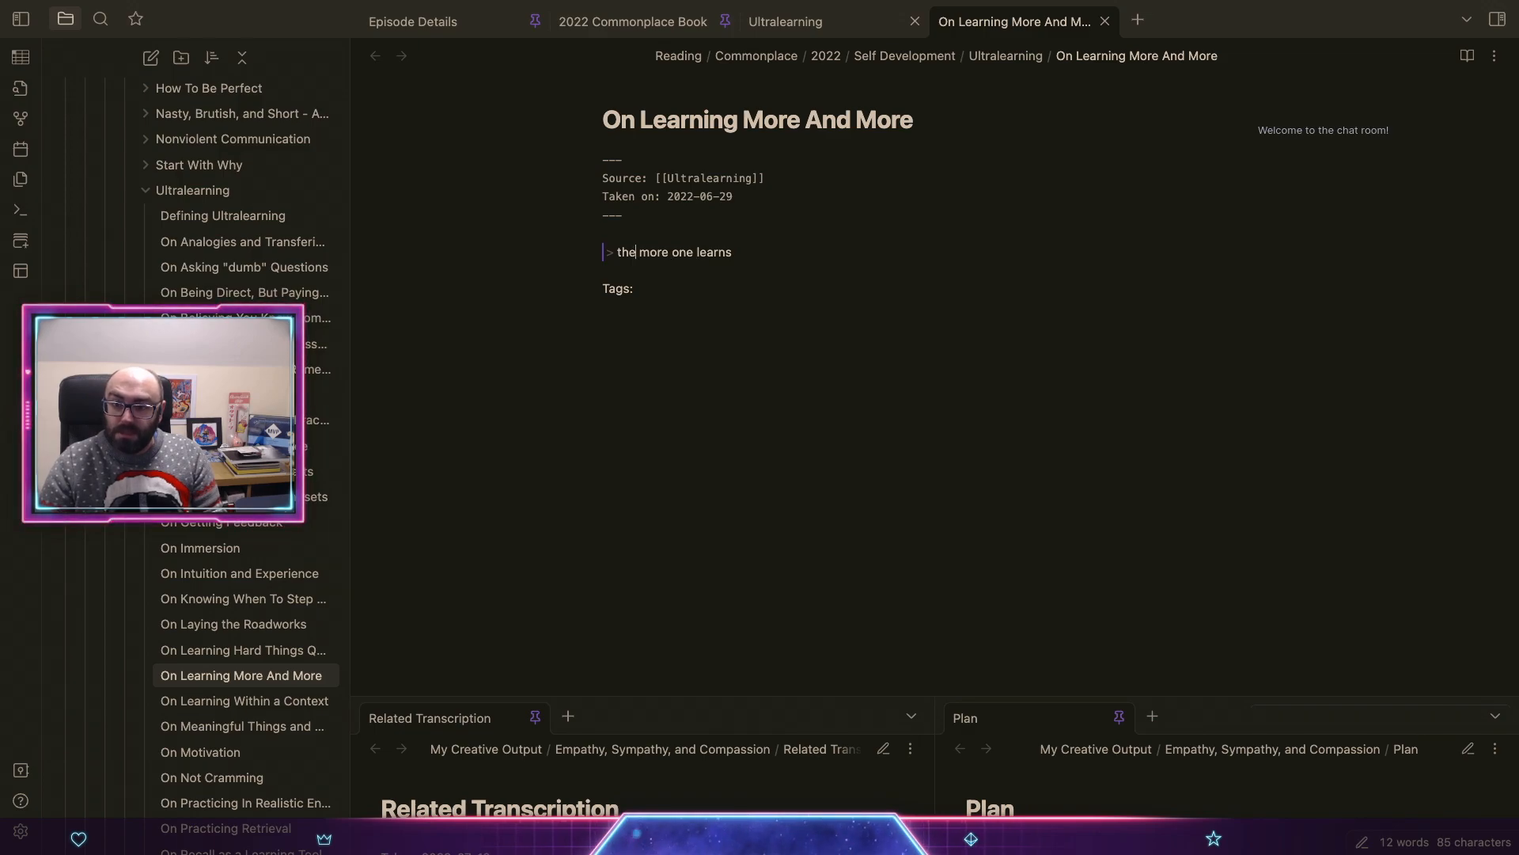
{"action": "key", "text": "Delete"}
{"action": "type", "text": "The more one learns"}
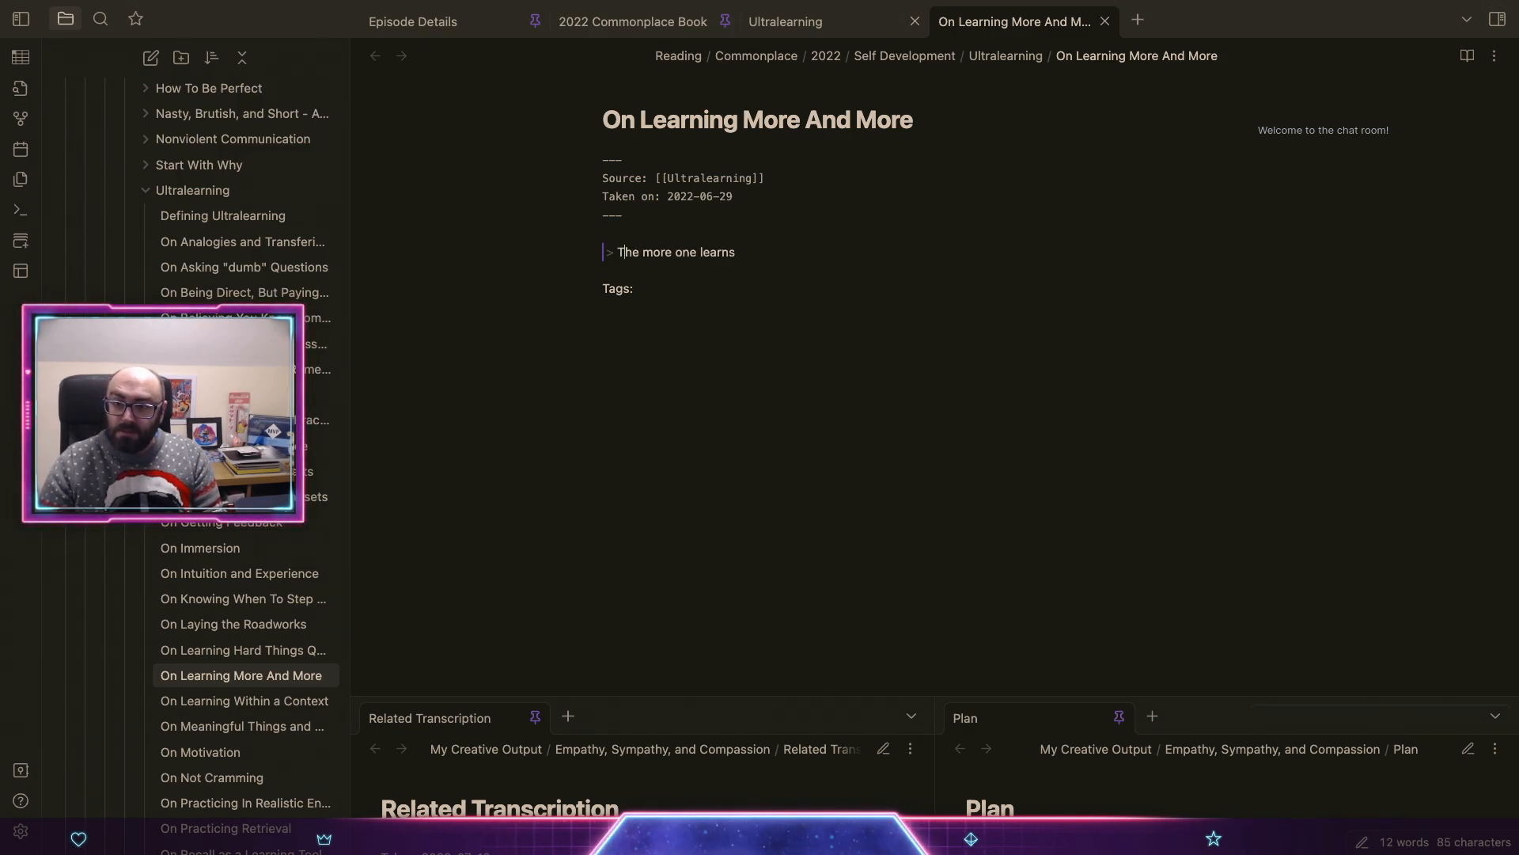
{"action": "type", "text": ", the g"}
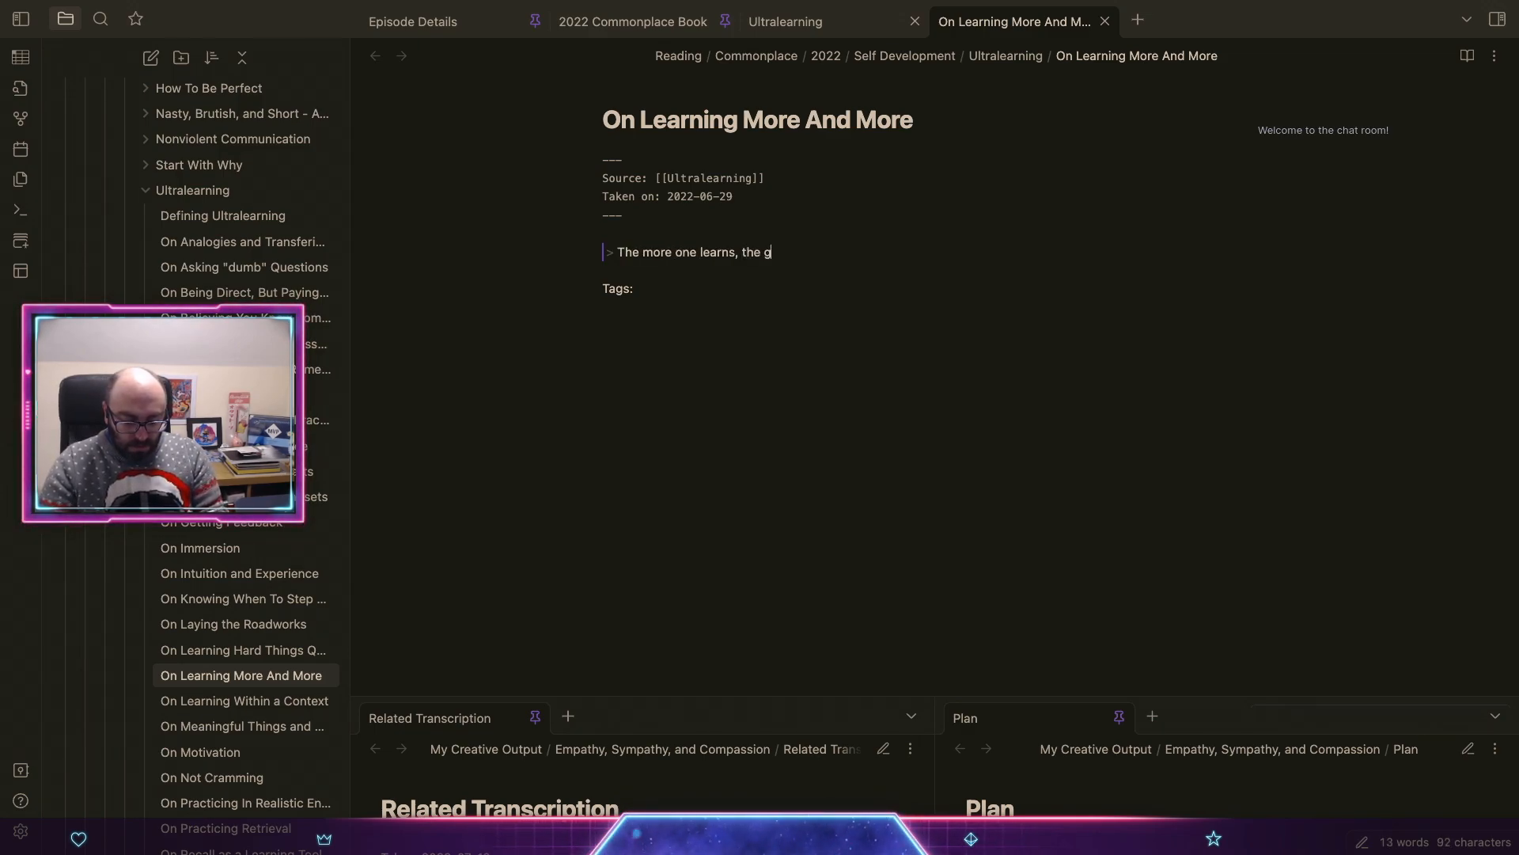
{"action": "type", "text": "reater the craving to"}
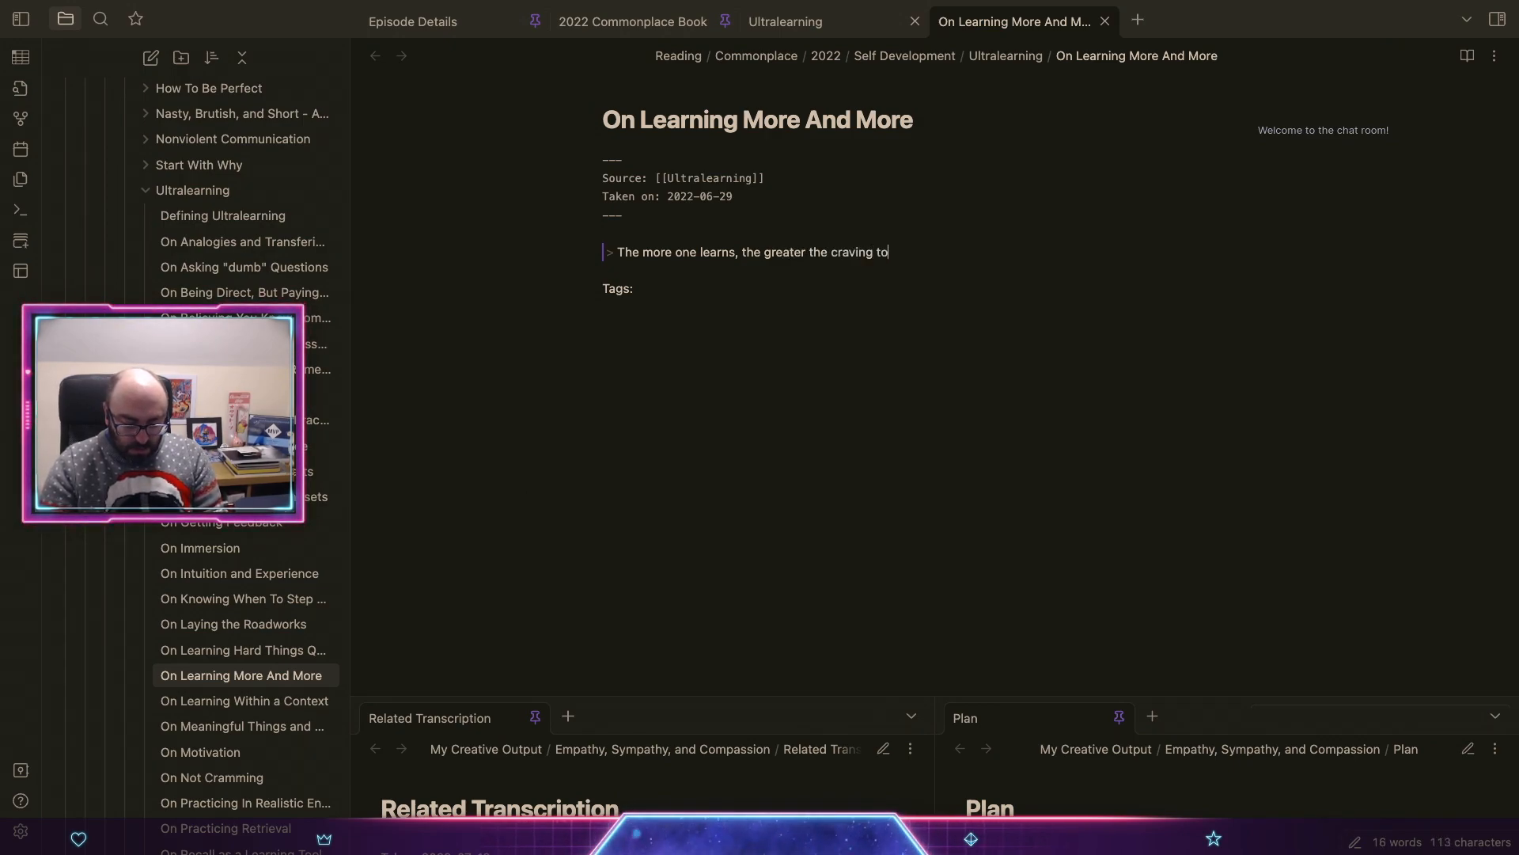
Step: Finish the blockquote with "learn more. The better one gets, the more on recognizes how much better one could become."
{"action": "type", "text": " learn more. The better one gets, the more on recognizes how much better one could become."}
{"action": "key", "text": "Return"}
{"action": "key", "text": "Return"}
Step: Write below the quote, "Learning is quite addictive, if you can allow yourself to be bitten by the learning bug."
{"action": "type", "text": "Learning is a"}
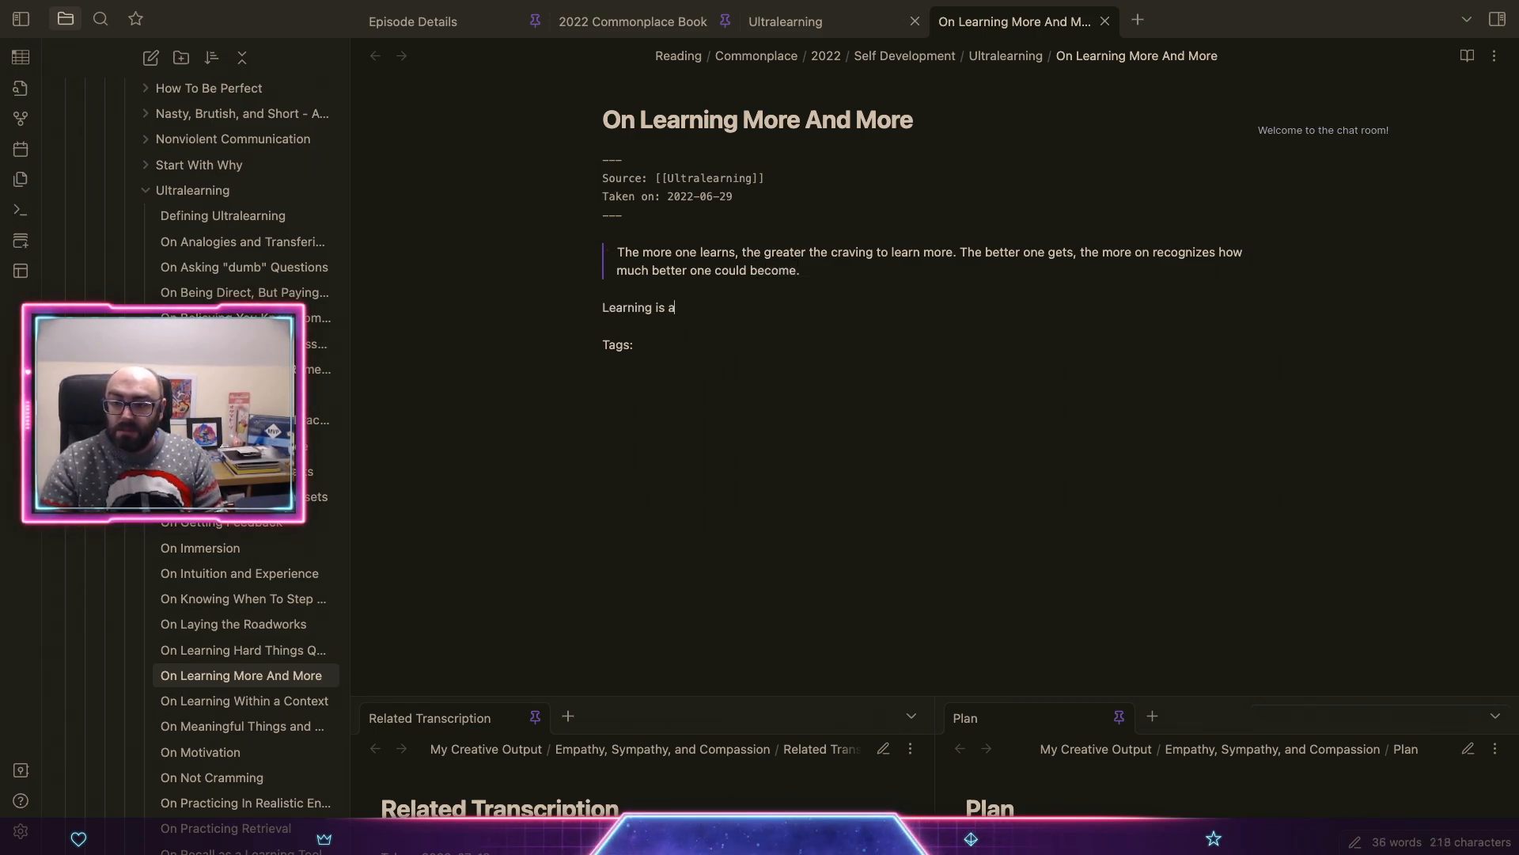
{"action": "key", "text": "BackSpace"}
{"action": "type", "text": "quite "}
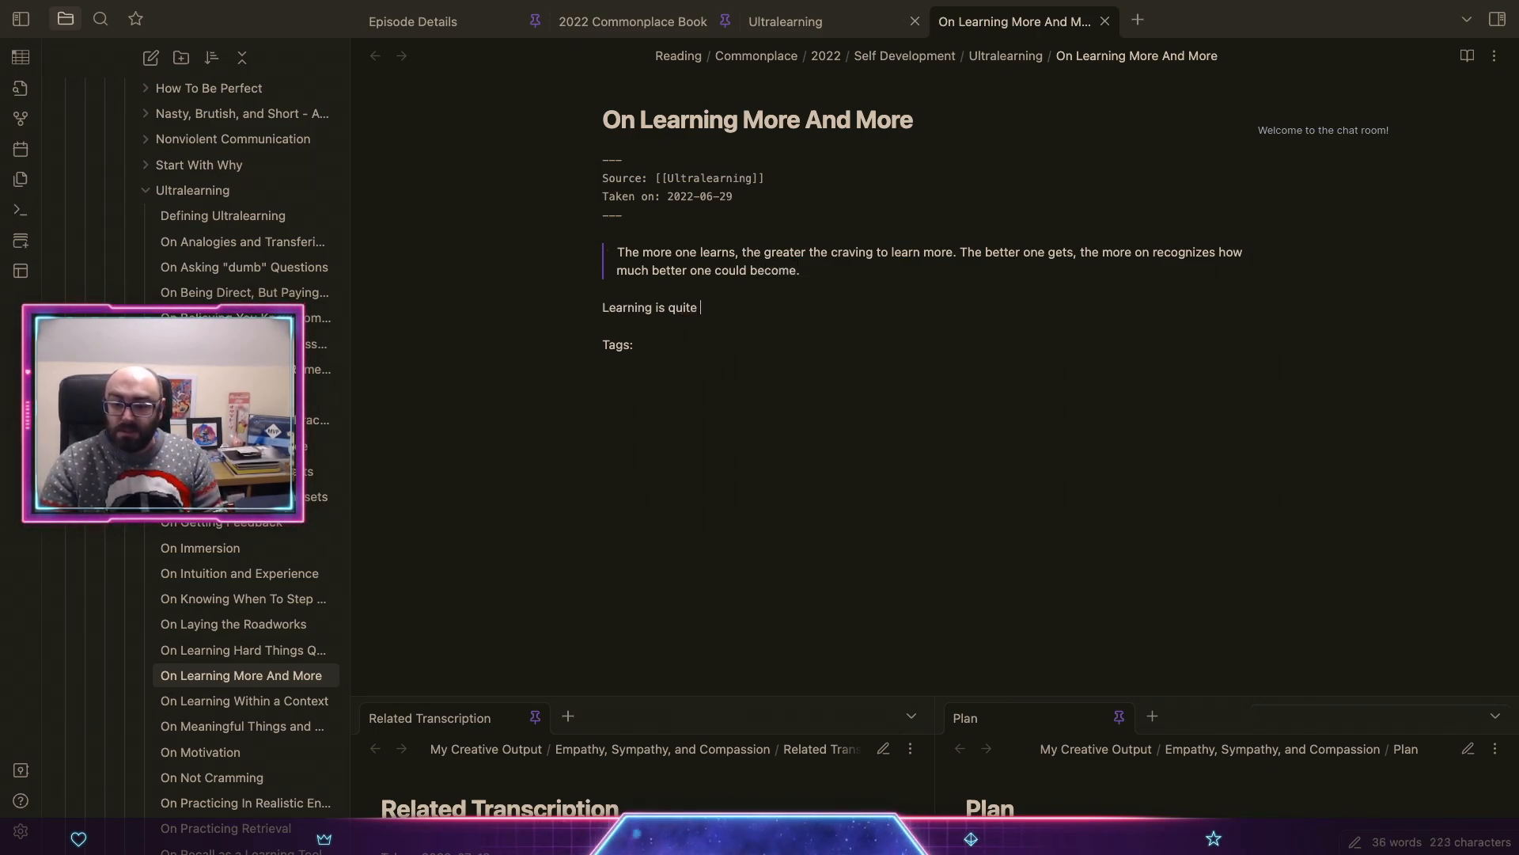
{"action": "type", "text": "addictive"}
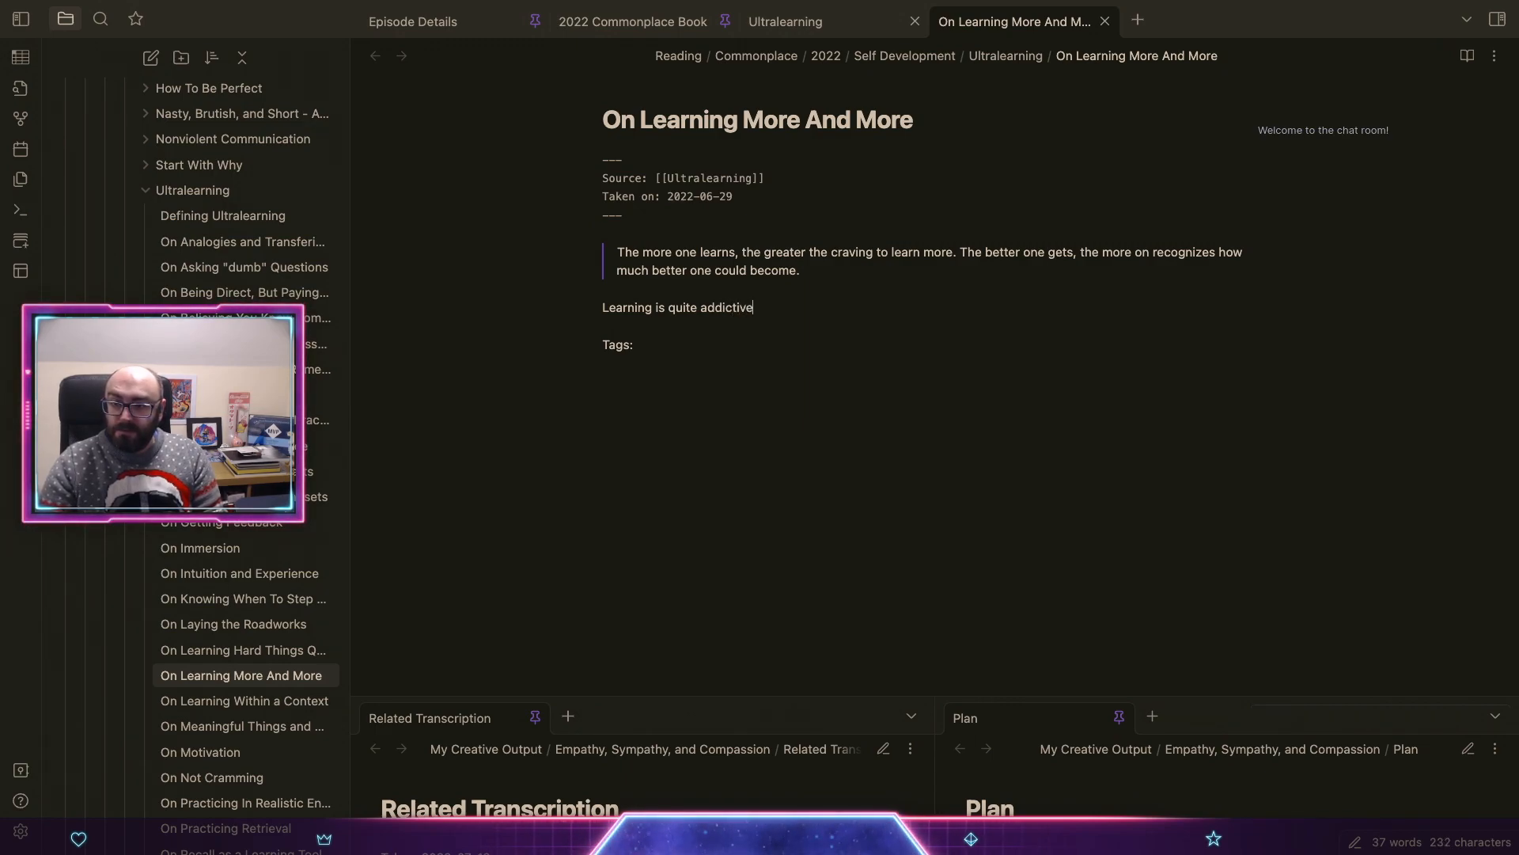
{"action": "type", "text": ", if you can "}
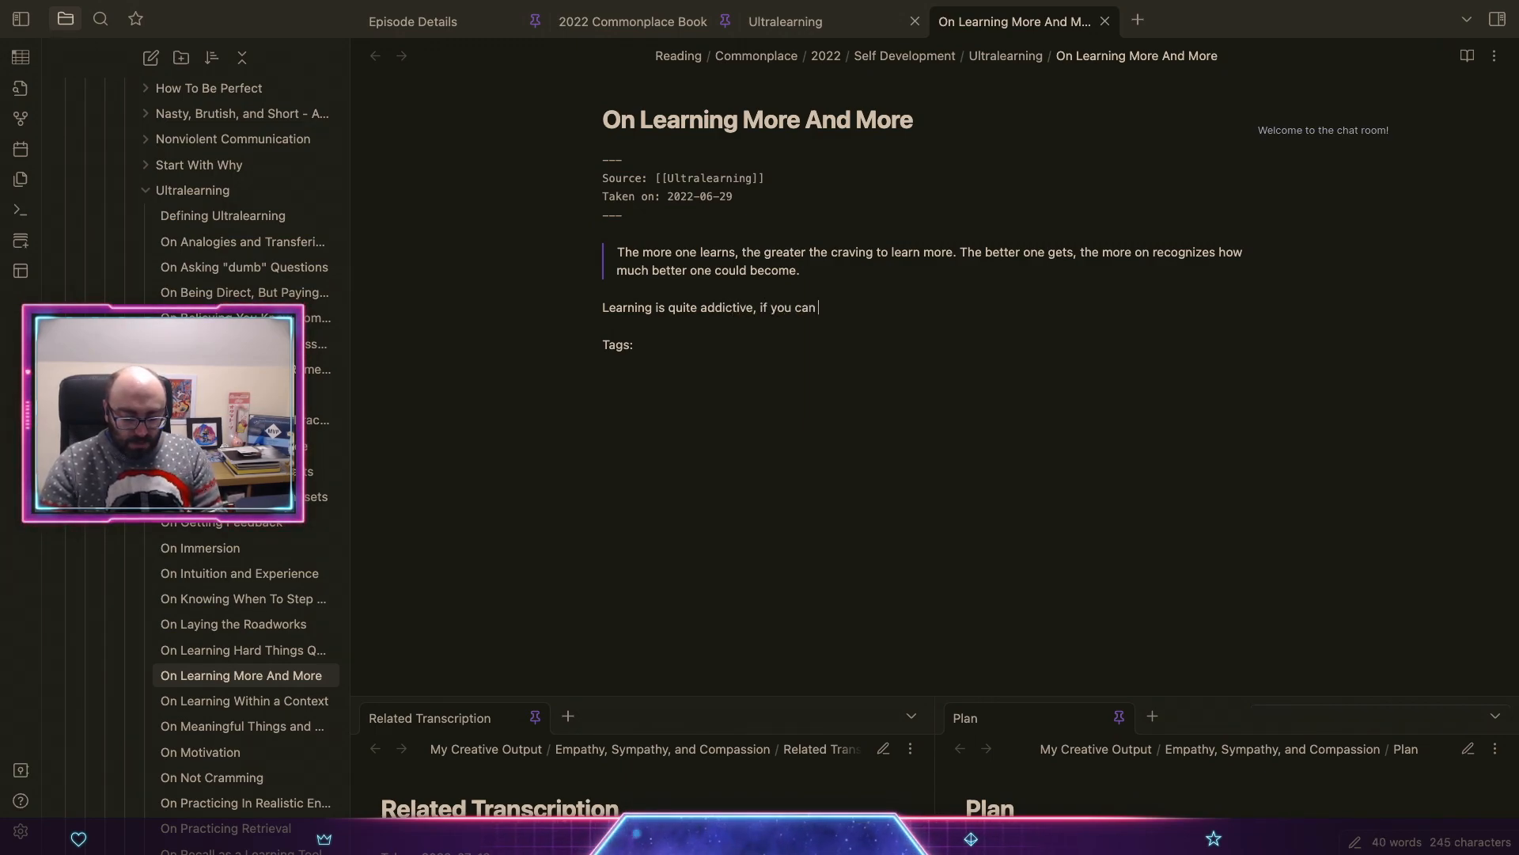
{"action": "type", "text": "allow yo"}
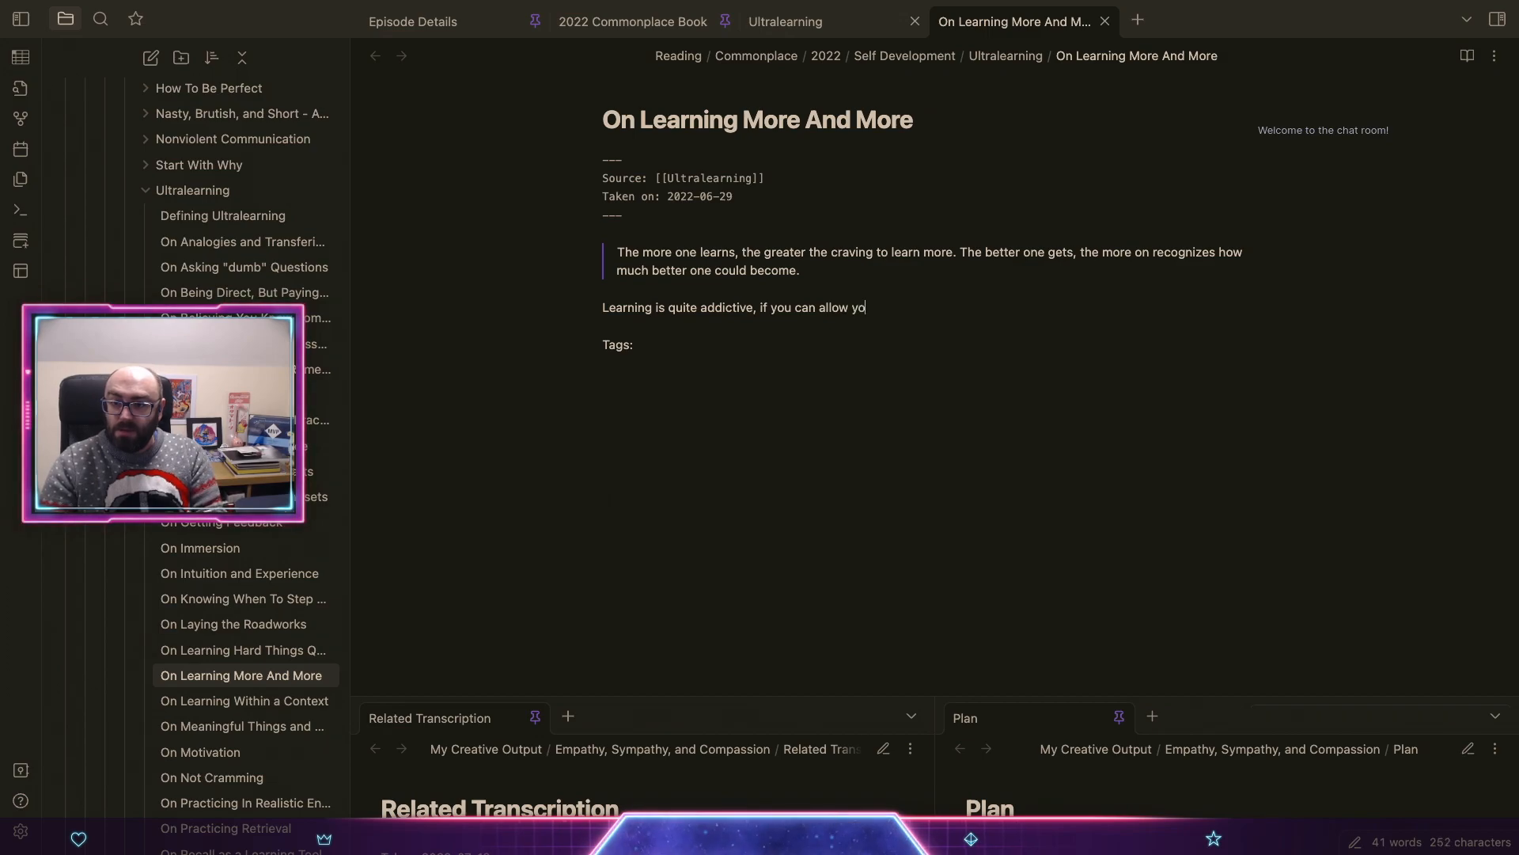
{"action": "type", "text": "urself to be bitti"}
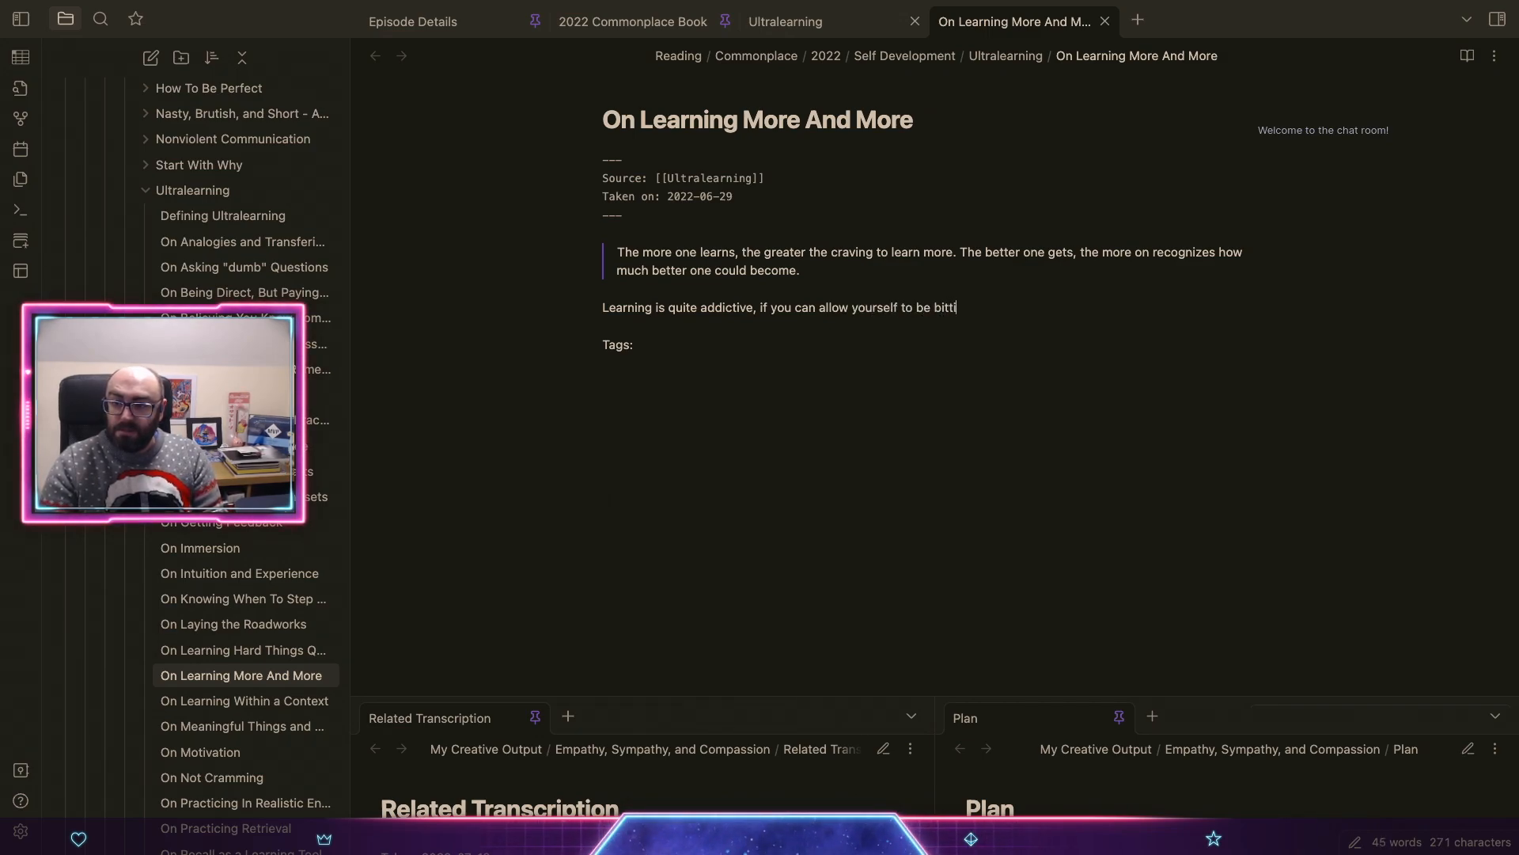
{"action": "key", "text": "BackSpace"}
{"action": "type", "text": "en b"}
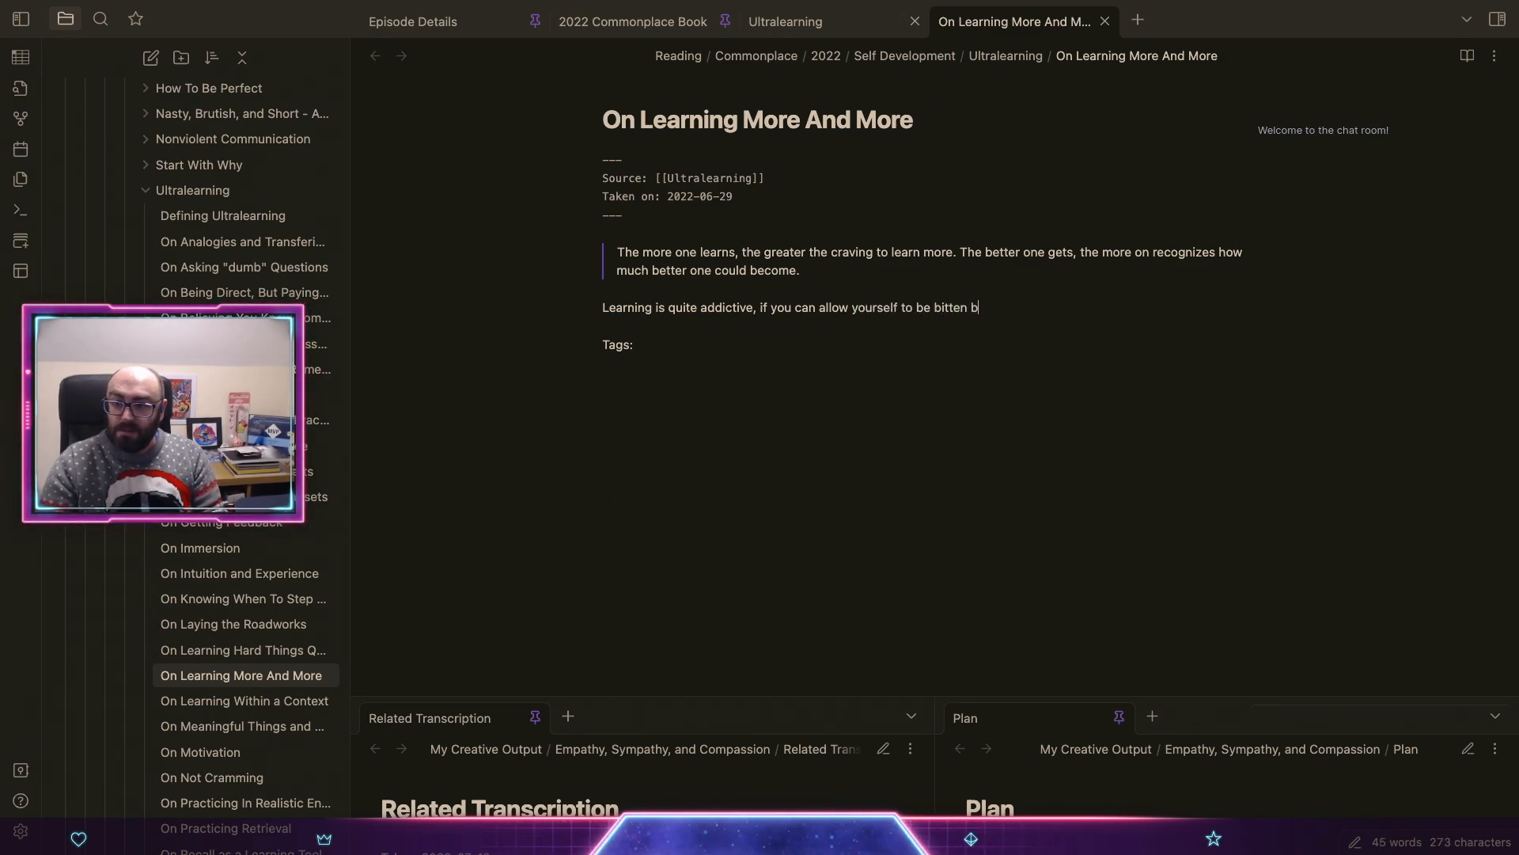
{"action": "type", "text": "y the learning "}
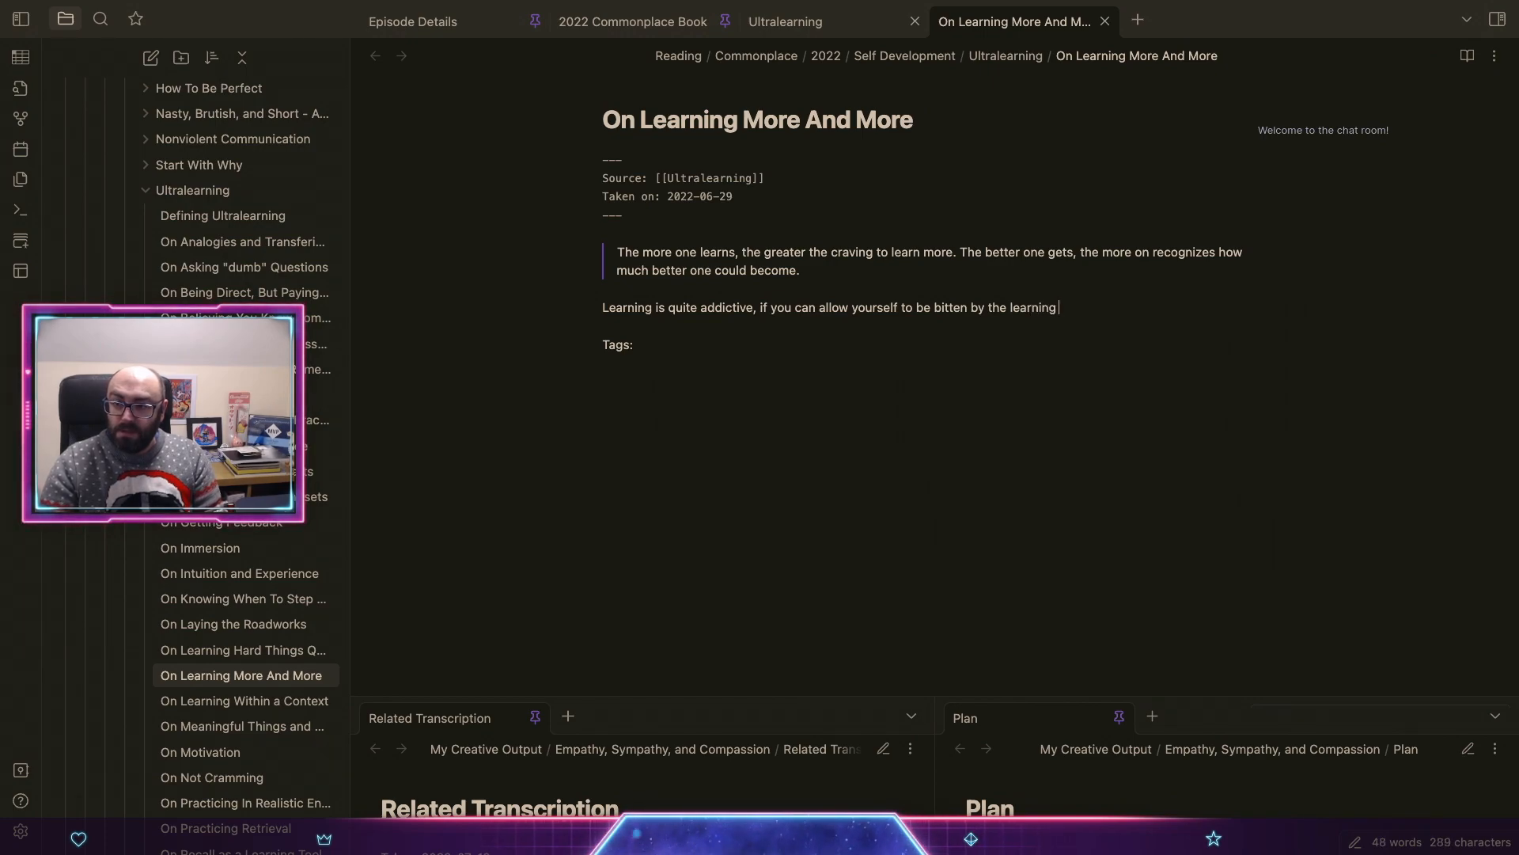
{"action": "type", "text": "bug. "}
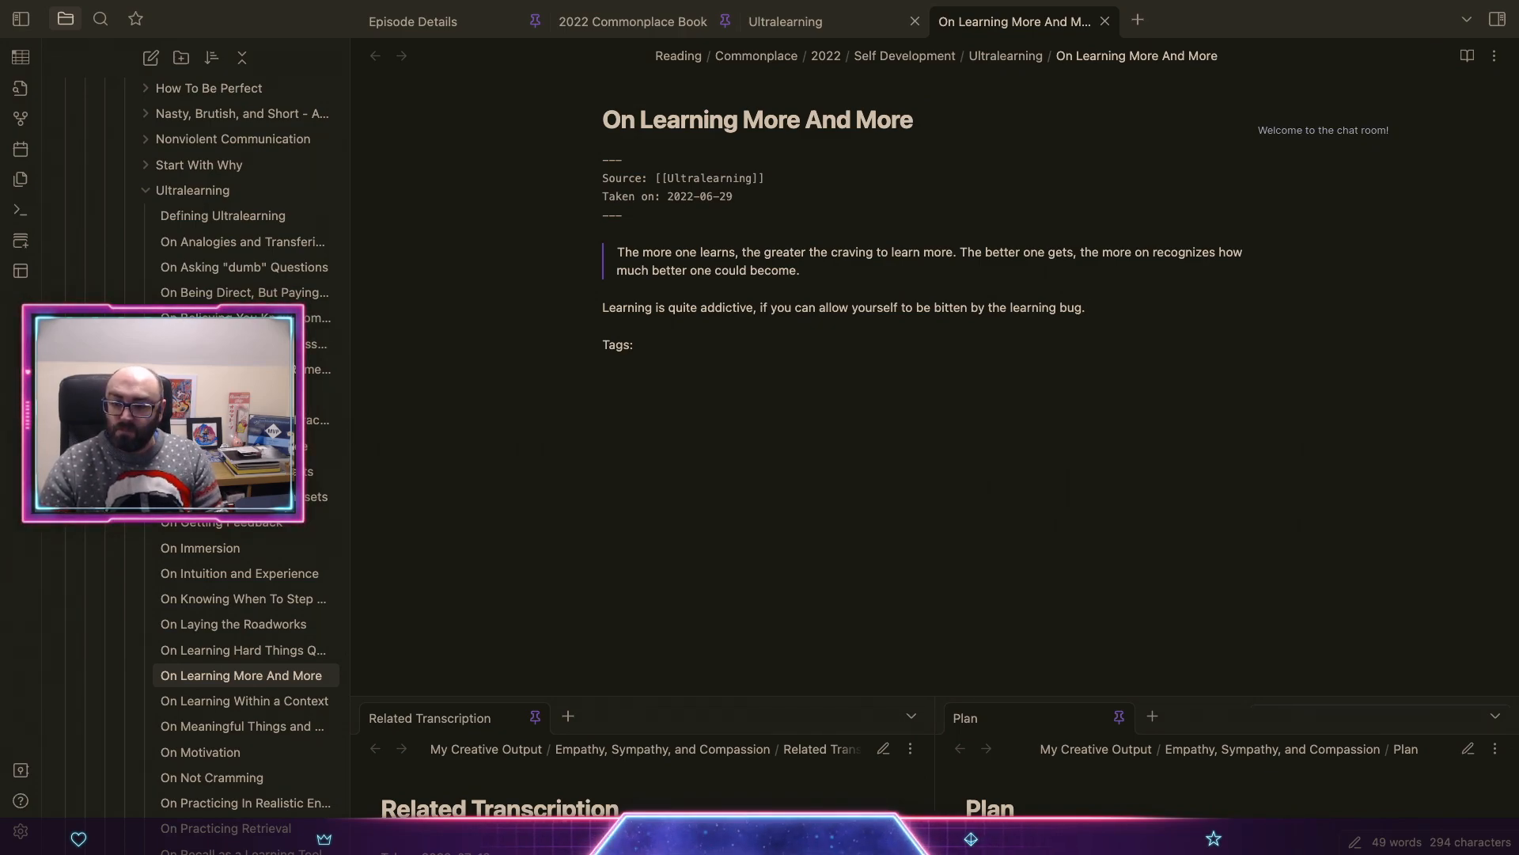
Step: Continue the commentary with "Once you've learned a new thing, you'll want to learn another new thing"
{"action": "type", "text": "once you'"}
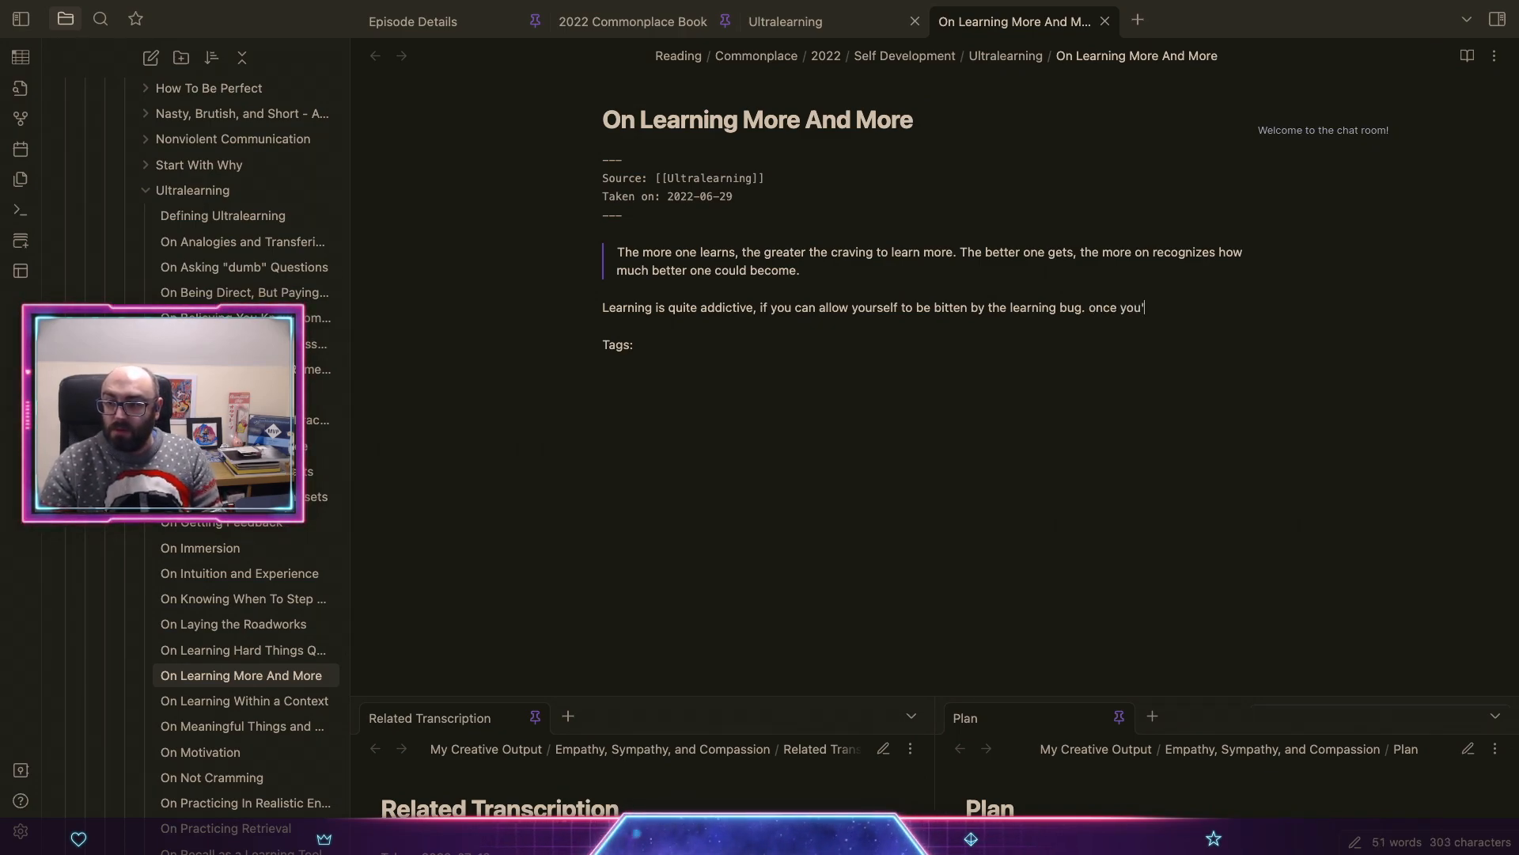
{"action": "key", "text": "BackSpace"}
{"action": "type", "text": "Once you've le"}
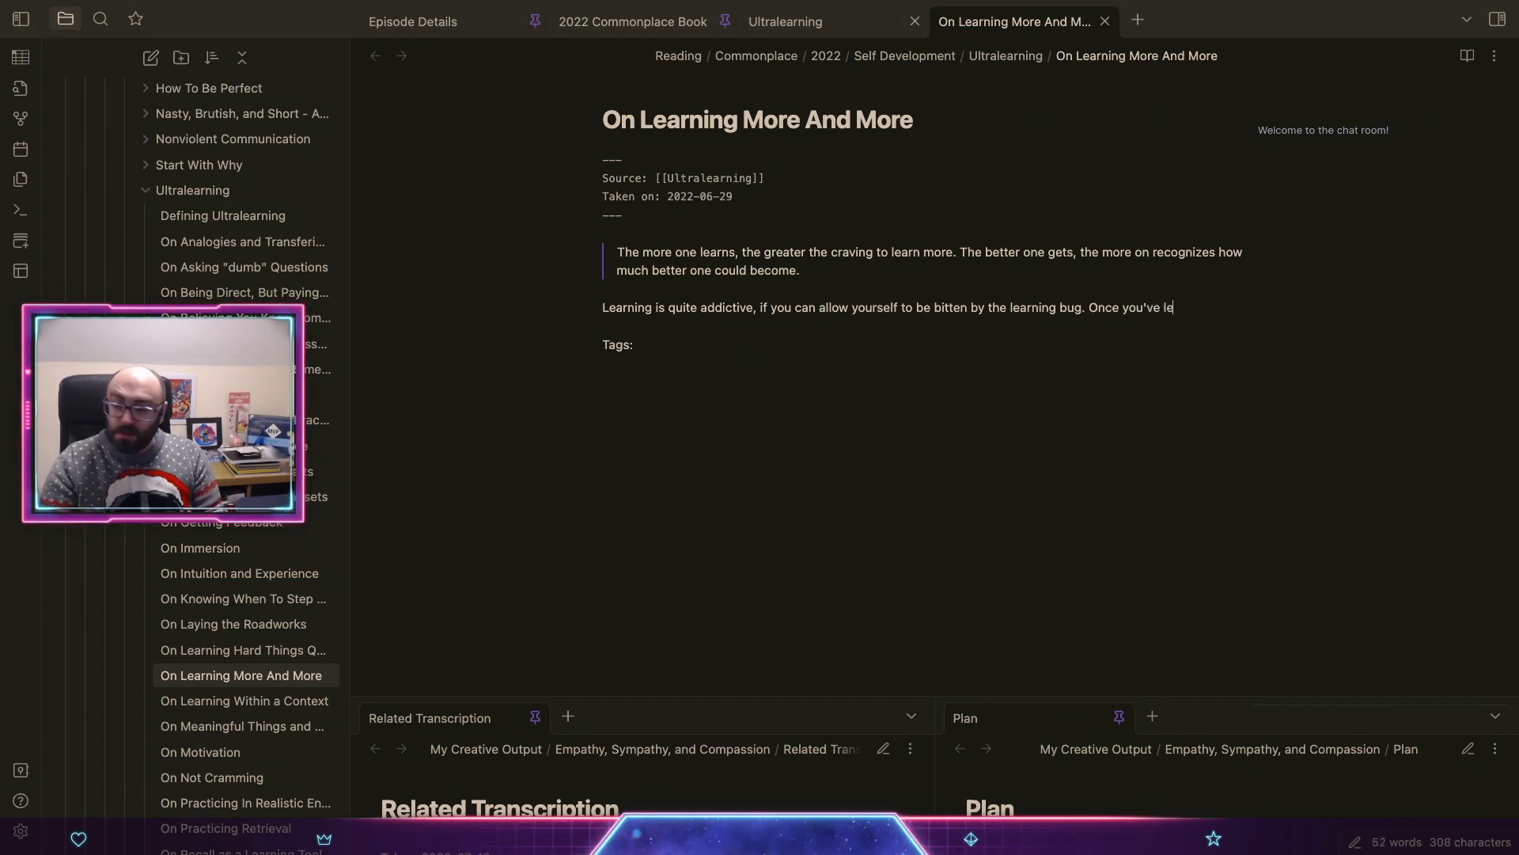
{"action": "type", "text": "arned a new thing, "}
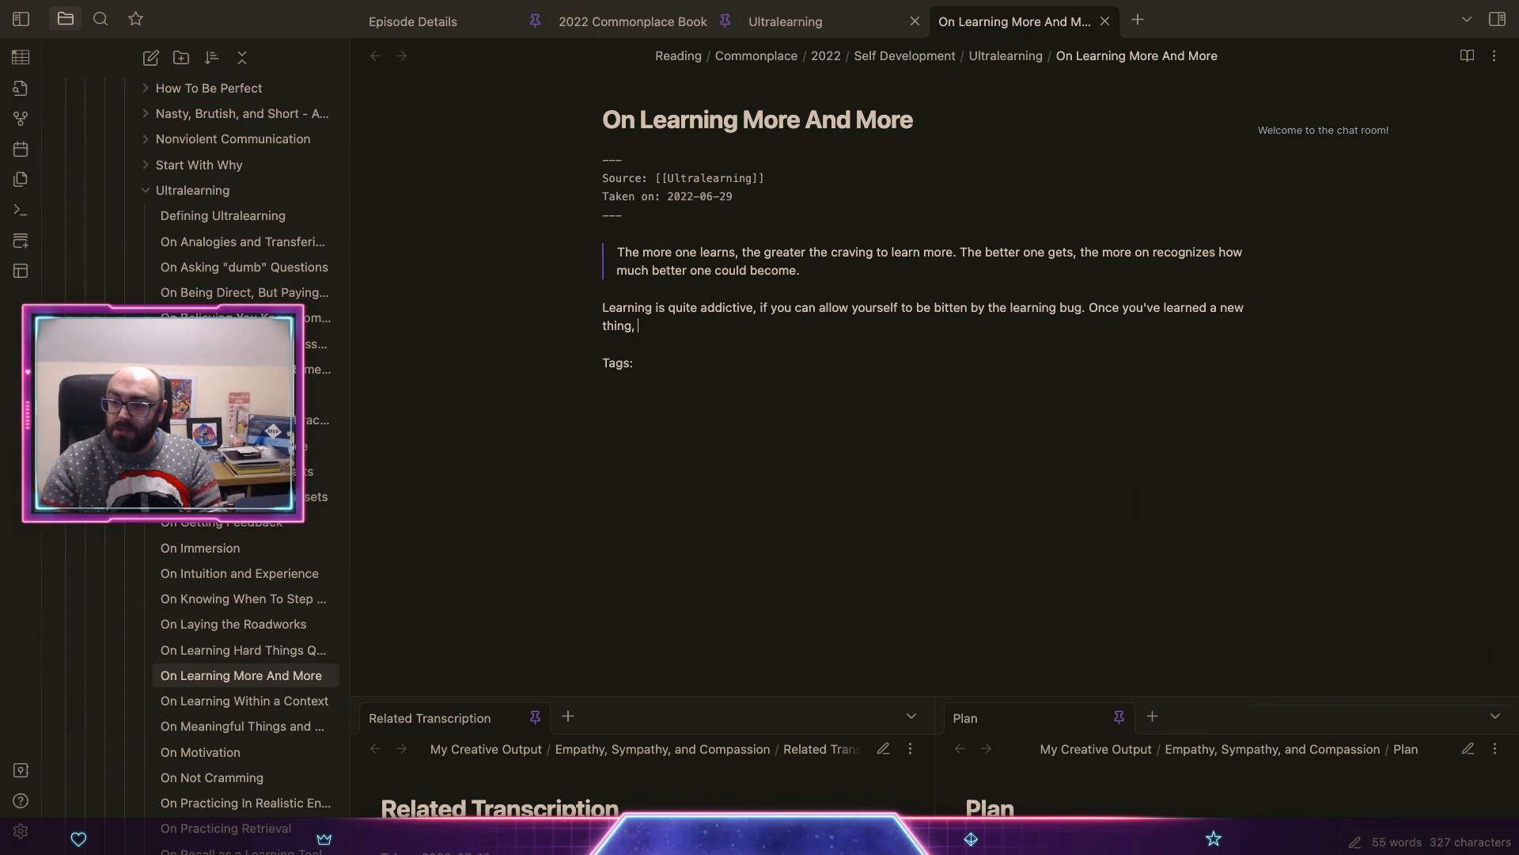
{"action": "type", "text": "you'll want to le"}
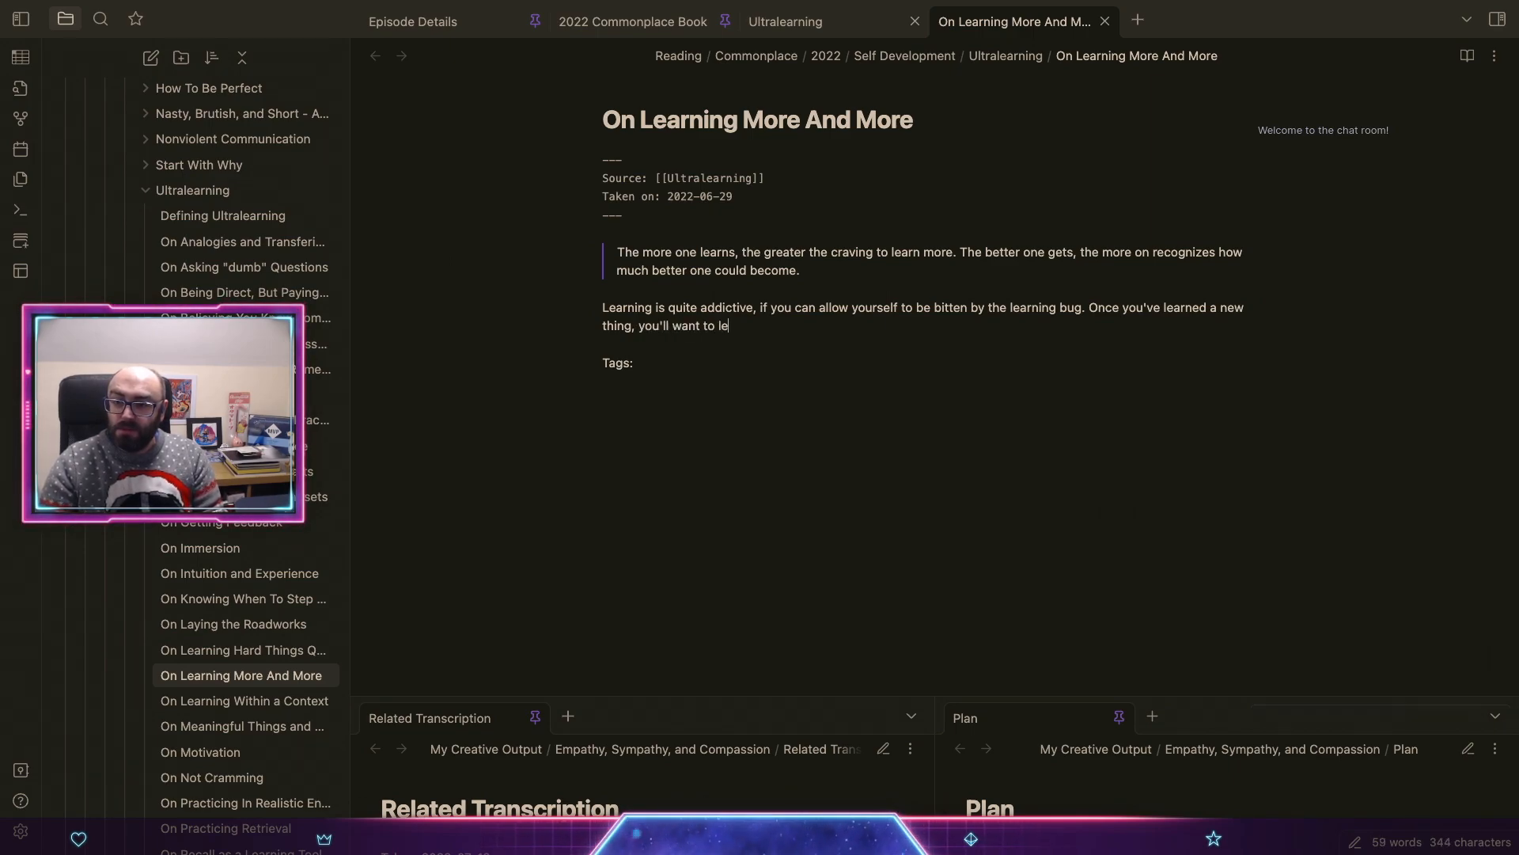
{"action": "type", "text": "arn another new thing"}
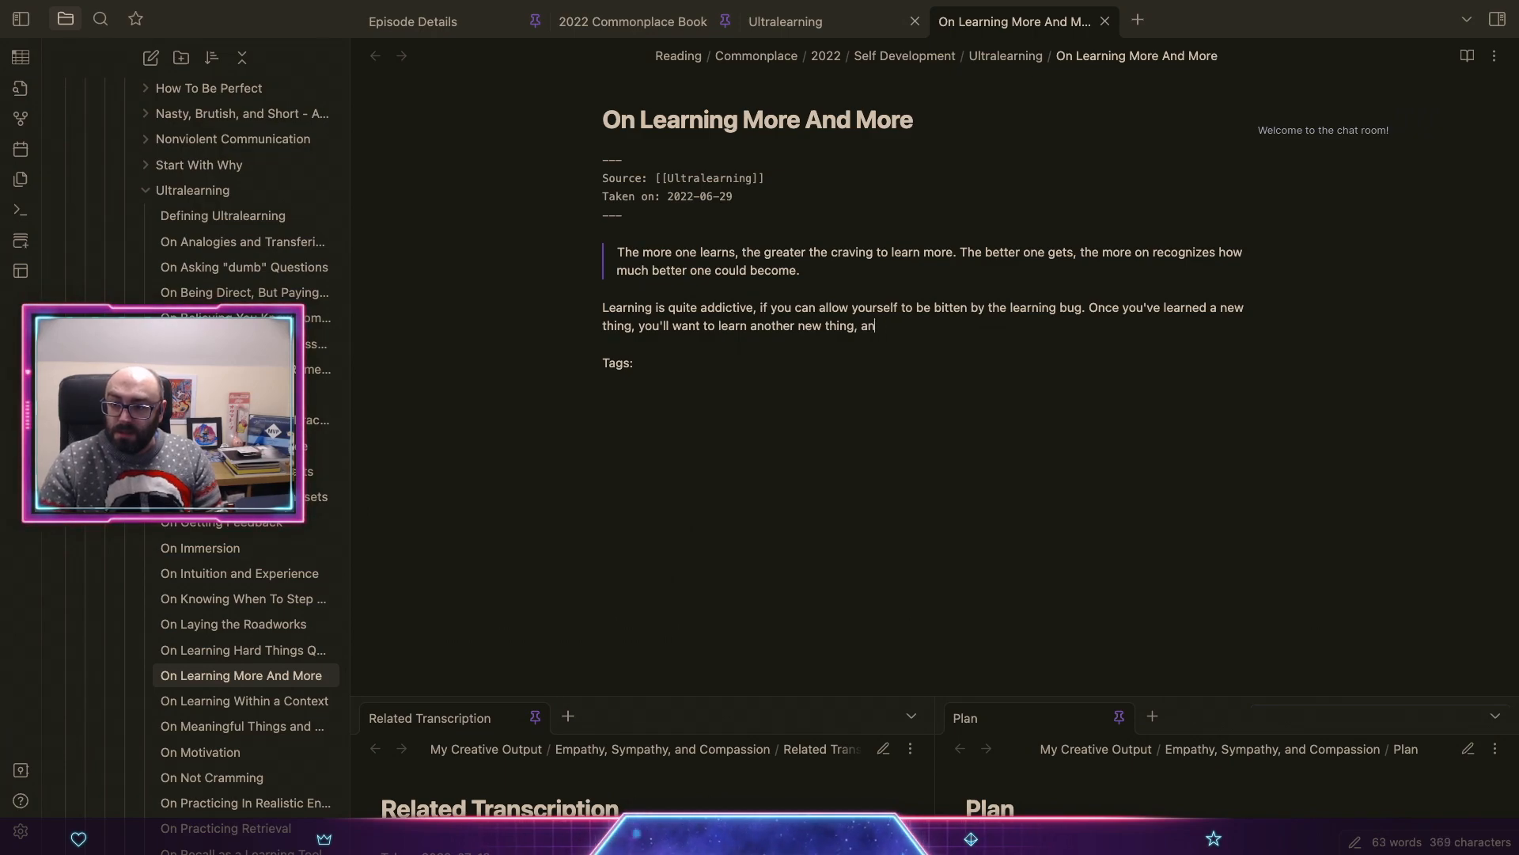
Step: End the commentary's second sentence with "; and you'll also want to pass it on."
{"action": "type", "text": "; and  jus"}
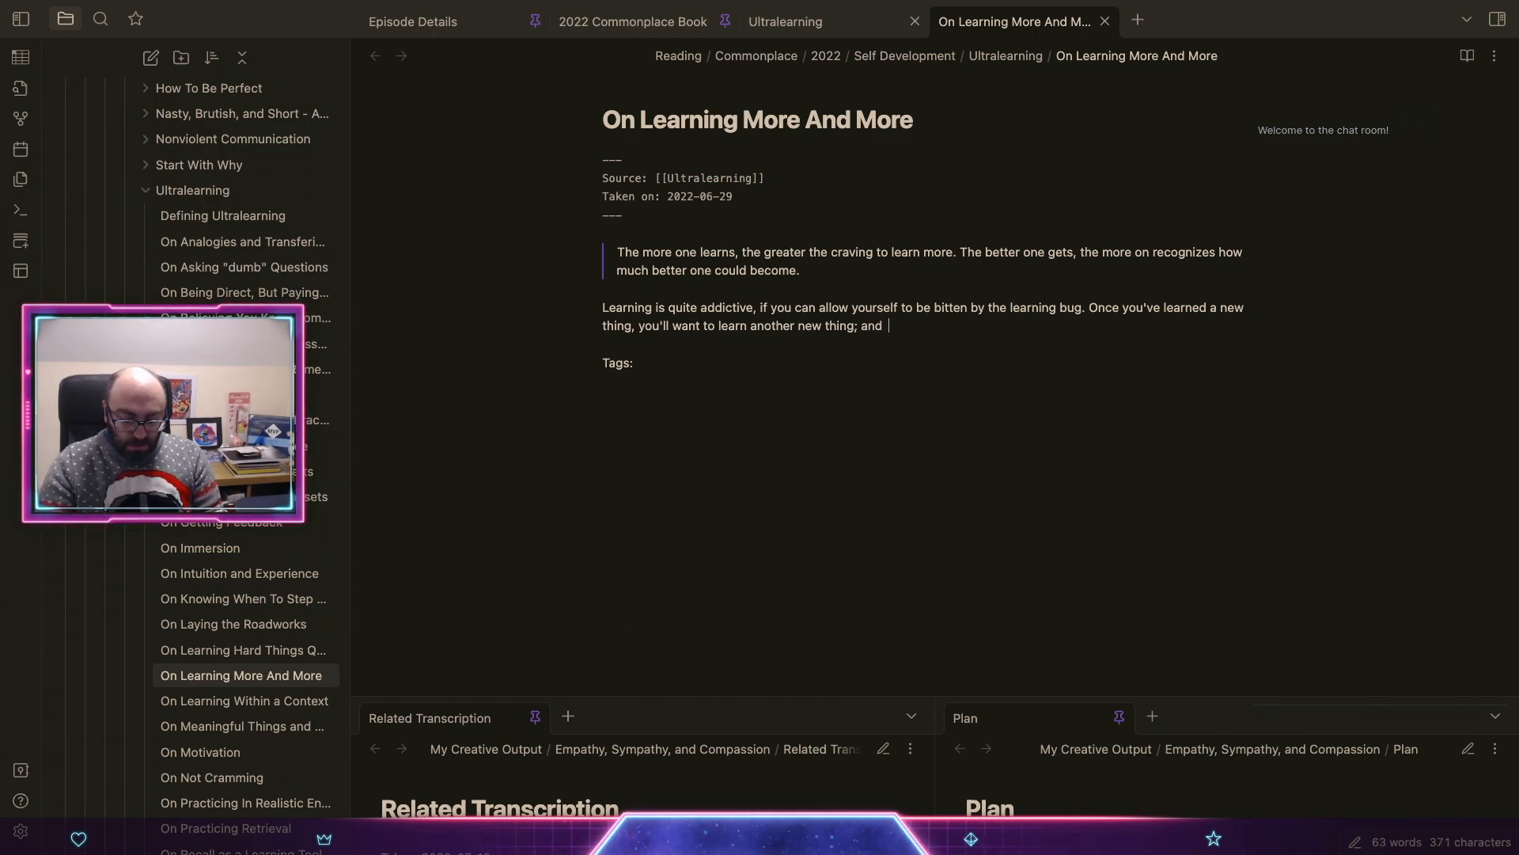
{"action": "key", "text": "BackSpace"}
{"action": "key", "text": "BackSpace"}
{"action": "key", "text": "BackSpace"}
{"action": "key", "text": "BackSpace"}
{"action": "key", "text": "BackSpace"}
{"action": "type", "text": "d you'l"}
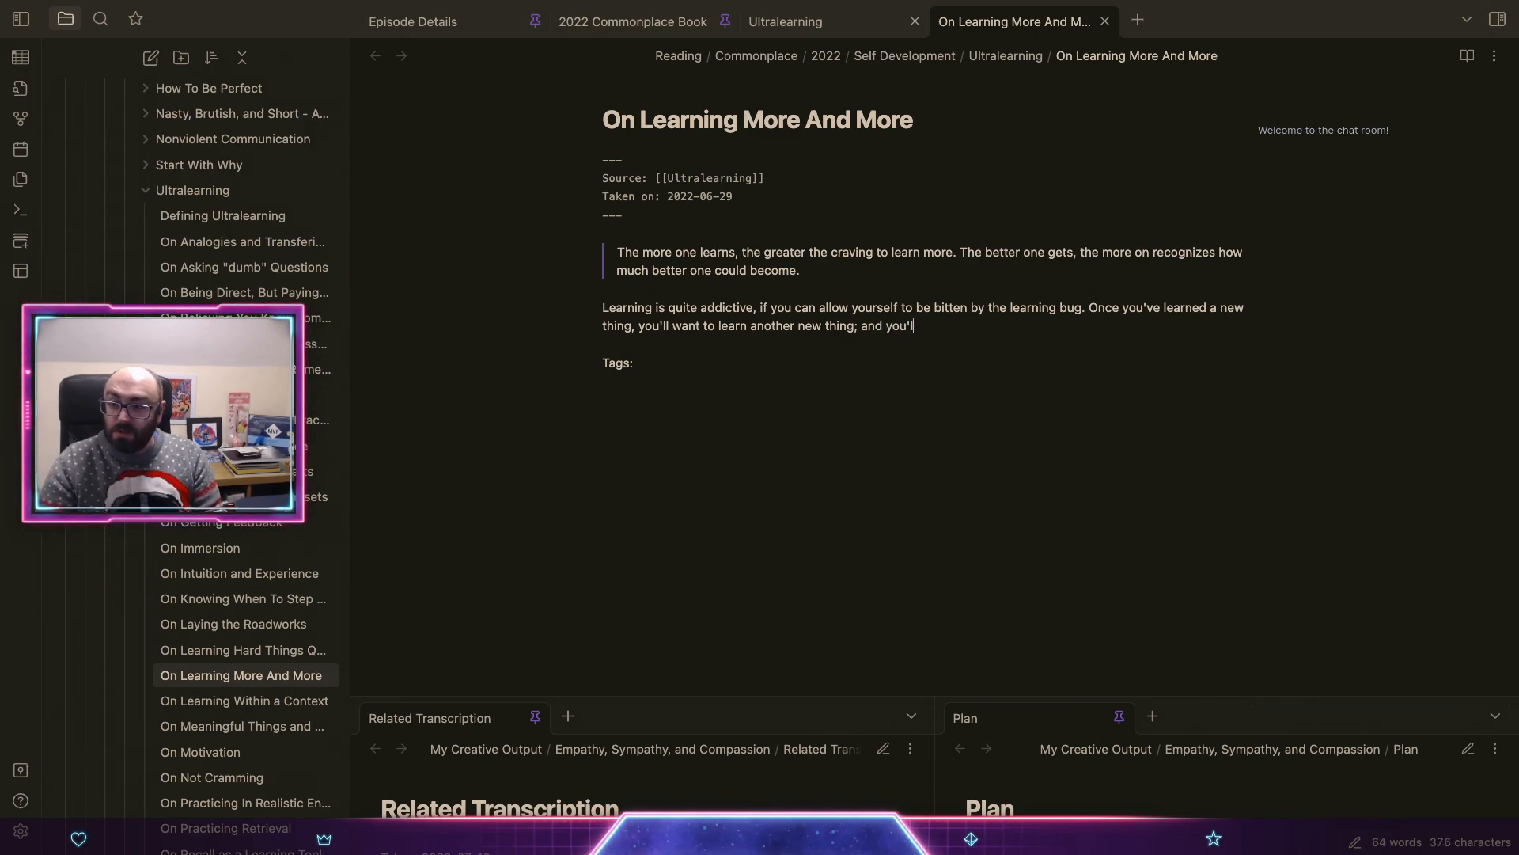
{"action": "type", "text": "l also want to pass it on."}
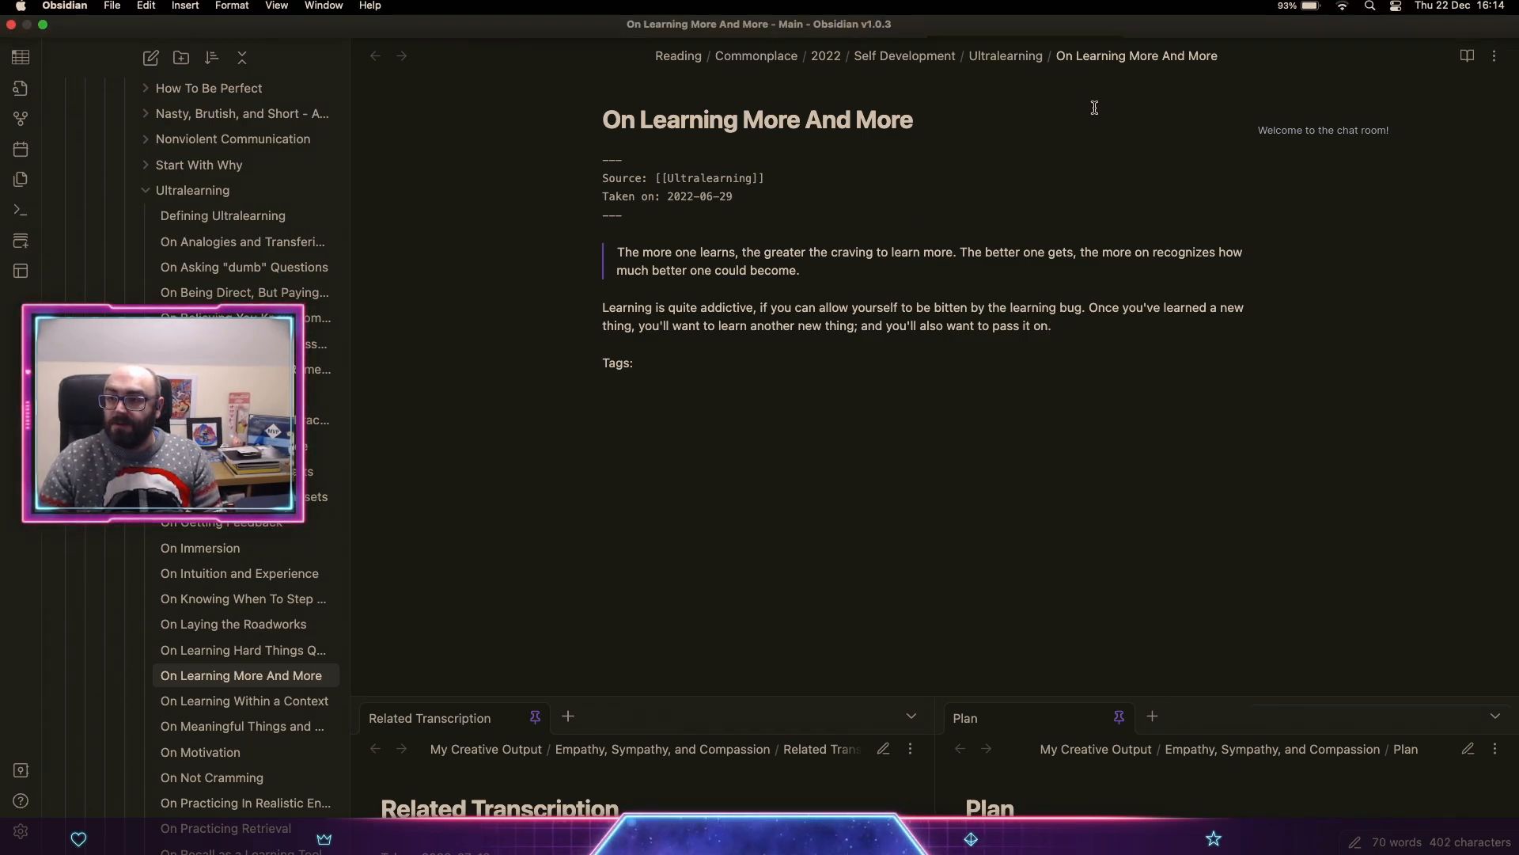
Step: Embed the On Learning More And More note as a new bullet below On Motivation in the Ultralearning book note
{"action": "left_click", "coordinate": [1105, 21]}
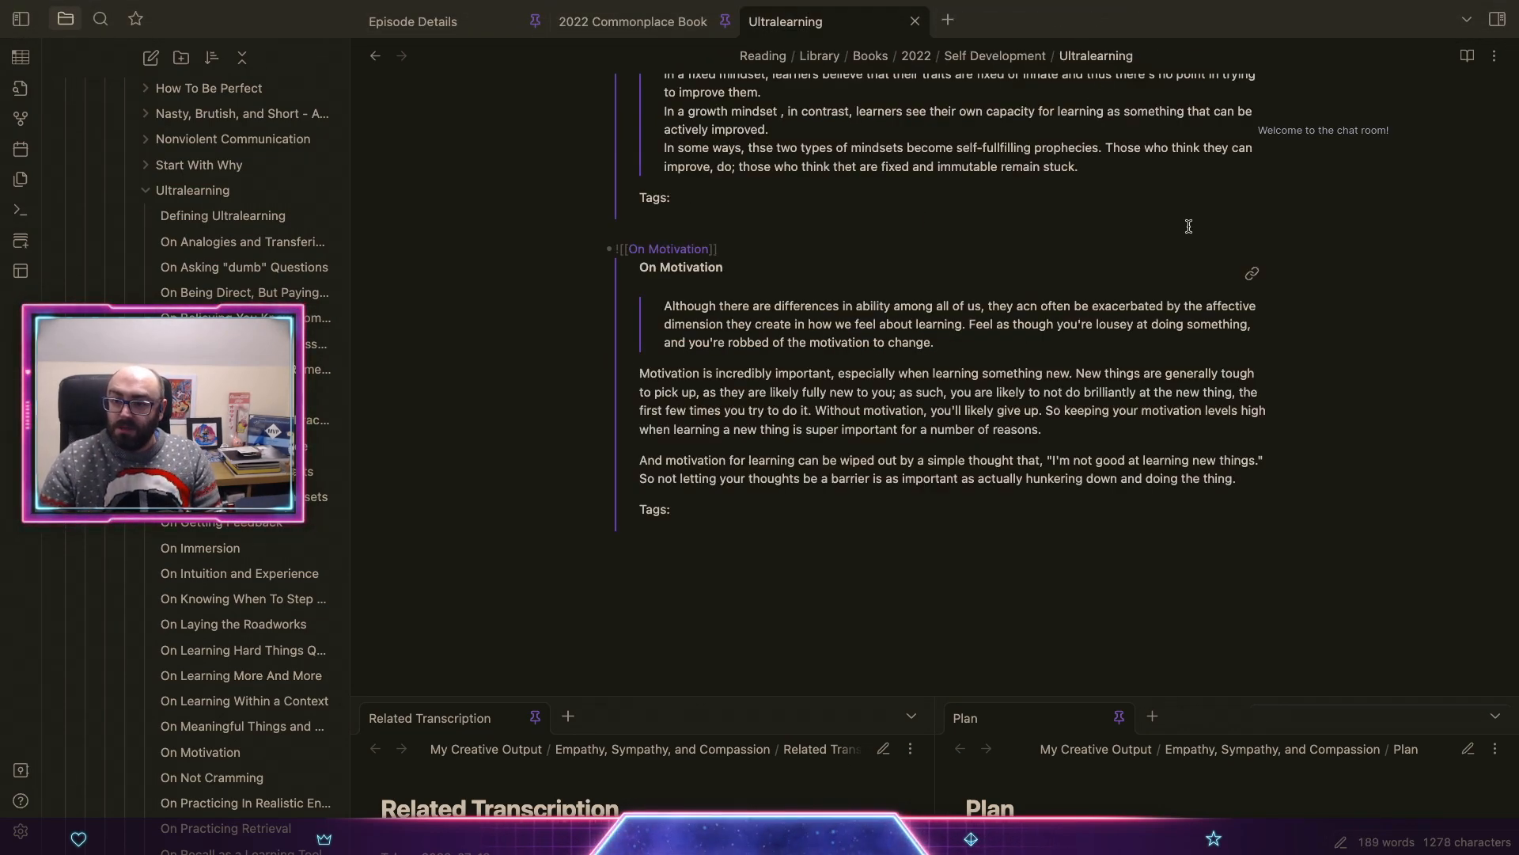
{"action": "key", "text": "Return"}
{"action": "type", "text": "![["}
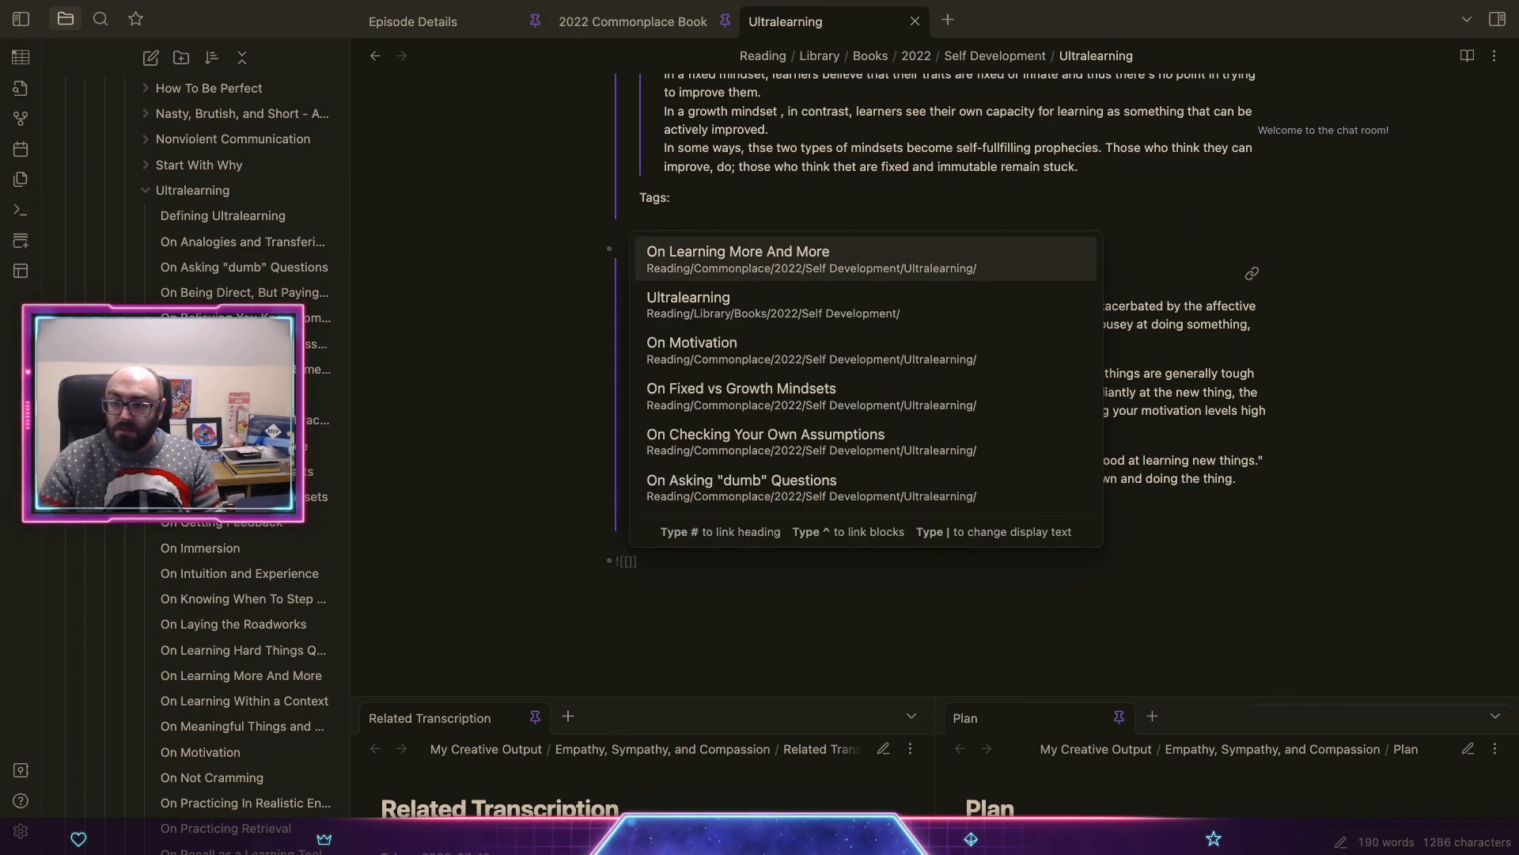
{"action": "key", "text": "Return"}
Step: Under the Key Takeaways heading, write "Learning can be fun if you let it be fun."
{"action": "scroll", "coordinate": [918, 322], "scroll_direction": "up", "scroll_amount": 20}
{"action": "scroll", "coordinate": [918, 323], "scroll_direction": "up", "scroll_amount": 20}
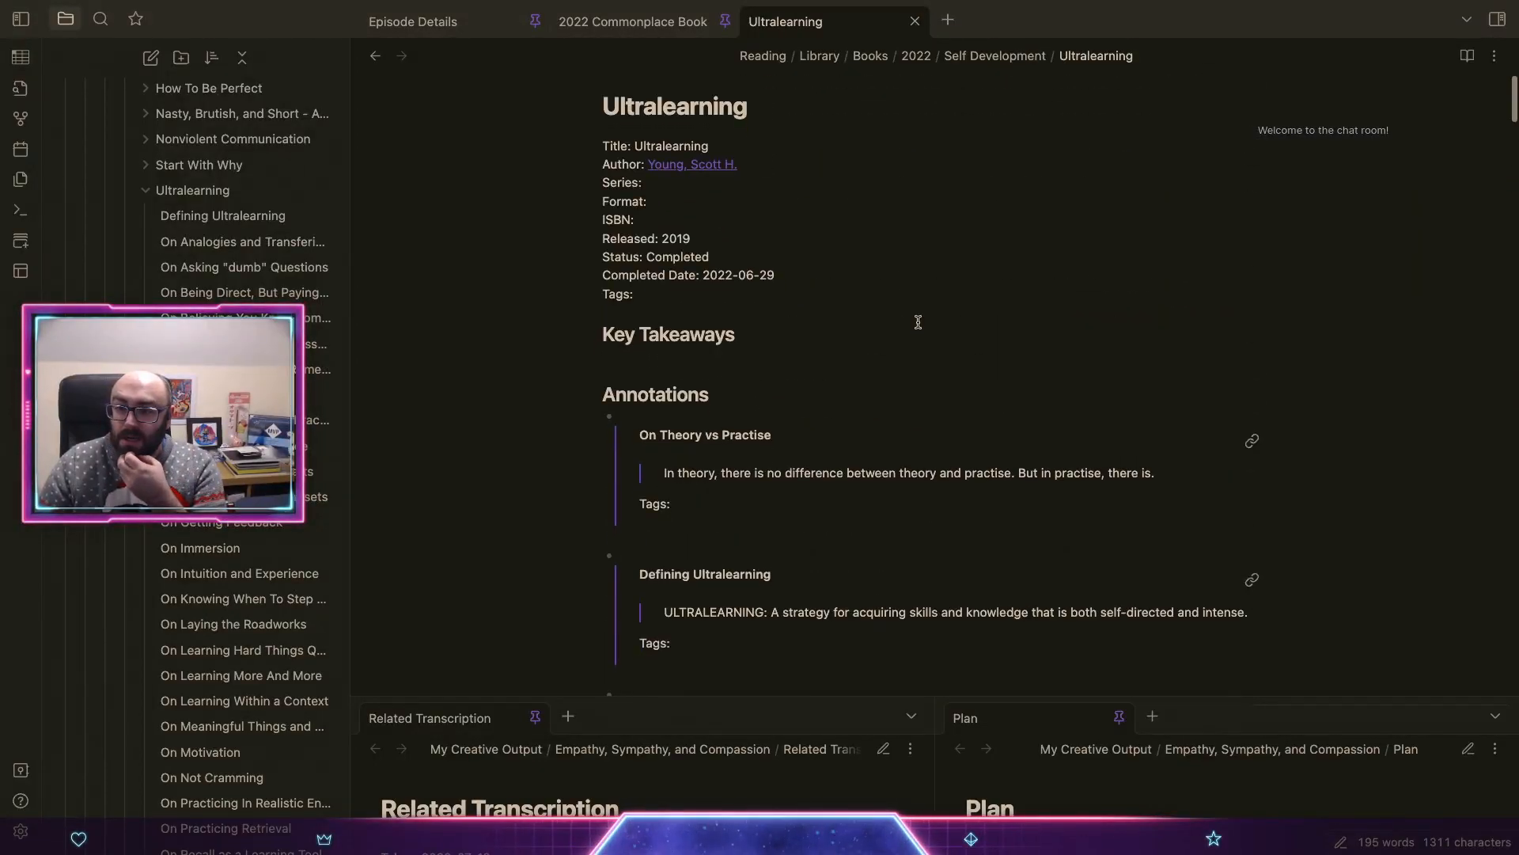
{"action": "scroll", "coordinate": [918, 322], "scroll_direction": "down", "scroll_amount": 2}
{"action": "left_click", "coordinate": [655, 261]}
{"action": "key", "text": "Return"}
{"action": "type", "text": "Learning can be f"}
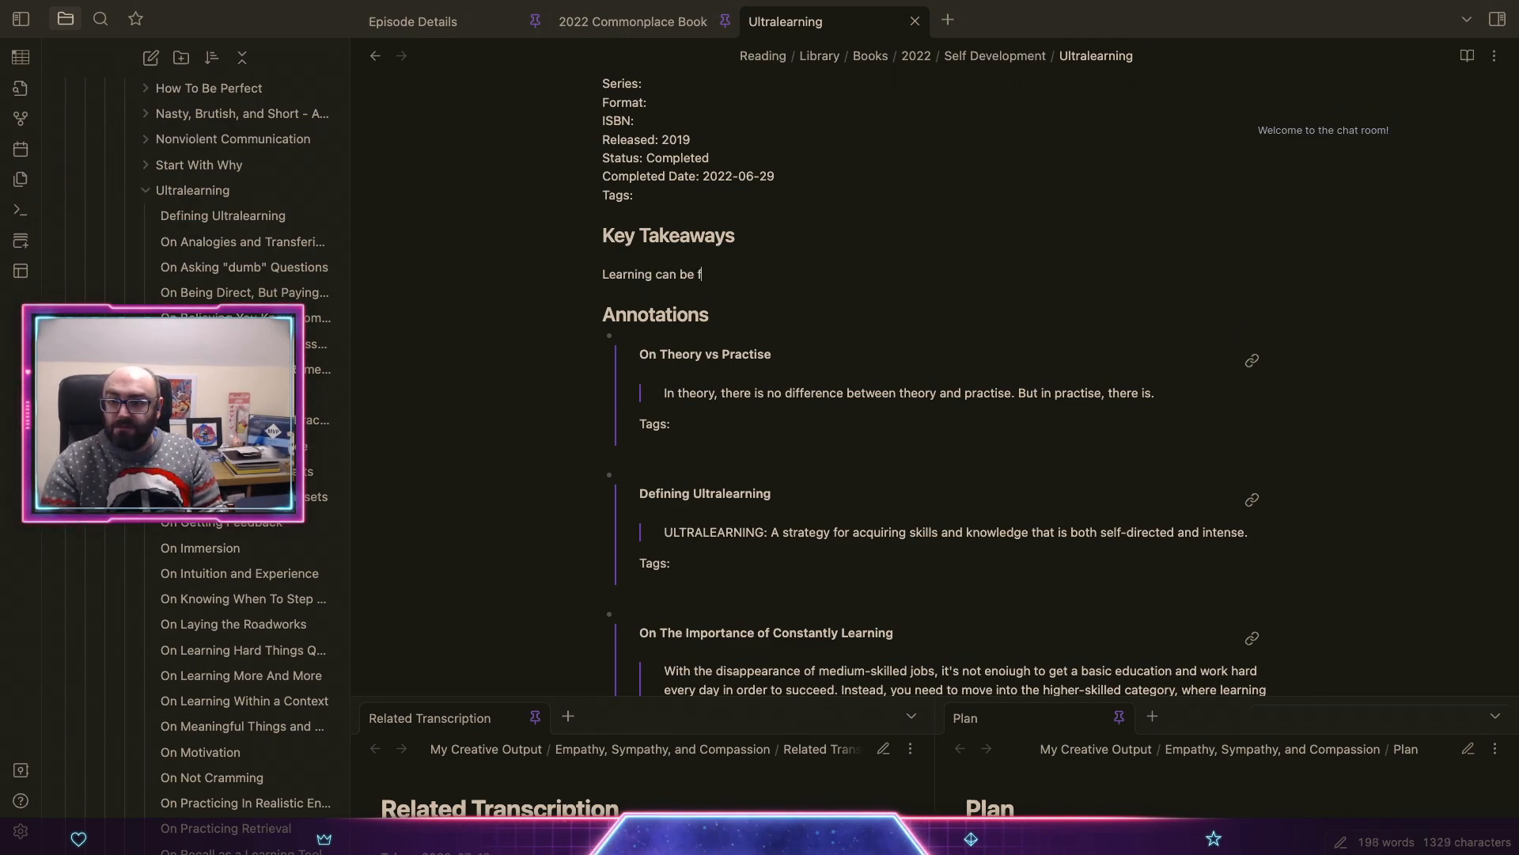
{"action": "type", "text": "un if you let it be fun"}
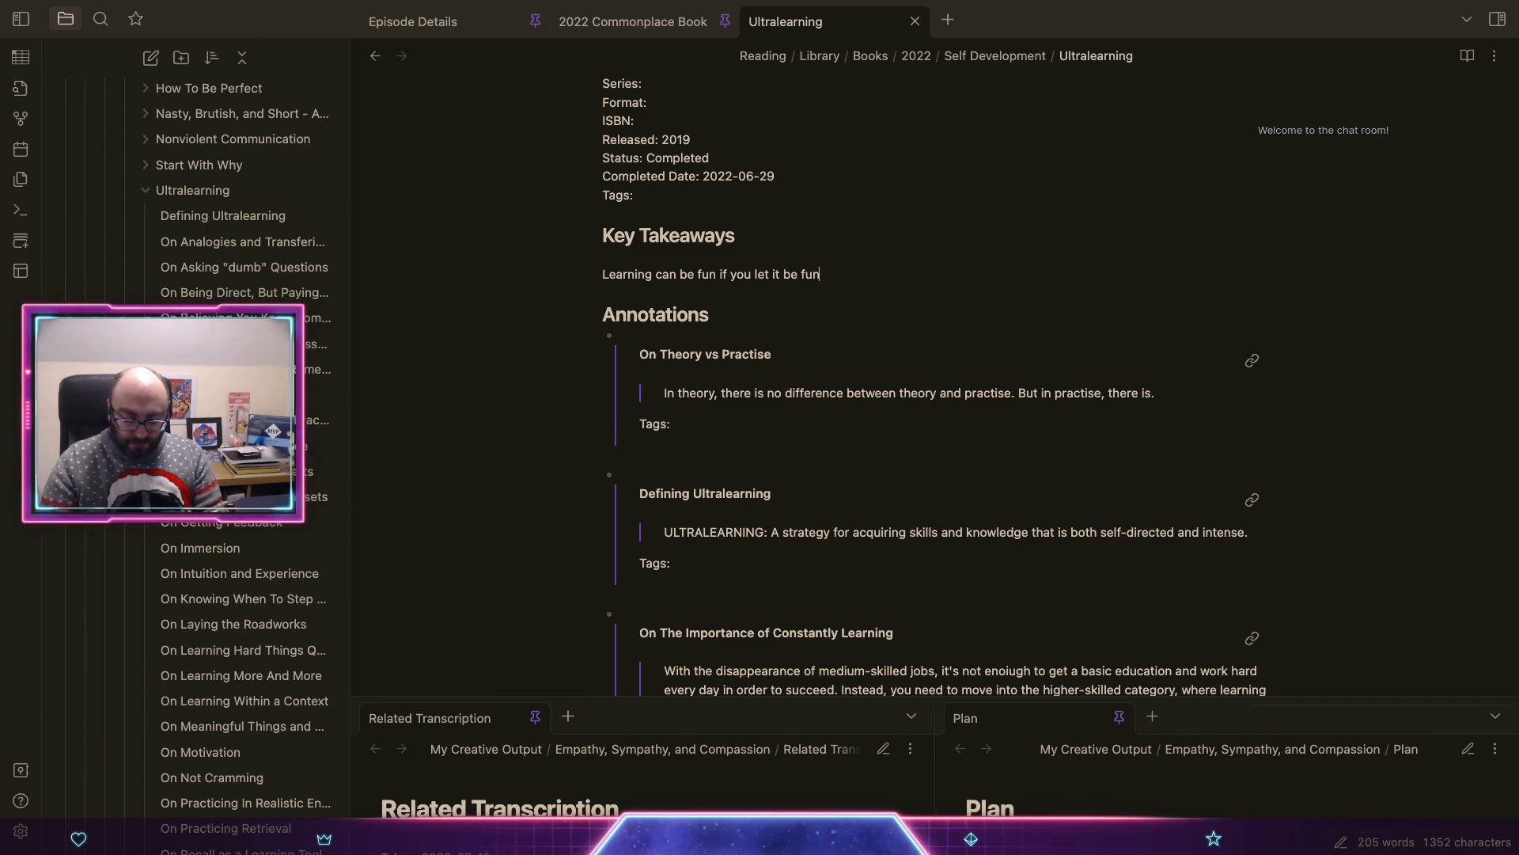
{"action": "type", "text": "."}
{"action": "key", "text": "BackSpace"}
Step: Continue the takeaway with "But you also need to allow yourself a safe space to fail, with"
{"action": "type", "text": "But you also need to allo"}
{"action": "type", "text": "w you"}
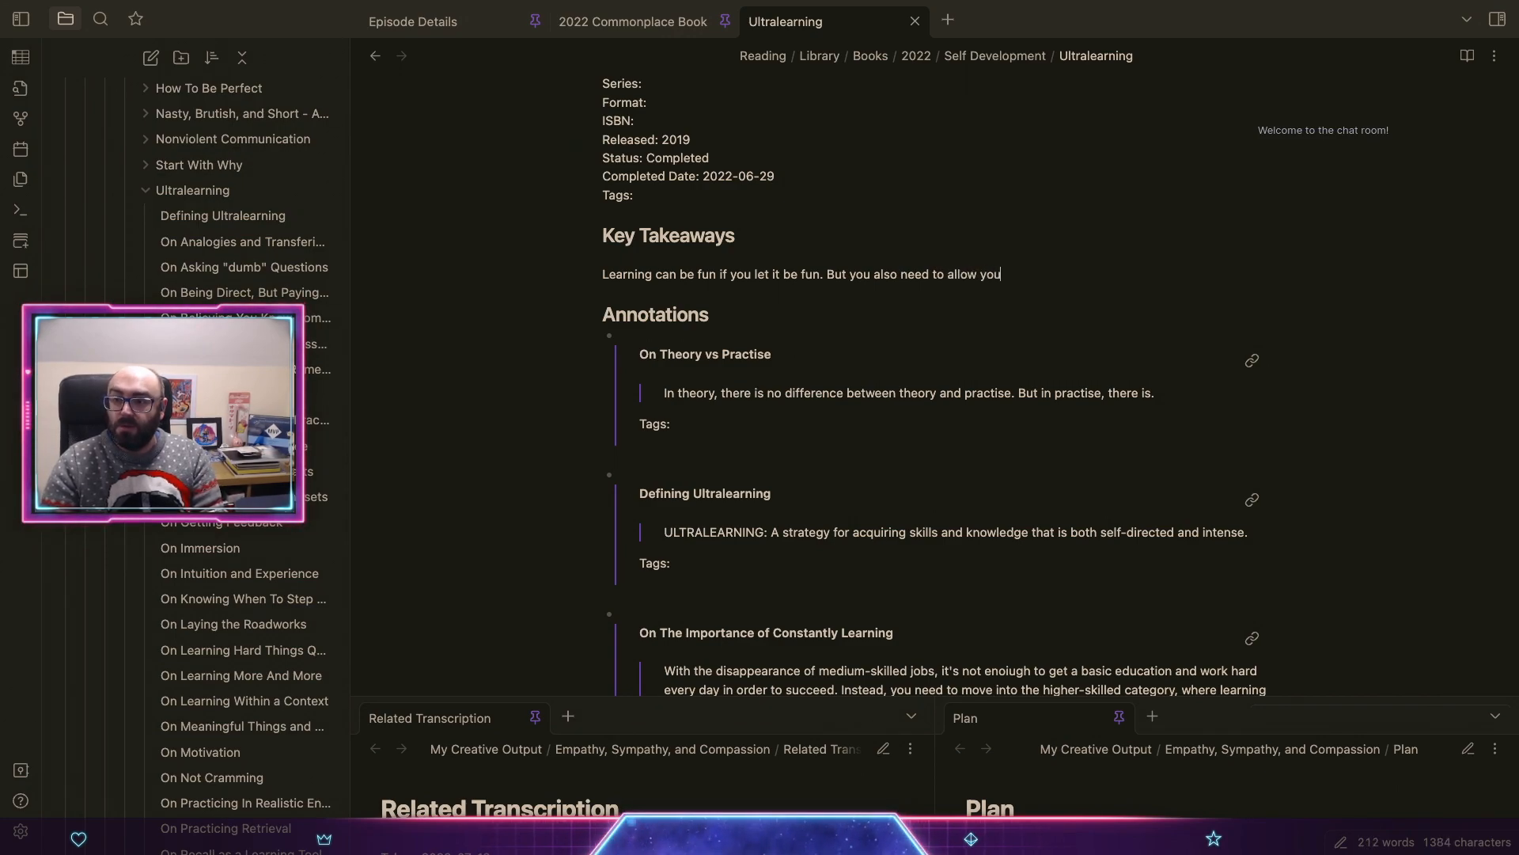
{"action": "type", "text": "rself the"}
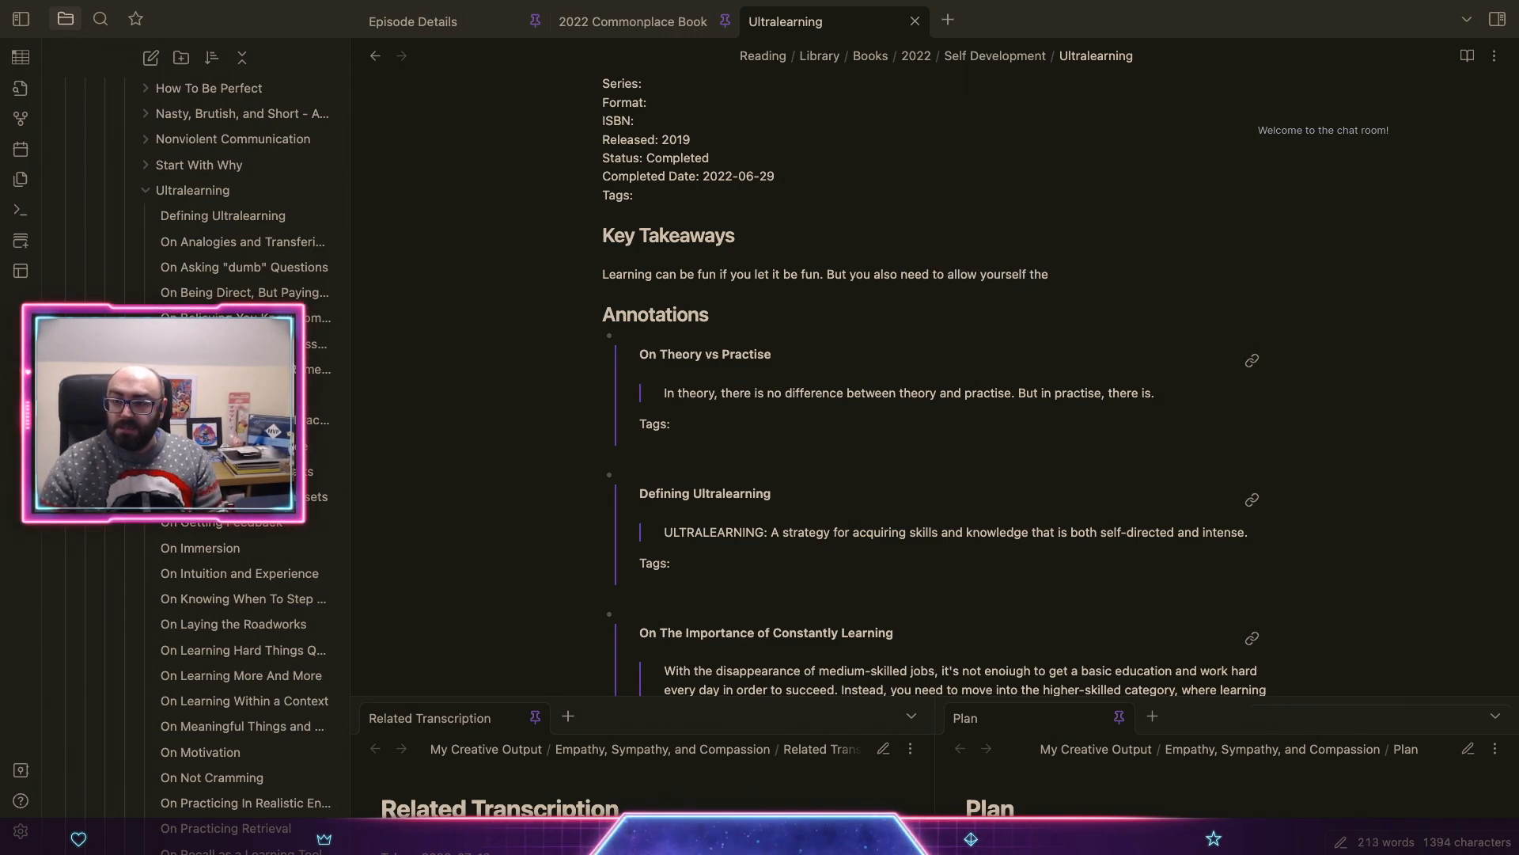
{"action": "key", "text": "super+shift+Left"}
{"action": "key", "text": "Right"}
{"action": "key", "text": "alt+shift+Left"}
{"action": "type", "text": "a safe sapce t fa"}
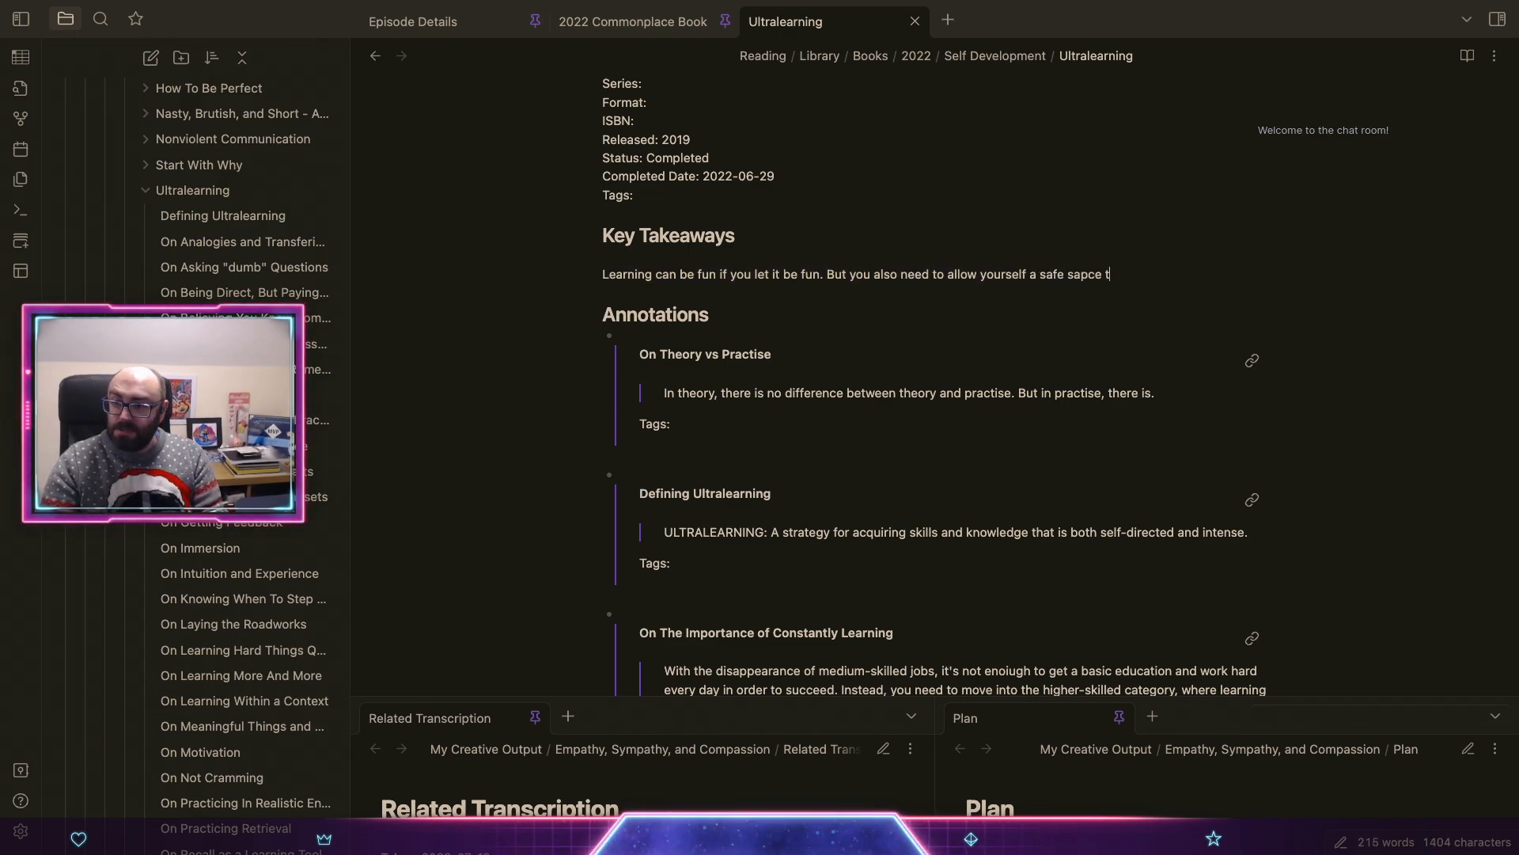
{"action": "key", "text": "alt+shift+Left"}
{"action": "key", "text": "alt+shift+Left"}
{"action": "key", "text": "alt+shift+Left"}
{"action": "type", "text": "spac"}
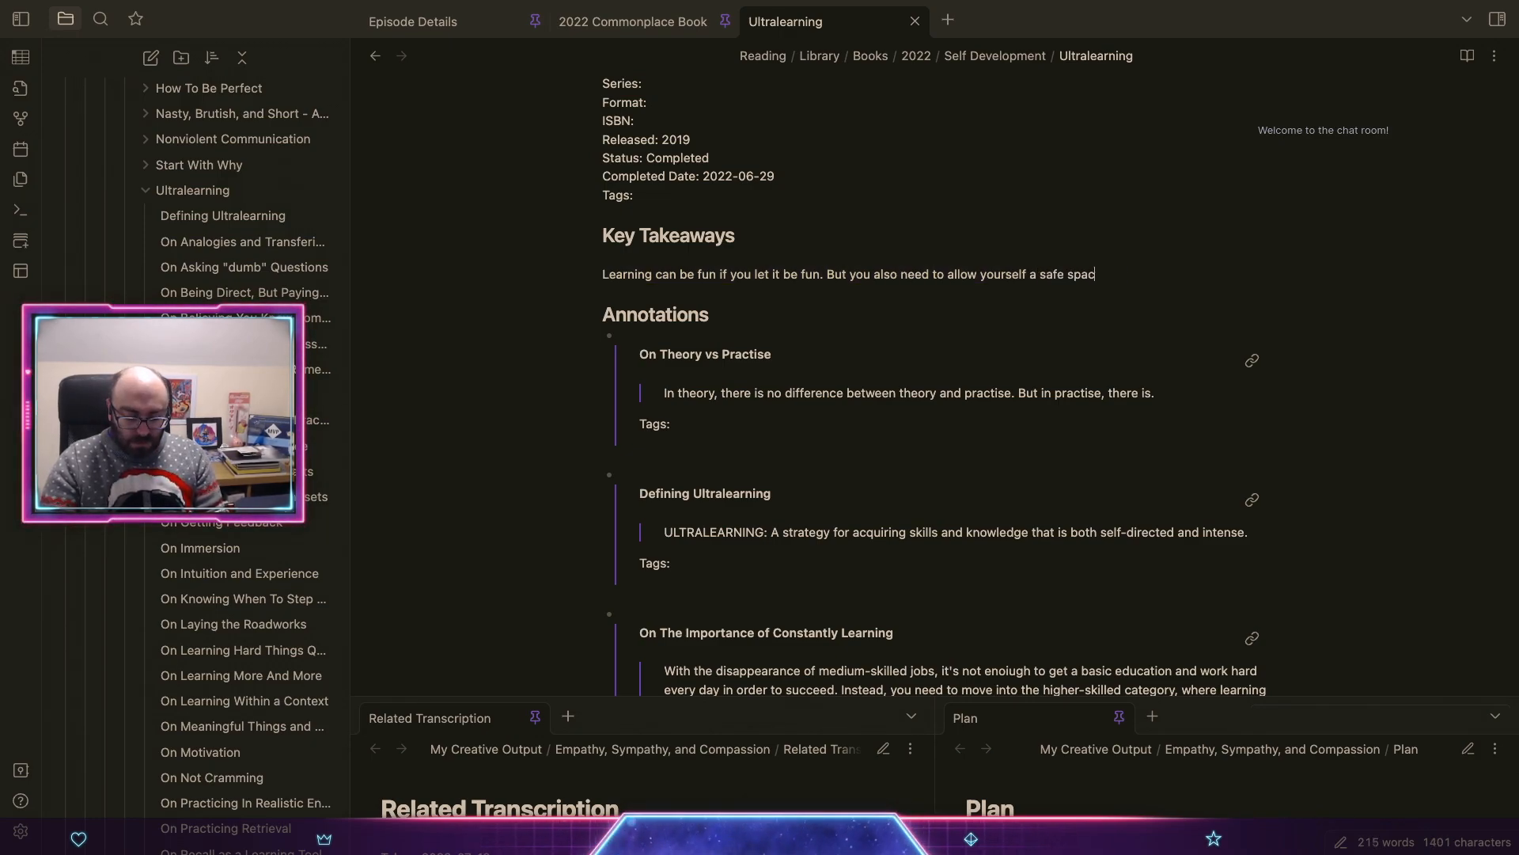
{"action": "type", "text": "e to fail, with"}
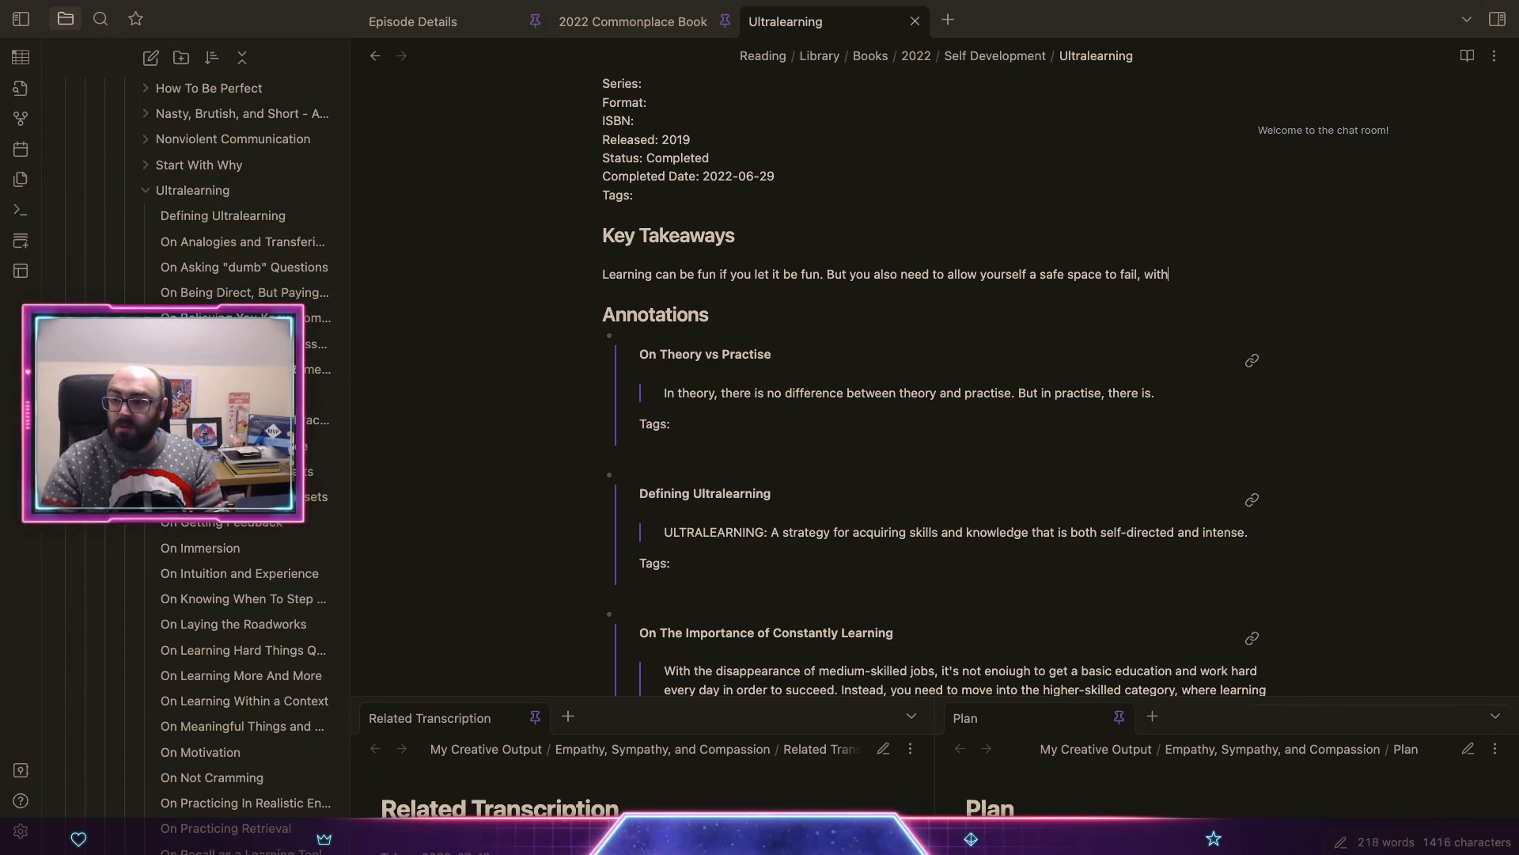
Step: Extend the sentence with "the knowledge and support that you can pick yourself back up and continue on"
{"action": "type", "text": " the knowledge and "}
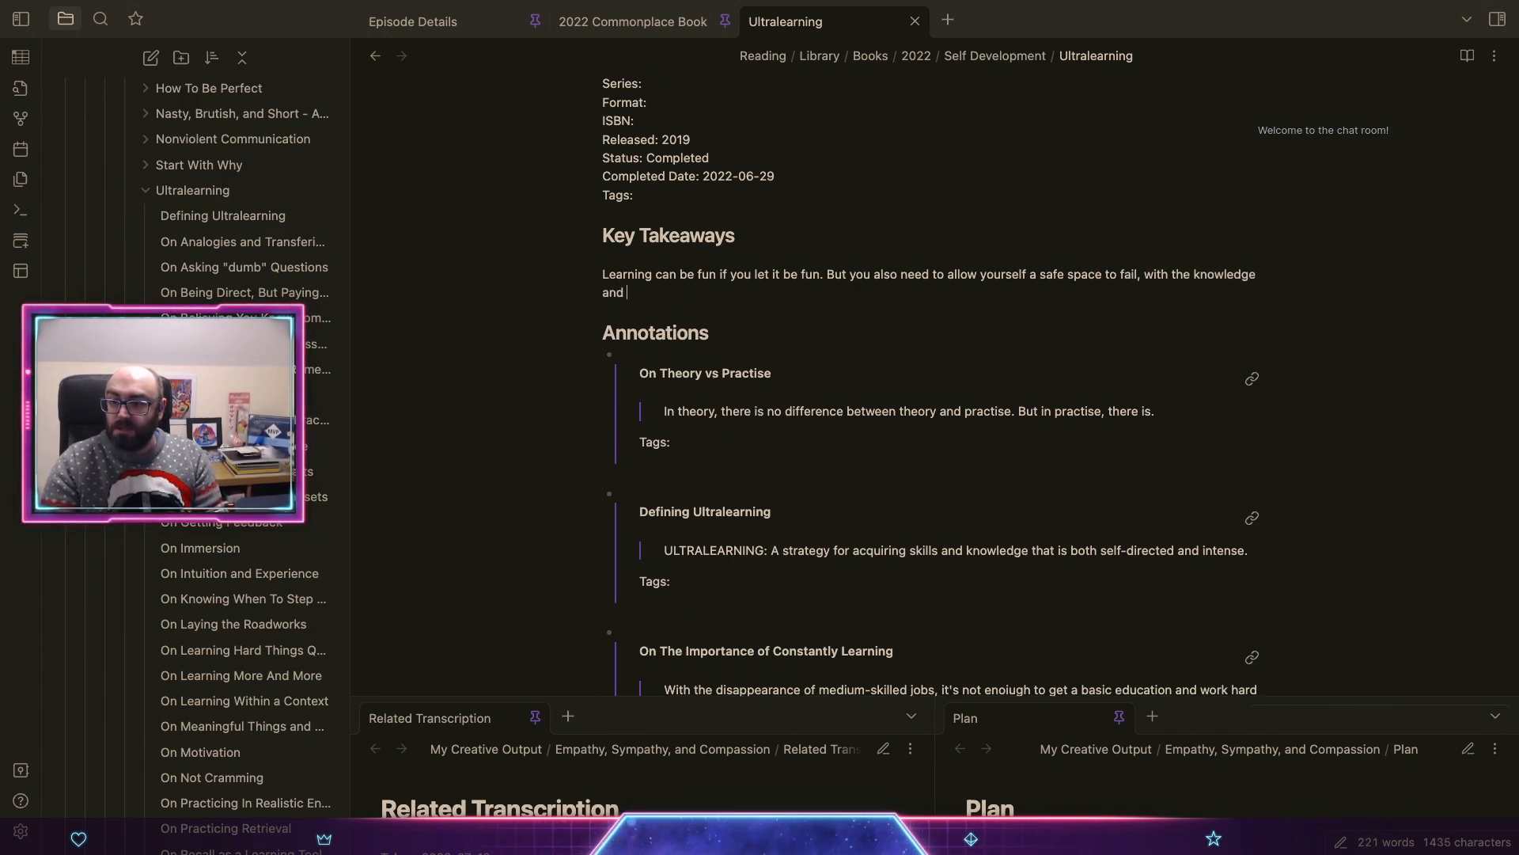
{"action": "type", "text": "support that you can"}
{"action": "type", "text": " pick yo"}
{"action": "type", "text": "urself back up and co"}
{"action": "type", "text": "ntinur o"}
{"action": "type", "text": " on"}
Step: Begin the next sentence with "Allowing yourself to lose motivation in your studies (or whatever knowledge gains you're trying to achieve) will"
{"action": "type", "text": ". Allowing you"}
{"action": "type", "text": "rself to"}
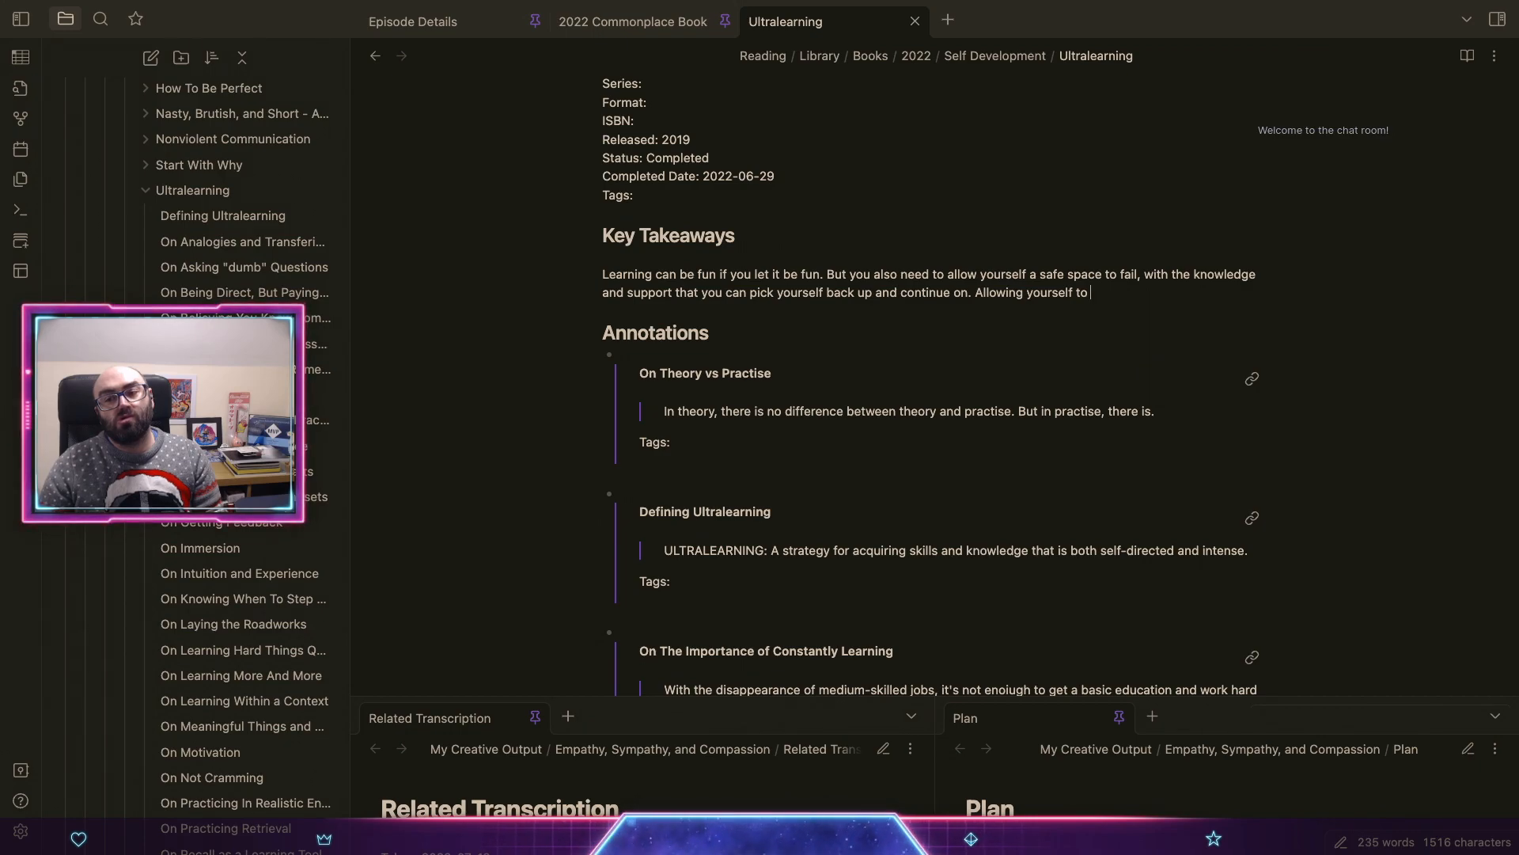
{"action": "type", "text": "lose motiv"}
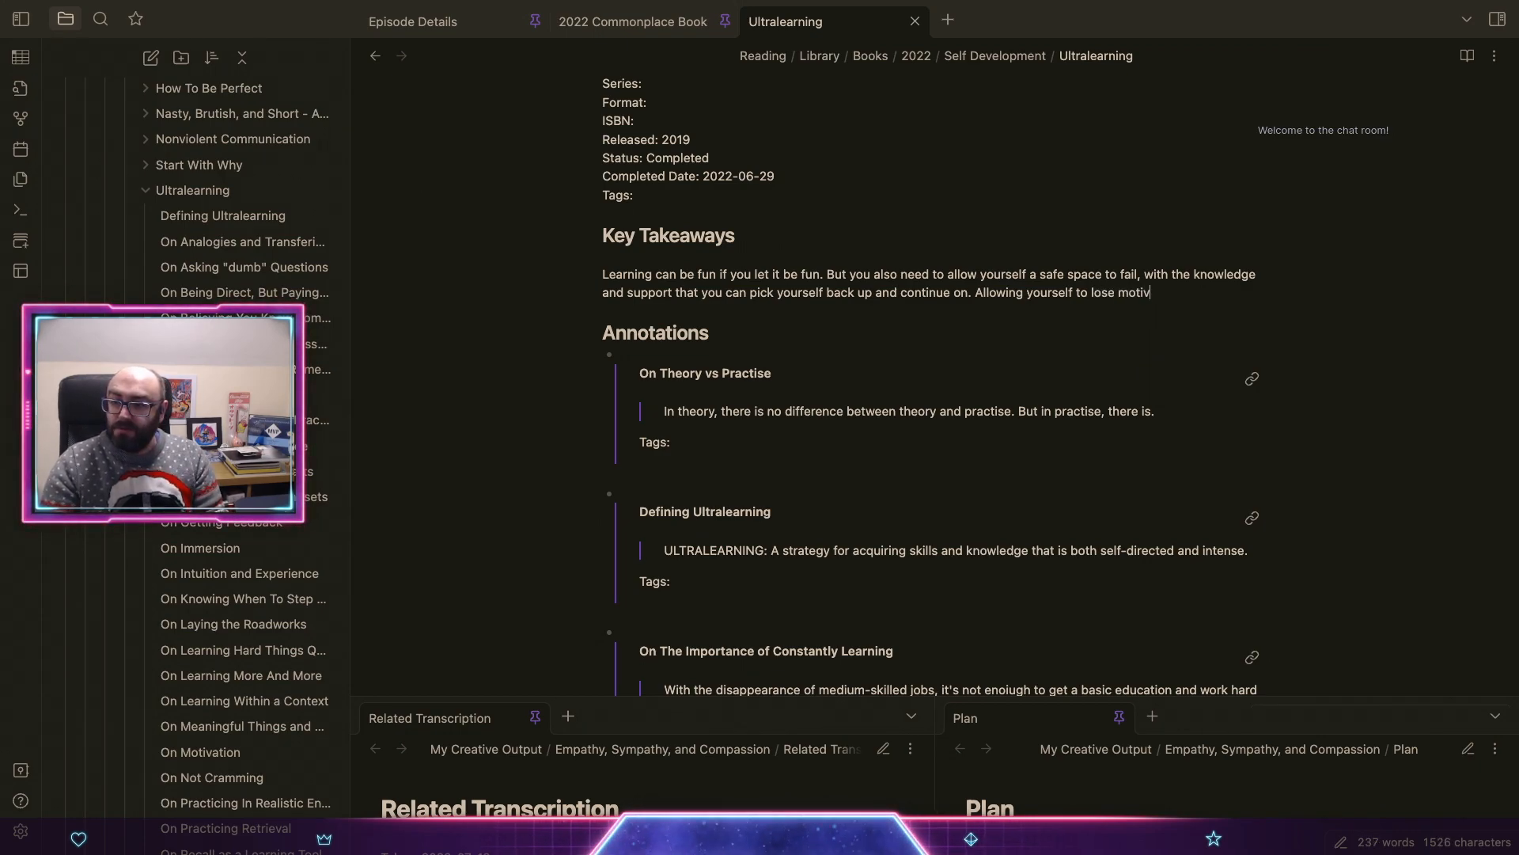
{"action": "type", "text": "ation in your studies"}
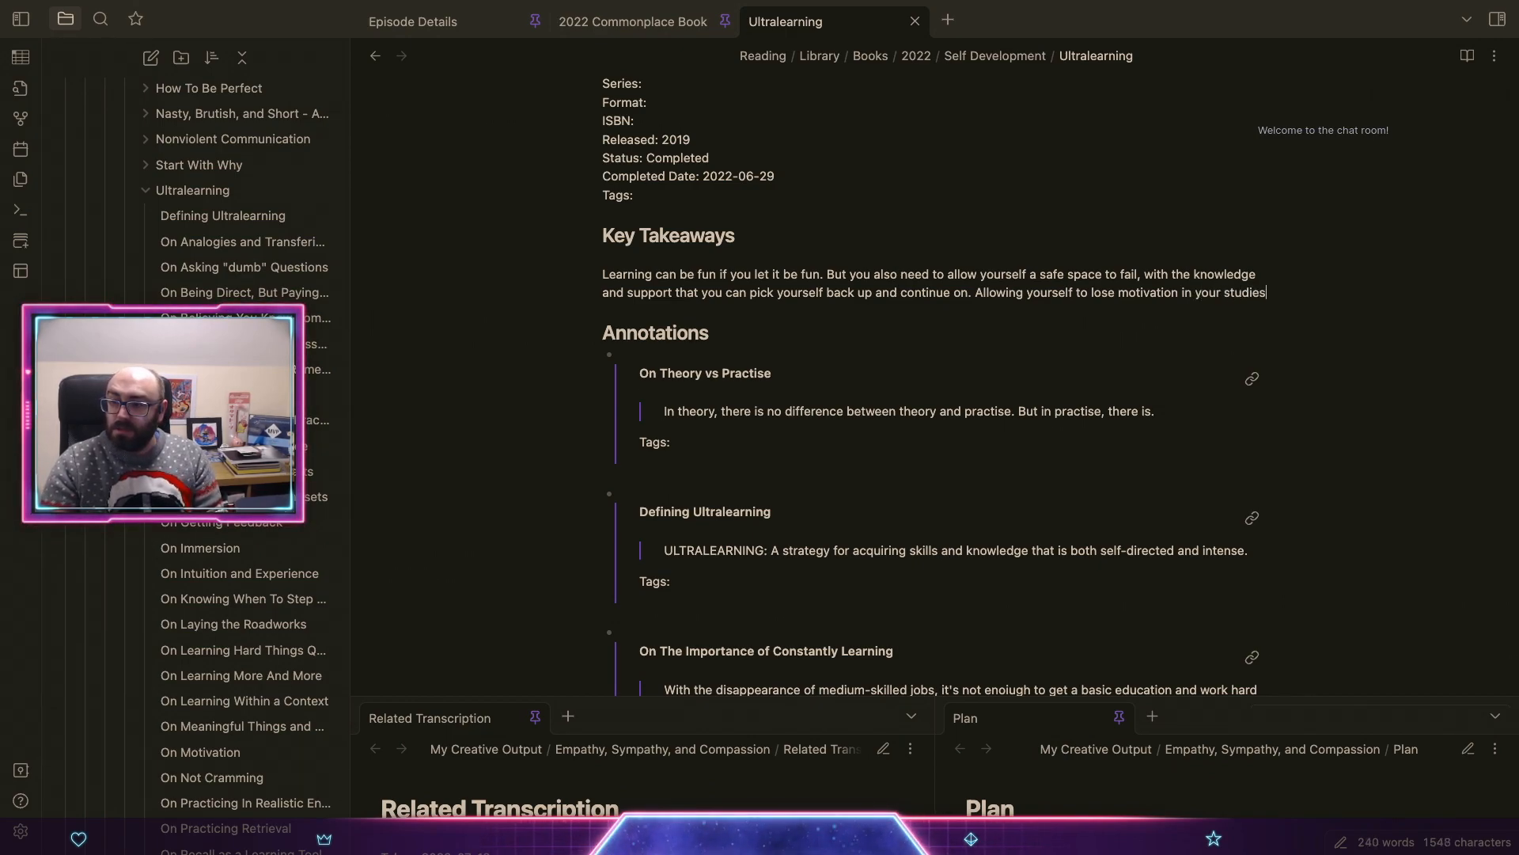
{"action": "key", "text": "Return"}
{"action": "type", "text": "("}
{"action": "type", "text": "or whatever know"}
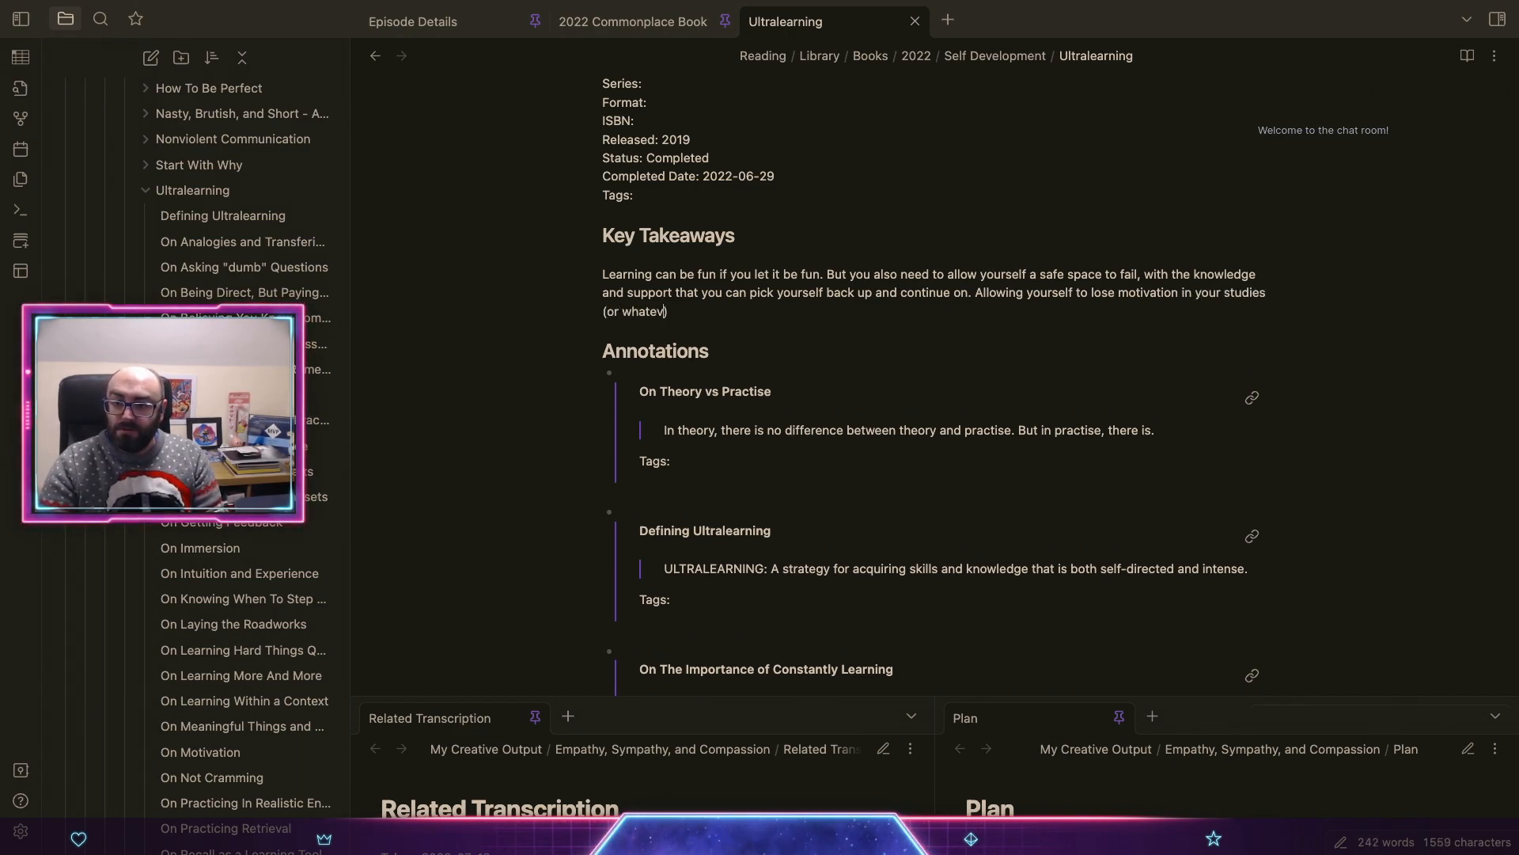
{"action": "type", "text": "ledge c"}
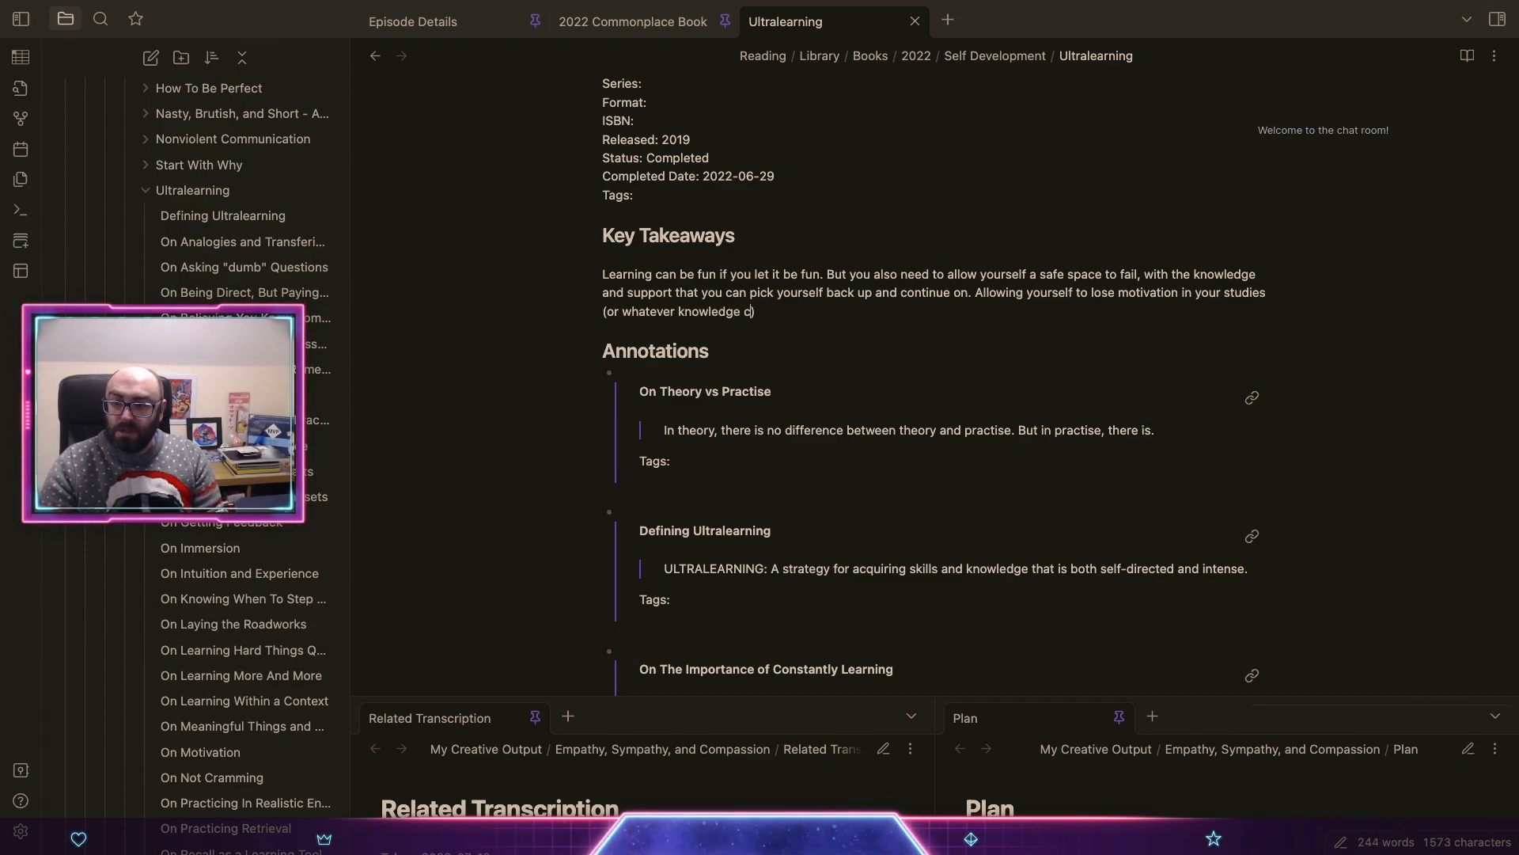
{"action": "type", "text": "ains"}
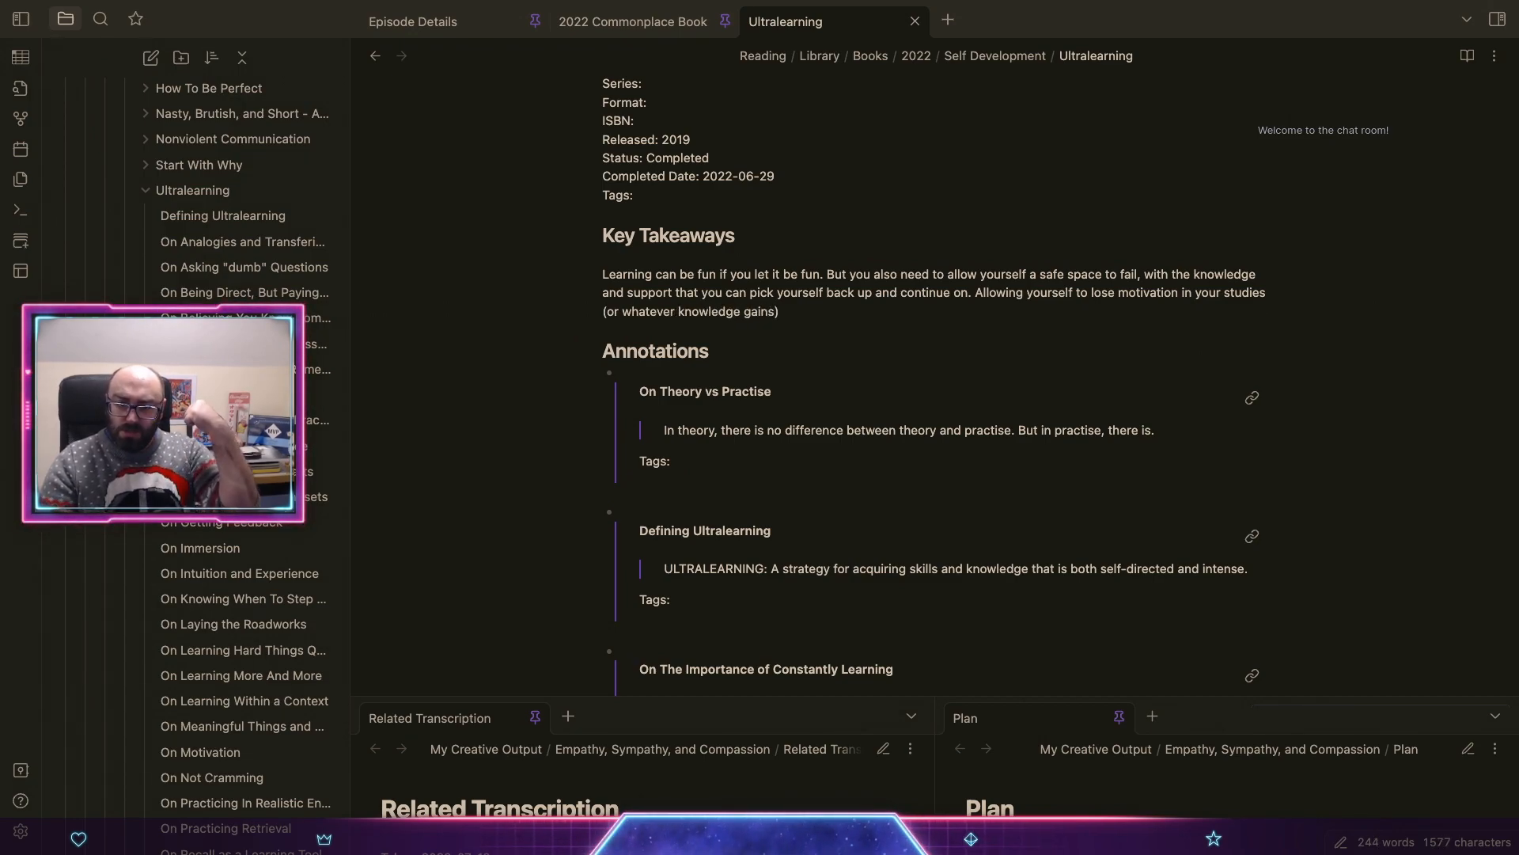
{"action": "type", "text": " you're trying to achieve) will "}
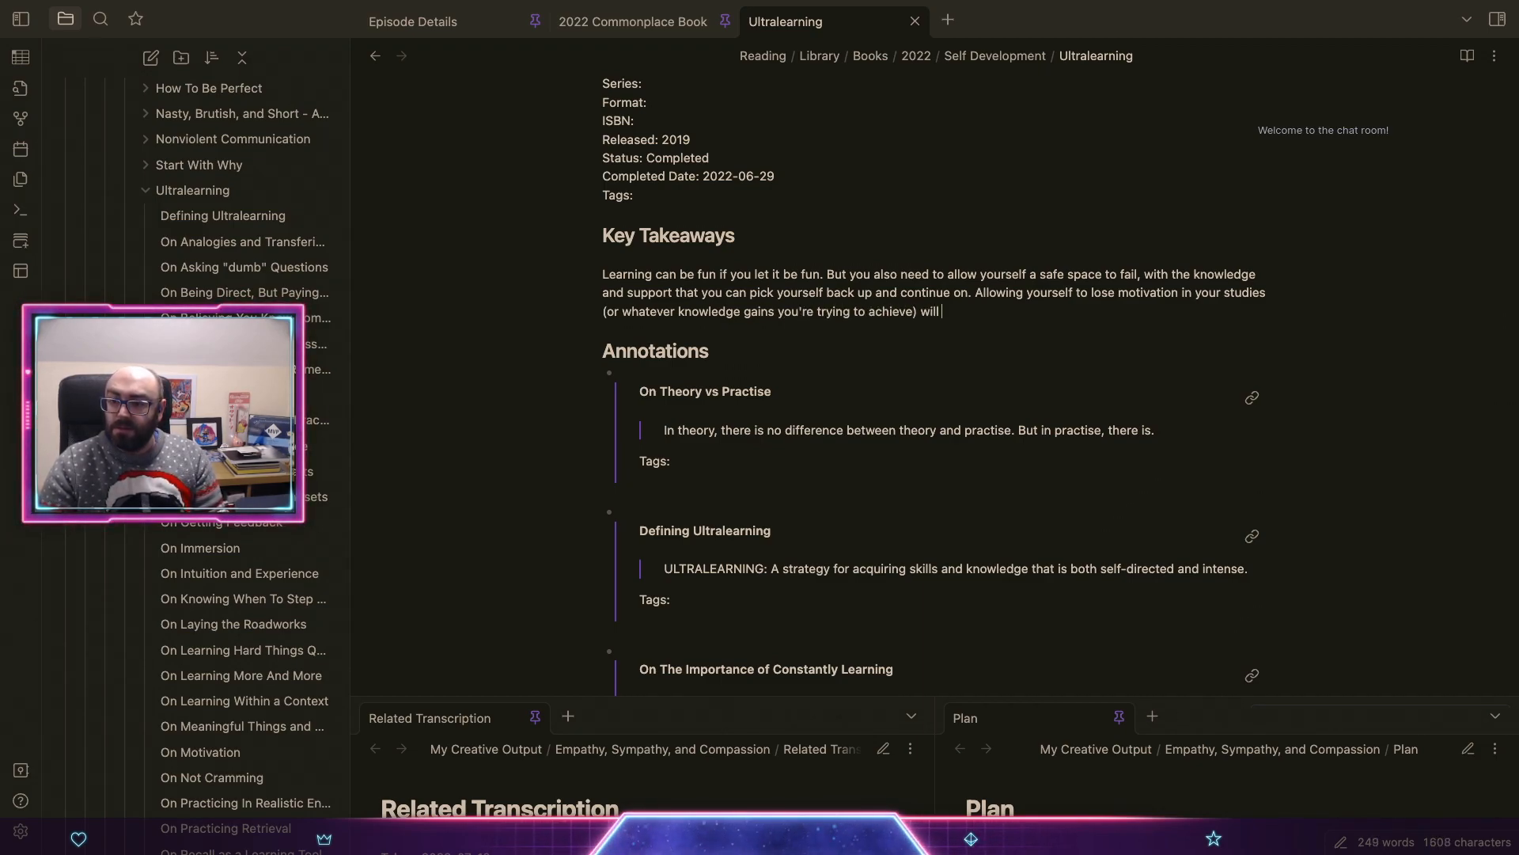
Step: Finish the sentence about losing motivation with "effectively kill off your ability to actually learn."
{"action": "type", "text": " effectively kill off your ability a"}
{"action": "key", "text": "BackSpace"}
{"action": "type", "text": "to actually"}
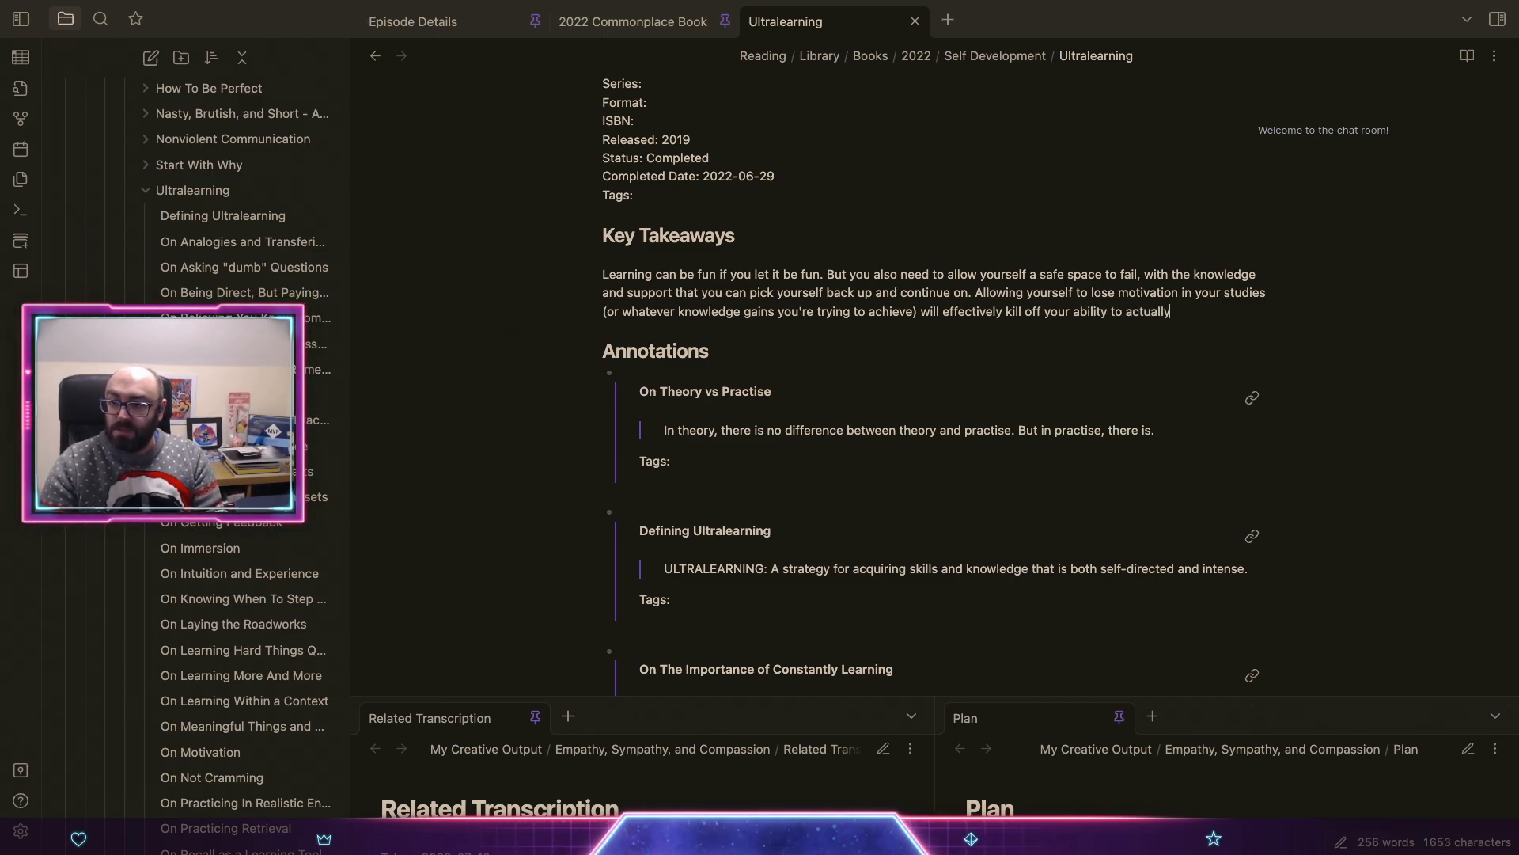
{"action": "type", "text": " learn."}
Step: Start a second takeaway paragraph with "As with all things: be kind to yourself, and allow yourself to get it"
{"action": "key", "text": "Return"}
{"action": "key", "text": "Return"}
{"action": "type", "text": "As "}
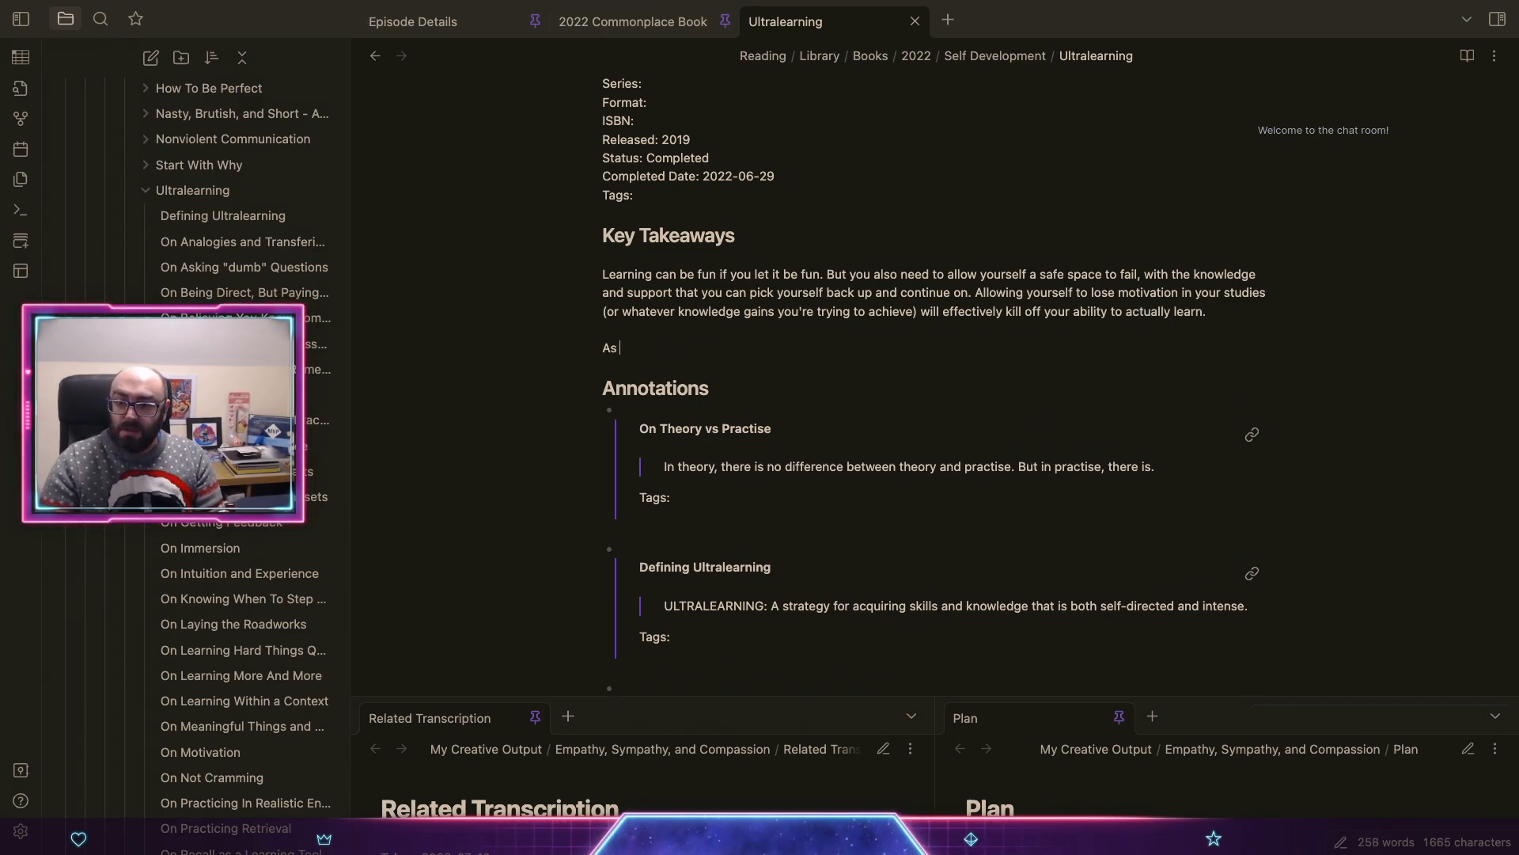
{"action": "type", "text": "with all things, "}
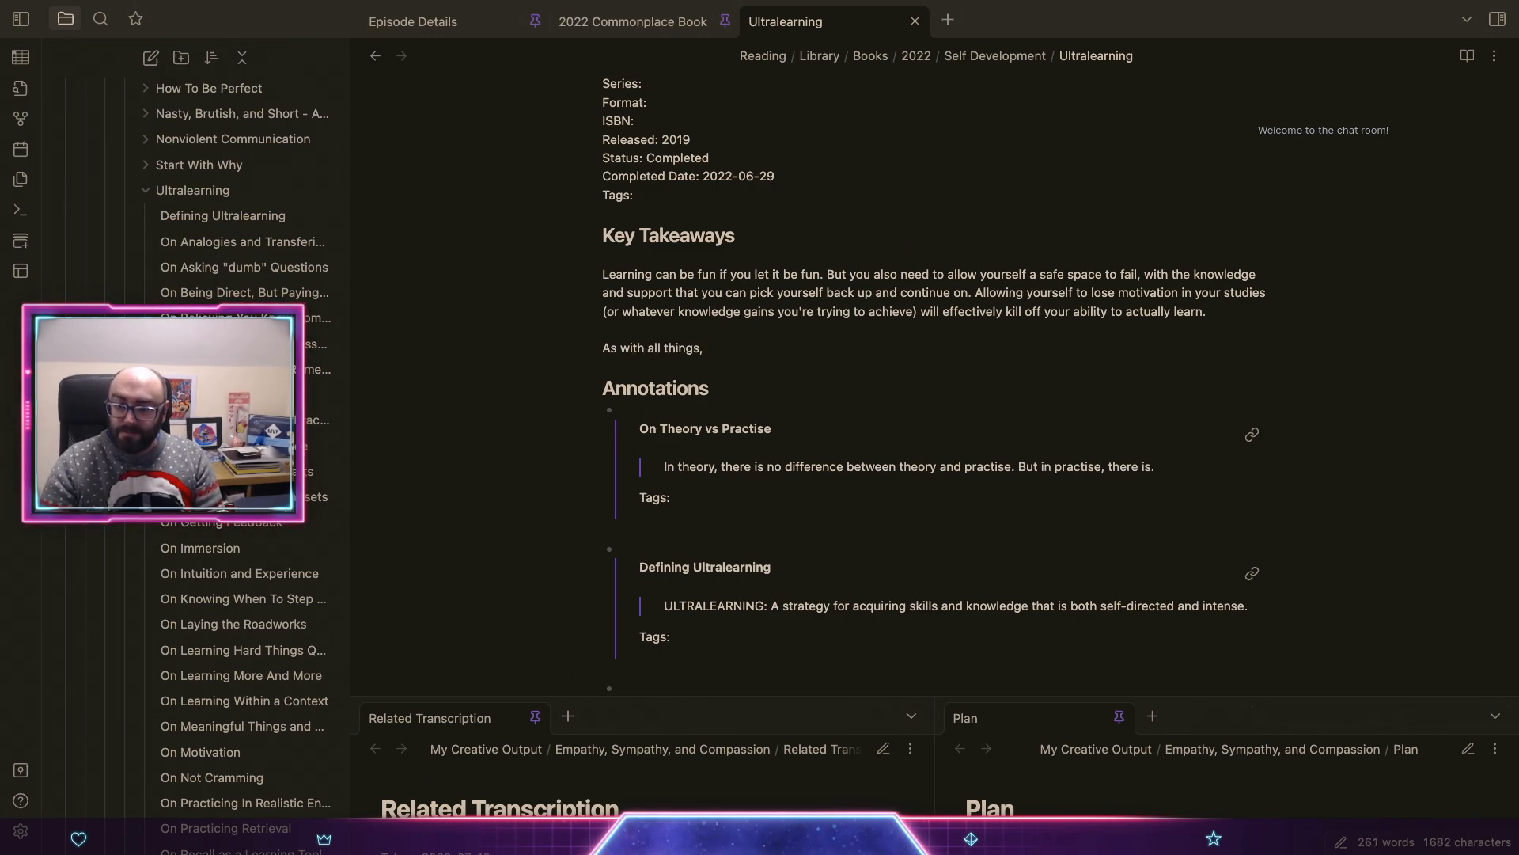
{"action": "type", "text": "be kind yo"}
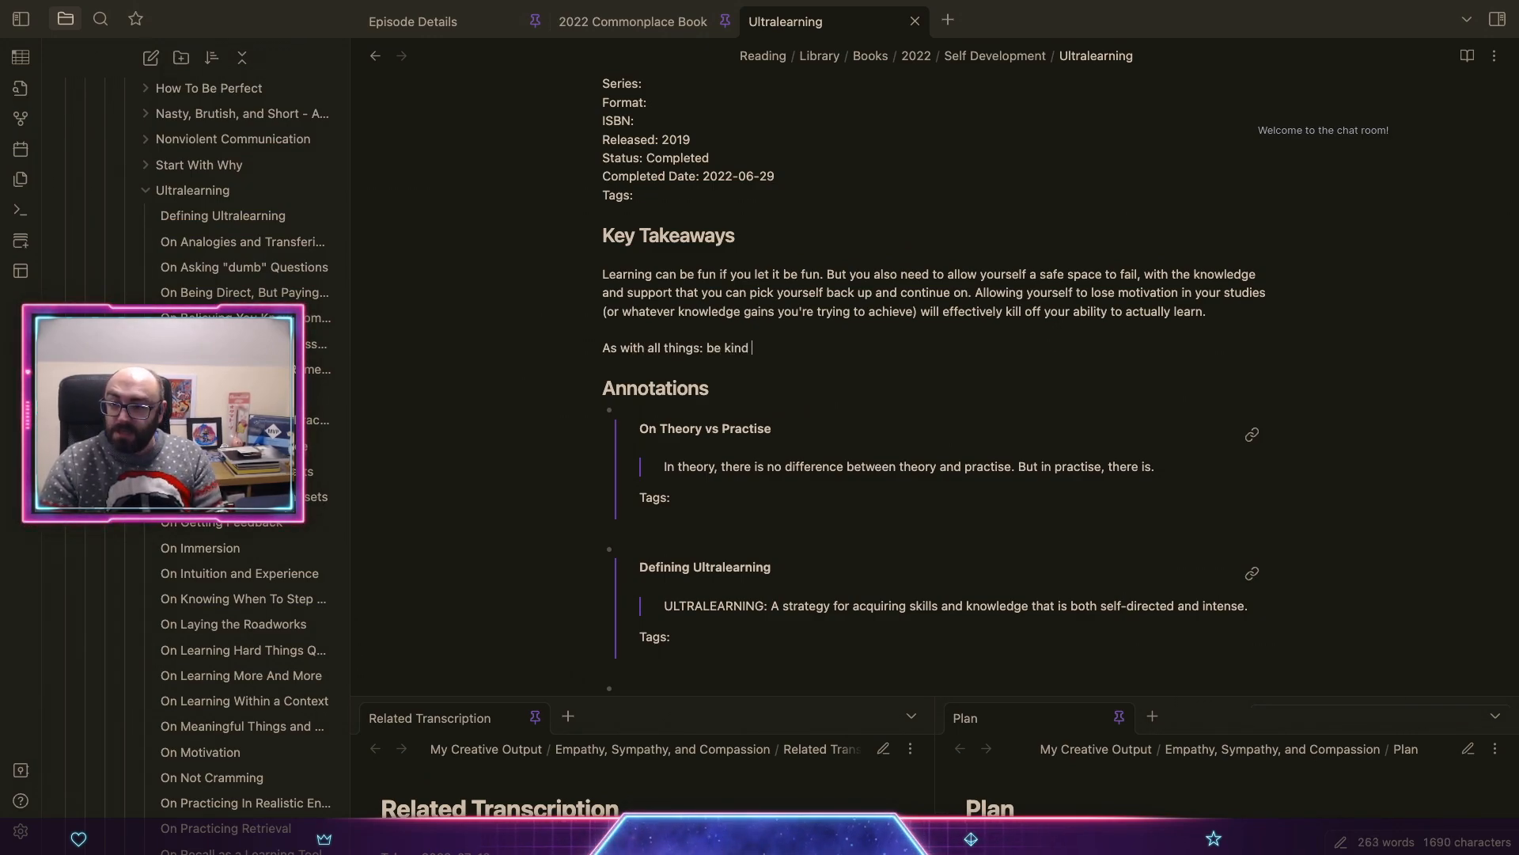
{"action": "key", "text": "BackSpace"}
{"action": "key", "text": "BackSpace"}
{"action": "type", "text": "to y"}
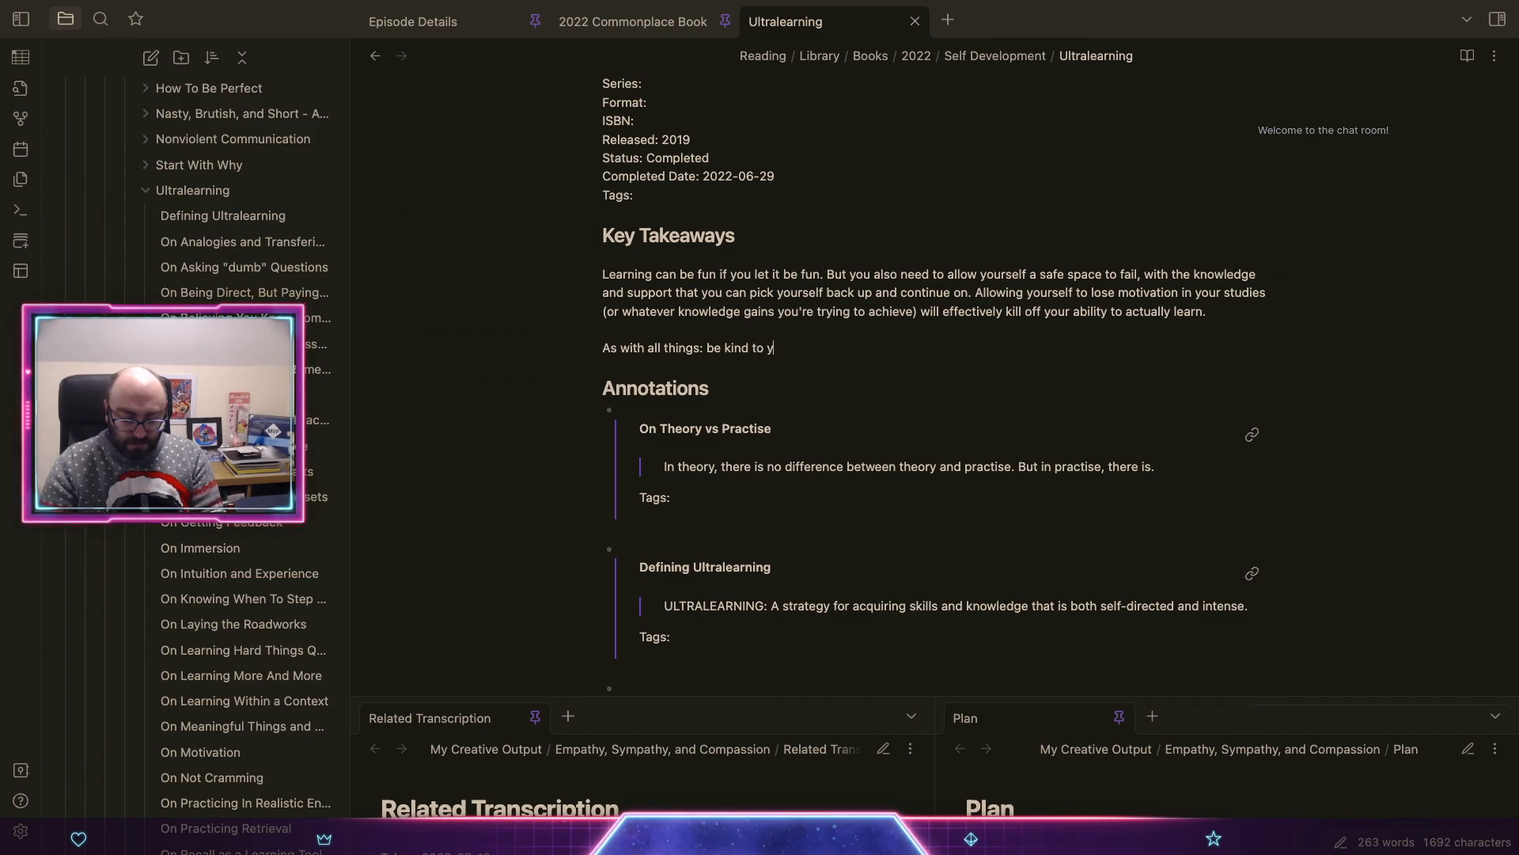
{"action": "type", "text": "uorself"}
{"action": "left_click_drag", "start_coordinate": [771, 347], "coordinate": [814, 347]}
{"action": "type", "text": "ourself, and allow you"}
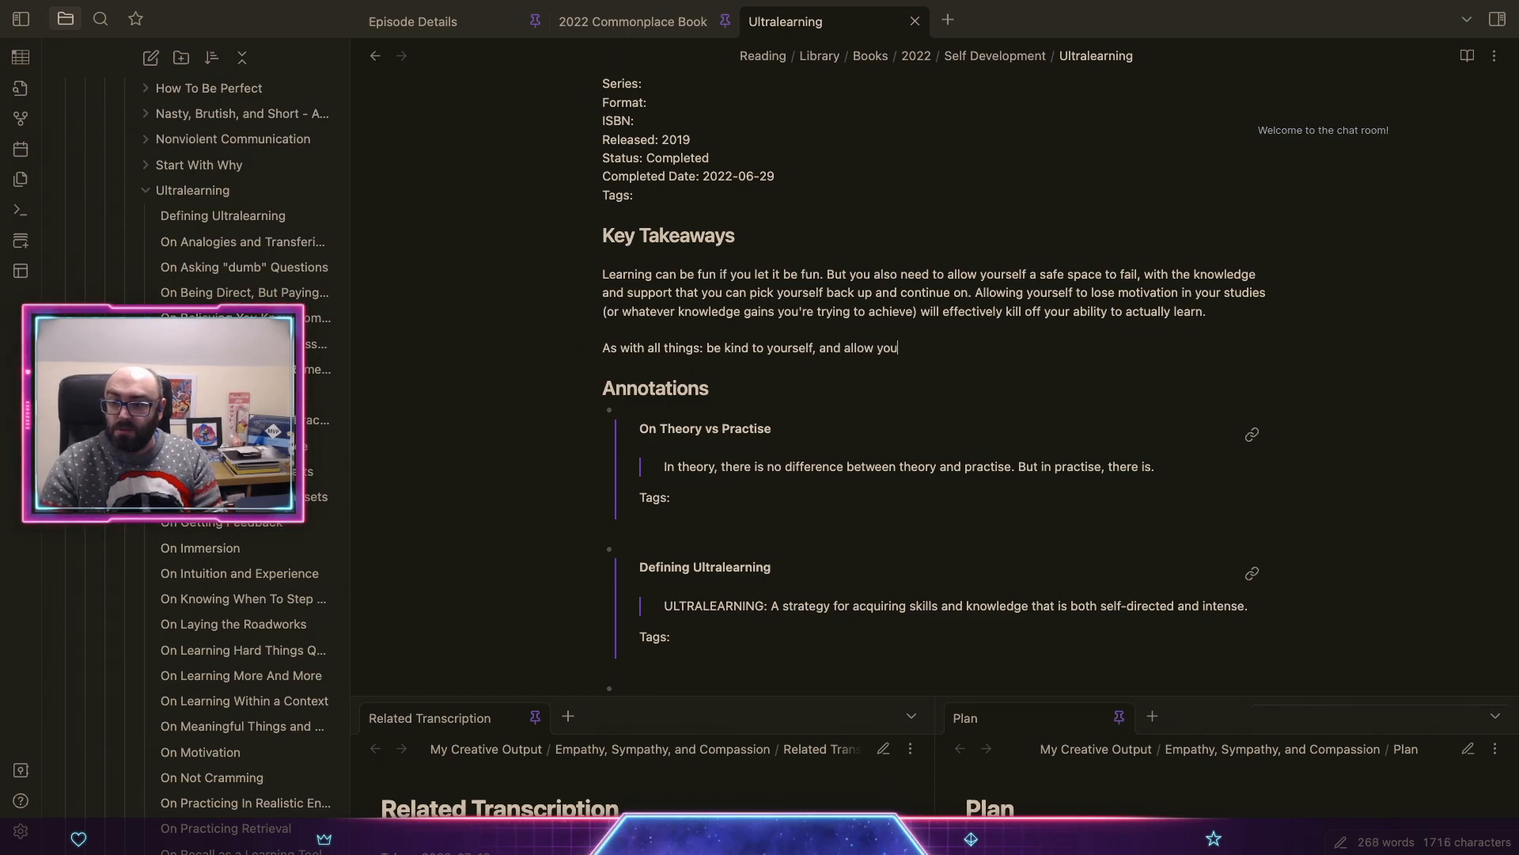
{"action": "type", "text": "rself yo"}
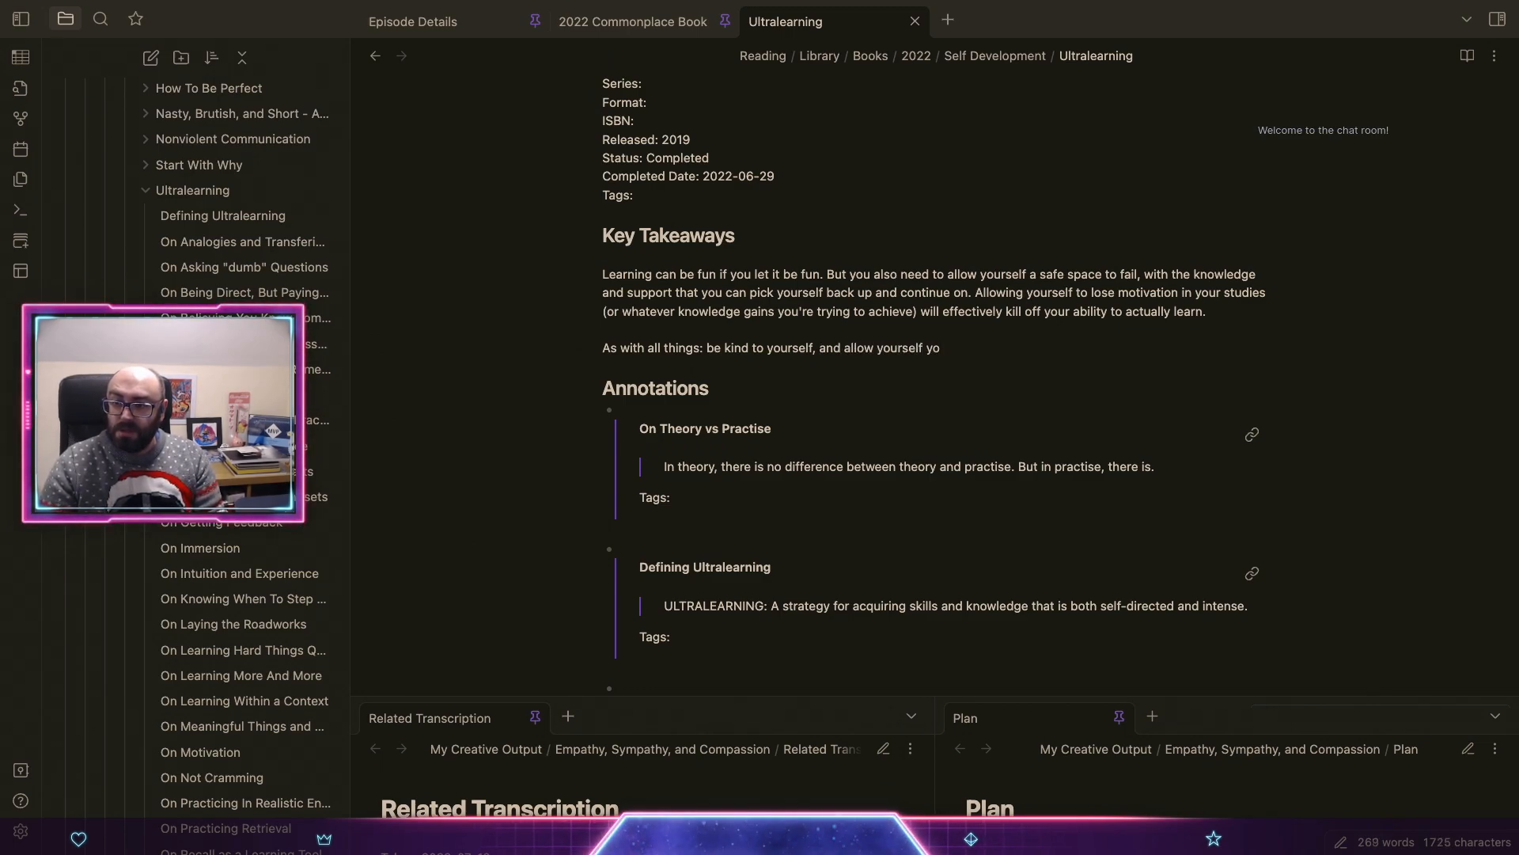
{"action": "key", "text": "BackSpace"}
{"action": "key", "text": "BackSpace"}
{"action": "type", "text": "to get it"}
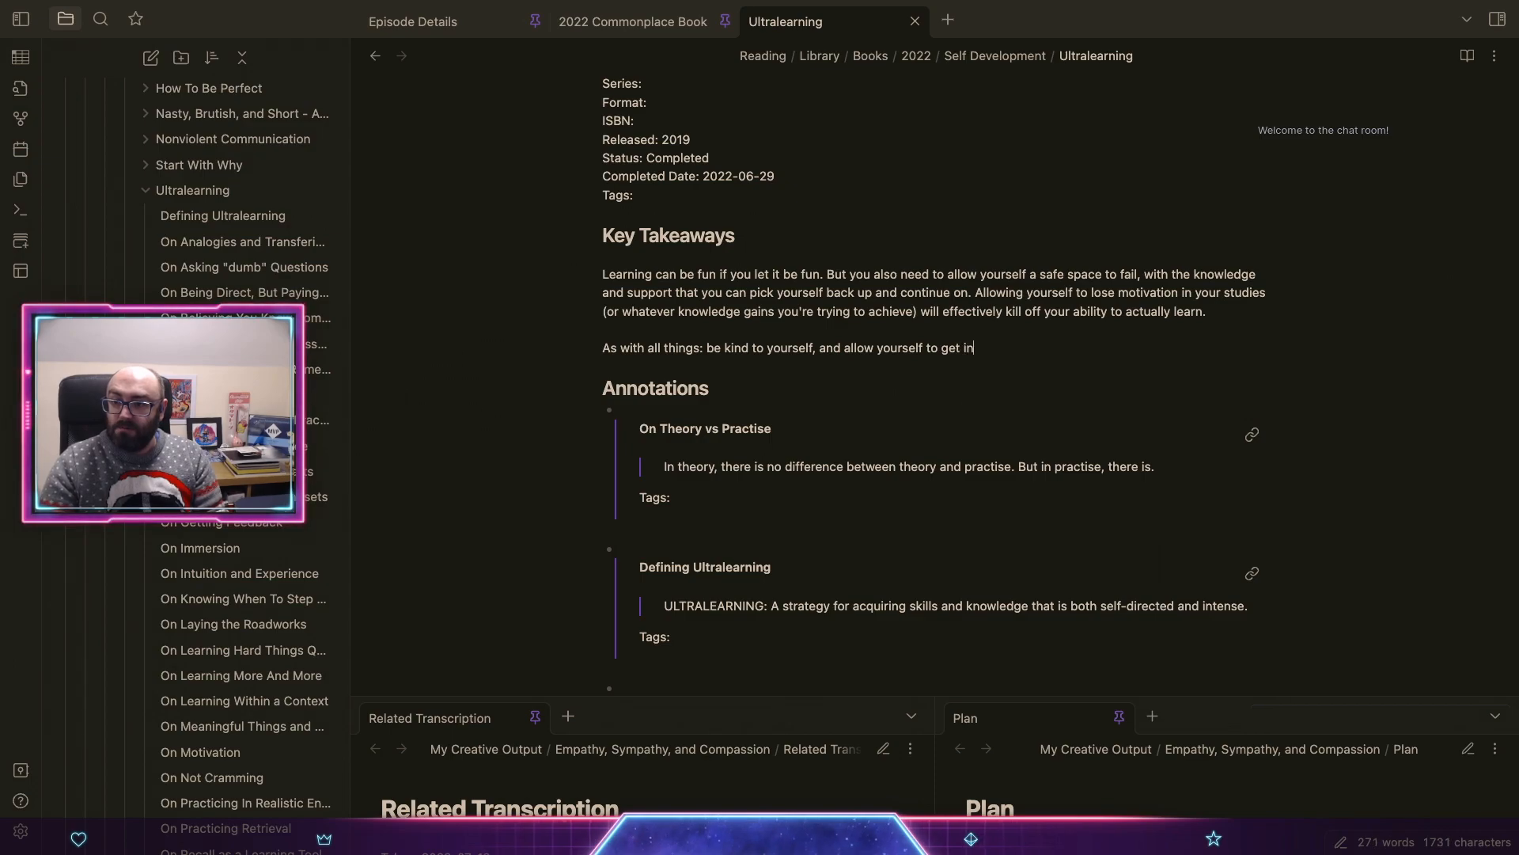
Step: Continue the paragraph with "wrong. You're not always going to get it right, especially when learning or doing something brand new, so let"
{"action": "type", "text": " wrong. You're not always going to get it "}
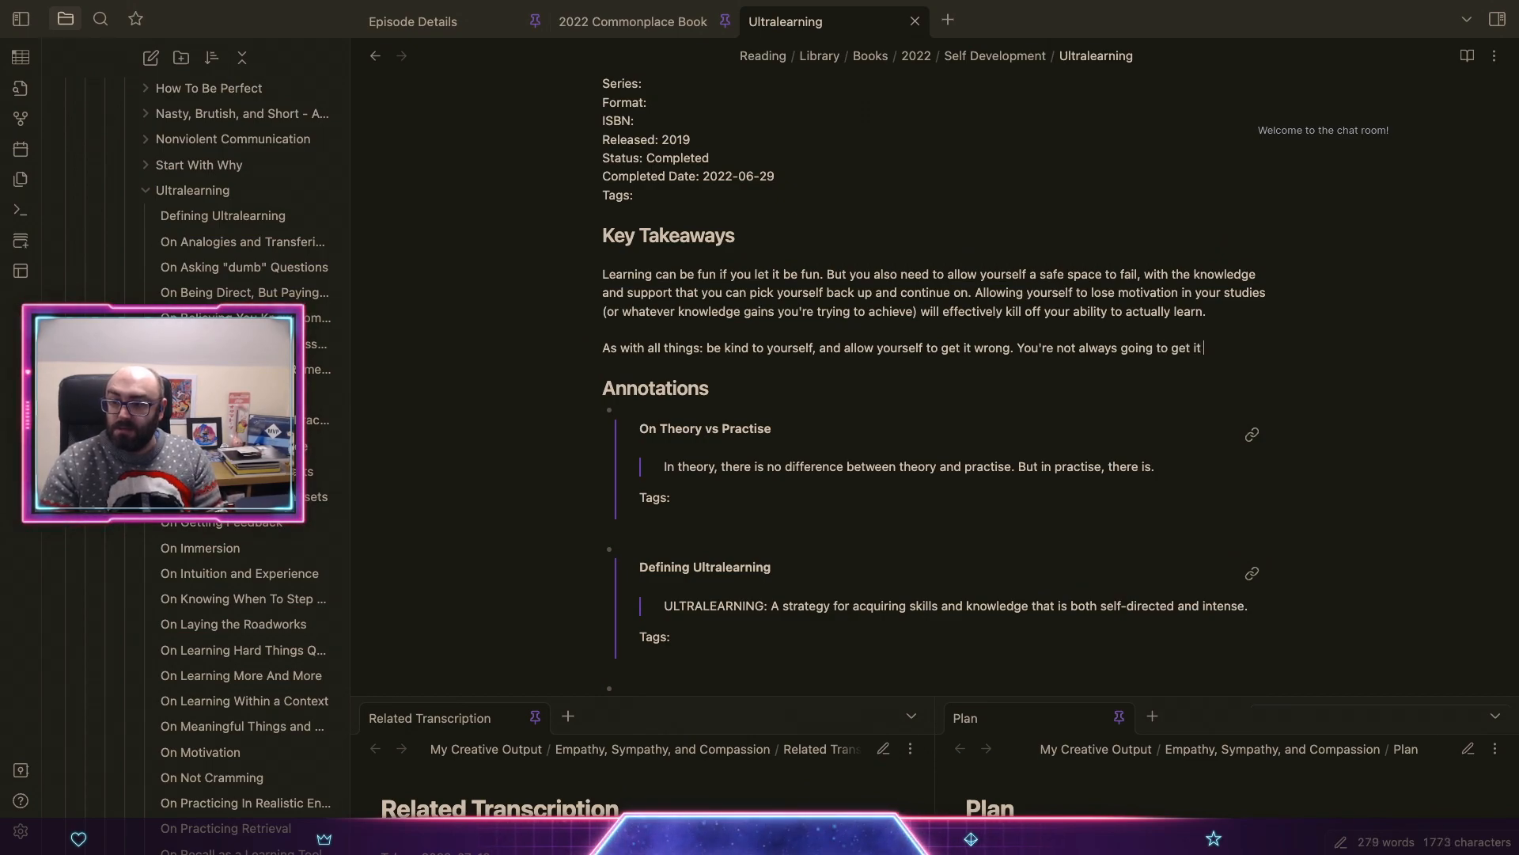
{"action": "type", "text": "right, especially when learning"}
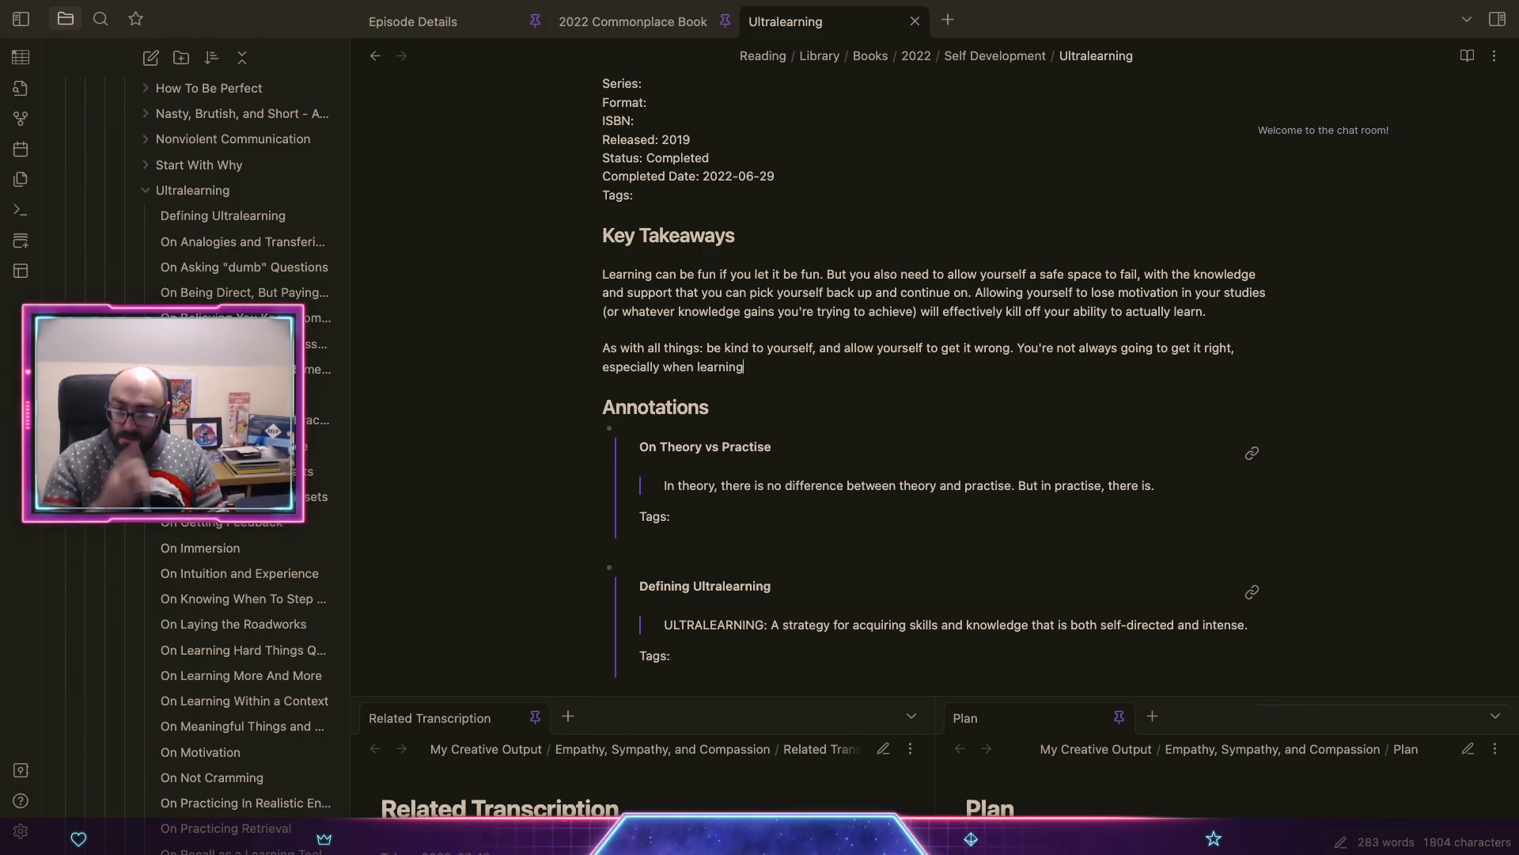
{"action": "type", "text": " or doing "}
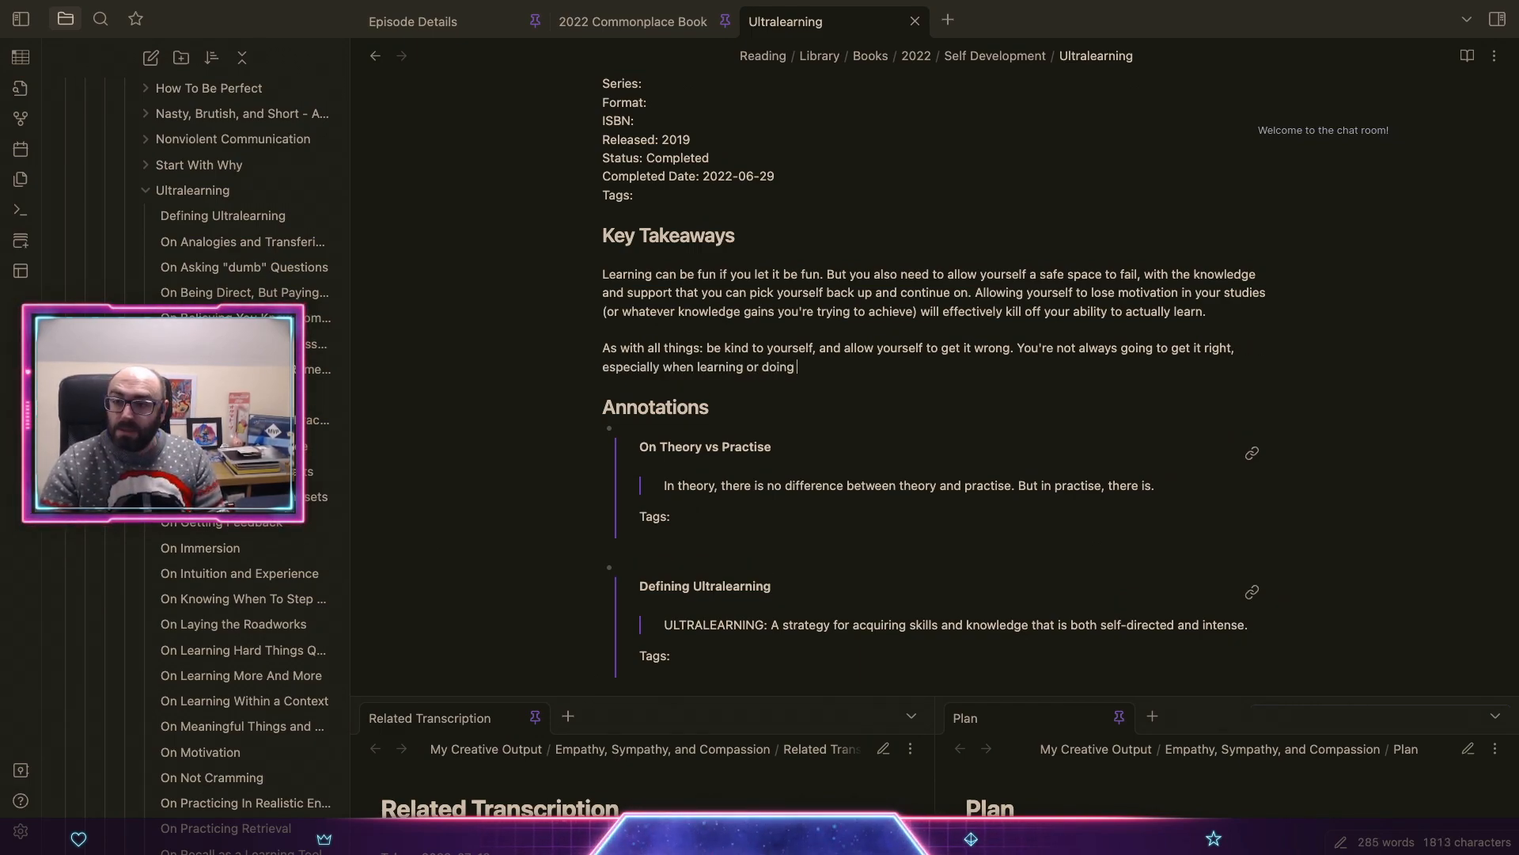
{"action": "type", "text": "something brand "}
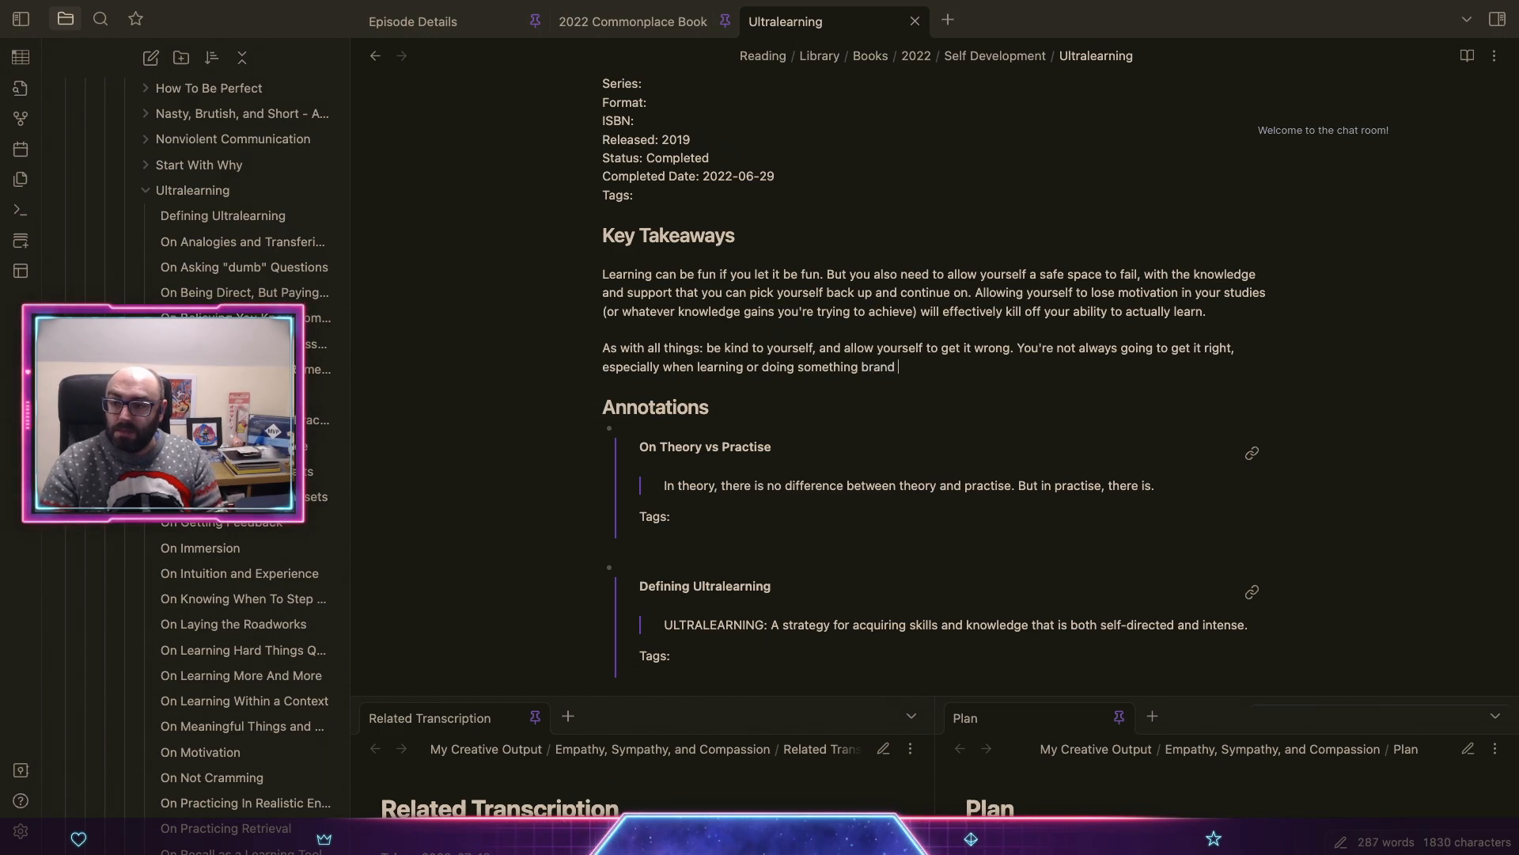
{"action": "type", "text": "new, so let "}
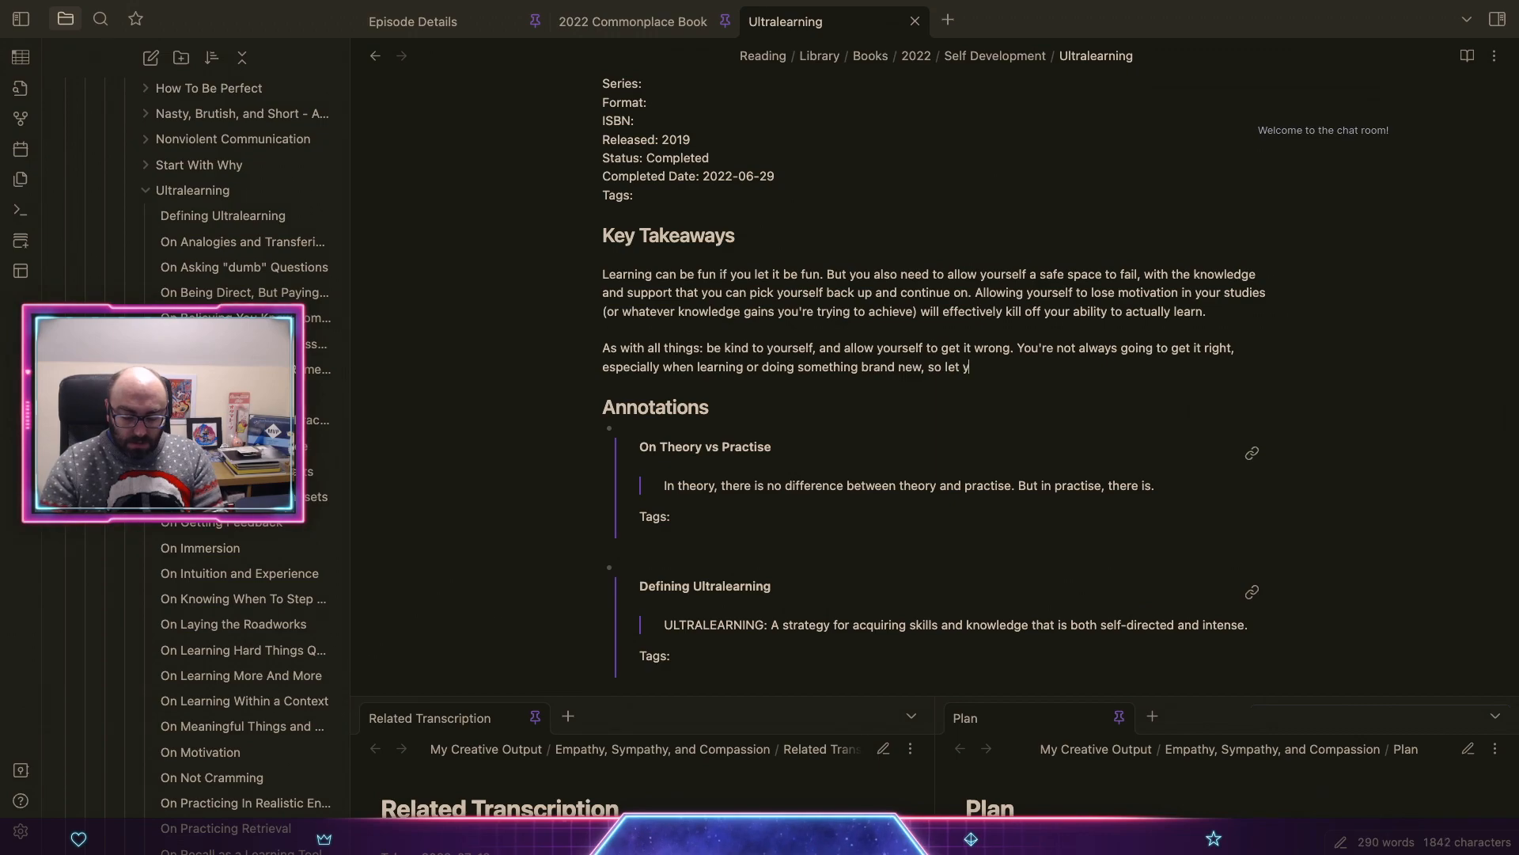
Step: Finish the second takeaway paragraph with "yourself get it wrong as long as you can learn from those mistakes."
{"action": "type", "text": "yoursel"}
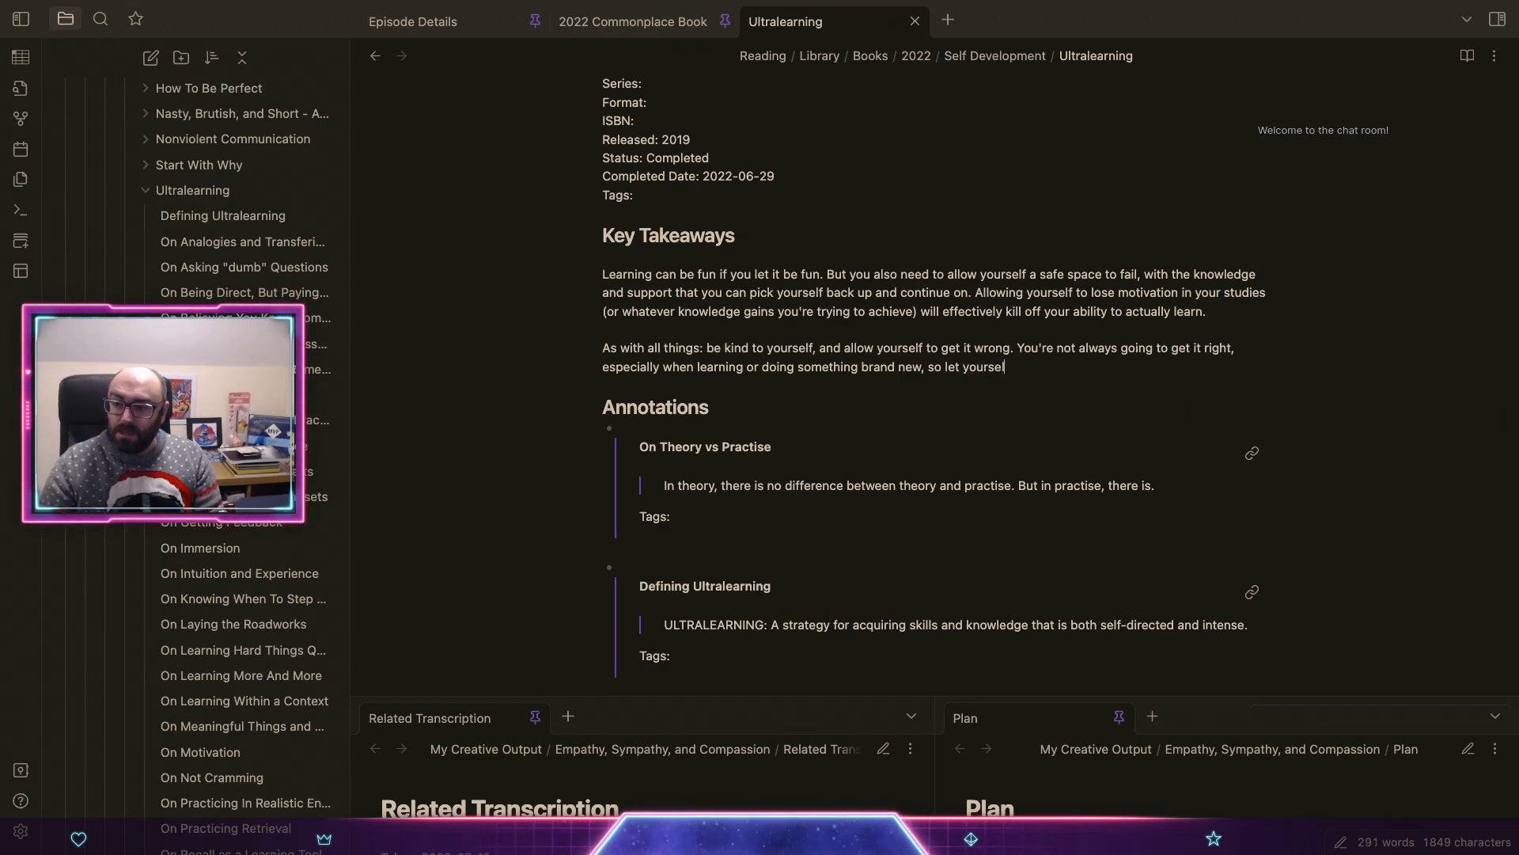
{"action": "type", "text": "f get "}
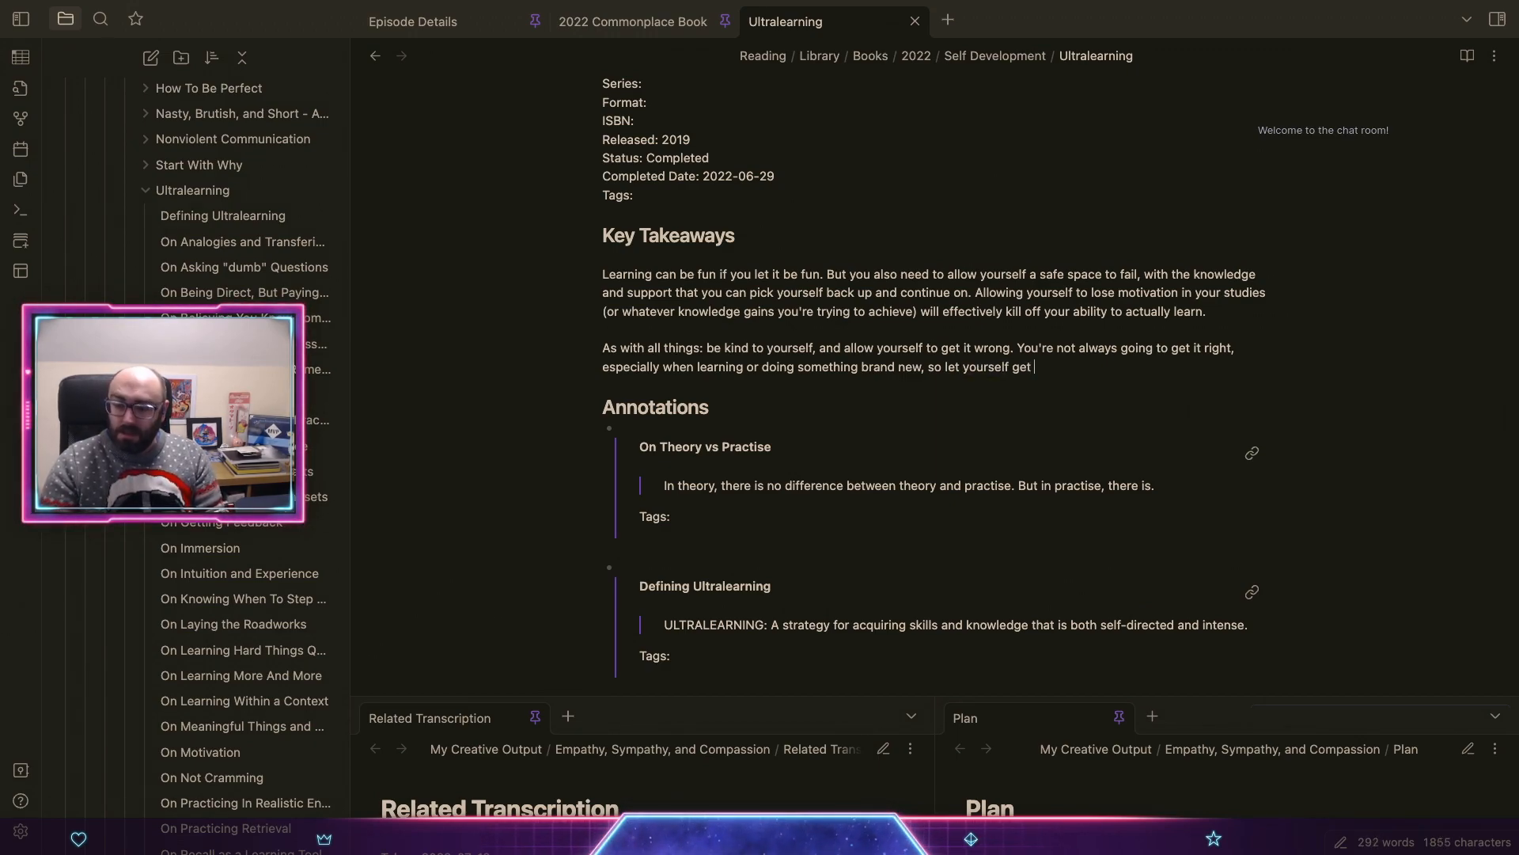
{"action": "type", "text": "it wrong"}
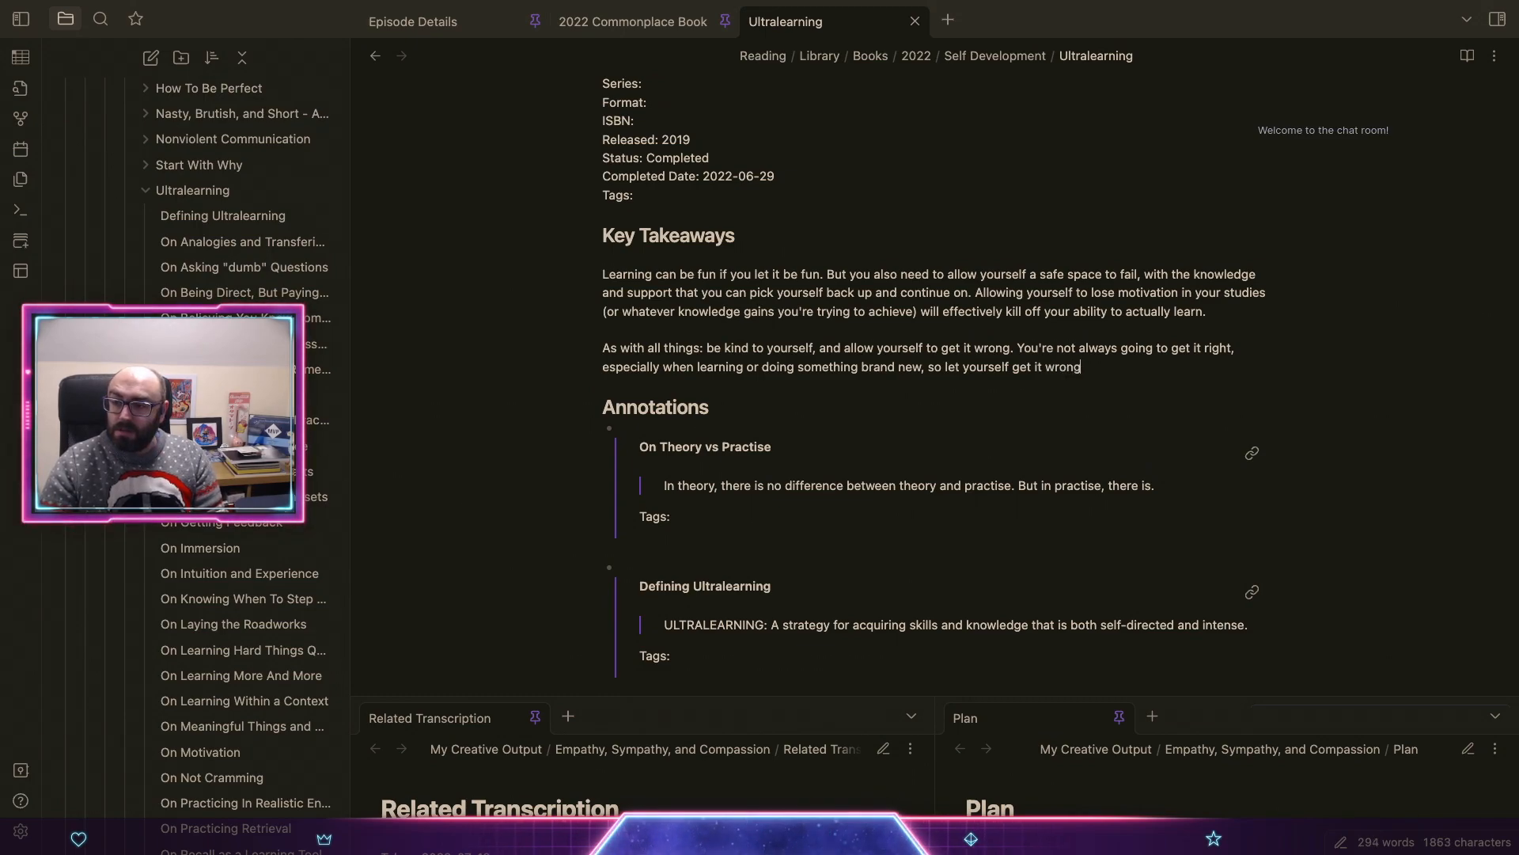
{"action": "type", "text": " as long as you c"}
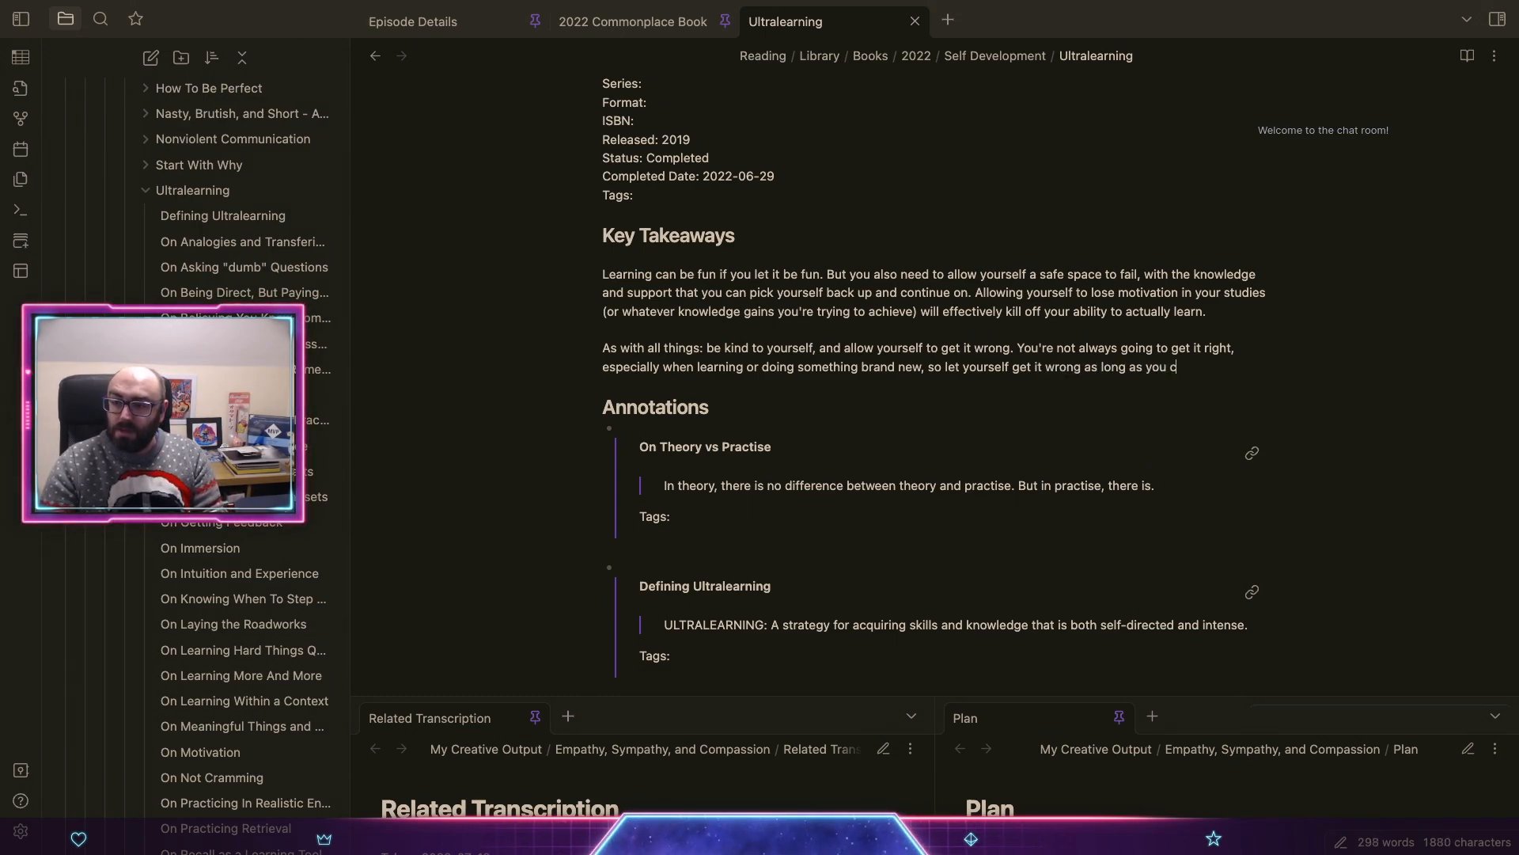
{"action": "type", "text": "an learn from thos"}
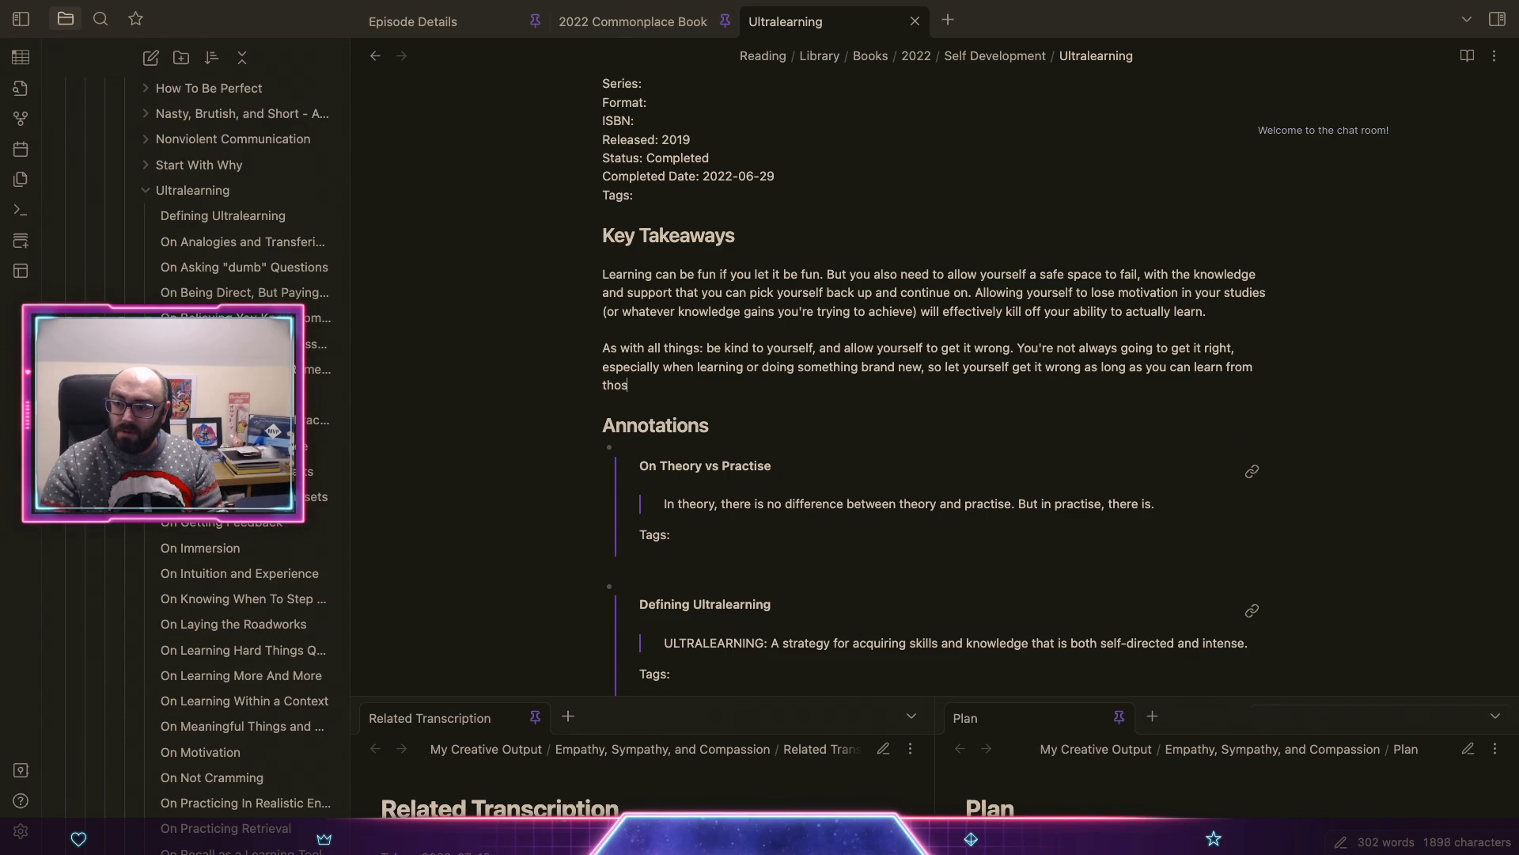
{"action": "type", "text": "e mistakes."}
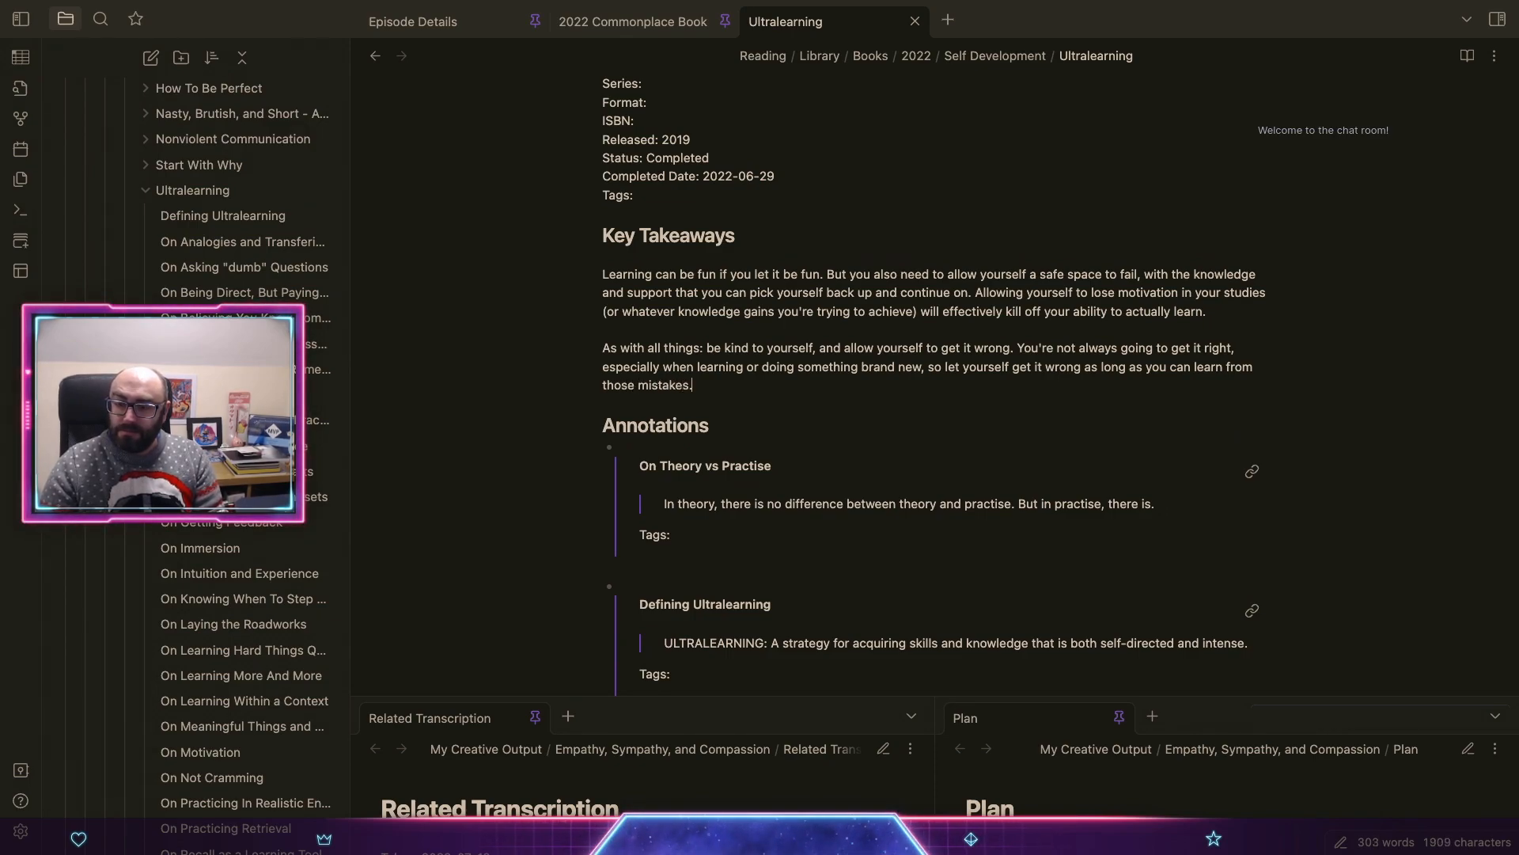
Step: Start a third takeaway paragraph with "Effective ultralearning requites motivation"
{"action": "key", "text": "Return"}
{"action": "key", "text": "Return"}
{"action": "type", "text": "Effectivel"}
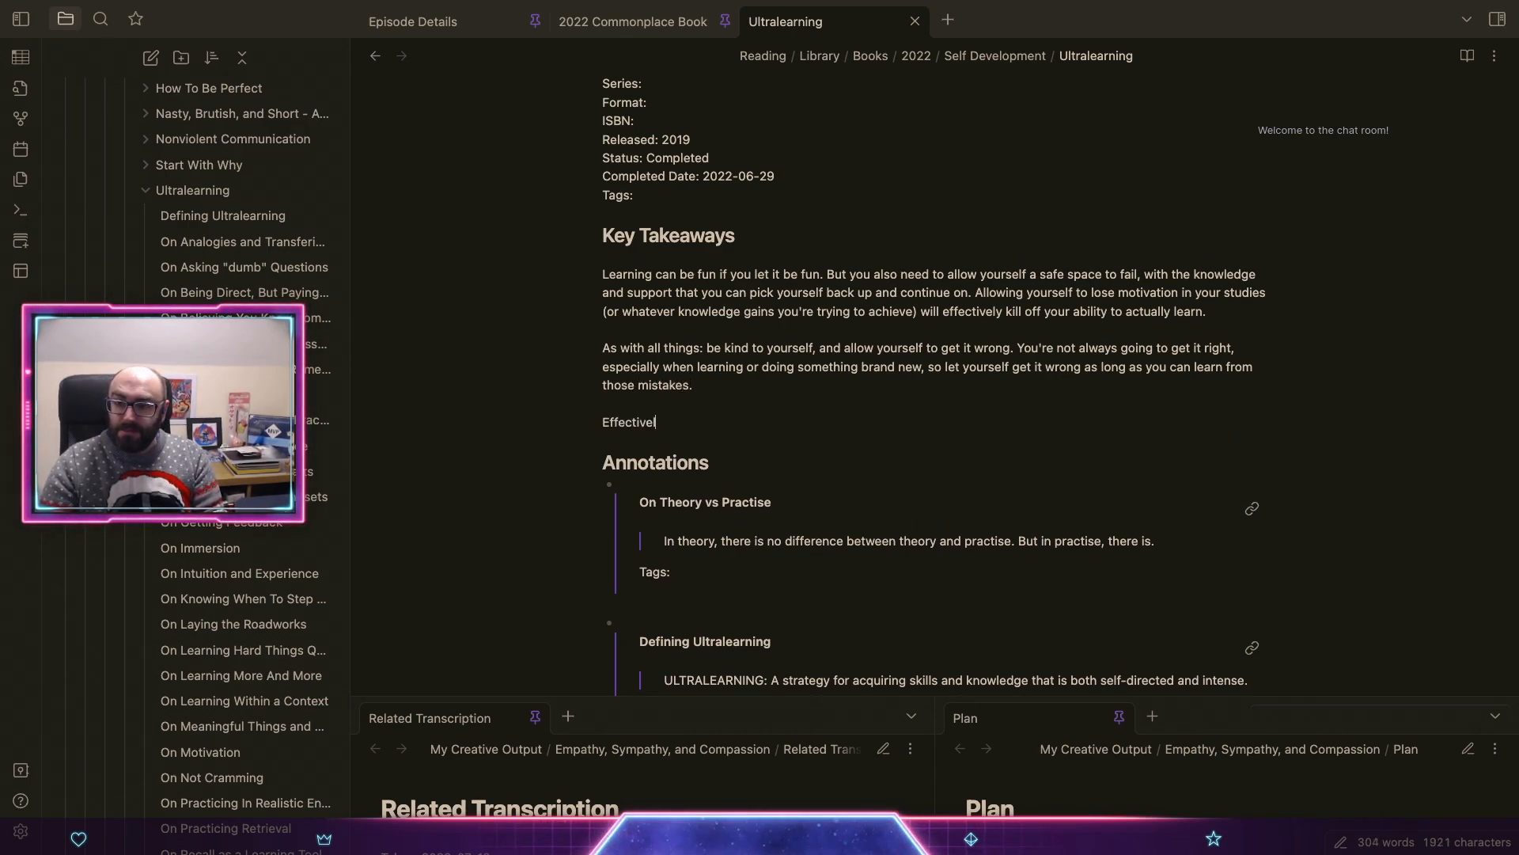
{"action": "type", "text": " ultralearning requires"}
{"action": "key", "text": "BackSpace"}
{"action": "key", "text": "BackSpace"}
{"action": "key", "text": "BackSpace"}
{"action": "key", "text": "BackSpace"}
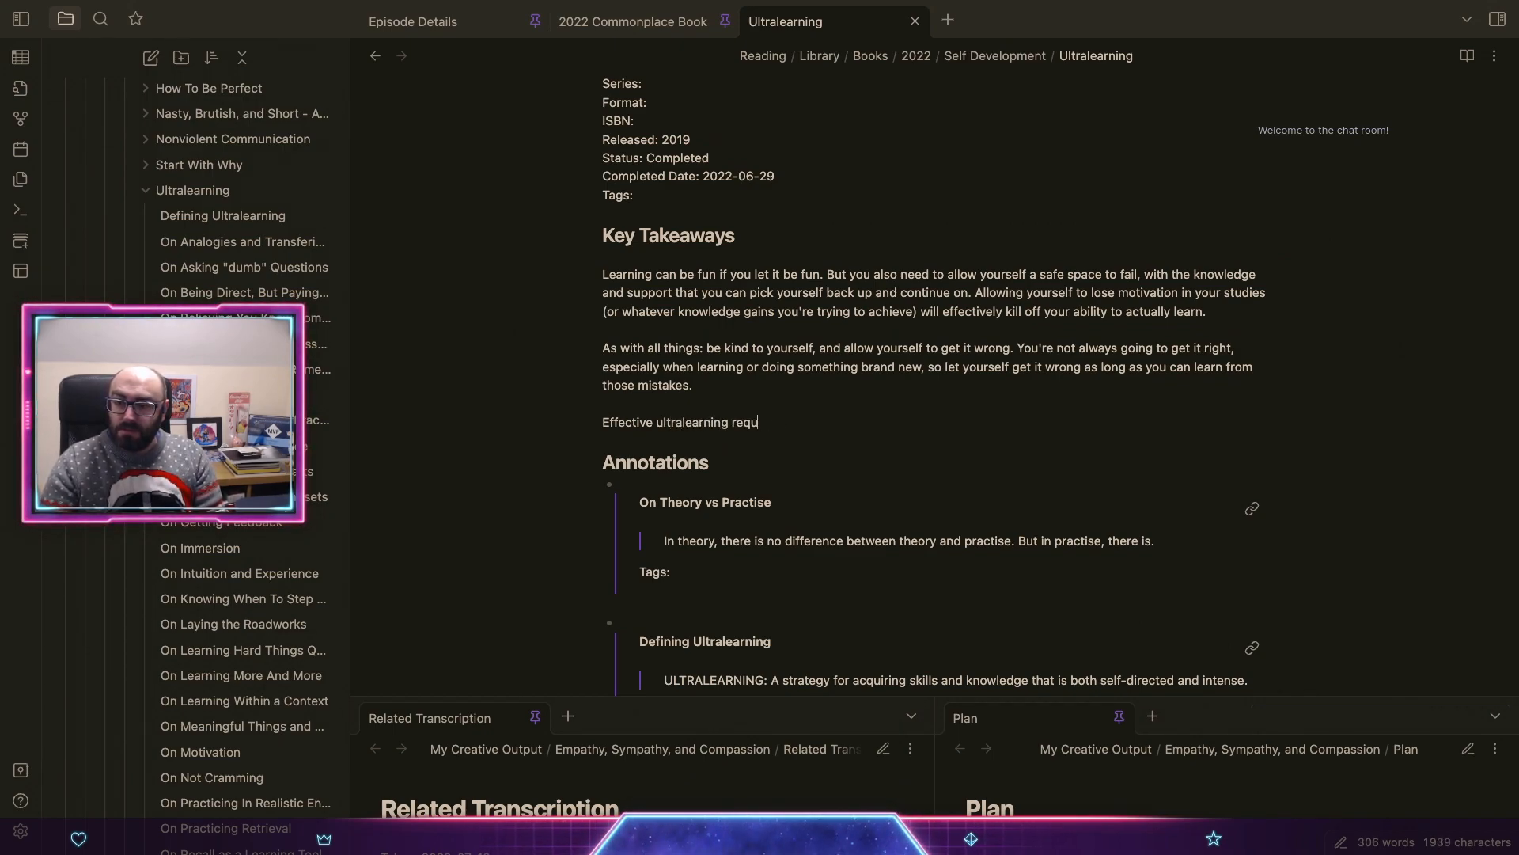
{"action": "type", "text": "ites motivation"}
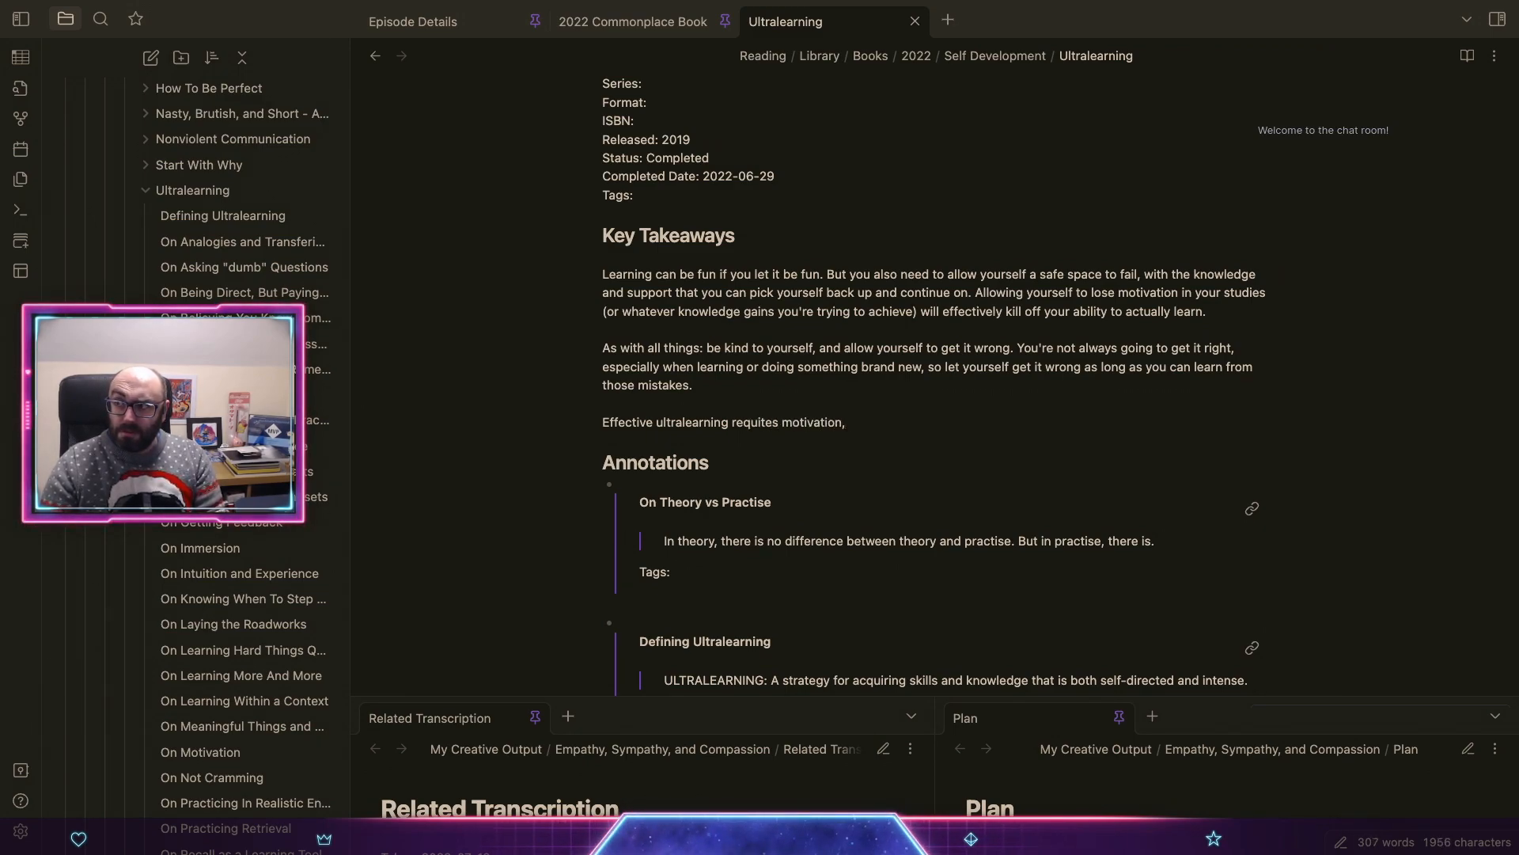
Step: Continue the third paragraph with ", perspective, looking back and forward, and deliberate practise. If you"
{"action": "type", "text": ", perspective, look"}
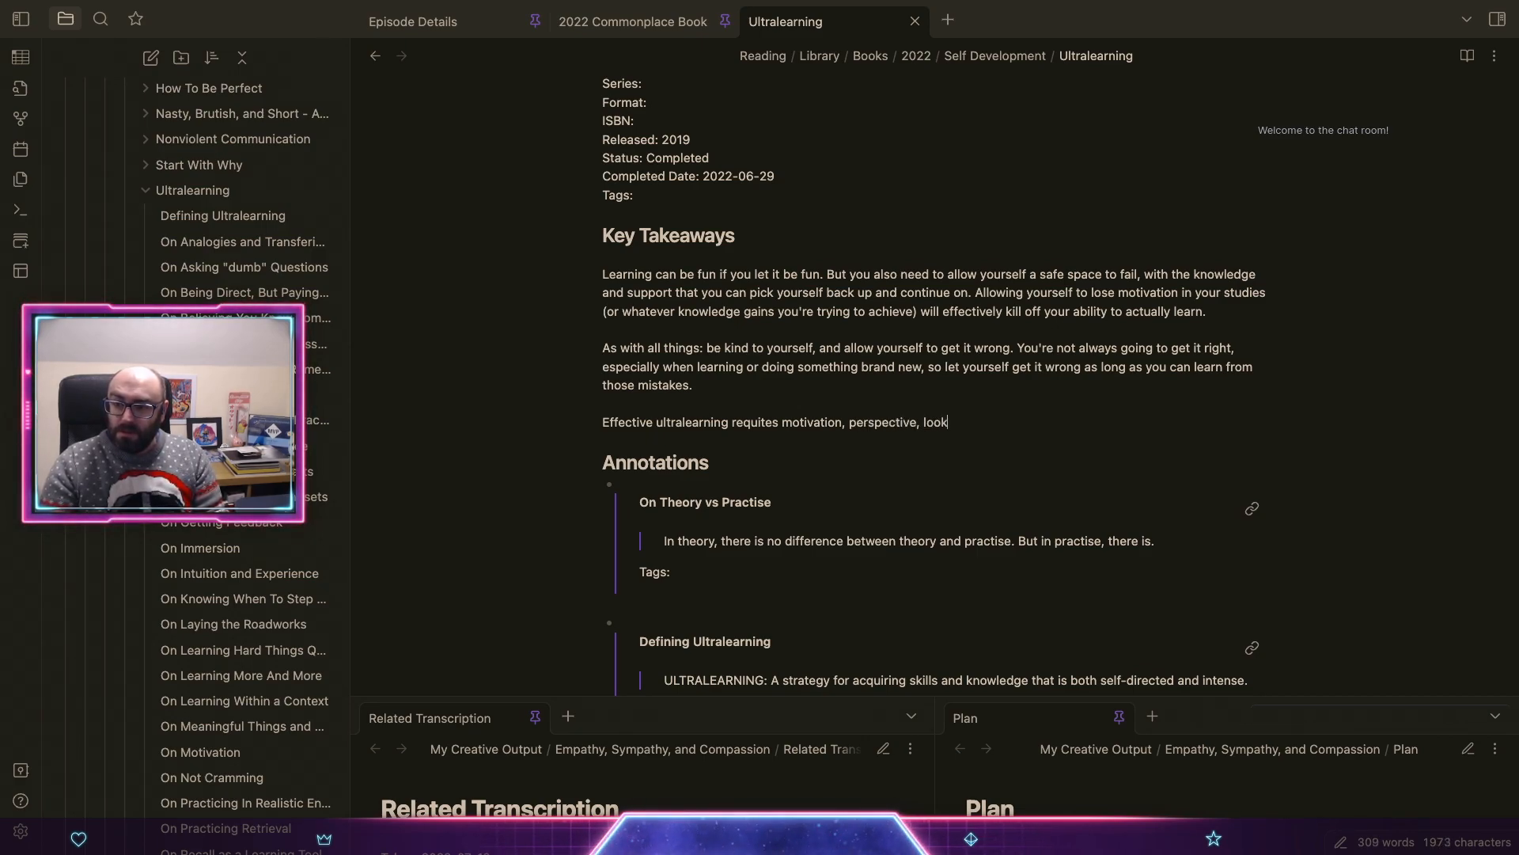
{"action": "type", "text": "ing back and forward, and"}
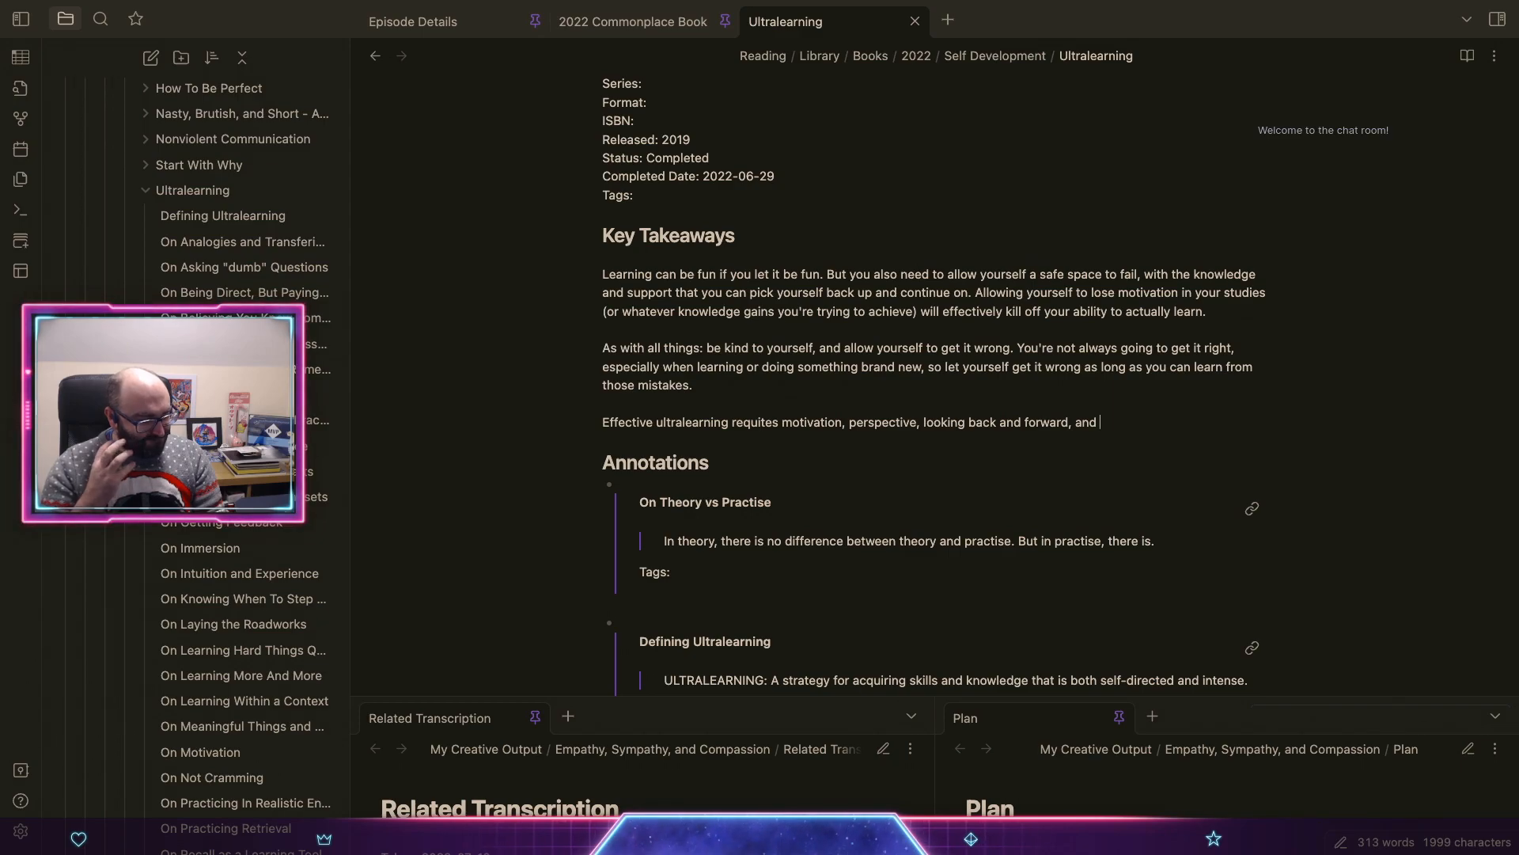
{"action": "type", "text": " delibe"}
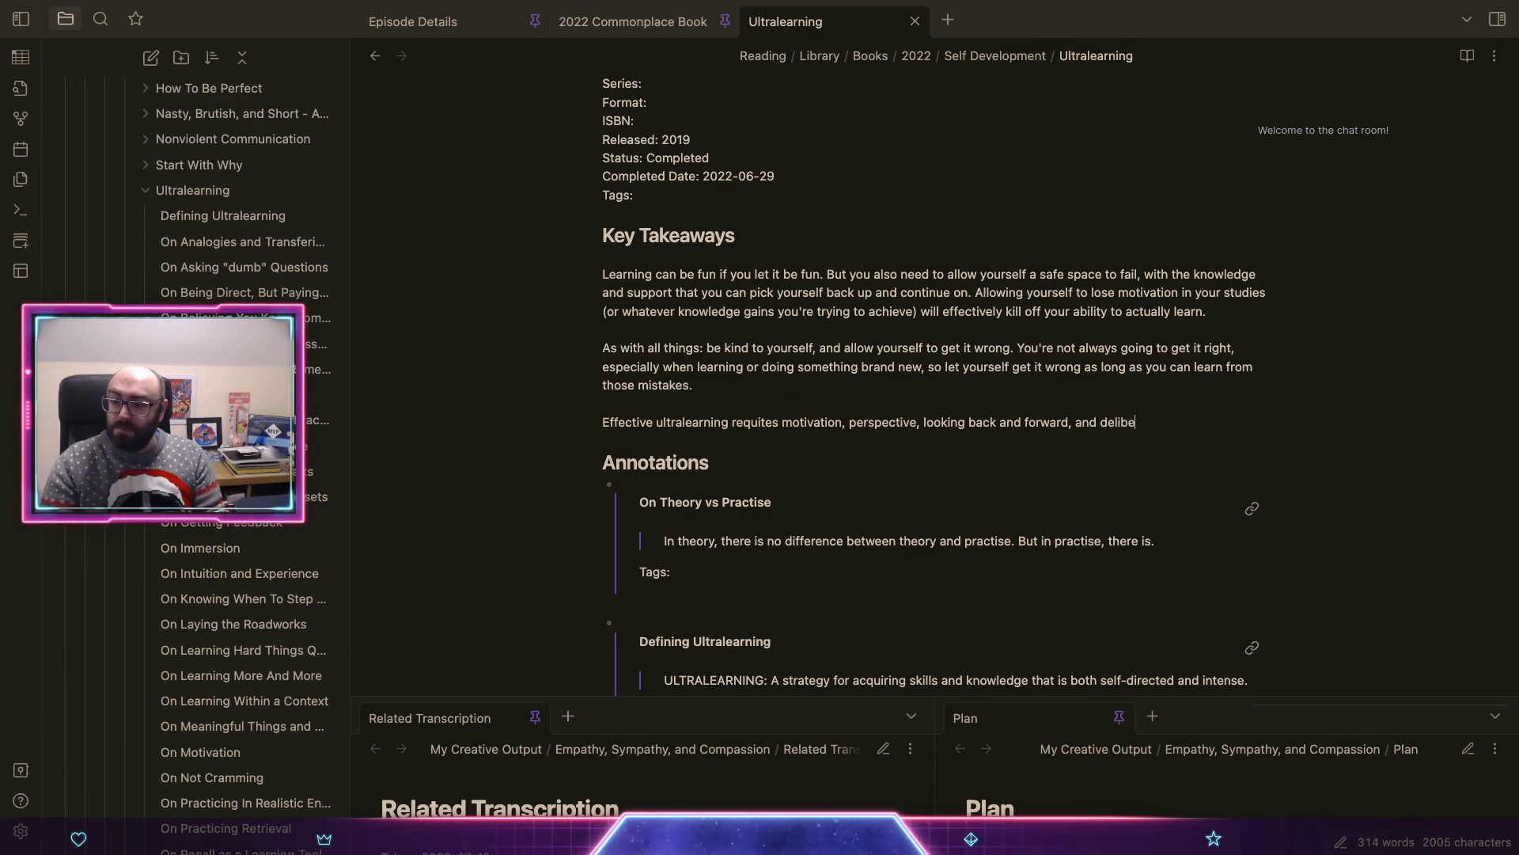
{"action": "type", "text": "rate practi"}
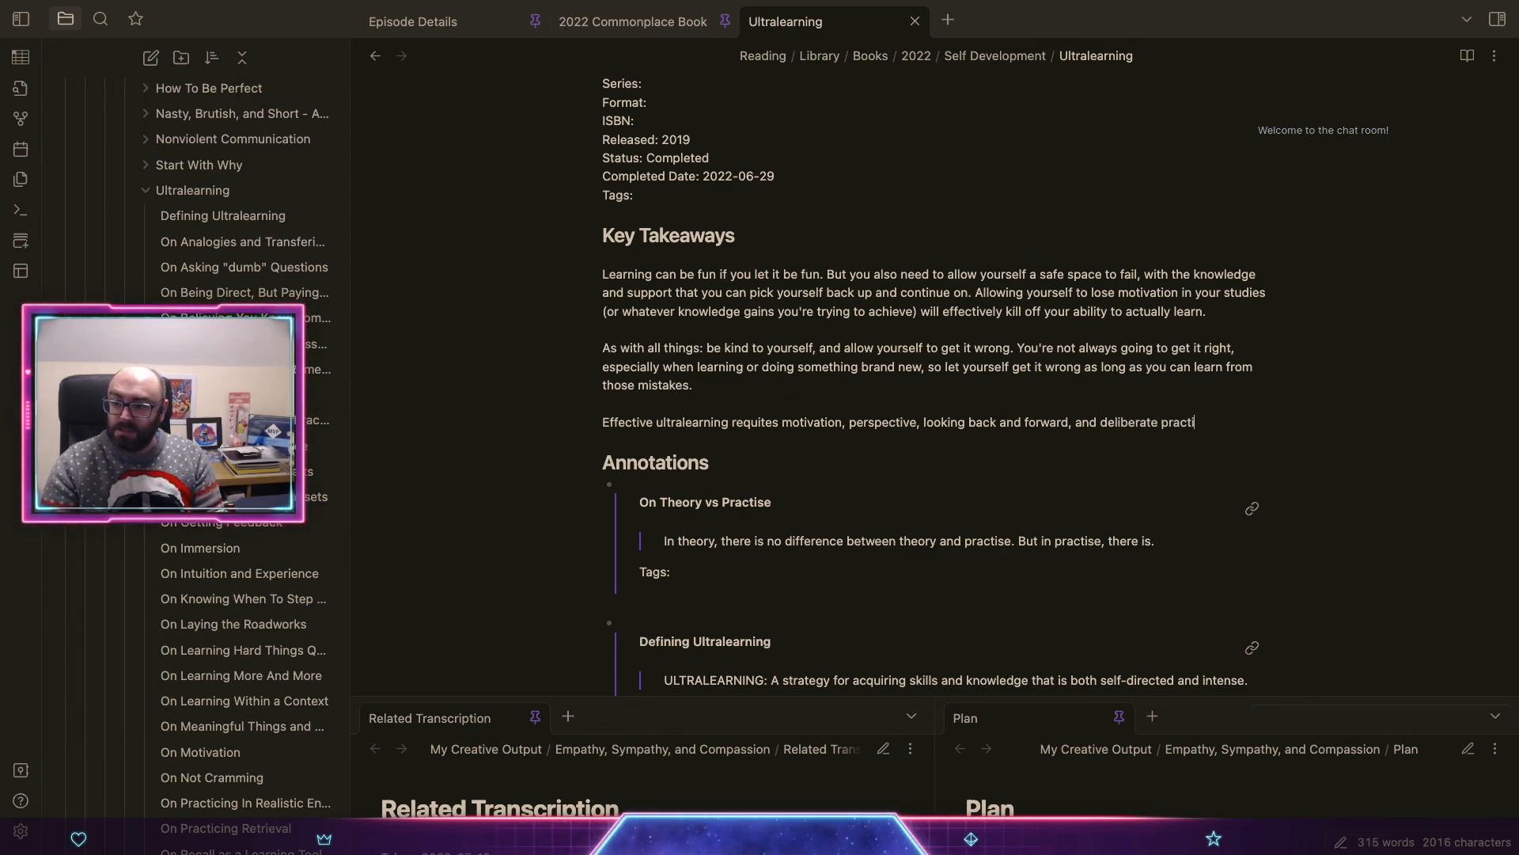
{"action": "type", "text": "se. If you c"}
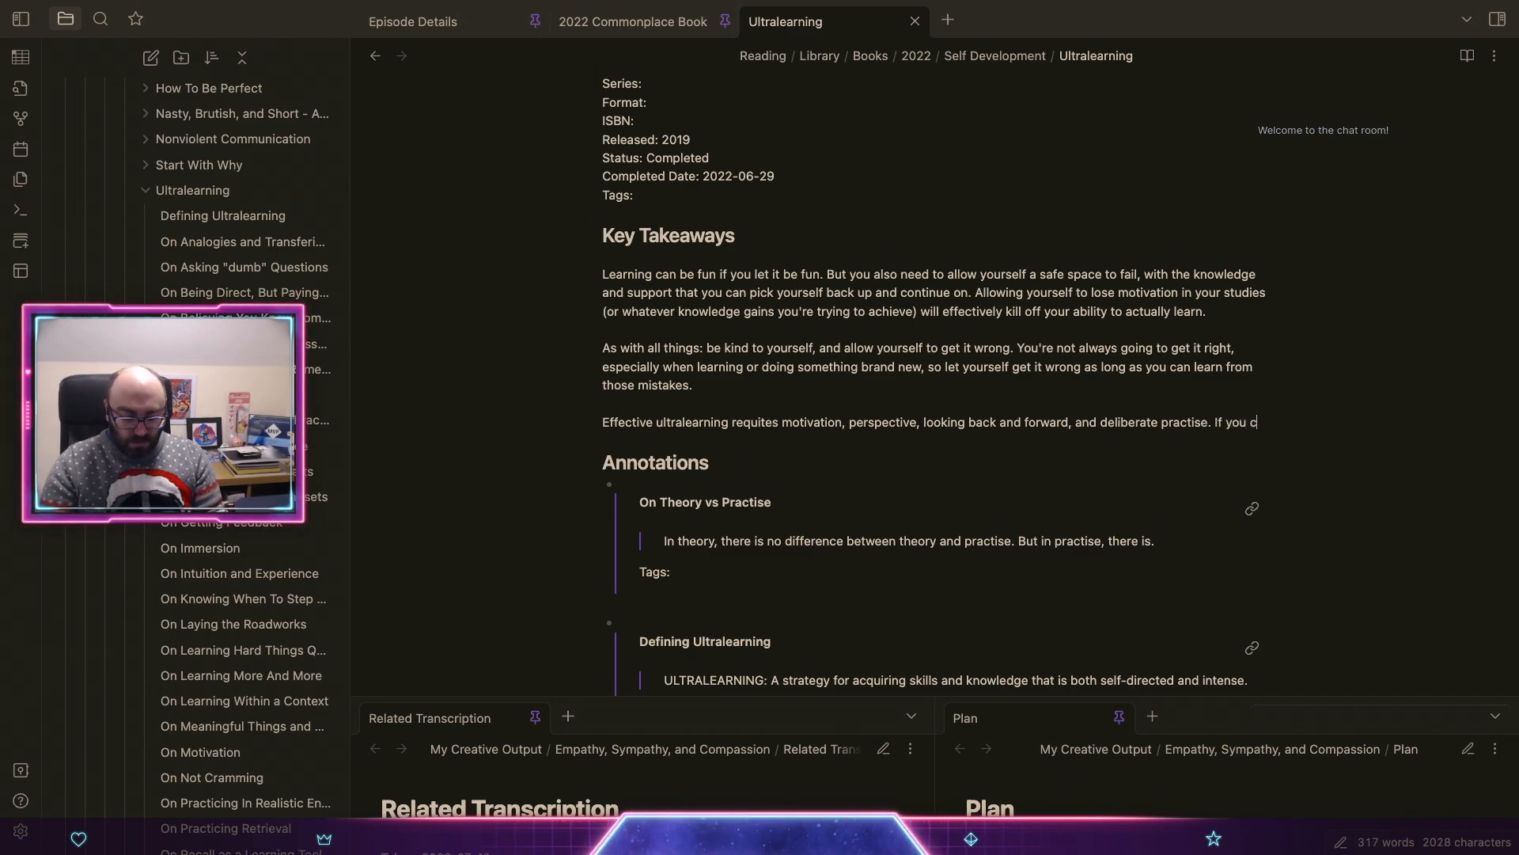
Step: Finish the third paragraph with "can manage to achieve these on a regular basis, you can learn anything. The key is consistency."
{"action": "type", "text": "an manage theseto achieve "}
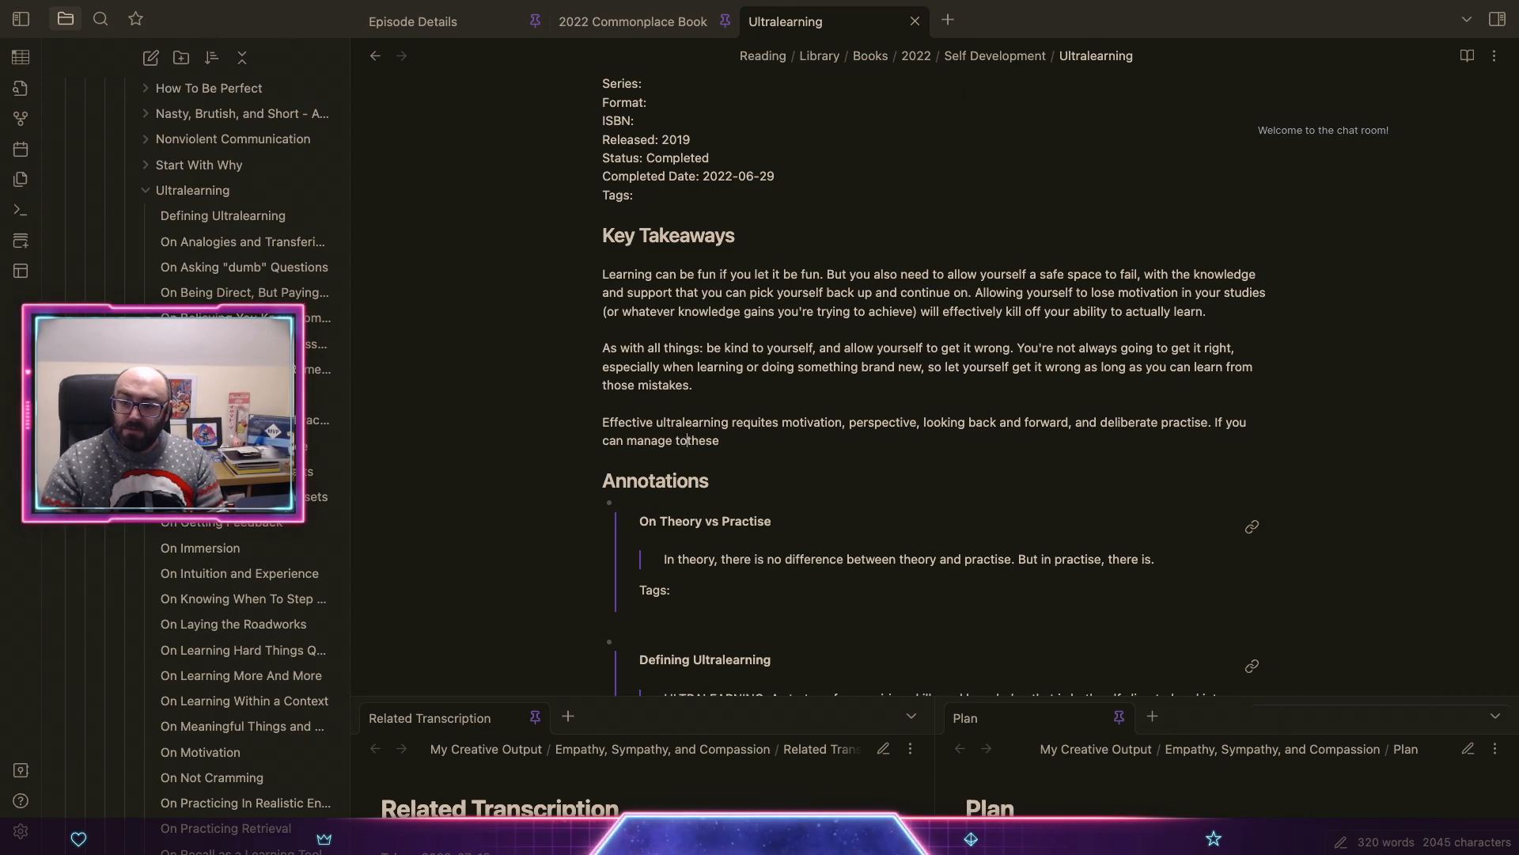
{"action": "type", "text": " on a regular bassi"}
{"action": "key", "text": "BackSpace"}
{"action": "type", "text": "is, you can learn anything"}
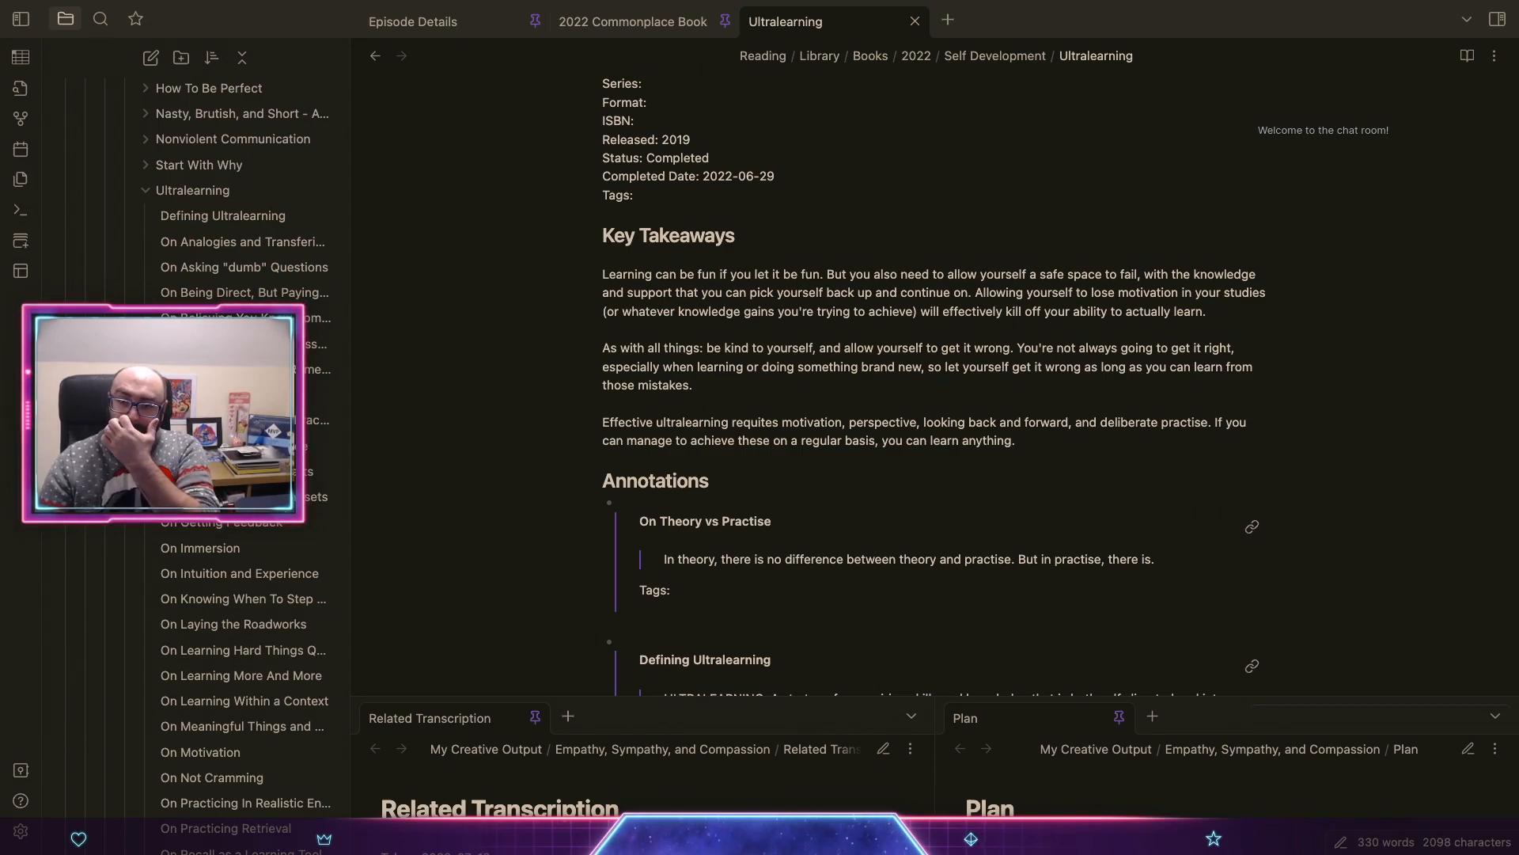
{"action": "type", "text": ". The k"}
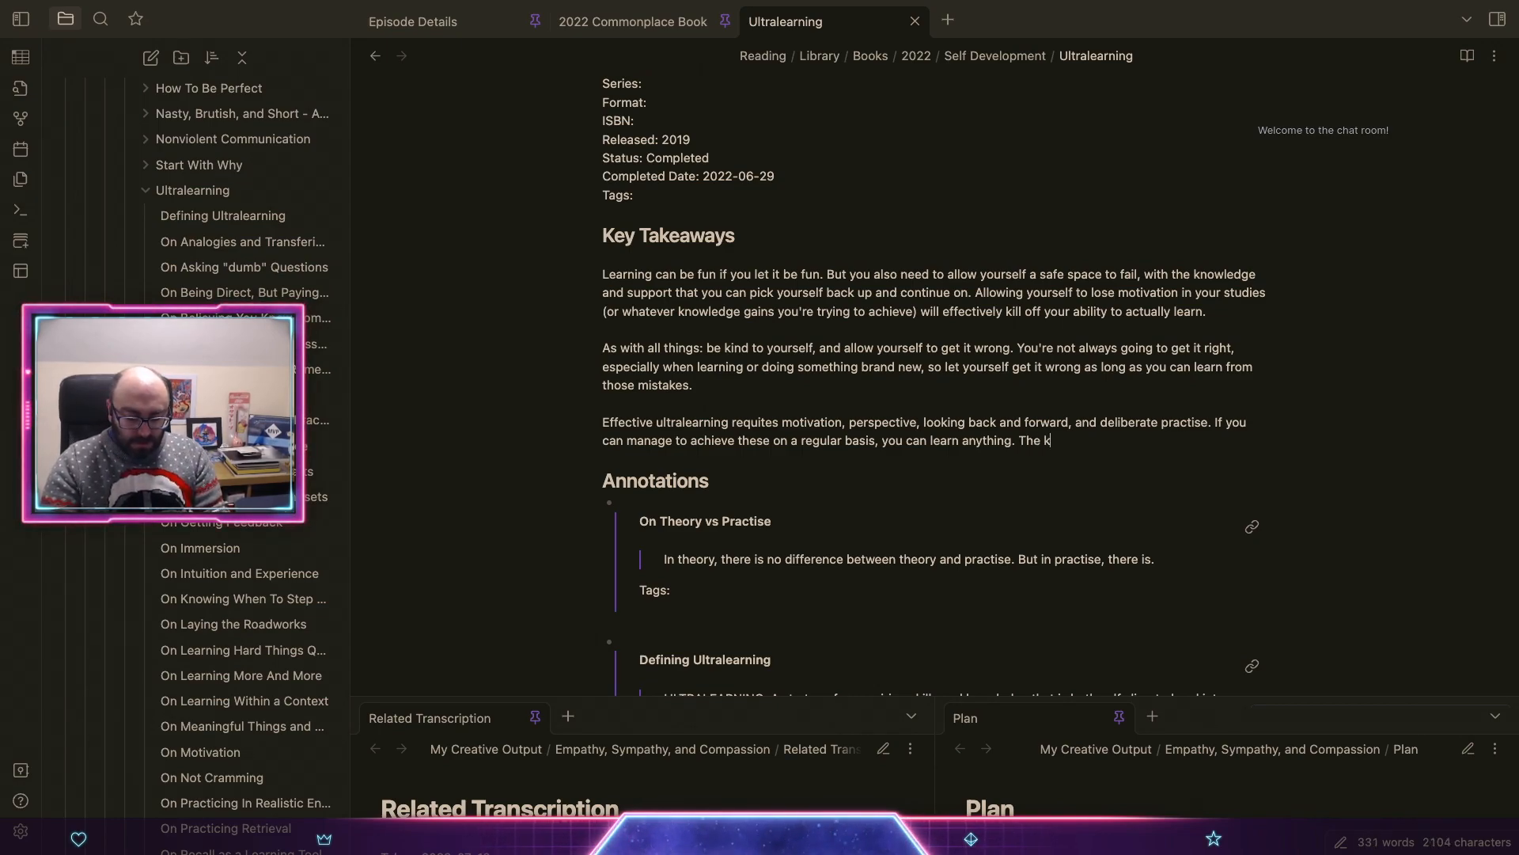
{"action": "type", "text": "ey is consistency."}
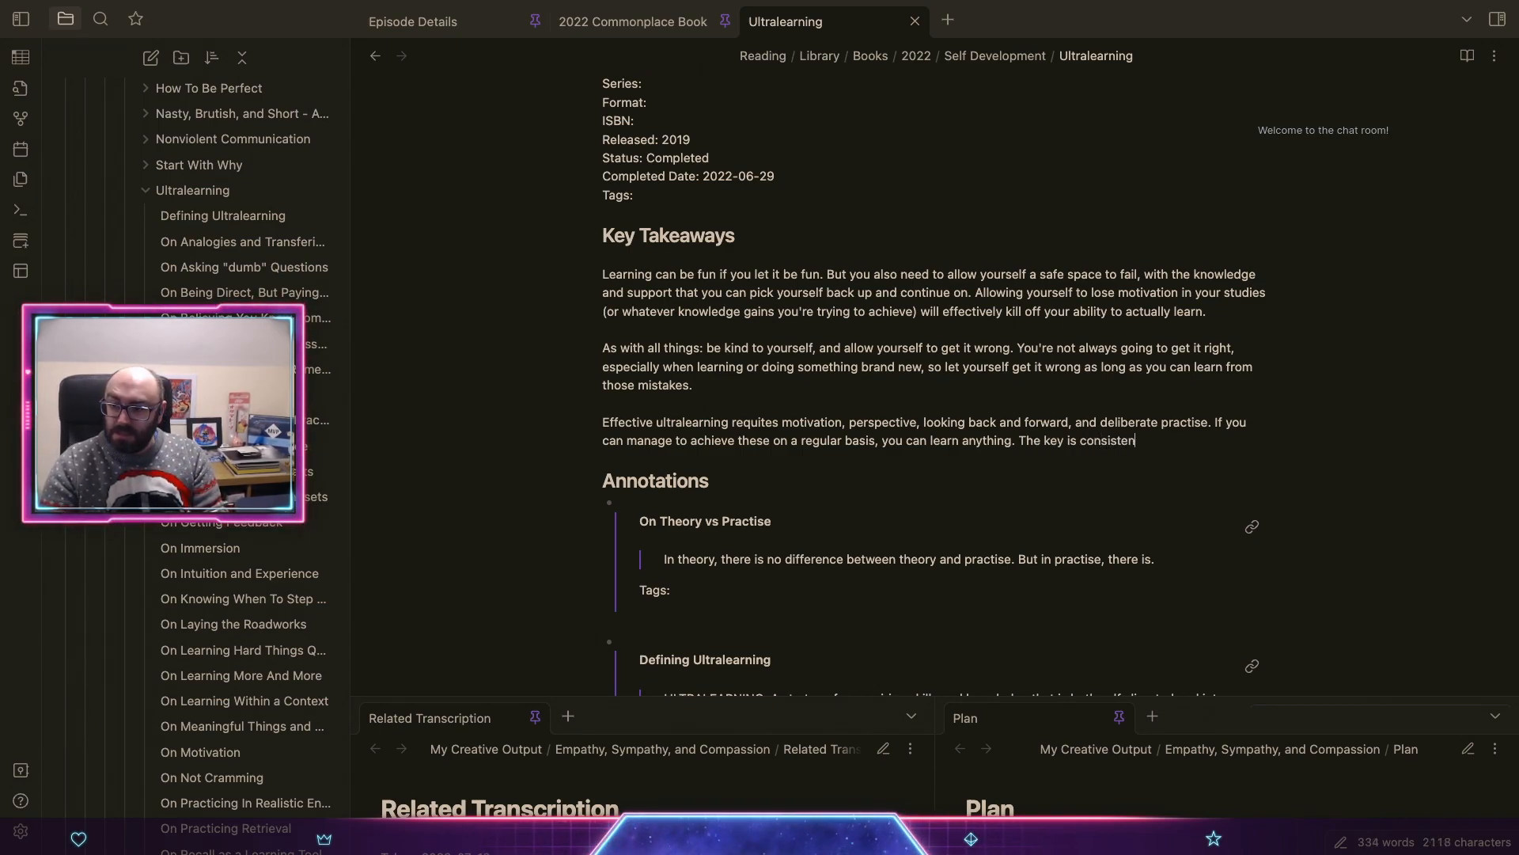
Step: Close the Ultralearning note and review its embedded Key Takeaways in the 2022 Commonplace Book
{"action": "left_click", "coordinate": [915, 22]}
{"action": "scroll", "coordinate": [1121, 435], "scroll_direction": "up", "scroll_amount": 15}
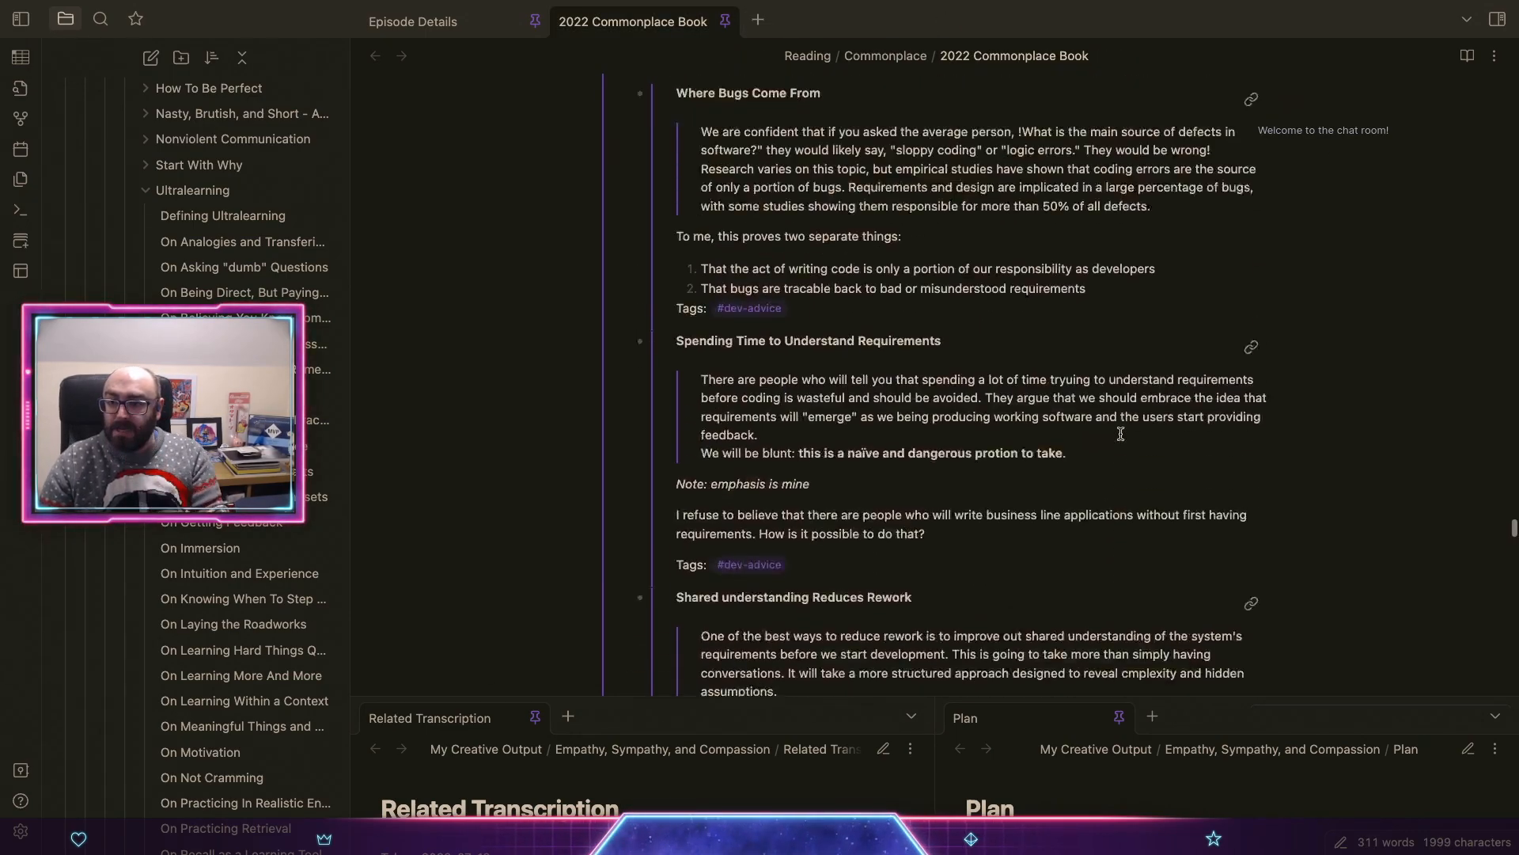
{"action": "scroll", "coordinate": [1120, 436], "scroll_direction": "up", "scroll_amount": 10}
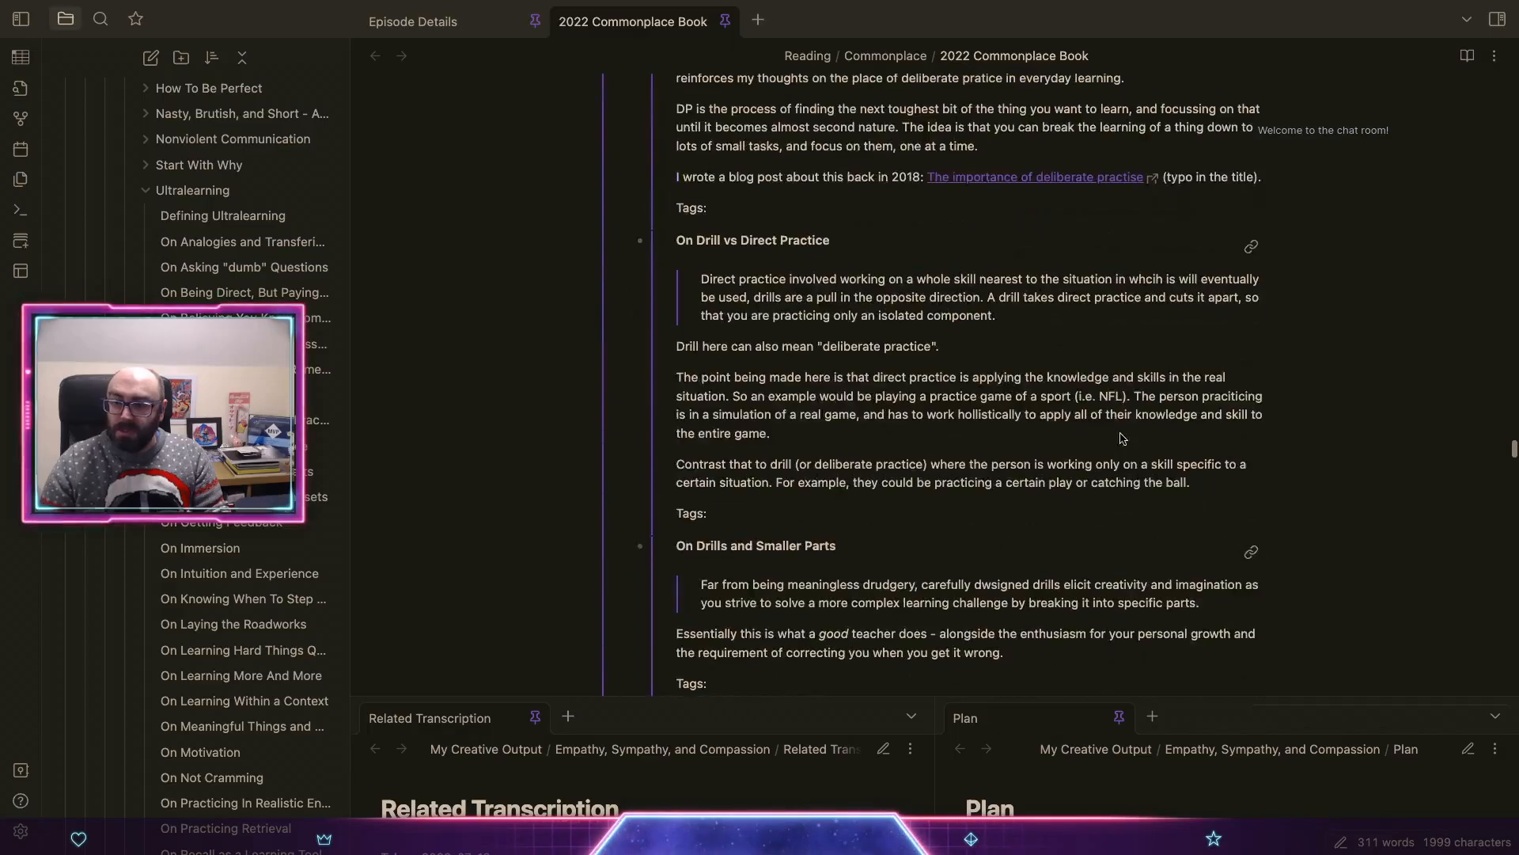
{"action": "scroll", "coordinate": [1121, 436], "scroll_direction": "up", "scroll_amount": 10}
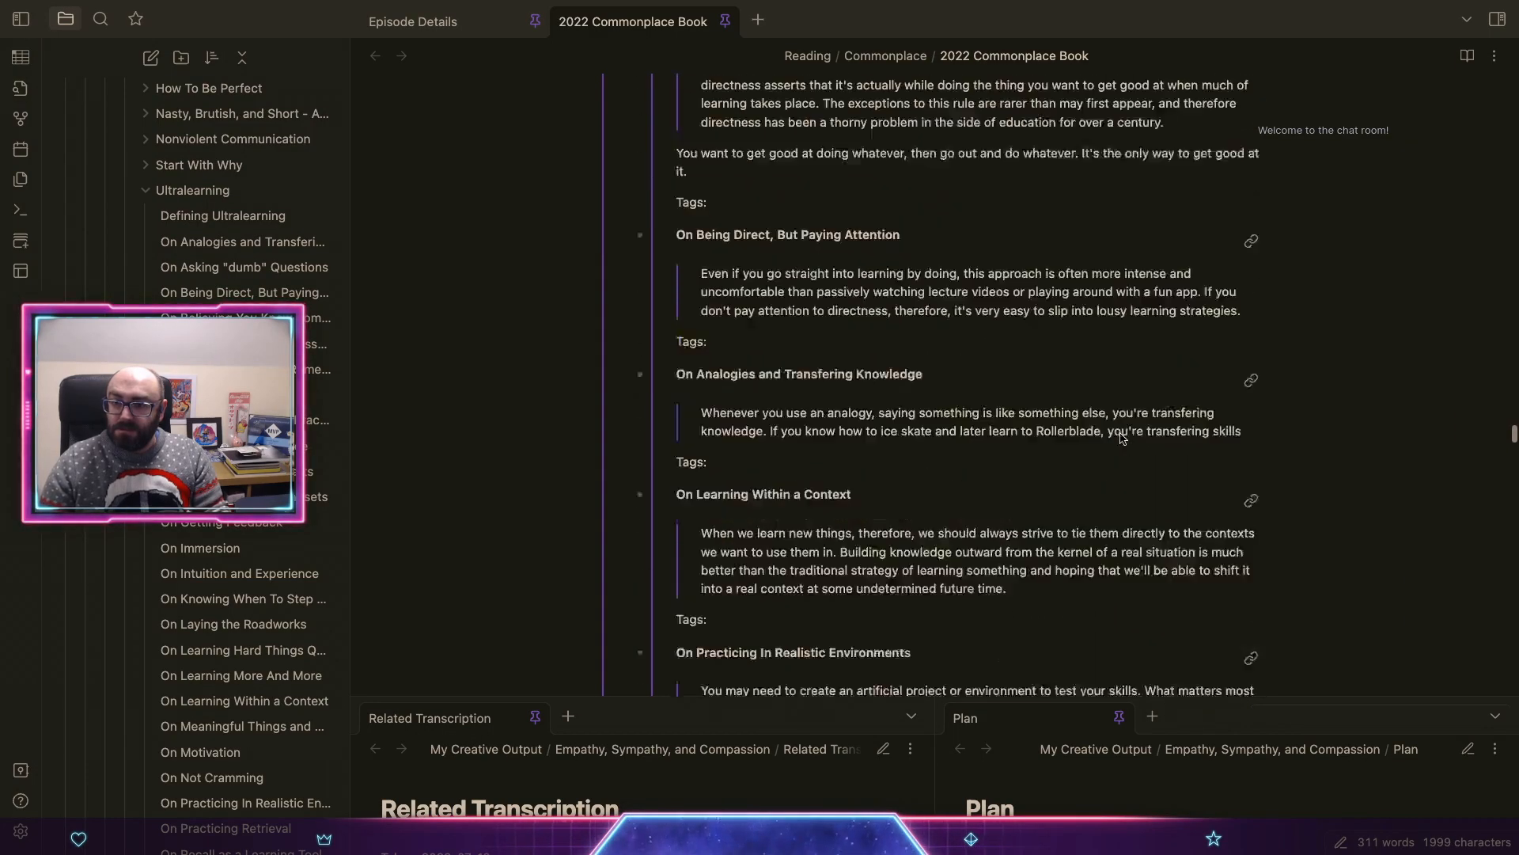
{"action": "scroll", "coordinate": [1121, 436], "scroll_direction": "up", "scroll_amount": 10}
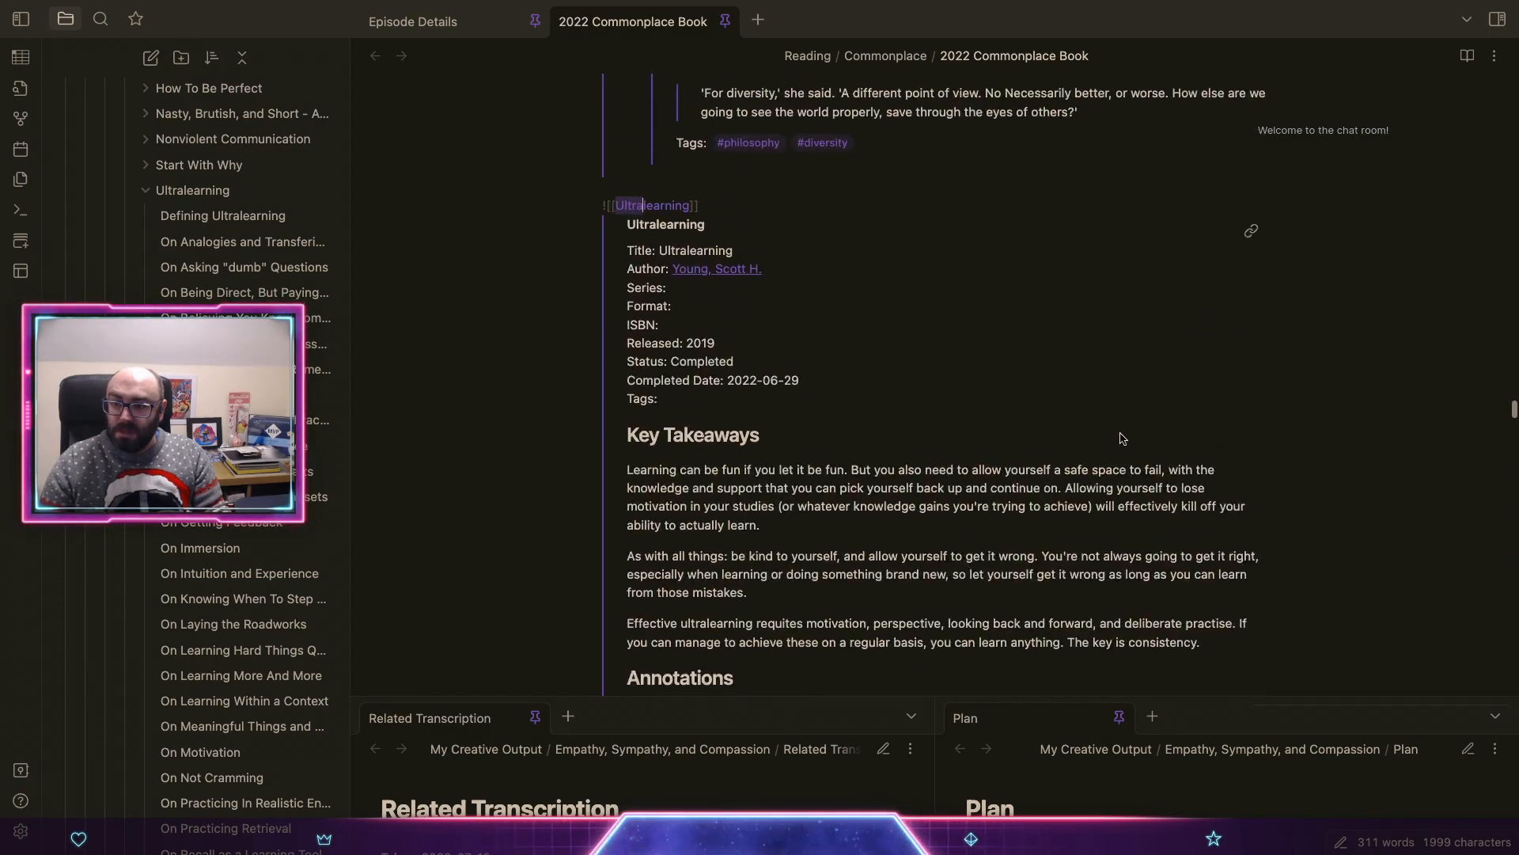
{"action": "scroll", "coordinate": [1121, 437], "scroll_direction": "down", "scroll_amount": 2}
{"action": "scroll", "coordinate": [760, 358], "scroll_direction": "up", "scroll_amount": 1}
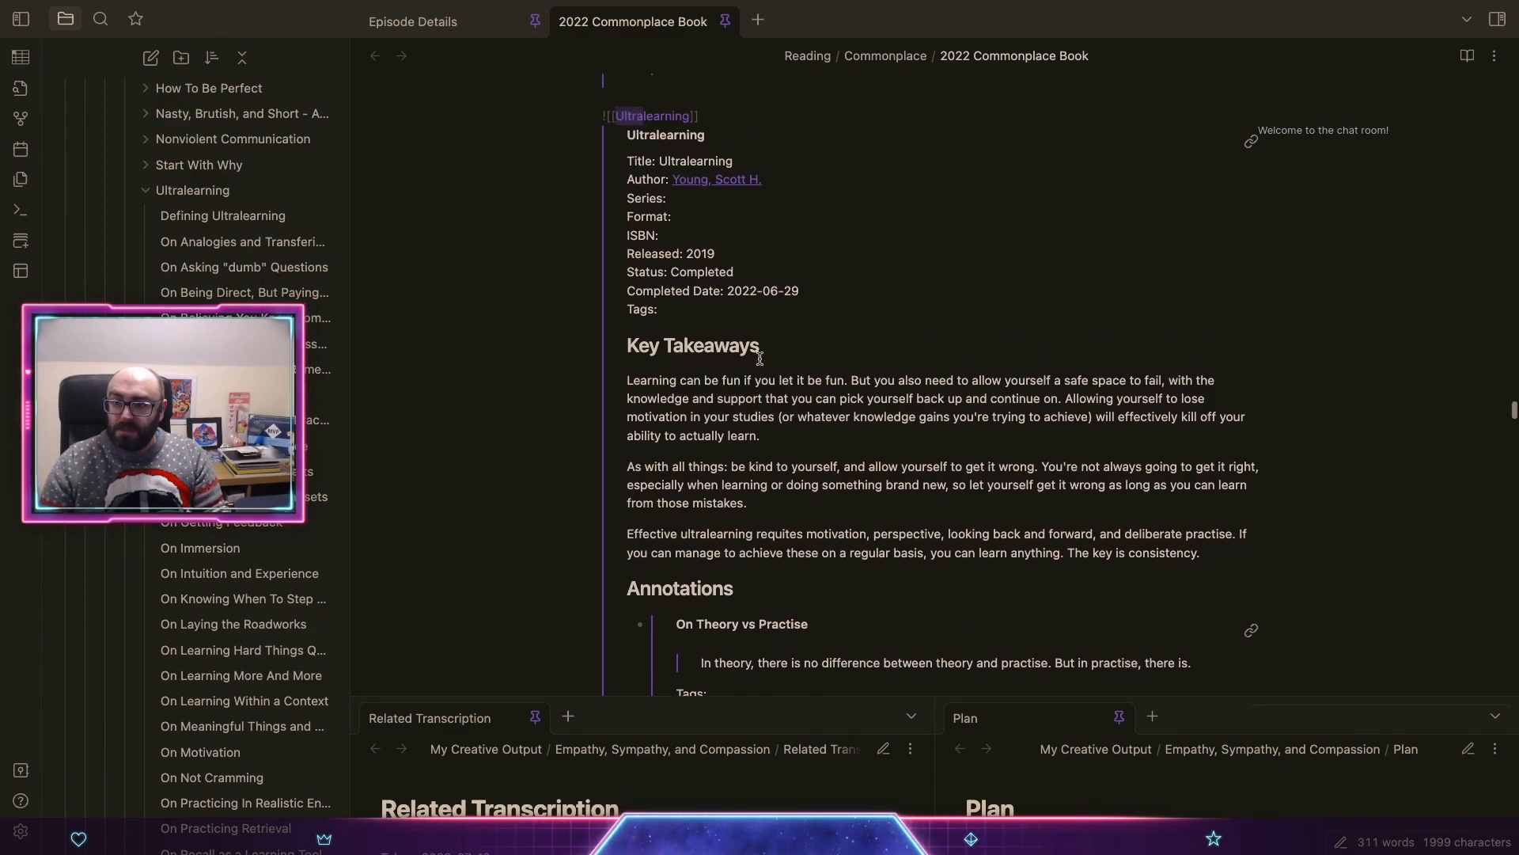
{"action": "type", "text": "x"}
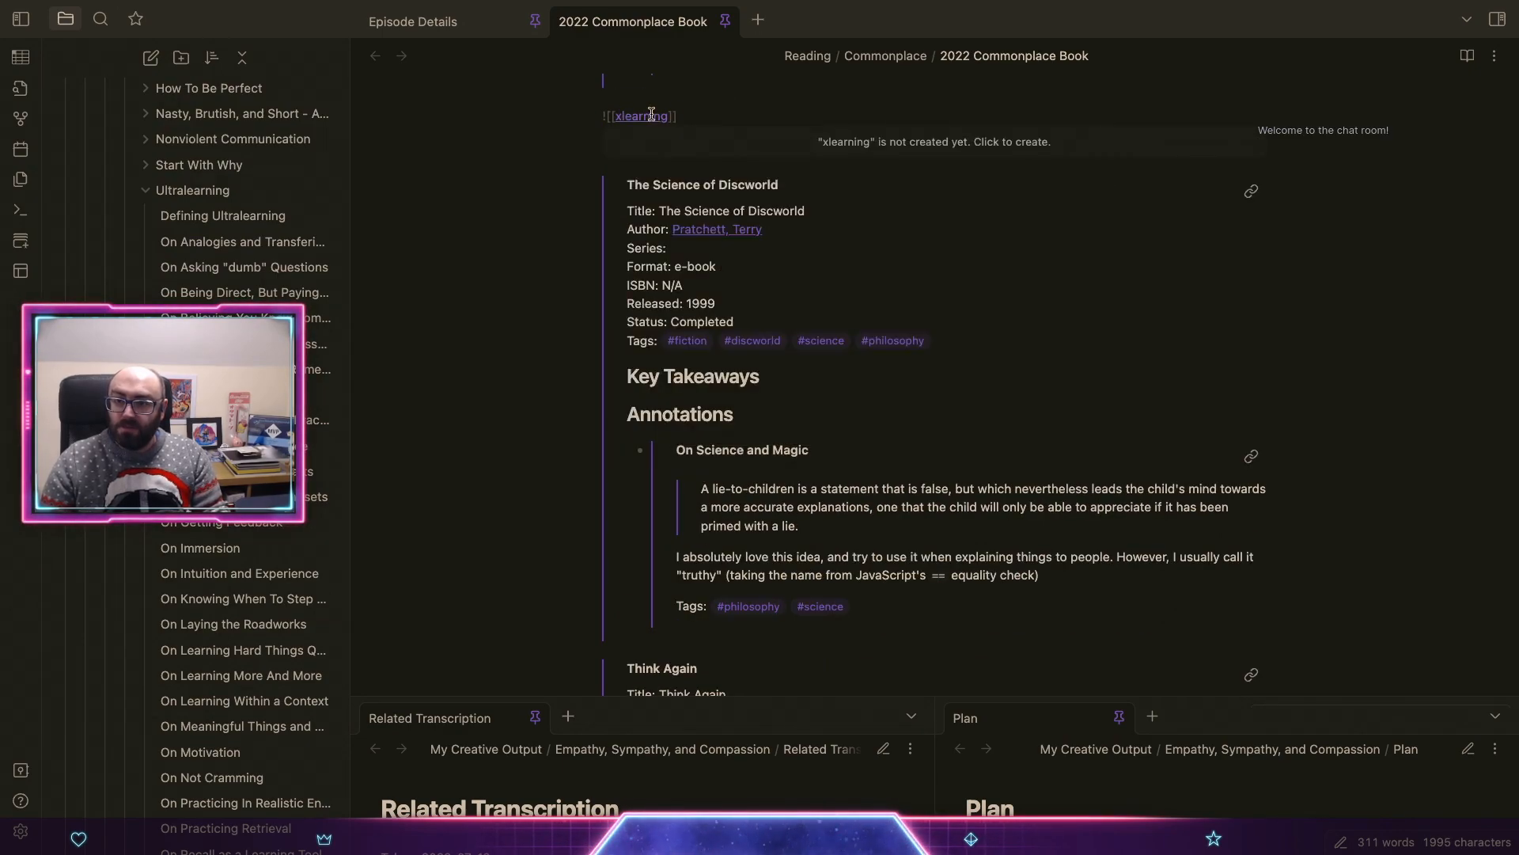
{"action": "key", "text": "ctrl+z"}
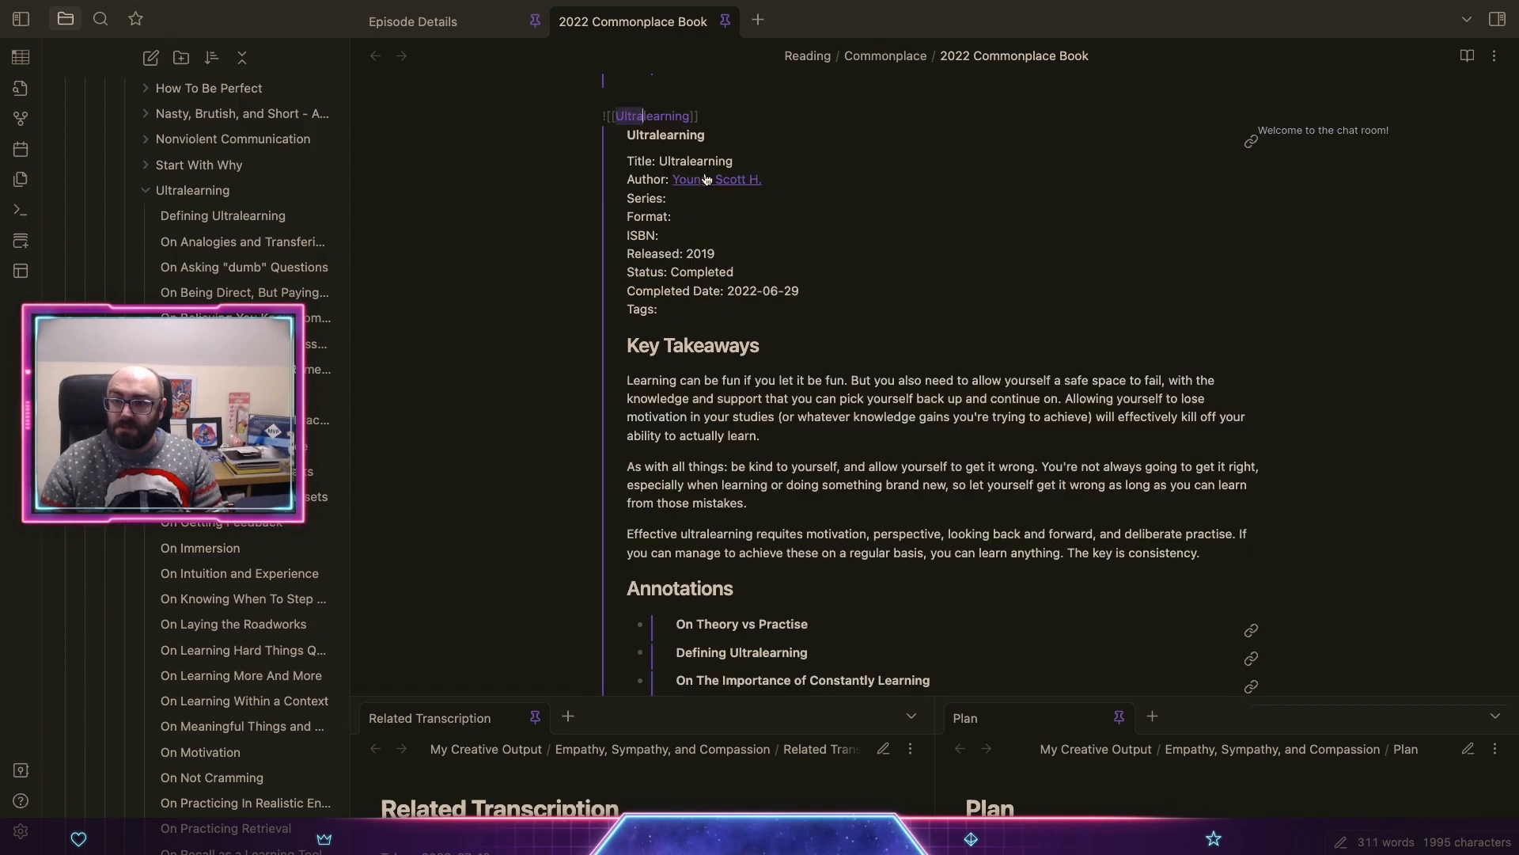
Step: Reopen the Ultralearning note from its embed link and start a fourth takeaway paragraph with "And if you can get a mentor"
{"action": "left_click", "coordinate": [691, 111], "text": "ctrl"}
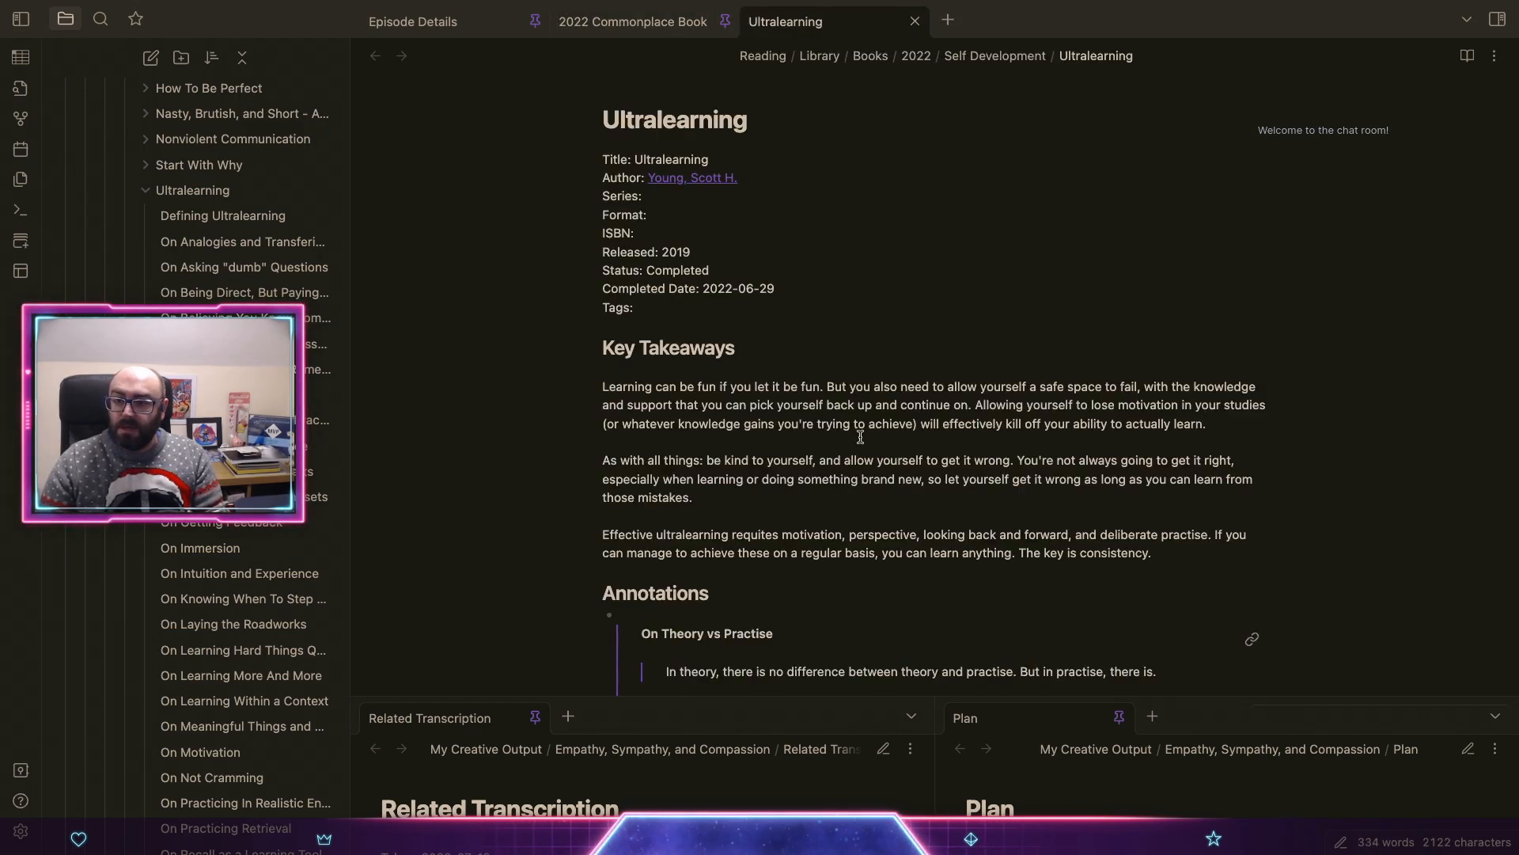
{"action": "scroll", "coordinate": [860, 437], "scroll_direction": "down", "scroll_amount": 1}
{"action": "left_click", "coordinate": [1200, 517]}
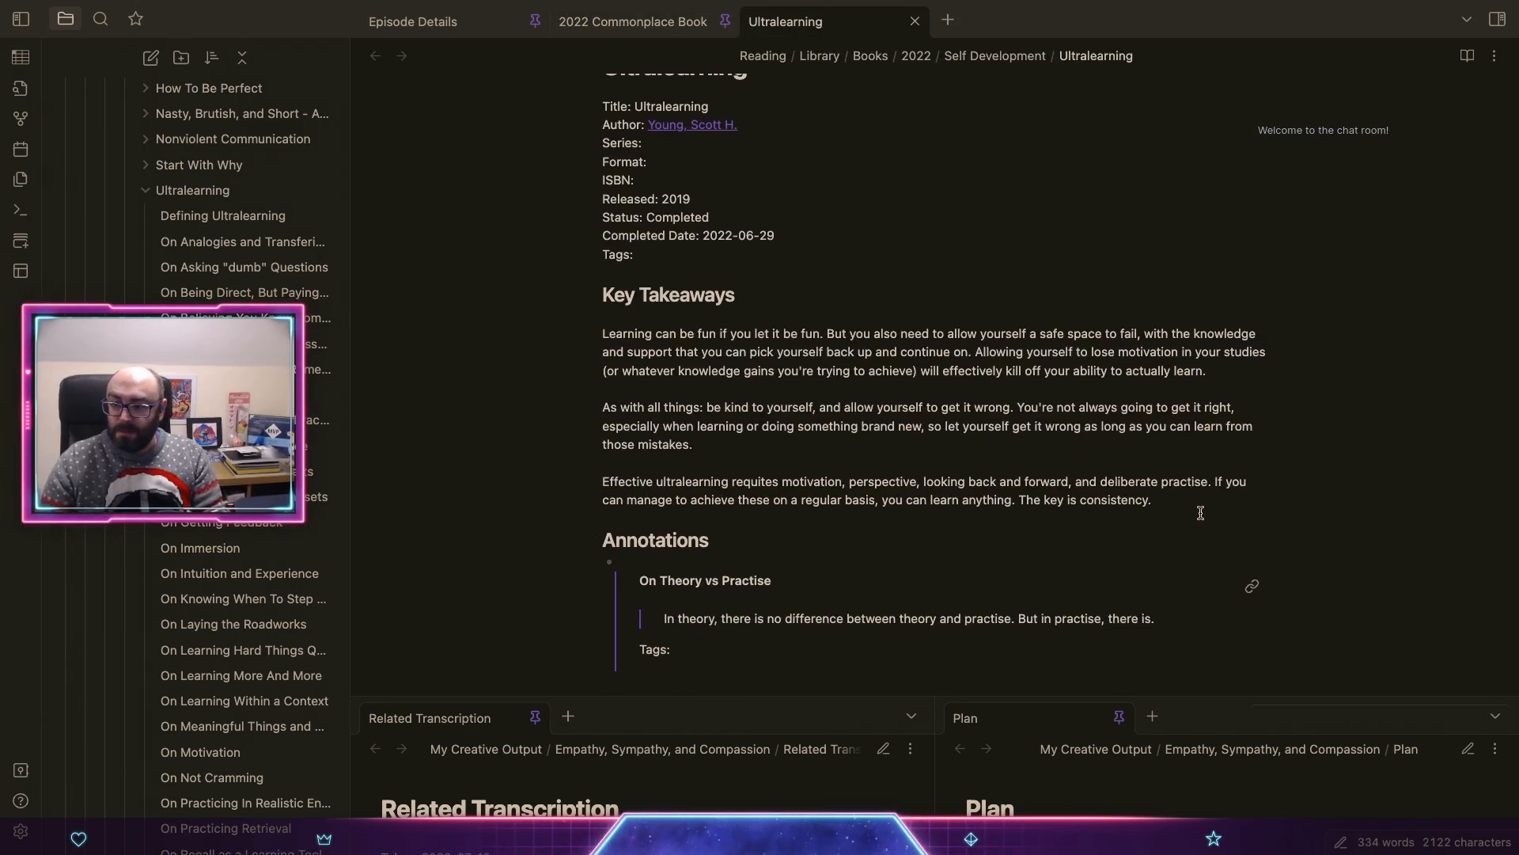
{"action": "key", "text": "Return"}
{"action": "key", "text": "Return"}
{"action": "type", "text": "And "}
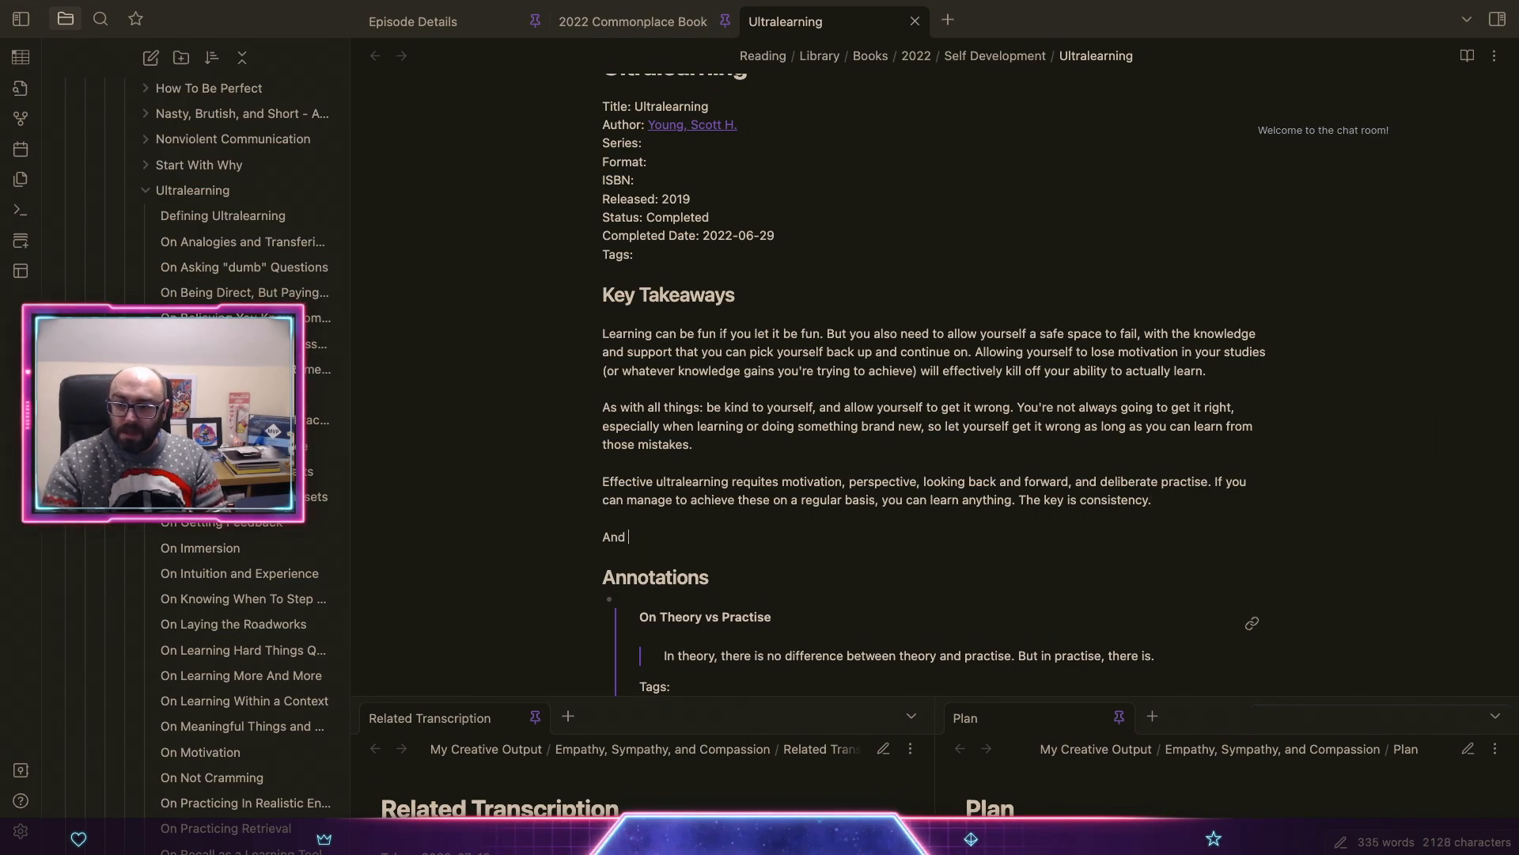
{"action": "type", "text": "if you can get a menotor"}
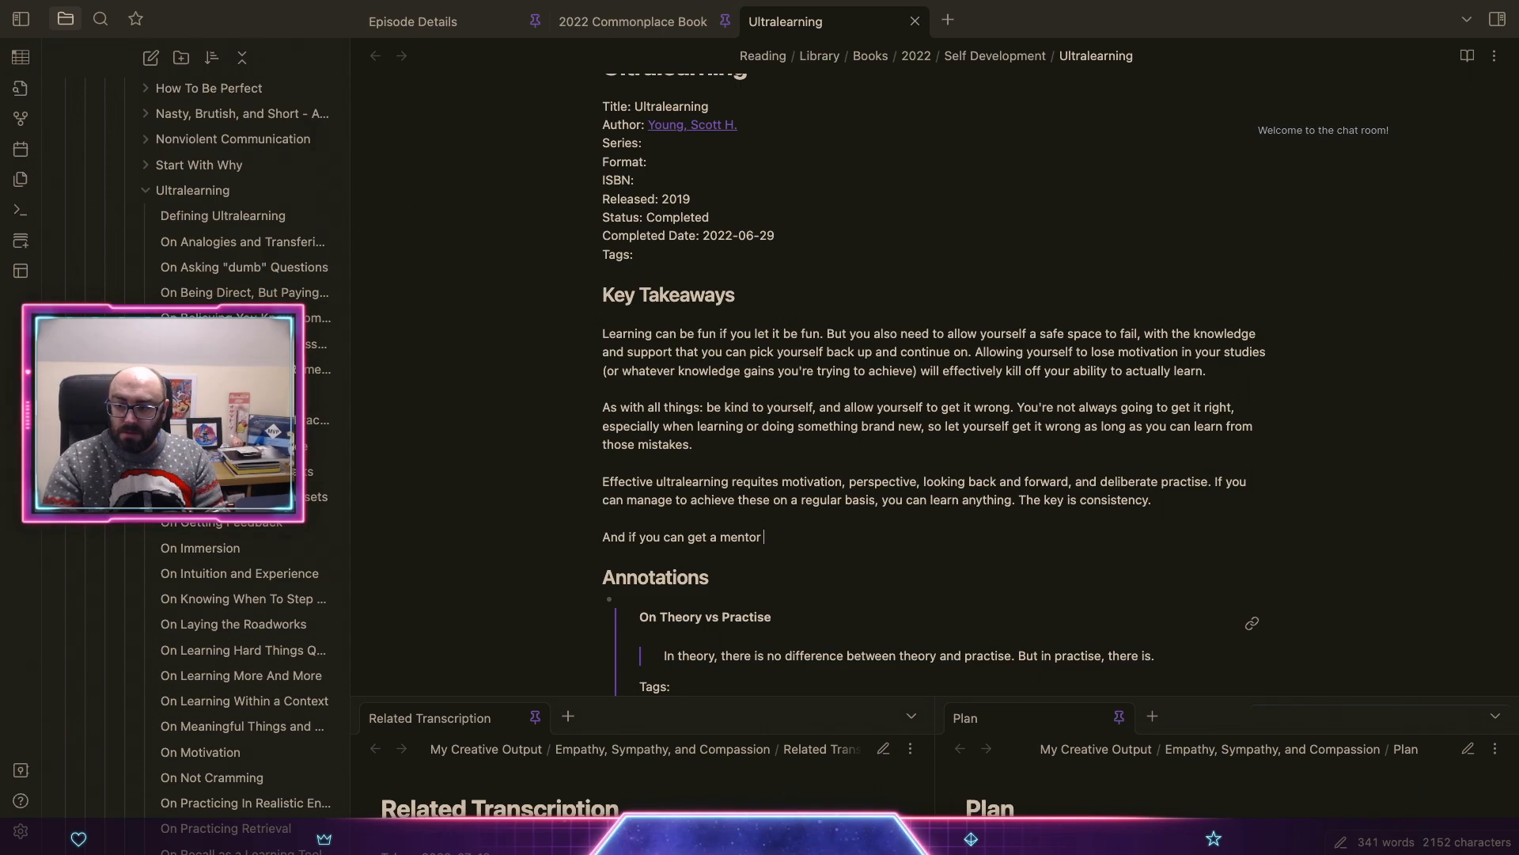
Step: Continue the fourth takeaway paragraph with "(regardless of whether they have lots or little experience with the thing you want to learn)"
{"action": "type", "text": " (ragardless of whe"}
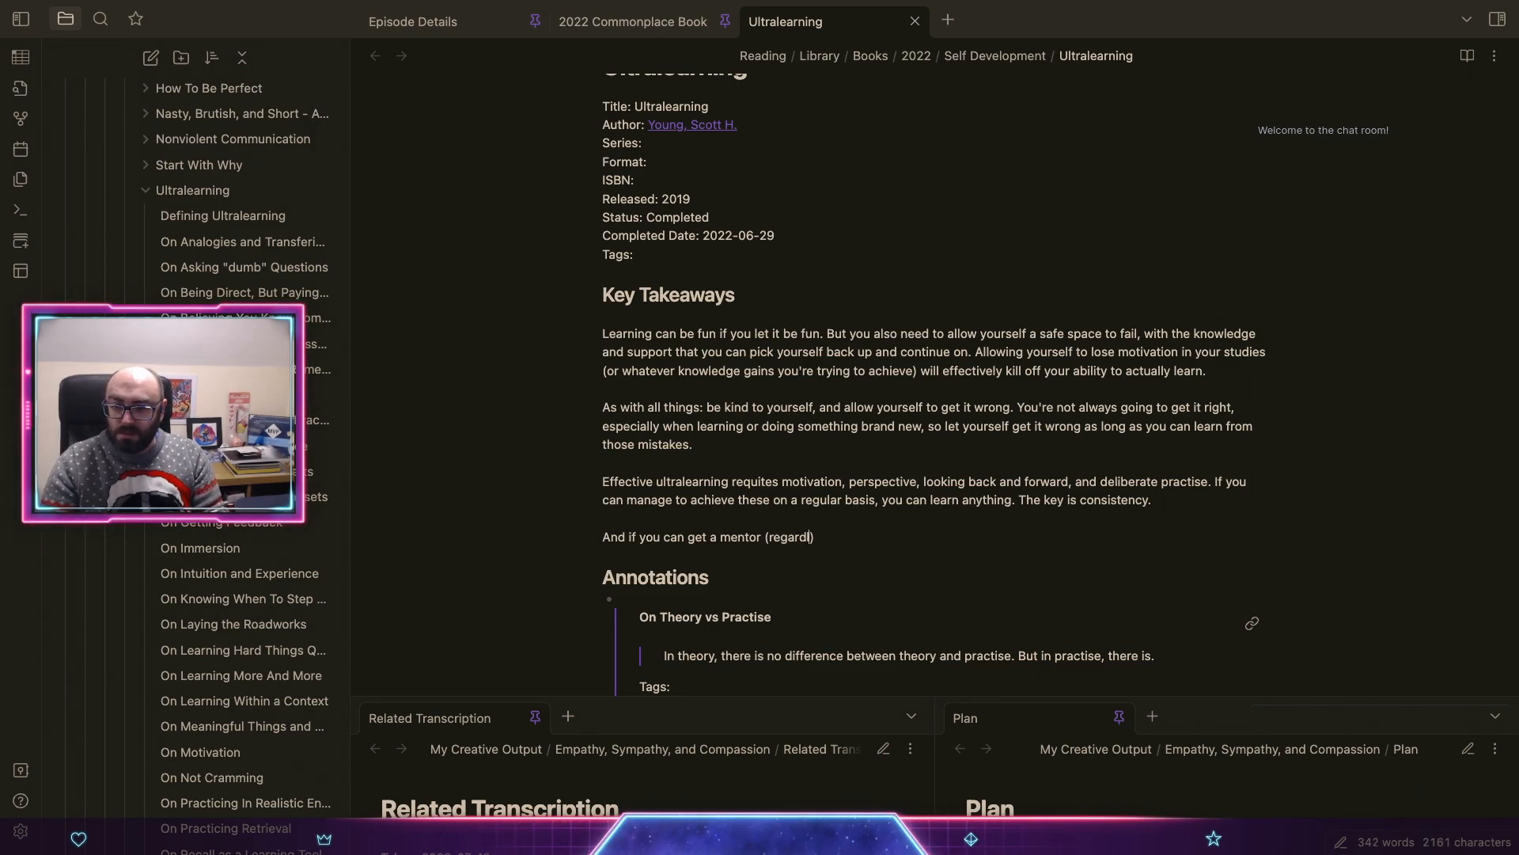
{"action": "type", "text": "ther they have "}
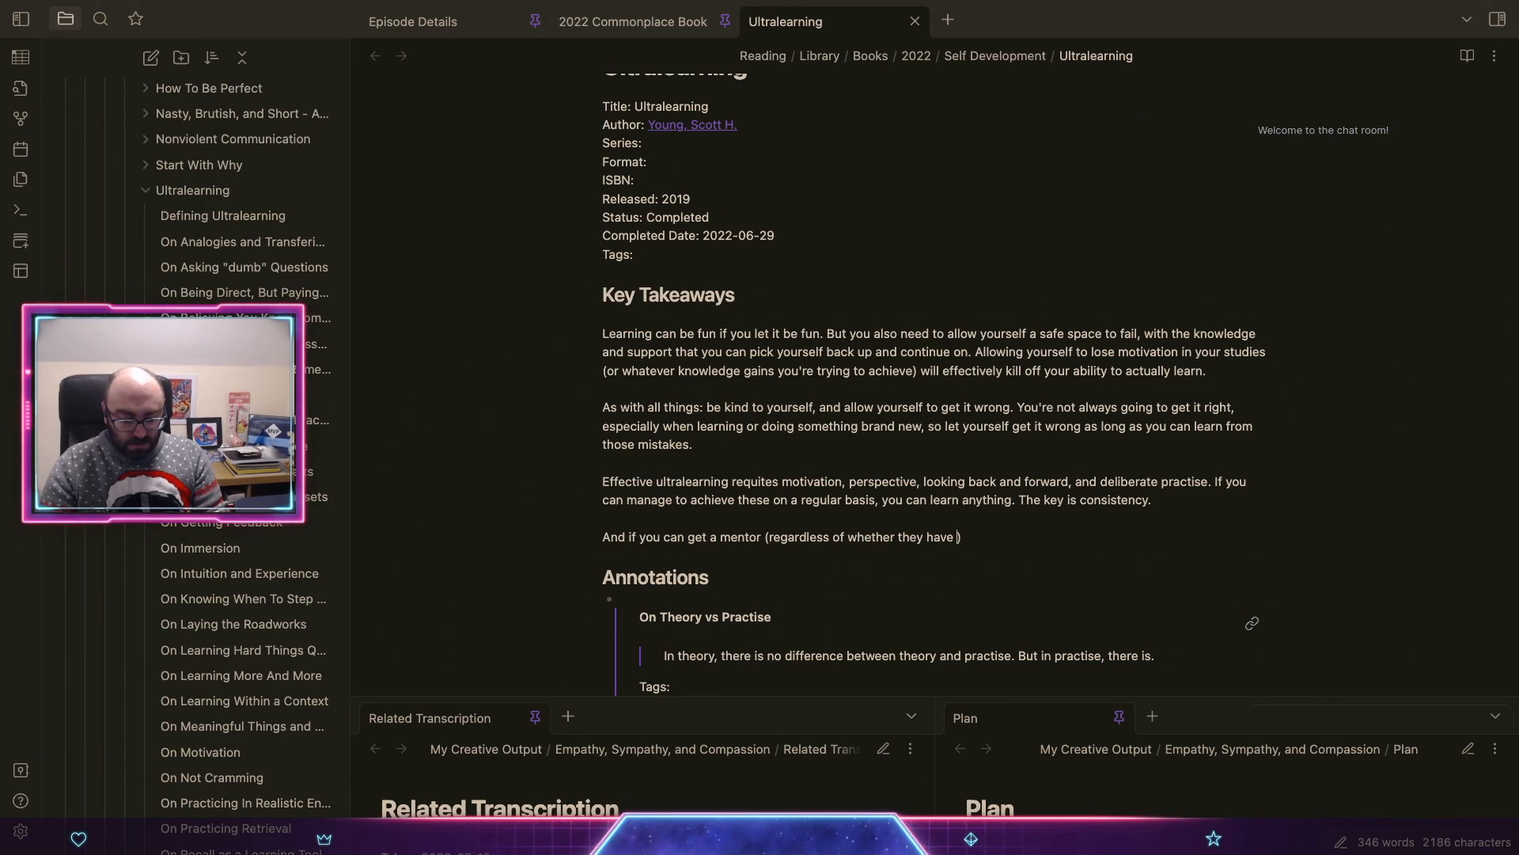
{"action": "type", "text": "lots or little"}
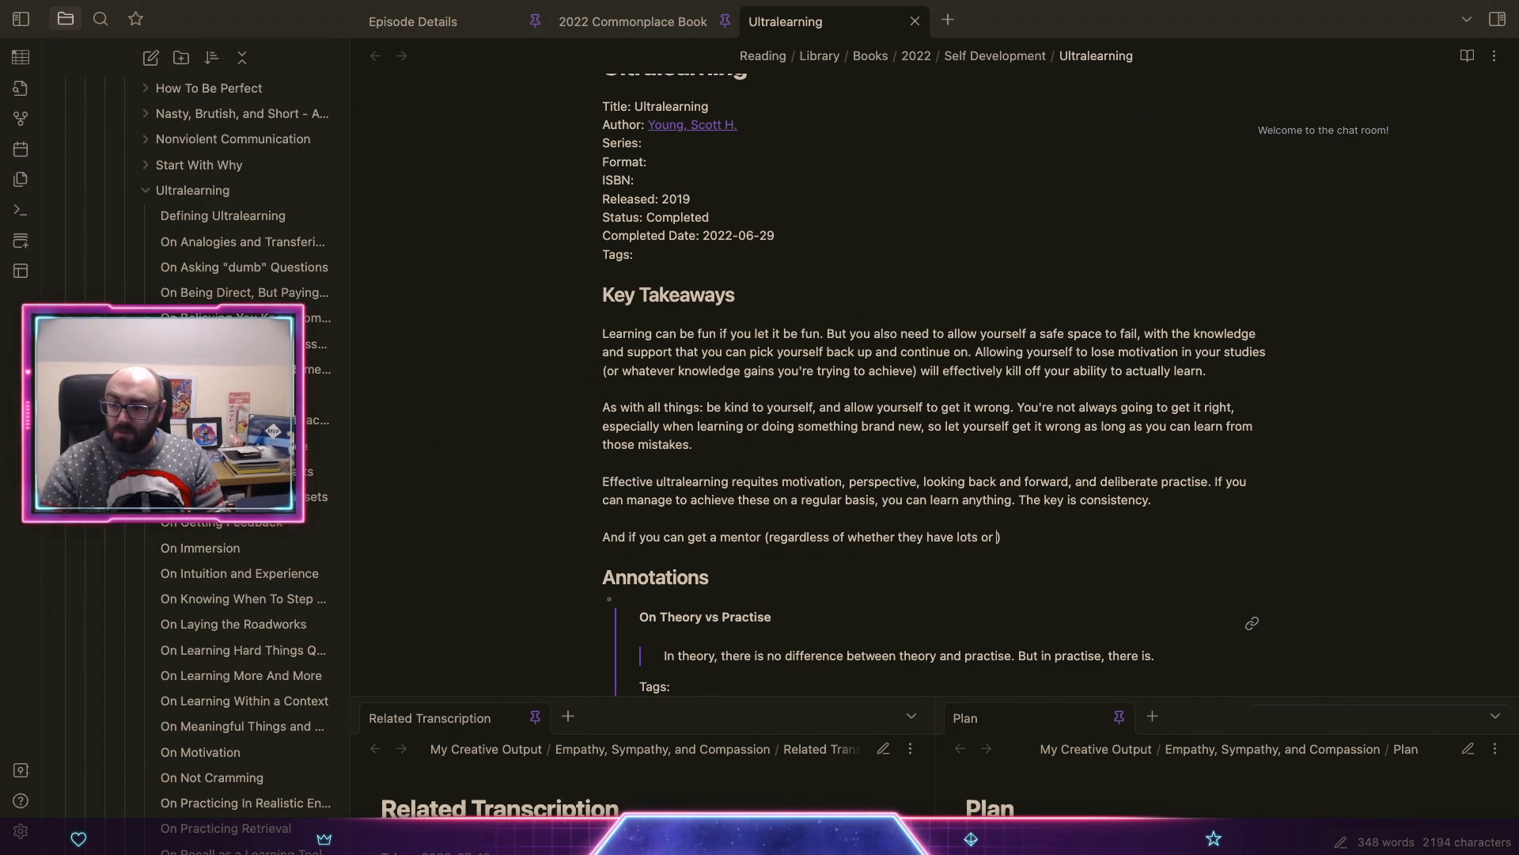
{"action": "type", "text": " experienc"}
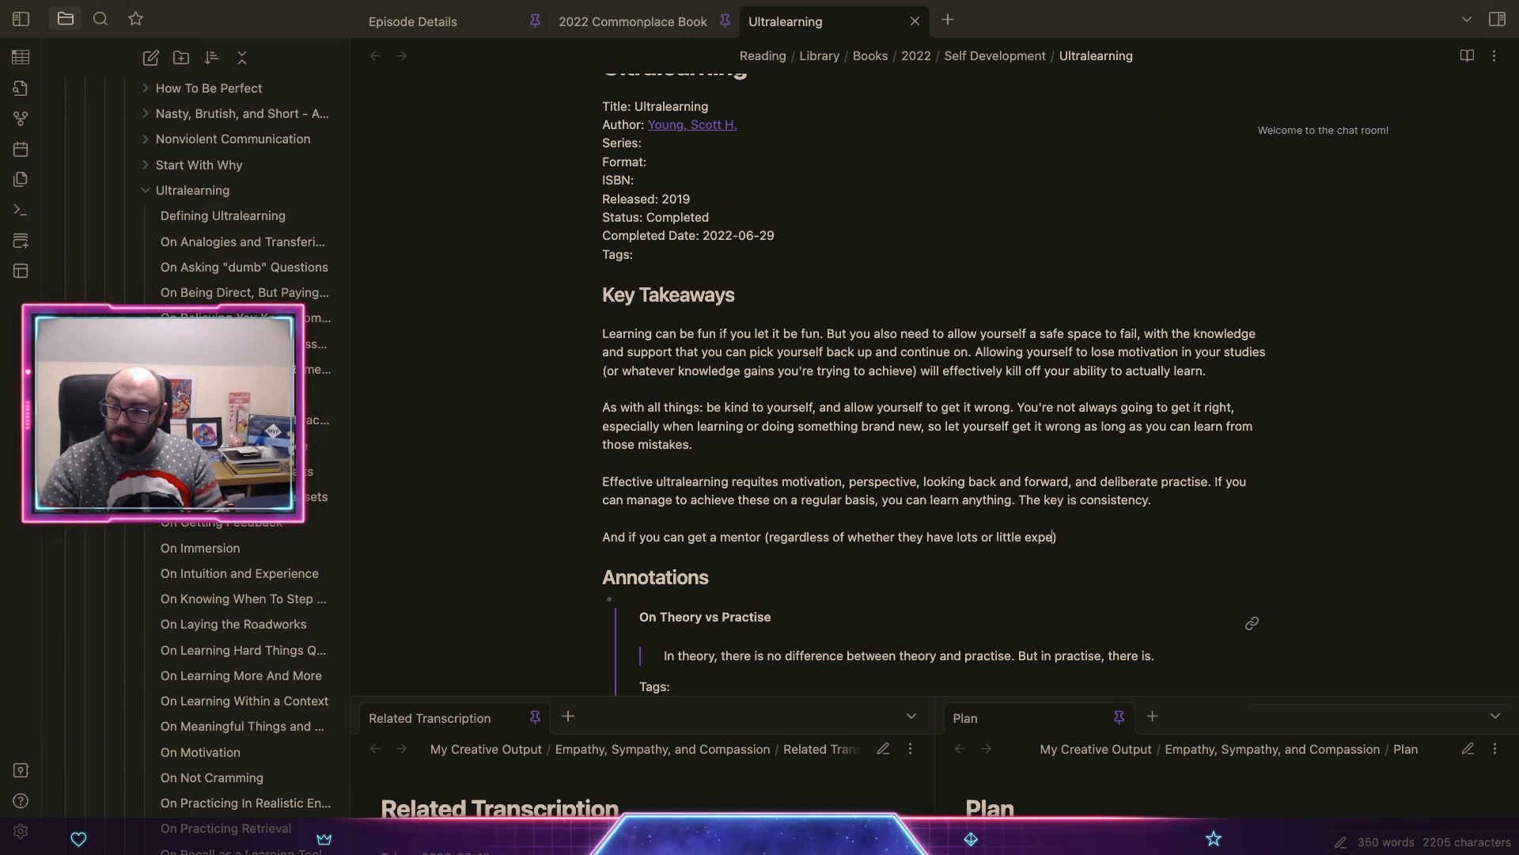
{"action": "key", "text": "BackSpace"}
{"action": "key", "text": "BackSpace"}
{"action": "key", "text": "BackSpace"}
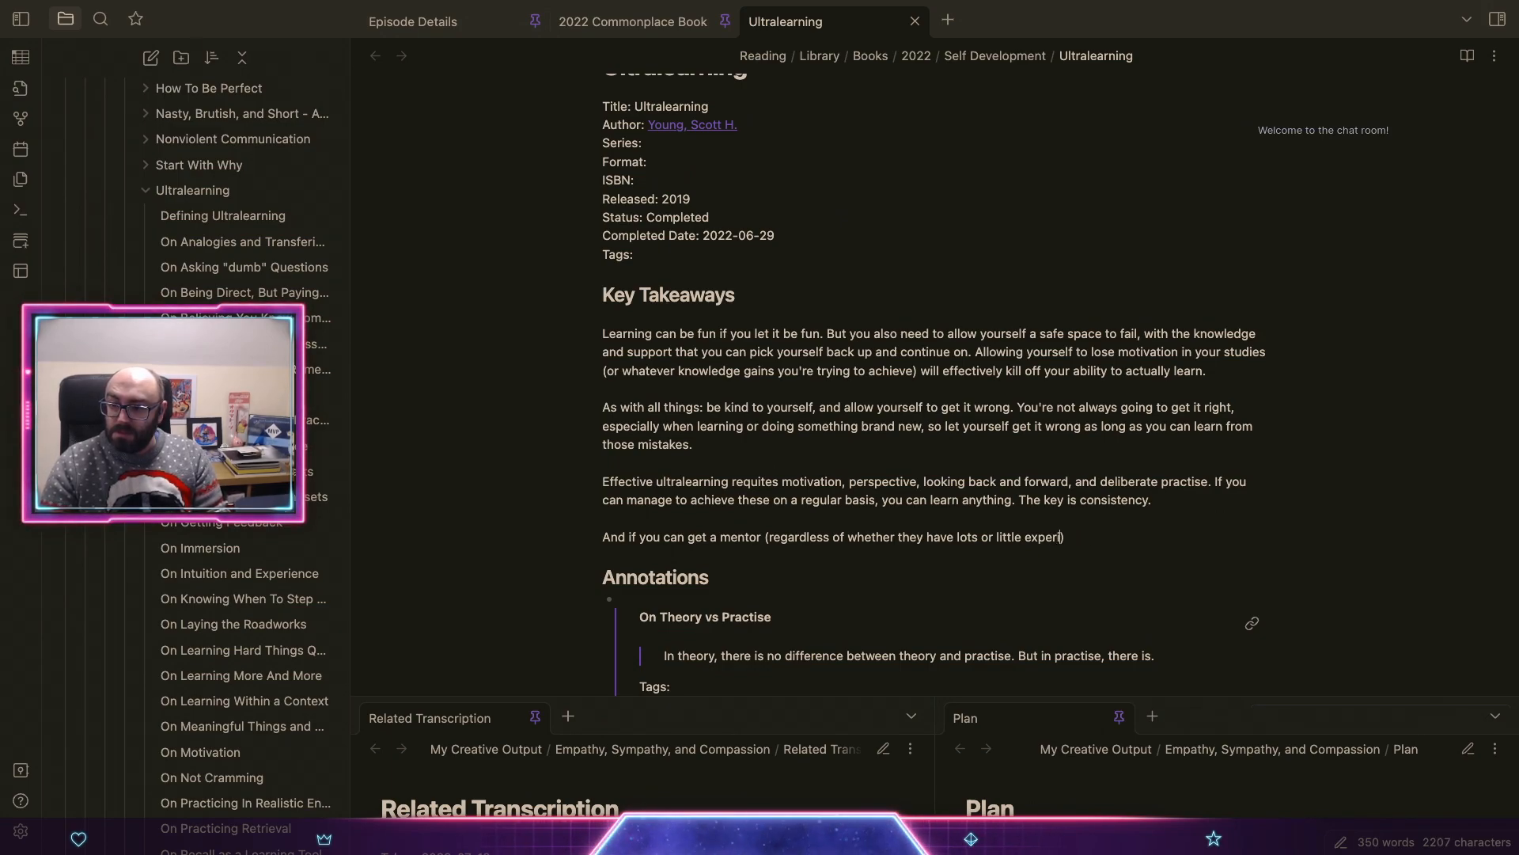
{"action": "type", "text": "ence with thit"}
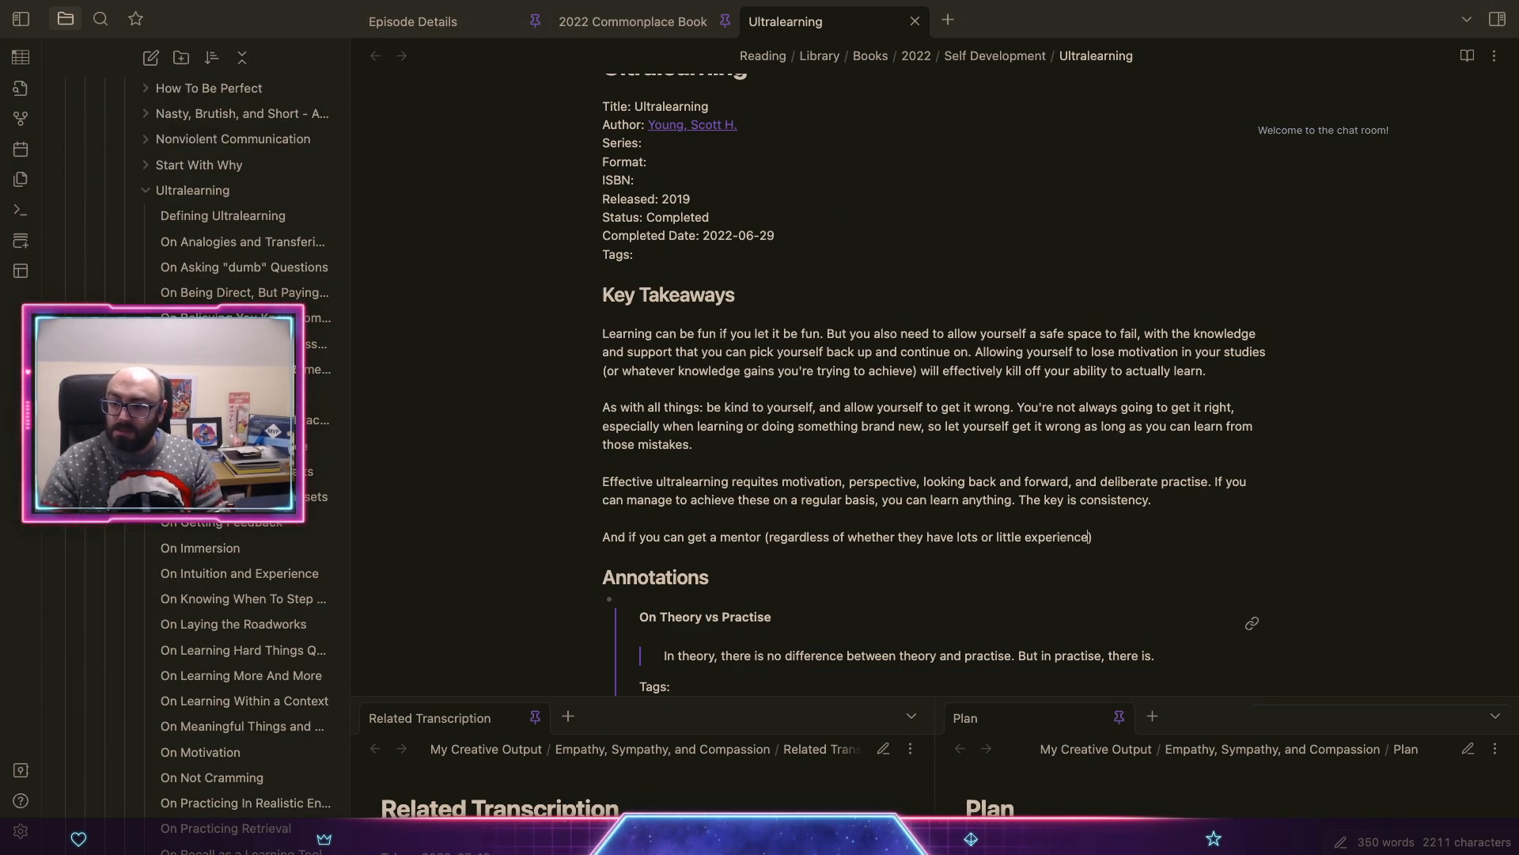
{"action": "key", "text": "BackSpace"}
{"action": "key", "text": "BackSpace"}
{"action": "type", "text": "e thing you wa"}
{"action": "type", "text": "nt to lear"}
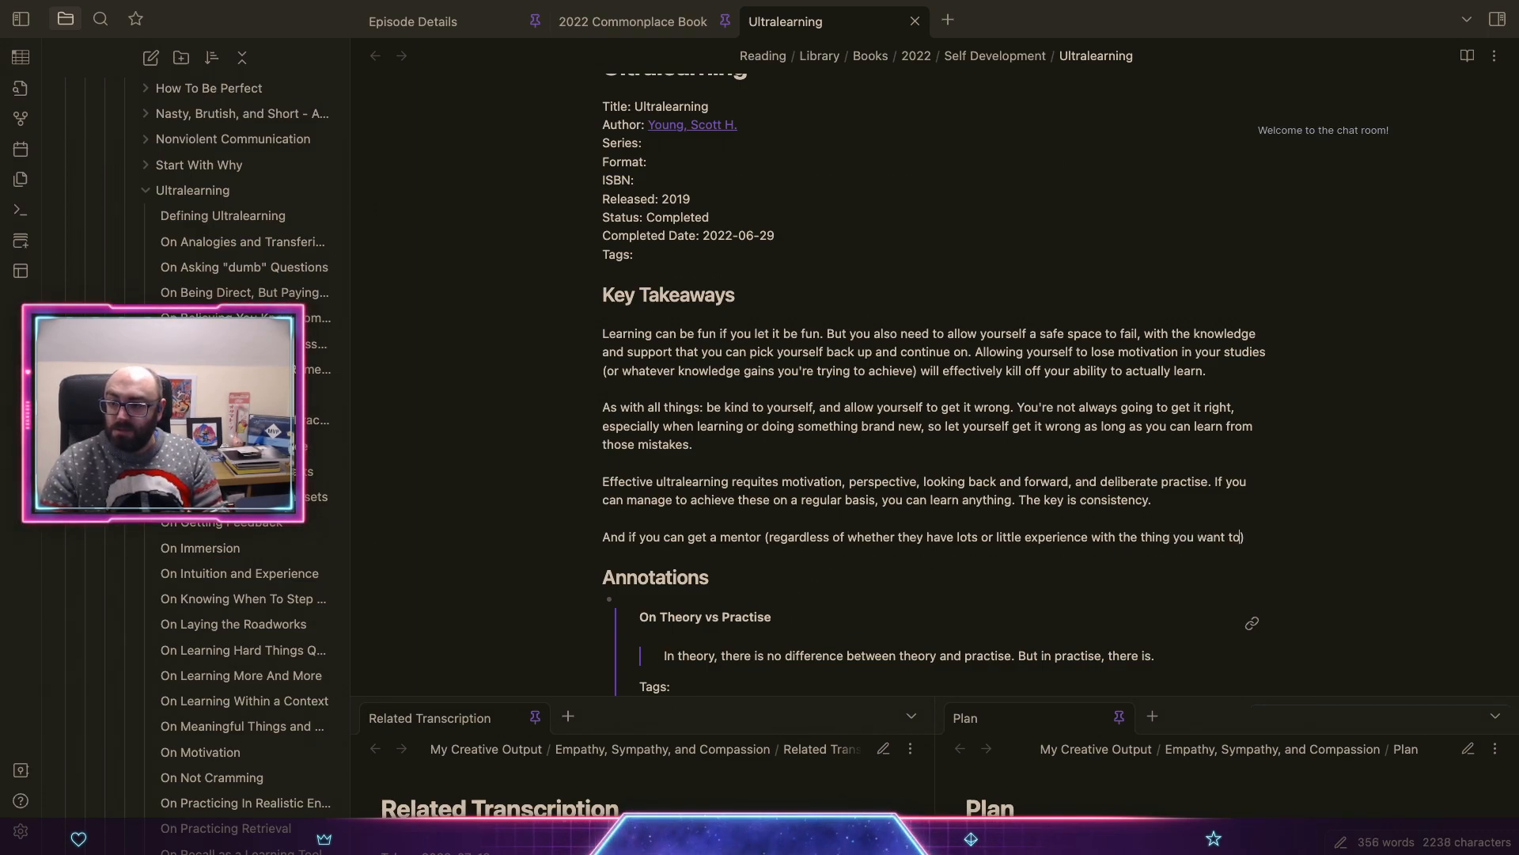
{"action": "type", "text": "n"}
Step: Finish the fourth takeaway paragraph with ", then your learning journey will be even shorter."
{"action": "type", "text": ", then your "}
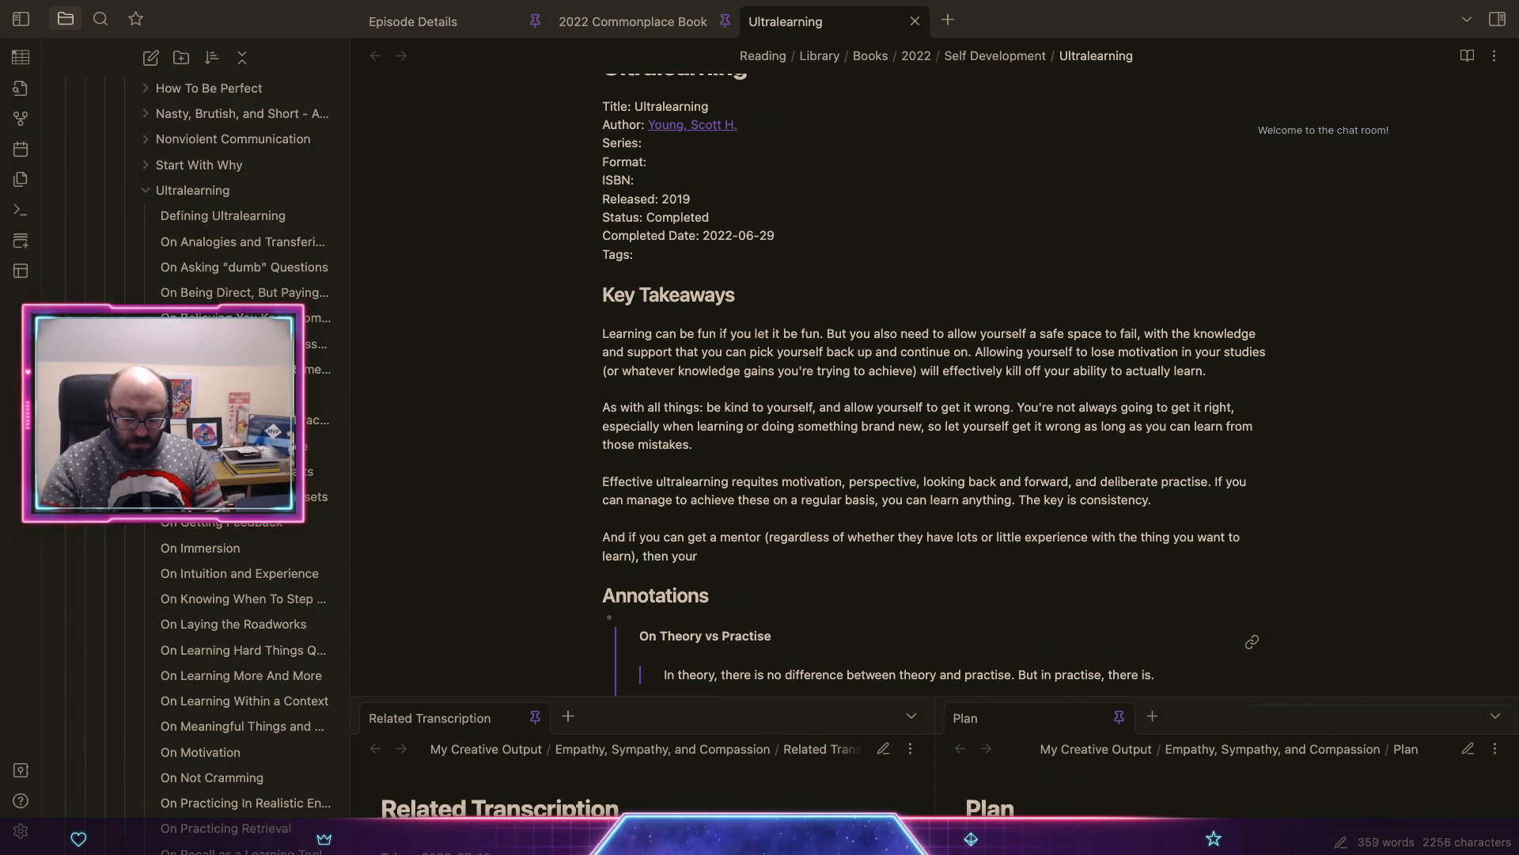
{"action": "type", "text": "learning jour"}
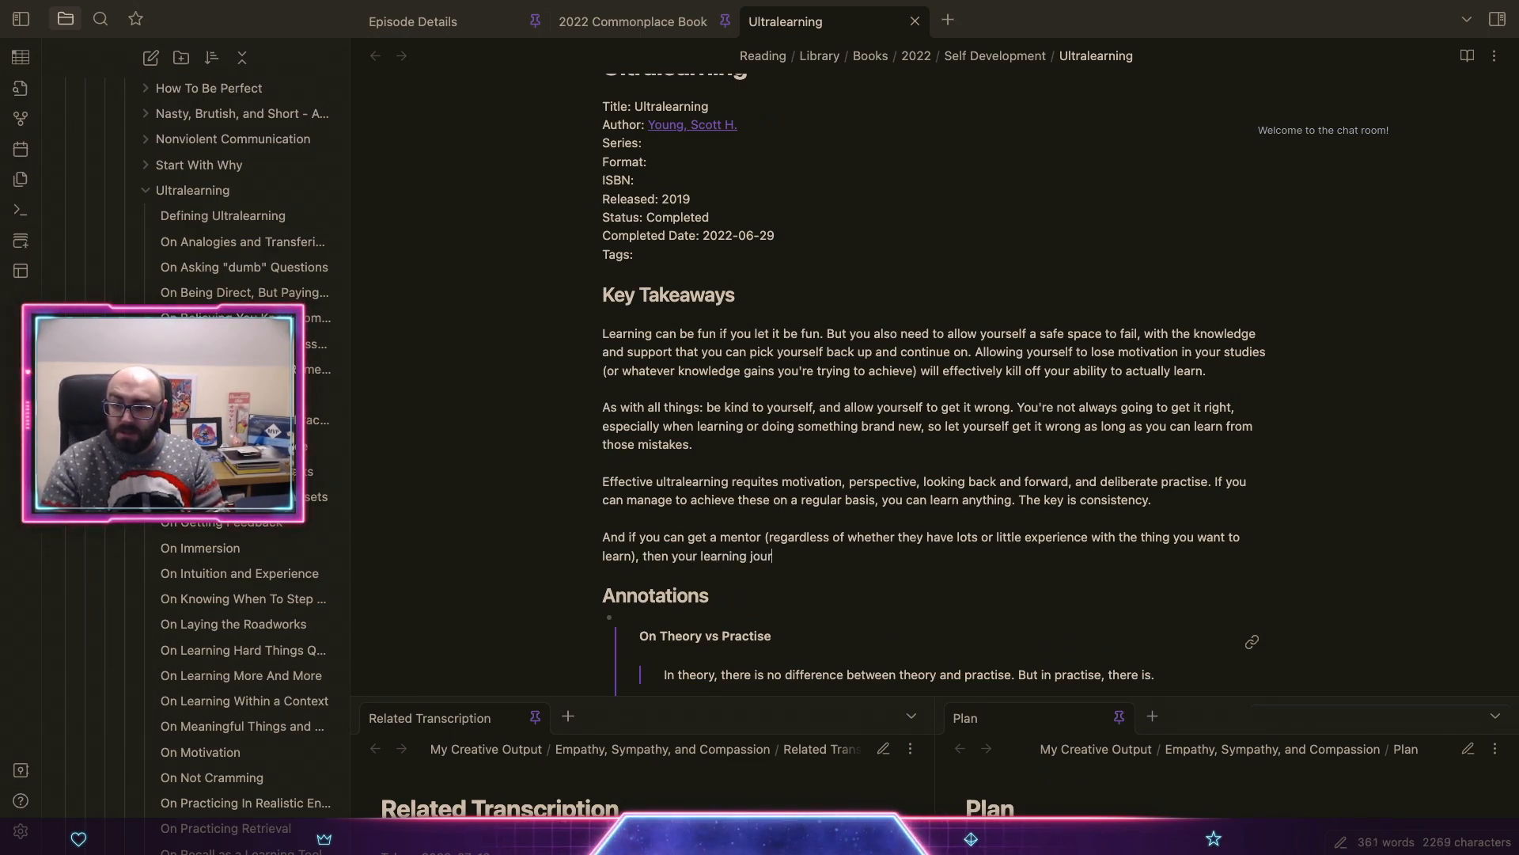
{"action": "type", "text": "ney will"}
{"action": "key", "text": "BackSpace"}
{"action": "key", "text": "BackSpace"}
{"action": "key", "text": "BackSpace"}
{"action": "key", "text": "BackSpace"}
{"action": "key", "text": "BackSpace"}
{"action": "key", "text": "BackSpace"}
{"action": "key", "text": "BackSpace"}
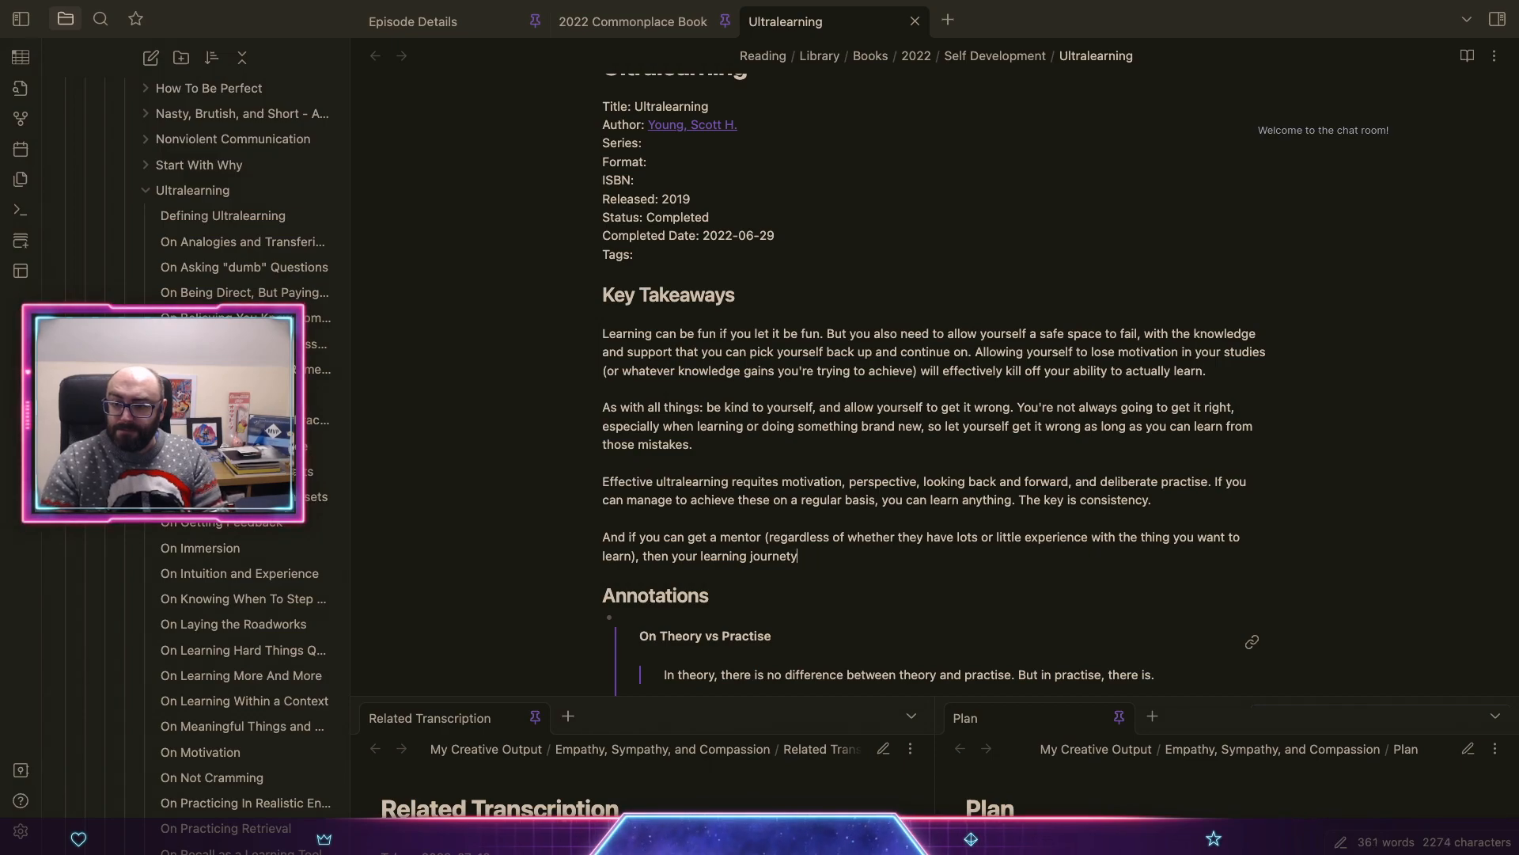
{"action": "type", "text": "y will b"}
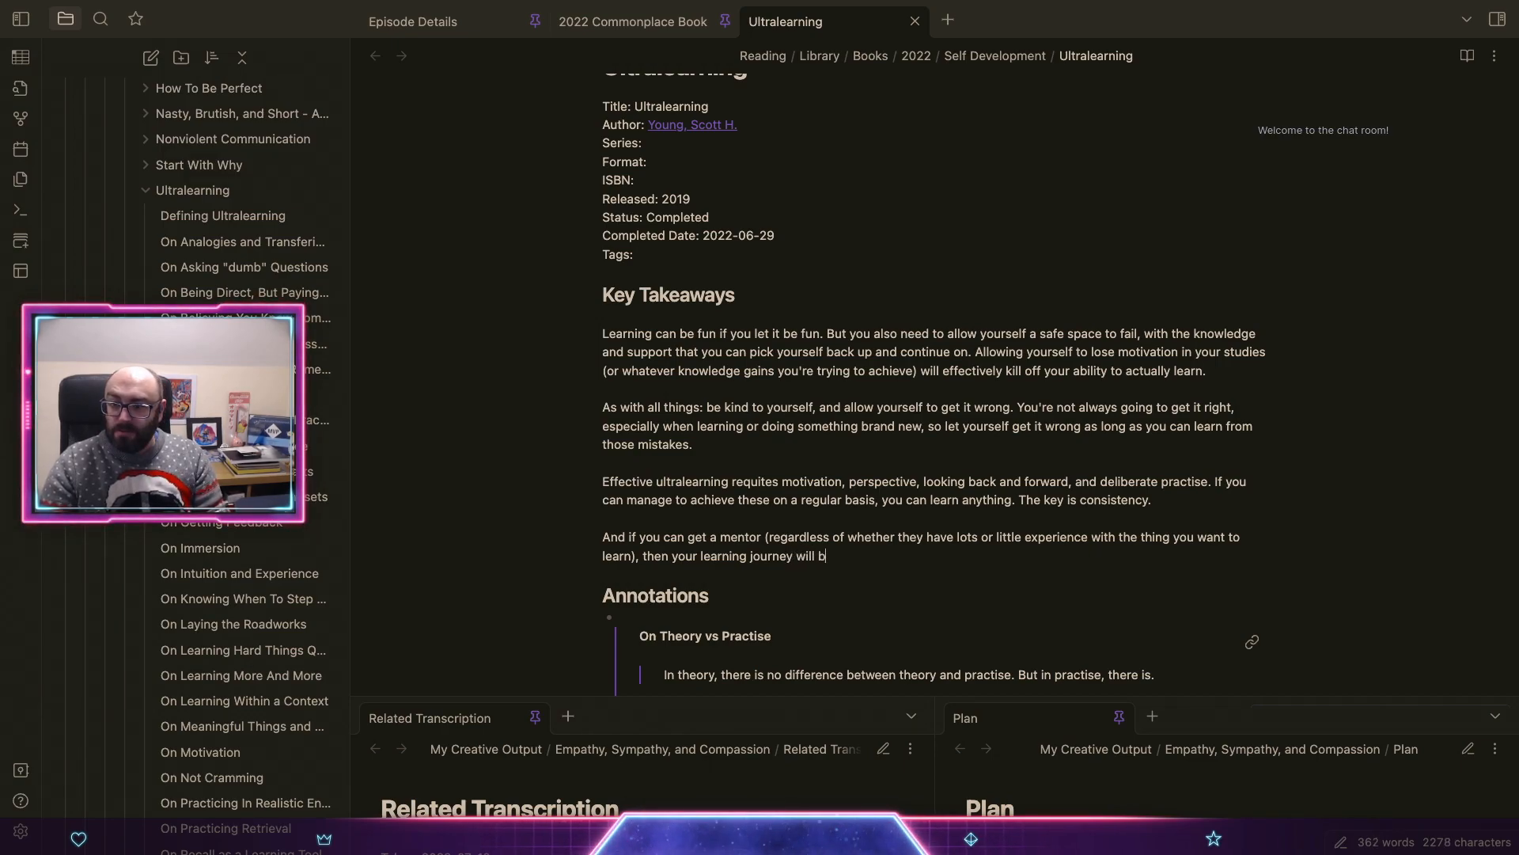
{"action": "type", "text": "e even shorter."}
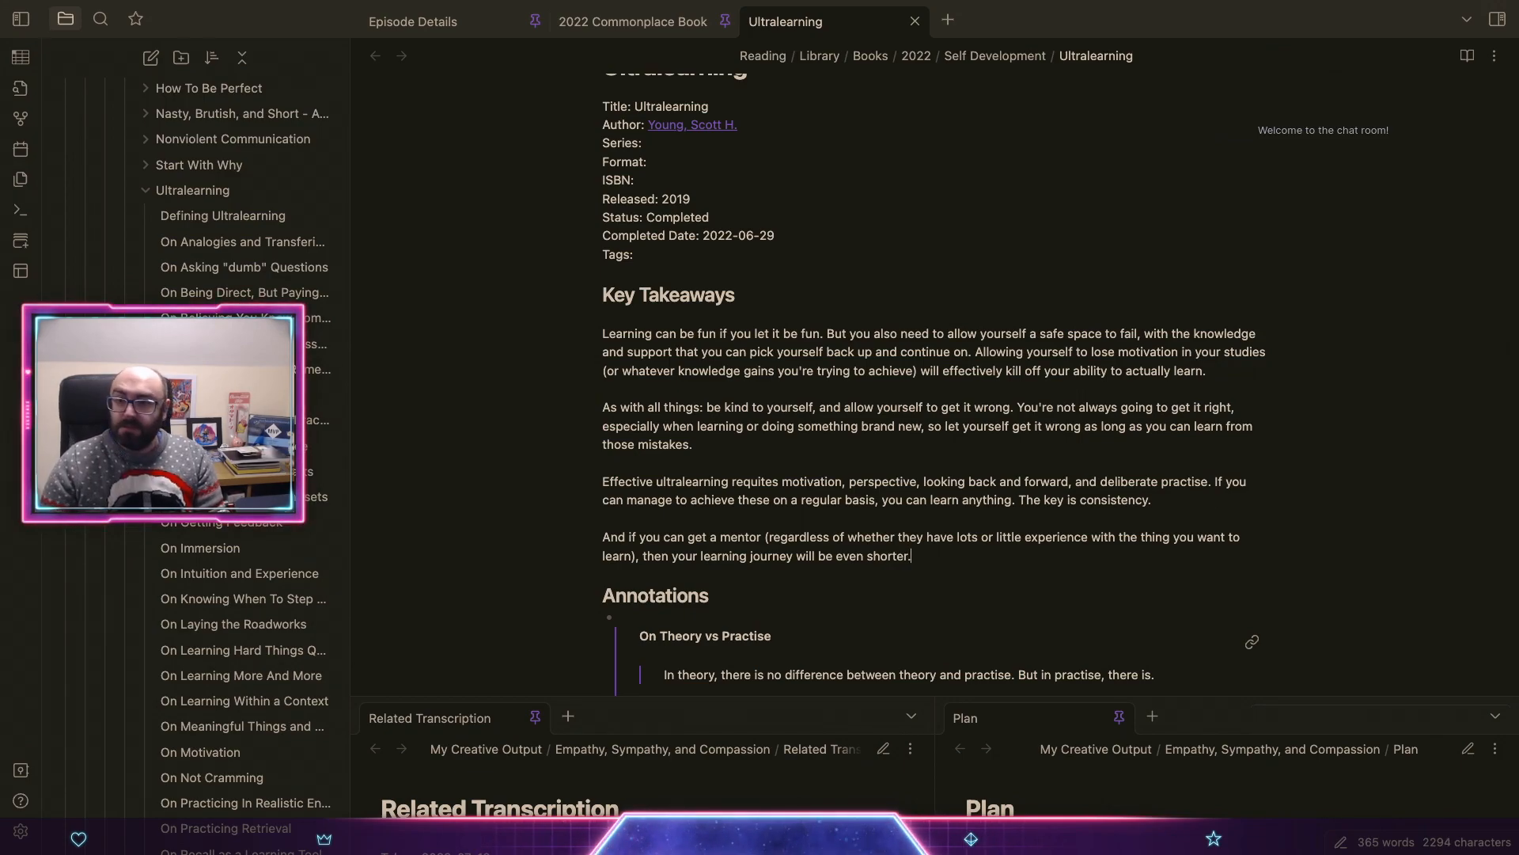
Step: Close the Ultralearning note and review the 2022 Commonplace Book from its Ultralearning embed down to the Think Again entry
{"action": "left_click", "coordinate": [916, 22]}
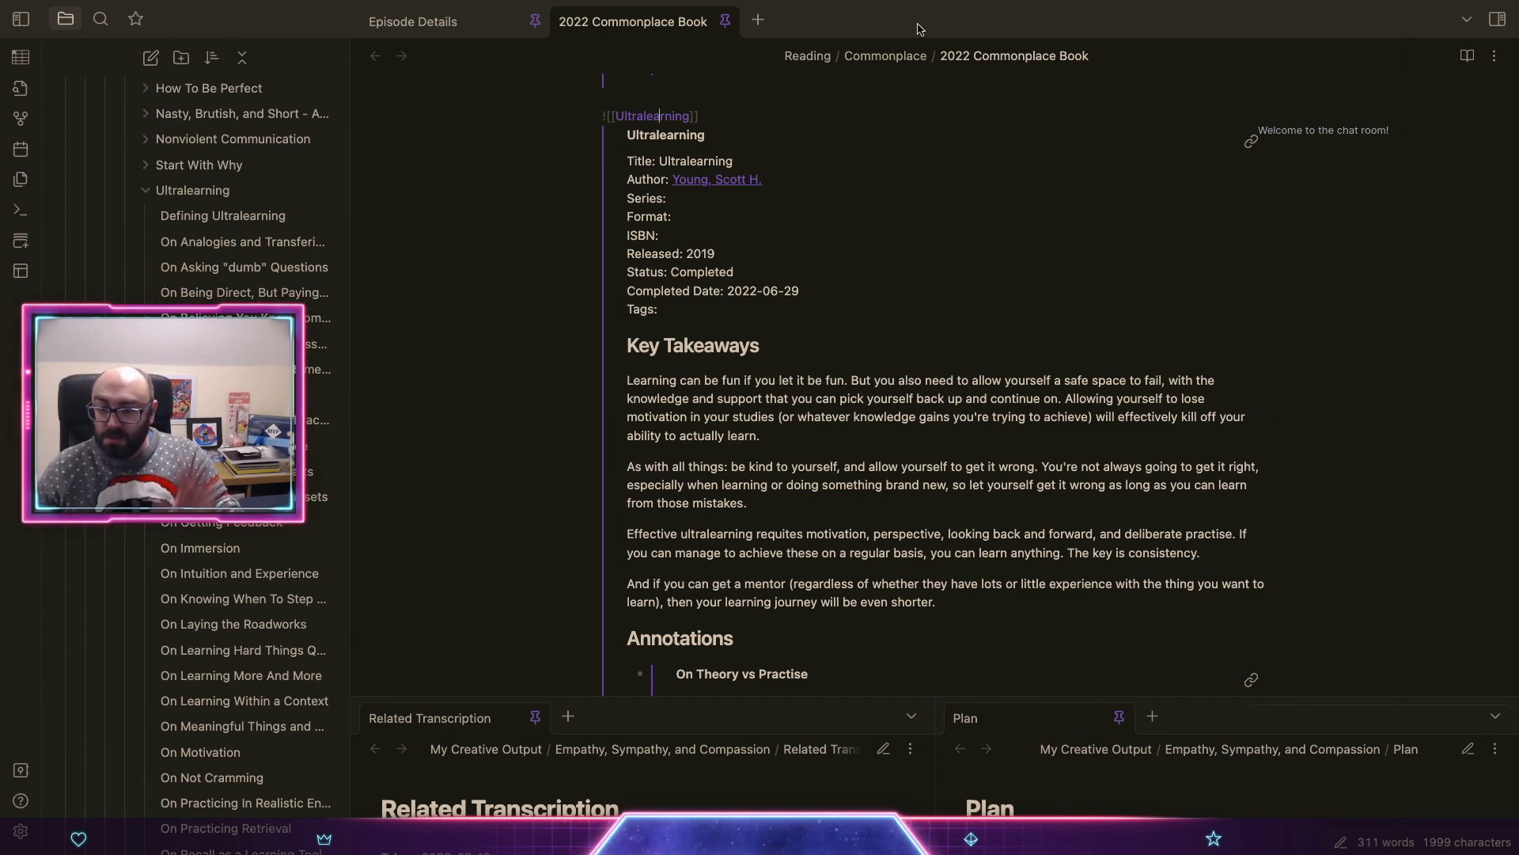
{"action": "scroll", "coordinate": [968, 395], "scroll_direction": "down", "scroll_amount": 4}
{"action": "scroll", "coordinate": [968, 396], "scroll_direction": "up", "scroll_amount": 3}
{"action": "scroll", "coordinate": [969, 396], "scroll_direction": "up", "scroll_amount": 3}
{"action": "scroll", "coordinate": [969, 396], "scroll_direction": "down", "scroll_amount": 5}
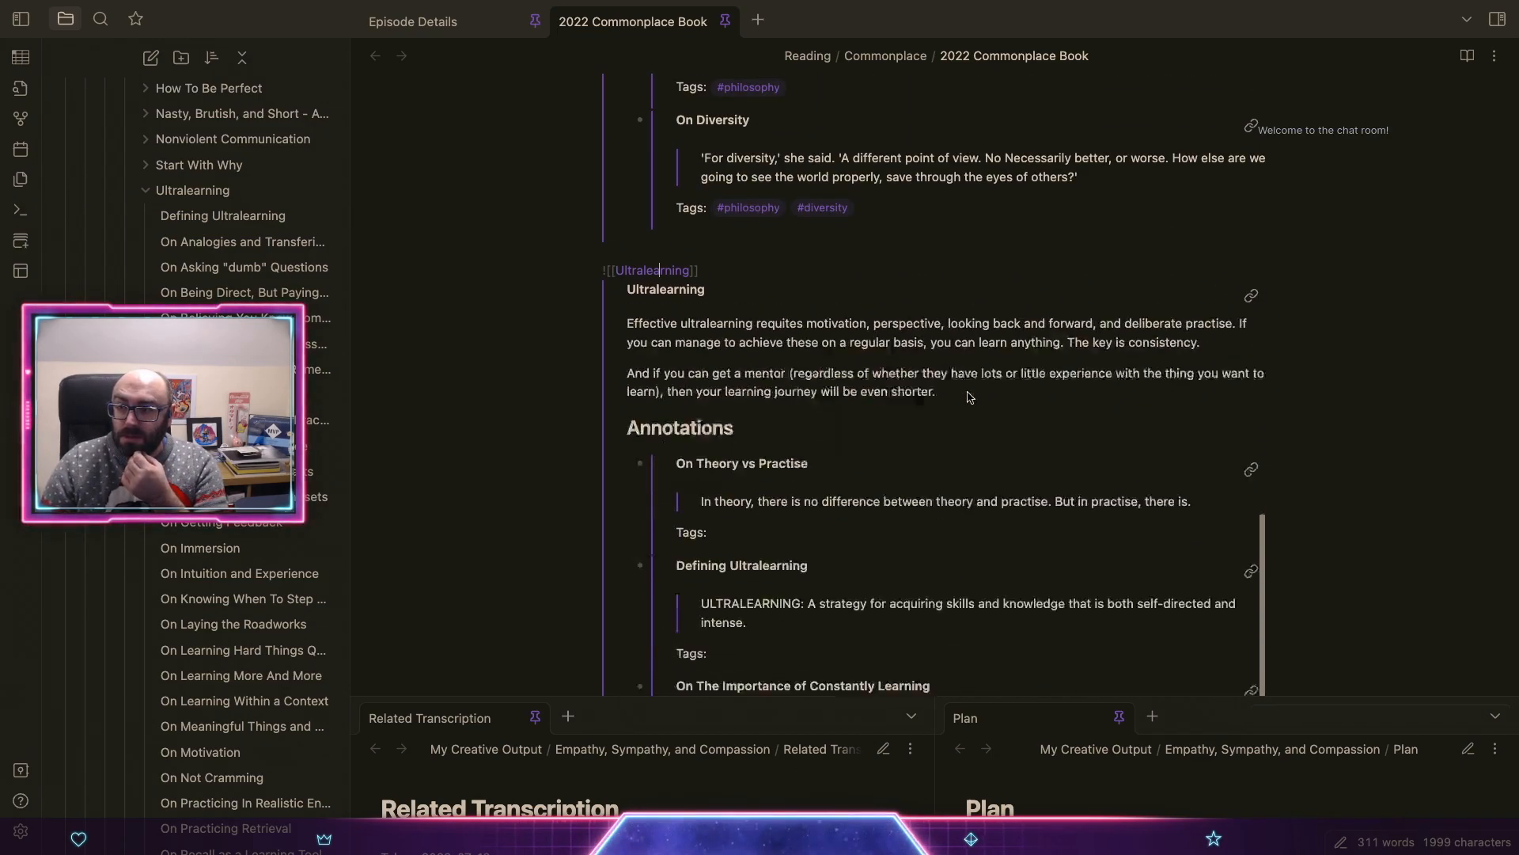
{"action": "scroll", "coordinate": [970, 397], "scroll_direction": "up", "scroll_amount": 5}
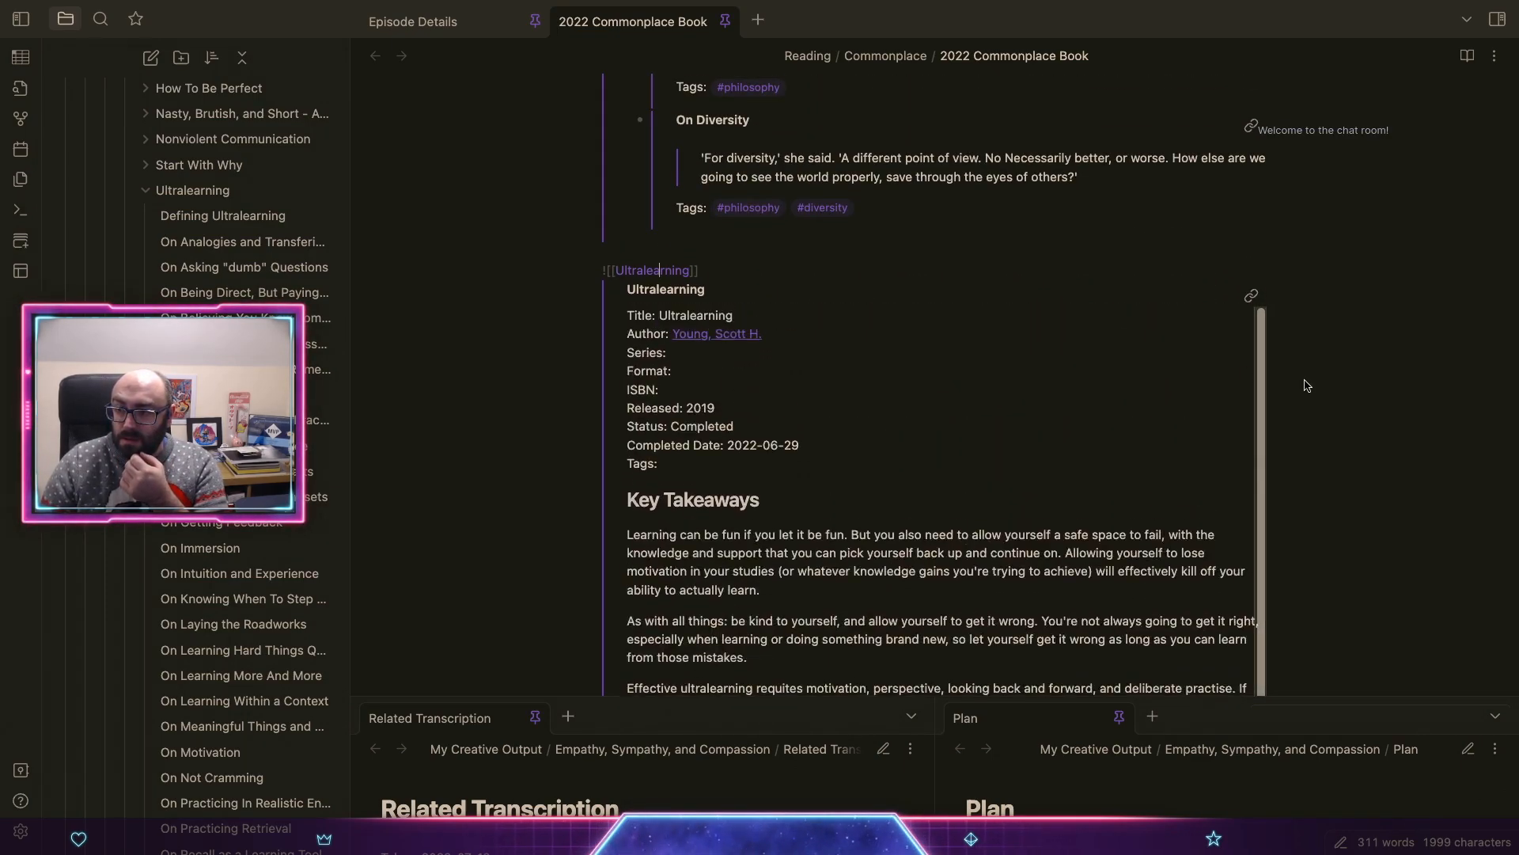
{"action": "scroll", "coordinate": [1309, 393], "scroll_direction": "down", "scroll_amount": 1}
{"action": "scroll", "coordinate": [1309, 393], "scroll_direction": "down", "scroll_amount": 10}
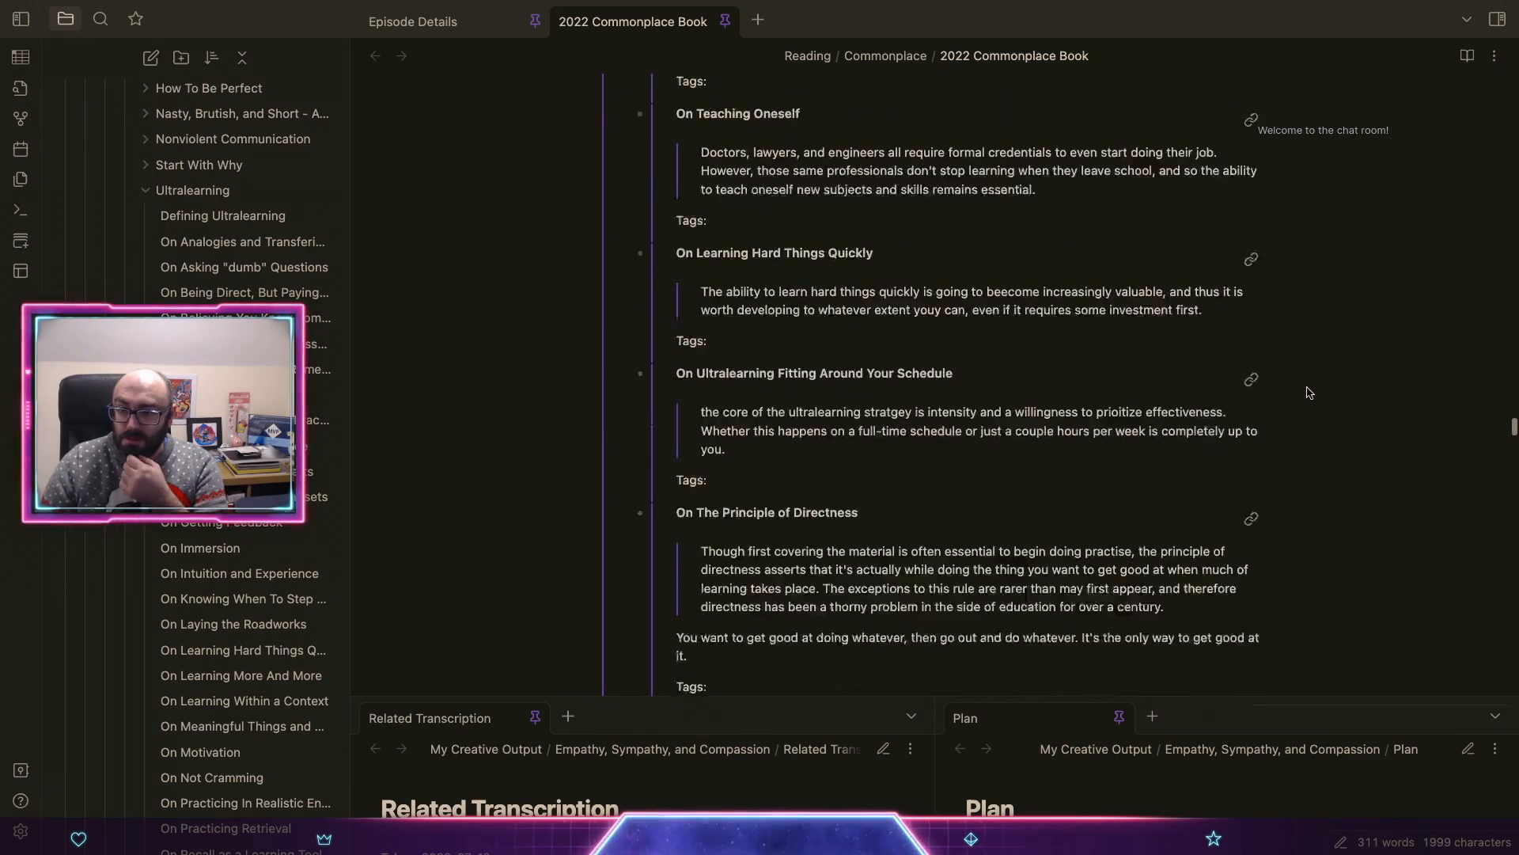
{"action": "scroll", "coordinate": [1309, 393], "scroll_direction": "down", "scroll_amount": 12}
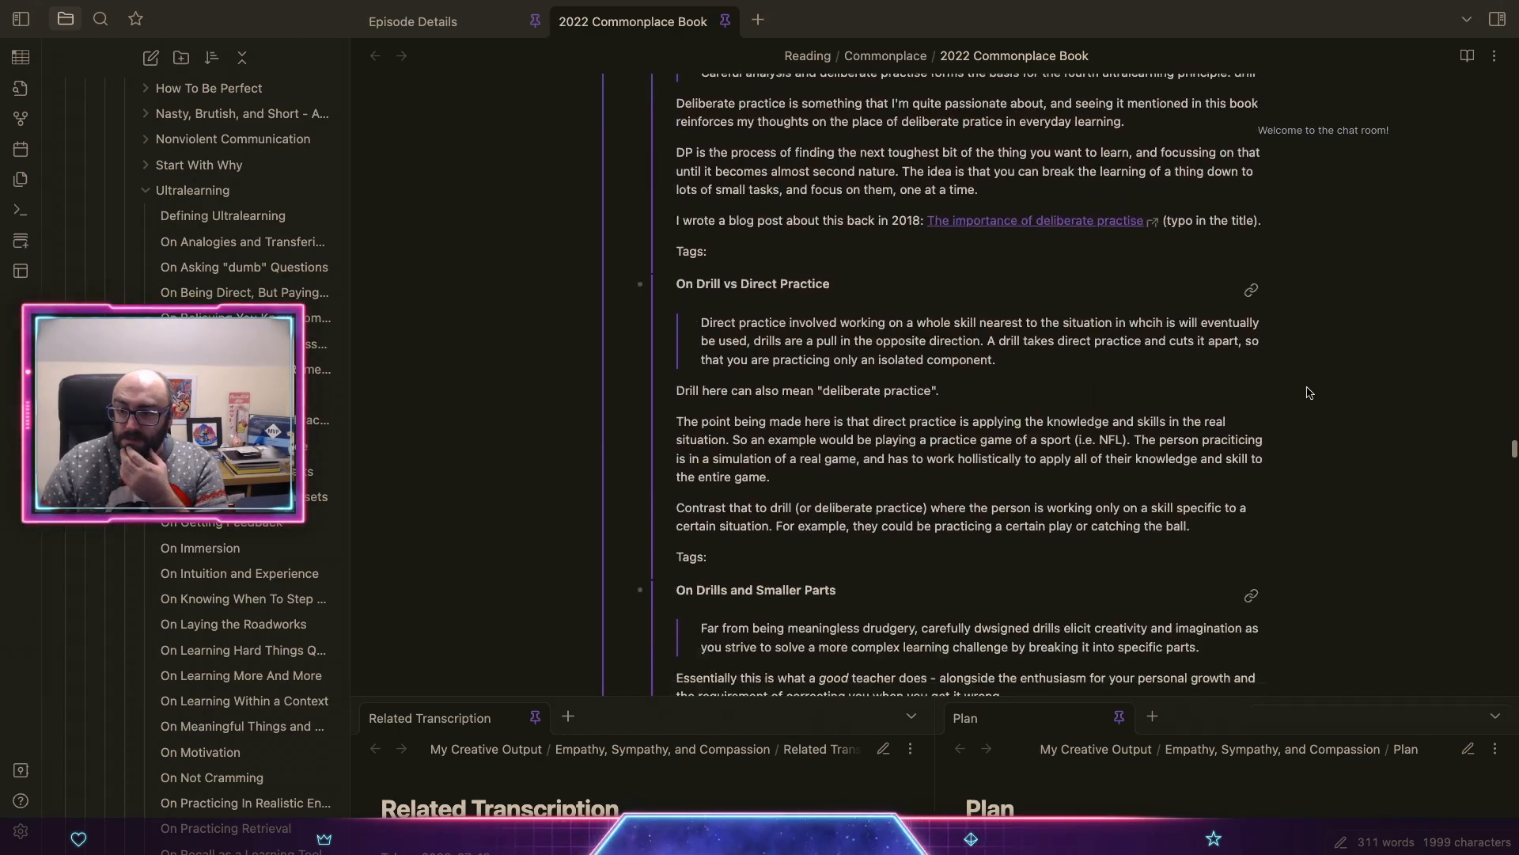
{"action": "scroll", "coordinate": [1309, 393], "scroll_direction": "down", "scroll_amount": 12}
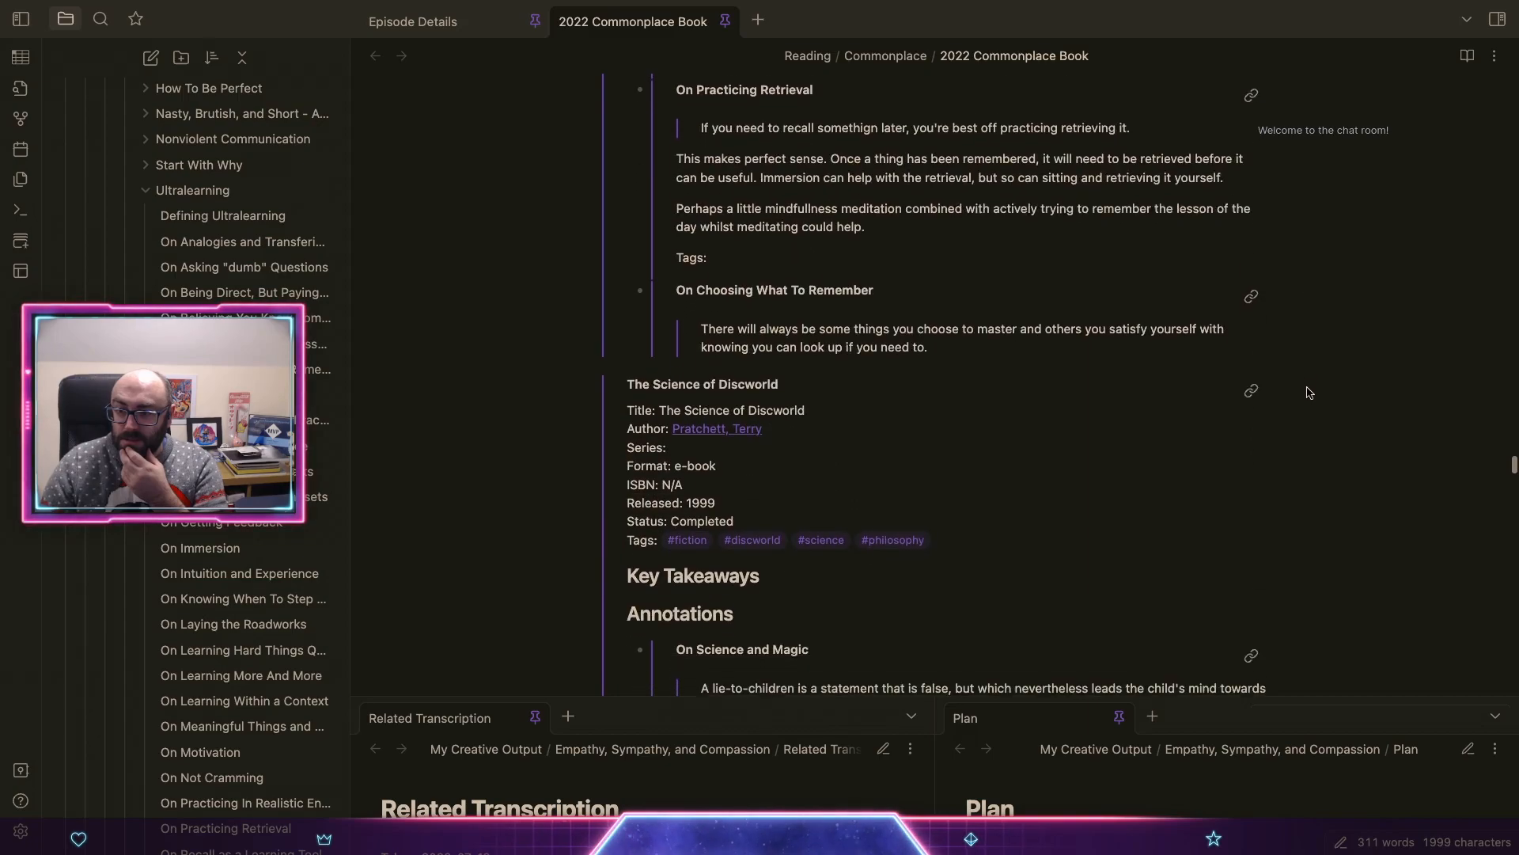
{"action": "scroll", "coordinate": [1309, 393], "scroll_direction": "down", "scroll_amount": 12}
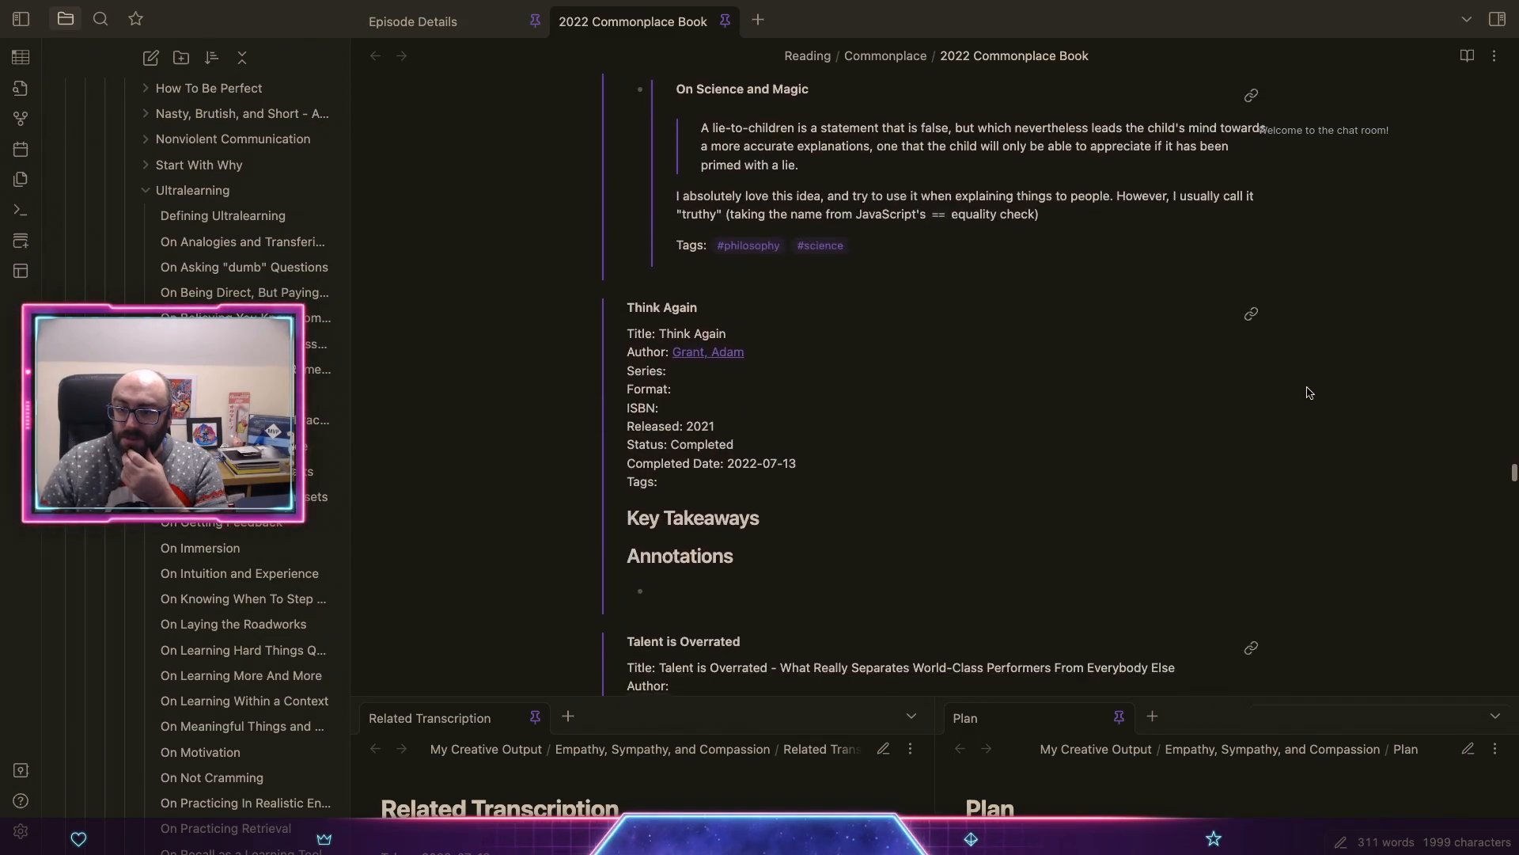
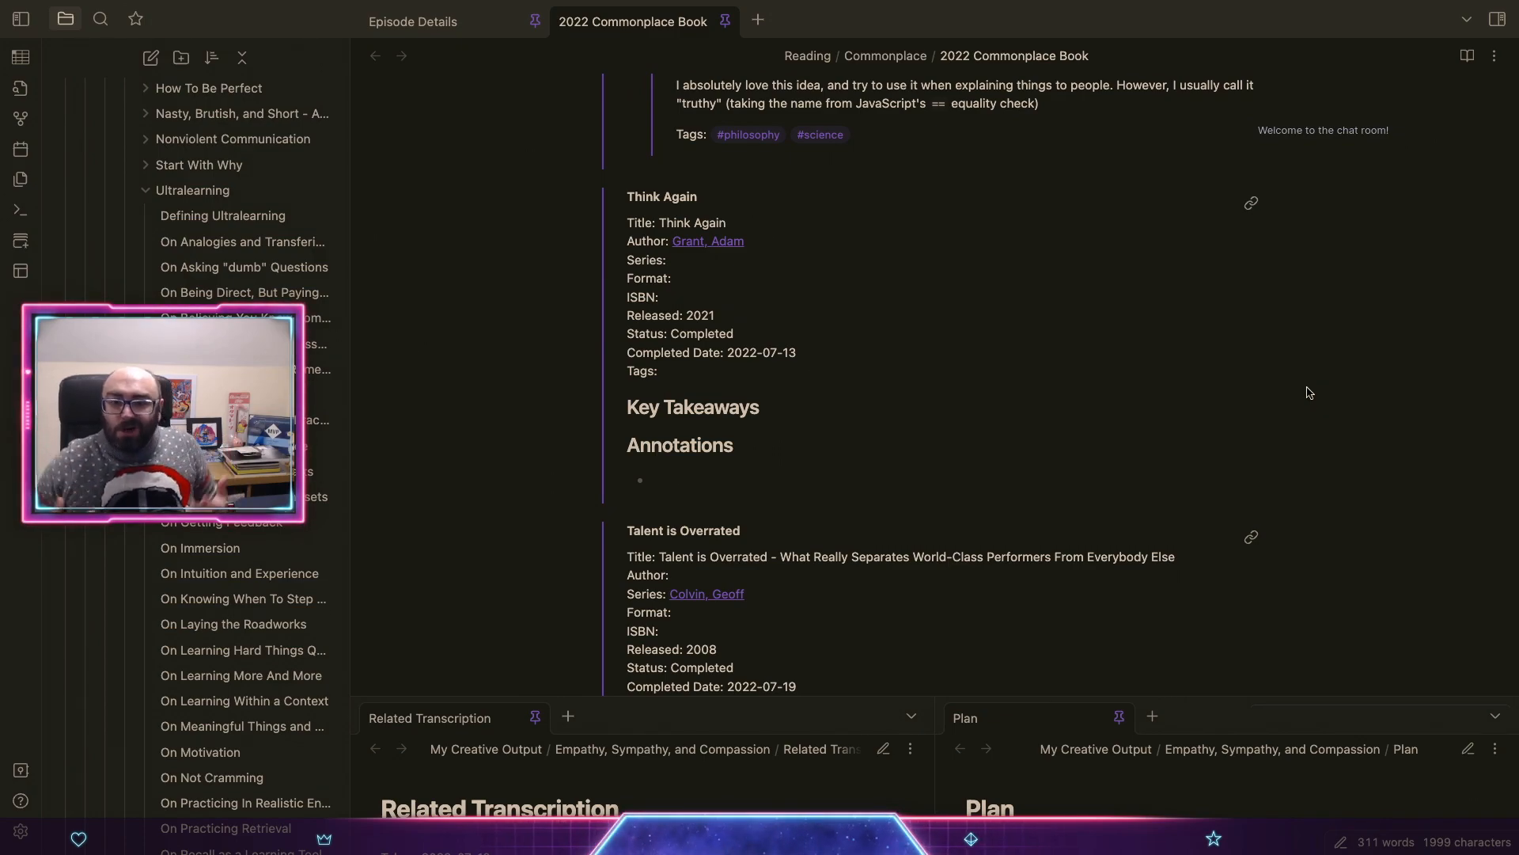
Step: Collapse the Ultralearning folder in the file tree and look through the 2022 Commonplace Book for the Think Again entry
{"action": "left_click", "coordinate": [145, 194]}
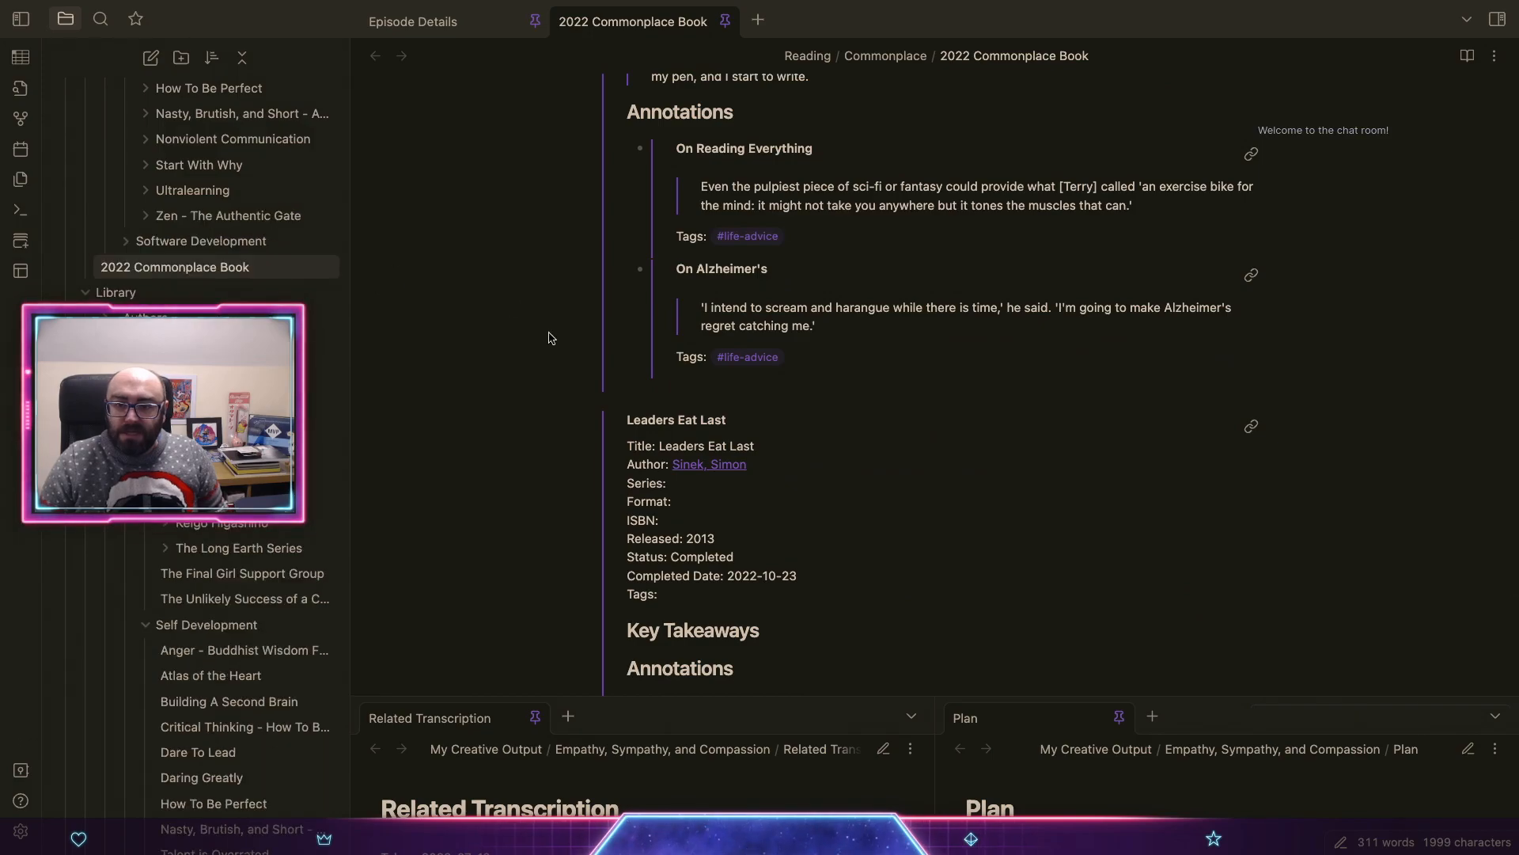
{"action": "scroll", "coordinate": [973, 453], "scroll_direction": "up", "scroll_amount": 1}
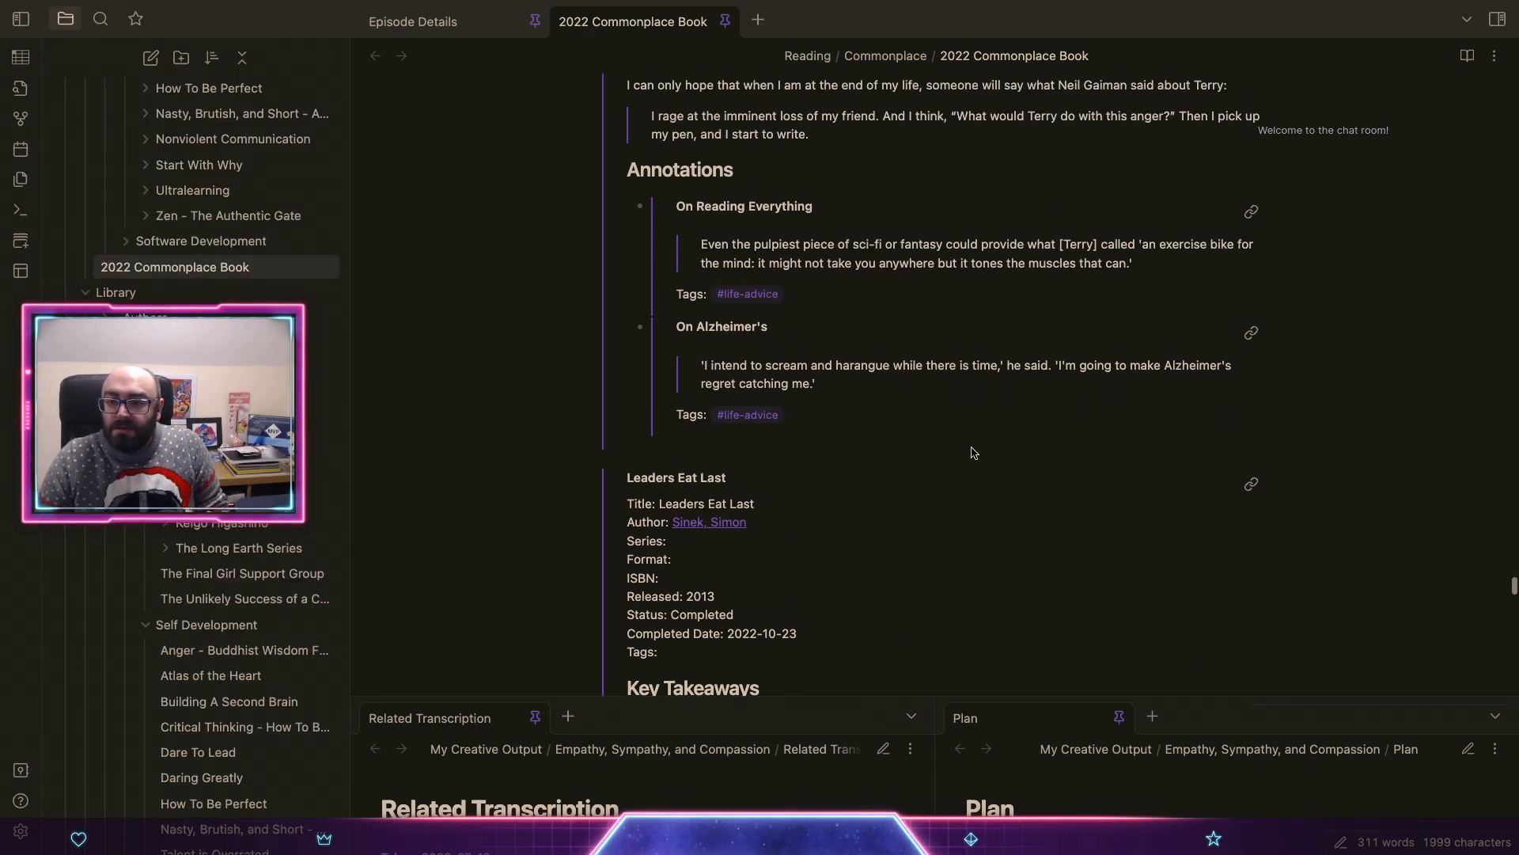
{"action": "scroll", "coordinate": [973, 453], "scroll_direction": "up", "scroll_amount": 10}
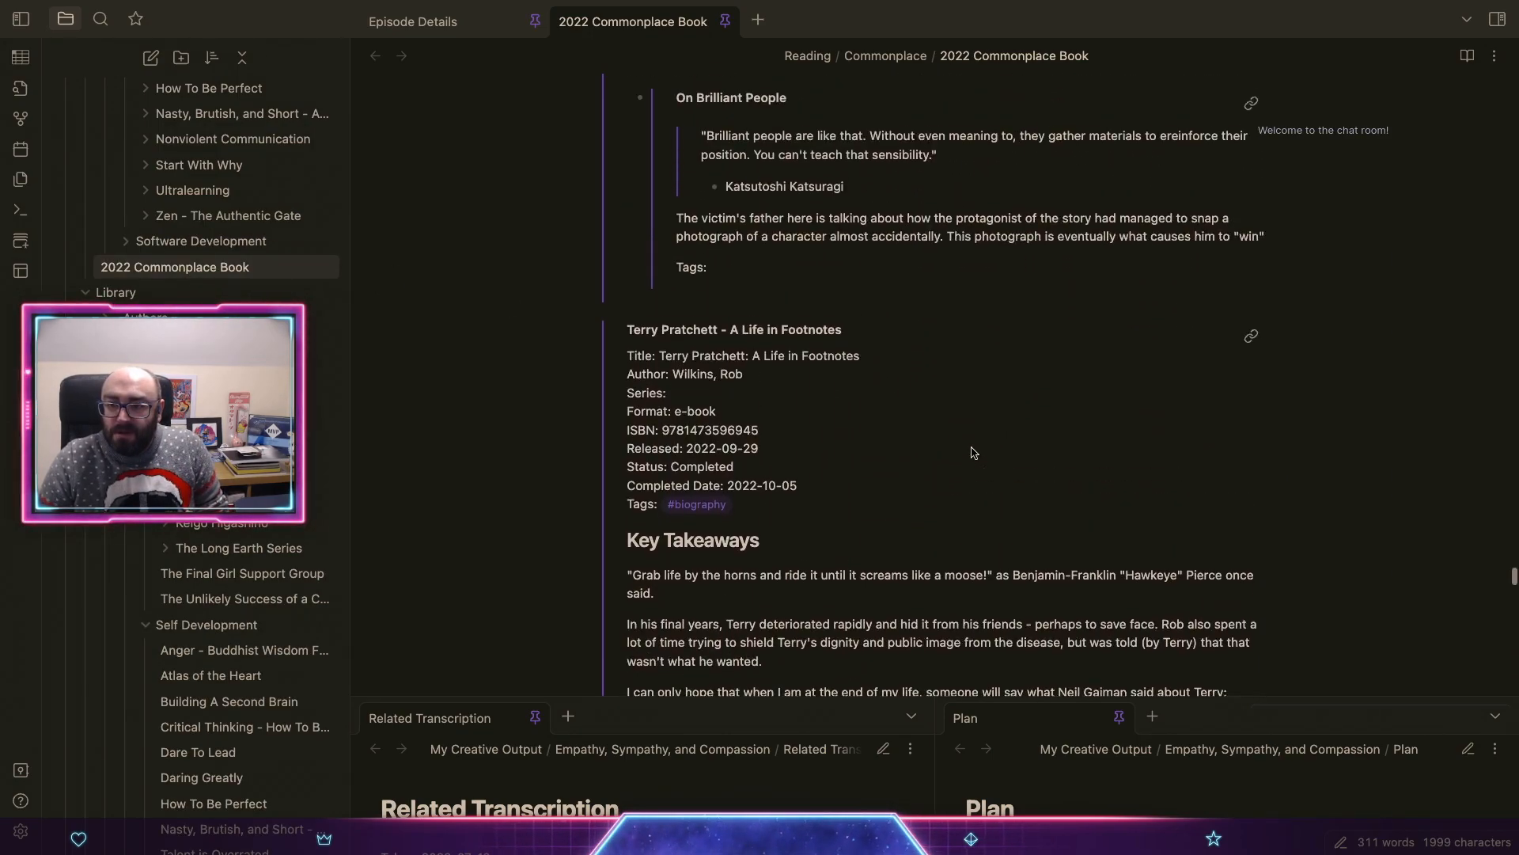
{"action": "scroll", "coordinate": [973, 453], "scroll_direction": "up", "scroll_amount": 10}
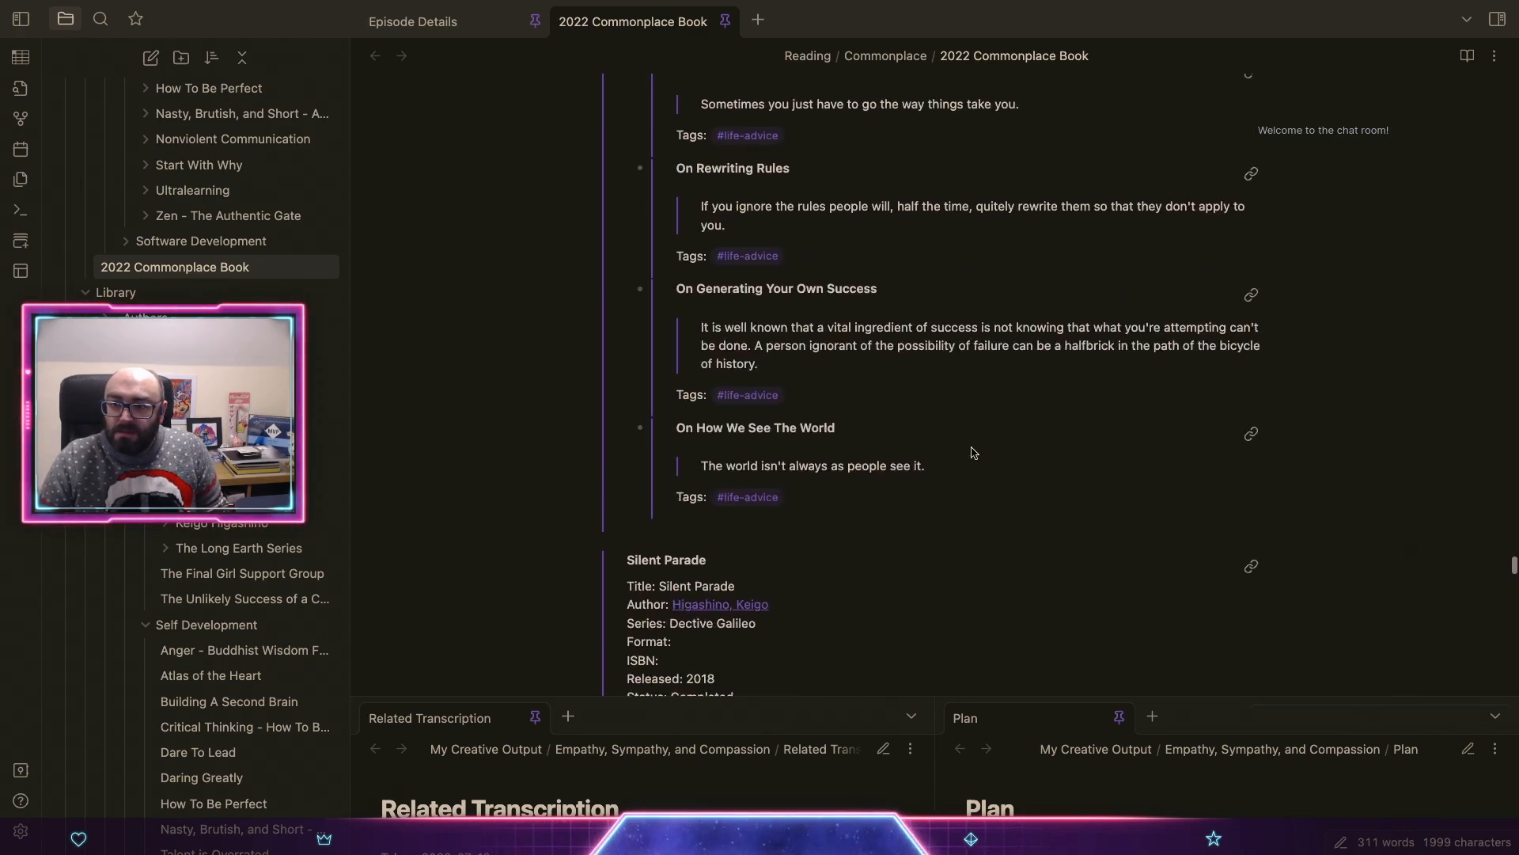
{"action": "scroll", "coordinate": [974, 453], "scroll_direction": "up", "scroll_amount": 10}
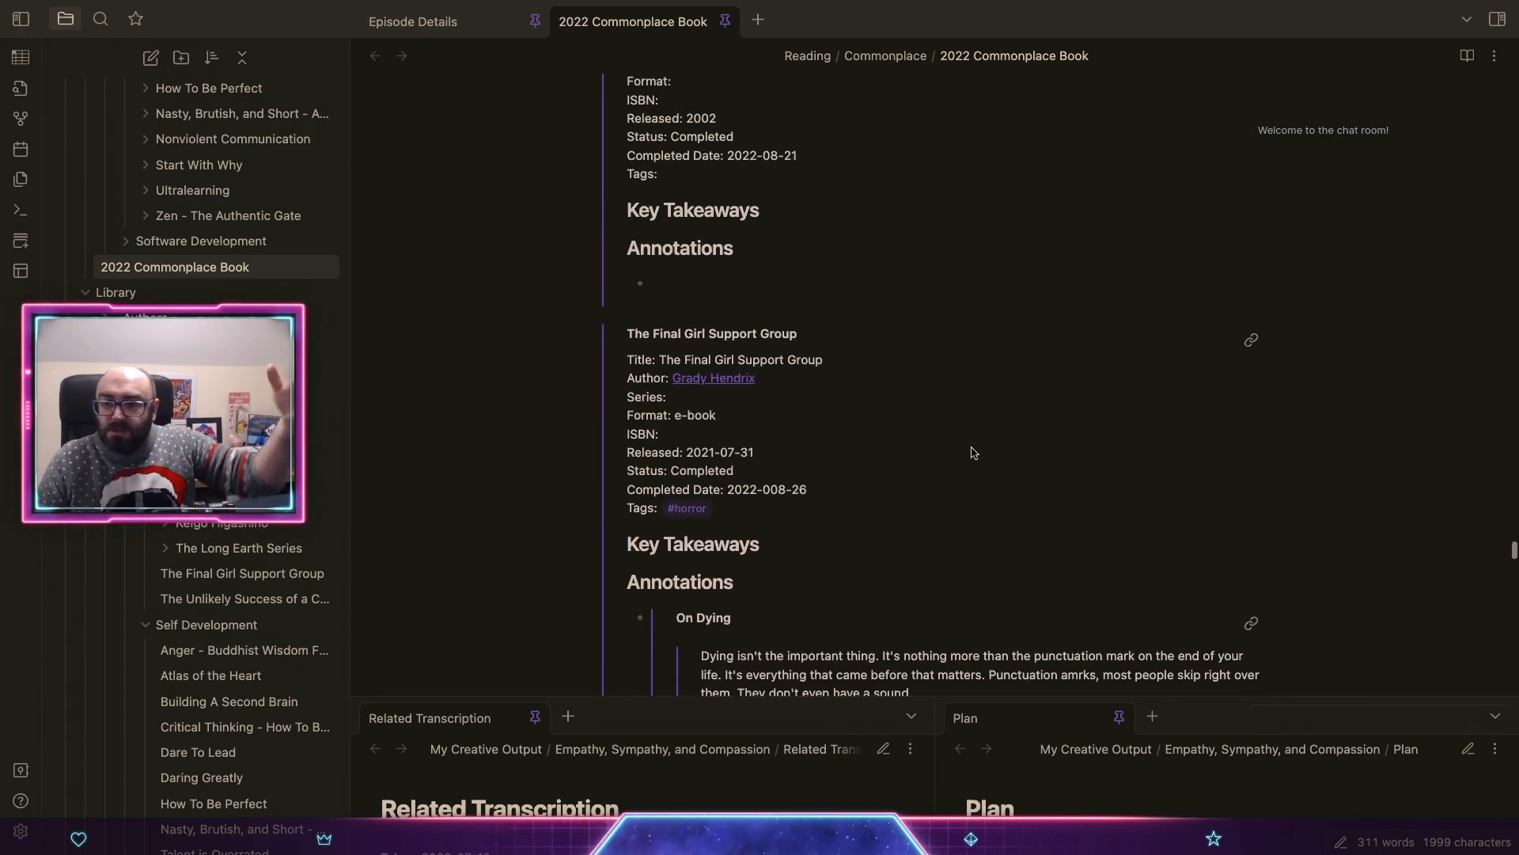
{"action": "scroll", "coordinate": [973, 453], "scroll_direction": "up", "scroll_amount": 10}
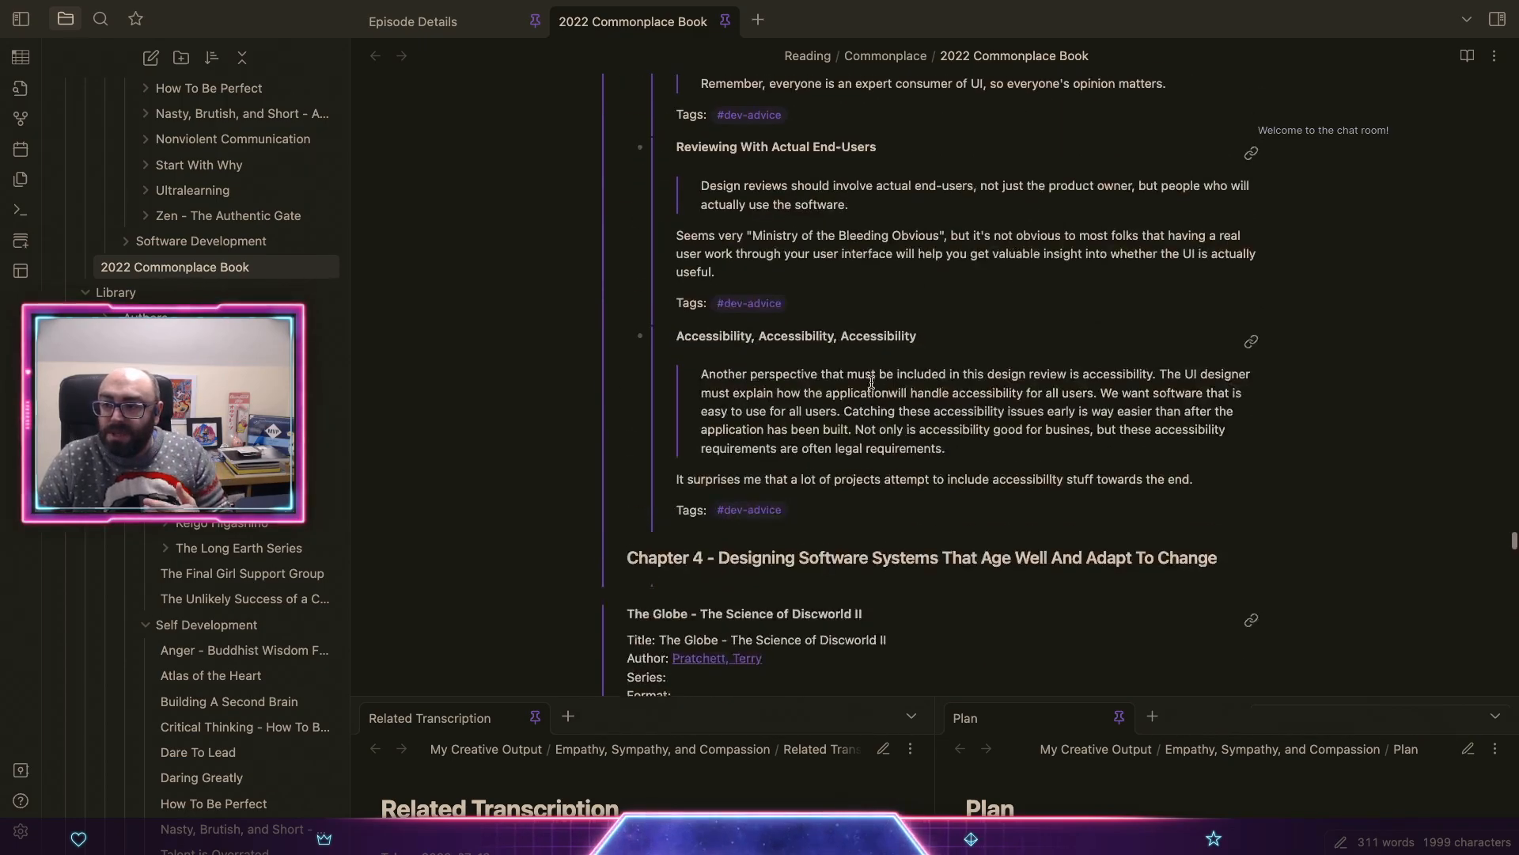
{"action": "scroll", "coordinate": [873, 387], "scroll_direction": "up", "scroll_amount": 10}
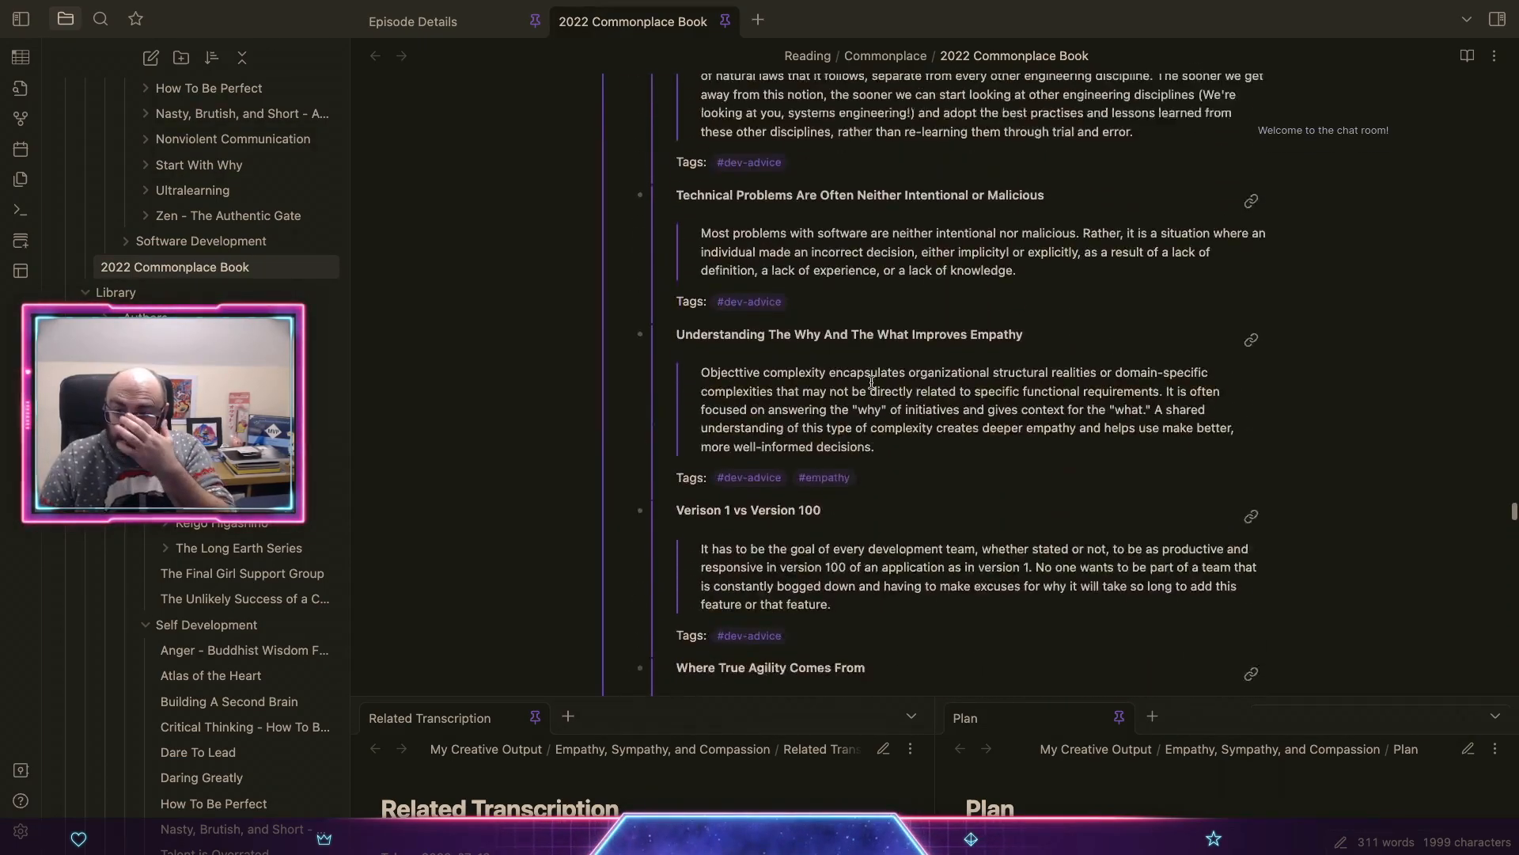
{"action": "scroll", "coordinate": [871, 383], "scroll_direction": "up", "scroll_amount": 10}
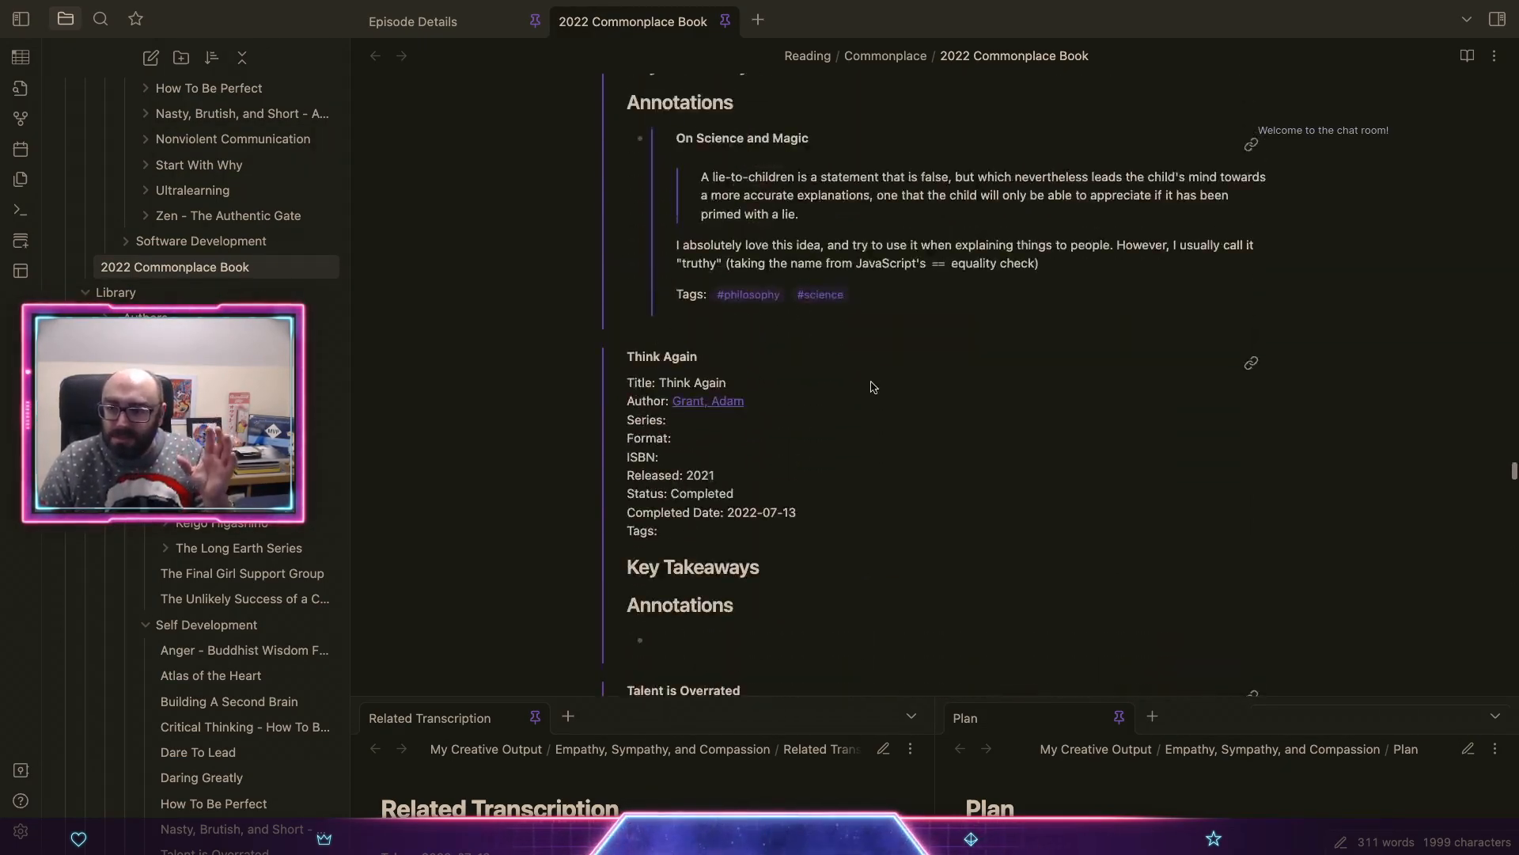
{"action": "scroll", "coordinate": [874, 387], "scroll_direction": "up", "scroll_amount": 2}
{"action": "scroll", "coordinate": [764, 494], "scroll_direction": "down", "scroll_amount": 10}
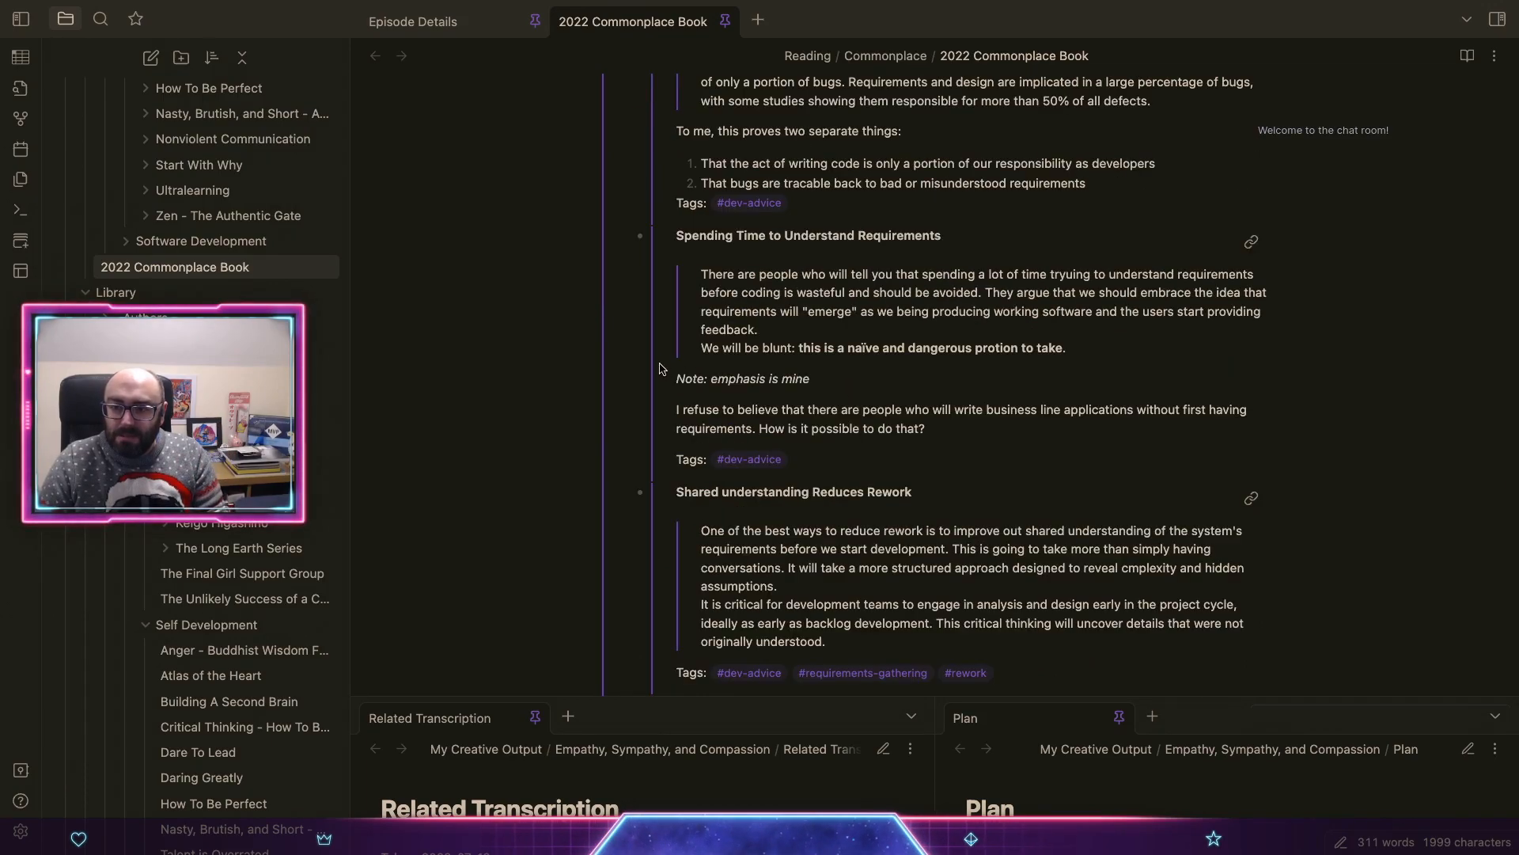
{"action": "scroll", "coordinate": [764, 495], "scroll_direction": "down", "scroll_amount": 10}
{"action": "scroll", "coordinate": [767, 505], "scroll_direction": "up", "scroll_amount": 10}
Step: Search the 2022 Commonplace Book for "think again" to locate that book's embed link
{"action": "key", "text": "ctrl+f"}
{"action": "type", "text": "think again"}
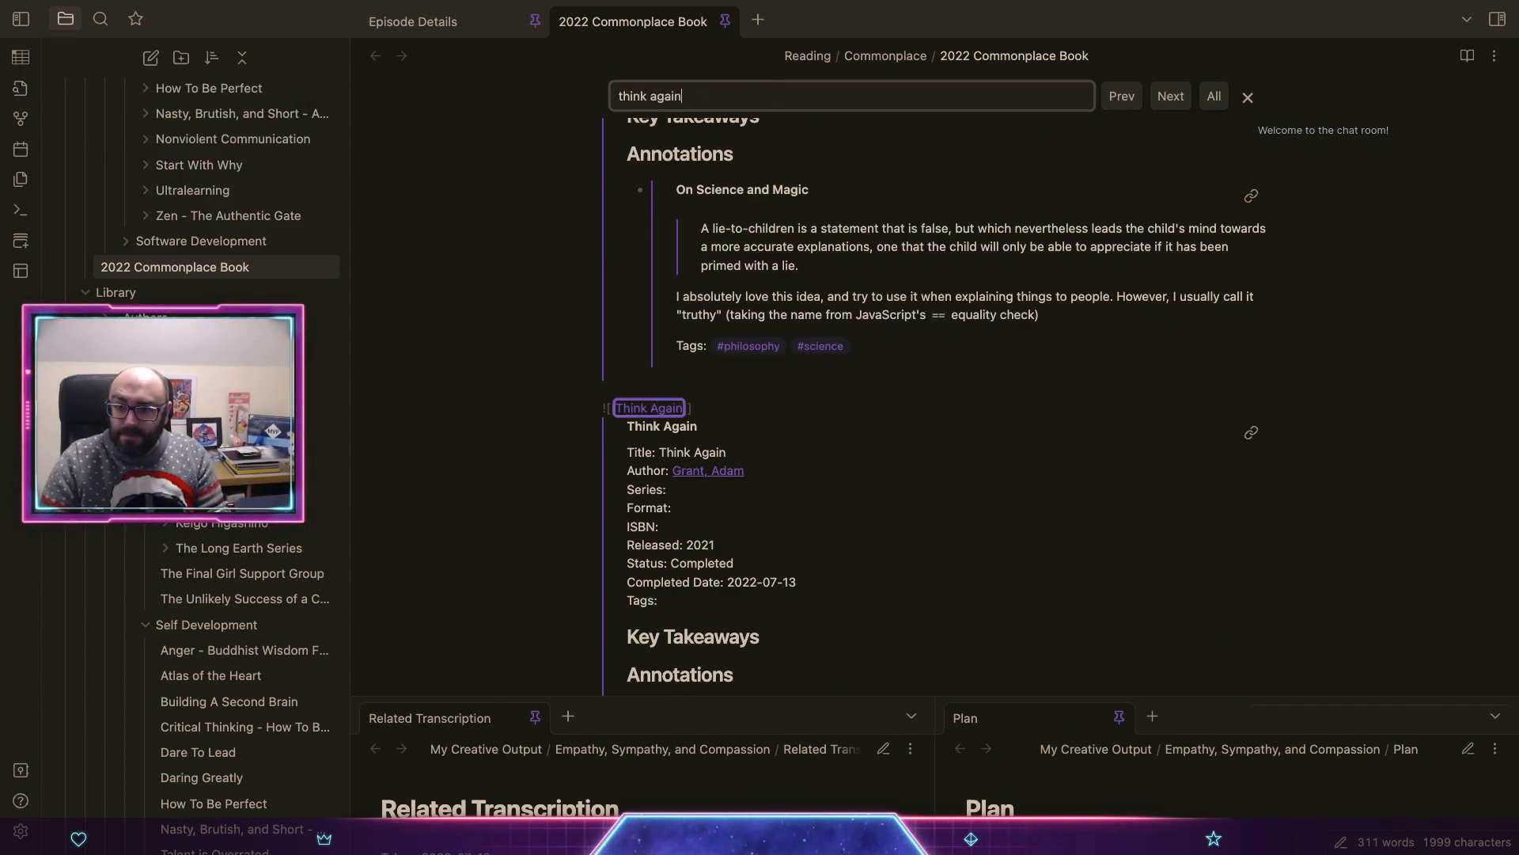
{"action": "key", "text": "Escape"}
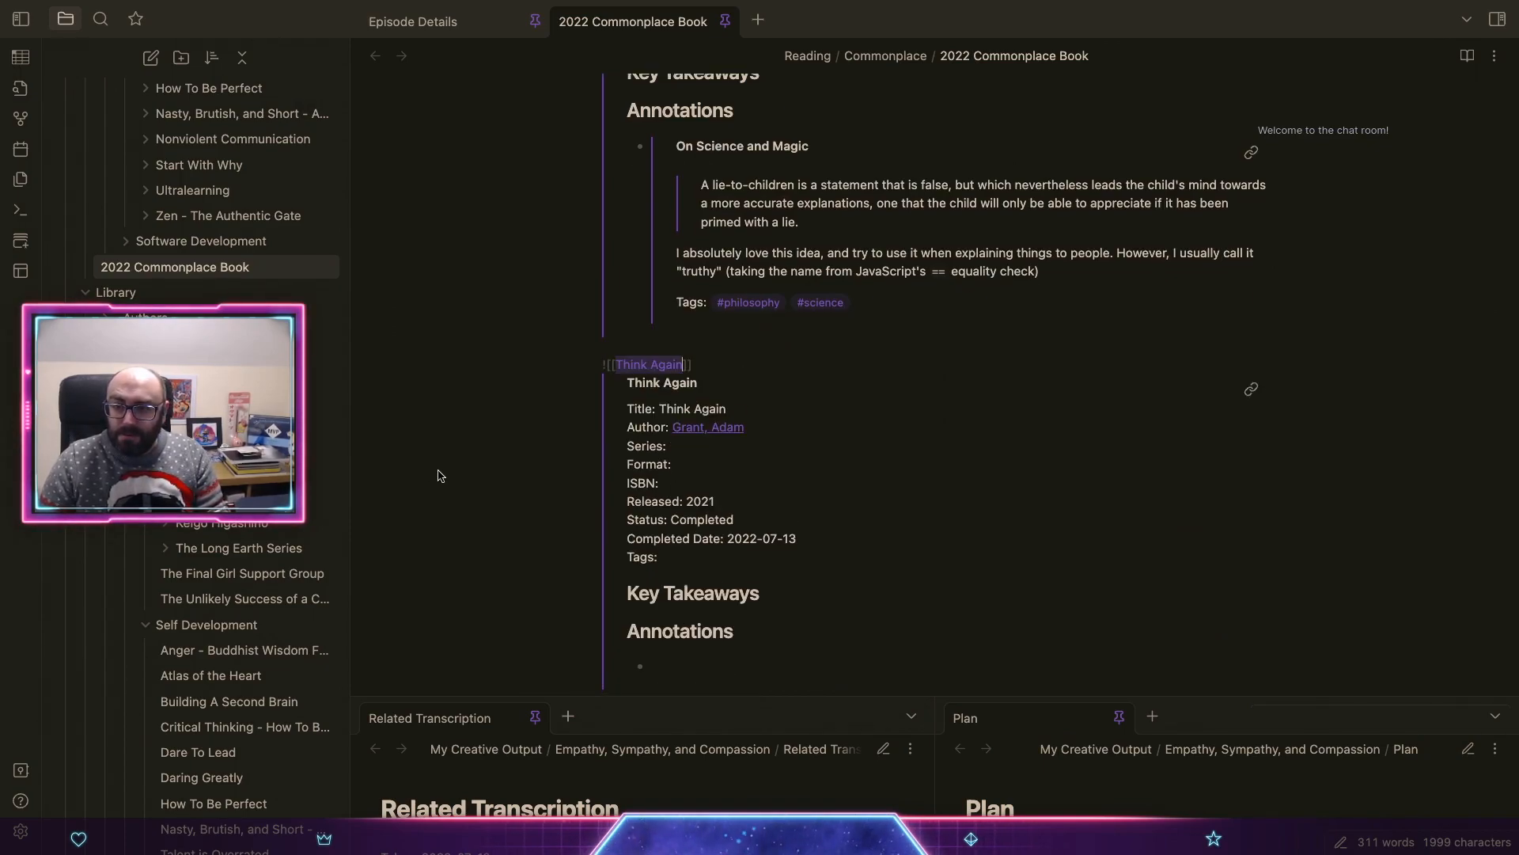
Step: Open the Think Again note from its embed link and pin it
{"action": "left_click", "coordinate": [635, 364]}
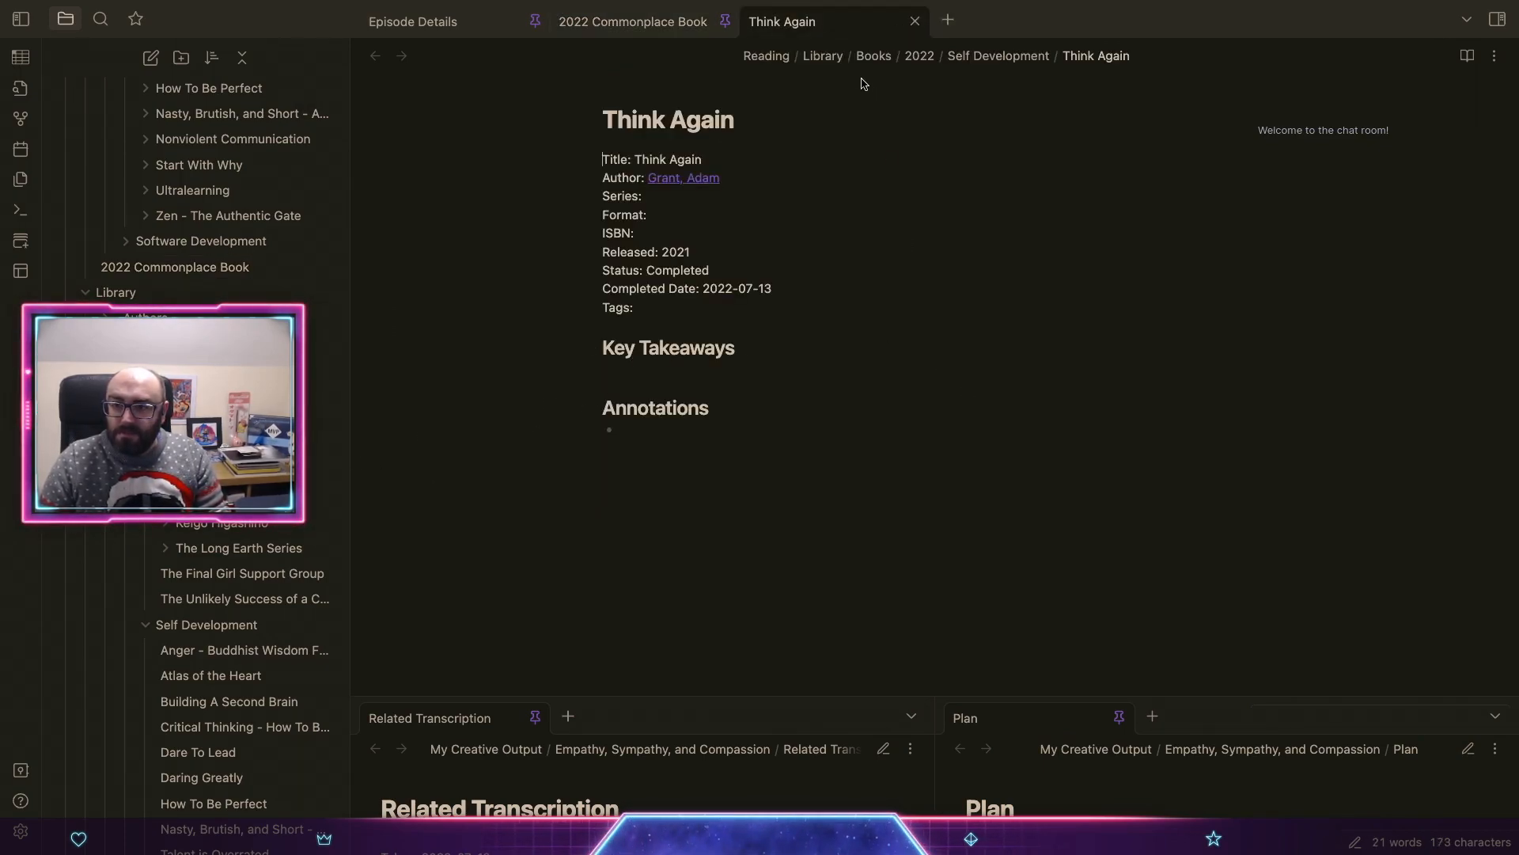
{"action": "right_click", "coordinate": [848, 37]}
{"action": "left_click", "coordinate": [854, 92]}
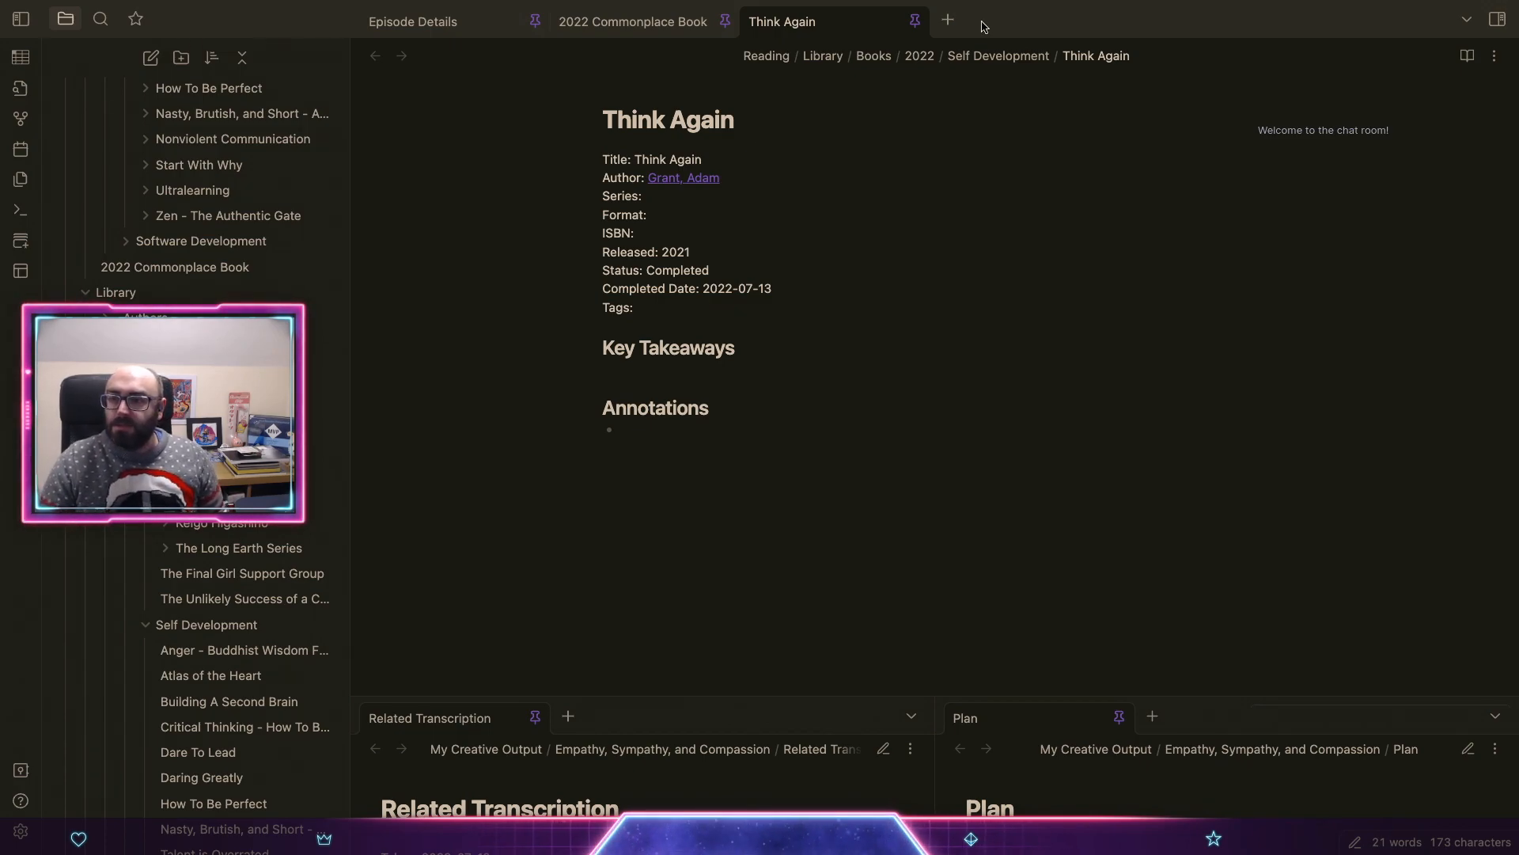
Step: Take the Obsidian window out of full screen and move it aside to expose the desktop beside it
{"action": "mouse_move", "coordinate": [981, 4]}
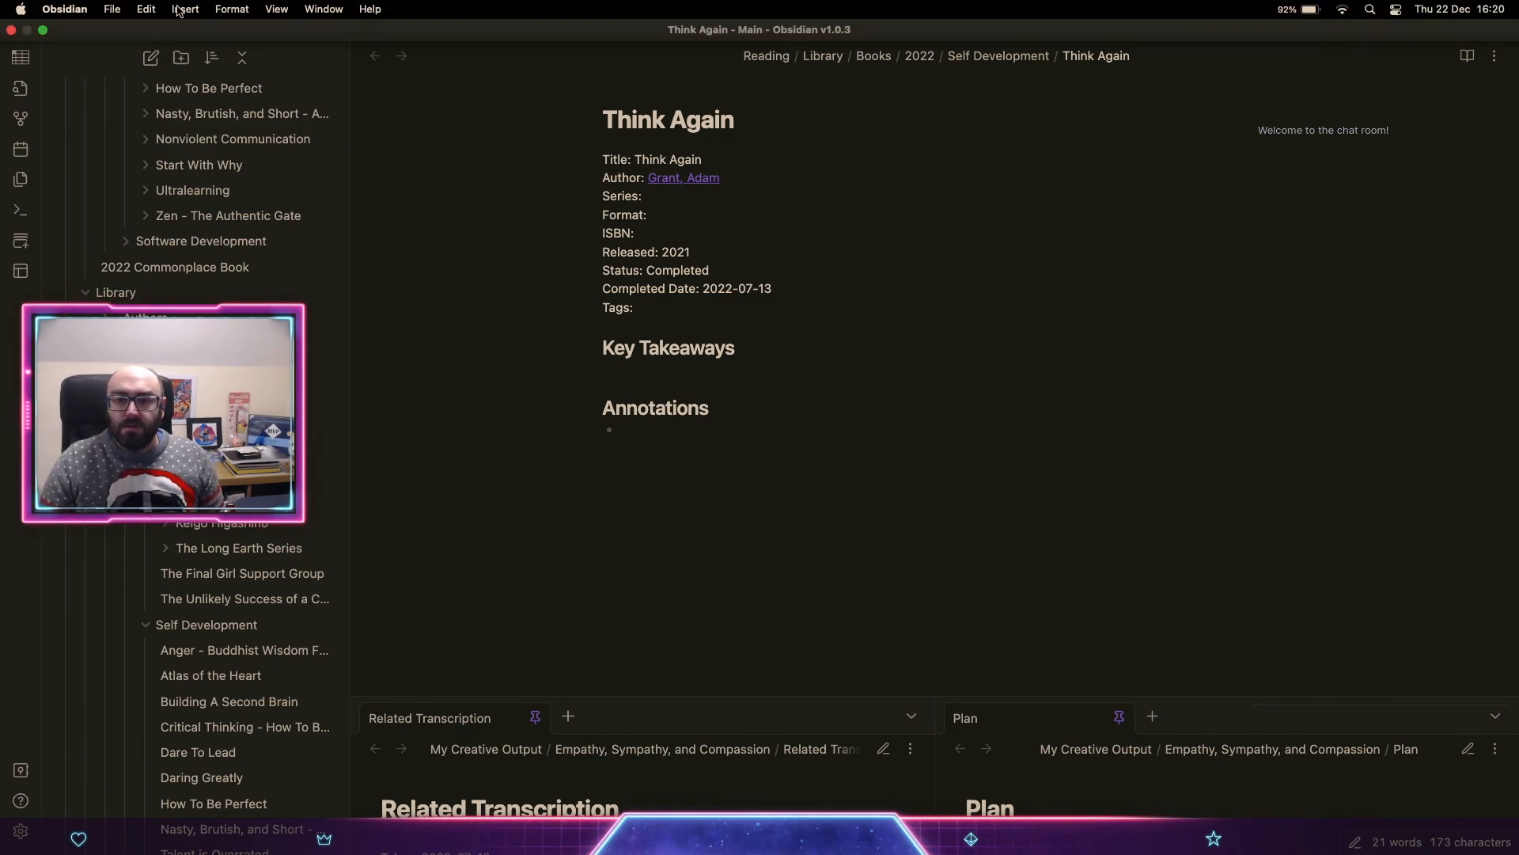
{"action": "left_click", "coordinate": [43, 31]}
{"action": "left_click_drag", "start_coordinate": [291, 43], "coordinate": [631, 37]}
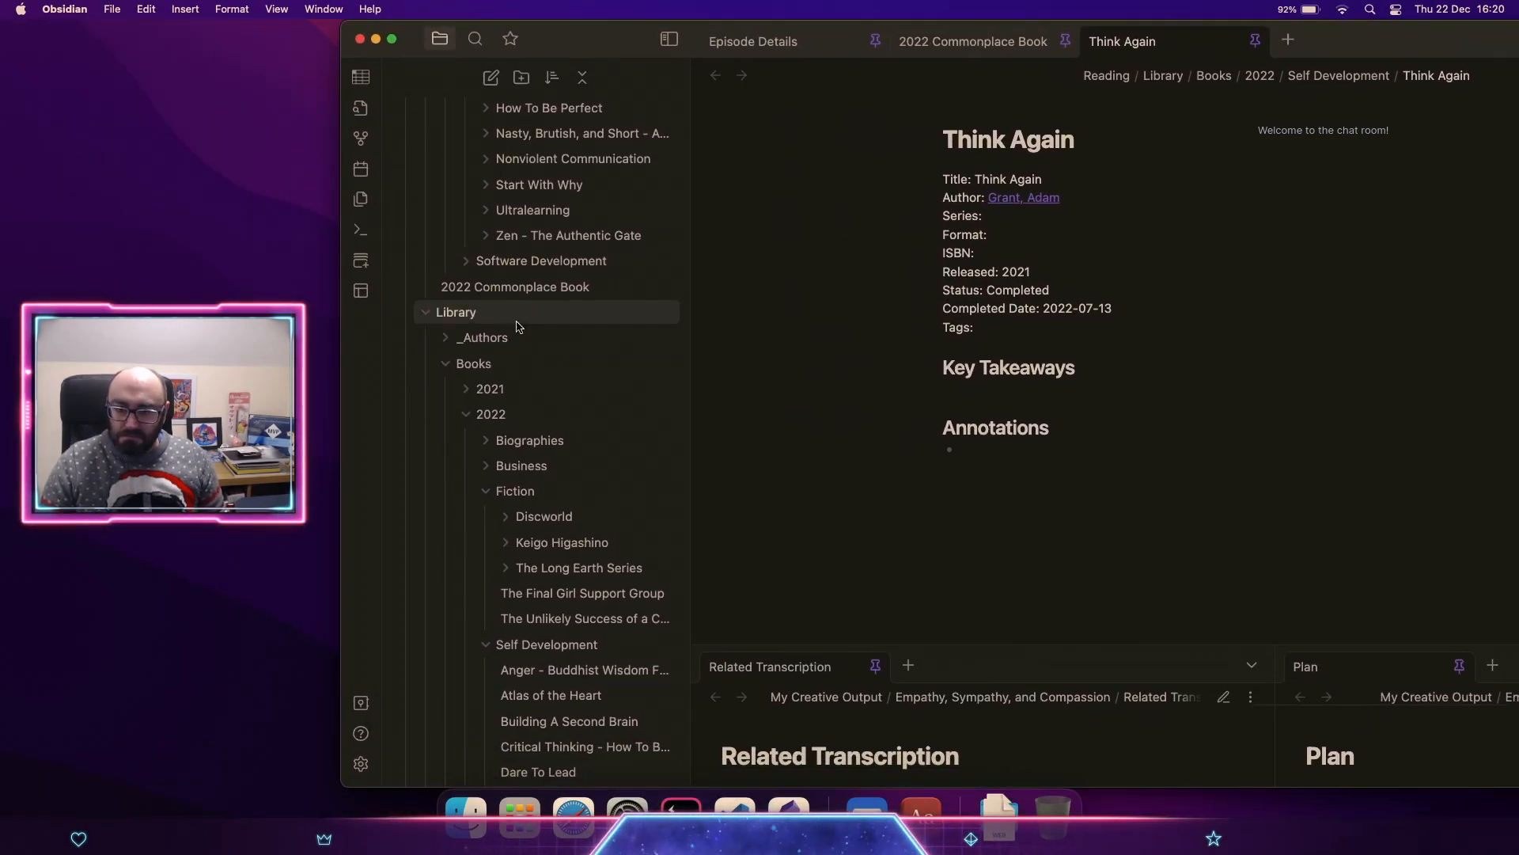
Step: Collapse the Fiction folder under the Library's 2022 books in the file tree
{"action": "left_click", "coordinate": [489, 497]}
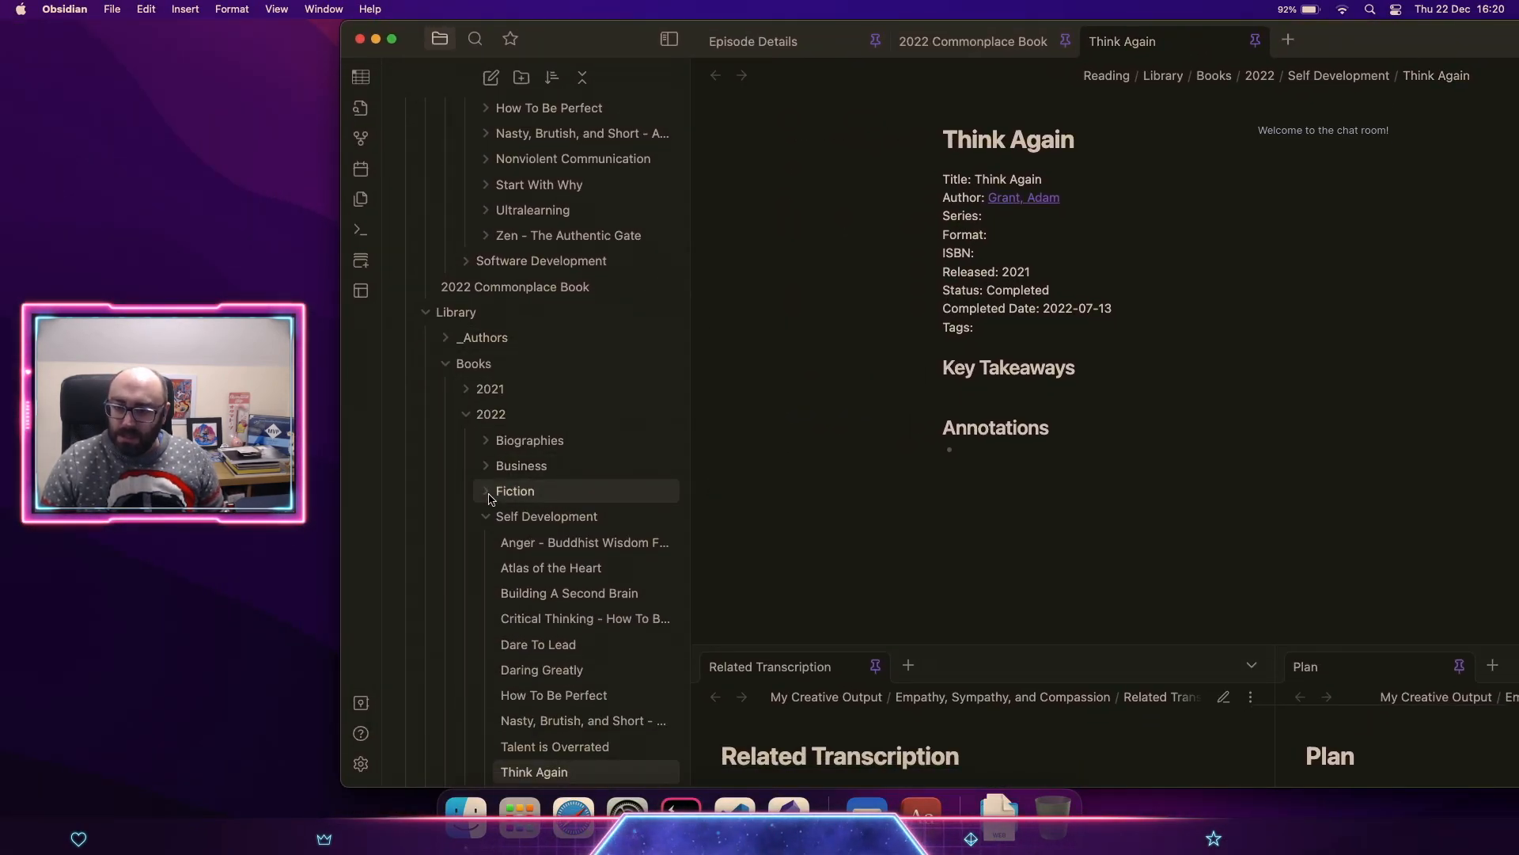
{"action": "right_click", "coordinate": [540, 521]}
{"action": "left_click", "coordinate": [1016, 488]}
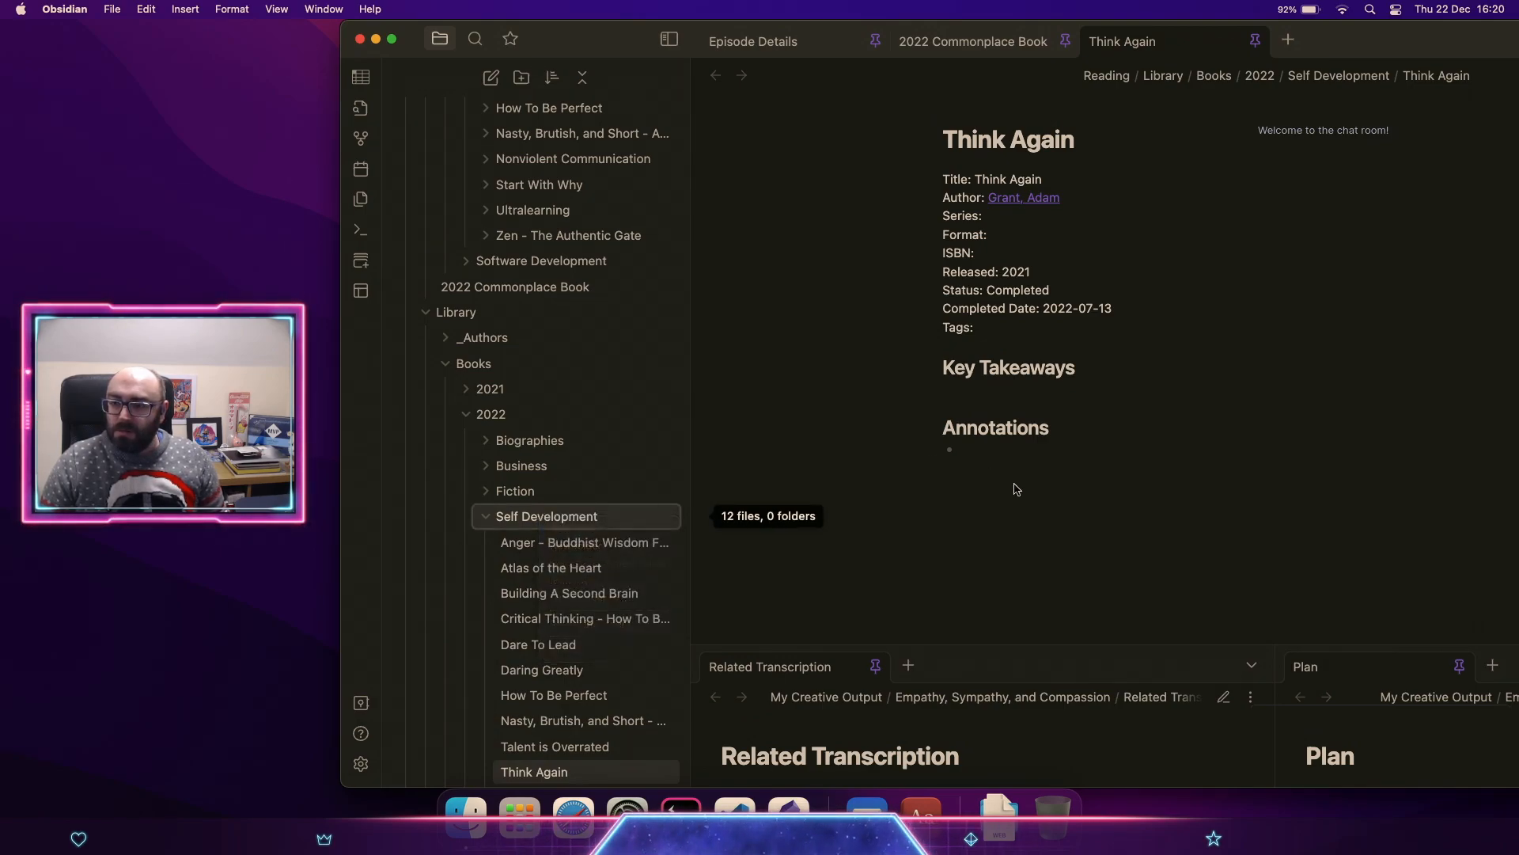
Step: Create a folder named Think Again inside the Commonplace 2022 Self Development folder
{"action": "scroll", "coordinate": [599, 678], "scroll_direction": "down", "scroll_amount": 2}
{"action": "scroll", "coordinate": [599, 678], "scroll_direction": "up", "scroll_amount": 7}
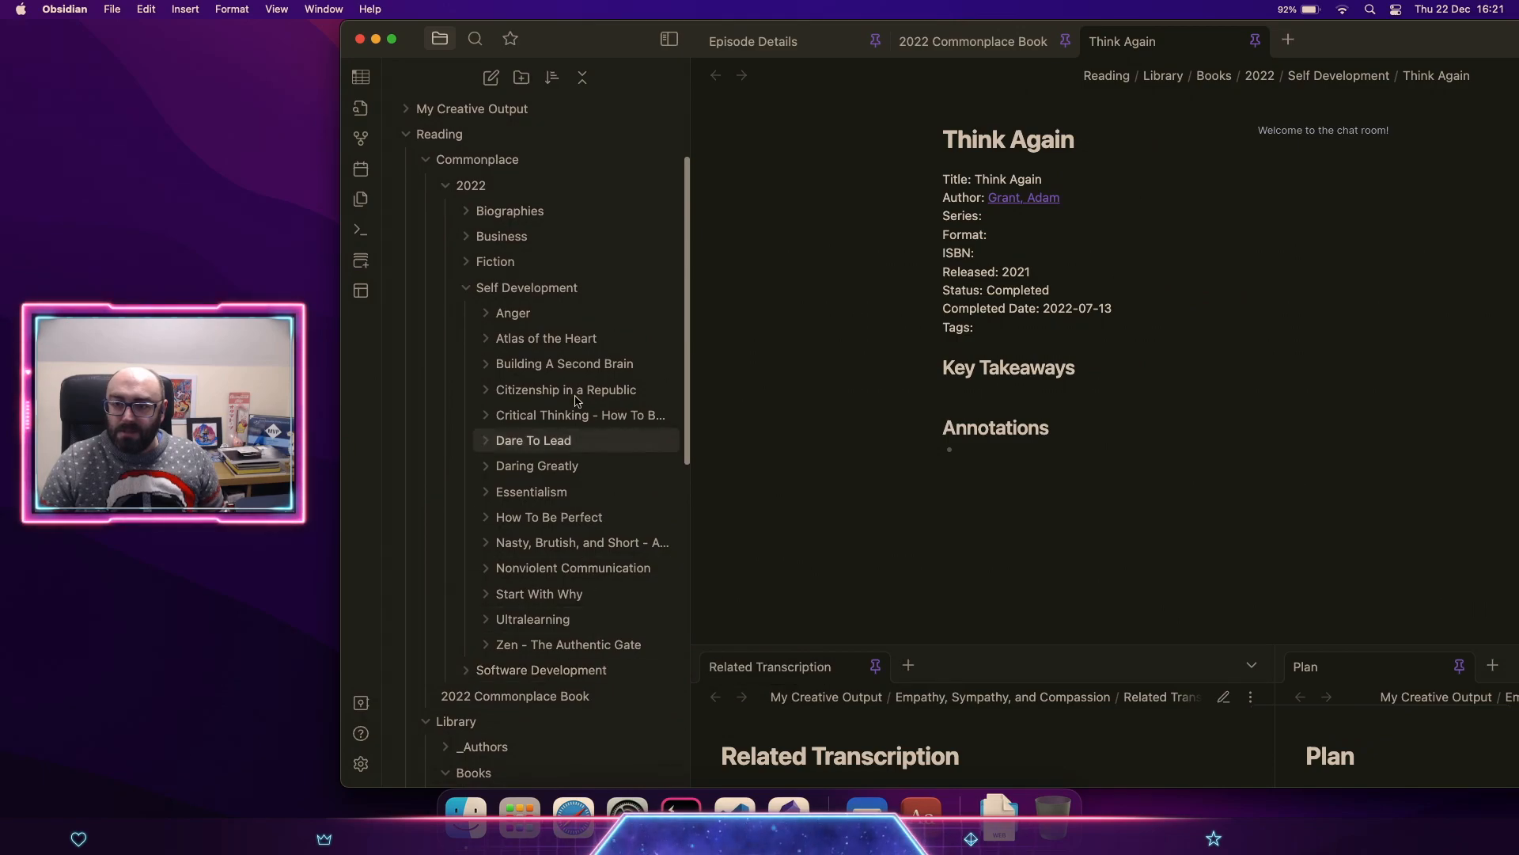
{"action": "right_click", "coordinate": [522, 288]}
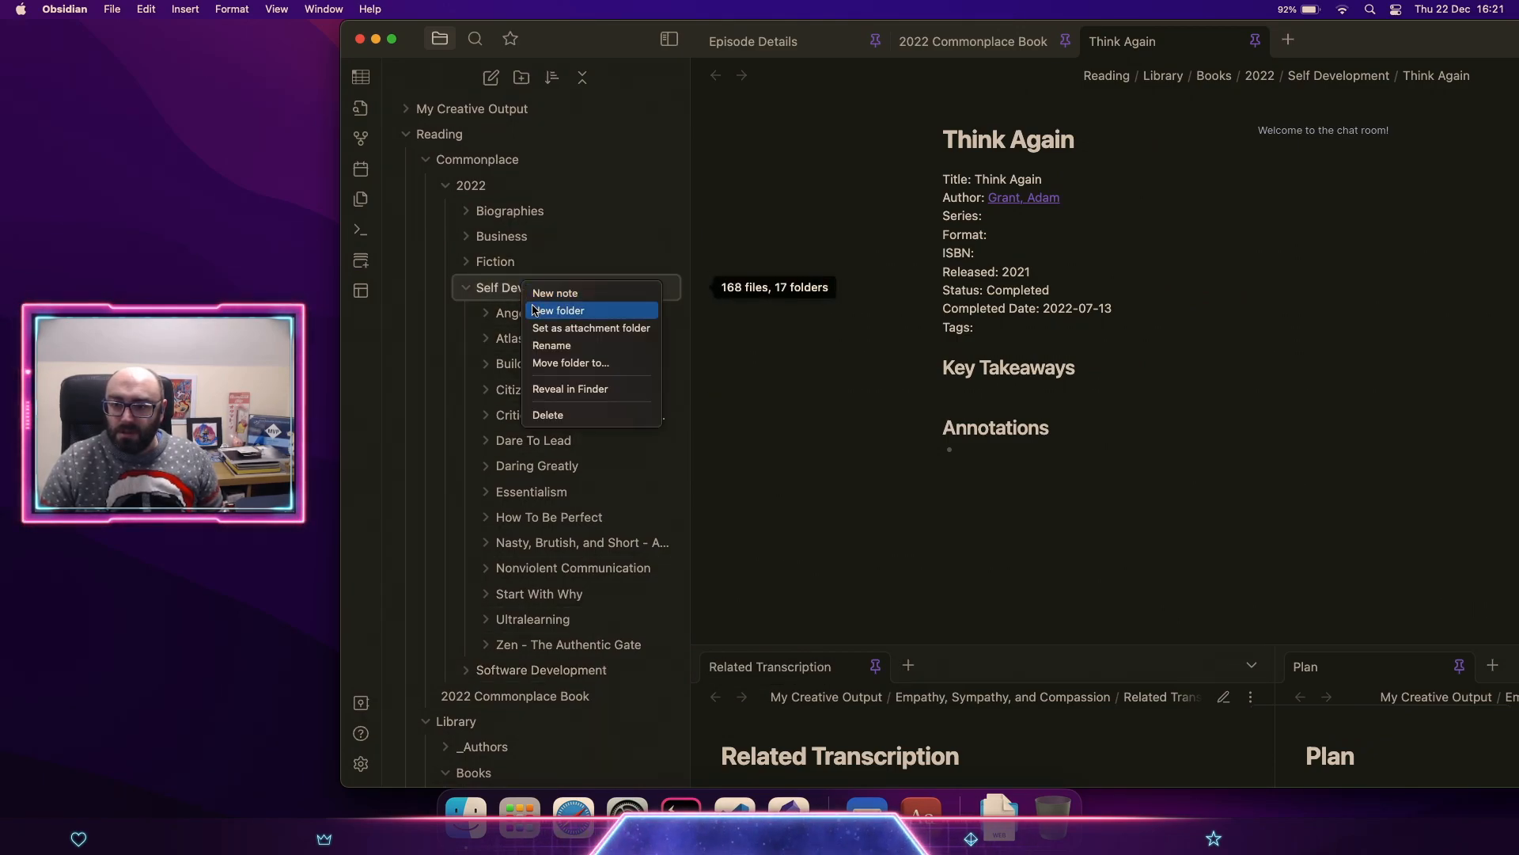
{"action": "left_click", "coordinate": [558, 310]}
{"action": "type", "text": "Think Again"}
{"action": "key", "text": "Return"}
{"action": "scroll", "coordinate": [650, 566], "scroll_direction": "down", "scroll_amount": 1}
{"action": "scroll", "coordinate": [650, 566], "scroll_direction": "down", "scroll_amount": 1}
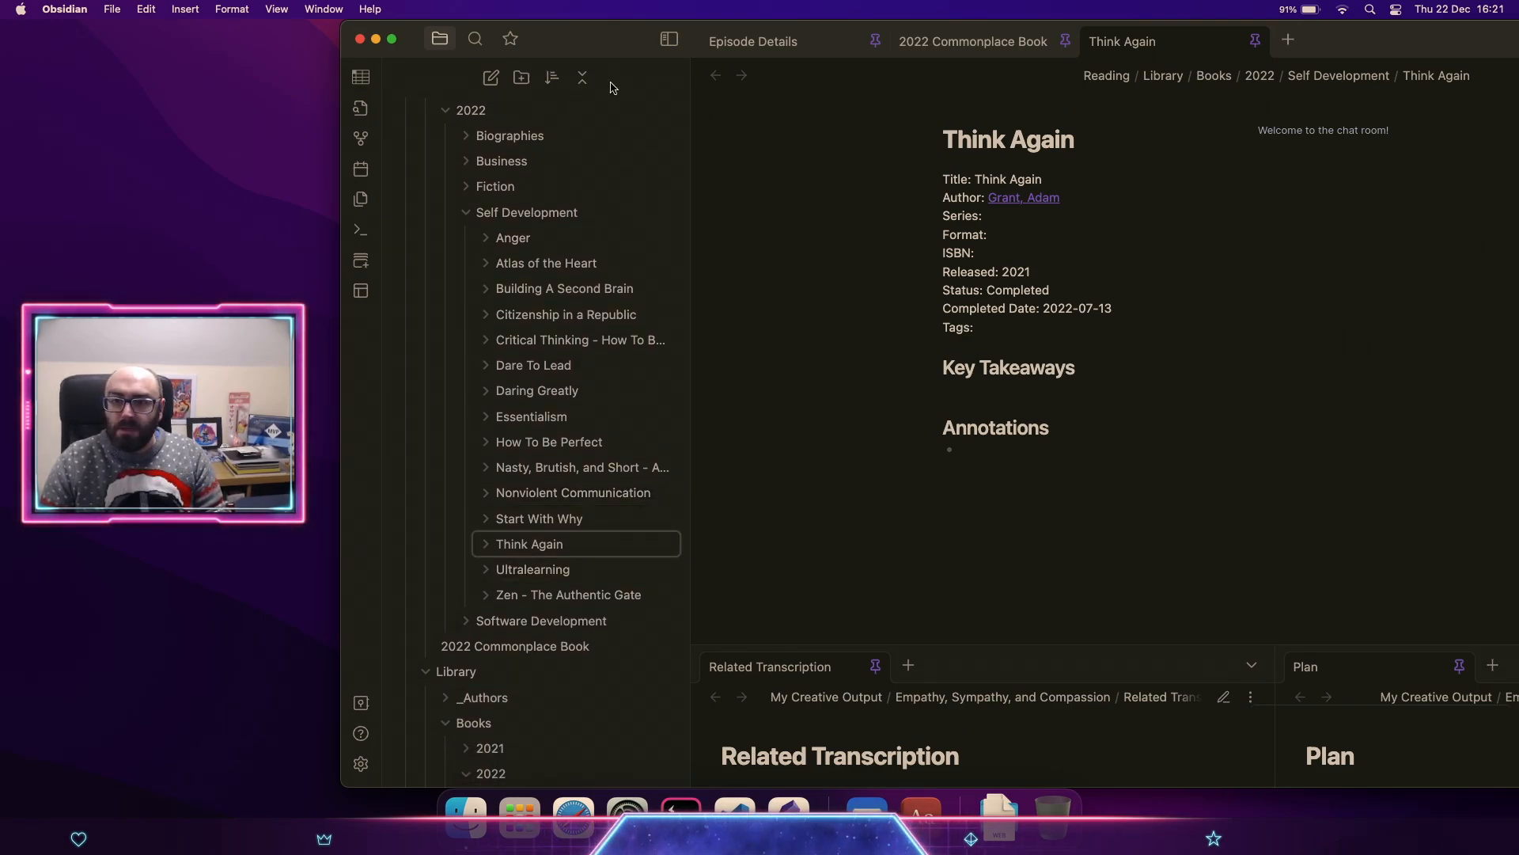
Step: Return the Obsidian window to full screen and bring the new Think Again folder into view in the file tree
{"action": "left_click", "coordinate": [391, 42]}
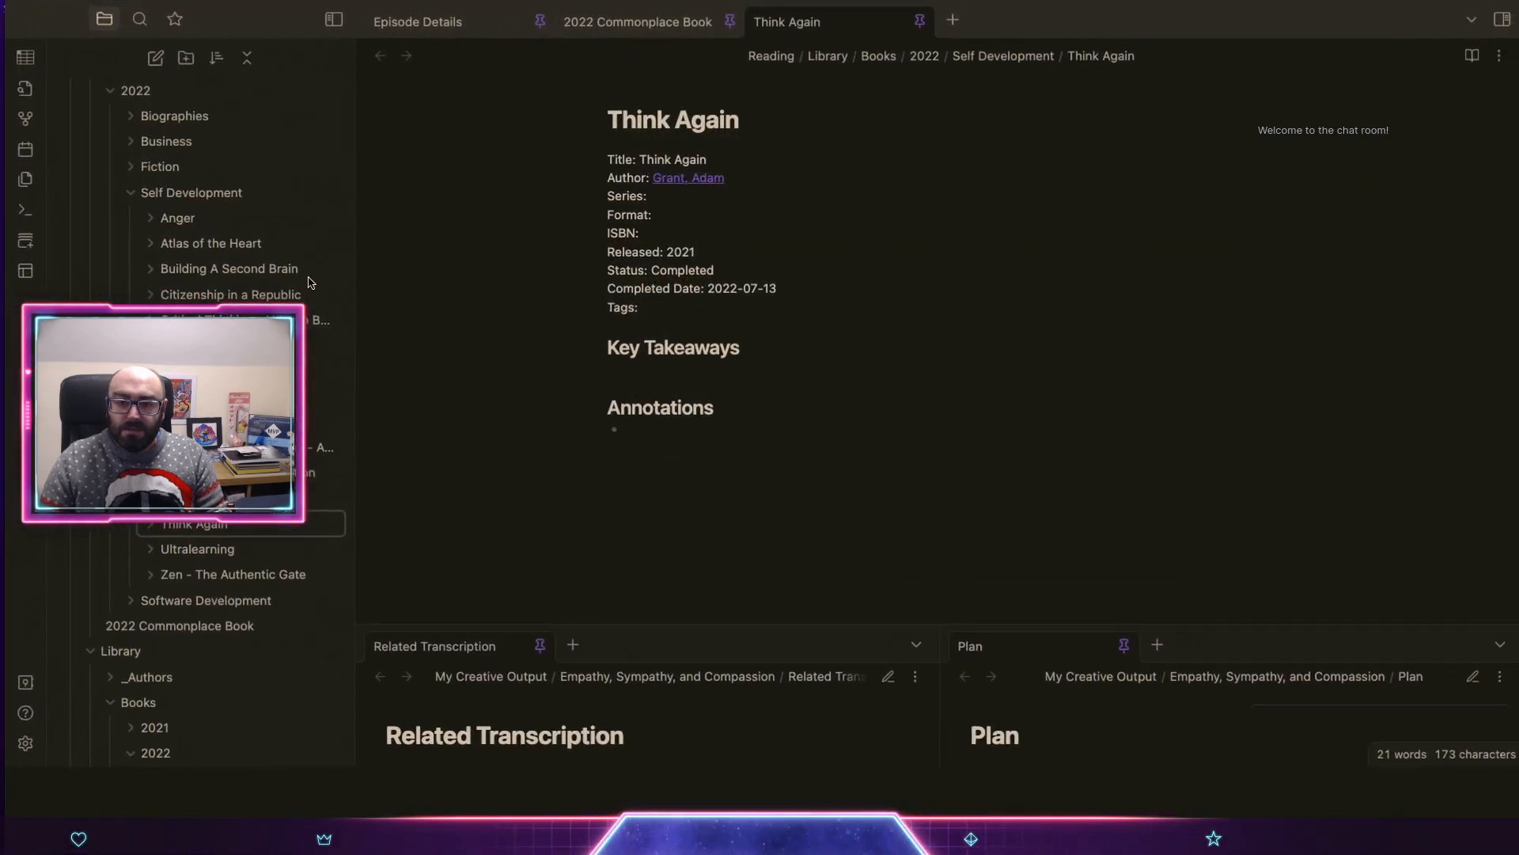
{"action": "scroll", "coordinate": [267, 623], "scroll_direction": "up", "scroll_amount": 2}
{"action": "scroll", "coordinate": [265, 621], "scroll_direction": "up", "scroll_amount": 1}
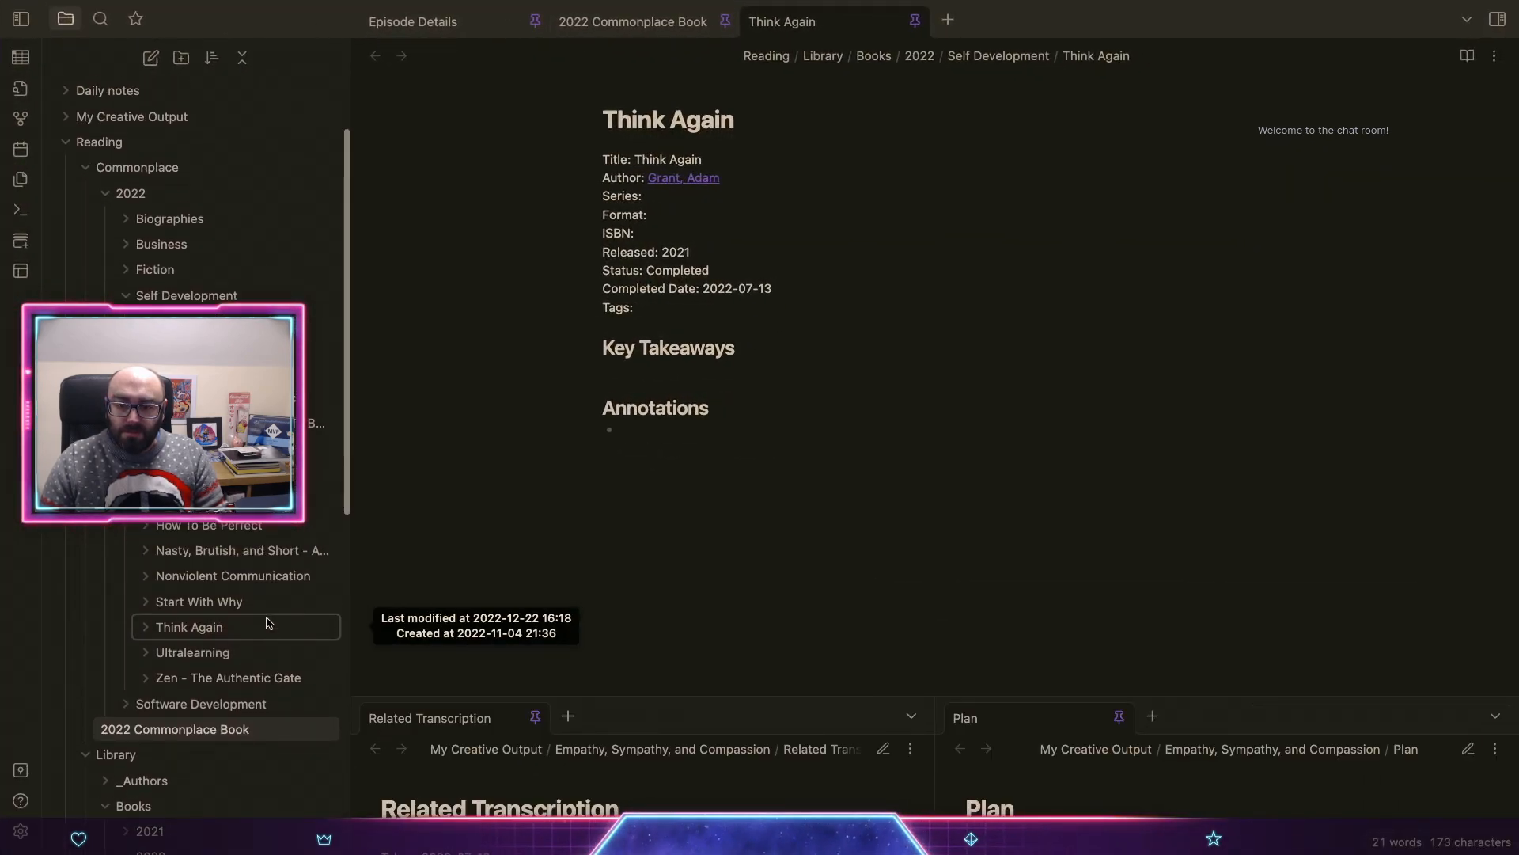
{"action": "scroll", "coordinate": [238, 653], "scroll_direction": "down", "scroll_amount": 3}
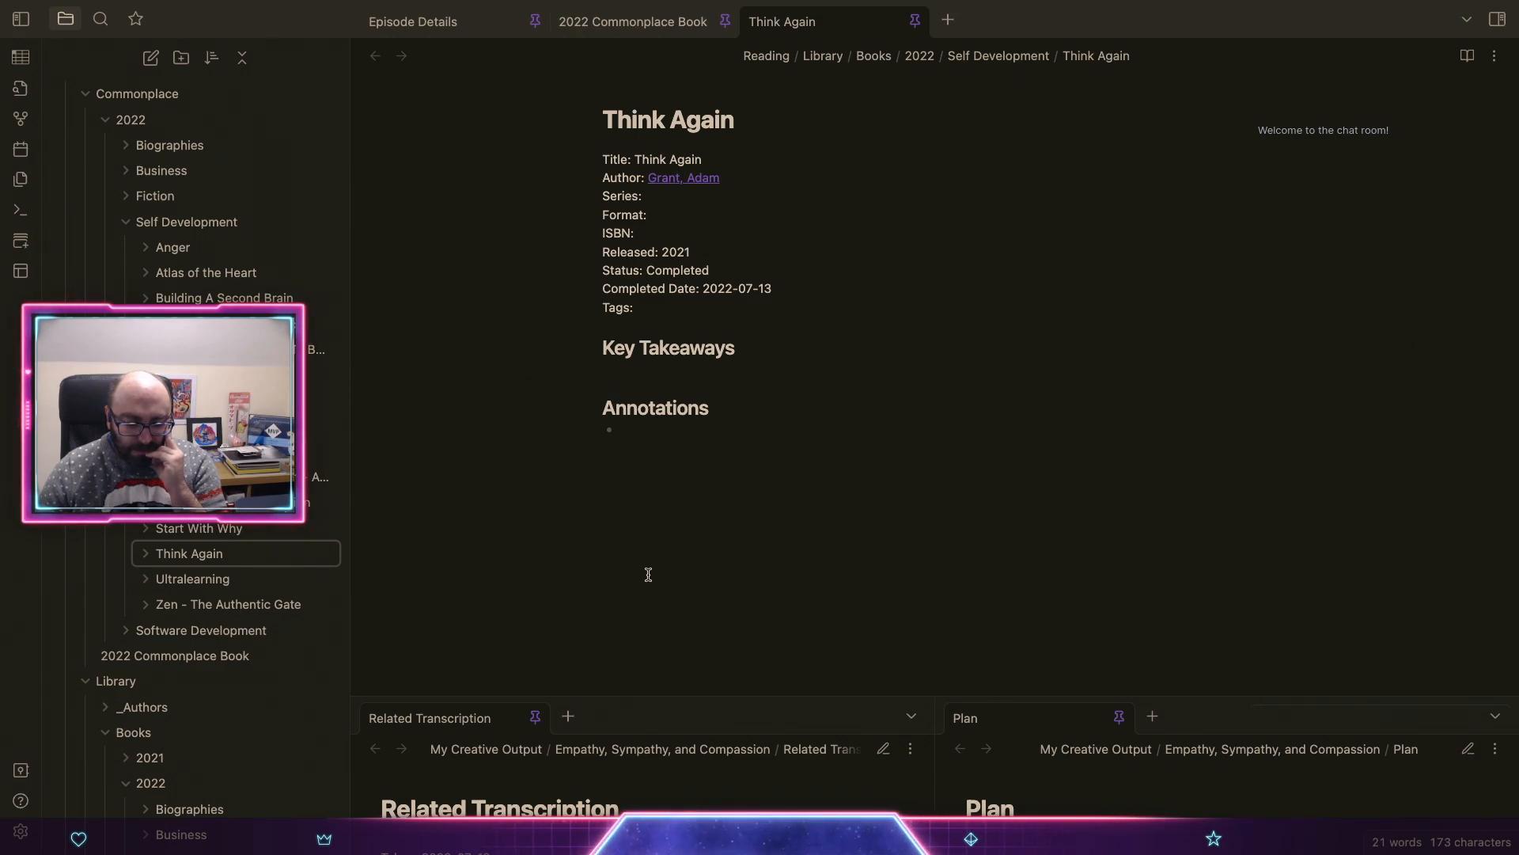
Step: Create a note in the Commonplace Think Again folder and title it "On Rethinking"
{"action": "right_click", "coordinate": [210, 554]}
{"action": "left_click", "coordinate": [218, 568]}
{"action": "type", "text": "On"}
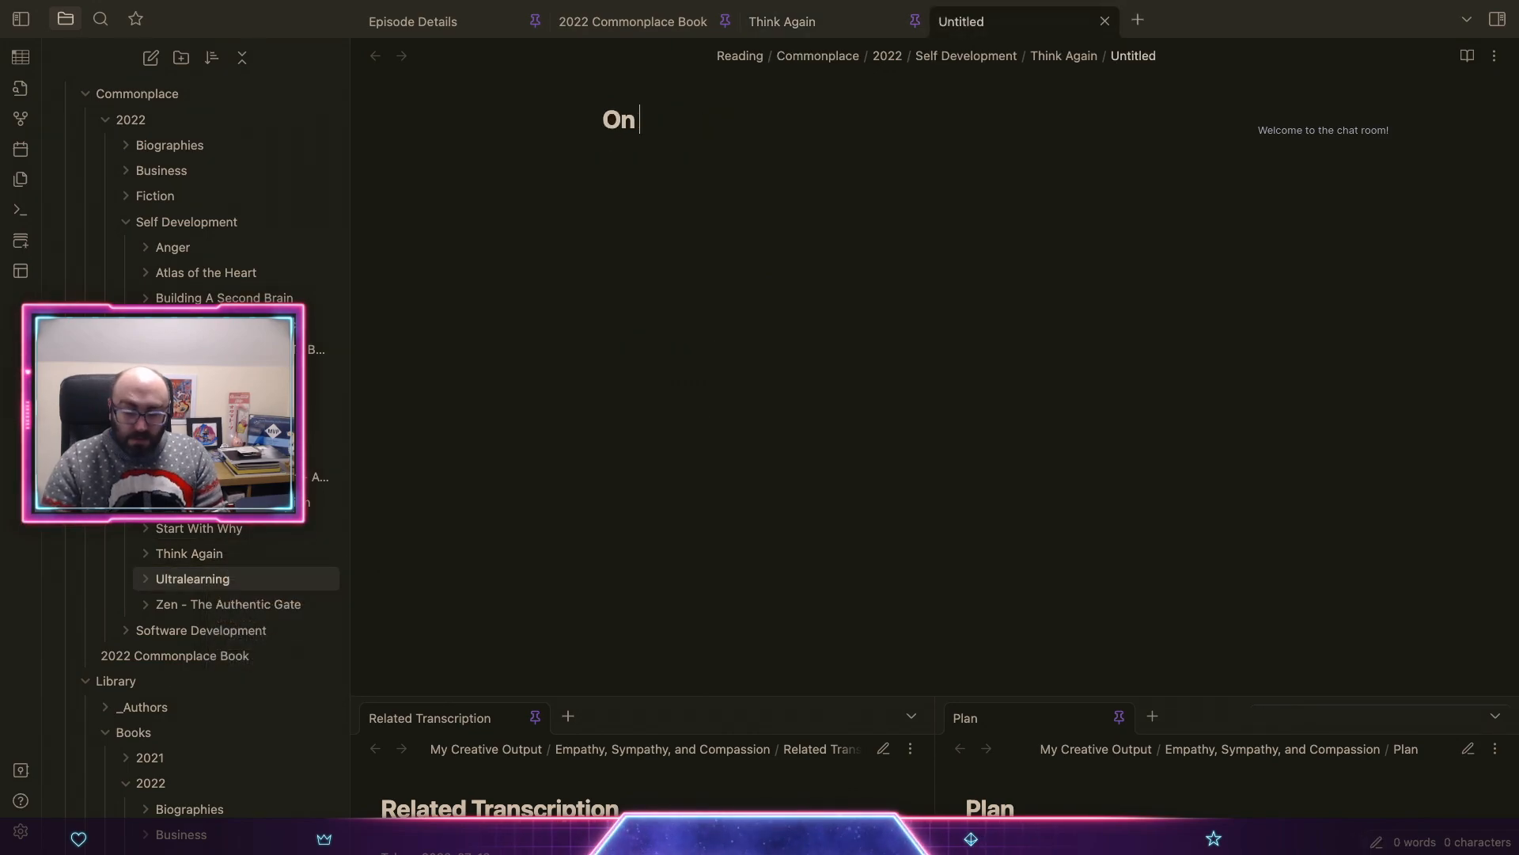
{"action": "type", "text": " Rethinking"}
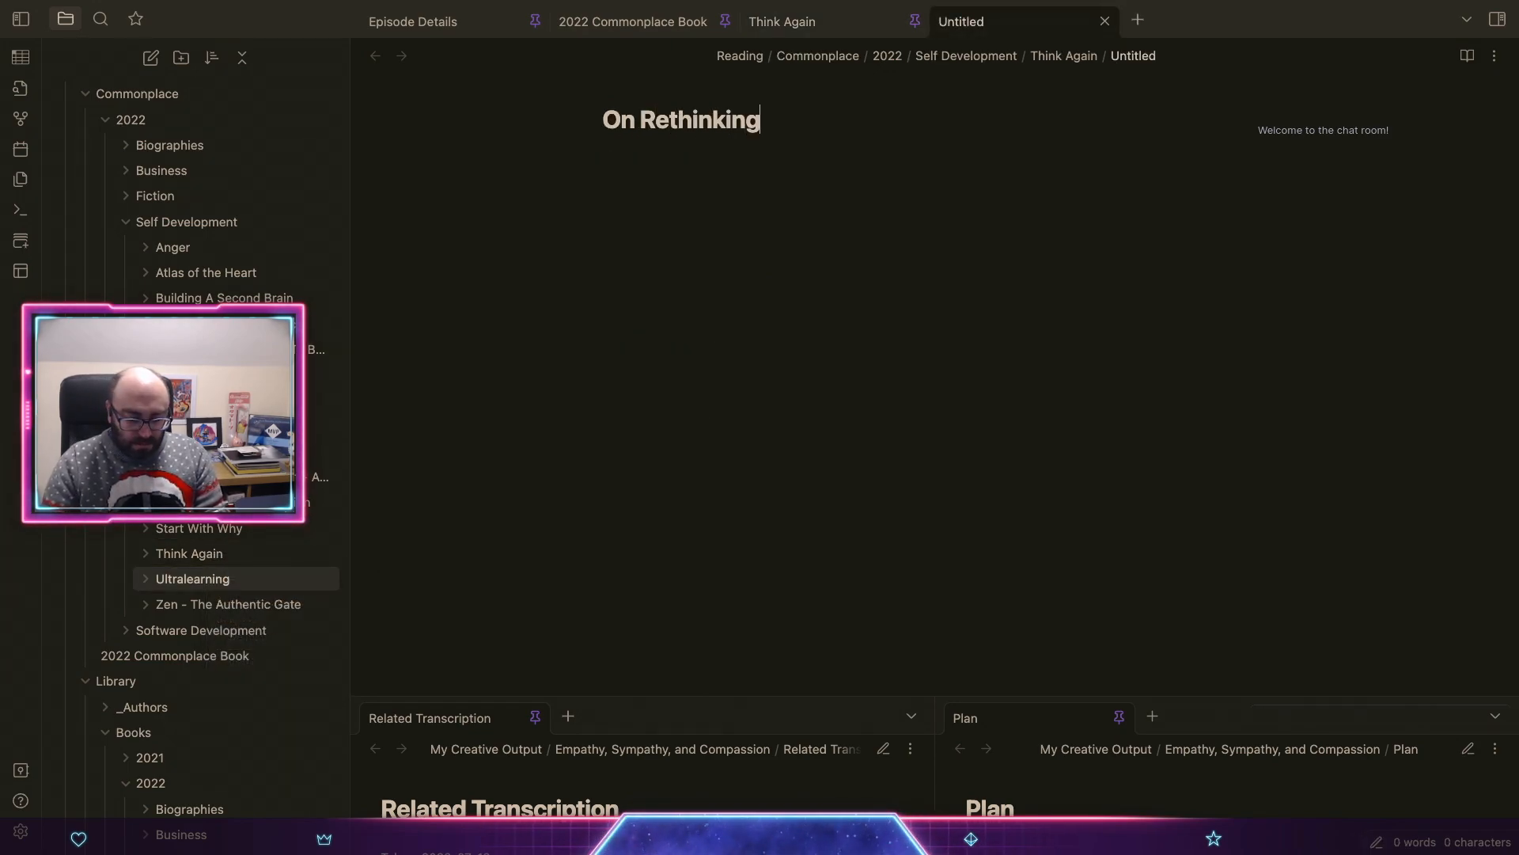
{"action": "key", "text": "Return"}
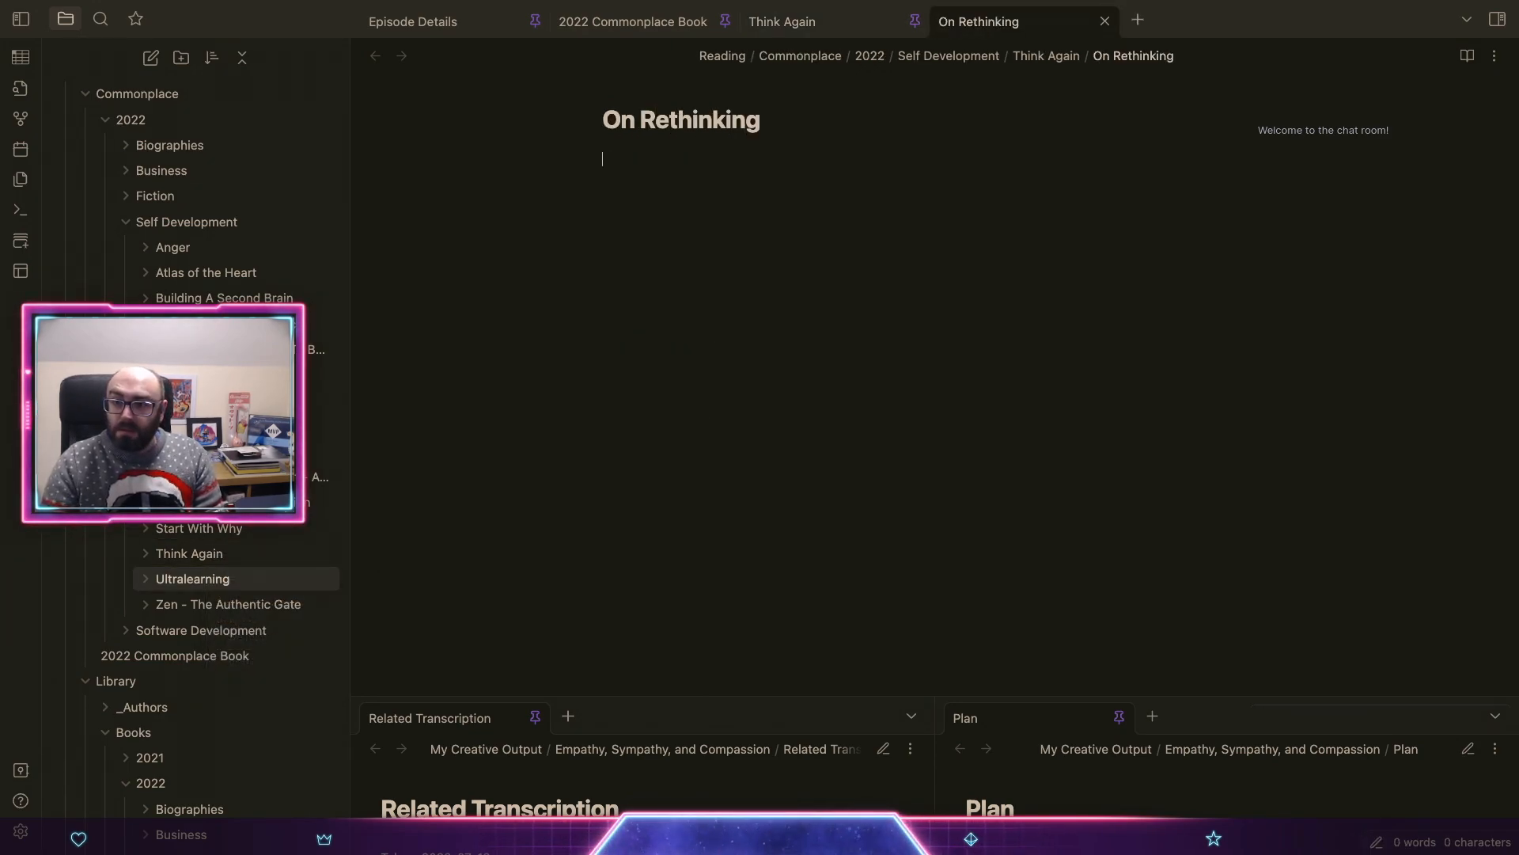
Step: Insert the Annotation template into the On Rethinking note
{"action": "key", "text": "super+p"}
{"action": "type", "text": "temp"}
{"action": "key", "text": "Return"}
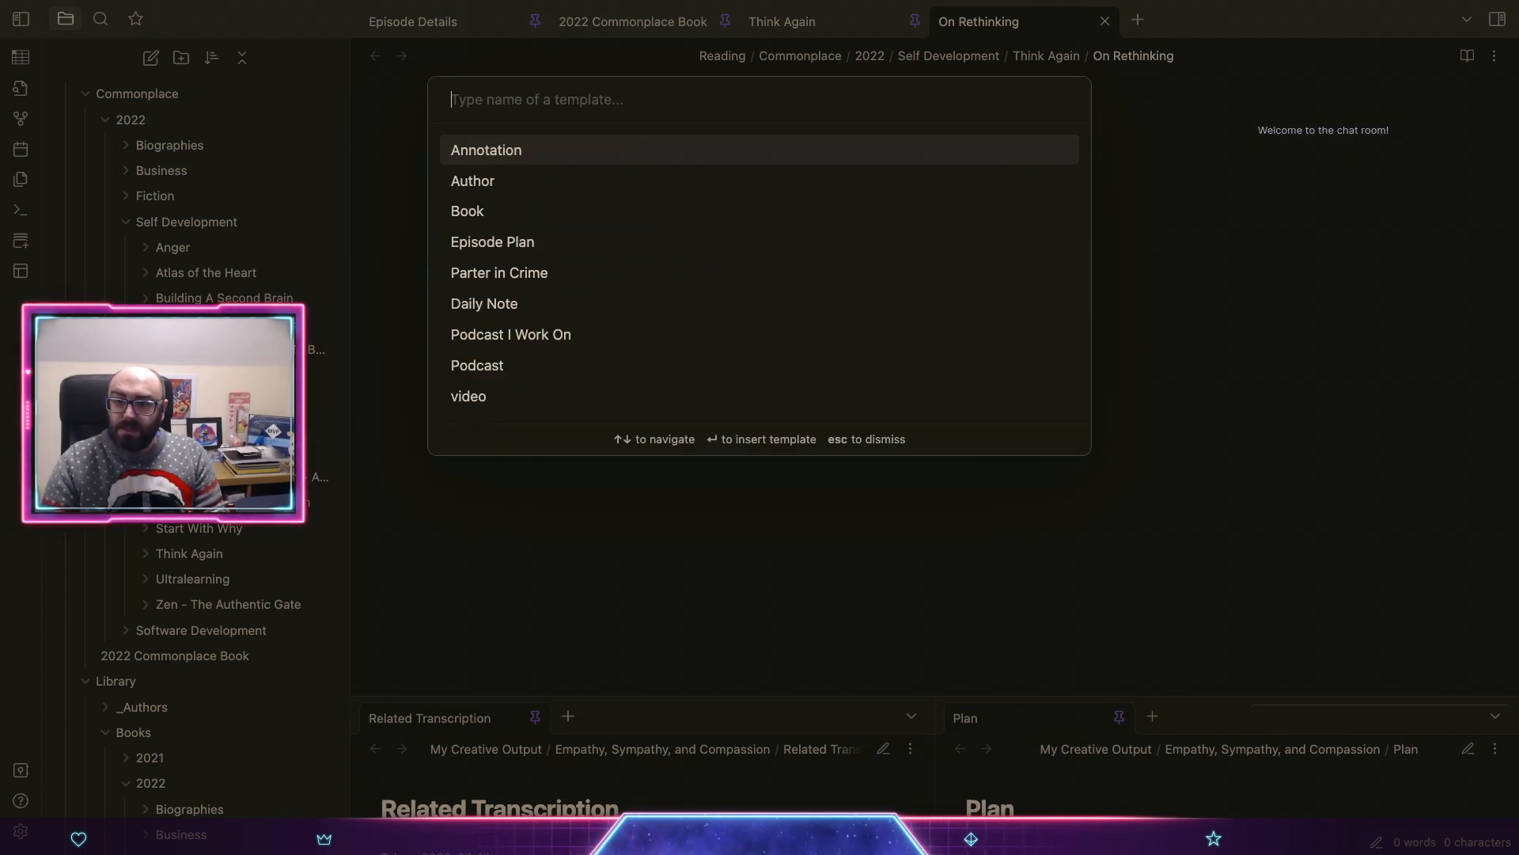
{"action": "key", "text": "Return"}
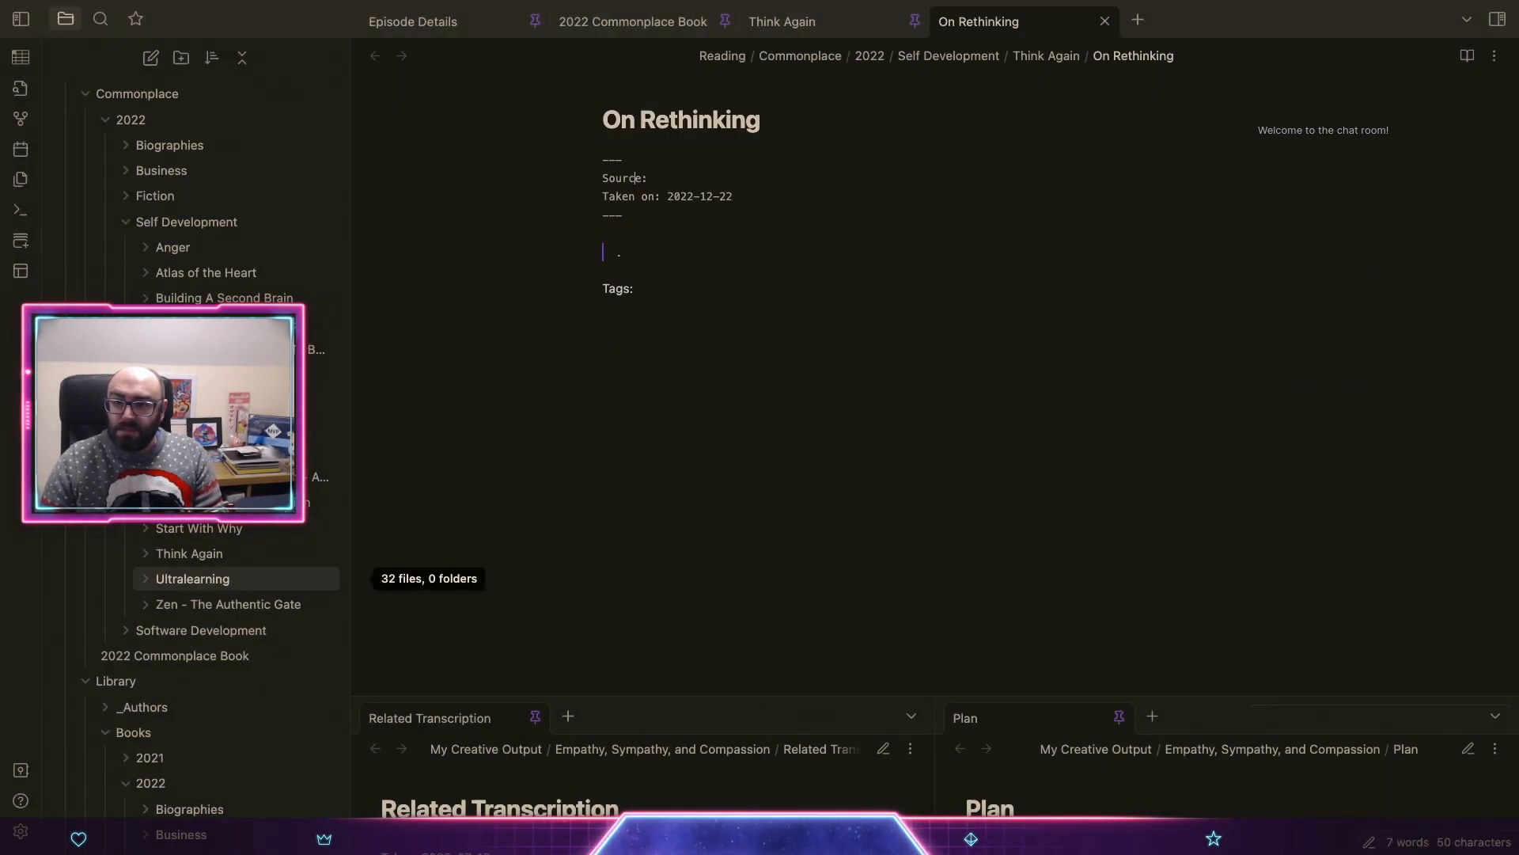
Step: Fill in the note's Source field with a link to the Think Again book note
{"action": "type", "text": "[["}
{"action": "key", "text": "BackSpace"}
{"action": "key", "text": "BackSpace"}
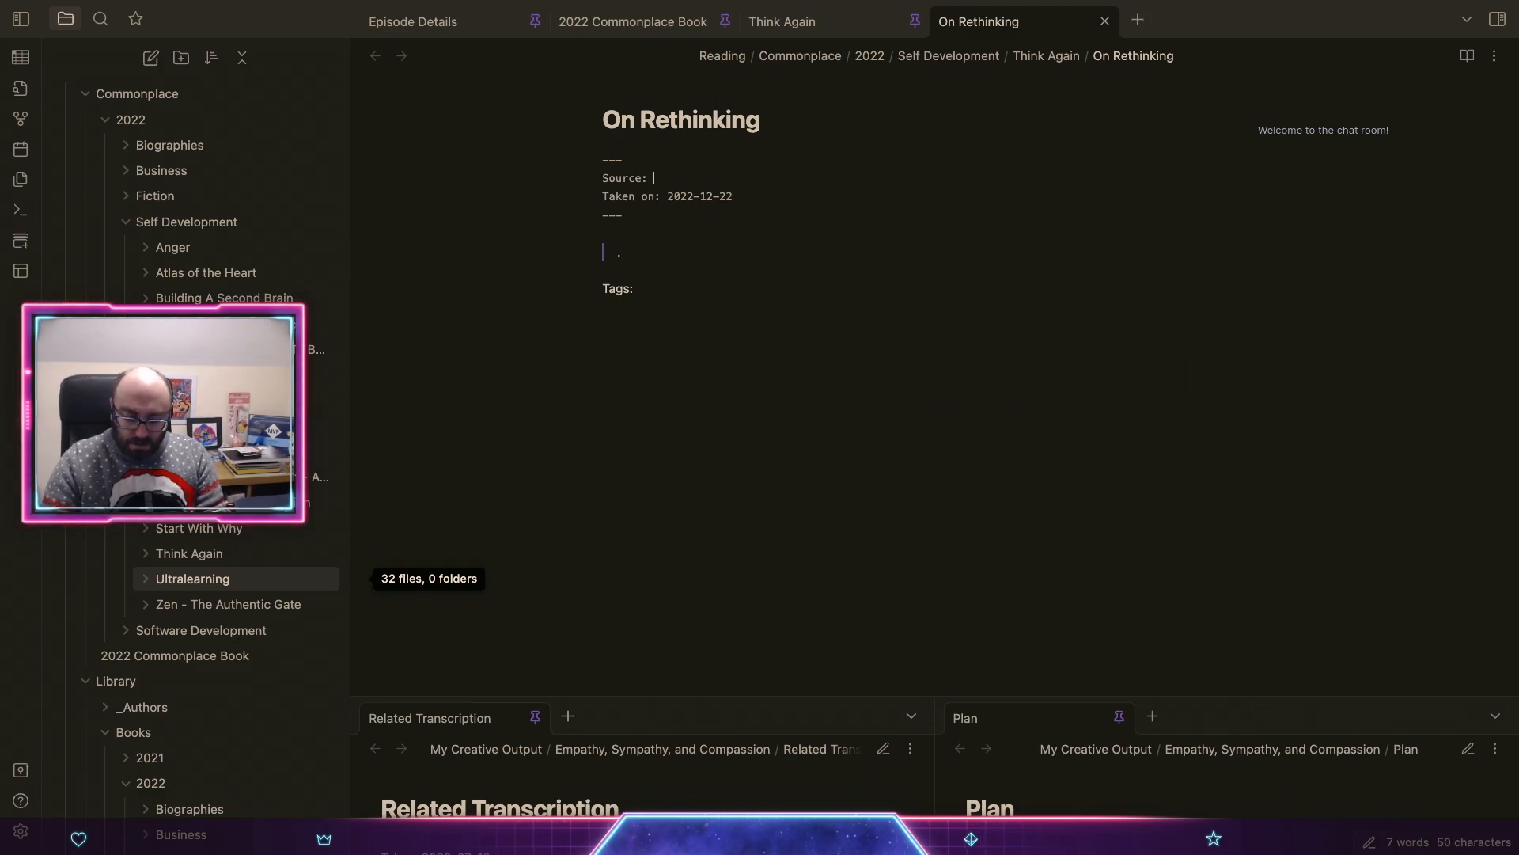
{"action": "type", "text": "[[Think"}
{"action": "key", "text": "Down"}
{"action": "key", "text": "Return"}
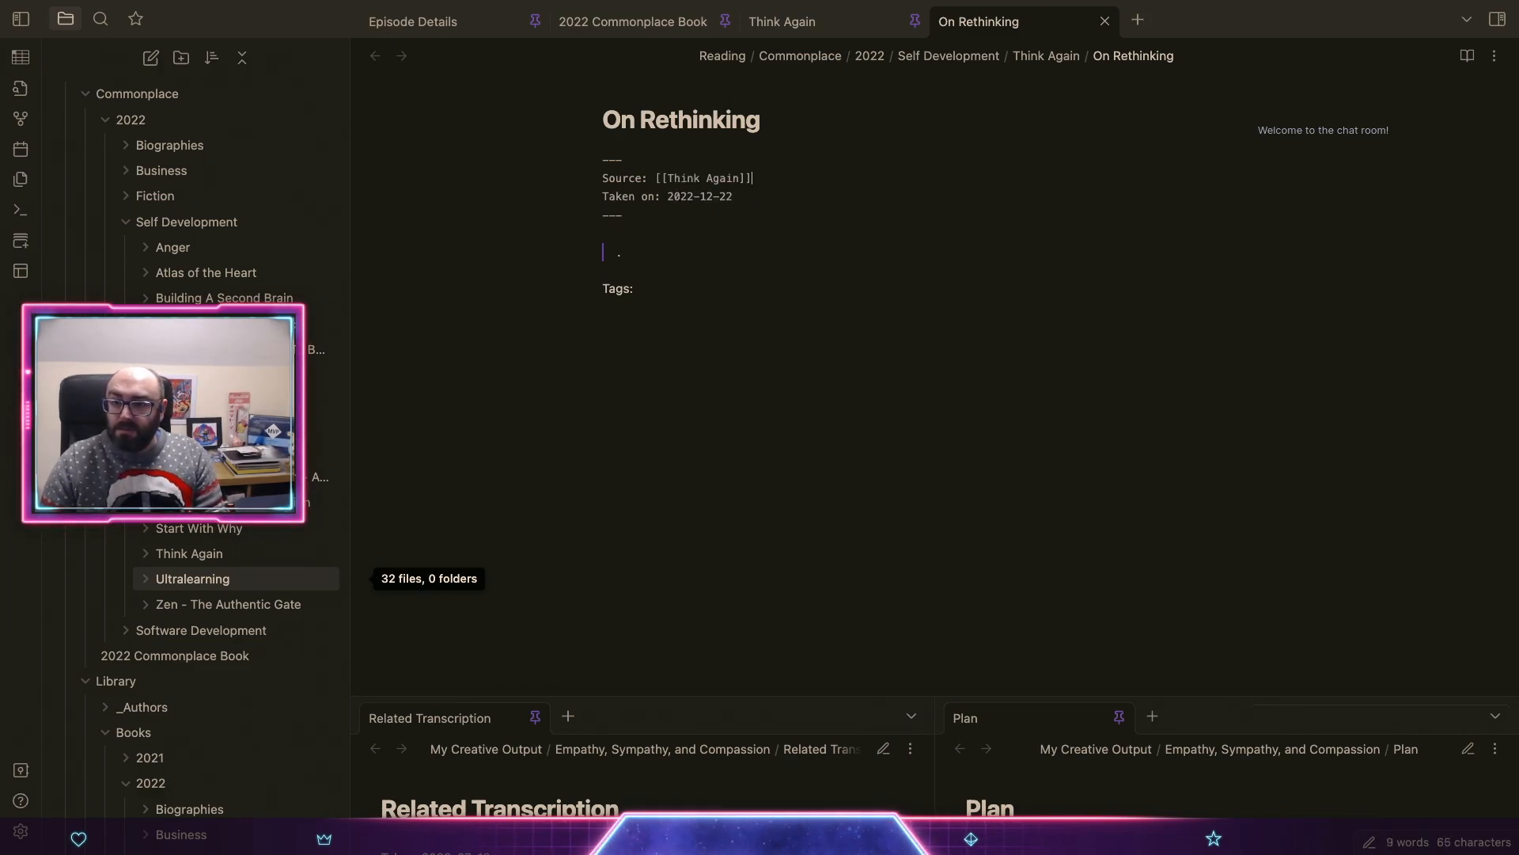
Step: Set the note's Taken on date to 2022-07-10
{"action": "key", "text": "BackSpace"}
{"action": "key", "text": "BackSpace"}
{"action": "type", "text": "07"}
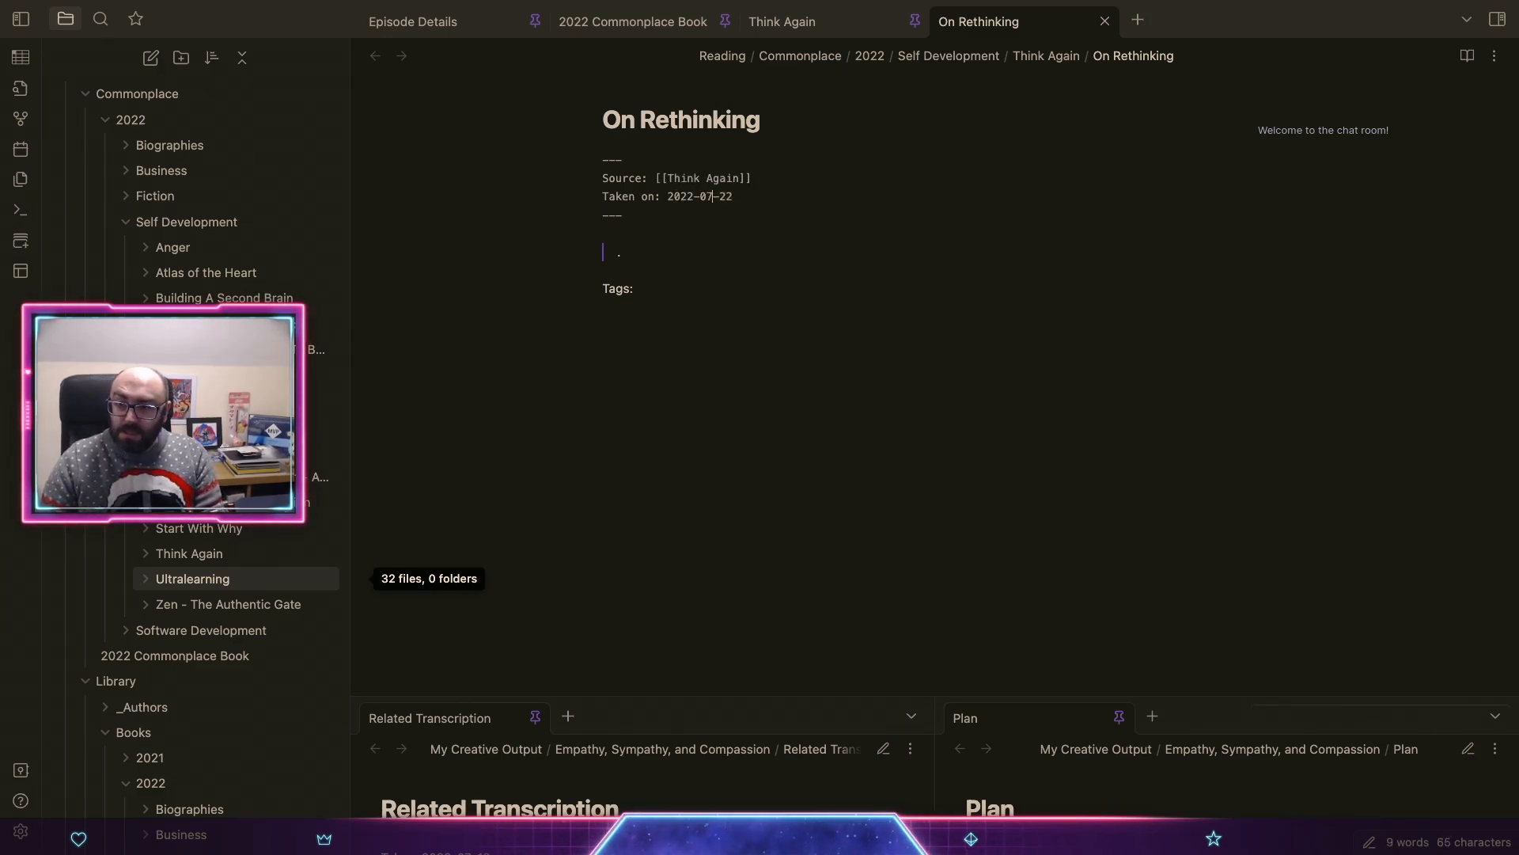
{"action": "key", "text": "BackSpace"}
{"action": "key", "text": "BackSpace"}
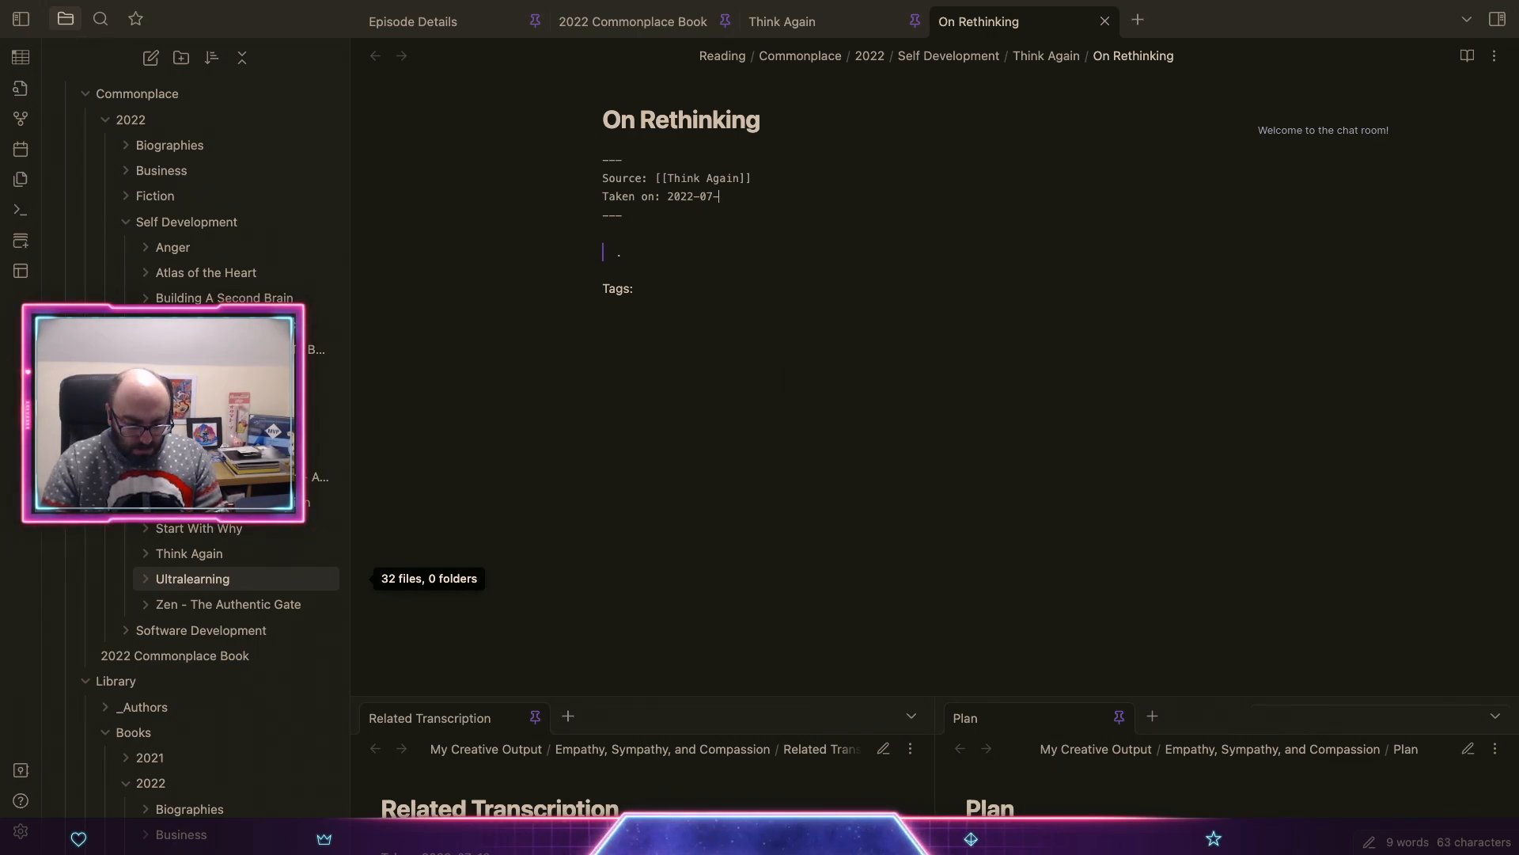
{"action": "type", "text": "10"}
Step: Replace the placeholder in the block quote with "Rethinkg is a skill set, but it's a mindset"
{"action": "key", "text": "BackSpace"}
{"action": "type", "text": "Rethin"}
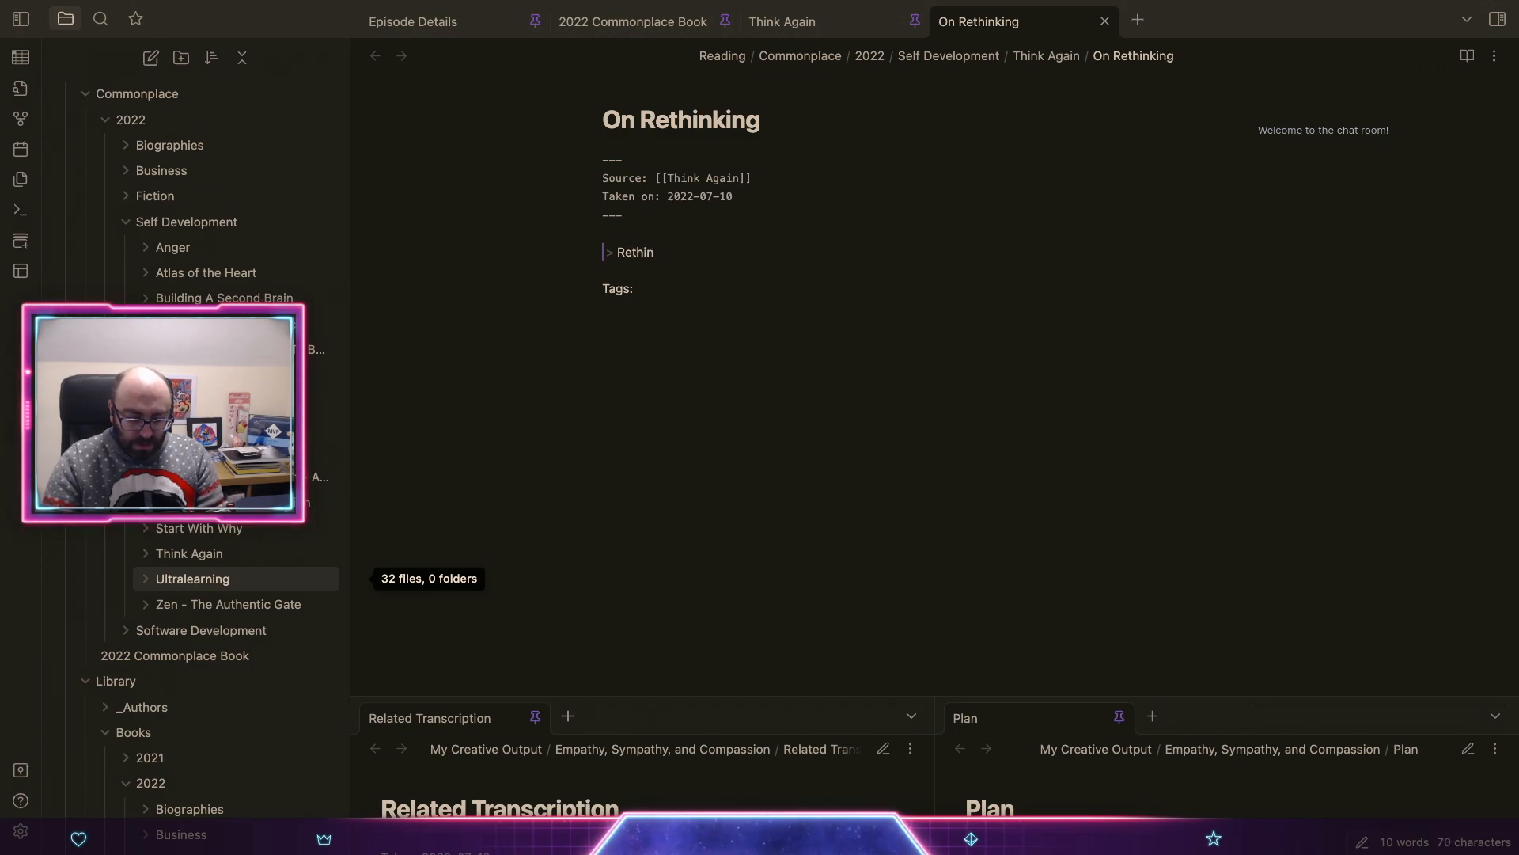
{"action": "type", "text": "kg is a skill se"}
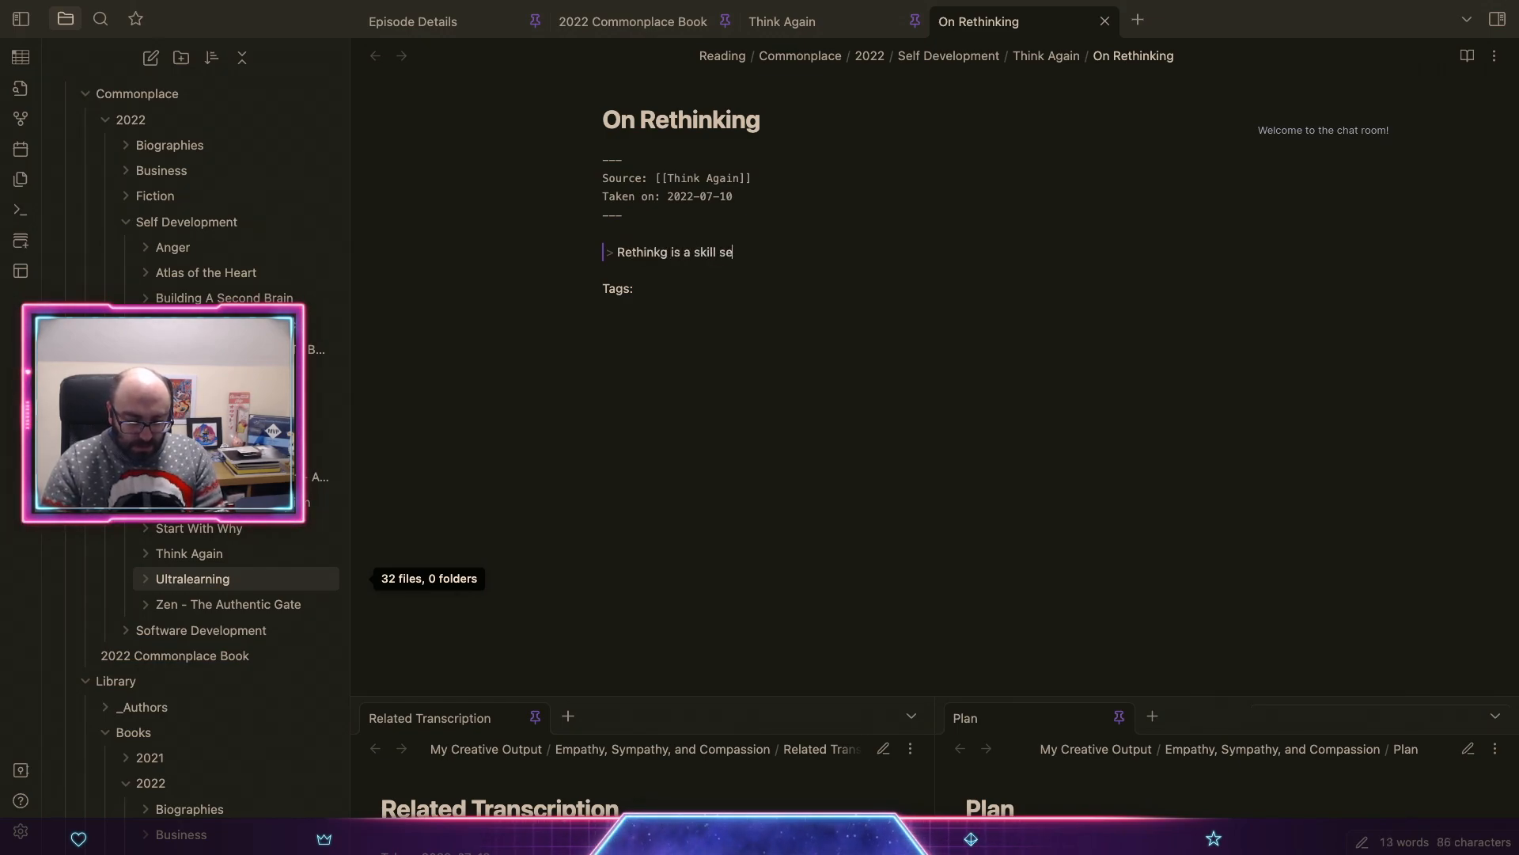
{"action": "type", "text": "t, but it's a mindset"}
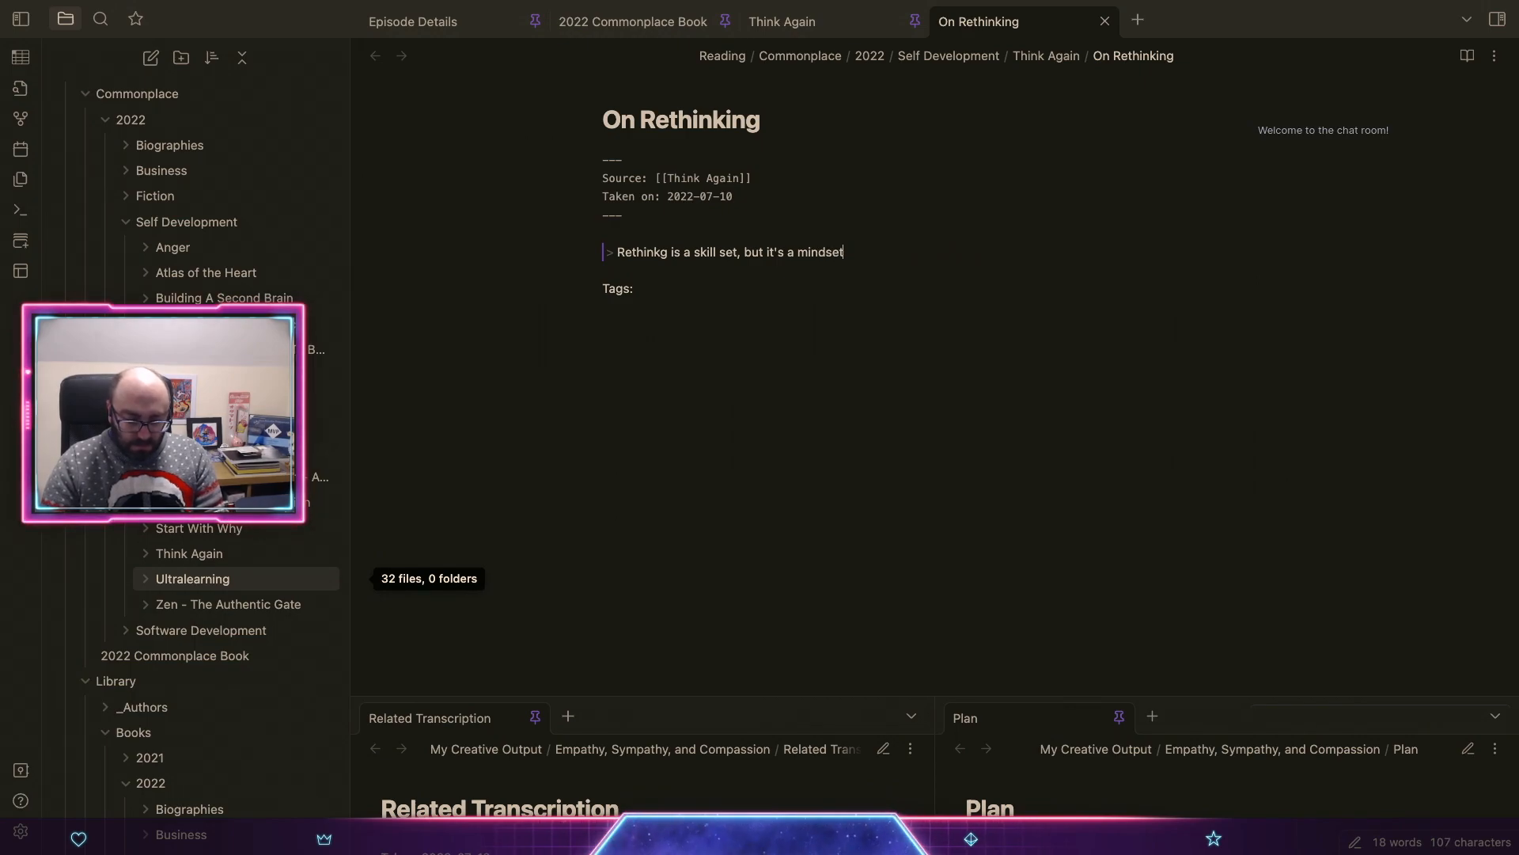
Step: Continue the block quote with the sentence "We already have many of the mental tools we need."
{"action": "type", "text": ". We already "}
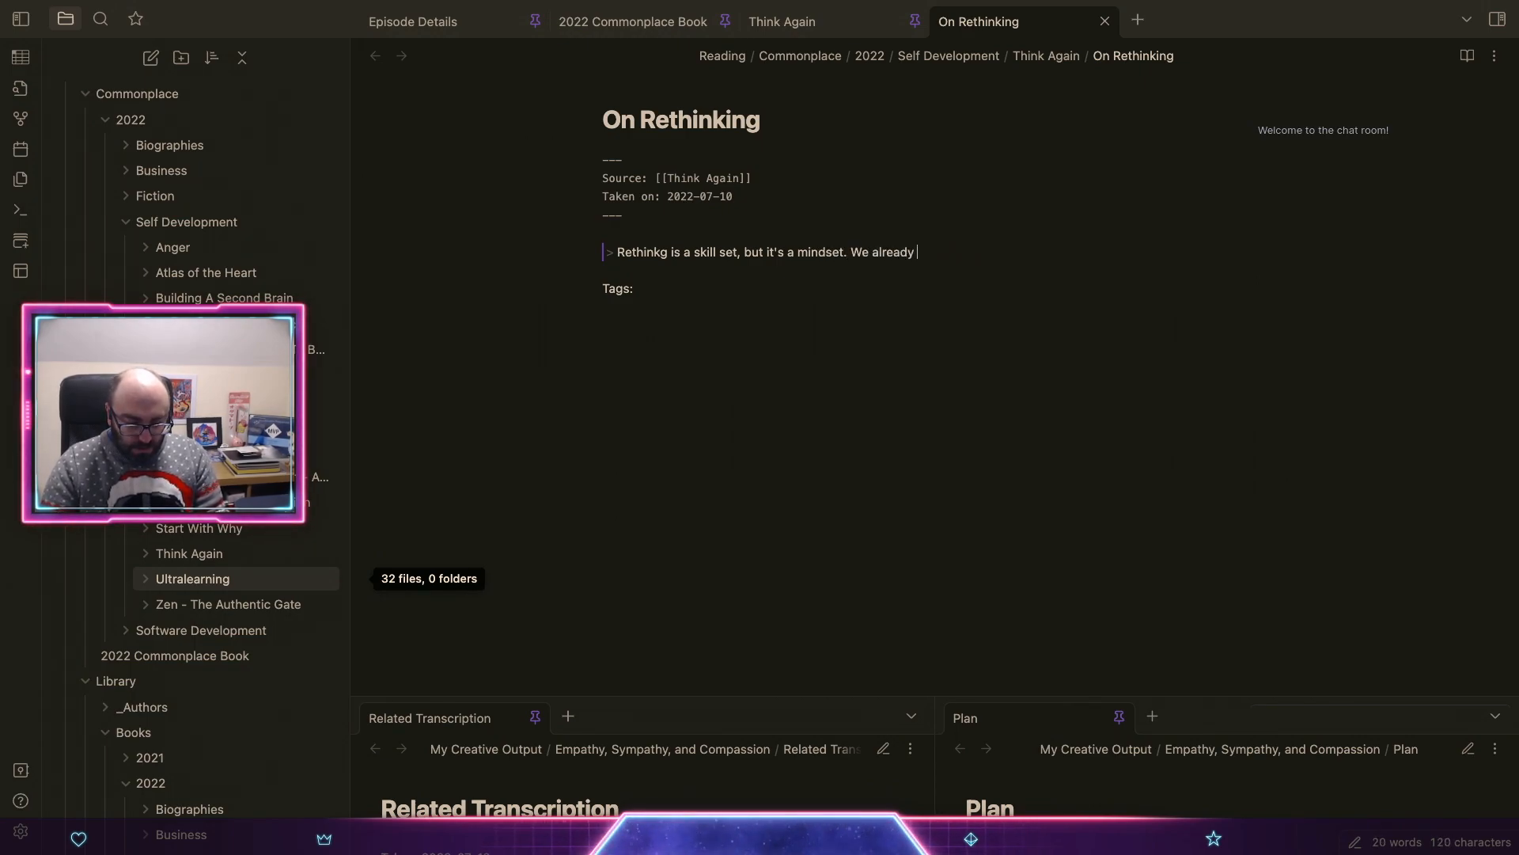
{"action": "type", "text": "have many of tge mebn"}
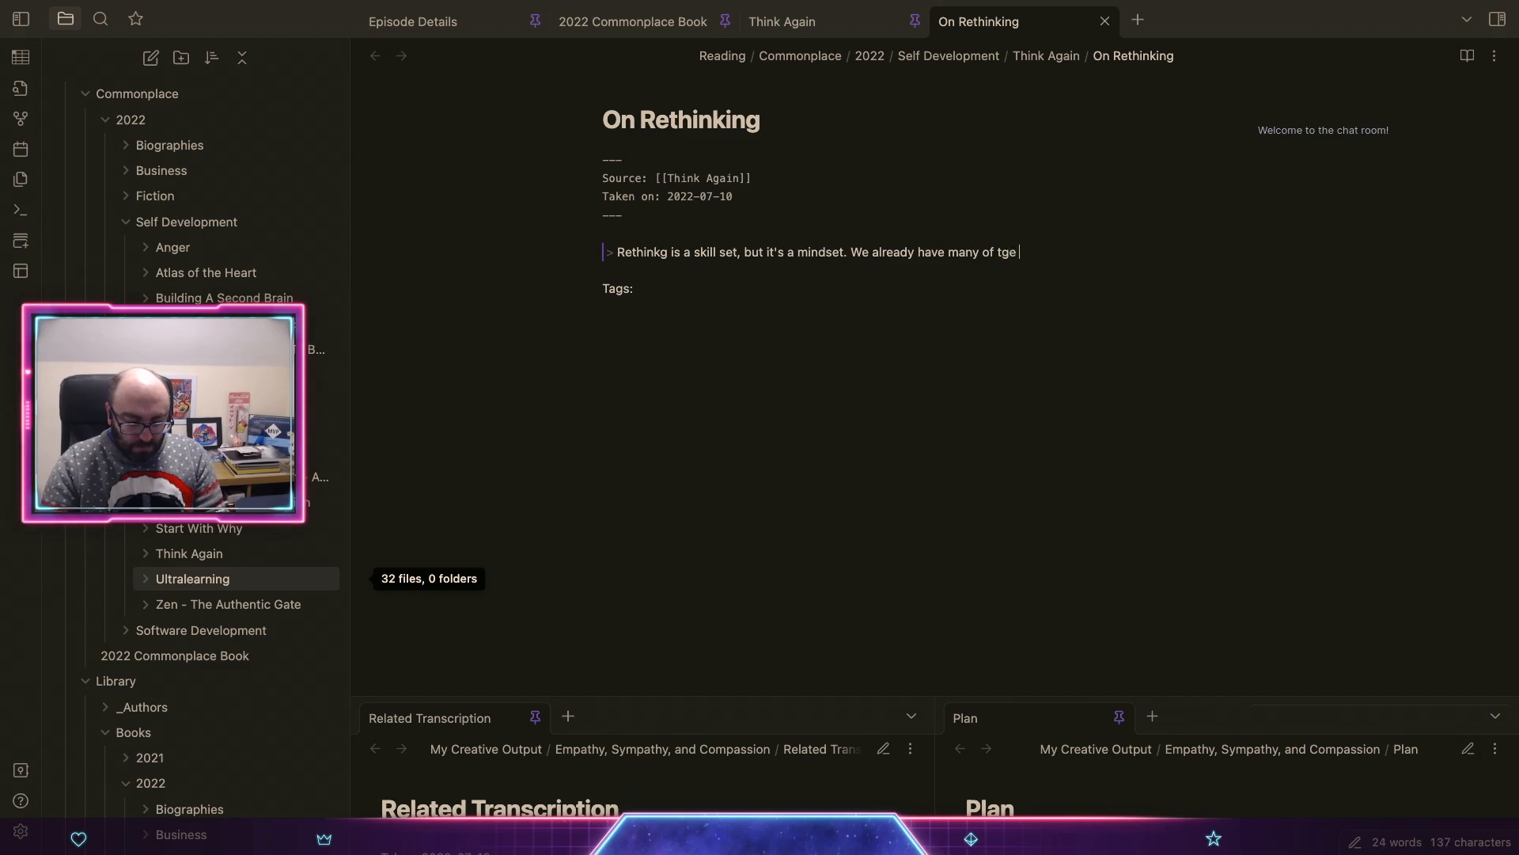
{"action": "key", "text": "BackSpace"}
{"action": "key", "text": "BackSpace"}
{"action": "key", "text": "BackSpace"}
{"action": "key", "text": "BackSpace"}
{"action": "key", "text": "BackSpace"}
{"action": "key", "text": "BackSpace"}
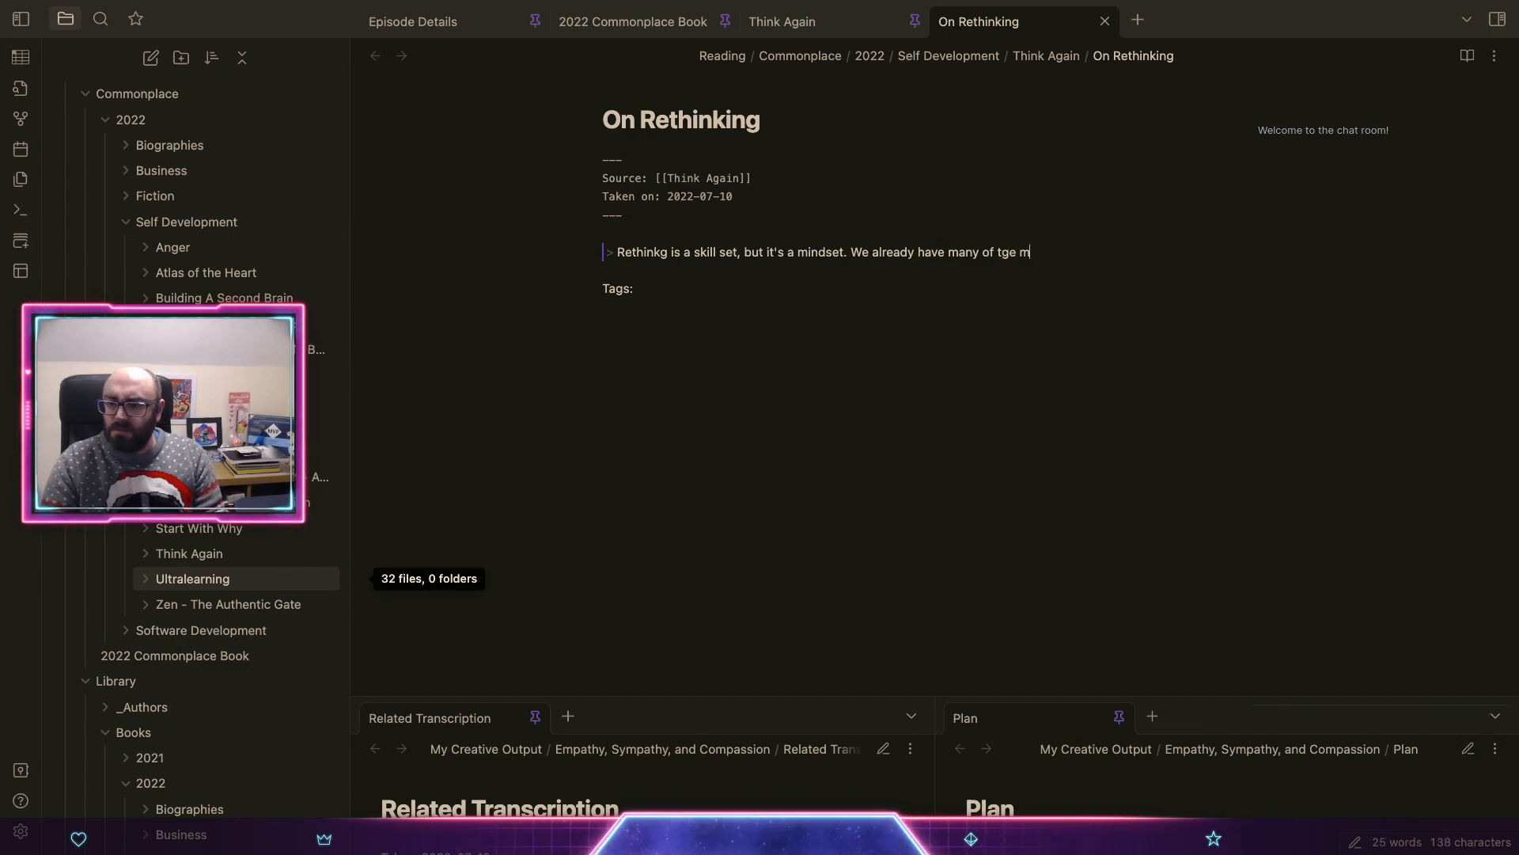
{"action": "key", "text": "BackSpace"}
{"action": "type", "text": "he me"}
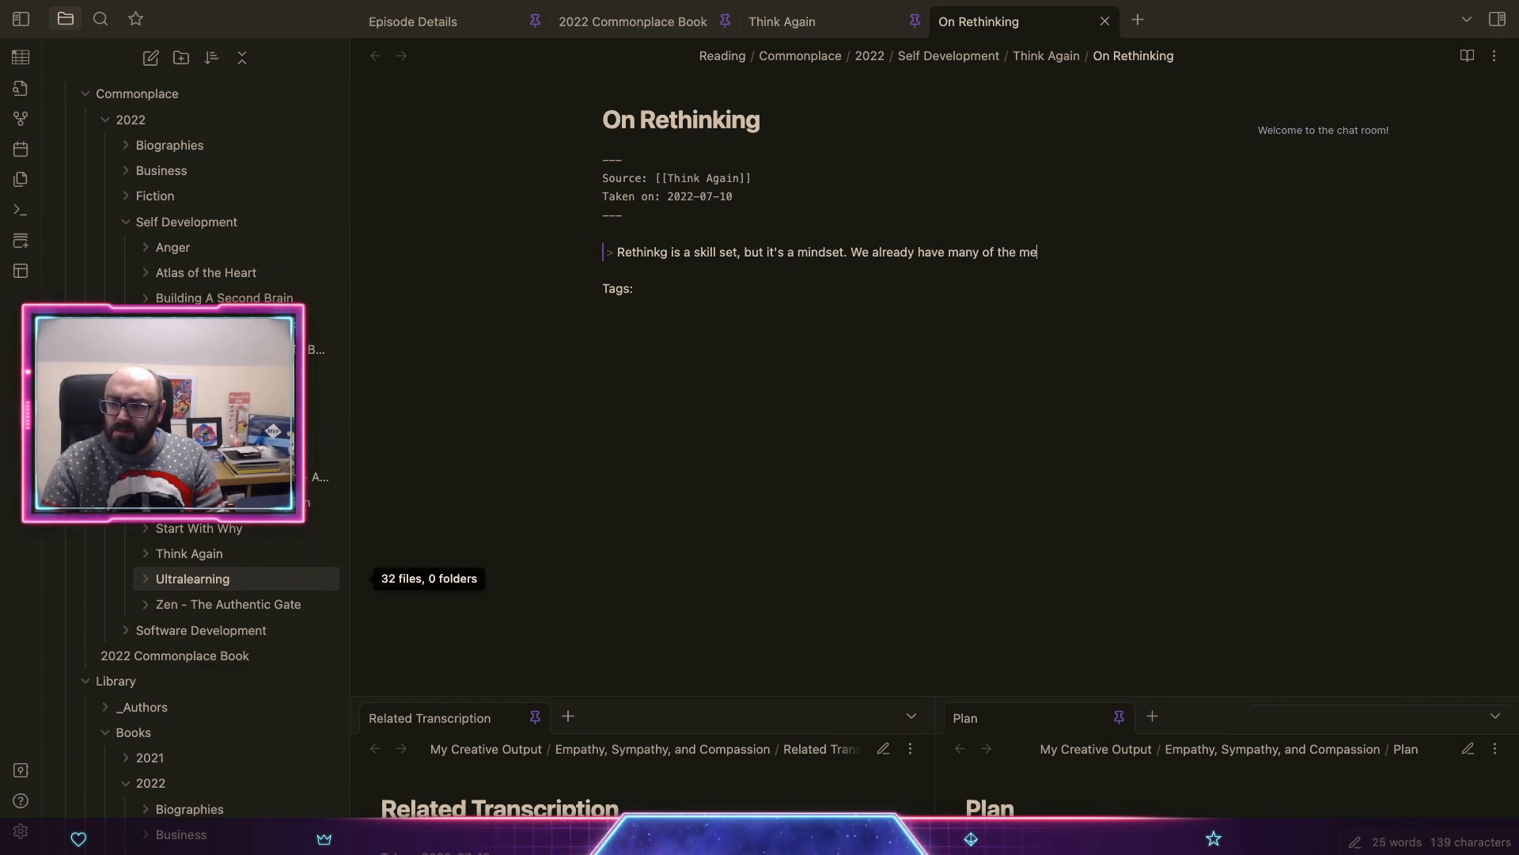
{"action": "type", "text": "ntal tools"}
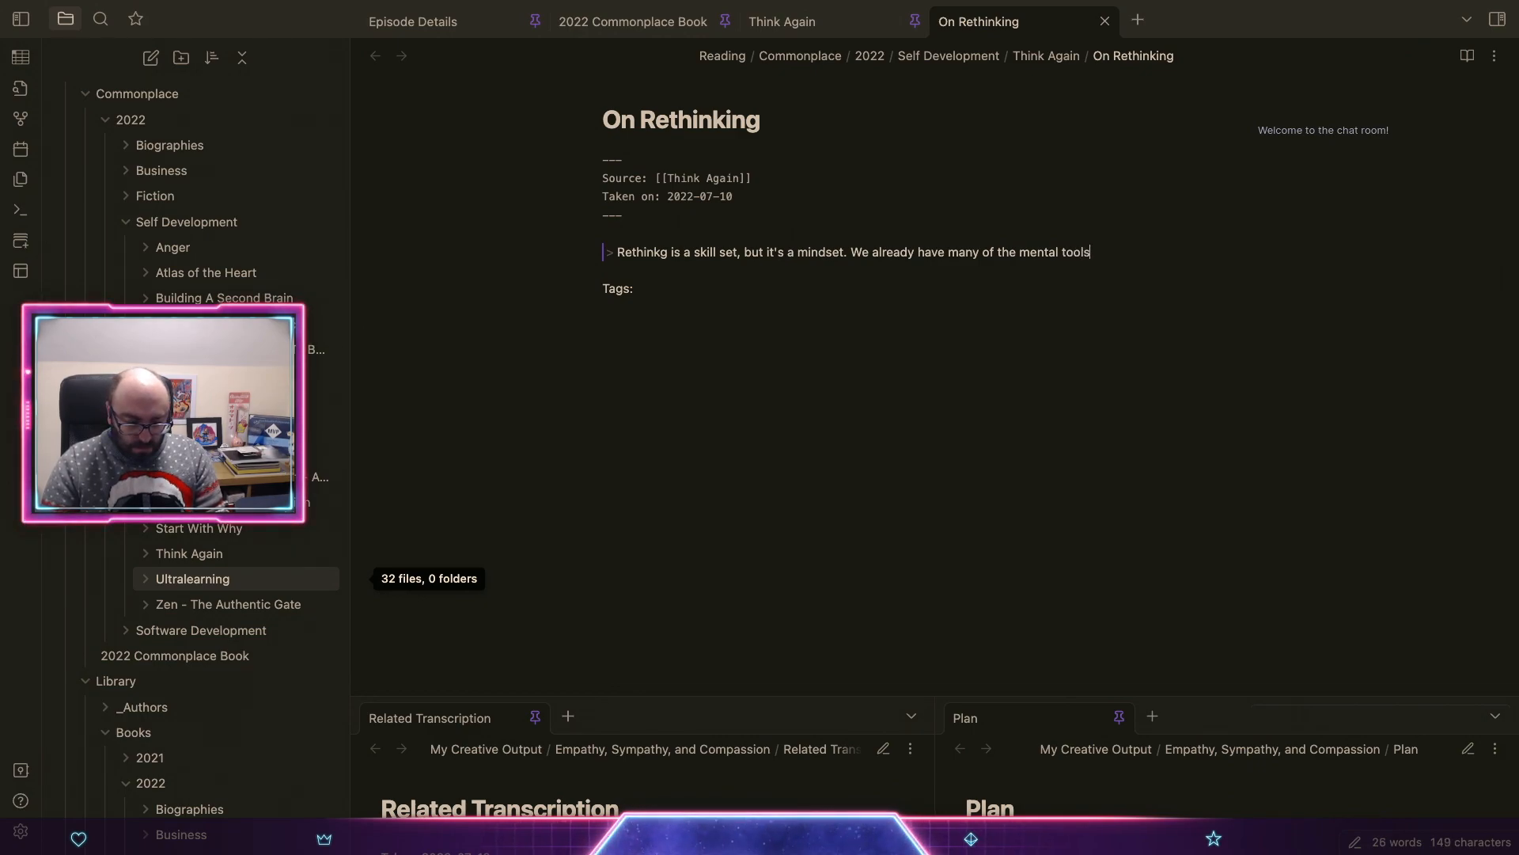
{"action": "type", "text": " we need."}
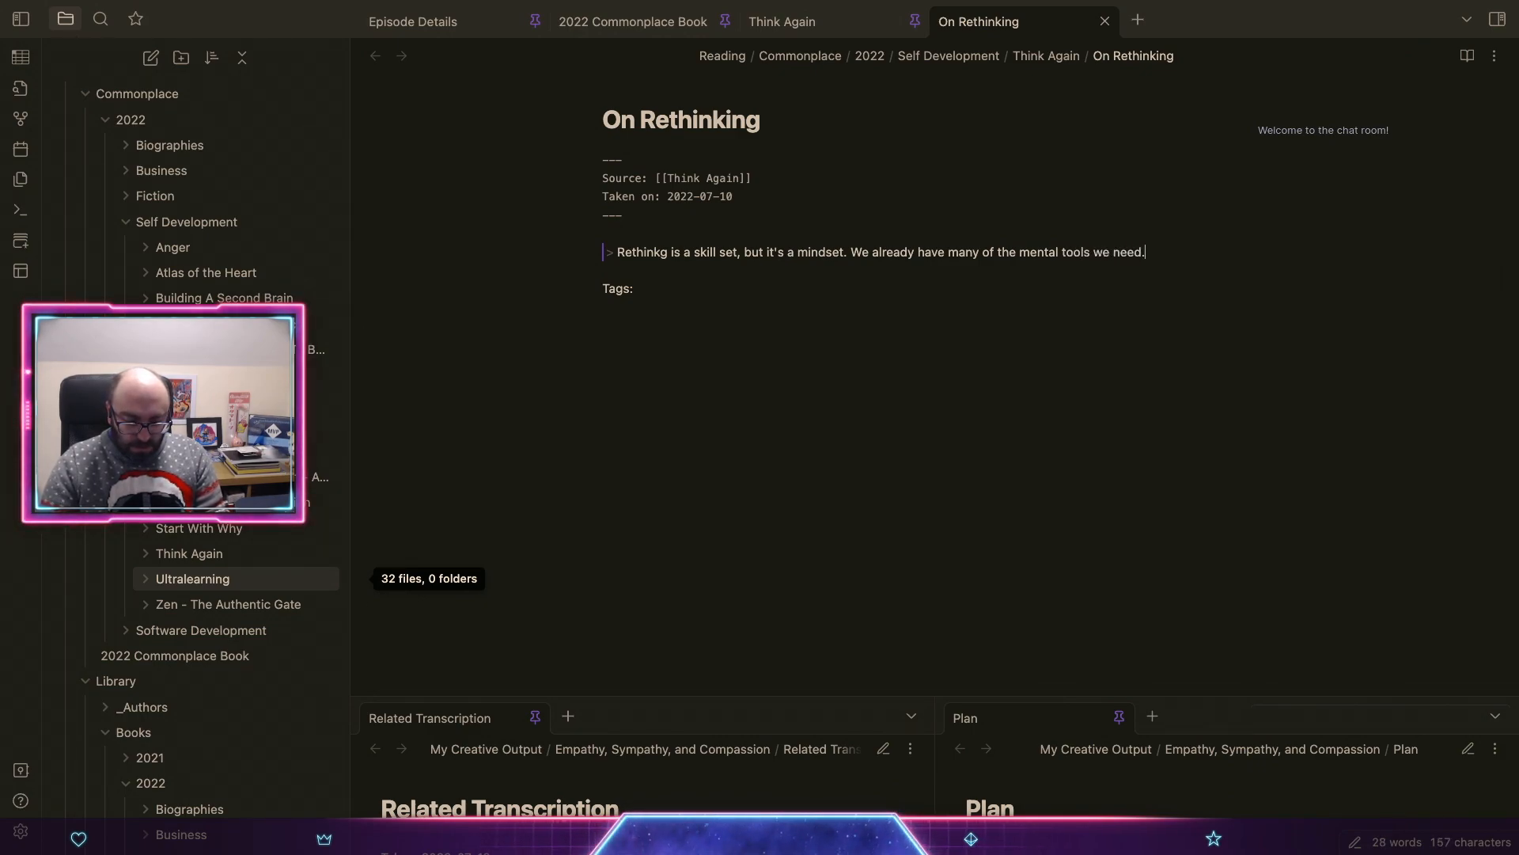
Step: Finish the block quote with "We just have to remember to get them out of the shed and remove the rust."
{"action": "type", "text": " We just have to "}
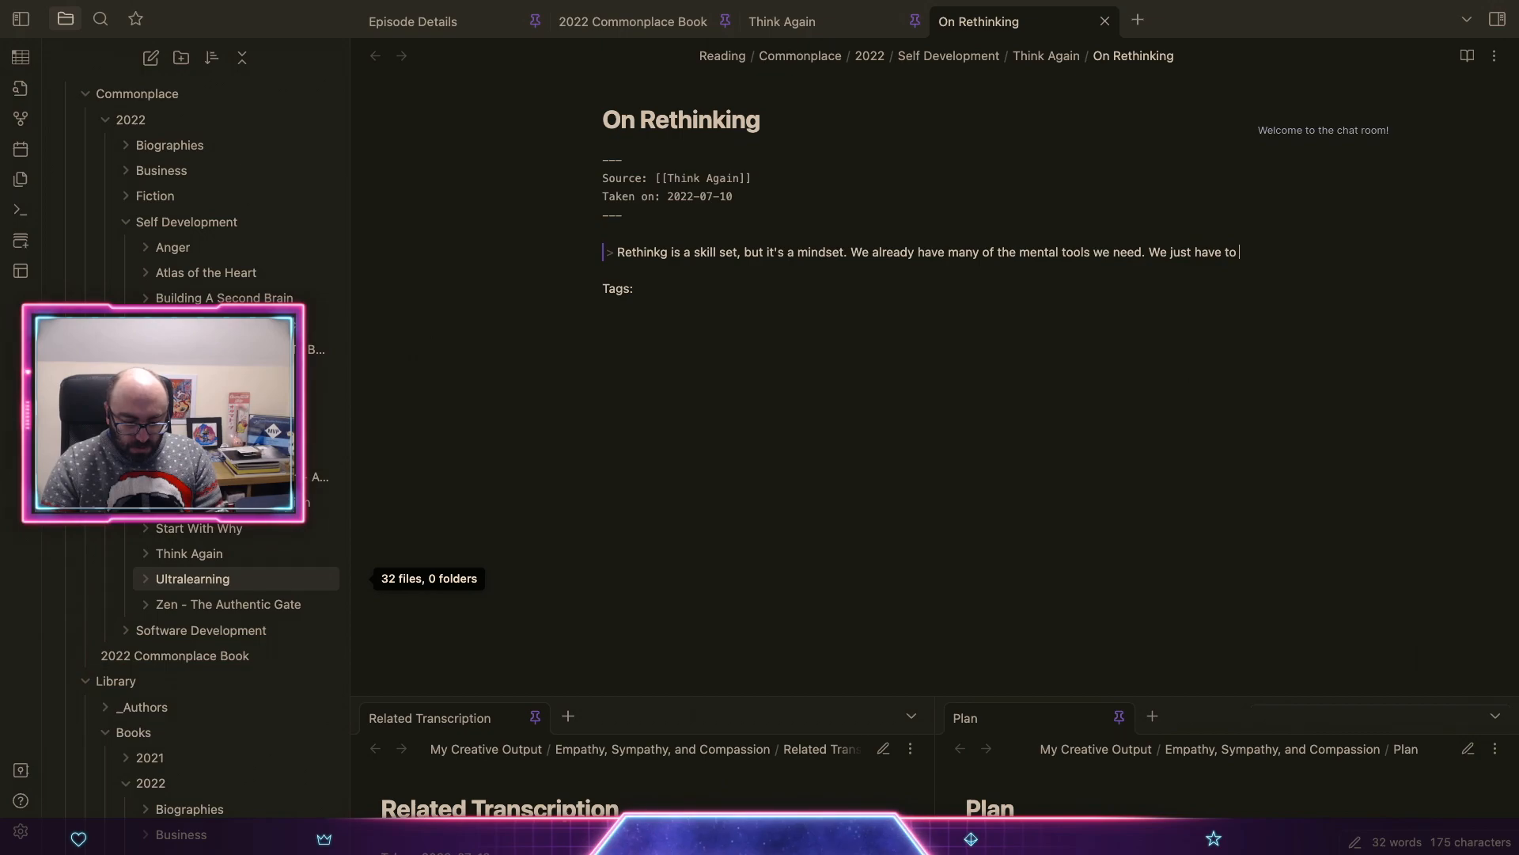
{"action": "type", "text": "remember to "}
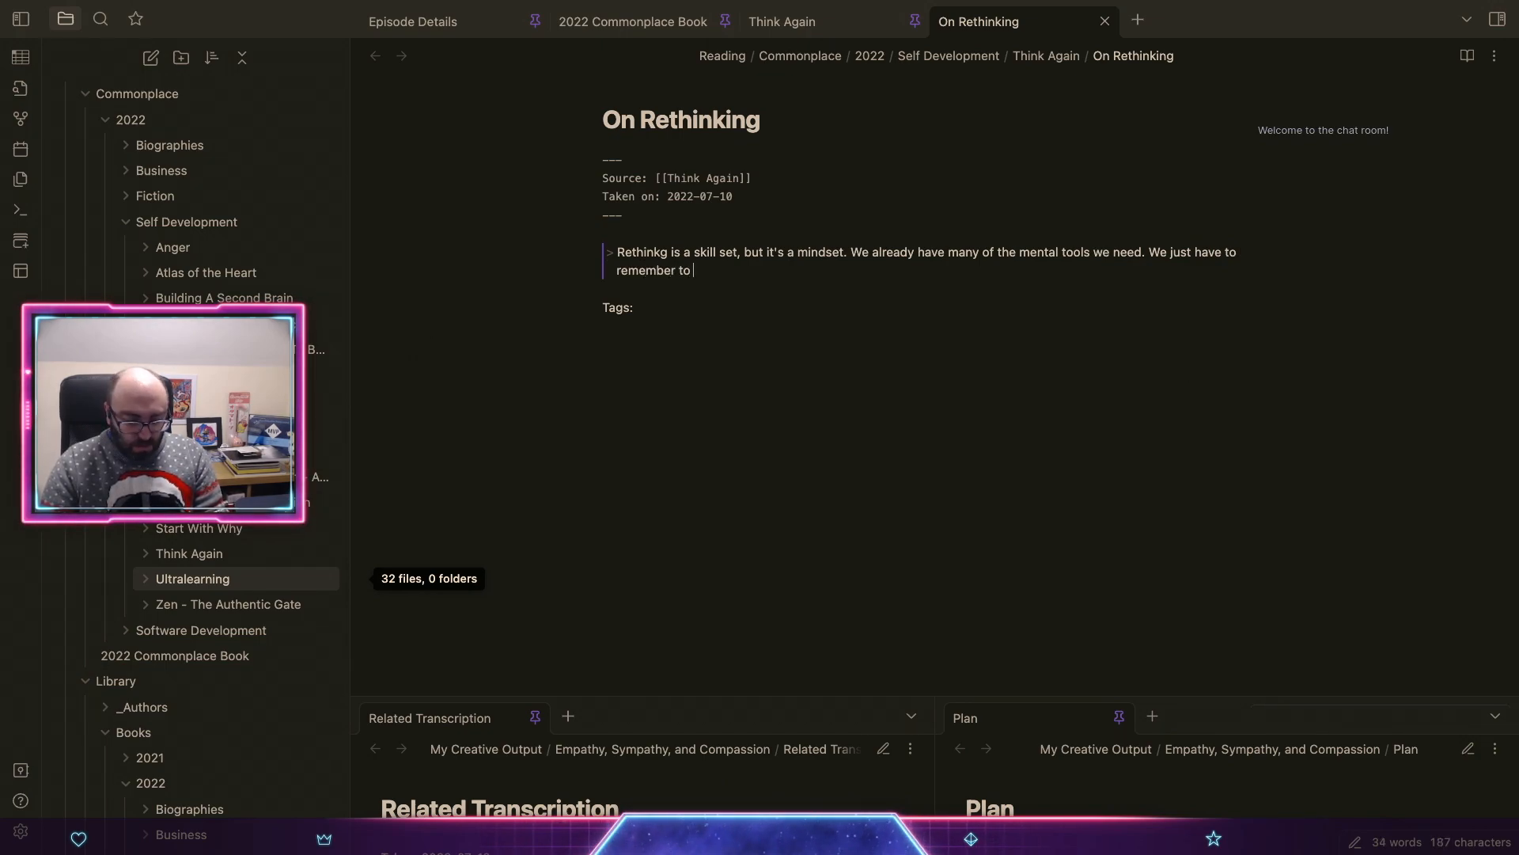
{"action": "type", "text": "get them out "}
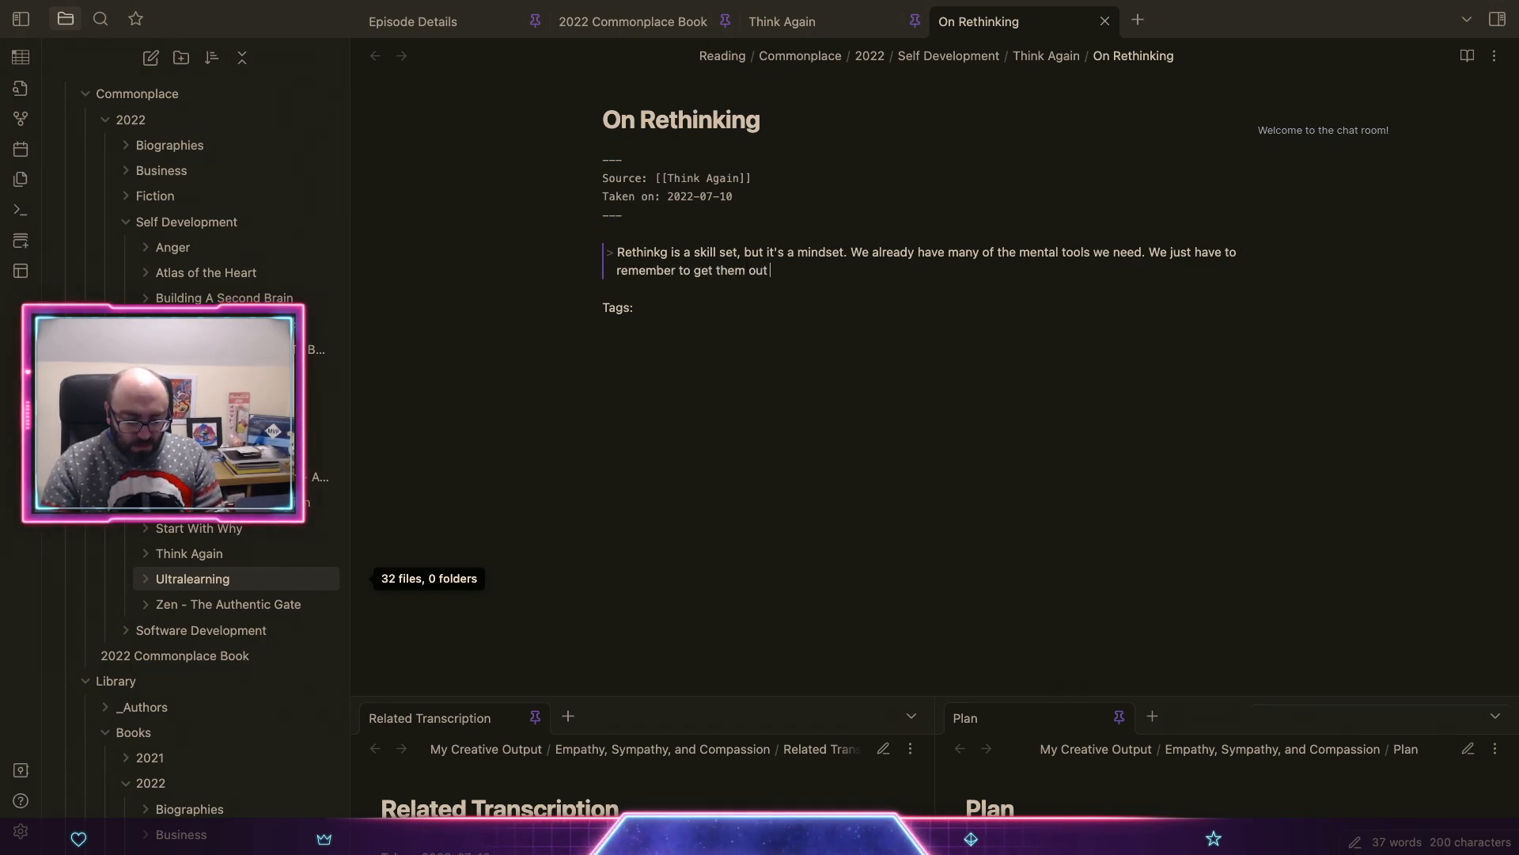
{"action": "type", "text": "of the shed and re"}
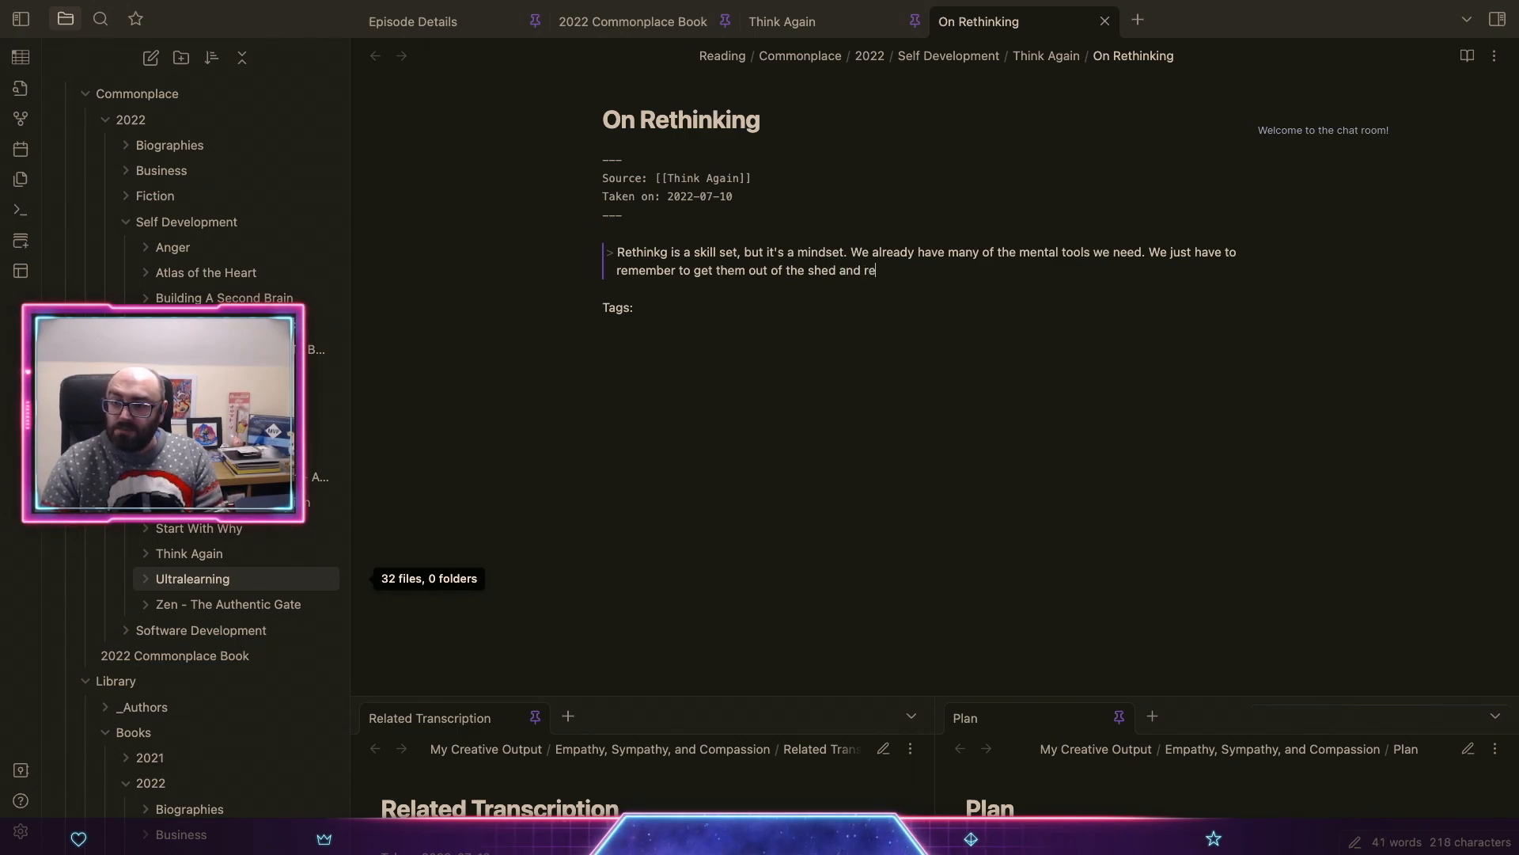
{"action": "type", "text": "move the ru"}
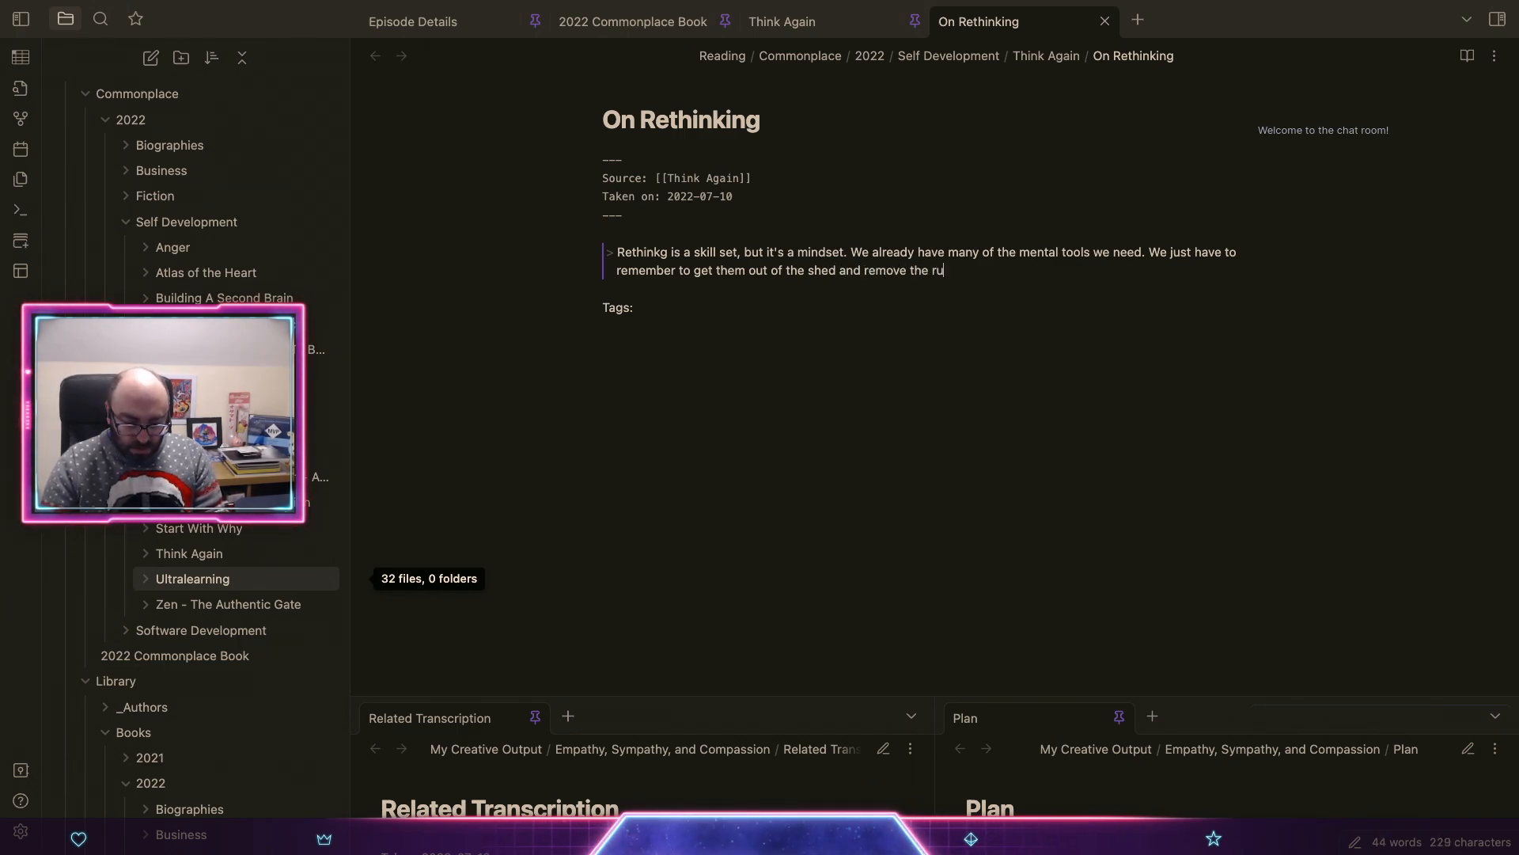
{"action": "type", "text": "st."}
Step: Start a paragraph below the block quote with "You and I already know how to rethink"
{"action": "key", "text": "Return"}
{"action": "key", "text": "Return"}
{"action": "type", "text": "You a"}
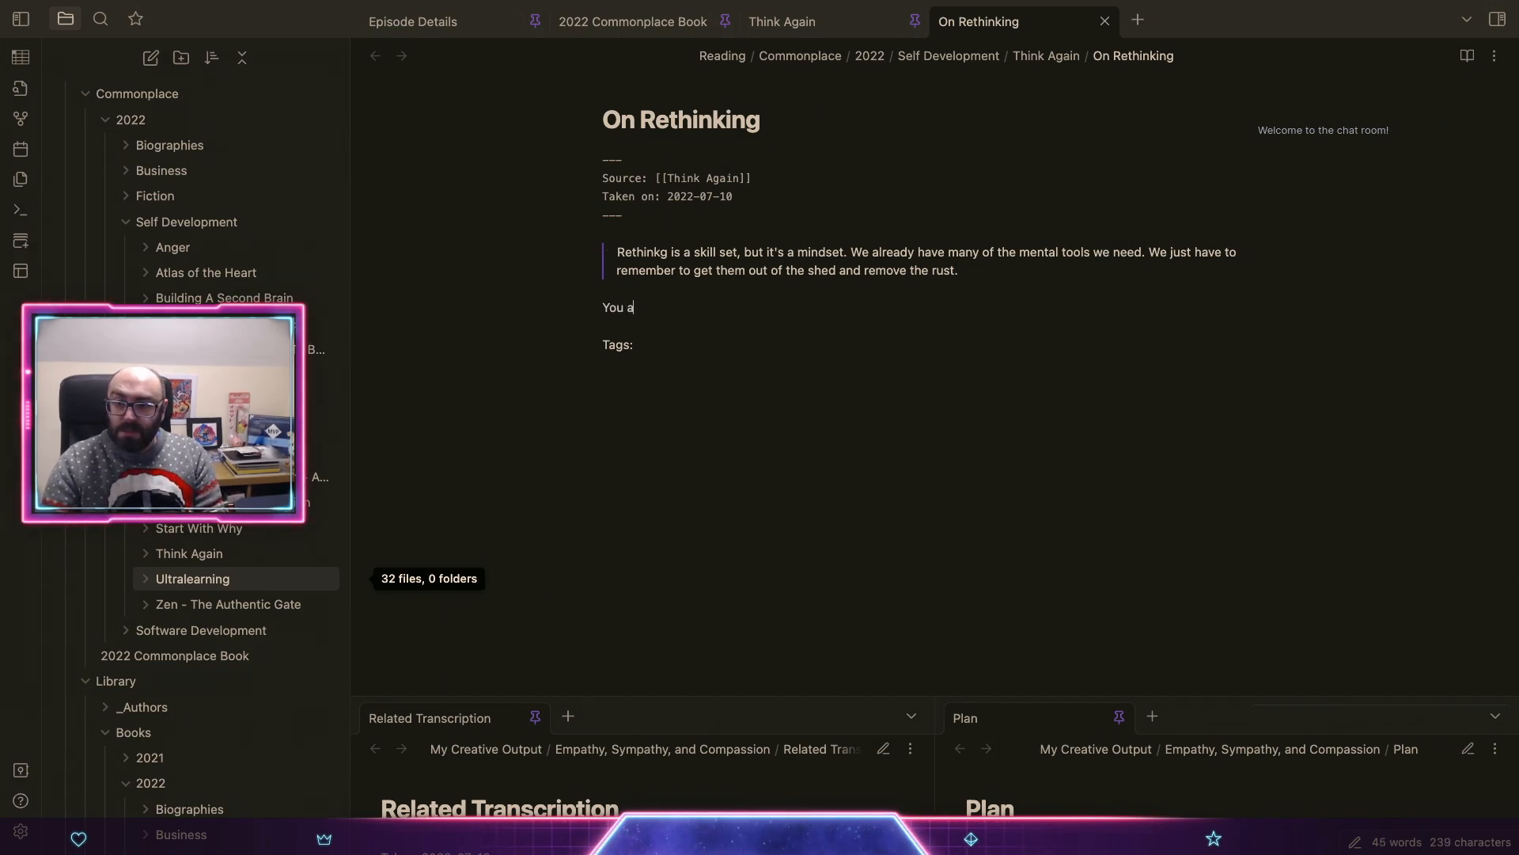
{"action": "type", "text": "nd all"}
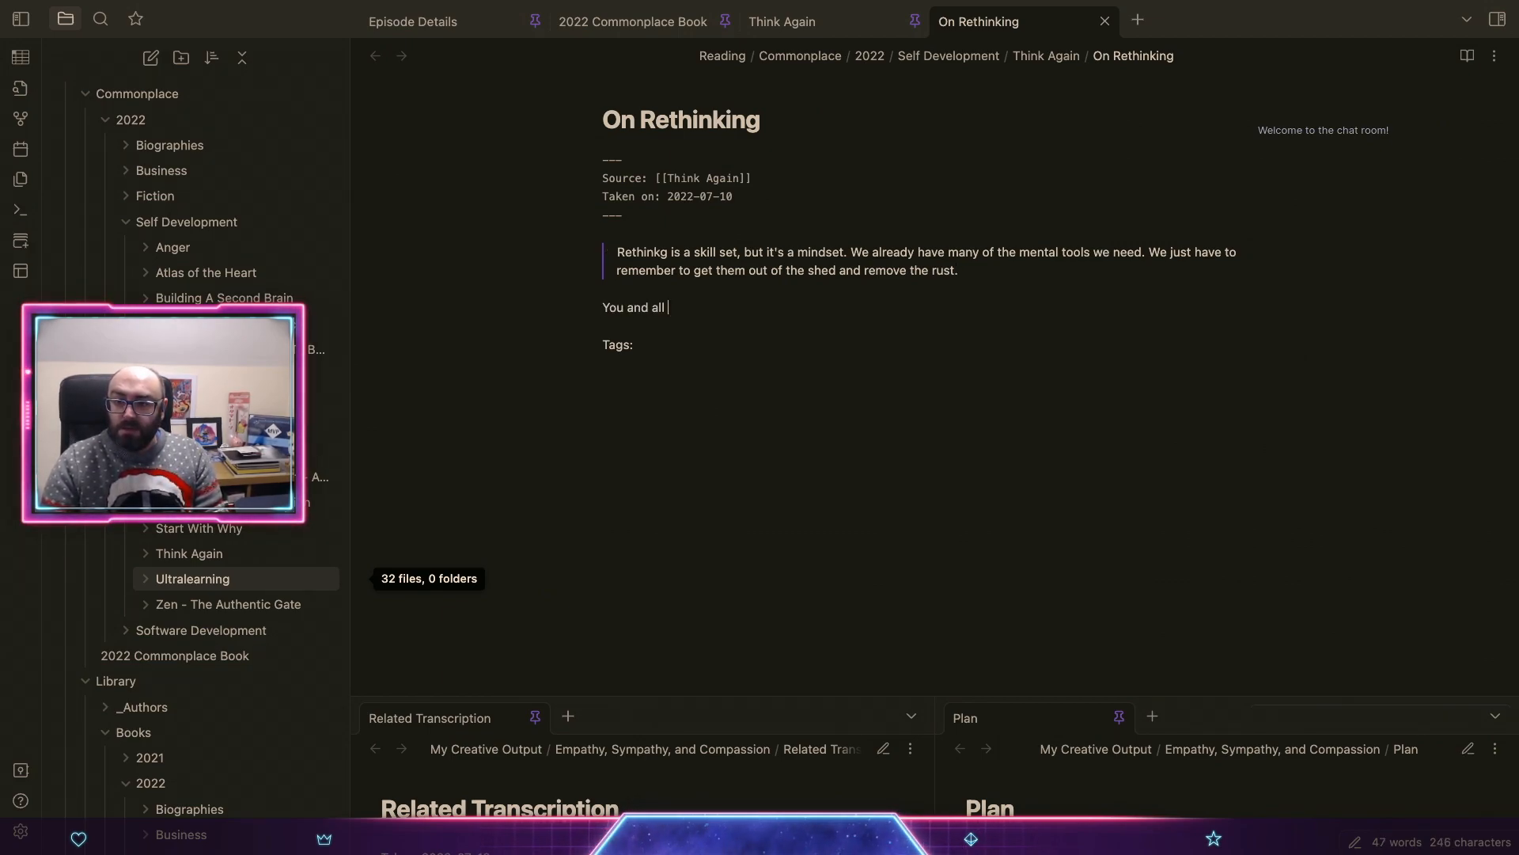
{"action": "key", "text": "BackSpace"}
{"action": "key", "text": "BackSpace"}
{"action": "type", "text": "I alread"}
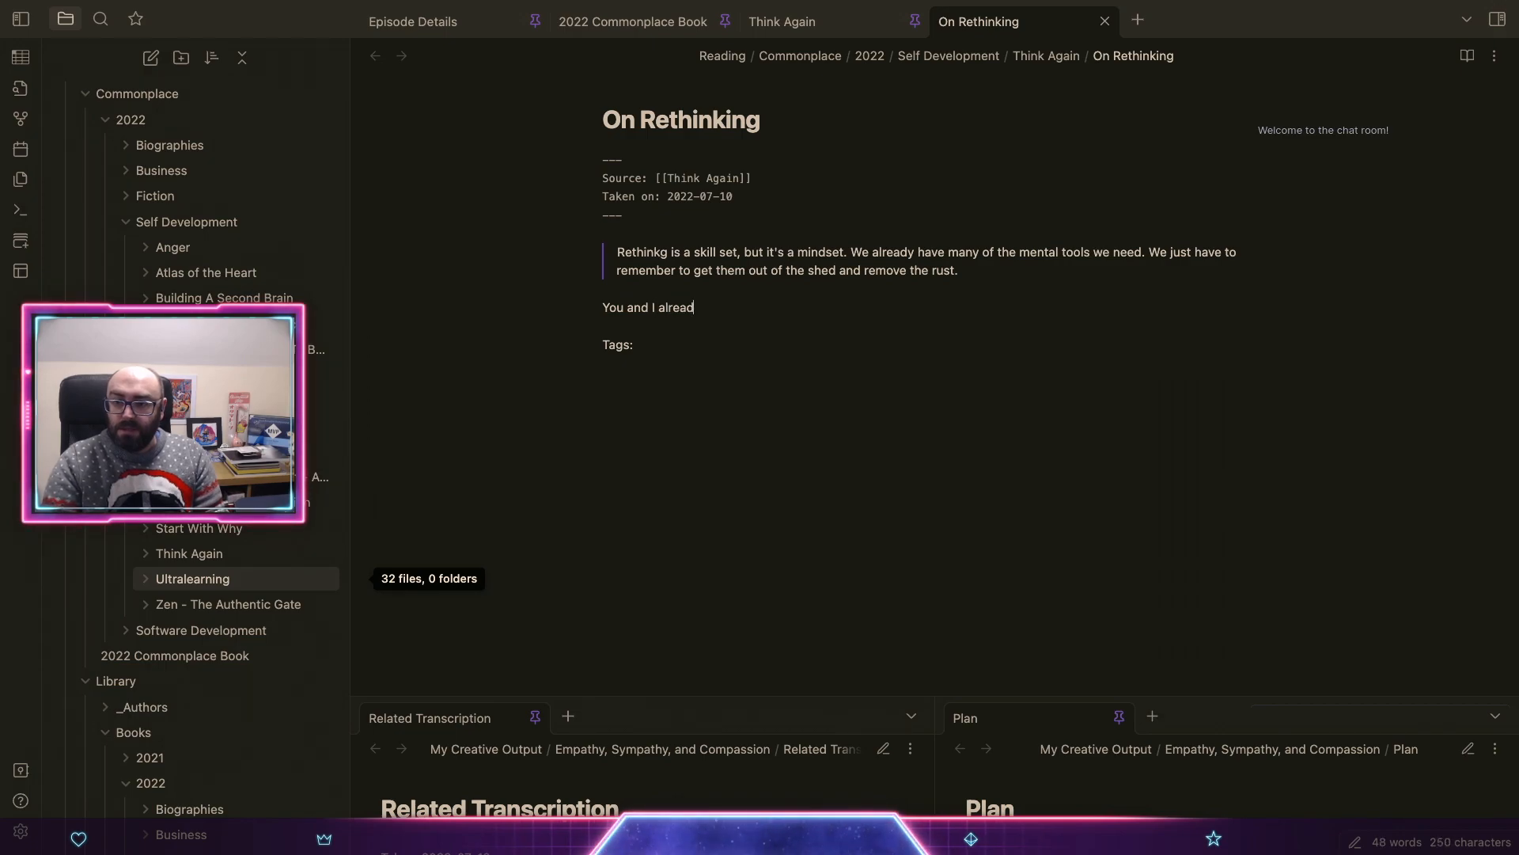
{"action": "type", "text": "y know how yo"}
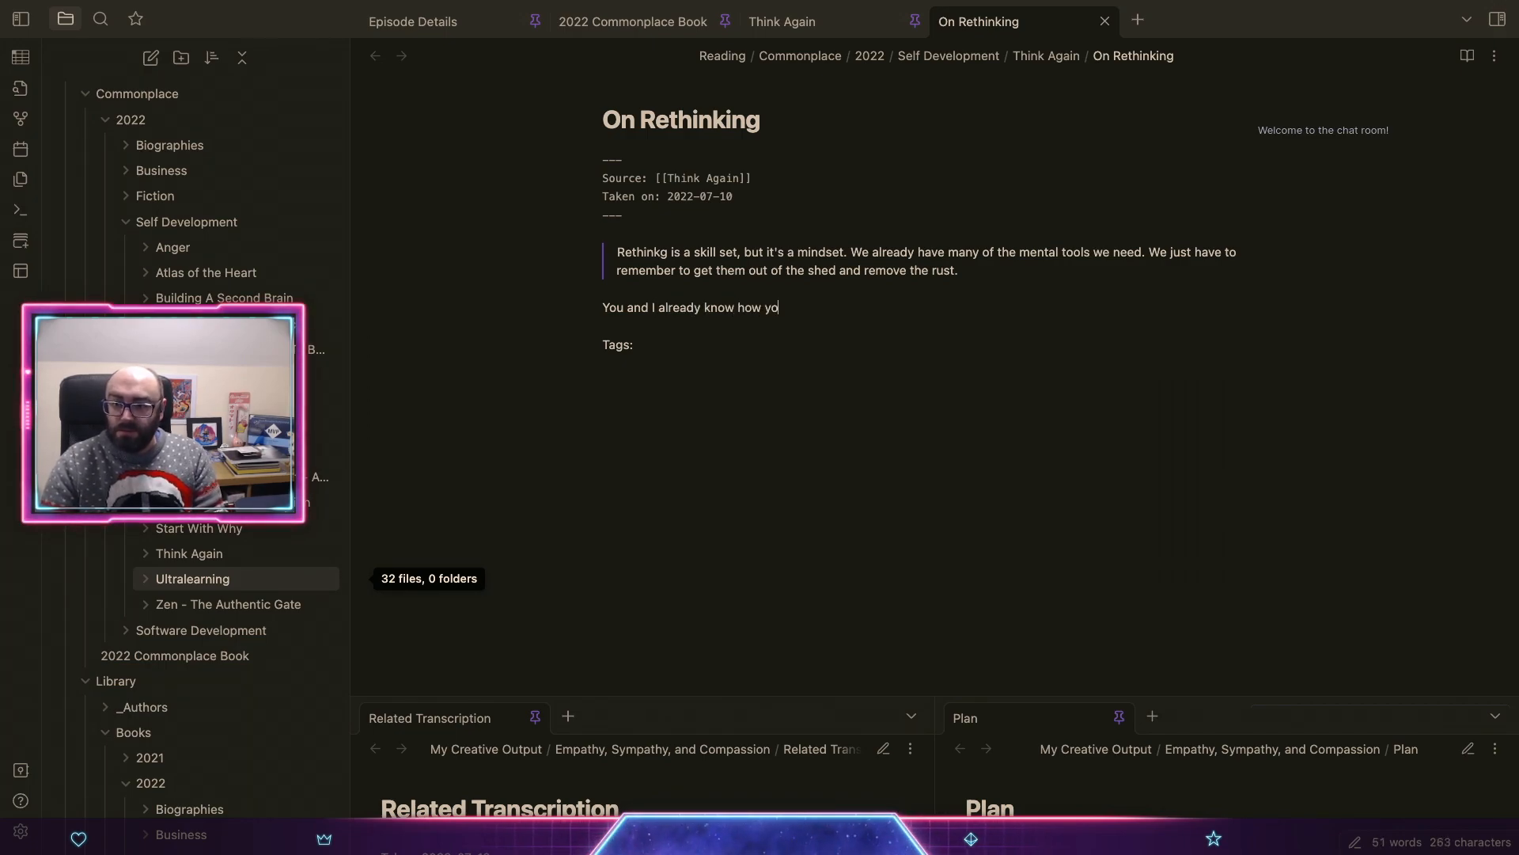
{"action": "key", "text": "BackSpace"}
{"action": "key", "text": "BackSpace"}
{"action": "type", "text": "to rethink"}
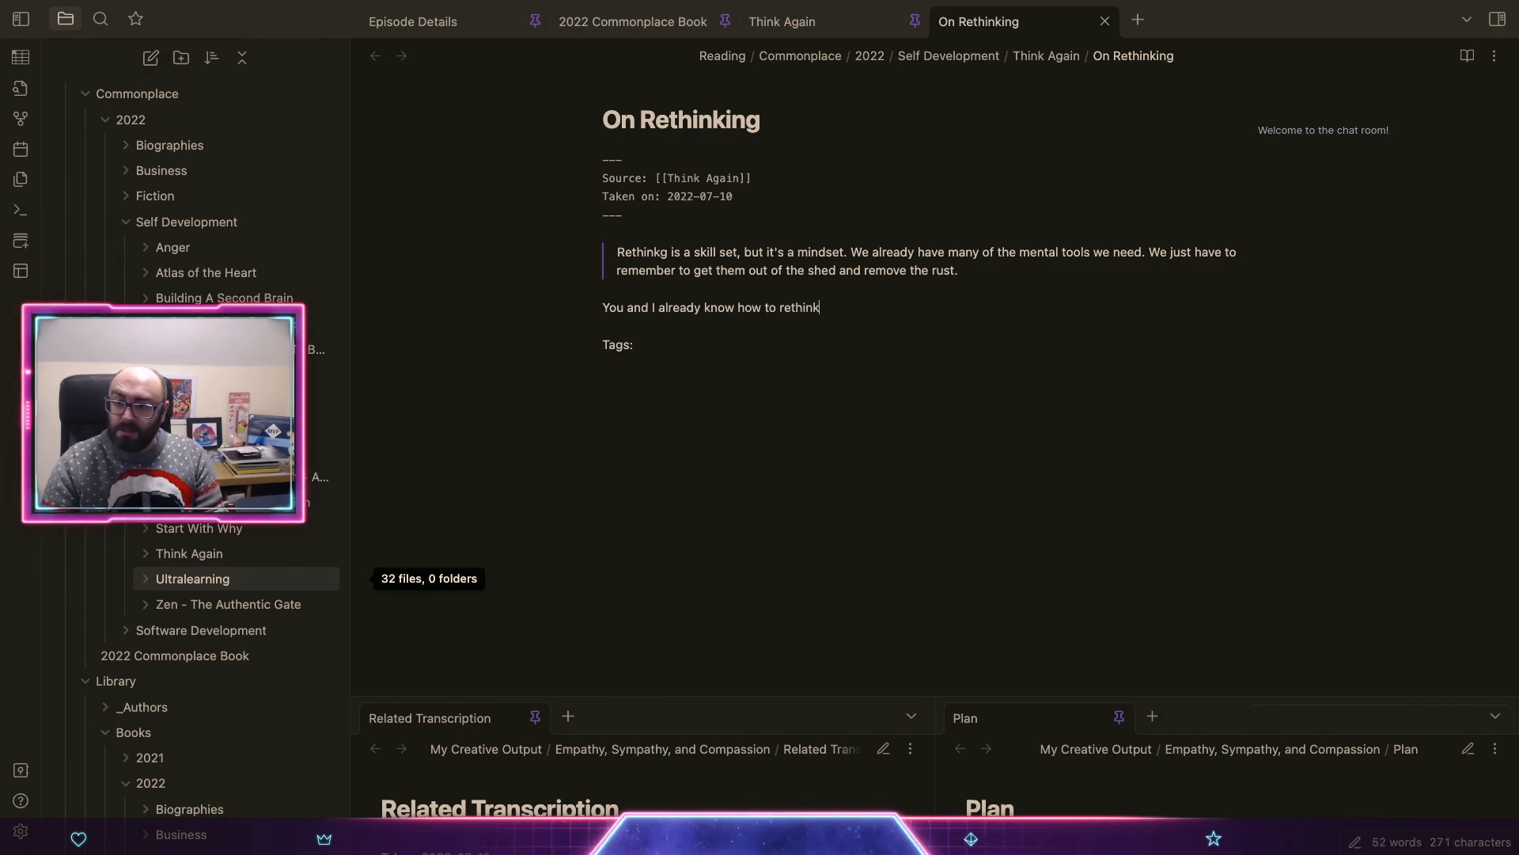
Step: Complete the paragraph's first sentence with "; we do it all the time."
{"action": "type", "text": "; we do "}
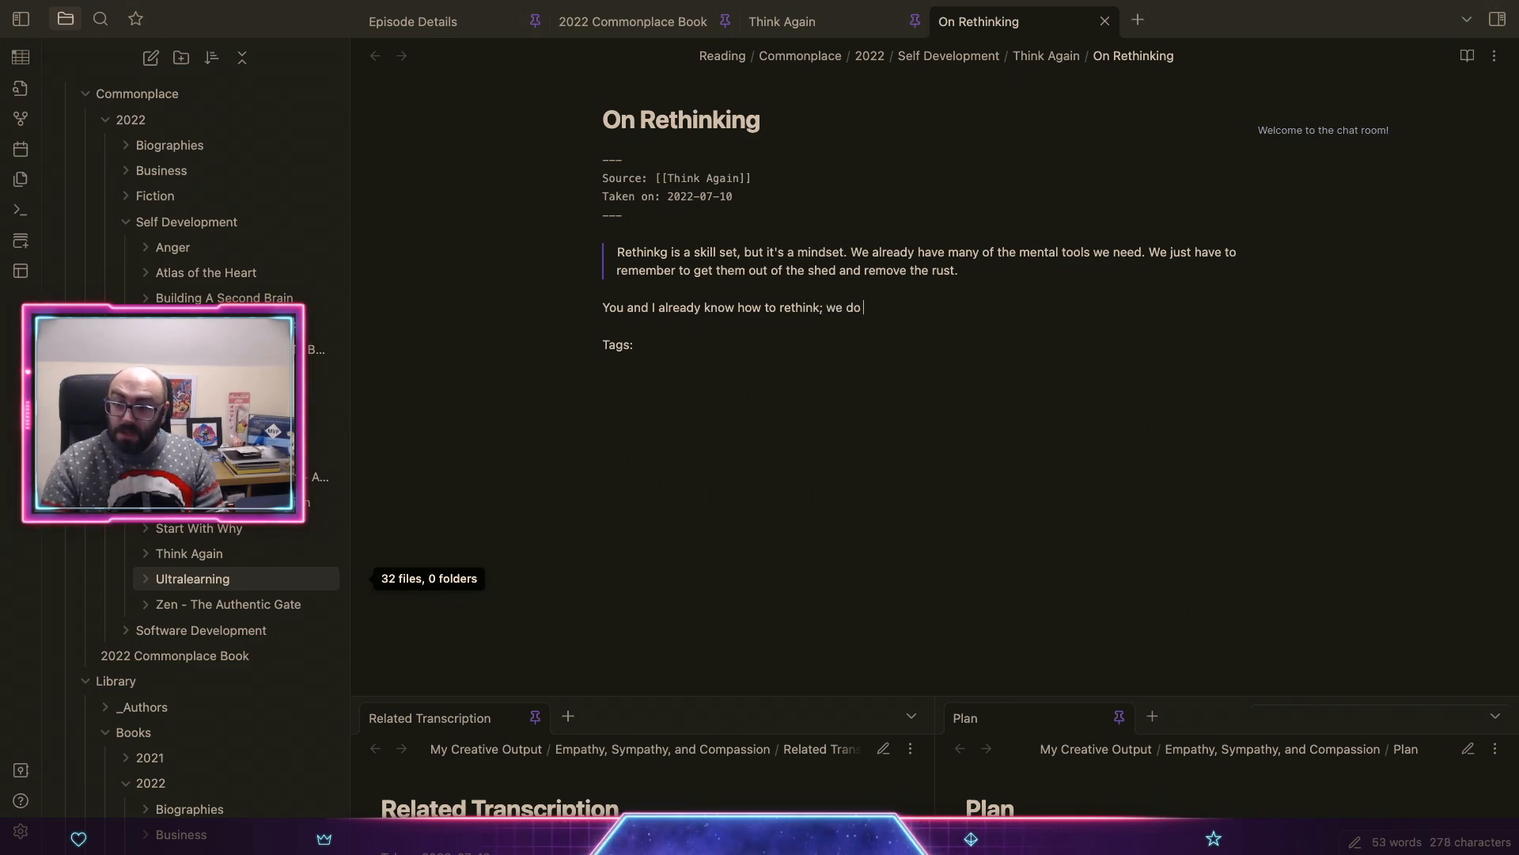
{"action": "type", "text": "it all thge tim"}
{"action": "key", "text": "alt+shift+Left"}
{"action": "key", "text": "alt+shift+Left"}
{"action": "type", "text": "the time. Whe"}
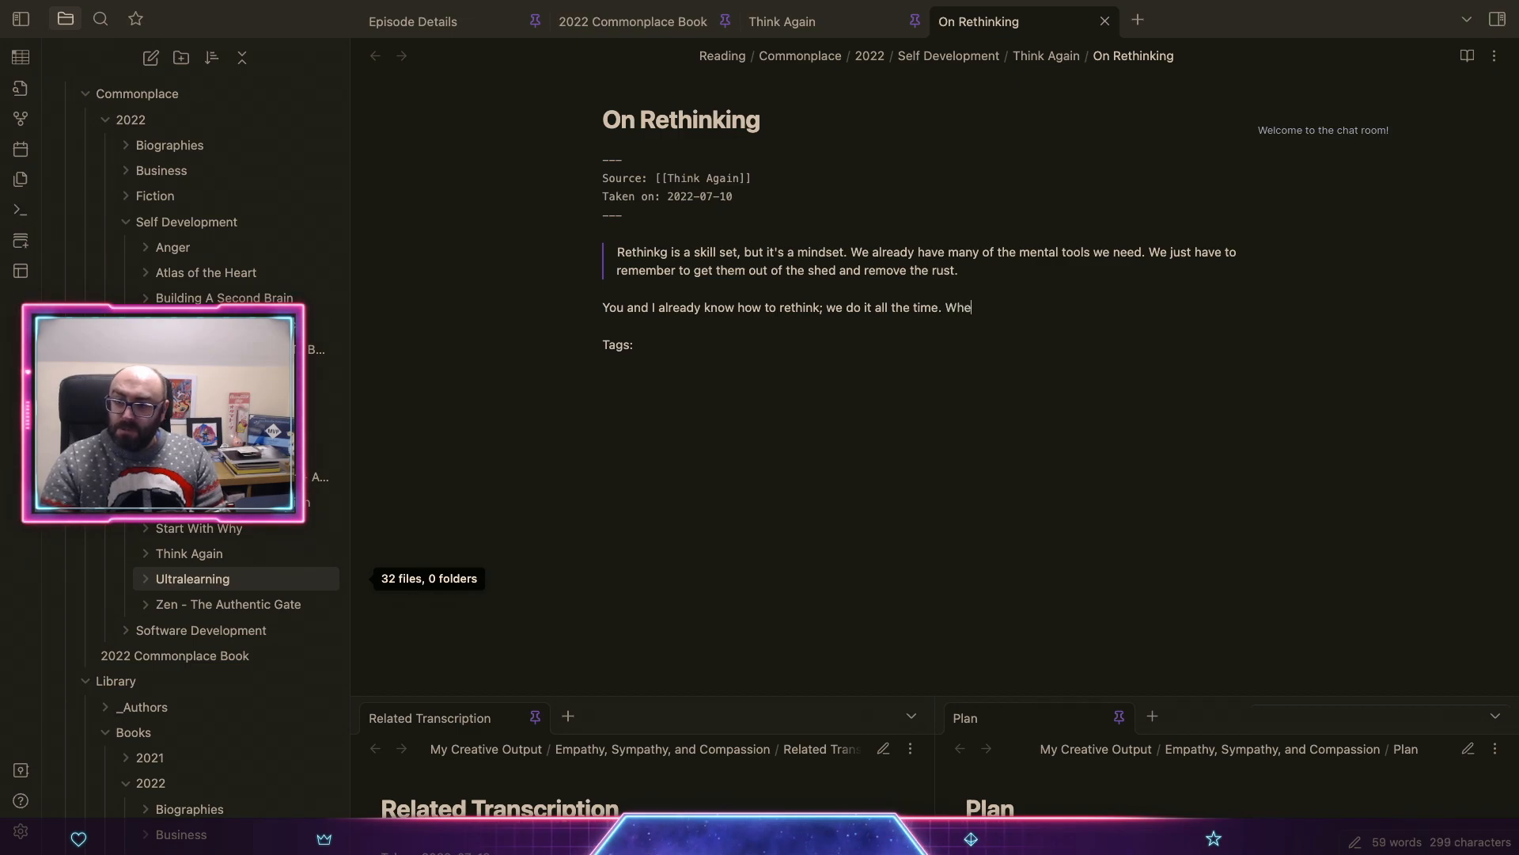
Step: Begin the second sentence with "Whenever you have a thought, opinion, or belief about something"
{"action": "type", "text": "never you have a th"}
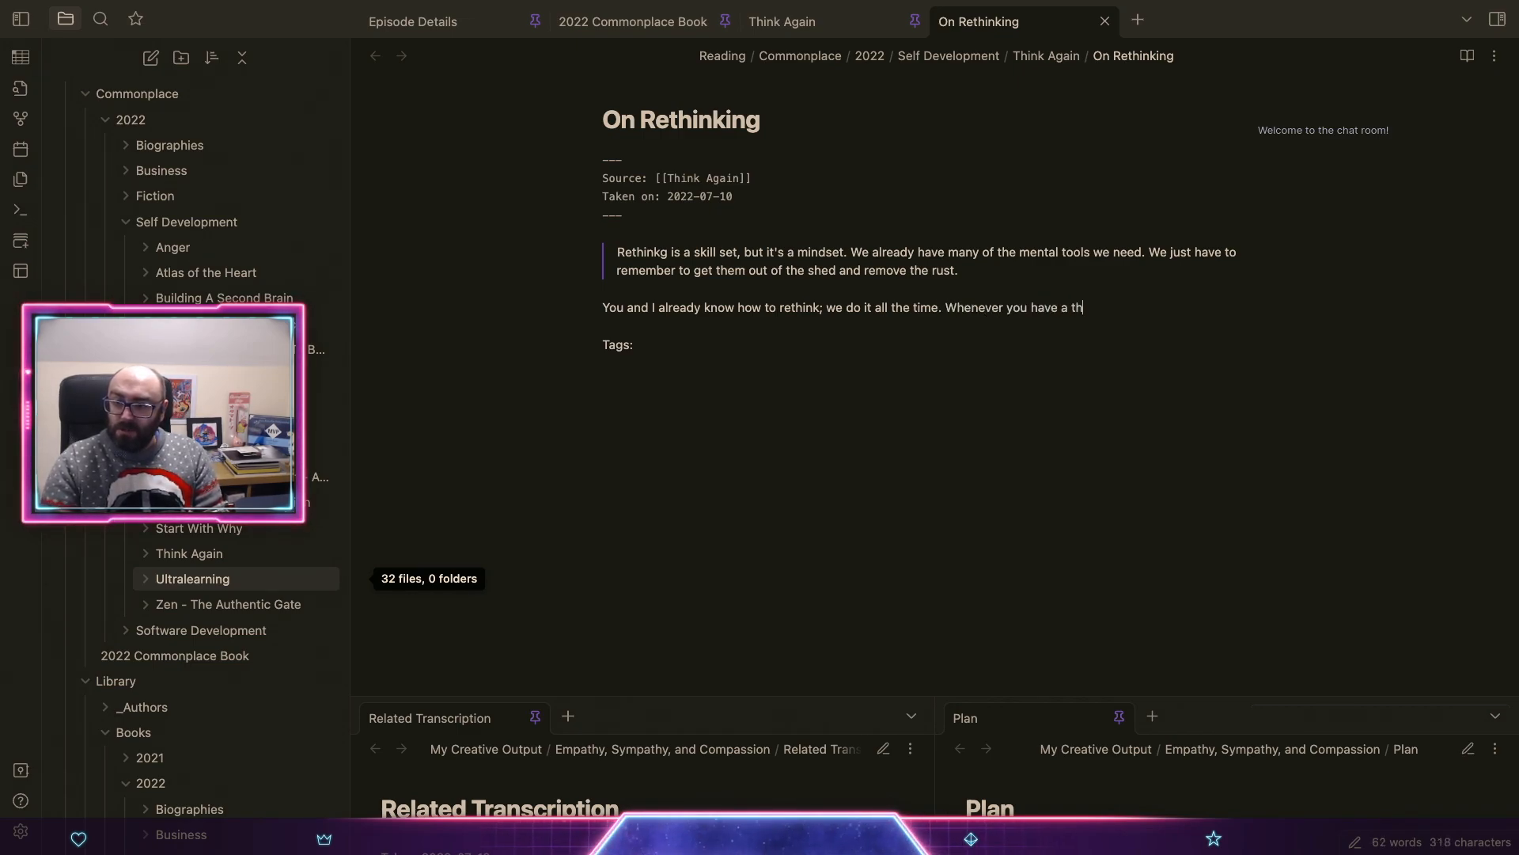
{"action": "type", "text": "ought"}
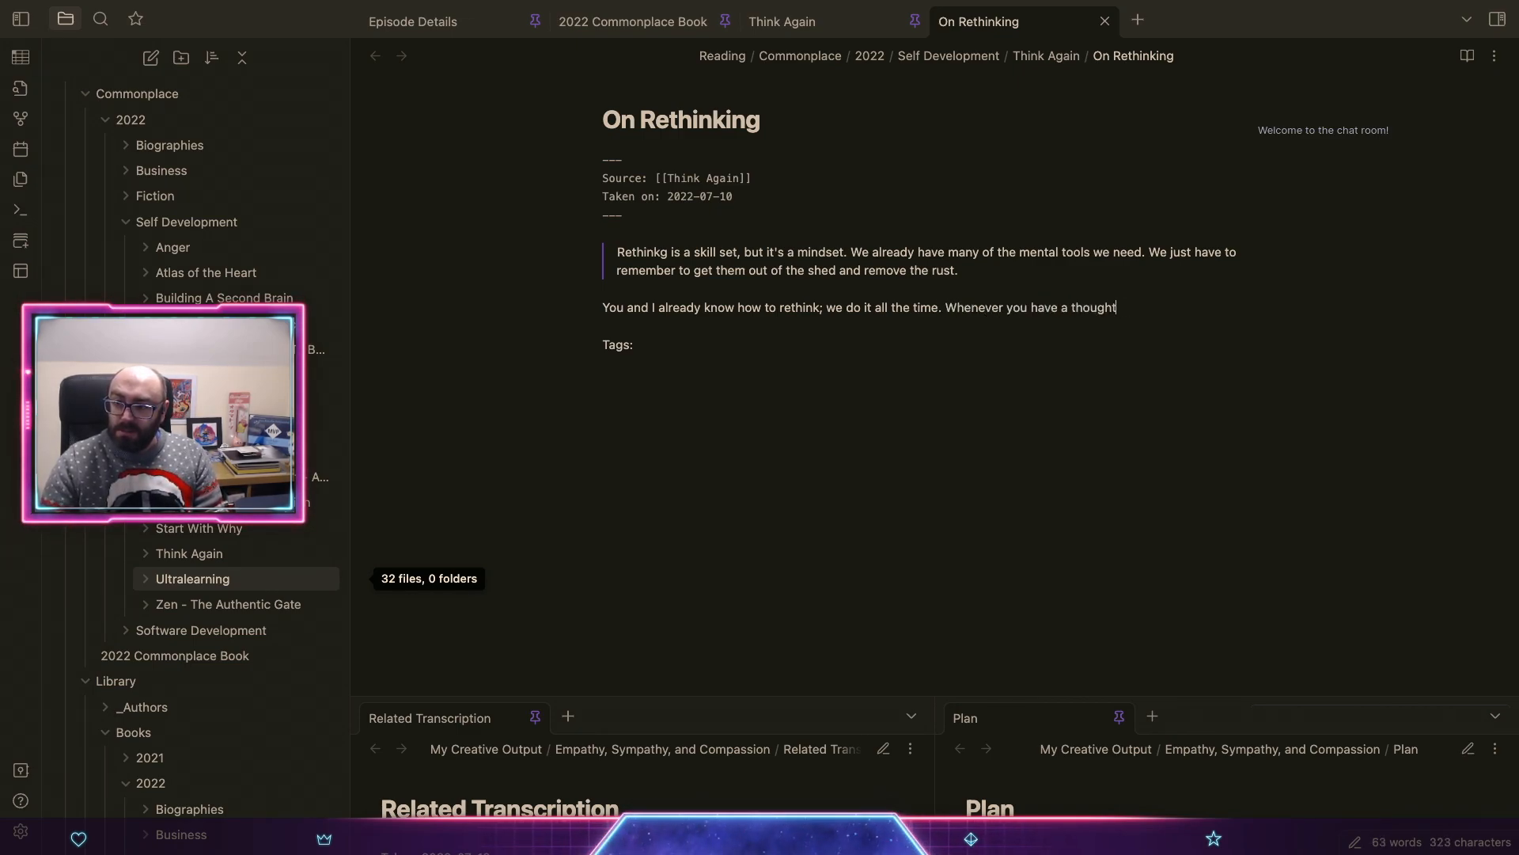
{"action": "type", "text": ", opinioin, or"}
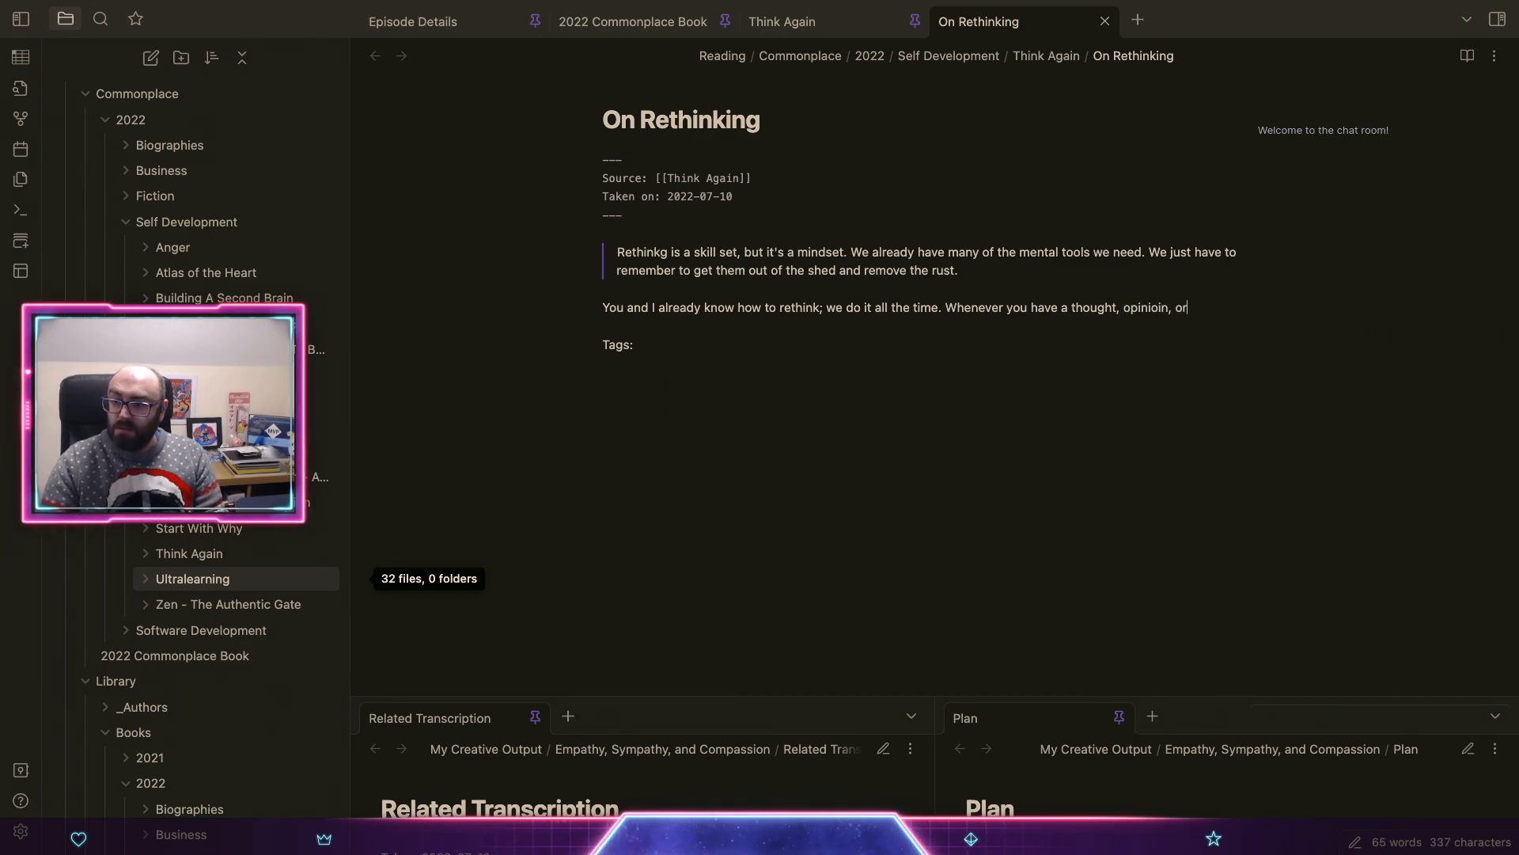
{"action": "key", "text": "BackSpace"}
{"action": "key", "text": "BackSpace"}
{"action": "key", "text": "BackSpace"}
{"action": "key", "text": "BackSpace"}
{"action": "key", "text": "BackSpace"}
{"action": "key", "text": "BackSpace"}
{"action": "key", "text": "BackSpace"}
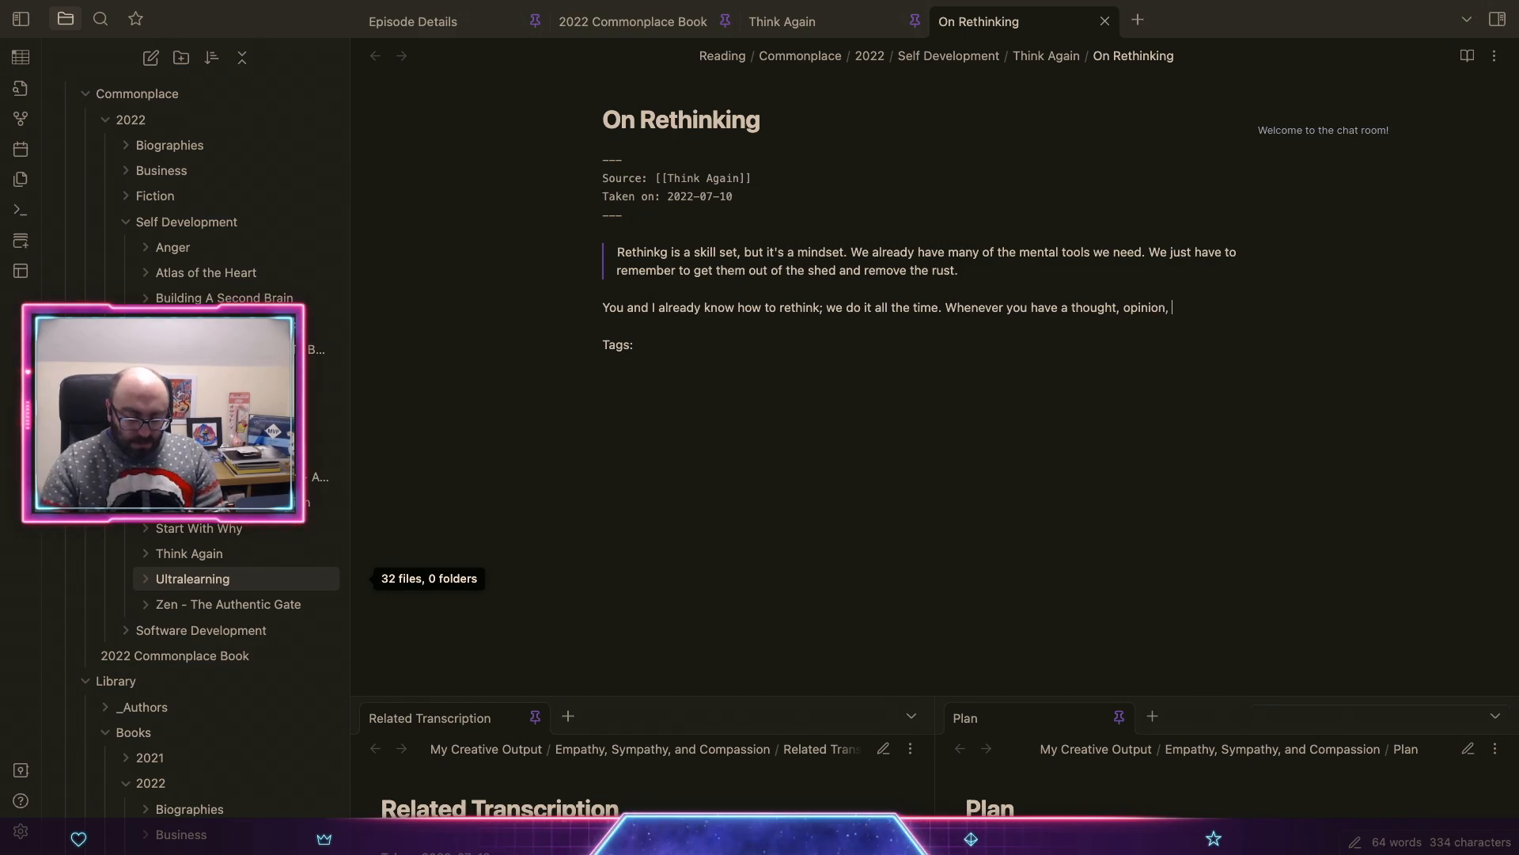
{"action": "type", "text": "belief about something "}
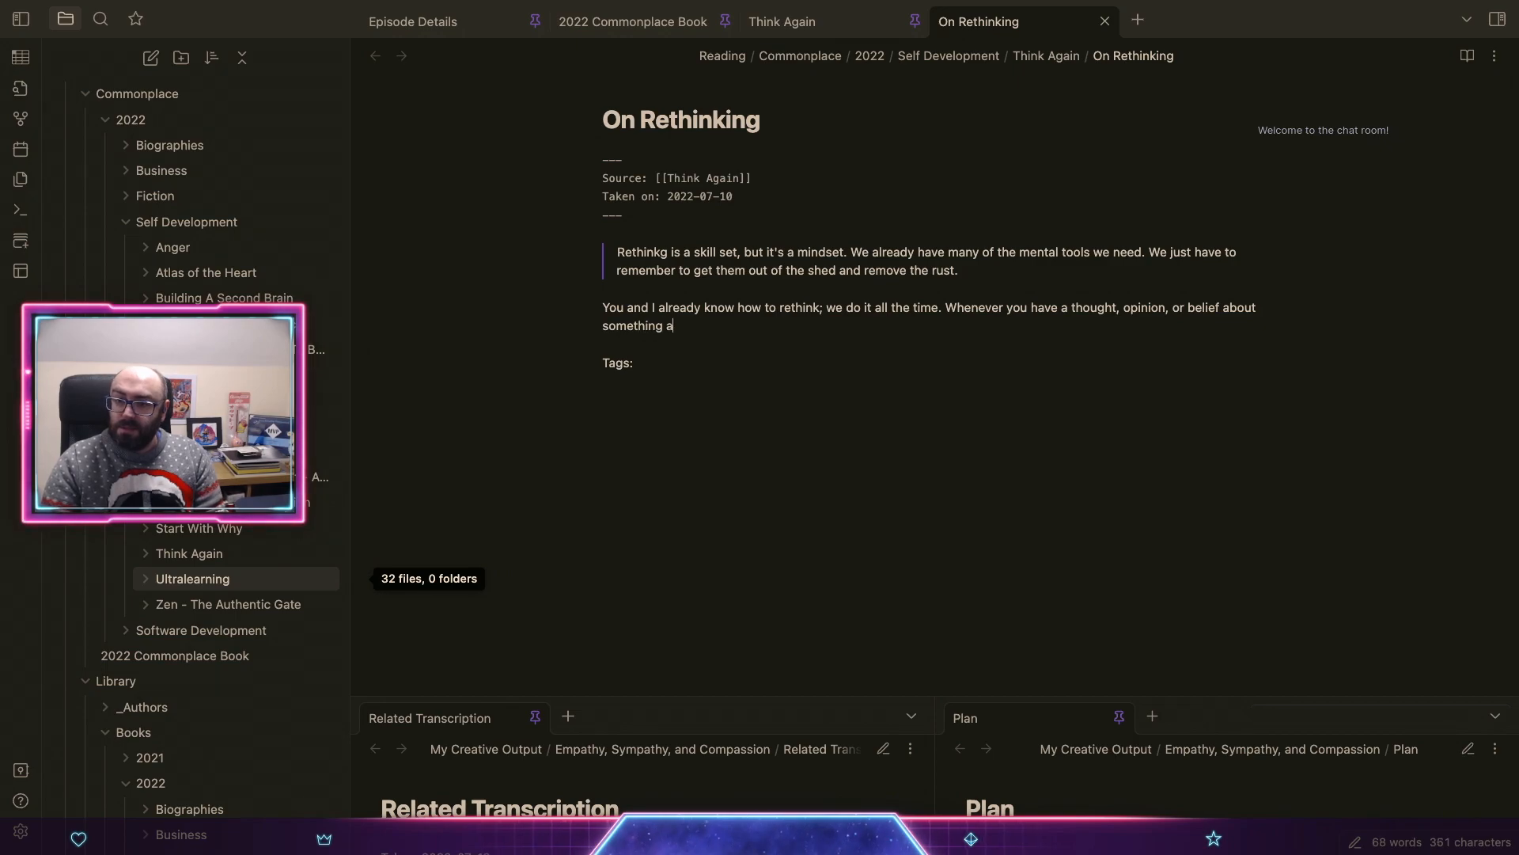
Step: Continue the second sentence with "and you allow someone to challenge it in a friendly way,"
{"action": "type", "text": "and you allow some"}
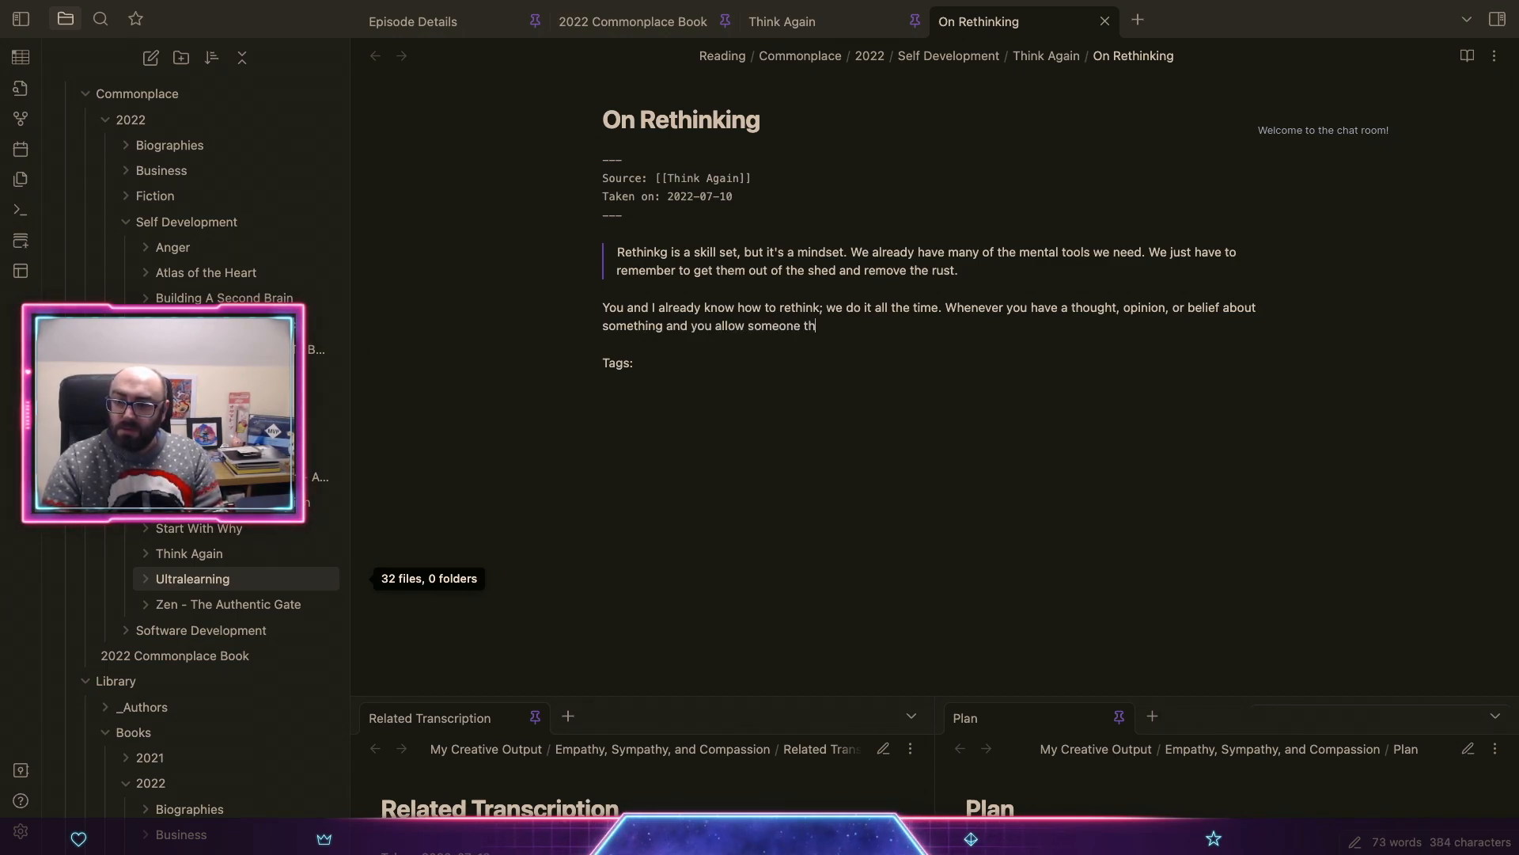
{"action": "type", "text": "one to chanllenge it in"}
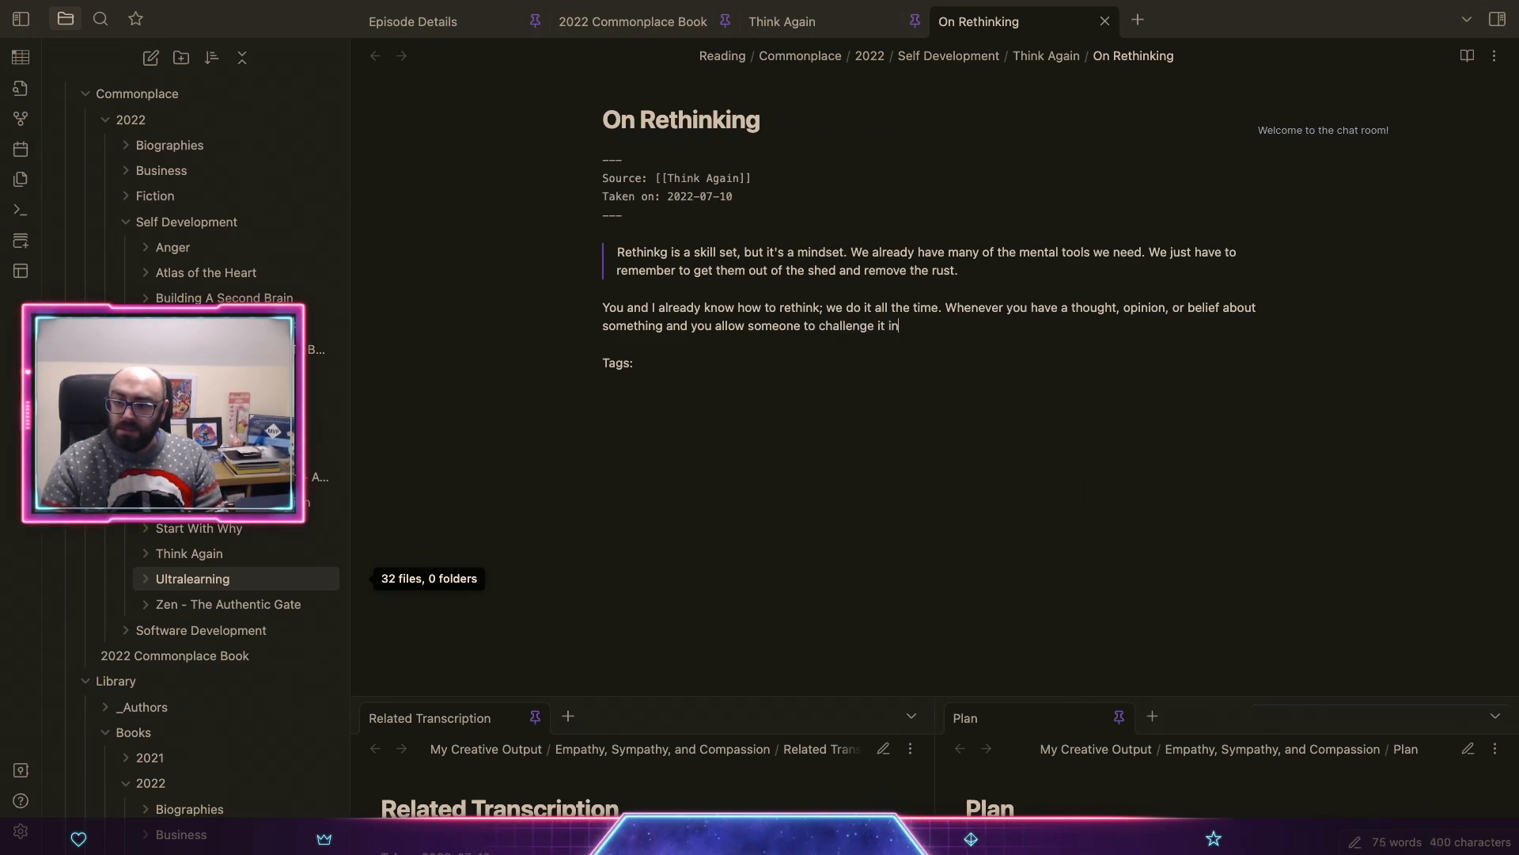
{"action": "type", "text": " a friendly way,"}
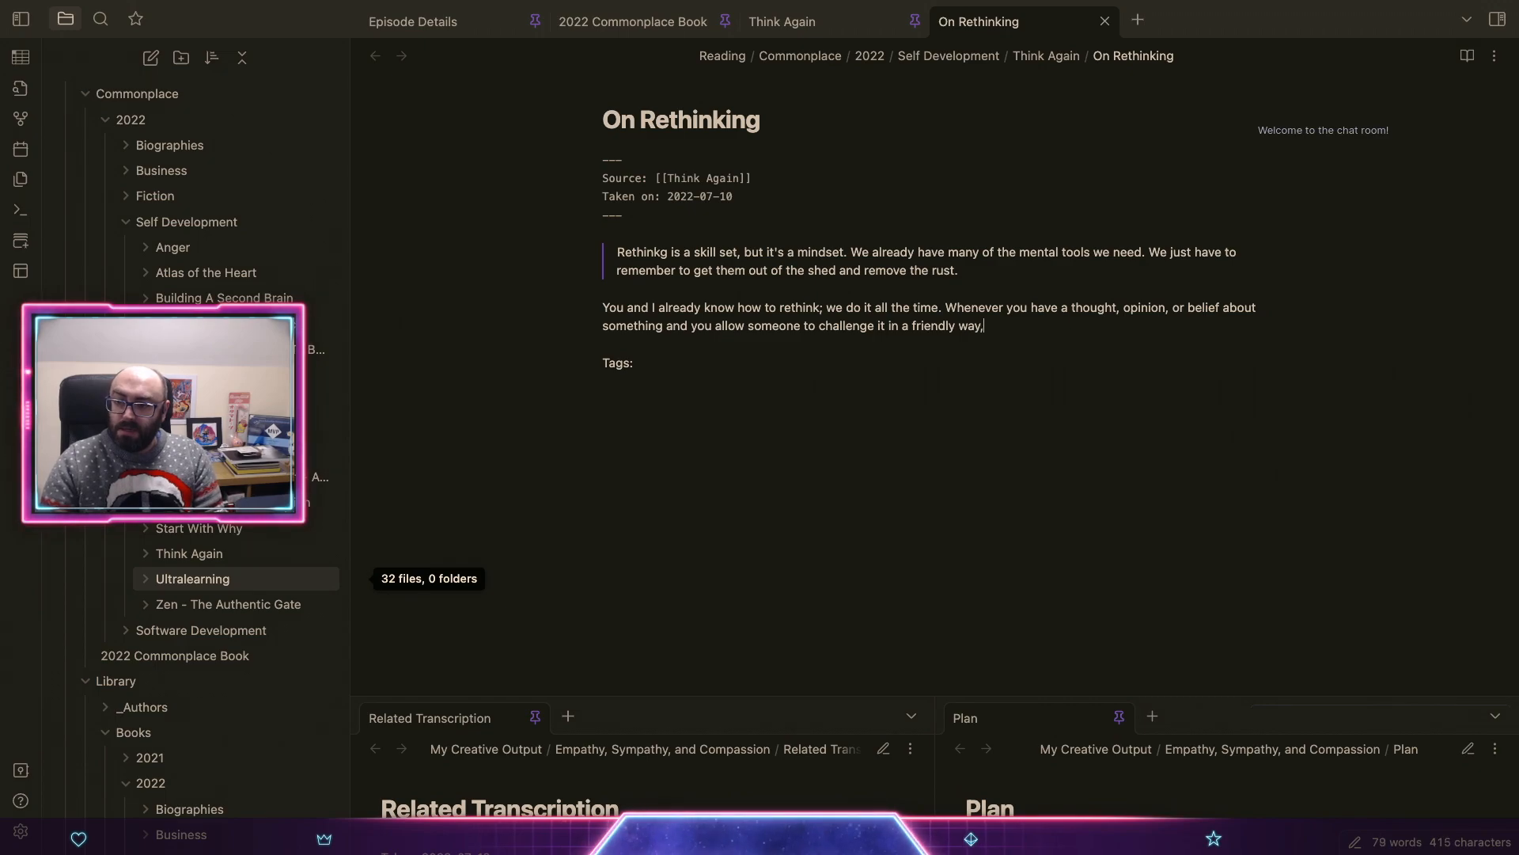
Step: Finish the second sentence with "you are rethinking both yours and your friends thoughts, opinions, and beliefs."
{"action": "type", "text": " you are rethink"}
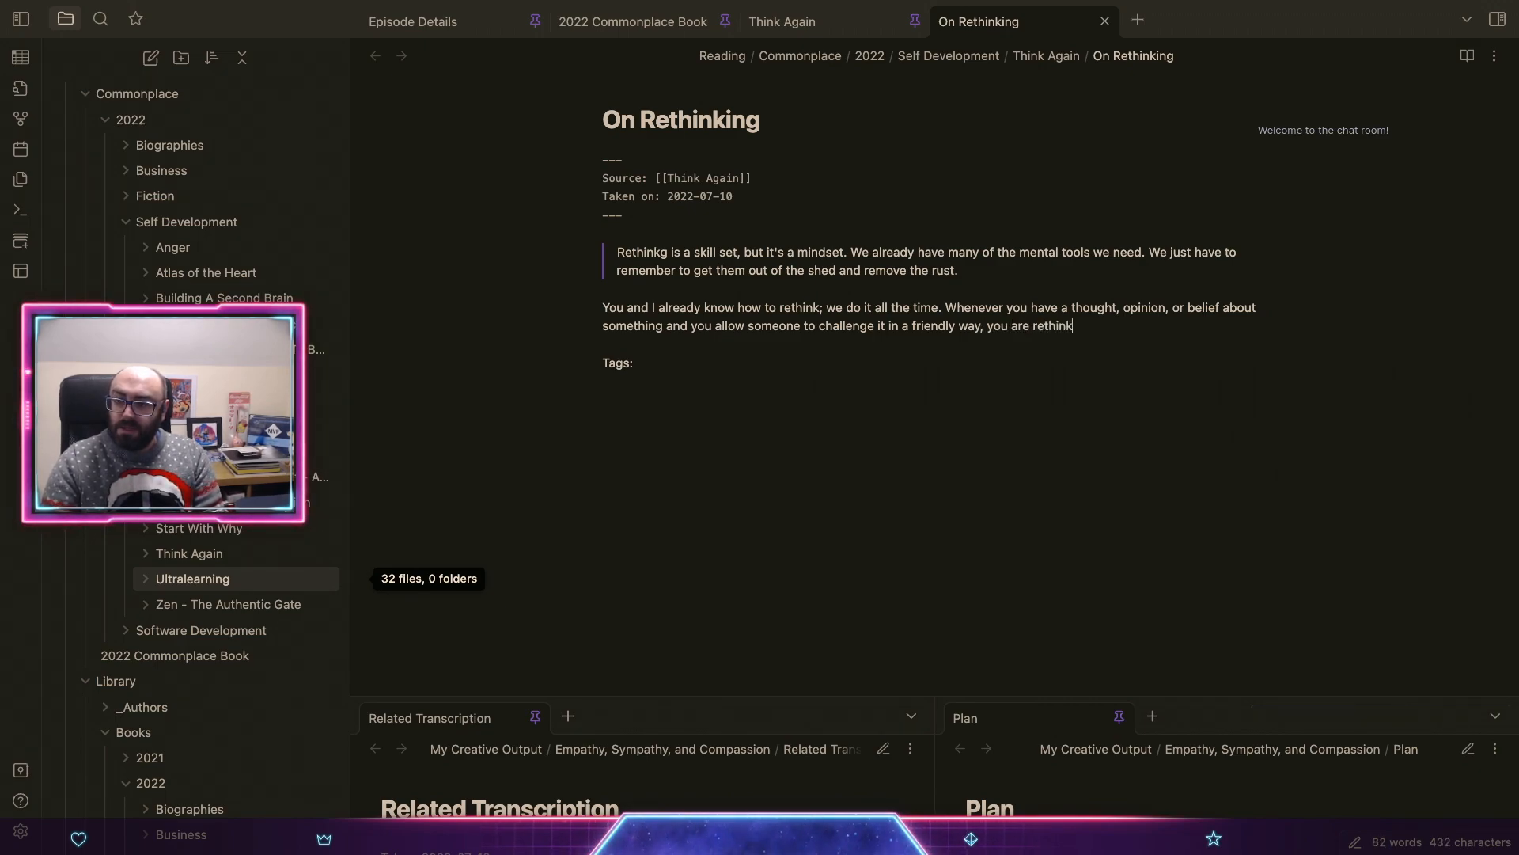
{"action": "type", "text": "ing bot"}
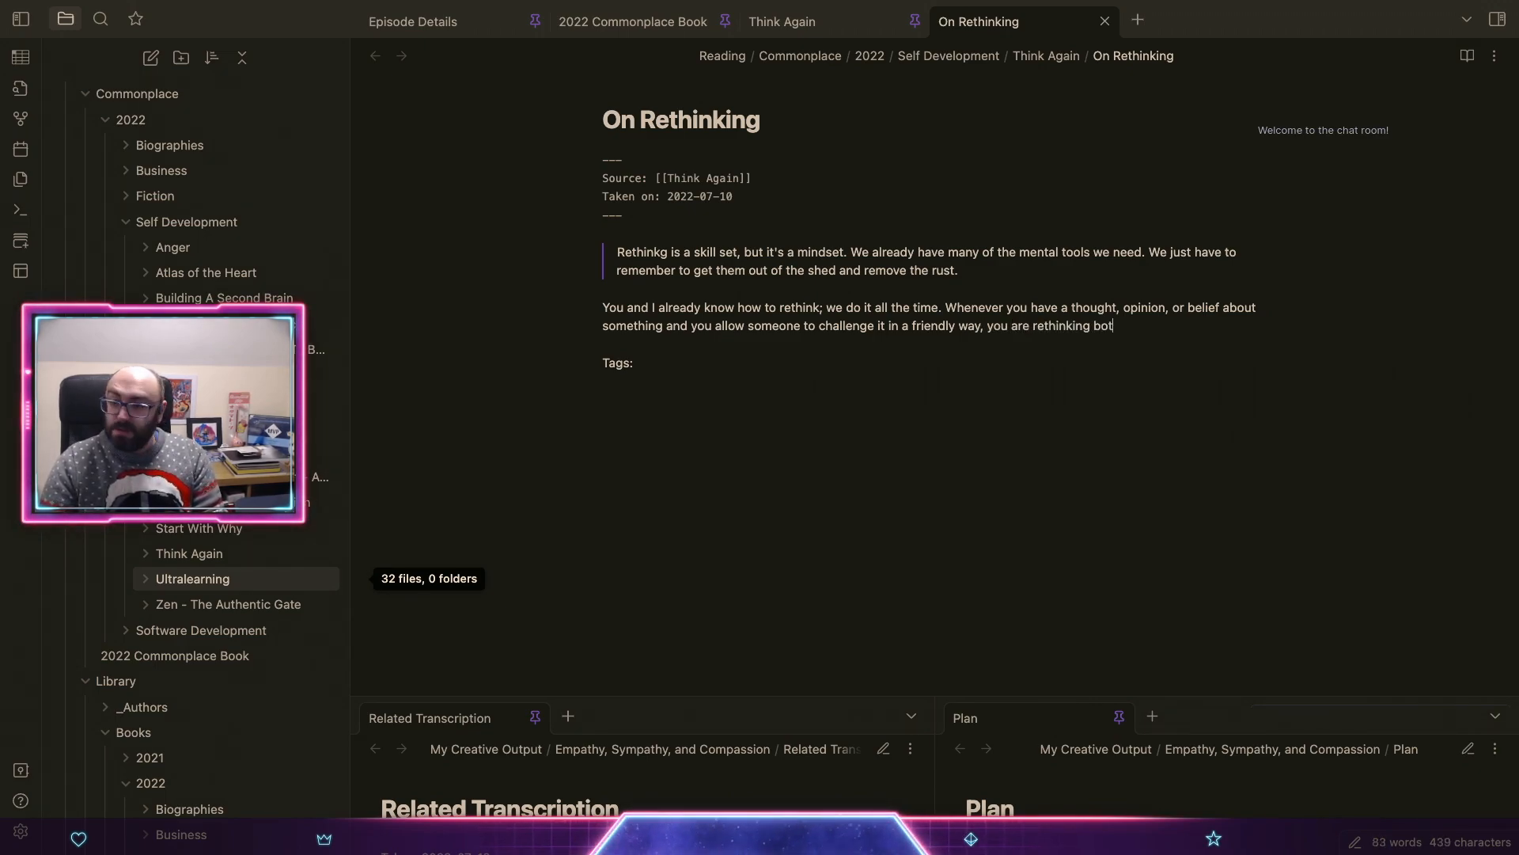
{"action": "type", "text": "h yours an"}
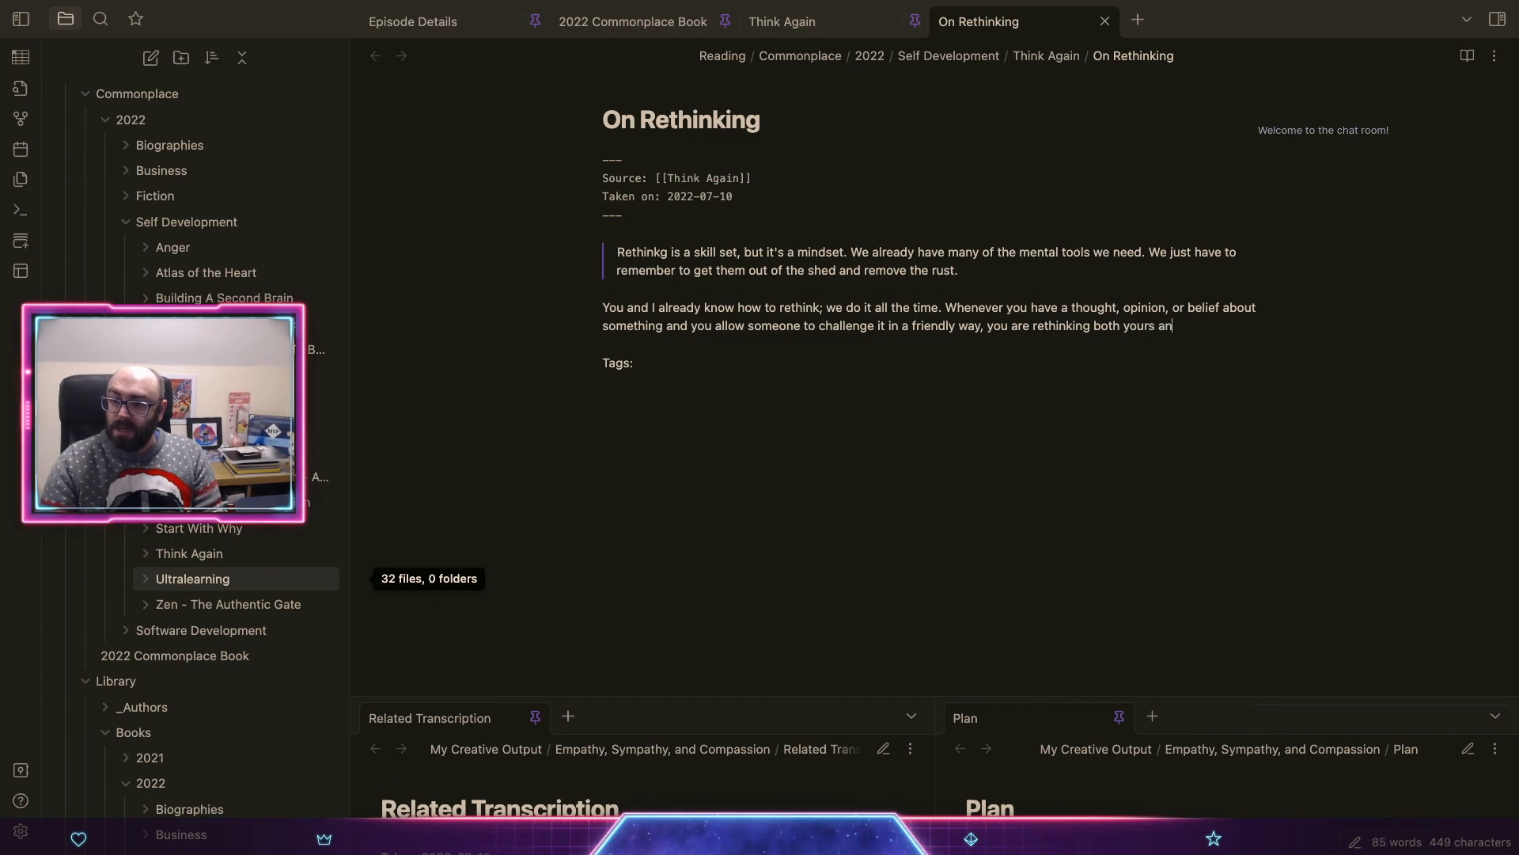
{"action": "type", "text": "d your friewnds"}
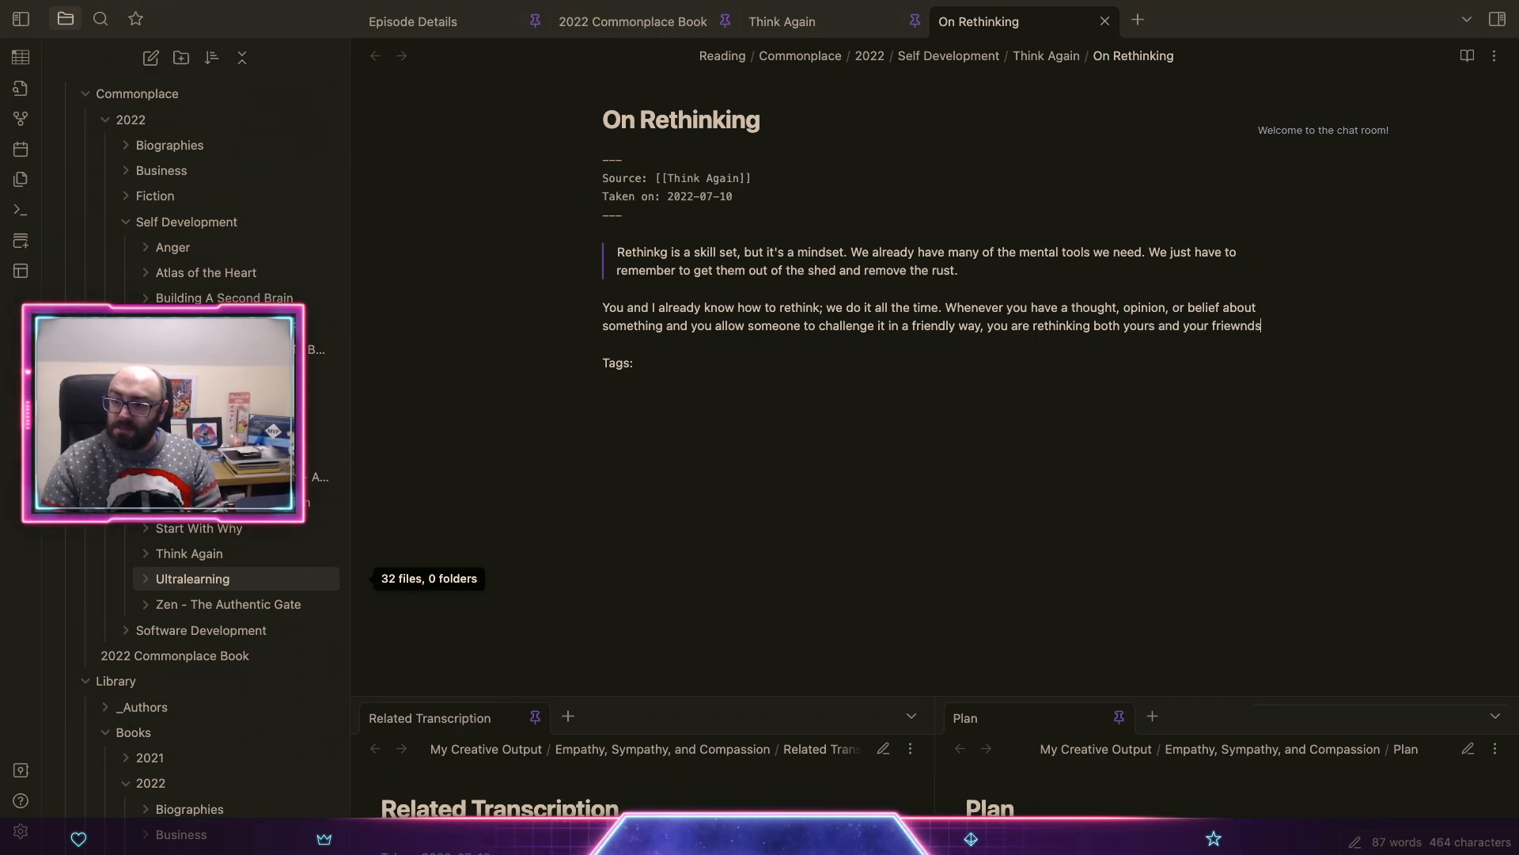
{"action": "key", "text": "BackSpace"}
{"action": "key", "text": "BackSpace"}
{"action": "type", "text": "nds thoug"}
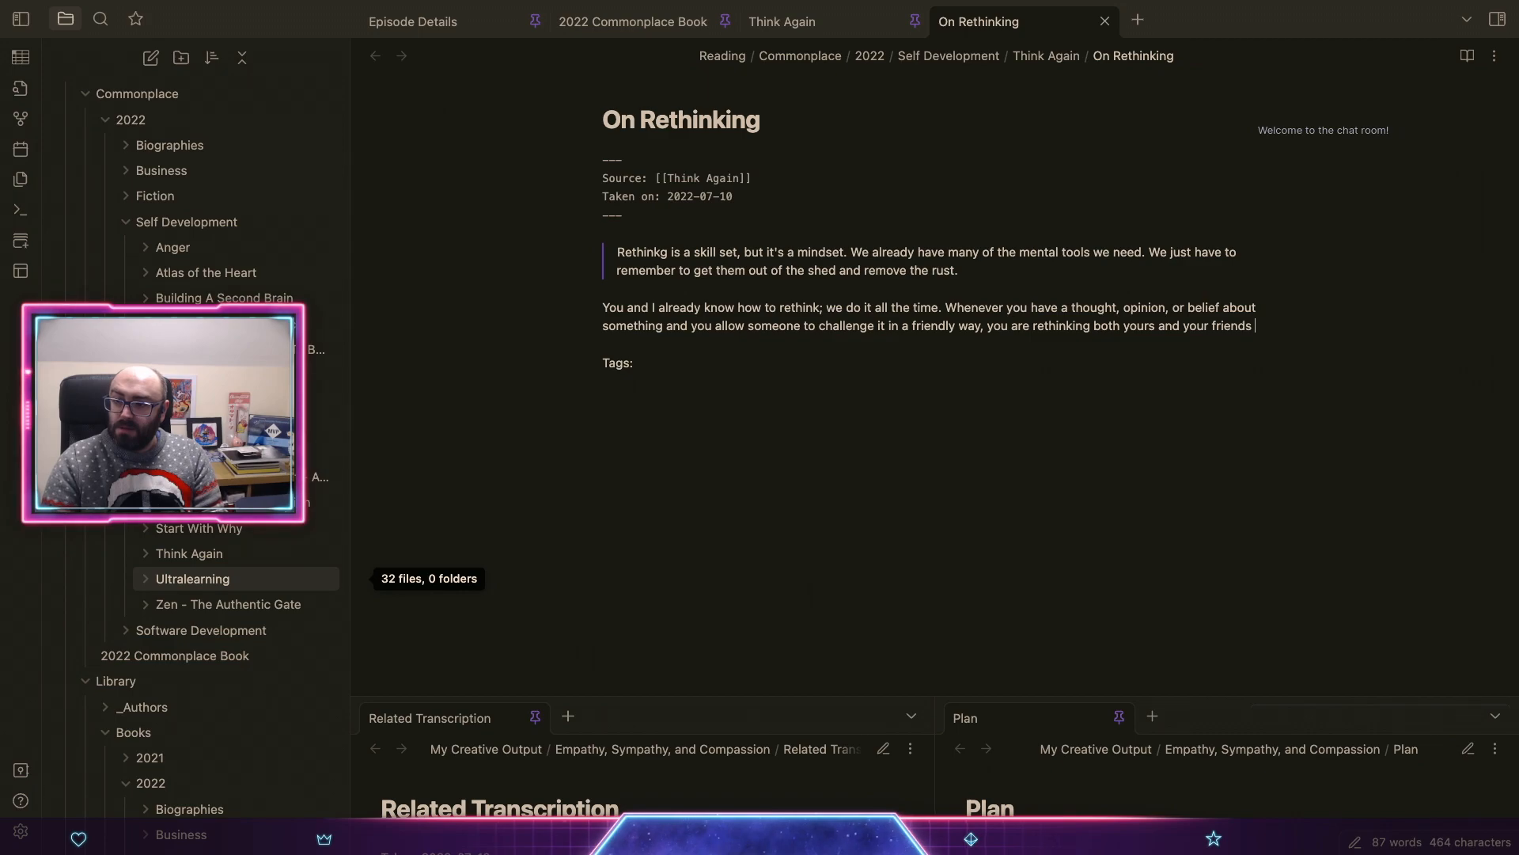
{"action": "type", "text": "hts, op"}
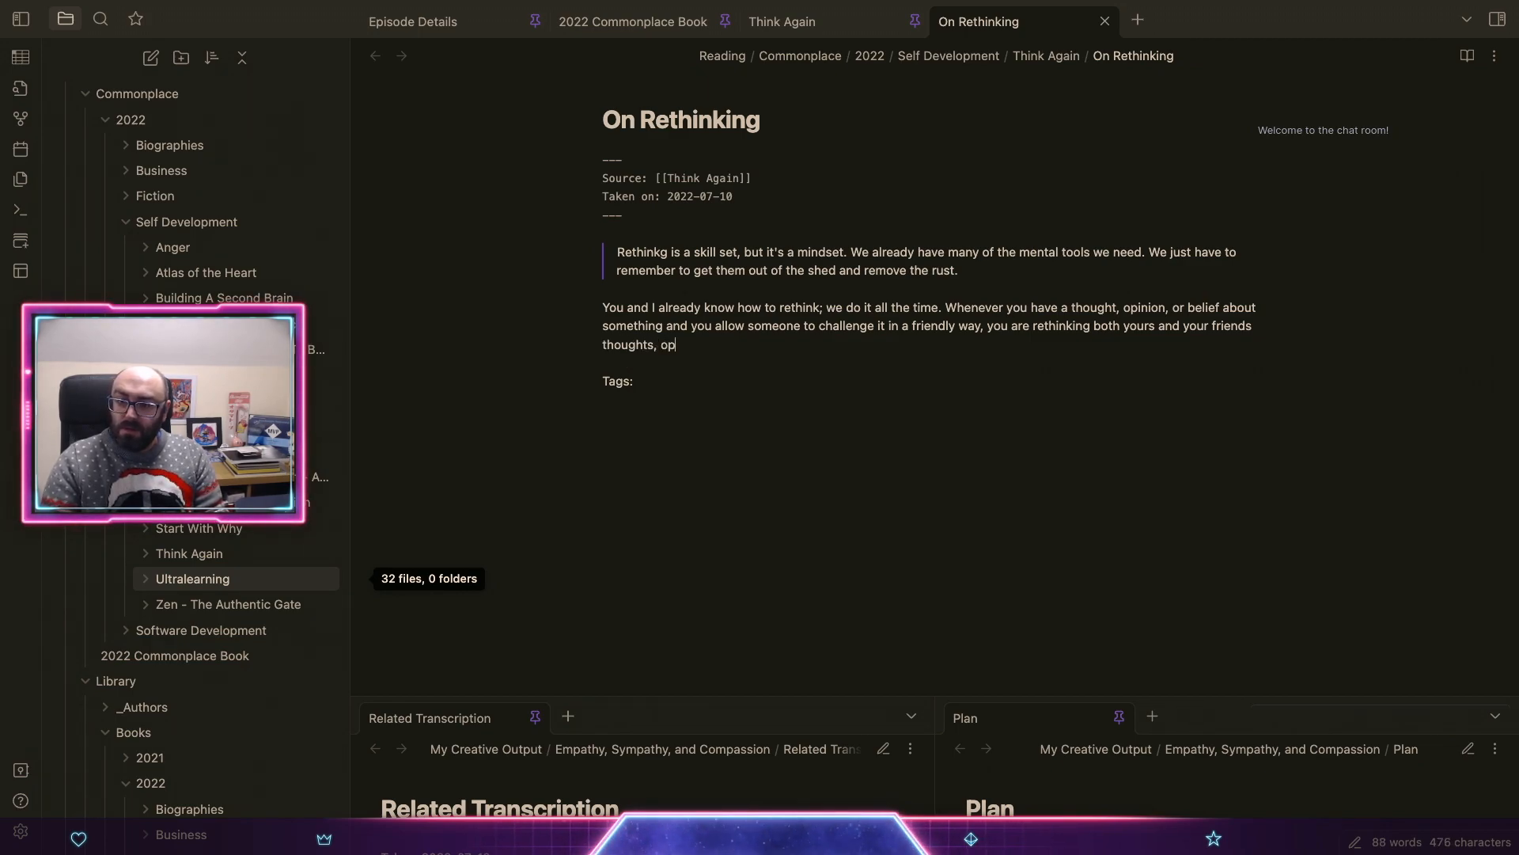
{"action": "type", "text": "inions, and b"}
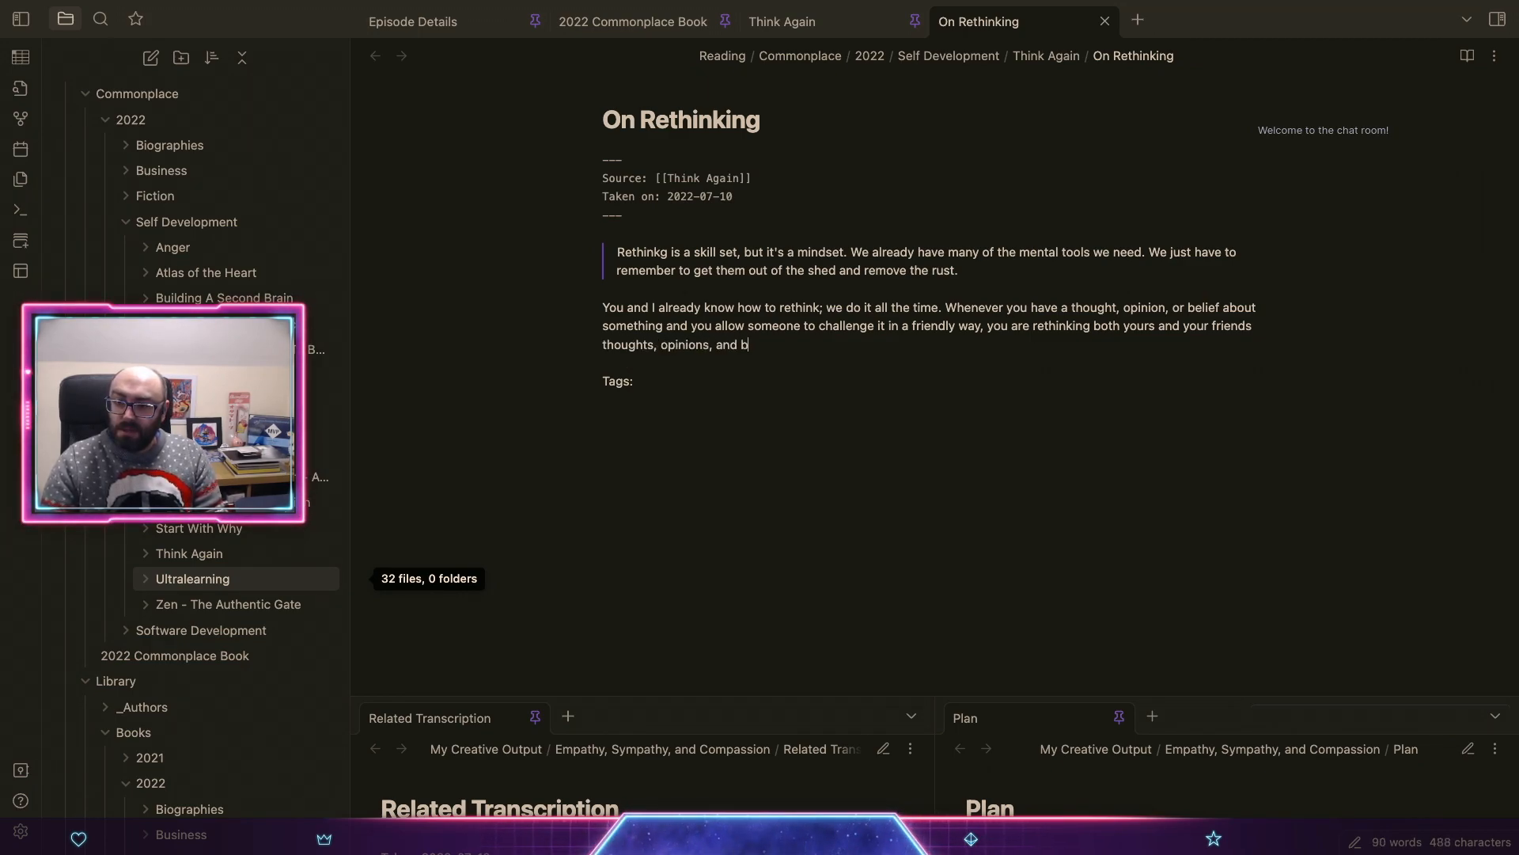
{"action": "type", "text": "eliefs."}
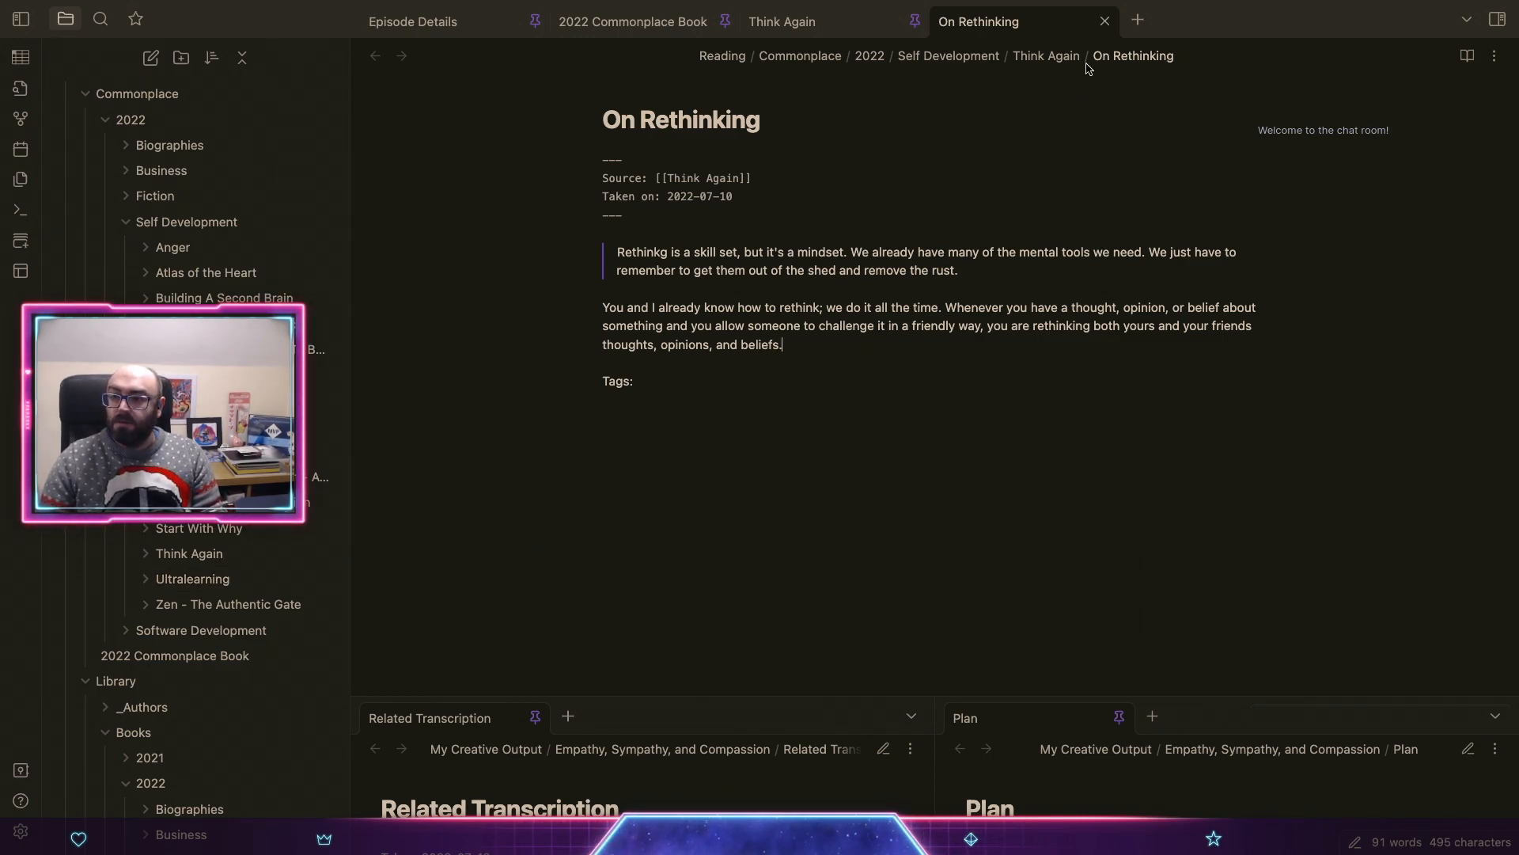
Step: Close the On Rethinking note and embed it as a bullet under Annotations in the Think Again book note
{"action": "left_click", "coordinate": [1105, 21]}
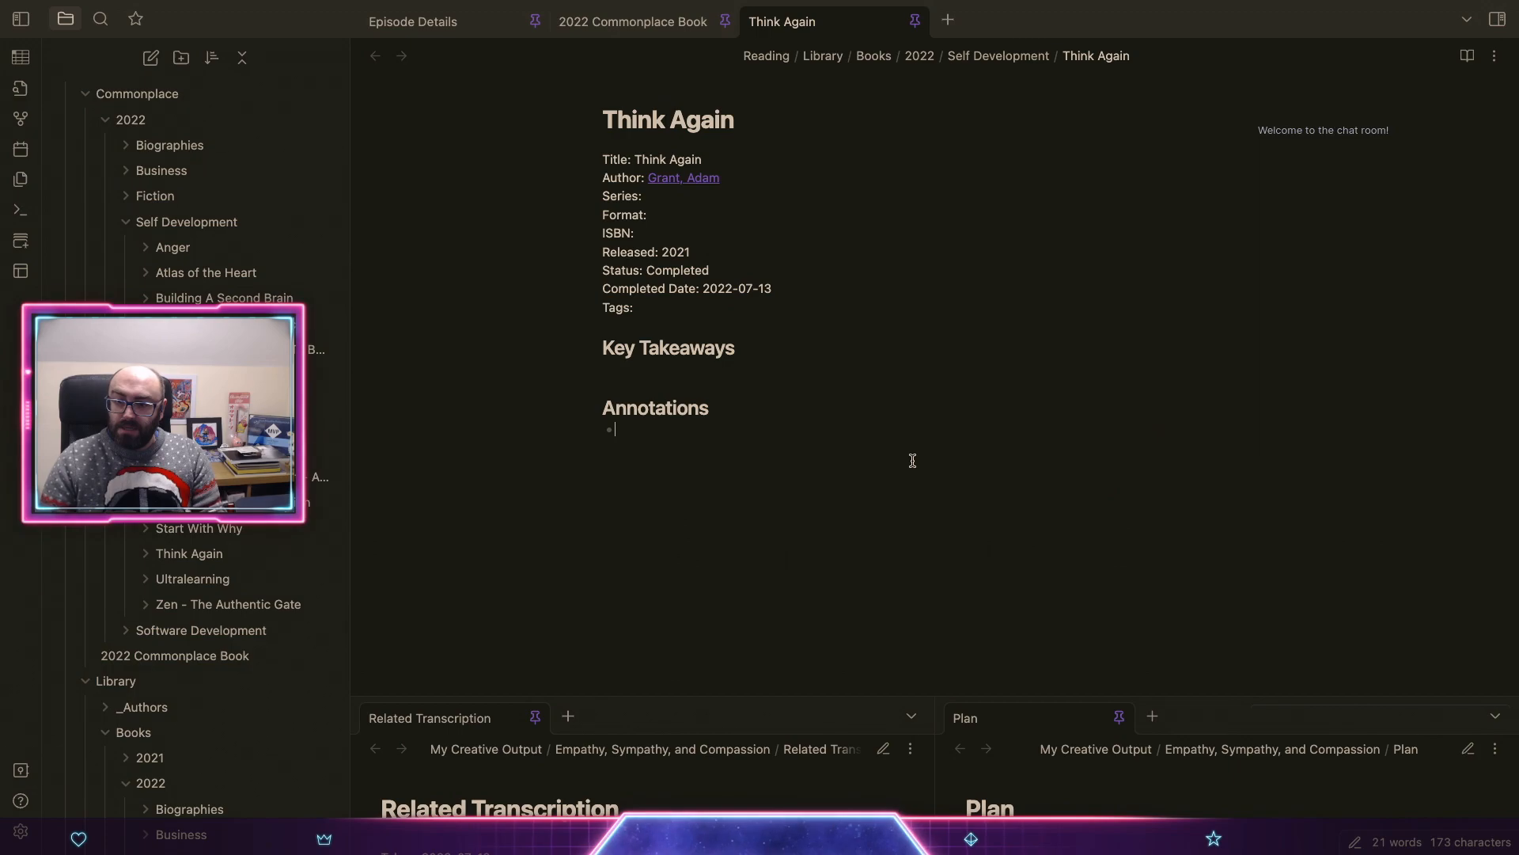
{"action": "type", "text": "![["}
{"action": "key", "text": "Return"}
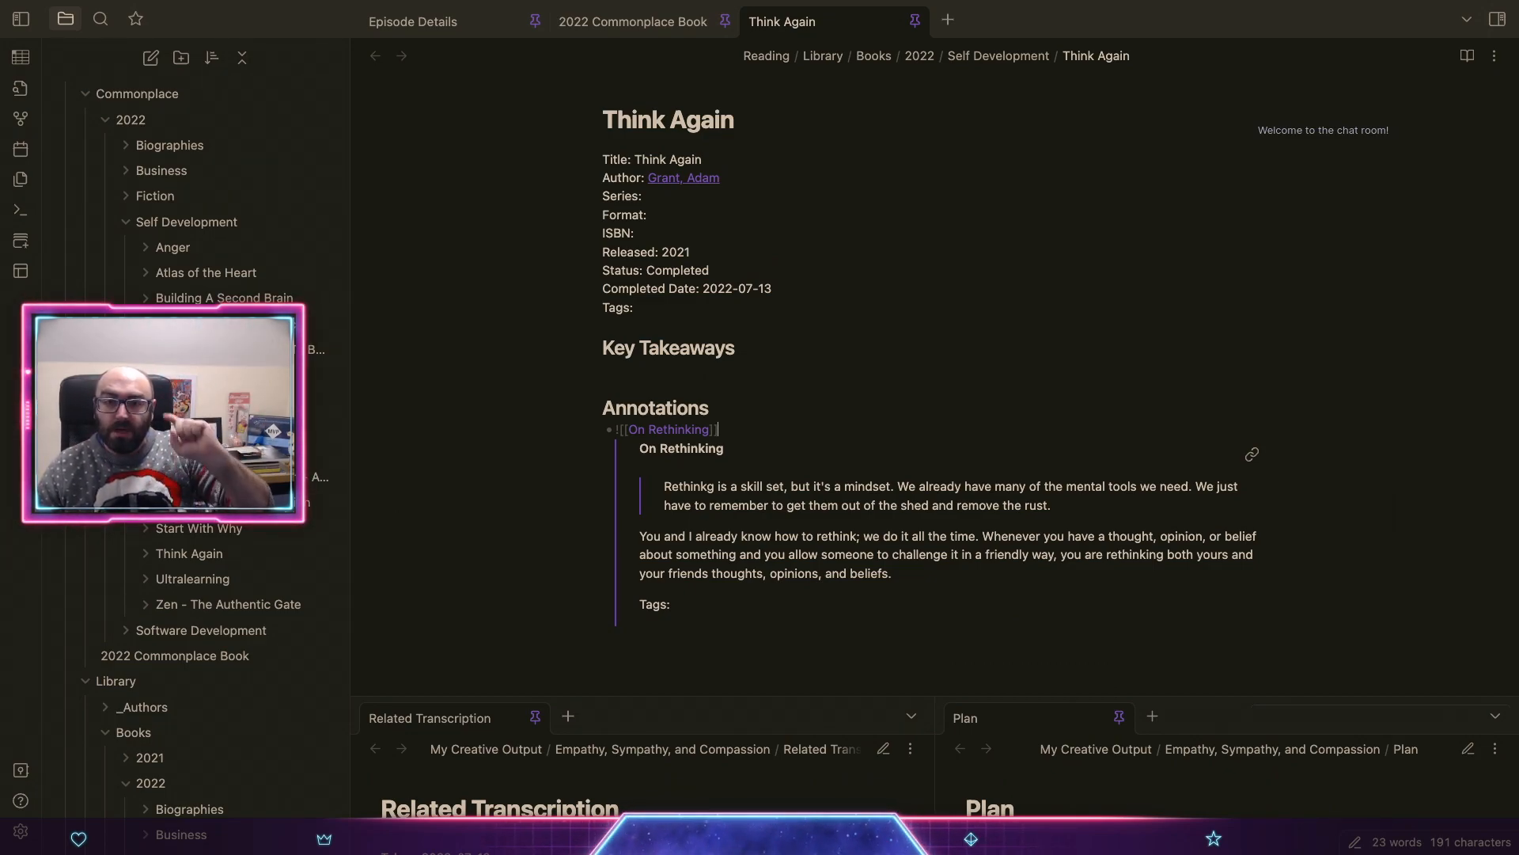
Step: Examine the note clusters and their links in the vault's graph view, then return to the Think Again book note
{"action": "left_click", "coordinate": [21, 119]}
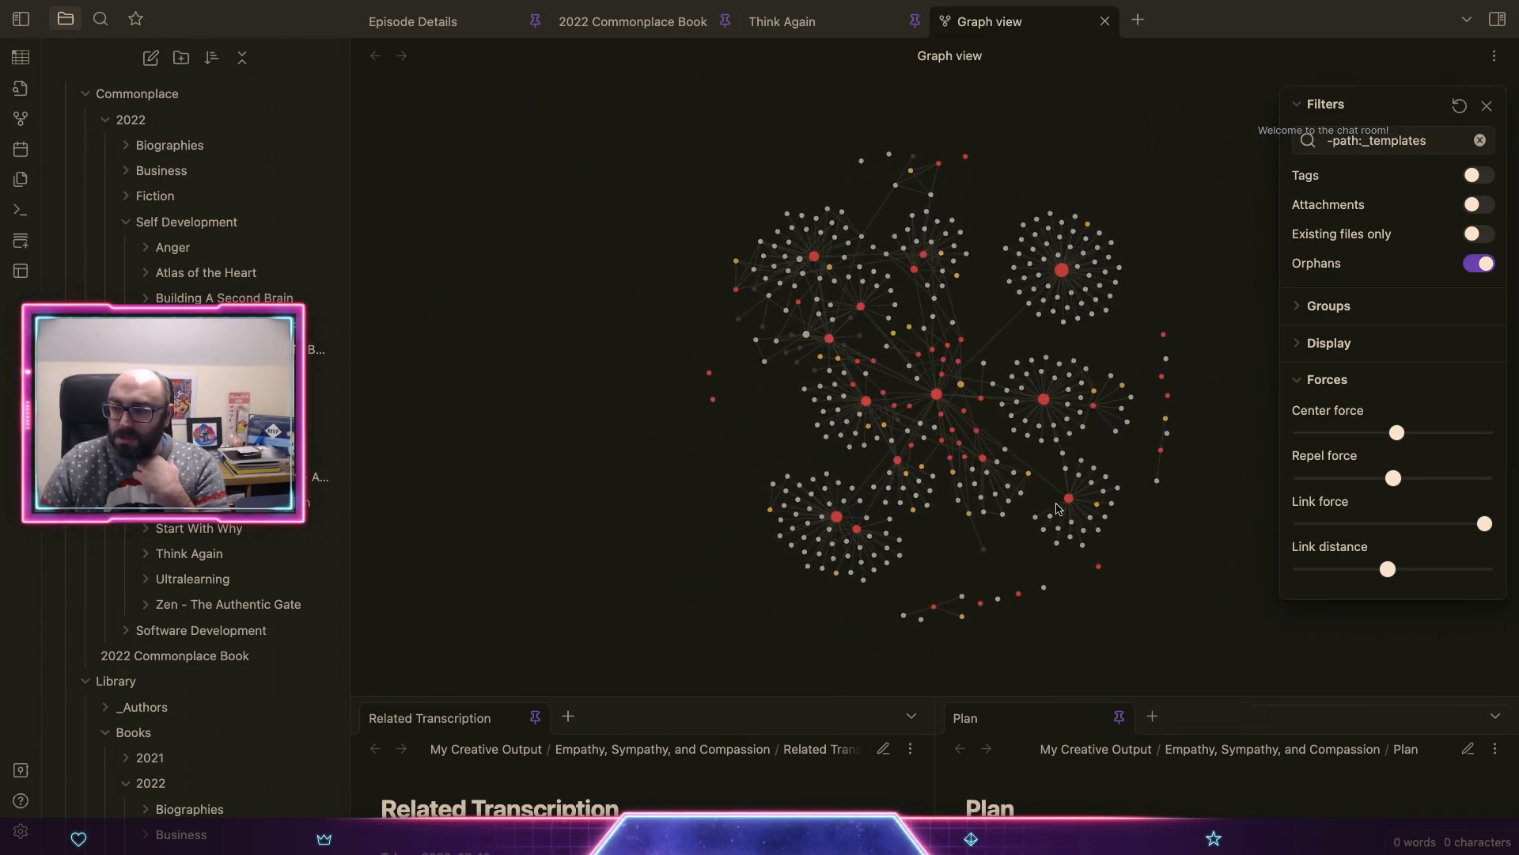
{"action": "left_click_drag", "start_coordinate": [1182, 638], "coordinate": [1060, 646]}
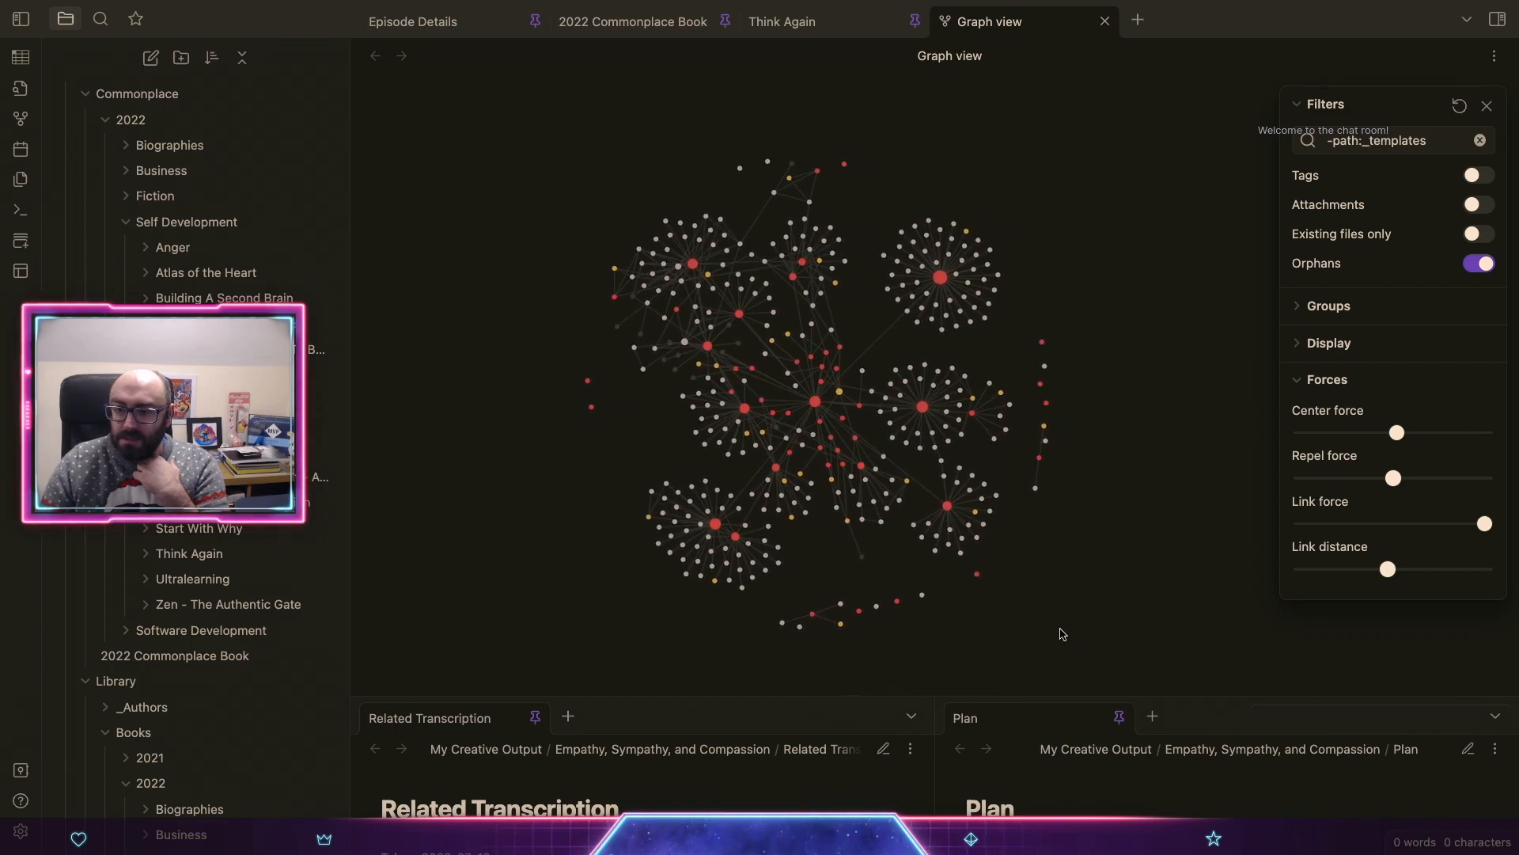
{"action": "scroll", "coordinate": [1049, 559], "scroll_direction": "up", "scroll_amount": 3}
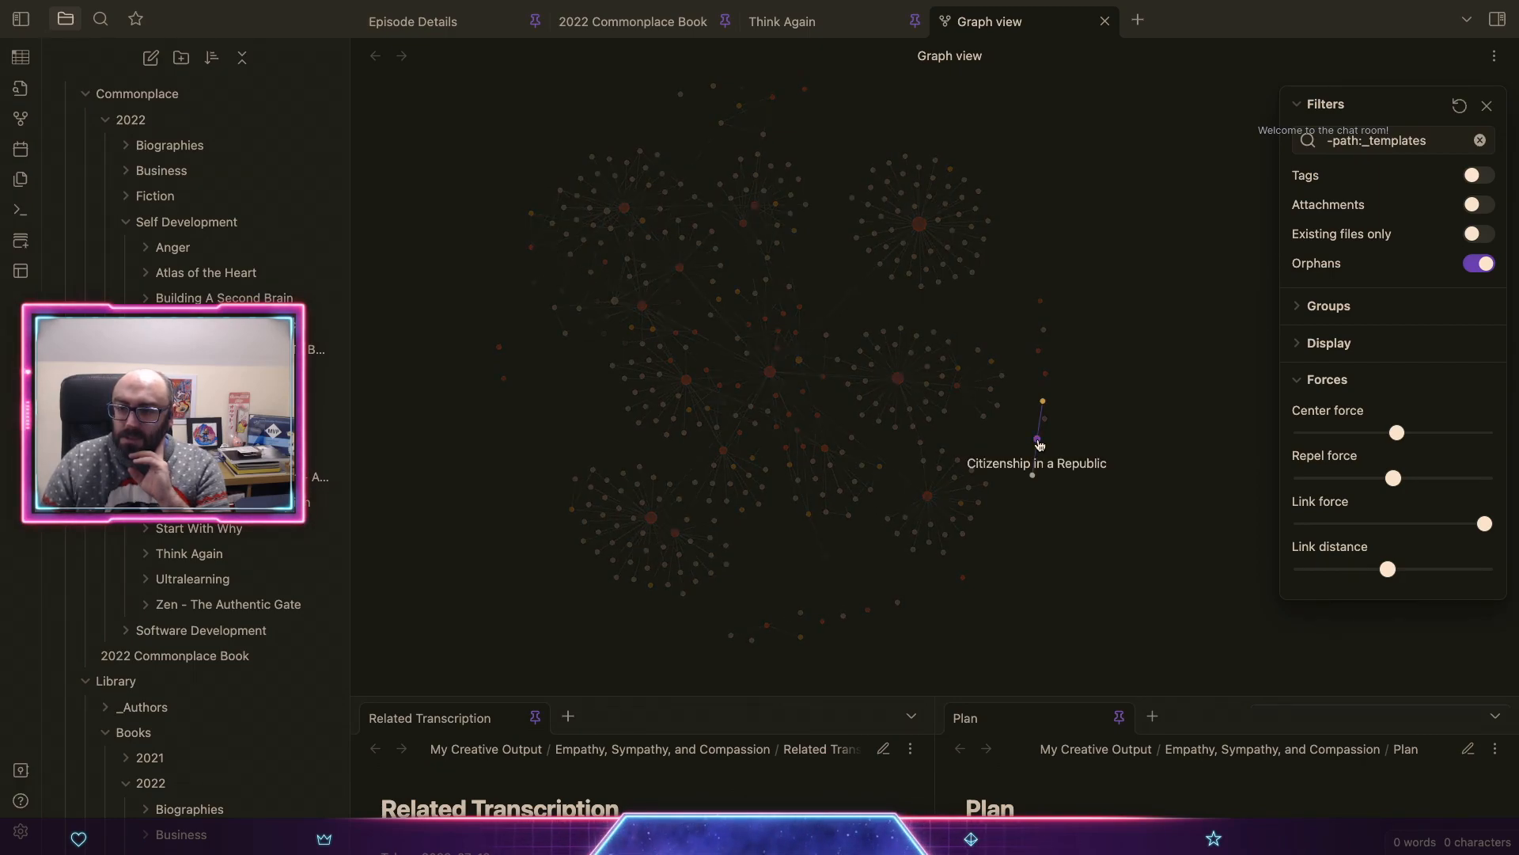
{"action": "left_click_drag", "start_coordinate": [1039, 445], "coordinate": [1199, 516]}
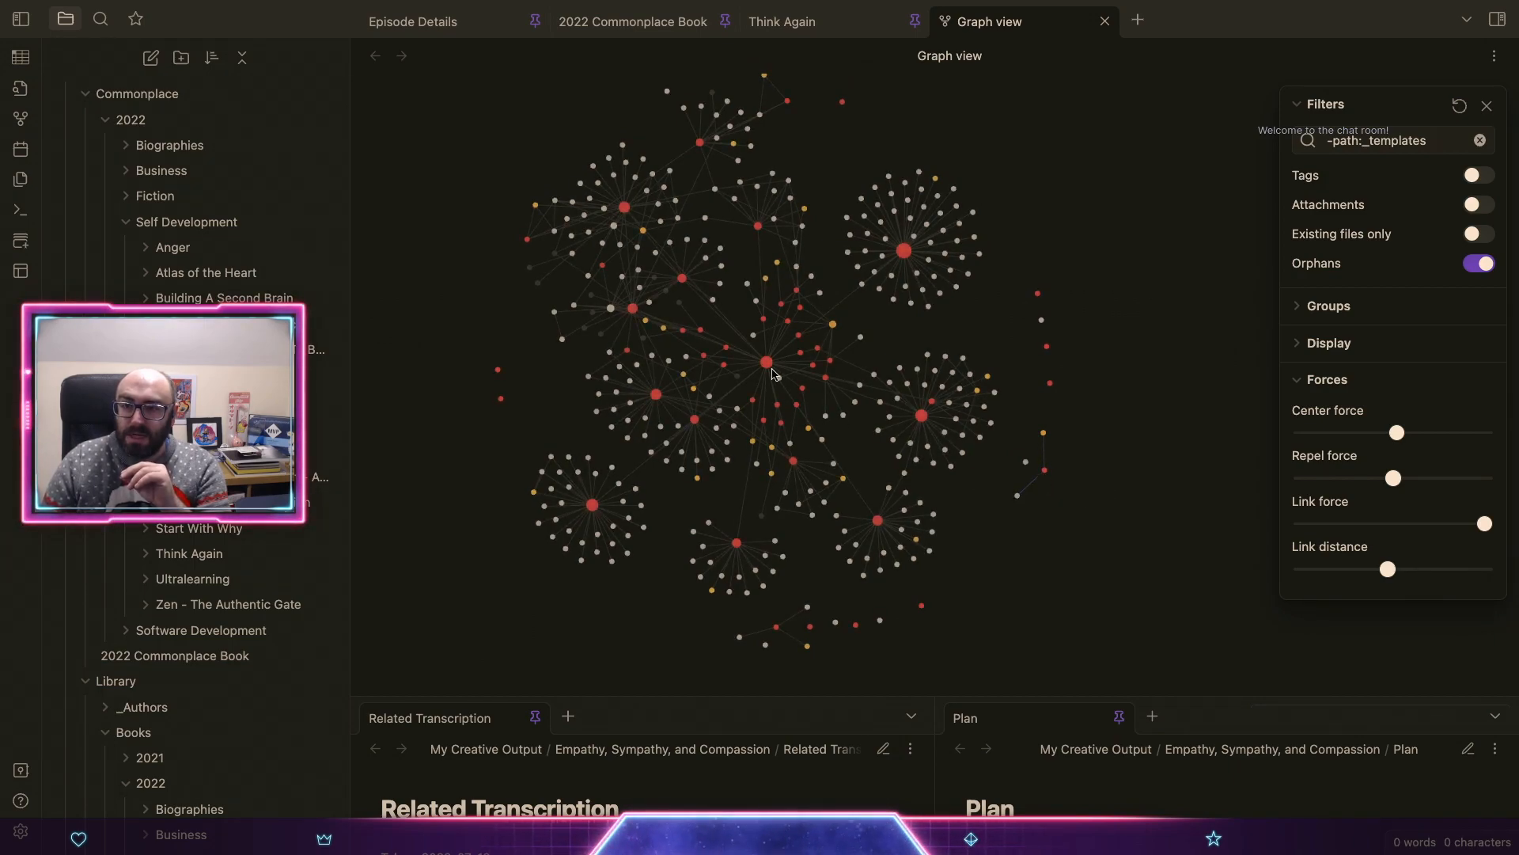
{"action": "left_click", "coordinate": [1106, 21]}
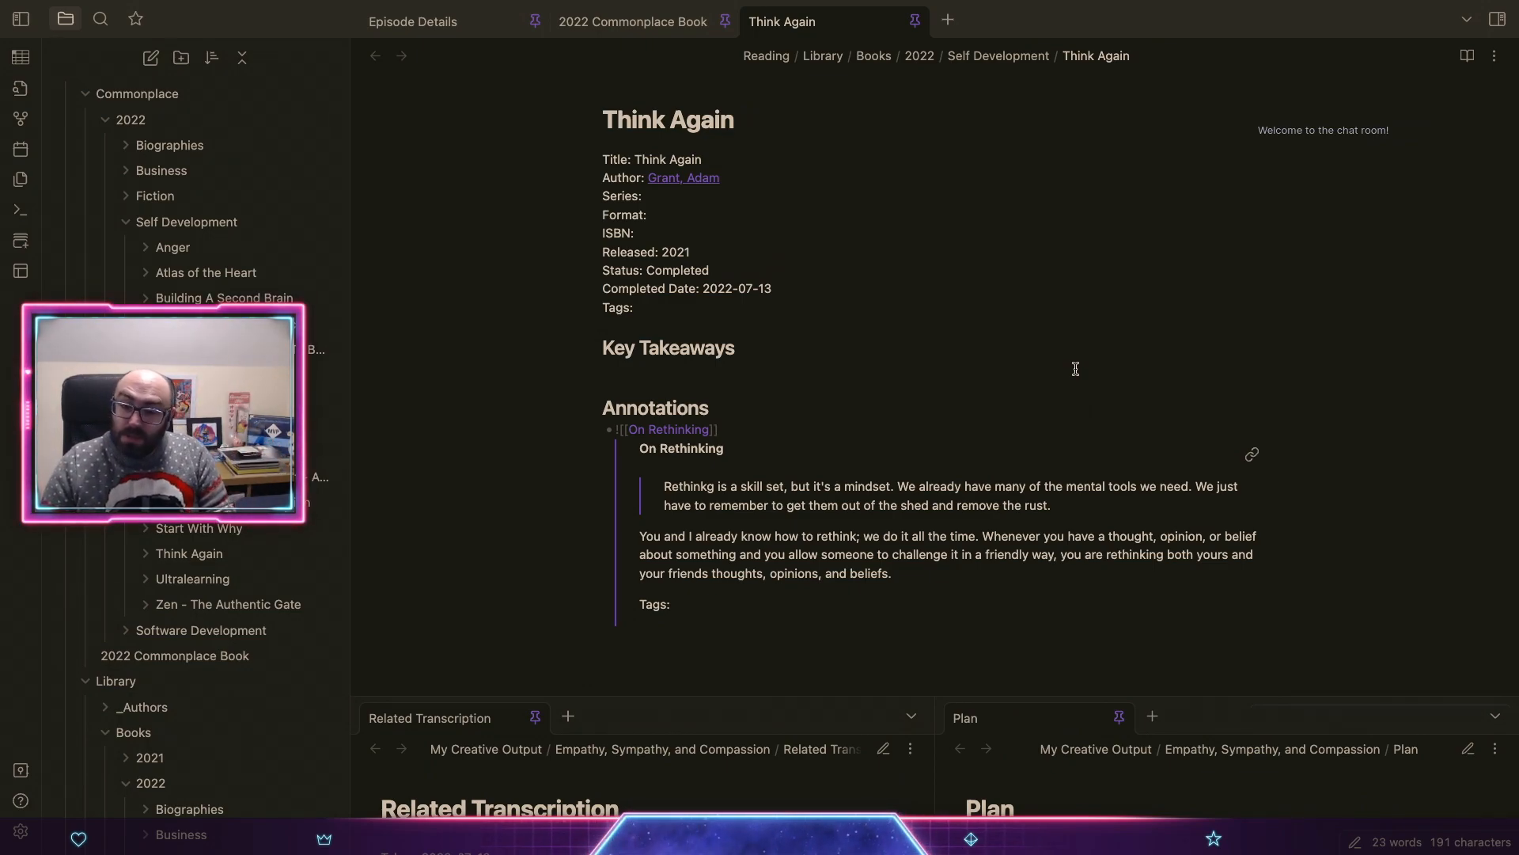
Step: Create a new note titled "On Mental Fossils" in the Commonplace folder for Think Again
{"action": "scroll", "coordinate": [197, 609], "scroll_direction": "up", "scroll_amount": 1}
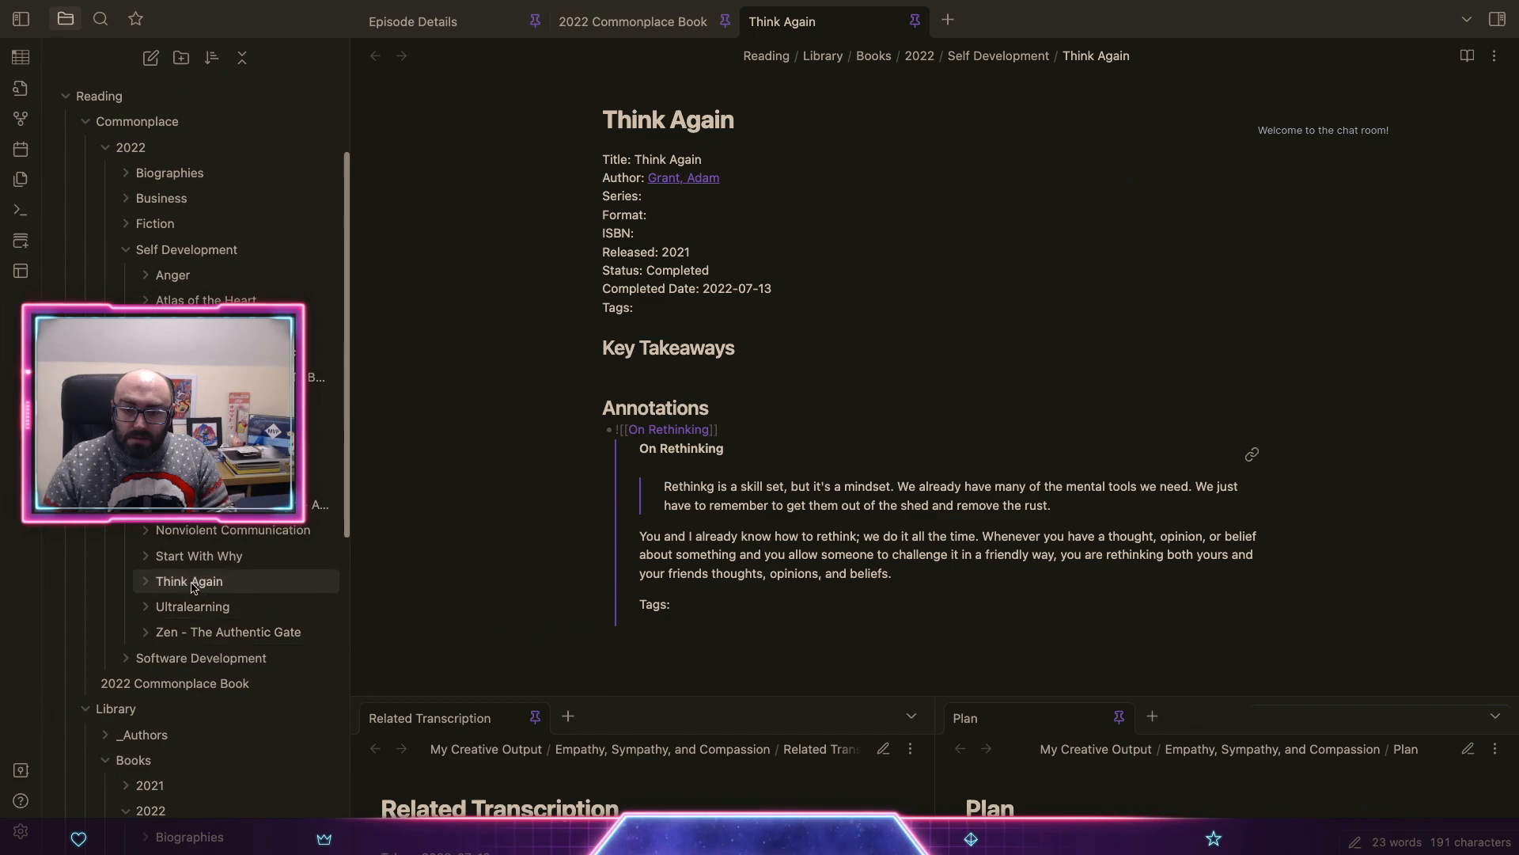
{"action": "left_click", "coordinate": [197, 587]}
{"action": "right_click", "coordinate": [204, 587]}
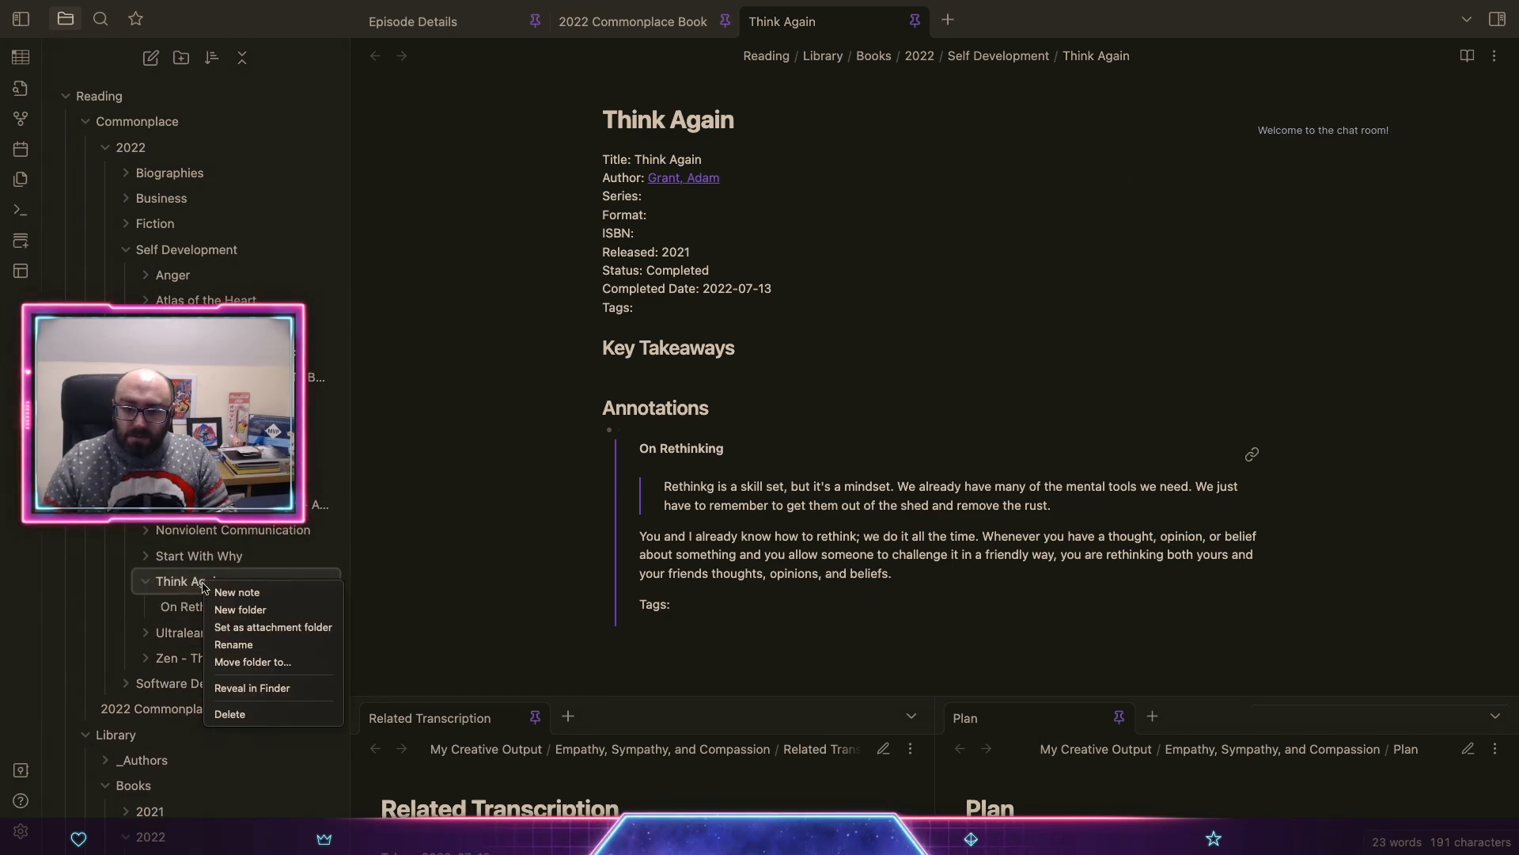
{"action": "left_click", "coordinate": [231, 592]}
{"action": "type", "text": "On Men"}
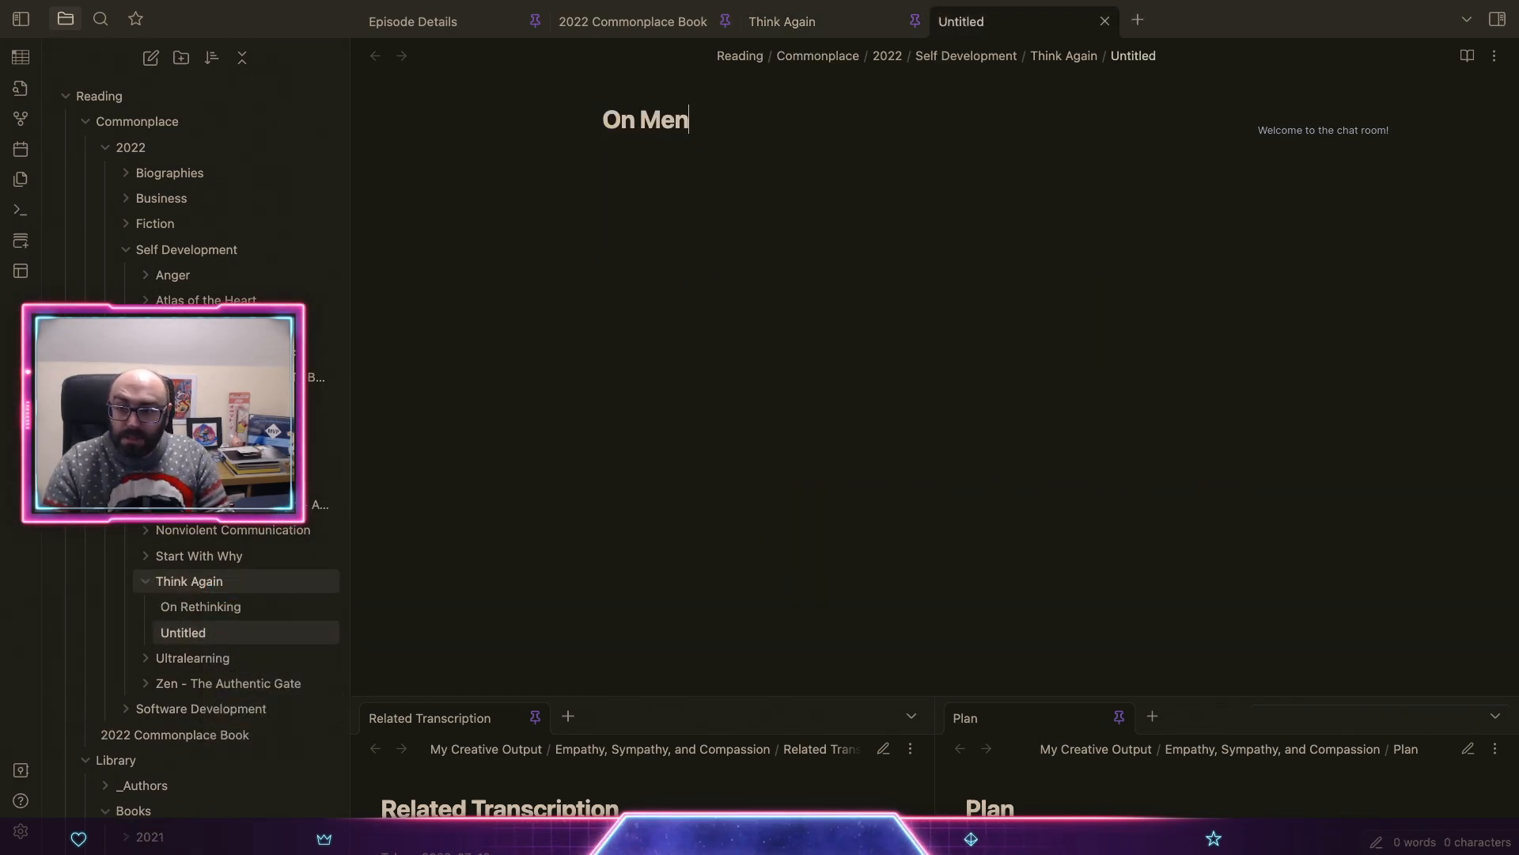
{"action": "type", "text": "tal Fossils"}
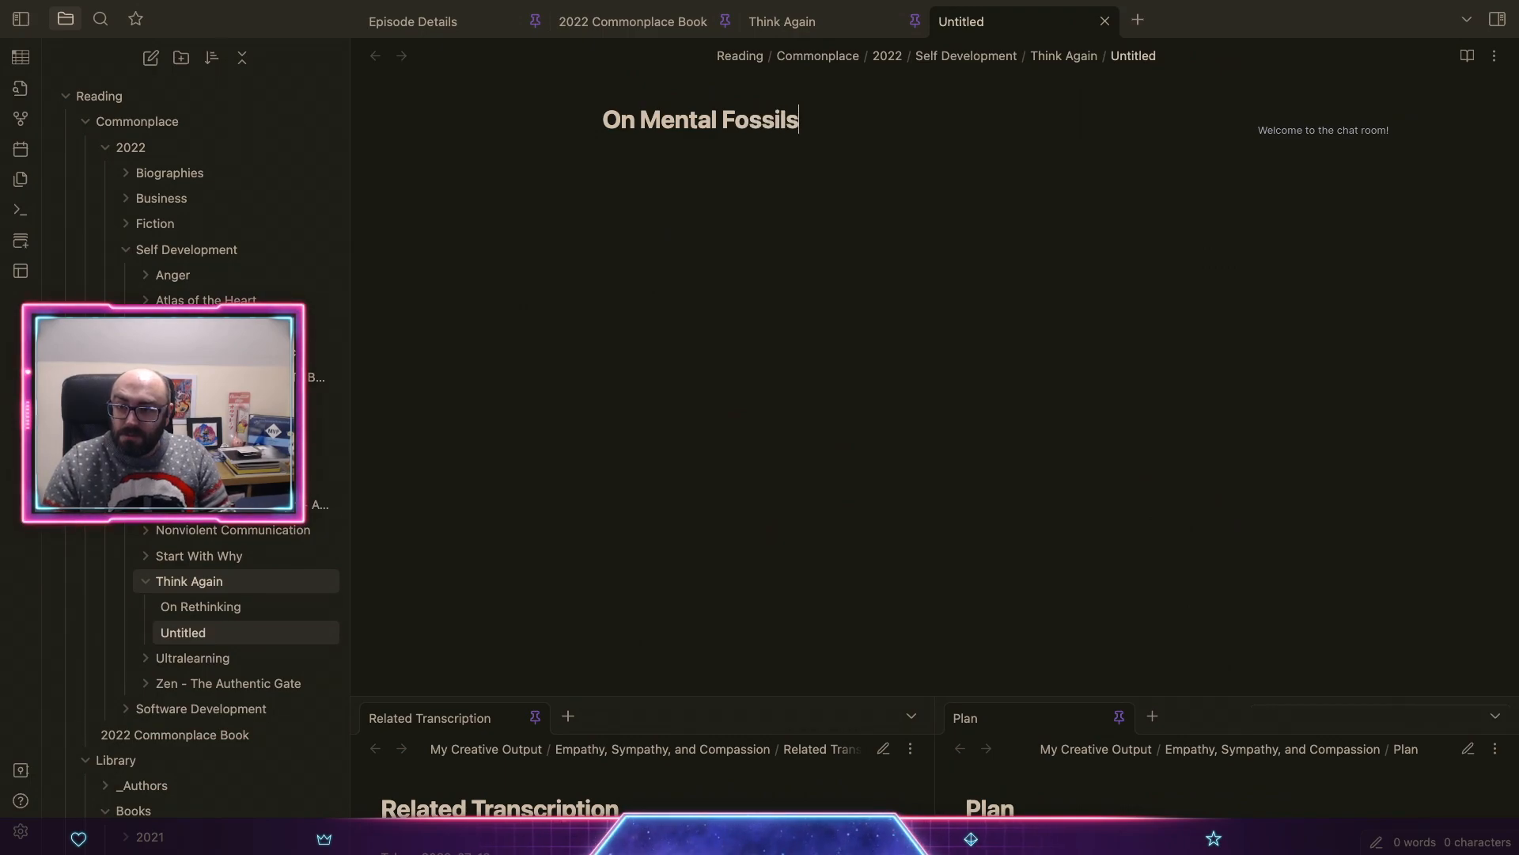
{"action": "key", "text": "Return"}
Step: Insert the Annotation template into On Mental Fossils, linking Ultralearning as its source and setting the taken-on date to 2022-07-10
{"action": "key", "text": "super+p"}
{"action": "type", "text": "te"}
{"action": "key", "text": "Return"}
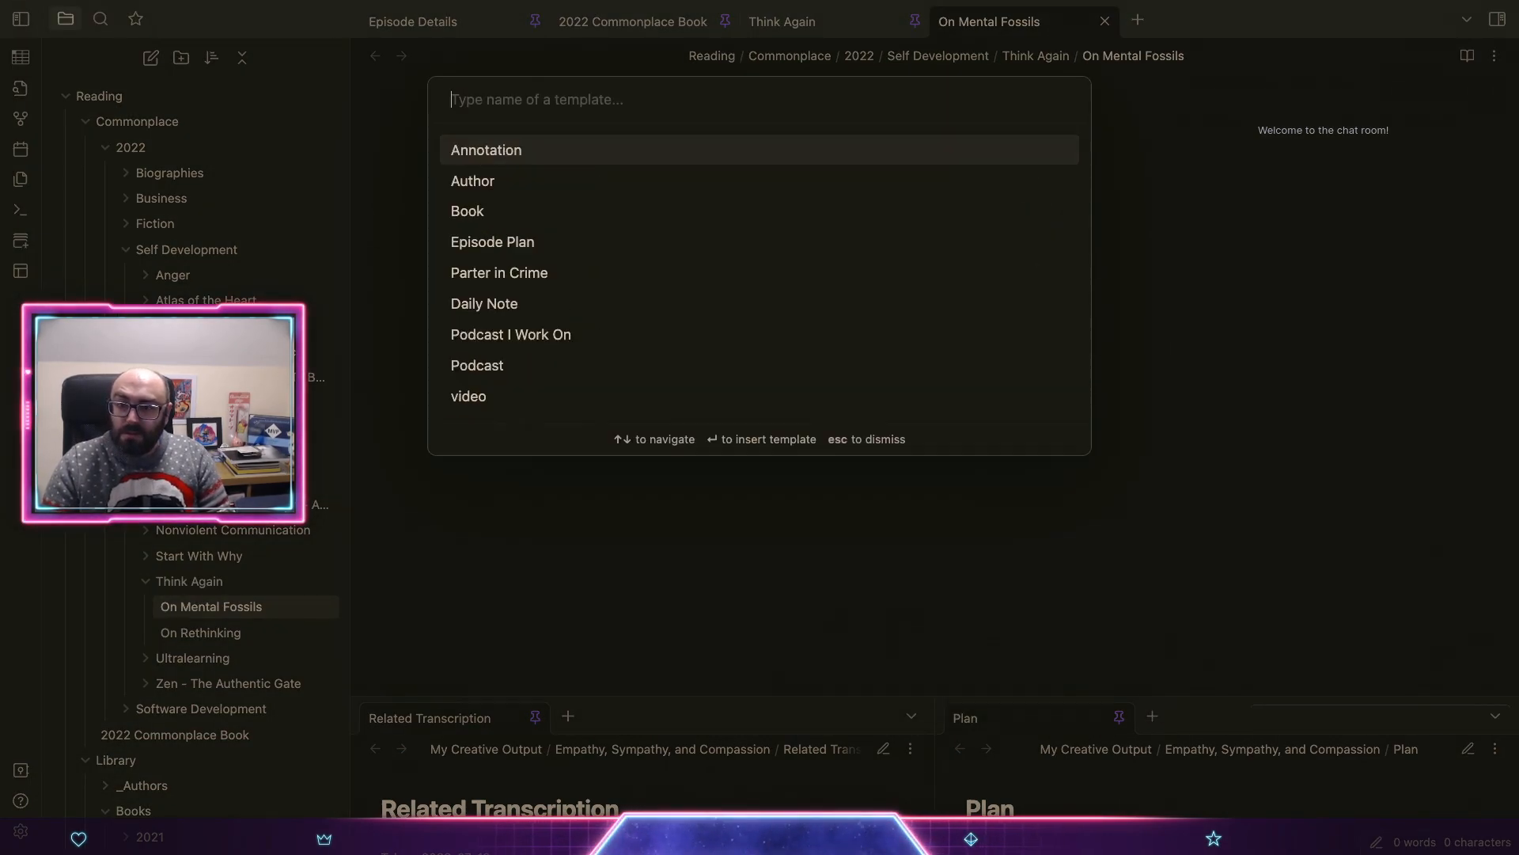
{"action": "type", "text": "a"}
{"action": "key", "text": "BackSpace"}
{"action": "key", "text": "Return"}
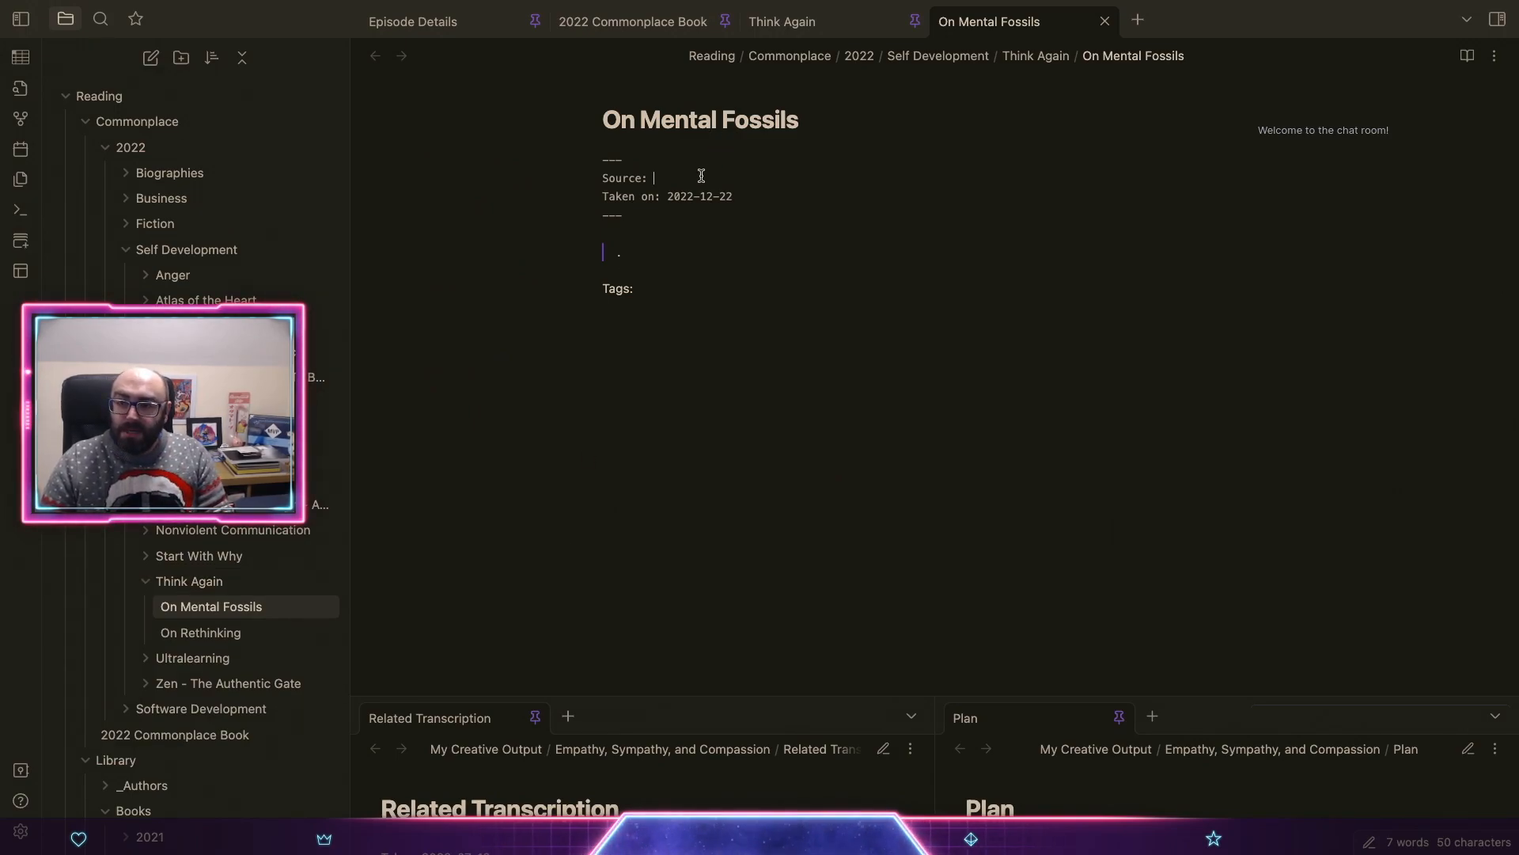
{"action": "type", "text": "[[Ul"}
{"action": "key", "text": "Return"}
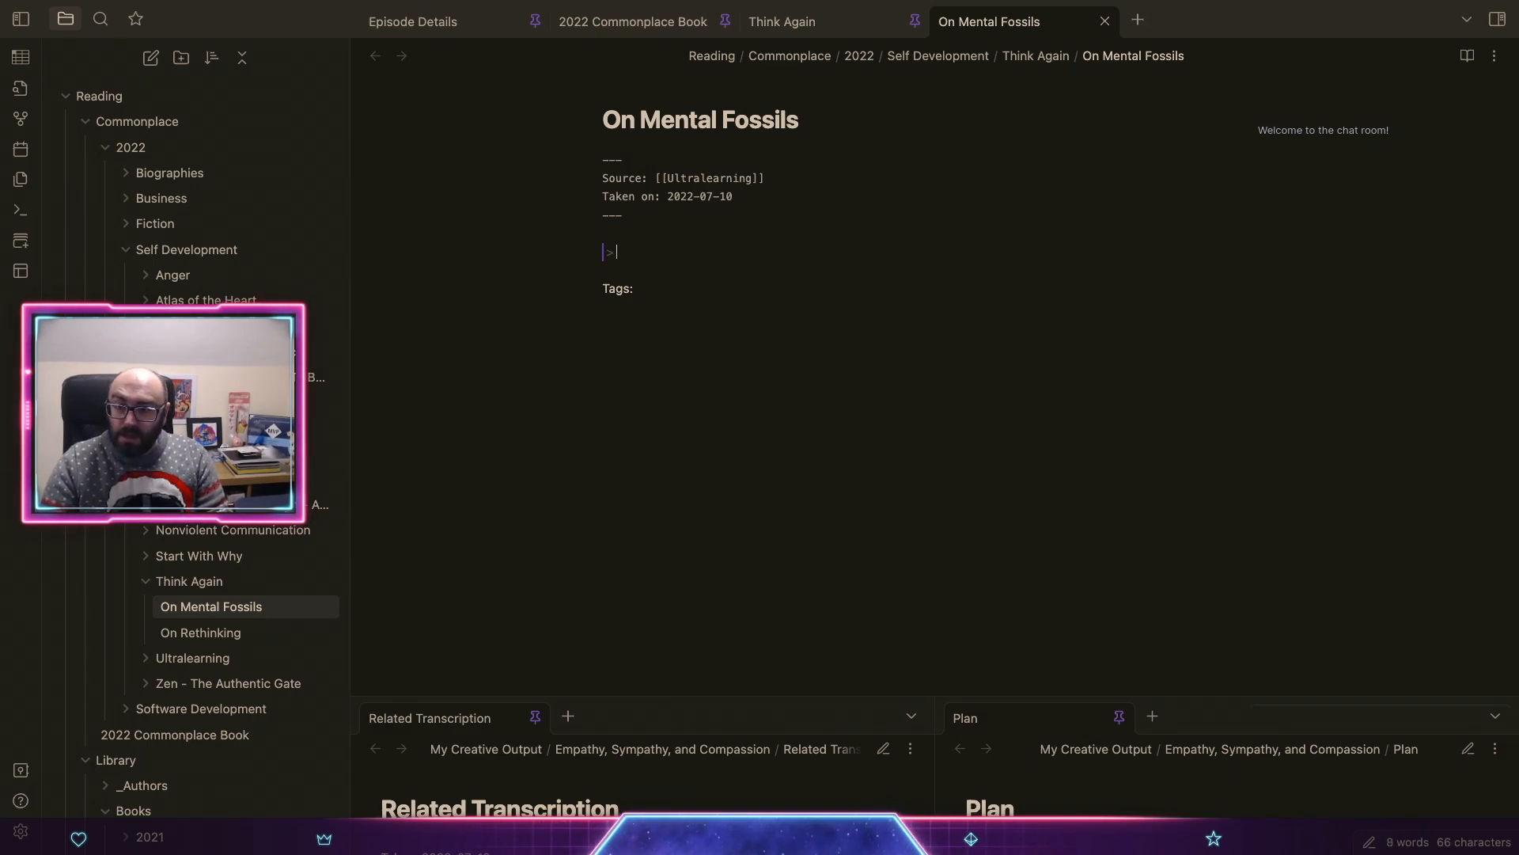
Step: Enter the quote "Outdated facts are mental fossils that are best adandoned." and start a new paragraph below it
{"action": "type", "text": "dates"}
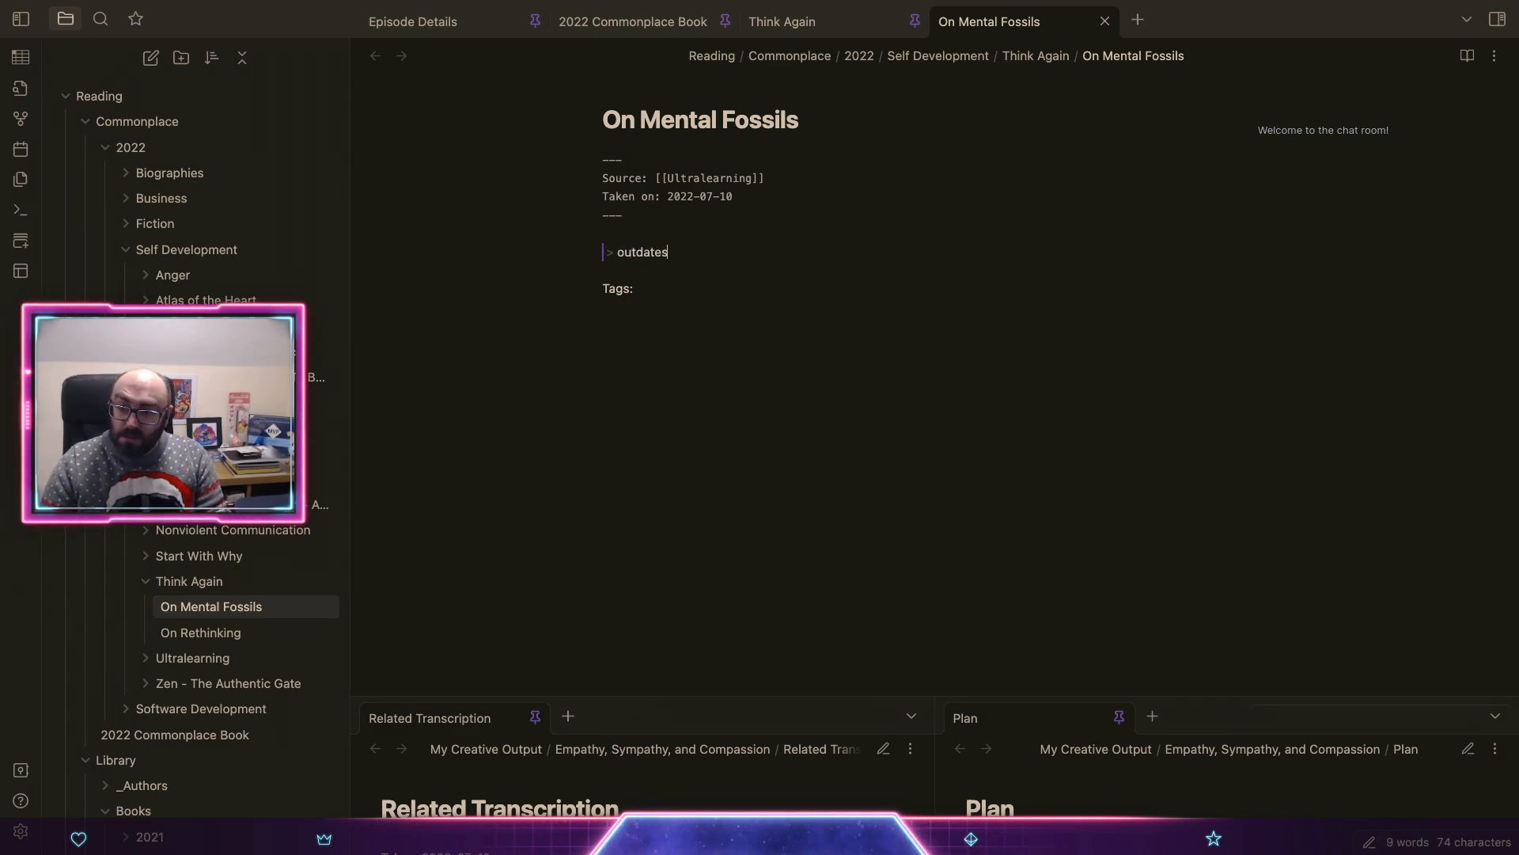
{"action": "key", "text": "BackSpace"}
{"action": "type", "text": "Outdate"}
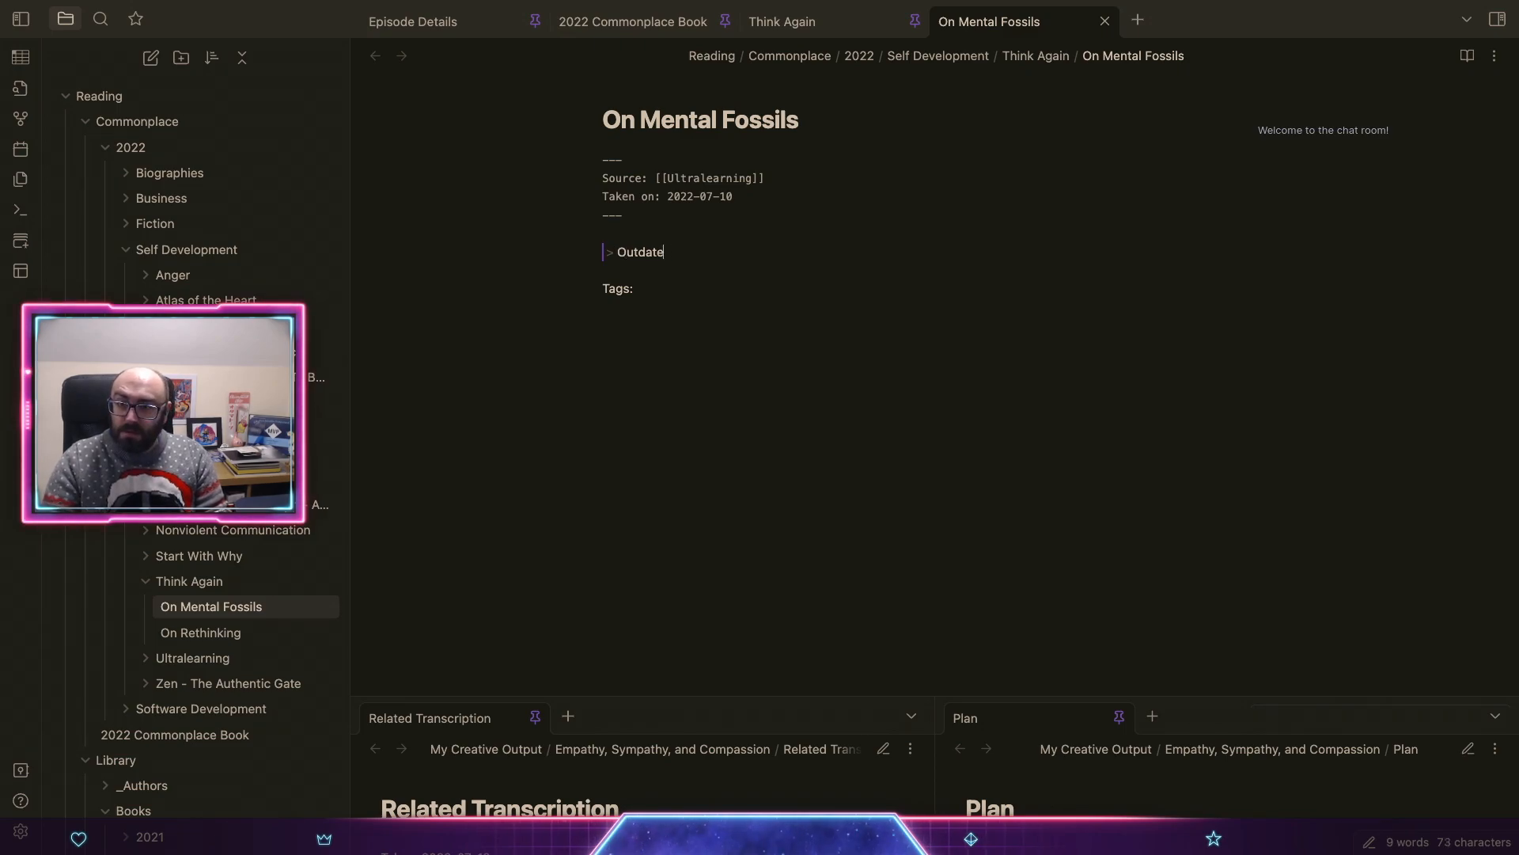
{"action": "type", "text": "d facts are mental f"}
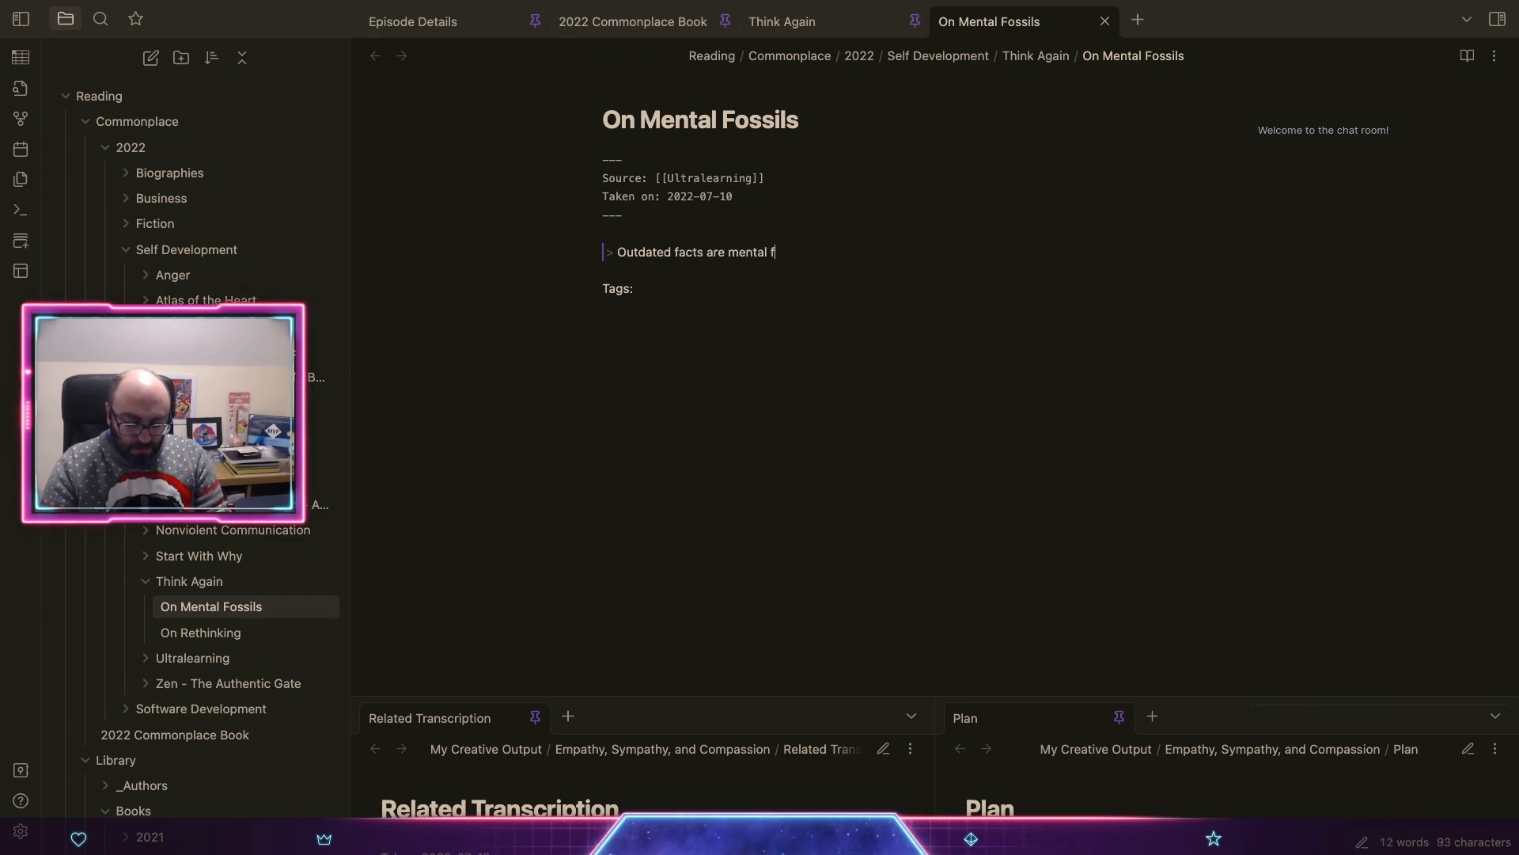
{"action": "type", "text": "ossils that"}
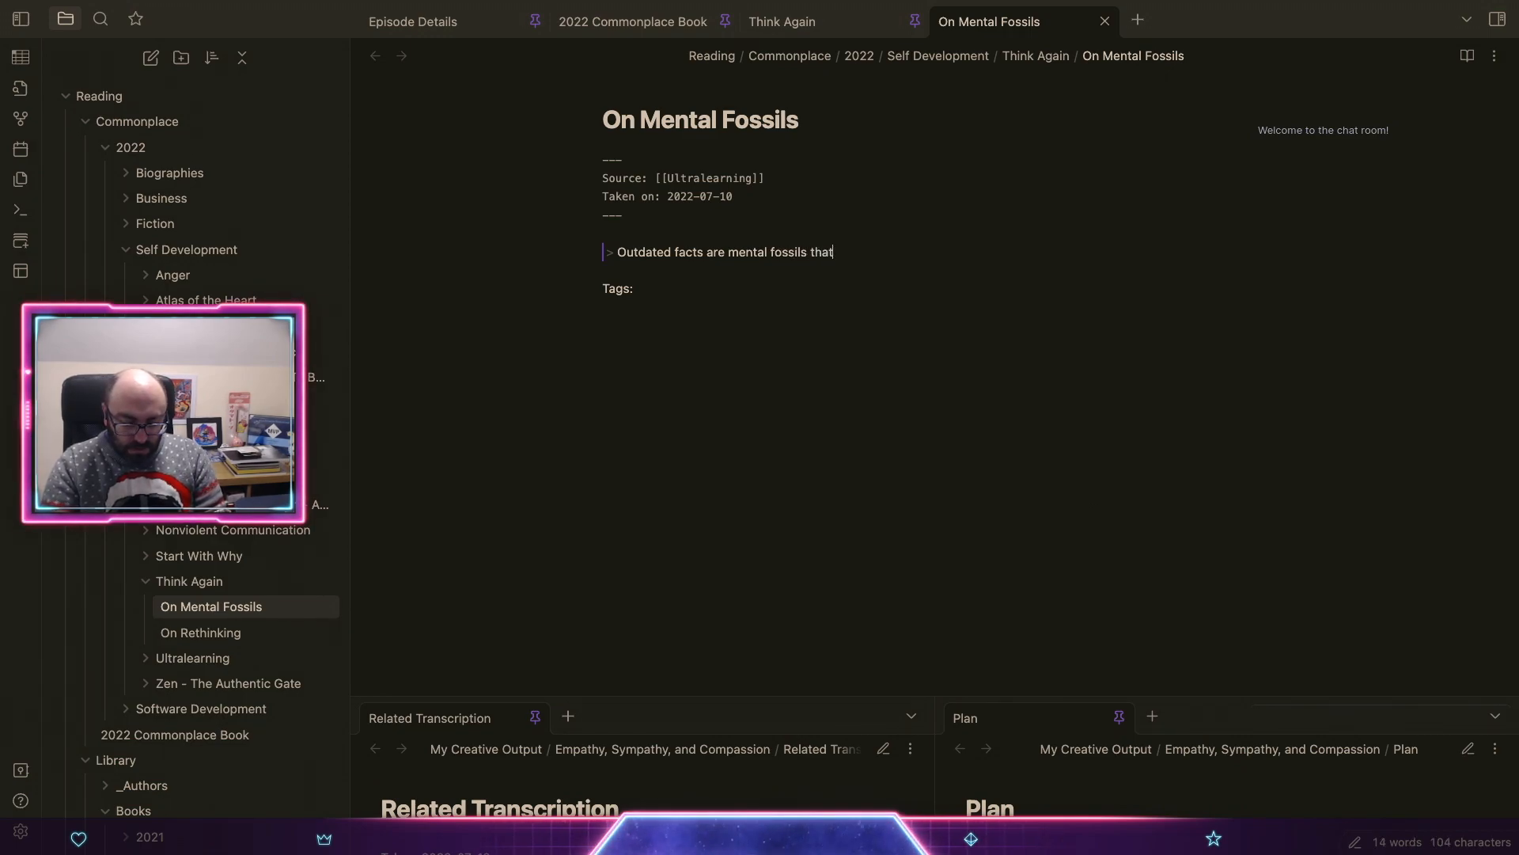
{"action": "type", "text": "dandoned,"}
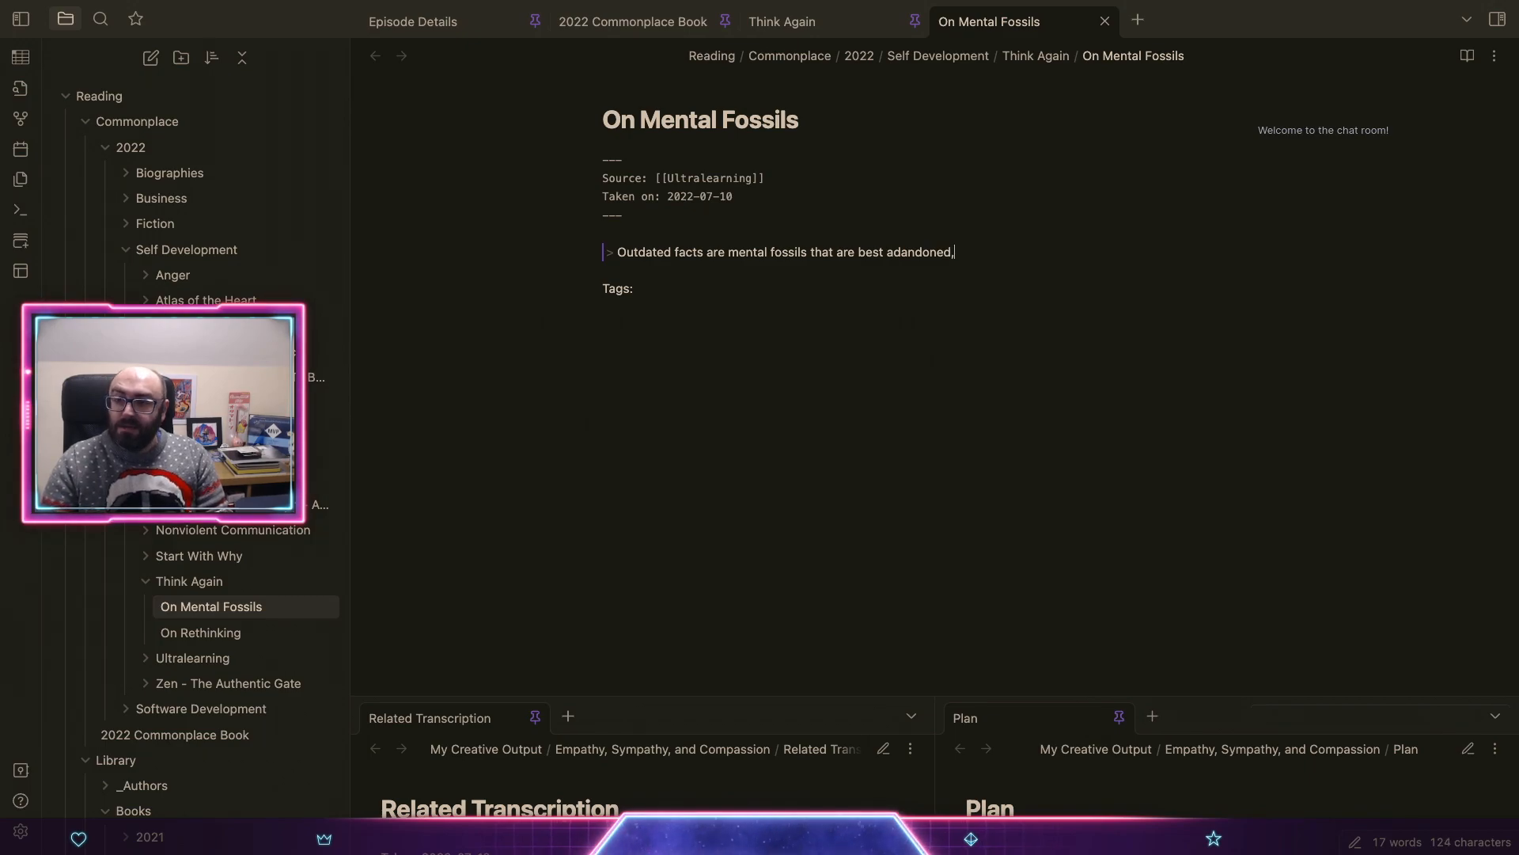
{"action": "key", "text": "Return"}
{"action": "key", "text": "Return"}
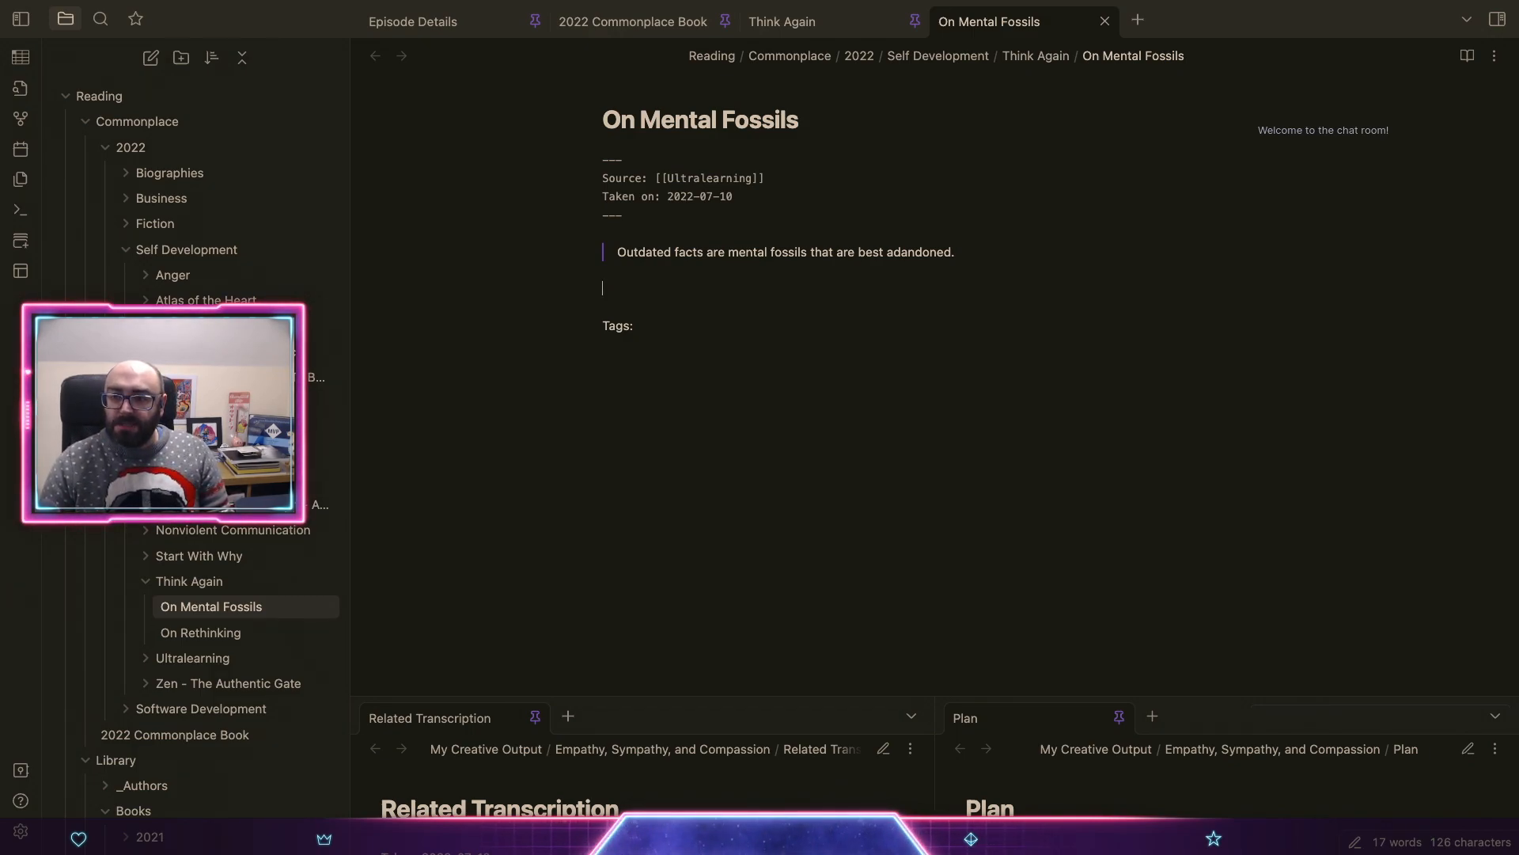
Step: Begin the commentary under the quote with "Self-explanitory. Re-thinking about the facts that"
{"action": "type", "text": "Se"}
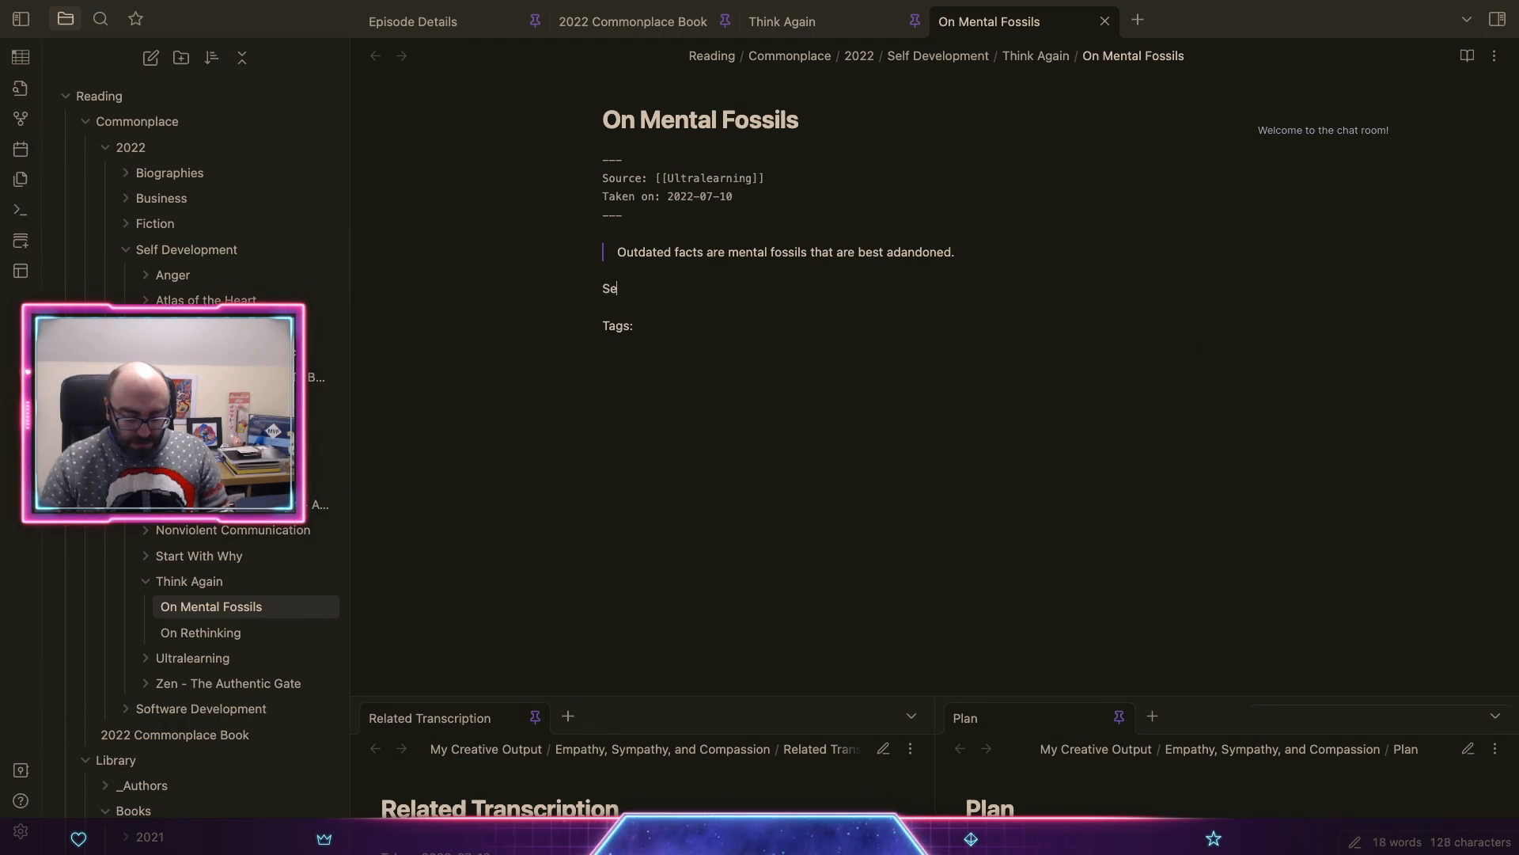
{"action": "type", "text": "lf-explanitory. Re0"}
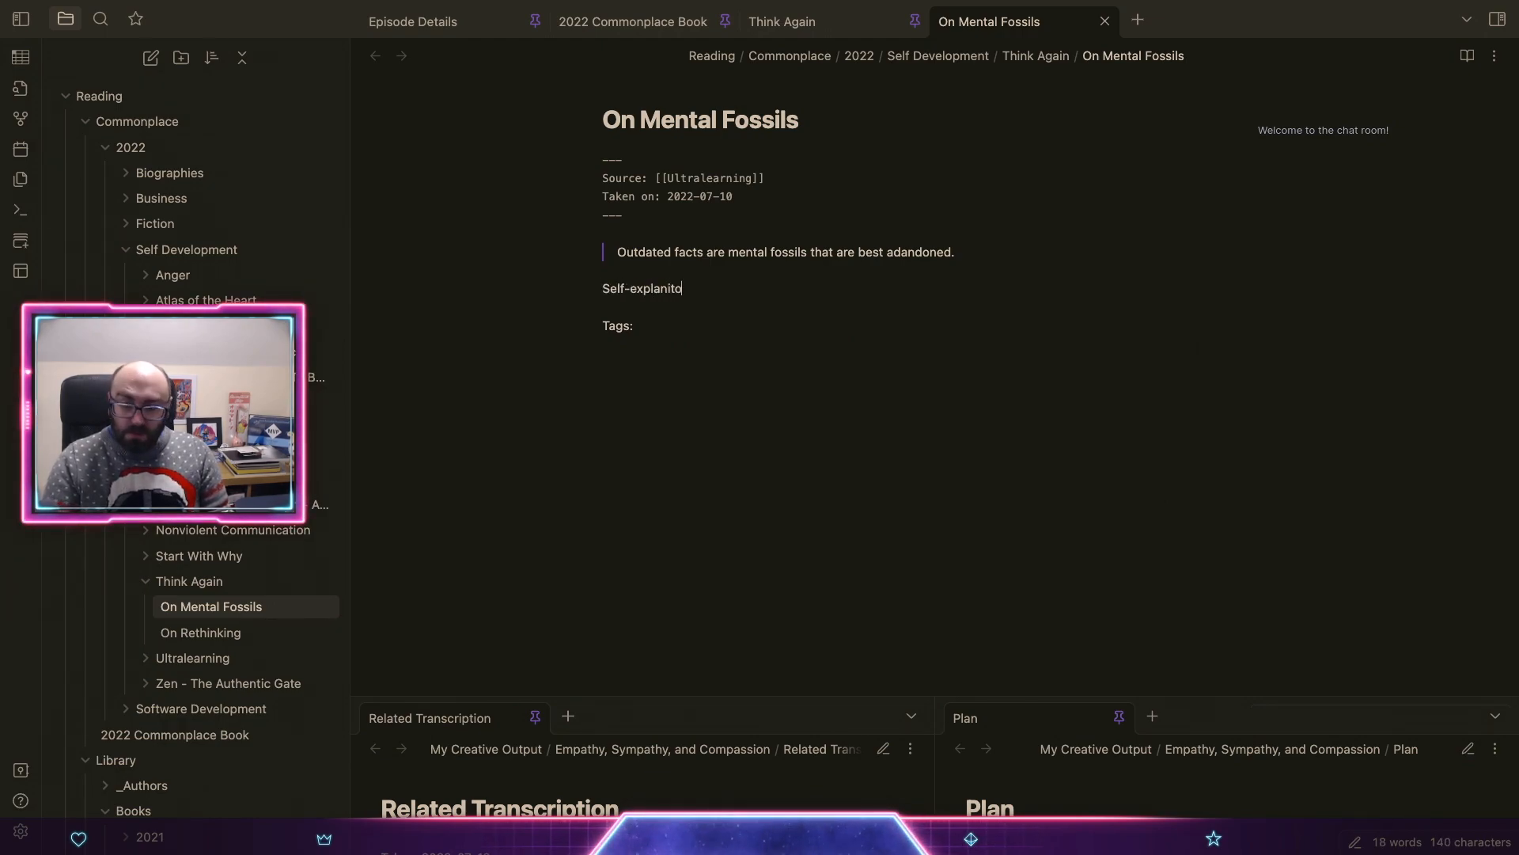
{"action": "key", "text": "BackSpace"}
{"action": "type", "text": "-thinking about the facts that you"}
{"action": "key", "text": "BackSpace"}
{"action": "key", "text": "BackSpace"}
{"action": "key", "text": "BackSpace"}
{"action": "key", "text": "BackSpace"}
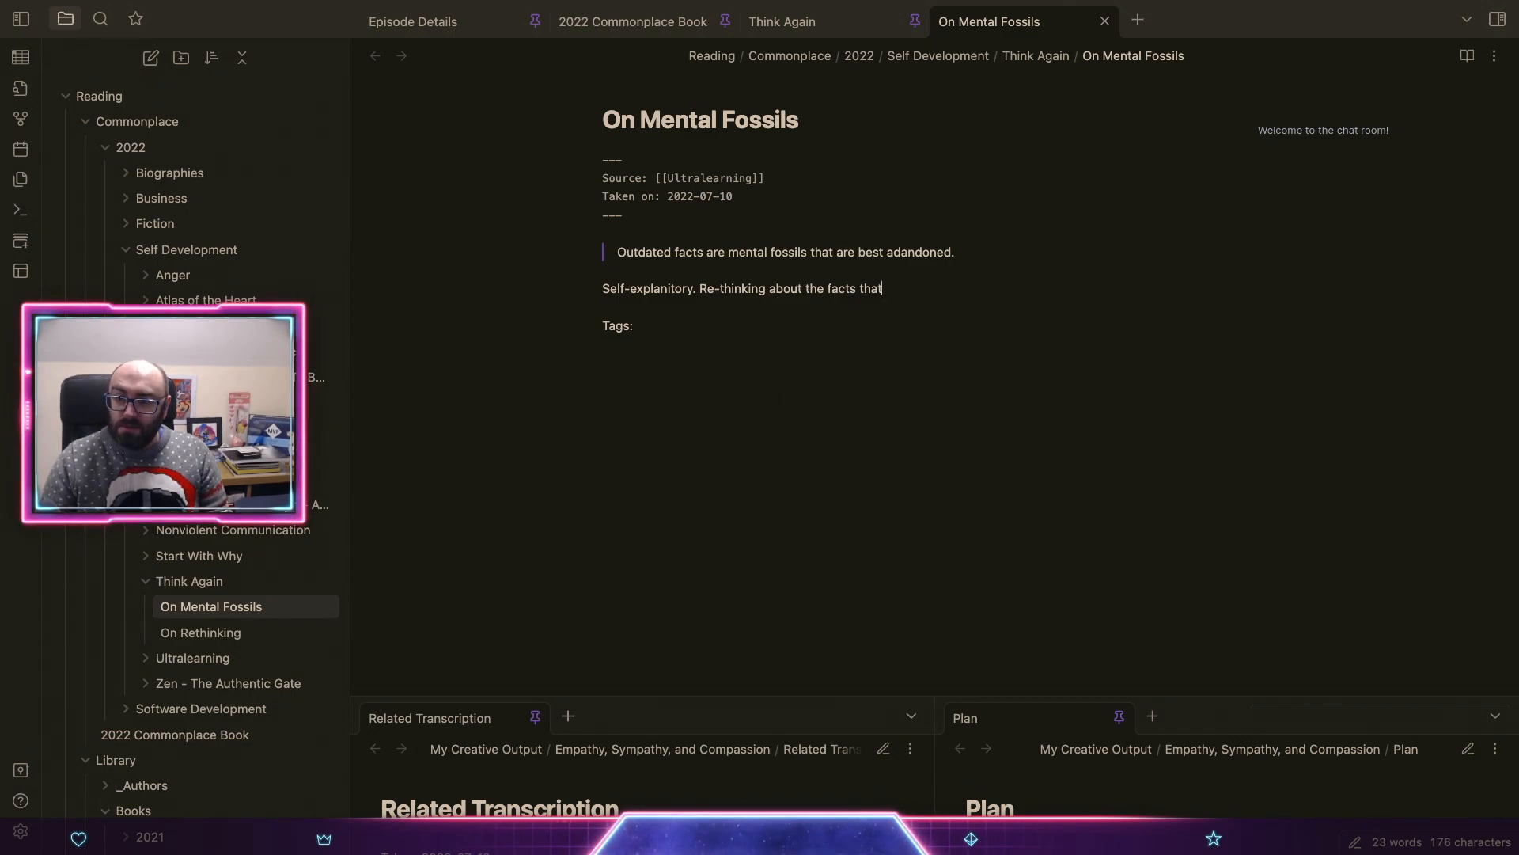
Step: Add "old" before "facts" and end with "have, based on (perhaps) wobbly logic, and re-assessing them in the face of new facts can only be a good thing."
{"action": "type", "text": "old"}
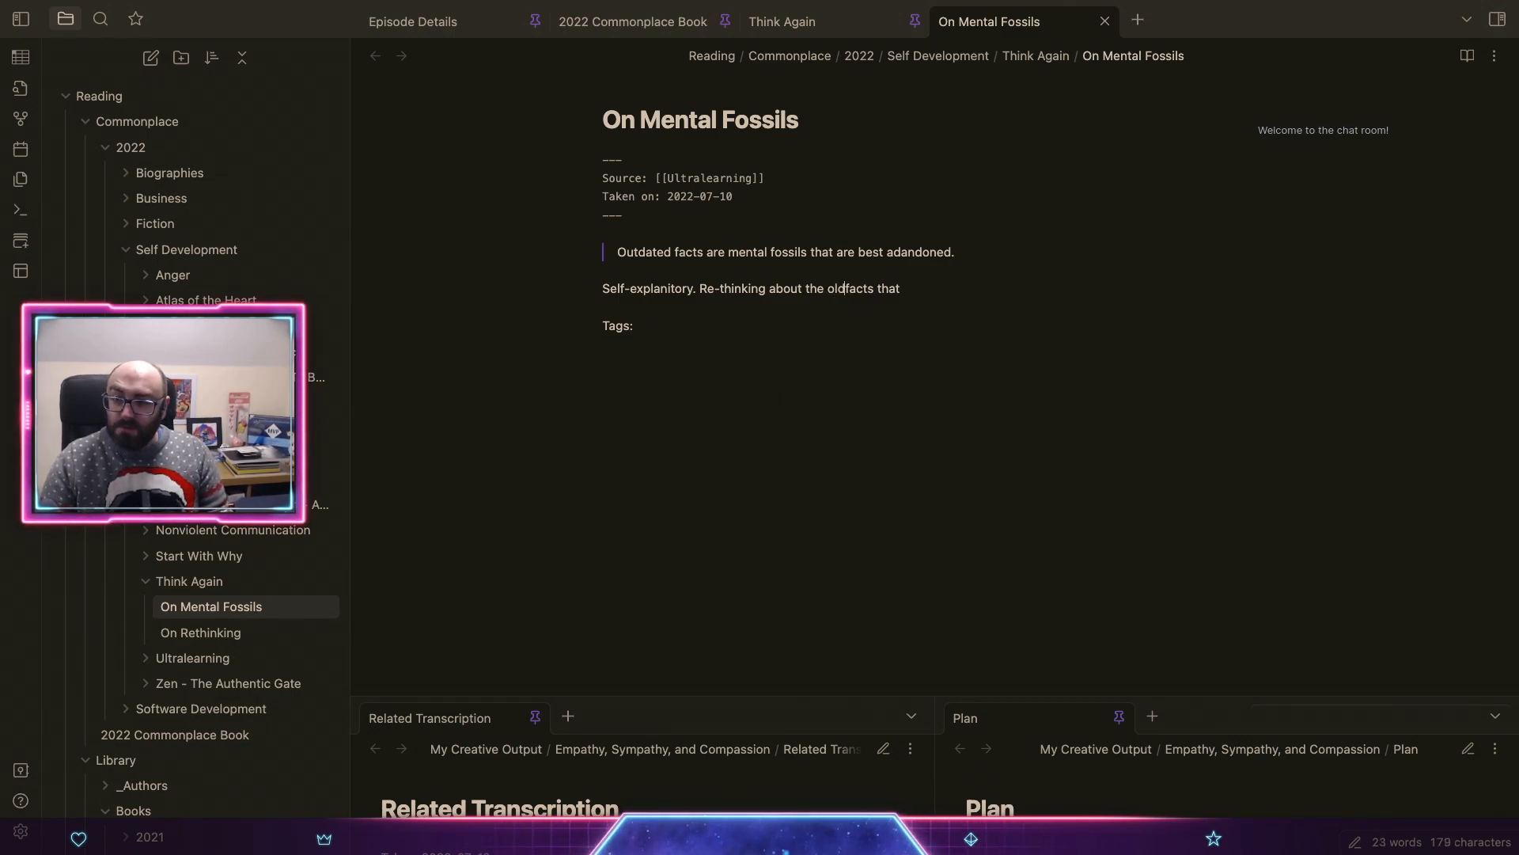
{"action": "key", "text": "End"}
{"action": "type", "text": "have, "}
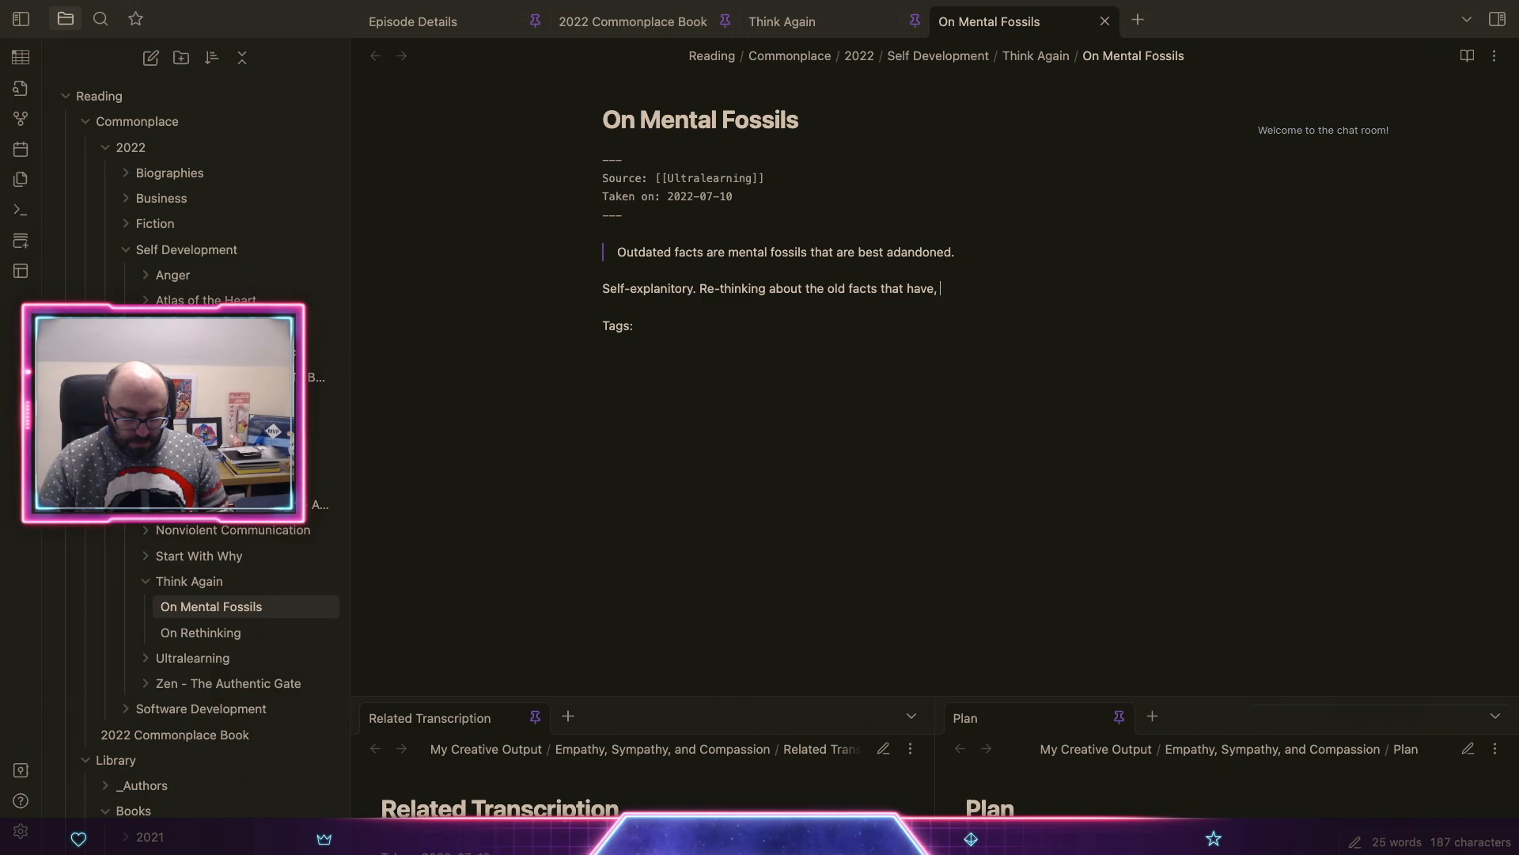
{"action": "type", "text": "based on (perhaps) wobb"}
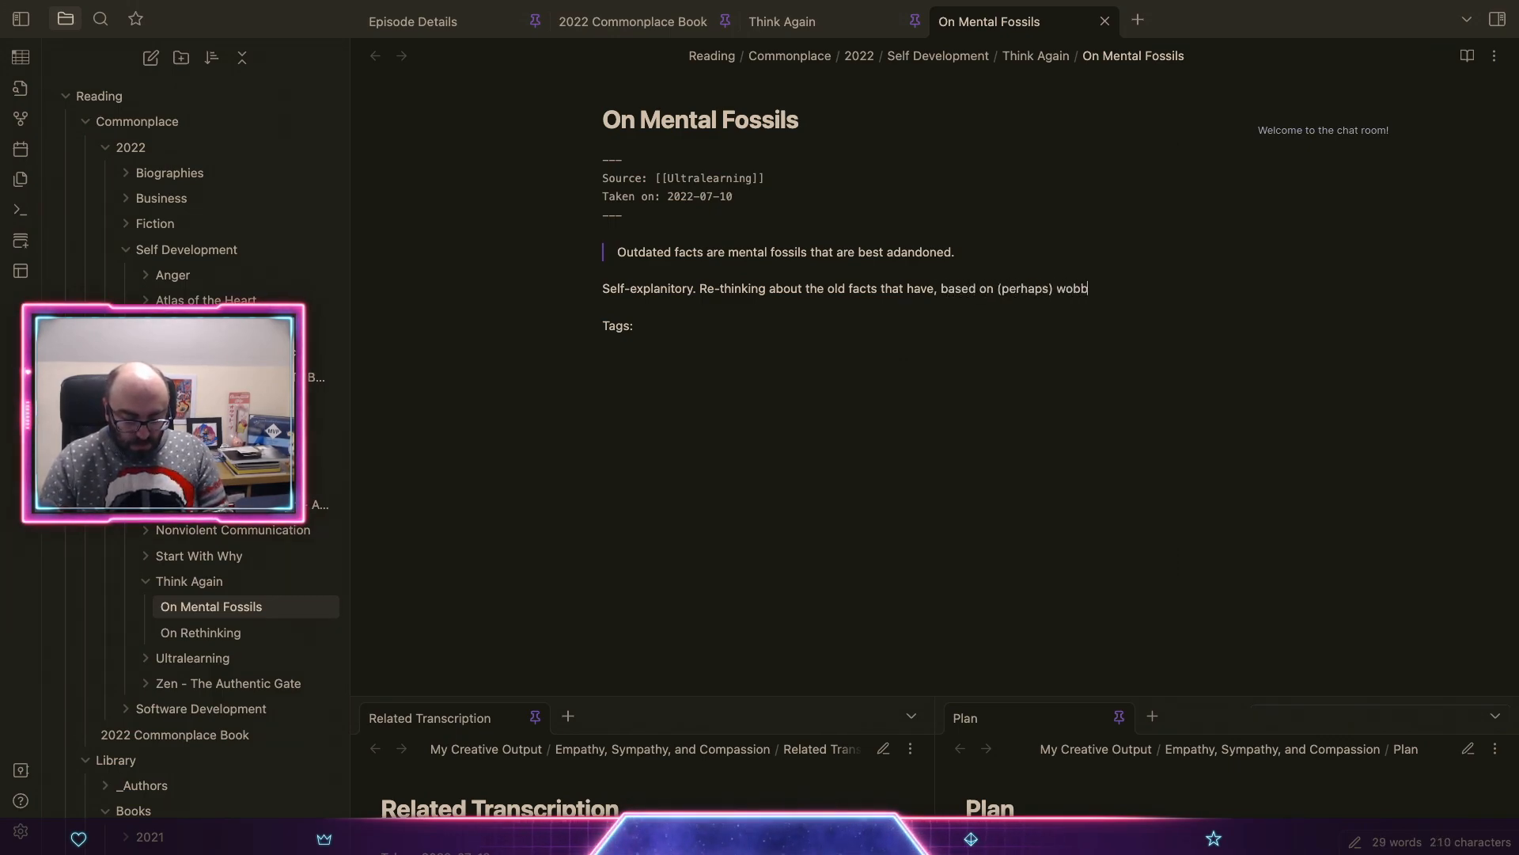
{"action": "type", "text": "ly logic, and re-assessing them in the face of new facts can only be a good thing."}
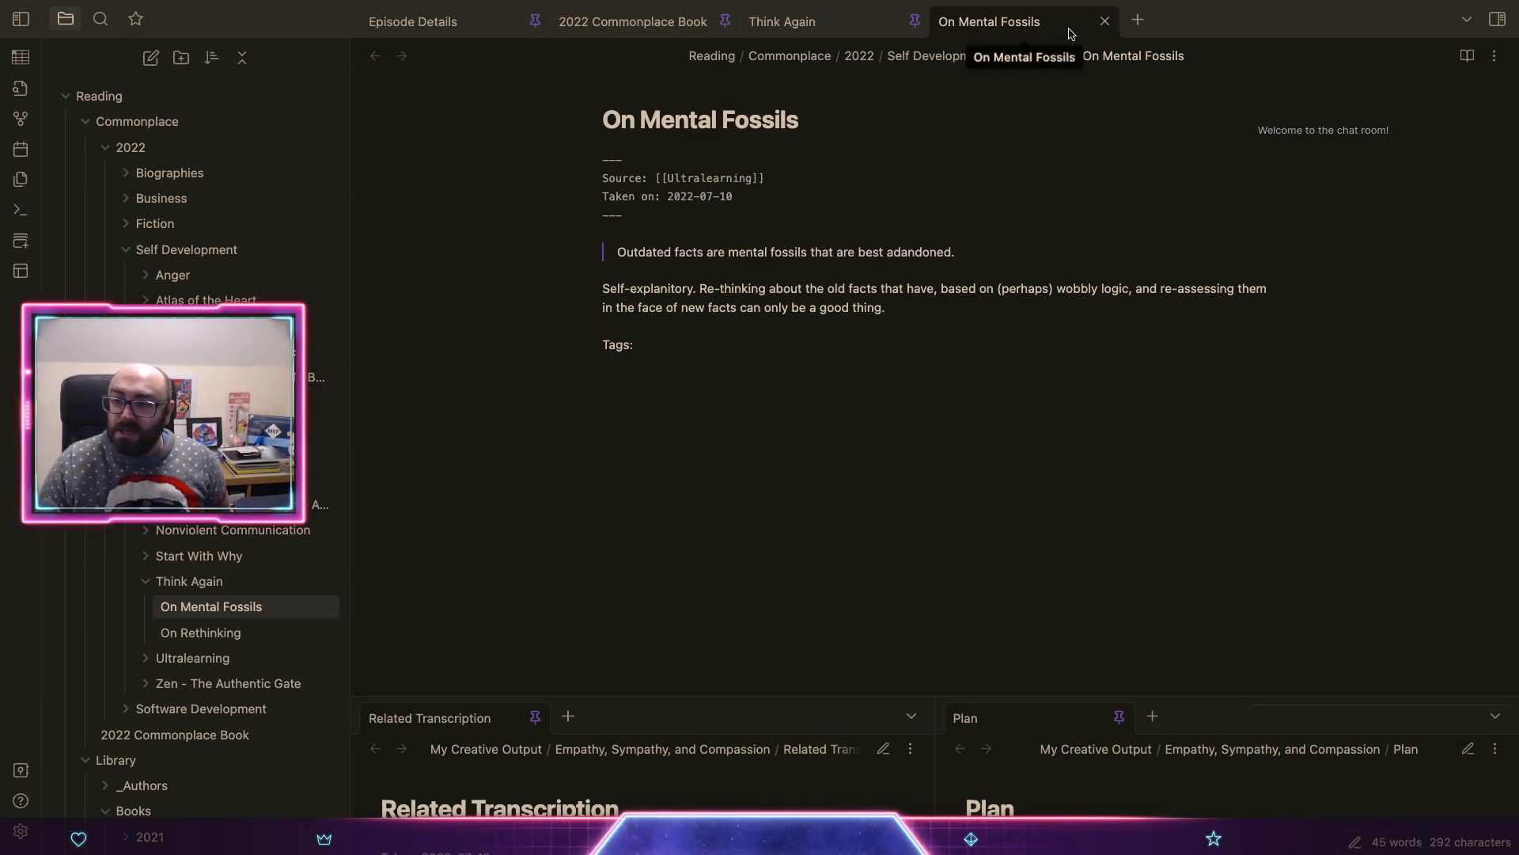
Step: Close the On Mental Fossils note and embed it as a second bullet under Annotations in the Think Again book note
{"action": "left_click", "coordinate": [1106, 22]}
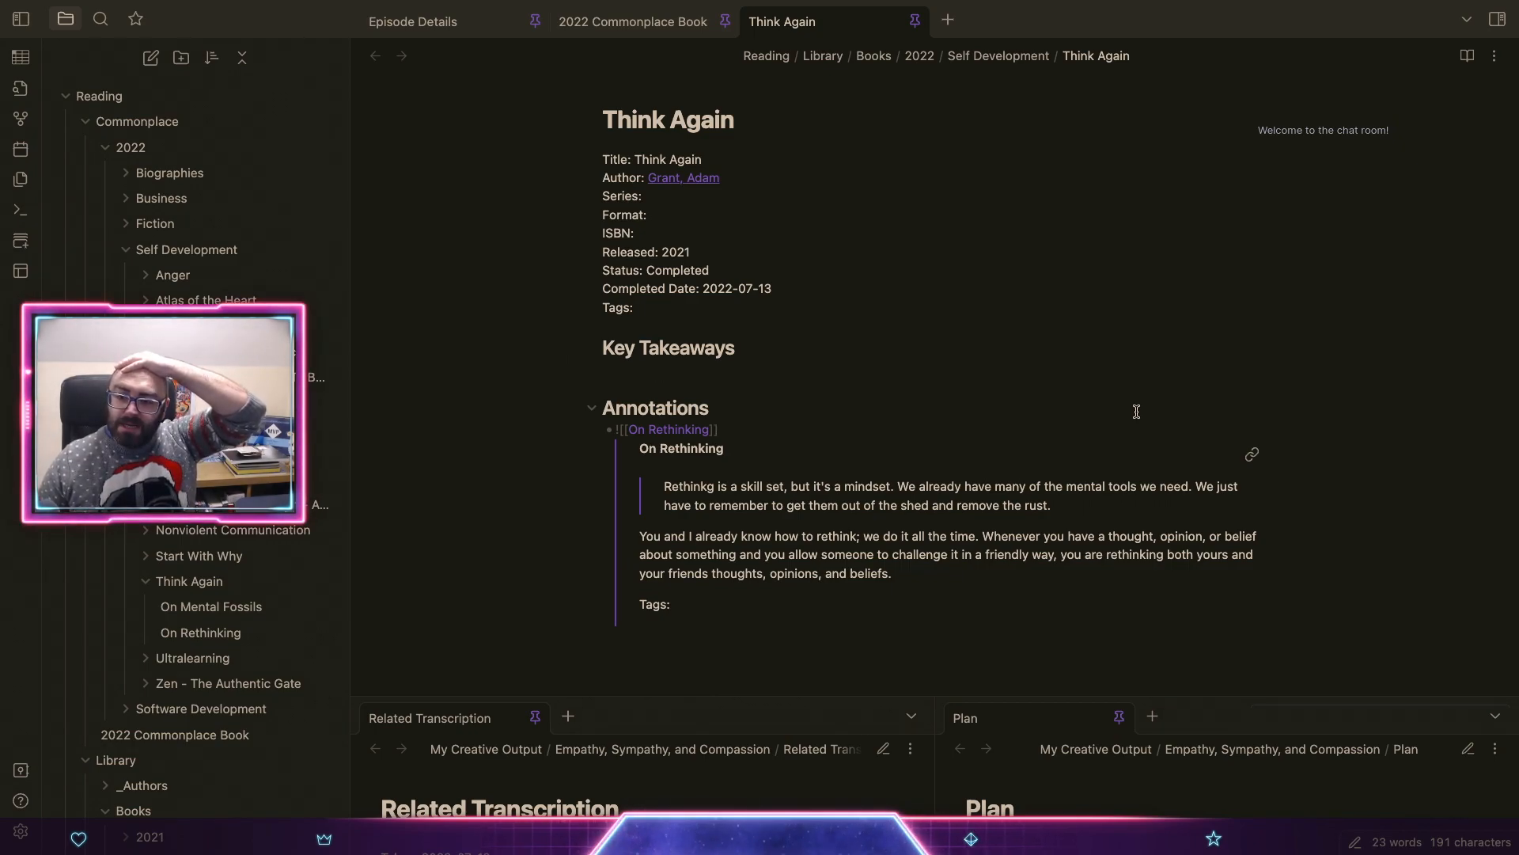
{"action": "key", "text": "Return"}
{"action": "type", "text": "![["}
{"action": "key", "text": "Return"}
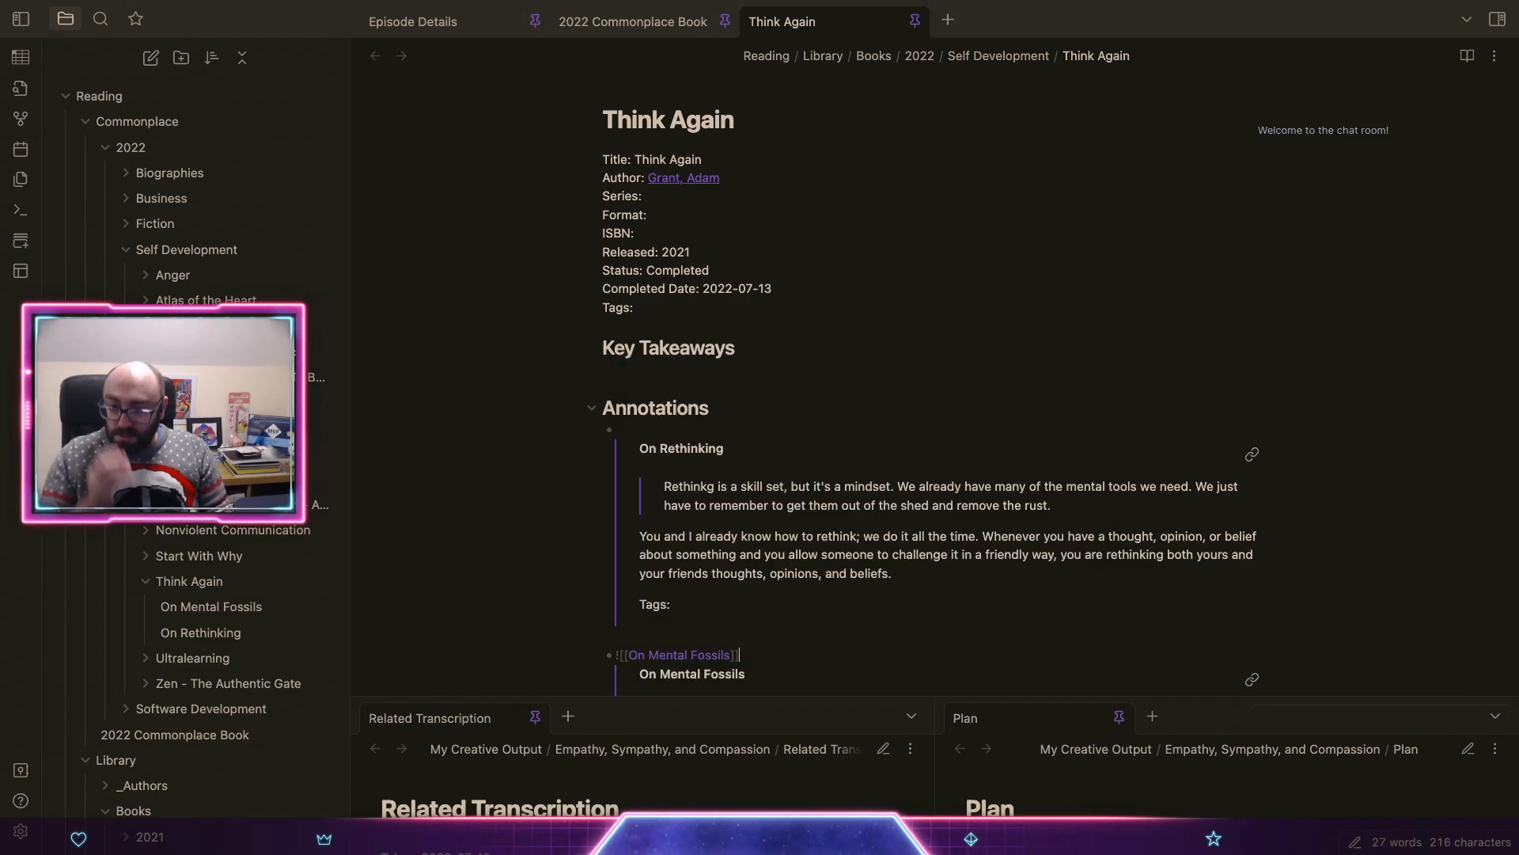
{"action": "scroll", "coordinate": [931, 364], "scroll_direction": "down", "scroll_amount": 5}
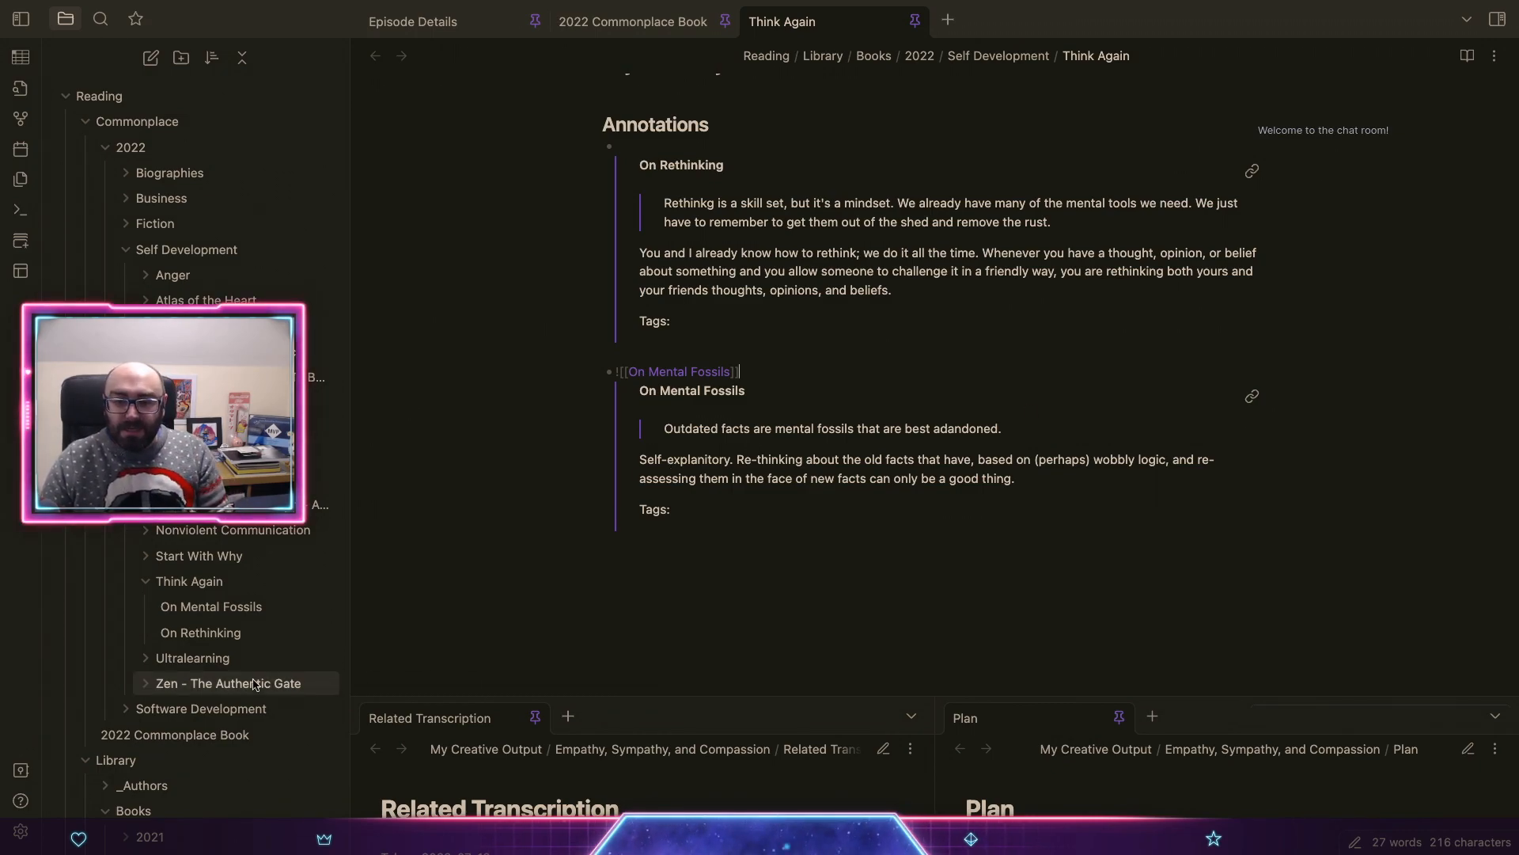
Step: Create a new note titled "On Decisiveness" in the Commonplace folder for Think Again
{"action": "right_click", "coordinate": [214, 584]}
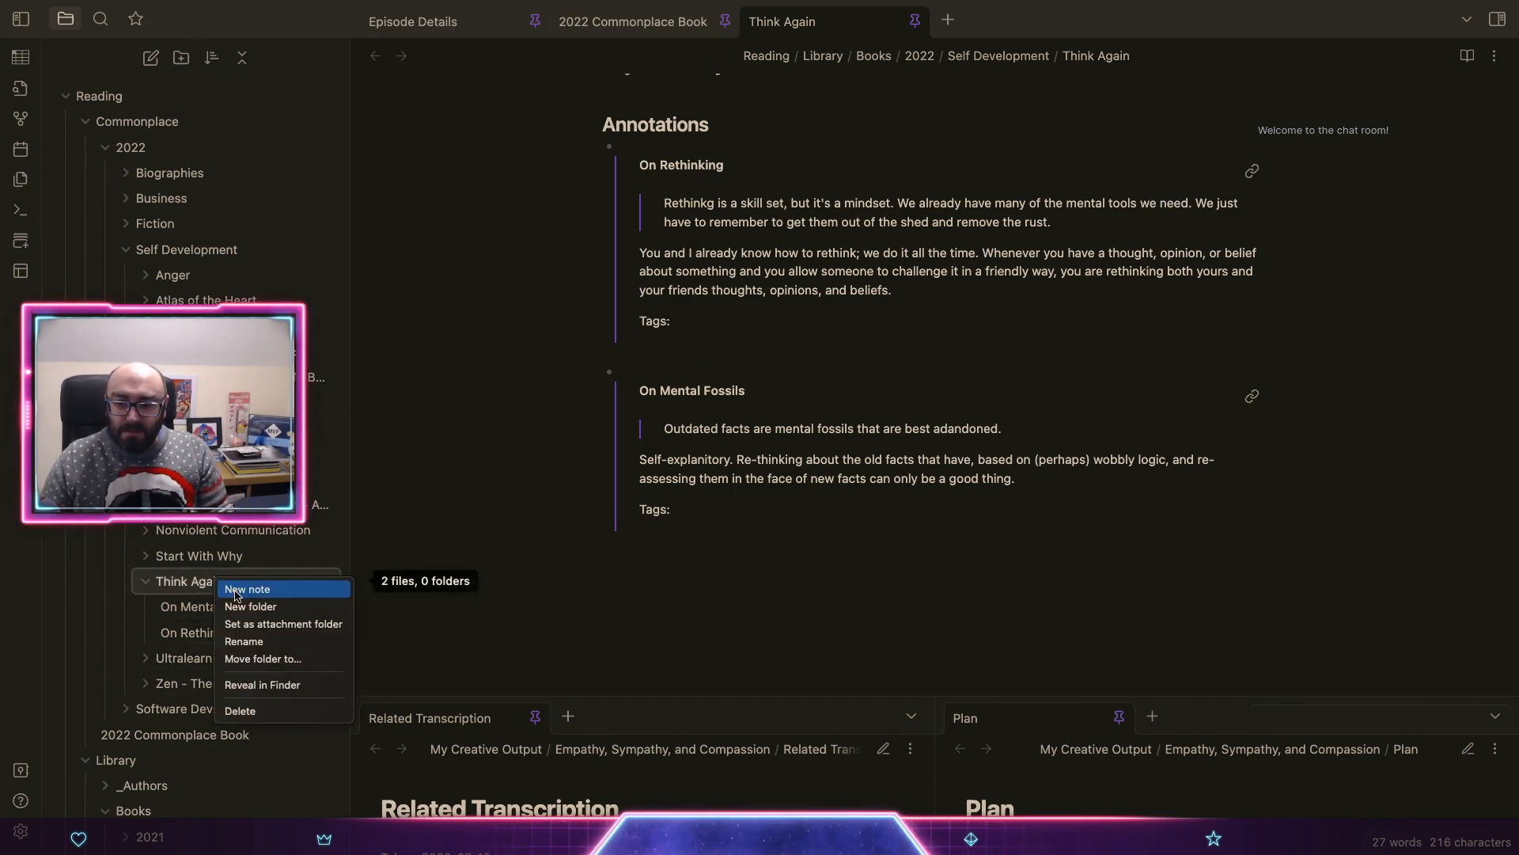
{"action": "left_click", "coordinate": [236, 590]}
{"action": "type", "text": "On Des"}
{"action": "key", "text": "BackSpace"}
{"action": "type", "text": "ci"}
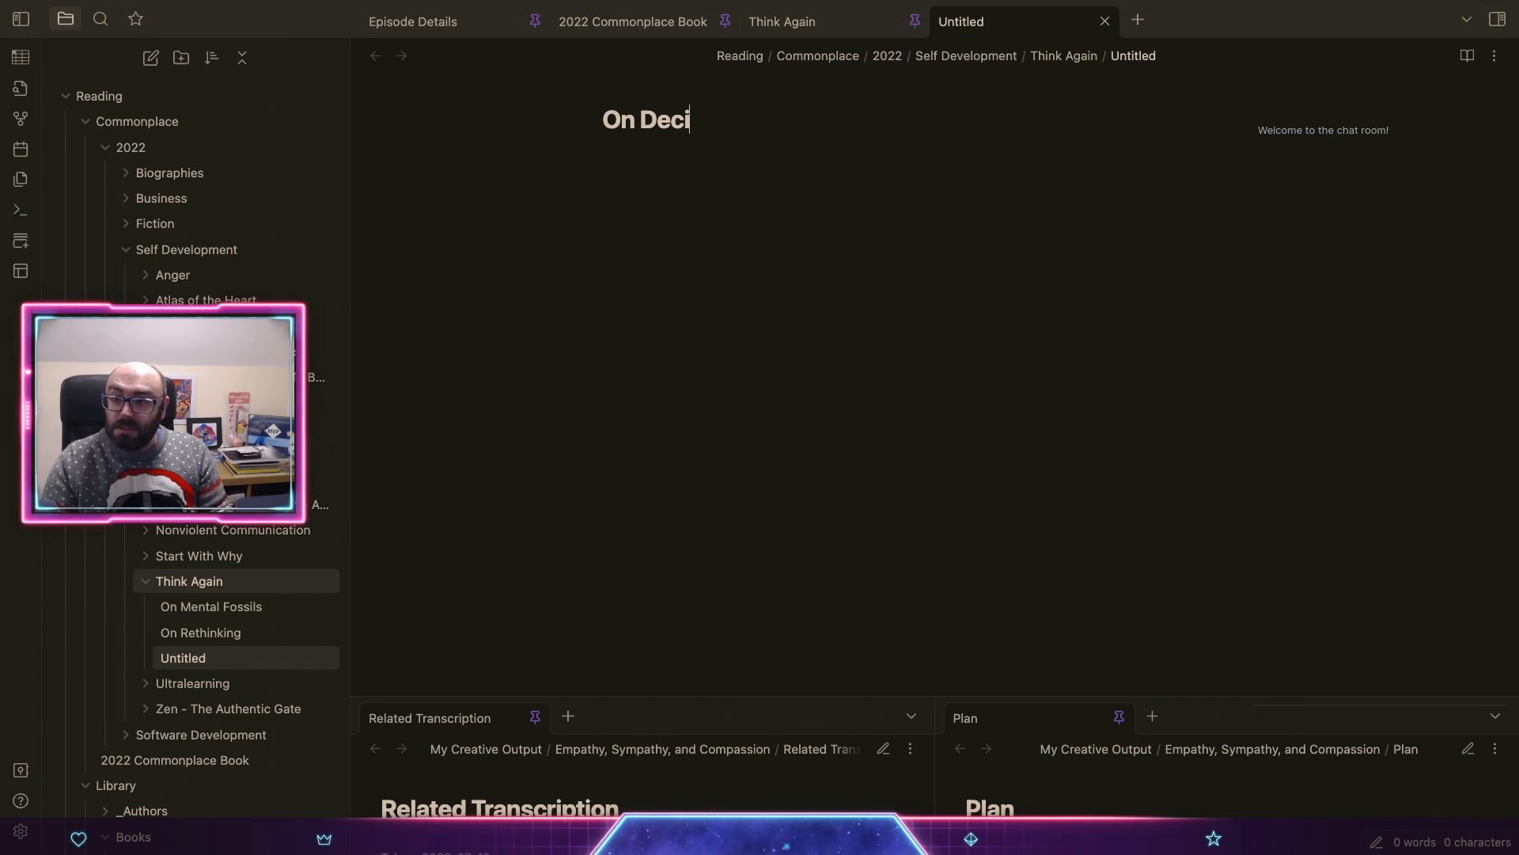
{"action": "type", "text": "siveness"}
{"action": "key", "text": "Return"}
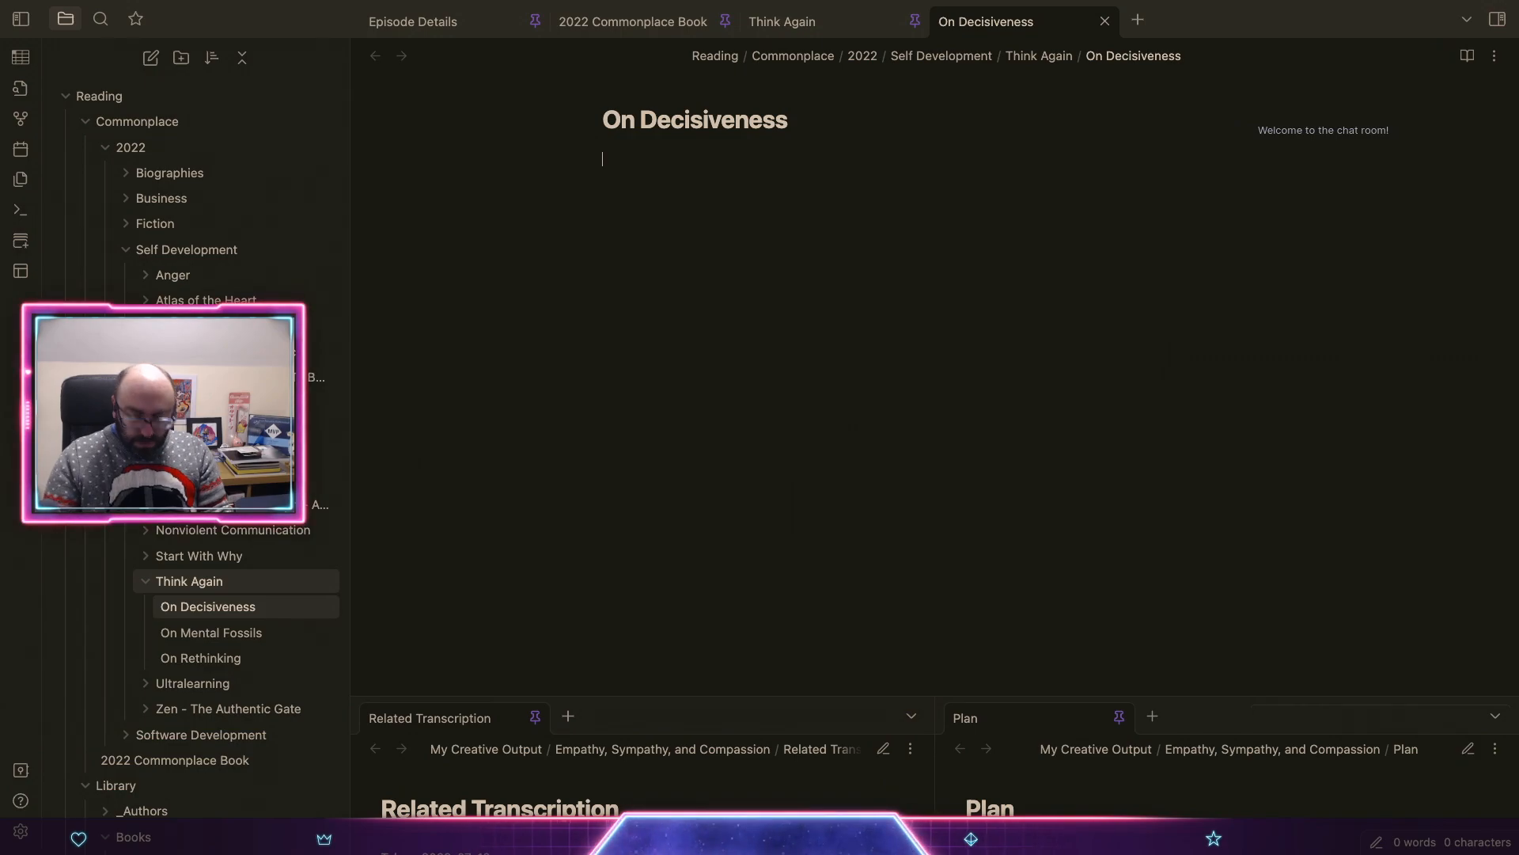
Step: Insert the Annotation template into On Decisiveness and link the Think Again book note as its source
{"action": "key", "text": "super+p"}
{"action": "type", "text": "temp"}
{"action": "key", "text": "Return"}
{"action": "type", "text": "ann"}
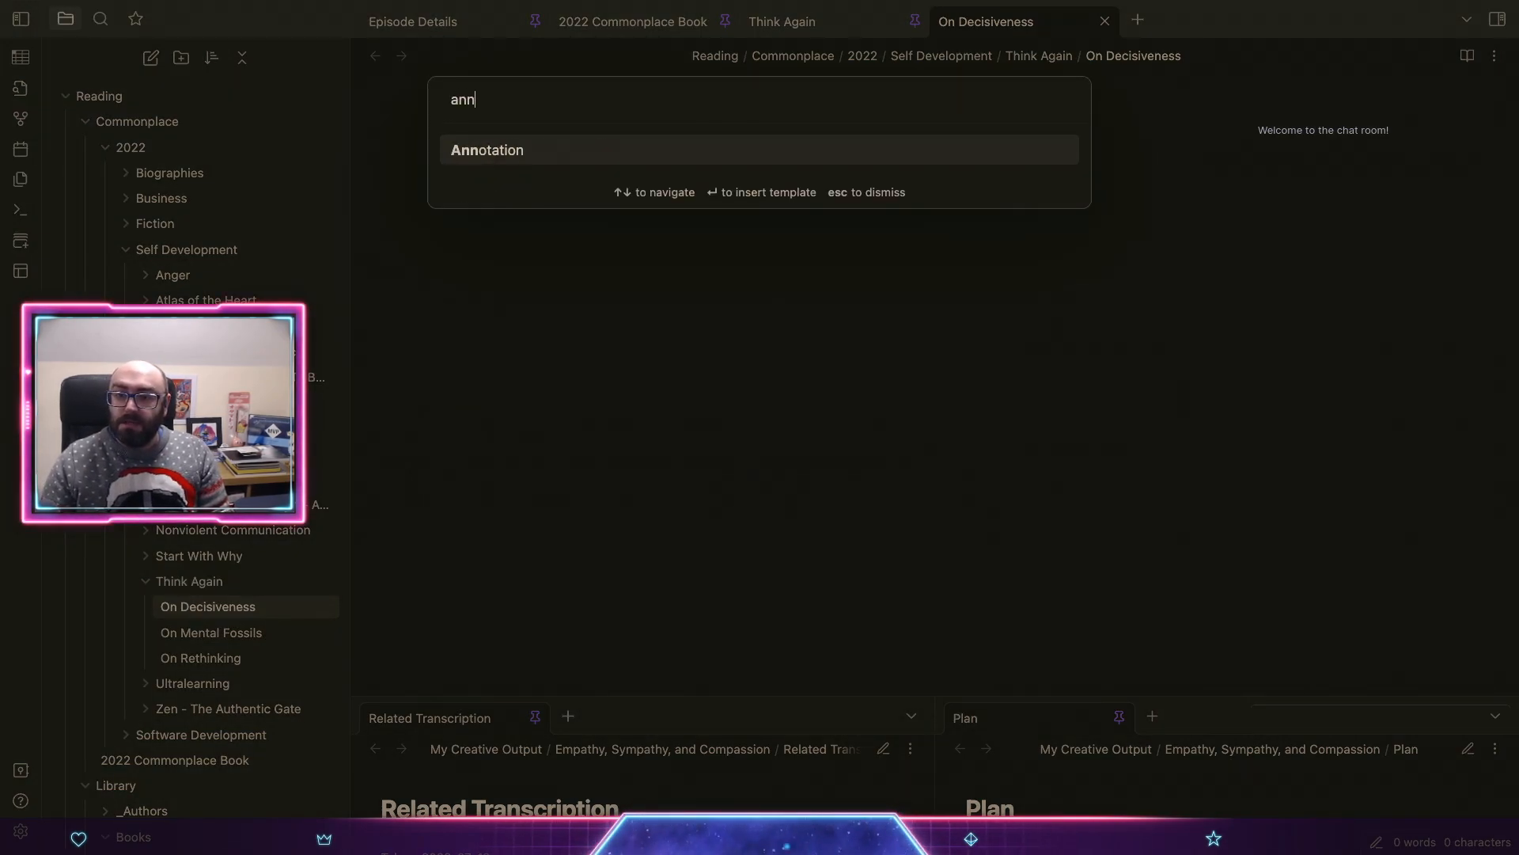
{"action": "key", "text": "Return"}
{"action": "type", "text": "[[think"}
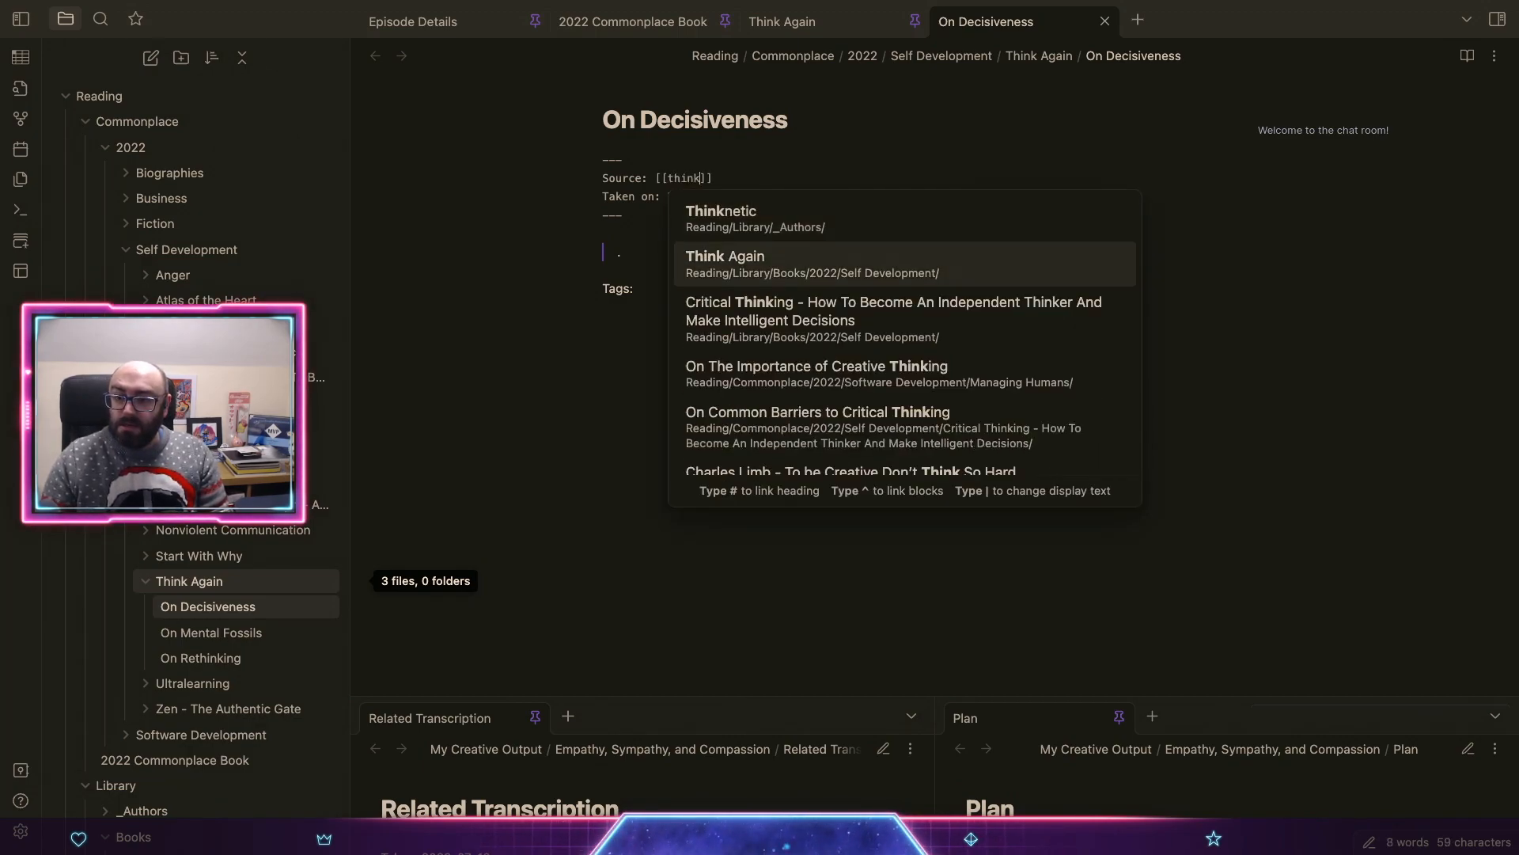
{"action": "key", "text": "Return"}
Step: Set the taken-on date of the On Decisiveness note to 2022-07-10
{"action": "key", "text": "Down"}
{"action": "key", "text": "BackSpace"}
{"action": "key", "text": "BackSpace"}
{"action": "type", "text": "07-22"}
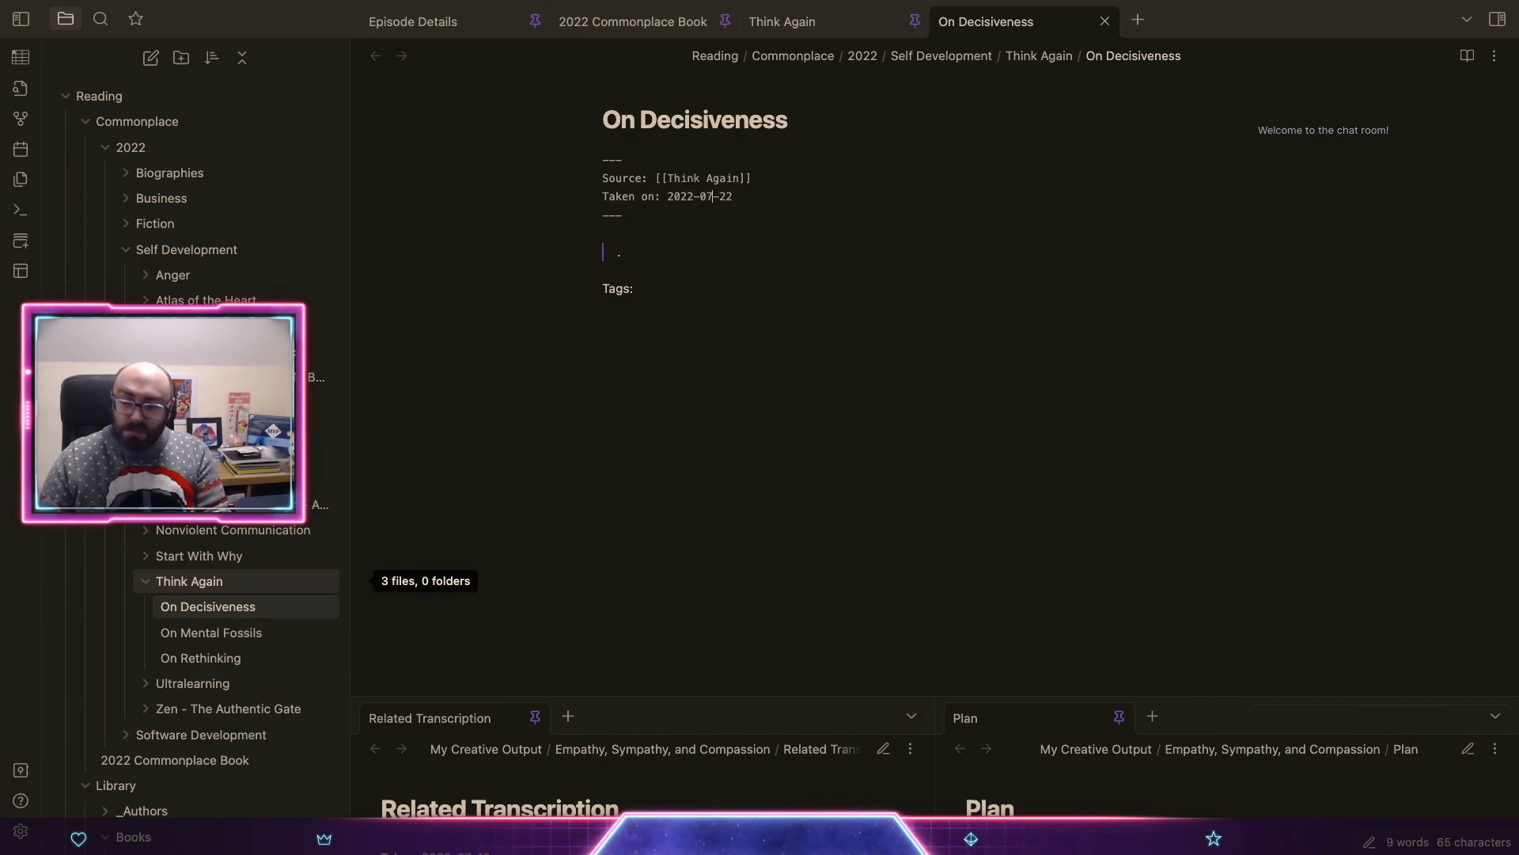
{"action": "key", "text": "End"}
{"action": "key", "text": "BackSpace"}
{"action": "key", "text": "BackSpace"}
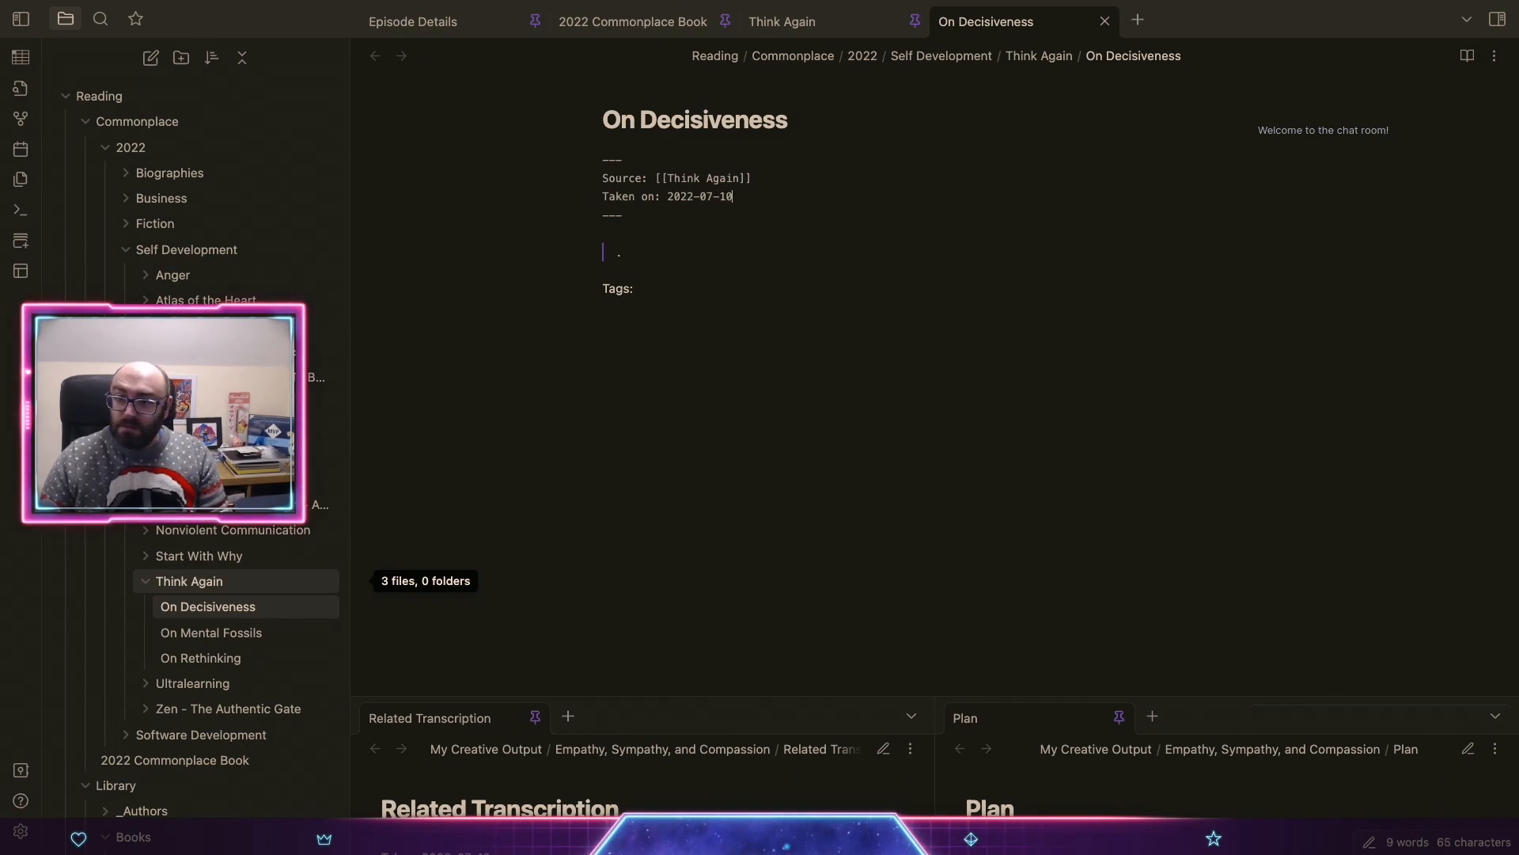
Step: Begin the quote in the On Decisiveness note with "i'm beginning to thinkg that decisiveness"
{"action": "type", "text": "i'm beginngin b"}
{"action": "key", "text": "BackSpace"}
{"action": "key", "text": "BackSpace"}
{"action": "key", "text": "BackSpace"}
{"action": "key", "text": "BackSpace"}
{"action": "key", "text": "BackSpace"}
{"action": "key", "text": "BackSpace"}
{"action": "key", "text": "BackSpace"}
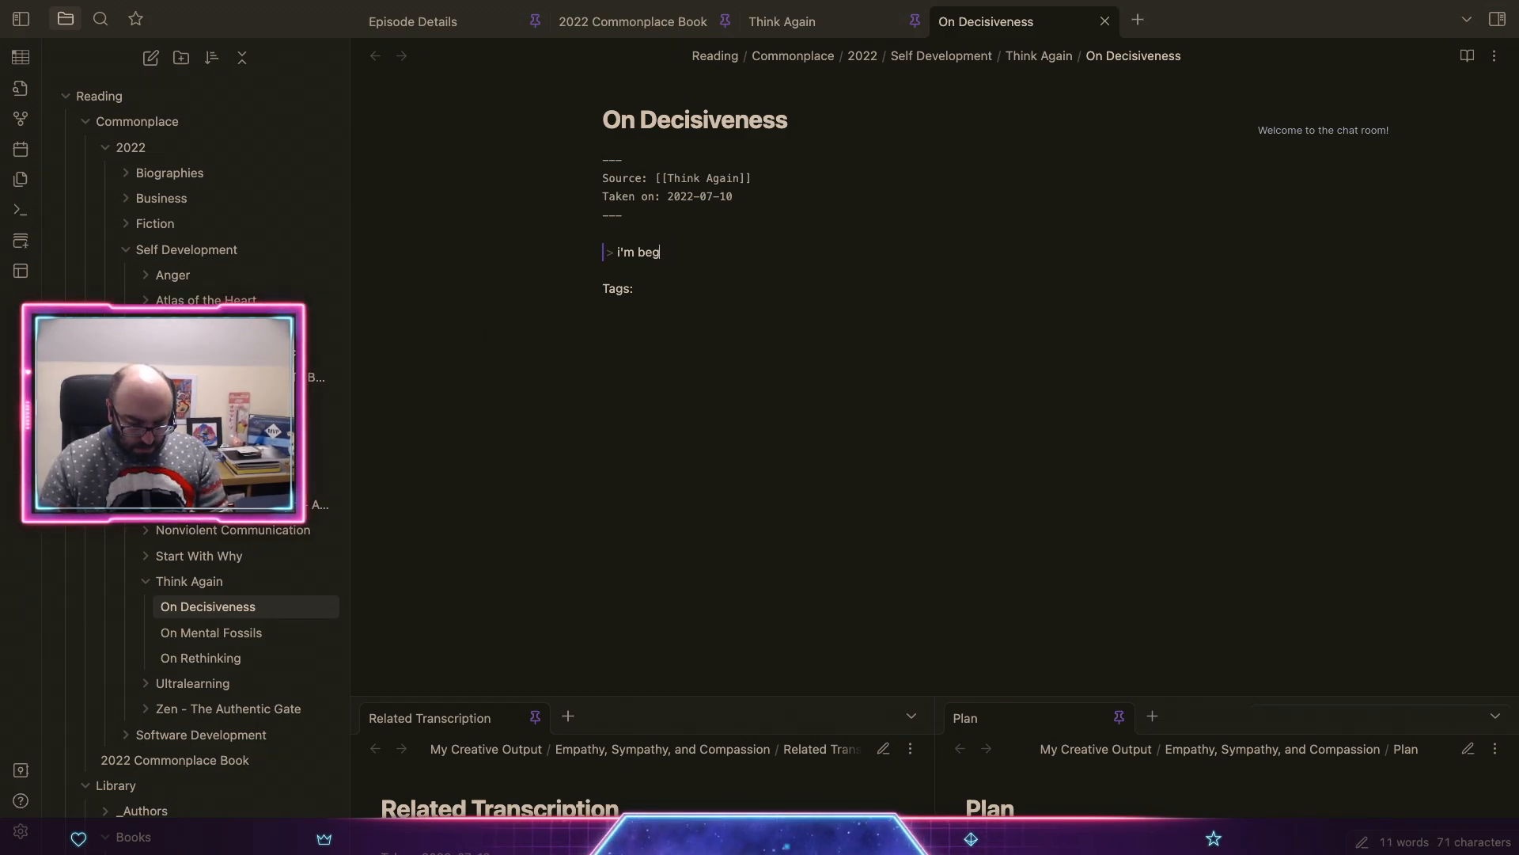
{"action": "type", "text": "nnin"}
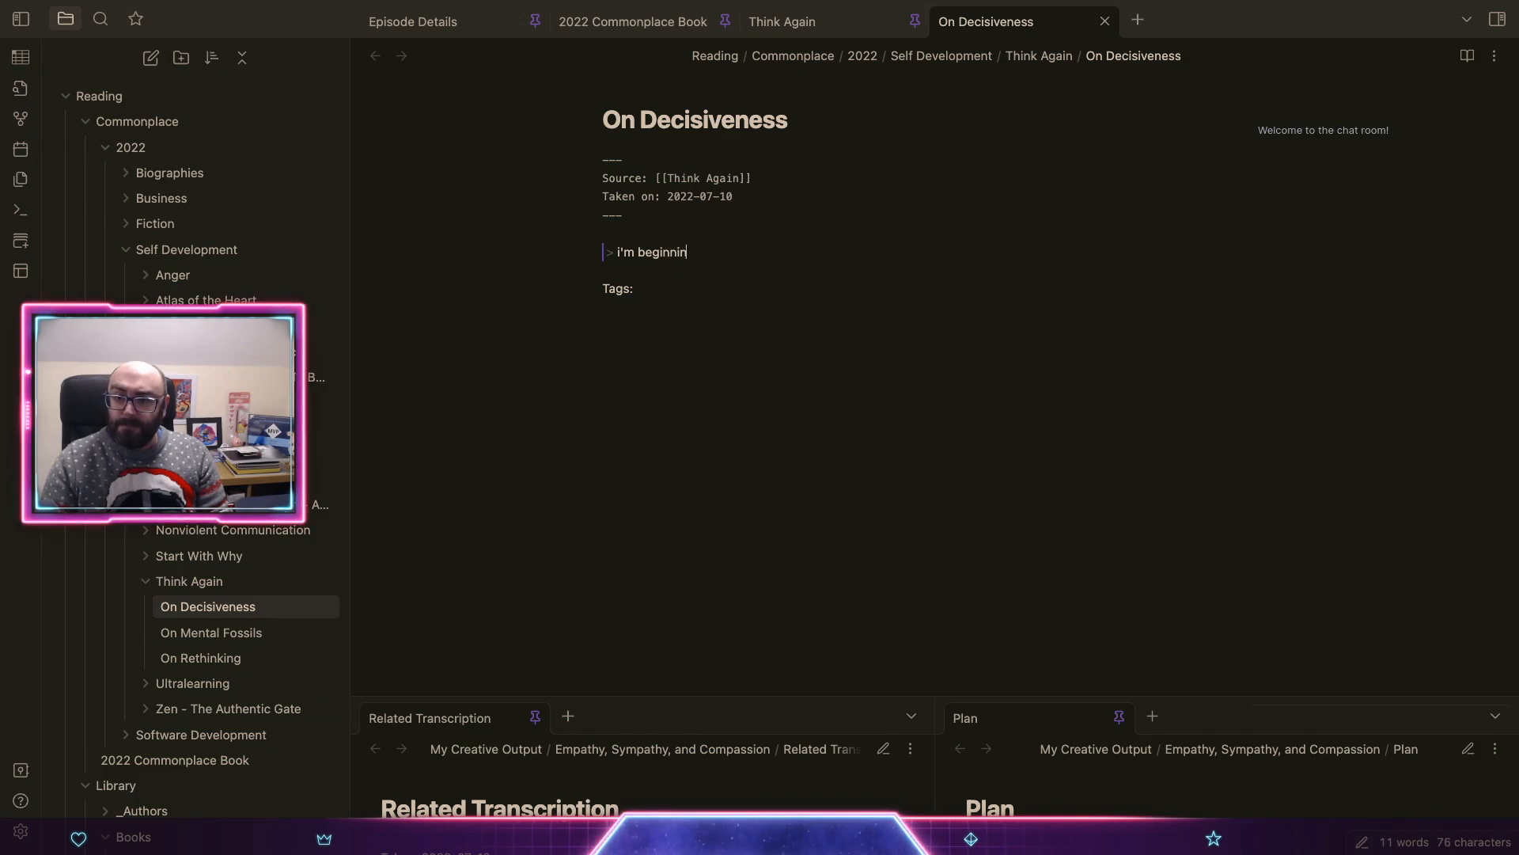
{"action": "type", "text": "g to thinkg that"}
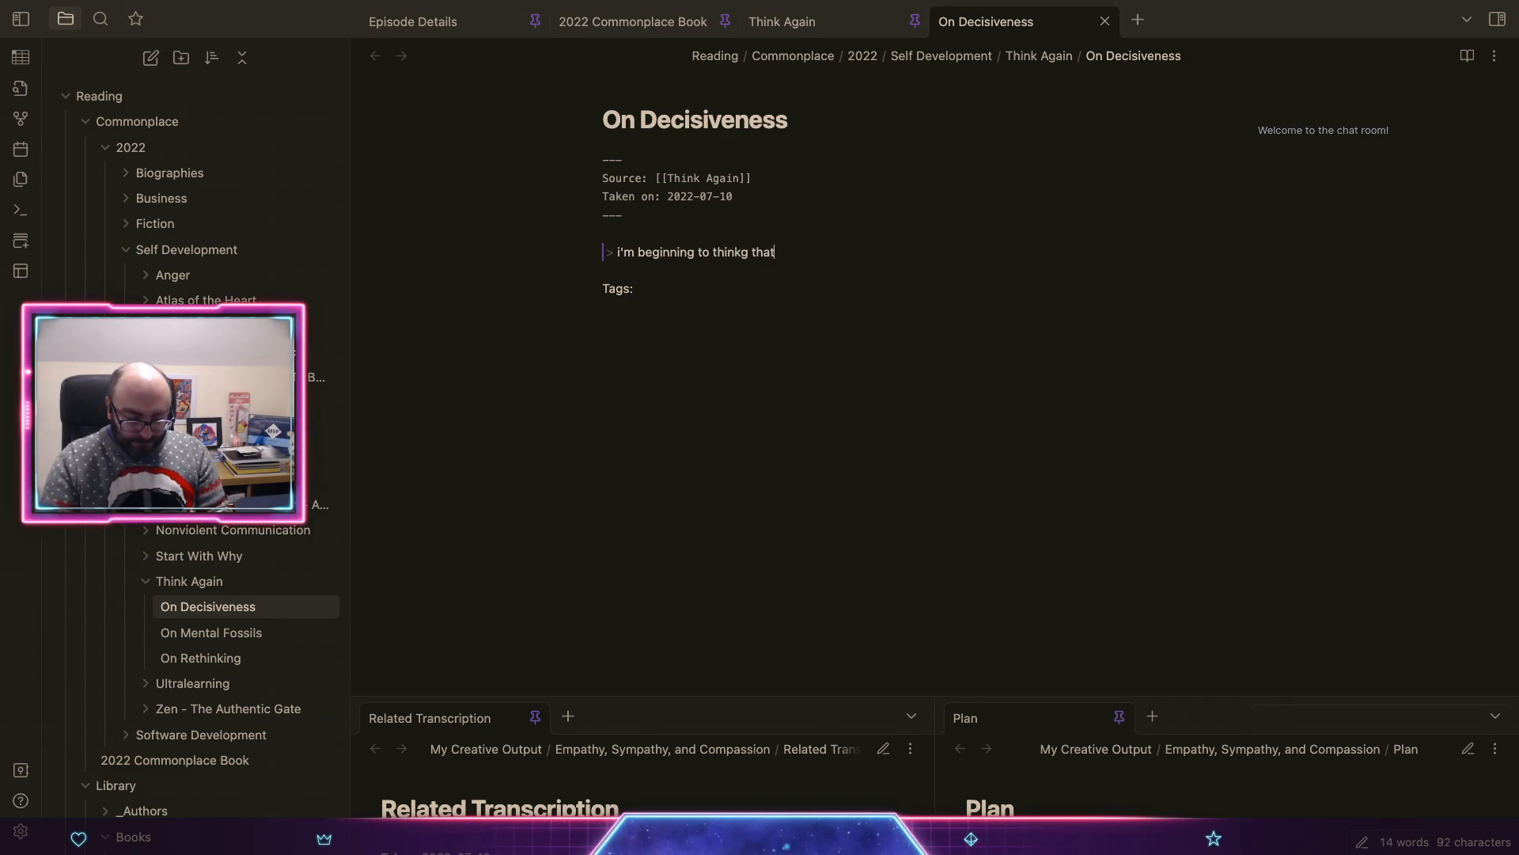
{"action": "type", "text": " decisiveness "}
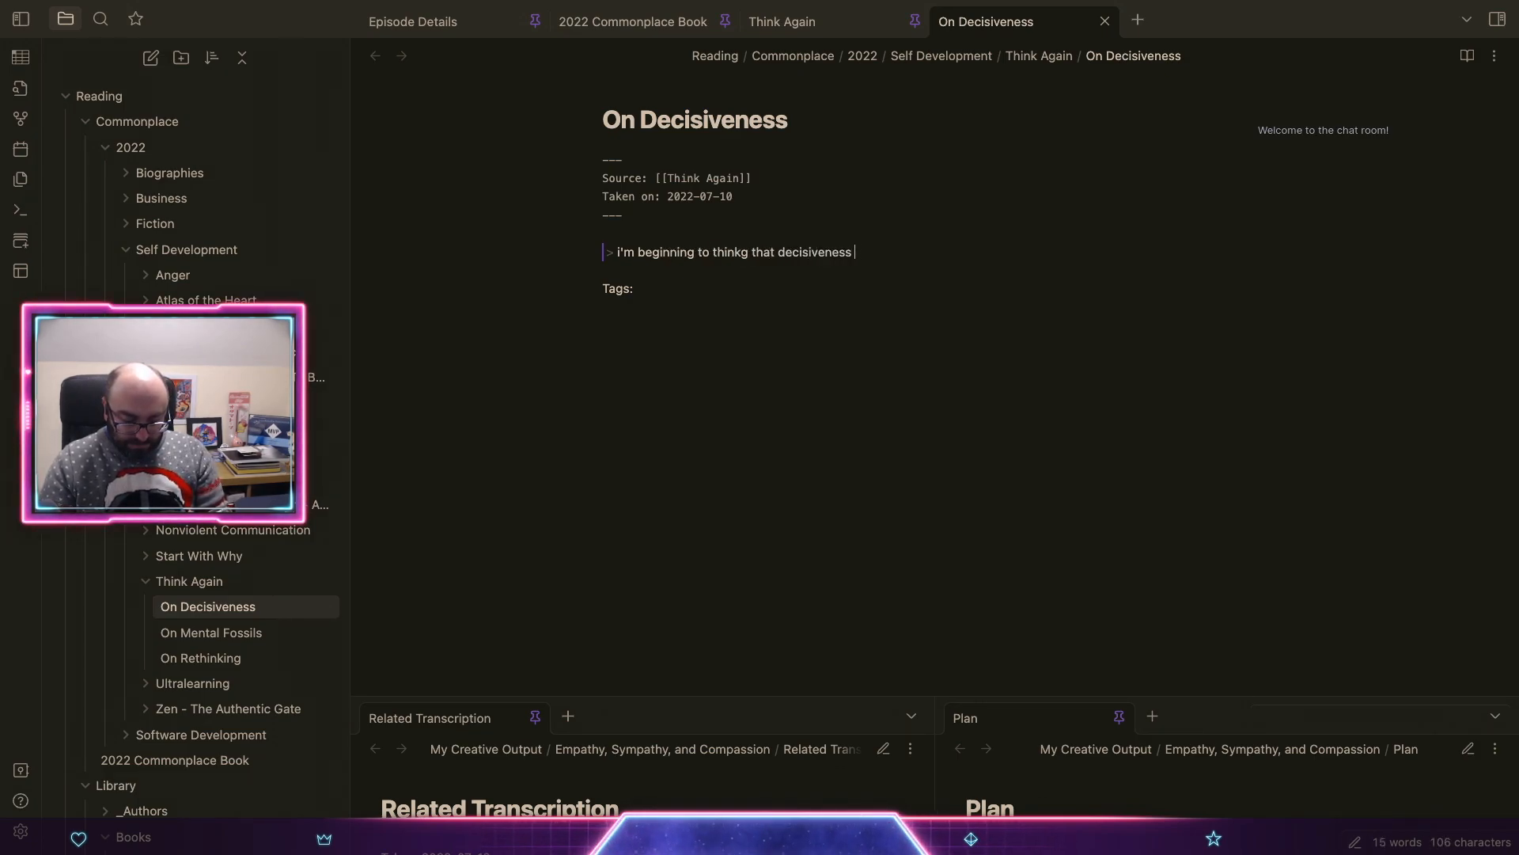
Step: Finish the decisiveness quote with "is overrated... but I reserve the right to change my mind.", leaving no extra blank lines before Tags
{"action": "type", "text": "is overrated... but I rev"}
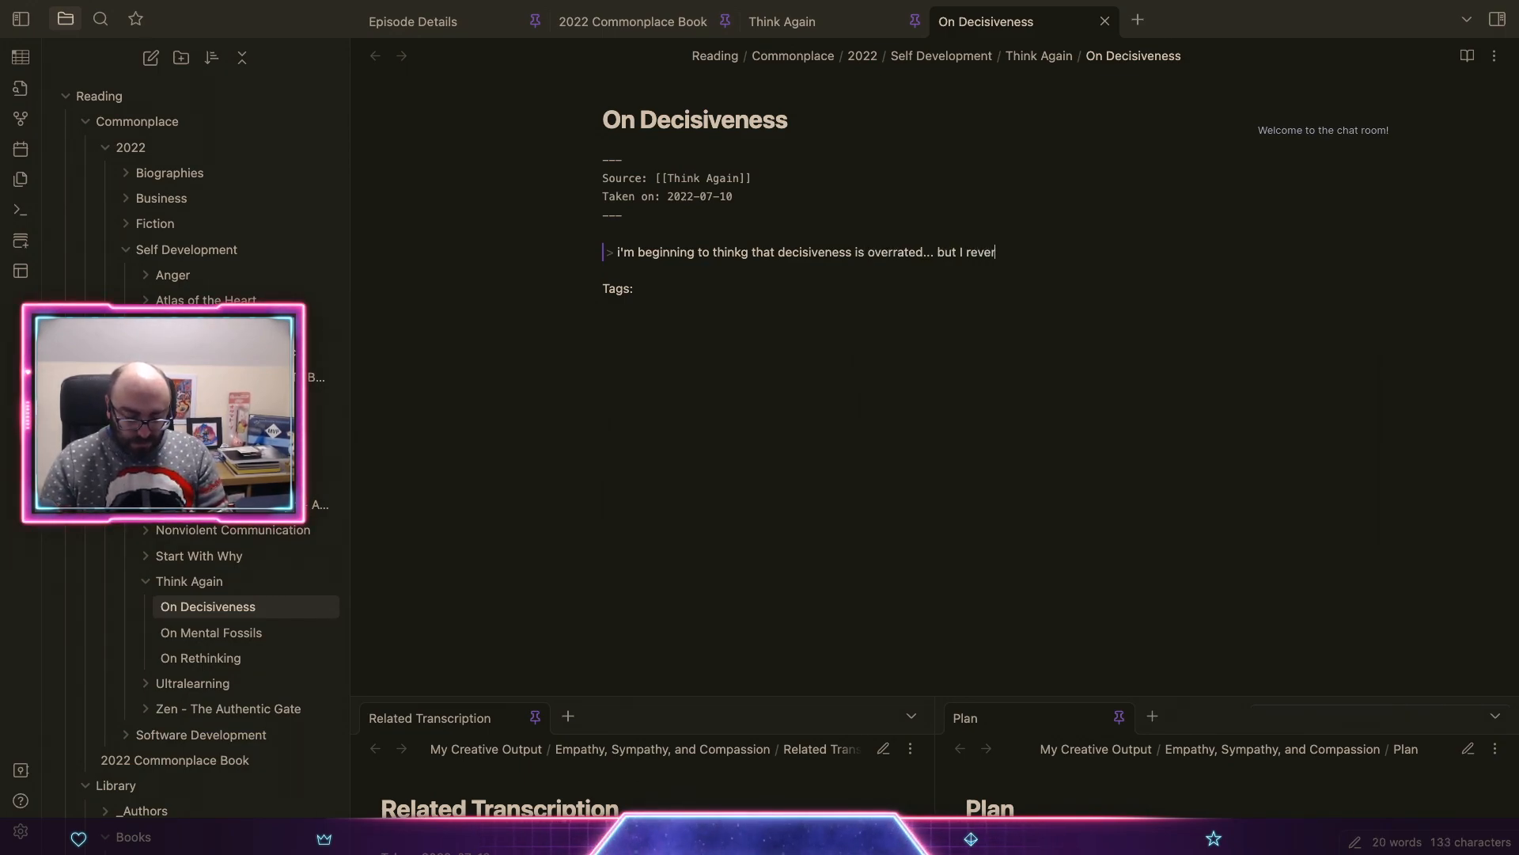
{"action": "key", "text": "BackSpace"}
{"action": "type", "text": "s"}
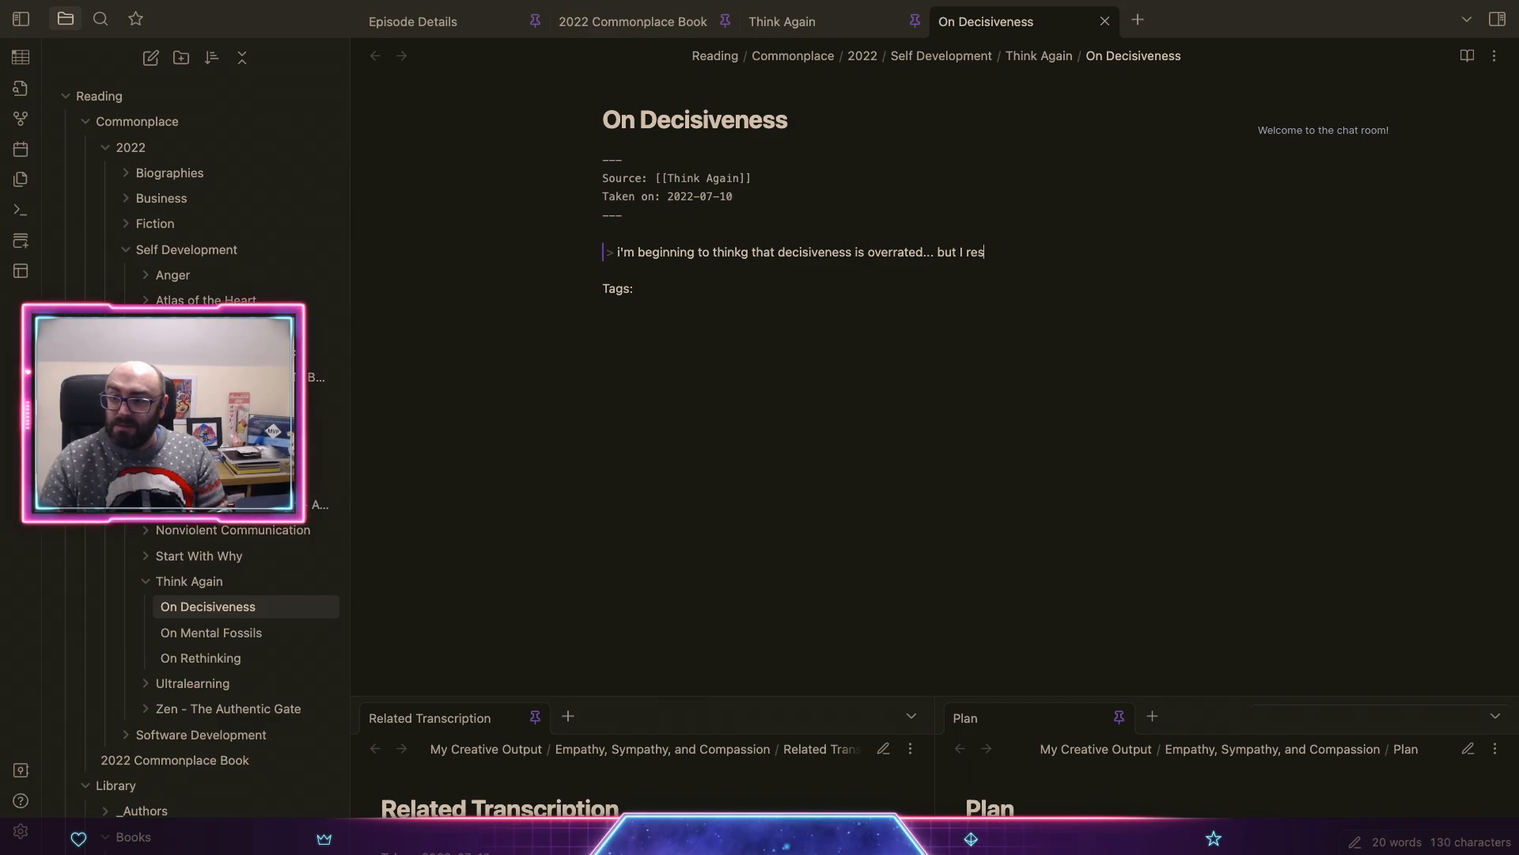
{"action": "type", "text": "erve the right to ch"}
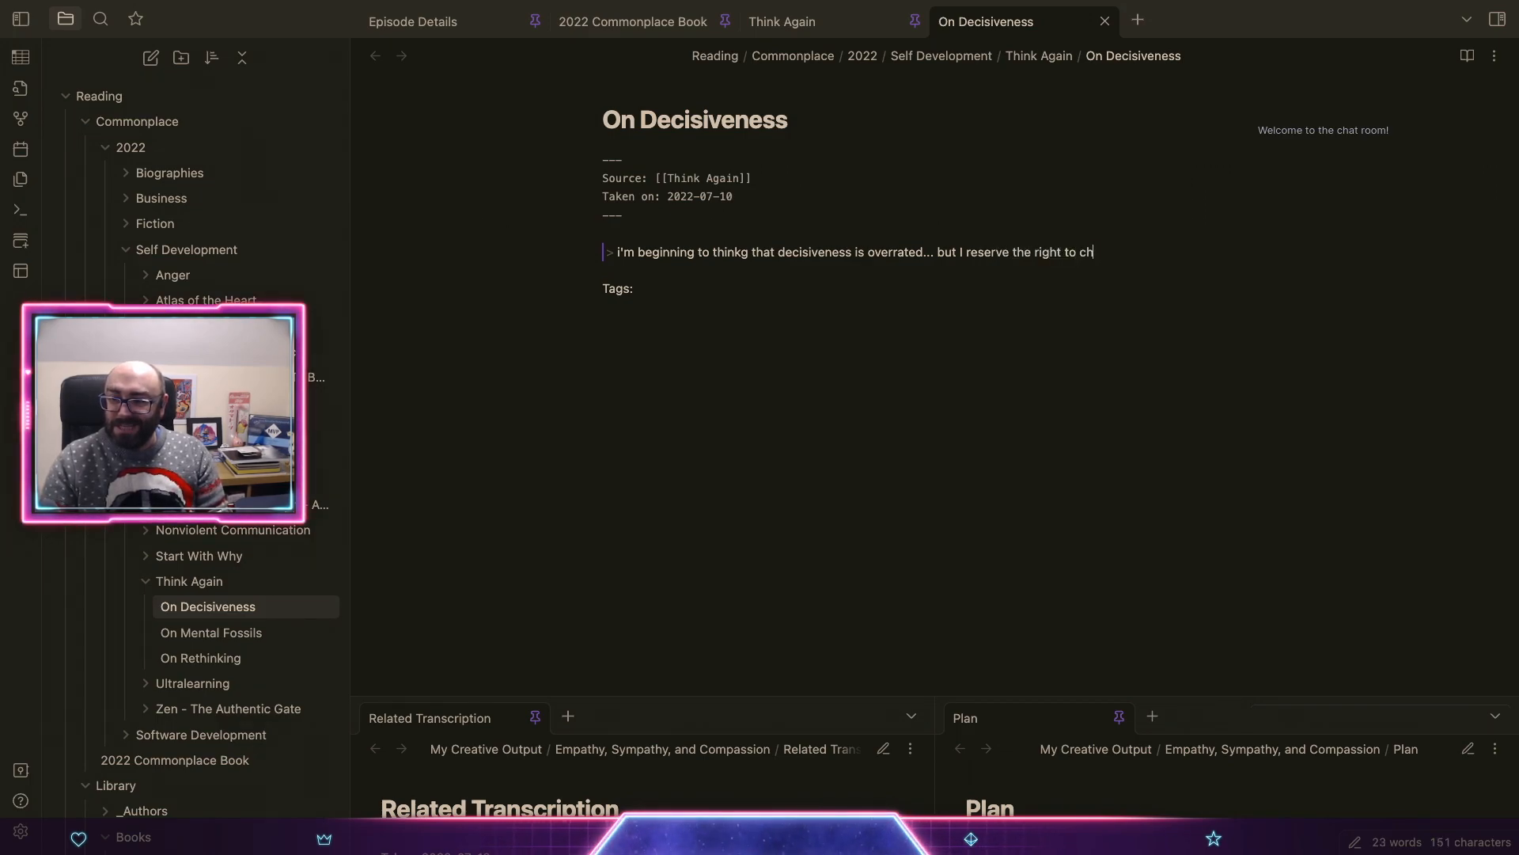
{"action": "type", "text": "ange my mind."}
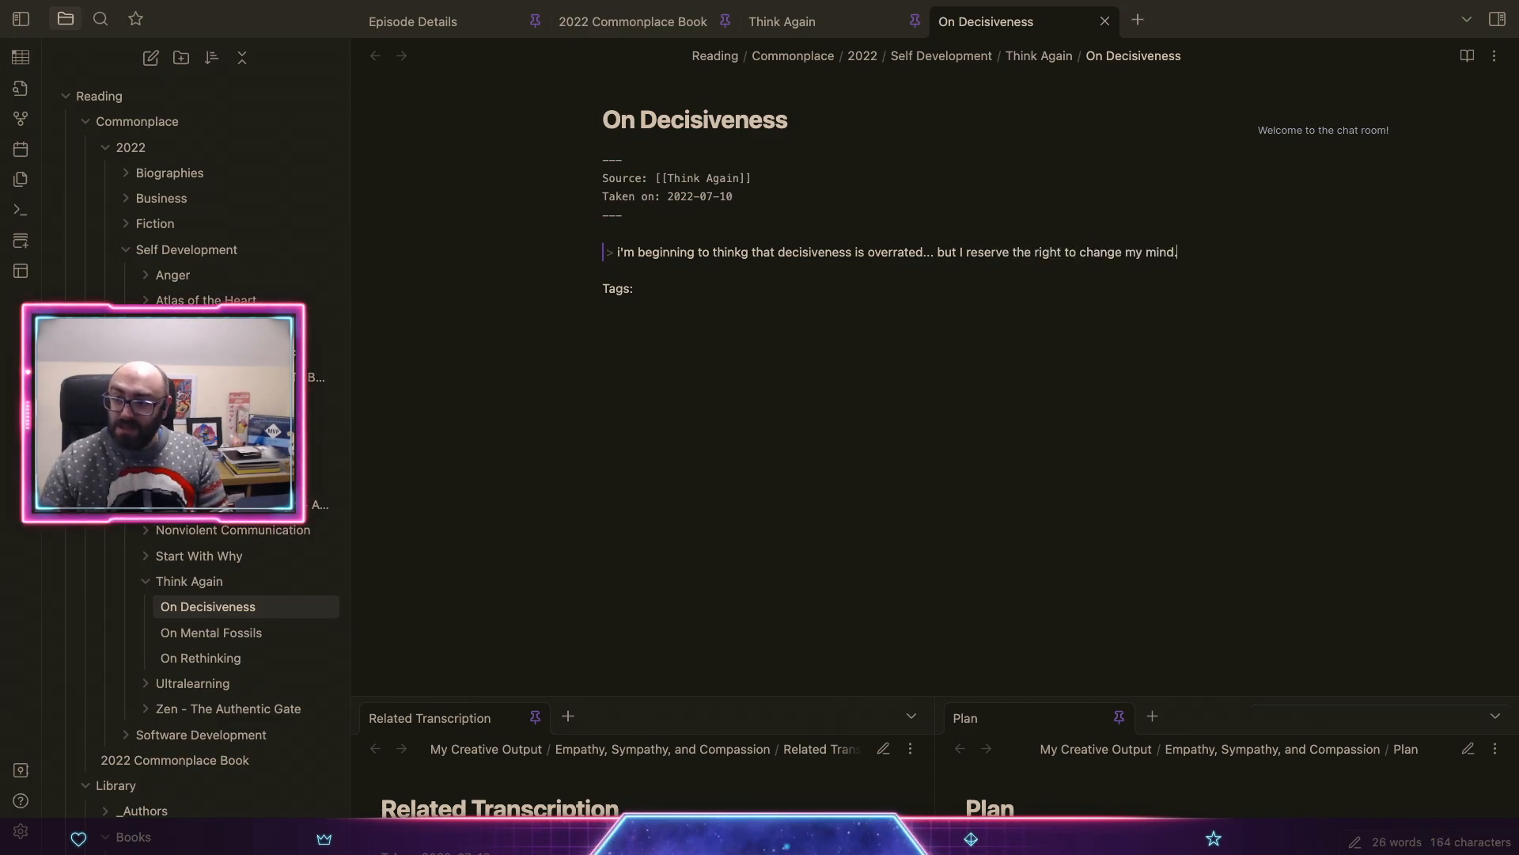
{"action": "key", "text": "Return"}
{"action": "key", "text": "Return"}
{"action": "key", "text": "Return"}
{"action": "key", "text": "BackSpace"}
{"action": "key", "text": "BackSpace"}
{"action": "key", "text": "BackSpace"}
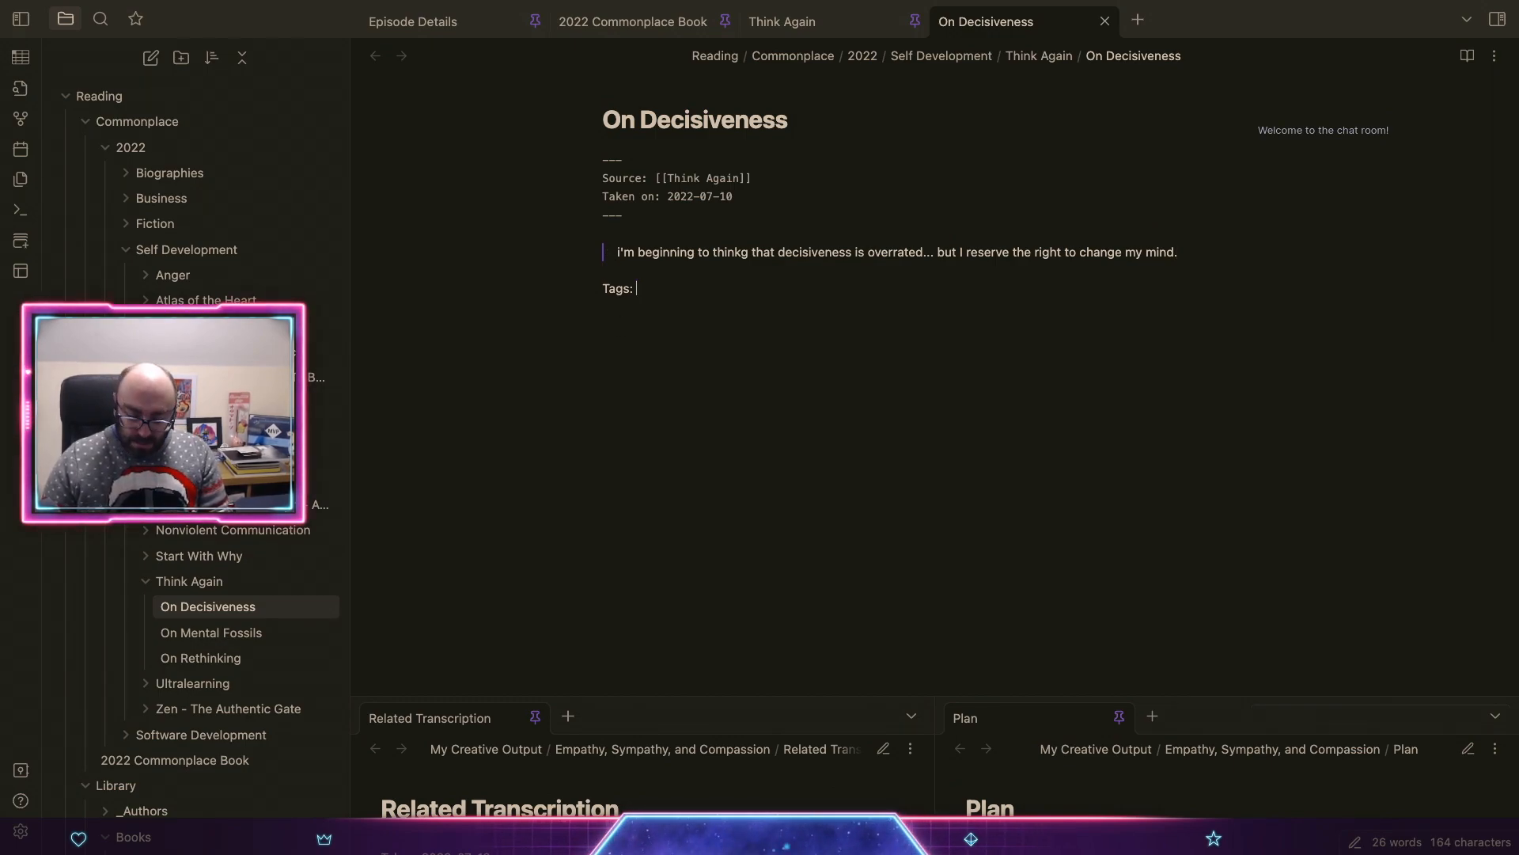
Step: Tag the On Decisiveness note with #silliness, add the comment "Not to be taken seriously." below the quote, and close the note
{"action": "type", "text": "#sil"}
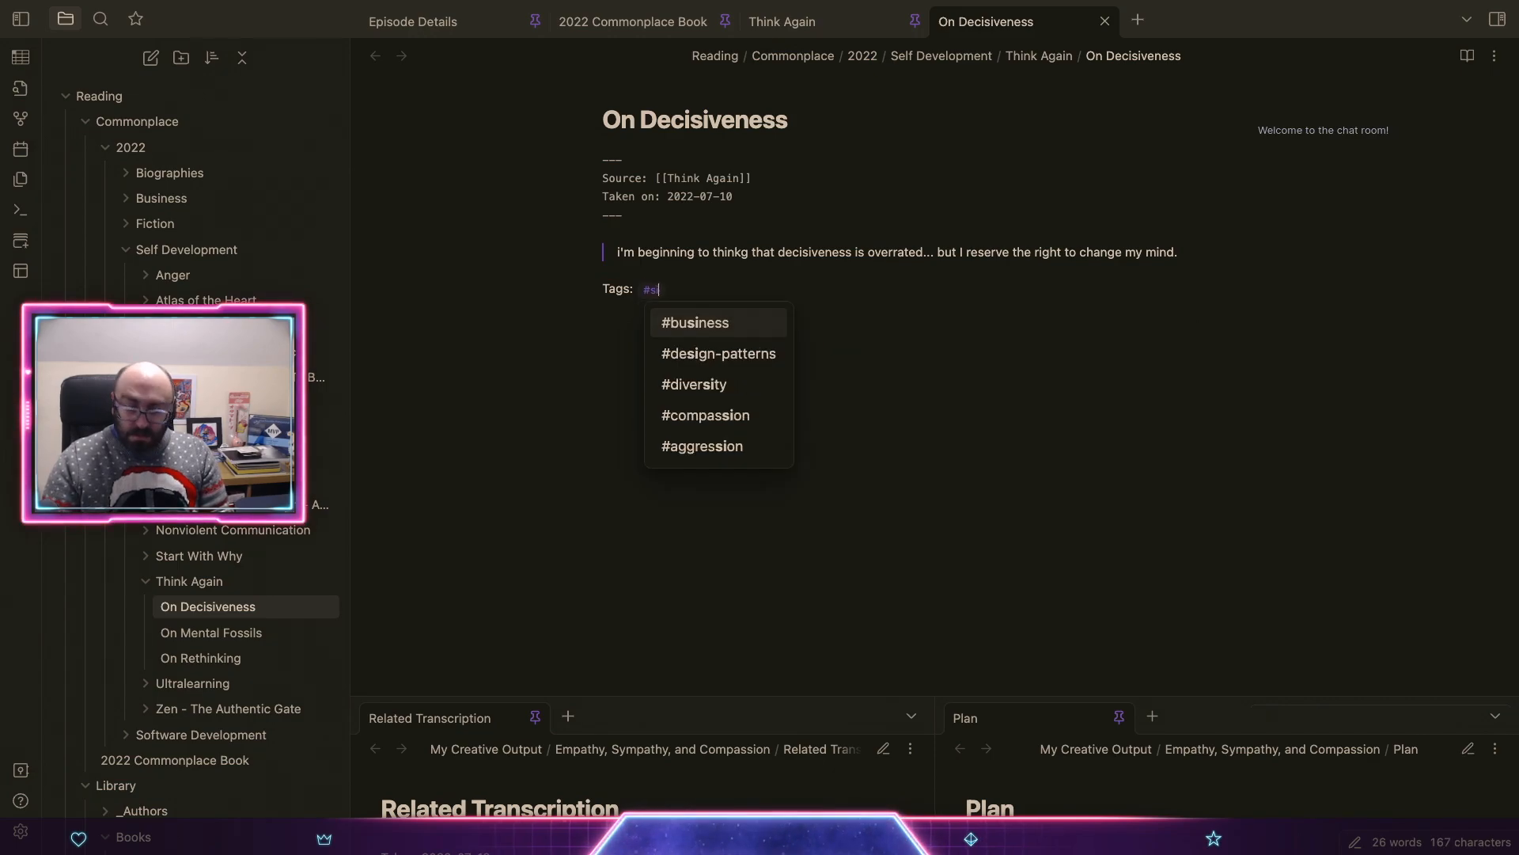
{"action": "type", "text": "liness"}
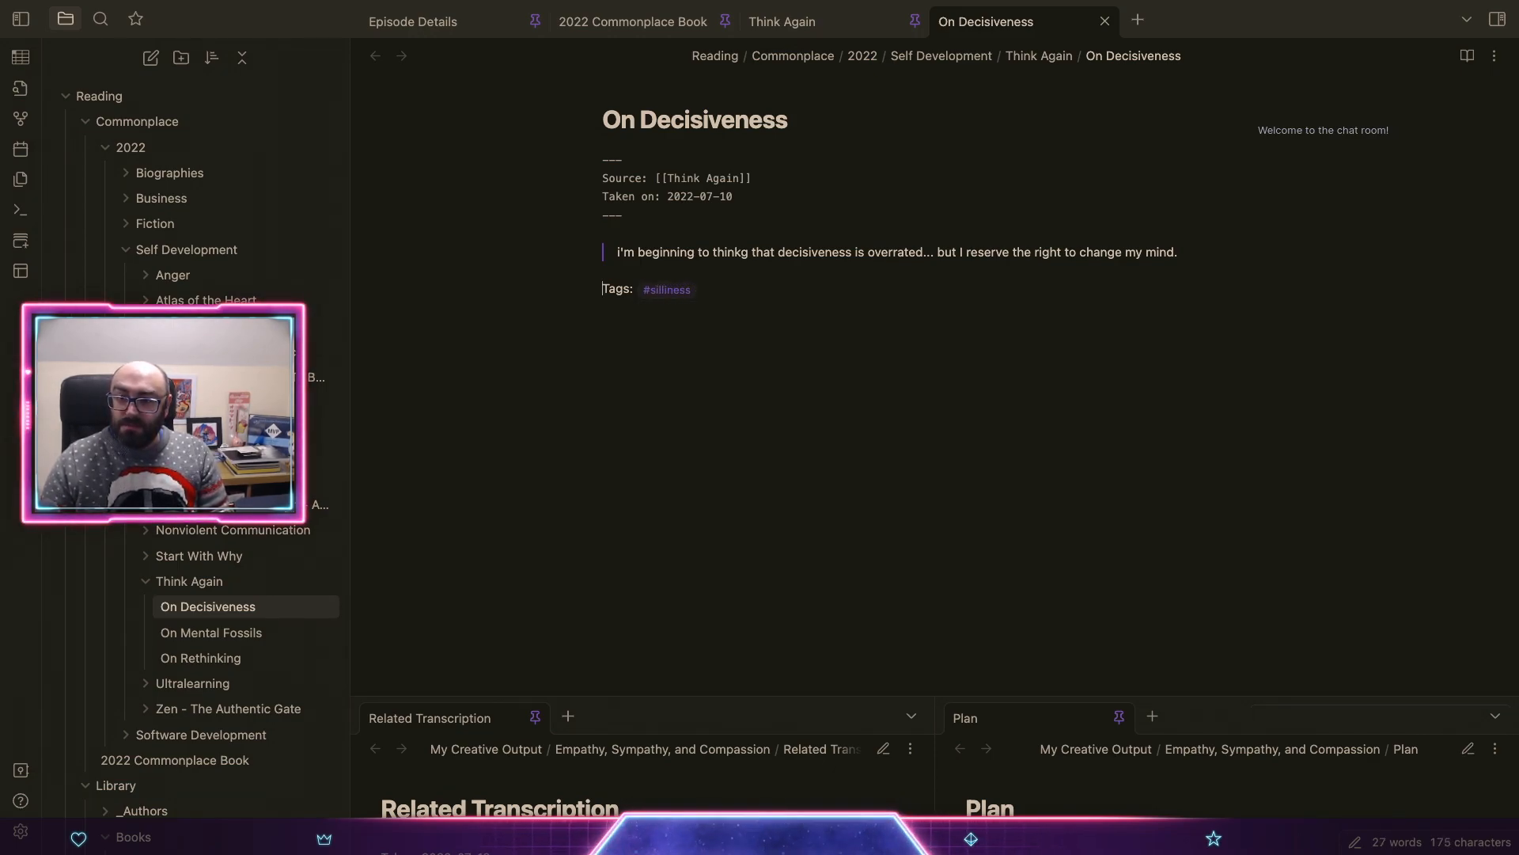
{"action": "key", "text": "Return"}
{"action": "key", "text": "Return"}
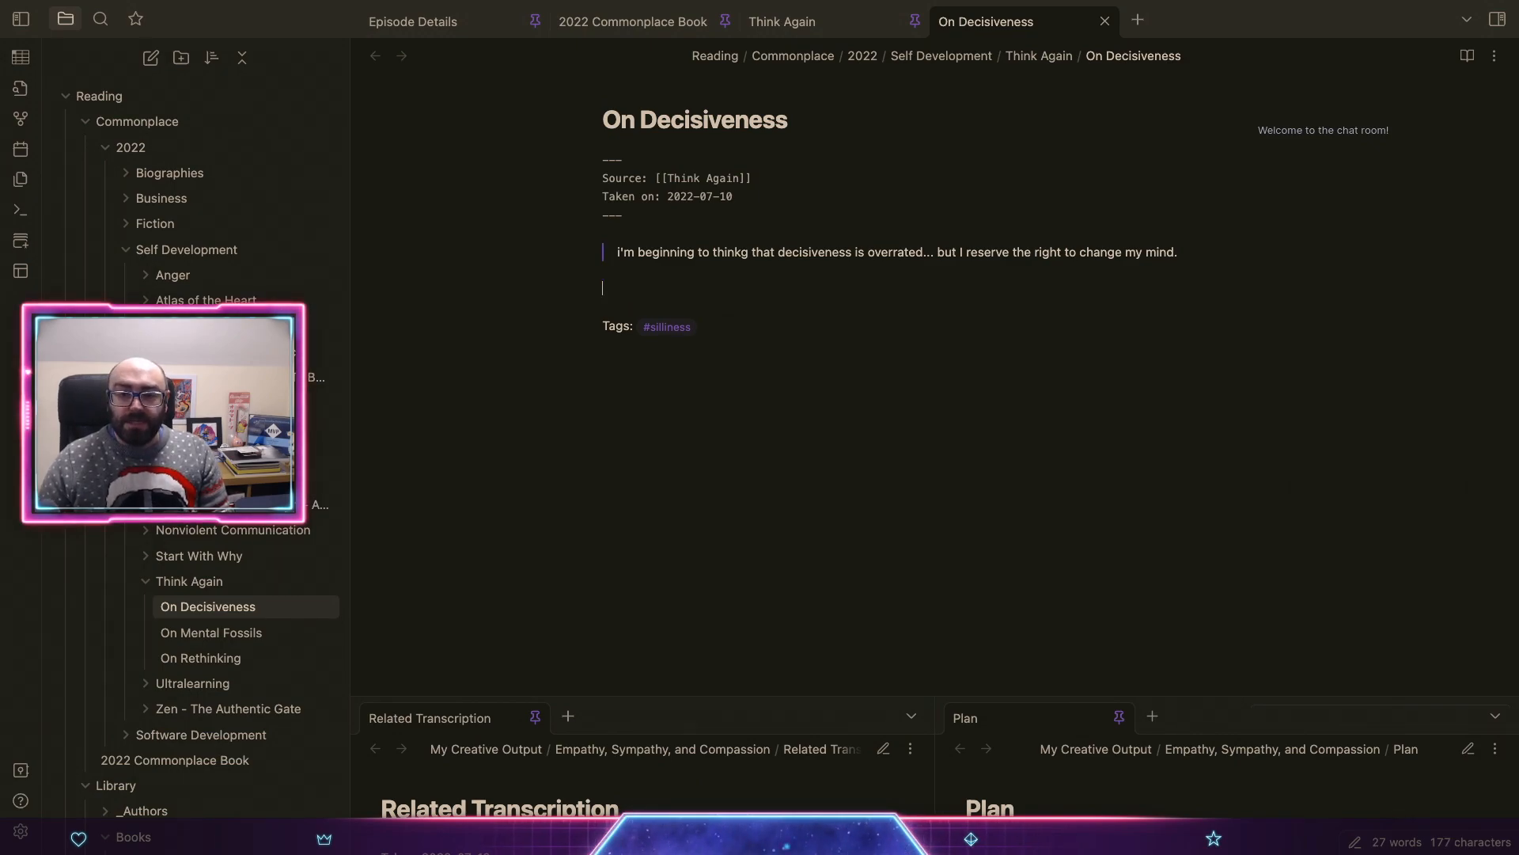
{"action": "type", "text": "Not"}
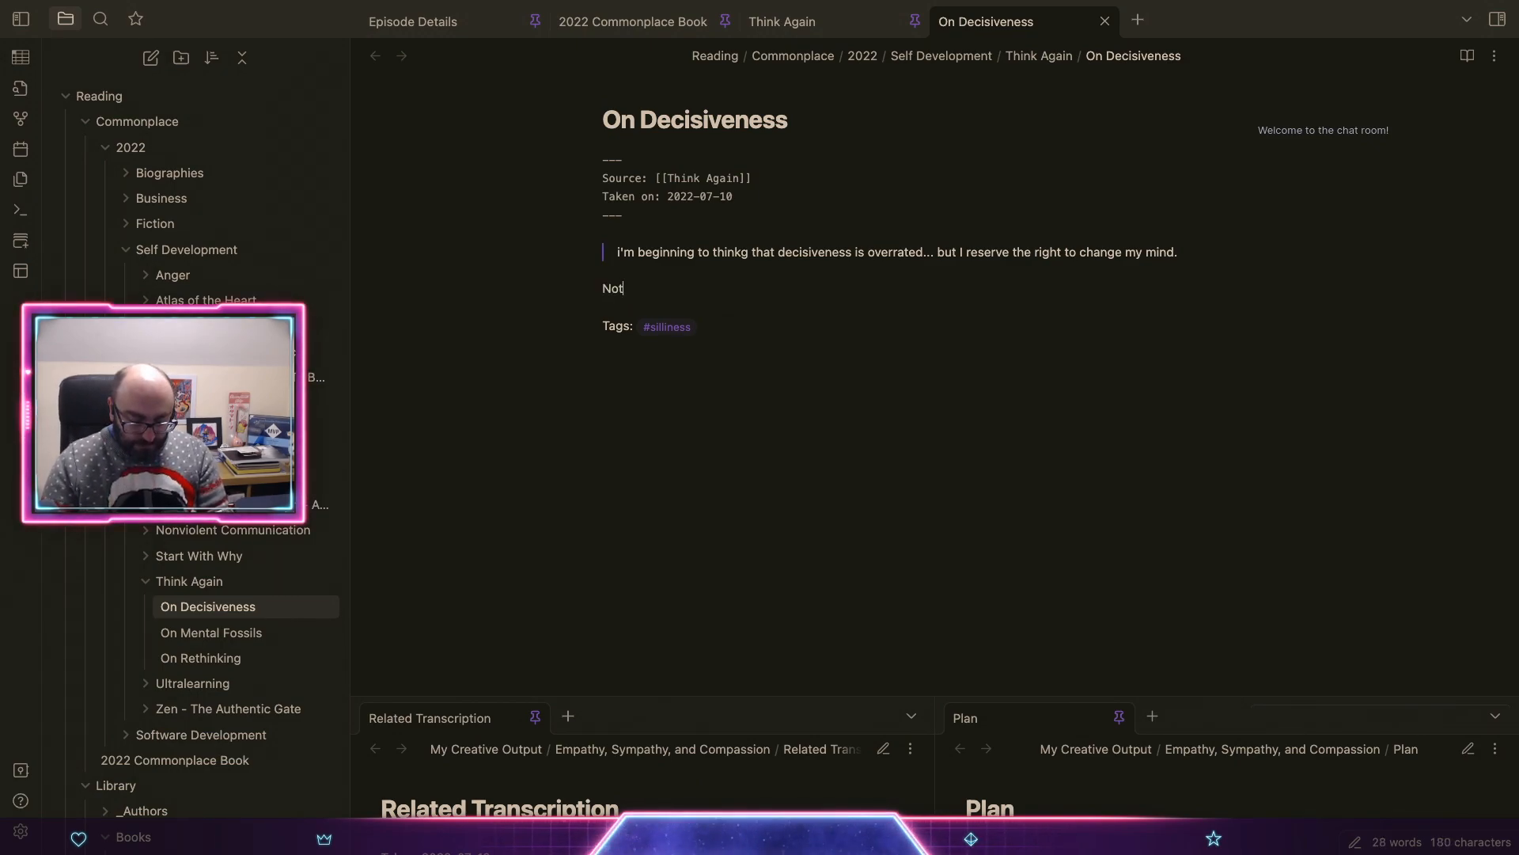
{"action": "type", "text": " to be taken seriously."}
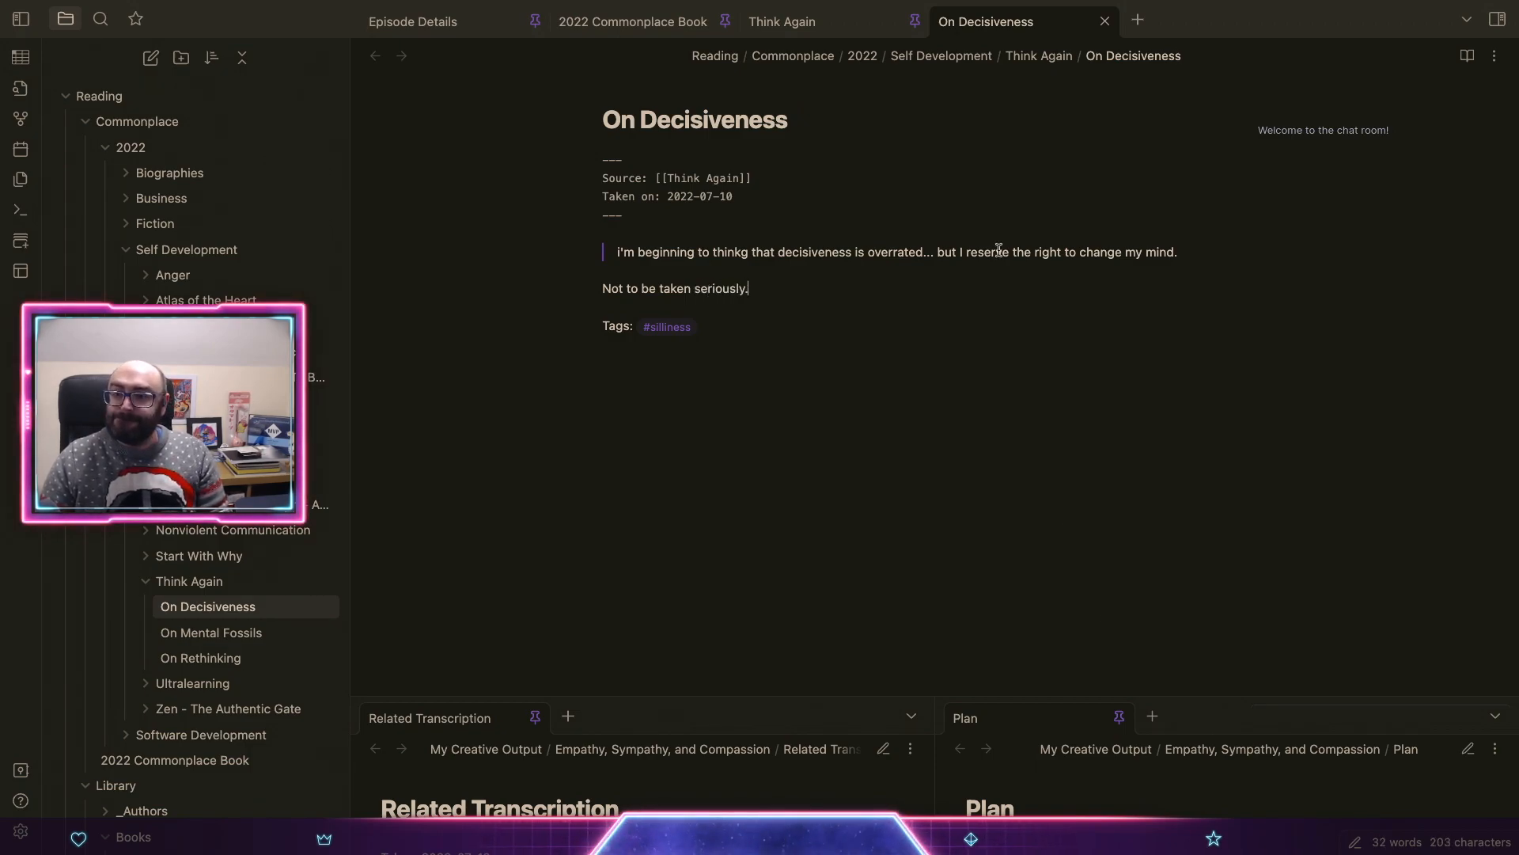
{"action": "left_click", "coordinate": [1105, 20]}
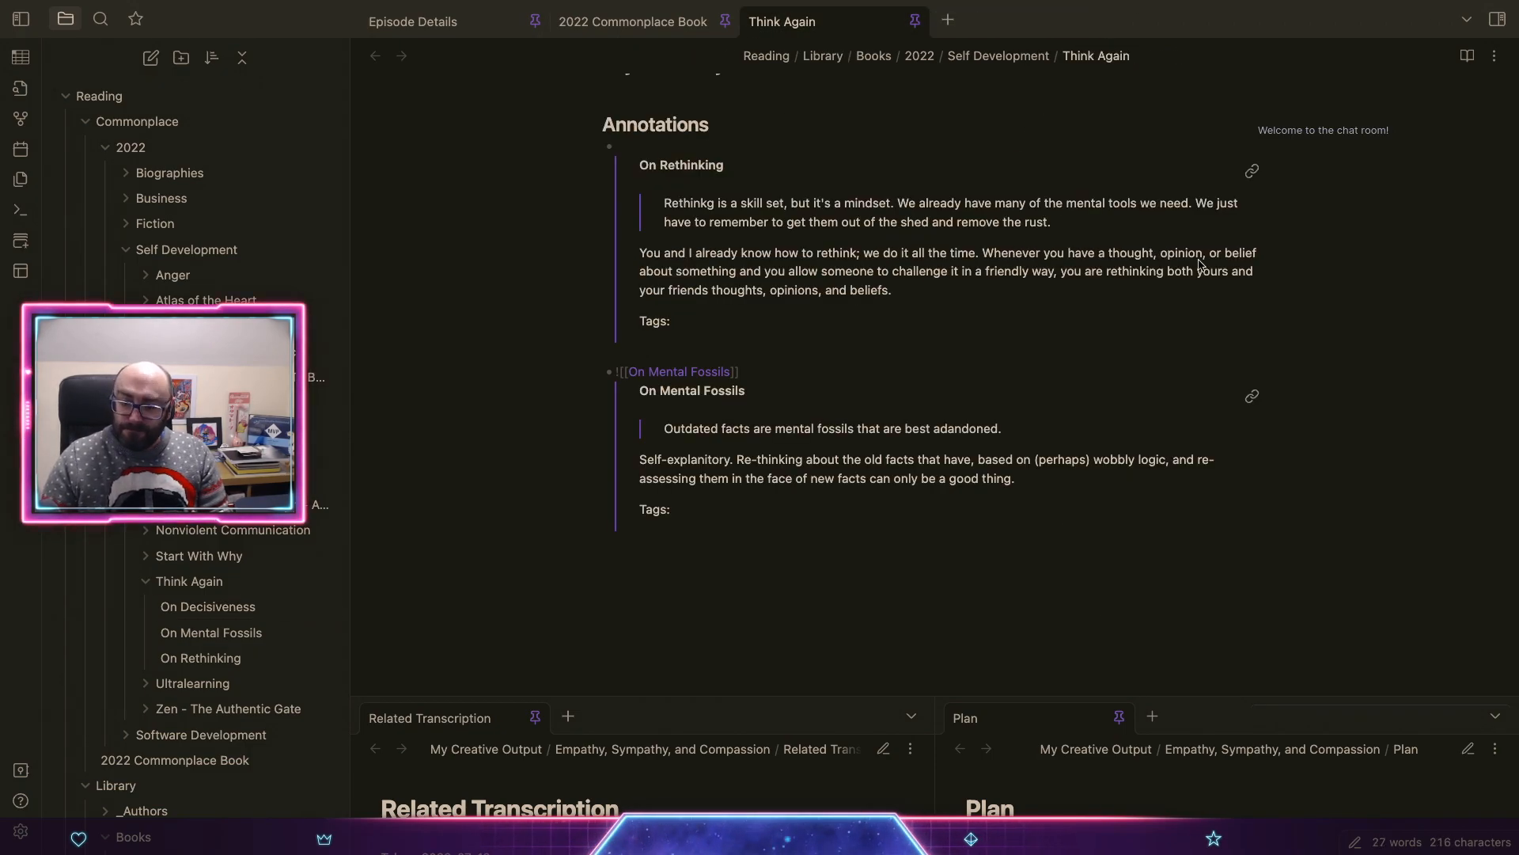
Step: Embed the On Decisiveness note as a new bullet below On Mental Fossils in the Think Again annotations
{"action": "key", "text": "BackSpace"}
{"action": "type", "text": "!"}
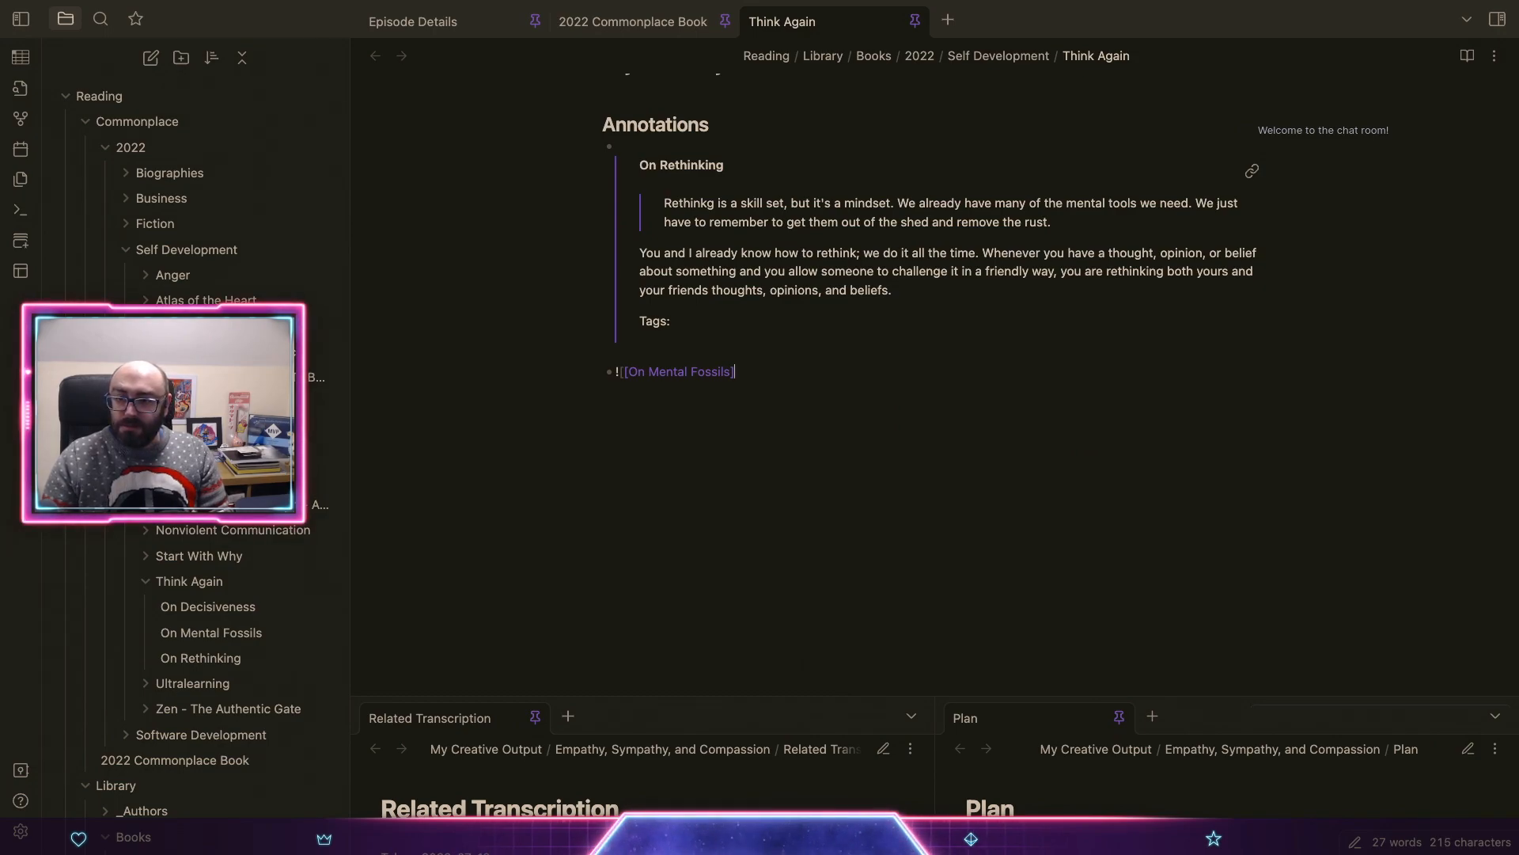
{"action": "type", "text": "]"}
{"action": "key", "text": "Return"}
{"action": "type", "text": "!"}
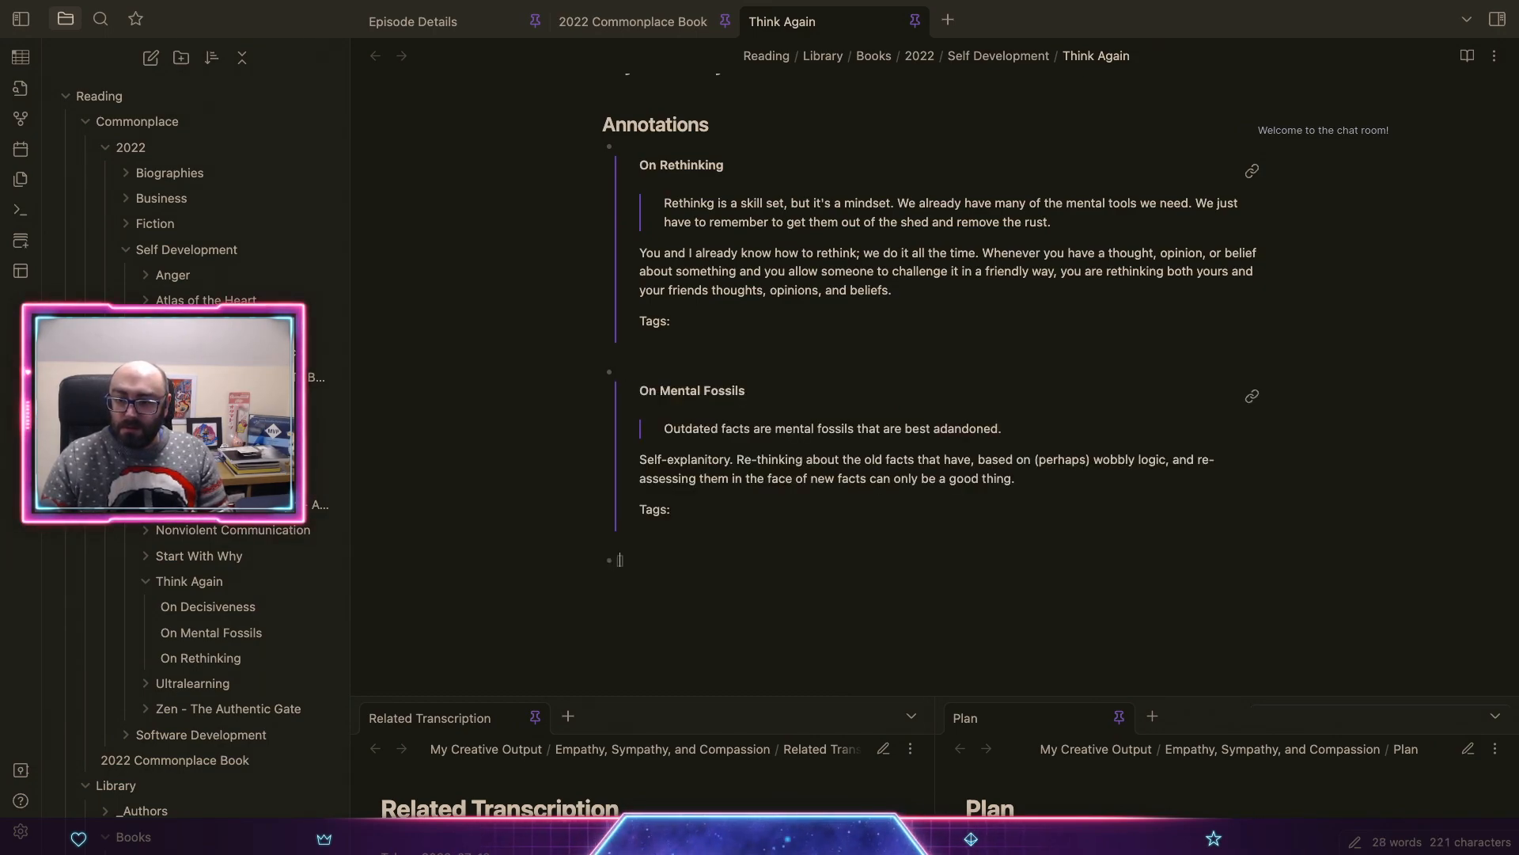
{"action": "type", "text": "[["}
{"action": "key", "text": "Down"}
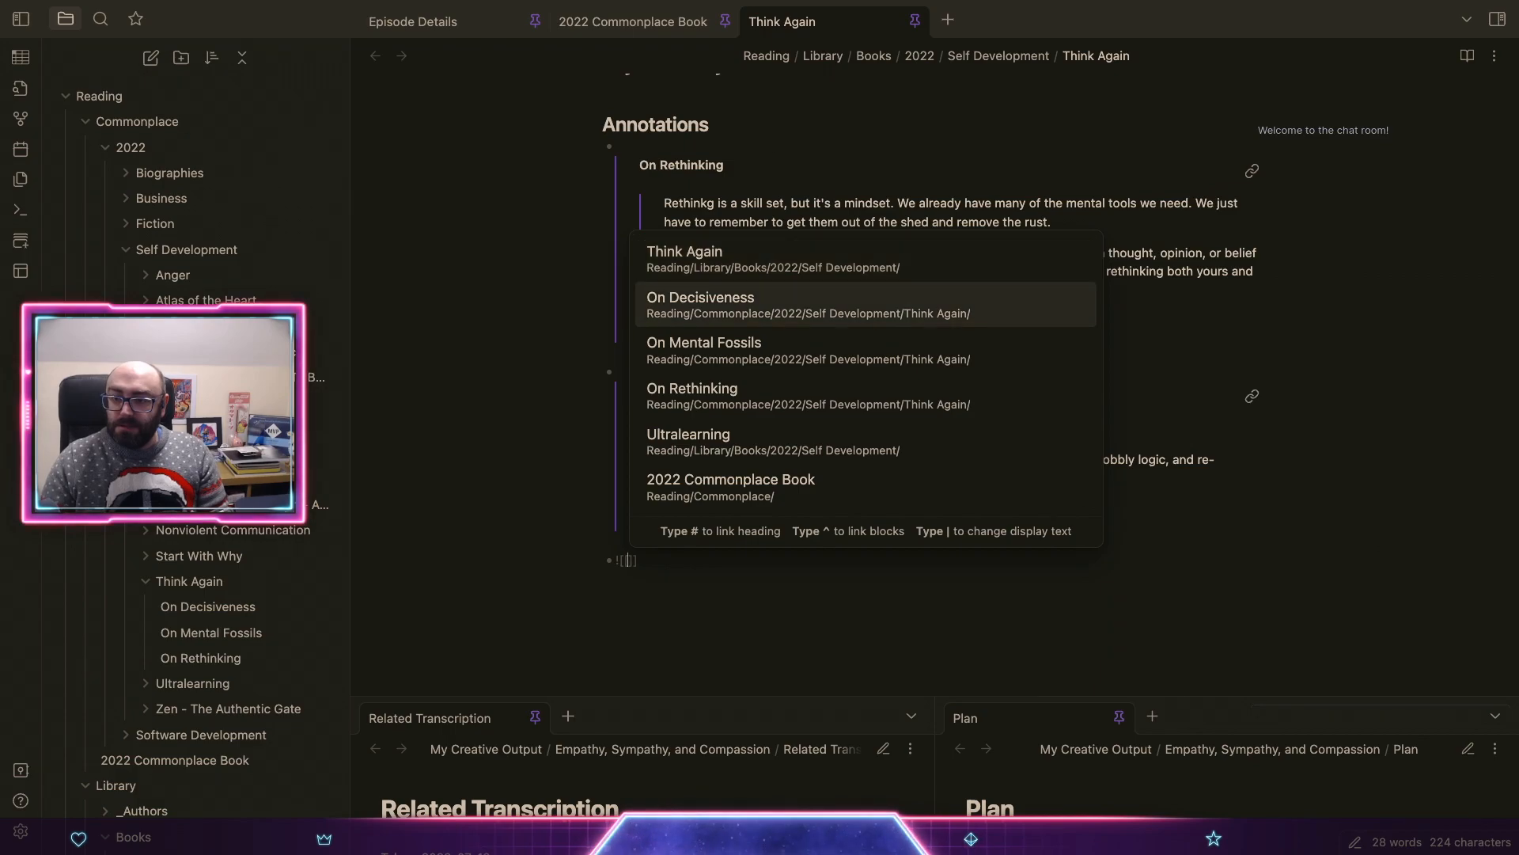
{"action": "key", "text": "Return"}
{"action": "scroll", "coordinate": [939, 343], "scroll_direction": "down", "scroll_amount": 4}
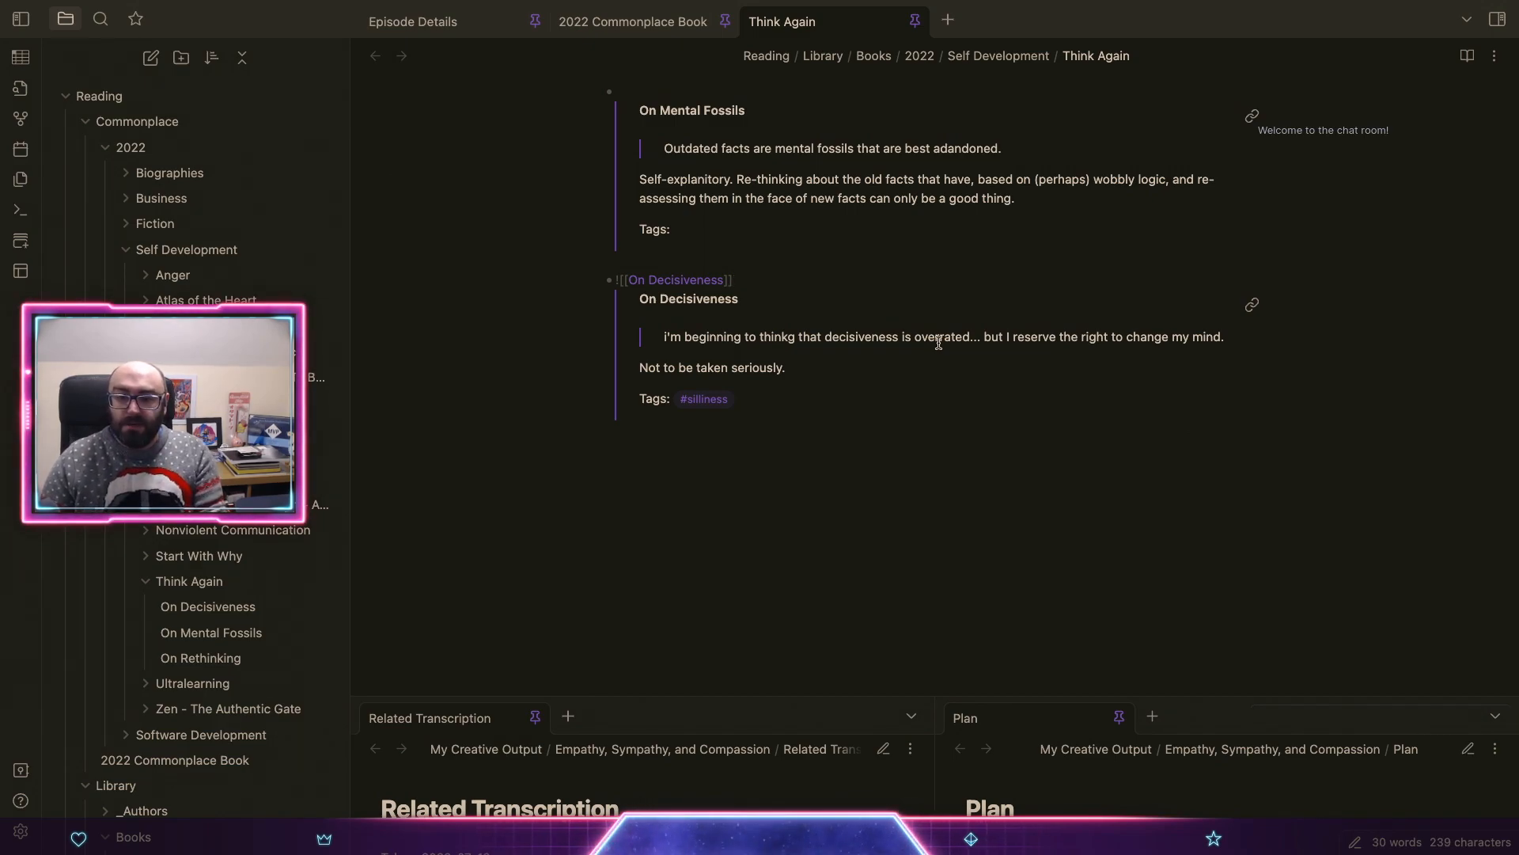
Step: Create a note titled "On Being Bright And Stuck In Your Ways" in the Think Again commonplace folder
{"action": "right_click", "coordinate": [200, 589]}
{"action": "left_click", "coordinate": [222, 598]}
{"action": "type", "text": "on"}
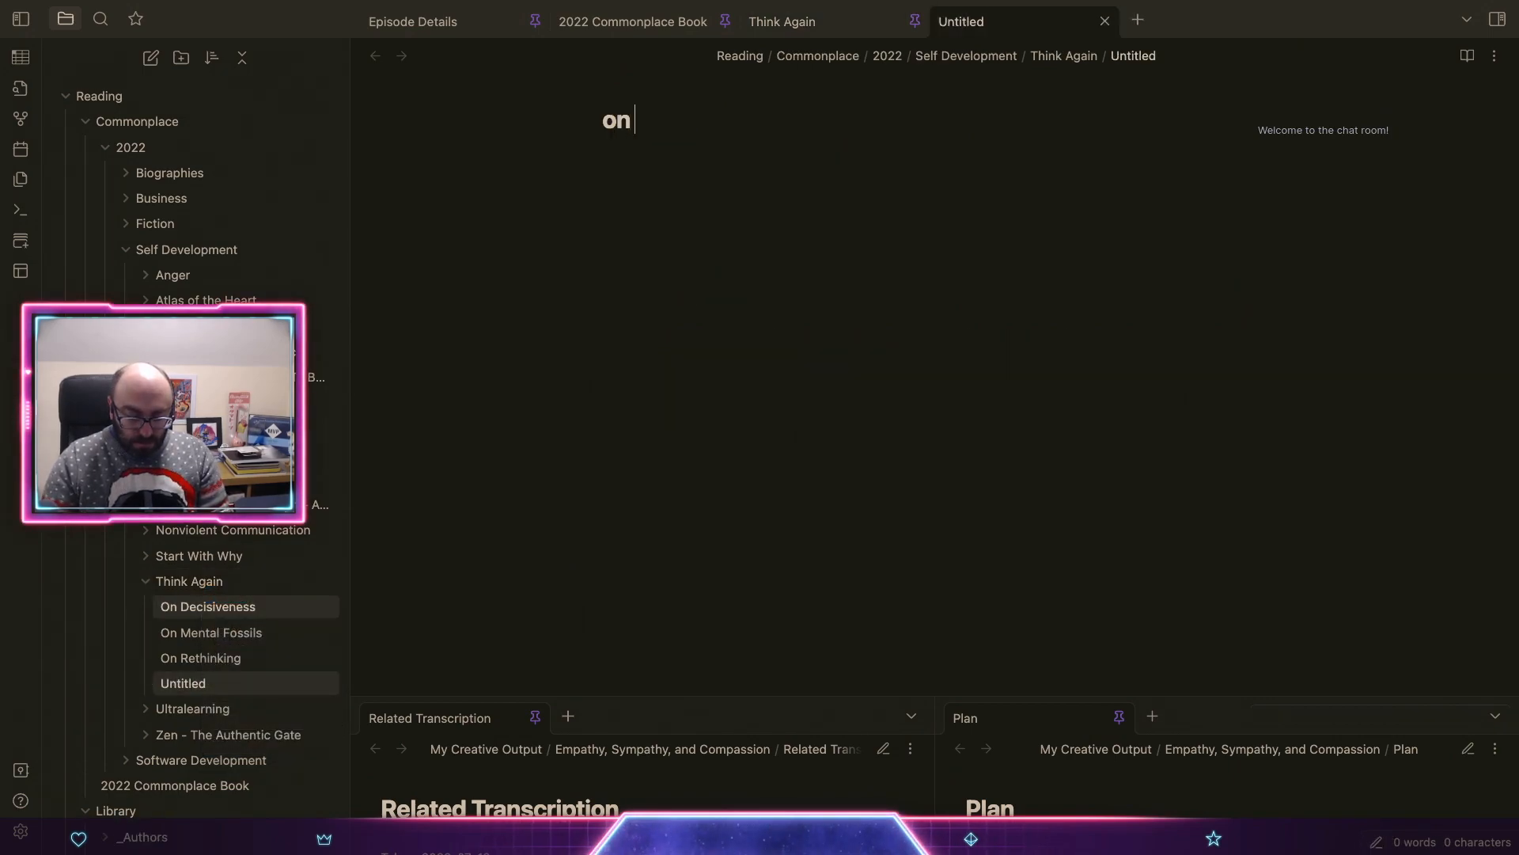
{"action": "type", "text": " Beign S"}
{"action": "key", "text": "alt+Left"}
{"action": "key", "text": "alt+Left"}
{"action": "key", "text": "alt+Left"}
{"action": "key", "text": "shift+alt+Right"}
{"action": "key", "text": "shift+alt+Right"}
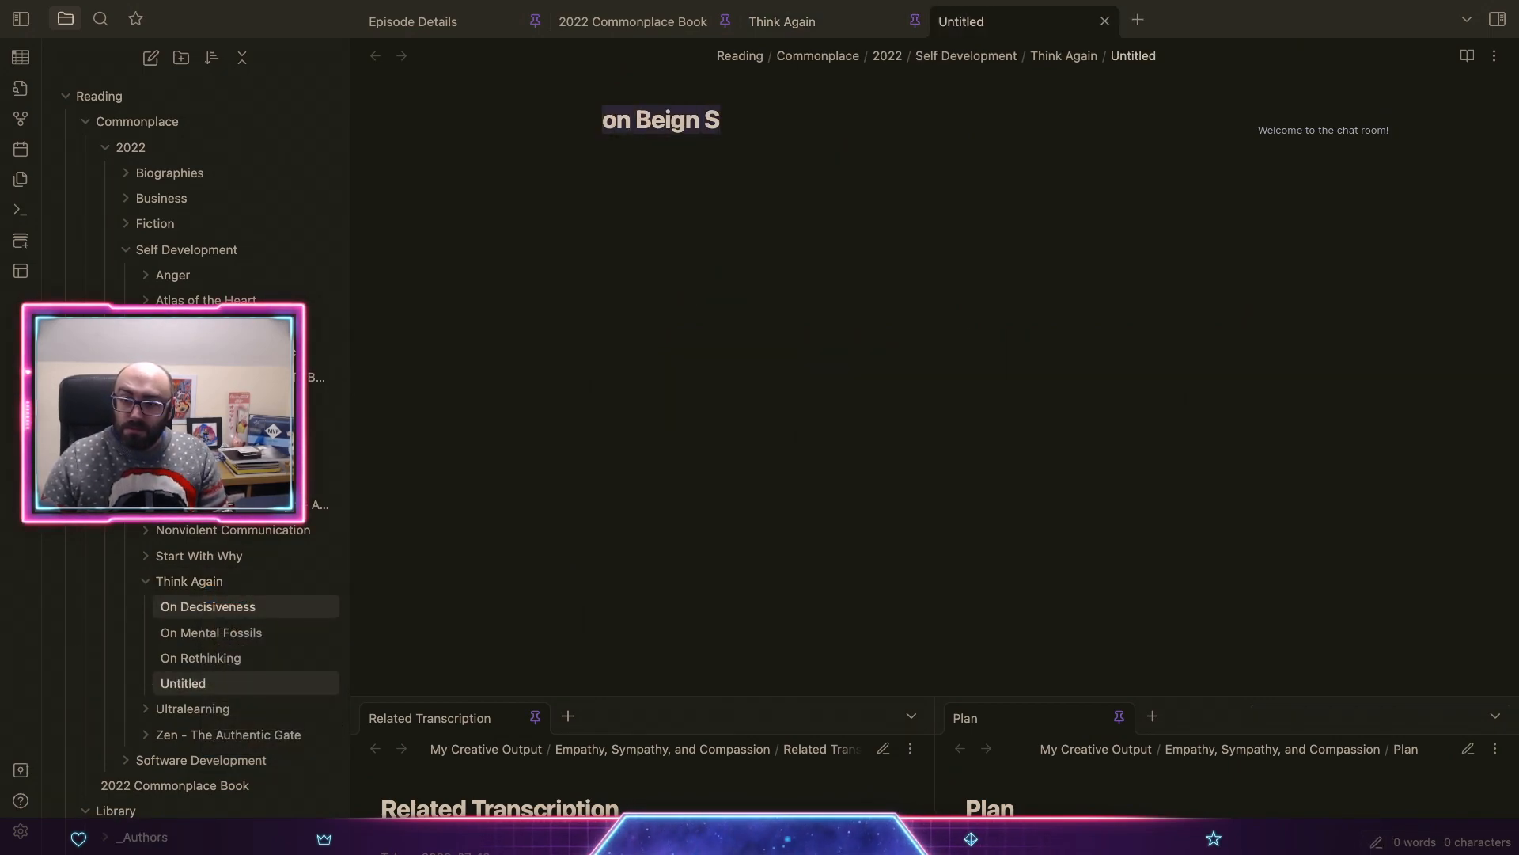
{"action": "key", "text": "shift+alt+Right"}
{"action": "type", "text": "On Being Bright And Stuck In Your Ways"}
{"action": "key", "text": "Return"}
Step: Insert the Annotation template into the new note and link the Think Again book note as its source
{"action": "key", "text": "super+p"}
{"action": "type", "text": "temp"}
{"action": "key", "text": "Return"}
{"action": "key", "text": "Return"}
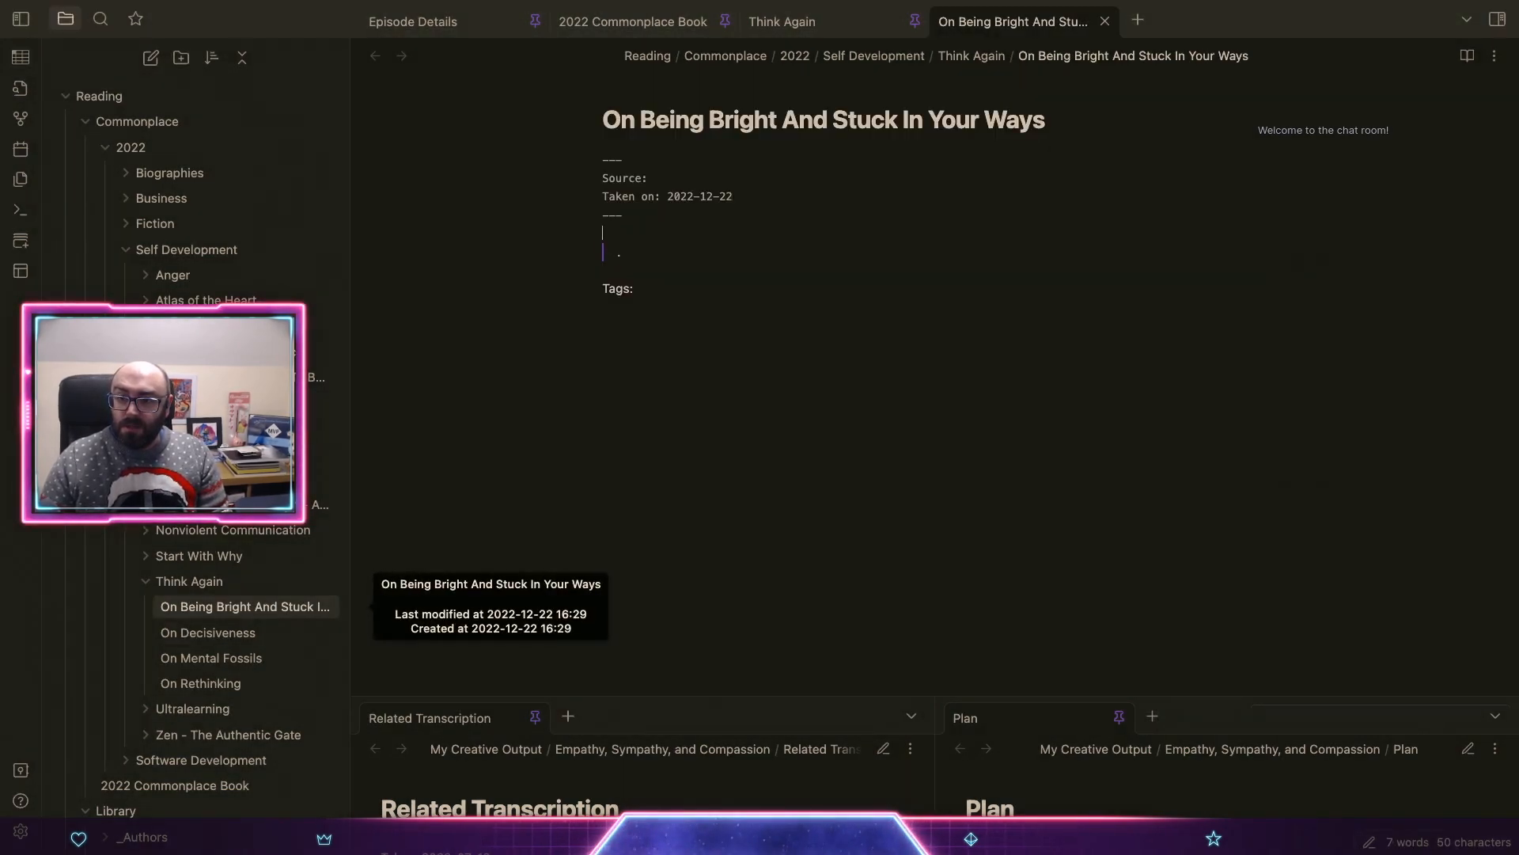
{"action": "type", "text": "[[think"}
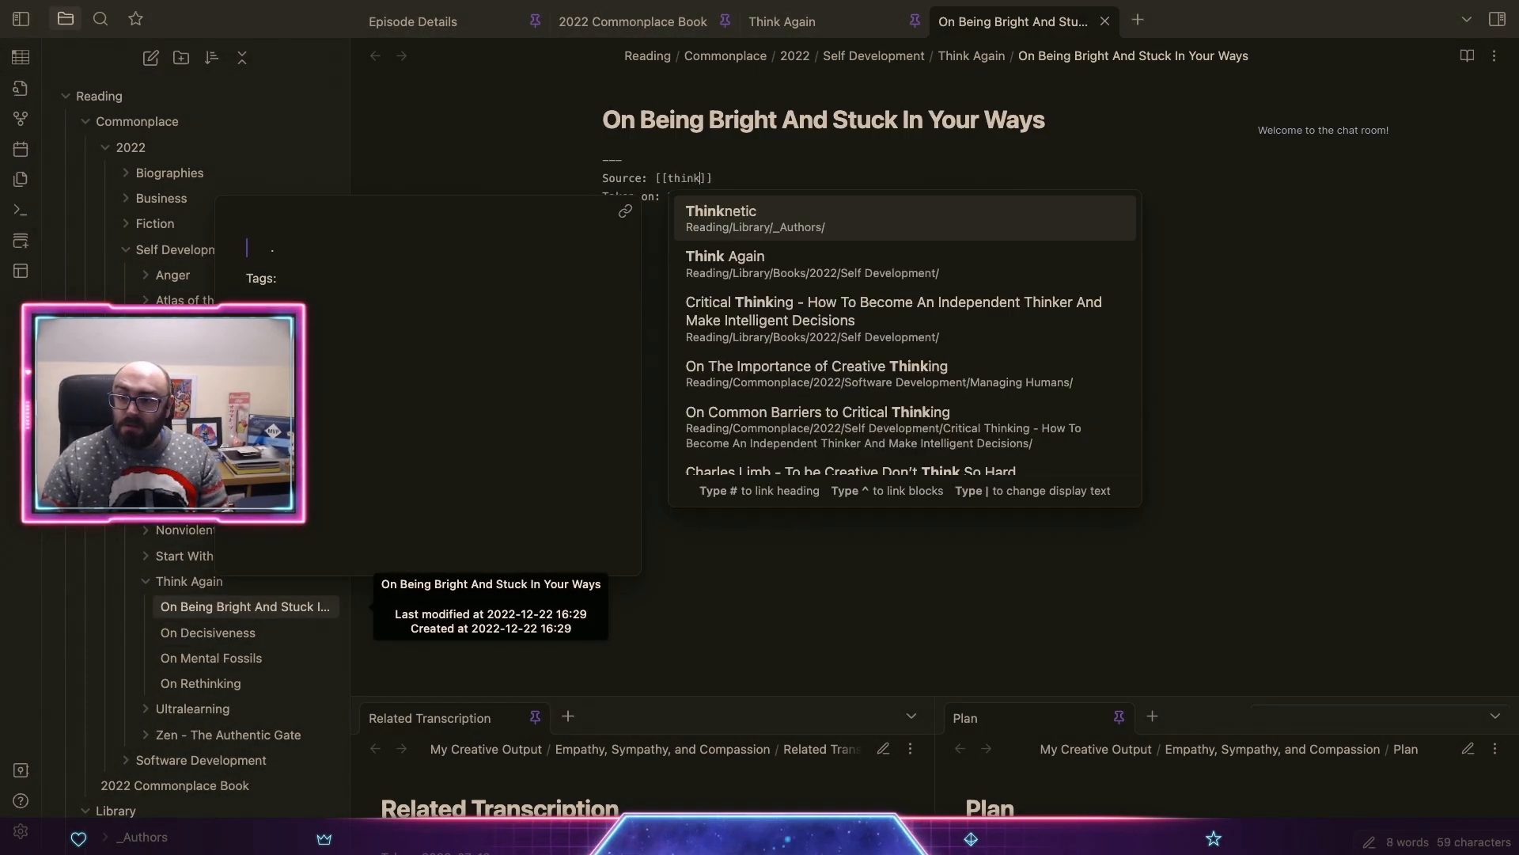
{"action": "key", "text": "Return"}
Step: Set the taken-on date of the On Being Bright And Stuck In Your Ways note to 2022-07-10
{"action": "key", "text": "Down"}
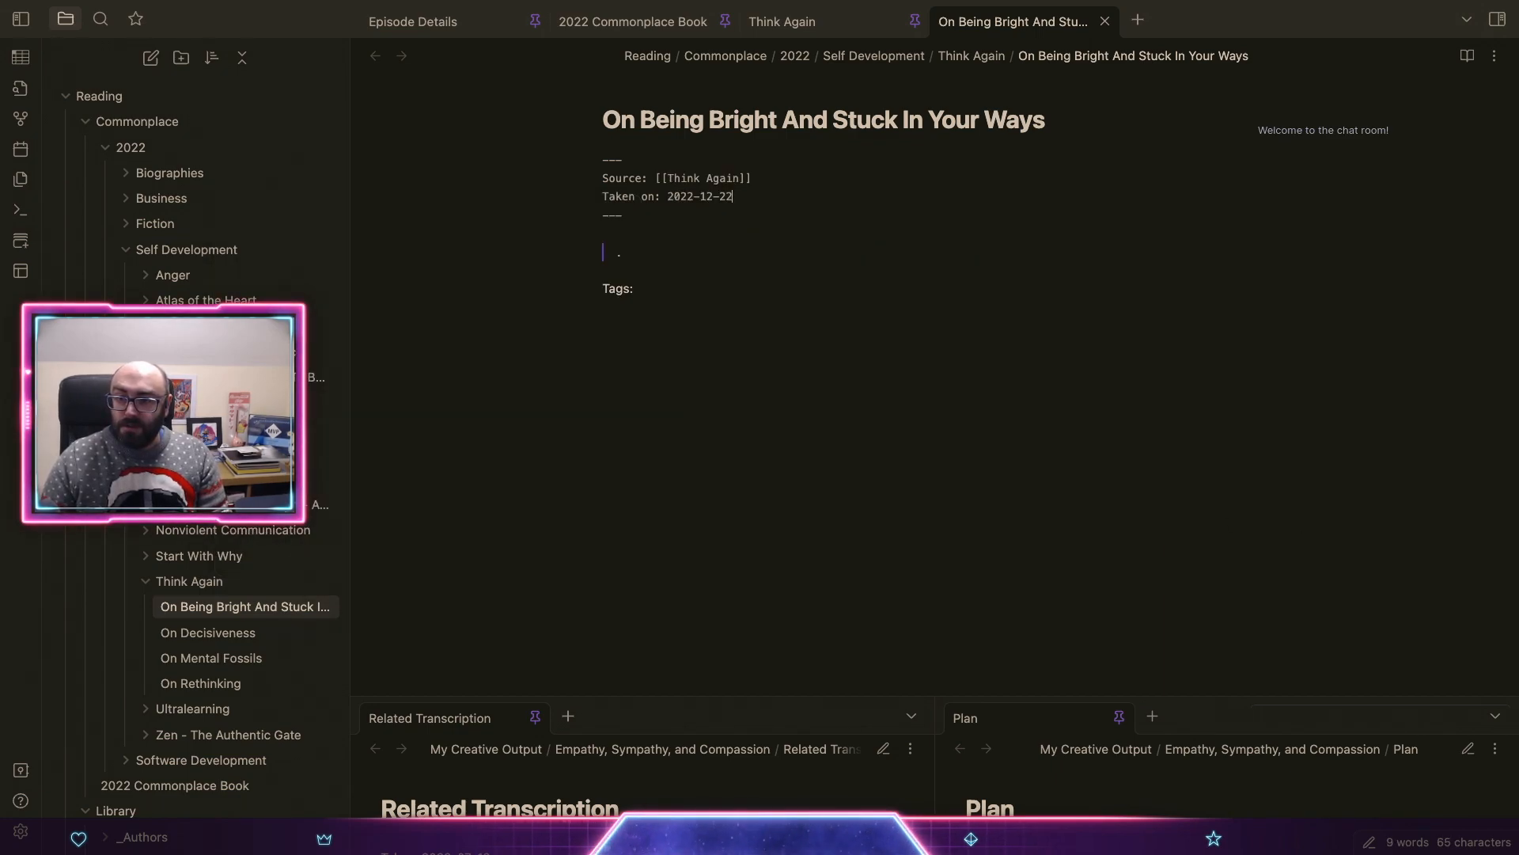
{"action": "key", "text": "BackSpace"}
{"action": "key", "text": "Delete"}
{"action": "type", "text": "07"}
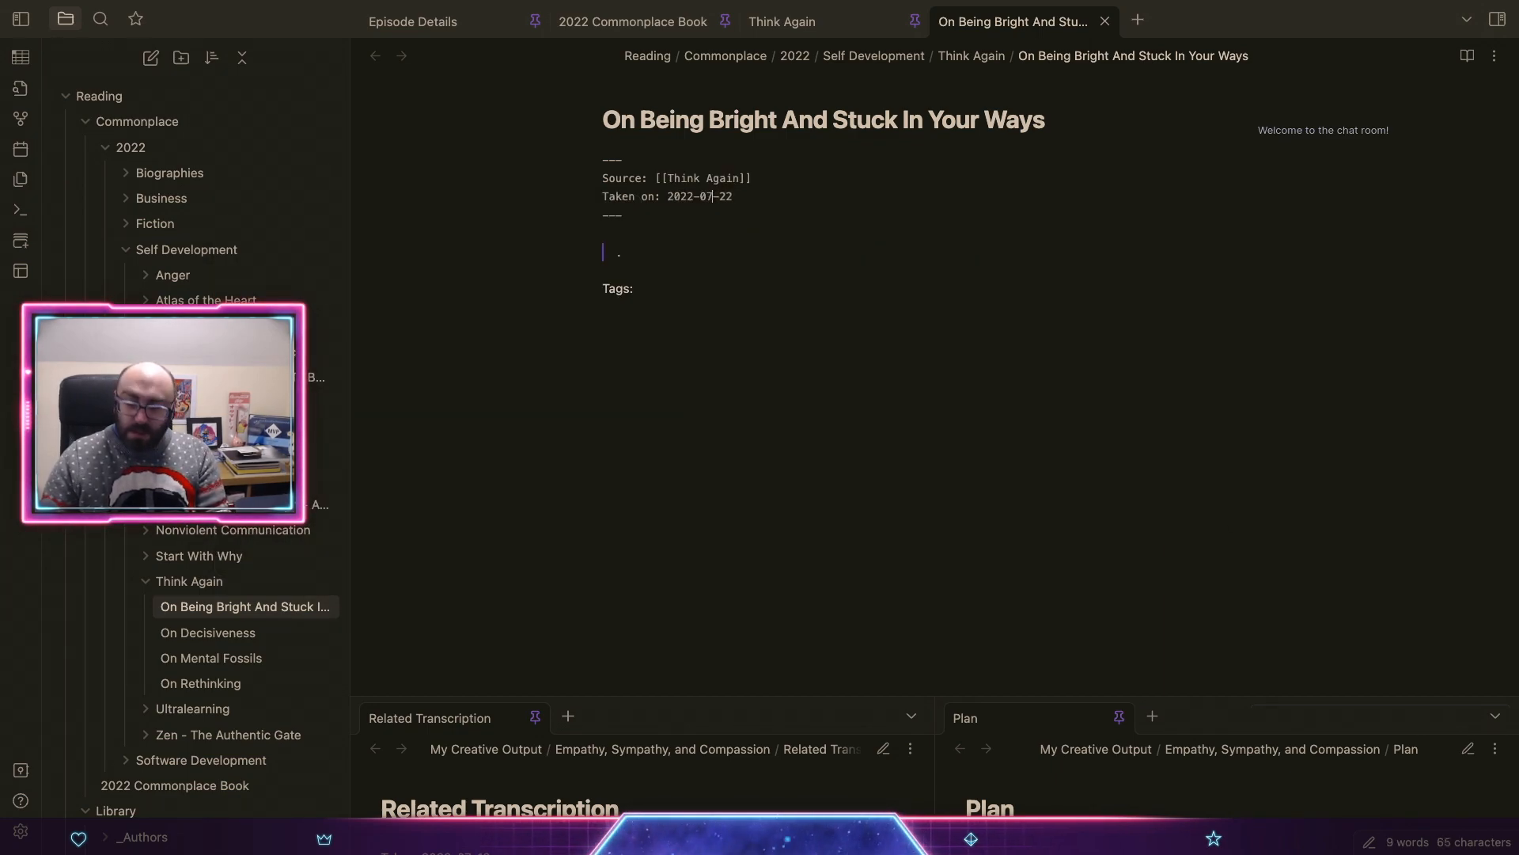
{"action": "key", "text": "BackSpace"}
{"action": "key", "text": "BackSpace"}
{"action": "type", "text": "10"}
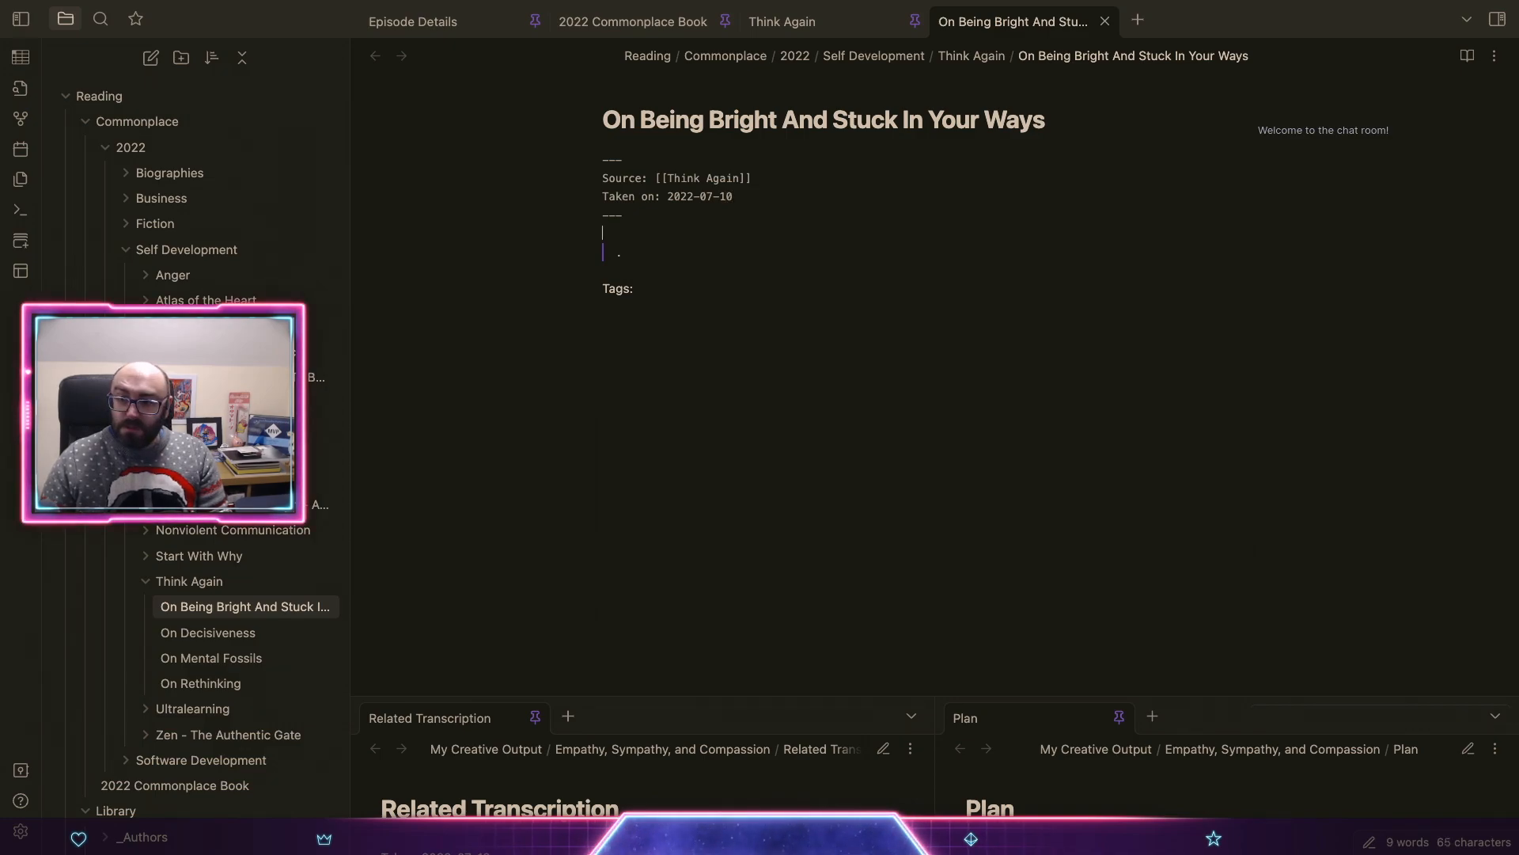
Step: Begin the note's quote with "The brighter you are, the harder it can be to see your own limitations."
{"action": "type", "text": "T"}
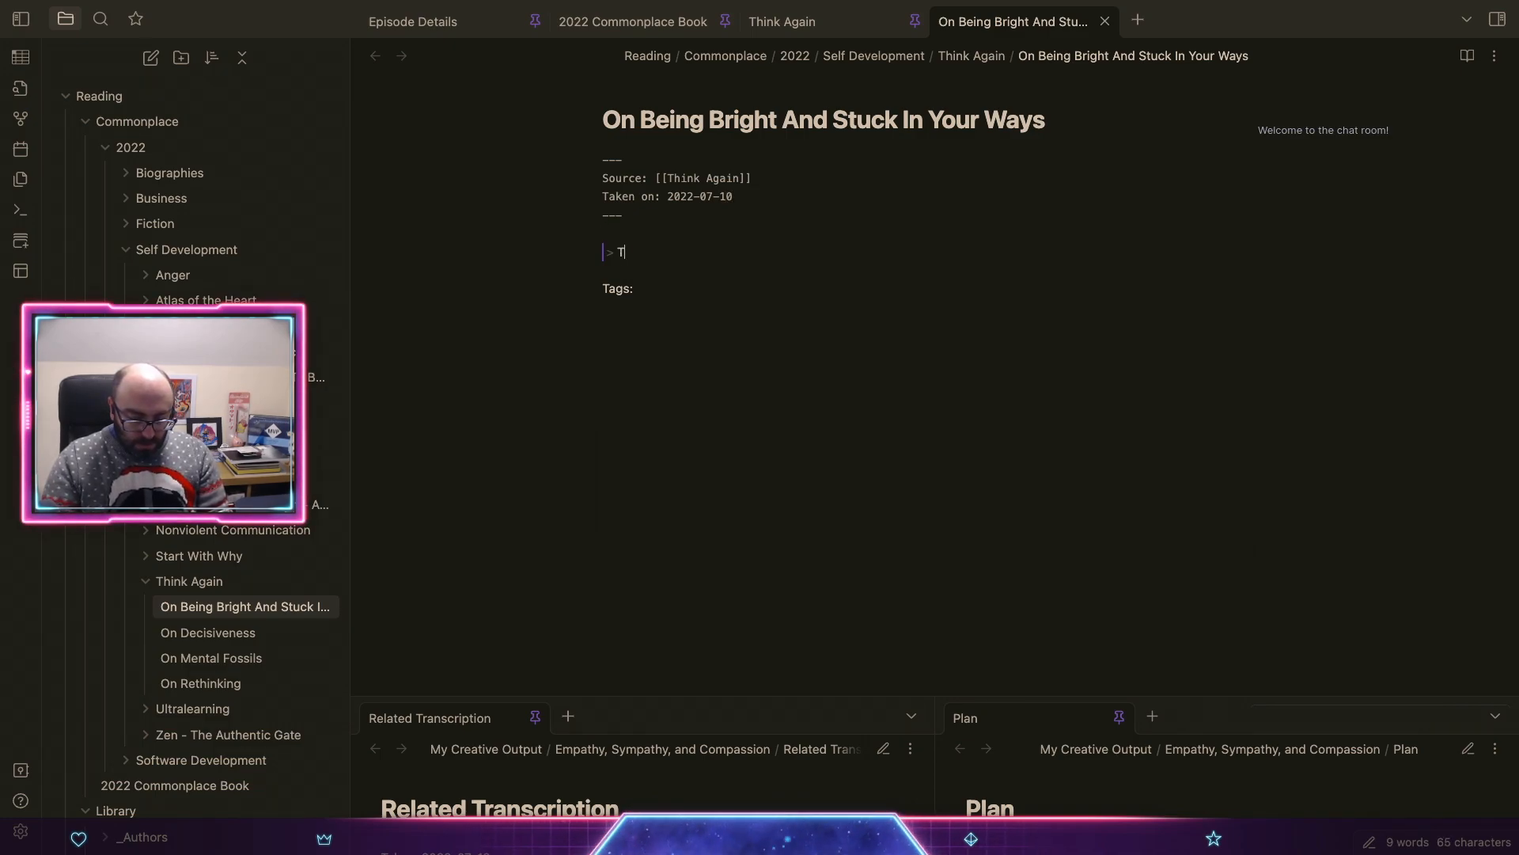
{"action": "type", "text": "he brighter you "}
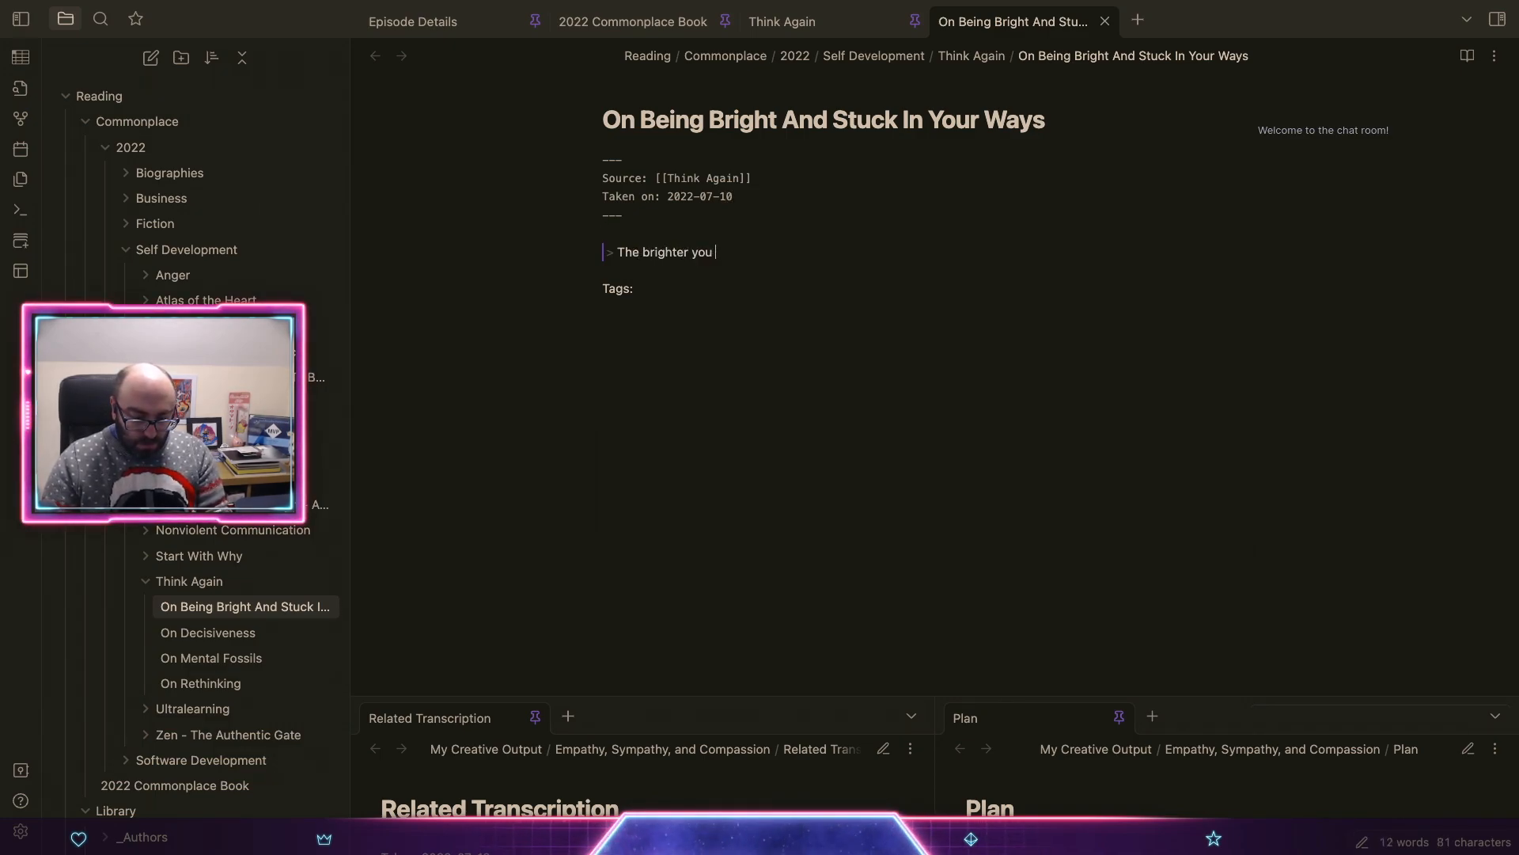
{"action": "type", "text": "are, the harder it can be to see your own limit"}
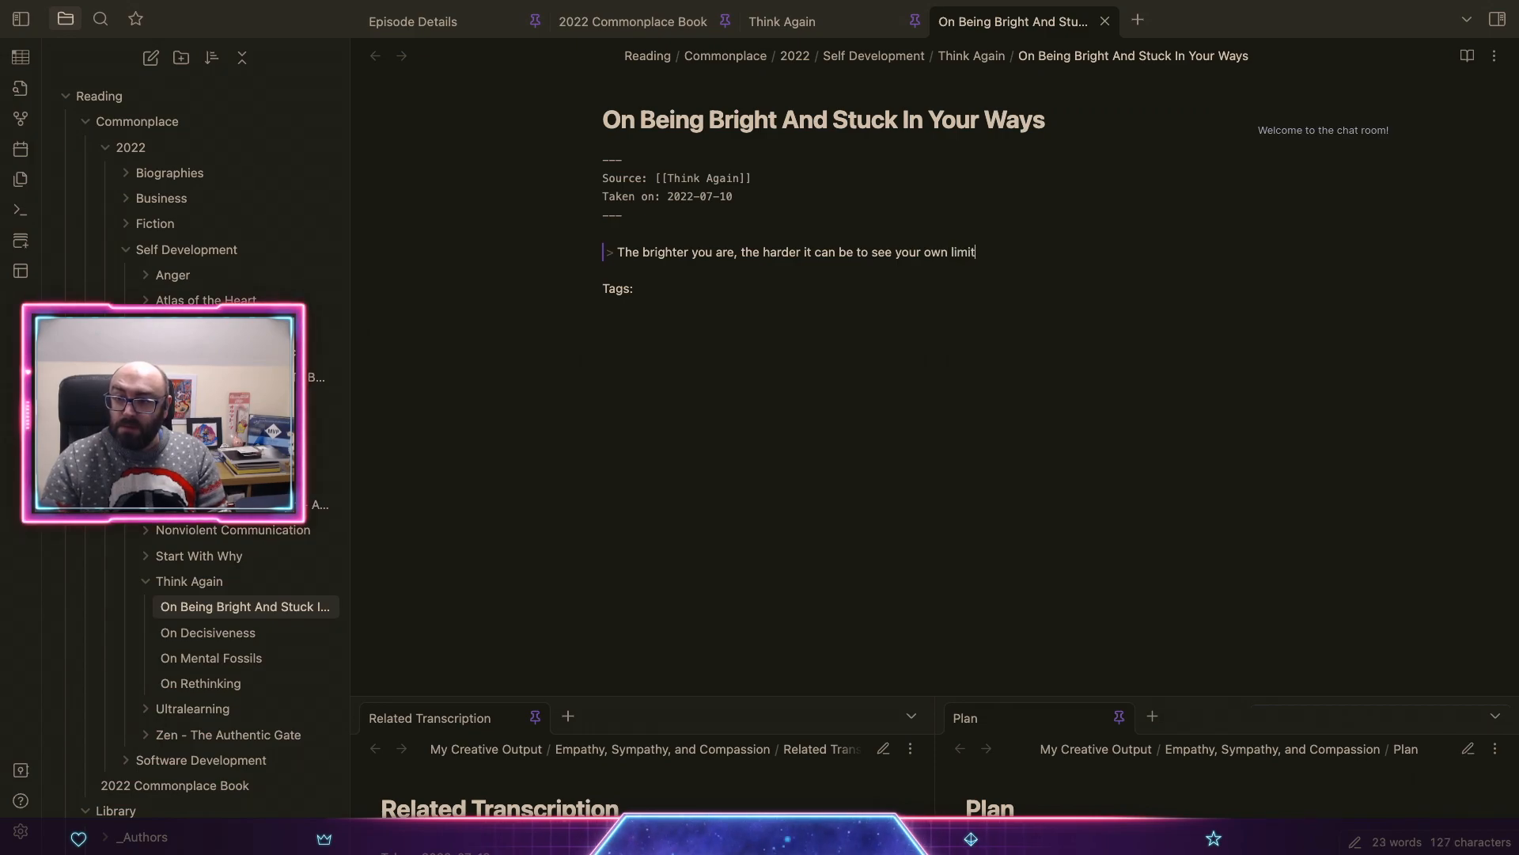
{"action": "type", "text": "eationlimi"}
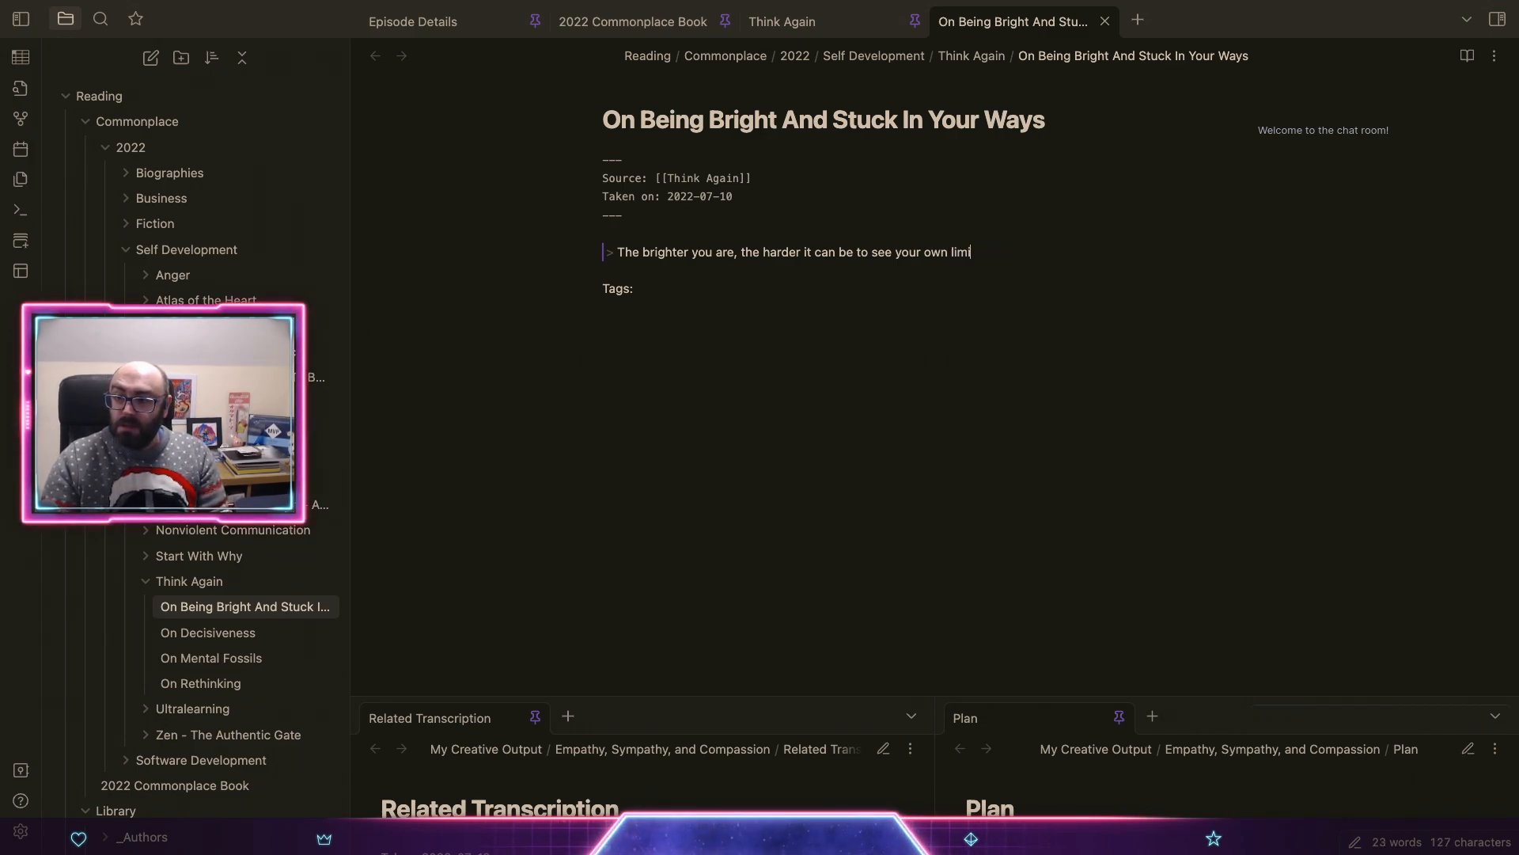
{"action": "type", "text": "tations. Bein"}
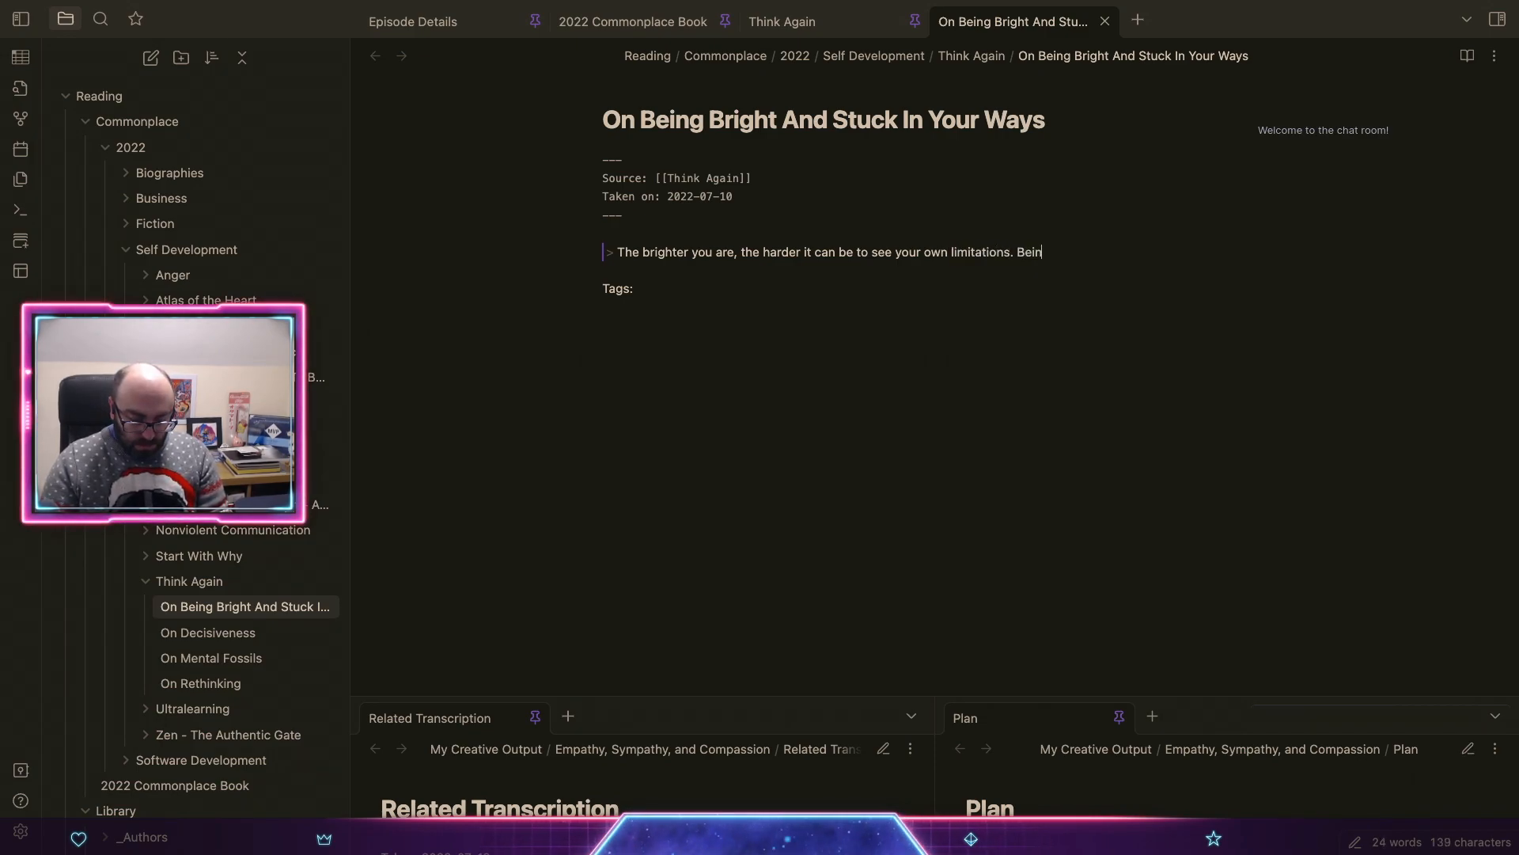
Step: Finish the quote with the sentence "Being good at thinking can make you worse at rethinking."
{"action": "type", "text": "g good at thining"}
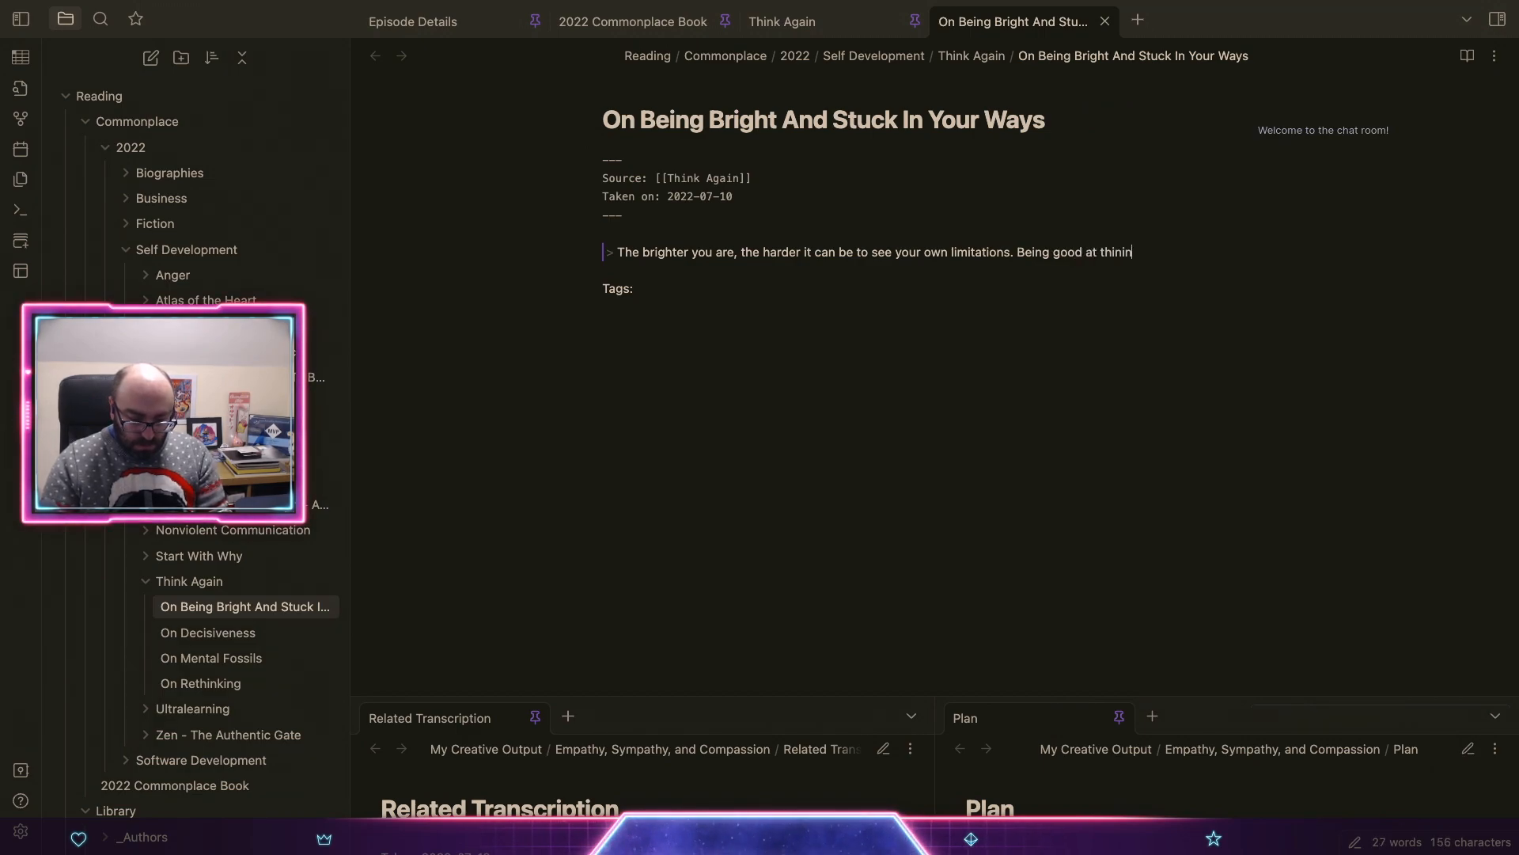
{"action": "key", "text": "BackSpace"}
{"action": "key", "text": "BackSpace"}
{"action": "key", "text": "BackSpace"}
{"action": "key", "text": "BackSpace"}
{"action": "type", "text": "k"}
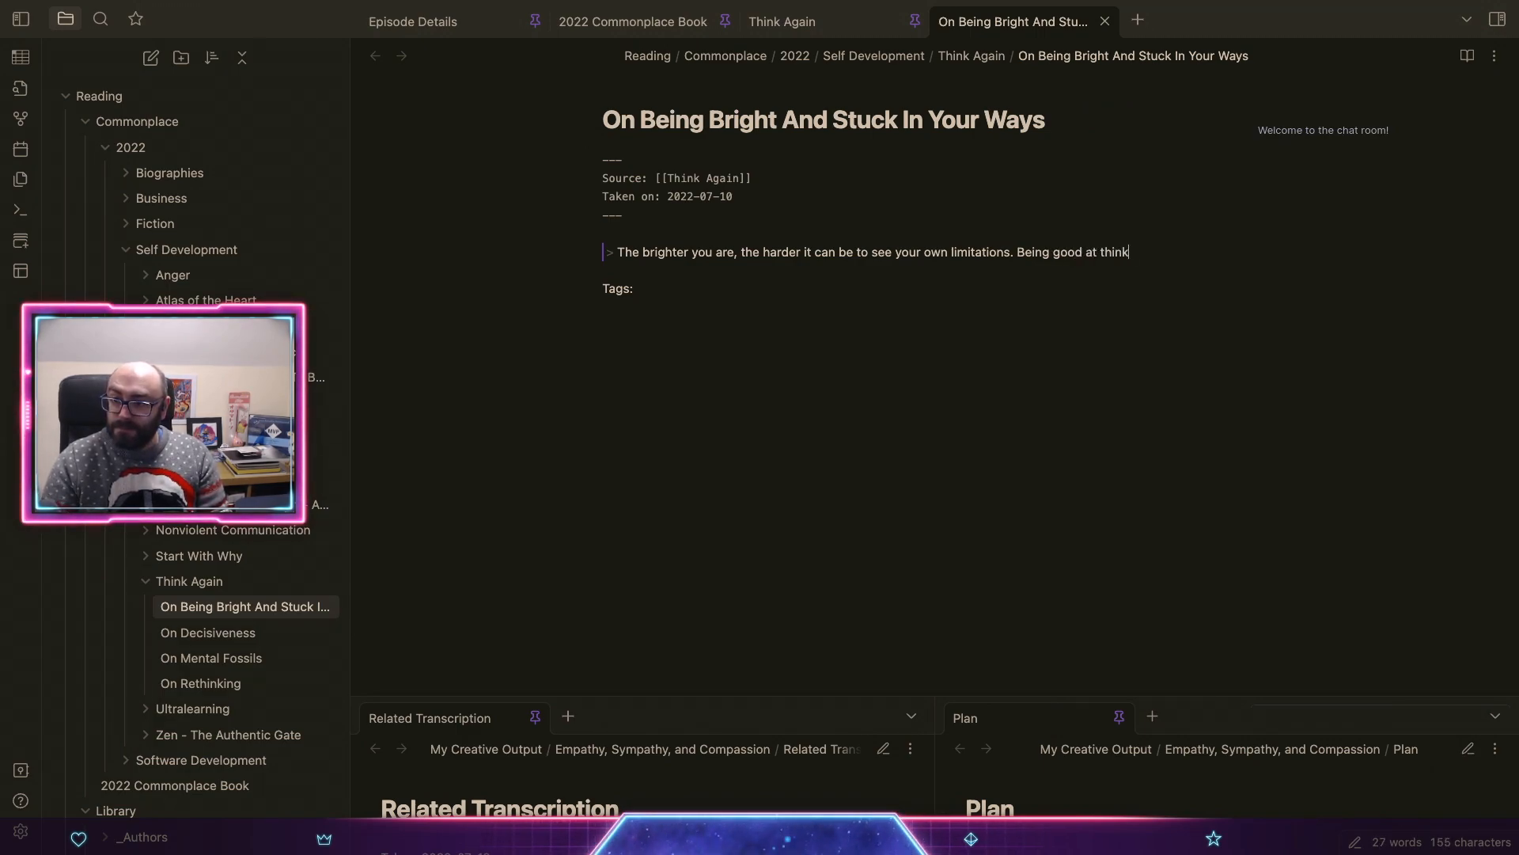
{"action": "type", "text": "ing can make you work"}
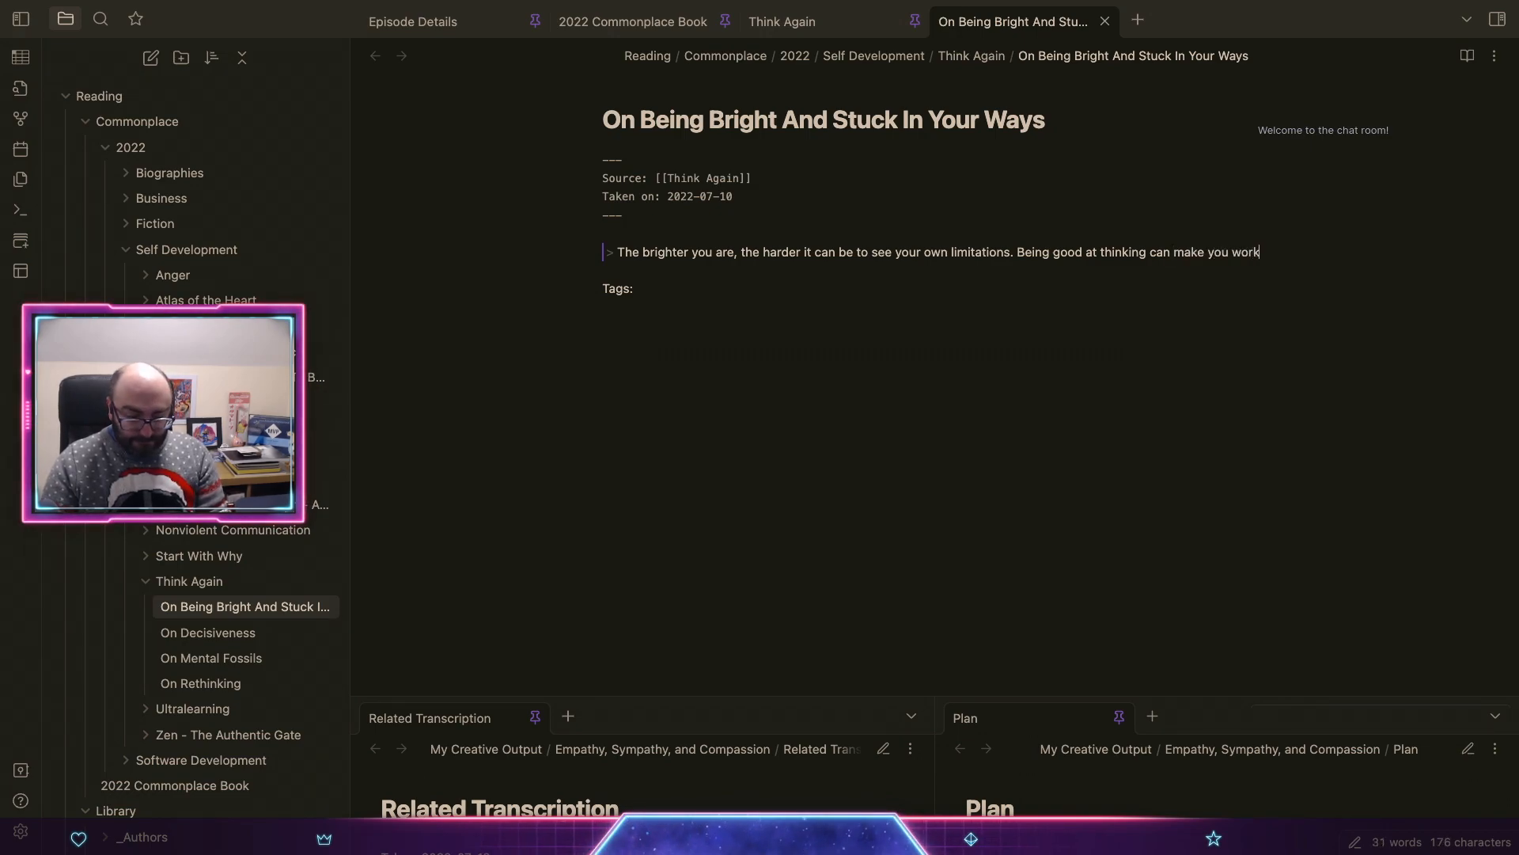
{"action": "key", "text": "BackSpace"}
{"action": "type", "text": "se ay re"}
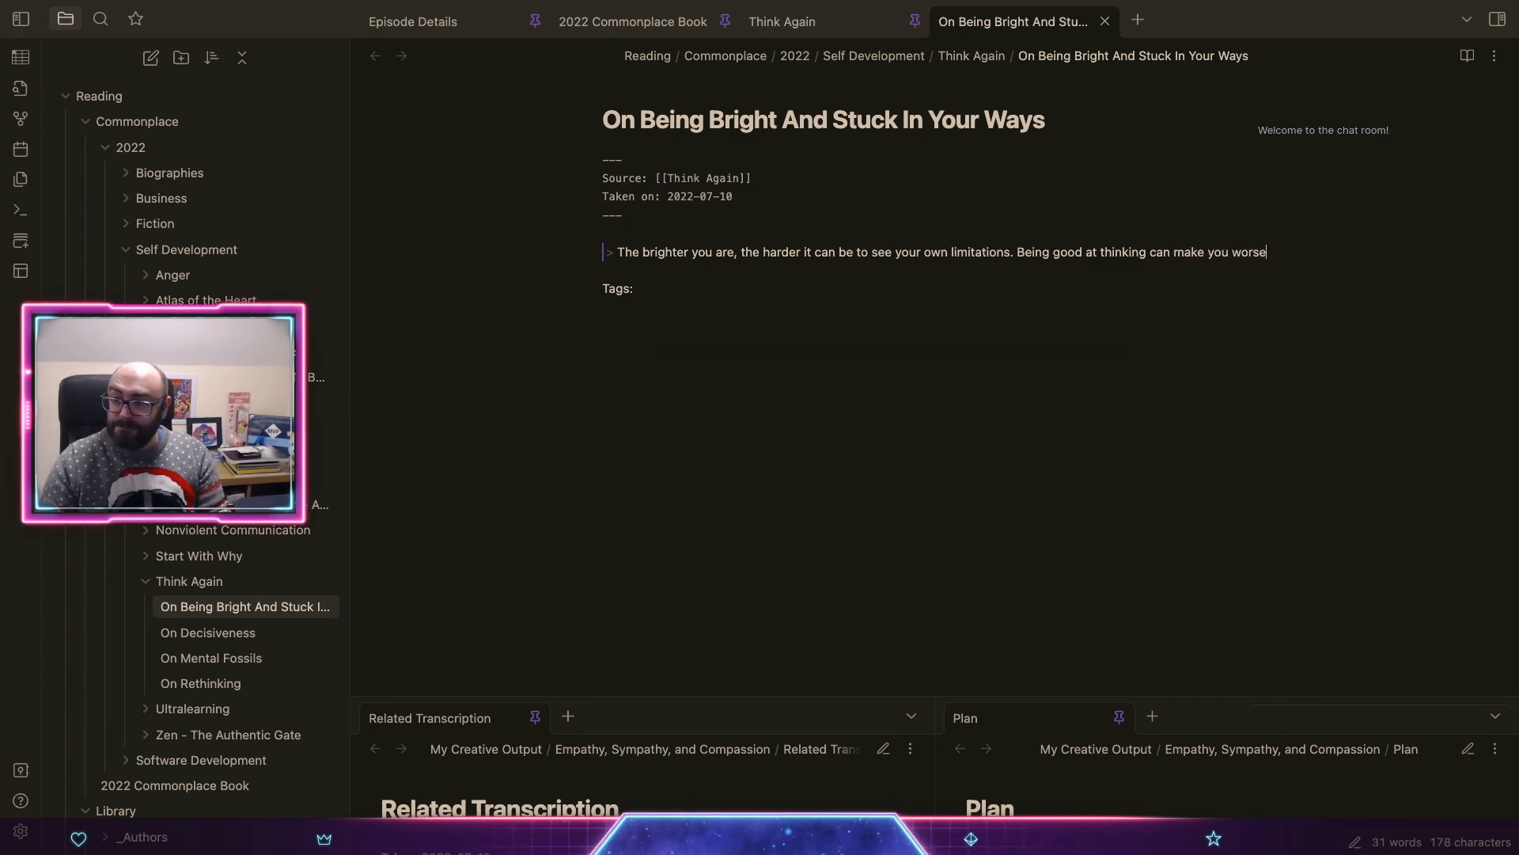
{"action": "key", "text": "BackSpace"}
{"action": "key", "text": "BackSpace"}
{"action": "key", "text": "BackSpace"}
{"action": "key", "text": "BackSpace"}
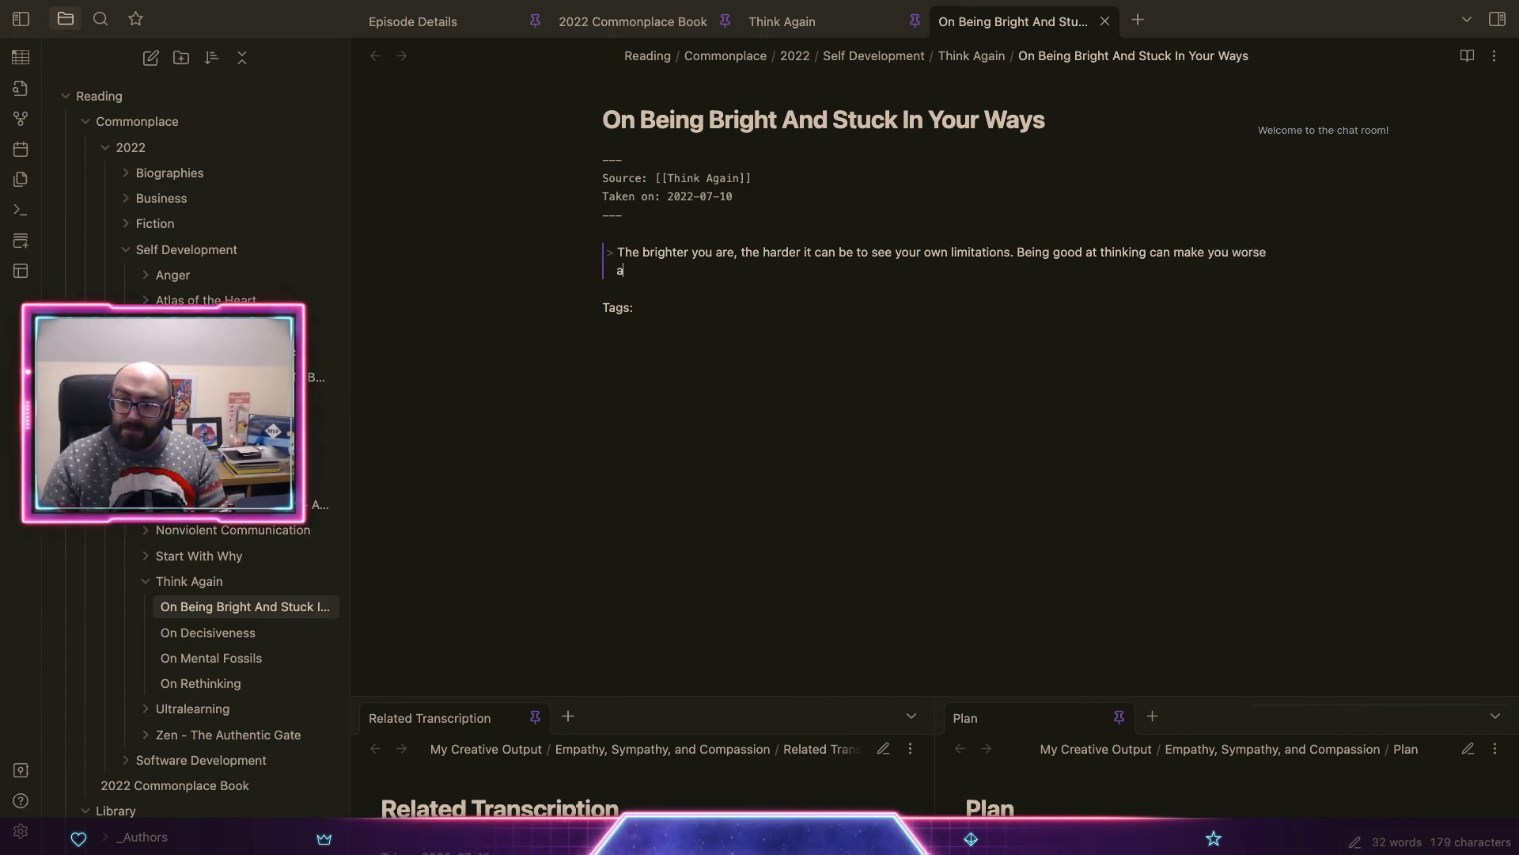
{"action": "type", "text": "t rethinking."}
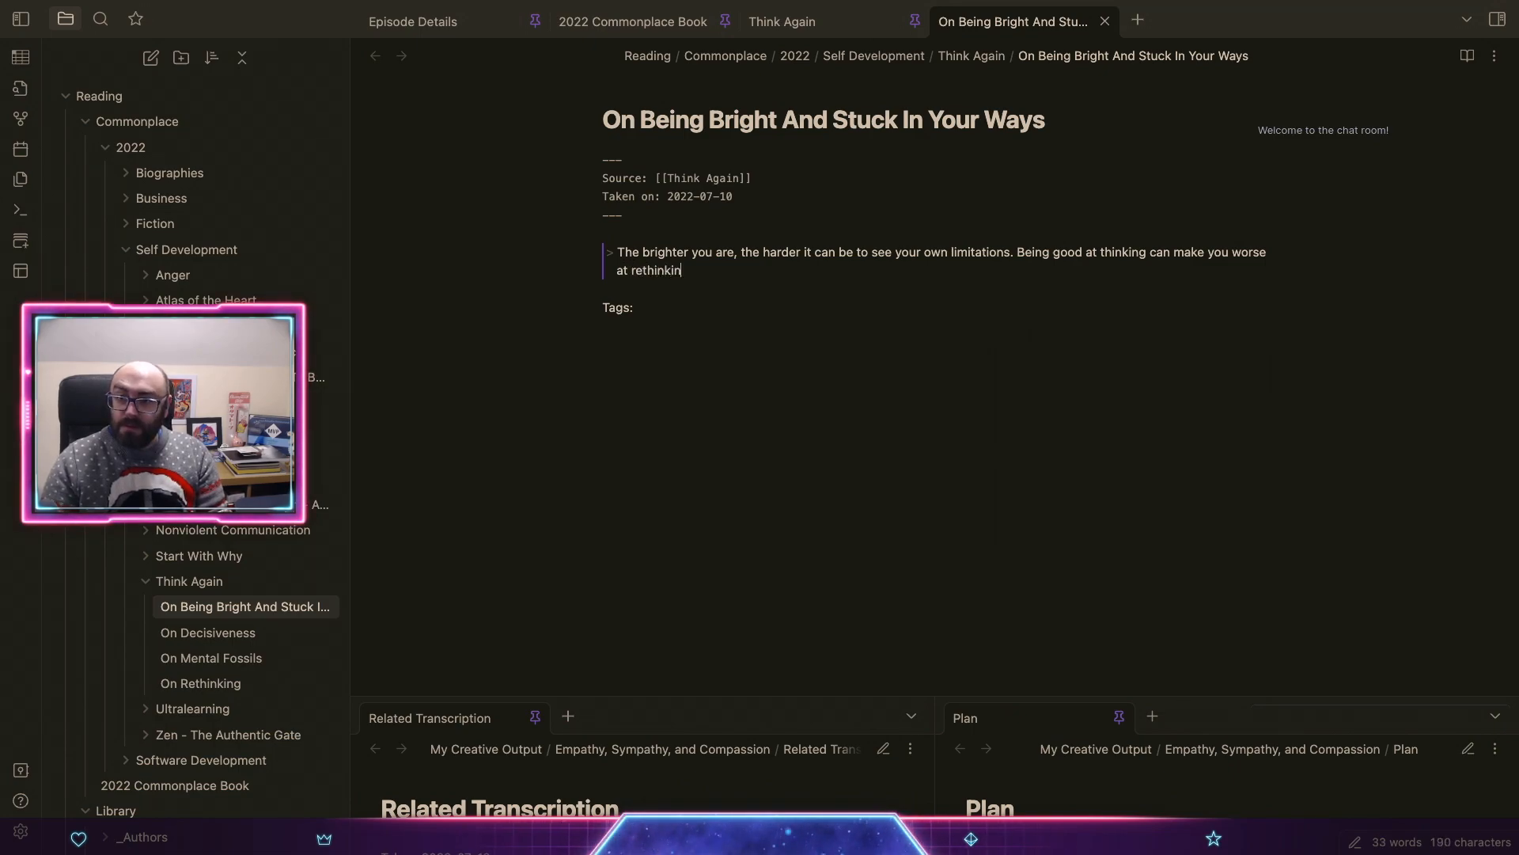
Step: Look up the author in the Think Again book note and start the comment below the quote with "Here" and a link to Grant, Adam
{"action": "left_click", "coordinate": [765, 16]}
{"action": "scroll", "coordinate": [883, 383], "scroll_direction": "up", "scroll_amount": 8}
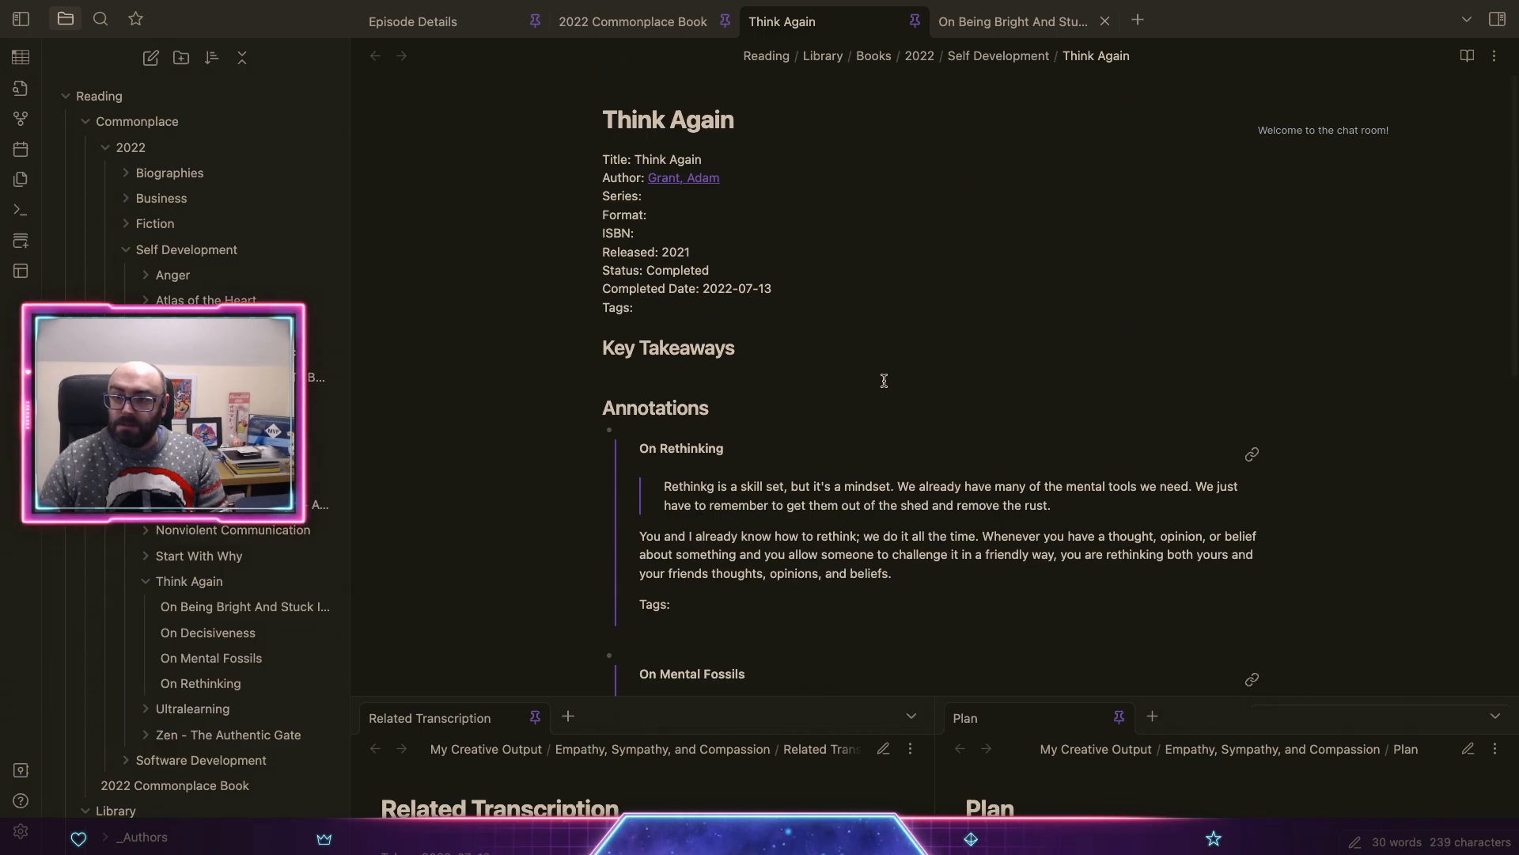
{"action": "scroll", "coordinate": [884, 381], "scroll_direction": "down", "scroll_amount": 3}
{"action": "scroll", "coordinate": [884, 381], "scroll_direction": "down", "scroll_amount": 5}
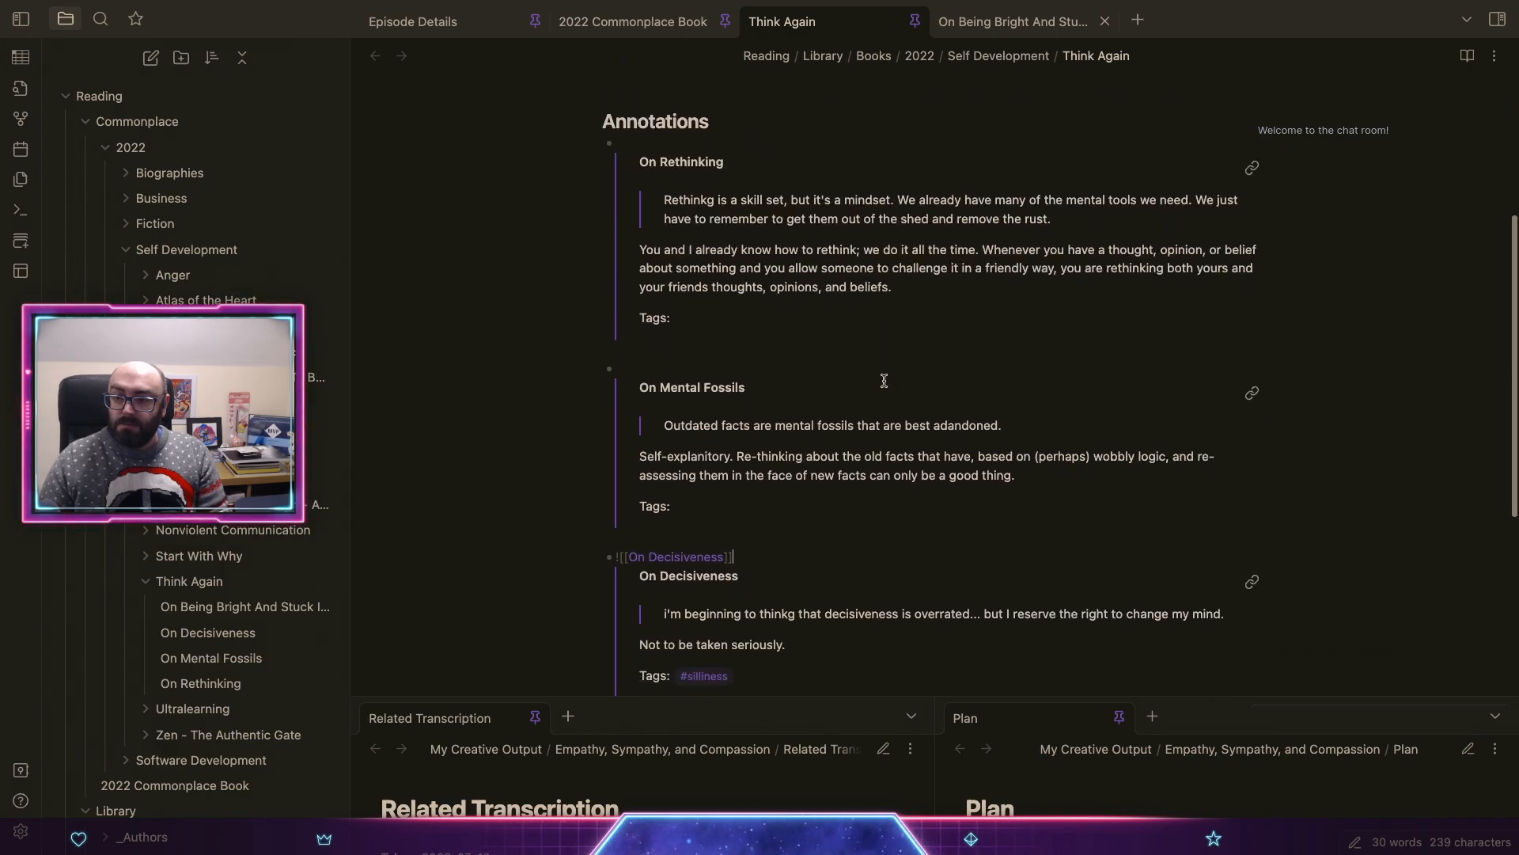
{"action": "left_click", "coordinate": [1017, 21]}
{"action": "key", "text": "Return"}
{"action": "key", "text": "Return"}
{"action": "type", "text": "Here,"}
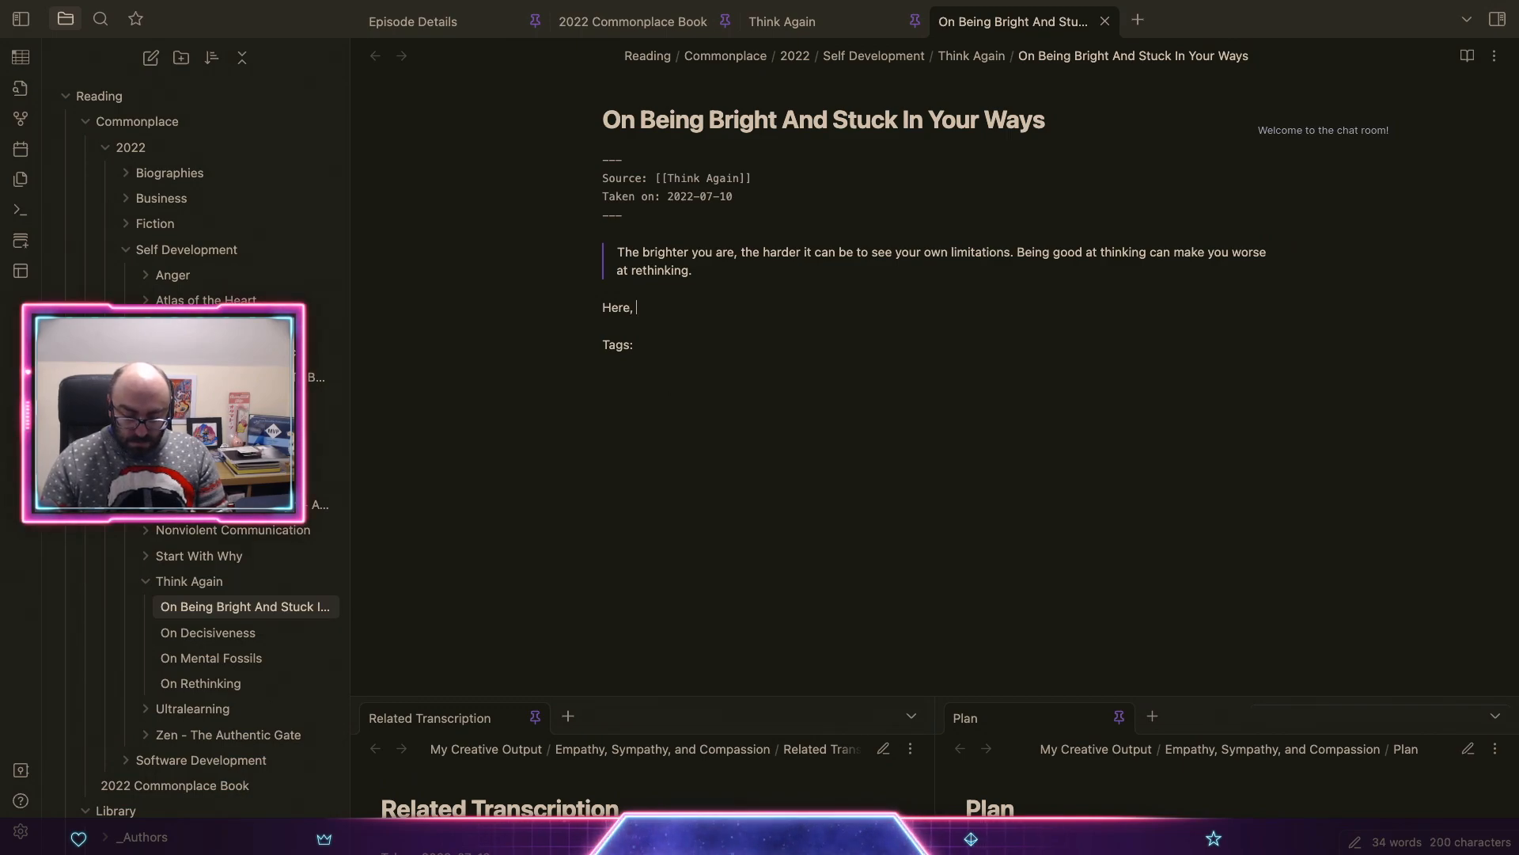
{"action": "type", "text": " [[Grant, Adam"}
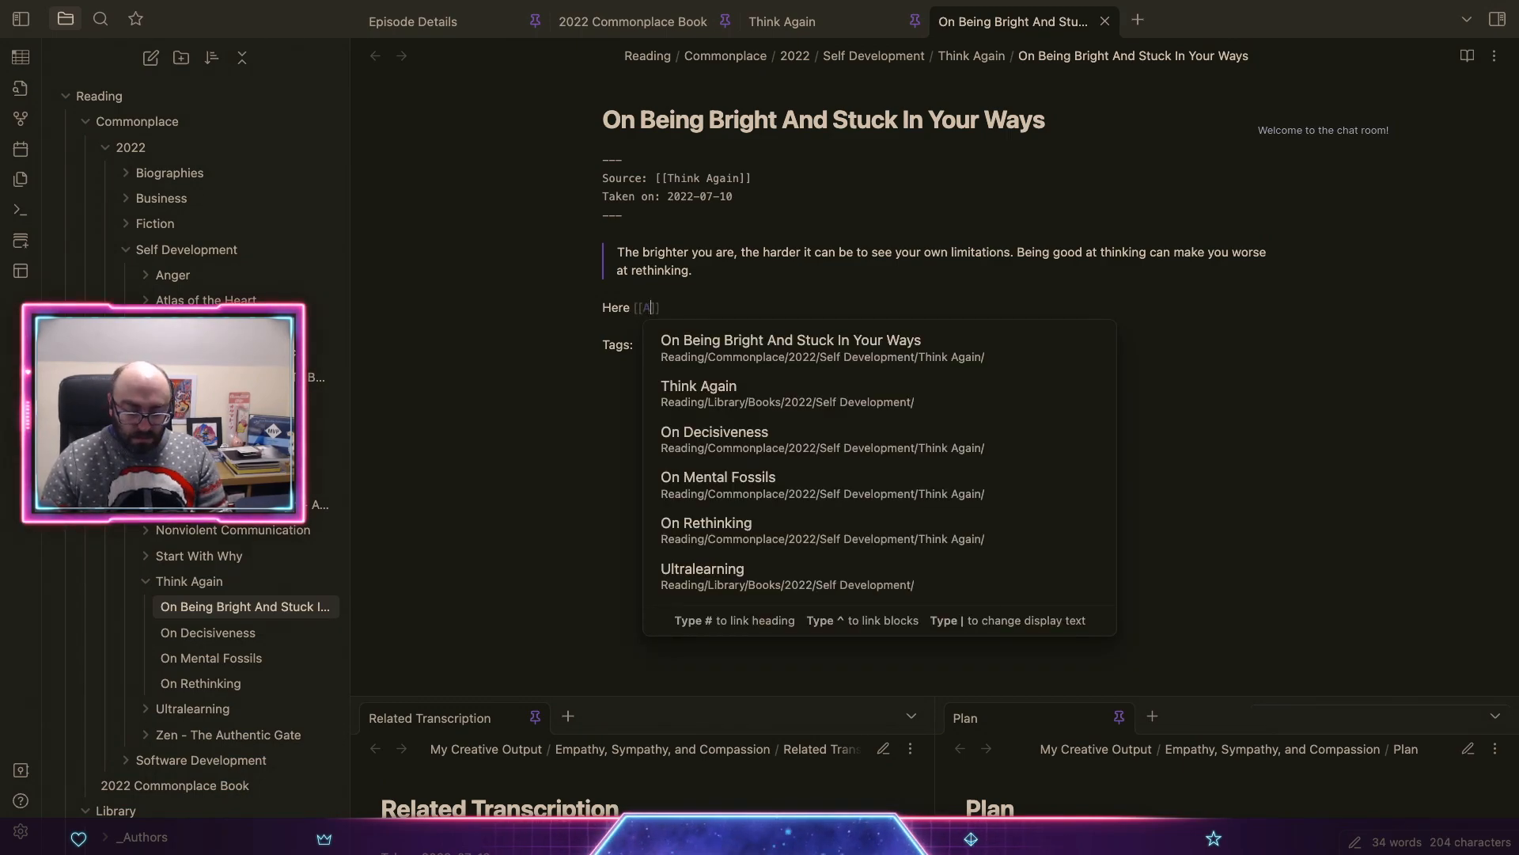
{"action": "key", "text": "Return"}
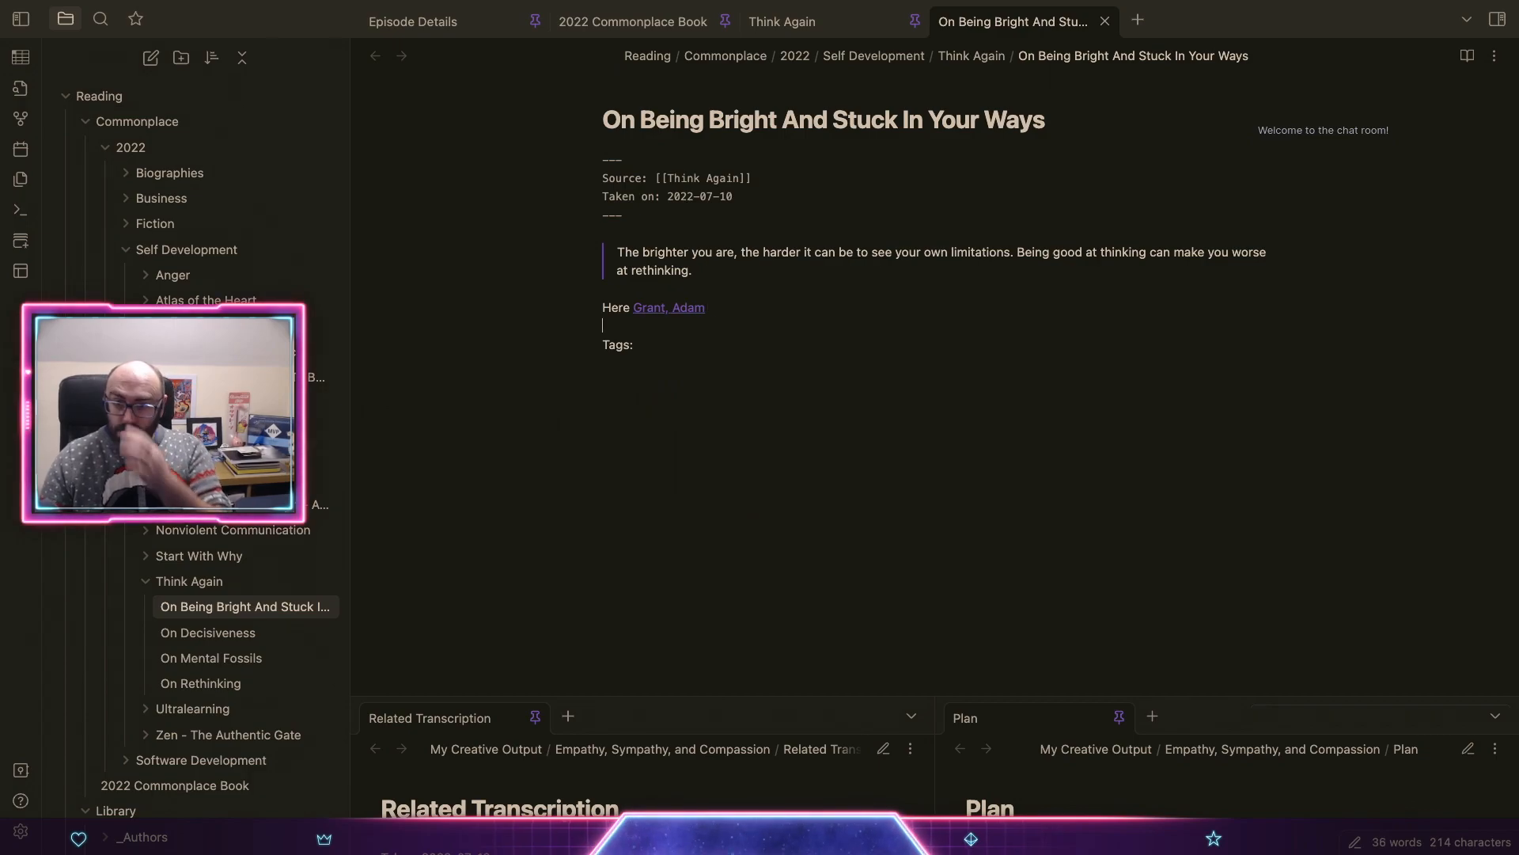
Step: Continue the comment with "is saying that if you devote your time to the study of something with an unwavering mindset of"
{"action": "type", "text": "is"}
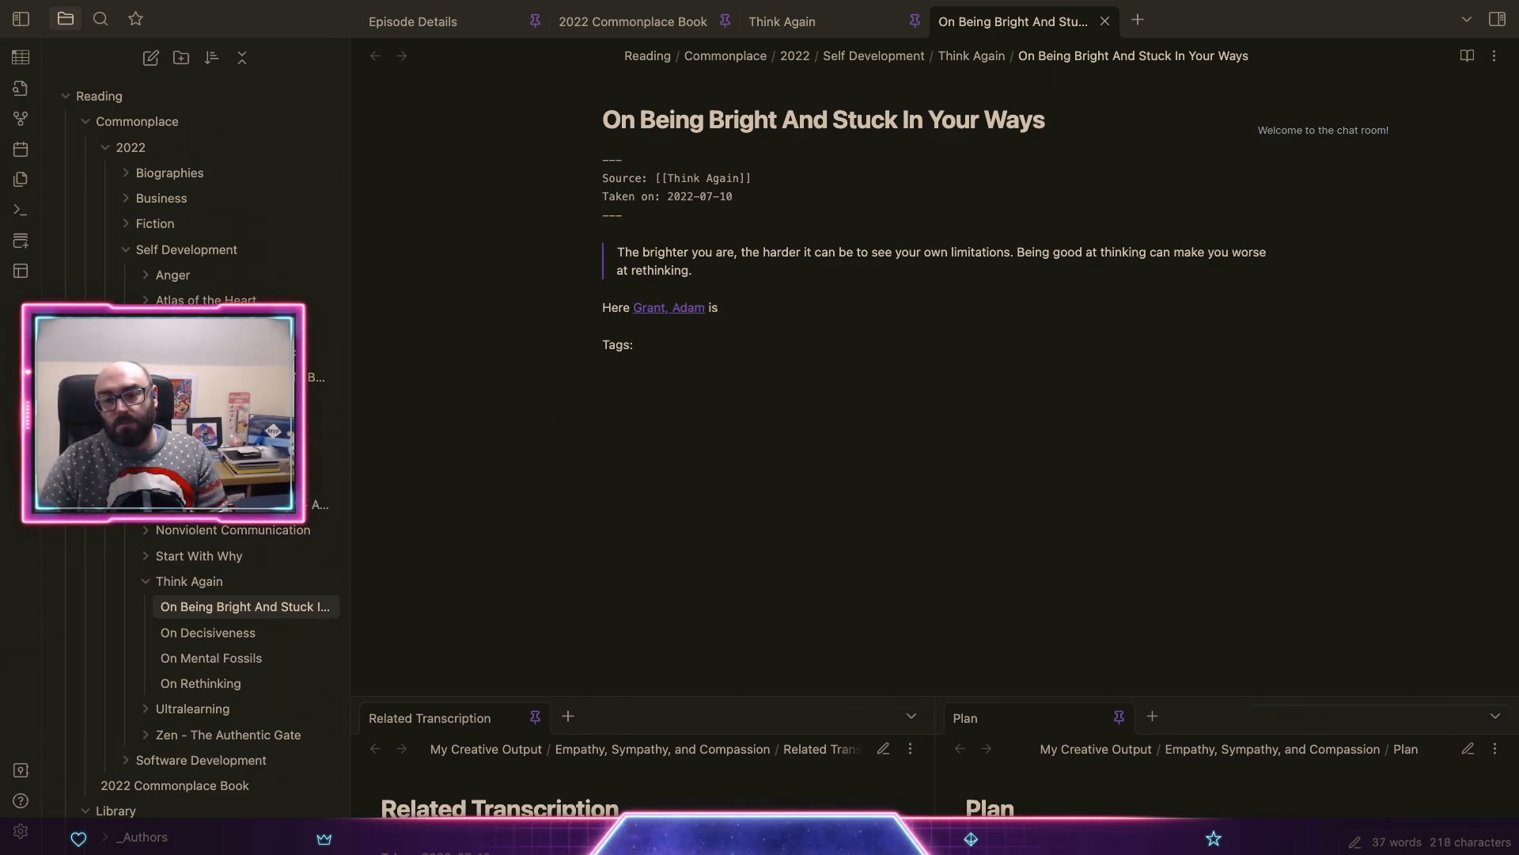
{"action": "type", "text": " tsaying that"}
{"action": "type", "text": " if you devot"}
{"action": "type", "text": "e your time to"}
{"action": "type", "text": " the styl"}
{"action": "key", "text": "BackSpace"}
{"action": "key", "text": "BackSpace"}
{"action": "type", "text": "udy of something with"}
{"action": "key", "text": "BackSpace"}
{"action": "type", "text": "h an unwa"}
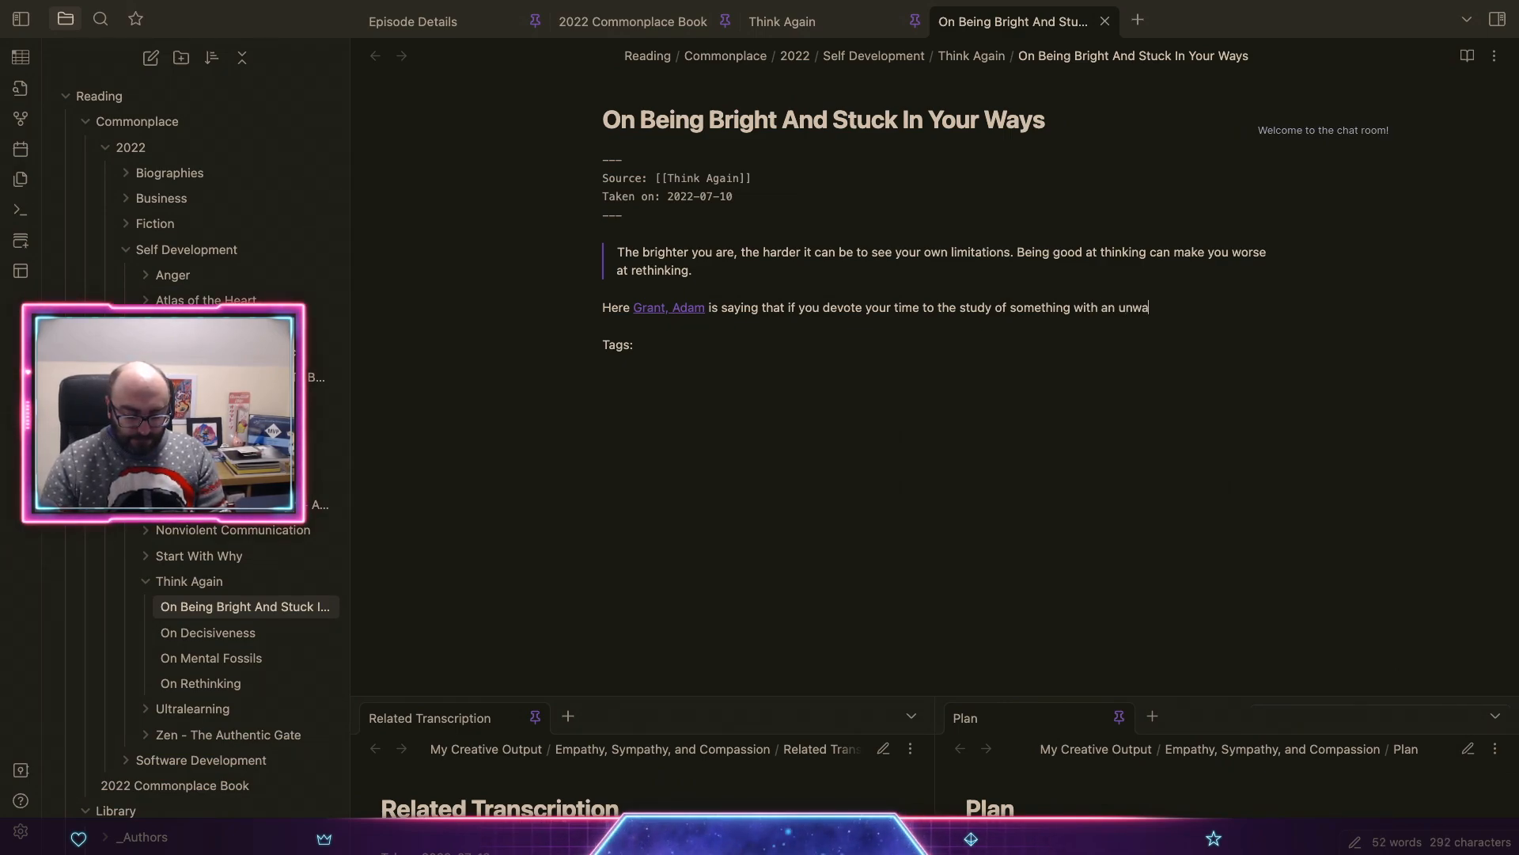
{"action": "type", "text": "vering mindeet of"}
Step: Add the mindset itself in quotation marks: "this will always be the way it is and it will never change,"
{"action": "type", "text": ", \"this will alw"}
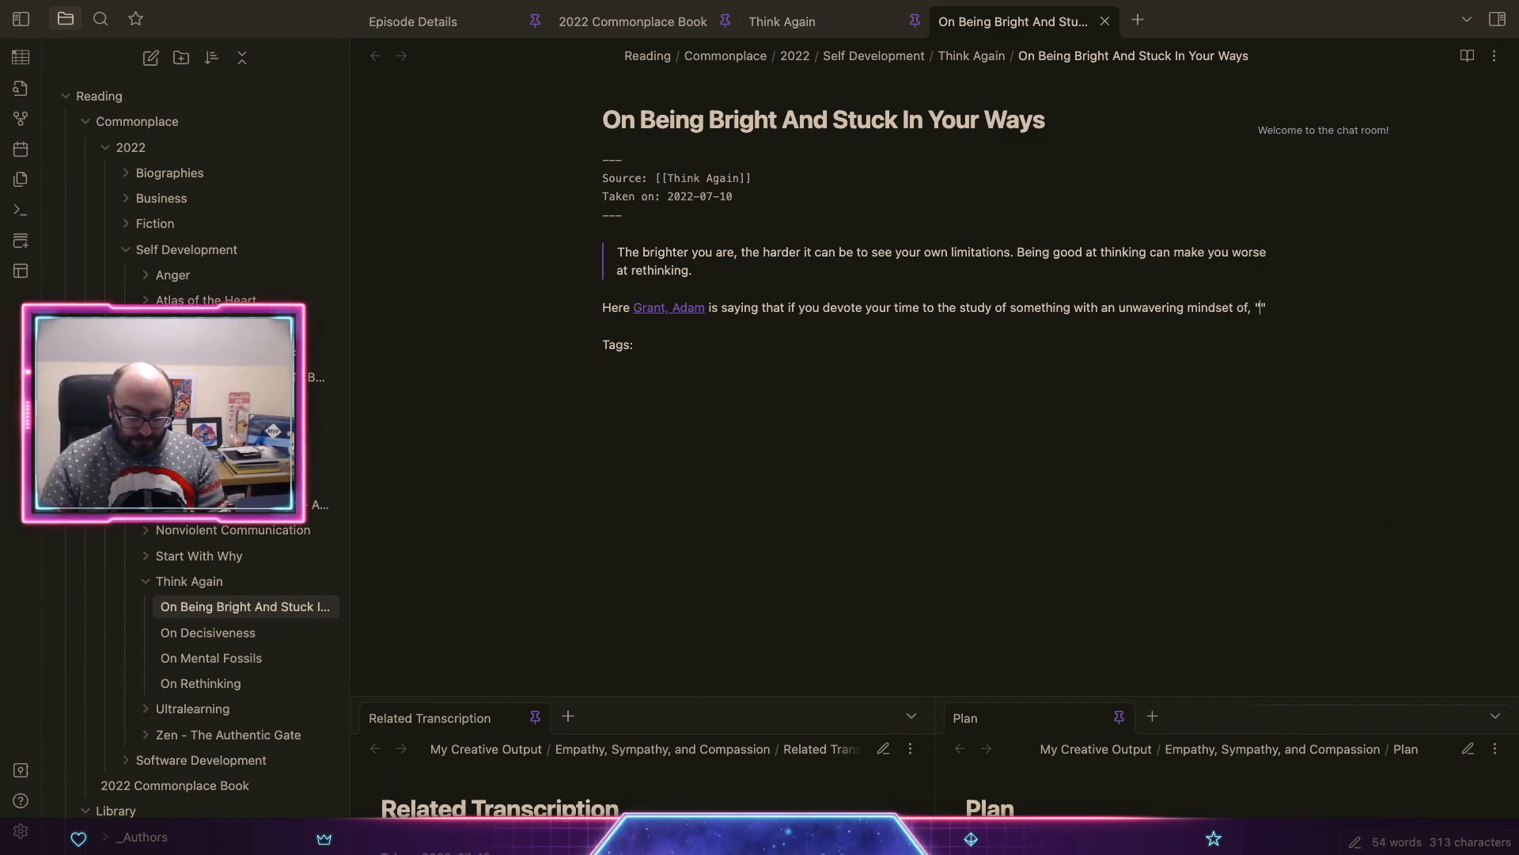
{"action": "type", "text": "ays be the way"}
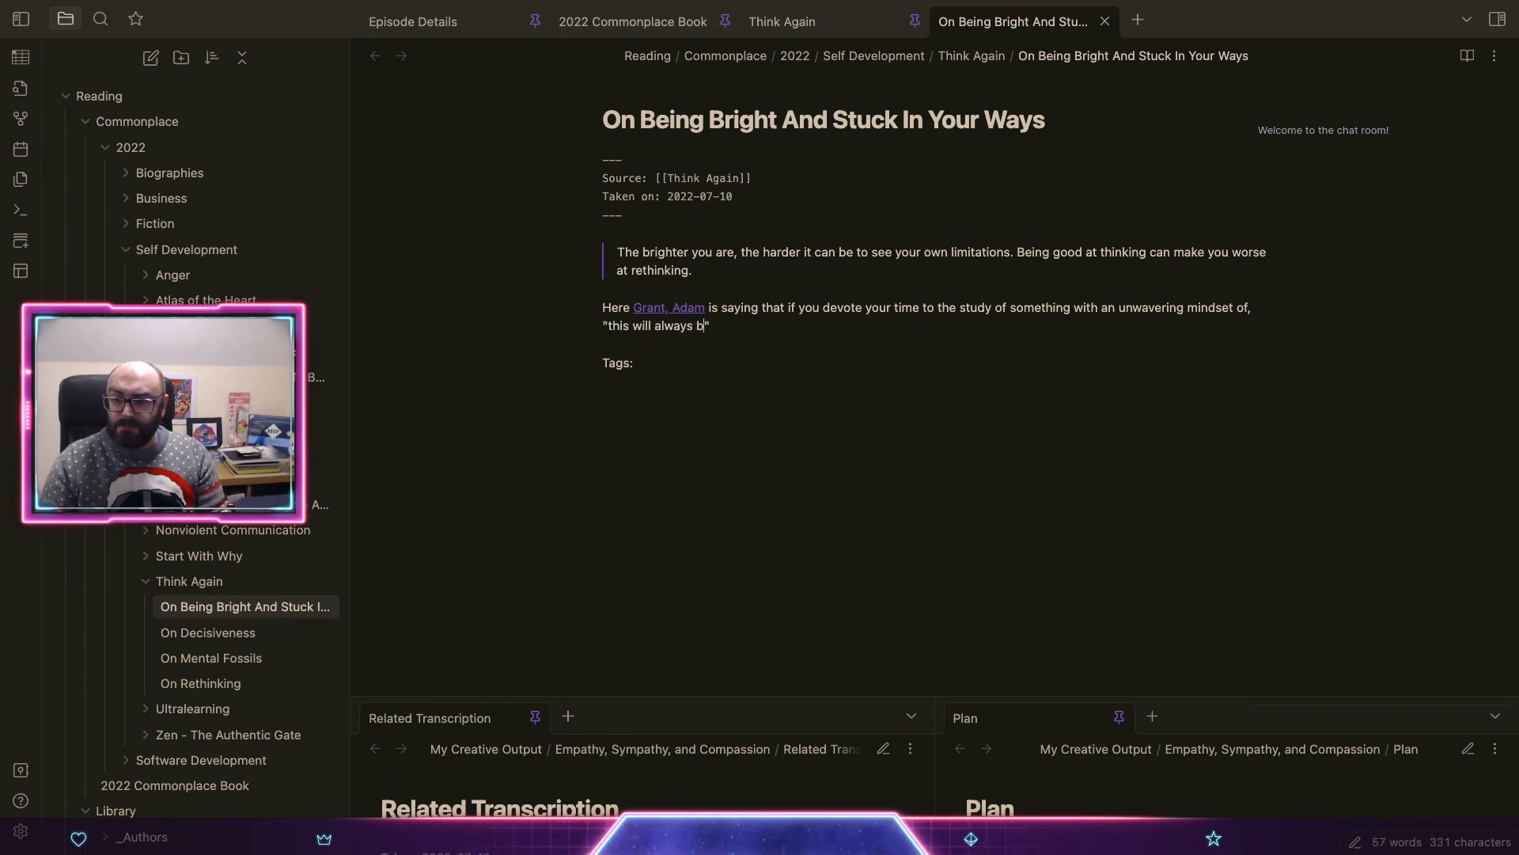
{"action": "type", "text": " it si"}
{"action": "key", "text": "BackSpace"}
{"action": "key", "text": "BackSpace"}
{"action": "type", "text": "is and it will "}
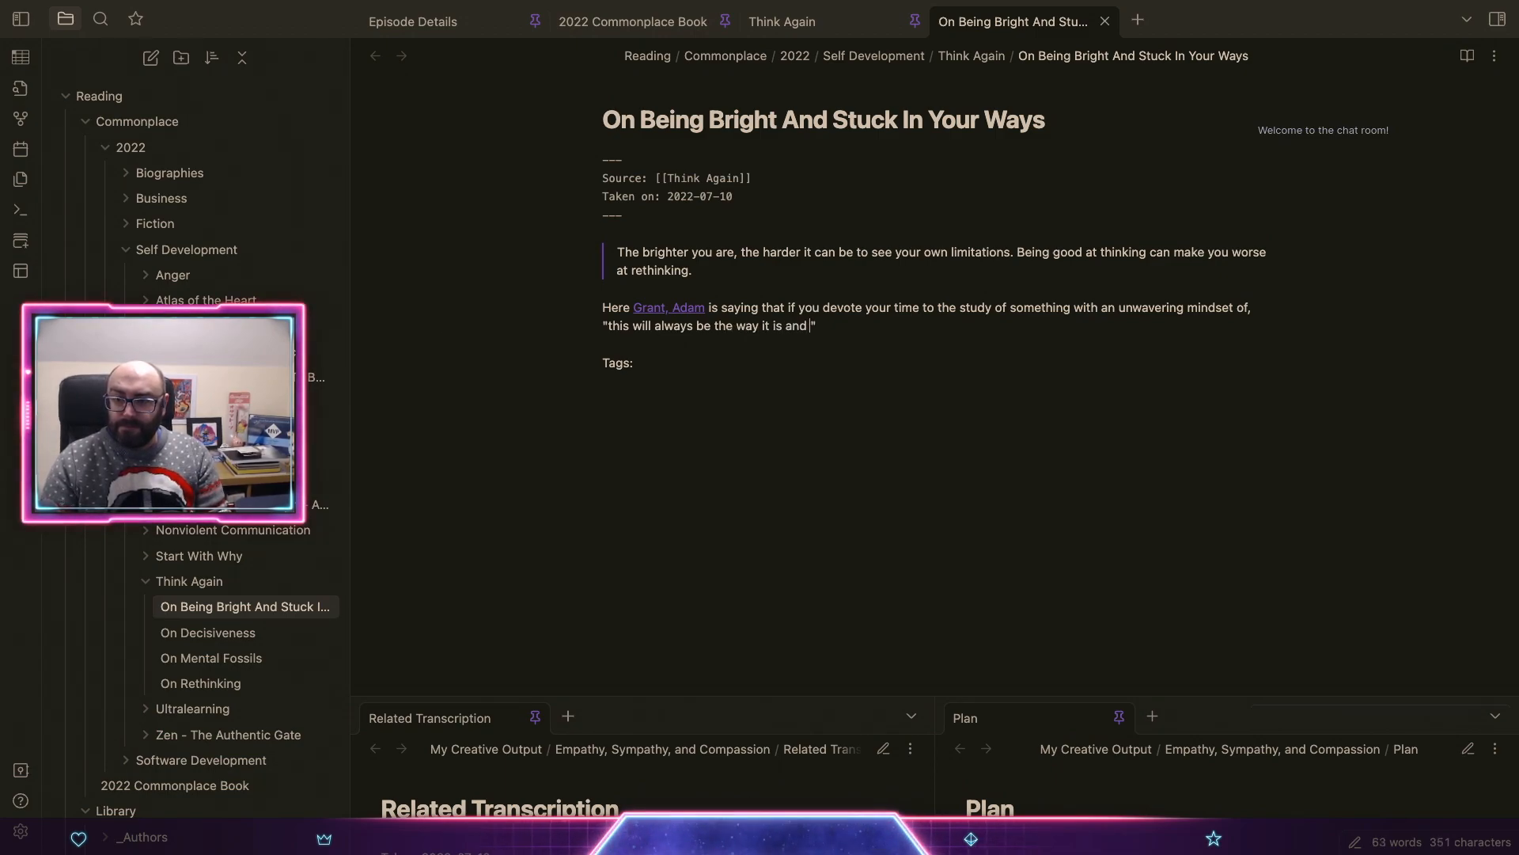
{"action": "type", "text": "never change,\" "}
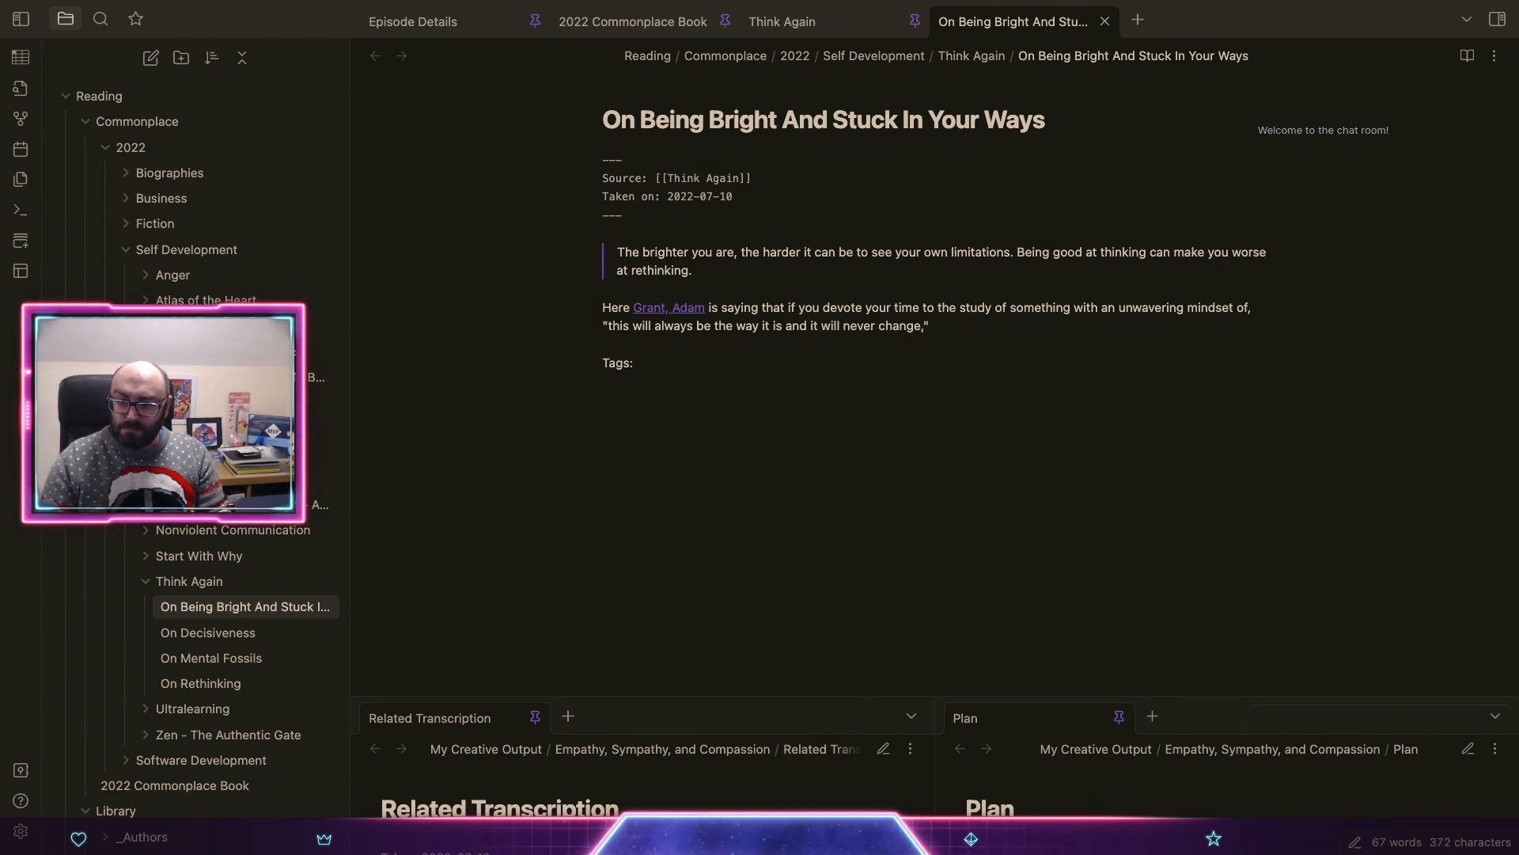
Step: Finish the sentence with "you run the risk of creating unchangable or immutable knowledge nuggets." and open a new paragraph below it
{"action": "type", "text": "you run the risk of"}
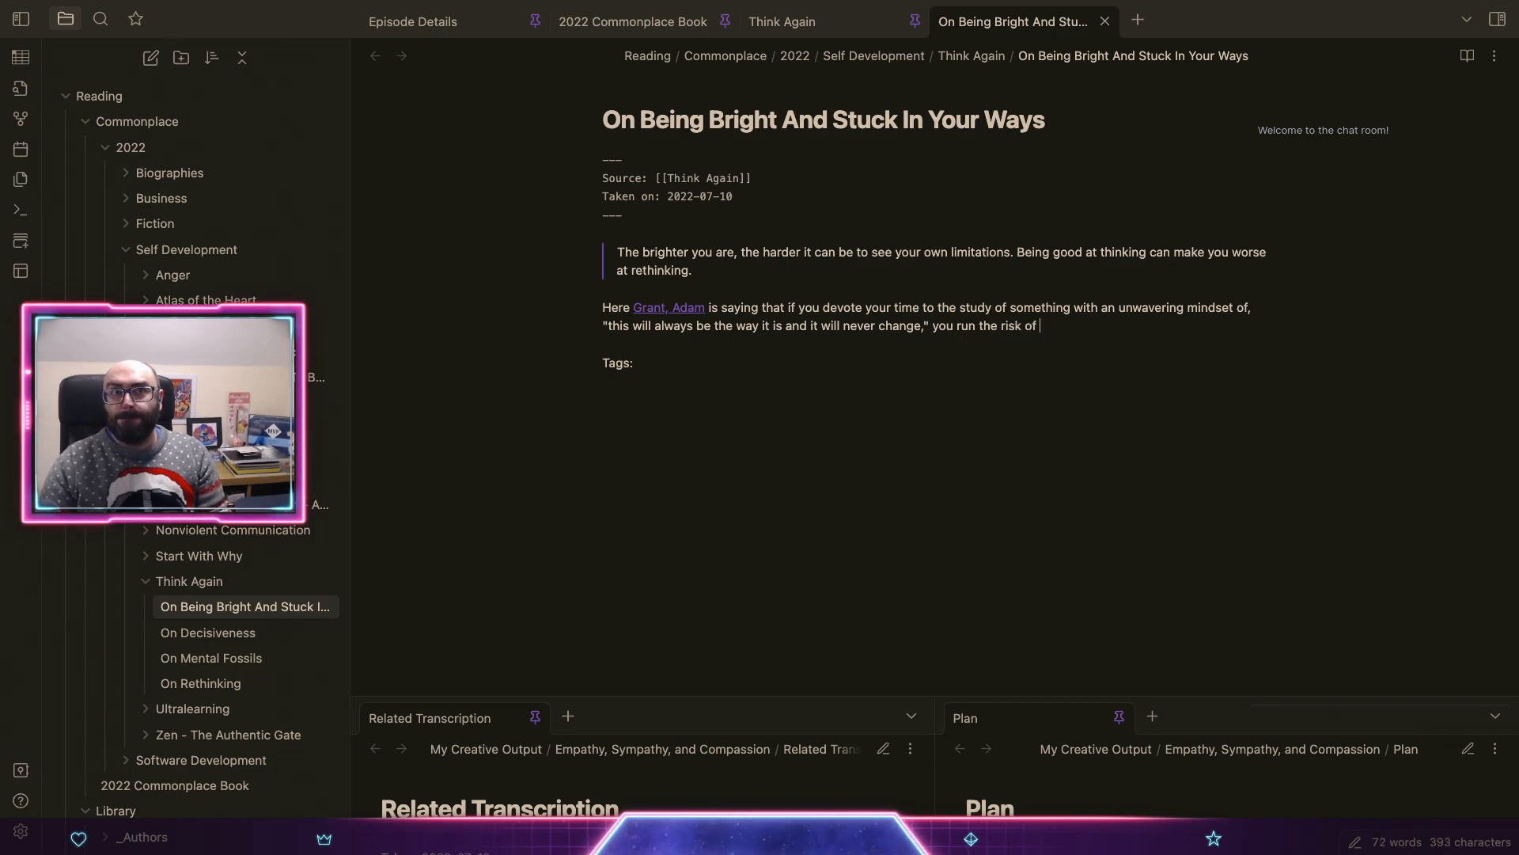
{"action": "type", "text": " creating "}
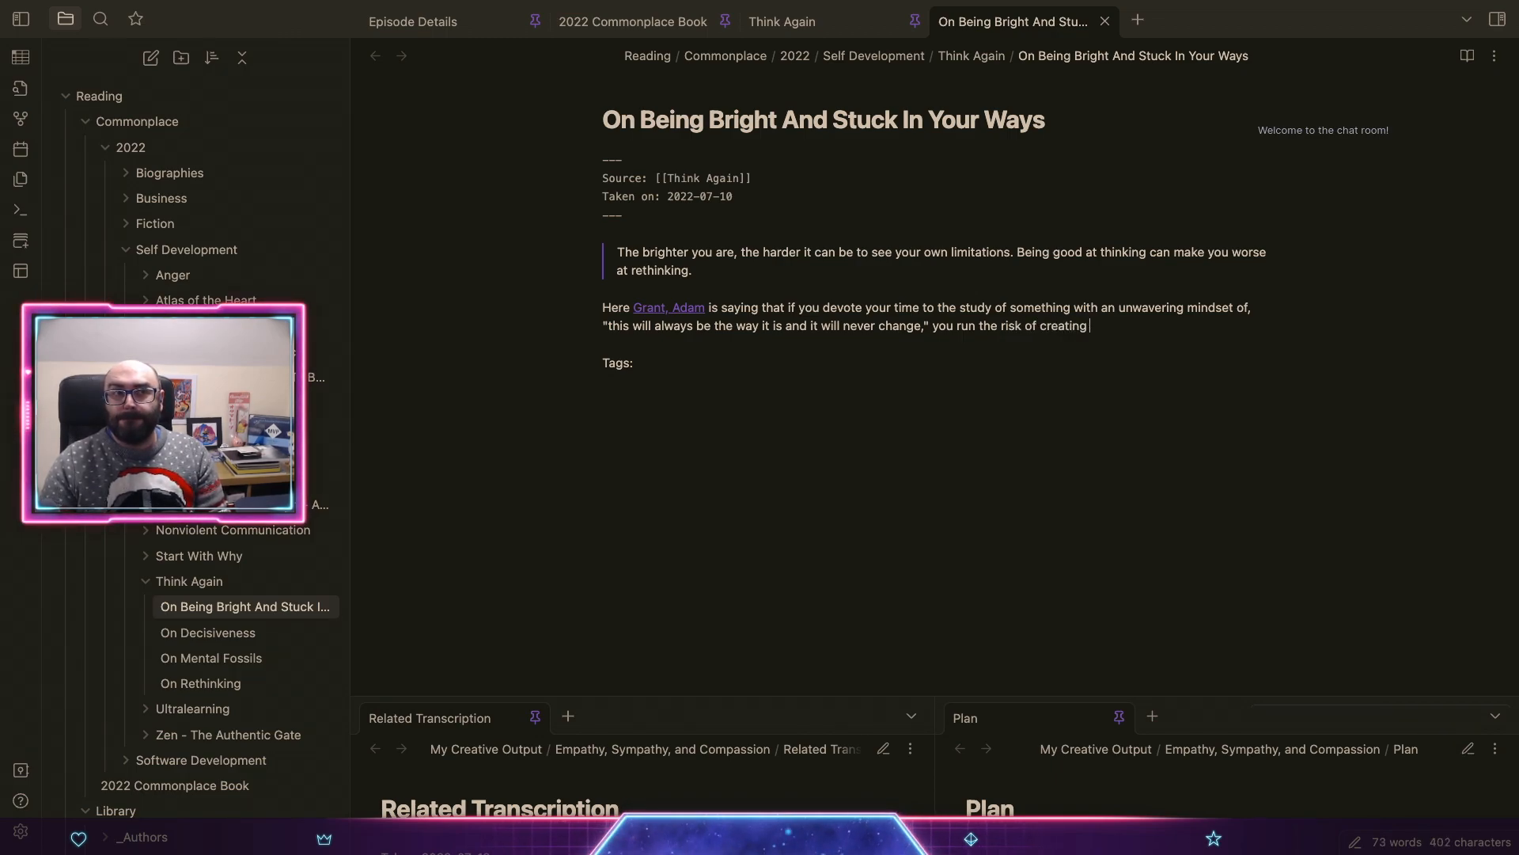
{"action": "type", "text": "unchangab"}
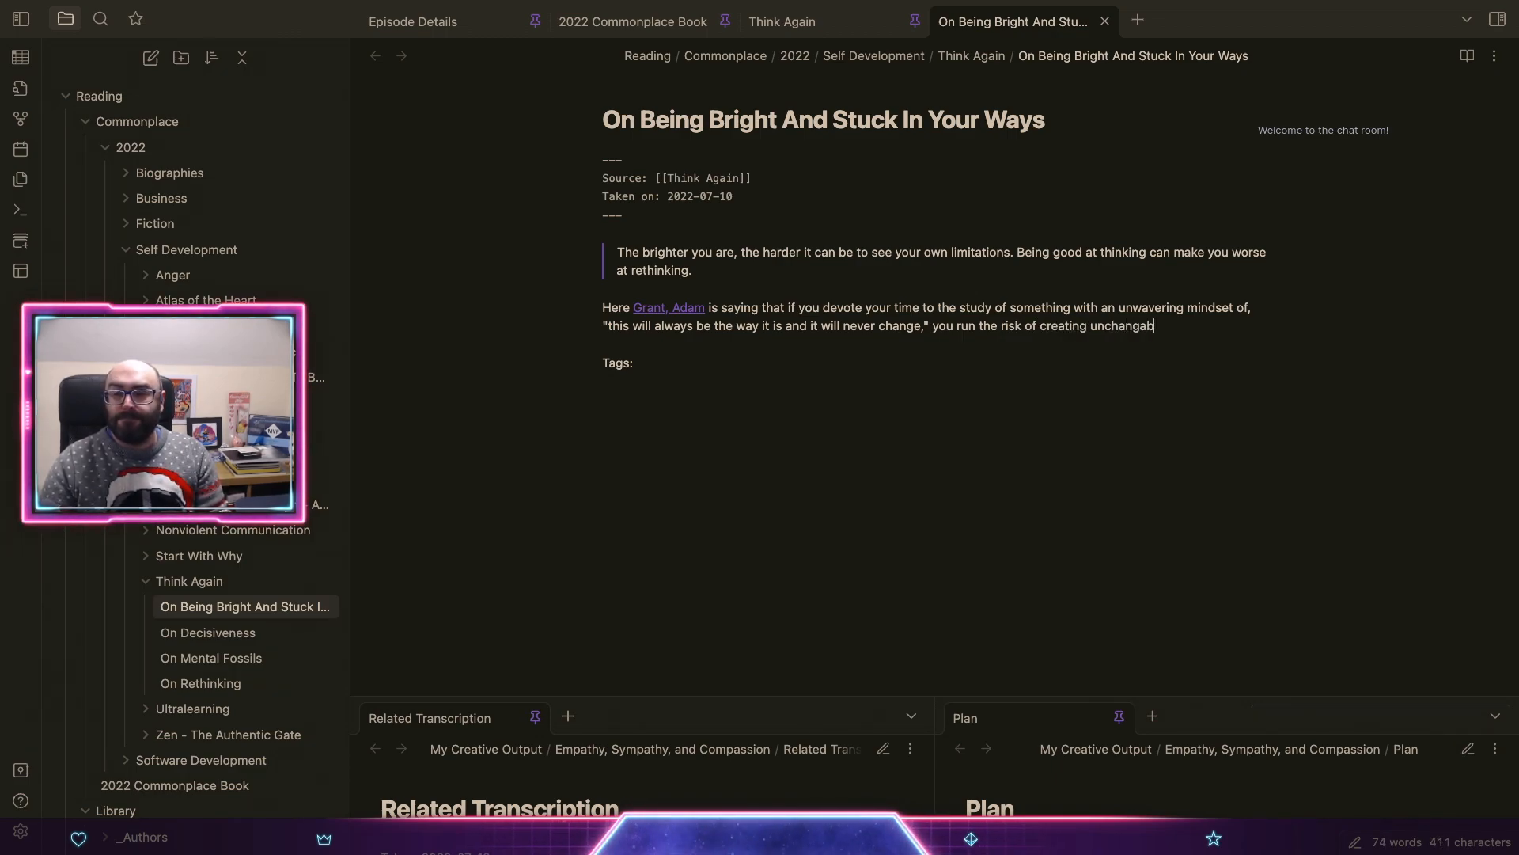
{"action": "type", "text": "le knowledge f"}
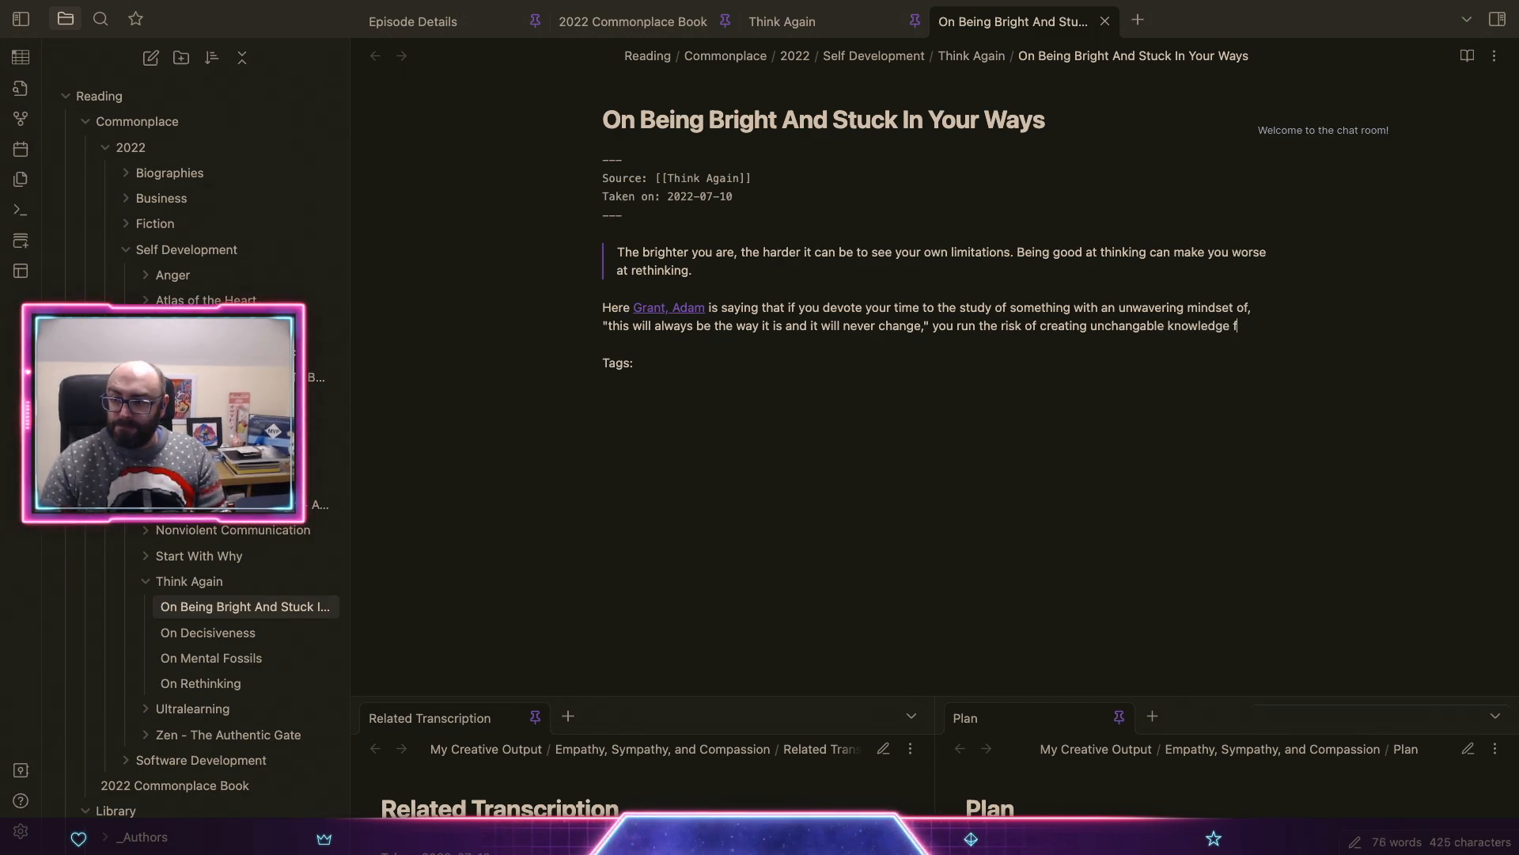
{"action": "key", "text": "BackSpace"}
{"action": "type", "text": "nuggets."}
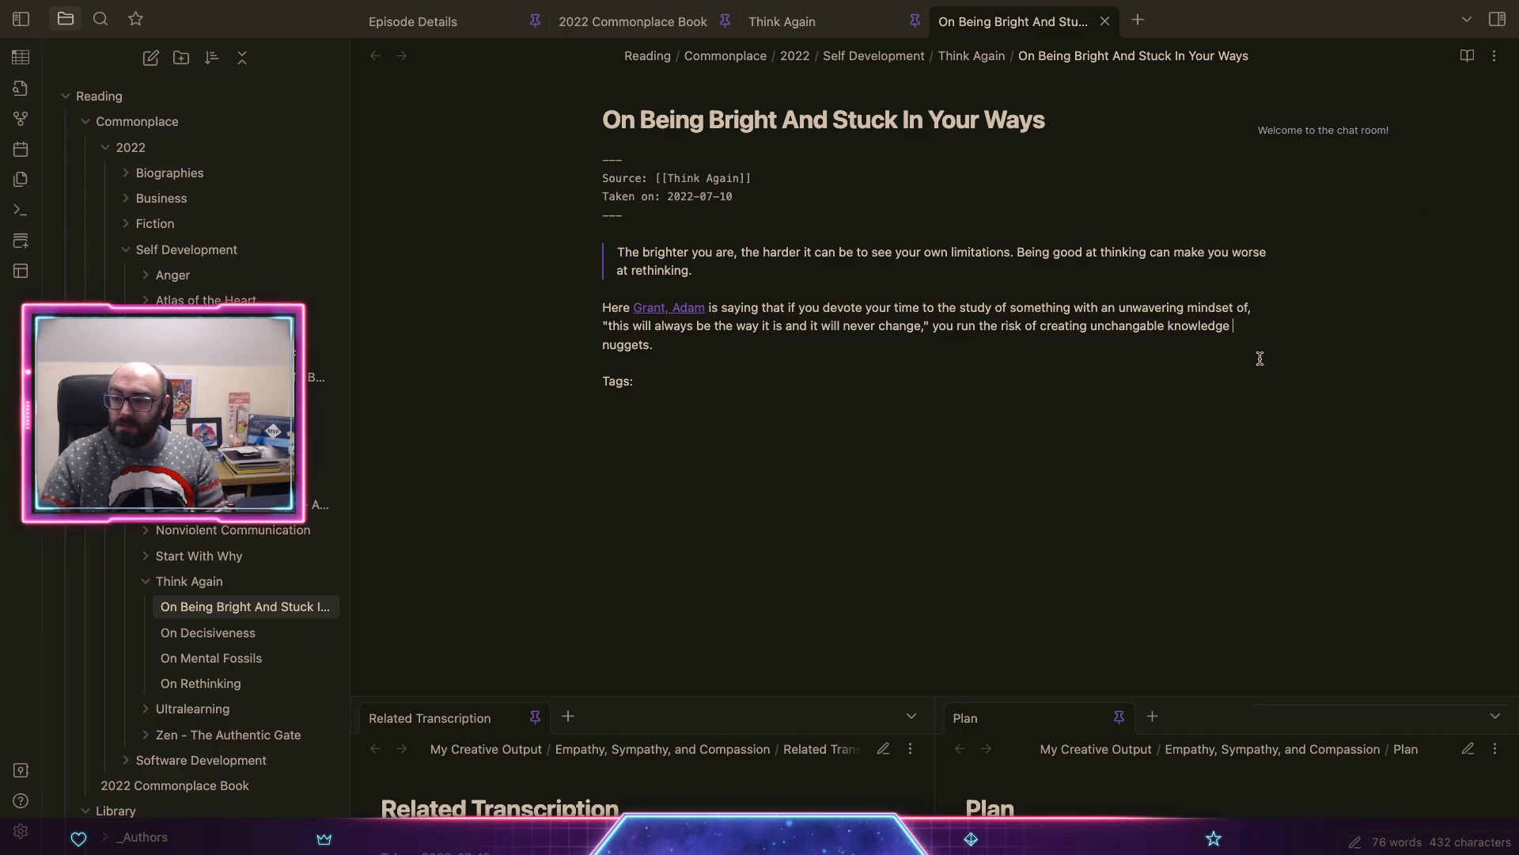
{"action": "type", "text": "or immutable"}
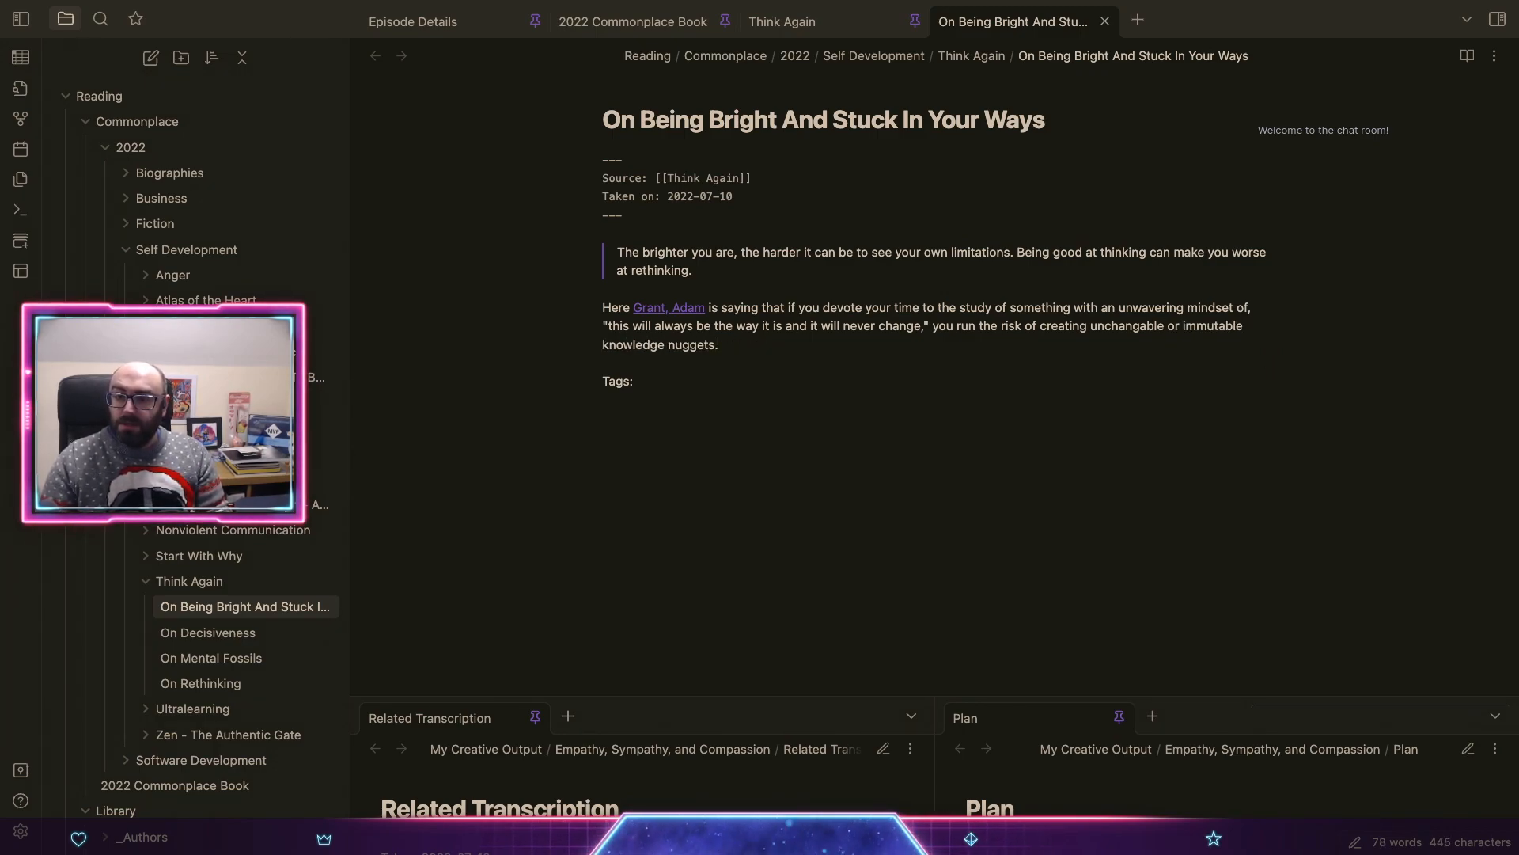
{"action": "key", "text": "End"}
{"action": "key", "text": "Return"}
{"action": "key", "text": "Return"}
{"action": "type", "text": "The last t"}
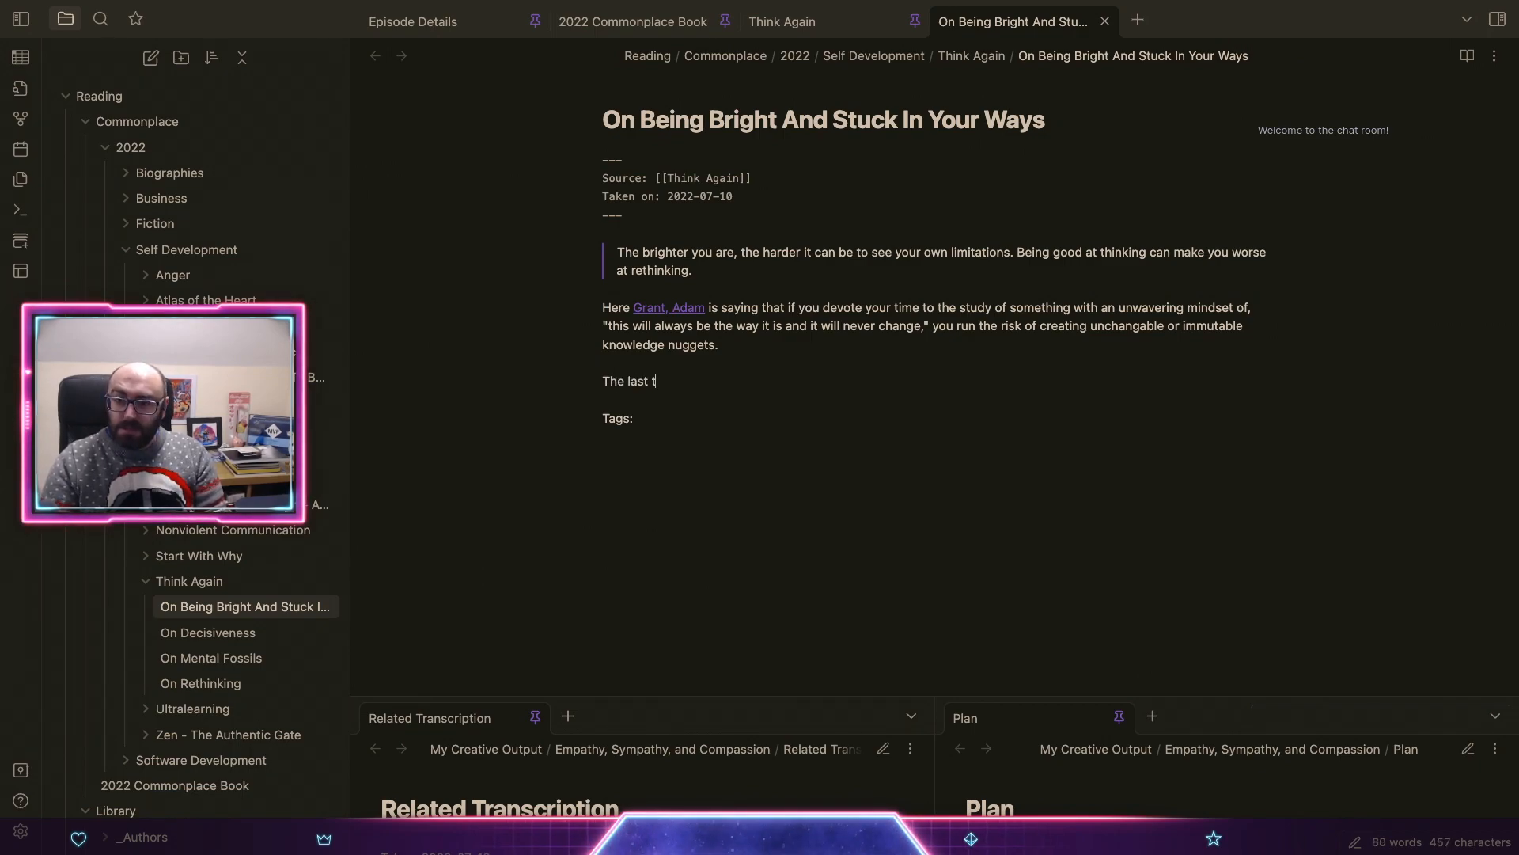
{"action": "type", "text": "hing you w"}
{"action": "key", "text": "BackSpace"}
{"action": "key", "text": "BackSpace"}
{"action": "type", "text": "ould want"}
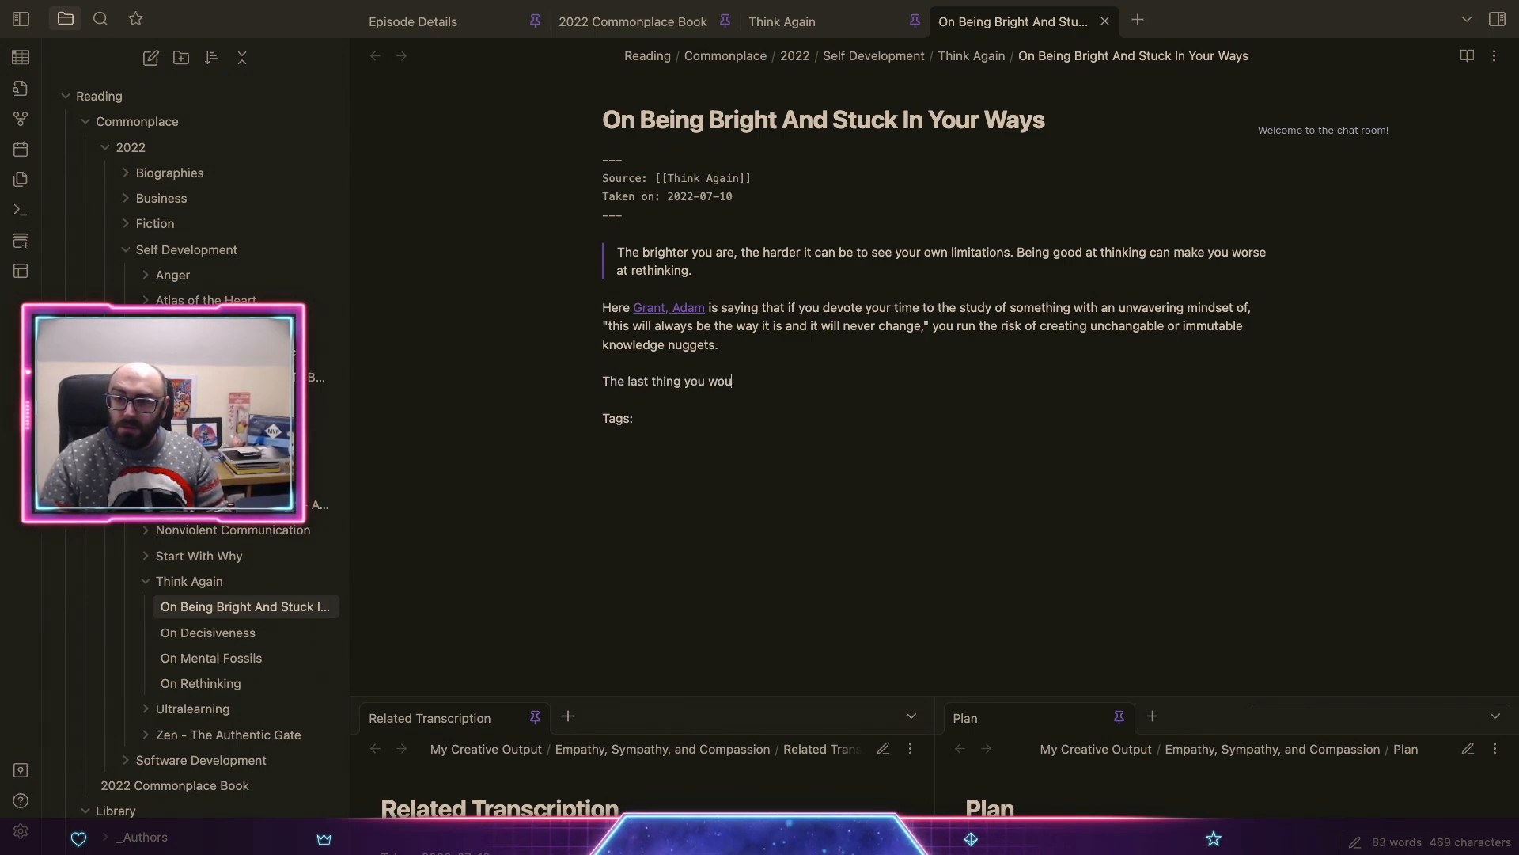
{"action": "key", "text": "alt+shift+Left"}
{"action": "key", "text": "alt+shift+Left"}
{"action": "key", "text": "alt+shift+Left"}
{"action": "key", "text": "alt+shift+Left"}
{"action": "key", "text": "alt+shift+Left"}
{"action": "key", "text": "alt+shift+Left"}
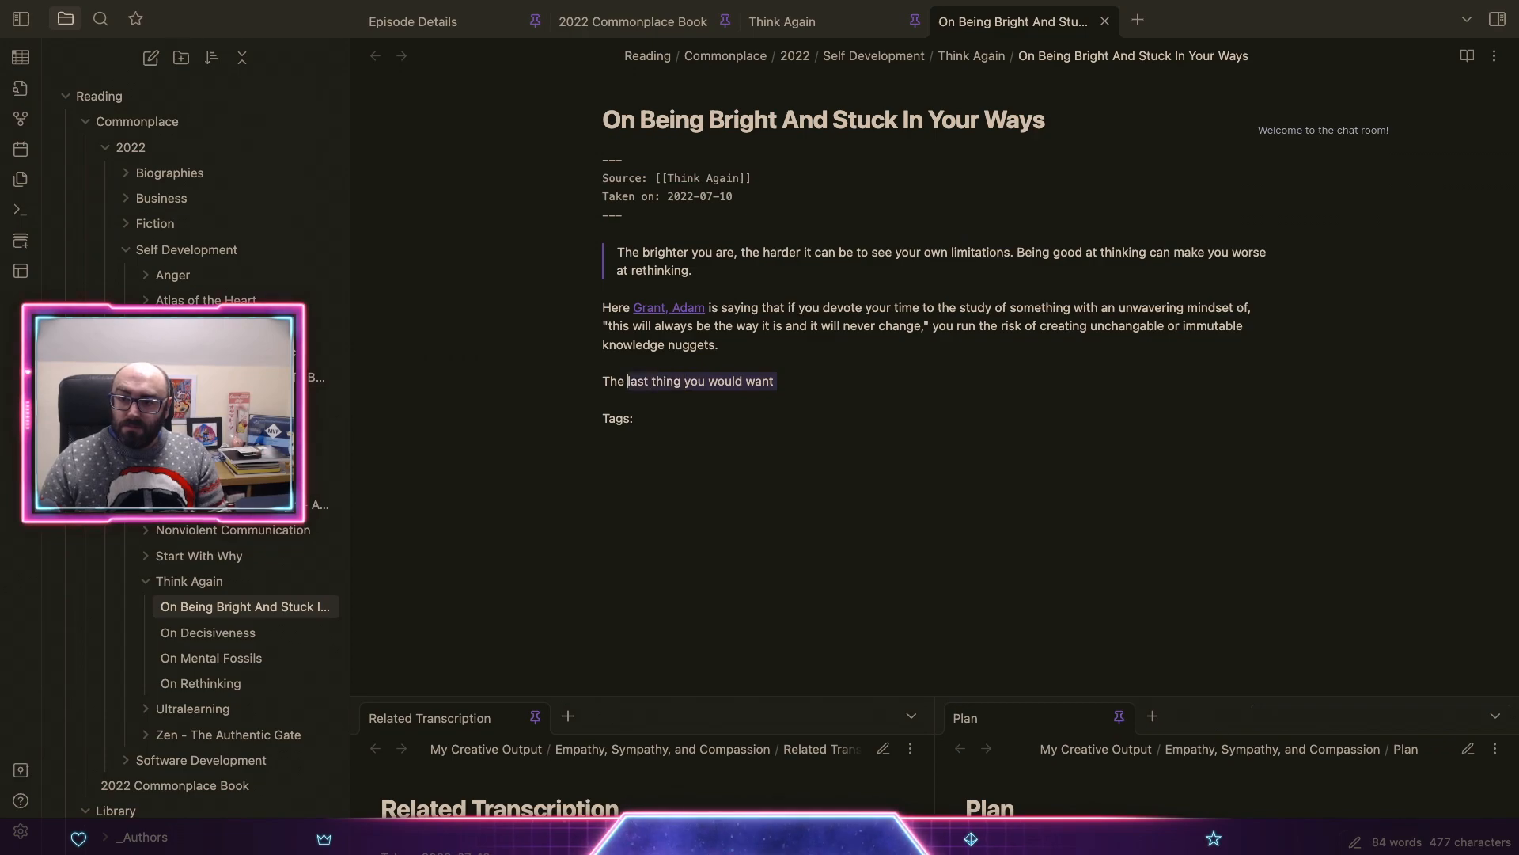
{"action": "type", "text": "We"}
{"action": "key", "text": "BackSpace"}
{"action": "key", "text": "BackSpace"}
Step: Start the second comment paragraph with "We don't want knowledge built on a foundation made of sand"
{"action": "type", "text": "We don;'t"}
{"action": "key", "text": "BackSpace"}
{"action": "key", "text": "BackSpace"}
{"action": "key", "text": "BackSpace"}
{"action": "type", "text": "'t want knoe"}
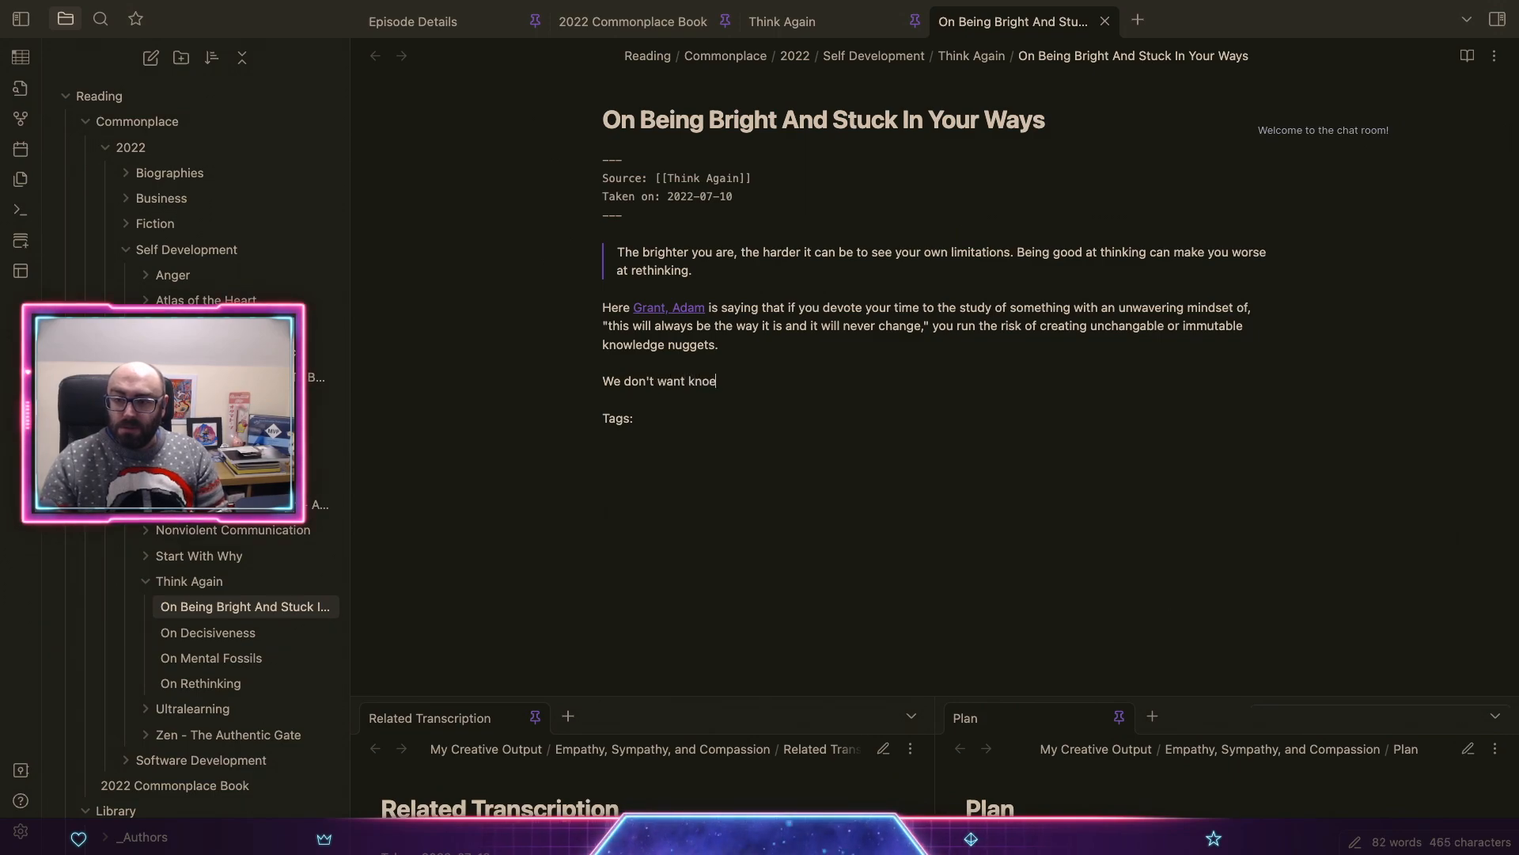
{"action": "key", "text": "BackSpace"}
{"action": "type", "text": "wledge built"}
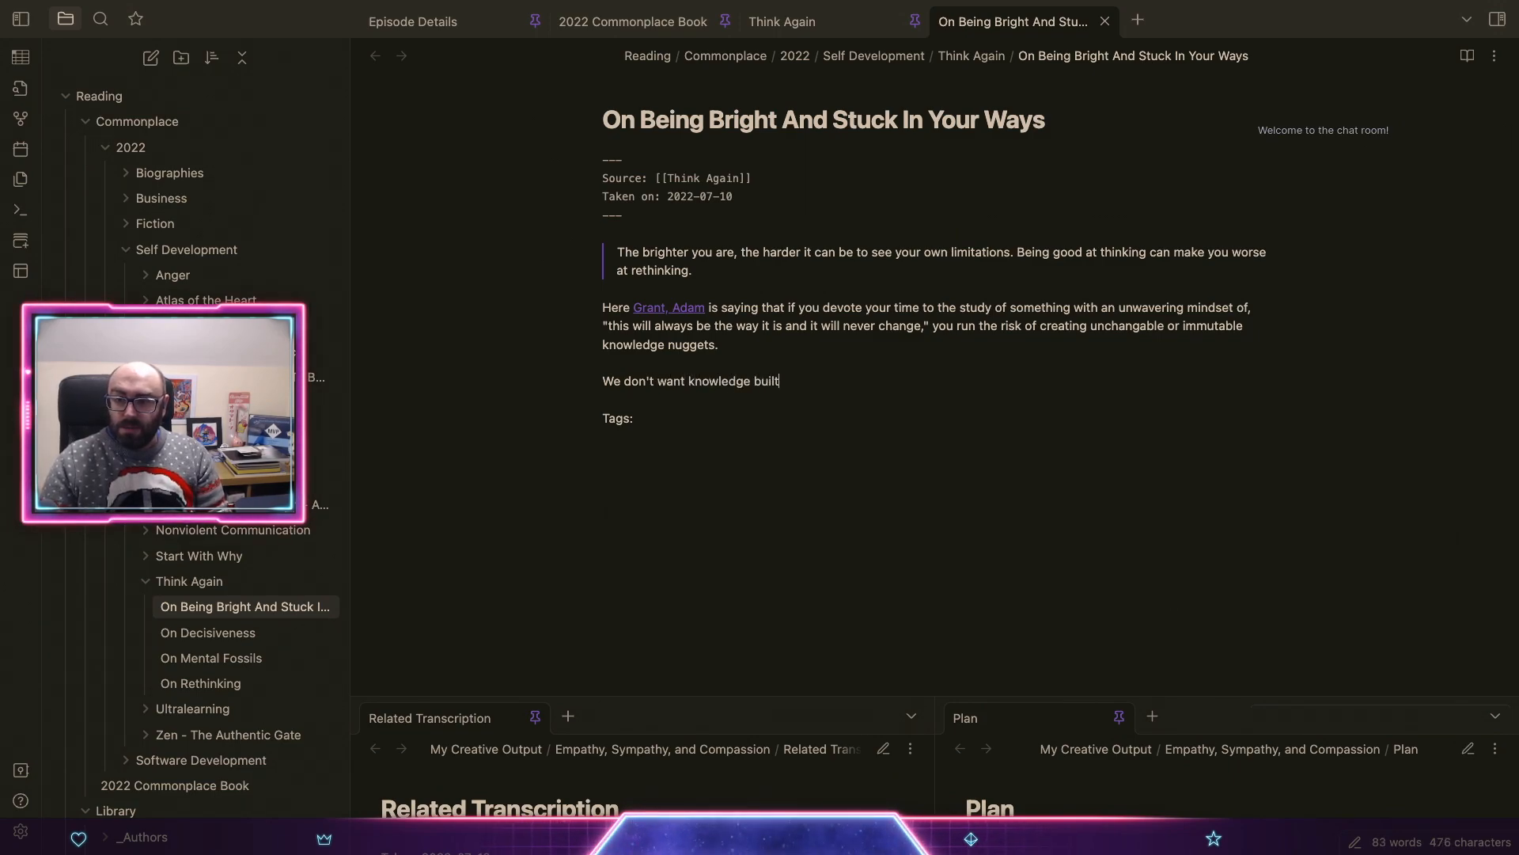
{"action": "type", "text": " on a house"}
{"action": "key", "text": "alt+shift+Left"}
{"action": "key", "text": "BackSpace"}
{"action": "type", "text": "foundatio"}
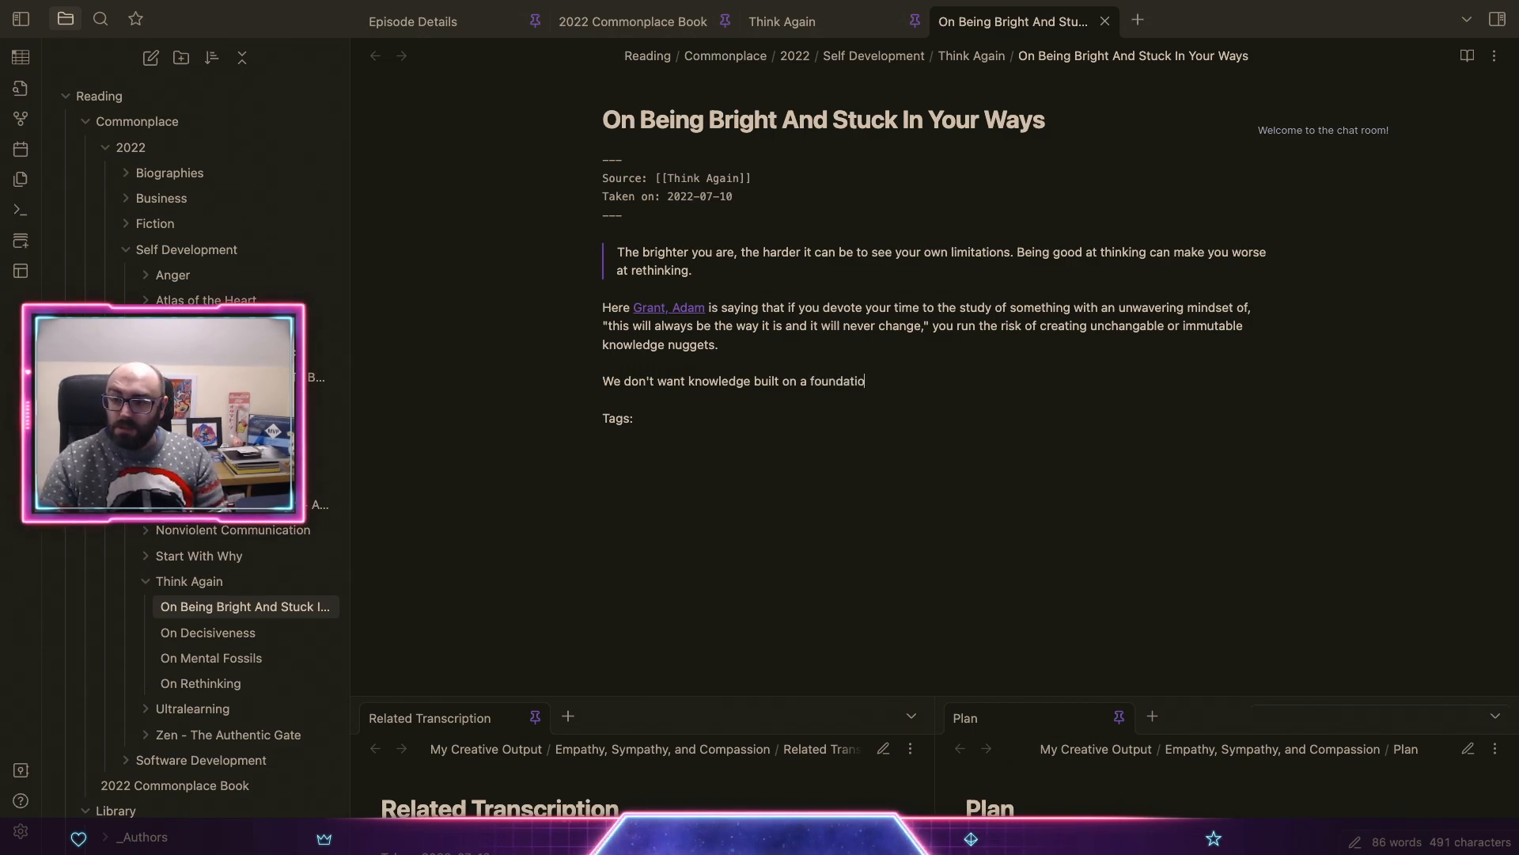
{"action": "type", "text": "n made of sand"}
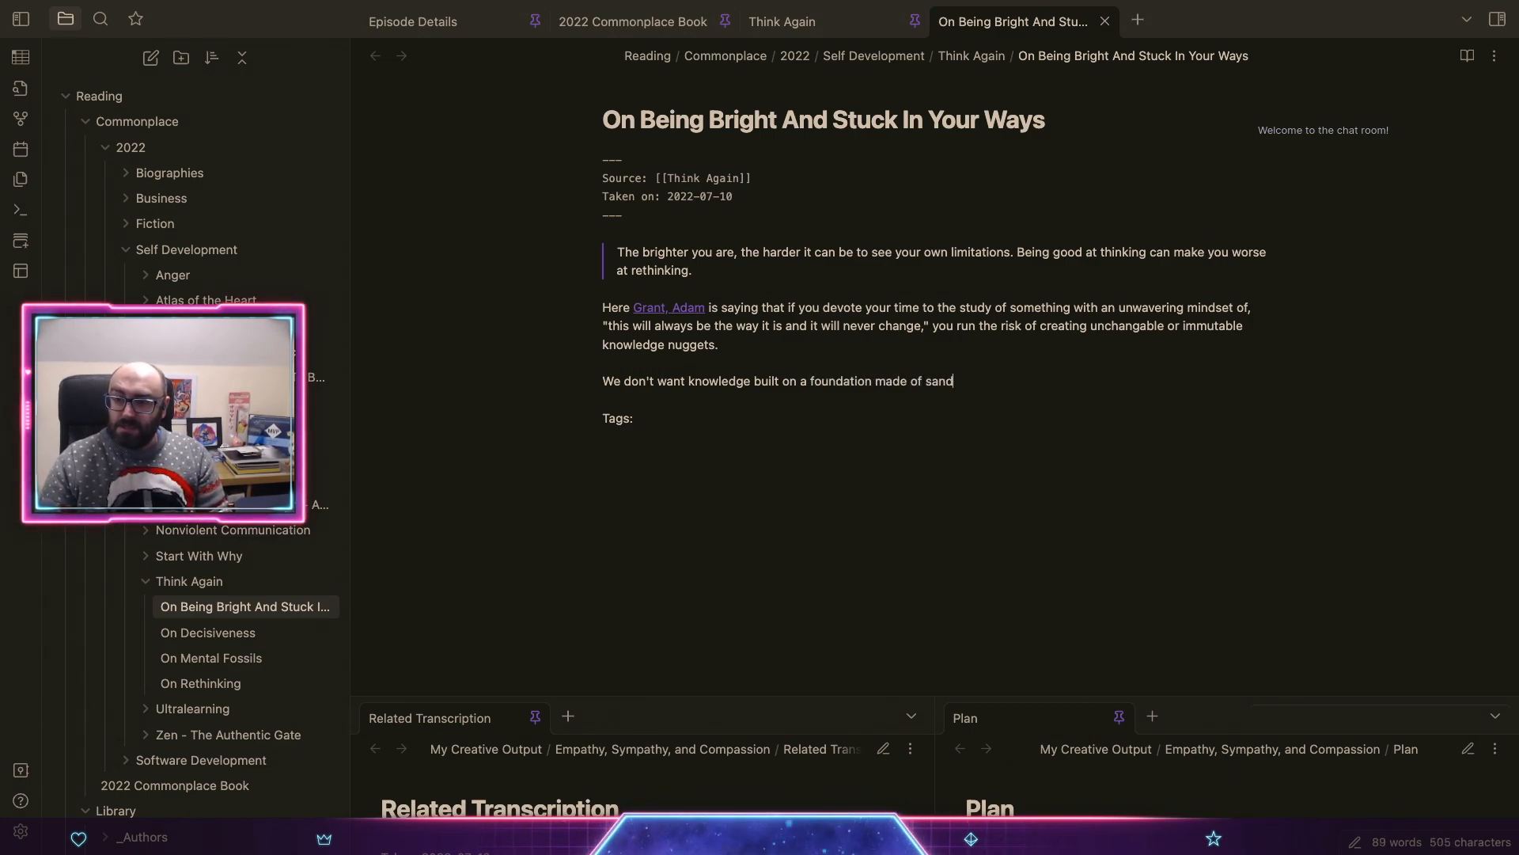
Step: Complete the sentence with ", but we also don't want concrete and steel which cannot be repaired or replaced if needed."
{"action": "type", "text": ", but wa"}
{"action": "key", "text": "BackSpace"}
{"action": "type", "text": "e also don't "}
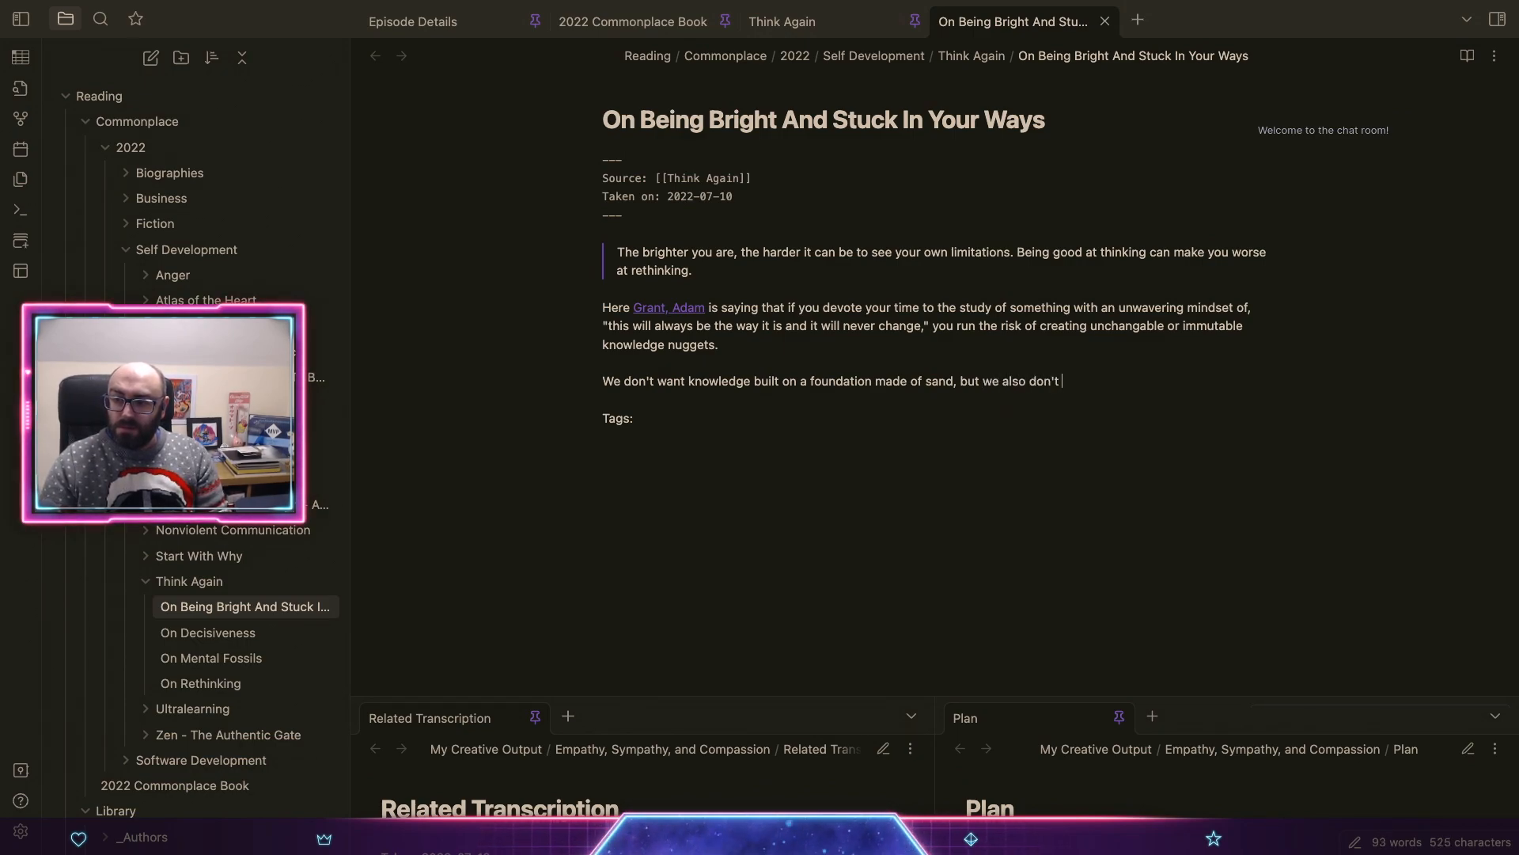
{"action": "type", "text": "want co"}
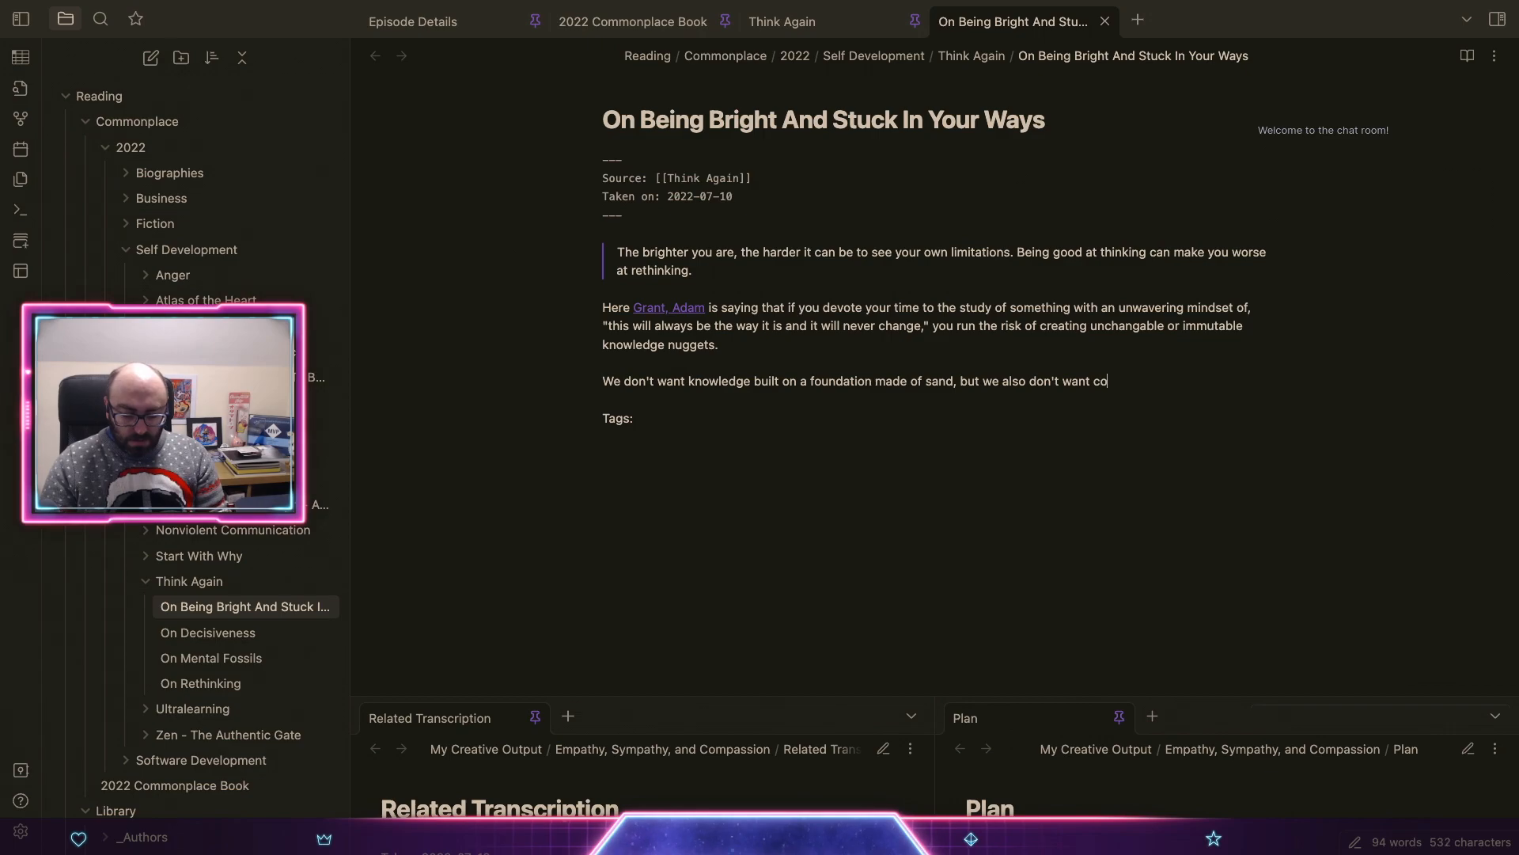
{"action": "type", "text": "ncrete and stell w"}
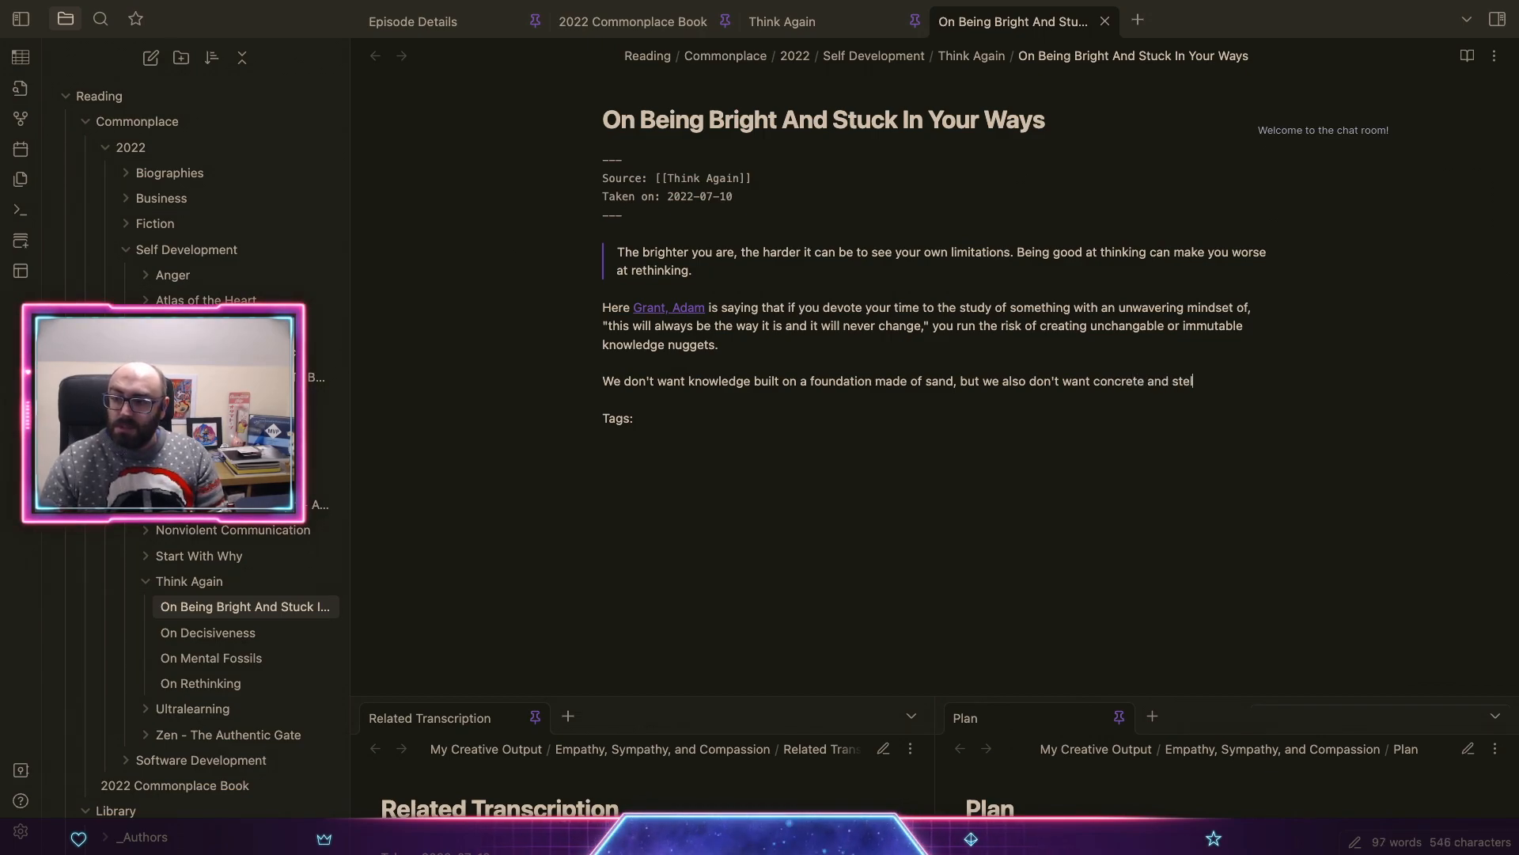
{"action": "key", "text": "BackSpace"}
{"action": "key", "text": "BackSpace"}
{"action": "key", "text": "BackSpace"}
{"action": "type", "text": "e"}
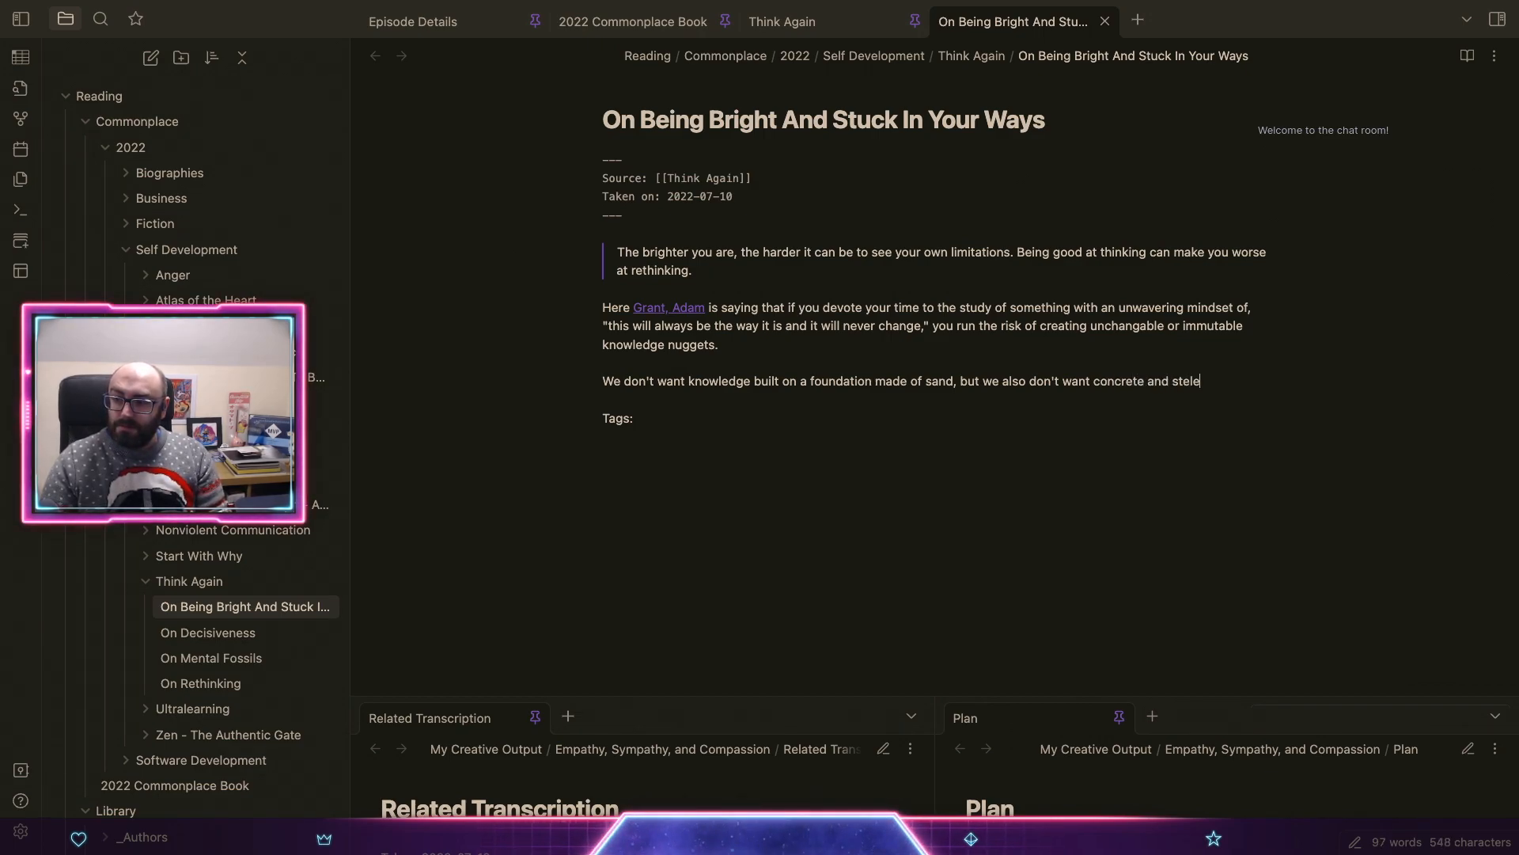
{"action": "type", "text": "l which cann"}
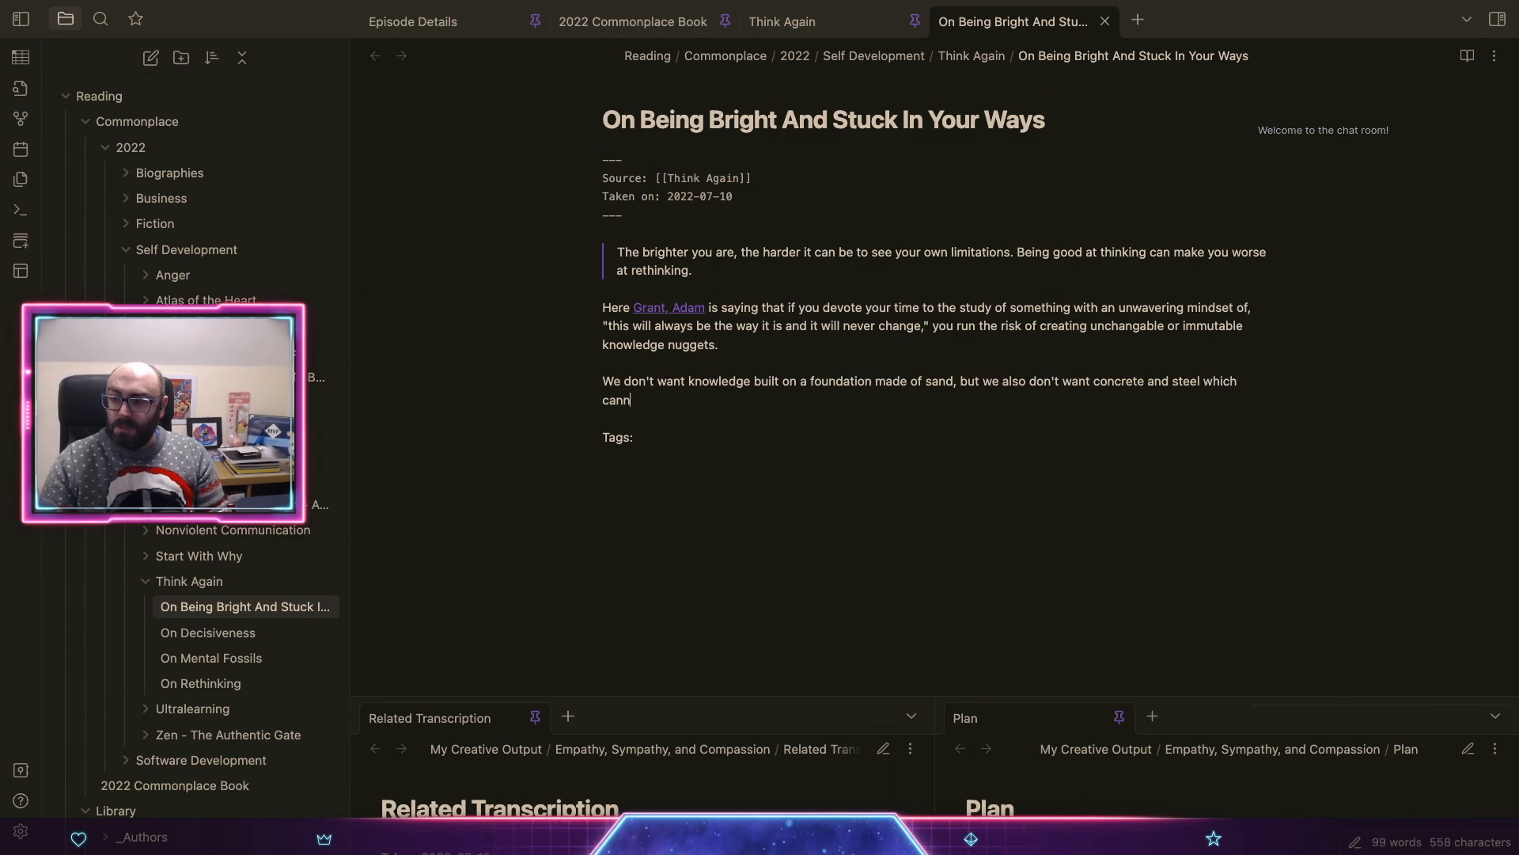
{"action": "type", "text": "ot be rep"}
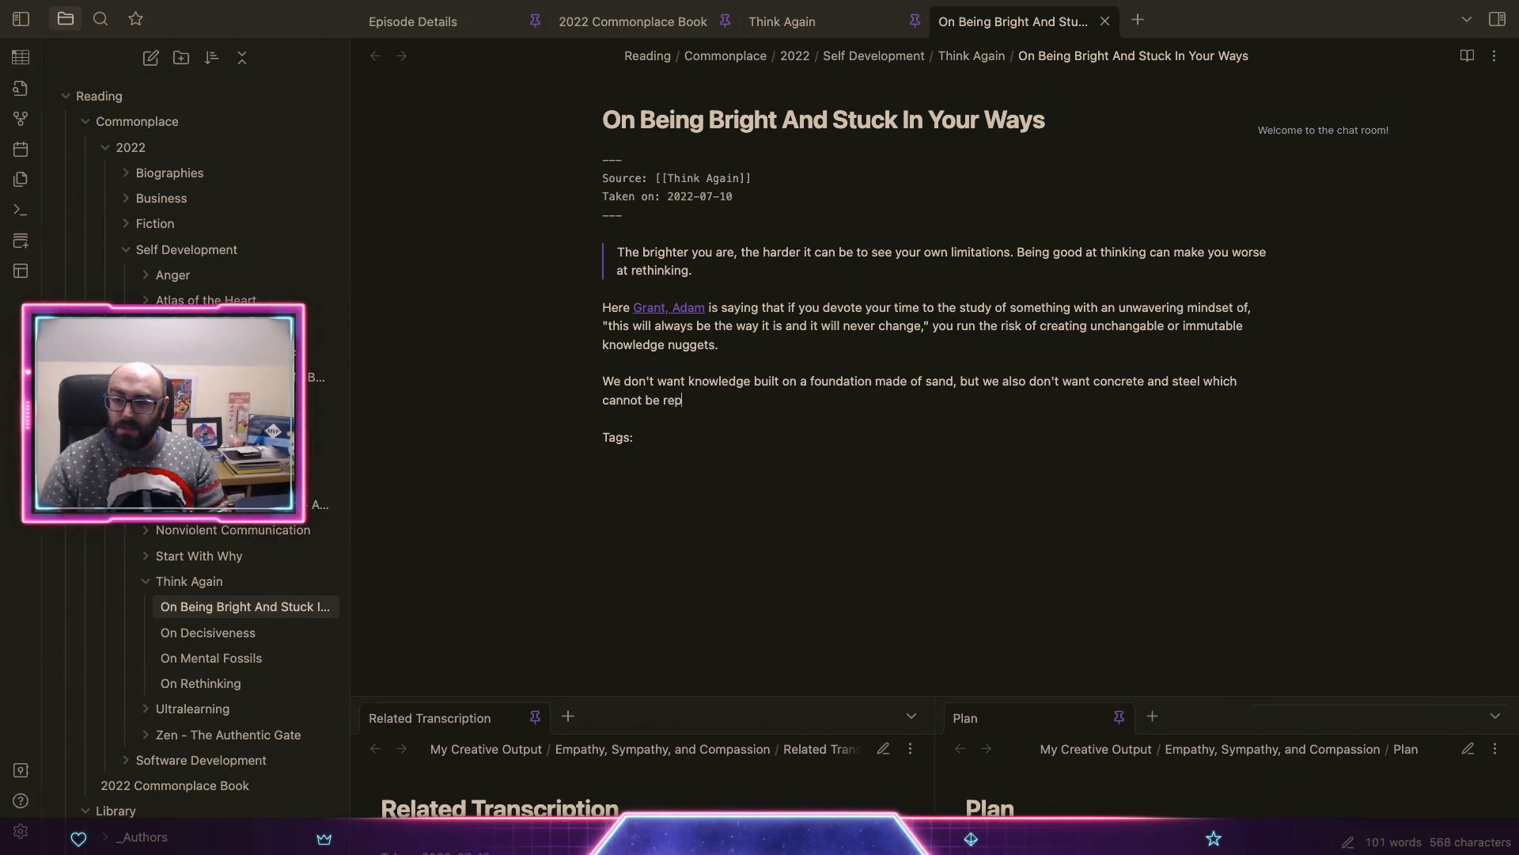
{"action": "type", "text": "aired or replaced if needed."}
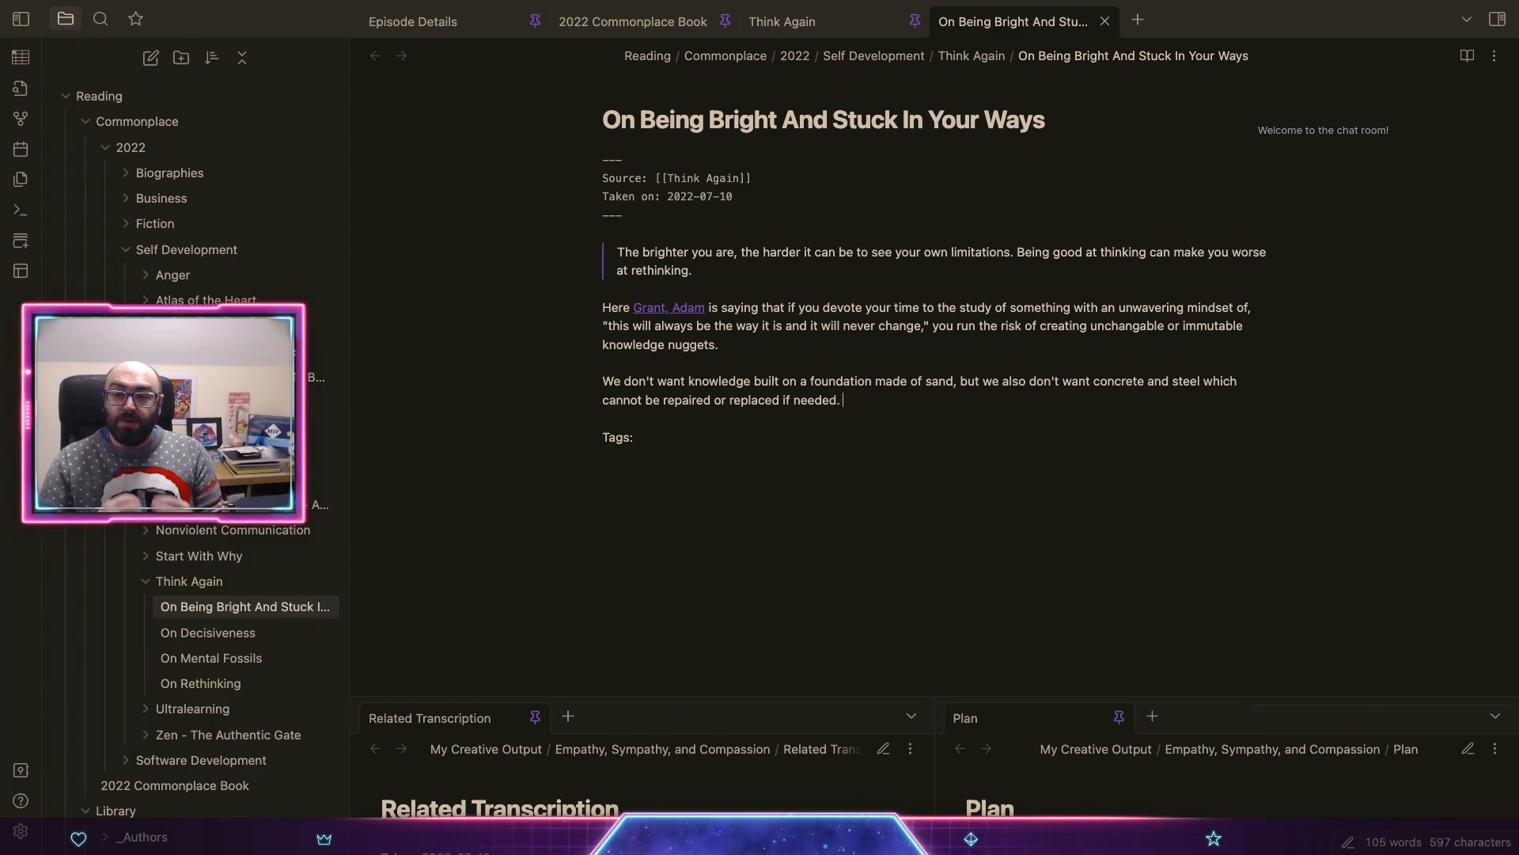
Step: Begin the next sentence of the paragraph with "In Stephen Cleary's words (this is in an episode of"
{"action": "type", "text": "In"}
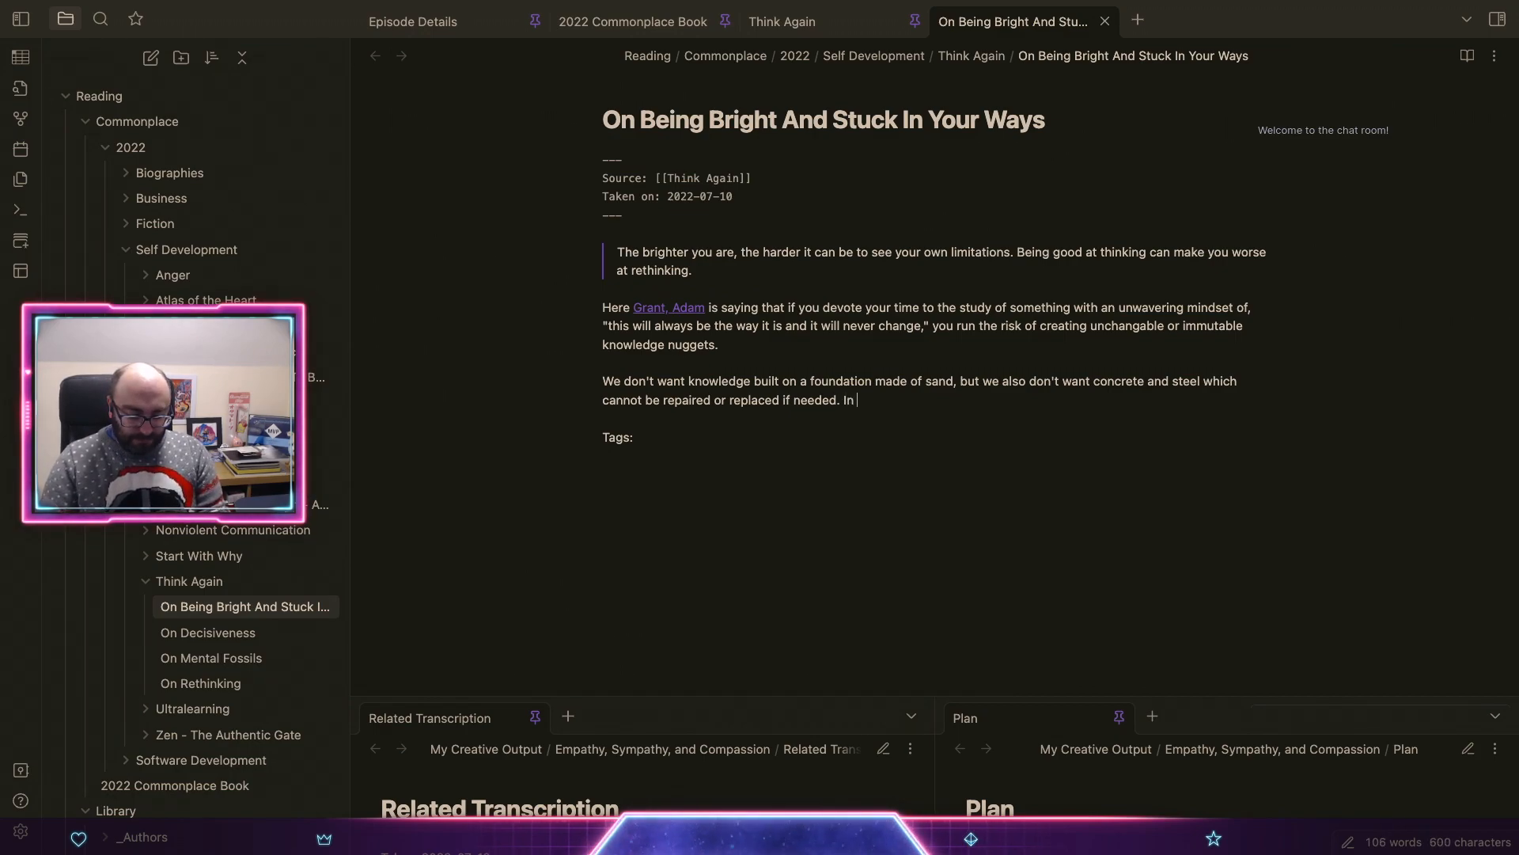
{"action": "type", "text": " Stephen Clear"}
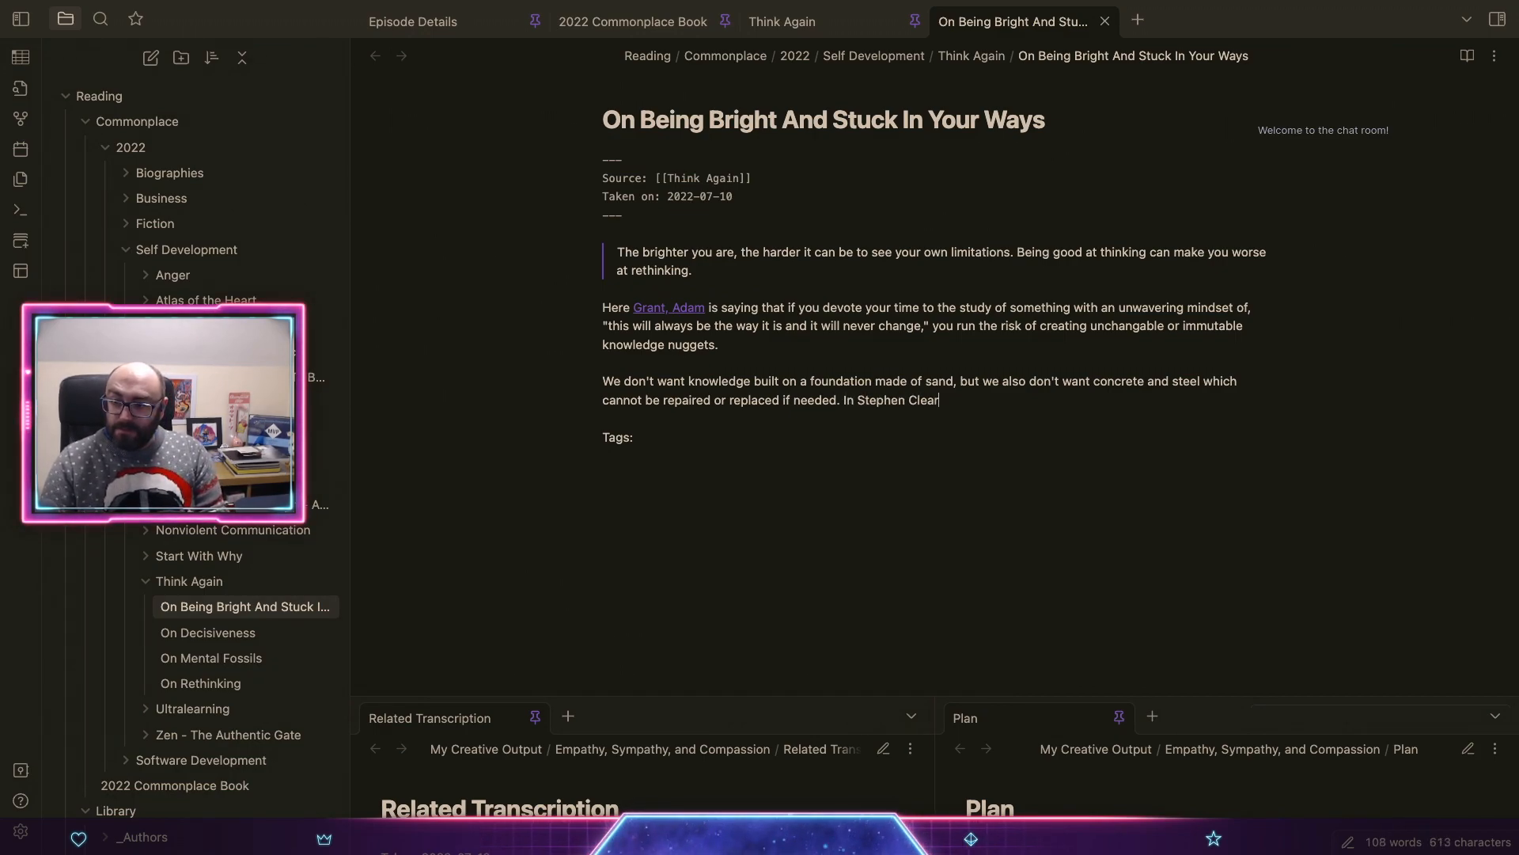
{"action": "type", "text": "y's words"}
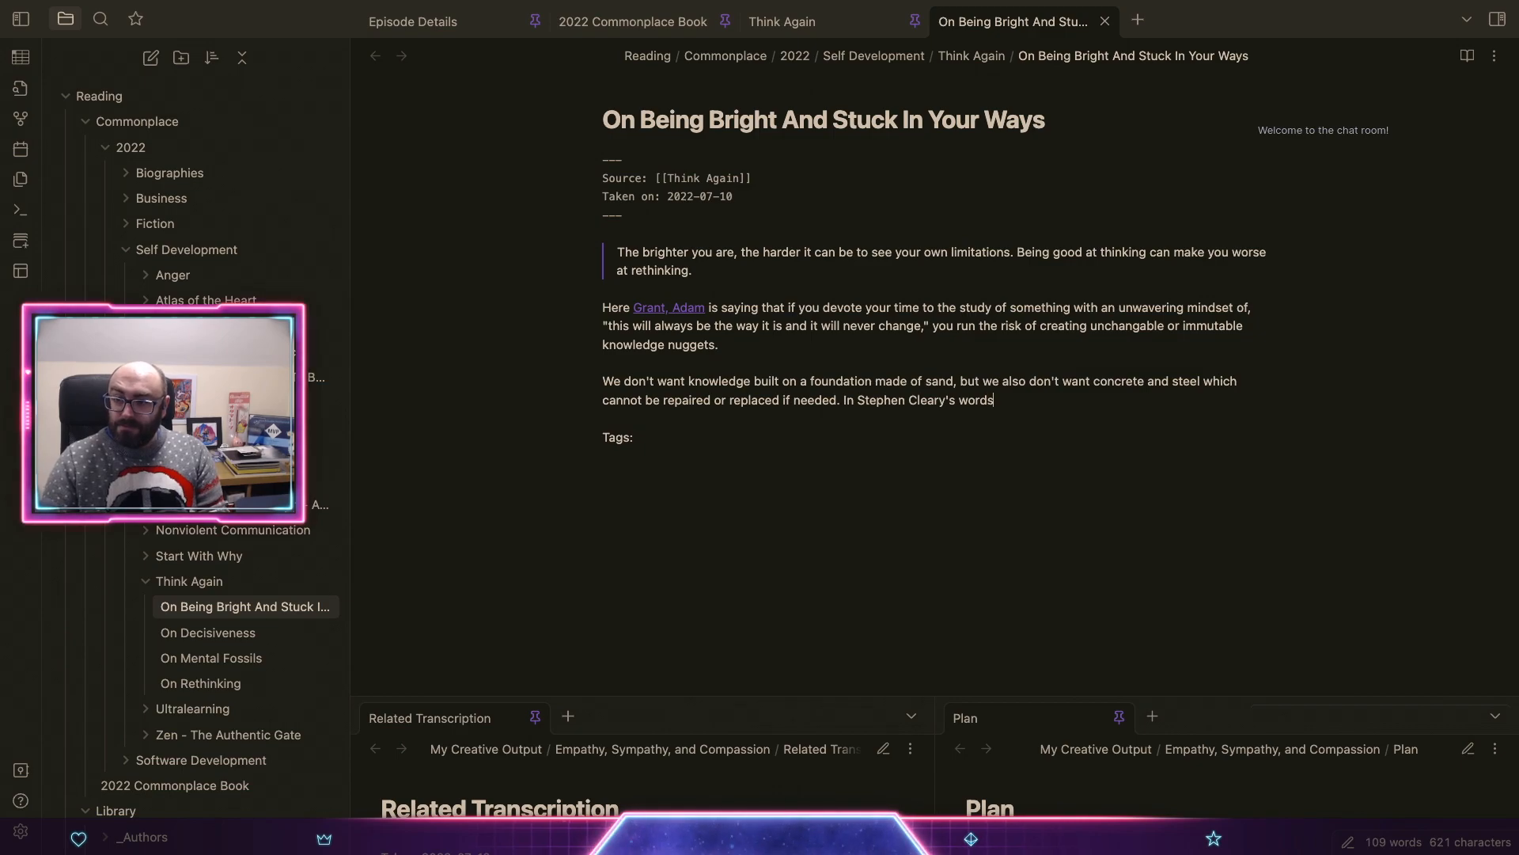
{"action": "type", "text": " (this is in an"}
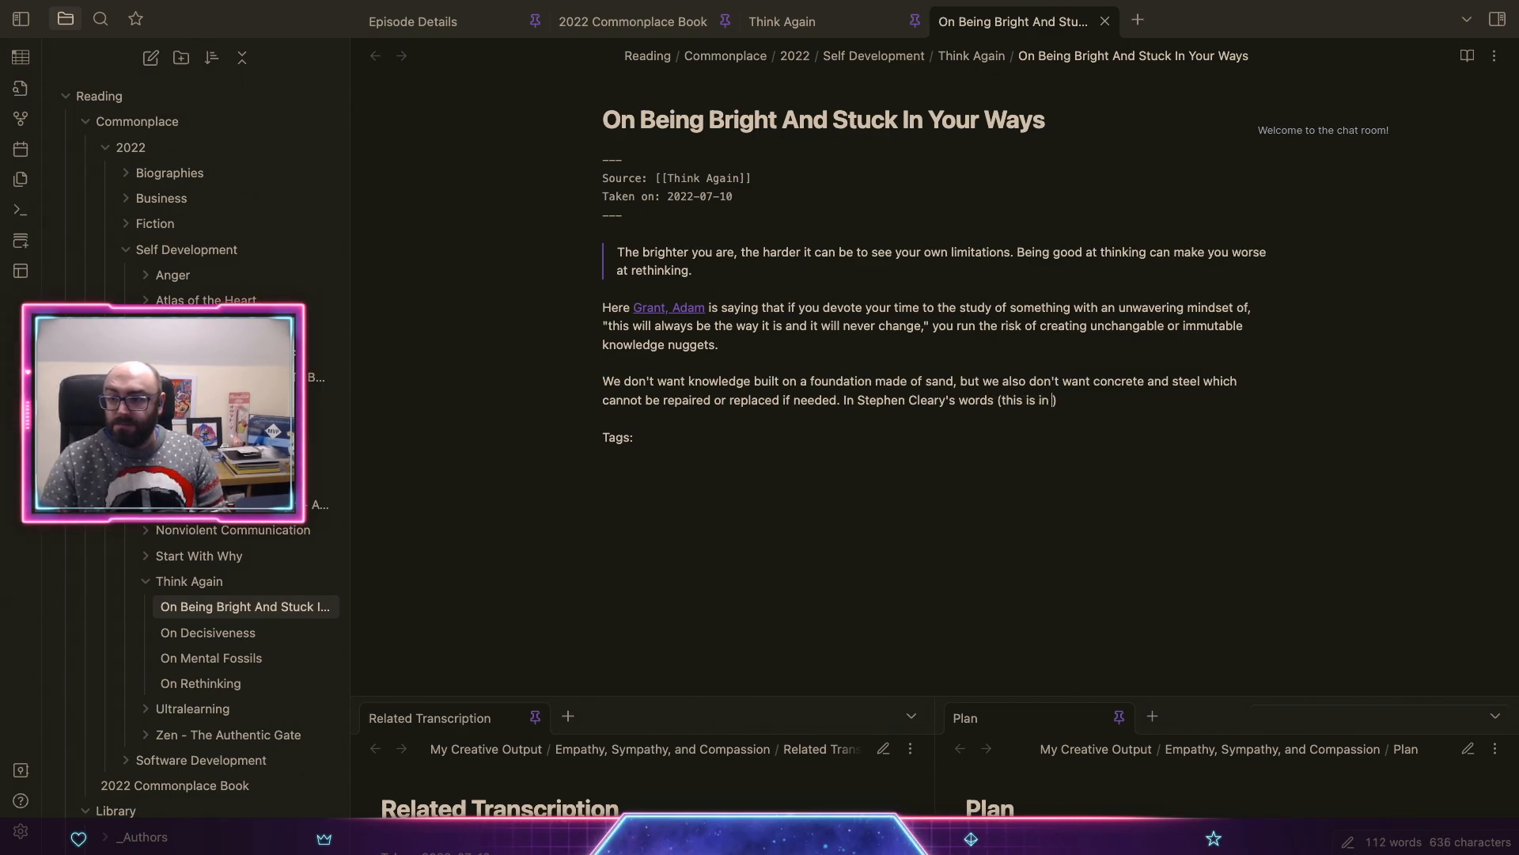
{"action": "type", "text": " episode of Th"}
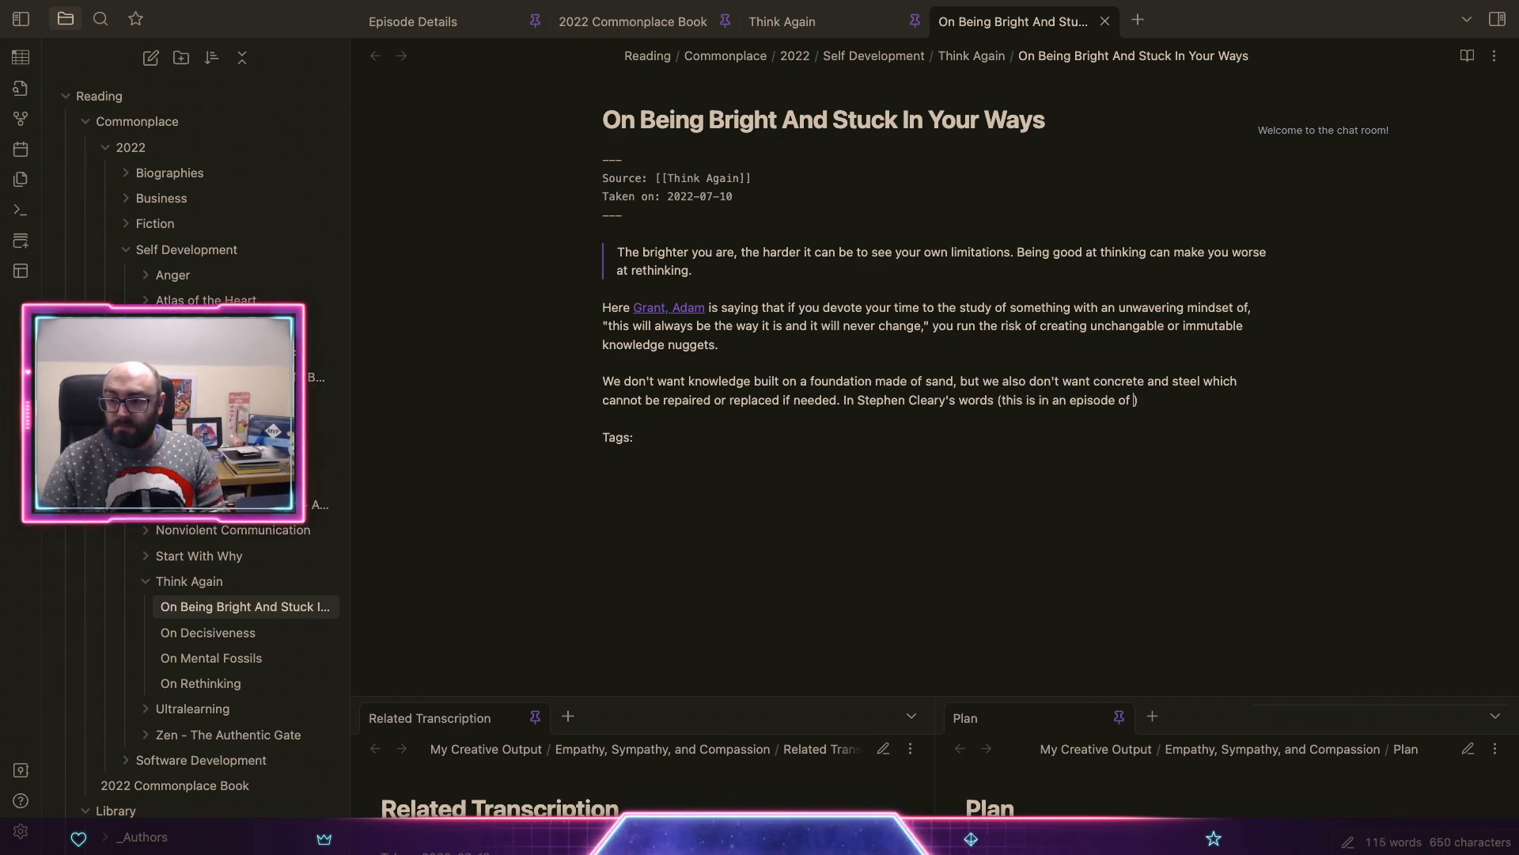
{"action": "key", "text": "BackSpace"}
{"action": "key", "text": "BackSpace"}
{"action": "key", "text": "BackSpace"}
{"action": "type", "text": "[["}
{"action": "key", "text": "BackSpace"}
{"action": "key", "text": "BackSpace"}
{"action": "key", "text": "BackSpace"}
{"action": "type", "text": "[[the"}
{"action": "key", "text": "BackSpace"}
{"action": "key", "text": "BackSpace"}
{"action": "key", "text": "BackSpace"}
{"action": "key", "text": "BackSpace"}
{"action": "key", "text": "BackSpace"}
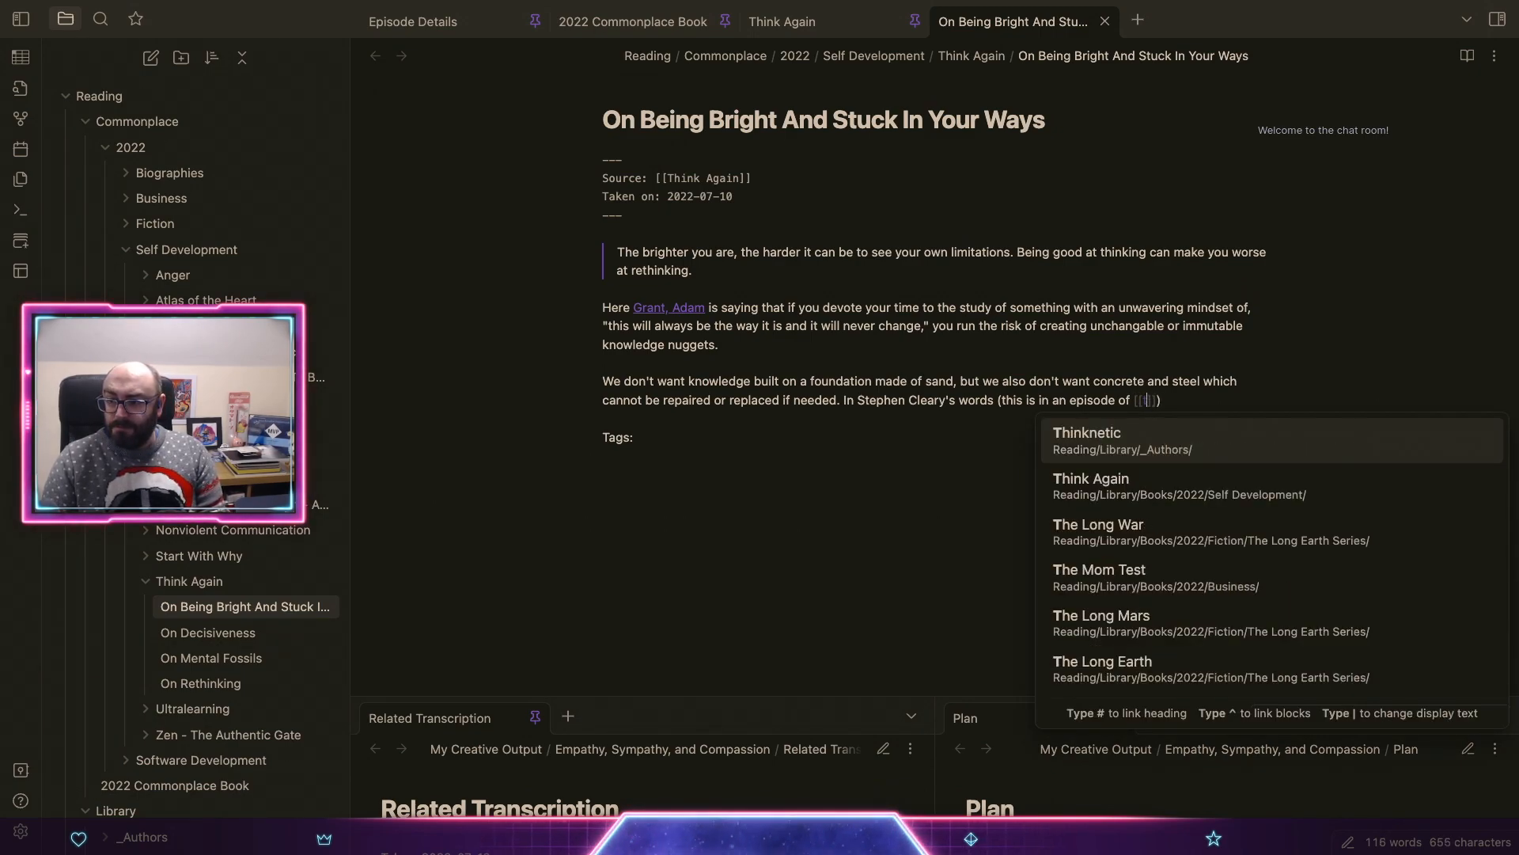
{"action": "type", "text": "The .N"}
{"action": "type", "text": "ET core"}
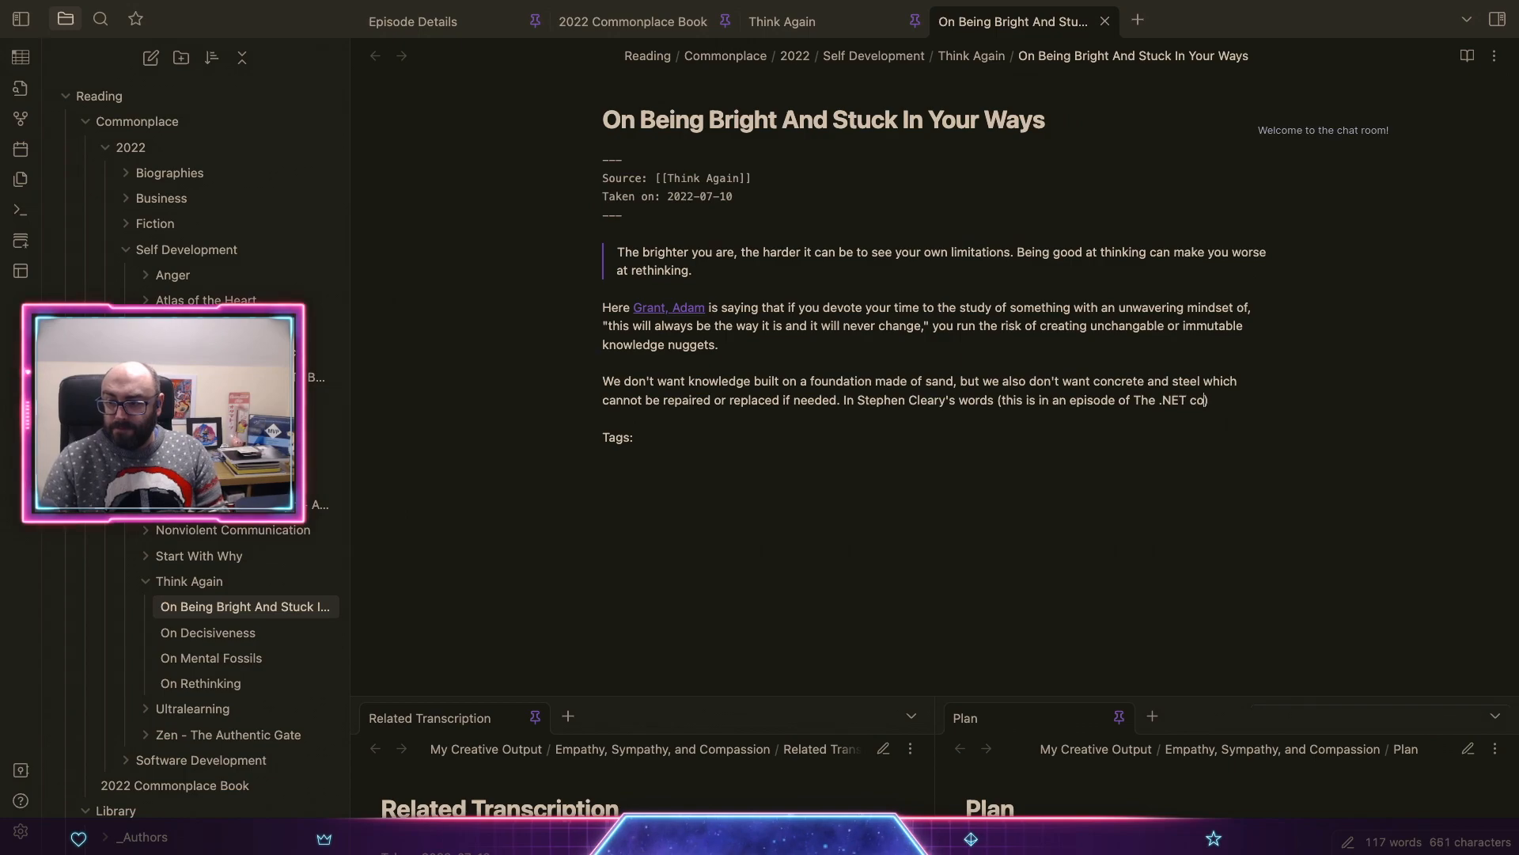
{"action": "key", "text": "alt+Left"}
{"action": "key", "text": "shift+alt+Left"}
{"action": "key", "text": "shift+Left"}
{"action": "key", "text": "BackSpace"}
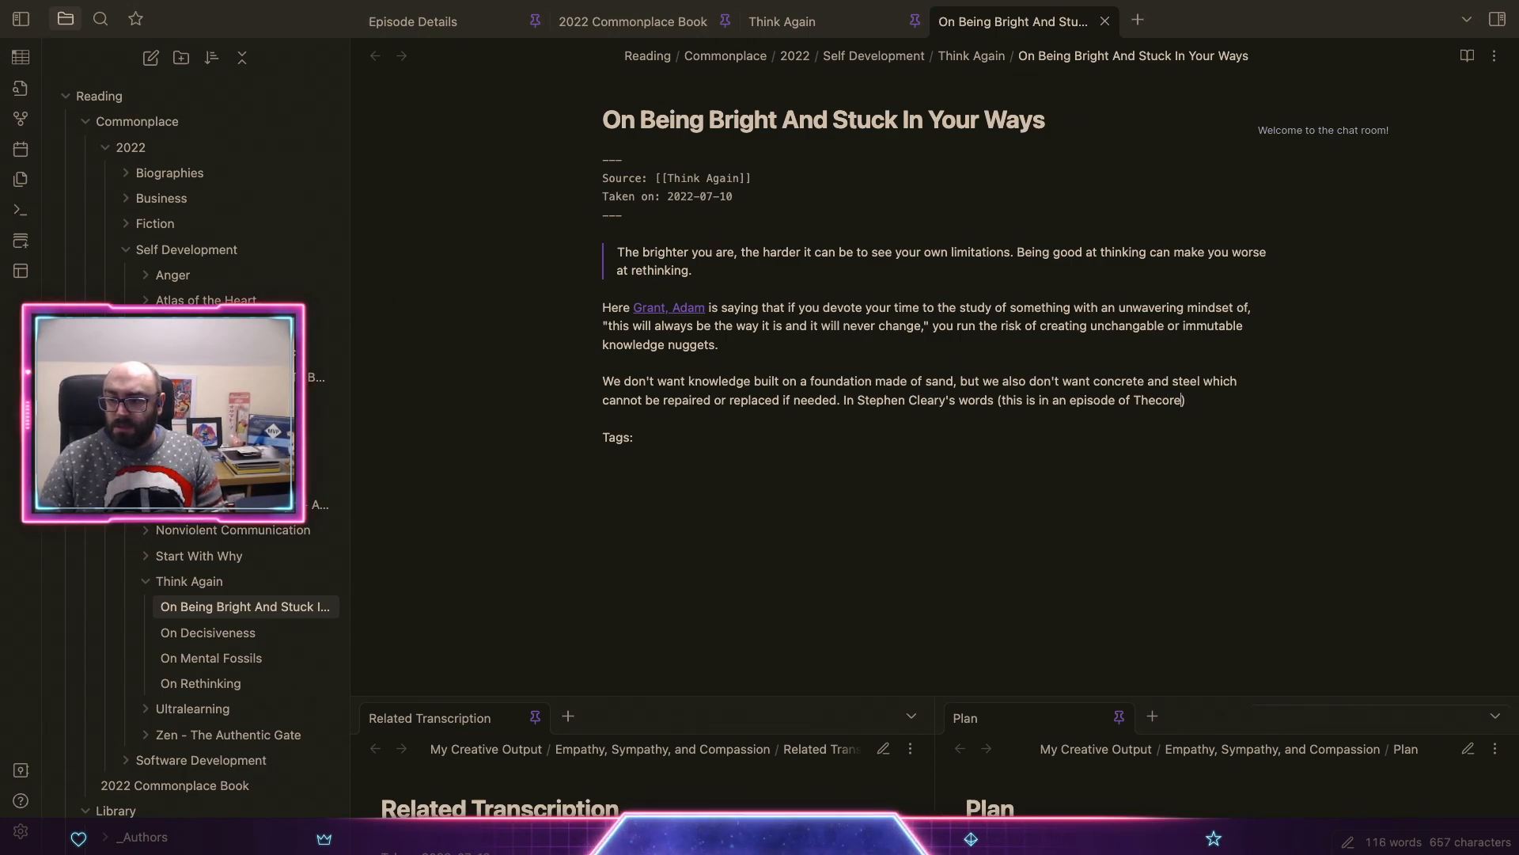
Step: Replace the mistyped podcast name inside the parentheses with an internal link to the note The .NET Core Podcast
{"action": "key", "text": "alt+Right"}
{"action": "key", "text": "shift+alt+Left"}
{"action": "key", "text": "shift+alt+Left"}
{"action": "key", "text": "shift+alt+Right"}
{"action": "key", "text": "BackSpace"}
{"action": "type", "text": "[[T"}
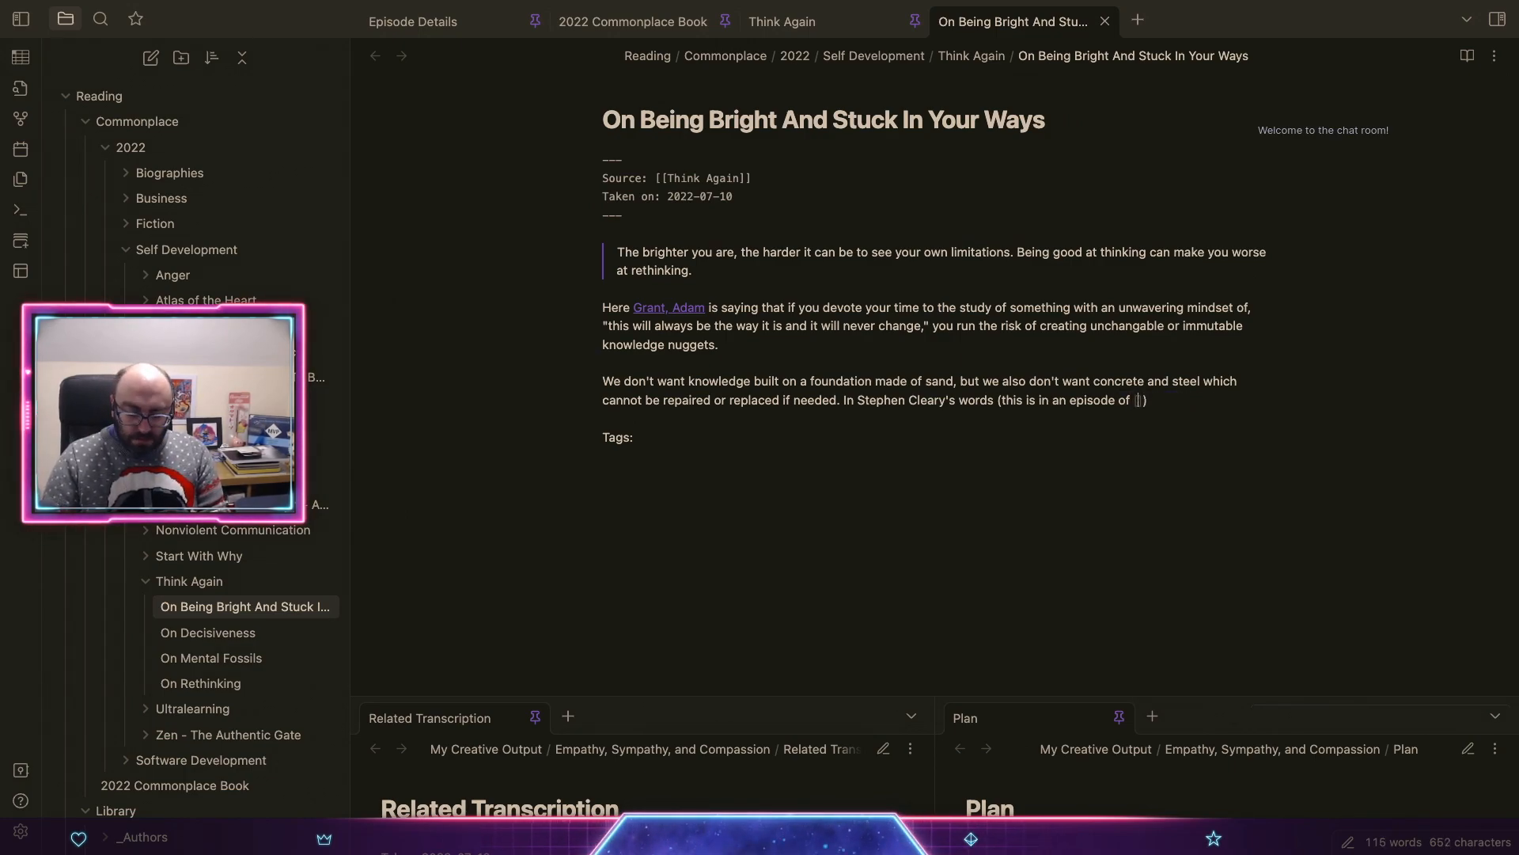
{"action": "type", "text": "he .NET"}
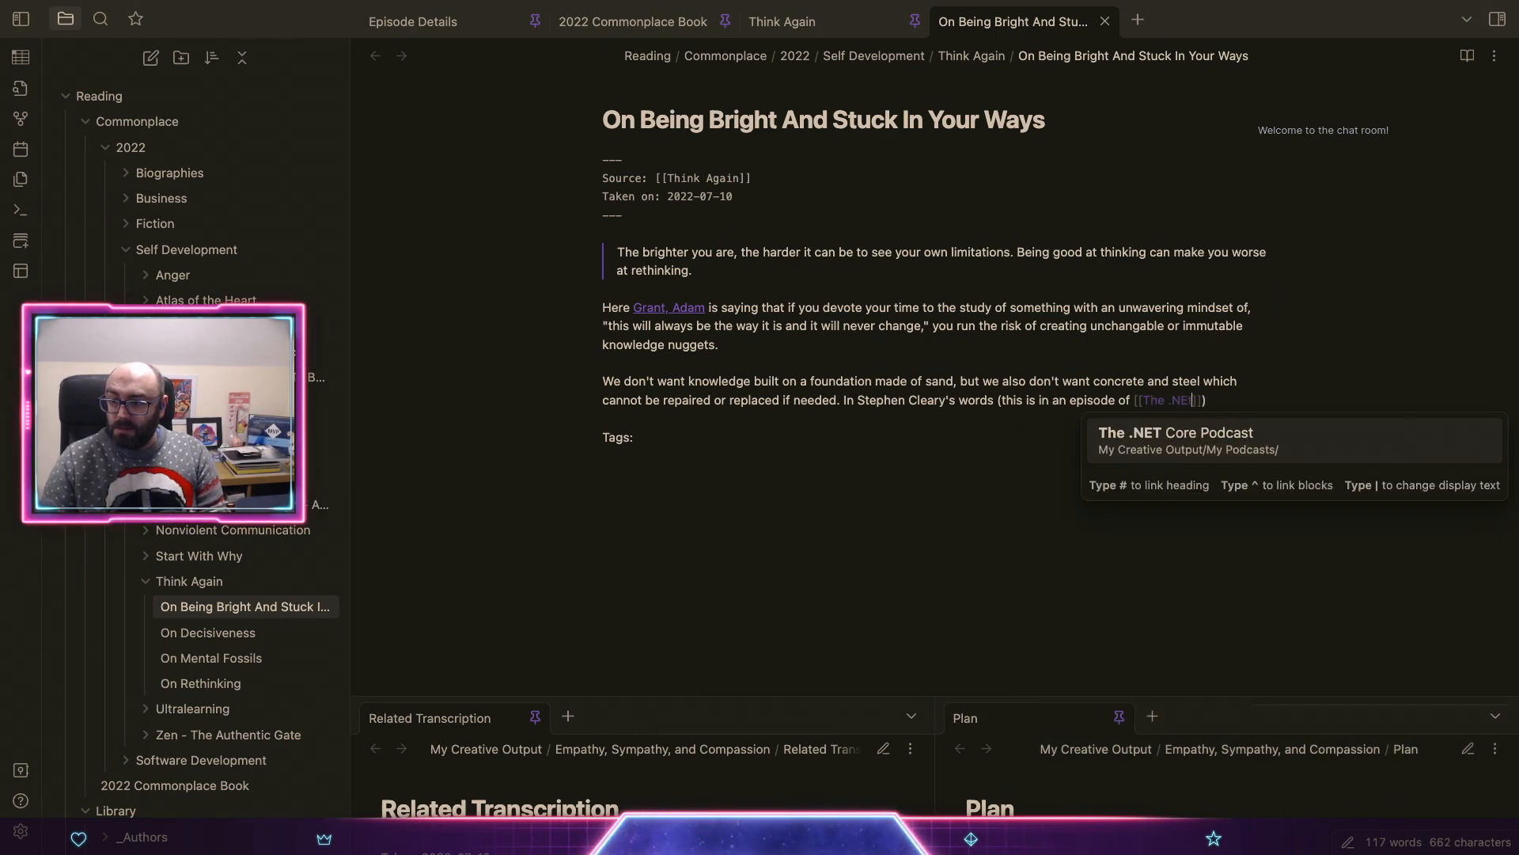
{"action": "key", "text": "Return"}
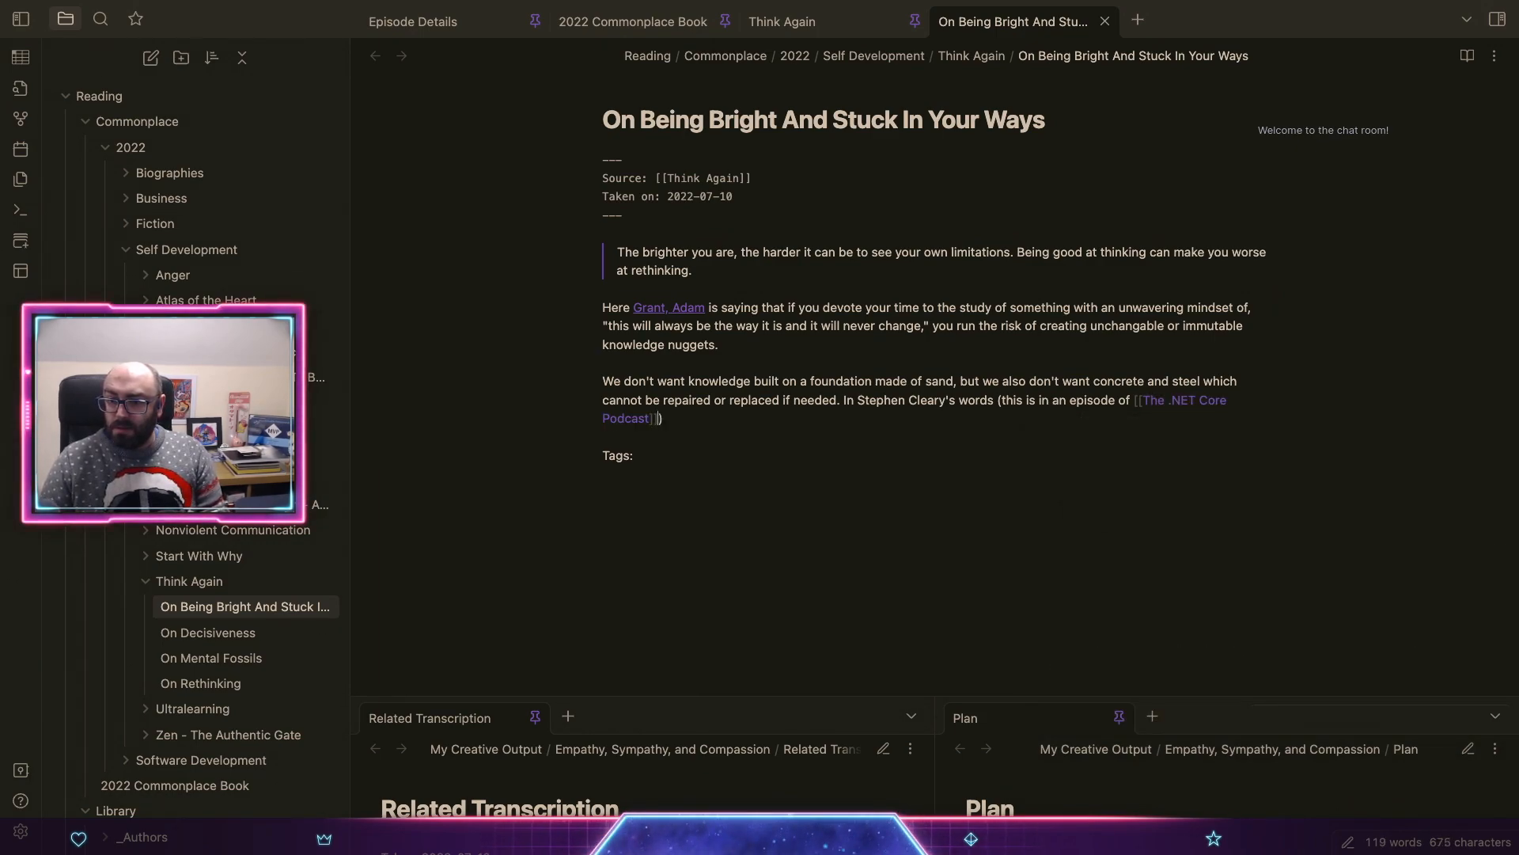
Step: Open the linked podcast note, delete its duplicate "The .NET Core Podcast" heading line from the body, and close the note
{"action": "left_click", "coordinate": [1160, 404]}
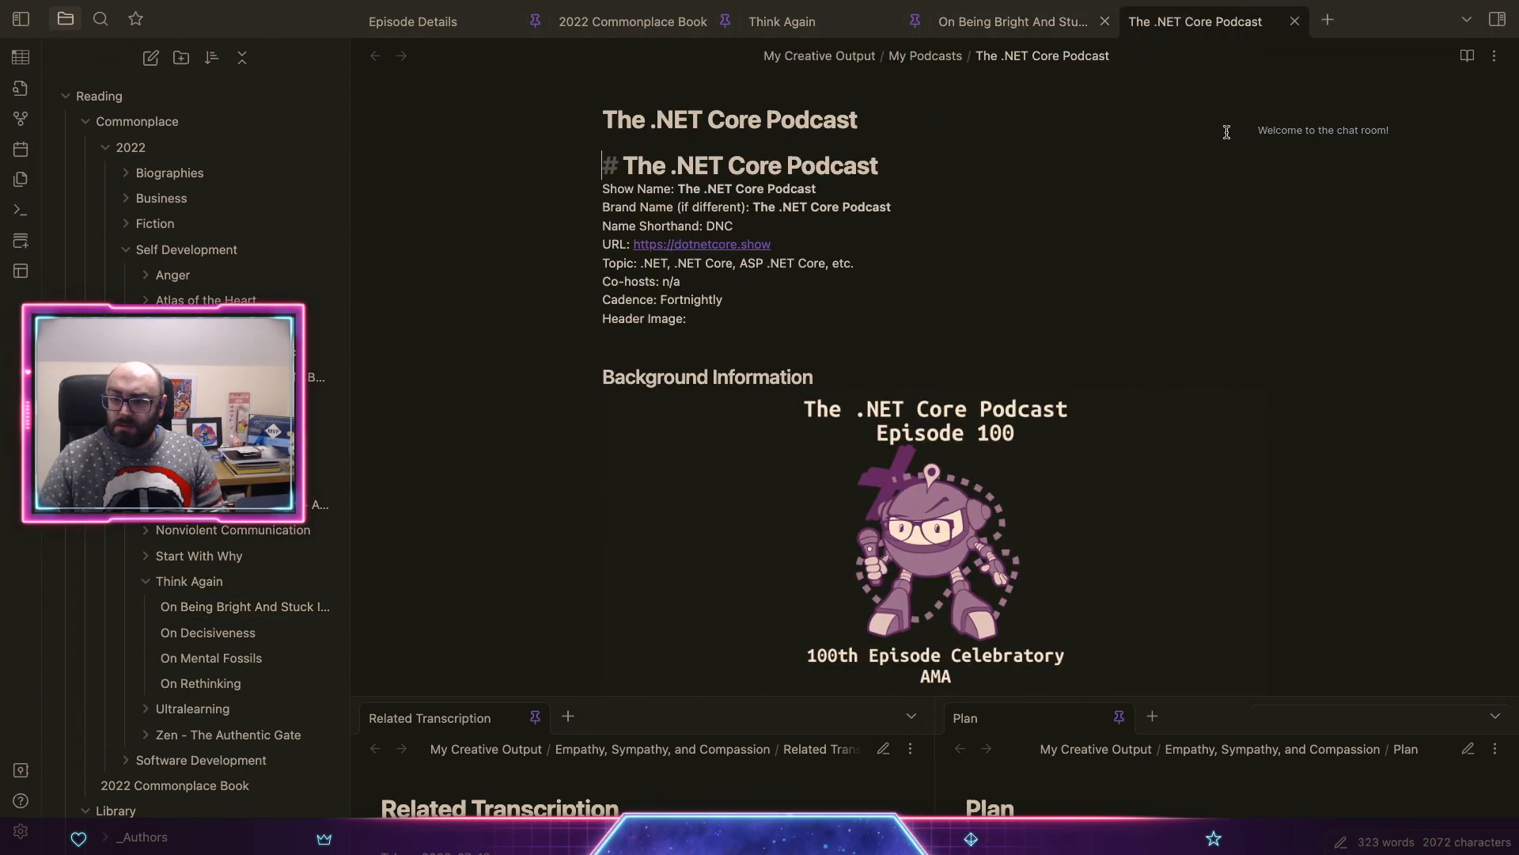
{"action": "scroll", "coordinate": [1258, 429], "scroll_direction": "down", "scroll_amount": 5}
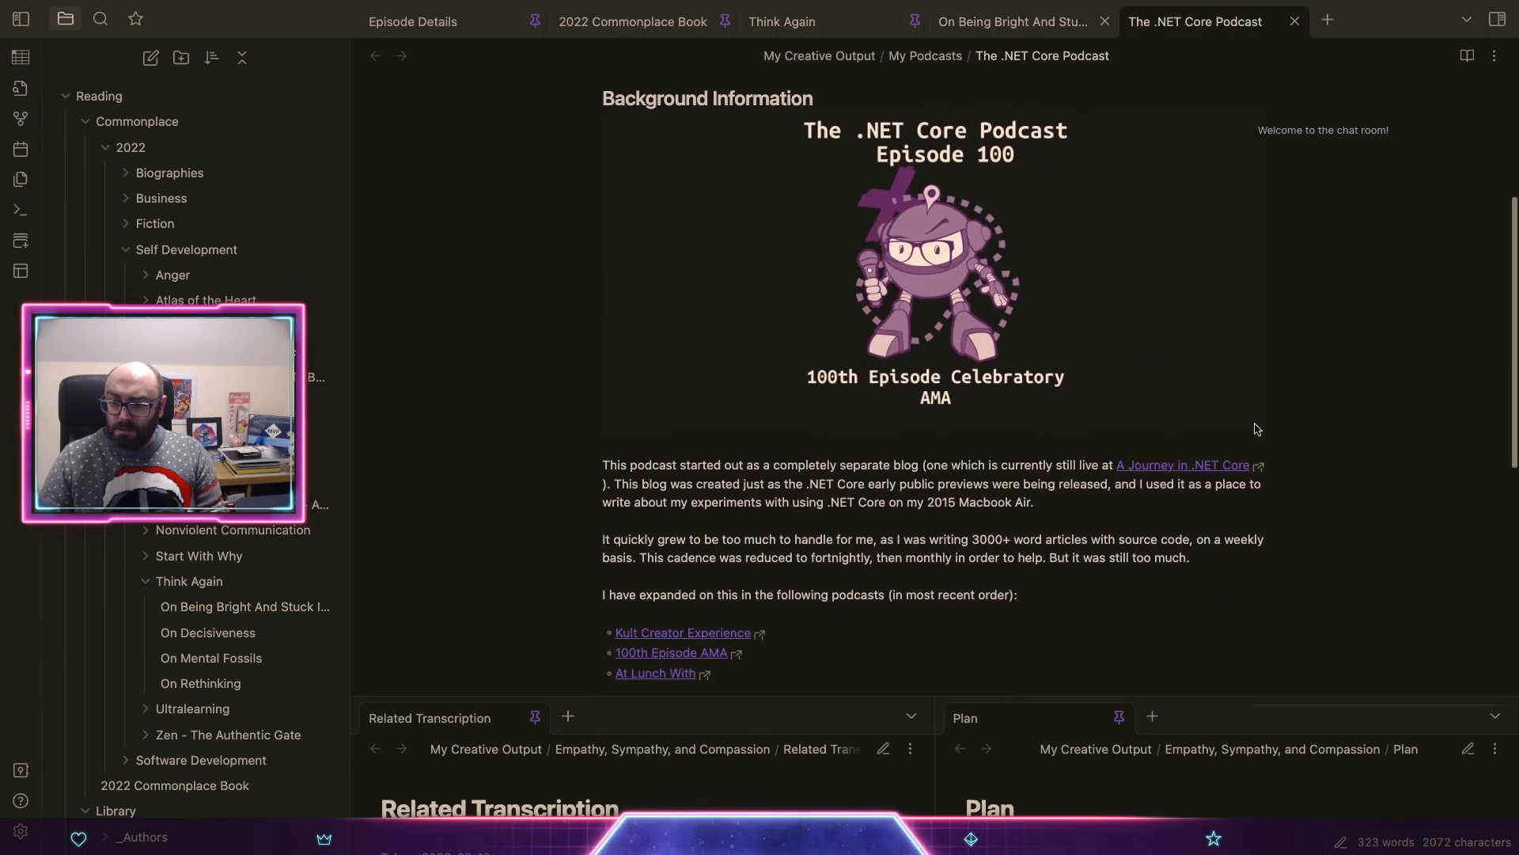
{"action": "scroll", "coordinate": [1258, 429], "scroll_direction": "down", "scroll_amount": 2}
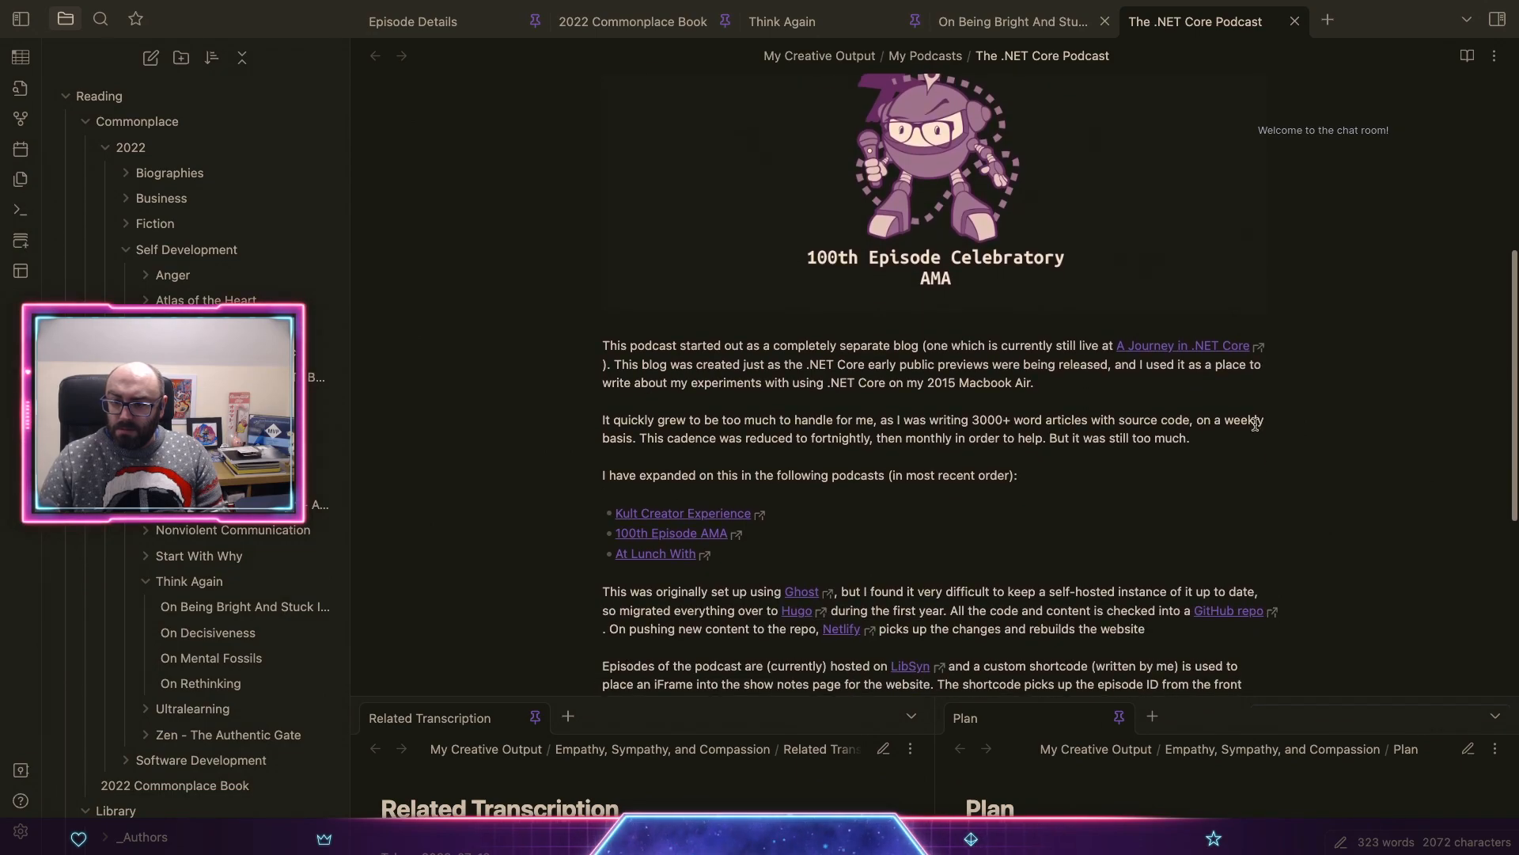
{"action": "scroll", "coordinate": [1352, 564], "scroll_direction": "down", "scroll_amount": 1}
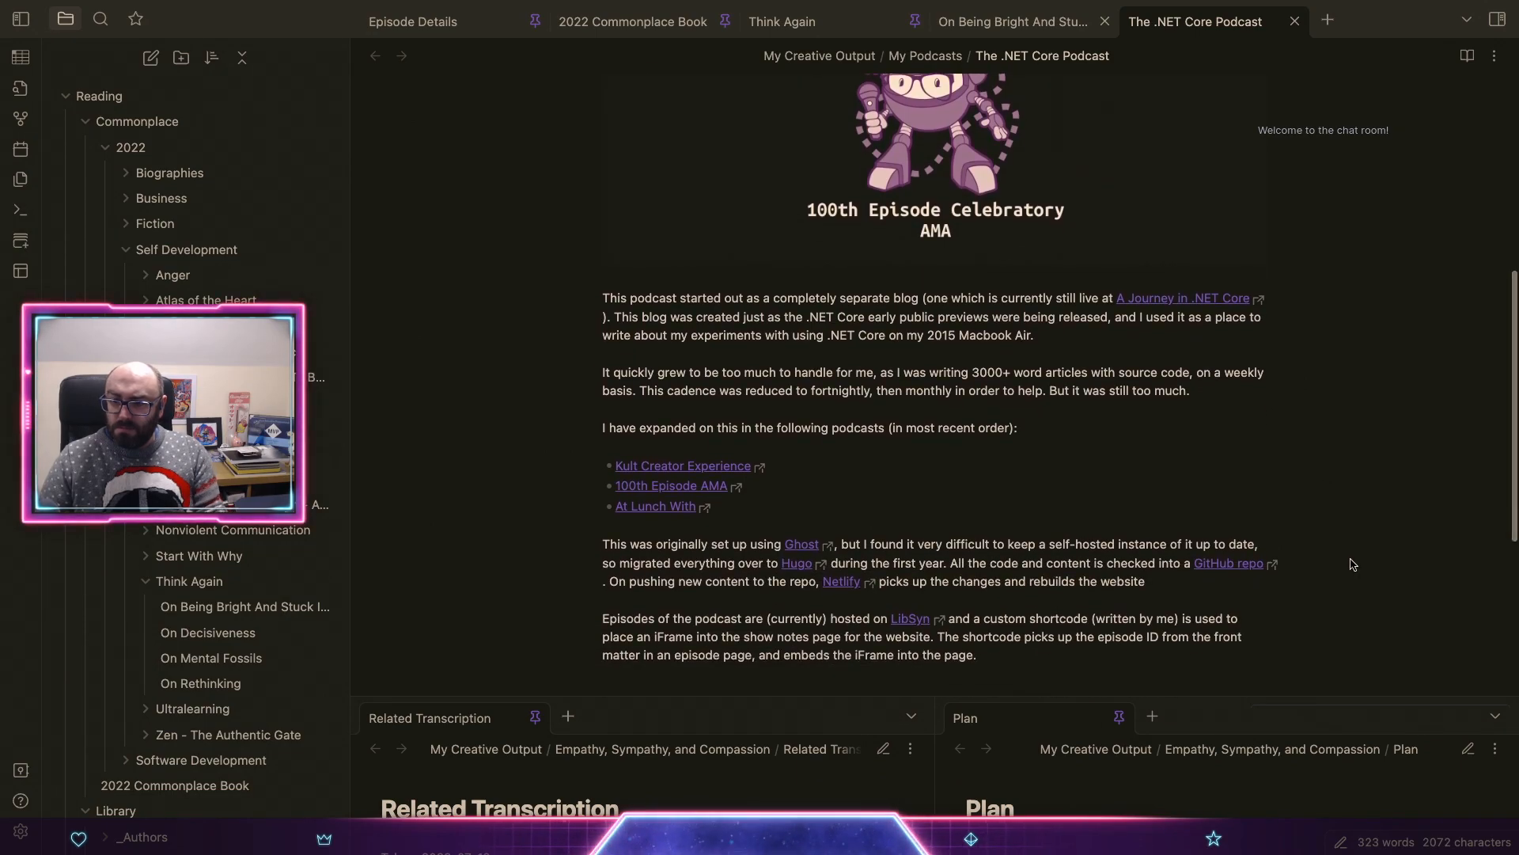
{"action": "scroll", "coordinate": [1353, 564], "scroll_direction": "down", "scroll_amount": 2}
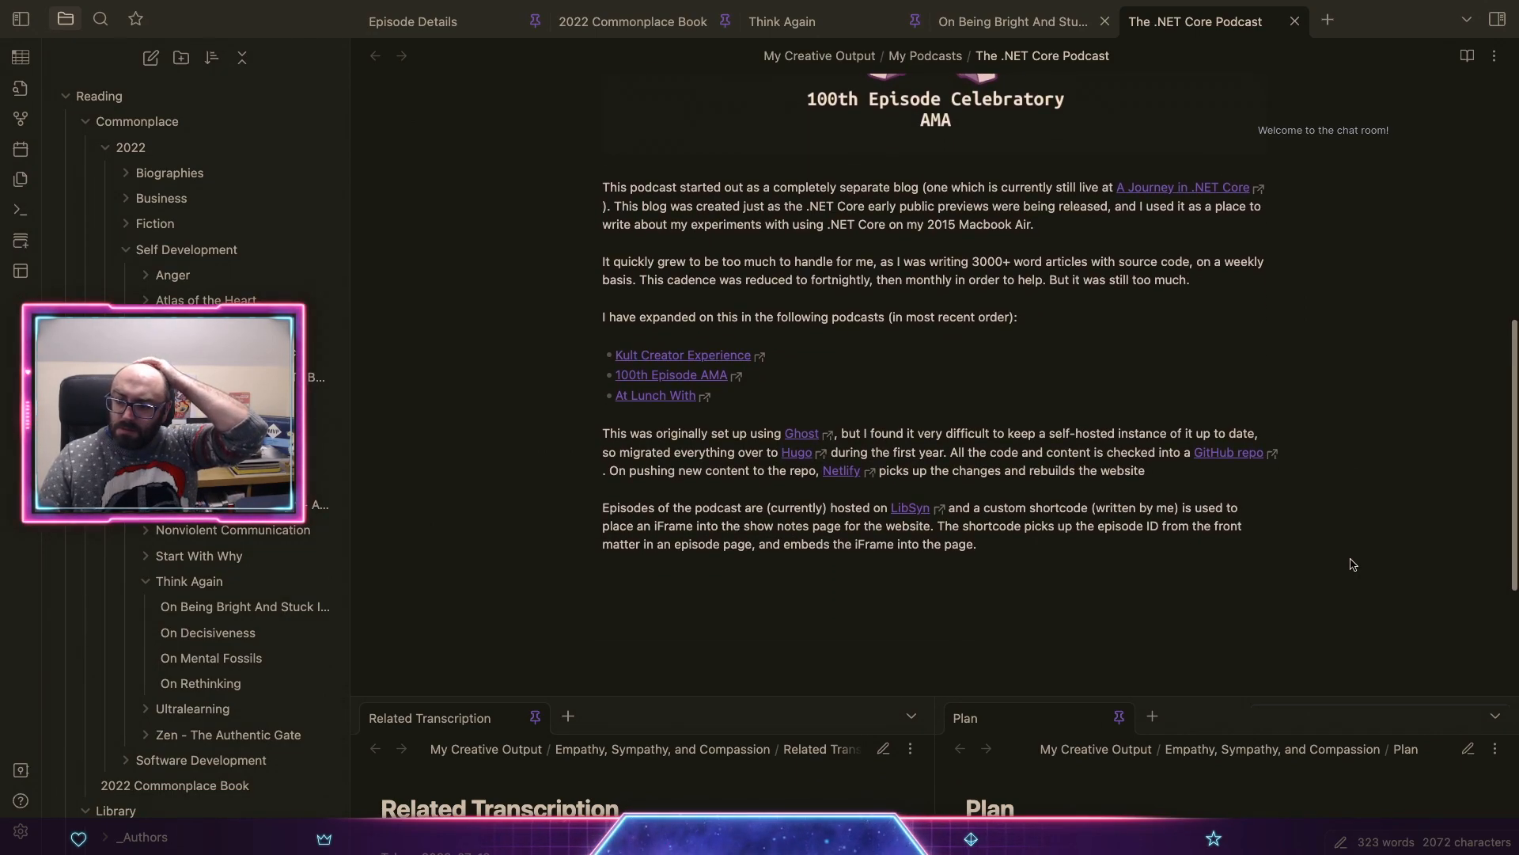
{"action": "scroll", "coordinate": [1352, 564], "scroll_direction": "up", "scroll_amount": 4}
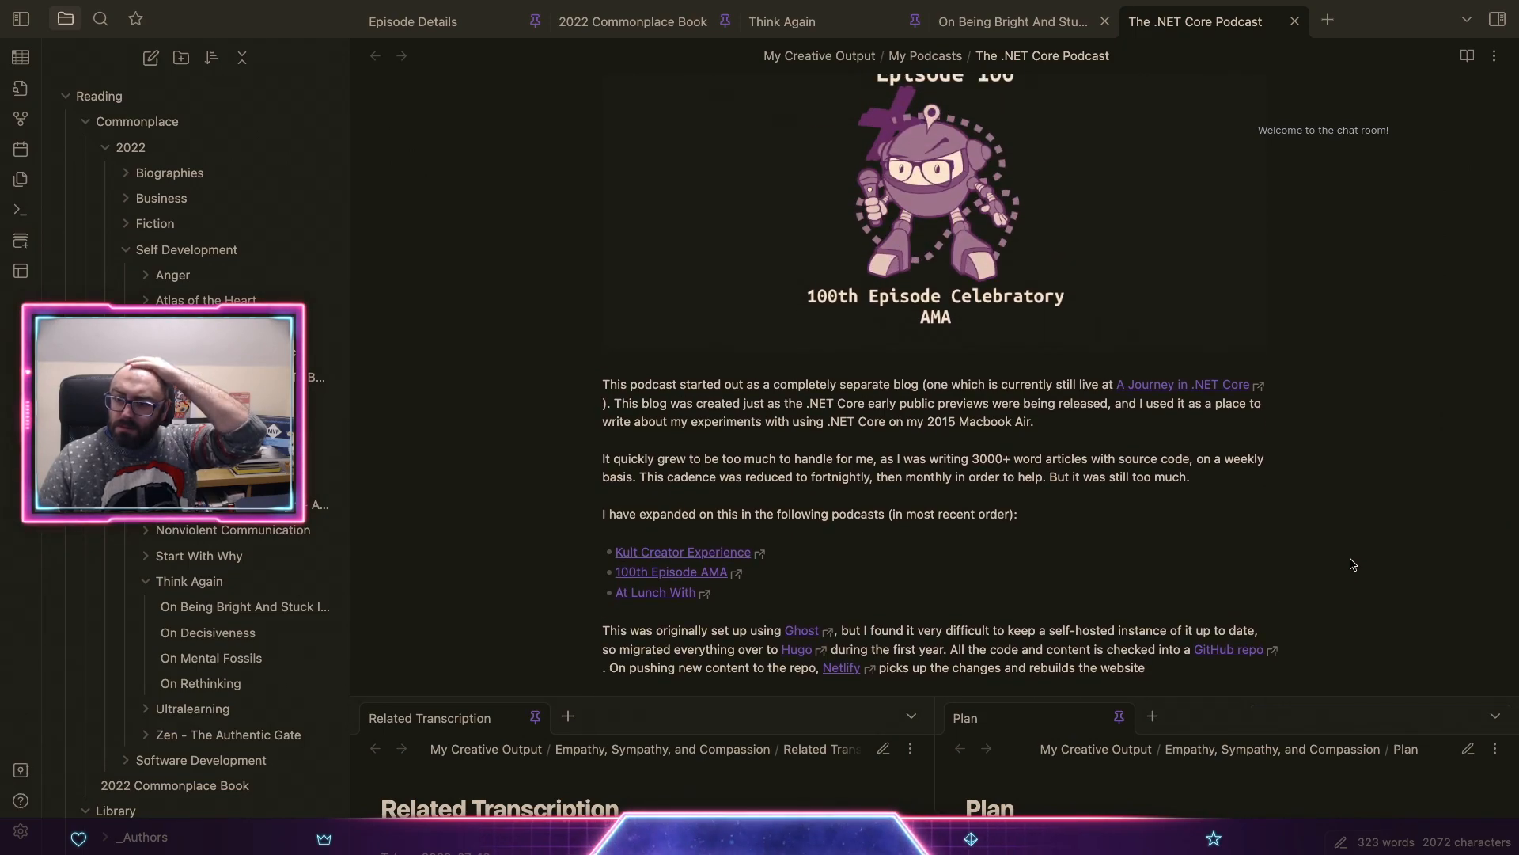
{"action": "scroll", "coordinate": [1353, 564], "scroll_direction": "up", "scroll_amount": 5}
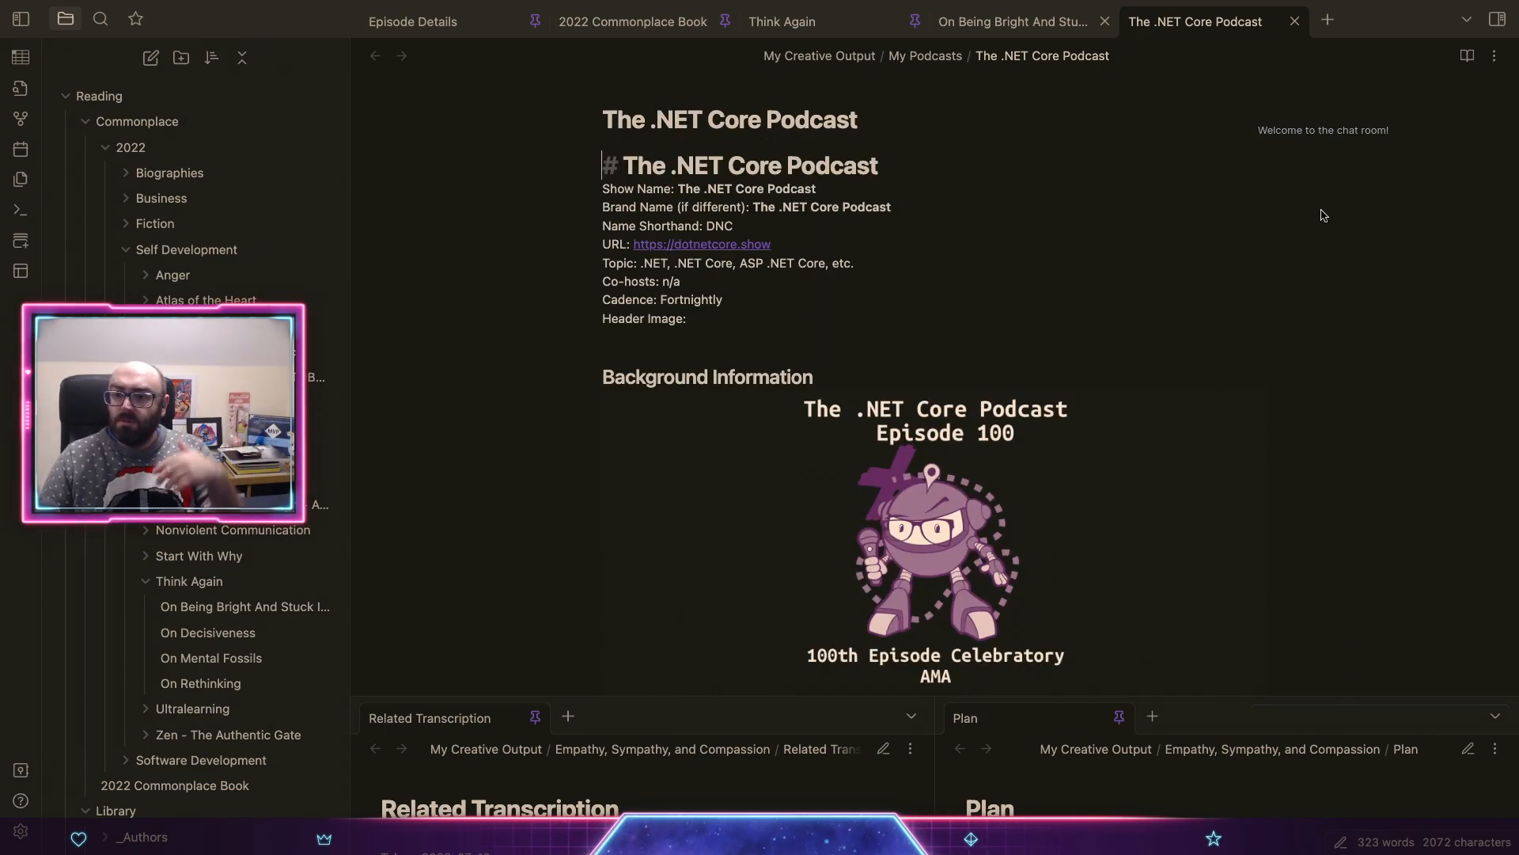
{"action": "left_click_drag", "start_coordinate": [924, 164], "coordinate": [554, 162]}
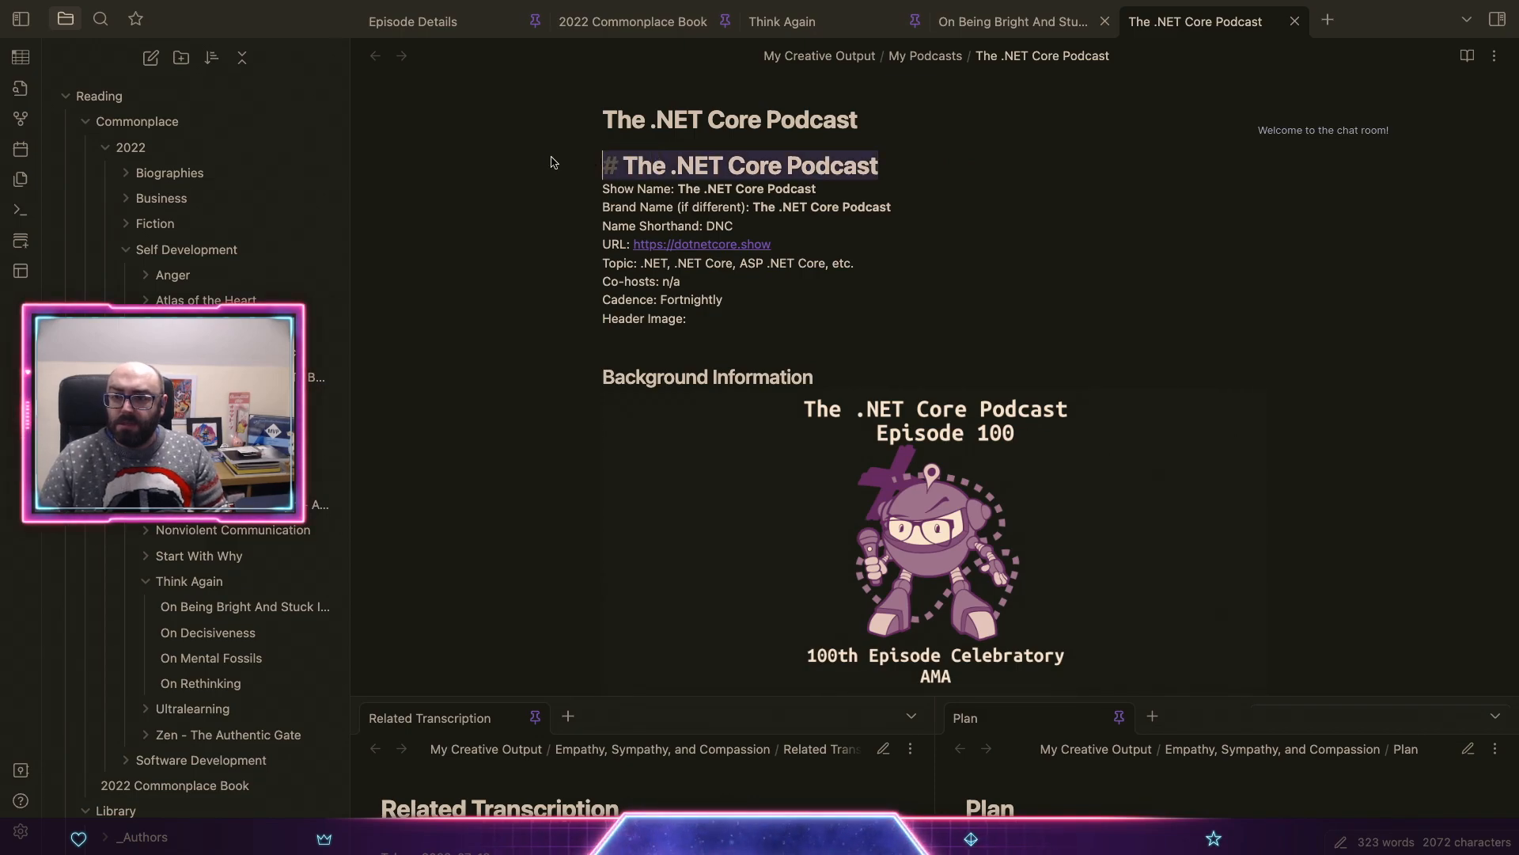
{"action": "key", "text": "BackSpace"}
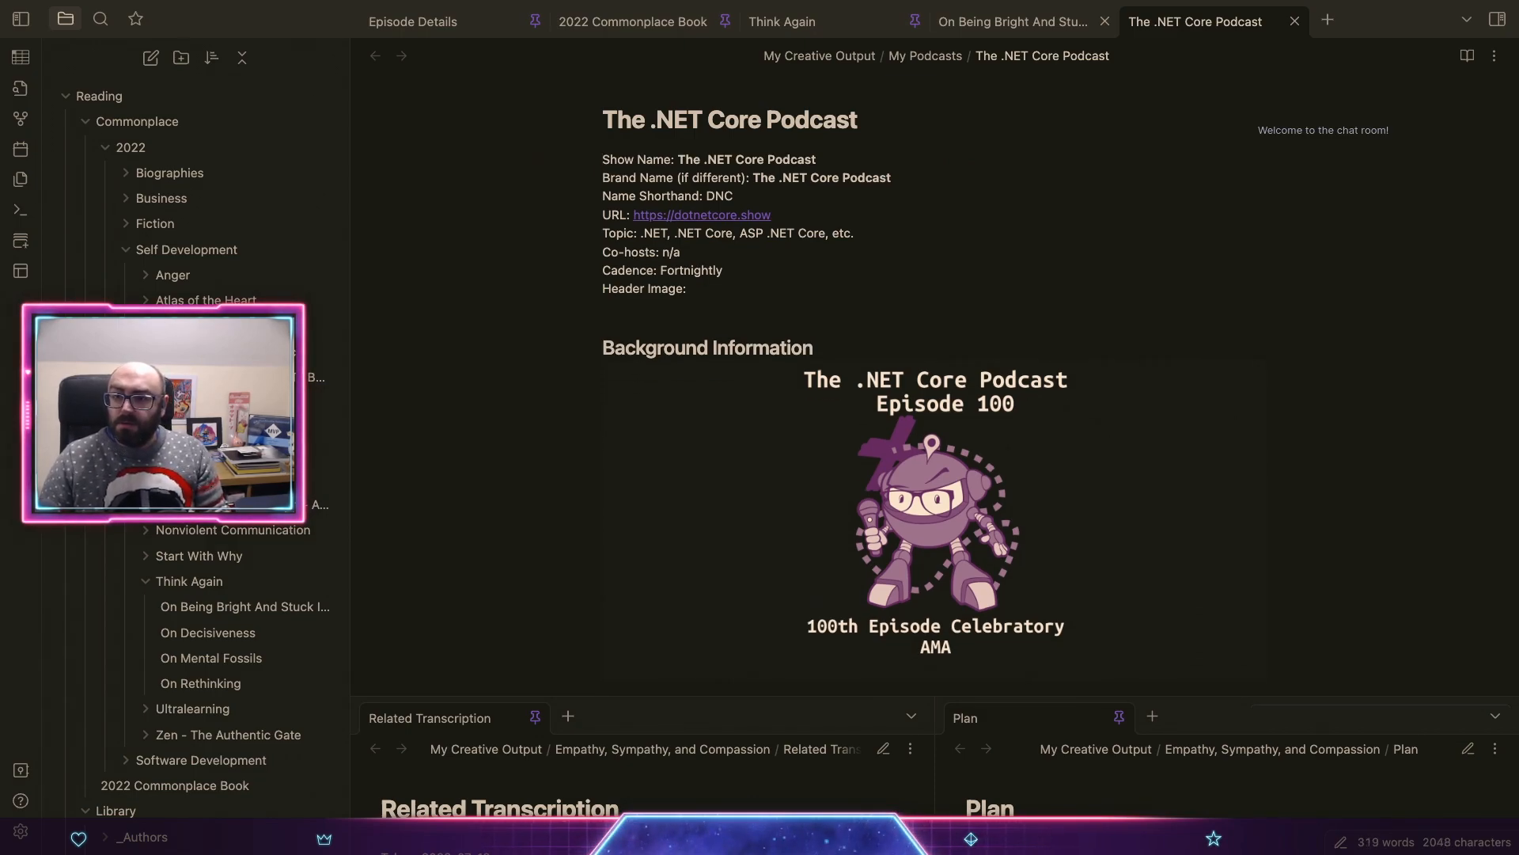
{"action": "left_click", "coordinate": [1294, 21]}
Step: Complete the parenthetical after the podcast link with "which has not yet been released" and end the line with a colon
{"action": "left_click", "coordinate": [722, 420]}
{"action": "key", "text": "Left"}
{"action": "type", "text": "which has not "}
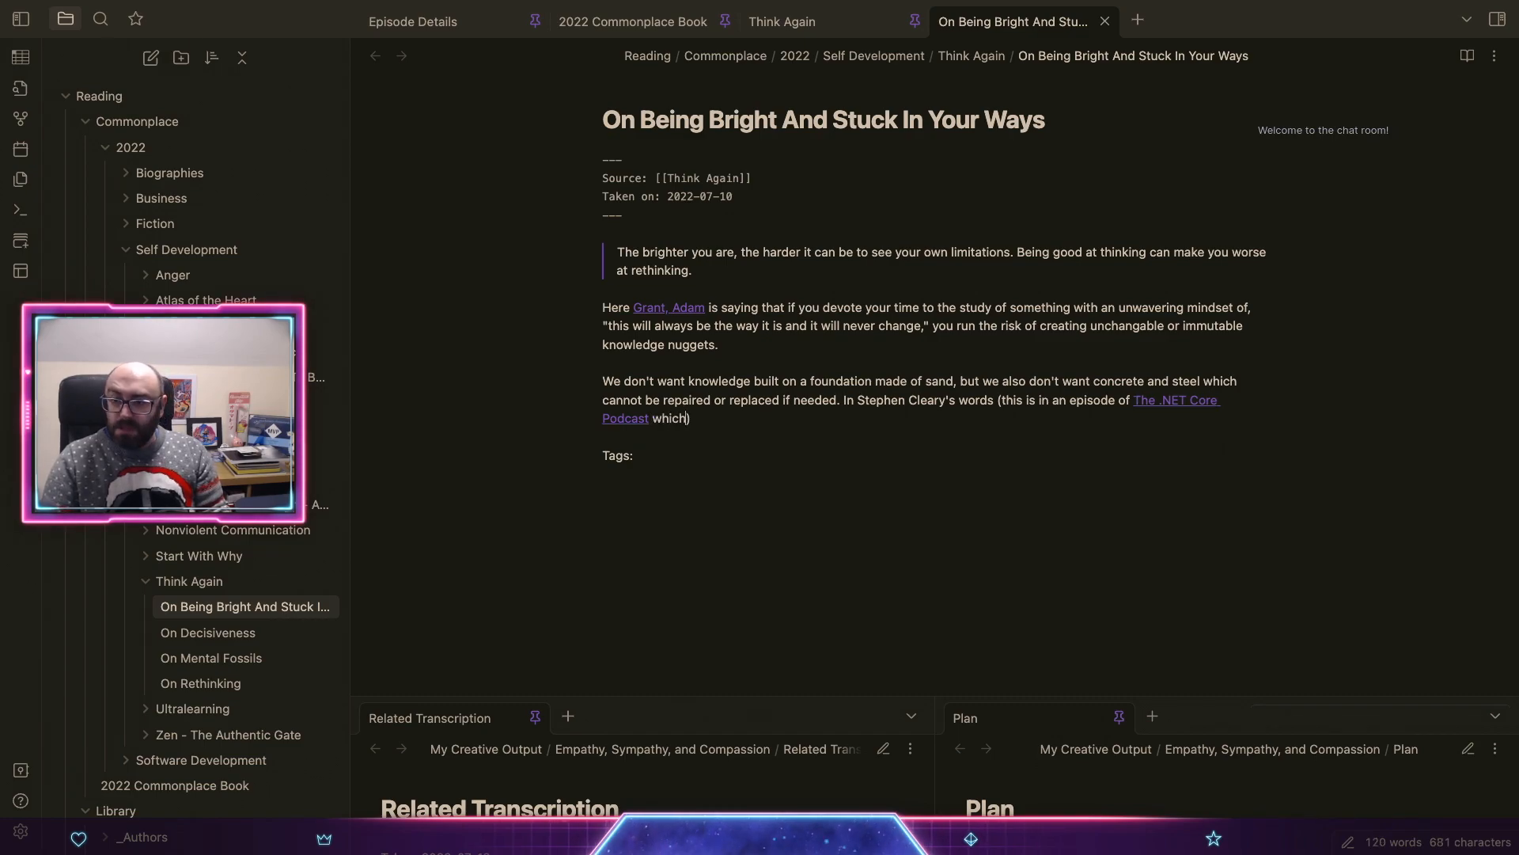
{"action": "type", "text": "yet been relea"}
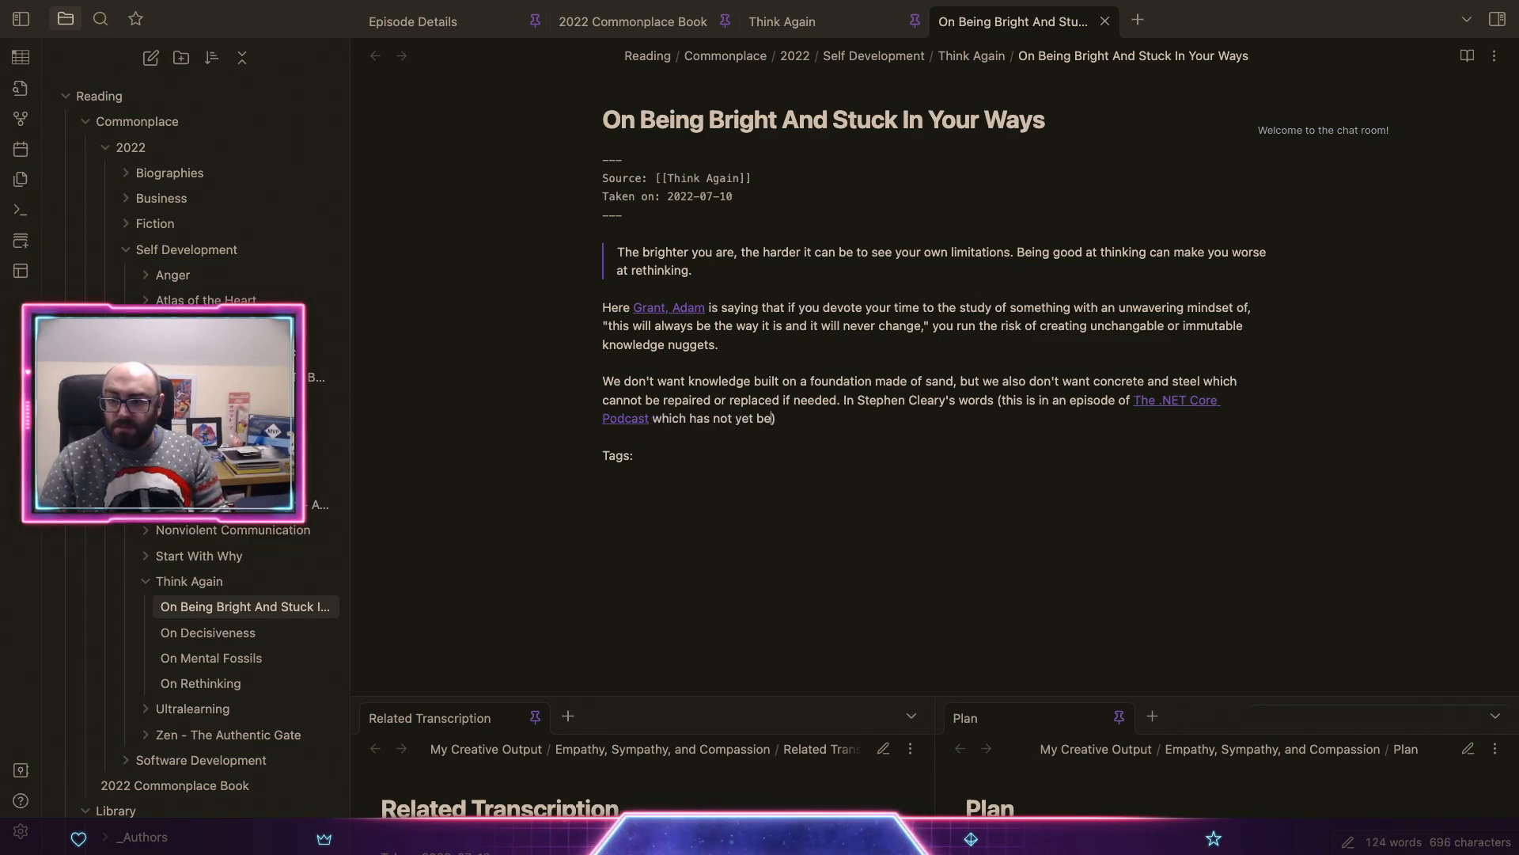
{"action": "type", "text": "sed)"}
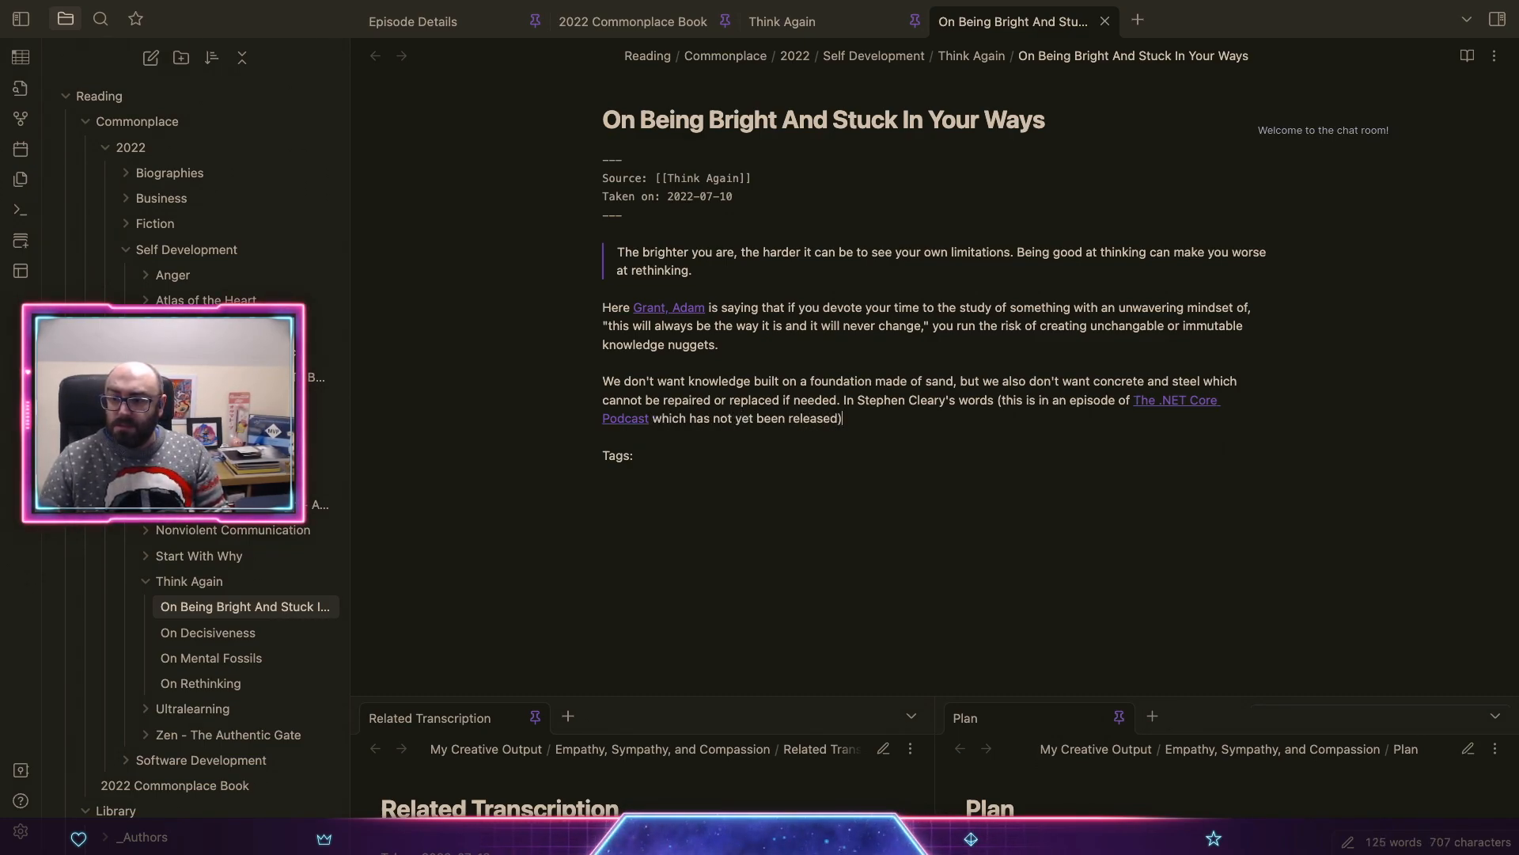
{"action": "type", "text": ":"}
Step: Start a block quote below the paragraph with the words "You don't want to have to"
{"action": "key", "text": "Return"}
{"action": "key", "text": "Return"}
{"action": "type", "text": "> Y"}
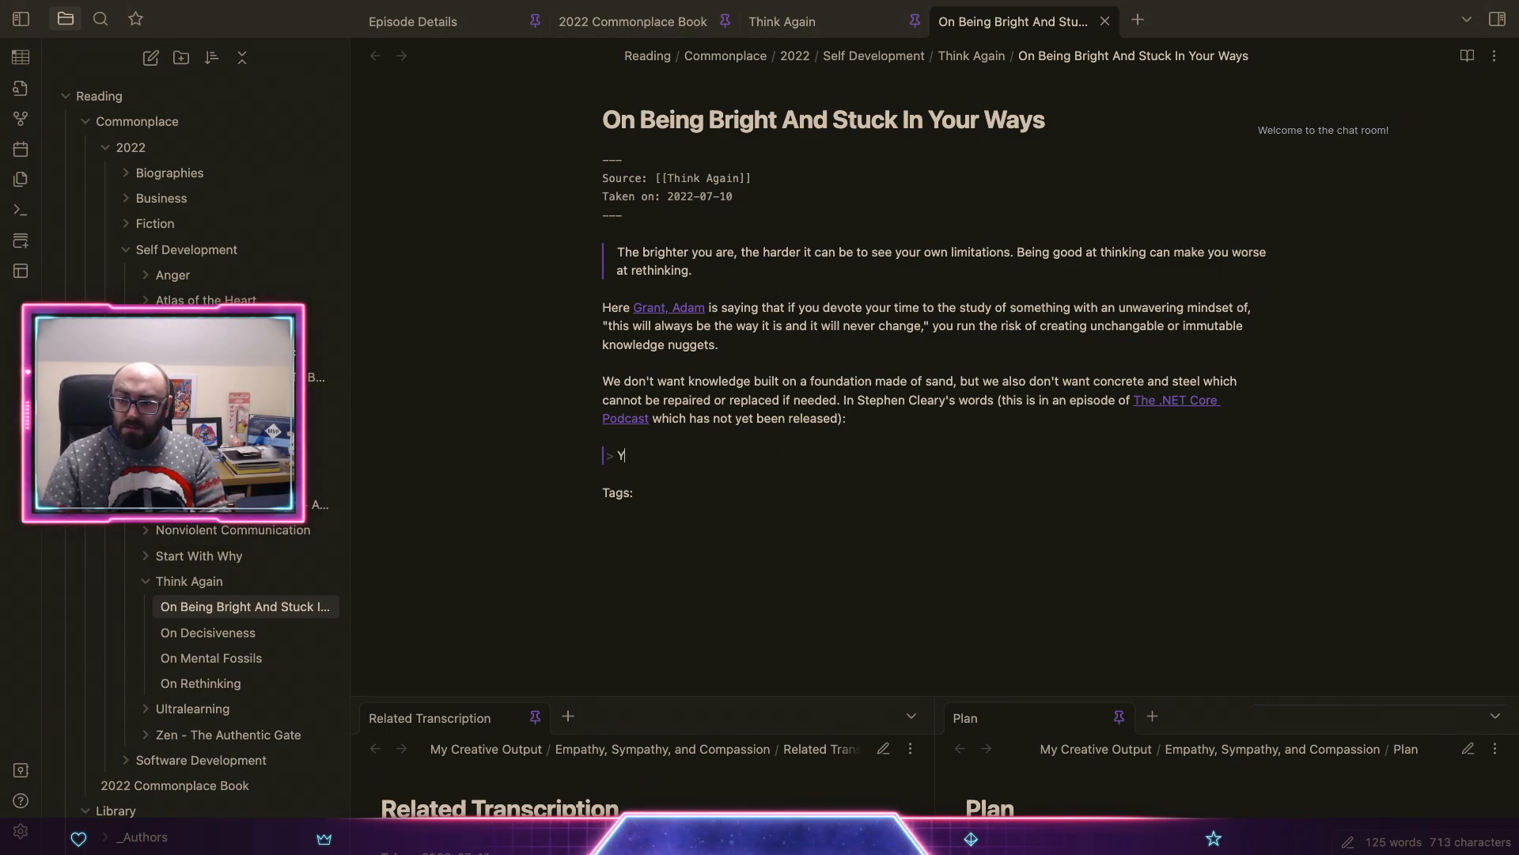
{"action": "type", "text": "ou don;t want"}
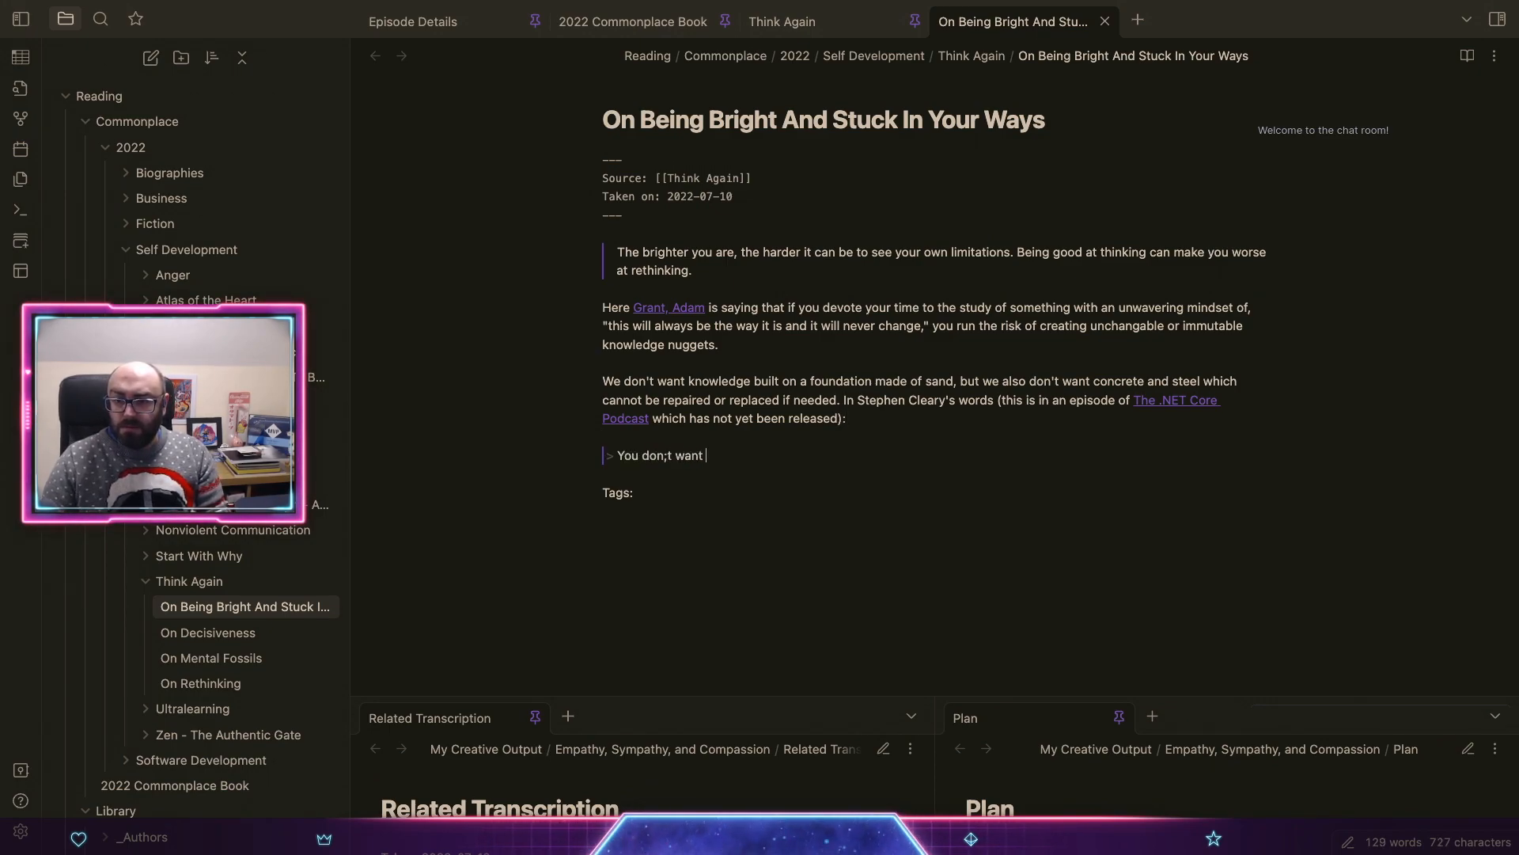
{"action": "left_click", "coordinate": [667, 455]}
{"action": "key", "text": "BackSpace"}
{"action": "type", "text": "'t"}
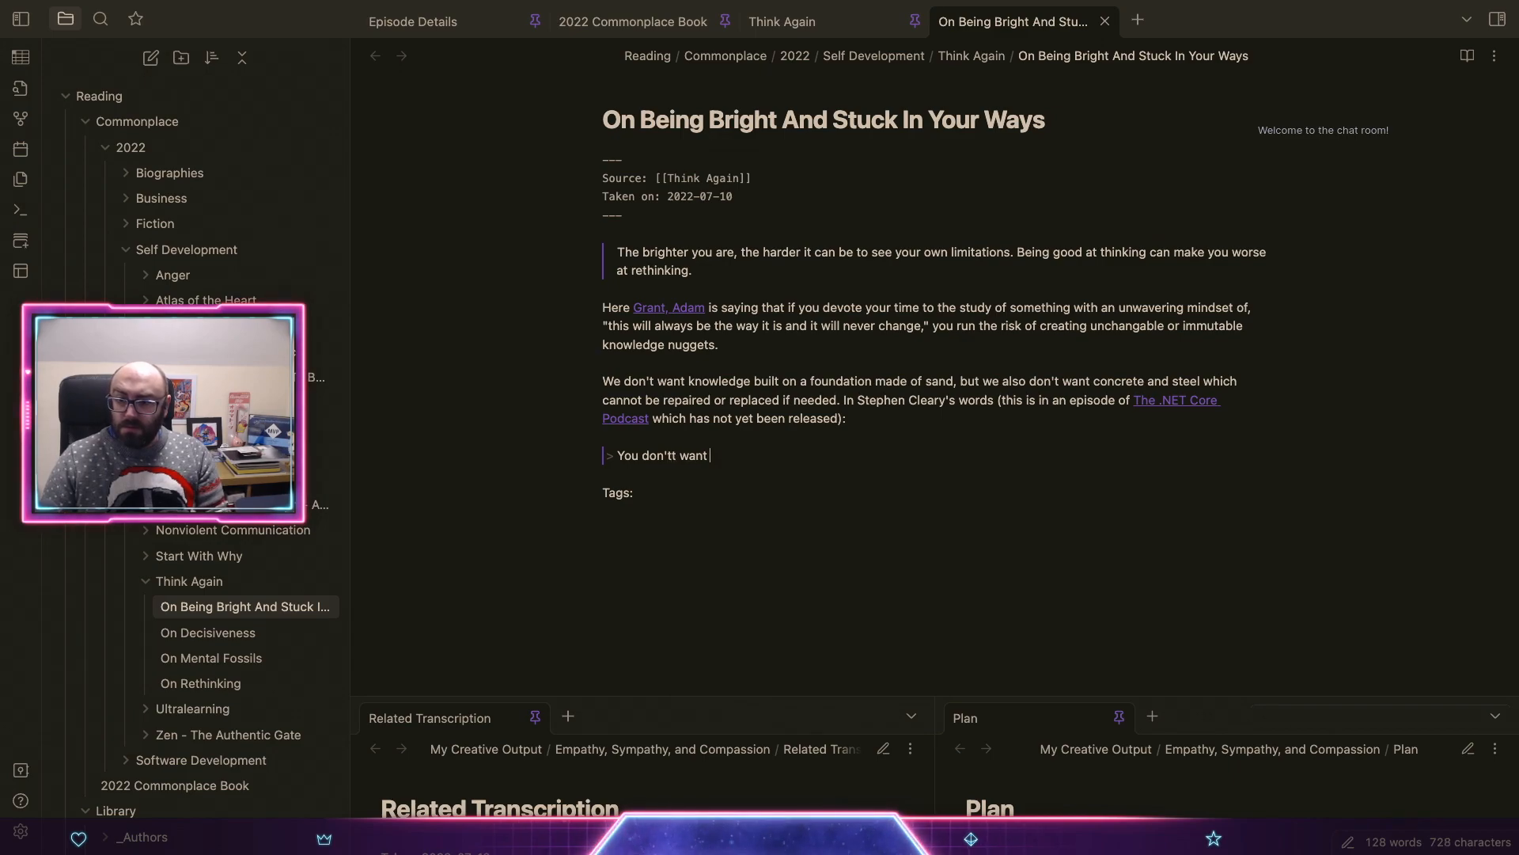
{"action": "key", "text": "BackSpace"}
{"action": "type", "text": "to have to re"}
{"action": "key", "text": "BackSpace"}
{"action": "key", "text": "BackSpace"}
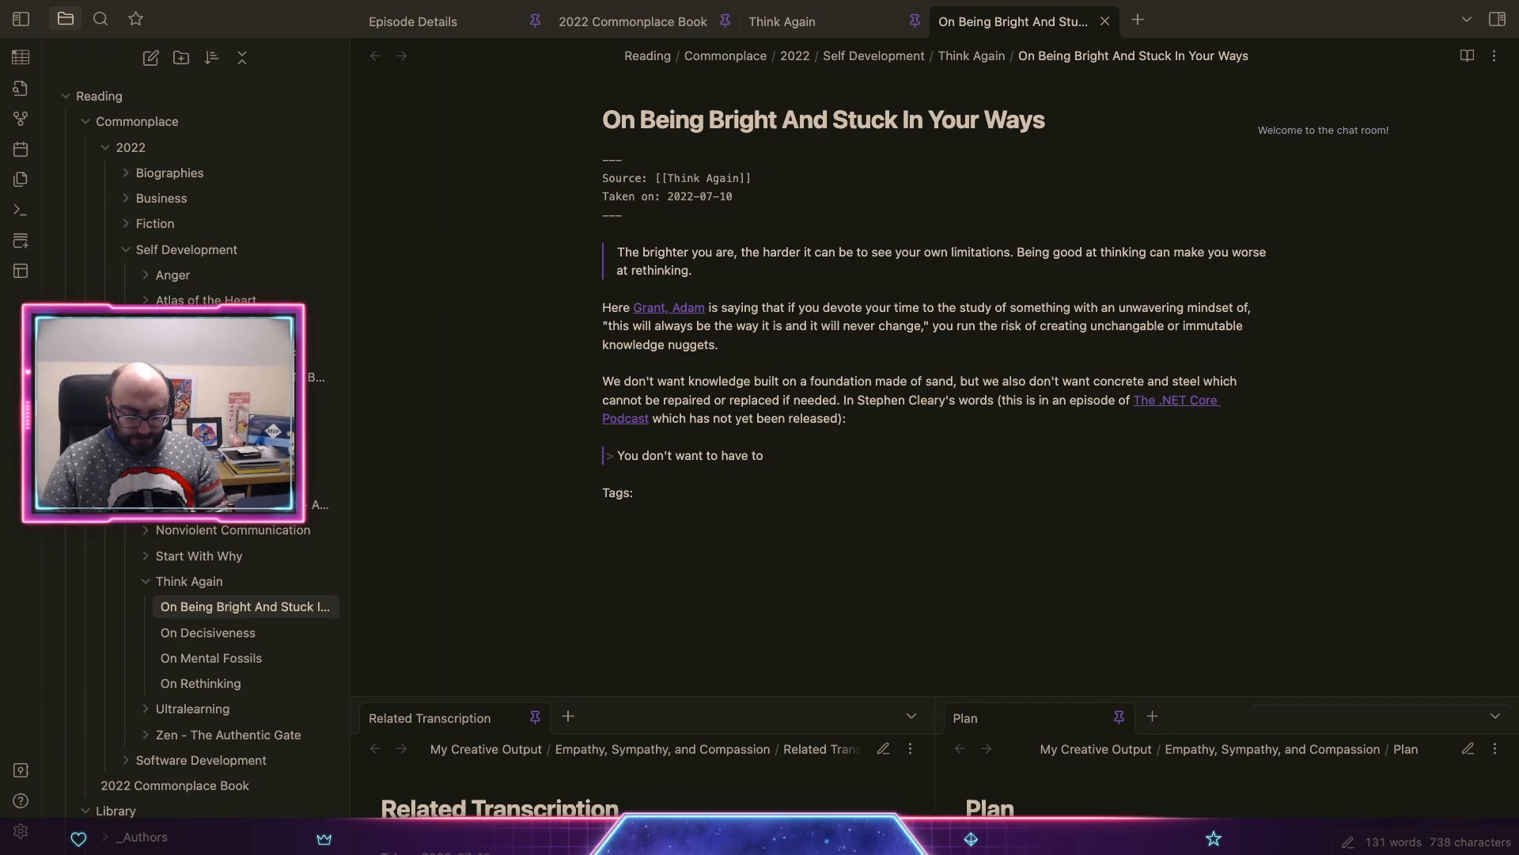
Step: Continue the second block quote with "take a wrecking ball to your house an rebuild it, in order"
{"action": "type", "text": "take a wr"}
{"action": "type", "text": "ecking ball to your"}
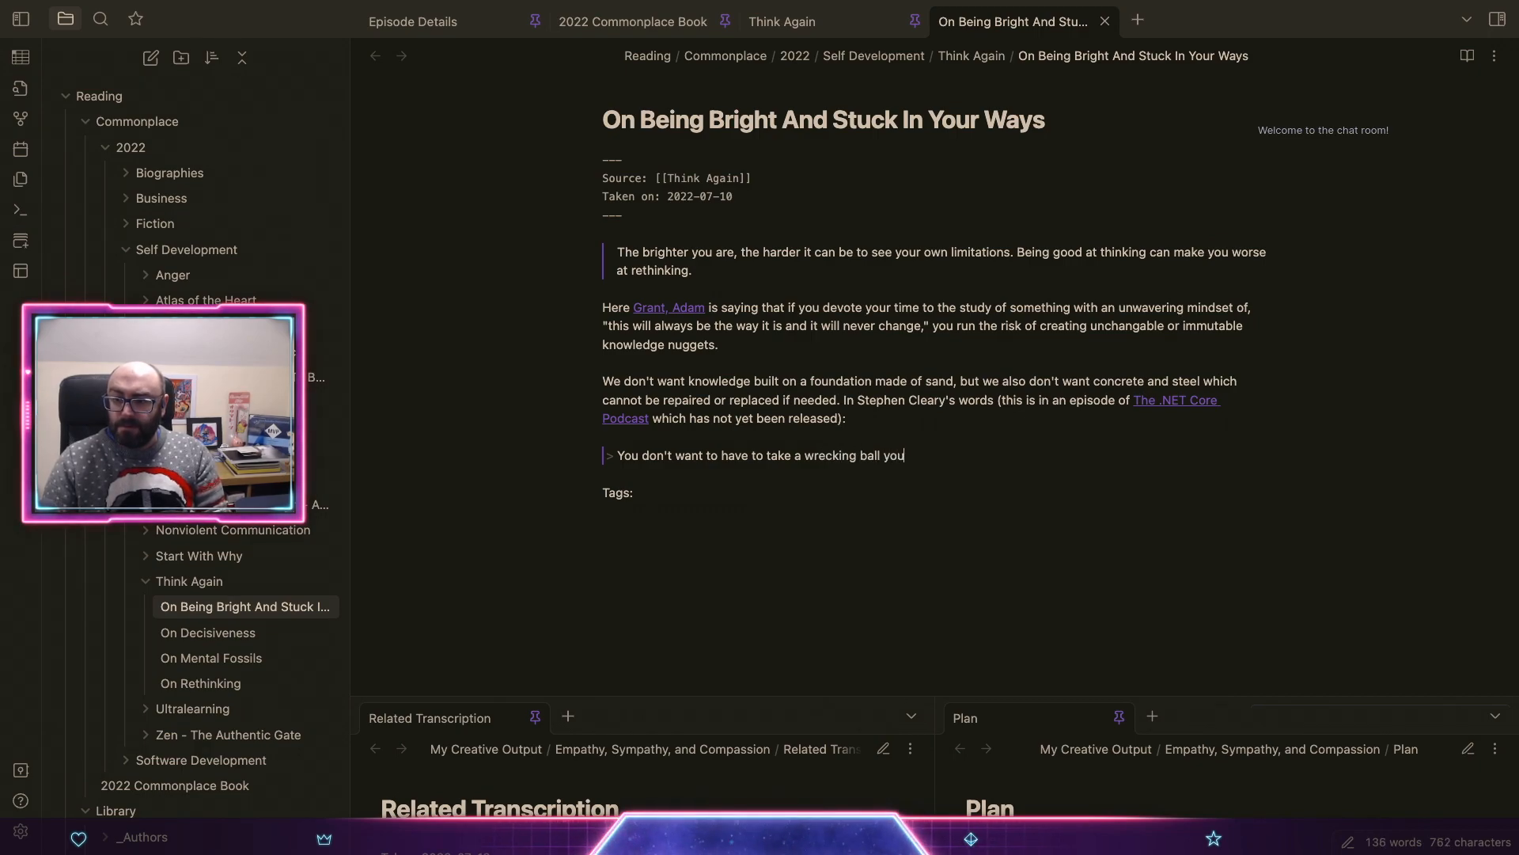
{"action": "key", "text": "BackSpace"}
{"action": "key", "text": "BackSpace"}
{"action": "key", "text": "BackSpace"}
{"action": "key", "text": "BackSpace"}
{"action": "type", "text": "to your h"}
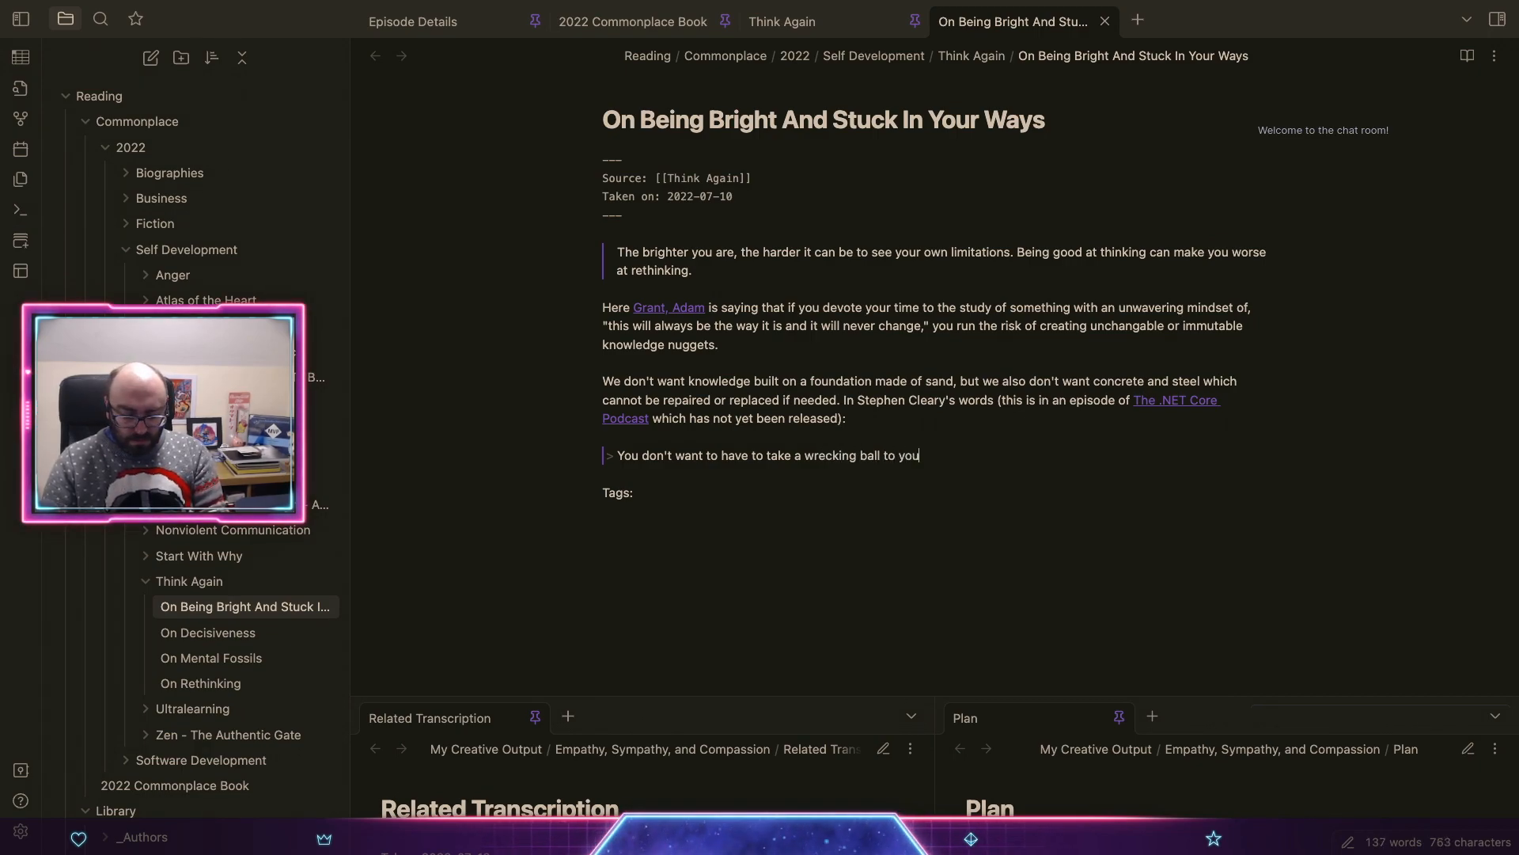
{"action": "type", "text": "ouse an rebui"}
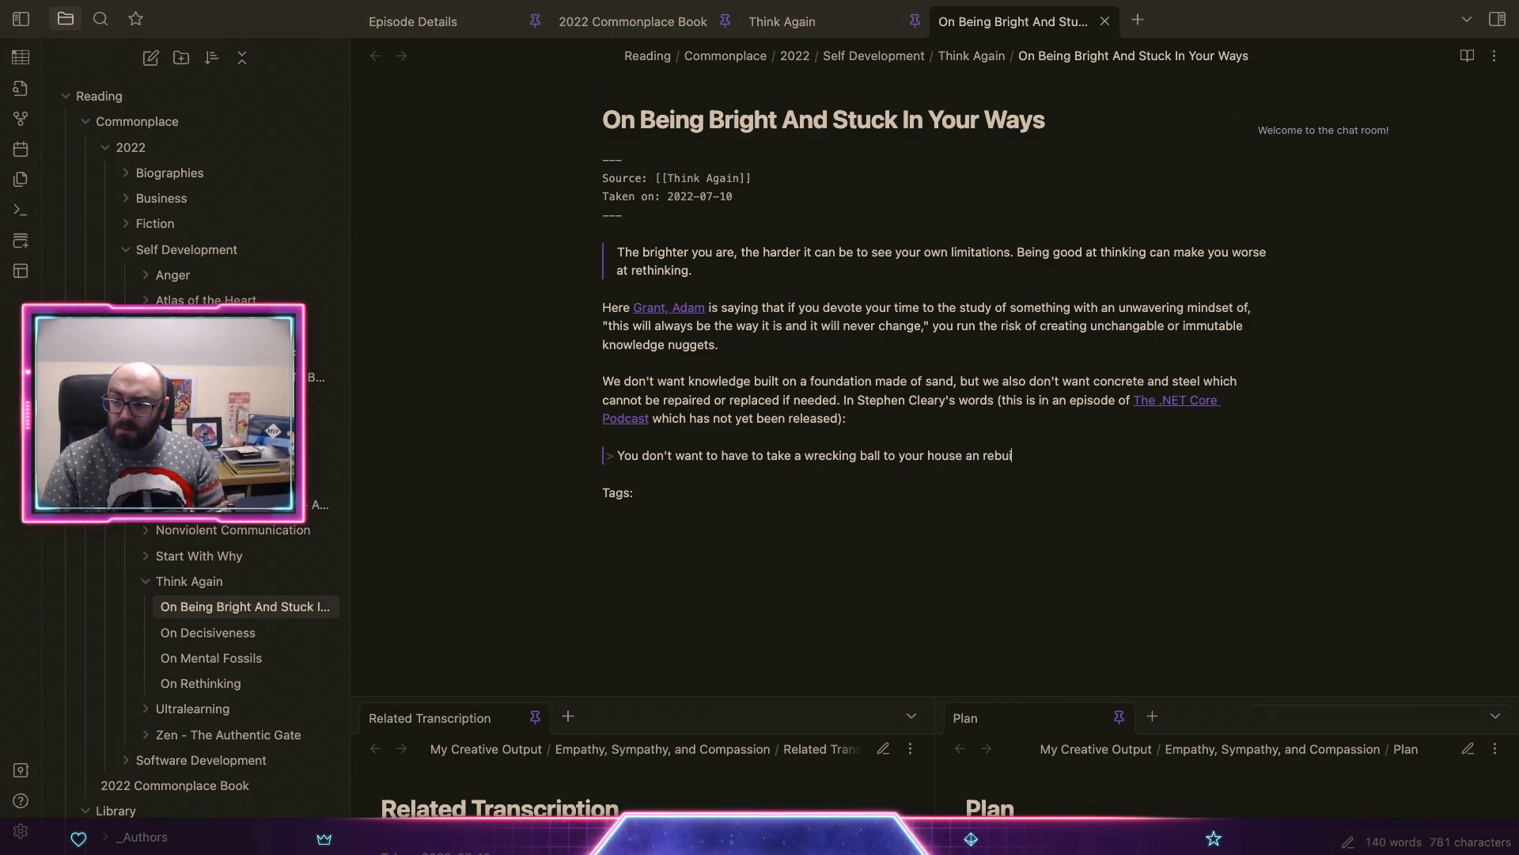
{"action": "type", "text": "ld it, in order yo re"}
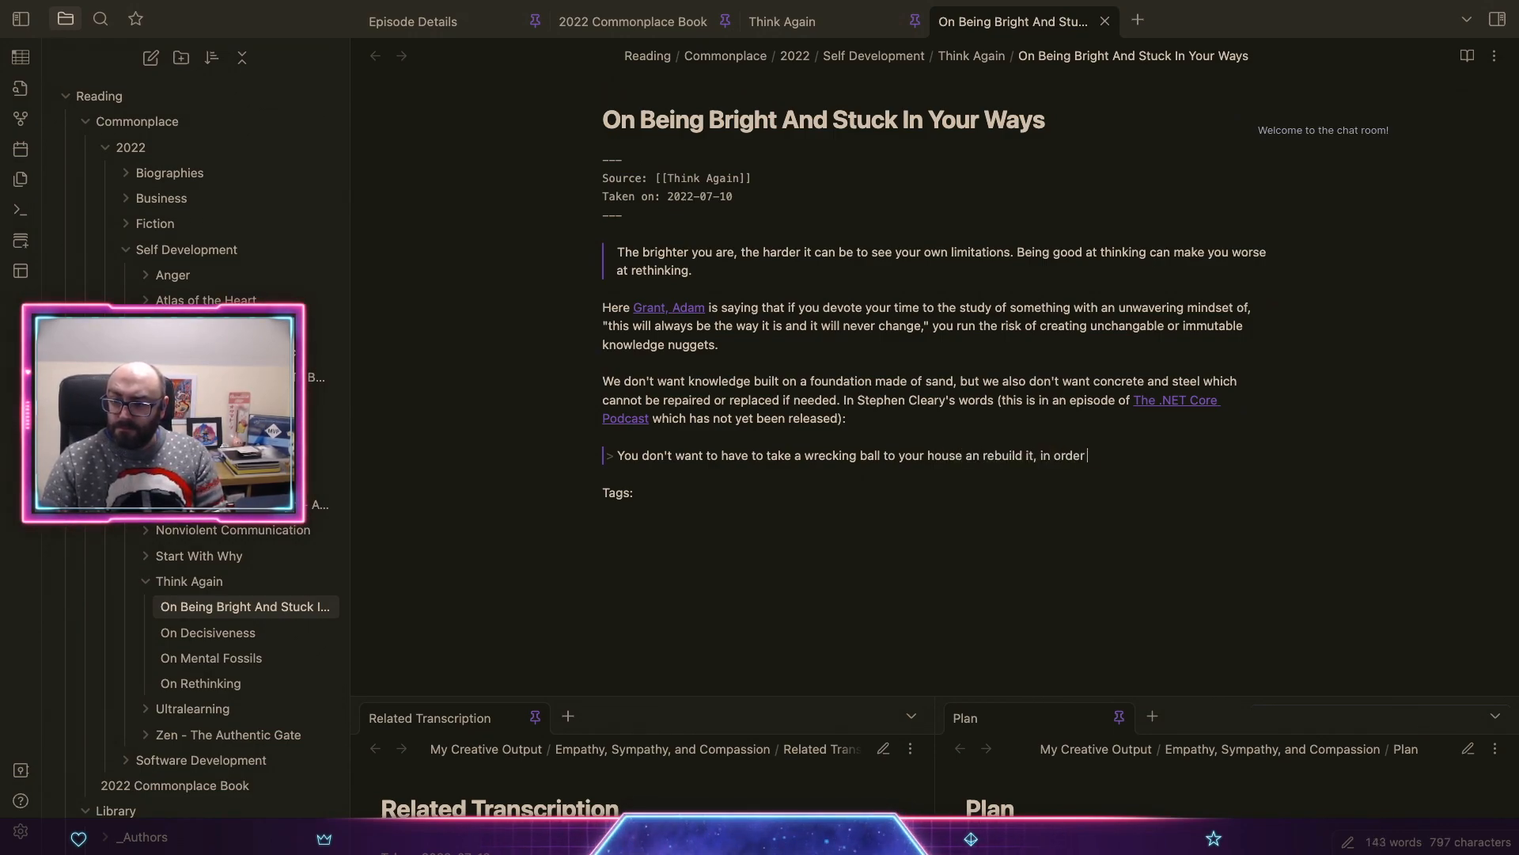
Step: Finish the wrecking ball quote with "to decorate your bathroom."
{"action": "key", "text": "BackSpace"}
{"action": "key", "text": "BackSpace"}
{"action": "key", "text": "BackSpace"}
{"action": "key", "text": "BackSpace"}
{"action": "key", "text": "BackSpace"}
{"action": "type", "text": "to decorate "}
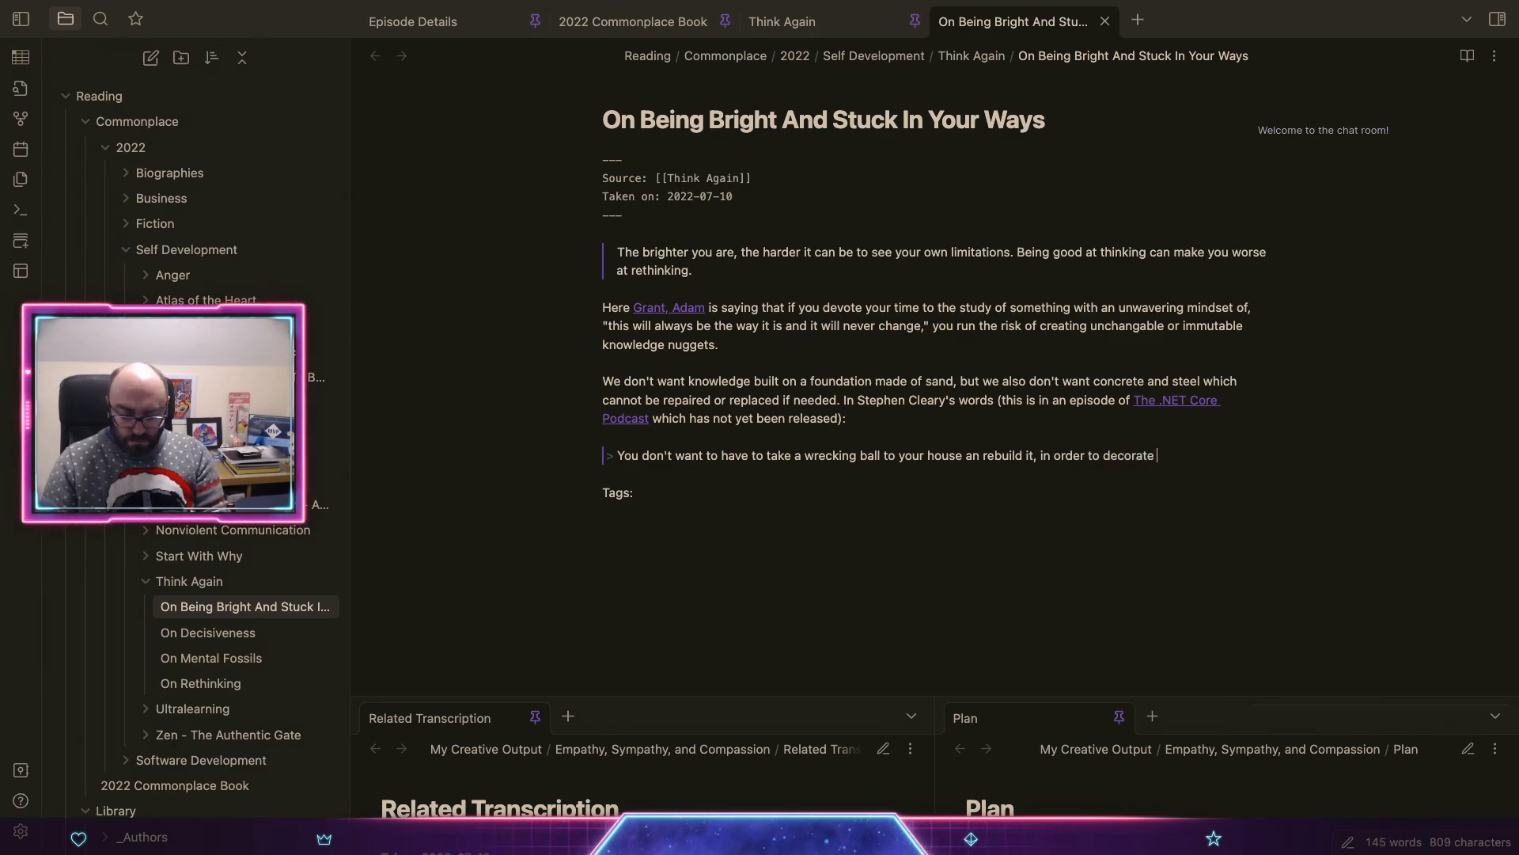
{"action": "type", "text": "your bathroom."}
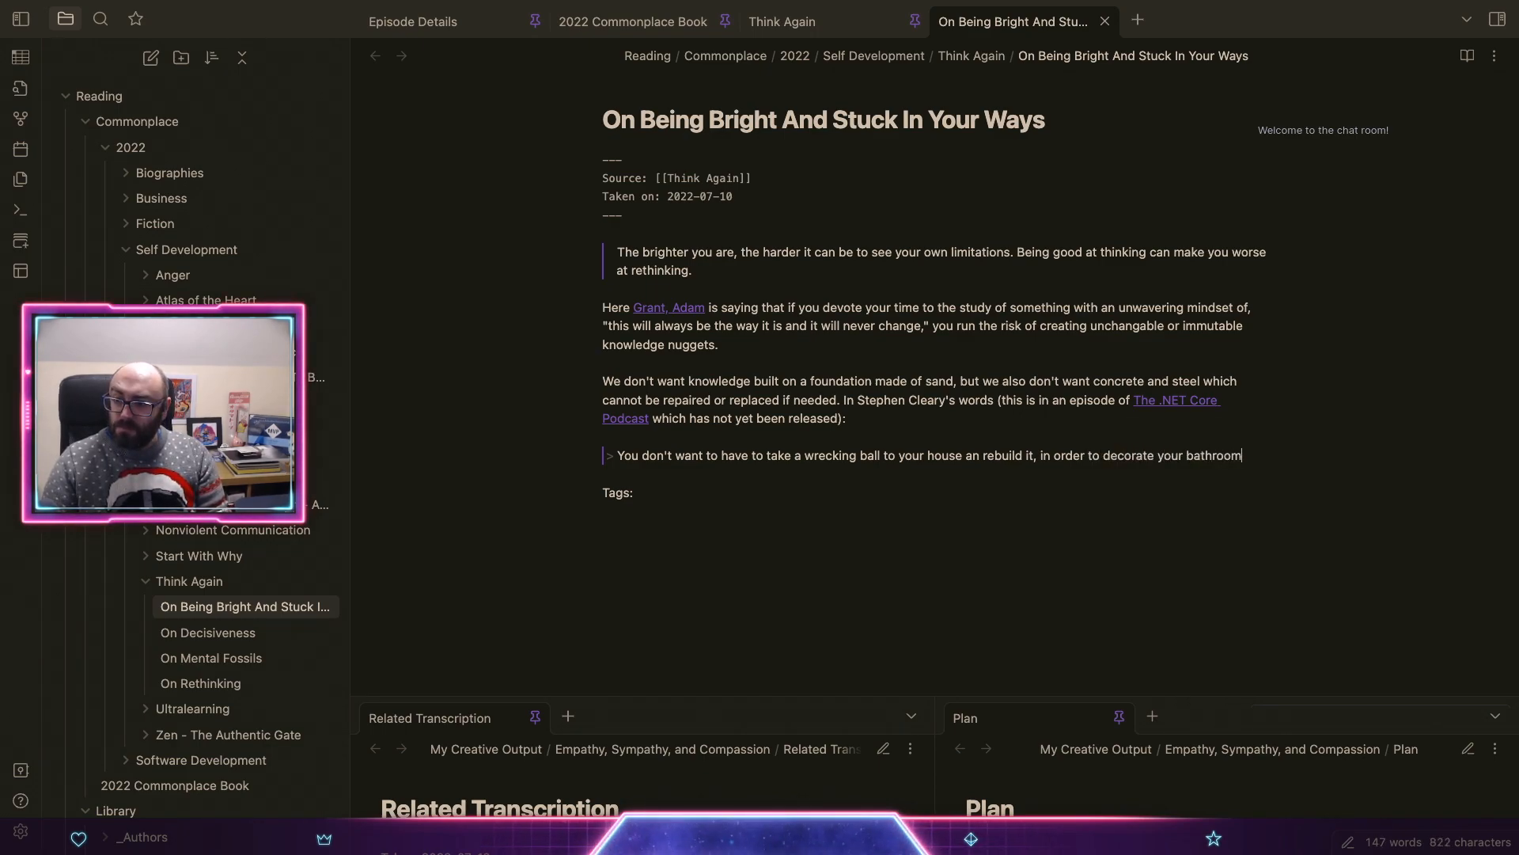
{"action": "key", "text": "Return"}
{"action": "key", "text": "Return"}
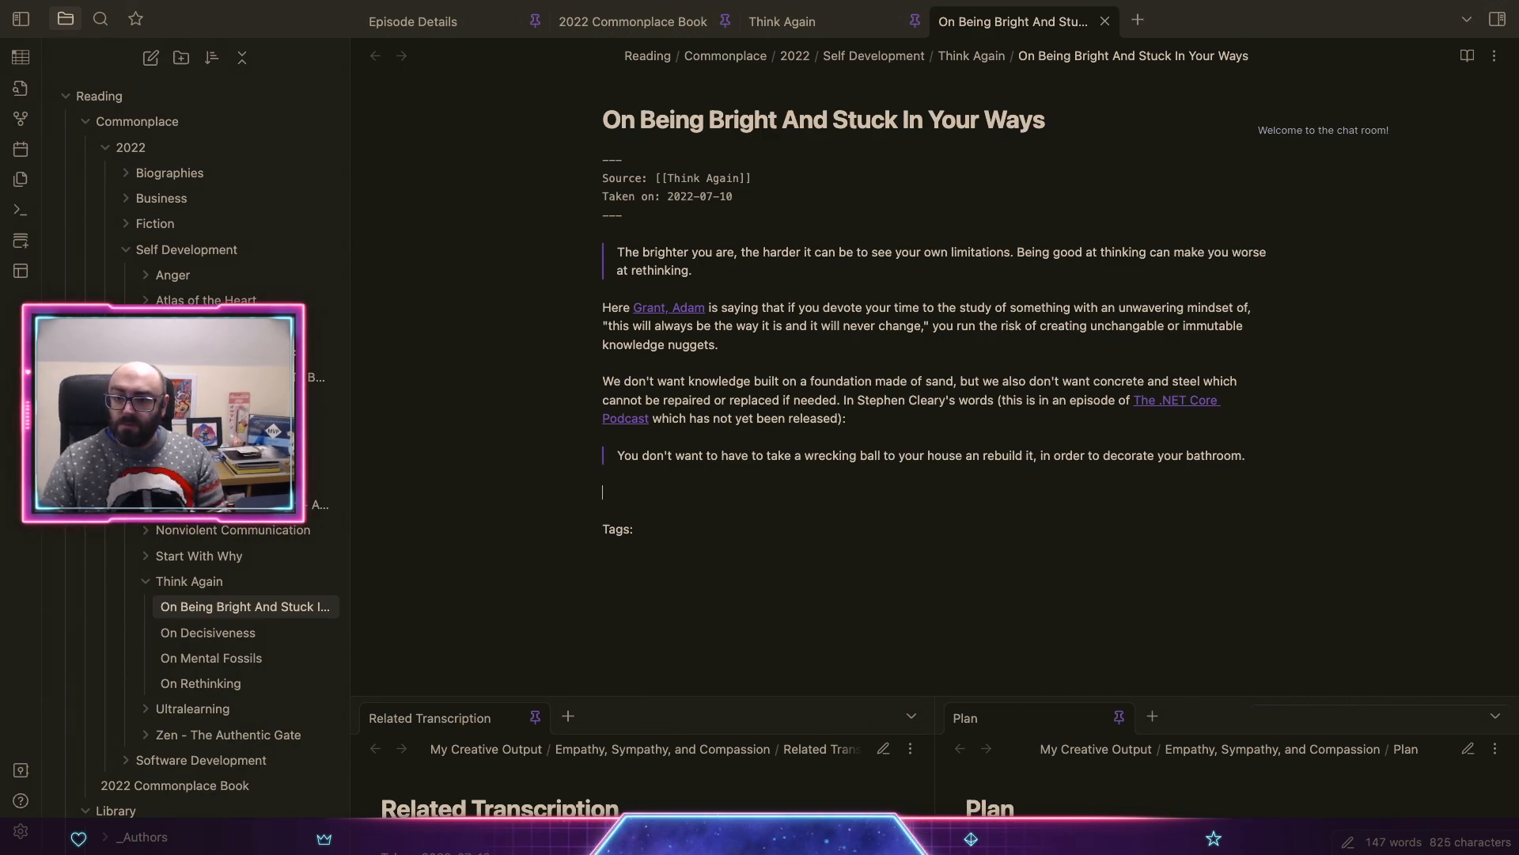
{"action": "key", "text": "BackSpace"}
{"action": "key", "text": "BackSpace"}
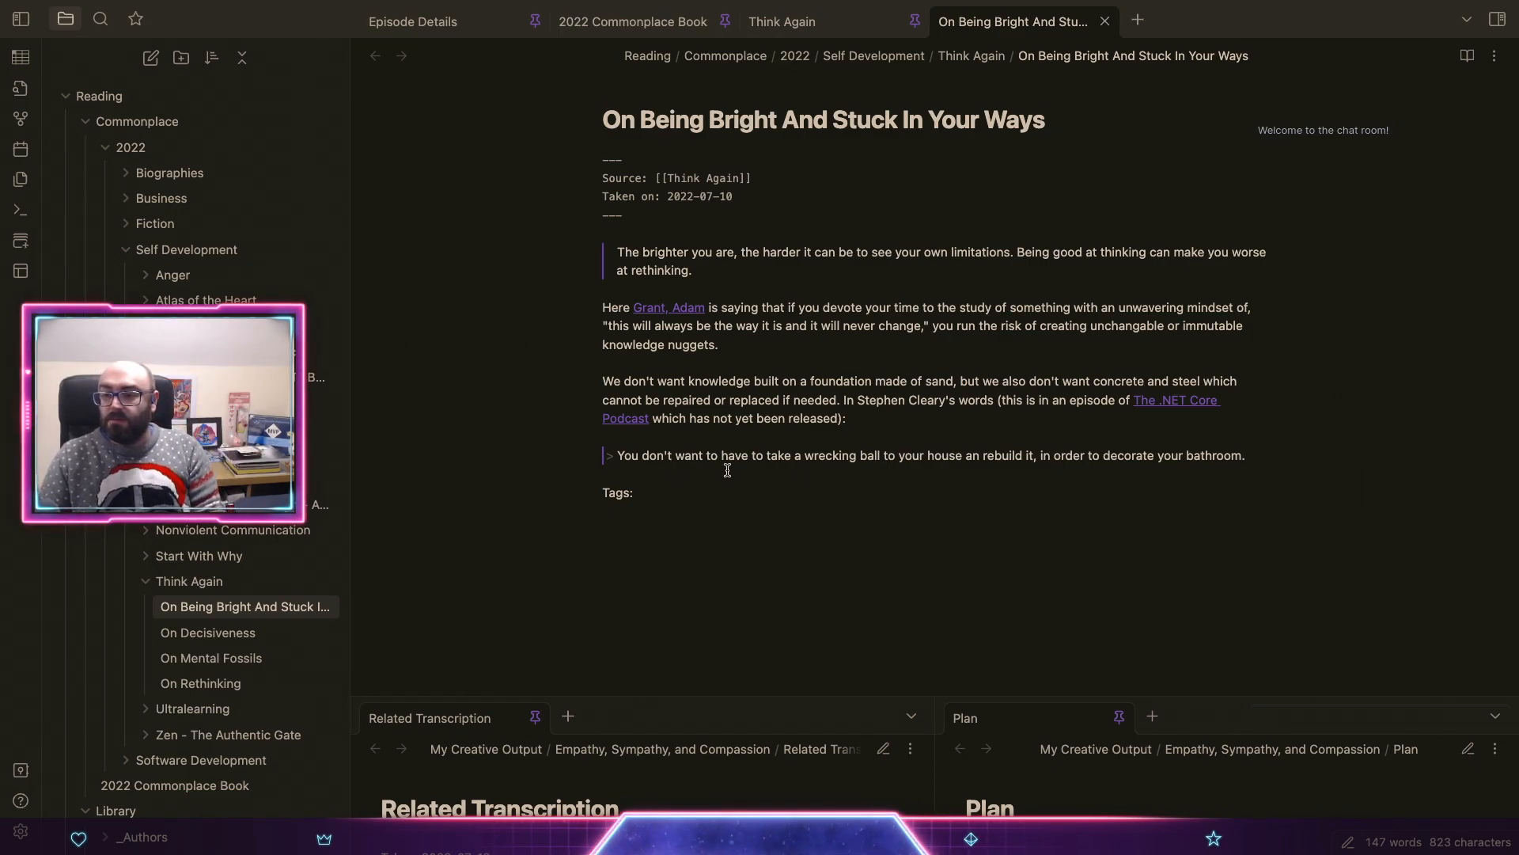
Step: Replace "it" after "rebuild" in the wrecking ball quote with "the entire thing"
{"action": "double_click", "coordinate": [1029, 455]}
{"action": "type", "text": "the enture things"}
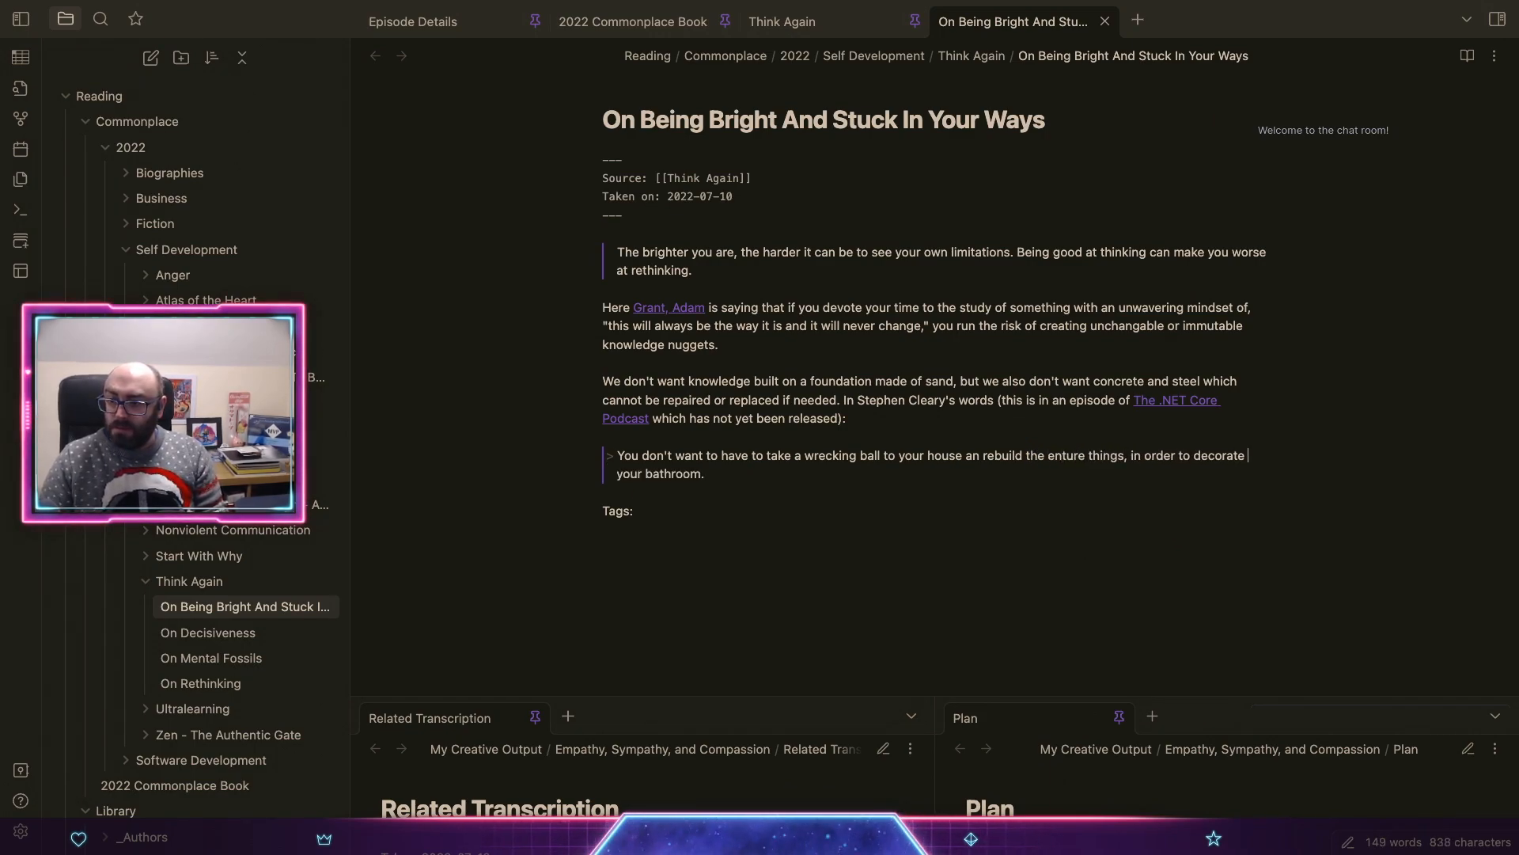
{"action": "left_click", "coordinate": [1073, 456]}
{"action": "key", "text": "BackSpace"}
{"action": "type", "text": "i"}
{"action": "key", "text": "BackSpace"}
{"action": "key", "text": "Down"}
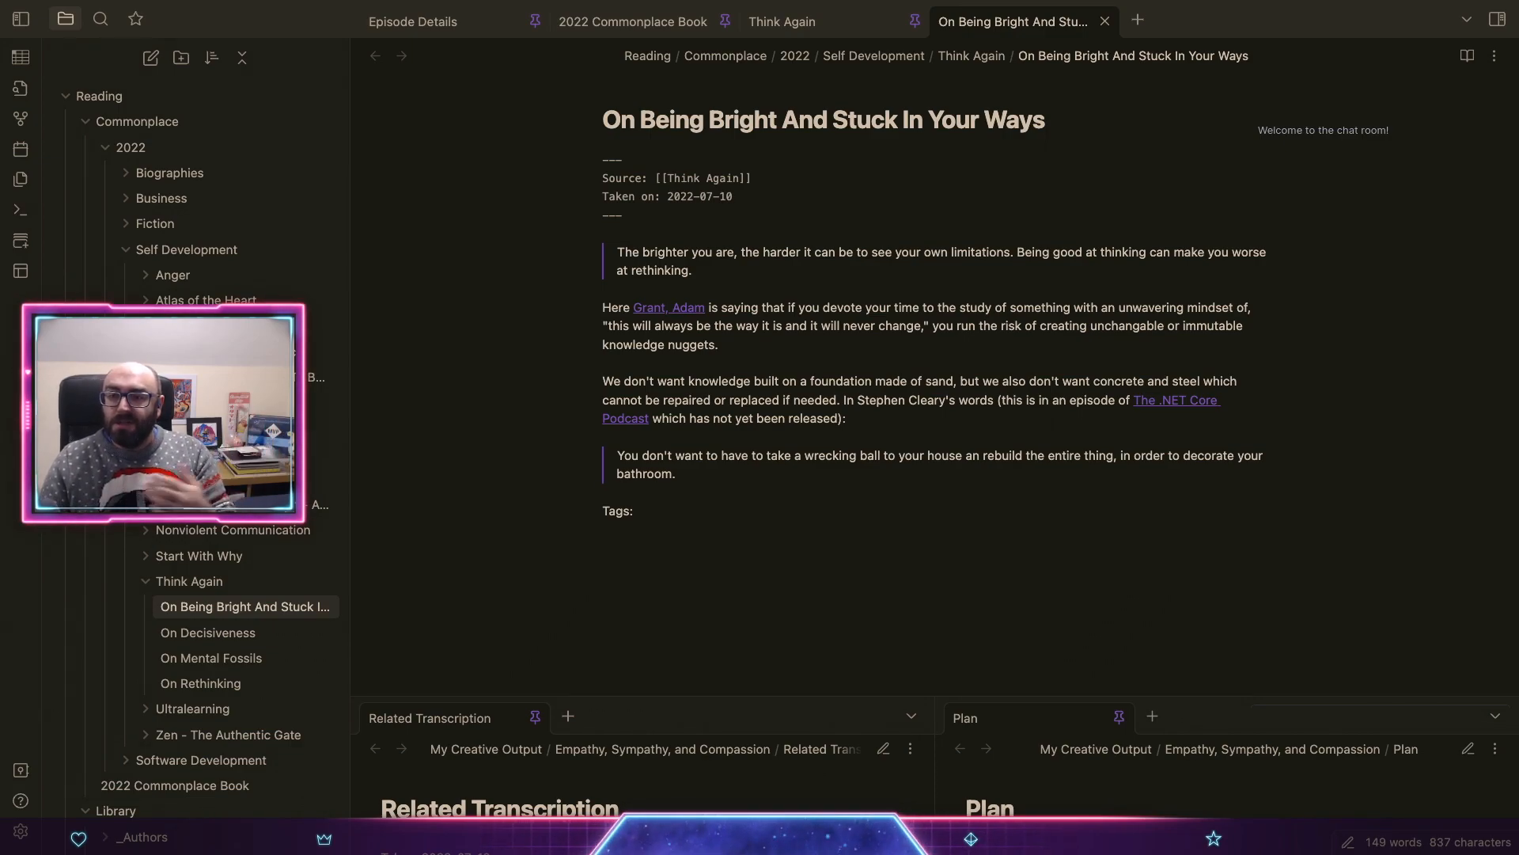
Step: Close the finished note and embed "On Being Bright And Stuck In Your Ways" at the end of the Think Again note
{"action": "left_click", "coordinate": [1105, 22]}
{"action": "left_click", "coordinate": [979, 399]}
{"action": "type", "text": "!"}
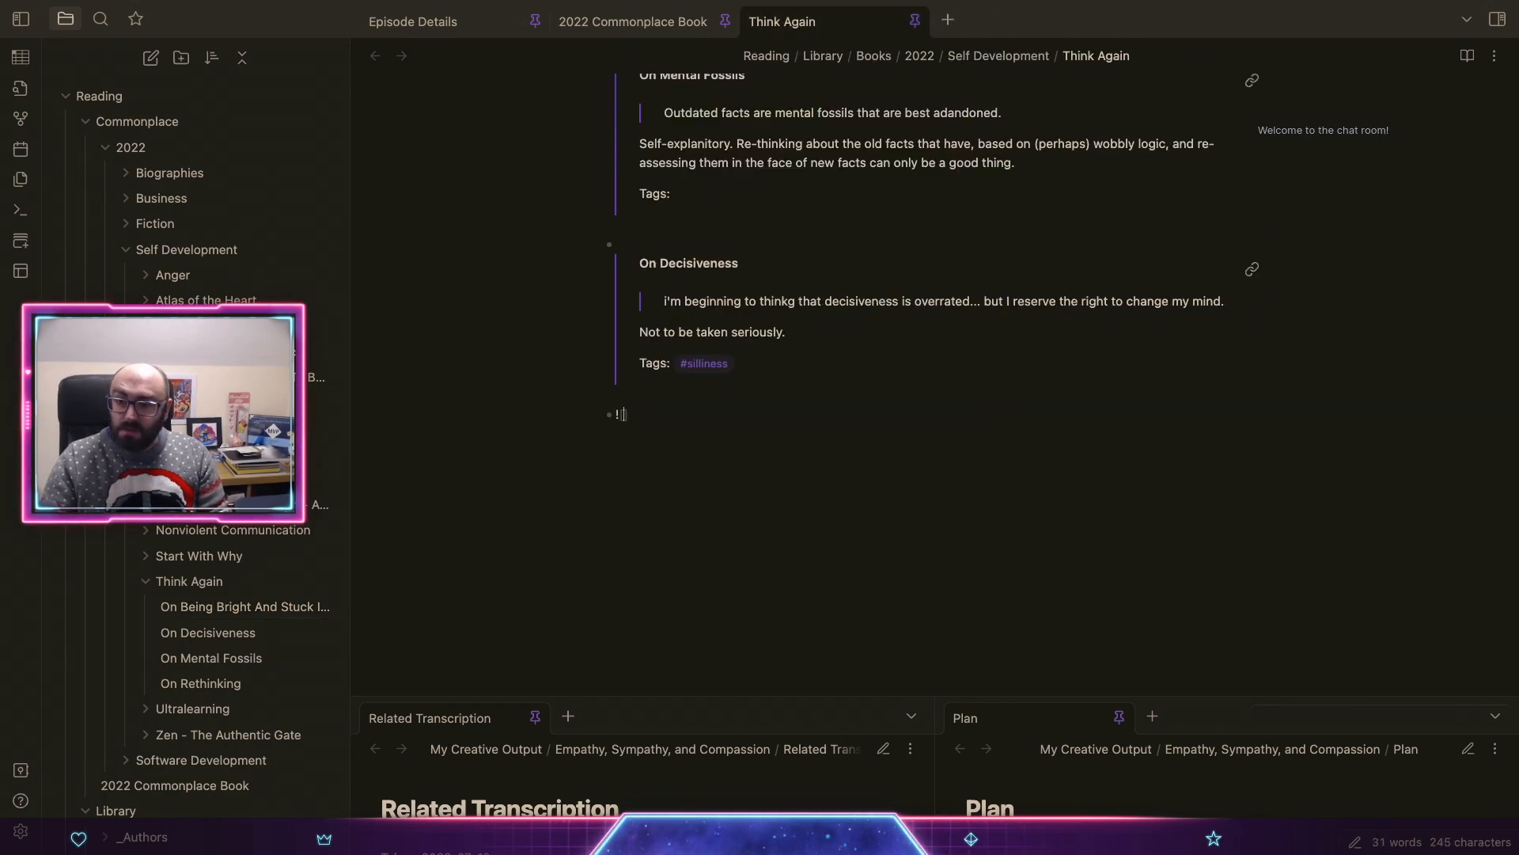
{"action": "type", "text": "[["}
{"action": "key", "text": "Return"}
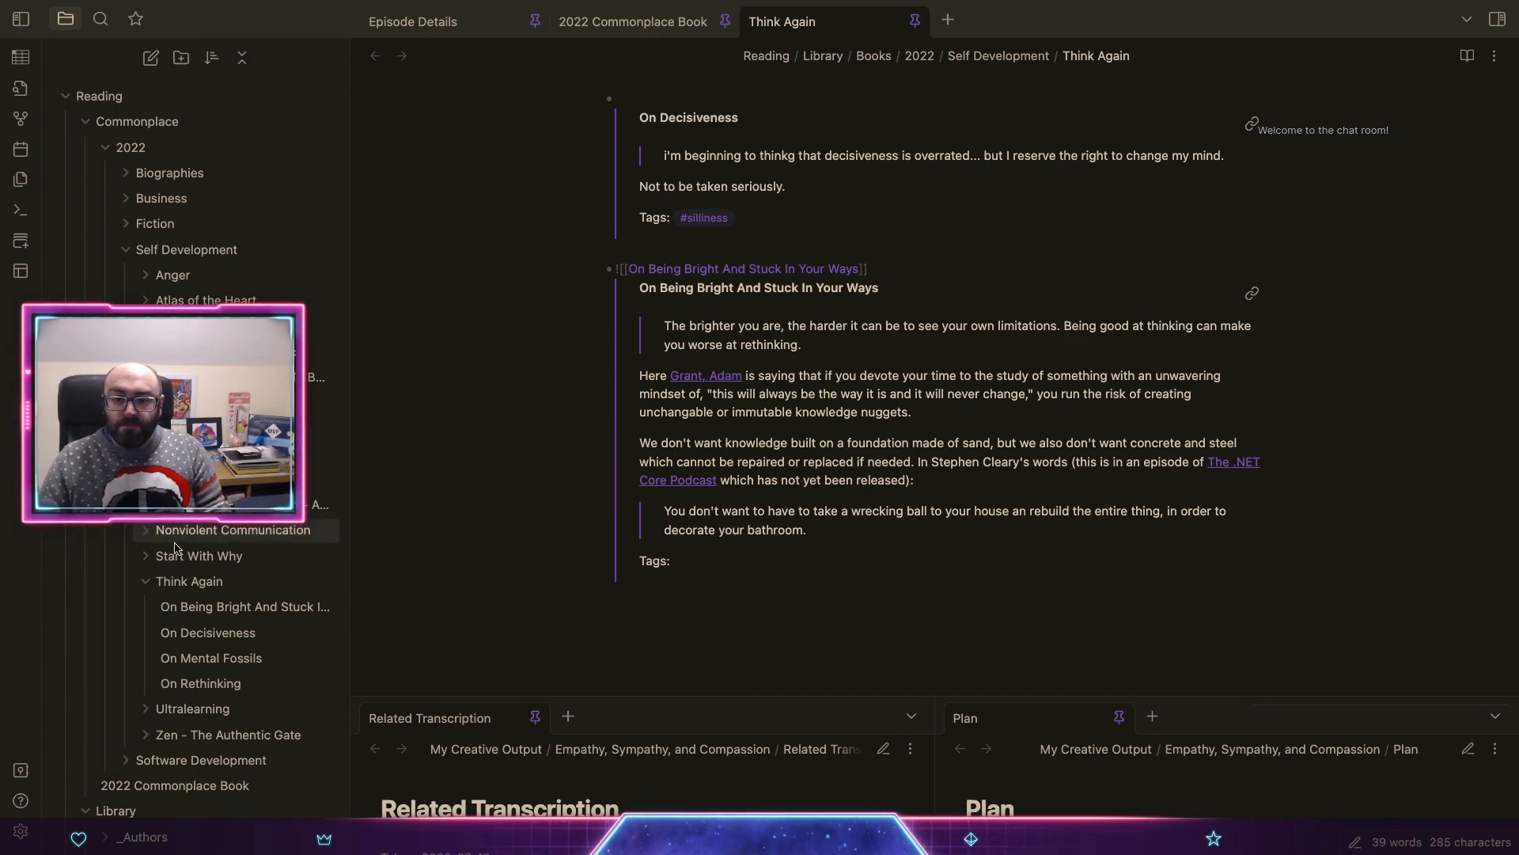
Step: Create a new note titled "On Having An Open Mind" in the Think Again folder under Commonplace
{"action": "right_click", "coordinate": [169, 583]}
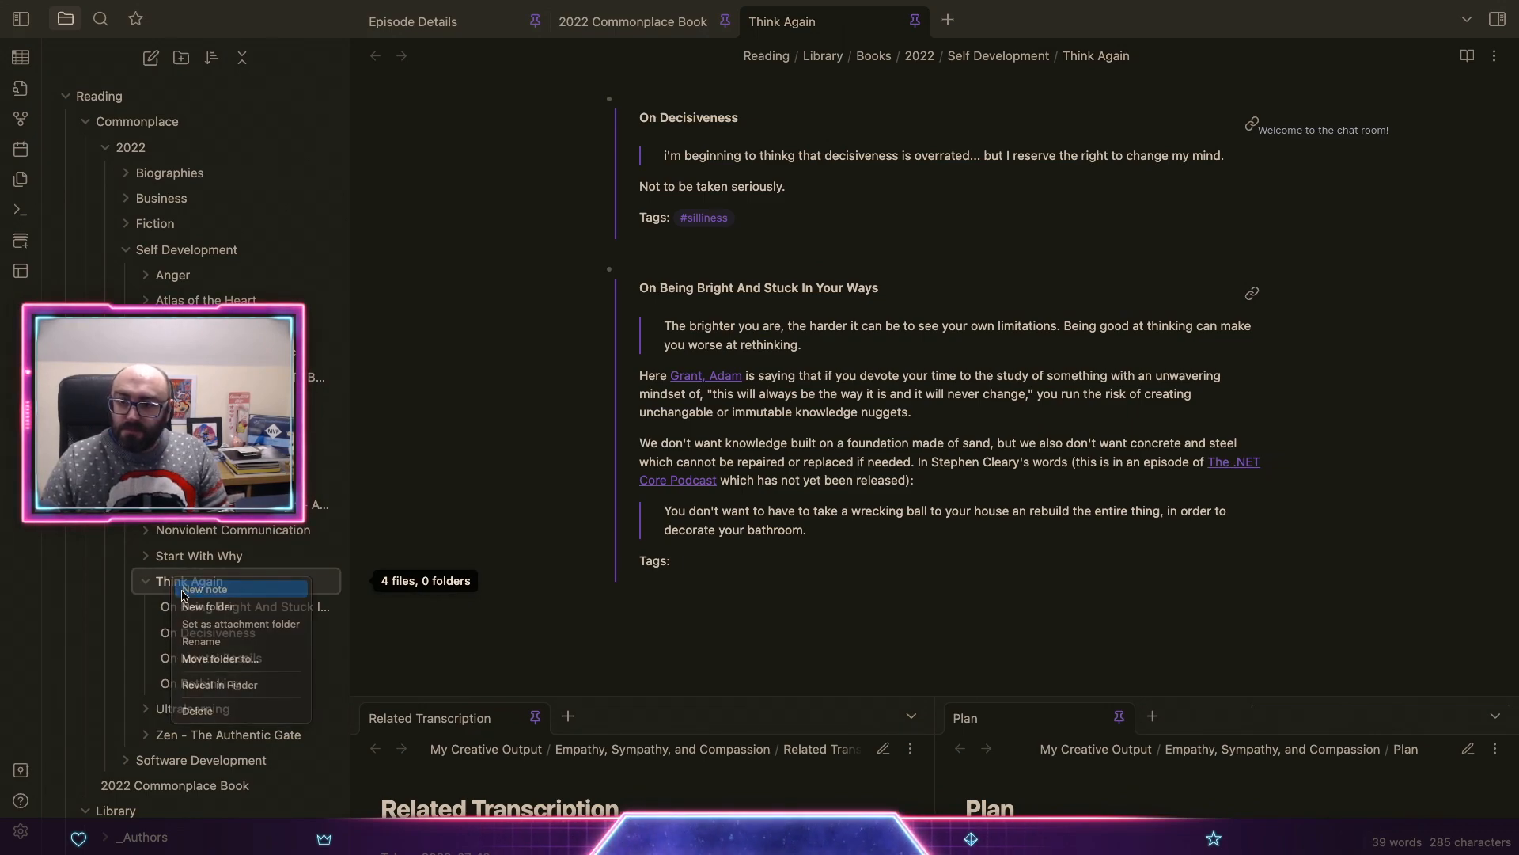
{"action": "left_click", "coordinate": [194, 593]}
{"action": "type", "text": "On "}
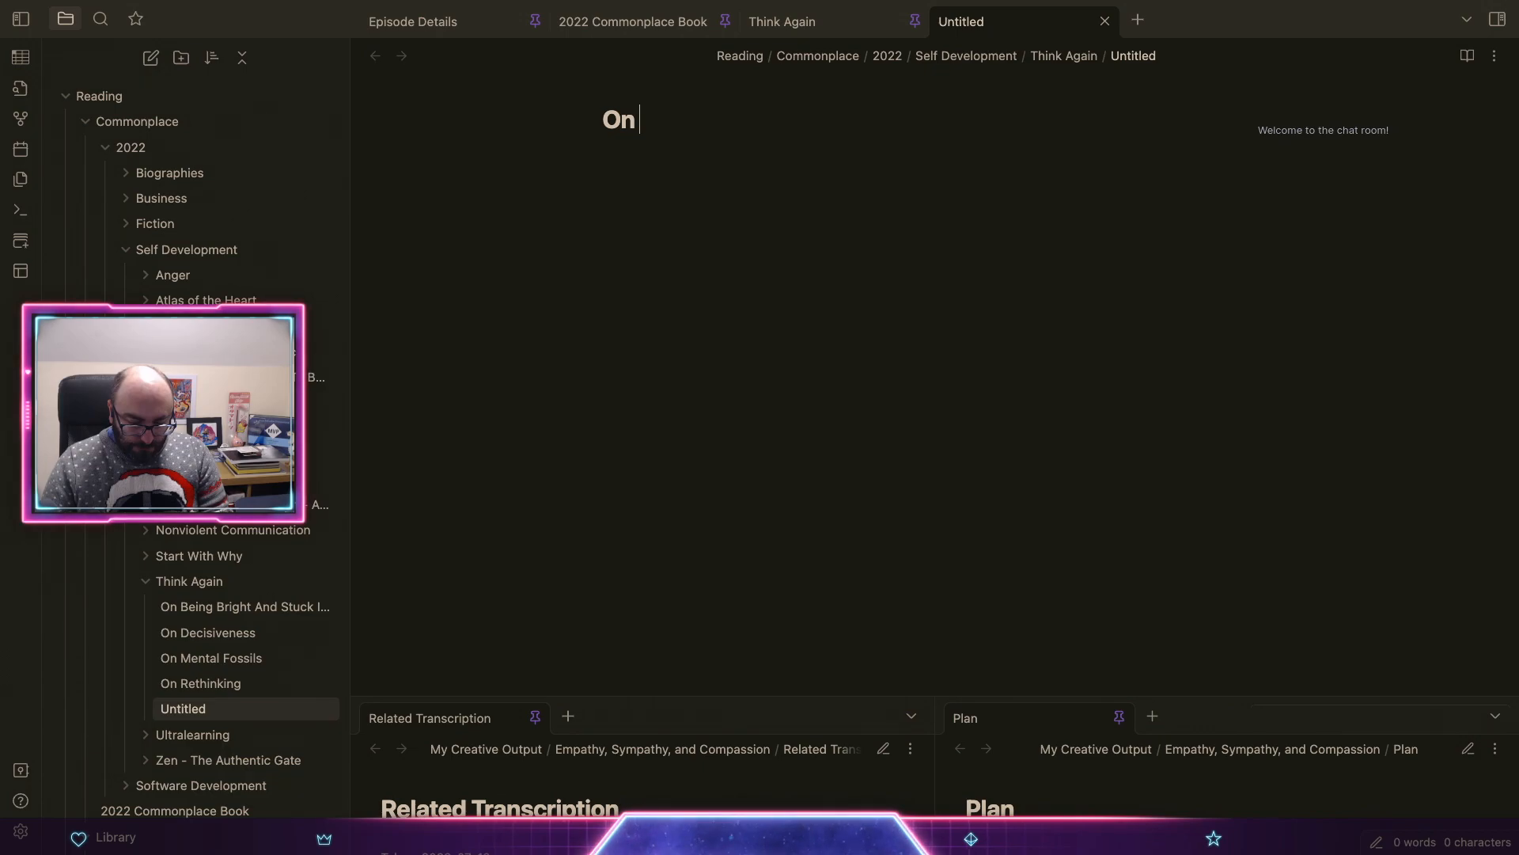
{"action": "type", "text": "Having An Open Mid"}
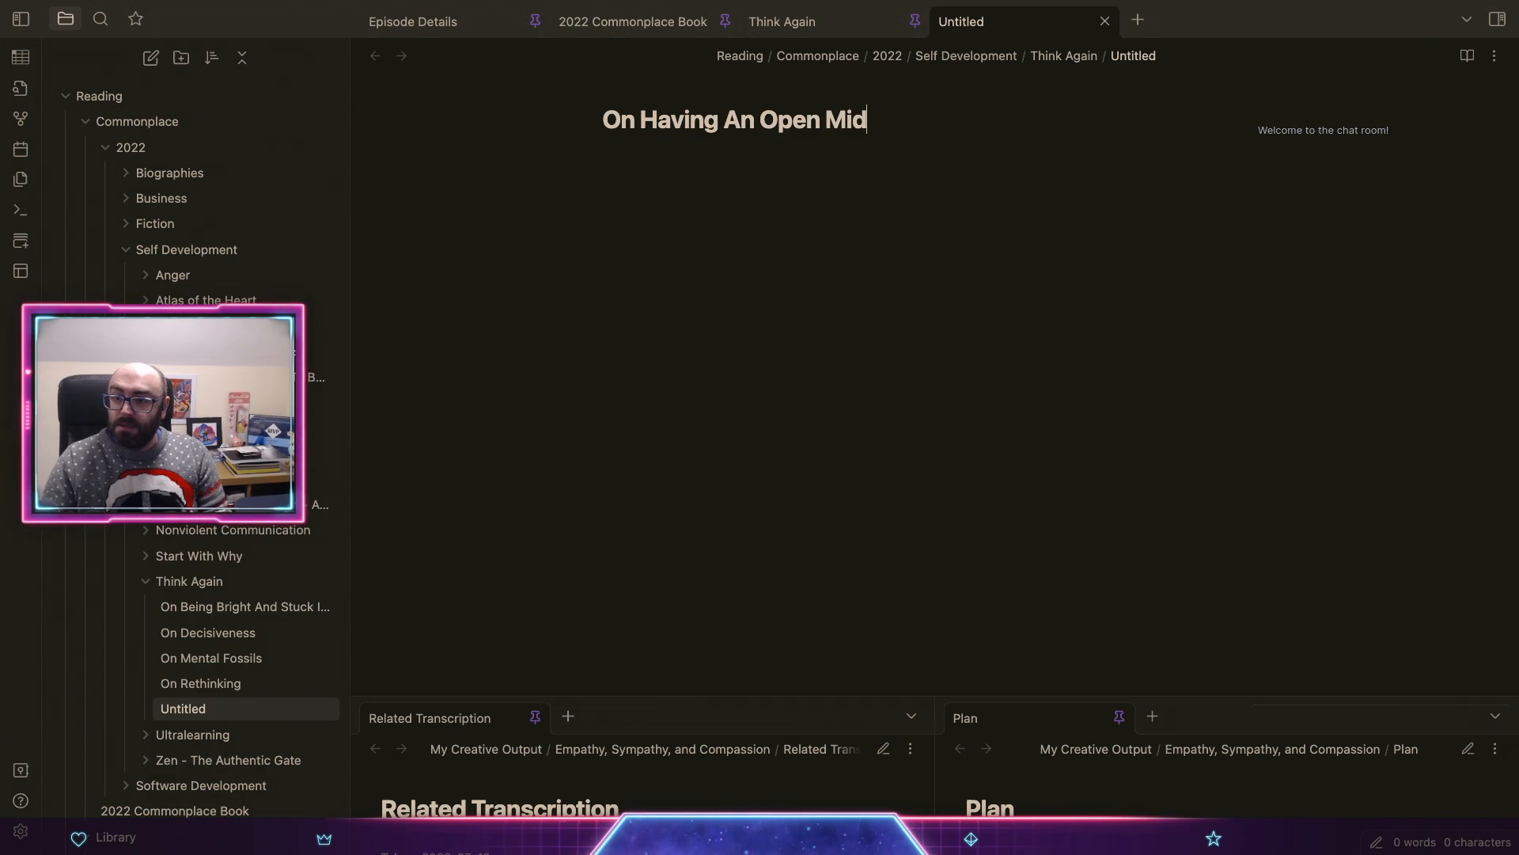
{"action": "key", "text": "BackSpace"}
{"action": "type", "text": "nd"}
{"action": "key", "text": "Return"}
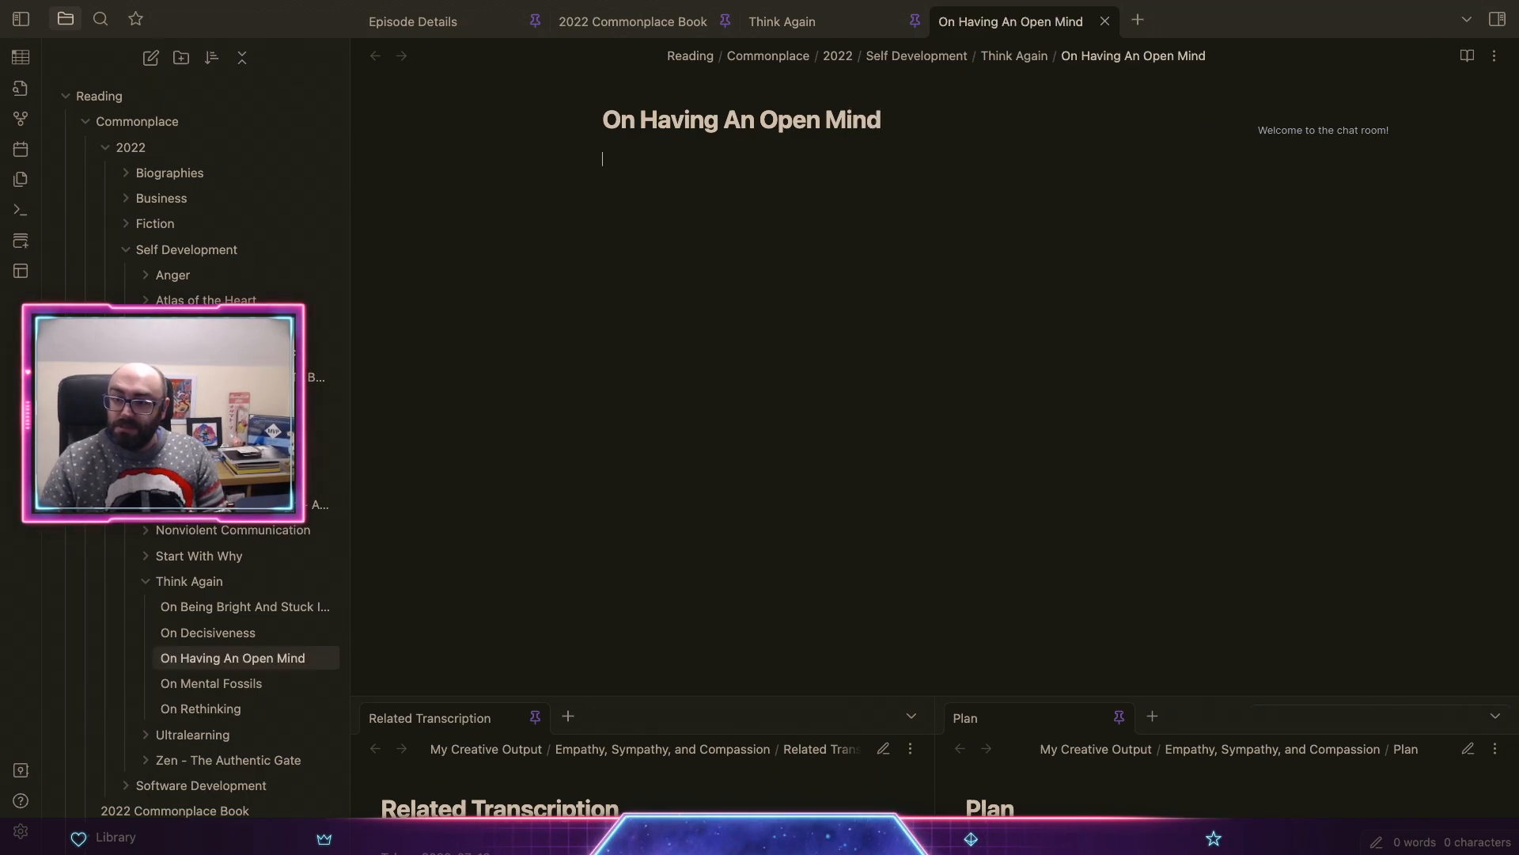
Step: Insert the Annotation template into the new note and link its Source field to the Think Again book note
{"action": "key", "text": "super+p"}
{"action": "type", "text": "temp"}
{"action": "key", "text": "Return"}
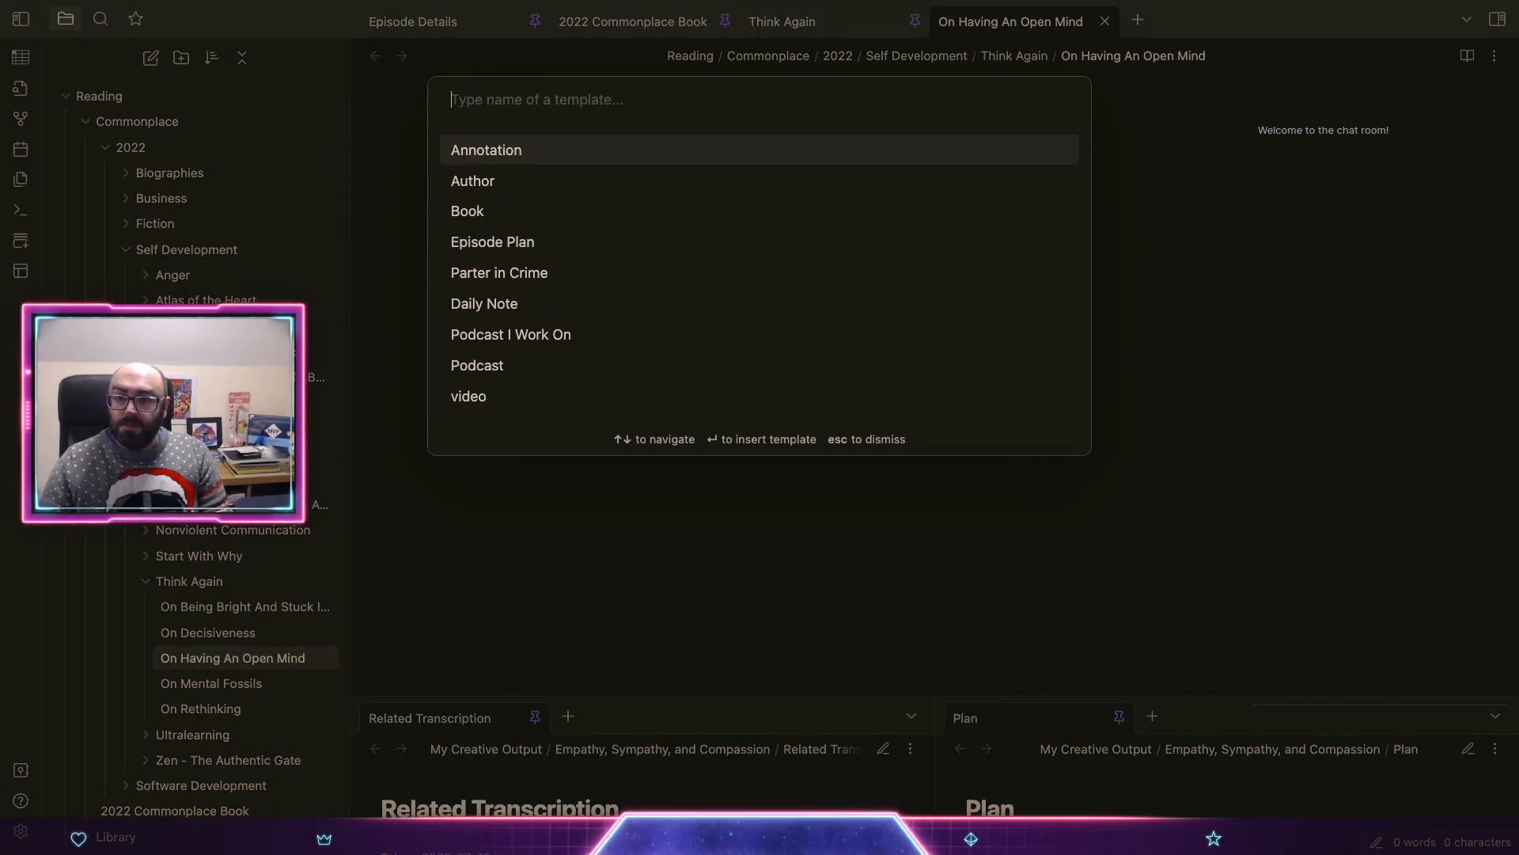
{"action": "key", "text": "Return"}
{"action": "key", "text": "Up"}
{"action": "key", "text": "Up"}
{"action": "key", "text": "Up"}
{"action": "key", "text": "Up"}
{"action": "key", "text": "Up"}
{"action": "key", "text": "Up"}
{"action": "key", "text": "Up"}
{"action": "key", "text": "Down"}
{"action": "key", "text": "super+Right"}
{"action": "type", "text": "[["}
{"action": "key", "text": "BackSpace"}
{"action": "type", "text": "[think"}
{"action": "key", "text": "Down"}
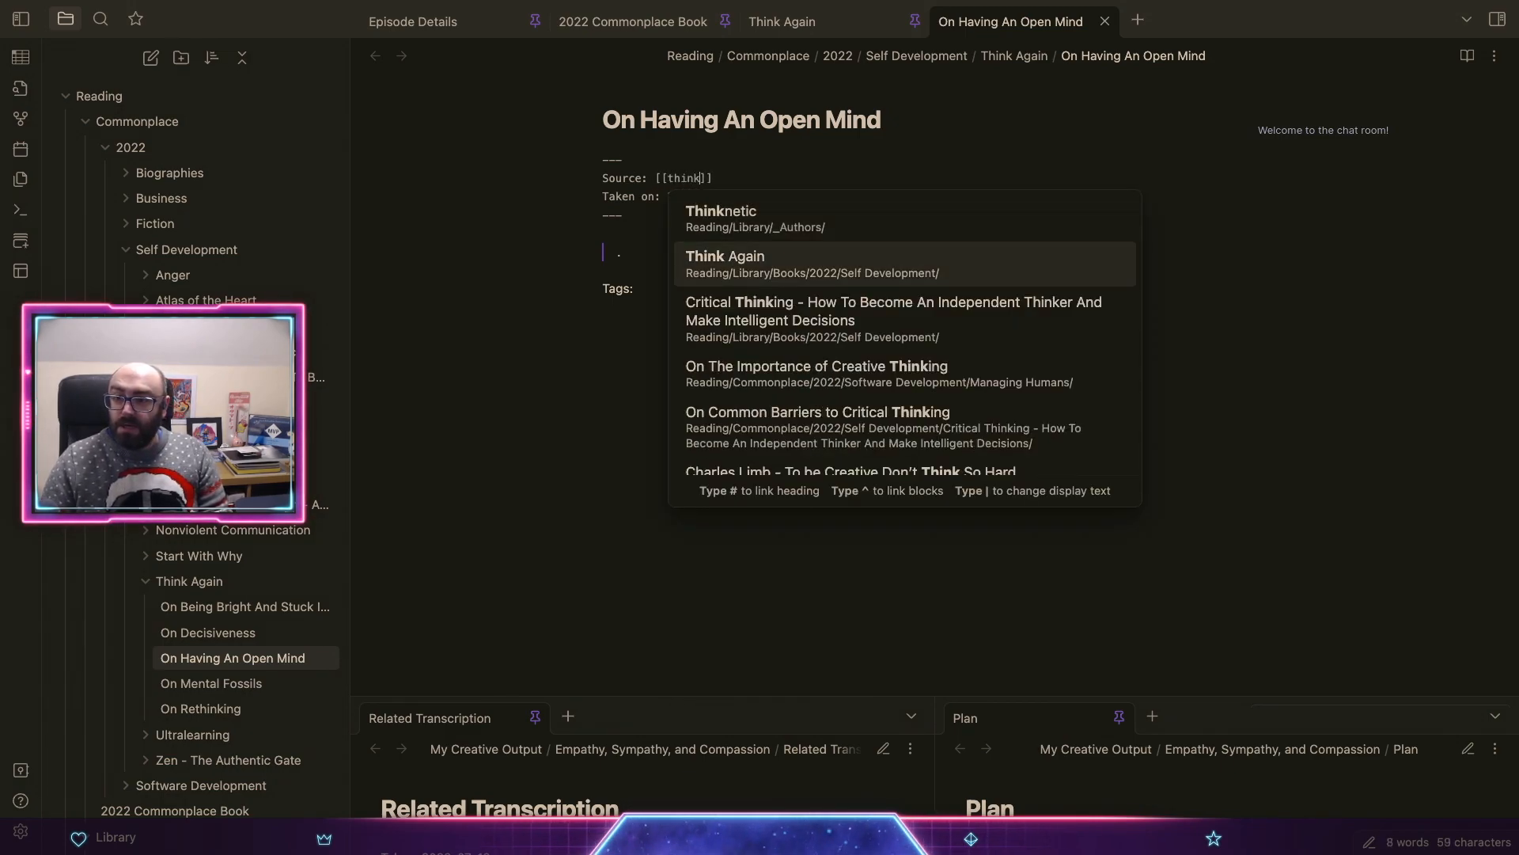
{"action": "key", "text": "Return"}
Step: Set the note's "Taken on" date to 2022-07-10
{"action": "key", "text": "Down"}
{"action": "key", "text": "BackSpace"}
{"action": "key", "text": "BackSpace"}
{"action": "key", "text": "BackSpace"}
{"action": "key", "text": "BackSpace"}
{"action": "key", "text": "BackSpace"}
{"action": "type", "text": "07"}
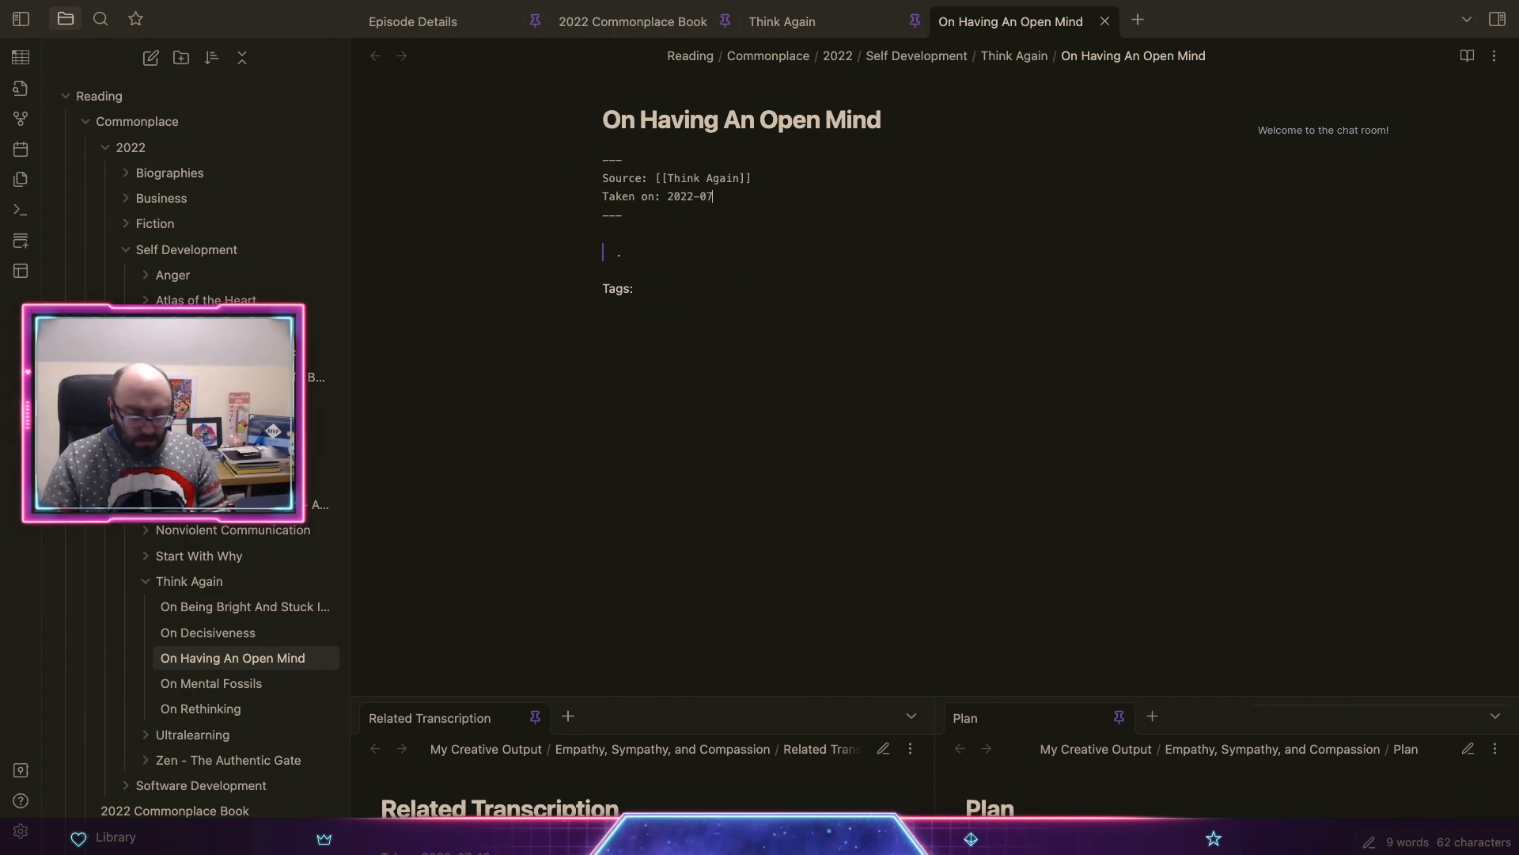
{"action": "type", "text": "-10"}
Step: Begin the block quote below the note's metadata with "The curse of"
{"action": "key", "text": "Down"}
{"action": "key", "text": "Down"}
{"action": "key", "text": "Down"}
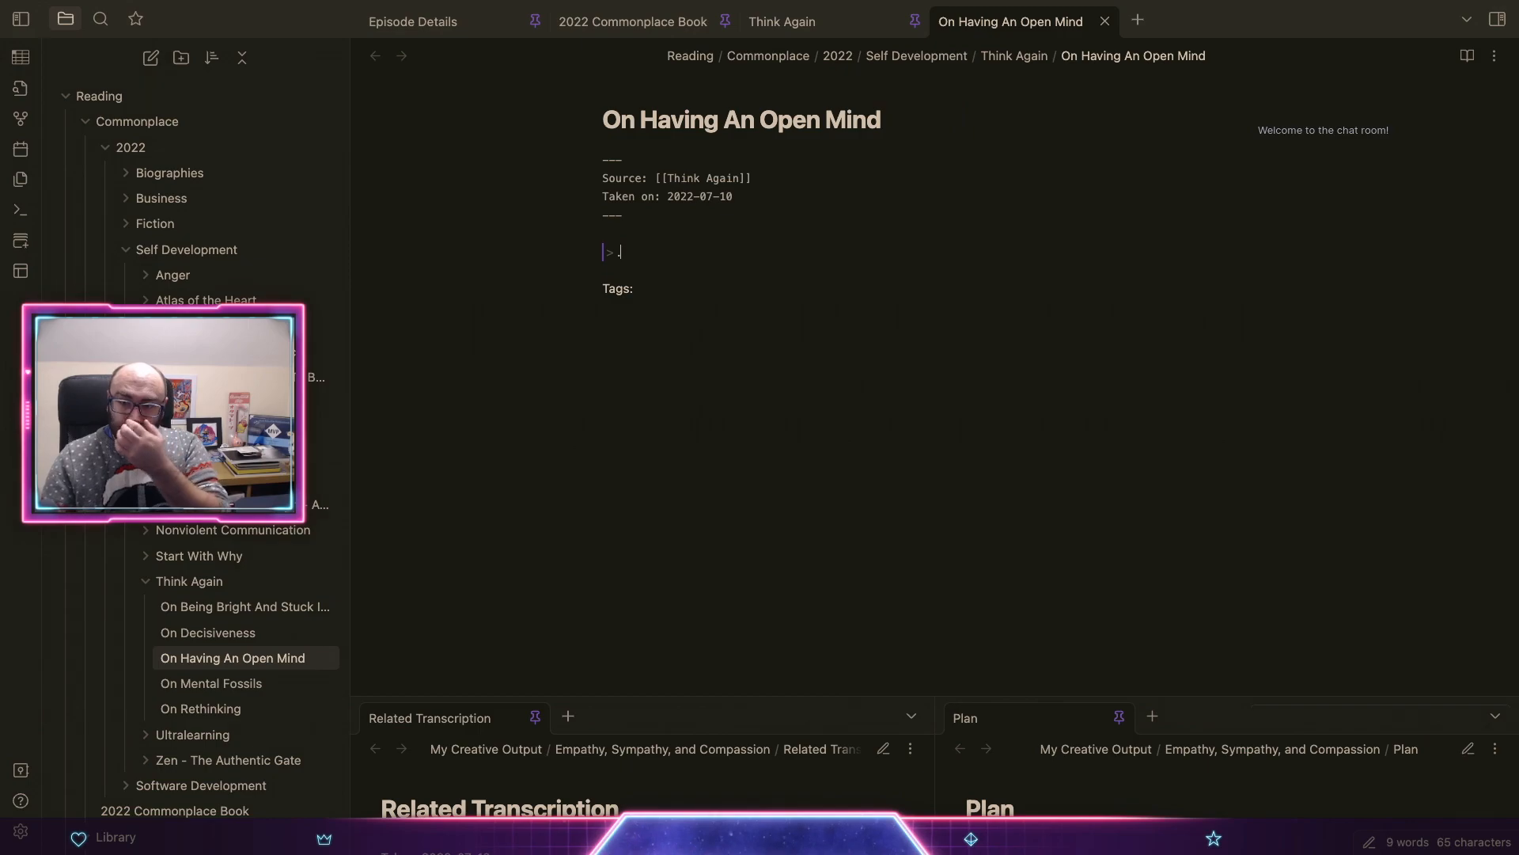
{"action": "type", "text": "the curese"}
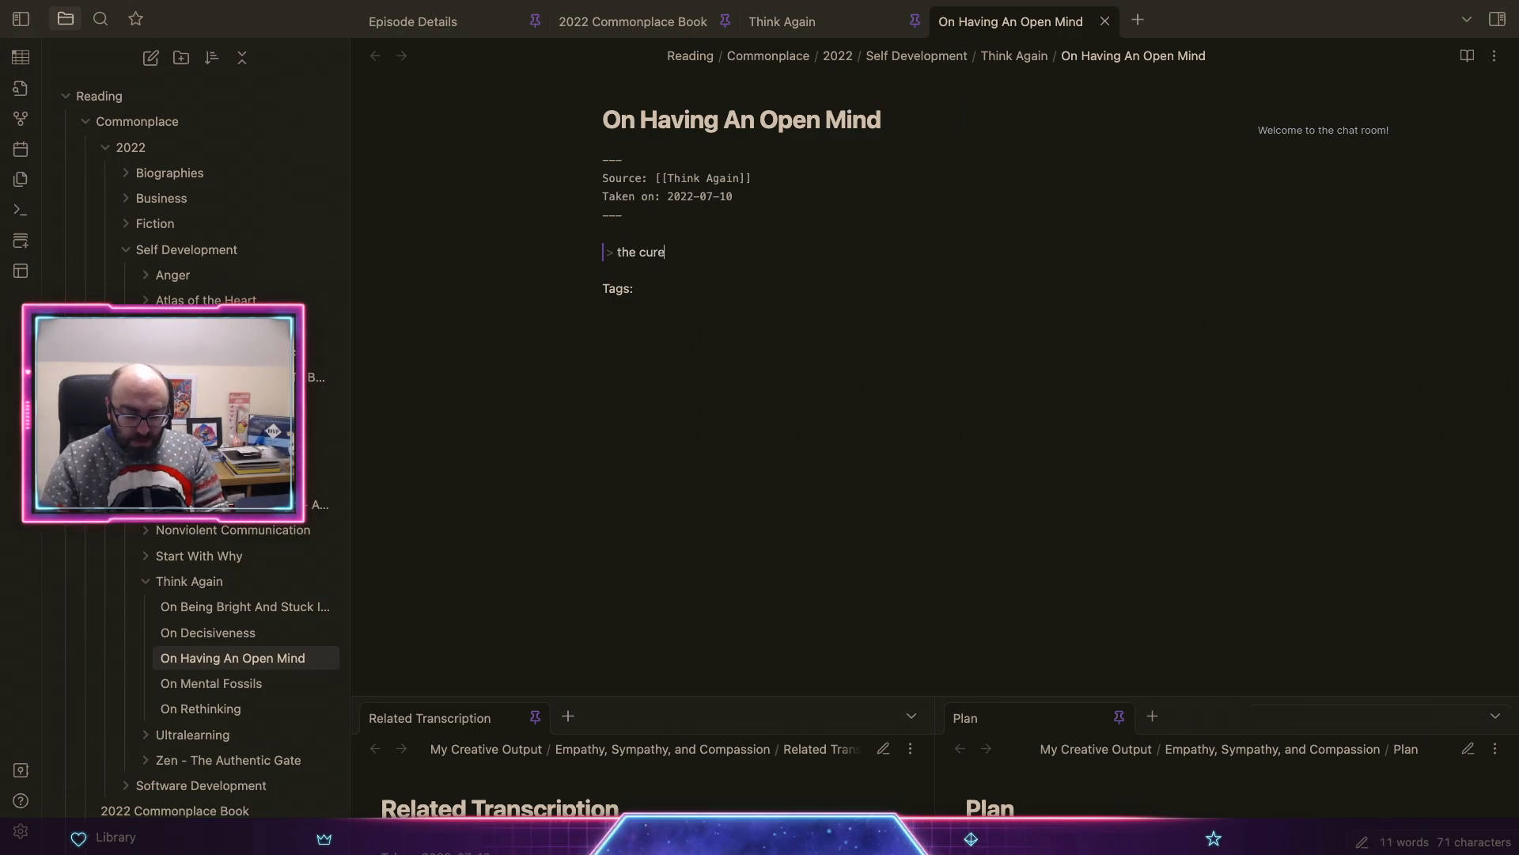
{"action": "key", "text": "BackSpace"}
{"action": "key", "text": "BackSpace"}
{"action": "key", "text": "BackSpace"}
{"action": "key", "text": "BackSpace"}
{"action": "key", "text": "BackSpace"}
{"action": "key", "text": "BackSpace"}
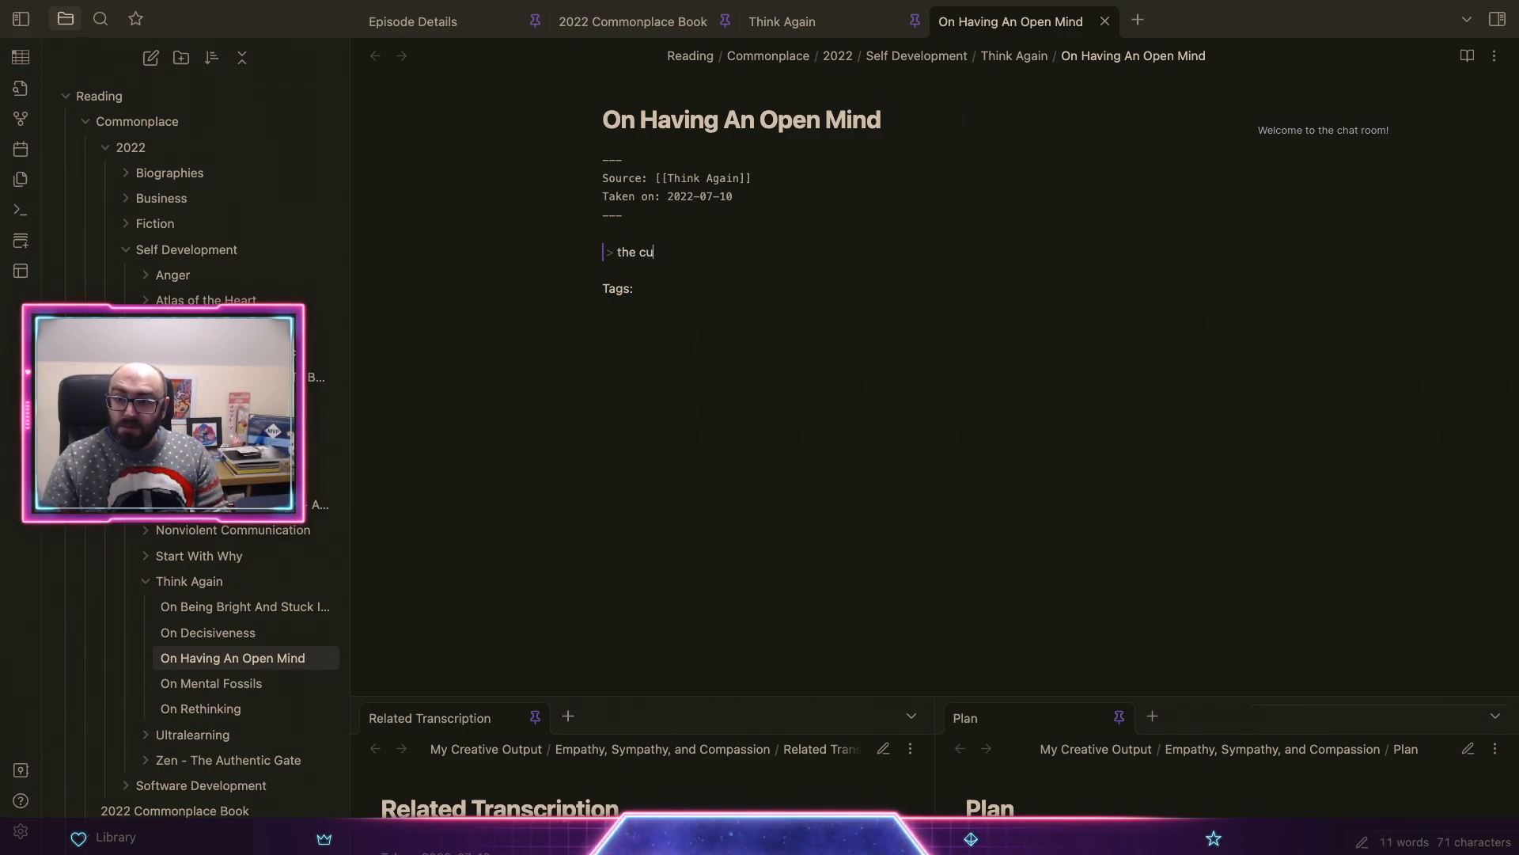
{"action": "key", "text": "BackSpace"}
{"action": "key", "text": "BackSpace"}
{"action": "key", "text": "BackSpace"}
{"action": "key", "text": "BackSpace"}
{"action": "type", "text": "The c"}
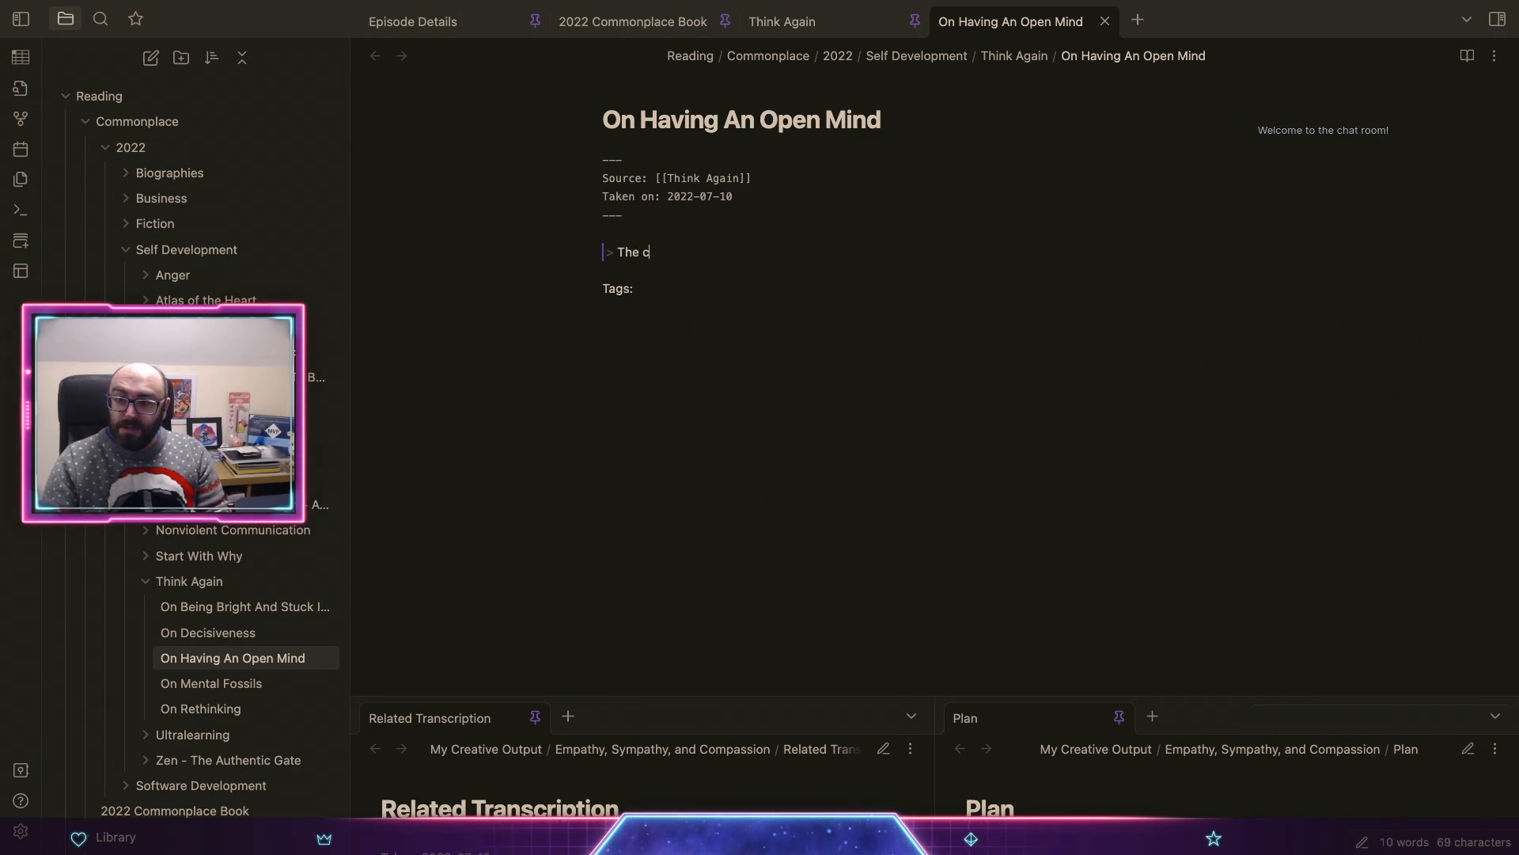
{"action": "type", "text": "urse of "}
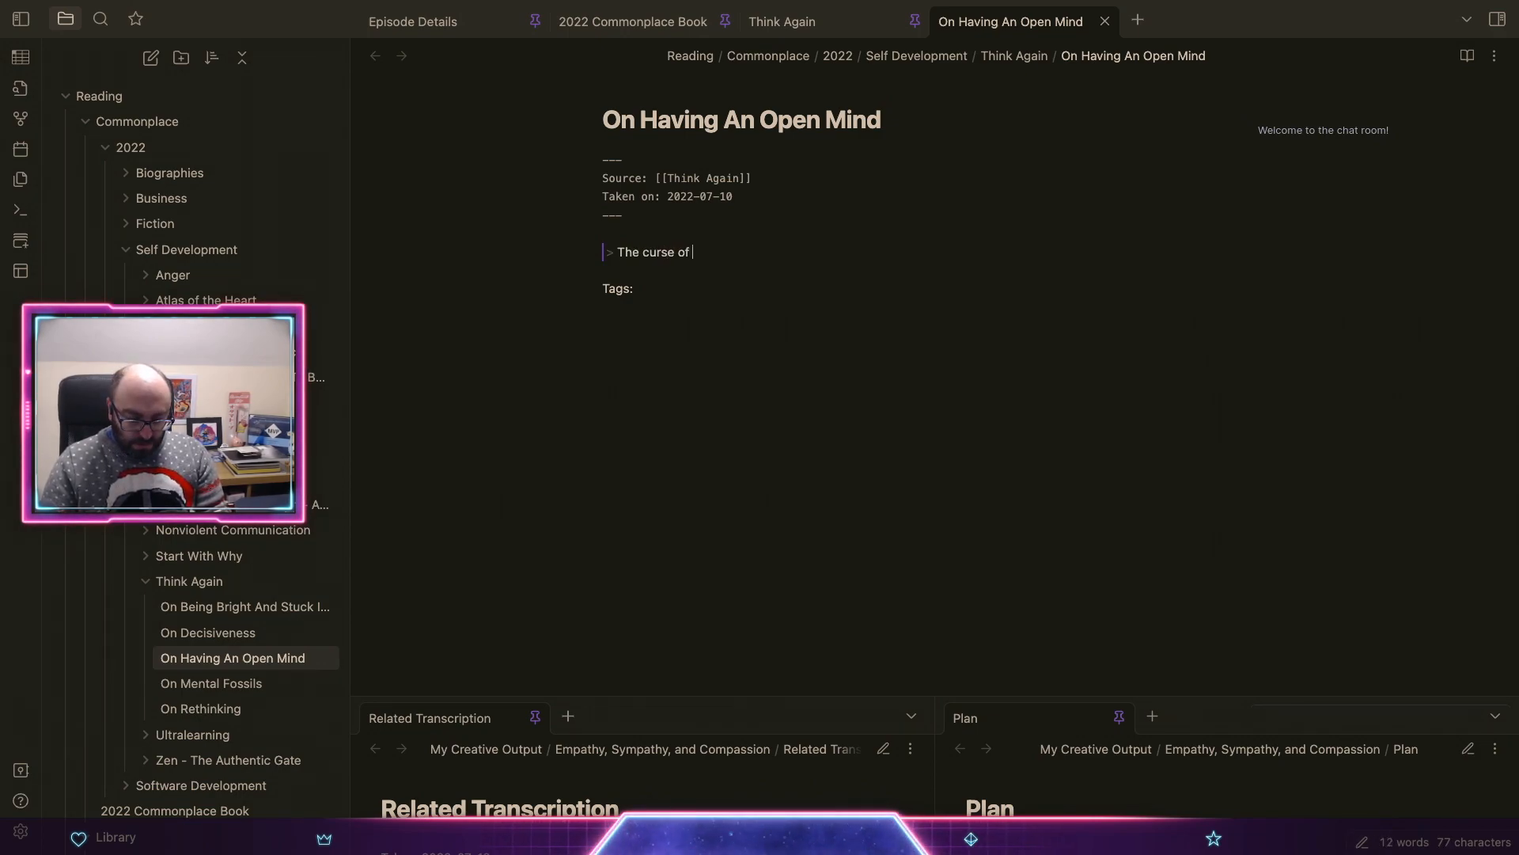
Step: Complete the quote's first sentence with "knowledge is that it closes out minds to what we don't know."
{"action": "type", "text": "knowledge"}
{"action": "key", "text": "alt+Left"}
{"action": "type", "text": "k"}
{"action": "key", "text": "alt+Right"}
{"action": "type", "text": "is that"}
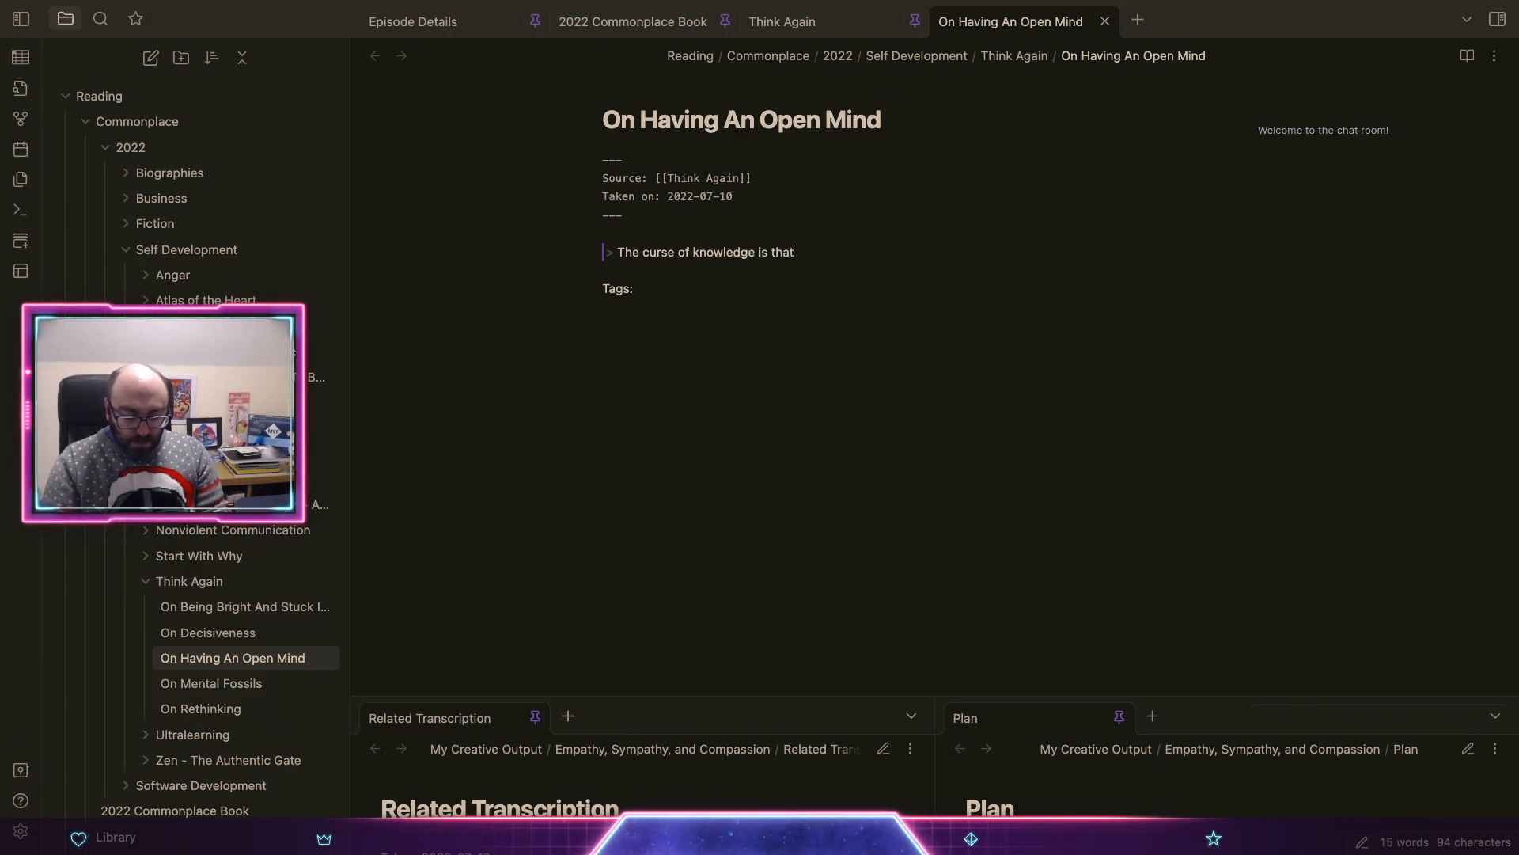
{"action": "type", "text": " it closes out "}
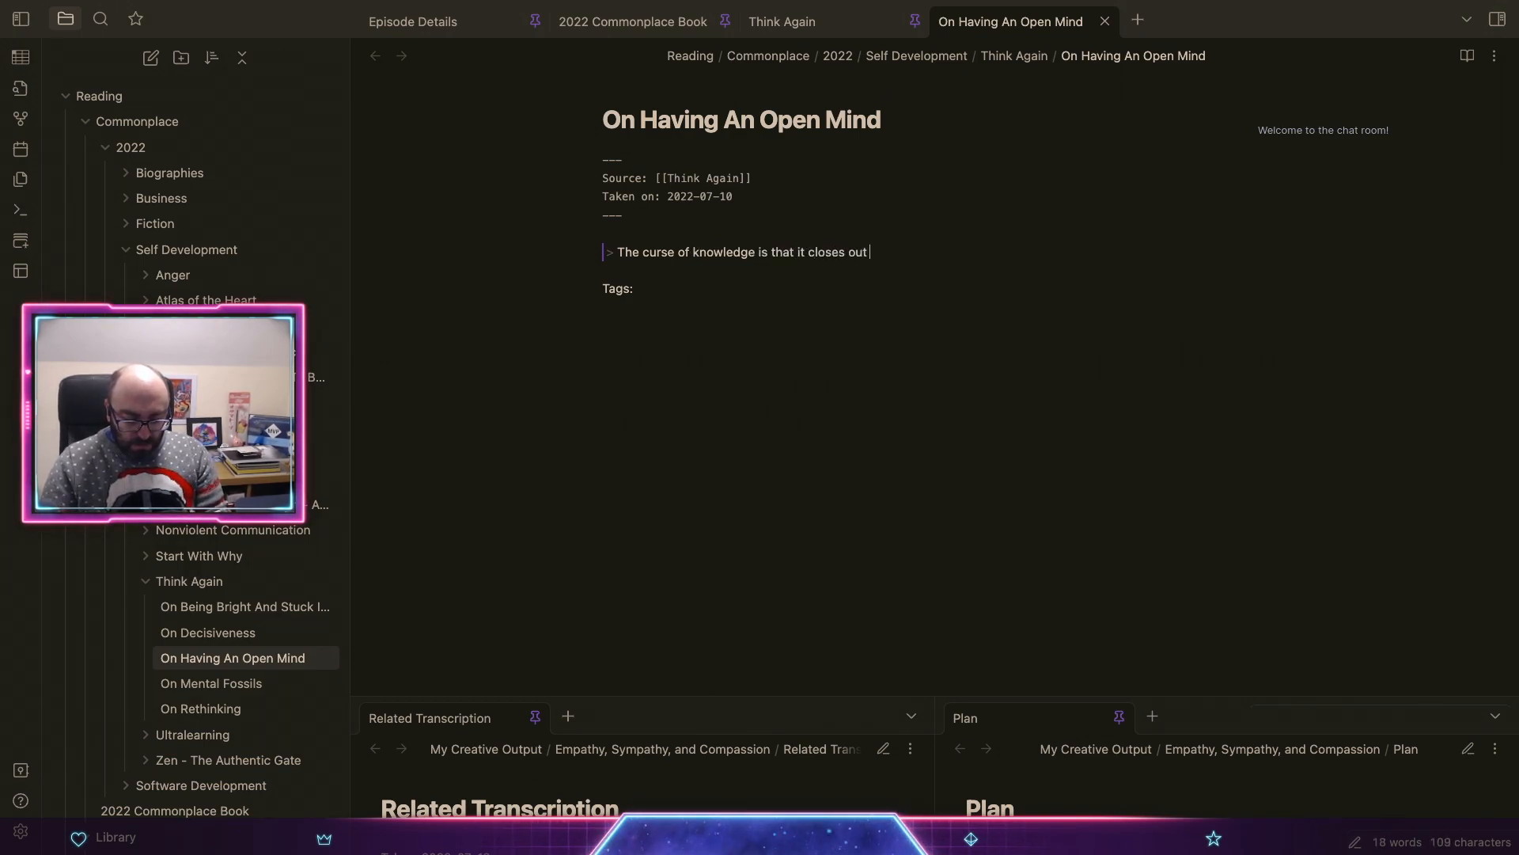
{"action": "type", "text": "minds to what we"}
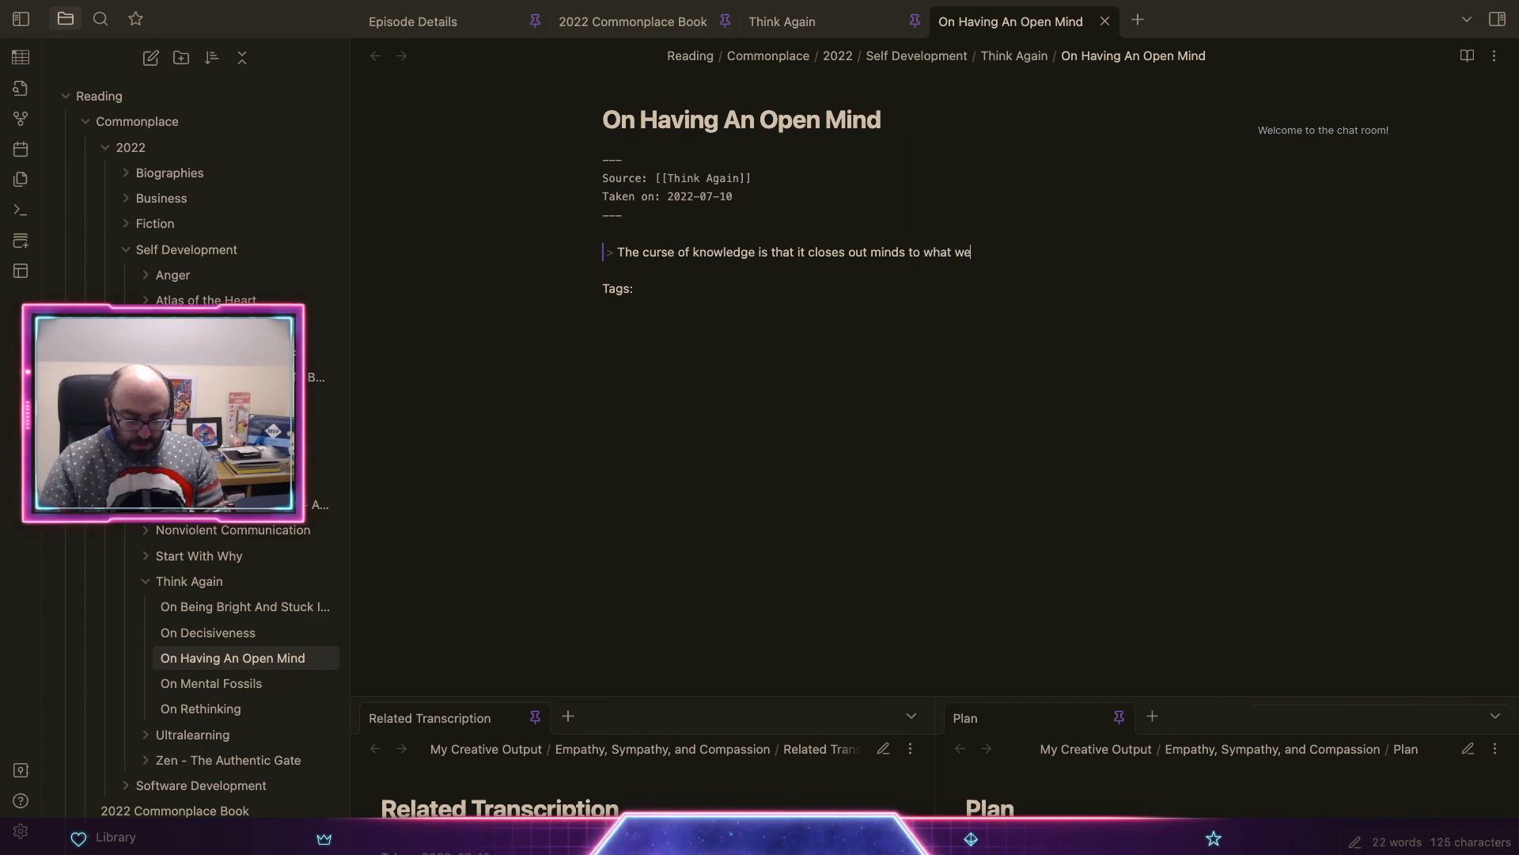
{"action": "type", "text": " don't know."}
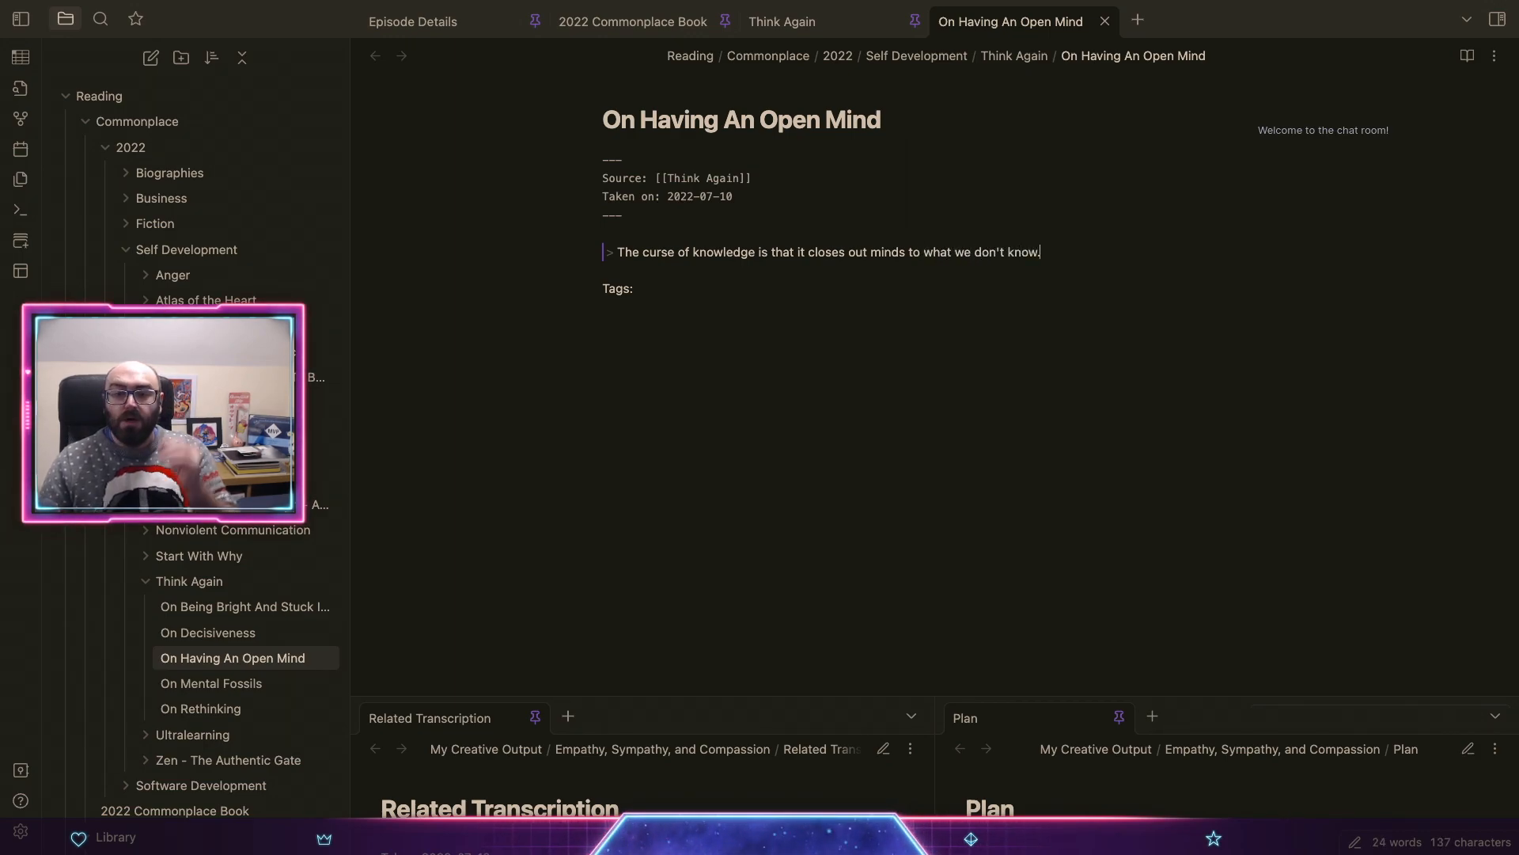
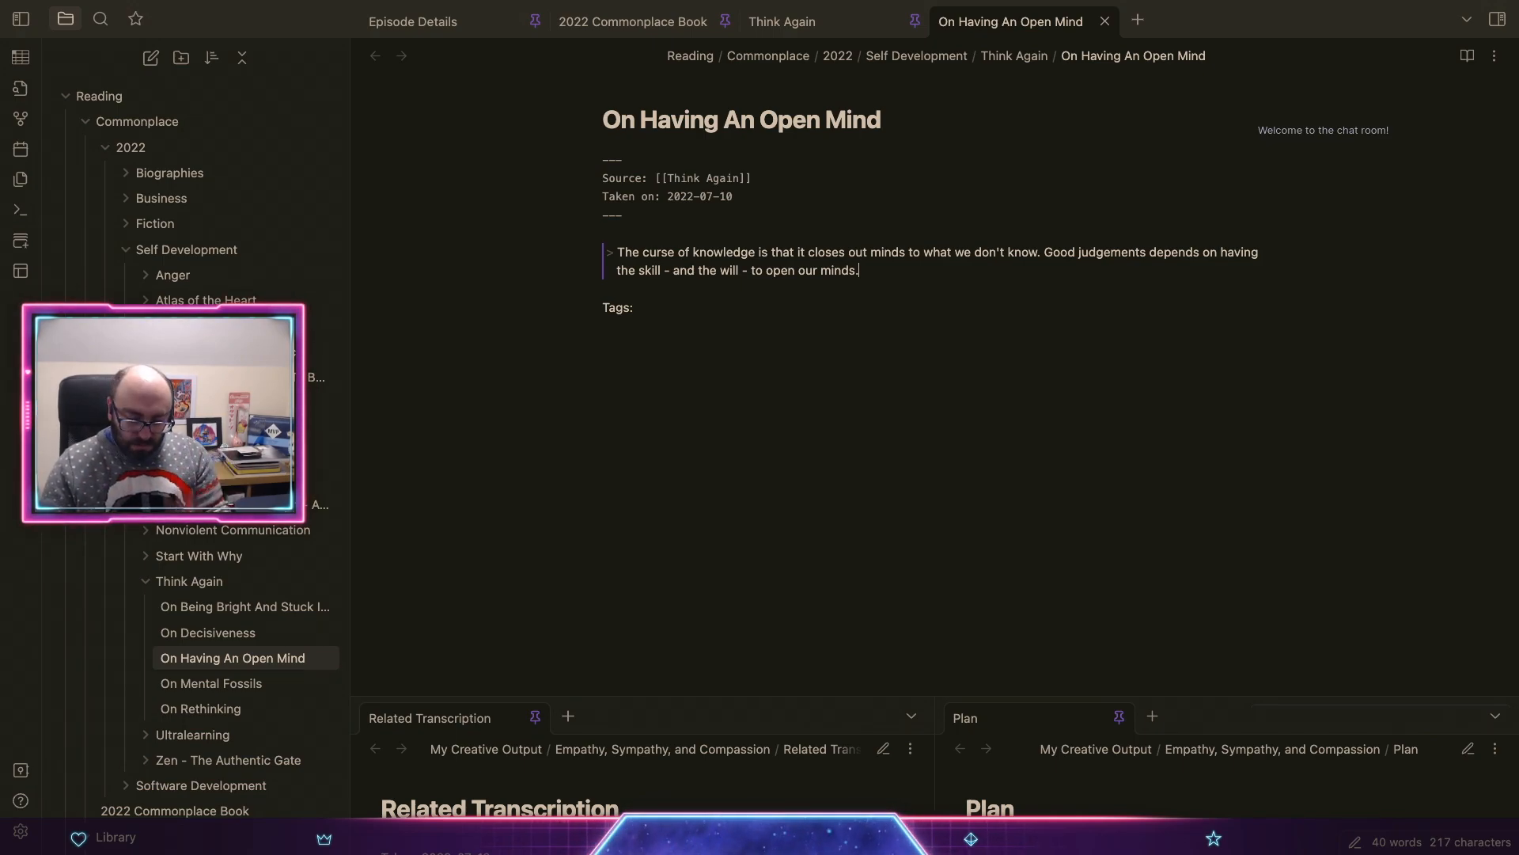
Step: Continue the block quote after "open our minds." with "I'm pretty confident that in life"
{"action": "type", "text": "I', pretty"}
{"action": "key", "text": "BackSpace"}
{"action": "type", "text": "m"}
{"action": "key", "text": "End"}
{"action": "type", "text": "confident"}
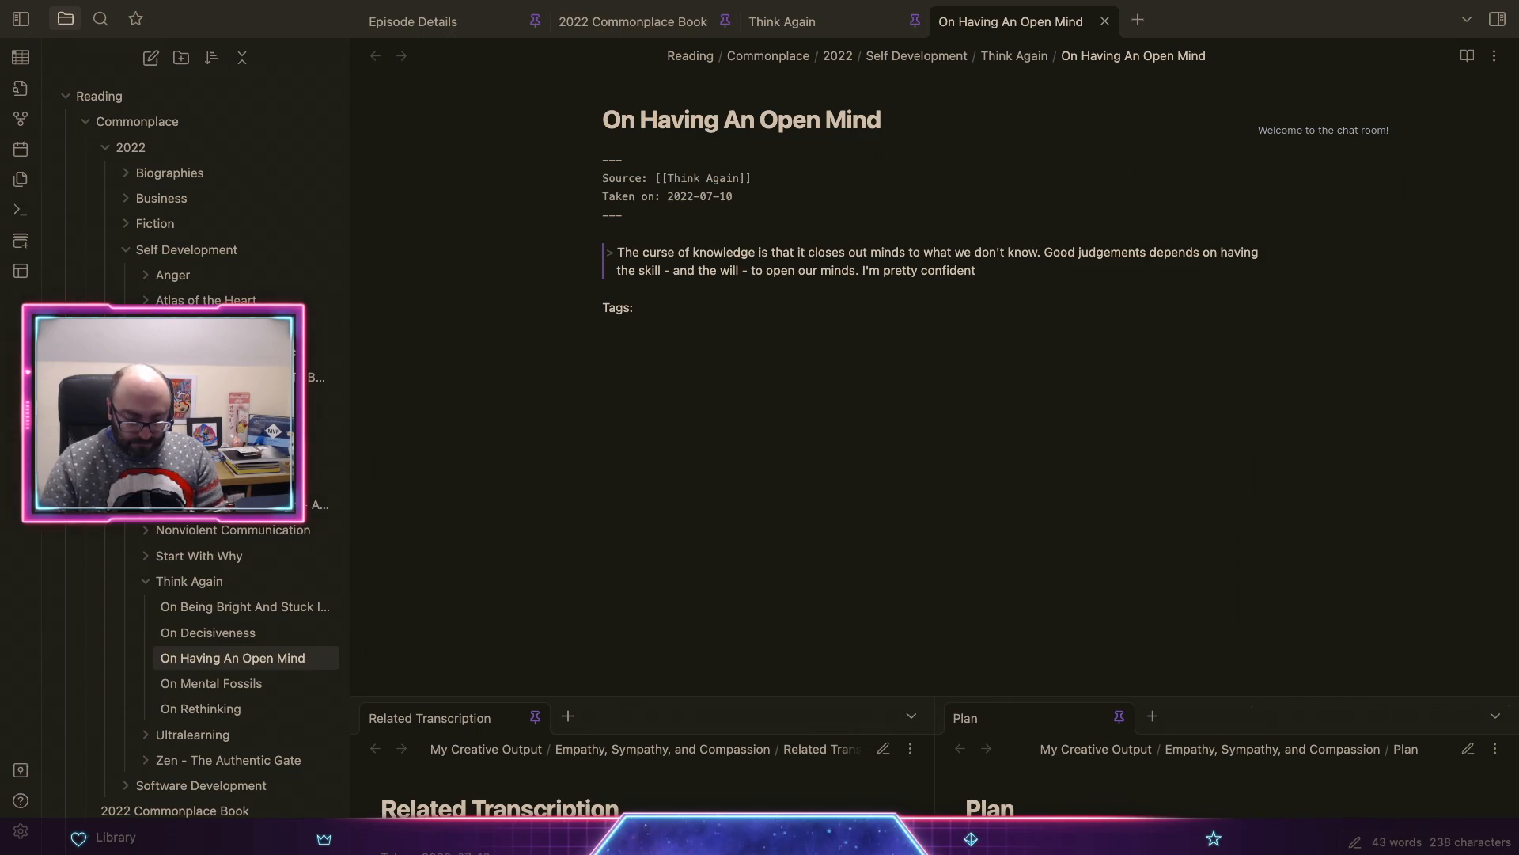
{"action": "type", "text": " that in life"}
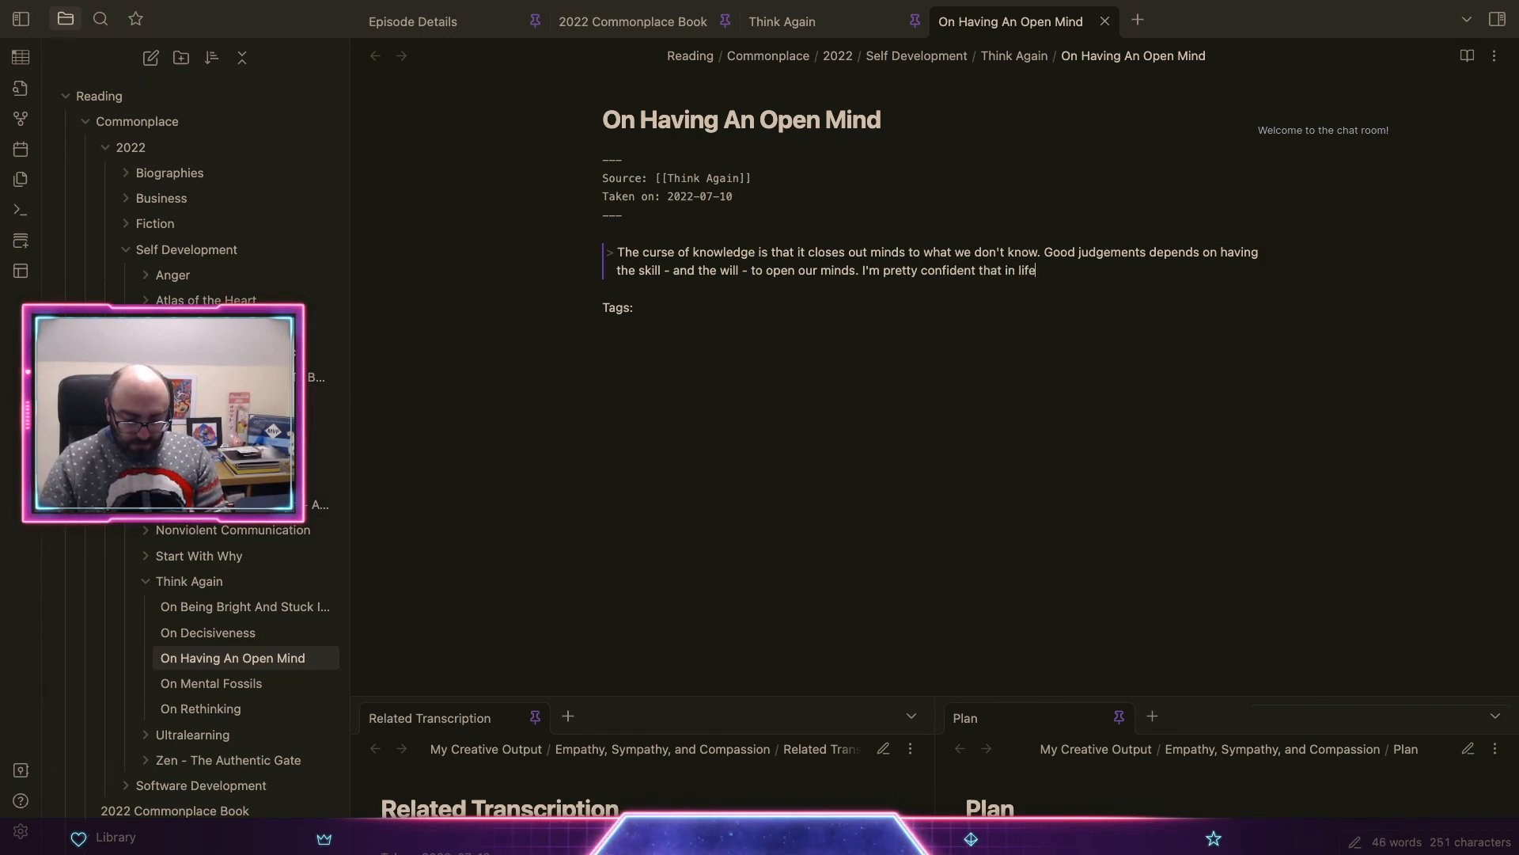
Step: Finish the quote with ", rethinking is an increasingly important habit. Of course, I might be wrong. If I am, I'll be quick to think again."
{"action": "type", "text": ", rethinking is an increasingly important habit. Of courser, I might"}
{"action": "key", "text": "Left"}
{"action": "key", "text": "Left"}
{"action": "key", "text": "Left"}
{"action": "key", "text": "Left"}
{"action": "key", "text": "Left"}
{"action": "key", "text": "Left"}
{"action": "key", "text": "Left"}
{"action": "key", "text": "Left"}
{"action": "key", "text": "Left"}
{"action": "key", "text": "Left"}
{"action": "key", "text": "BackSpace"}
{"action": "key", "text": "End"}
{"action": "type", "text": "be wrong. If I am, I'll be quick yo"}
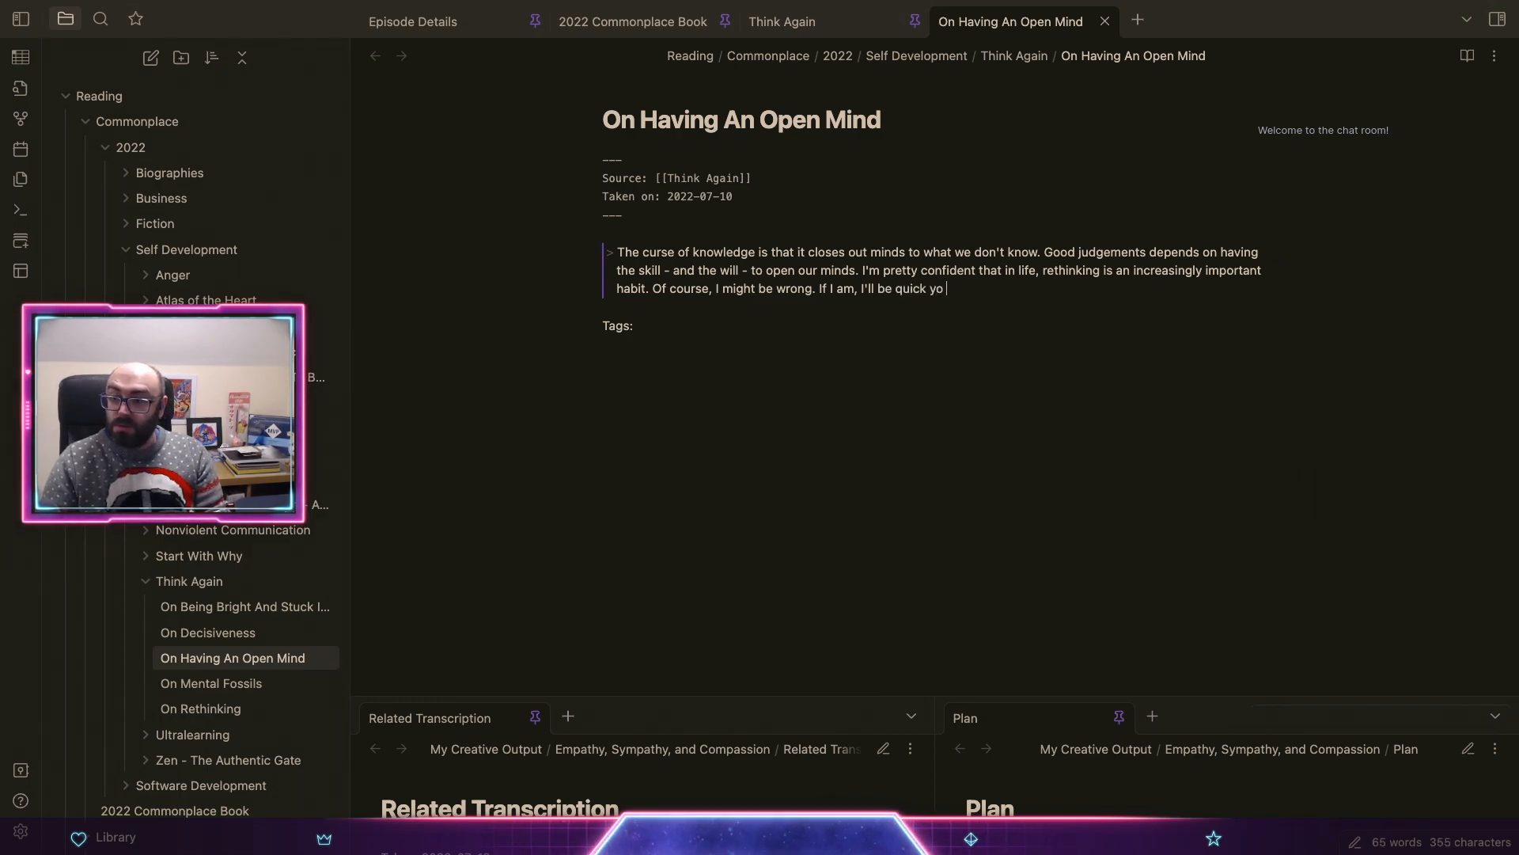
{"action": "type", "text": " think again."}
Step: Add the comment "Love the use of humour in this quote." as a paragraph below the block quote
{"action": "key", "text": "Return"}
{"action": "key", "text": "Return"}
{"action": "type", "text": "Love the use of humour in this "}
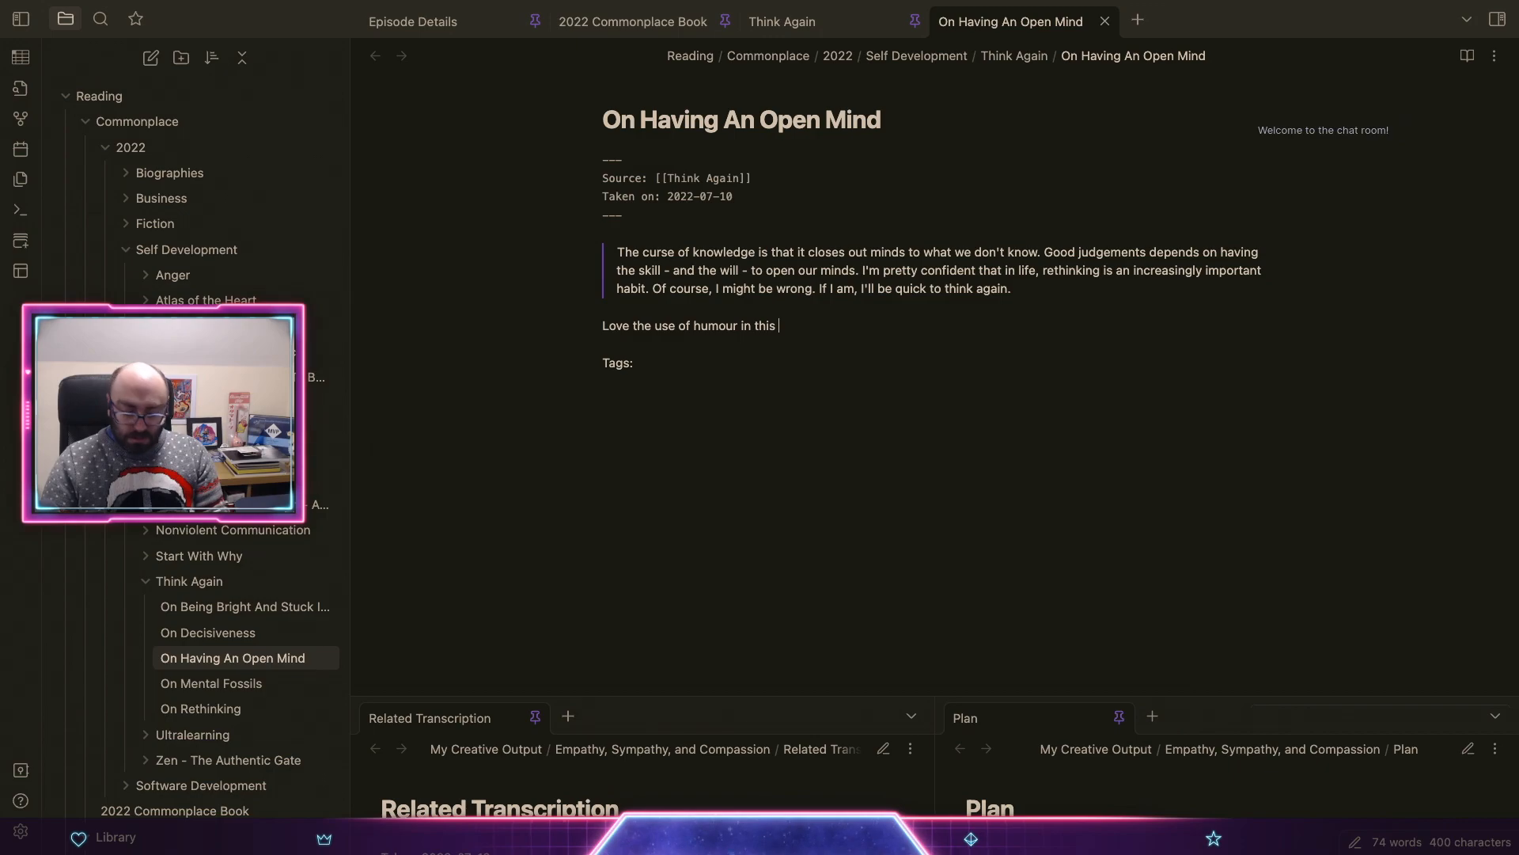
{"action": "type", "text": "quoit"}
{"action": "key", "text": "BackSpace"}
{"action": "key", "text": "BackSpace"}
{"action": "type", "text": "te."}
Step: Start a paragraph below the comment with "Grant is correct here to say that we can easily find ourselves being unintentionally closed minded when we"
{"action": "key", "text": "Return"}
{"action": "key", "text": "Return"}
{"action": "type", "text": "[["}
{"action": "key", "text": "BackSpace"}
{"action": "key", "text": "BackSpace"}
{"action": "key", "text": "BackSpace"}
{"action": "key", "text": "Return"}
{"action": "type", "text": "Grant is correct here to say that we can easi"}
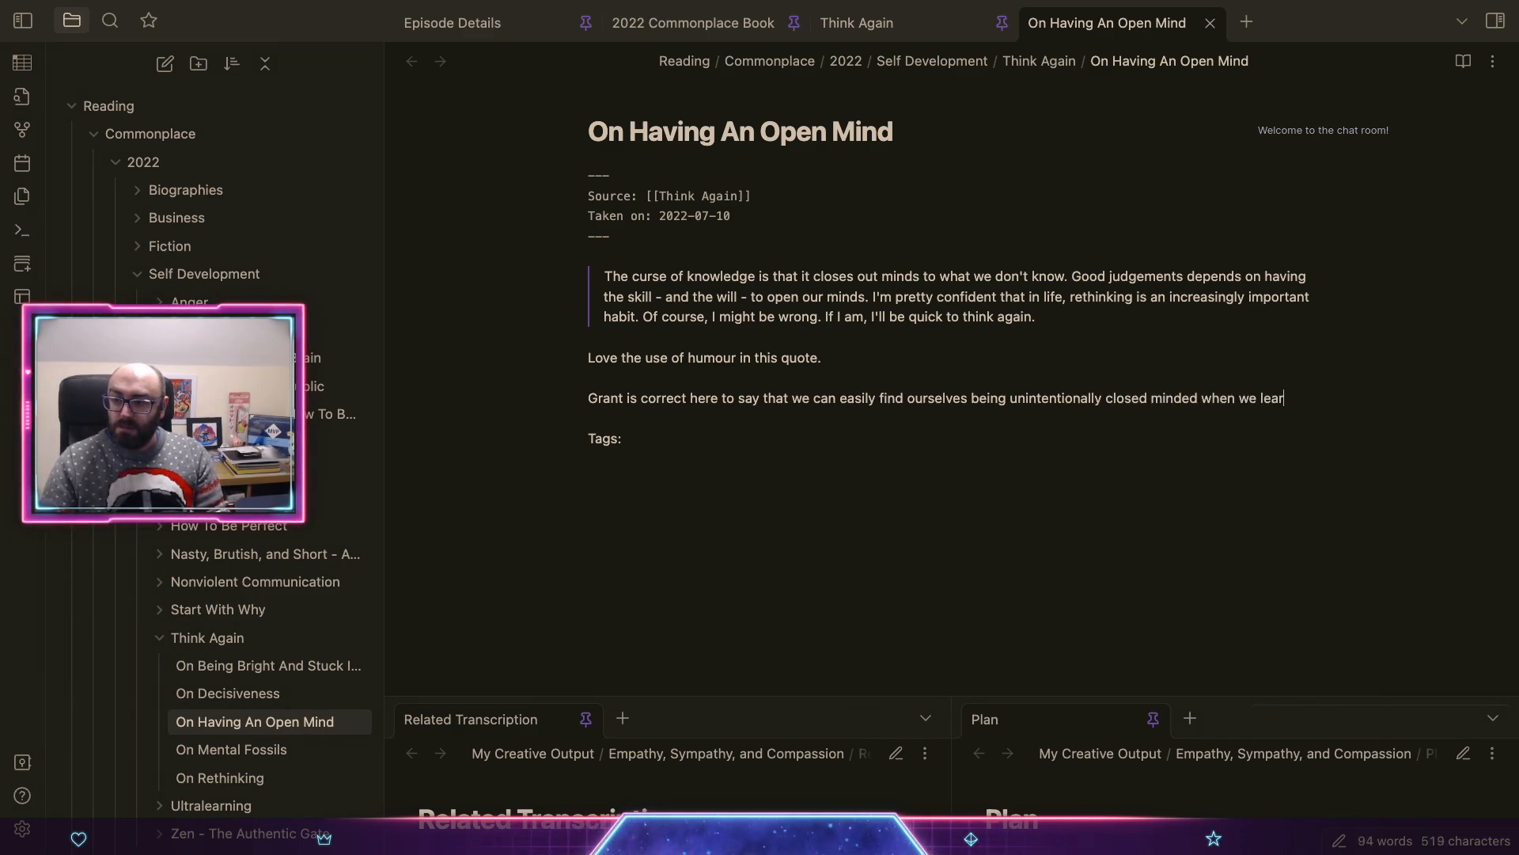
Step: Continue the paragraph after "when we" with "learn something at a very deep level. I feel like the"
{"action": "type", "text": "methin"}
{"action": "key", "text": "alt+shift+Left"}
{"action": "key", "text": "alt+shift+Left"}
{"action": "key", "text": "Right"}
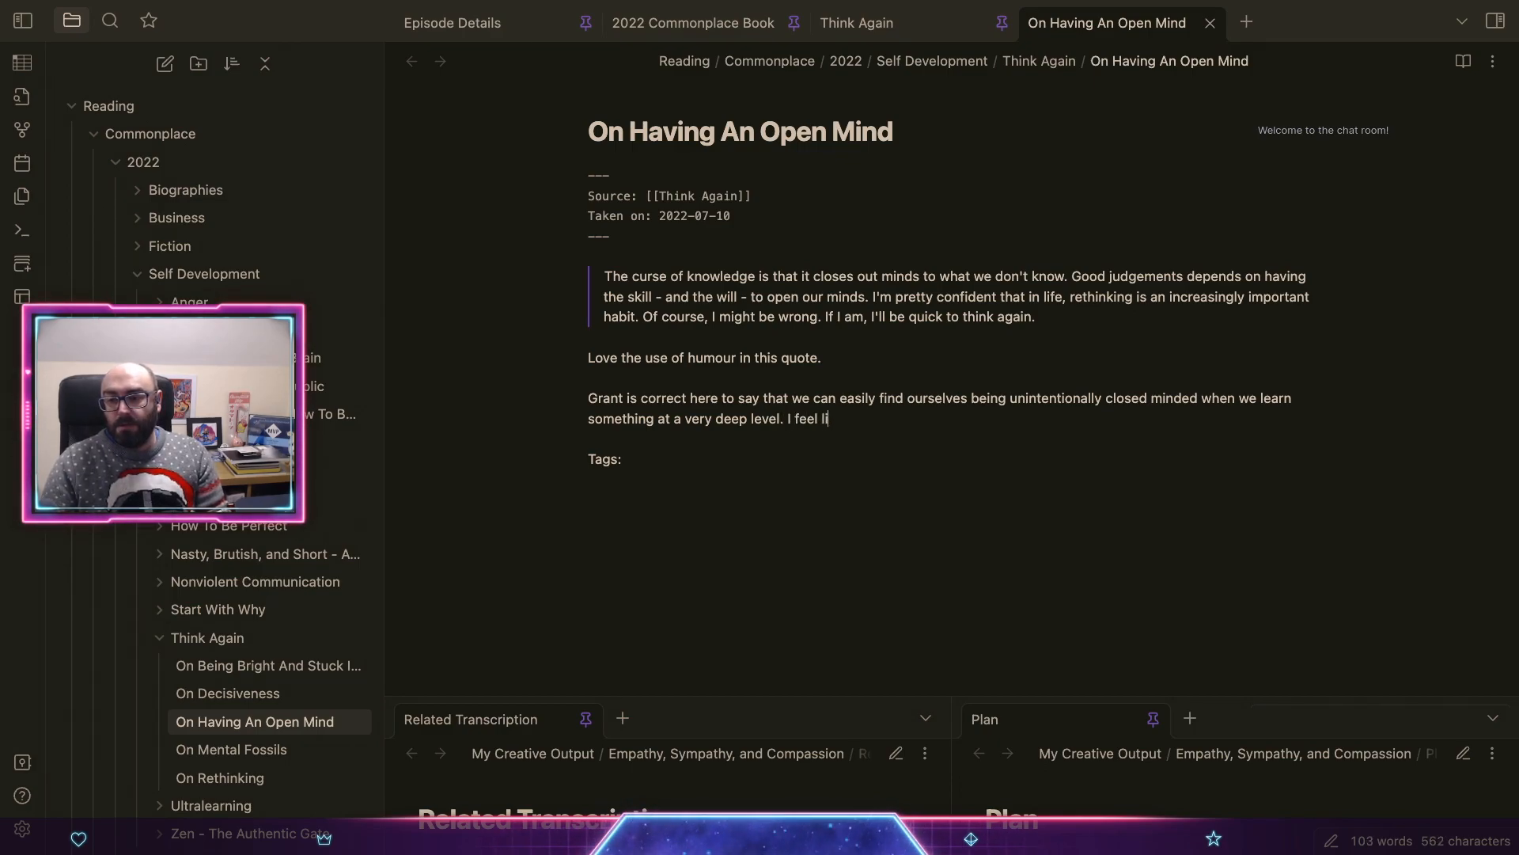
Step: Switch to Safari and search the web for "hanselman how do you know this crap"
{"action": "key", "text": "ctrl+Up"}
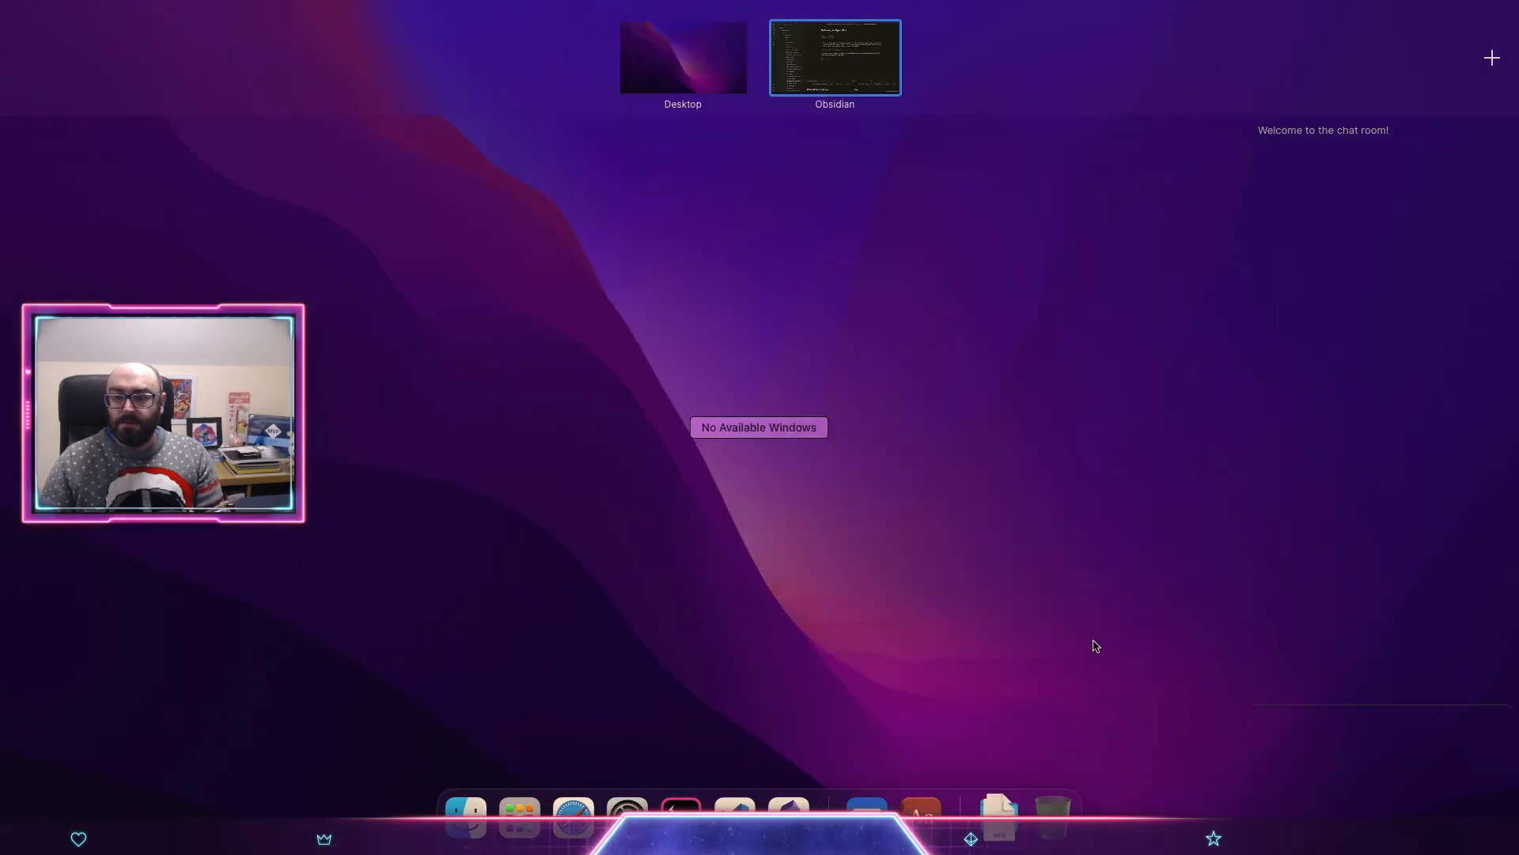
{"action": "left_click", "coordinate": [649, 57]}
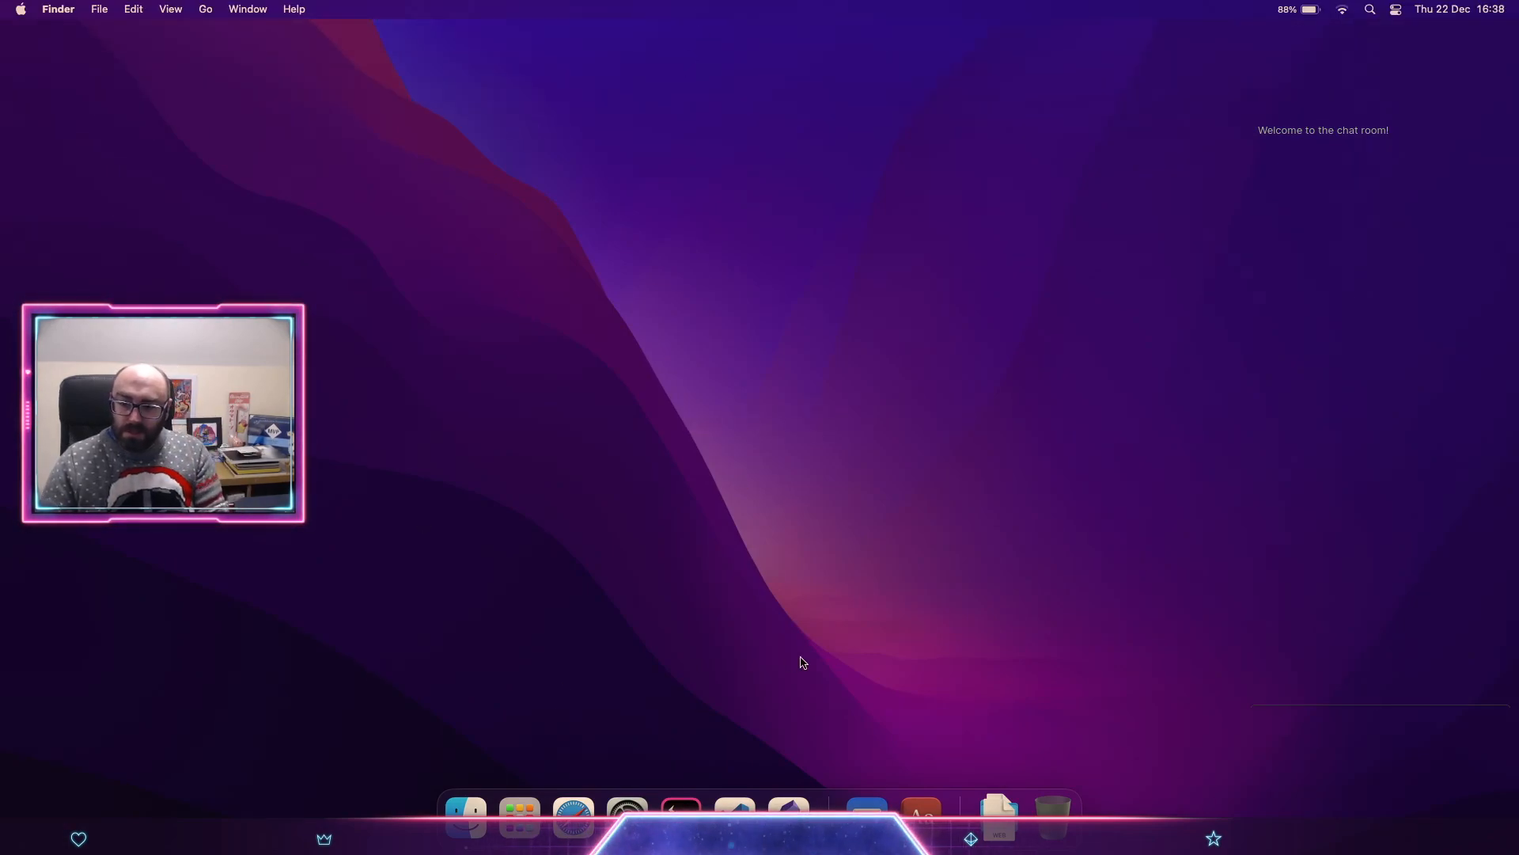
{"action": "left_click", "coordinate": [573, 806]}
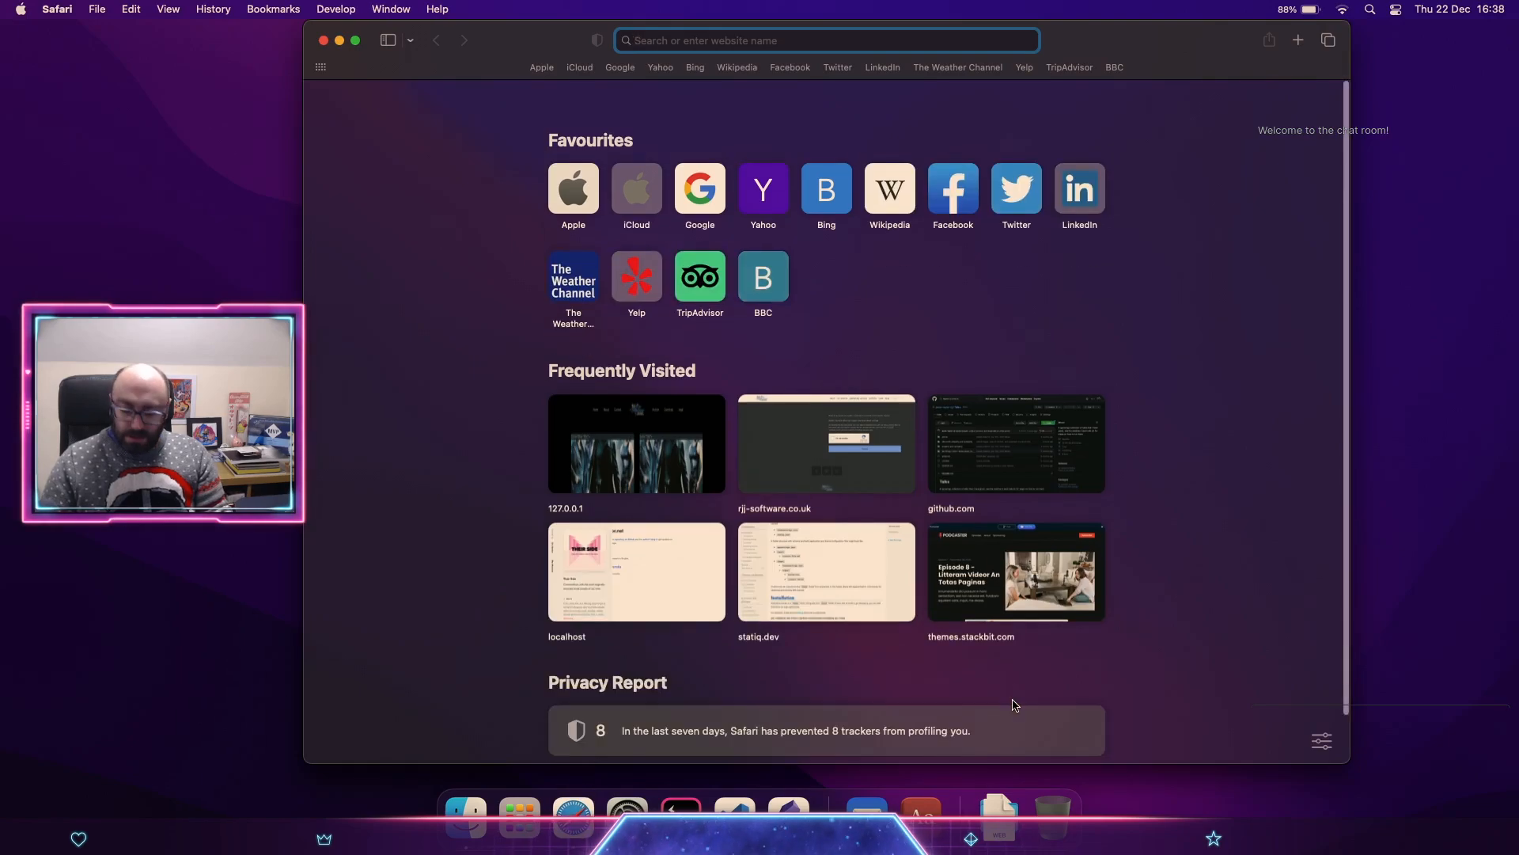
{"action": "type", "text": "hanse"}
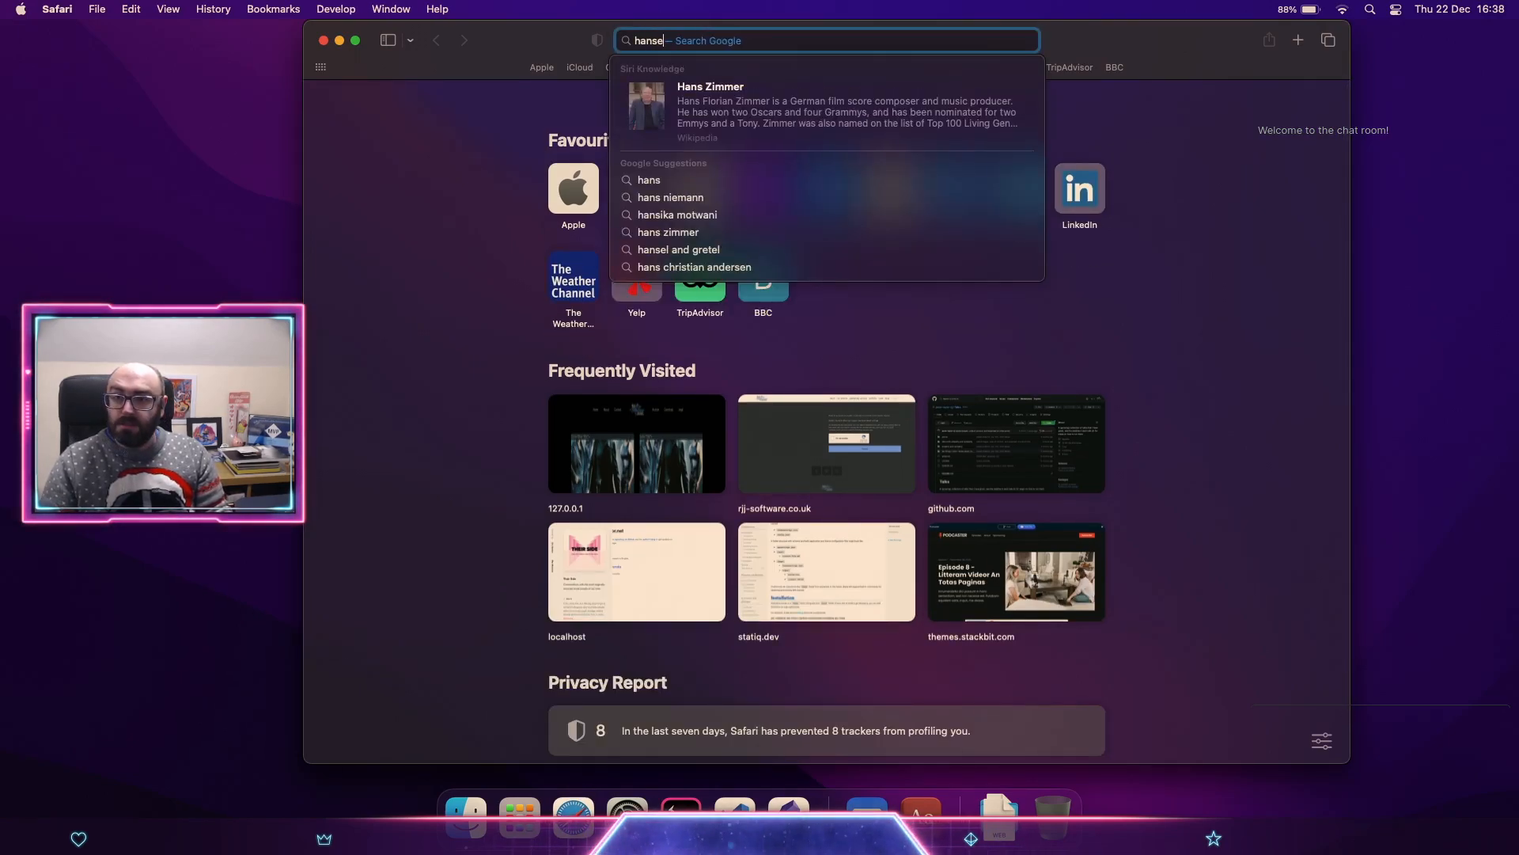
{"action": "type", "text": "lman ho"}
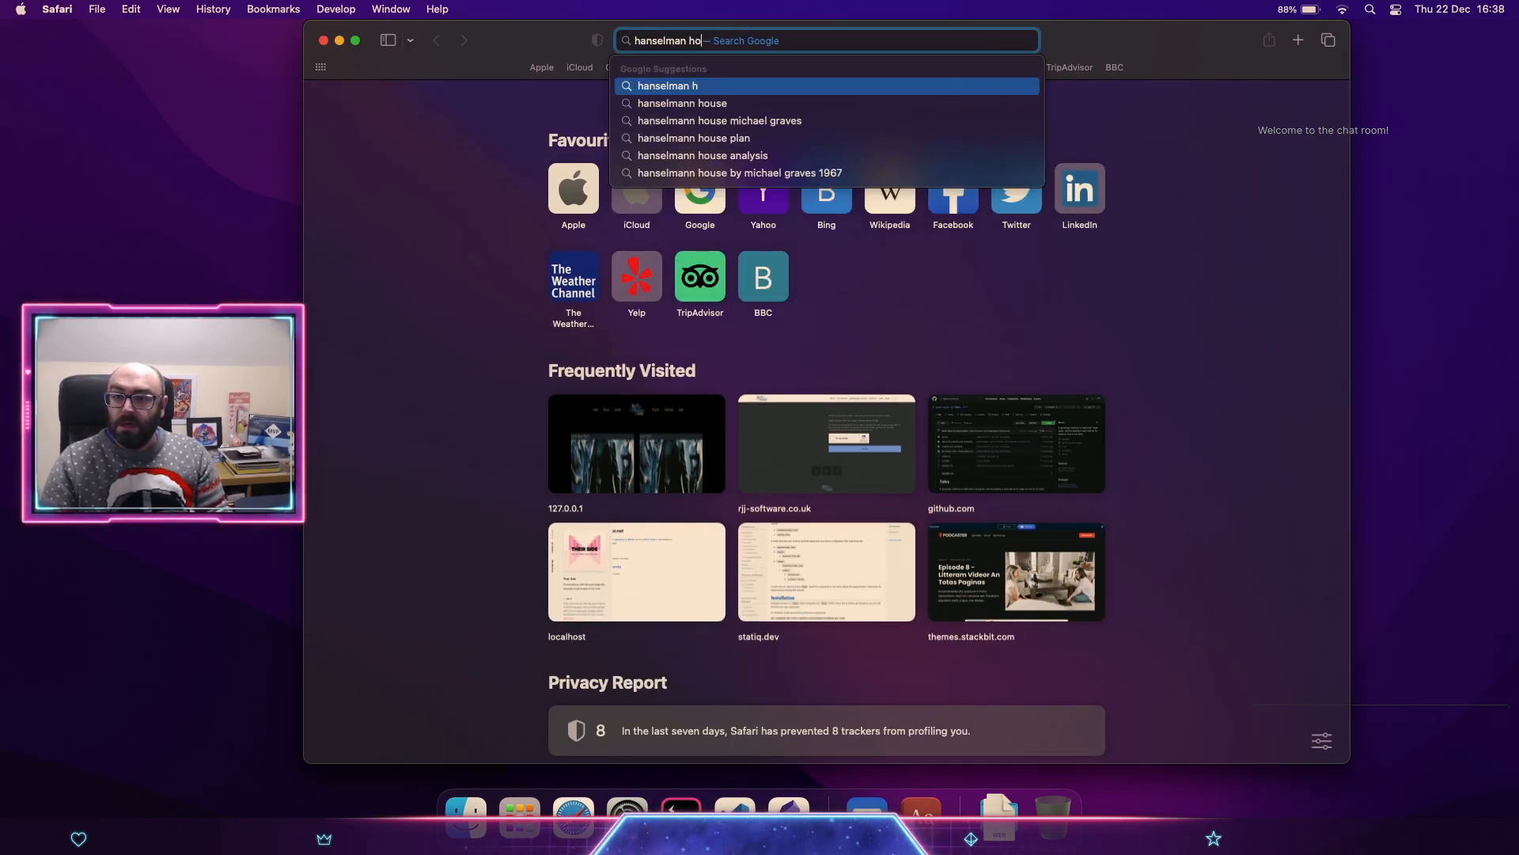
{"action": "type", "text": "w fo"}
{"action": "key", "text": "BackSpace"}
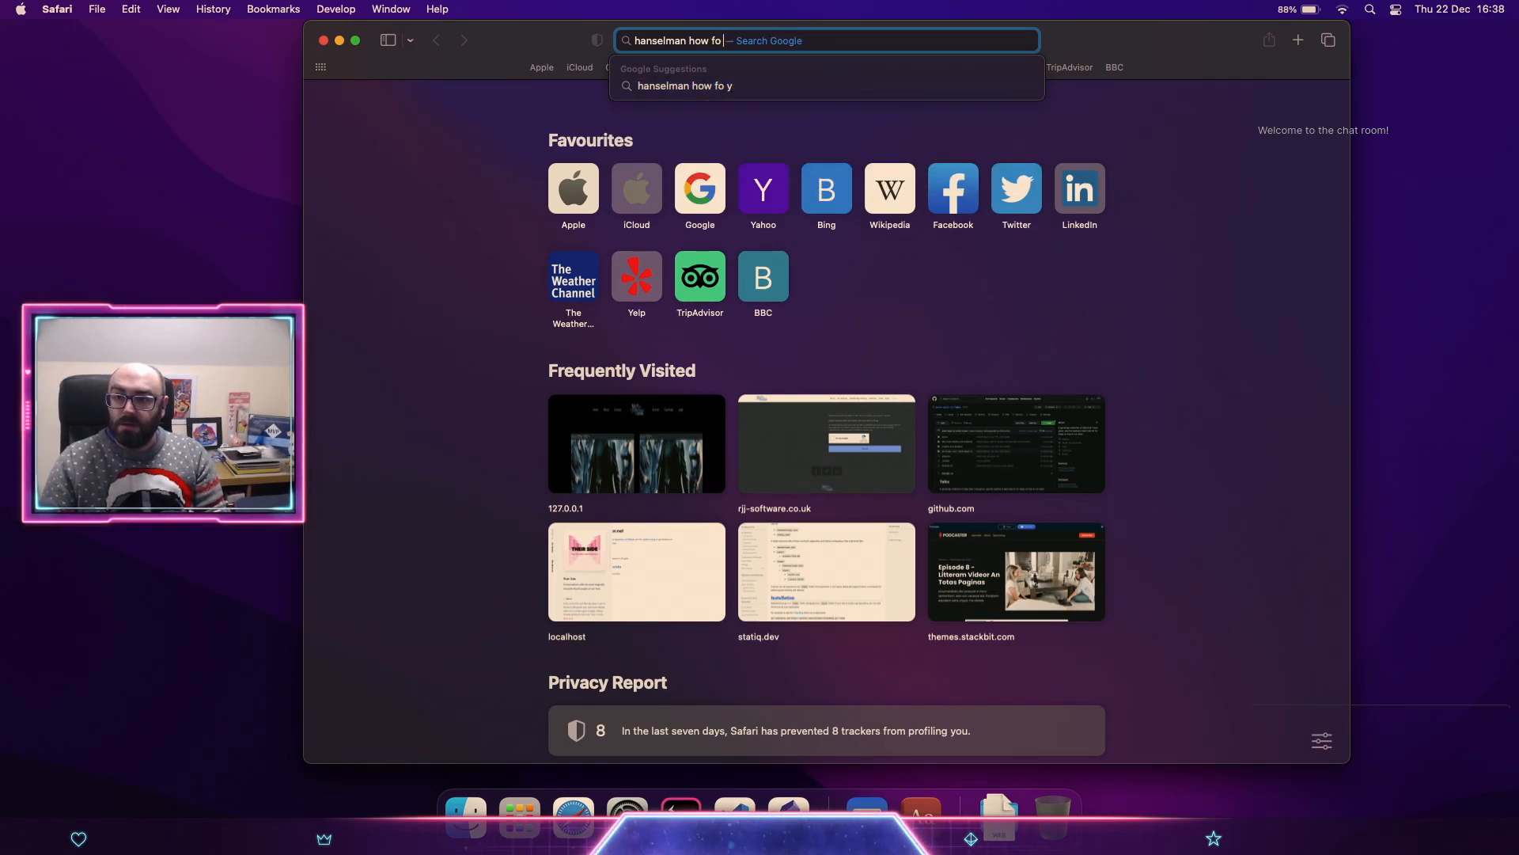
{"action": "type", "text": "do yuo kn"}
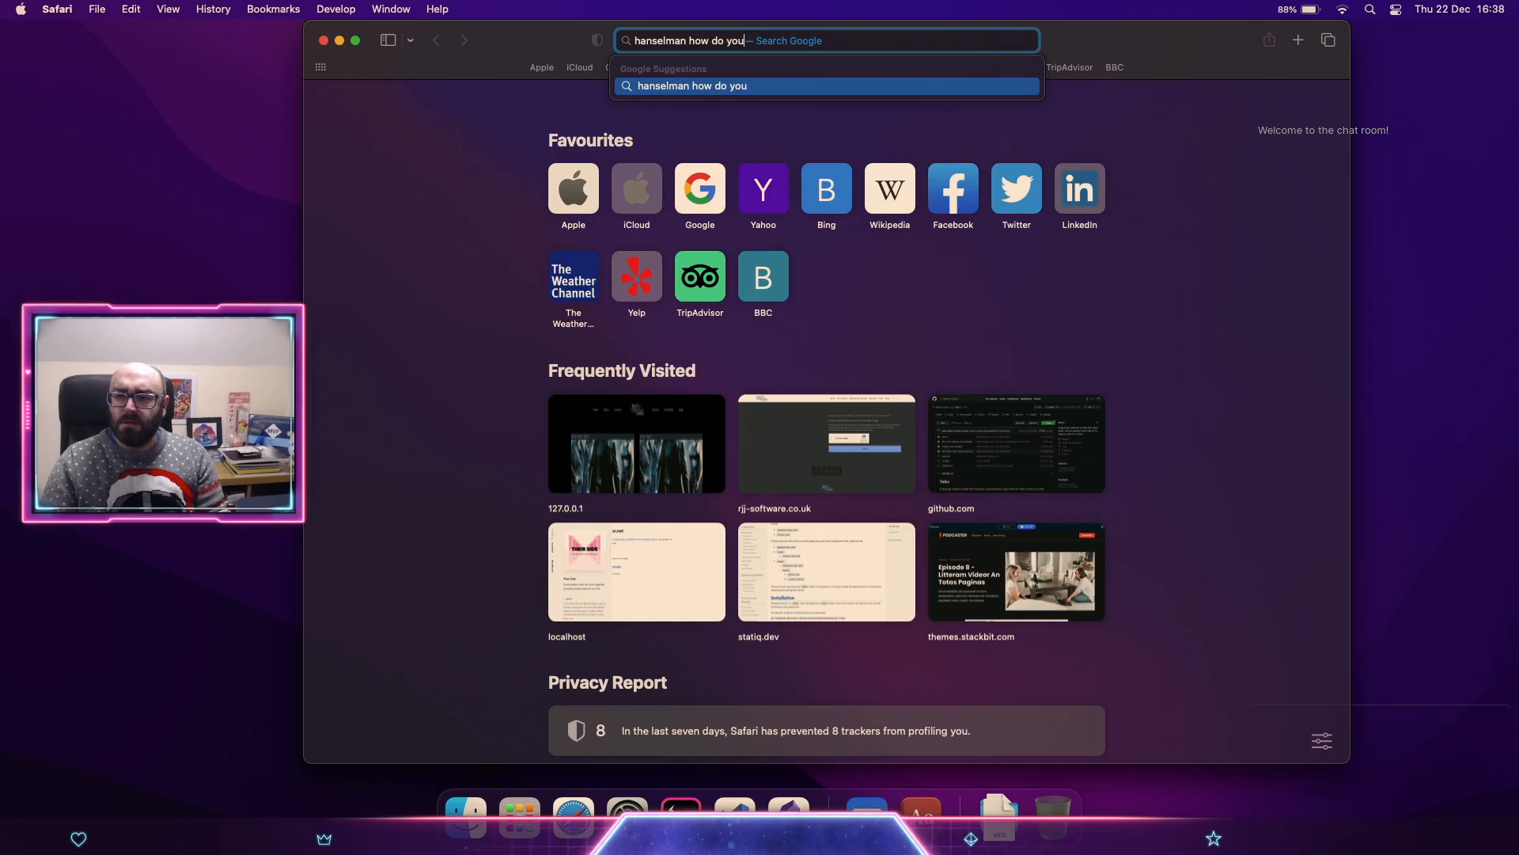
{"action": "type", "text": "ow t"}
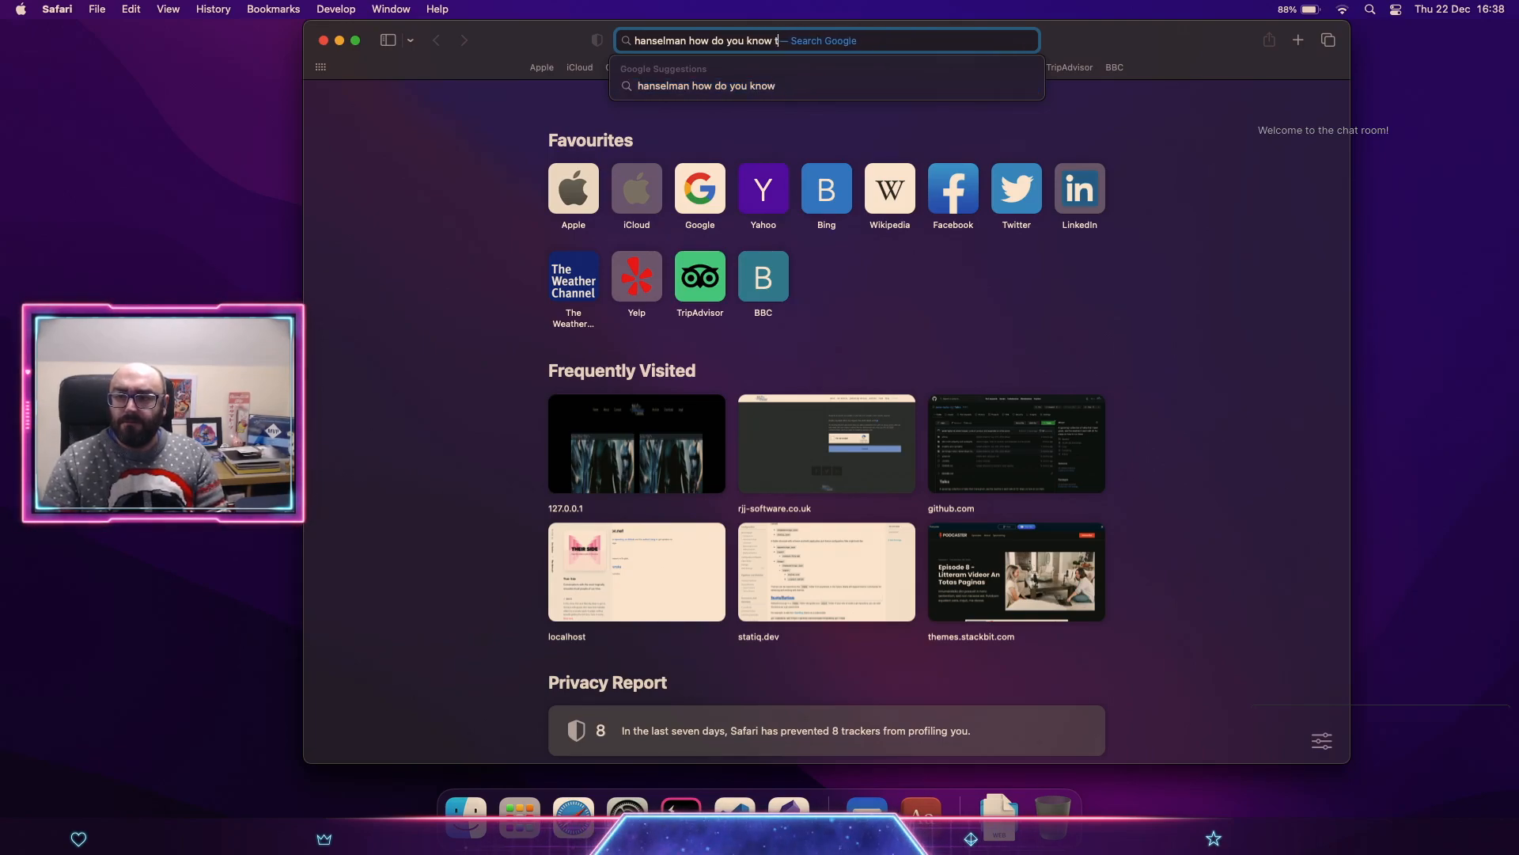
{"action": "type", "text": "his crap"}
{"action": "key", "text": "Return"}
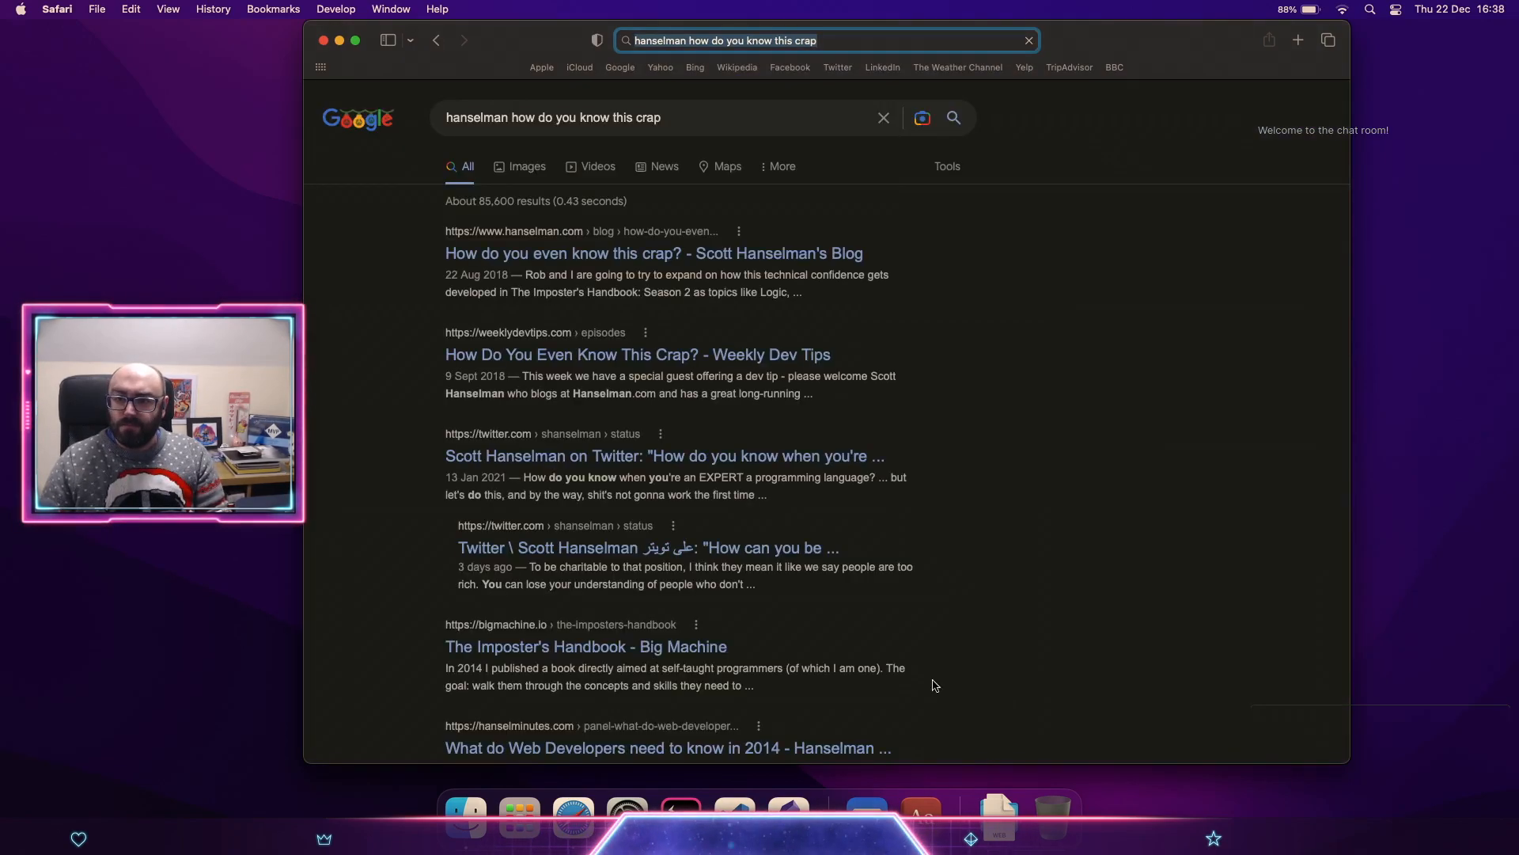
Step: Open the "How do you even know this crap?" post on Scott Hanselman's blog, copy its web address and skim the article
{"action": "left_click", "coordinate": [528, 255]}
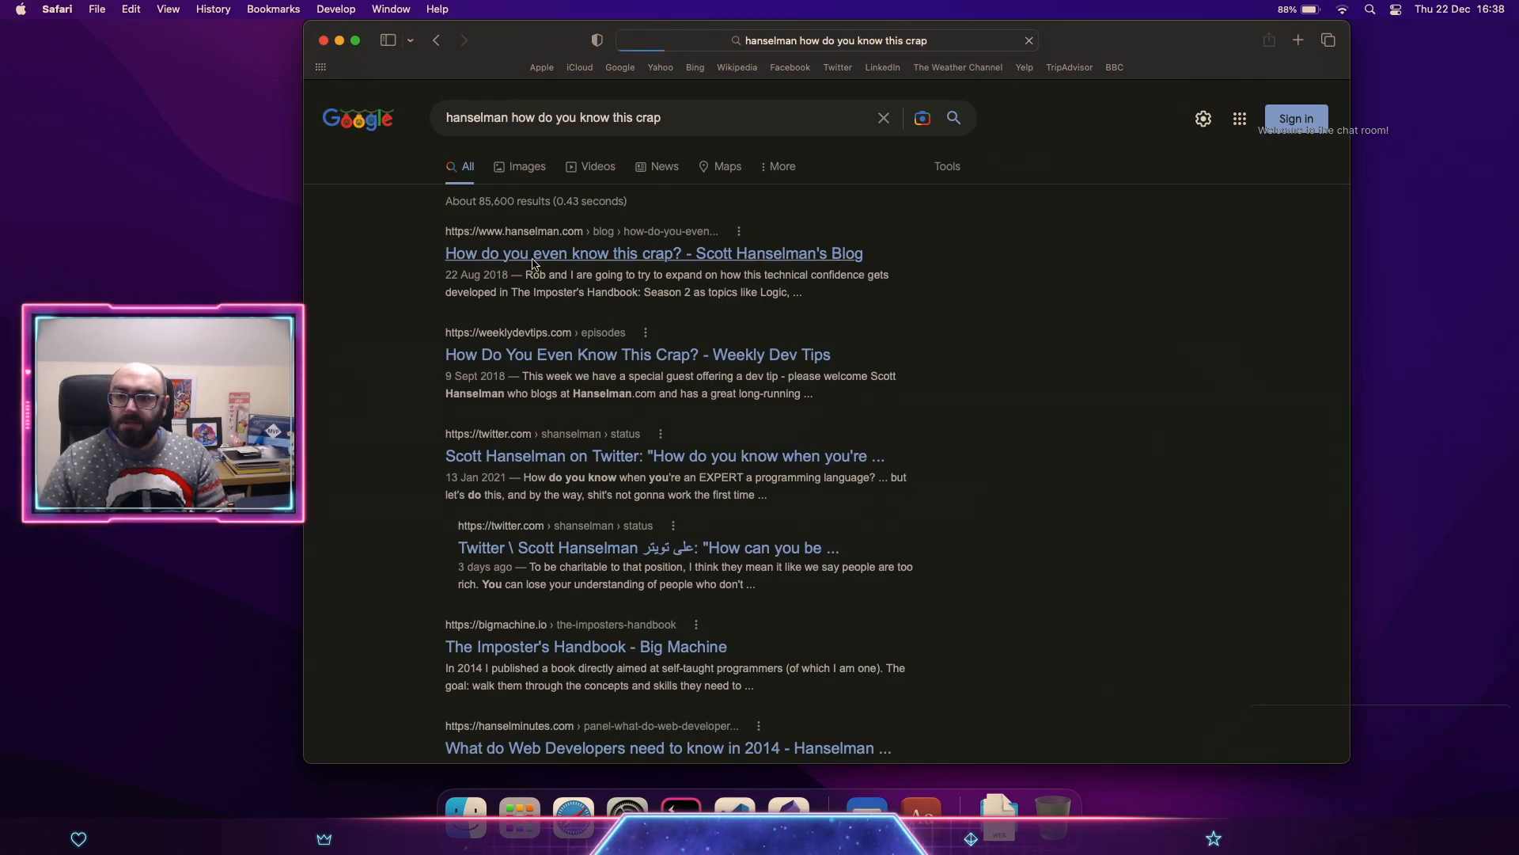
{"action": "left_click", "coordinate": [855, 39]}
{"action": "key", "text": "super+c"}
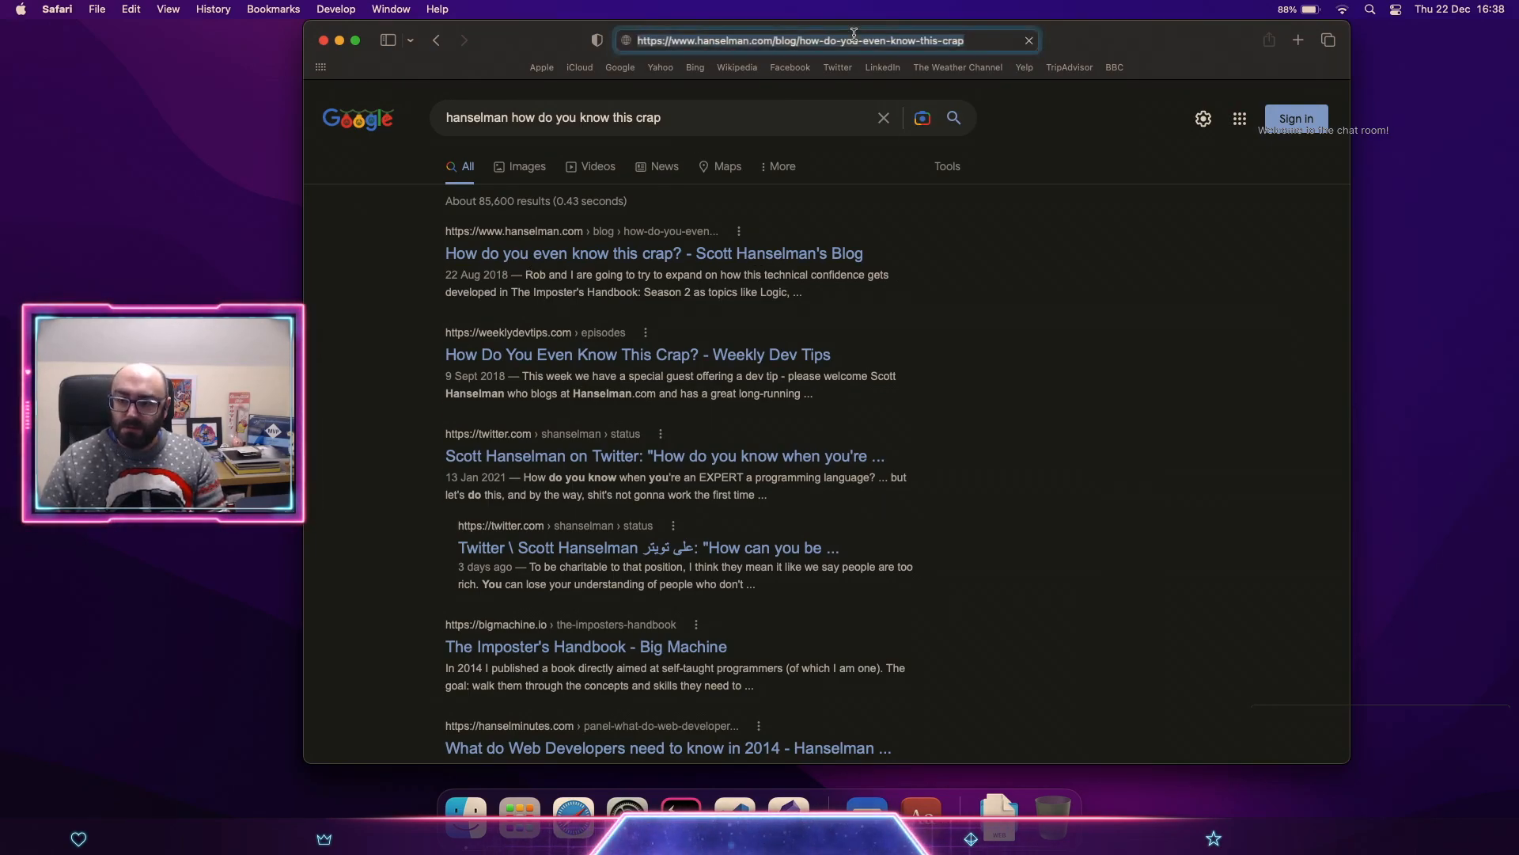
{"action": "left_click", "coordinate": [456, 571]}
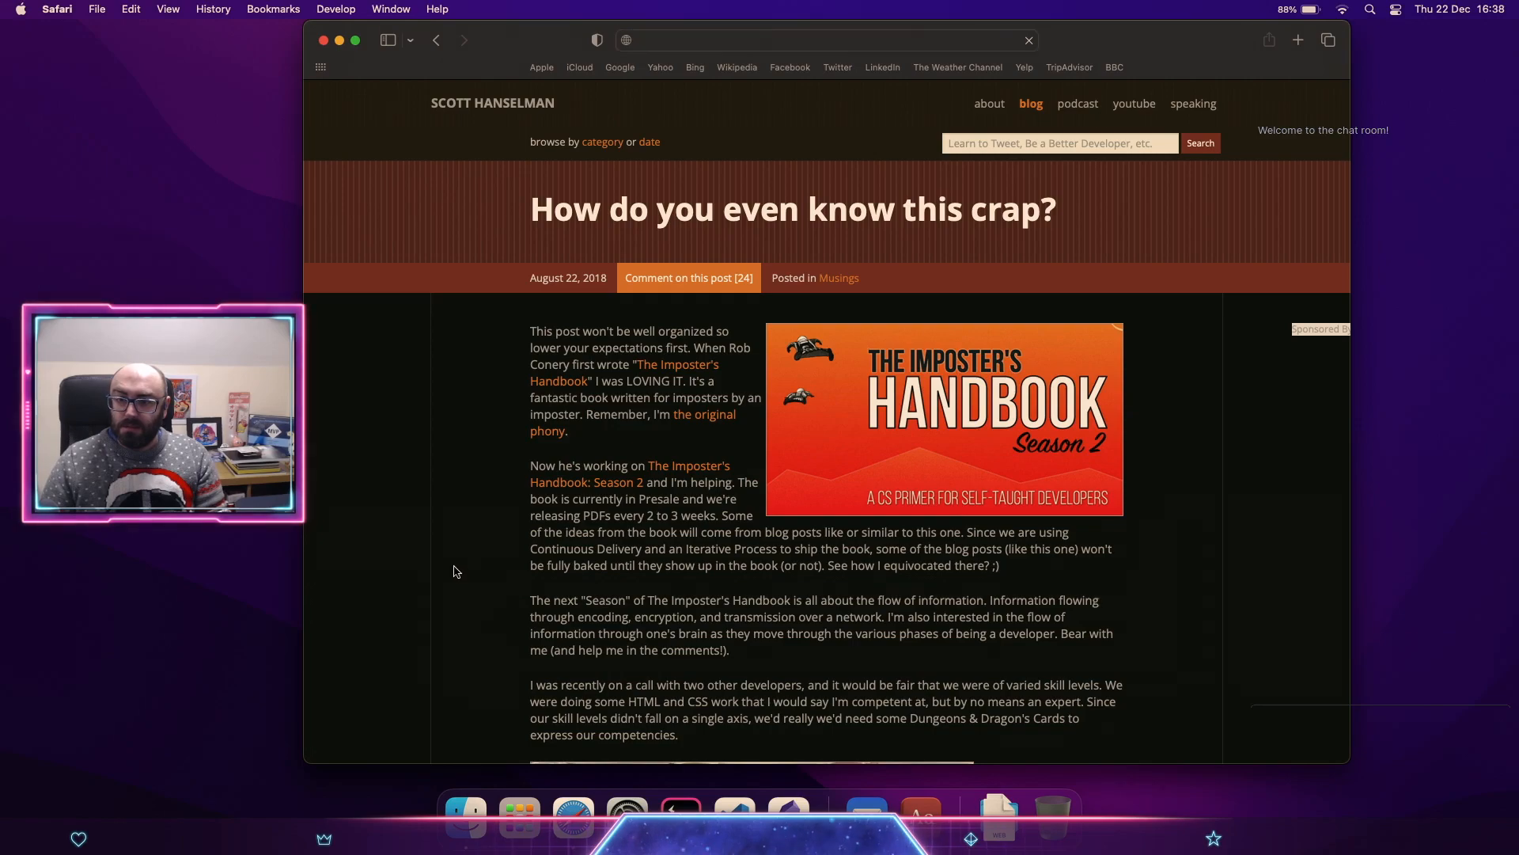
{"action": "scroll", "coordinate": [456, 571], "scroll_direction": "down", "scroll_amount": 1}
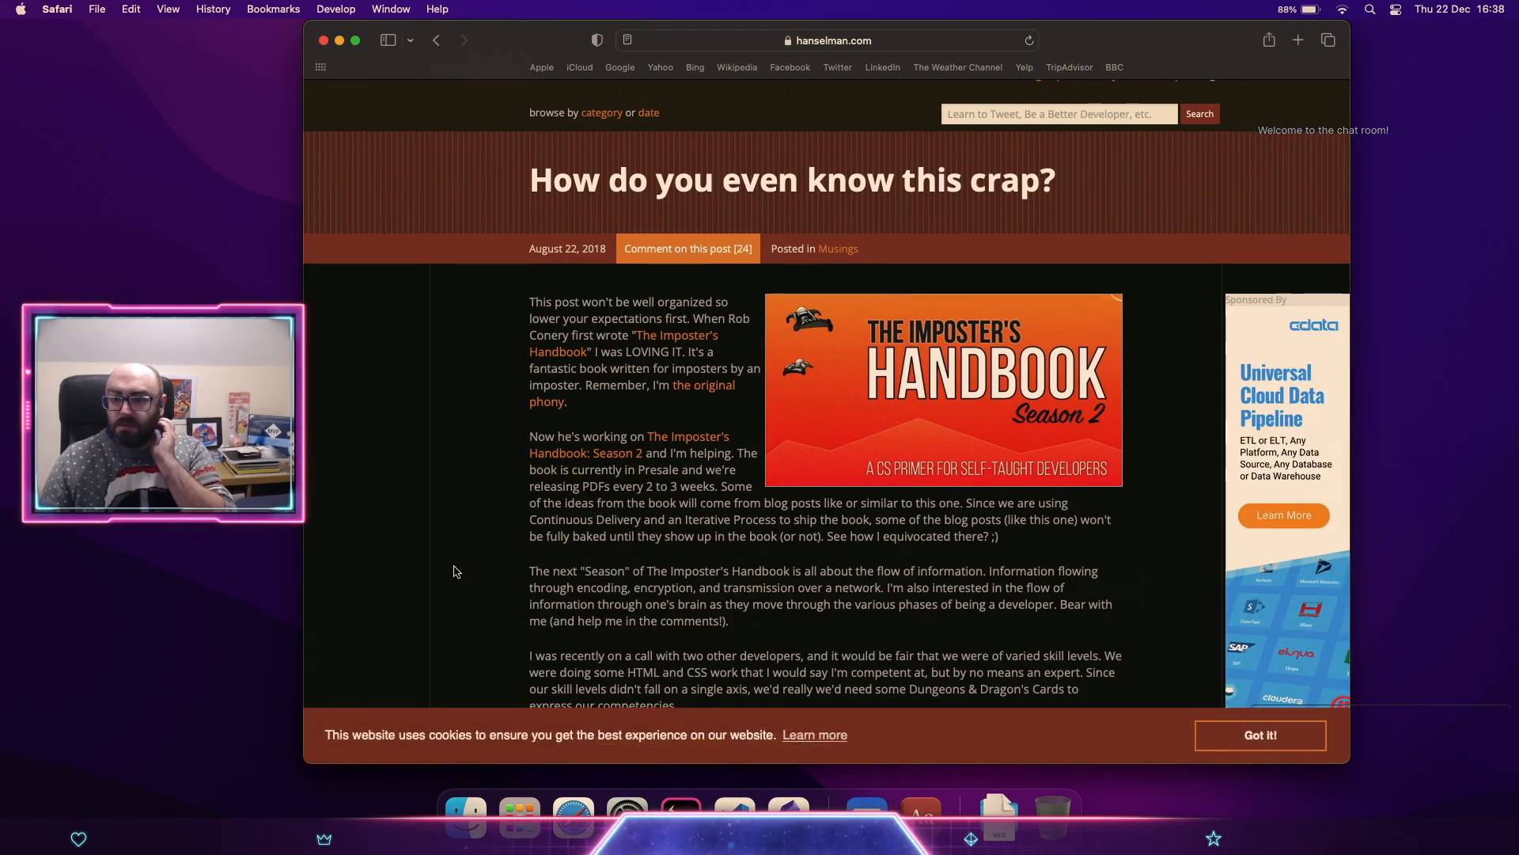
{"action": "scroll", "coordinate": [457, 571], "scroll_direction": "down", "scroll_amount": 10}
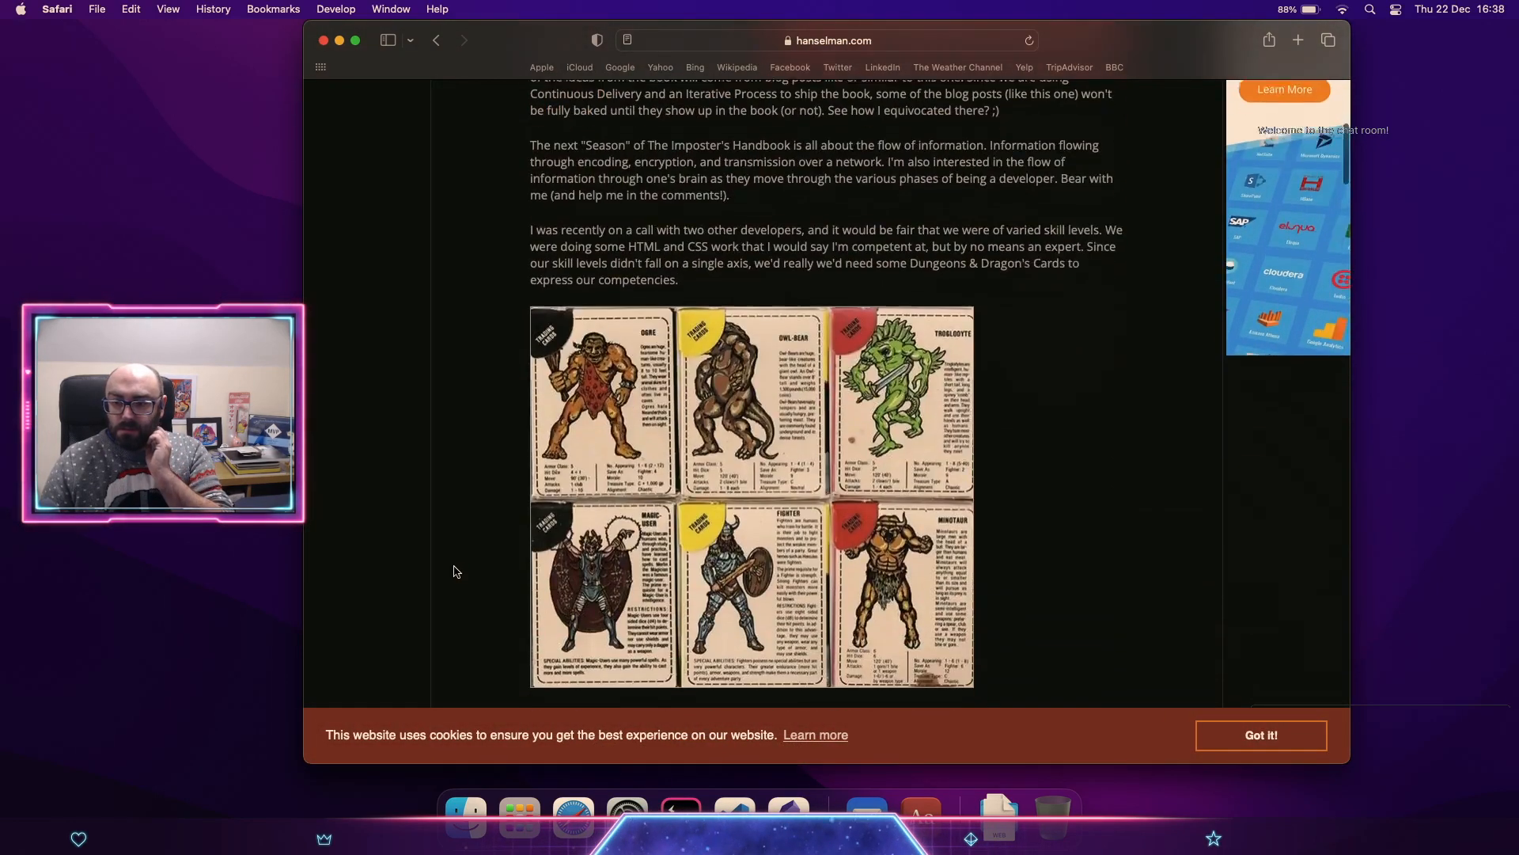
{"action": "scroll", "coordinate": [457, 571], "scroll_direction": "down", "scroll_amount": 9}
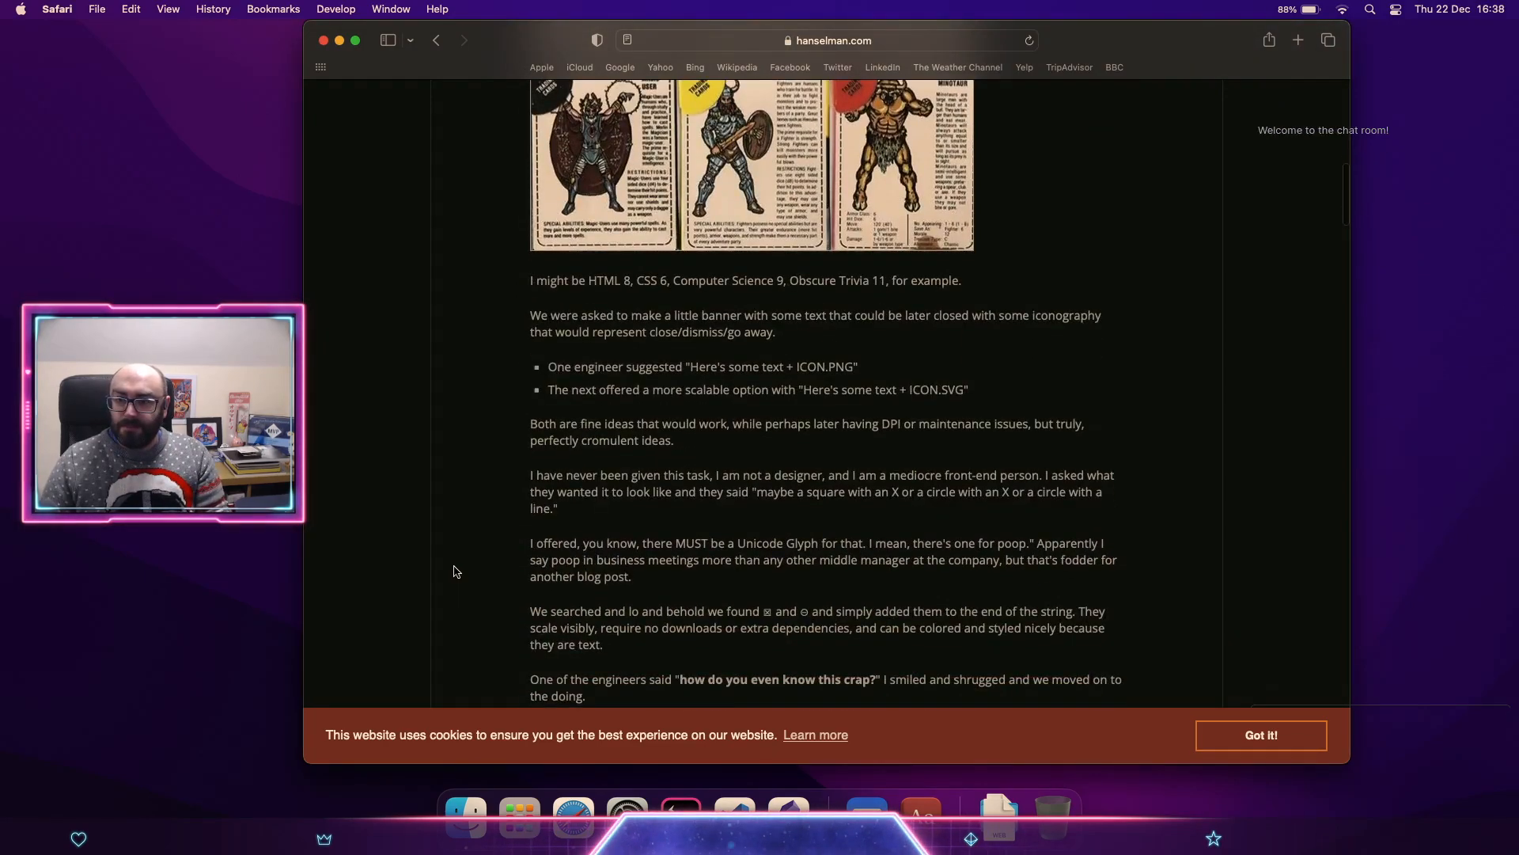
Step: Switch back to Obsidian and complete the sentence with "blog post "How do you even know all this crap?" by Scott Hanselman is related to this idea."
{"action": "key", "text": "ctrl+Up"}
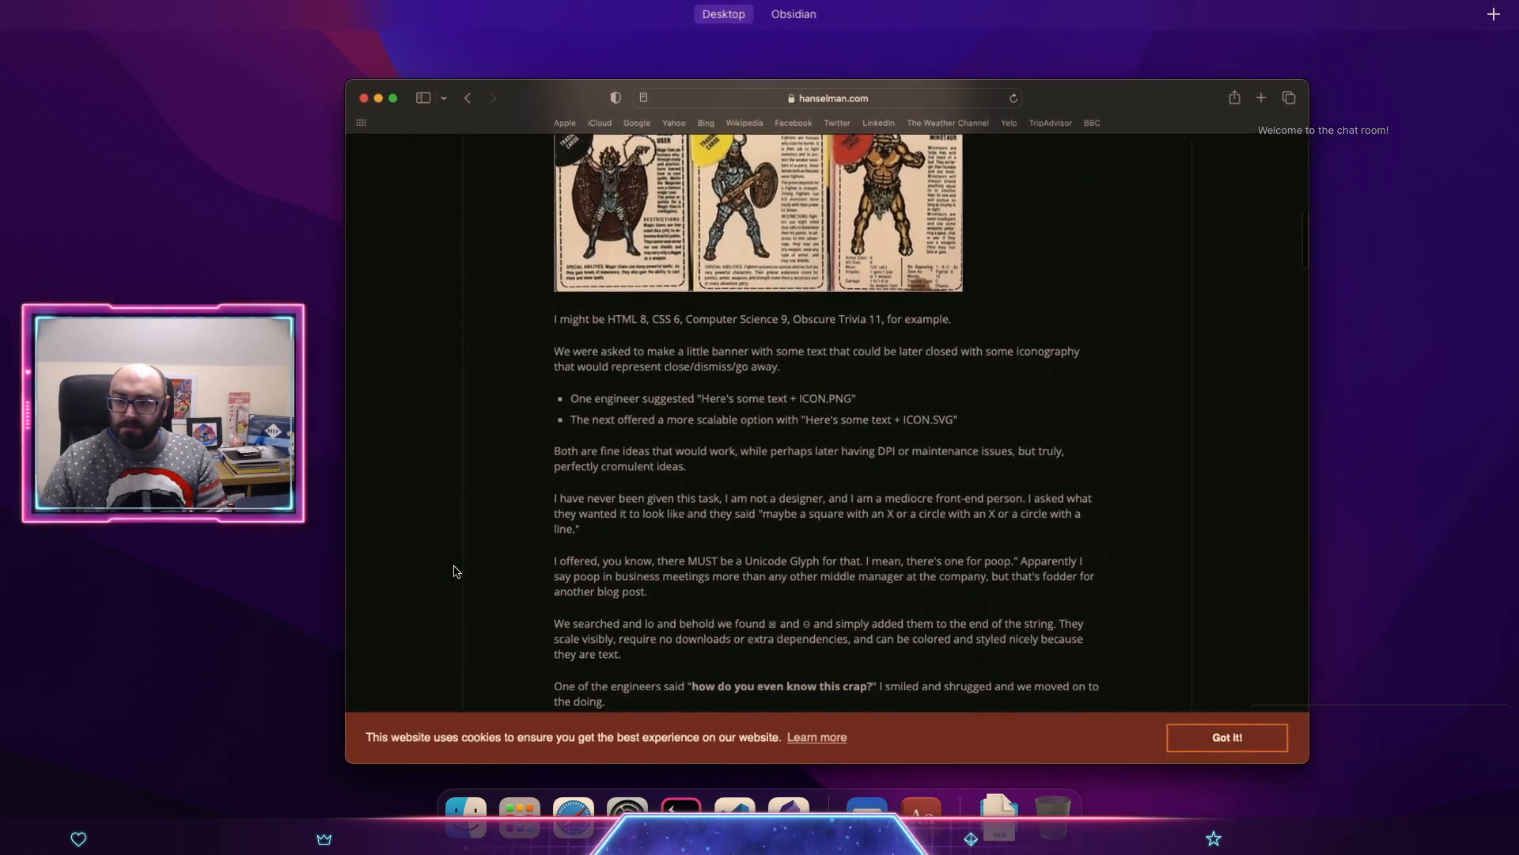
{"action": "left_click", "coordinate": [819, 34]}
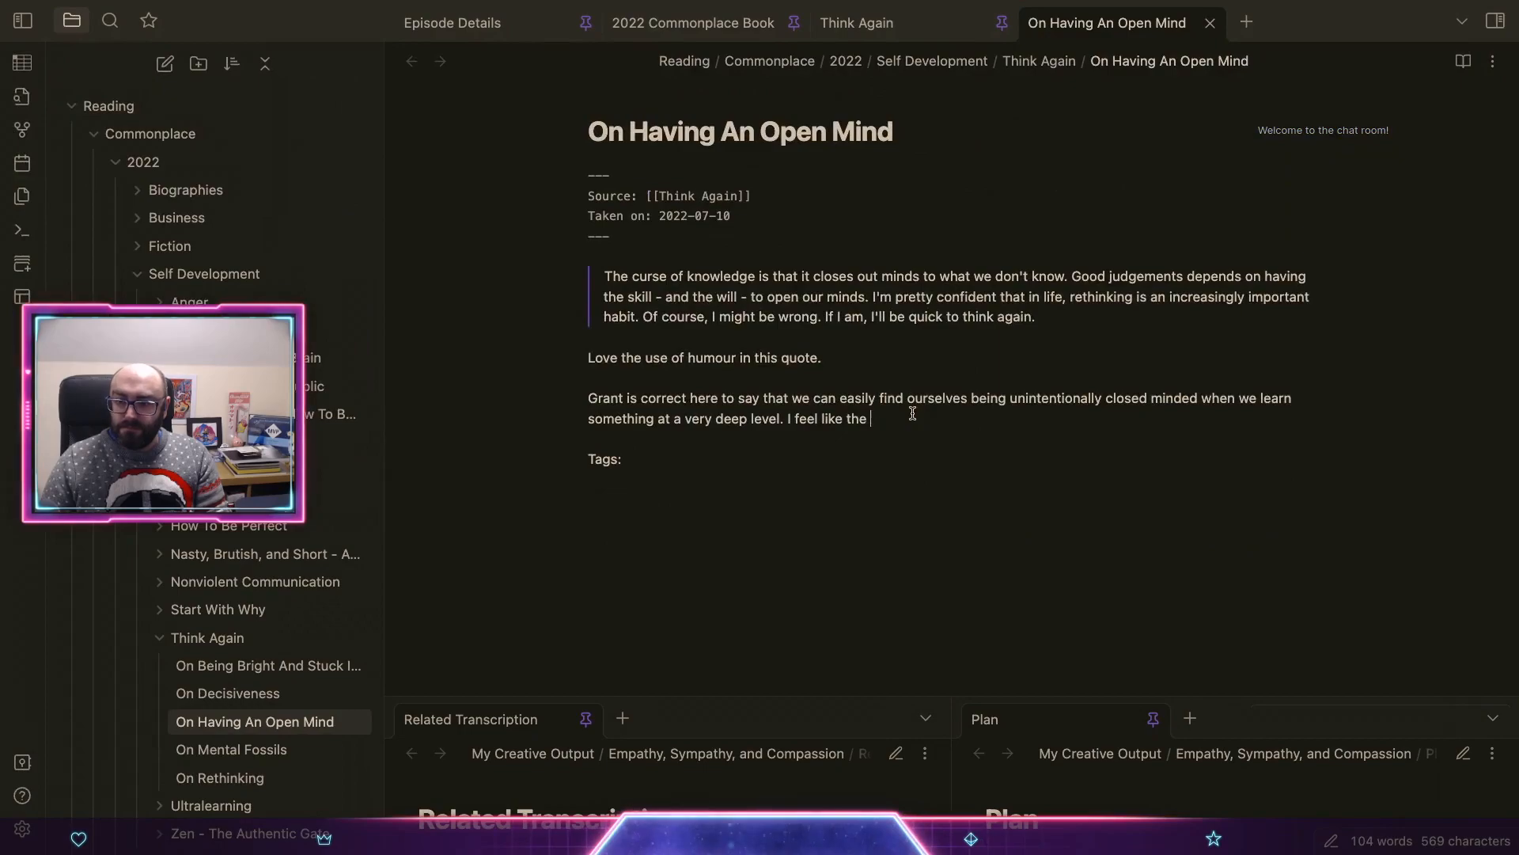
{"action": "type", "text": "blog post \"How do you even know all this "}
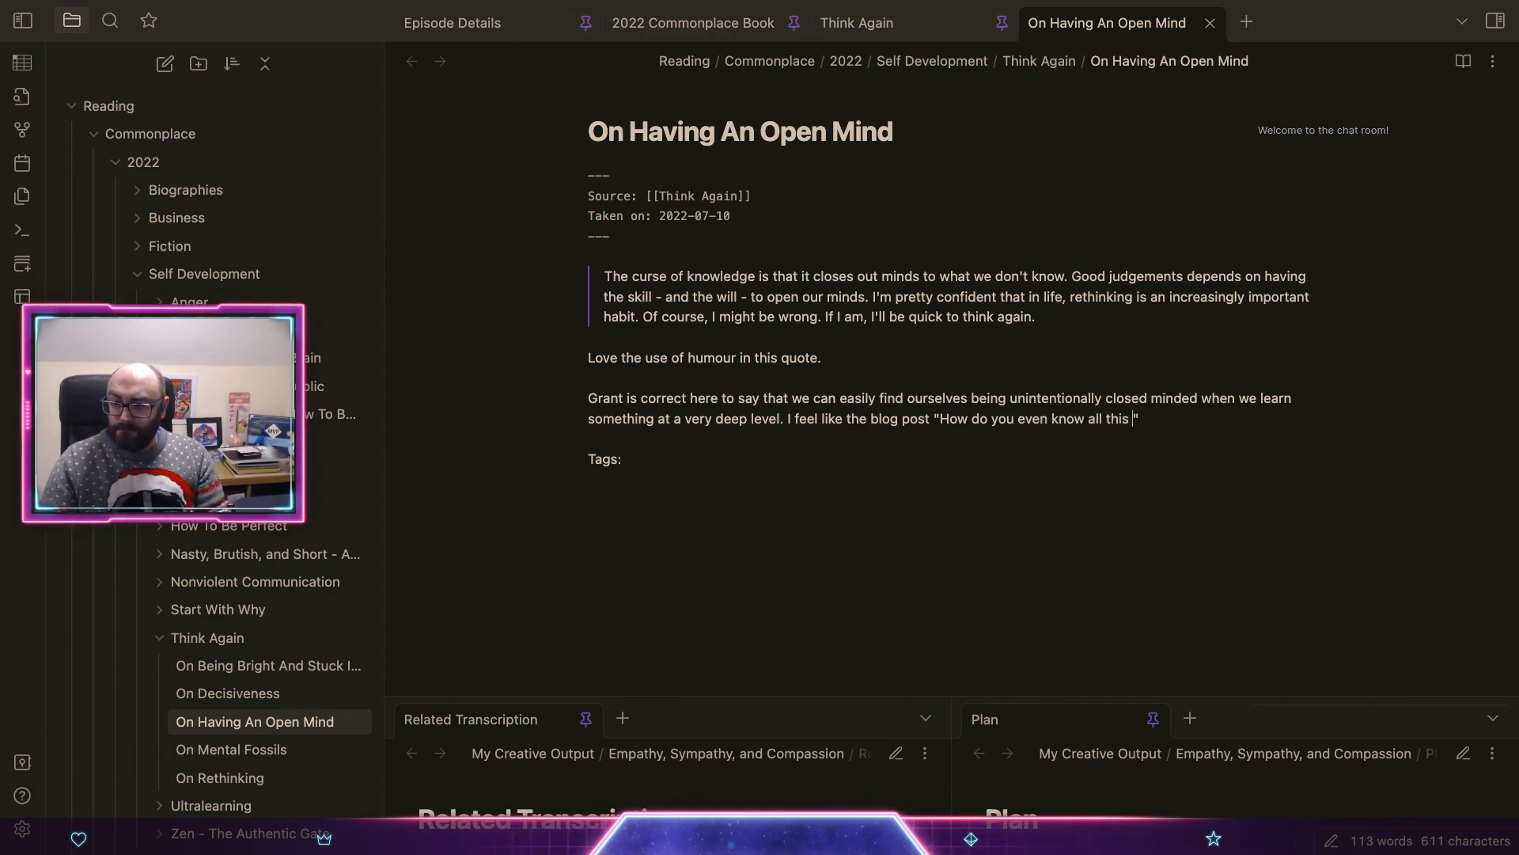
{"action": "type", "text": "crap?"}
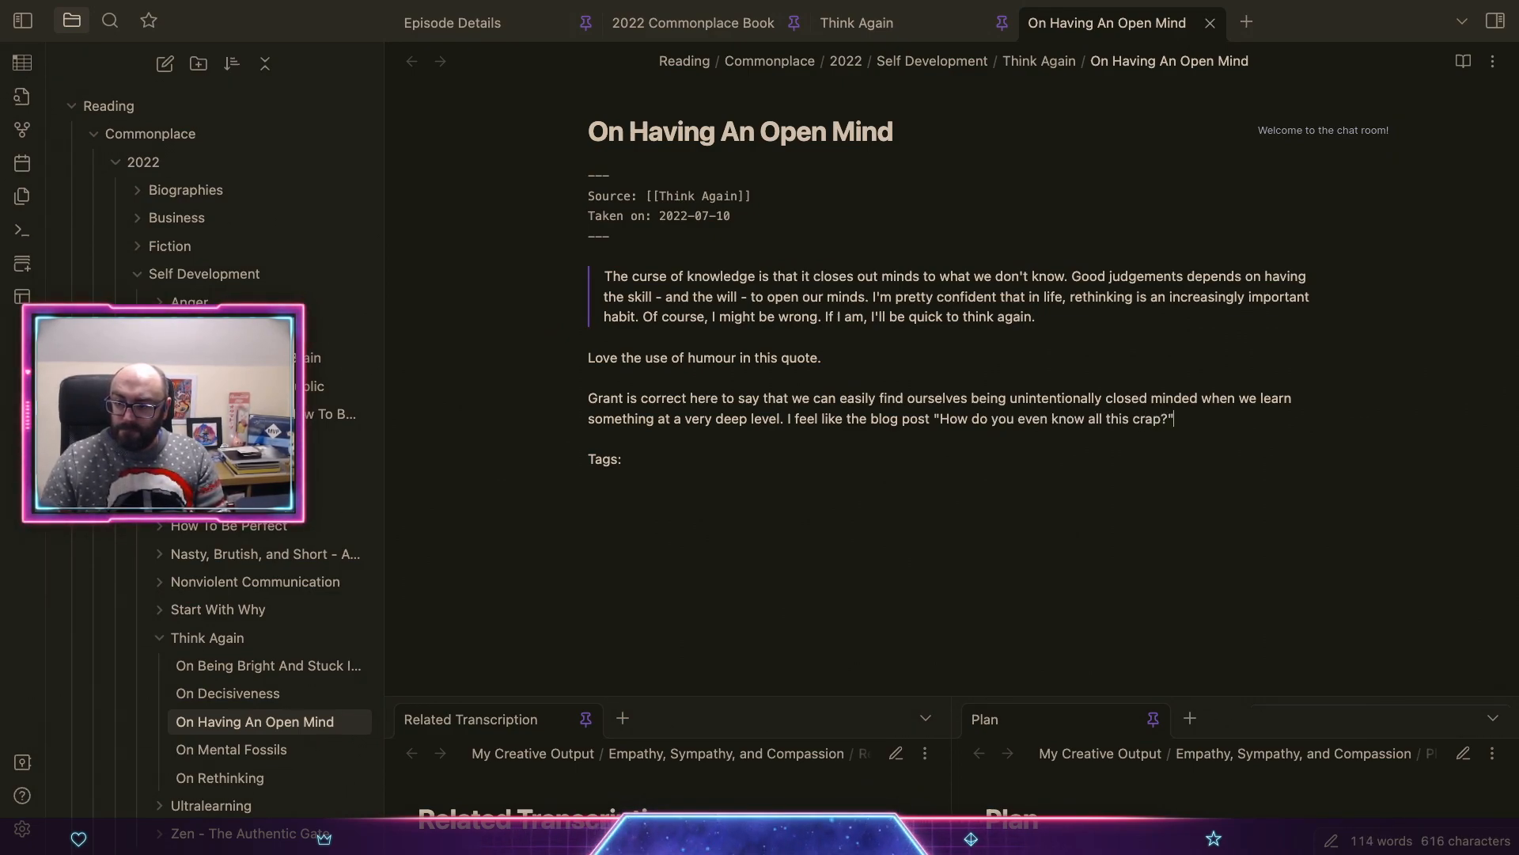
{"action": "type", "text": "\" by Scott "}
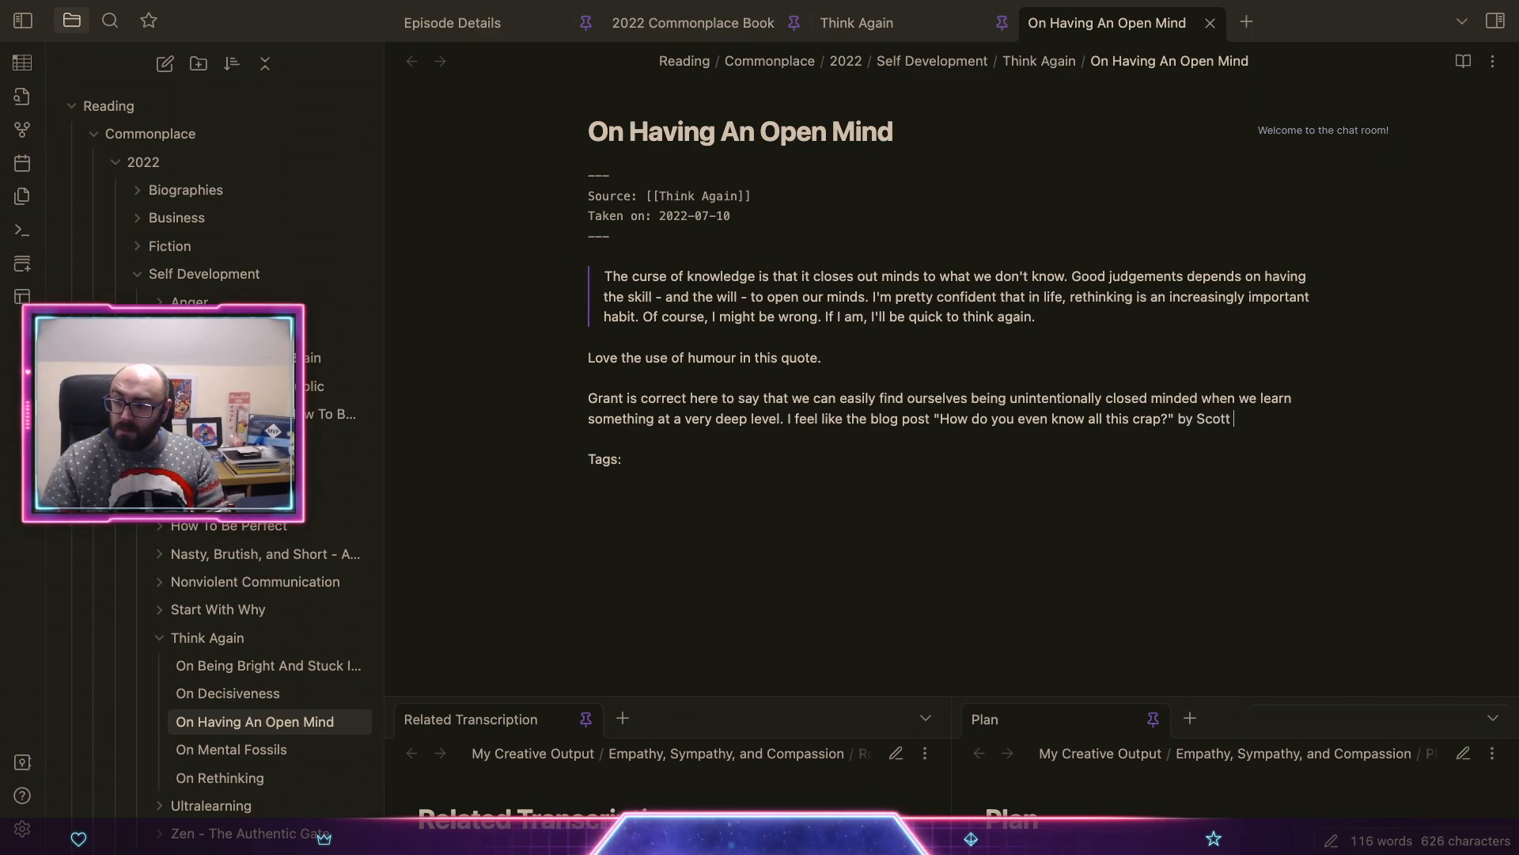
{"action": "type", "text": "Hanselman"}
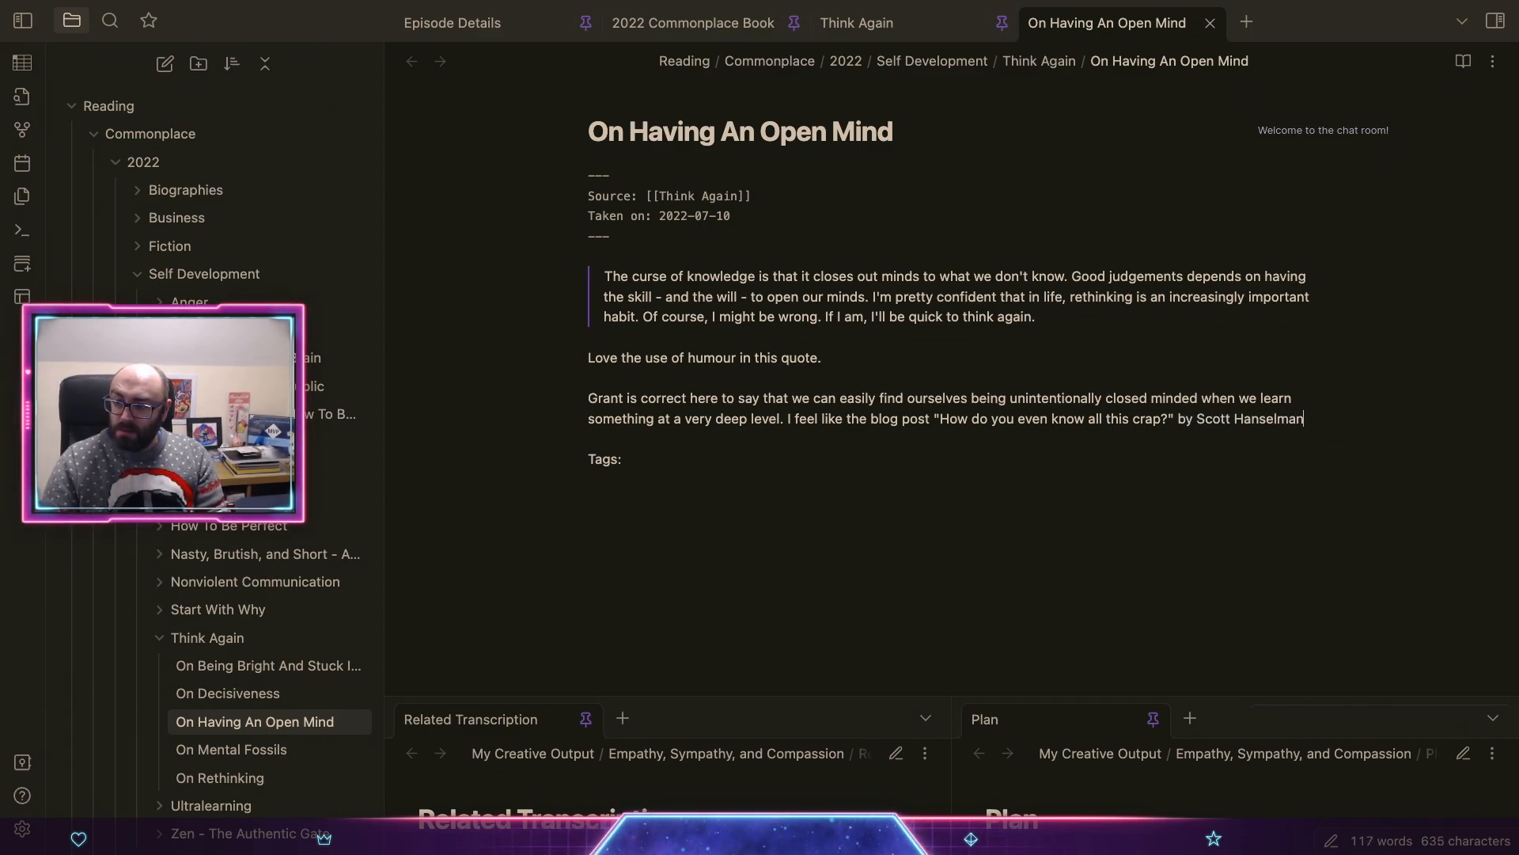
{"action": "type", "text": " is related to this idea."}
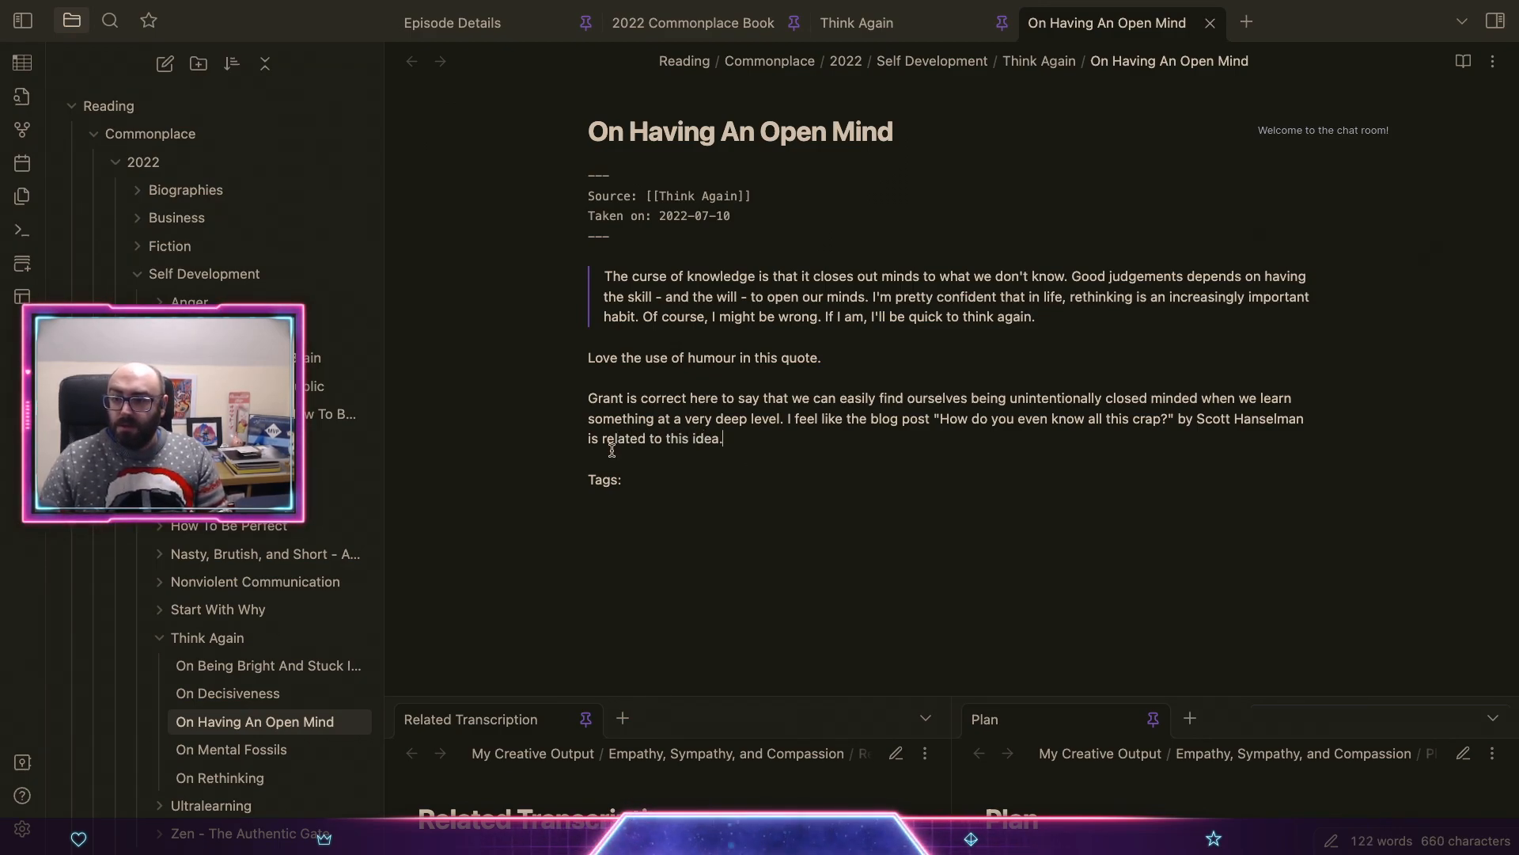
Step: Turn the blog post title "How do you even know all this crap?" into a link to the copied web address
{"action": "left_click", "coordinate": [941, 418]}
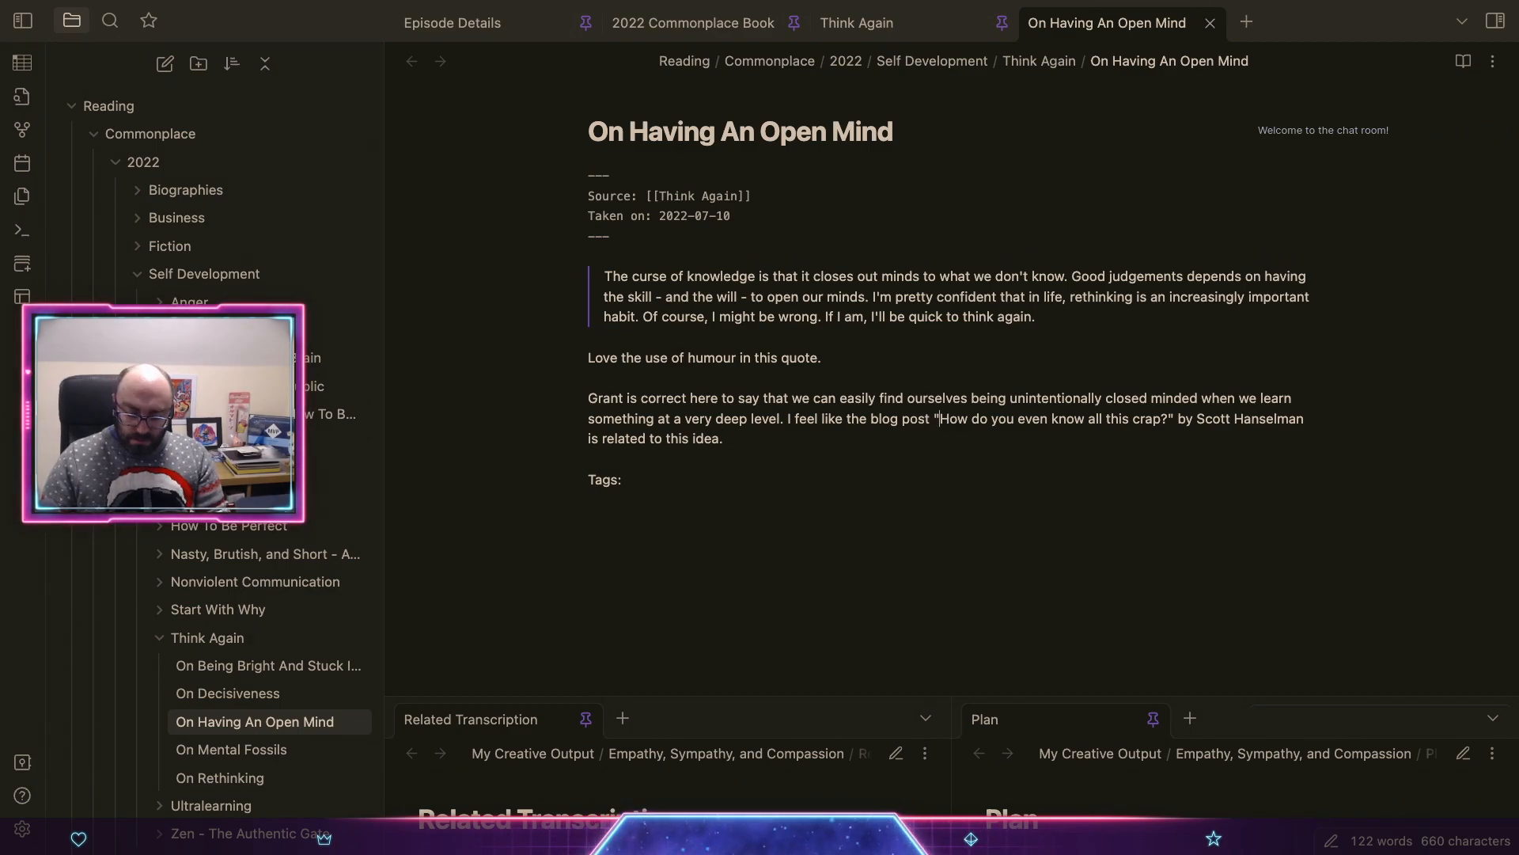
{"action": "type", "text": "["}
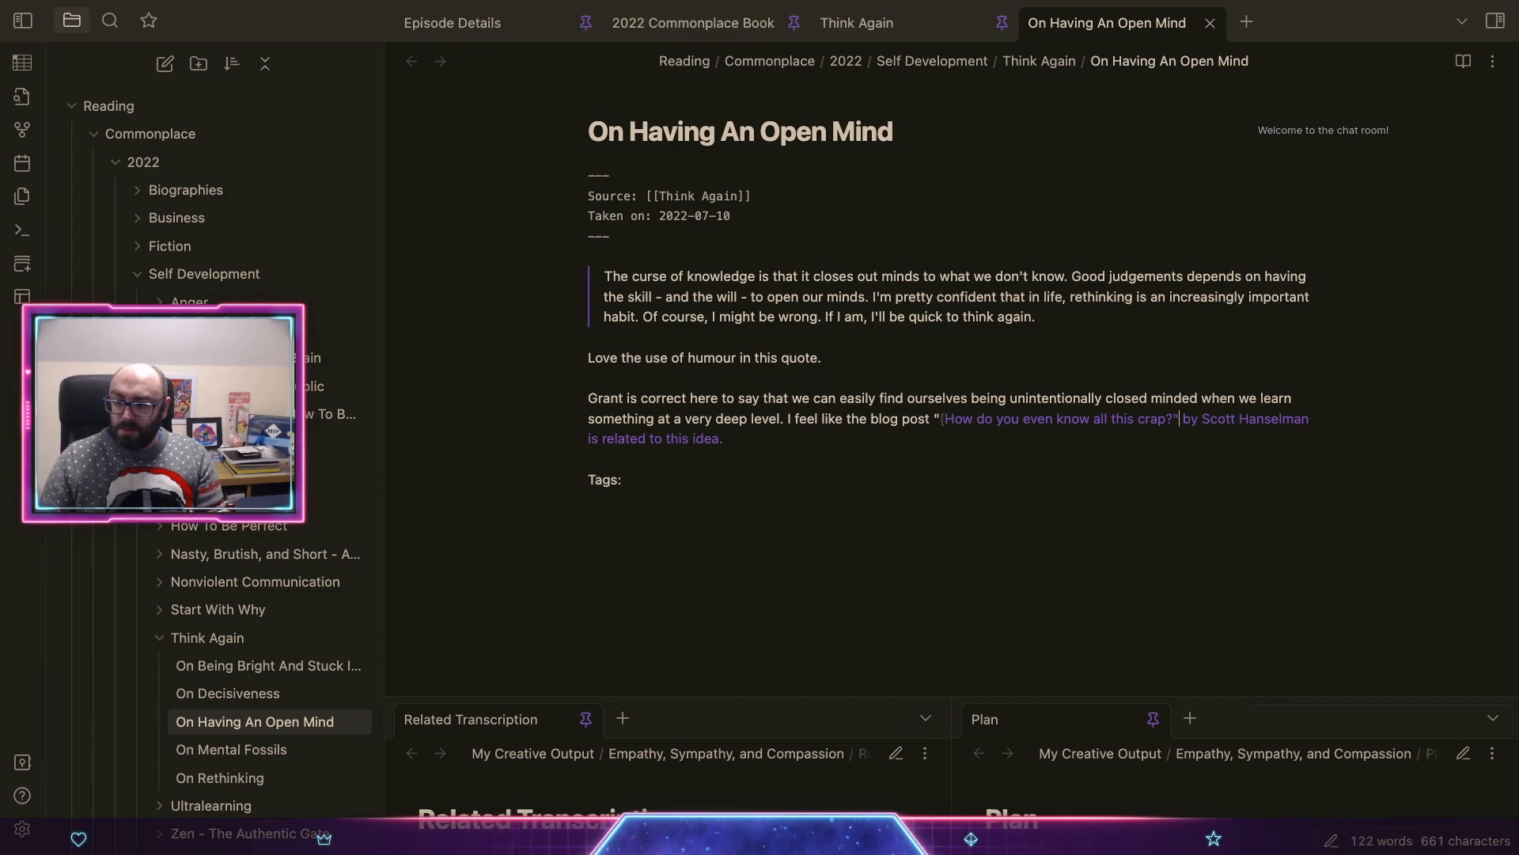
{"action": "type", "text": "]("}
{"action": "key", "text": "super+v"}
{"action": "key", "text": "Down"}
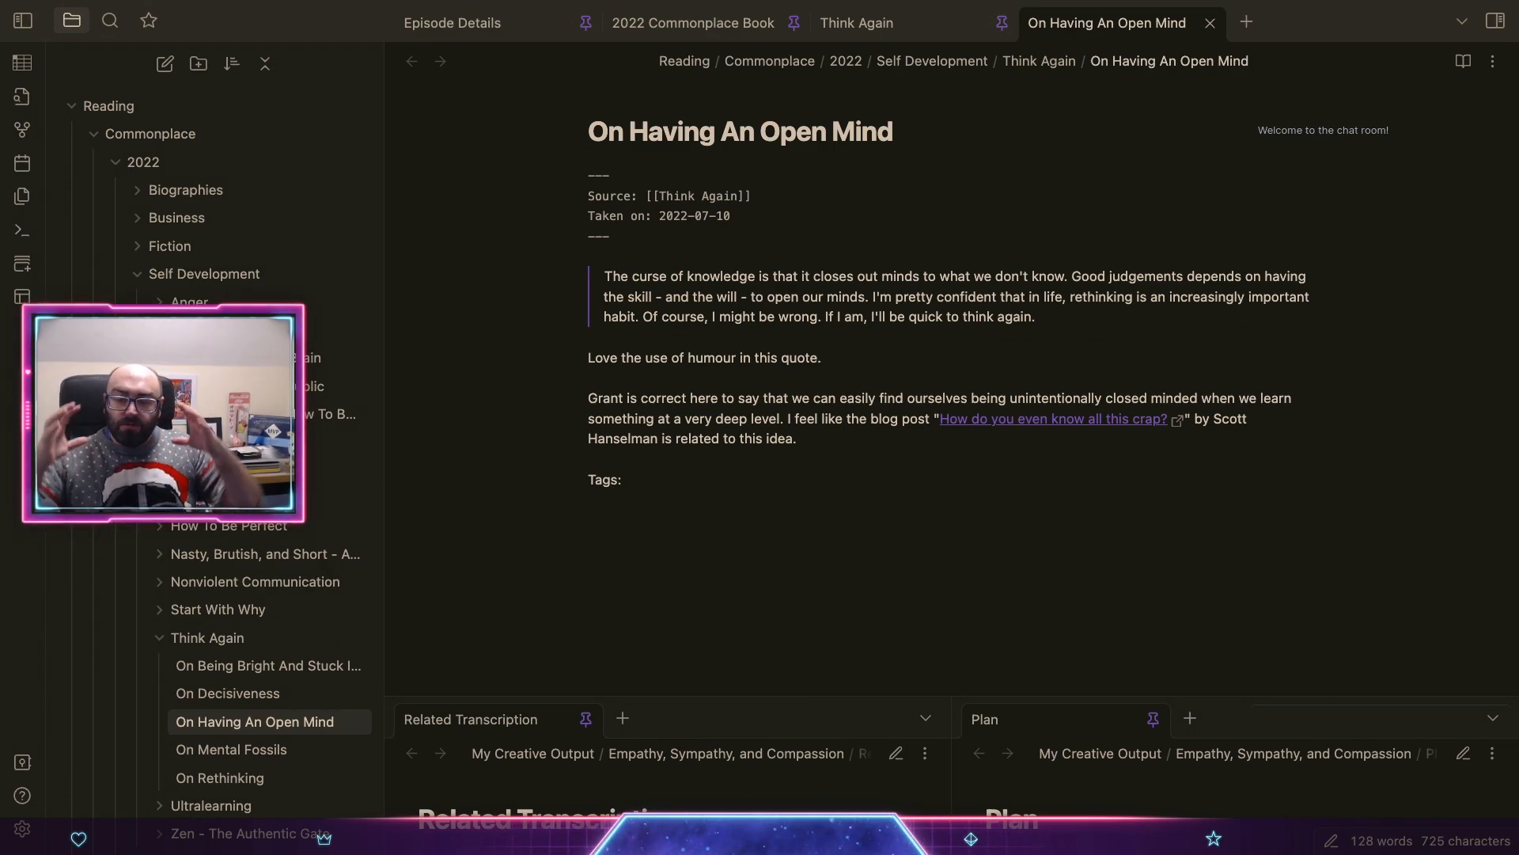
Step: Start a new paragraph above the tags line with "The deeper we know something"
{"action": "key", "text": "Return"}
{"action": "key", "text": "Return"}
{"action": "type", "text": "The re"}
{"action": "key", "text": "BackSpace"}
{"action": "key", "text": "BackSpace"}
{"action": "type", "text": "deeper we know"}
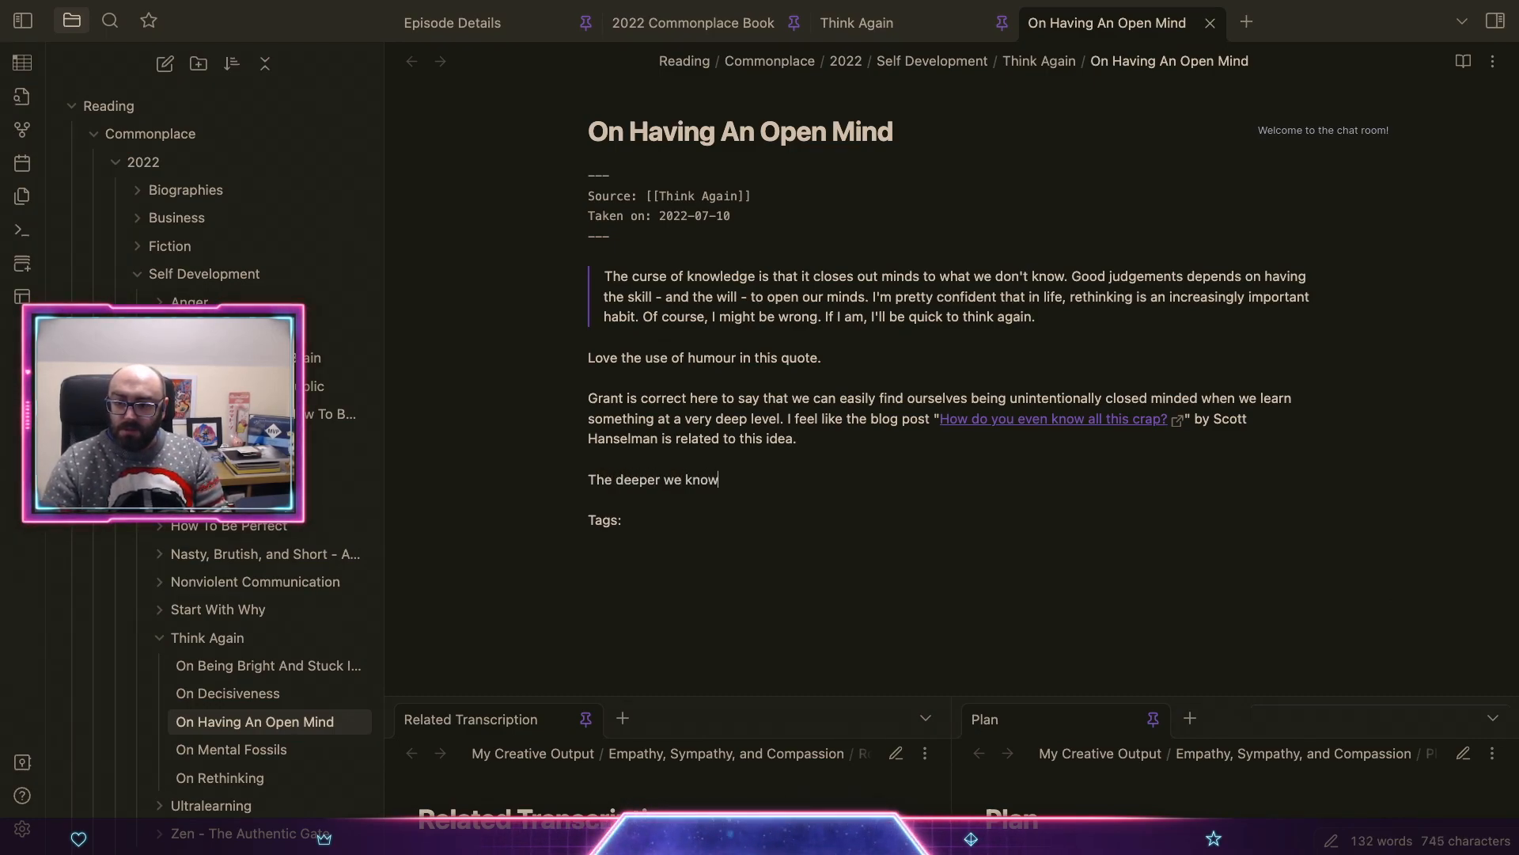
{"action": "type", "text": " somethingk "}
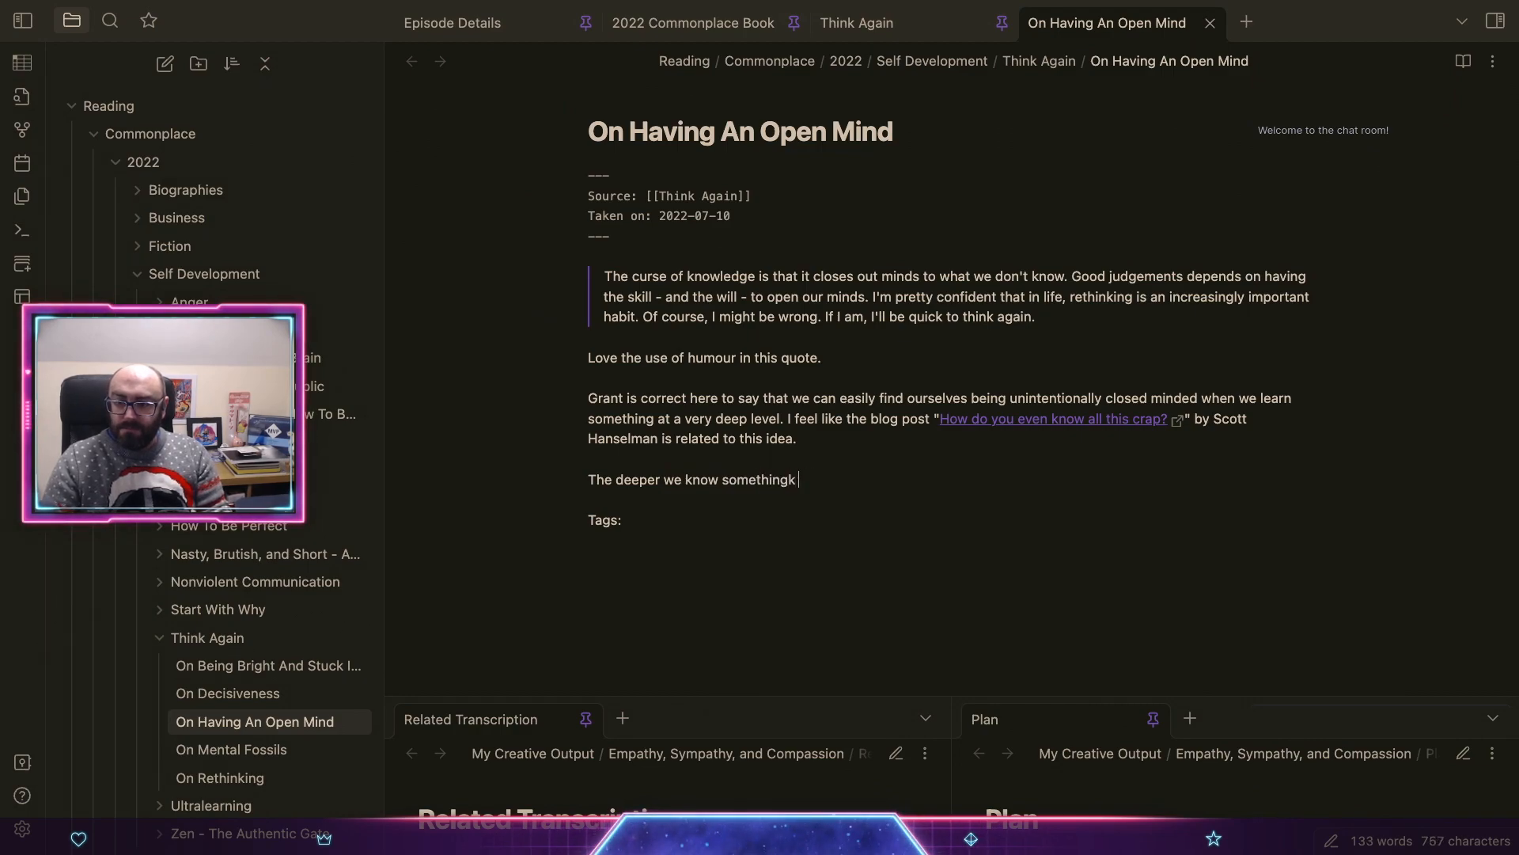
Step: Complete the new paragraph's first sentence with ", the more likely we are to suffer with tunnel vision with respect to that one thing."
{"action": "type", "text": ", the more likely"}
{"action": "type", "text": "are to suffer with tunnel visi"}
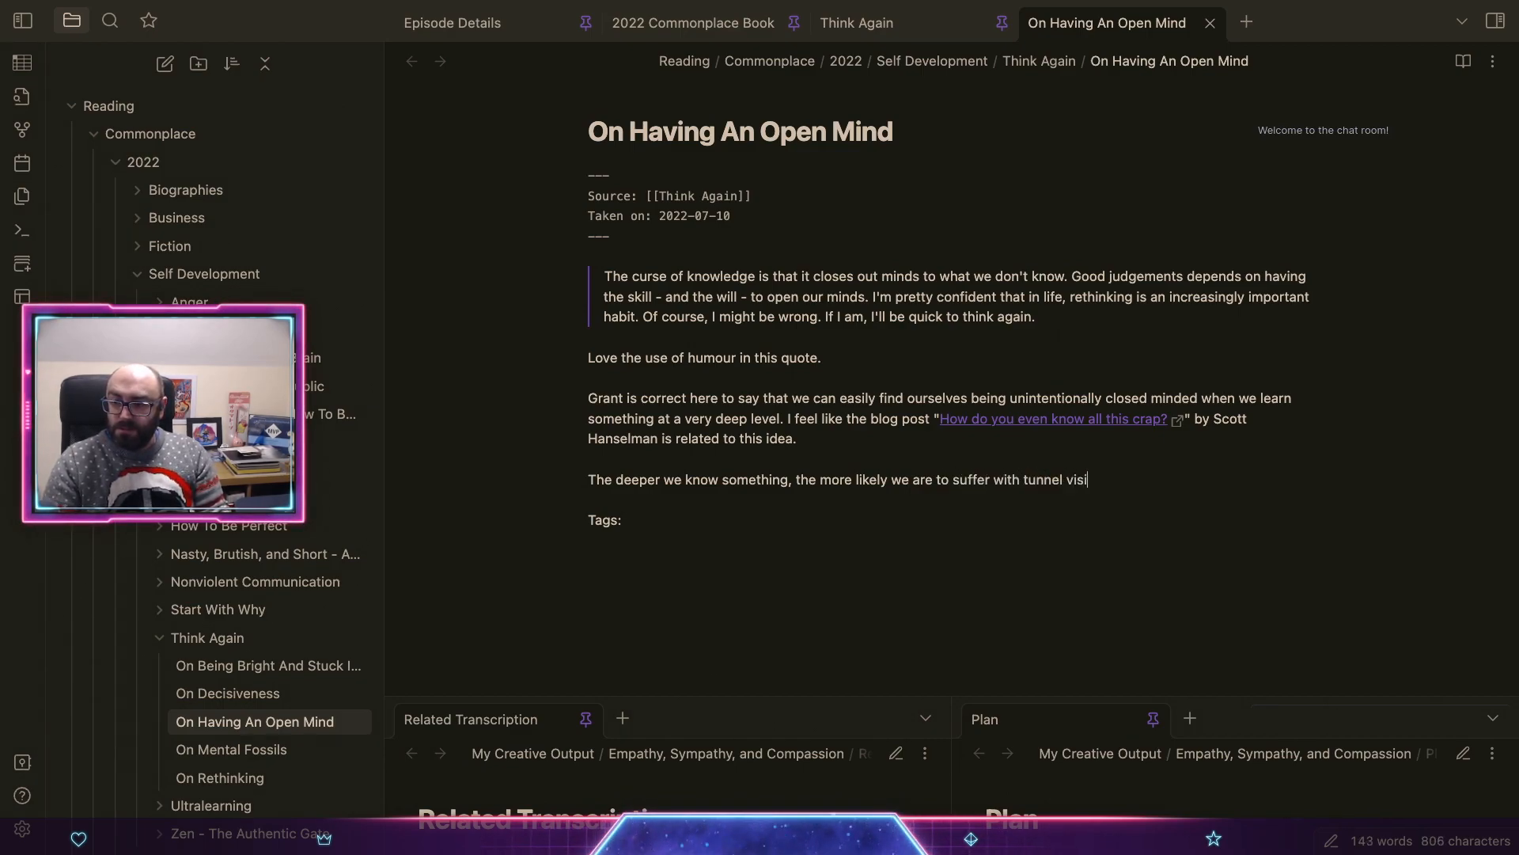
{"action": "type", "text": "on with reas"}
{"action": "key", "text": "BackSpace"}
{"action": "key", "text": "BackSpace"}
{"action": "type", "text": "spect"}
{"action": "type", "text": " to that one think"}
Step: Continue the paragraph with "As such, we can end up not being able to rethink our assumptions and knowledge"
{"action": "type", "text": " As"}
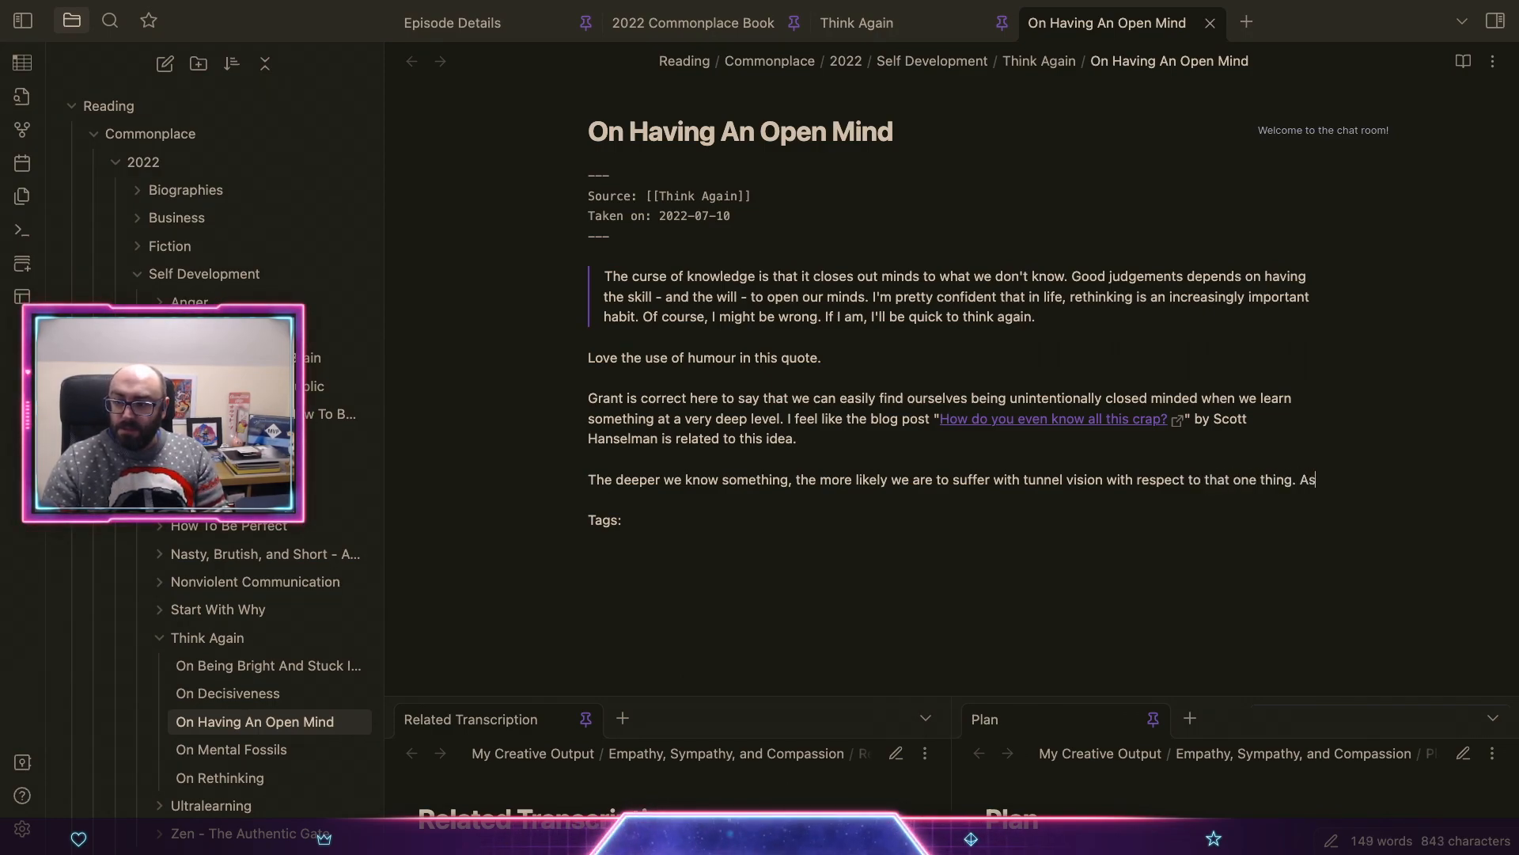
{"action": "type", "text": " suhuch, we can en"}
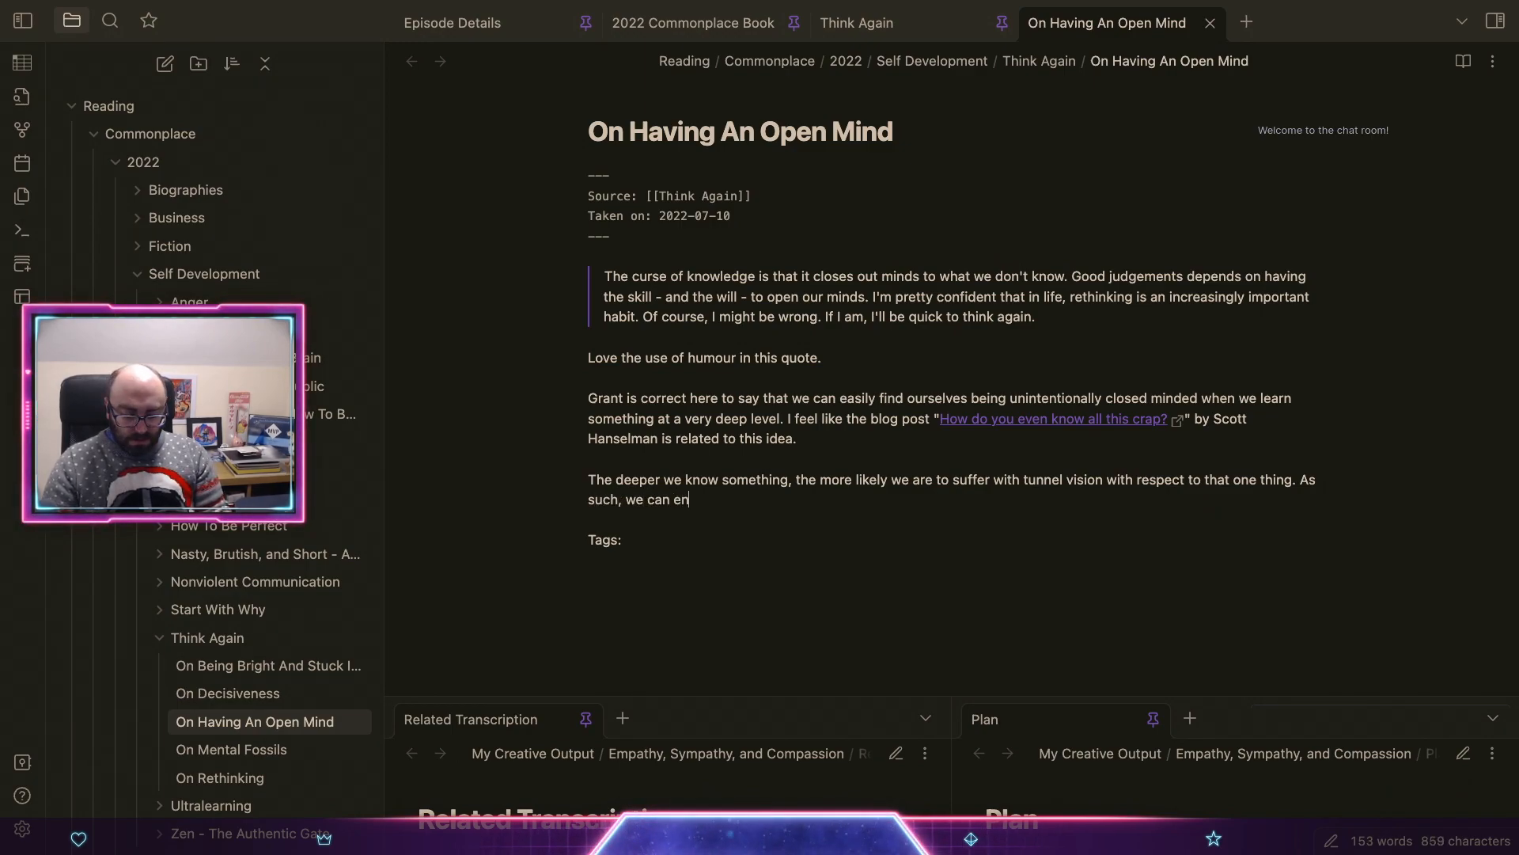
{"action": "type", "text": "d up not being a"}
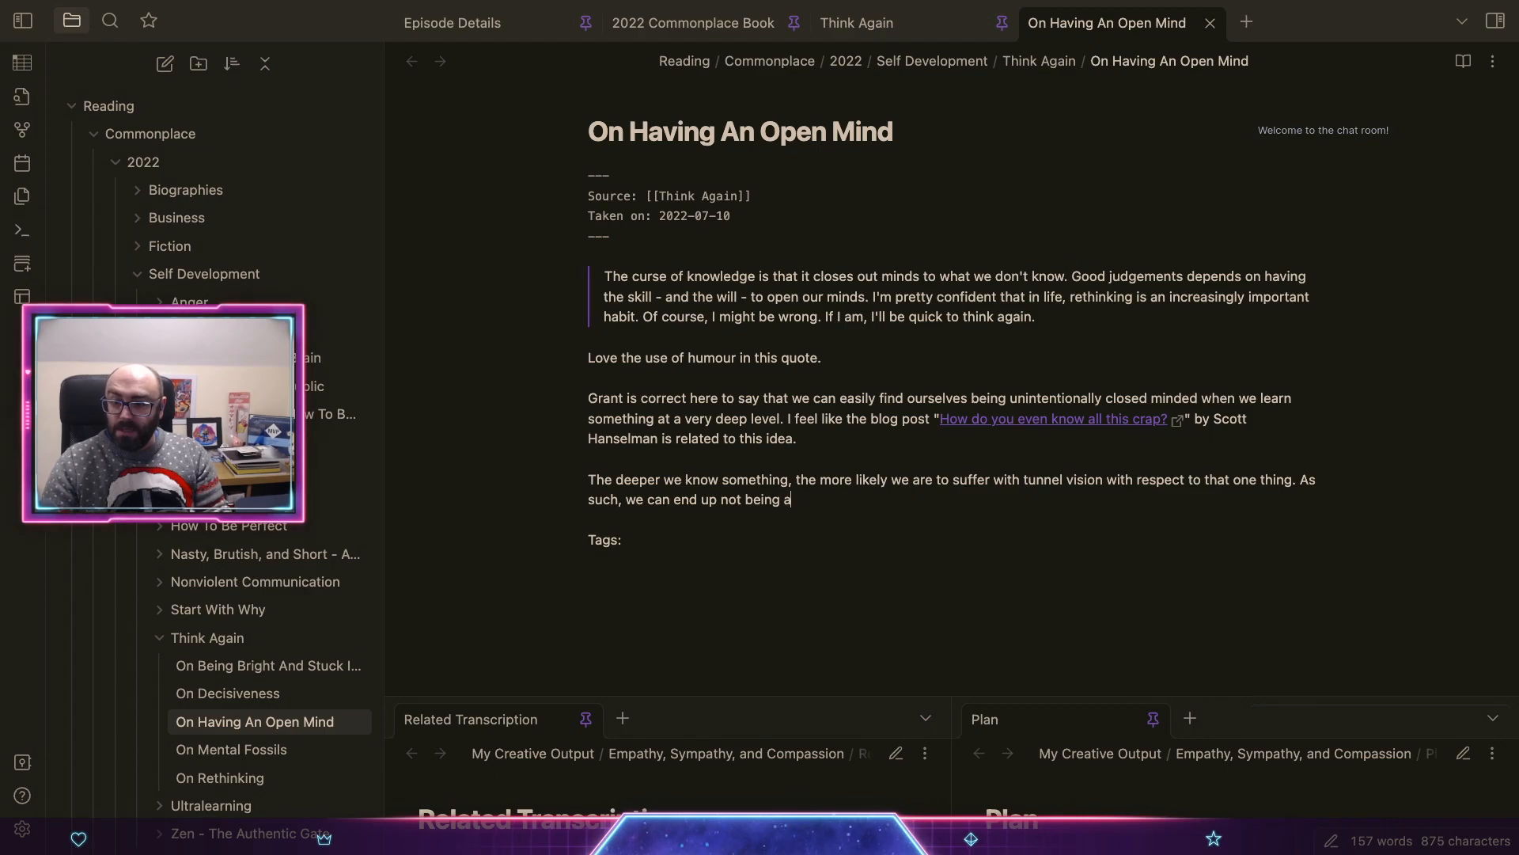
{"action": "type", "text": "ble to rethink "}
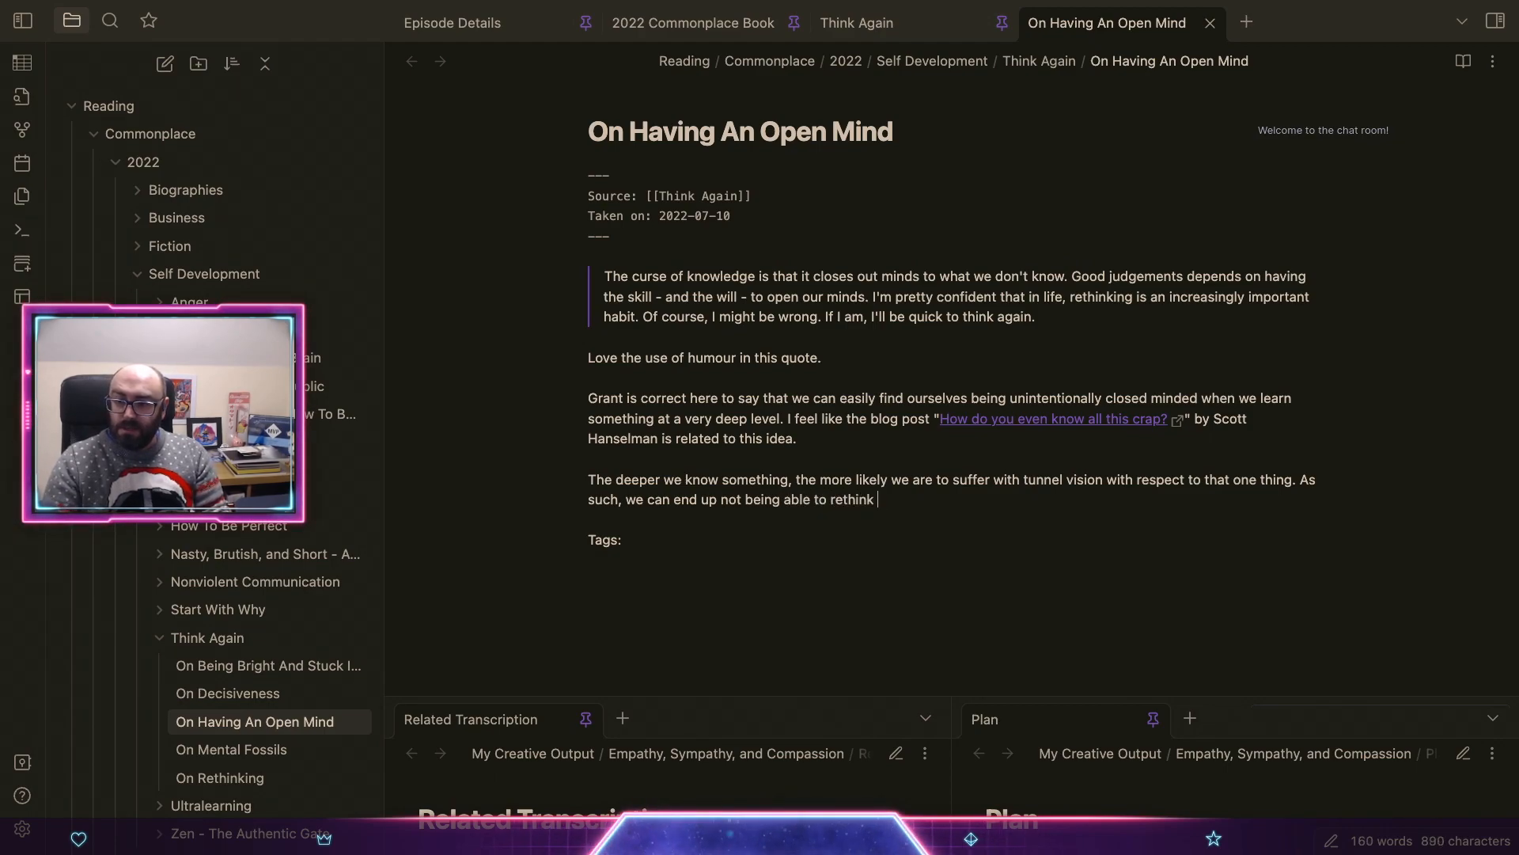
{"action": "type", "text": "our assumptions"}
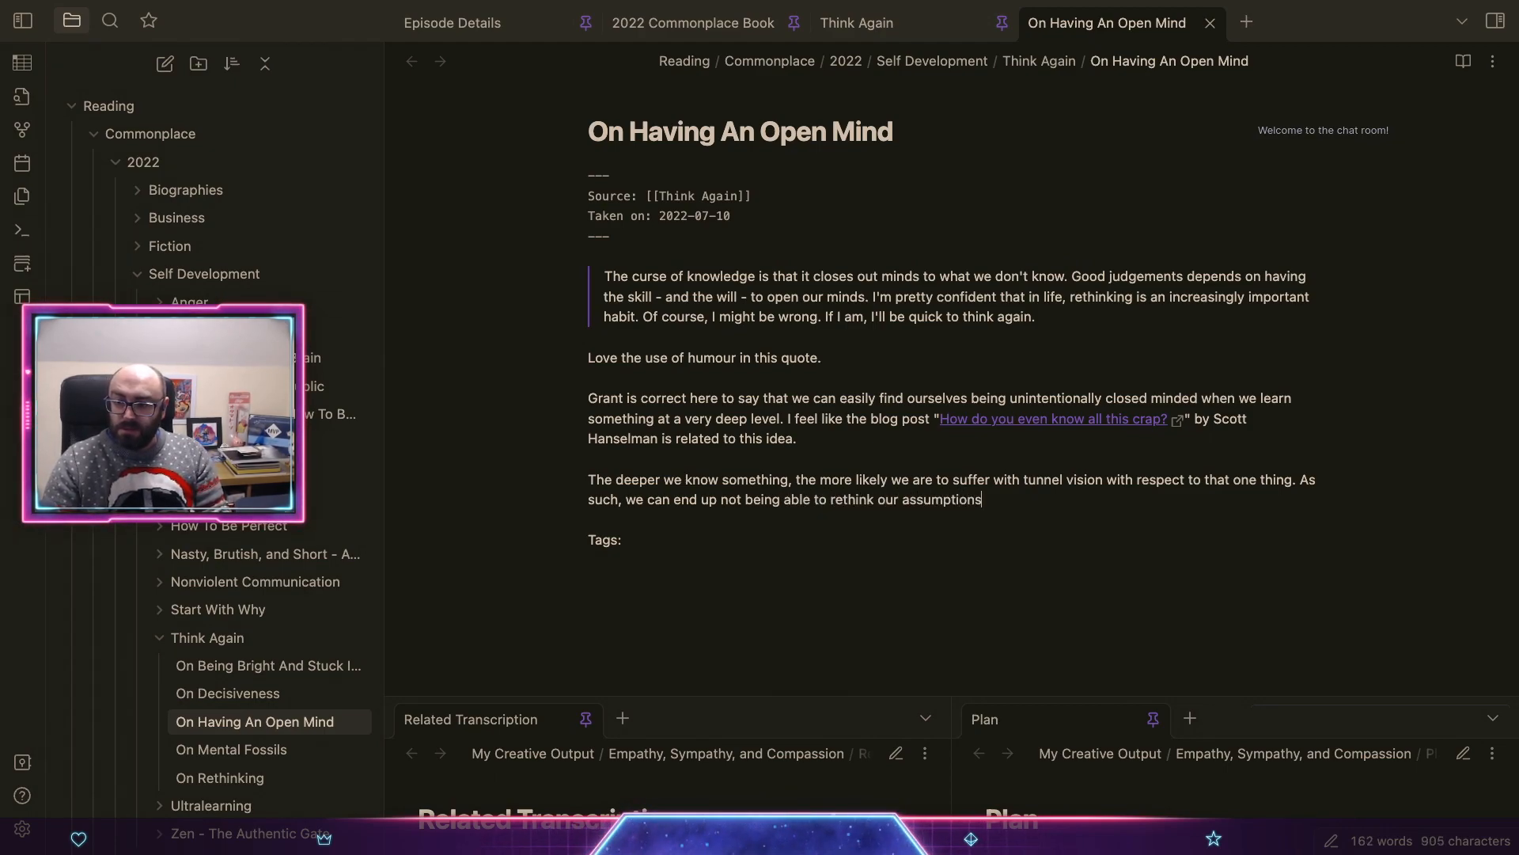
{"action": "type", "text": " and knowledge"}
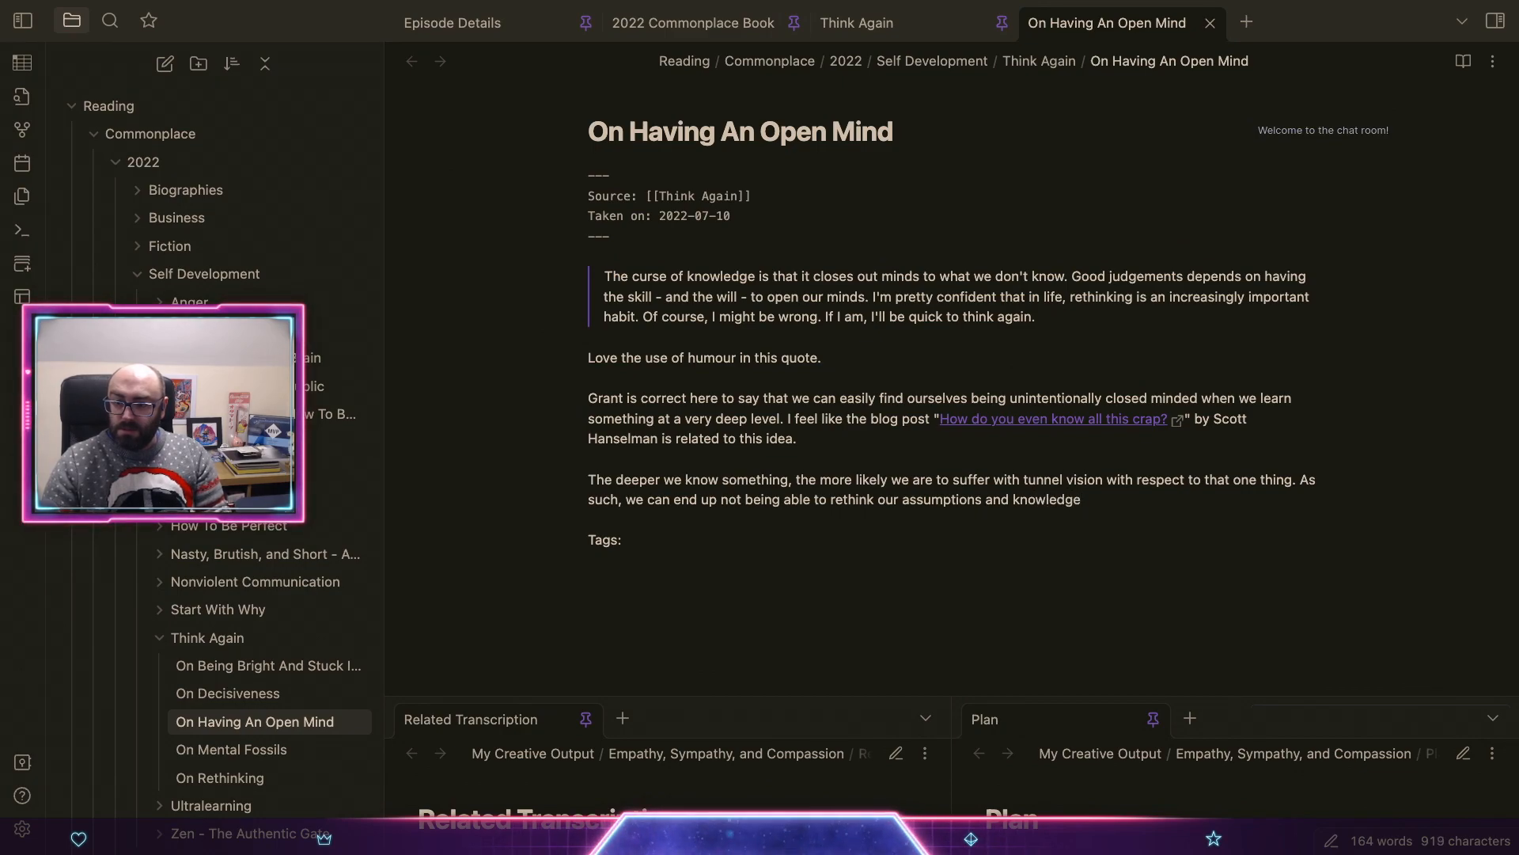
Step: Extend the sentence with ", which could lead to us making a mistake based on our" and a link to the On Mental Fossils note
{"action": "type", "text": ", whic"}
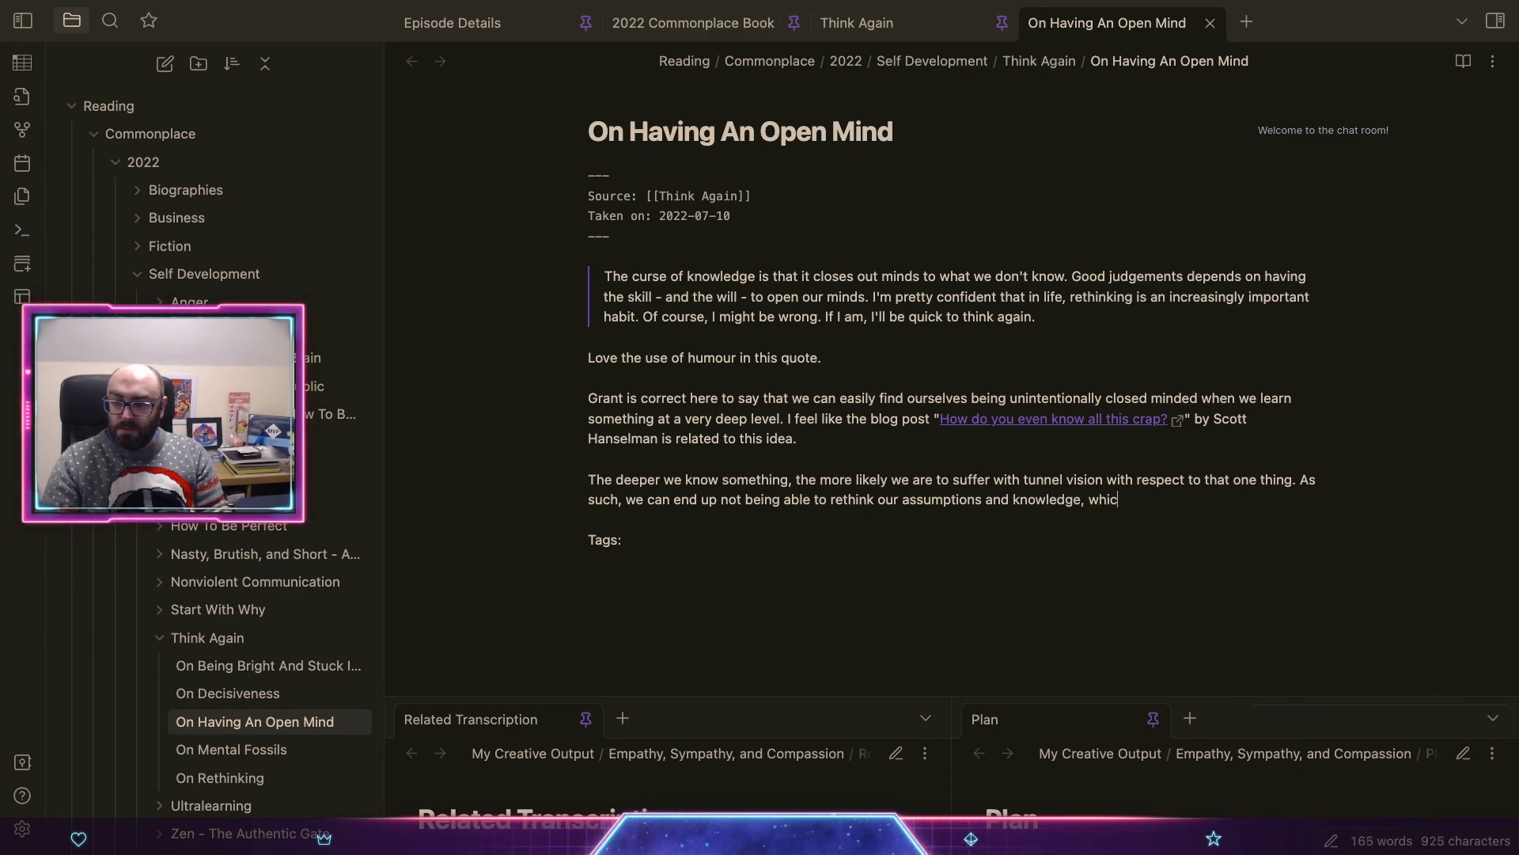
{"action": "type", "text": "h lead"}
{"action": "key", "text": "BackSpace"}
{"action": "key", "text": "BackSpace"}
{"action": "key", "text": "BackSpace"}
{"action": "key", "text": "BackSpace"}
{"action": "type", "text": "could lead to "}
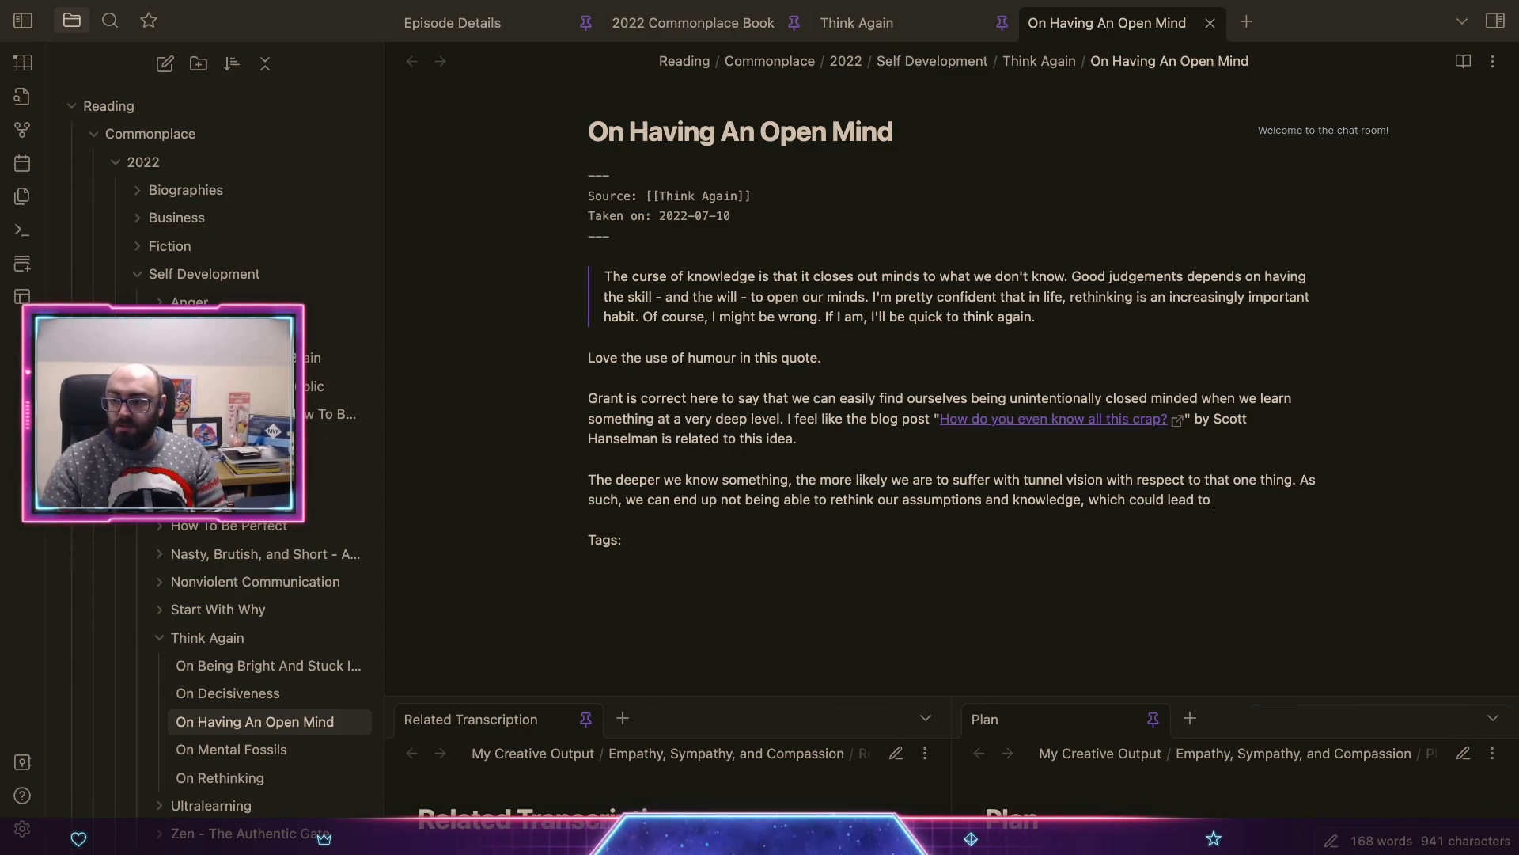
{"action": "type", "text": "use making a"}
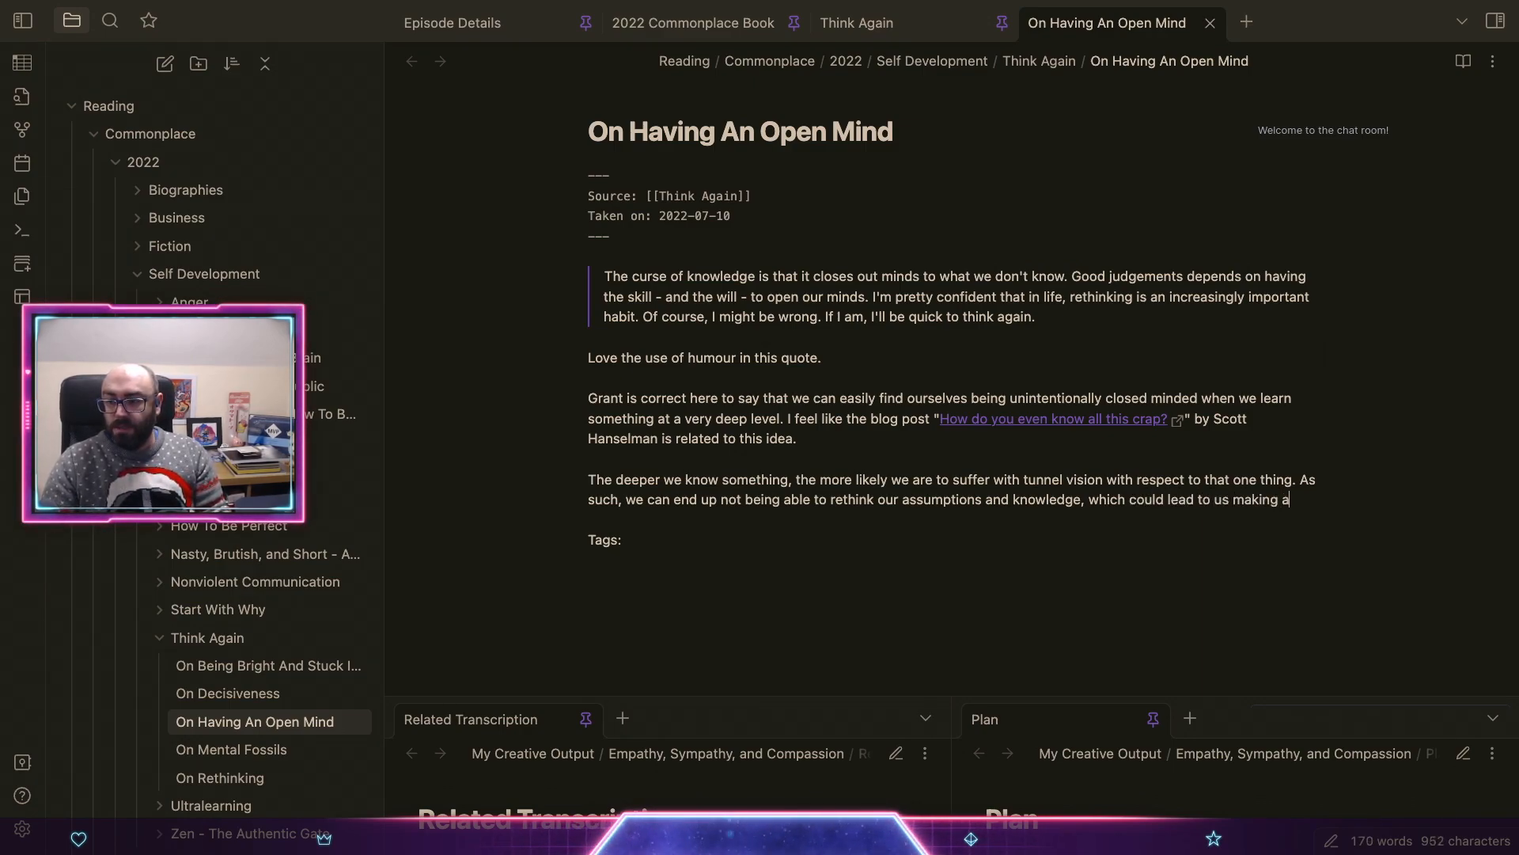
{"action": "type", "text": " mistake based on out"}
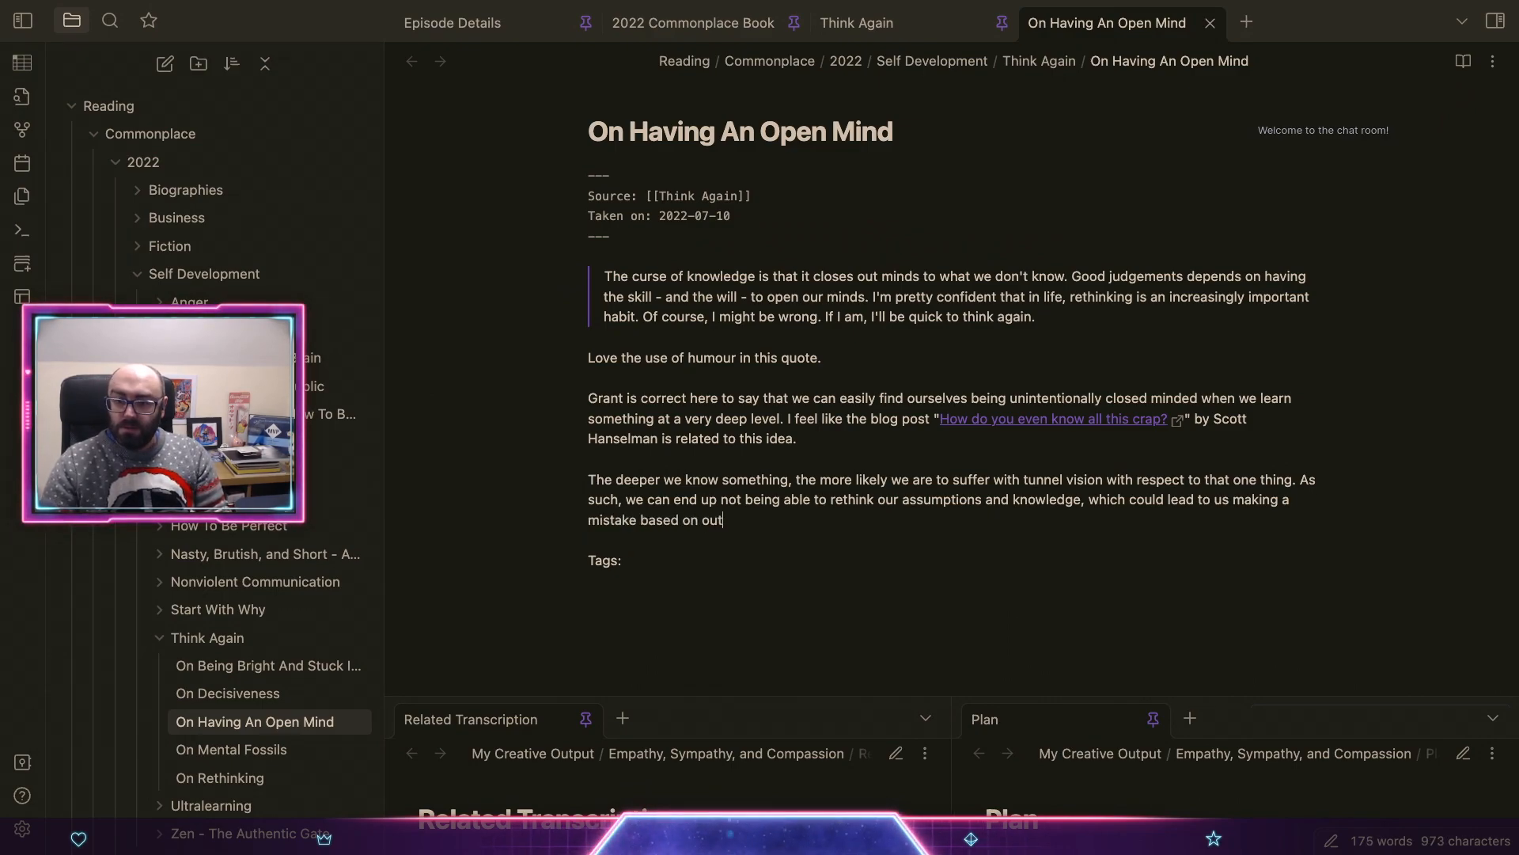
{"action": "type", "text": "r [[foss"}
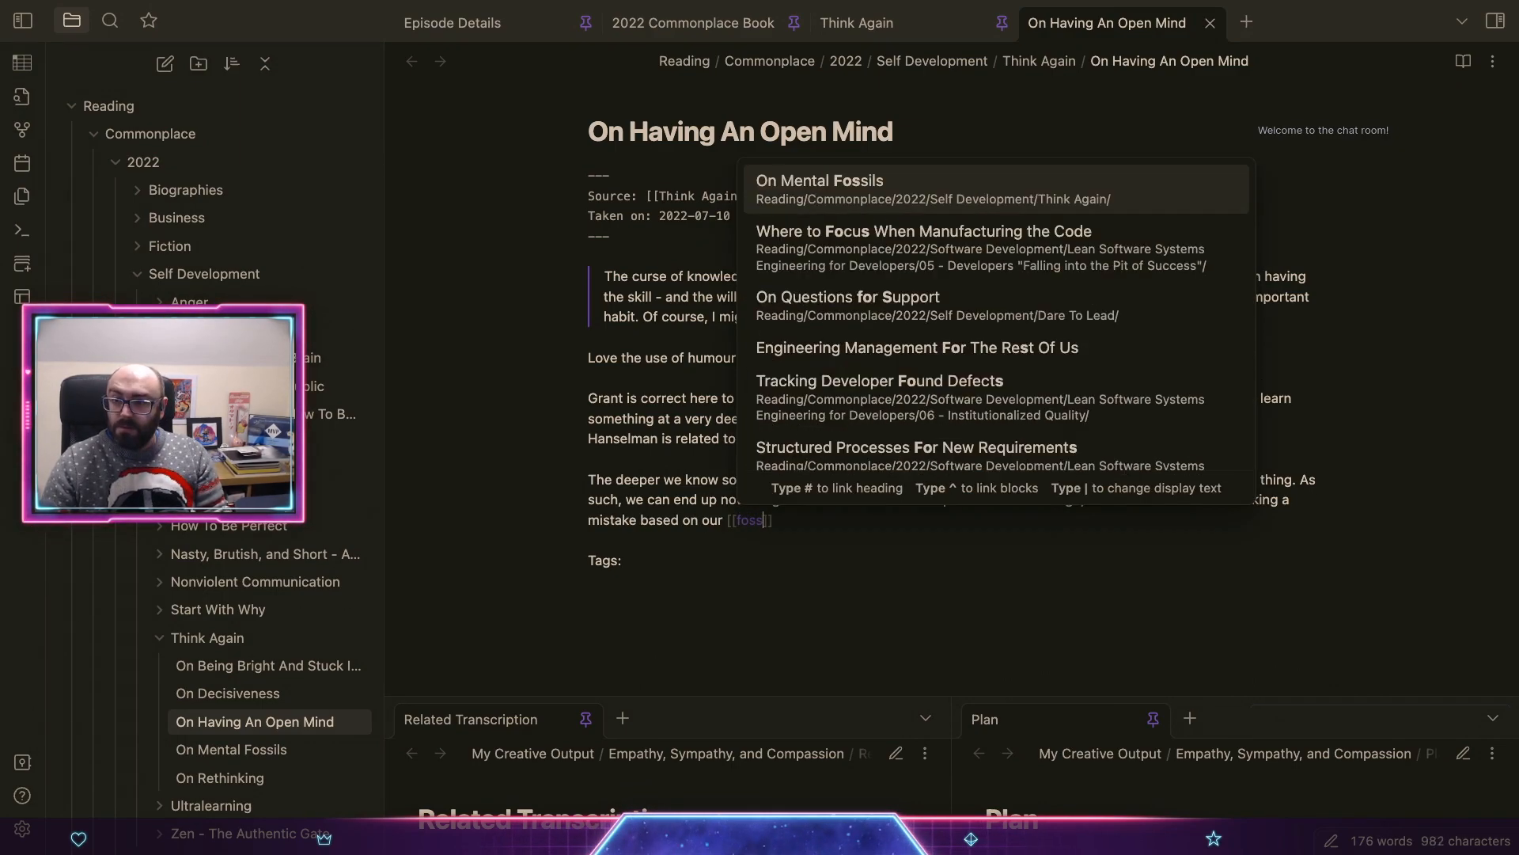
{"action": "key", "text": "Return"}
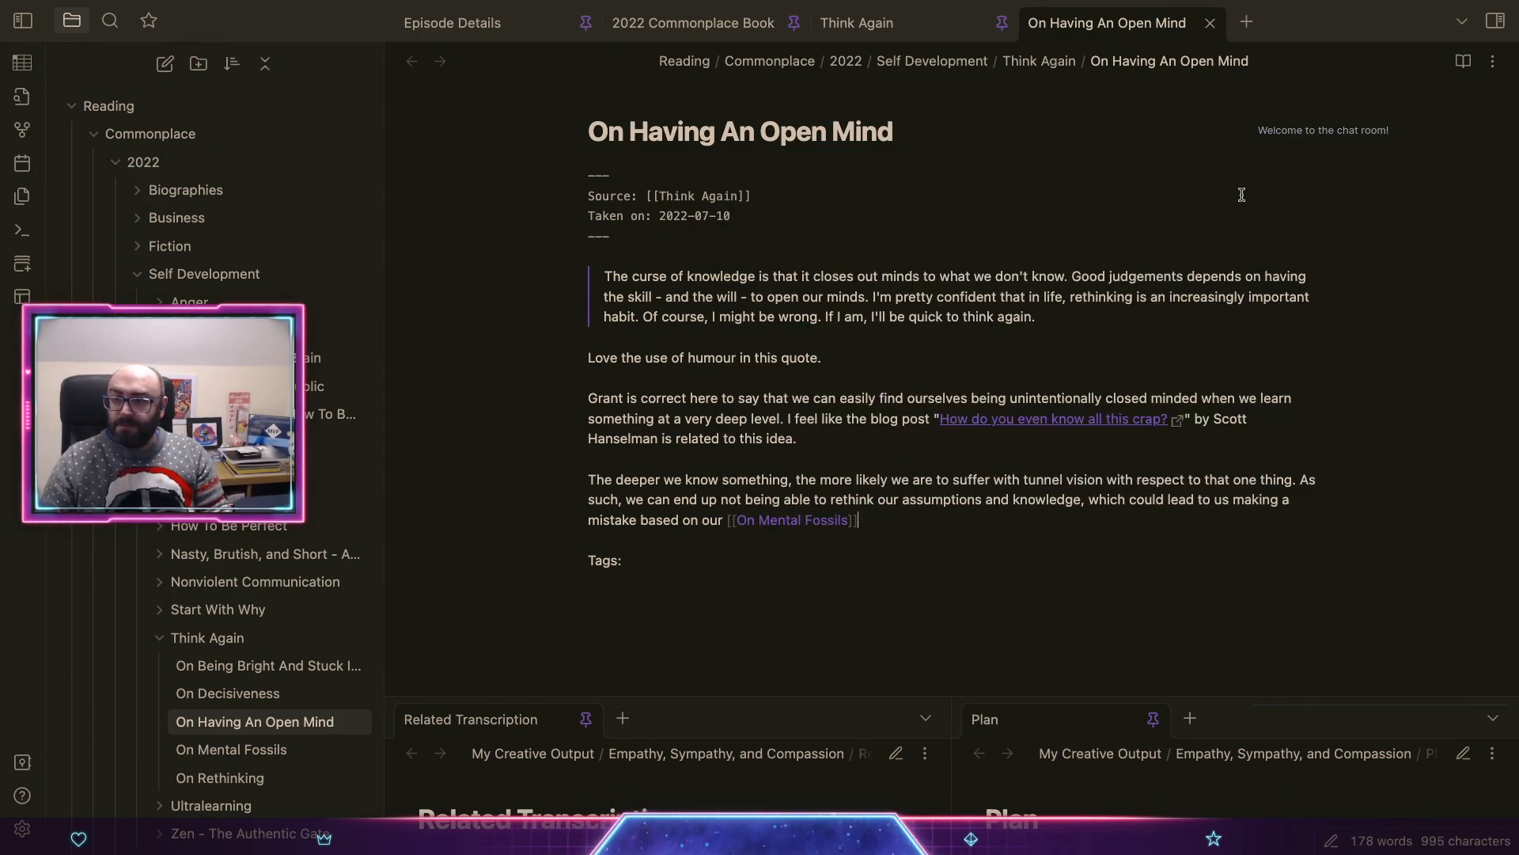
Step: Close the note and embed On Having An Open Mind as a new bullet at the end of the Think Again library note
{"action": "left_click", "coordinate": [1211, 23]}
{"action": "scroll", "coordinate": [1072, 560], "scroll_direction": "down", "scroll_amount": 3}
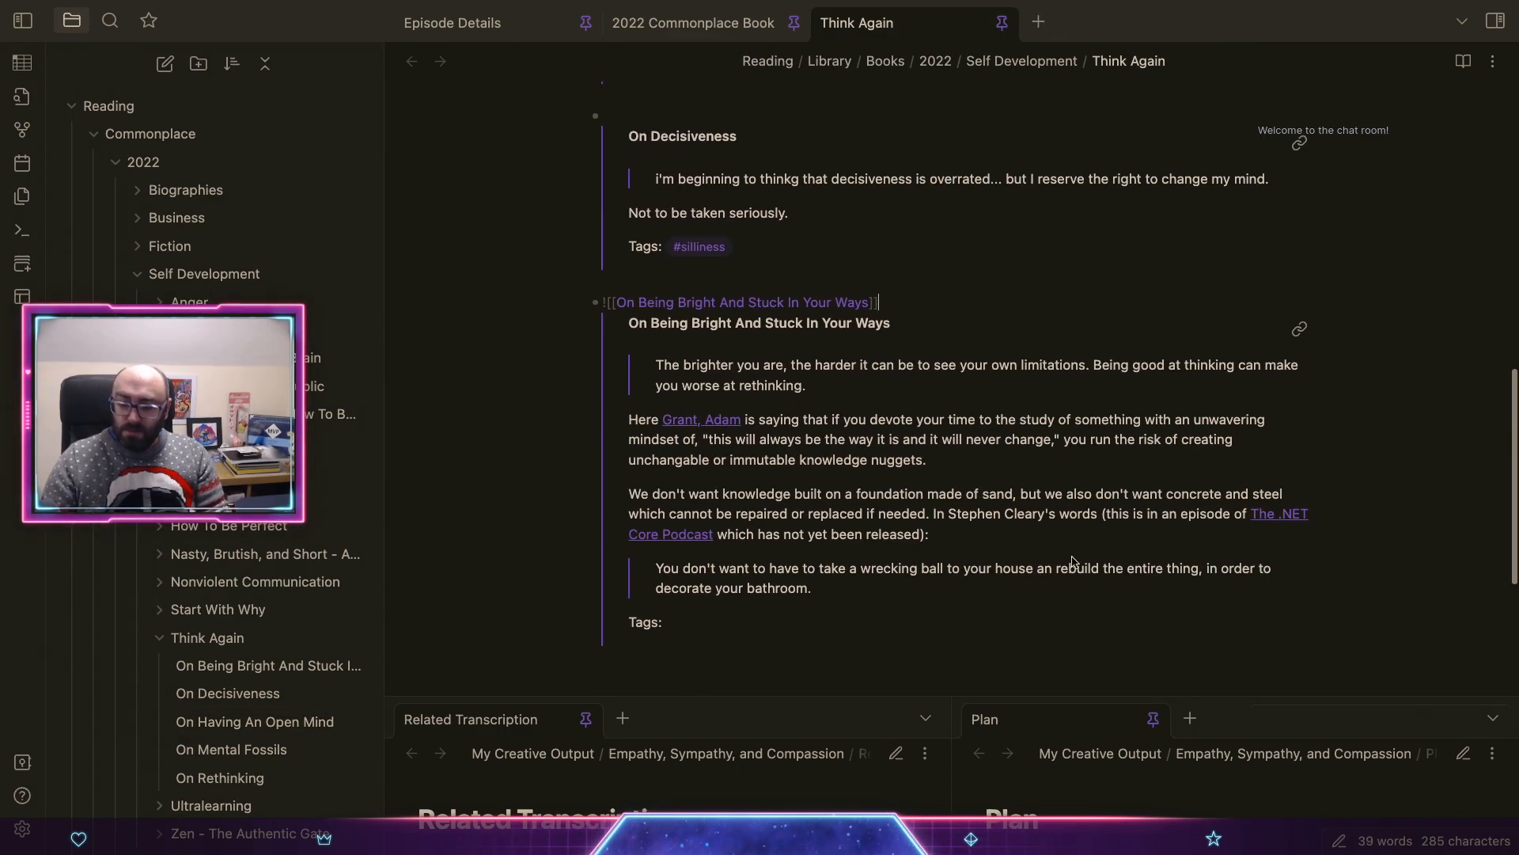
{"action": "key", "text": "Return"}
{"action": "type", "text": "![["}
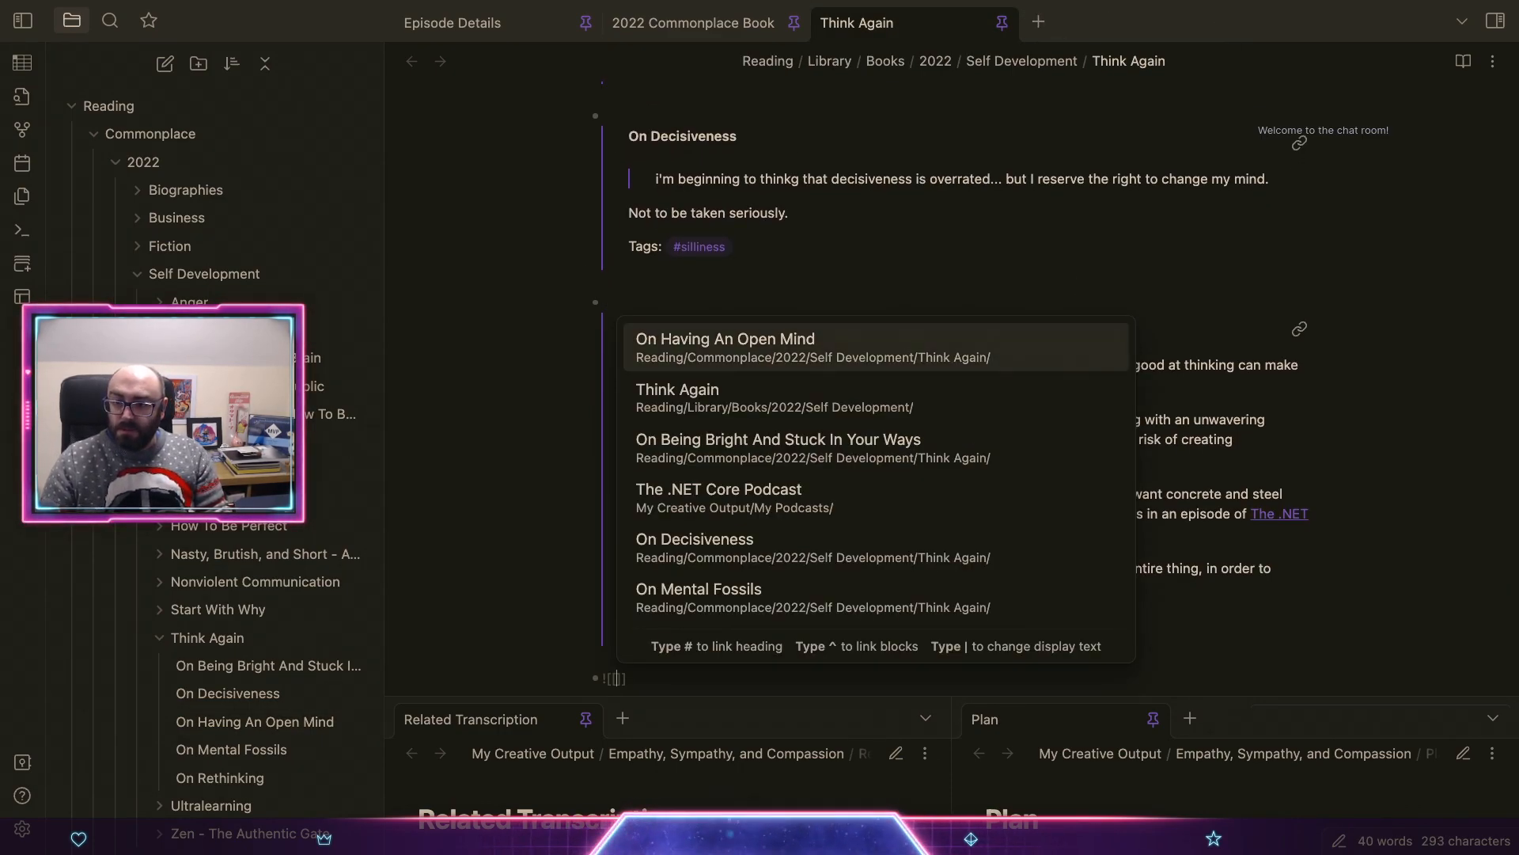
{"action": "key", "text": "Return"}
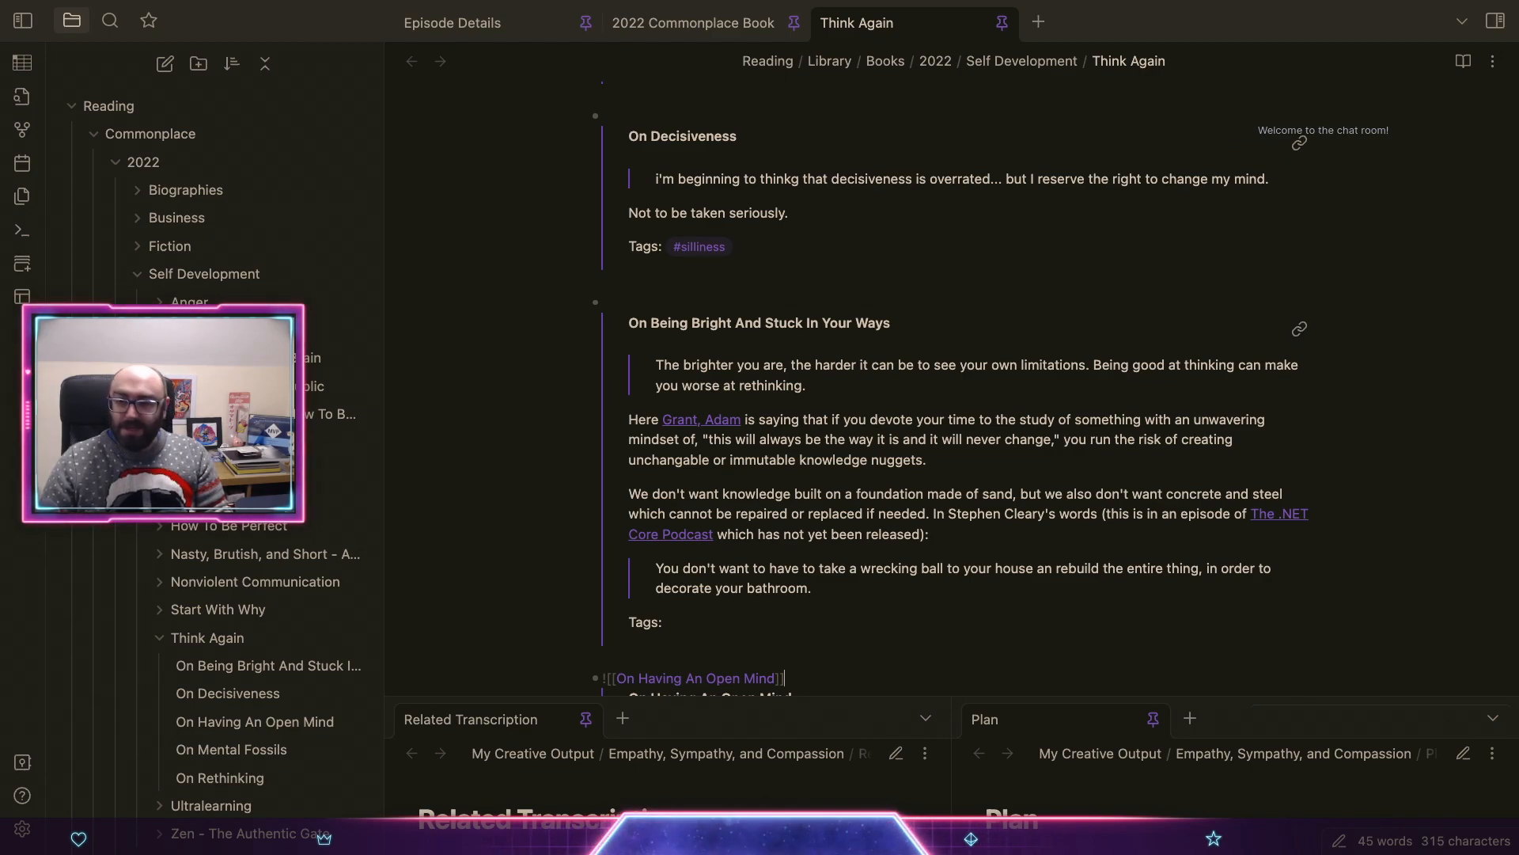
{"action": "scroll", "coordinate": [1030, 361], "scroll_direction": "down", "scroll_amount": 4}
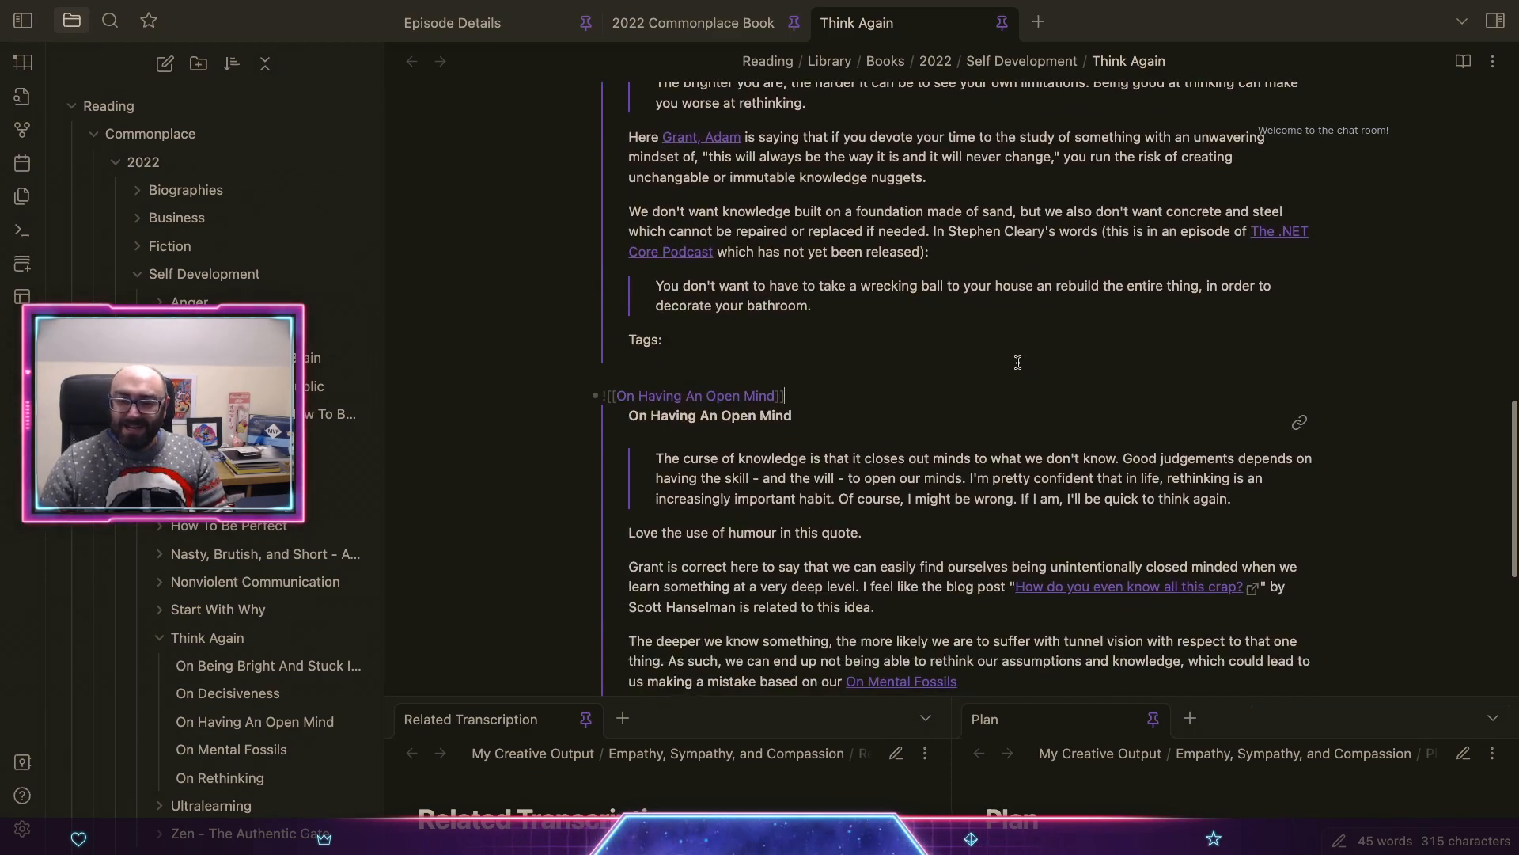
Step: Create a new note titled "On Dunning-Kruger" in the Think Again commonplace folder
{"action": "scroll", "coordinate": [245, 601], "scroll_direction": "down", "scroll_amount": 2}
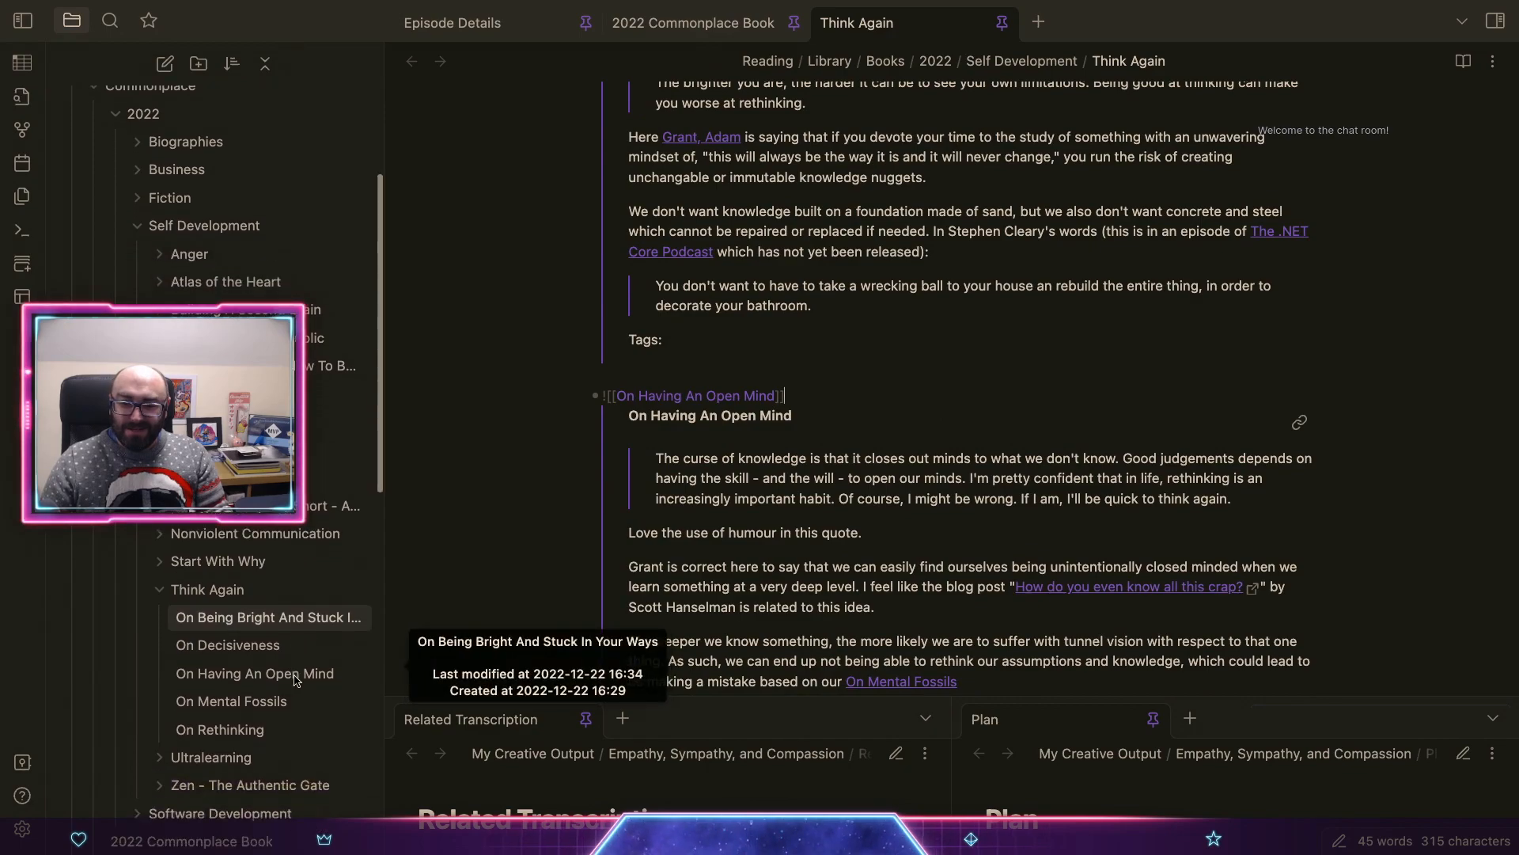
{"action": "right_click", "coordinate": [244, 582]}
{"action": "left_click", "coordinate": [261, 591]}
{"action": "type", "text": "O"}
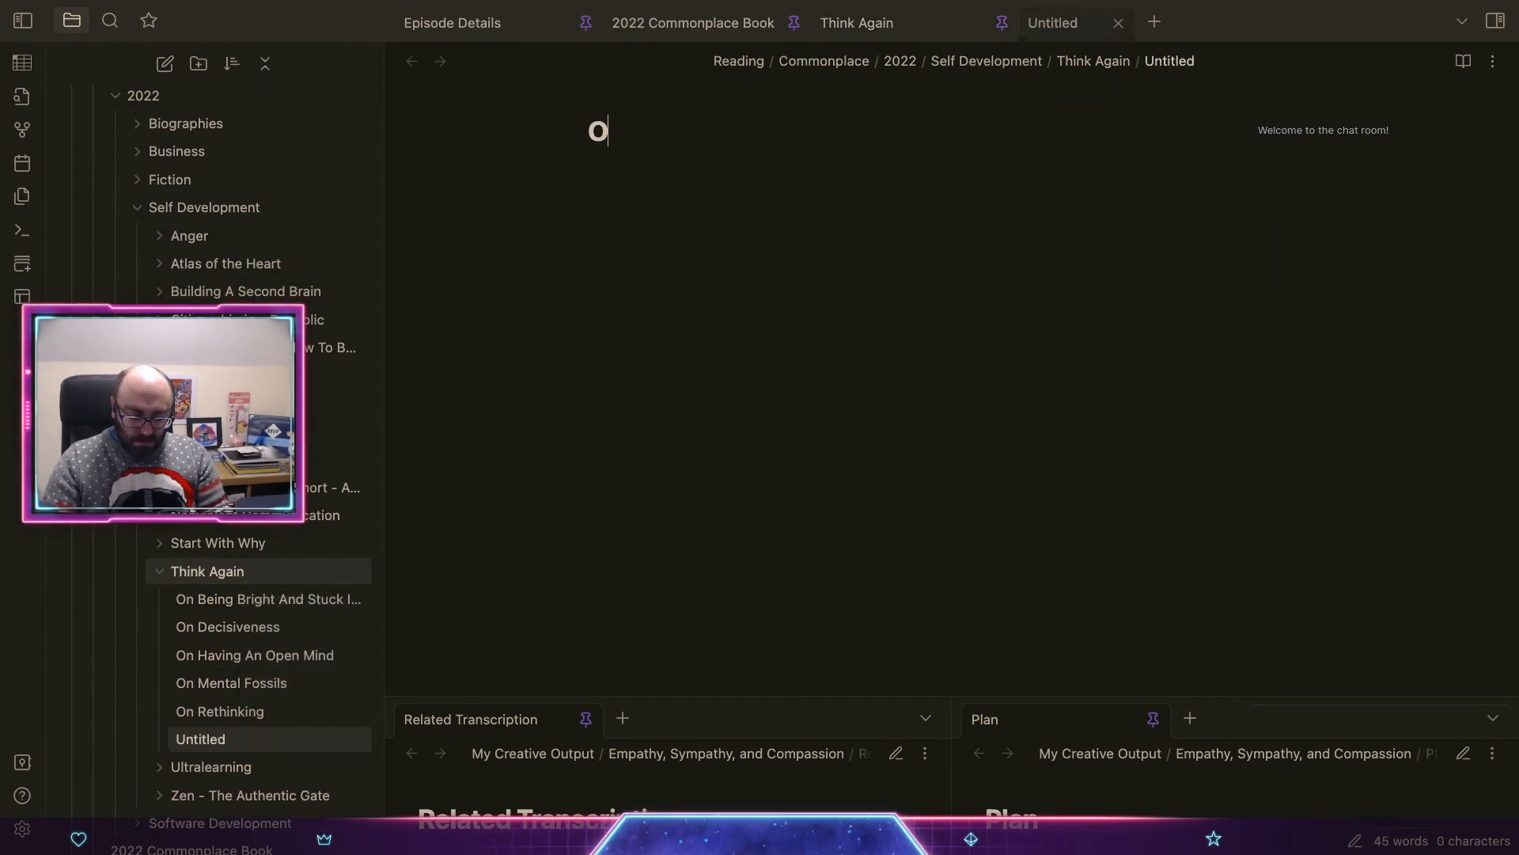
{"action": "type", "text": "n Dunning-"}
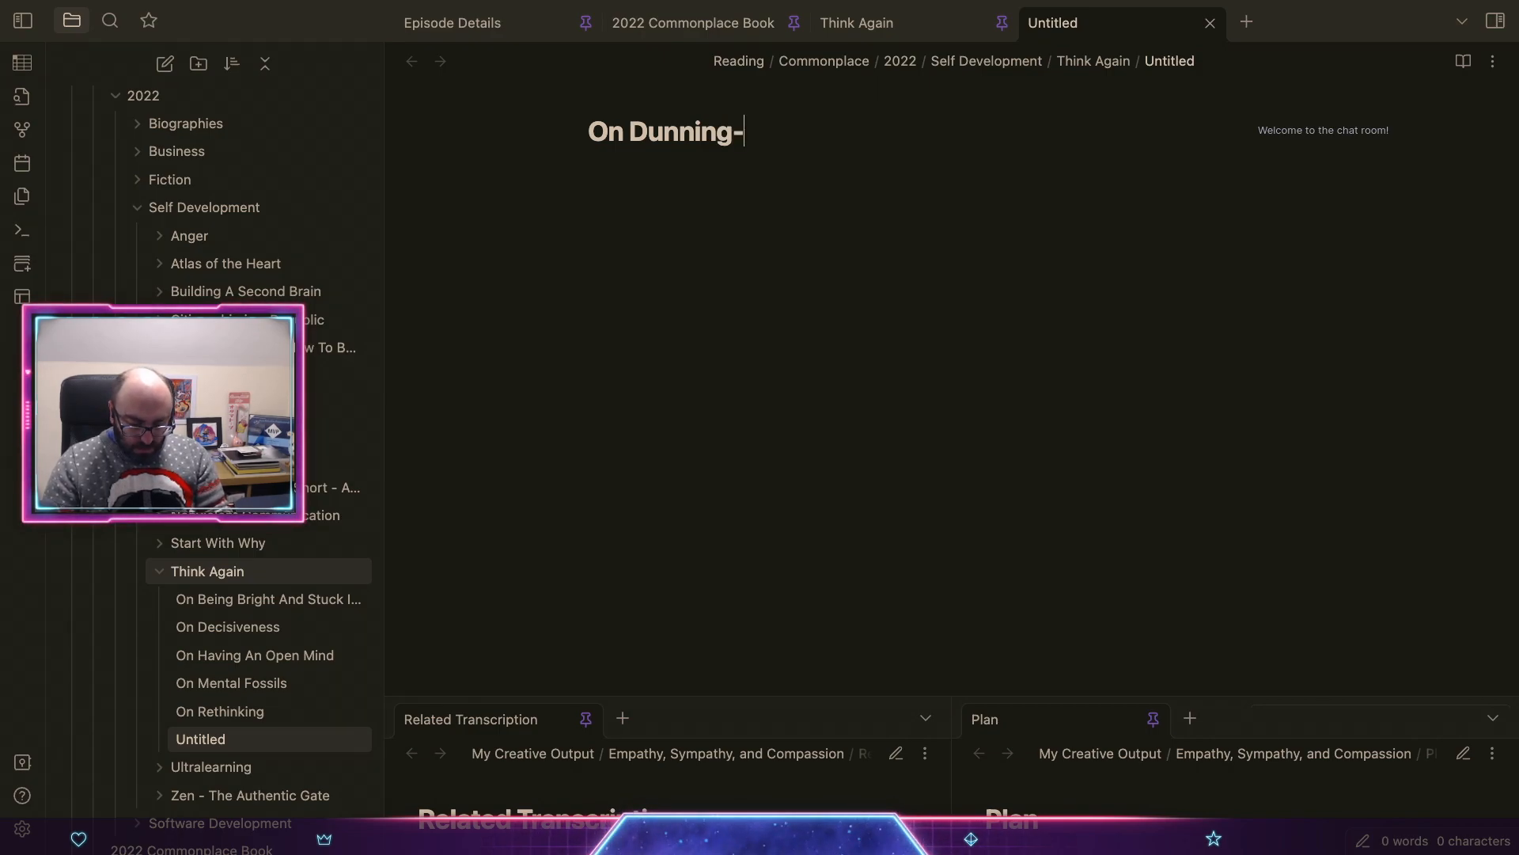
{"action": "type", "text": "Kruger"}
{"action": "key", "text": "Return"}
Step: Insert the Annotation template into the On Dunning-Kruger note
{"action": "key", "text": "super+minus"}
{"action": "key", "text": "super+p"}
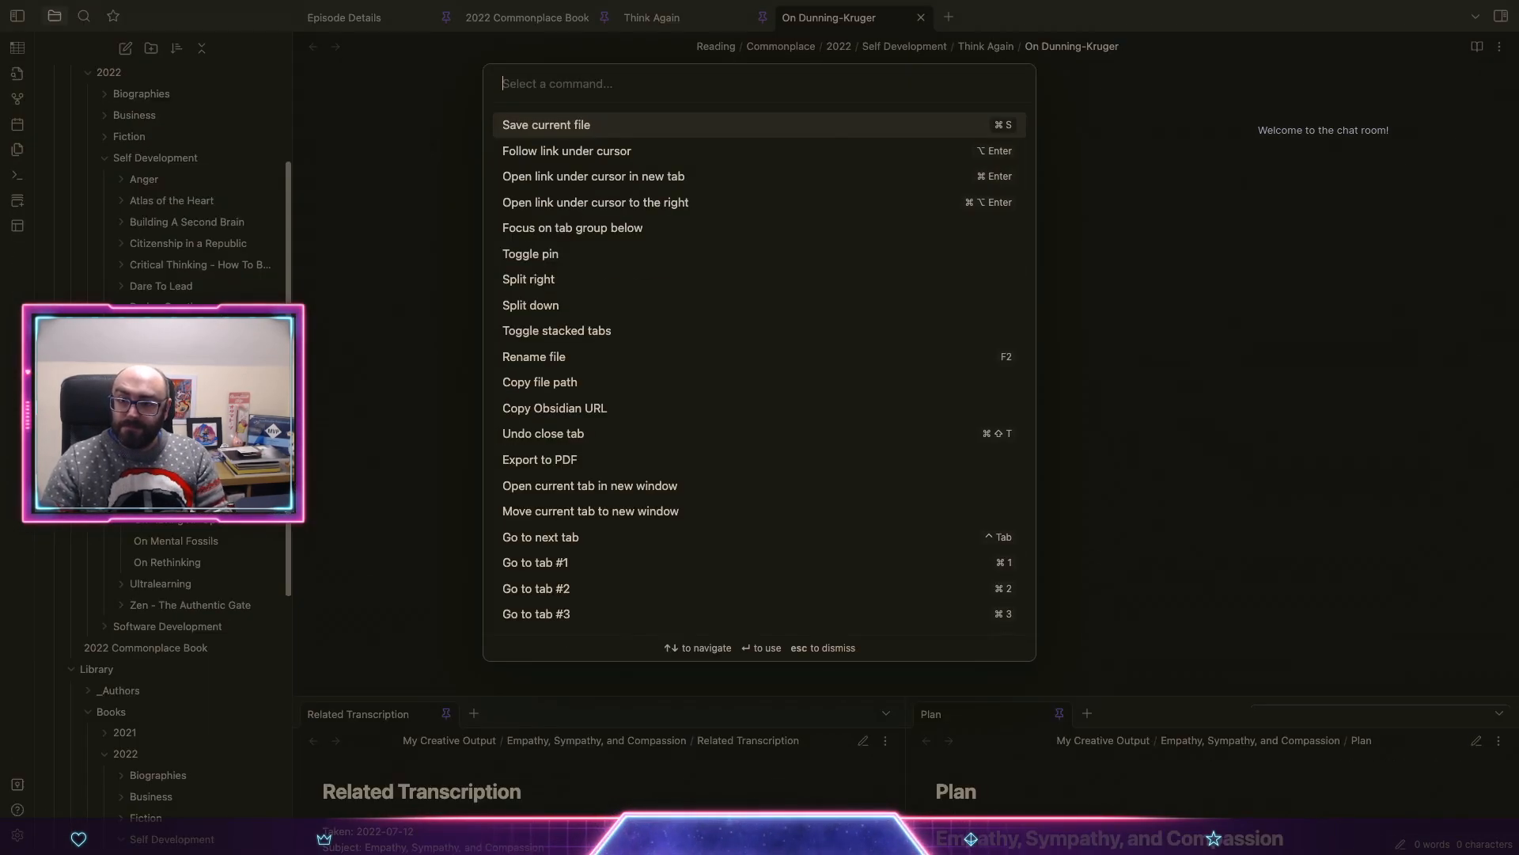
{"action": "key", "text": "super+equal"}
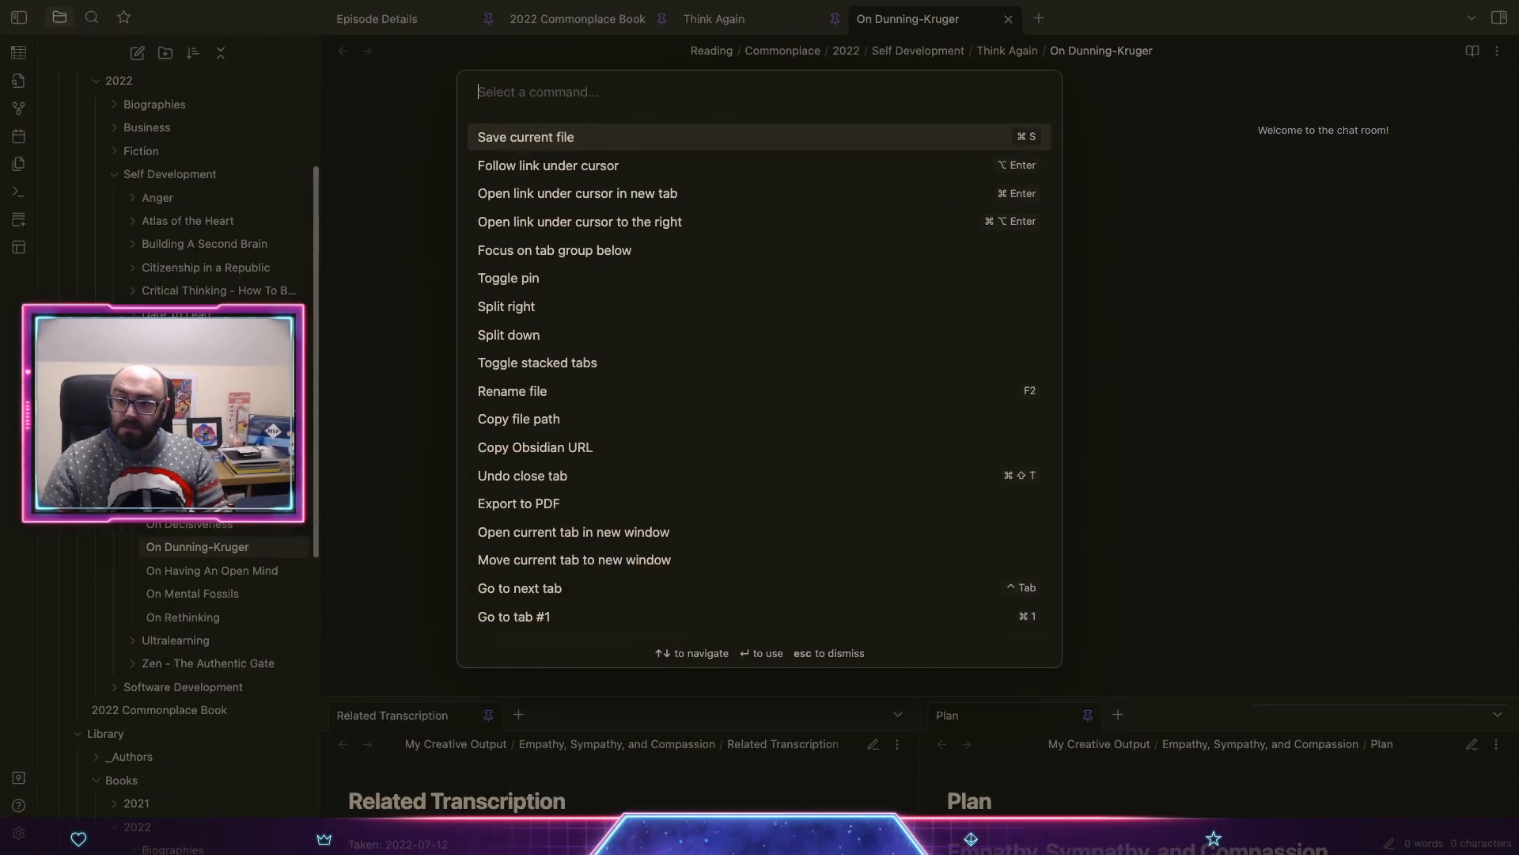
{"action": "type", "text": "templa"}
{"action": "key", "text": "Return"}
{"action": "type", "text": "a"}
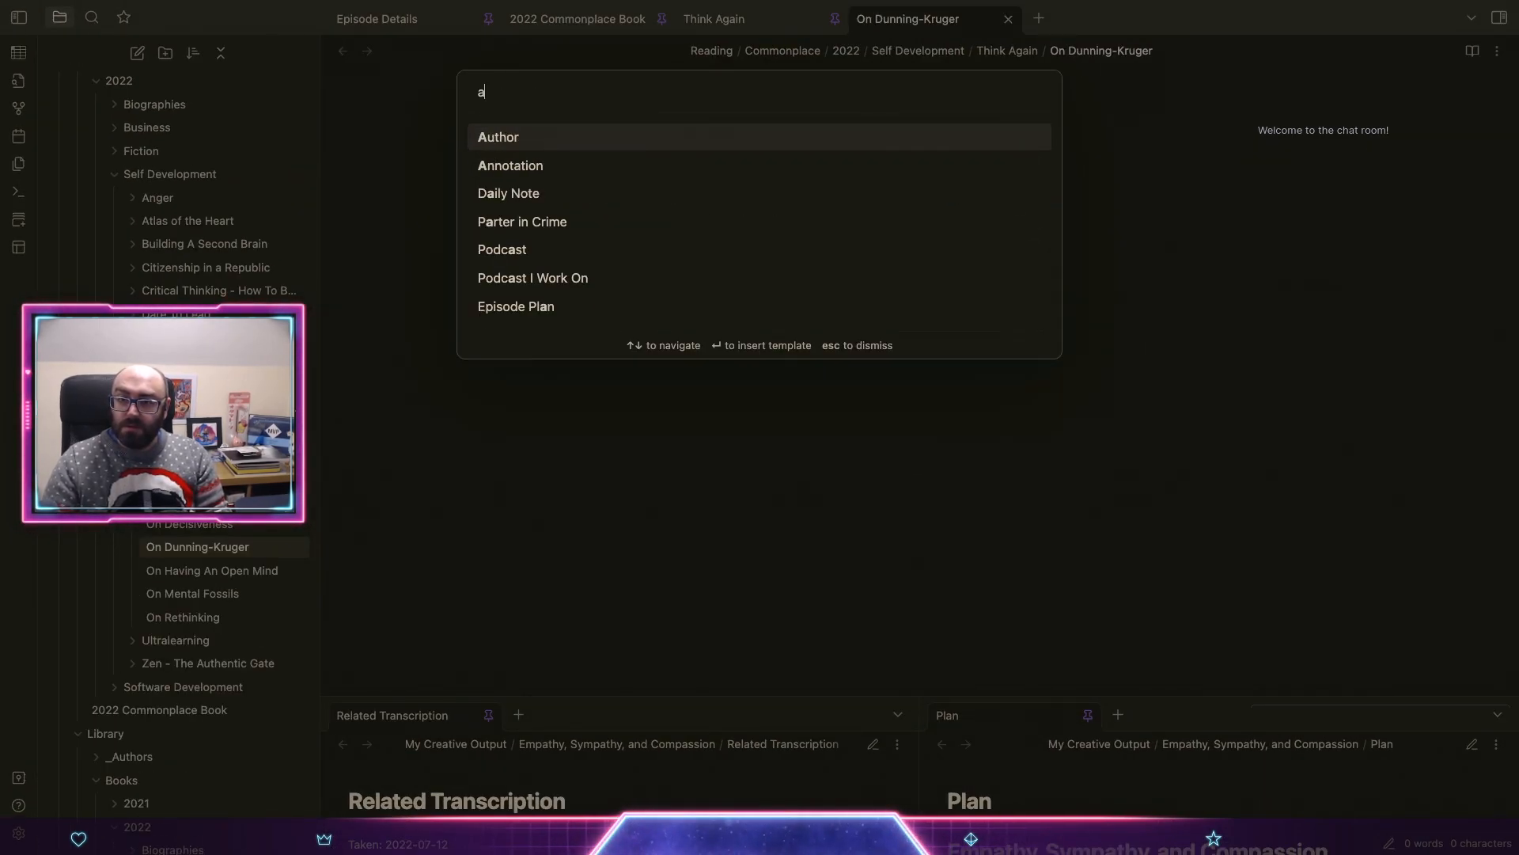
{"action": "key", "text": "Down"}
{"action": "key", "text": "Return"}
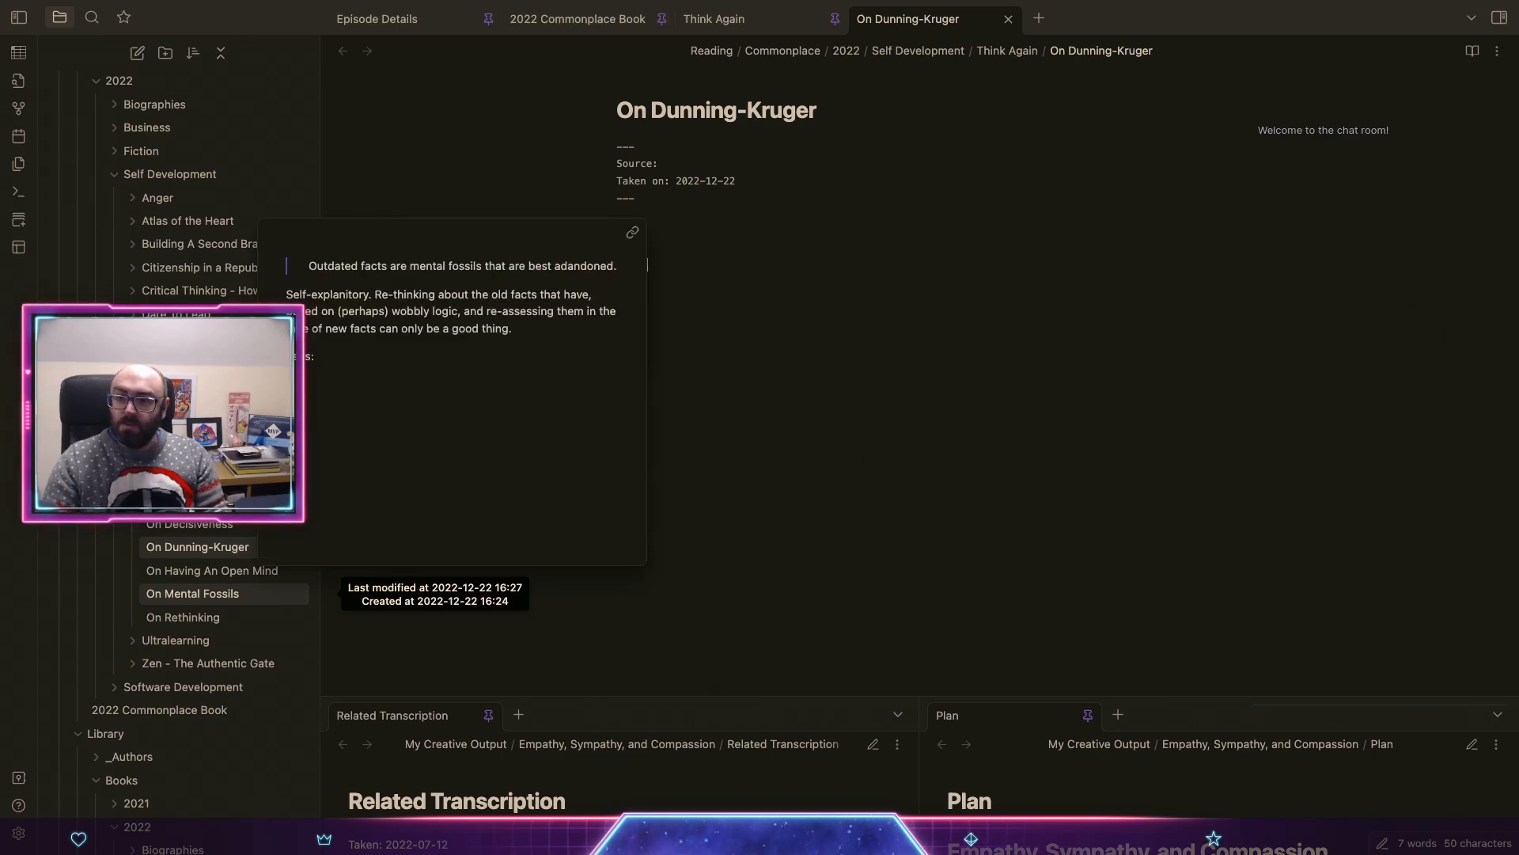
Step: Set the note's Source to a link to the Think Again note
{"action": "key", "text": "super+equal"}
{"action": "key", "text": "Up"}
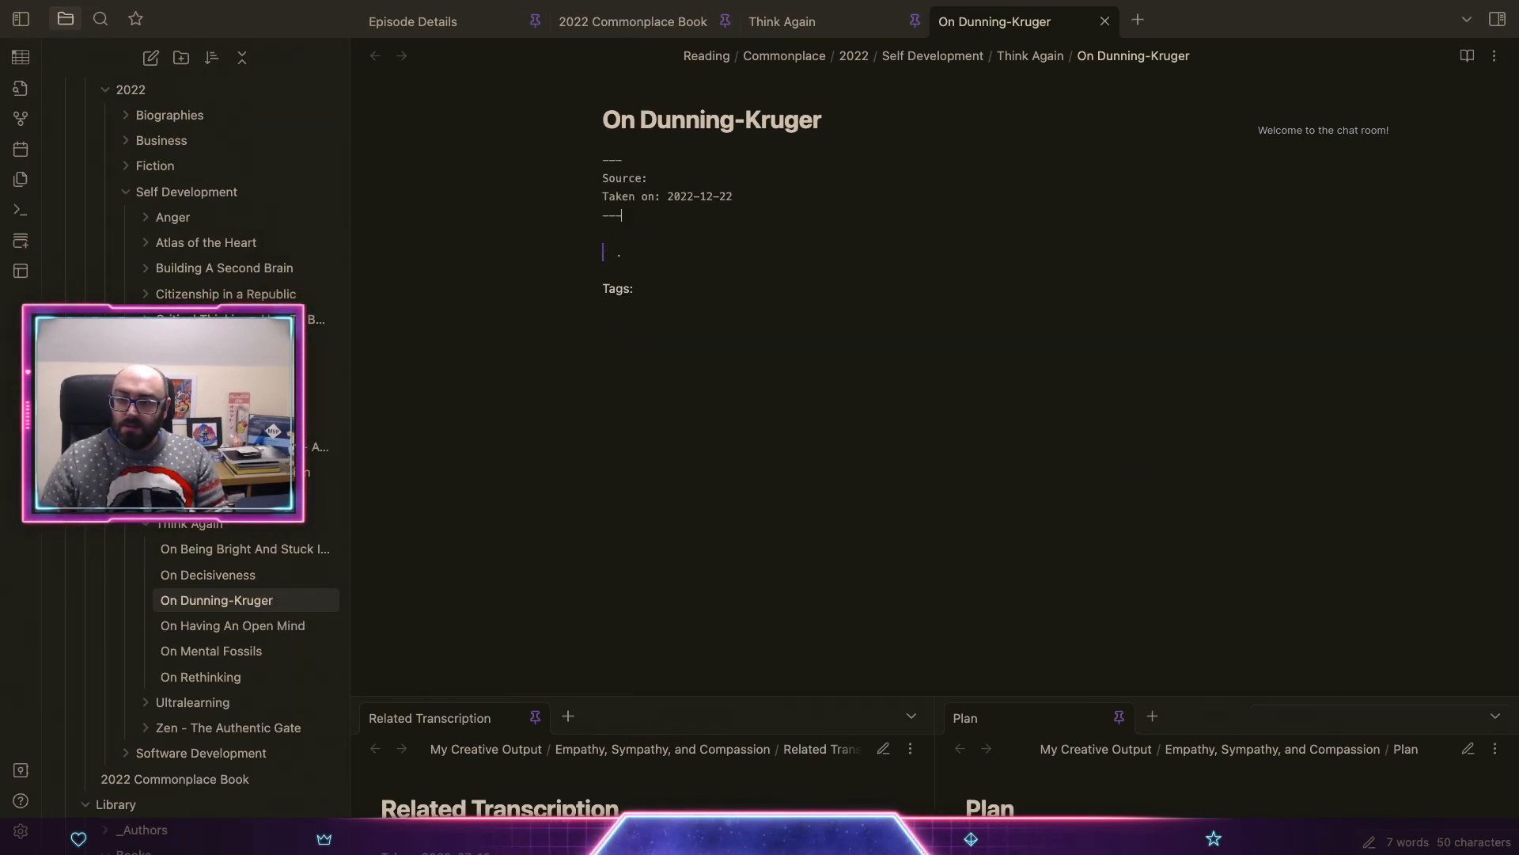
{"action": "type", "text": "[[Think"}
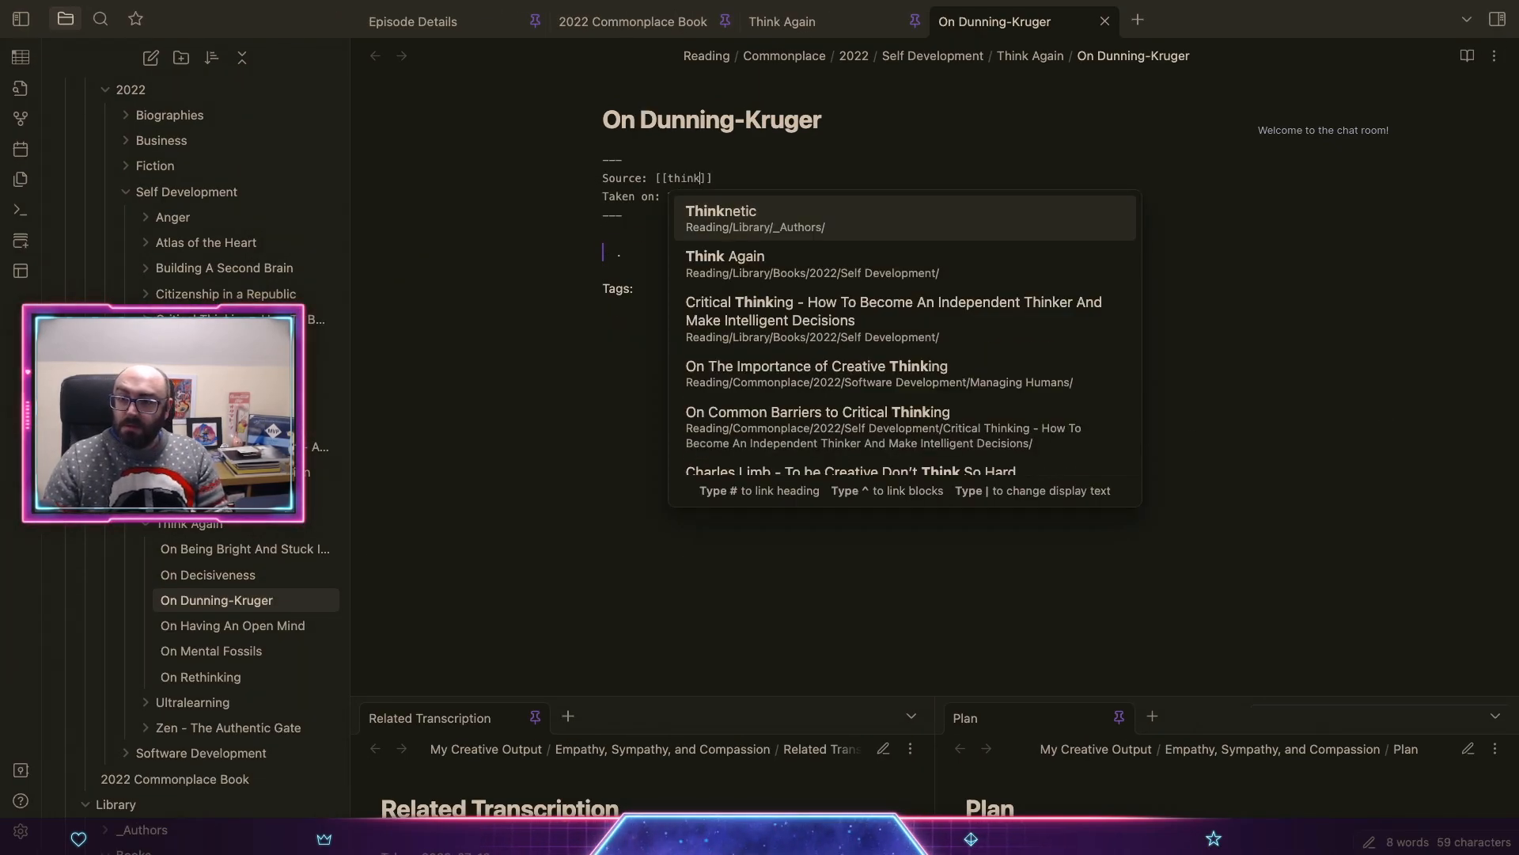
{"action": "key", "text": "Down"}
{"action": "key", "text": "Return"}
Step: Set the note's Taken on date to 2022-07-10
{"action": "key", "text": "Down"}
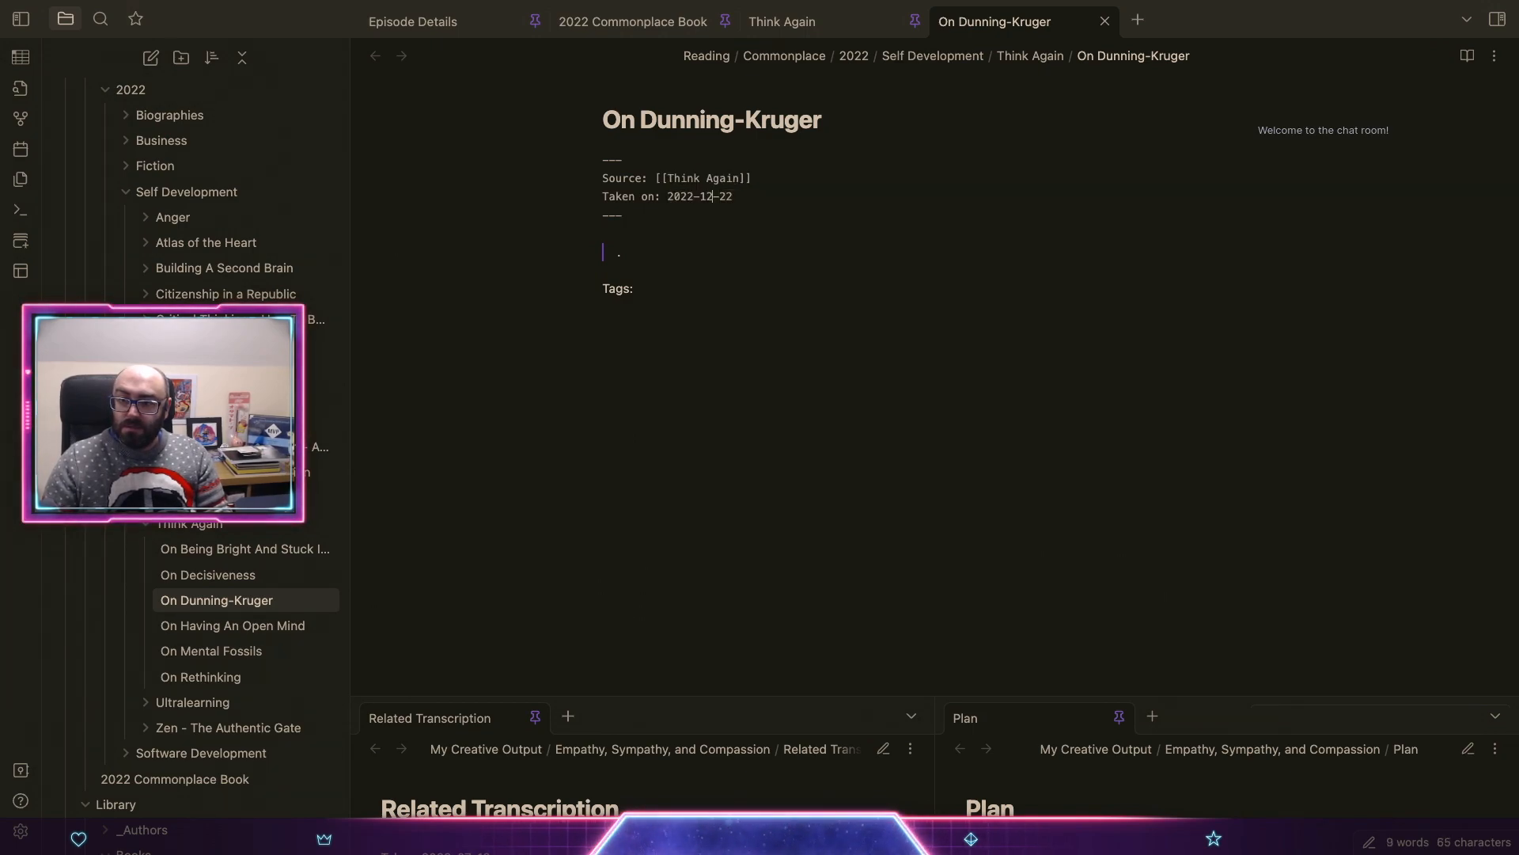
{"action": "key", "text": "BackSpace"}
{"action": "key", "text": "BackSpace"}
{"action": "type", "text": "07"}
{"action": "key", "text": "BackSpace"}
{"action": "type", "text": "10"}
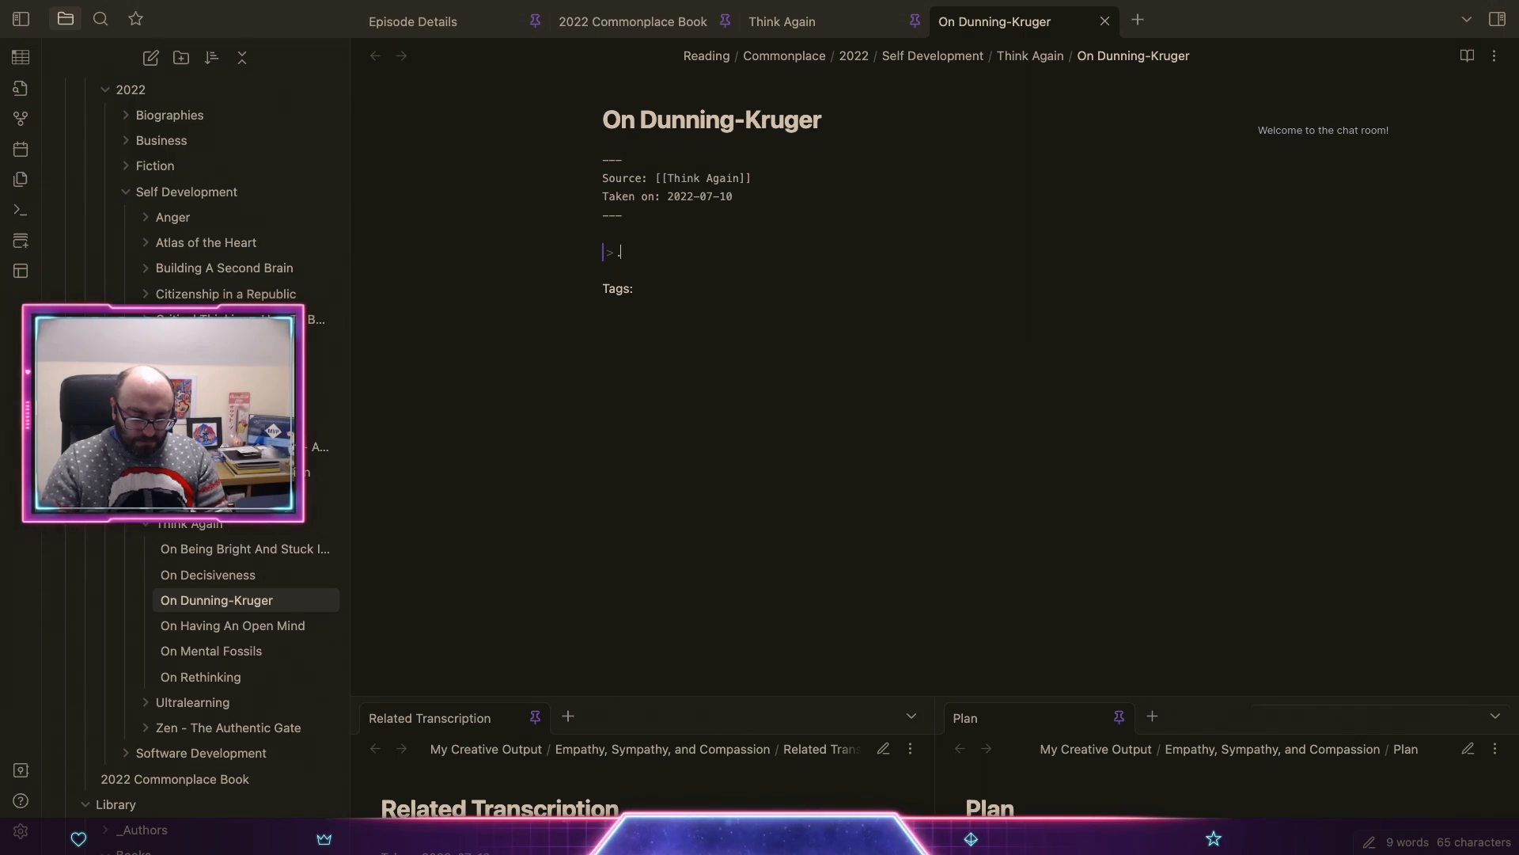
Step: Write in the blockquote: As Dunning quips, "The first rule of the Dunning-Kruger club is you don't know you're a memeber of the Dunning-Kruger club."
{"action": "type", "text": "As Dun"}
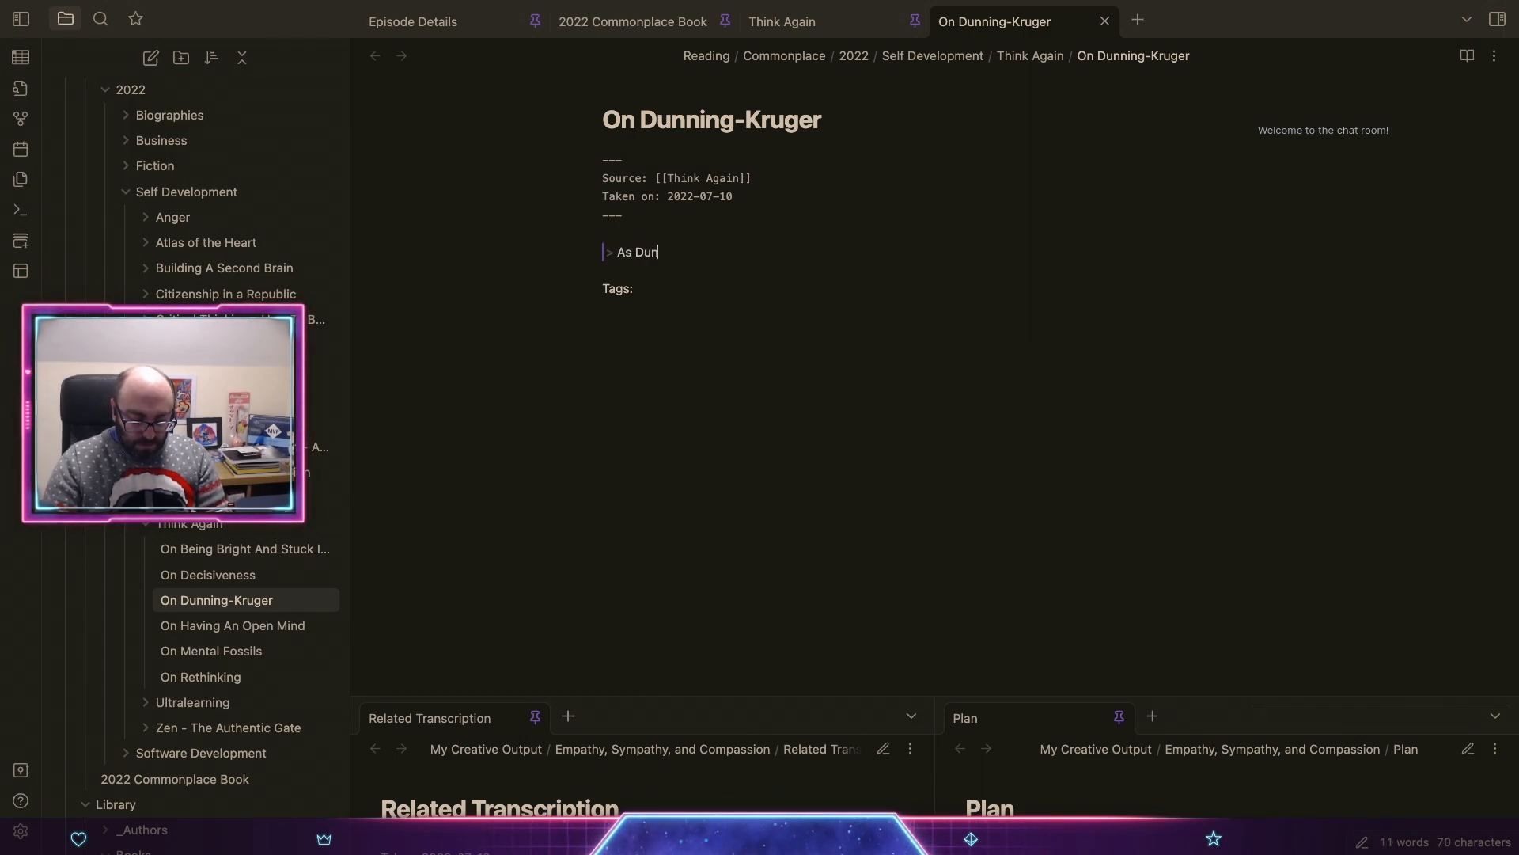
{"action": "type", "text": "ning quip"}
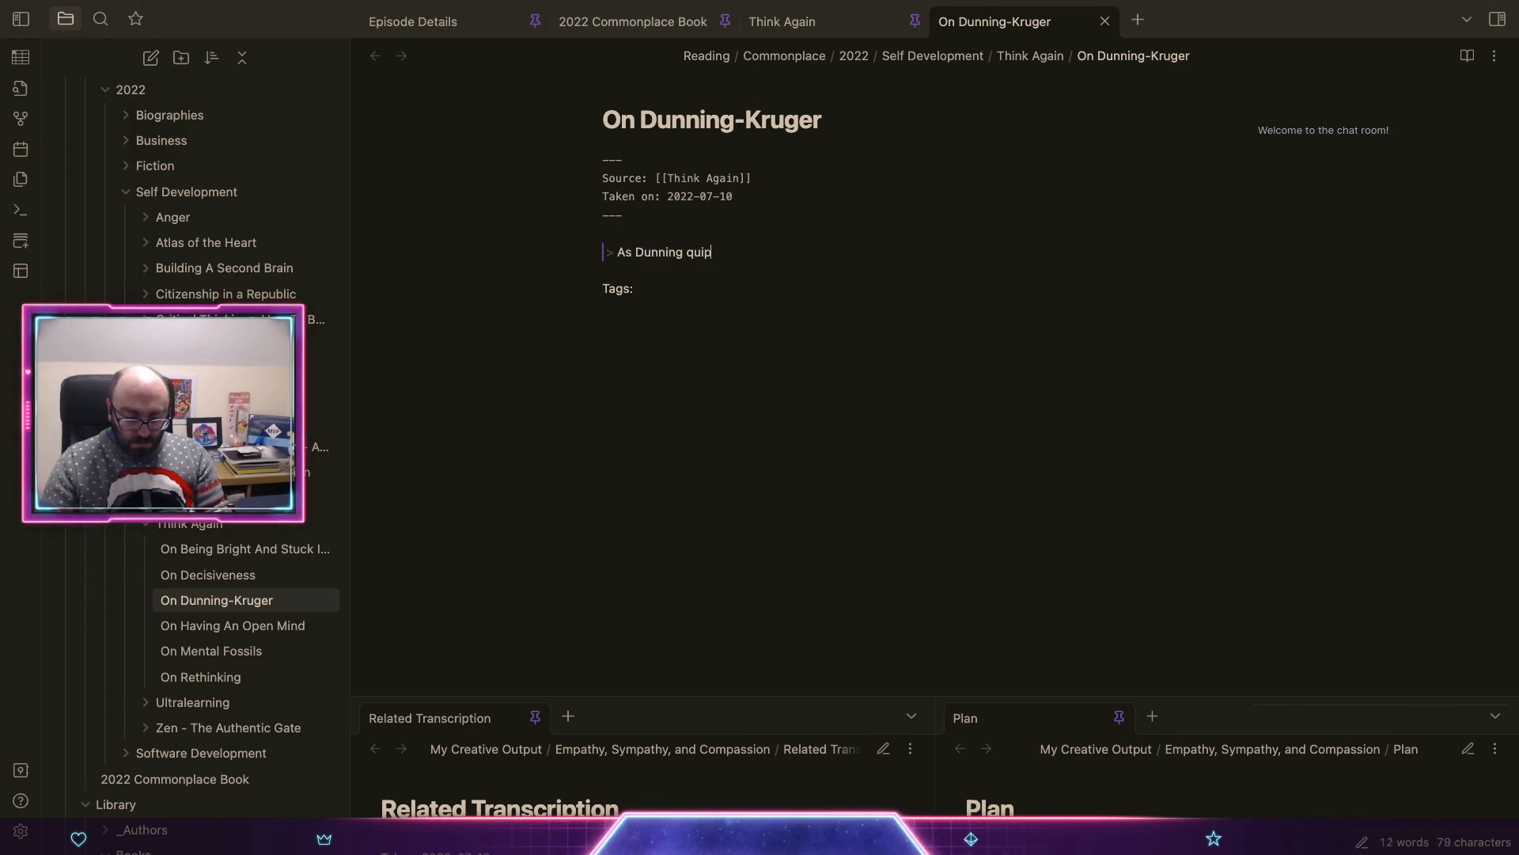
{"action": "type", "text": "s, \"The firs"}
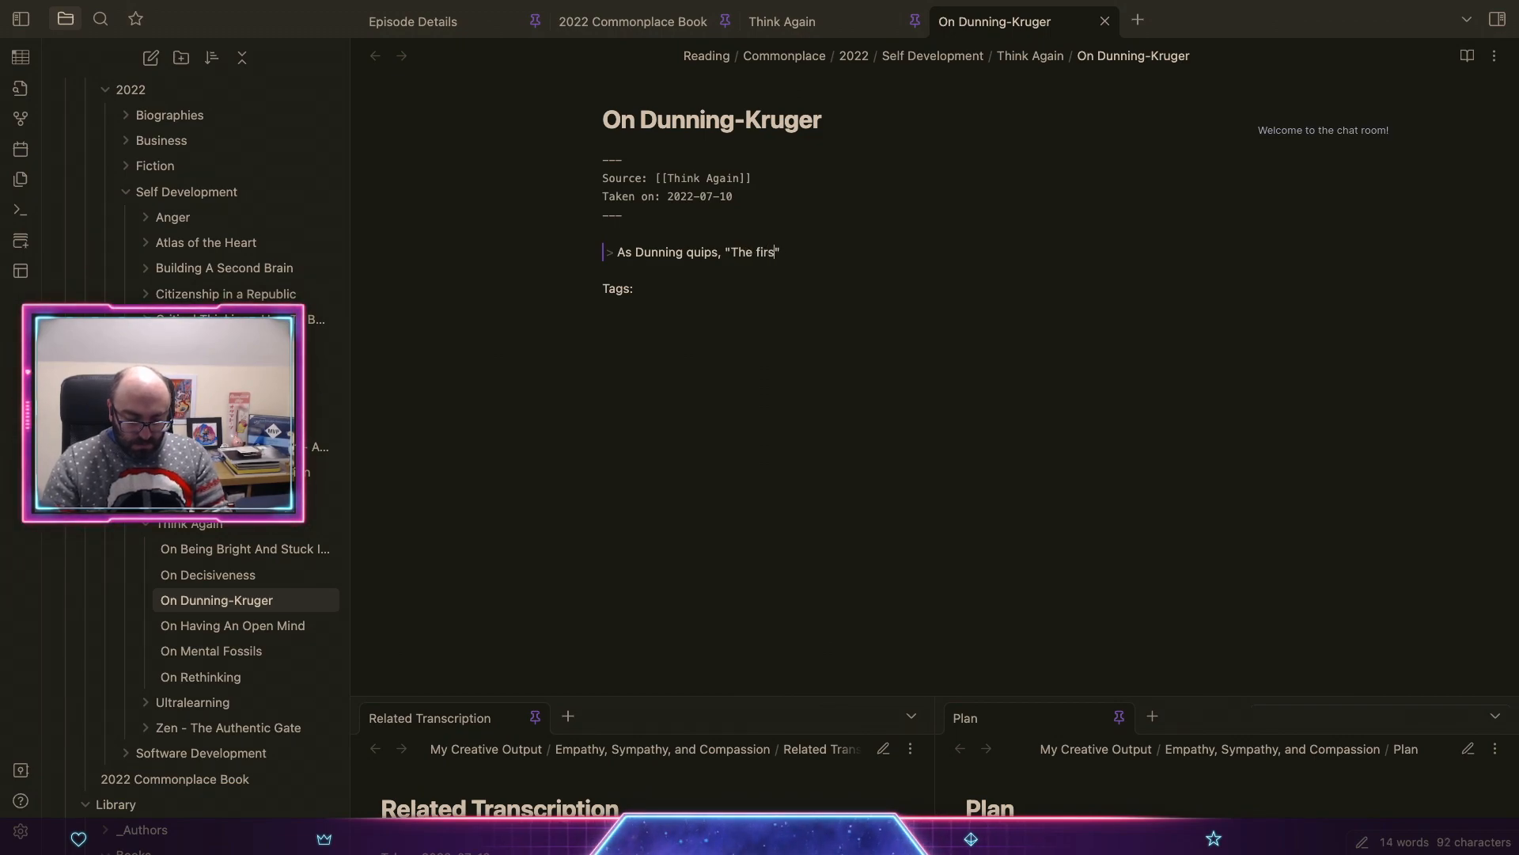
{"action": "type", "text": "t rule o"}
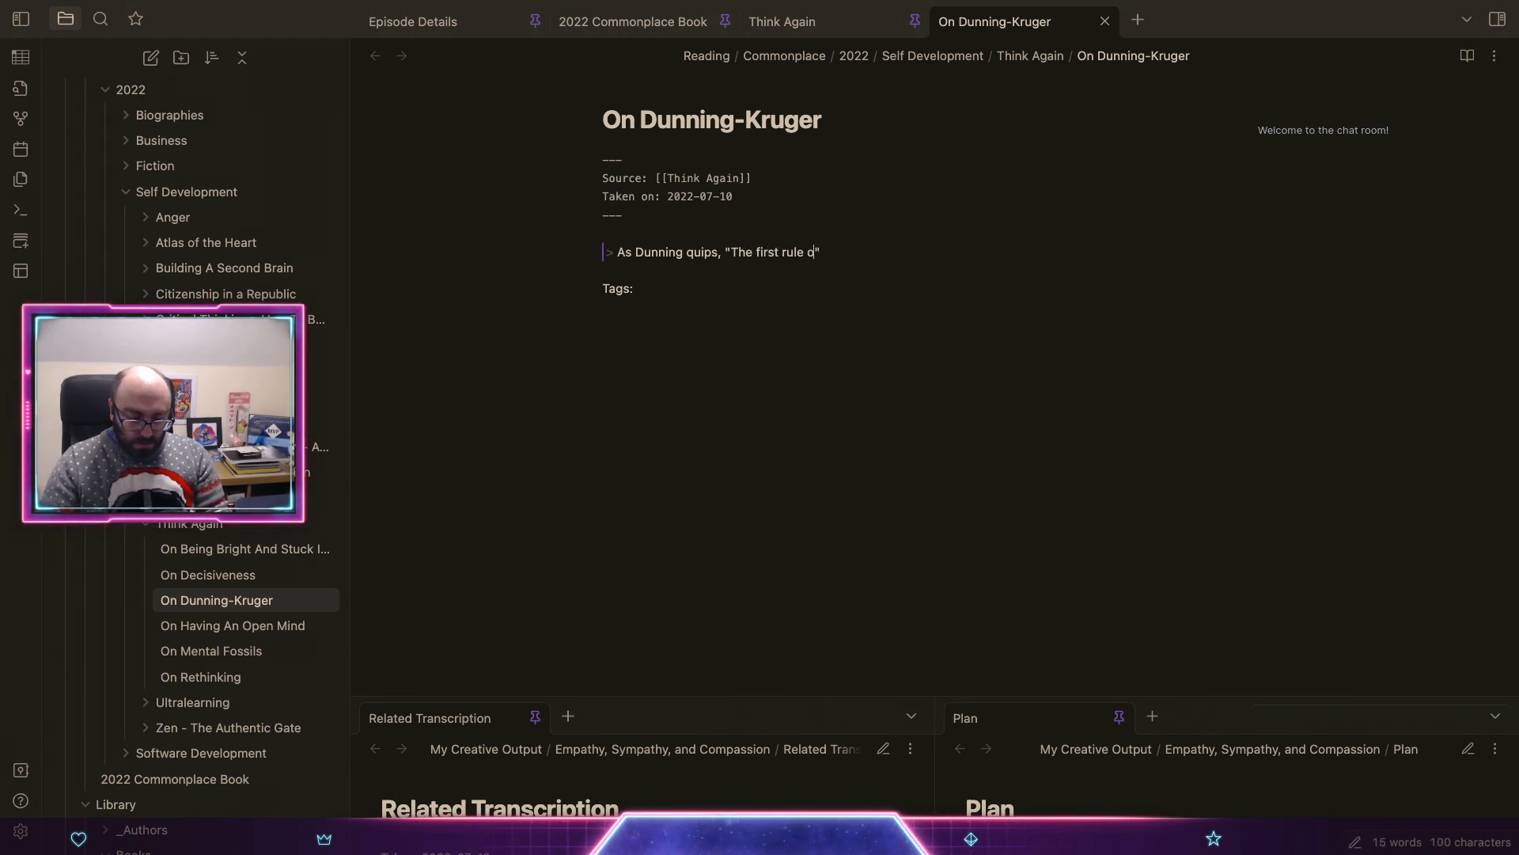
{"action": "type", "text": "f the Dunning"}
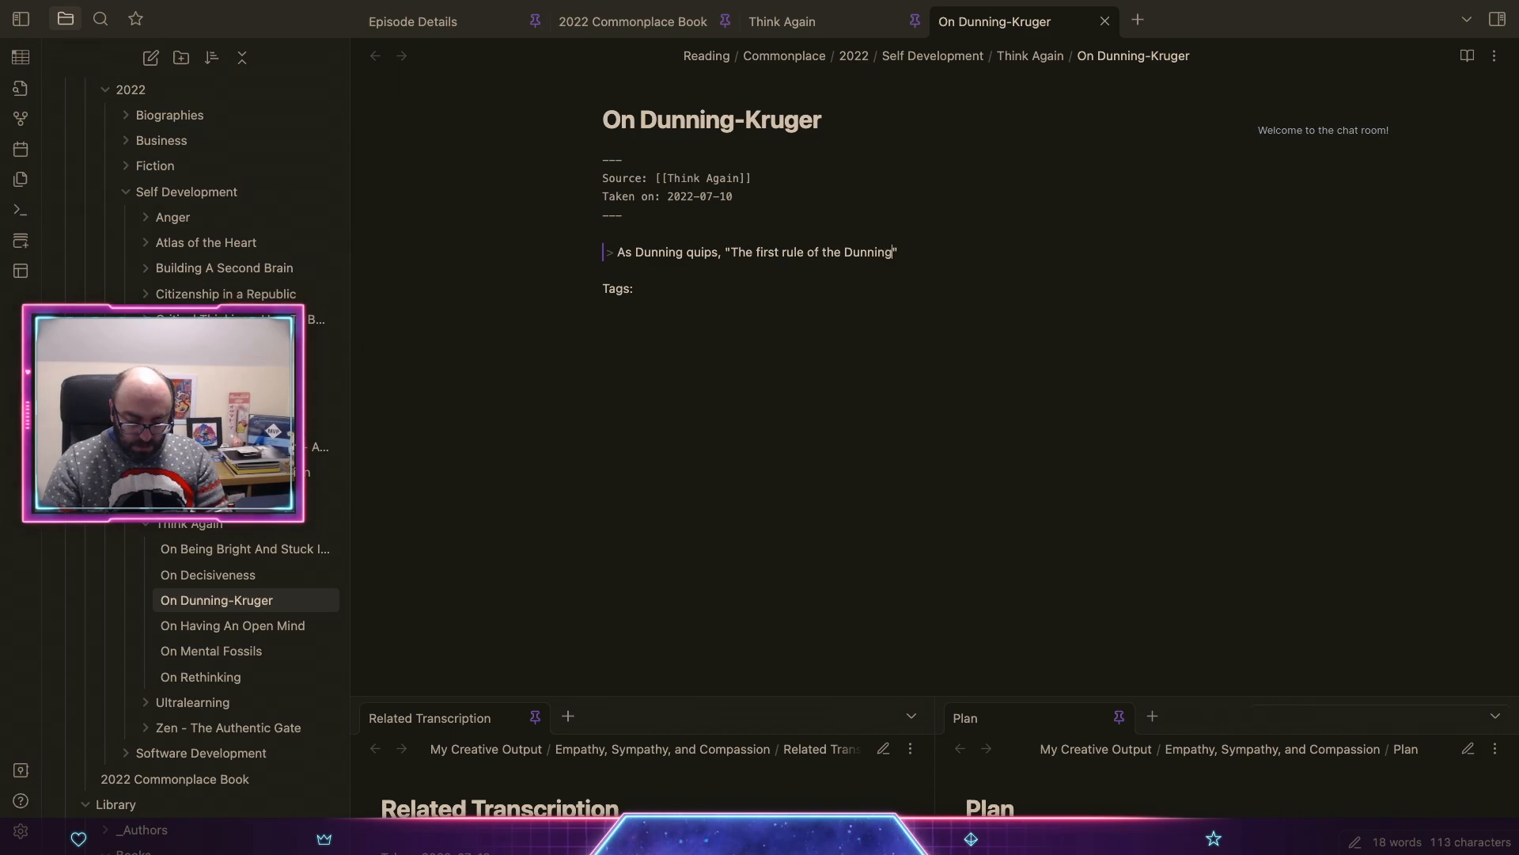
{"action": "type", "text": "-Kruger club is"}
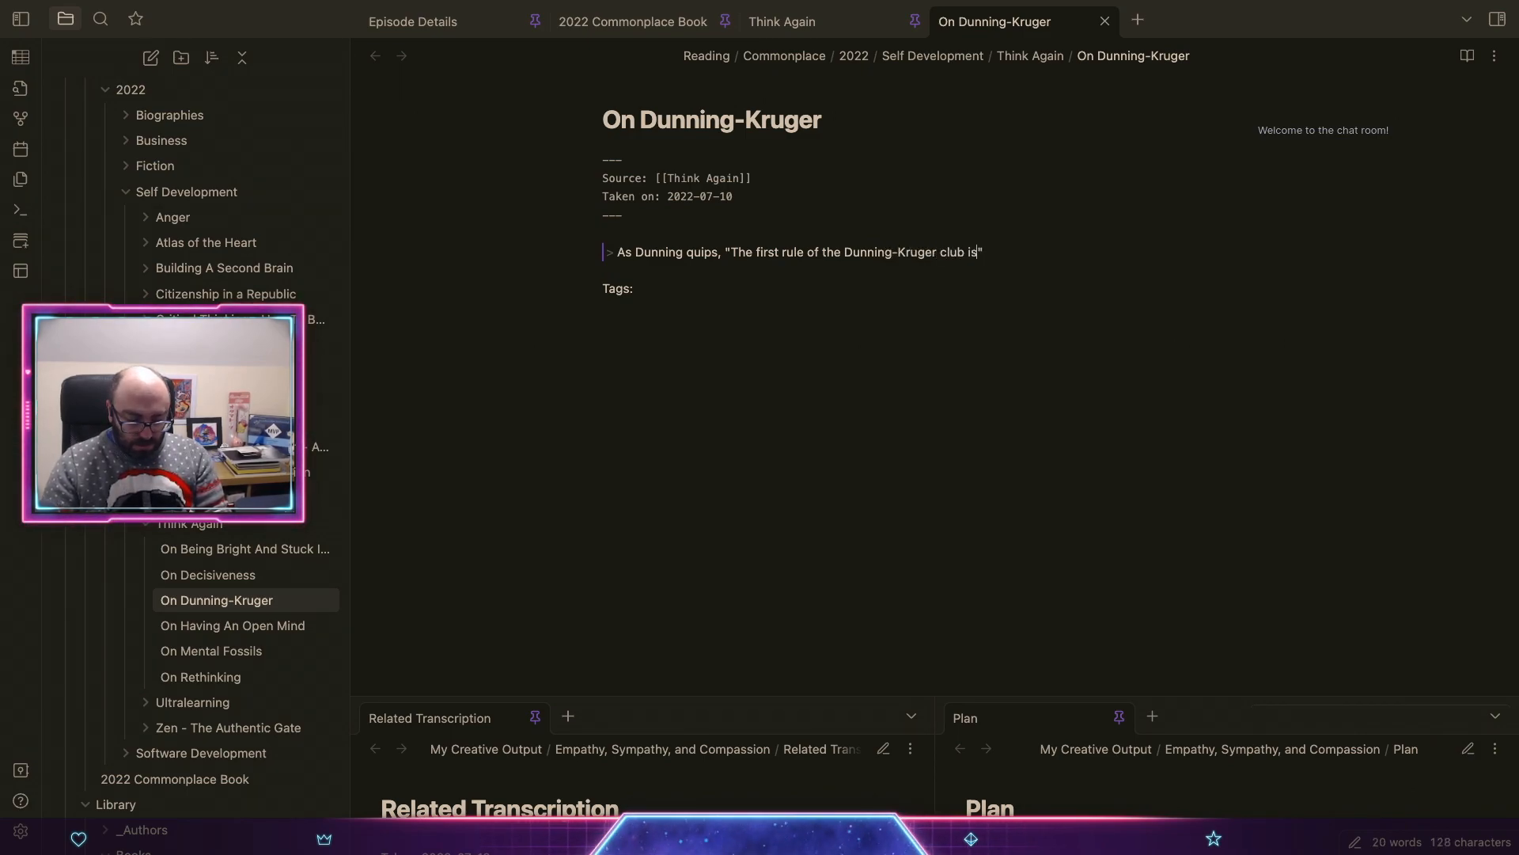
{"action": "type", "text": " you don't "}
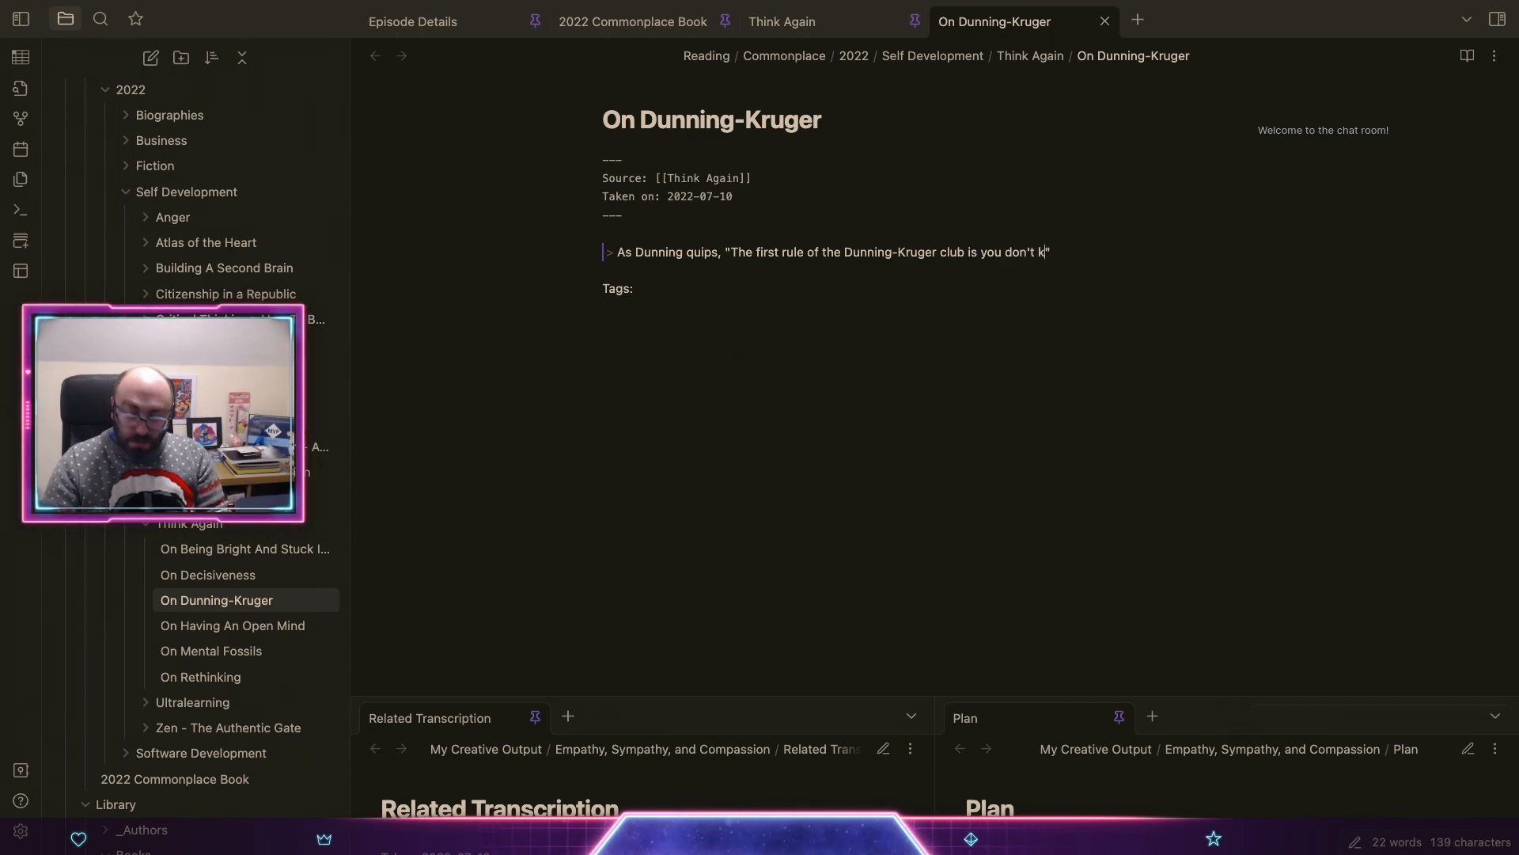
{"action": "type", "text": "know you're a memeber of"}
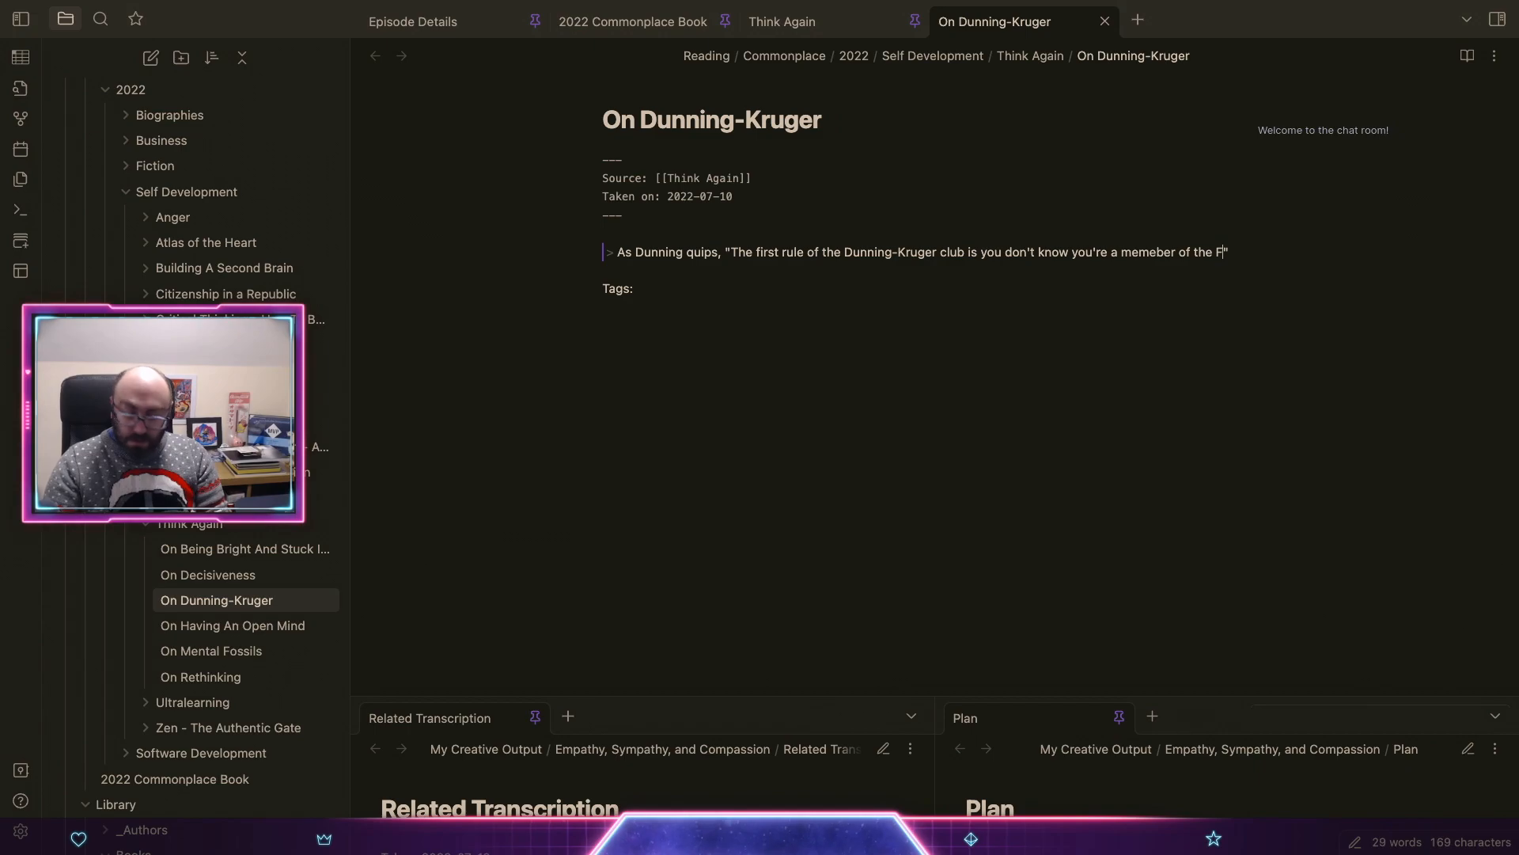
{"action": "type", "text": " the Dunning-Kruger "}
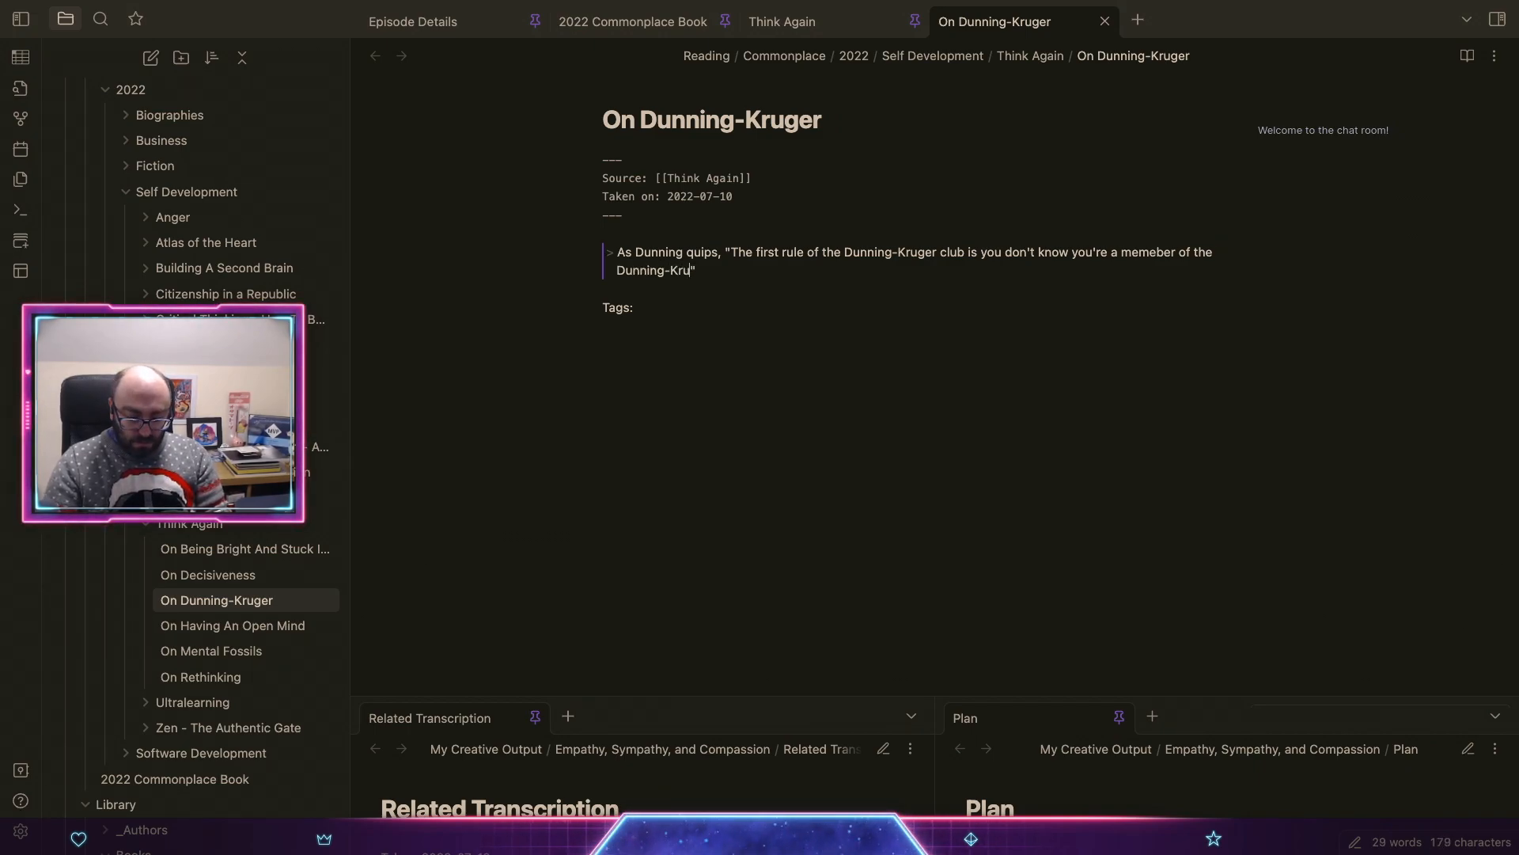
{"action": "type", "text": "club"}
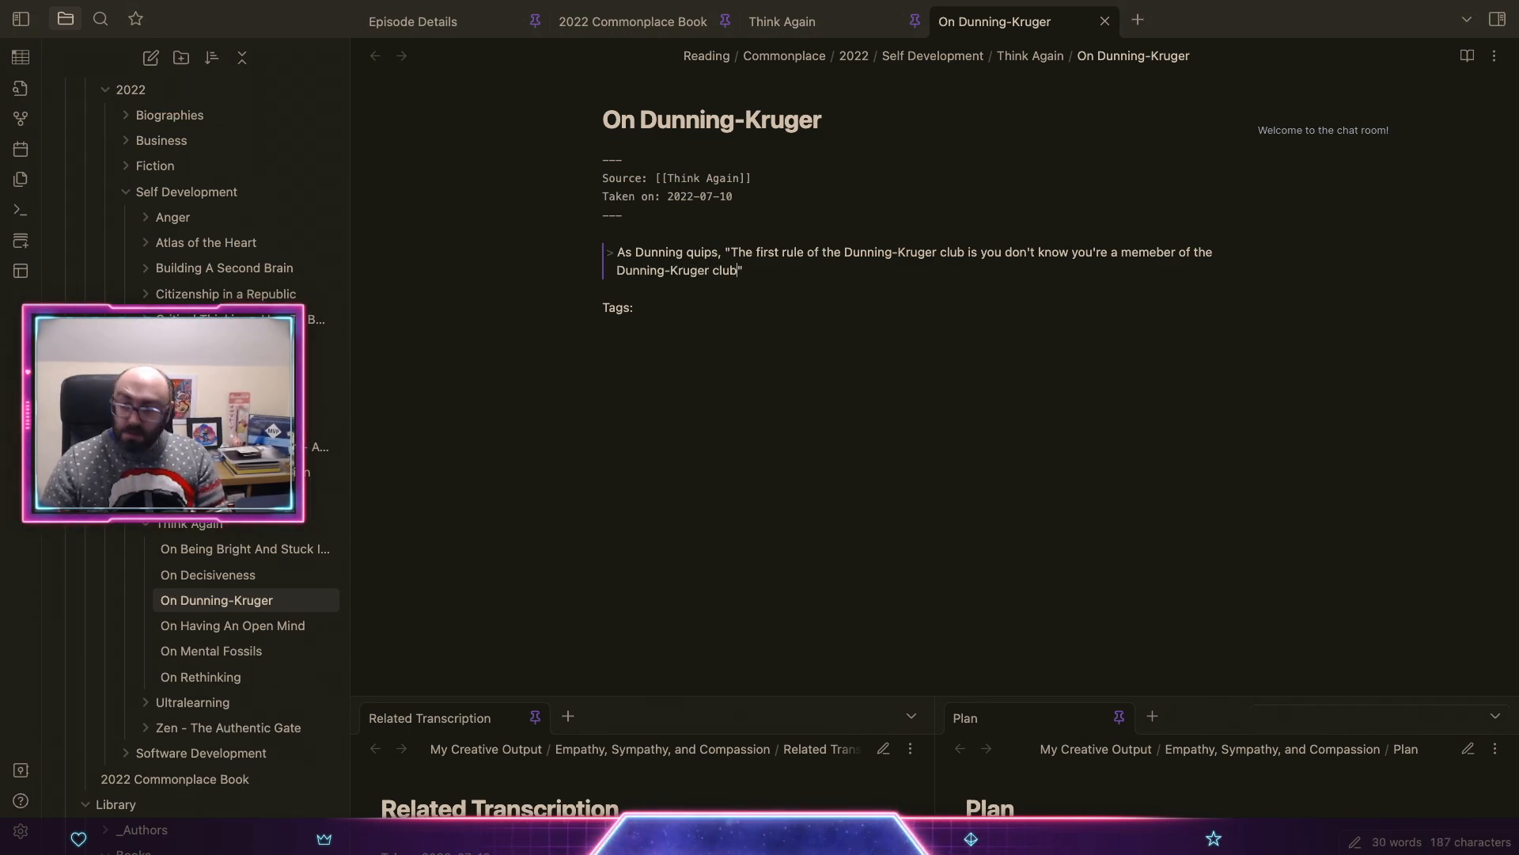
{"action": "key", "text": "Return"}
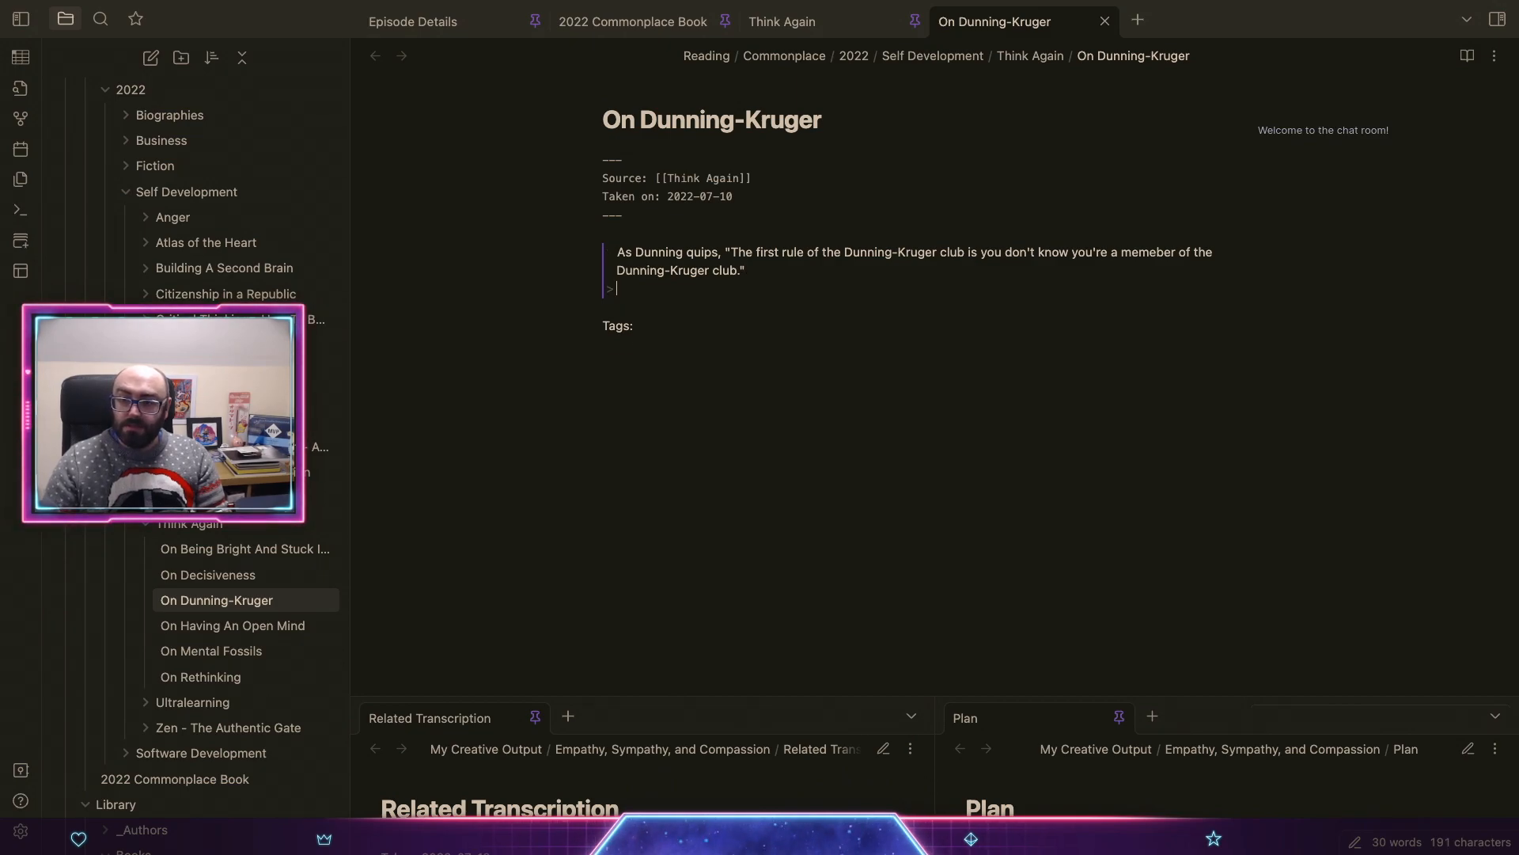
{"action": "key", "text": "Return"}
Step: Switch to Safari, search the web for "dunning kruger" and get the address of the Wikipedia article on the Dunning–Kruger effect
{"action": "key", "text": "ctrl+Up"}
{"action": "left_click", "coordinate": [790, 418]}
{"action": "key", "text": "super+l"}
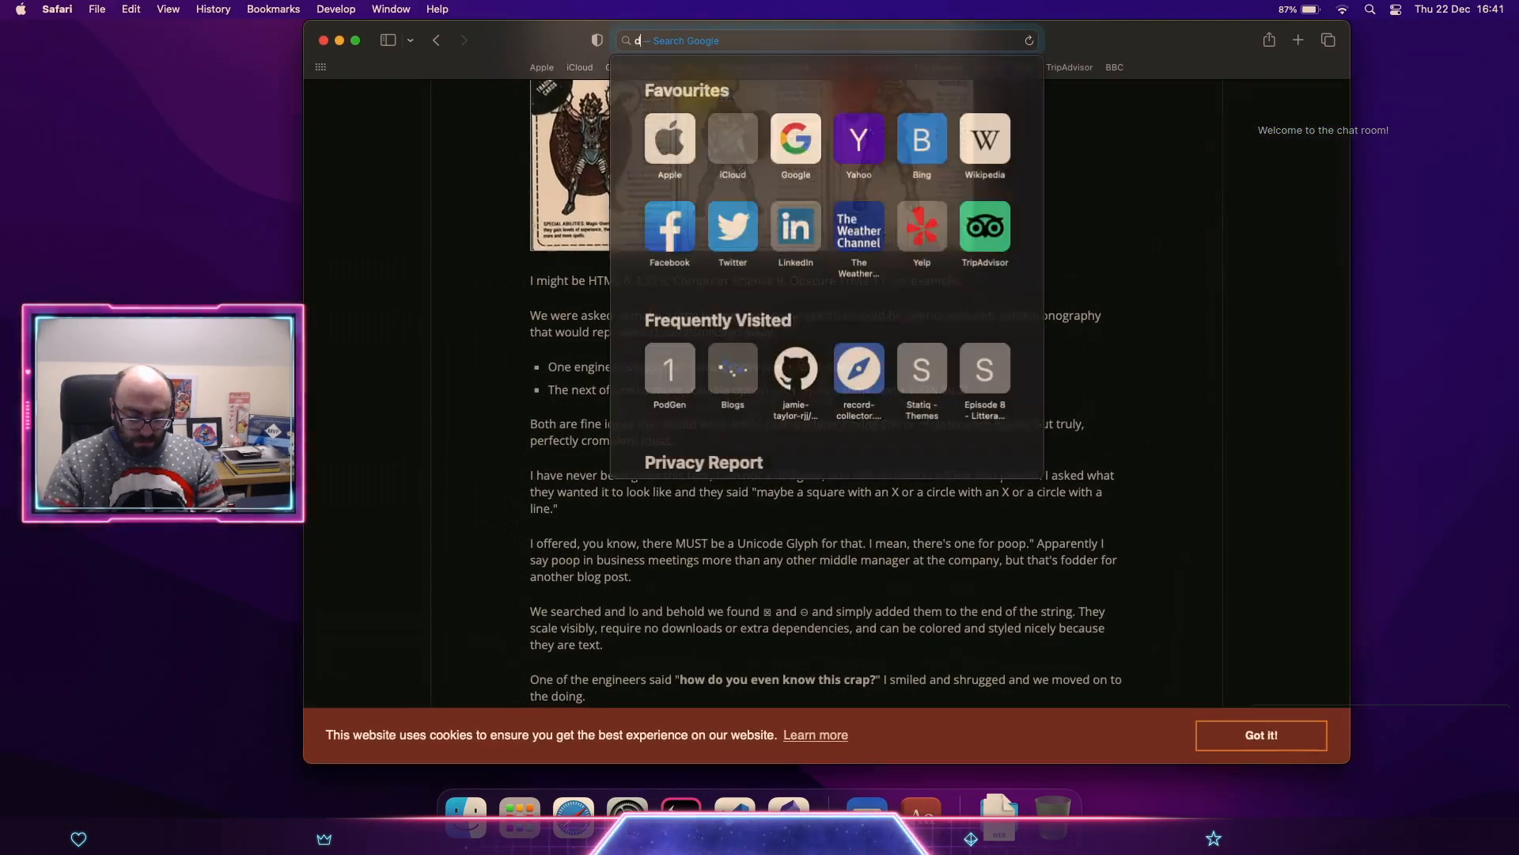
{"action": "type", "text": "dunning kruge"}
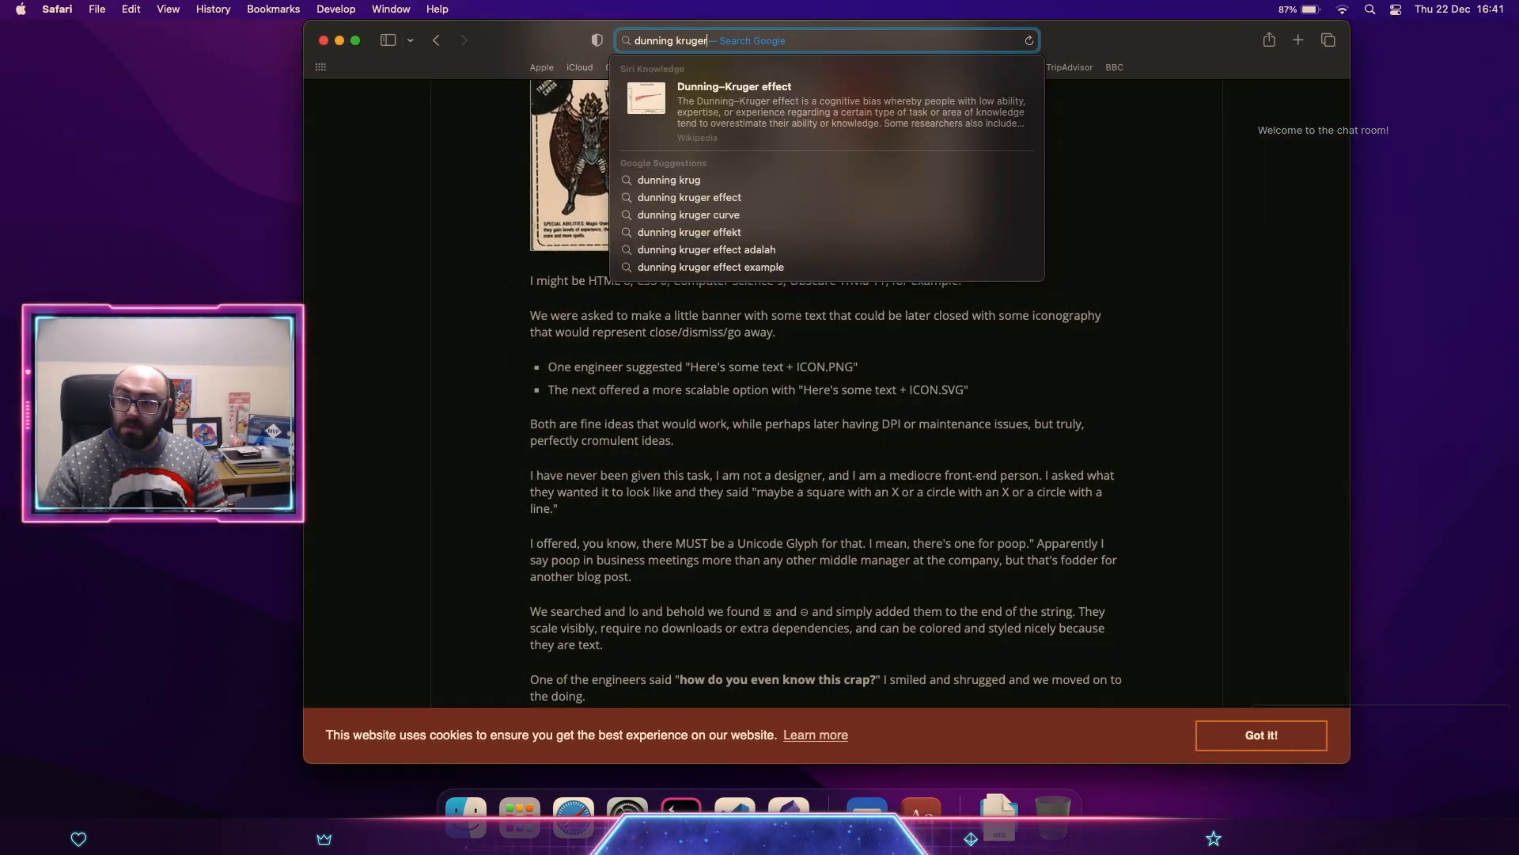
{"action": "type", "text": "r"}
{"action": "key", "text": "Return"}
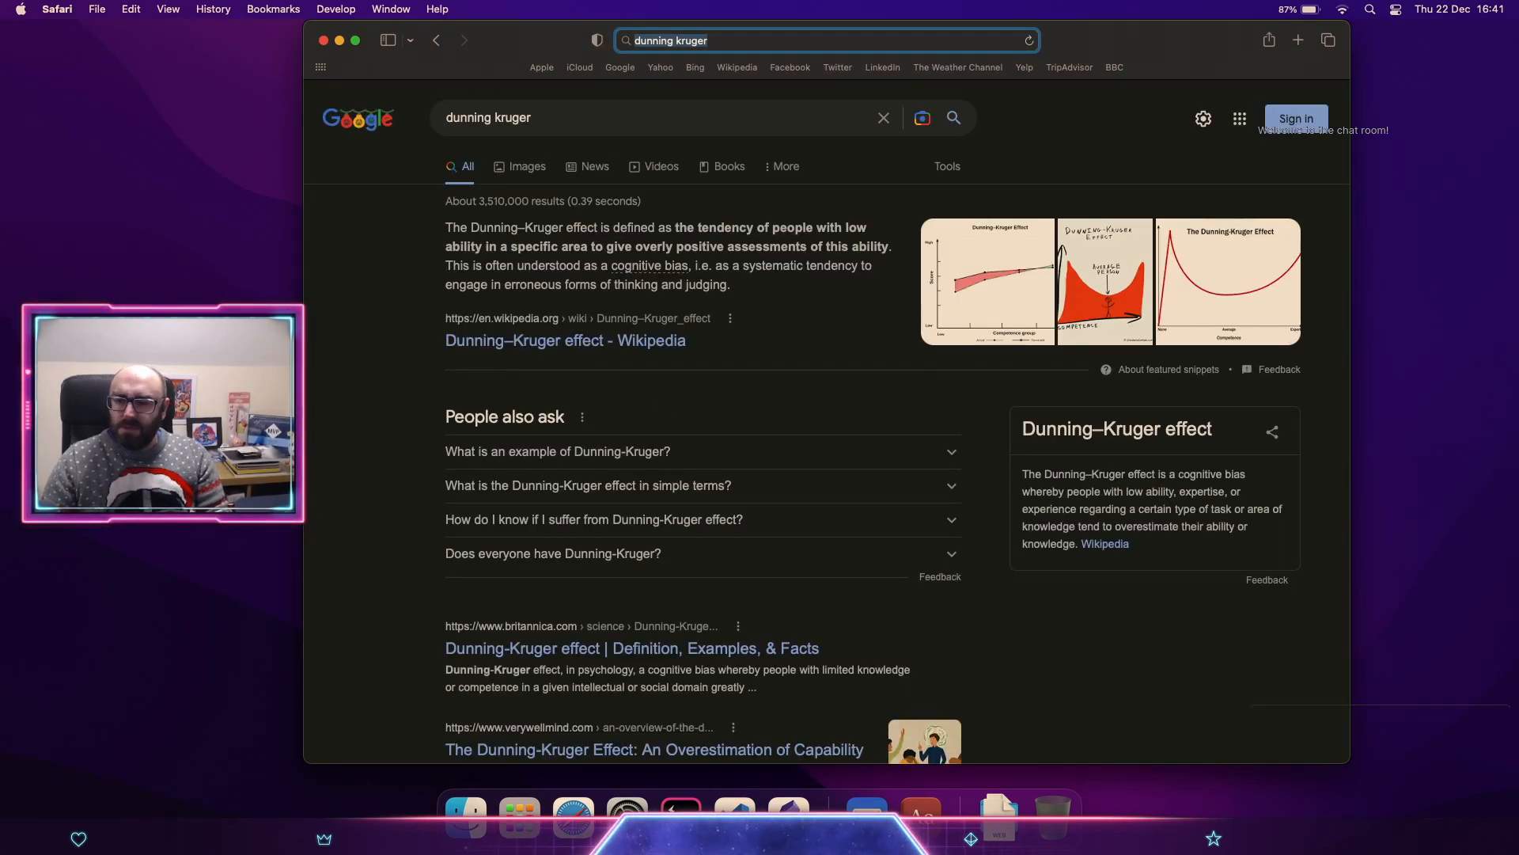
{"action": "left_click", "coordinate": [523, 340]}
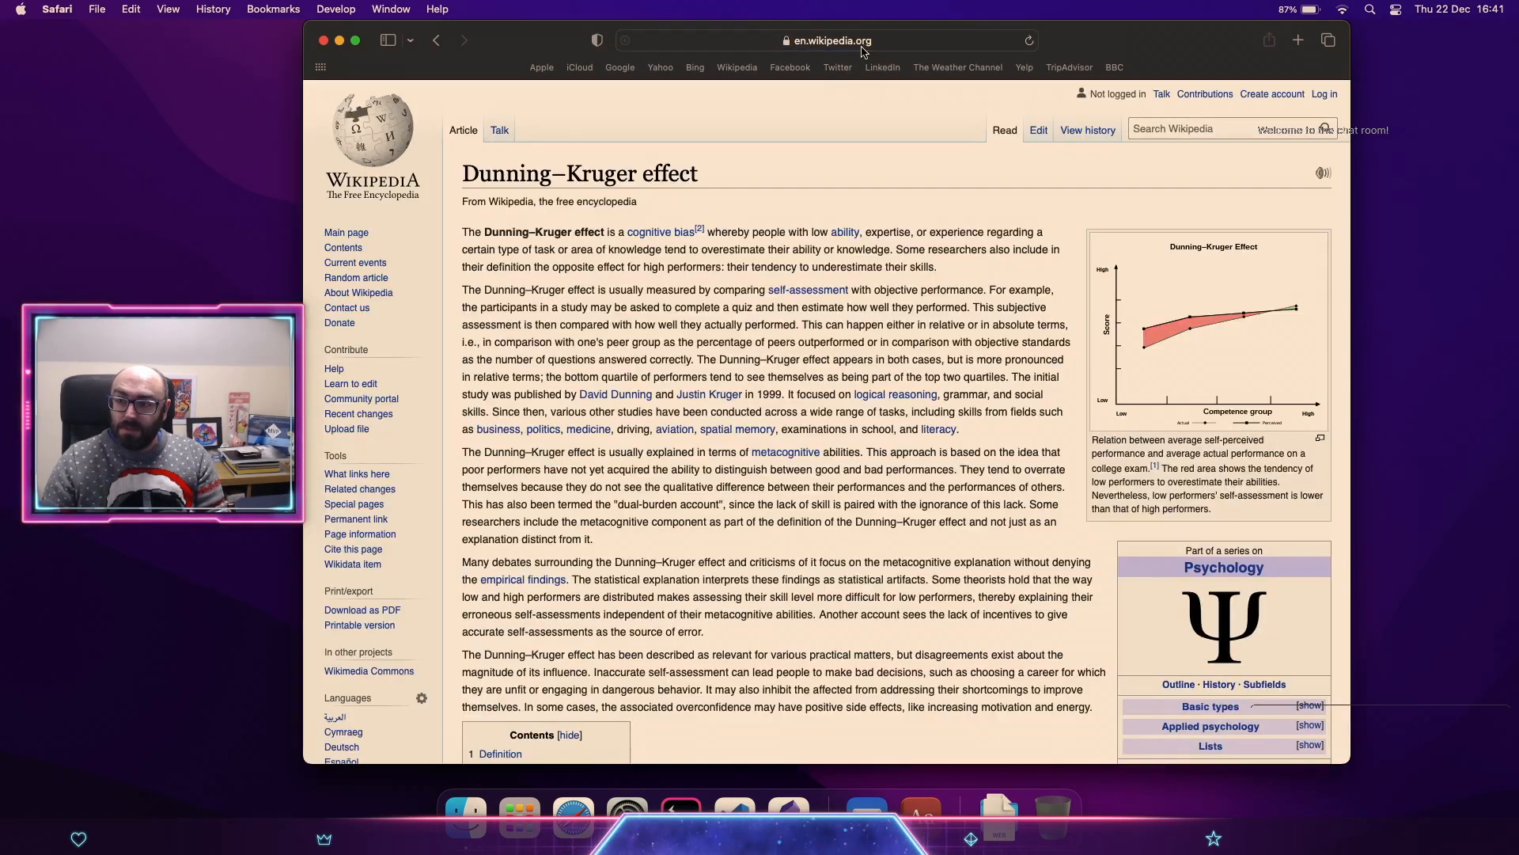
{"action": "left_click", "coordinate": [863, 49]}
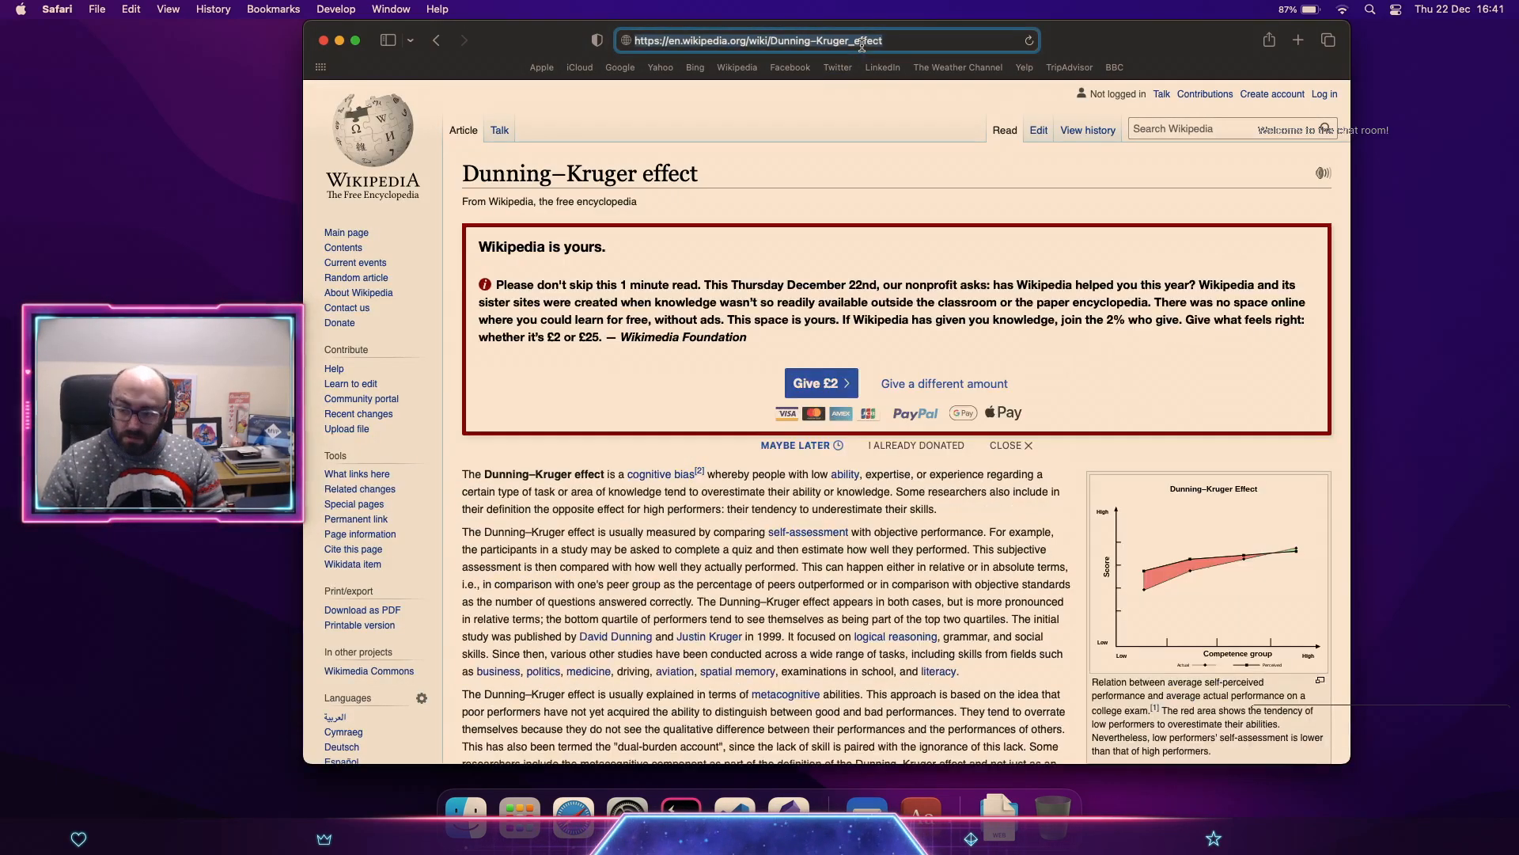
Step: Switch to Obsidian and start a comment below the quote, "Dunning-Kruger is the relation between the", with Dunning-Kruger linked to the Wikipedia article
{"action": "key", "text": "ctrl+Up"}
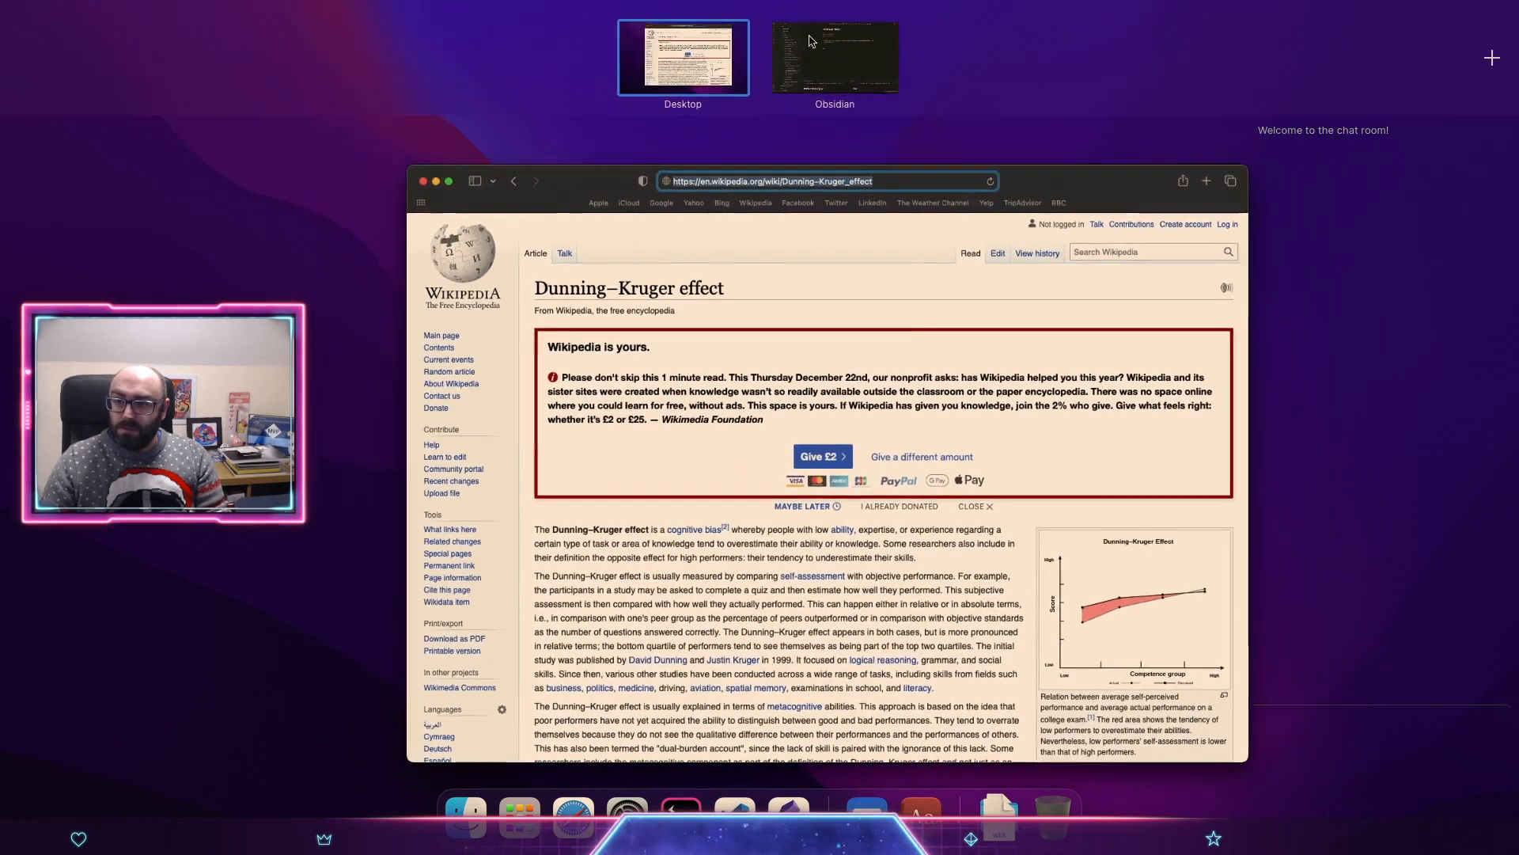
{"action": "left_click", "coordinate": [812, 44]}
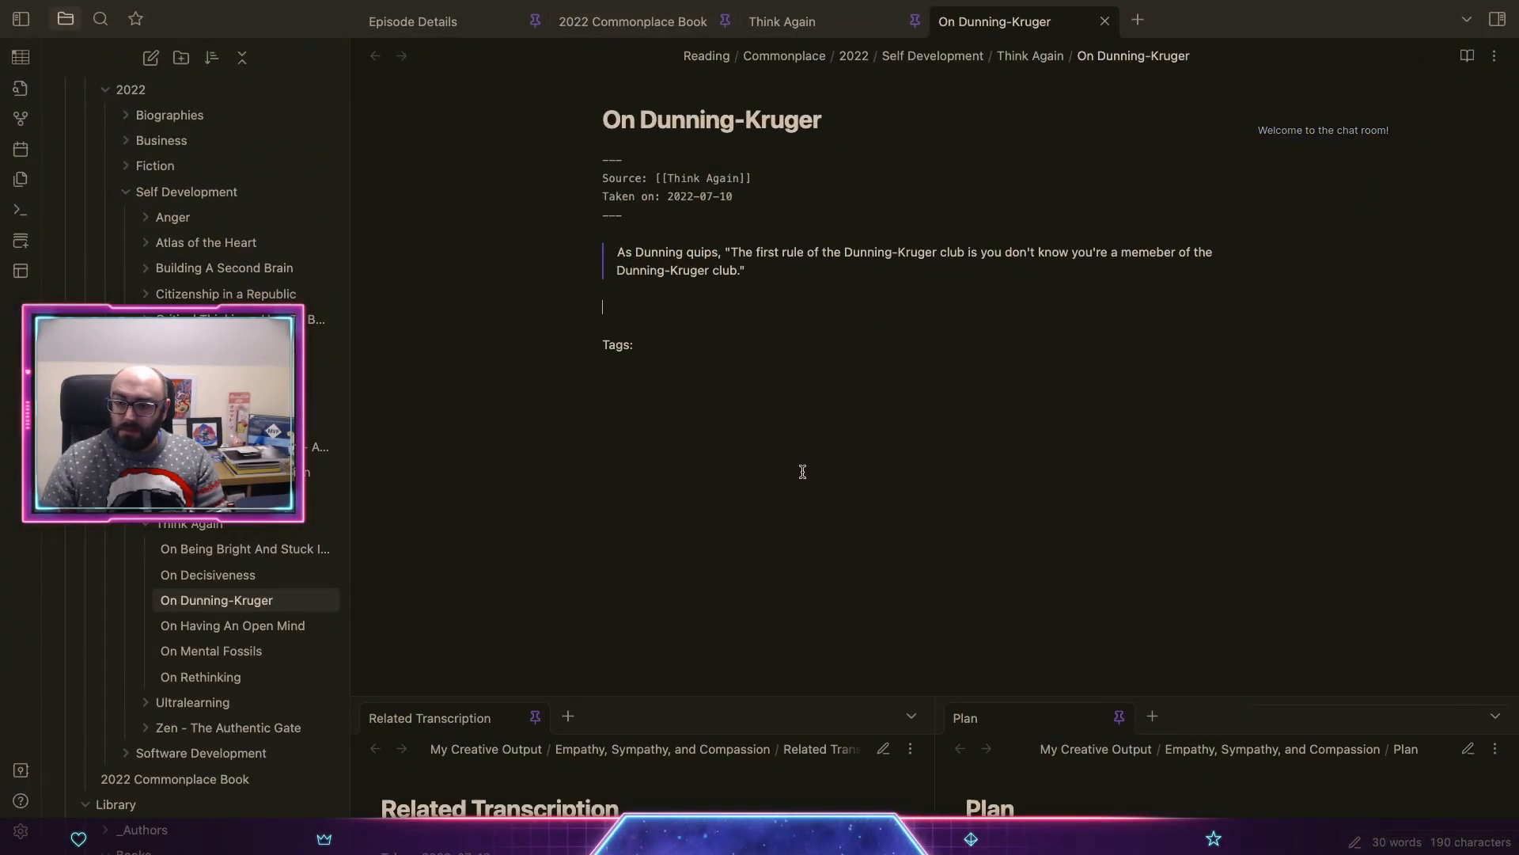
{"action": "left_click", "coordinate": [670, 294]}
{"action": "key", "text": "Down"}
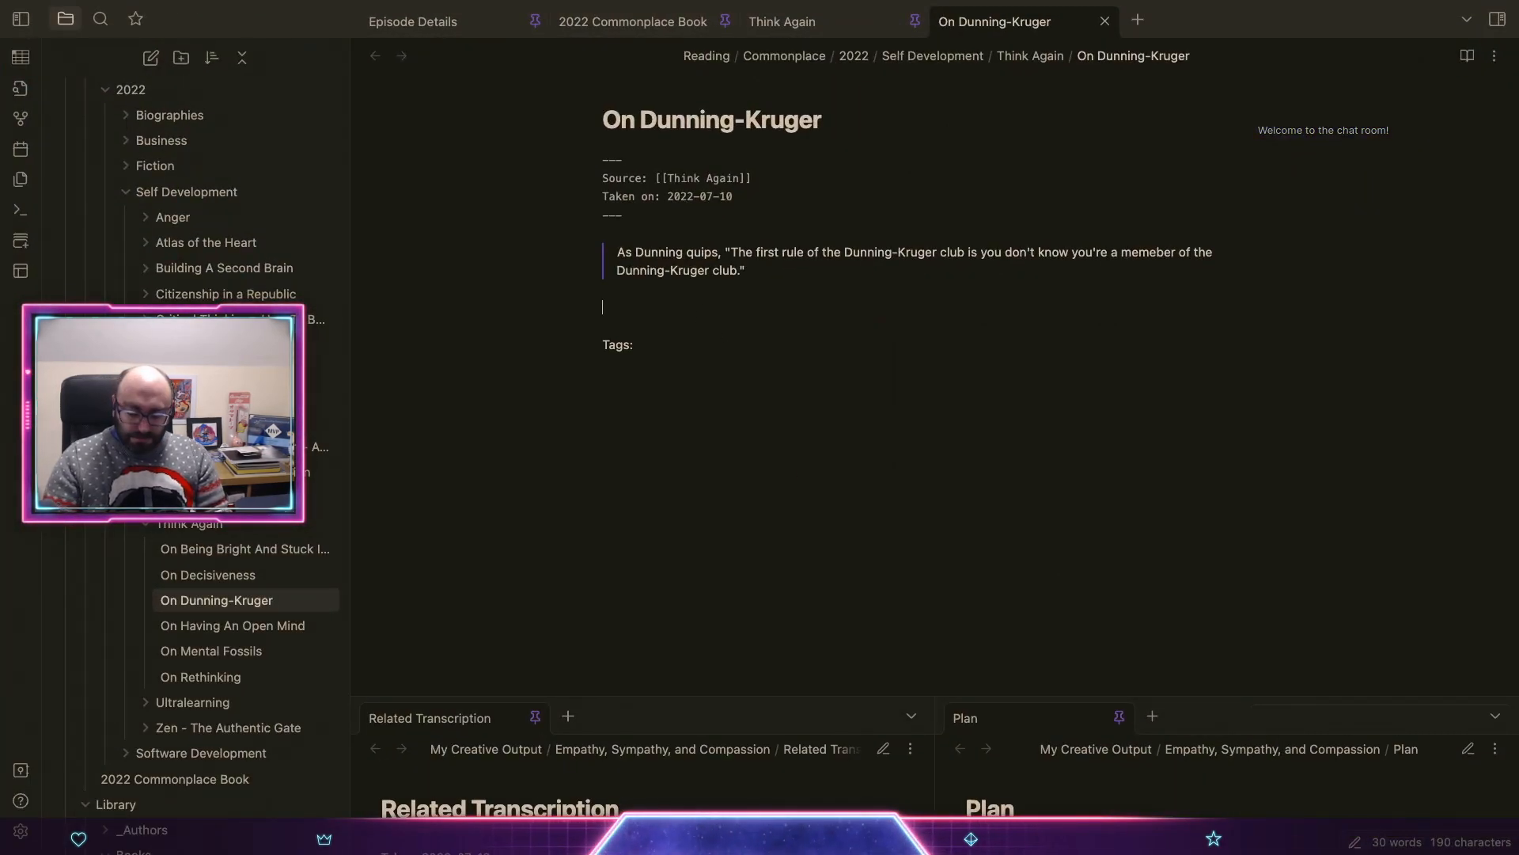
{"action": "type", "text": "[Dunning-K"}
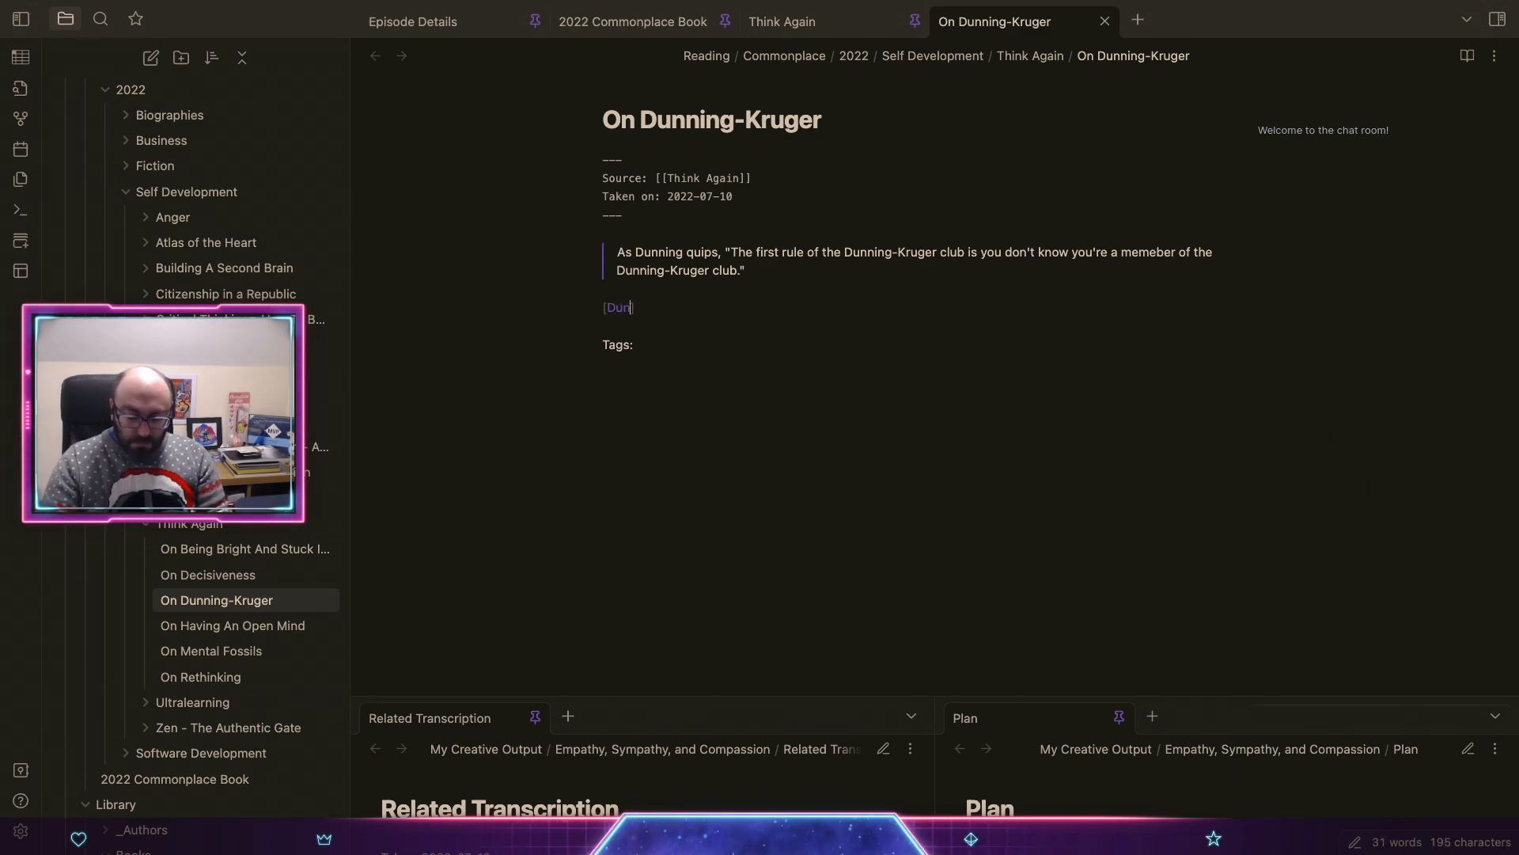
{"action": "type", "text": "ruger]("}
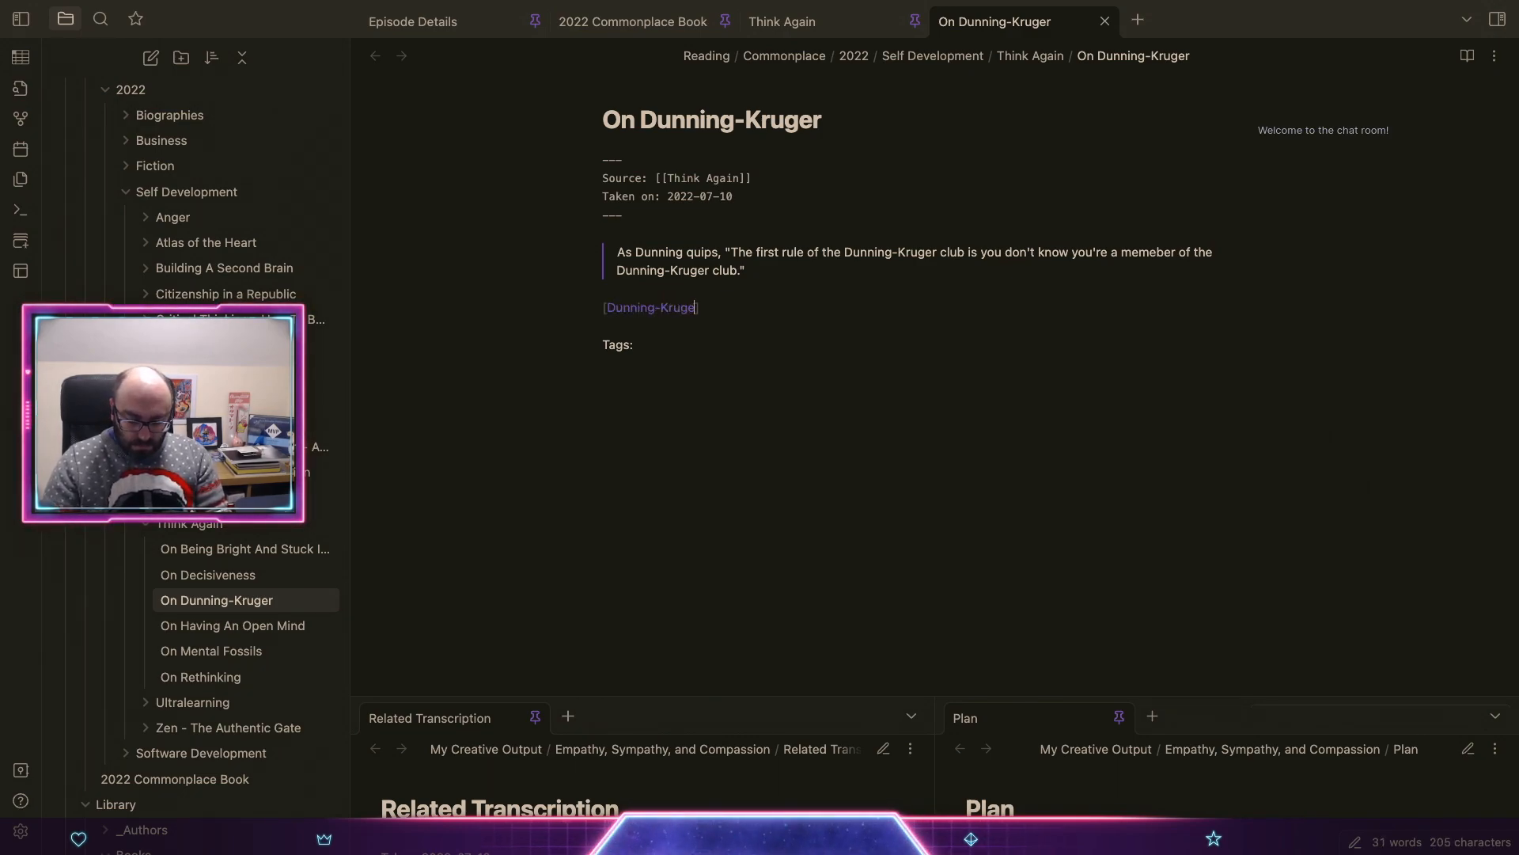
{"action": "type", "text": "https://en.wikipedia.org/wiki/Dunning-Kruger_effect"}
{"action": "type", "text": ") is the "}
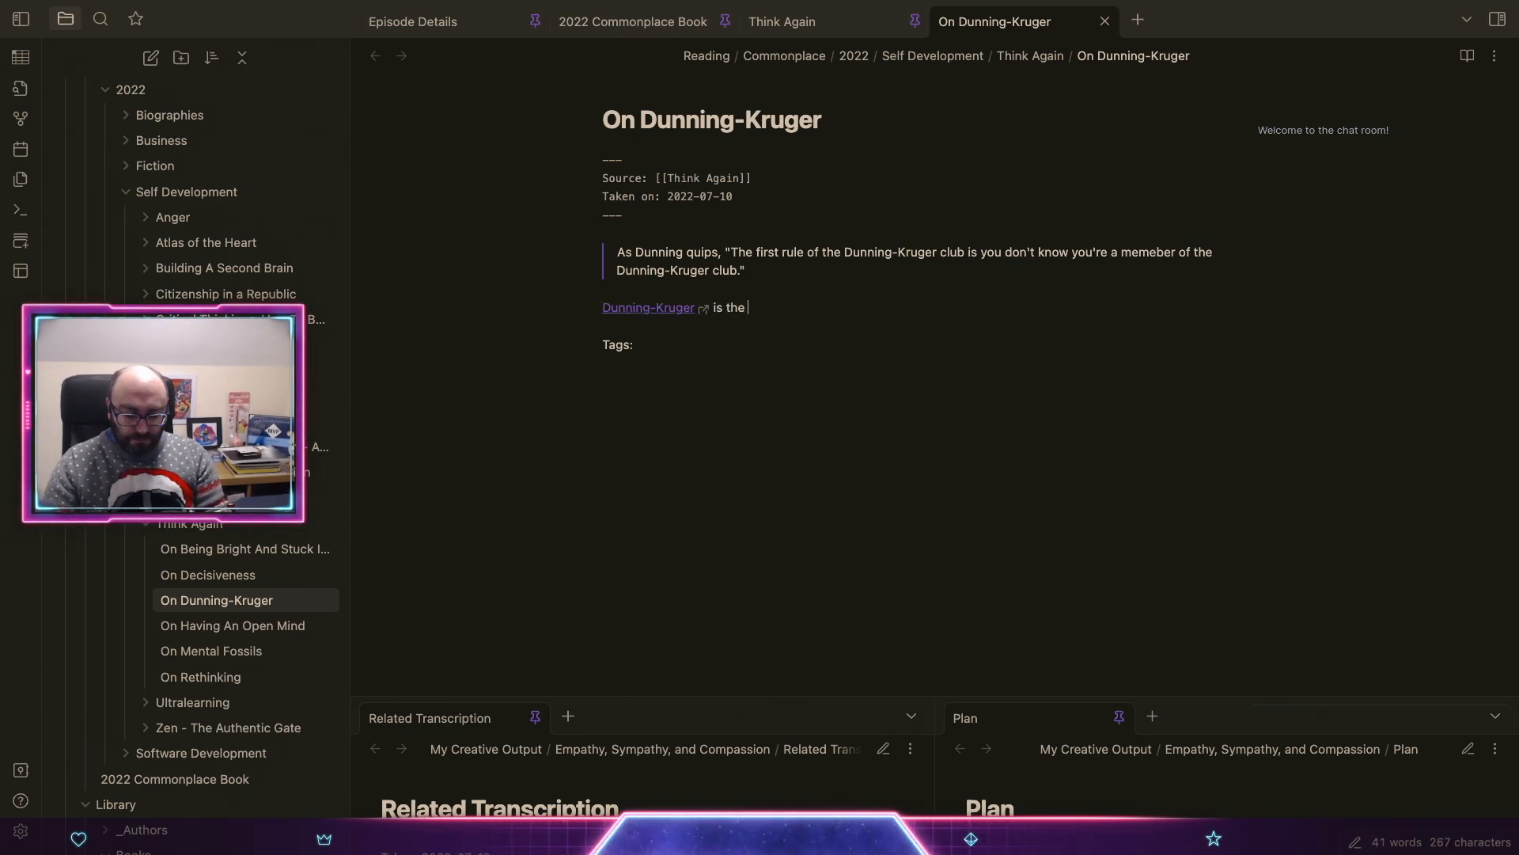
{"action": "type", "text": "relatio"}
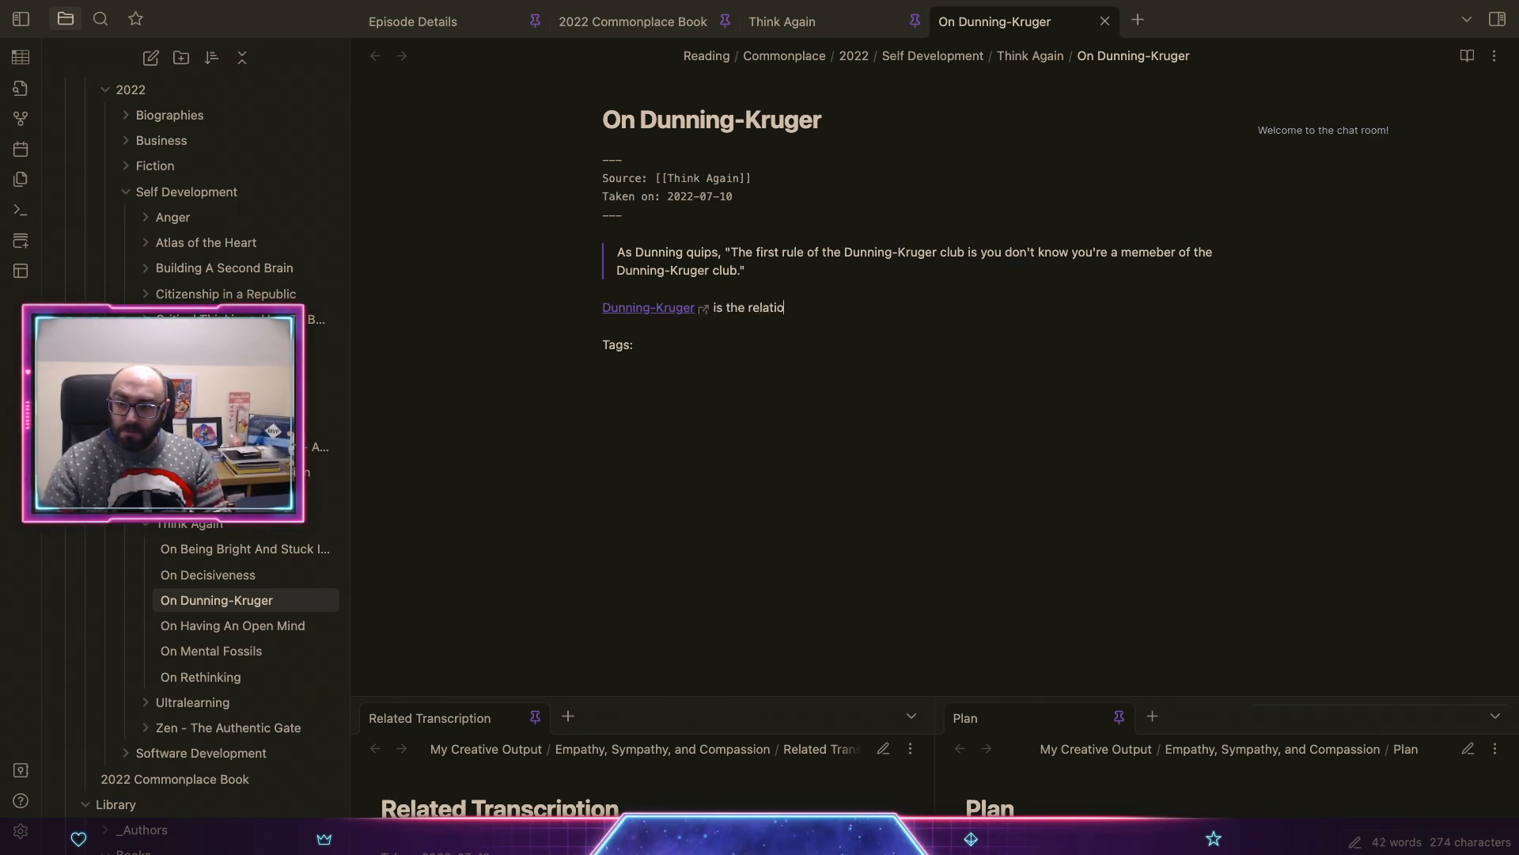
{"action": "type", "text": "n between the"}
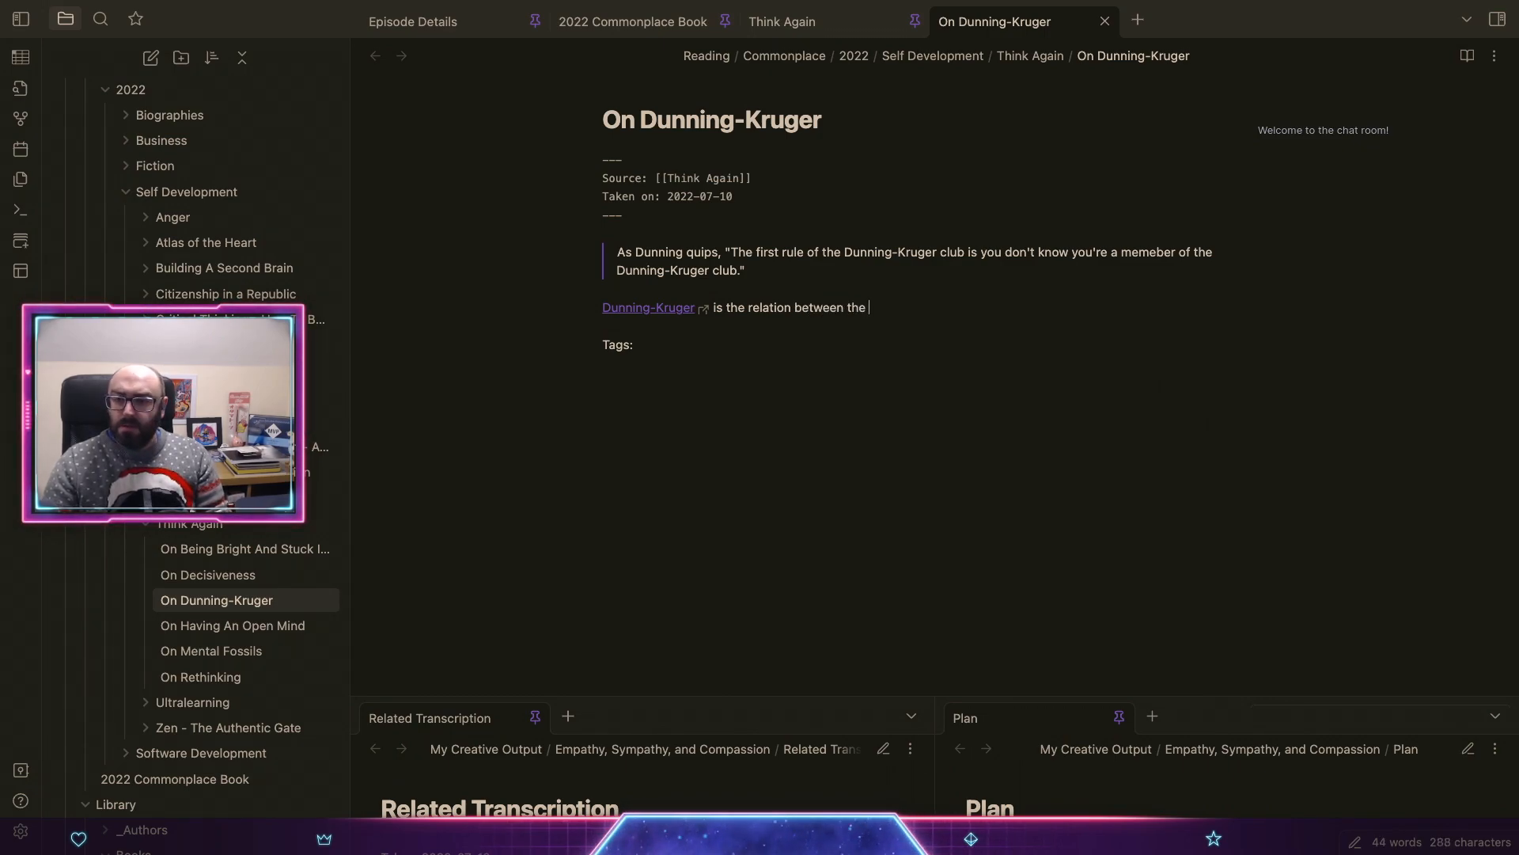
Step: Open the comment's Dunning-Kruger link to check the article's introduction and graph caption, and return to the note in Obsidian
{"action": "left_click", "coordinate": [669, 305]}
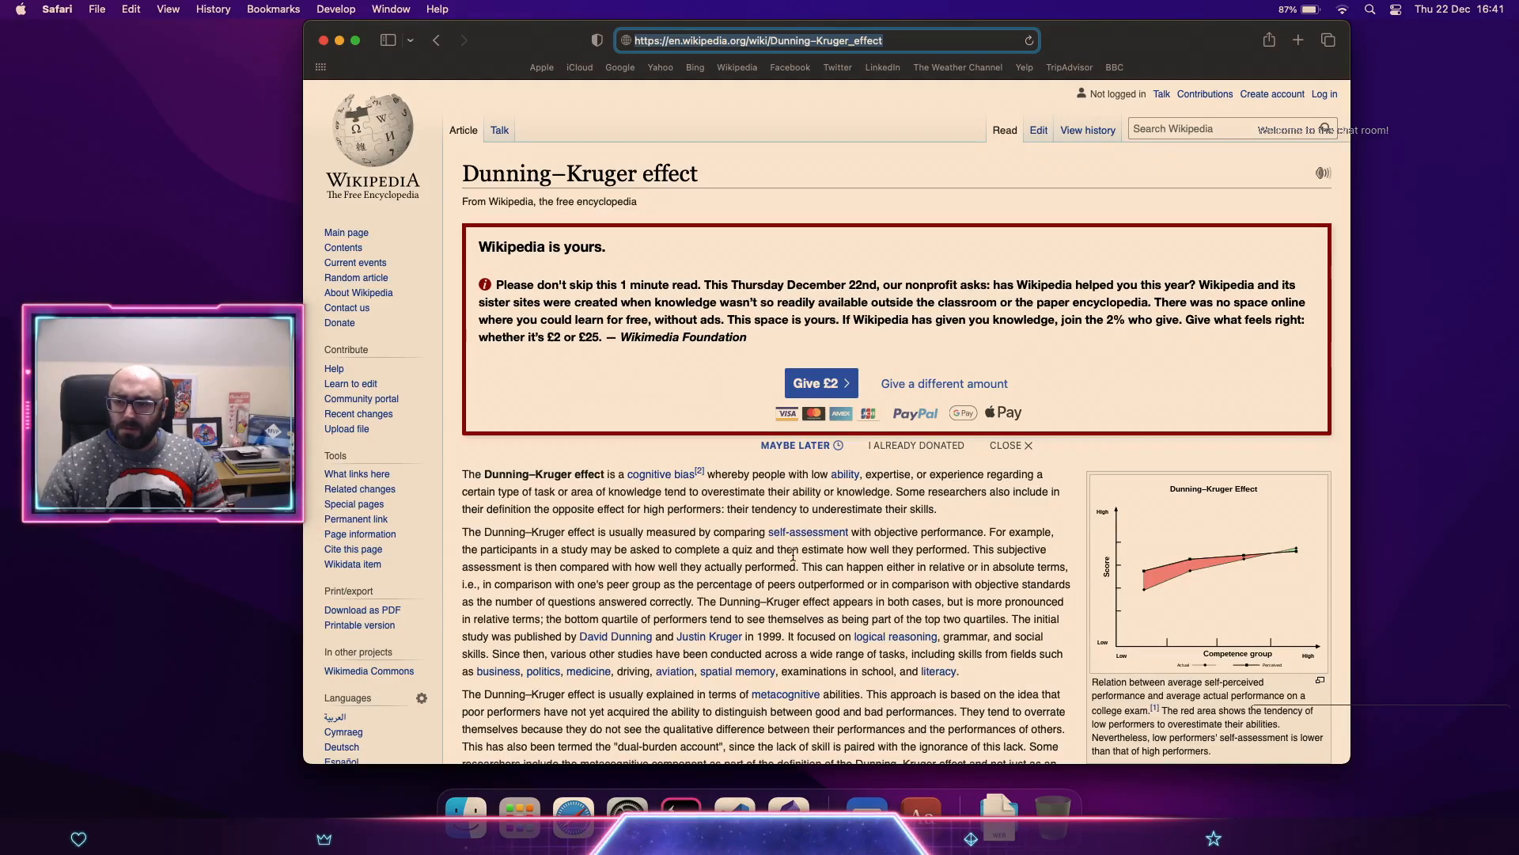
{"action": "scroll", "coordinate": [951, 636], "scroll_direction": "down", "scroll_amount": 3}
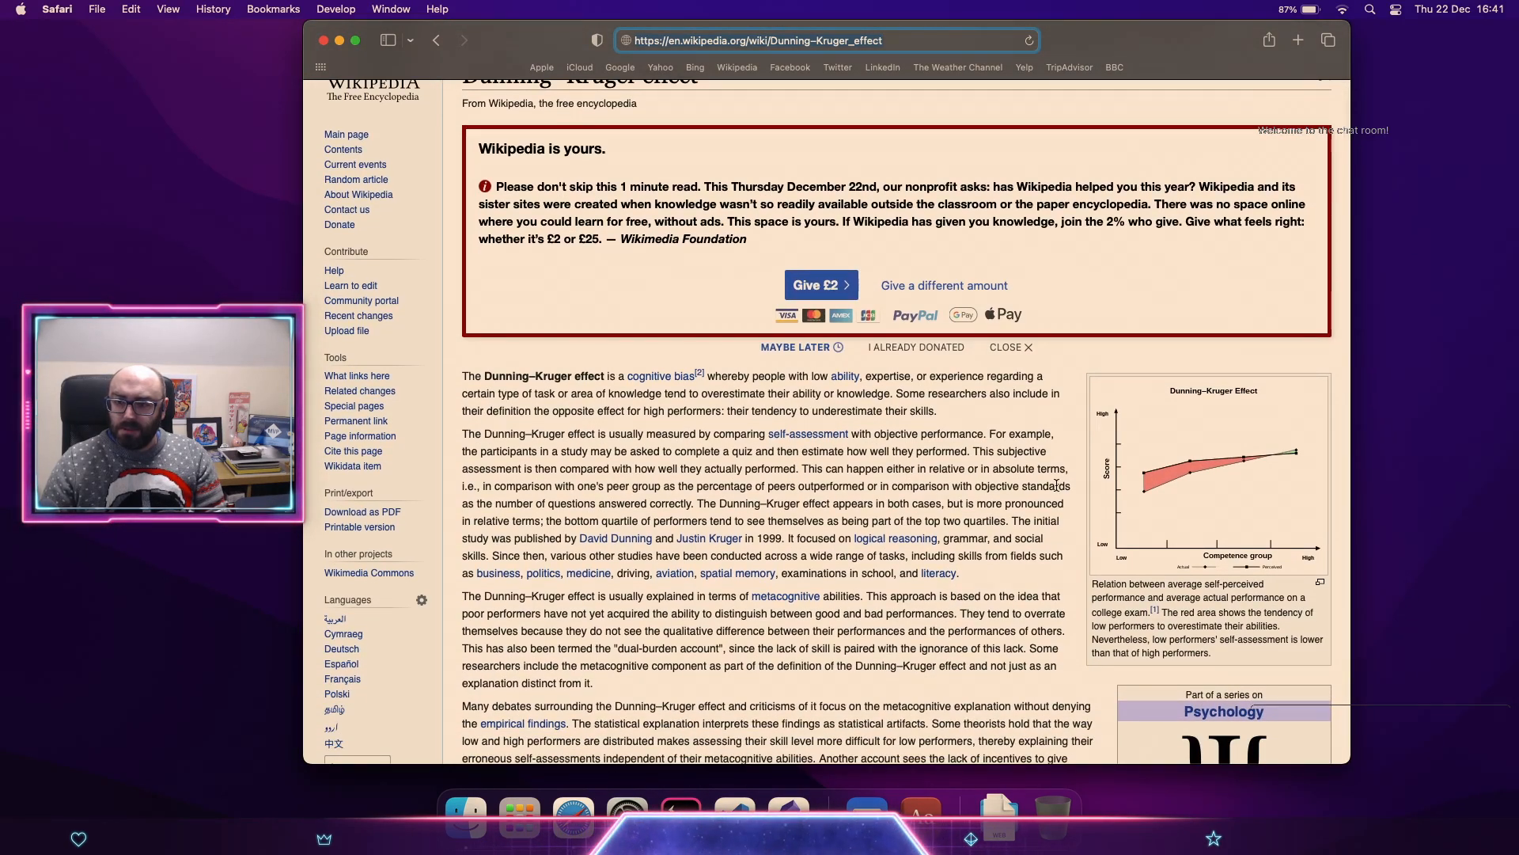
{"action": "key", "text": "ctrl+Up"}
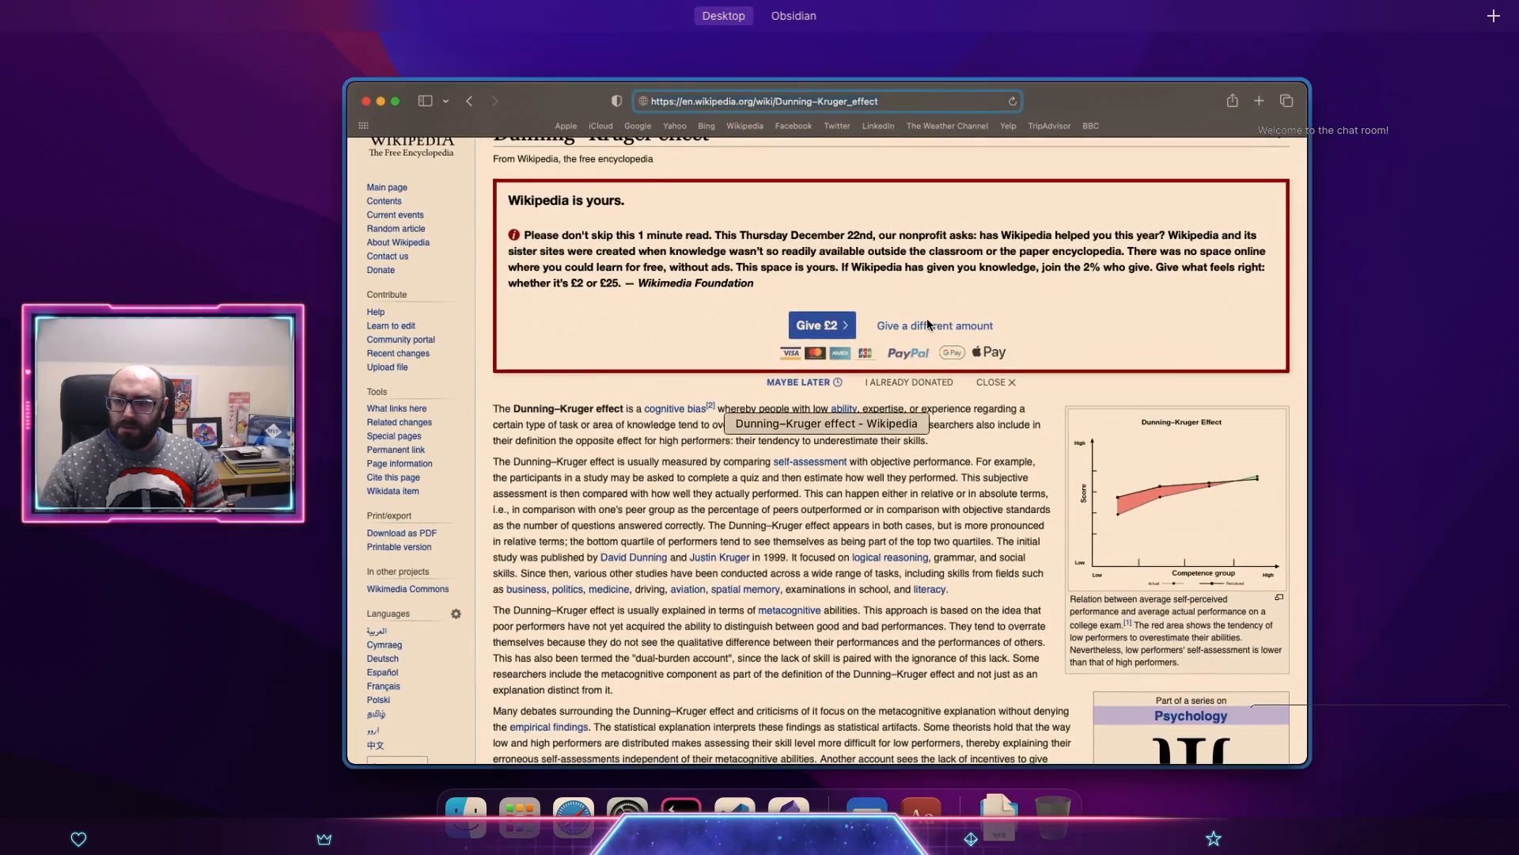
{"action": "left_click", "coordinate": [972, 548]}
{"action": "key", "text": "super+Tab"}
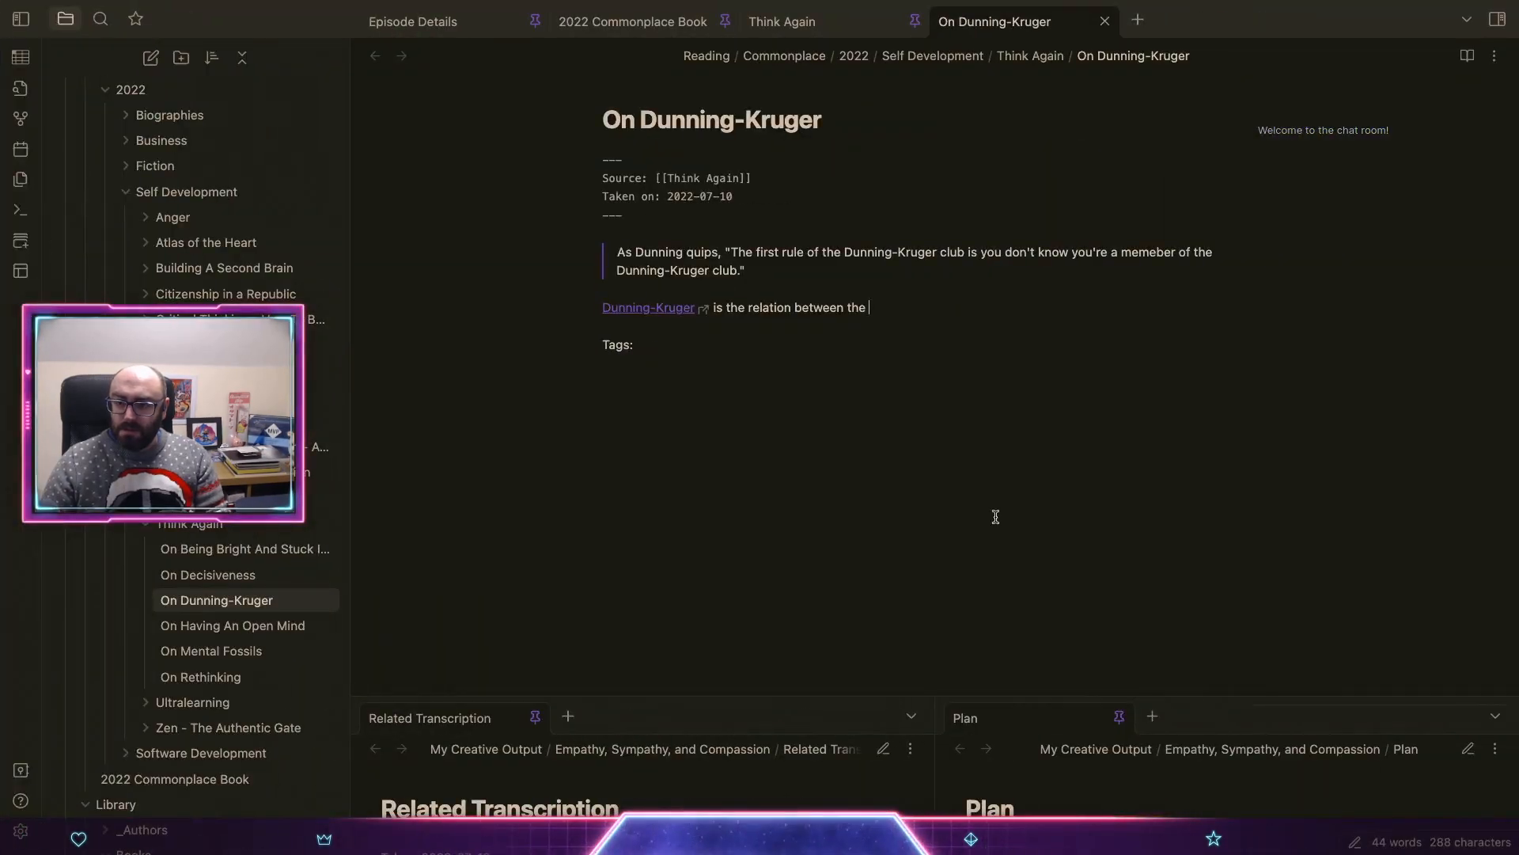
Step: Replace the final "the" of the comment with "an inept person's skills"
{"action": "key", "text": "Down"}
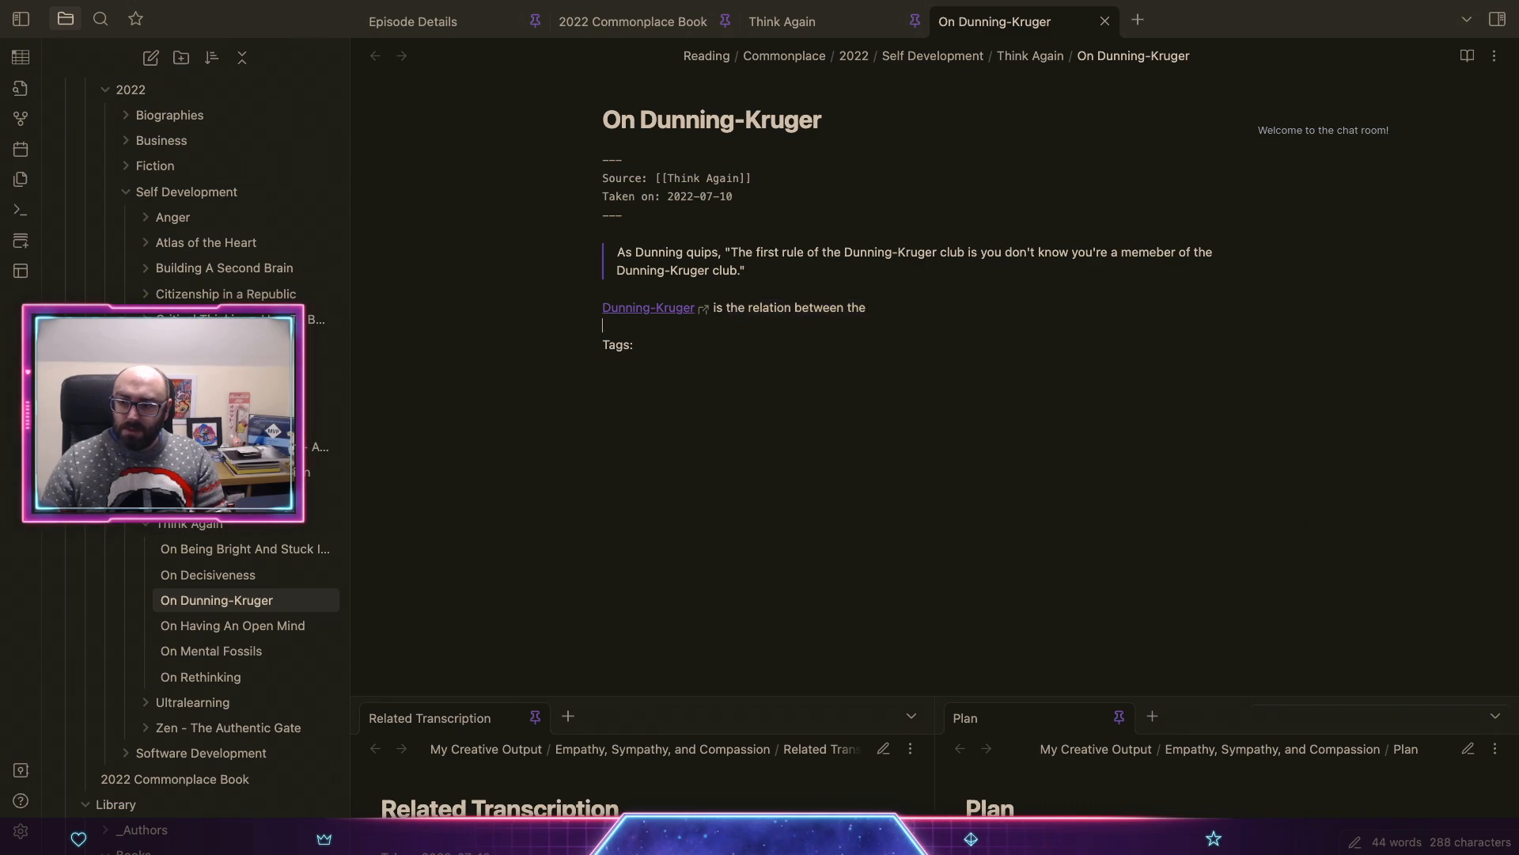
{"action": "key", "text": "alt+shift+Left"}
{"action": "type", "text": "SOMEONE'S"}
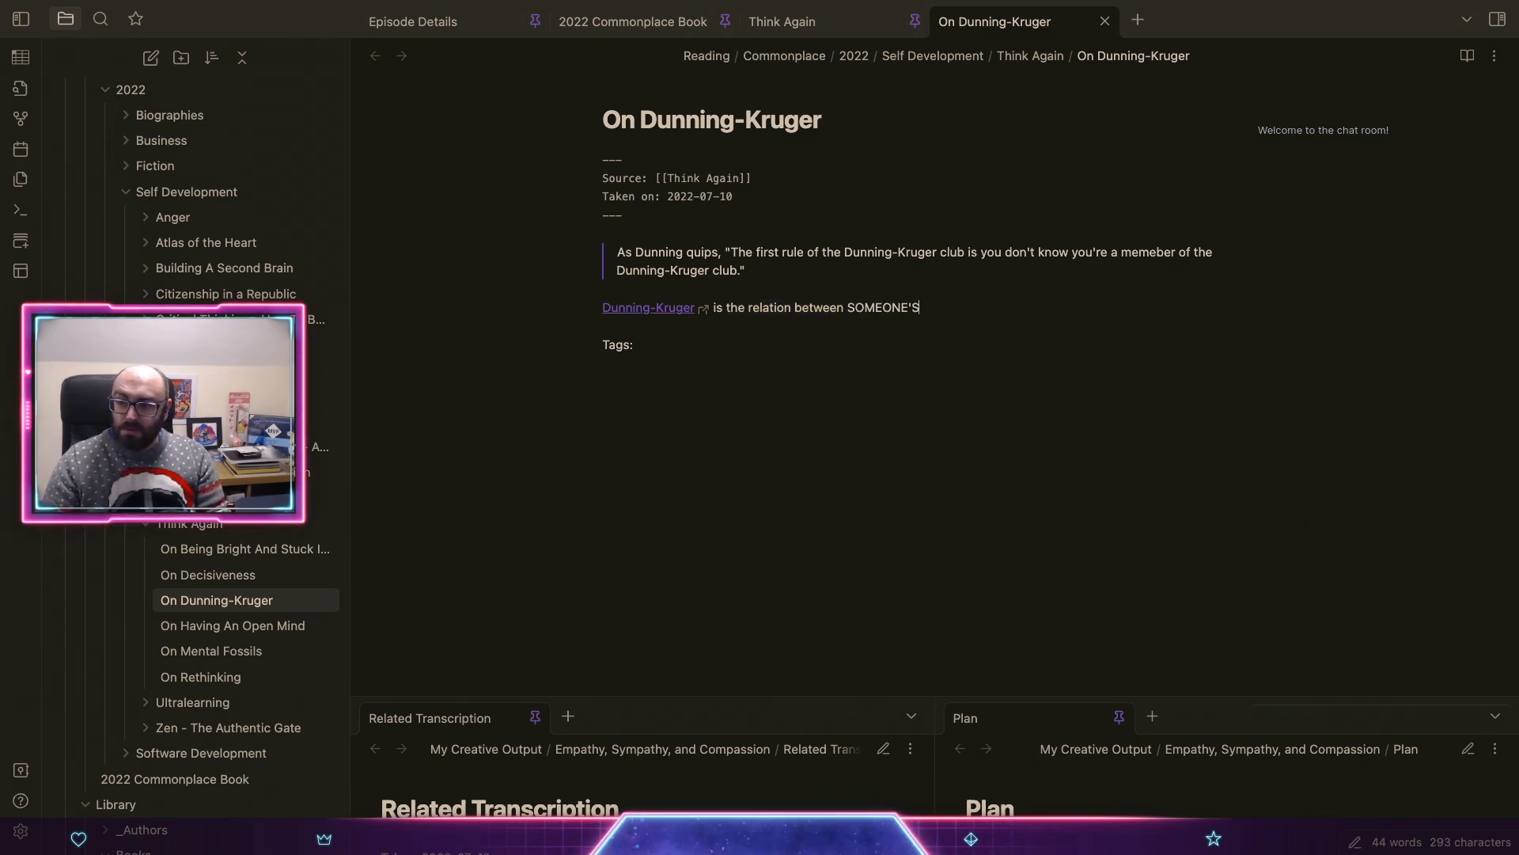
{"action": "key", "text": "Left"}
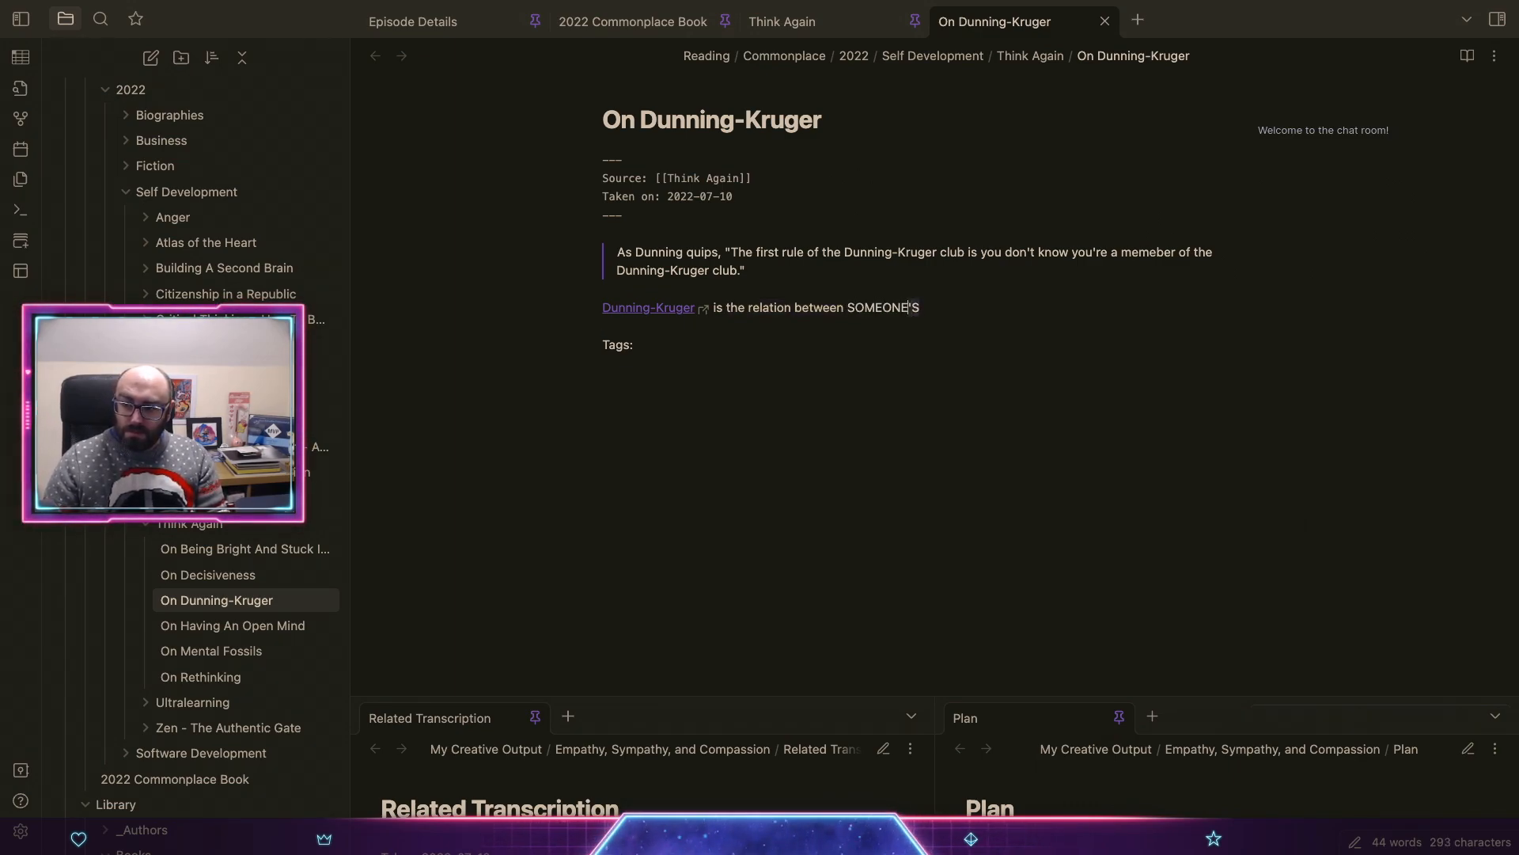
{"action": "key", "text": "alt+shift+Left"}
{"action": "type", "text": "an in"}
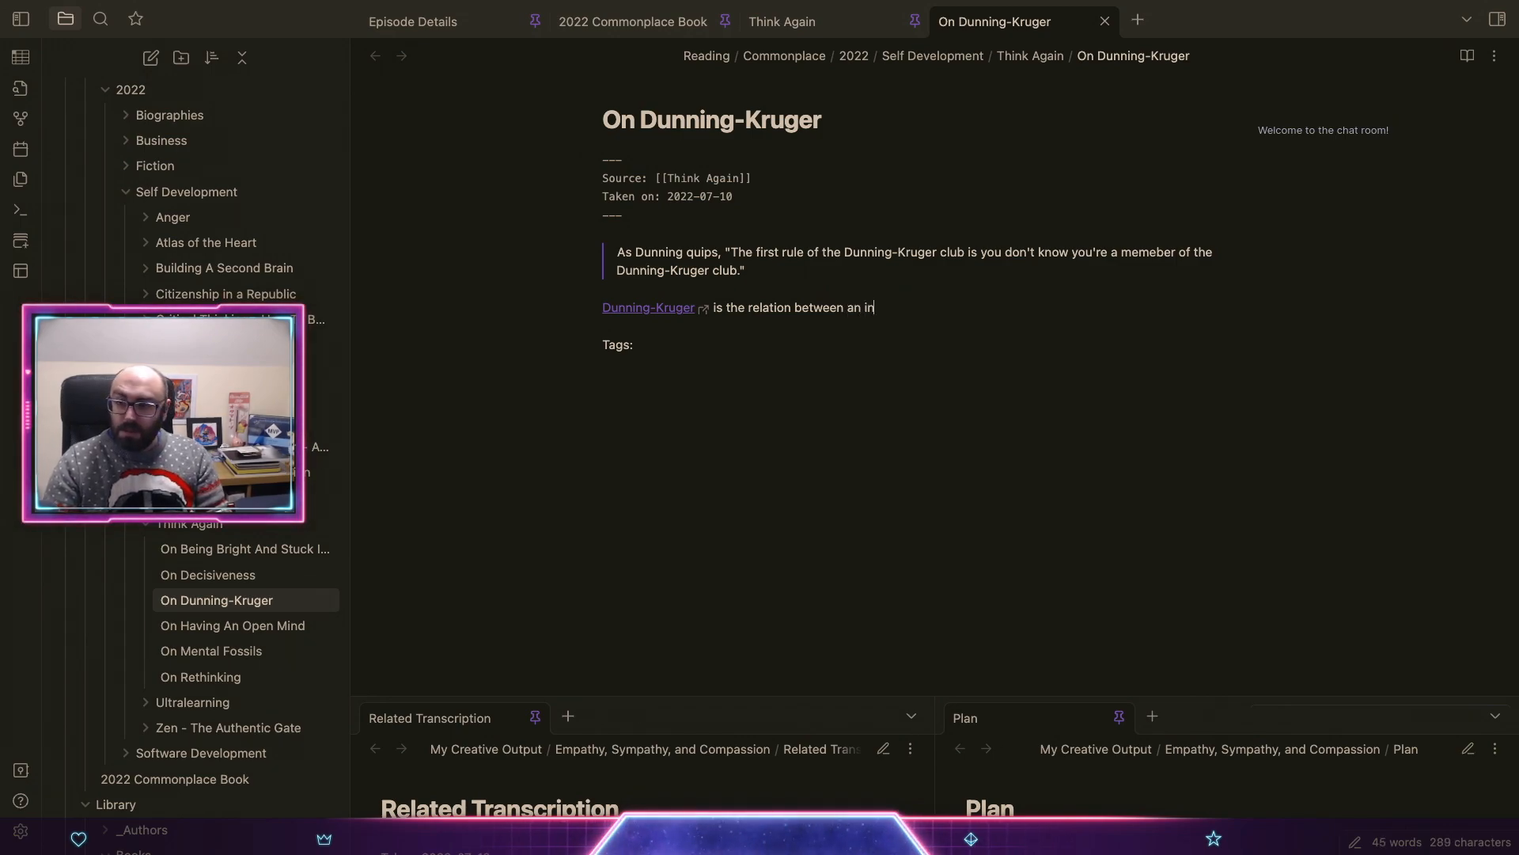
{"action": "type", "text": "ept perso"}
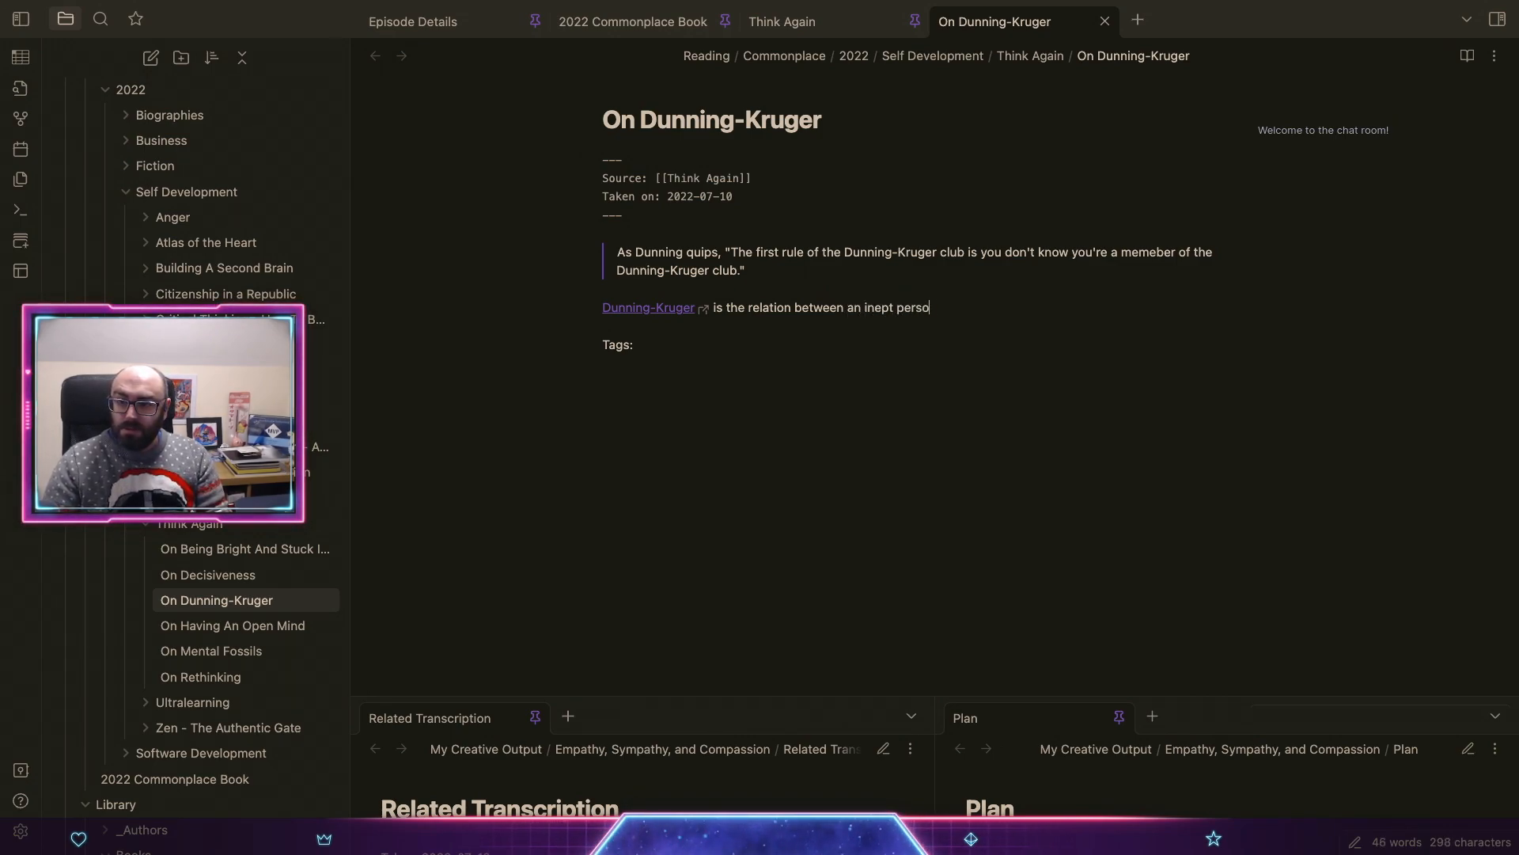
{"action": "type", "text": "n's skills"}
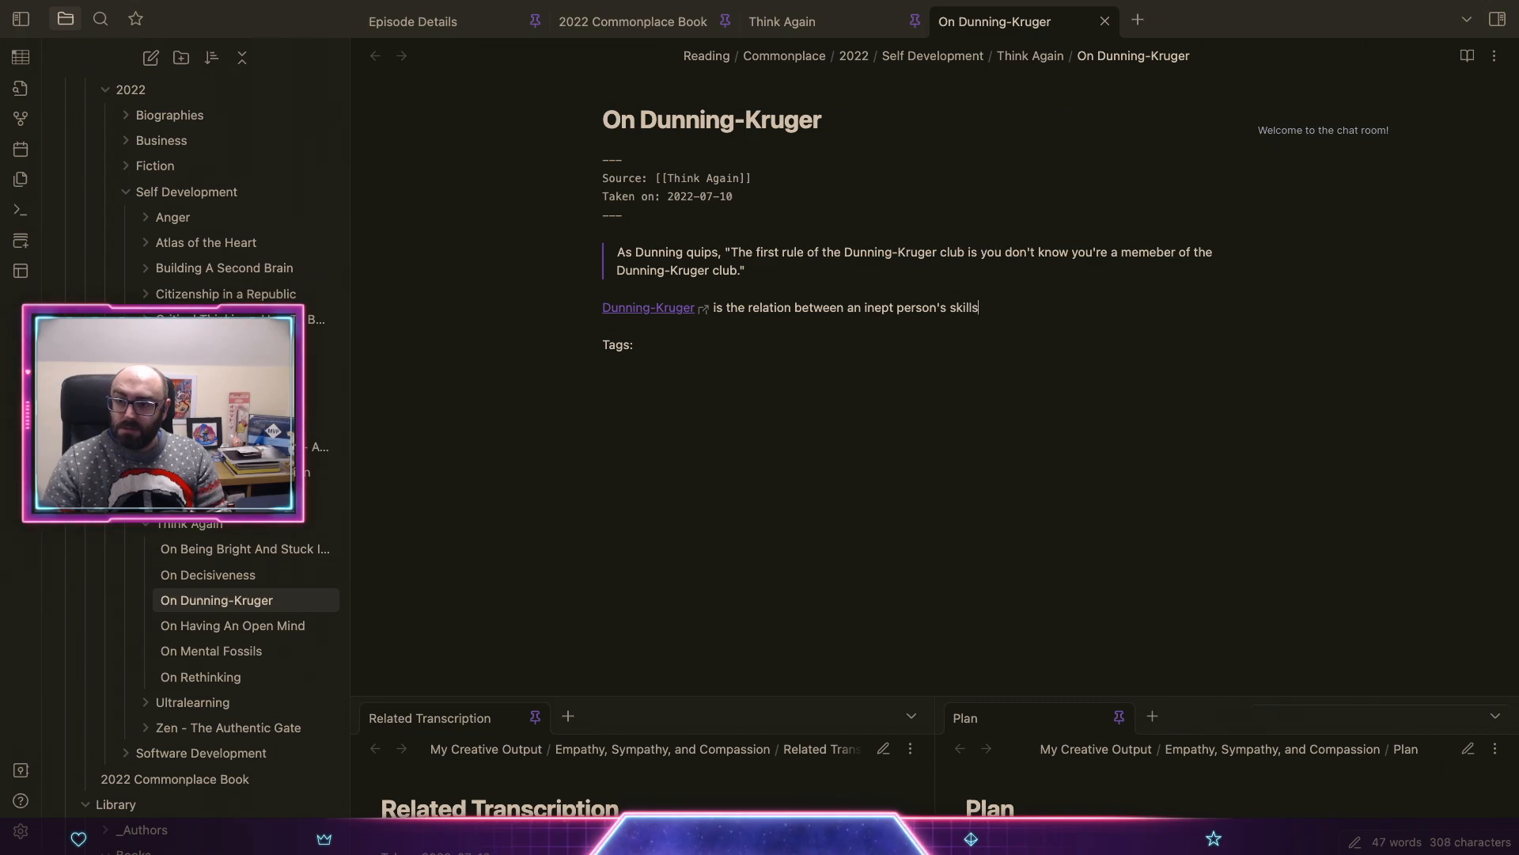
Step: Insert "percieved" before "skills" in the comment and finish the sentence with "and their actual skills."
{"action": "type", "text": " aprec"}
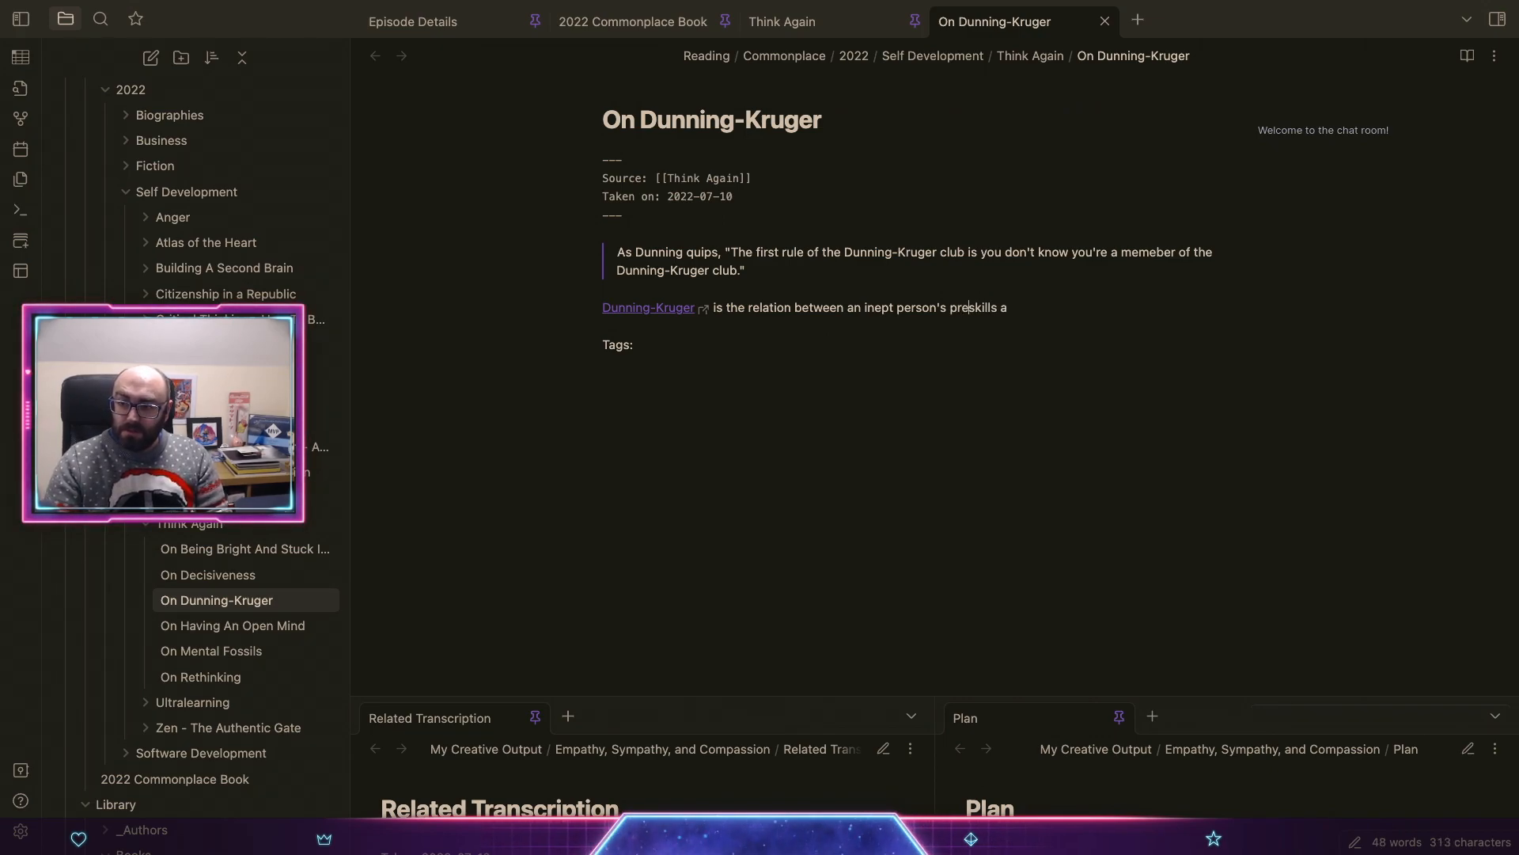
{"action": "key", "text": "BackSpace"}
{"action": "key", "text": "BackSpace"}
{"action": "key", "text": "BackSpace"}
{"action": "type", "text": "erci"}
{"action": "type", "text": "eved skills a"}
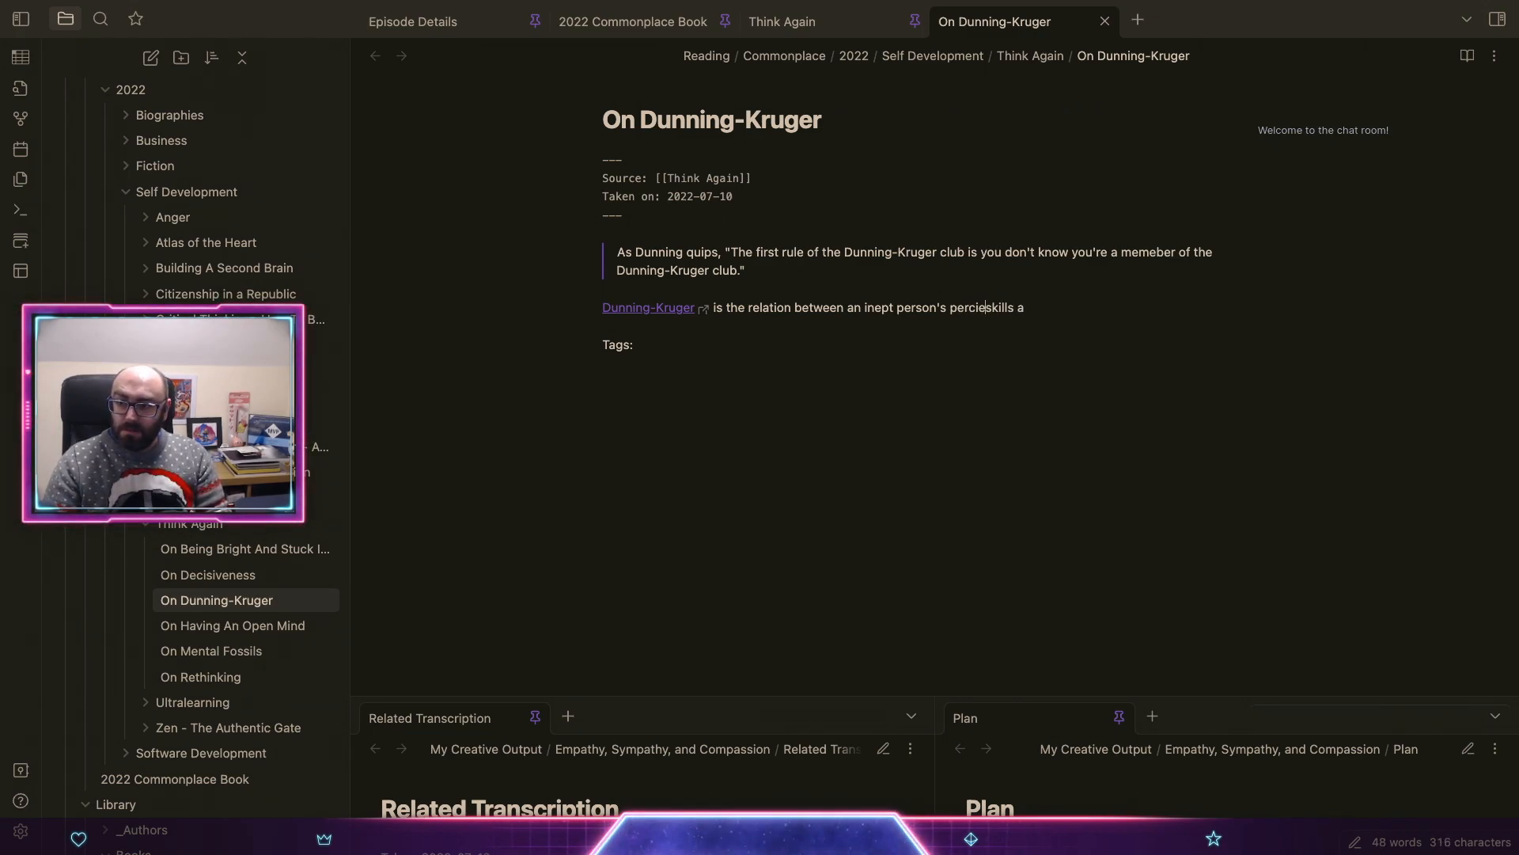
{"action": "type", "text": "n"}
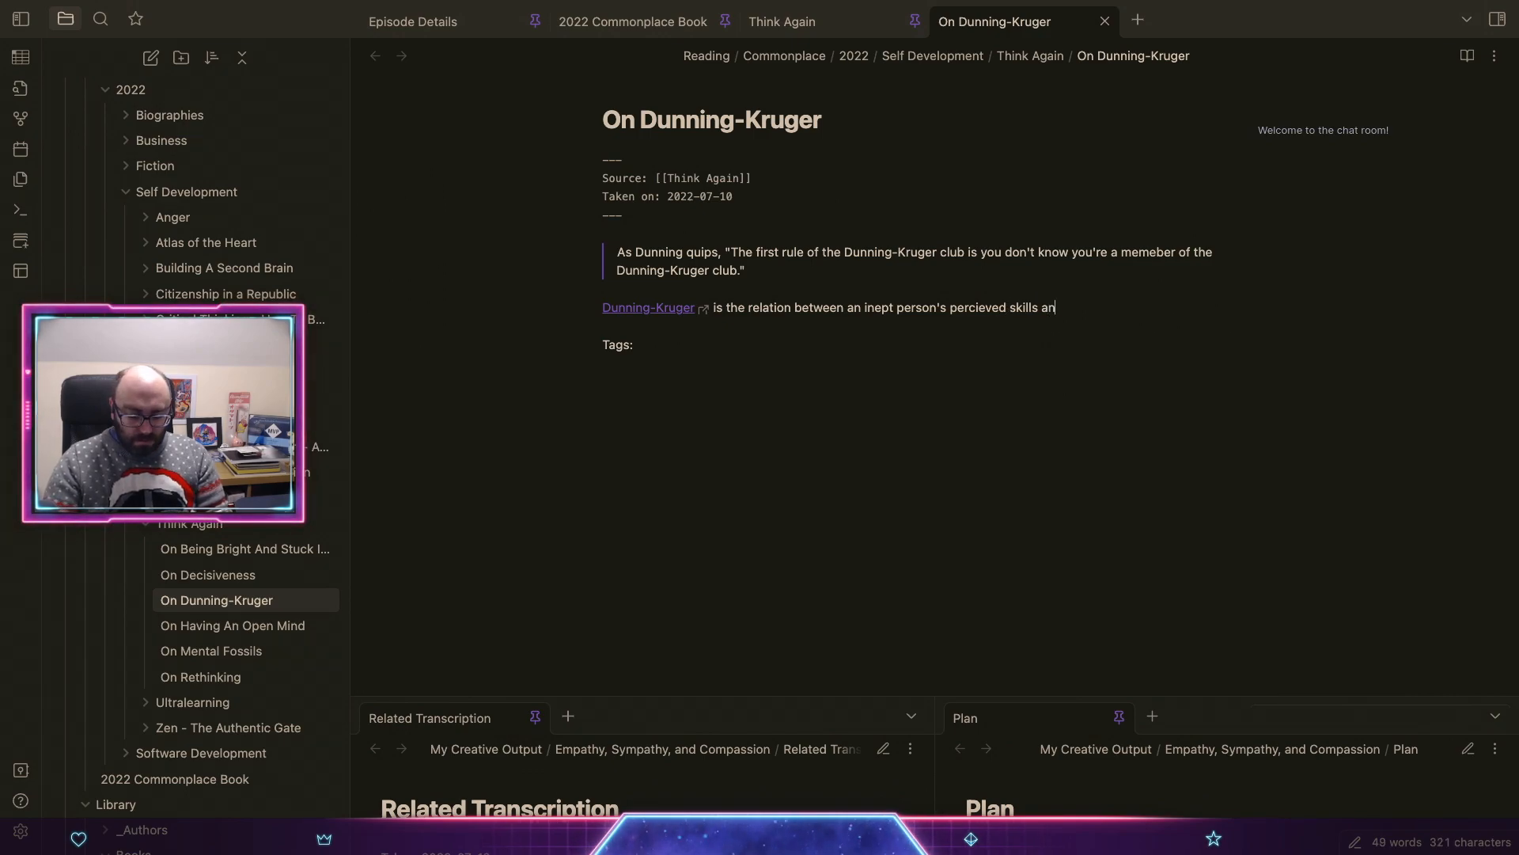
{"action": "type", "text": "d their actual "}
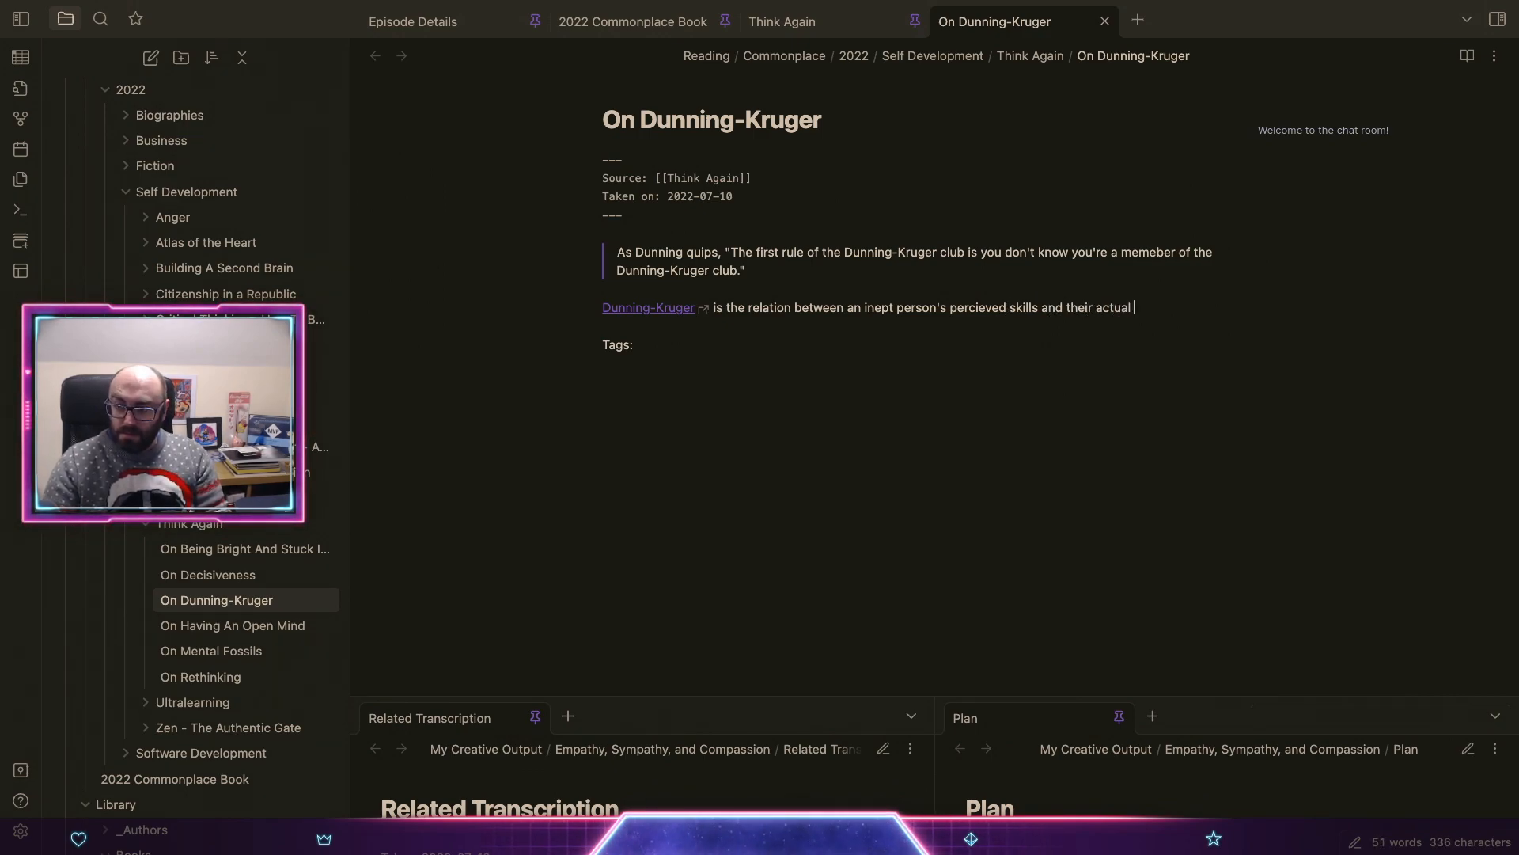
{"action": "type", "text": "skills. Somed"}
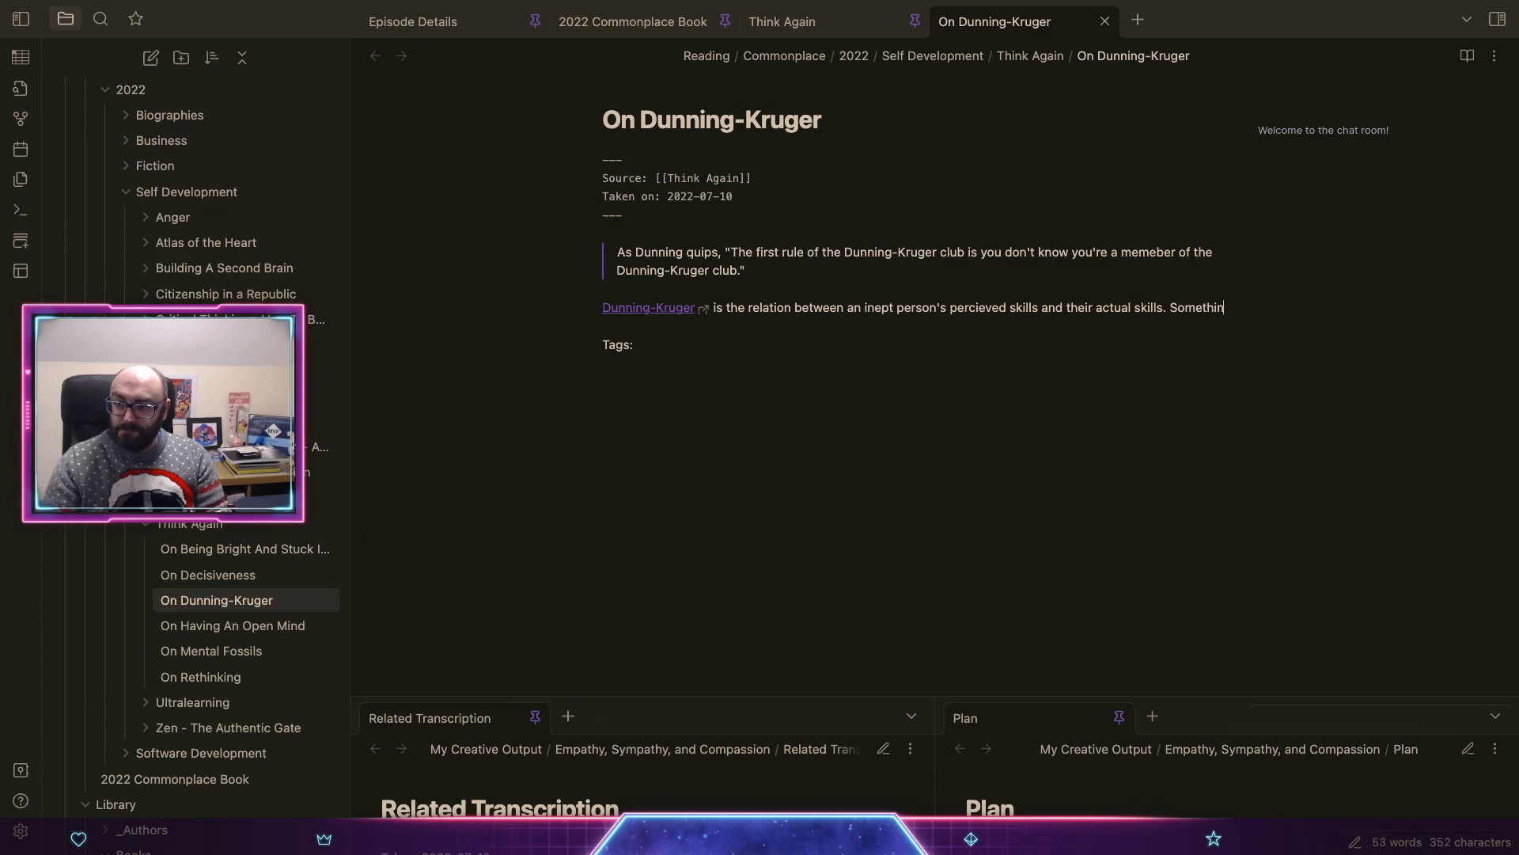
Step: Continue the comment with the sentence start "Someone with Dunning-Kruger is said to be poorly skilled at"
{"action": "key", "text": "BackSpace"}
{"action": "type", "text": "one wit"}
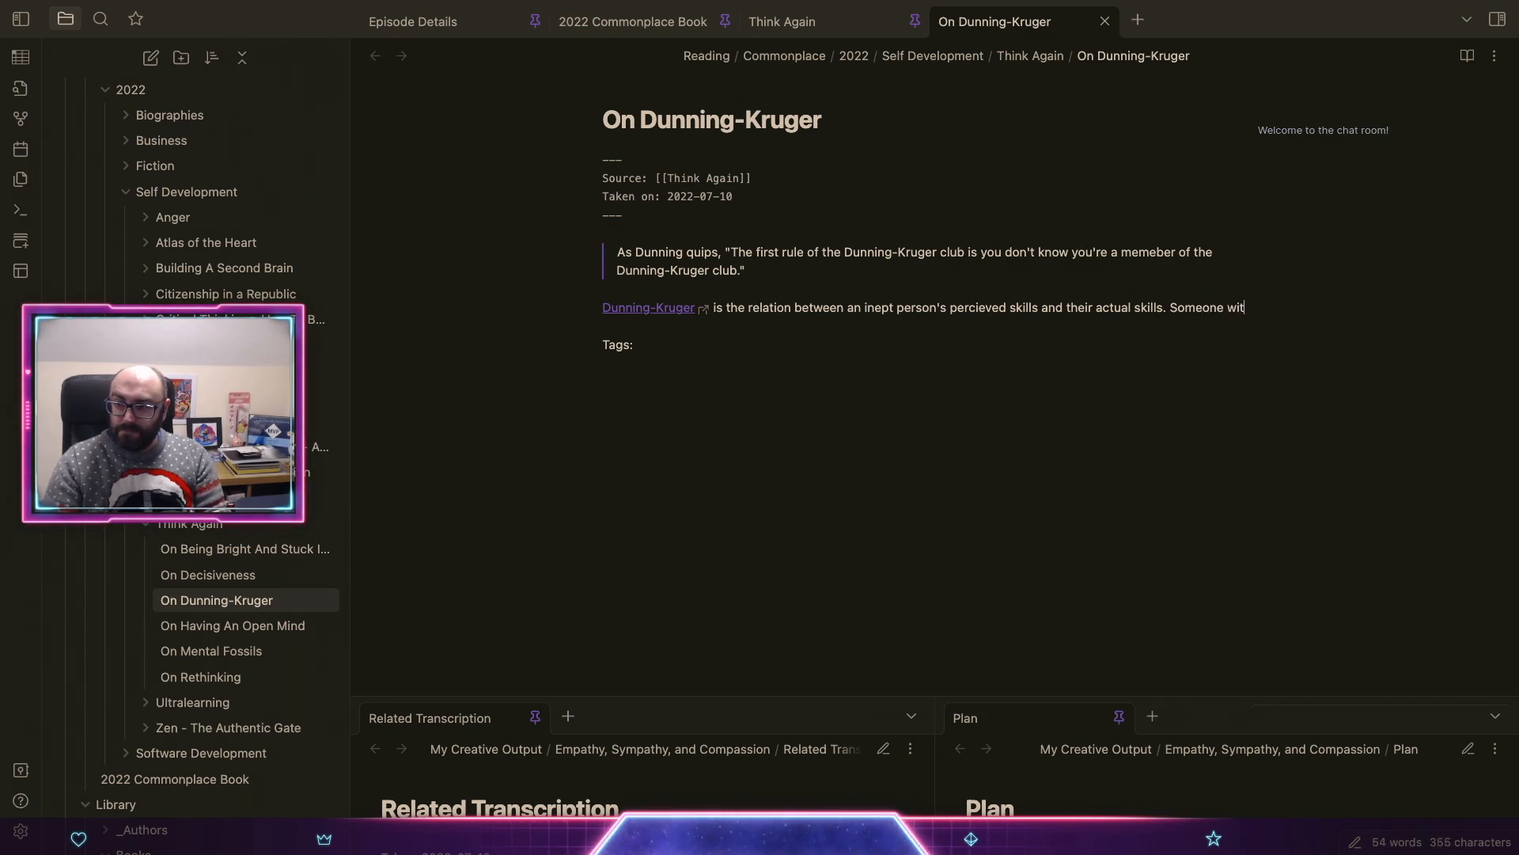
{"action": "type", "text": "h Dunning"}
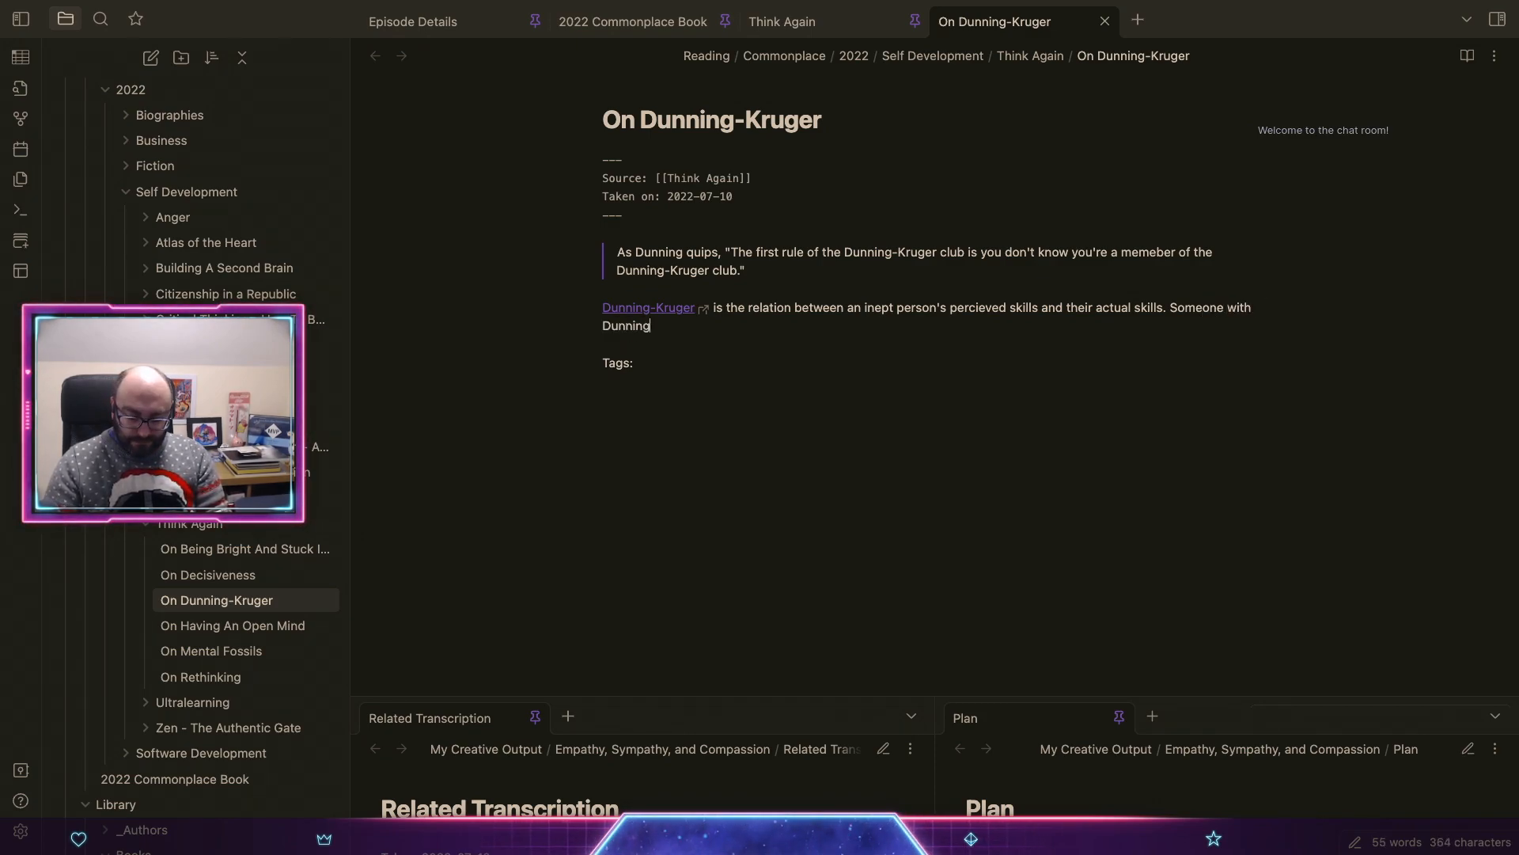
{"action": "type", "text": "-Kruger is"}
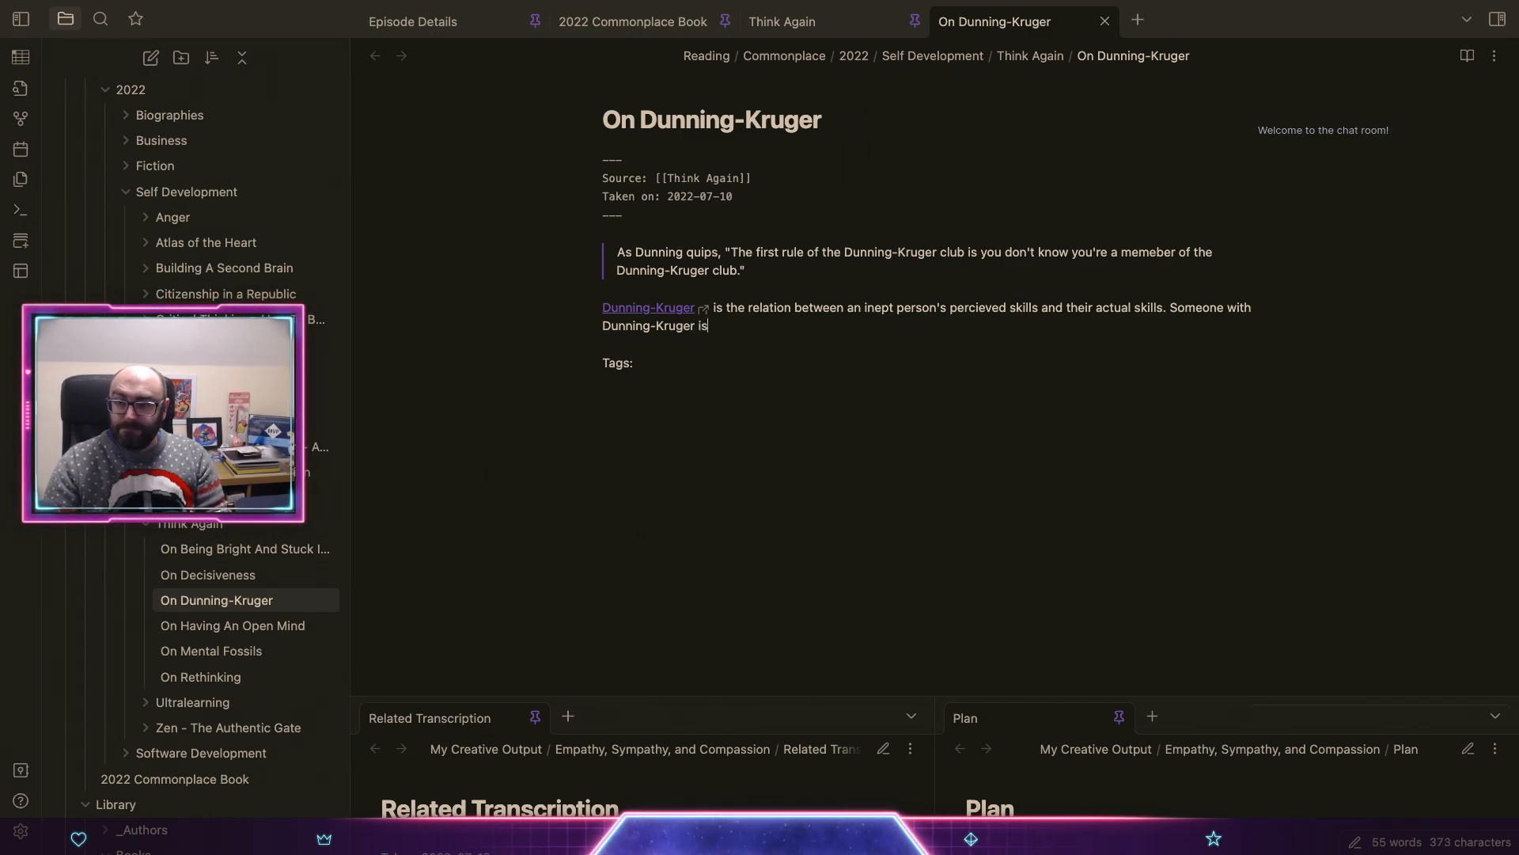
{"action": "type", "text": " said to b"}
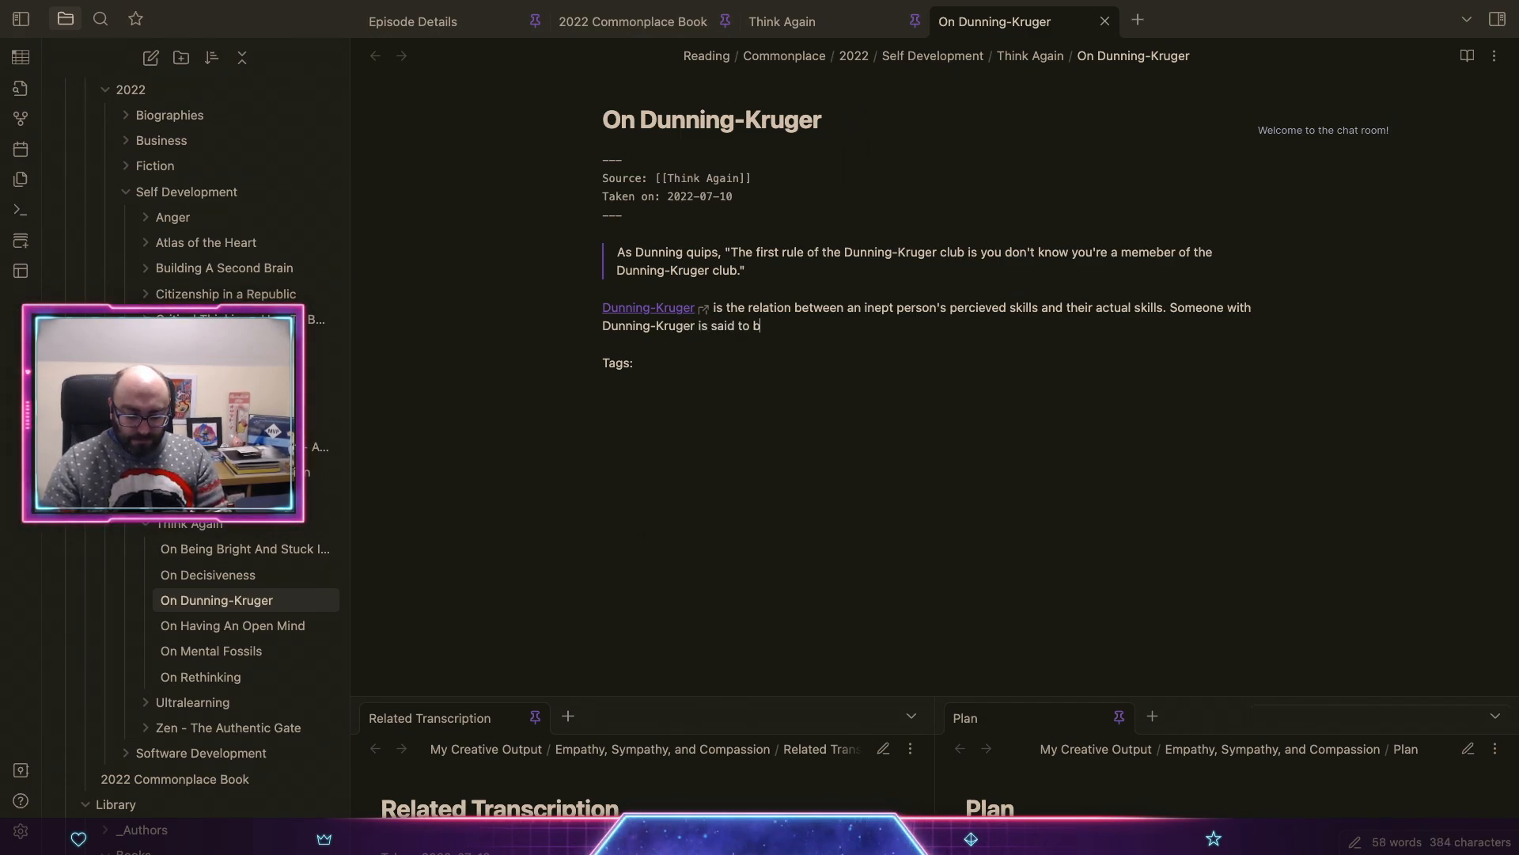
{"action": "type", "text": "e poorly s"}
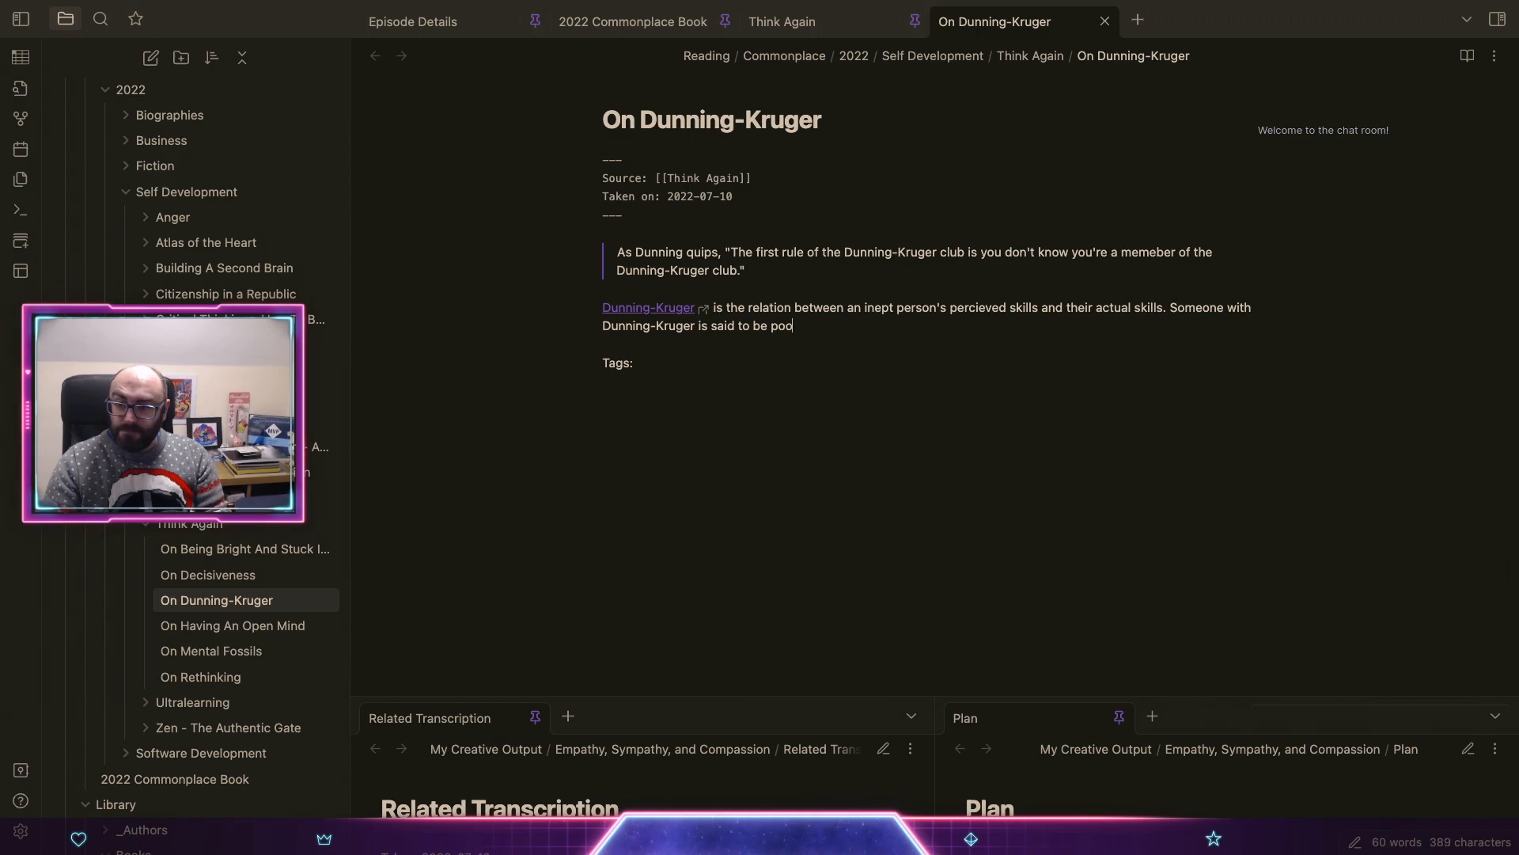
{"action": "key", "text": "BackSpace"}
{"action": "key", "text": "BackSpace"}
{"action": "type", "text": "sk"}
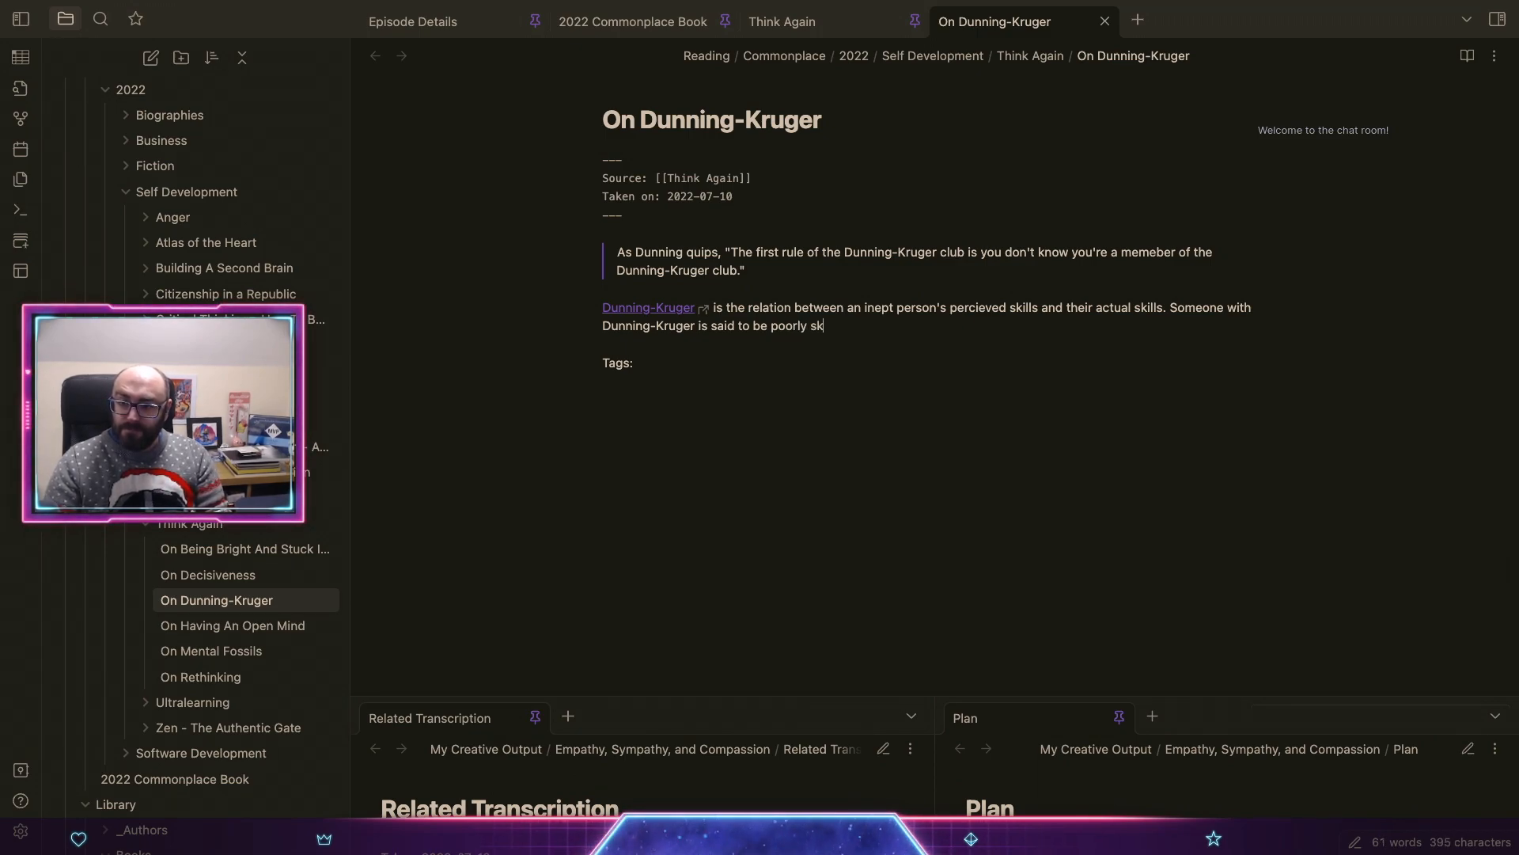
{"action": "type", "text": "illed at someon"}
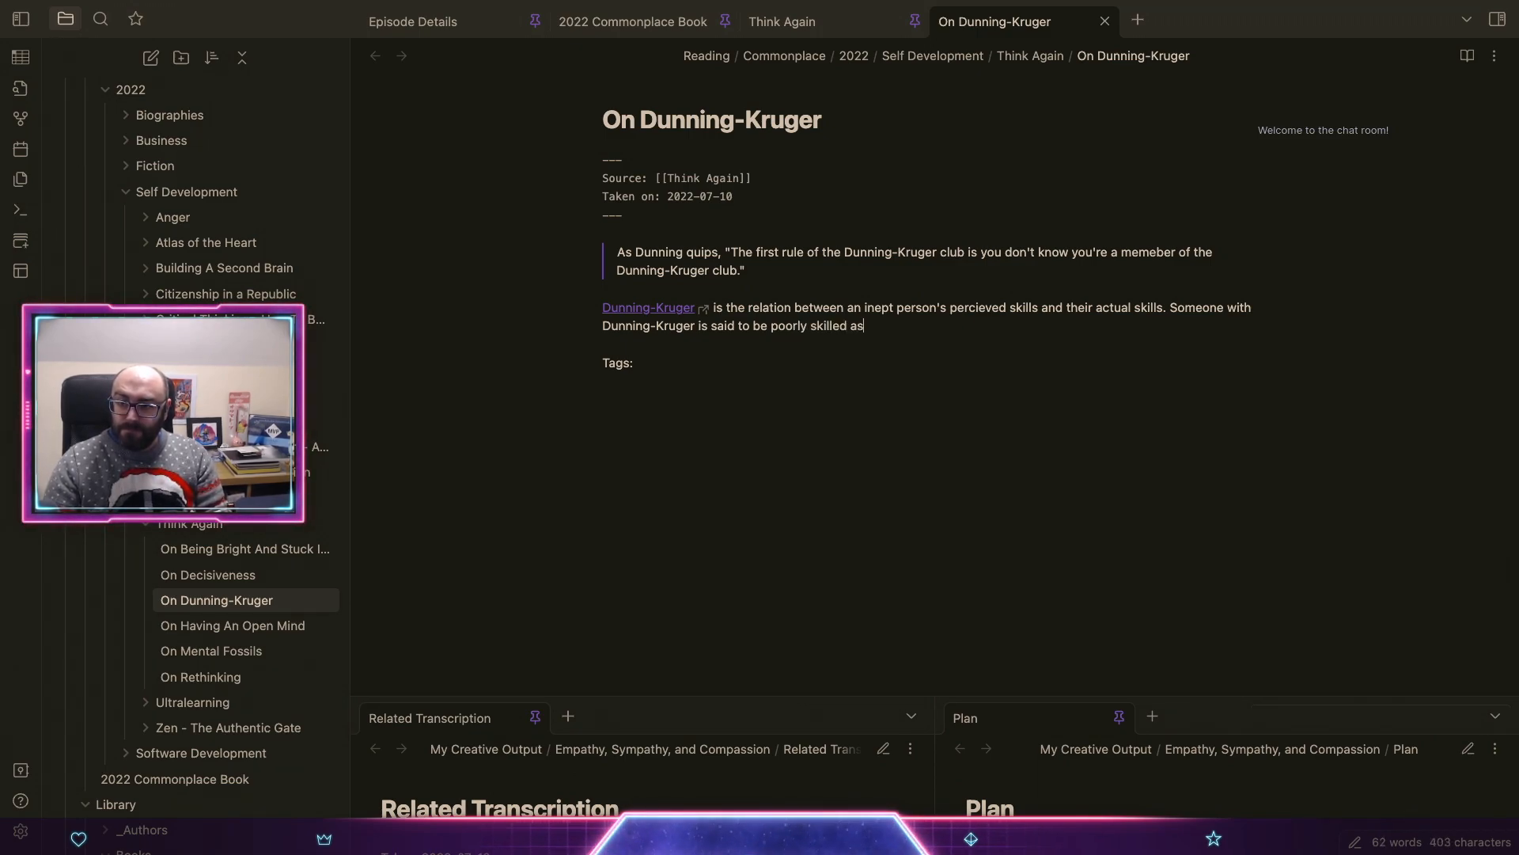
{"action": "key", "text": "BackSpace"}
{"action": "key", "text": "BackSpace"}
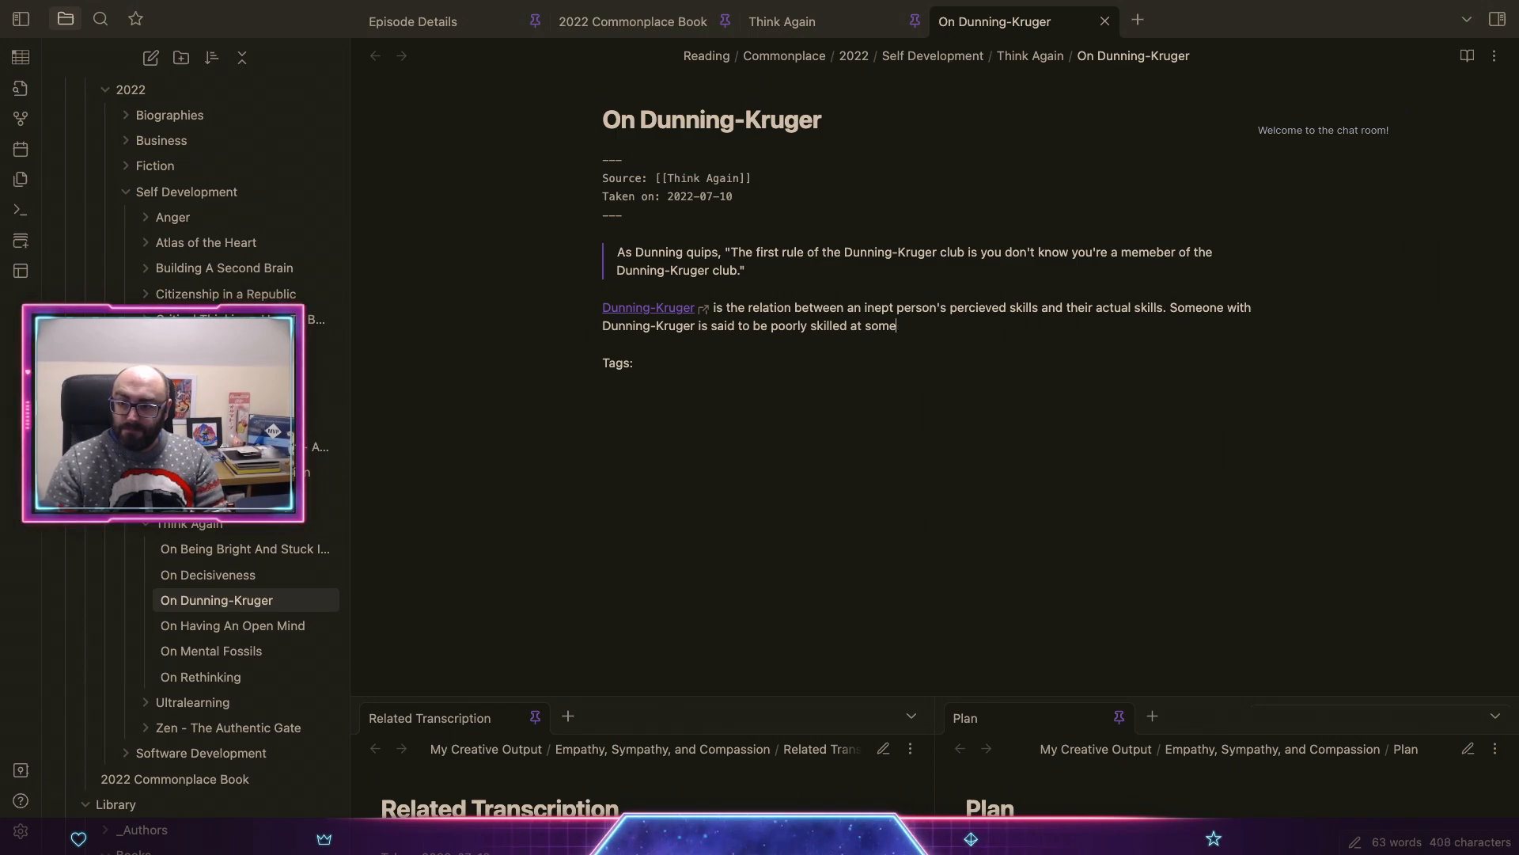
Step: Extend the comment's second sentence with "something whilst possessing the"
{"action": "type", "text": "thing  which"}
{"action": "key", "text": "BackSpace"}
{"action": "key", "text": "BackSpace"}
{"action": "key", "text": "BackSpace"}
{"action": "key", "text": "BackSpace"}
{"action": "key", "text": "BackSpace"}
{"action": "key", "text": "BackSpace"}
{"action": "key", "text": "BackSpace"}
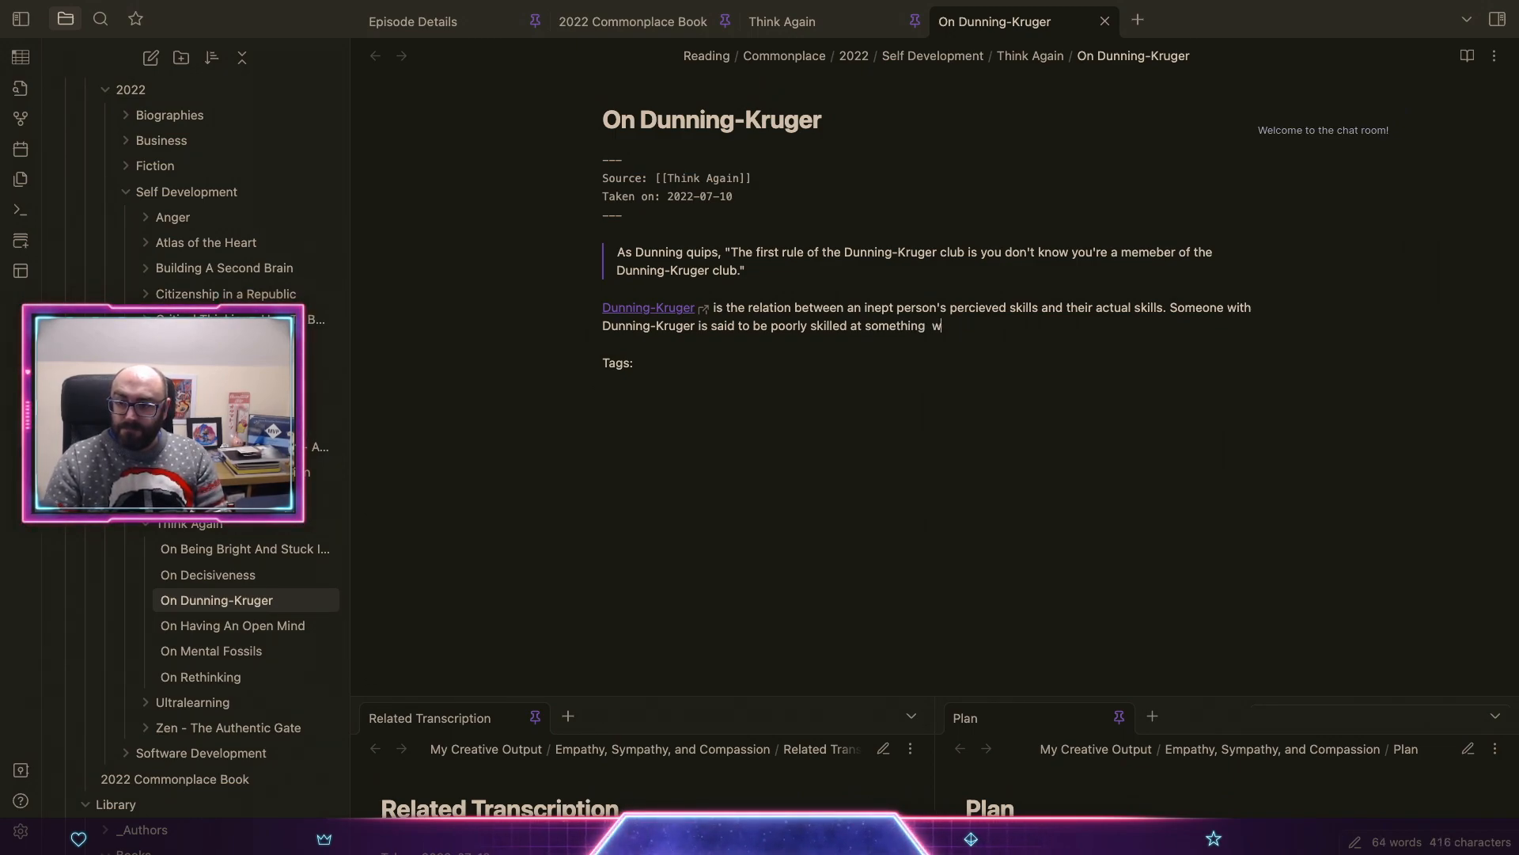
{"action": "type", "text": "whic"}
{"action": "key", "text": "BackSpace"}
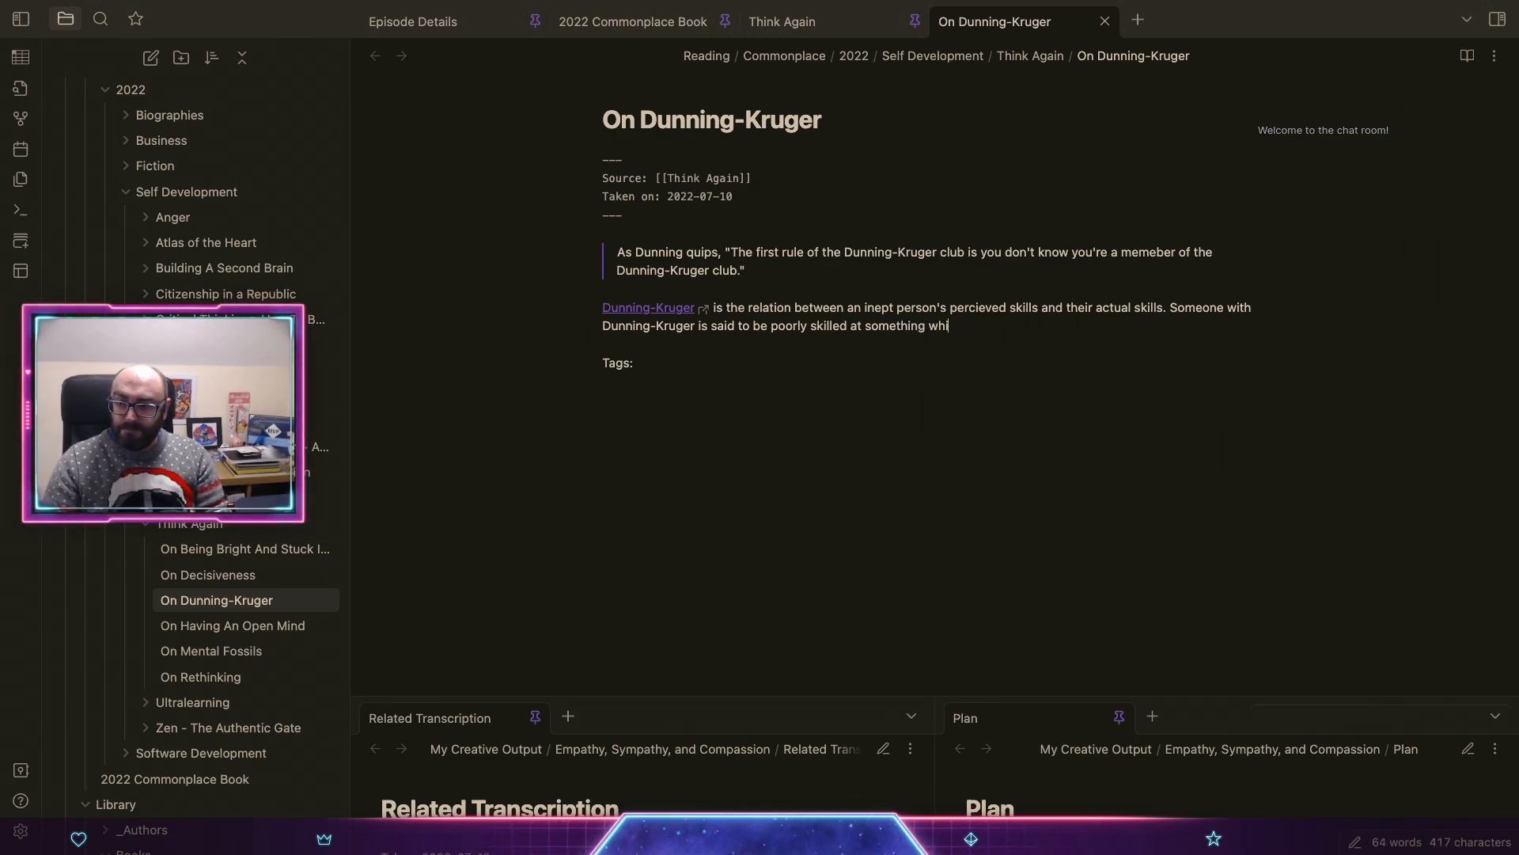
{"action": "type", "text": "lst possessing the "}
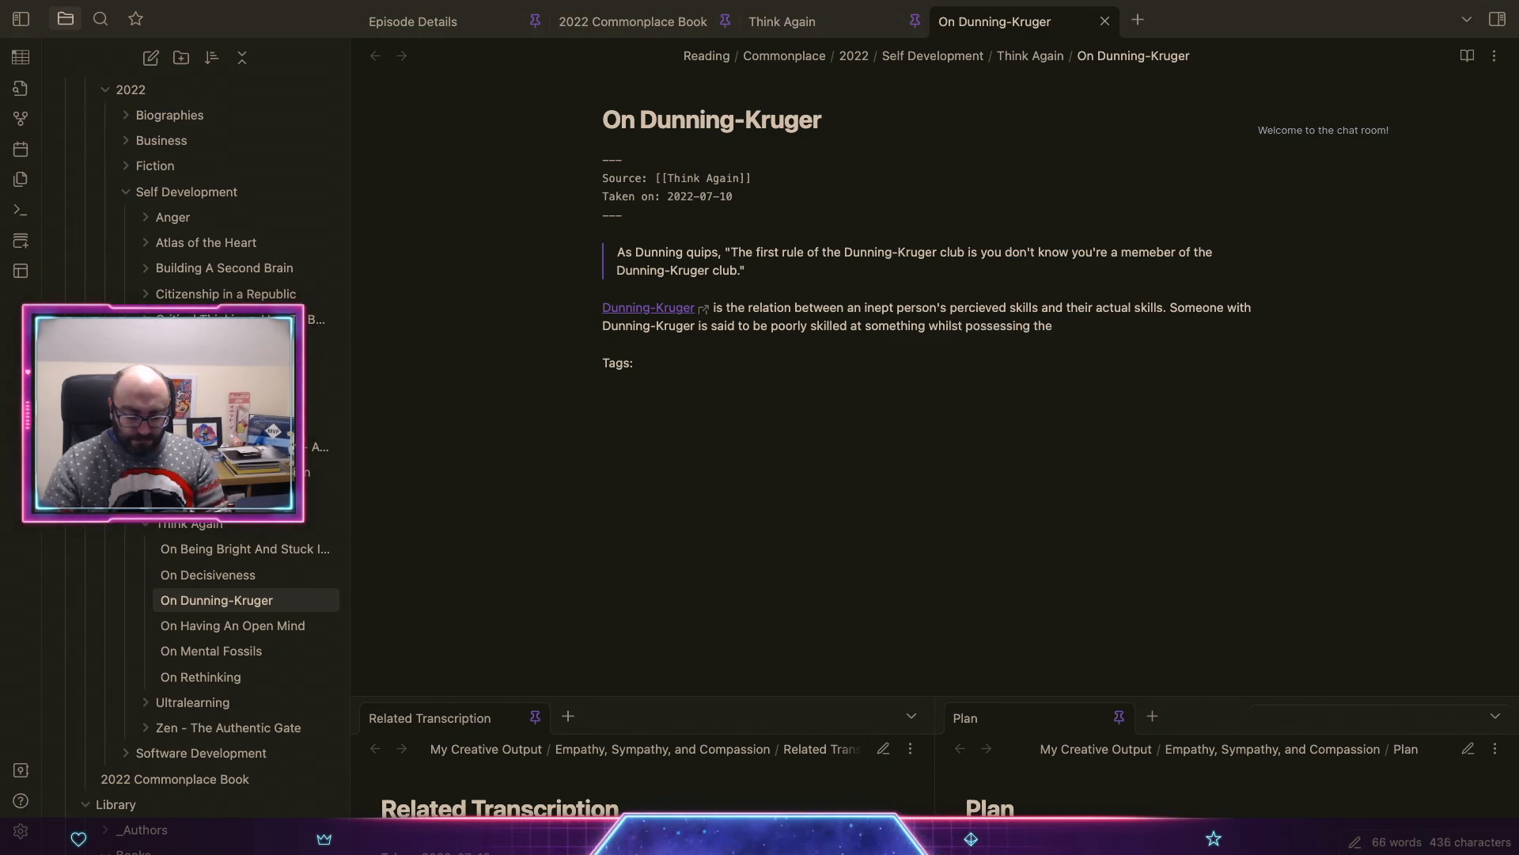
Step: Add "staunch belief that they are" to the comment's second sentence
{"action": "type", "text": "staunch"}
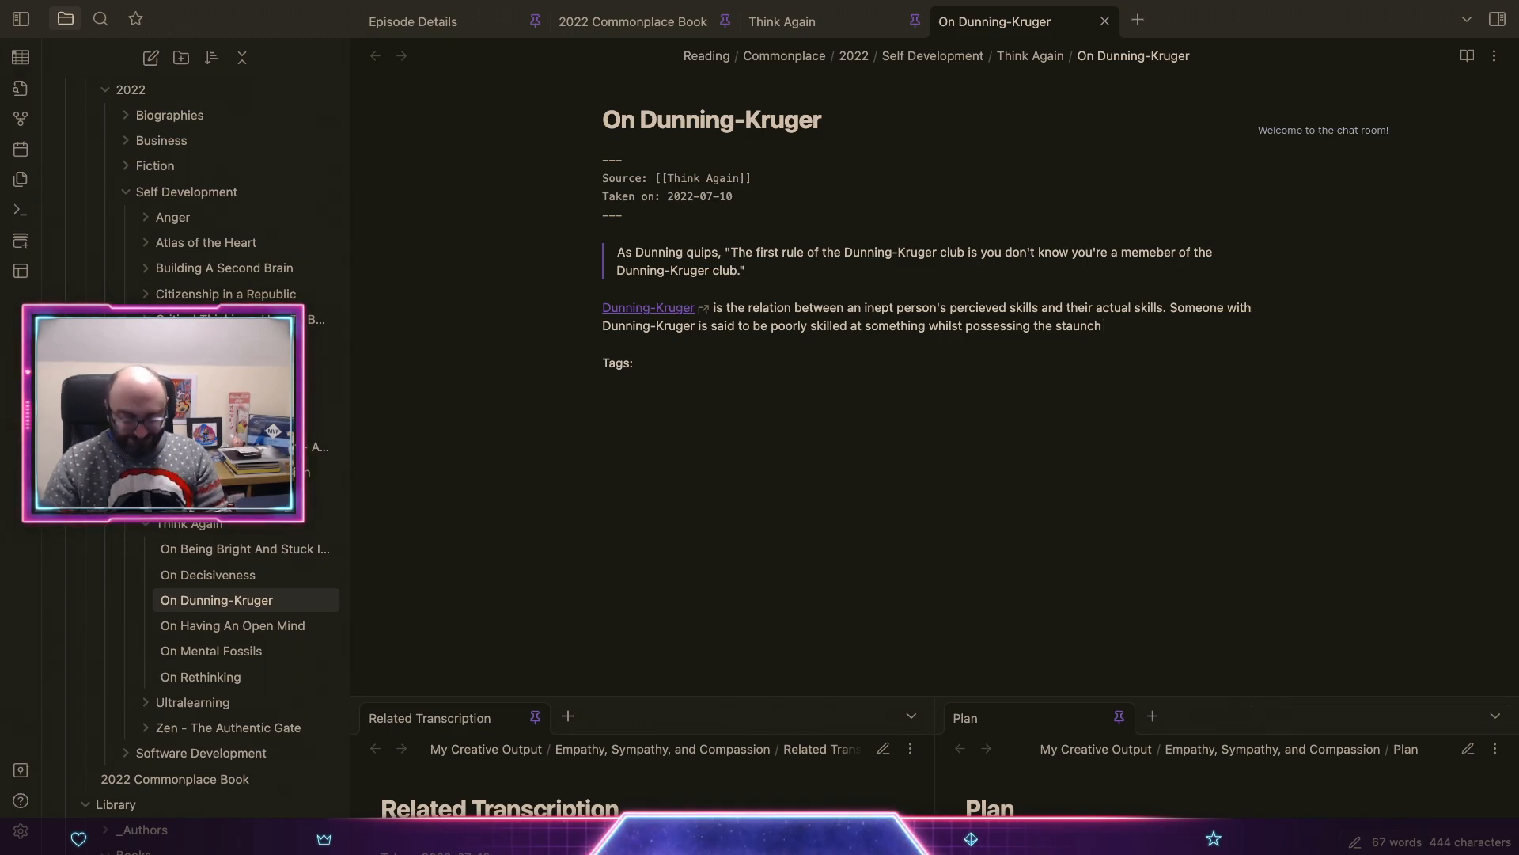
{"action": "type", "text": " beliefe th"}
{"action": "key", "text": "BackSpace"}
{"action": "key", "text": "BackSpace"}
{"action": "key", "text": "BackSpace"}
{"action": "key", "text": "BackSpace"}
{"action": "key", "text": "BackSpace"}
{"action": "key", "text": "BackSpace"}
{"action": "type", "text": "eife"}
{"action": "key", "text": "BackSpace"}
{"action": "key", "text": "BackSpace"}
{"action": "key", "text": "BackSpace"}
{"action": "key", "text": "BackSpace"}
{"action": "key", "text": "BackSpace"}
{"action": "type", "text": "ie"}
{"action": "key", "text": "BackSpace"}
{"action": "key", "text": "BackSpace"}
{"action": "type", "text": "lief that they are"}
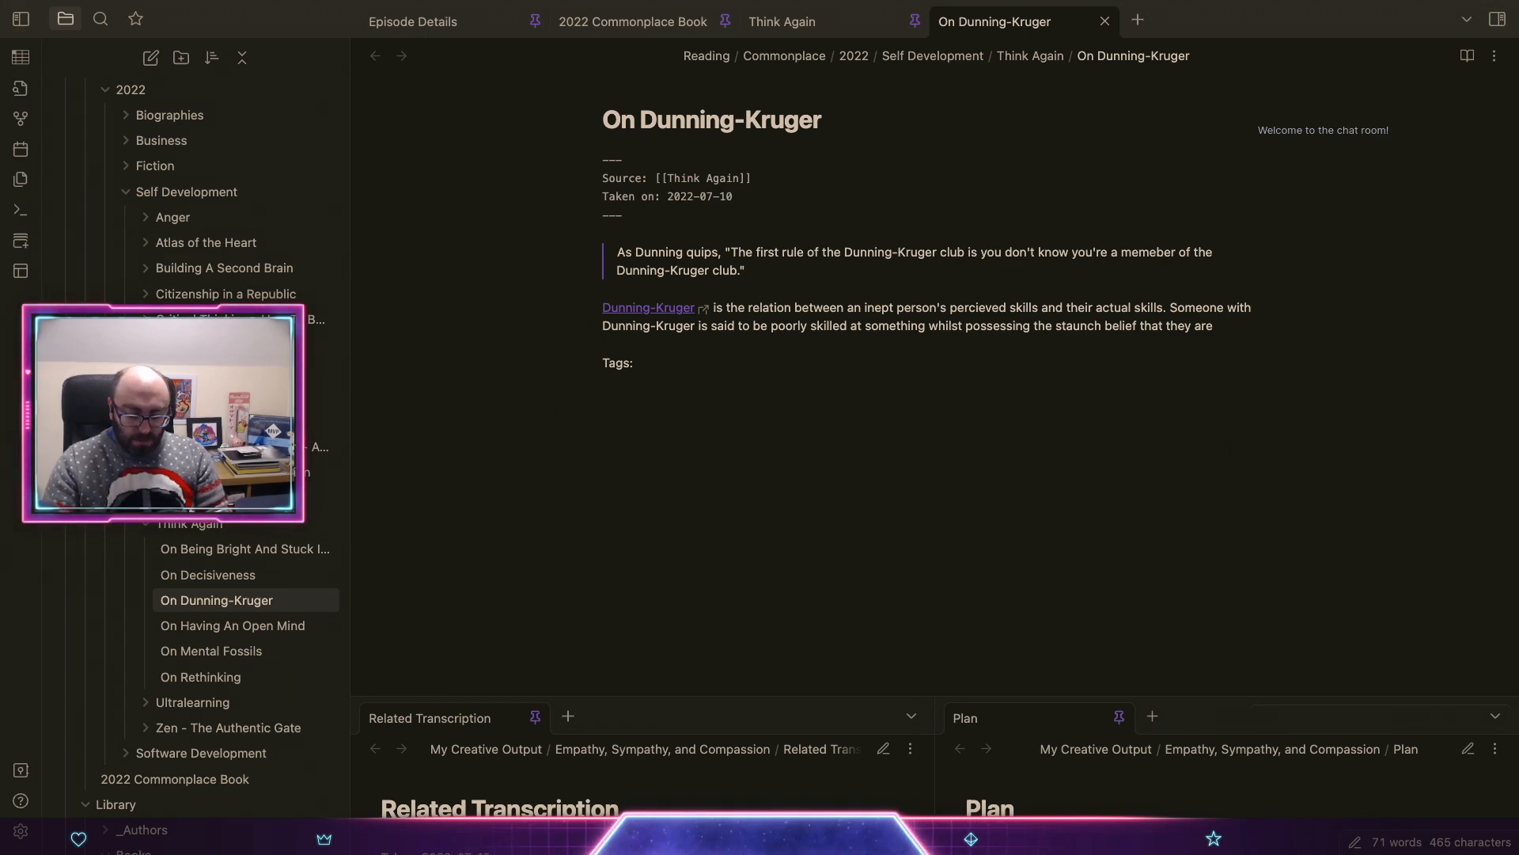
Step: Finish the comment's second sentence with "more highly skilled than they let on."
{"action": "type", "text": "more "}
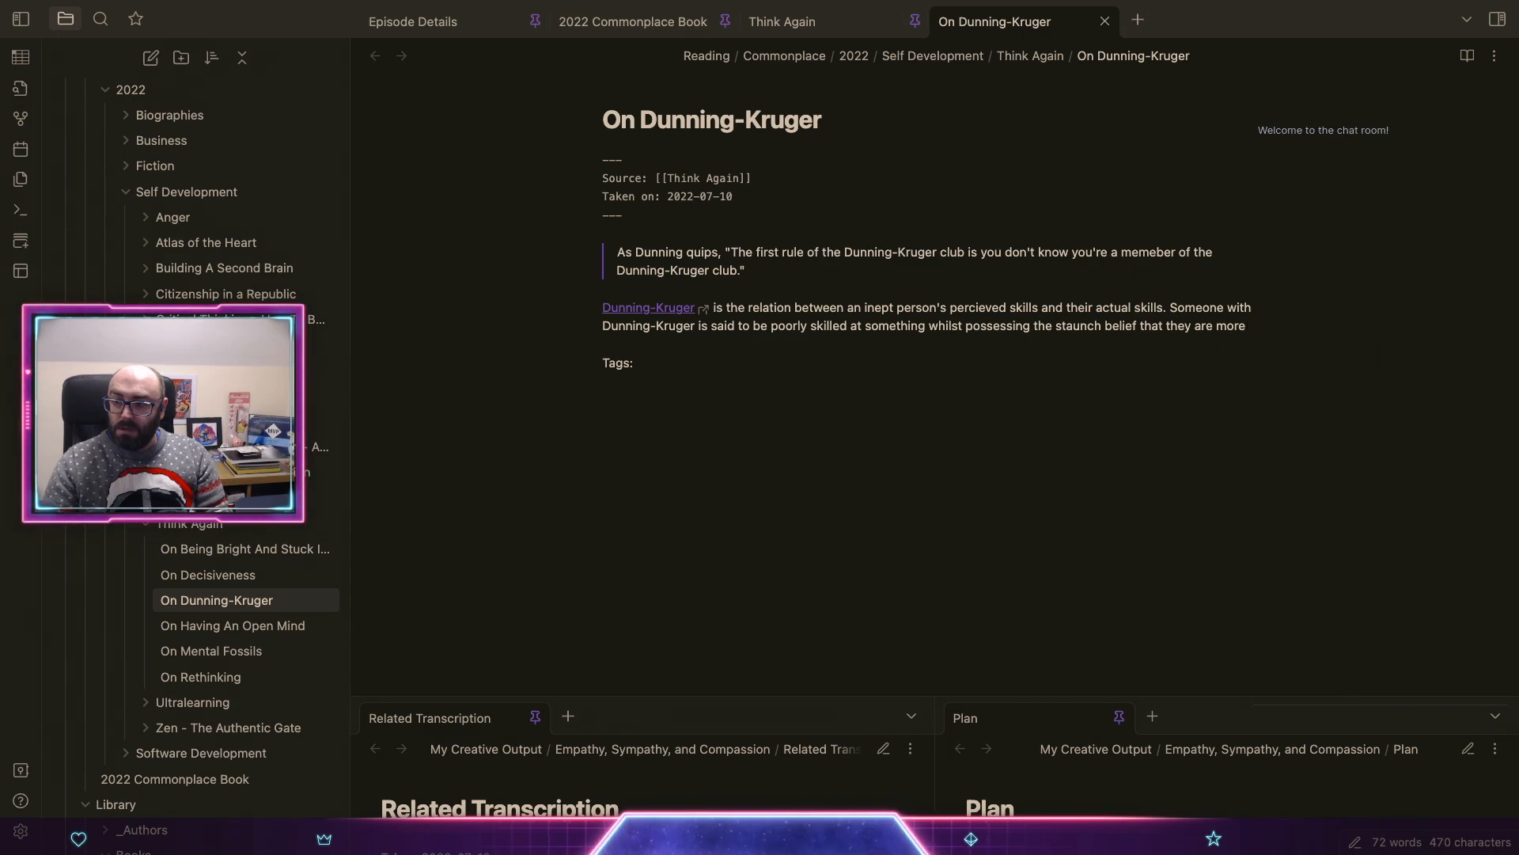
{"action": "type", "text": "highly "}
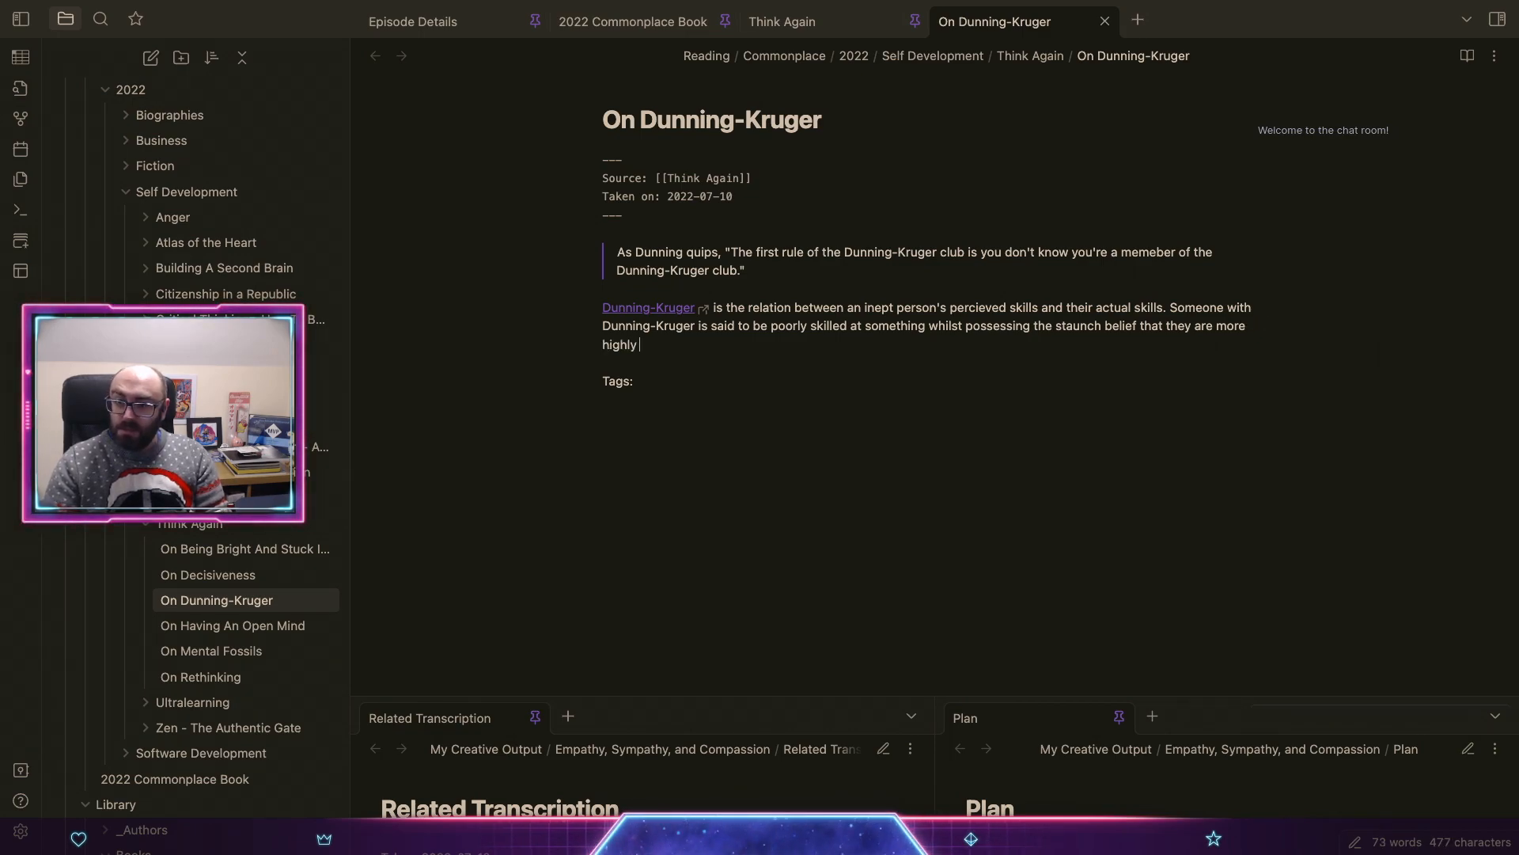
{"action": "type", "text": "skilled than th"}
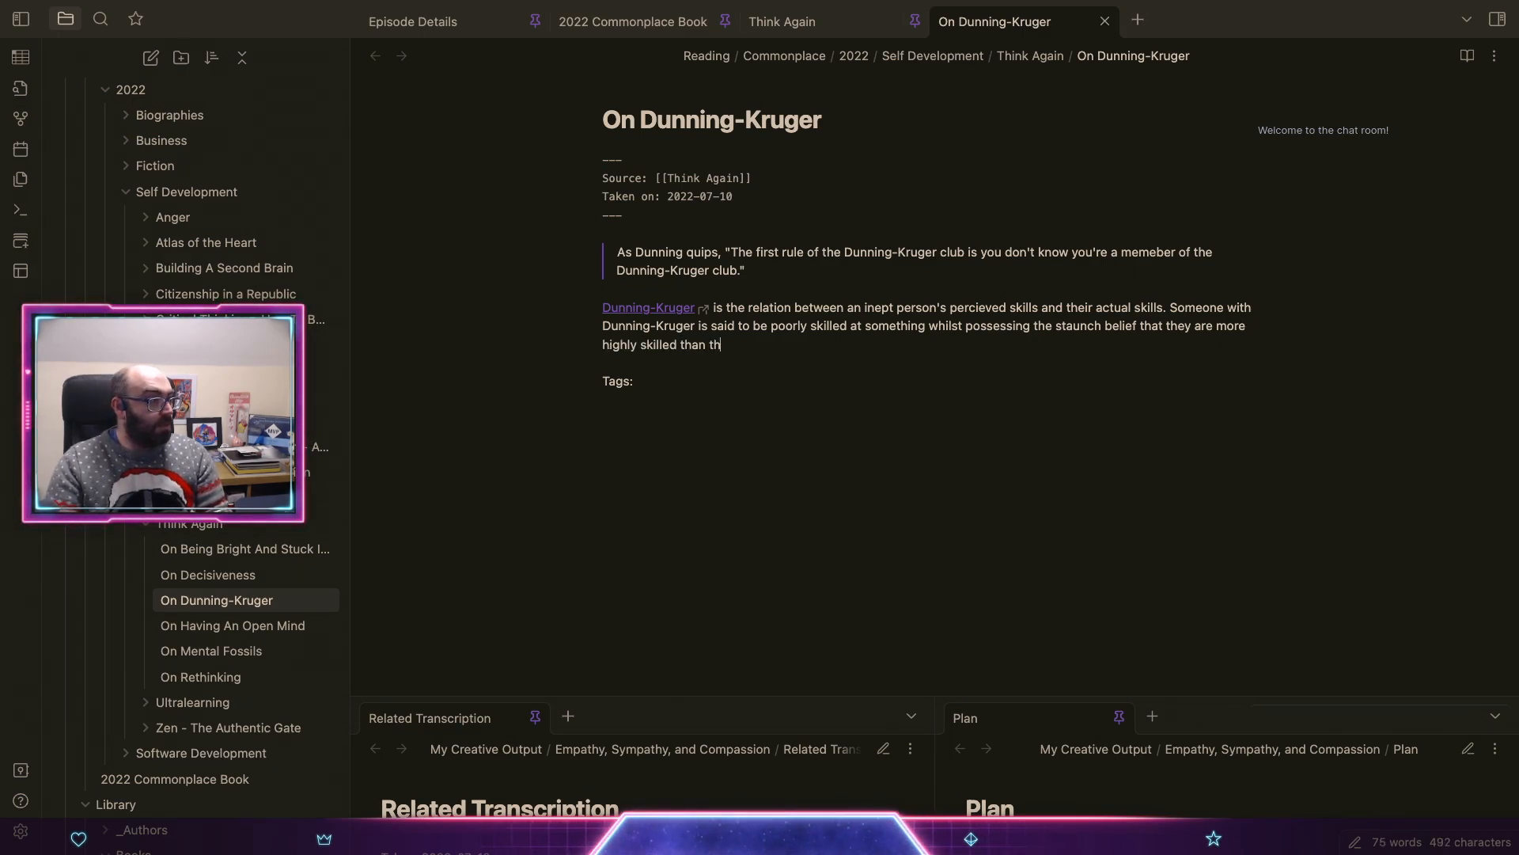
{"action": "type", "text": "ey let on."}
{"action": "left_click_drag", "start_coordinate": [775, 345], "coordinate": [709, 307]}
{"action": "type", "text": "Ω"}
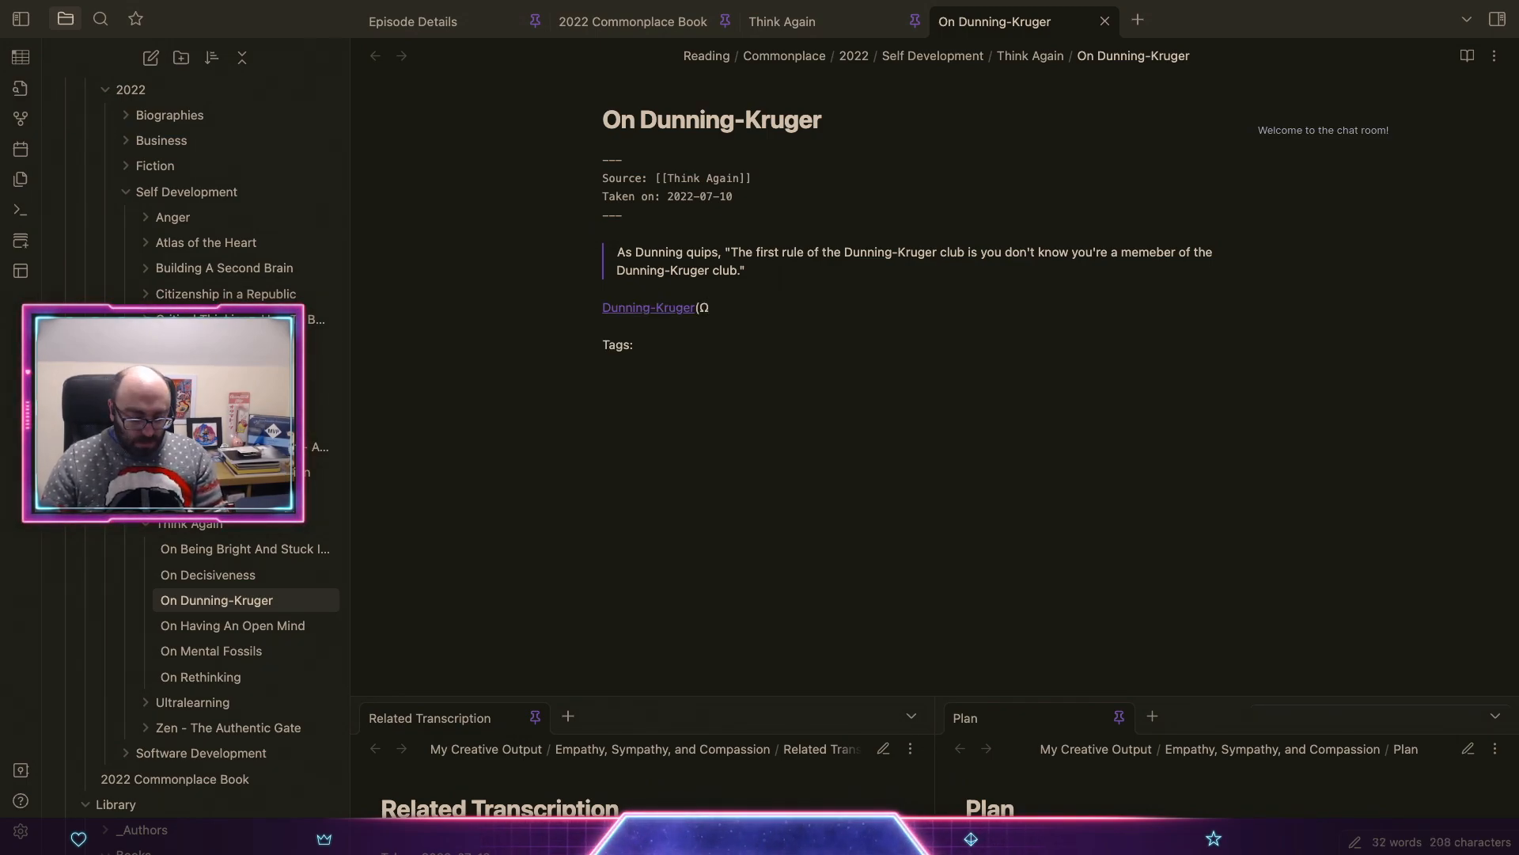
{"action": "key", "text": "ctrl+z"}
{"action": "left_click", "coordinate": [1106, 352]}
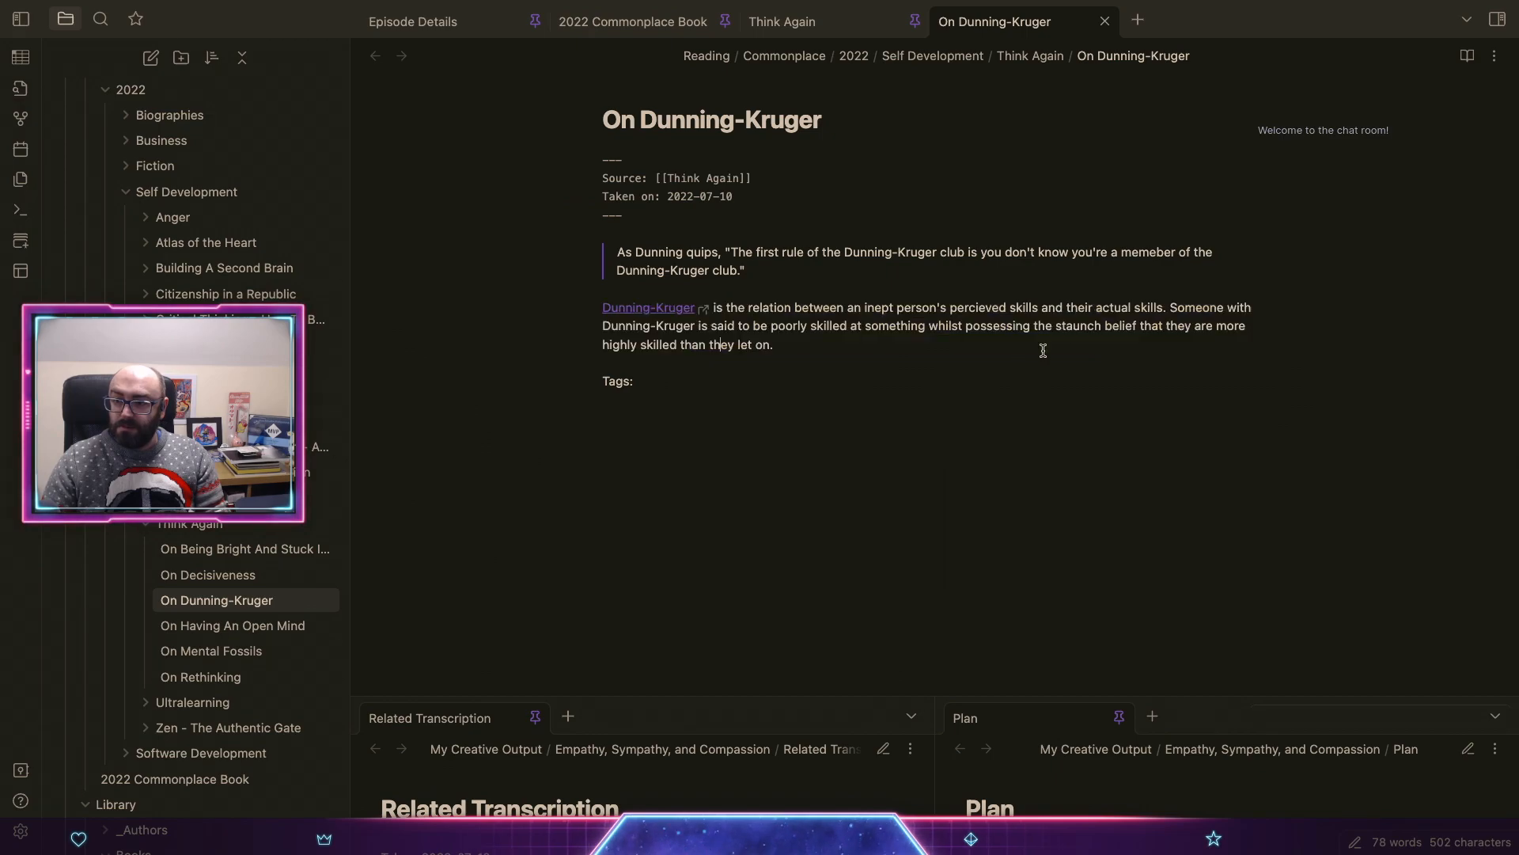
Step: Replace the closing words "let on." with "are proven to be." and start a new paragraph below the comment
{"action": "key", "text": "shift+Left"}
{"action": "key", "text": "shift+Left"}
{"action": "key", "text": "shift+Left"}
{"action": "key", "text": "shift+Left"}
{"action": "key", "text": "shift+Left"}
{"action": "key", "text": "shift+Left"}
{"action": "key", "text": "shift+Left"}
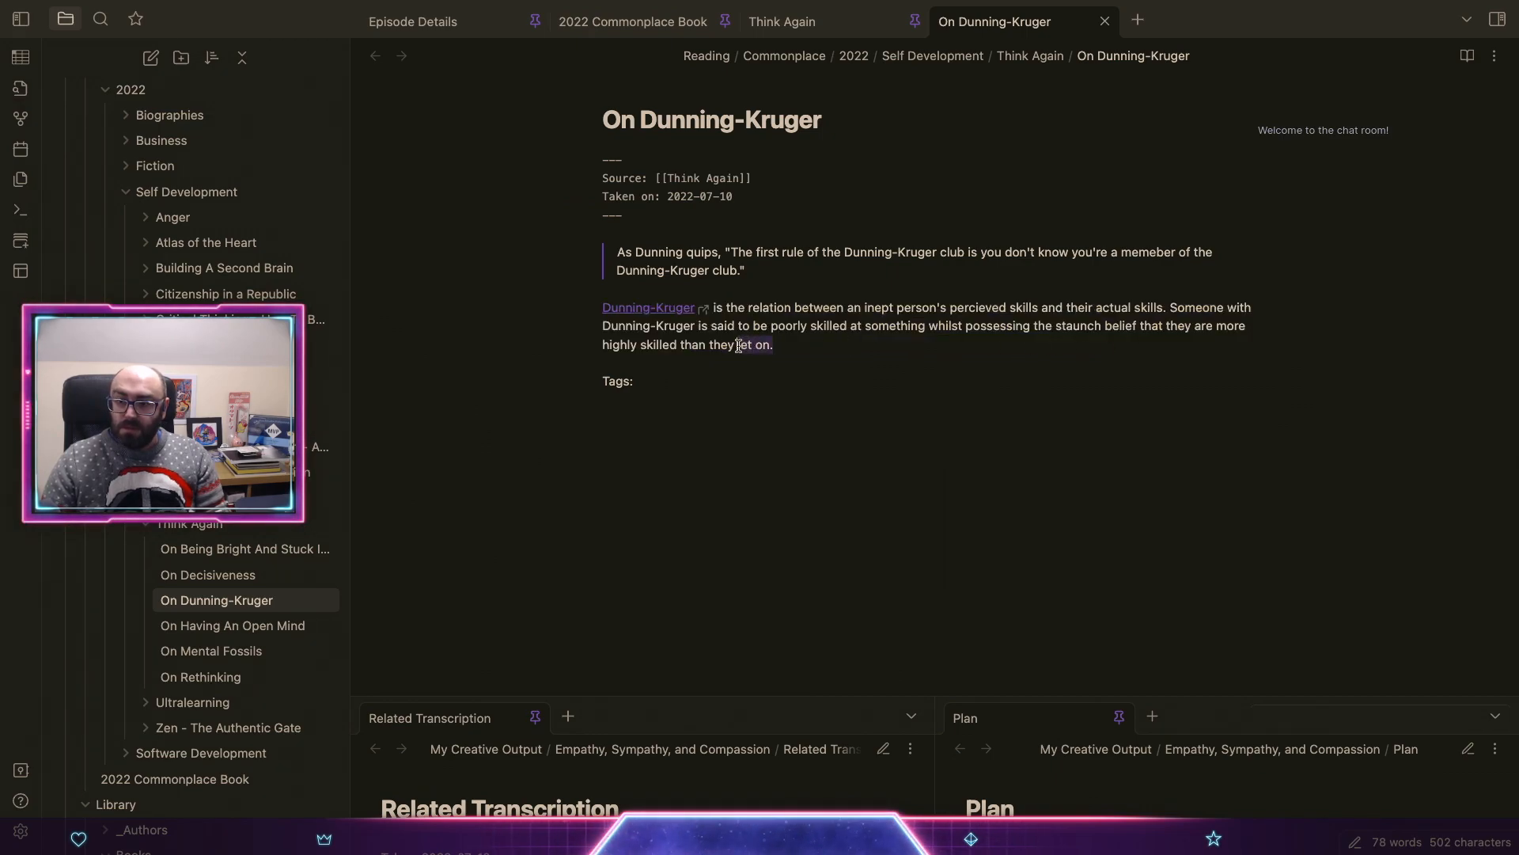
{"action": "key", "text": "BackSpace"}
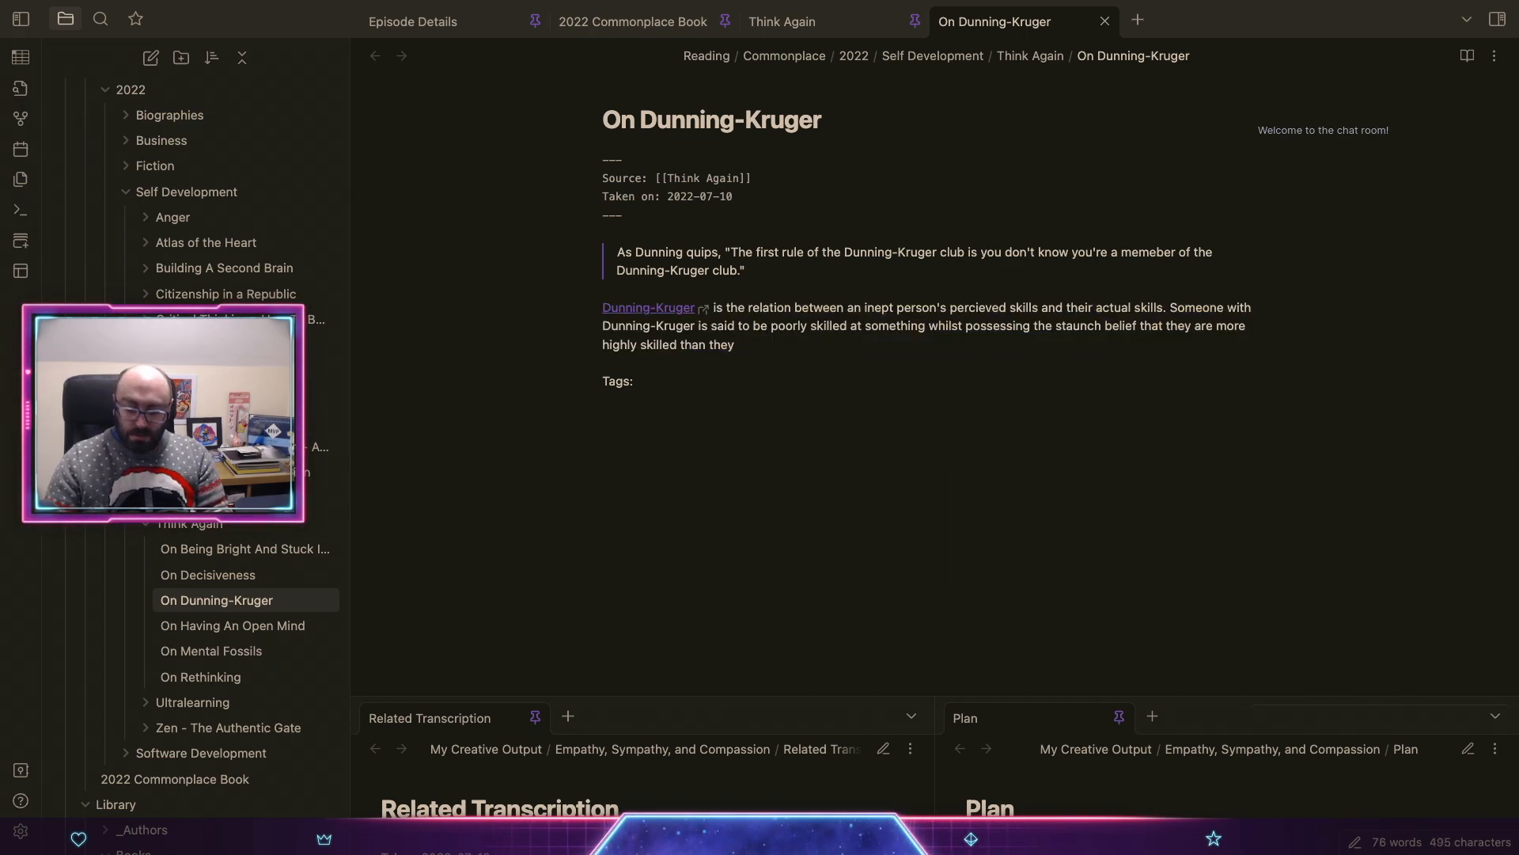
{"action": "type", "text": "are provedn"}
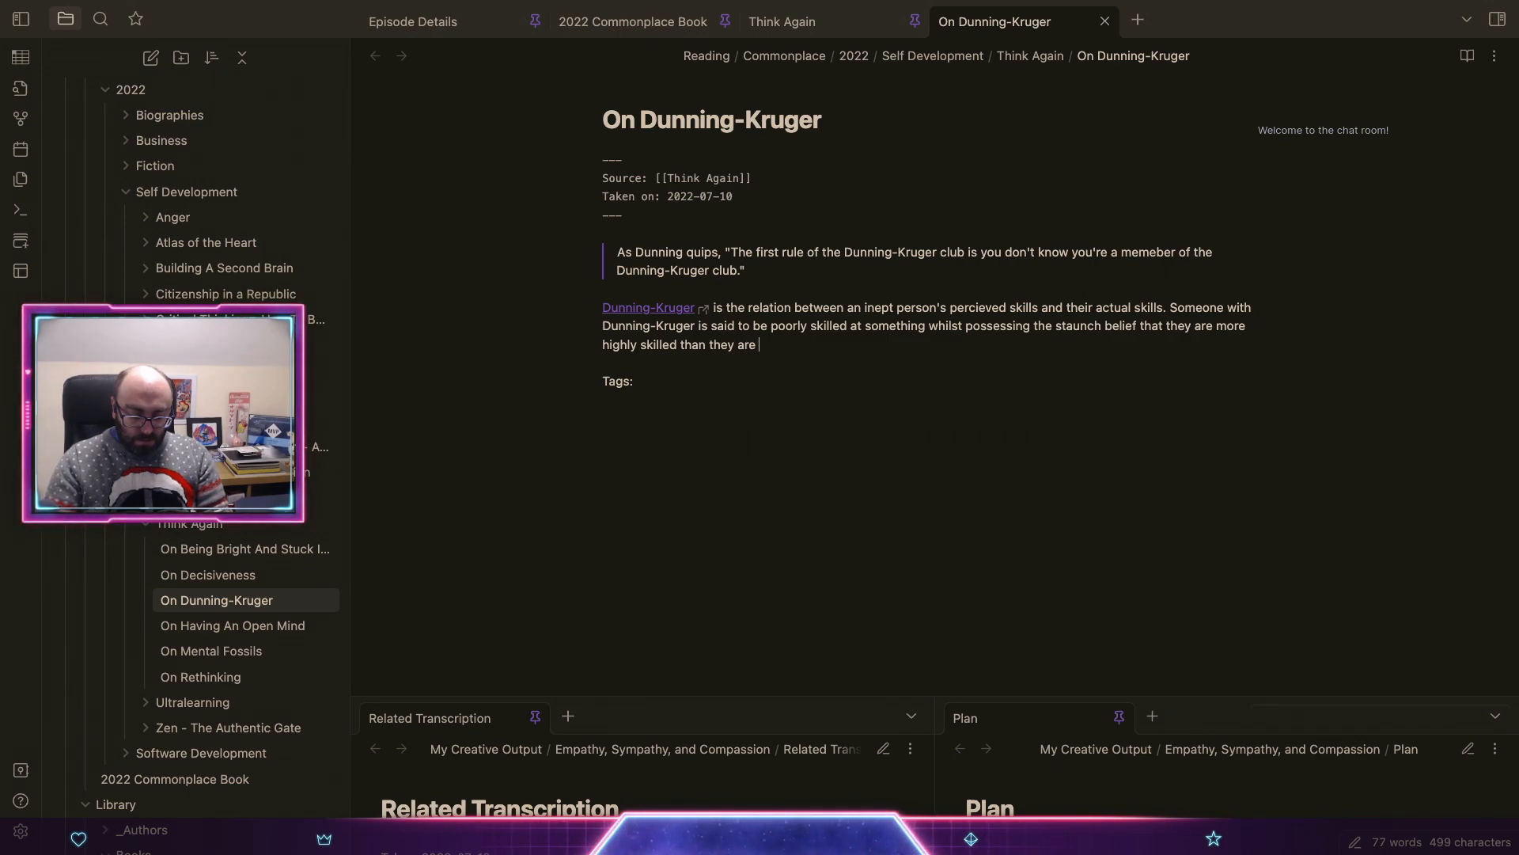
{"action": "key", "text": "BackSpace"}
{"action": "key", "text": "BackSpace"}
{"action": "type", "text": "n "}
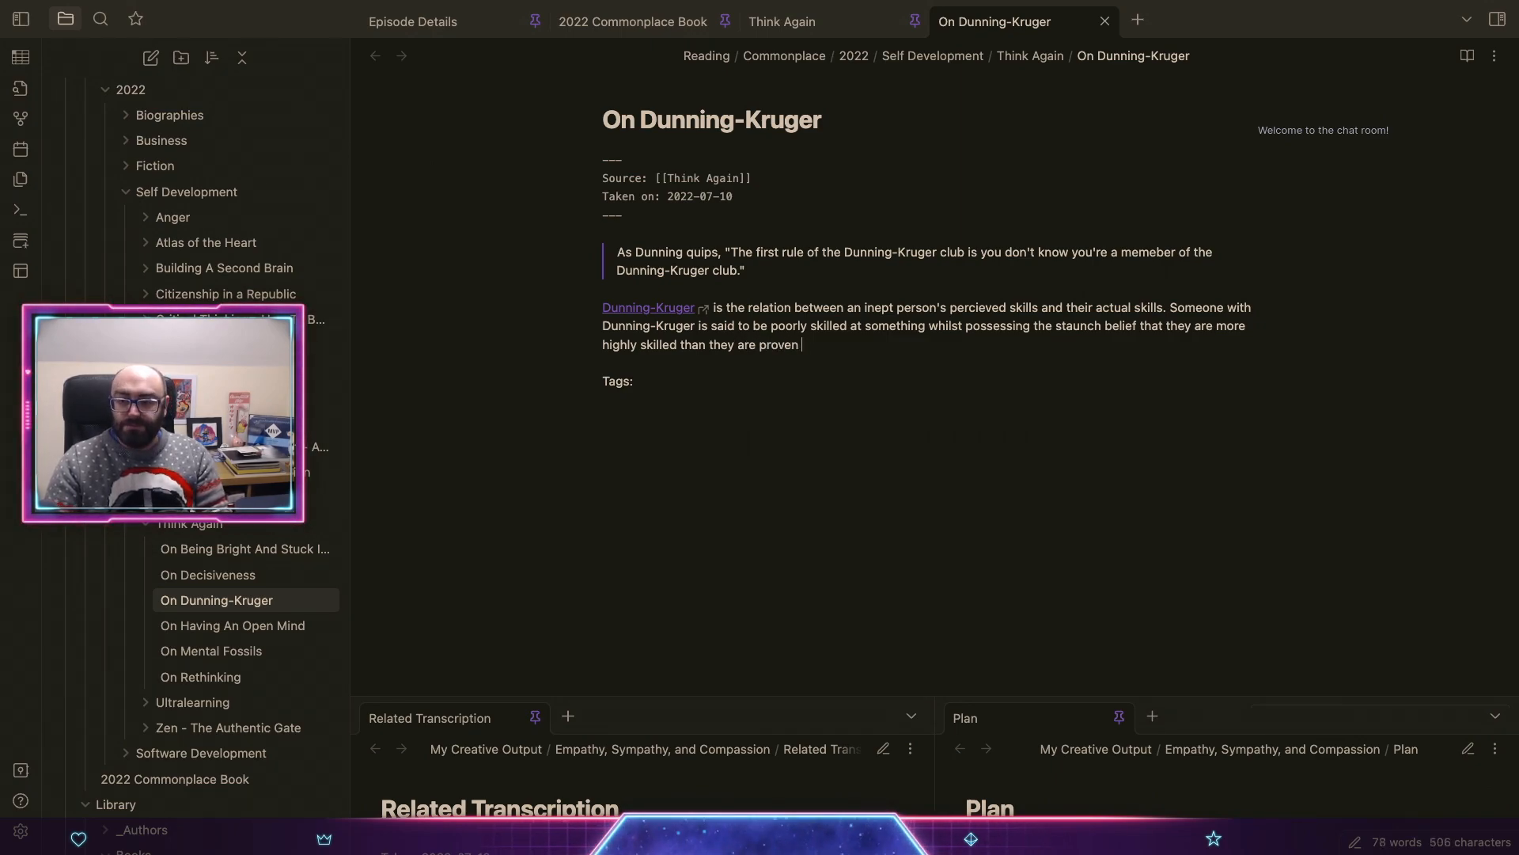
{"action": "type", "text": "to be."}
{"action": "key", "text": "Return"}
{"action": "key", "text": "Return"}
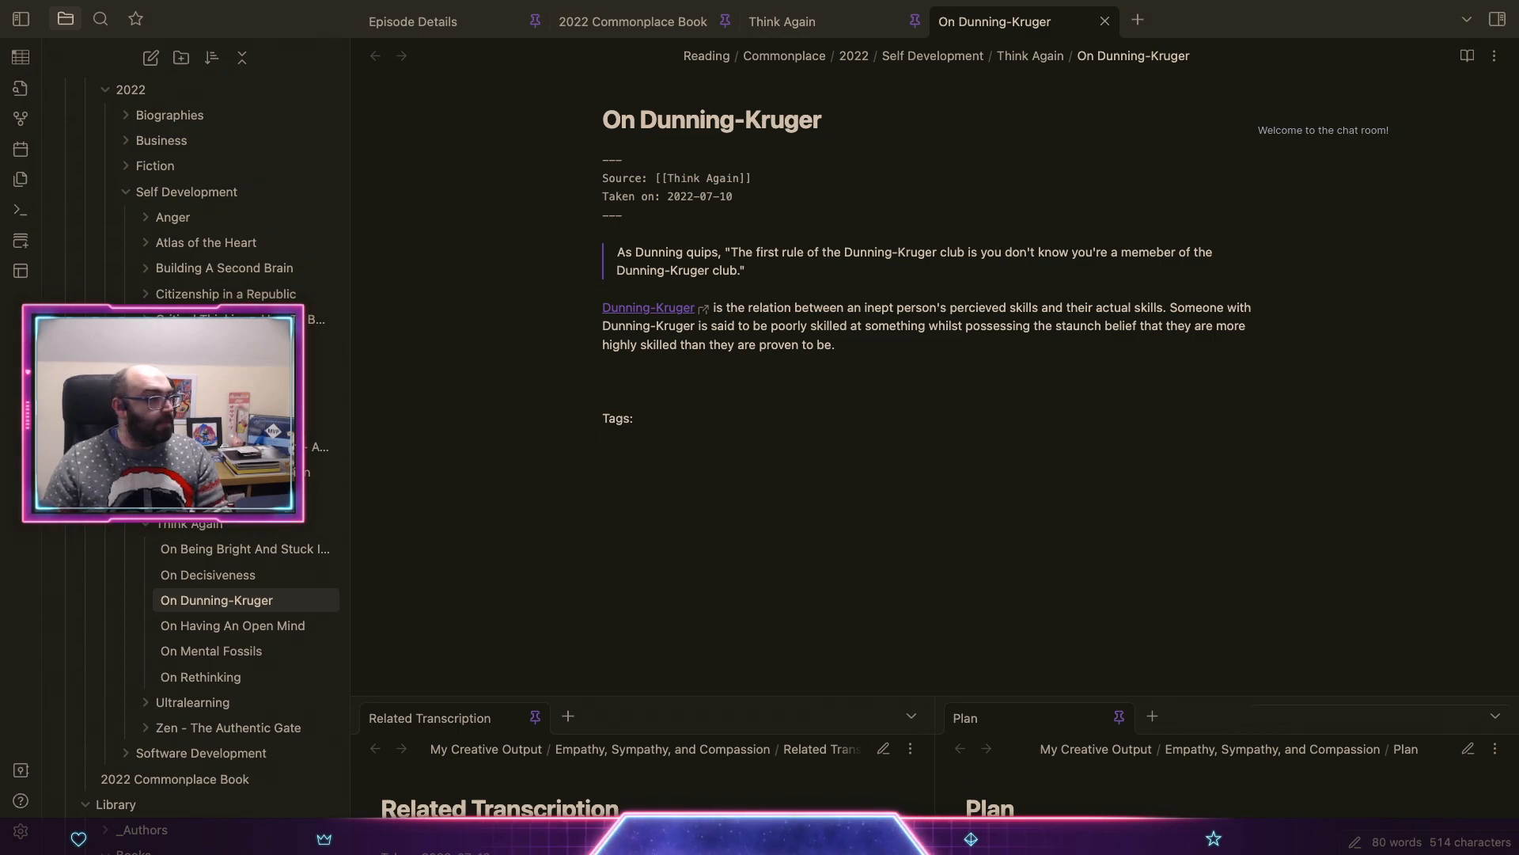
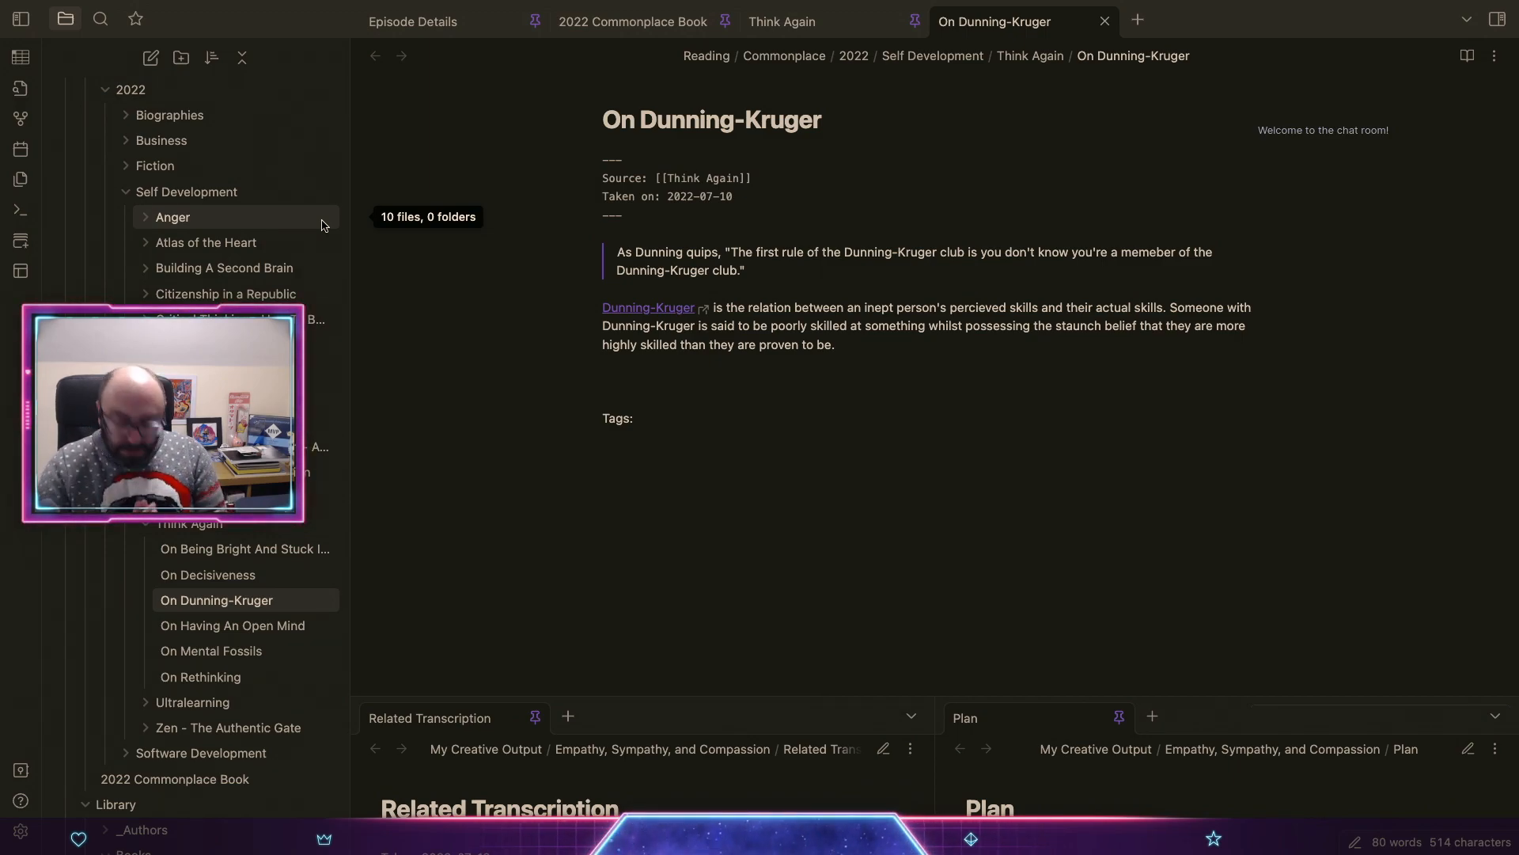
Step: Start the comment's second paragraph with The "joke", putting the word joke in double quotation marks
{"action": "type", "text": "The jok"}
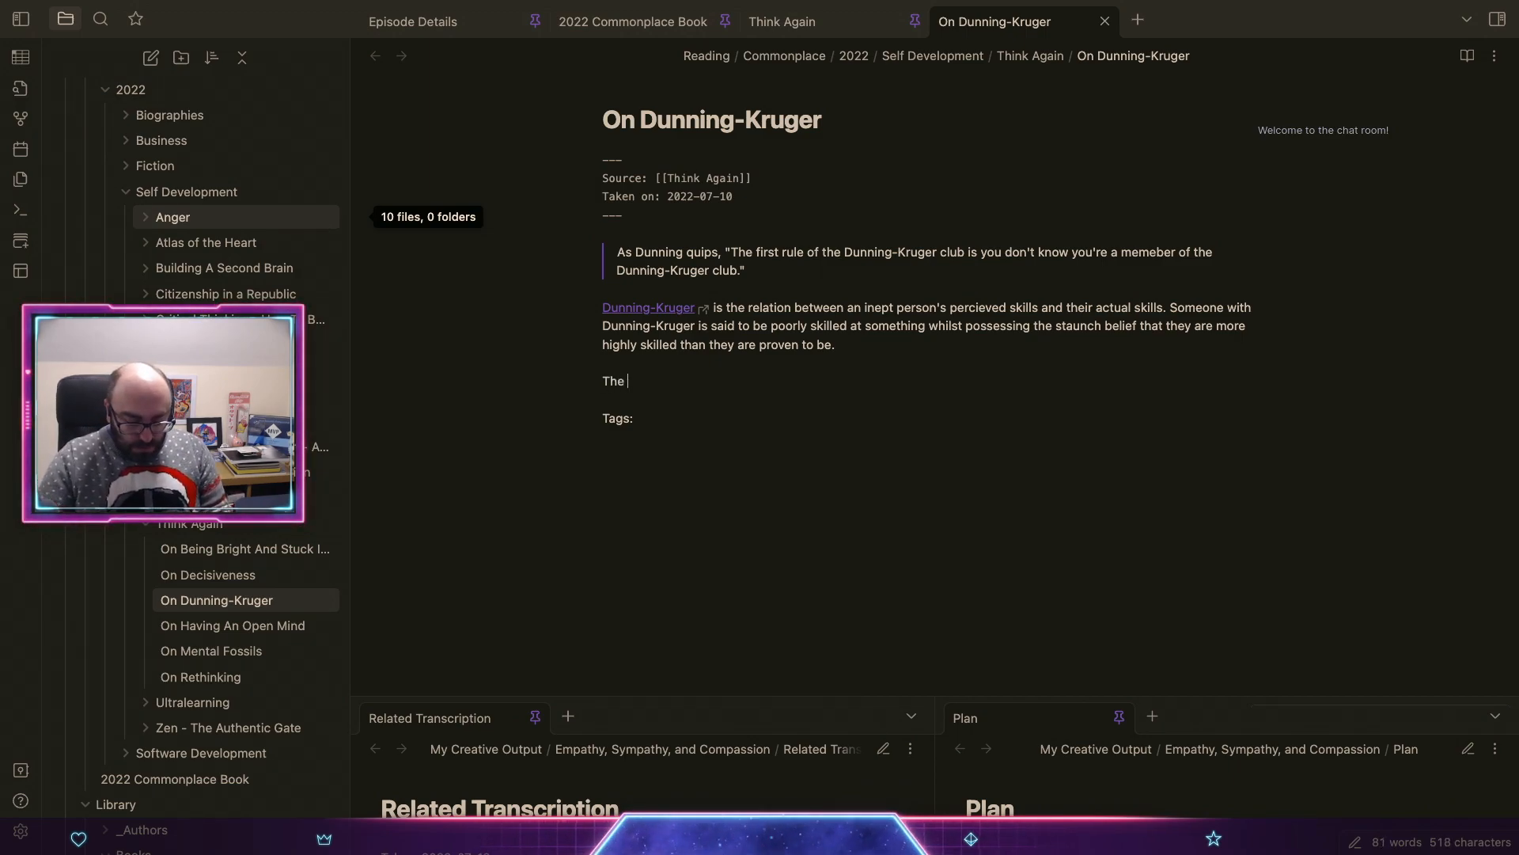
{"action": "key", "text": "BackSpace"}
{"action": "key", "text": "BackSpace"}
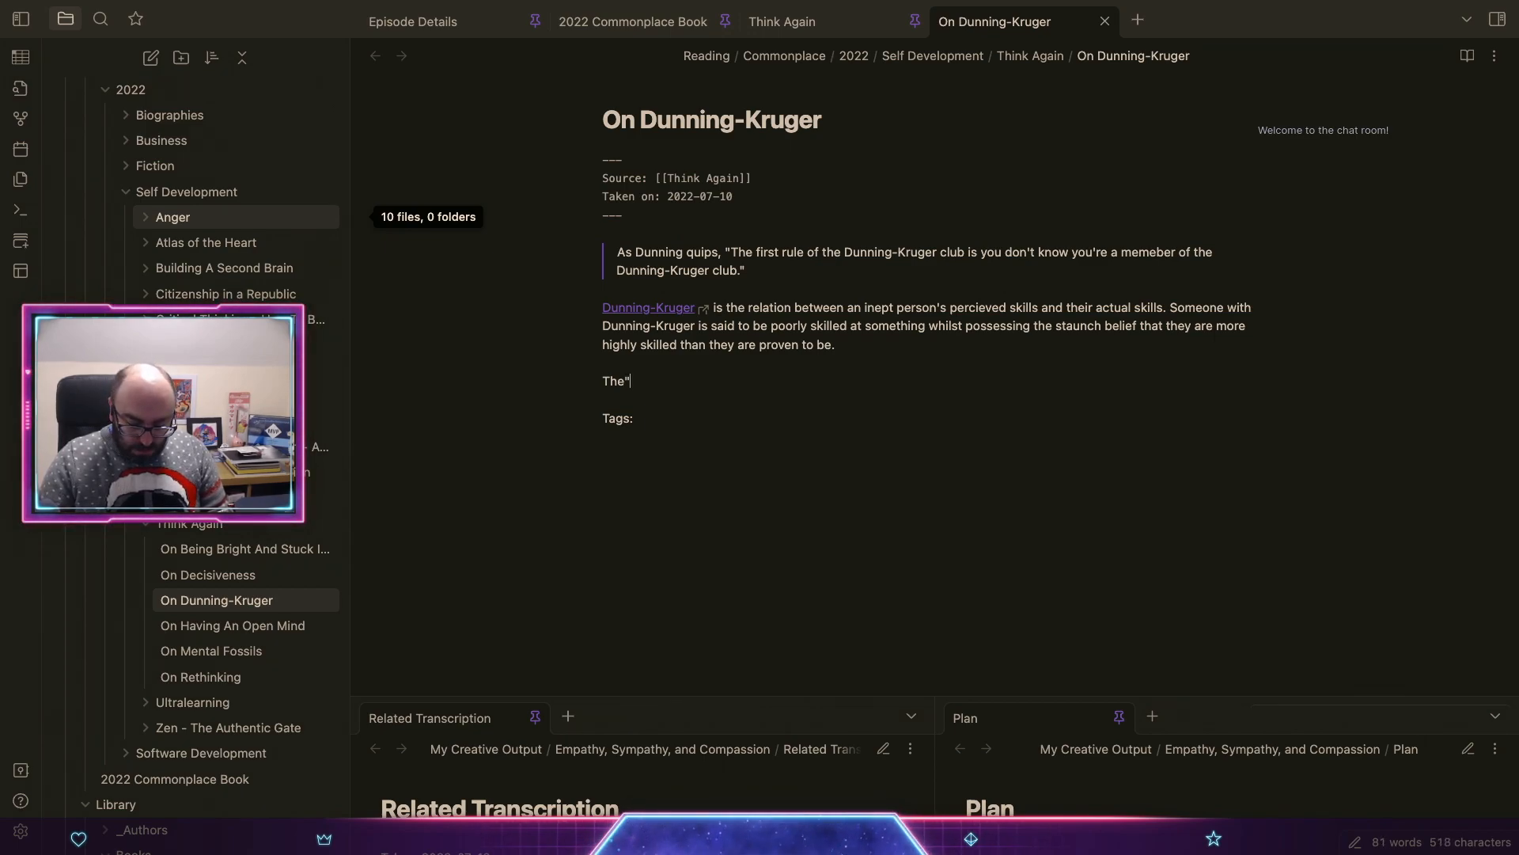
{"action": "type", "text": "joke;"}
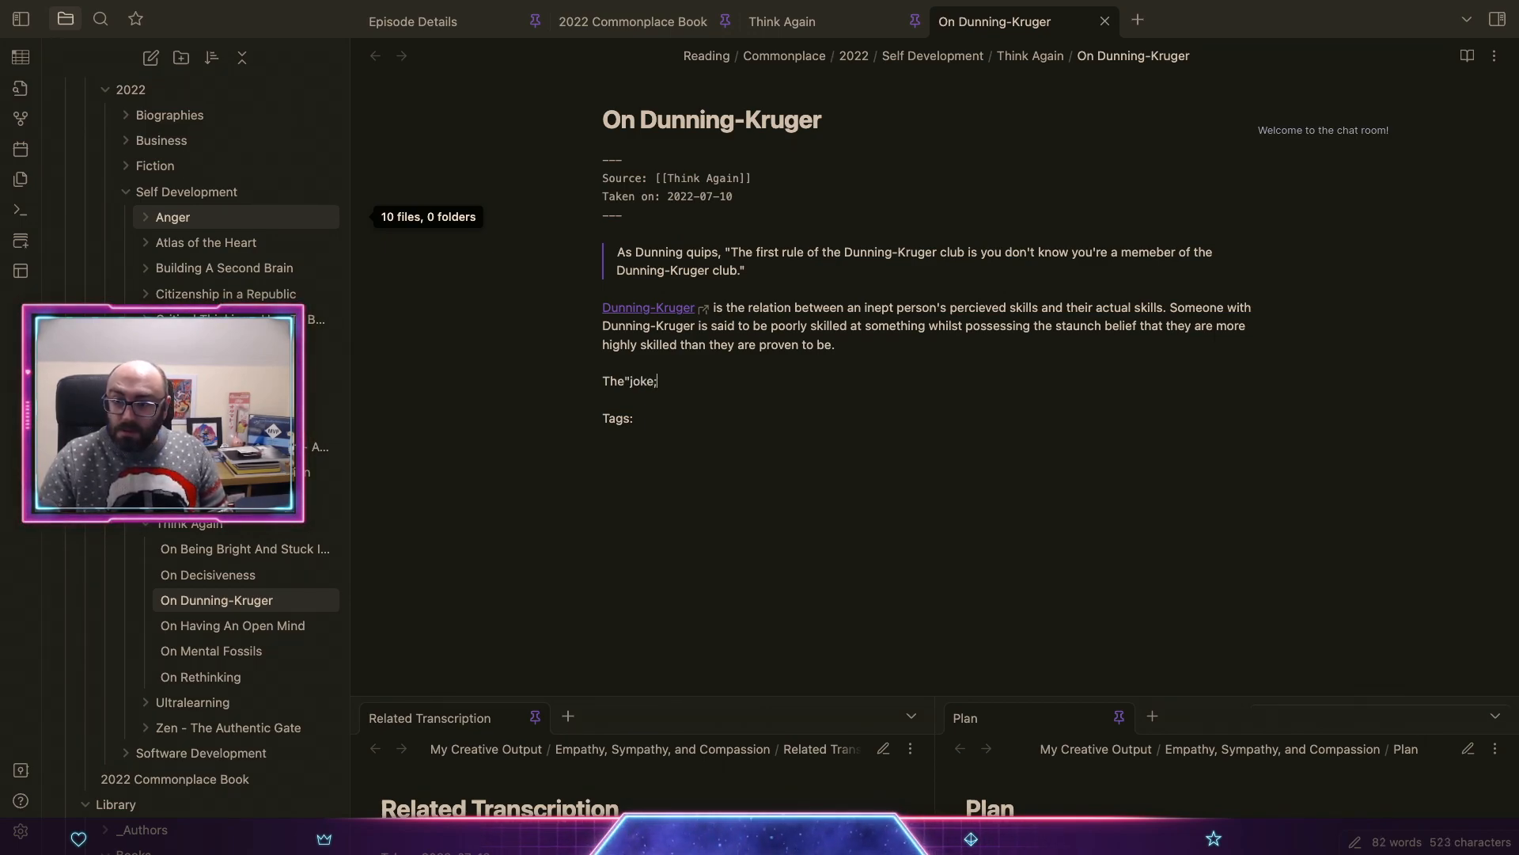
{"action": "key", "text": "BackSpace"}
{"action": "key", "text": "BackSpace"}
{"action": "key", "text": "BackSpace"}
{"action": "key", "text": "BackSpace"}
{"action": "key", "text": "BackSpace"}
{"action": "key", "text": "BackSpace"}
{"action": "type", "text": "\"hije"}
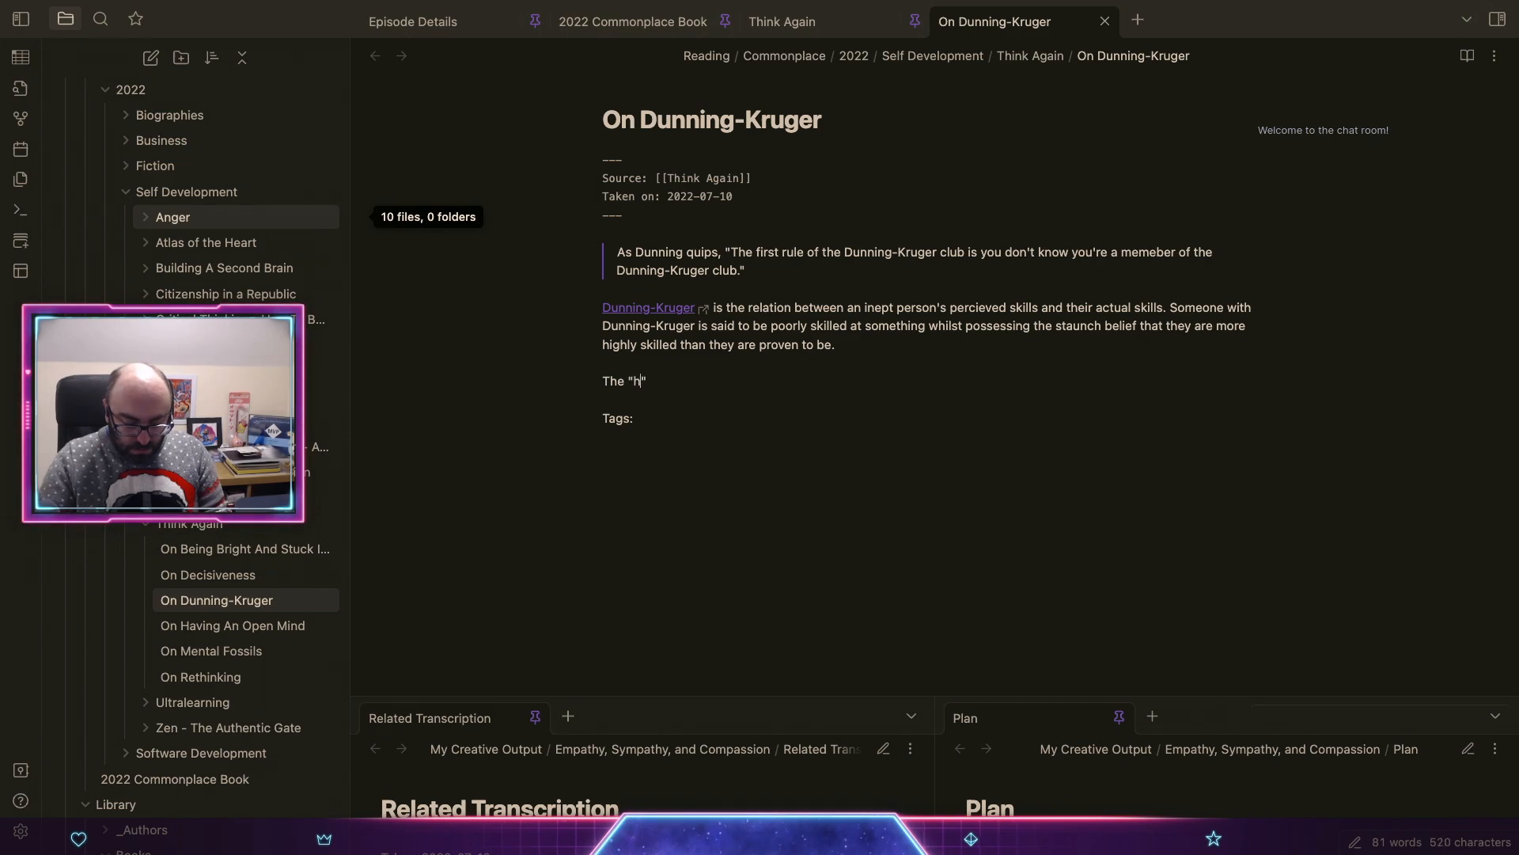
{"action": "key", "text": "BackSpace"}
{"action": "key", "text": "BackSpace"}
{"action": "key", "text": "BackSpace"}
{"action": "key", "text": "BackSpace"}
{"action": "type", "text": "joke:\" her"}
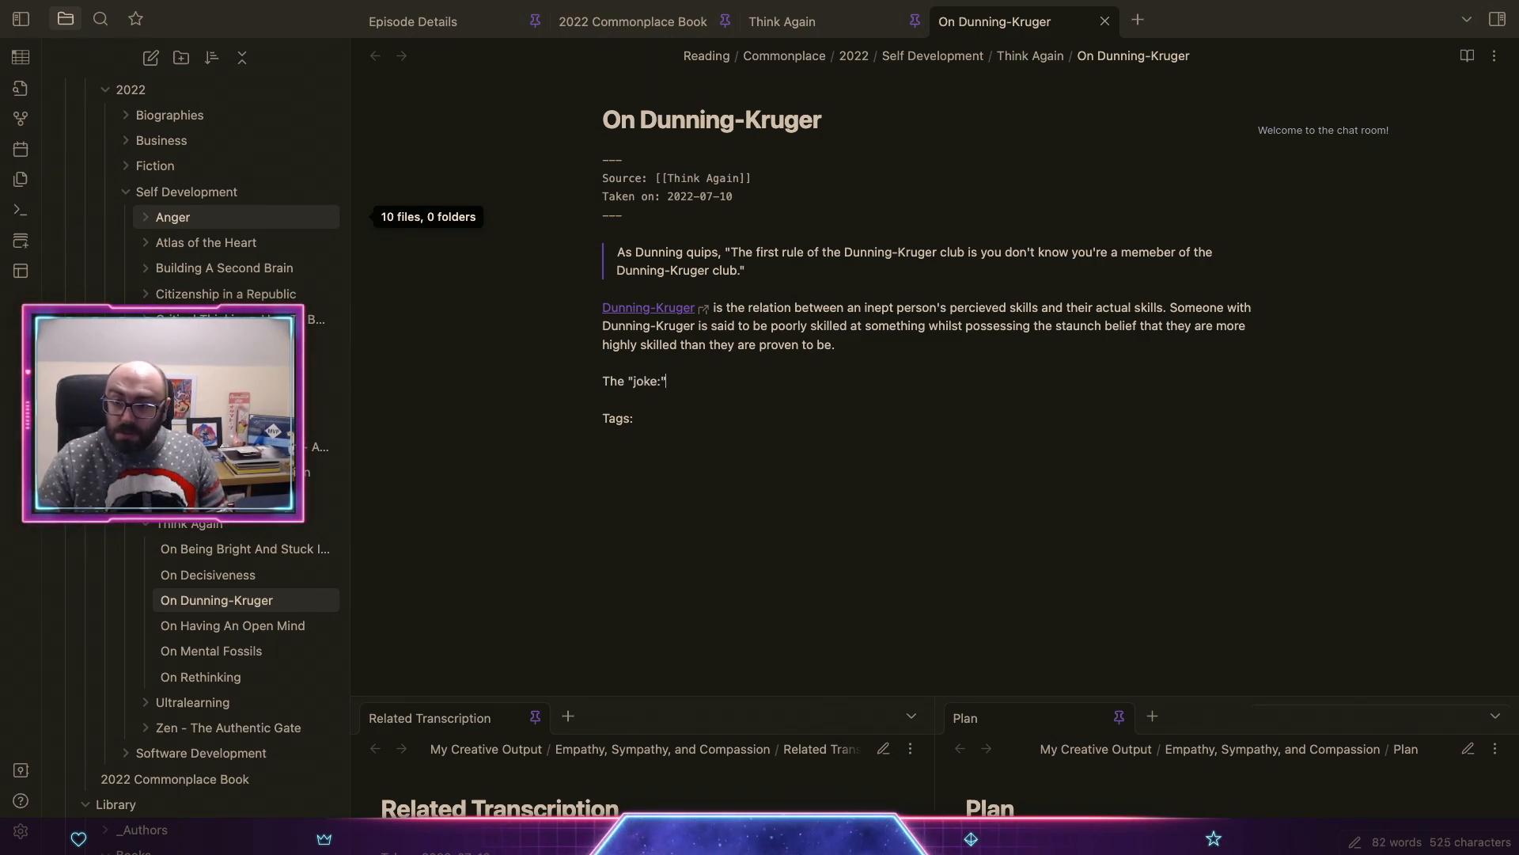
Step: Remove the colon inside the quoted "joke" and continue the sentence with "here being that"
{"action": "key", "text": "BackSpace"}
{"action": "key", "text": "BackSpace"}
{"action": "key", "text": "BackSpace"}
{"action": "key", "text": "BackSpace"}
{"action": "key", "text": "BackSpace"}
{"action": "key", "text": "BackSpace"}
{"action": "type", "text": "\" here being th"}
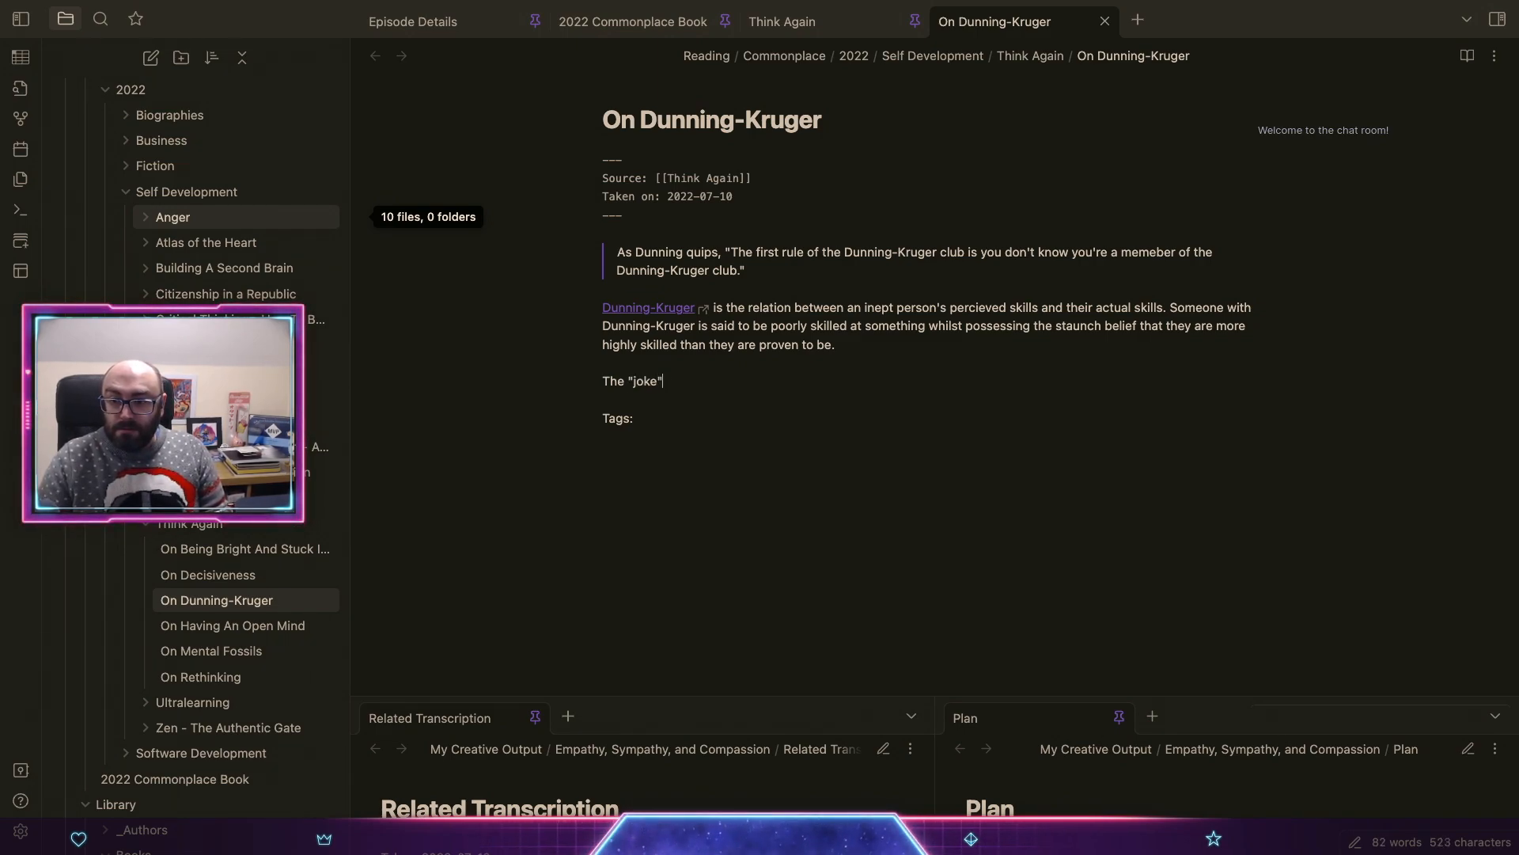
{"action": "type", "text": "at"}
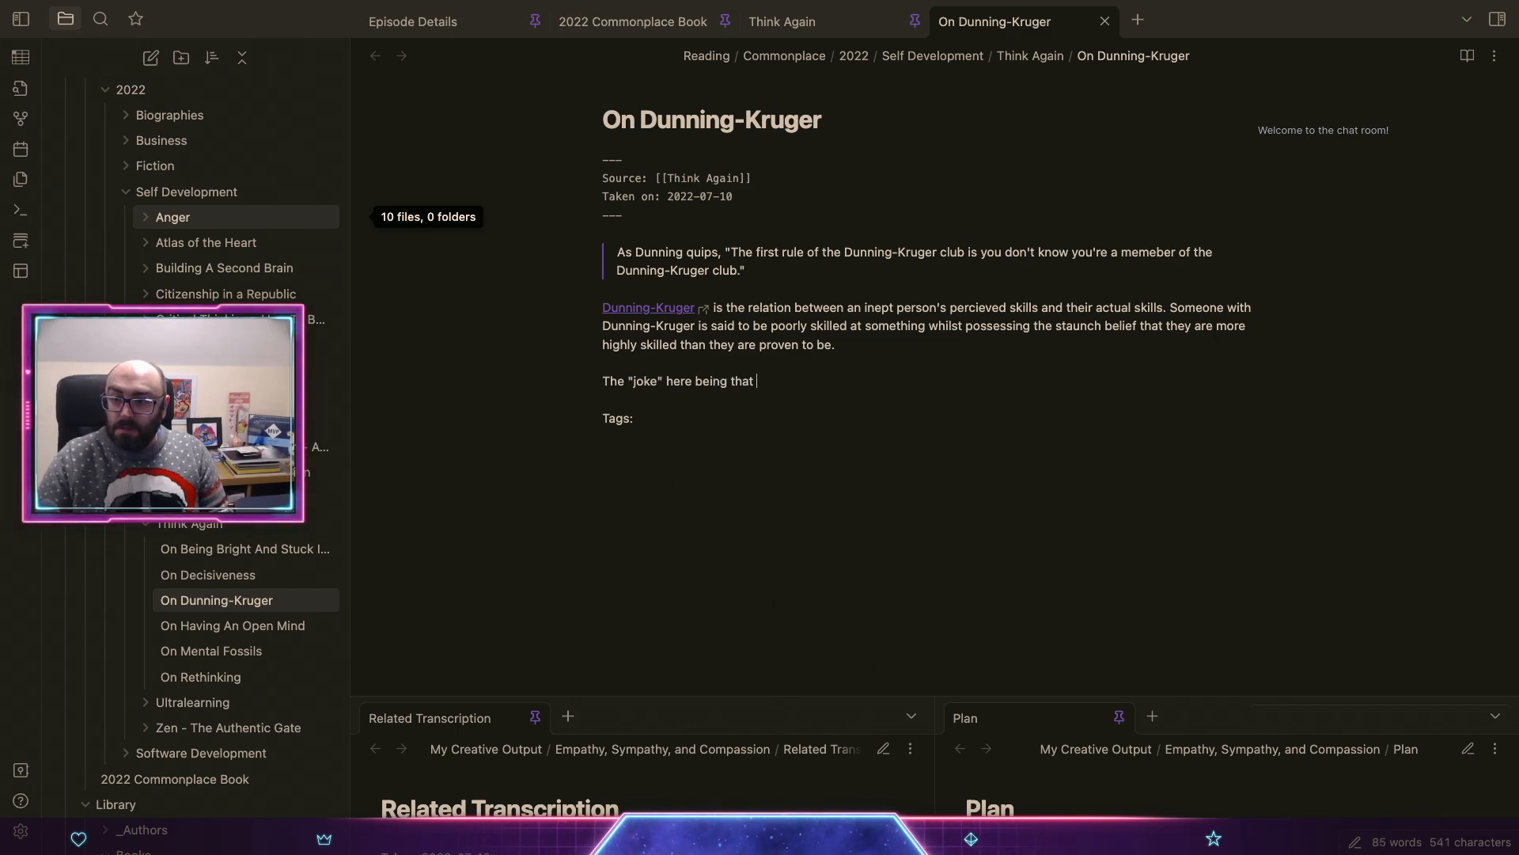
Step: Turn off the computer's Wi-Fi and return to the On Dunning-Kruger note
{"action": "left_click", "coordinate": [1341, 9]}
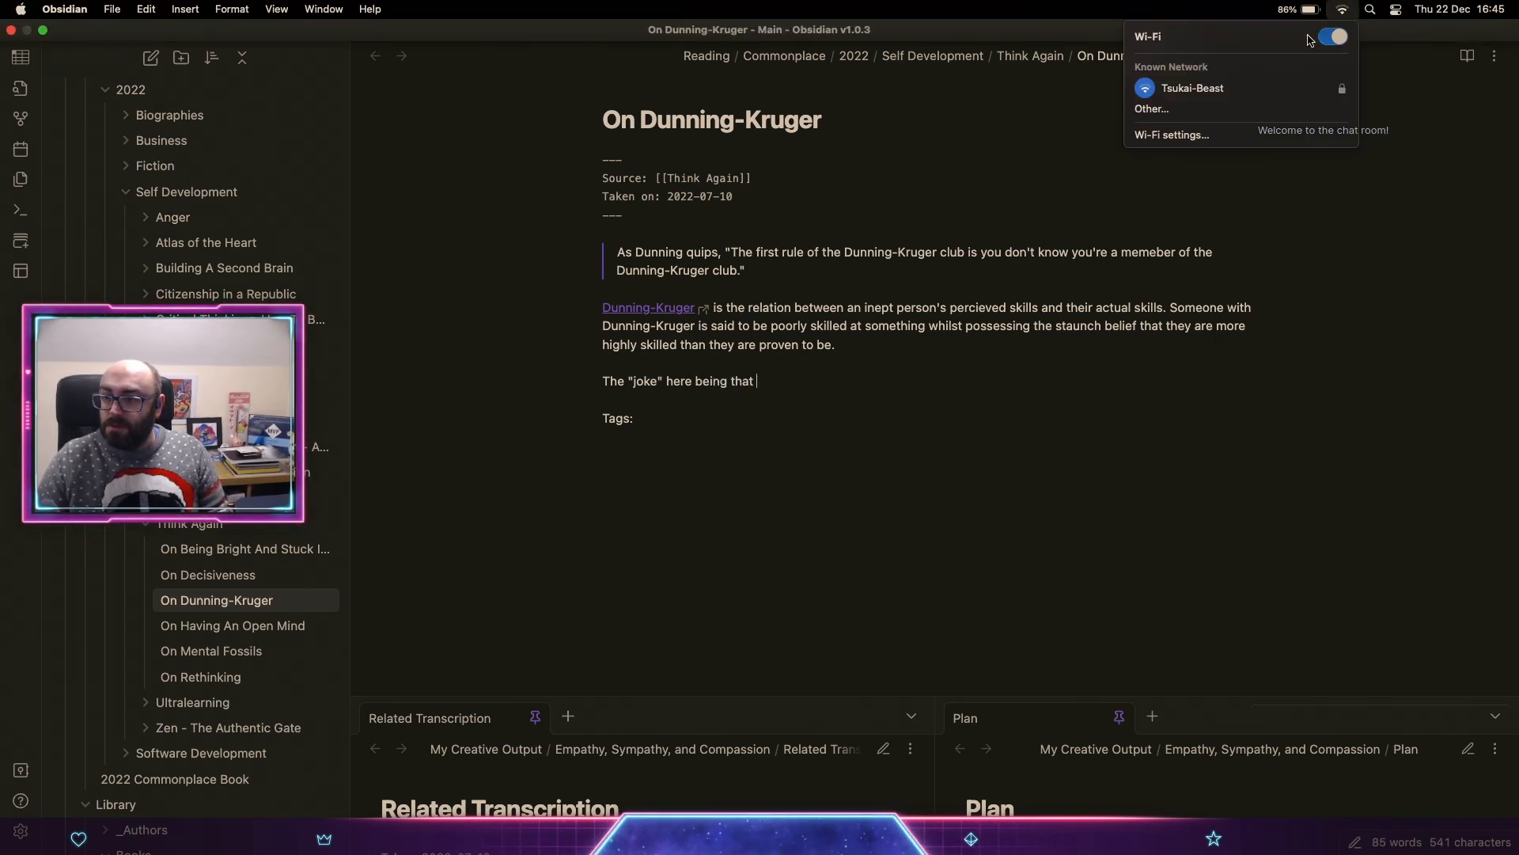
{"action": "left_click", "coordinate": [1327, 37]}
{"action": "left_click", "coordinate": [825, 382]}
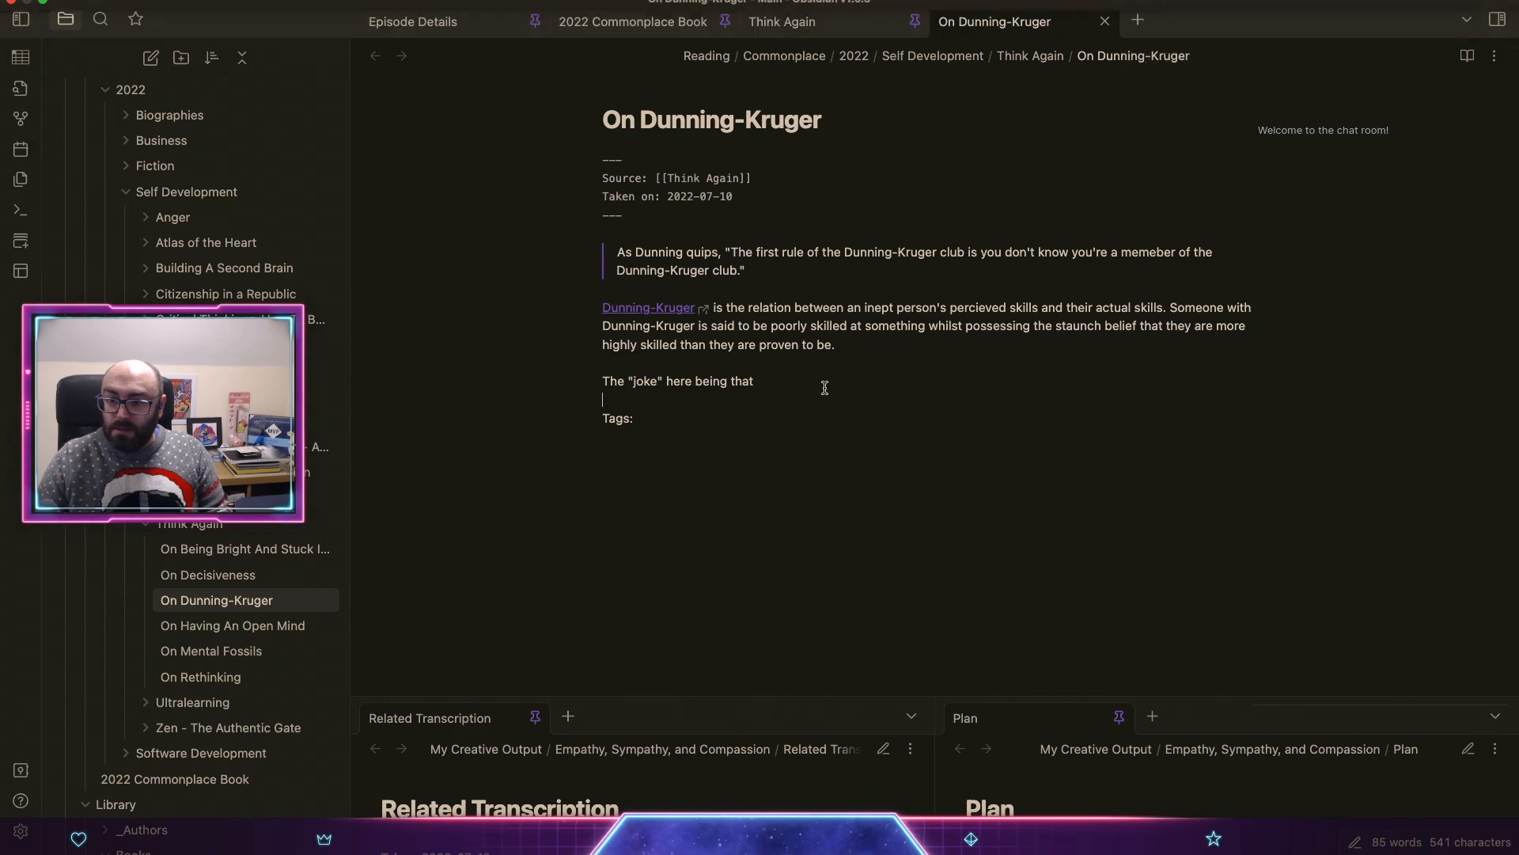
Step: Switch to Safari with the Dunning–Kruger Wikipedia article, quit it, and return to the note in Obsidian
{"action": "key", "text": "ctrl+Up"}
{"action": "left_click", "coordinate": [792, 597]}
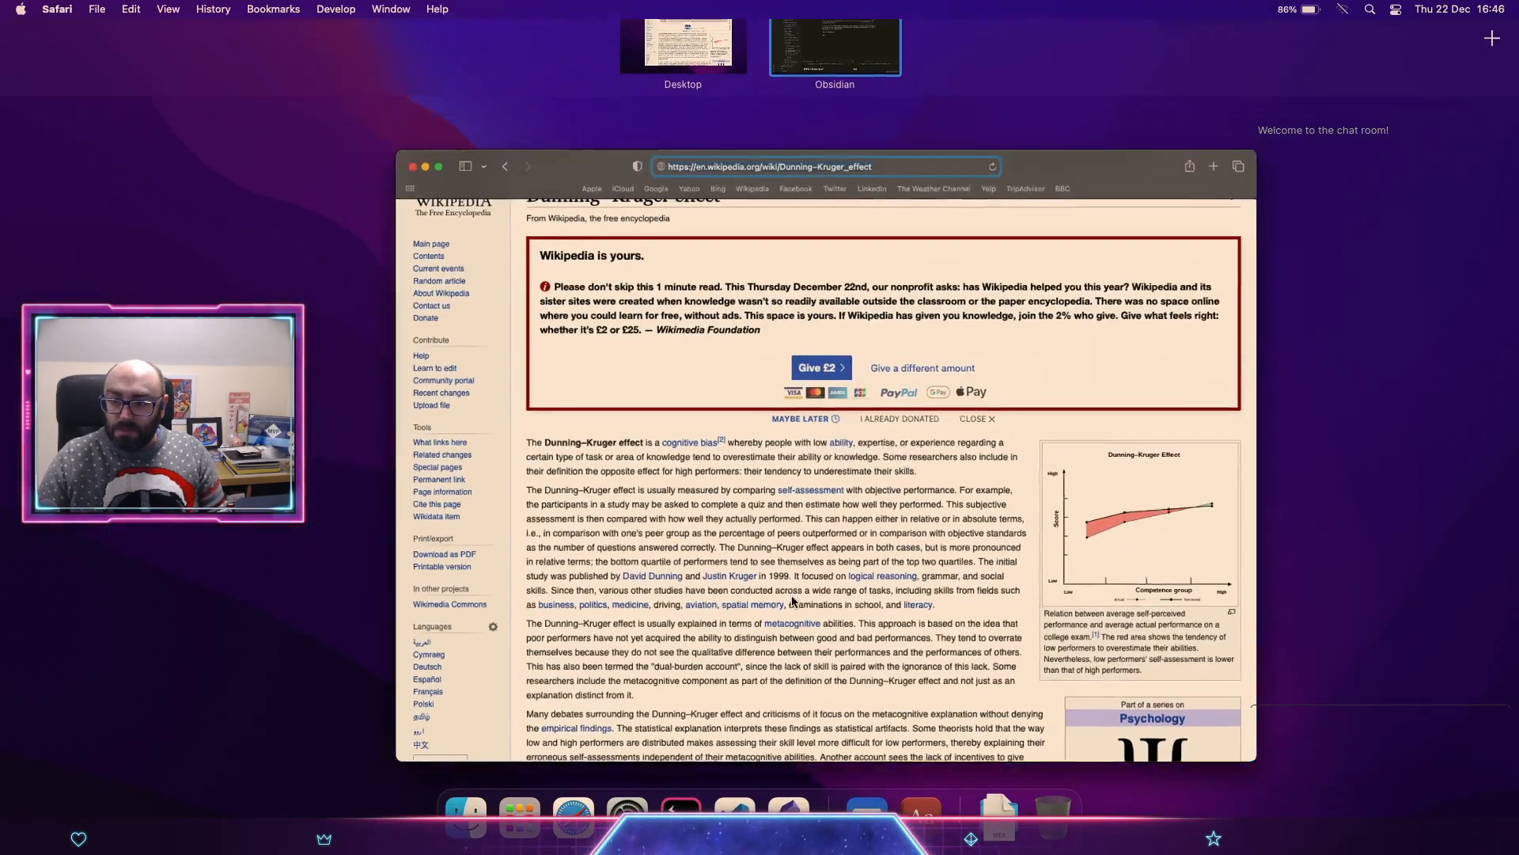
{"action": "key", "text": "super+q"}
{"action": "key", "text": "ctrl+Up"}
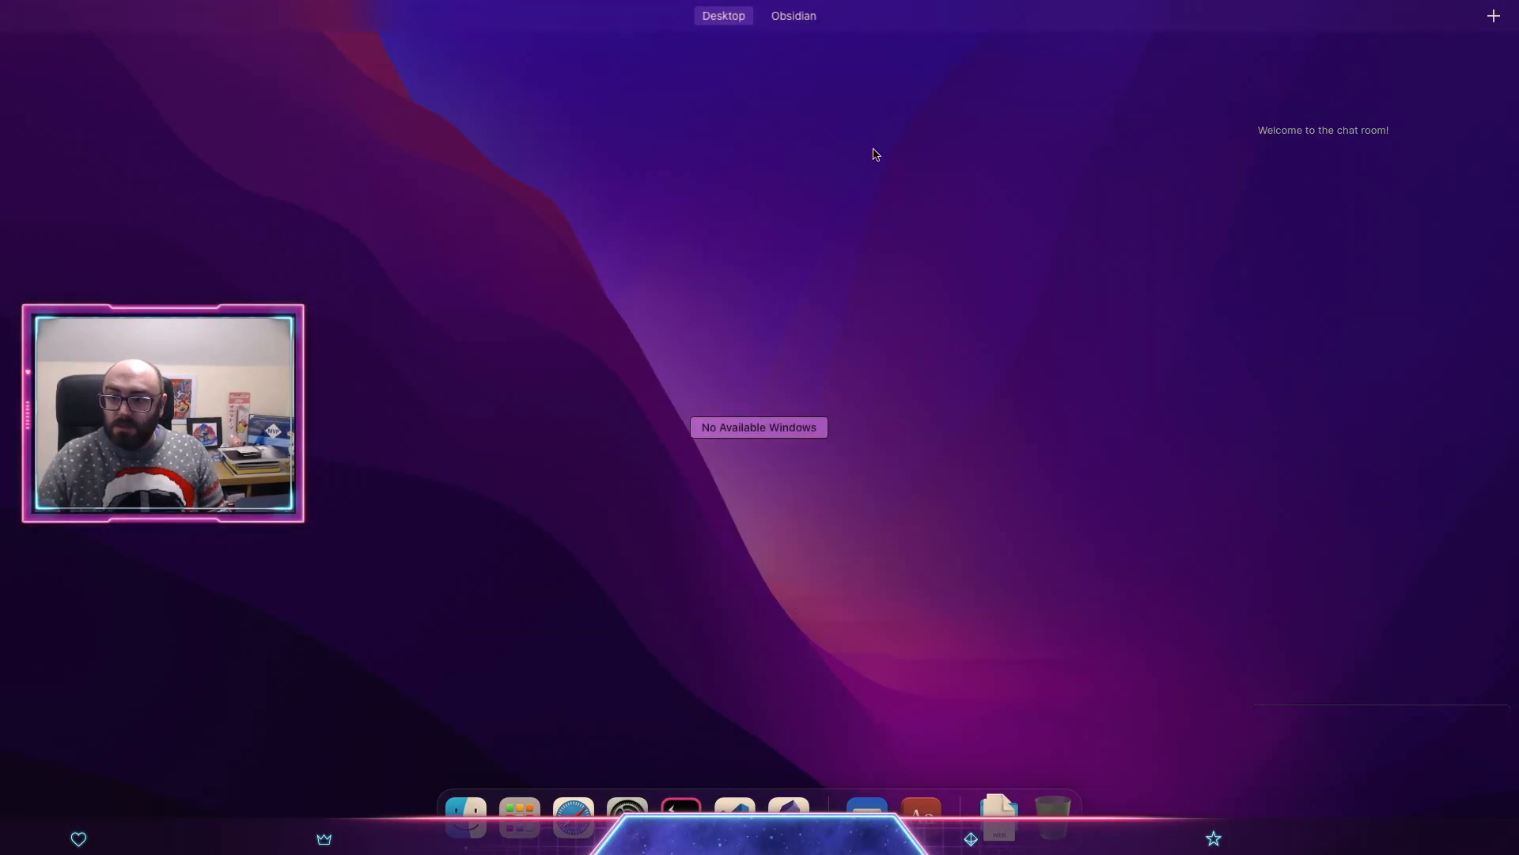
{"action": "left_click", "coordinate": [807, 24]}
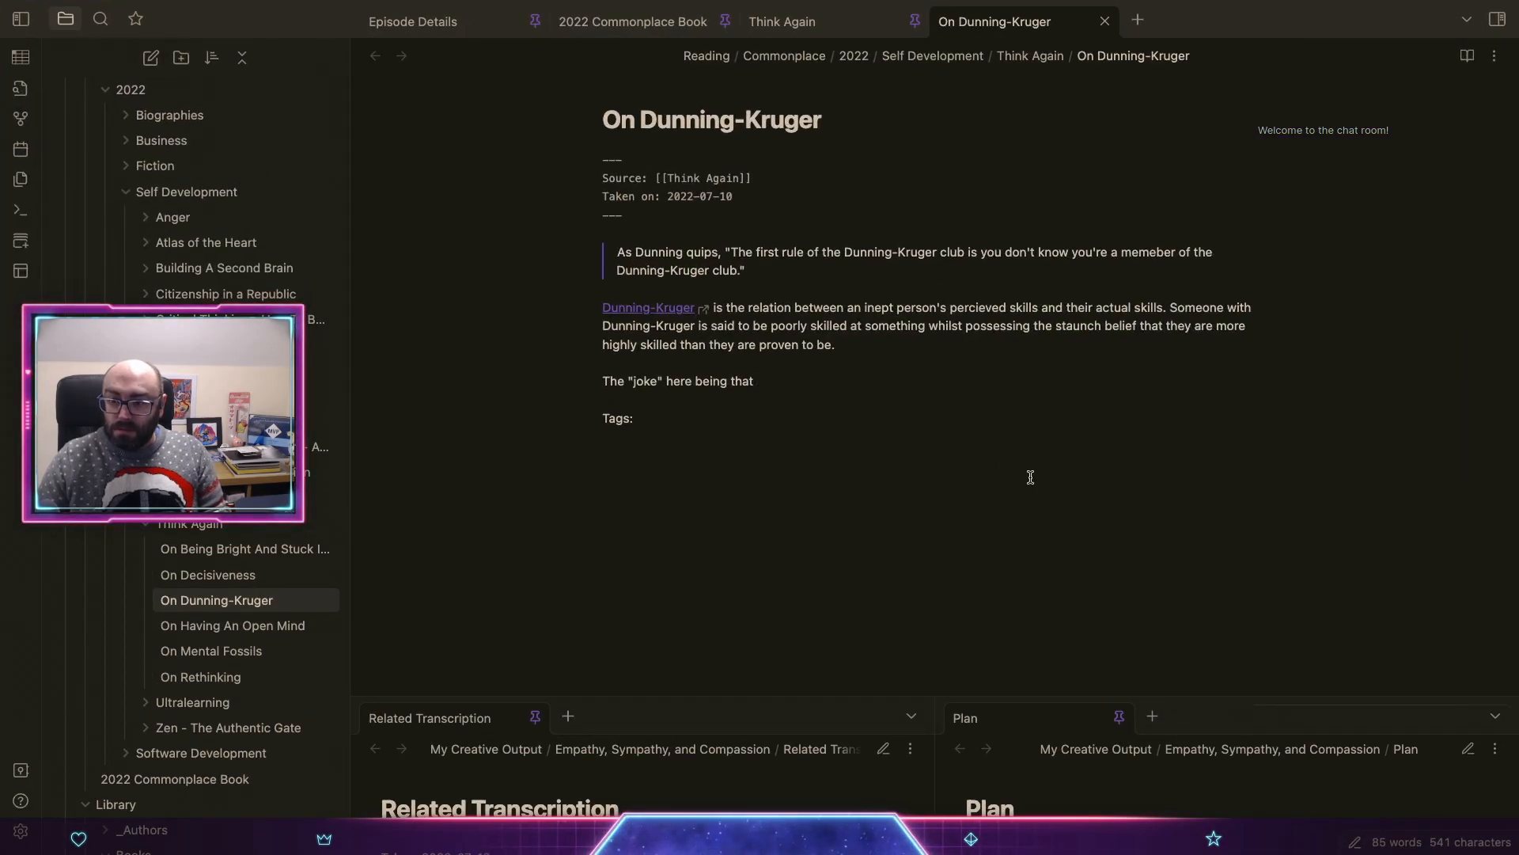
Step: Continue the "joke" sentence with "most people who have Dunning-Kruger"
{"action": "type", "text": "most peopl"}
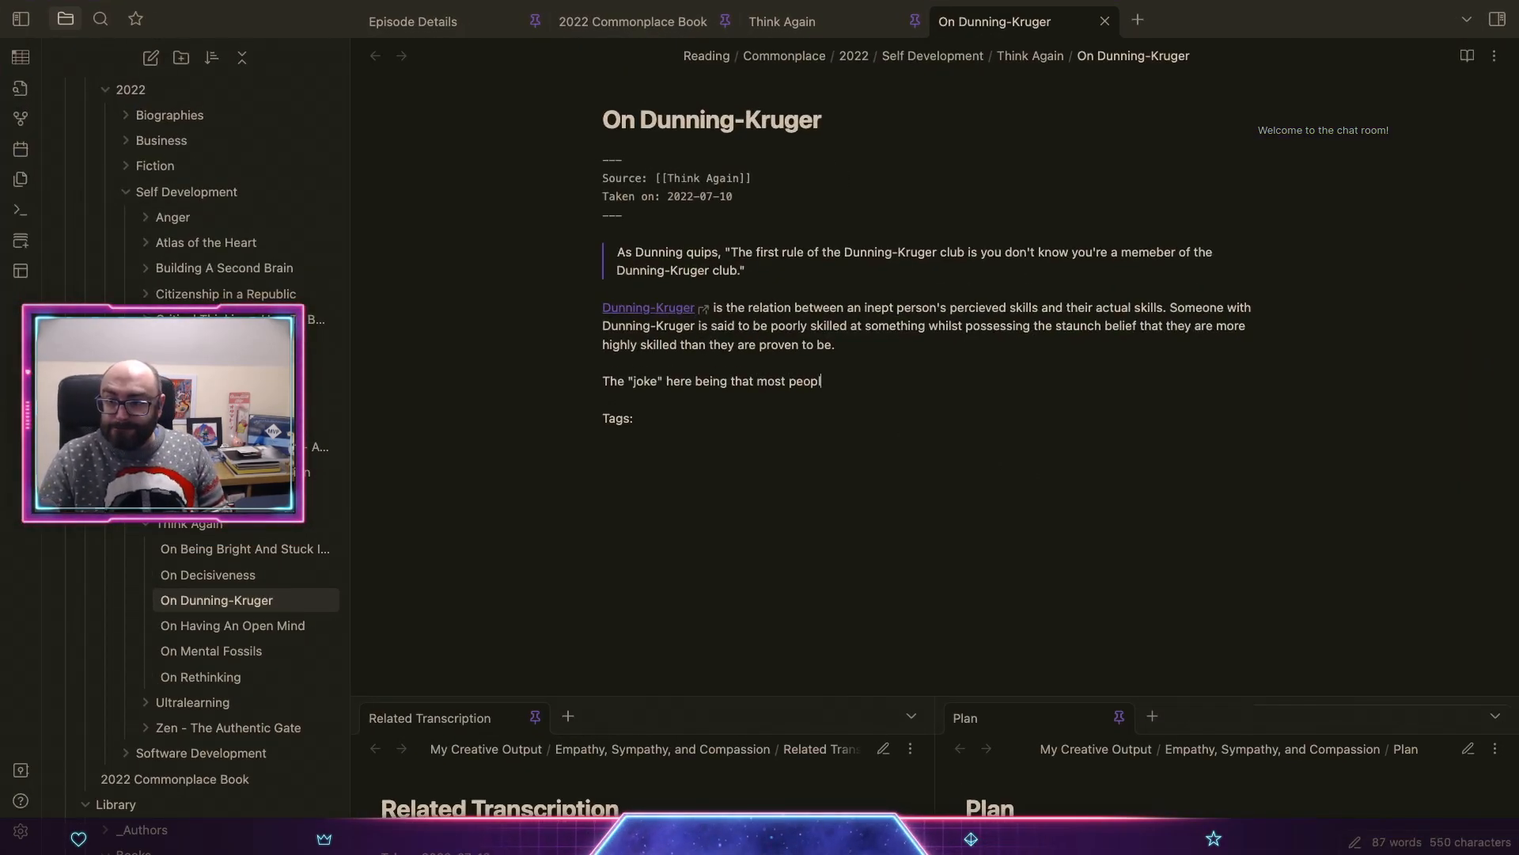
{"action": "type", "text": "e who have "}
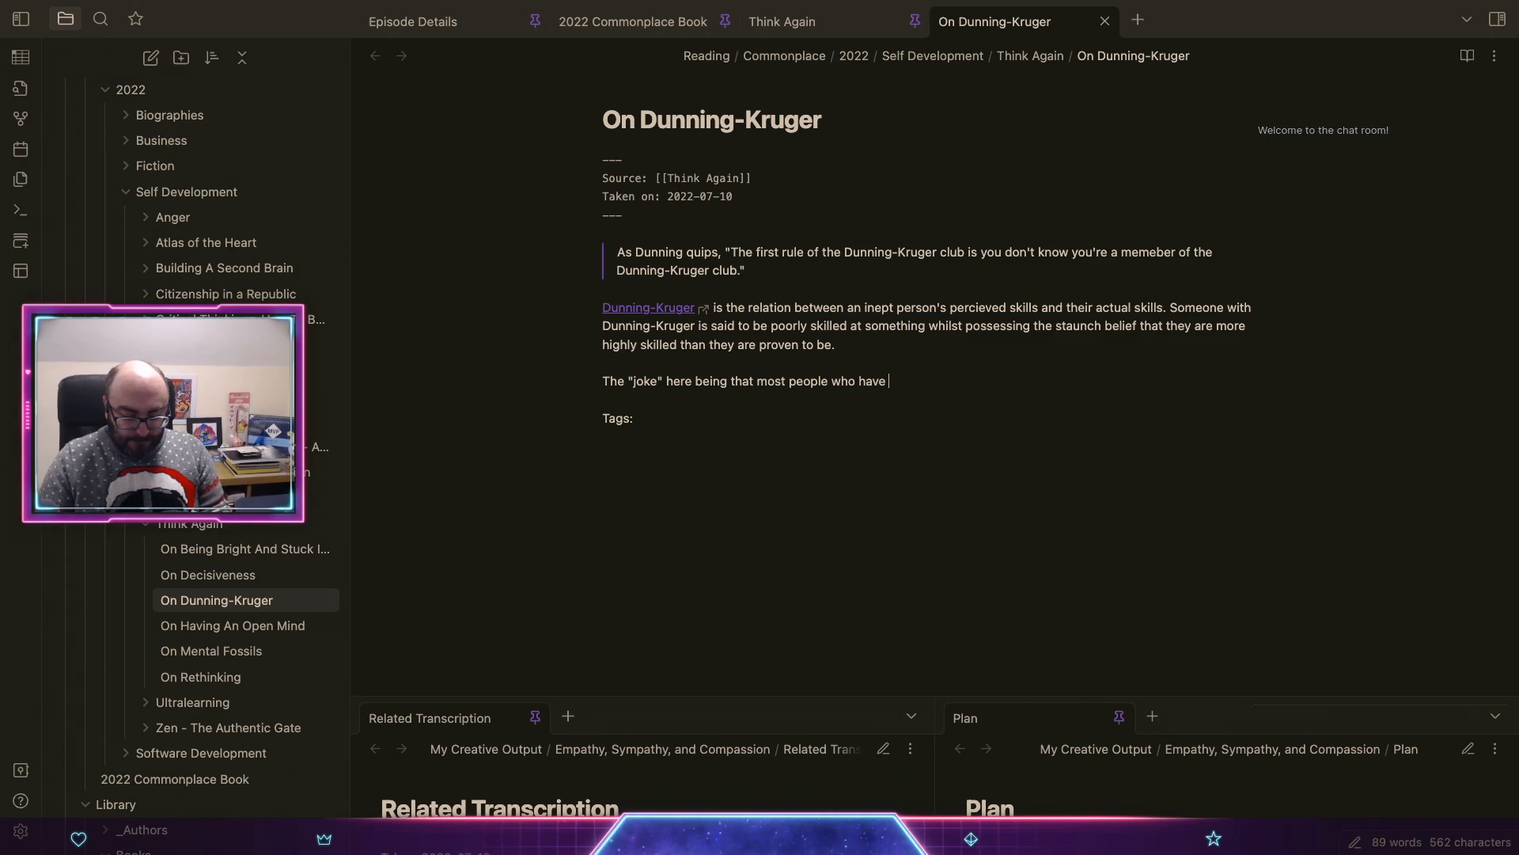
{"action": "type", "text": "Dunning-Kru"}
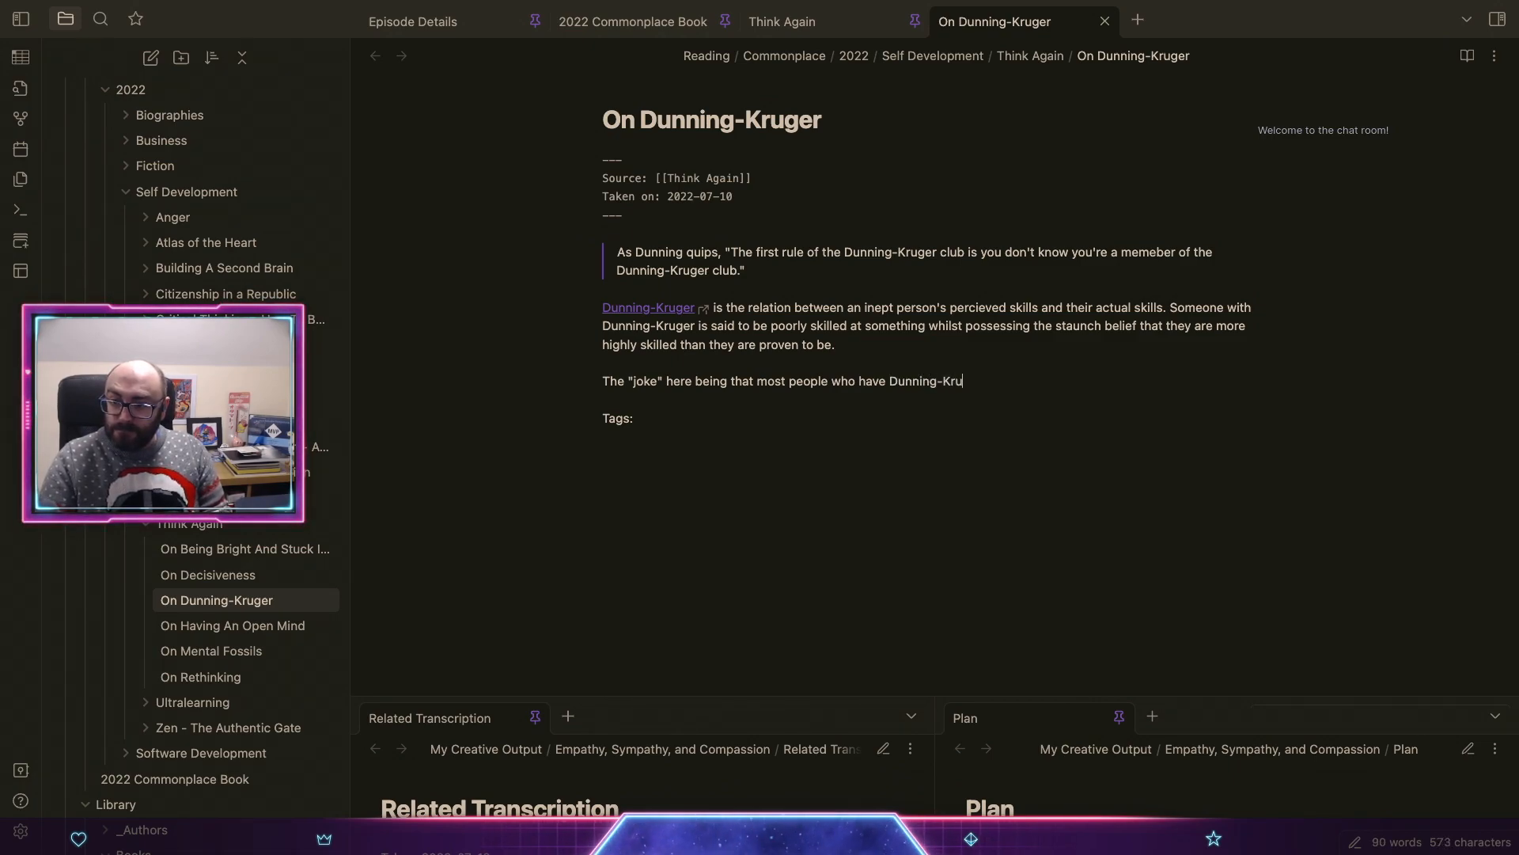
{"action": "type", "text": "ger don;t kn"}
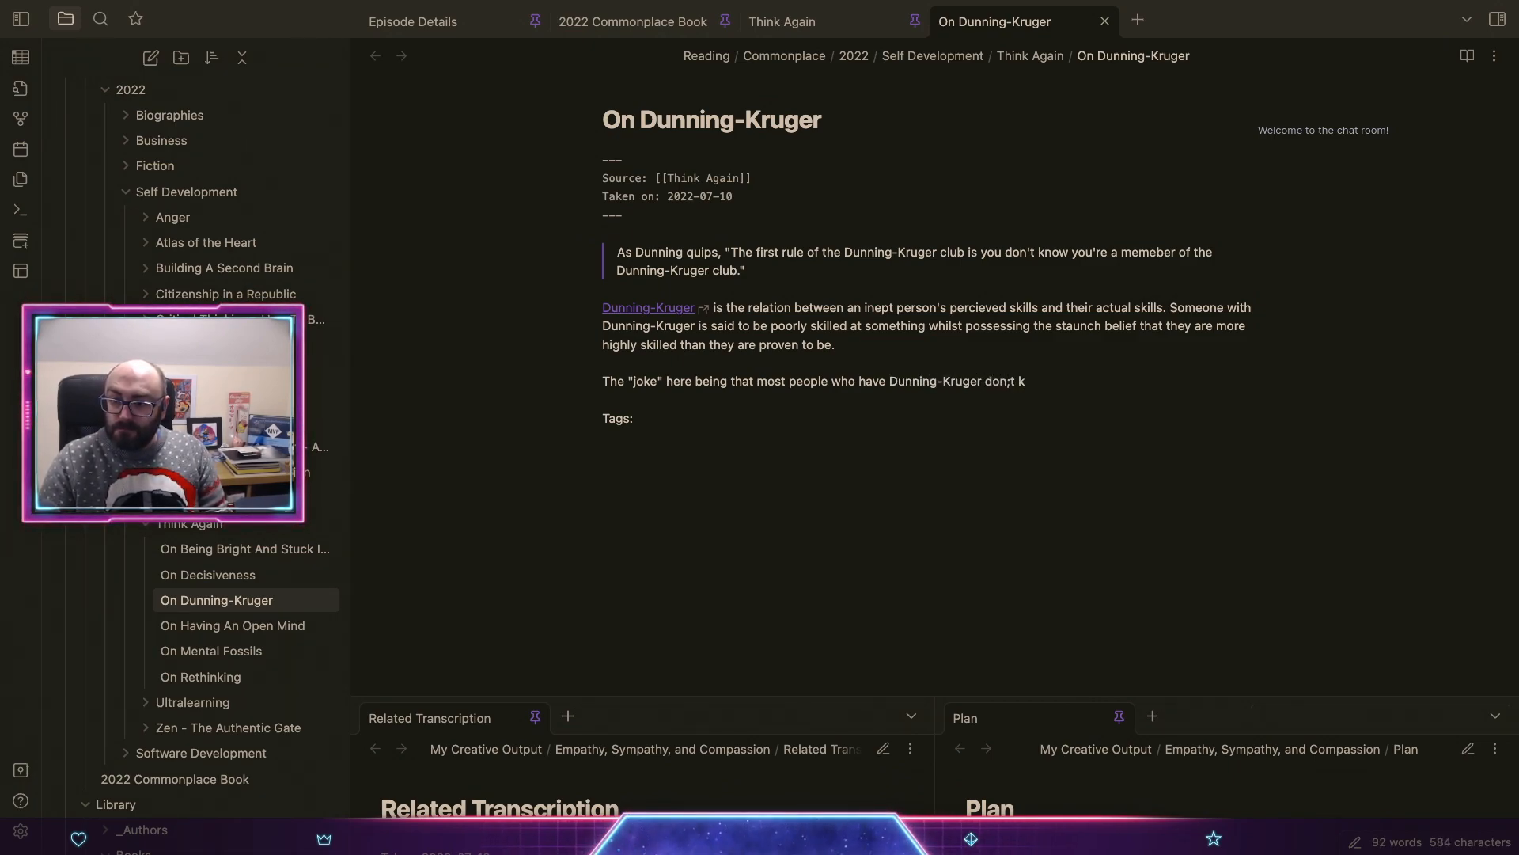
Step: Correct the mistyped contraction to "don't" and finish the "joke" sentence with "know that they have it."
{"action": "key", "text": "BackSpace"}
{"action": "key", "text": "BackSpace"}
{"action": "key", "text": "BackSpace"}
{"action": "key", "text": "BackSpace"}
{"action": "key", "text": "BackSpace"}
{"action": "type", "text": ":\"t"}
{"action": "key", "text": "BackSpace"}
{"action": "key", "text": "BackSpace"}
{"action": "key", "text": "BackSpace"}
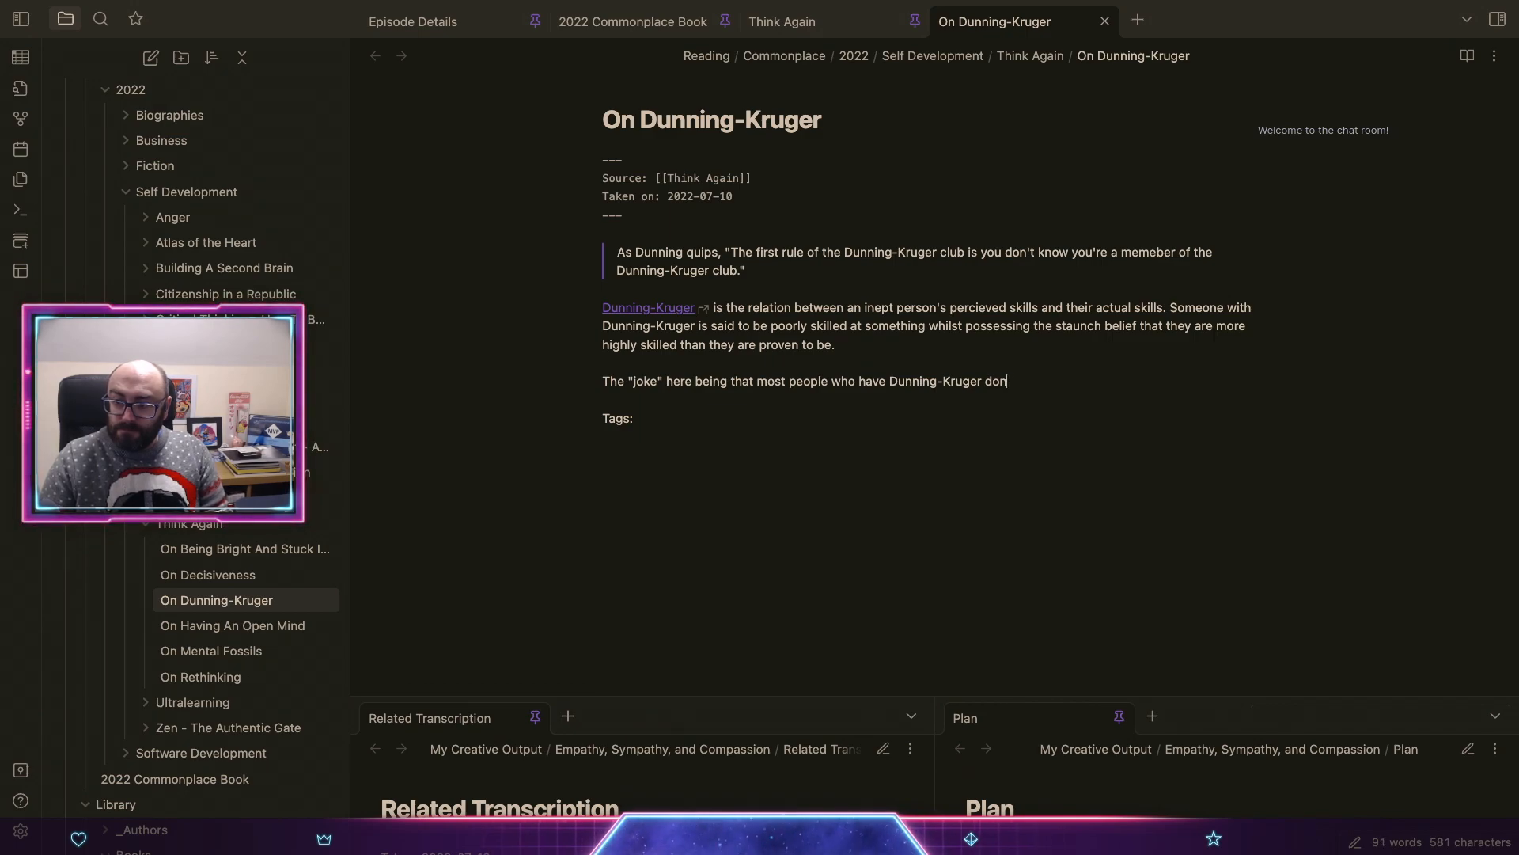
{"action": "type", "text": "'t kni"}
{"action": "key", "text": "BackSpace"}
{"action": "type", "text": "o"}
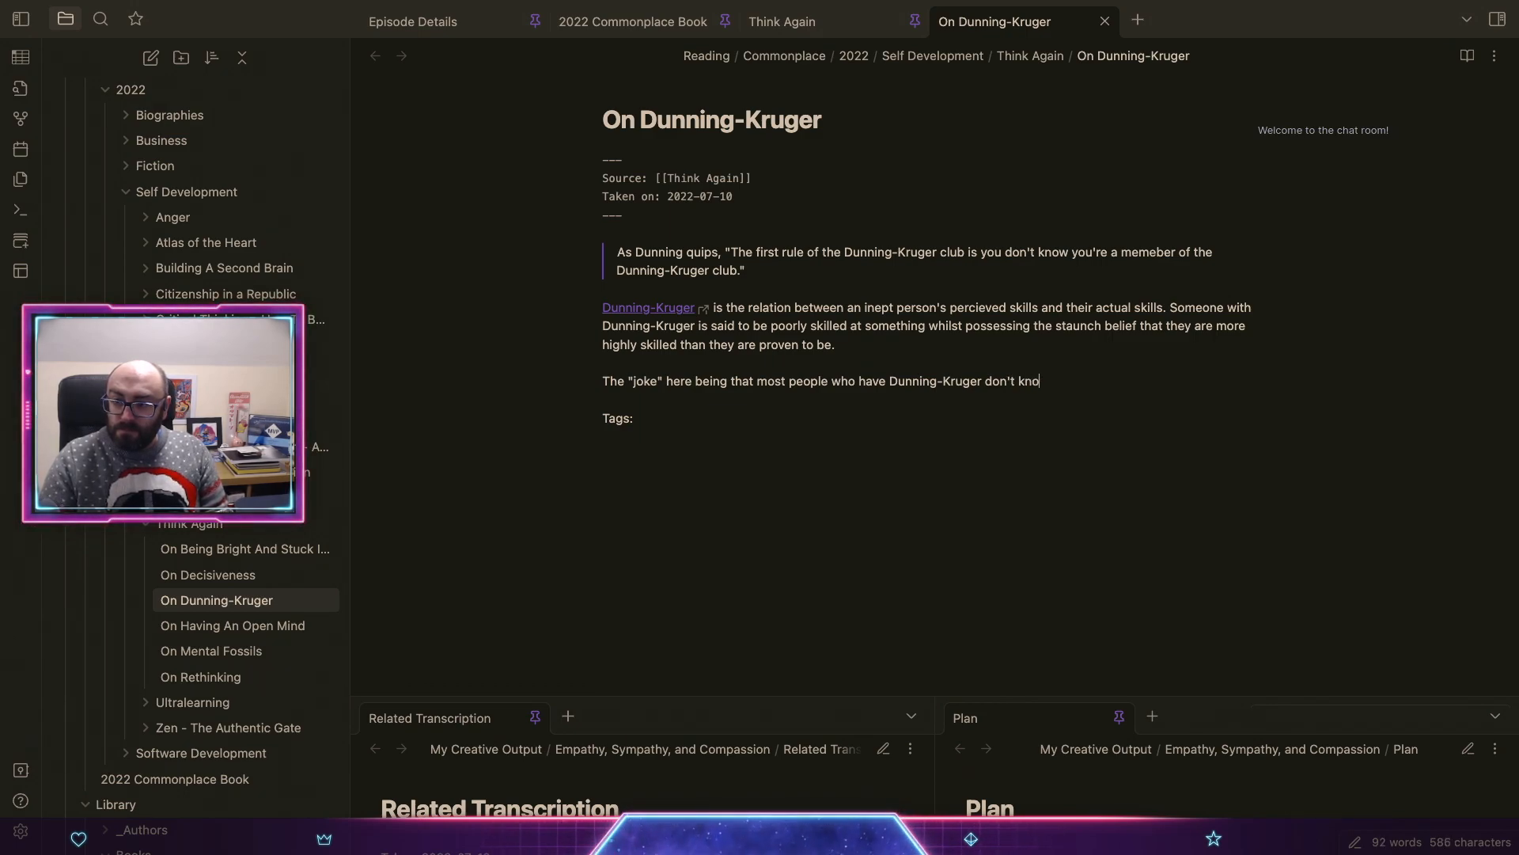
{"action": "type", "text": "w that they have it."}
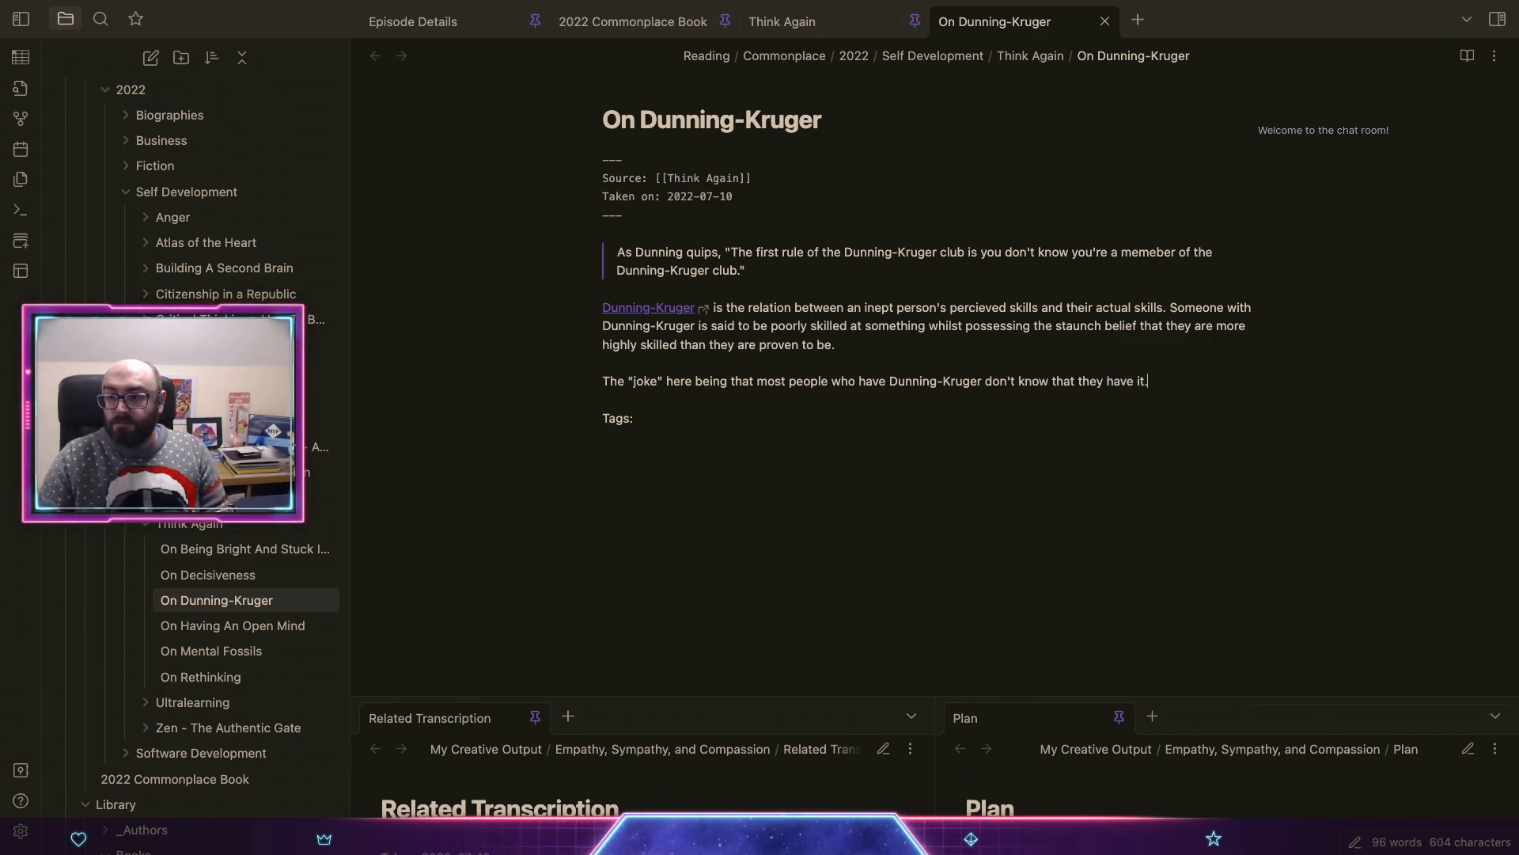
{"action": "type", "text": " But"}
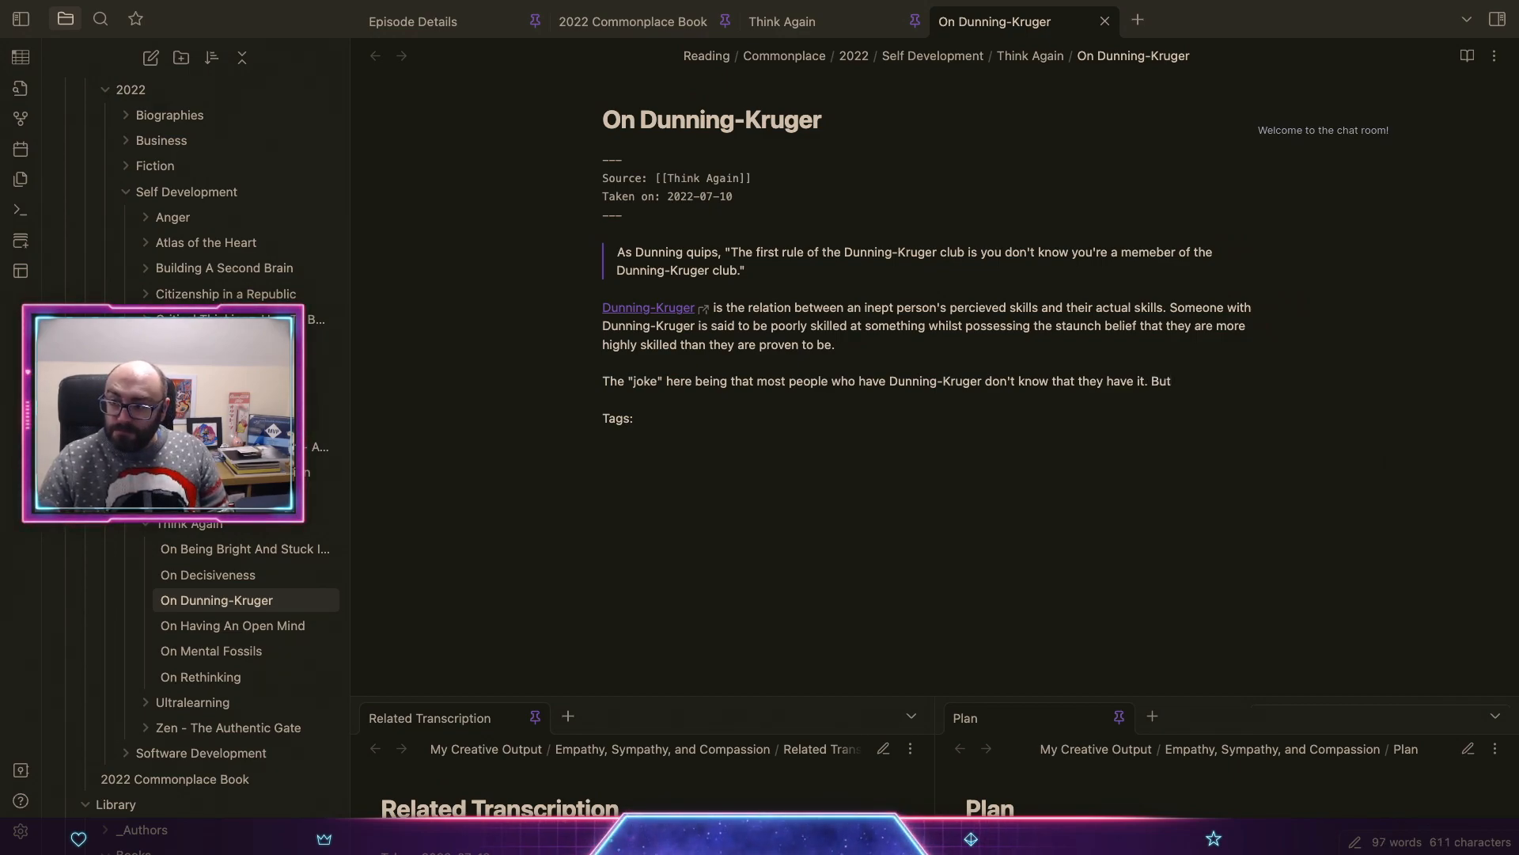
{"action": "key", "text": "alt+shift+Left"}
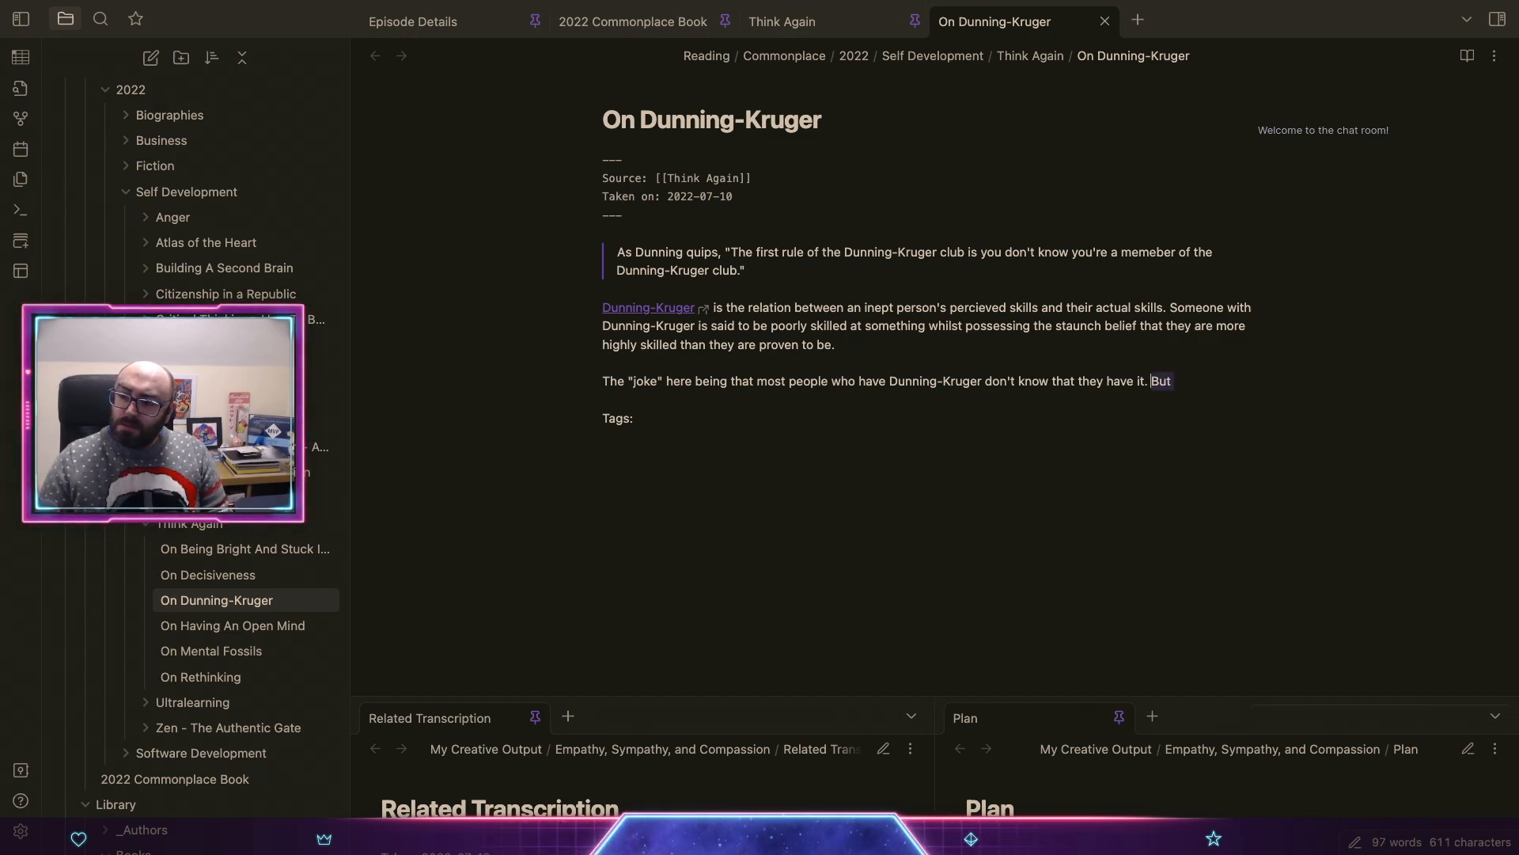
{"action": "type", "text": "Also"}
{"action": "key", "text": "alt+shift+Left"}
{"action": "key", "text": "BackSpace"}
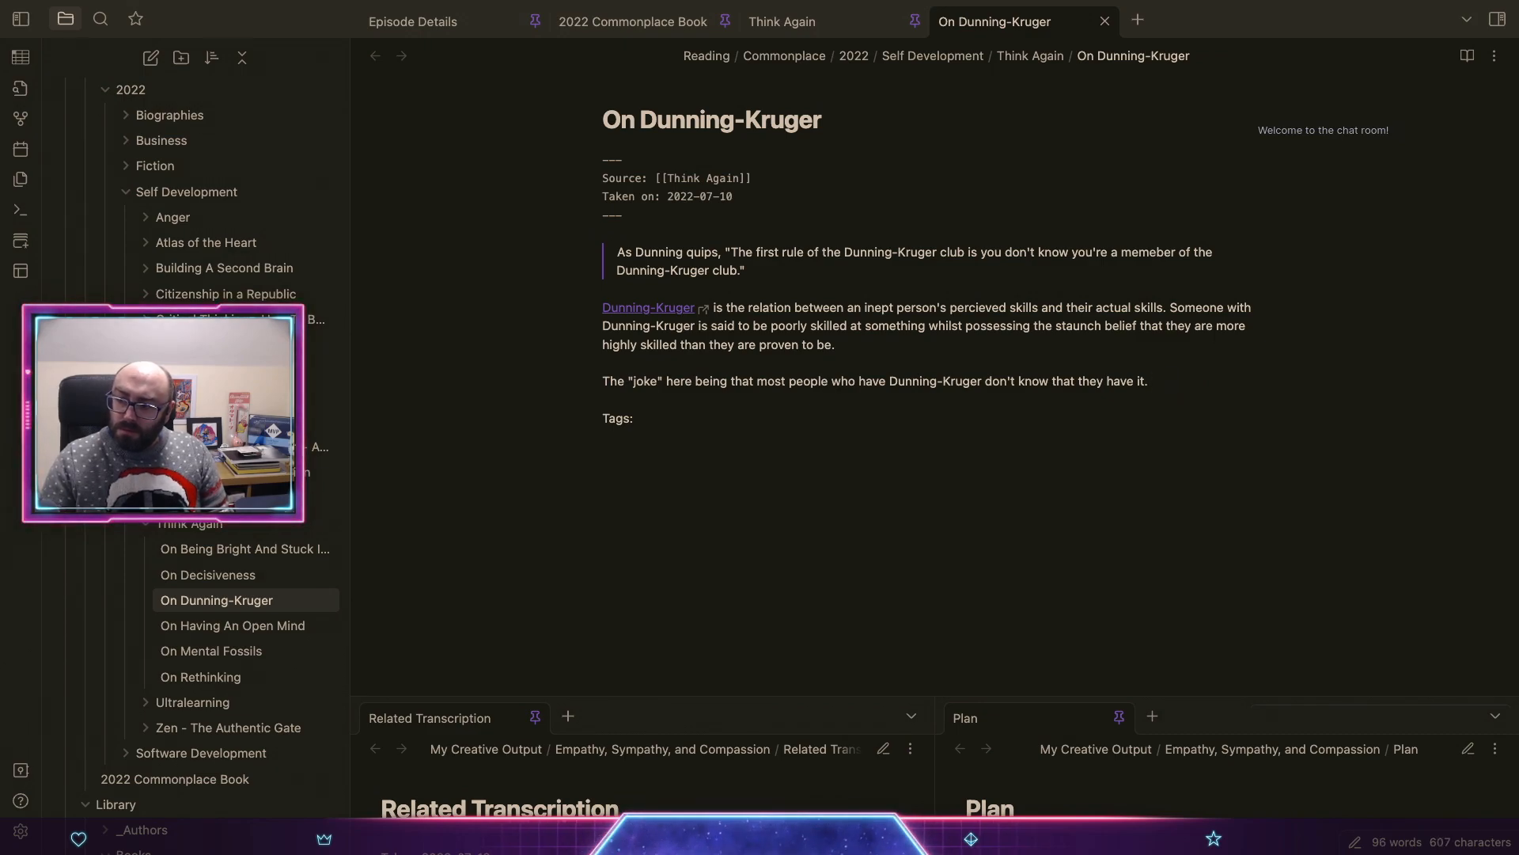
Step: Start a third comment paragraph with "Grant is also making a point that"
{"action": "key", "text": "Return"}
{"action": "key", "text": "Return"}
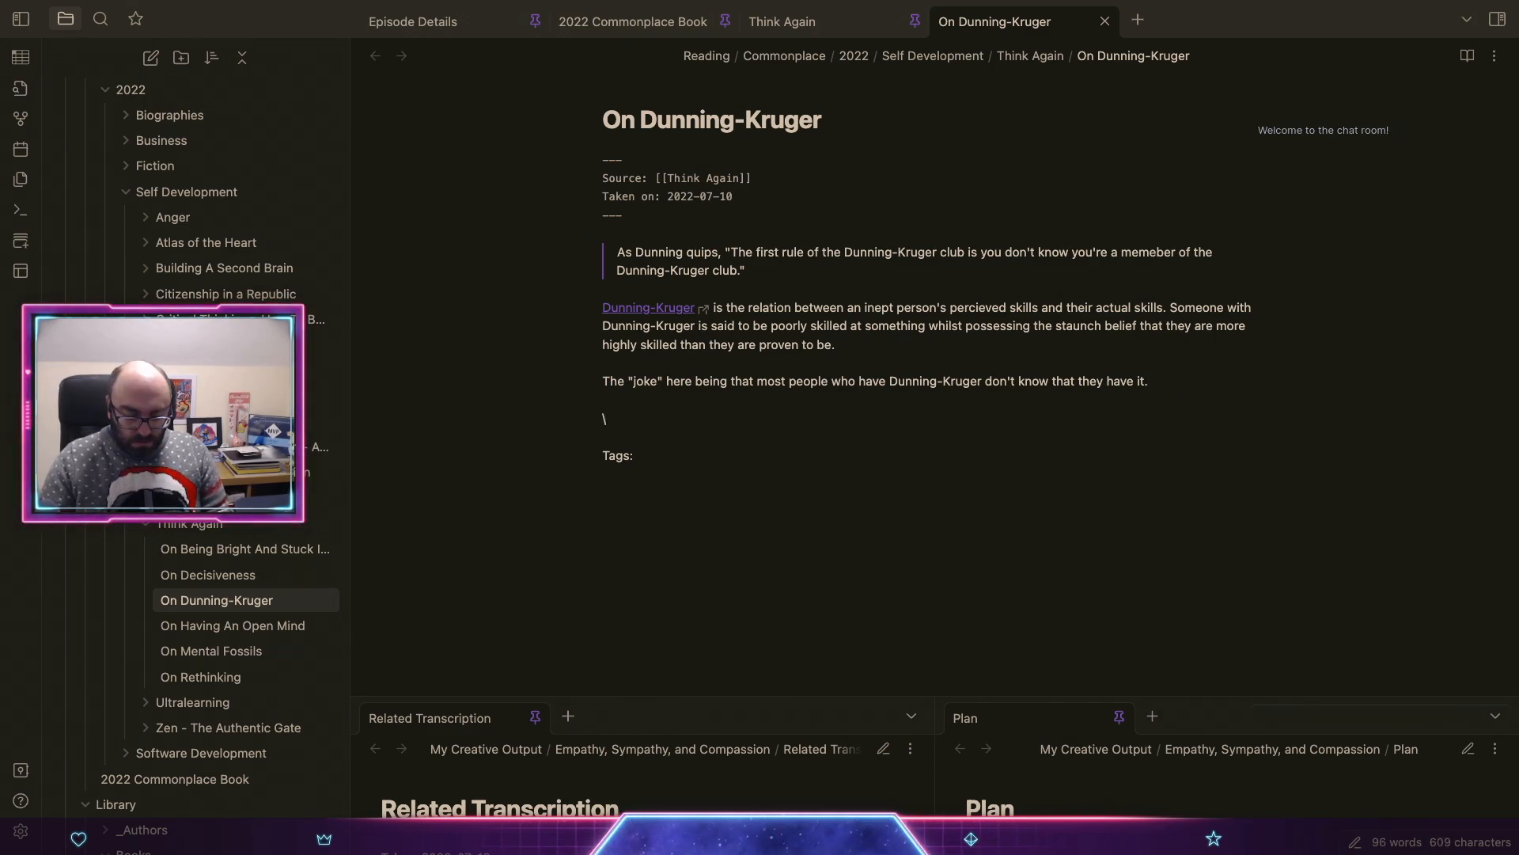
{"action": "type", "text": "Grant is al"}
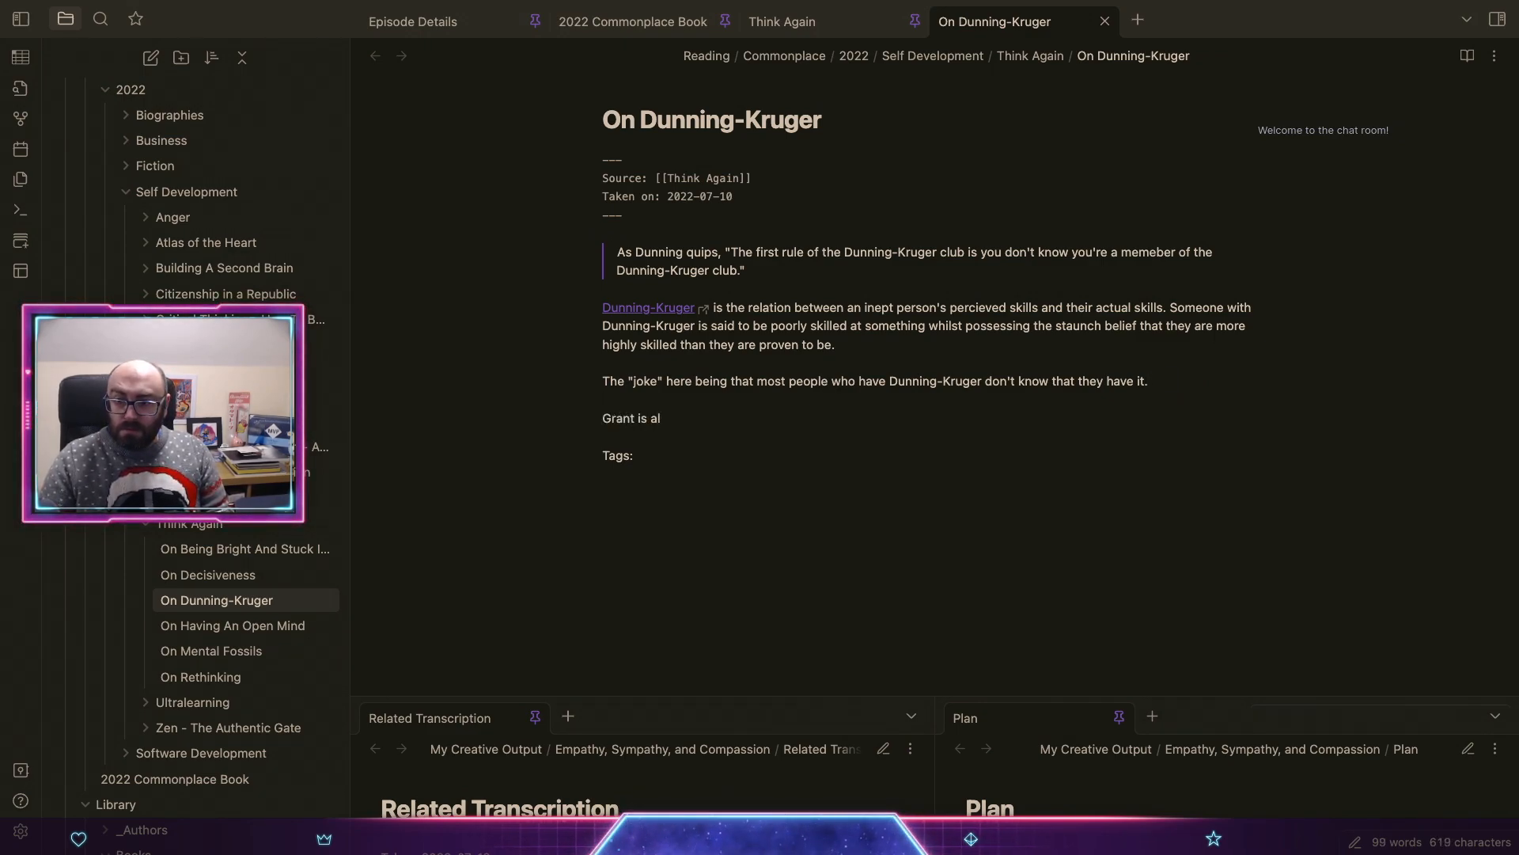
{"action": "type", "text": "so making a oo"}
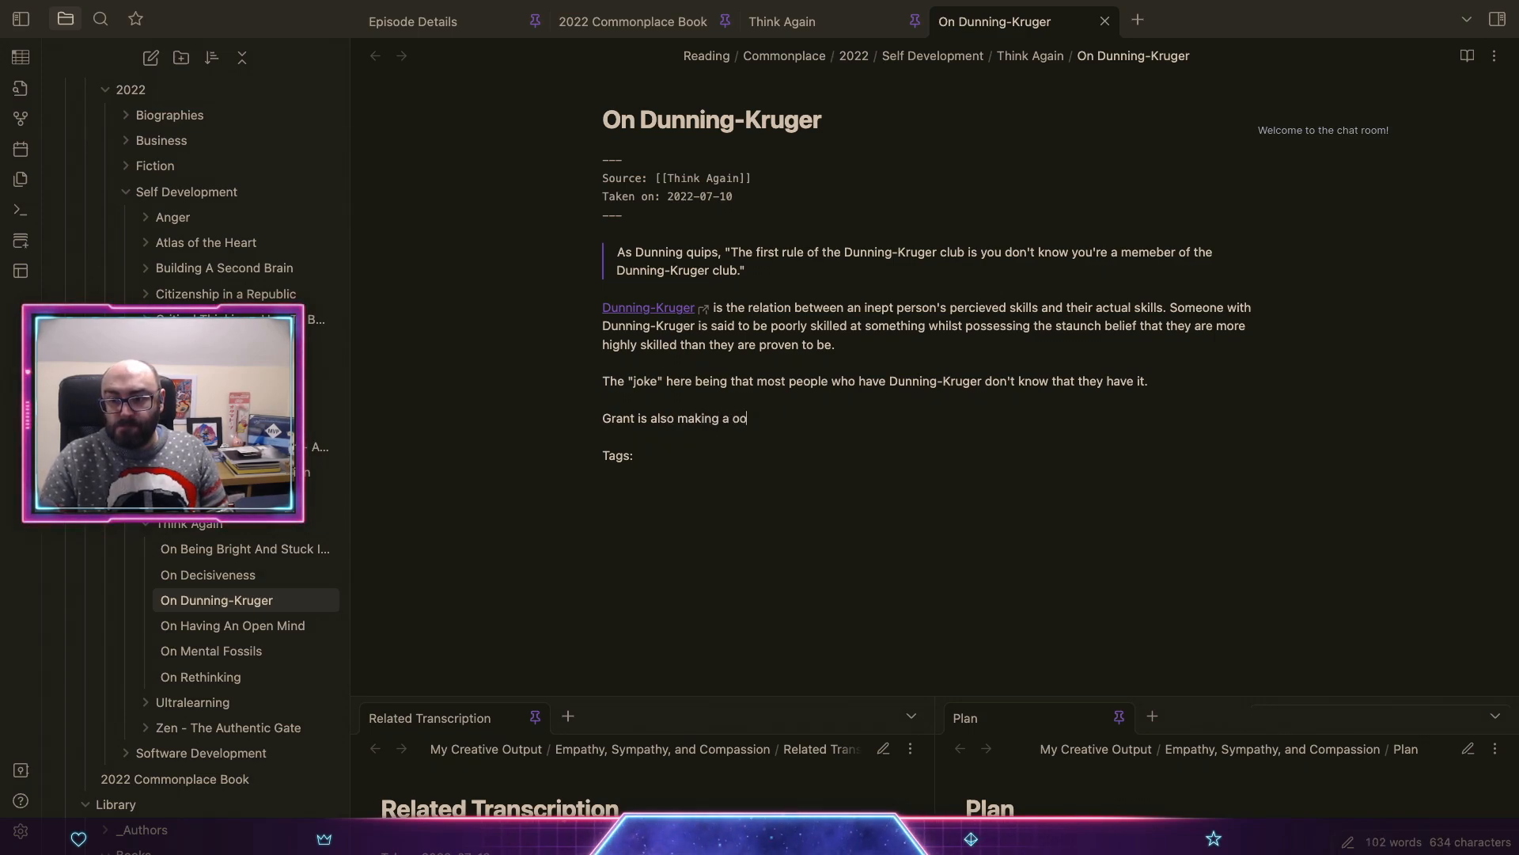
{"action": "key", "text": "BackSpace"}
{"action": "key", "text": "BackSpace"}
{"action": "type", "text": "point that"}
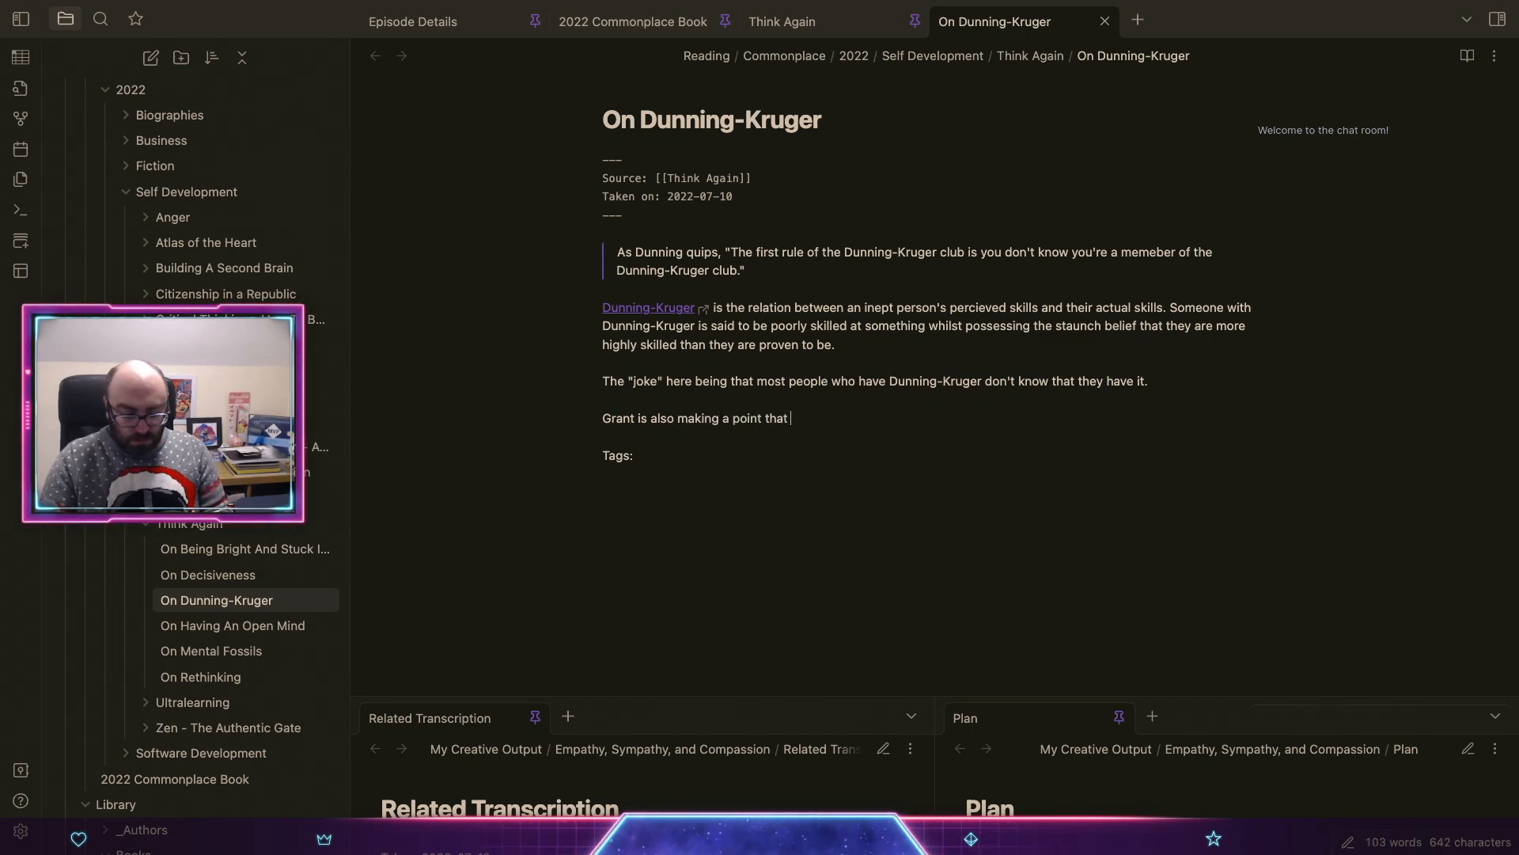
Step: Continue the third paragraph with "if the people who have Dunning-Kruger took"
{"action": "type", "text": " if the people "}
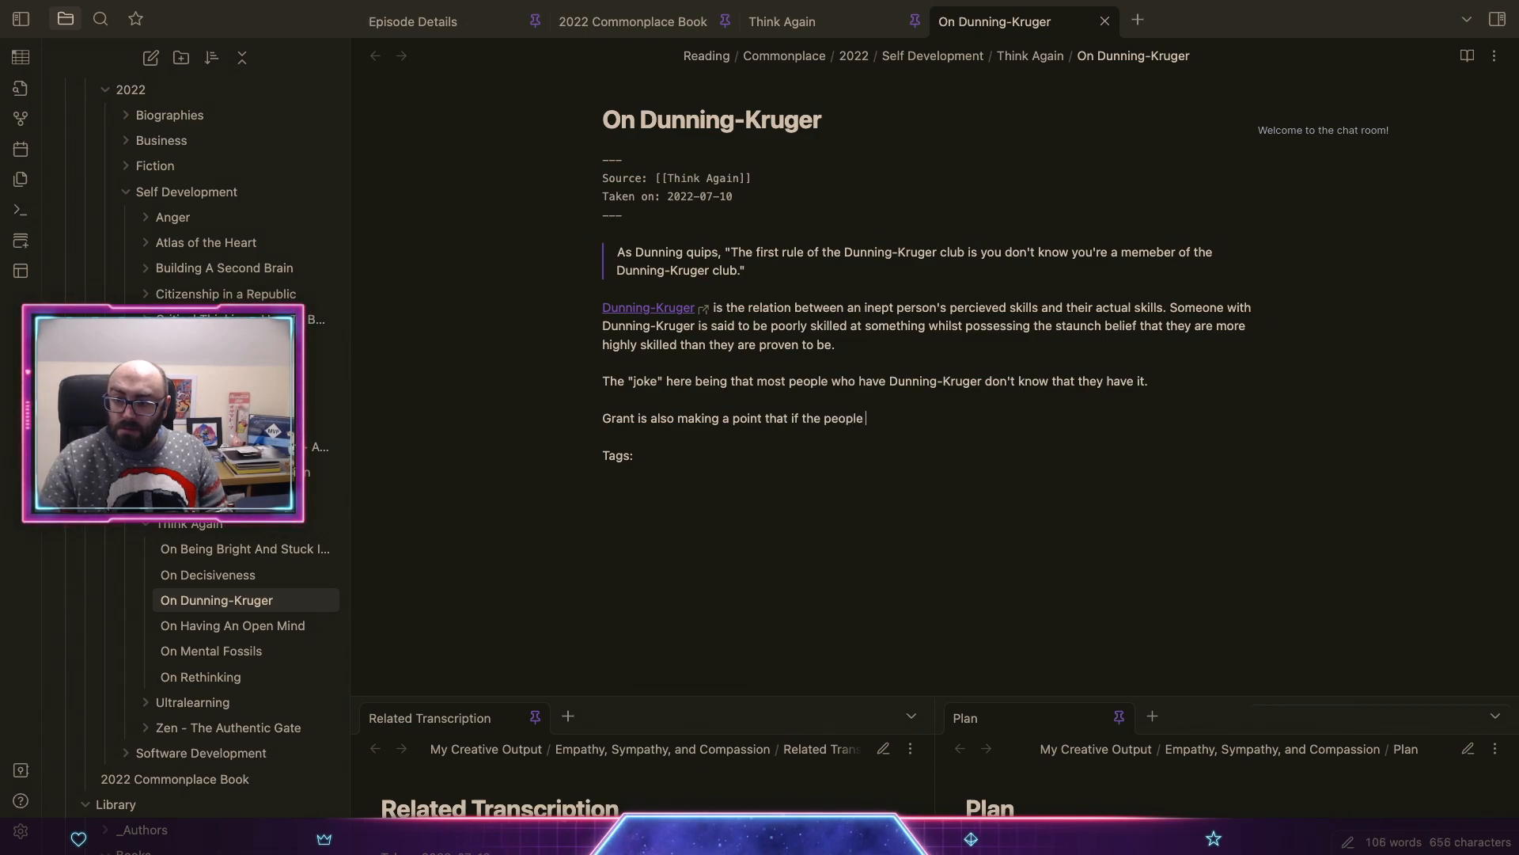
{"action": "type", "text": "who have "}
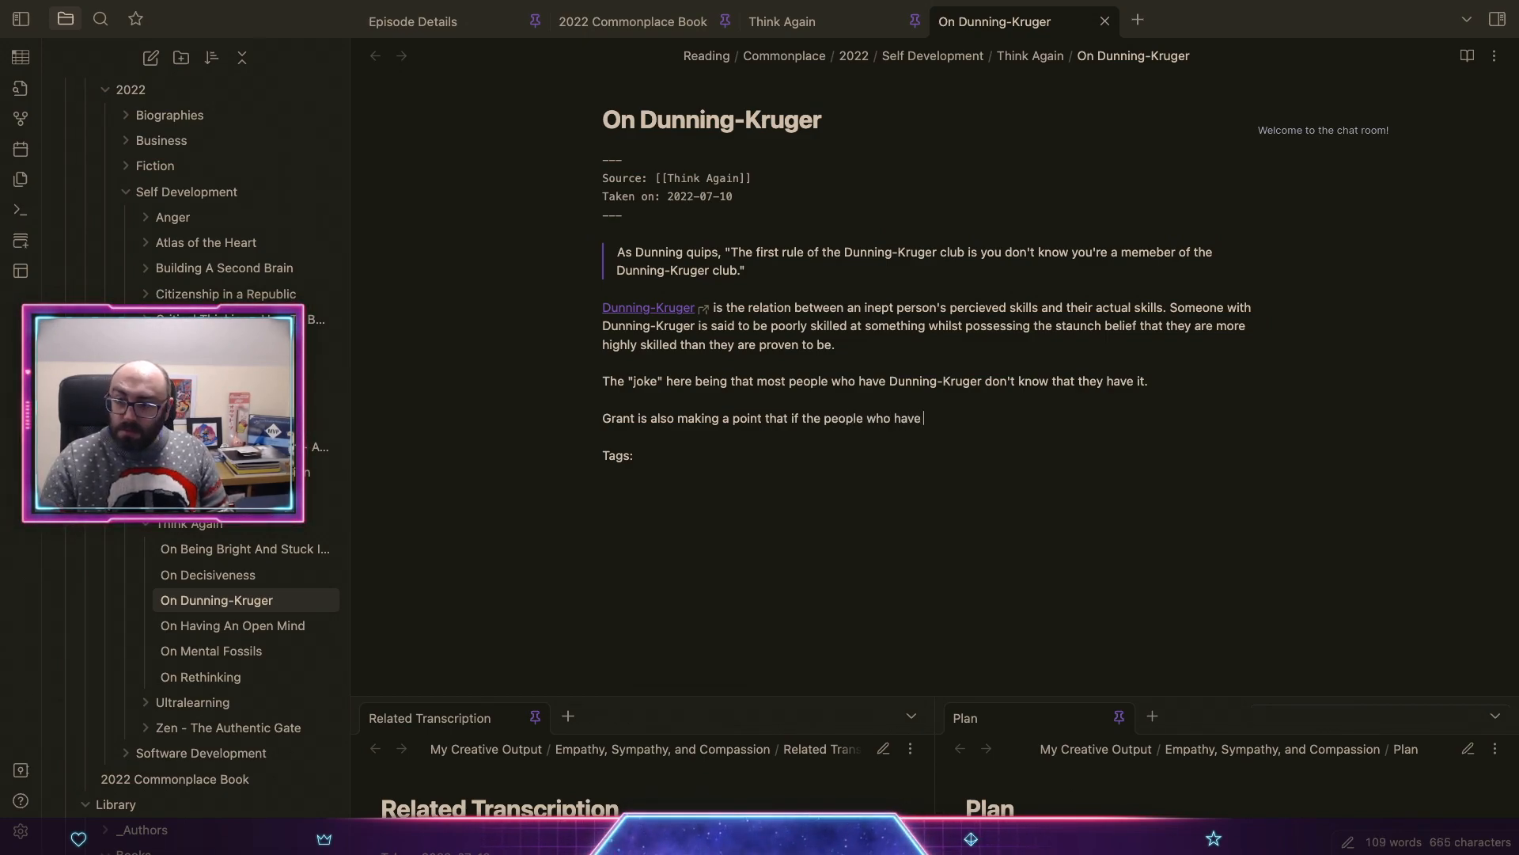
{"action": "type", "text": "Dunning-Kr"}
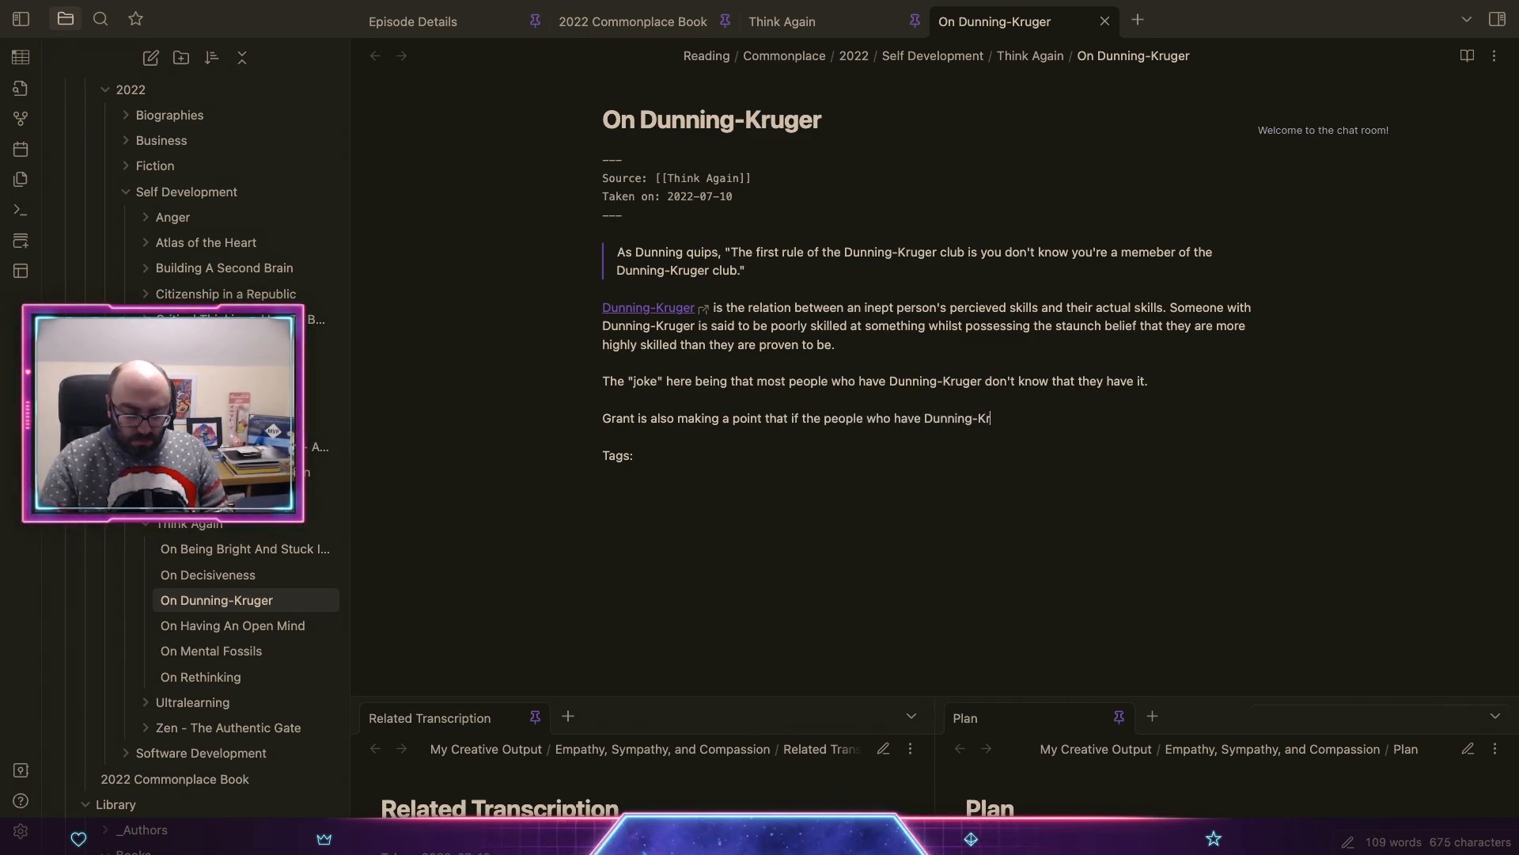
{"action": "type", "text": "uger took sa"}
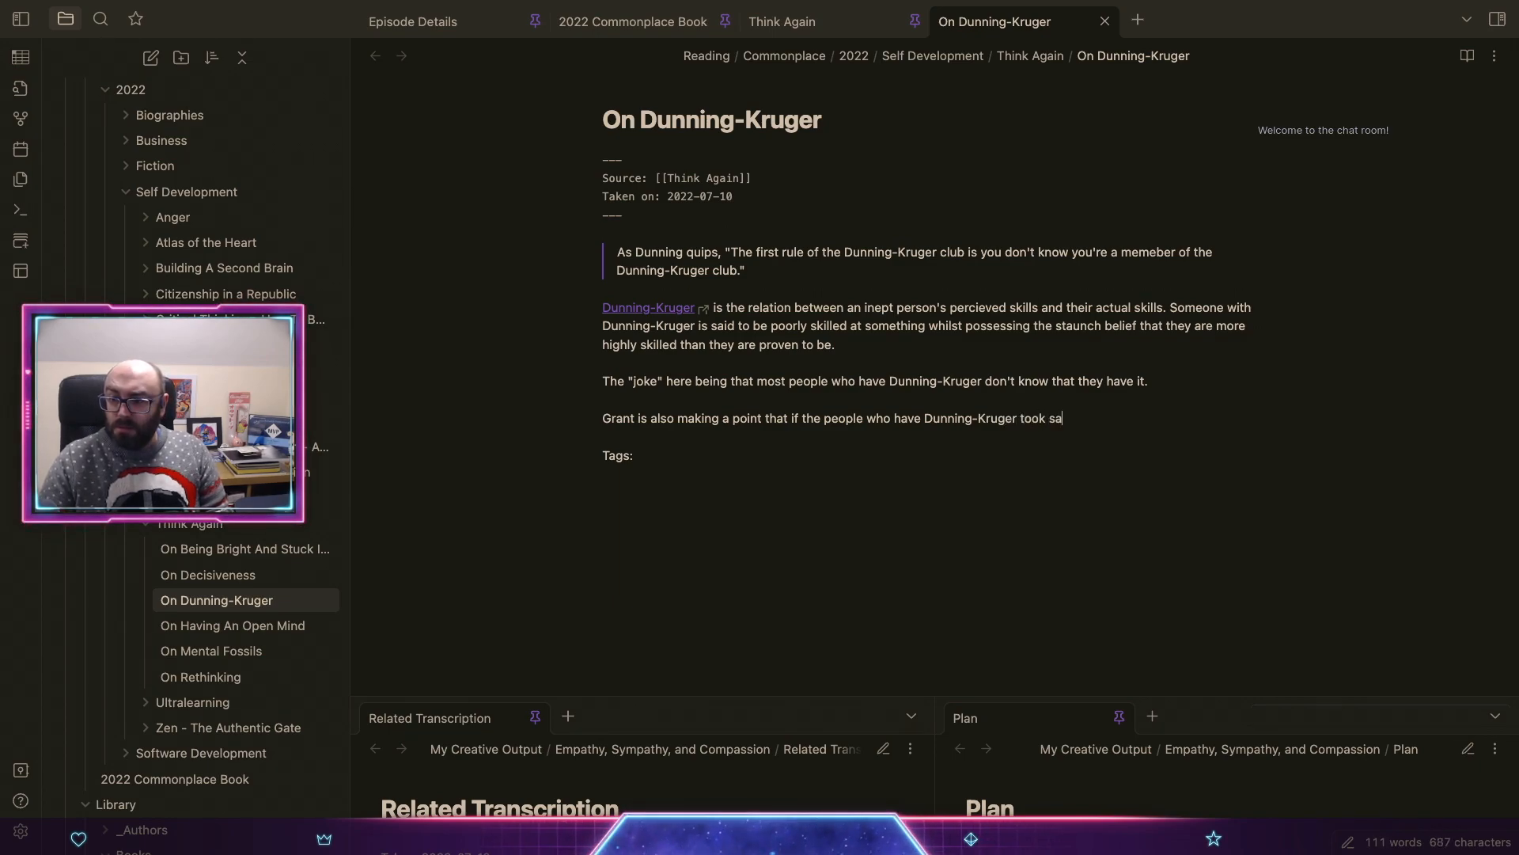
Step: Extend the third paragraph's sentence with "a little time to reflect and re-think,"
{"action": "key", "text": "BackSpace"}
{"action": "key", "text": "BackSpace"}
{"action": "type", "text": "a little time to"}
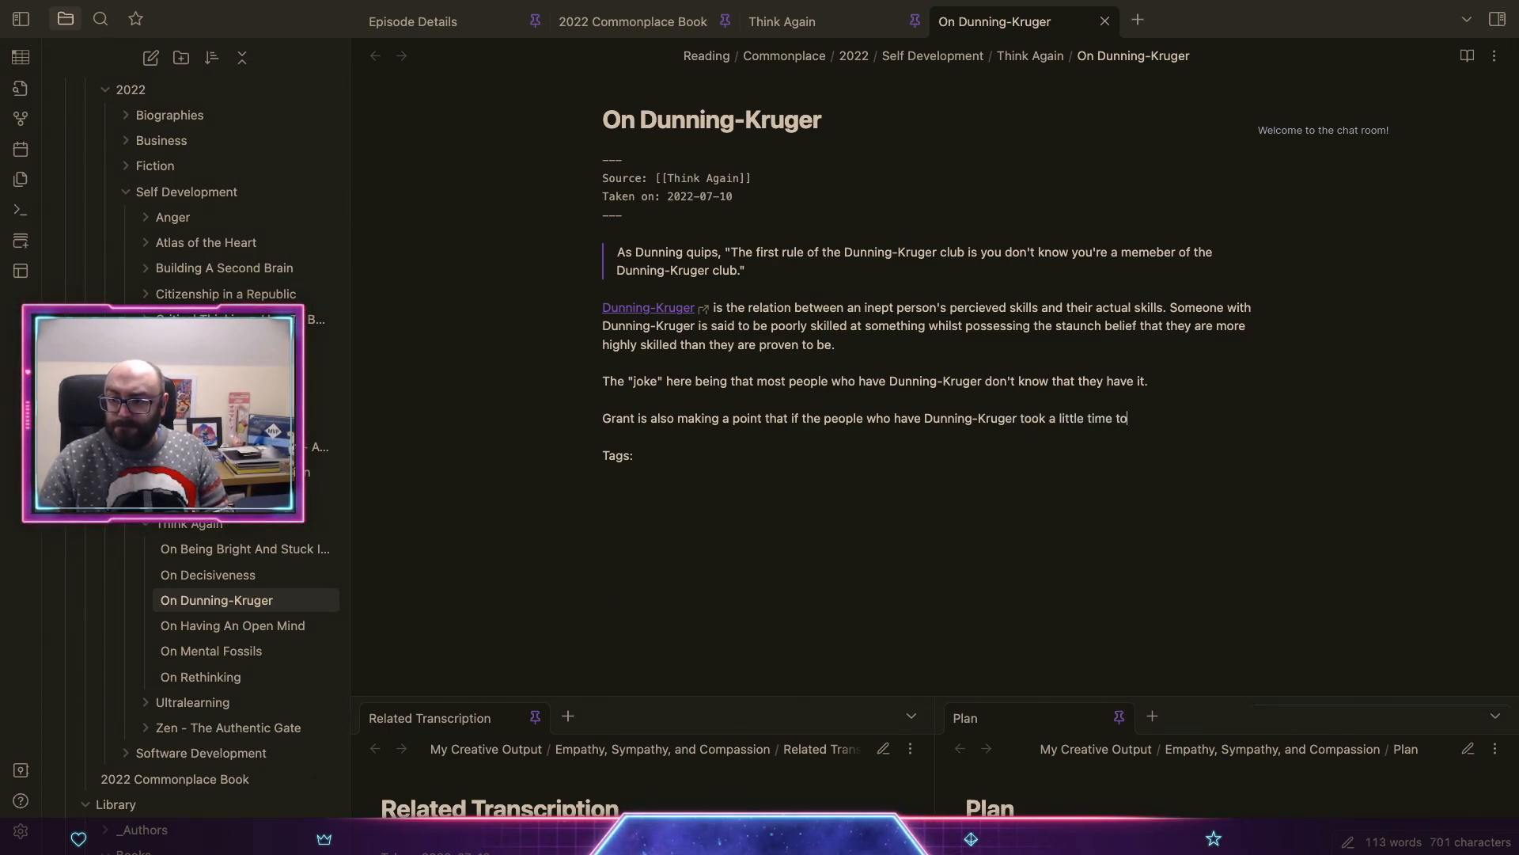
{"action": "type", "text": " reflect"}
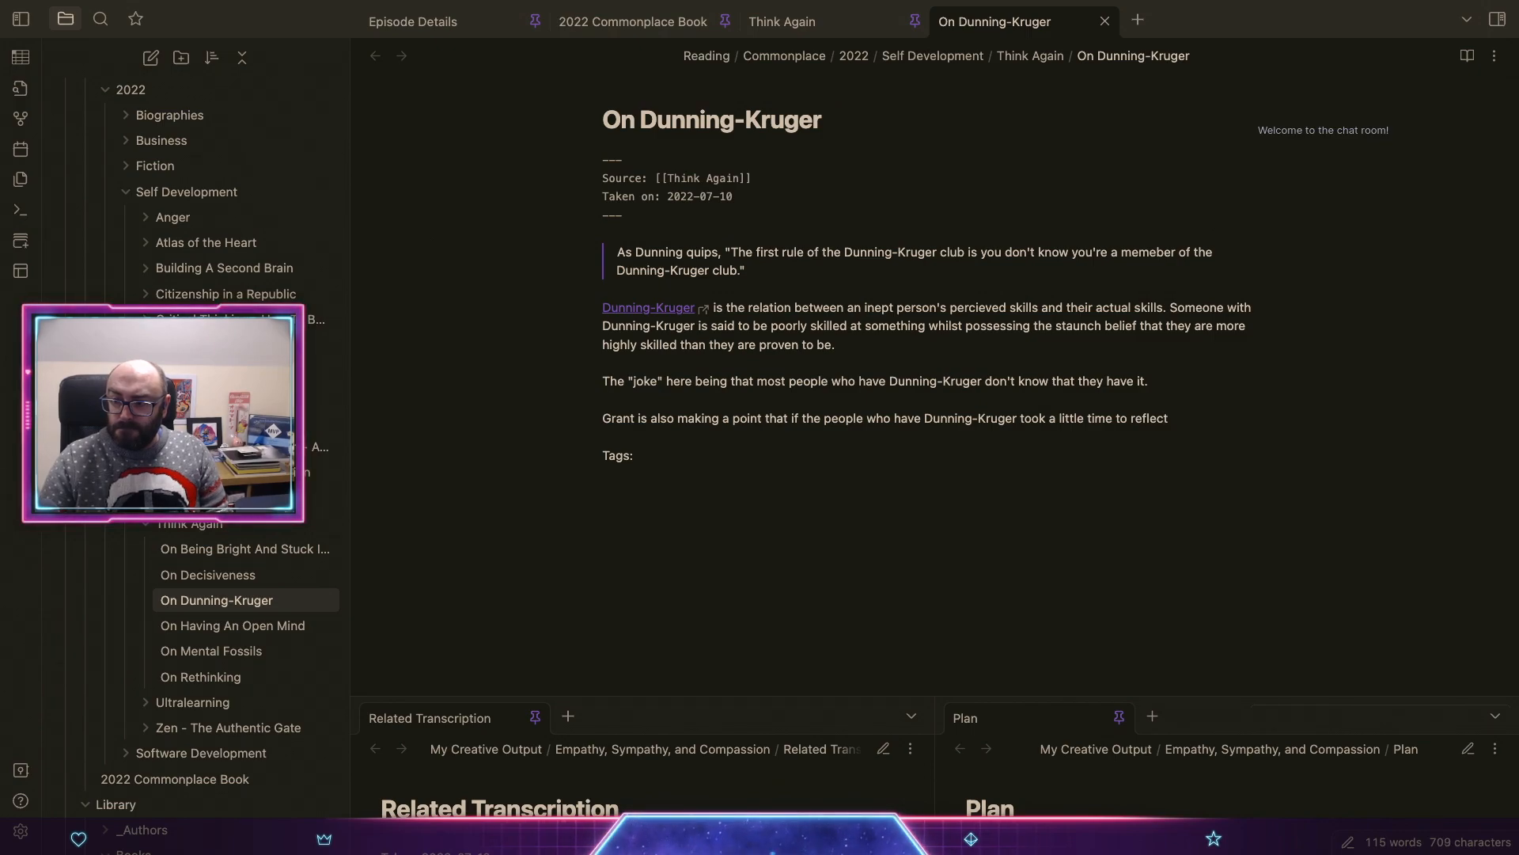
{"action": "type", "text": " and "}
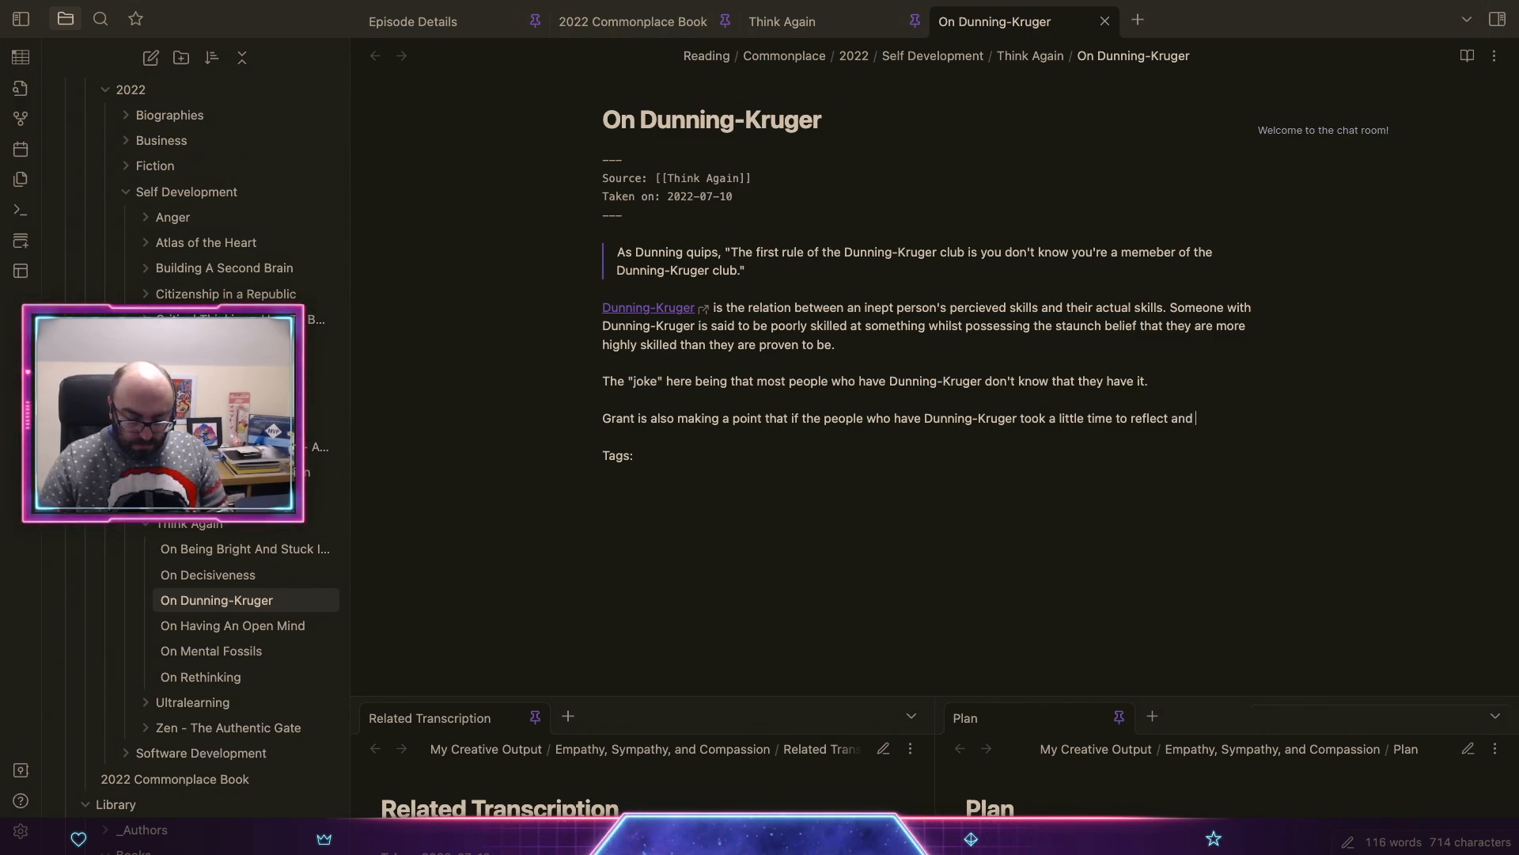
{"action": "type", "text": "re"}
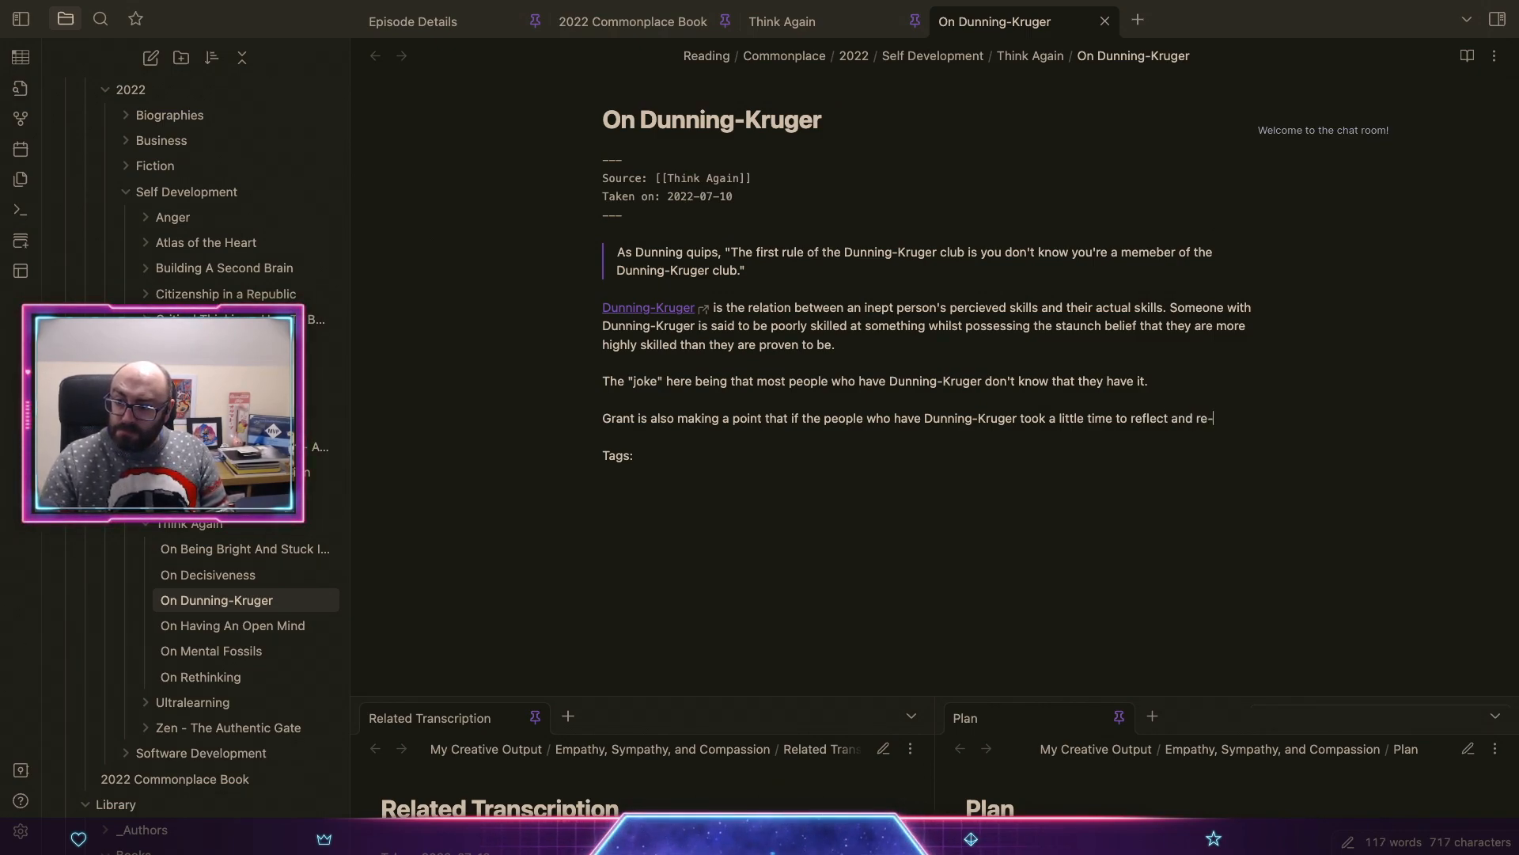
{"action": "type", "text": "-think, "}
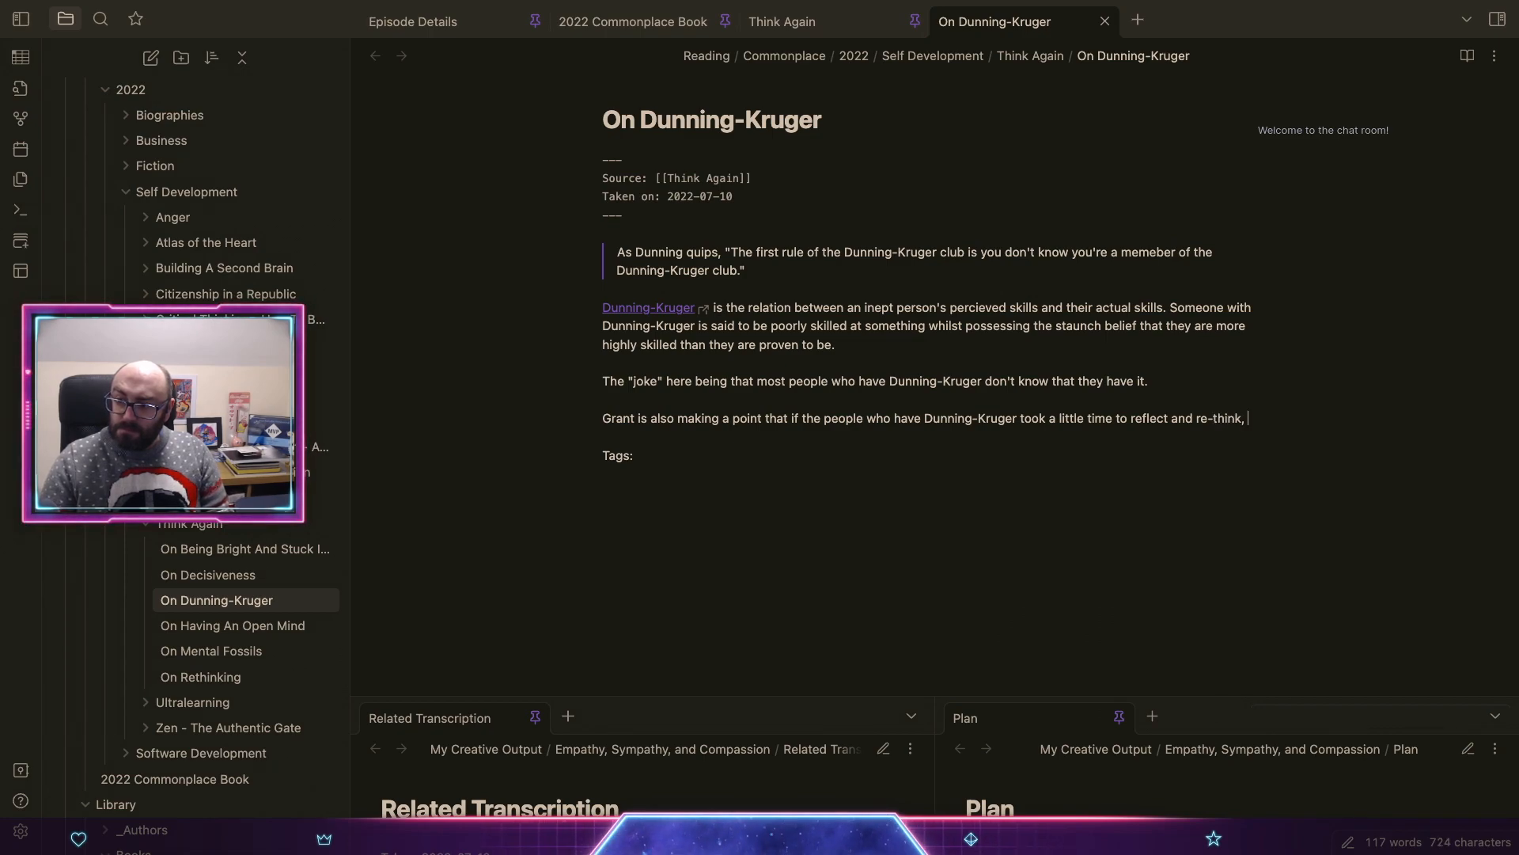
Step: Finish the third comment paragraph with "they could possibly beat their Dunning-Kruger diagnosis."
{"action": "type", "text": "they could possi"}
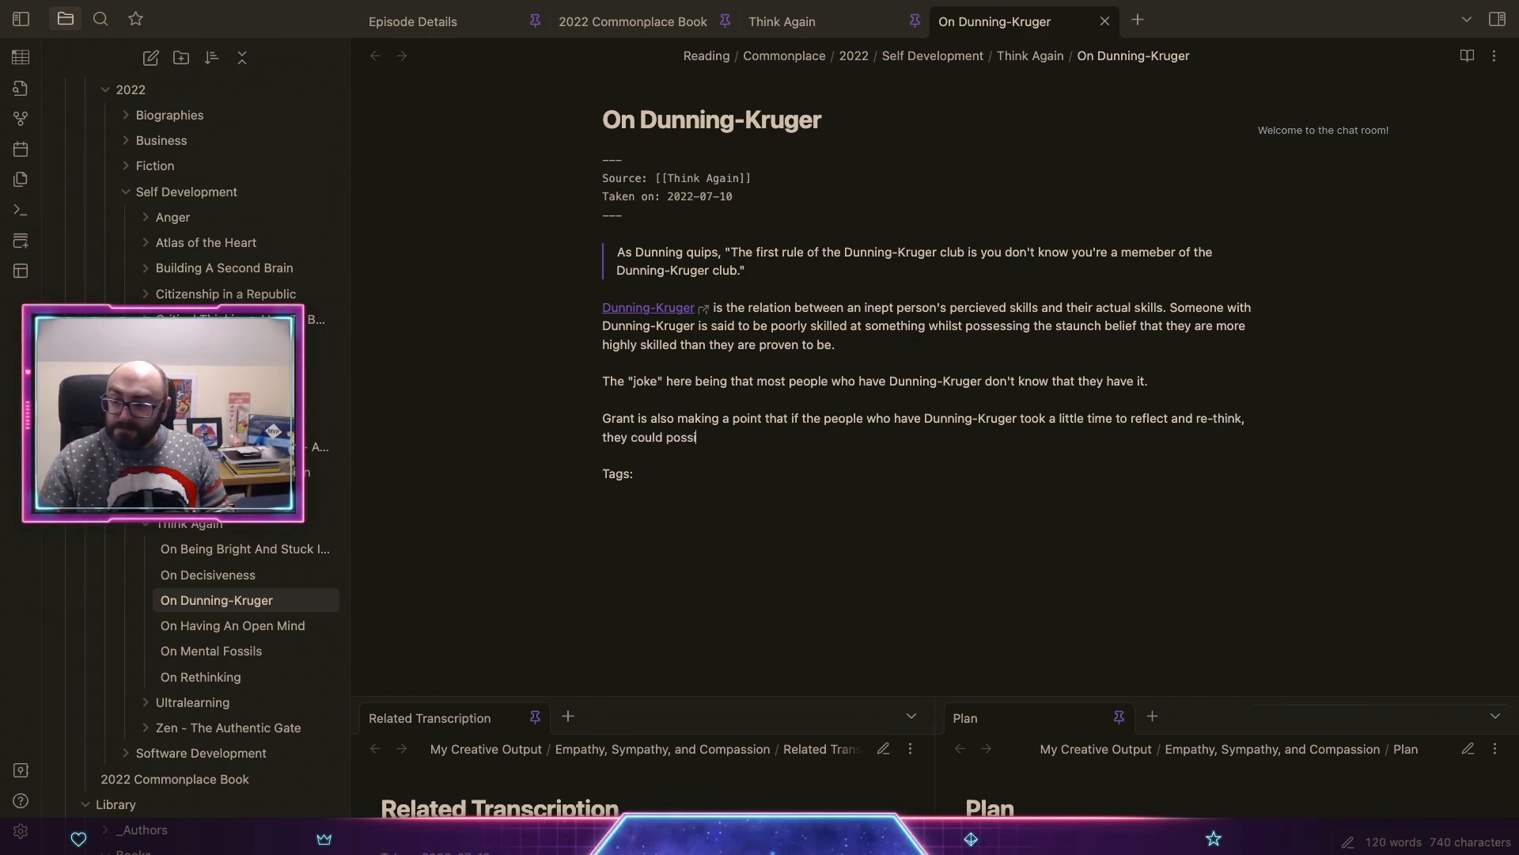
{"action": "type", "text": "bly"}
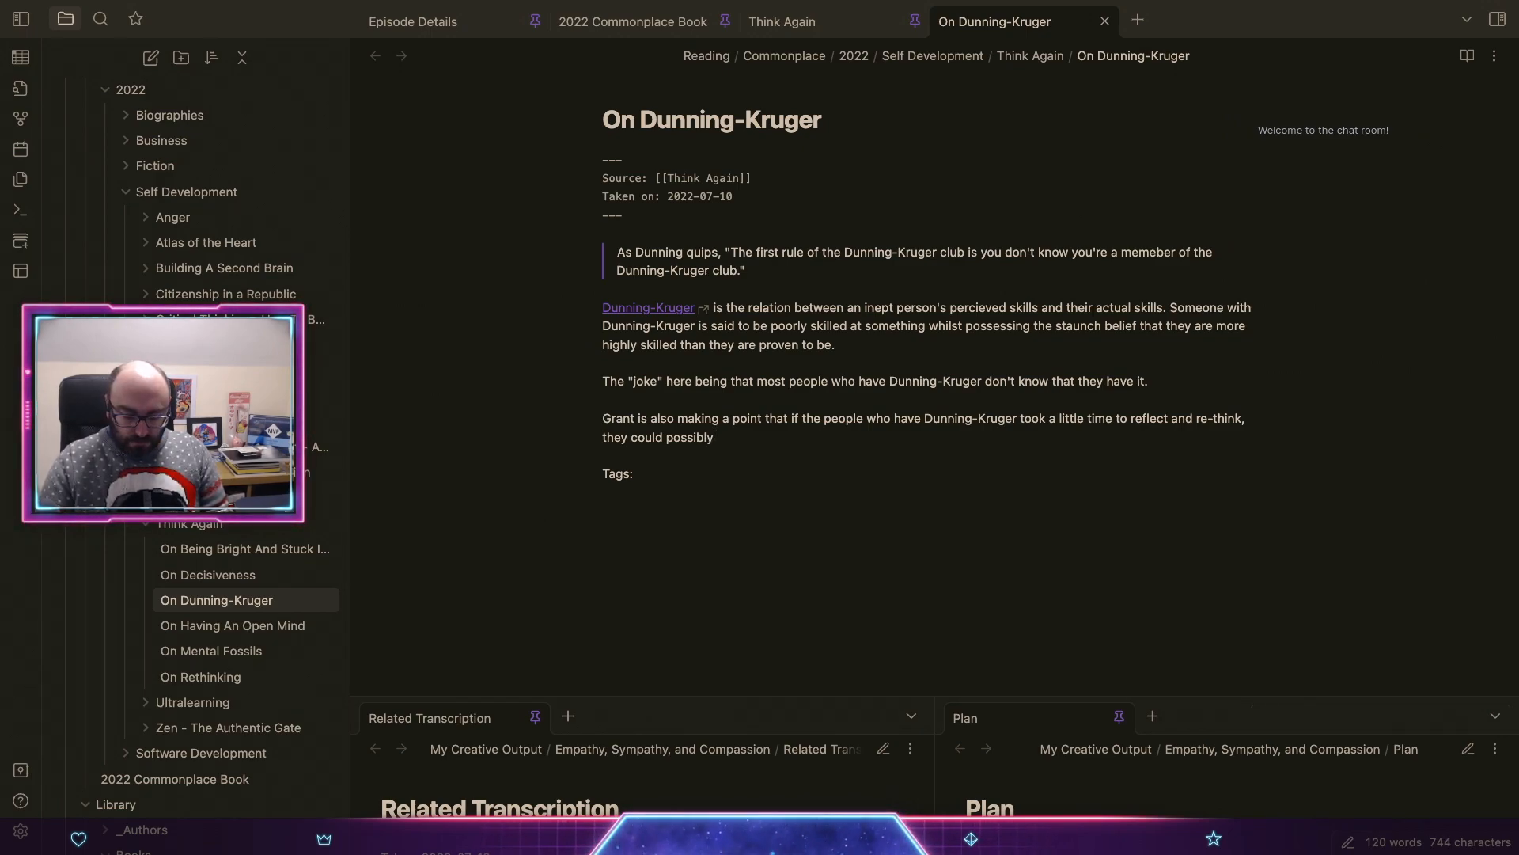
{"action": "type", "text": " beat t"}
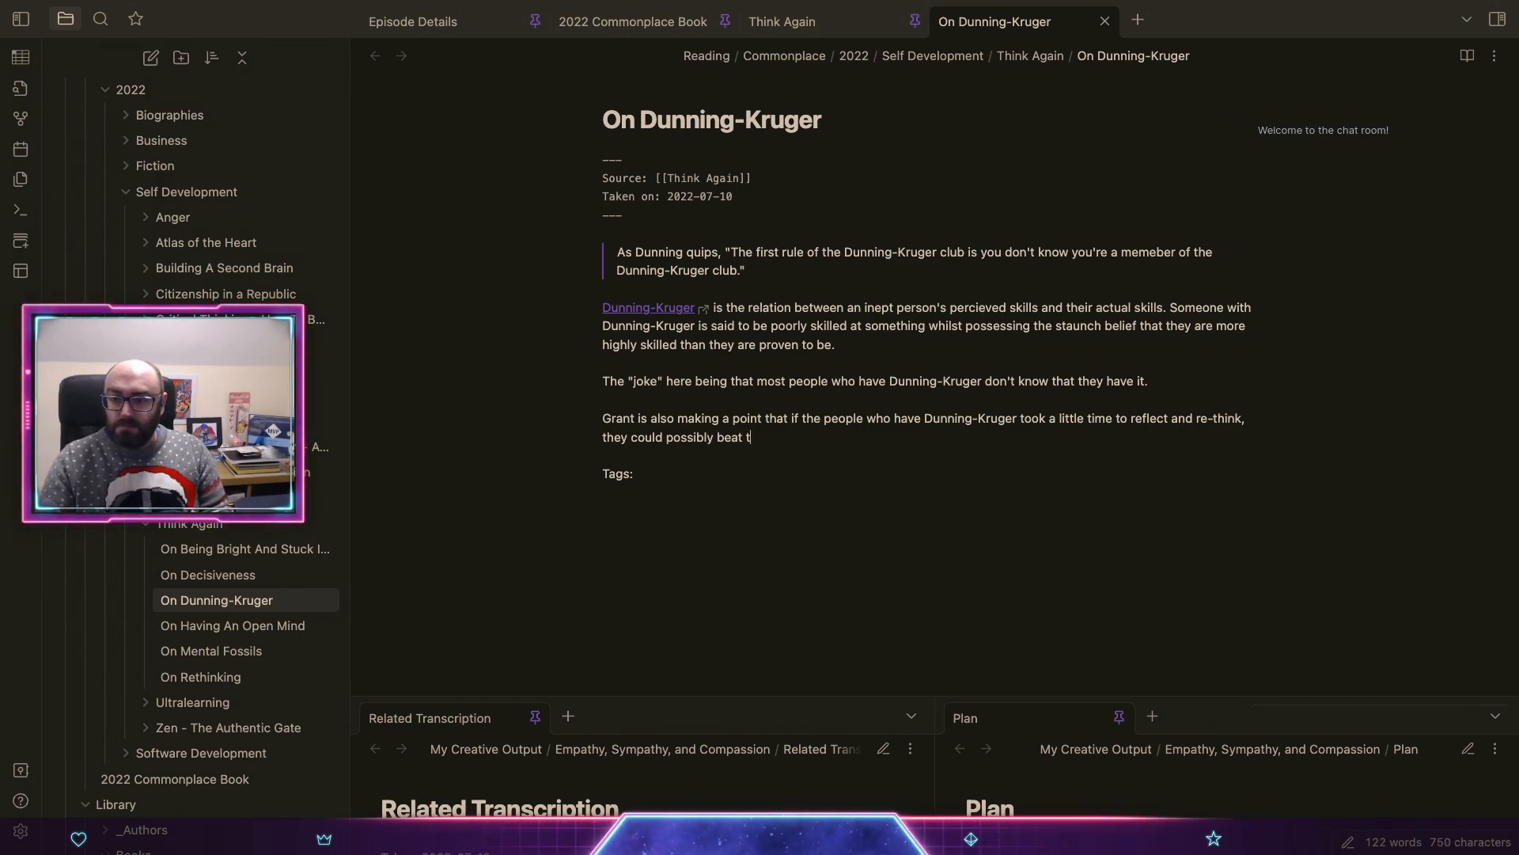
{"action": "type", "text": "heir Dunning-"}
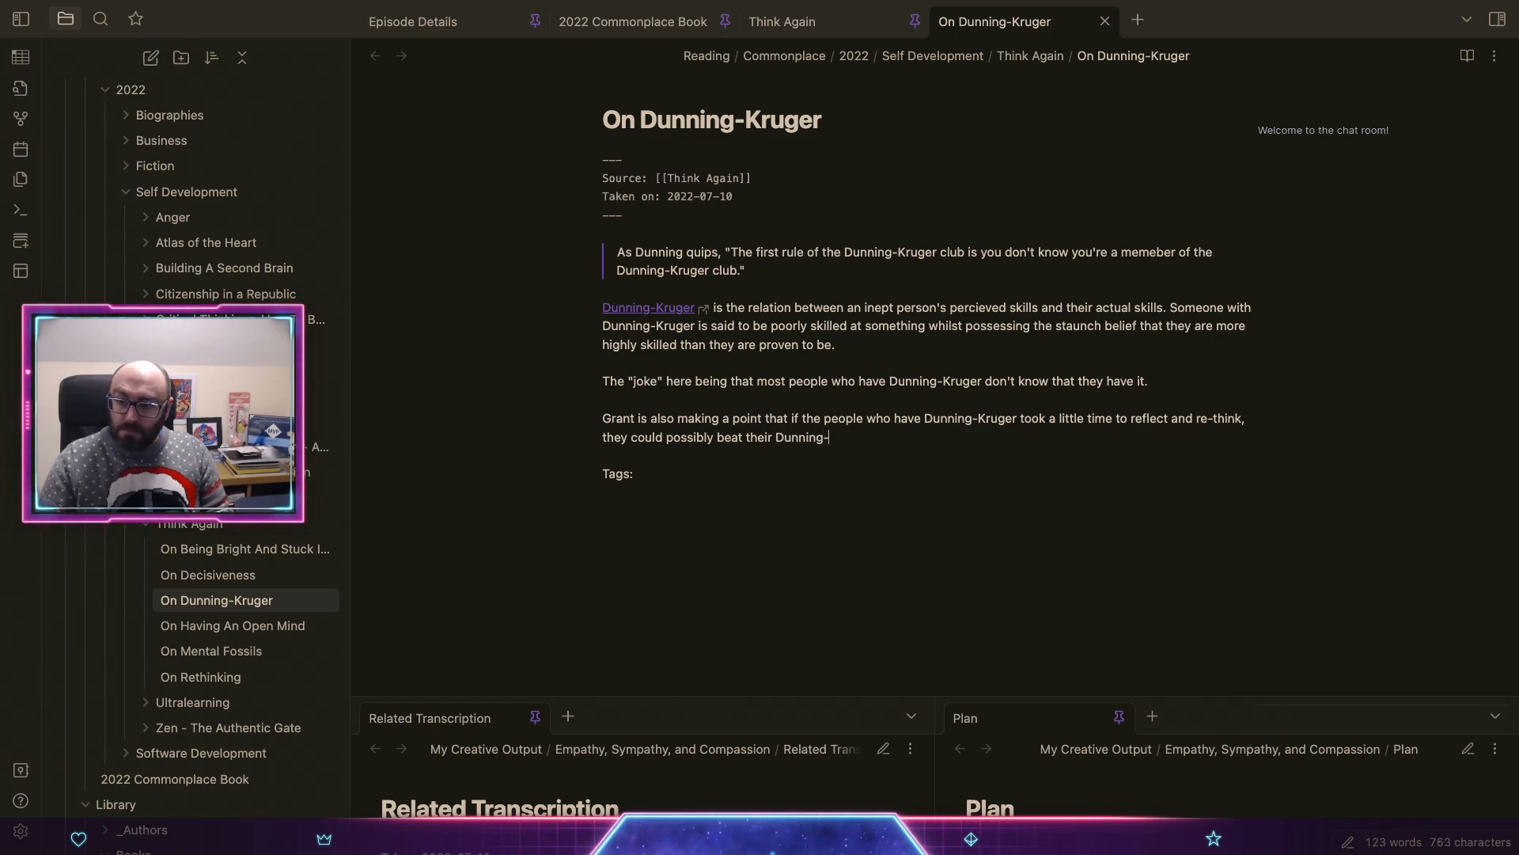
{"action": "type", "text": "Kruger dia"}
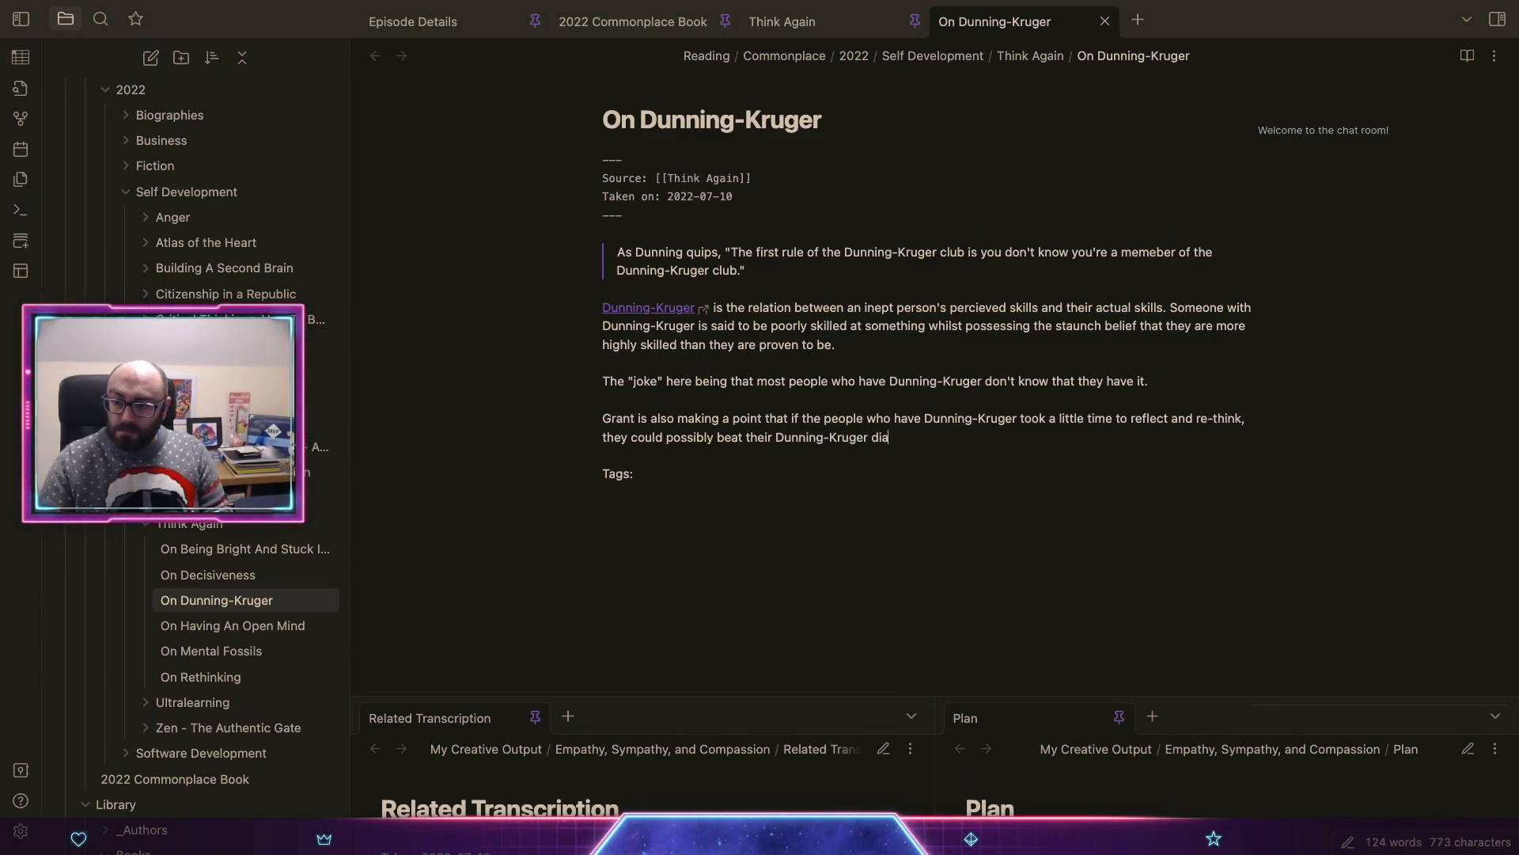
{"action": "type", "text": "gnosus."}
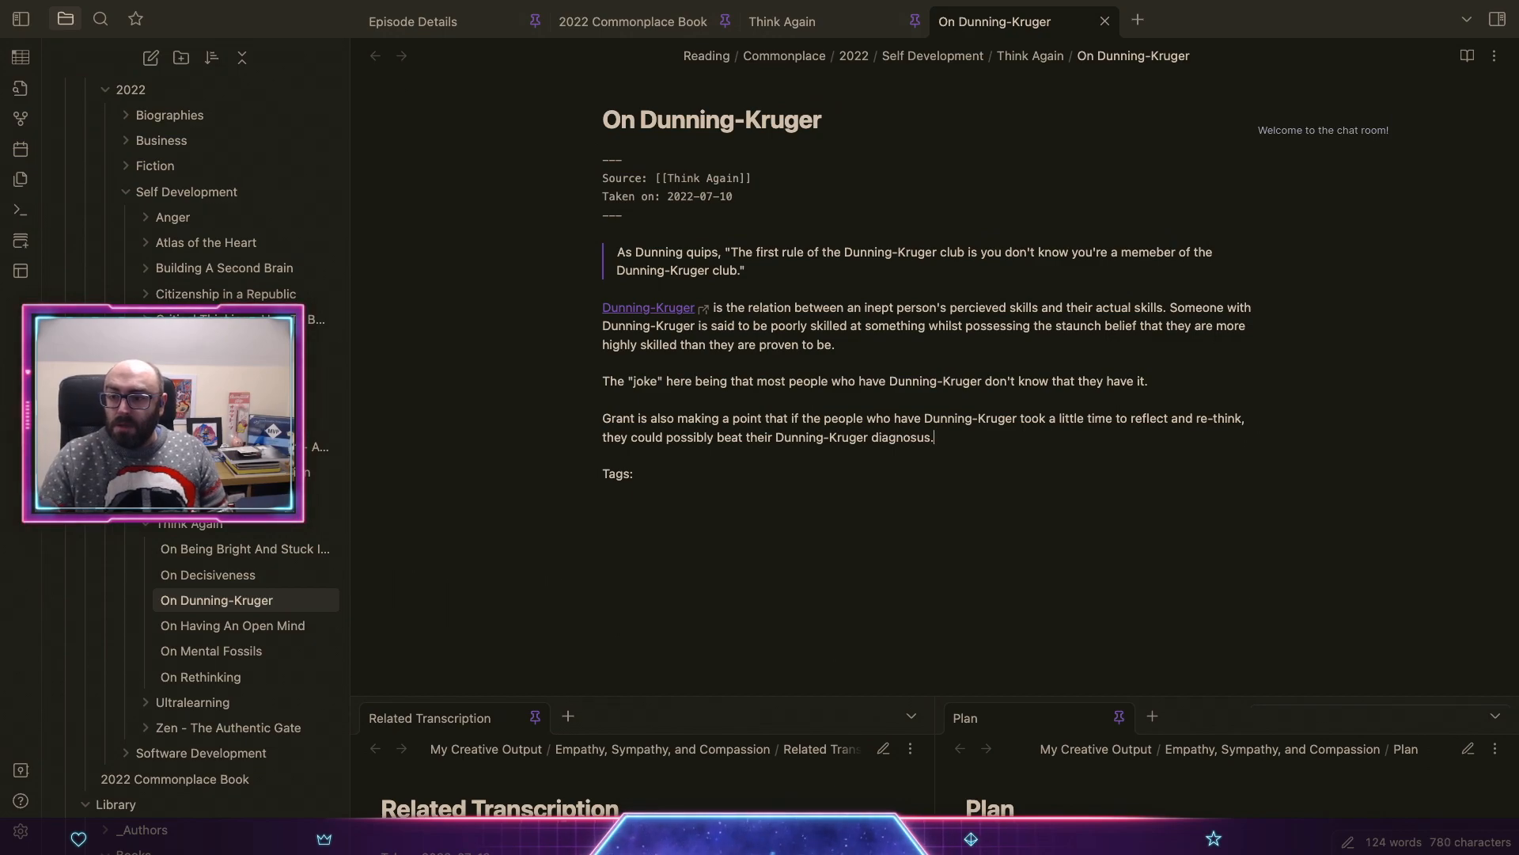
{"action": "key", "text": "Left"}
{"action": "key", "text": "Left"}
{"action": "key", "text": "BackSpace"}
{"action": "type", "text": "i"}
{"action": "key", "text": "End"}
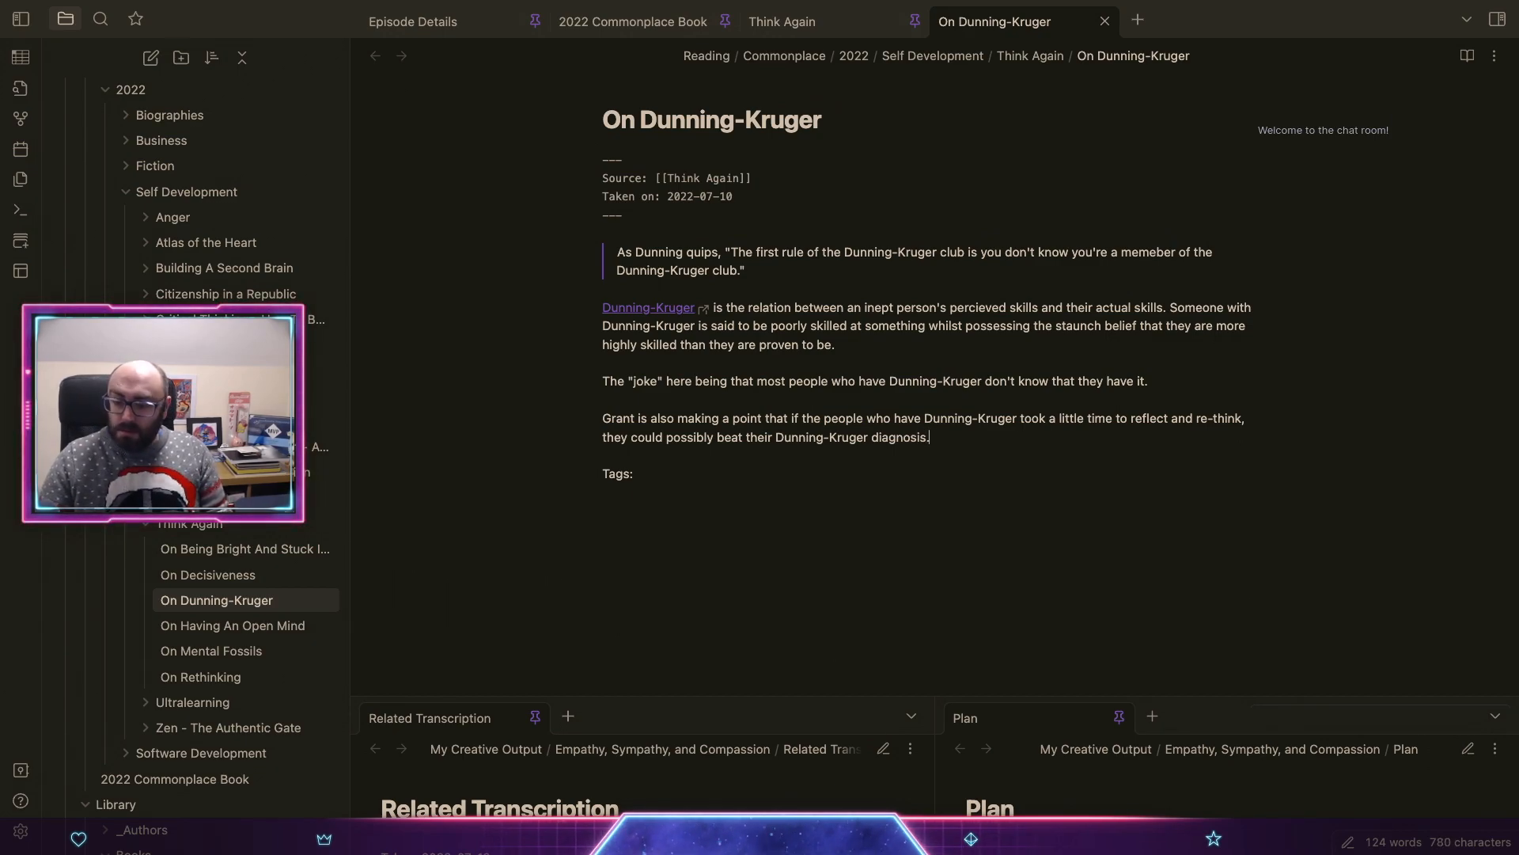
Step: Add an italic remark below the third paragraph: "I have no idea whether "diagnosis" is the correct term here."
{"action": "key", "text": "Return"}
{"action": "key", "text": "Return"}
{"action": "type", "text": "---"}
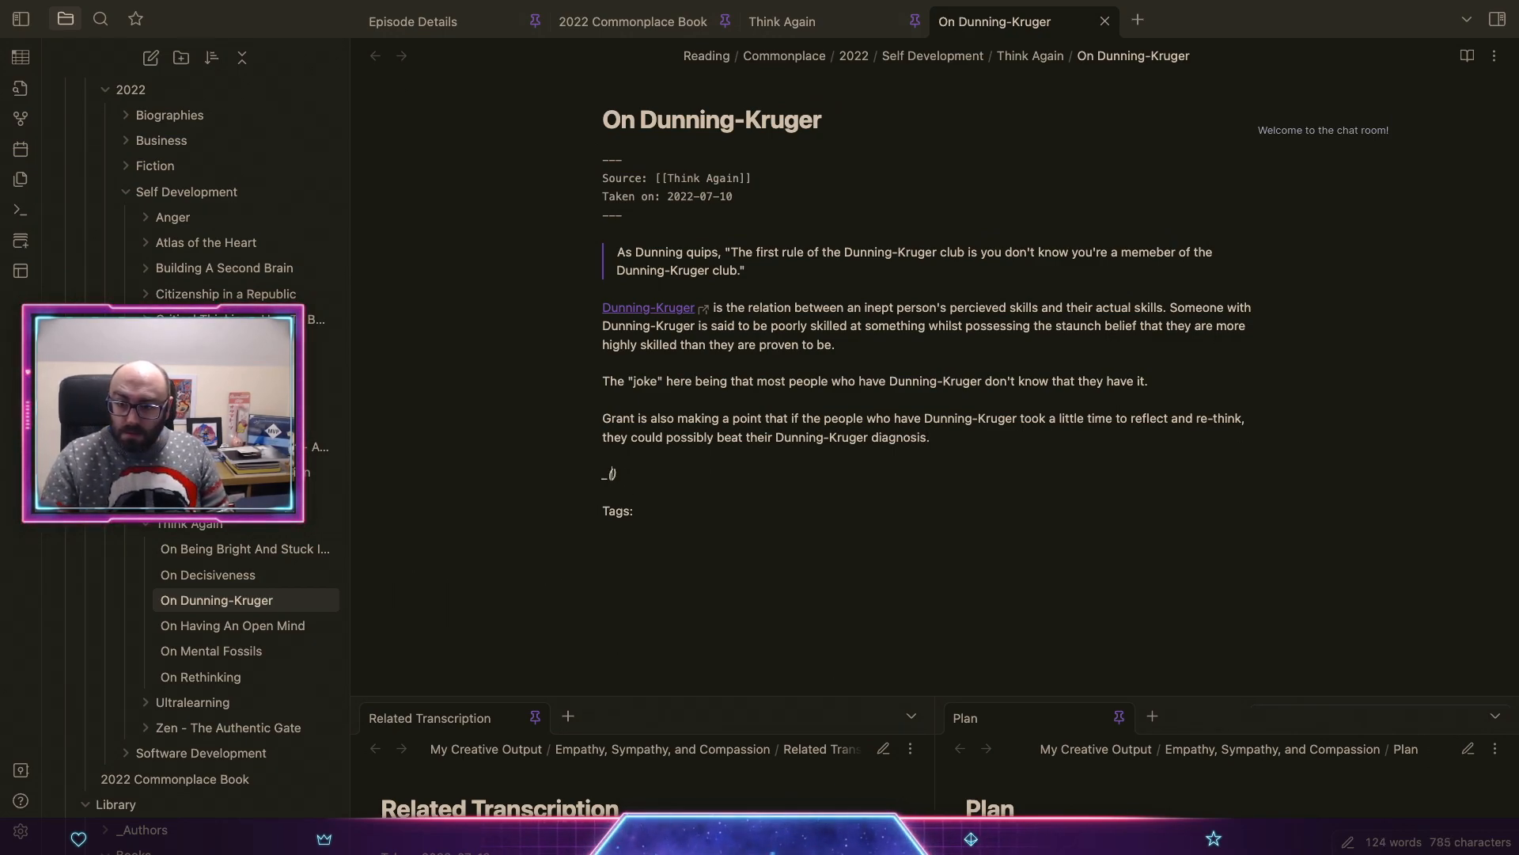
{"action": "key", "text": "BackSpace"}
{"action": "key", "text": "BackSpace"}
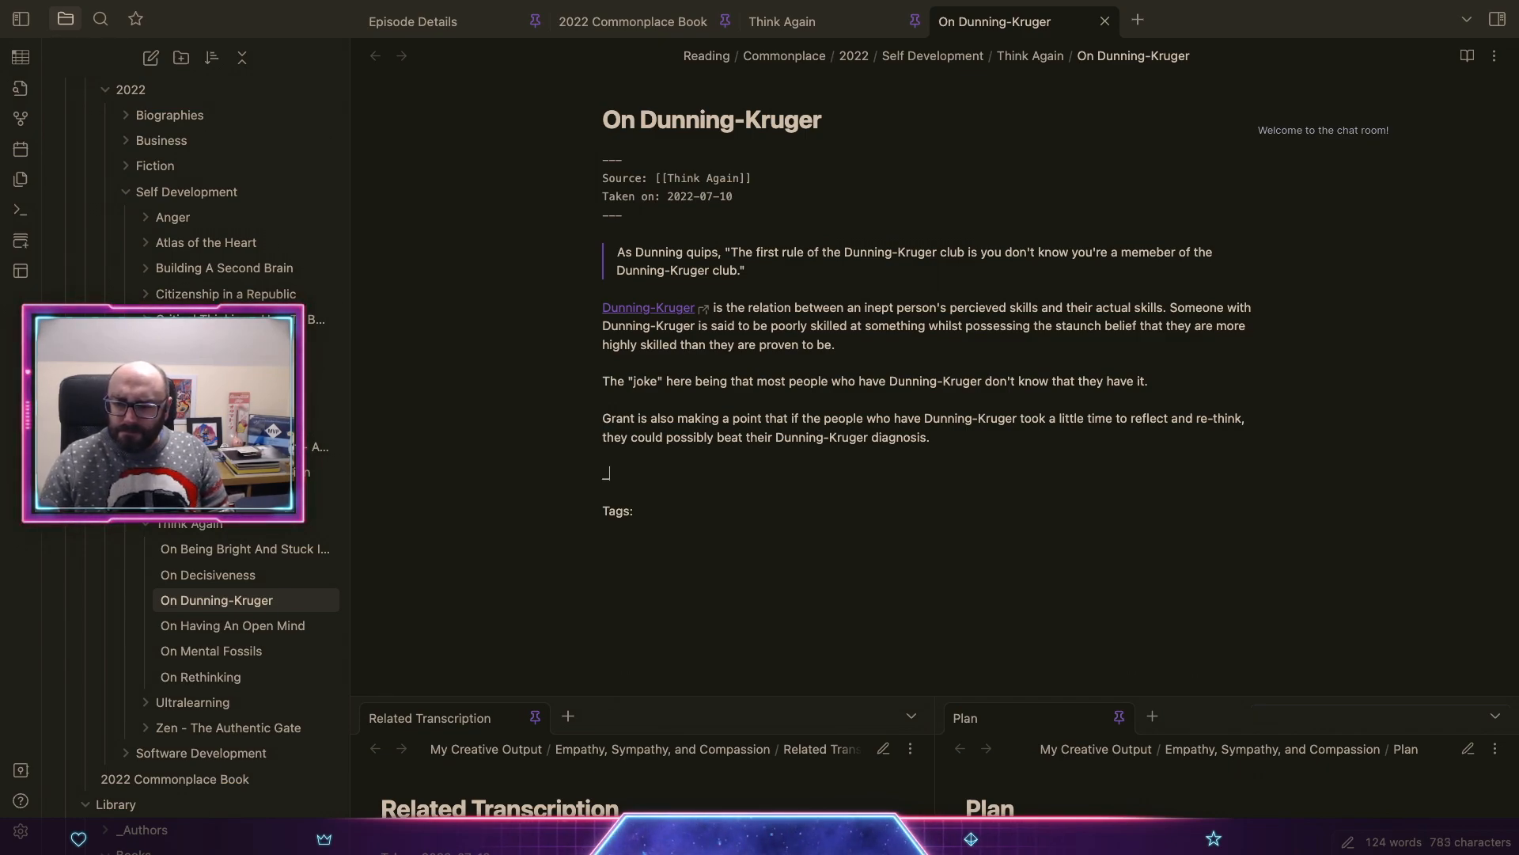
{"action": "type", "text": "I have"}
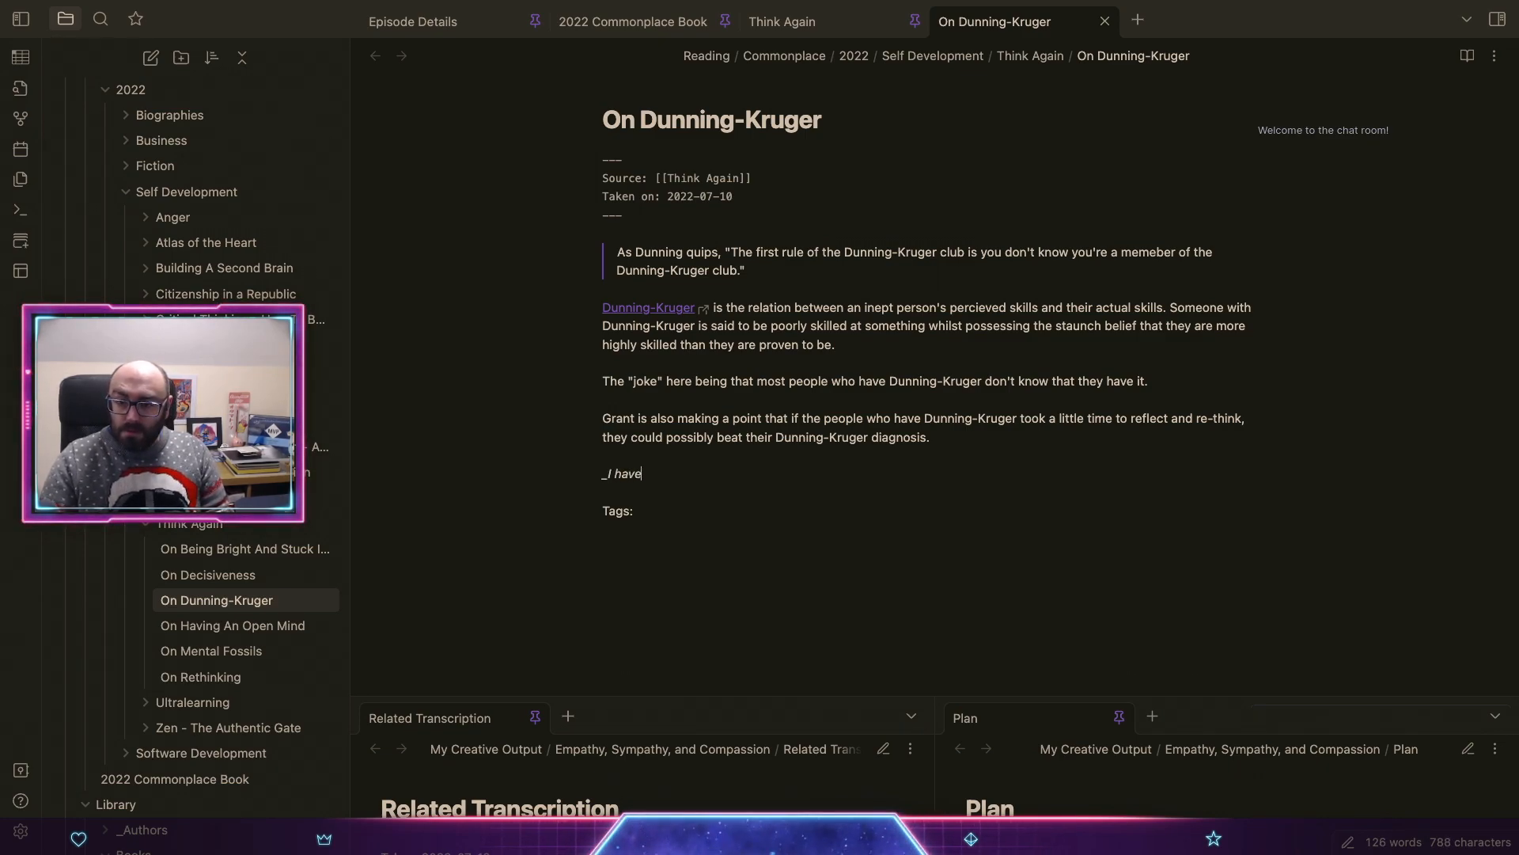
{"action": "type", "text": " no id"}
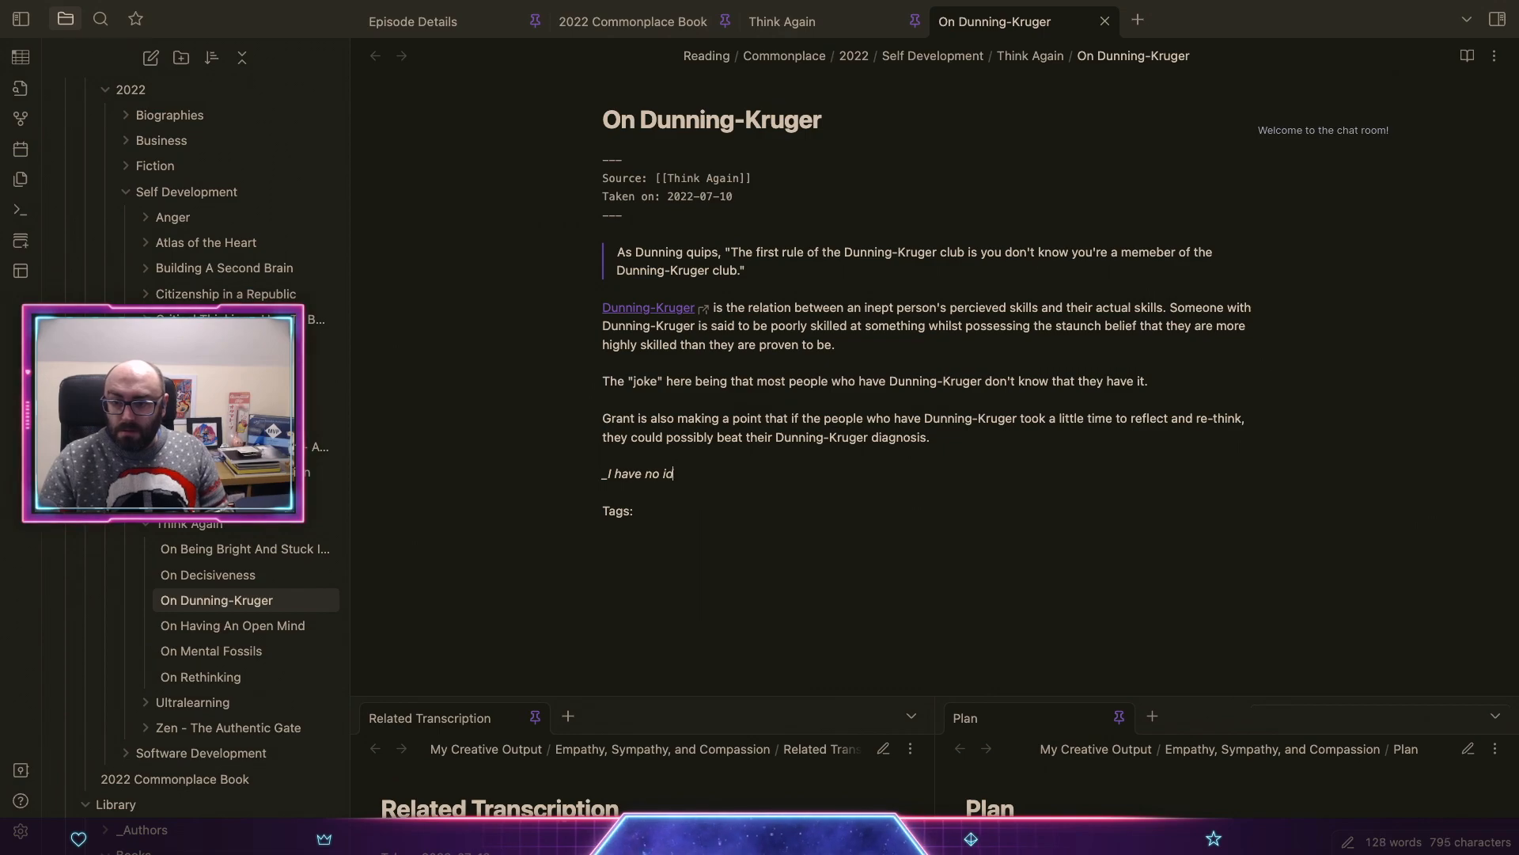
{"action": "type", "text": "ea whether \""}
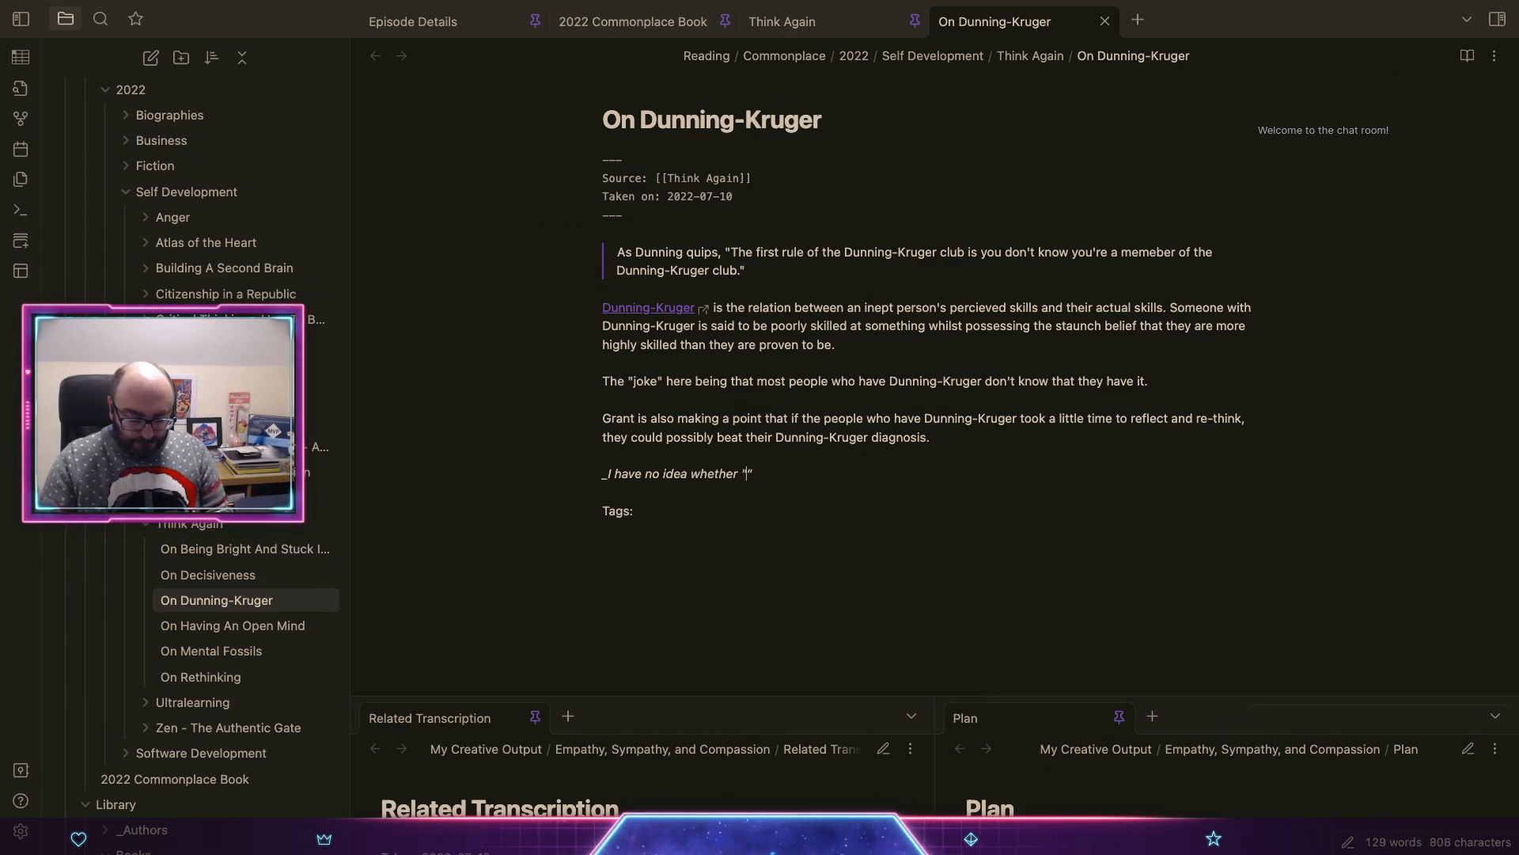
{"action": "type", "text": "diagnosis\" i"}
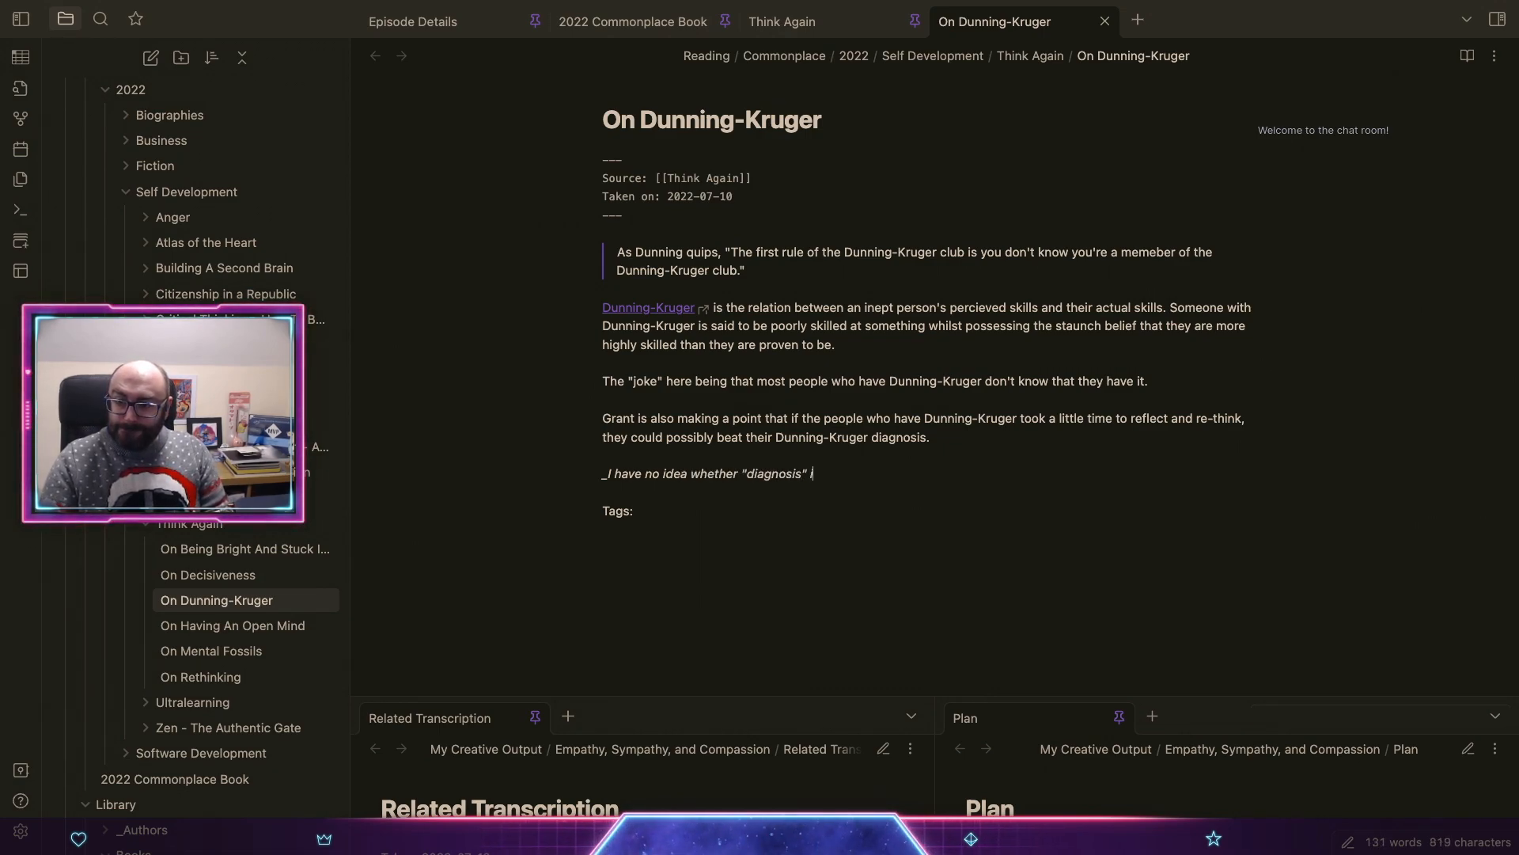
{"action": "type", "text": "s the correct ter"}
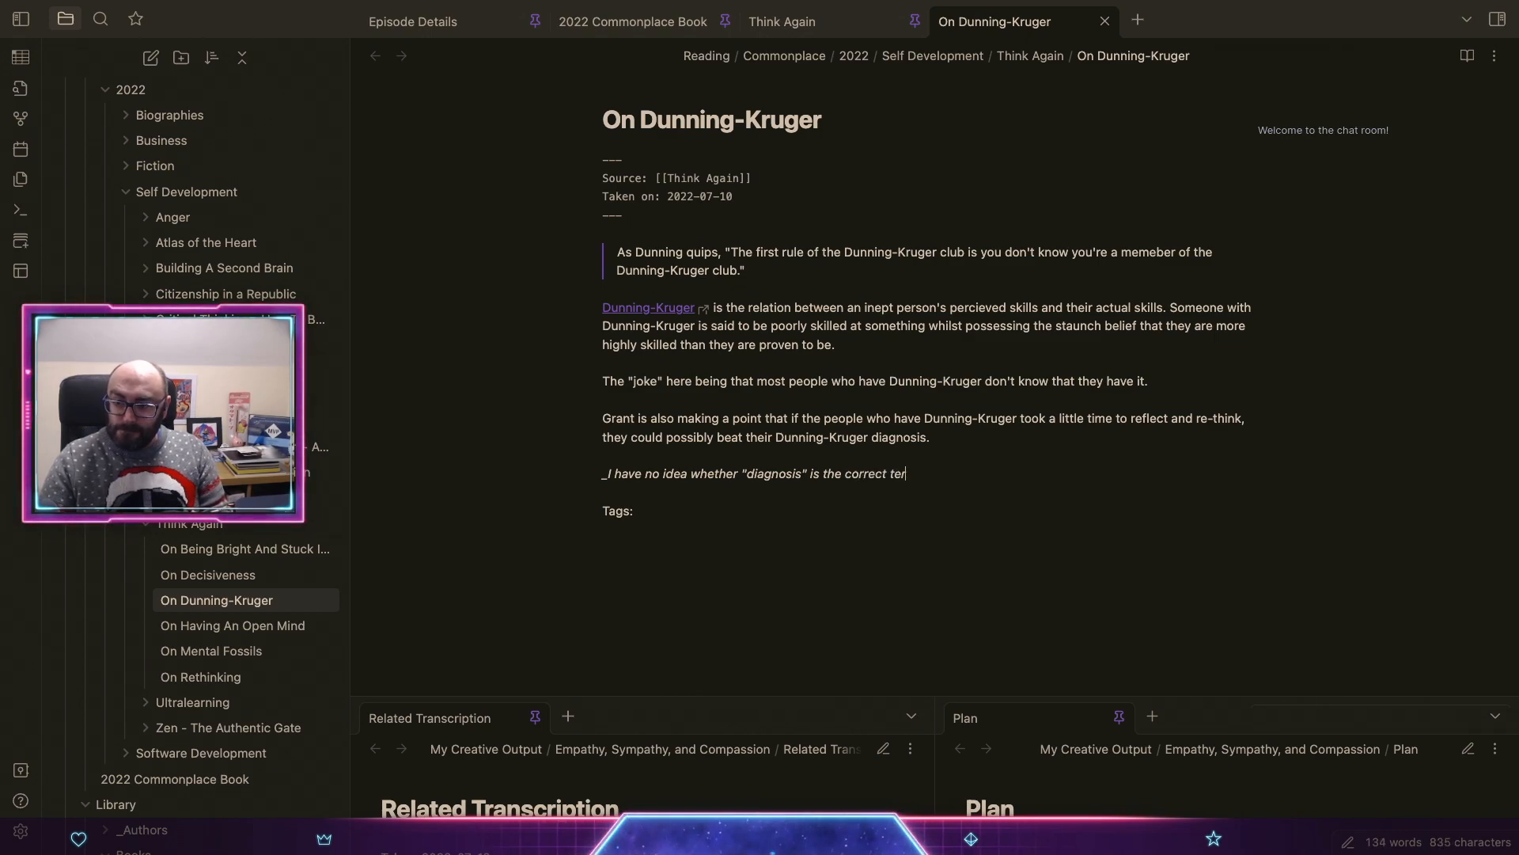
{"action": "type", "text": "m here_"}
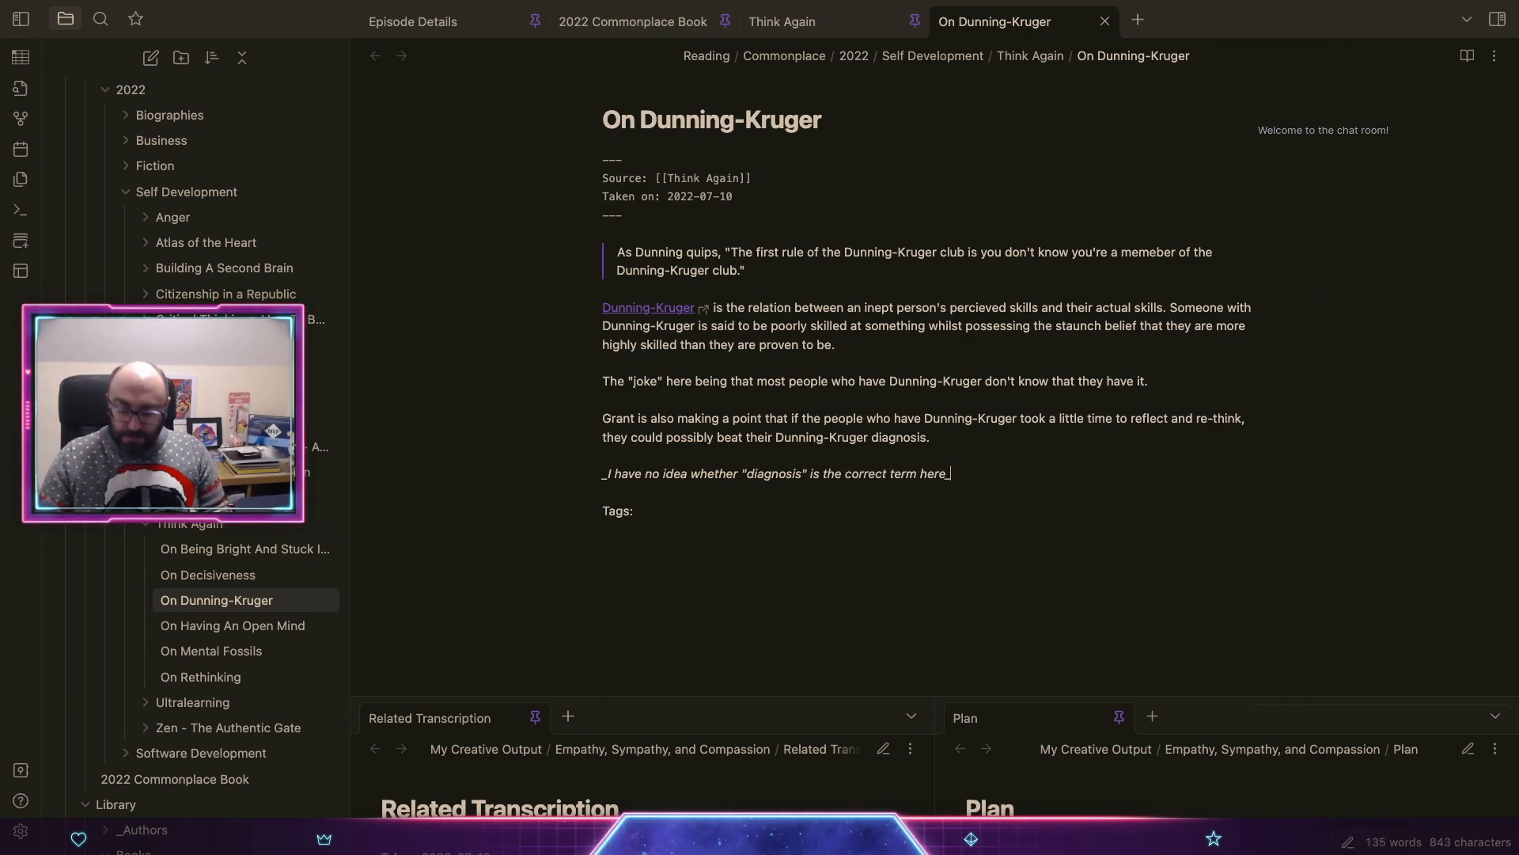
{"action": "type", "text": "."}
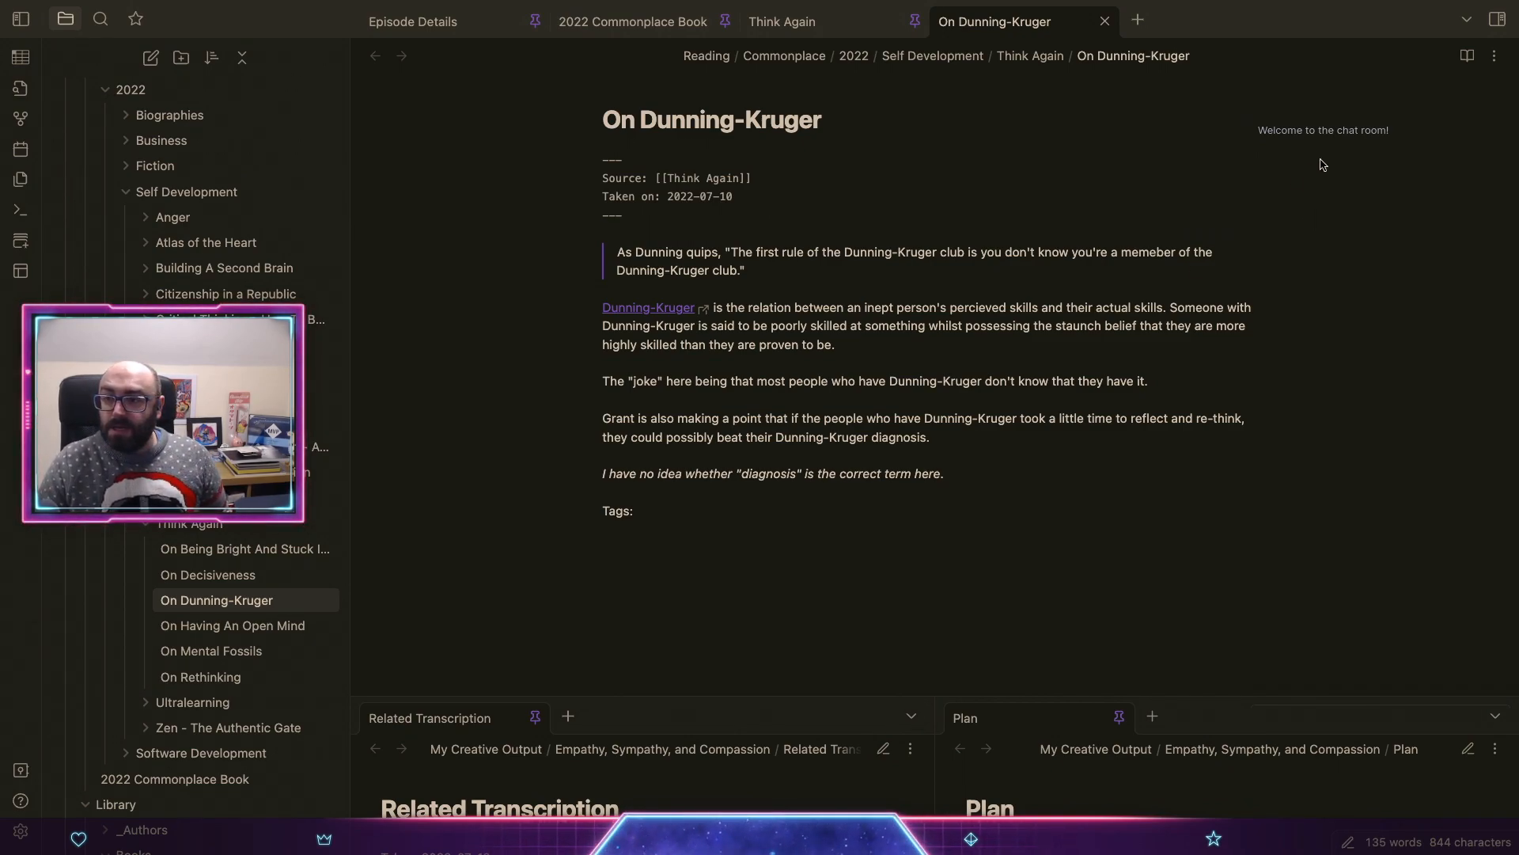
Step: Close the finished quote note and embed On Dunning-Kruger at the end of the Think Again library note
{"action": "left_click", "coordinate": [1105, 22]}
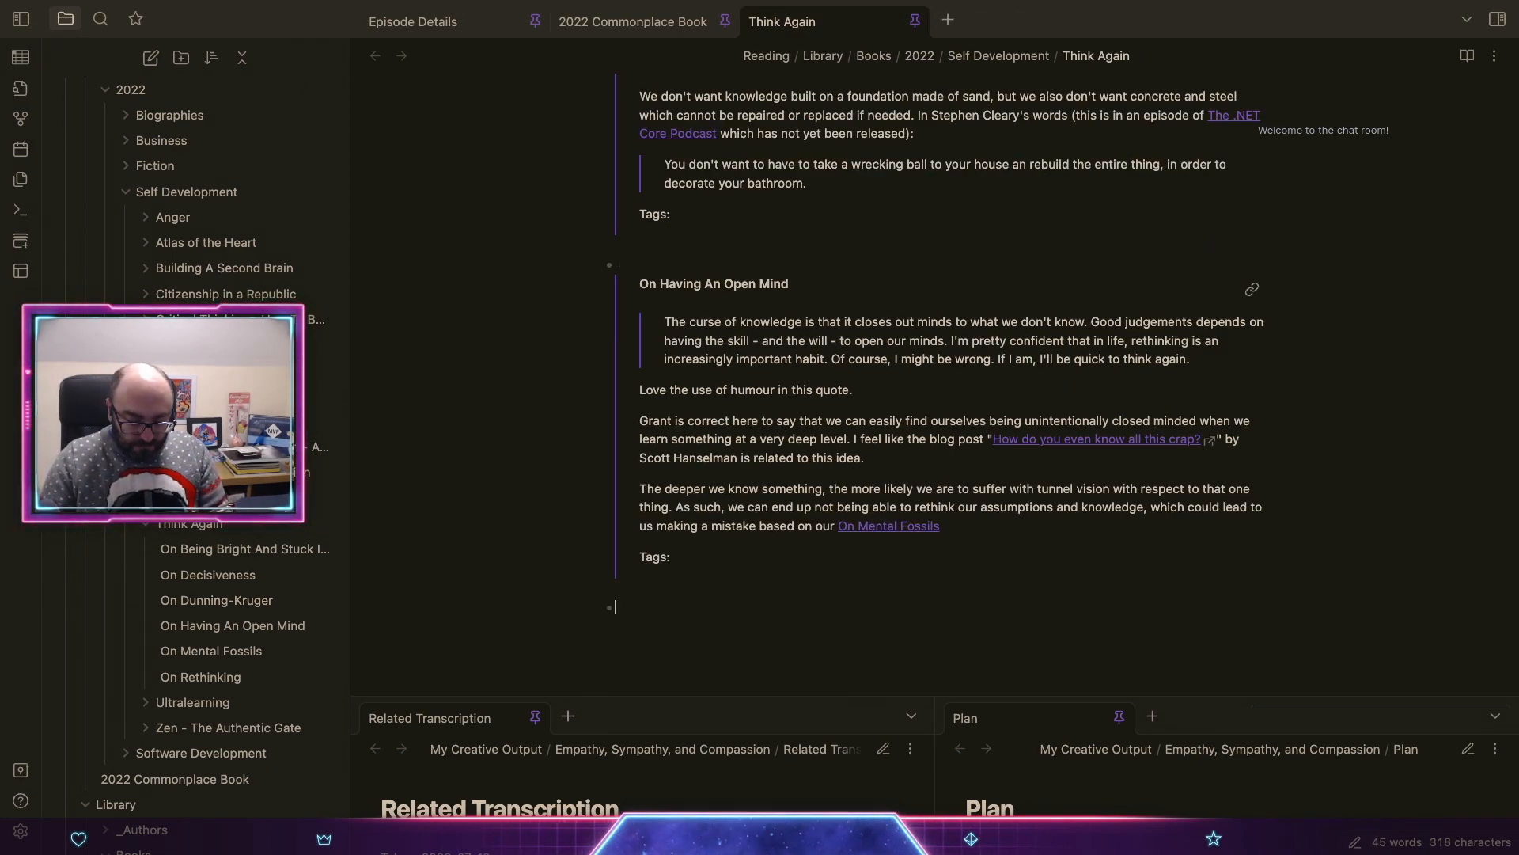
{"action": "type", "text": "![[on"}
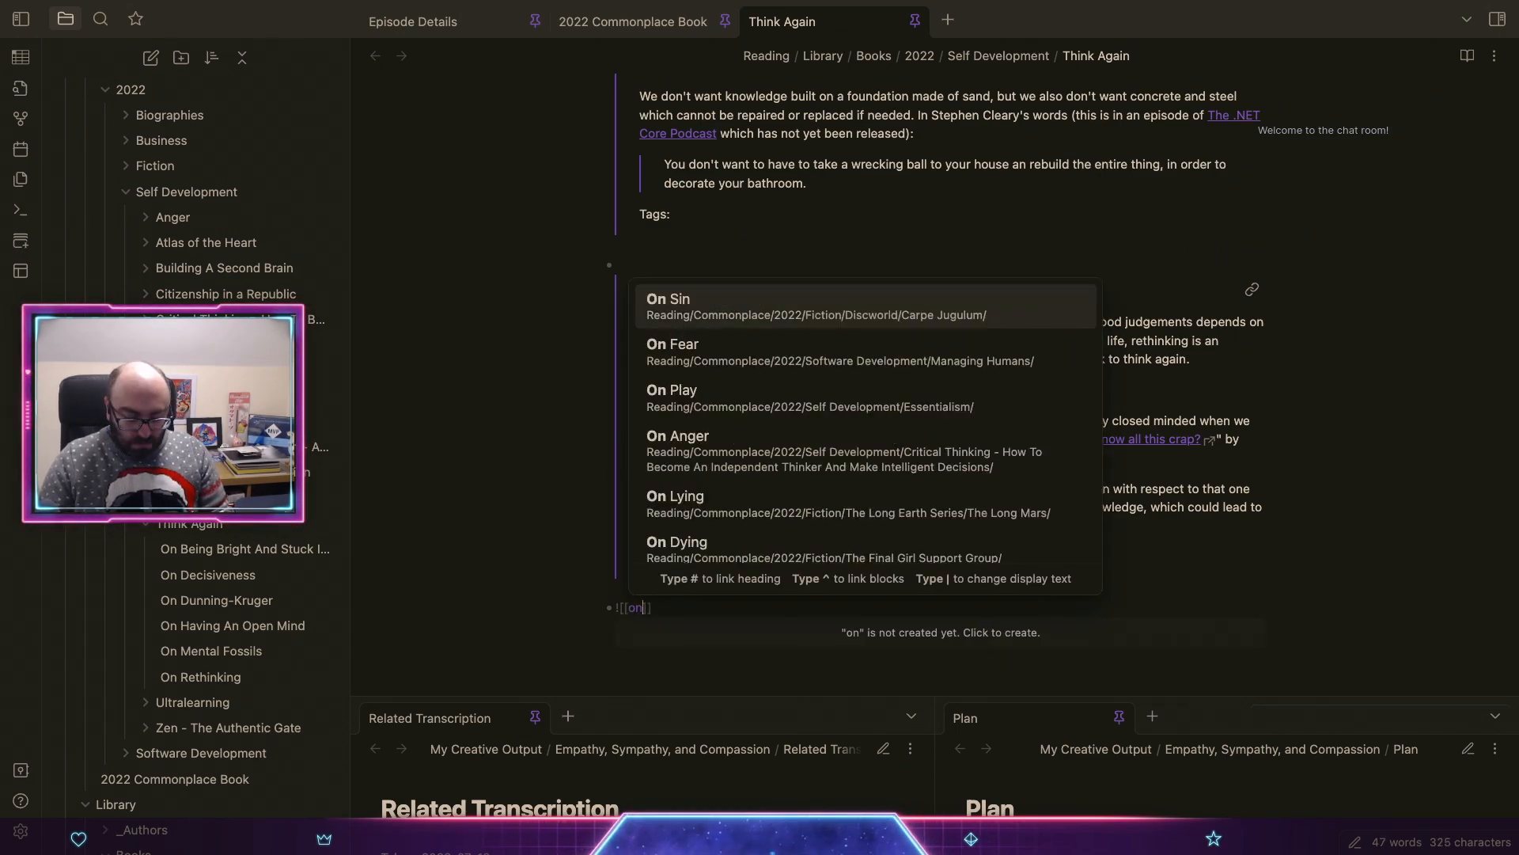
{"action": "type", "text": " dunnin"}
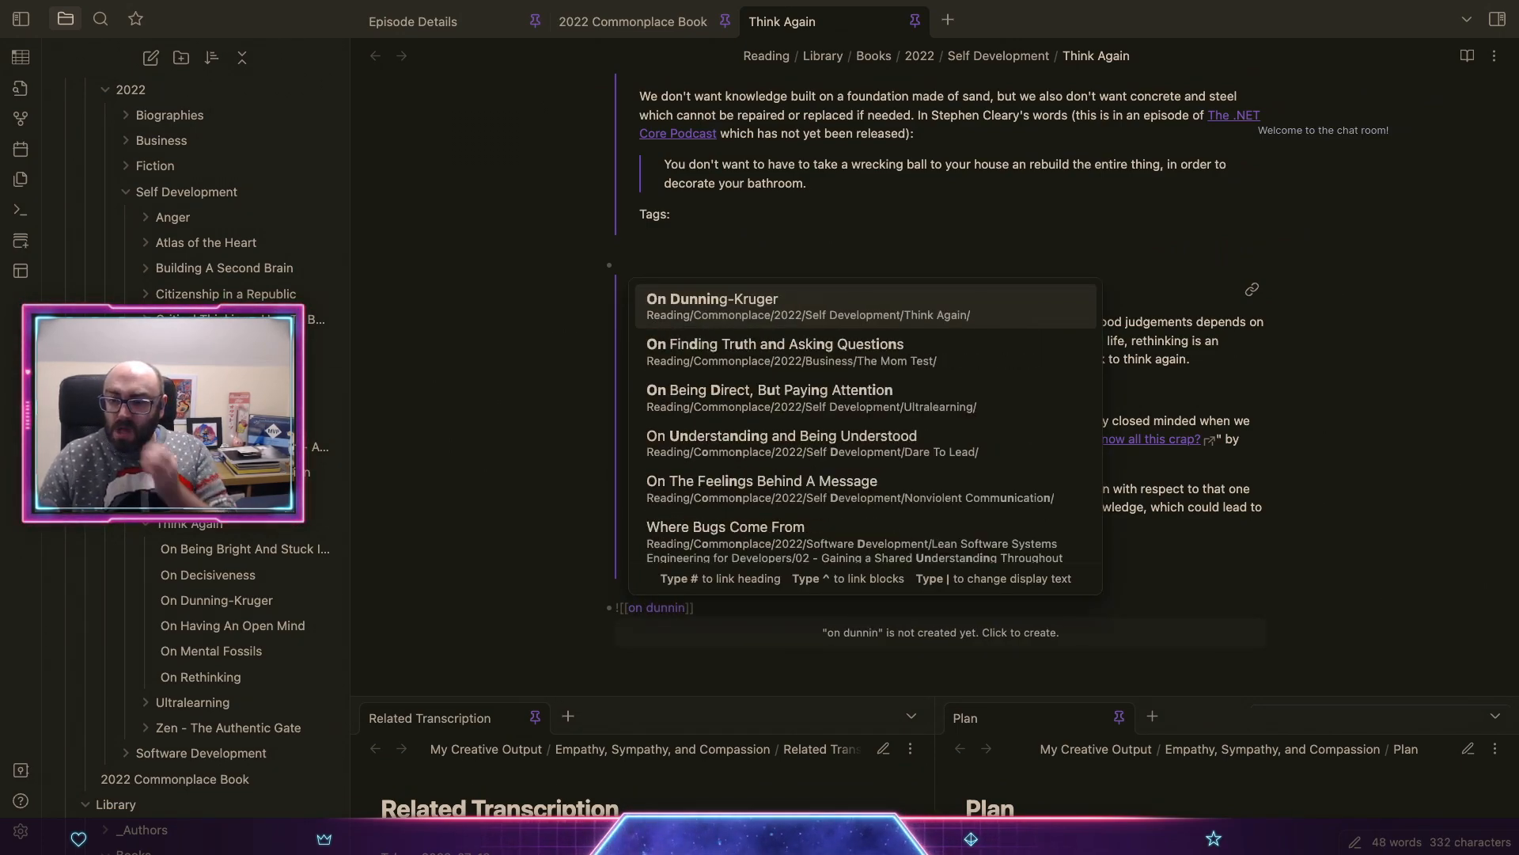
{"action": "key", "text": "Return"}
{"action": "scroll", "coordinate": [1187, 585], "scroll_direction": "down", "scroll_amount": 3}
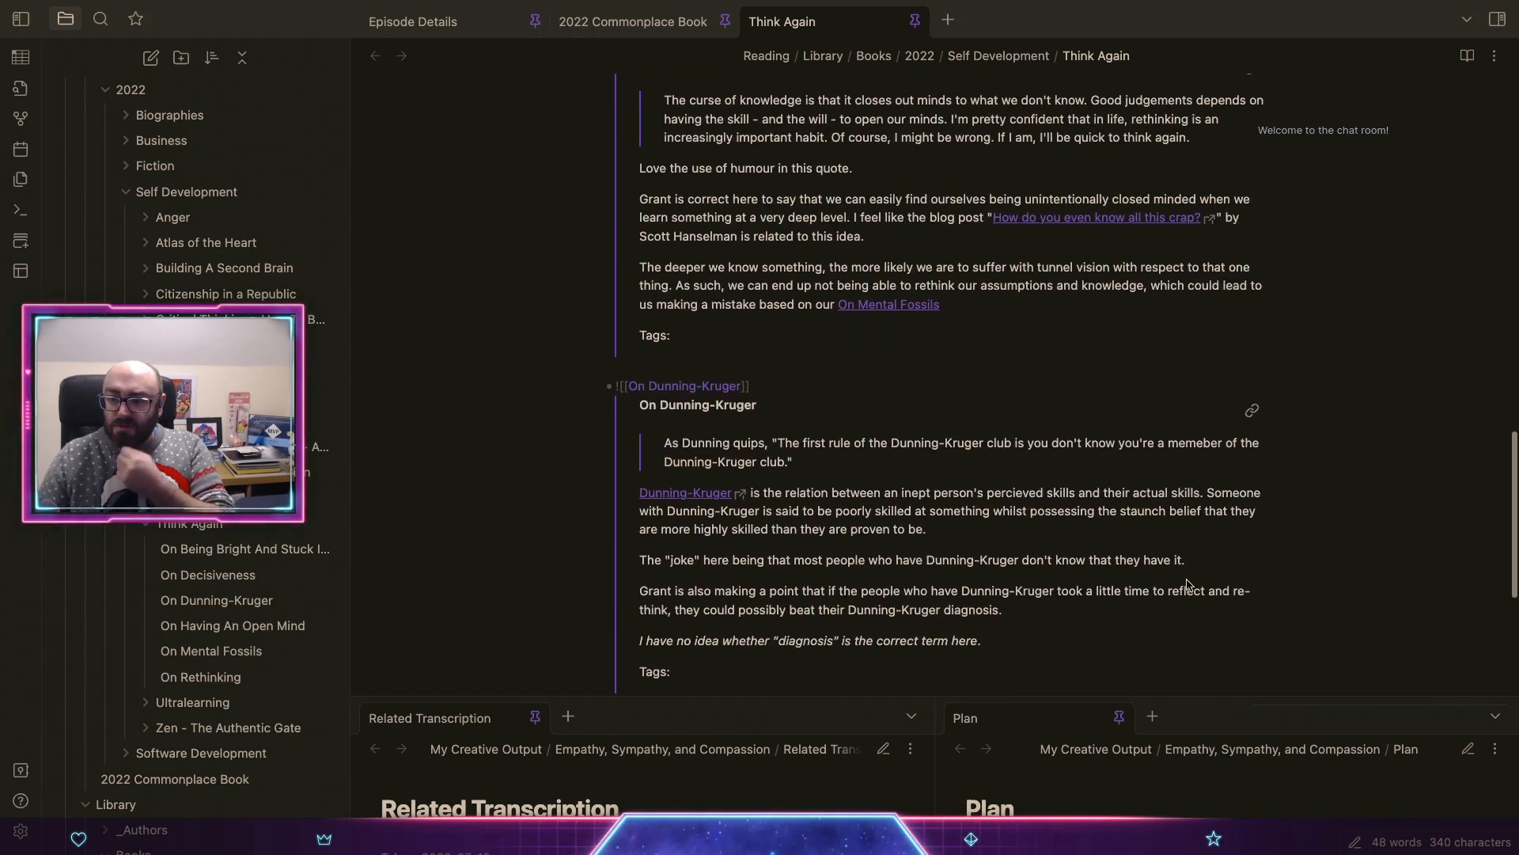
{"action": "scroll", "coordinate": [1187, 586], "scroll_direction": "down", "scroll_amount": 2}
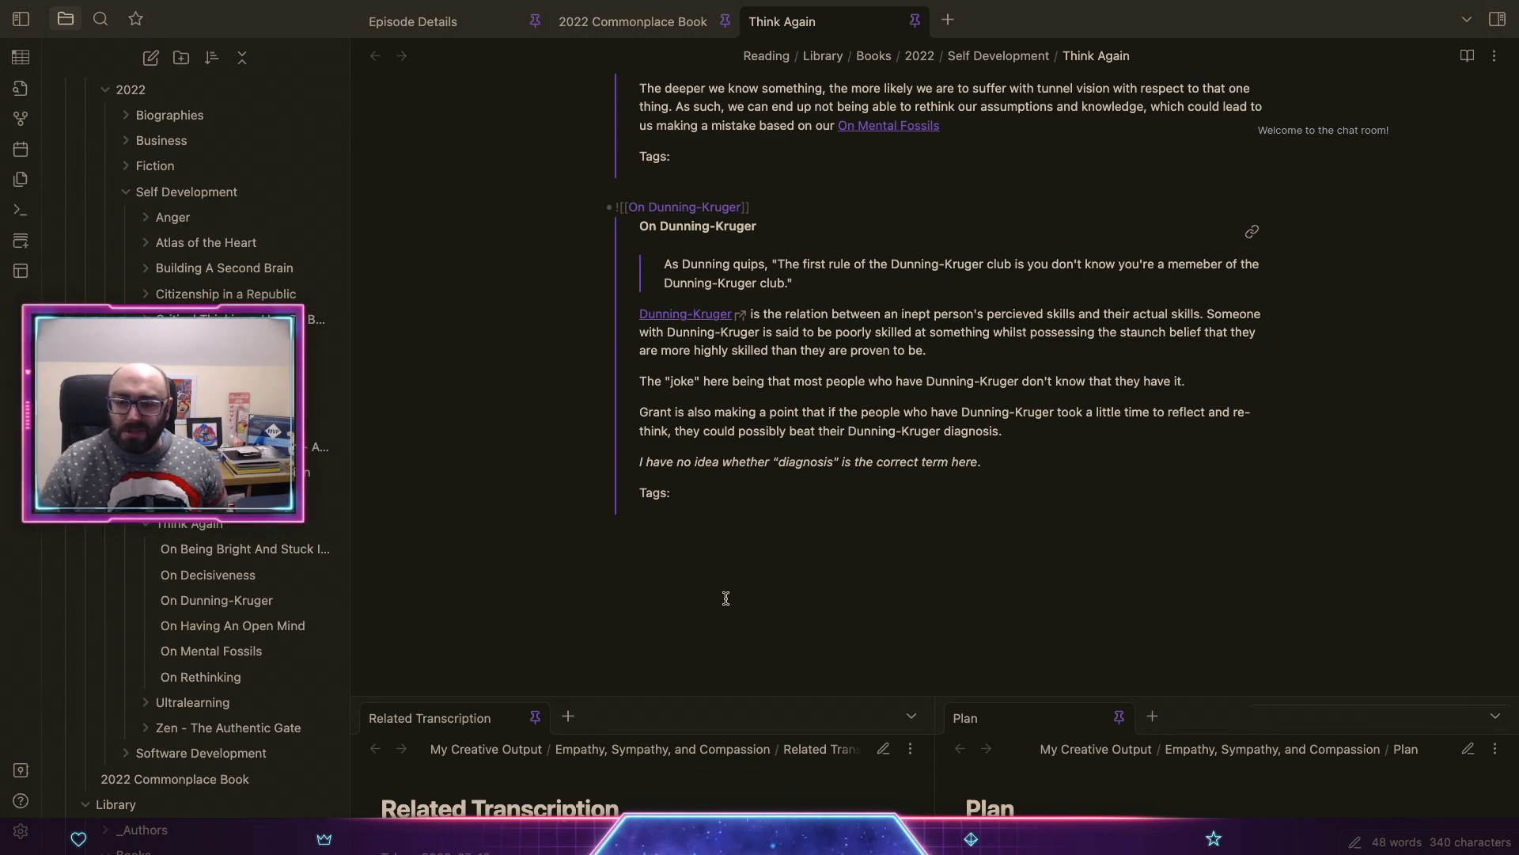
Step: Create a new note titled "On Transcending Limitations" in the Think Again commonplace folder
{"action": "scroll", "coordinate": [235, 636], "scroll_direction": "up", "scroll_amount": 1}
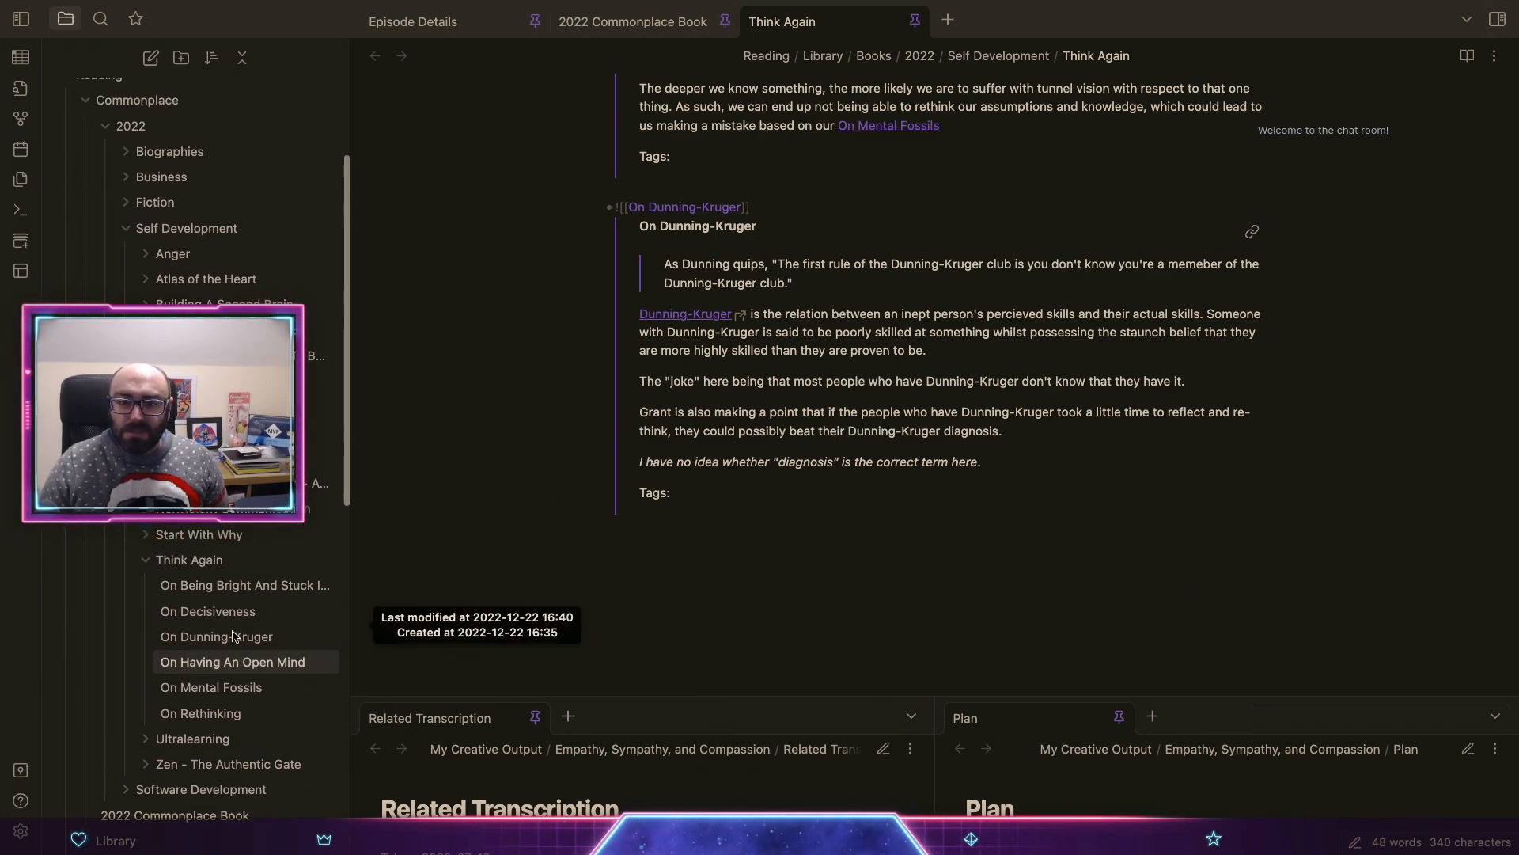
{"action": "scroll", "coordinate": [235, 636], "scroll_direction": "down", "scroll_amount": 3}
{"action": "scroll", "coordinate": [235, 635], "scroll_direction": "up", "scroll_amount": 3}
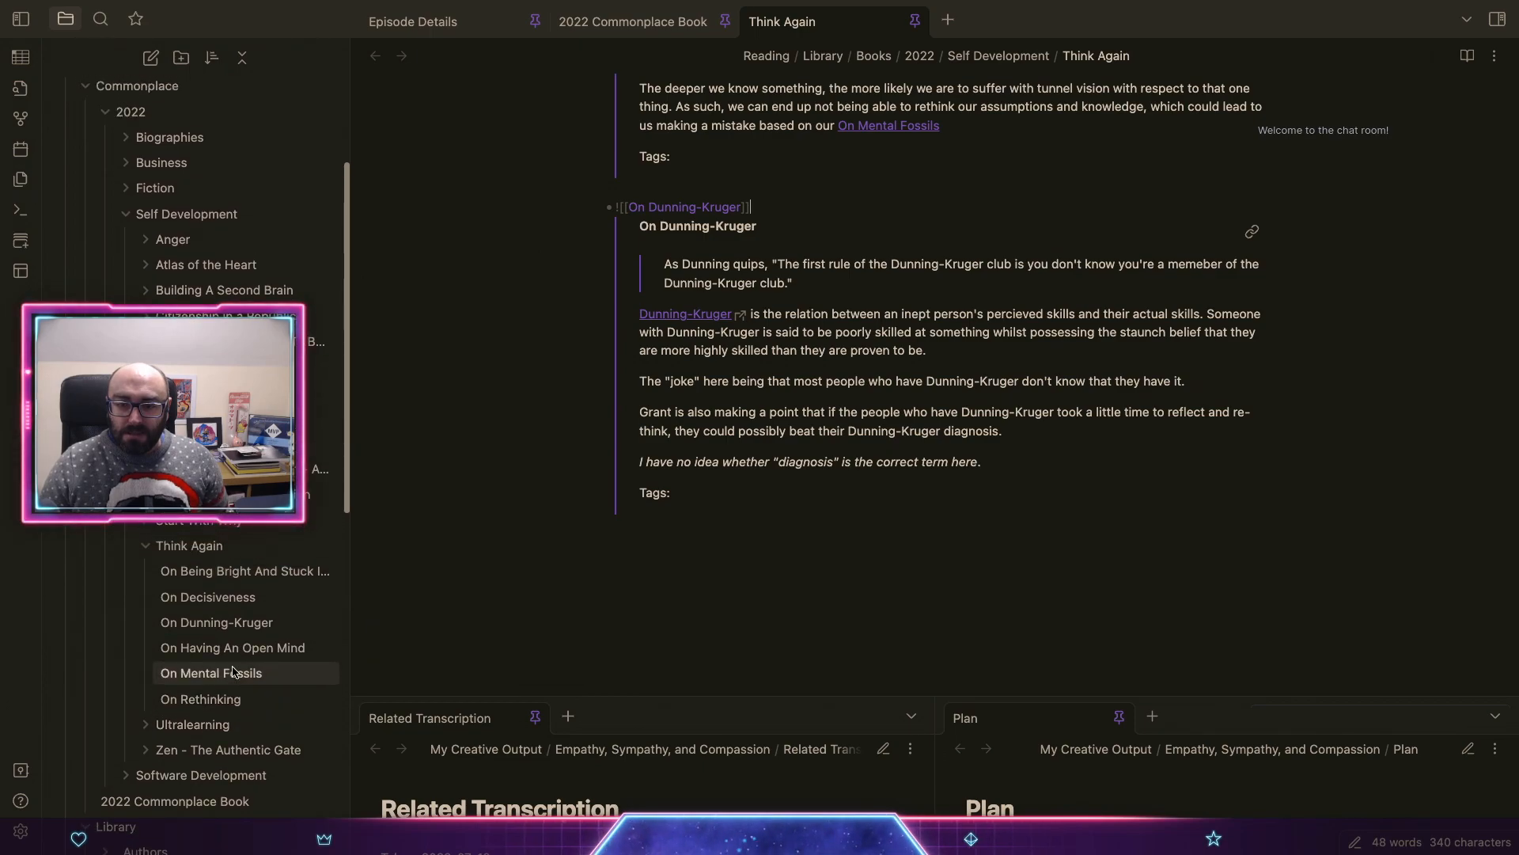
{"action": "right_click", "coordinate": [210, 545]}
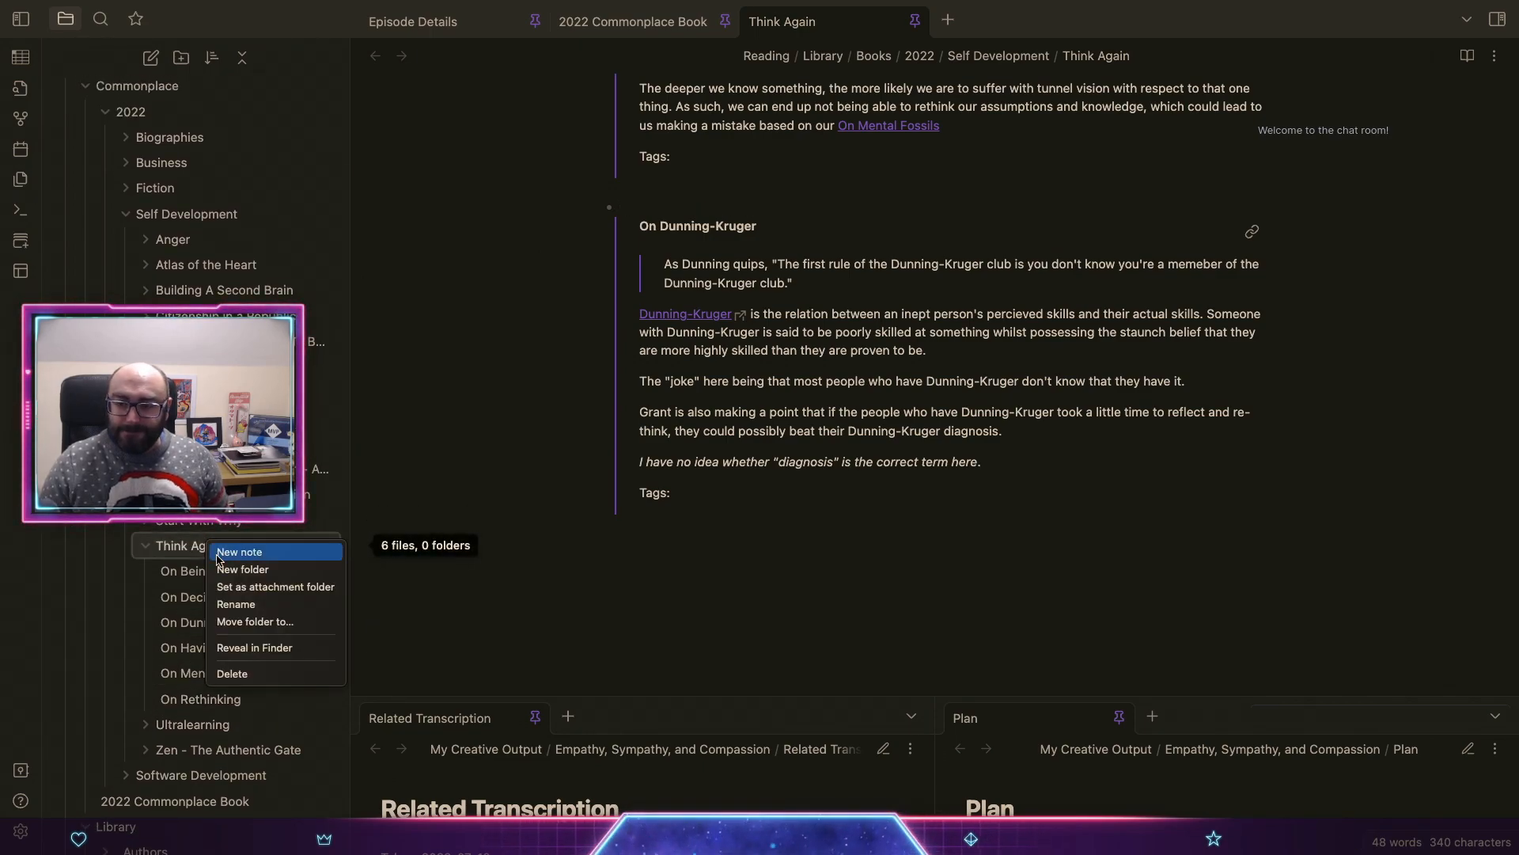
{"action": "left_click", "coordinate": [239, 552]}
{"action": "type", "text": "On "}
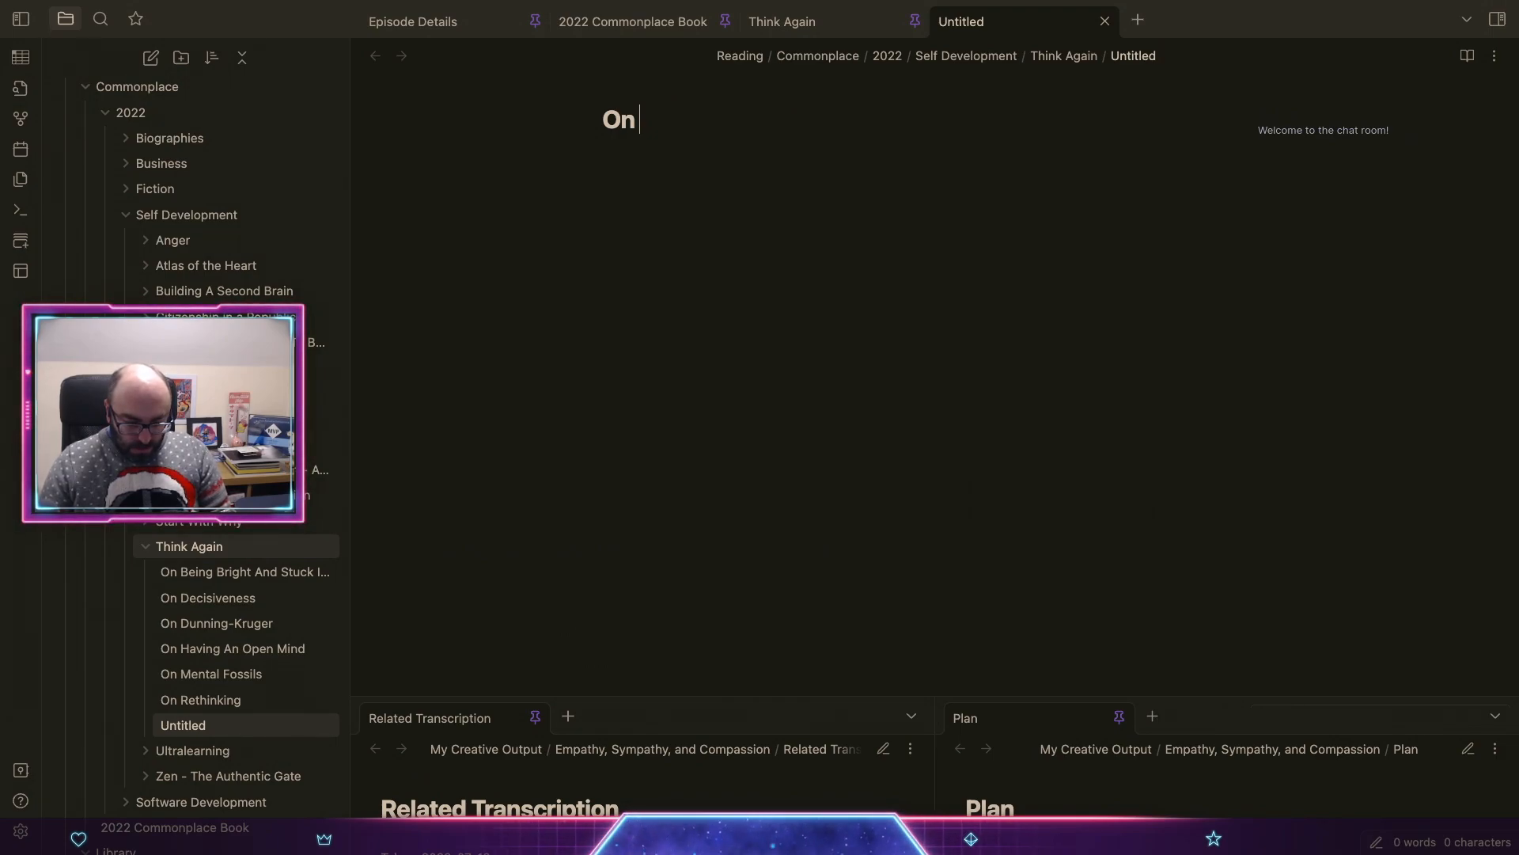
{"action": "type", "text": "Tra"}
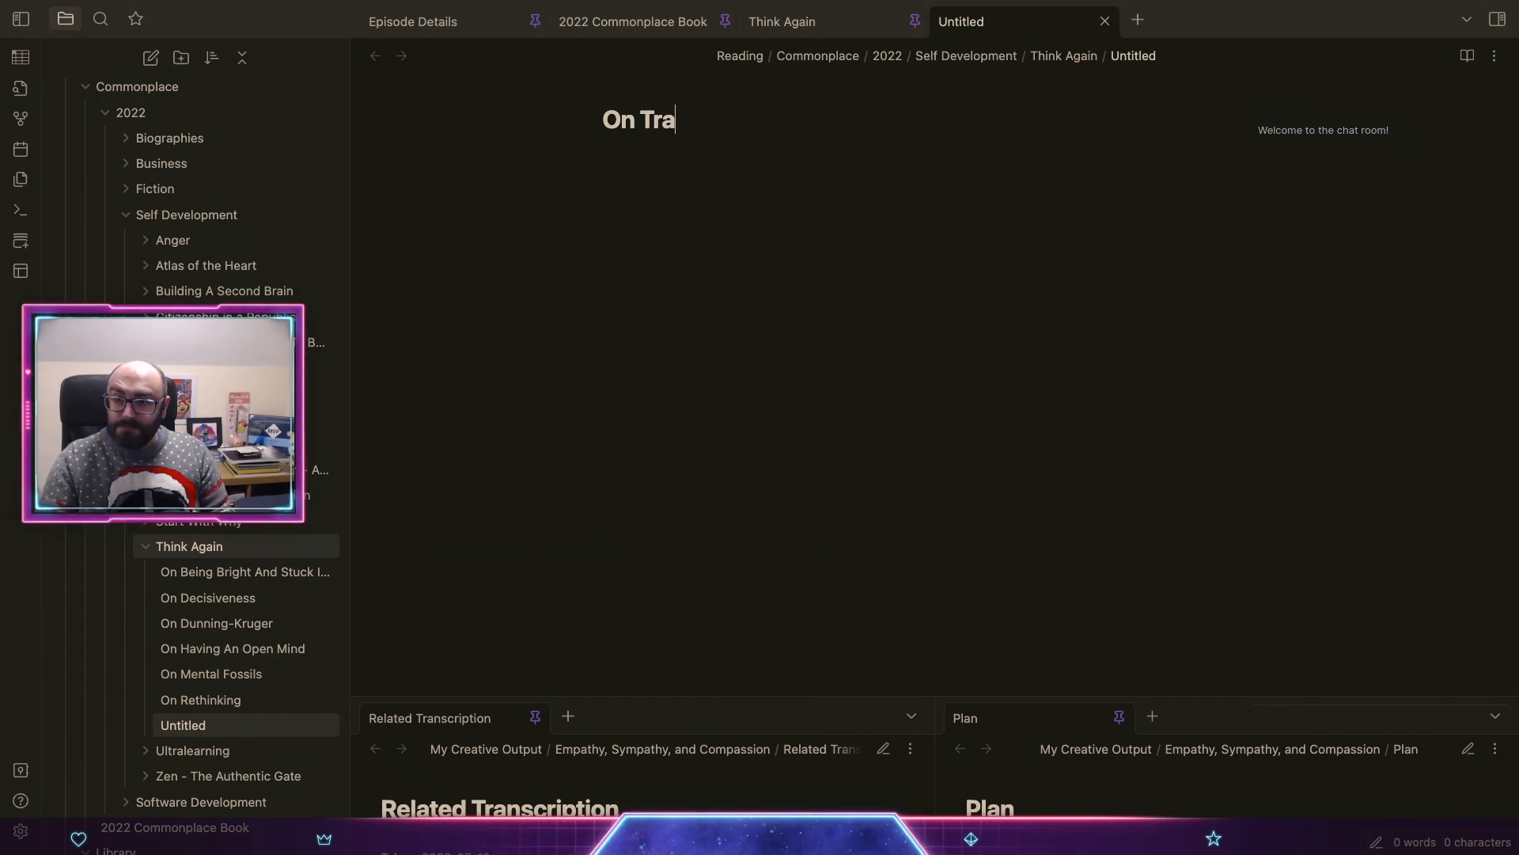
{"action": "type", "text": "nscending Lim"}
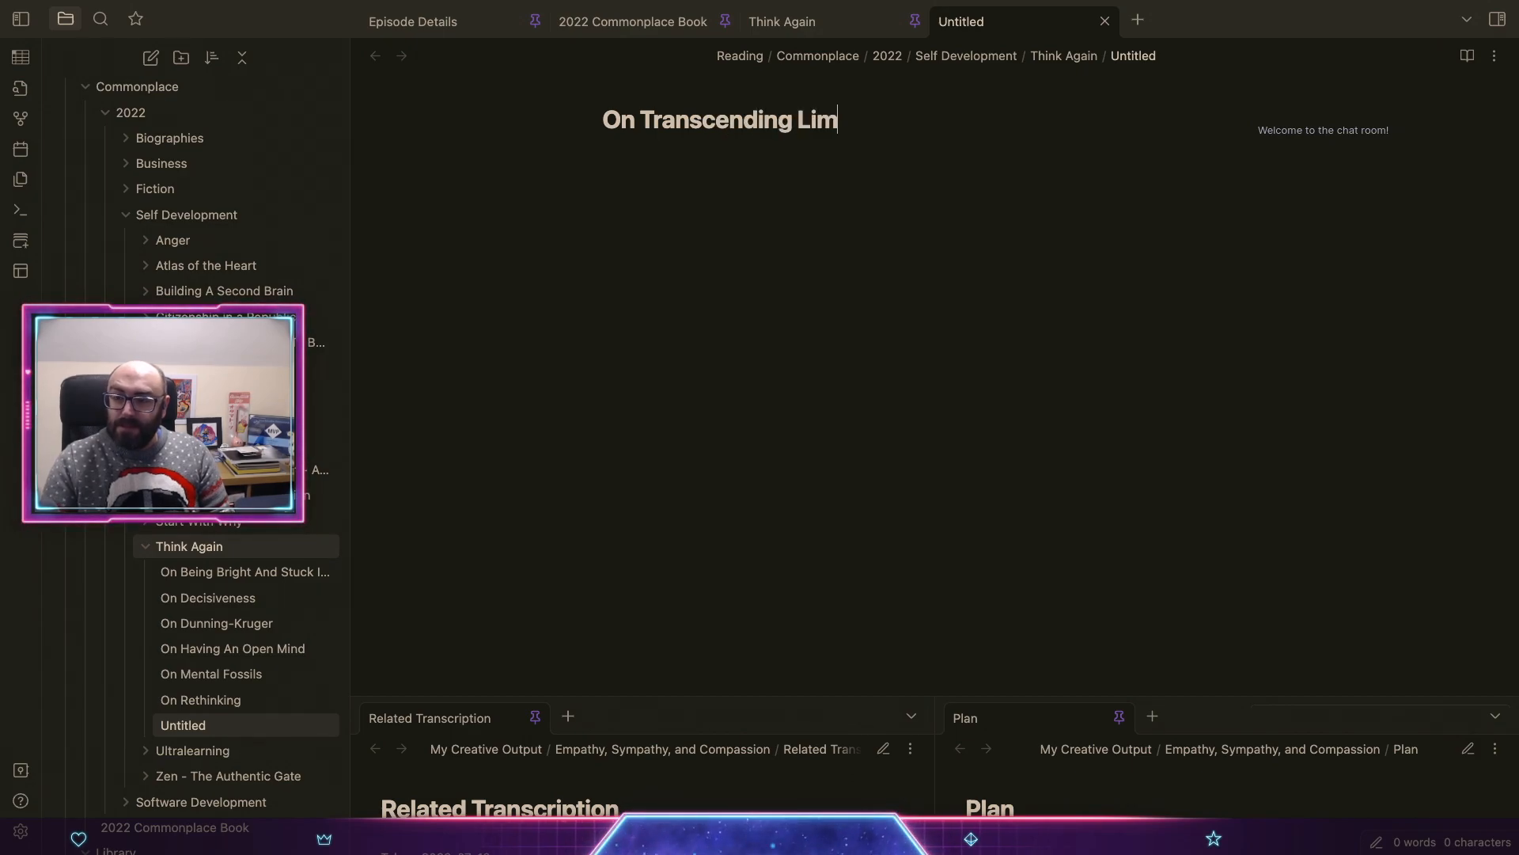
{"action": "type", "text": "itations"}
{"action": "key", "text": "Return"}
Step: Insert the quote template with source, date, blockquote and tags into the new note
{"action": "key", "text": "super+p"}
{"action": "type", "text": "te"}
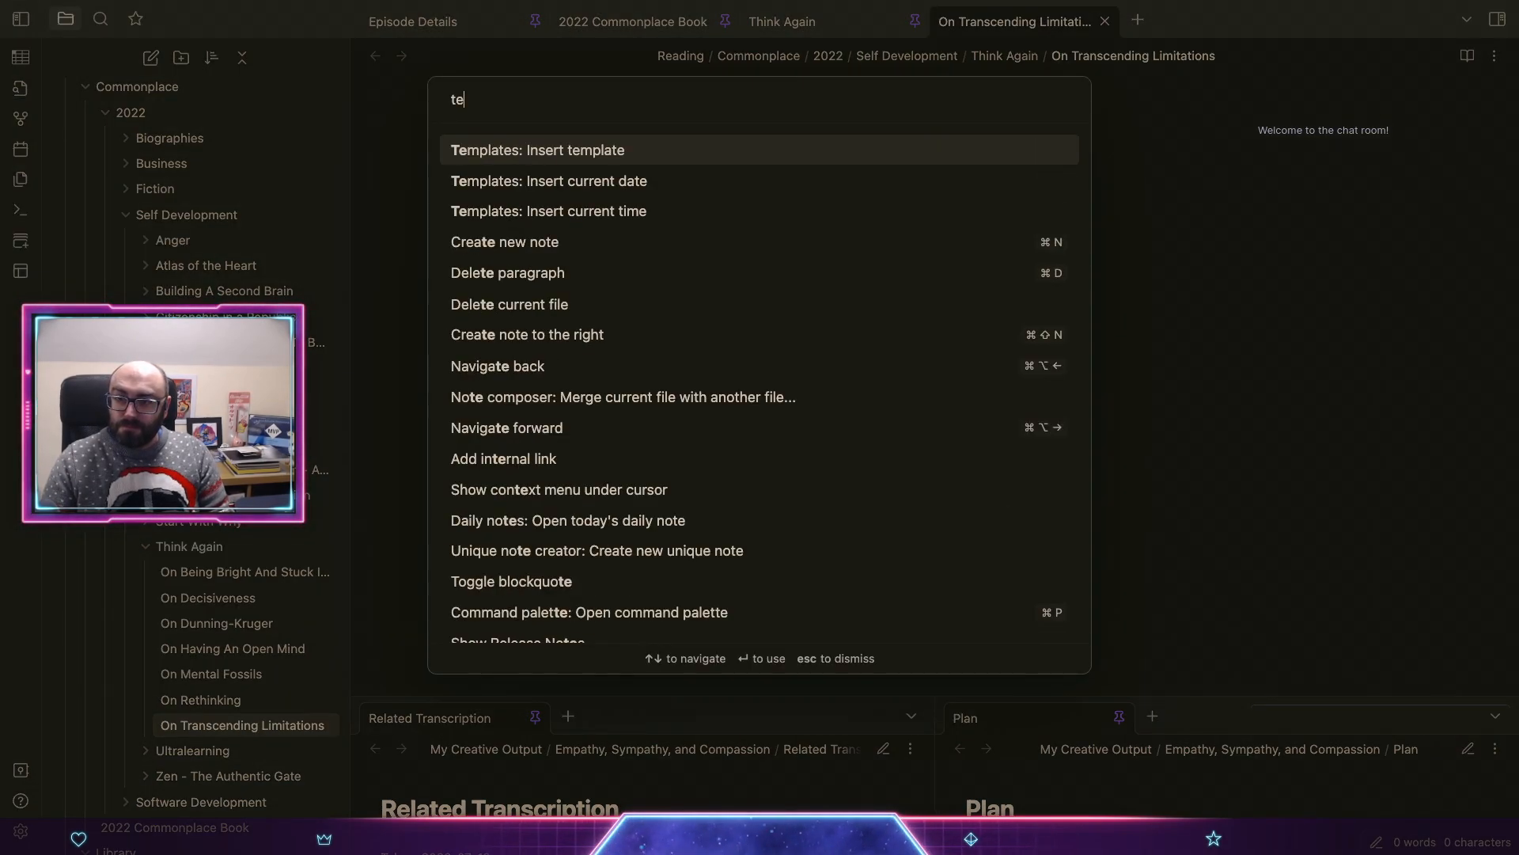
{"action": "key", "text": "Return"}
{"action": "key", "text": "Return"}
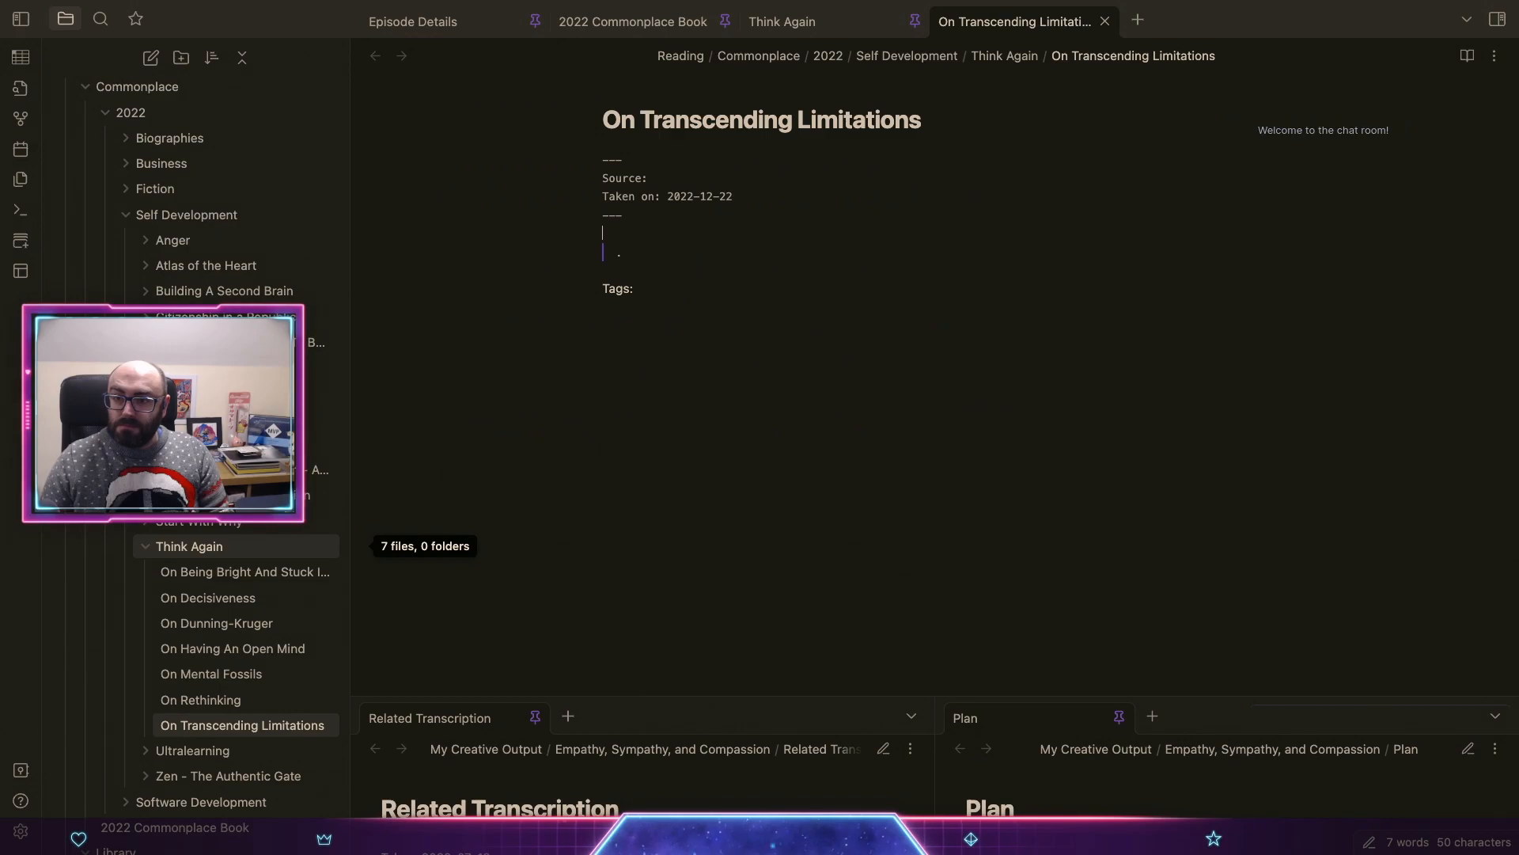
Step: Extend the note's title to "On Transcending Limitations in Leadership"
{"action": "left_click", "coordinate": [997, 125]}
{"action": "type", "text": "in Leadership"}
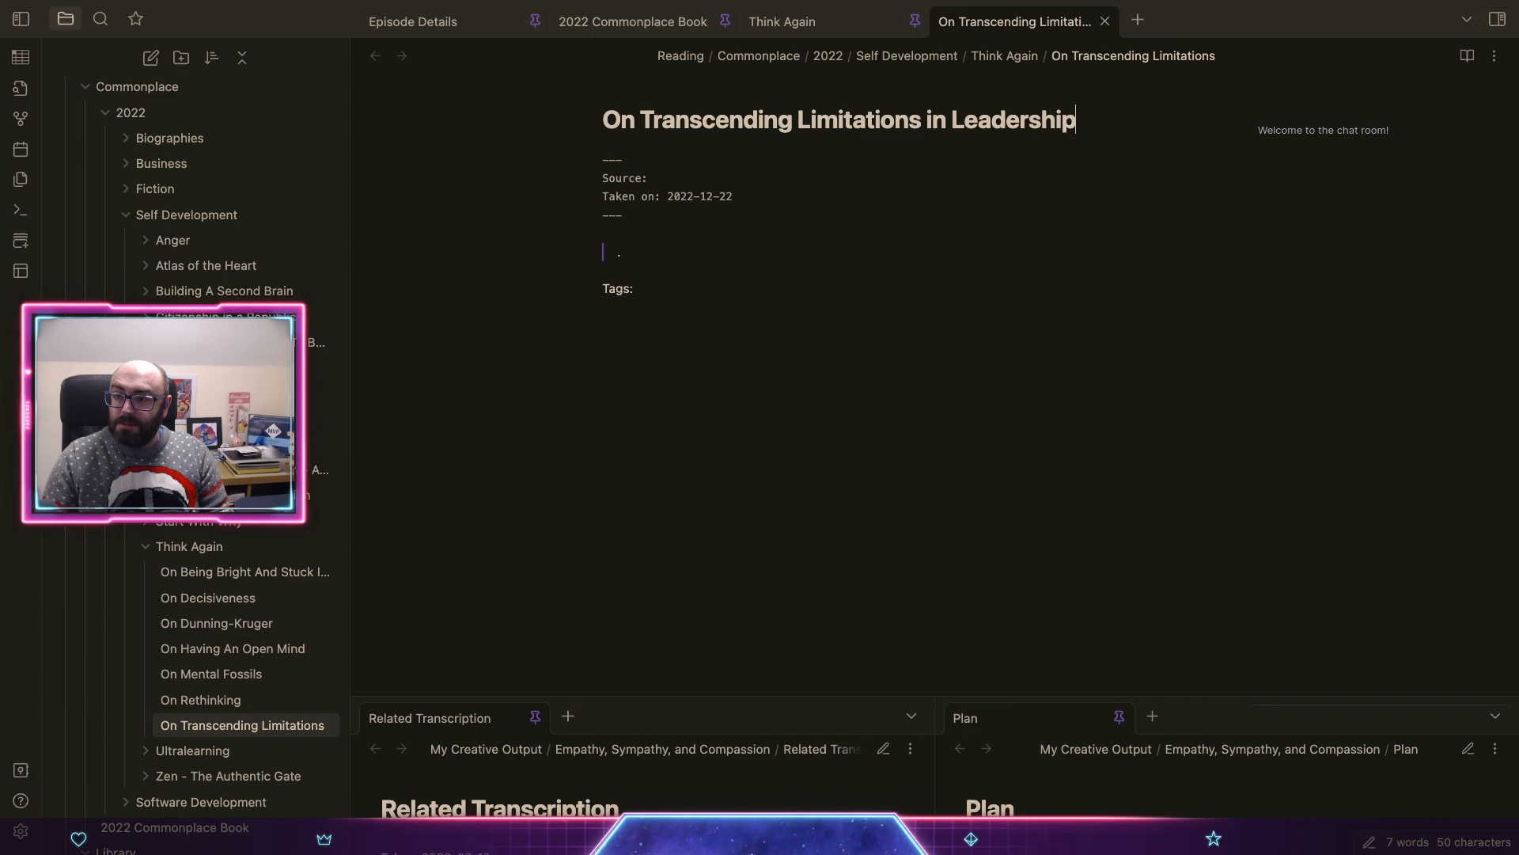
{"action": "key", "text": "Return"}
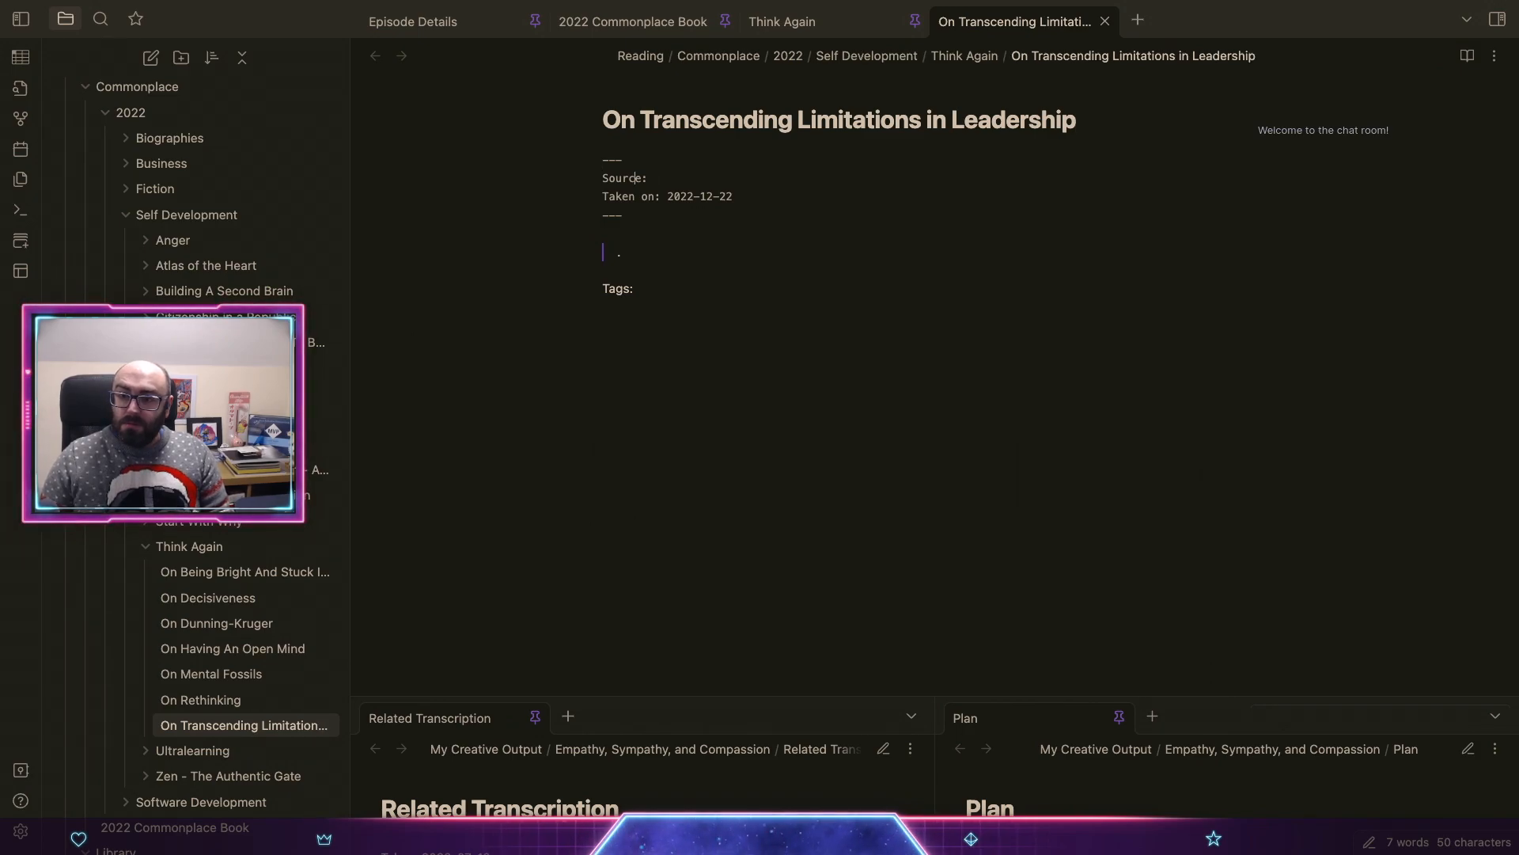
Step: Set the note's source to a link to the Think Again book note
{"action": "type", "text": "[[Think"}
{"action": "key", "text": "Return"}
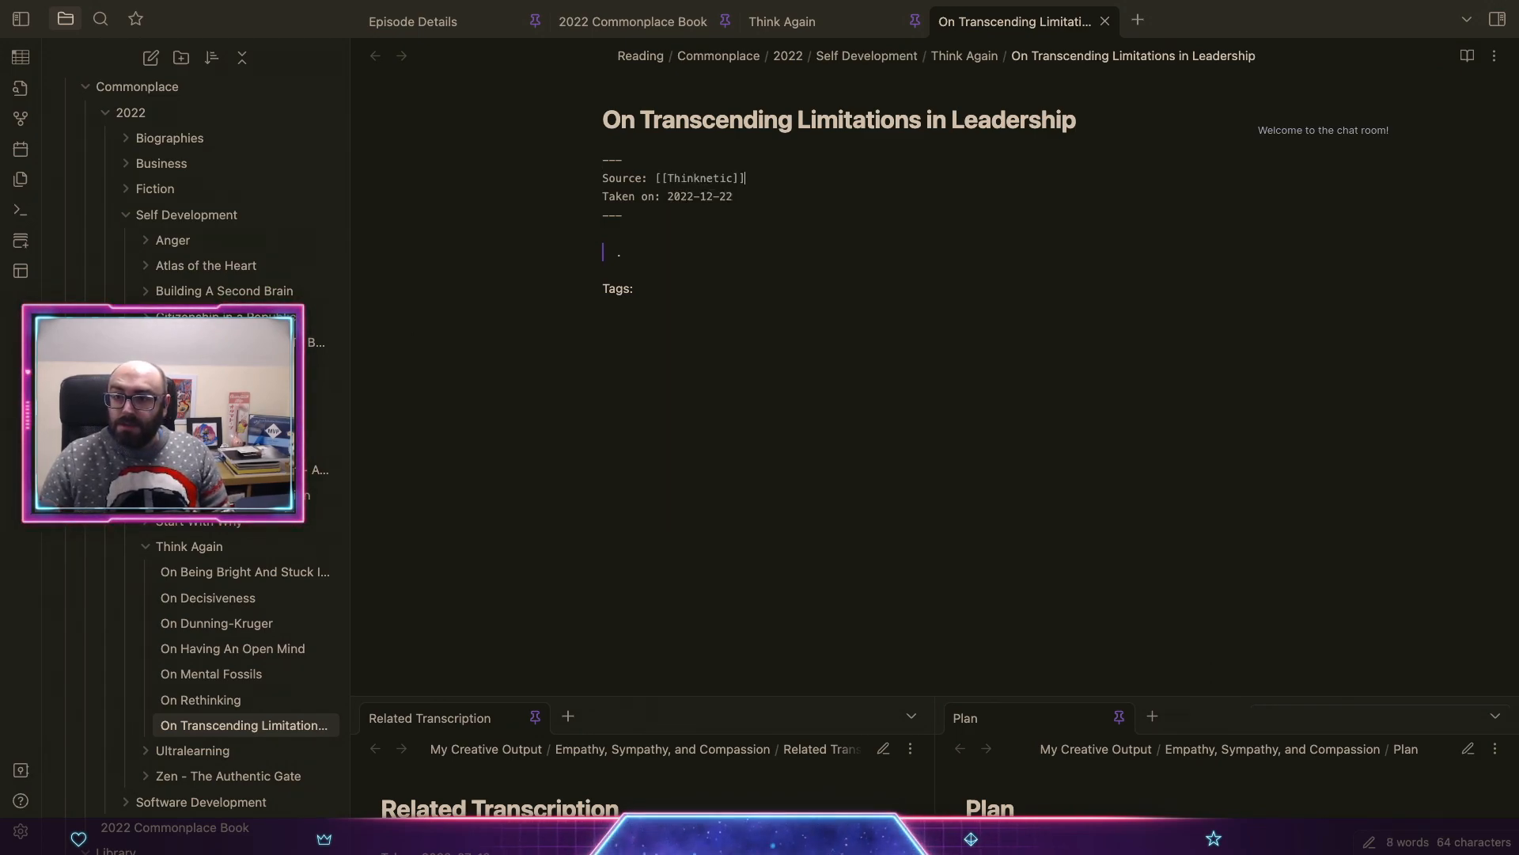
{"action": "key", "text": "BackSpace"}
{"action": "key", "text": "BackSpace"}
{"action": "key", "text": "BackSpace"}
{"action": "key", "text": "BackSpace"}
{"action": "key", "text": "BackSpace"}
{"action": "key", "text": "BackSpace"}
{"action": "key", "text": "BackSpace"}
{"action": "key", "text": "BackSpace"}
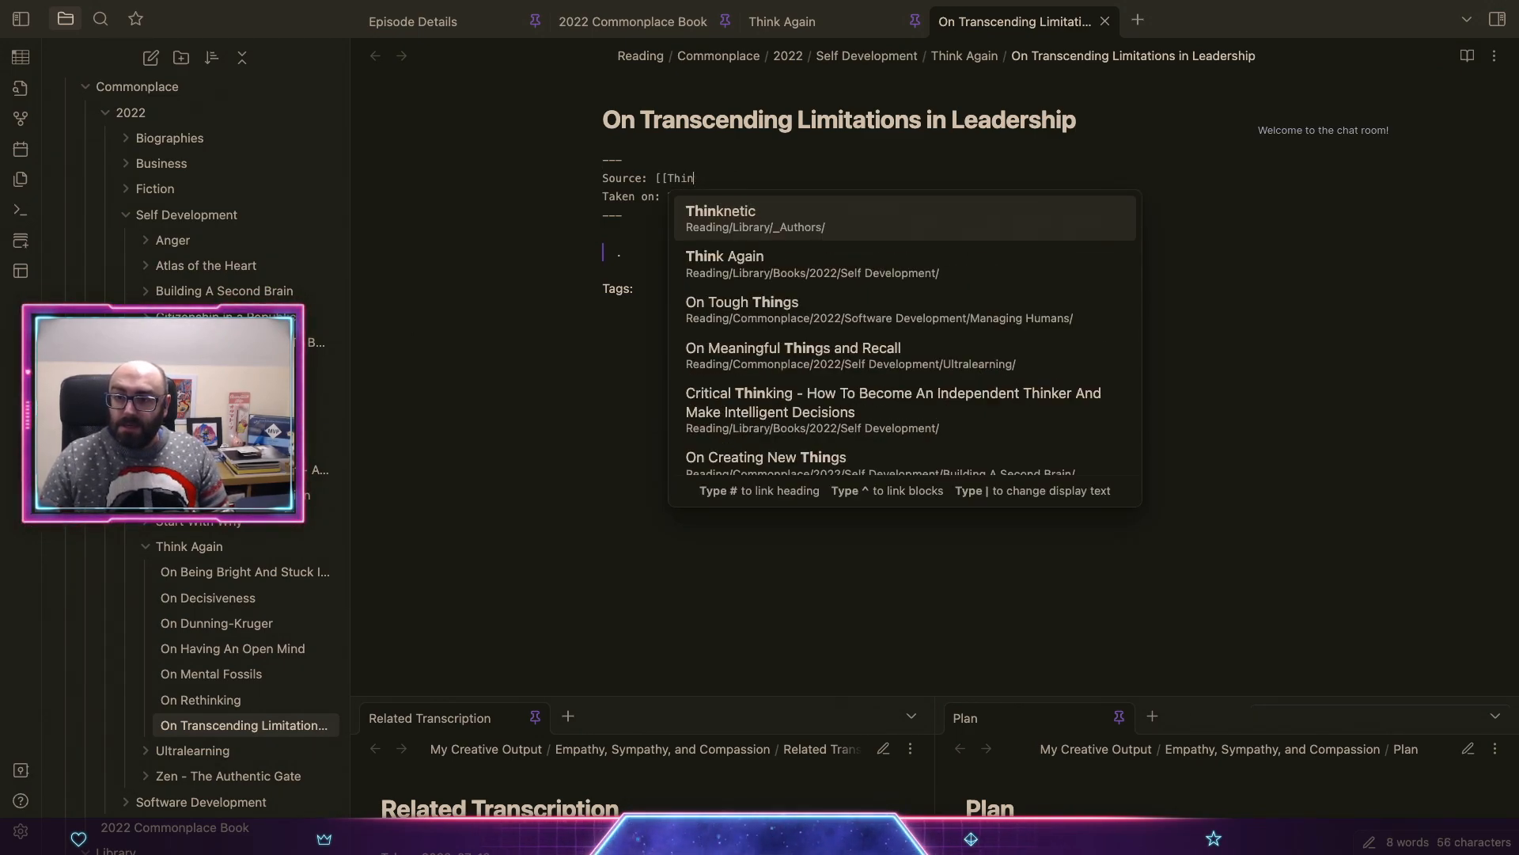
{"action": "key", "text": "Down"}
{"action": "key", "text": "Return"}
{"action": "type", "text": "\\"}
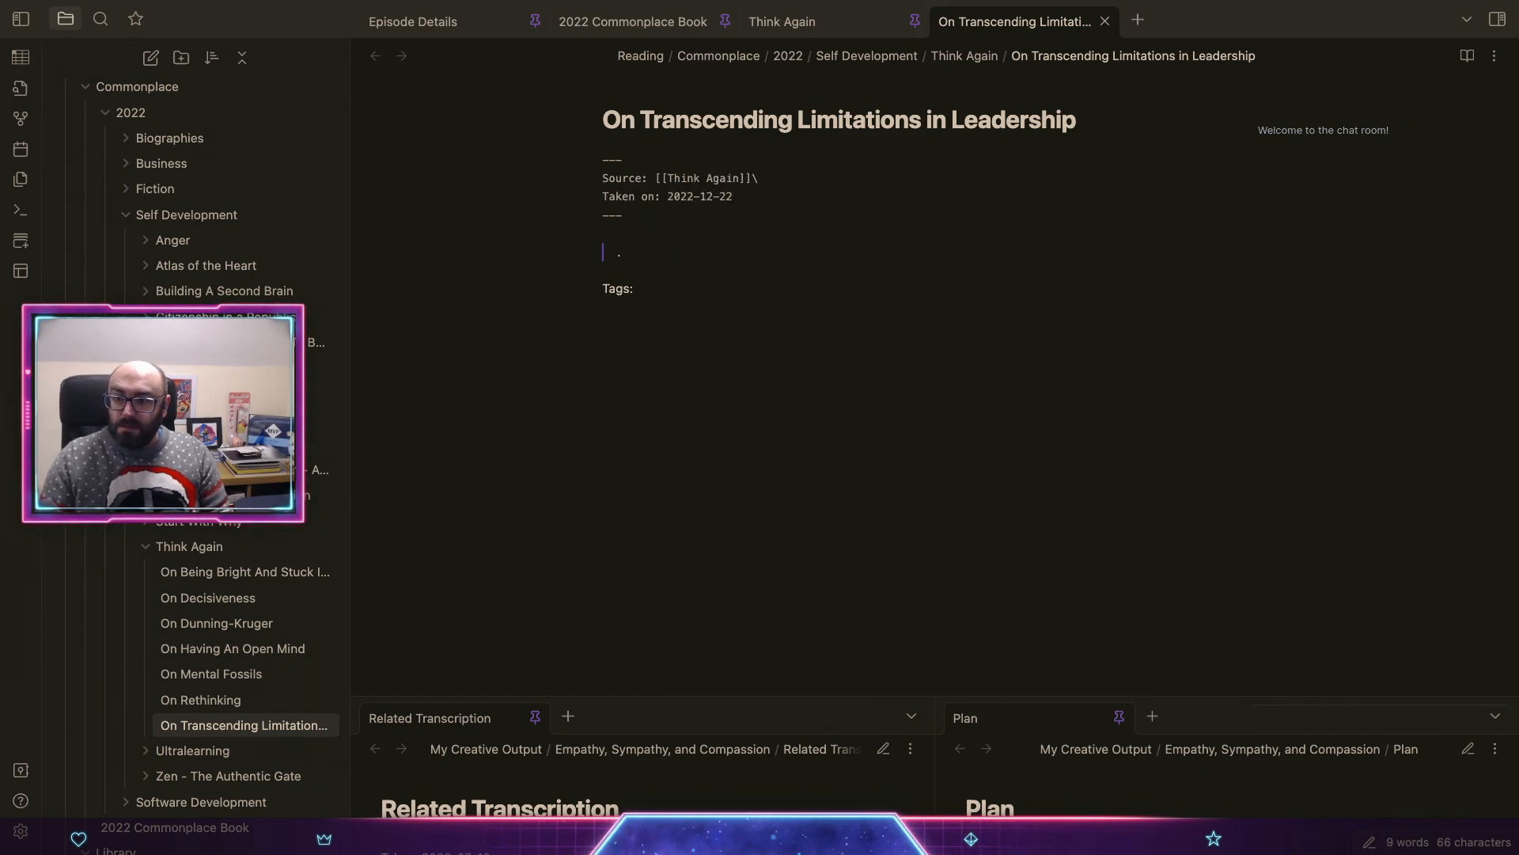
{"action": "key", "text": "BackSpace"}
{"action": "key", "text": "BackSpace"}
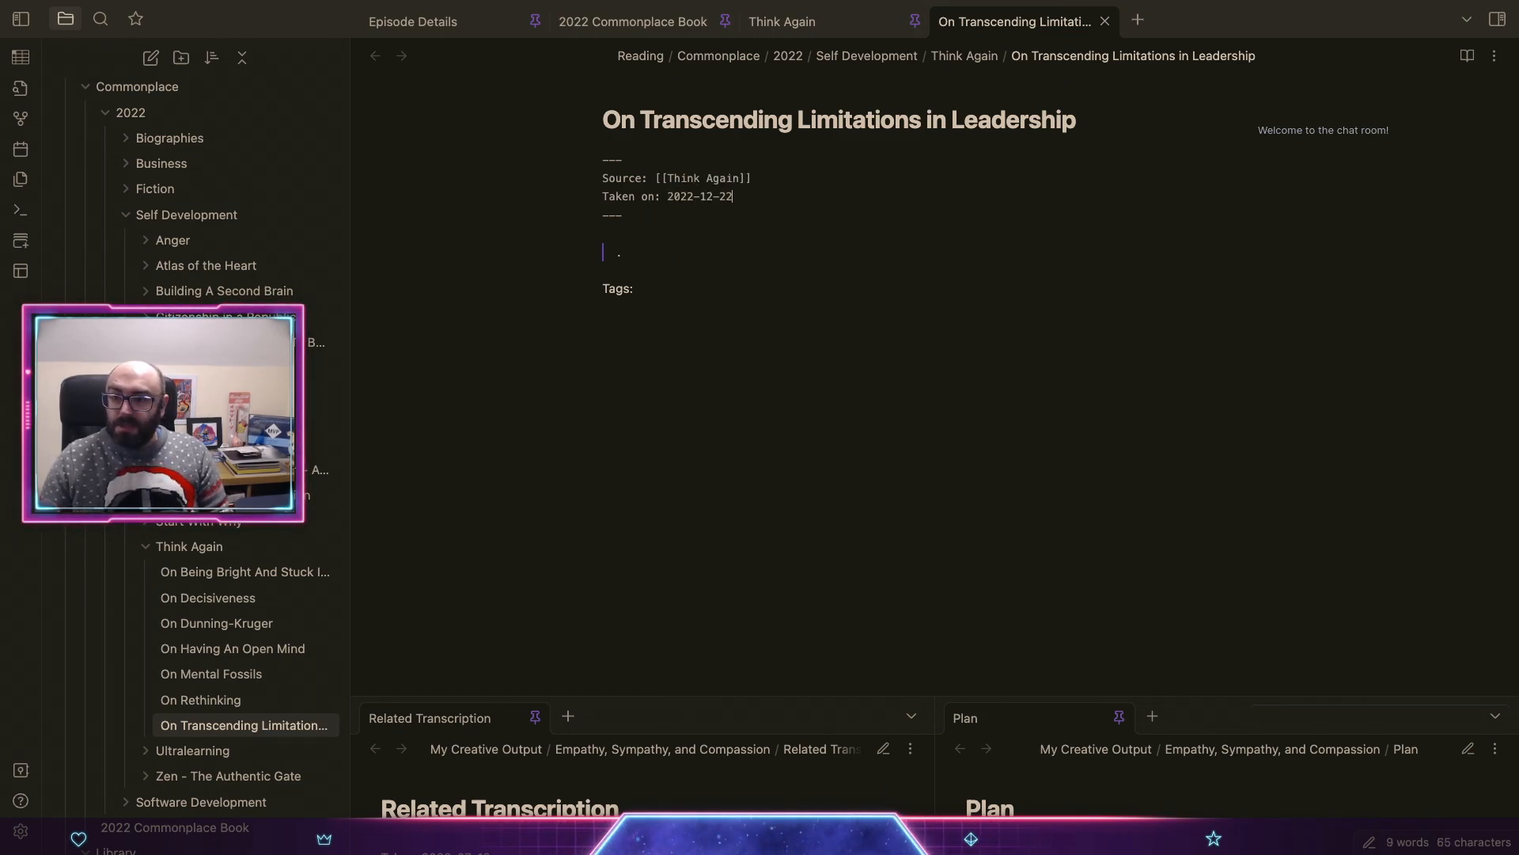
Step: Set the note's taken-on date to 2022-07-10
{"action": "key", "text": "BackSpace"}
{"action": "key", "text": "BackSpace"}
{"action": "key", "text": "BackSpace"}
{"action": "key", "text": "BackSpace"}
{"action": "key", "text": "BackSpace"}
{"action": "type", "text": "0"}
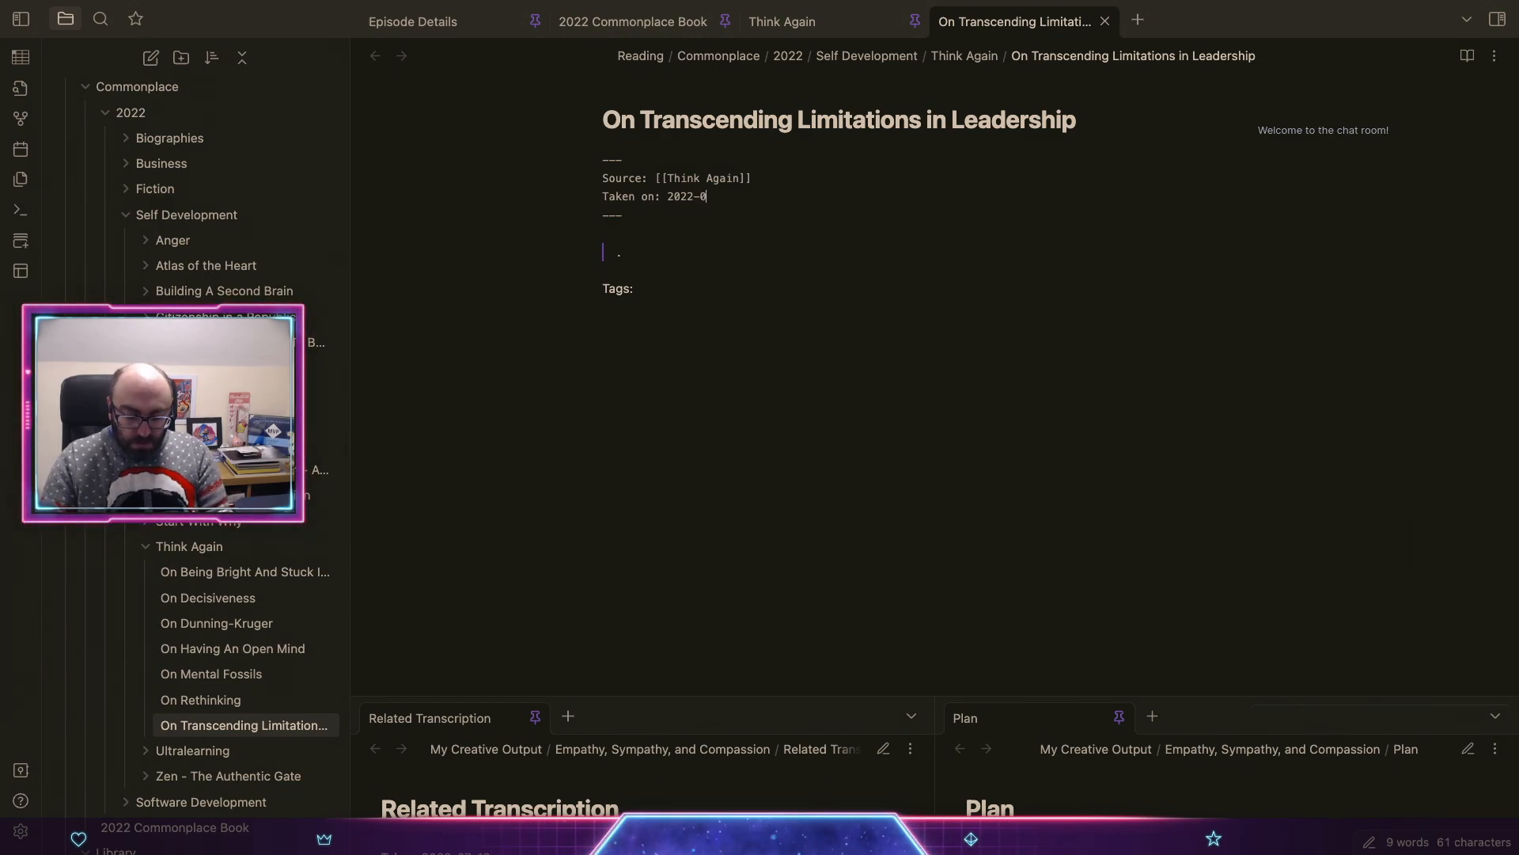
{"action": "type", "text": "7-"}
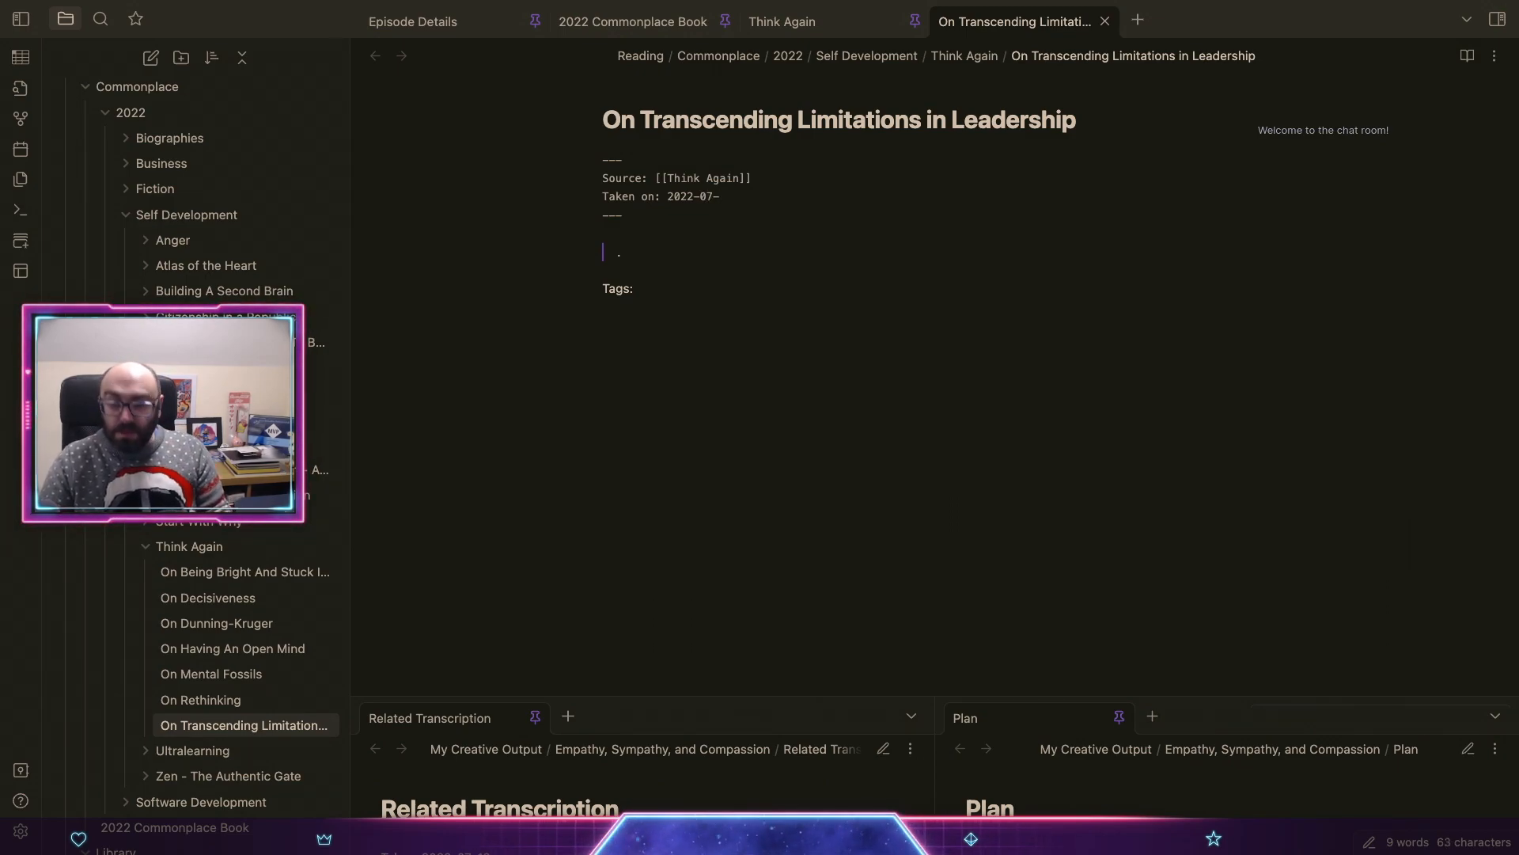
{"action": "type", "text": "10"}
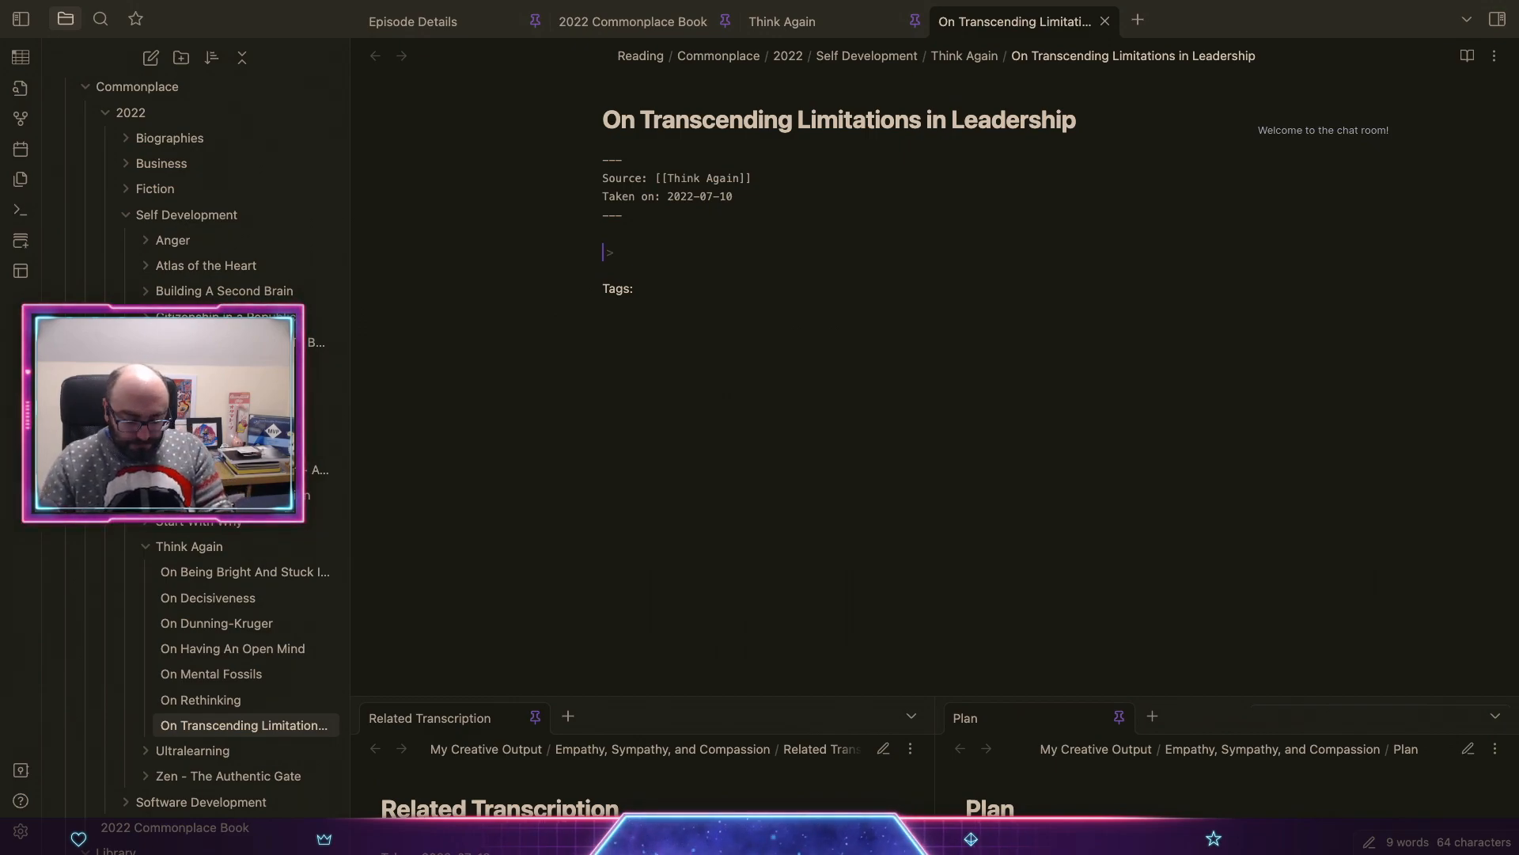
Step: Begin the blockquote with "In rigorous studies of leadership effectiveness across the United States and China,"
{"action": "type", "text": "In rigours"}
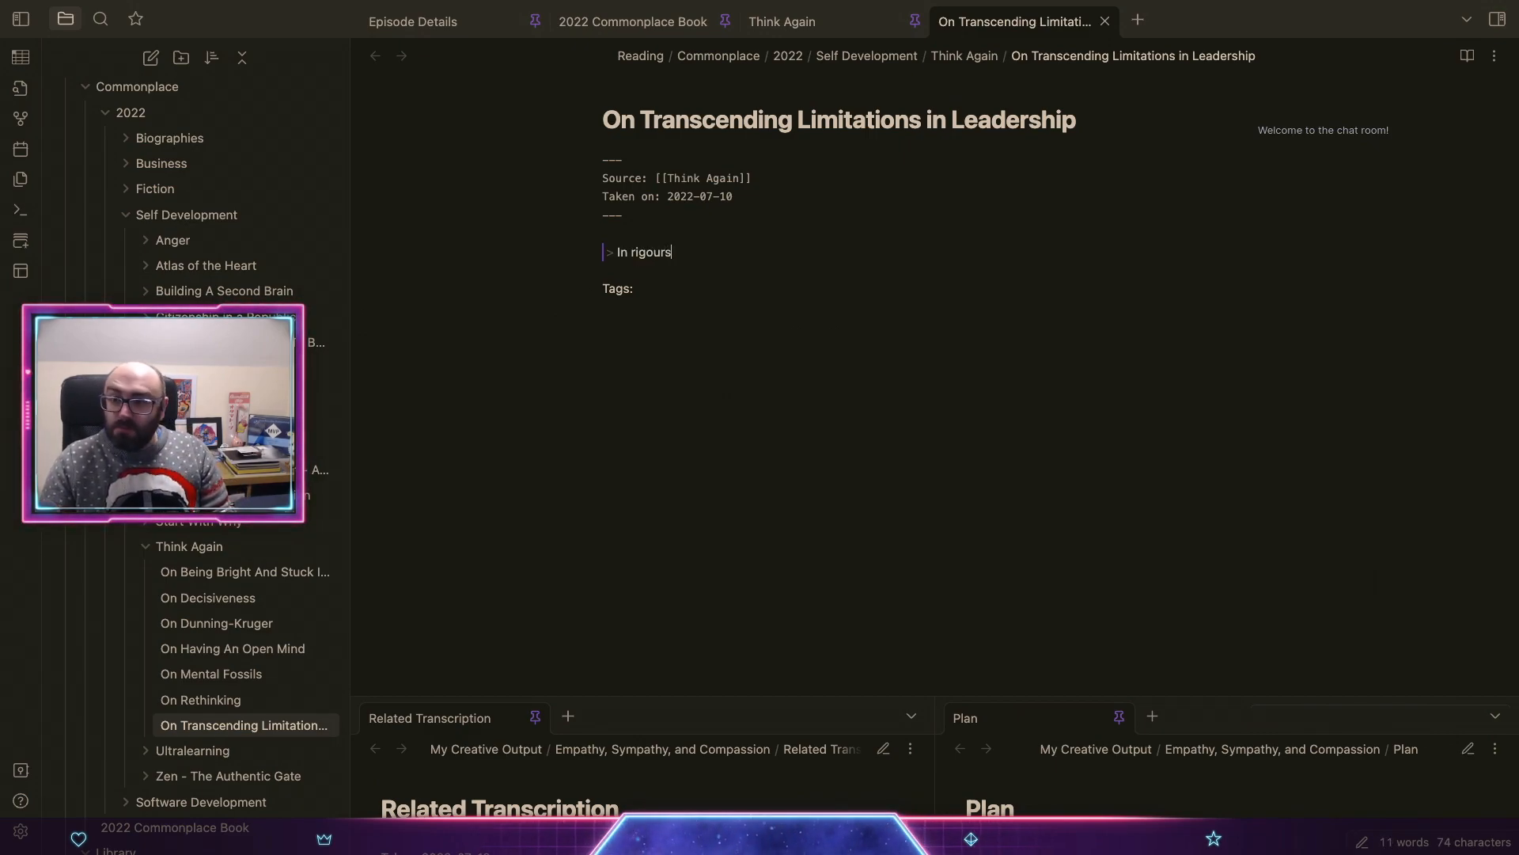
{"action": "key", "text": "BackSpace"}
{"action": "key", "text": "BackSpace"}
{"action": "type", "text": "r"}
{"action": "key", "text": "BackSpace"}
{"action": "key", "text": "BackSpace"}
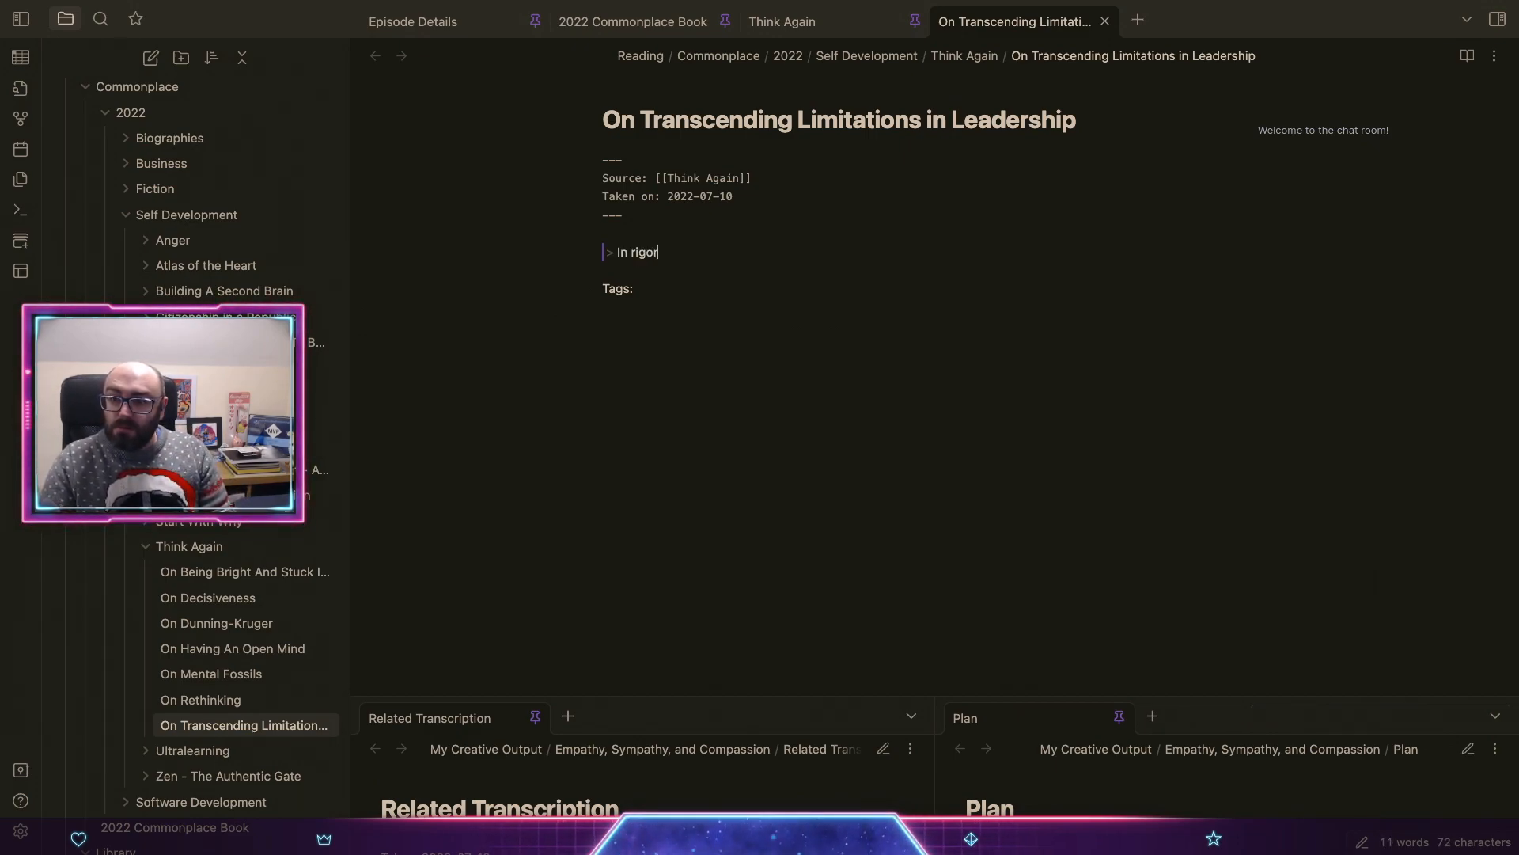
{"action": "type", "text": "rous s"}
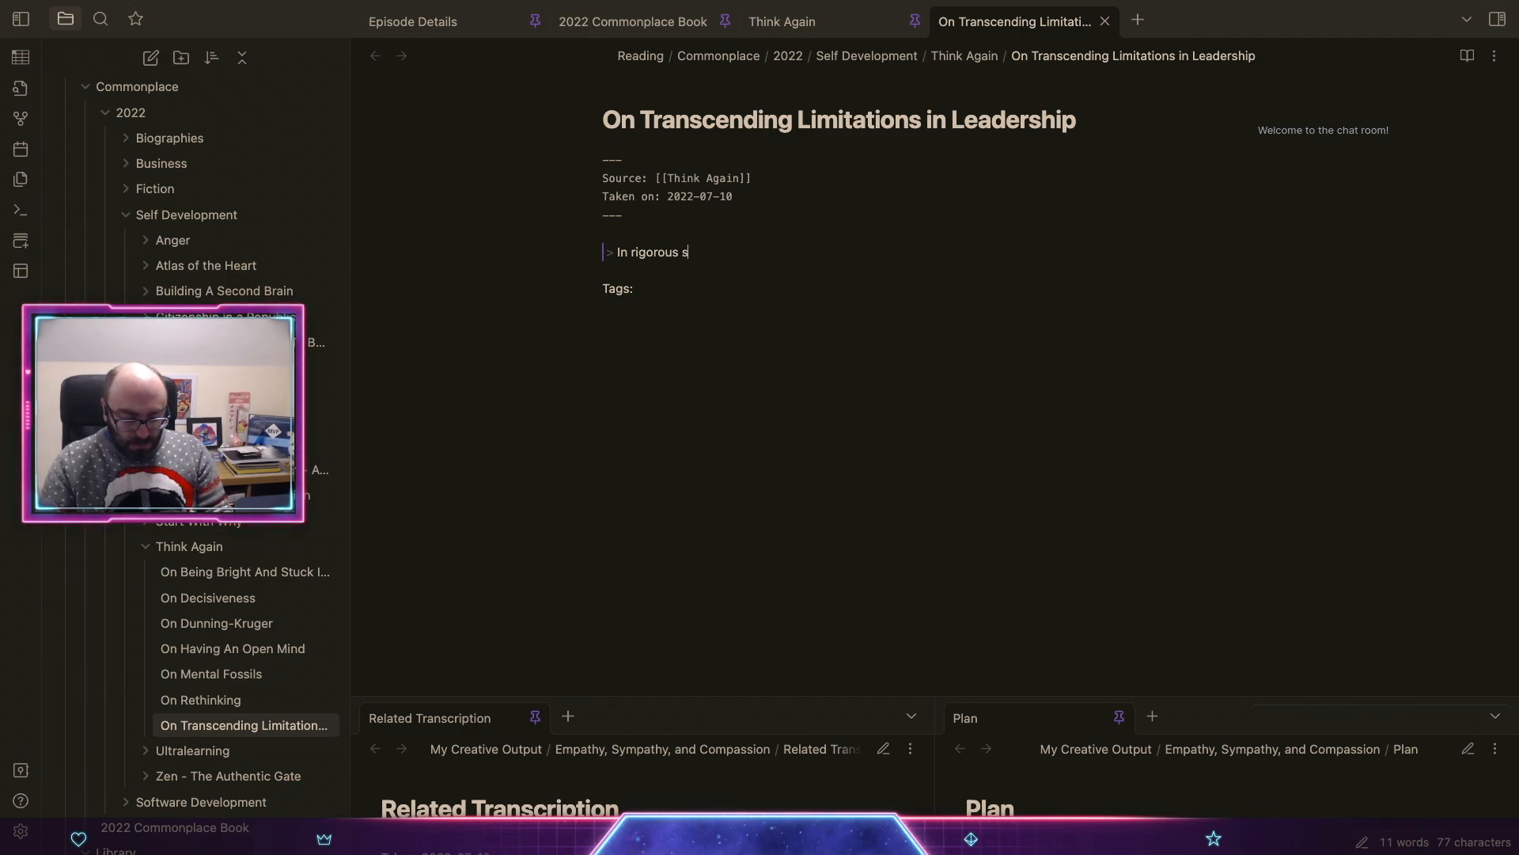
{"action": "type", "text": "tudies of leardership"}
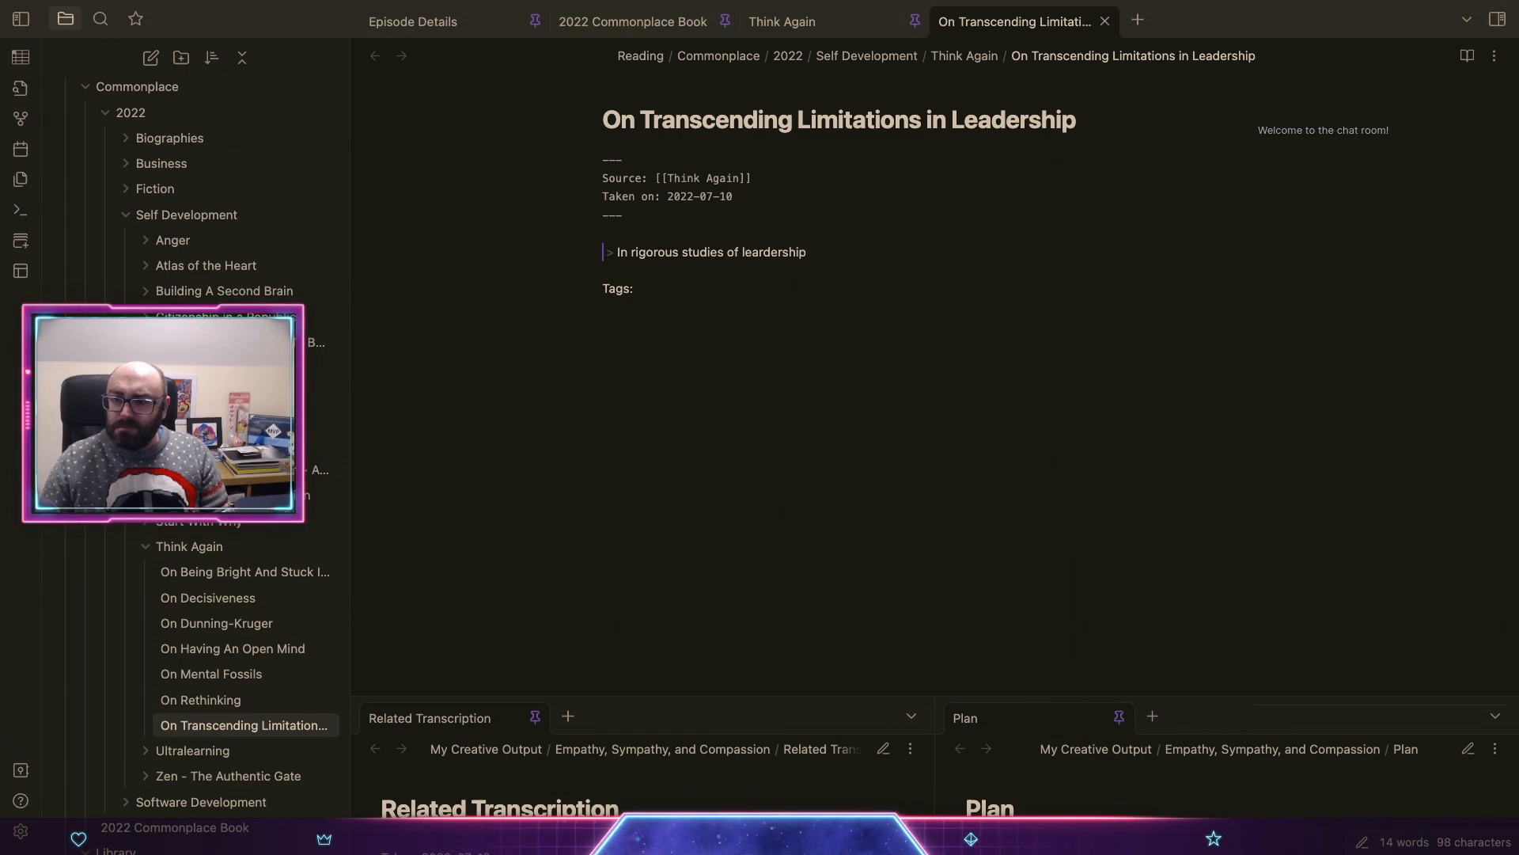
{"action": "key", "text": "BackSpace"}
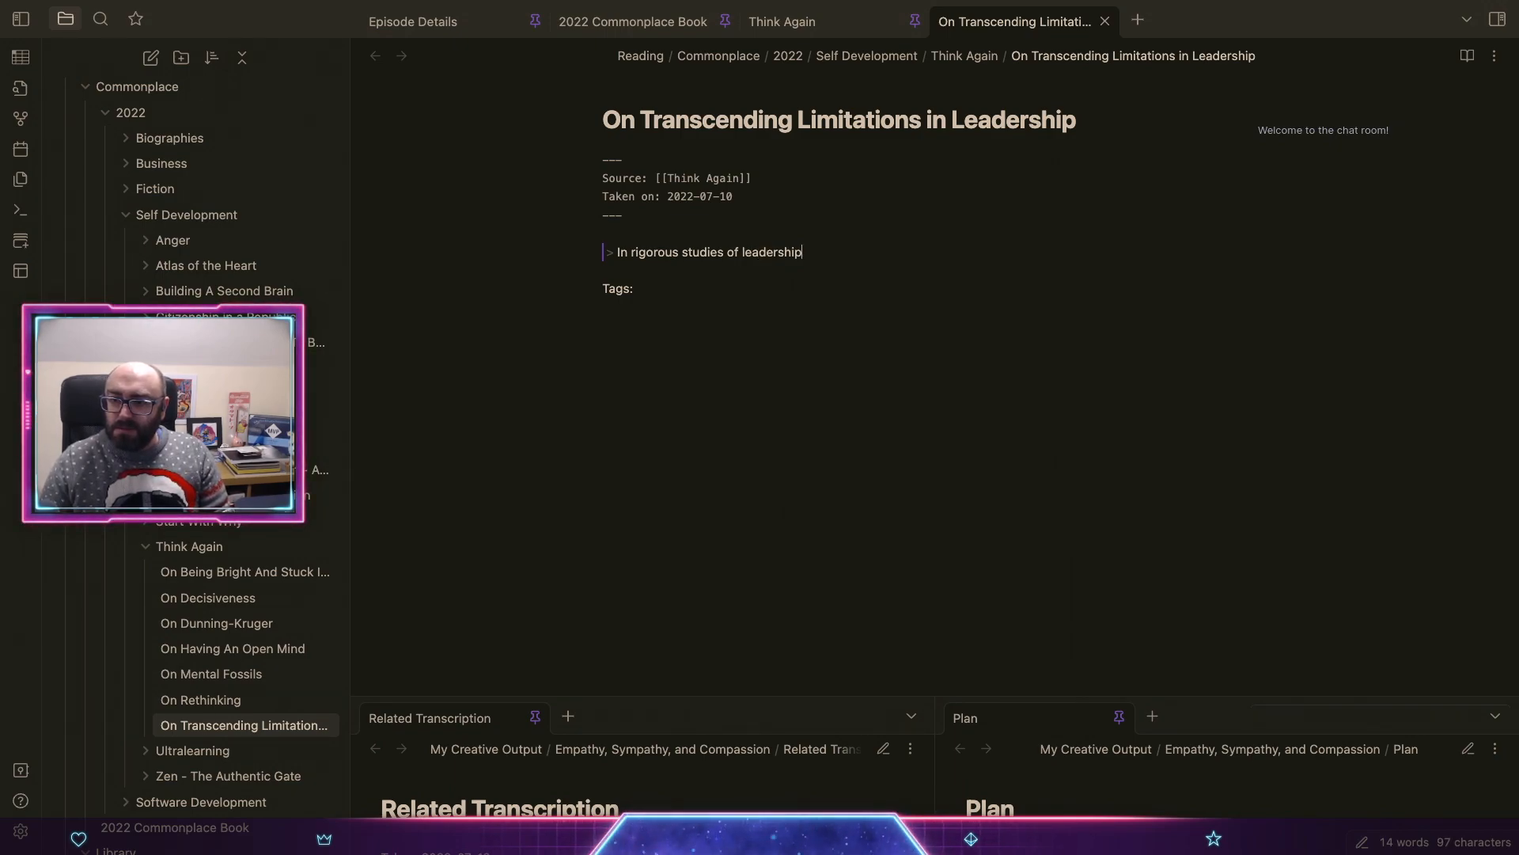
{"action": "type", "text": "e"}
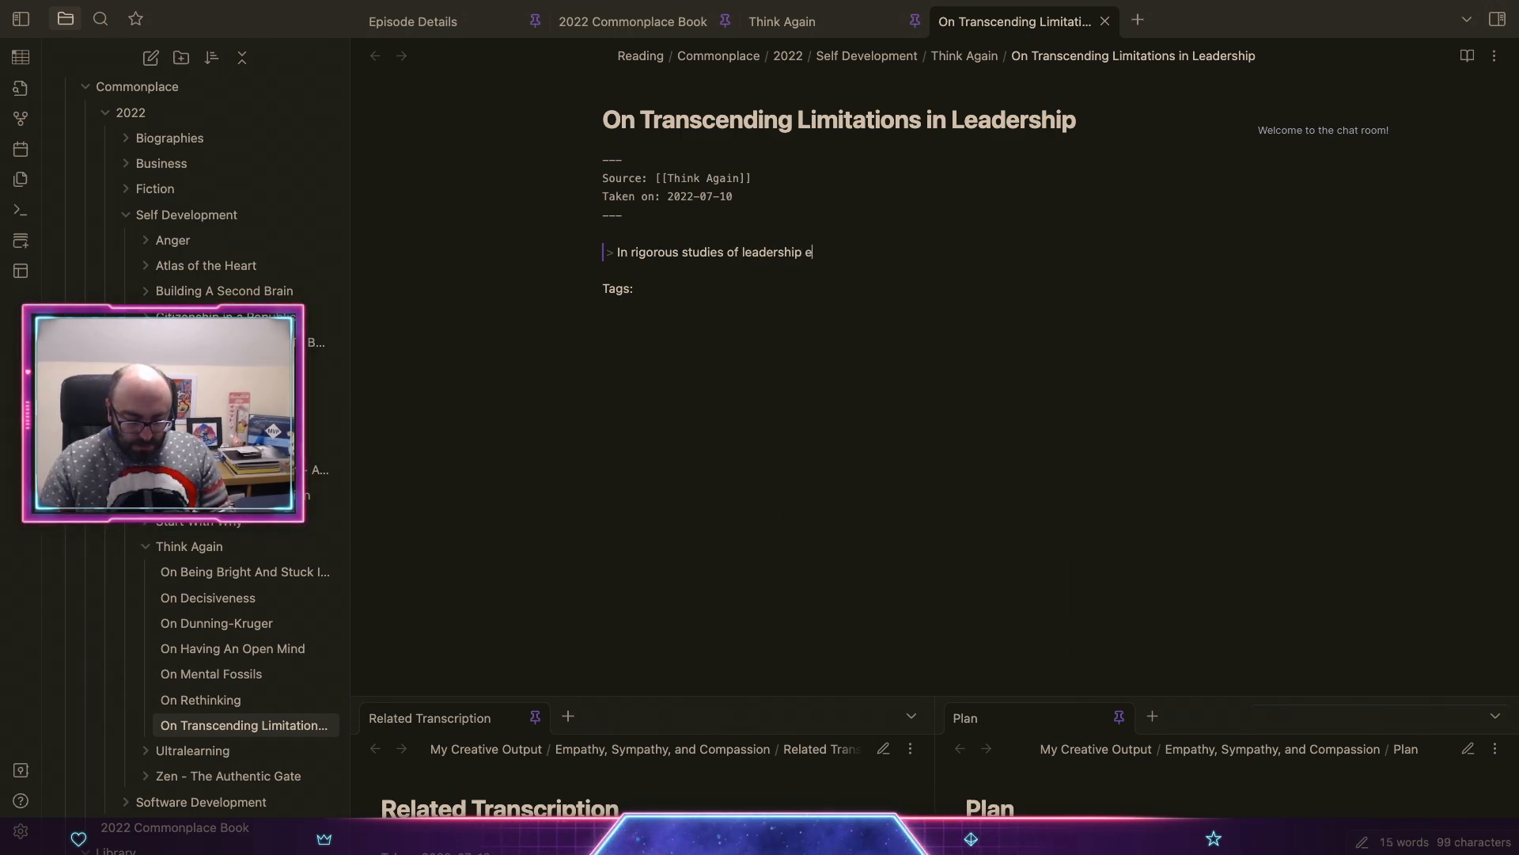
{"action": "type", "text": "ffectiveness across the"}
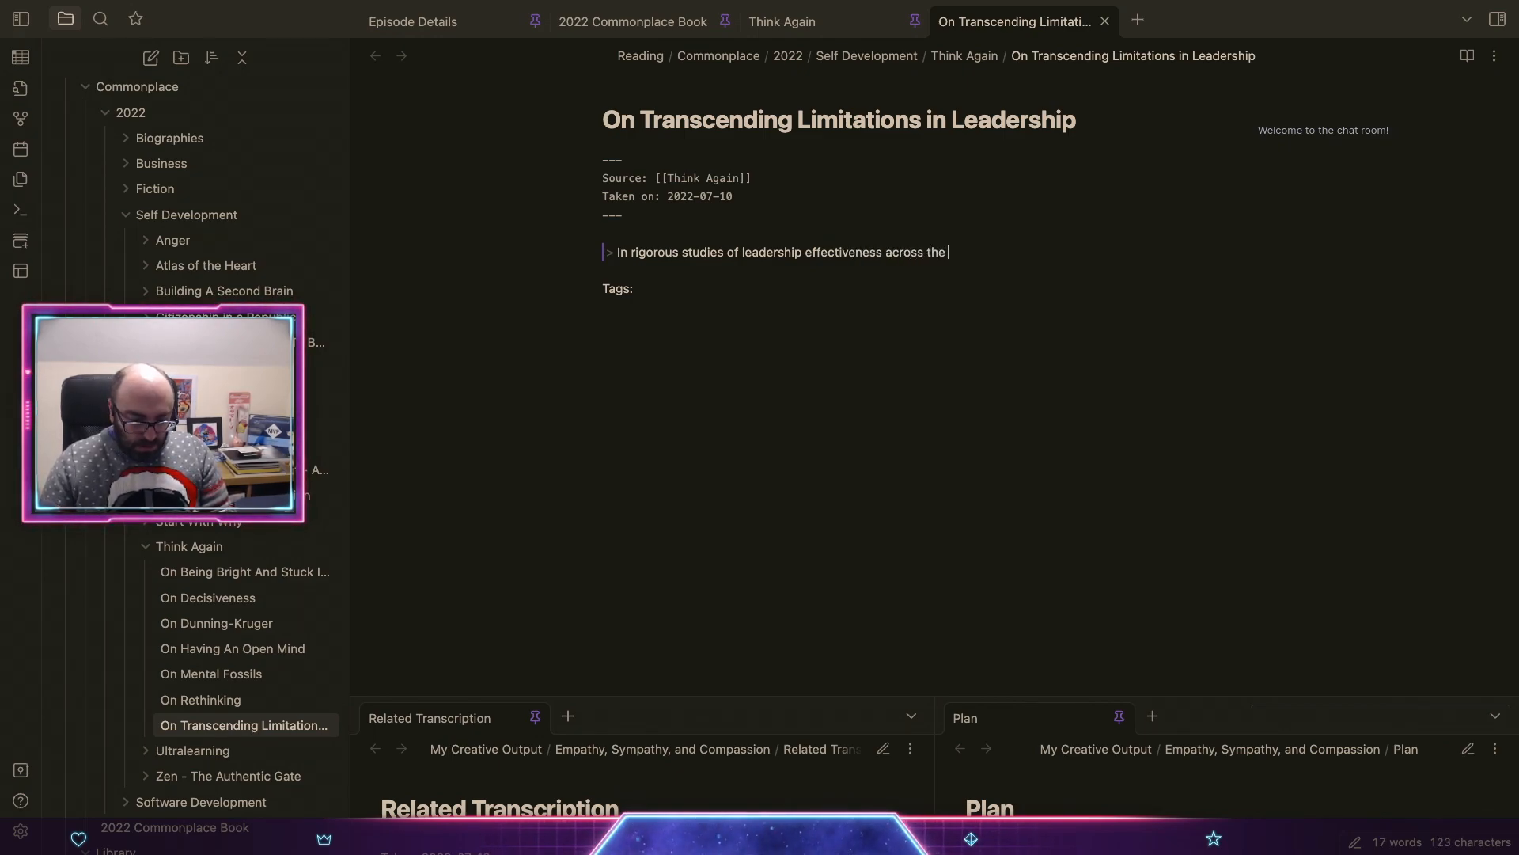
{"action": "type", "text": " Unites S"}
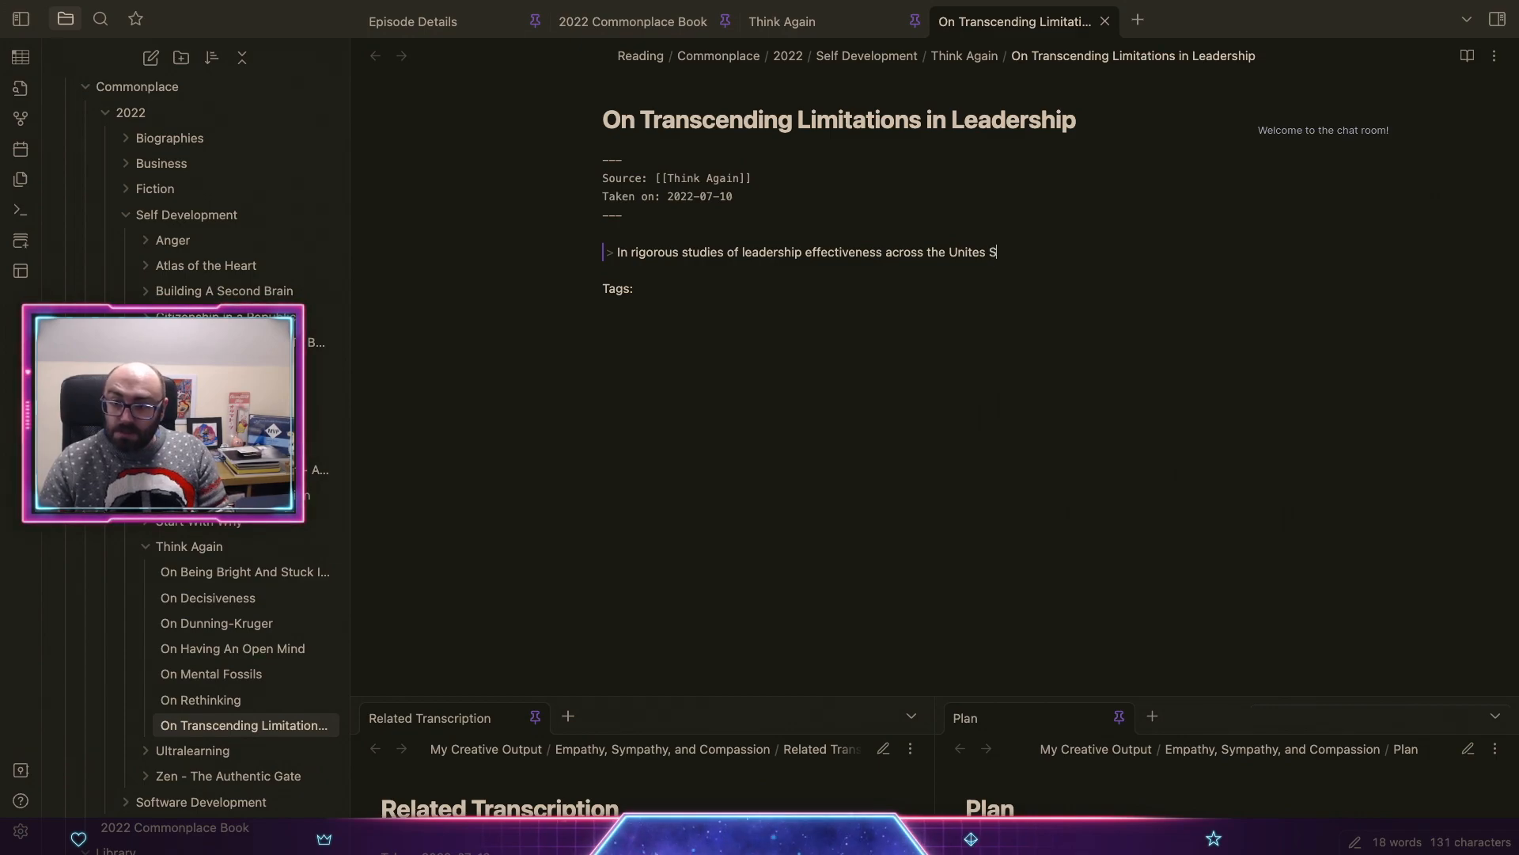
{"action": "key", "text": "BackSpace"}
{"action": "key", "text": "BackSpace"}
{"action": "key", "text": "BackSpace"}
{"action": "type", "text": "d Ste"}
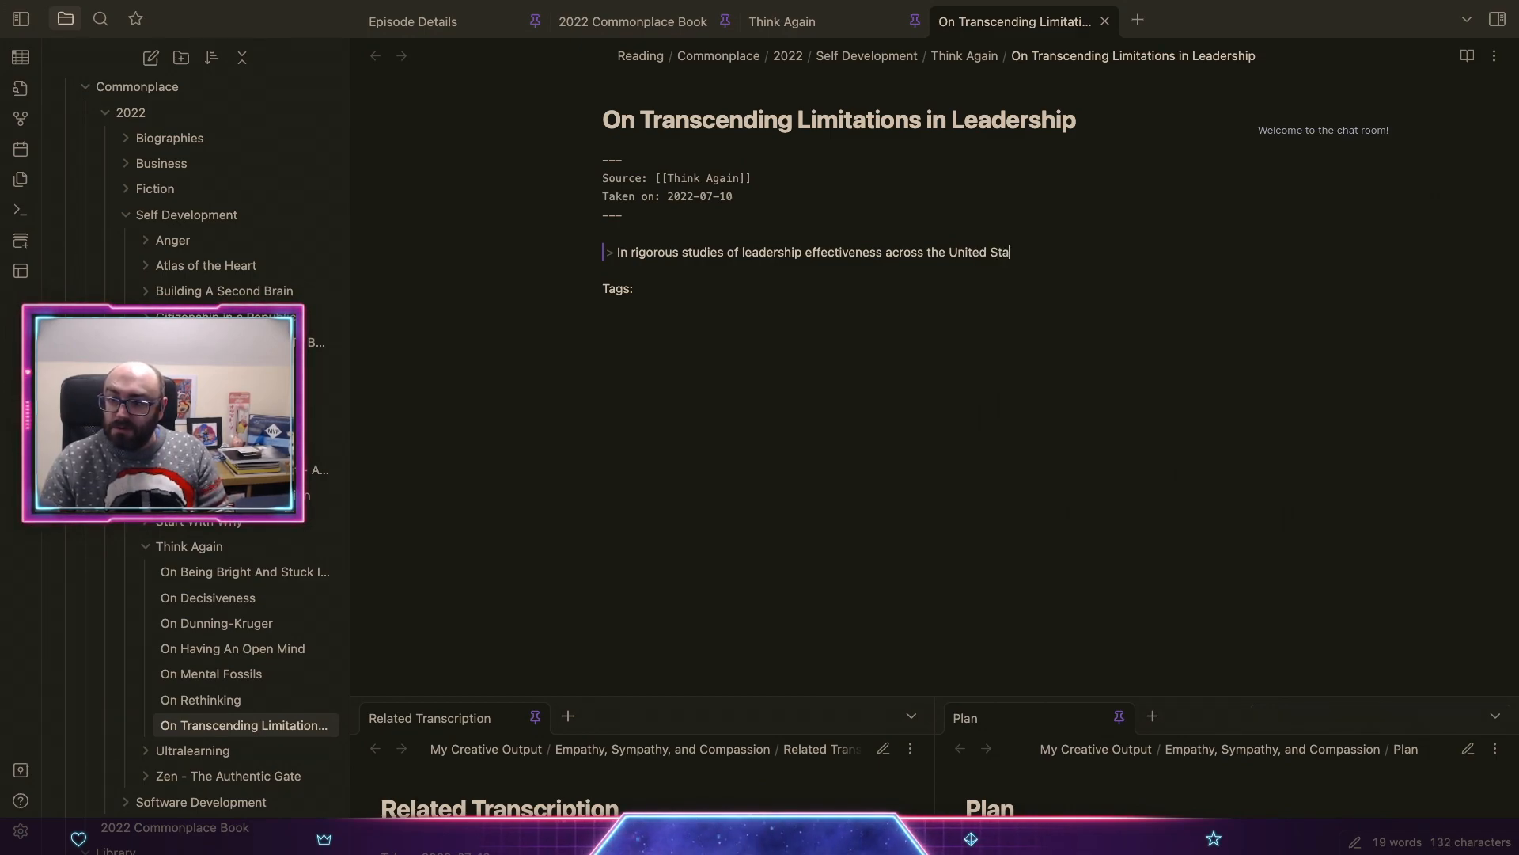
{"action": "type", "text": "tes and Canad"}
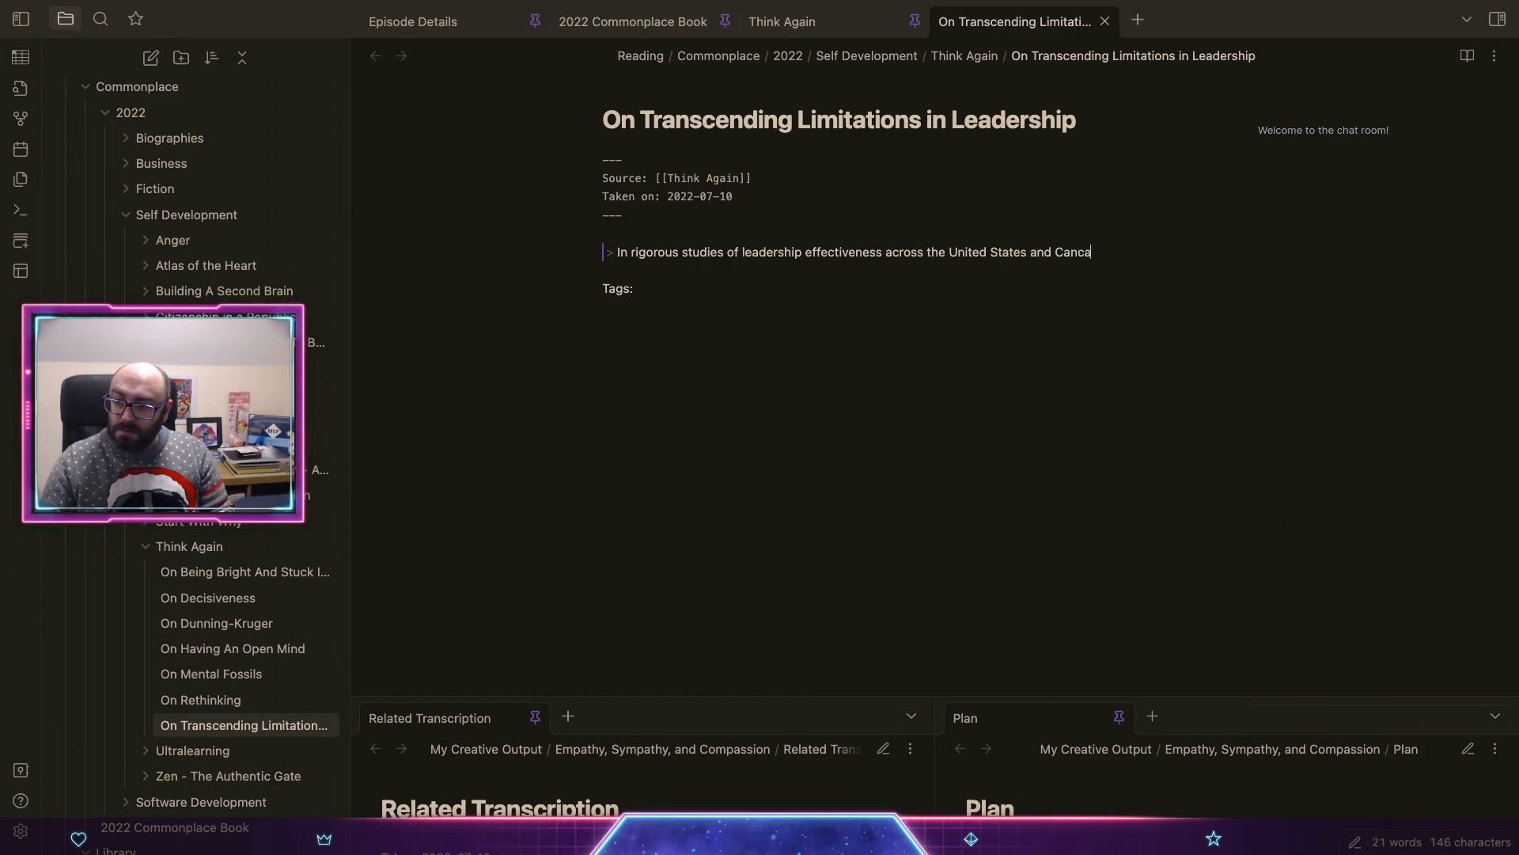
{"action": "key", "text": "BackSpace"}
{"action": "key", "text": "BackSpace"}
{"action": "key", "text": "BackSpace"}
{"action": "type", "text": "nada"}
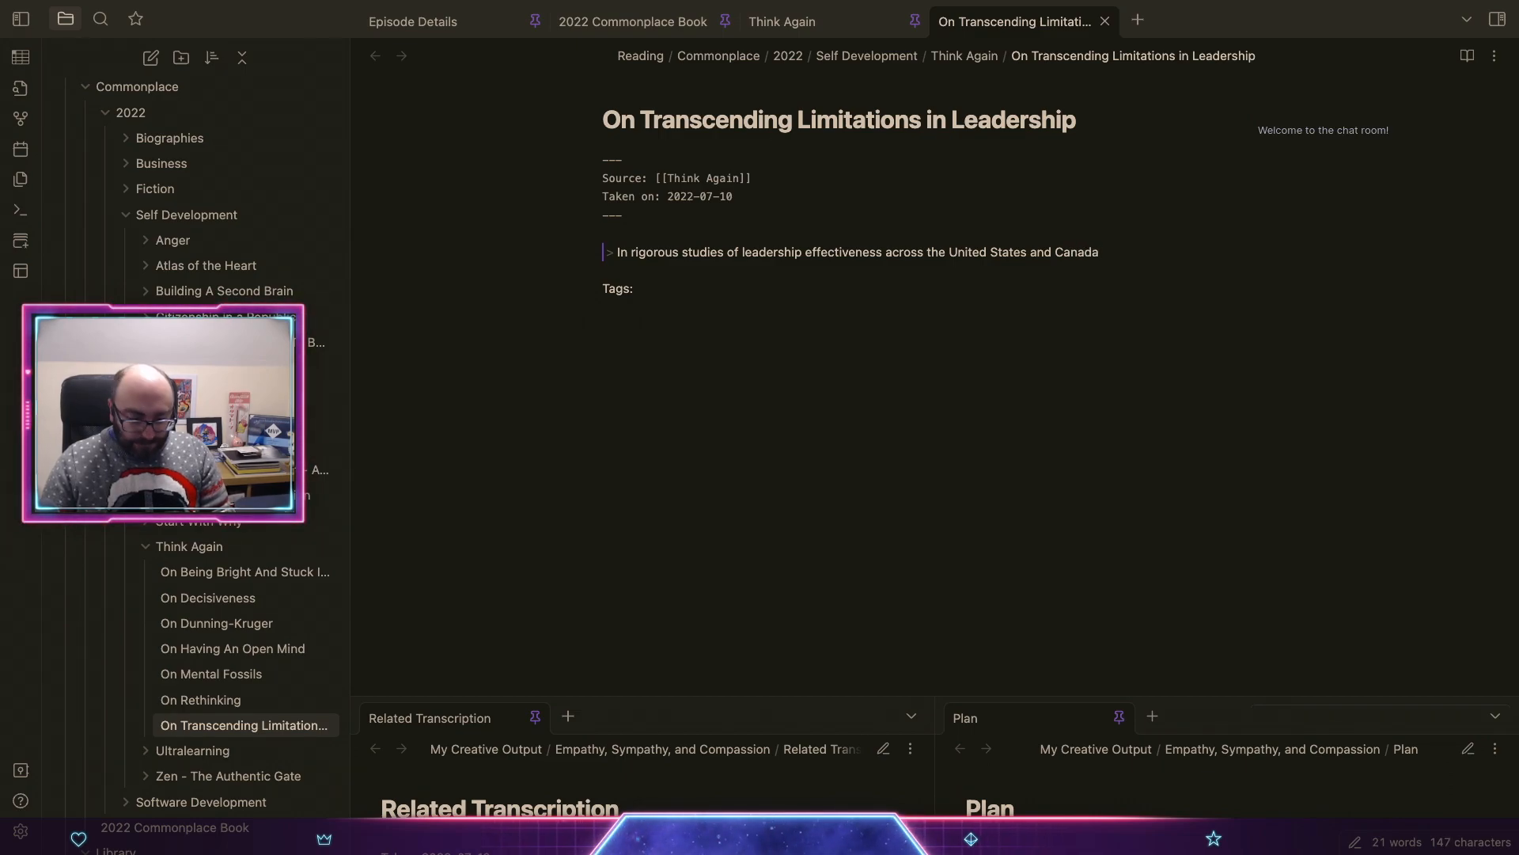
{"action": "key", "text": "ctrl+BackSpace"}
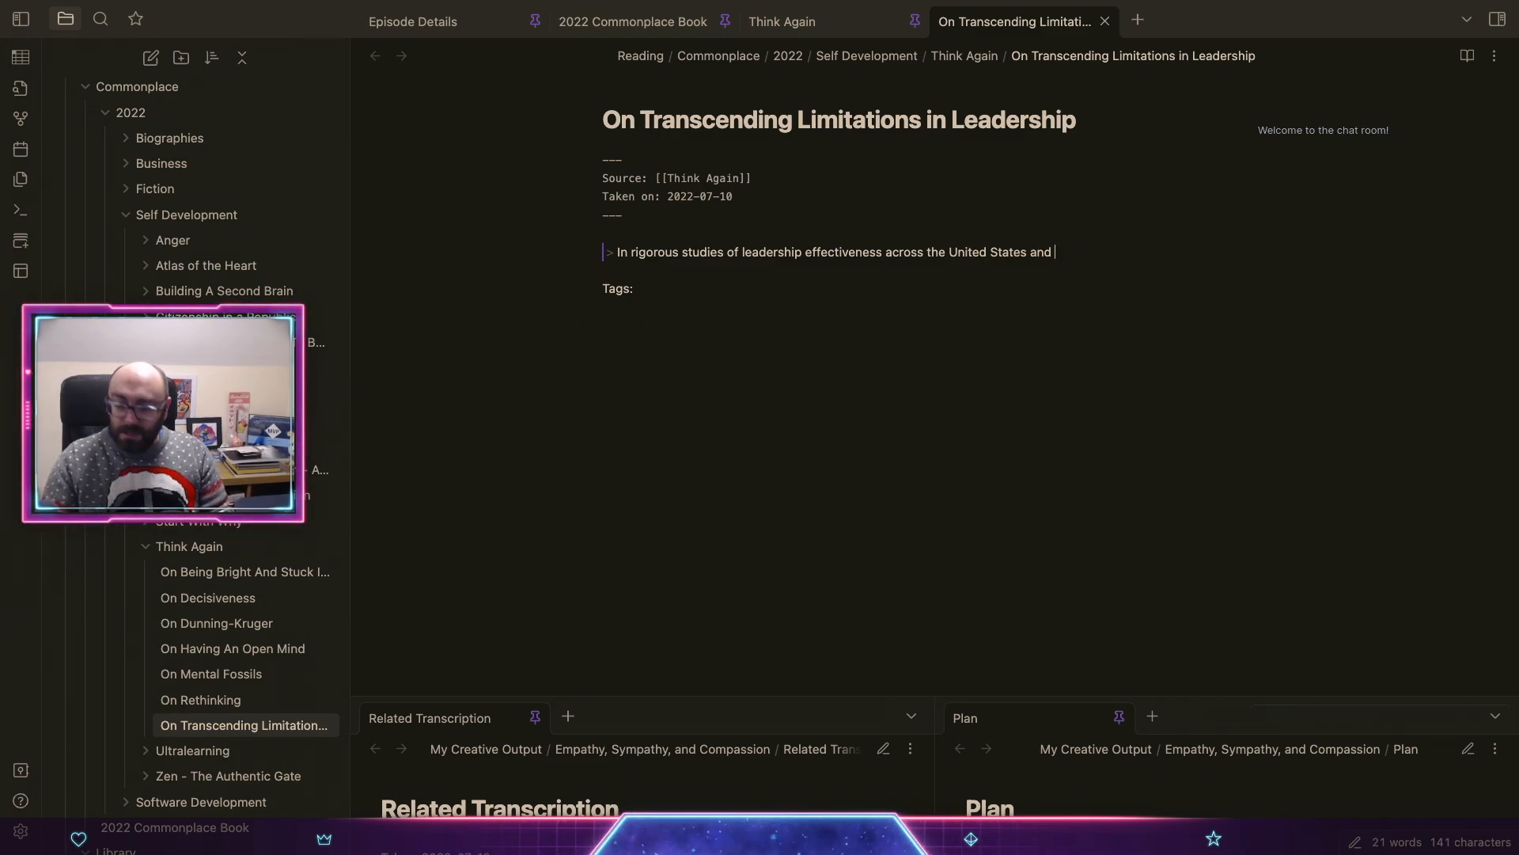
{"action": "type", "text": "China, "}
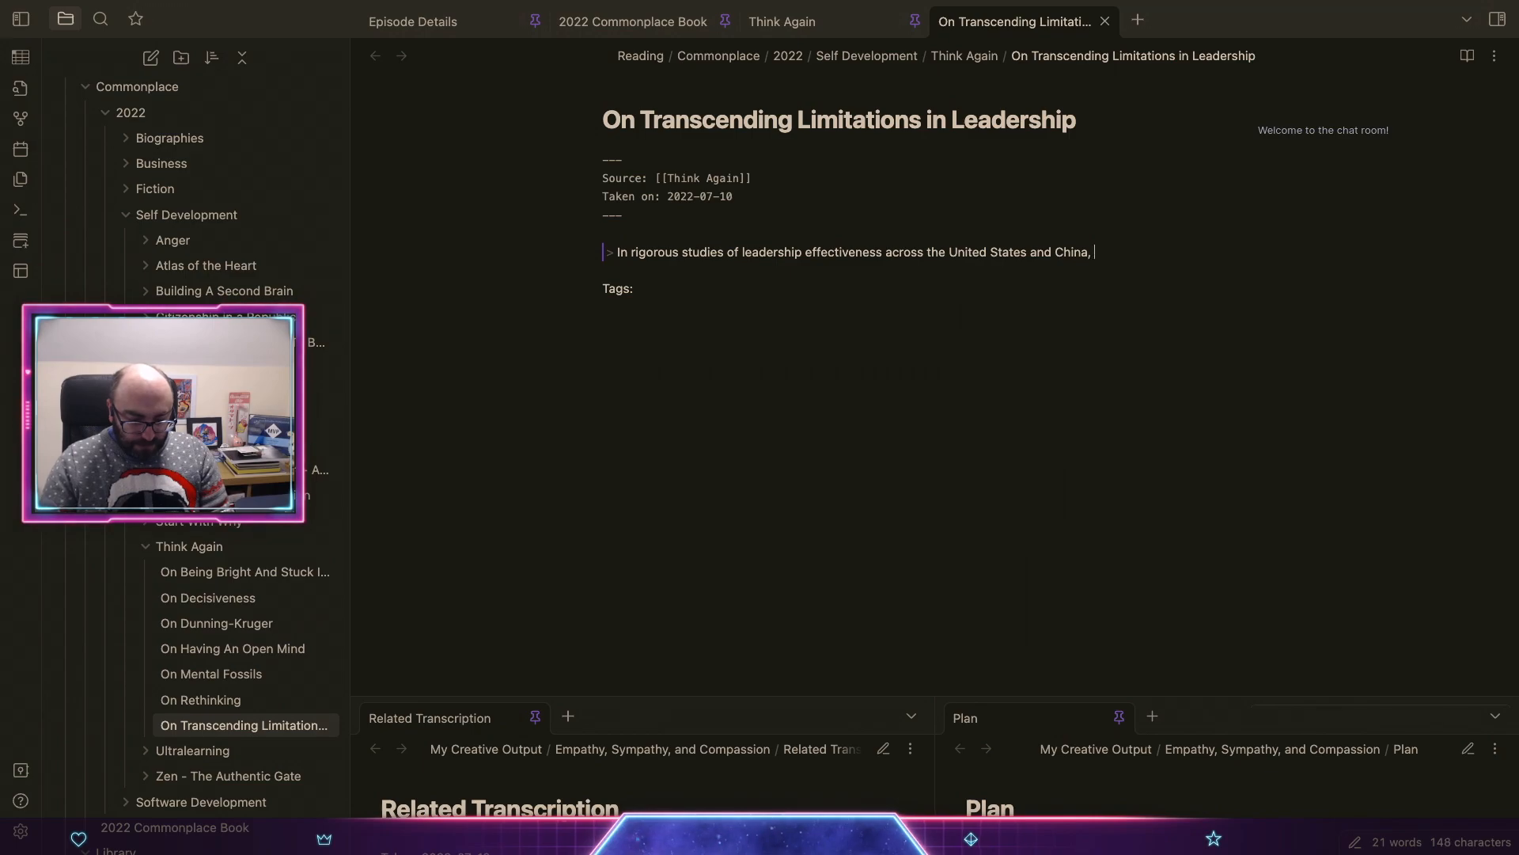
Step: Complete the quote's first sentence with "the most productive and innovative teams aren't run by leaders who are confident and humble."
{"action": "type", "text": "the most product"}
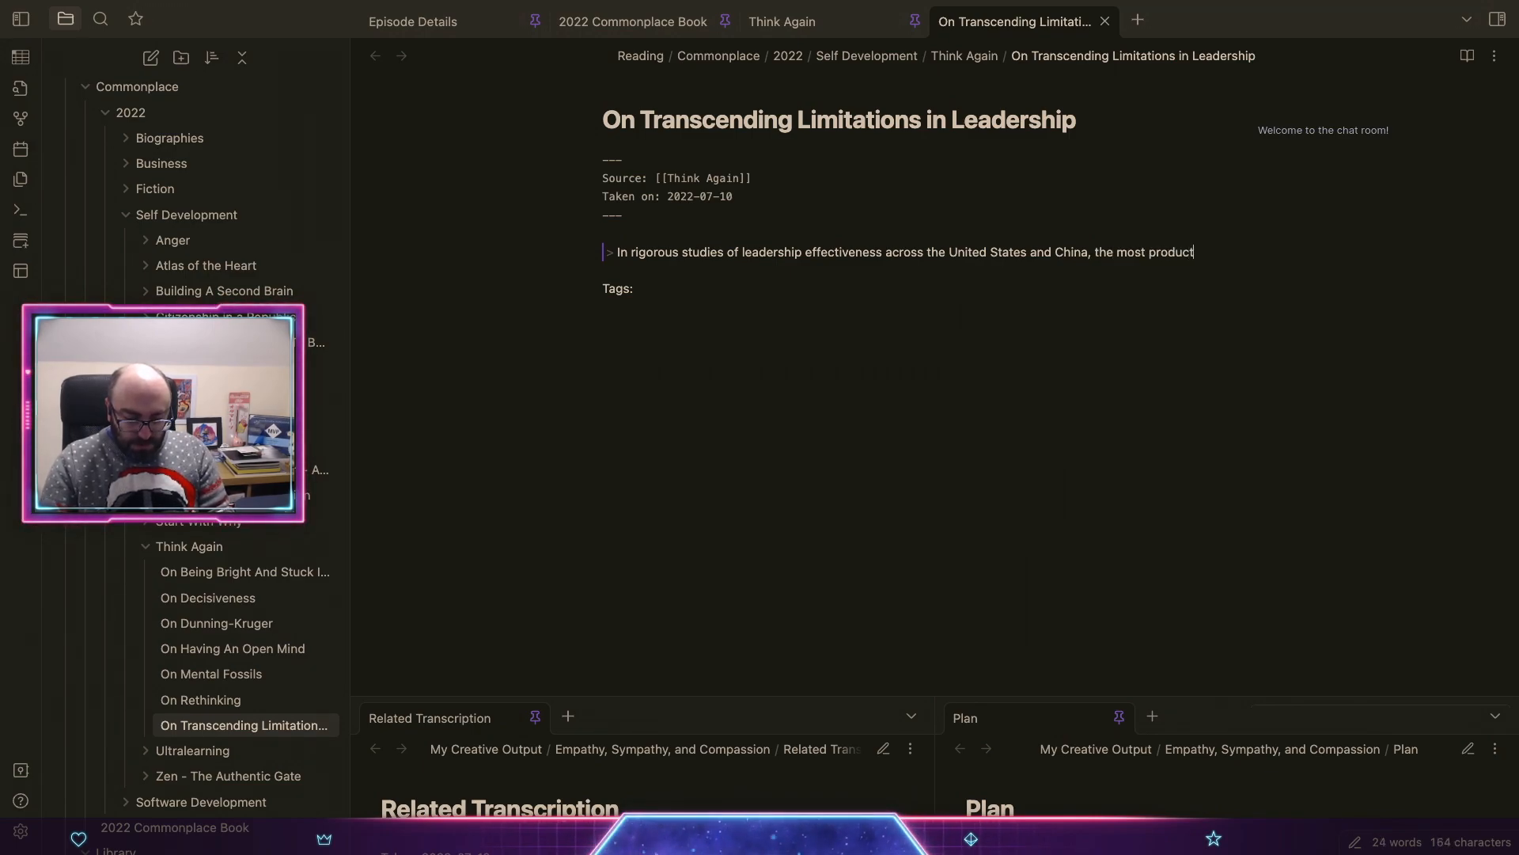
{"action": "type", "text": "ive and inno"}
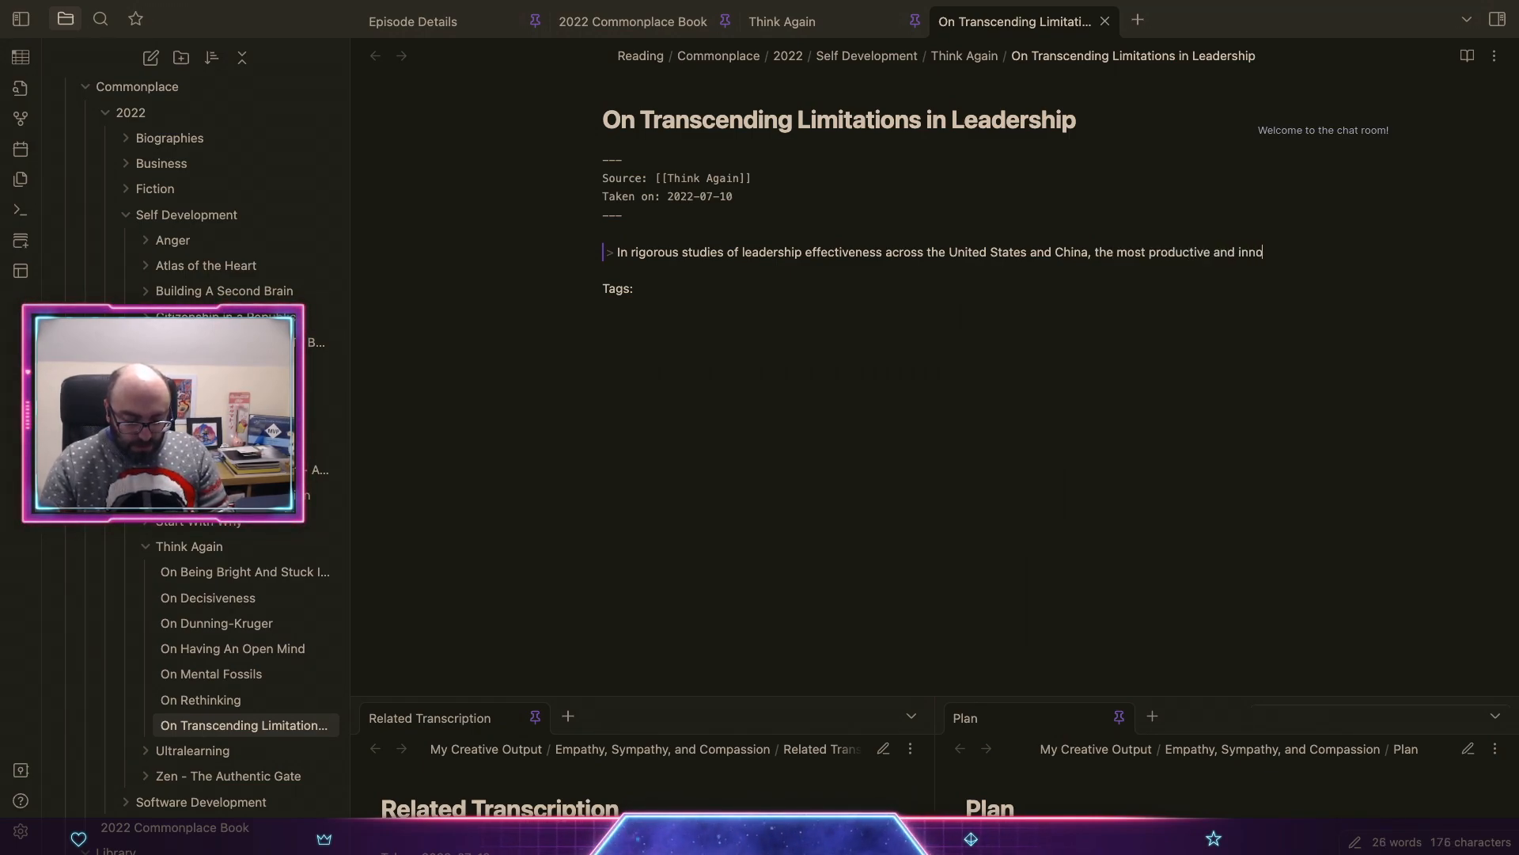
{"action": "type", "text": "vative team"}
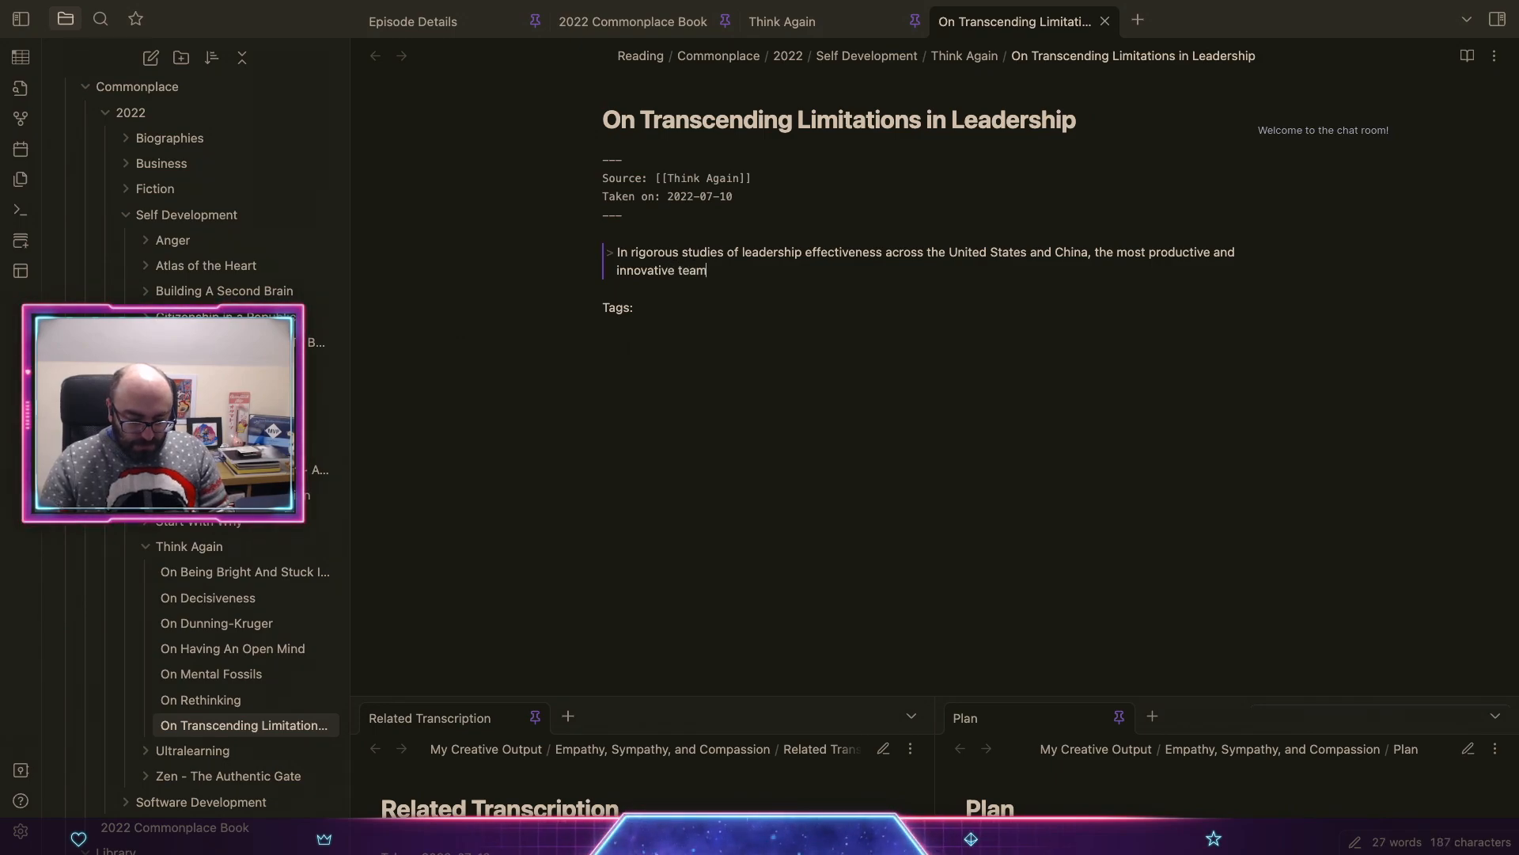
{"action": "type", "text": "s aren't ru"}
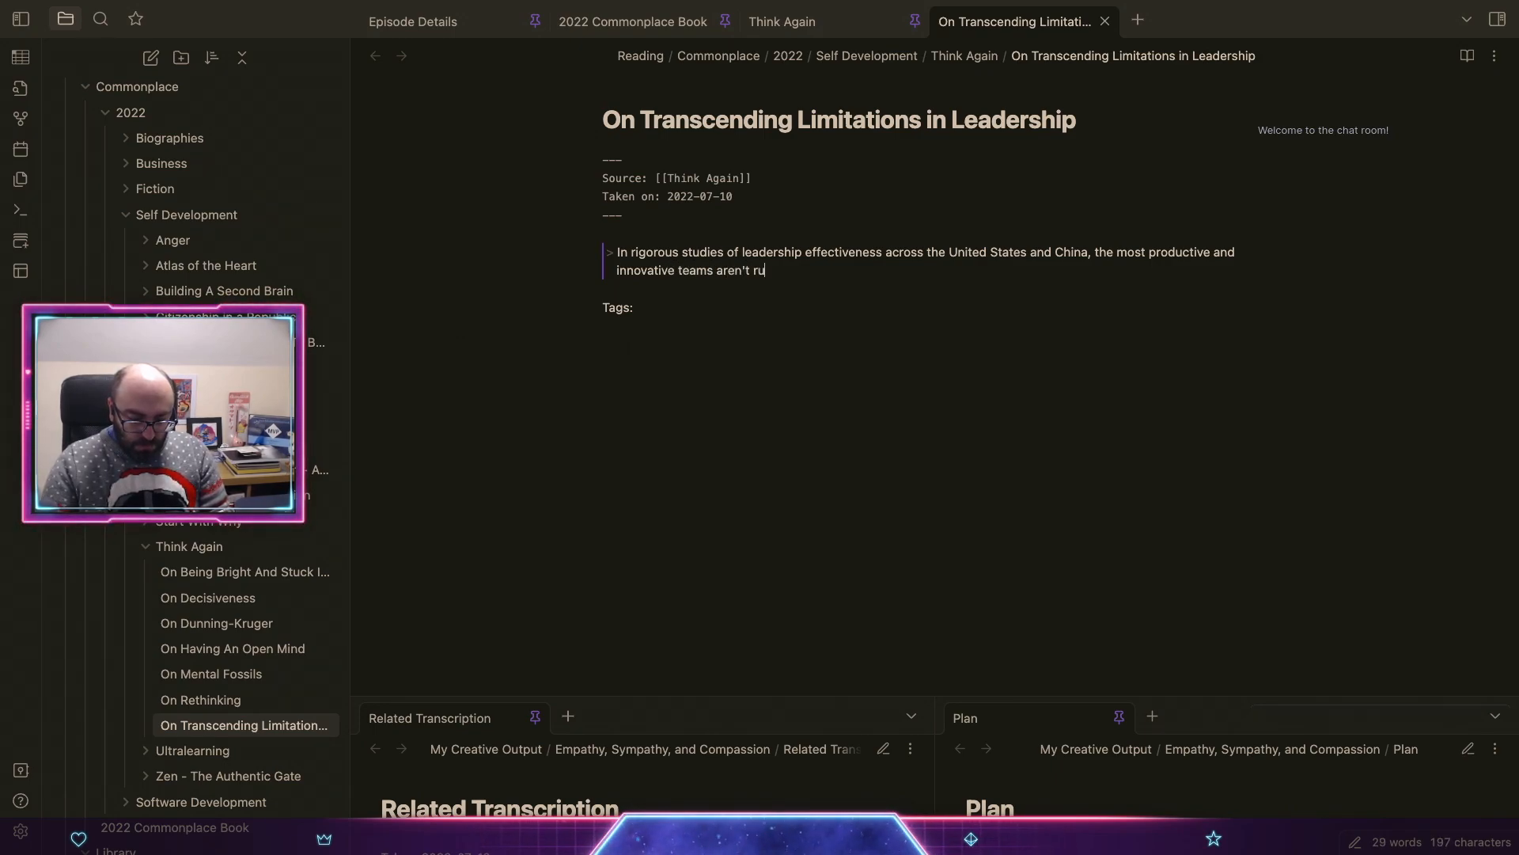
{"action": "type", "text": "n by lear"}
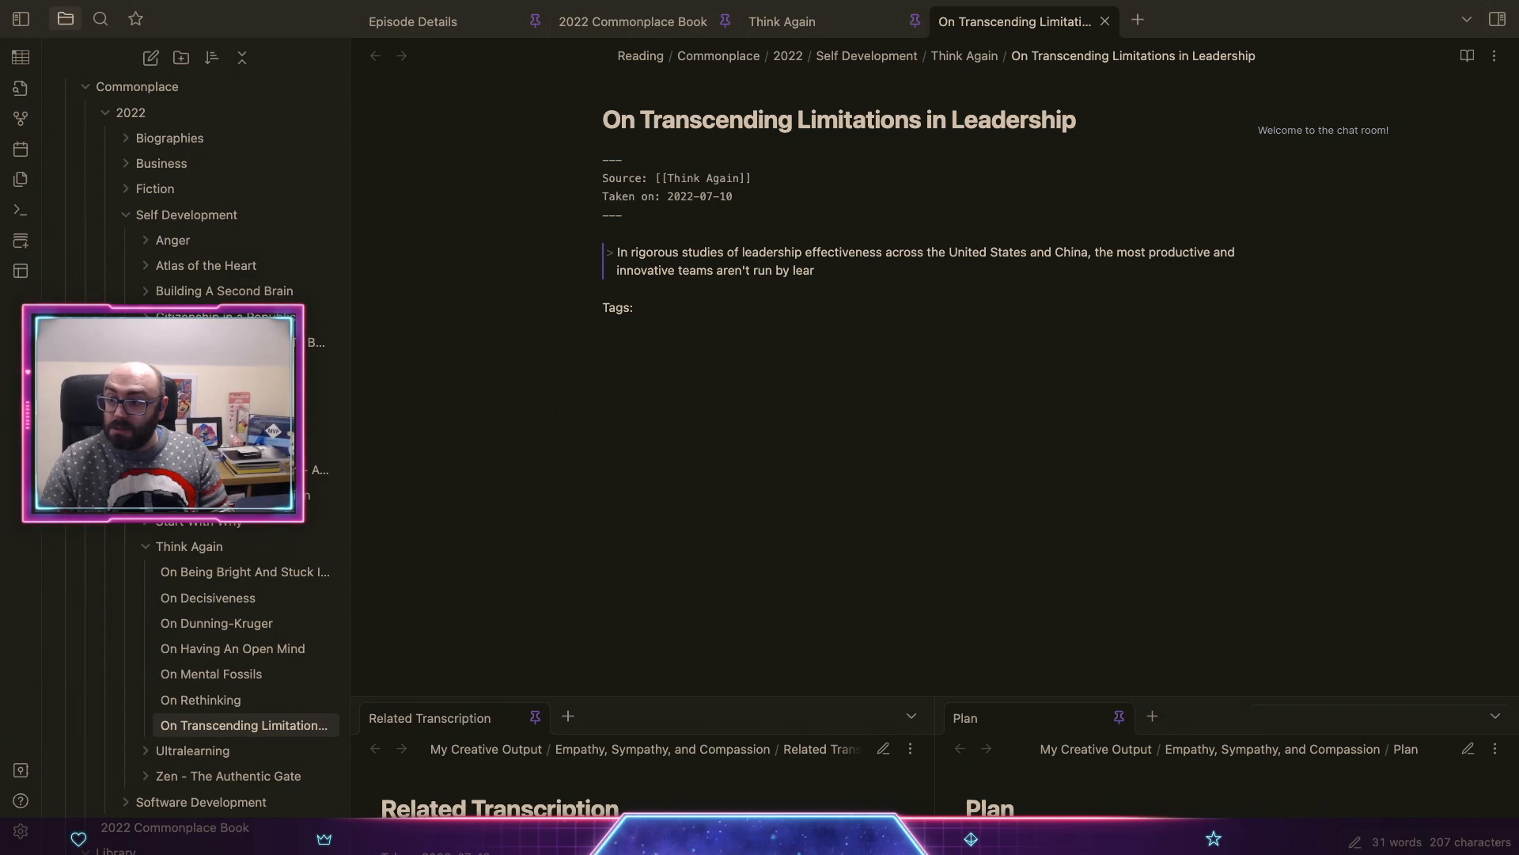
{"action": "key", "text": "BackSpace"}
{"action": "type", "text": "ders"}
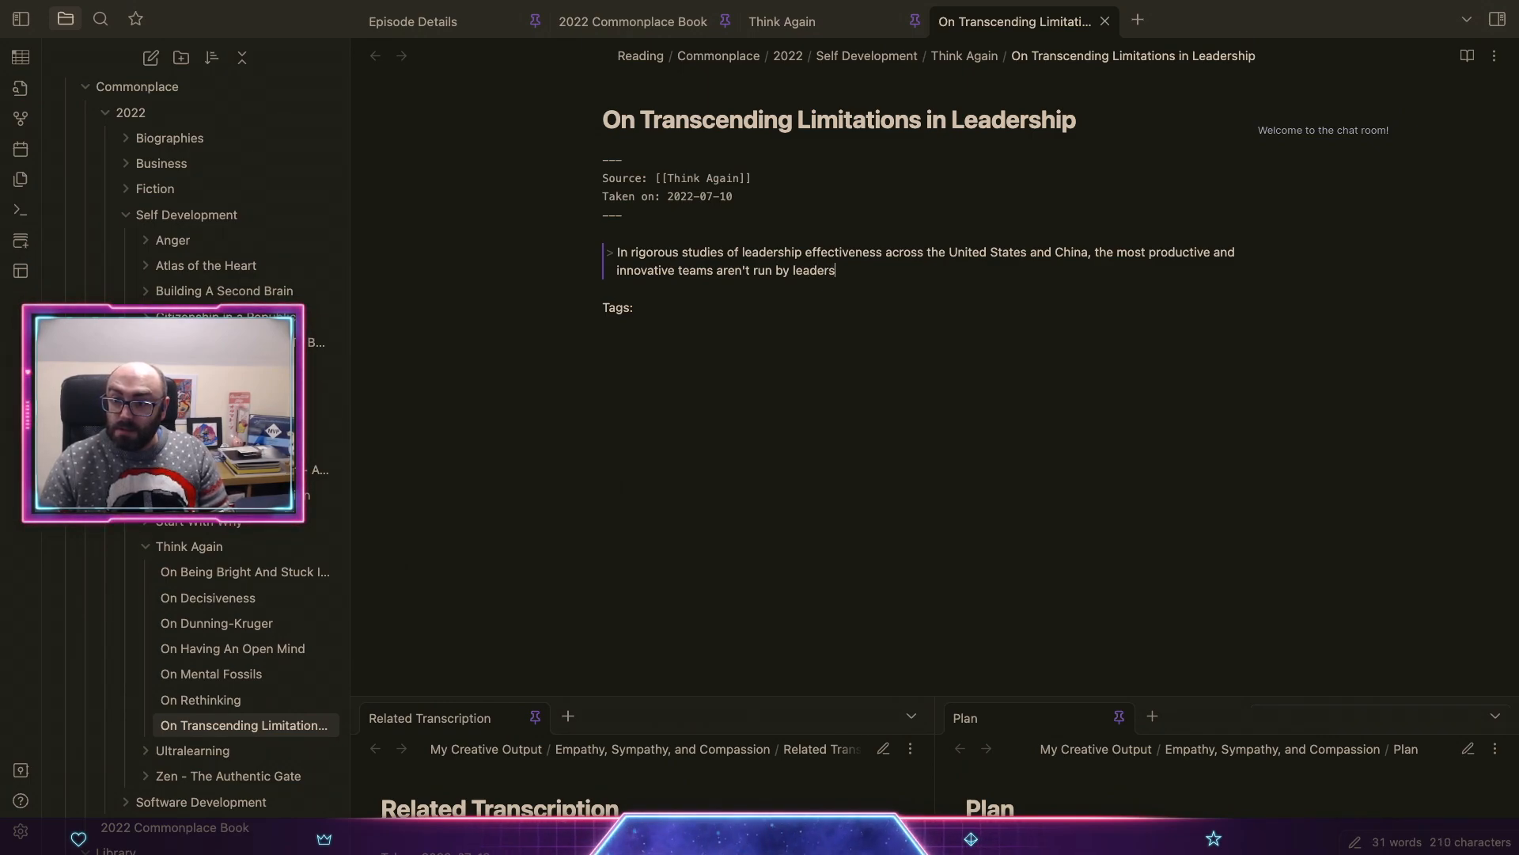
{"action": "type", "text": " who"}
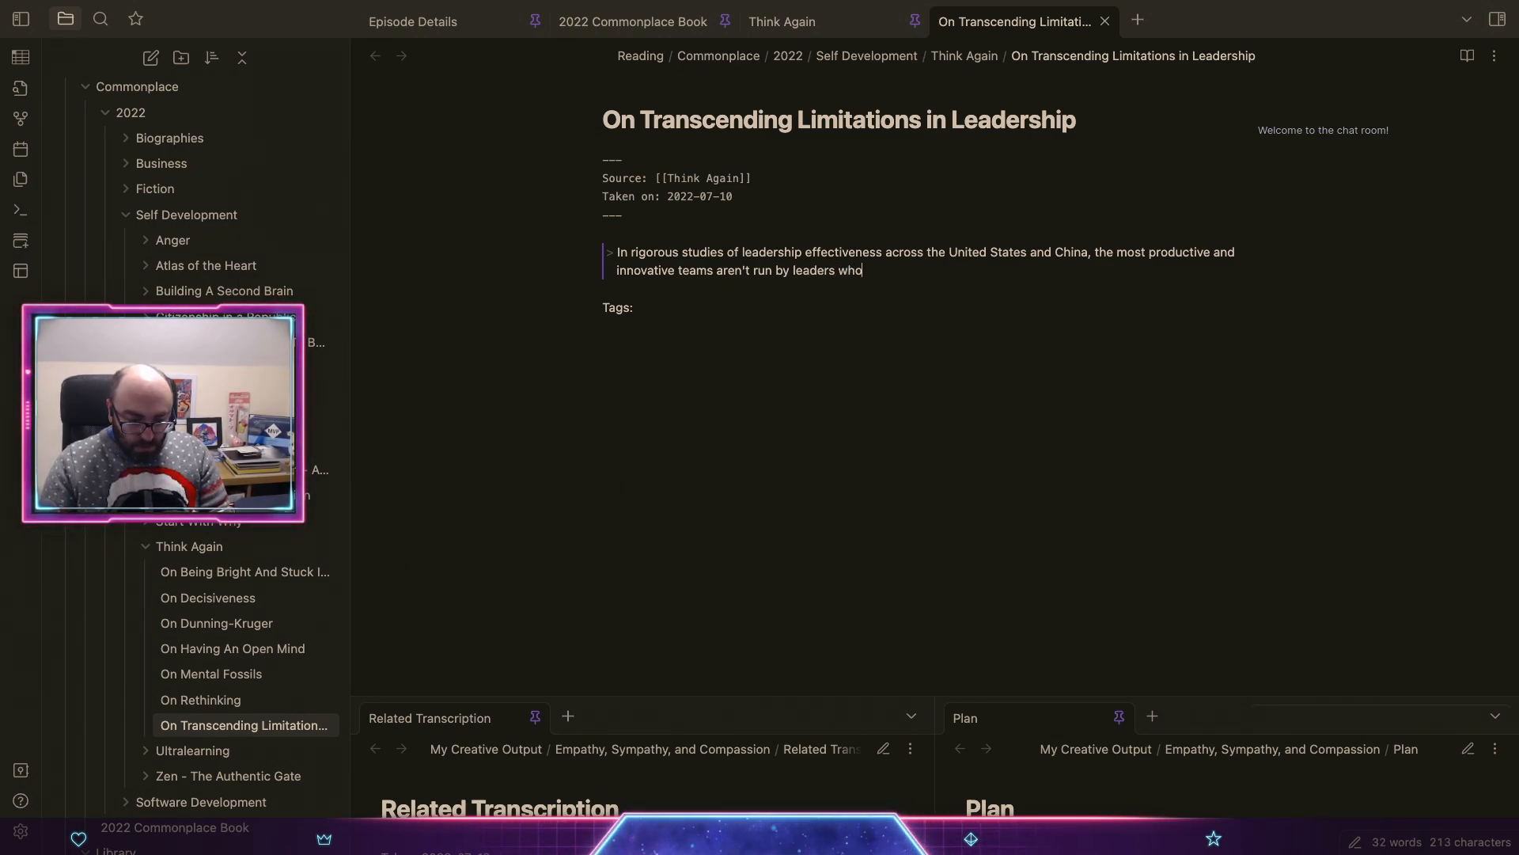
{"action": "type", "text": " are confident"}
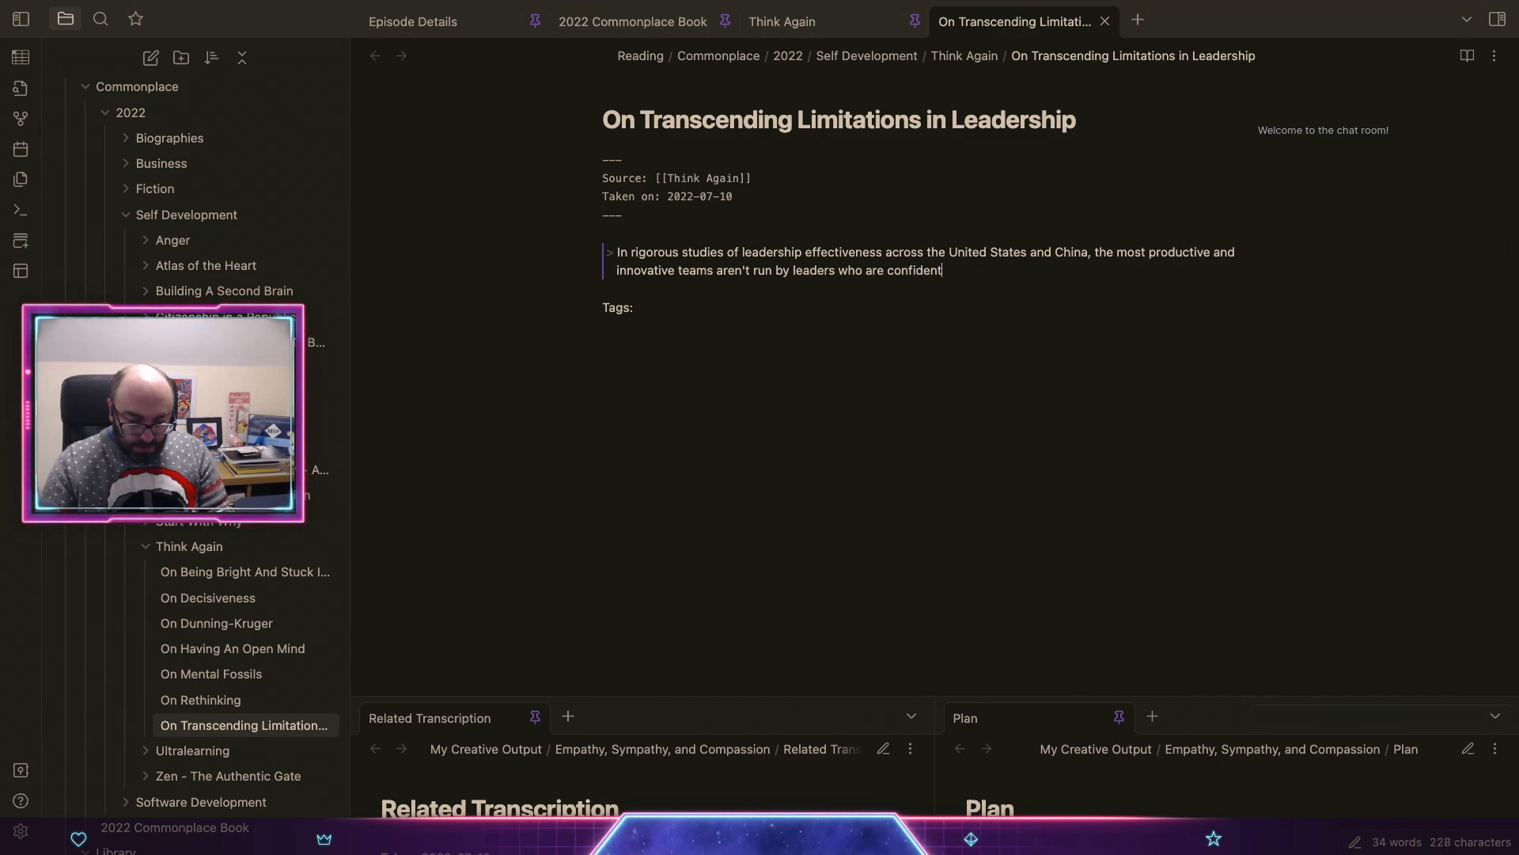
{"action": "type", "text": " and humble."}
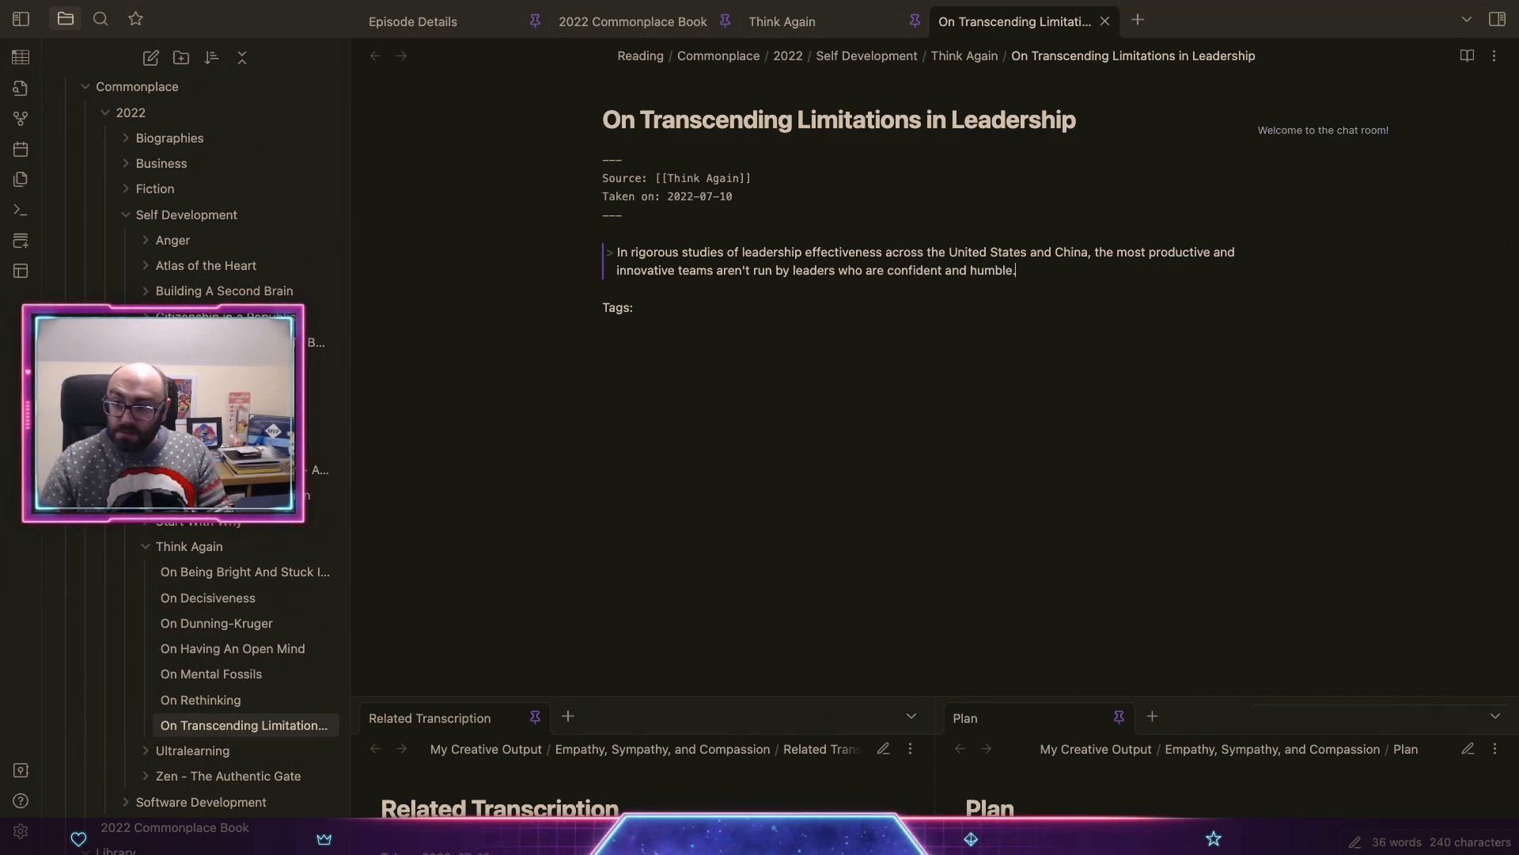
Step: Add the quote's second sentence, "The most effective leaders scrore high in both confidence and humility."
{"action": "type", "text": " The mo"}
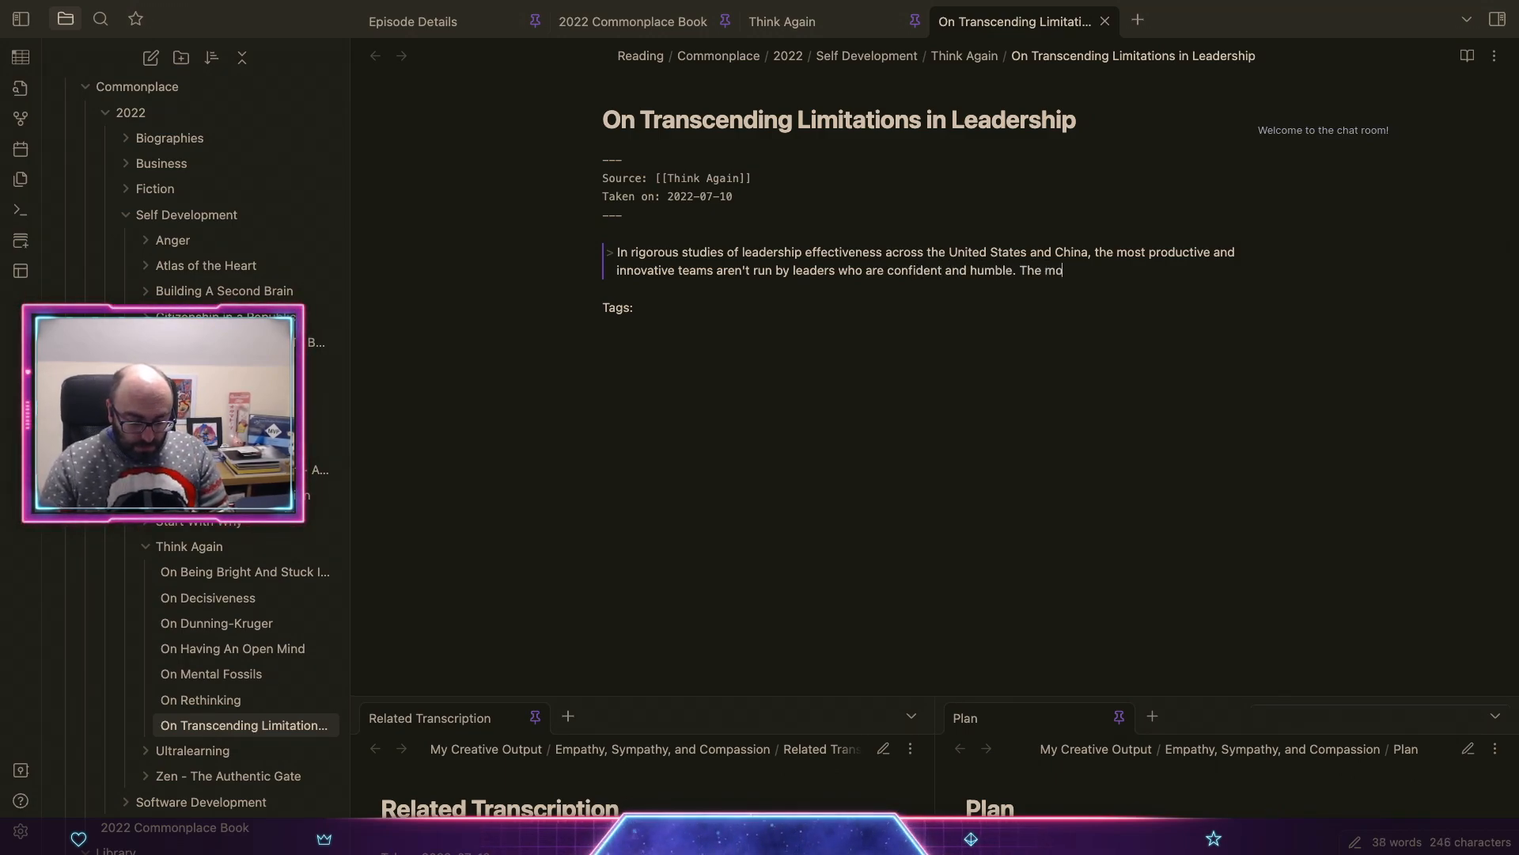
{"action": "type", "text": "st effective lea"}
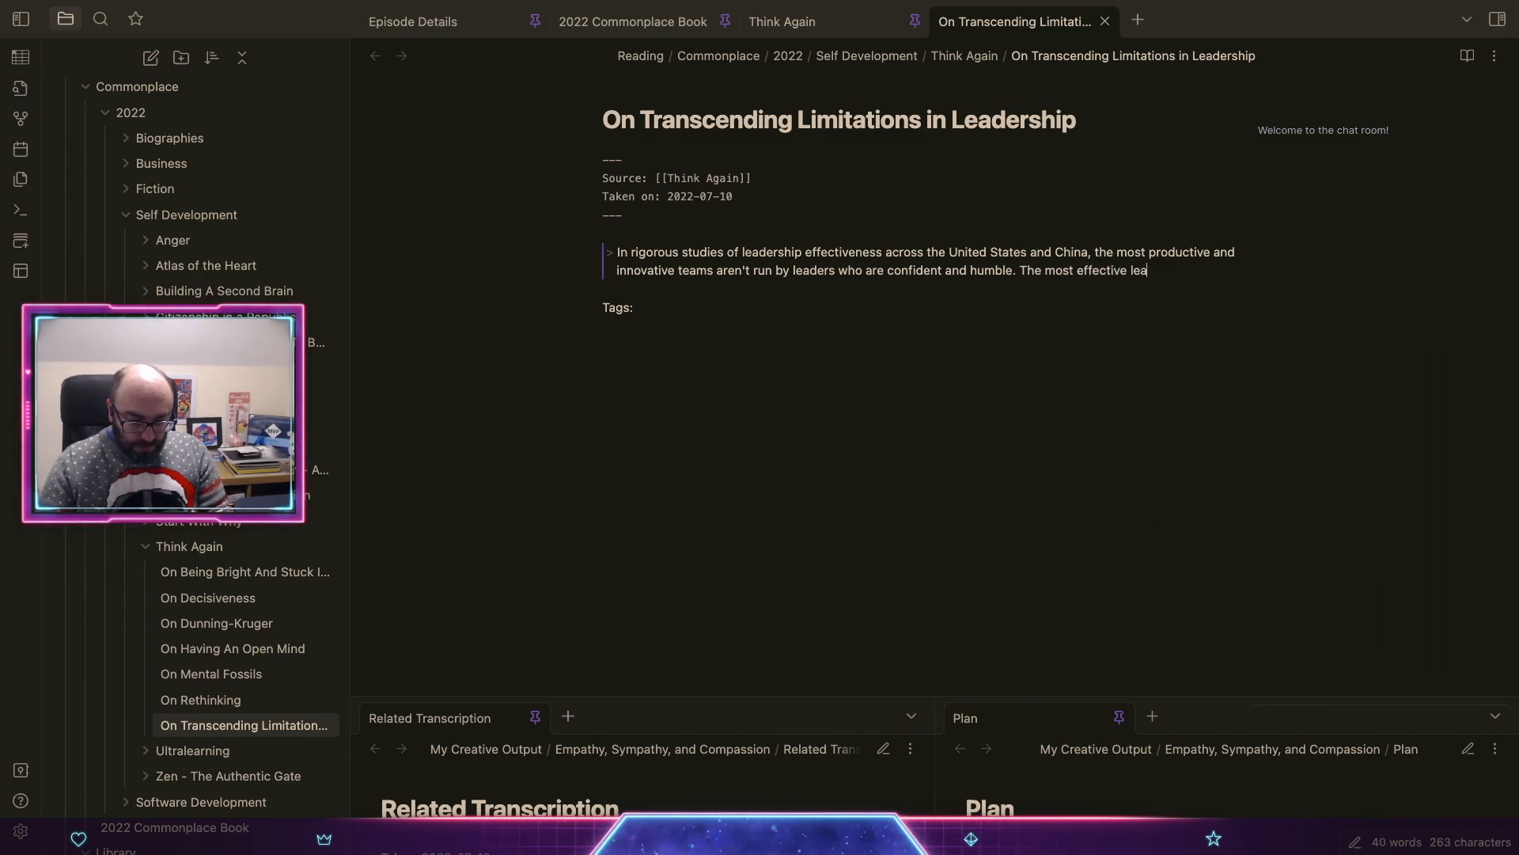
{"action": "type", "text": "ders scros high"}
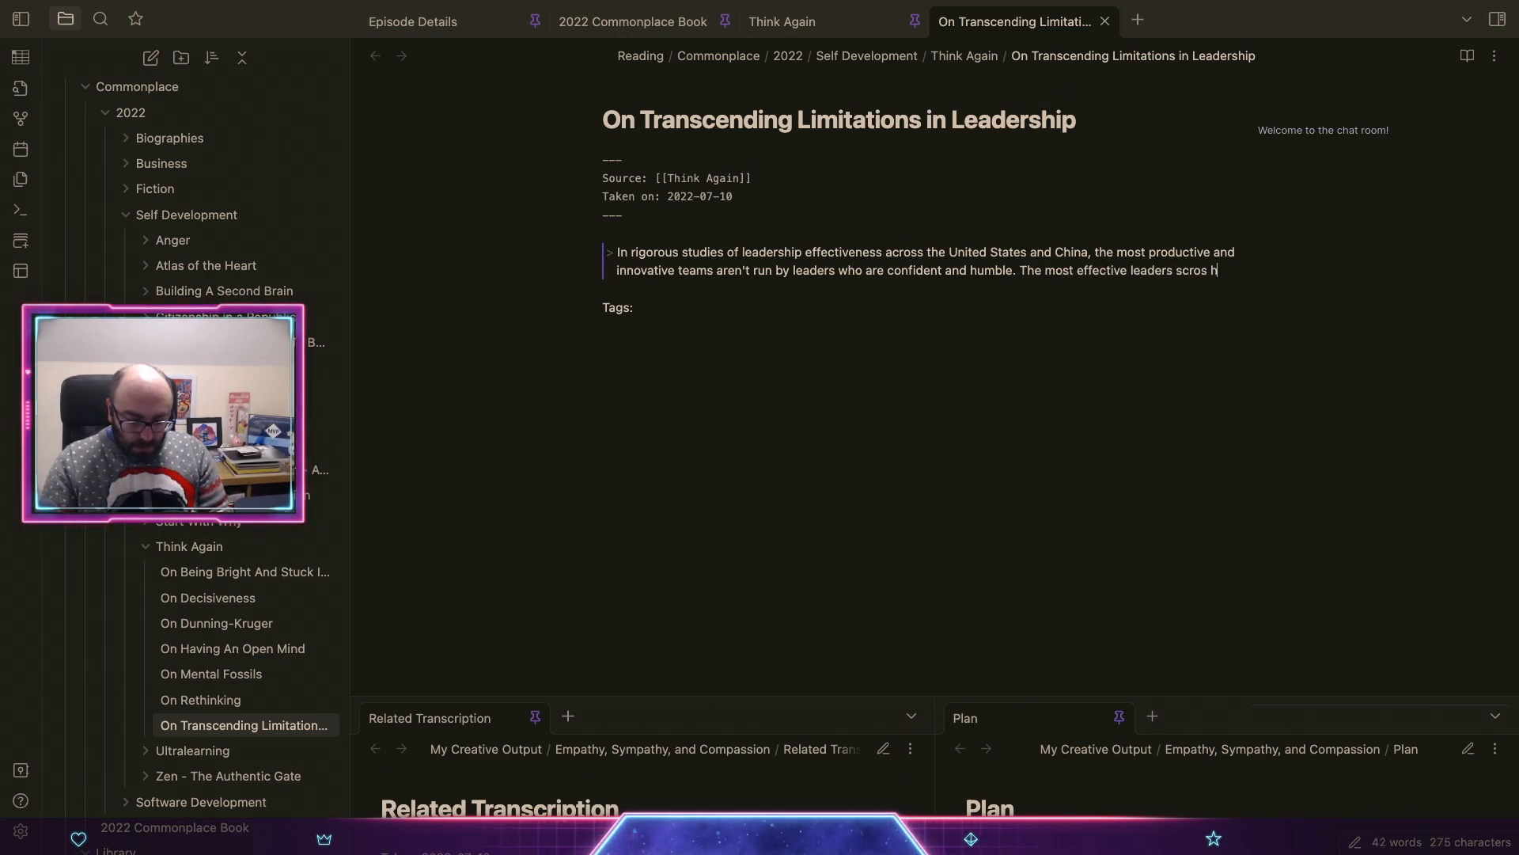
{"action": "key", "text": "BackSpace"}
{"action": "key", "text": "BackSpace"}
{"action": "key", "text": "BackSpace"}
{"action": "key", "text": "BackSpace"}
{"action": "key", "text": "BackSpace"}
{"action": "key", "text": "BackSpace"}
{"action": "key", "text": "BackSpace"}
{"action": "key", "text": "BackSpace"}
{"action": "key", "text": "BackSpace"}
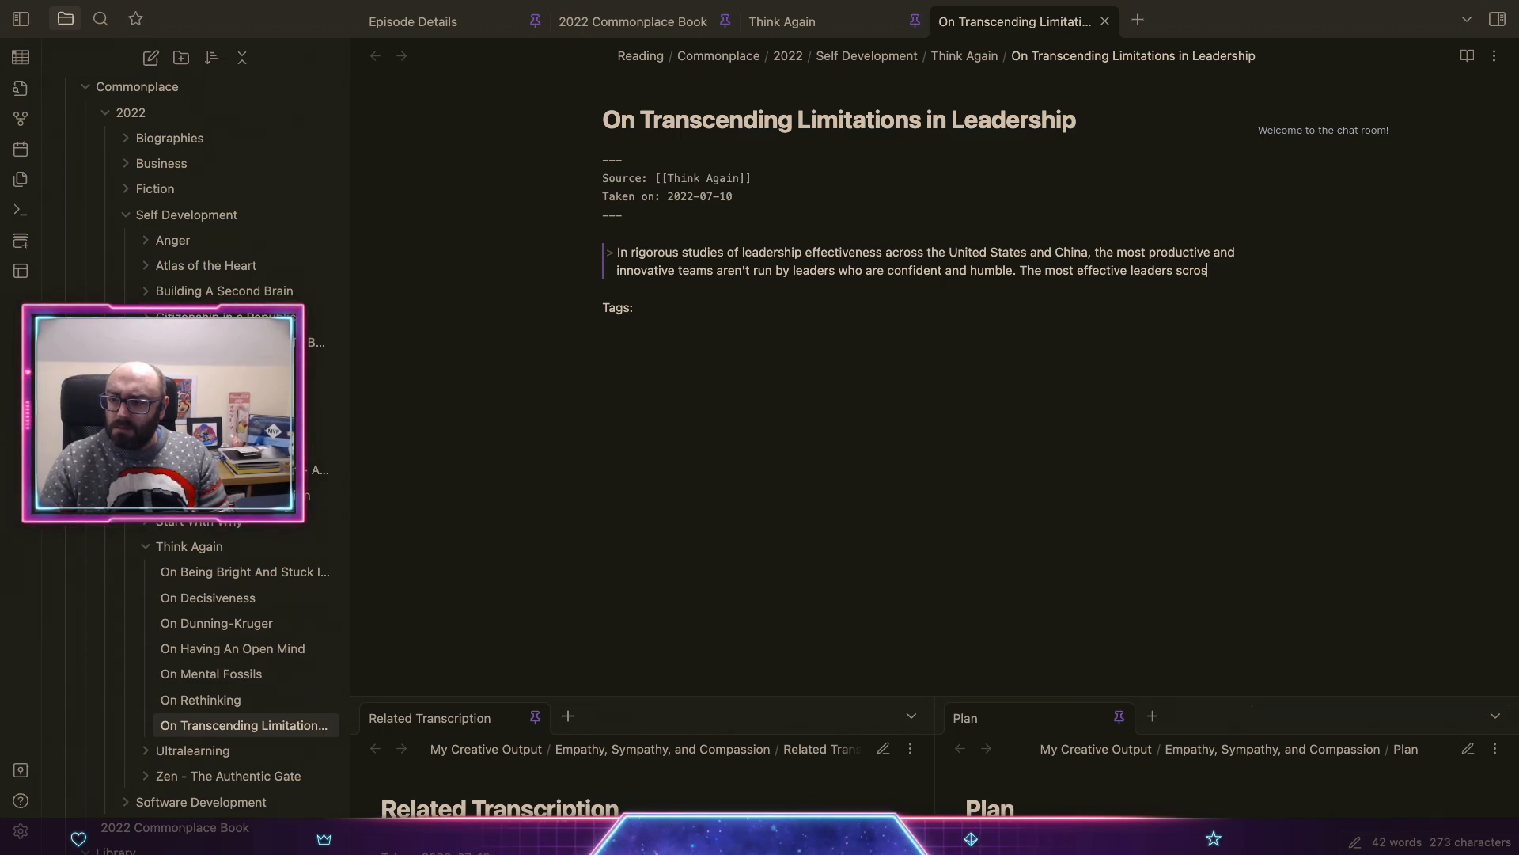
{"action": "type", "text": "rorehigh i"}
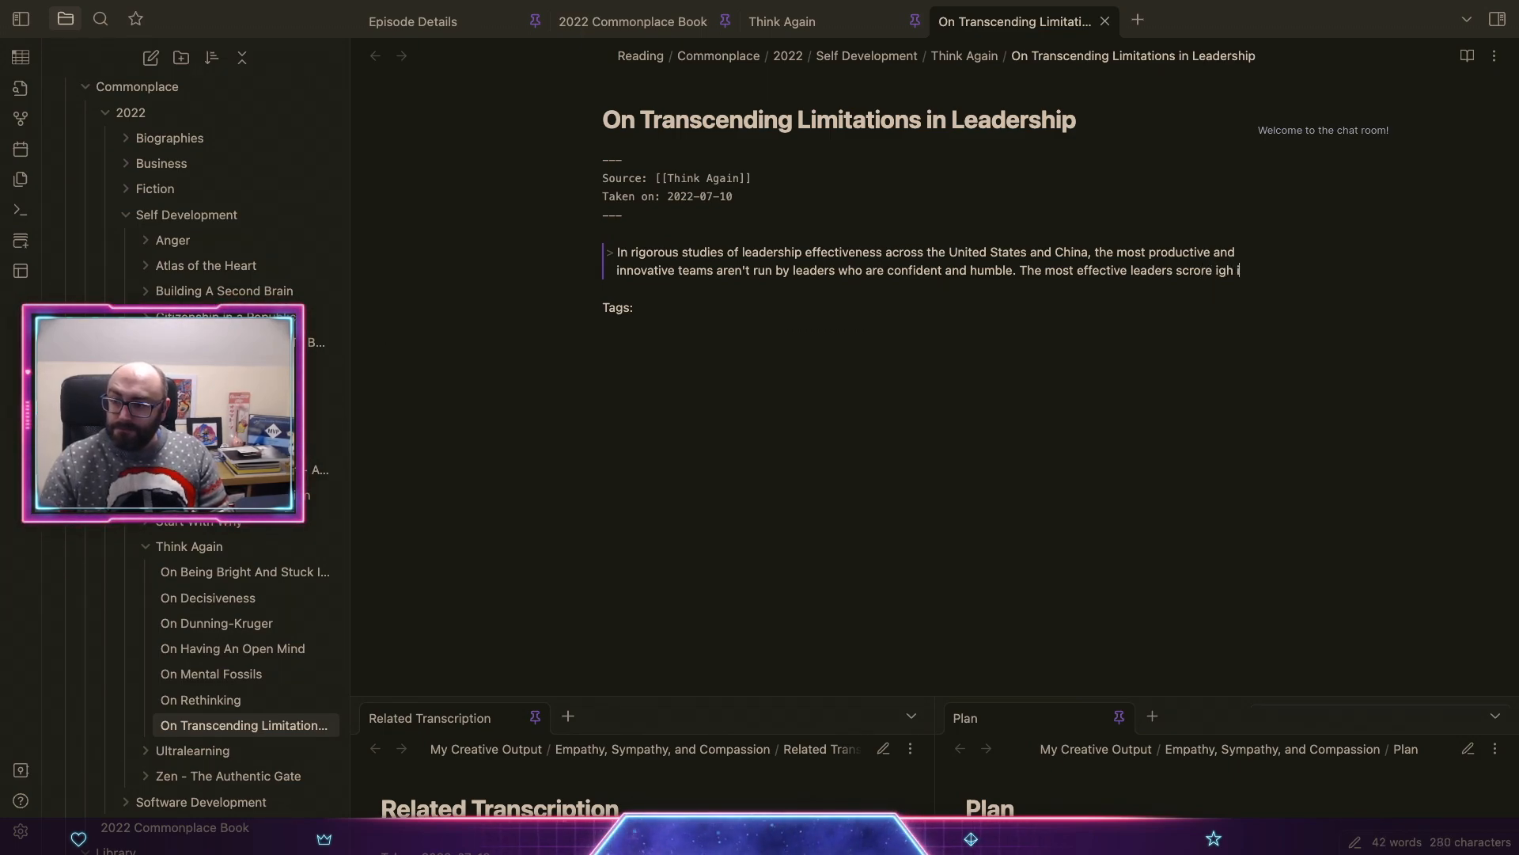
{"action": "key", "text": "BackSpace"}
{"action": "key", "text": "BackSpace"}
{"action": "key", "text": "BackSpace"}
{"action": "key", "text": "BackSpace"}
{"action": "key", "text": "BackSpace"}
{"action": "key", "text": "BackSpace"}
{"action": "type", "text": "hgih"}
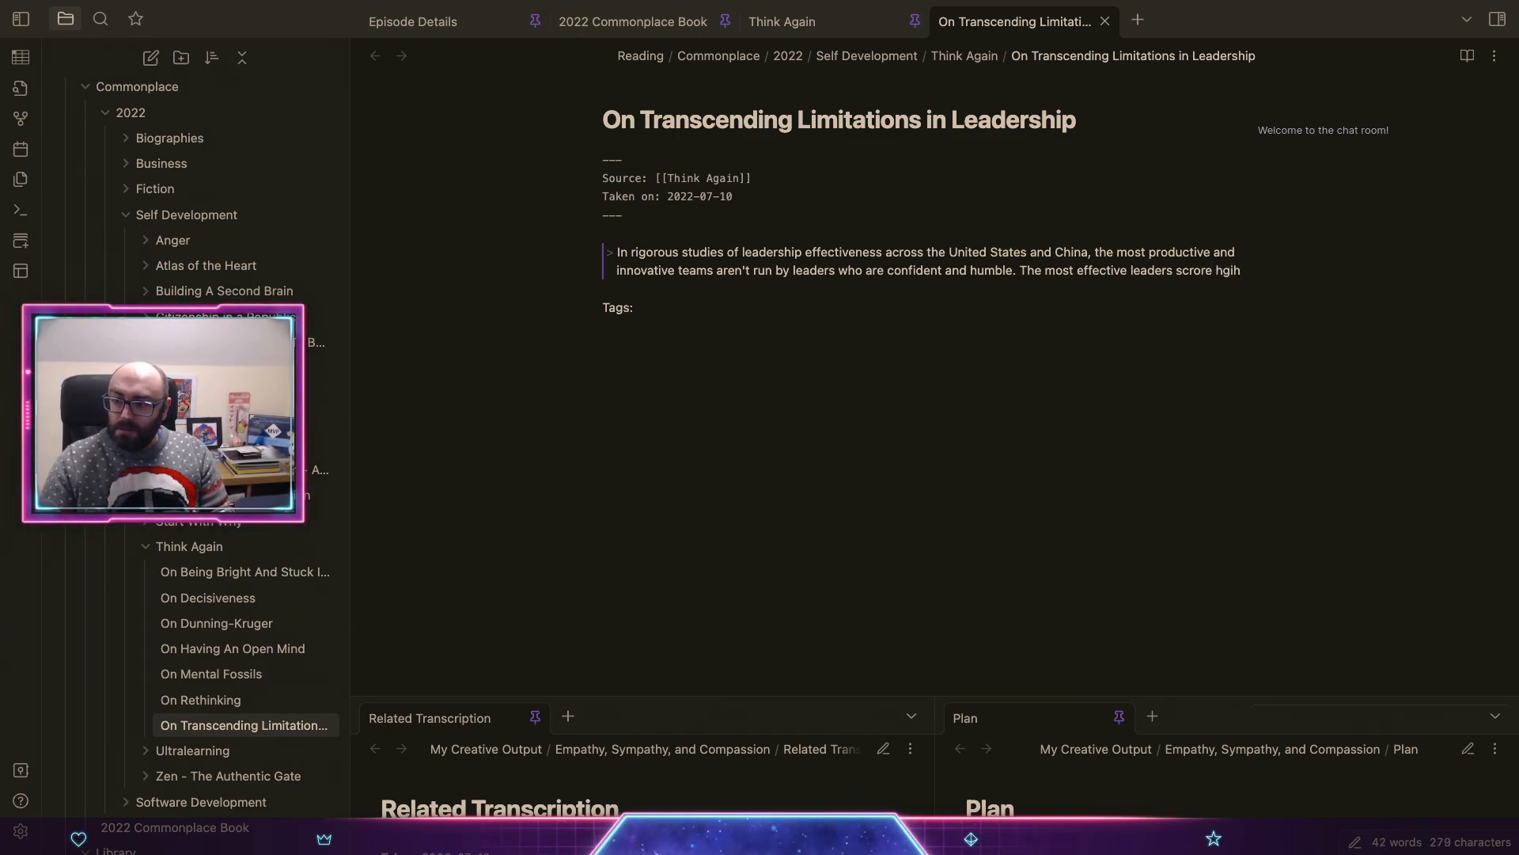
{"action": "key", "text": "BackSpace"}
{"action": "key", "text": "BackSpace"}
{"action": "key", "text": "BackSpace"}
{"action": "type", "text": "ugh in"}
{"action": "key", "text": "BackSpace"}
{"action": "key", "text": "BackSpace"}
{"action": "key", "text": "BackSpace"}
{"action": "key", "text": "BackSpace"}
{"action": "key", "text": "BackSpace"}
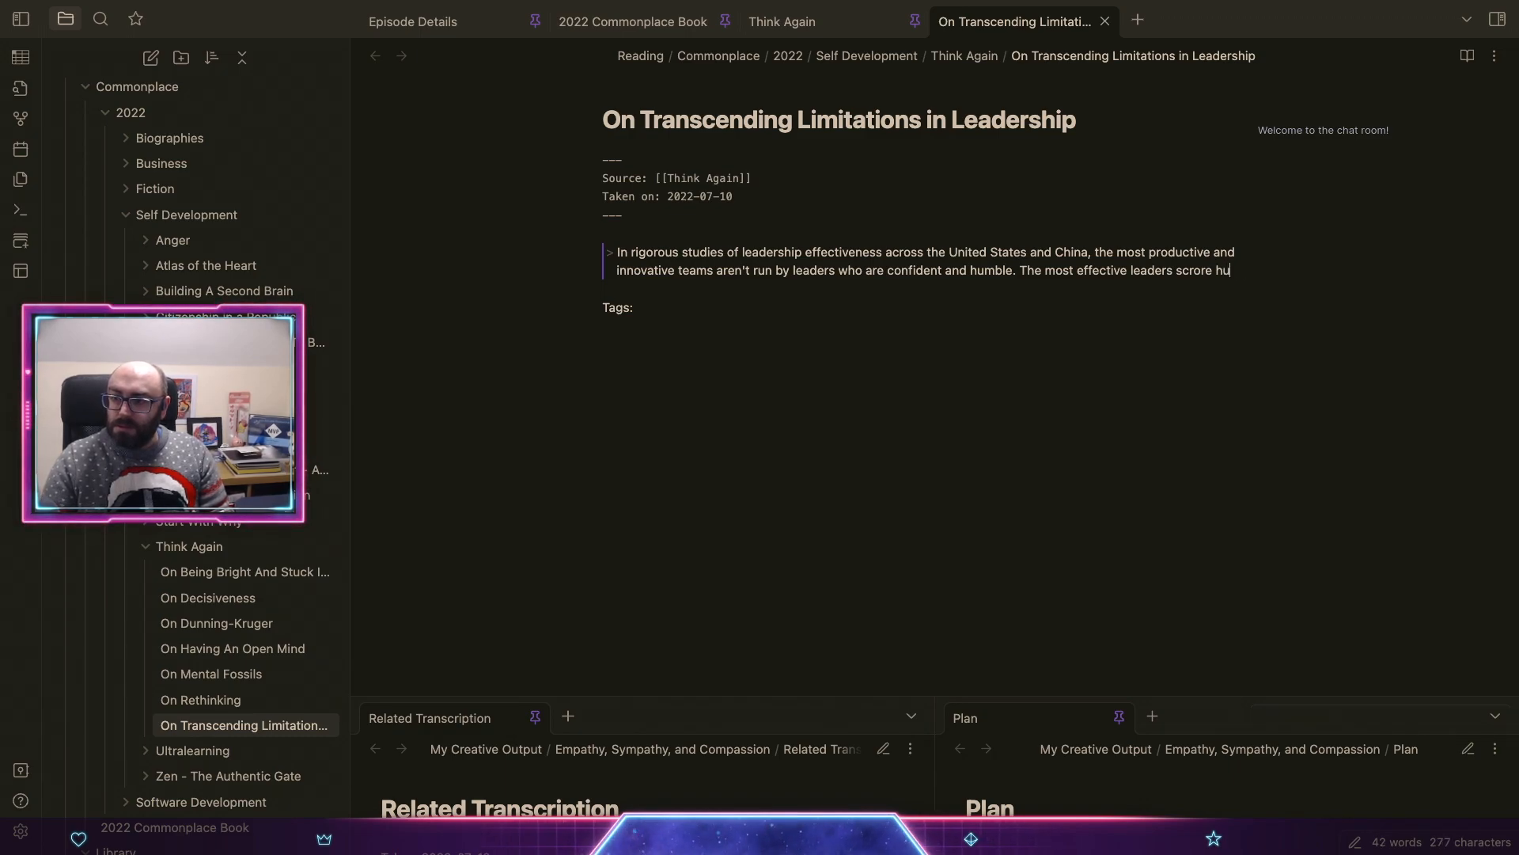
{"action": "key", "text": "BackSpace"}
{"action": "key", "text": "BackSpace"}
{"action": "type", "text": "high in both "}
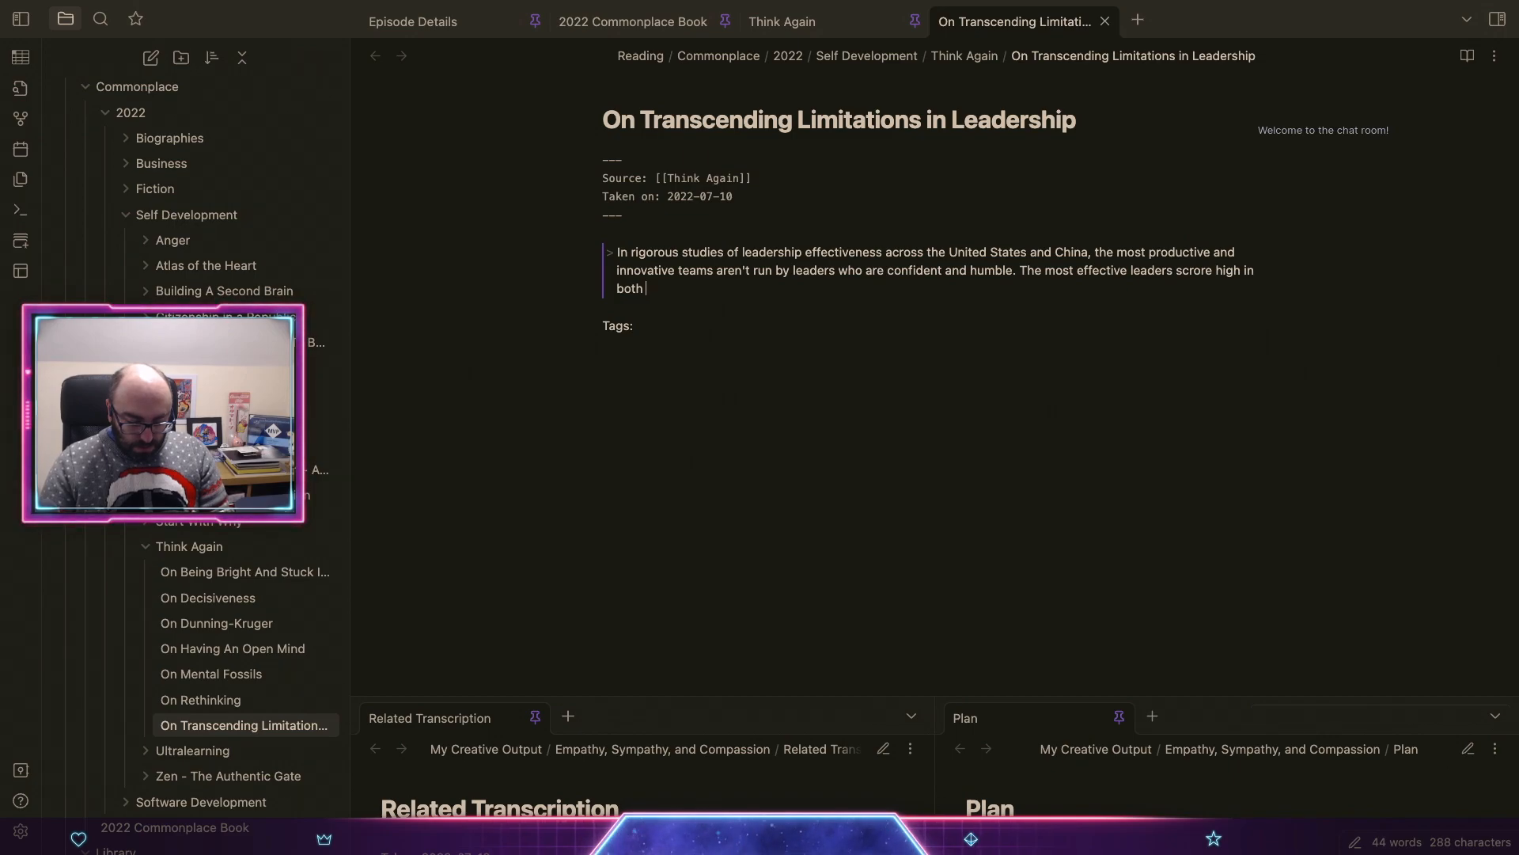
{"action": "type", "text": "confidence and"}
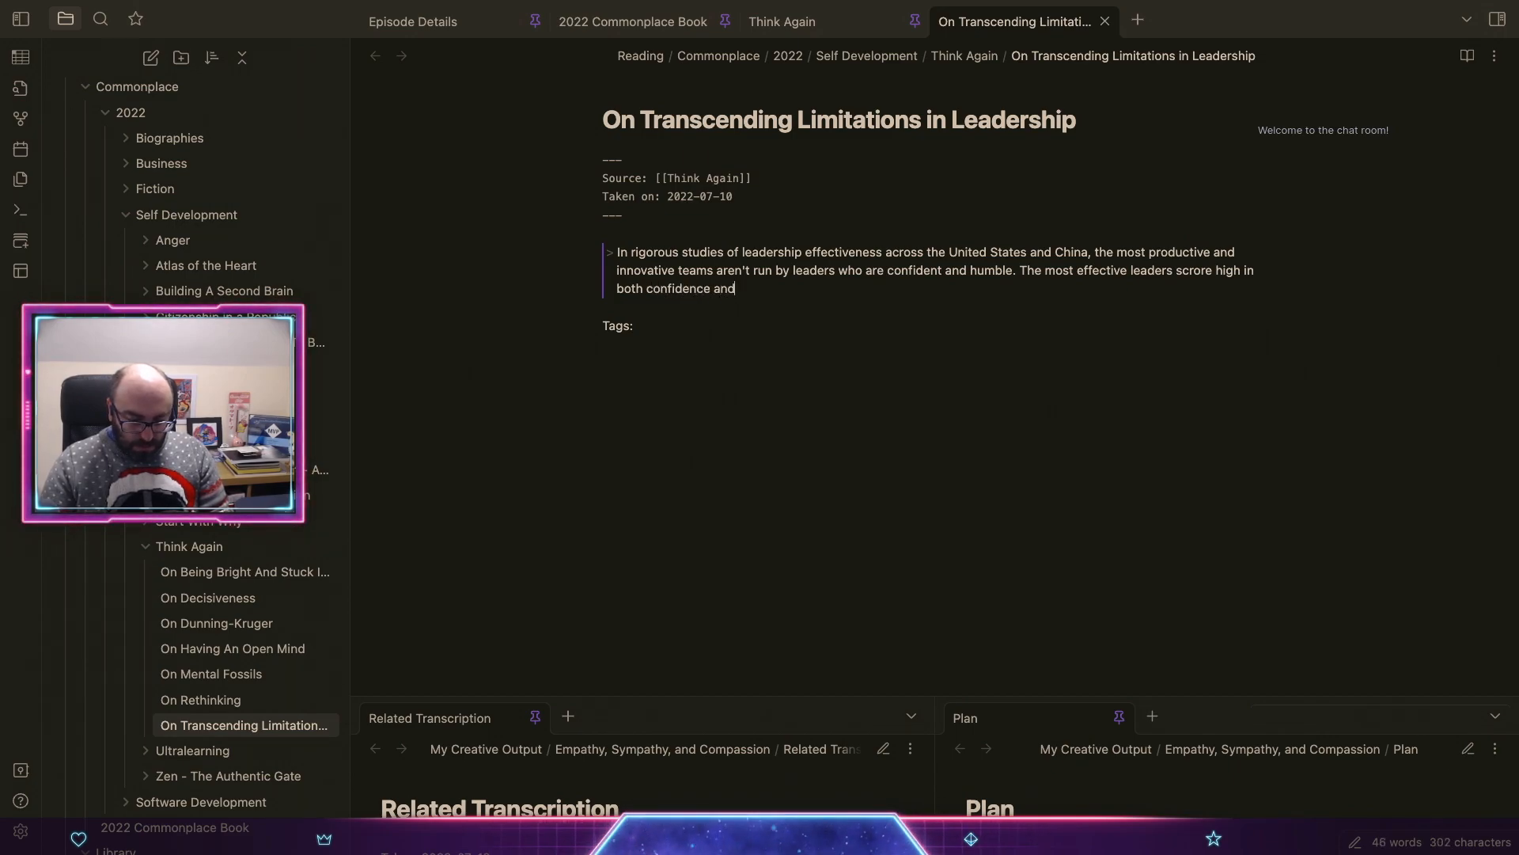
{"action": "type", "text": " humility."}
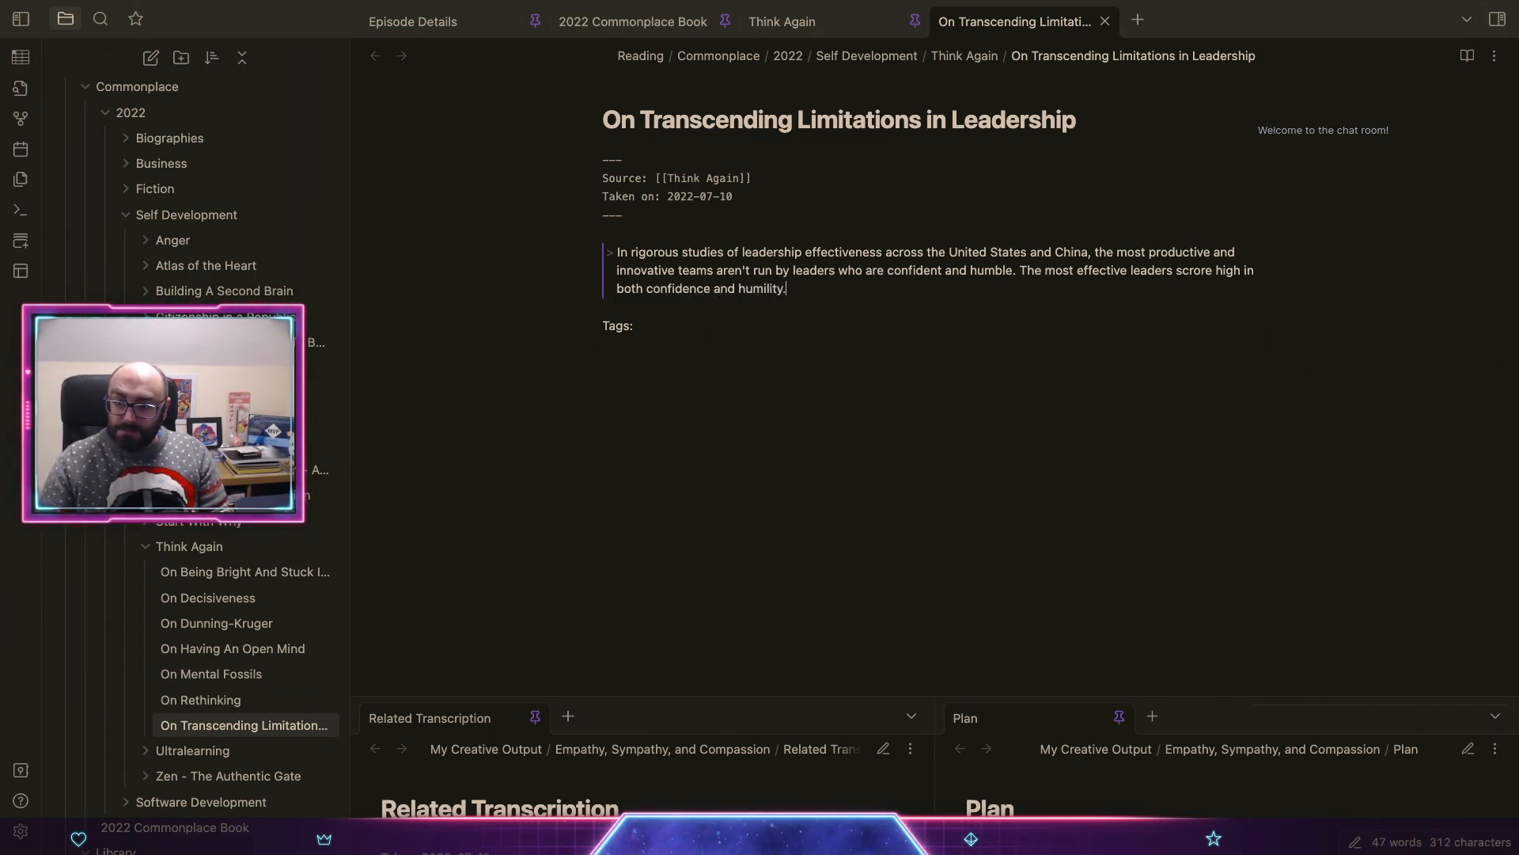
Step: Add the quote's third sentence, "Although they have faith in their strengths, they're also keenly aware of their weaknesses."
{"action": "type", "text": " Alth"}
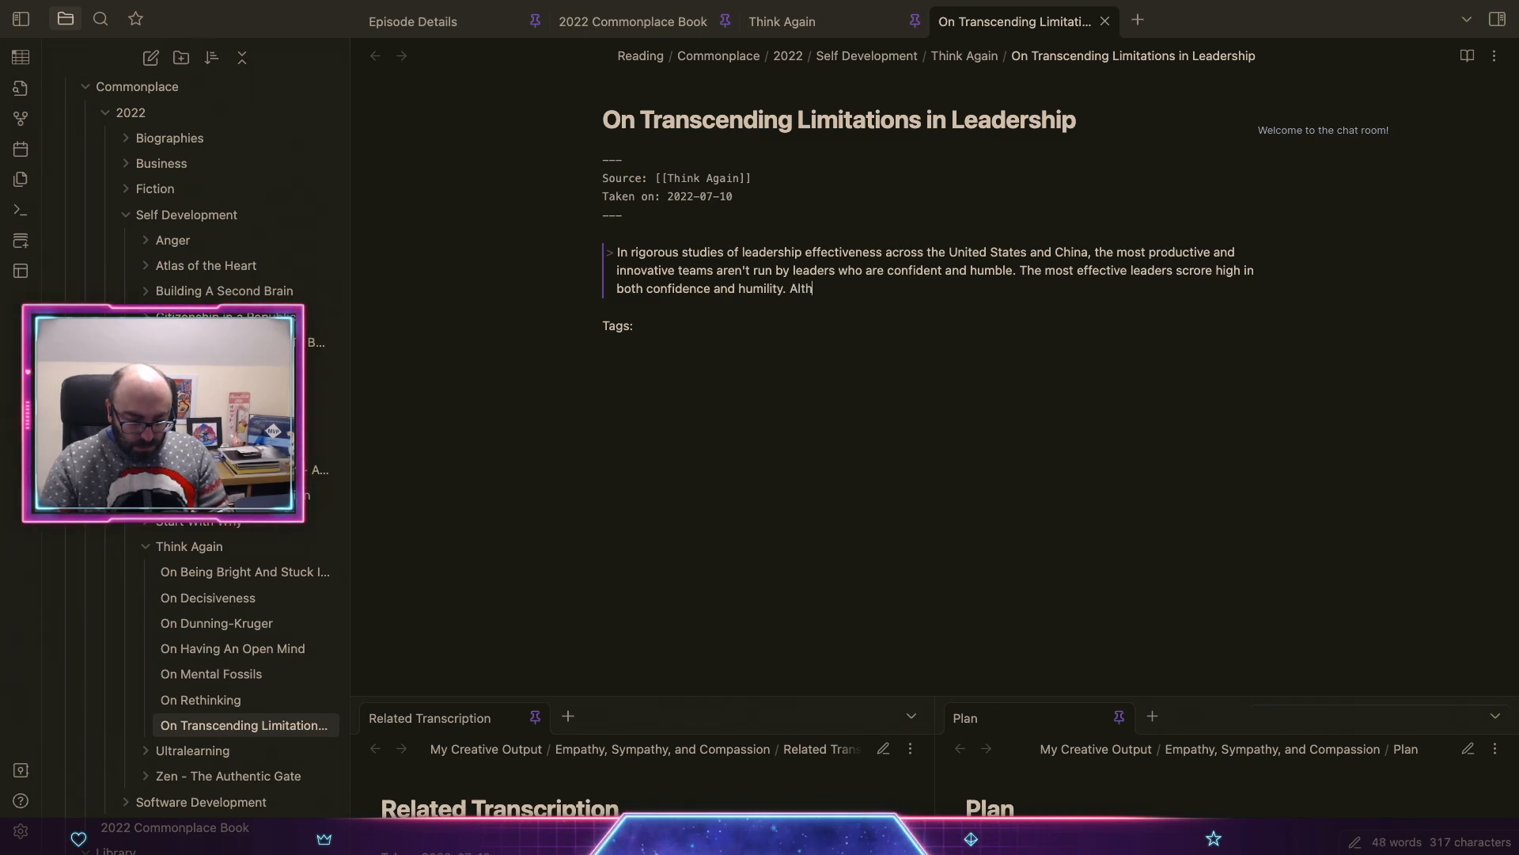
{"action": "type", "text": "ough they have faith"}
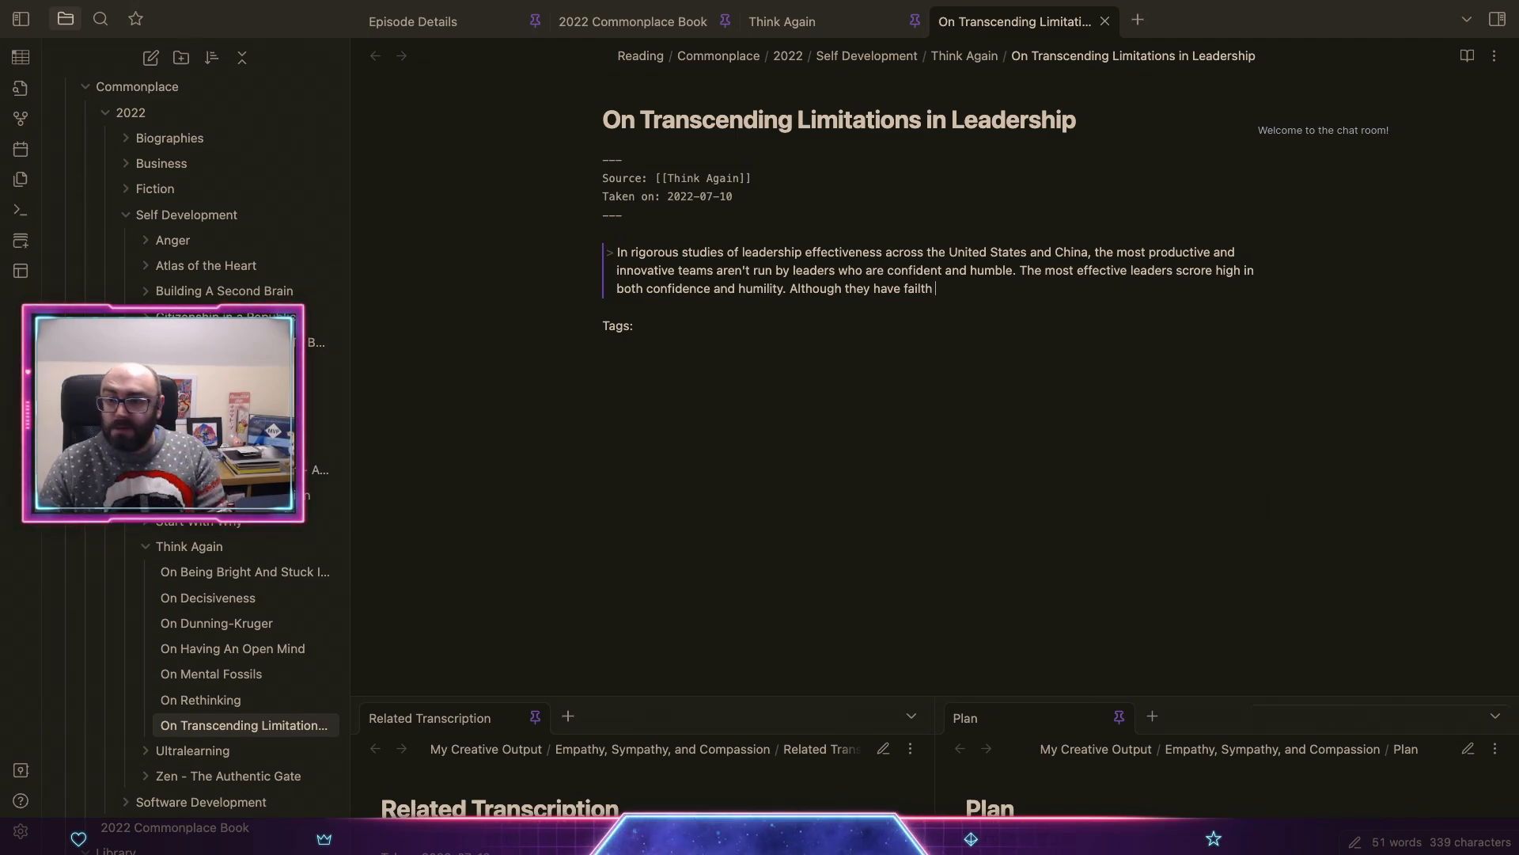
{"action": "type", "text": "in t"}
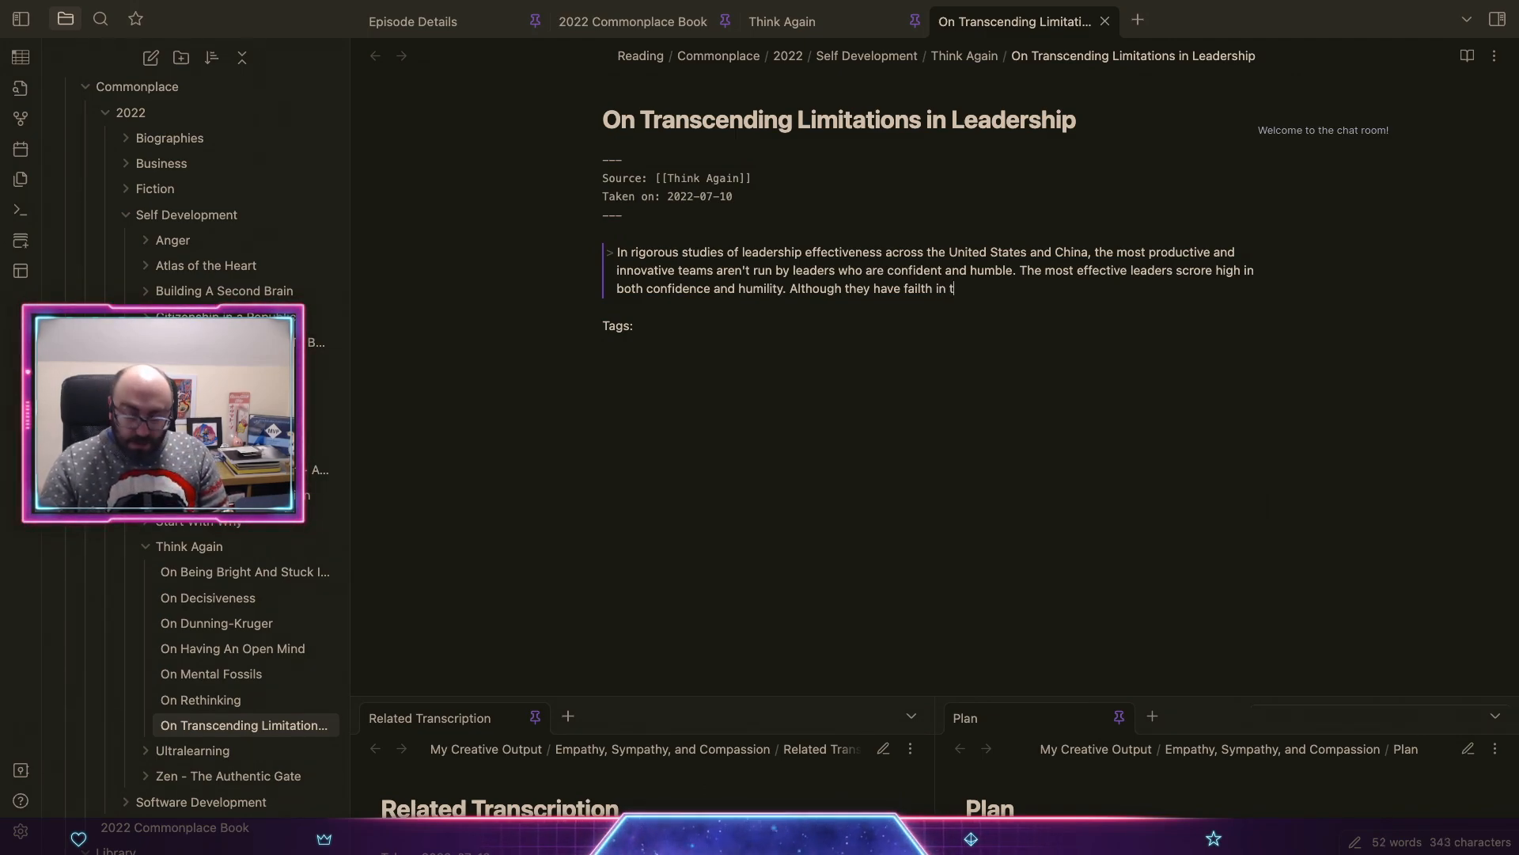
{"action": "type", "text": "heir strenght"}
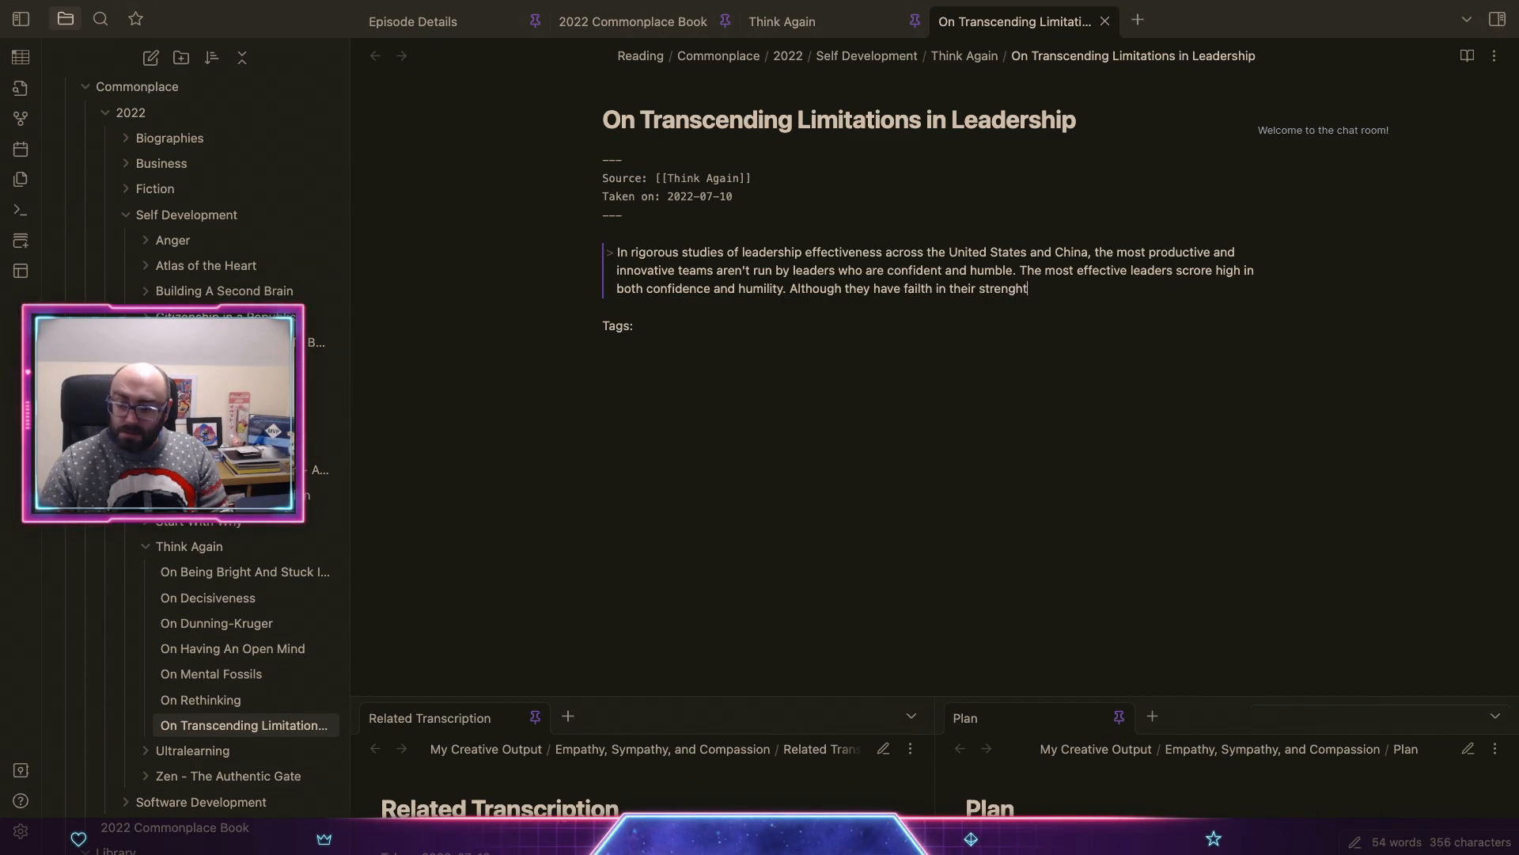
{"action": "type", "text": "s, they're al"}
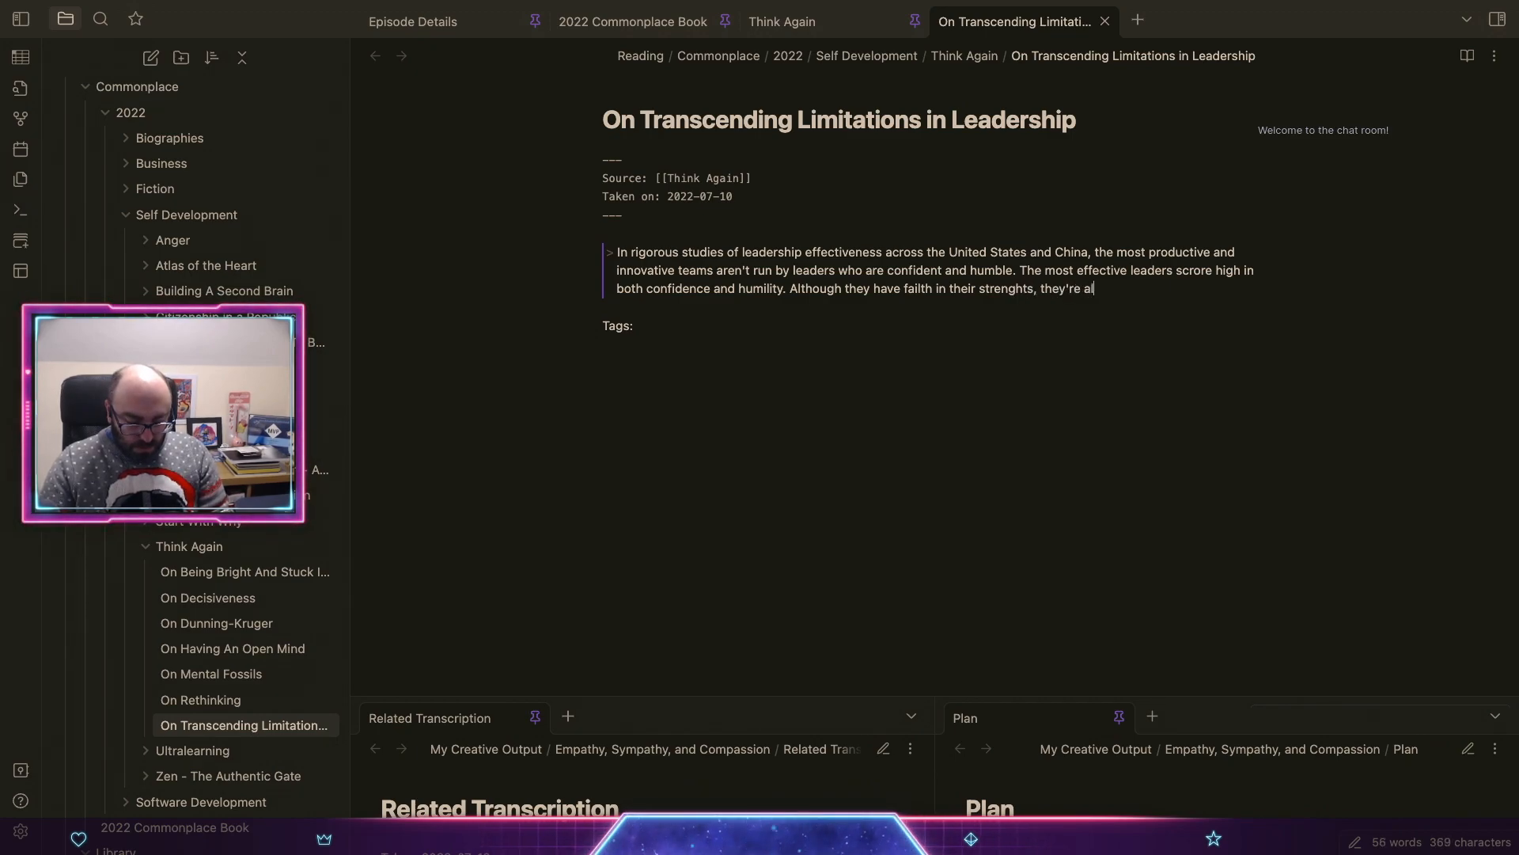
{"action": "type", "text": "so keenly "}
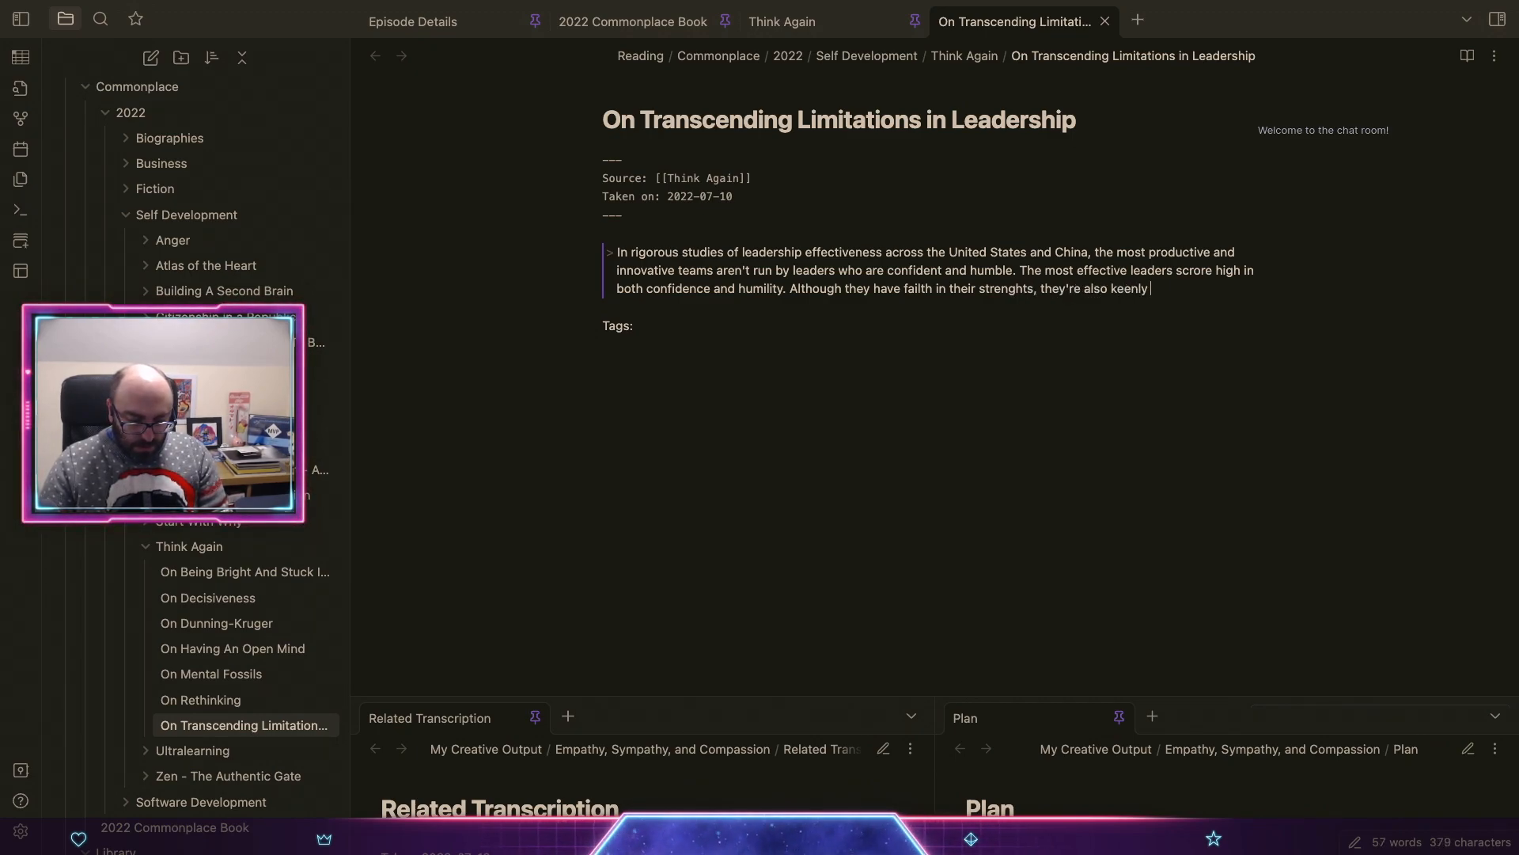
{"action": "type", "text": "aware of their"}
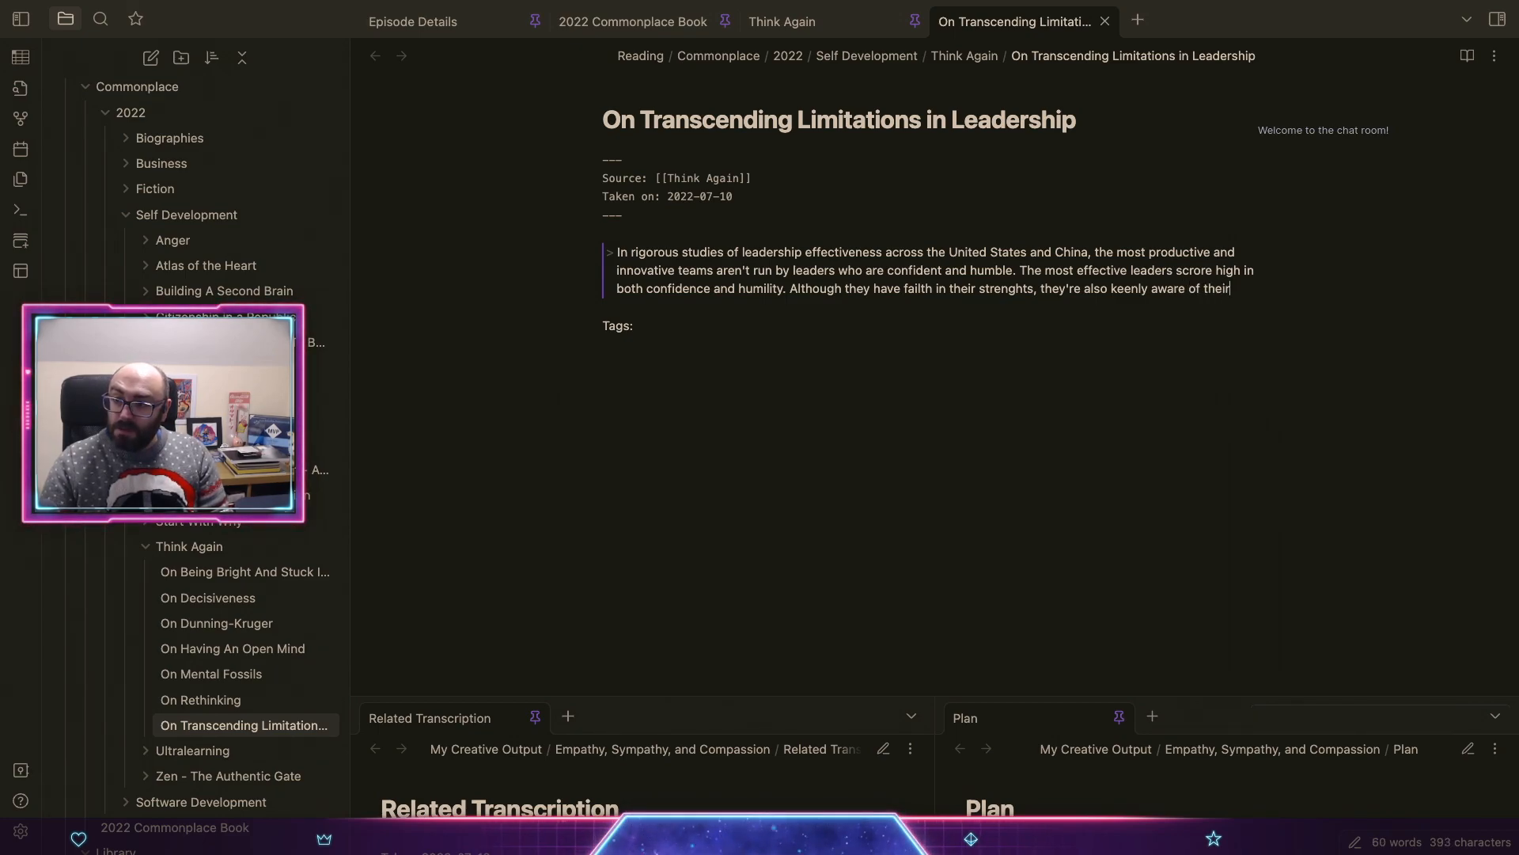
{"action": "type", "text": " weaknesse"}
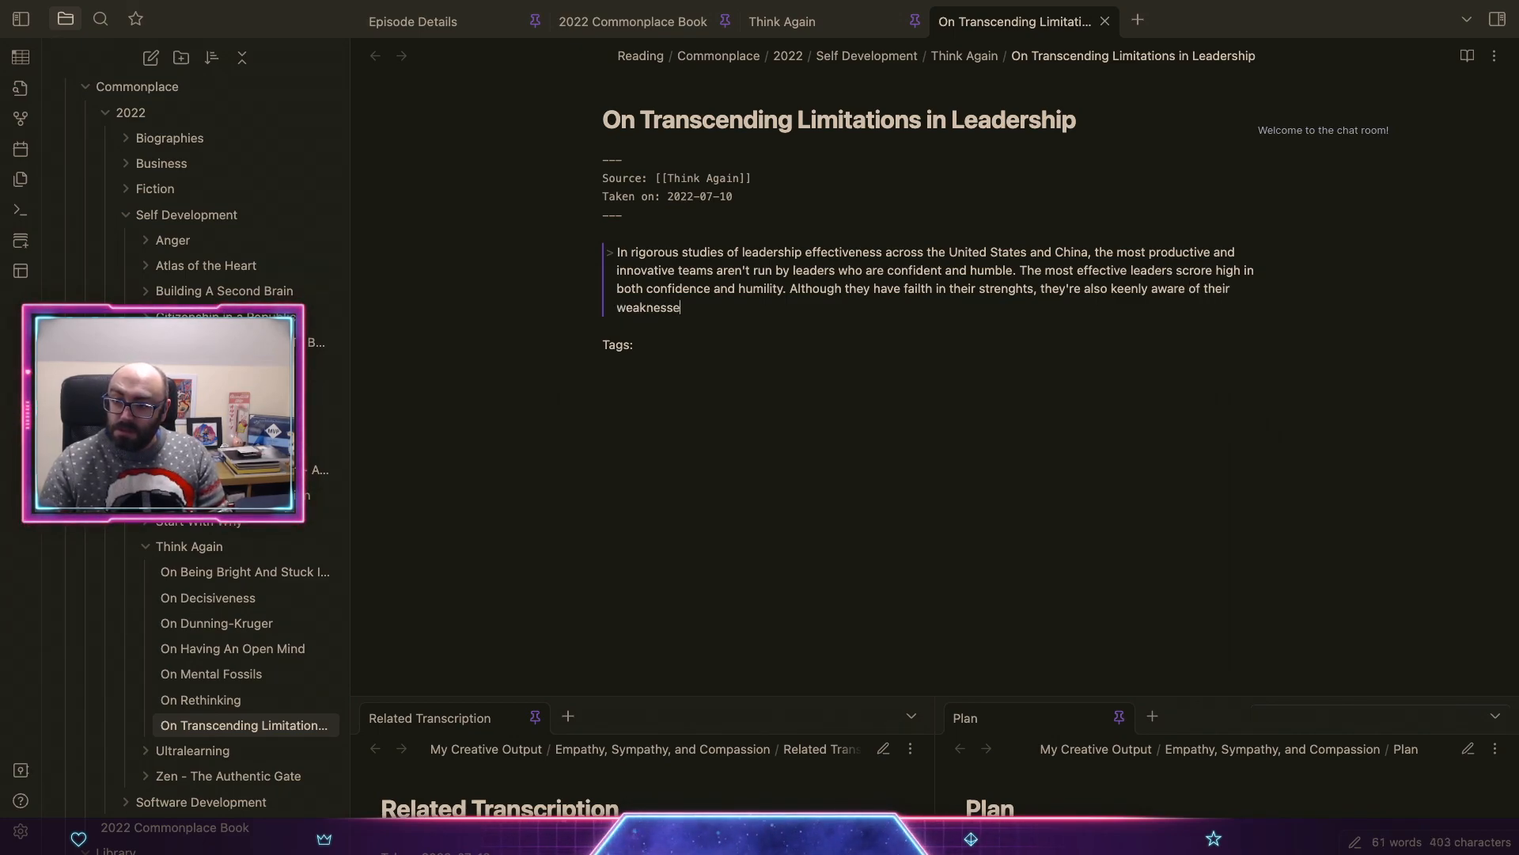
Step: Begin the quote's last sentence with "They know they need to recognize and transcend their limits"
{"action": "type", "text": "s. They kno"}
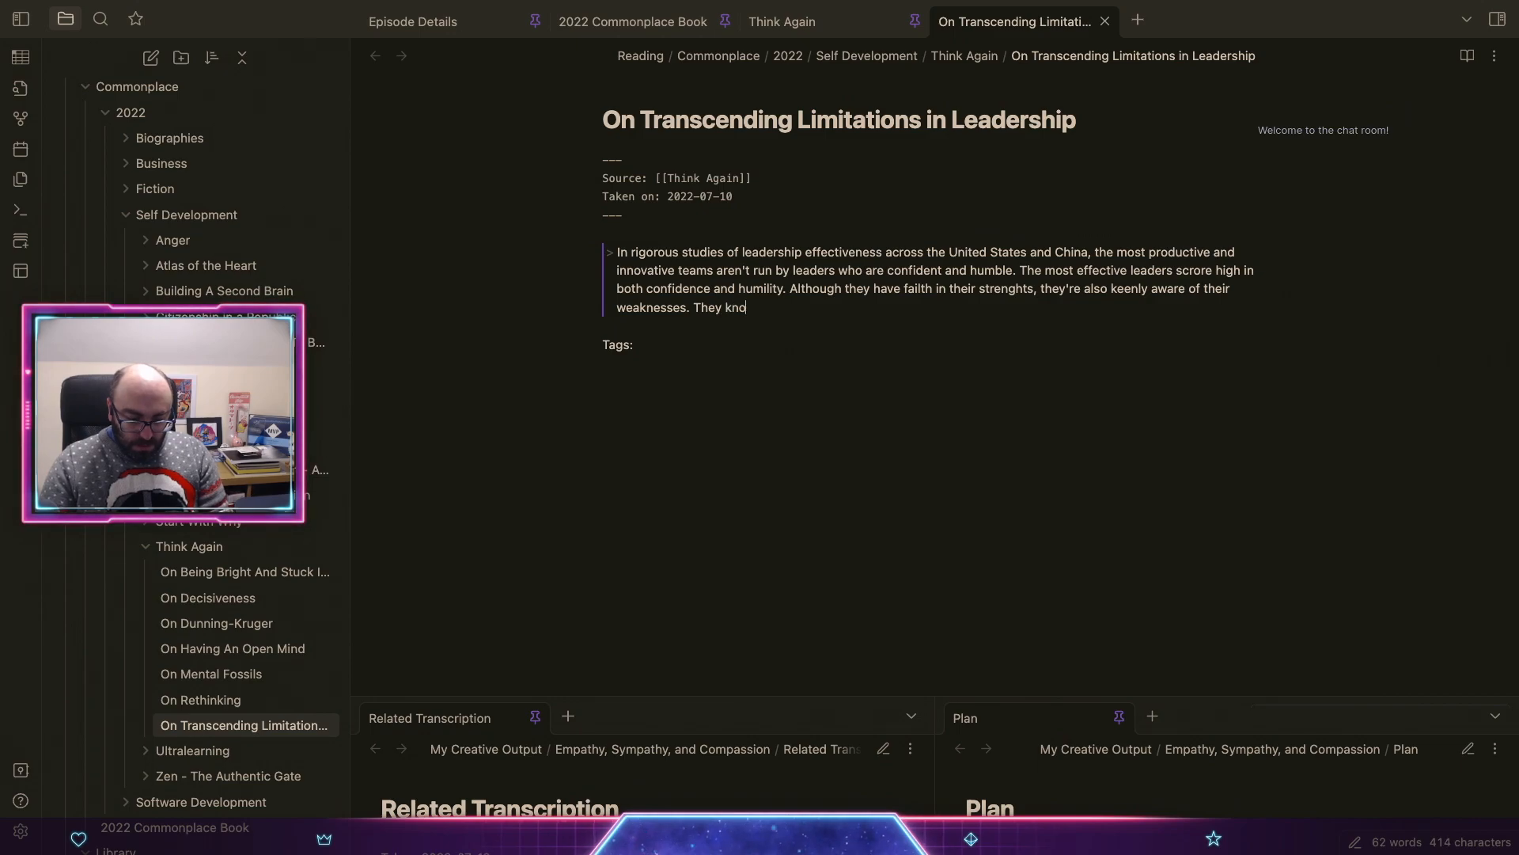
{"action": "type", "text": "w they need to re"}
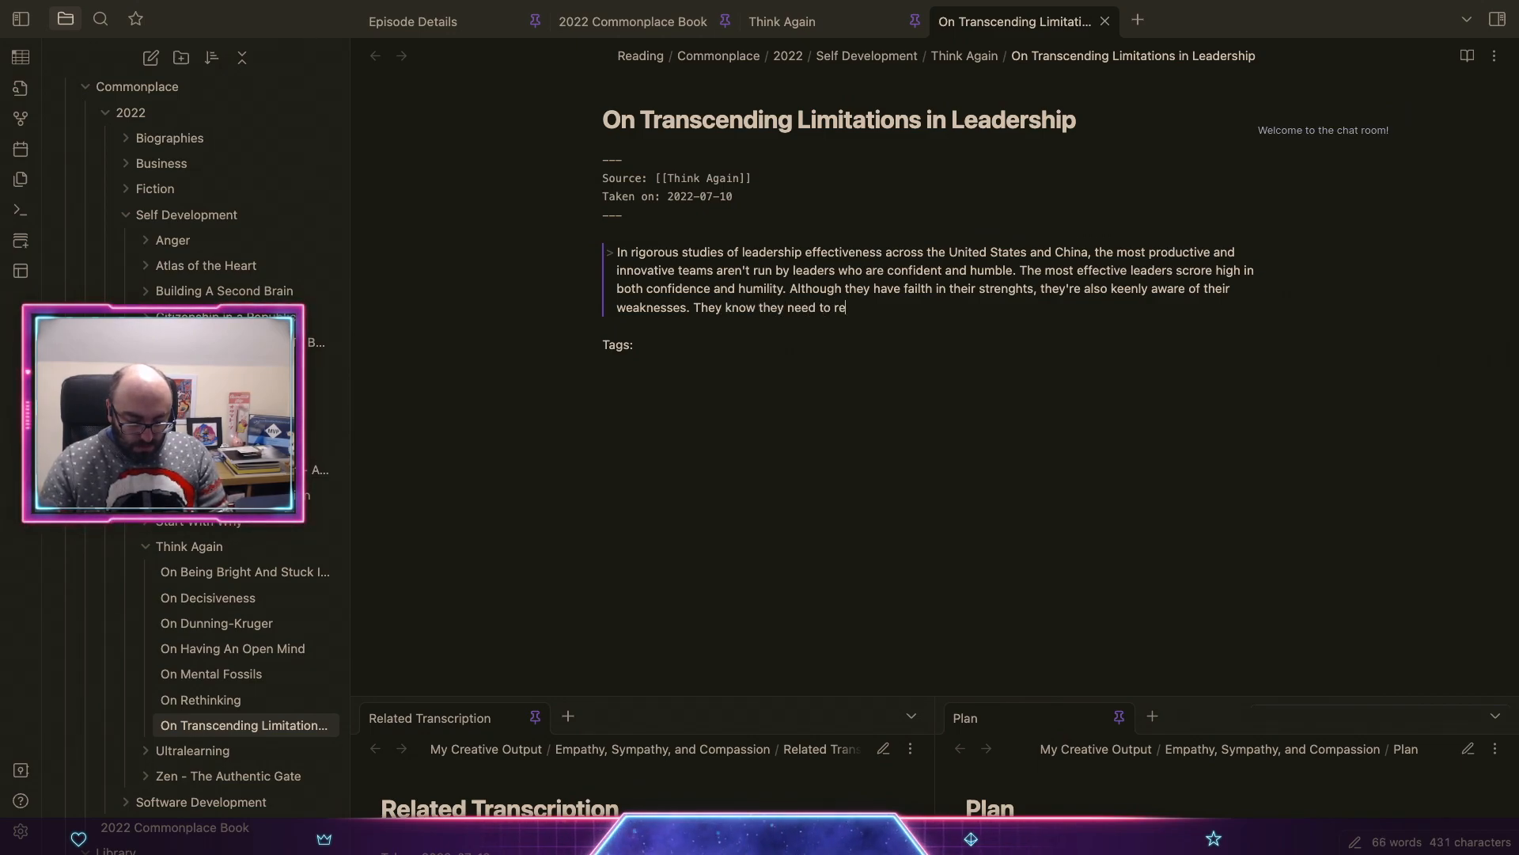
{"action": "type", "text": "cognize"}
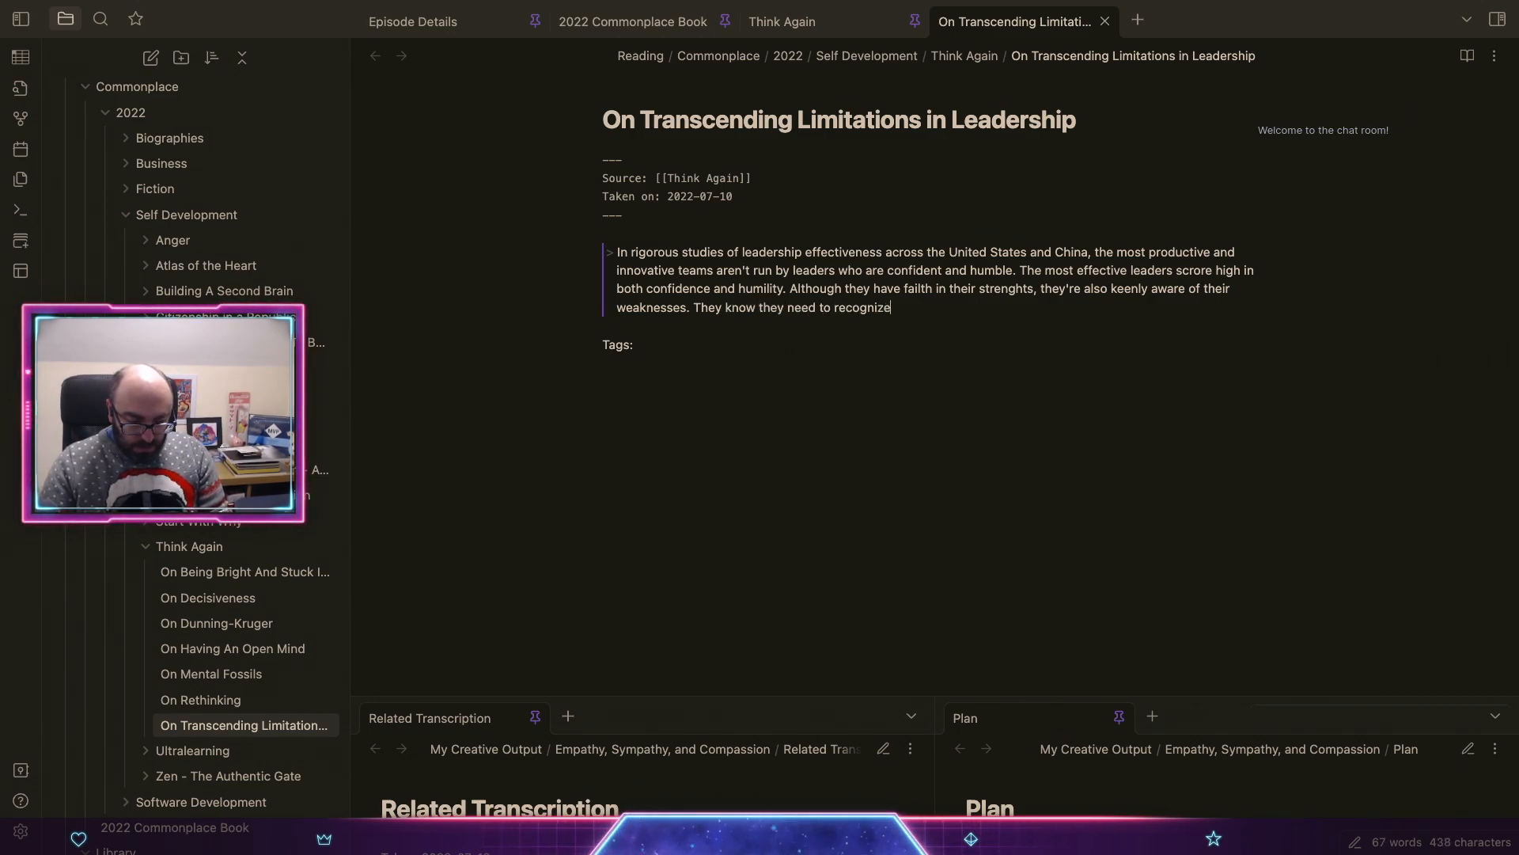
{"action": "type", "text": " and transce"}
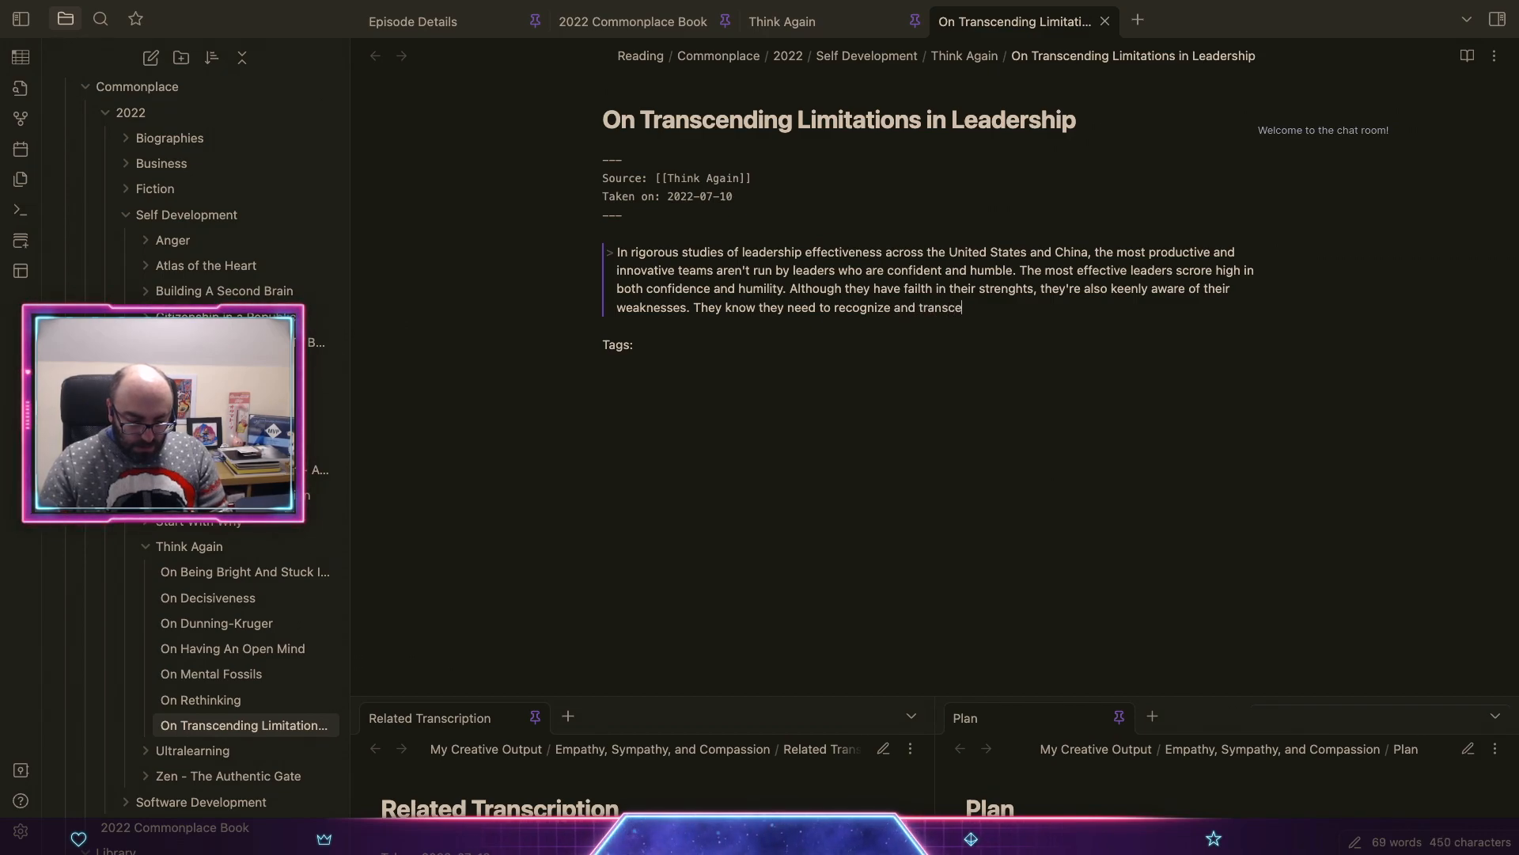
{"action": "type", "text": "nd theit"}
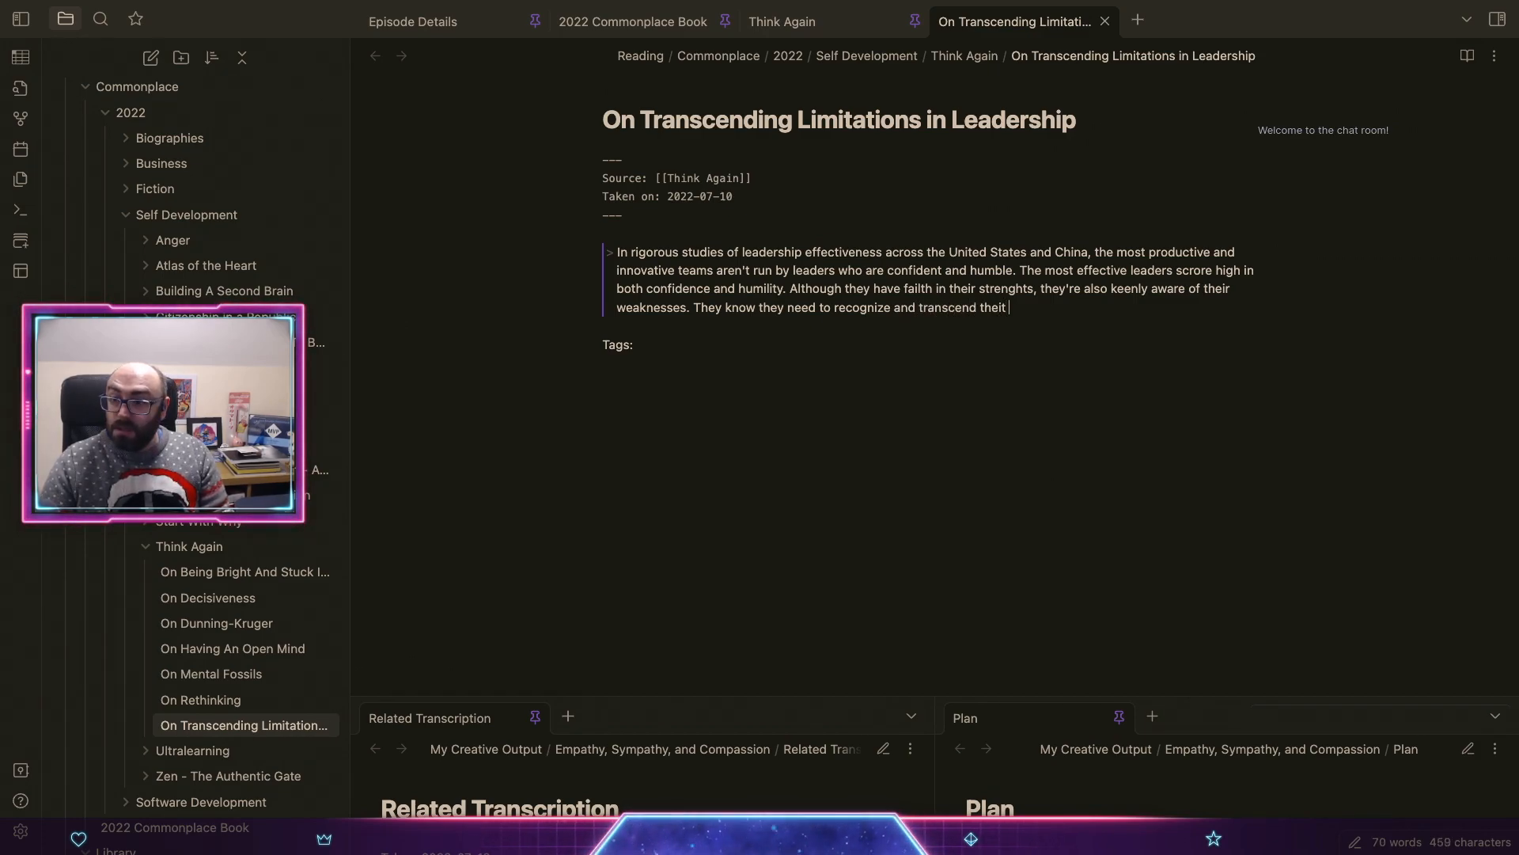
{"action": "key", "text": "BackSpace"}
{"action": "key", "text": "BackSpace"}
{"action": "type", "text": "r linm"}
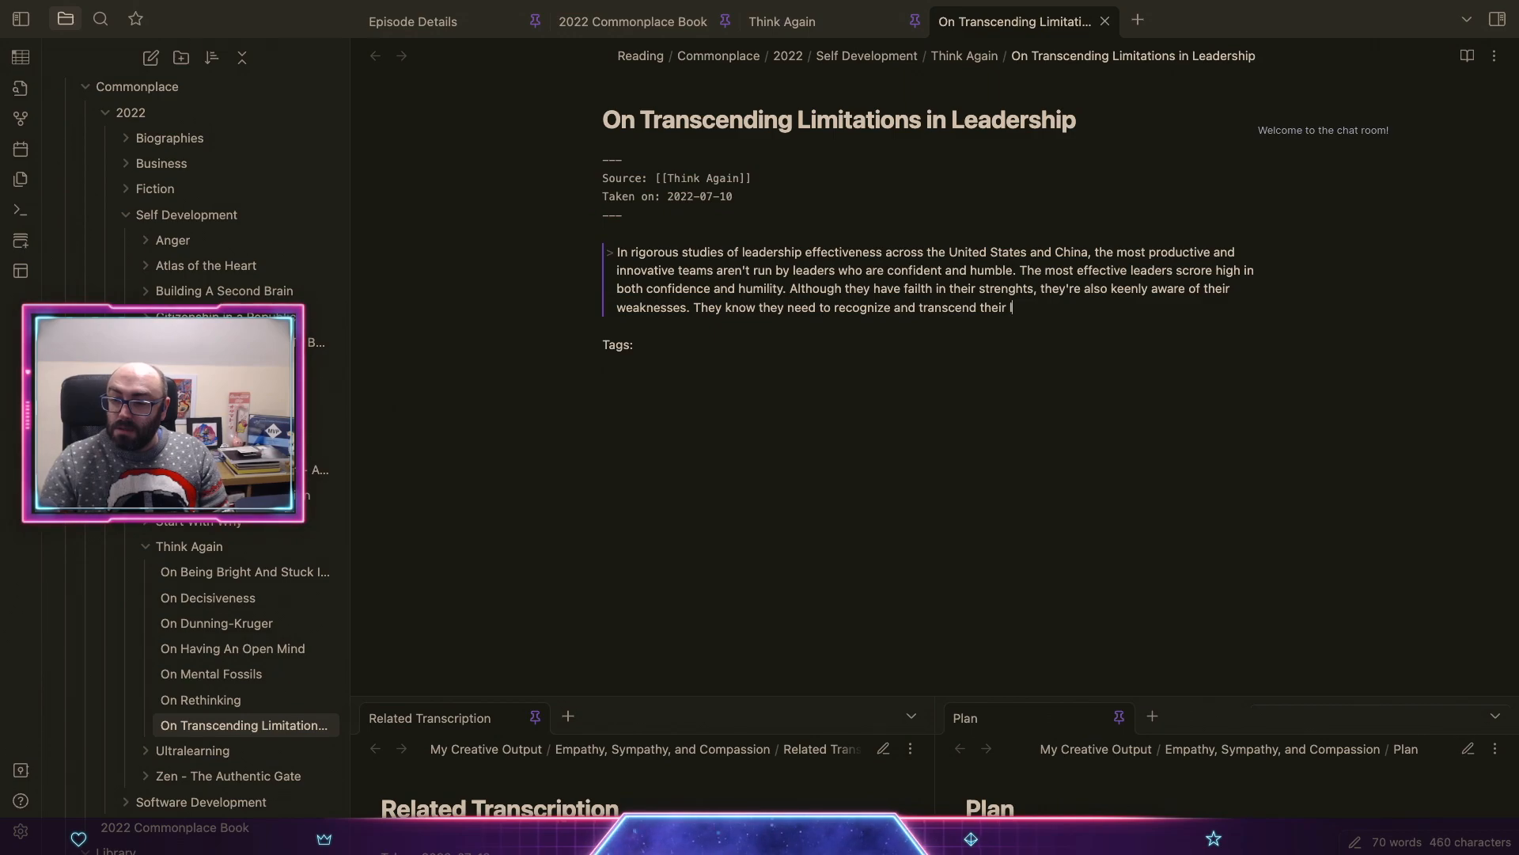
{"action": "key", "text": "BackSpace"}
{"action": "key", "text": "BackSpace"}
{"action": "type", "text": "mit"}
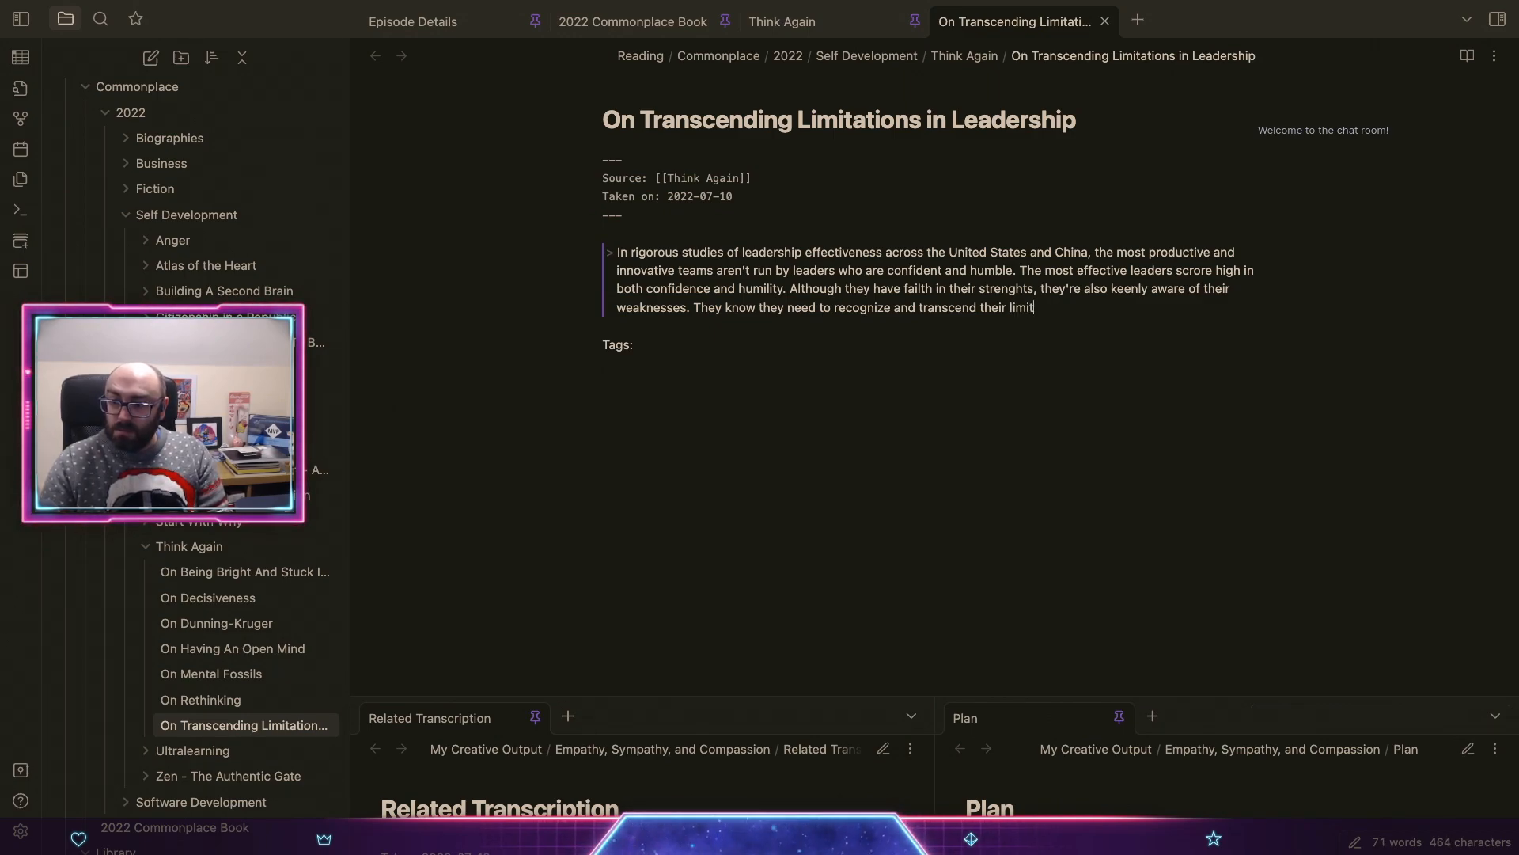
Step: Finish the quote with "if they want to push the limits of greatness." and start a comment paragraph below the blockquote
{"action": "type", "text": "es if they"}
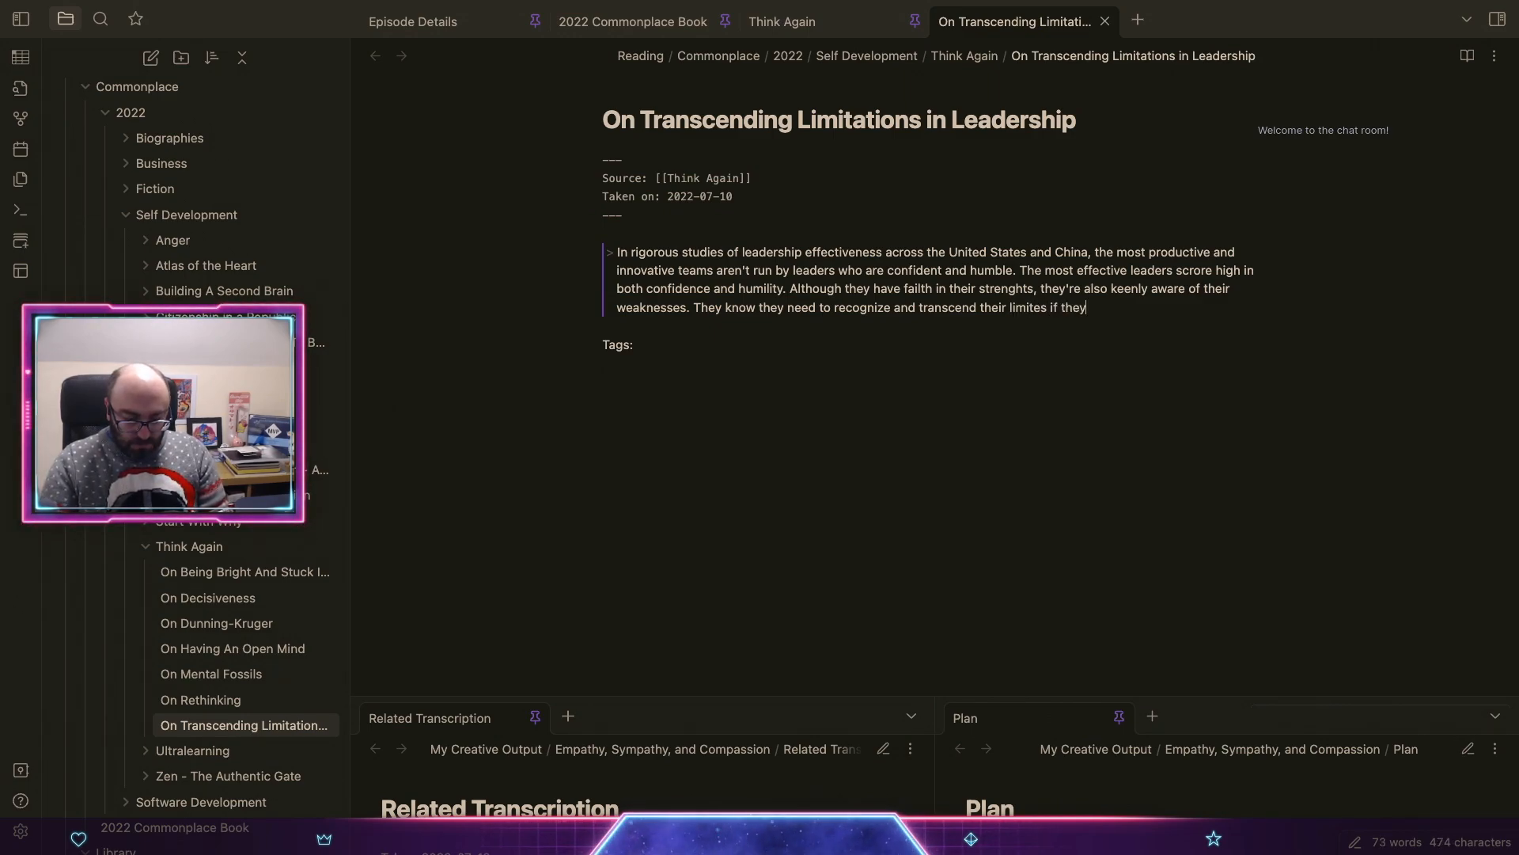
{"action": "type", "text": " want to push the "}
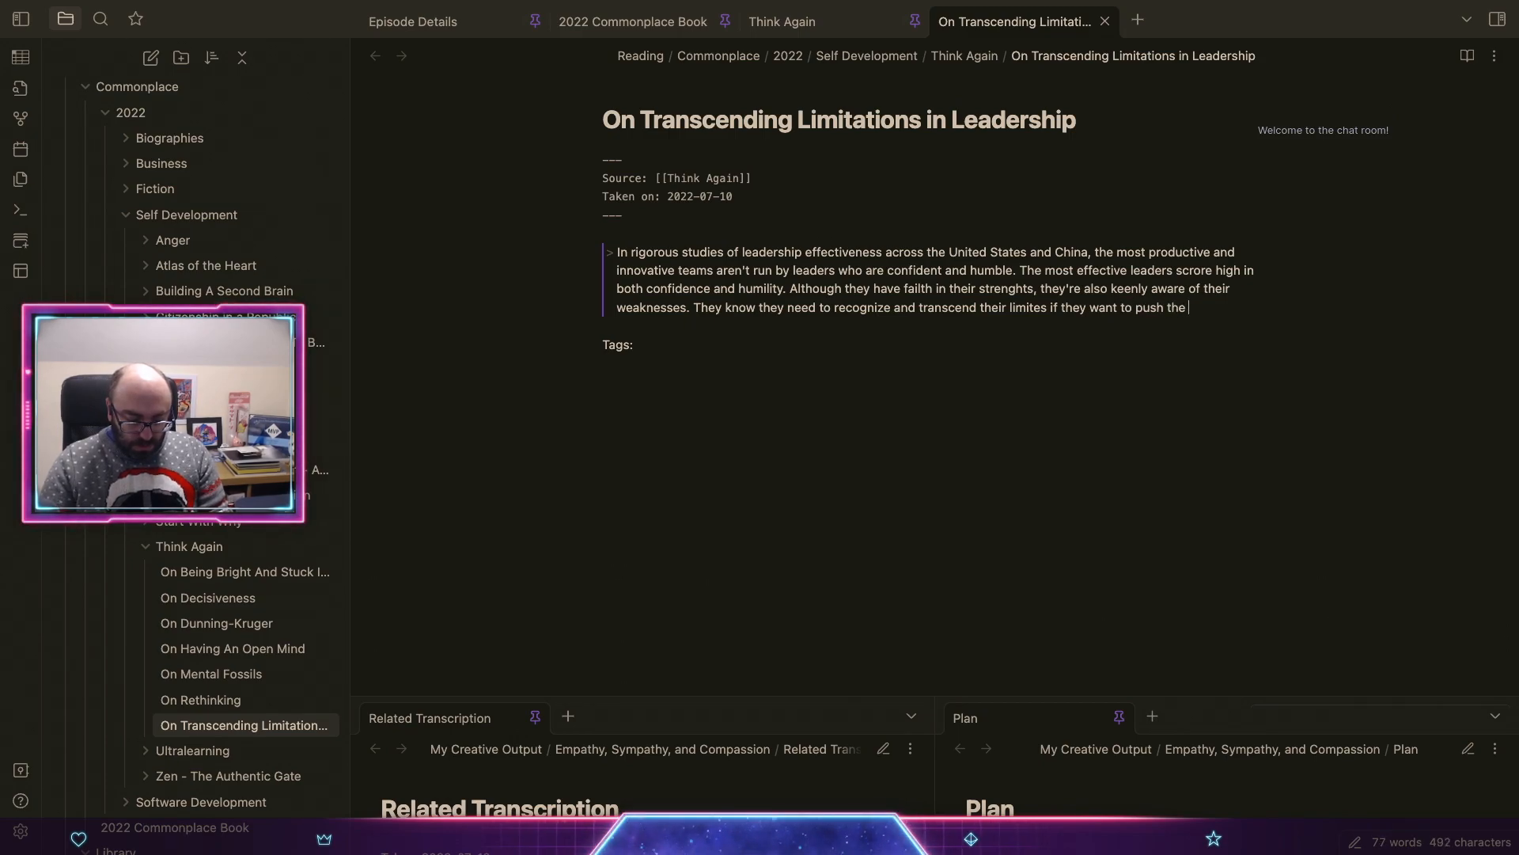
{"action": "type", "text": "limits of greatness."}
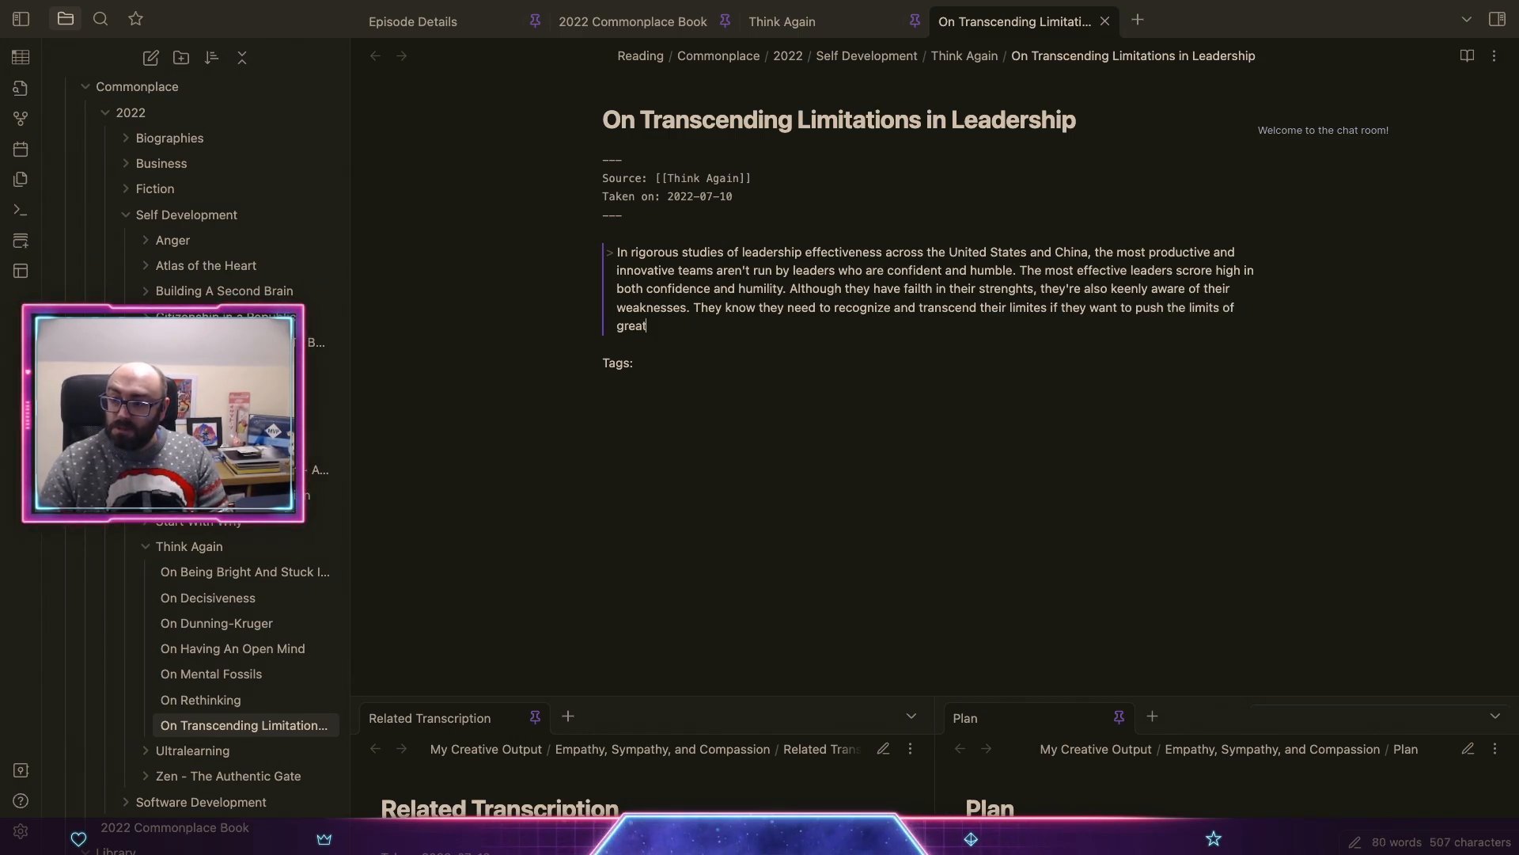
{"action": "key", "text": "Return"}
{"action": "key", "text": "Return"}
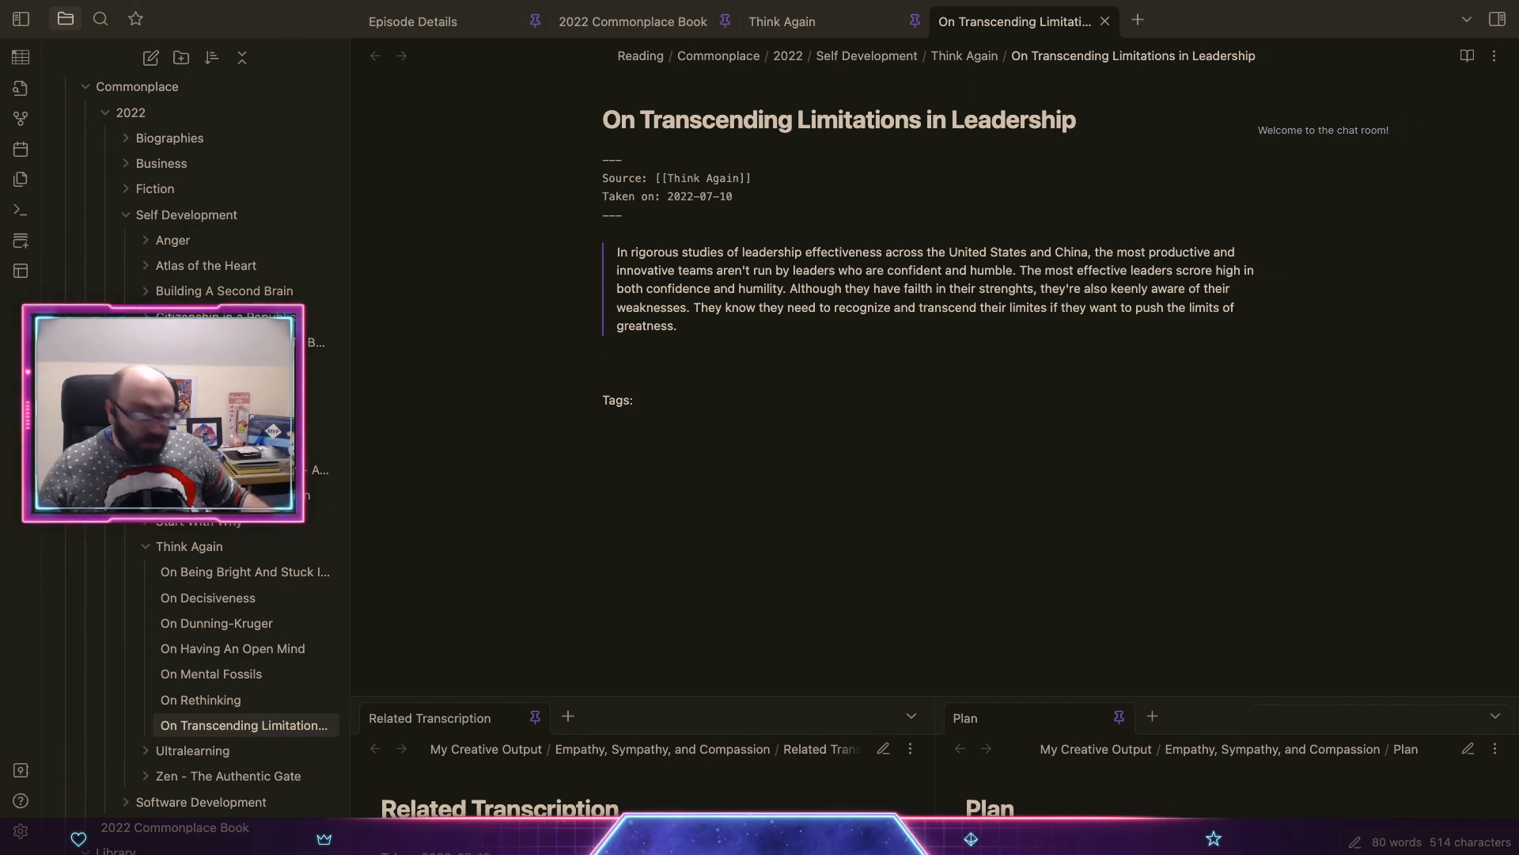
Step: Begin the comment with "Shades of both" followed by a link to the author note Brown, Brené
{"action": "type", "text": "Shad"}
{"action": "key", "text": "BackSpace"}
{"action": "key", "text": "BackSpace"}
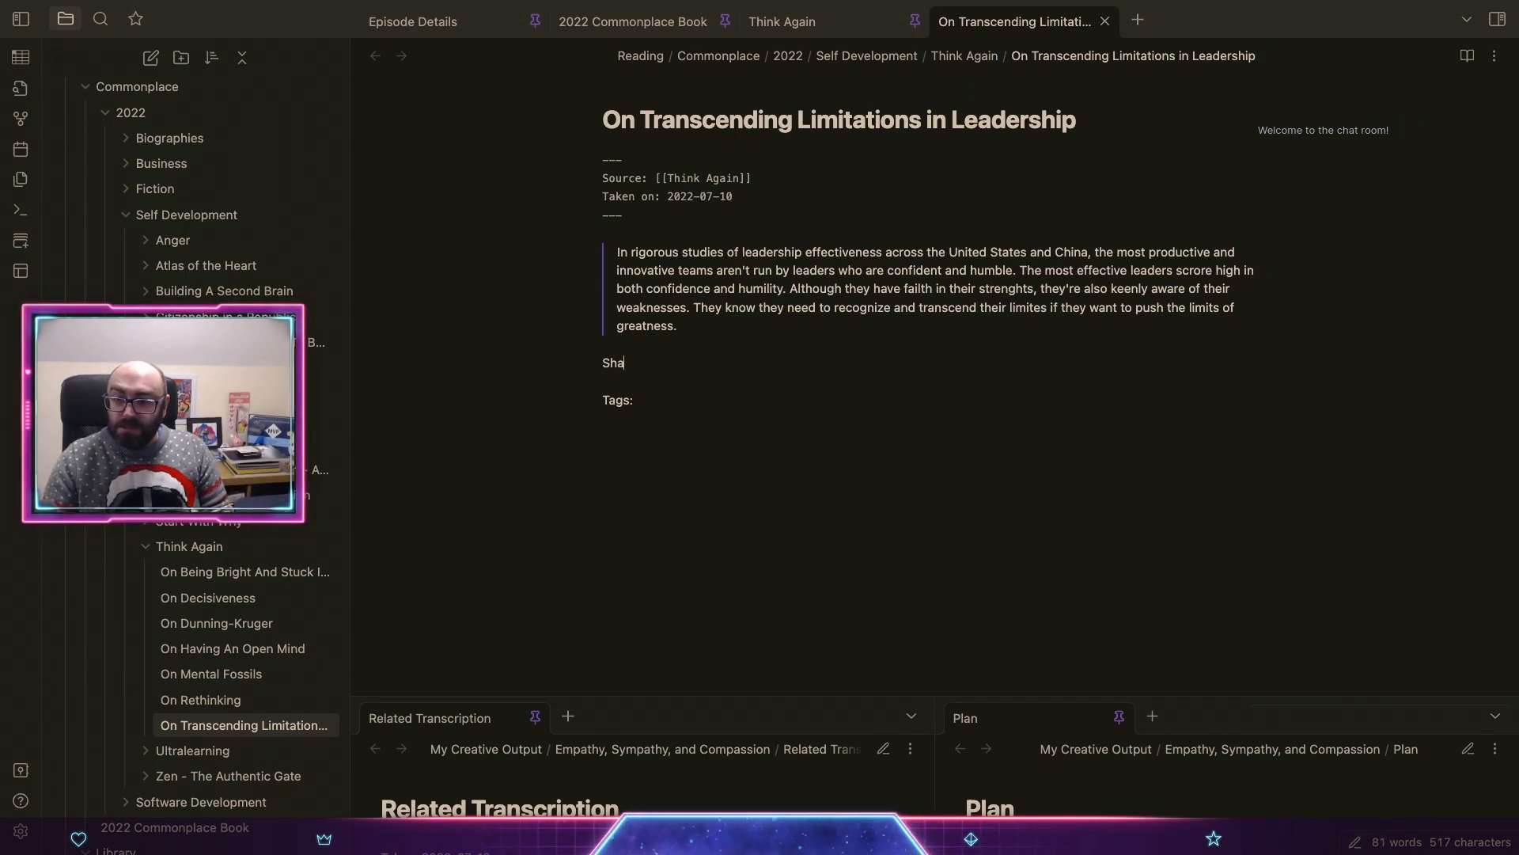
{"action": "type", "text": "ades of "}
{"action": "type", "text": "both [bren"}
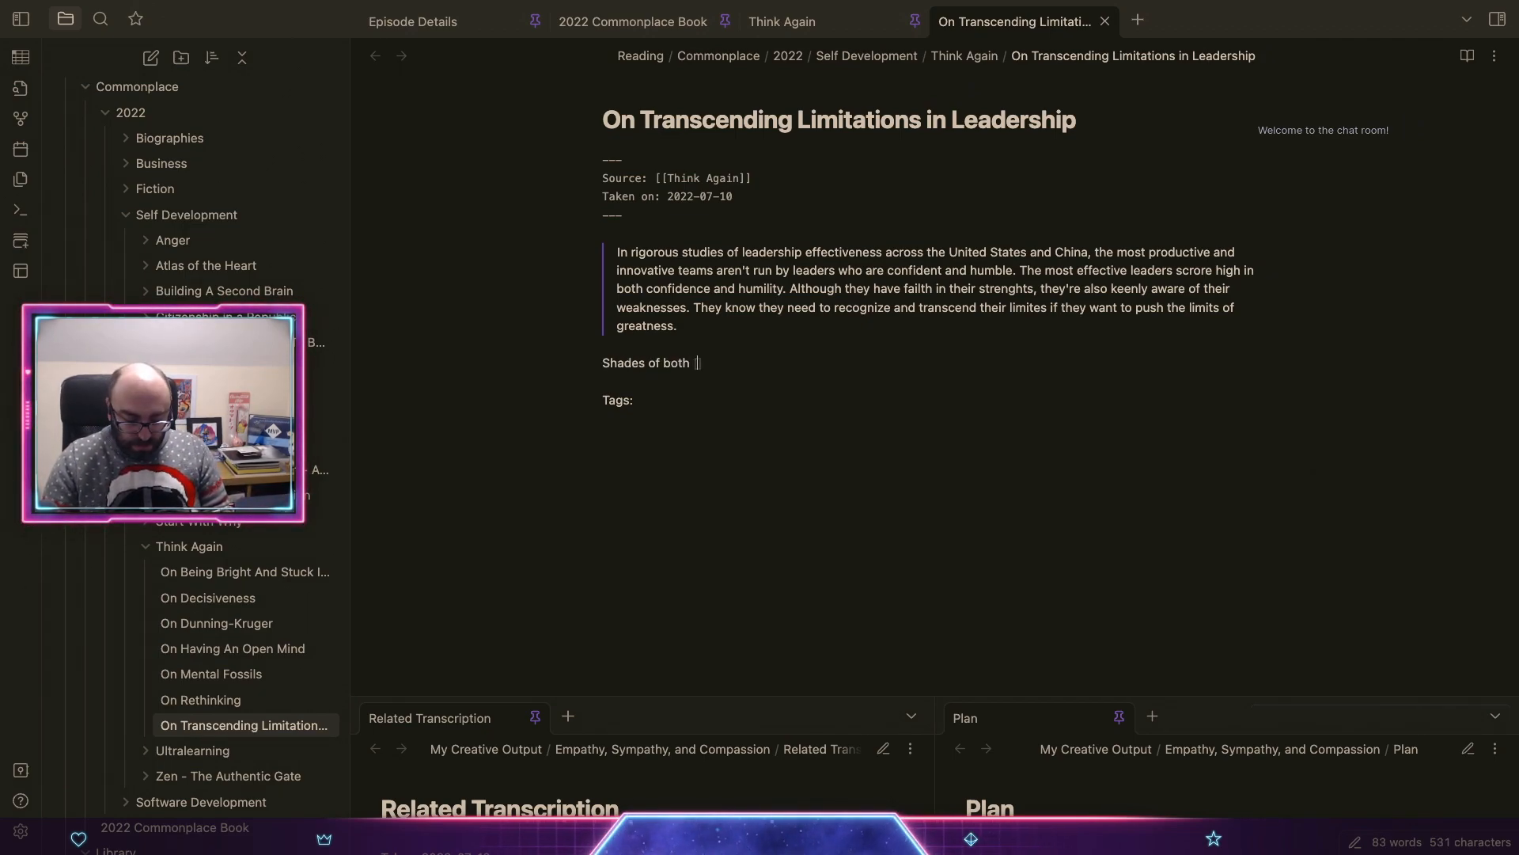
{"action": "key", "text": "BackSpace"}
{"action": "key", "text": "BackSpace"}
{"action": "key", "text": "BackSpace"}
{"action": "key", "text": "BackSpace"}
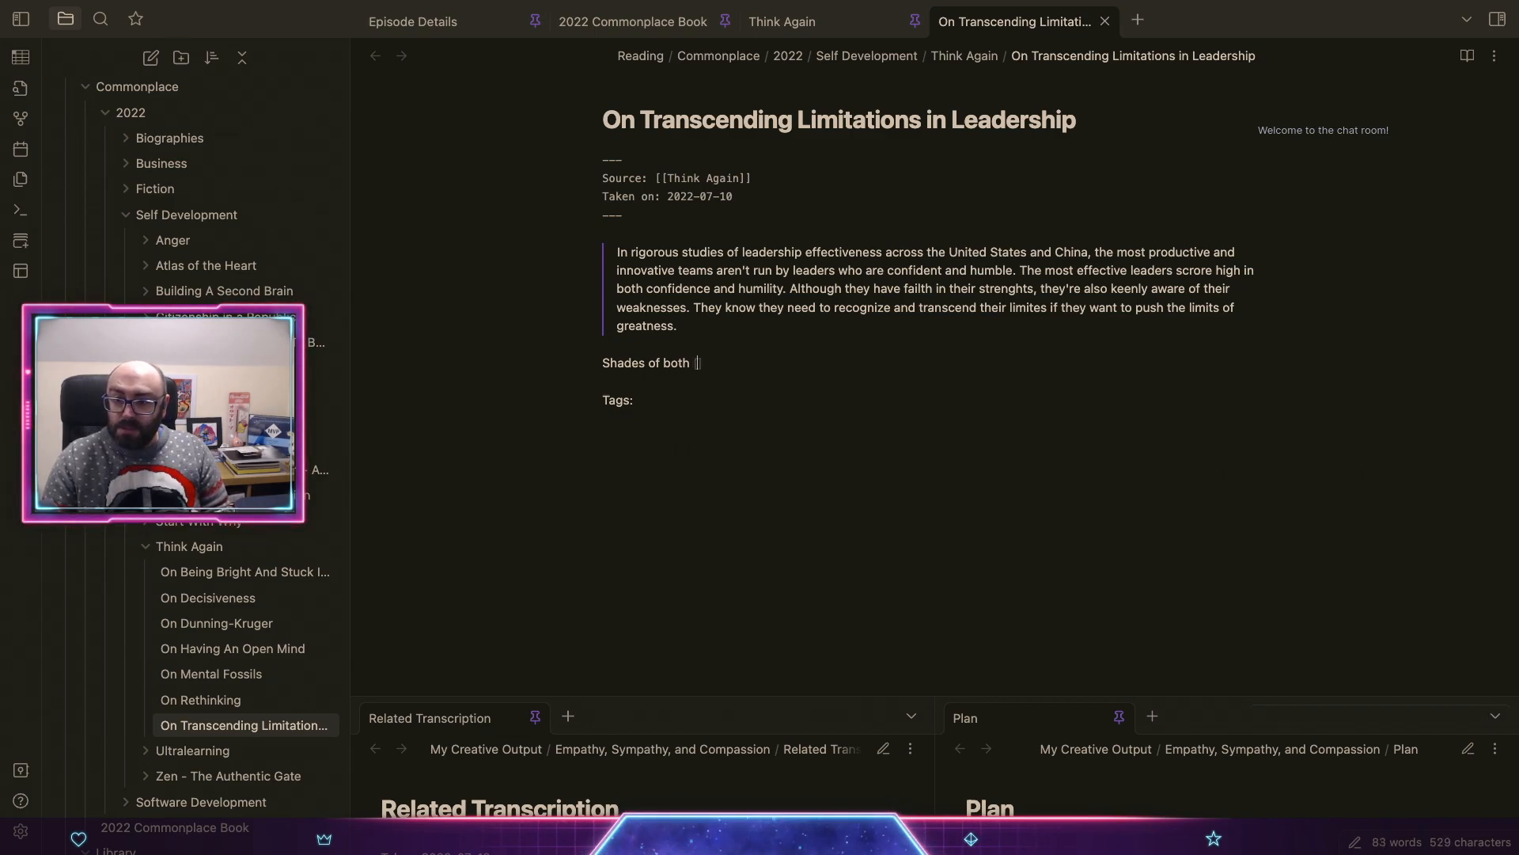
{"action": "type", "text": "[bren"}
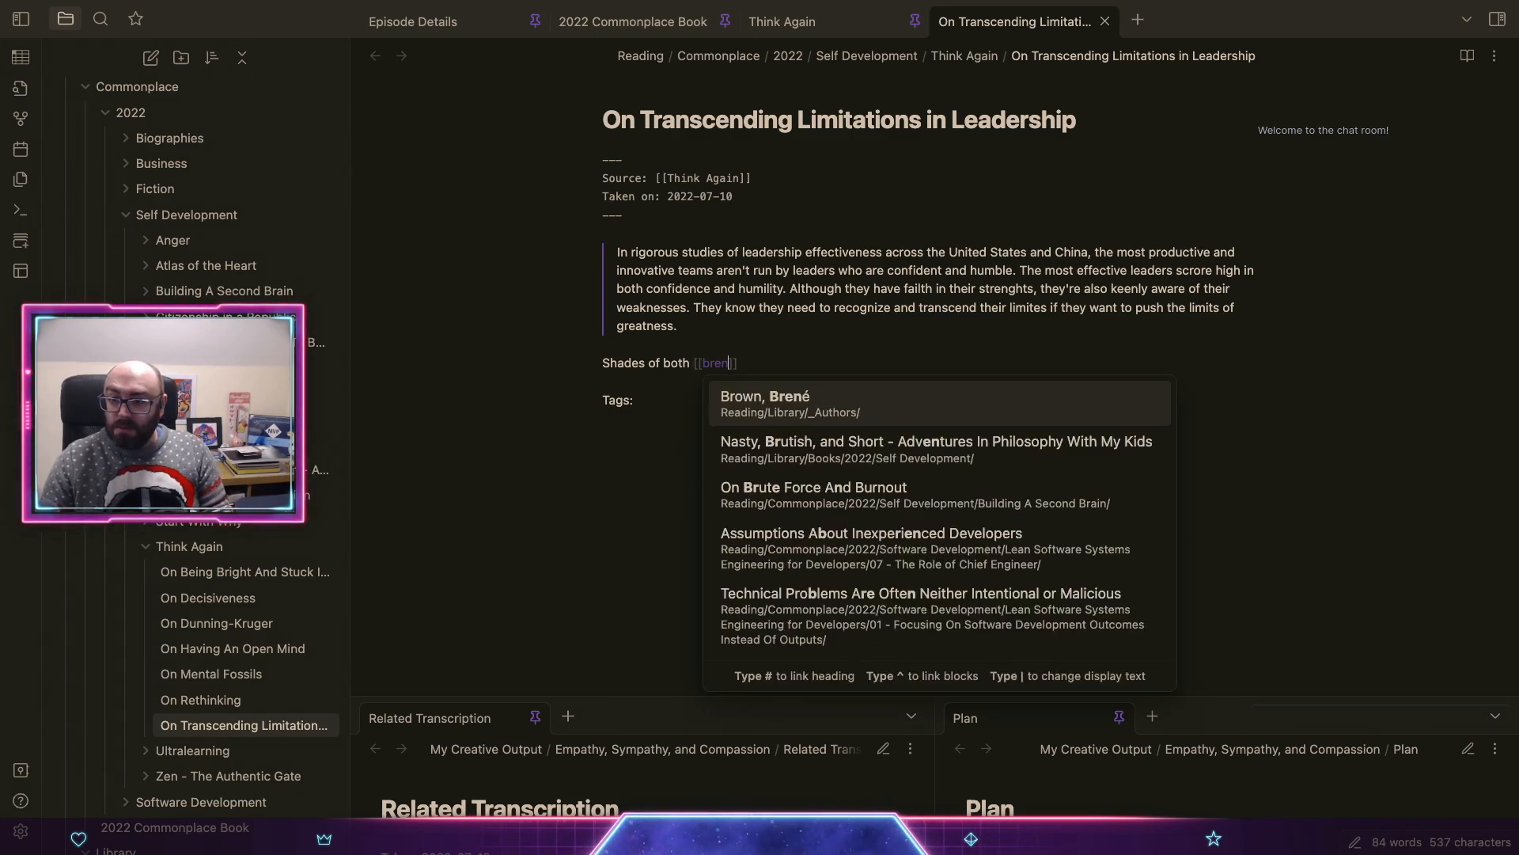
{"action": "key", "text": "Return"}
Step: Complete the comment's first sentence with "and", a link to the author note Sinek, Simon, and "here."
{"action": "type", "text": "an"}
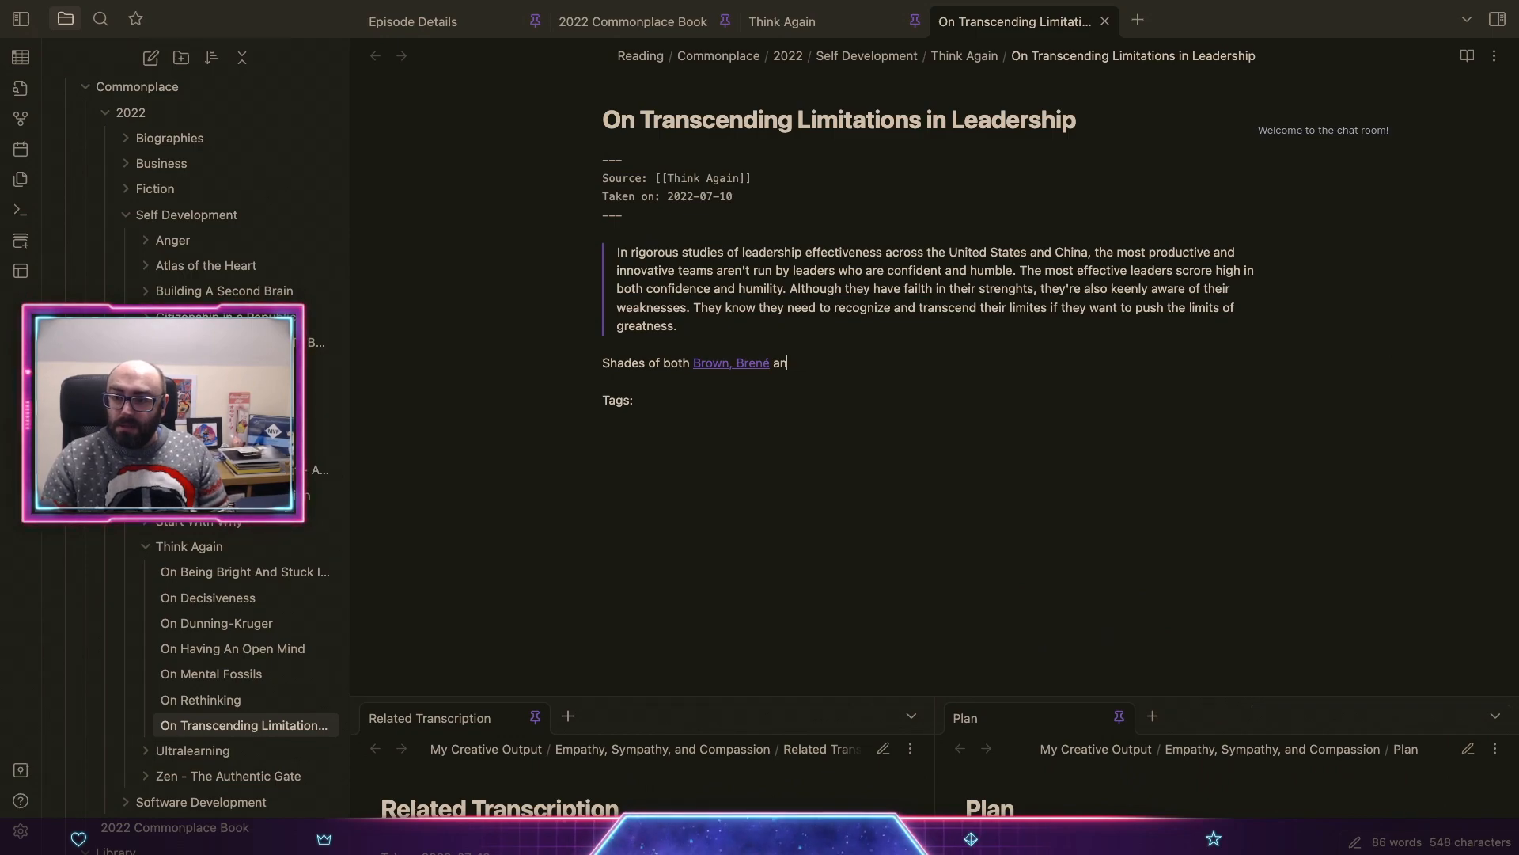
{"action": "type", "text": "d [[si"}
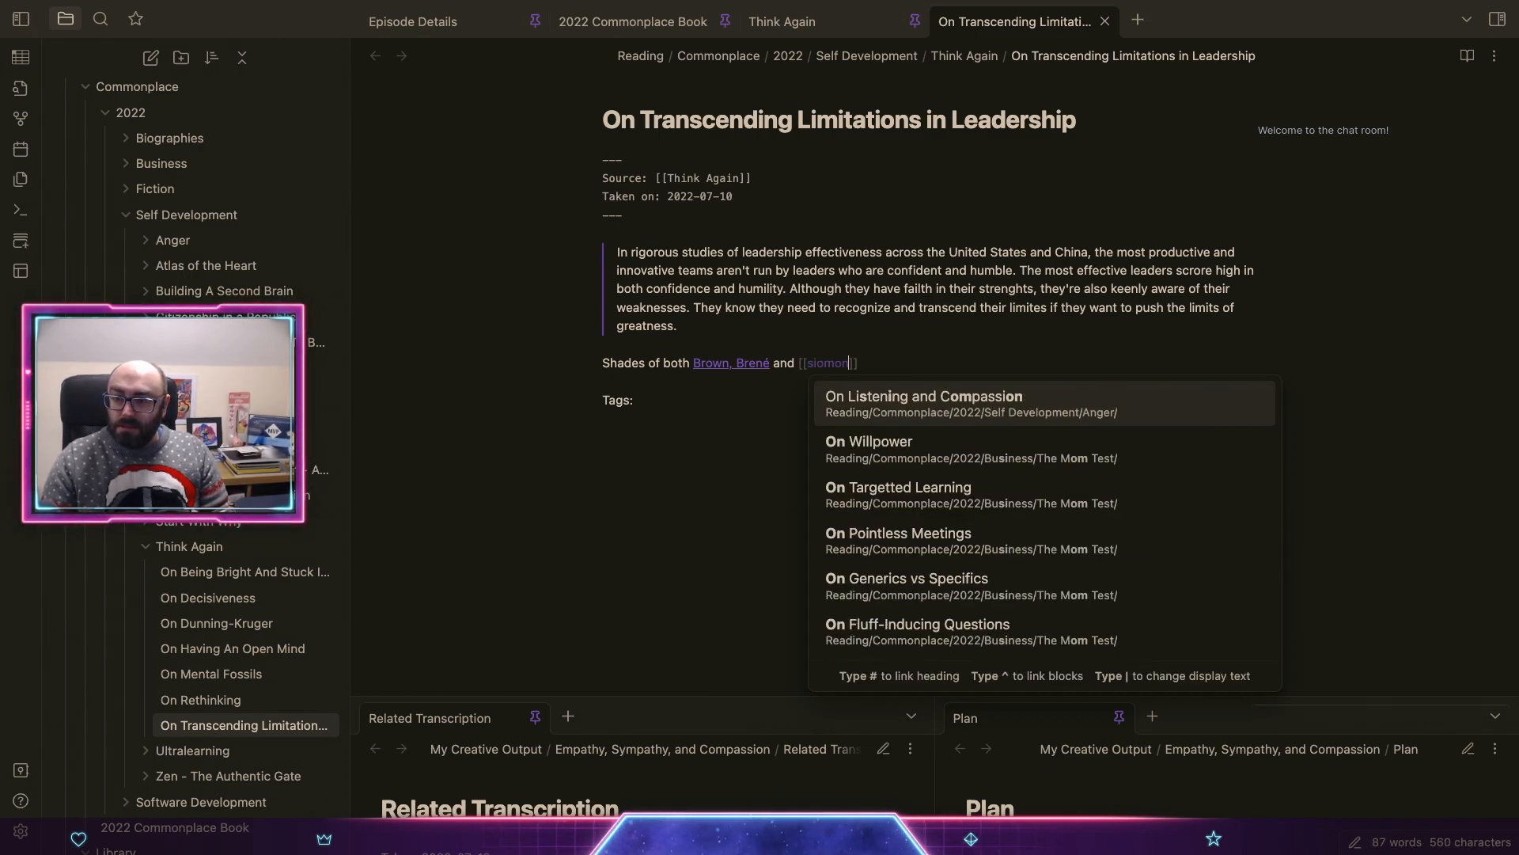
{"action": "type", "text": "n"}
{"action": "key", "text": "Return"}
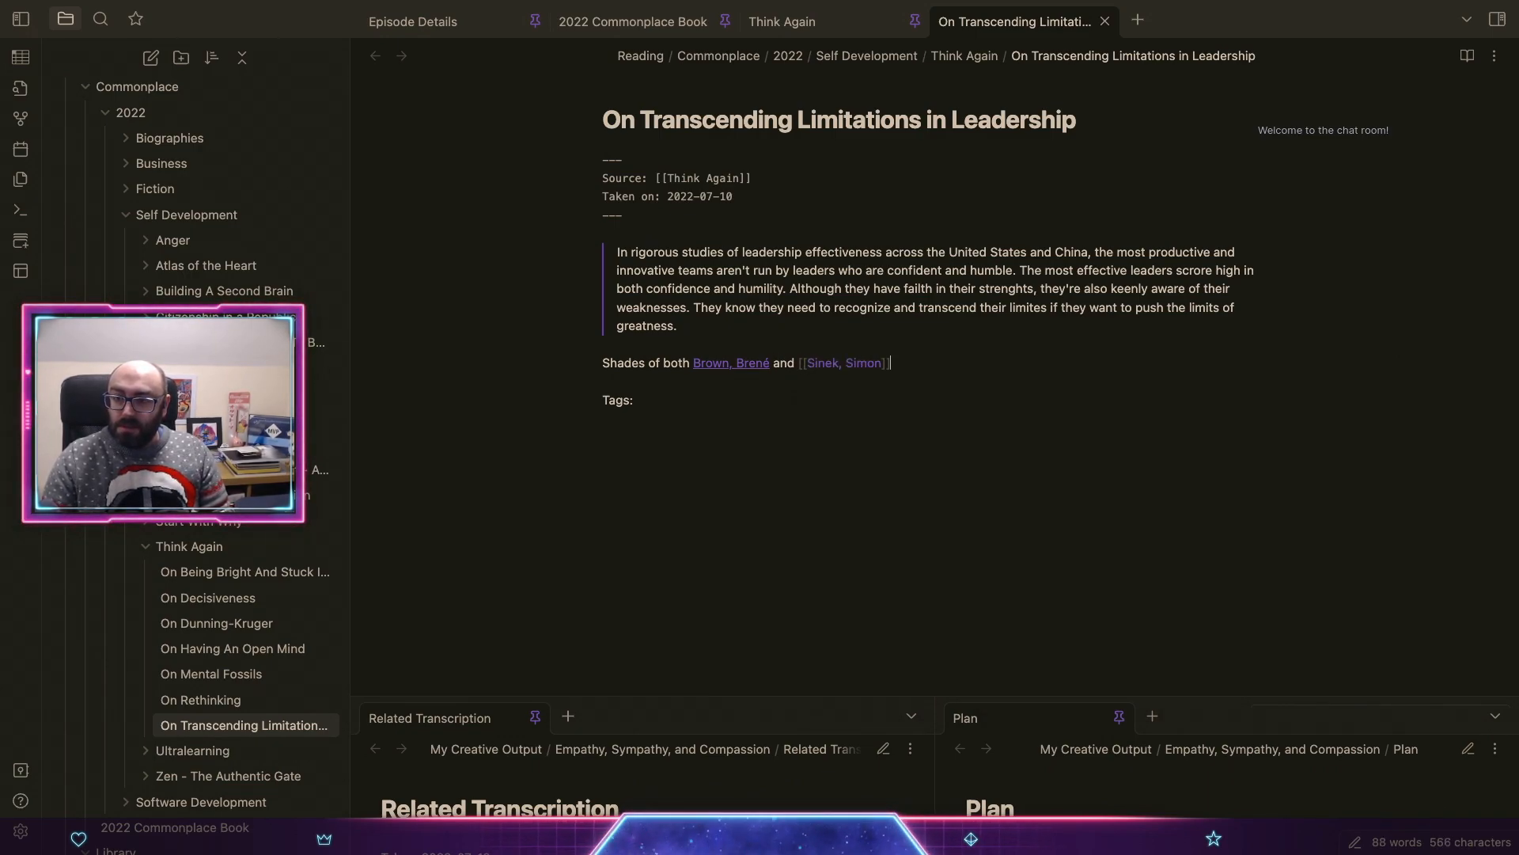
{"action": "type", "text": "here."}
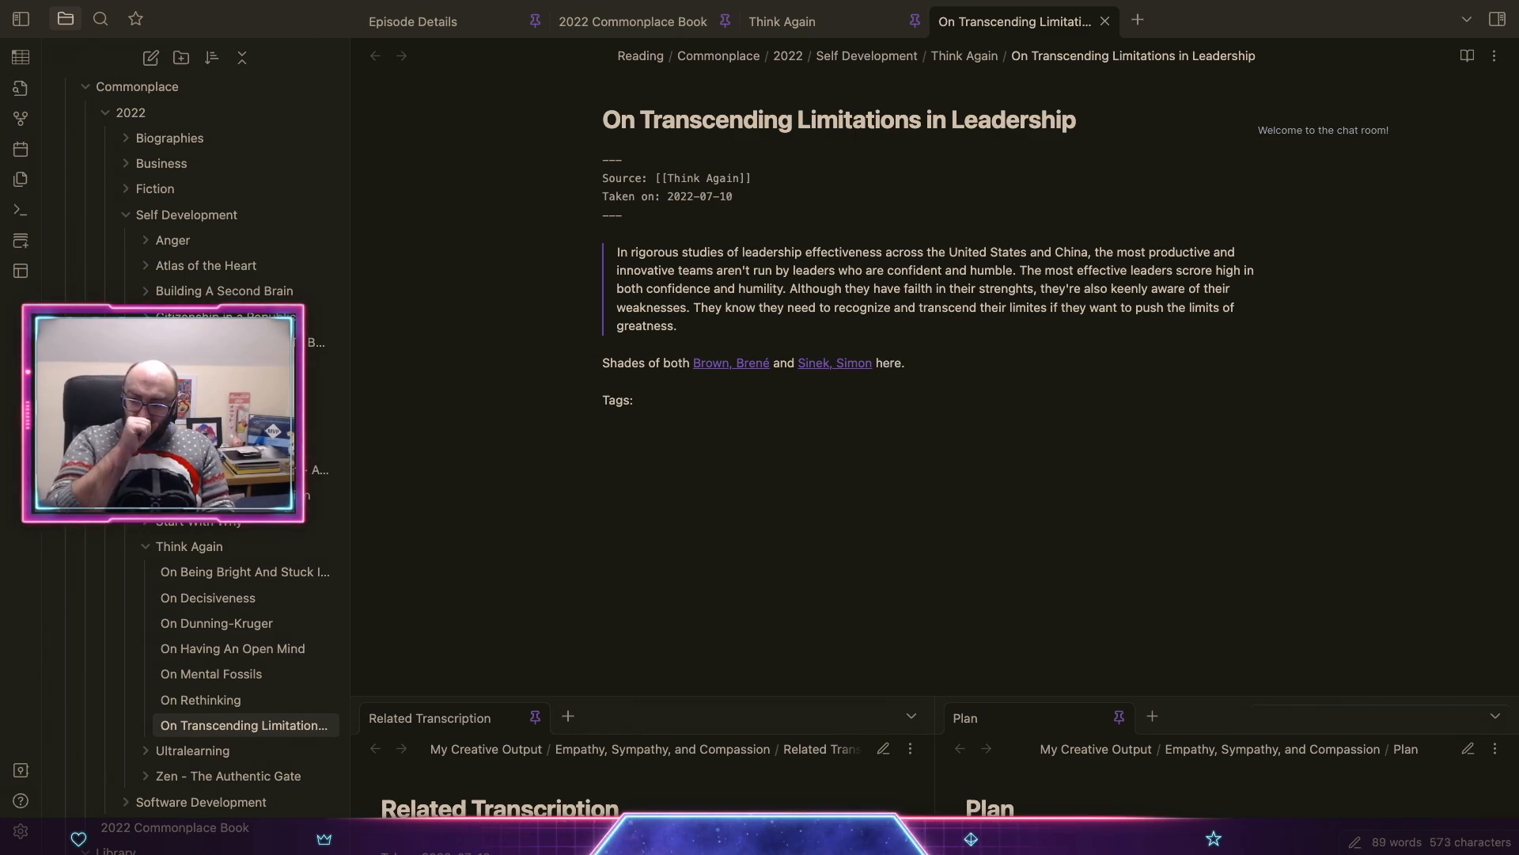
Step: Start the comment's second sentence with "Specifically" and a link to the book note Dare To Lead
{"action": "type", "text": " Specif"}
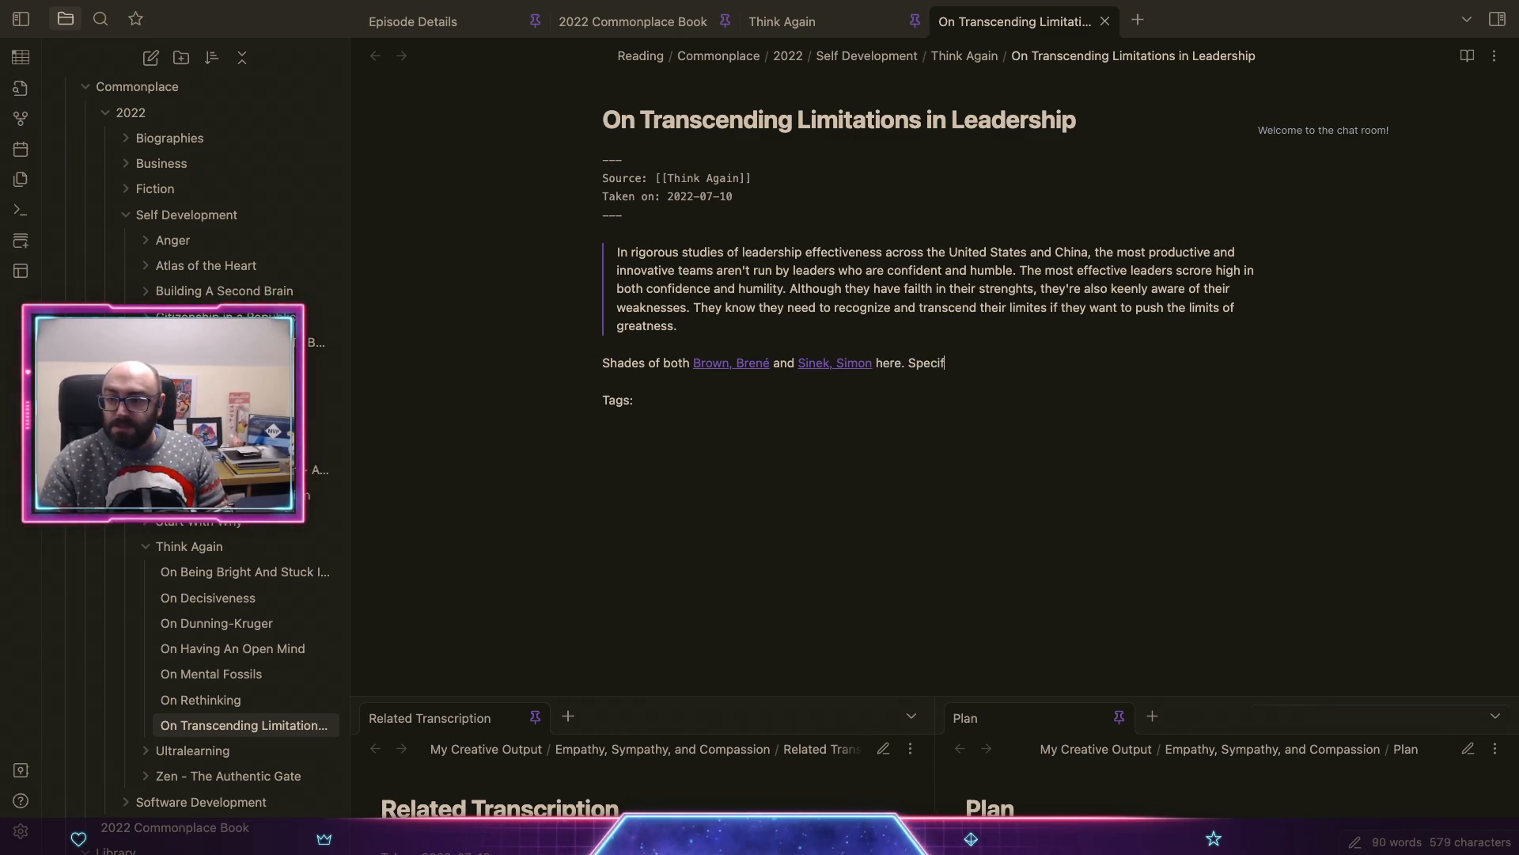
{"action": "type", "text": "ically [[dar"}
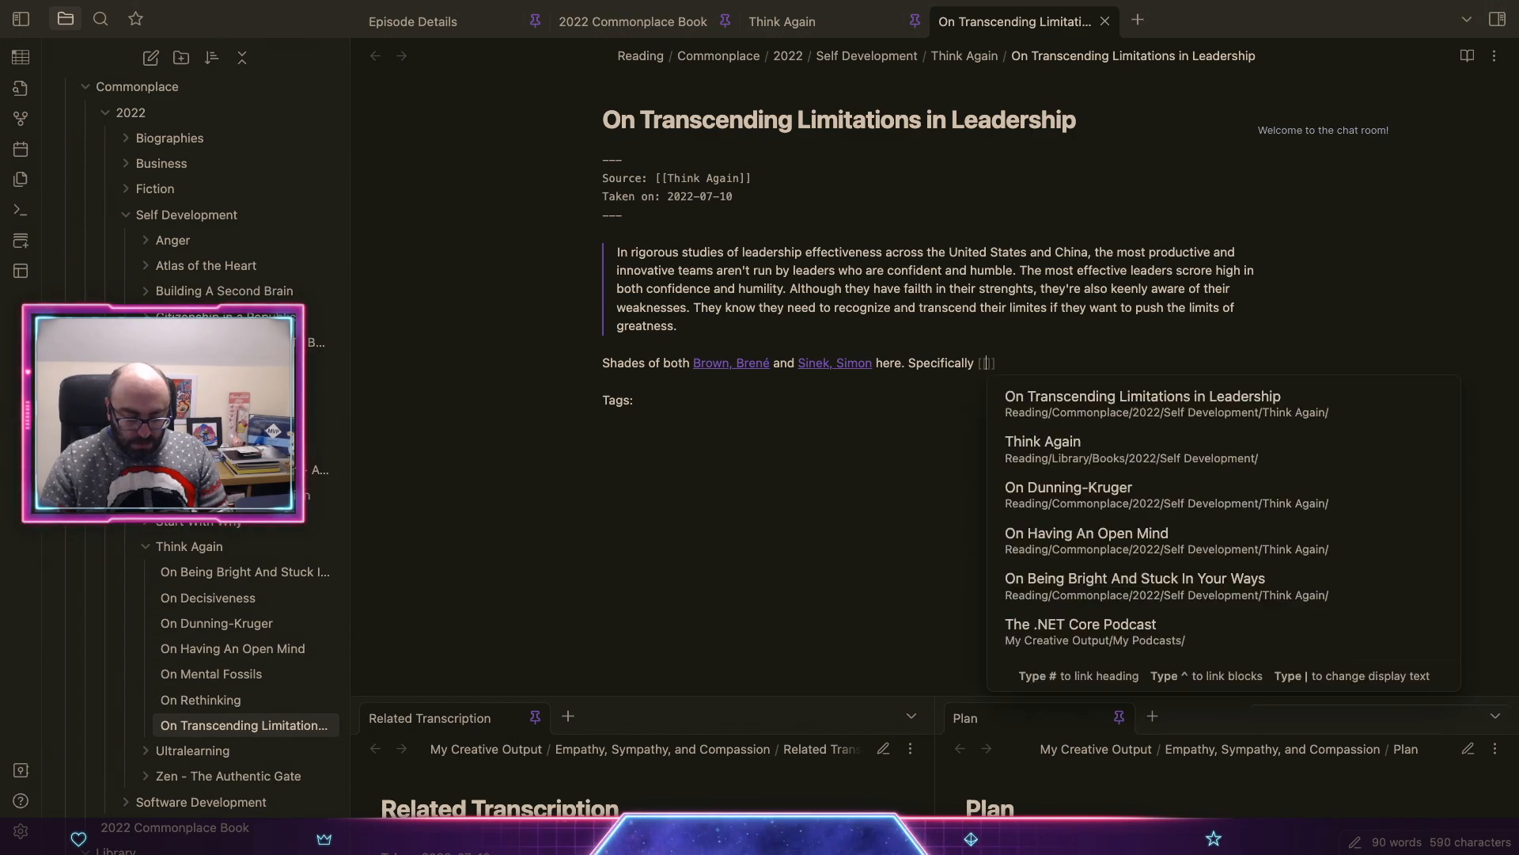
{"action": "type", "text": "ing"}
{"action": "key", "text": "BackSpace"}
{"action": "key", "text": "BackSpace"}
{"action": "key", "text": "BackSpace"}
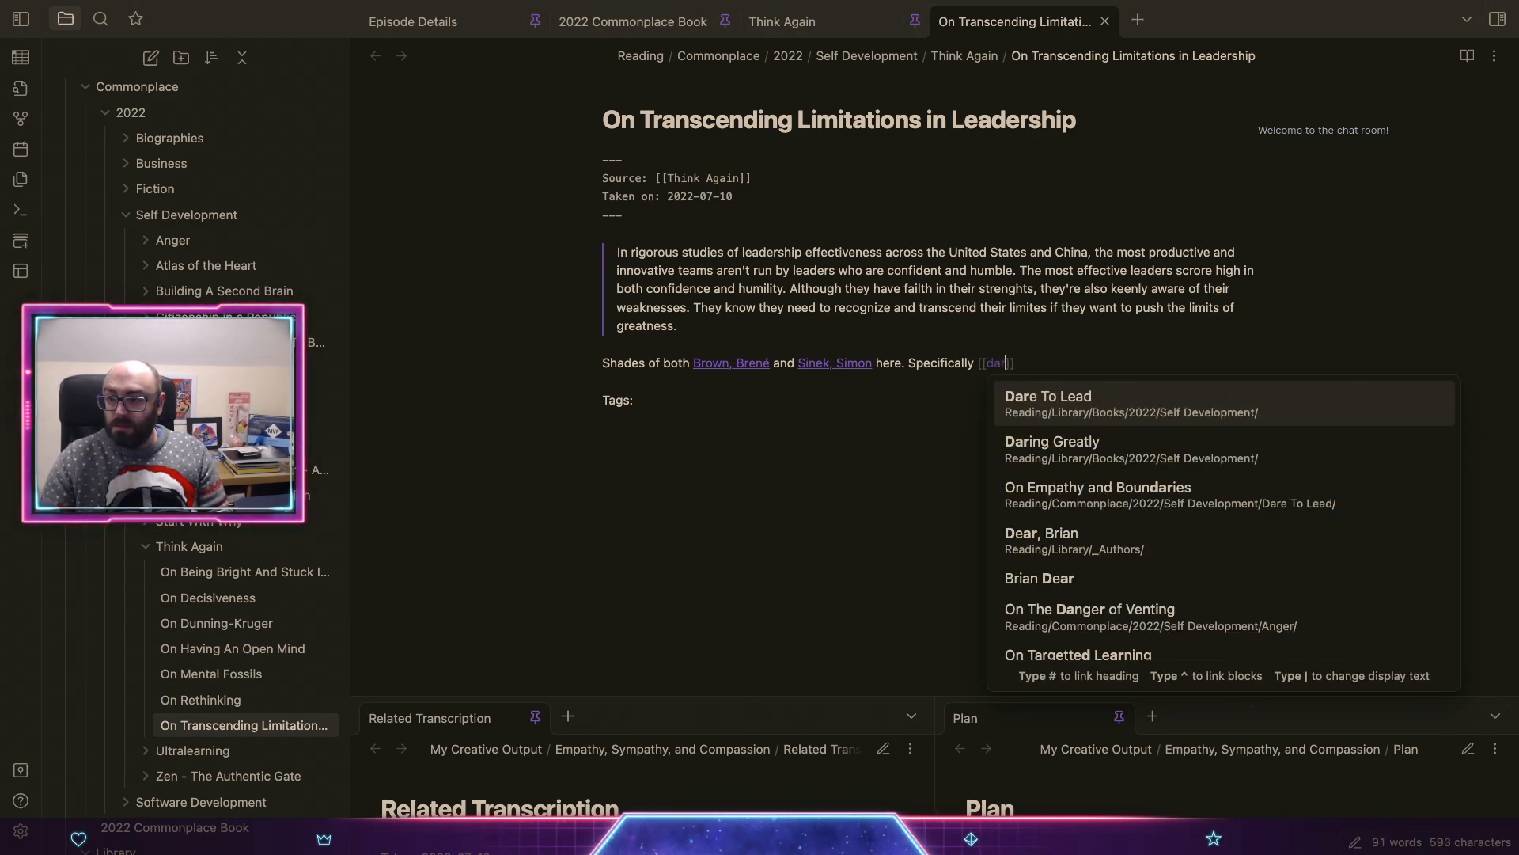
{"action": "key", "text": "Return"}
Step: Complete the second sentence with "and", a link to the book note Leaders Eat Last, and "(respectively)."
{"action": "type", "text": "and "}
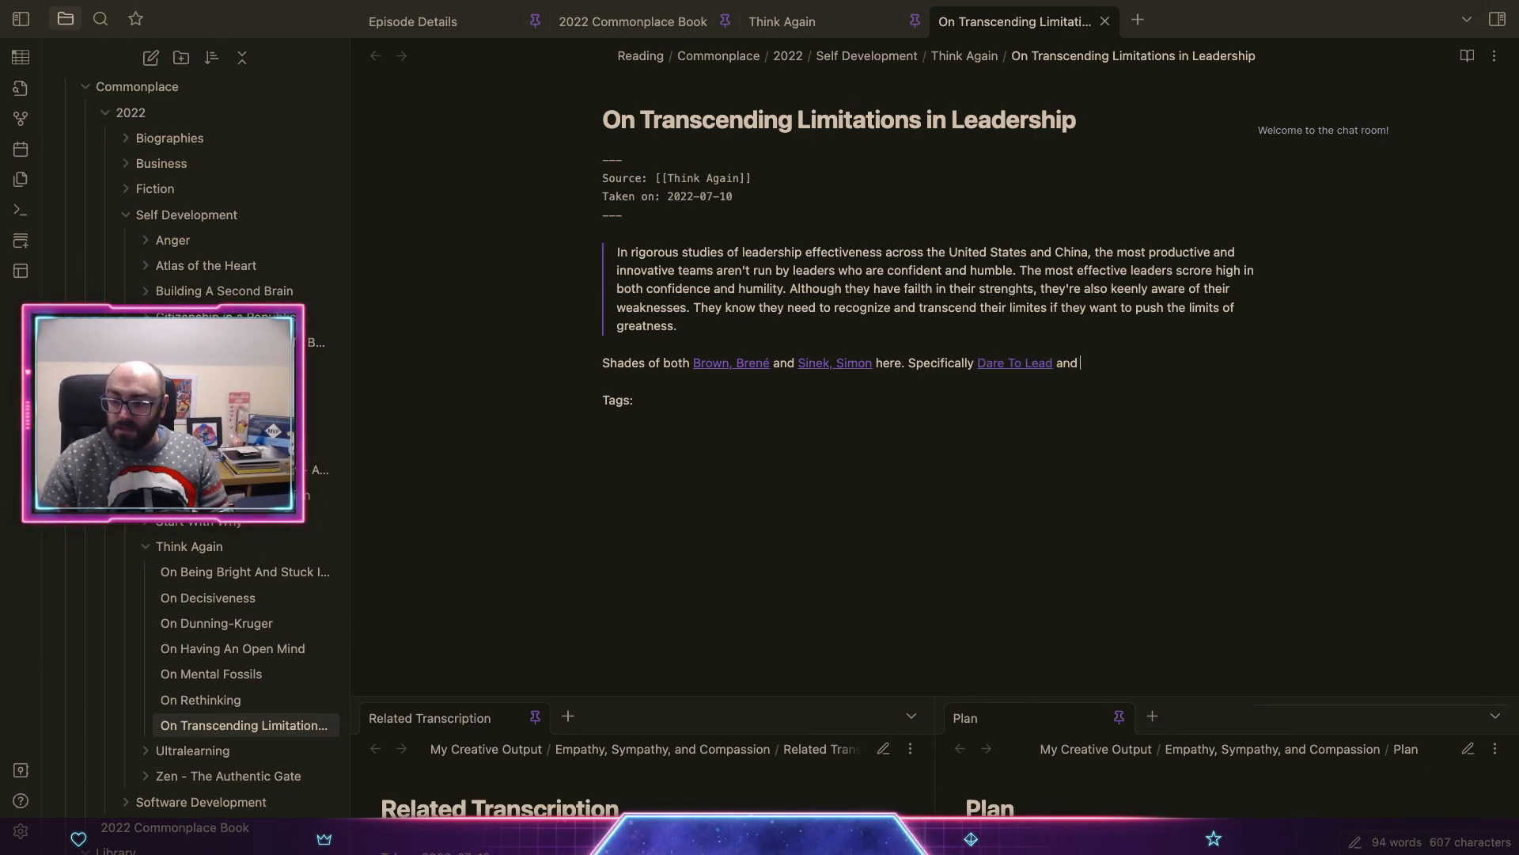
{"action": "type", "text": "[[leader"}
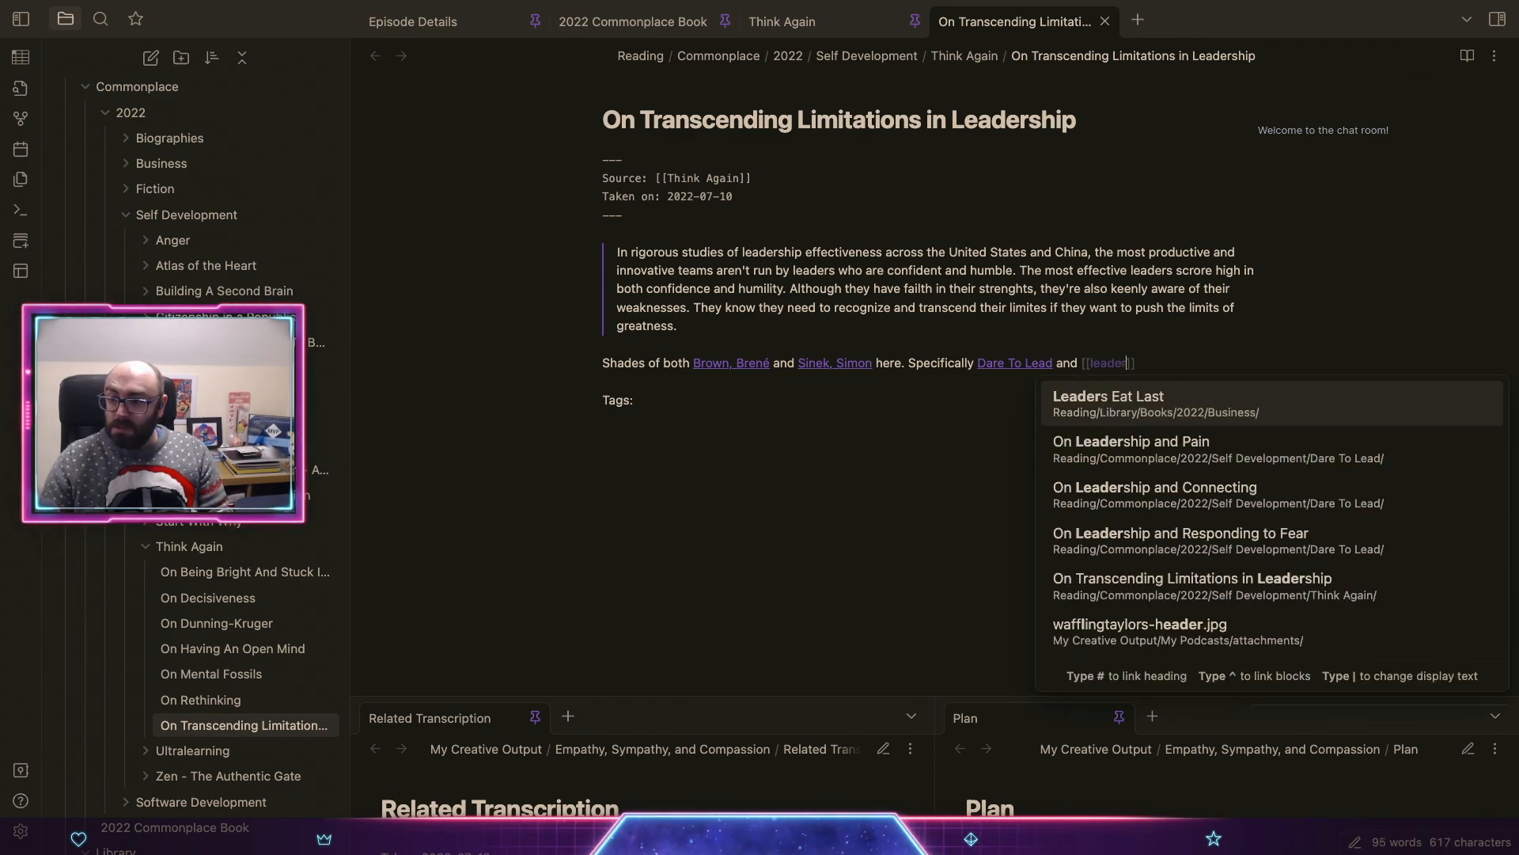
{"action": "key", "text": "Return"}
{"action": "type", "text": "(respec"}
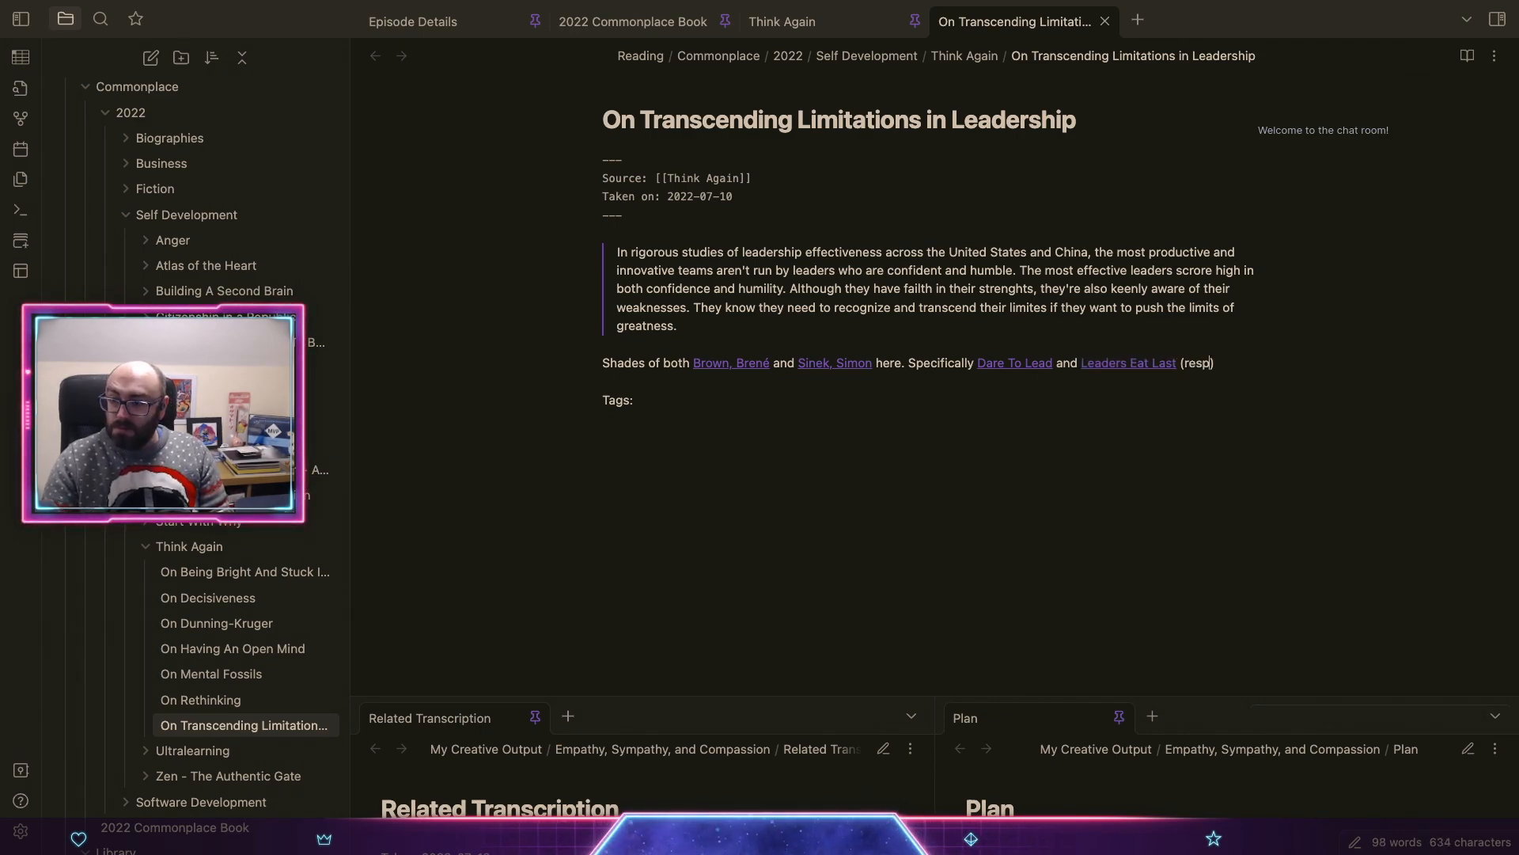
{"action": "type", "text": "tively"}
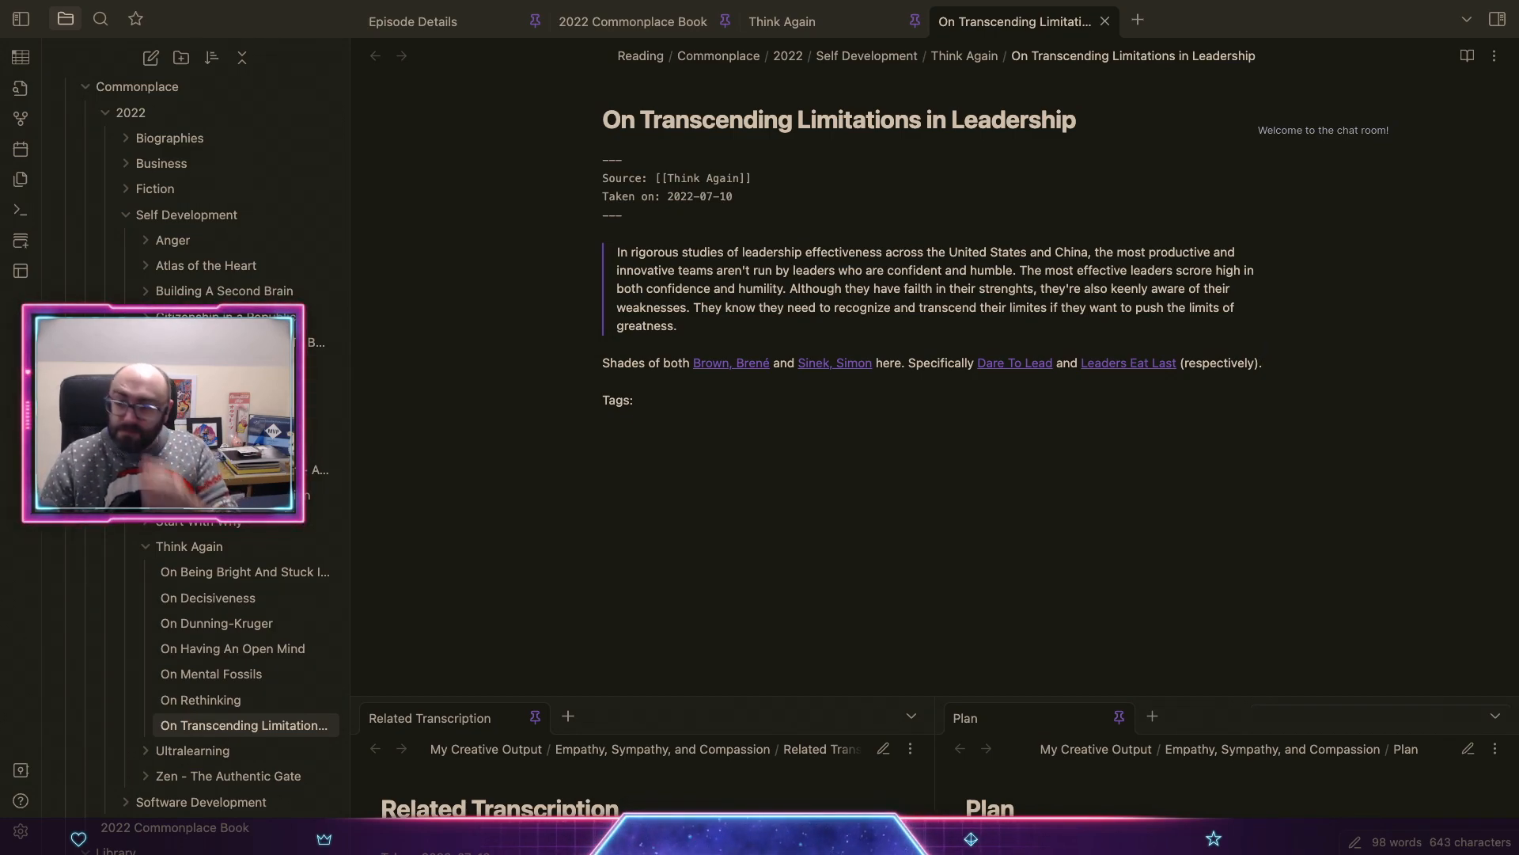
Step: Add a comment paragraph: "A good leader will look at the strengths and weakneses of themselves and those around them - those that they lead."
{"action": "key", "text": "Return"}
{"action": "key", "text": "Return"}
{"action": "type", "text": "go"}
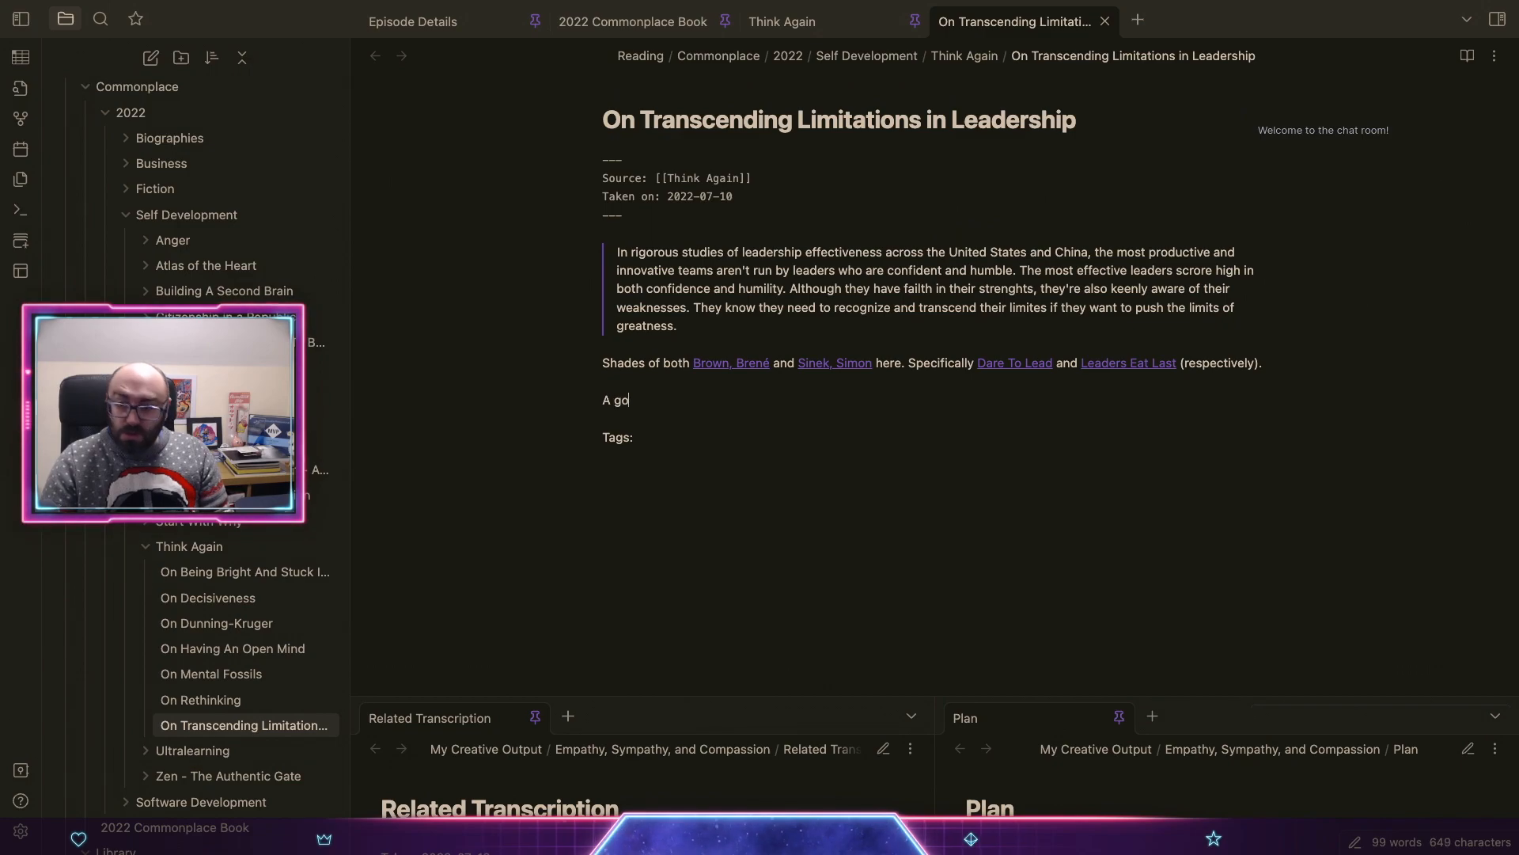
{"action": "type", "text": "od leader will lo"}
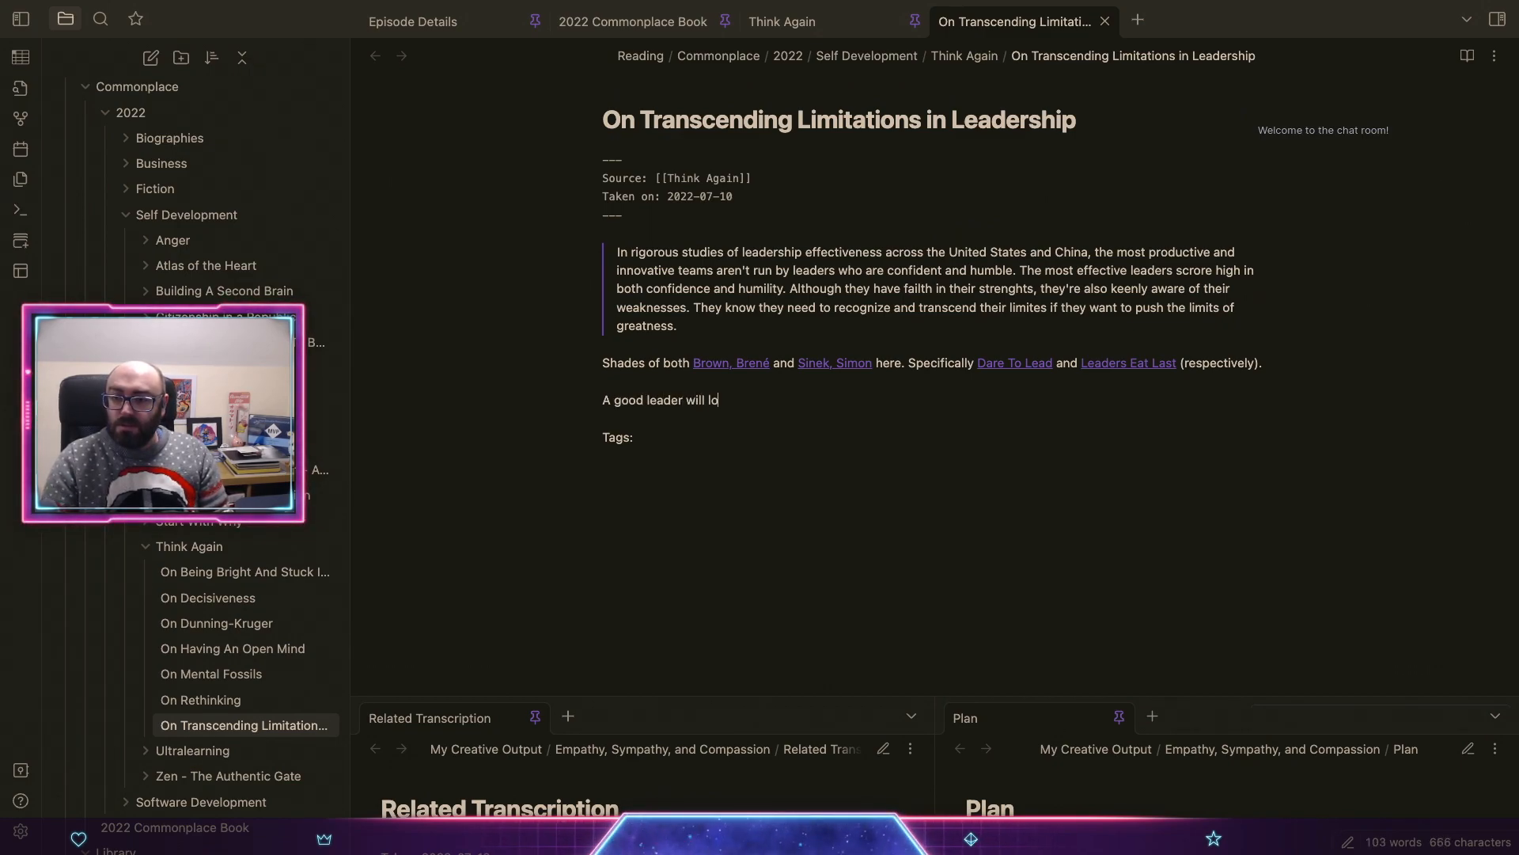
{"action": "type", "text": "ok at the streng"}
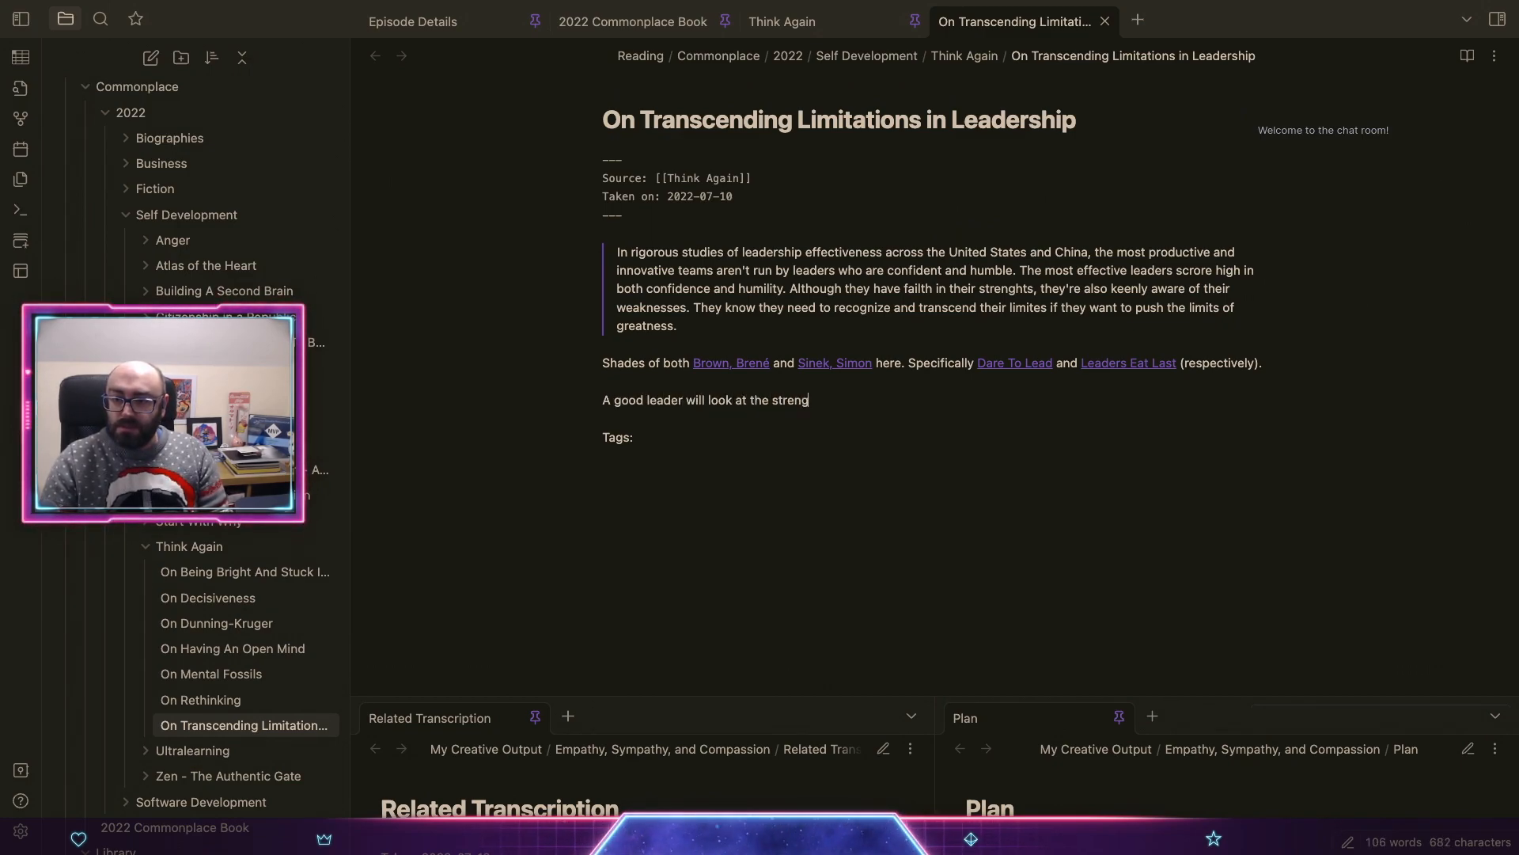
{"action": "type", "text": "ths and weak"}
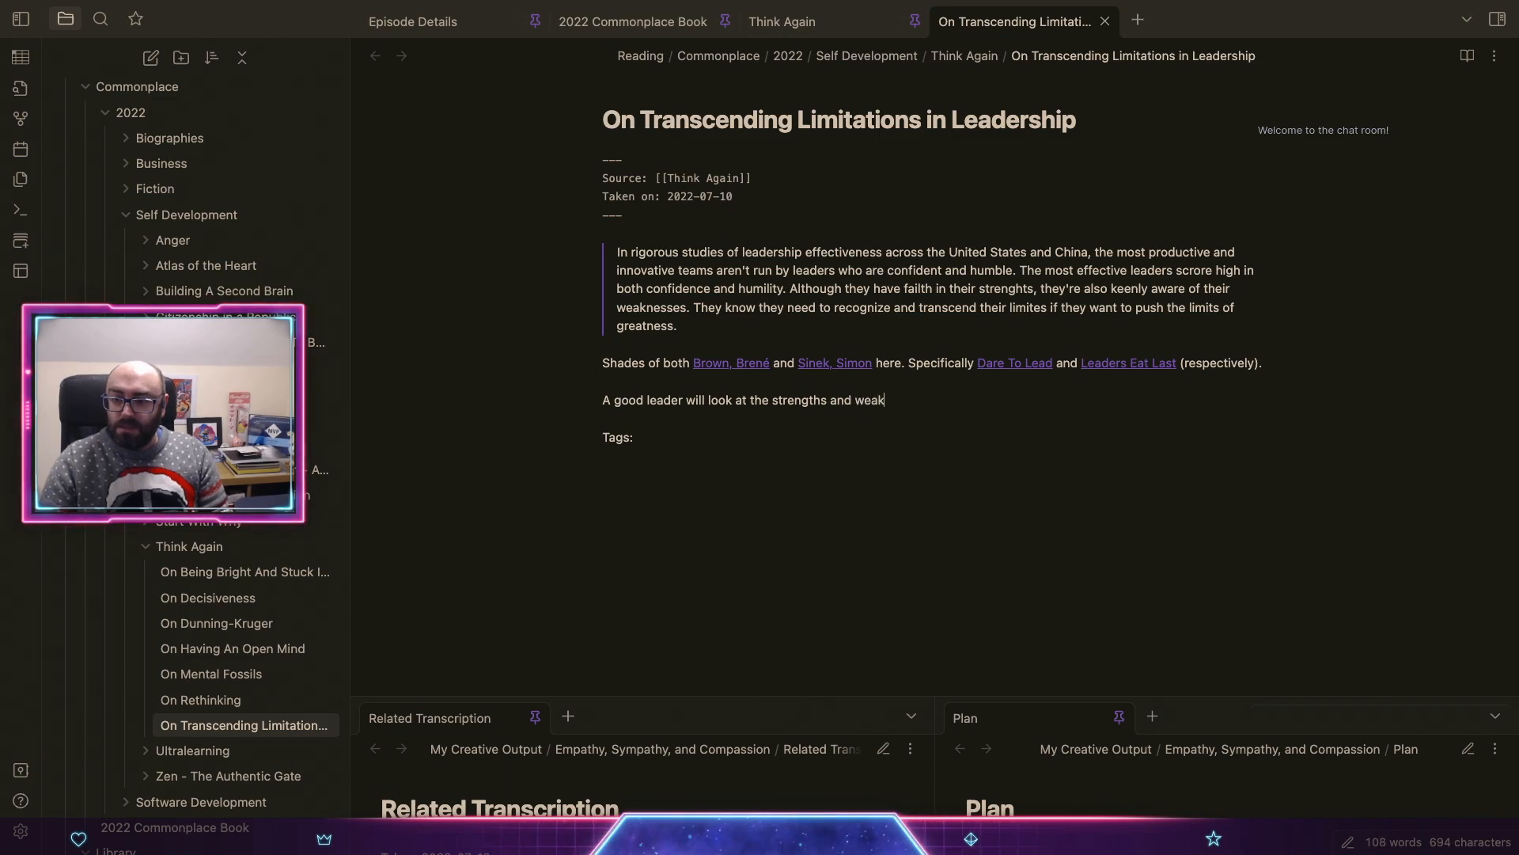
{"action": "type", "text": "nesses o"}
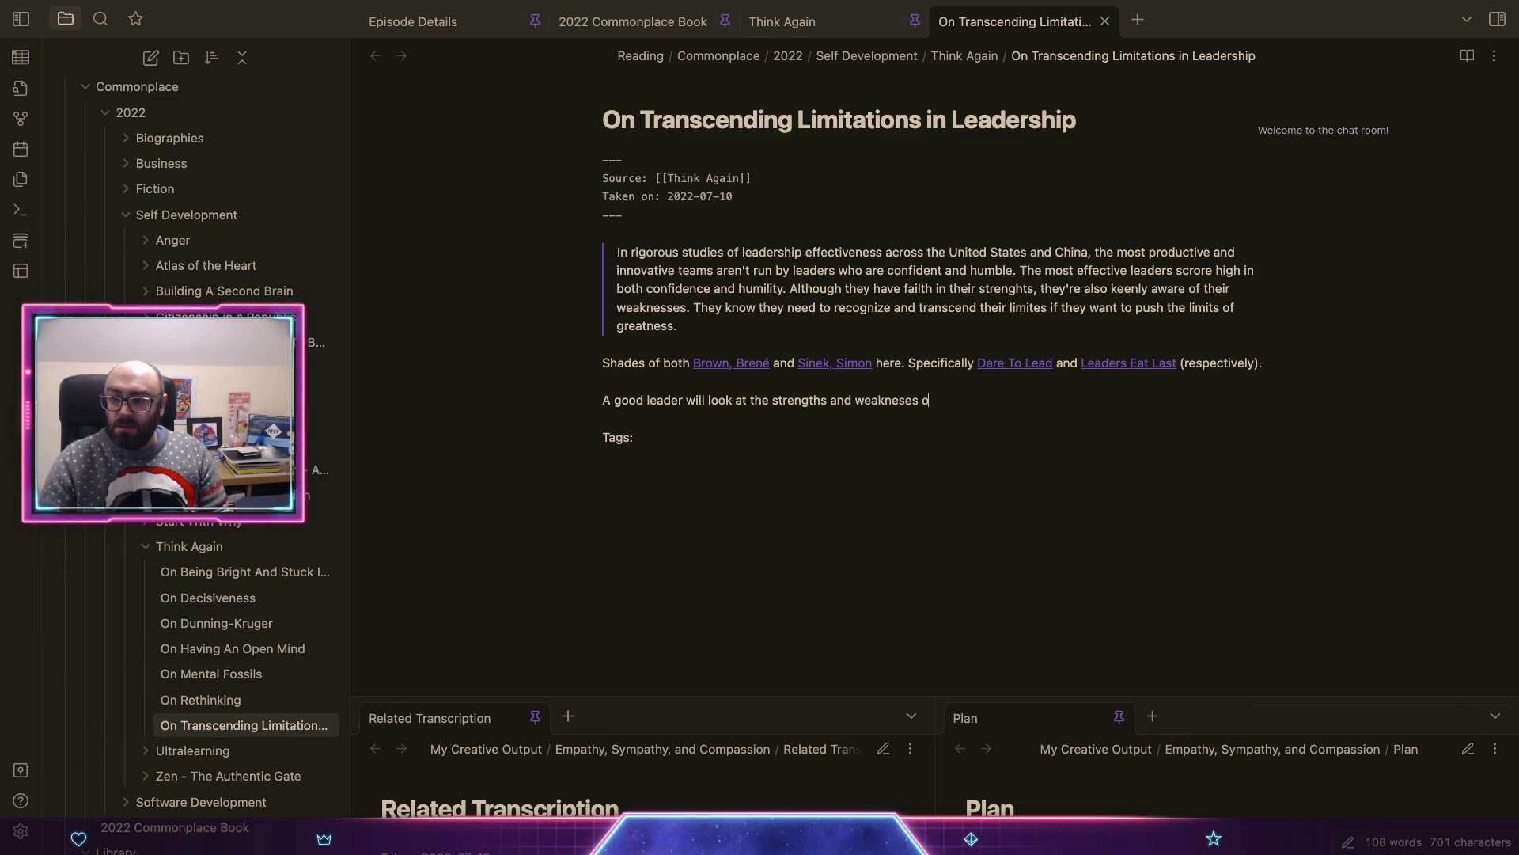
{"action": "type", "text": "f themselves "}
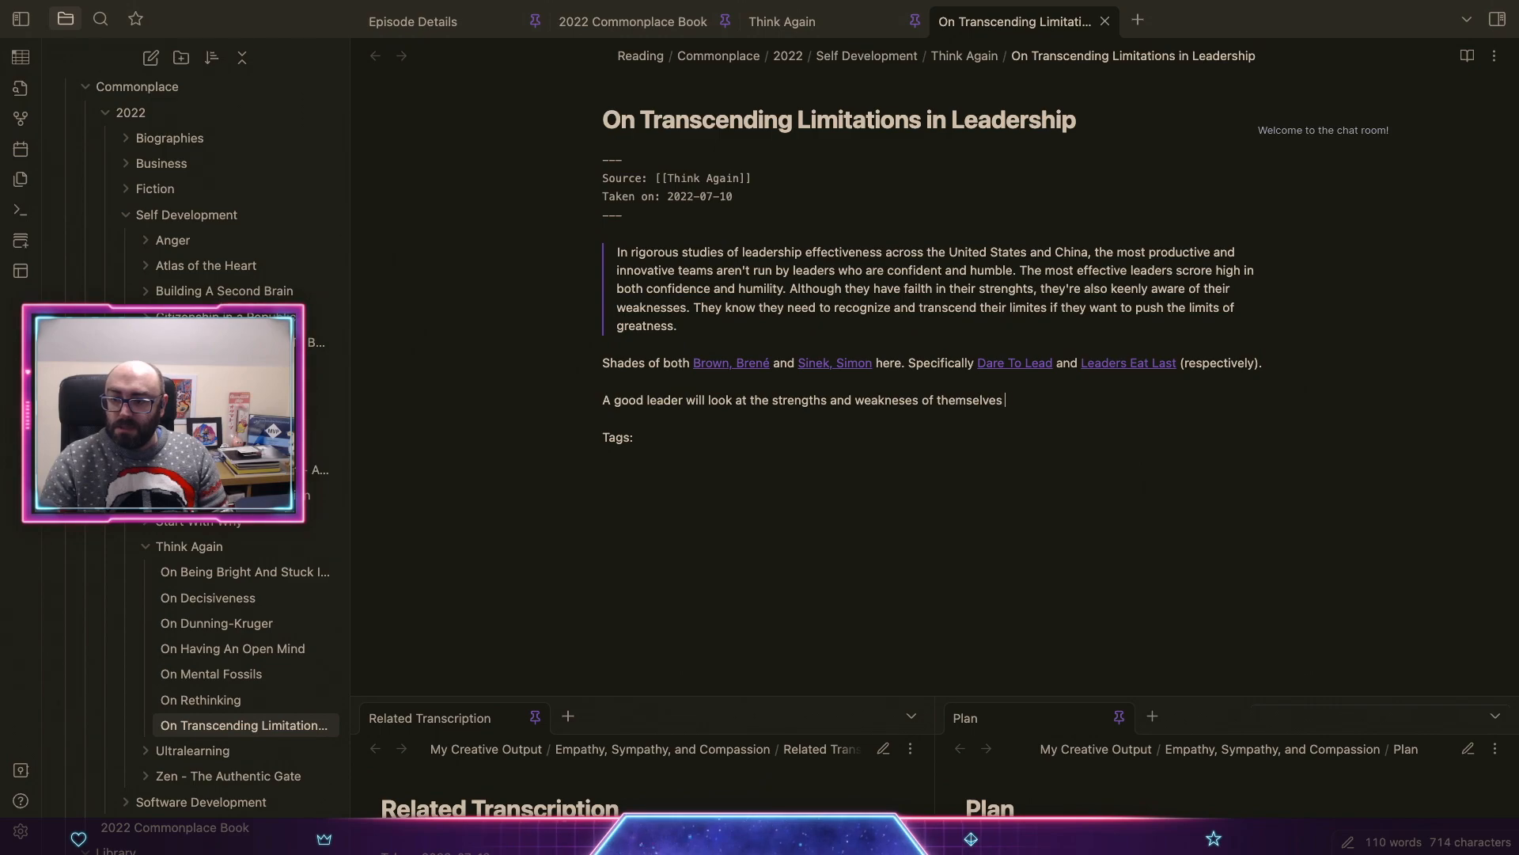
{"action": "type", "text": "and those around them"}
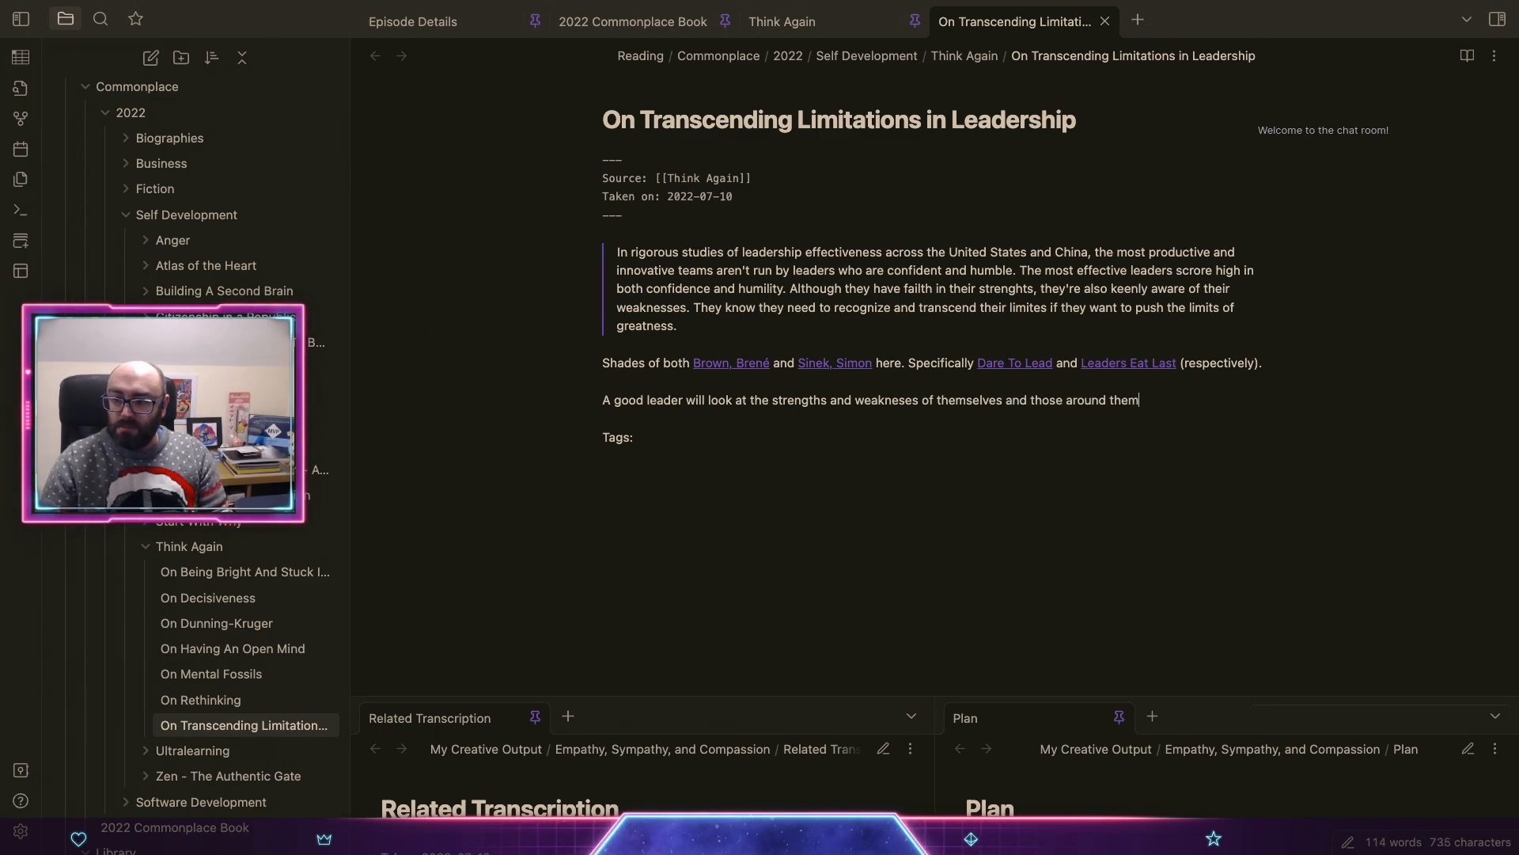
{"action": "type", "text": " - those that they lear"}
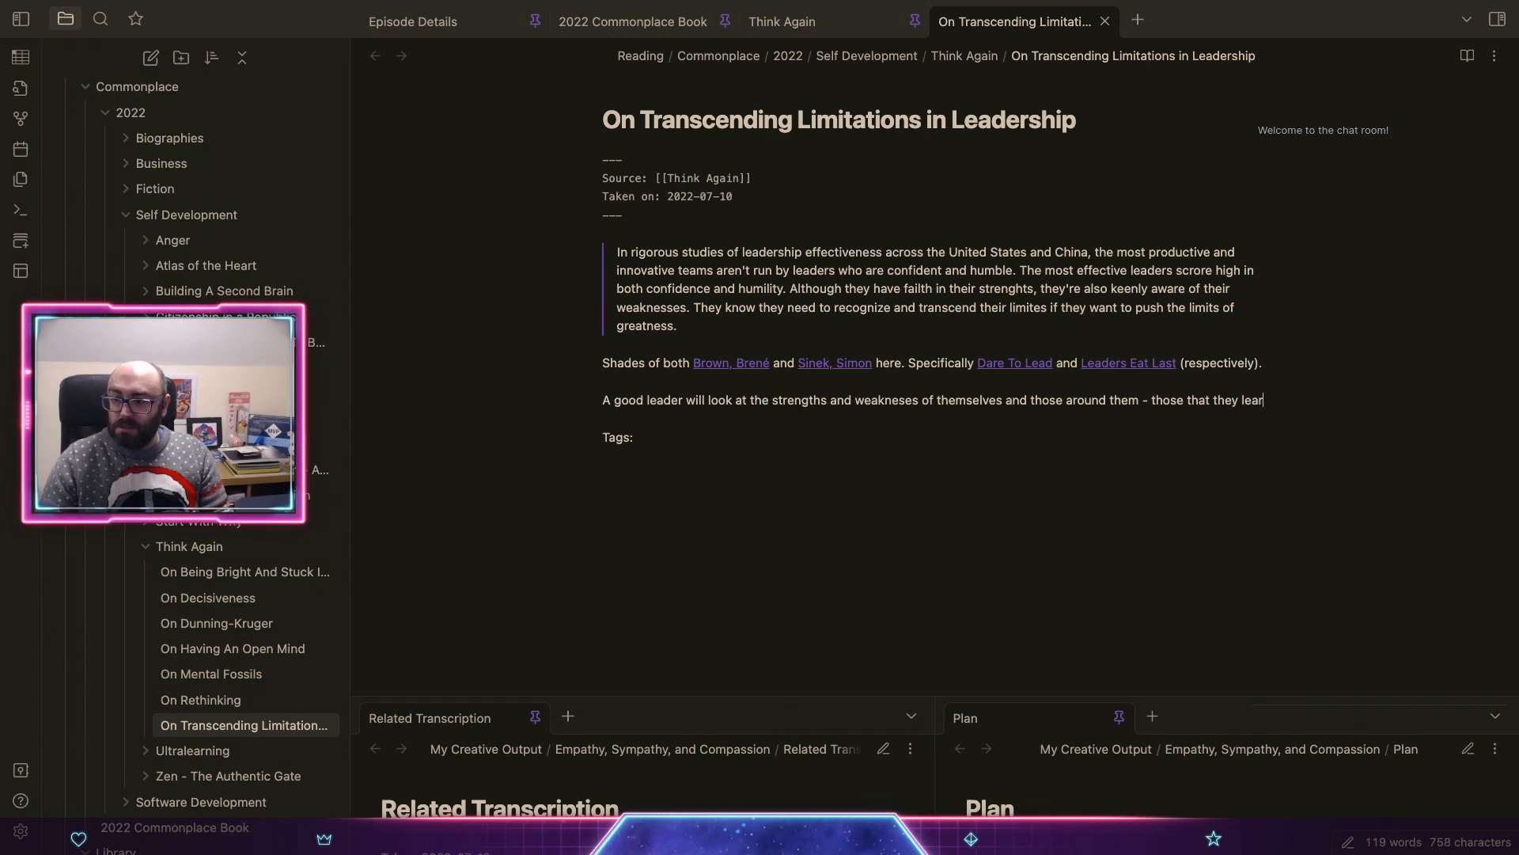
{"action": "key", "text": "BackSpace"}
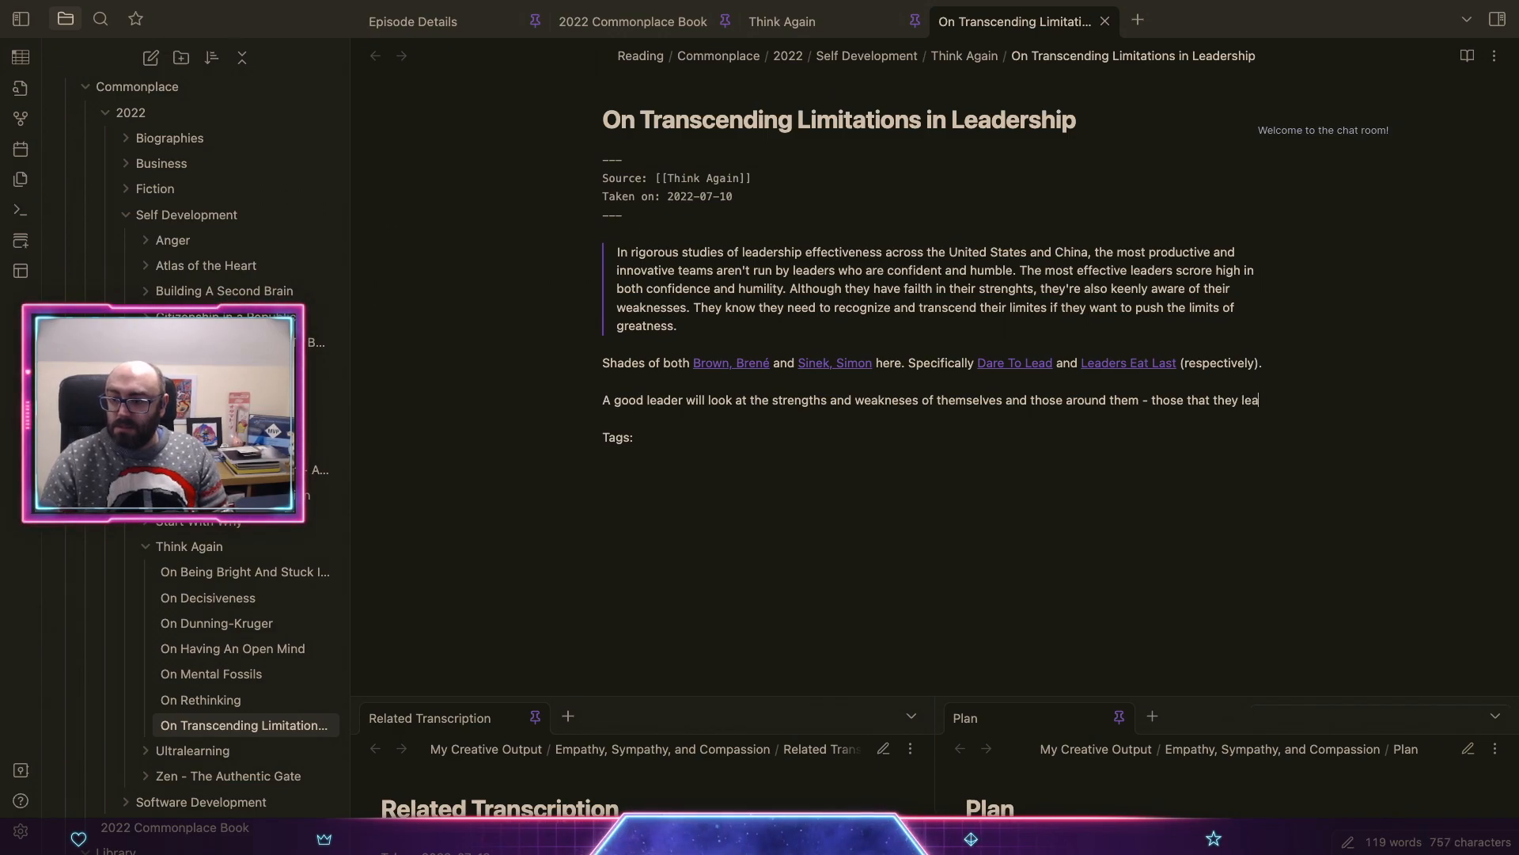
{"action": "type", "text": "d. "}
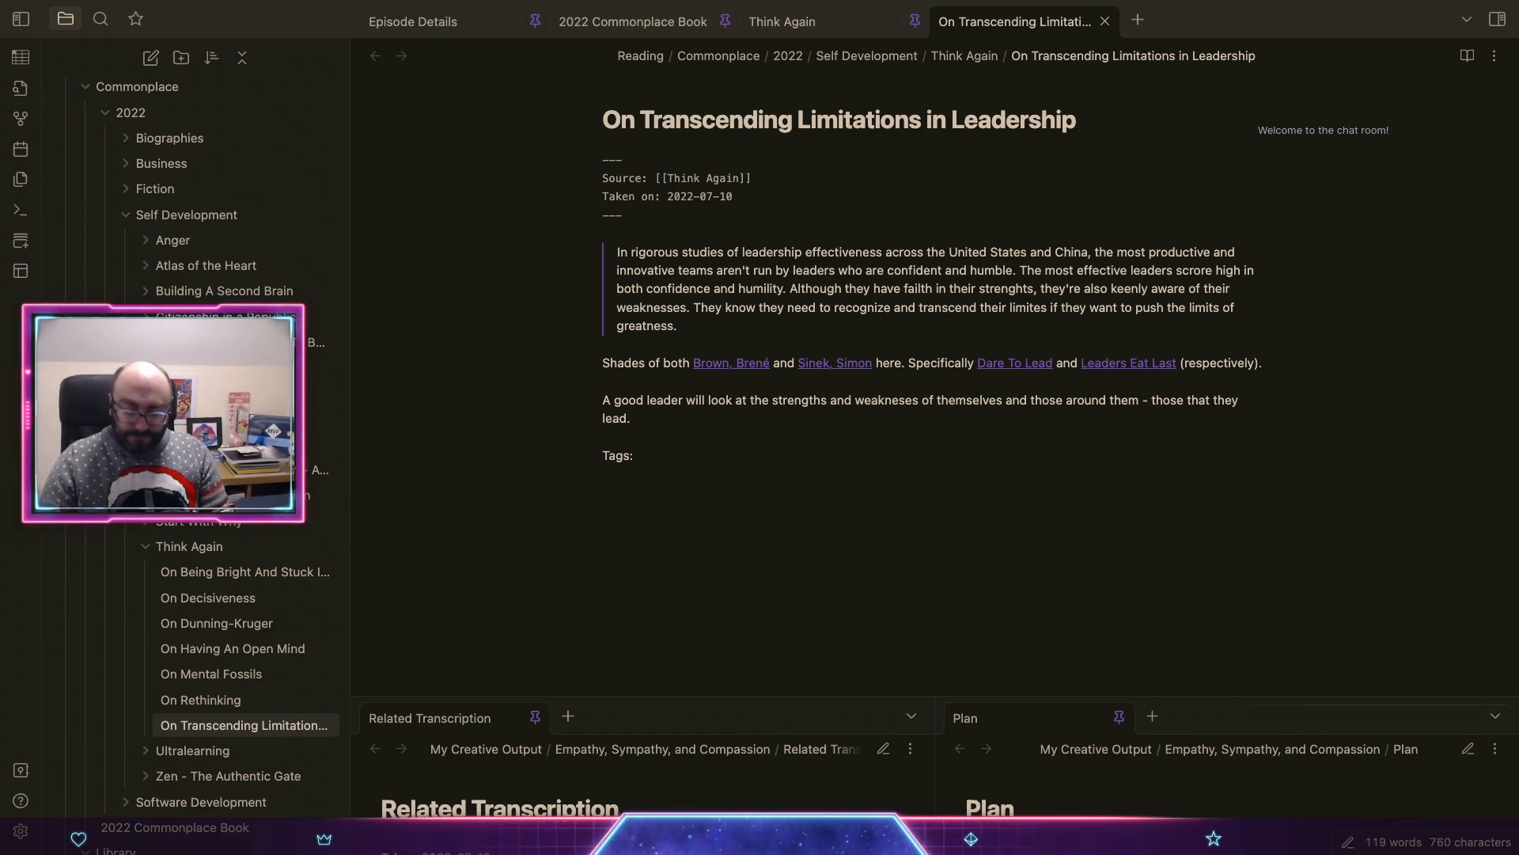
Step: Begin the paragraph's second sentence with "Good leaders will spend time grouping people together such that their"
{"action": "type", "text": "Good leaders"}
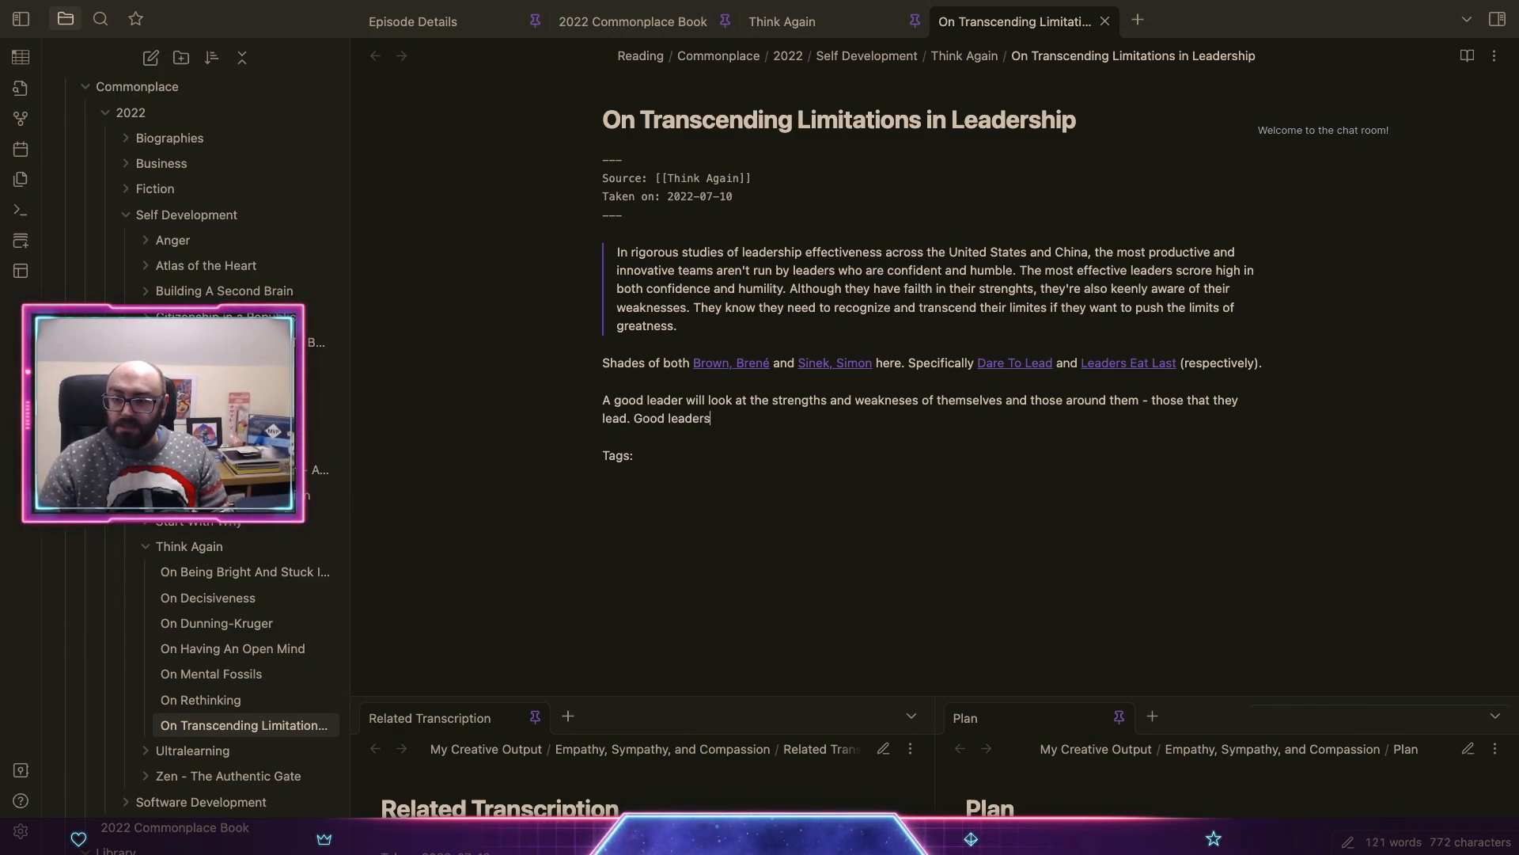
{"action": "type", "text": " will spend time "}
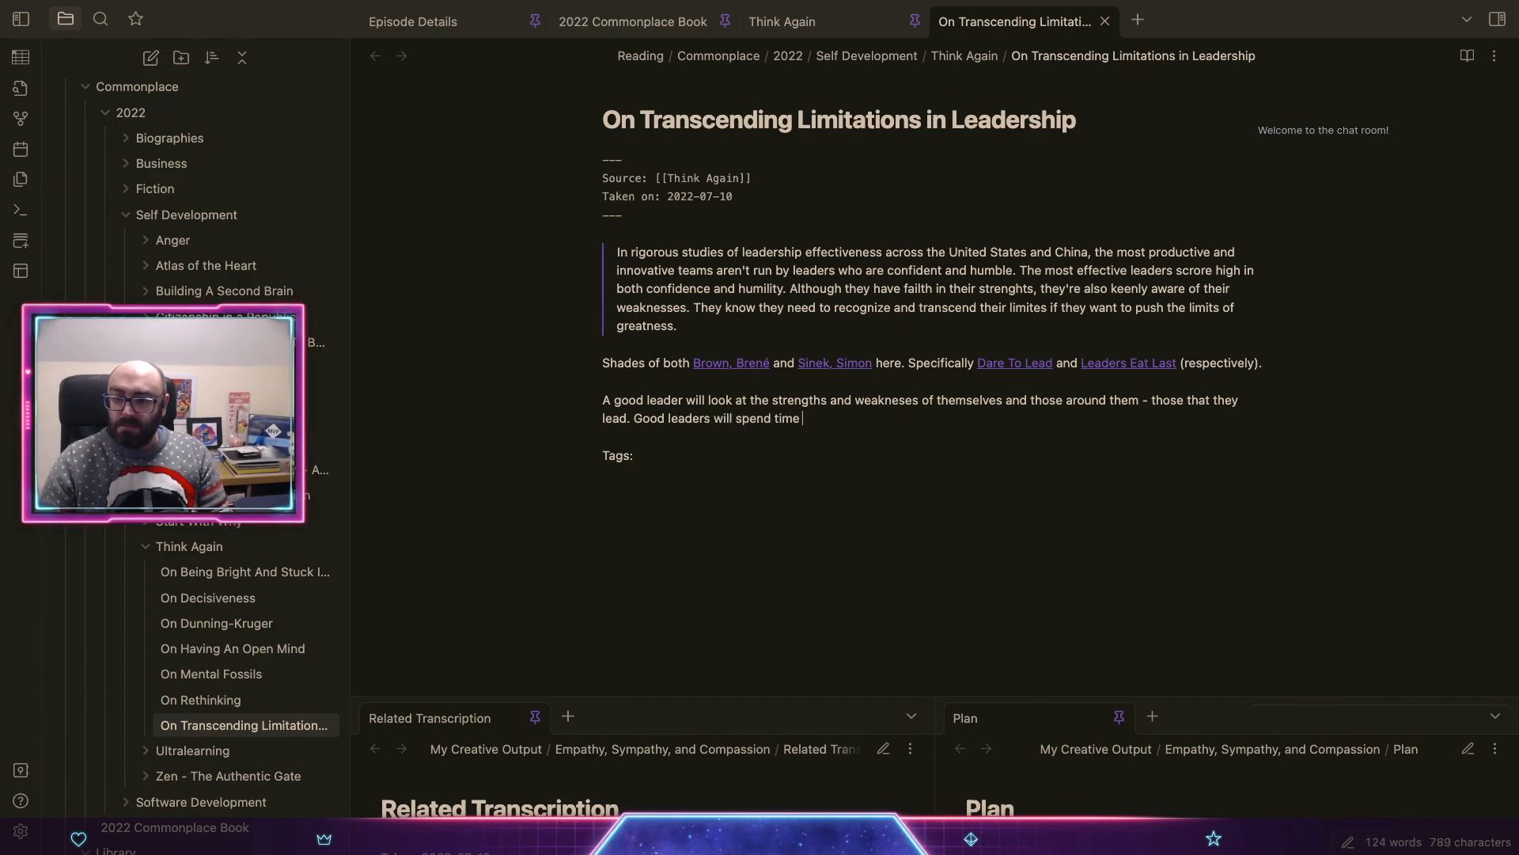
{"action": "type", "text": "groupong"}
{"action": "key", "text": "BackSpace"}
{"action": "key", "text": "BackSpace"}
{"action": "key", "text": "BackSpace"}
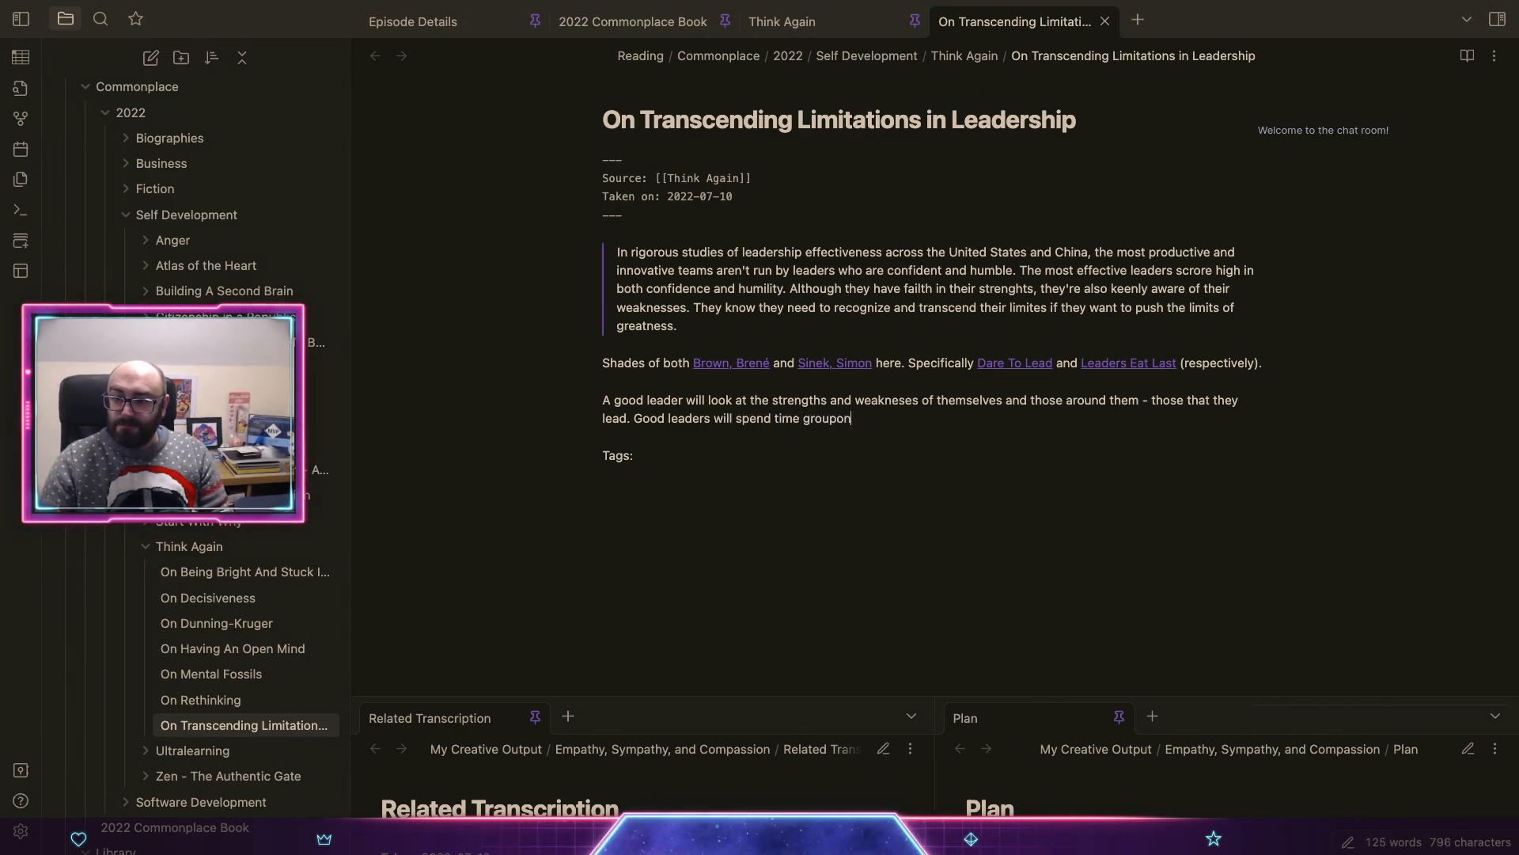
{"action": "type", "text": "ing people tog"}
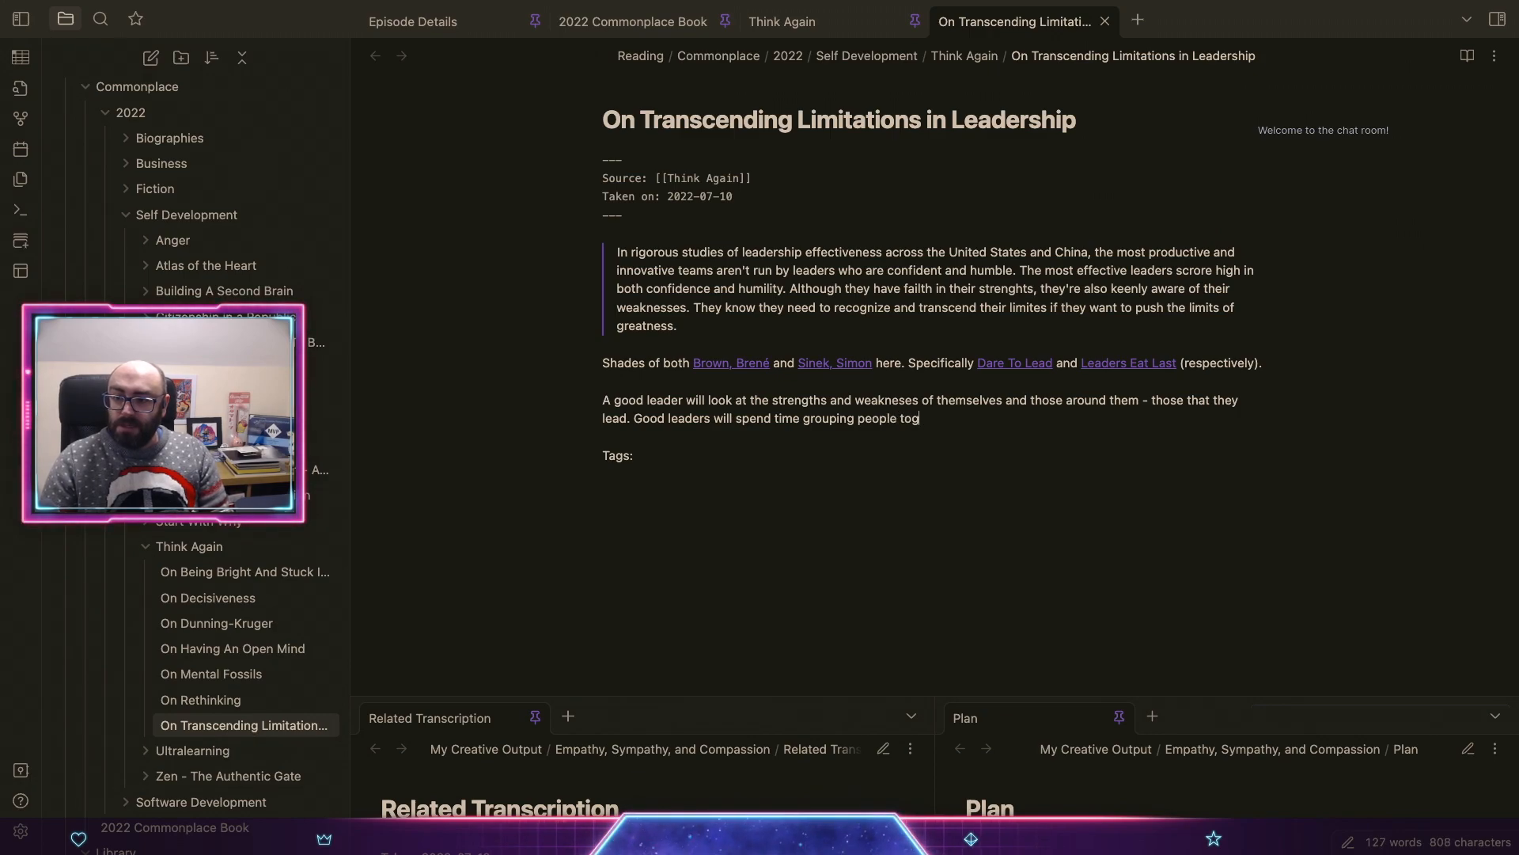
{"action": "type", "text": "ether such that th"}
{"action": "type", "text": "ey"}
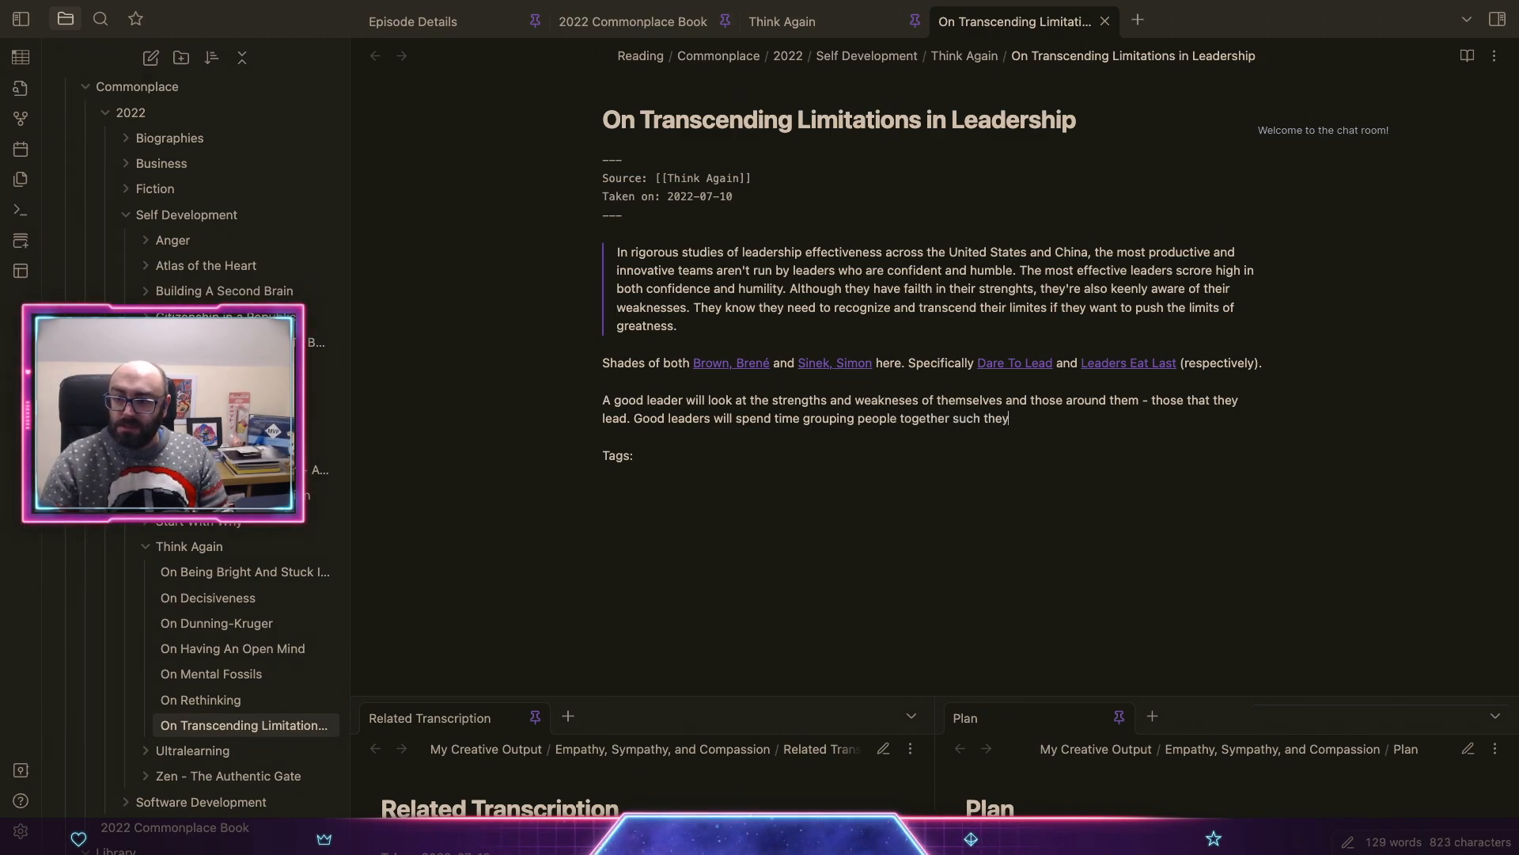
{"action": "key", "text": "BackSpace"}
{"action": "key", "text": "BackSpace"}
{"action": "type", "text": "at they"}
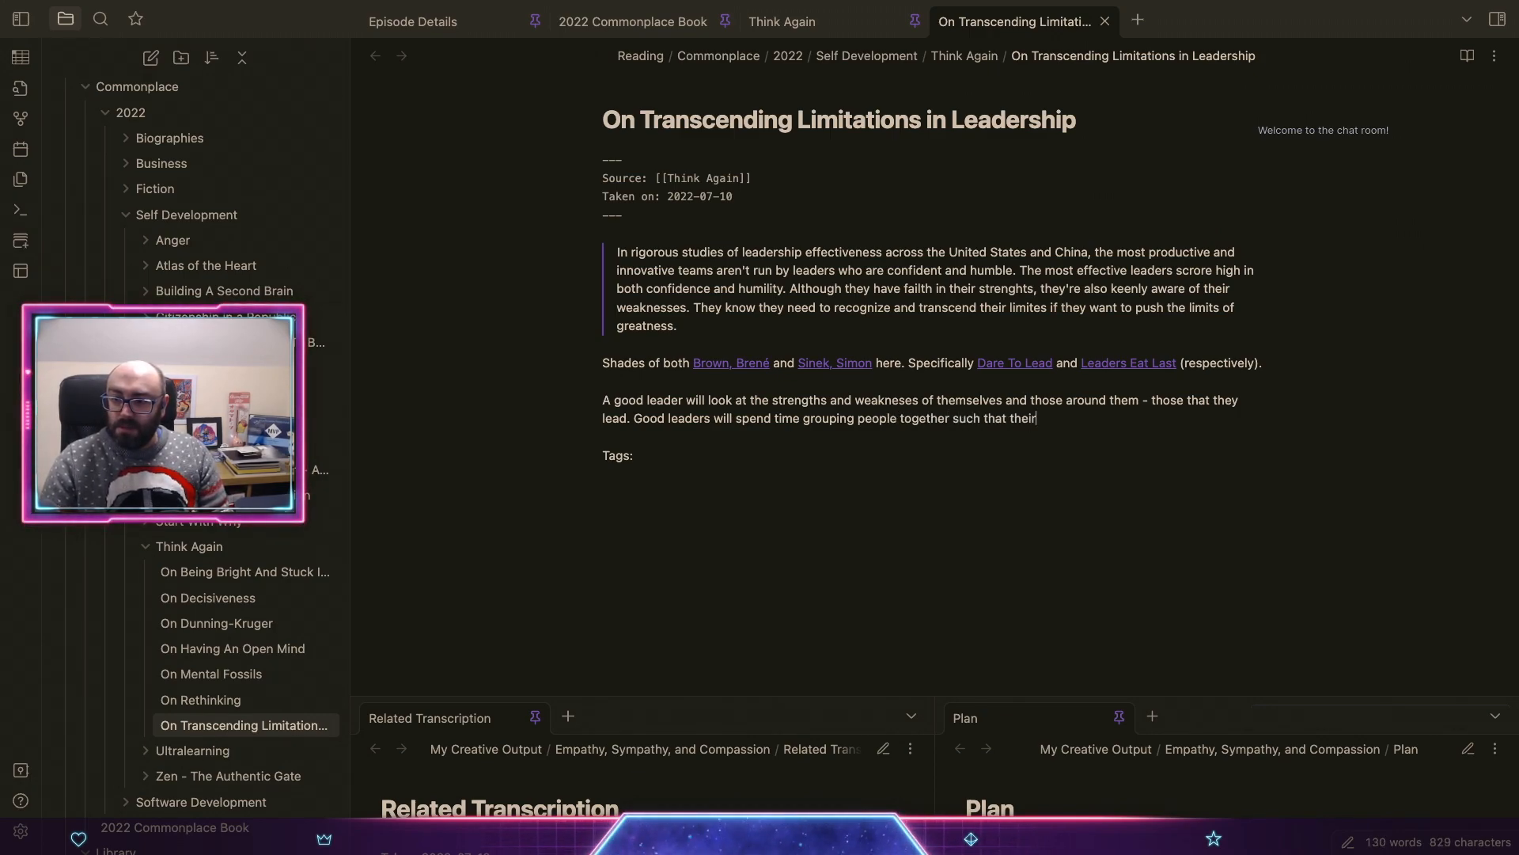
Step: Continue the second sentence with "collective strengths actually bolster and"
{"action": "type", "text": " stre"}
{"action": "key", "text": "BackSpace"}
{"action": "key", "text": "BackSpace"}
{"action": "key", "text": "BackSpace"}
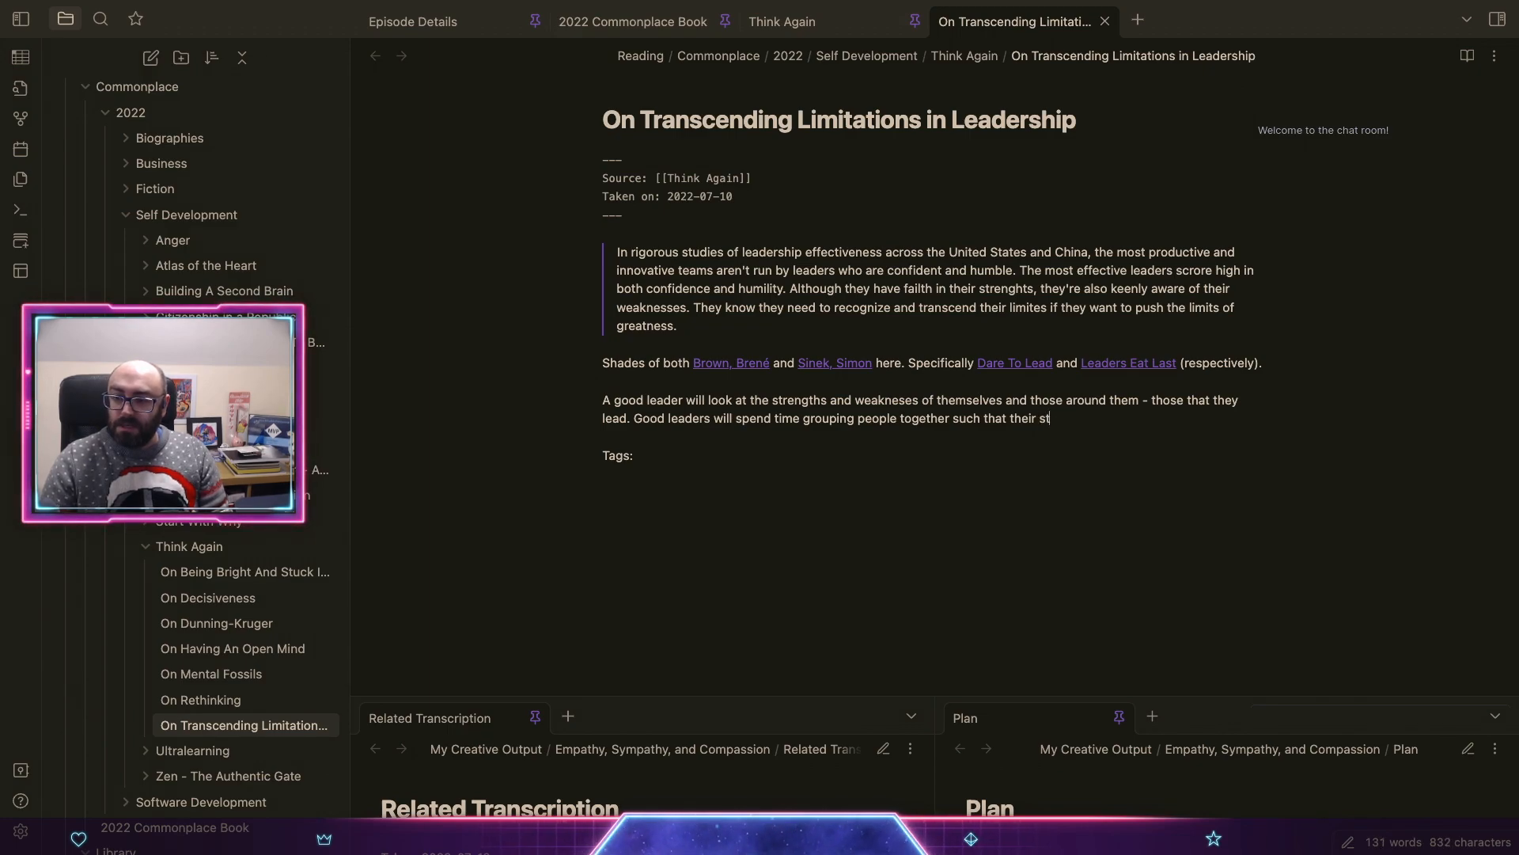
{"action": "type", "text": "collective"}
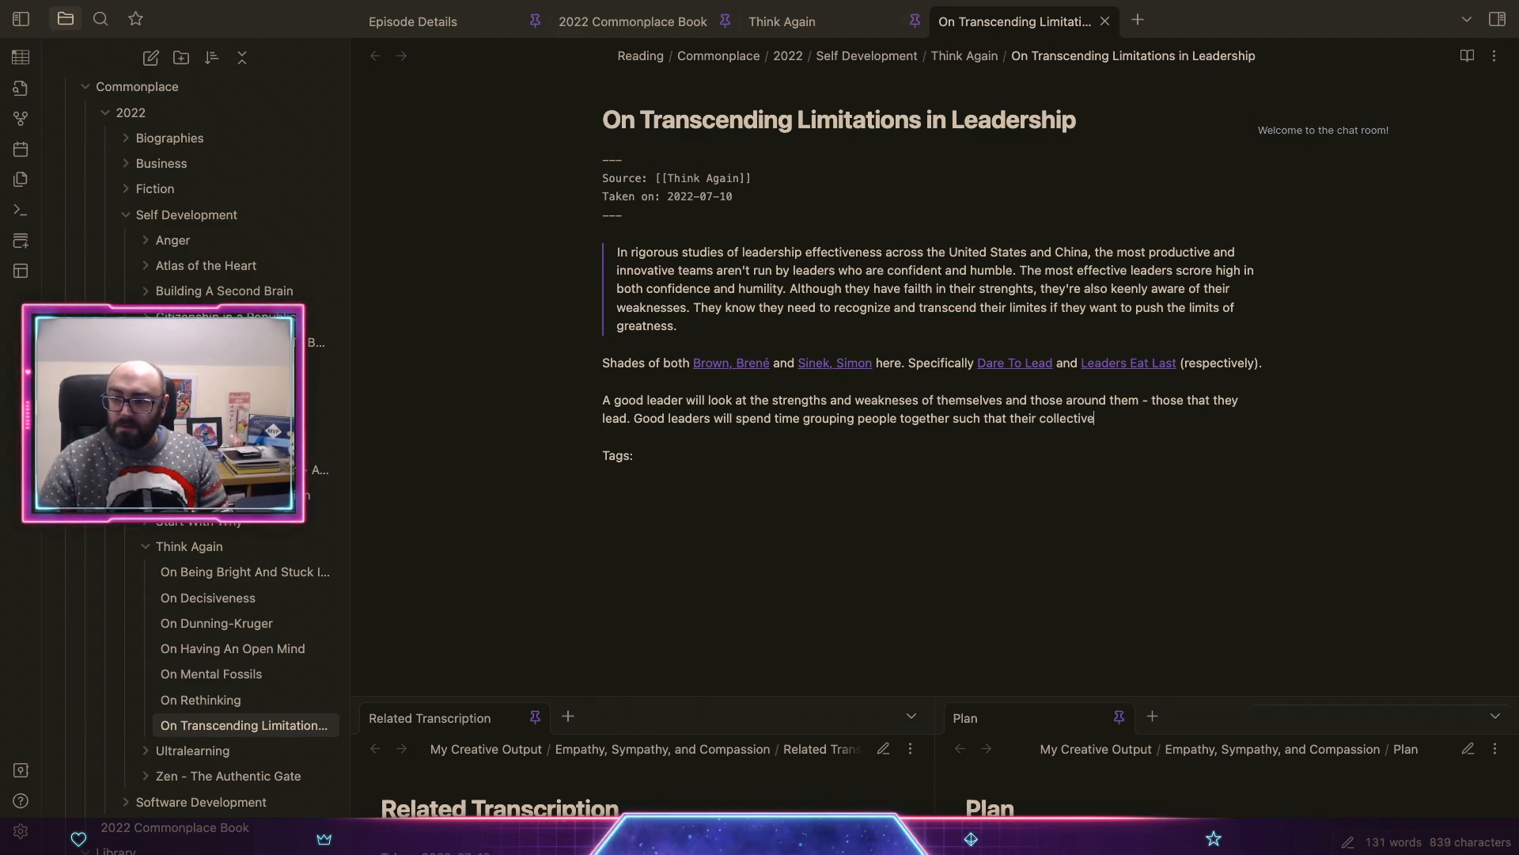
{"action": "type", "text": " strength"}
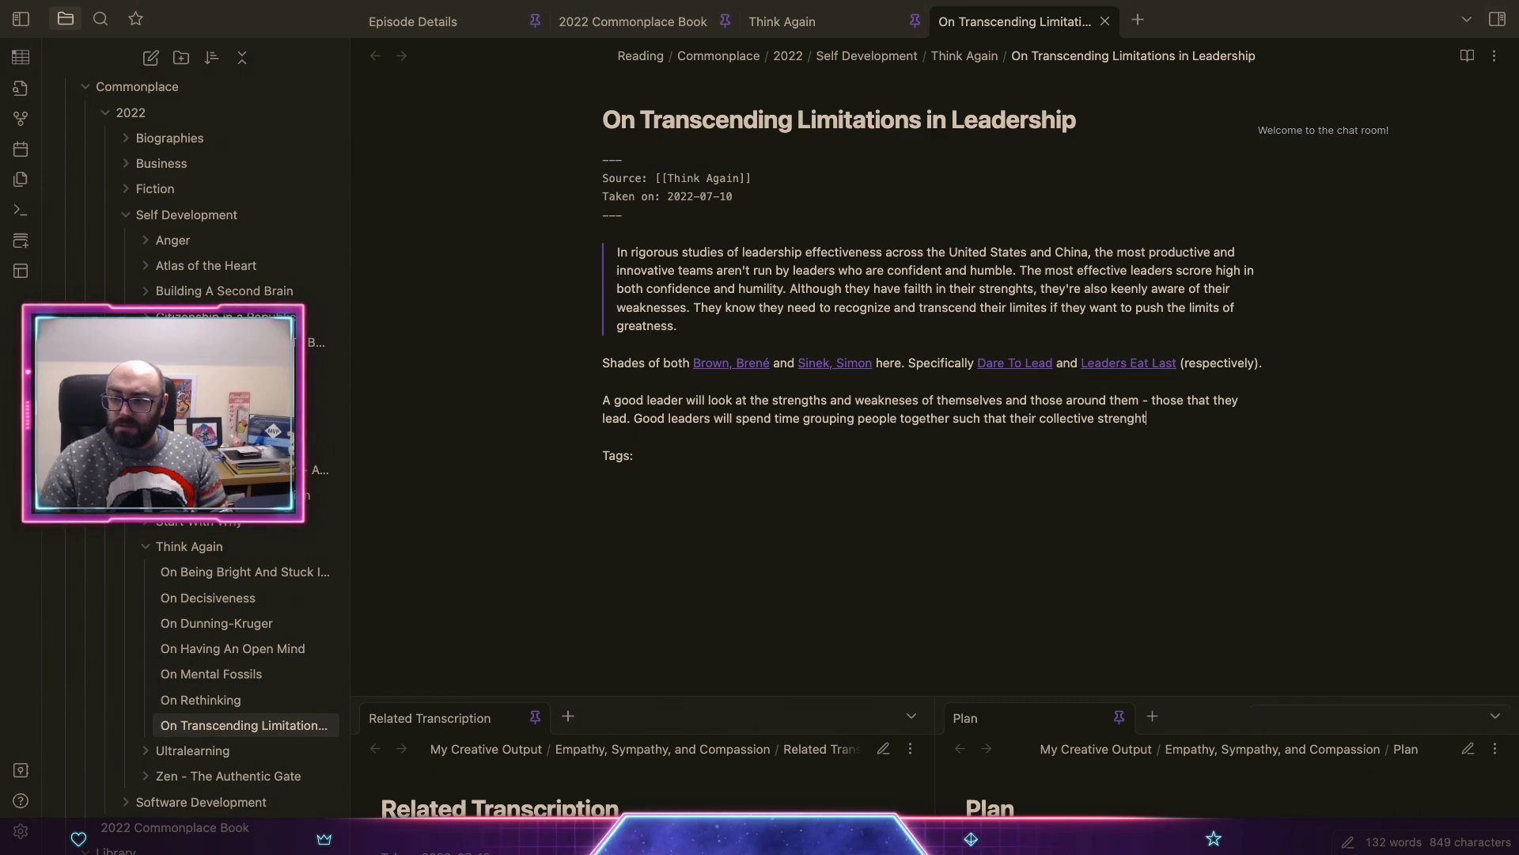
{"action": "type", "text": "s actually bol"}
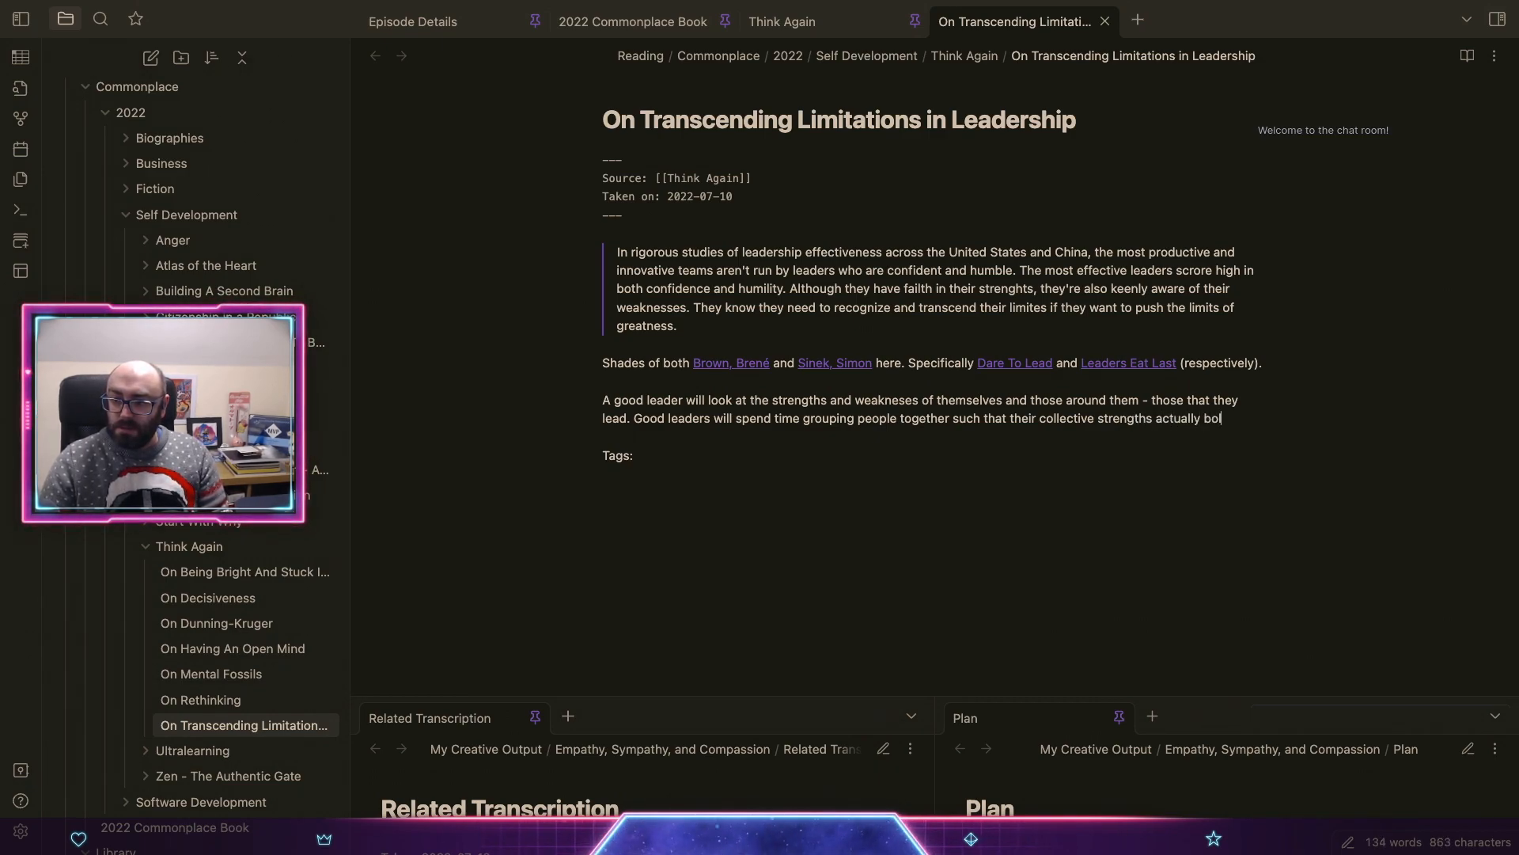
{"action": "type", "text": "ster and"}
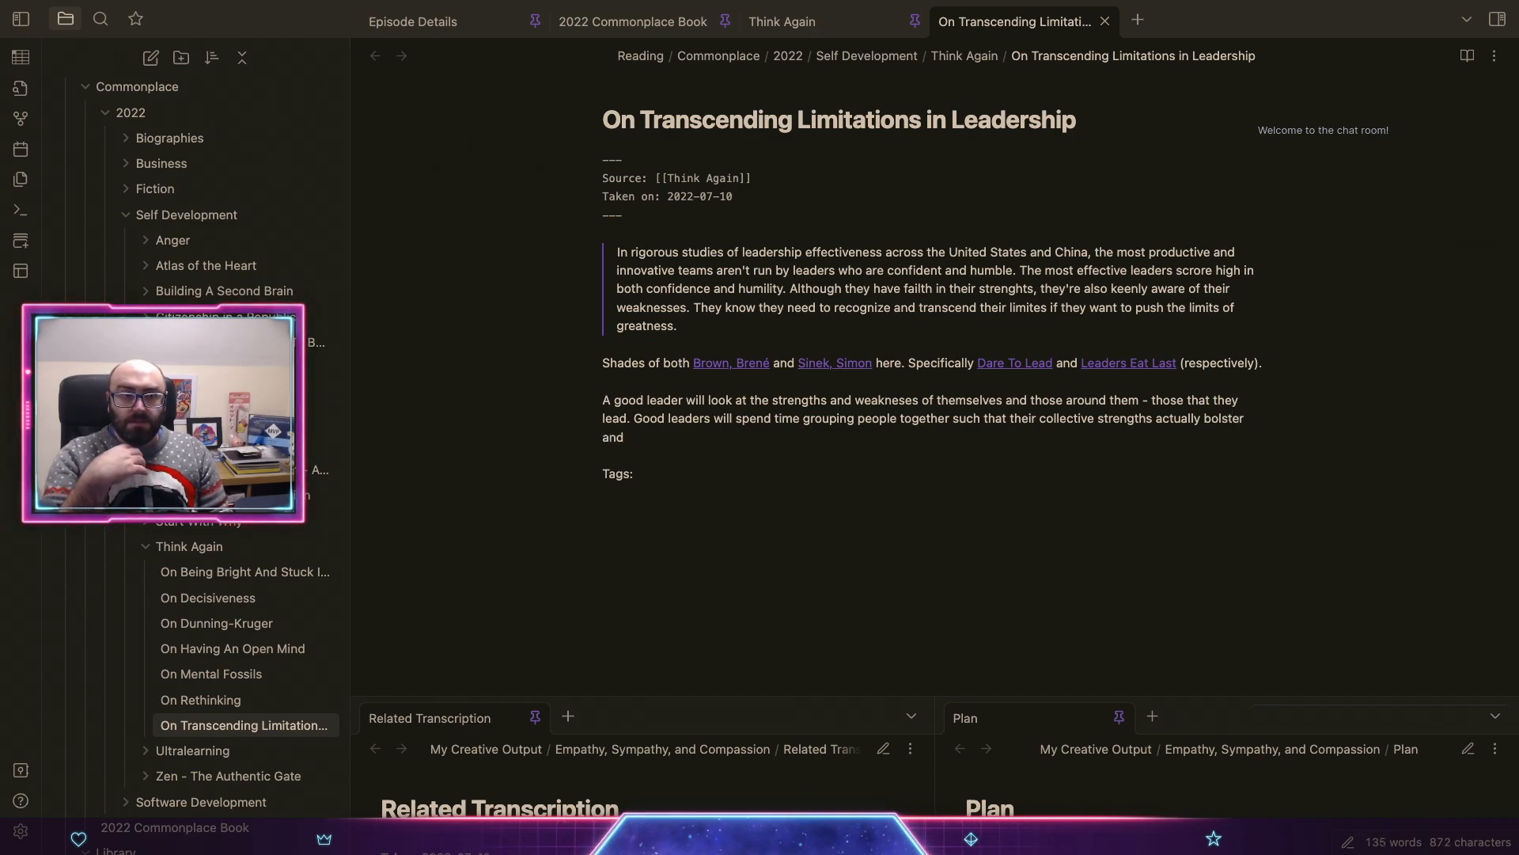
{"action": "type", "text": " improve"}
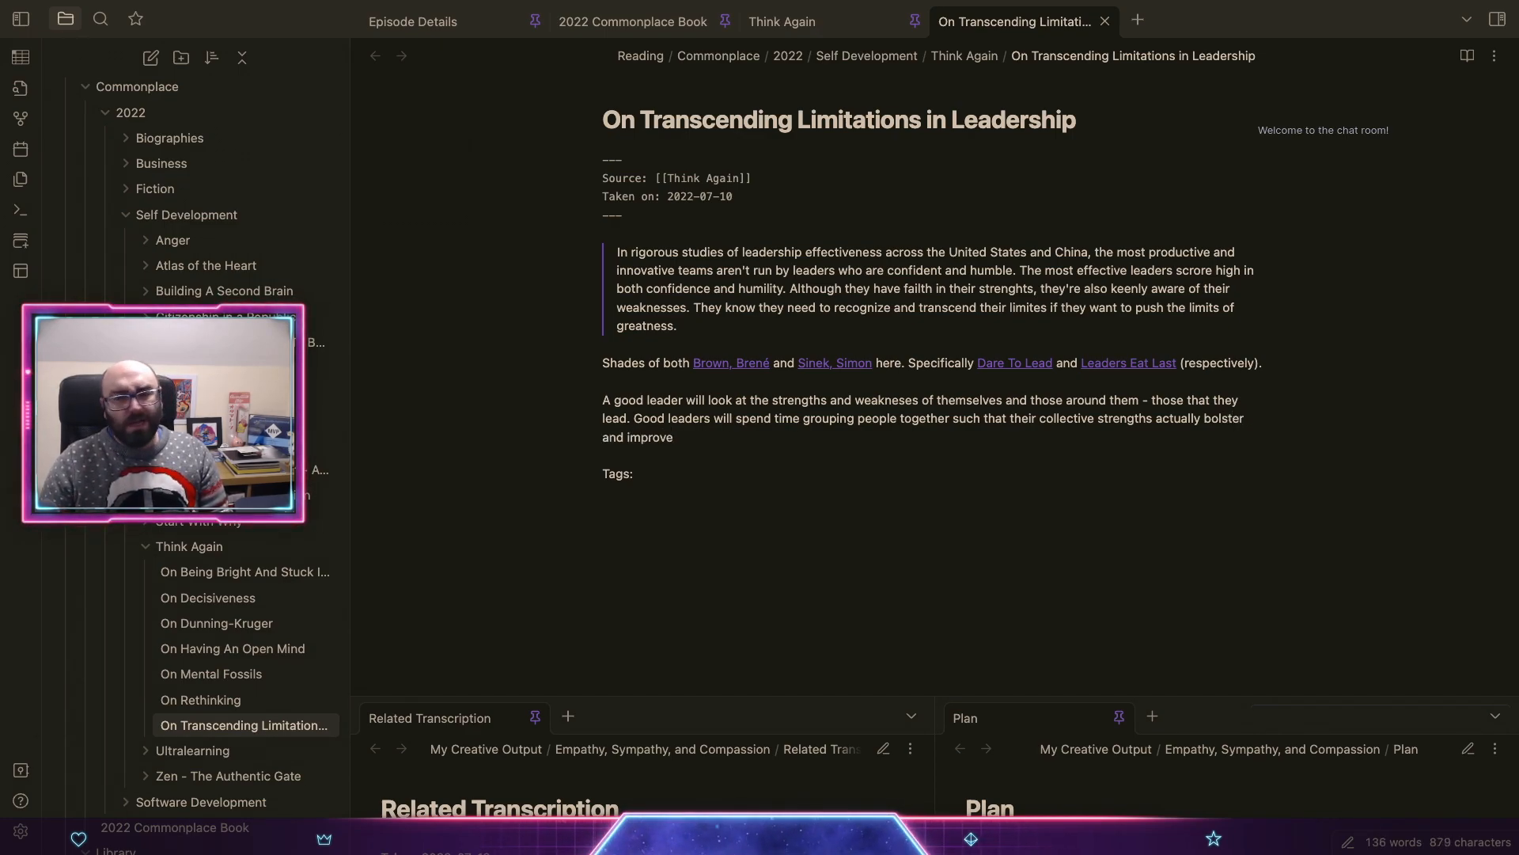
{"action": "key", "text": "alt+shift+Left"}
{"action": "key", "text": "alt+shift+Left"}
{"action": "key", "text": "alt+shift+Right"}
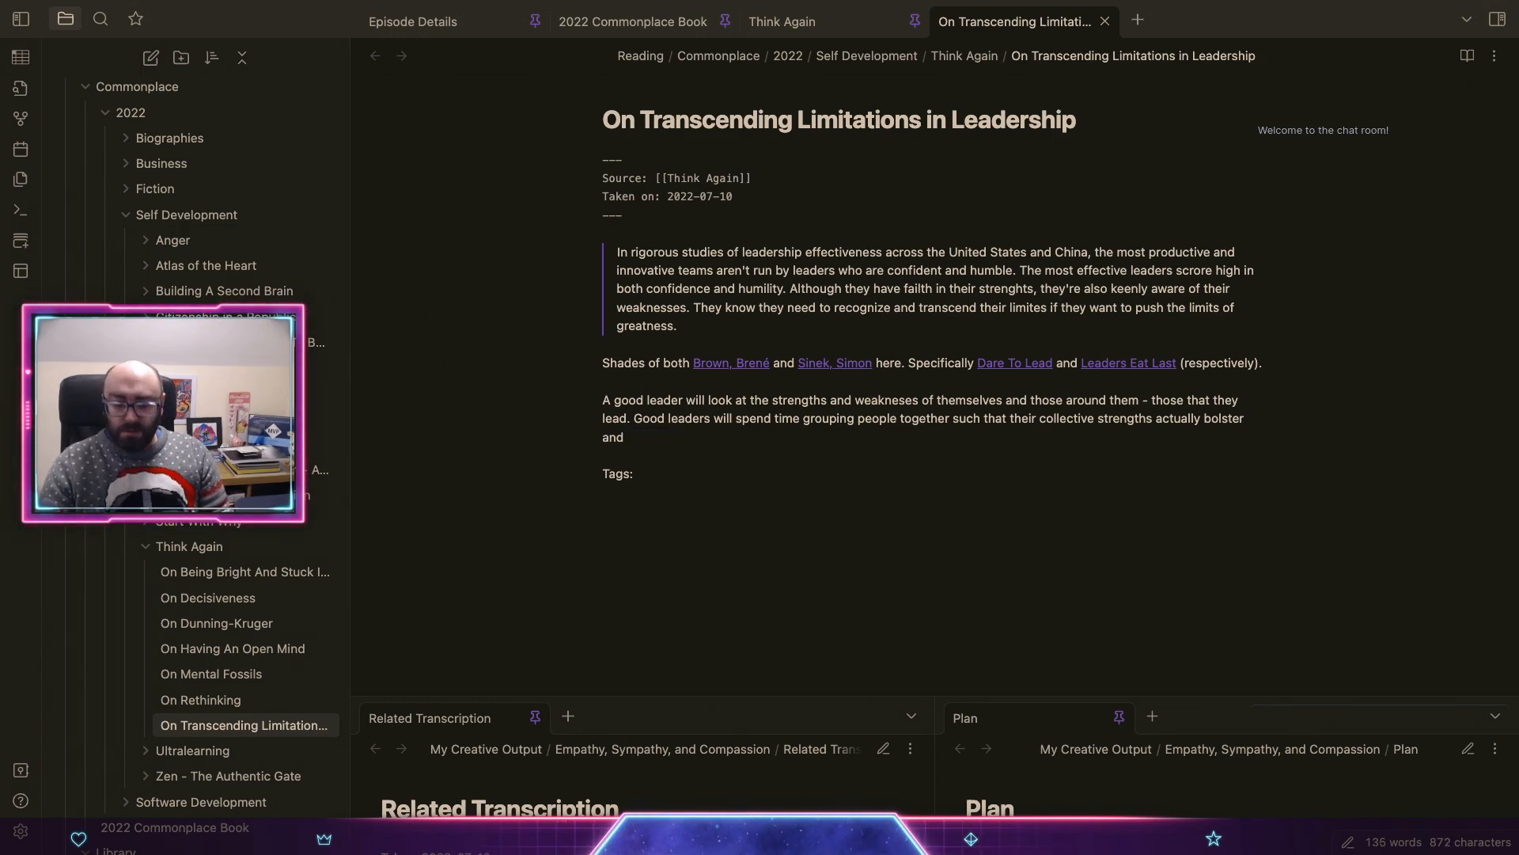
Step: Complete the second sentence with "effectively nullify the weakenesses of the individuals."
{"action": "type", "text": "effectively"}
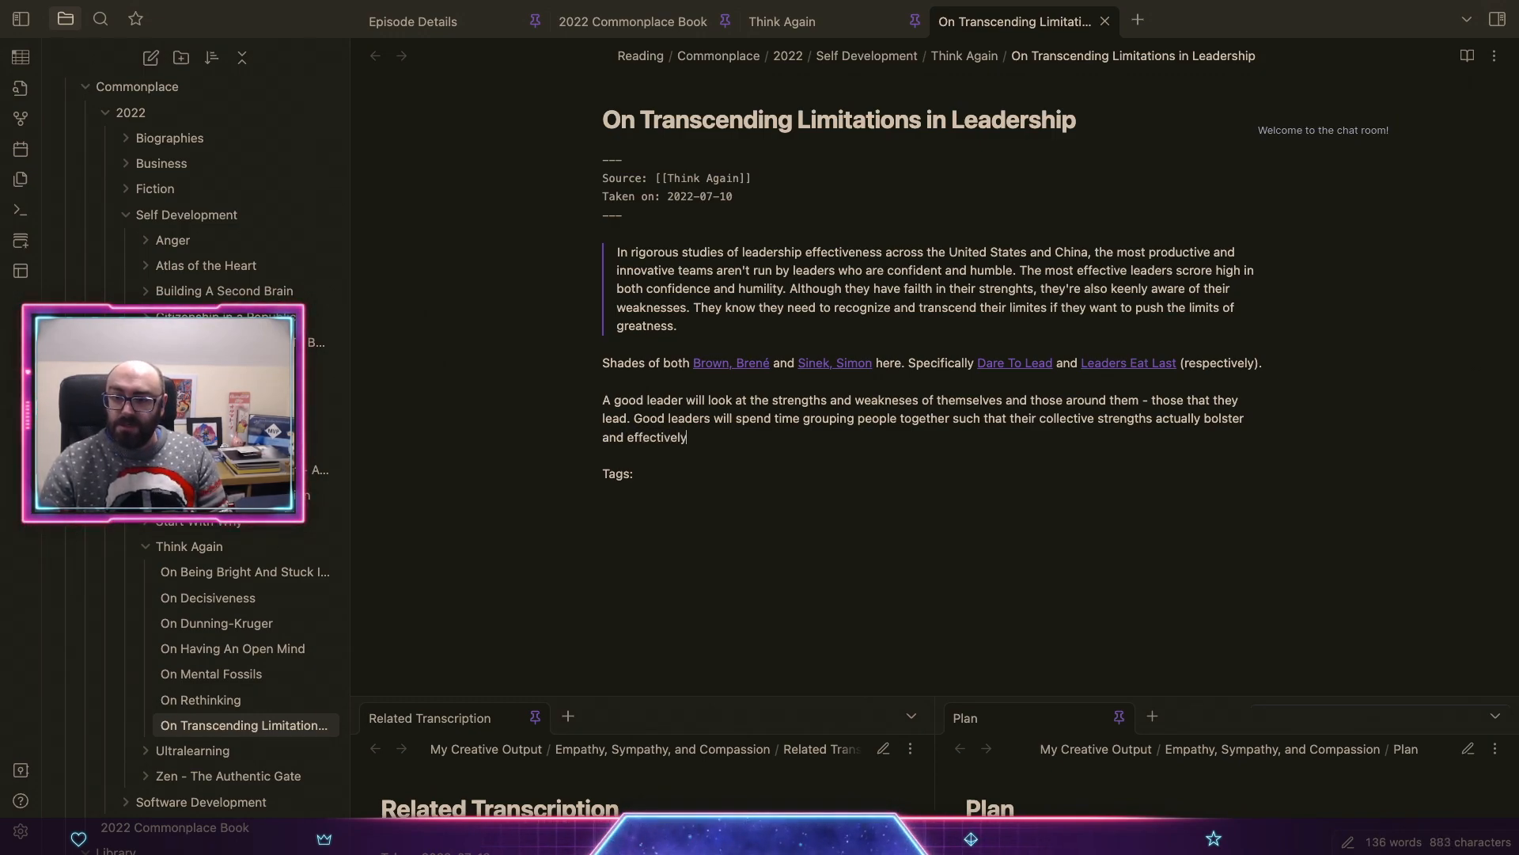
{"action": "type", "text": " nullif"}
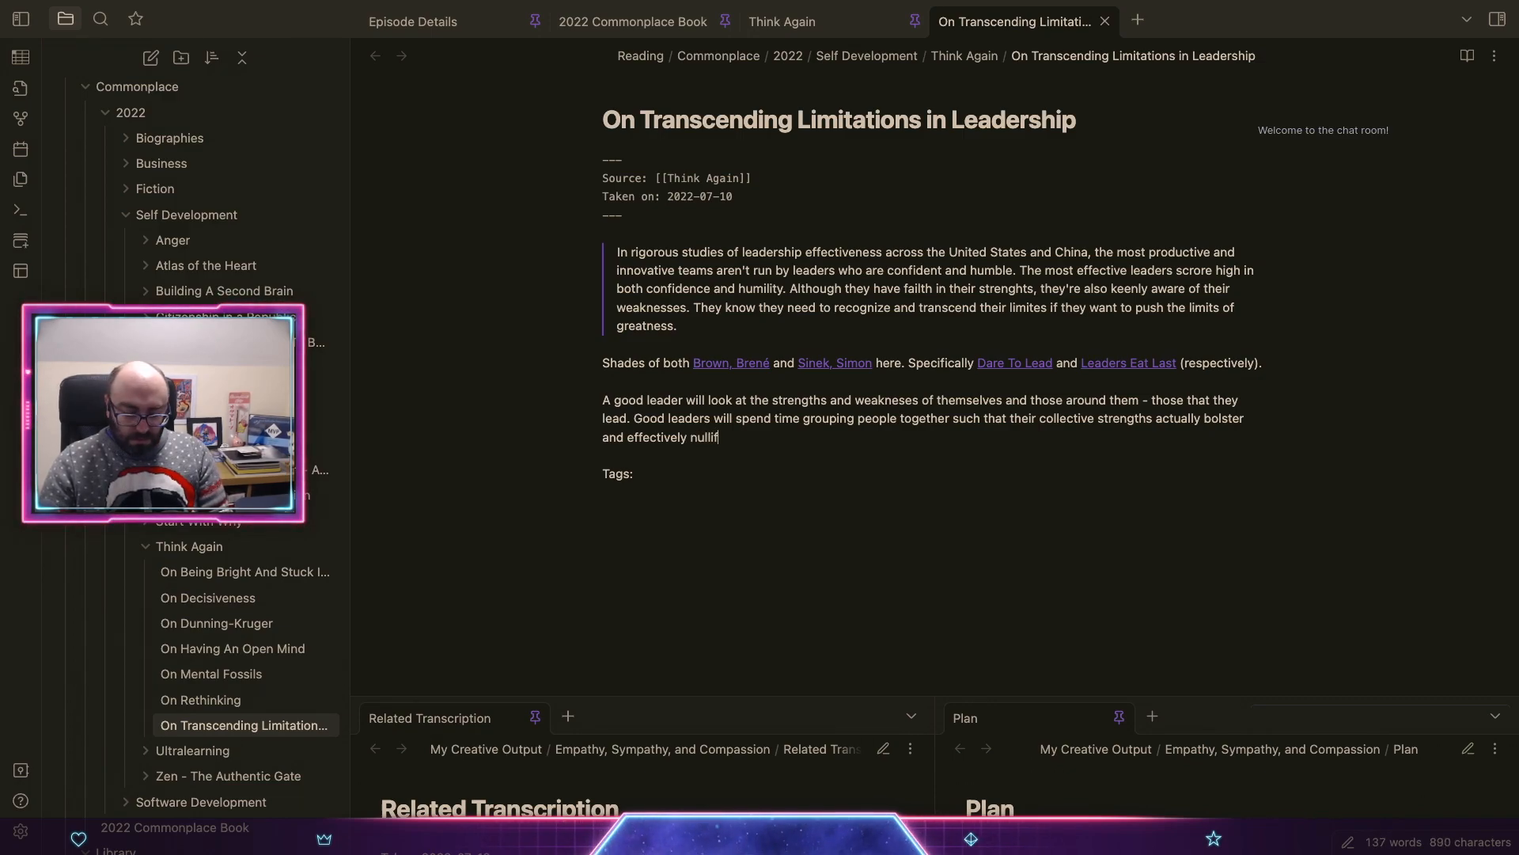
{"action": "type", "text": "y the weakenes"}
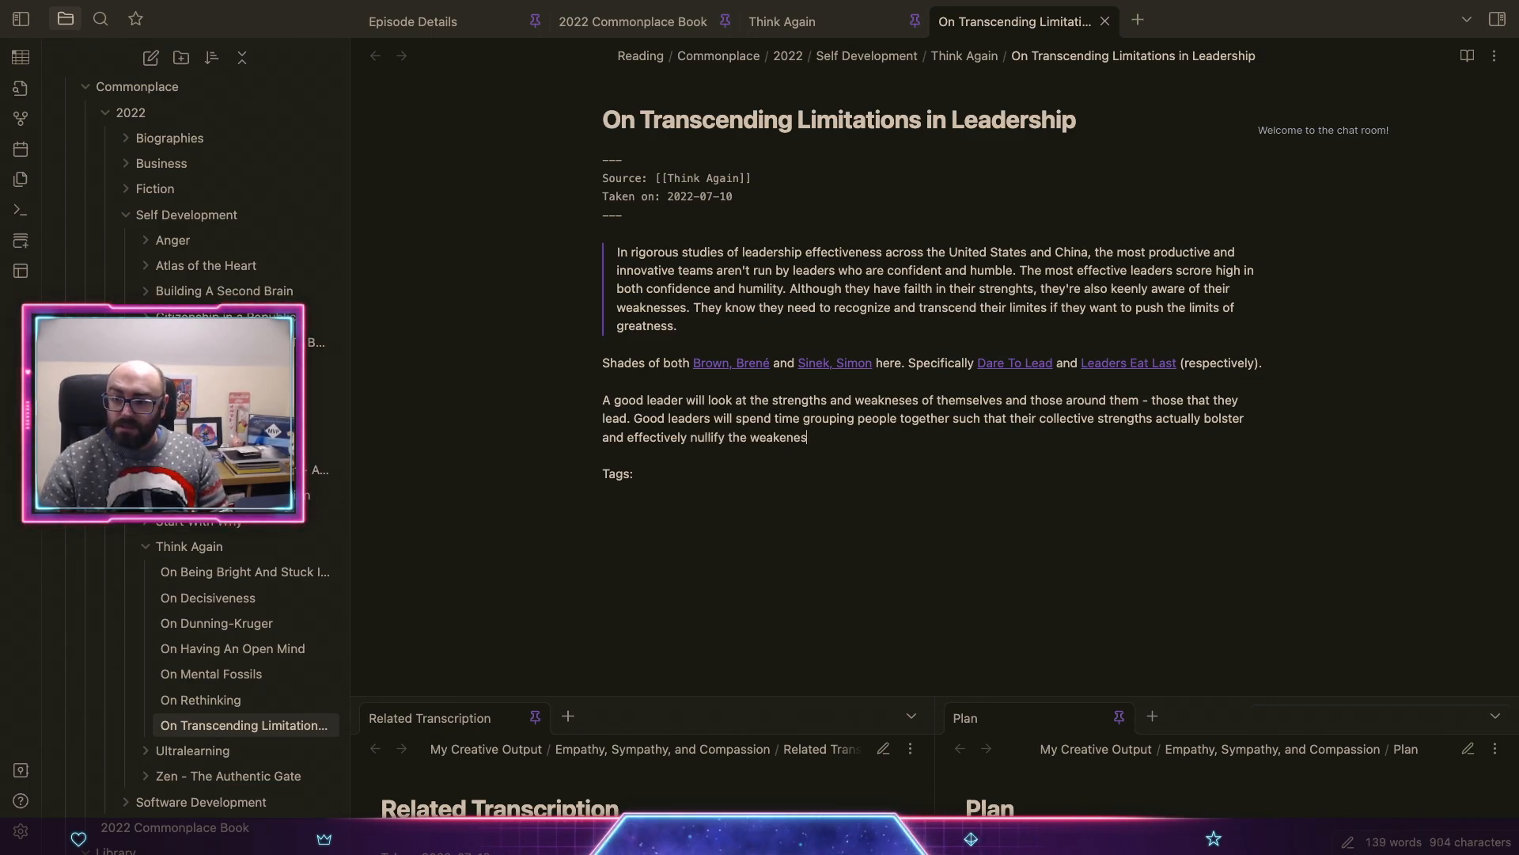
{"action": "type", "text": "ses of the indivud"}
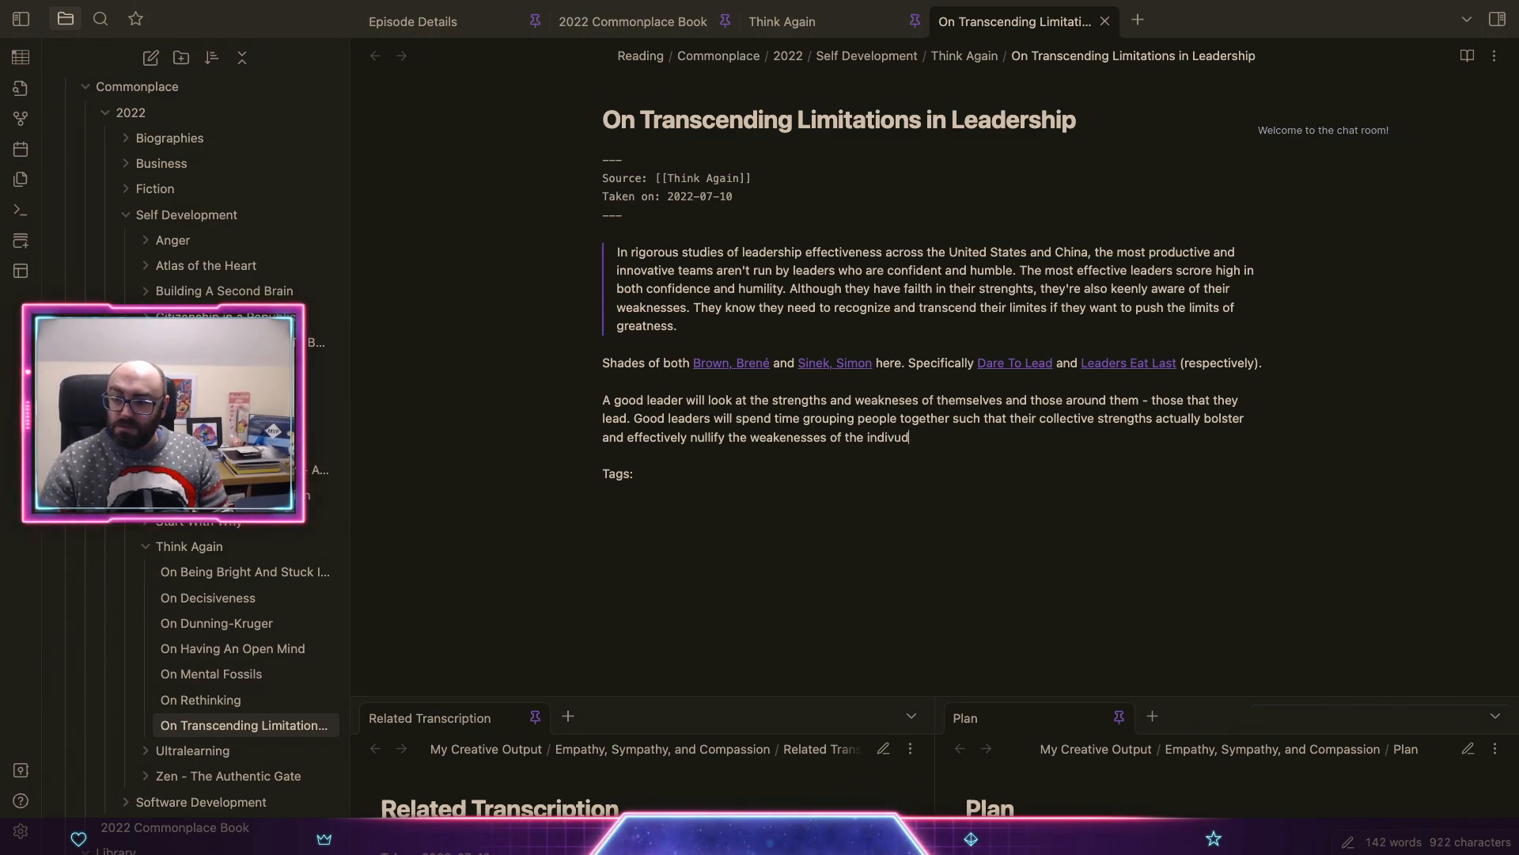
{"action": "key", "text": "BackSpace"}
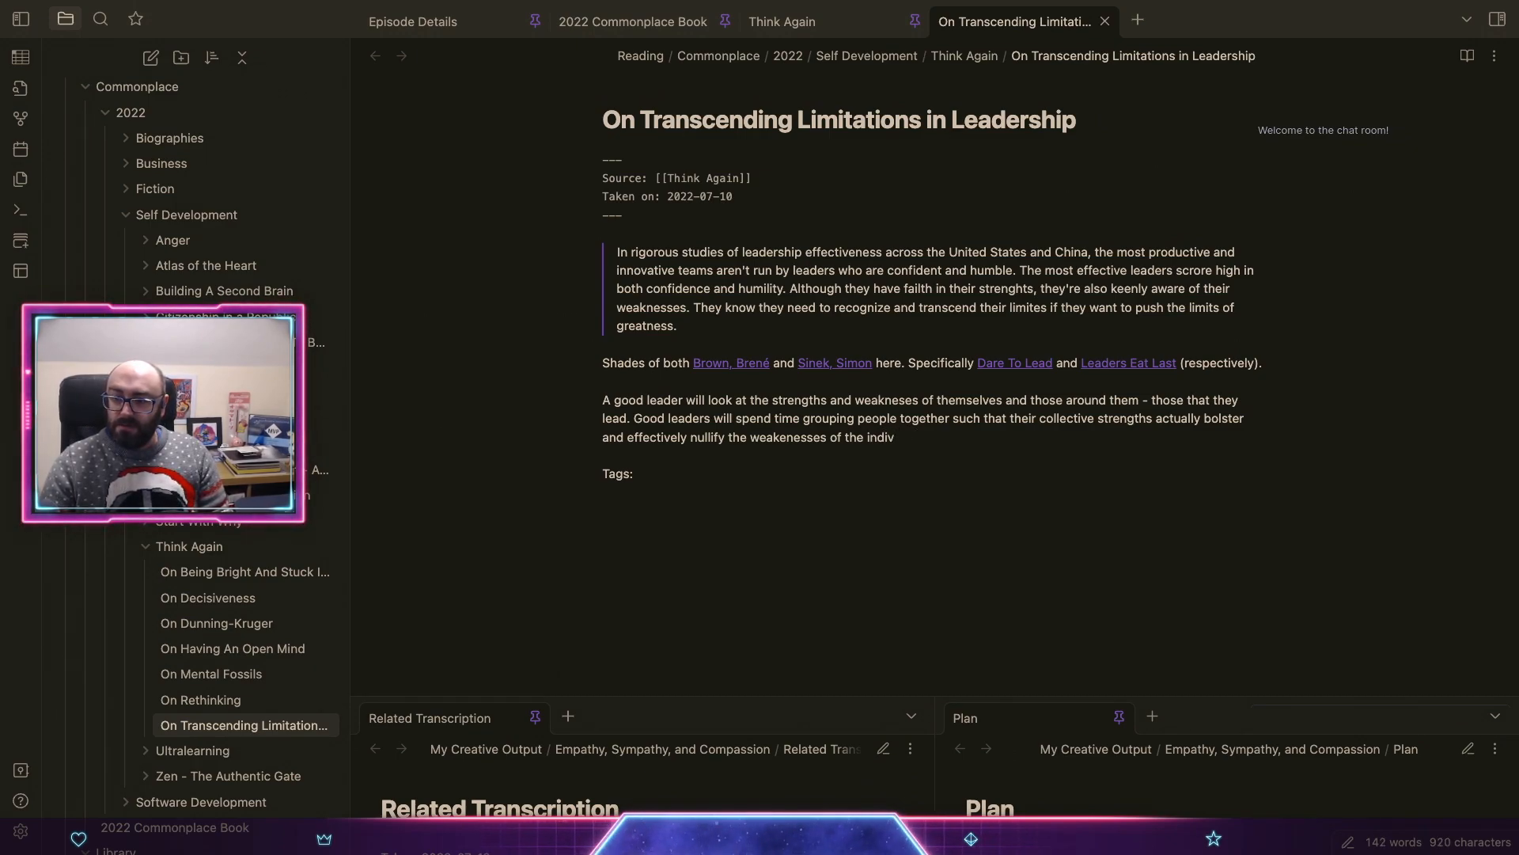
{"action": "type", "text": "iduals."}
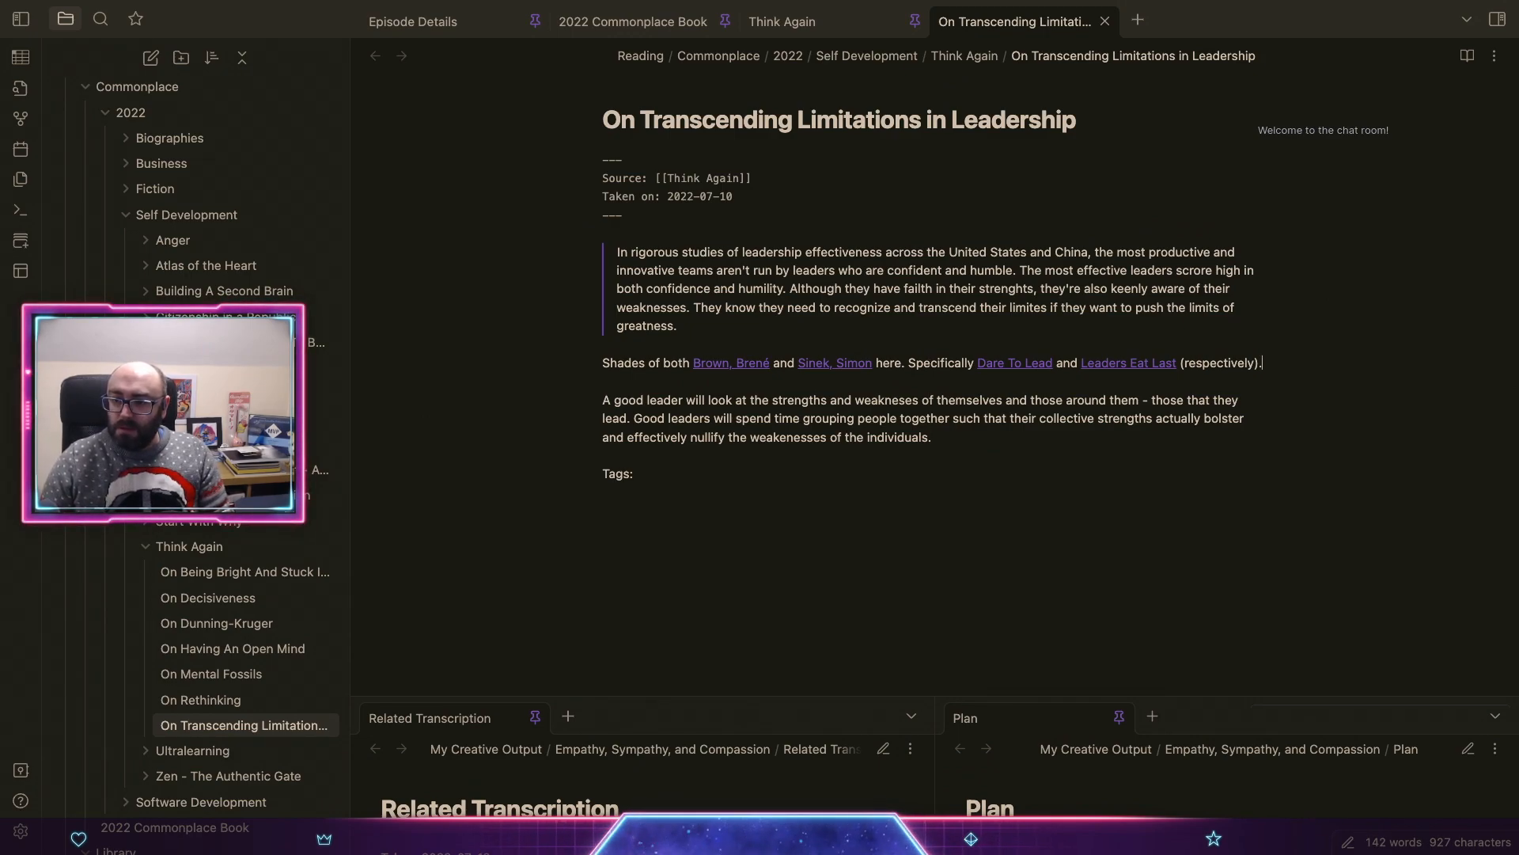
Step: Add a line under the book references reading "Also shades of", a link to the person's not-yet-created note, and "too"
{"action": "key", "text": "Return"}
{"action": "type", "text": "Also sh"}
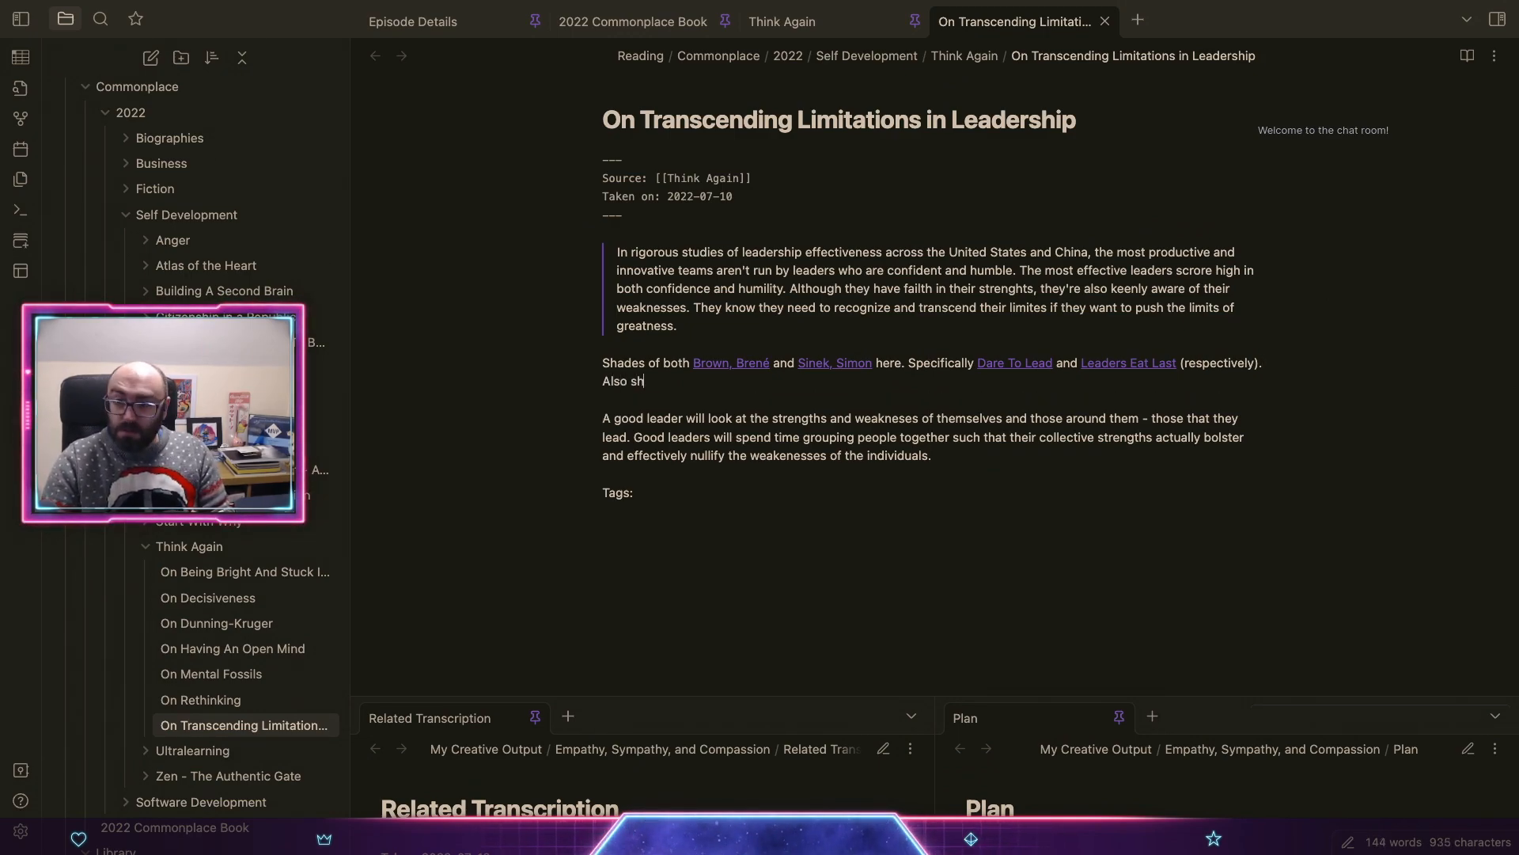
{"action": "type", "text": "aedes of"}
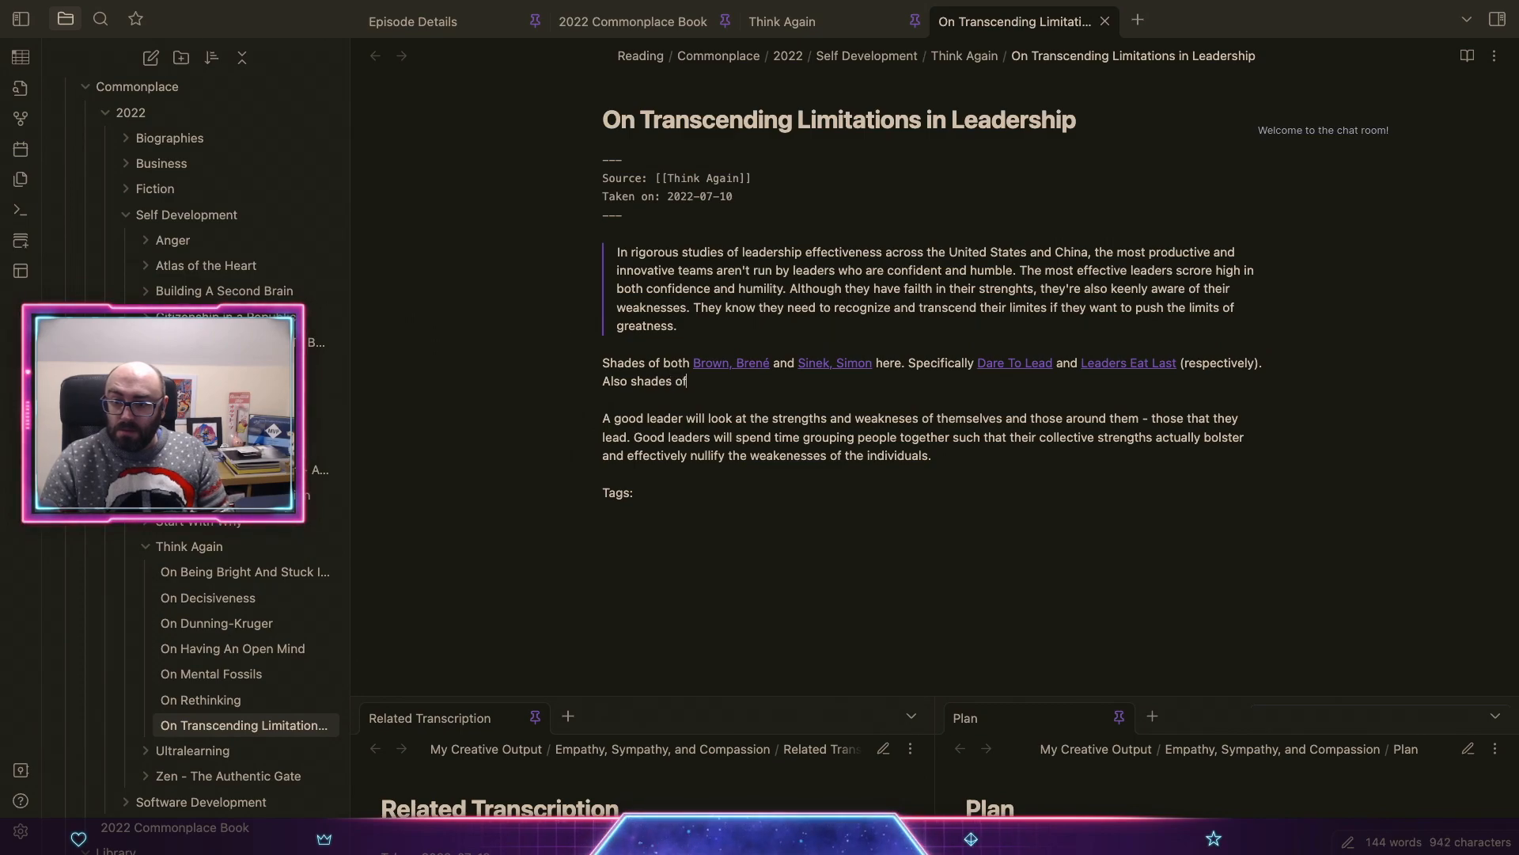
{"action": "type", "text": " [[Steve"}
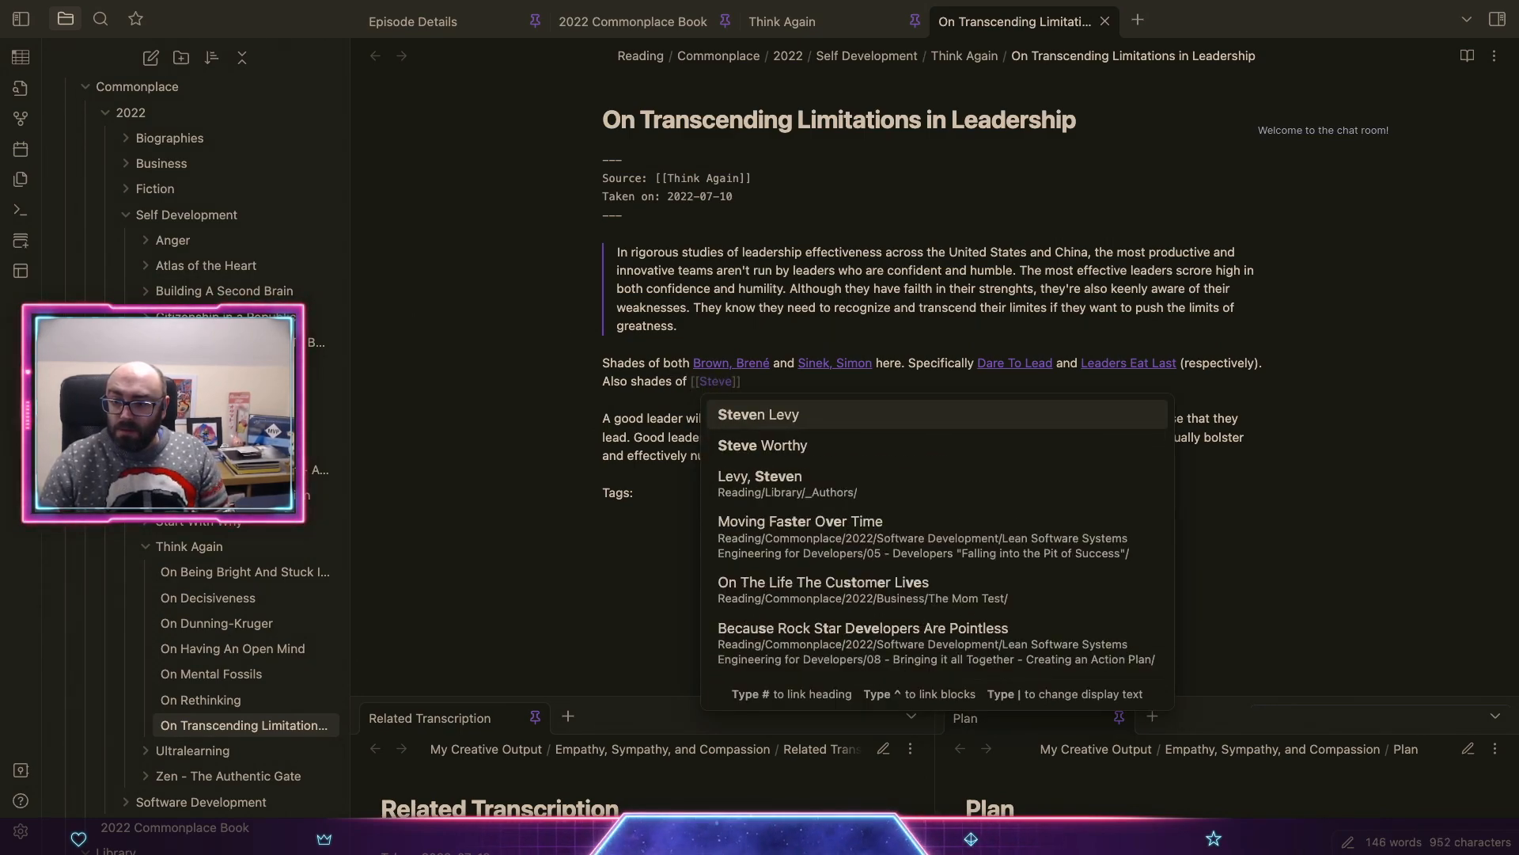
{"action": "key", "text": "Down"}
{"action": "key", "text": "Return"}
{"action": "type", "text": "too"}
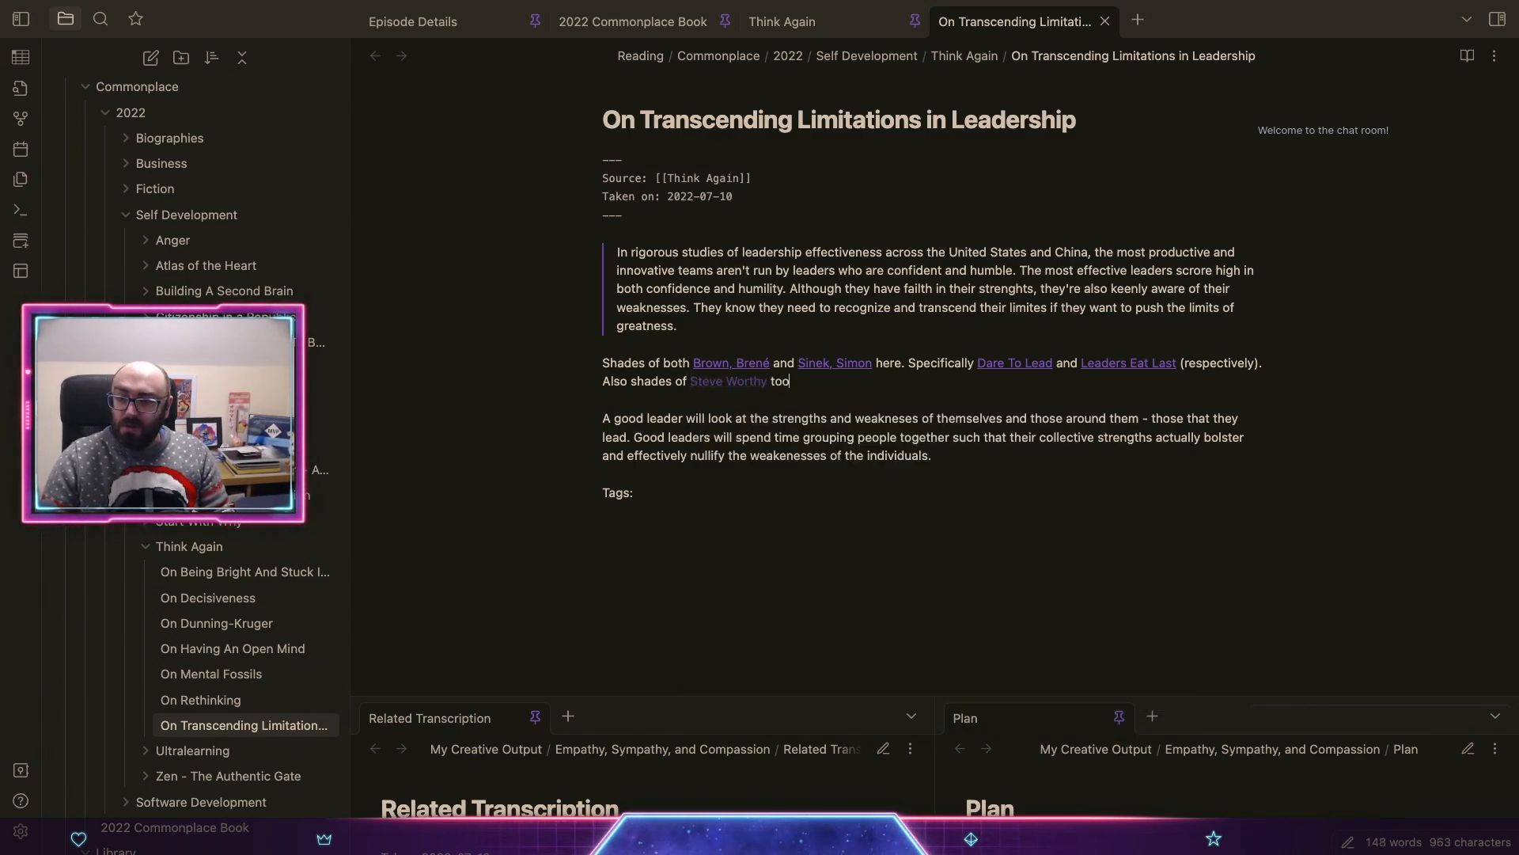
Step: End the added line with a full stop and insert a comma between the person link and "too"
{"action": "type", "text": "."}
{"action": "key", "text": "alt+Left"}
{"action": "key", "text": "alt+Left"}
{"action": "key", "text": "BackSpace"}
{"action": "type", "text": ","}
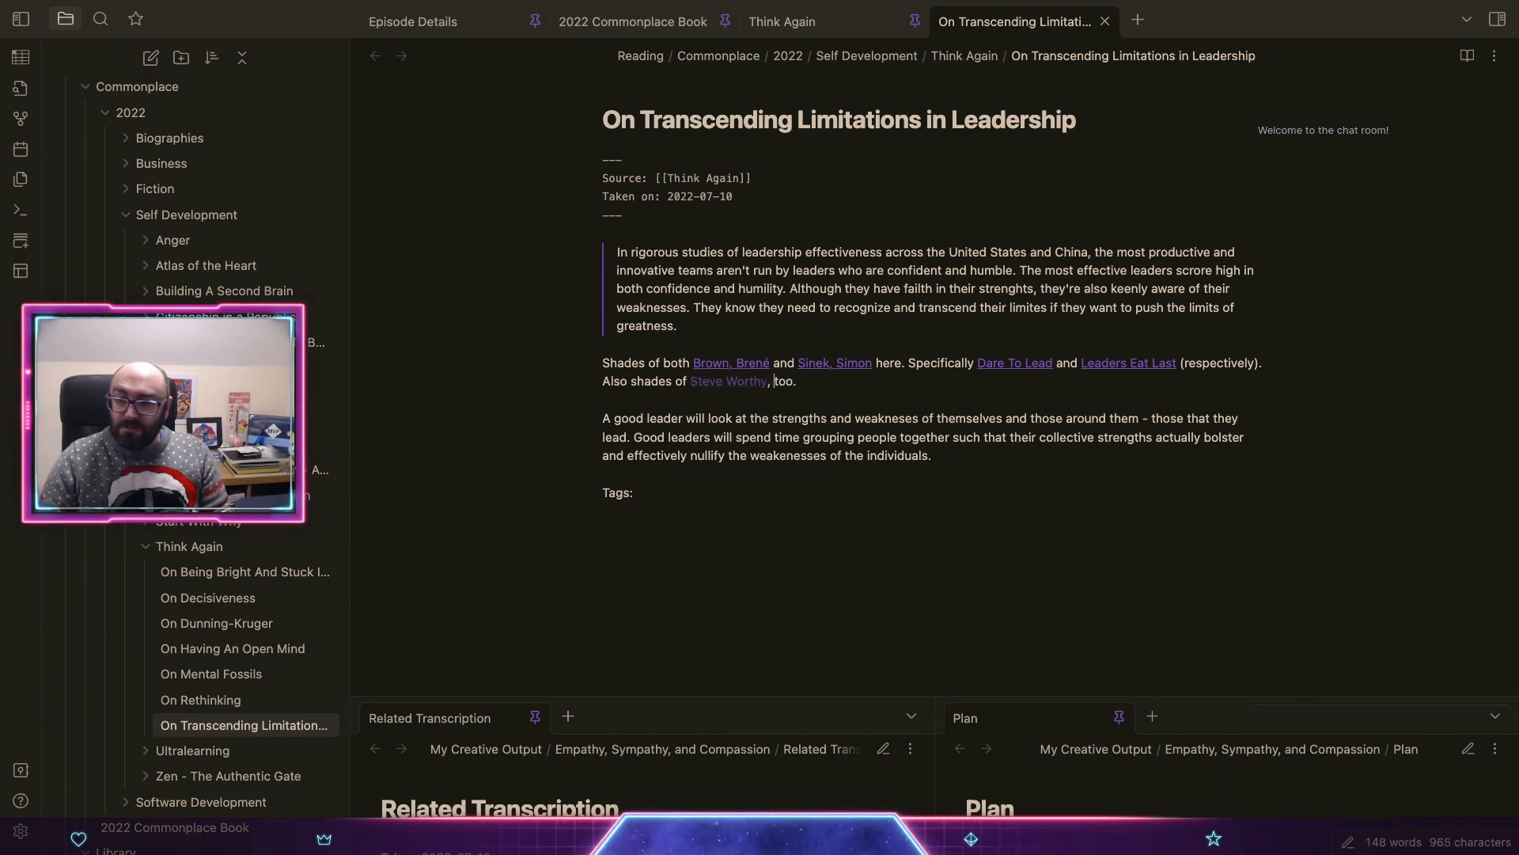
Step: Create the person's missing note from its link and insert the template matching "part", with its name, alias, work and contact fields
{"action": "left_click", "coordinate": [712, 382]}
{"action": "key", "text": "super+p"}
{"action": "type", "text": "templ"}
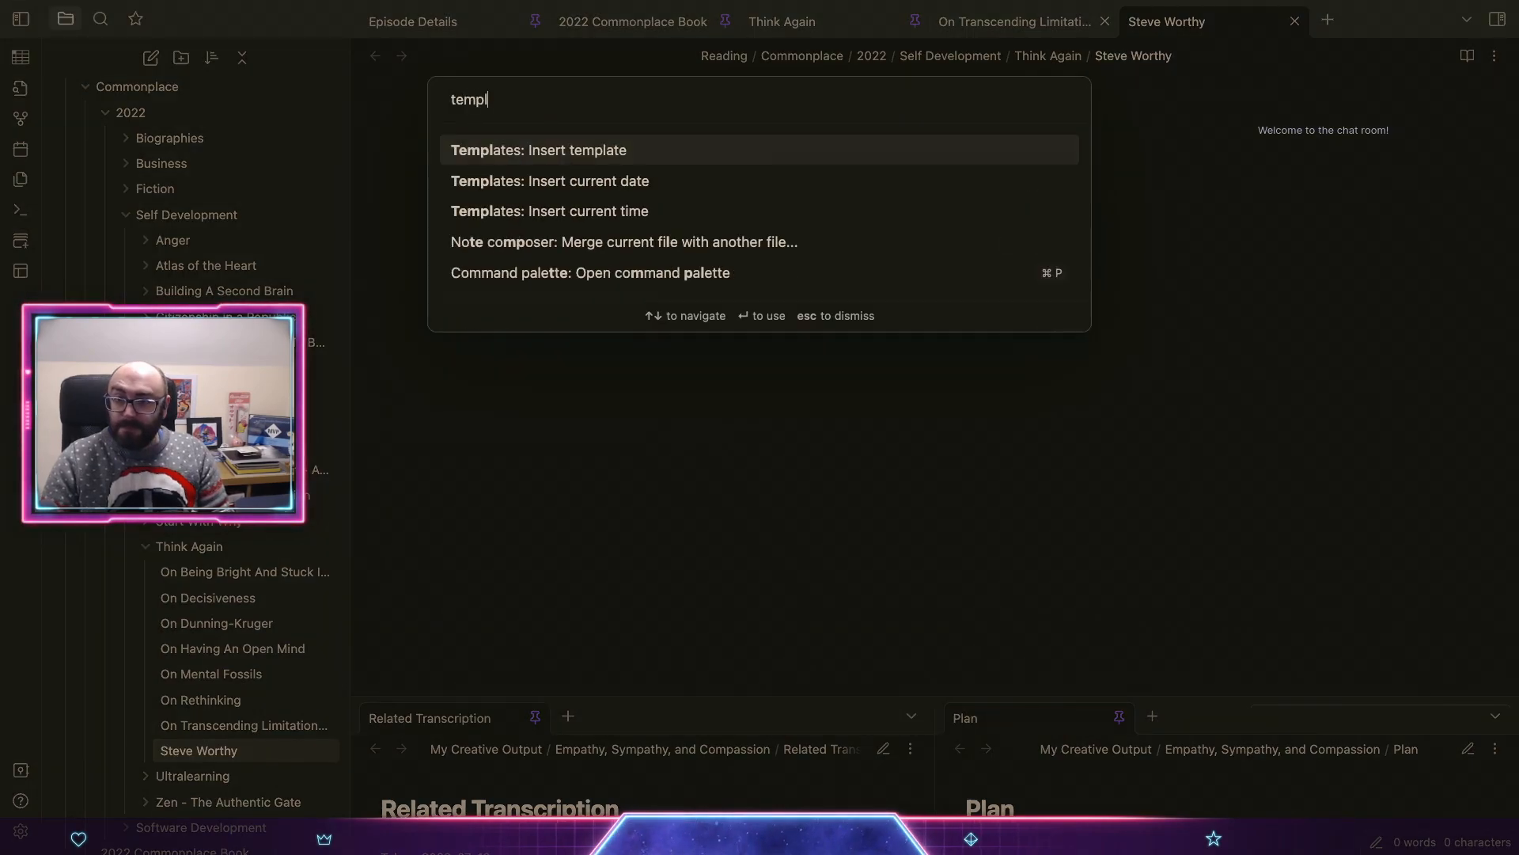
{"action": "key", "text": "Return"}
{"action": "type", "text": "part"}
{"action": "key", "text": "Return"}
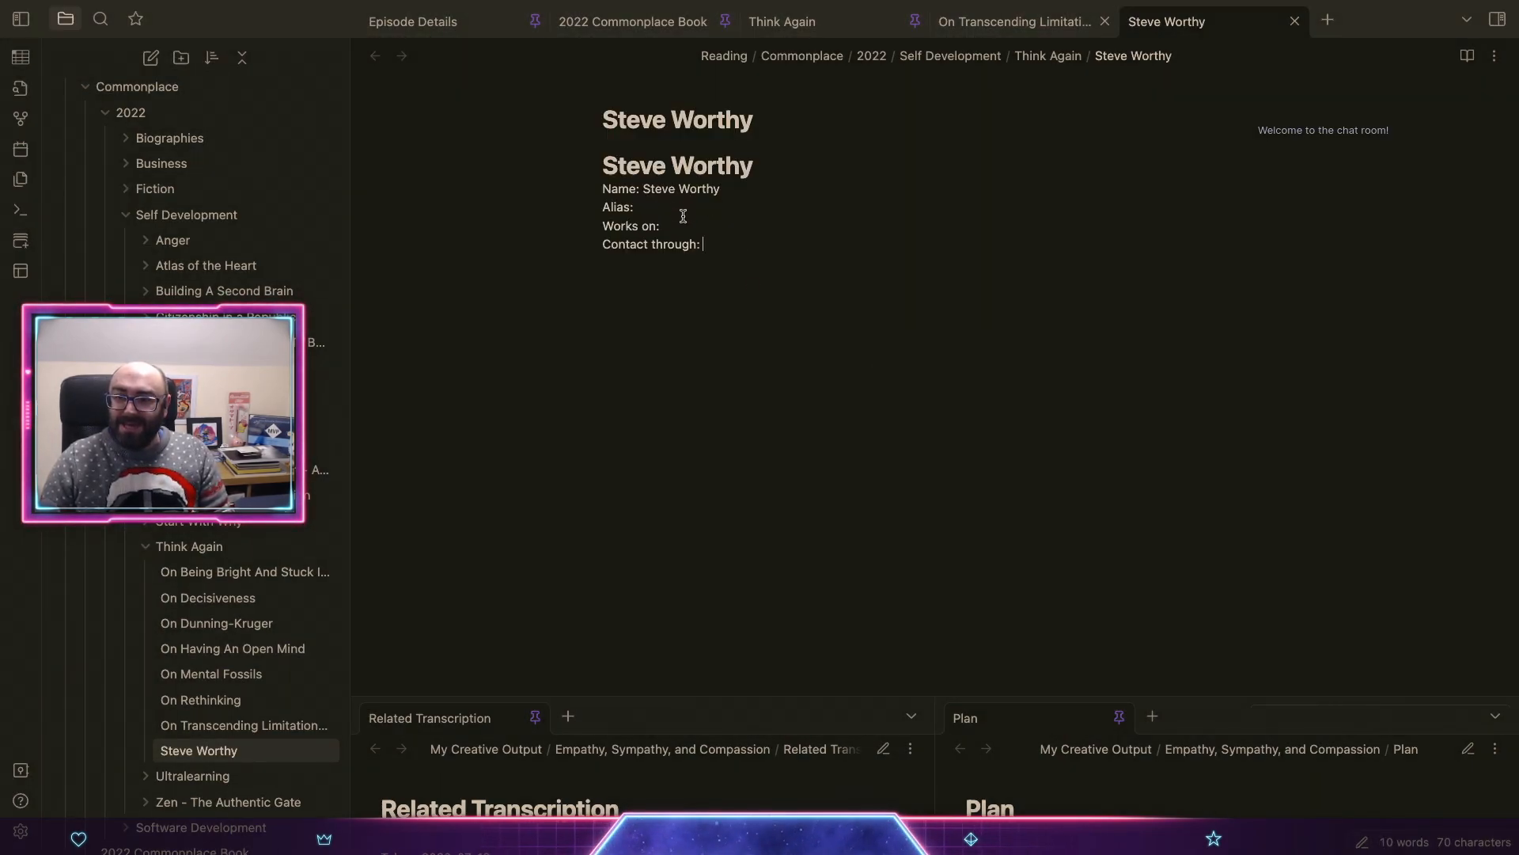
Step: Enter "Retail" as the person's "Works on" entry
{"action": "type", "text": "Rata"}
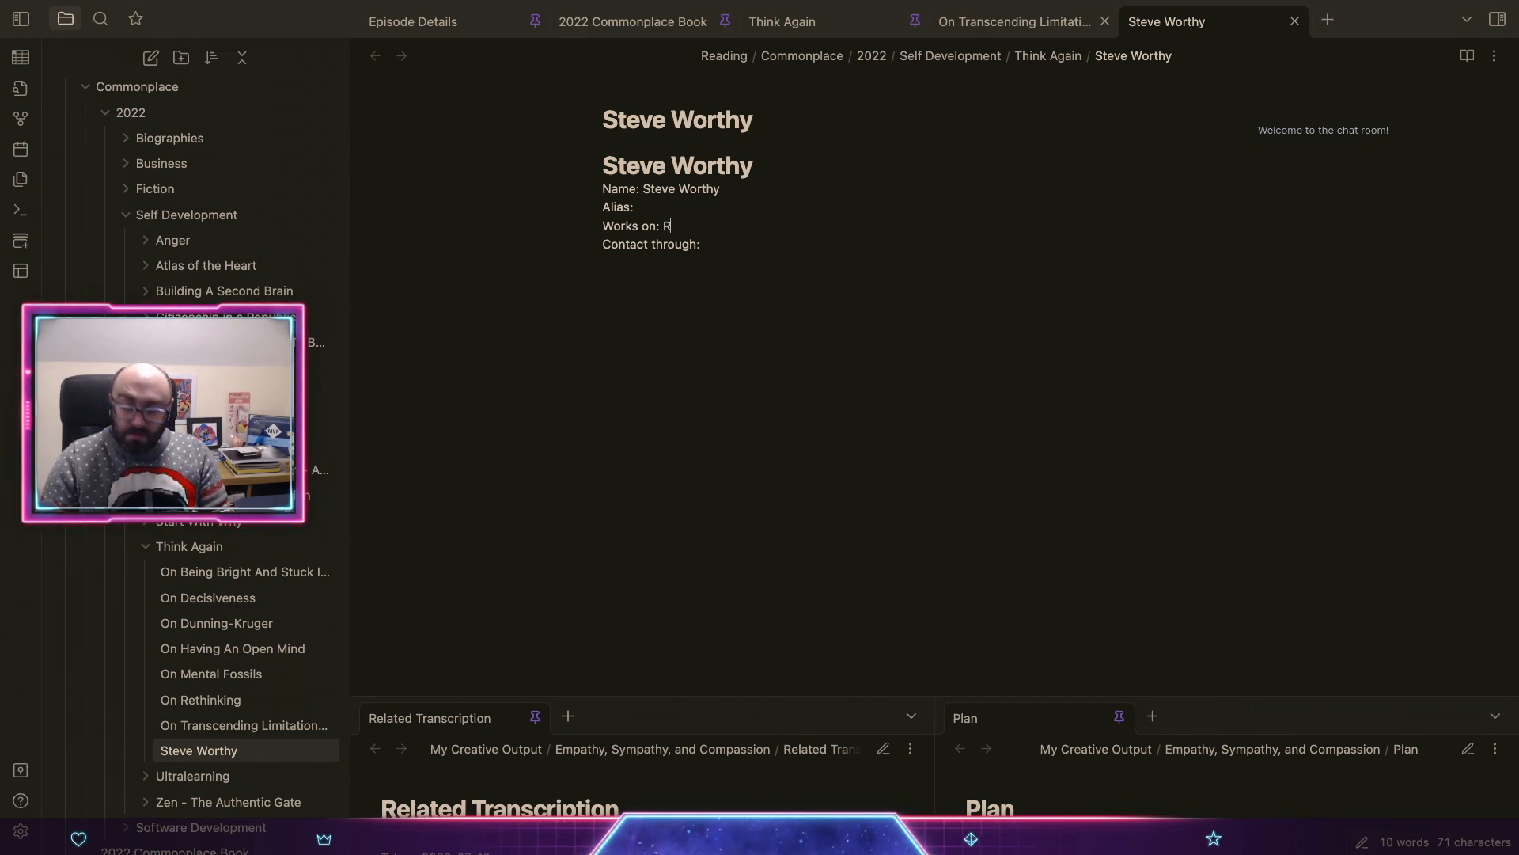
{"action": "type", "text": "i"}
{"action": "key", "text": "BackSpace"}
{"action": "key", "text": "BackSpace"}
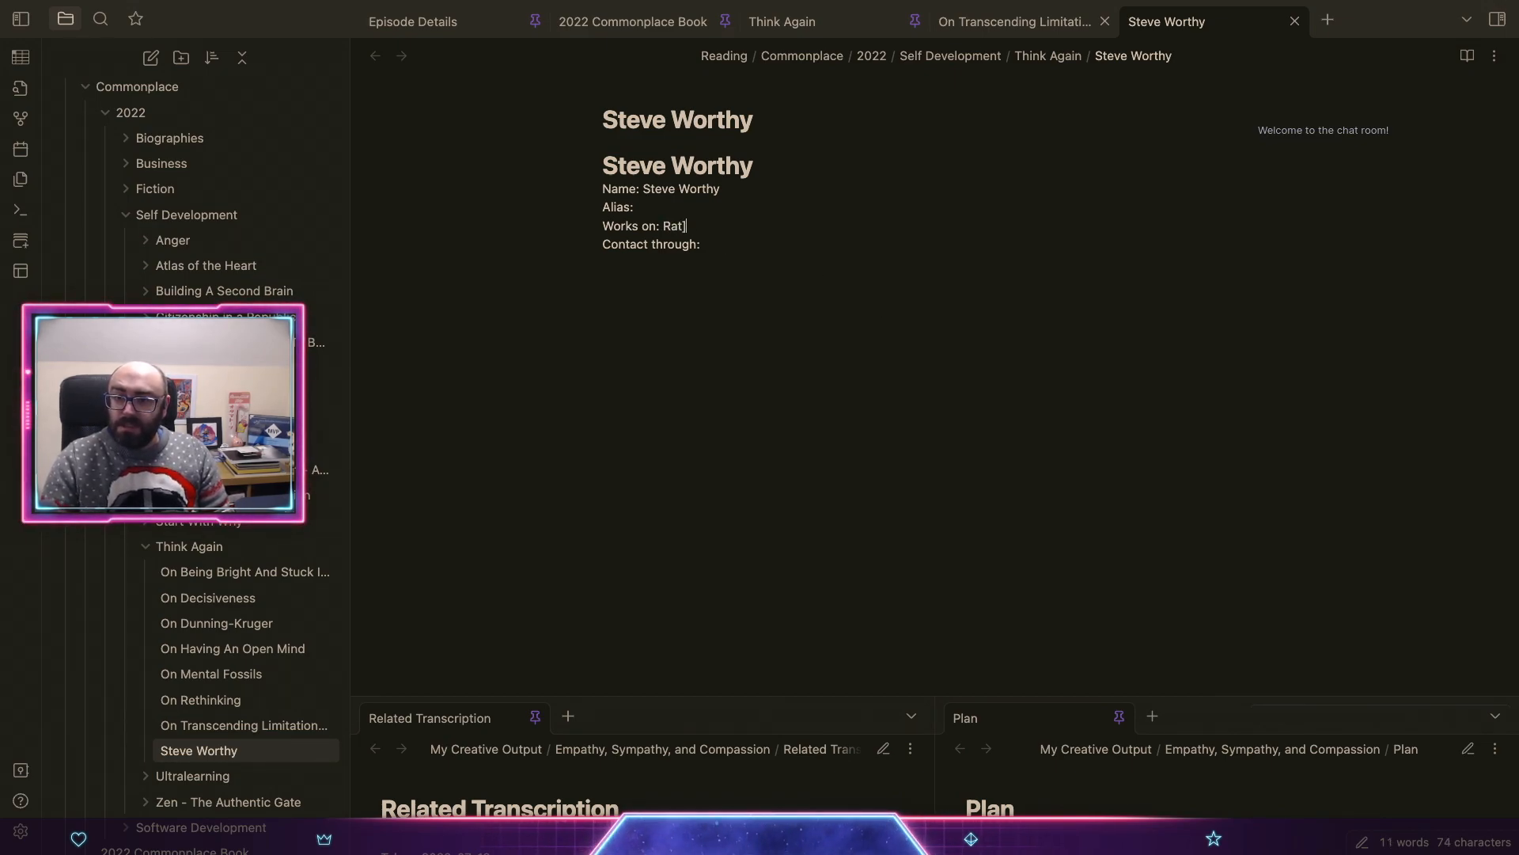
{"action": "key", "text": "BackSpace"}
{"action": "key", "text": "BackSpace"}
{"action": "type", "text": "etail"}
Step: Switch to Safari and search the web for "retail leadership with" followed by the person's full name
{"action": "key", "text": "ctrl+Up"}
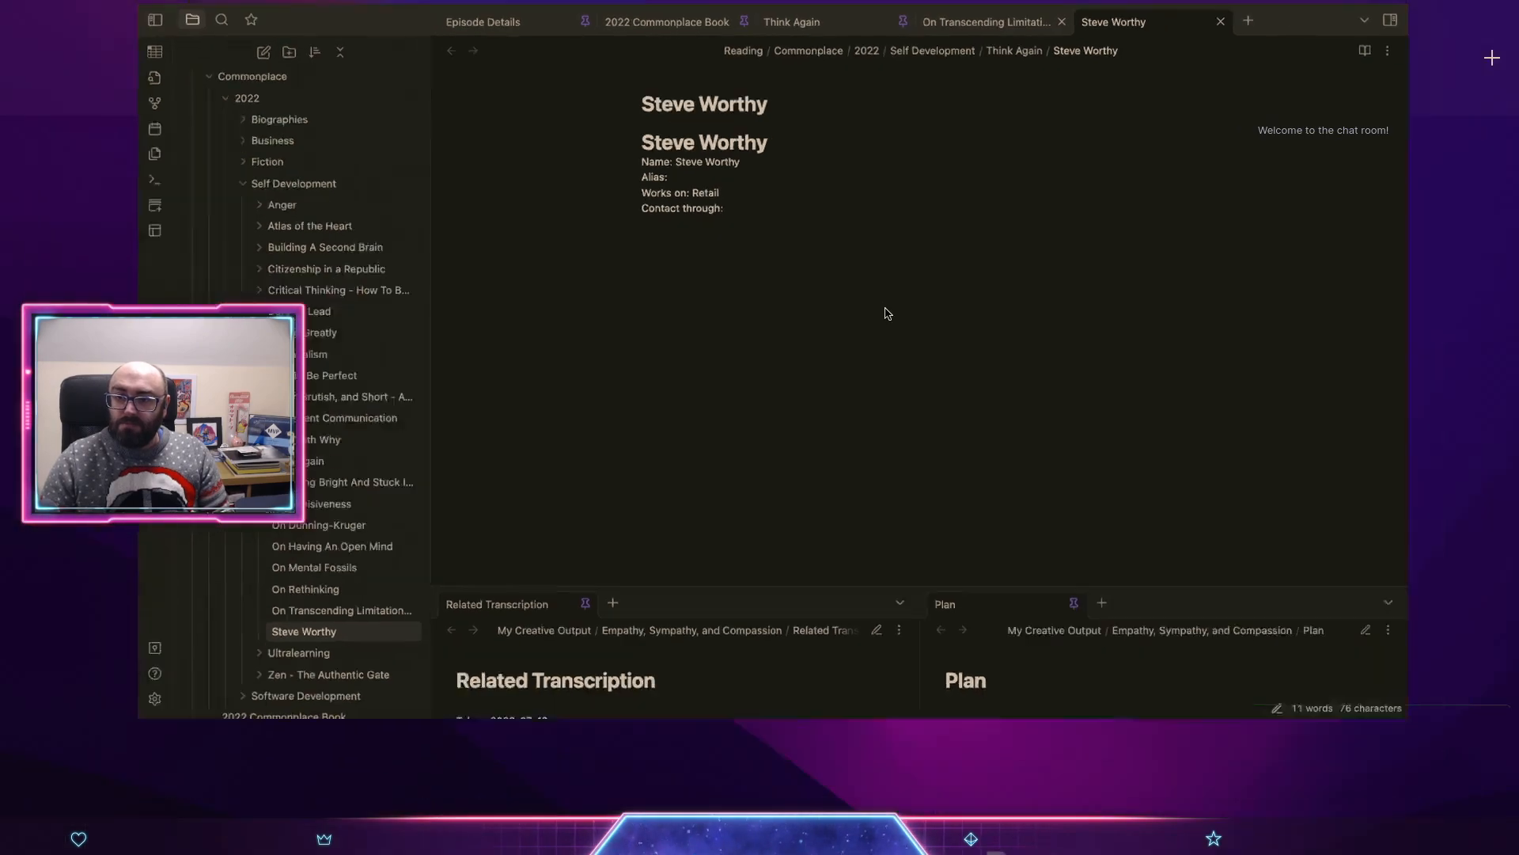
{"action": "left_click", "coordinate": [633, 89]}
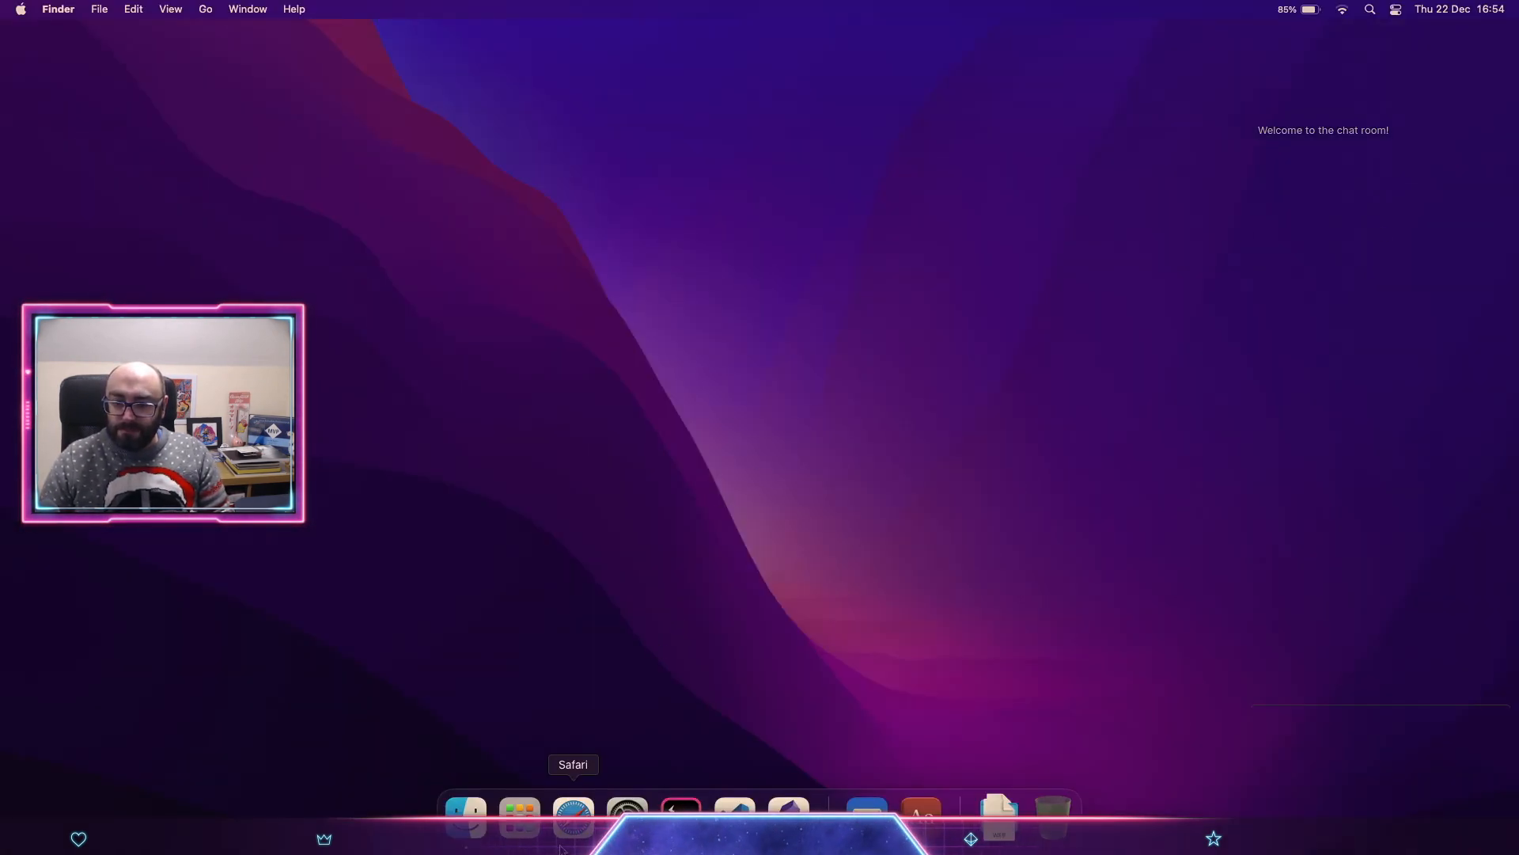
{"action": "left_click", "coordinate": [563, 845]}
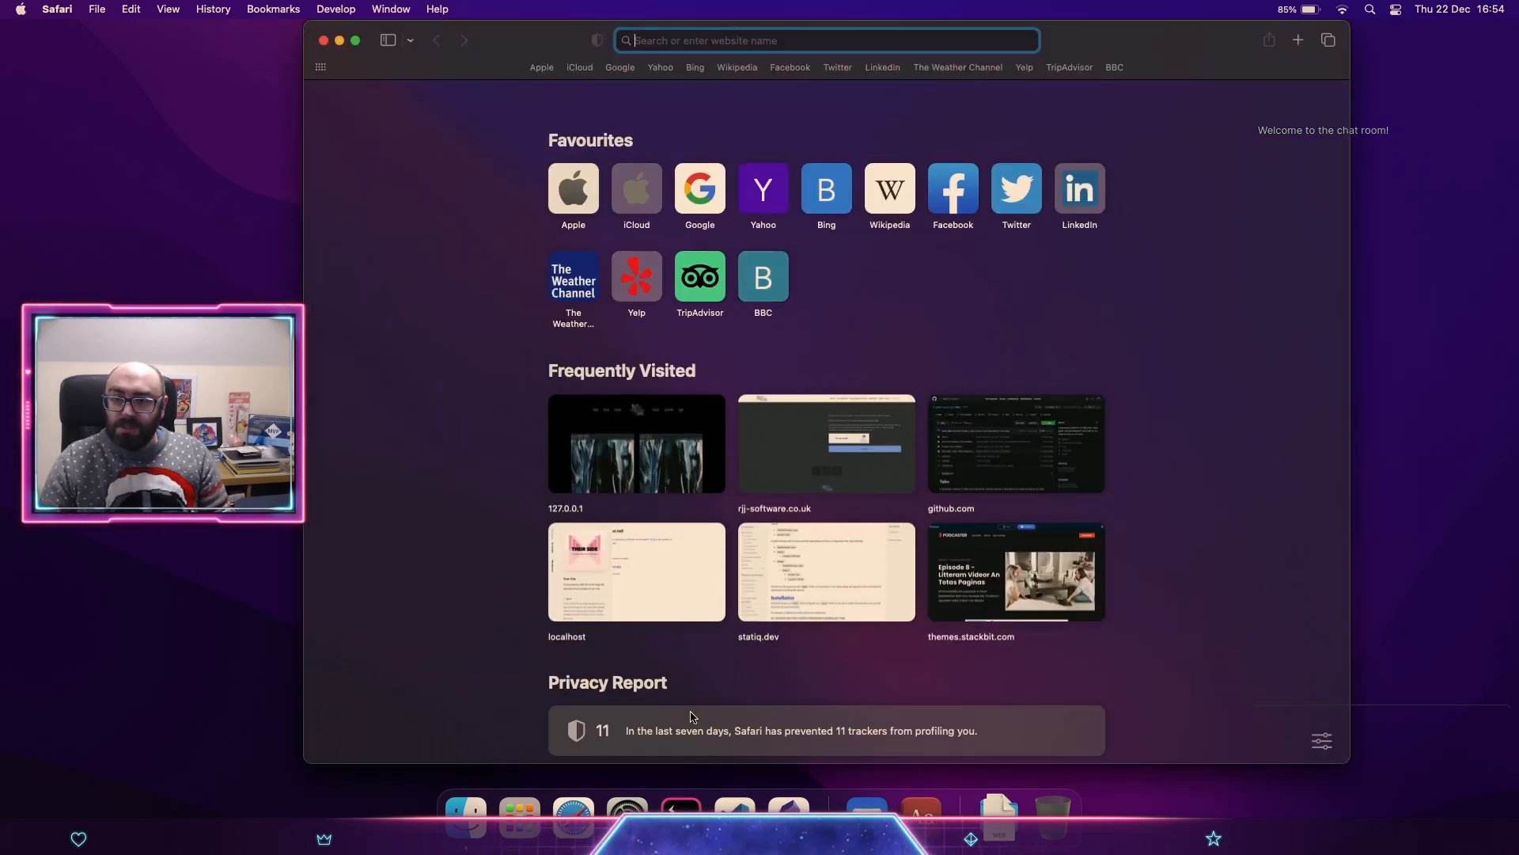
{"action": "type", "text": "reta,"}
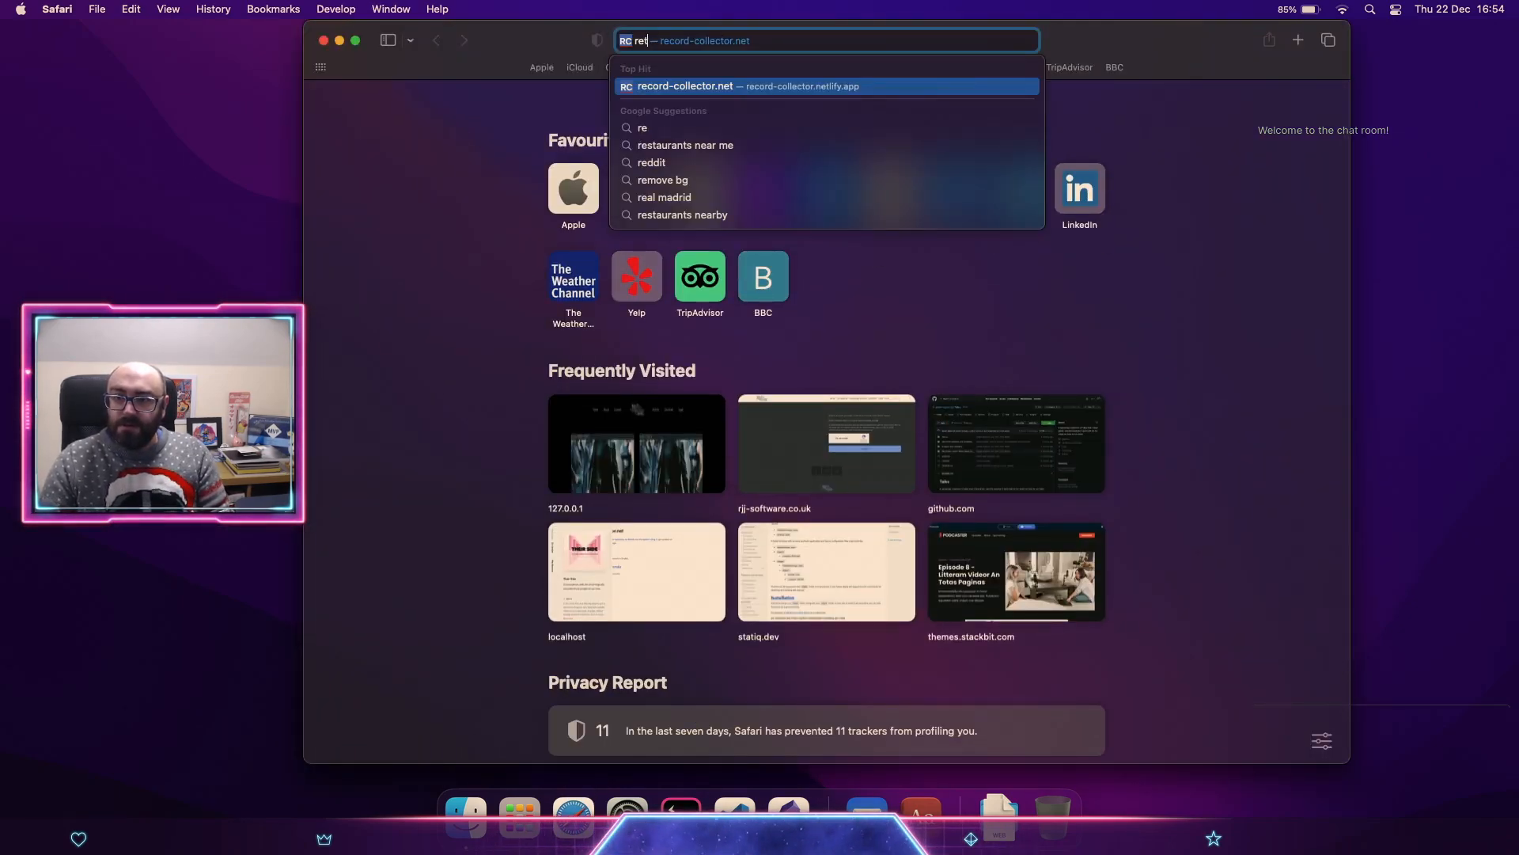
{"action": "key", "text": "BackSpace"}
{"action": "key", "text": "BackSpace"}
{"action": "key", "text": "BackSpace"}
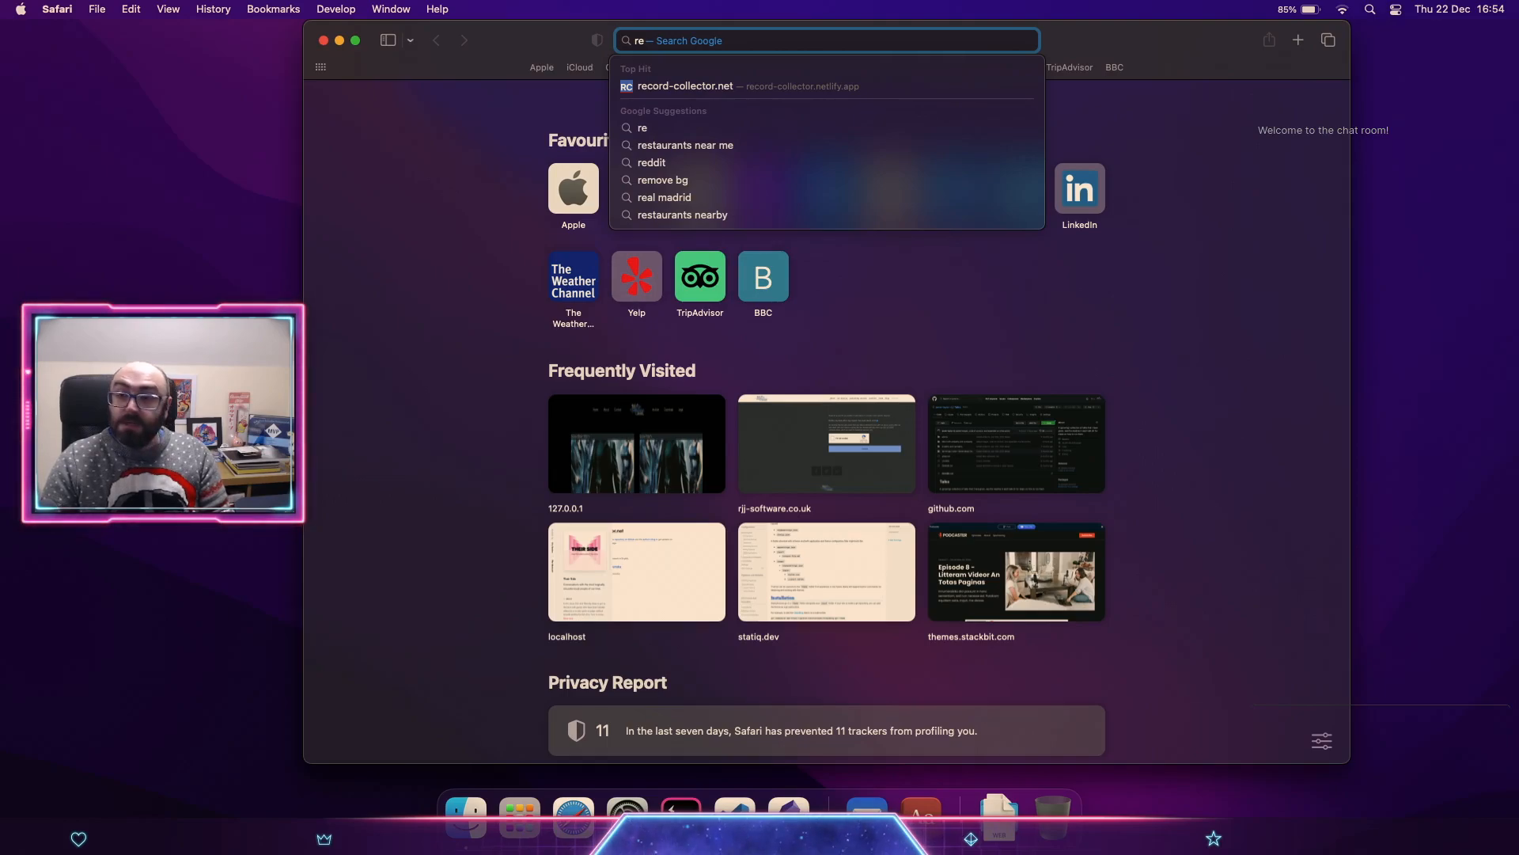
{"action": "type", "text": "tail leader"}
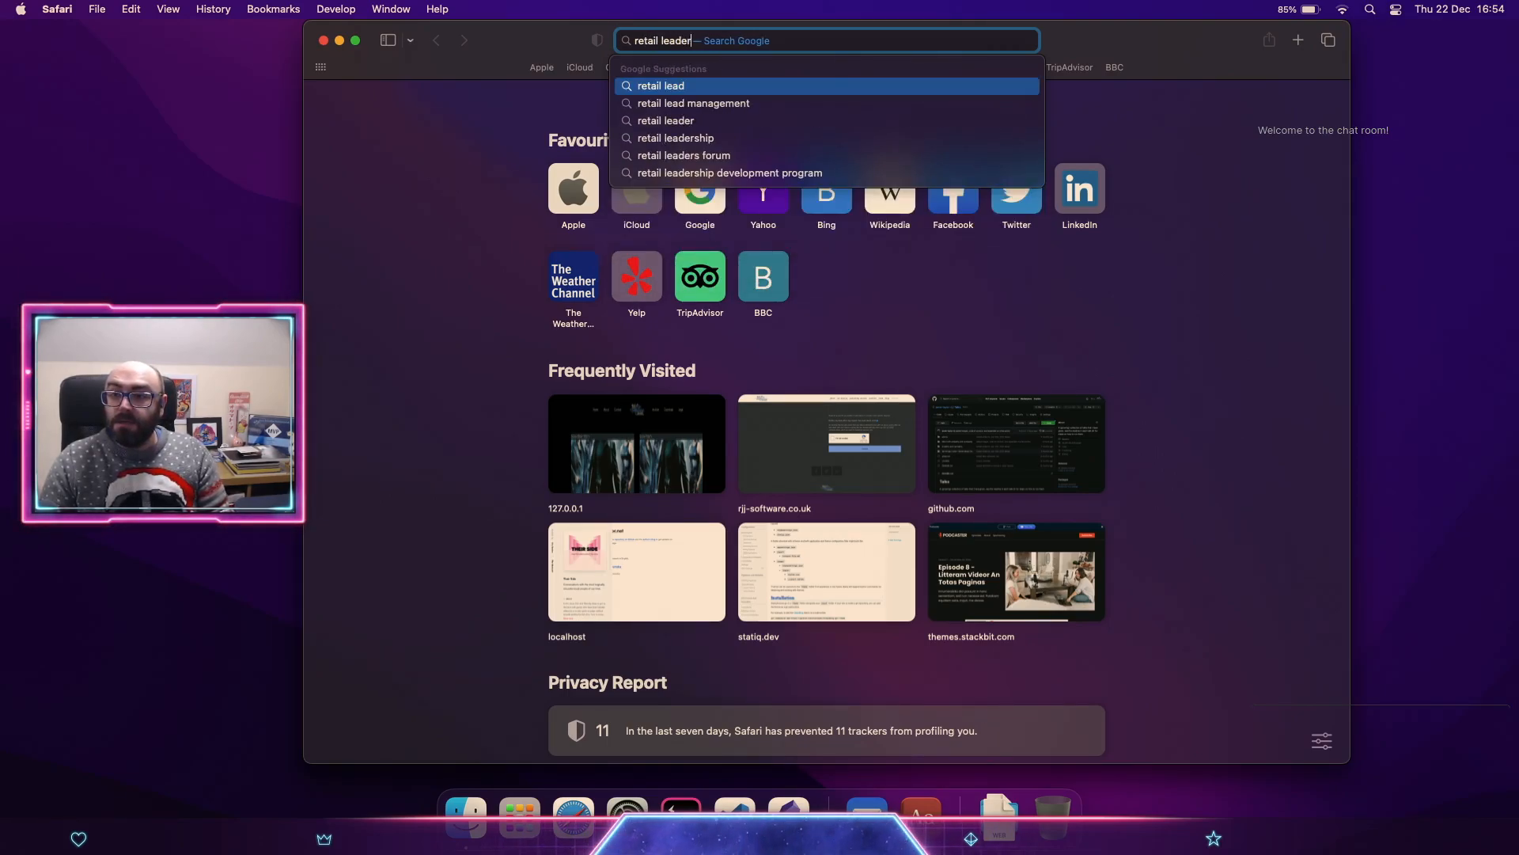
{"action": "type", "text": "ship with"}
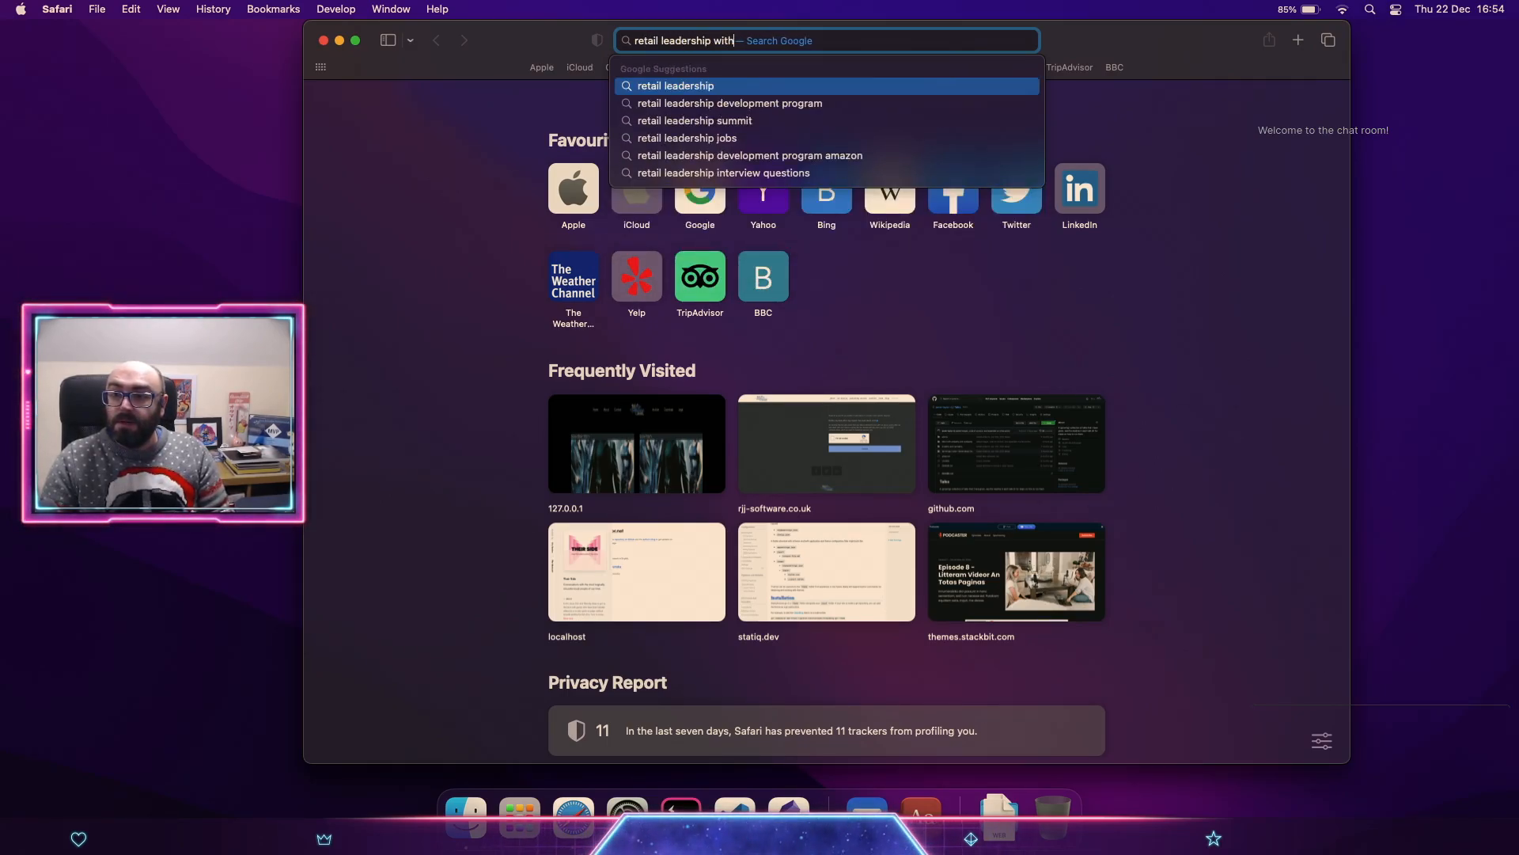
{"action": "type", "text": " steve worthy"}
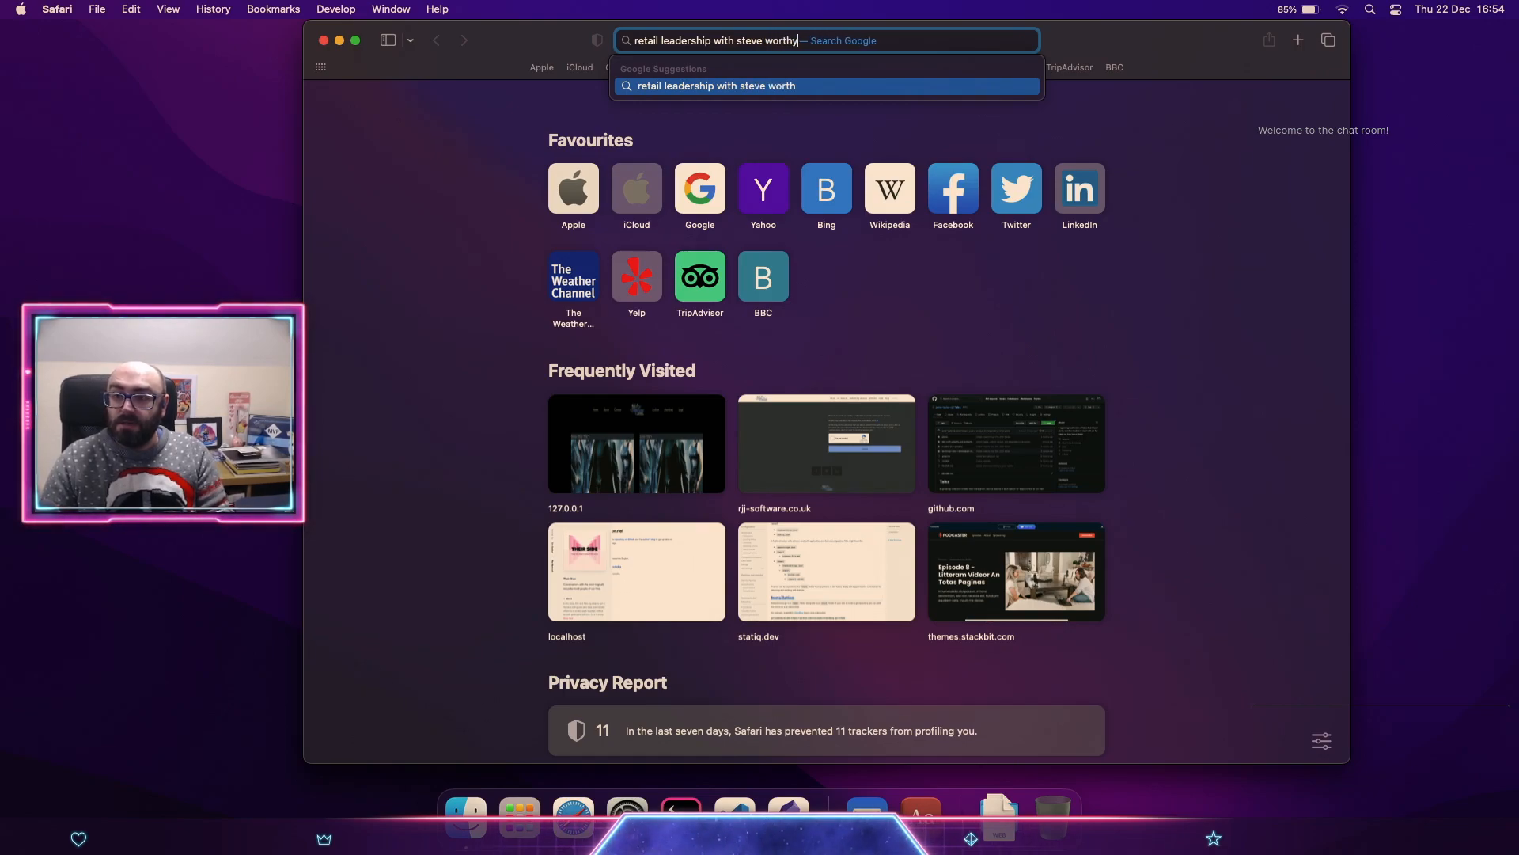
{"action": "key", "text": "Return"}
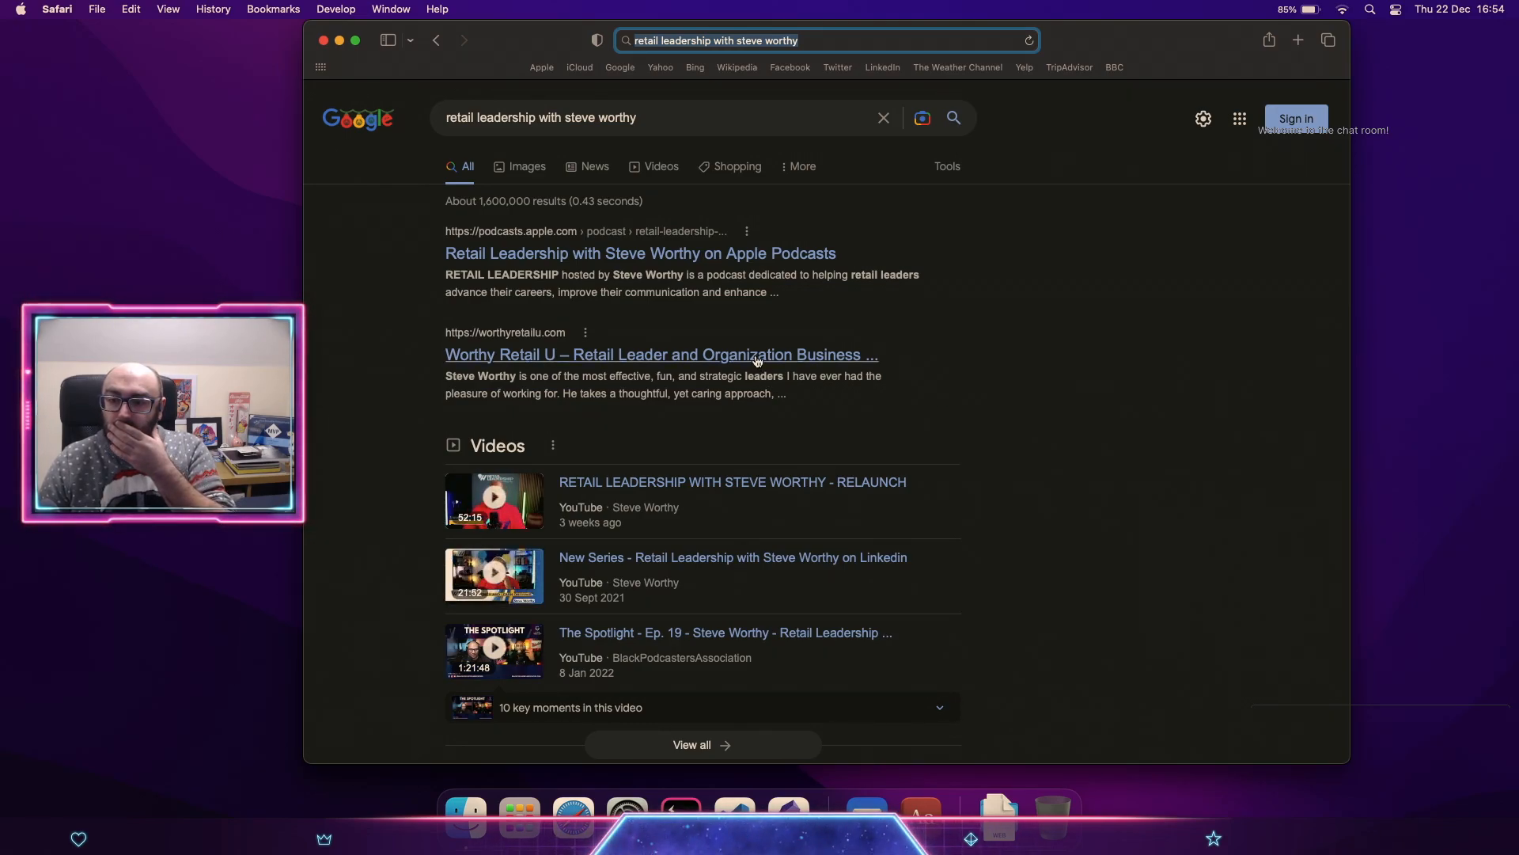
Step: Open the Worthy Retail U website from the results, copy its address, and switch back to Obsidian
{"action": "left_click", "coordinate": [1153, 502]}
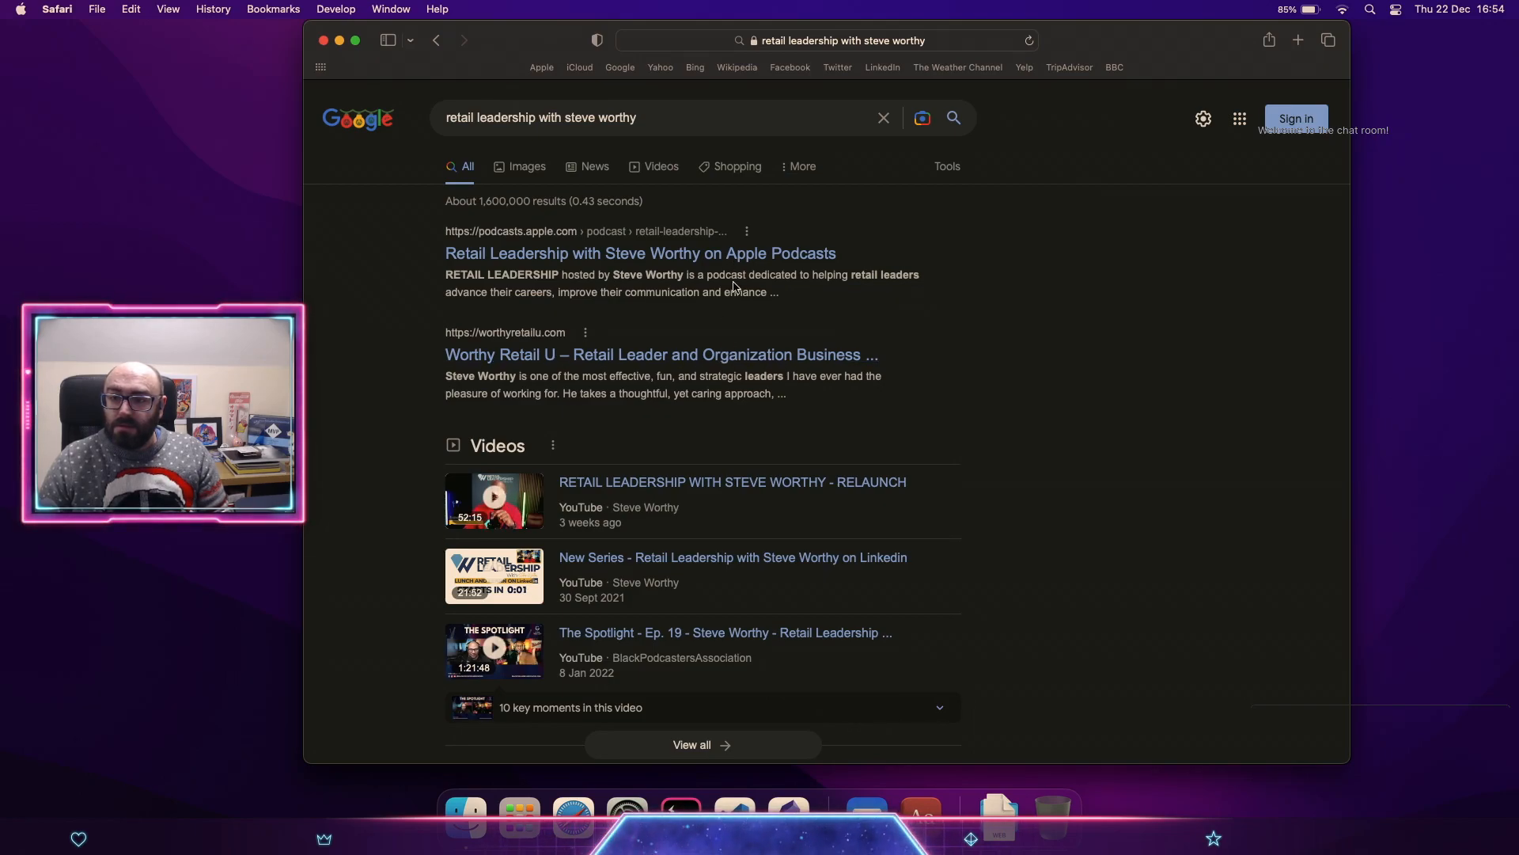
{"action": "left_click", "coordinate": [740, 357]}
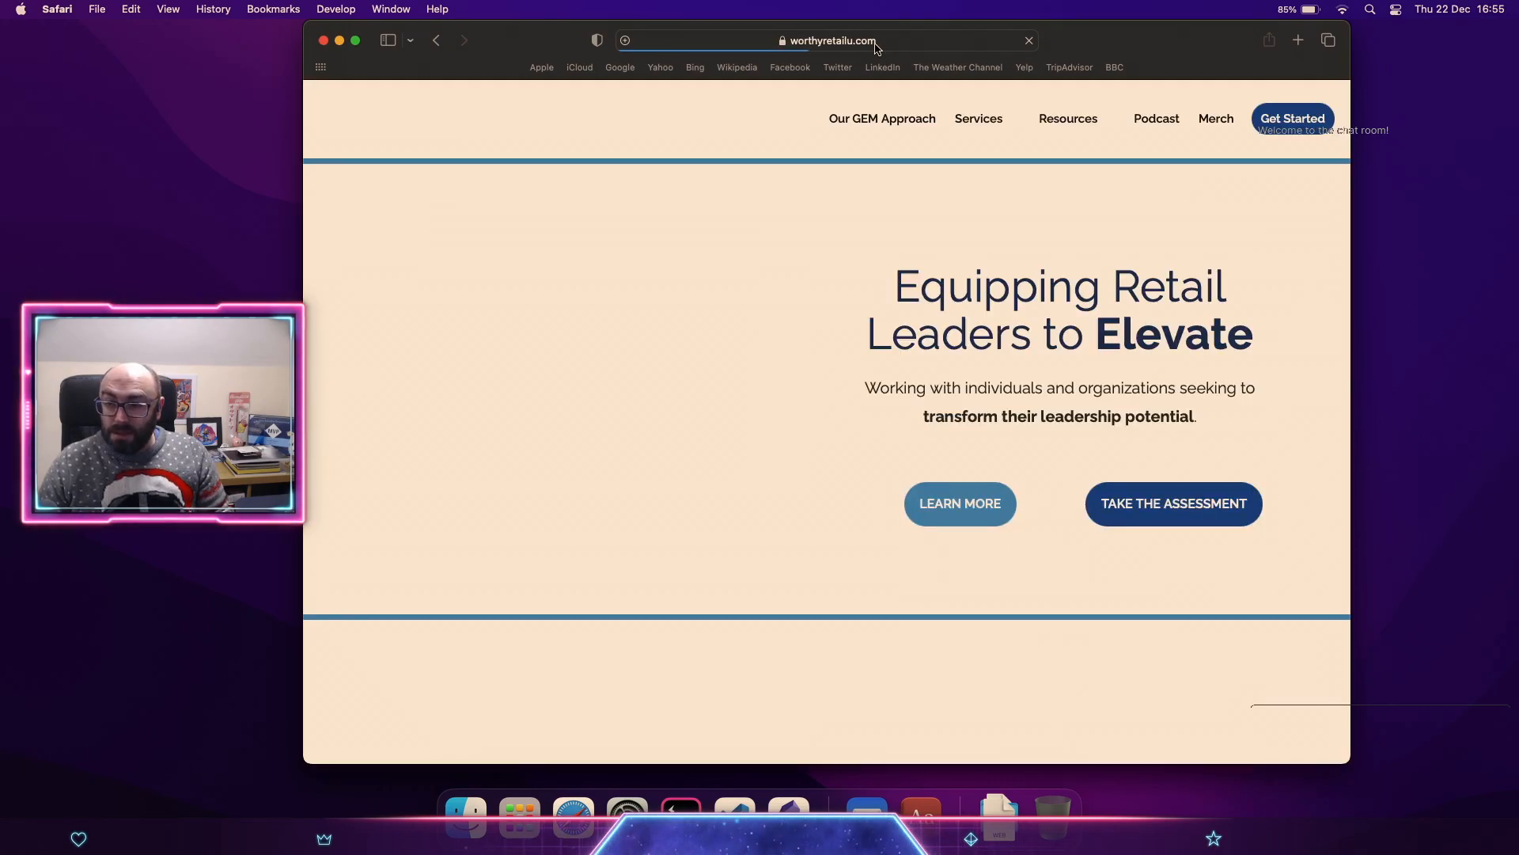
{"action": "left_click", "coordinate": [875, 45]}
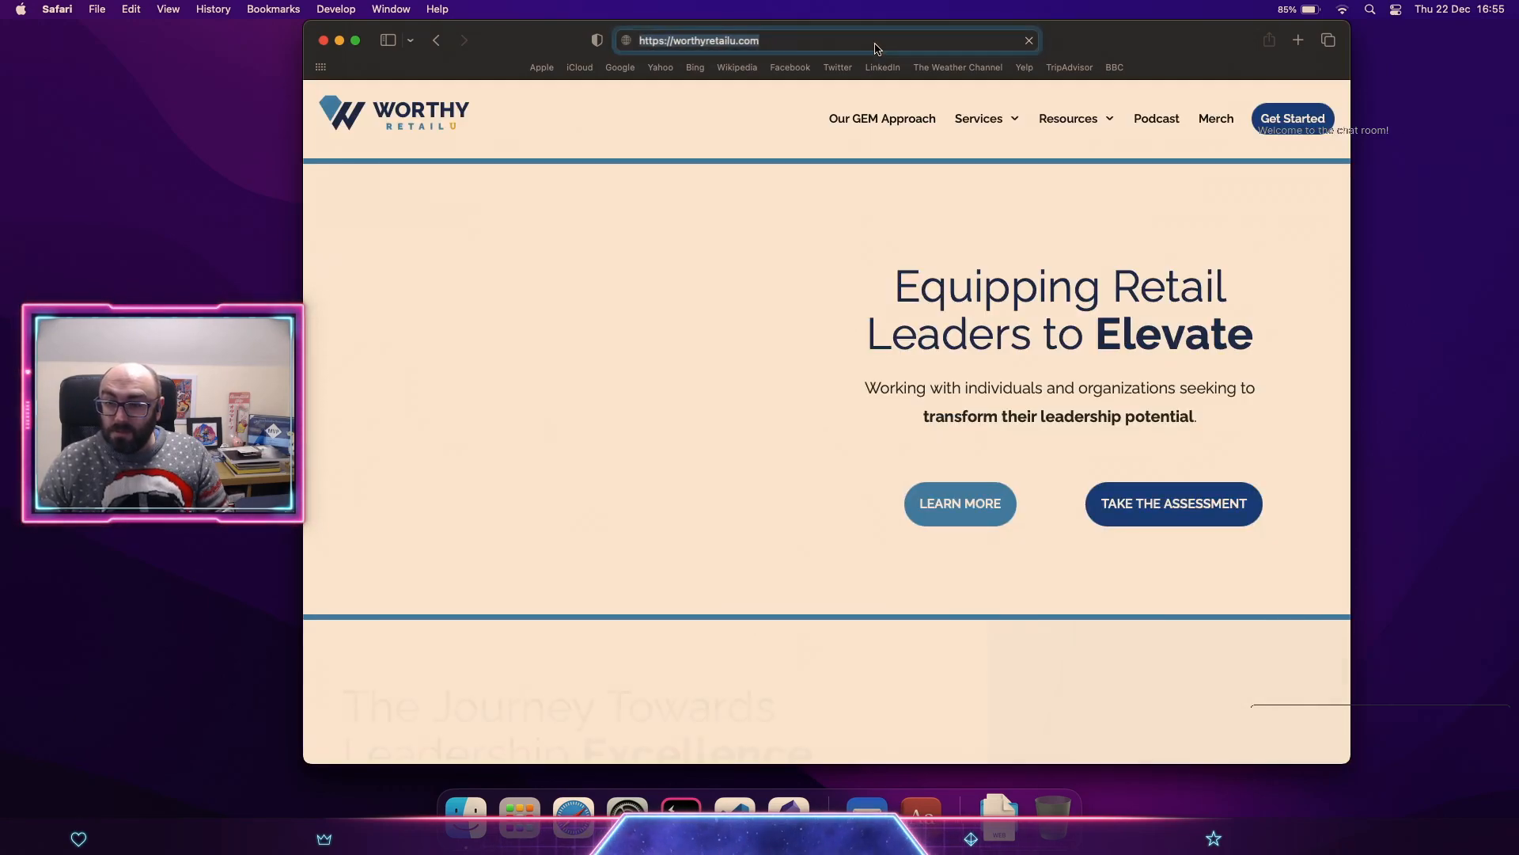
{"action": "key", "text": "ctrl+Up"}
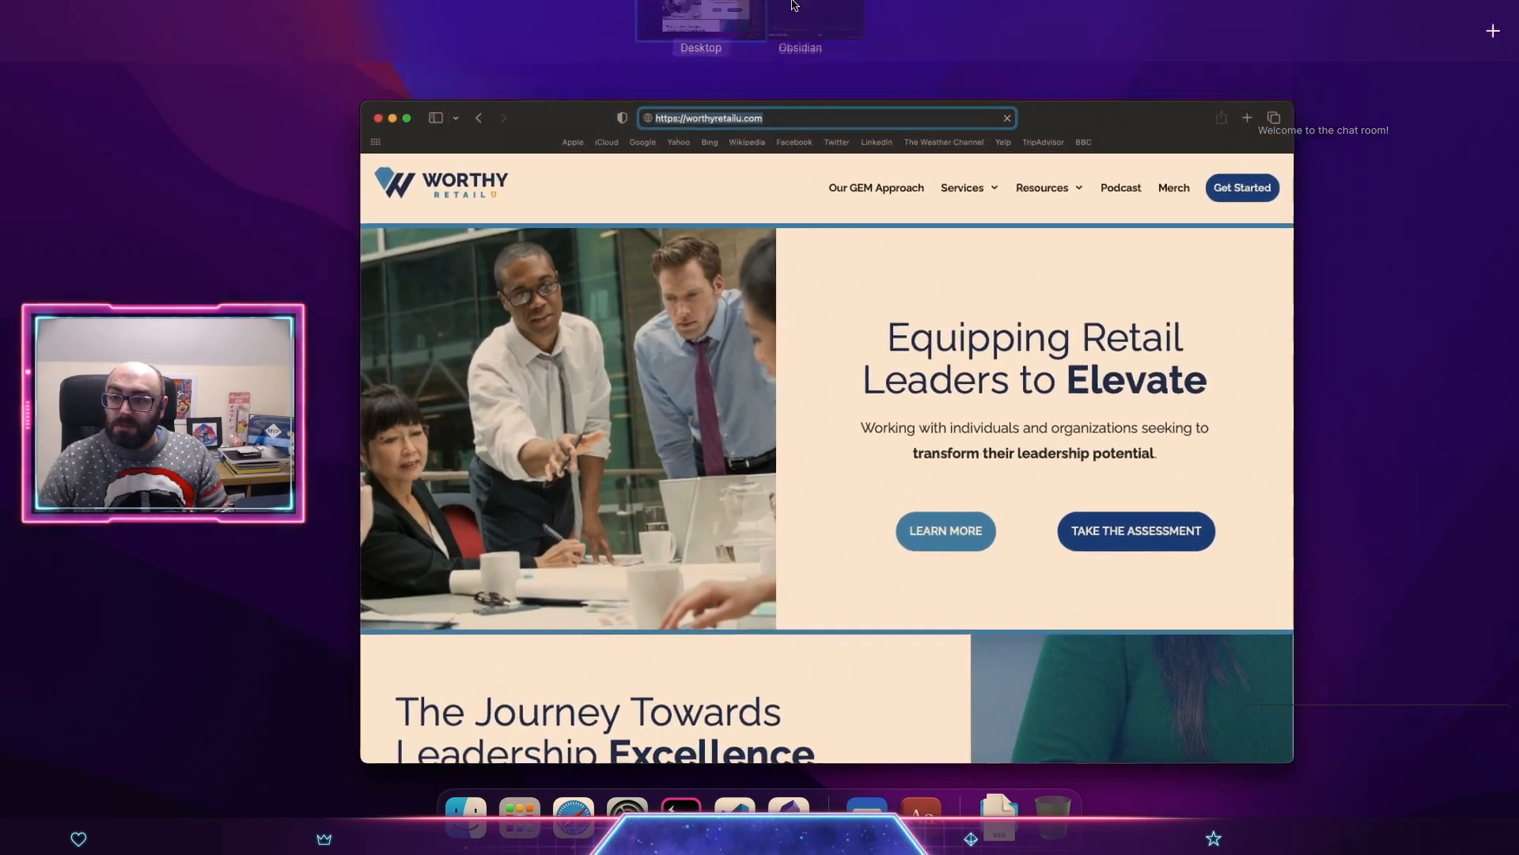
{"action": "left_click", "coordinate": [794, 34]}
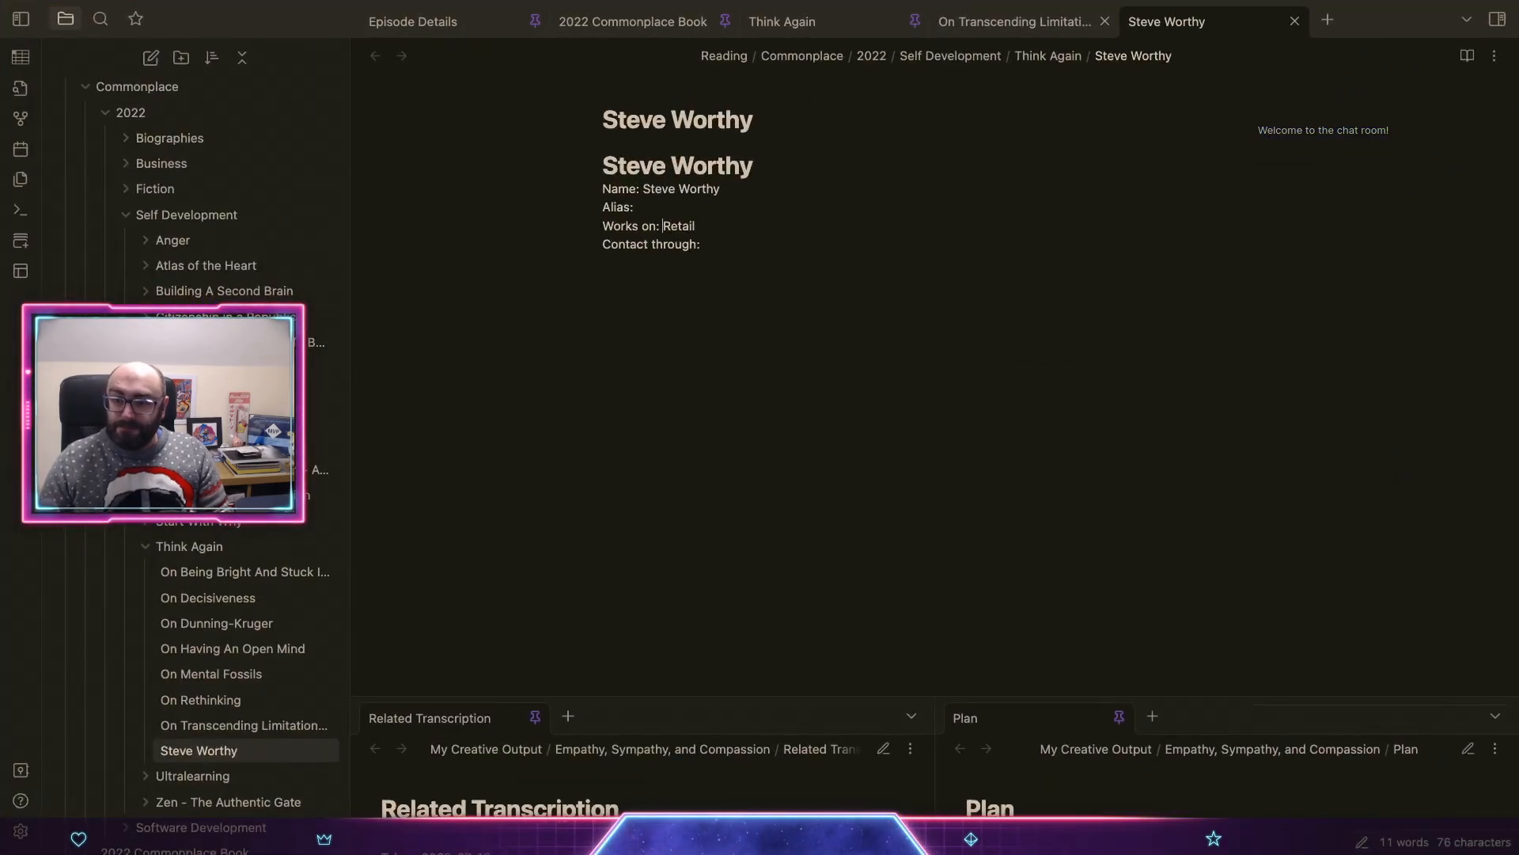
{"action": "type", "text": "["}
{"action": "key", "text": "BackSpace"}
{"action": "key", "text": "BackSpace"}
{"action": "key", "text": "BackSpace"}
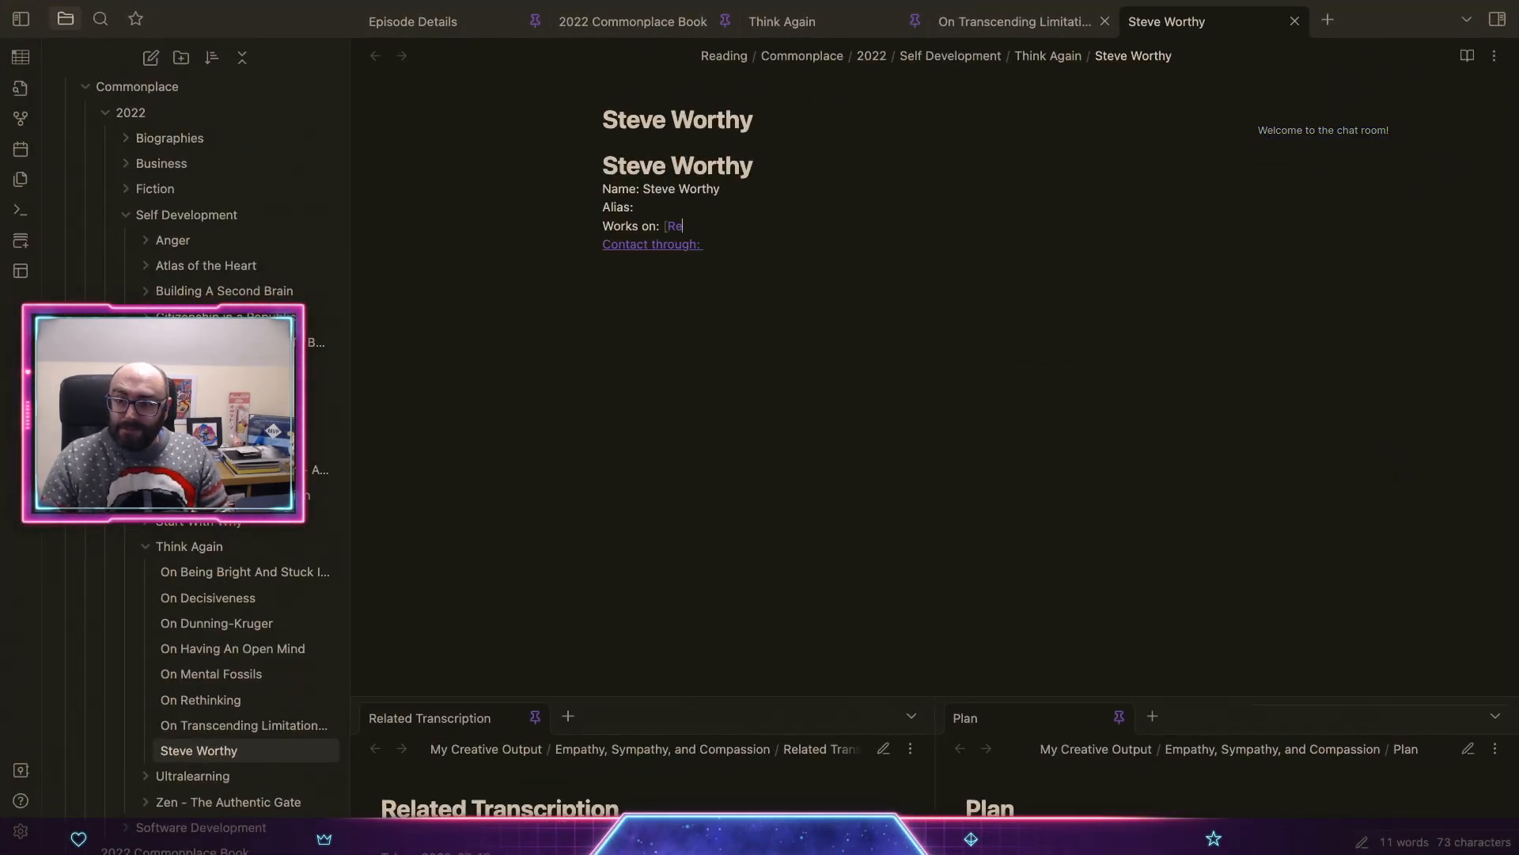
{"action": "type", "text": "etail LEade"}
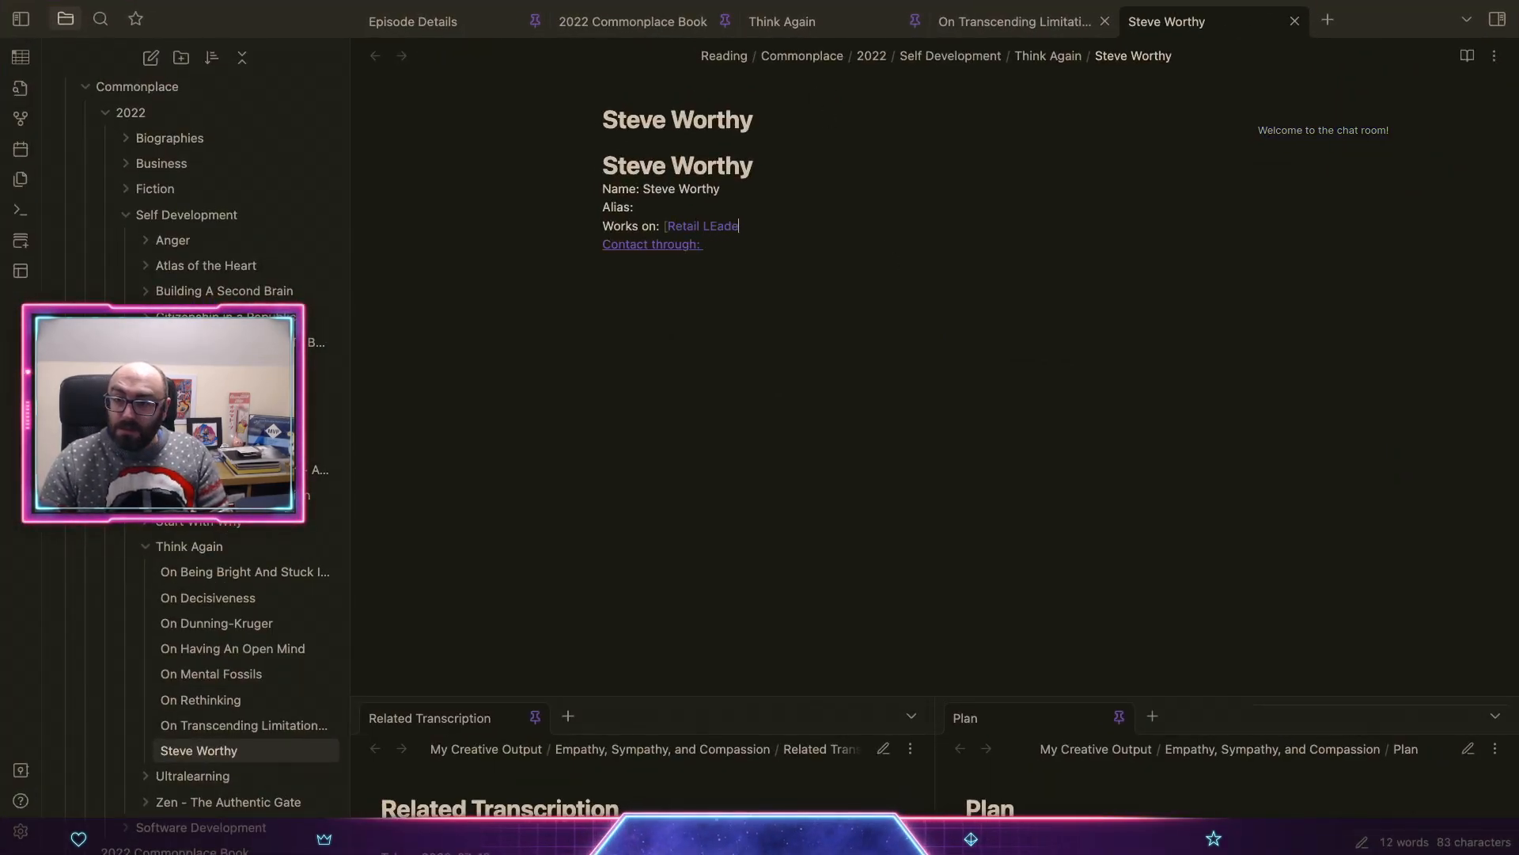
{"action": "key", "text": "BackSpace"}
{"action": "key", "text": "BackSpace"}
{"action": "key", "text": "BackSpace"}
{"action": "key", "text": "BackSpace"}
{"action": "type", "text": "eadershi"}
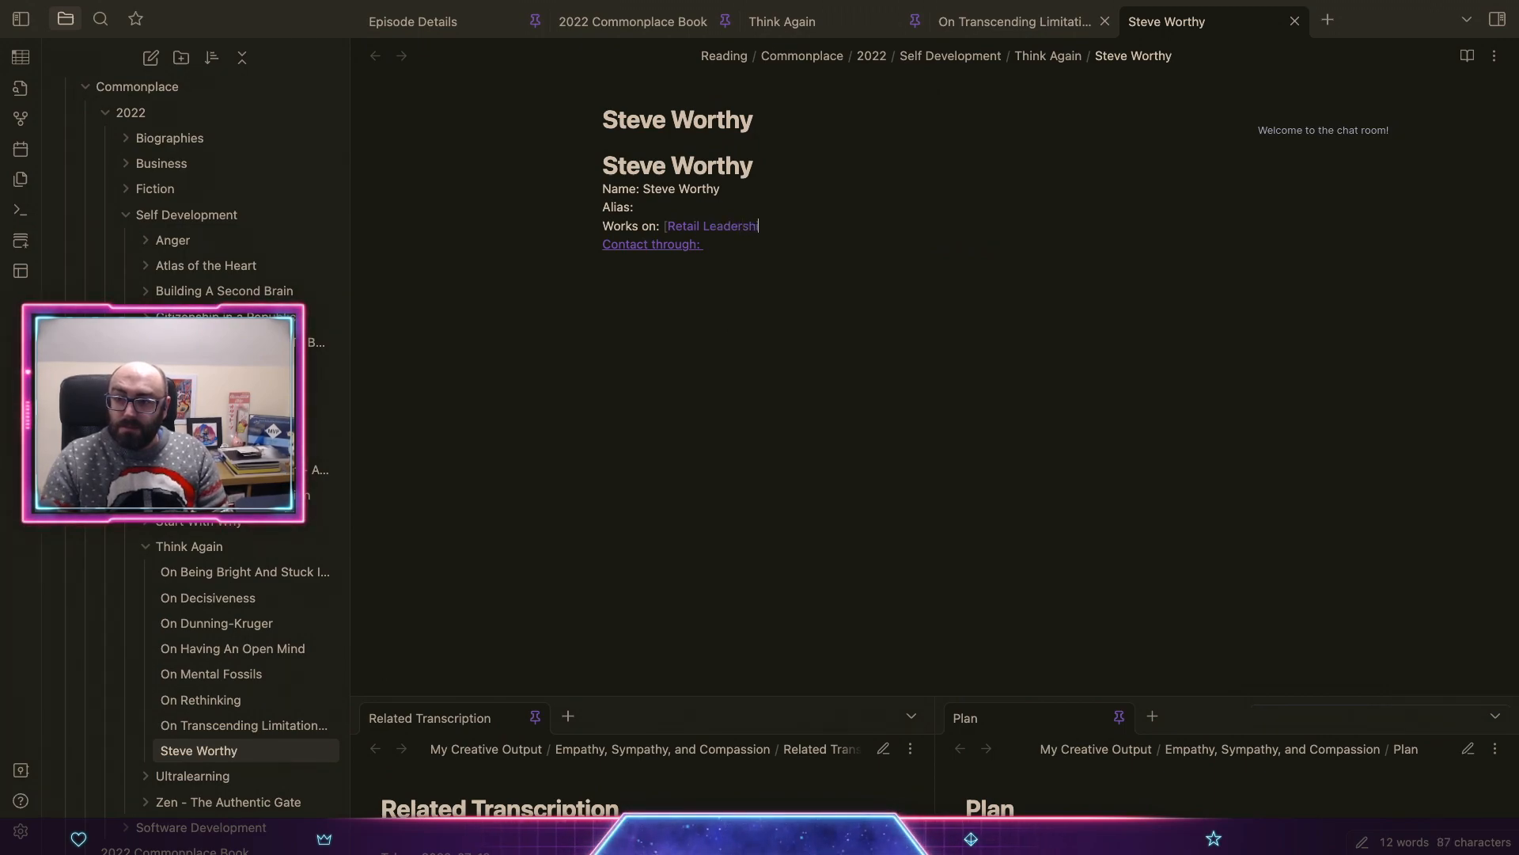
{"action": "type", "text": "p]()"}
{"action": "key", "text": "super+v"}
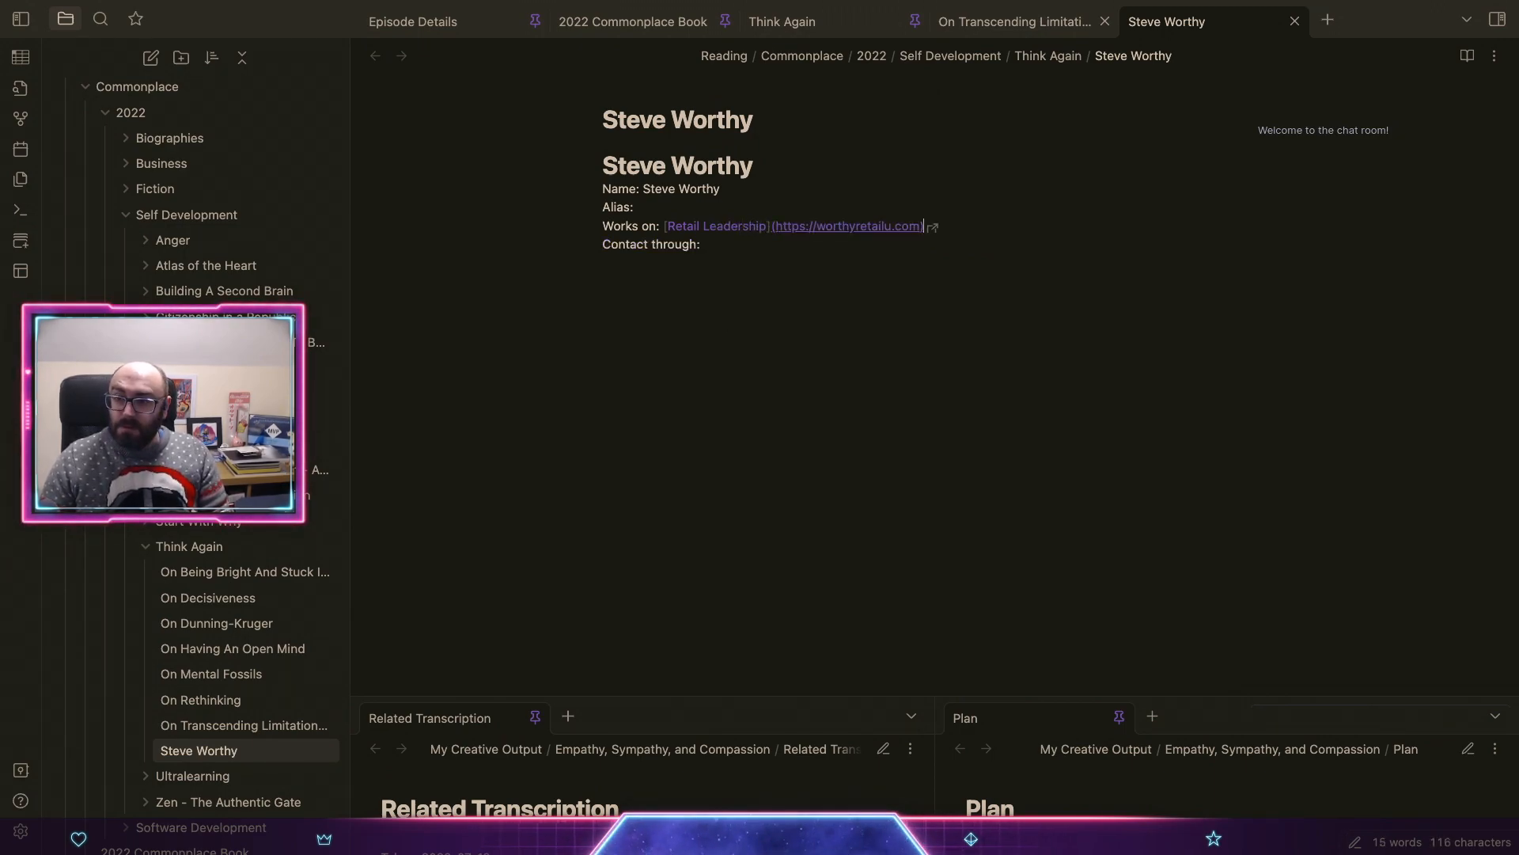
Step: Add "and" after the Retail Leadership link, followed by a Markdown link with the text "Podcaster's Live" and an empty target
{"action": "key", "text": "Right"}
{"action": "type", "text": "a"}
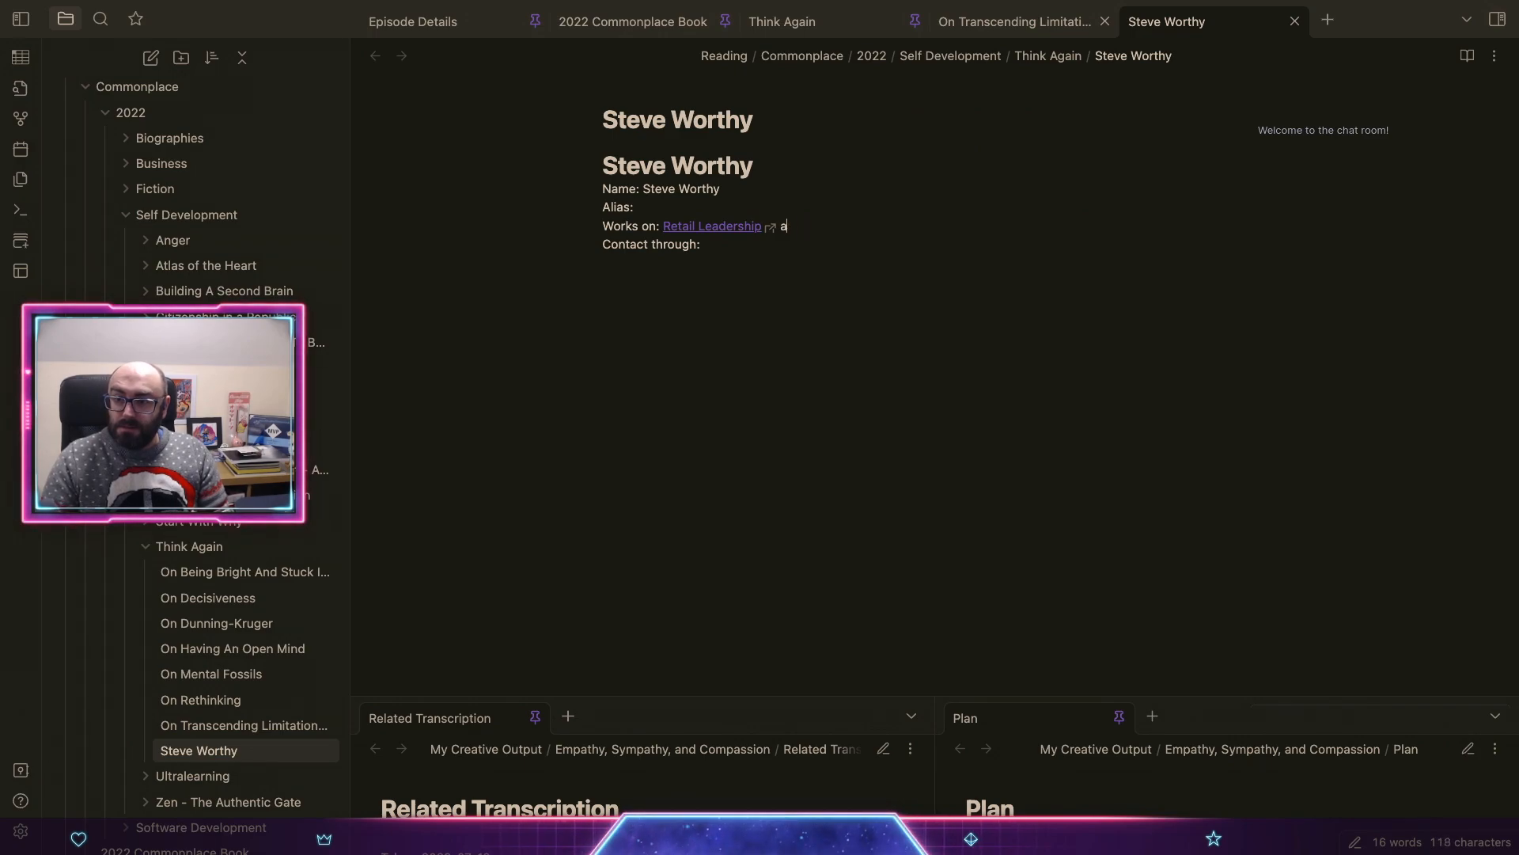
{"action": "type", "text": "bndbd"}
{"action": "key", "text": "BackSpace"}
{"action": "key", "text": "BackSpace"}
{"action": "key", "text": "BackSpace"}
{"action": "type", "text": "nd "}
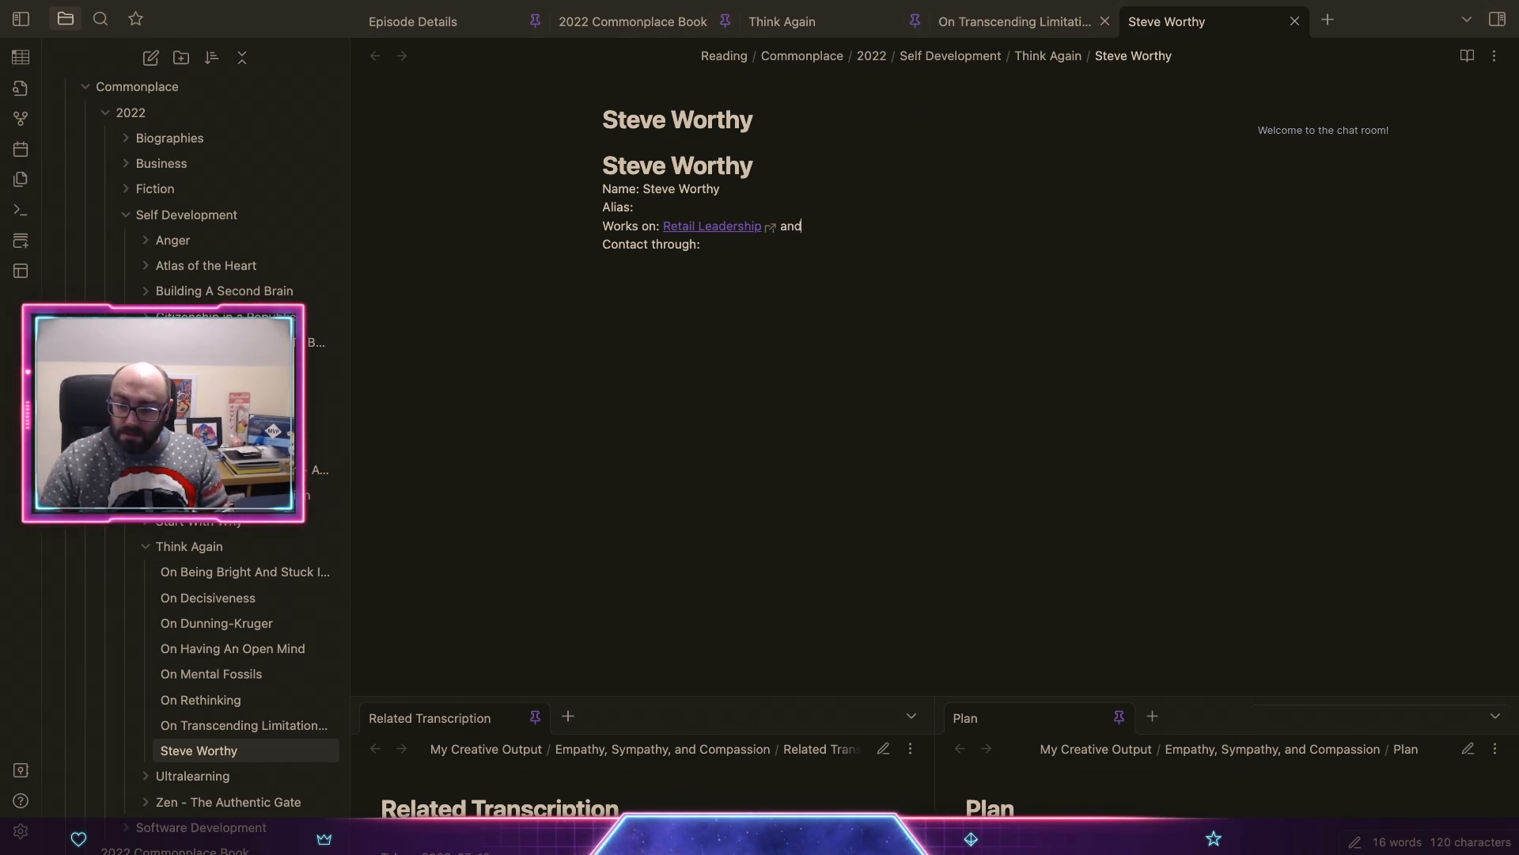
{"action": "type", "text": "[Podcaster"}
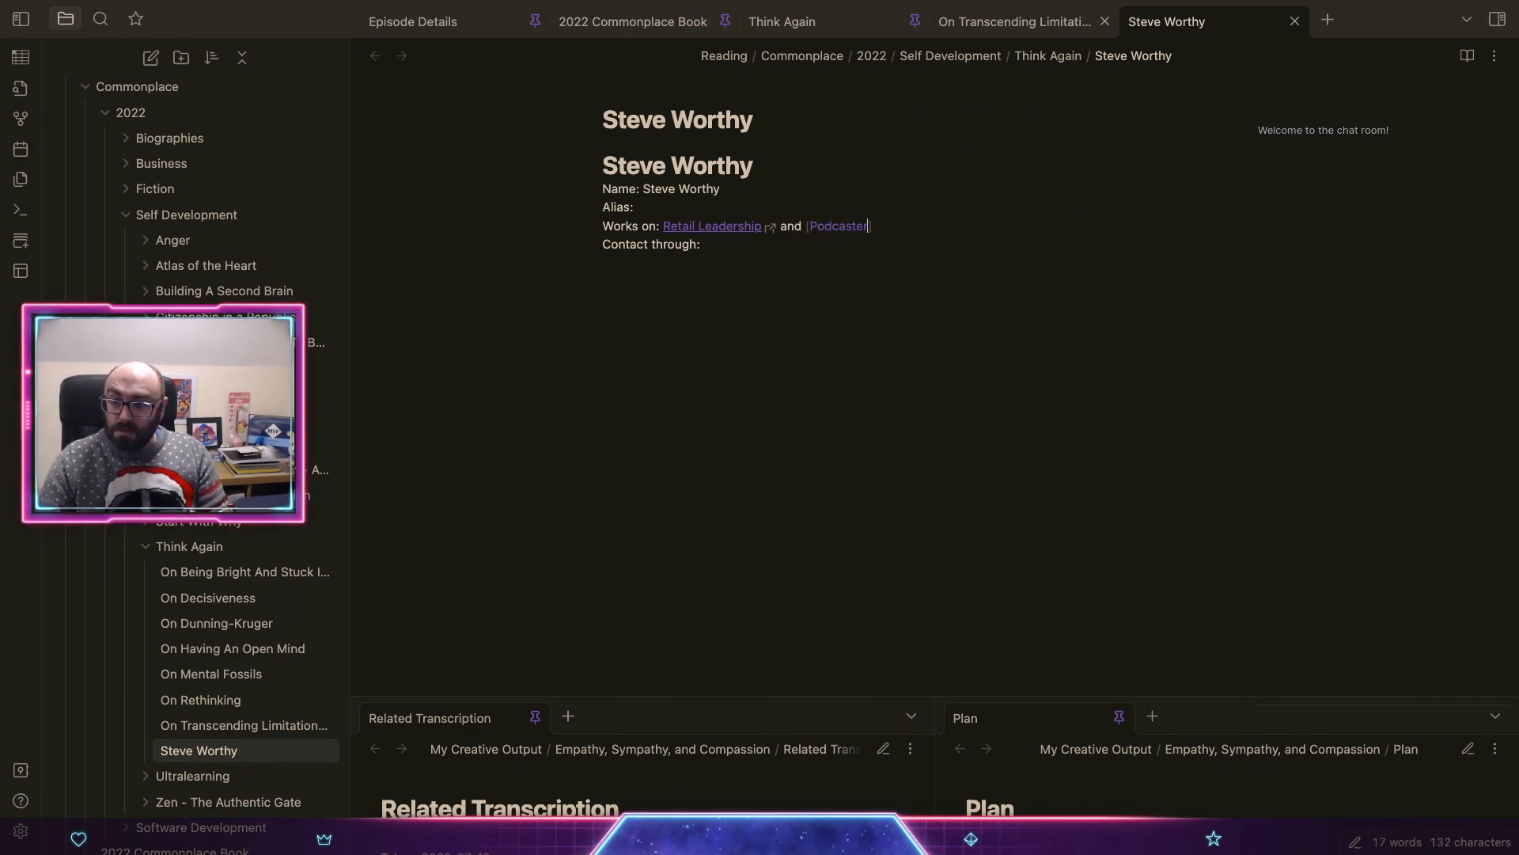
{"action": "type", "text": "'s Live]()"}
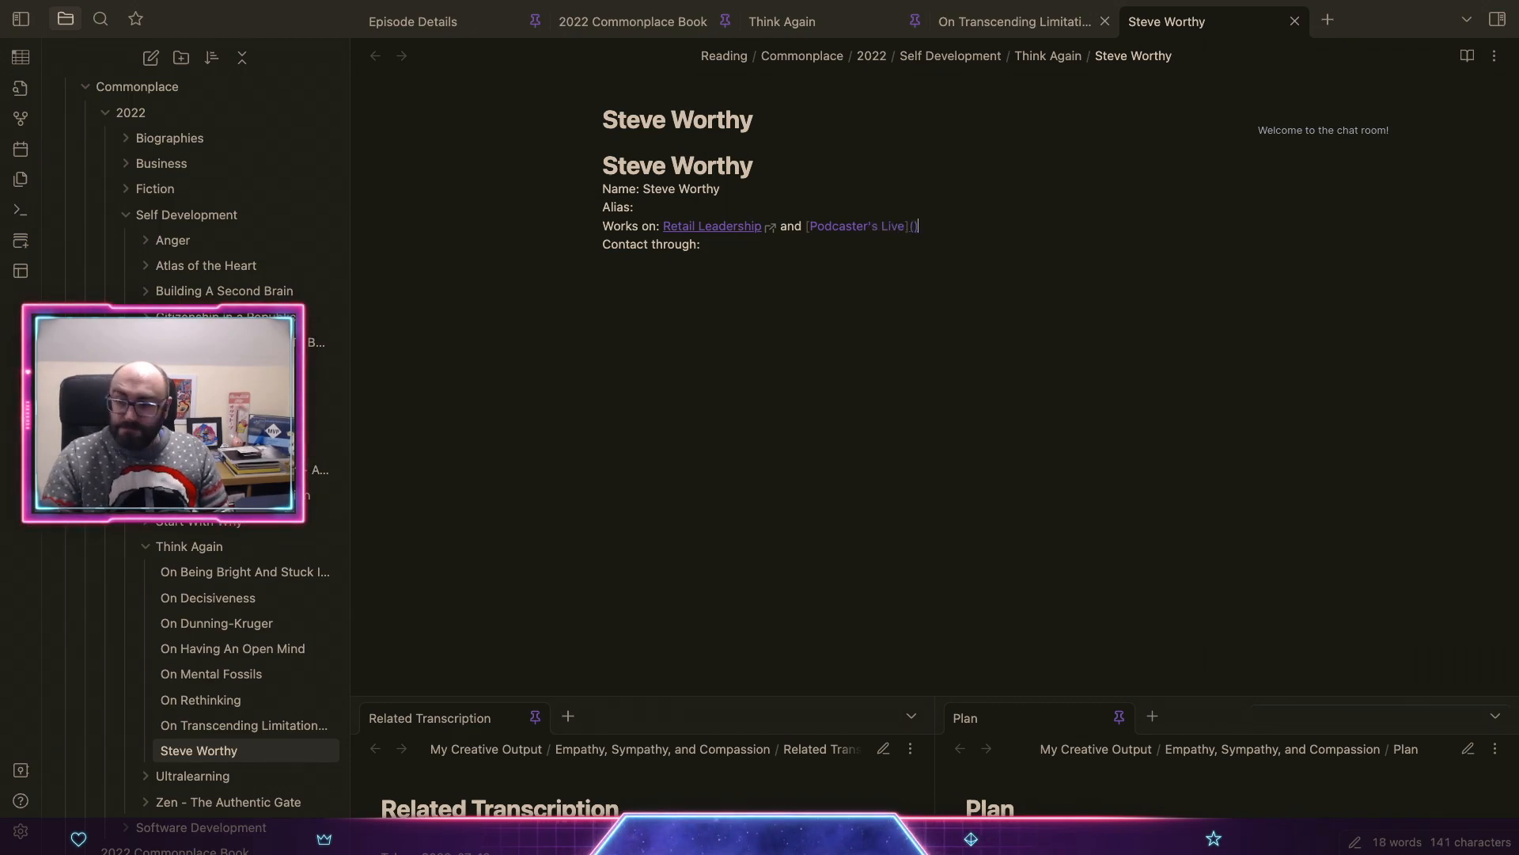
Step: Switch to Safari and search the web for "podcasters live"
{"action": "key", "text": "cmd+Tab"}
{"action": "key", "text": "cmd+l"}
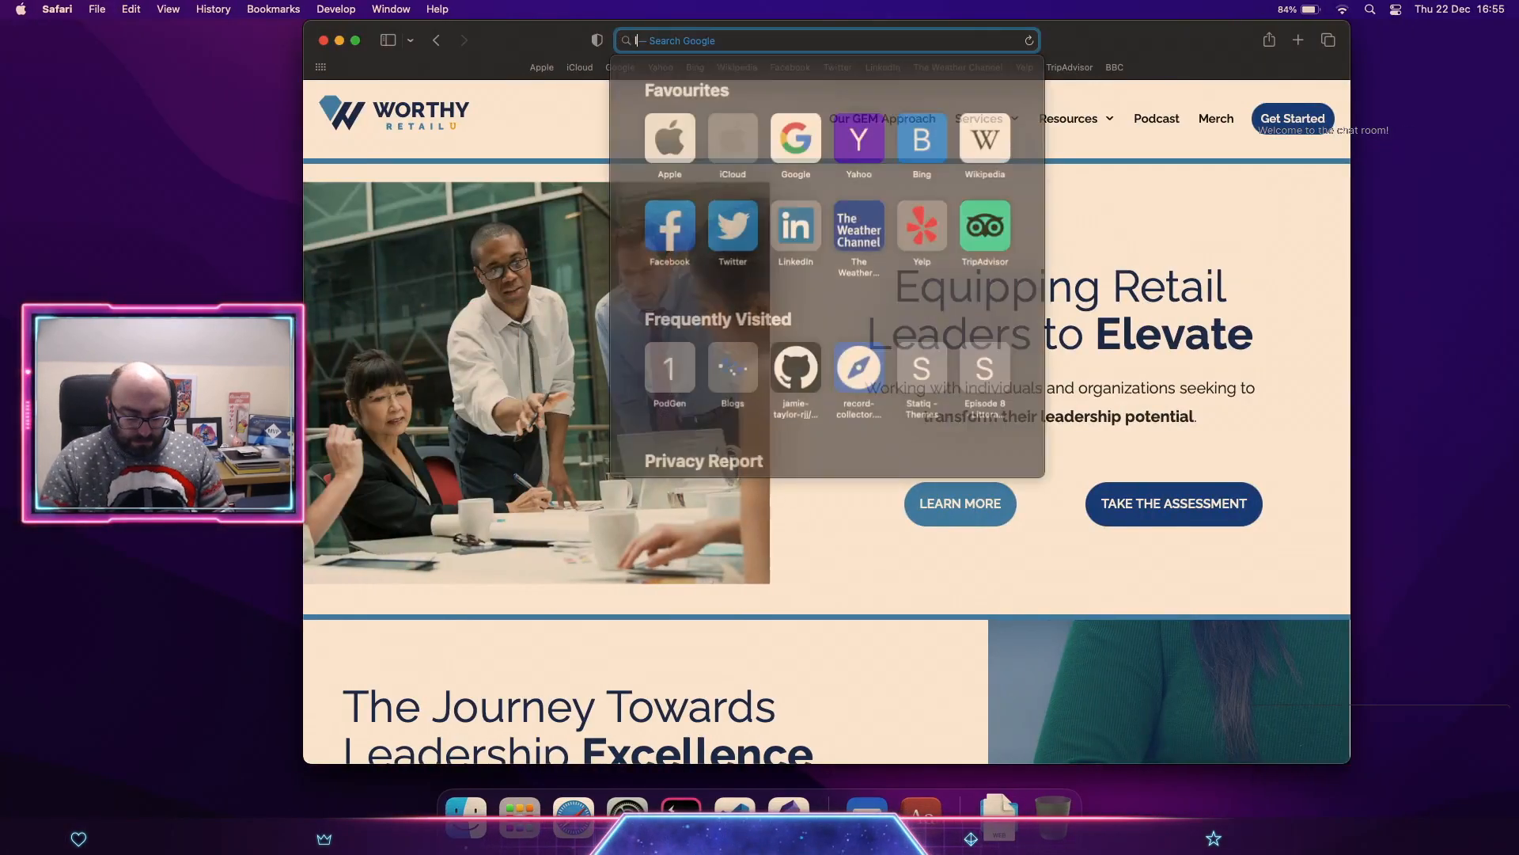
{"action": "type", "text": "lpodcast"}
{"action": "key", "text": "BackSpace"}
{"action": "key", "text": "BackSpace"}
{"action": "key", "text": "BackSpace"}
{"action": "key", "text": "BackSpace"}
{"action": "key", "text": "BackSpace"}
{"action": "key", "text": "BackSpace"}
{"action": "key", "text": "BackSpace"}
{"action": "key", "text": "BackSpace"}
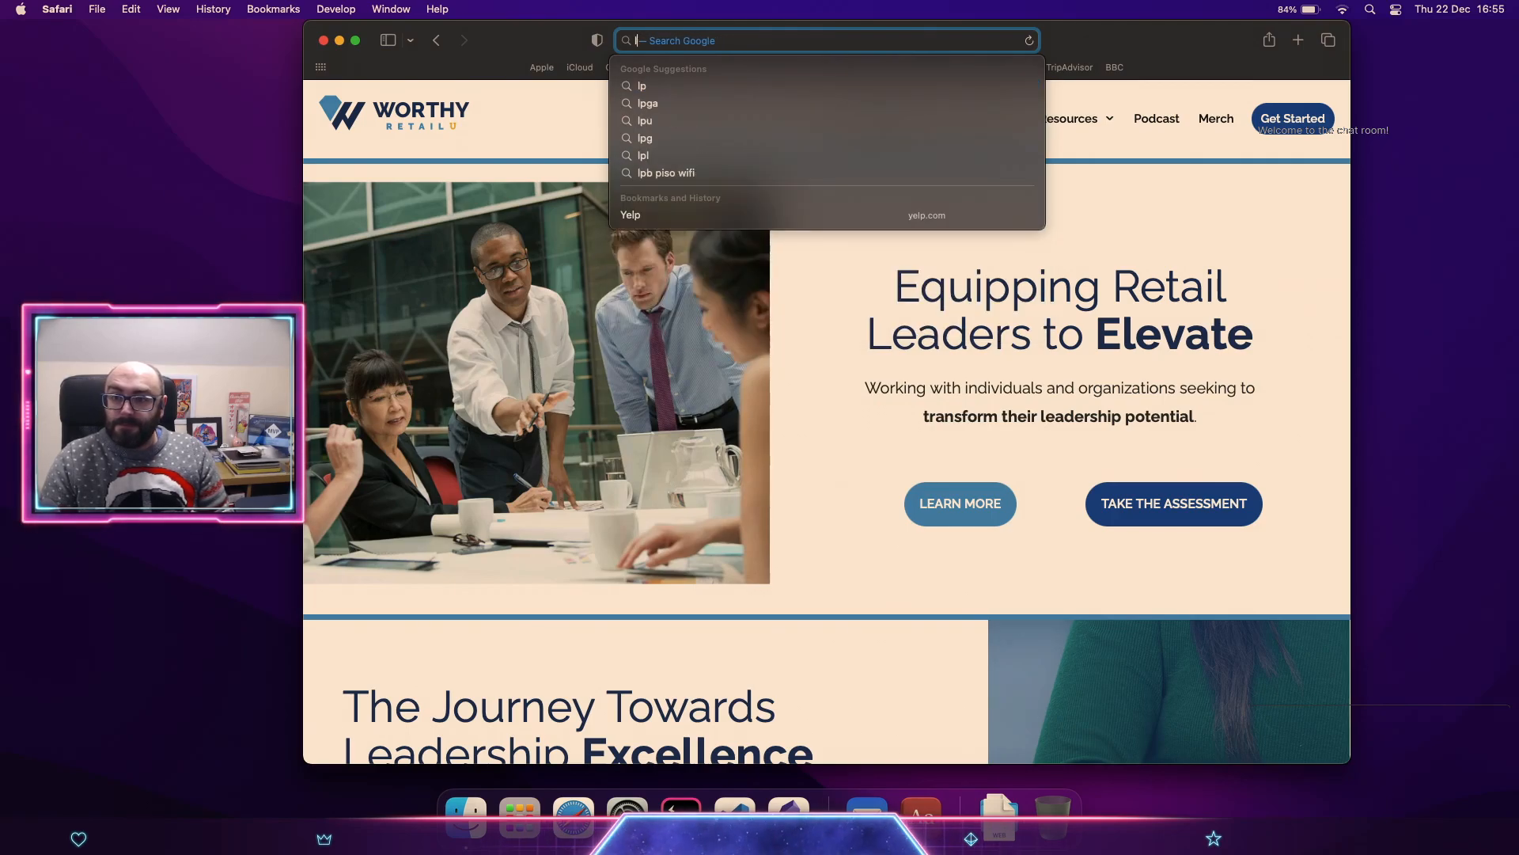
{"action": "type", "text": "podcasters live"}
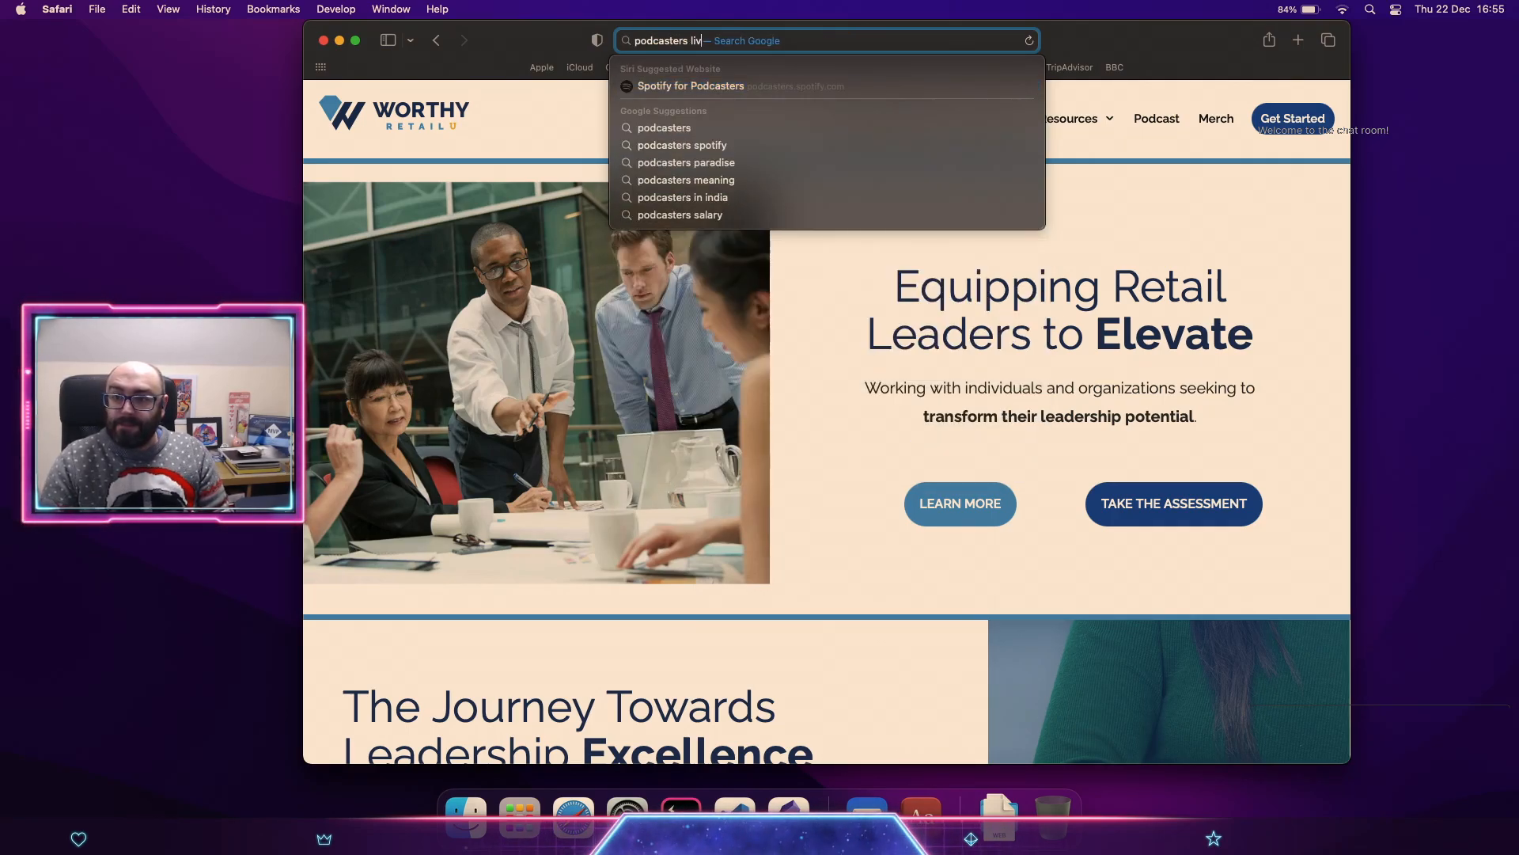
{"action": "key", "text": "Return"}
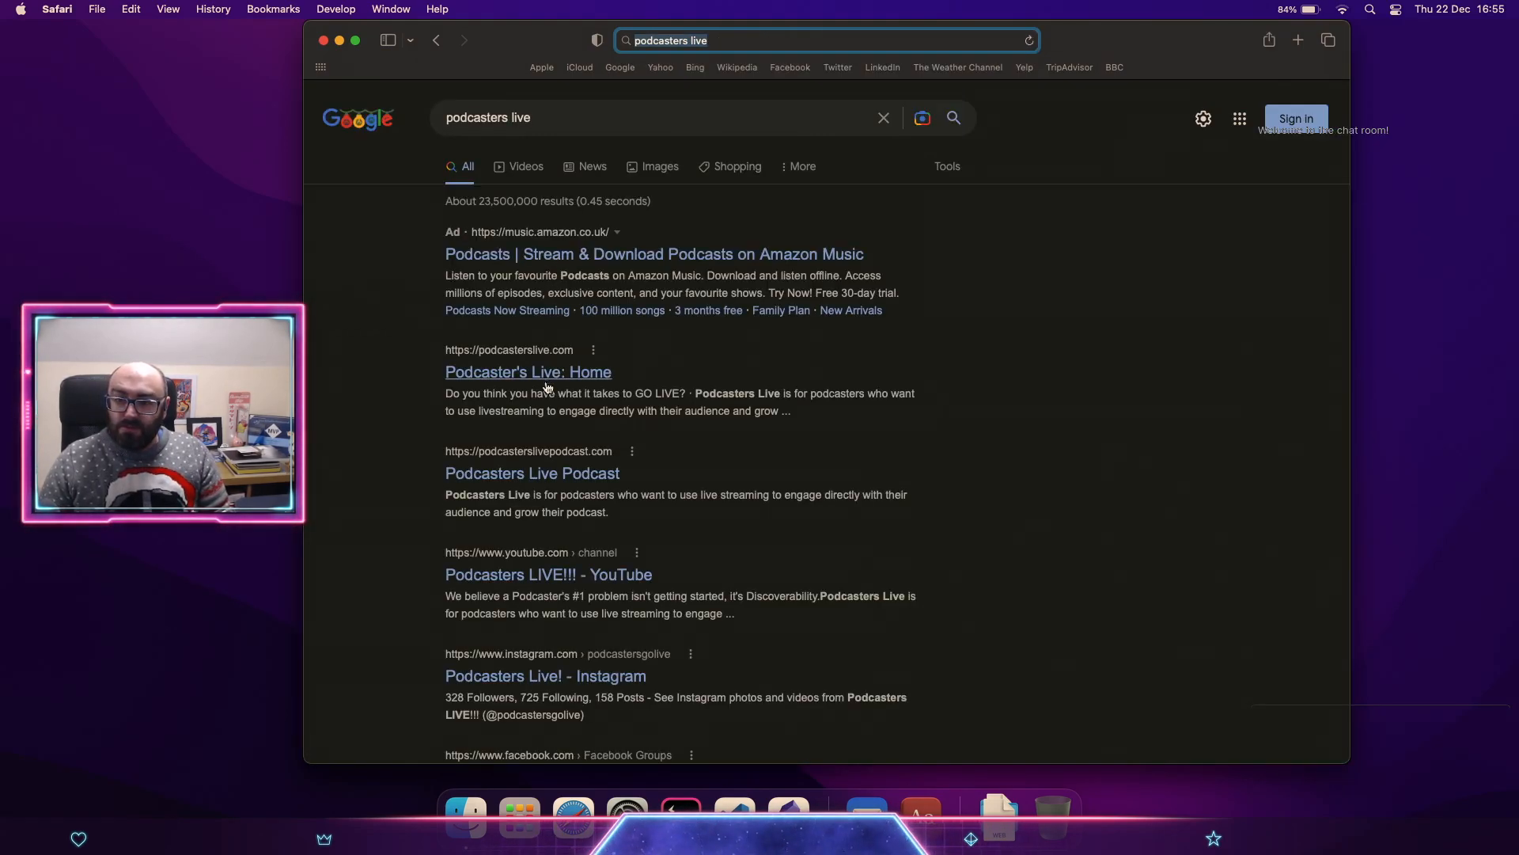
{"action": "left_click", "coordinate": [549, 386]}
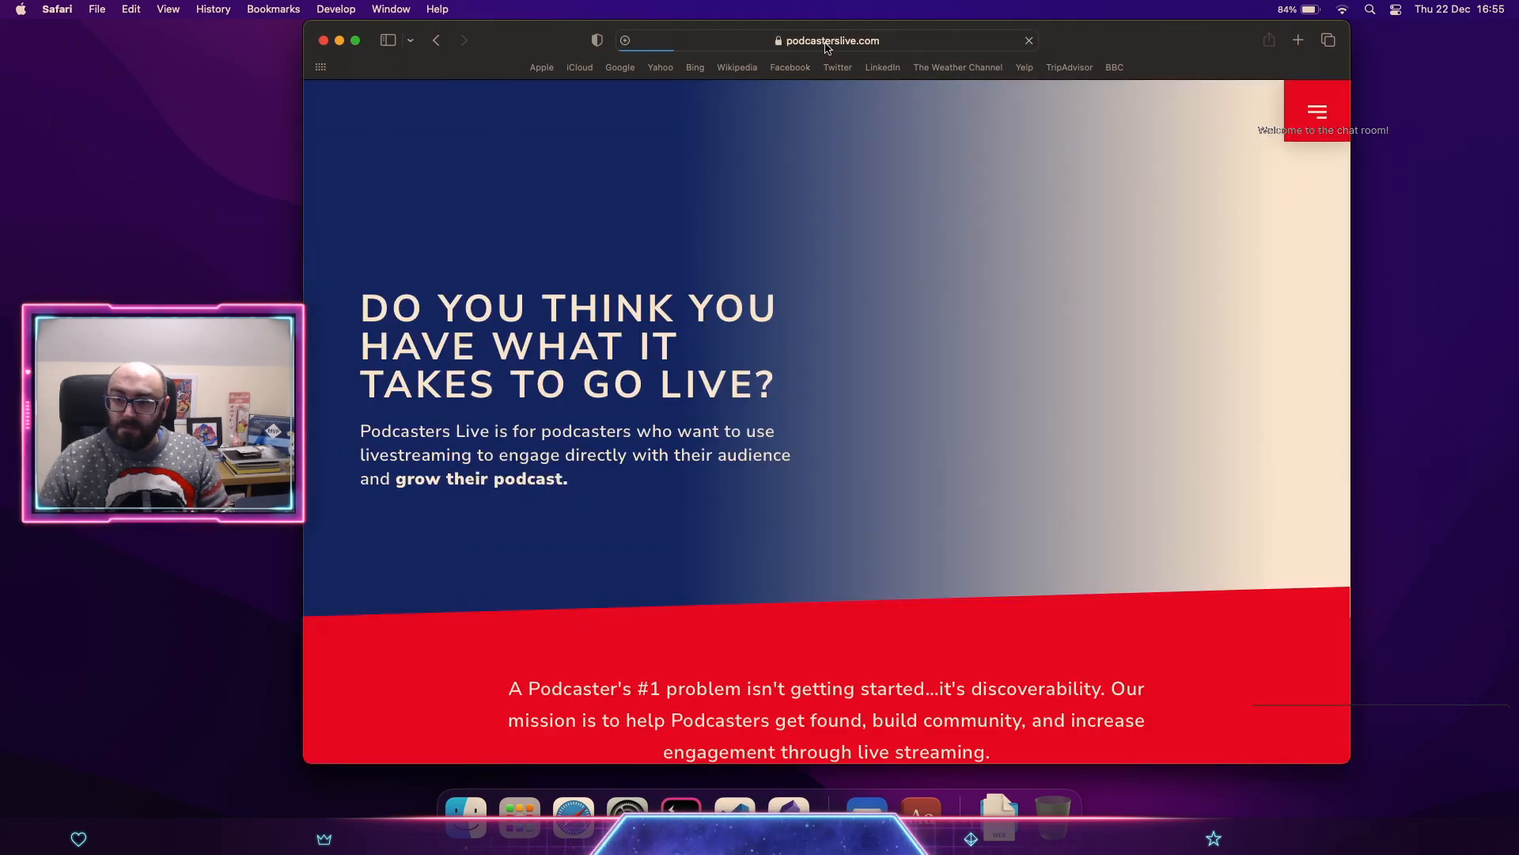
{"action": "left_click", "coordinate": [826, 47]}
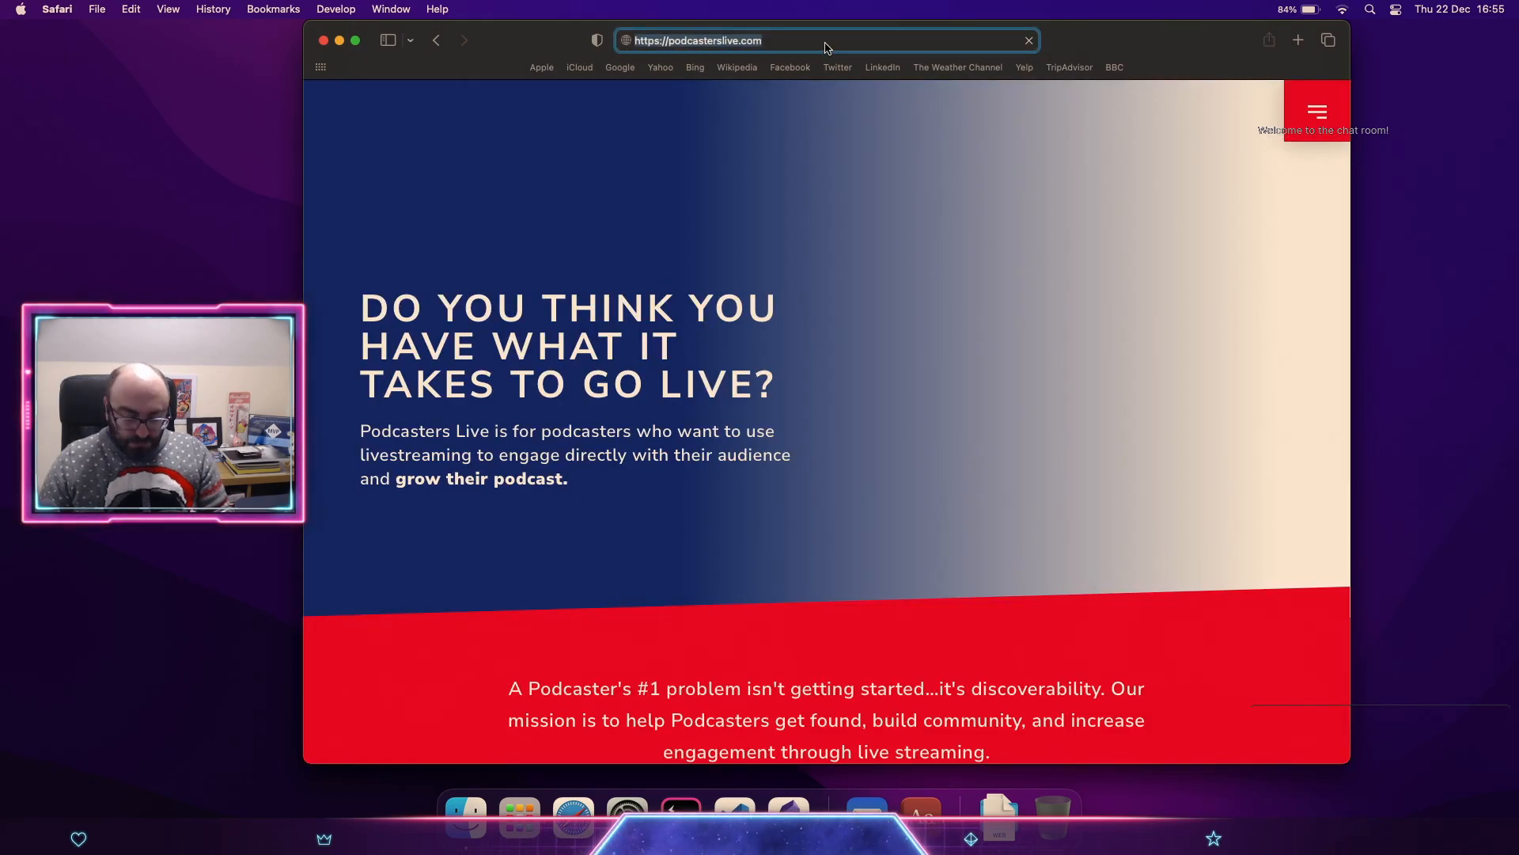
{"action": "key", "text": "ctrl+Up"}
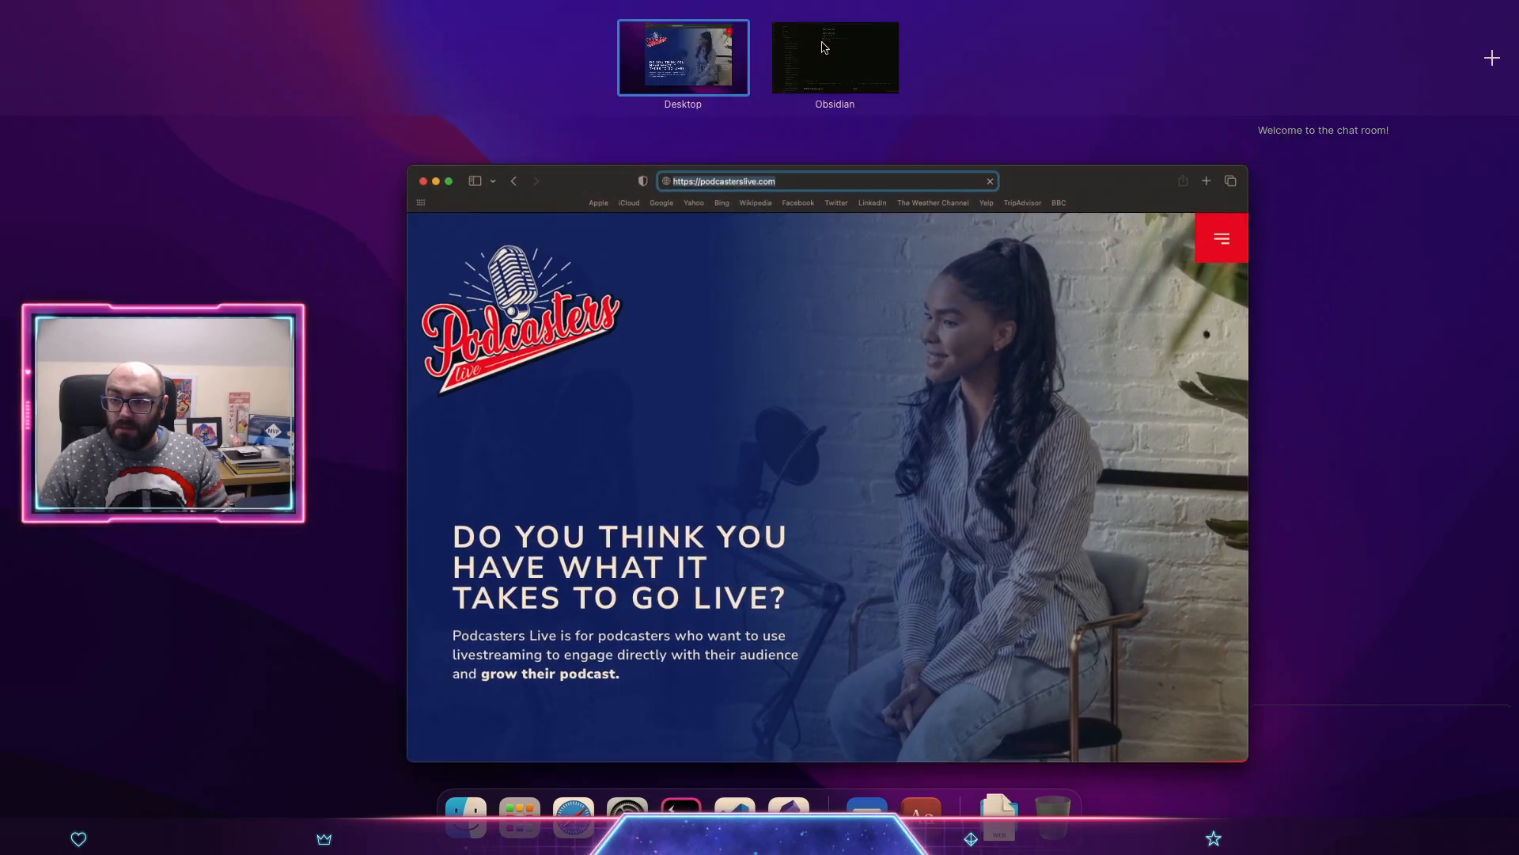
{"action": "left_click", "coordinate": [825, 48]}
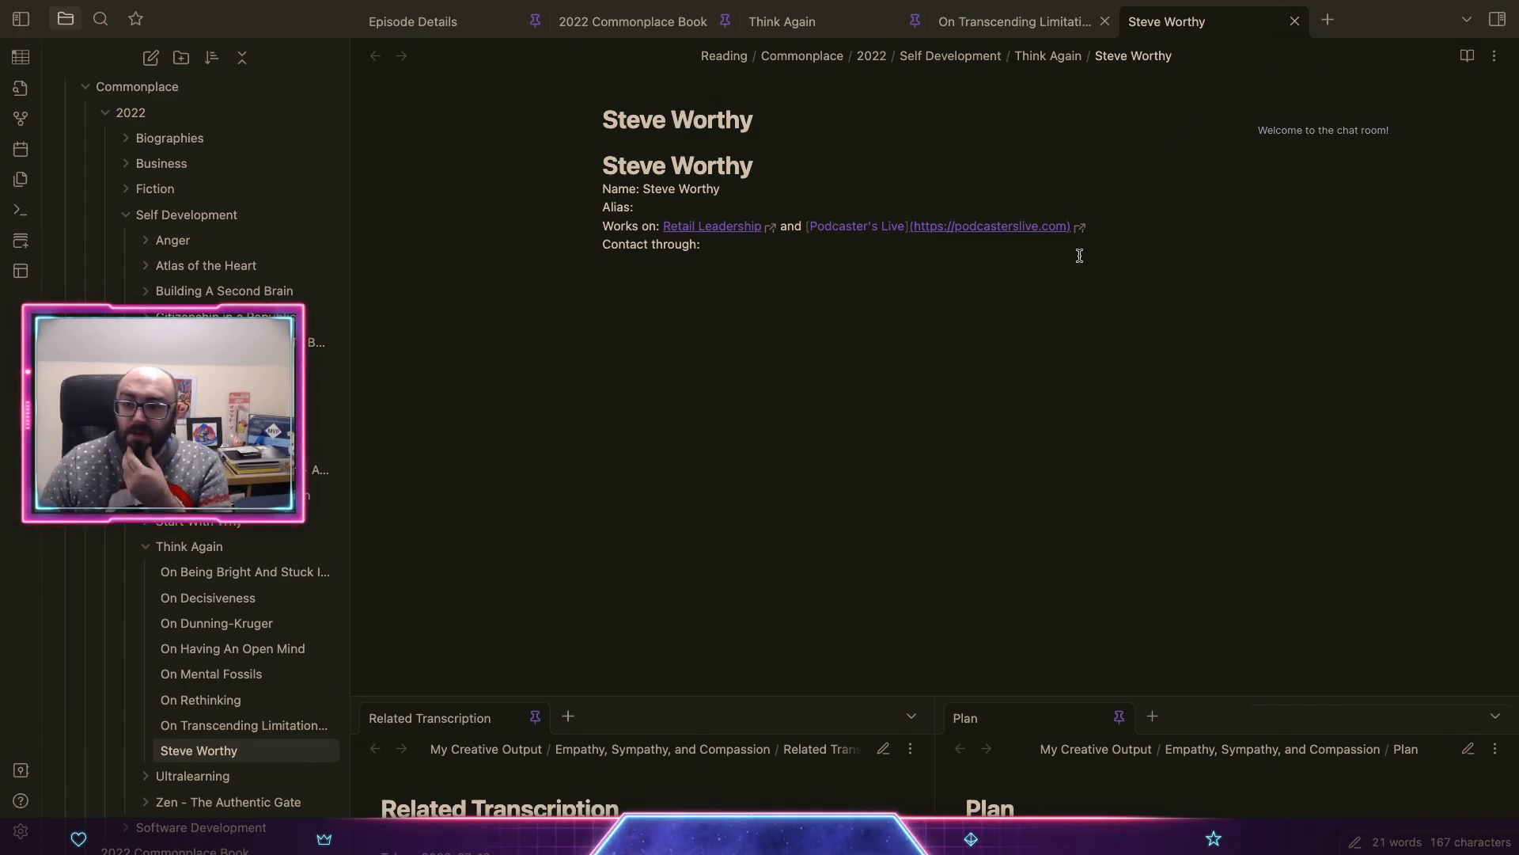
{"action": "left_click", "coordinate": [1078, 259]}
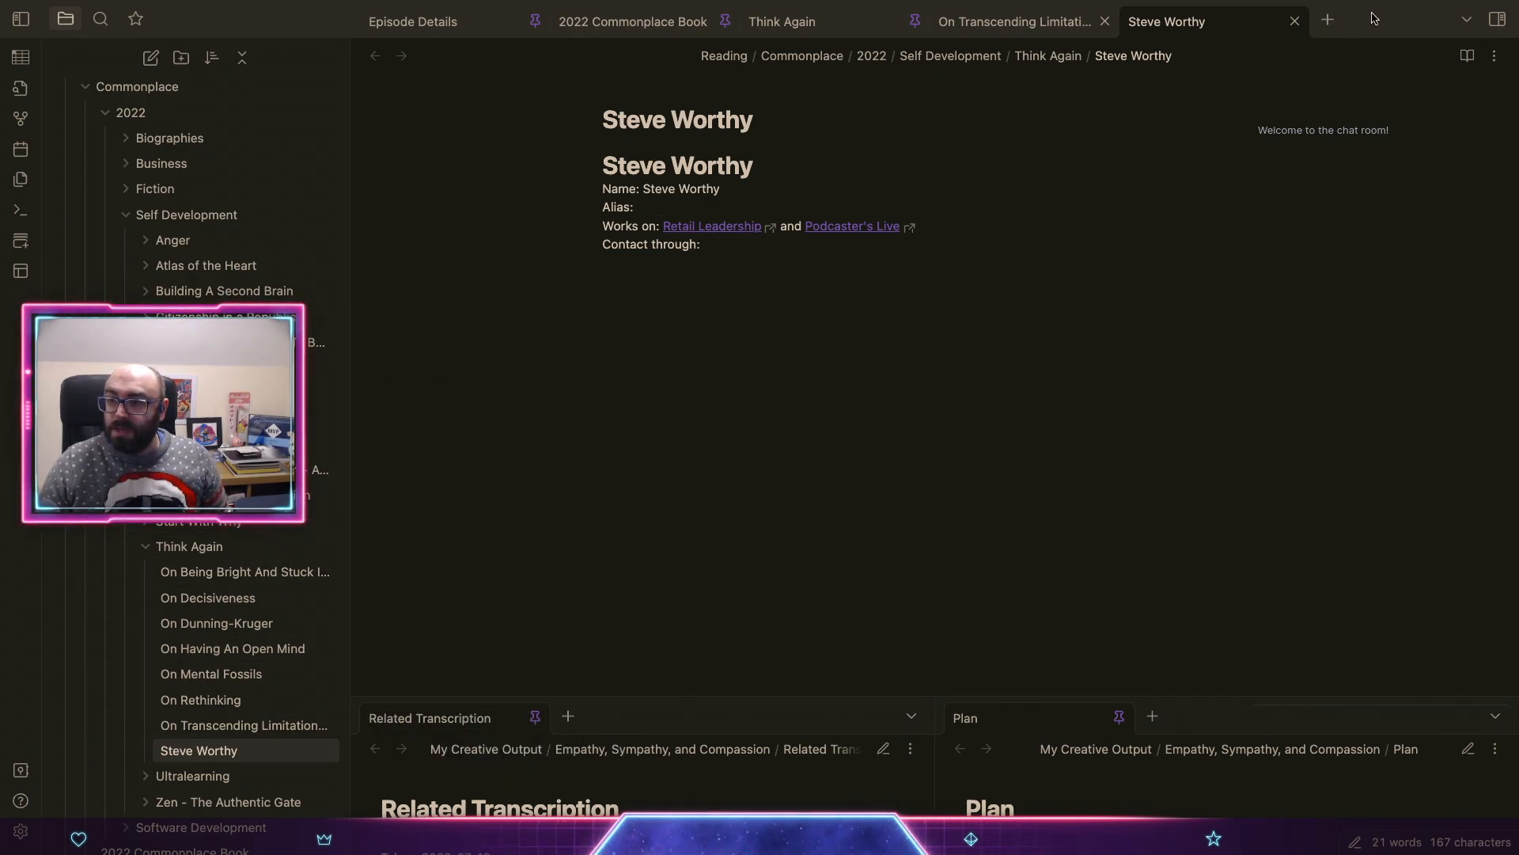
Step: Take the Obsidian window out of full screen and move it aside so the webcam overlay does not cover the folder tree
{"action": "mouse_move", "coordinate": [156, 4]}
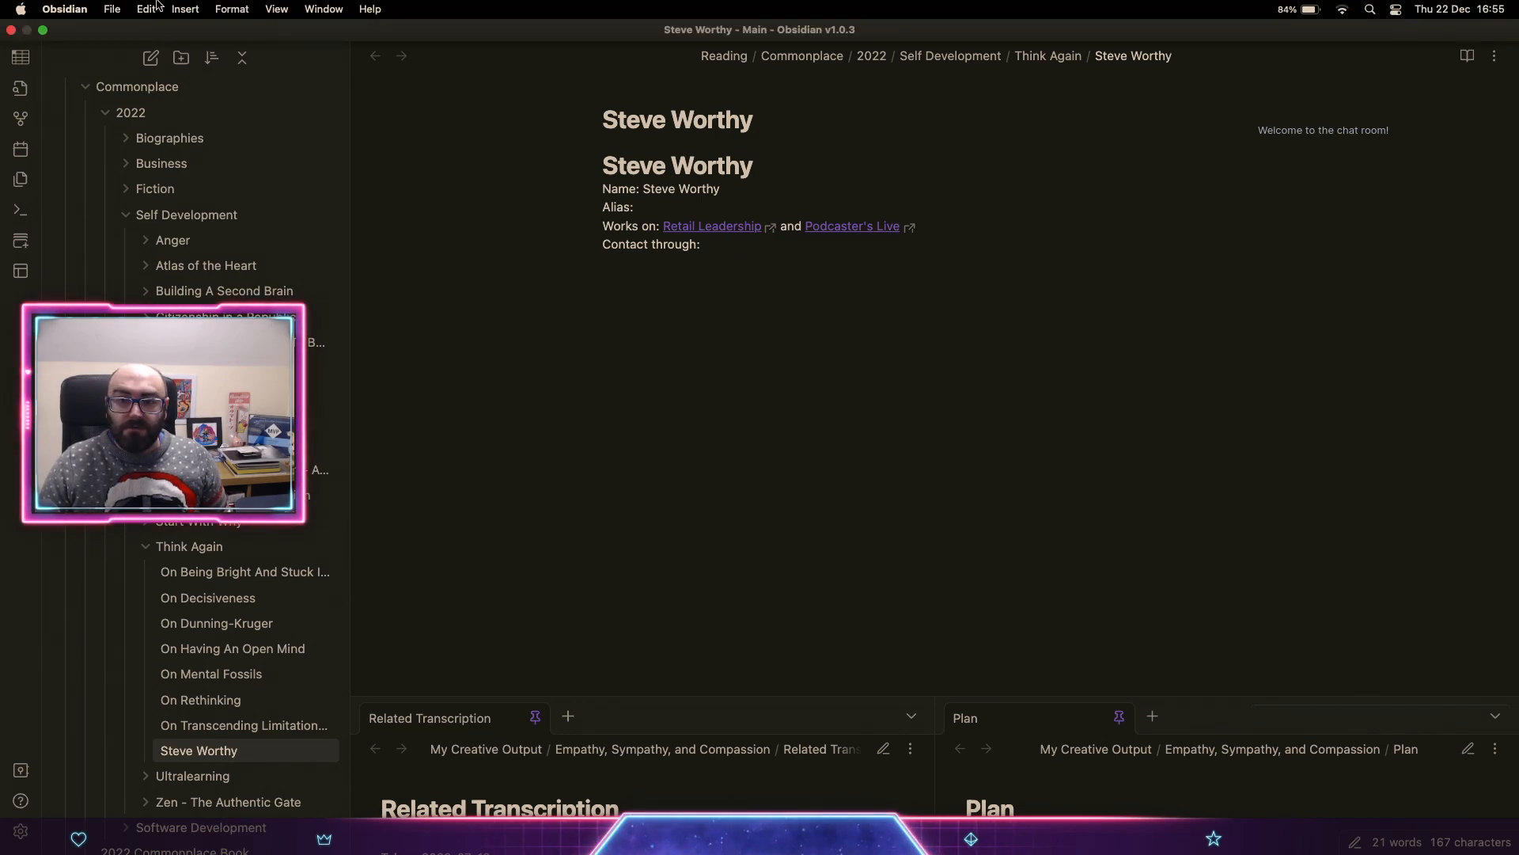
{"action": "left_click", "coordinate": [43, 31]}
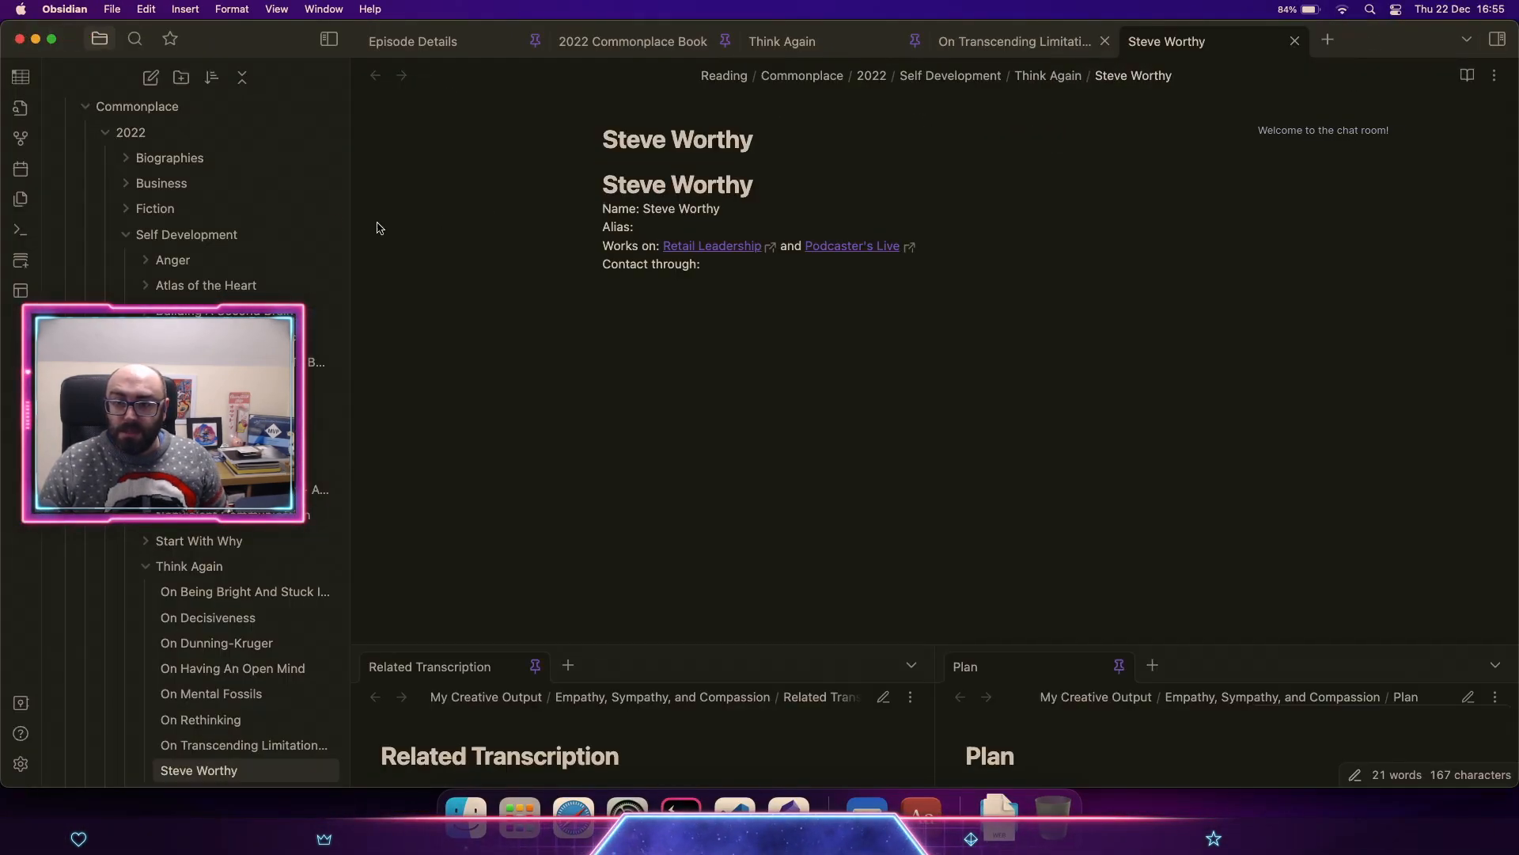
{"action": "left_click_drag", "start_coordinate": [257, 47], "coordinate": [665, 190]}
{"action": "double_click", "coordinate": [665, 190]}
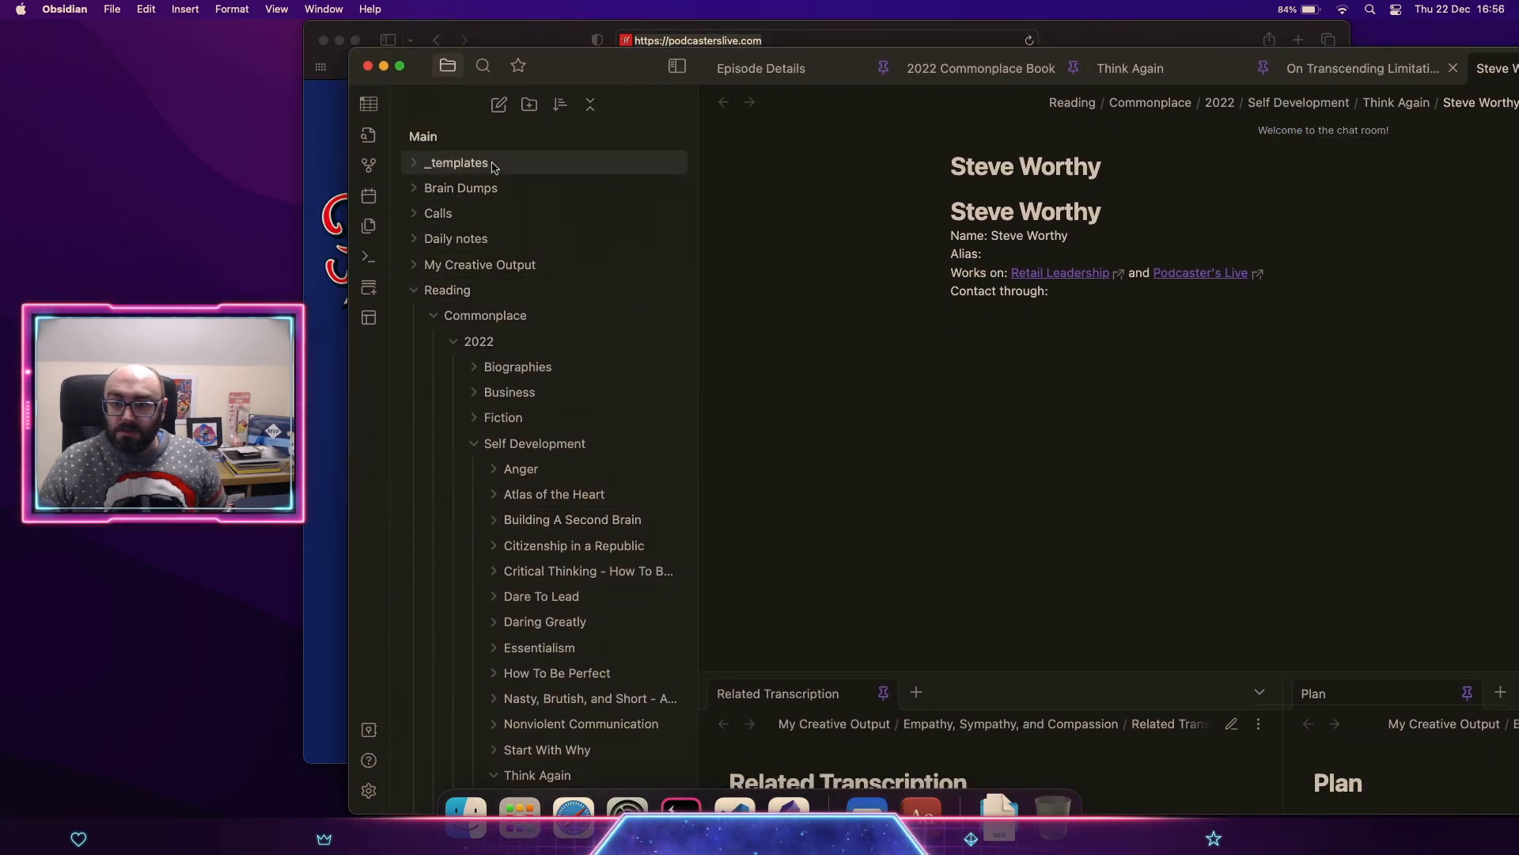
Step: Move the person's note from the Think Again folder into the Partners in Crime folder under My Creative Output
{"action": "left_click", "coordinate": [417, 266]}
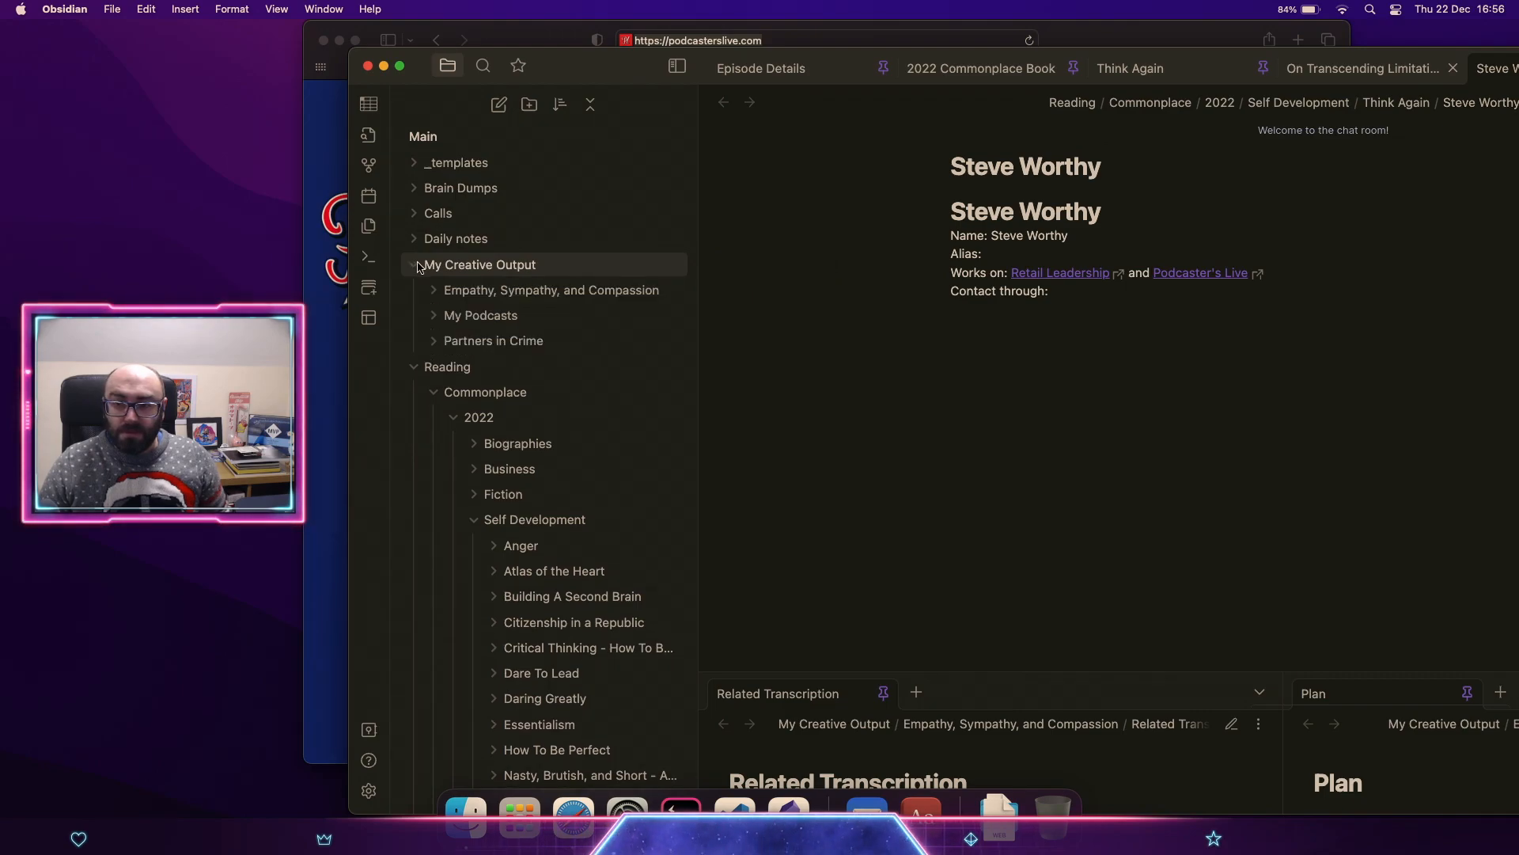
{"action": "left_click", "coordinate": [437, 341]}
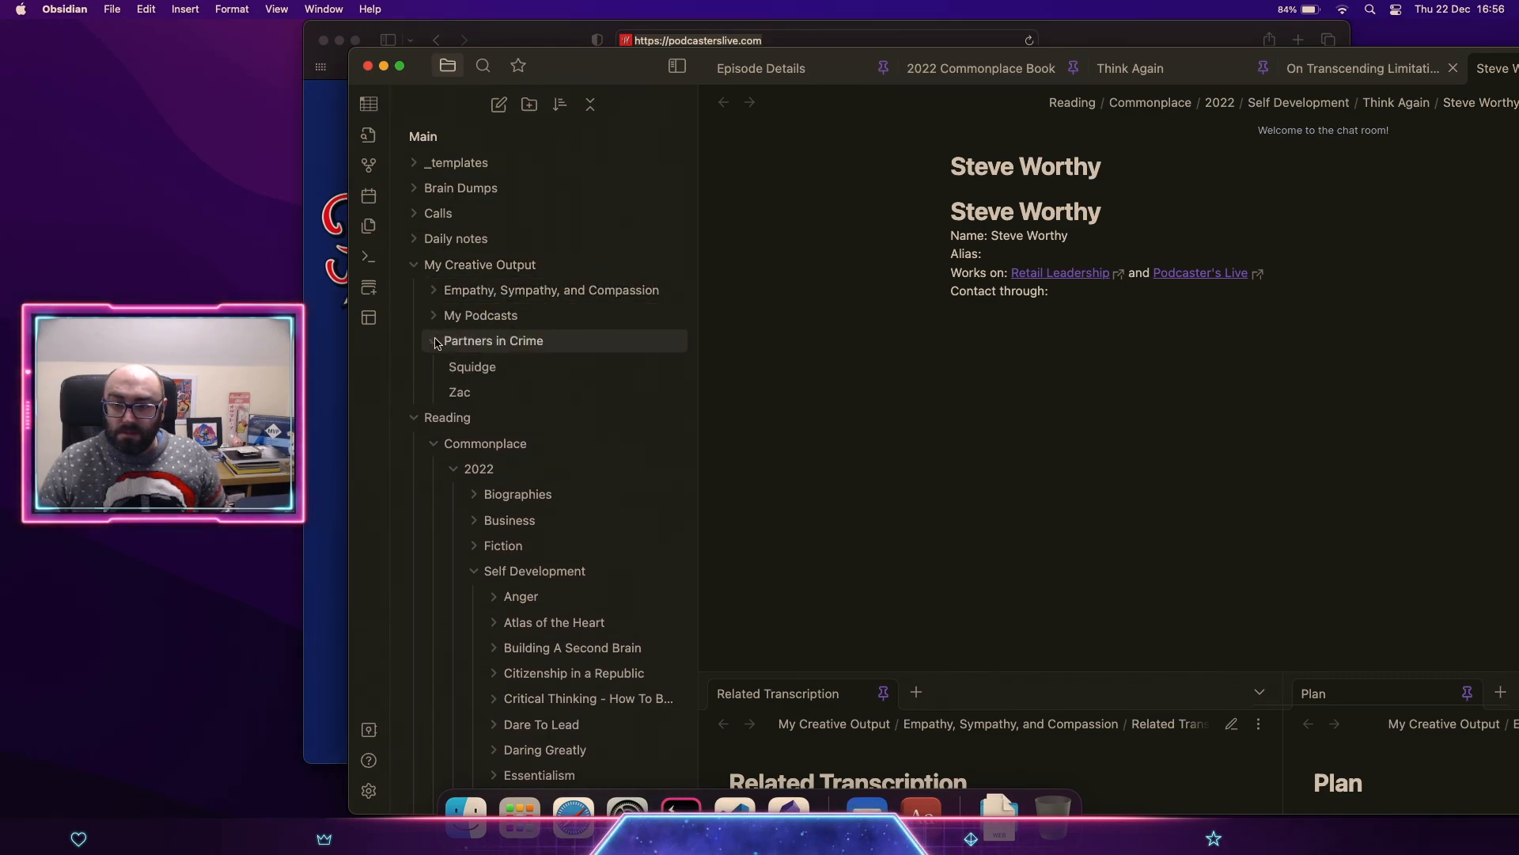
{"action": "left_click", "coordinate": [437, 341]}
{"action": "scroll", "coordinate": [559, 551], "scroll_direction": "down", "scroll_amount": 5}
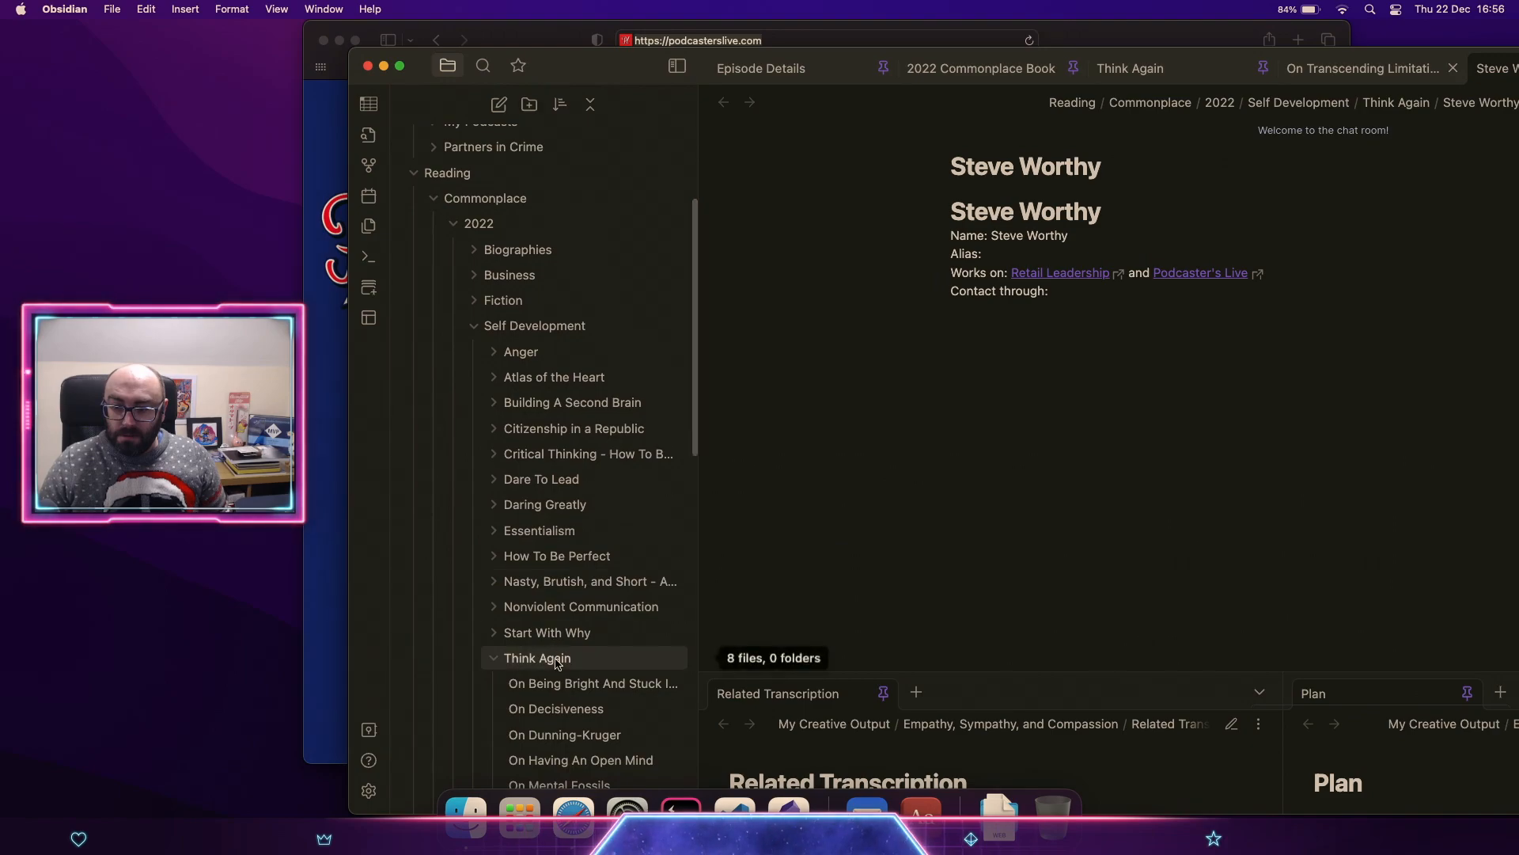
{"action": "scroll", "coordinate": [554, 601], "scroll_direction": "down", "scroll_amount": 3}
{"action": "left_click_drag", "start_coordinate": [539, 736], "coordinate": [471, 265]}
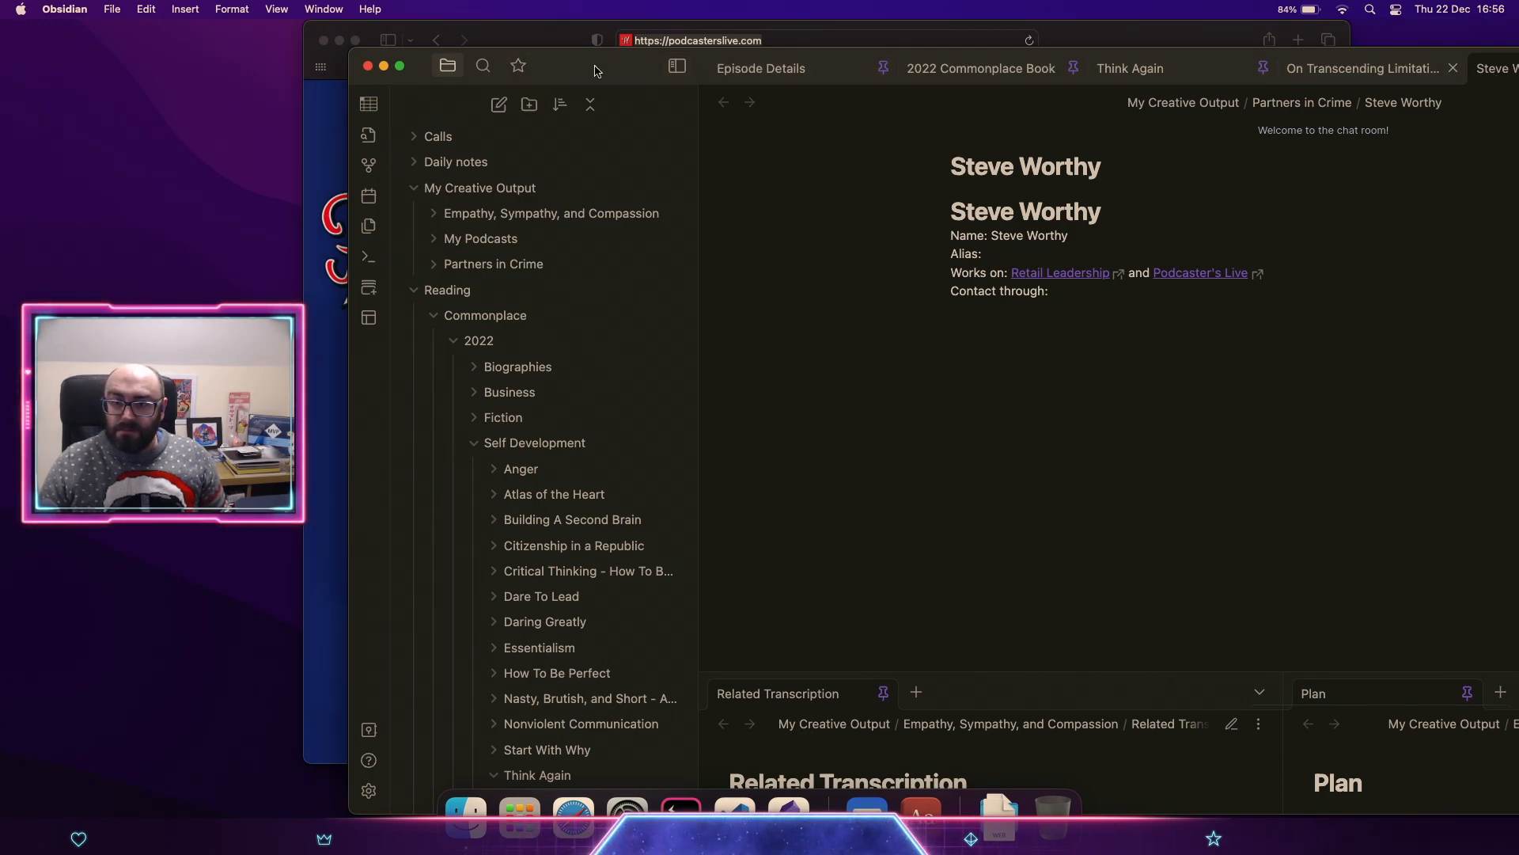
Step: Return the Obsidian window to full screen and close the person's note
{"action": "left_click_drag", "start_coordinate": [599, 66], "coordinate": [242, 43]}
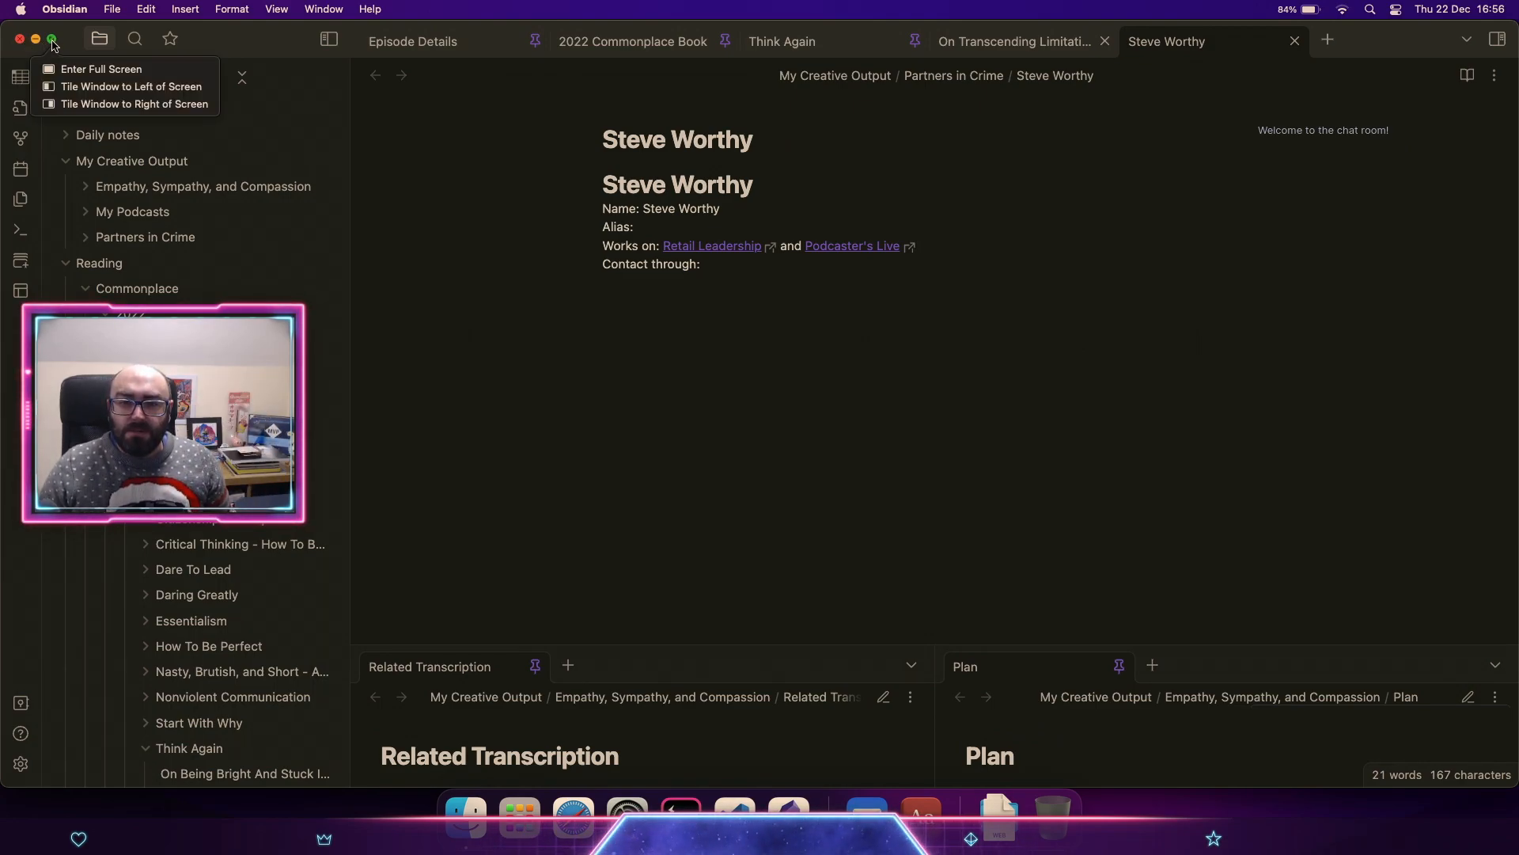
{"action": "left_click", "coordinate": [52, 43]}
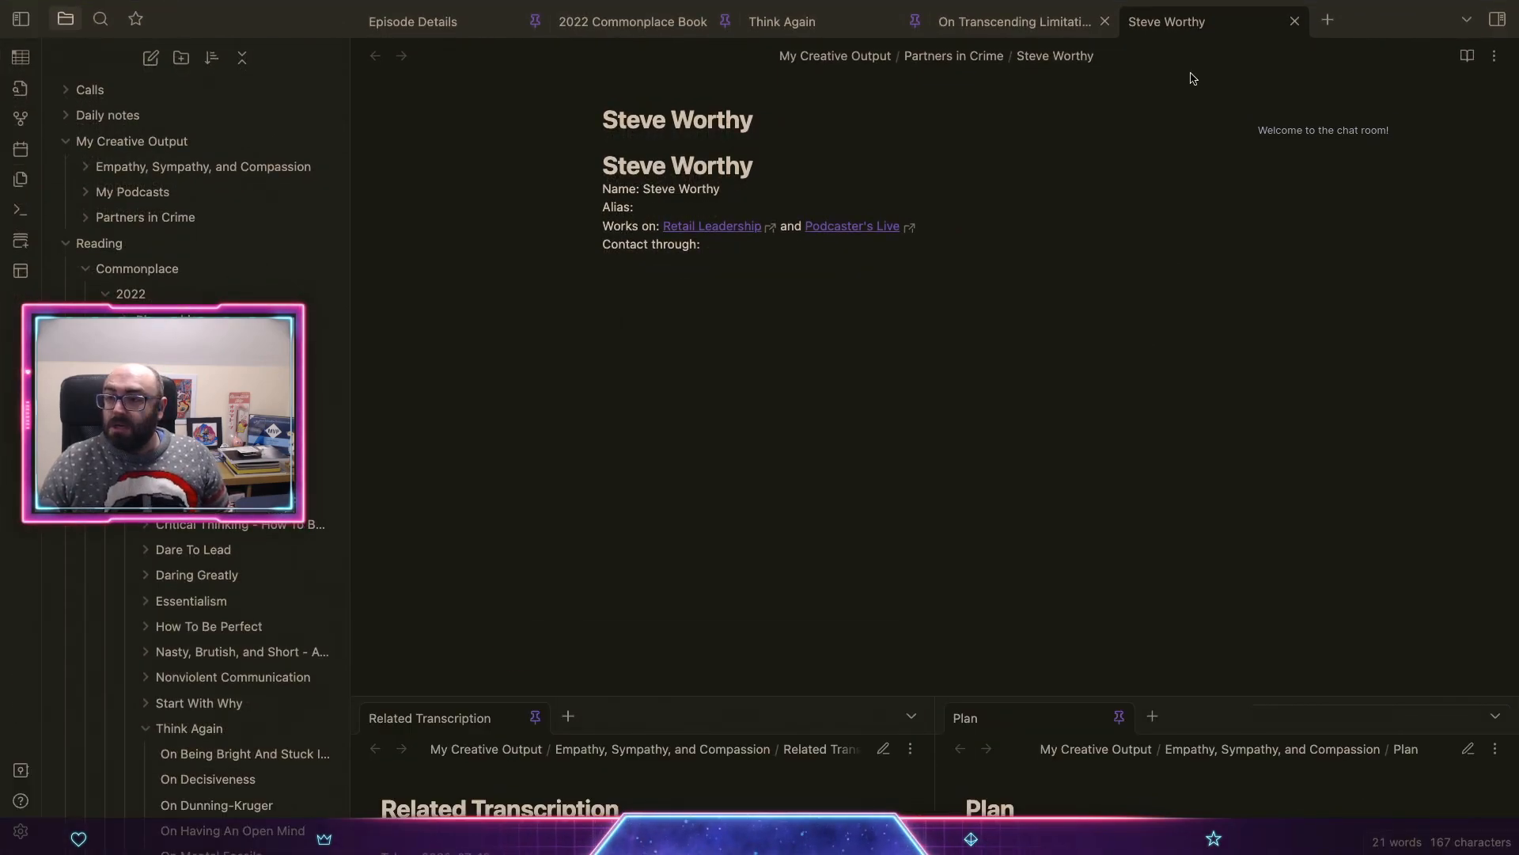
{"action": "left_click", "coordinate": [1295, 22]}
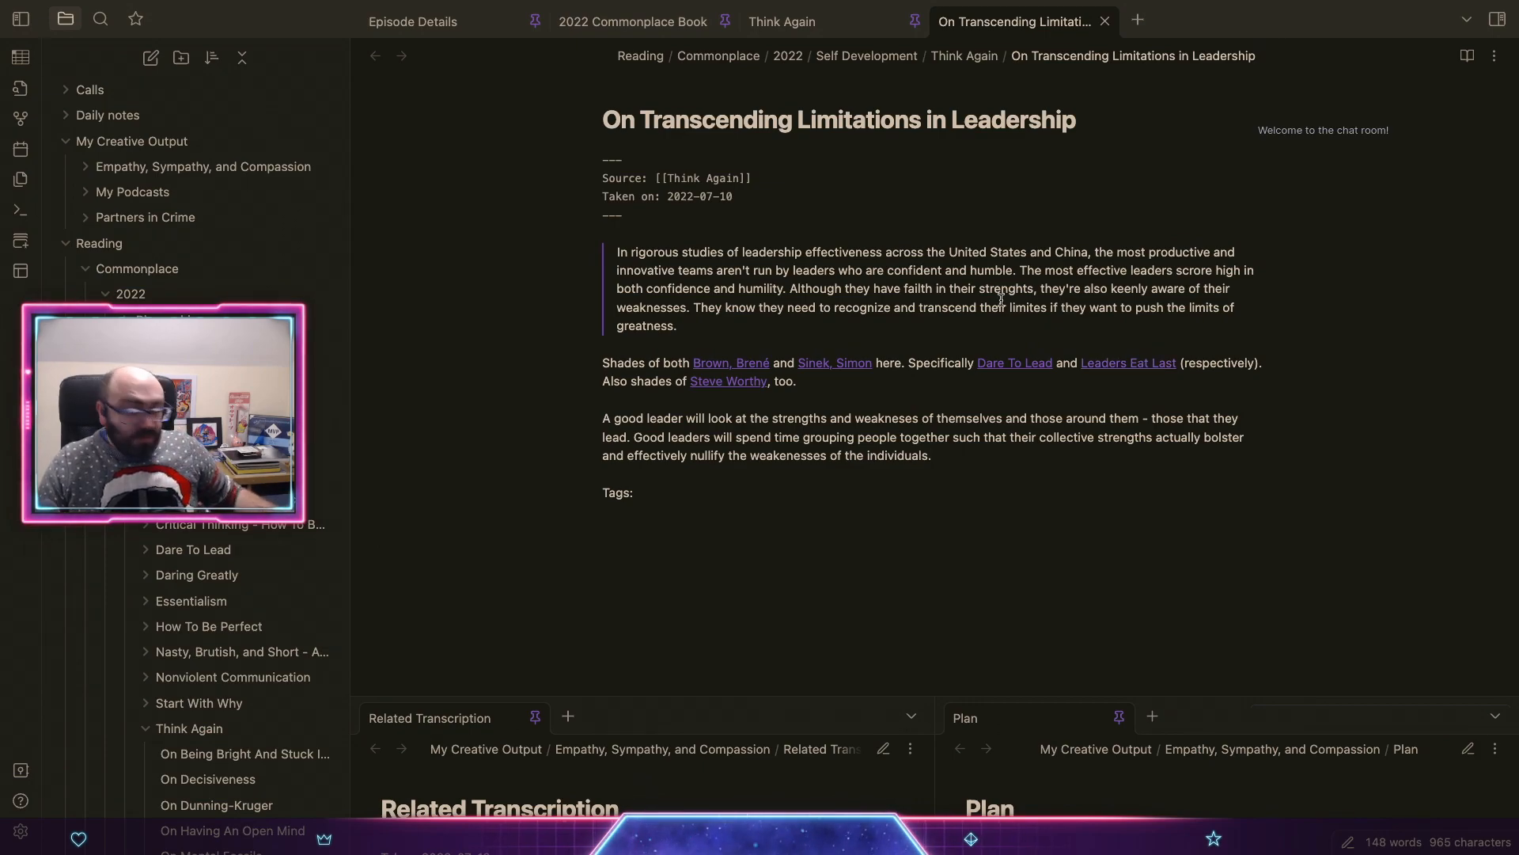
Step: Collapse the My Creative Output folder and close the On Transcending Limitations in Leadership note
{"action": "left_click", "coordinate": [83, 143]}
{"action": "scroll", "coordinate": [238, 762], "scroll_direction": "down", "scroll_amount": 3}
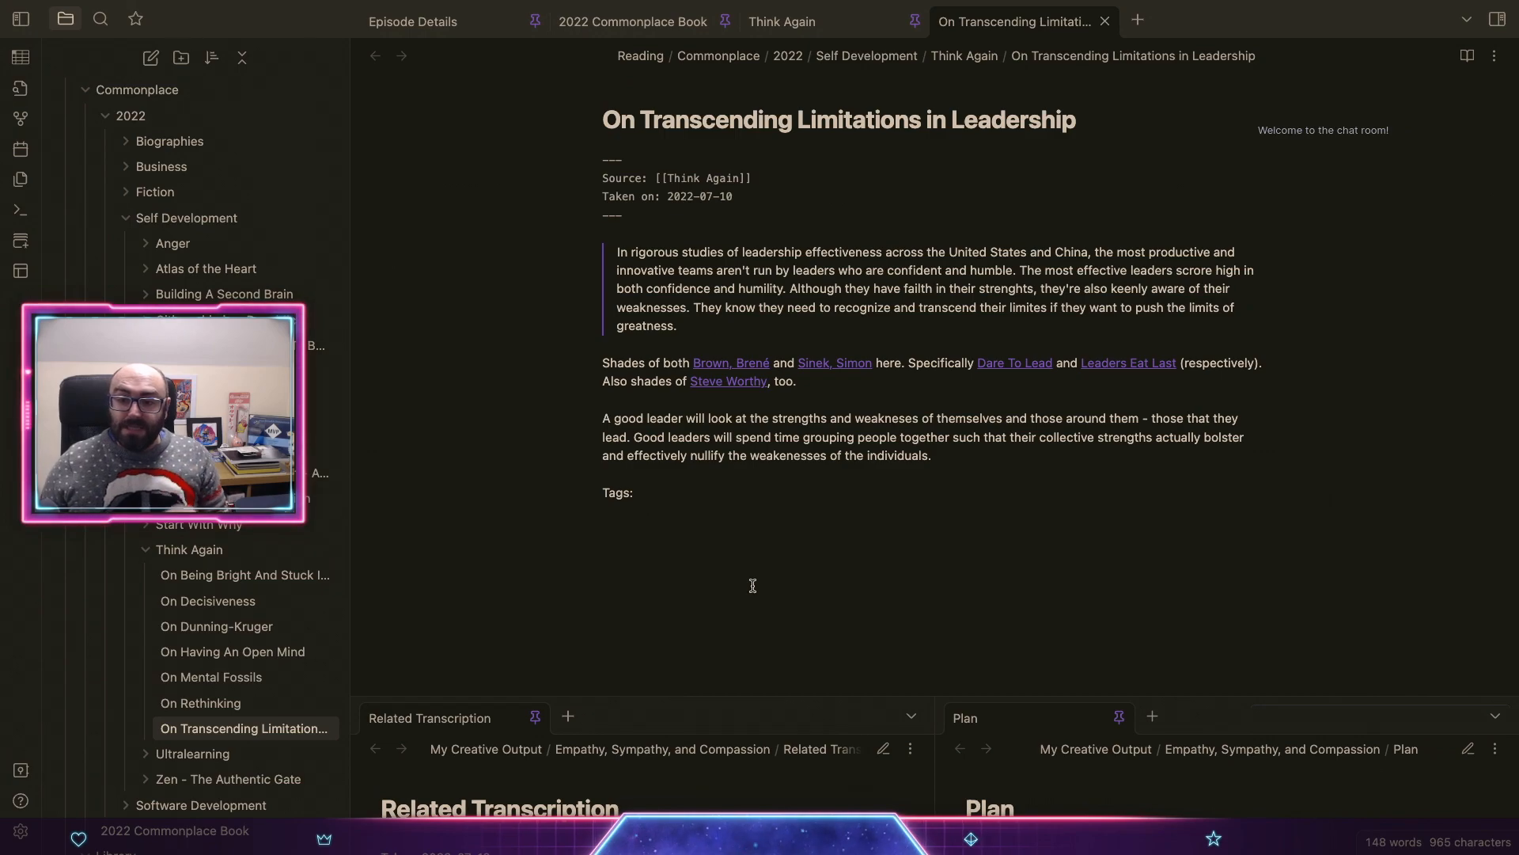
{"action": "left_click", "coordinate": [1105, 21]}
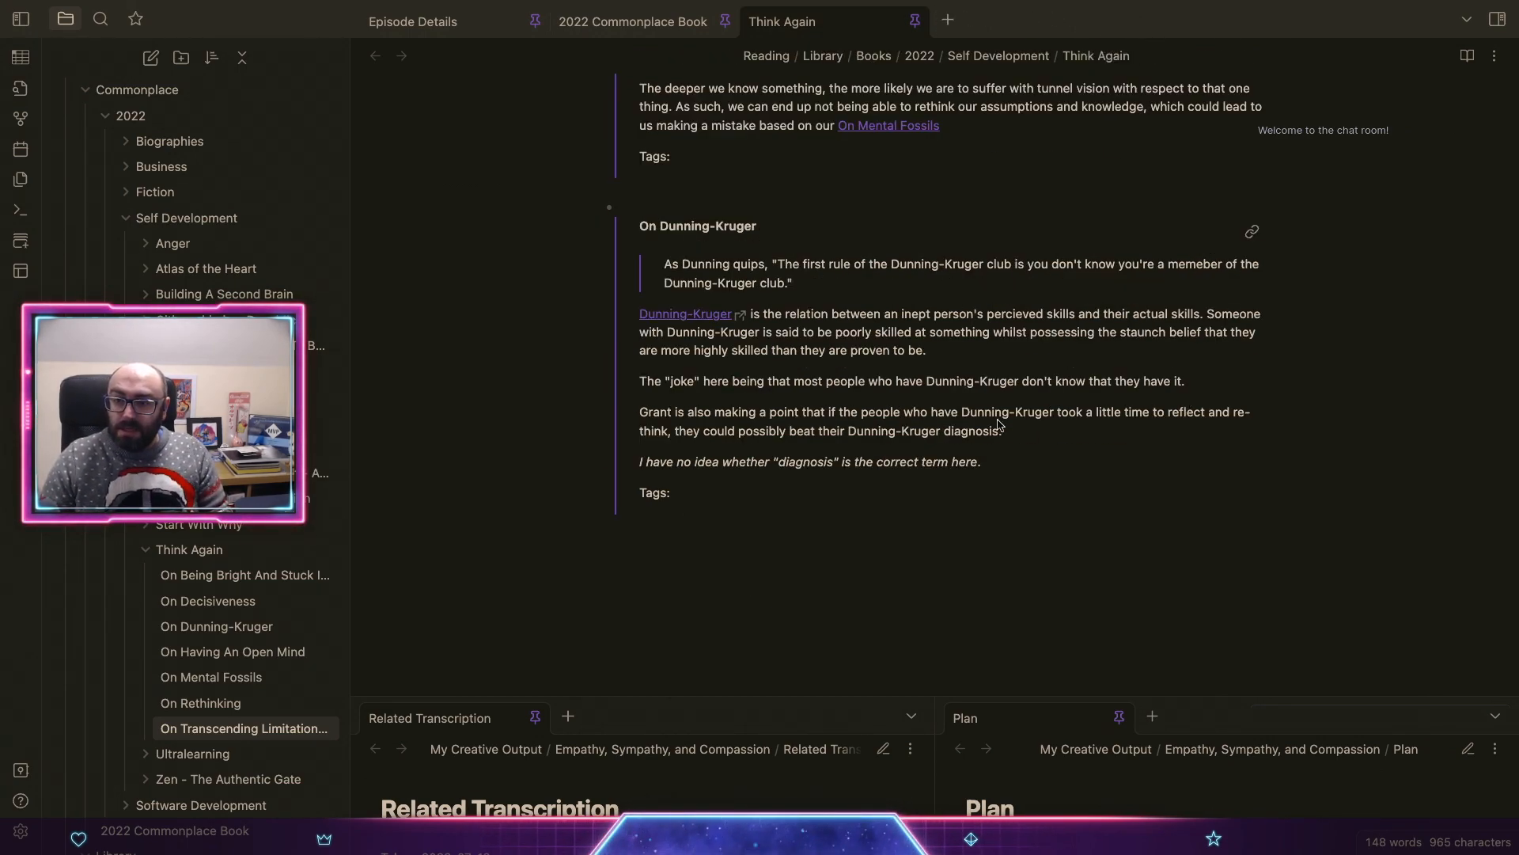
Step: Embed the On Transcending Limitations in Leadership note as a new bullet after On Dunning-Kruger in the Think Again note's annotations
{"action": "left_click", "coordinate": [960, 559]}
{"action": "key", "text": "Return"}
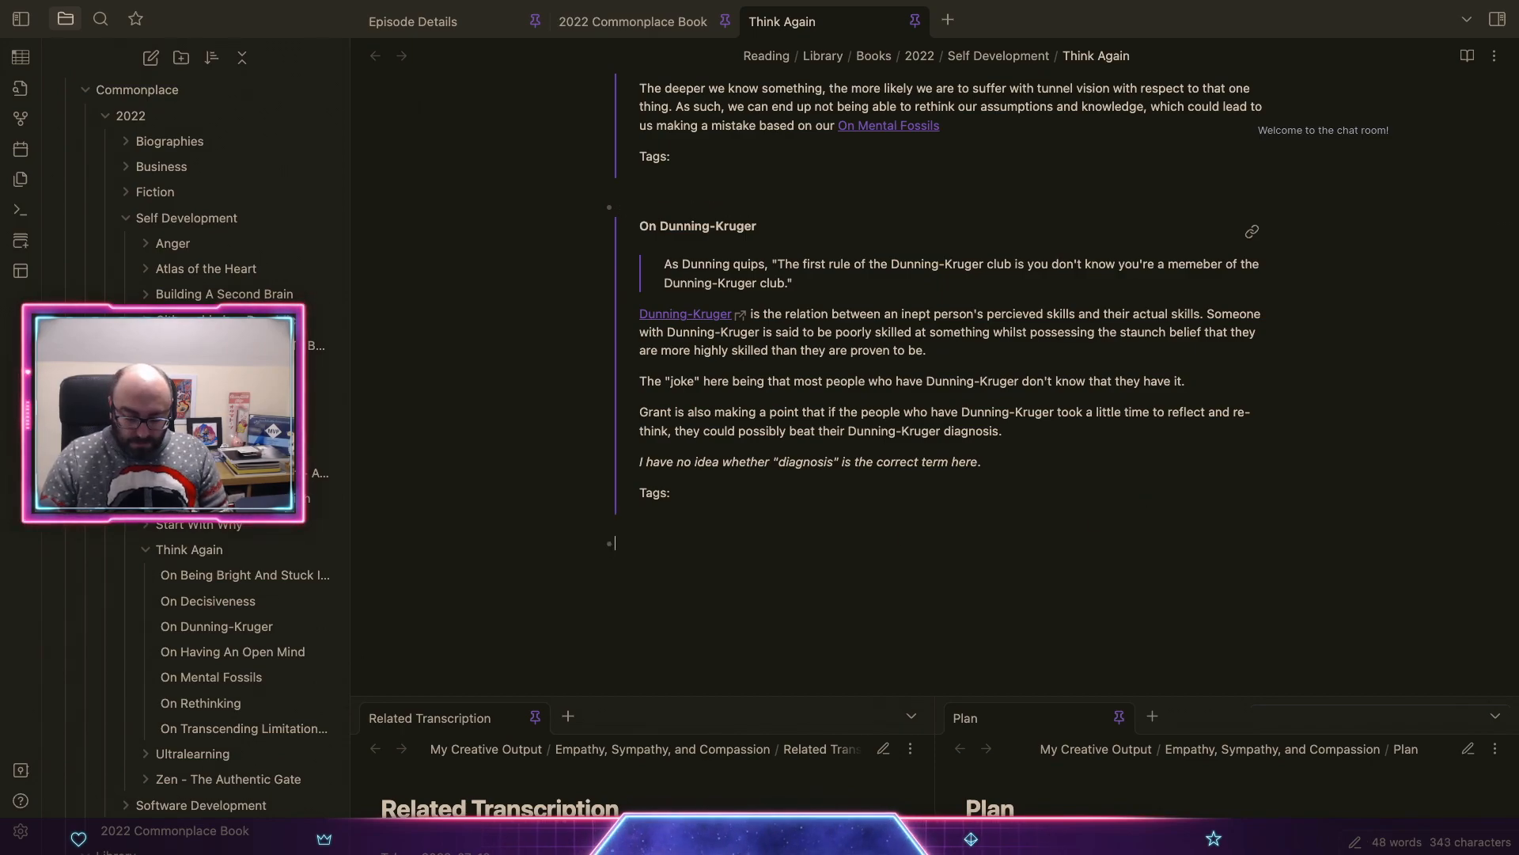
{"action": "type", "text": "![["}
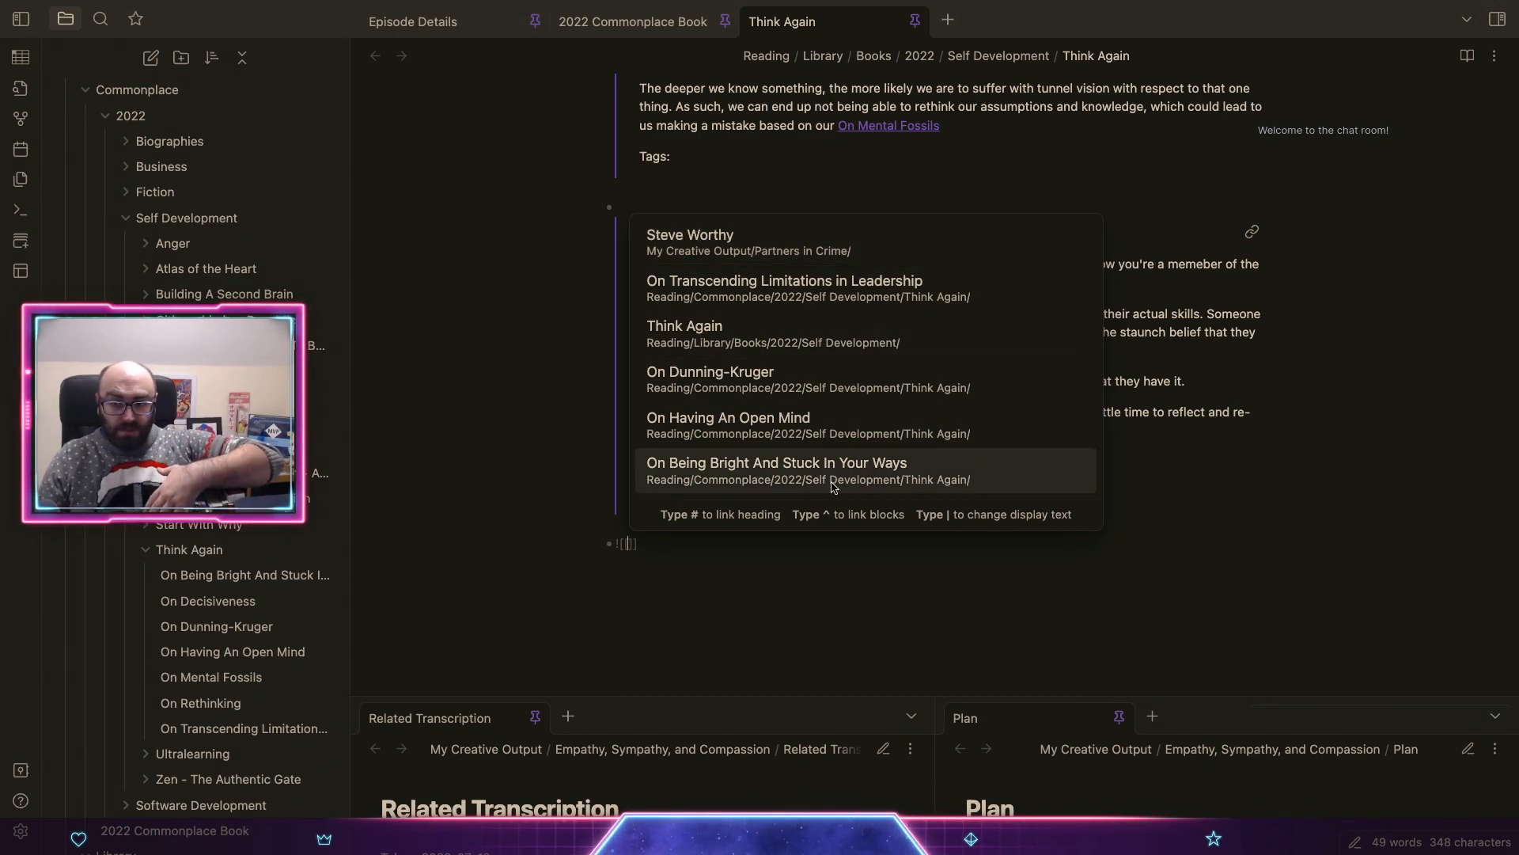
{"action": "left_click", "coordinate": [801, 283]}
{"action": "scroll", "coordinate": [1125, 505], "scroll_direction": "down", "scroll_amount": 4}
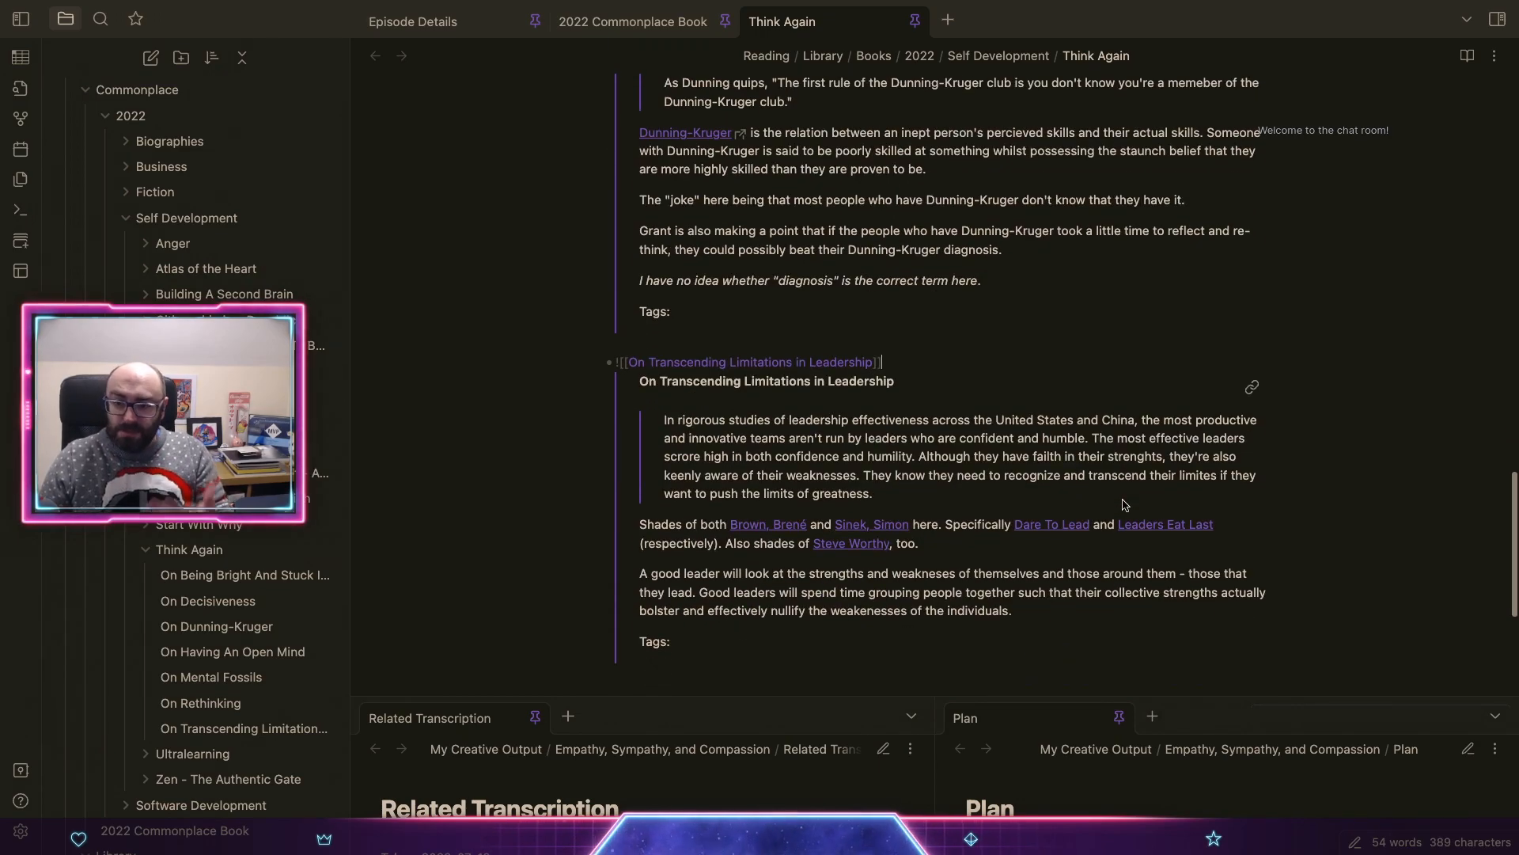
Step: Set the Format field in the Think Again book note to e-book
{"action": "scroll", "coordinate": [1125, 505], "scroll_direction": "up", "scroll_amount": 15}
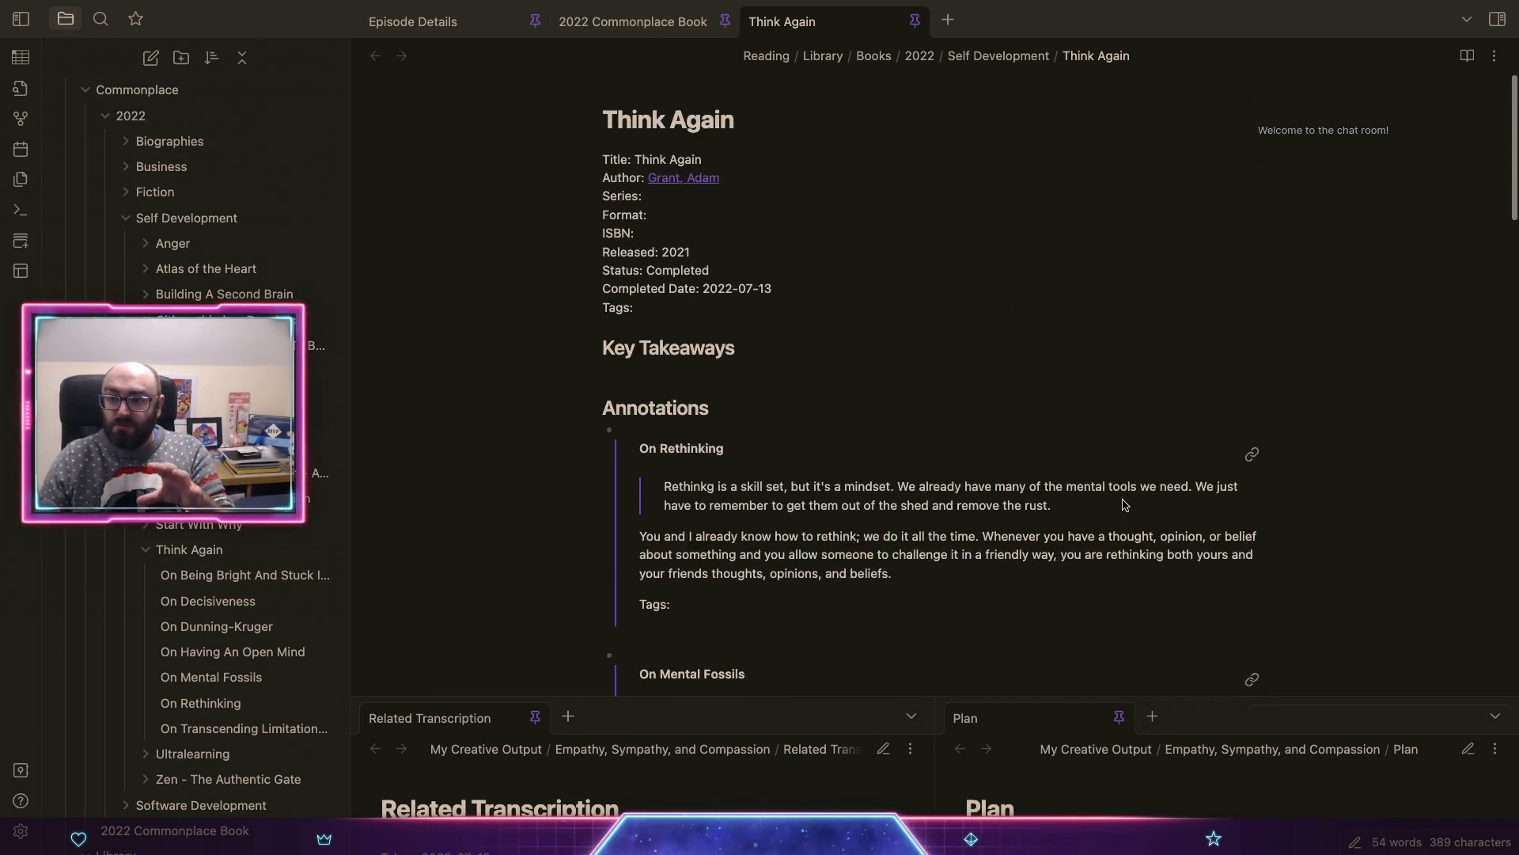
{"action": "left_click", "coordinate": [678, 215]}
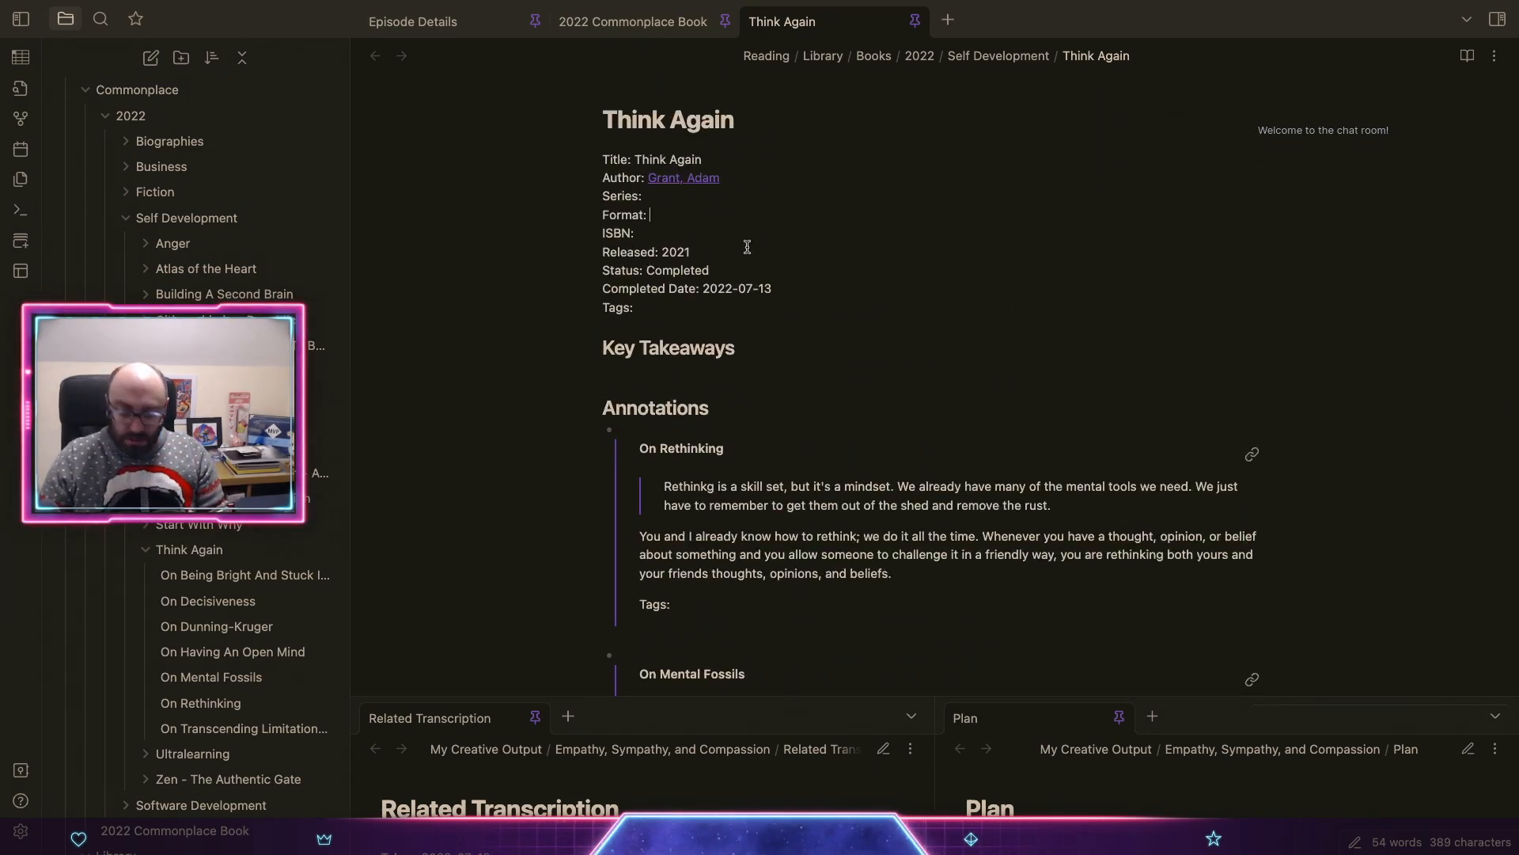
{"action": "type", "text": "e-book"}
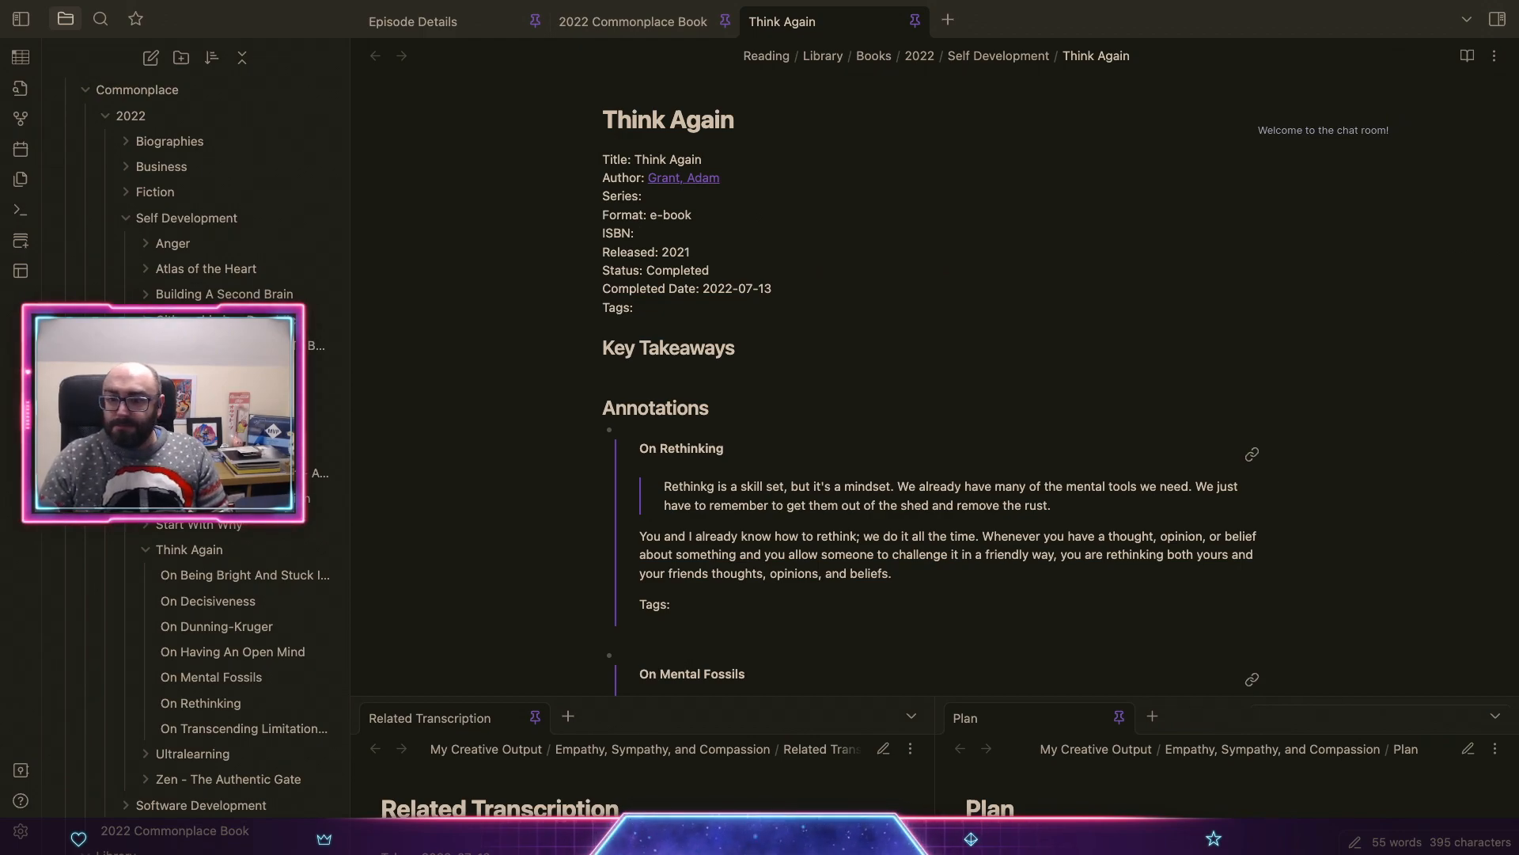
Step: Switch to Safari and enter the web address of The StoryGraph
{"action": "key", "text": "ctrl+Up"}
{"action": "left_click", "coordinate": [699, 332]}
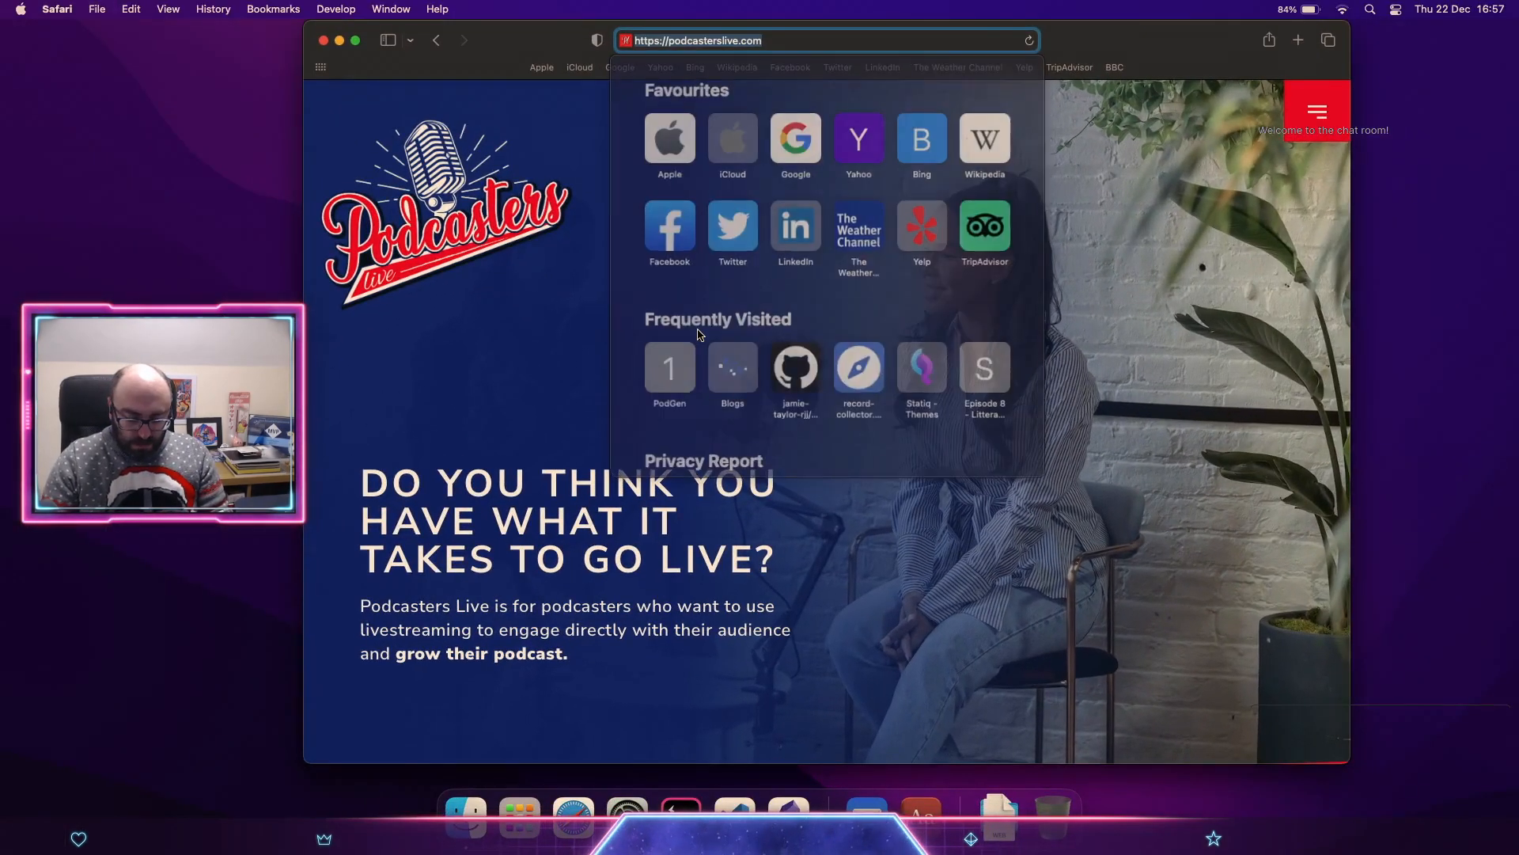
{"action": "type", "text": "thestyorygr"}
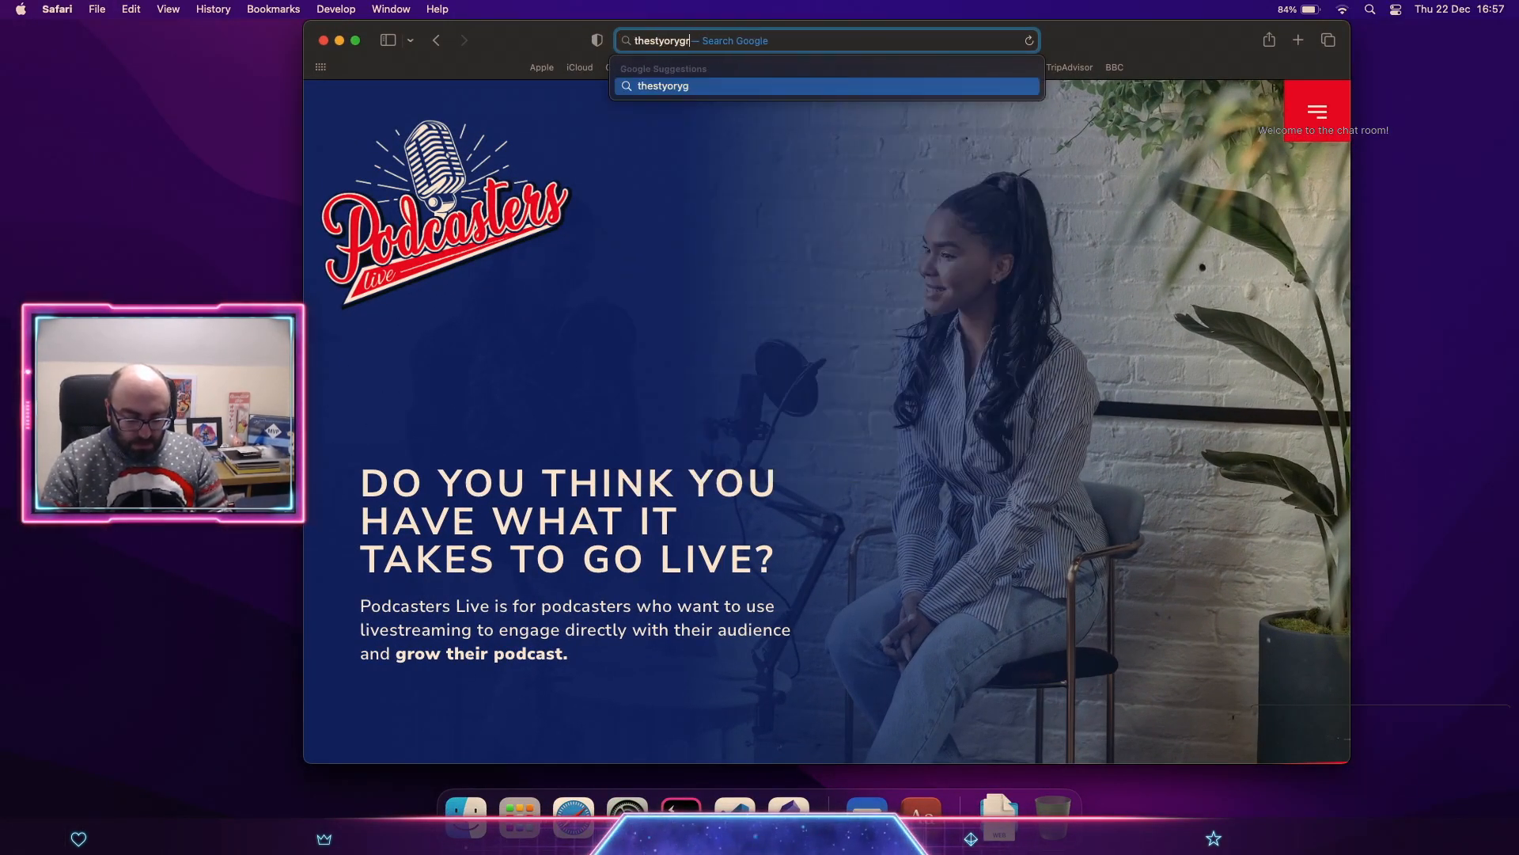
Step: Search the web for "thestyorygraph" and open The StoryGraph website
{"action": "type", "text": "aph"}
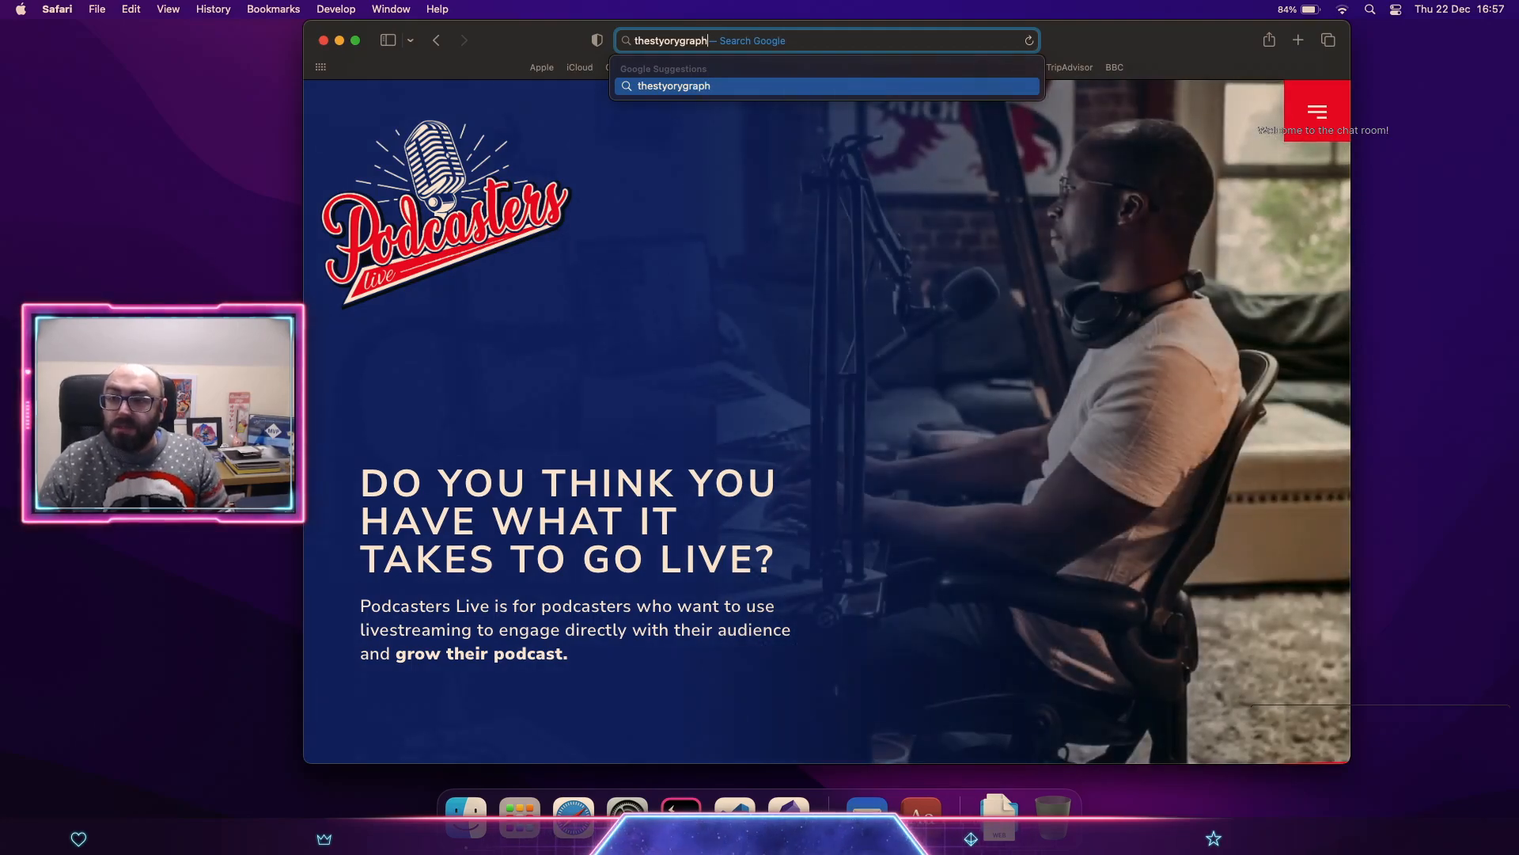
{"action": "key", "text": "Return"}
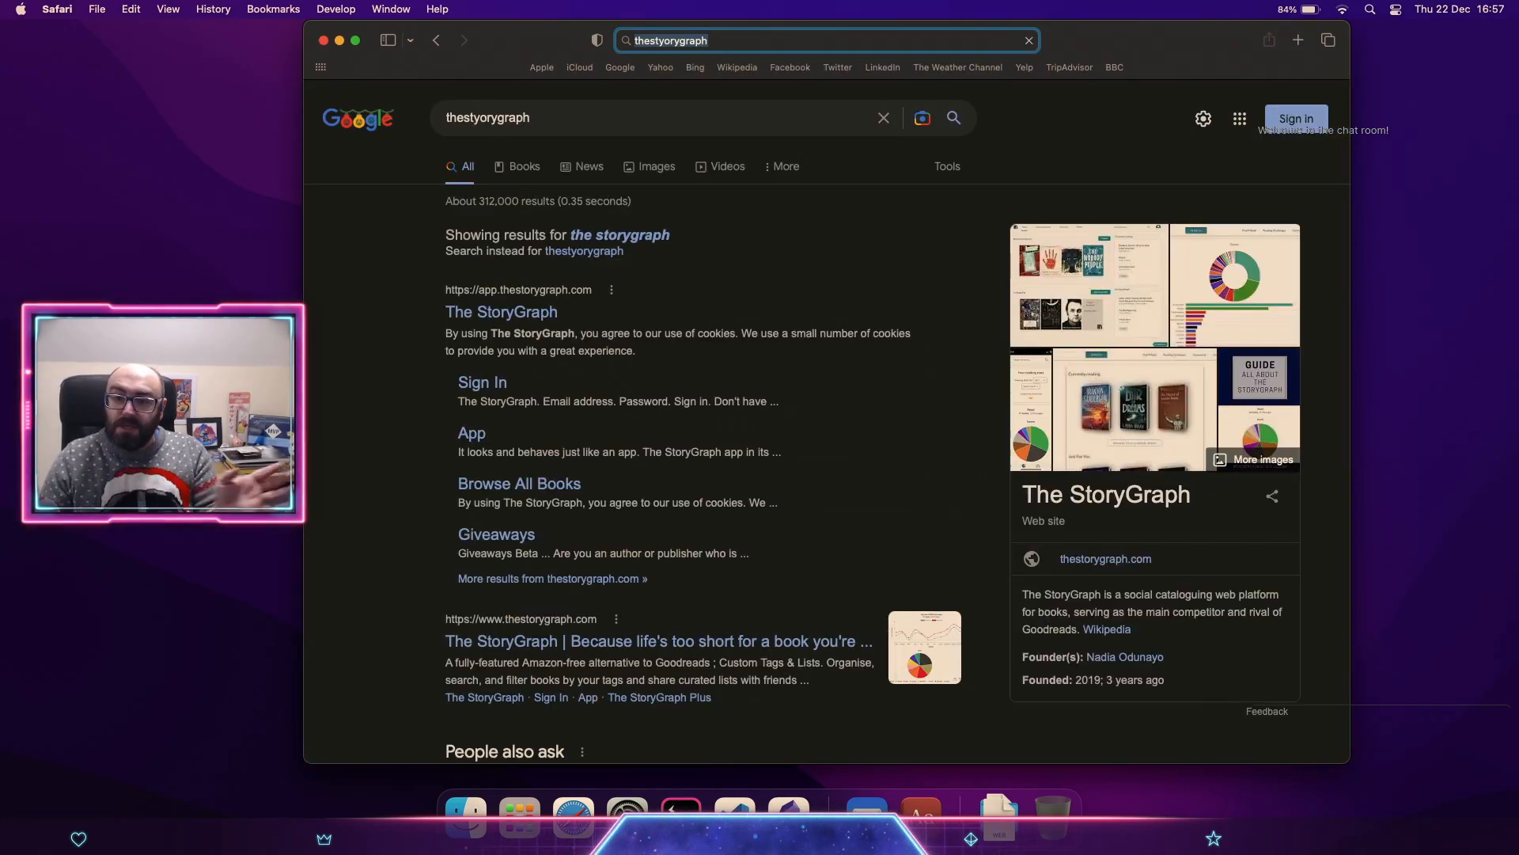
{"action": "left_click", "coordinate": [478, 315]}
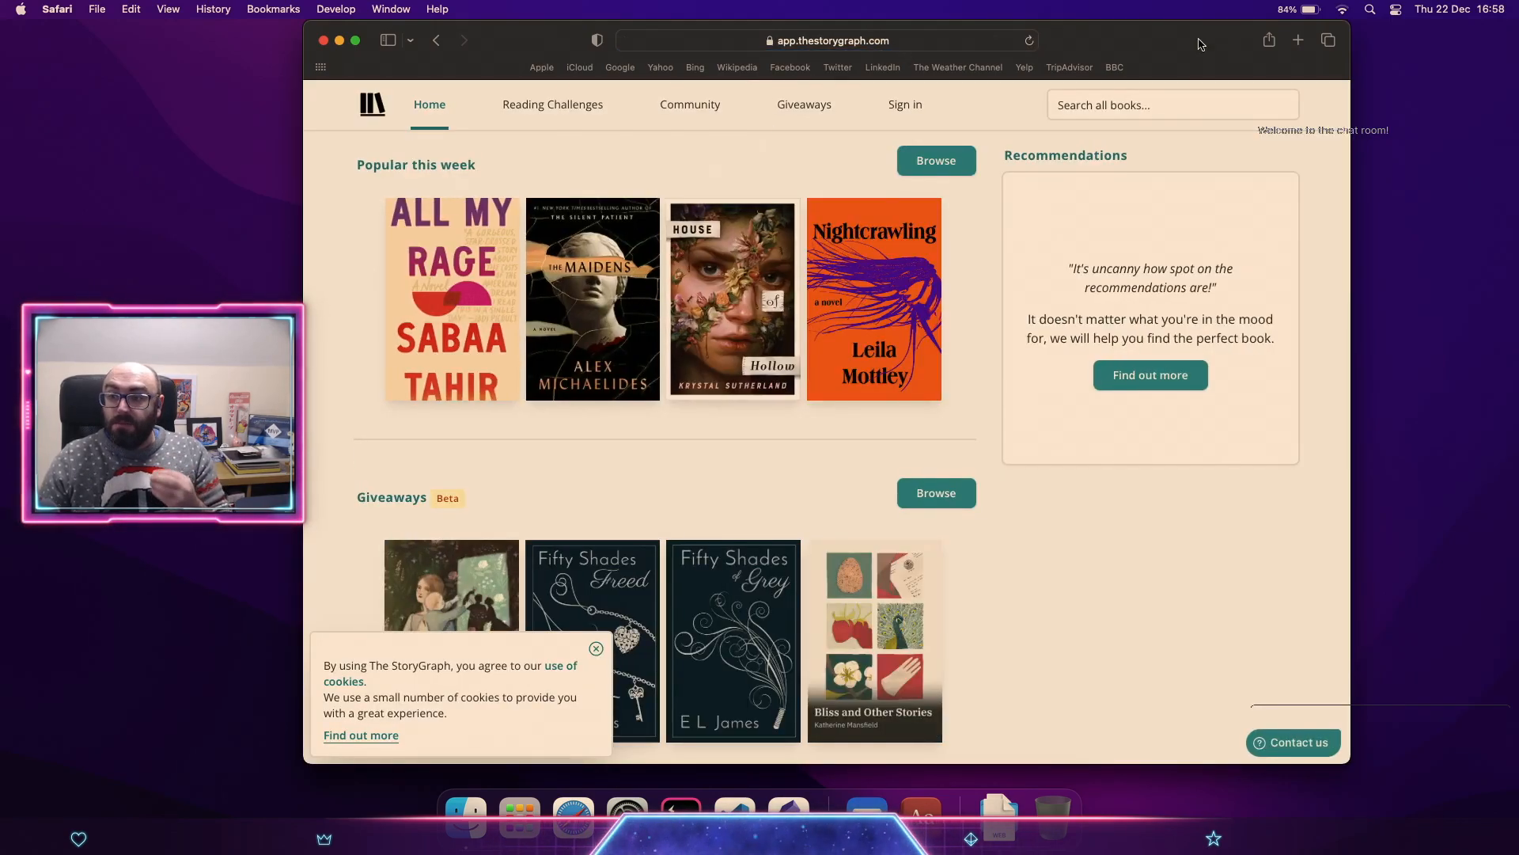
Step: Search all books for "think again" and open the editions page of Think Again: The Power of Knowing What You Don't Know
{"action": "left_click", "coordinate": [1178, 101]}
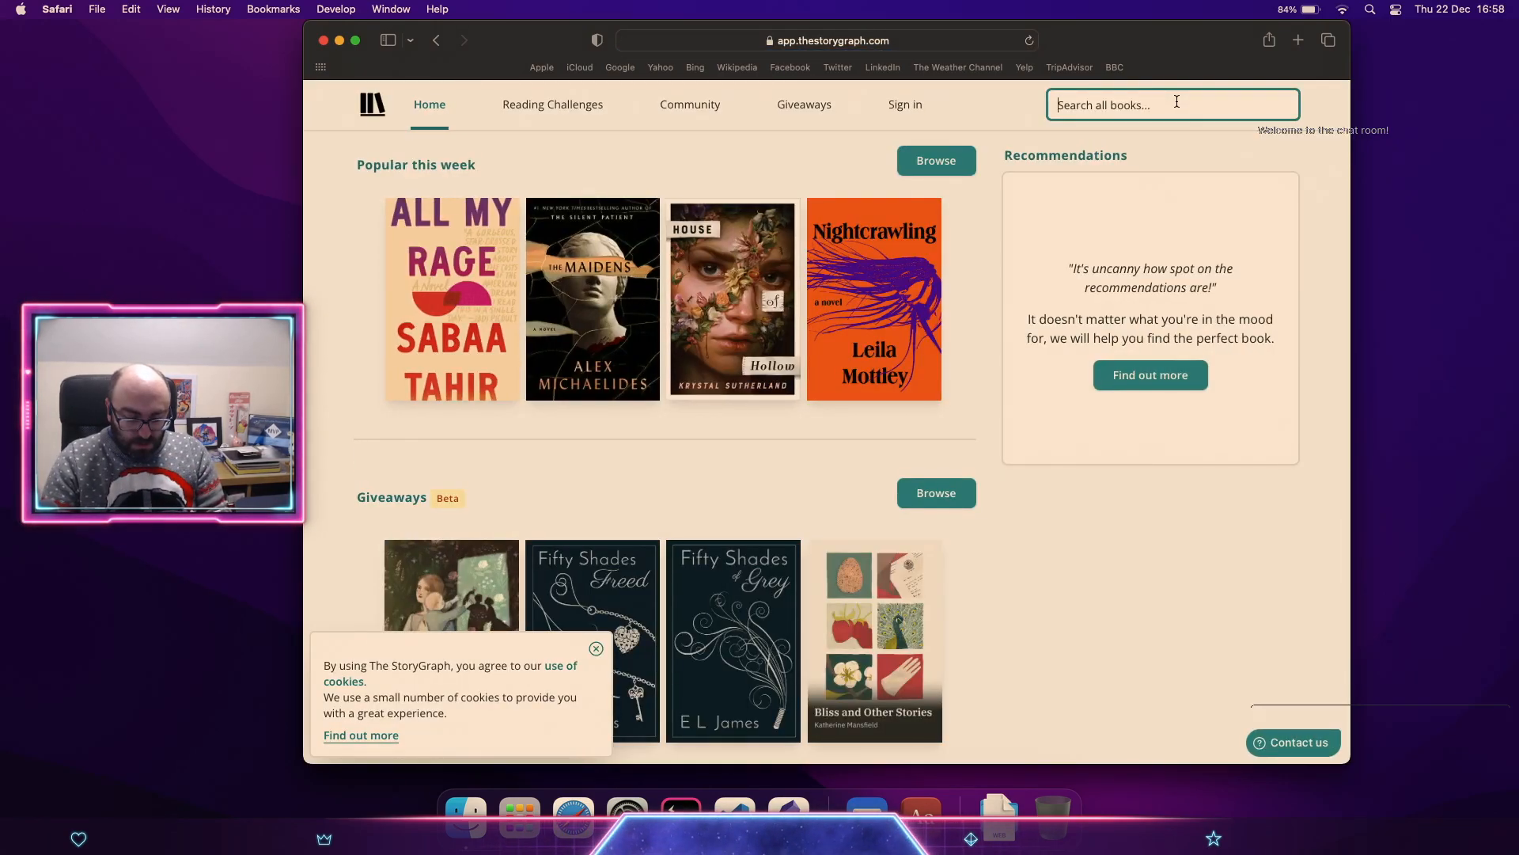
{"action": "type", "text": "think agsa"}
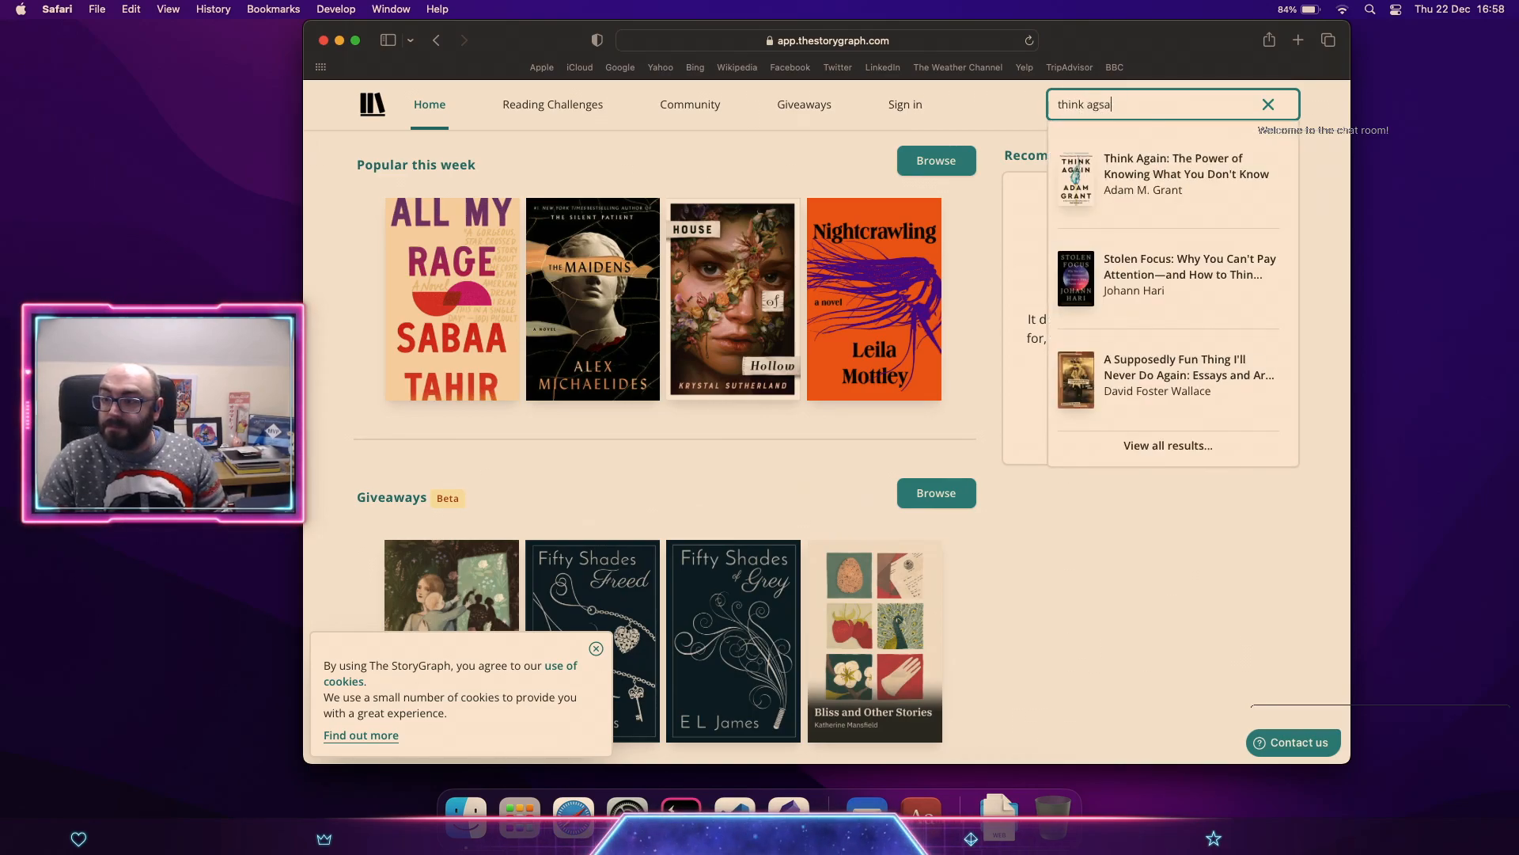
{"action": "key", "text": "BackSpace"}
{"action": "key", "text": "BackSpace"}
{"action": "type", "text": "i"}
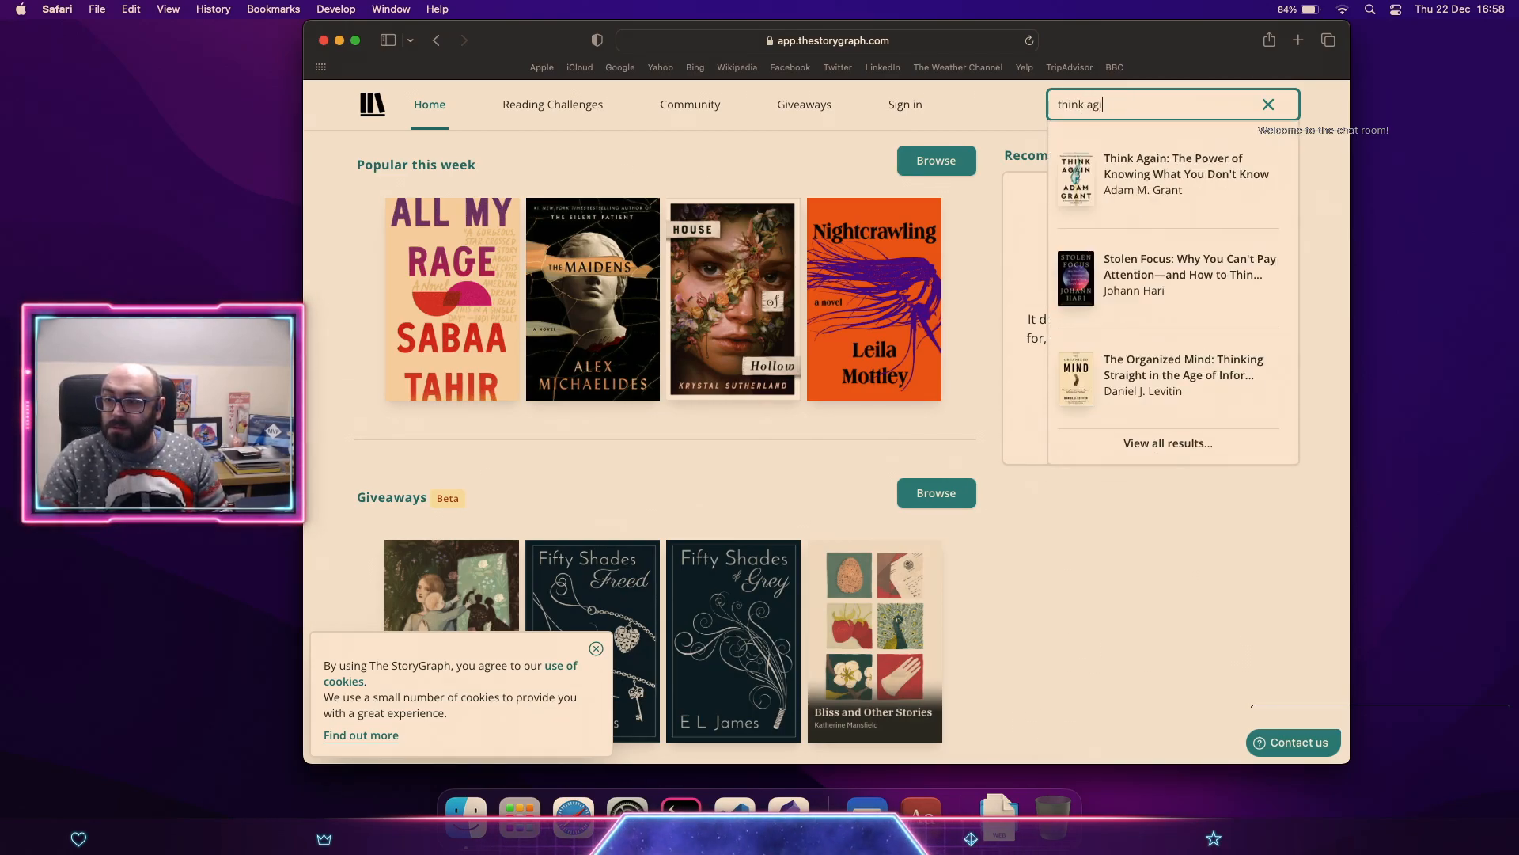
{"action": "key", "text": "BackSpace"}
{"action": "key", "text": "BackSpace"}
{"action": "type", "text": "ga"}
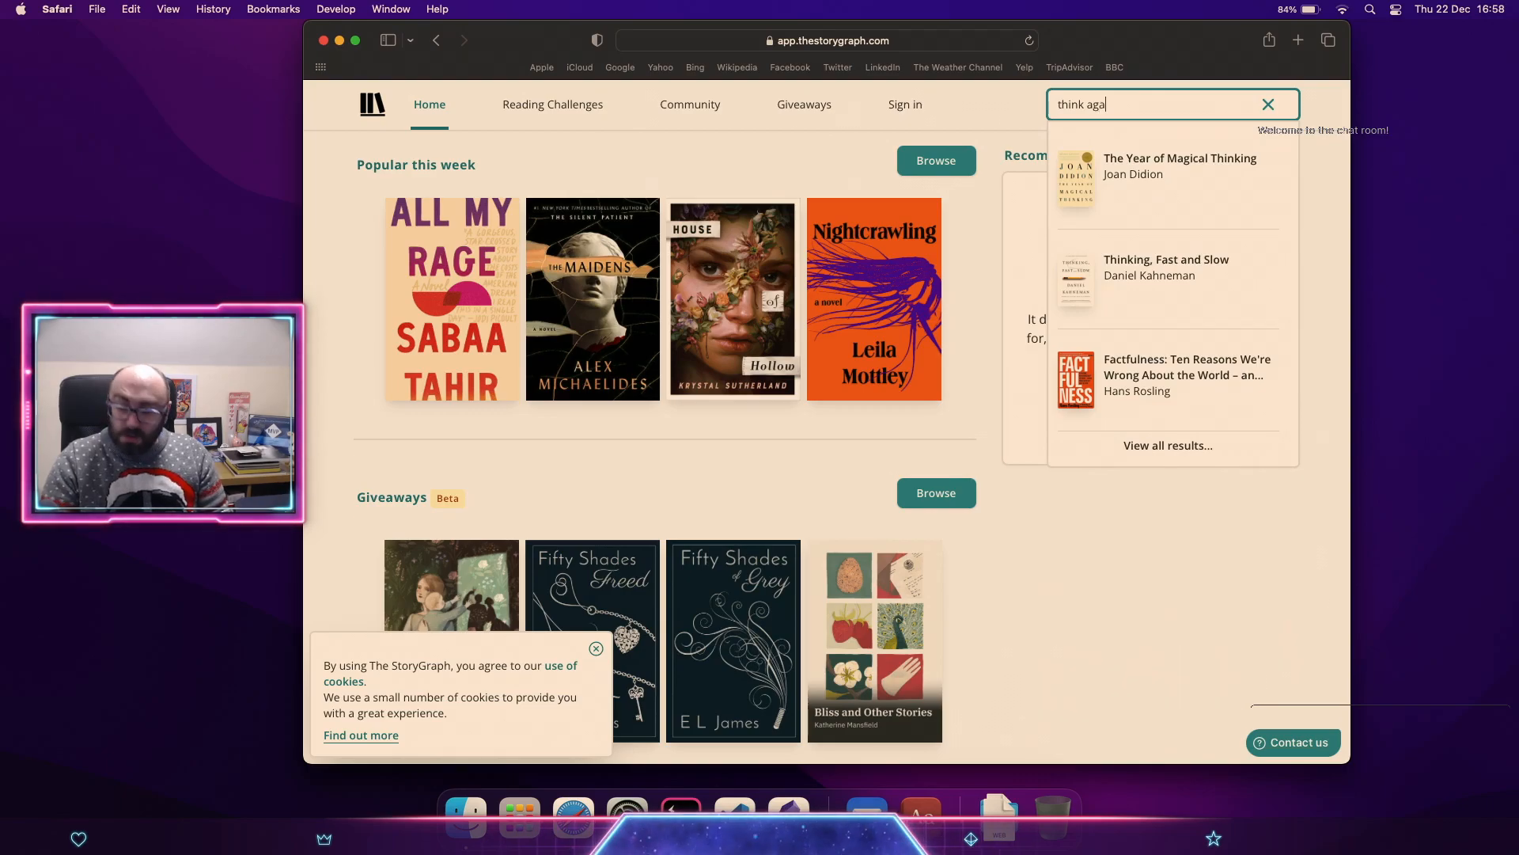
{"action": "type", "text": "in"}
{"action": "left_click", "coordinate": [1132, 167]}
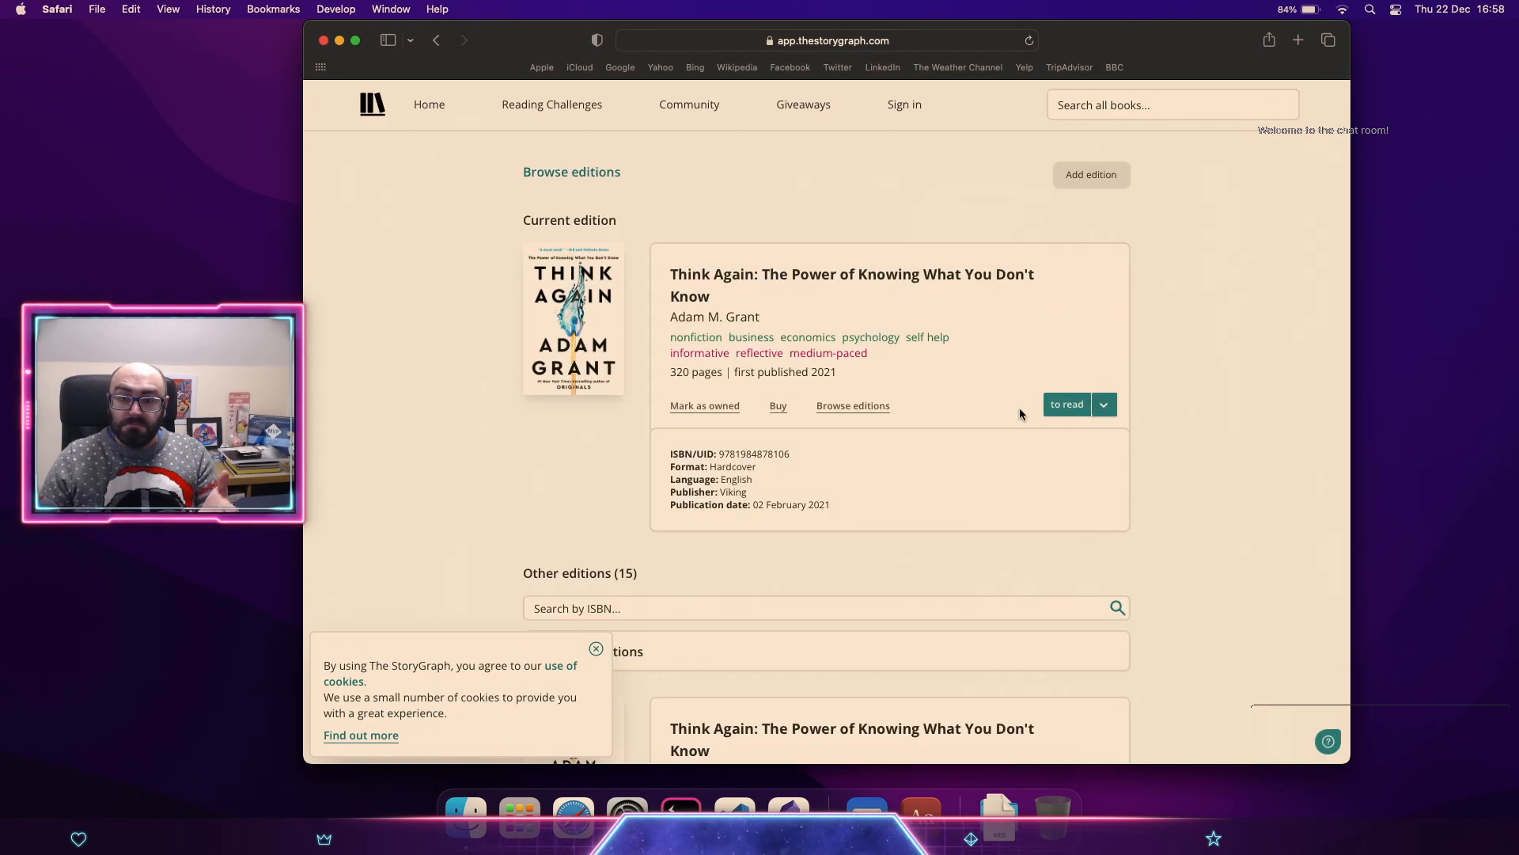
Step: Filter the other editions of Think Again to the digital format
{"action": "scroll", "coordinate": [1019, 407], "scroll_direction": "down", "scroll_amount": 3}
{"action": "scroll", "coordinate": [1019, 410], "scroll_direction": "down", "scroll_amount": 2}
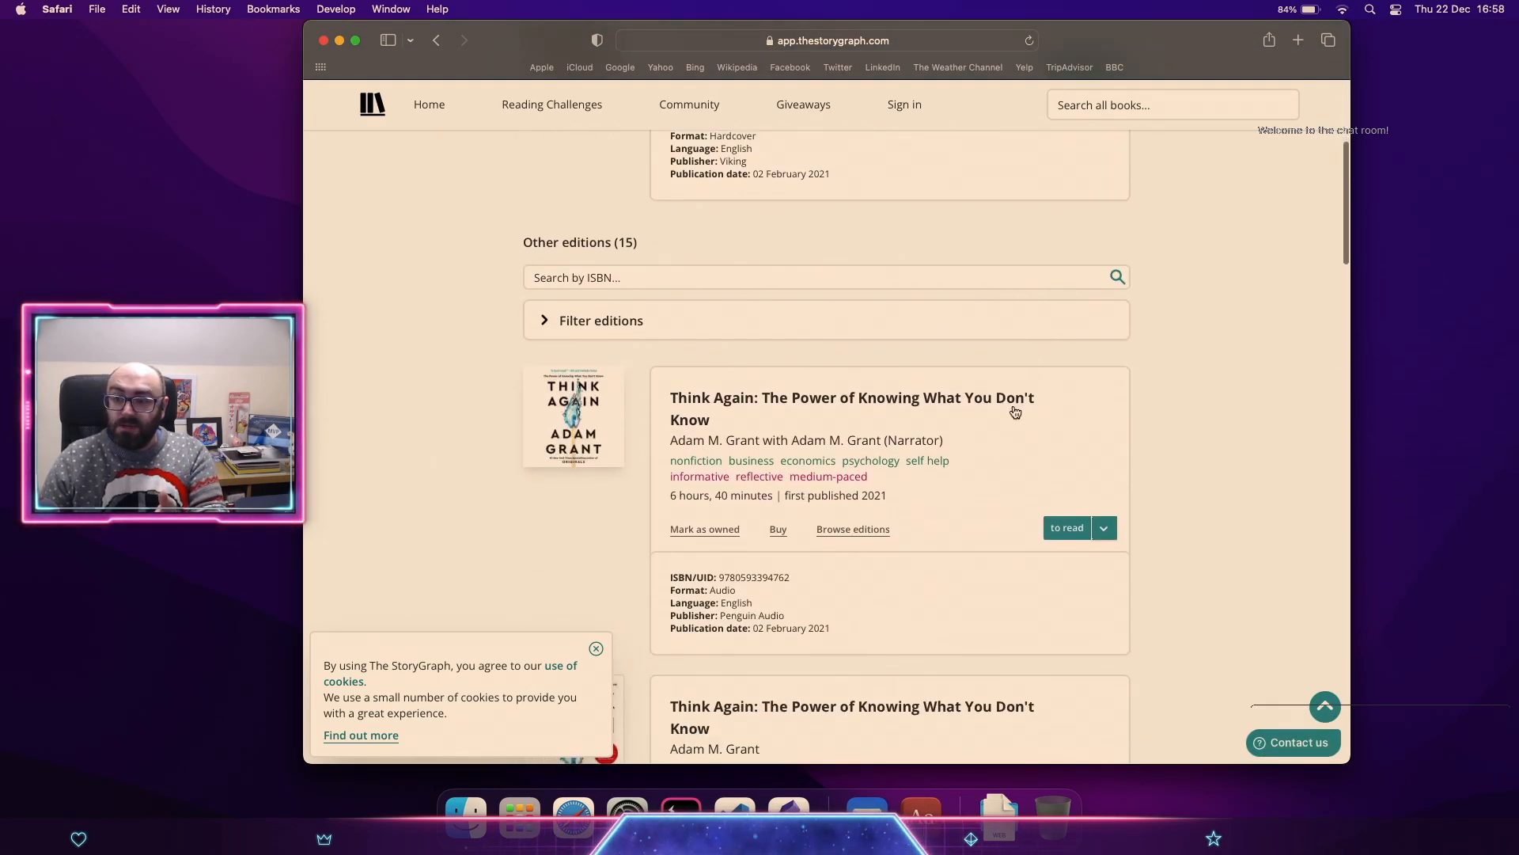
{"action": "left_click", "coordinate": [688, 334]}
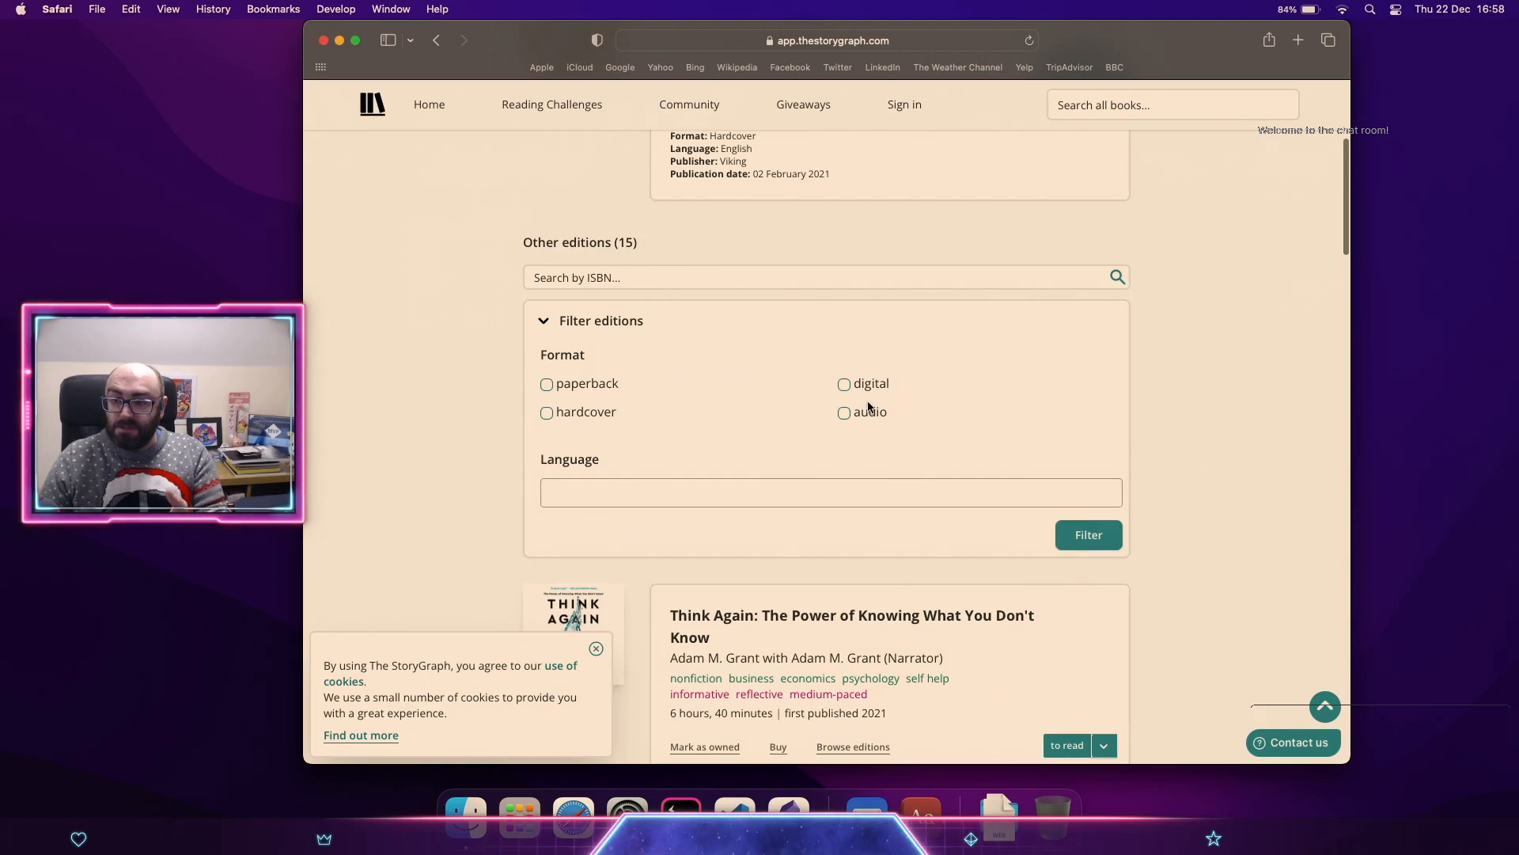
{"action": "left_click", "coordinate": [867, 386]}
{"action": "left_click", "coordinate": [1083, 535]}
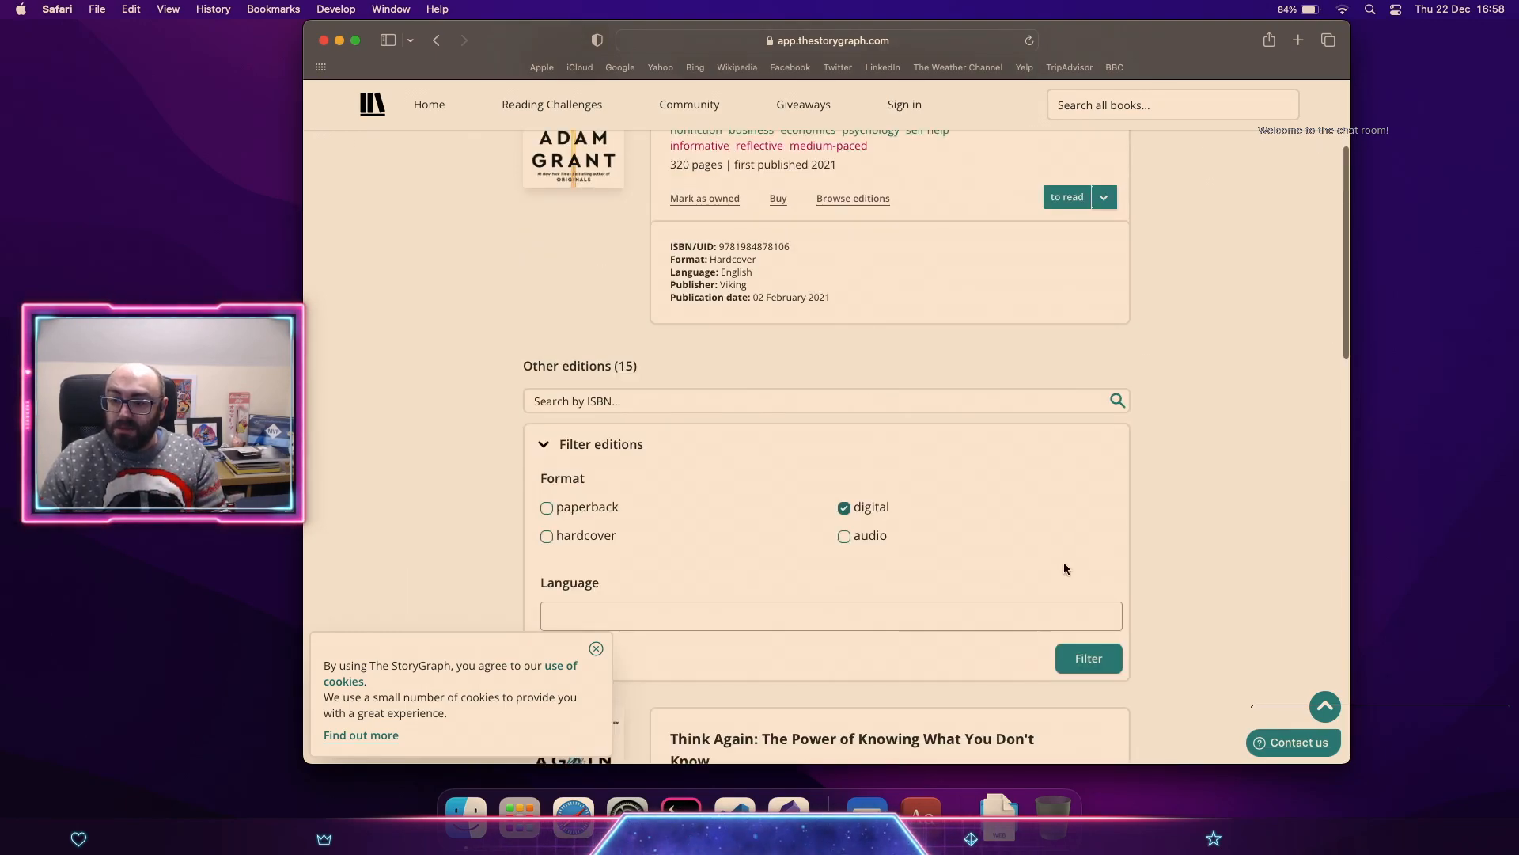
{"action": "scroll", "coordinate": [1066, 461], "scroll_direction": "down", "scroll_amount": 5}
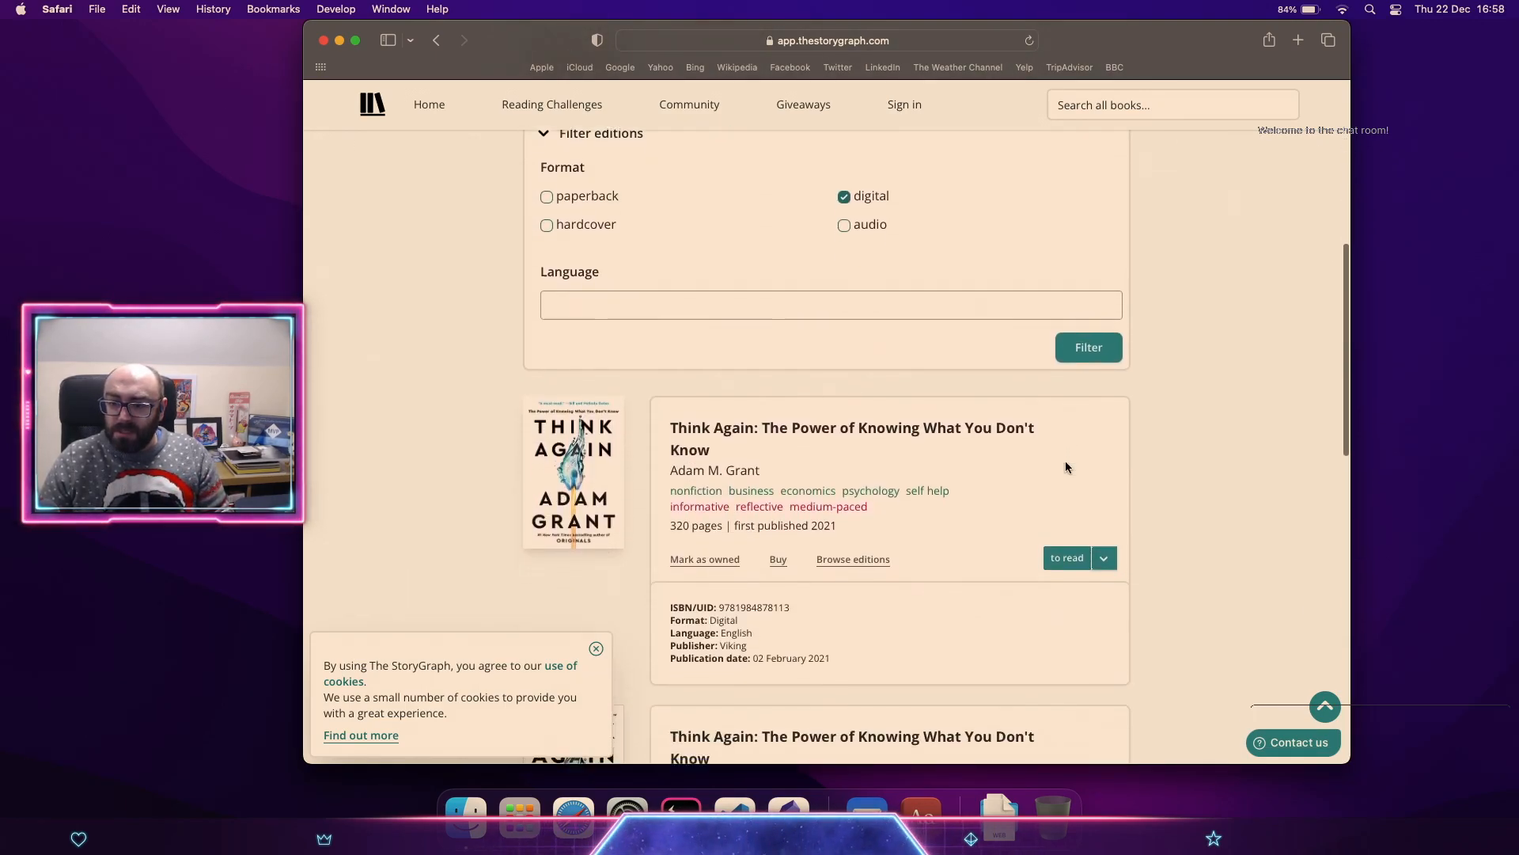
{"action": "double_click", "coordinate": [761, 514]}
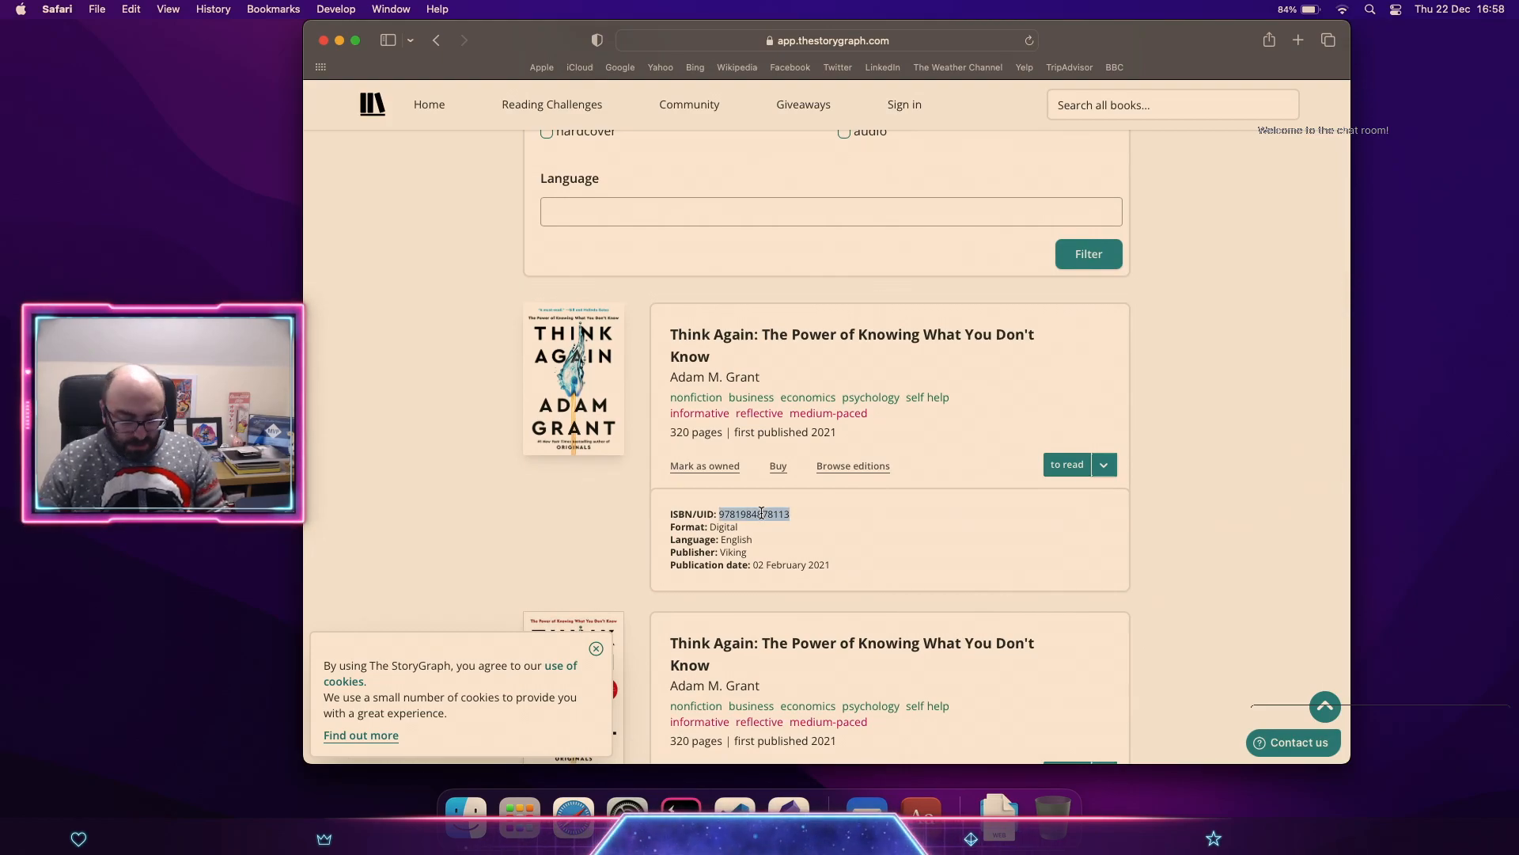
{"action": "key", "text": "super+c"}
{"action": "key", "text": "ctrl+Up"}
{"action": "left_click", "coordinate": [786, 610]}
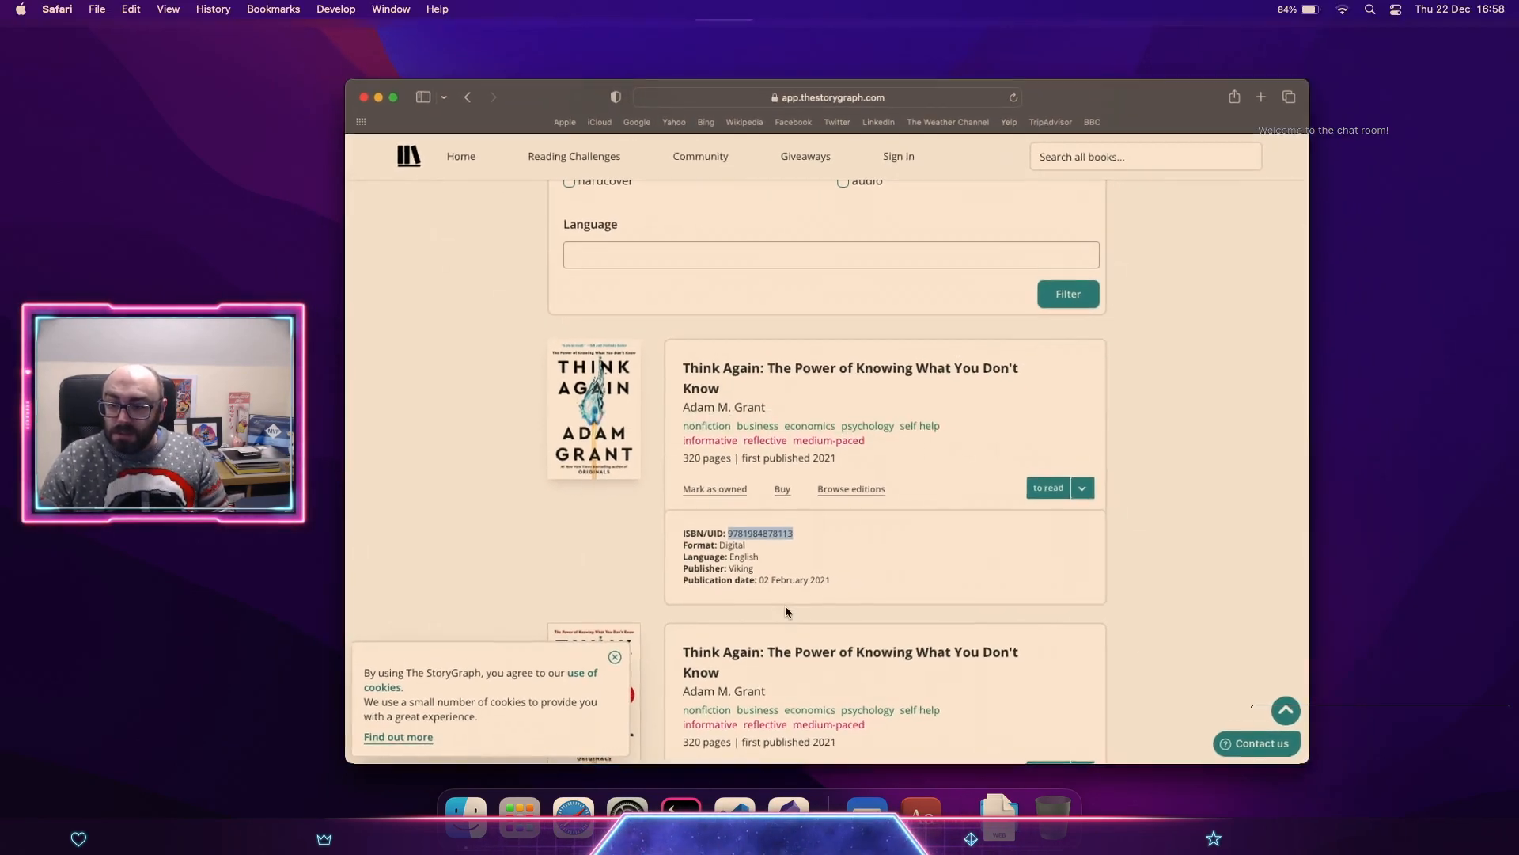
{"action": "key", "text": "ctrl+Up"}
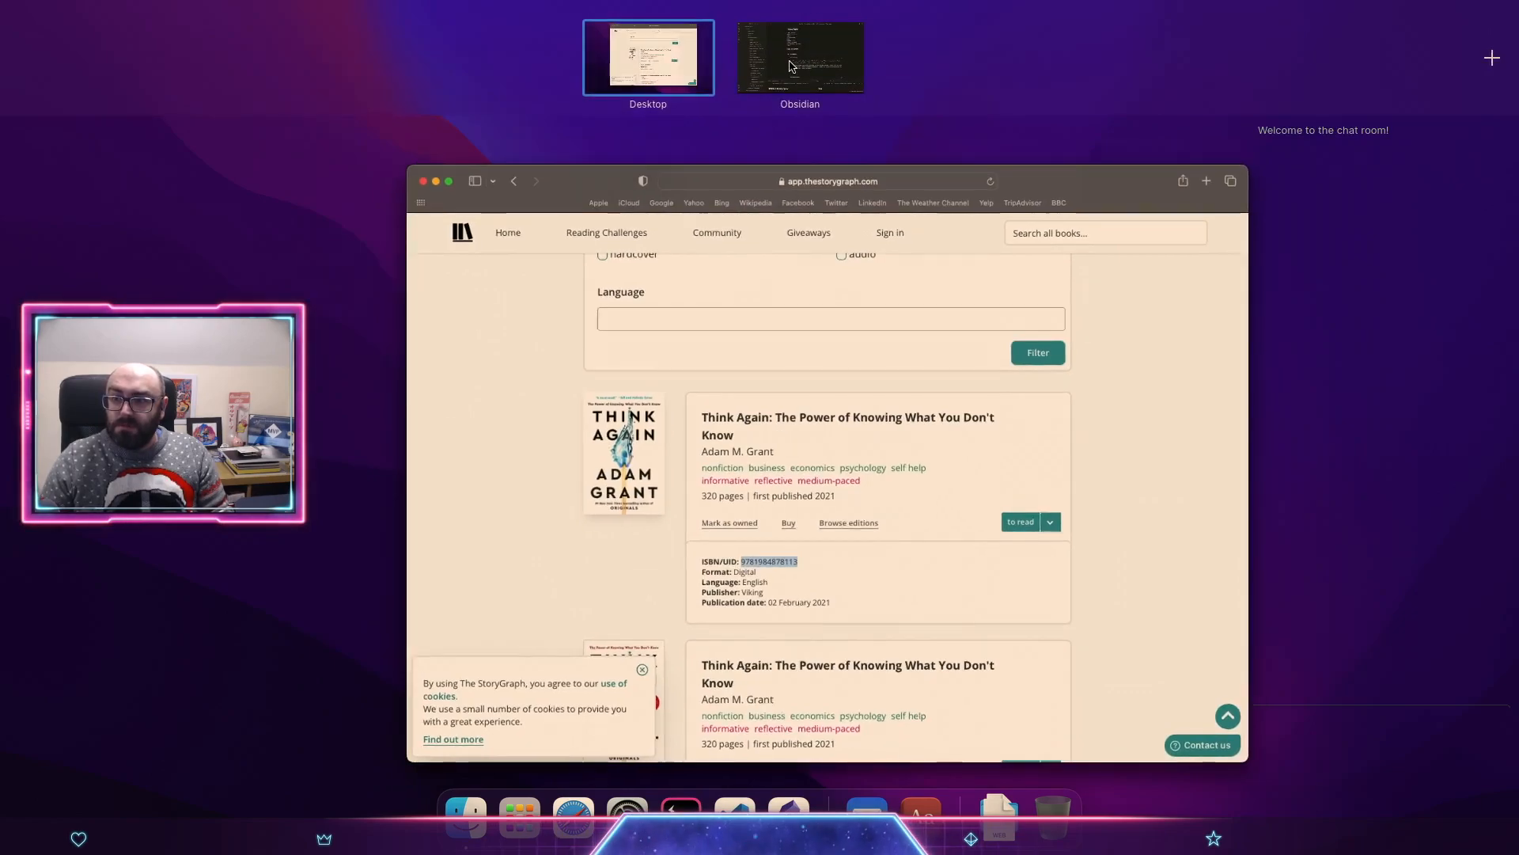
{"action": "left_click", "coordinate": [811, 54]}
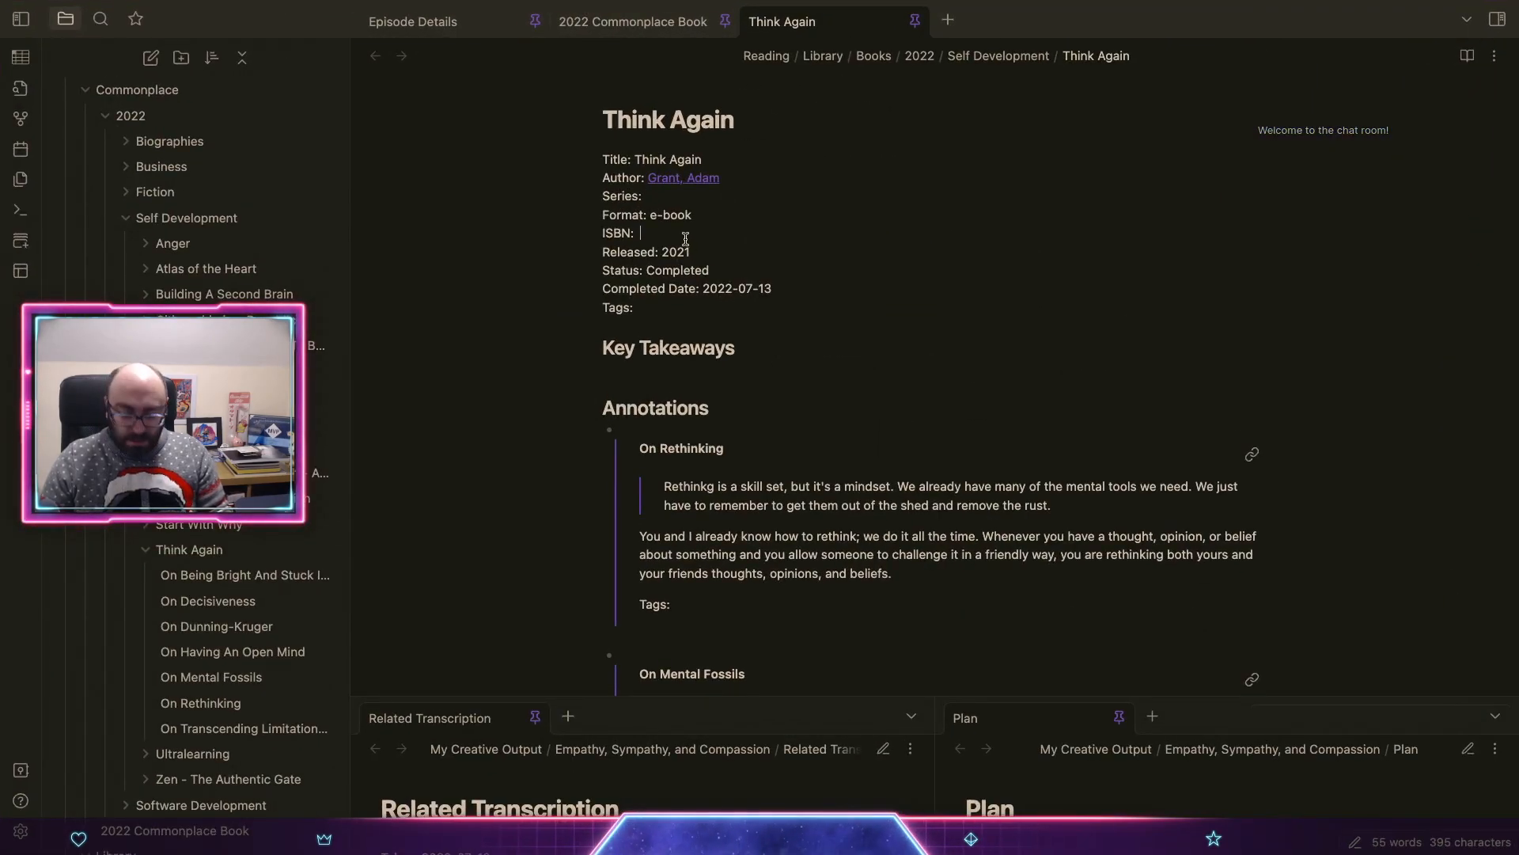
{"action": "key", "text": "super+v"}
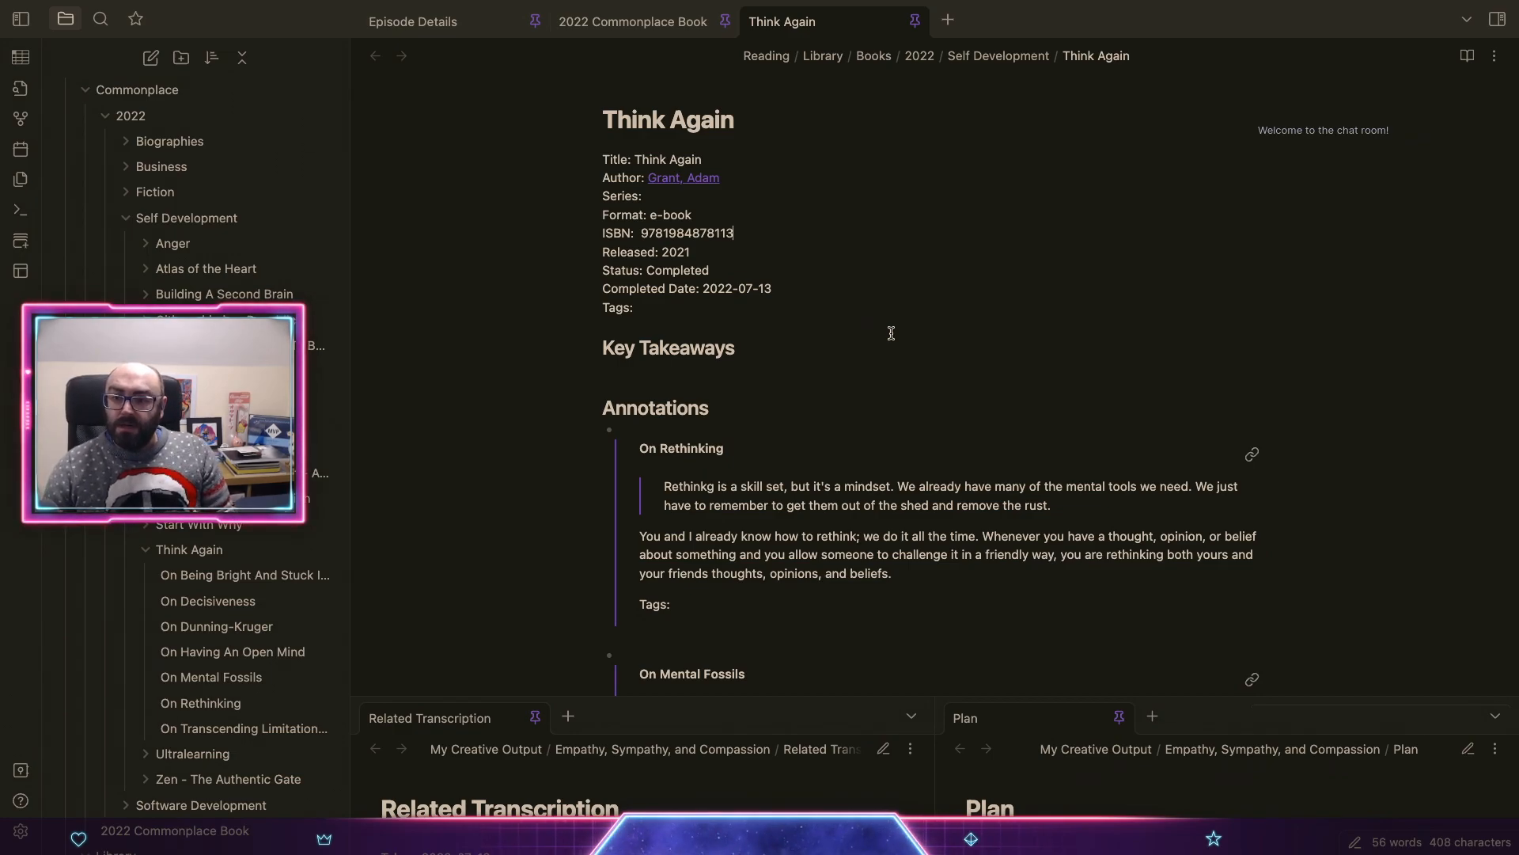
Step: Create a note in the Commonplace folder Think Again and title it On The Label "Imposter"
{"action": "scroll", "coordinate": [891, 332], "scroll_direction": "down", "scroll_amount": 20}
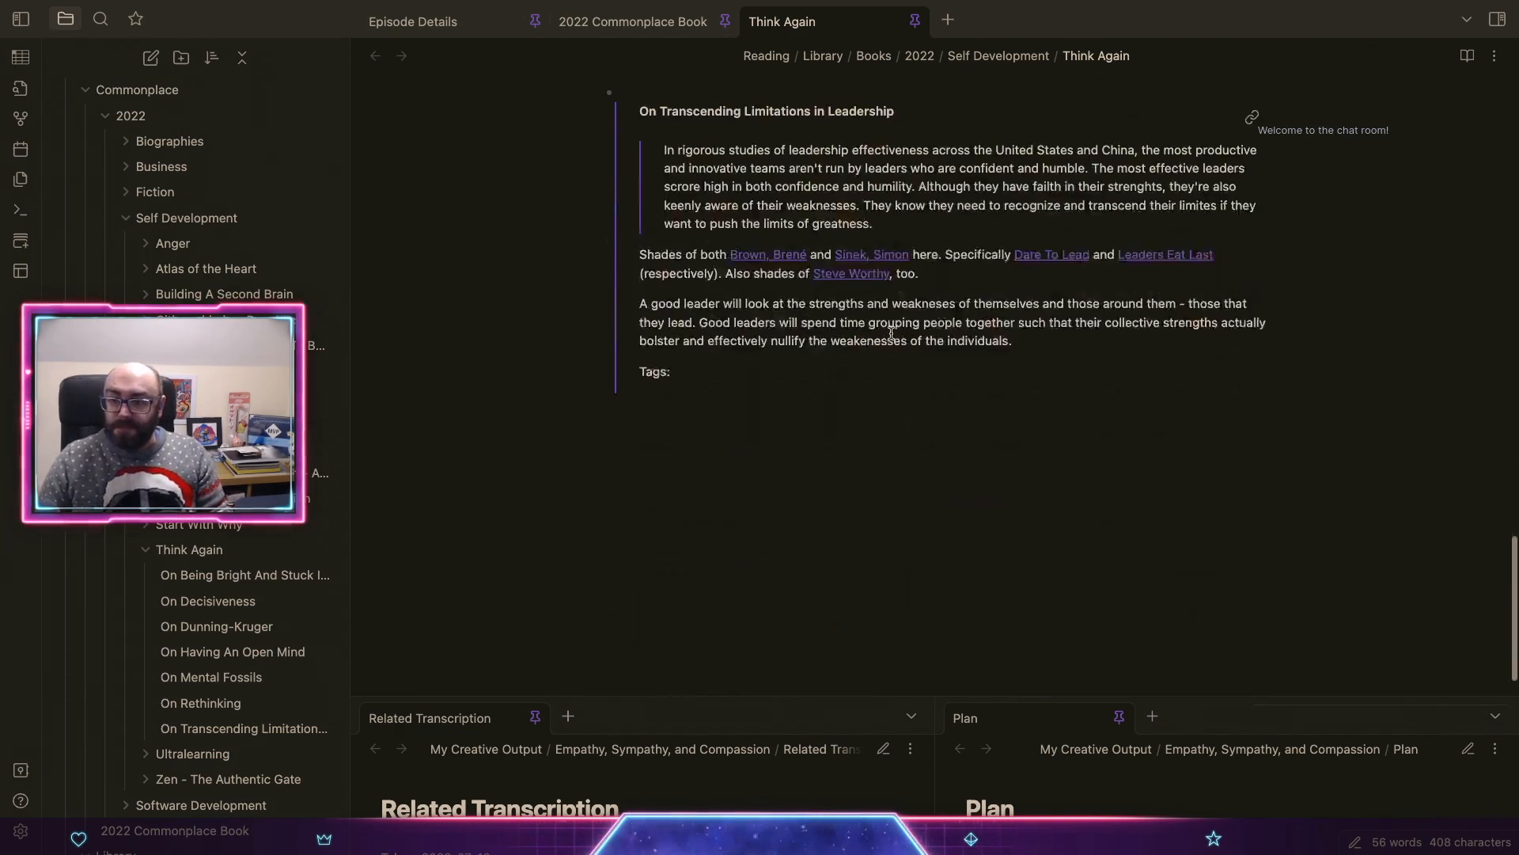
{"action": "left_click", "coordinate": [831, 224]}
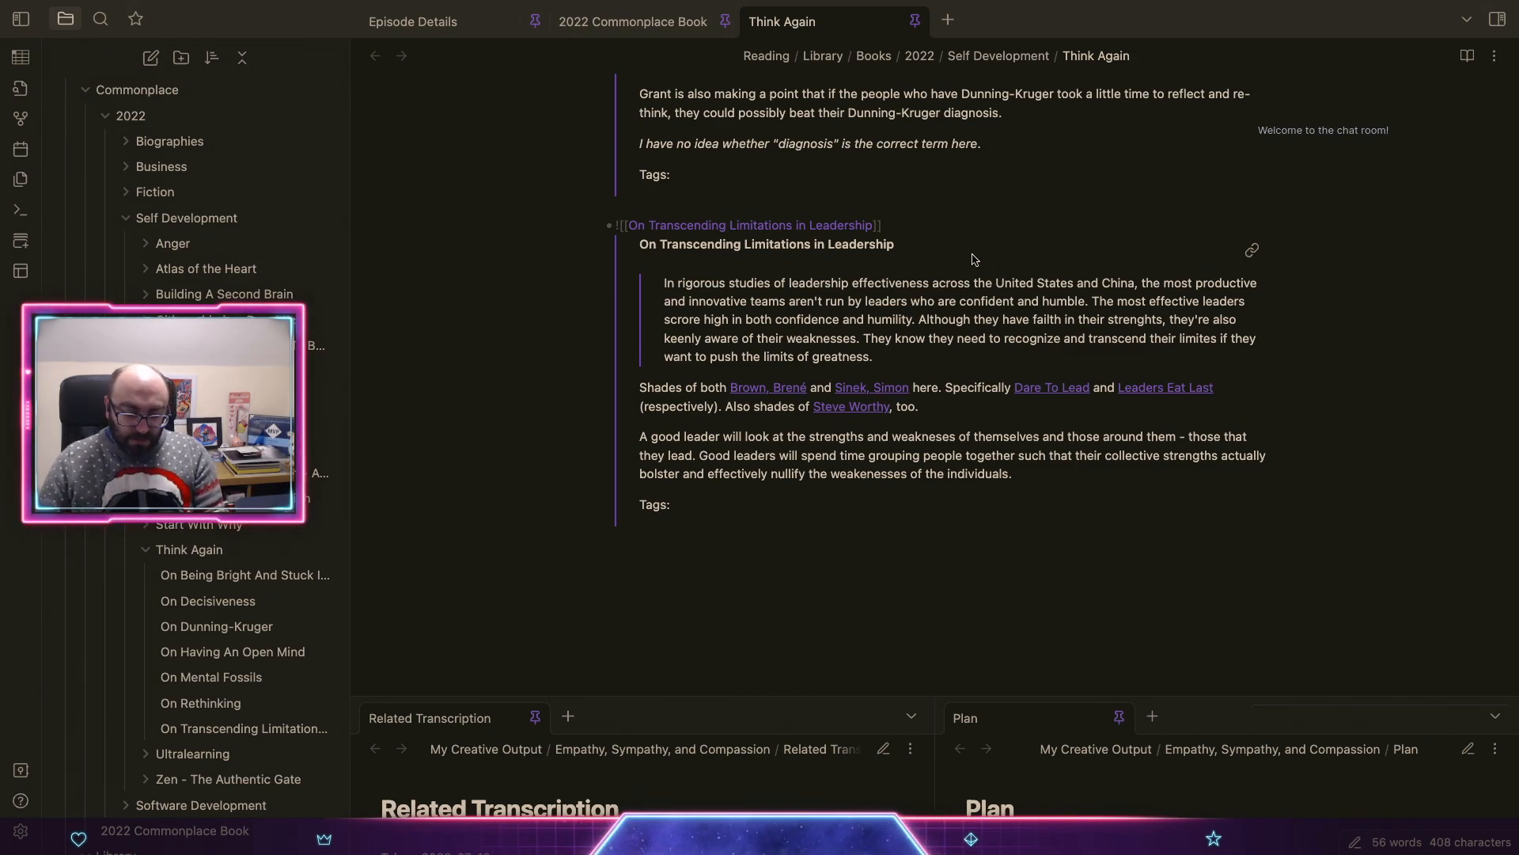
{"action": "right_click", "coordinate": [174, 552]}
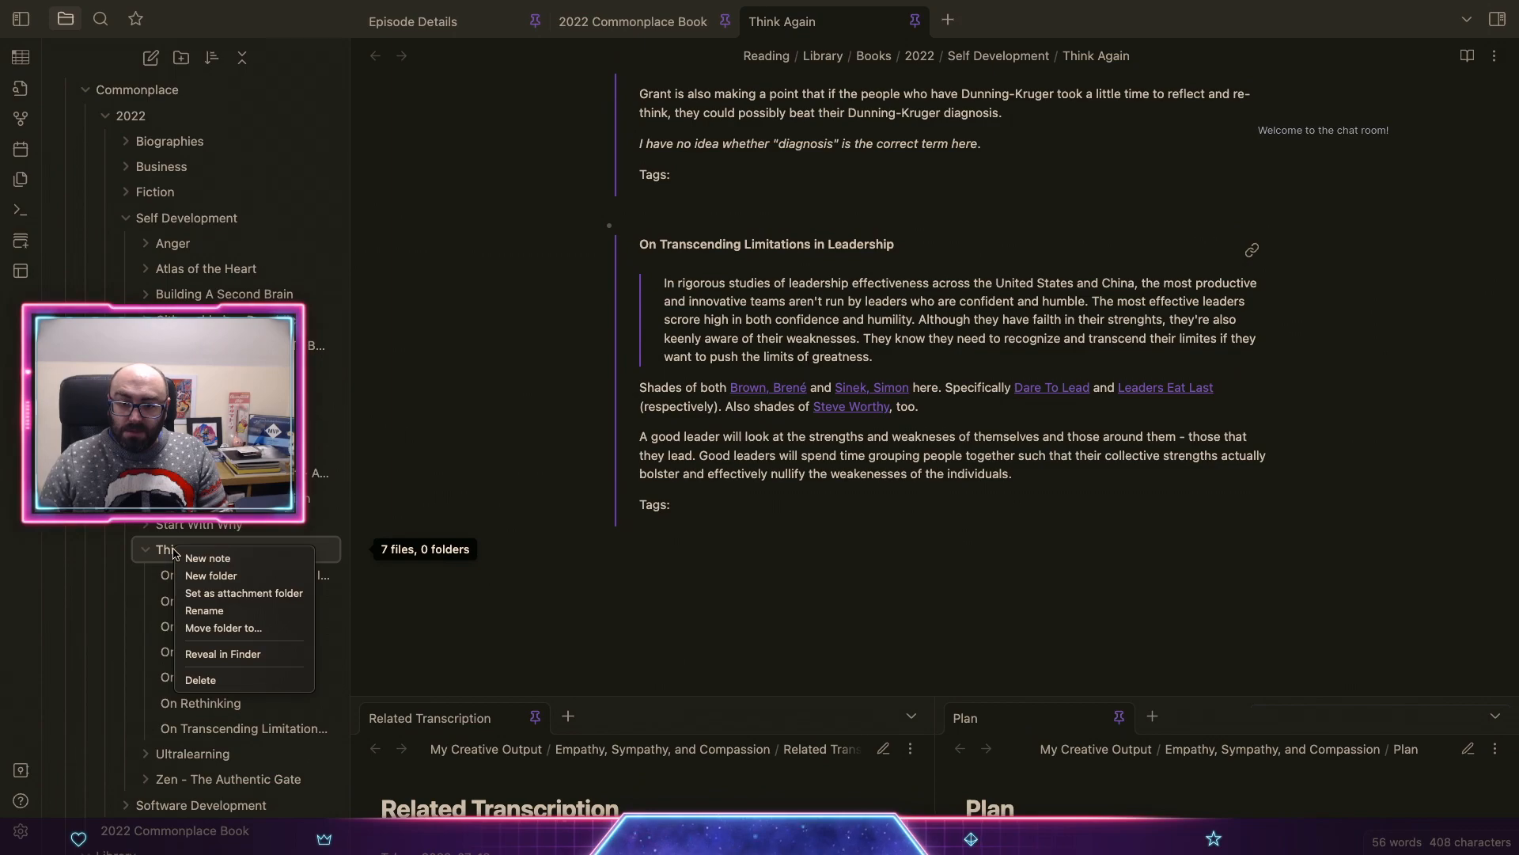
{"action": "left_click", "coordinate": [182, 562]}
{"action": "type", "text": "On The "}
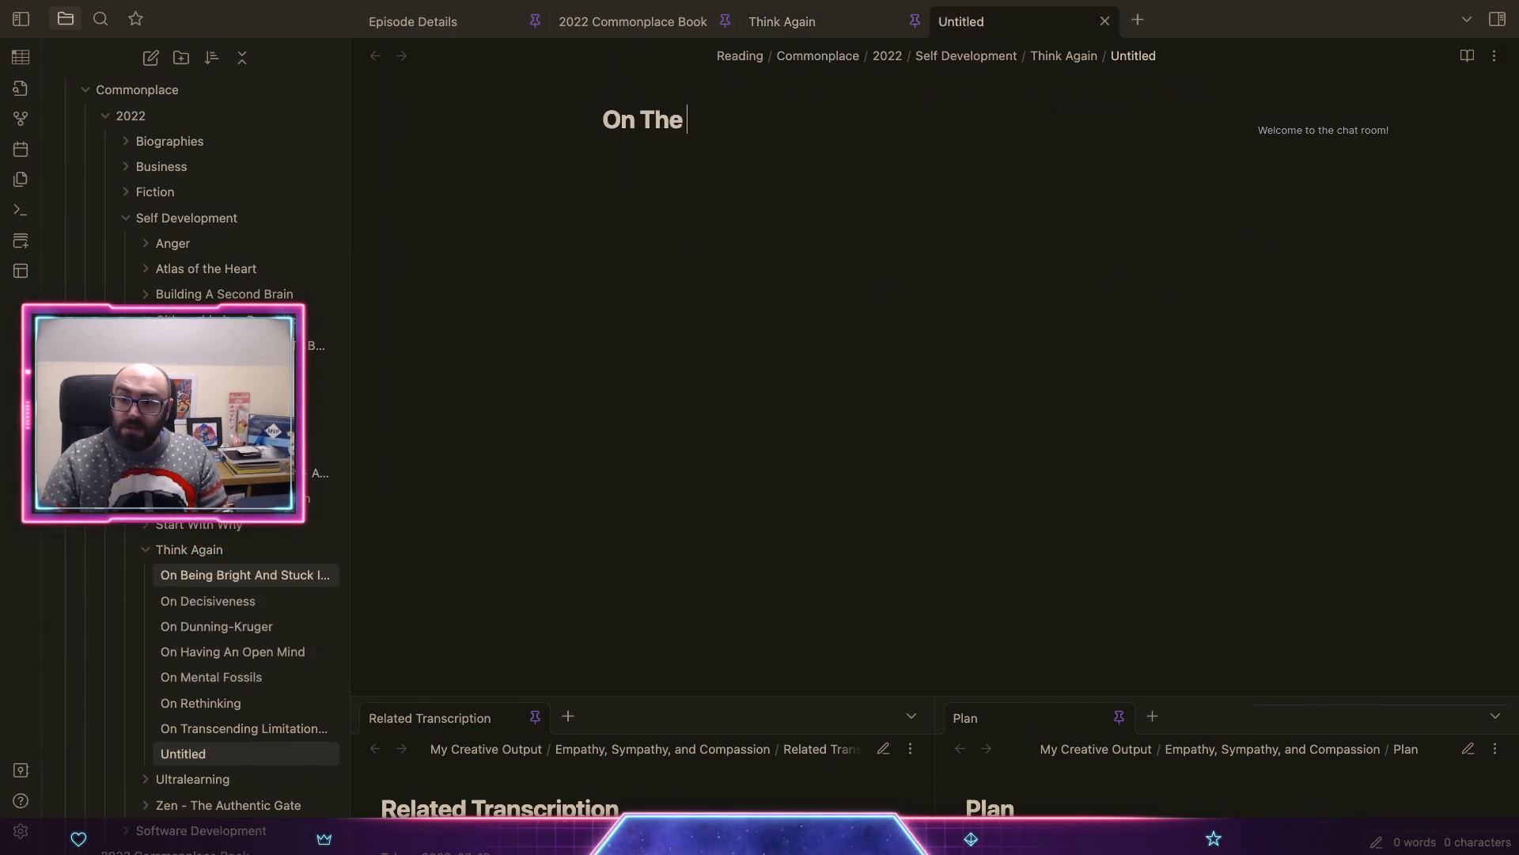
{"action": "type", "text": "Lable"}
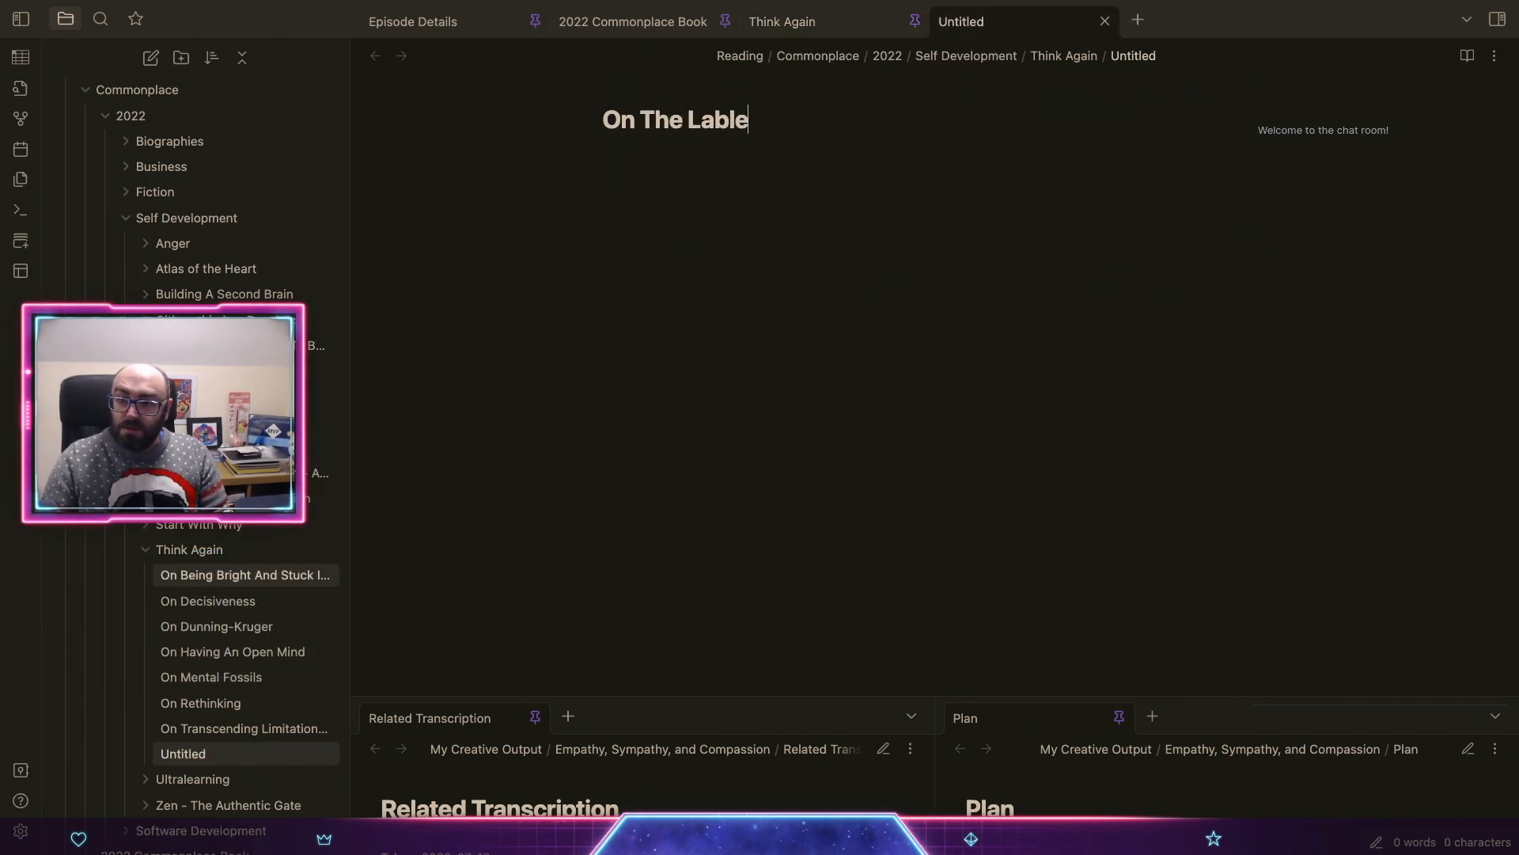
{"action": "key", "text": "BackSpace"}
{"action": "key", "text": "BackSpace"}
{"action": "type", "text": "el \"Ompo"}
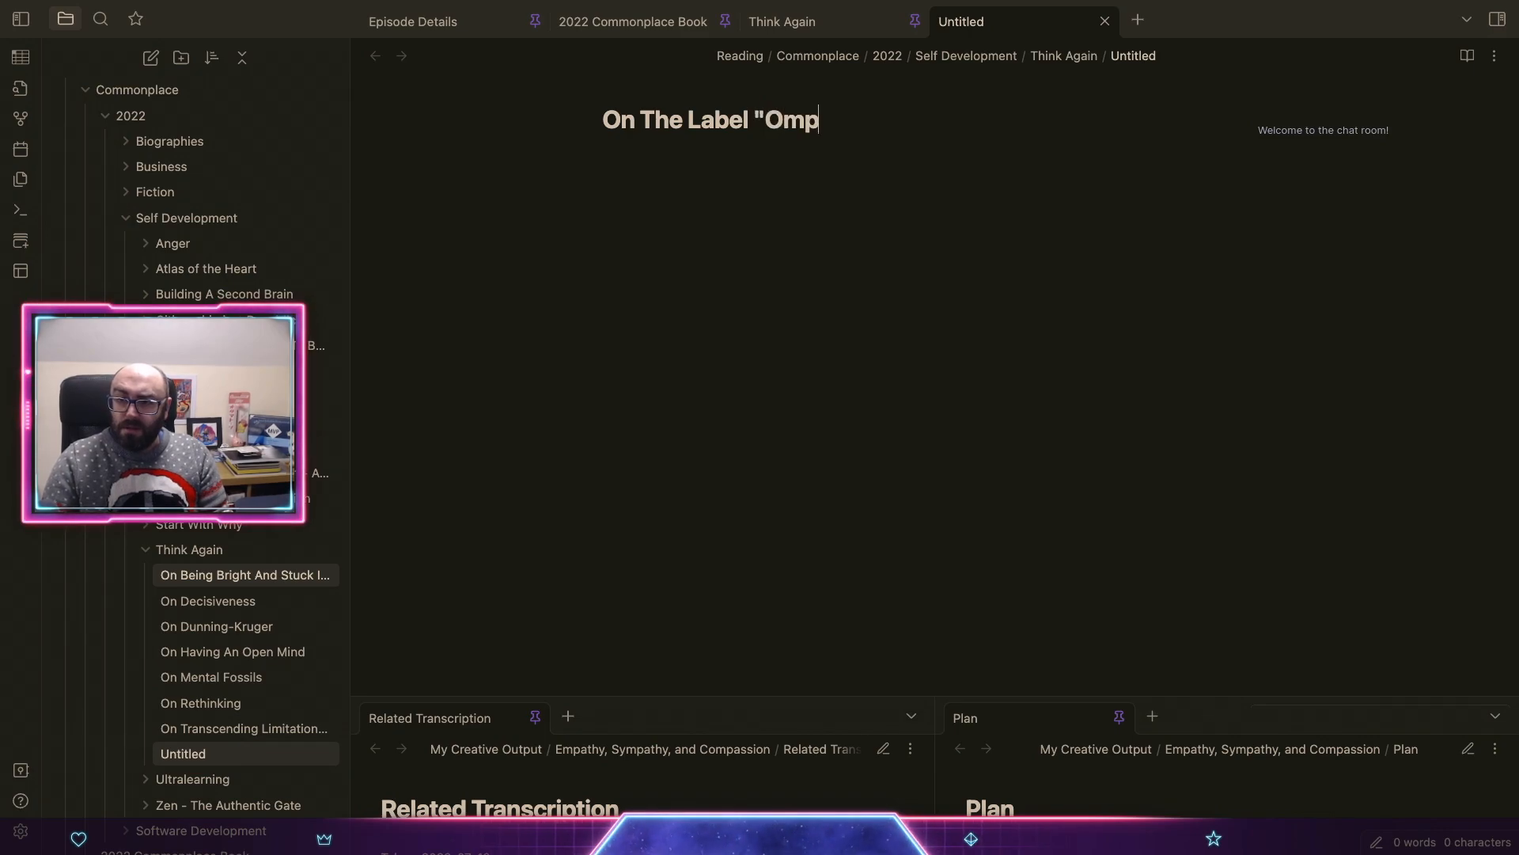
{"action": "key", "text": "BackSpace"}
{"action": "key", "text": "BackSpace"}
{"action": "key", "text": "BackSpace"}
{"action": "key", "text": "BackSpace"}
{"action": "key", "text": "BackSpace"}
{"action": "type", "text": "\""}
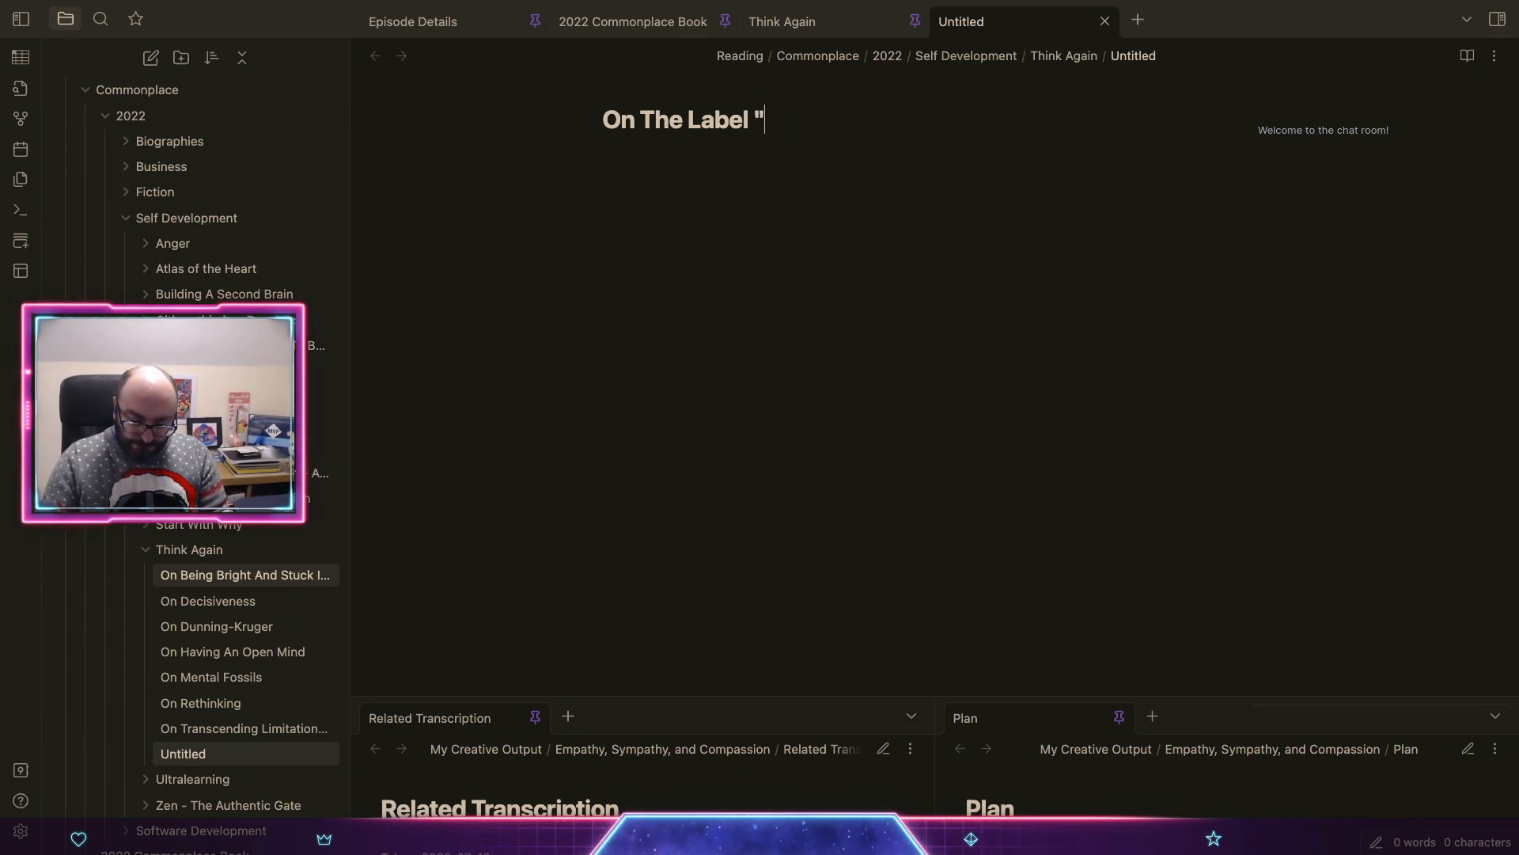
{"action": "type", "text": "Imposter\""}
{"action": "key", "text": "Return"}
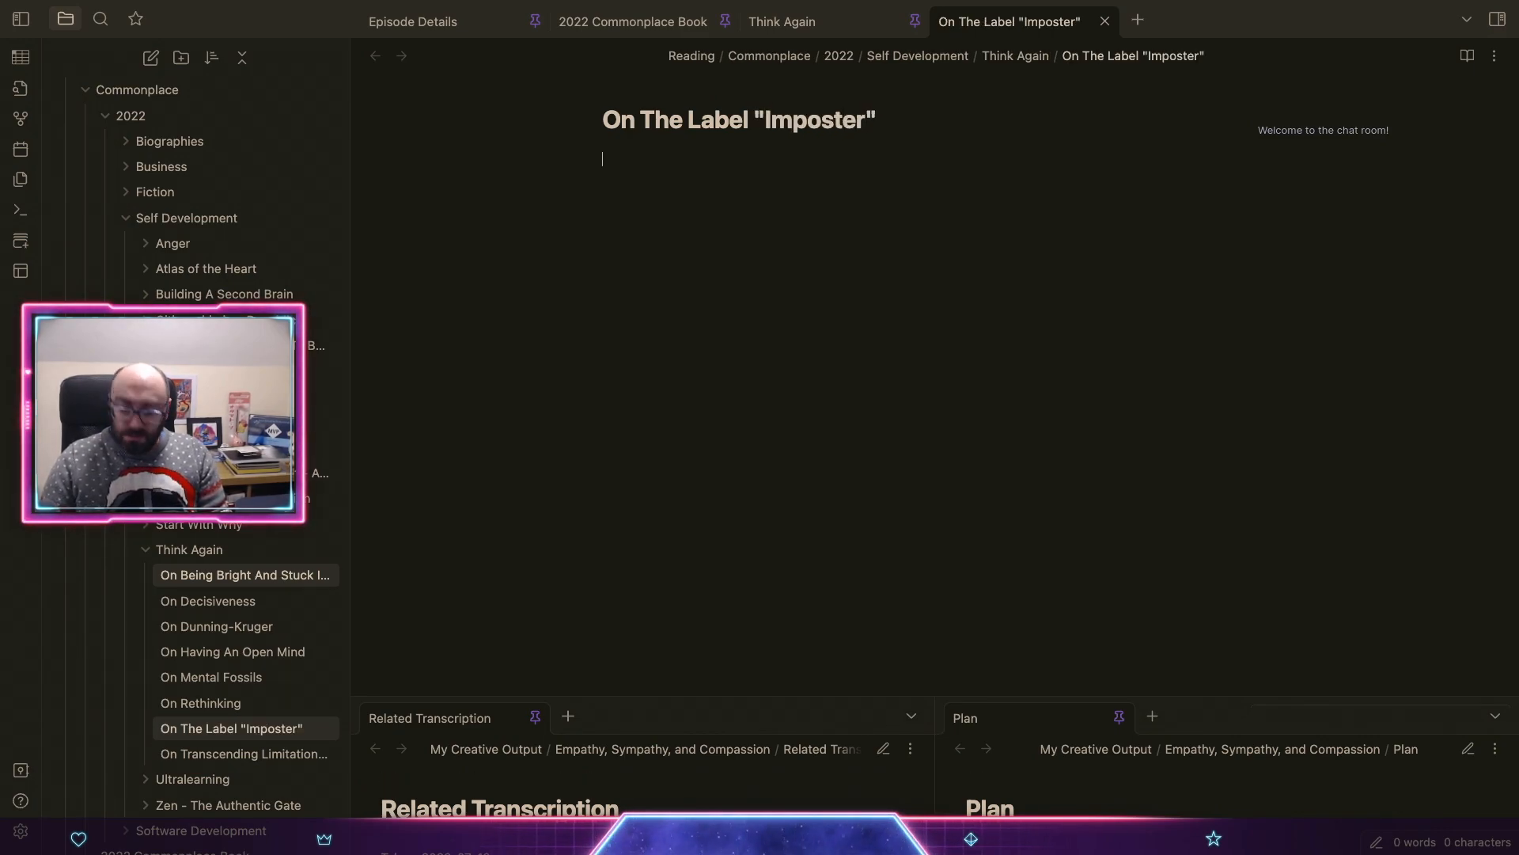
Step: Insert the Annotation template into the empty On The Label "Imposter" note
{"action": "key", "text": "super+p"}
{"action": "type", "text": "templ"}
{"action": "key", "text": "Return"}
{"action": "type", "text": "an"}
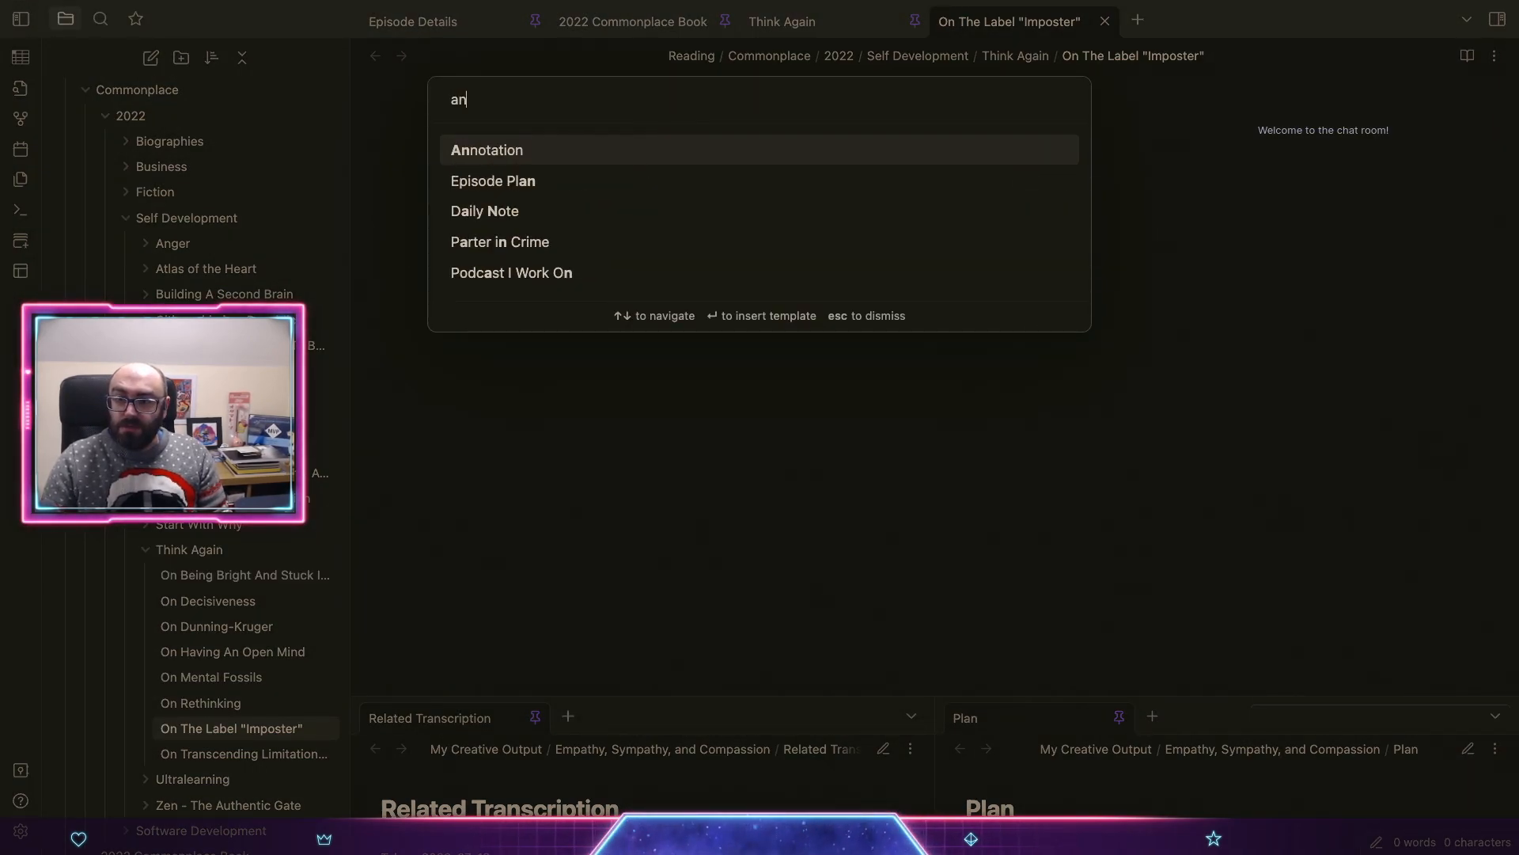
{"action": "key", "text": "Return"}
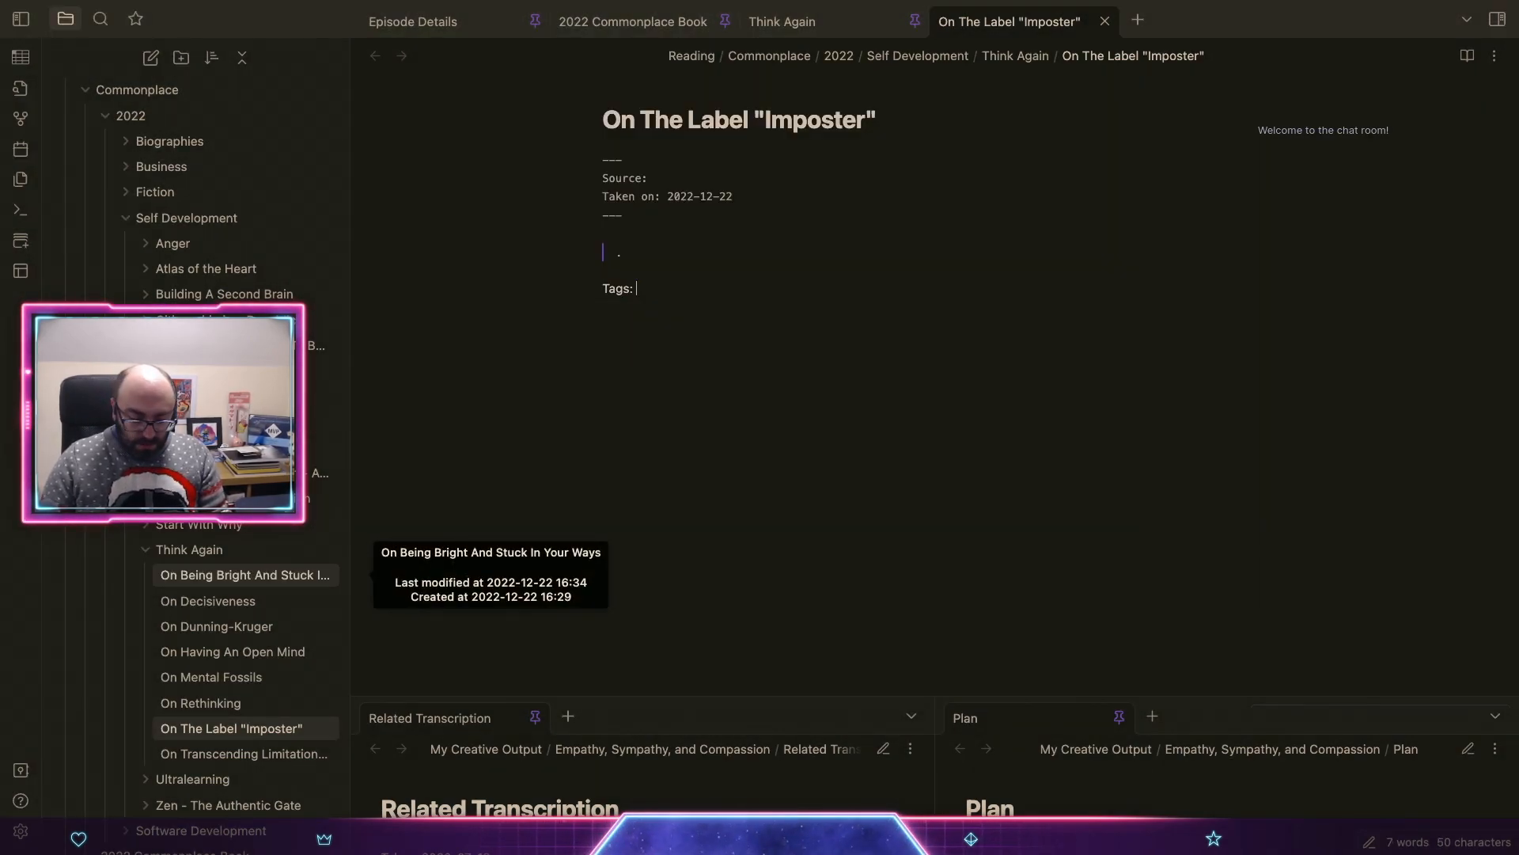
Step: Tag the note #imposter-syndrome and set its Source to a link to the Think Again book note
{"action": "type", "text": "#impo"}
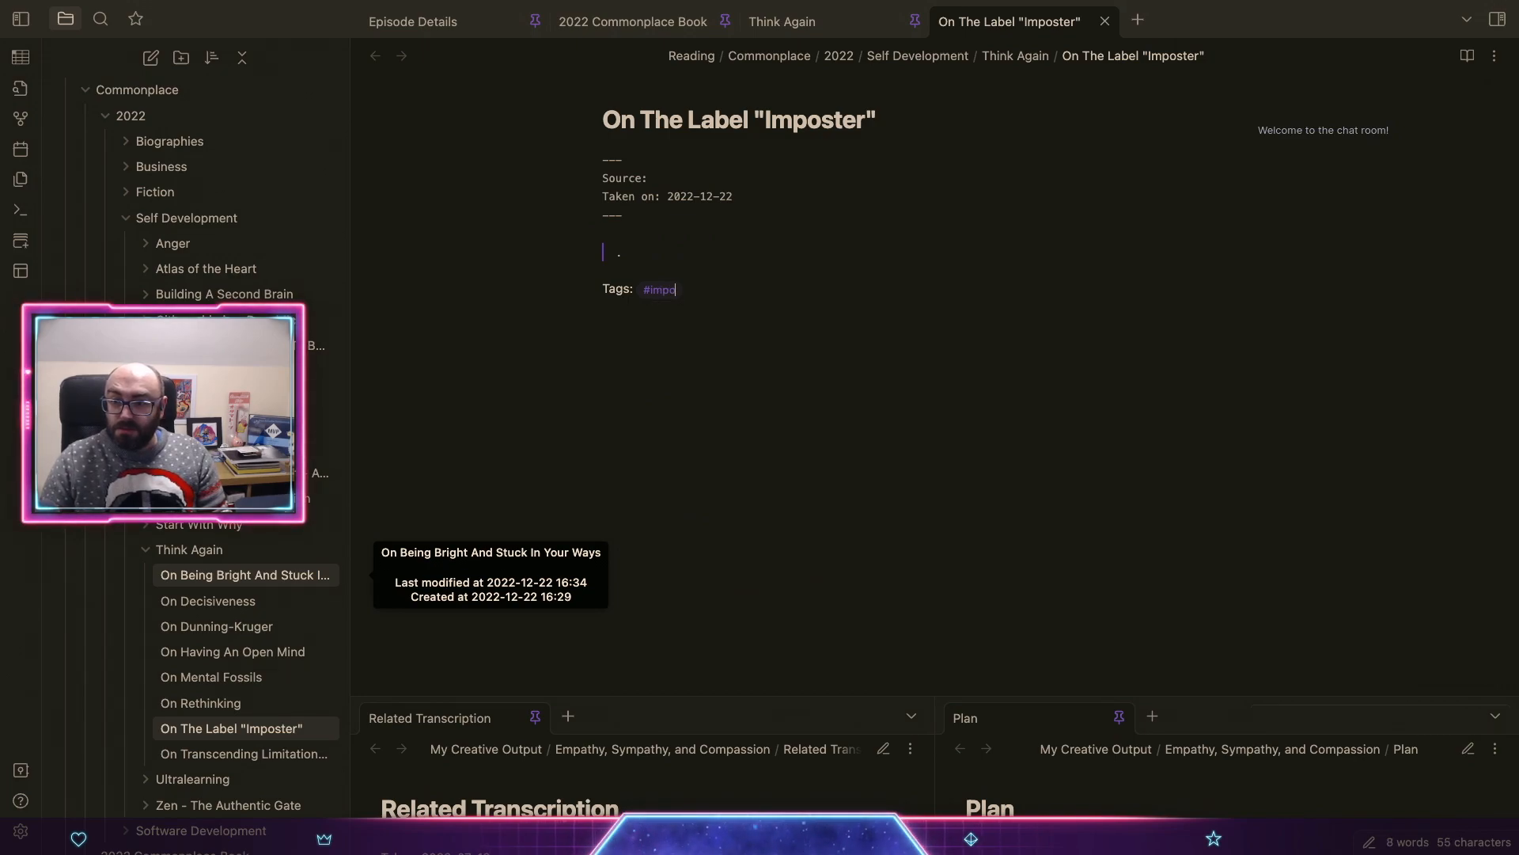
{"action": "type", "text": "ster-syndrome"}
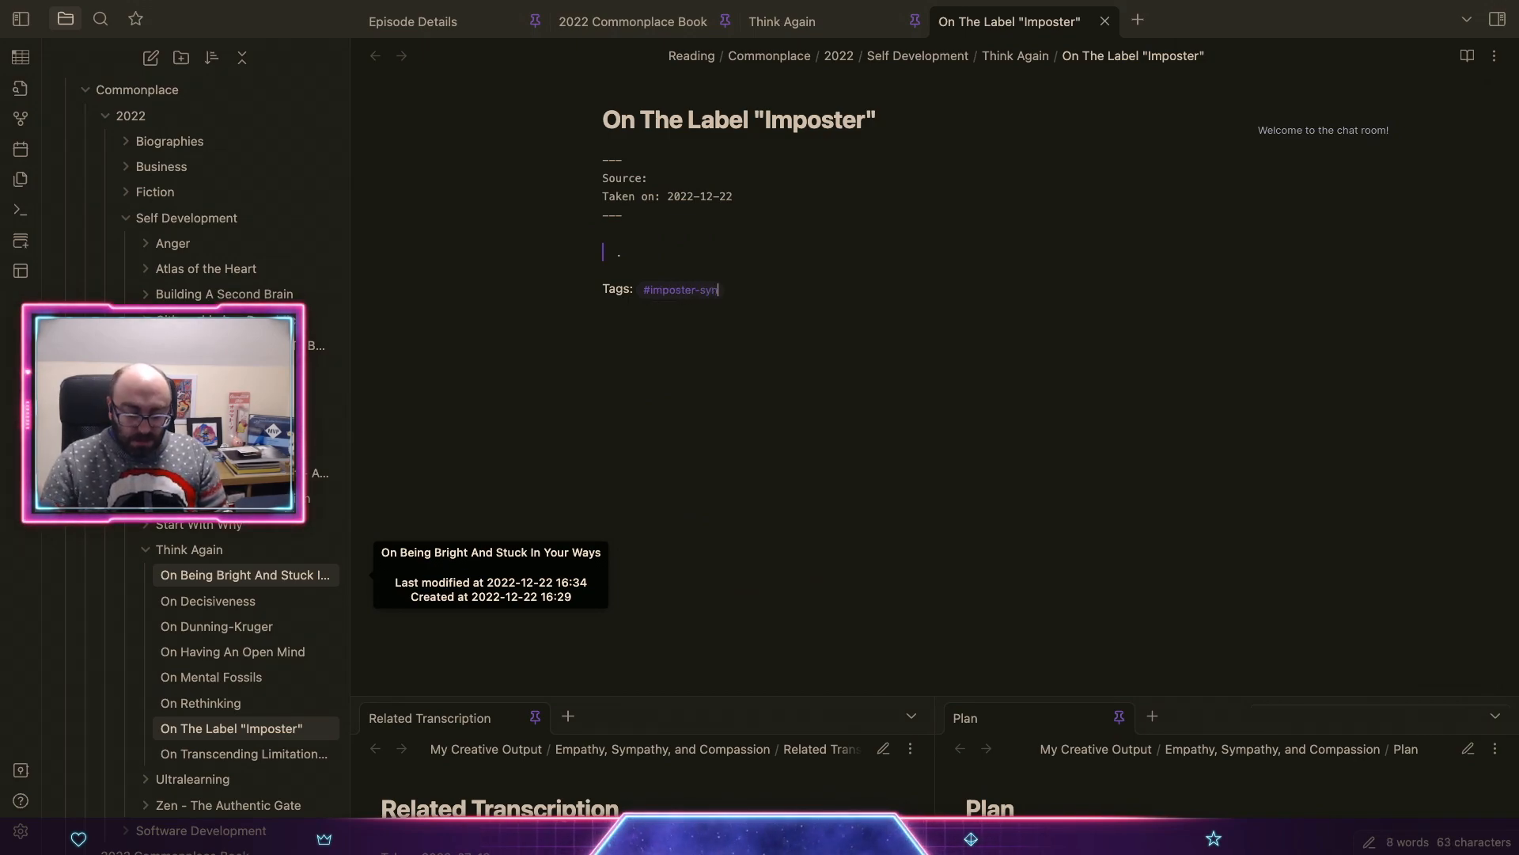
{"action": "left_click", "coordinate": [729, 181]}
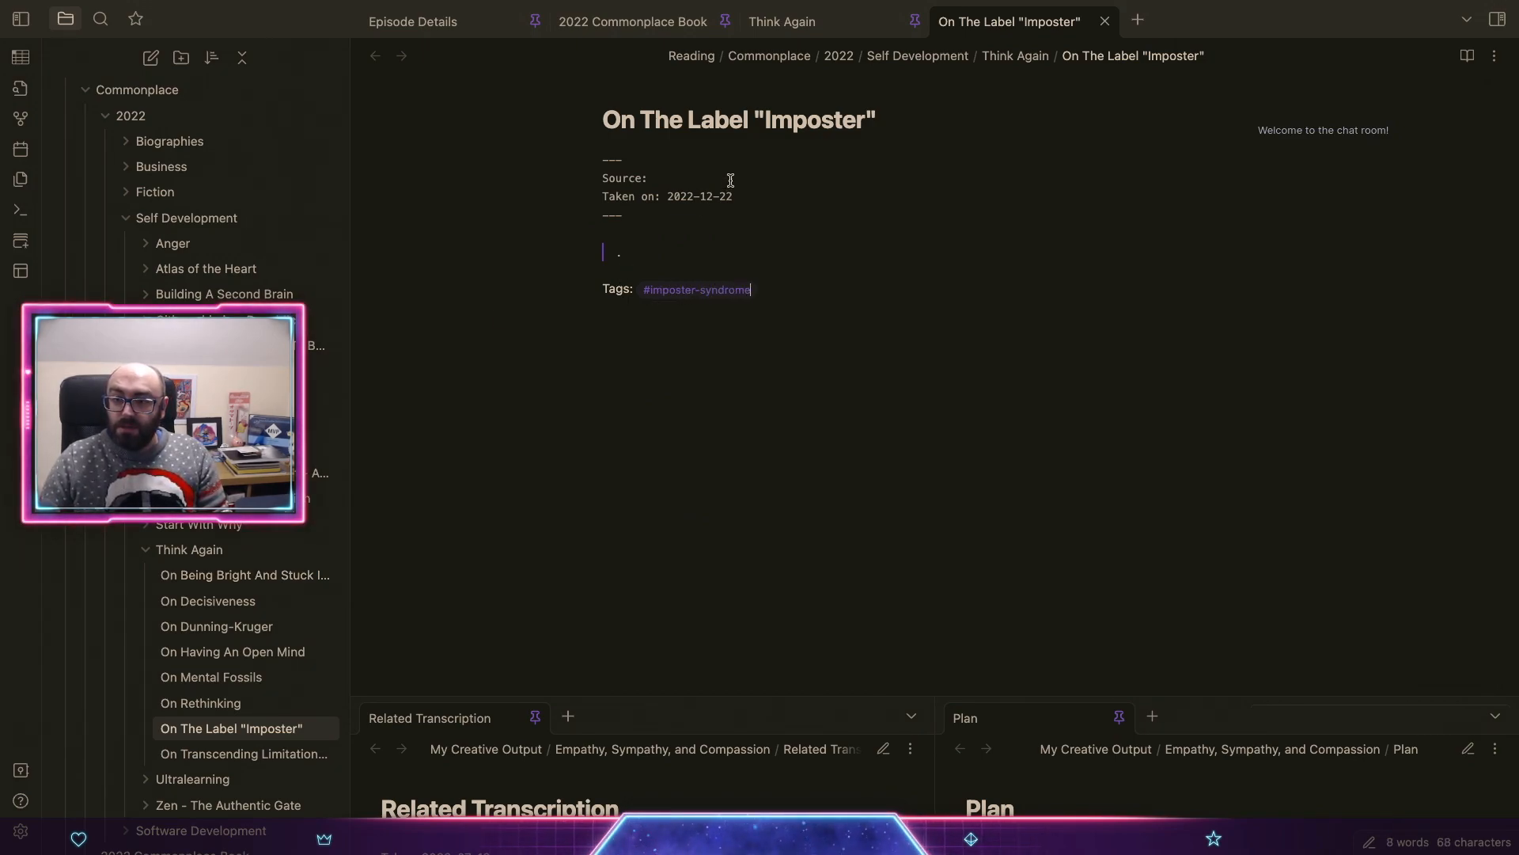
{"action": "type", "text": "[[think"}
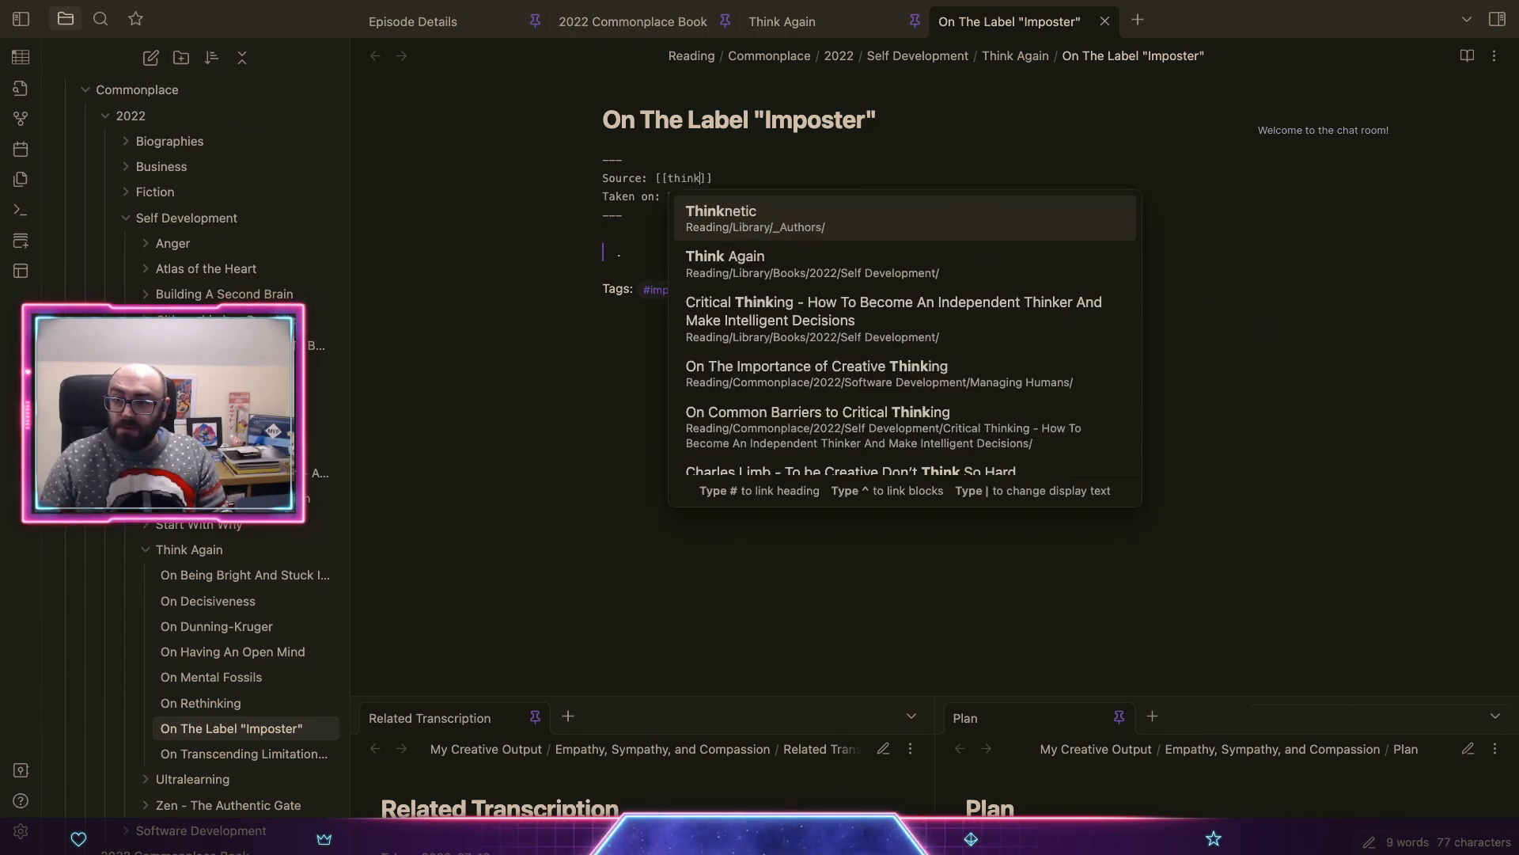
{"action": "key", "text": "Down"}
{"action": "key", "text": "Return"}
Step: Set the annotation's Taken on date to 2022-07-10
{"action": "left_click", "coordinate": [726, 196]}
{"action": "key", "text": "BackSpace"}
{"action": "key", "text": "BackSpace"}
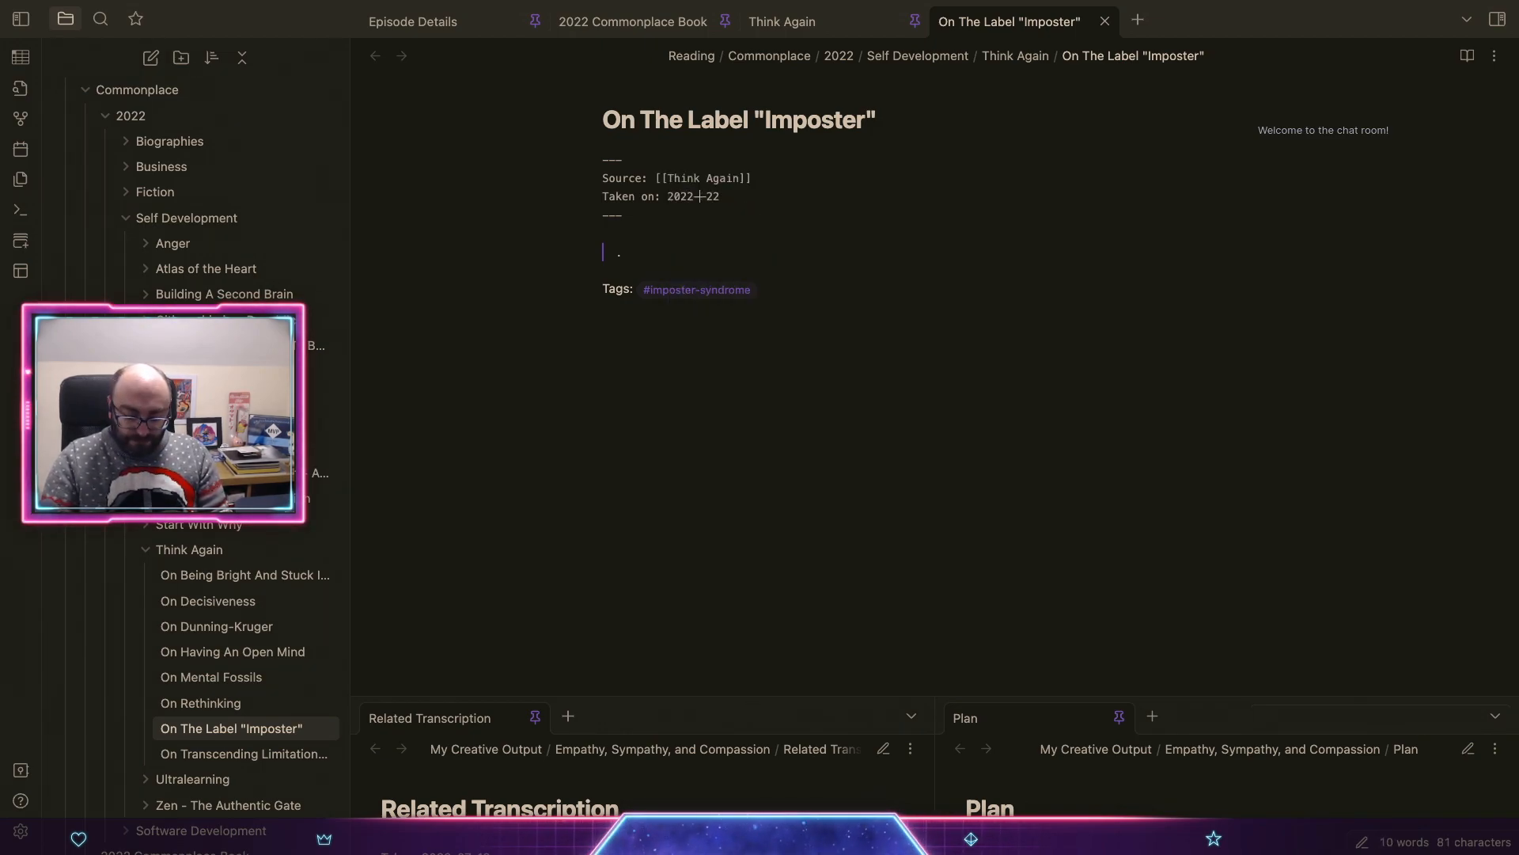
{"action": "type", "text": "07"}
{"action": "key", "text": "BackSpace"}
{"action": "key", "text": "BackSpace"}
{"action": "type", "text": "10"}
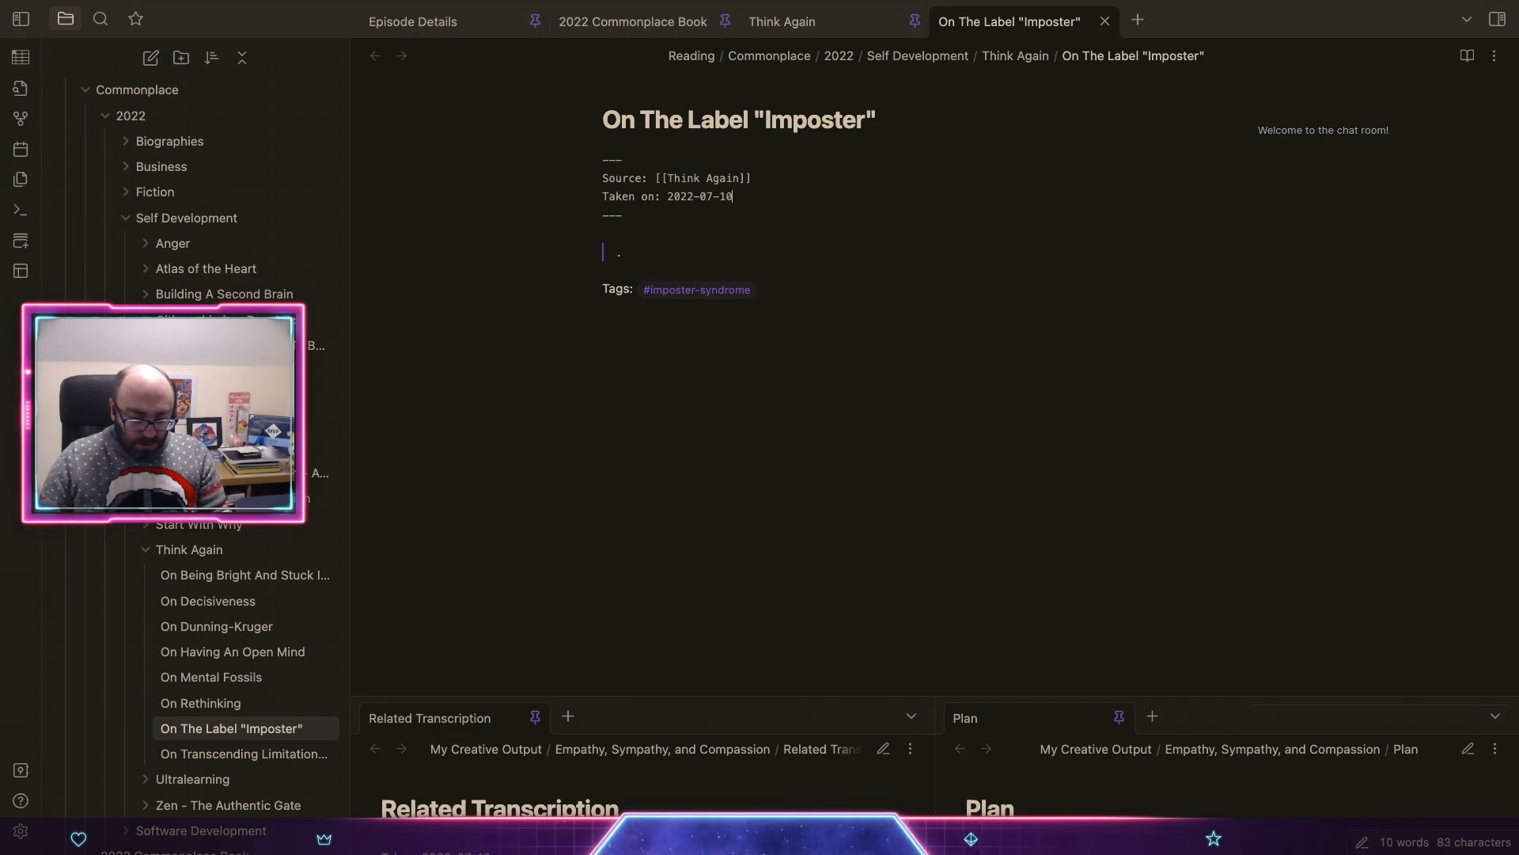
Step: Begin the note's blockquote with the text: [the label] "imposter" puts us in a beginner's mindset
{"action": "type", "text": "["}
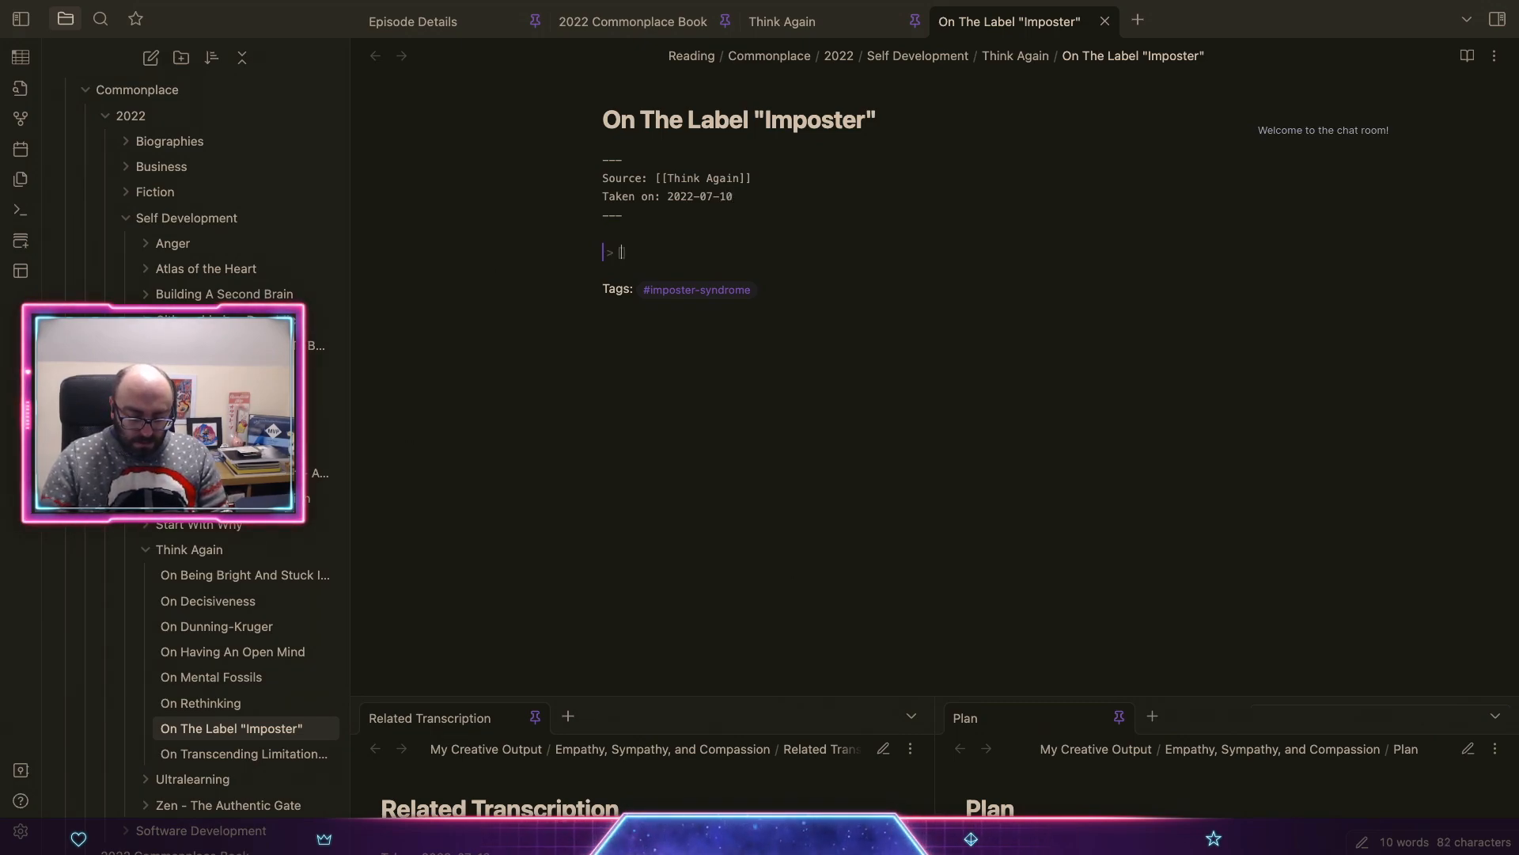
{"action": "type", "text": "the label"}
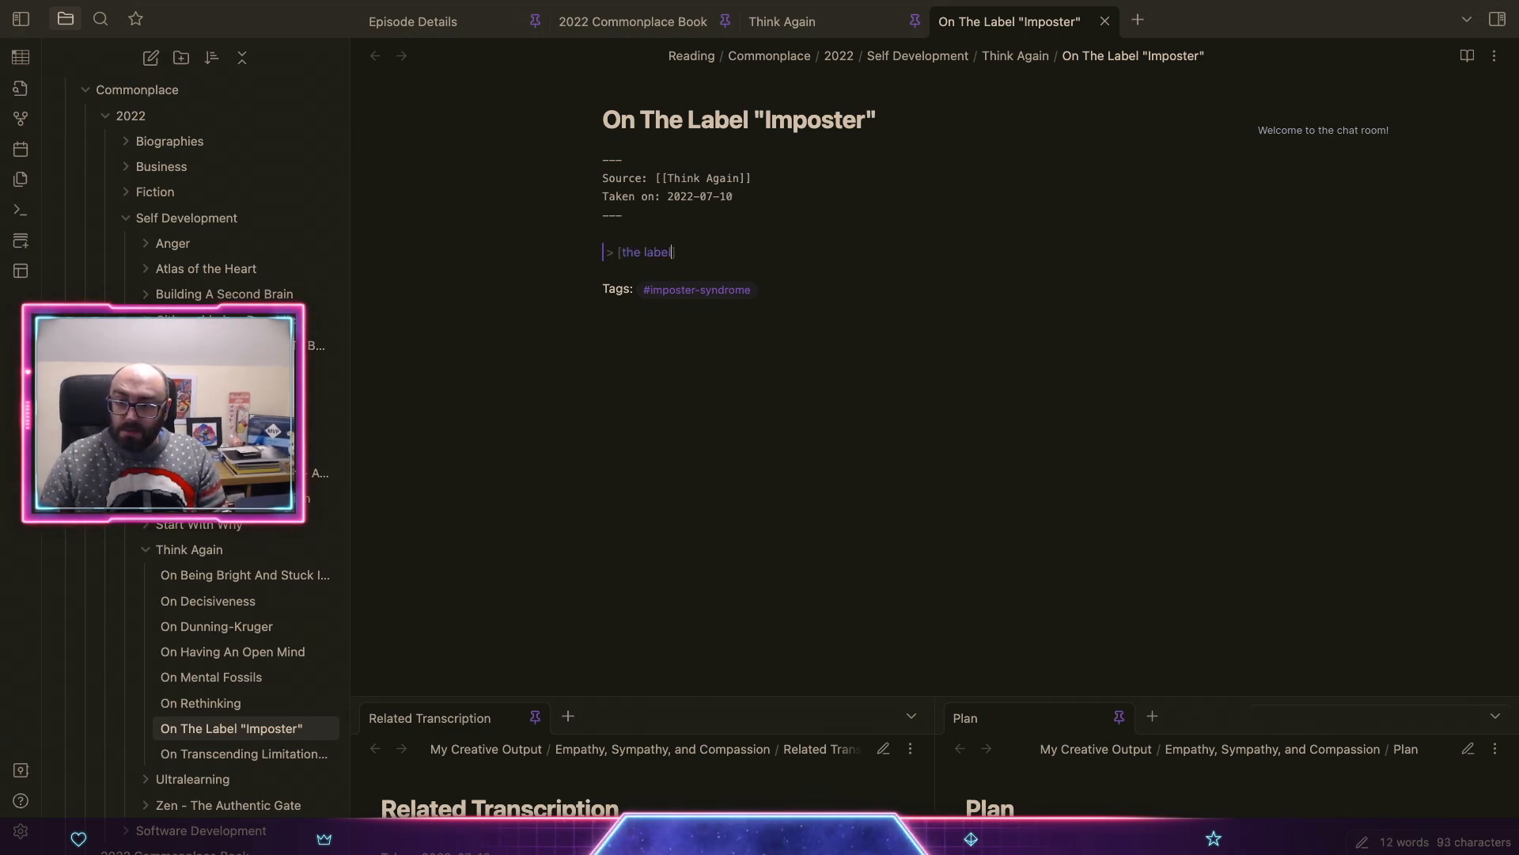
{"action": "type", "text": "] \"imposter\""}
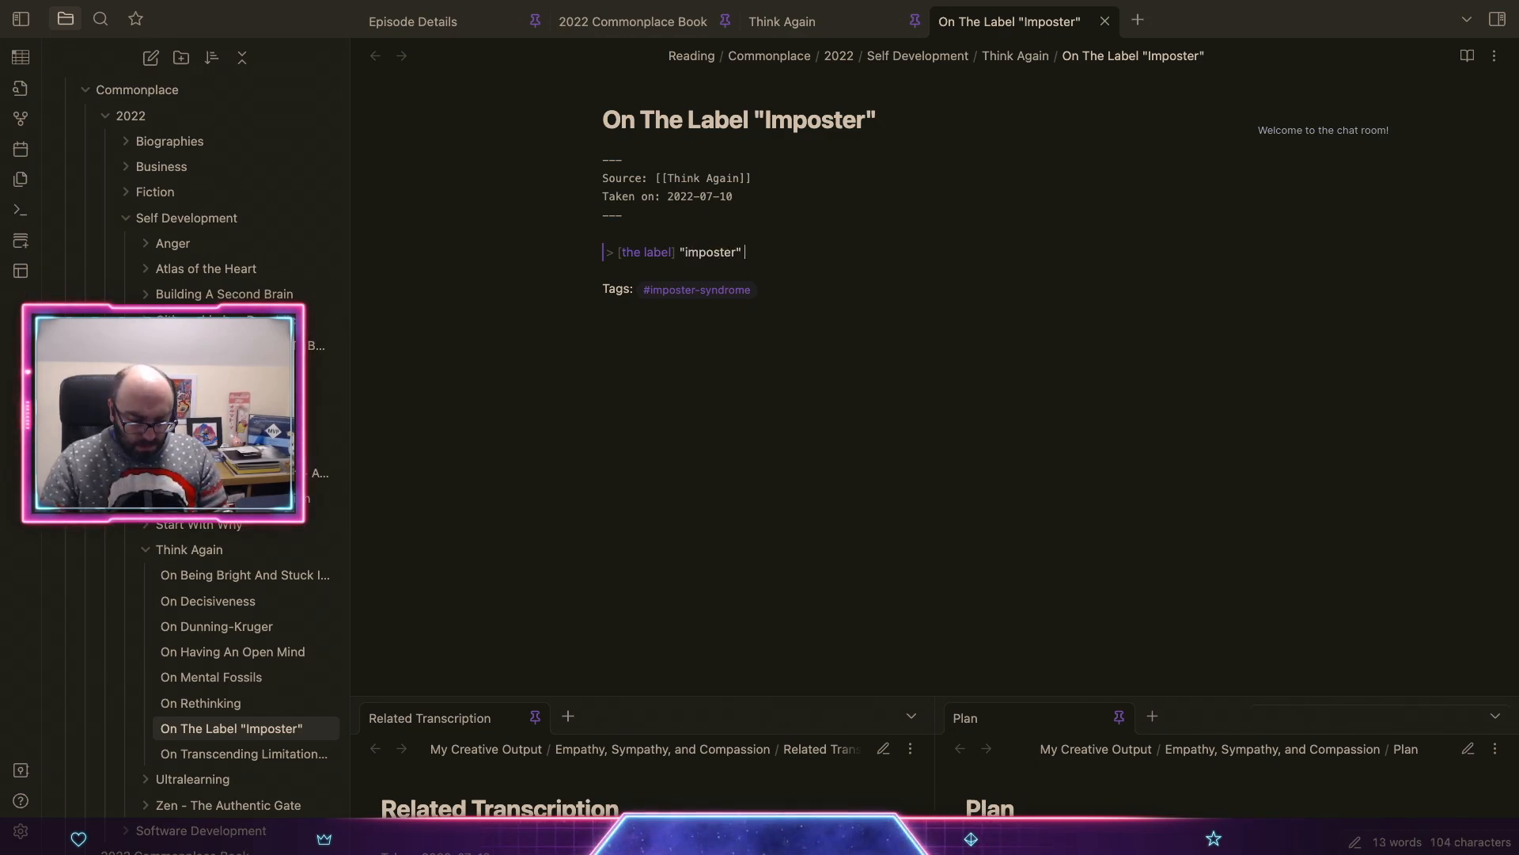
{"action": "type", "text": " puts us in "}
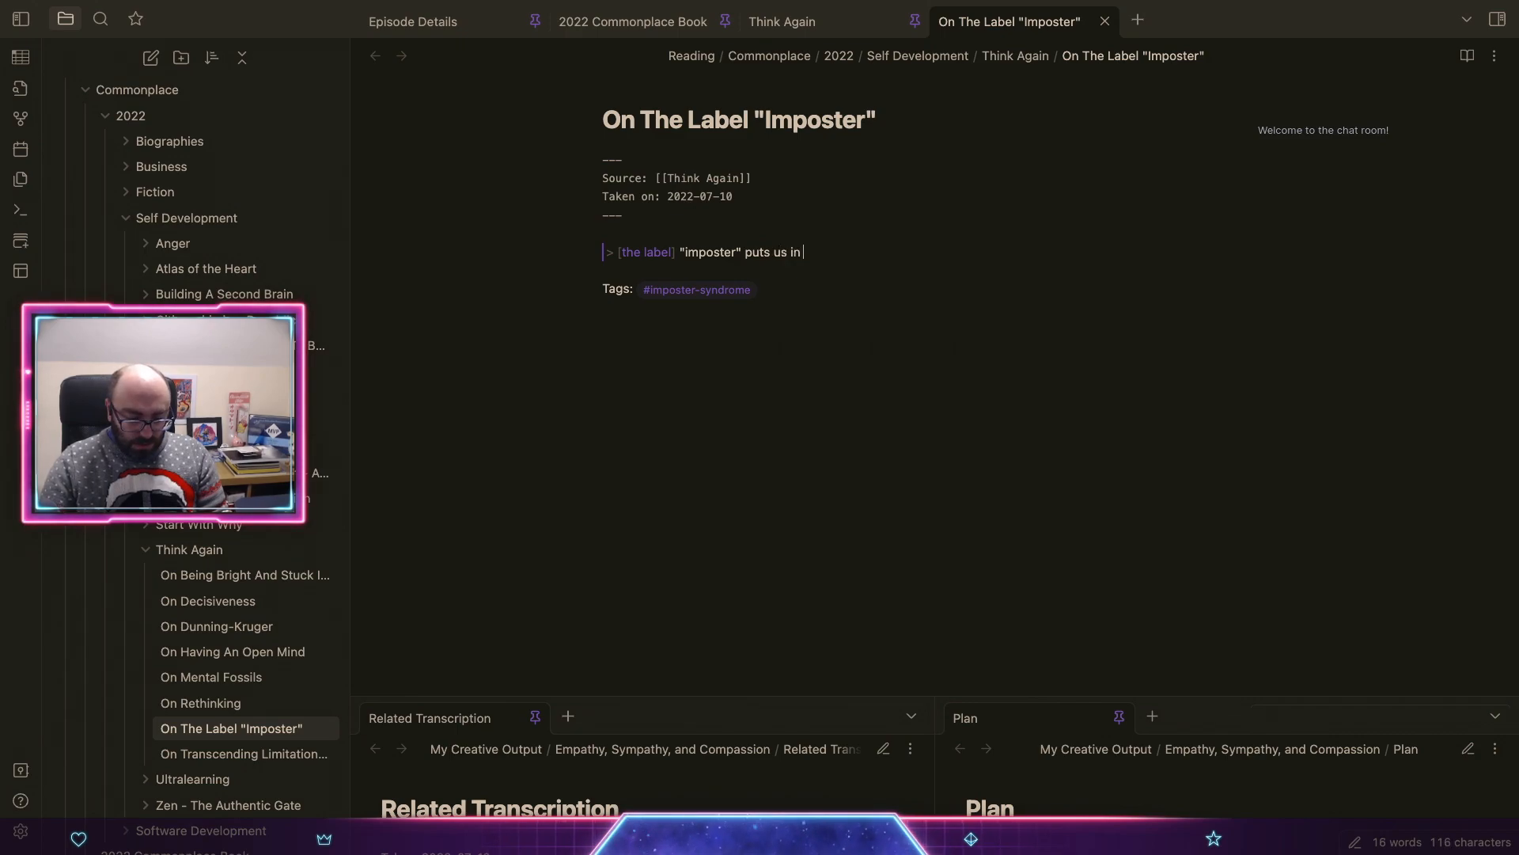
{"action": "type", "text": "a beginnner"}
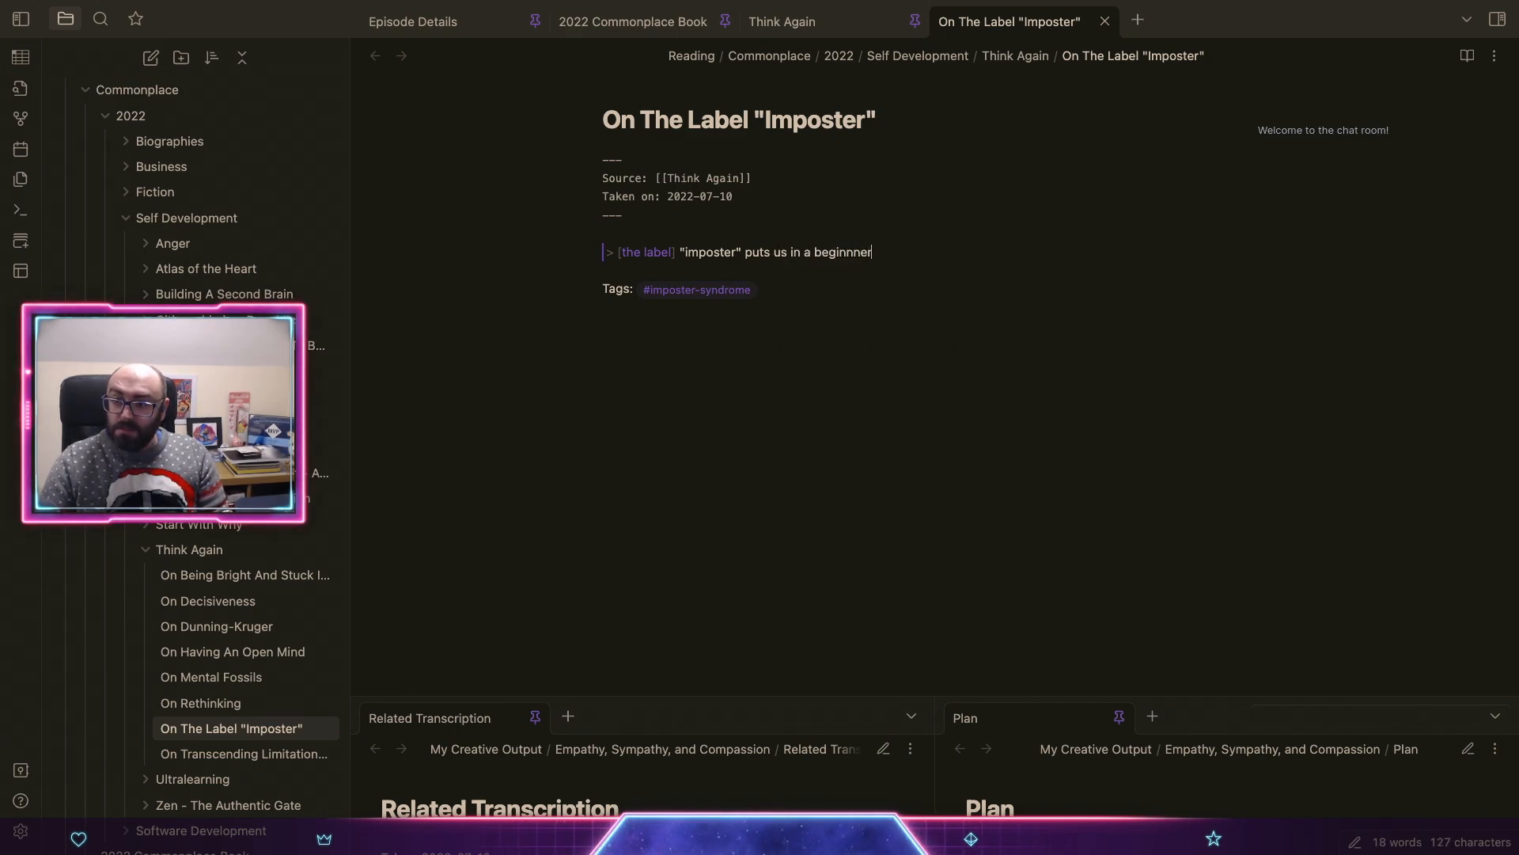
{"action": "key", "text": "BackSpace"}
{"action": "key", "text": "BackSpace"}
{"action": "key", "text": "BackSpace"}
{"action": "key", "text": "BackSpace"}
{"action": "type", "text": "ner's mi"}
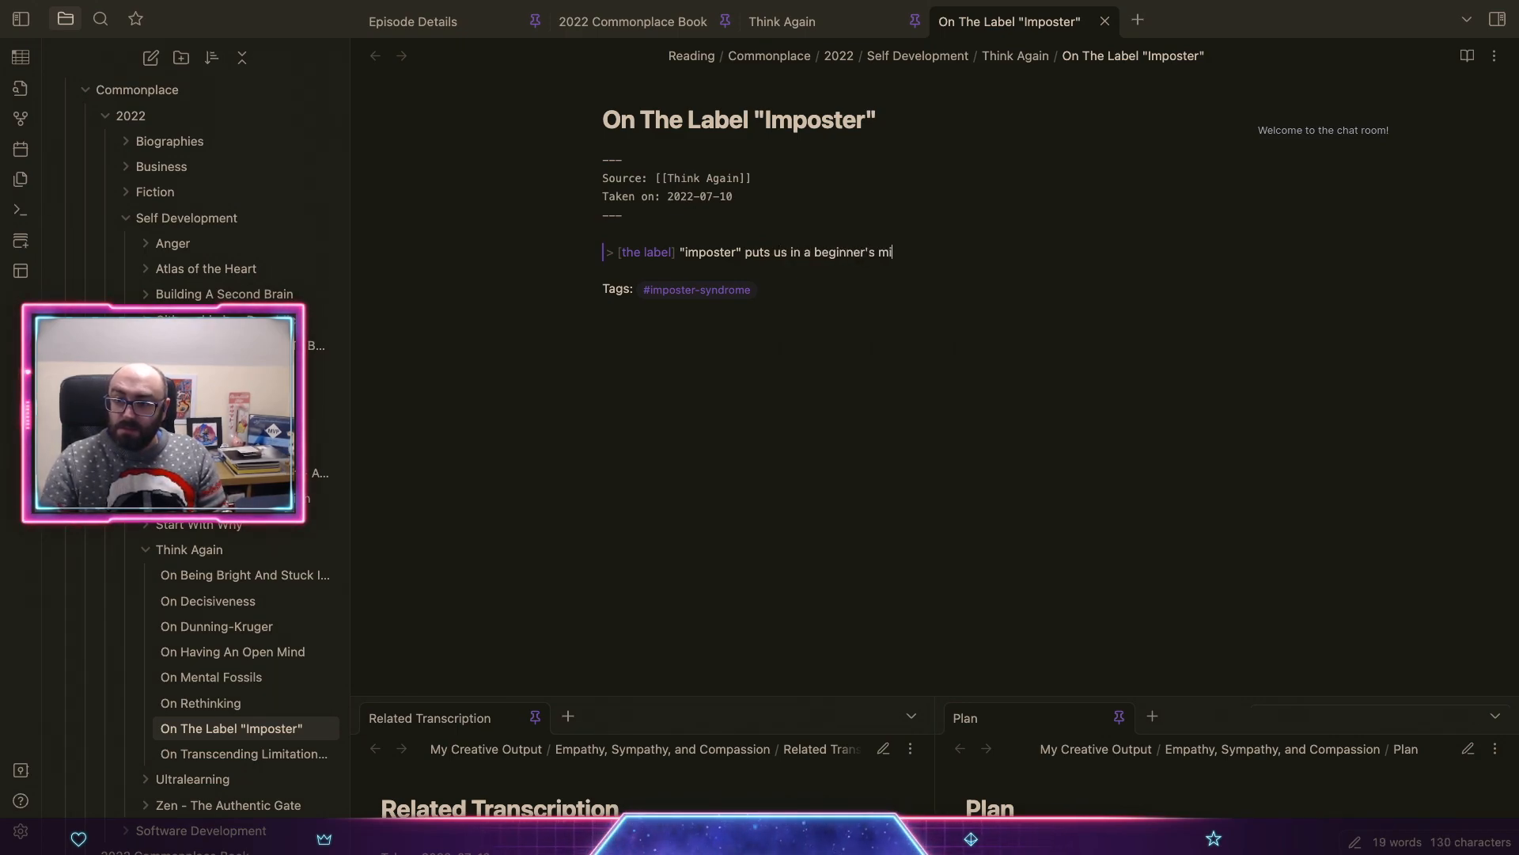
{"action": "type", "text": "ndset"}
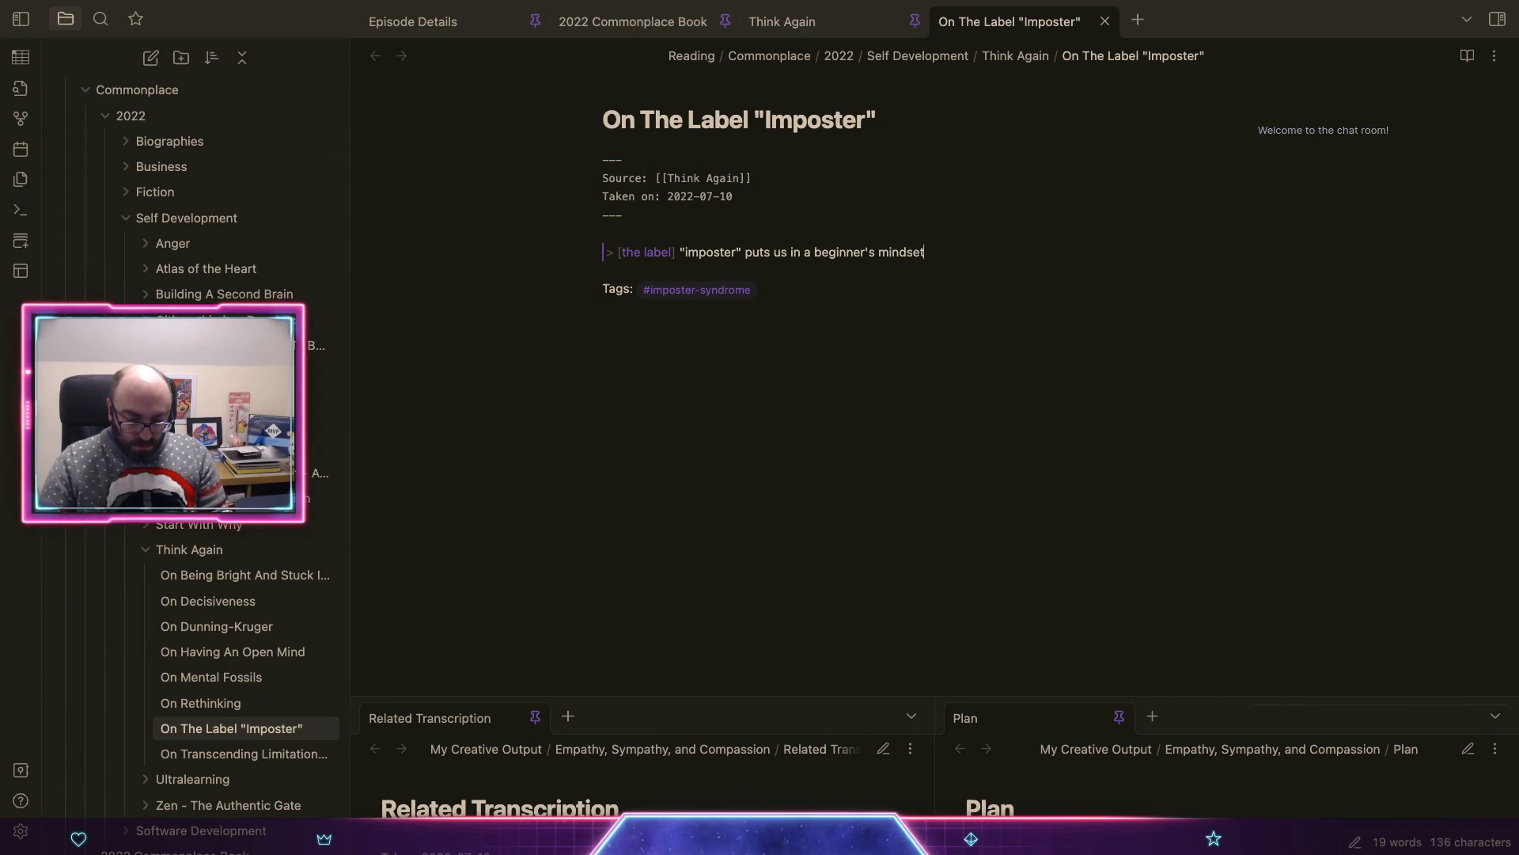
Step: Complete the blockquote sentence with ", leading us to question assumptions that others have taken for granted."
{"action": "type", "text": ", leading us to"}
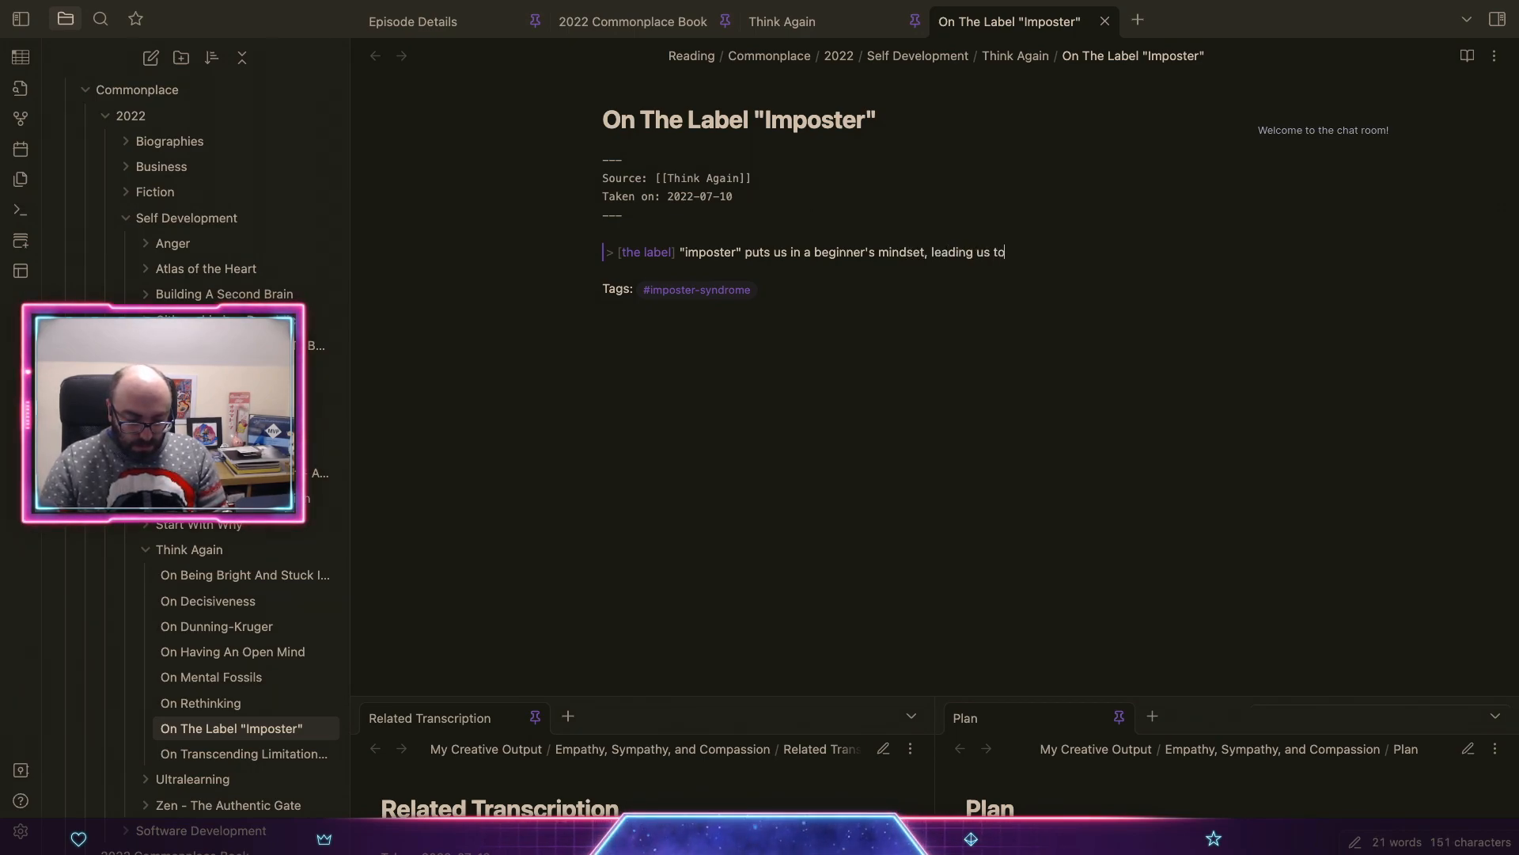
{"action": "type", "text": " question assu"}
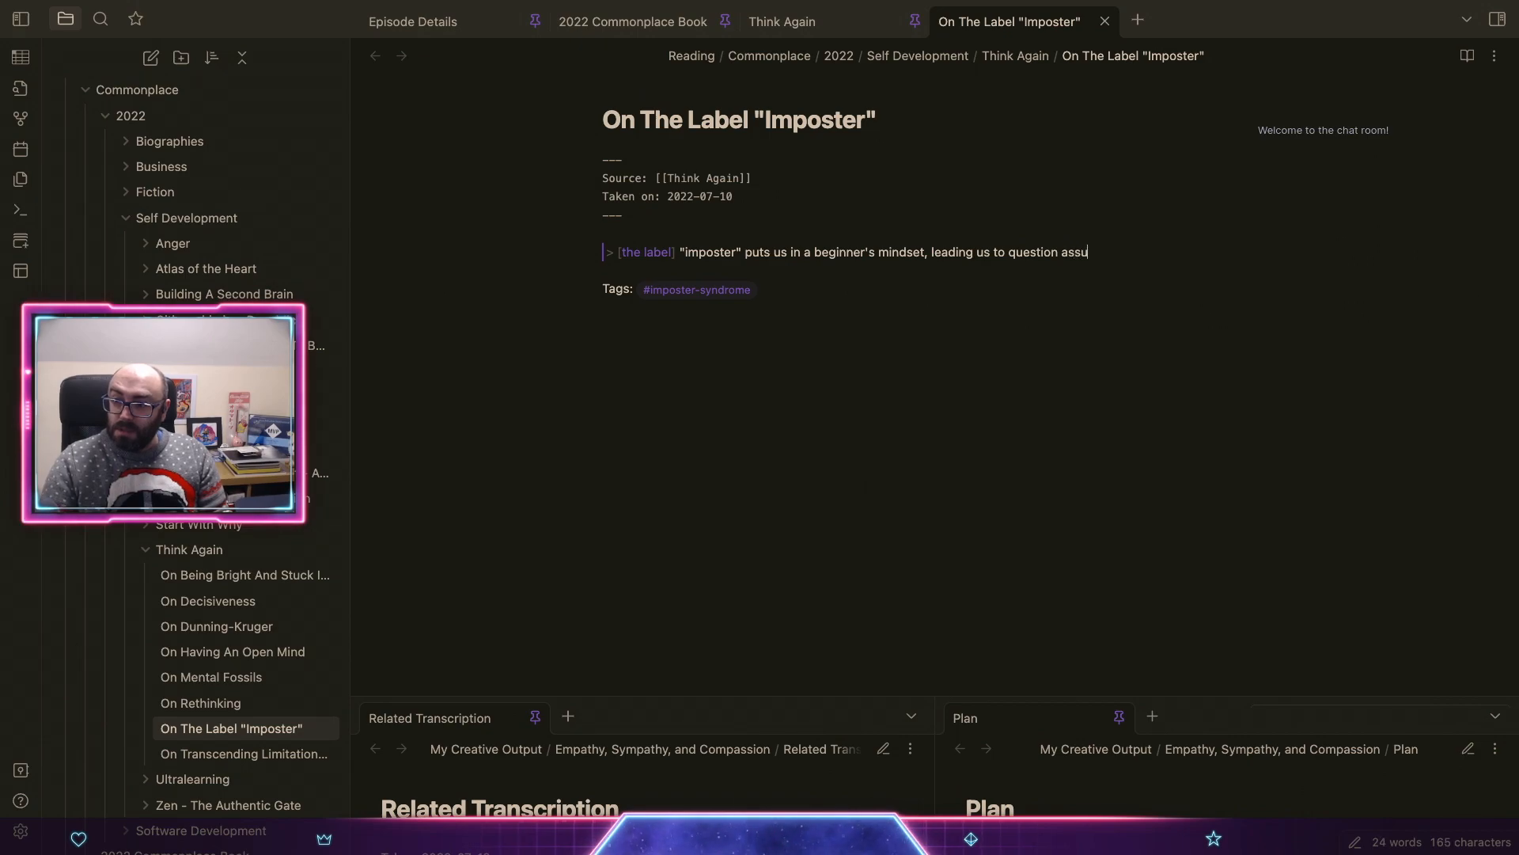
{"action": "type", "text": "mptions th"}
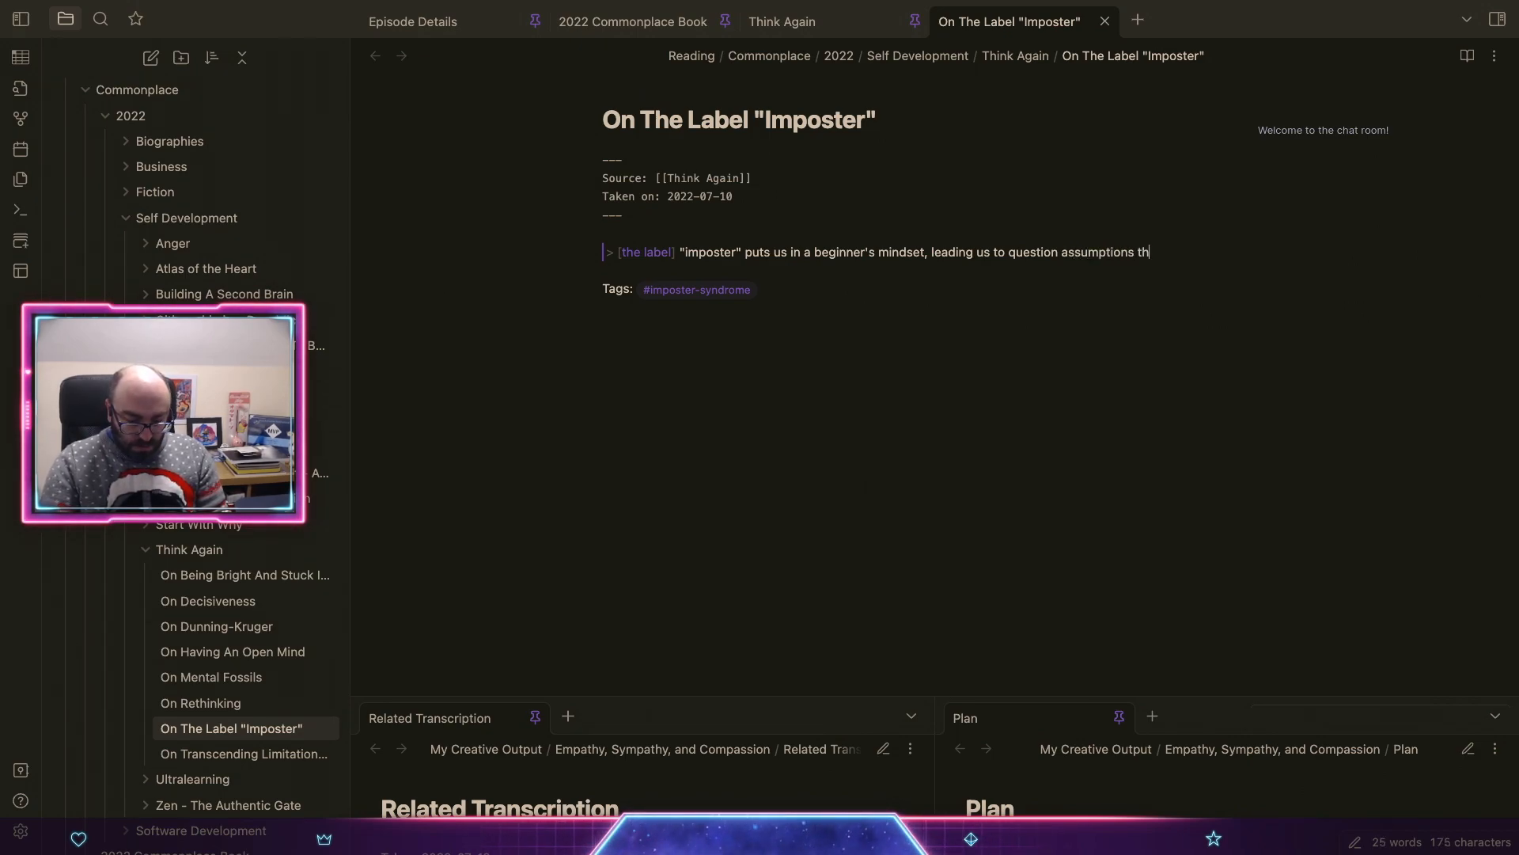
{"action": "type", "text": "at others yave ta"}
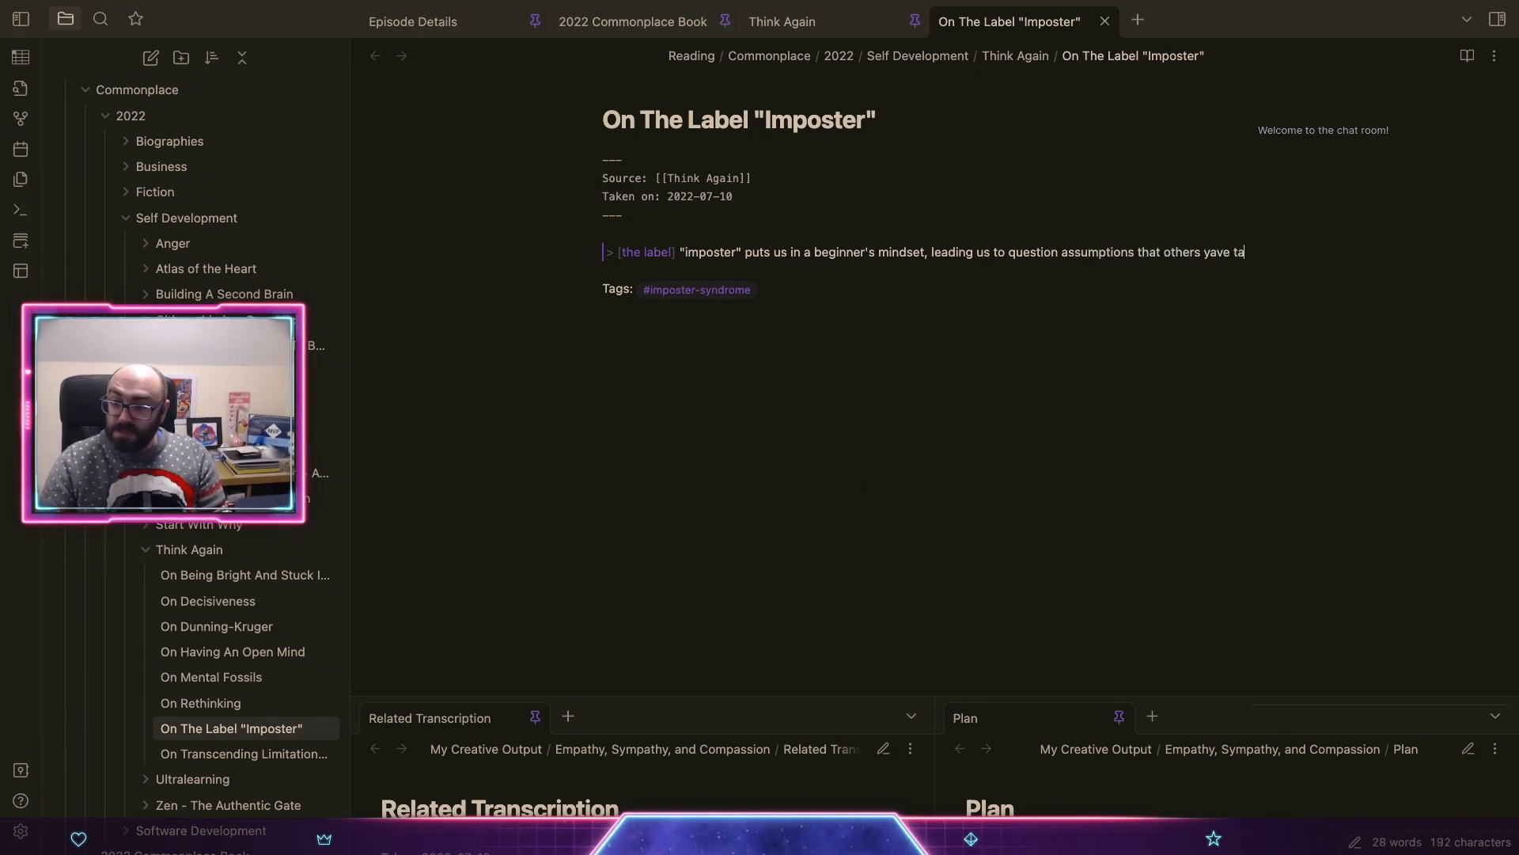
{"action": "type", "text": "kebn"}
{"action": "key", "text": "alt+shift+Left"}
{"action": "key", "text": "alt+shift+Left"}
{"action": "key", "text": "alt+shift+Left"}
{"action": "key", "text": "alt+shift+Right"}
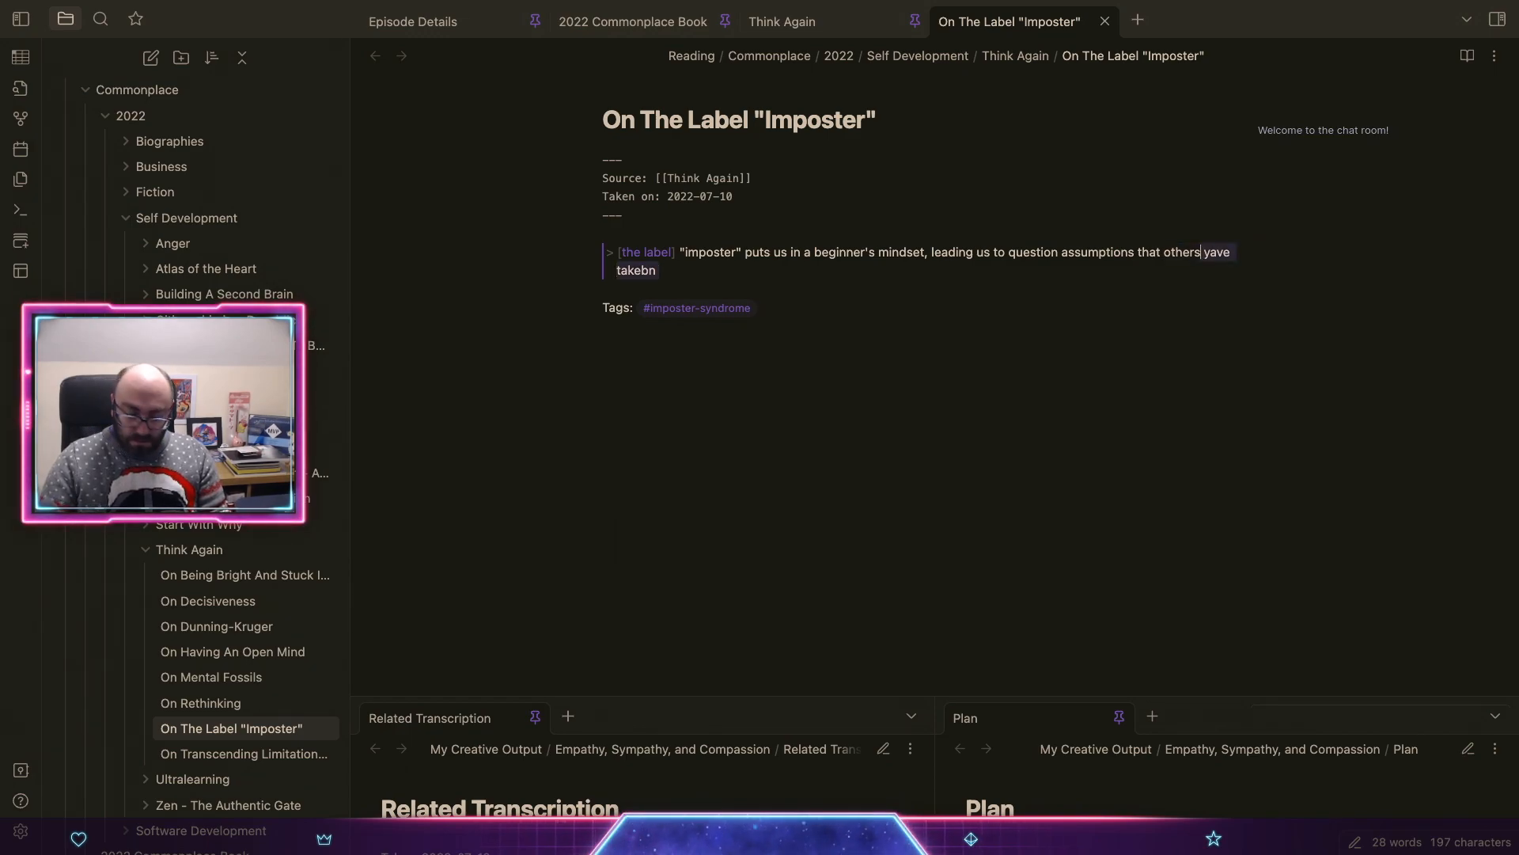
{"action": "type", "text": "have taken fro g"}
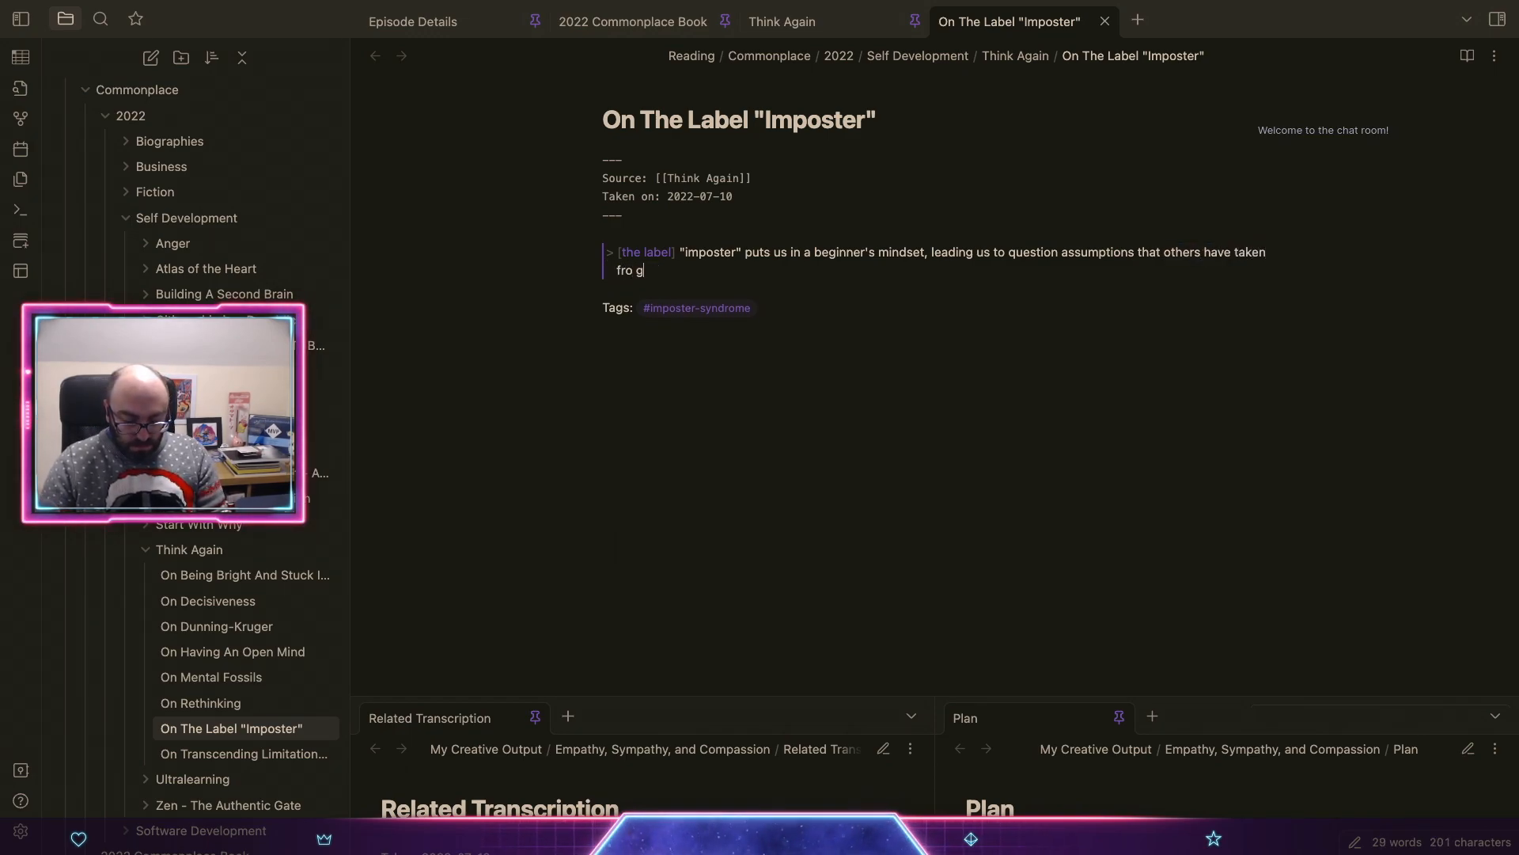
{"action": "type", "text": "ran"}
{"action": "key", "text": "BackSpace"}
{"action": "key", "text": "BackSpace"}
{"action": "key", "text": "BackSpace"}
{"action": "key", "text": "BackSpace"}
{"action": "key", "text": "BackSpace"}
{"action": "key", "text": "BackSpace"}
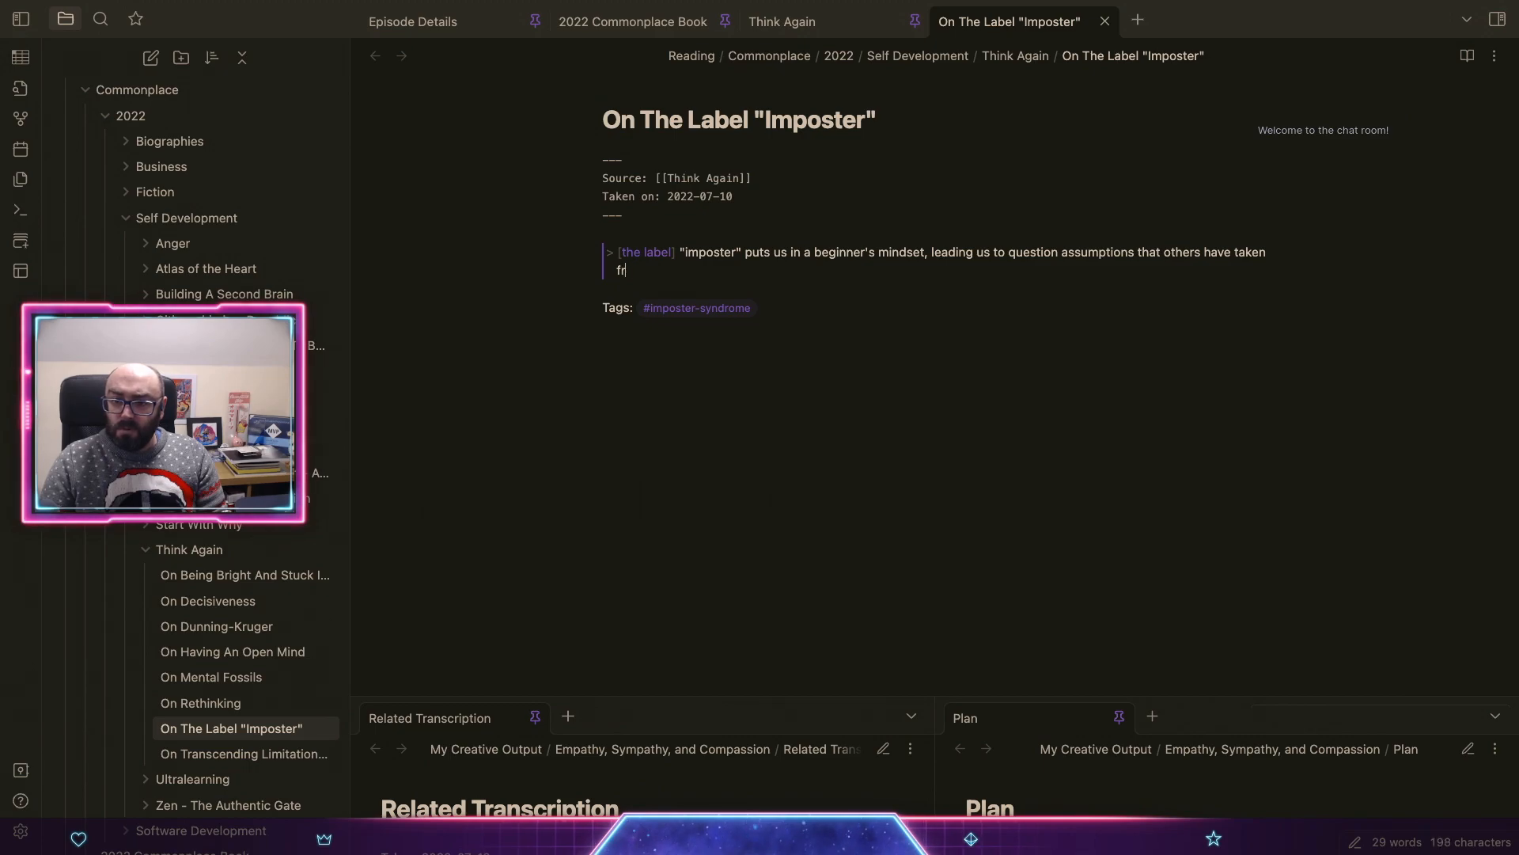
{"action": "type", "text": "granted."}
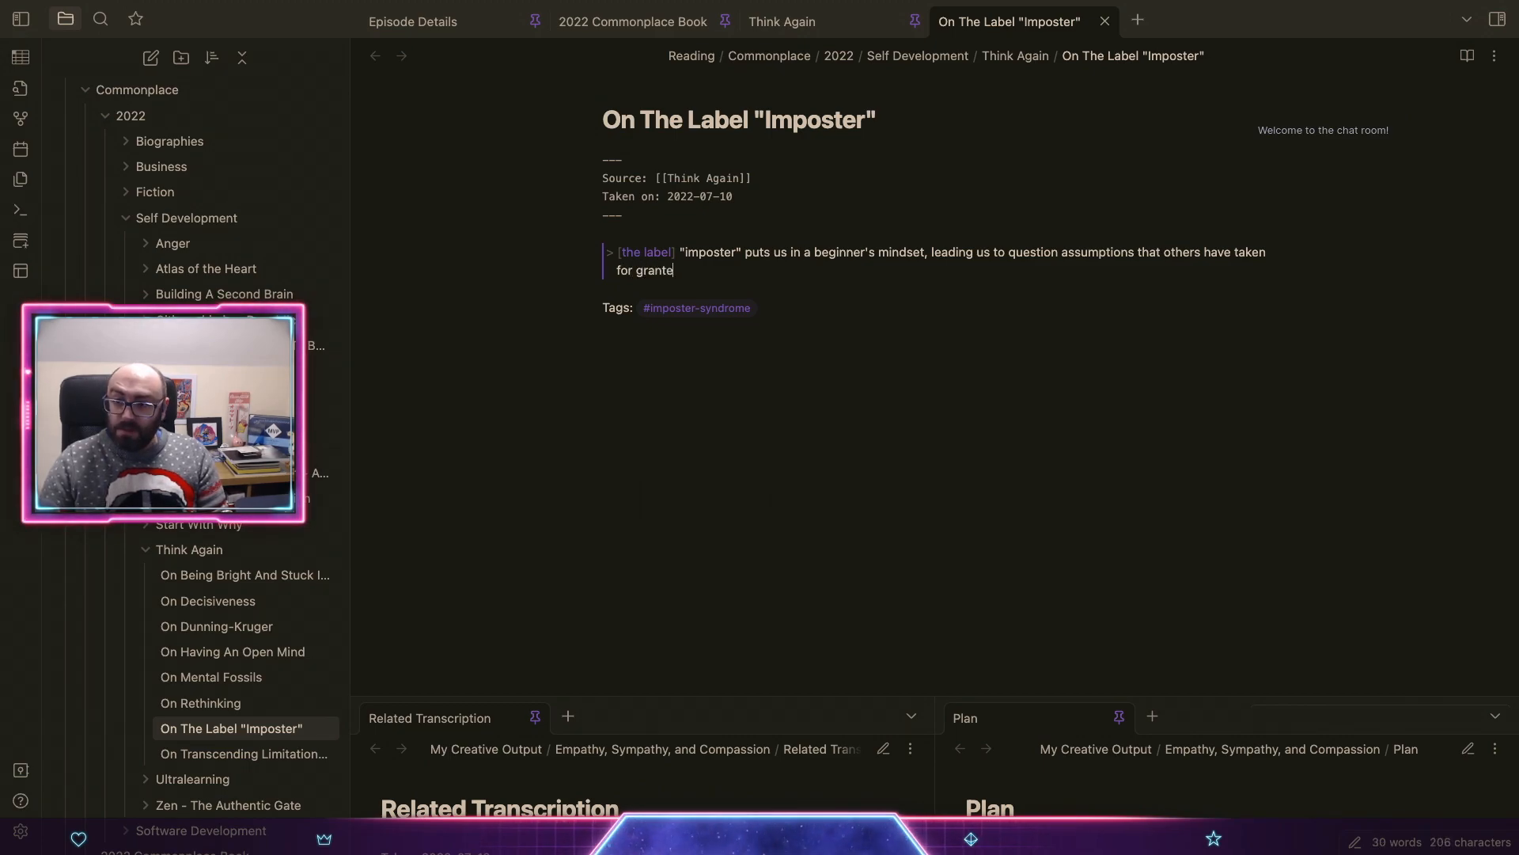
Step: Add a paragraph below the quote reading "Shades of On Asking "dumb" Questions here.", with that note title inserted as an internal link
{"action": "key", "text": "Return"}
{"action": "key", "text": "Return"}
{"action": "type", "text": "Shade"}
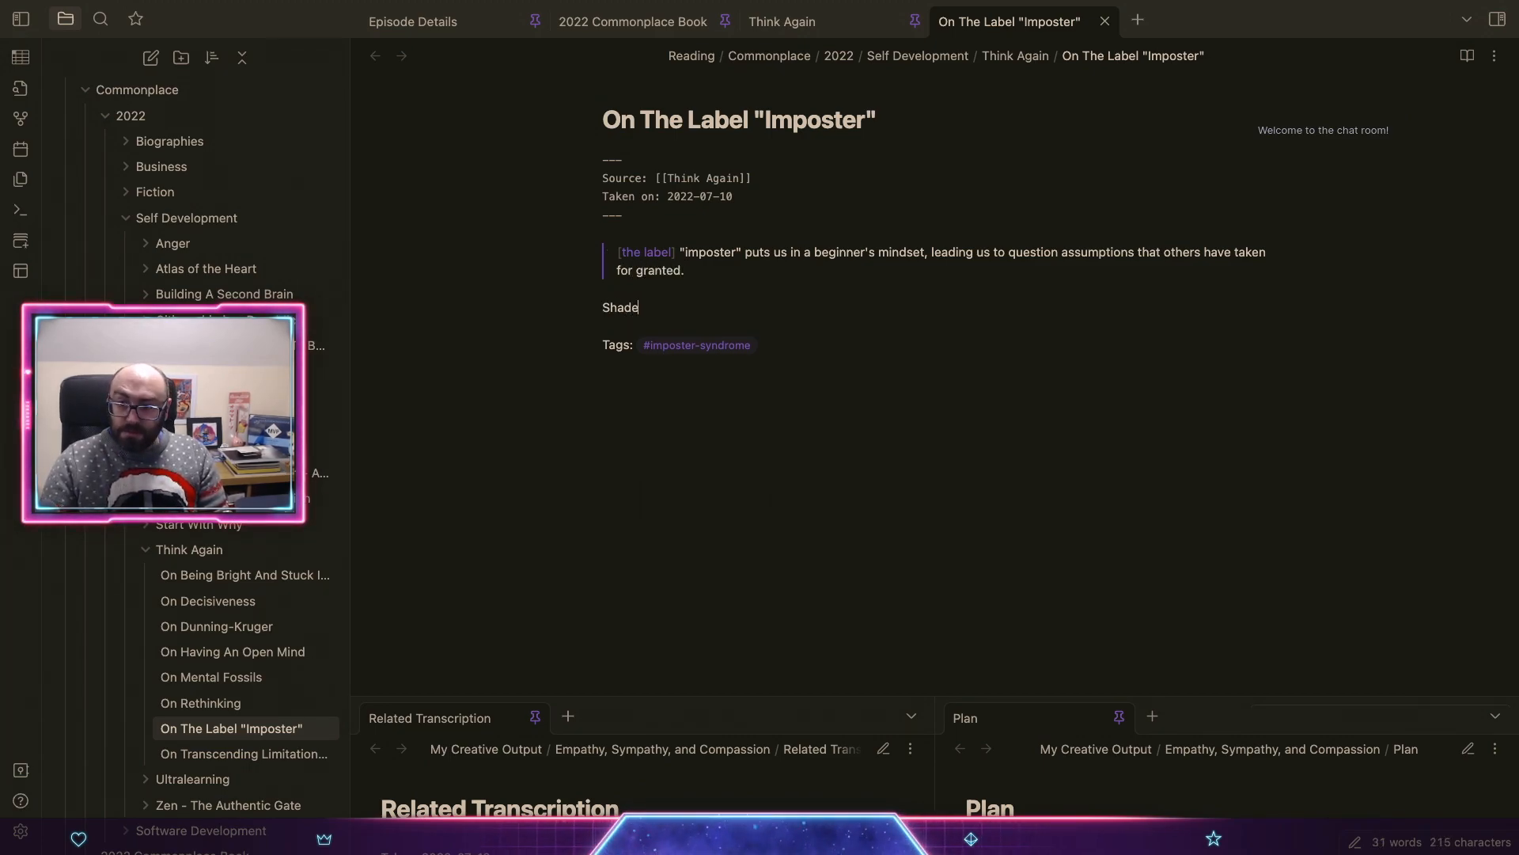
{"action": "type", "text": "s of [[On Asking \"dumb"}
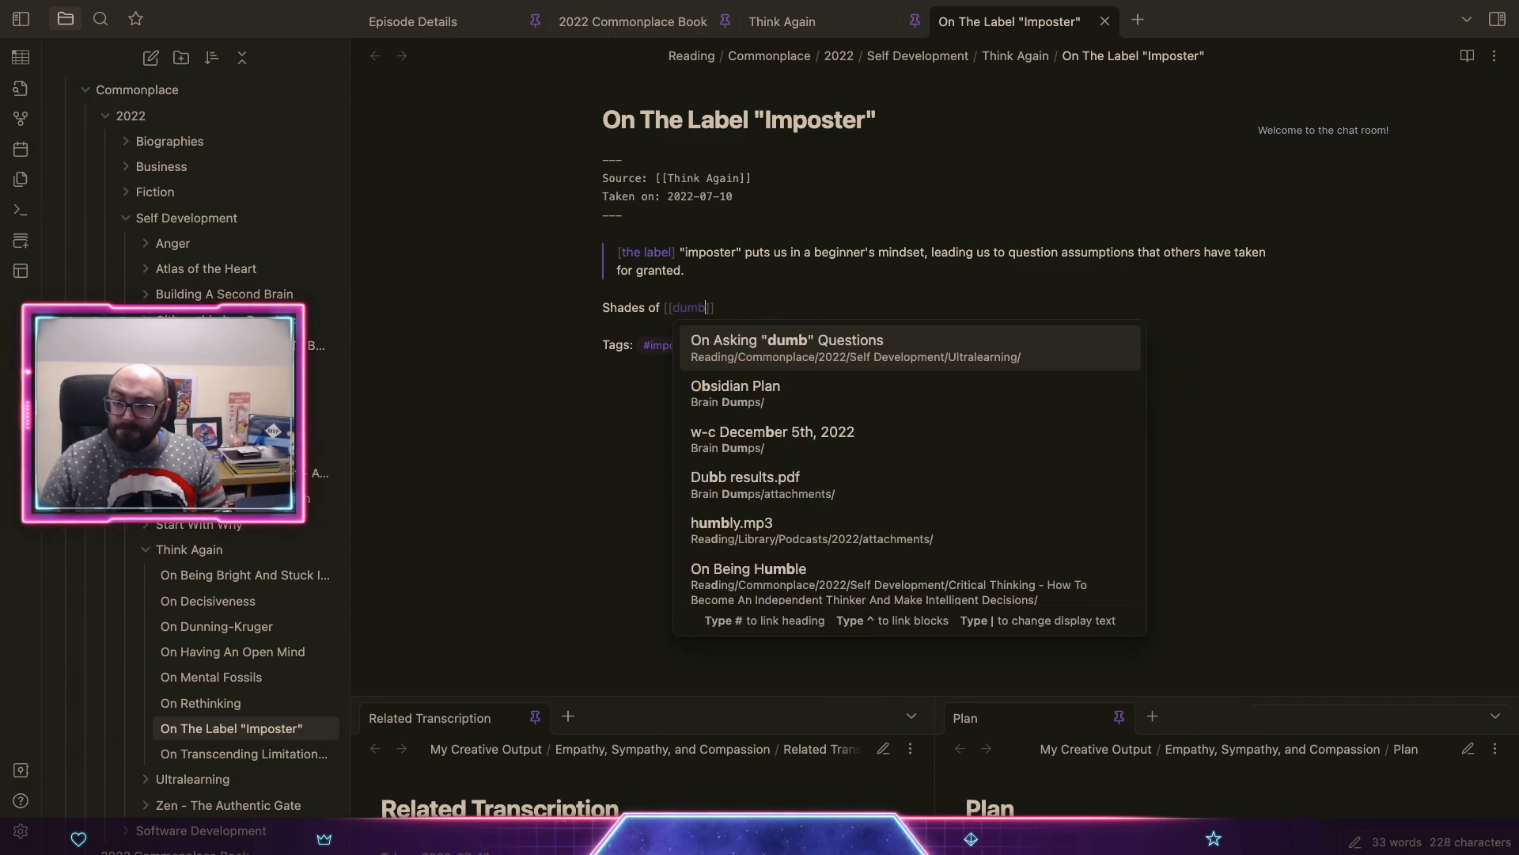
{"action": "key", "text": "Return"}
{"action": "type", "text": "here"}
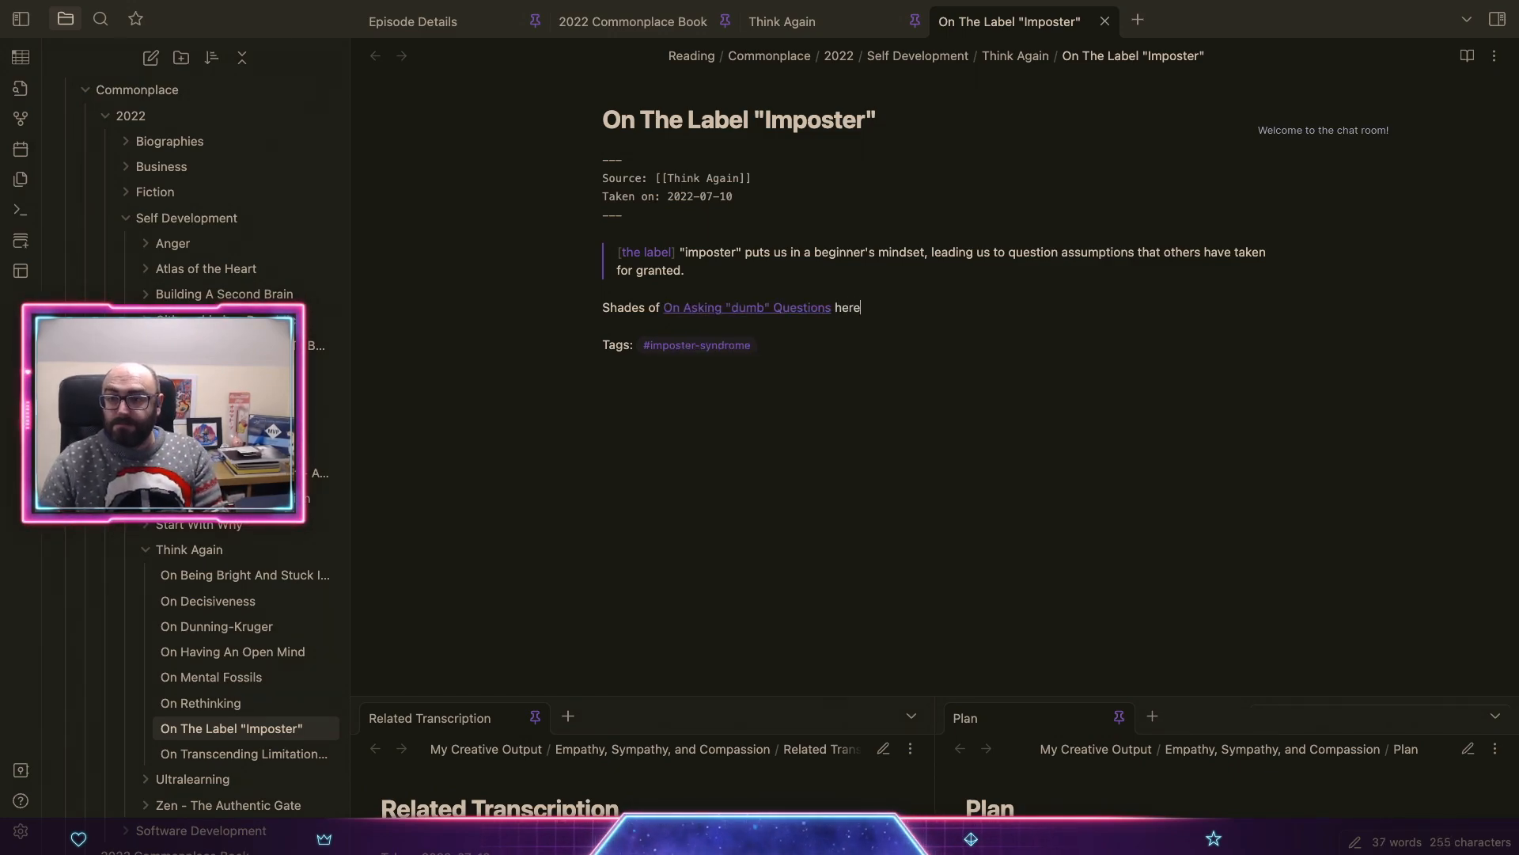
{"action": "type", "text": "."}
{"action": "key", "text": "Return"}
{"action": "key", "text": "Return"}
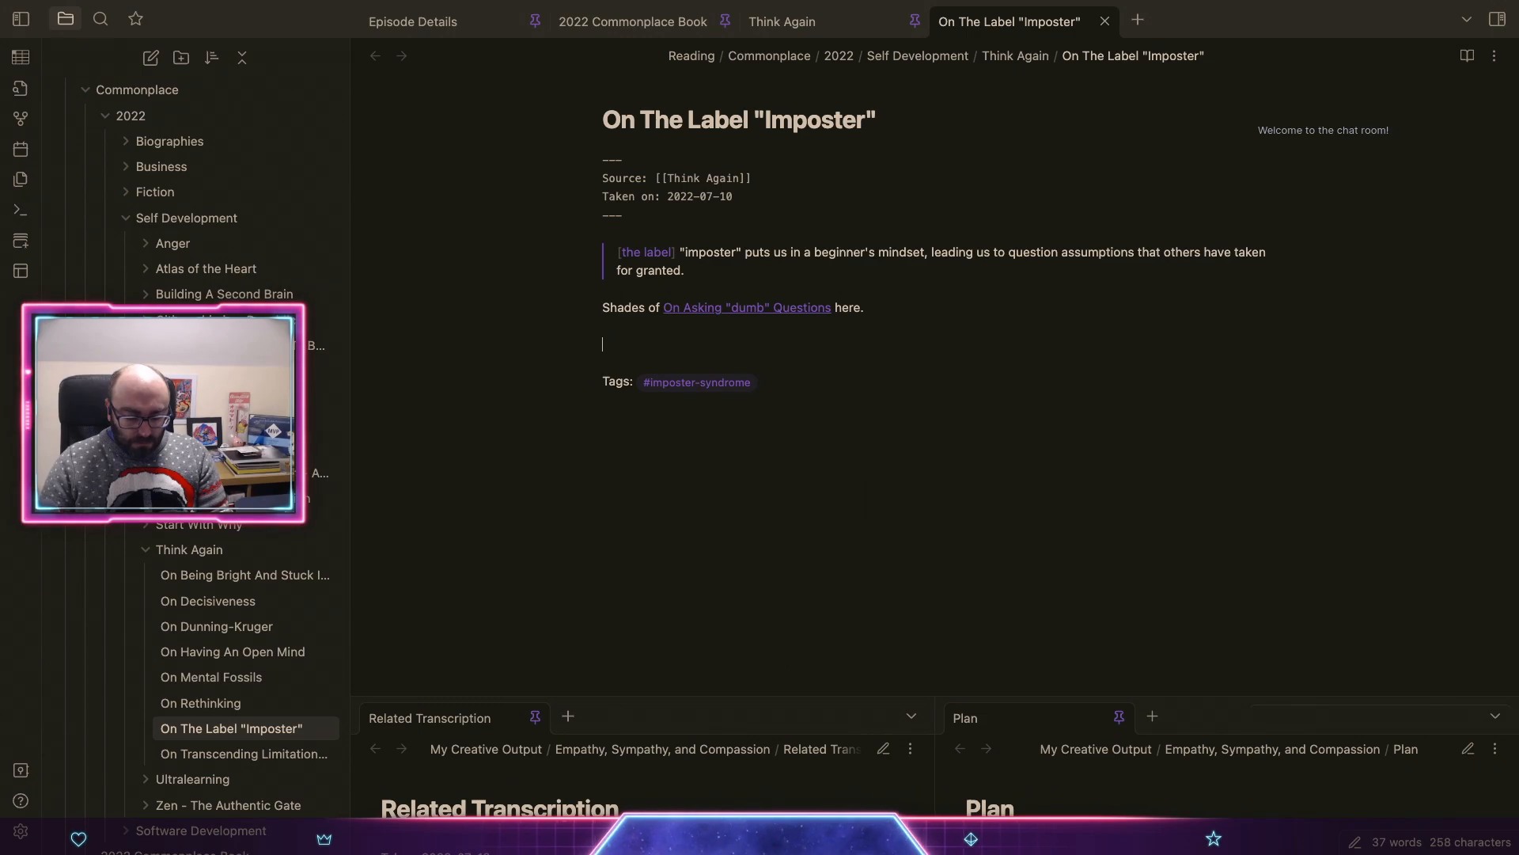
{"action": "type", "text": "Allowing "}
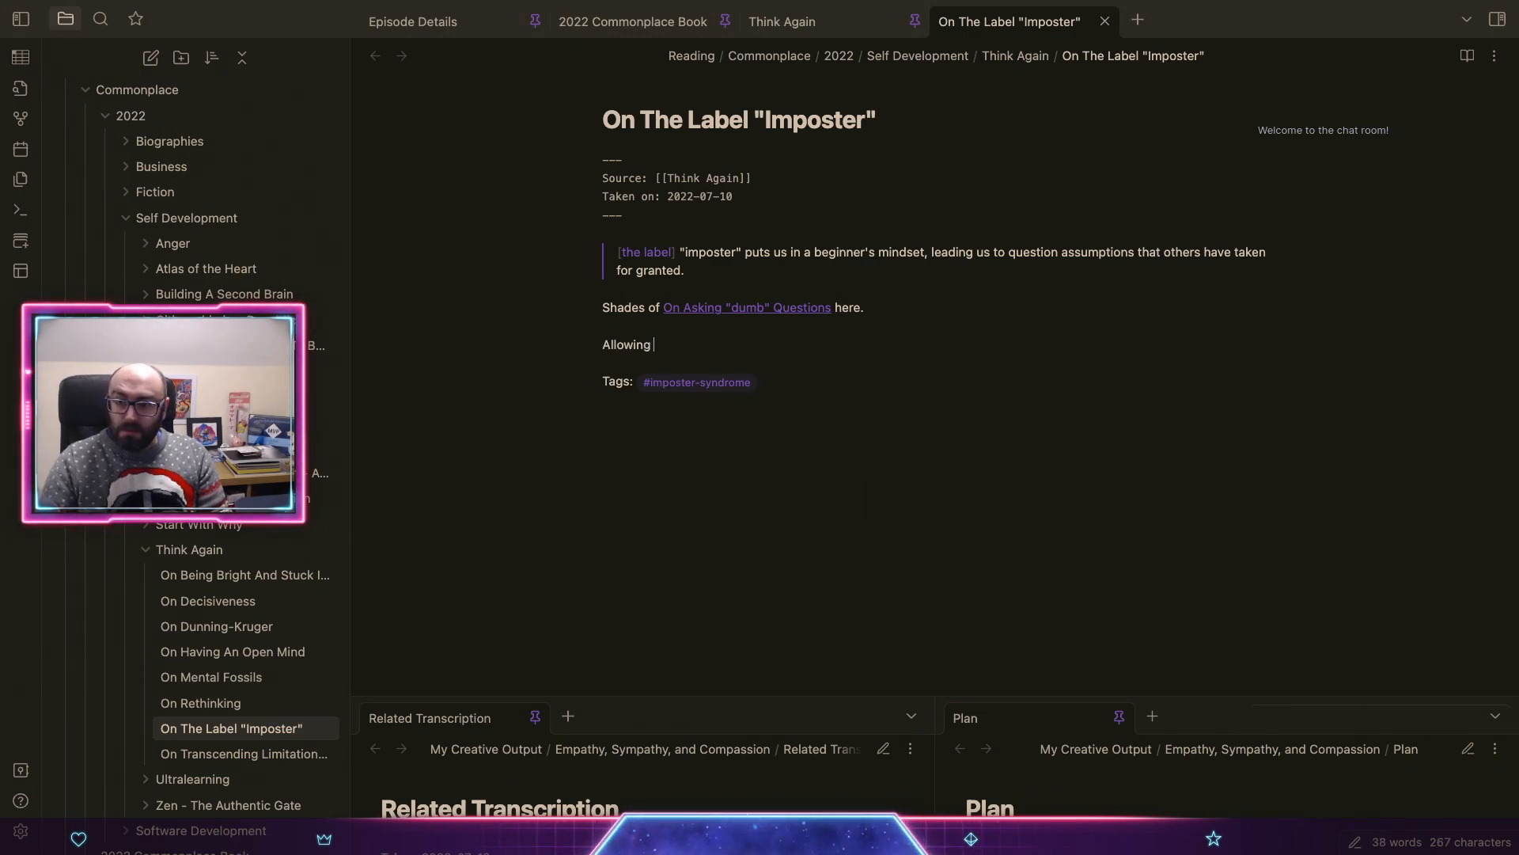
{"action": "type", "text": "us"}
{"action": "key", "text": "shift+Home"}
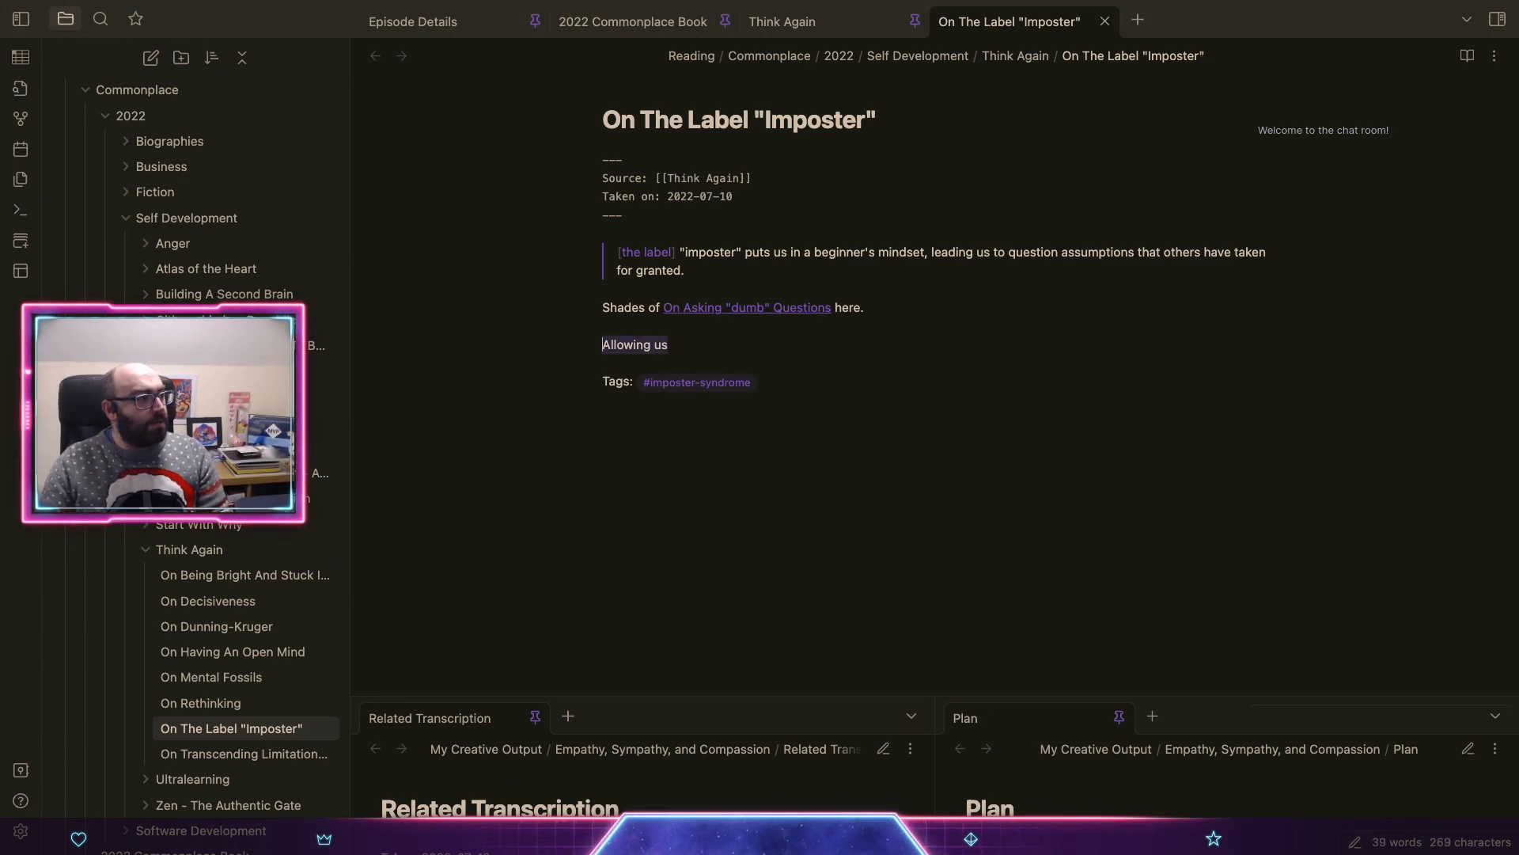
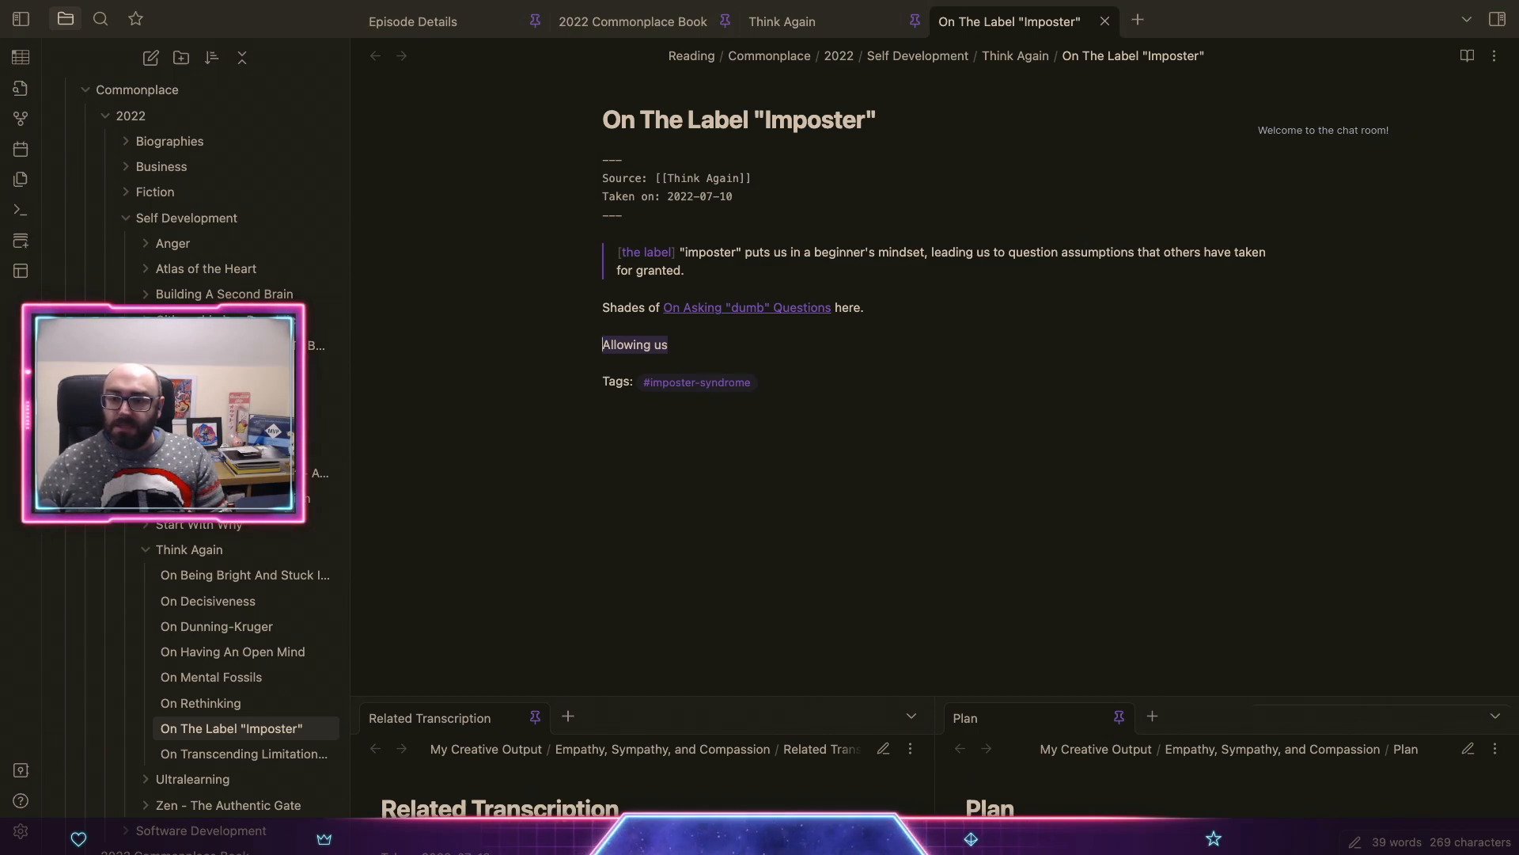
Step: Start a new paragraph above the tags with the word "Antithetically", replacing the selected draft text
{"action": "type", "text": "Ante"}
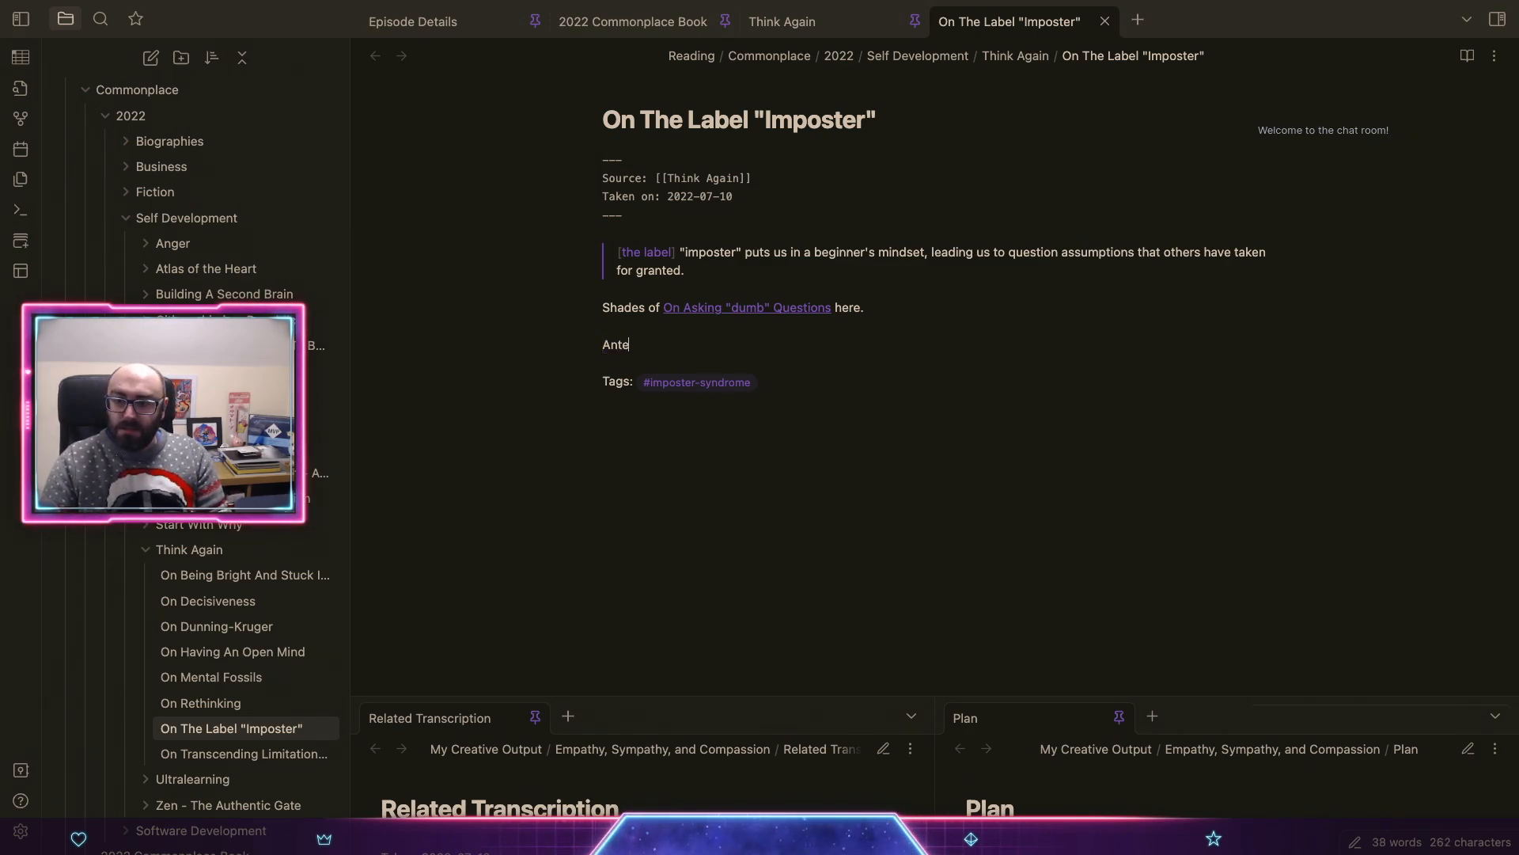
{"action": "key", "text": "BackSpace"}
{"action": "key", "text": "BackSpace"}
{"action": "key", "text": "BackSpace"}
{"action": "type", "text": "ti"}
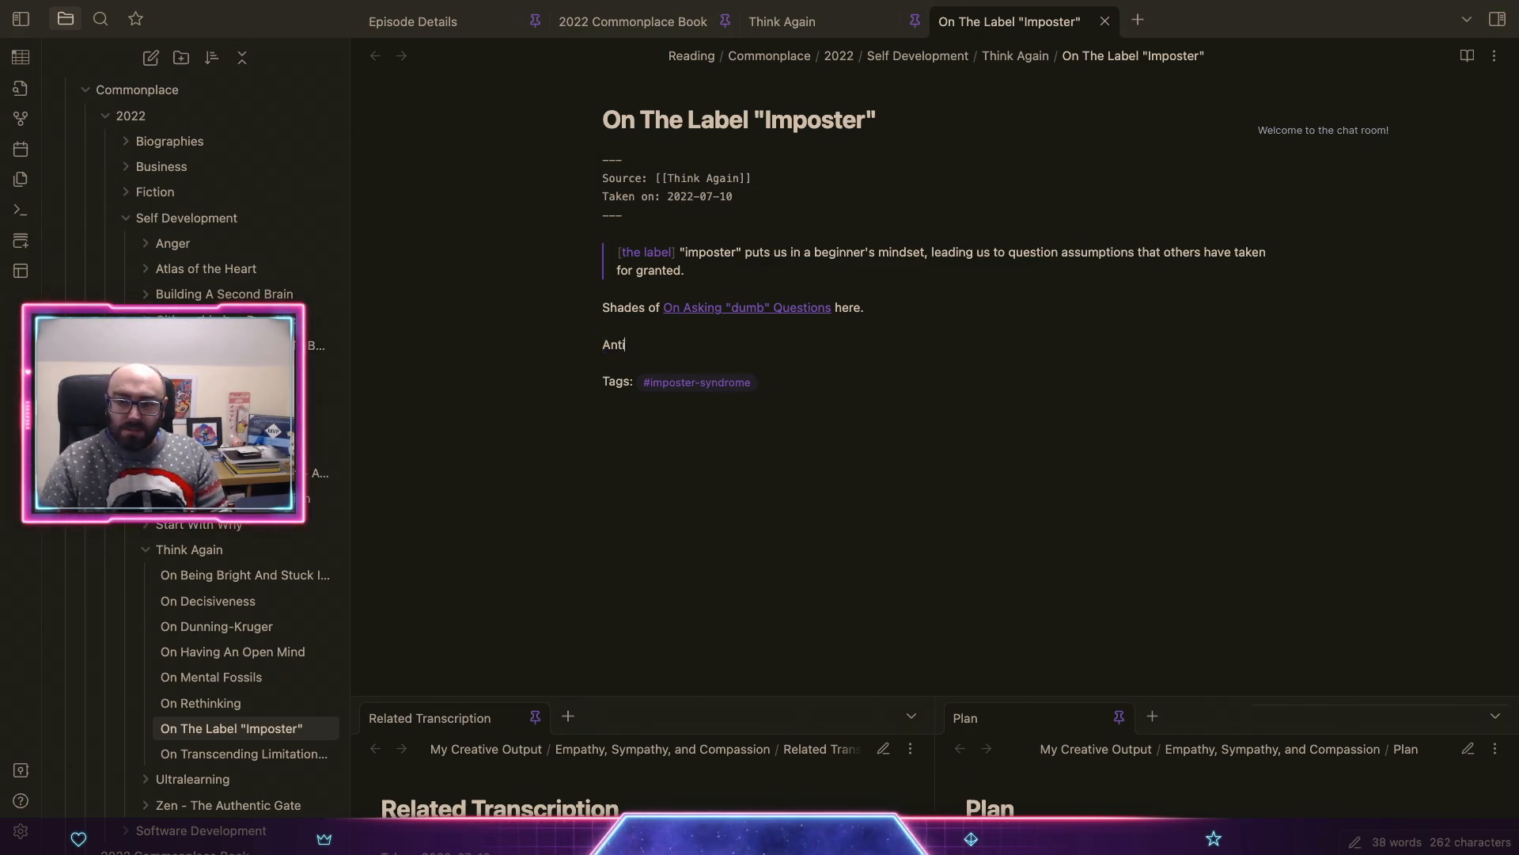
{"action": "type", "text": "thetically"}
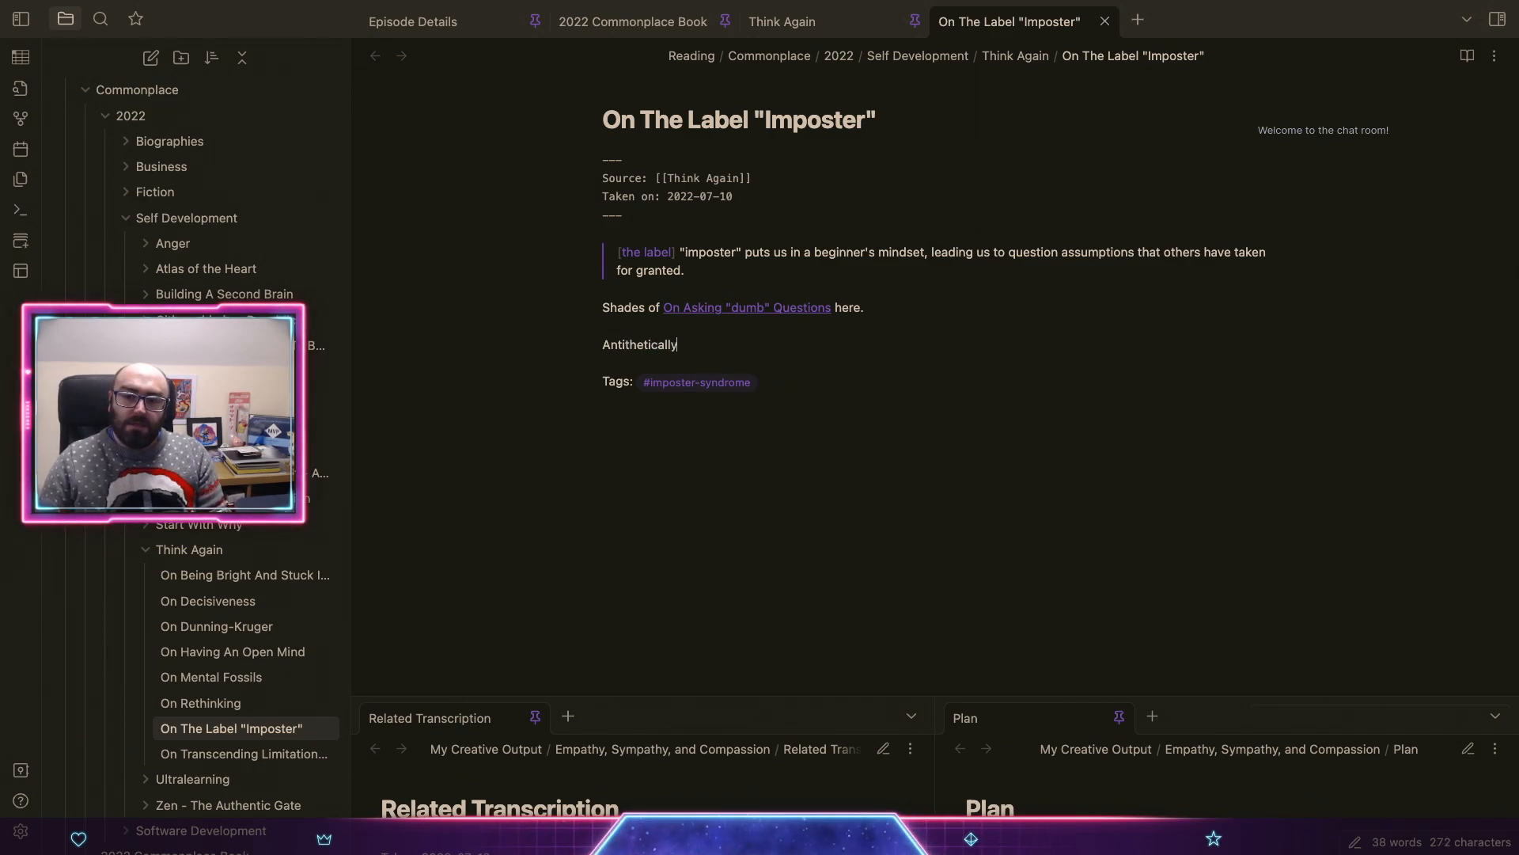
Step: Copy the word "Antithetically" from the note, look up its meaning in the Dictionary app, and return to Obsidian
{"action": "key", "text": "shift+Home"}
{"action": "key", "text": "super+c"}
{"action": "key", "text": "BackSpace"}
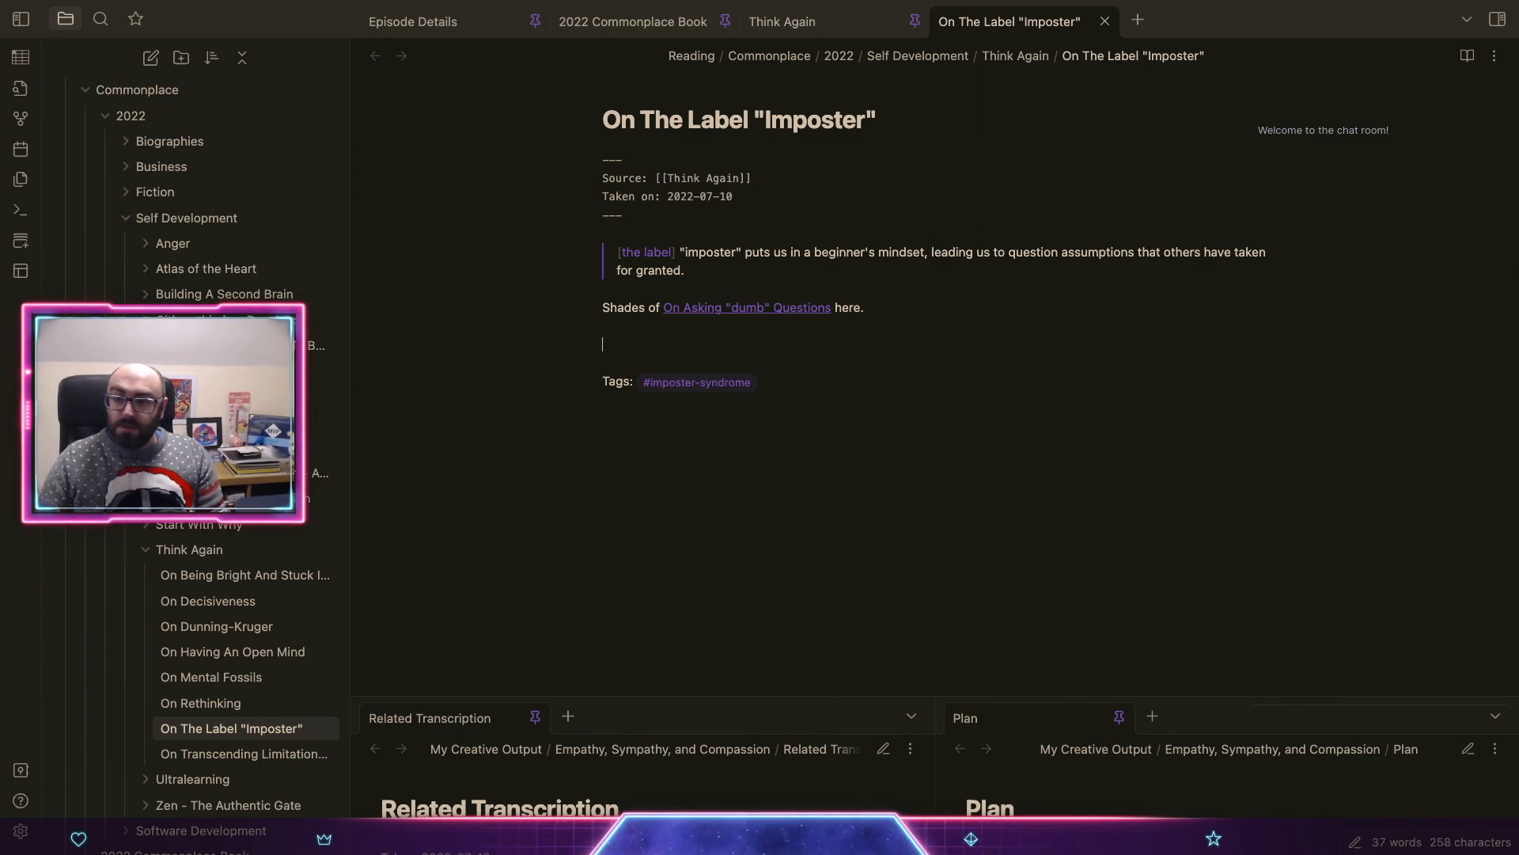
{"action": "key", "text": "ctrl+z"}
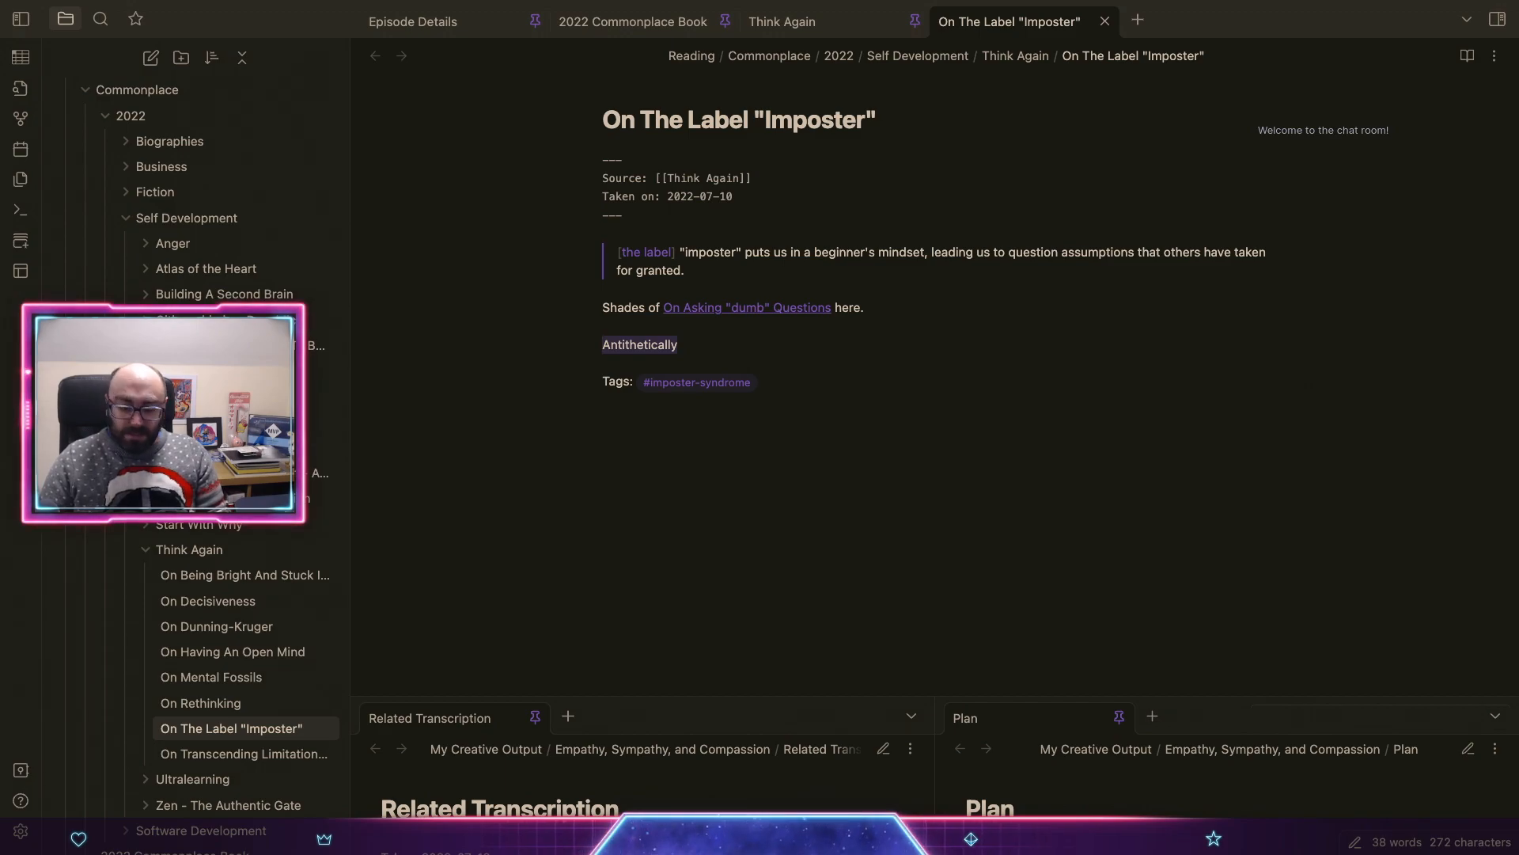
{"action": "key", "text": "super+space"}
{"action": "type", "text": "disction"}
{"action": "key", "text": "BackSpace"}
{"action": "key", "text": "BackSpace"}
{"action": "key", "text": "BackSpace"}
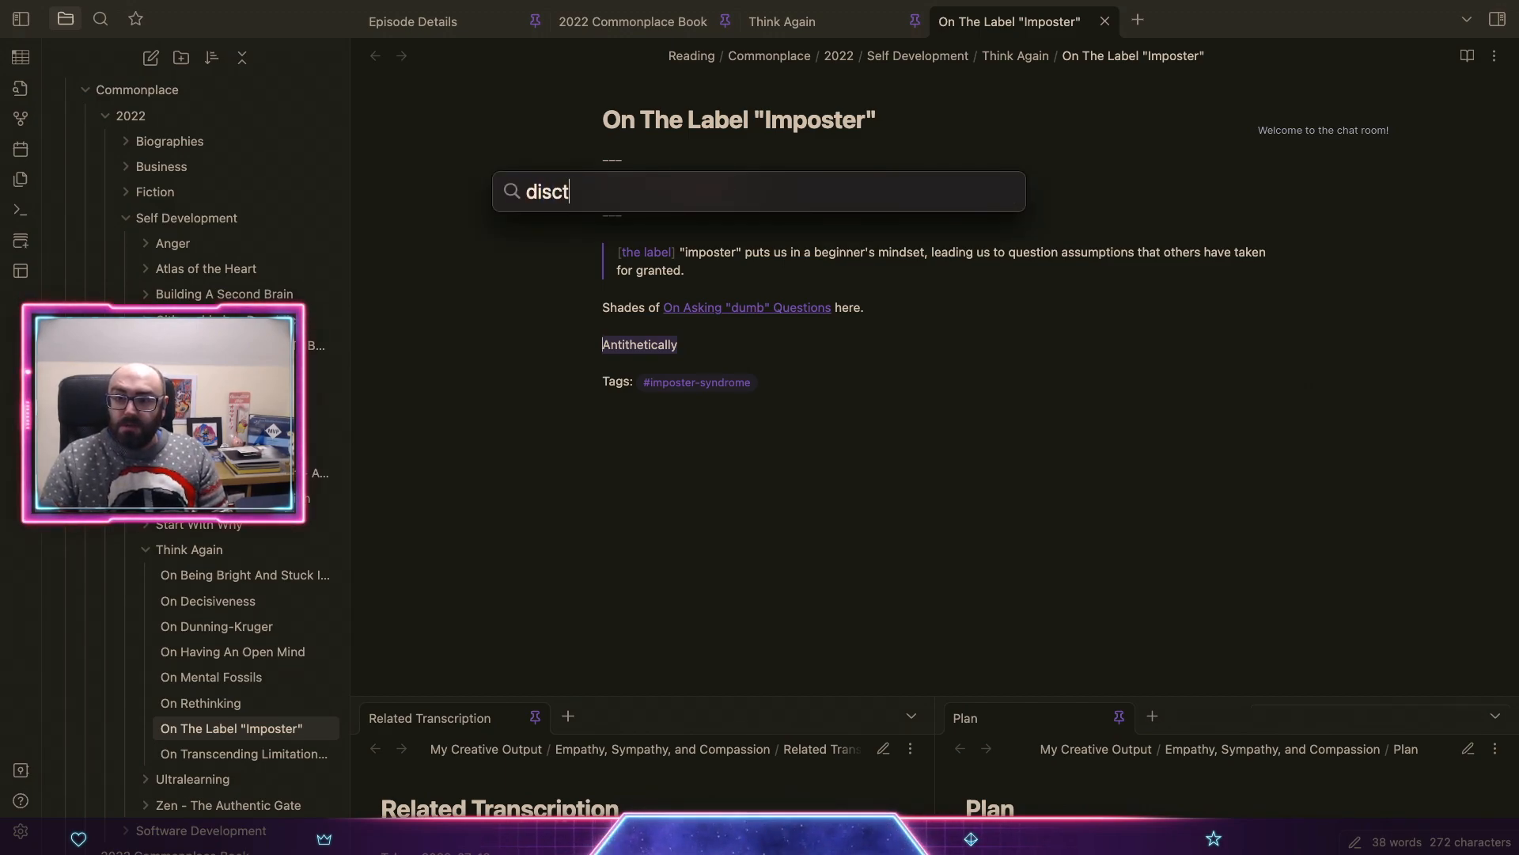
{"action": "key", "text": "BackSpace"}
{"action": "key", "text": "BackSpace"}
{"action": "key", "text": "BackSpace"}
{"action": "type", "text": "ctio"}
{"action": "key", "text": "Return"}
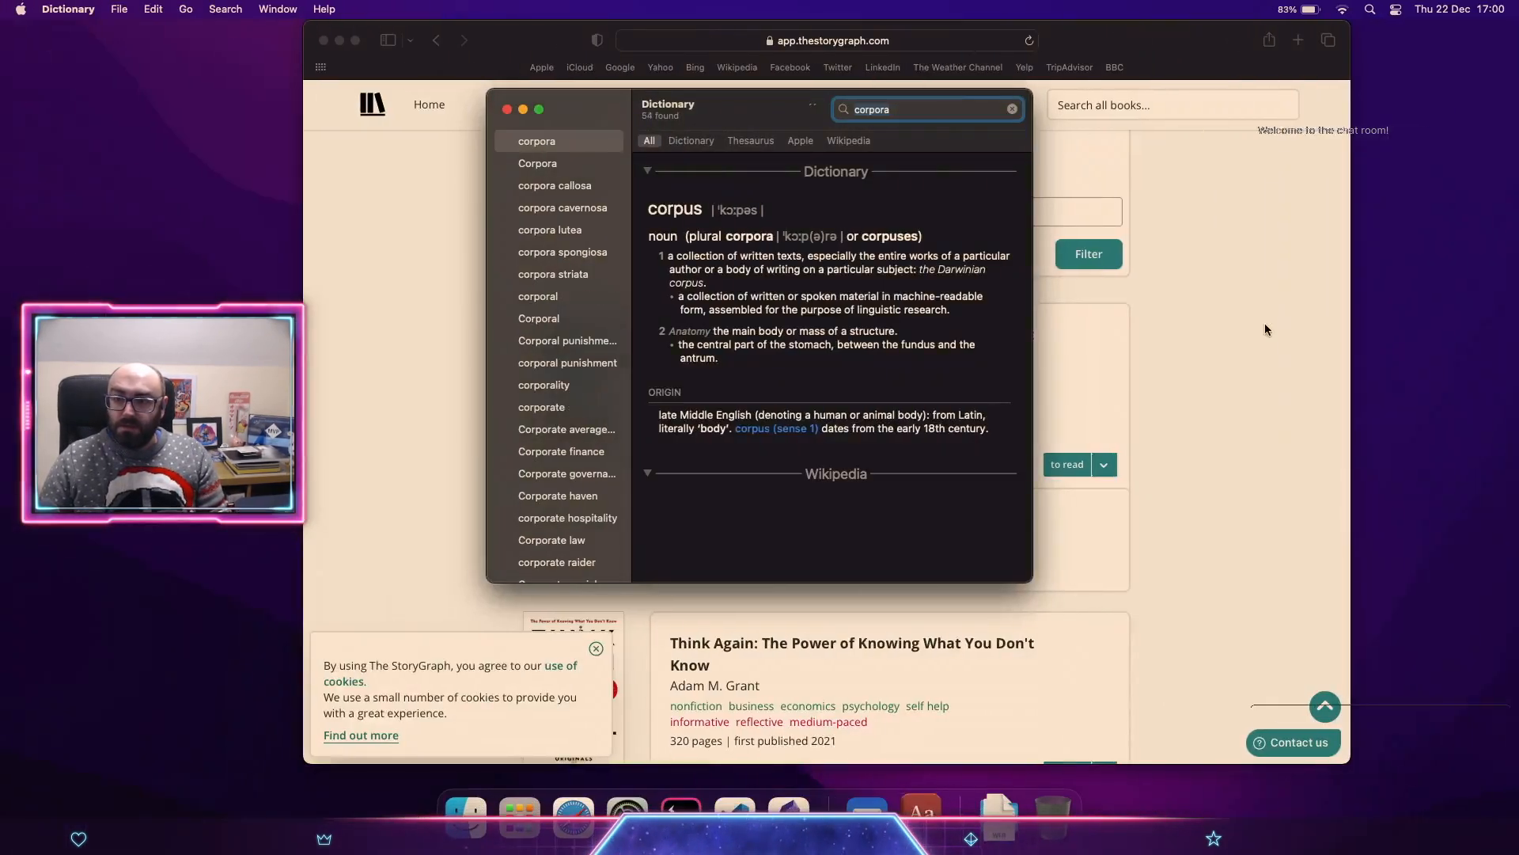
{"action": "key", "text": "super+v"}
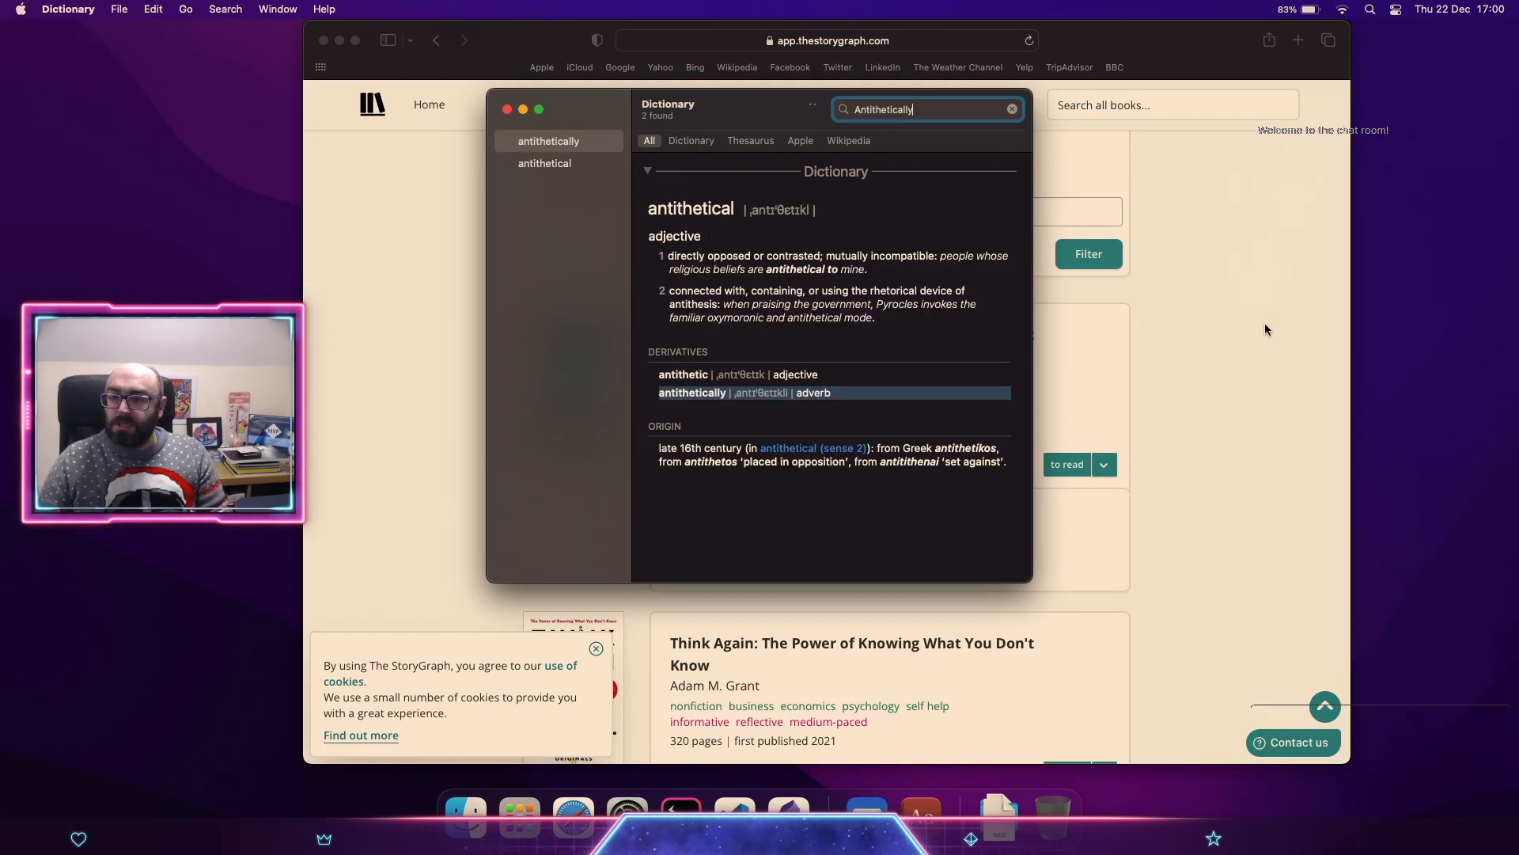
{"action": "key", "text": "super+Tab"}
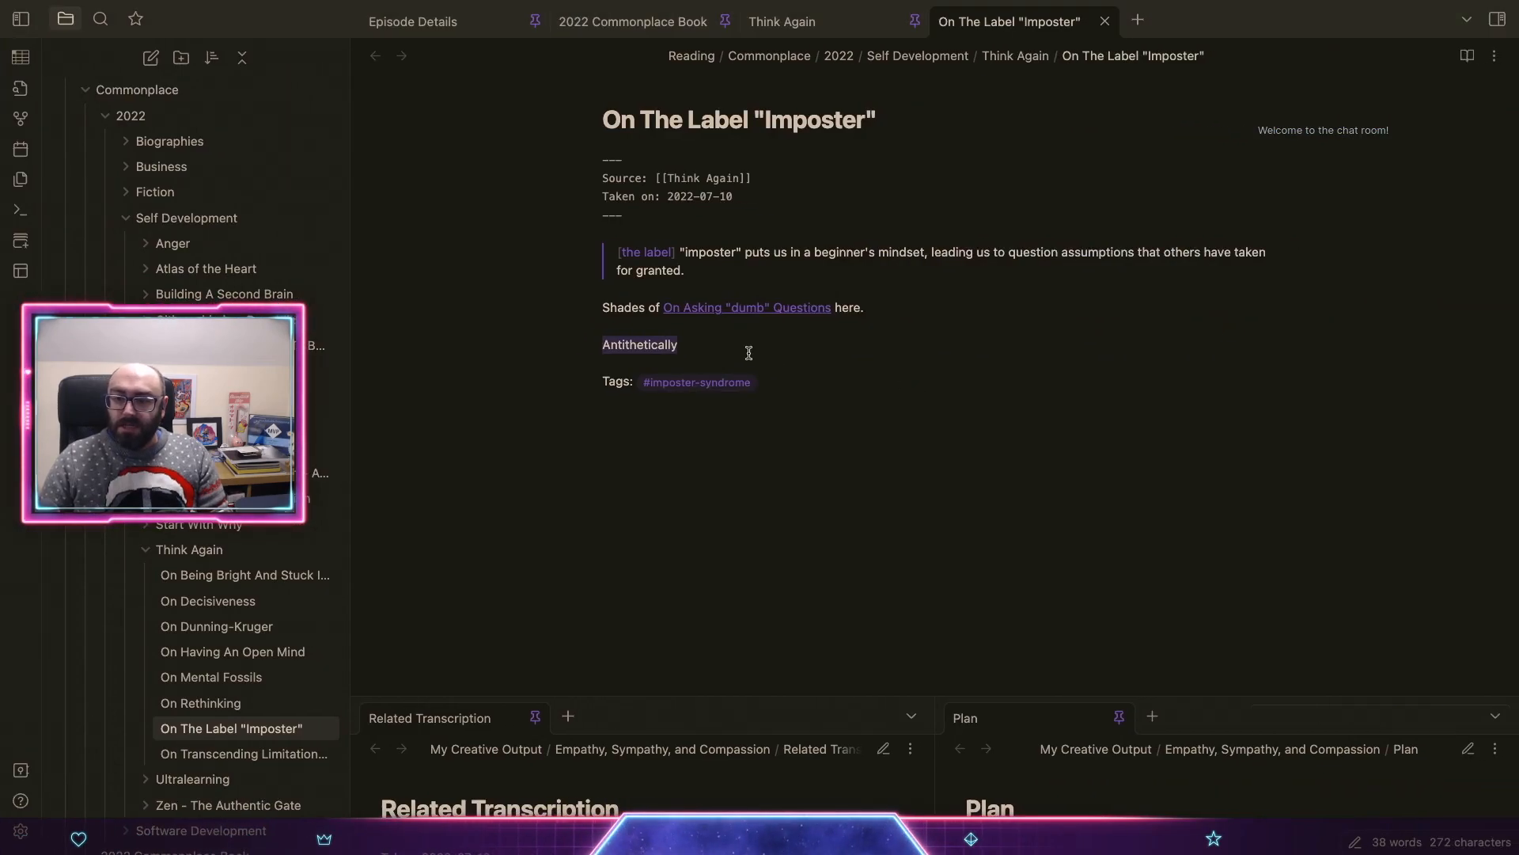
Step: Continue the paragraph after "Antithetically" with "to Imposter Syndrome"
{"action": "left_click", "coordinate": [742, 343]}
{"action": "type", "text": "to Import"}
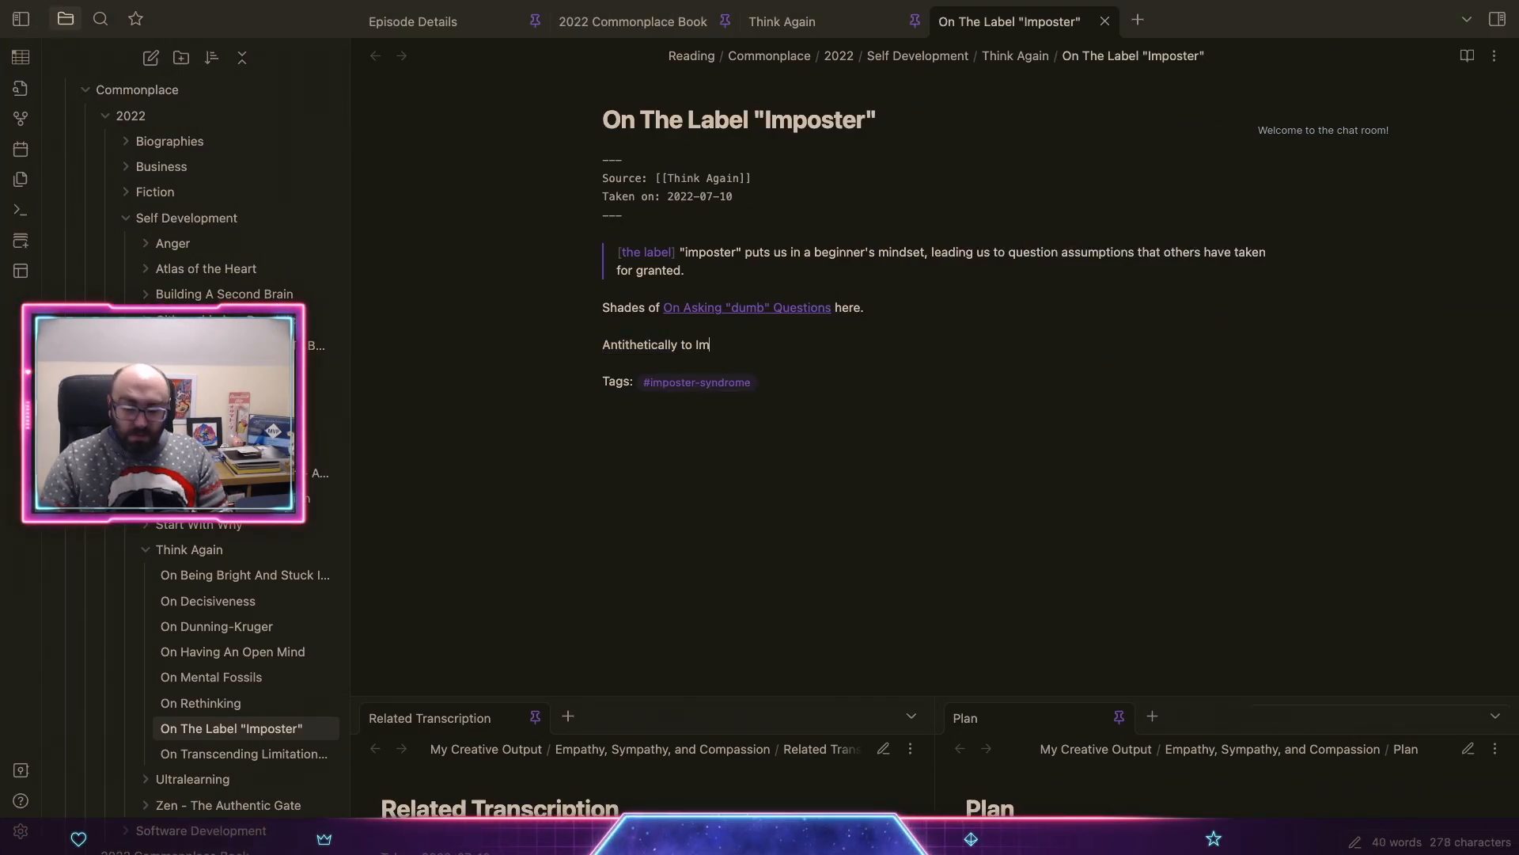
{"action": "key", "text": "BackSpace"}
{"action": "key", "text": "BackSpace"}
{"action": "key", "text": "BackSpace"}
{"action": "key", "text": "BackSpace"}
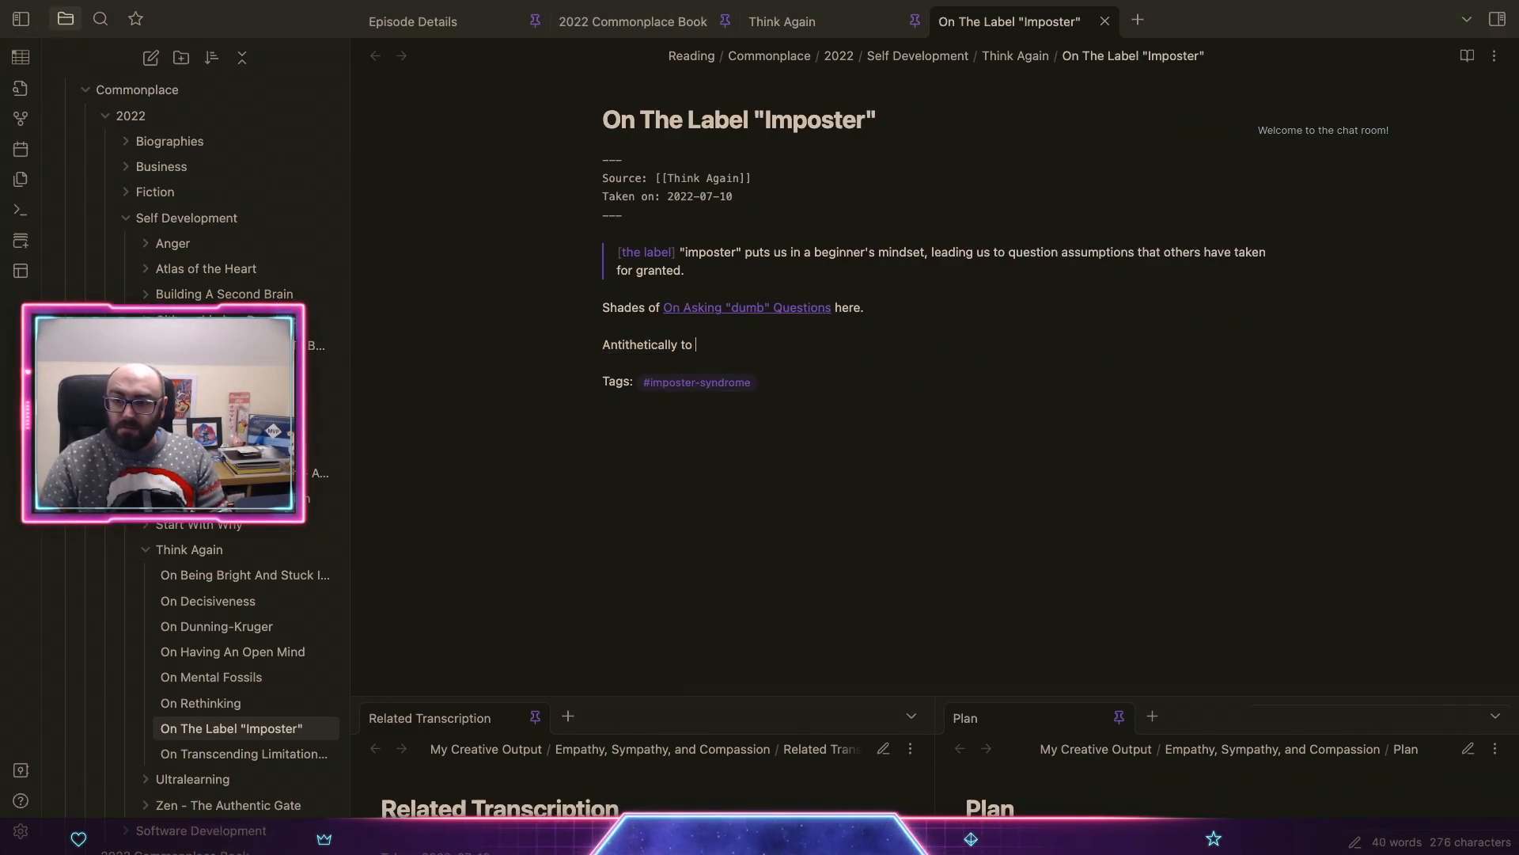
{"action": "type", "text": "mposter Syndrome"}
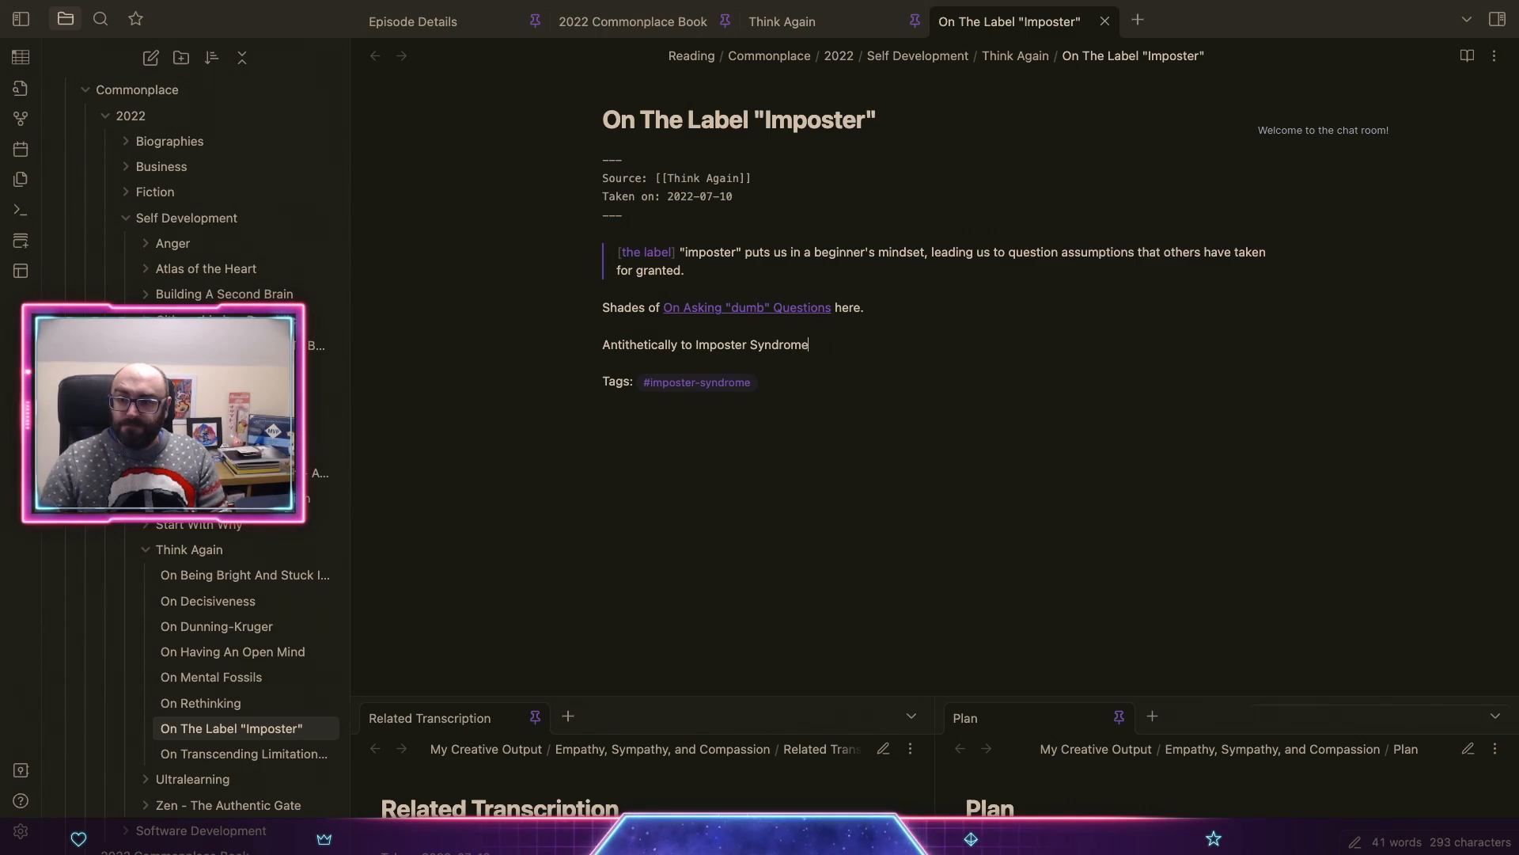
Step: Extend the "Antithetically" sentence with ", by allowing ourselves to act as an imposter"
{"action": "type", "text": ", b"}
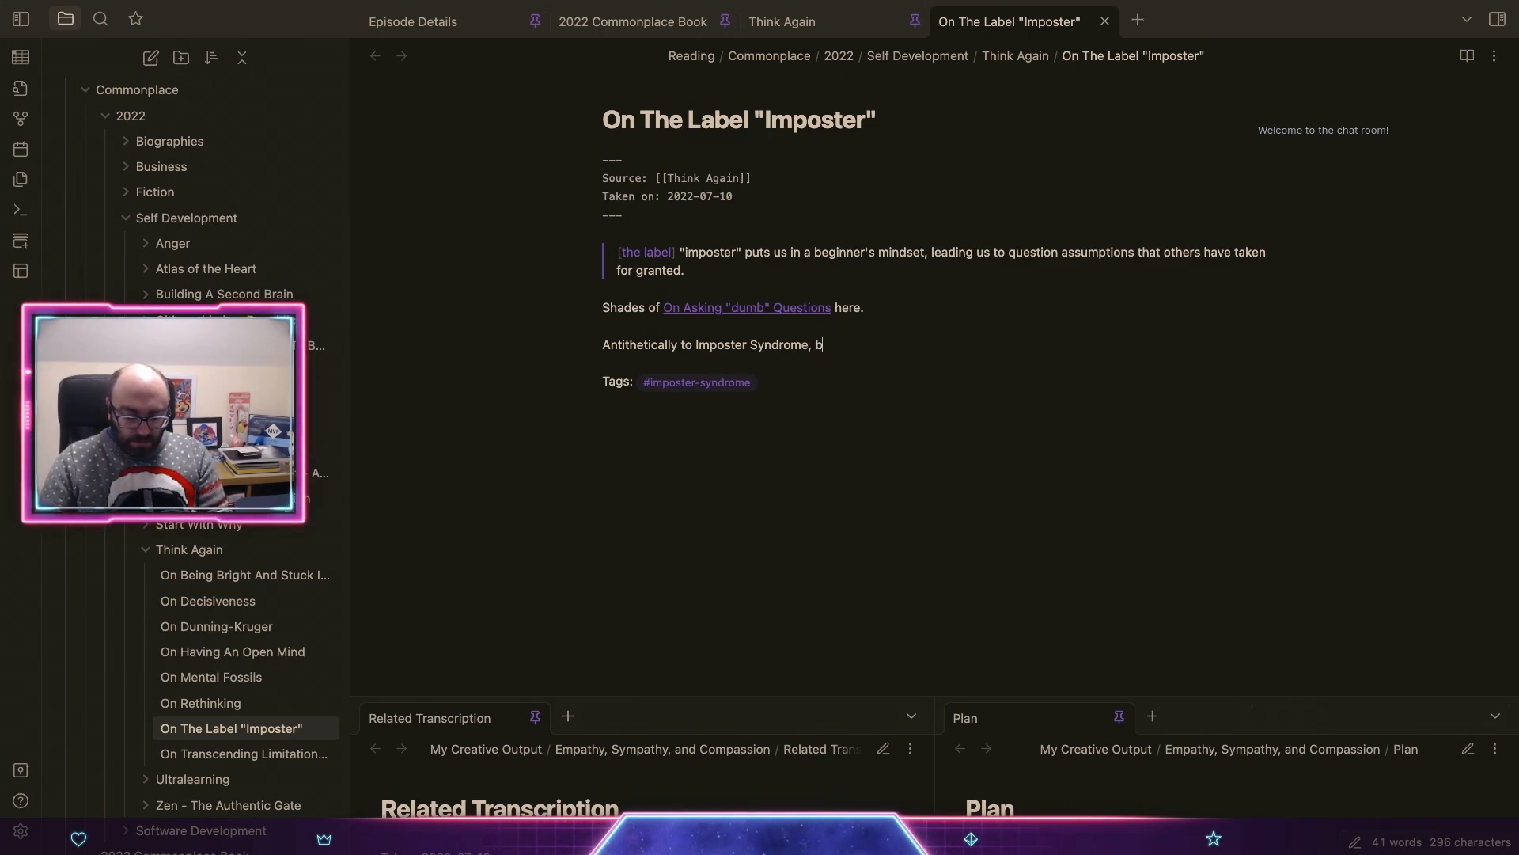
{"action": "type", "text": "y allowing ou"}
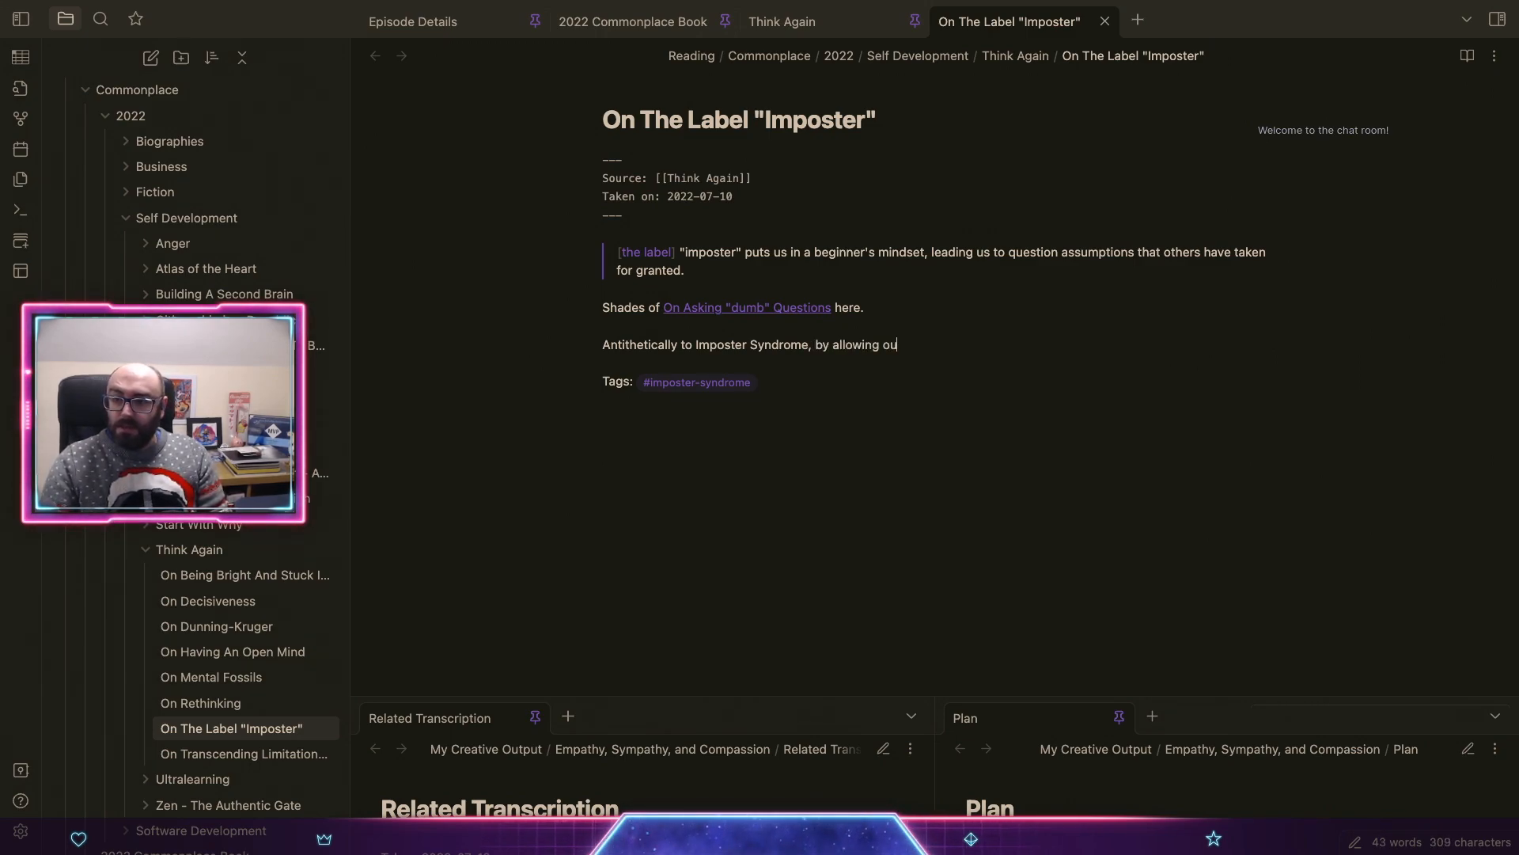
{"action": "type", "text": "rsel"}
{"action": "key", "text": "BackSpace"}
{"action": "key", "text": "BackSpace"}
{"action": "key", "text": "BackSpace"}
{"action": "key", "text": "BackSpace"}
{"action": "key", "text": "BackSpace"}
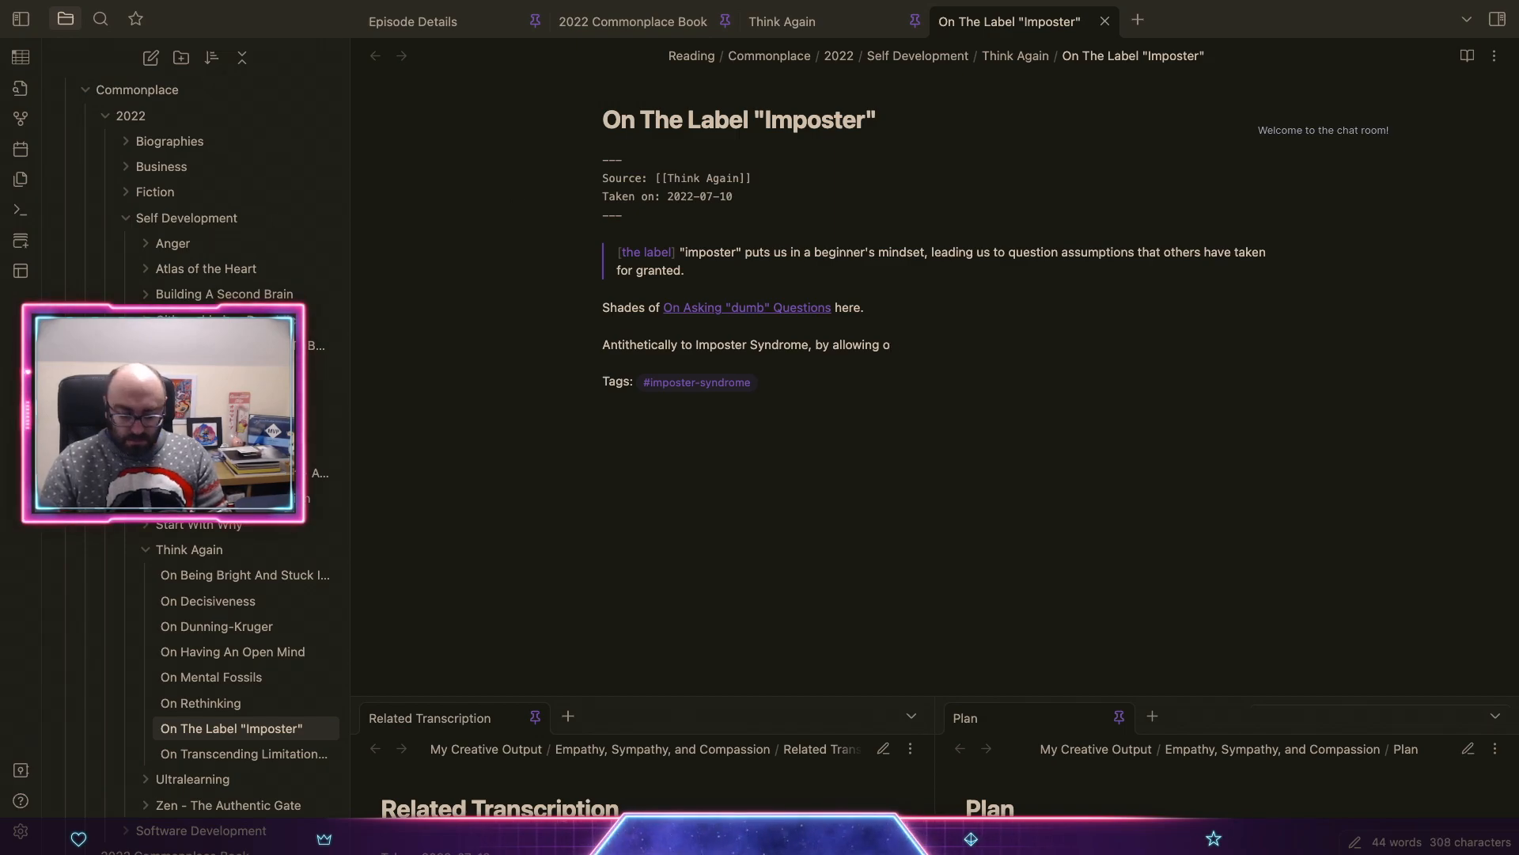
{"action": "type", "text": "urselves to as"}
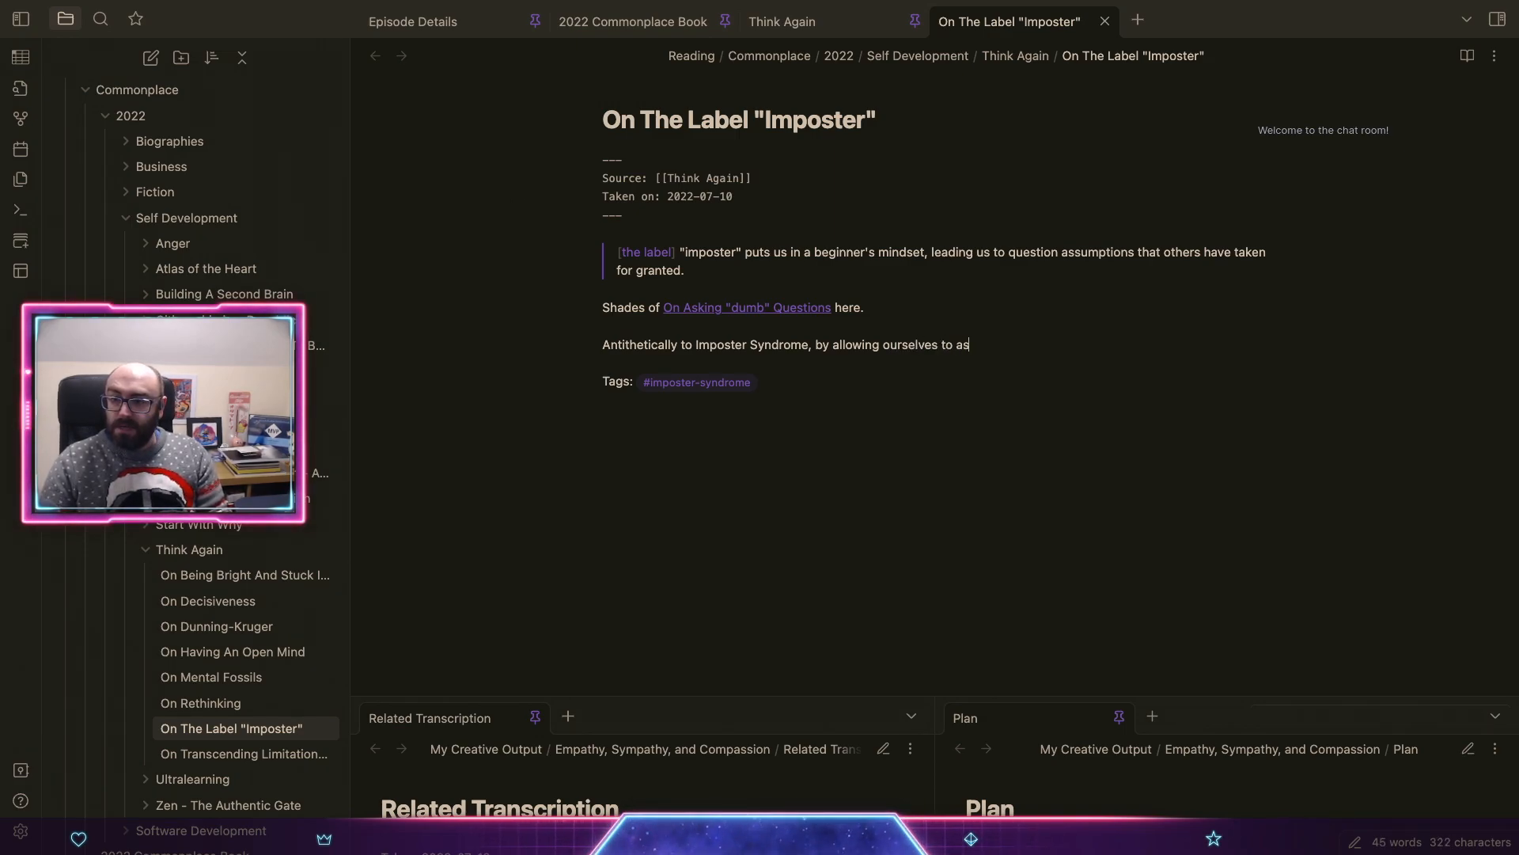
{"action": "key", "text": "BackSpace"}
{"action": "type", "text": "ct as an "}
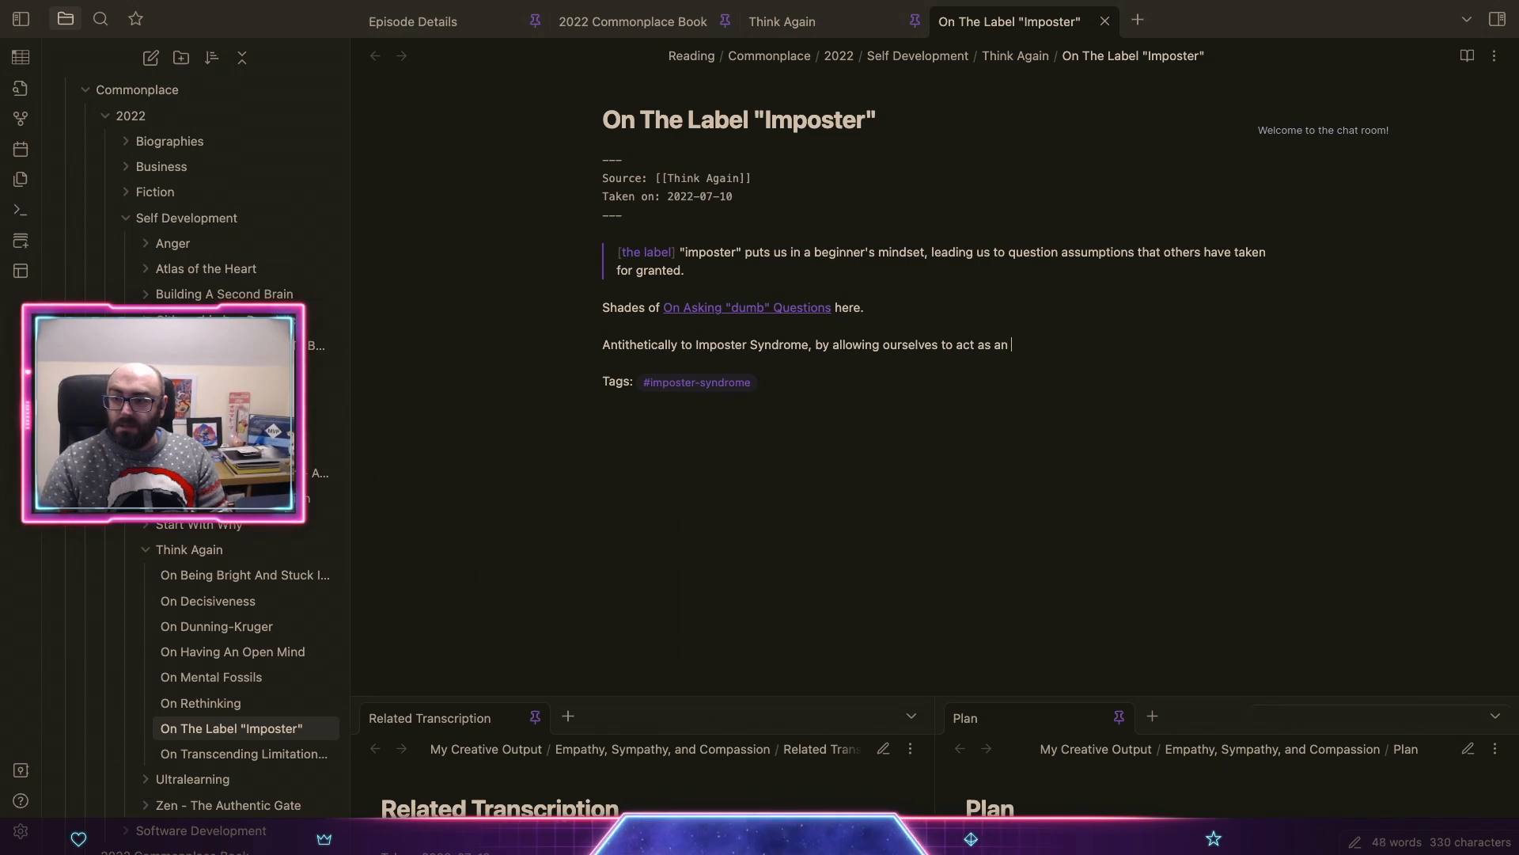
{"action": "type", "text": "impor"}
{"action": "key", "text": "BackSpace"}
{"action": "type", "text": "ster"}
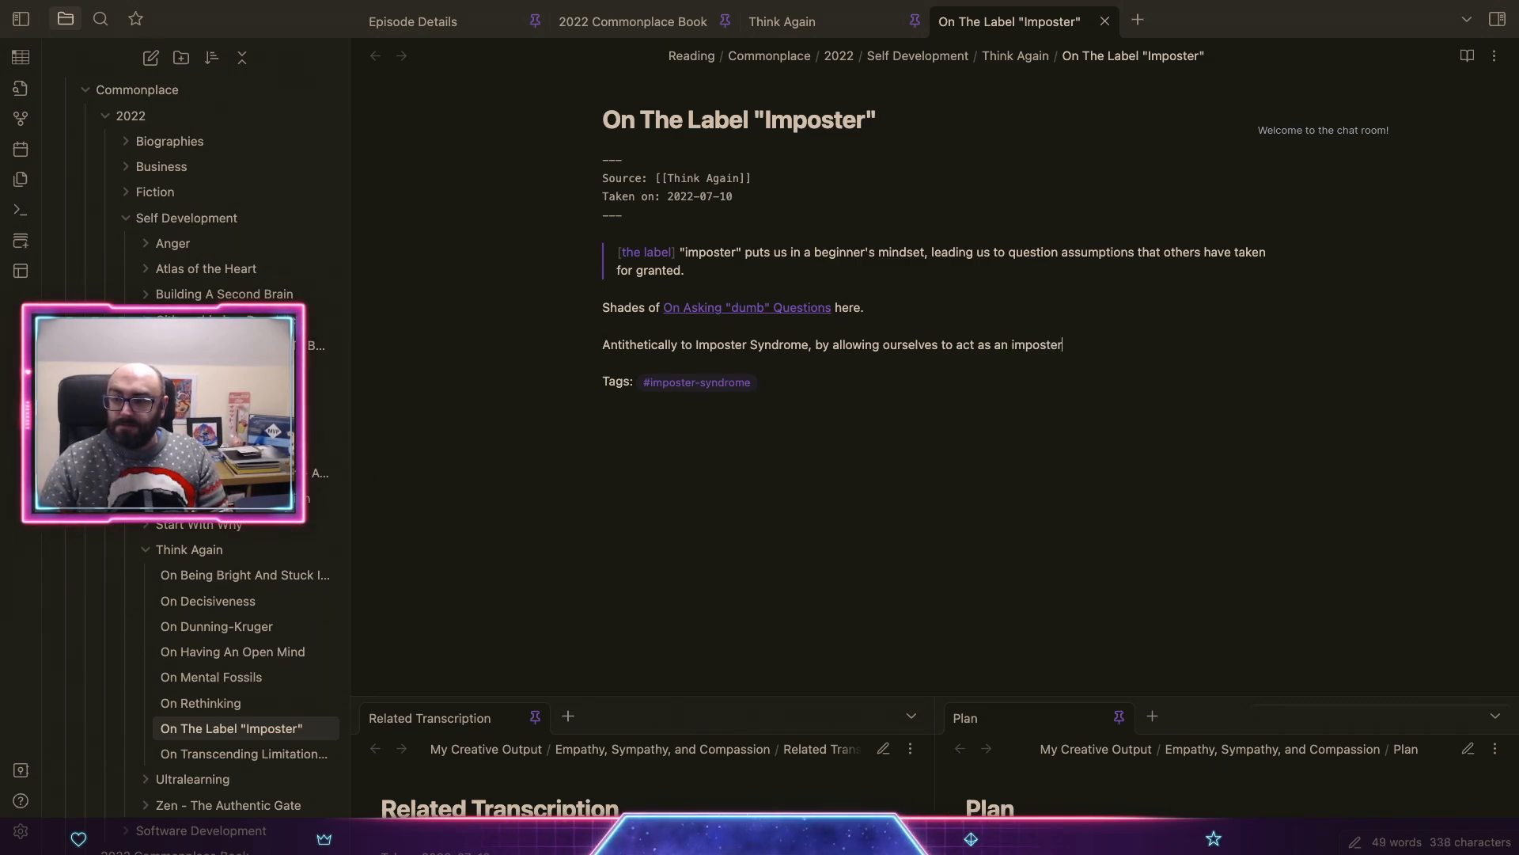
Step: Continue the sentence after "act as an imposter" with "we can feel more confident asking the questions"
{"action": "type", "text": " we c"}
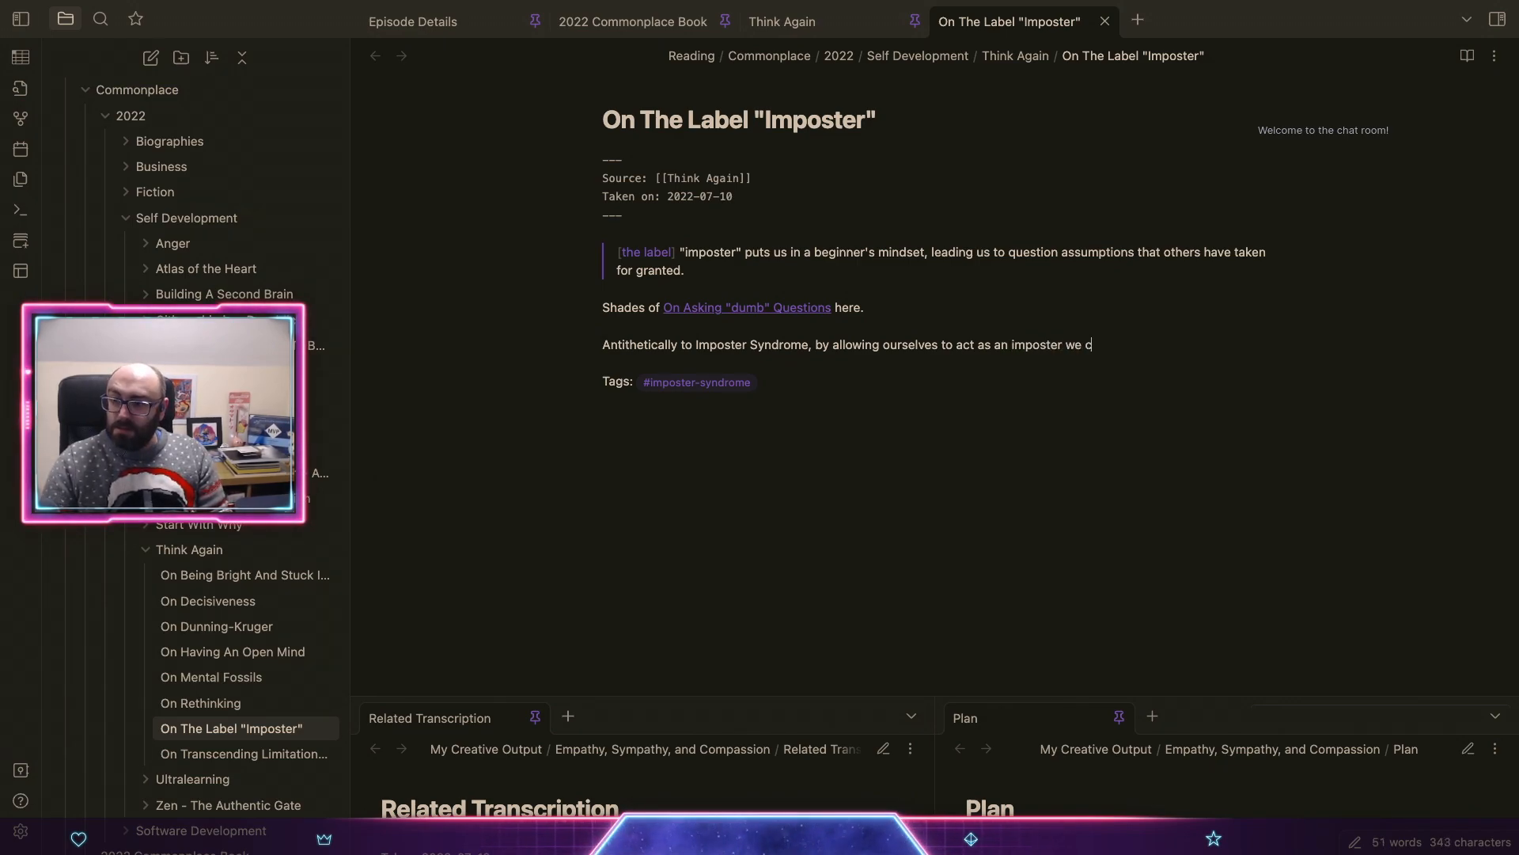
{"action": "type", "text": "na ask"}
{"action": "key", "text": "alt+shift+Left"}
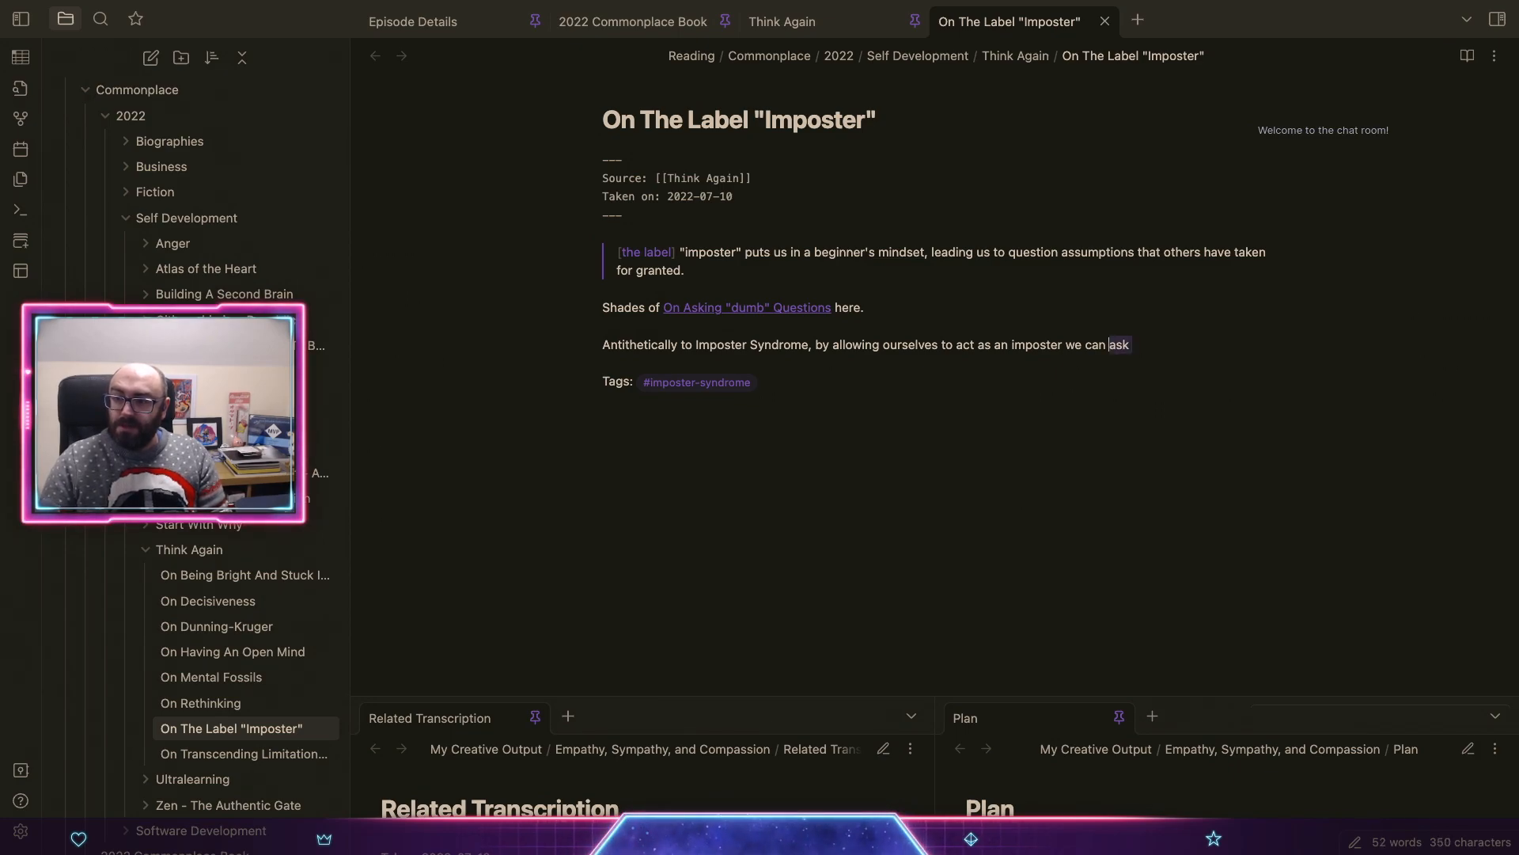
{"action": "type", "text": "feel more confiden"}
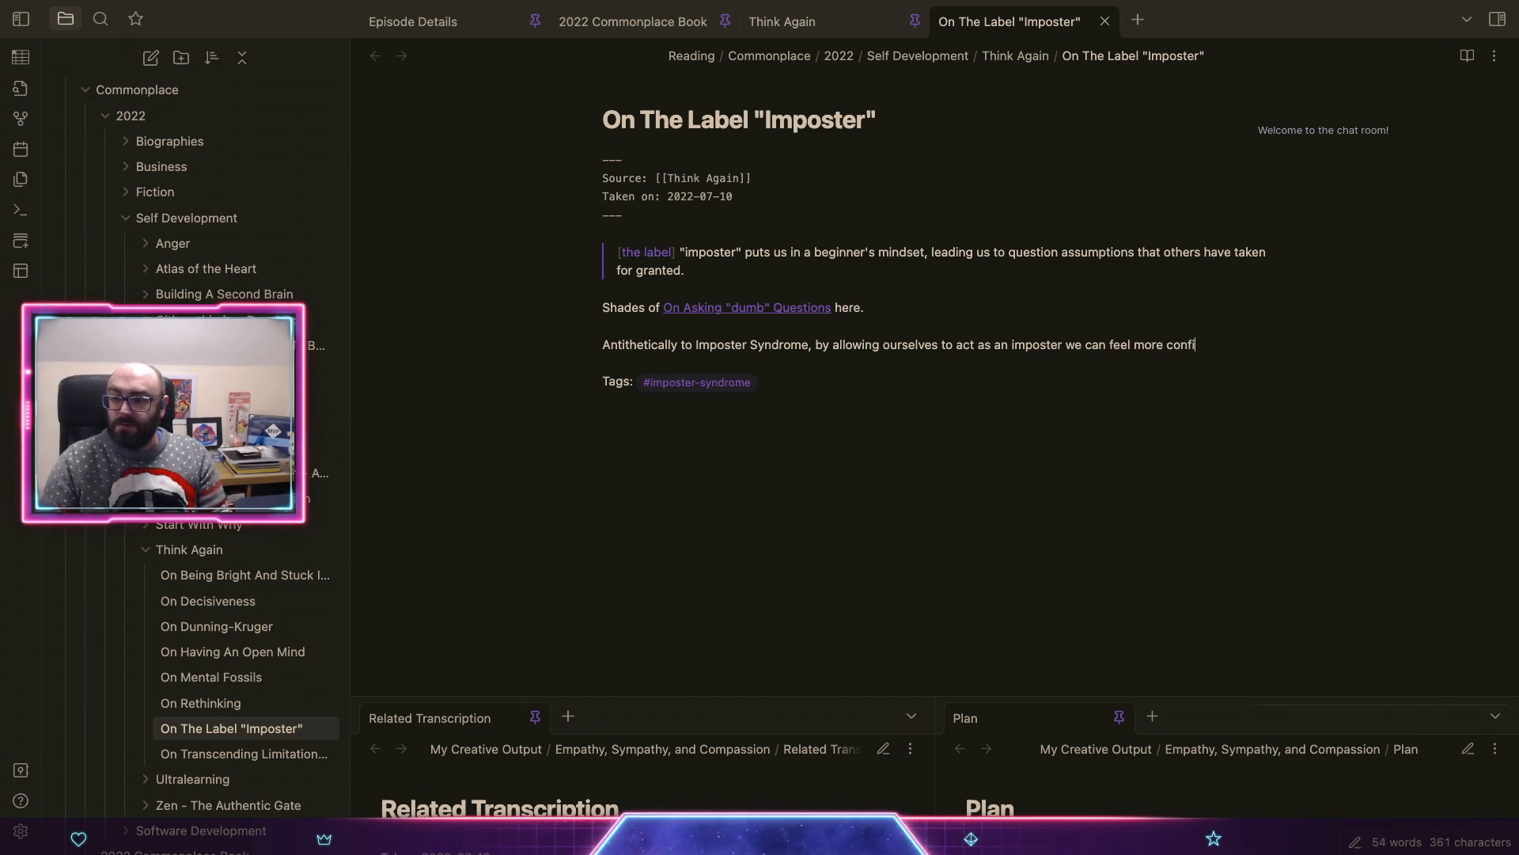
{"action": "key", "text": "BackSpace"}
{"action": "key", "text": "BackSpace"}
{"action": "key", "text": "BackSpace"}
{"action": "type", "text": "de"}
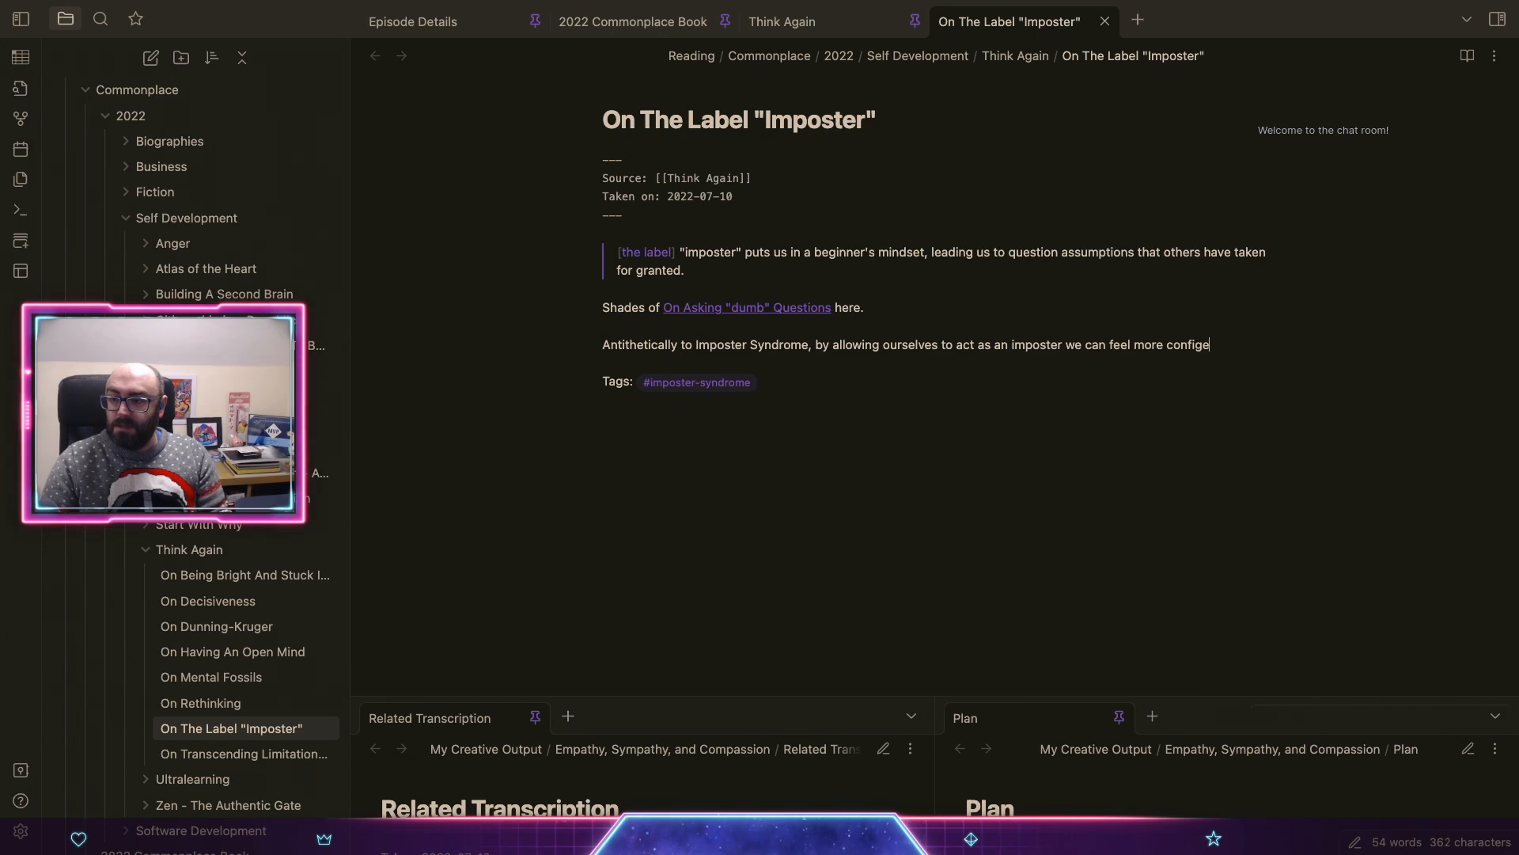
{"action": "key", "text": "BackSpace"}
{"action": "key", "text": "BackSpace"}
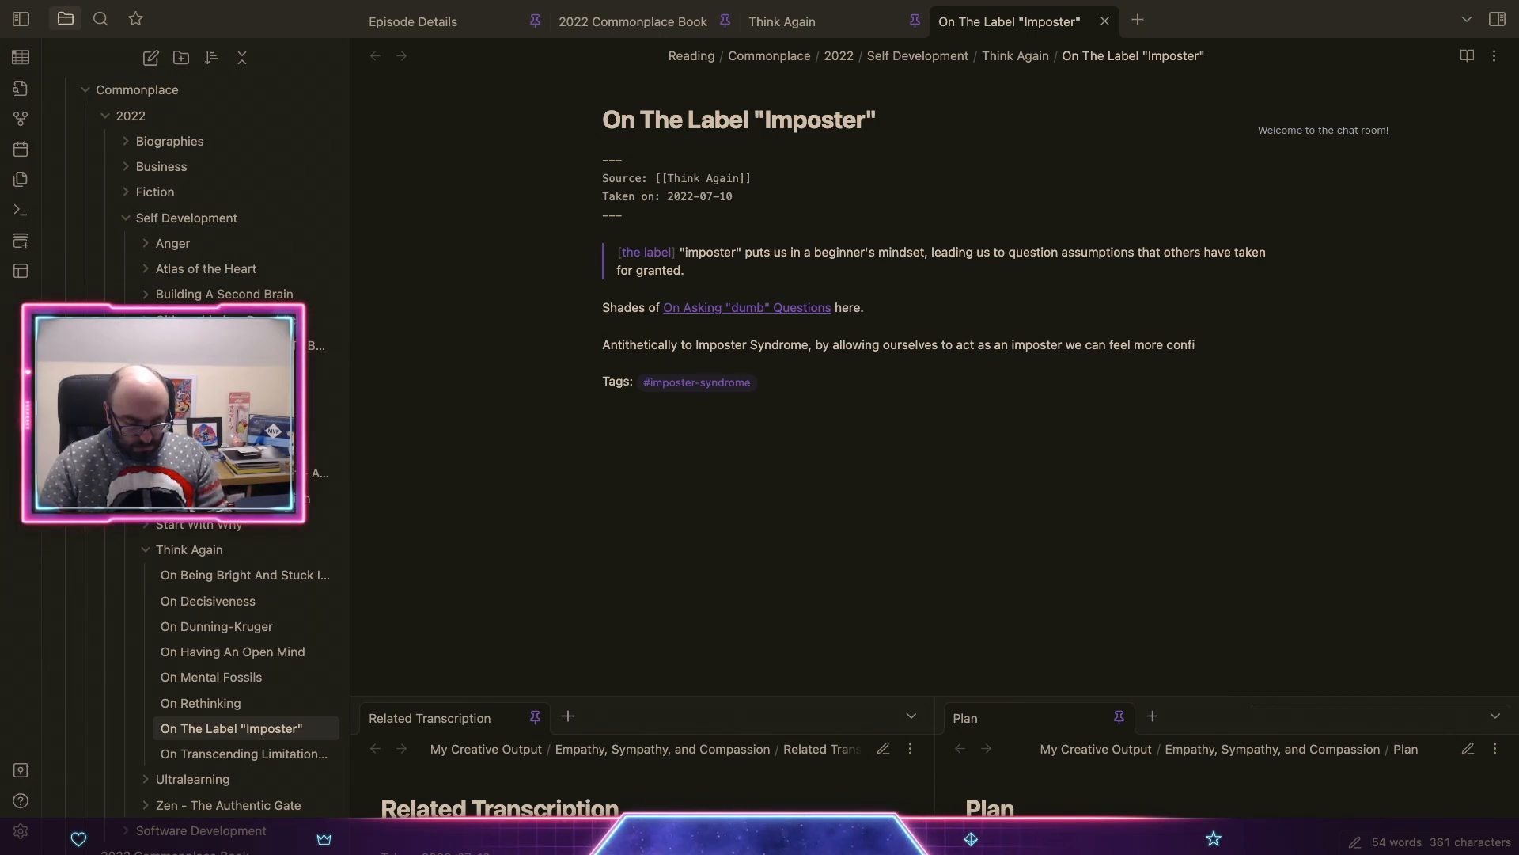
{"action": "type", "text": "dent asking the ques"}
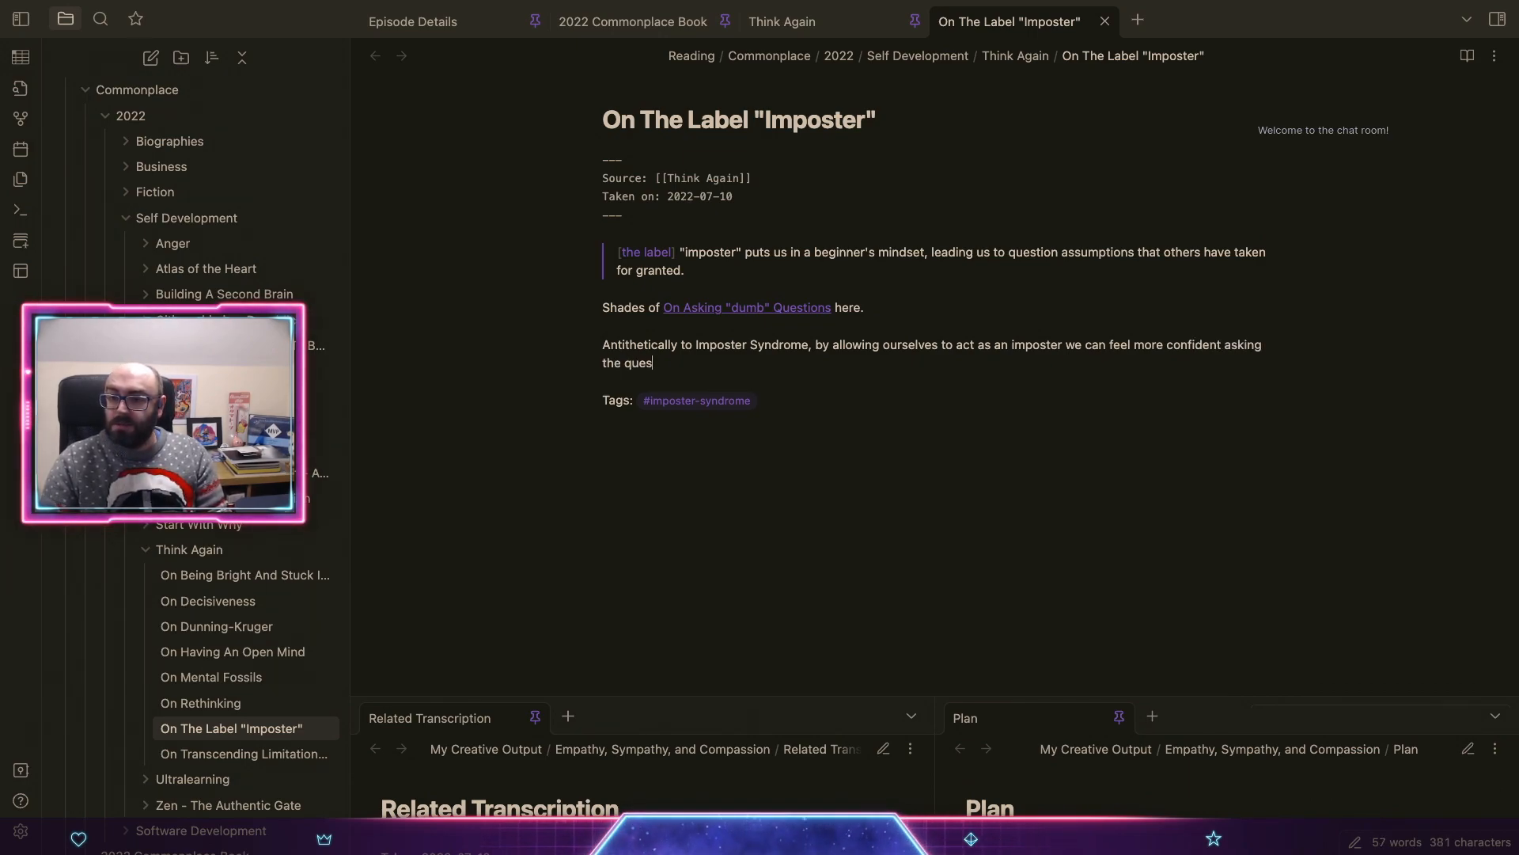
{"action": "type", "text": "tions qhi"}
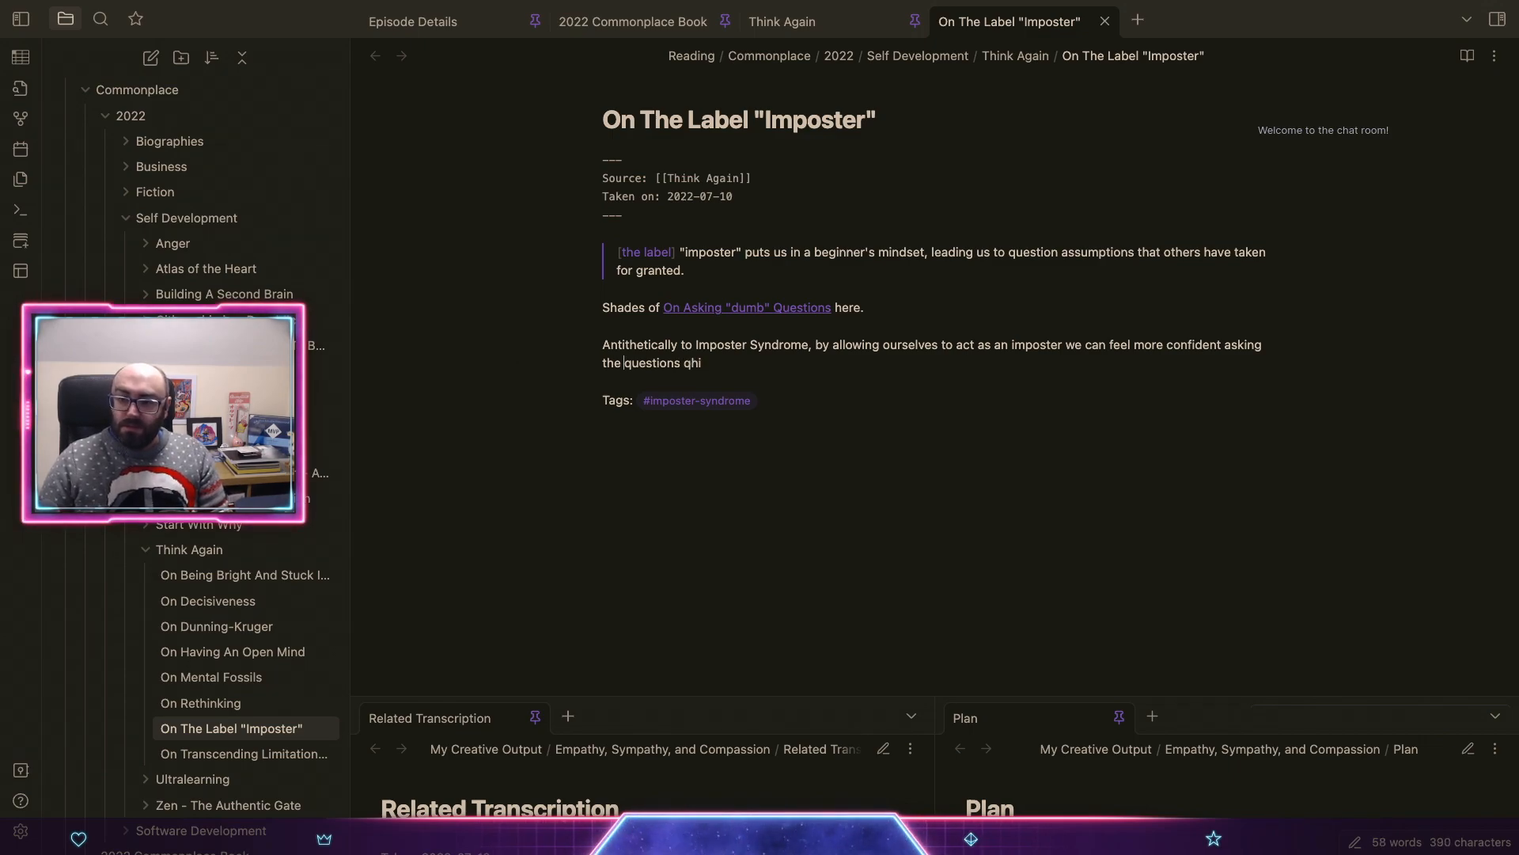
Step: Insert ""dumb" (hate that phrase)" before the word "questions" in the commentary sentence
{"action": "type", "text": "\"dumb\" (hate t"}
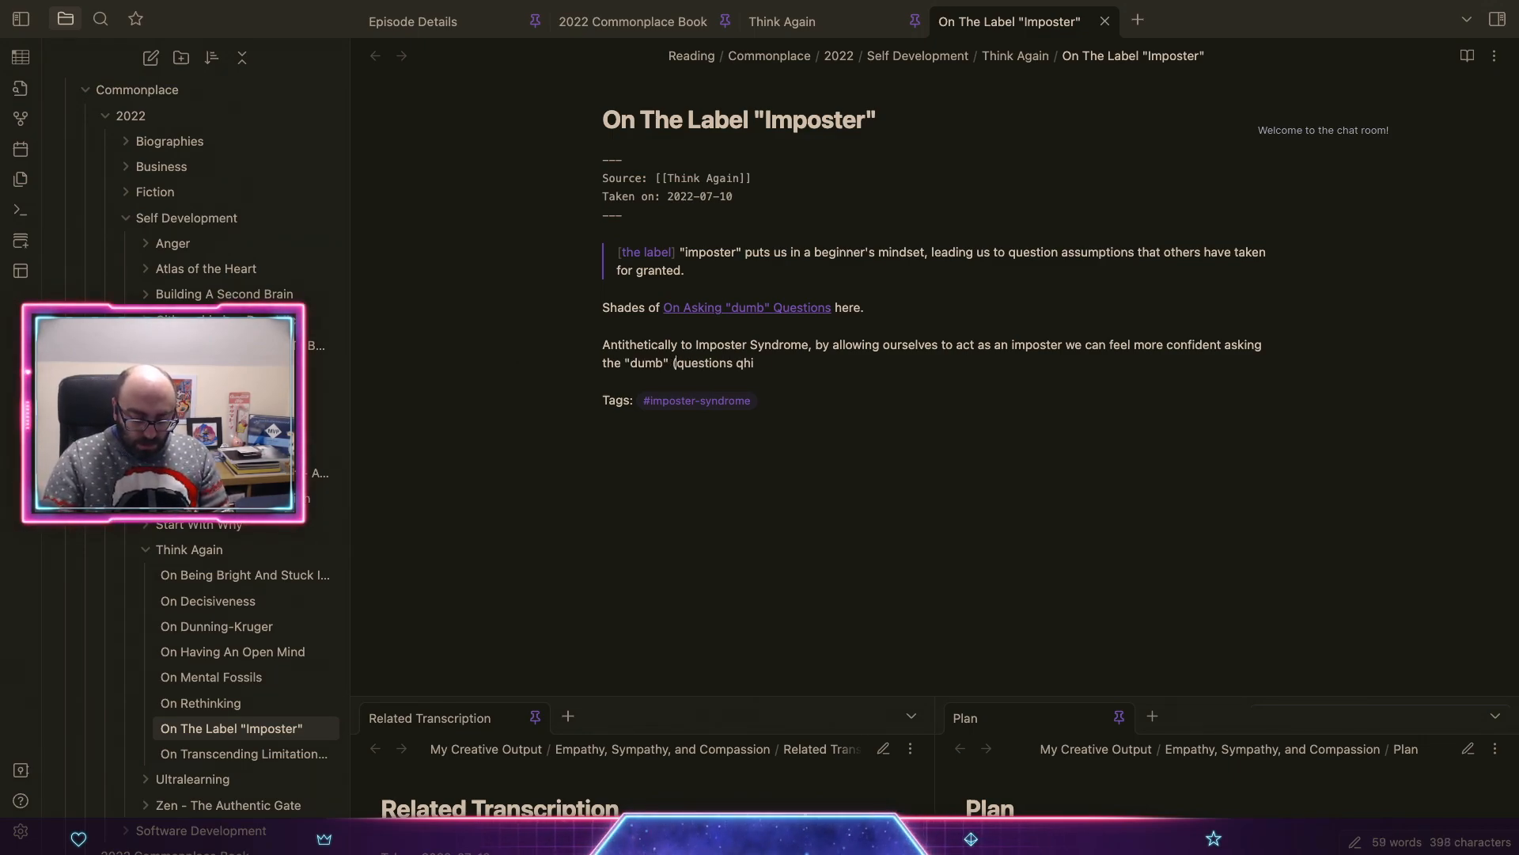
{"action": "type", "text": "hat pghrad"}
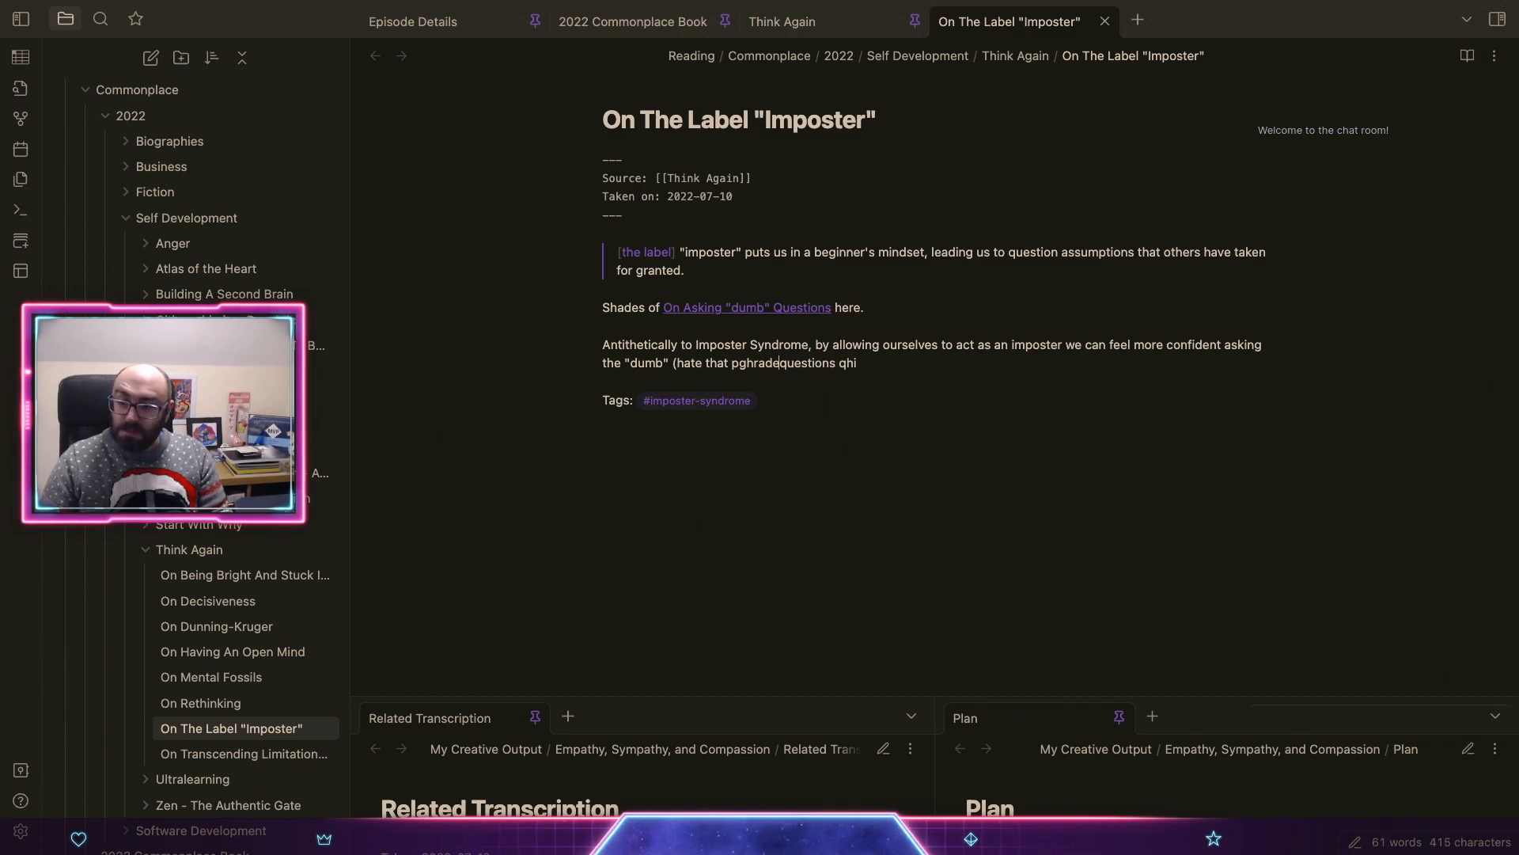
{"action": "key", "text": "BackSpace"}
{"action": "type", "text": "se)"}
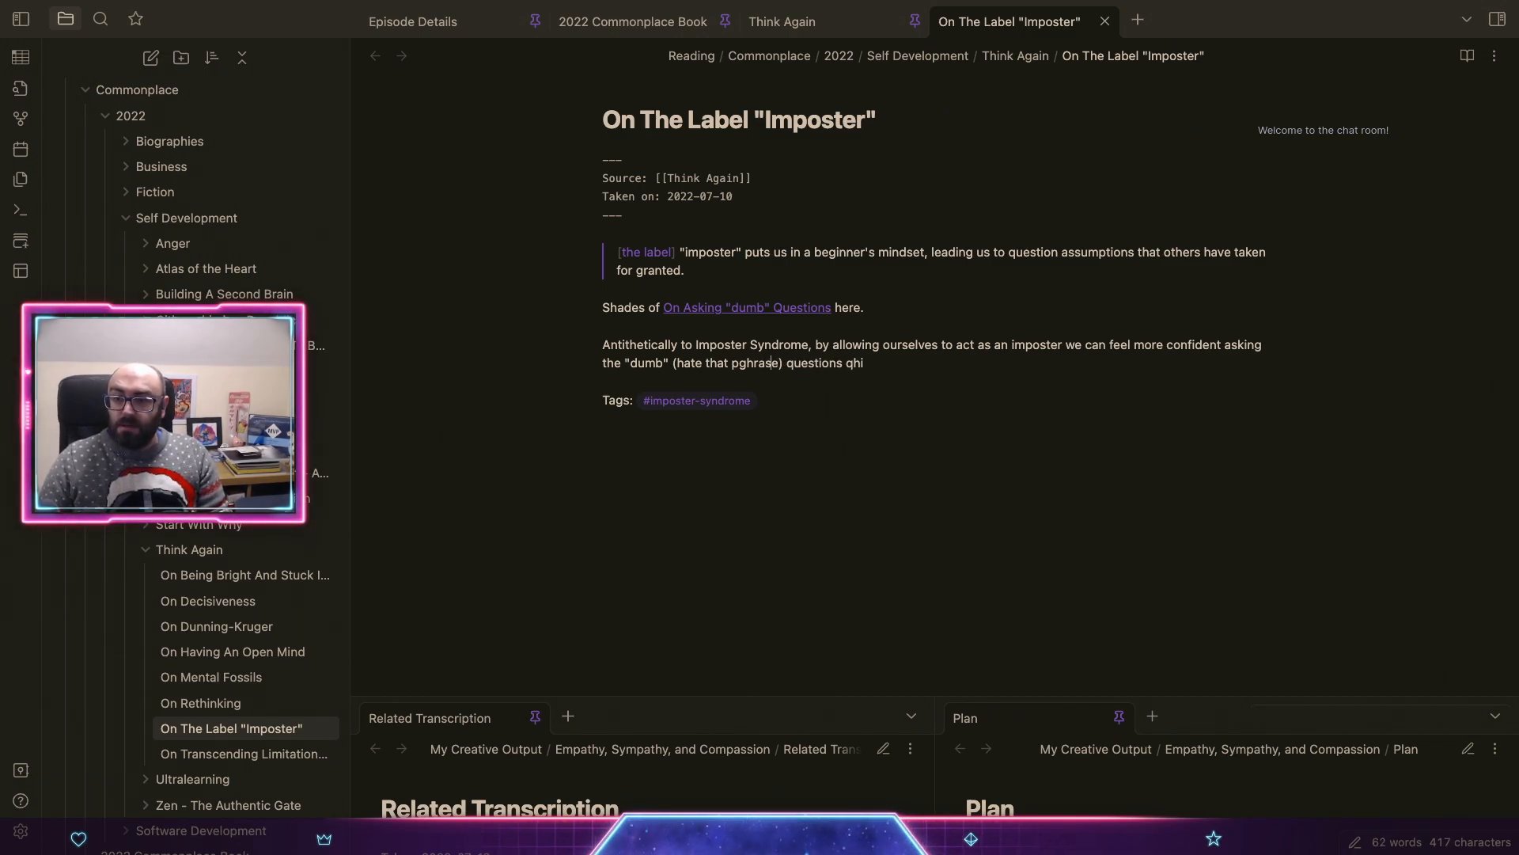
{"action": "key", "text": "Left"}
{"action": "key", "text": "BackSpace"}
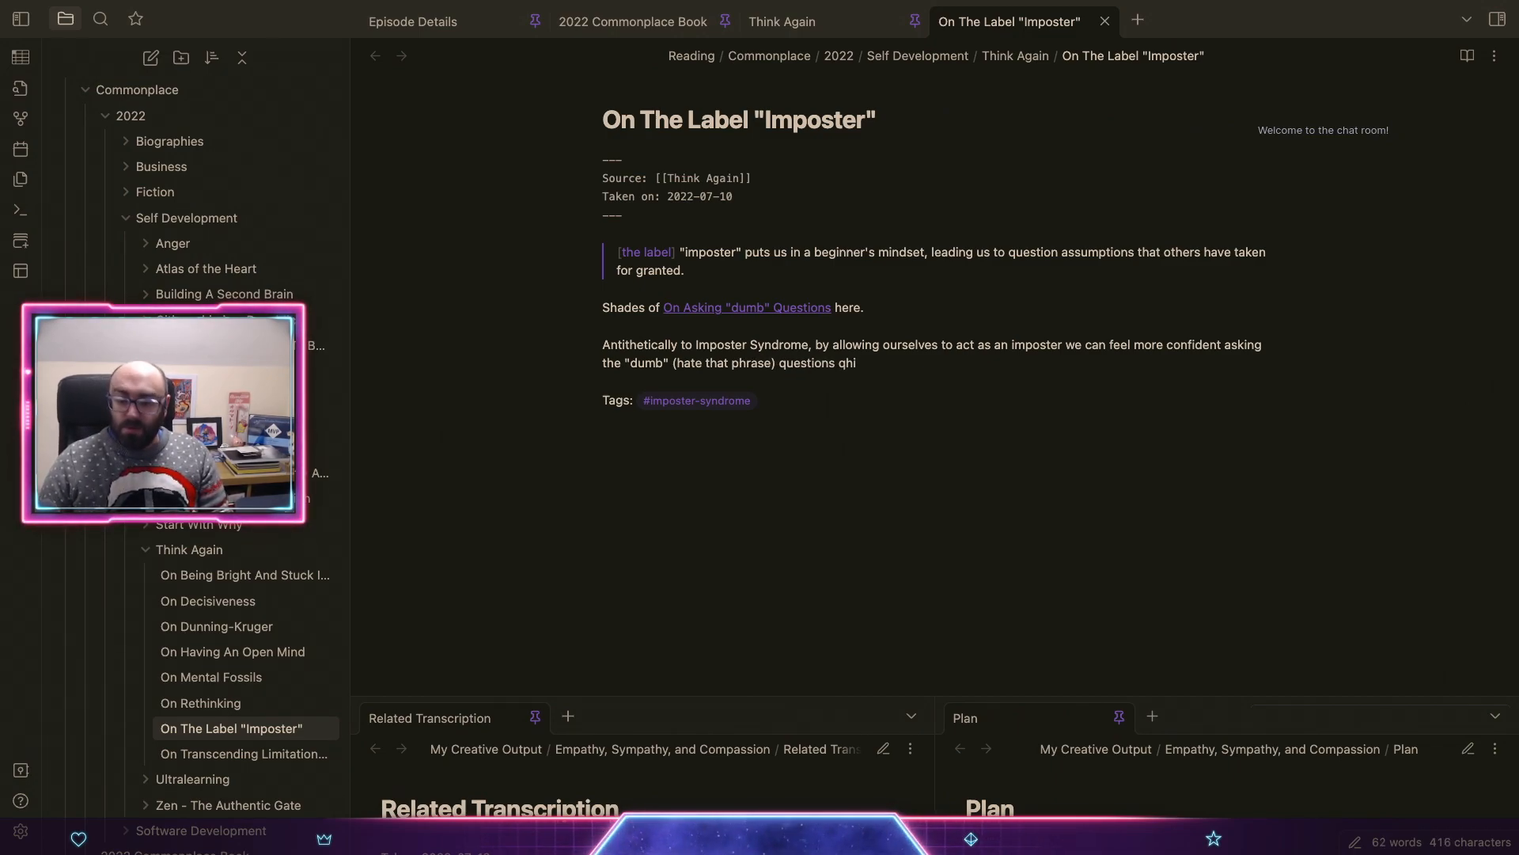
Step: Replace the mistyped word after "questions" and finish the sentence with "which others will feel less inclined to ask."
{"action": "key", "text": "BackSpace"}
{"action": "key", "text": "BackSpace"}
{"action": "type", "text": "which o"}
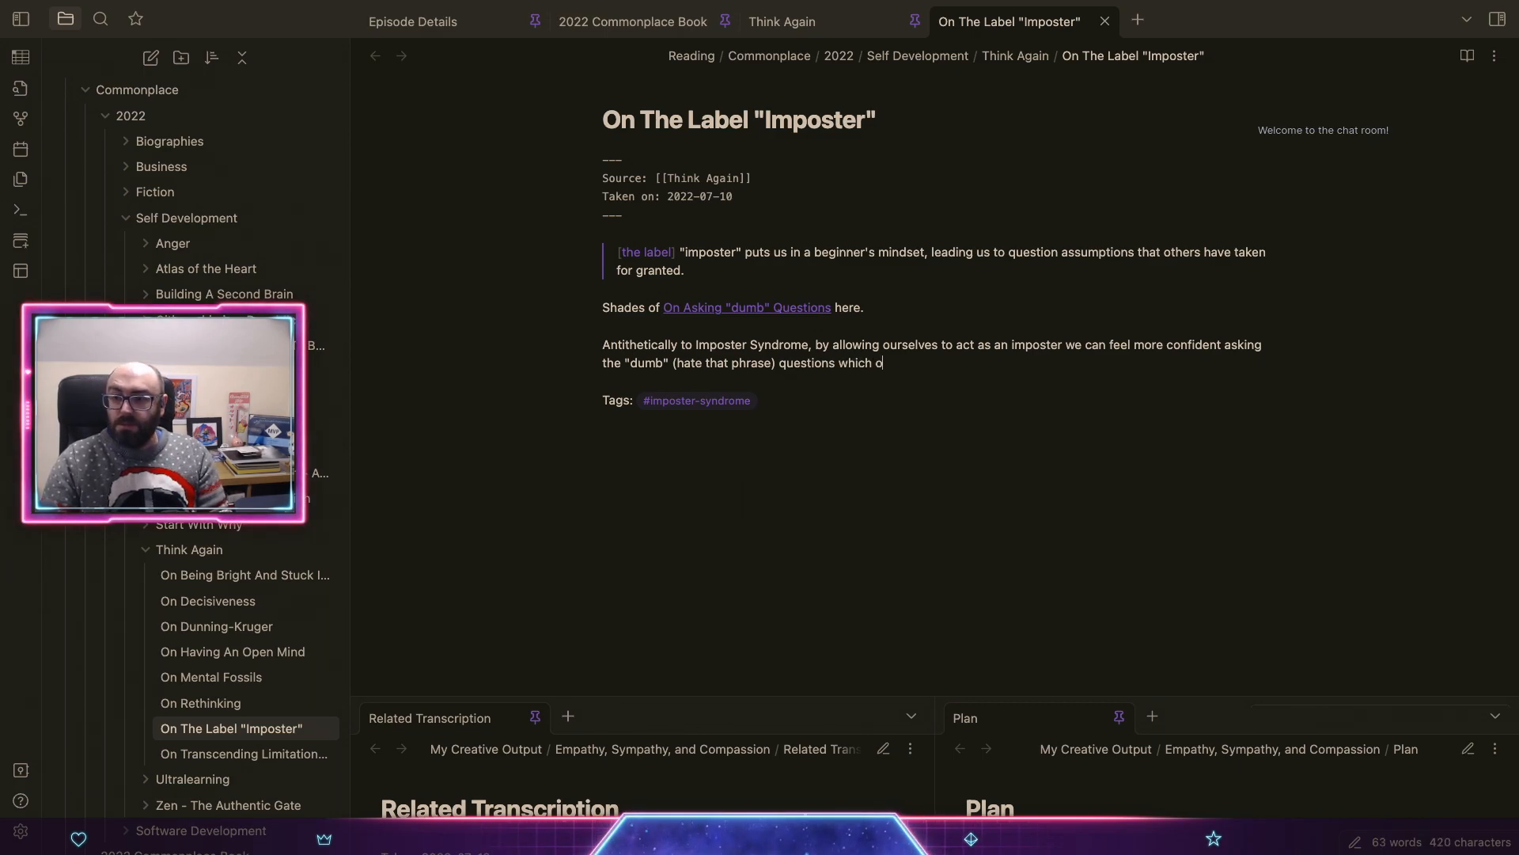
{"action": "type", "text": "thers will f"}
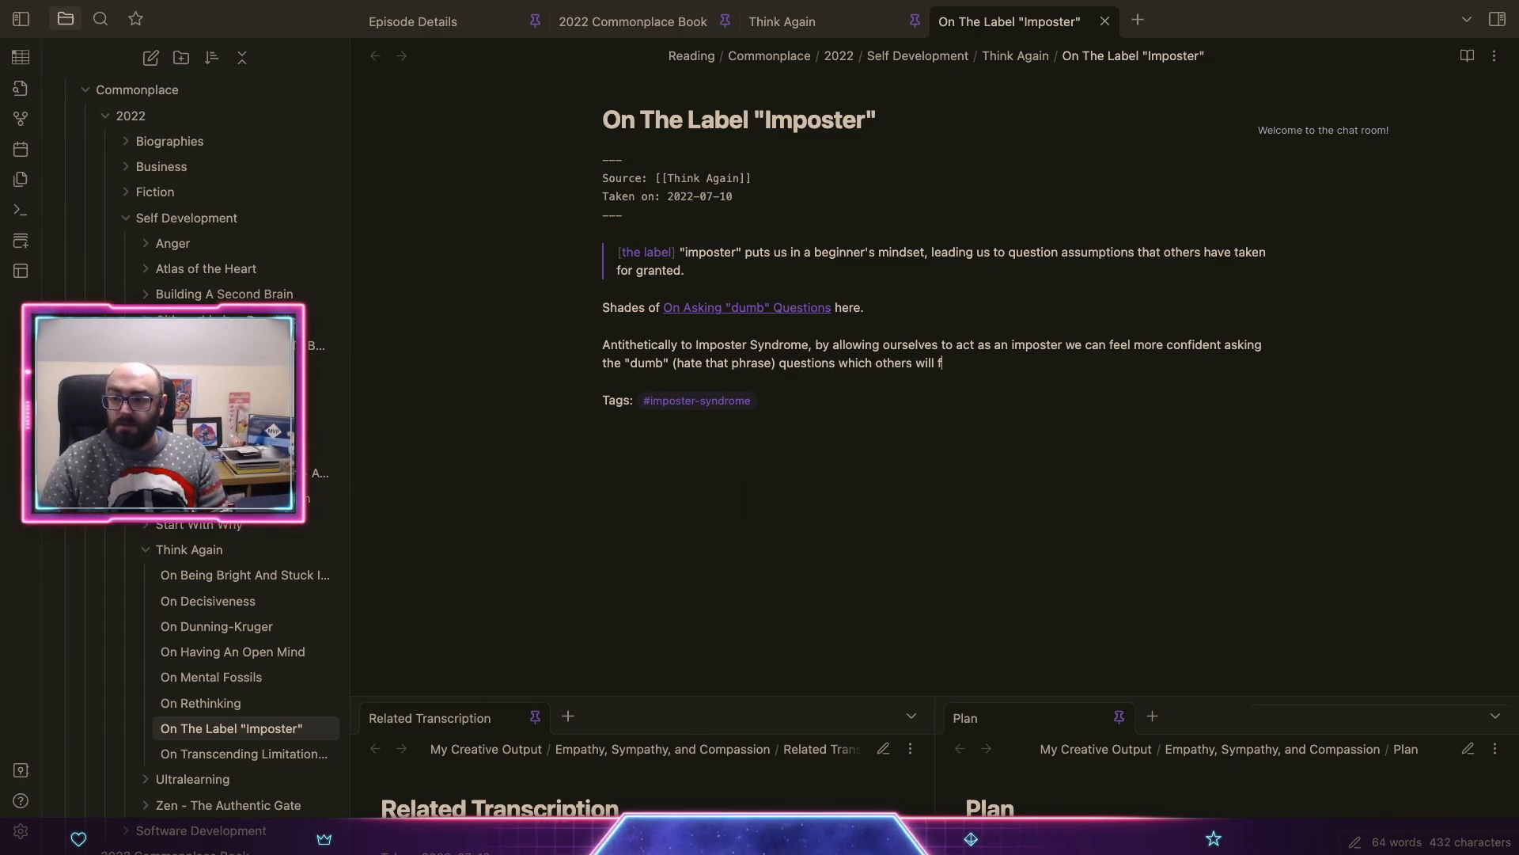
{"action": "type", "text": "eel li"}
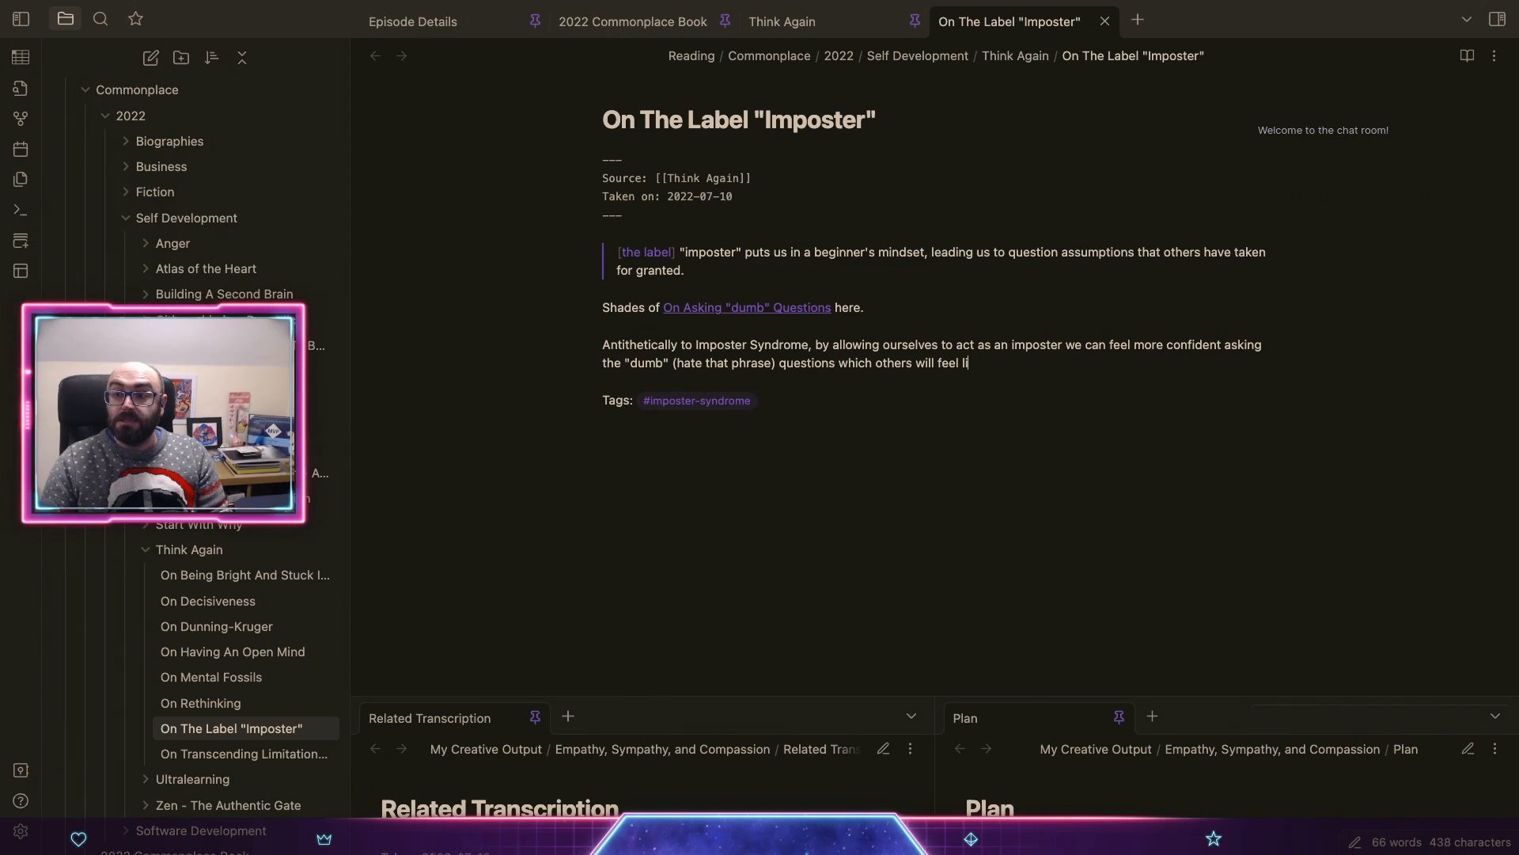
{"action": "key", "text": "BackSpace"}
{"action": "type", "text": "ess incline"}
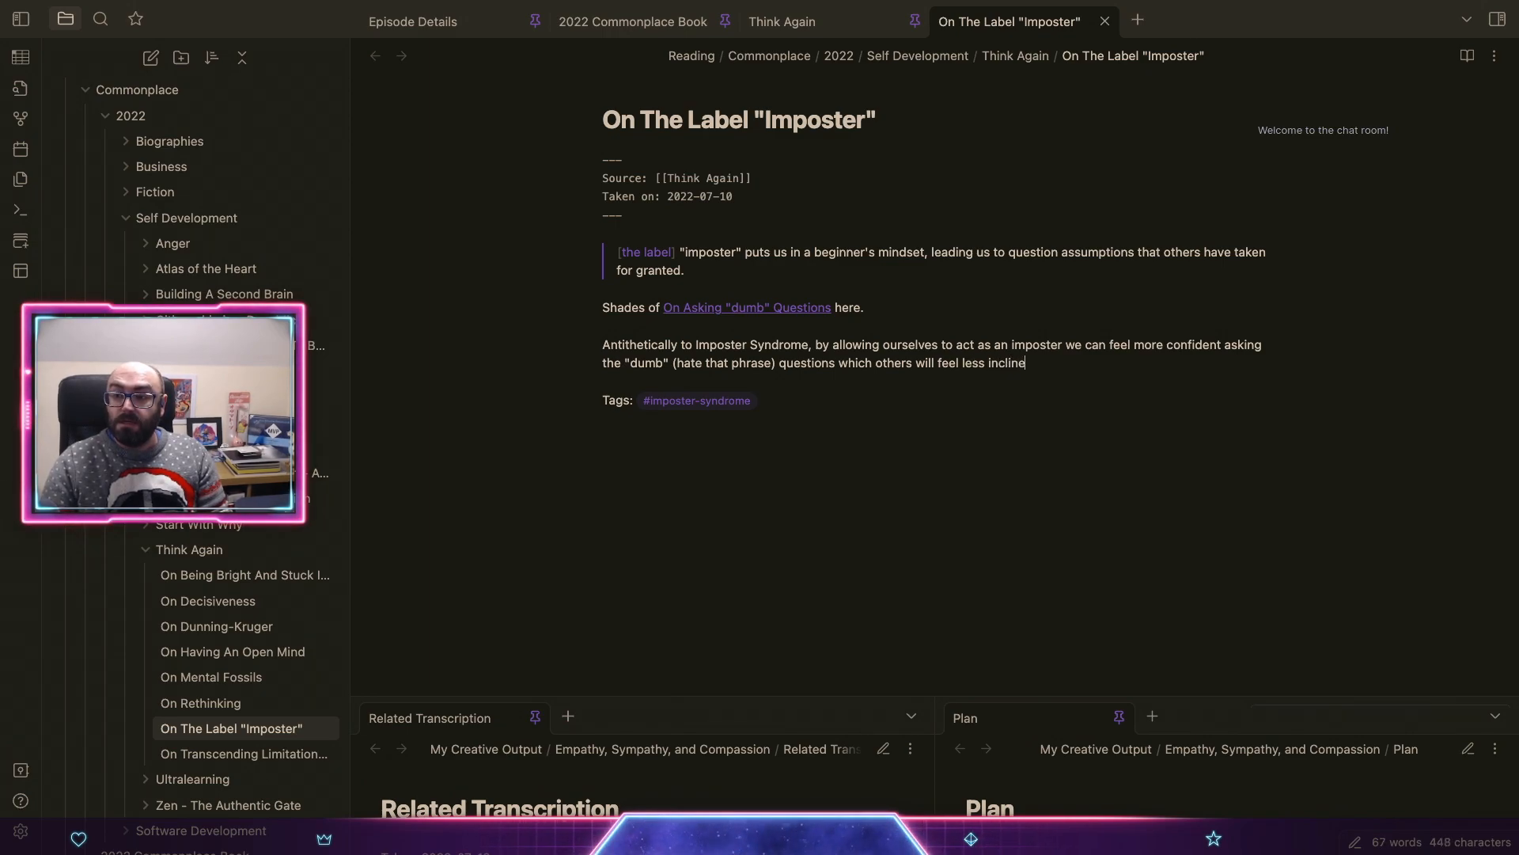
{"action": "type", "text": "d to ask. This "}
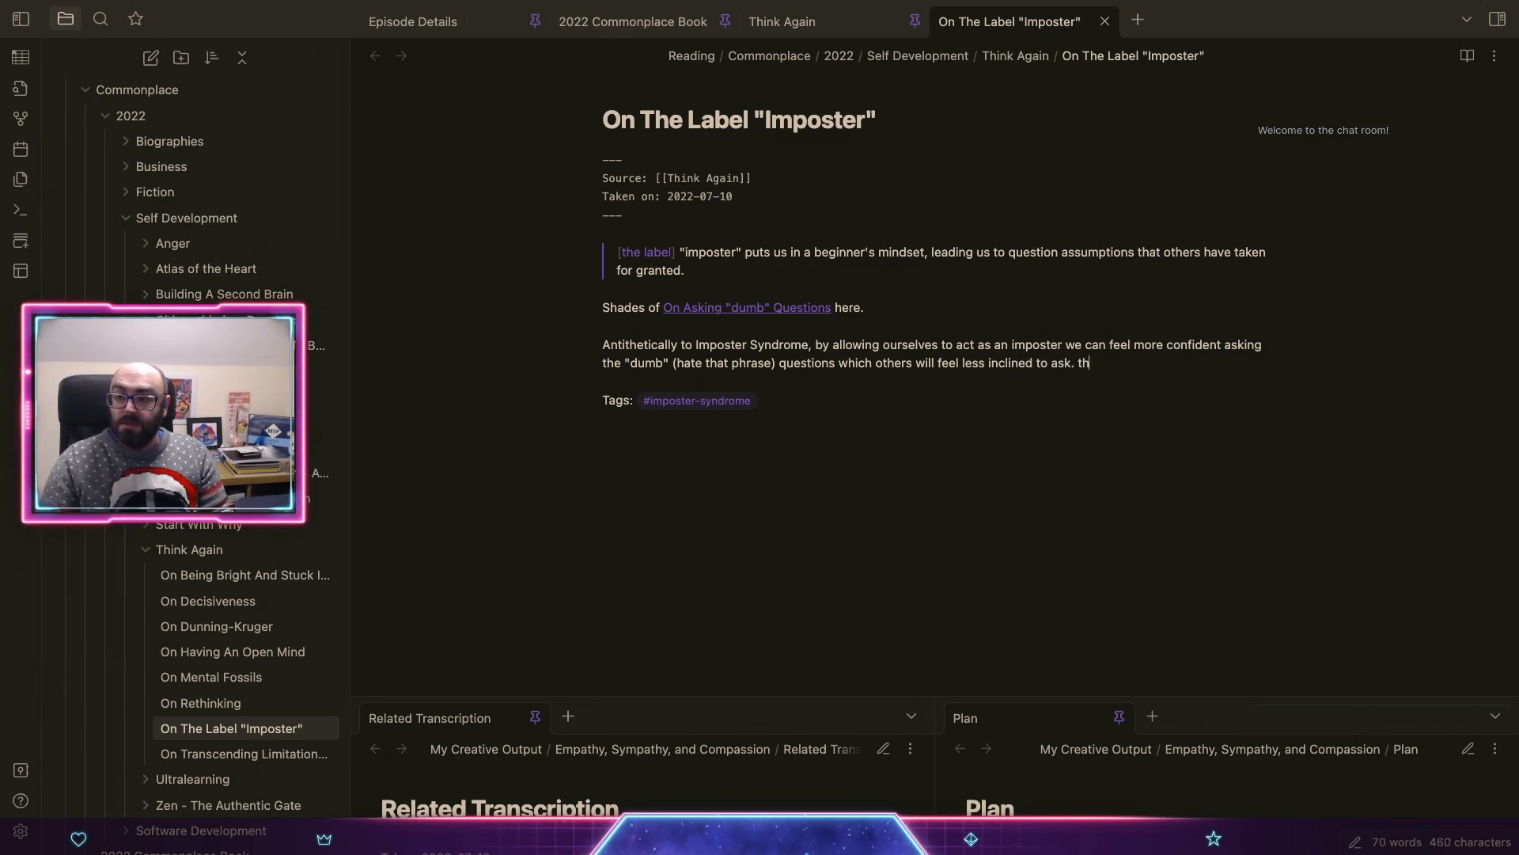
Step: Begin a new commentary sentence with "This will allow us to be more confident in", correcting the misspelled "confident"
{"action": "type", "text": "will"}
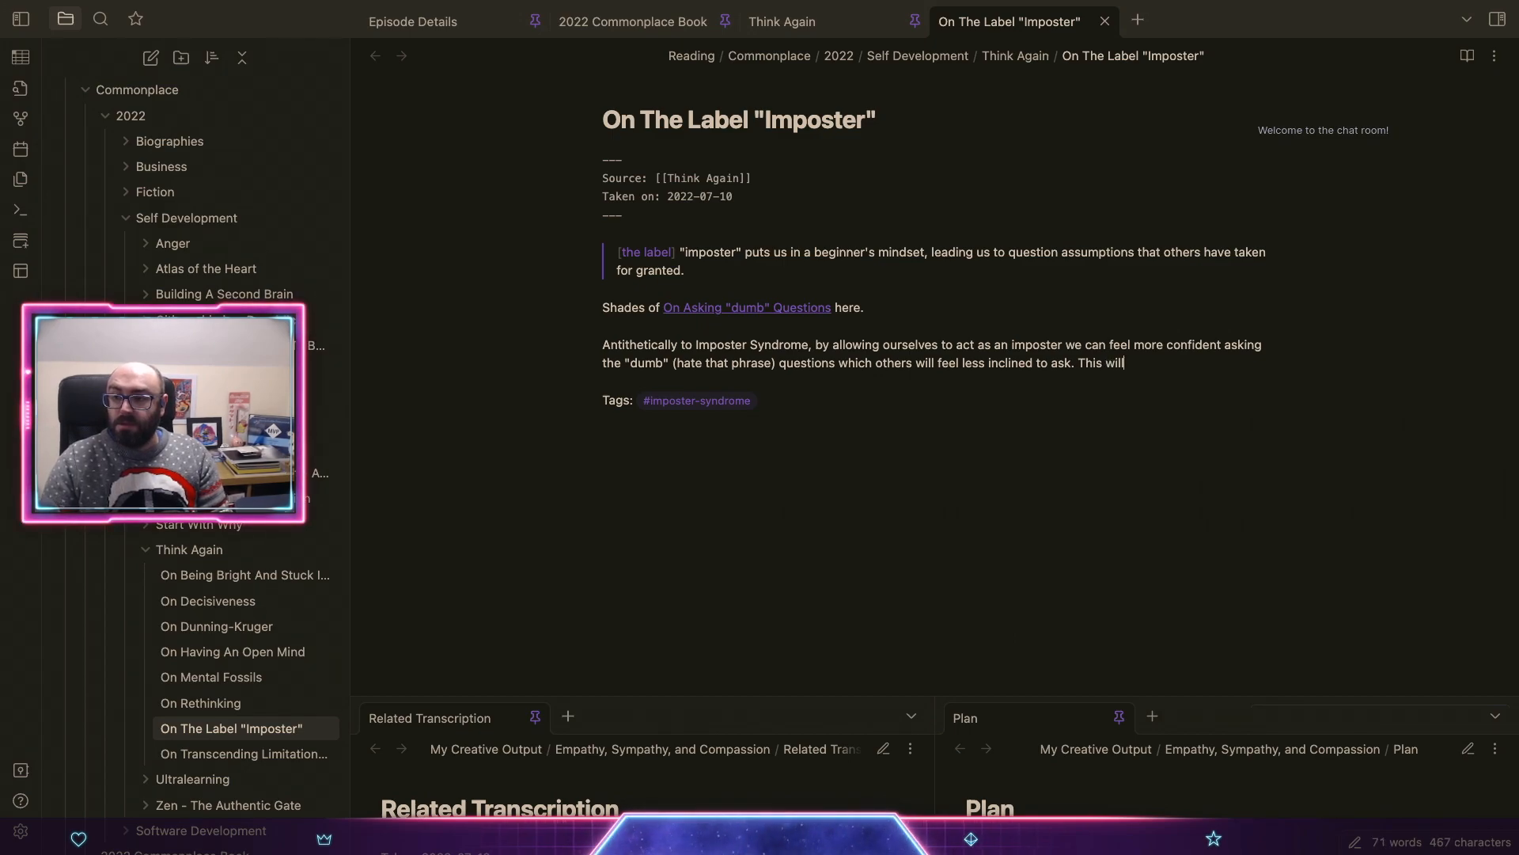
{"action": "type", "text": " allow us to be more con"}
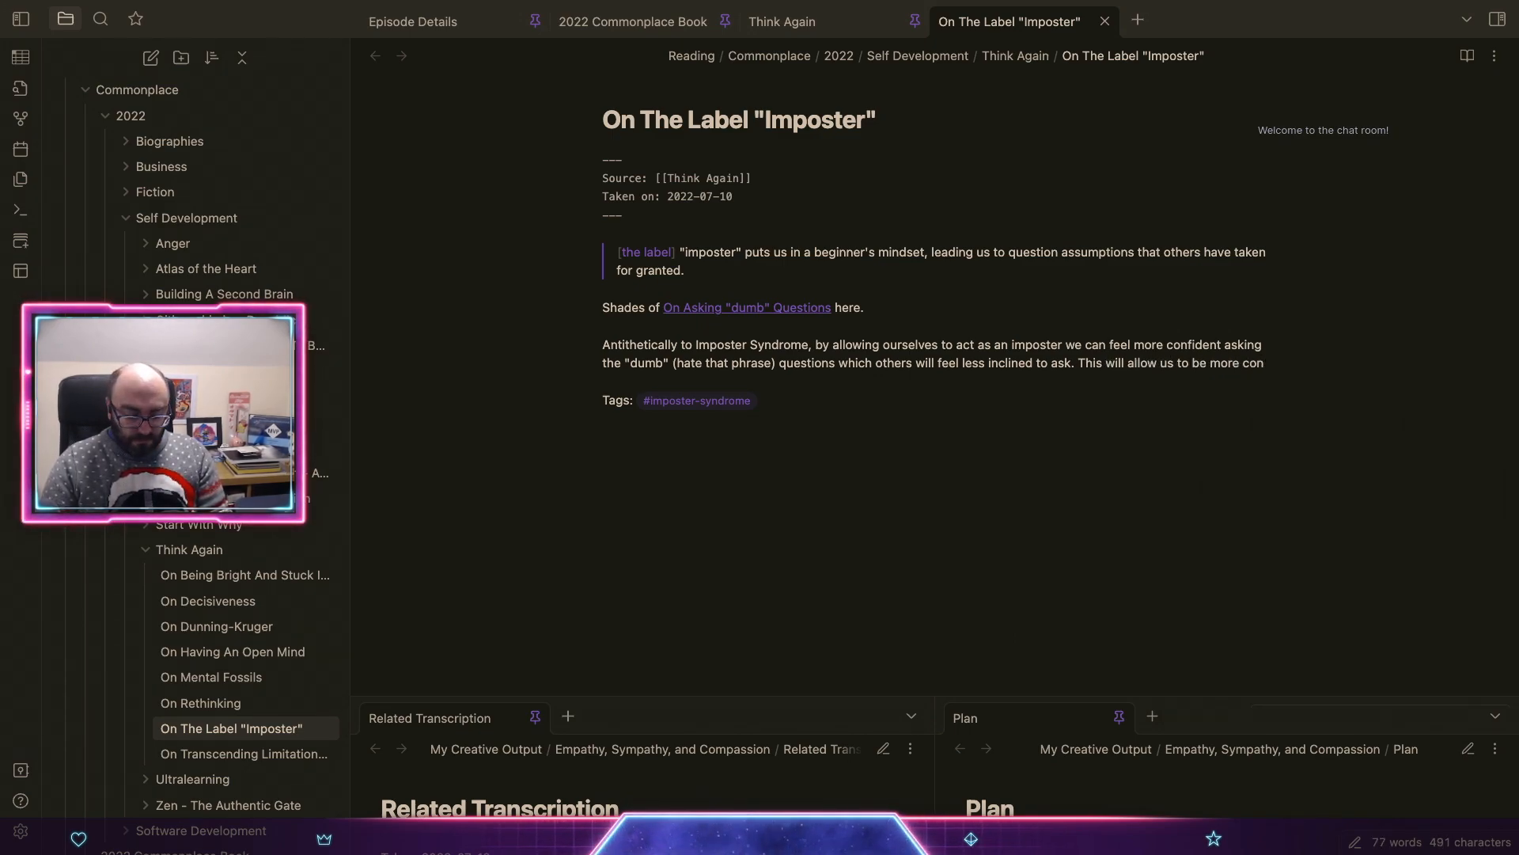
{"action": "type", "text": "fidnet in"}
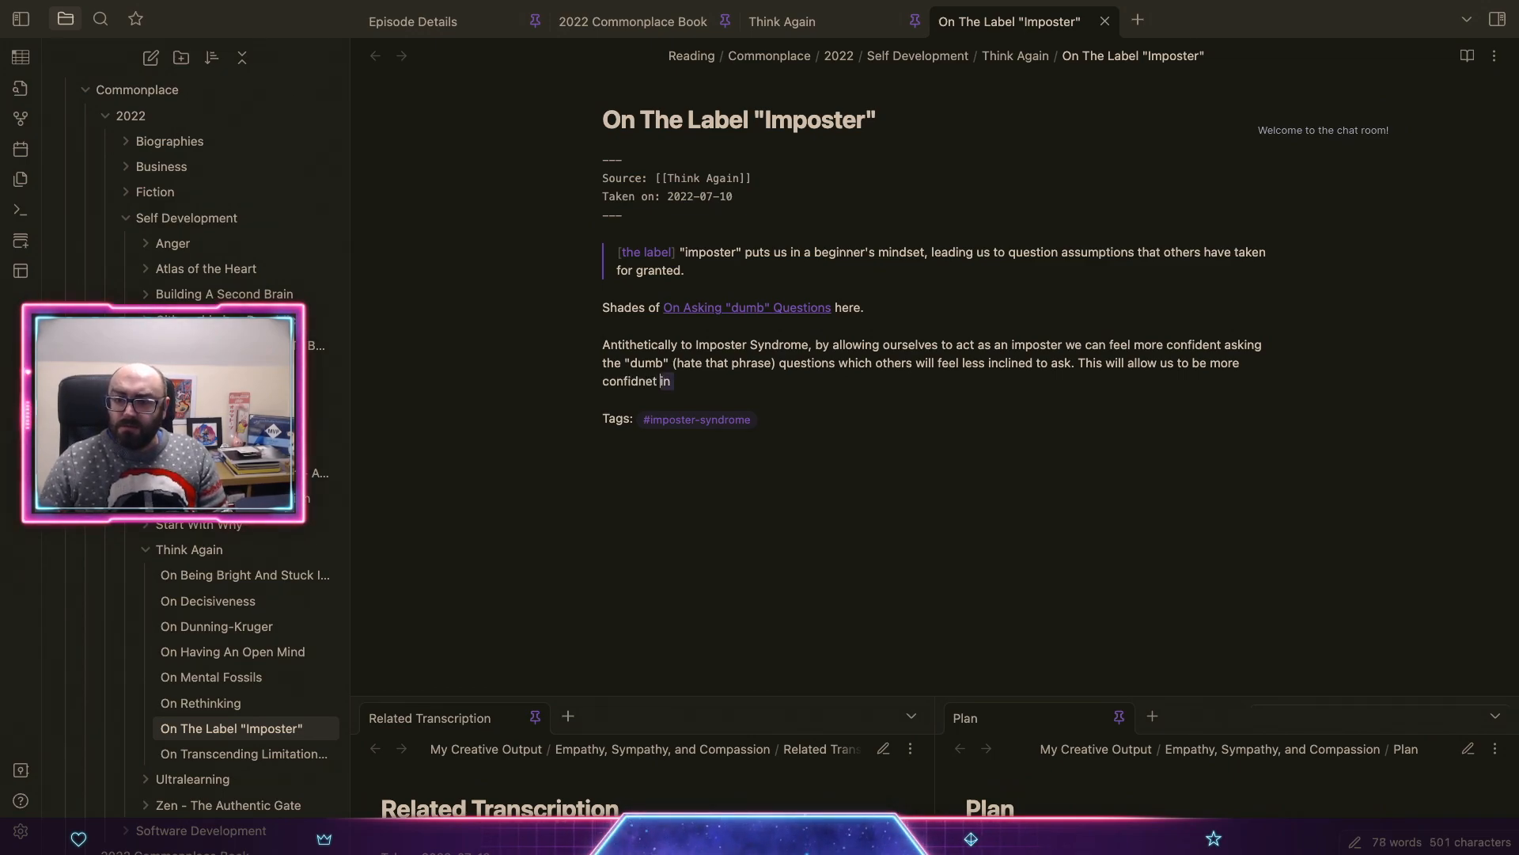
{"action": "key", "text": "alt+shift+Left"}
{"action": "type", "text": "confidnet"}
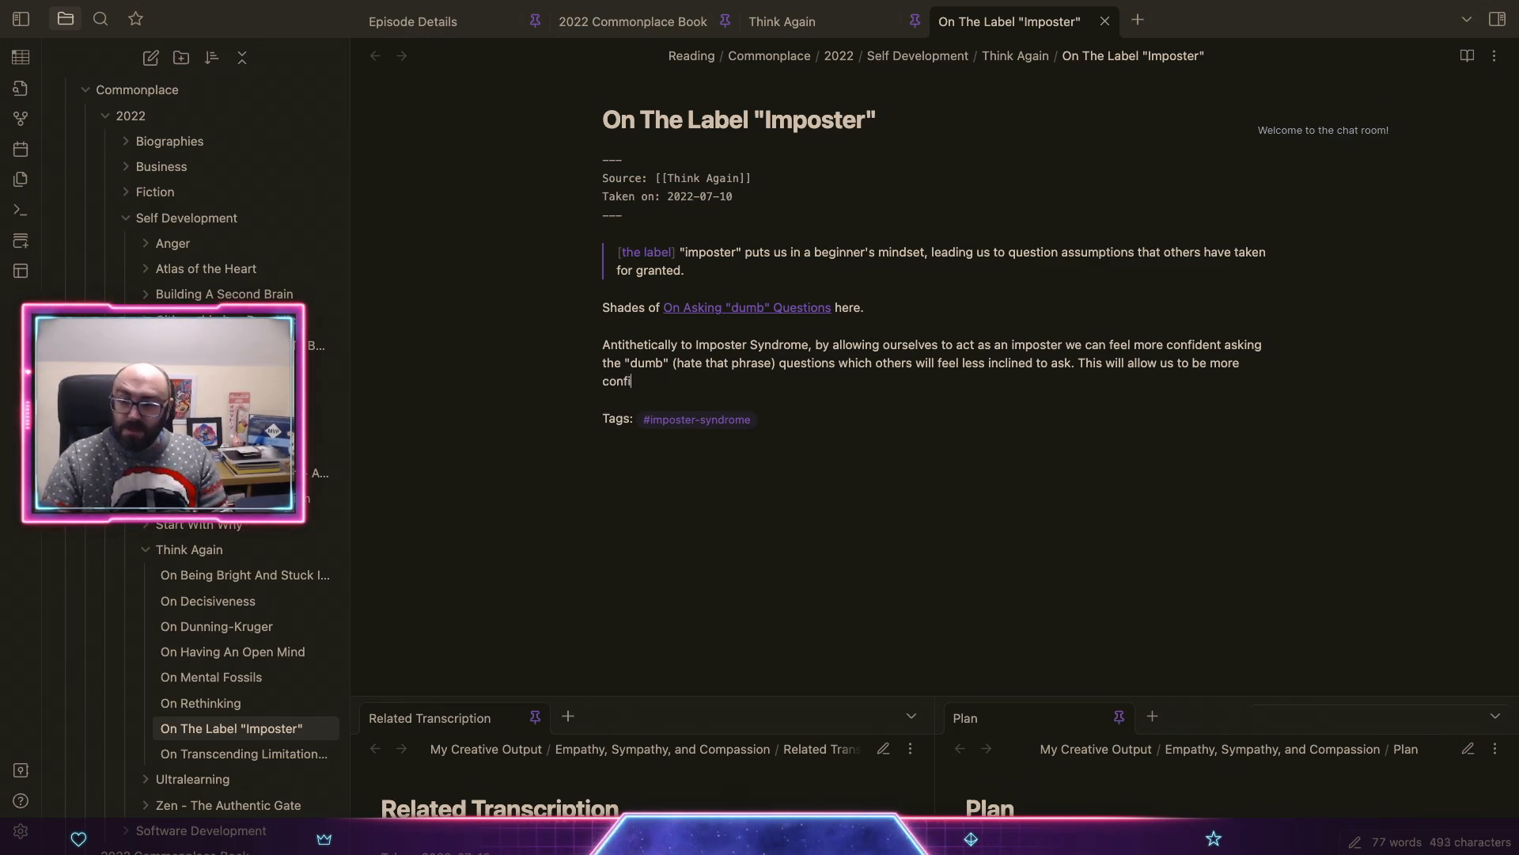
{"action": "key", "text": "BackSpace"}
{"action": "key", "text": "BackSpace"}
{"action": "key", "text": "BackSpace"}
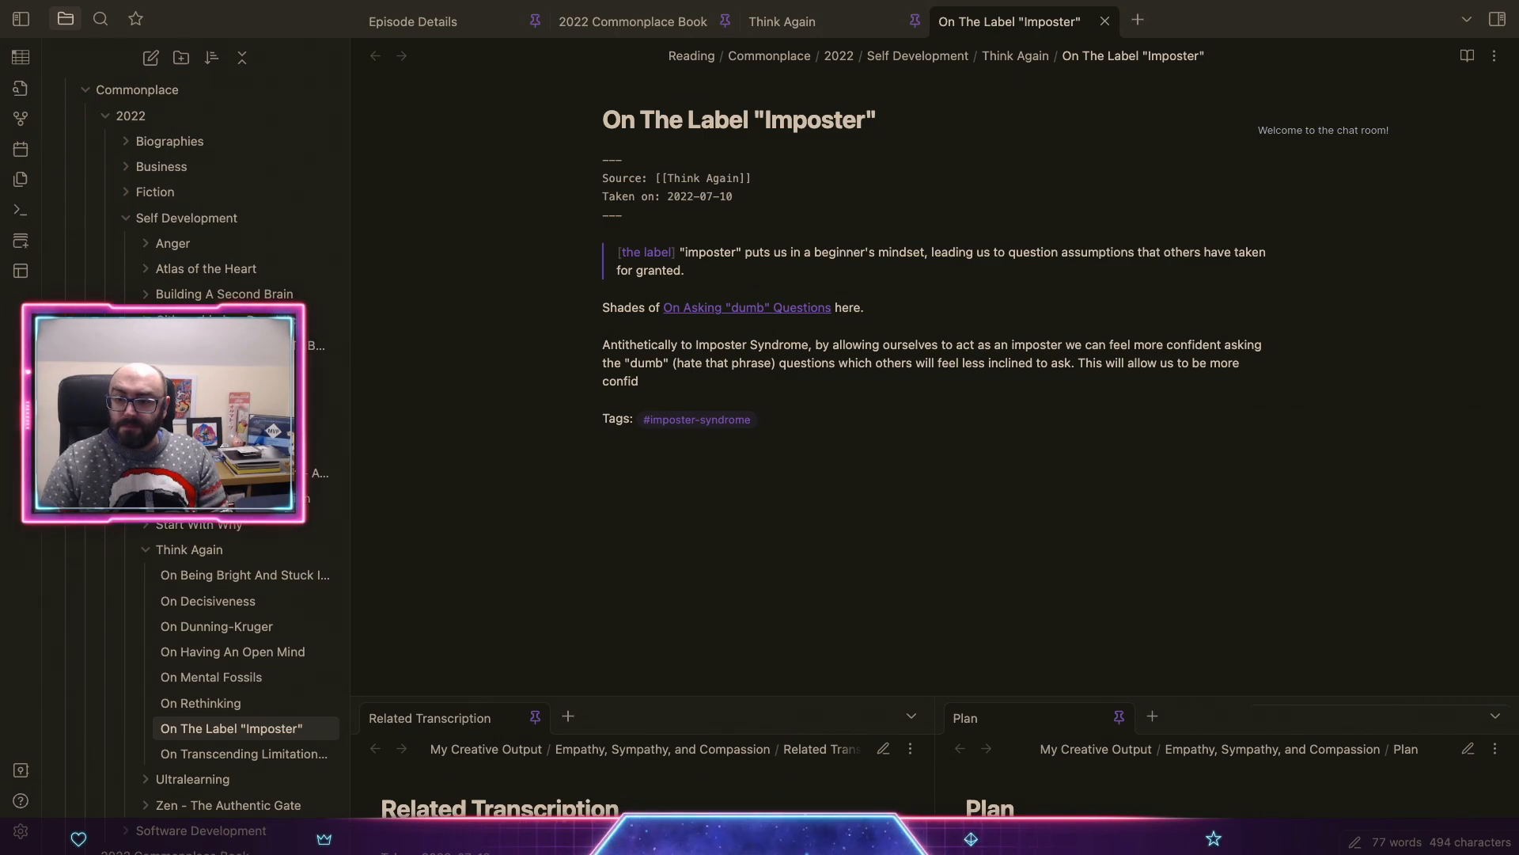
{"action": "type", "text": "ent in "}
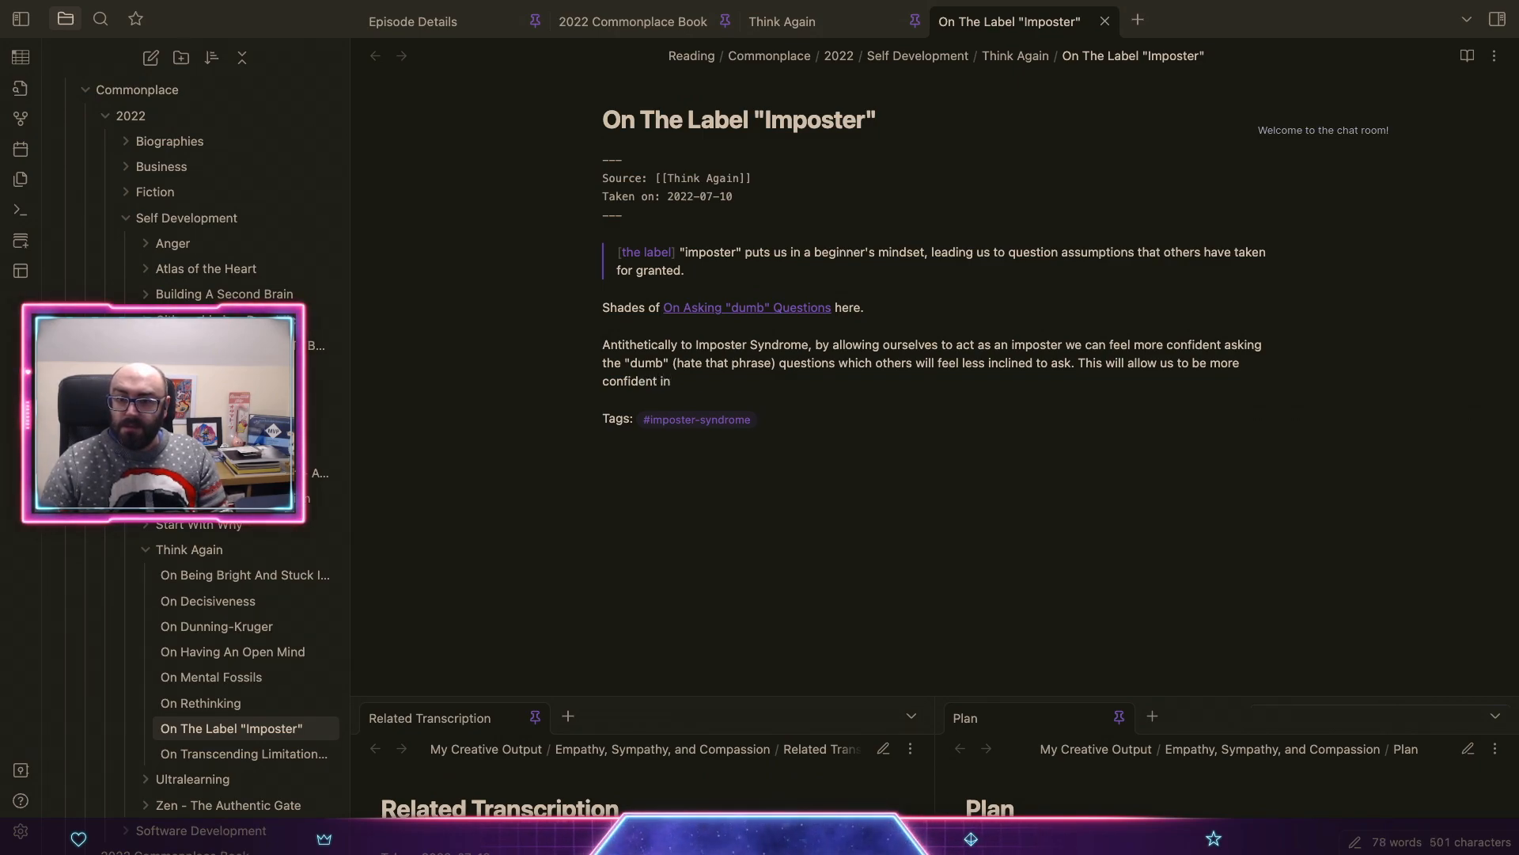
Step: Continue the sentence with "our understanding, as we have asked those questions which others"
{"action": "type", "text": "our undet"}
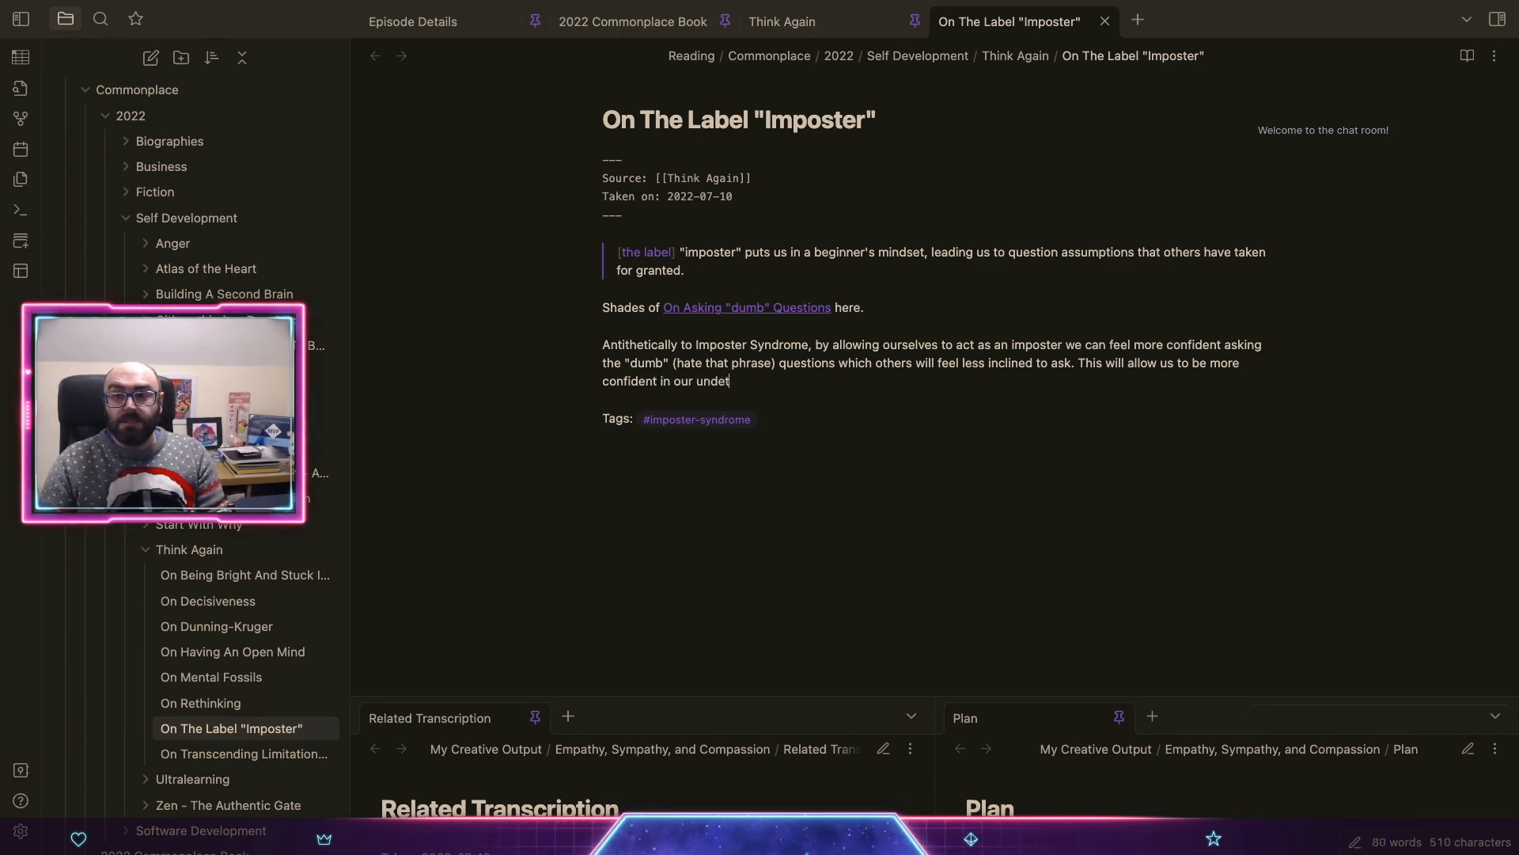
{"action": "type", "text": "andinundert"}
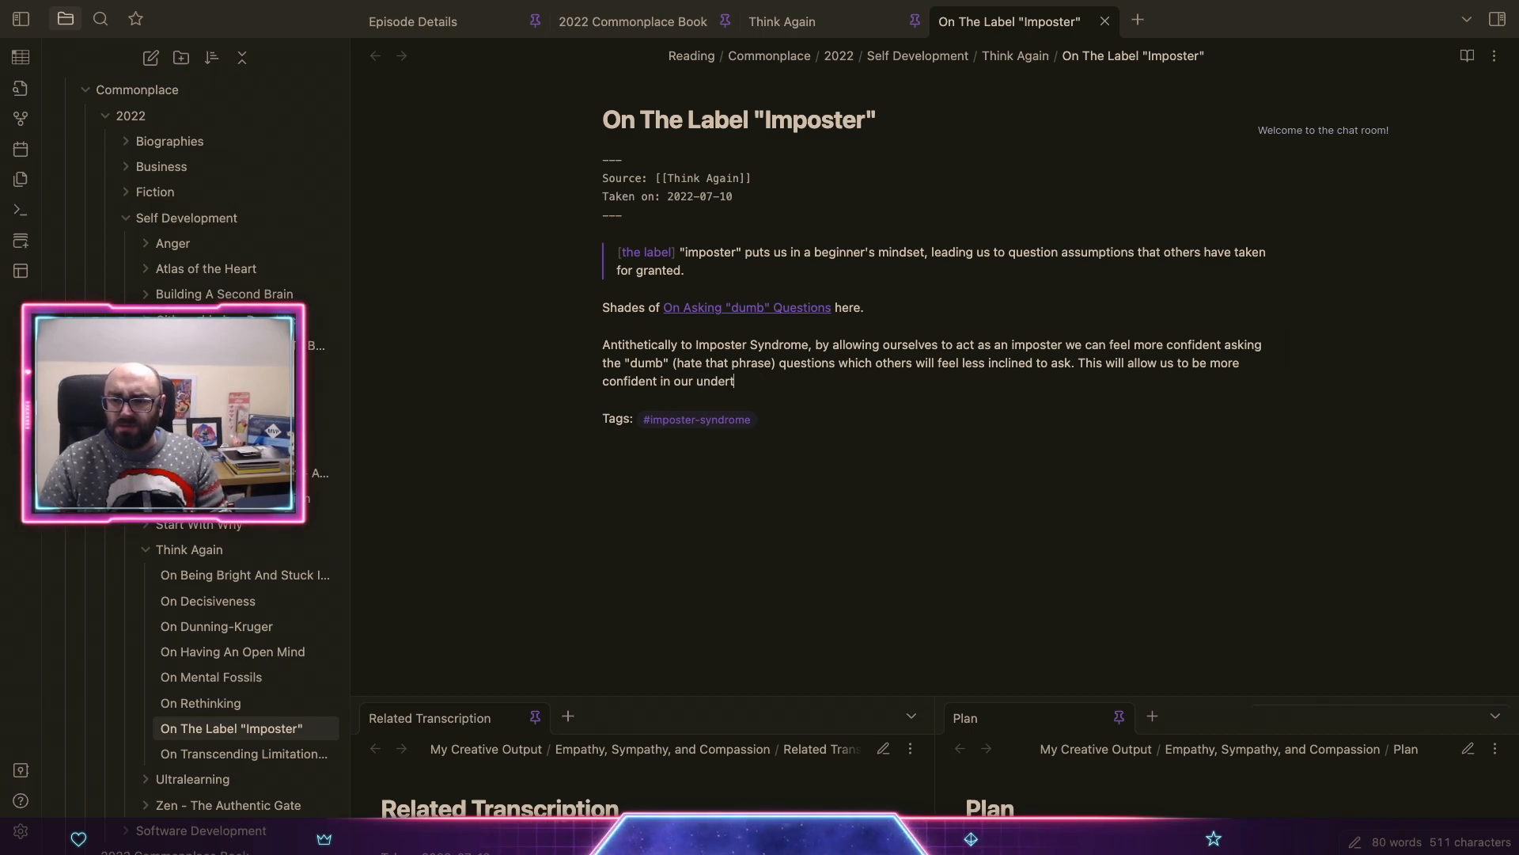
{"action": "type", "text": "sta"}
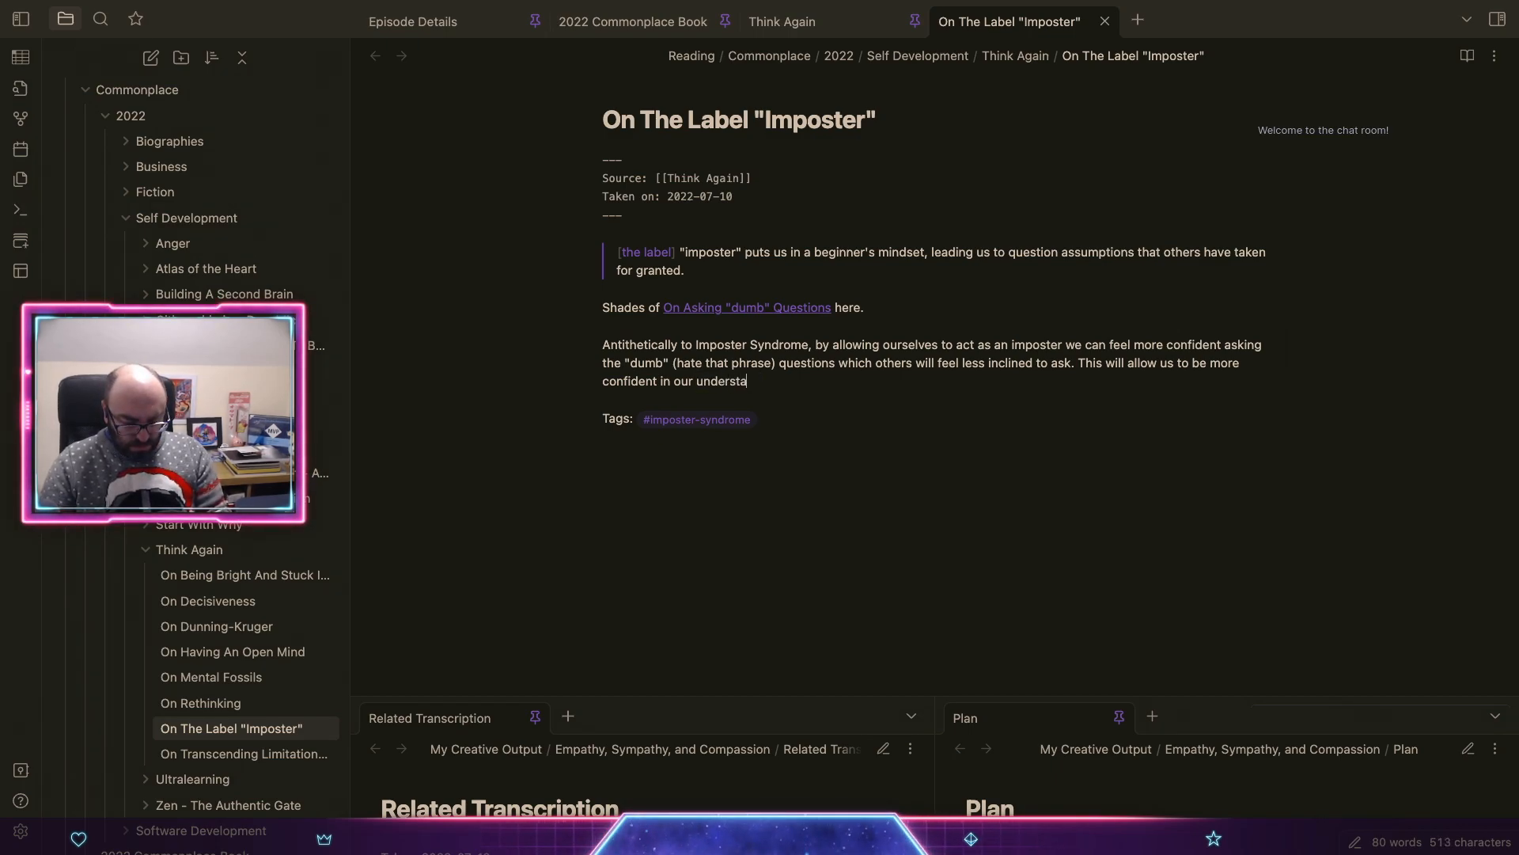
{"action": "type", "text": "nding, as "}
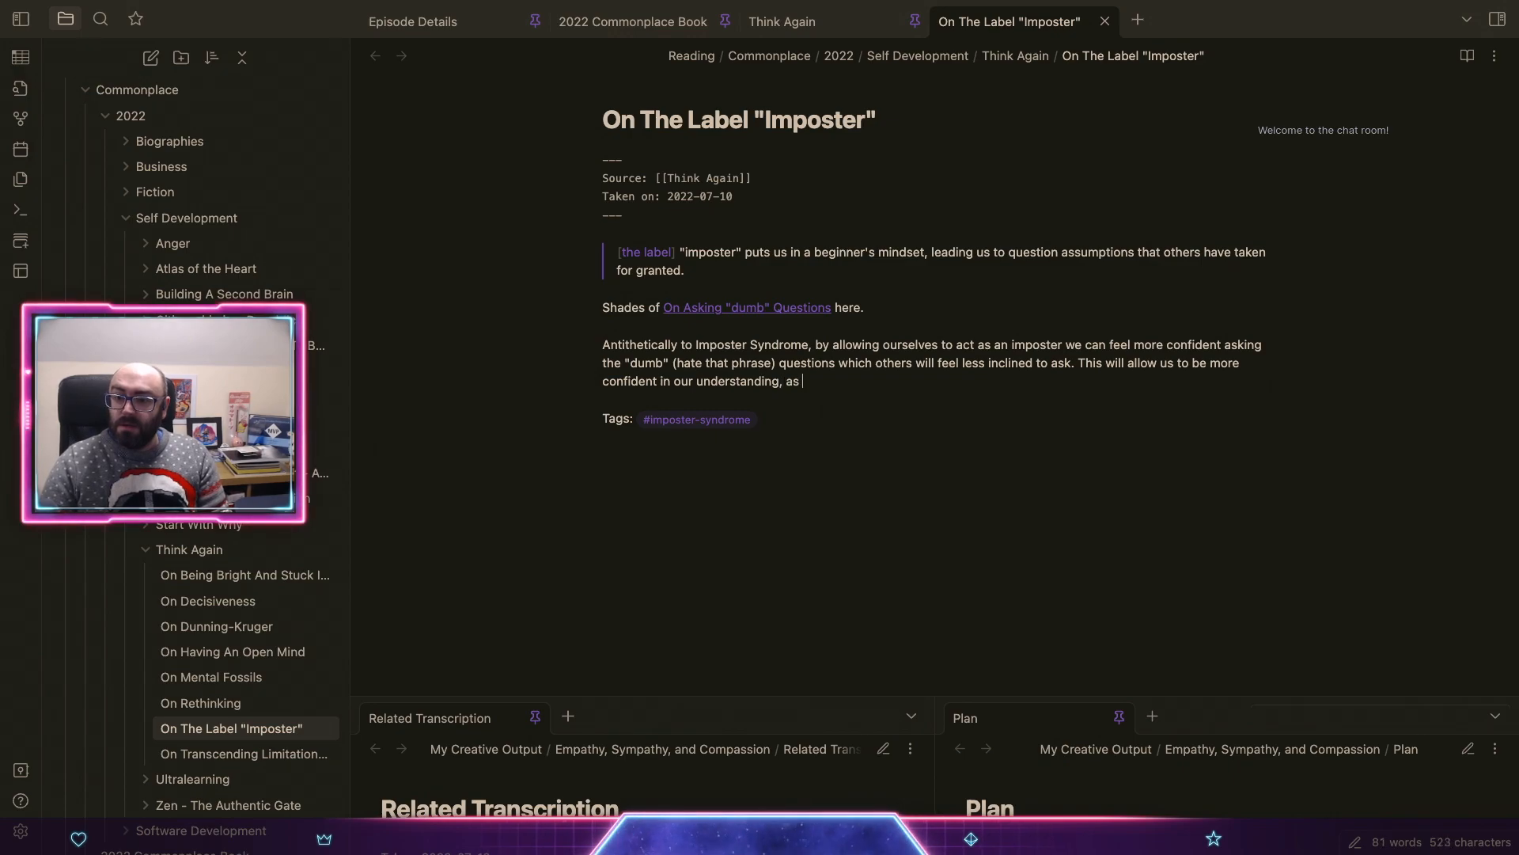
{"action": "type", "text": "we have aske"}
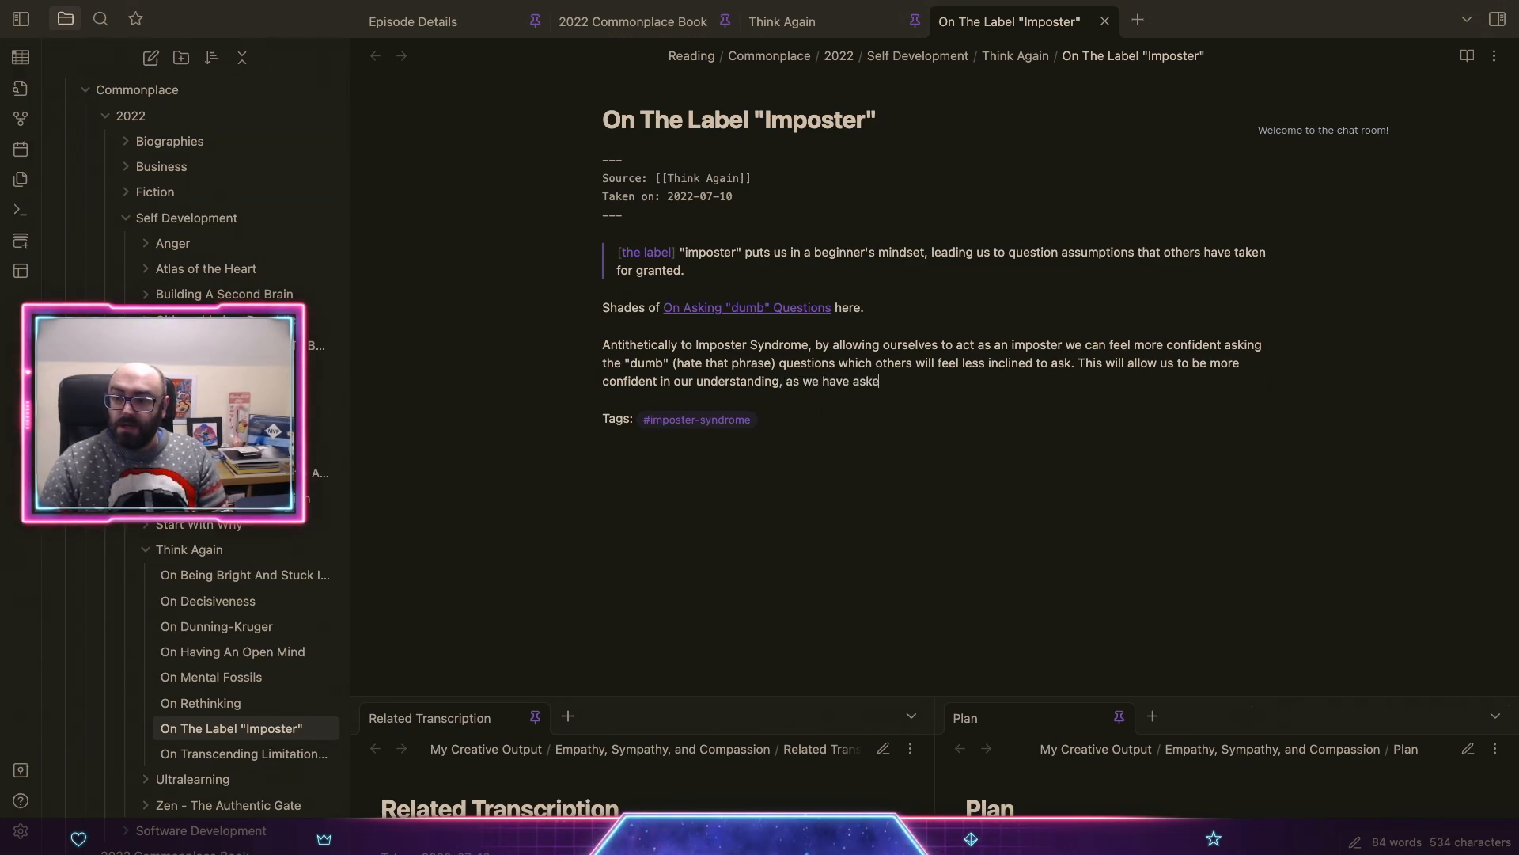
{"action": "type", "text": "d those ques"}
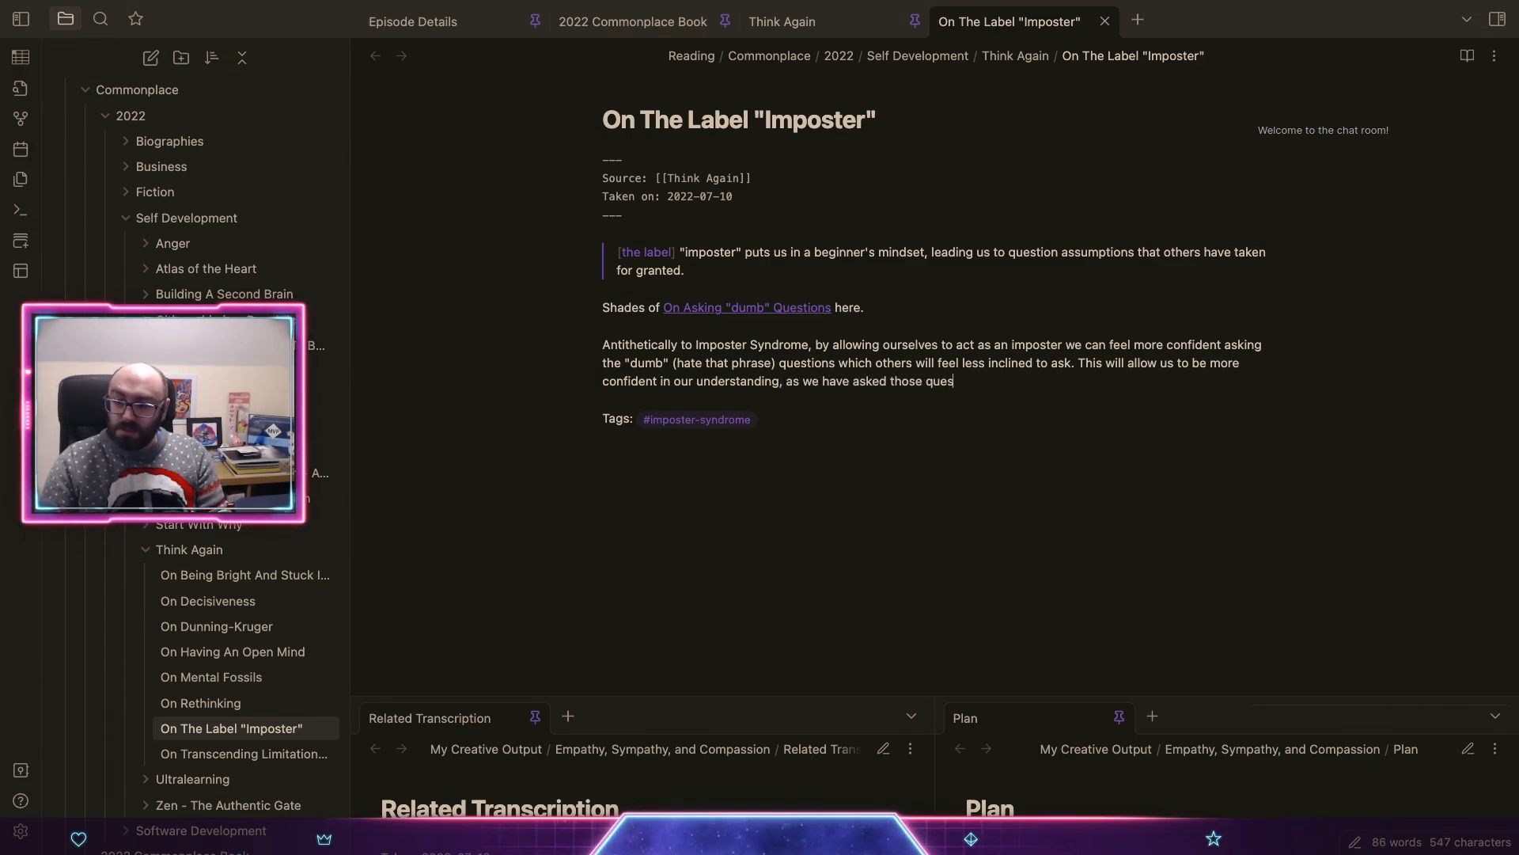
{"action": "type", "text": "tions which others w"}
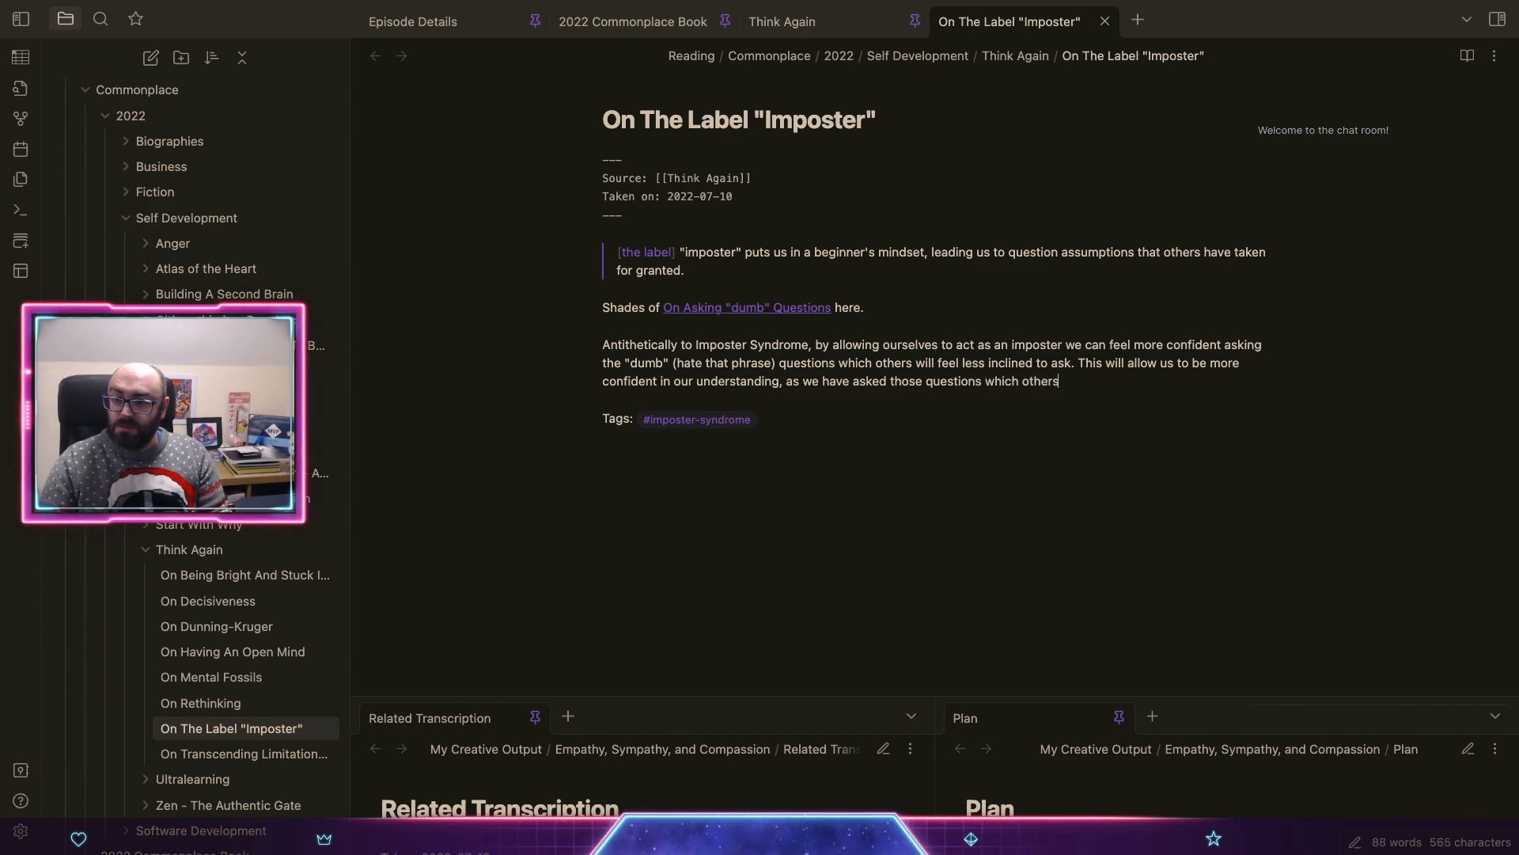
Step: Finish the commentary sentence with "would not - meaning that we are not making any assumptions."
{"action": "type", "text": "ould not -="}
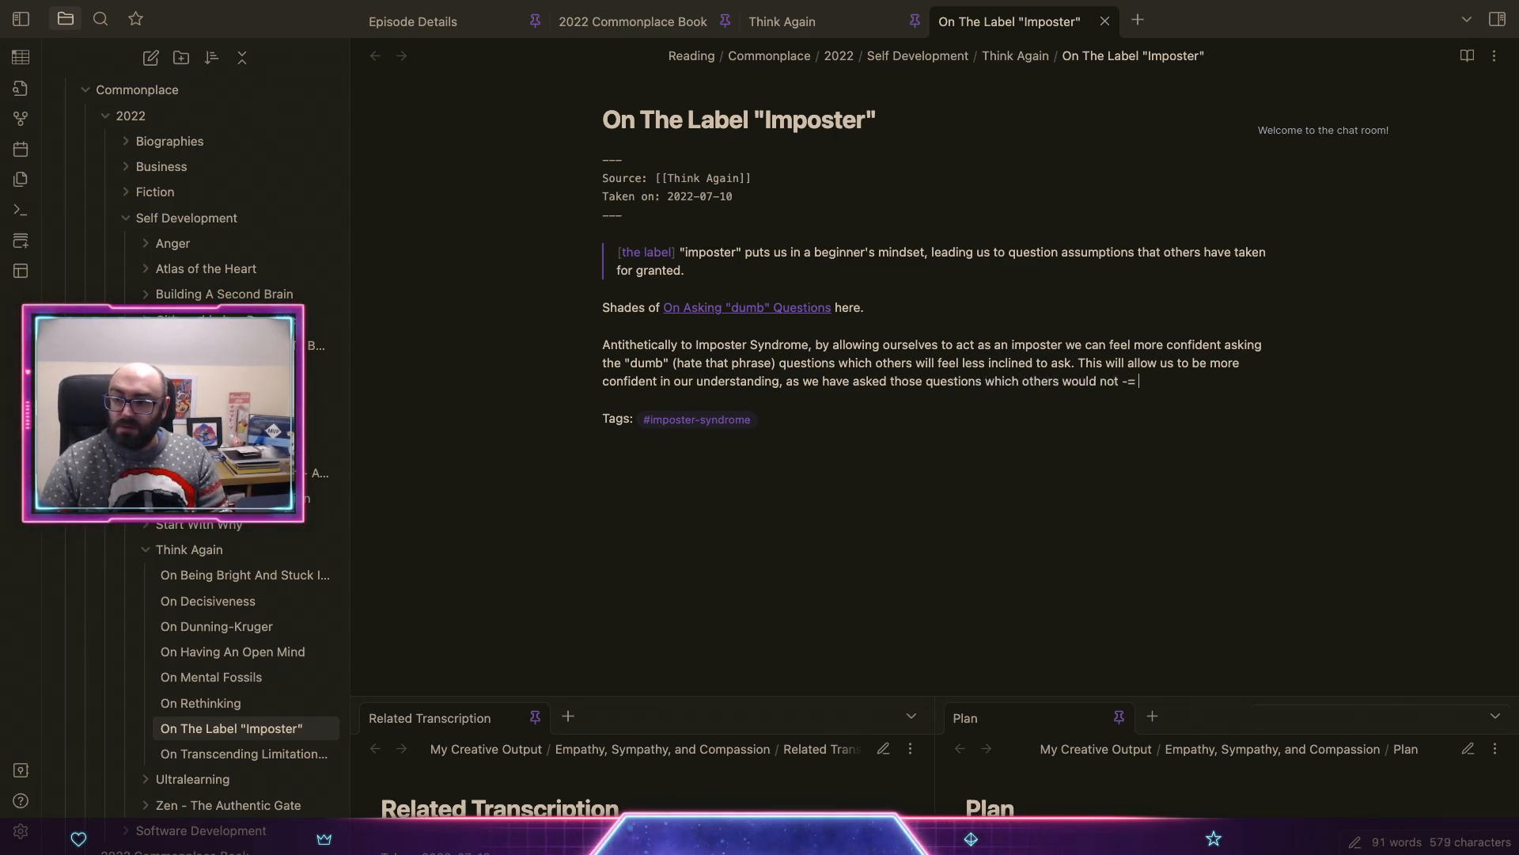
{"action": "key", "text": "BackSpace"}
{"action": "type", "text": "m"}
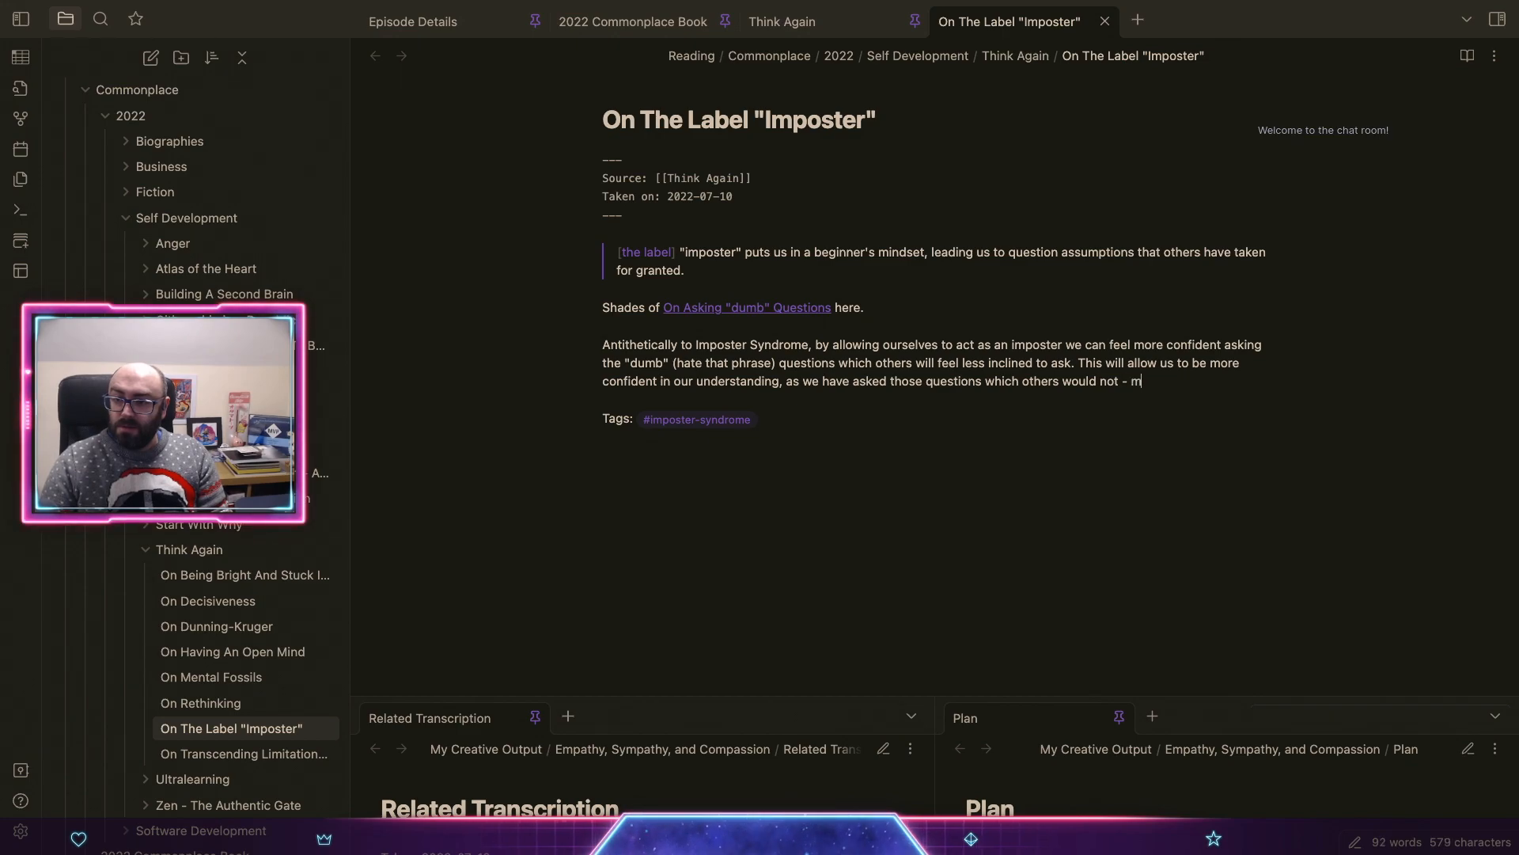
{"action": "type", "text": "eaning th"}
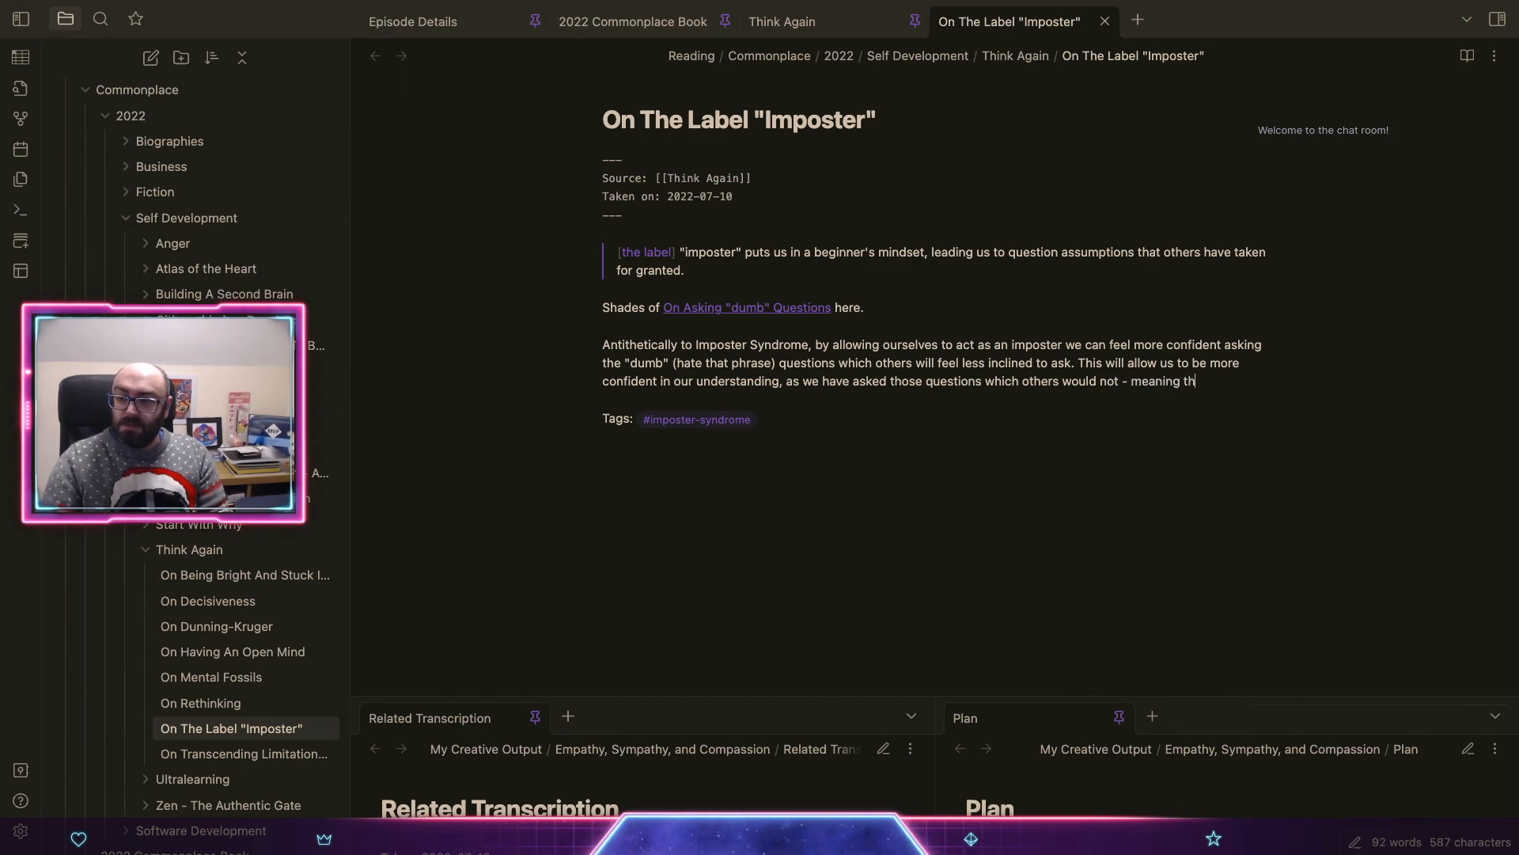
{"action": "type", "text": "at we are no"}
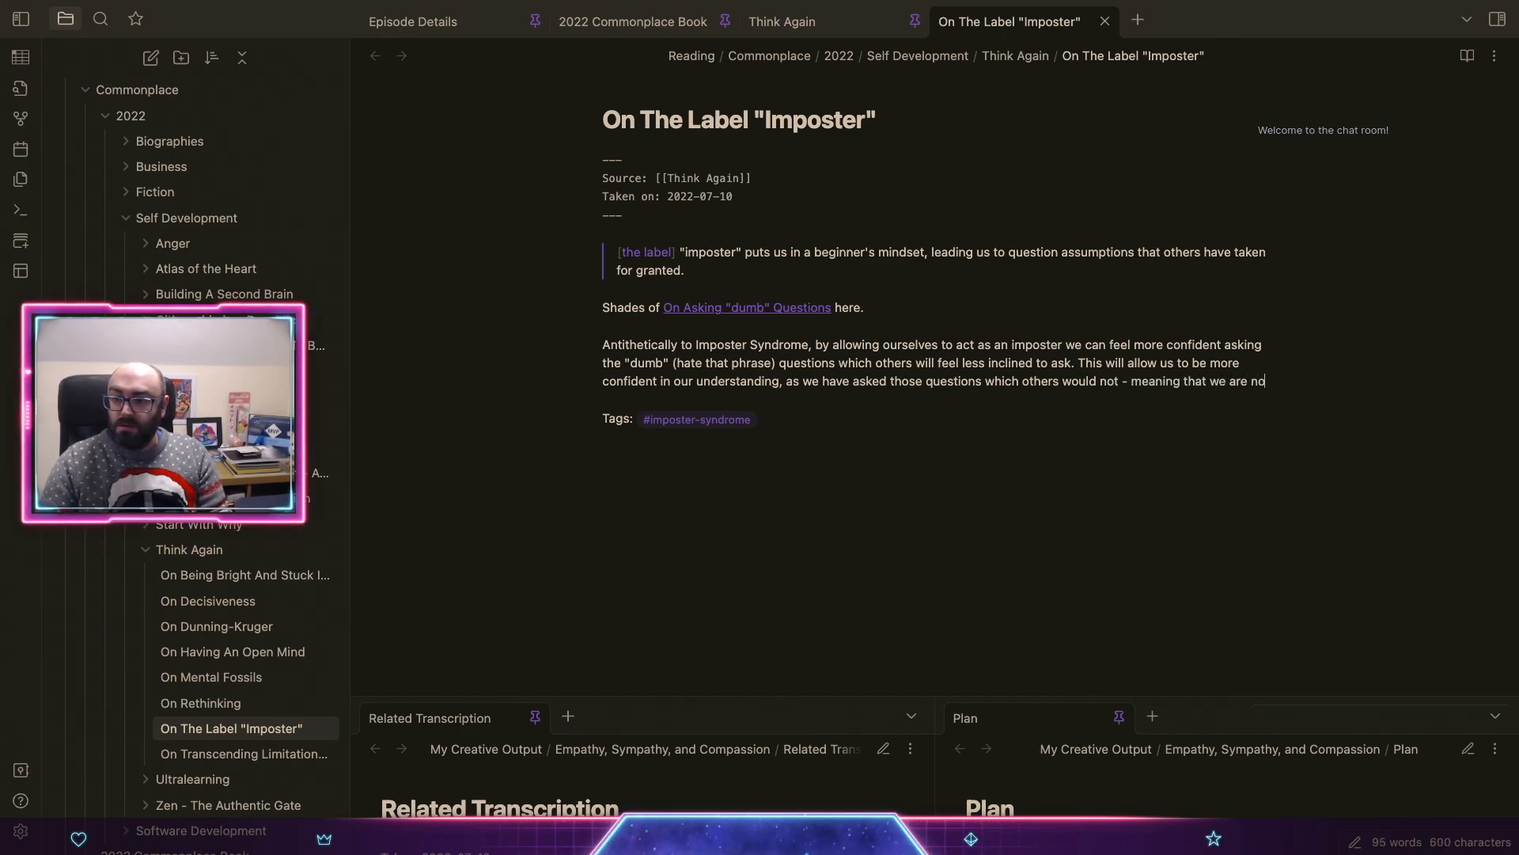
{"action": "type", "text": "t making any assumptions."}
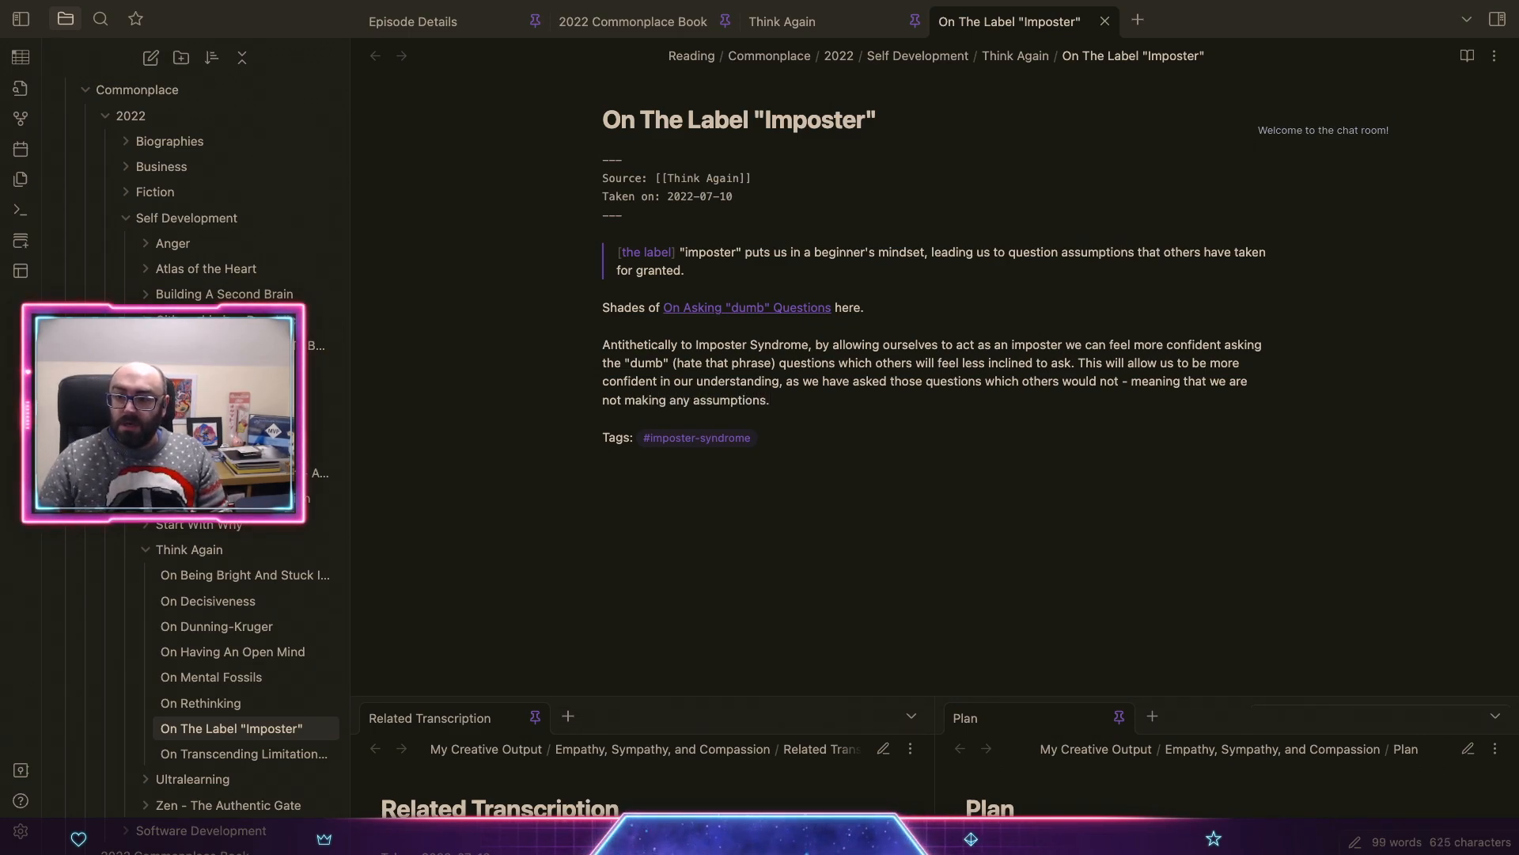
Step: Close the finished note and embed On The Label "Imposter" at the end of the Think Again book note
{"action": "left_click", "coordinate": [1104, 21]}
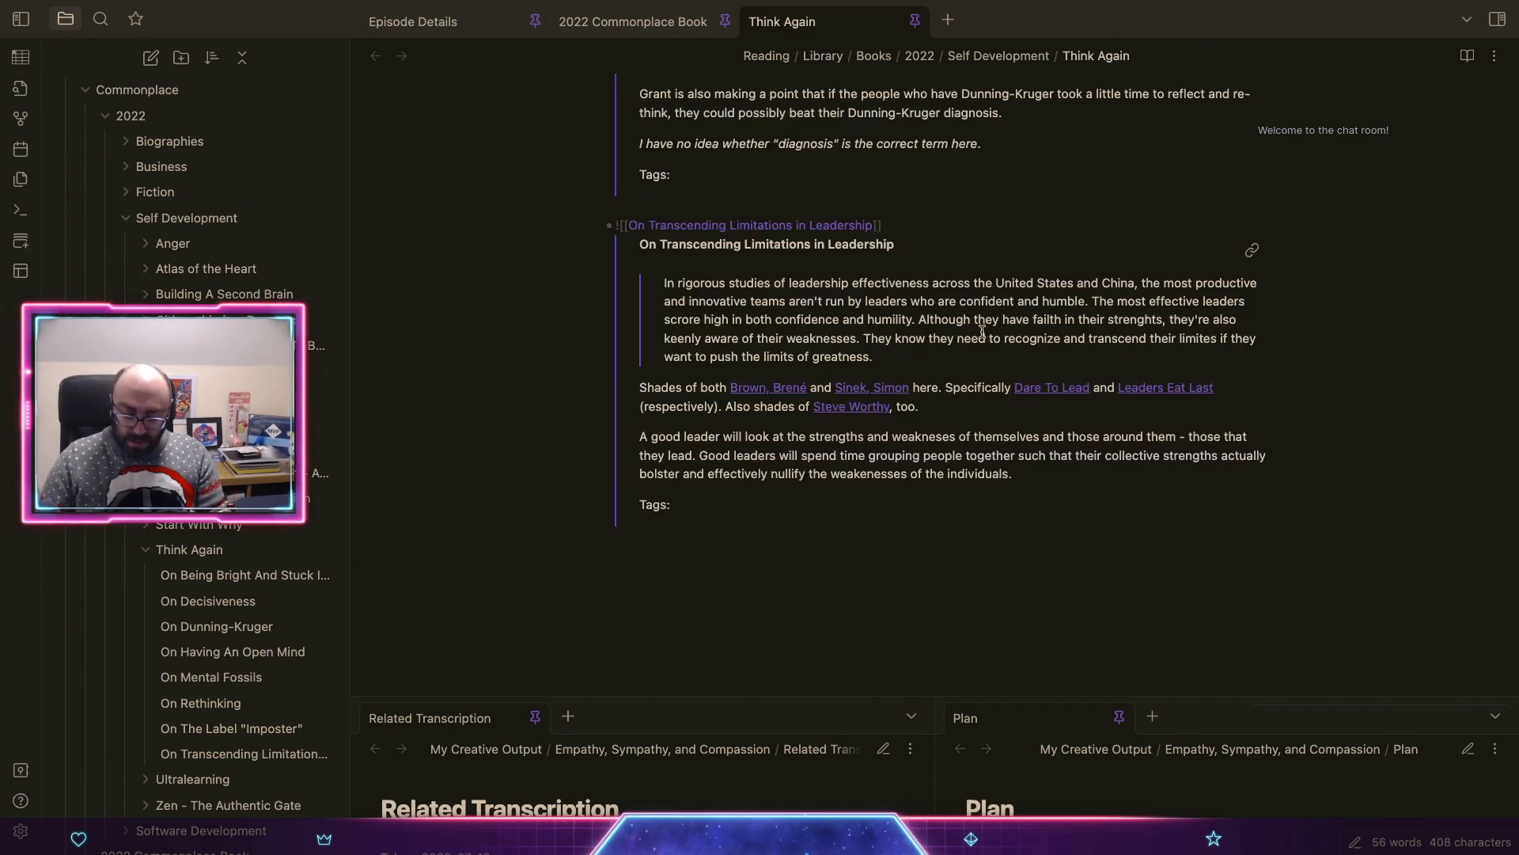
{"action": "key", "text": "Return"}
{"action": "type", "text": "![[oimpo"}
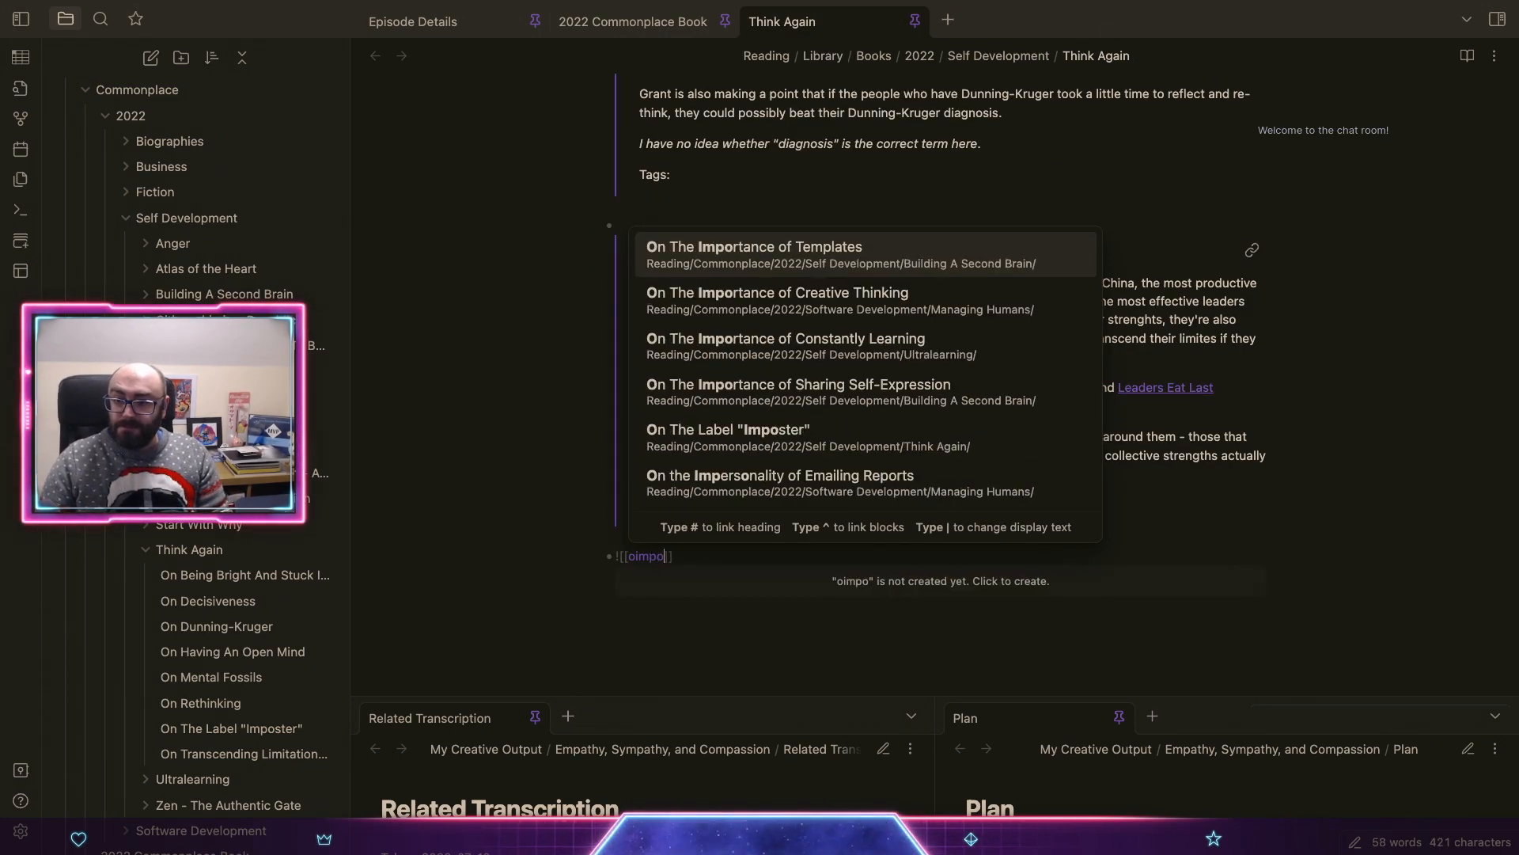
{"action": "key", "text": "BackSpace"}
{"action": "key", "text": "BackSpace"}
{"action": "key", "text": "BackSpace"}
{"action": "key", "text": "BackSpace"}
{"action": "key", "text": "BackSpace"}
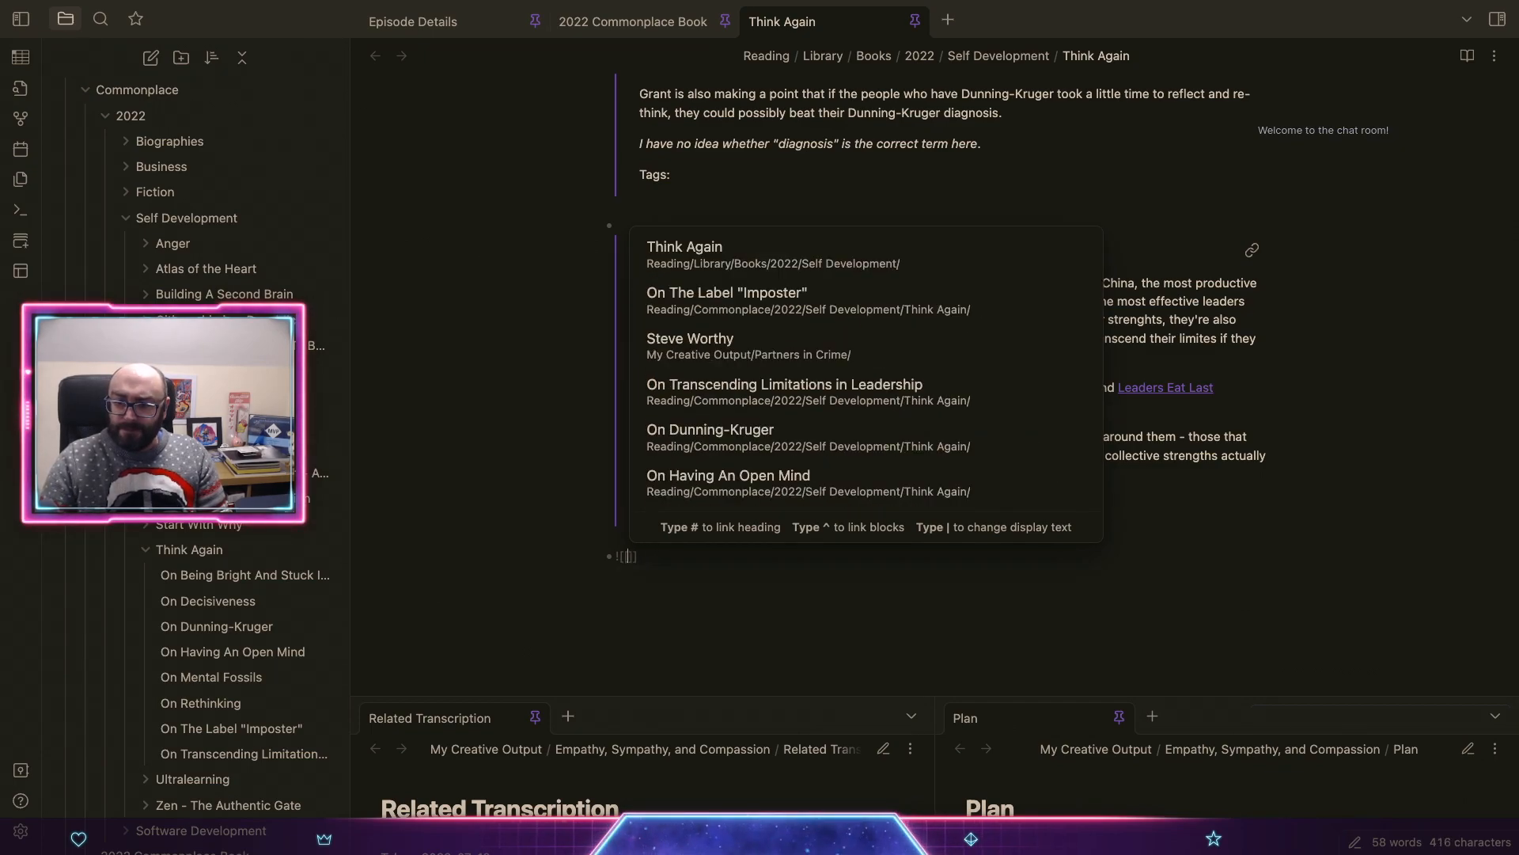
{"action": "key", "text": "Down"}
{"action": "key", "text": "Return"}
{"action": "scroll", "coordinate": [1067, 392], "scroll_direction": "down", "scroll_amount": 3}
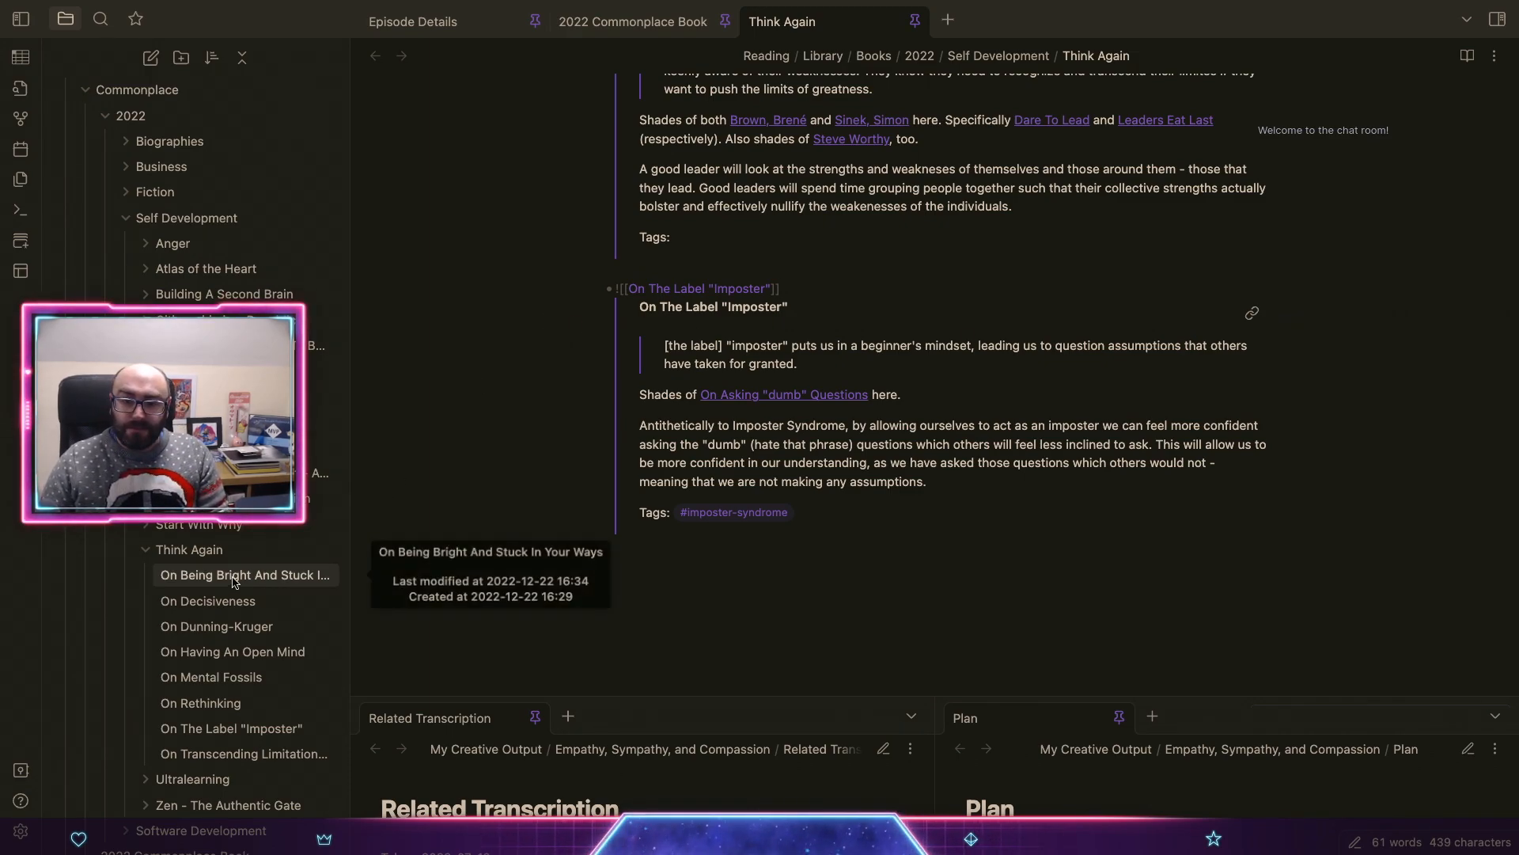
Step: Create a new note in the Think Again commonplace folder and leave its title blank
{"action": "right_click", "coordinate": [211, 557]}
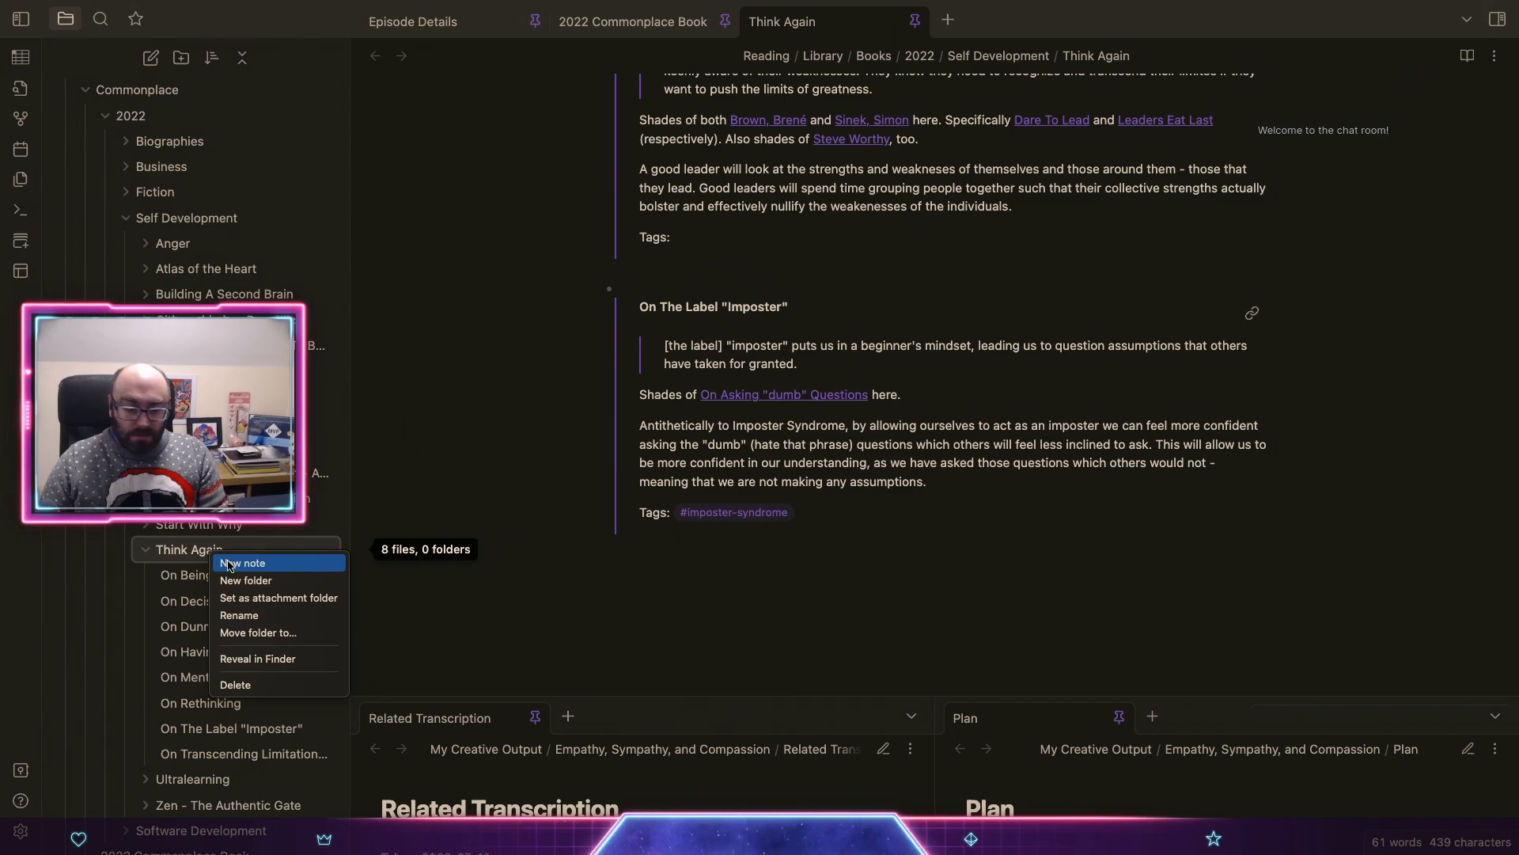
{"action": "left_click", "coordinate": [229, 564]}
{"action": "type", "text": "Ric"}
{"action": "key", "text": "BackSpace"}
{"action": "key", "text": "BackSpace"}
{"action": "key", "text": "BackSpace"}
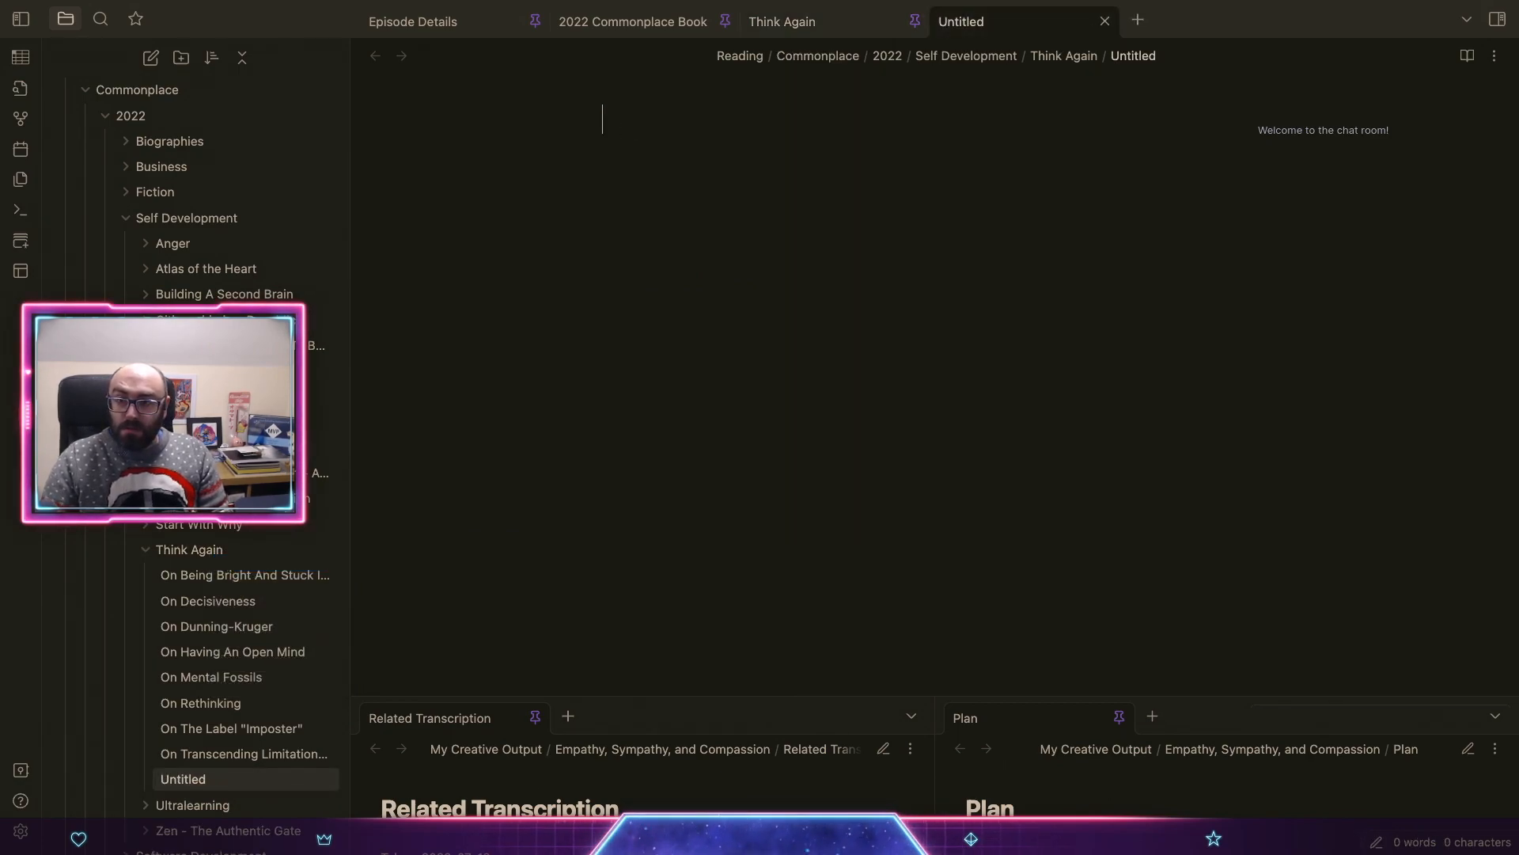
{"action": "type", "text": "on"}
{"action": "key", "text": "BackSpace"}
{"action": "key", "text": "BackSpace"}
{"action": "type", "text": "On "}
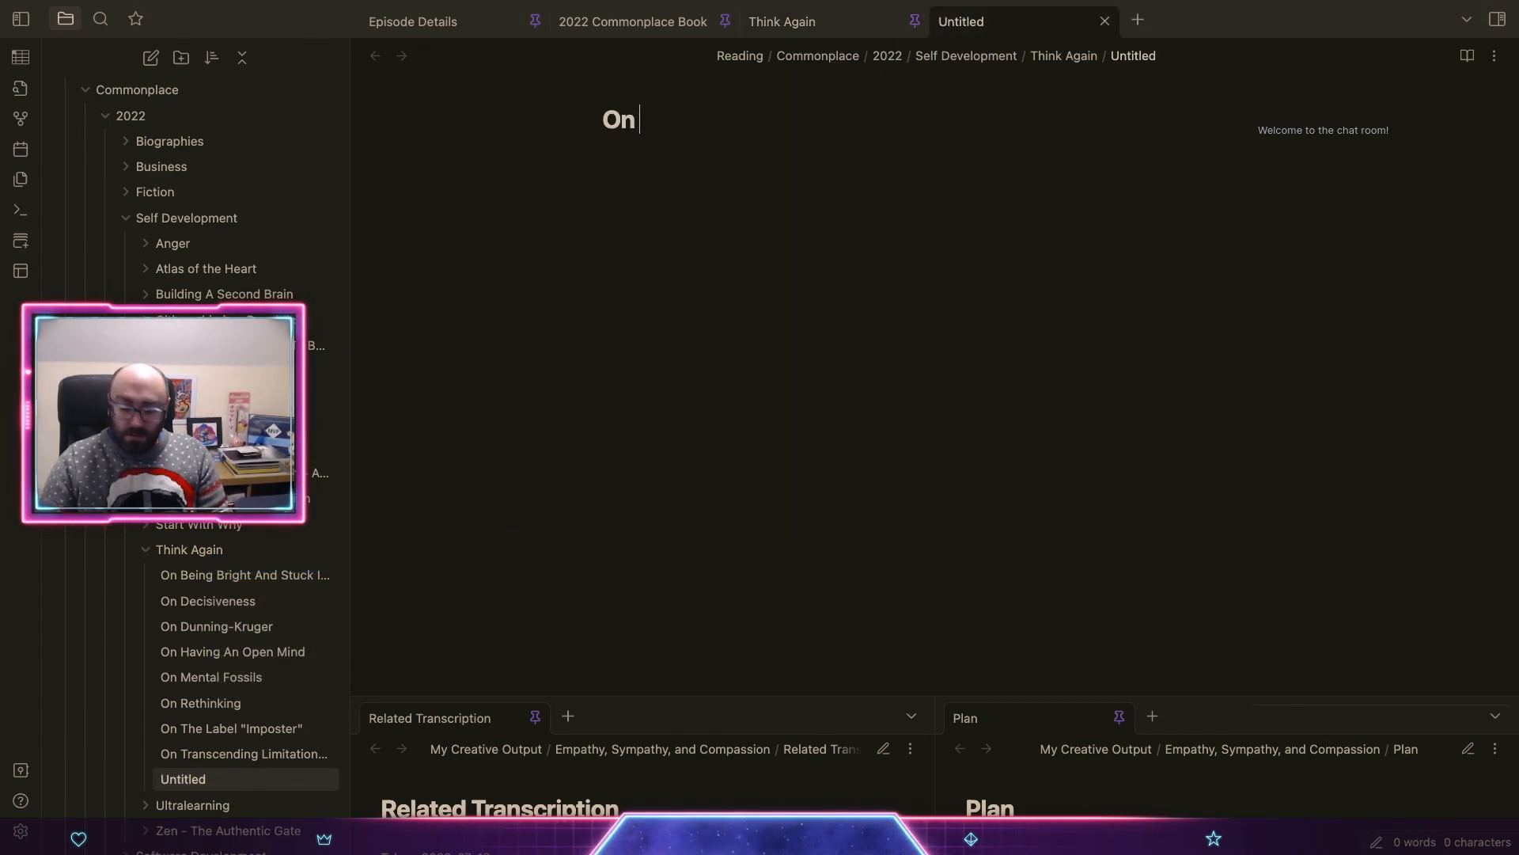
{"action": "type", "text": "Feym"}
{"action": "key", "text": "ctrl+shift+Left"}
{"action": "key", "text": "ctrl+shift+Left"}
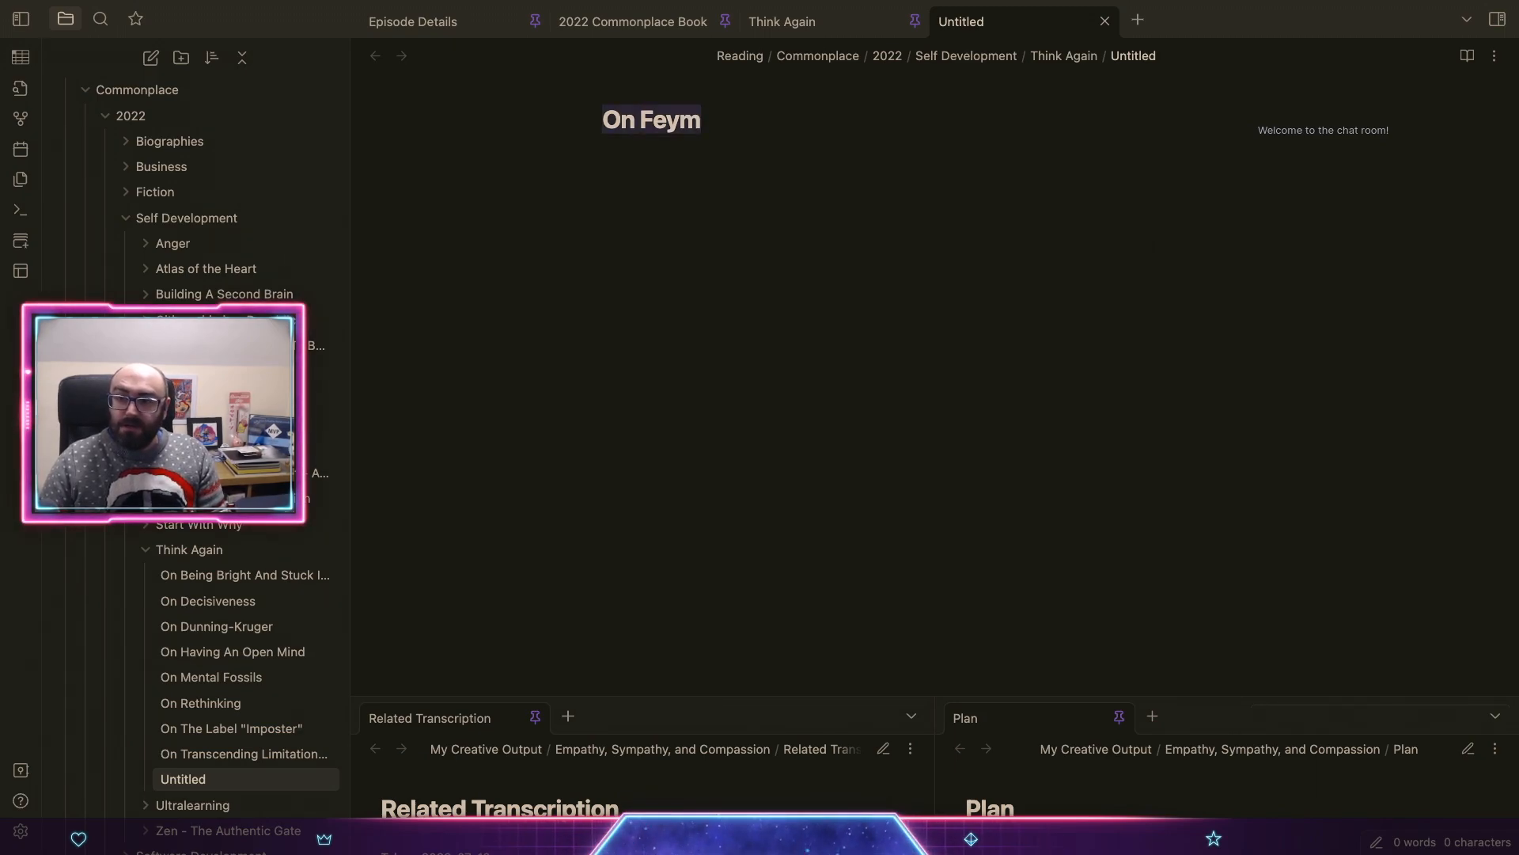
Step: Begin the new note's title with "Feynman On", replacing the existing title text
{"action": "type", "text": "Feym"}
{"action": "key", "text": "BackSpace"}
{"action": "type", "text": "n"}
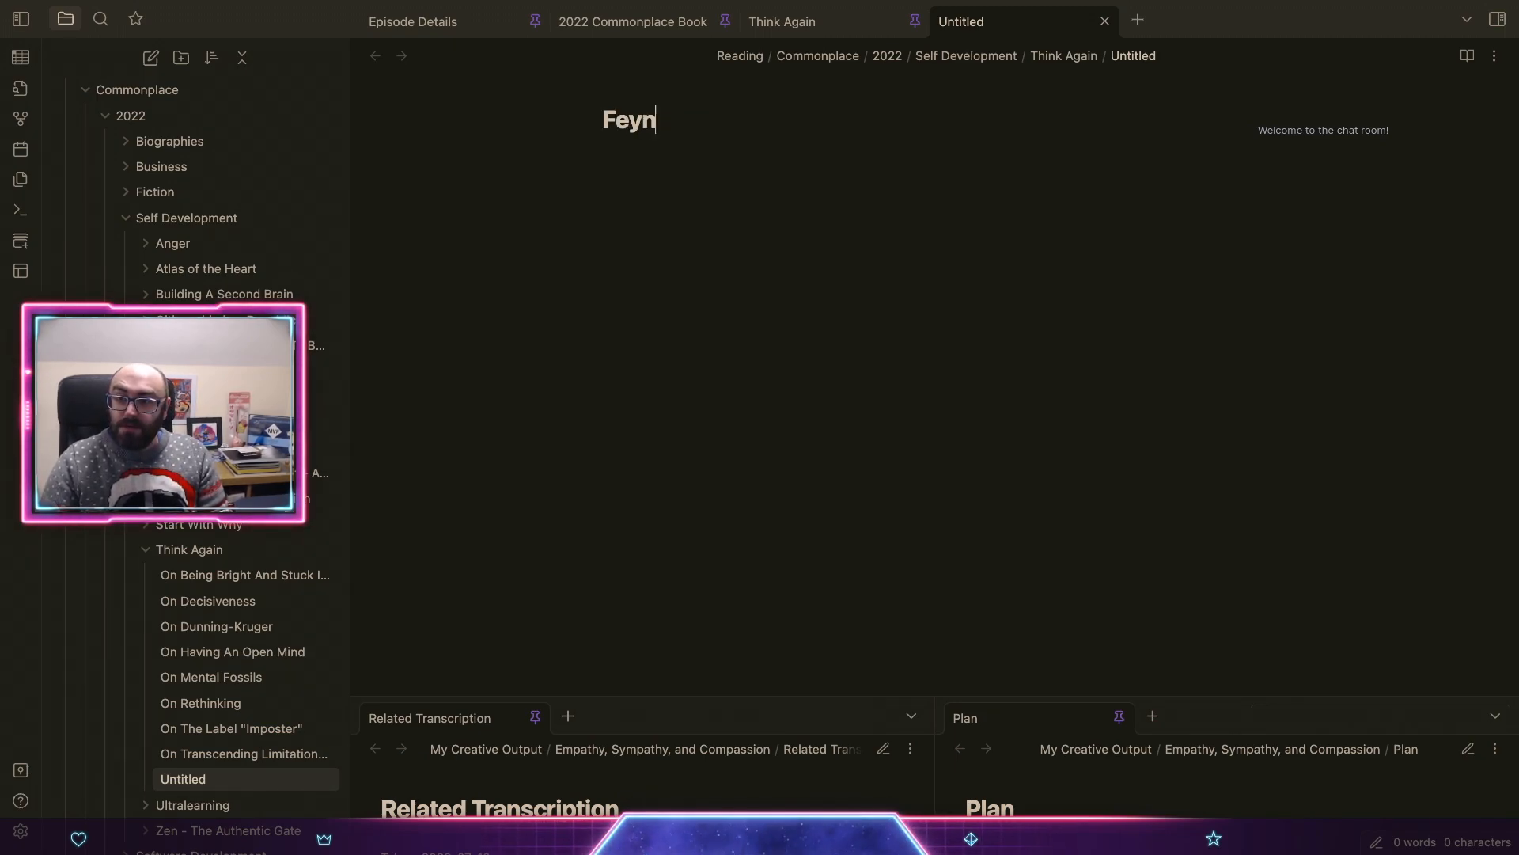
{"action": "type", "text": "man On"}
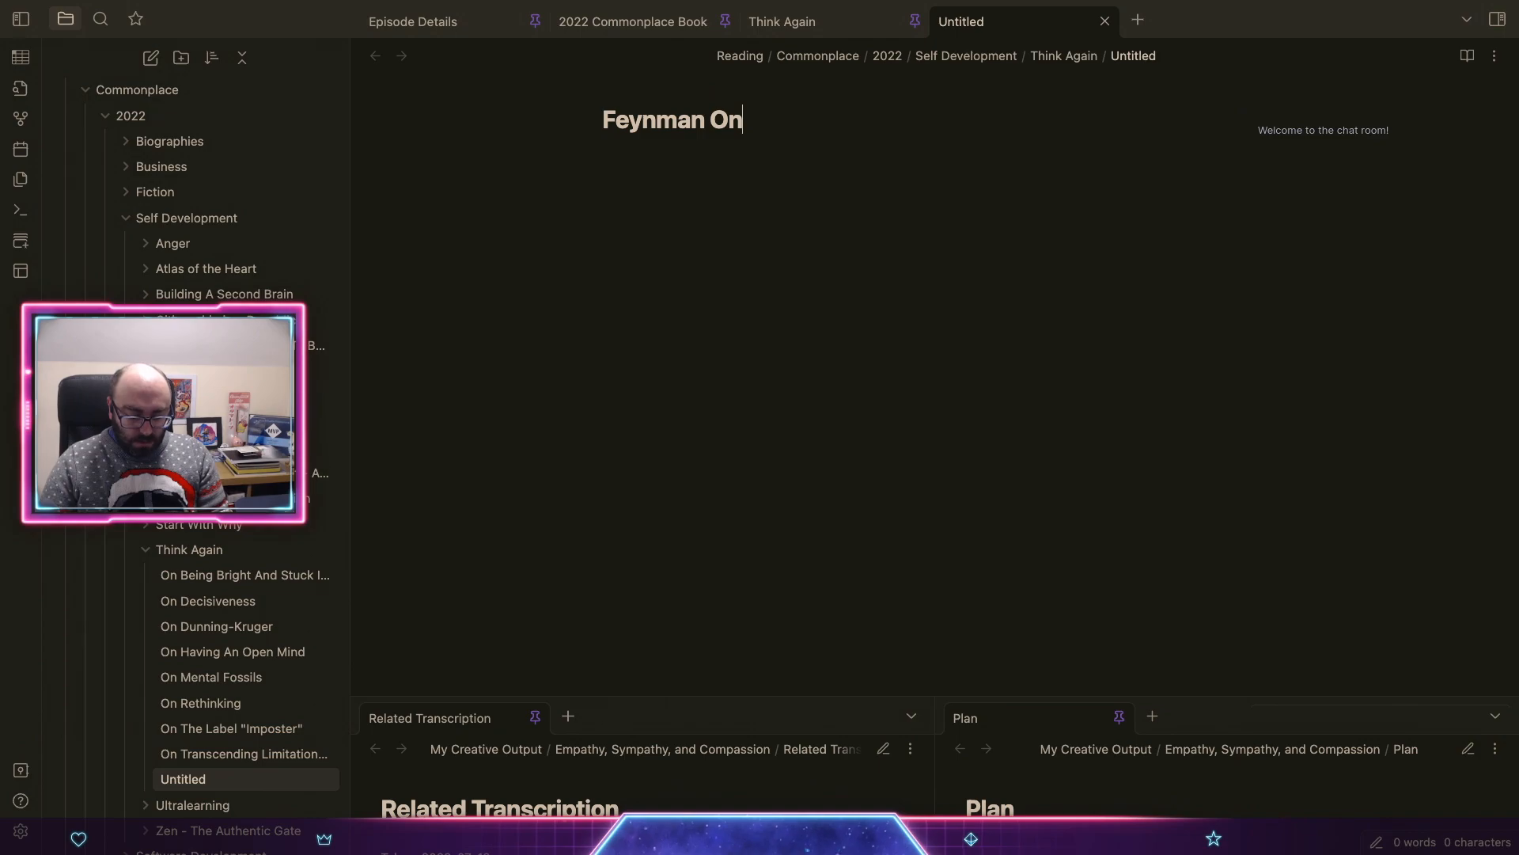
{"action": "type", "text": " No"}
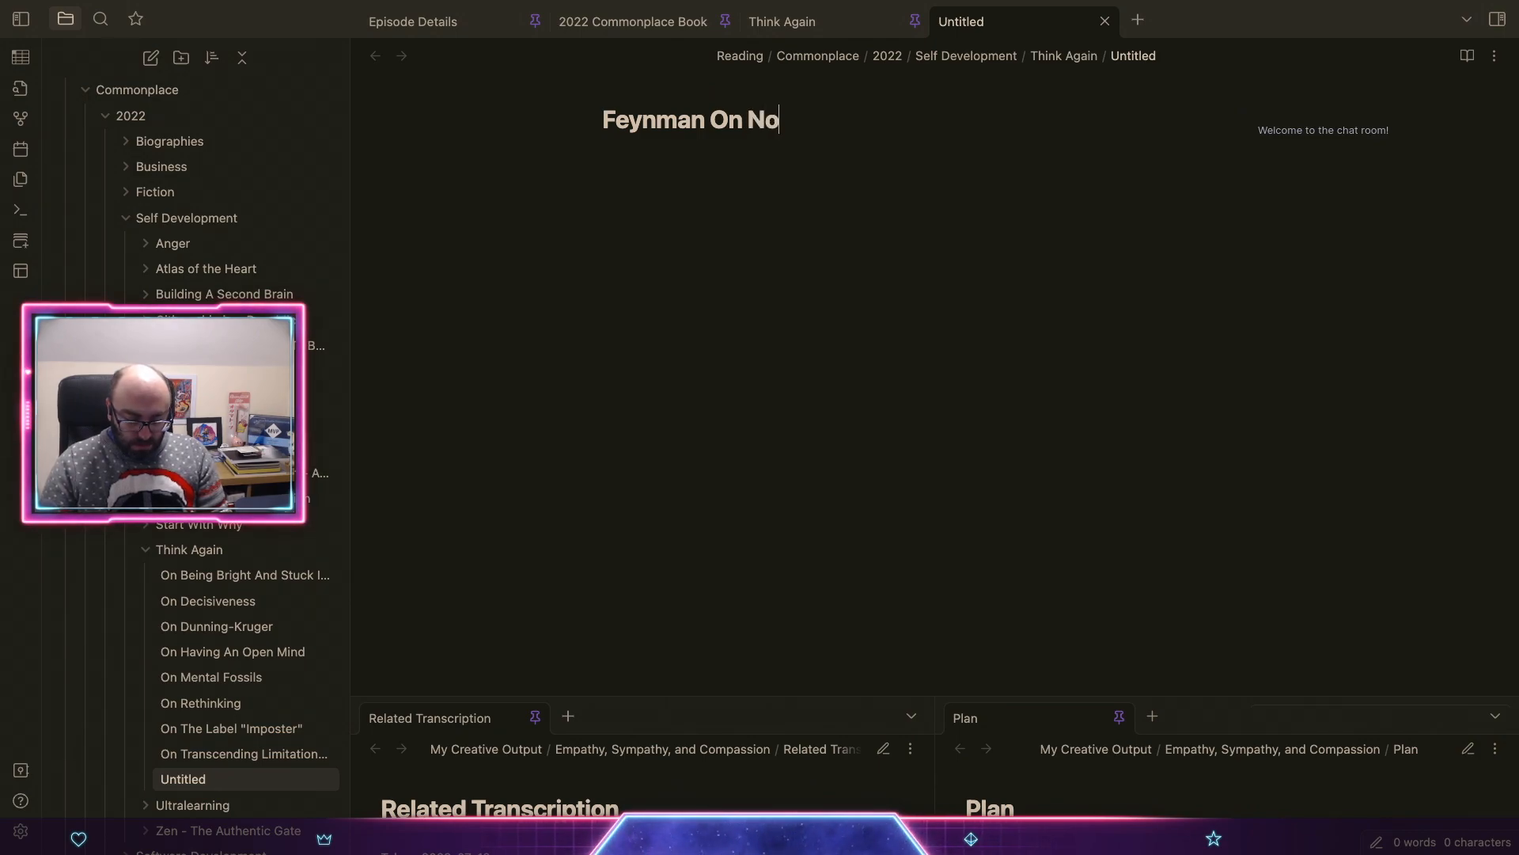
{"action": "key", "text": "BackSpace"}
{"action": "key", "text": "BackSpace"}
{"action": "type", "text": "Beign a"}
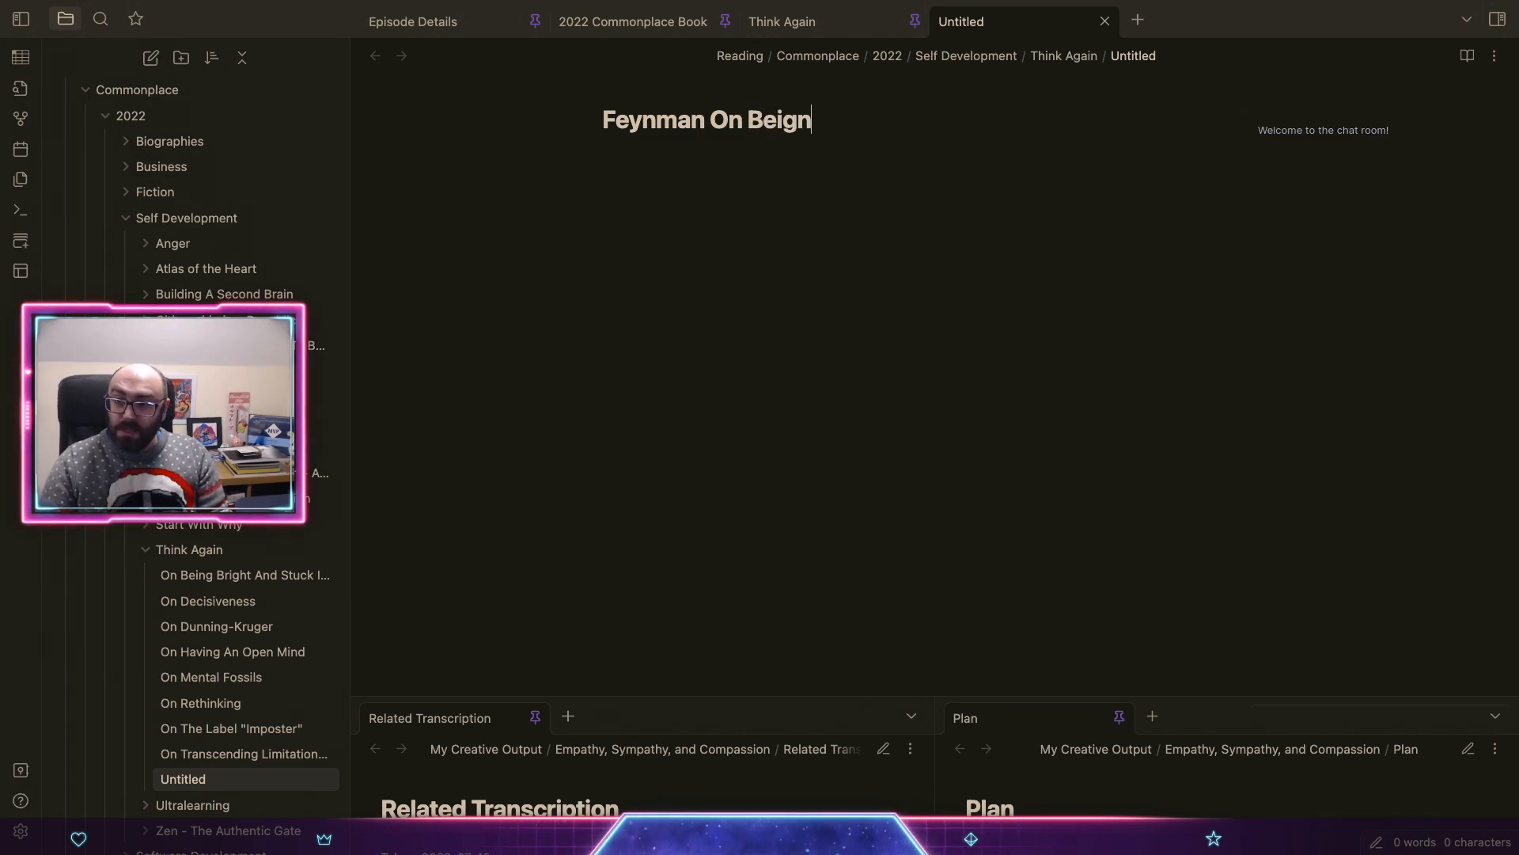
{"action": "key", "text": "alt+shift+Left"}
{"action": "key", "text": "alt+shift+Left"}
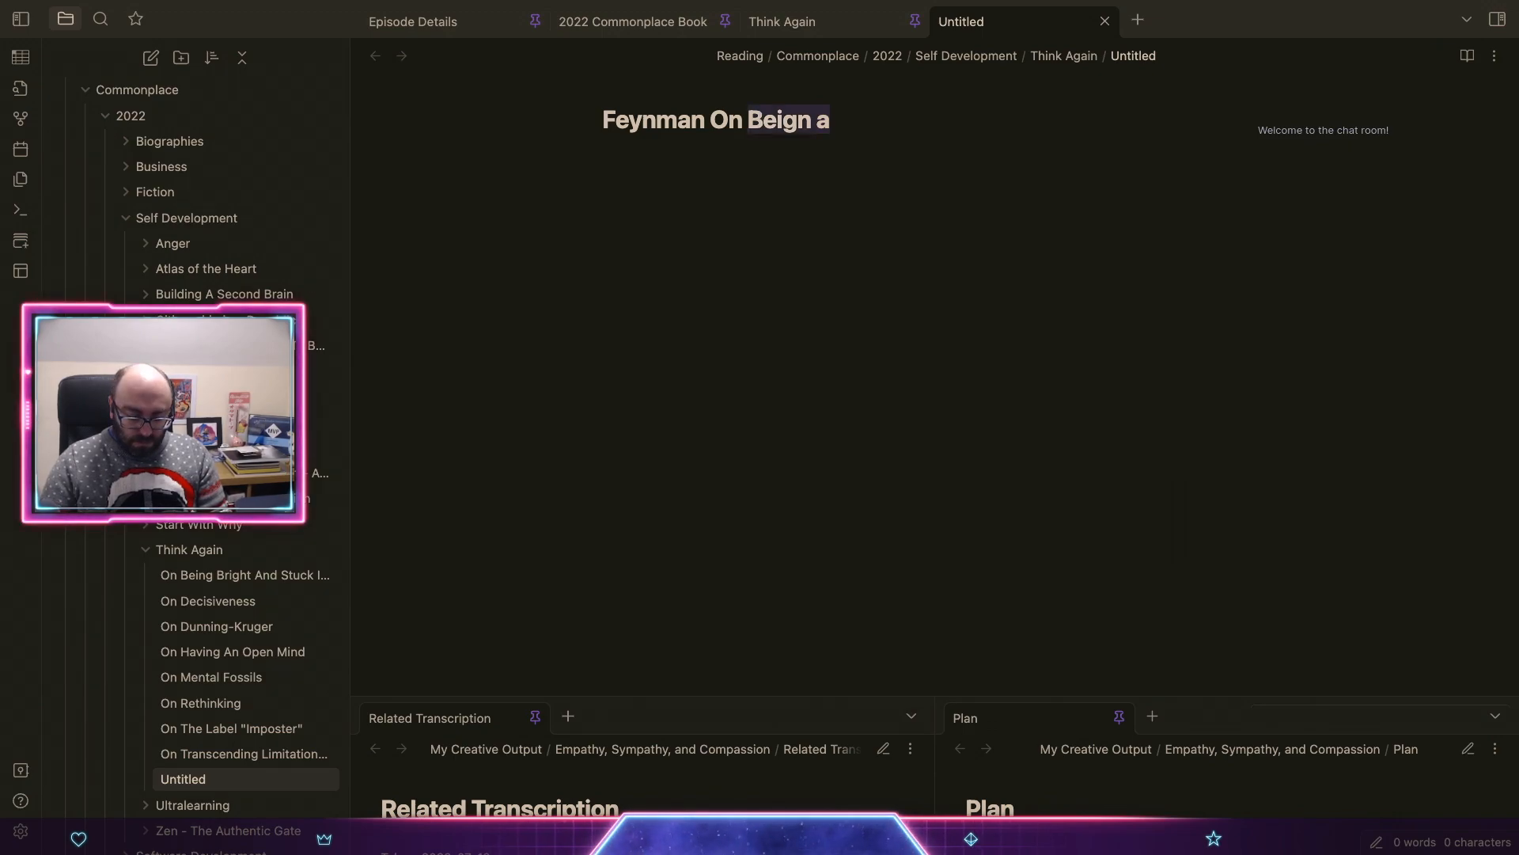
{"action": "type", "text": "Be"}
{"action": "key", "text": "BackSpace"}
{"action": "key", "text": "BackSpace"}
Step: Complete the title as "Feynman On Fooling Yourself" and move into the note's body
{"action": "type", "text": "Fooling "}
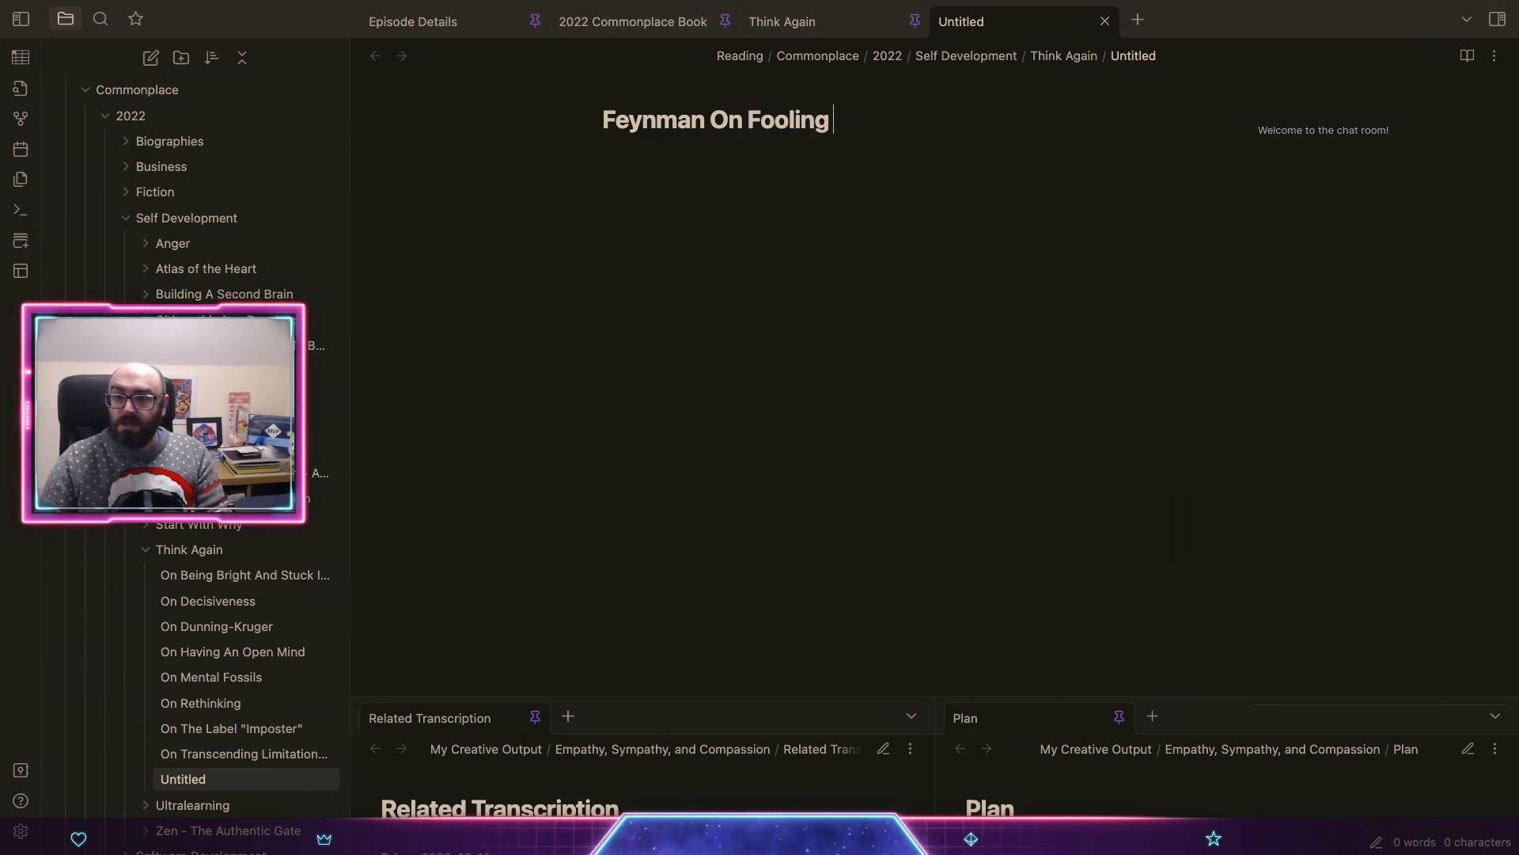
{"action": "type", "text": "Yourse"}
{"action": "key", "text": "BackSpace"}
{"action": "key", "text": "BackSpace"}
{"action": "type", "text": "rsel"}
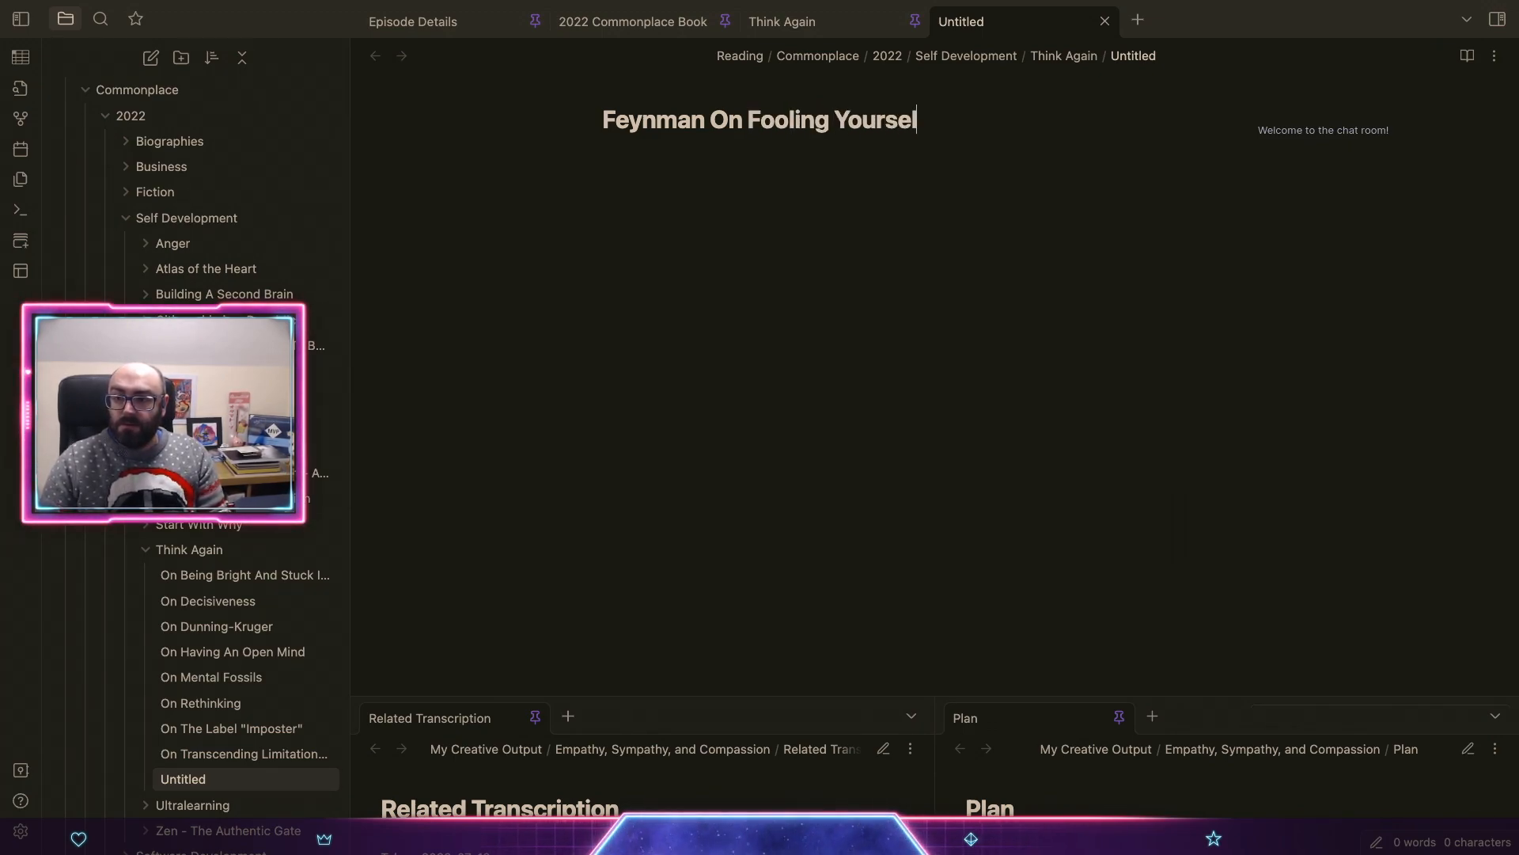
{"action": "type", "text": "f"}
{"action": "key", "text": "Return"}
Step: Reduce the interface zoom by one level
{"action": "key", "text": "super+minus"}
{"action": "key", "text": "super+minus"}
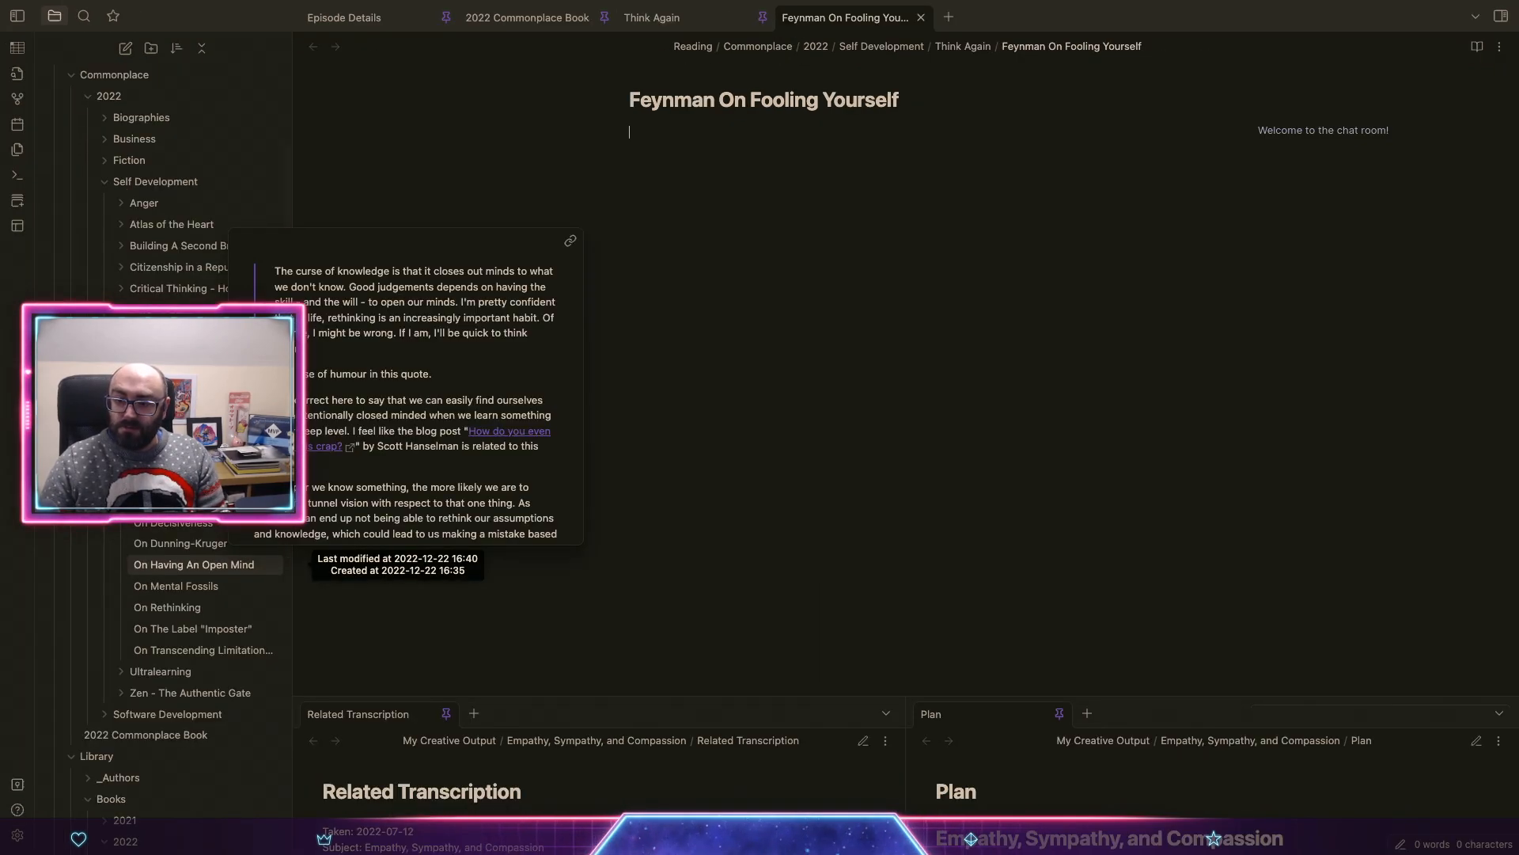
{"action": "key", "text": "super+equal"}
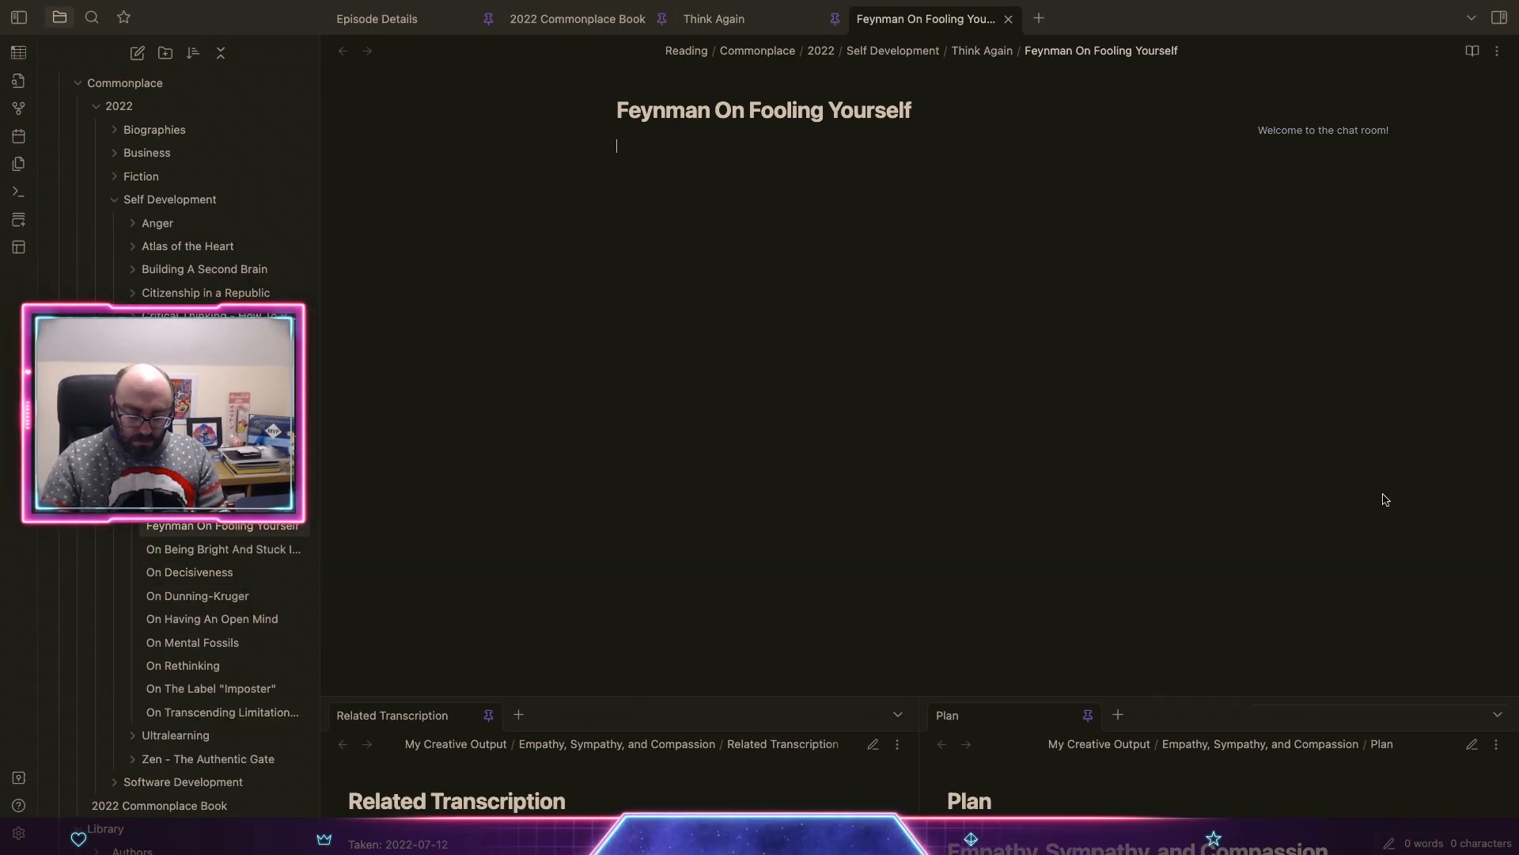
{"action": "key", "text": "super+p"}
{"action": "type", "text": "template"}
{"action": "key", "text": "Return"}
{"action": "type", "text": "a"}
{"action": "key", "text": "Return"}
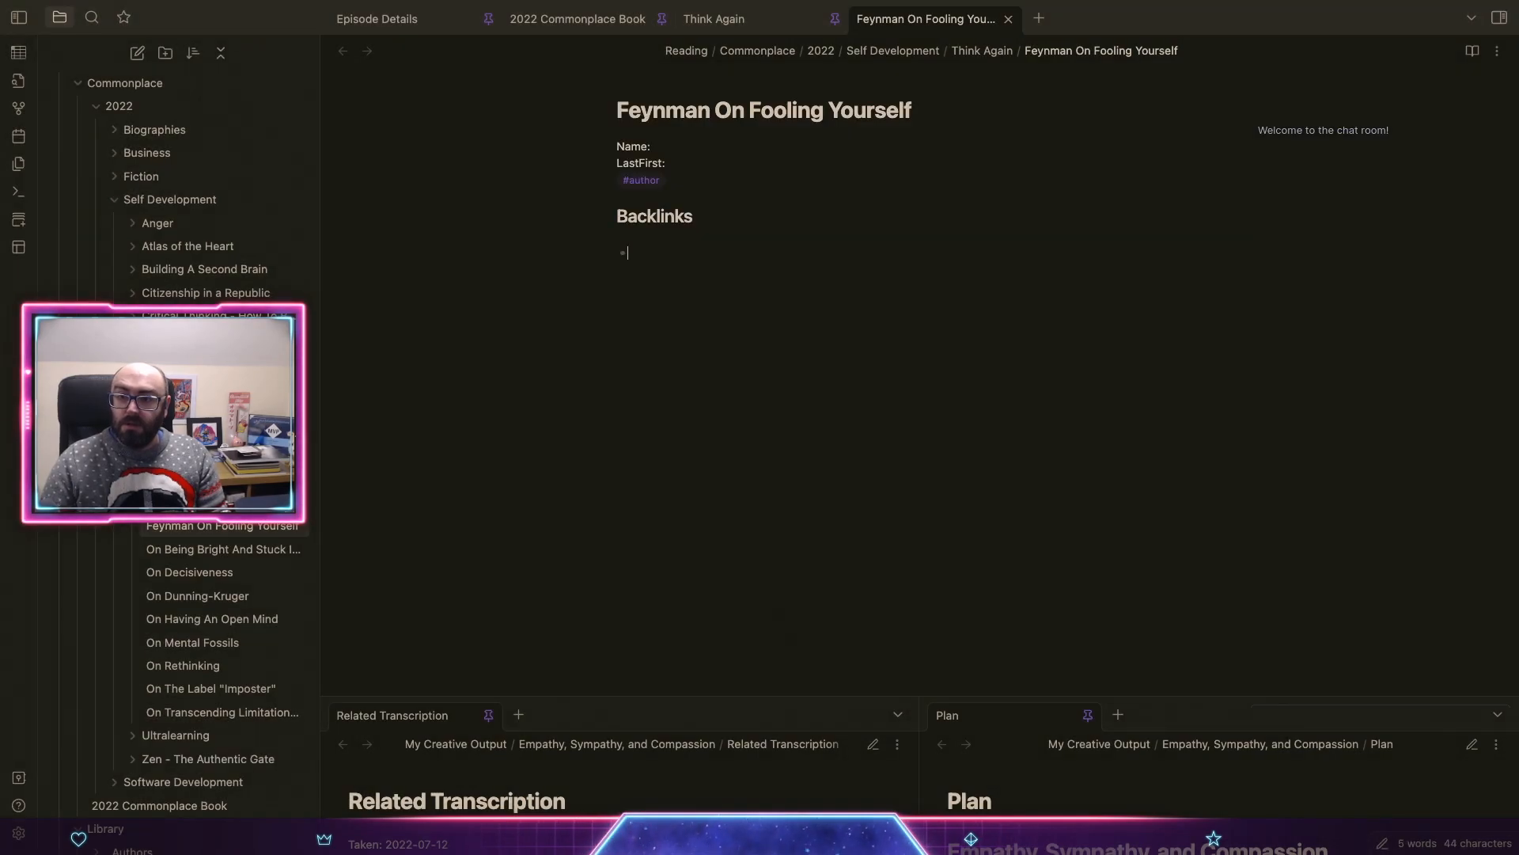
{"action": "key", "text": "super+z"}
{"action": "key", "text": "super+space"}
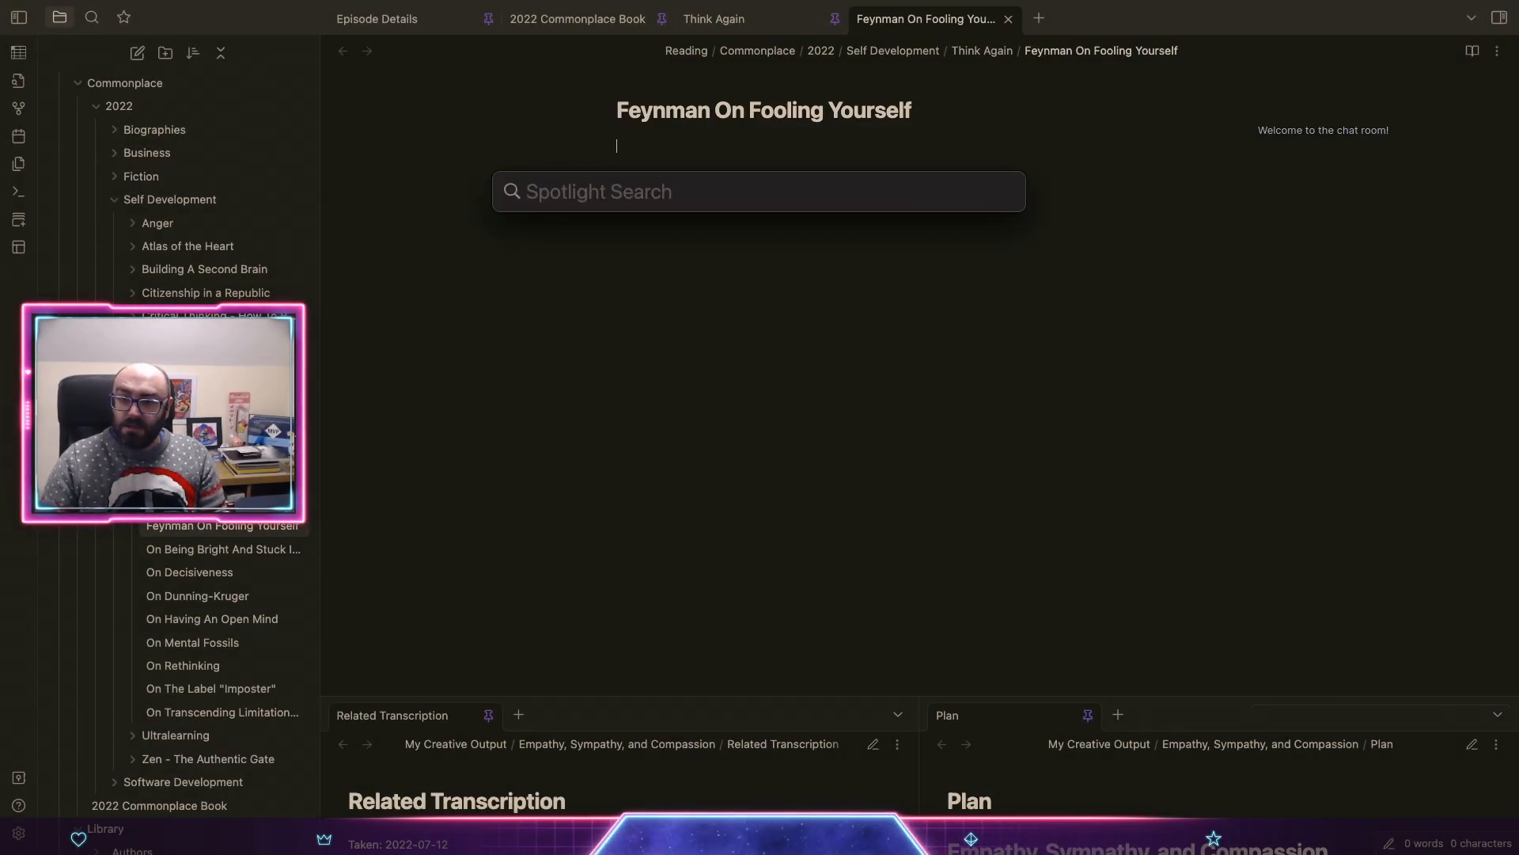
{"action": "key", "text": "Escape"}
Step: Insert the Annotation template into the body of the Feynman On Fooling Yourself note
{"action": "key", "text": "super+p"}
{"action": "type", "text": "s"}
{"action": "key", "text": "BackSpace"}
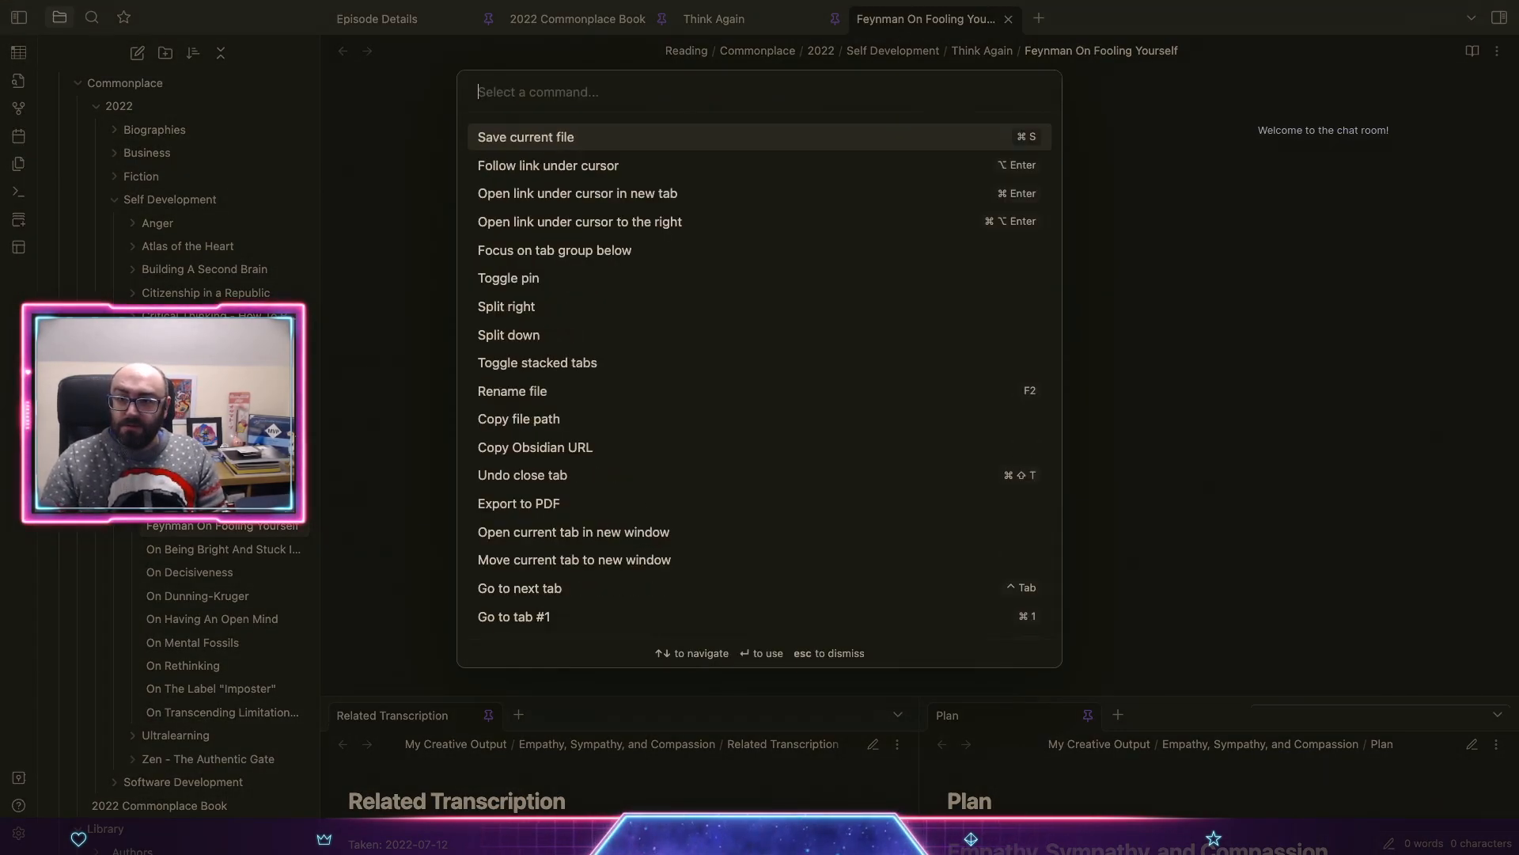
{"action": "type", "text": "templ"}
{"action": "key", "text": "Return"}
{"action": "type", "text": "ann"}
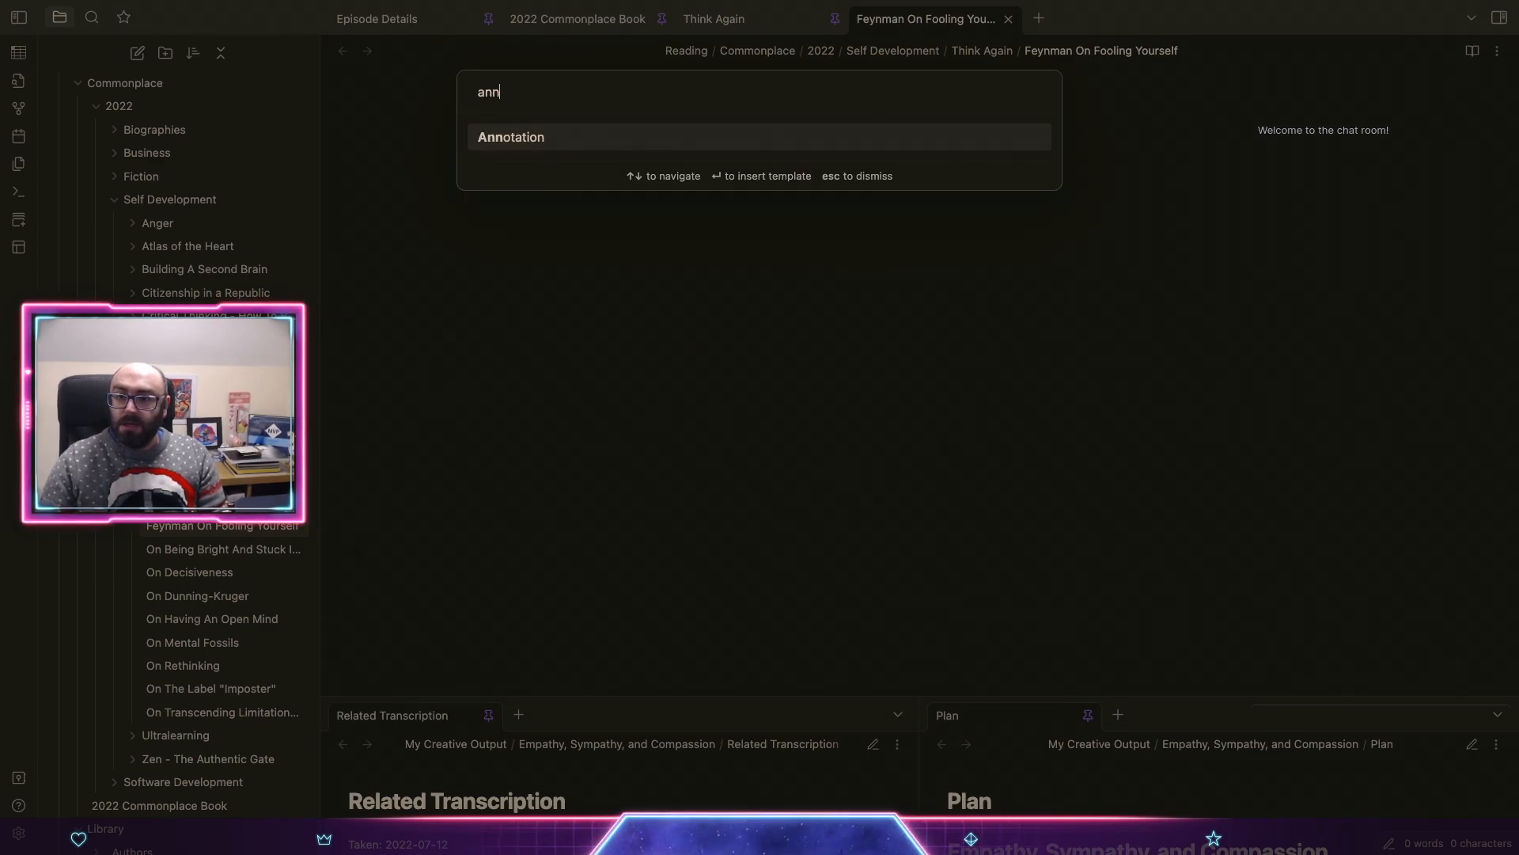
{"action": "key", "text": "Return"}
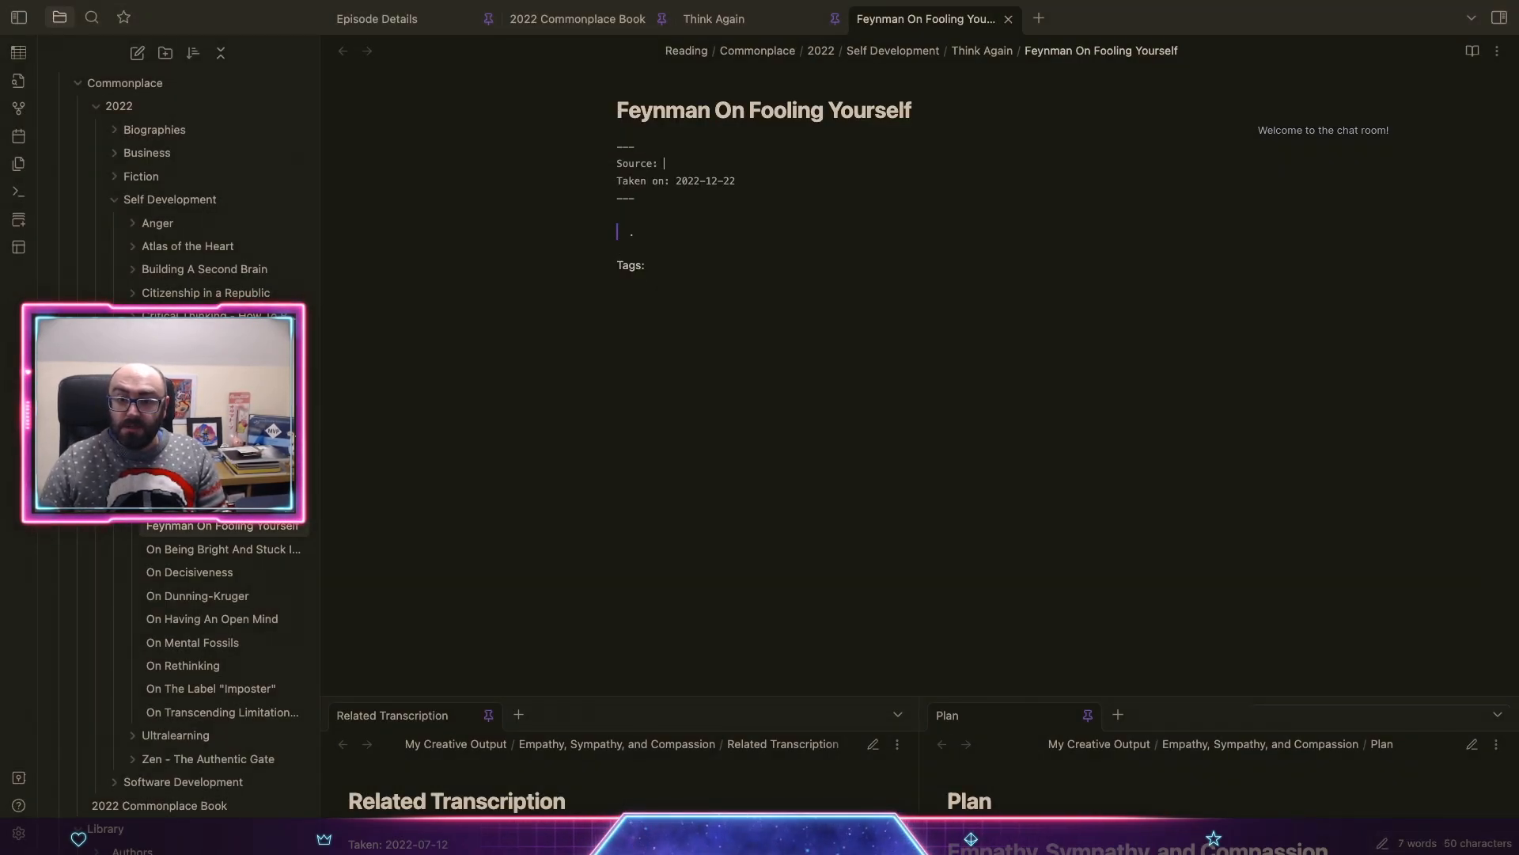
Step: Fill in the note's source as a link to Think Again and set its Taken on date to 2022-07-10
{"action": "type", "text": "[[think"}
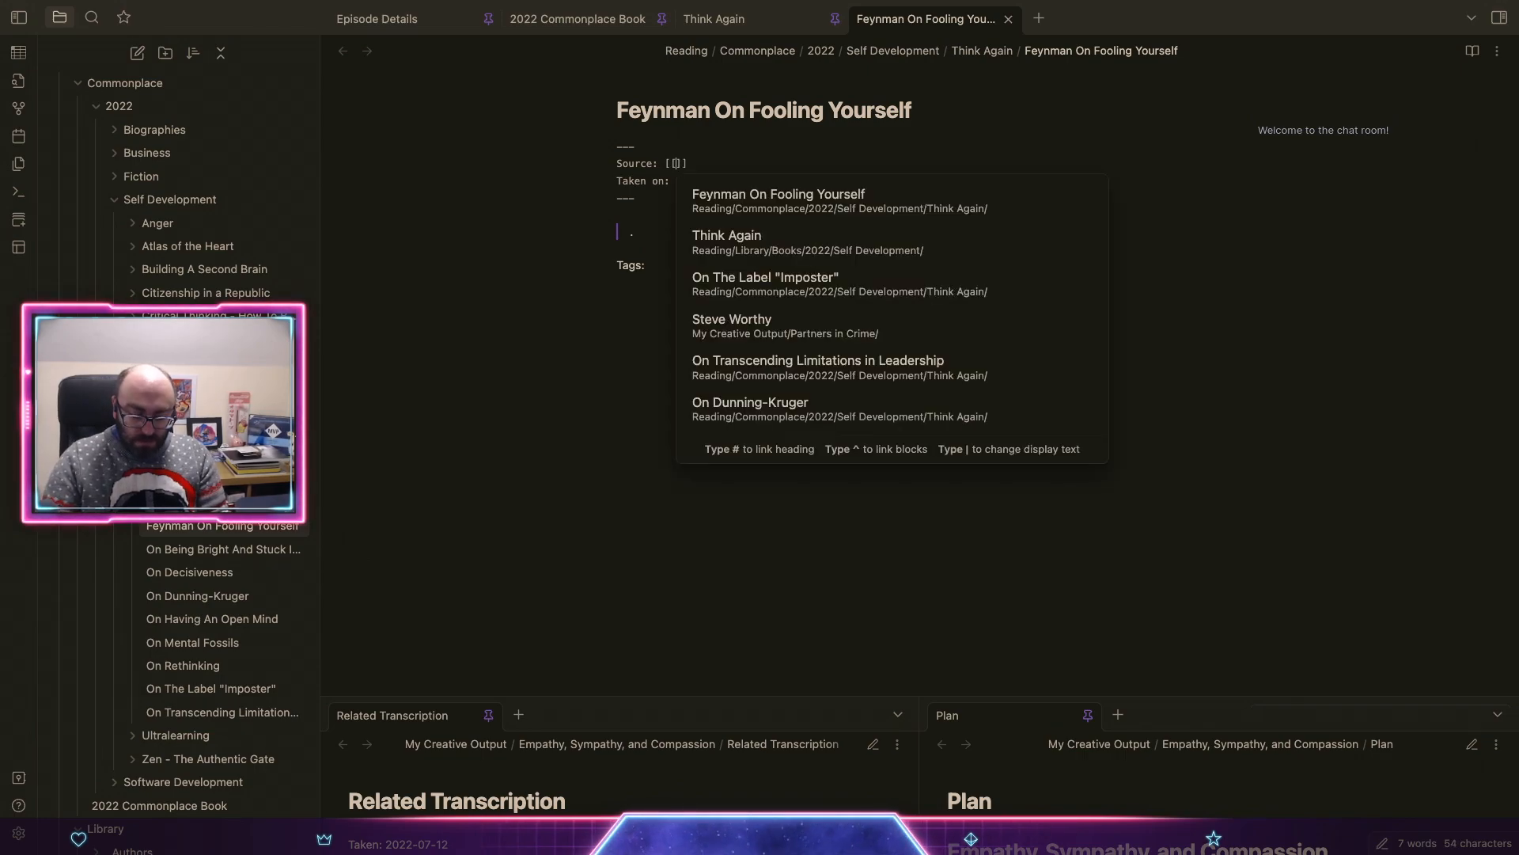
{"action": "key", "text": "Return"}
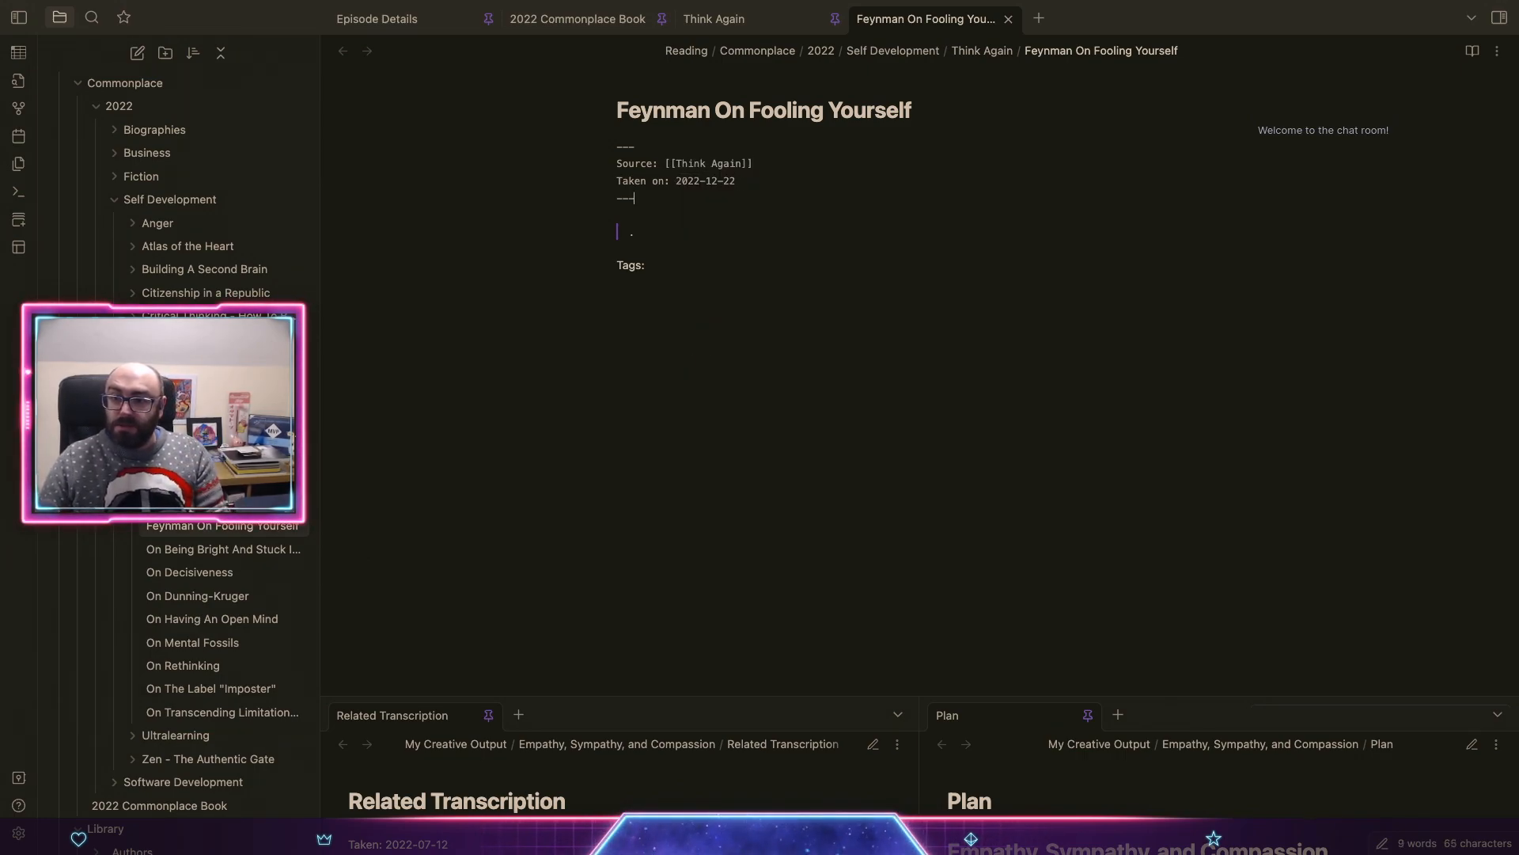
{"action": "key", "text": "Left"}
{"action": "key", "text": "BackSpace"}
{"action": "key", "text": "BackSpace"}
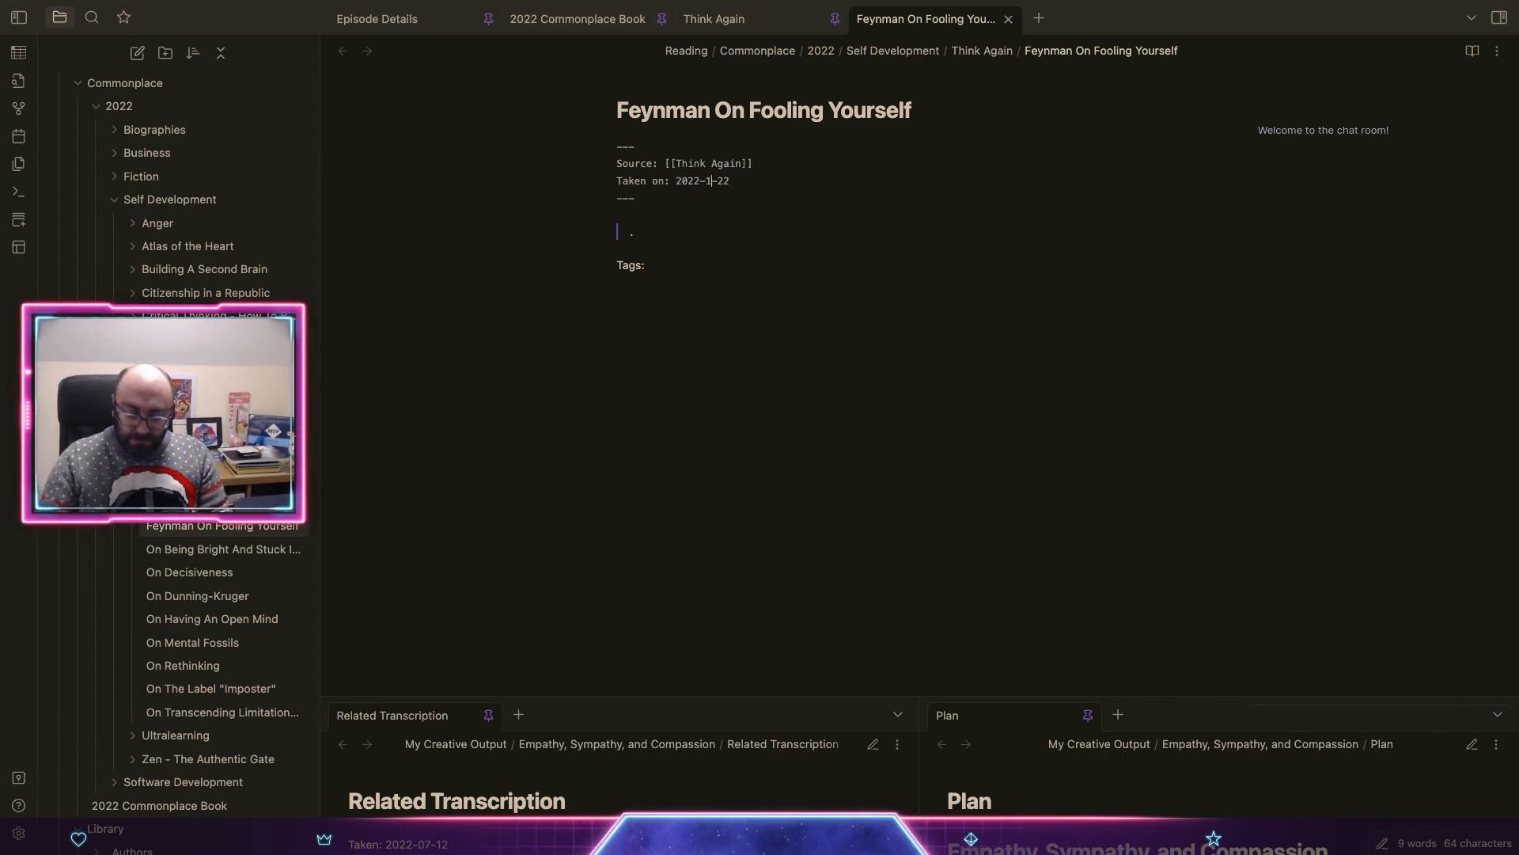
{"action": "type", "text": "07"}
{"action": "key", "text": "Right"}
{"action": "key", "text": "Right"}
{"action": "key", "text": "Right"}
{"action": "key", "text": "BackSpace"}
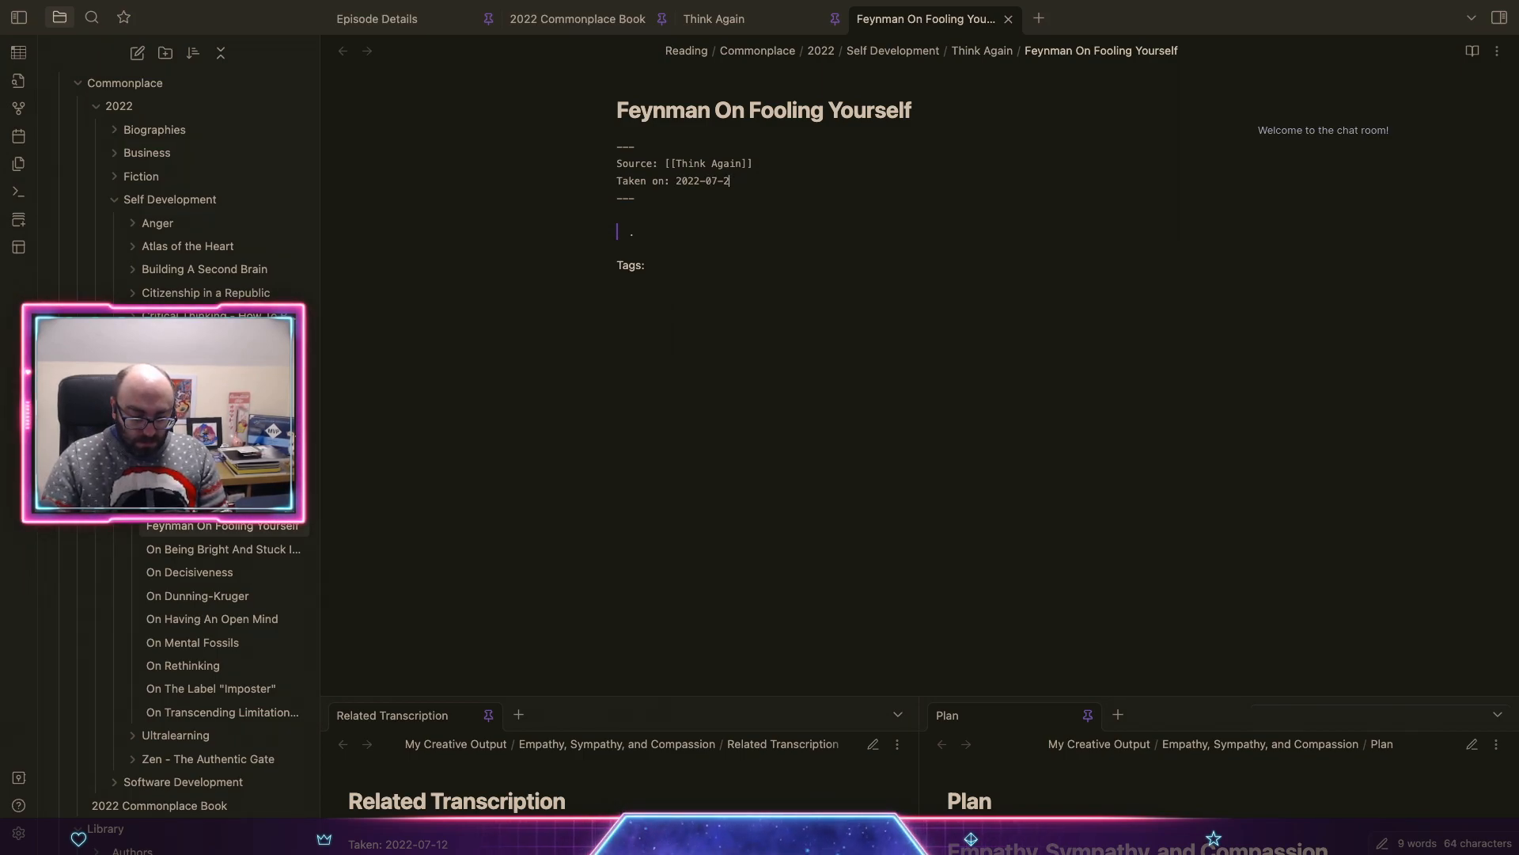
{"action": "key", "text": "BackSpace"}
{"action": "type", "text": "10"}
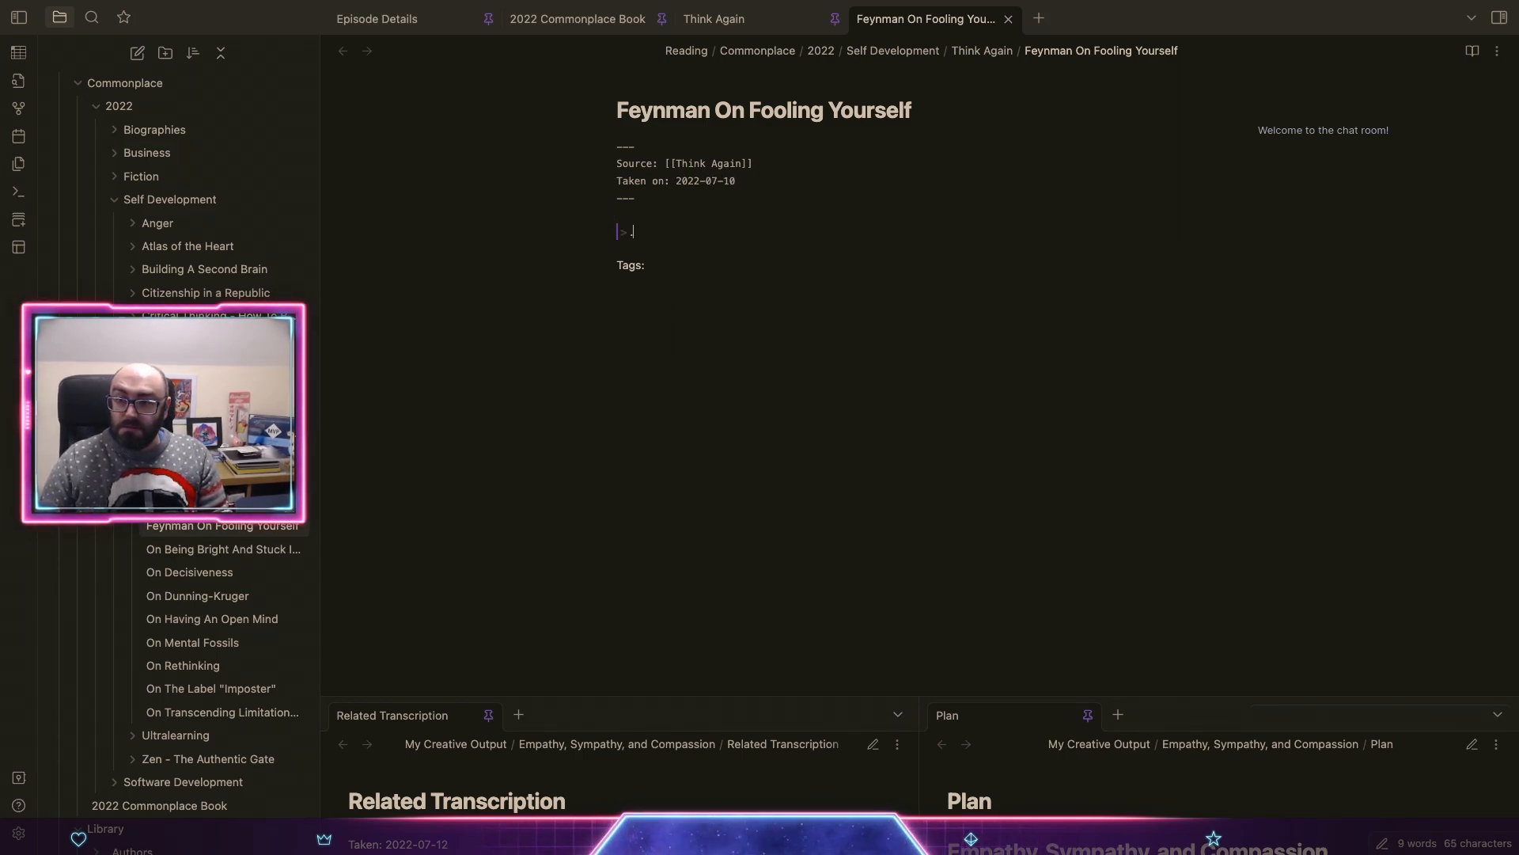
Step: Replace the placeholder full stop in the block quote with "As physicist Richard"
{"action": "key", "text": "BackSpace"}
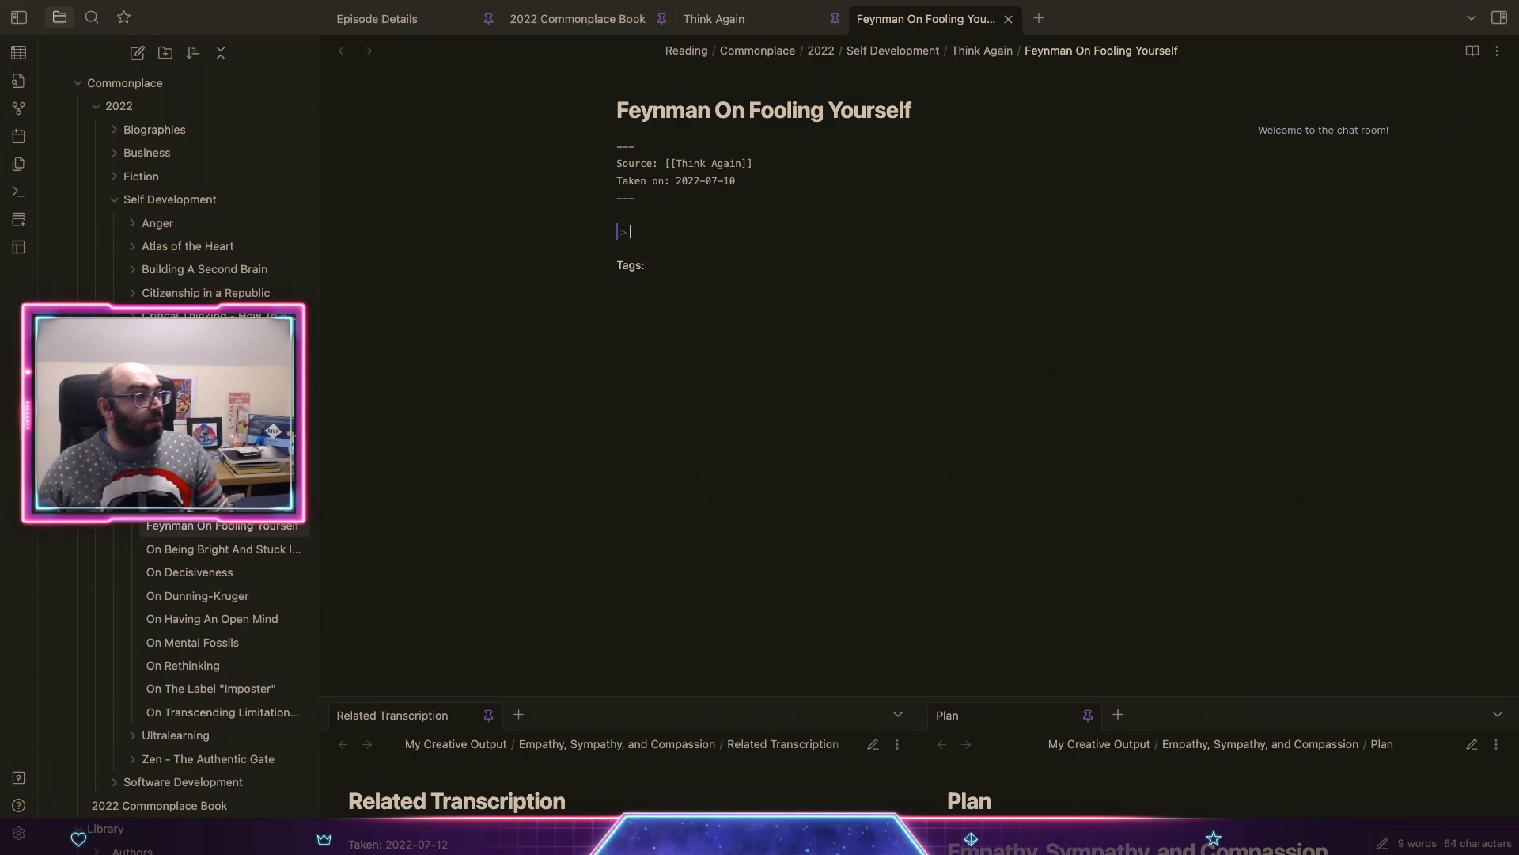
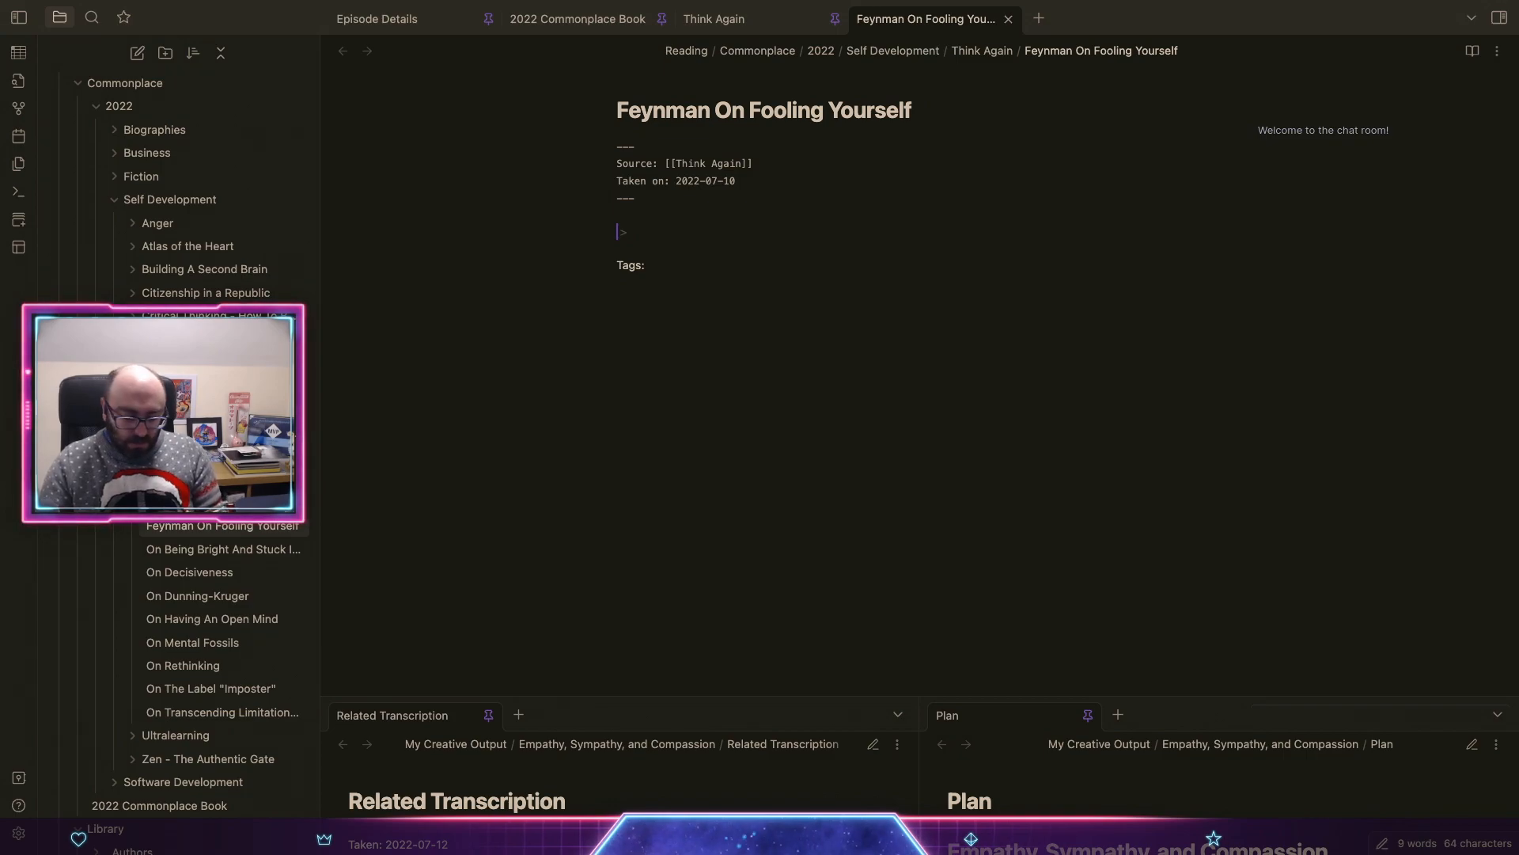
{"action": "type", "text": "As p"}
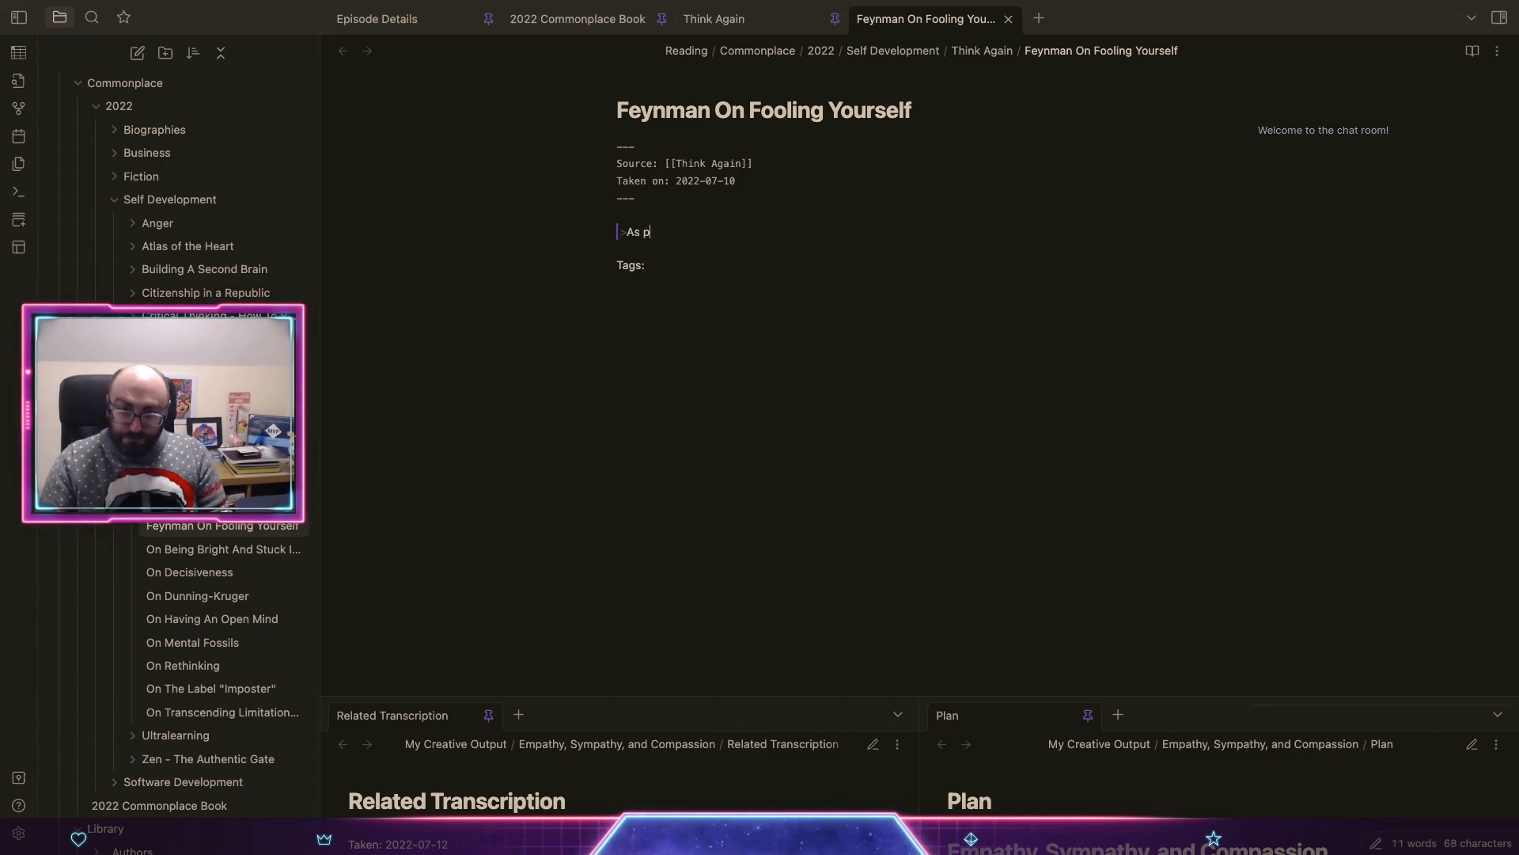
{"action": "type", "text": "hysici"}
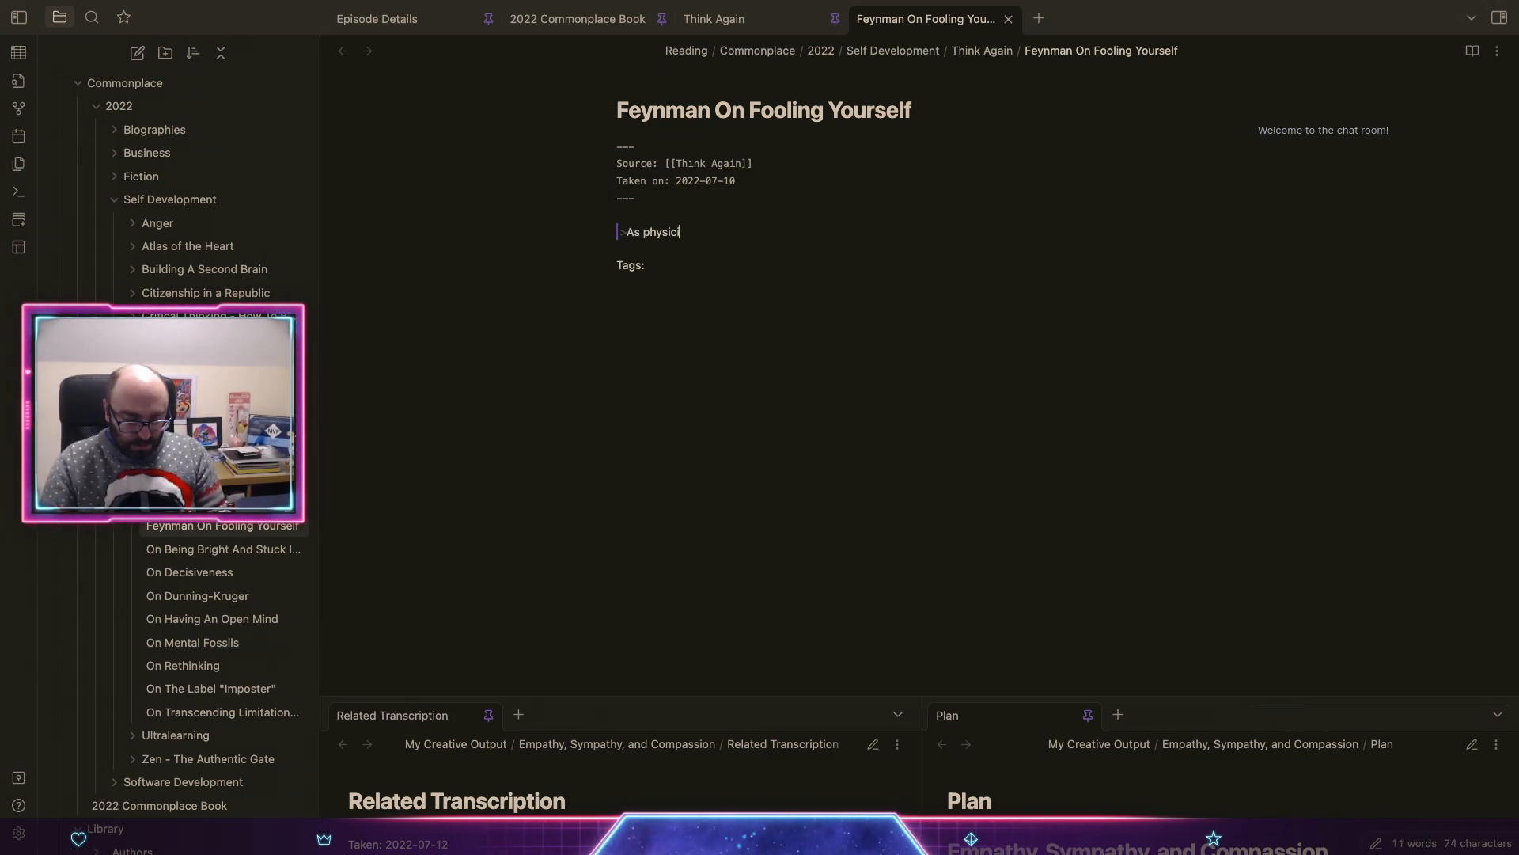
{"action": "type", "text": "t"}
{"action": "key", "text": "BackSpace"}
{"action": "key", "text": "BackSpace"}
{"action": "key", "text": "BackSpace"}
{"action": "key", "text": "BackSpace"}
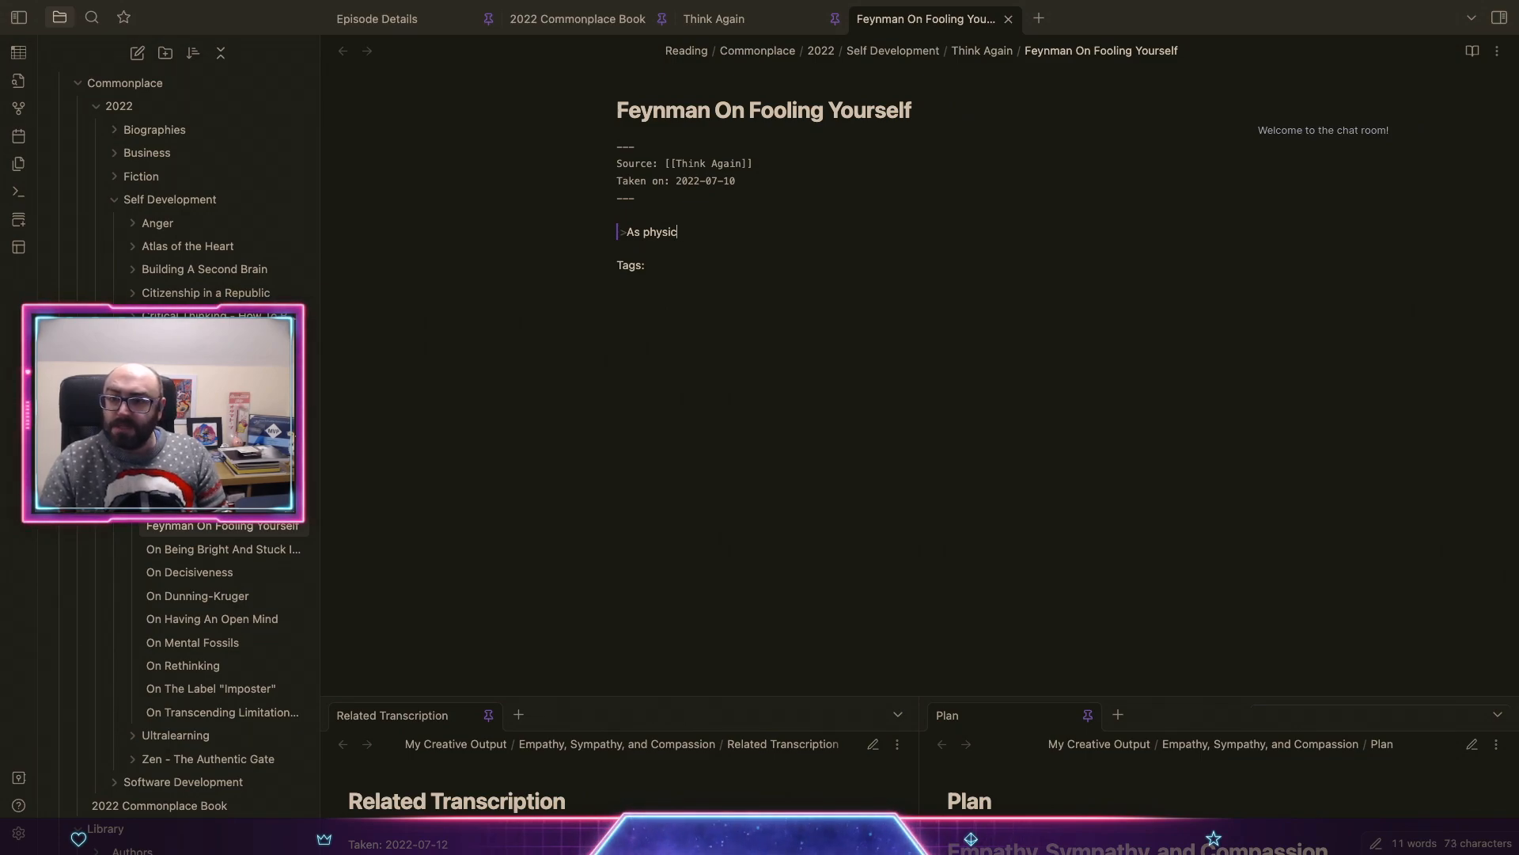
{"action": "type", "text": "cist"}
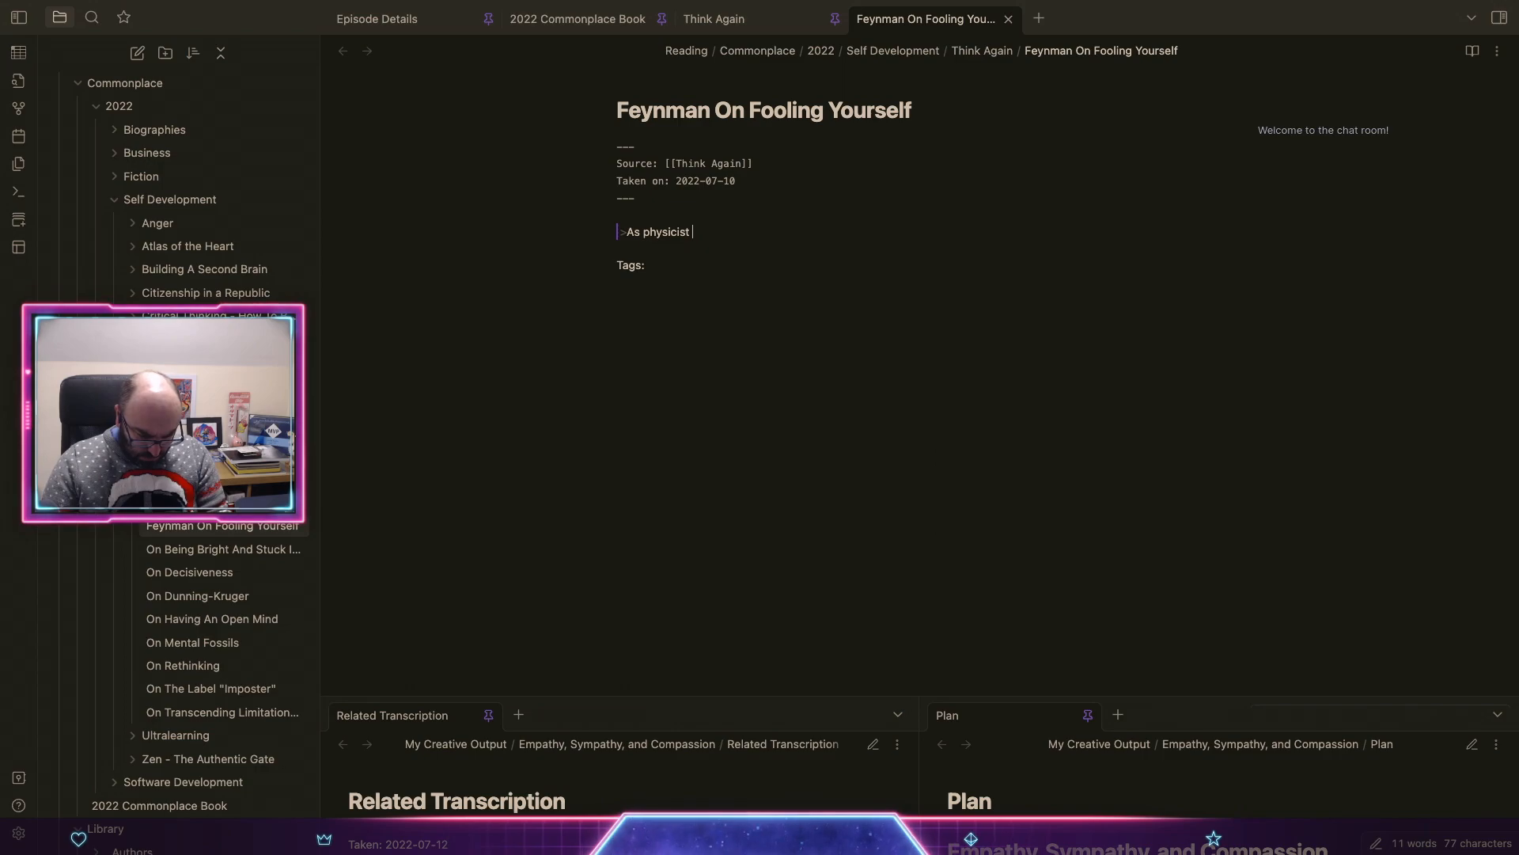
{"action": "type", "text": " richard"}
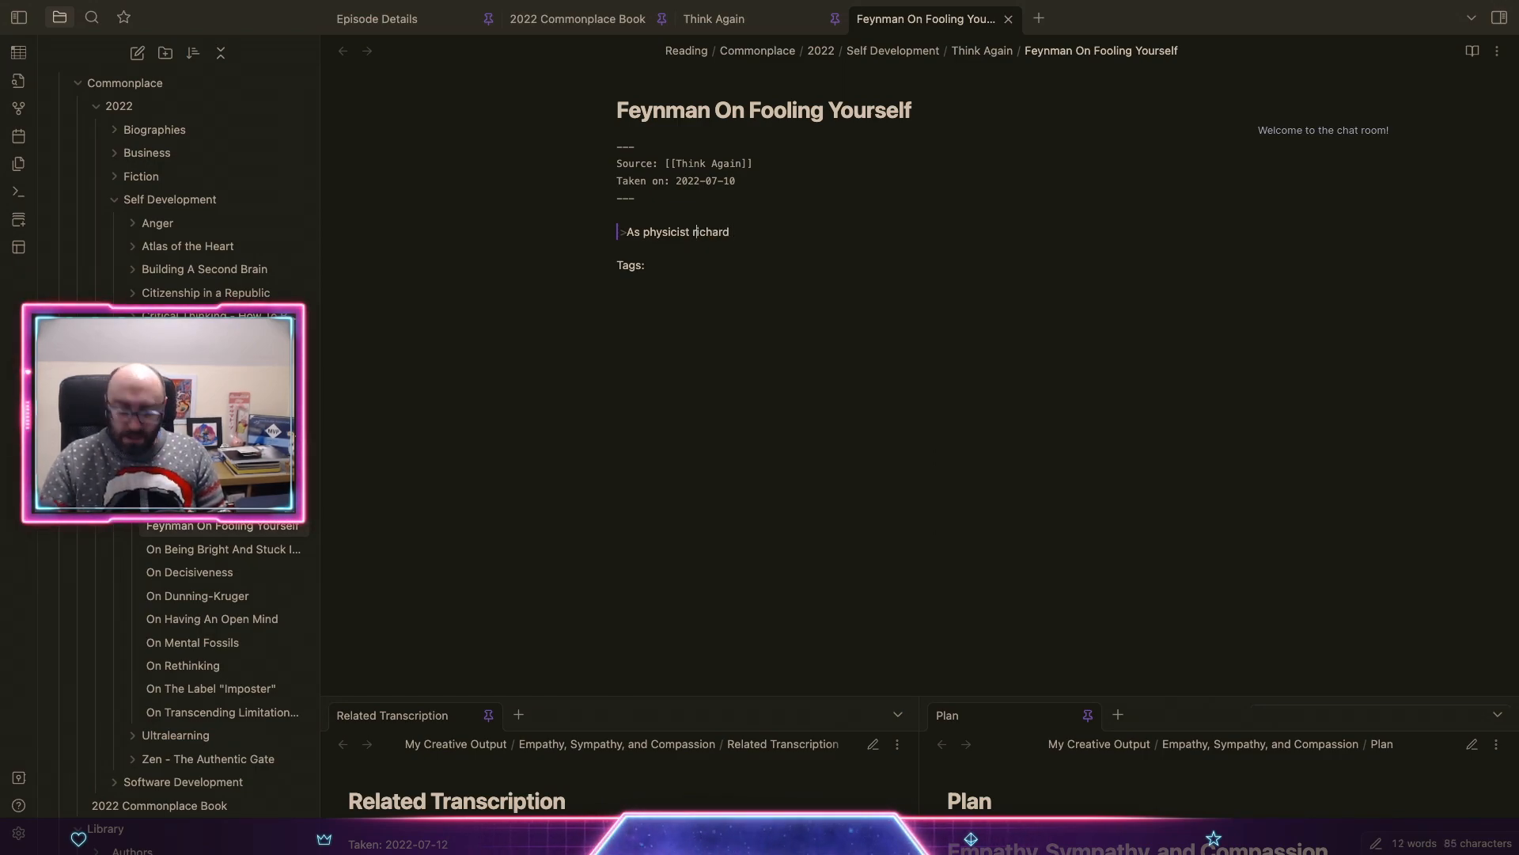
{"action": "key", "text": "BackSpace"}
{"action": "type", "text": "R"}
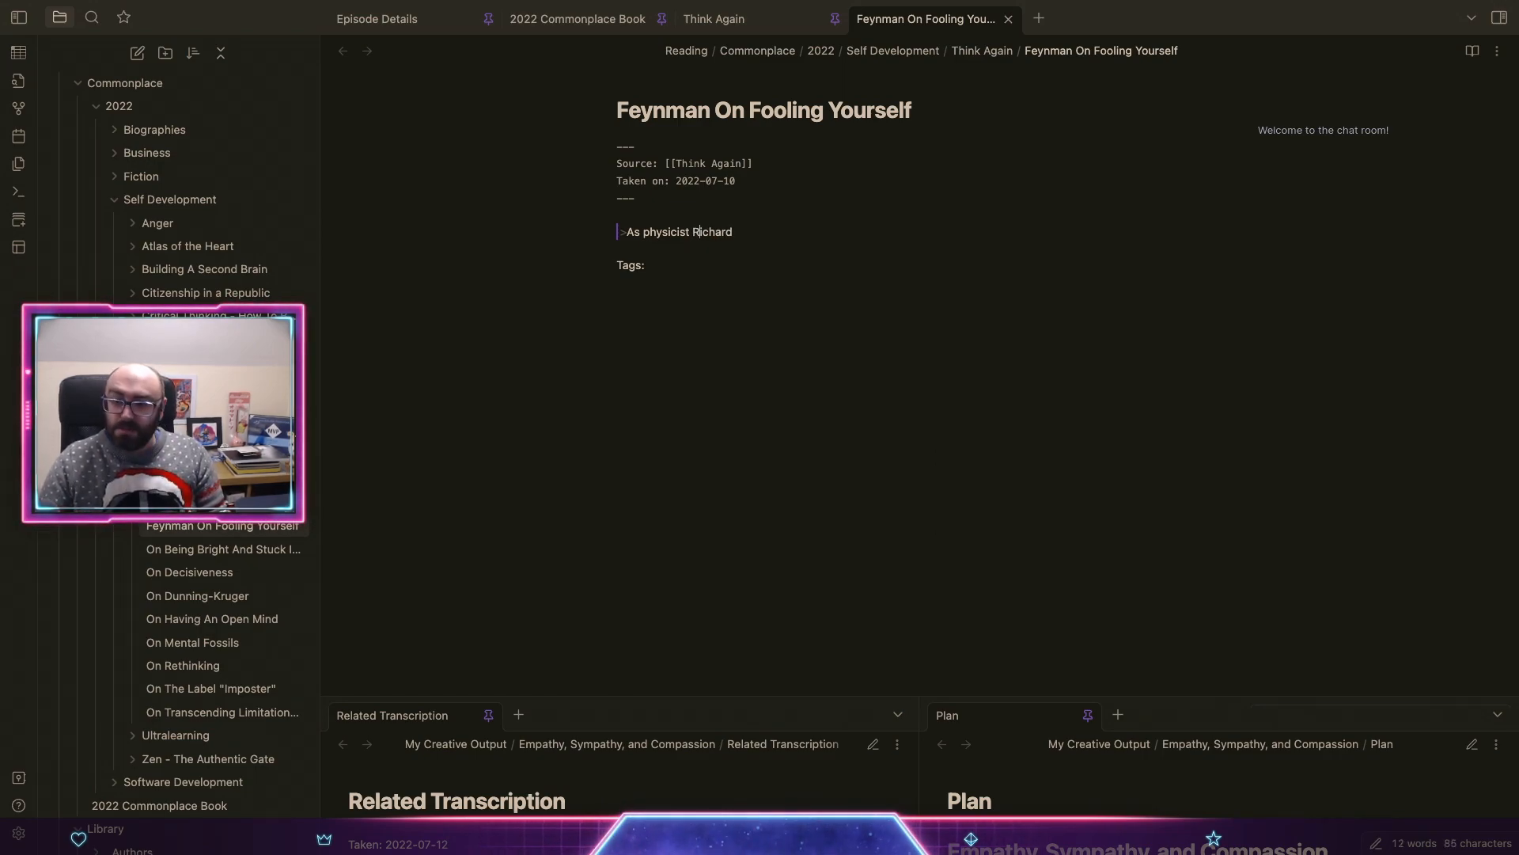
Step: Continue the block quote with "Feynman quipped," and open a quotation mark, keeping single spaces between the words
{"action": "key", "text": "ctrl+equal"}
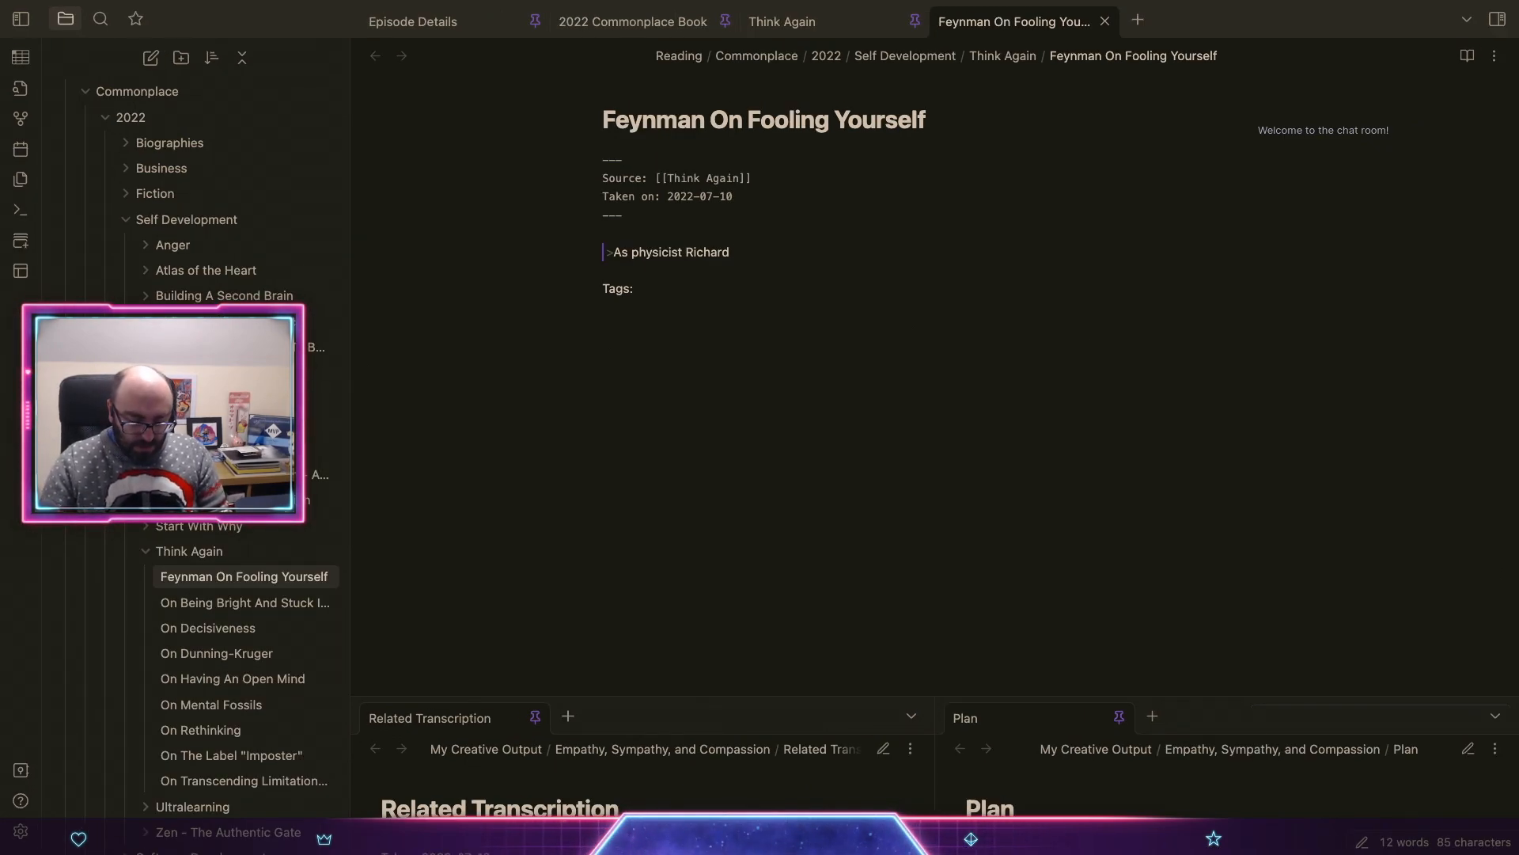
{"action": "type", "text": "Feynman"}
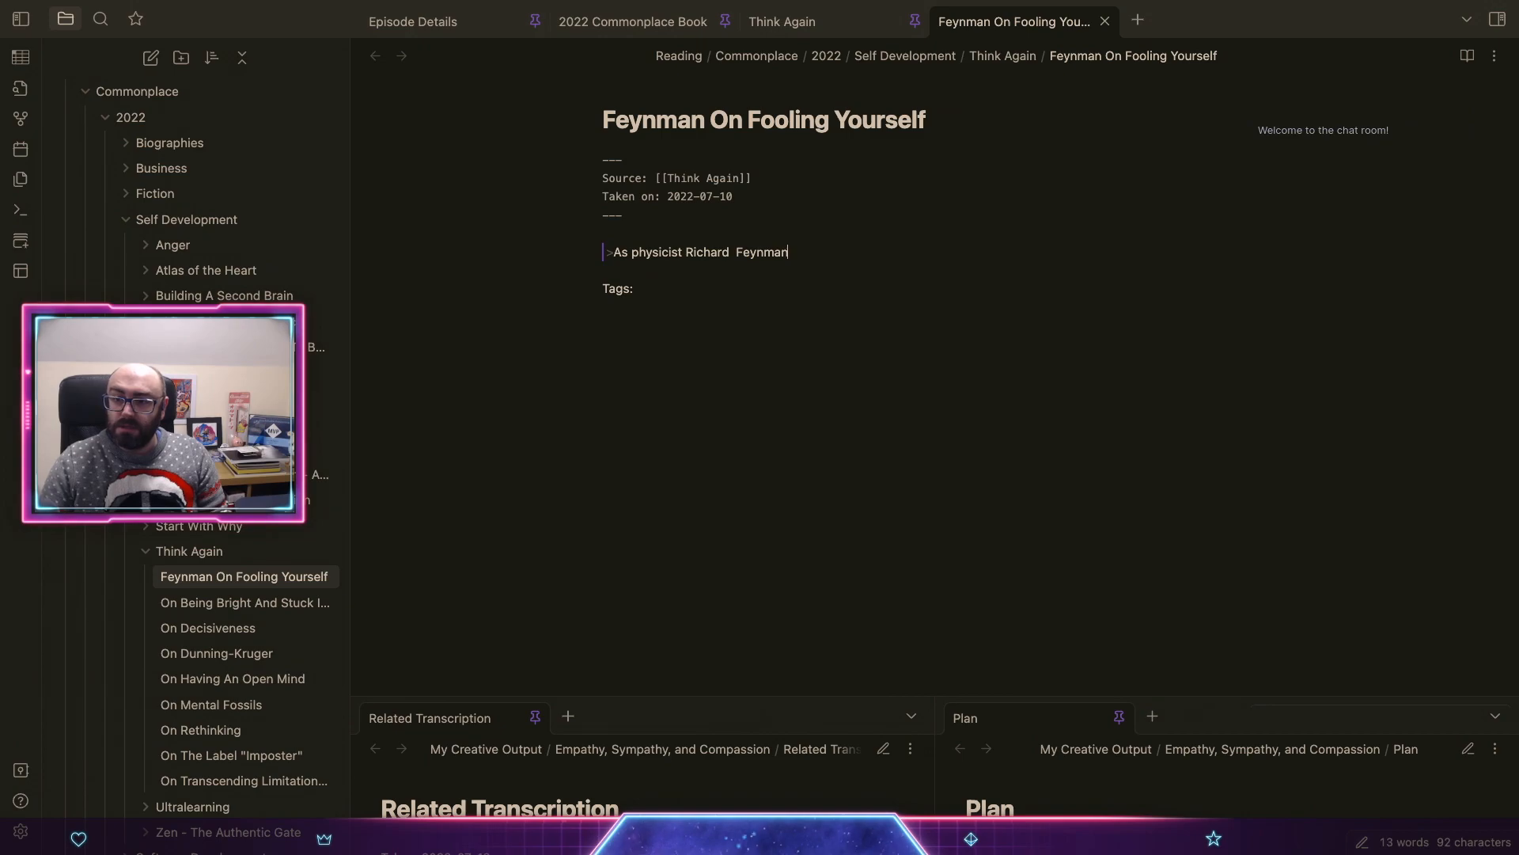
{"action": "key", "text": "alt+Left"}
{"action": "key", "text": "BackSpace"}
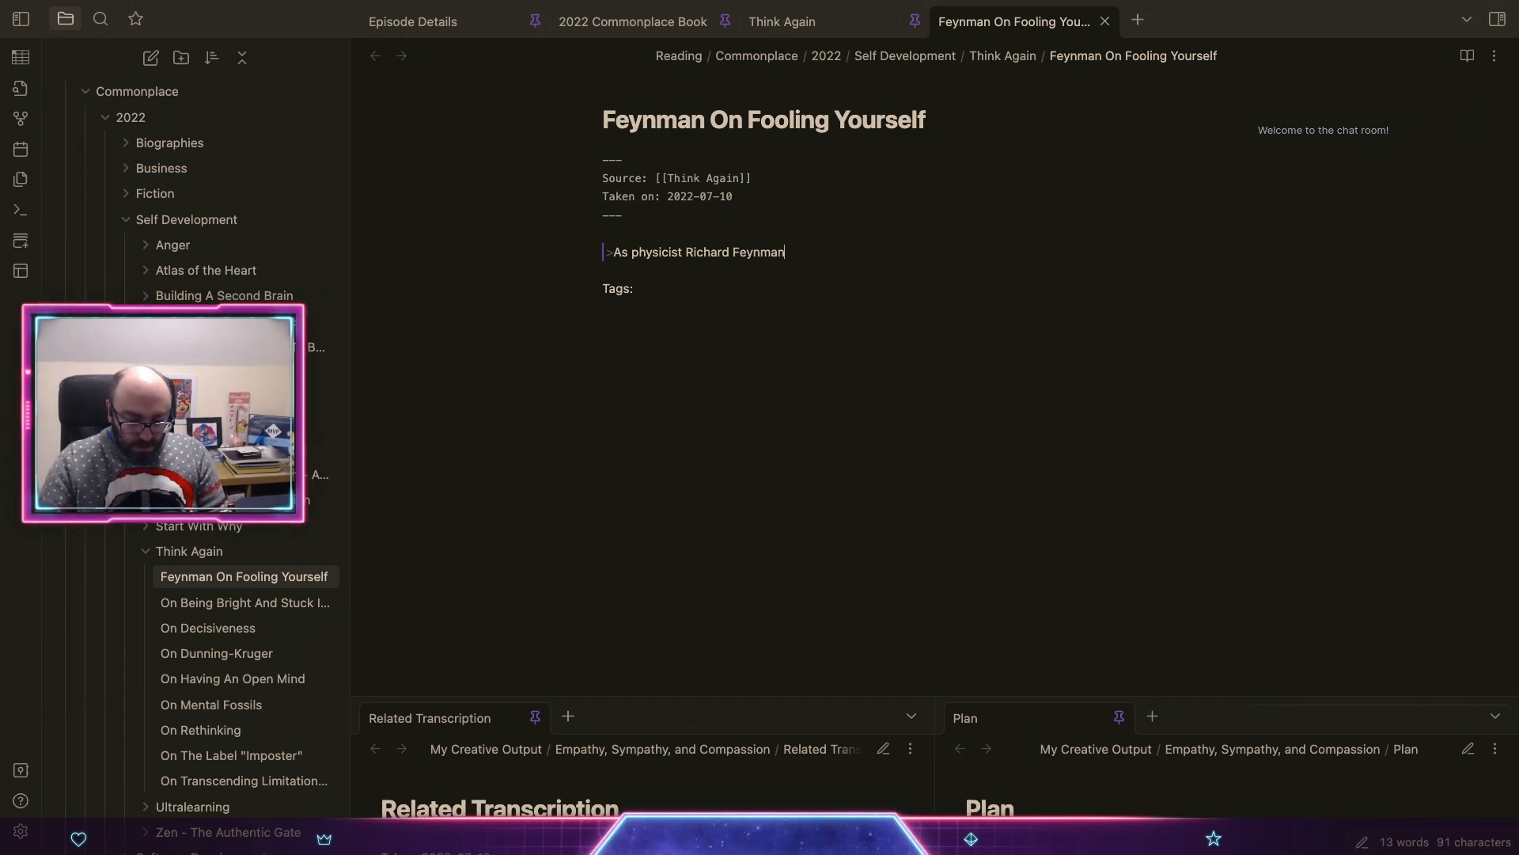
{"action": "type", "text": "quipped"}
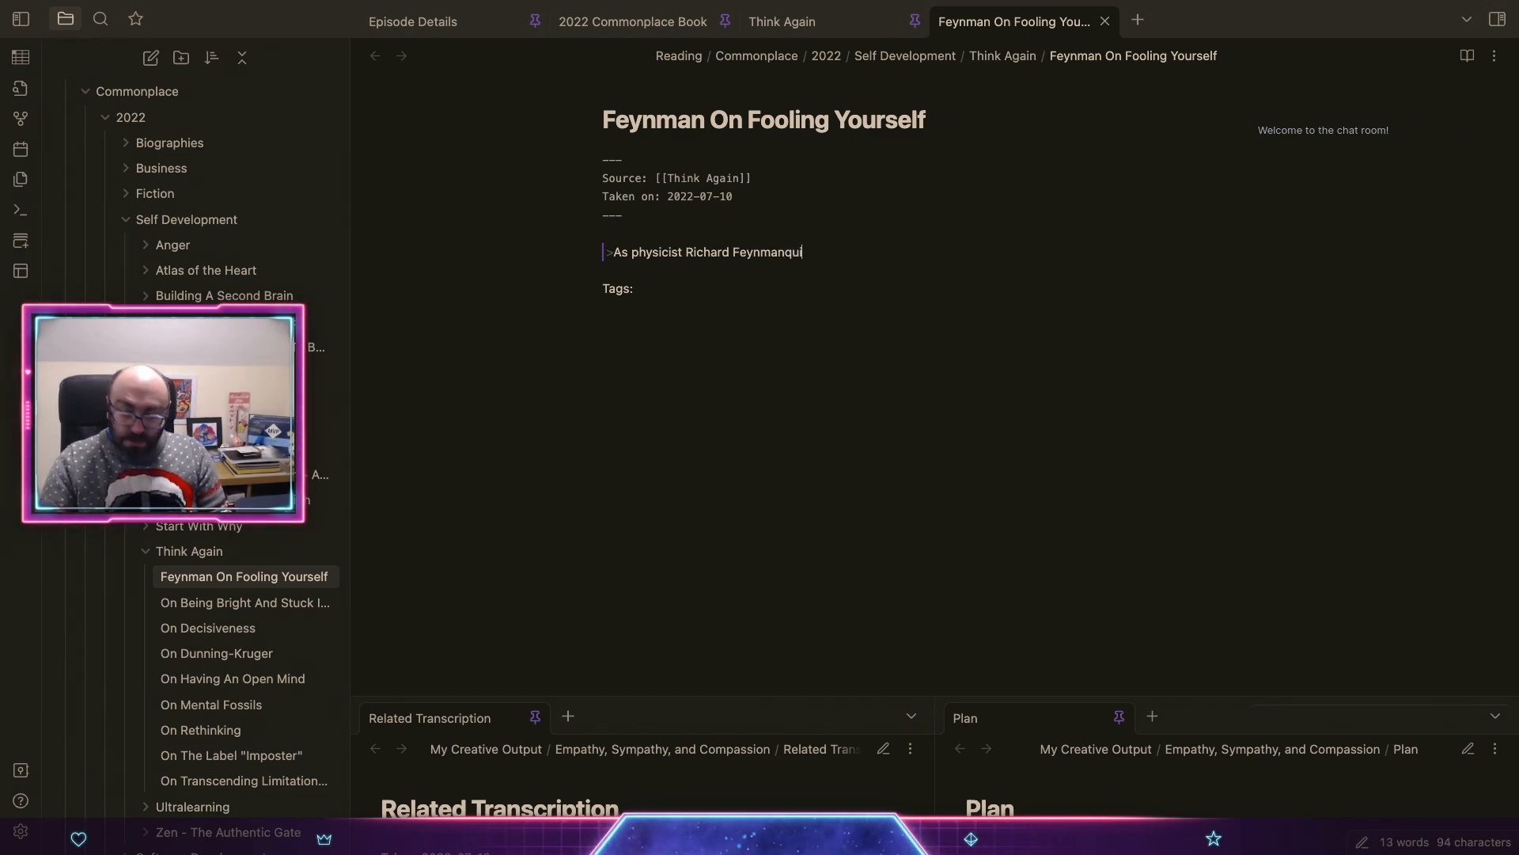
{"action": "key", "text": "BackSpace"}
{"action": "key", "text": "BackSpace"}
{"action": "key", "text": "BackSpace"}
{"action": "key", "text": "BackSpace"}
{"action": "key", "text": "BackSpace"}
{"action": "key", "text": "BackSpace"}
{"action": "key", "text": "BackSpace"}
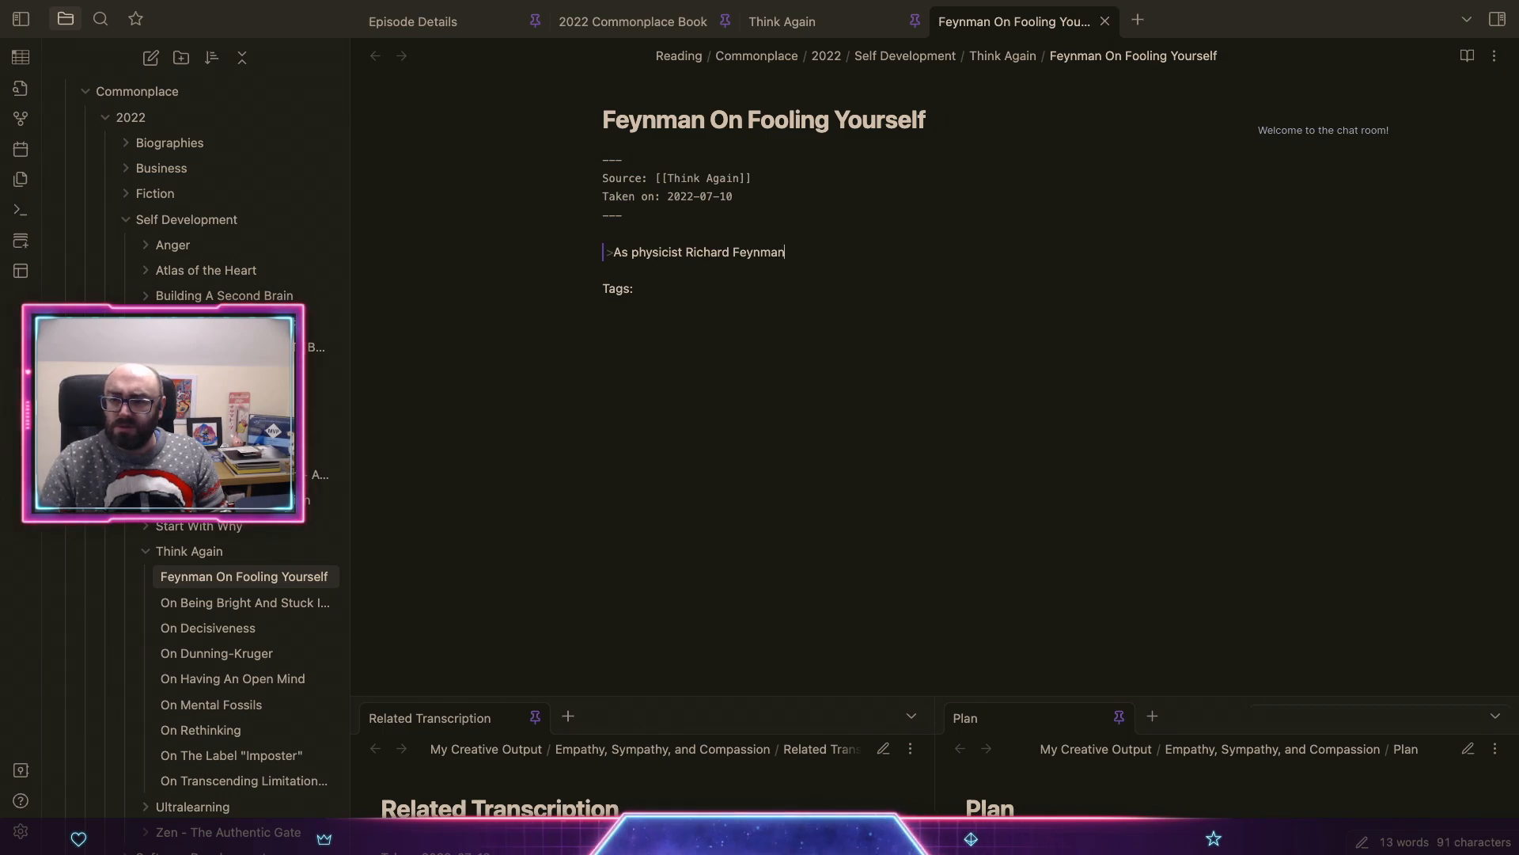
{"action": "type", "text": "quippe"}
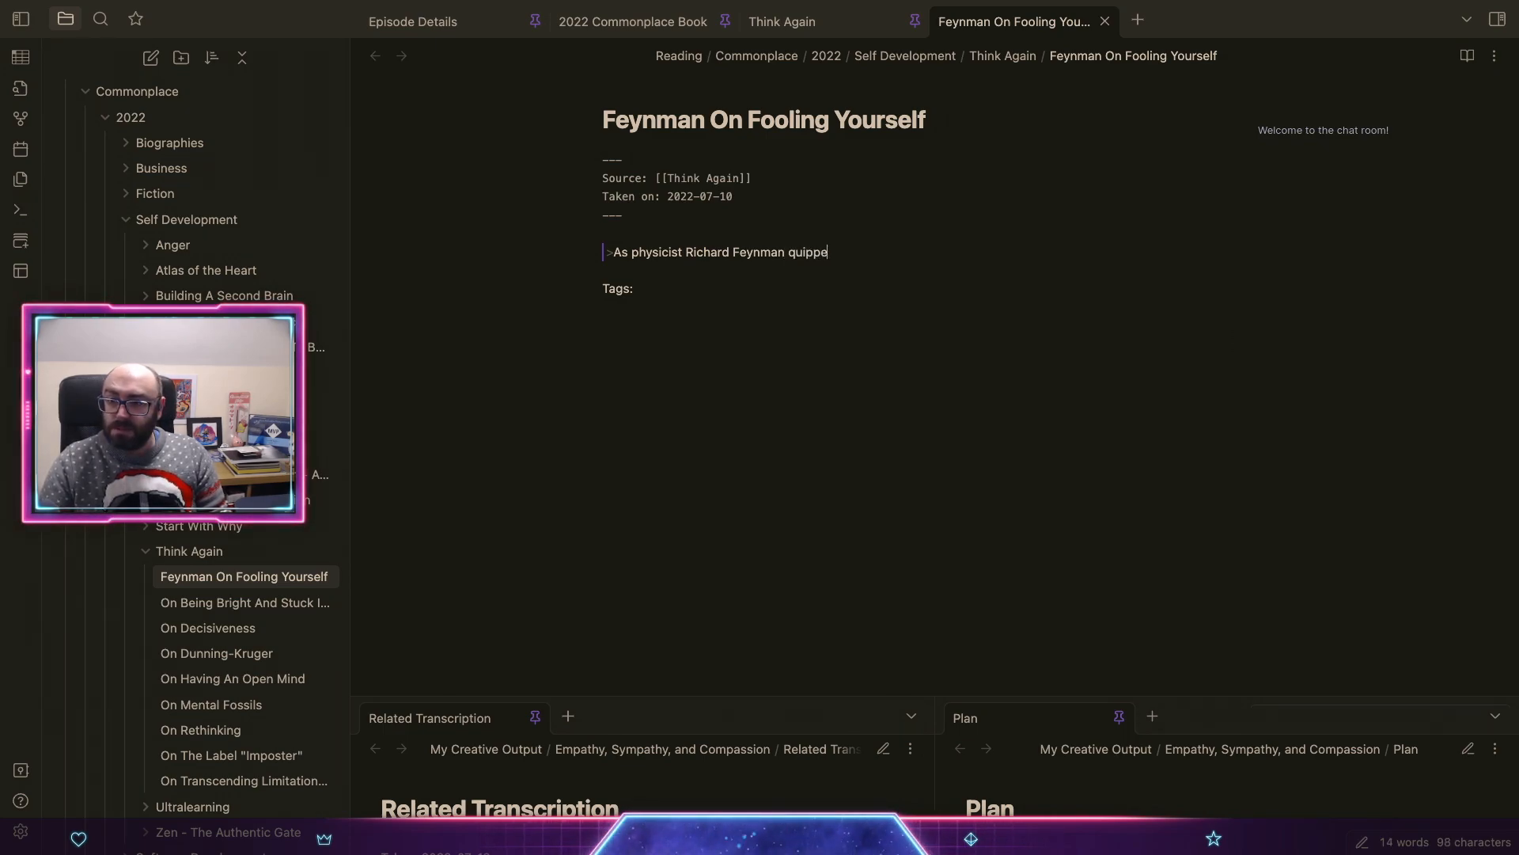
{"action": "type", "text": "d, \""}
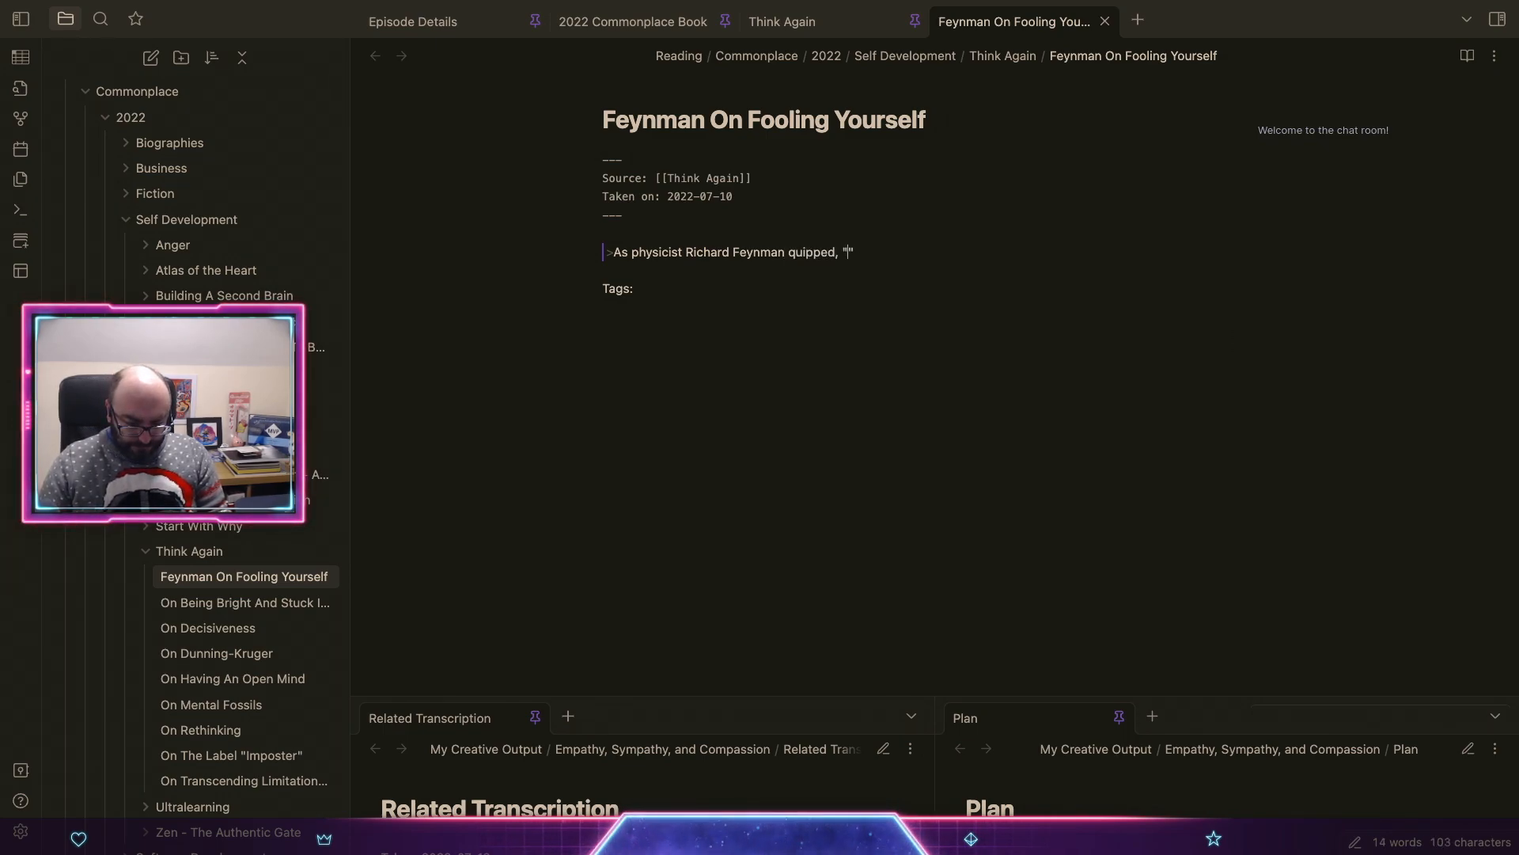
Step: Complete the quotation with "You must not fool yourself - and you are the easiest person to fool." and add blank lines above the tags
{"action": "type", "text": "You must not"}
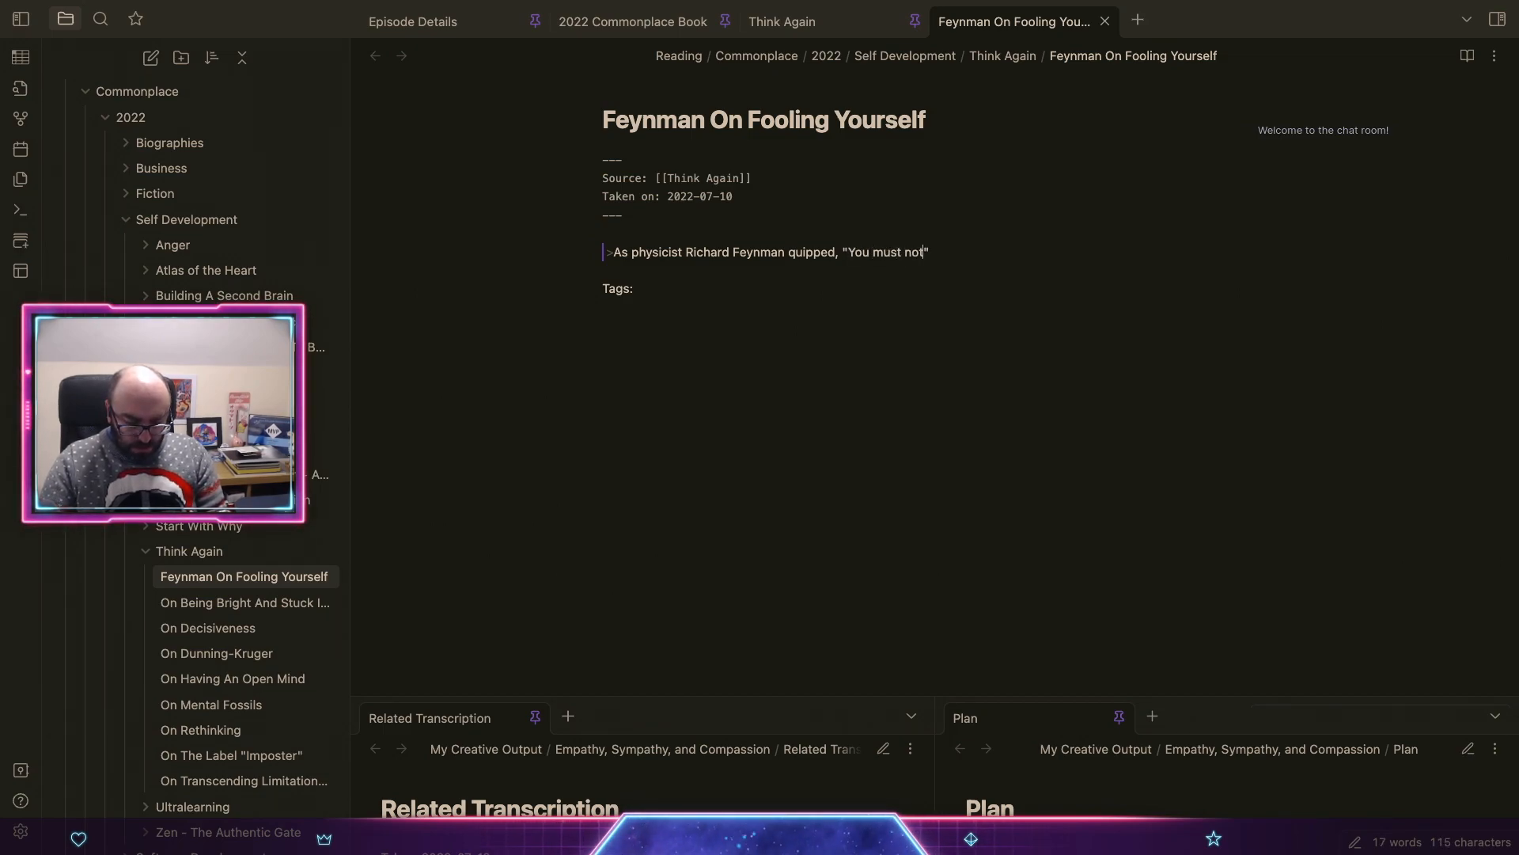
{"action": "type", "text": " fool yourself - "}
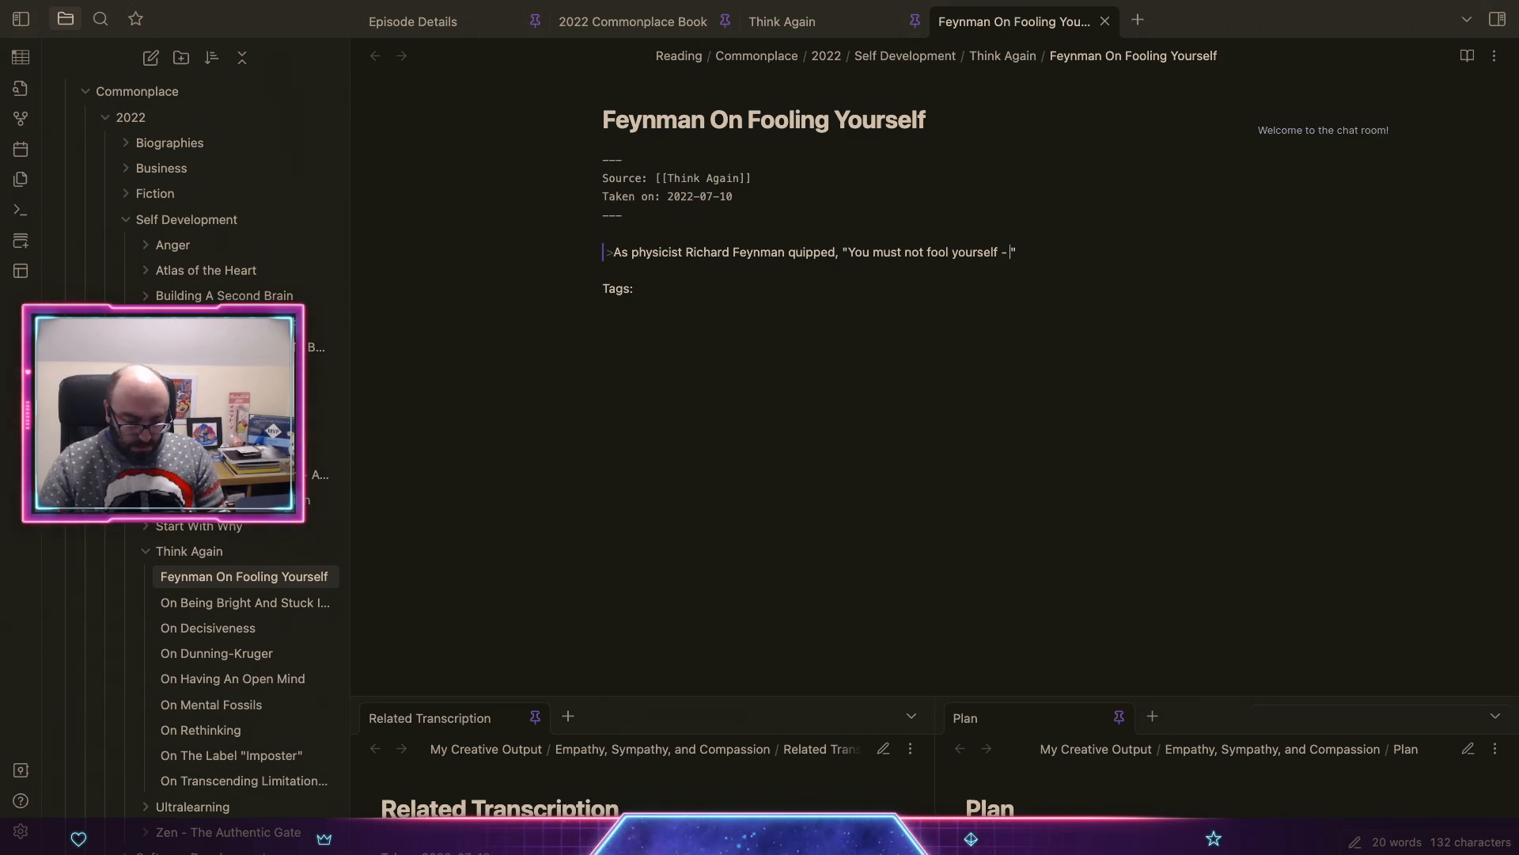
{"action": "type", "text": "and you are the eas"}
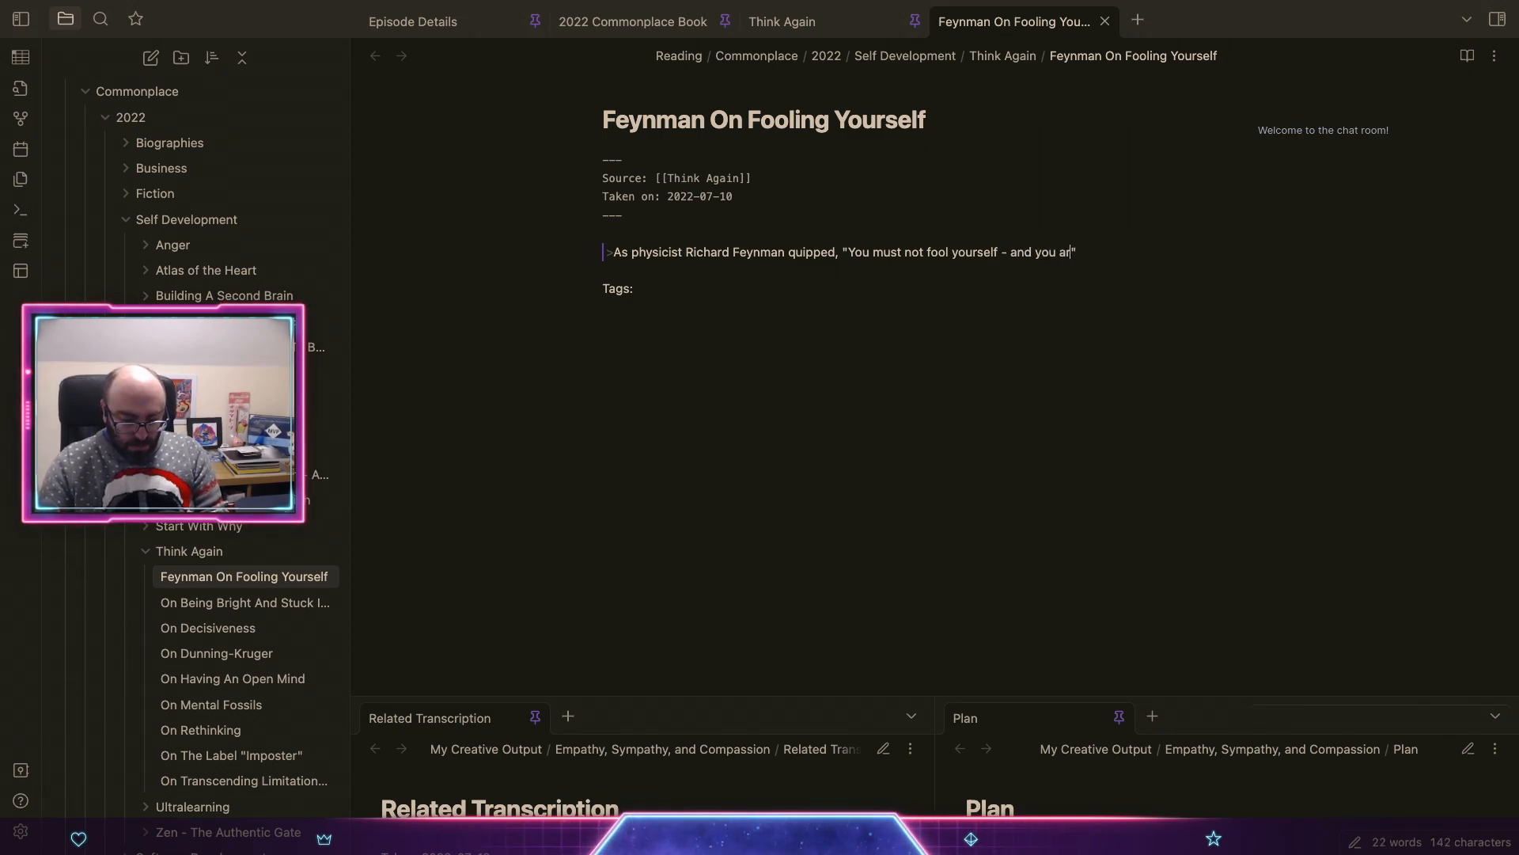
{"action": "type", "text": "iest person to "}
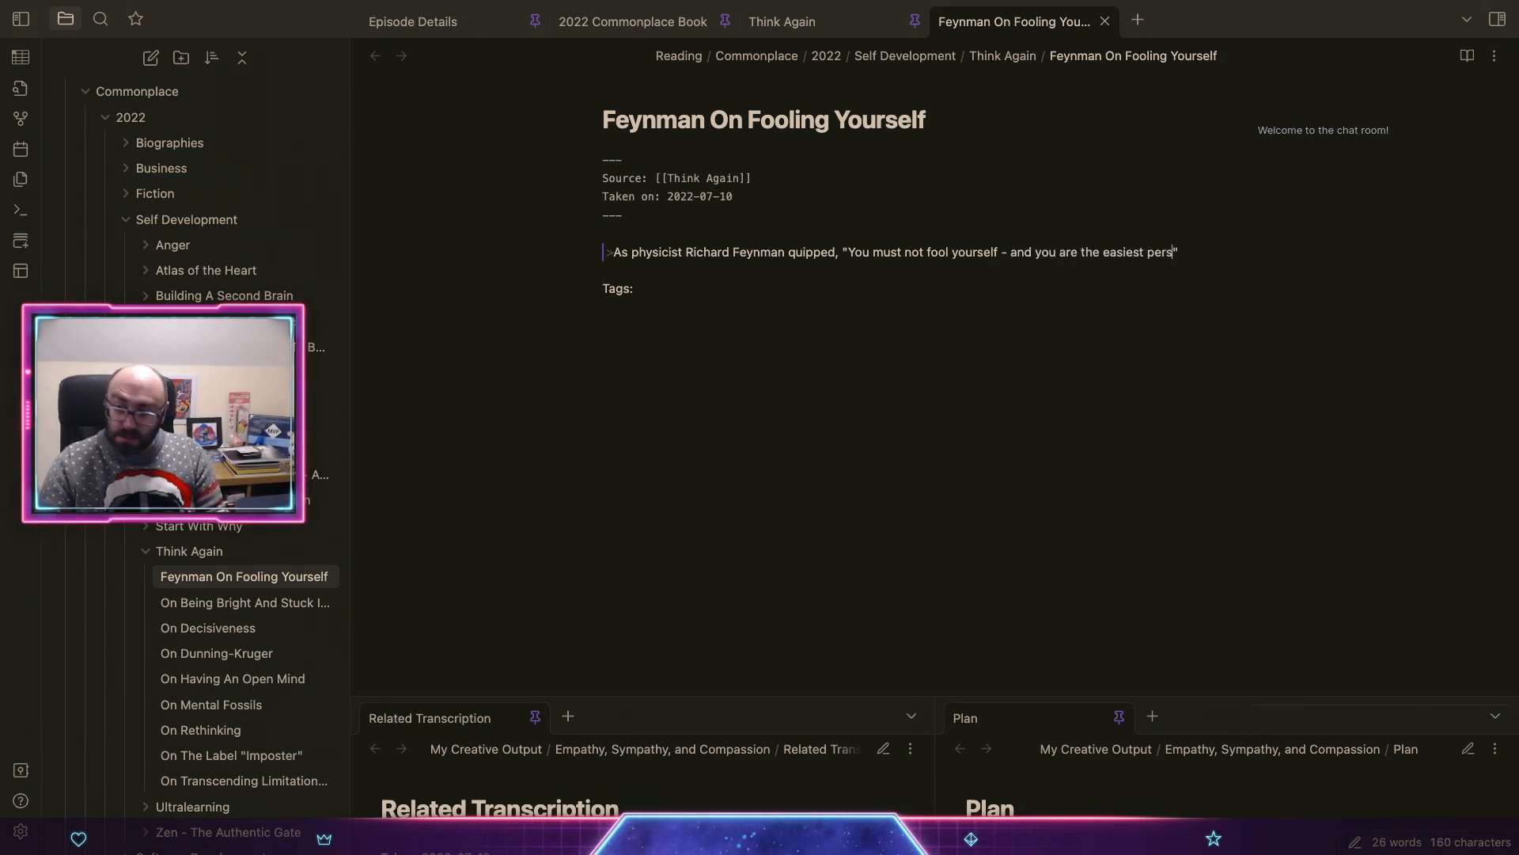
{"action": "type", "text": "fool"}
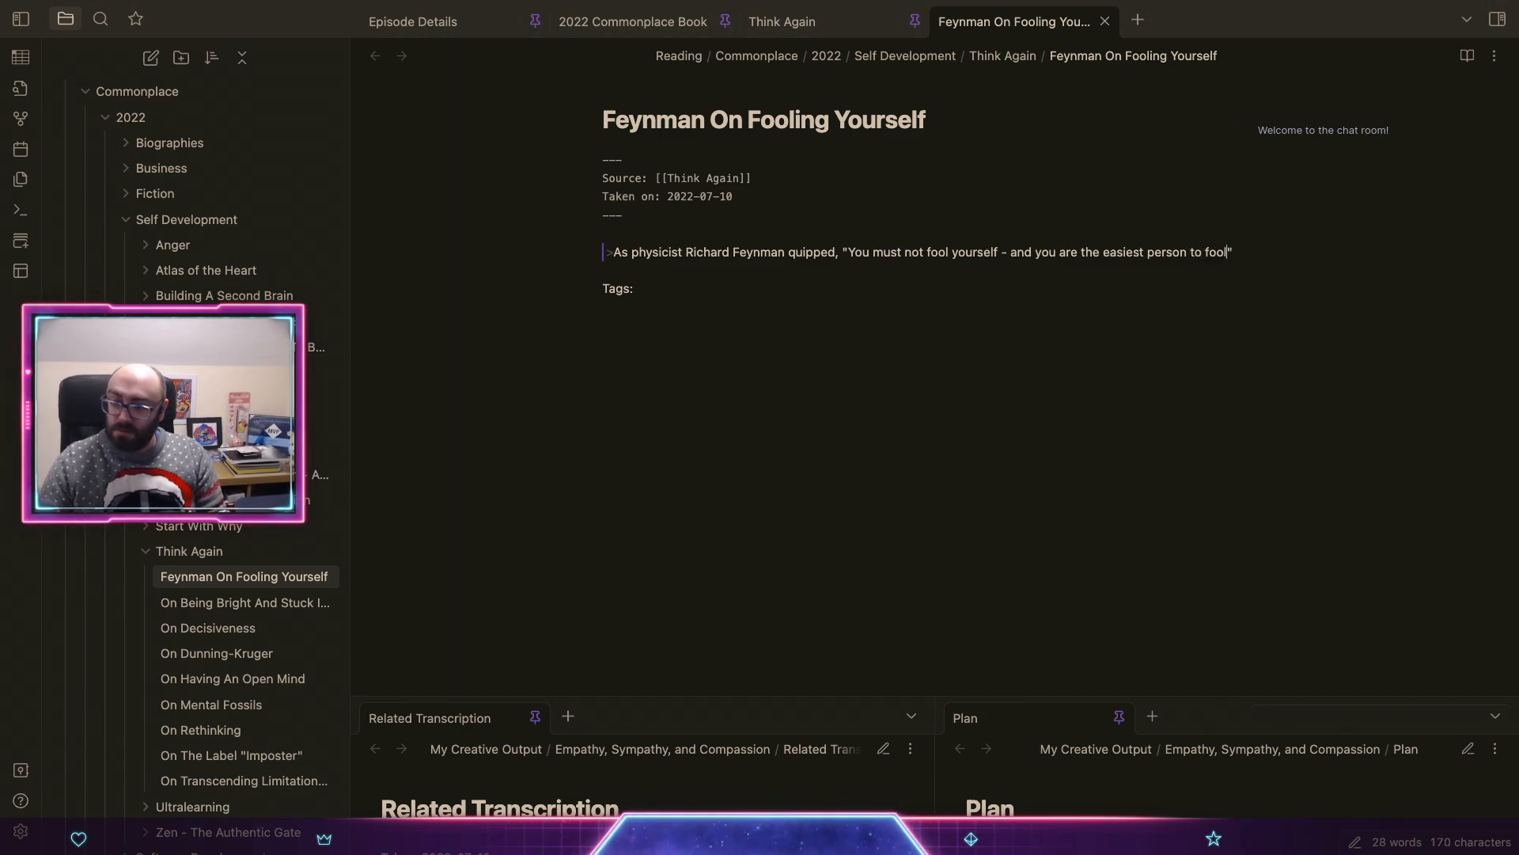
{"action": "type", "text": "."}
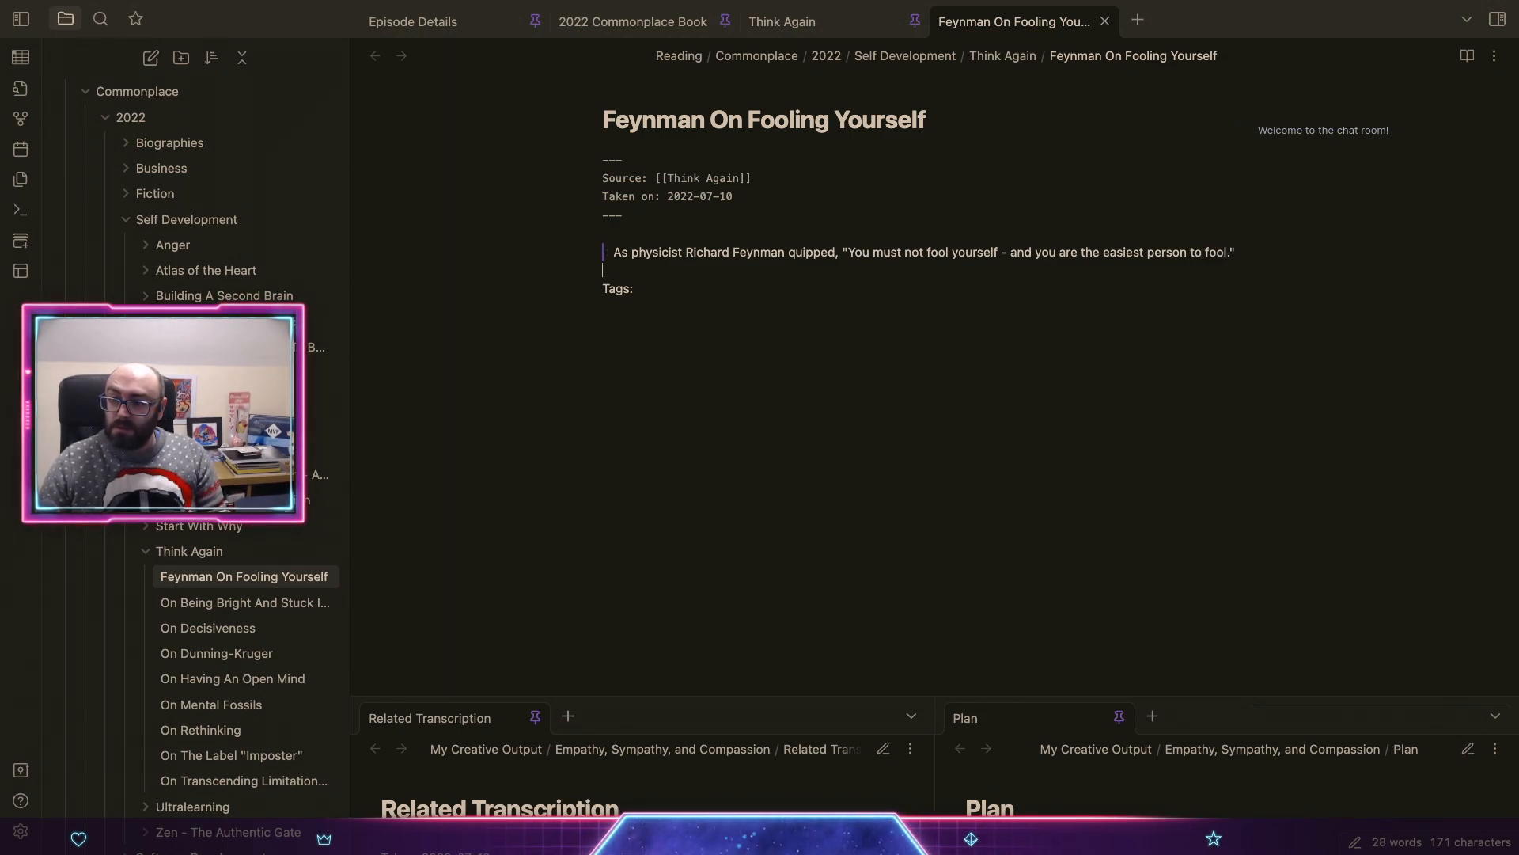
{"action": "key", "text": "Return"}
{"action": "key", "text": "Return"}
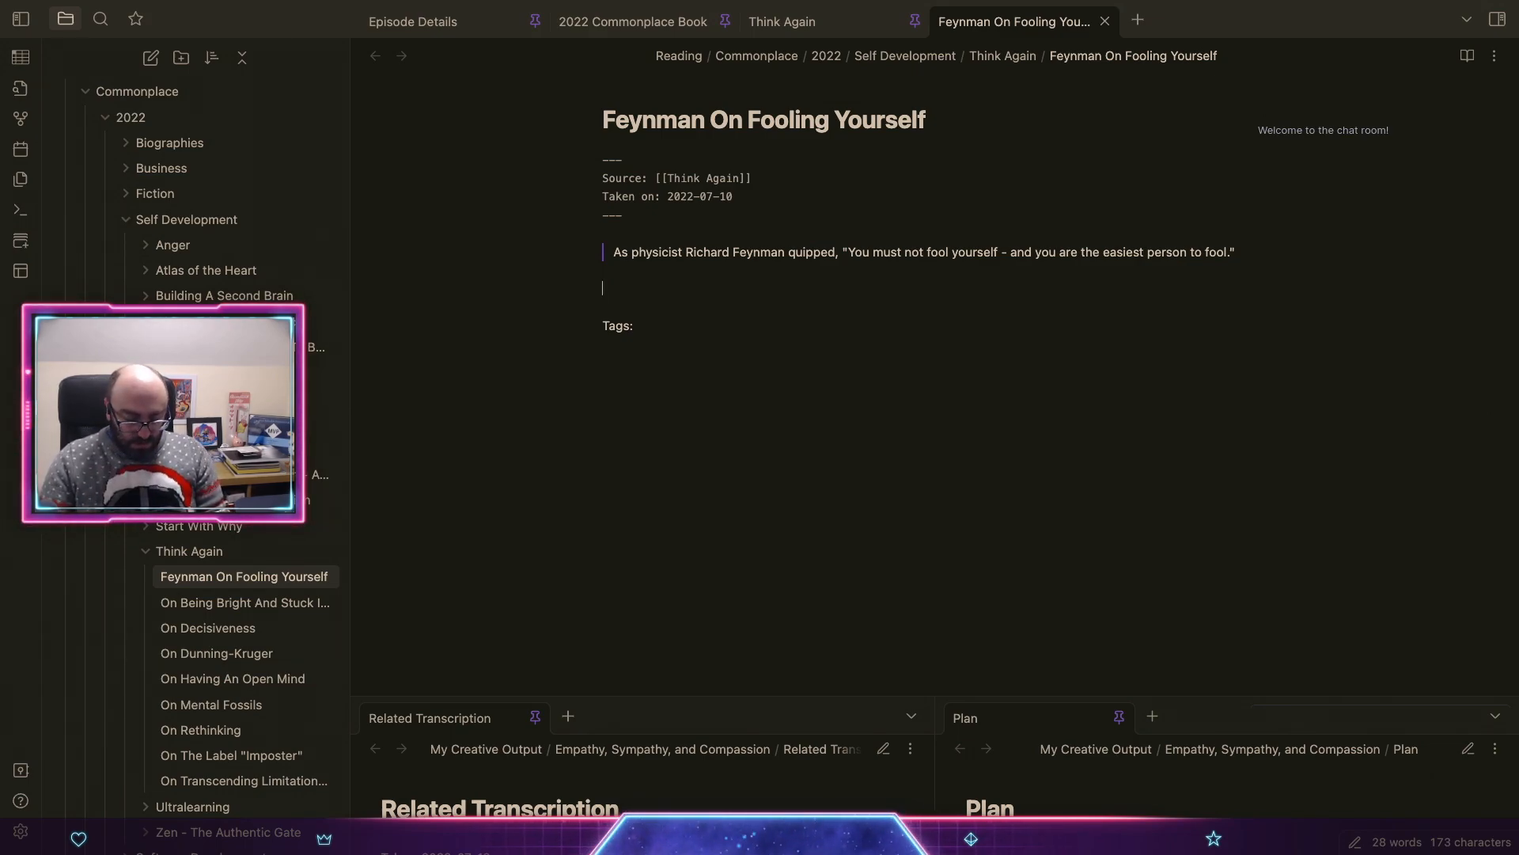
Step: Search the vault for "richard feynma" and copy the Richard Feynman Wikipedia link from the note On Asking "dumb" Questions
{"action": "key", "text": "super+shift+f"}
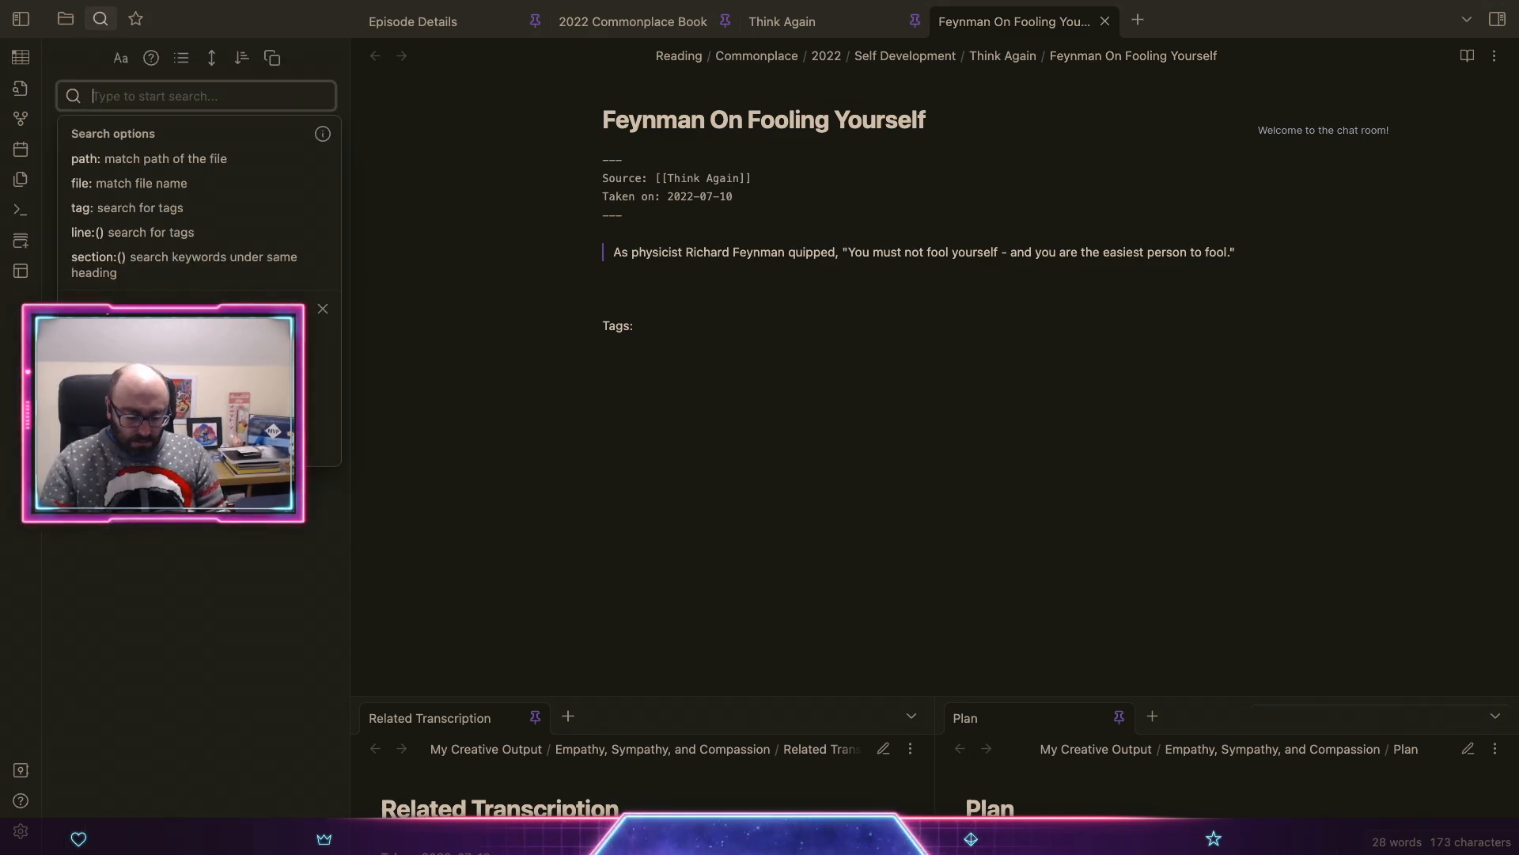
{"action": "type", "text": "richard "}
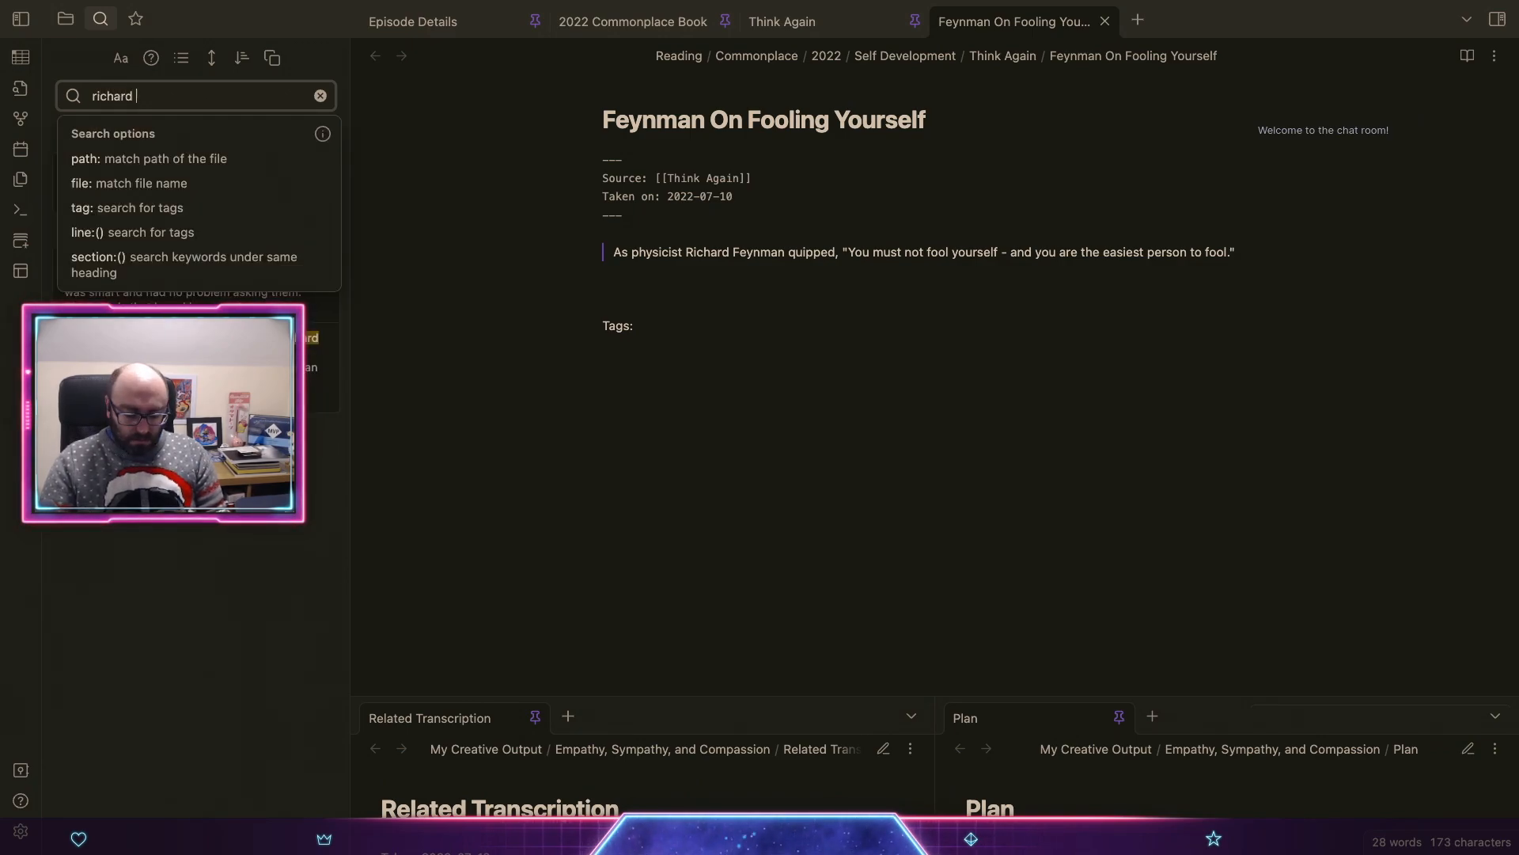
{"action": "type", "text": "feynmand"}
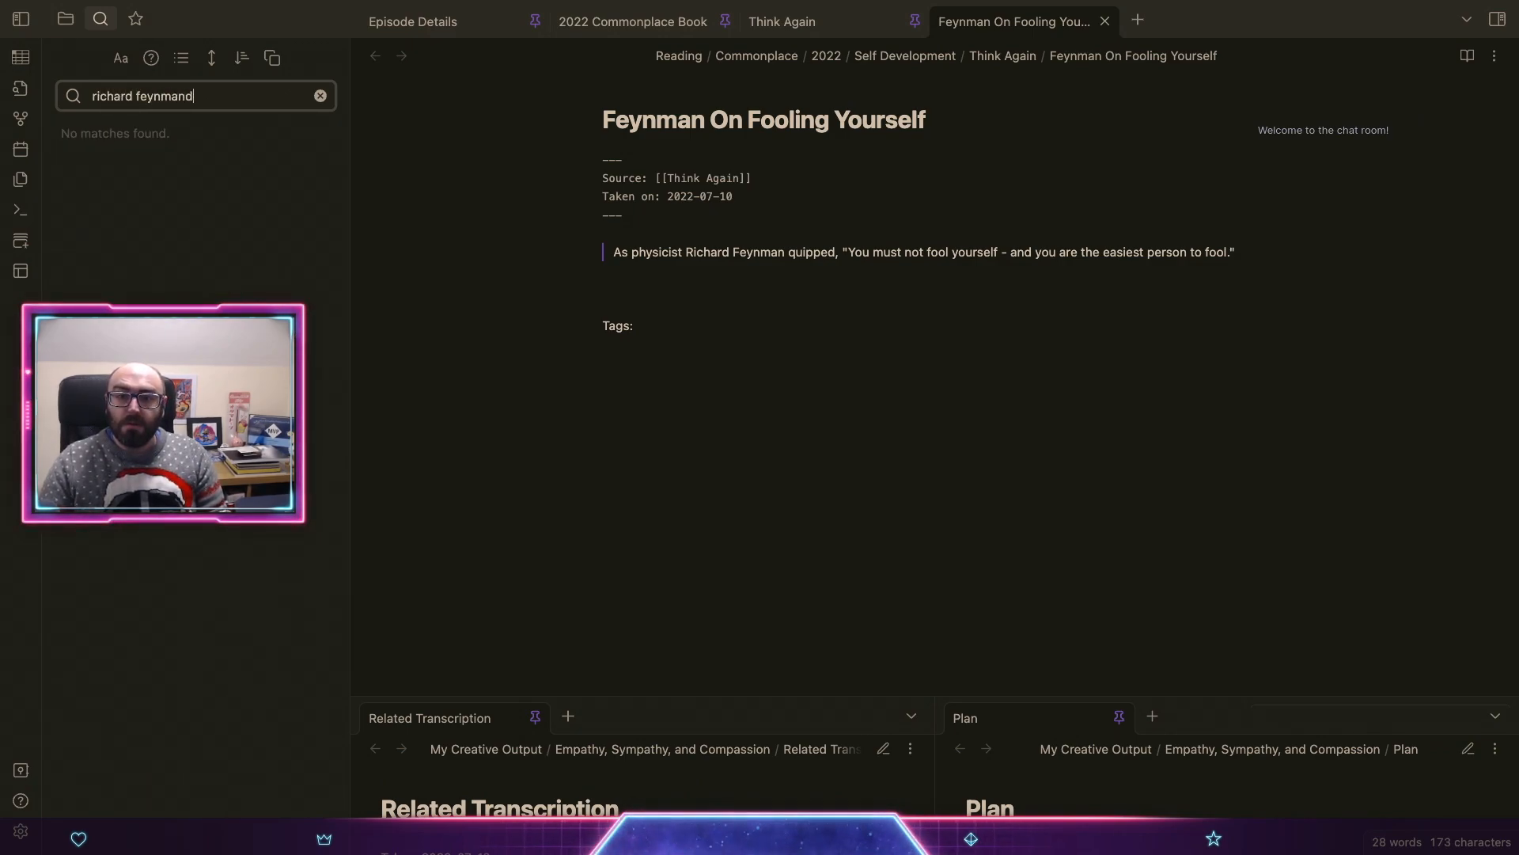
{"action": "key", "text": "BackSpace"}
{"action": "key", "text": "BackSpace"}
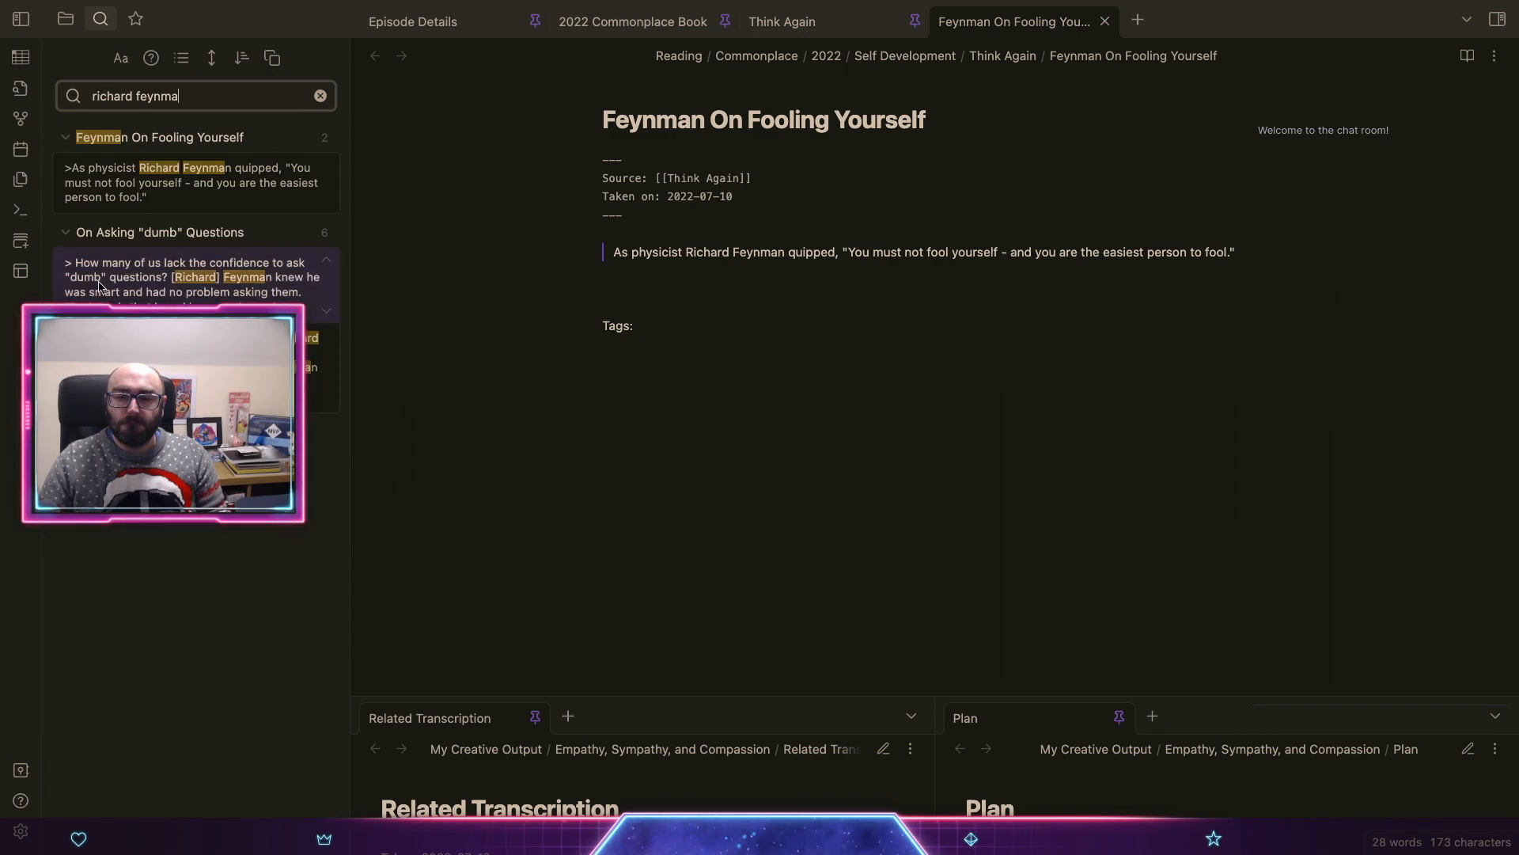
{"action": "left_click", "coordinate": [107, 280]}
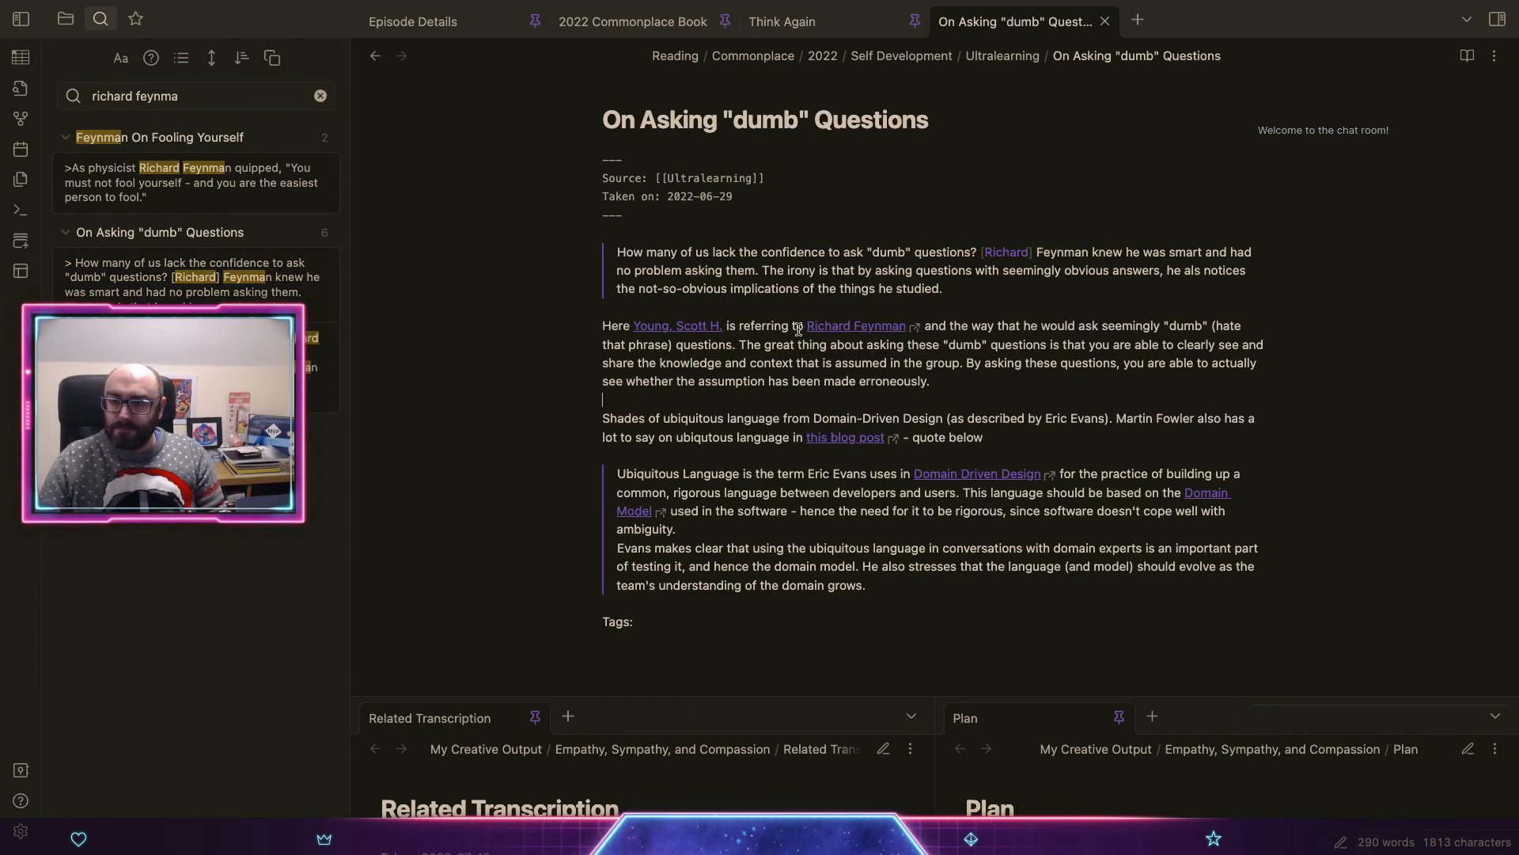
{"action": "left_click", "coordinate": [932, 325]}
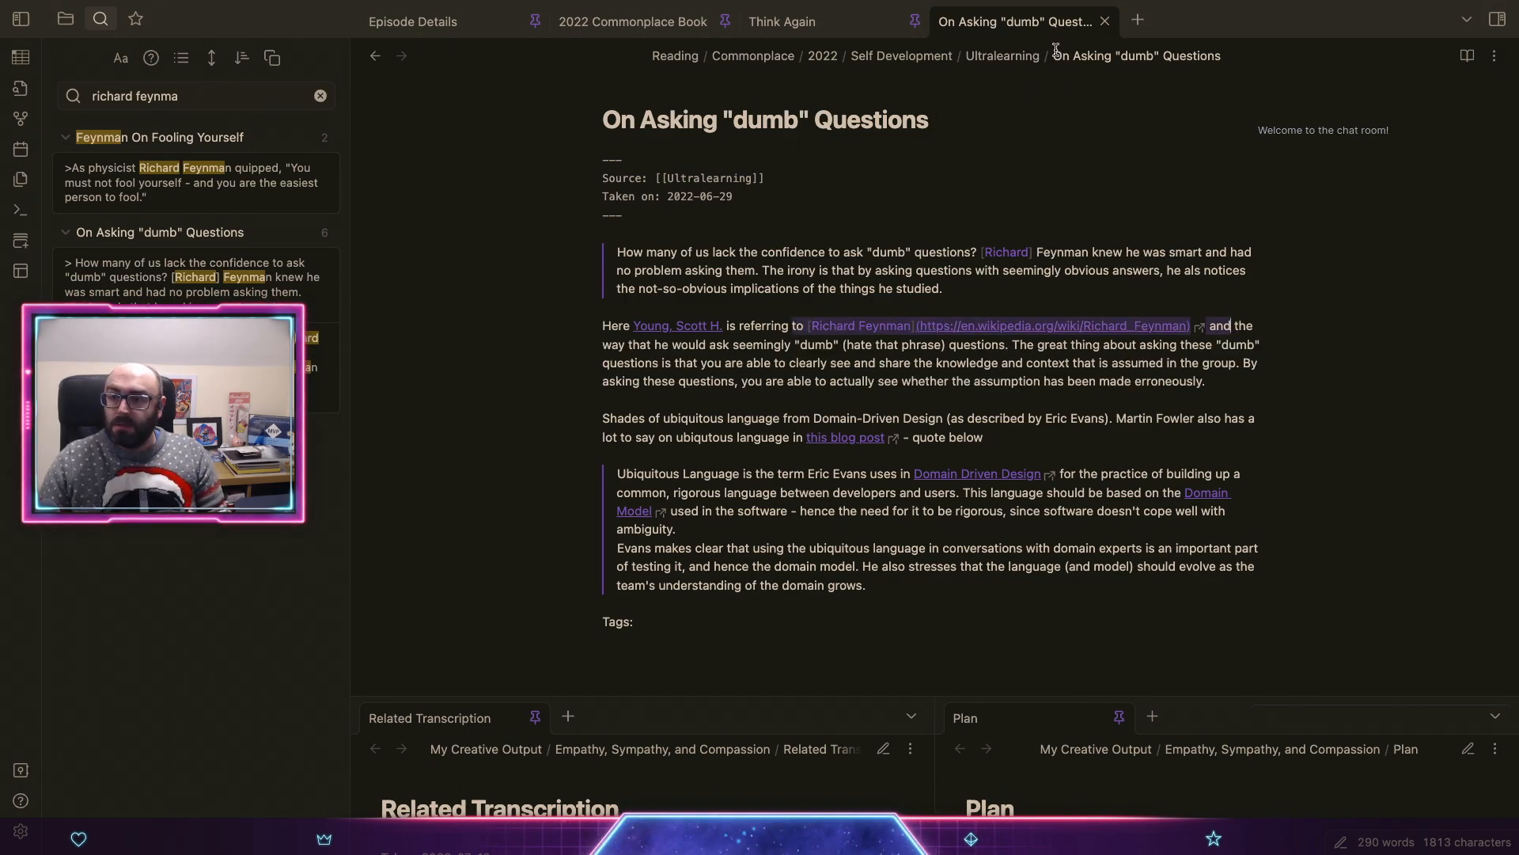
Step: Close that note, reopen Feynman On Fooling Yourself from the Think Again folder and paste the copied Richard Feynman link below the quote
{"action": "left_click", "coordinate": [1106, 23]}
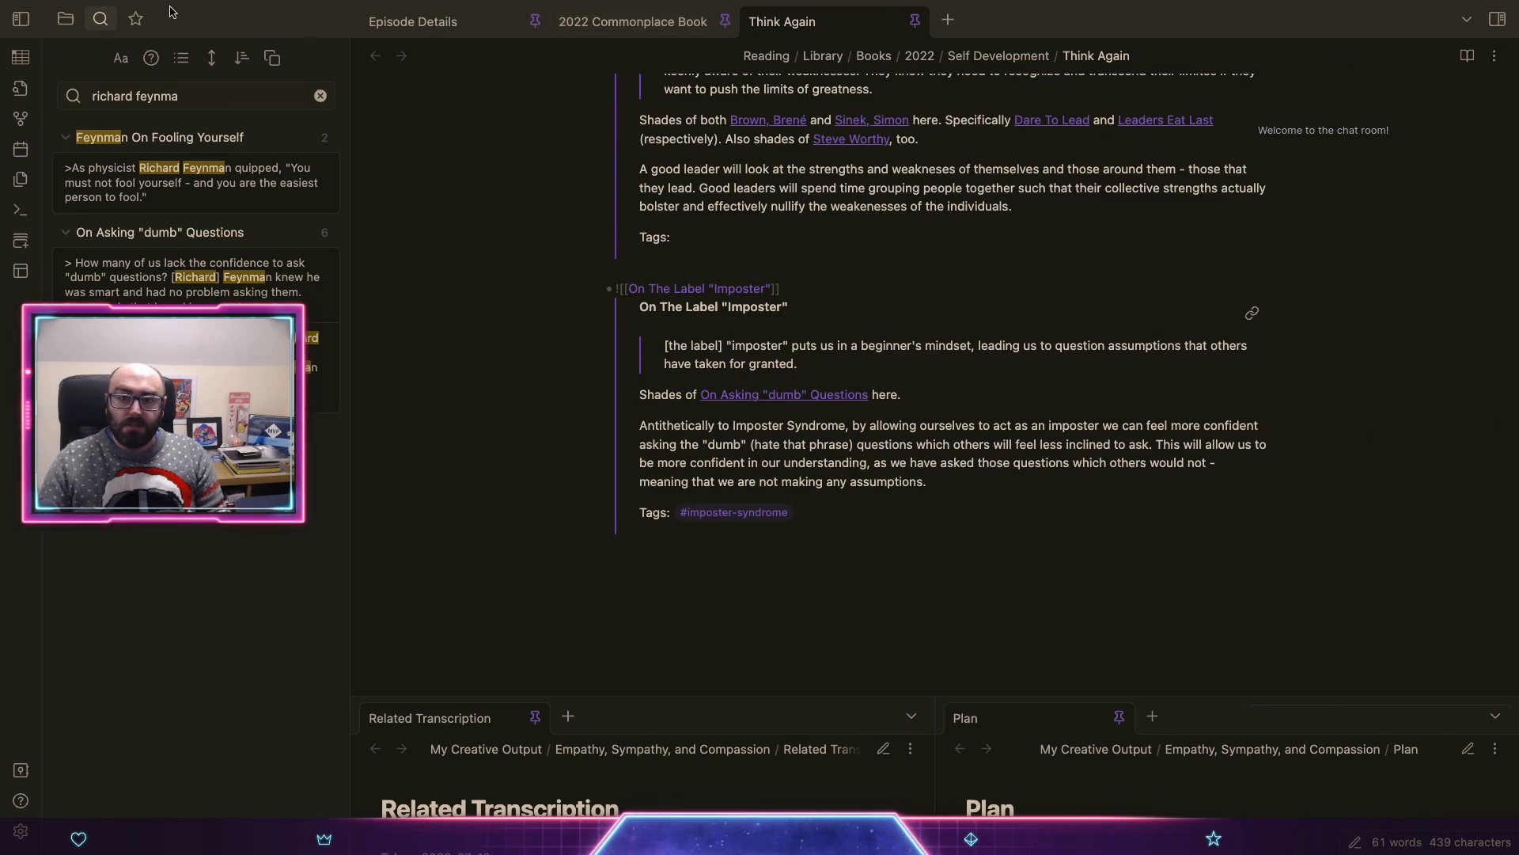
{"action": "left_click", "coordinate": [66, 24]}
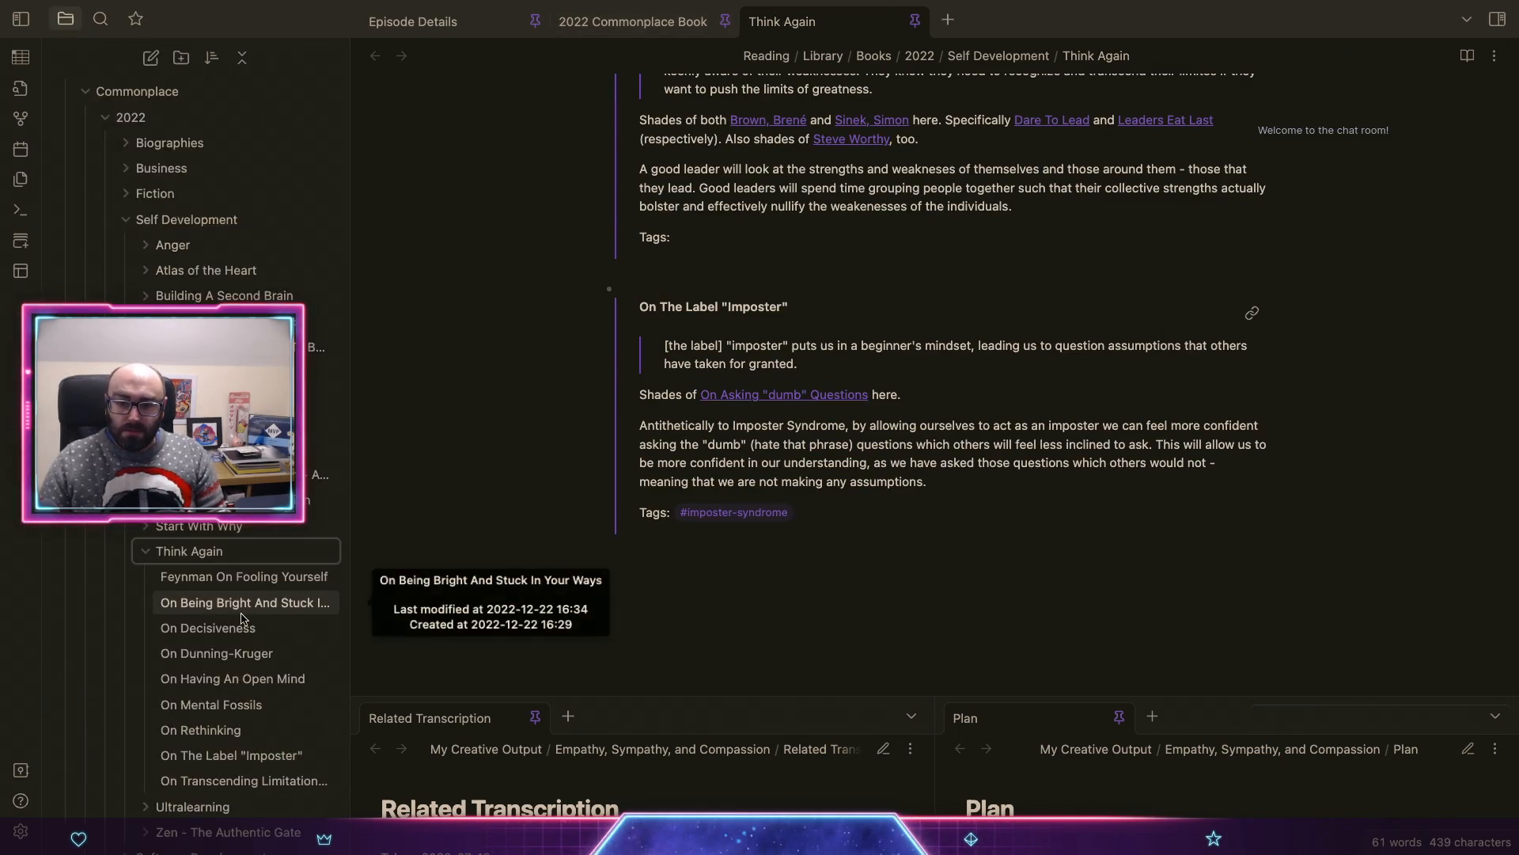
{"action": "left_click", "coordinate": [250, 584]}
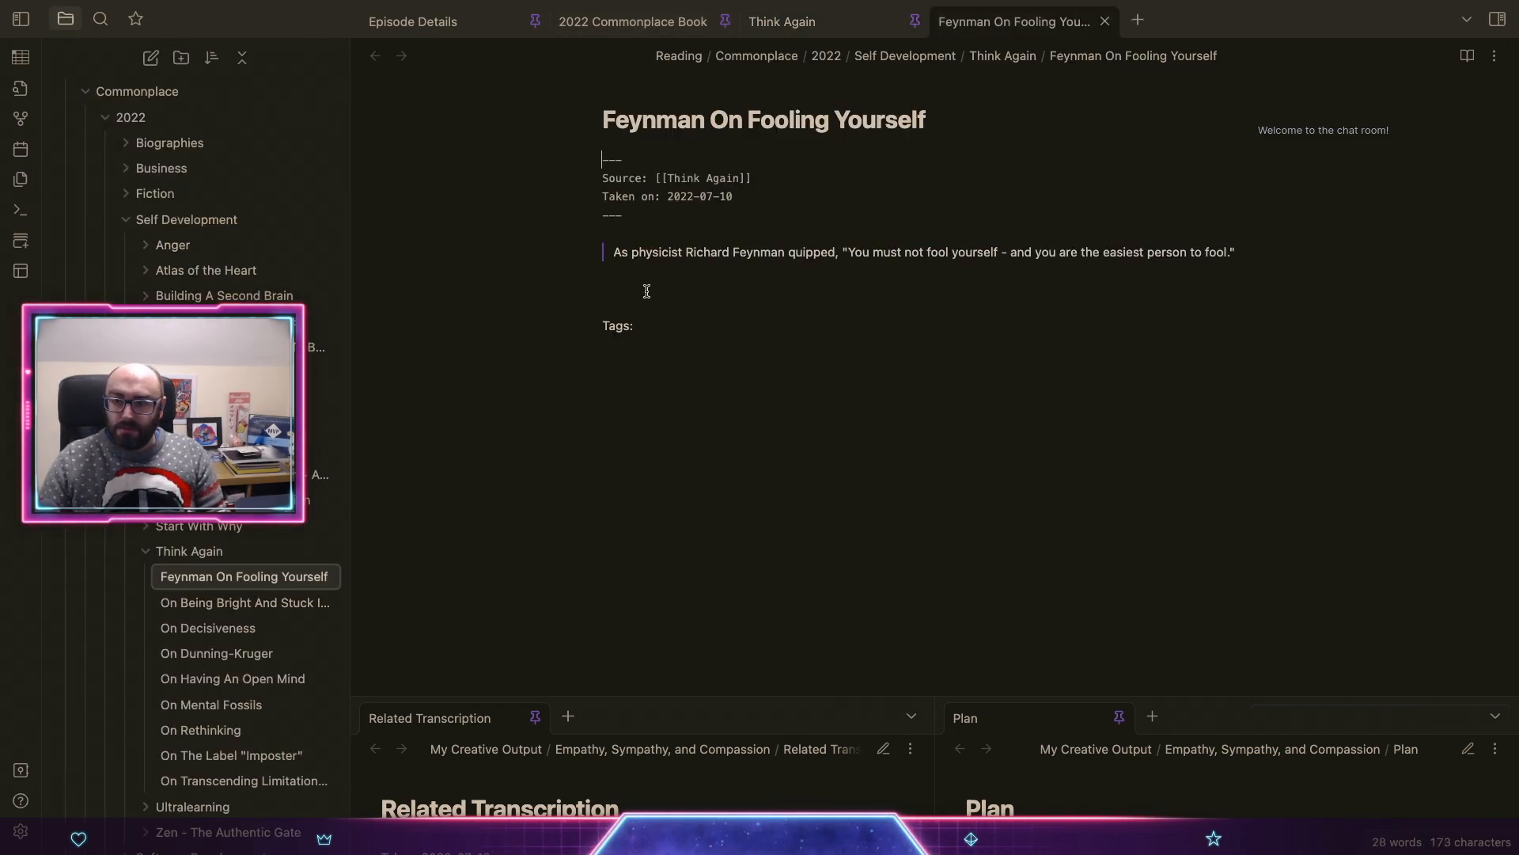
{"action": "left_click", "coordinate": [597, 288]}
{"action": "type", "text": "to Richard Feynman and"}
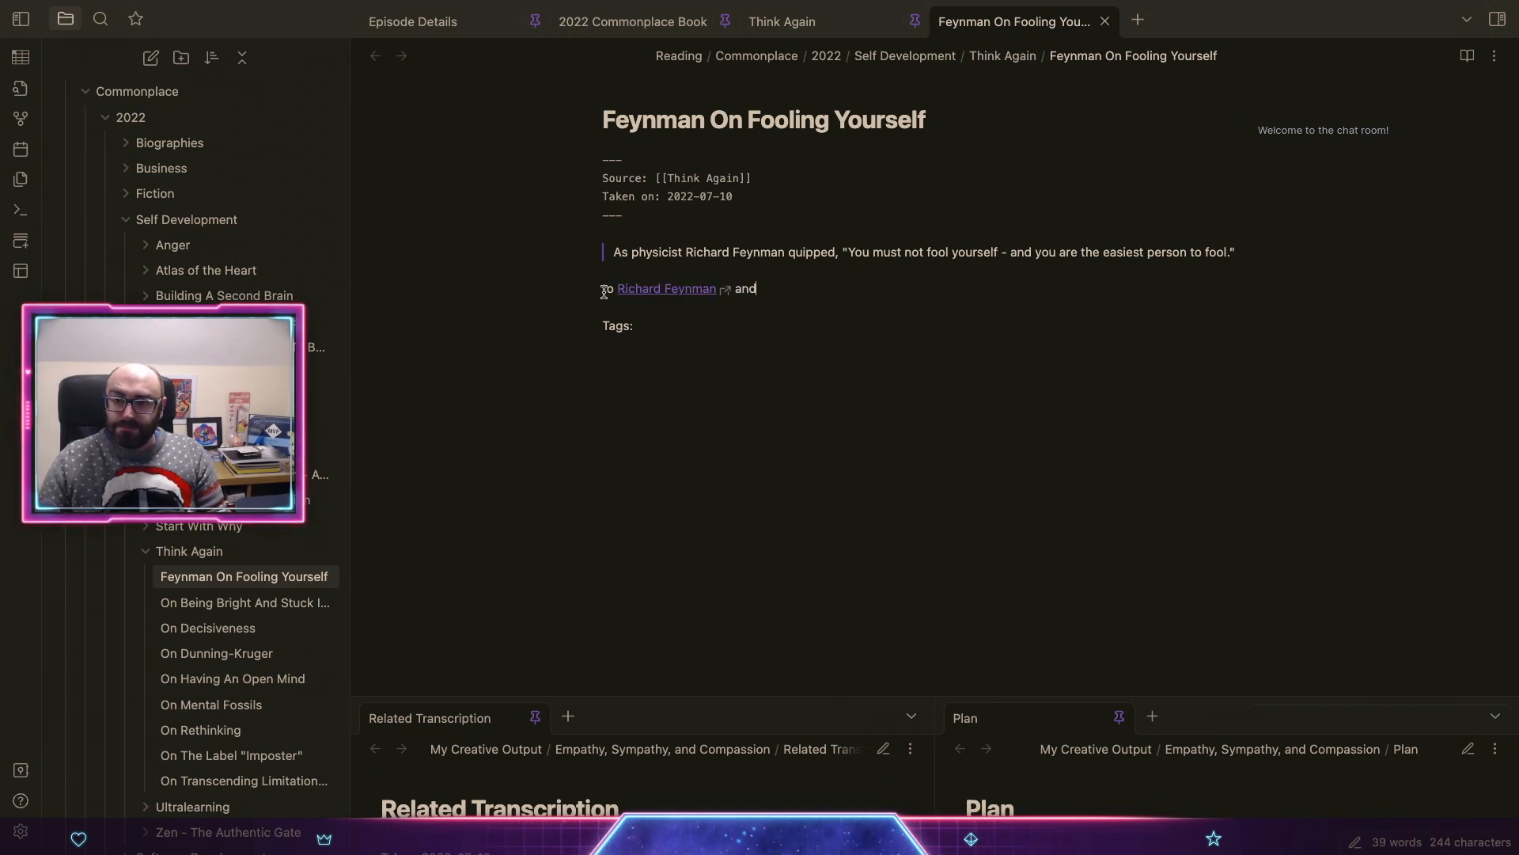
Step: Remove the leading "to" before the Richard Feynman link and replace the trailing "and" with "again."
{"action": "left_click", "coordinate": [604, 292]}
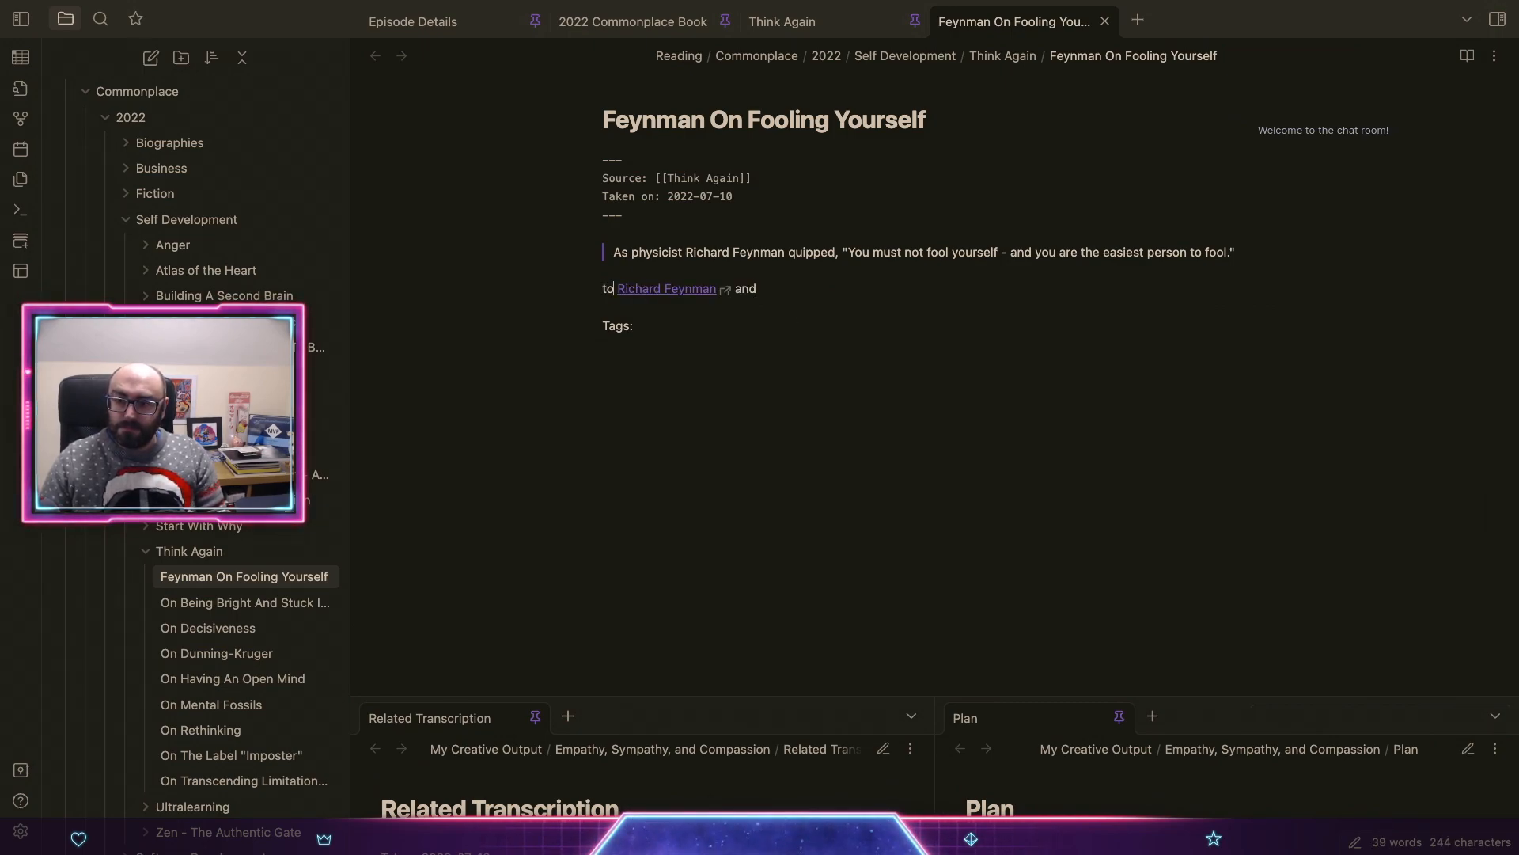
{"action": "key", "text": "alt+shift+Right"}
{"action": "key", "text": "BackSpace"}
{"action": "key", "text": "Right"}
{"action": "key", "text": "BackSpace"}
{"action": "key", "text": "super+Right"}
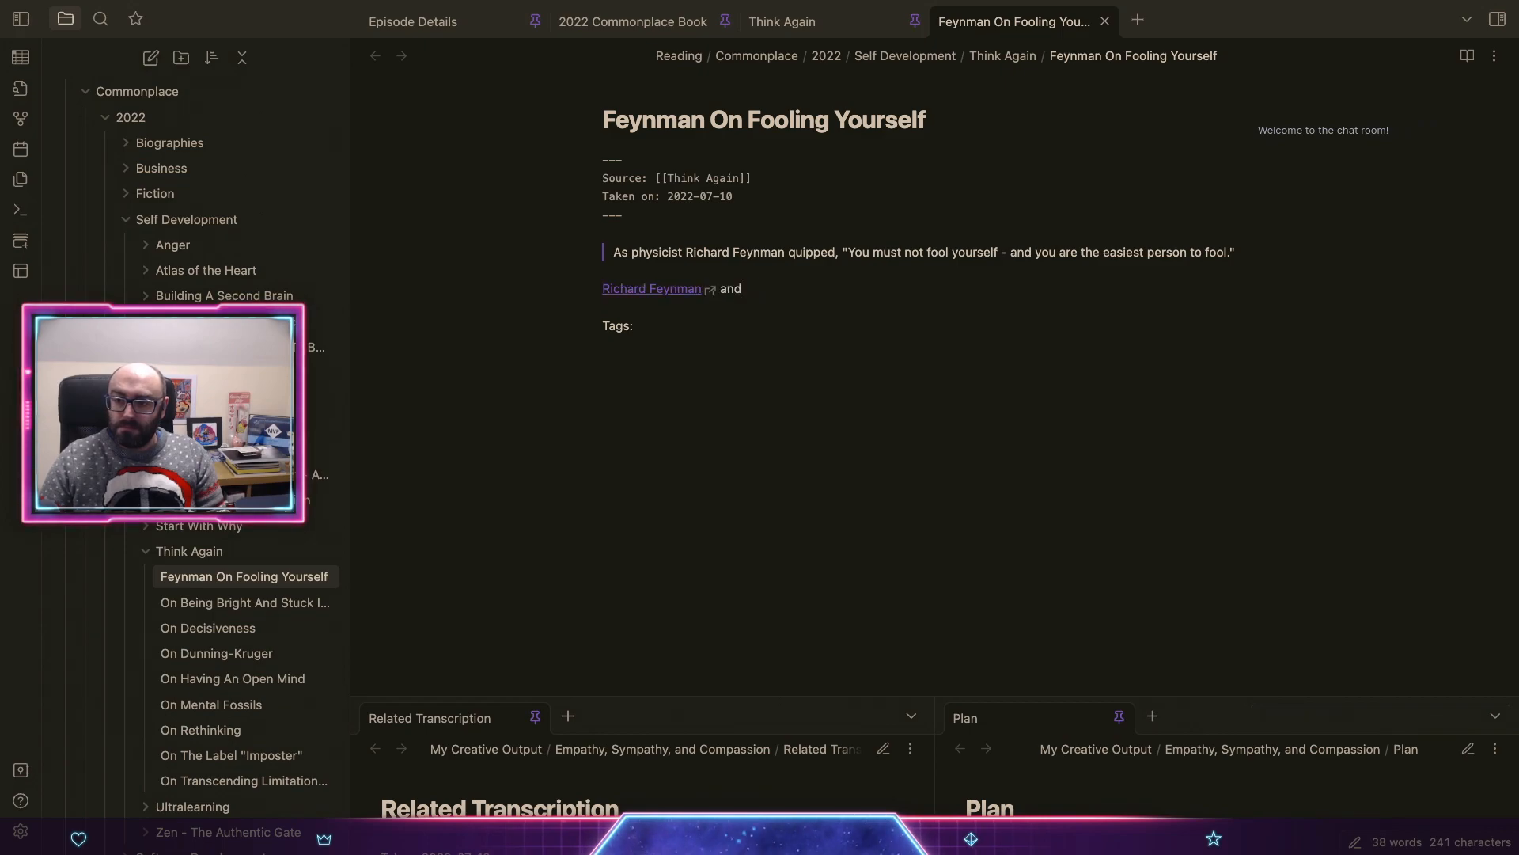
{"action": "key", "text": "BackSpace"}
{"action": "key", "text": "BackSpace"}
{"action": "type", "text": "gaisn"}
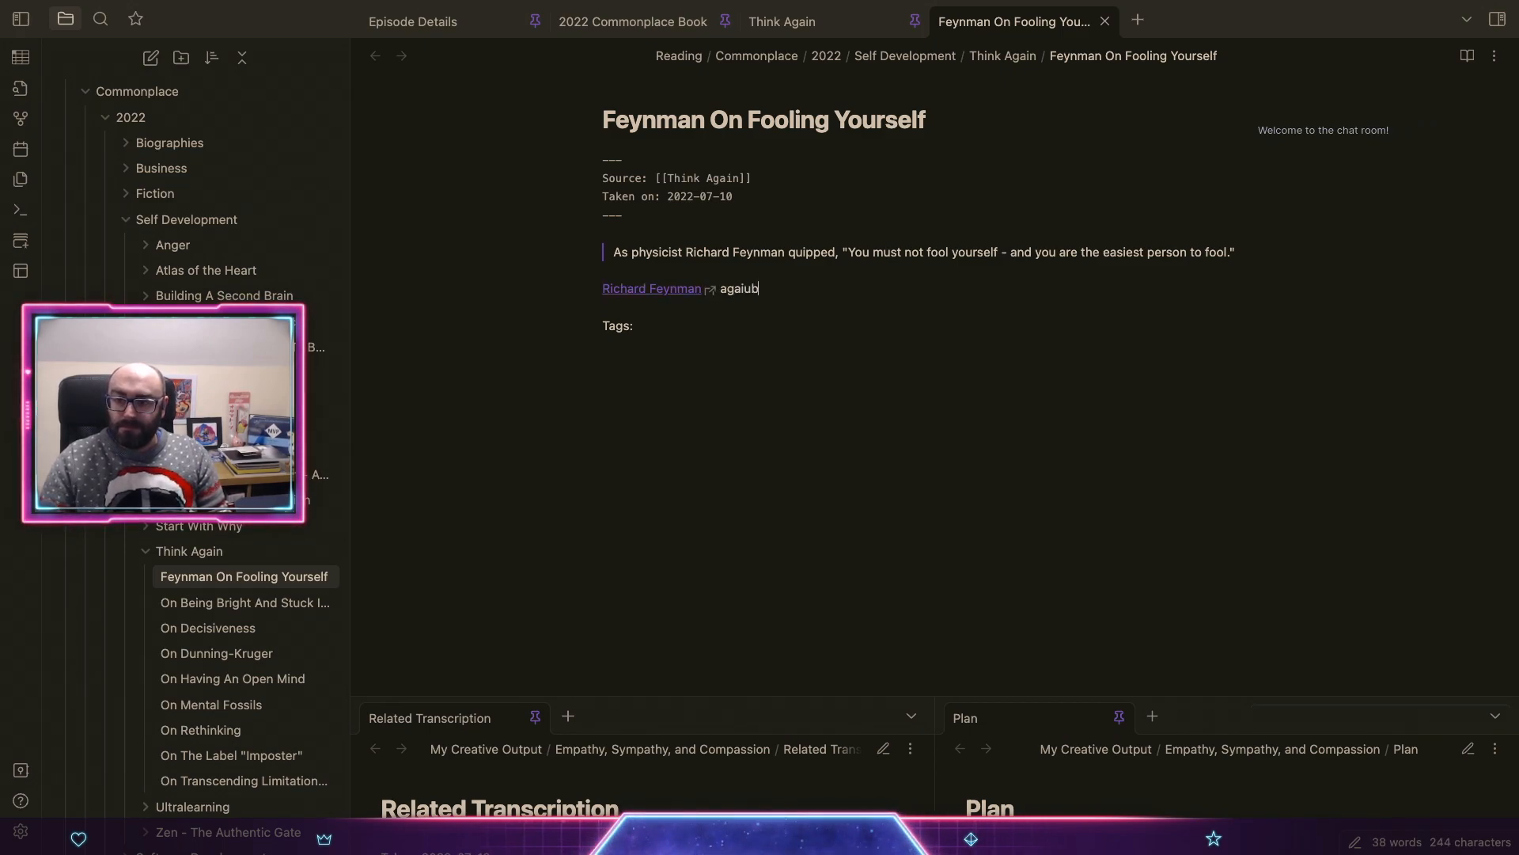
{"action": "key", "text": "BackSpace"}
{"action": "key", "text": "BackSpace"}
{"action": "type", "text": "n. "}
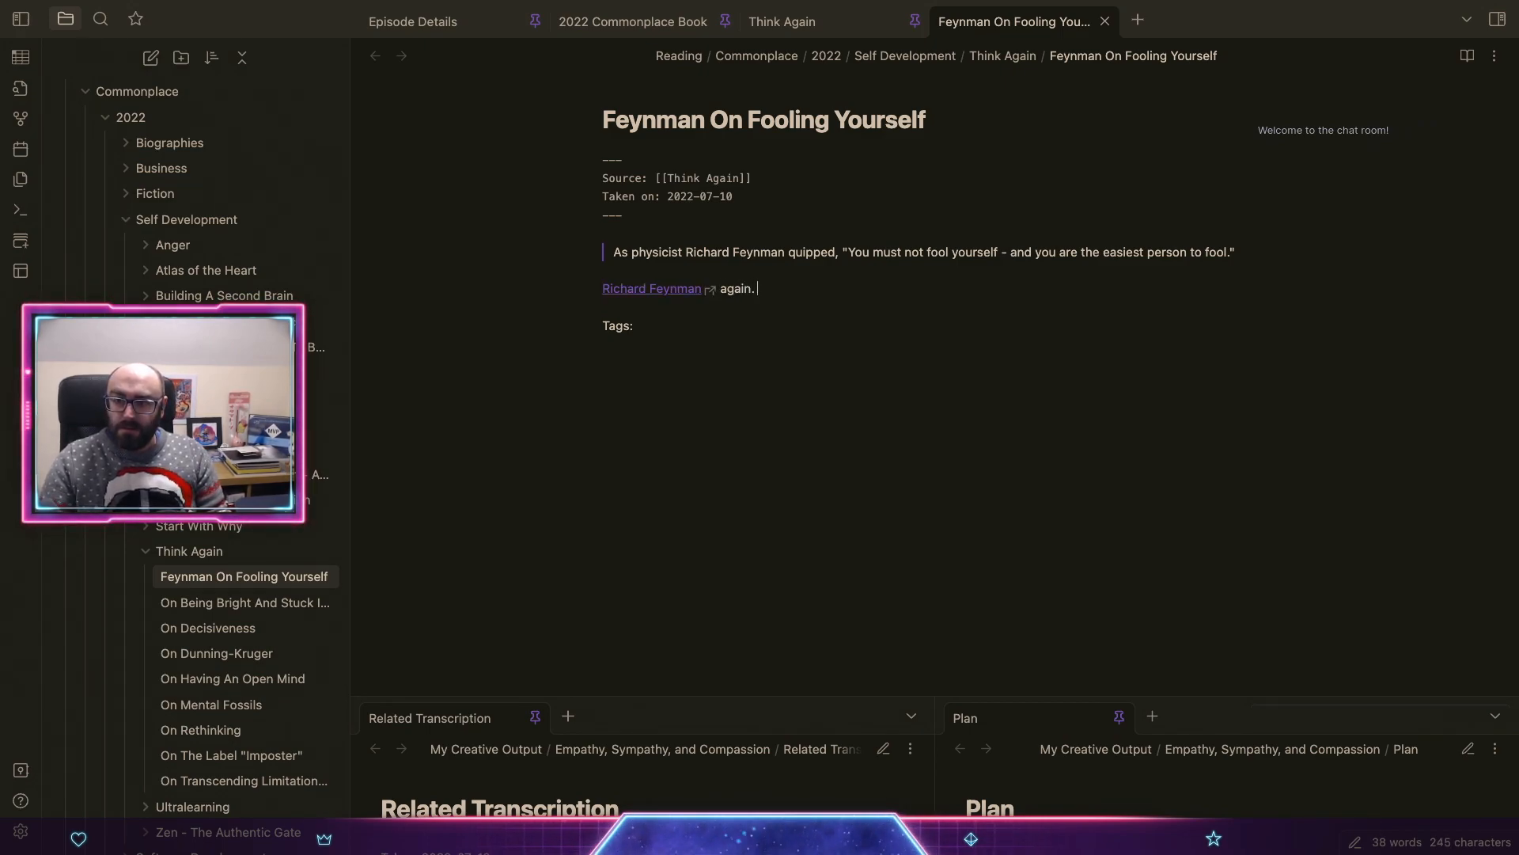
Step: Continue the paragraph after "again." with "He really did have a lot to say, and"
{"action": "type", "text": "He really did h"}
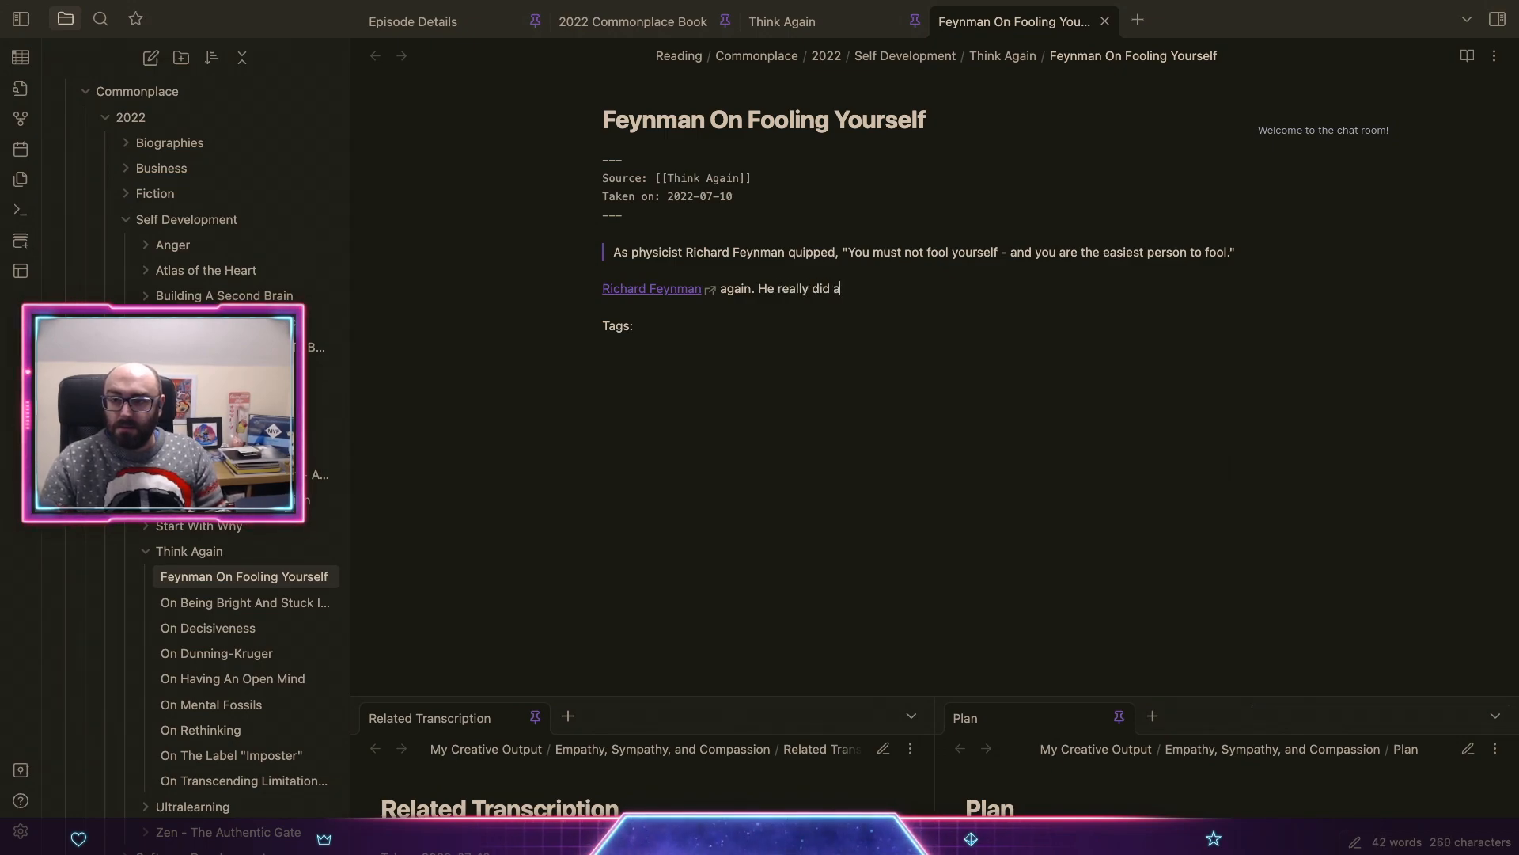
{"action": "type", "text": "ave a lot of"}
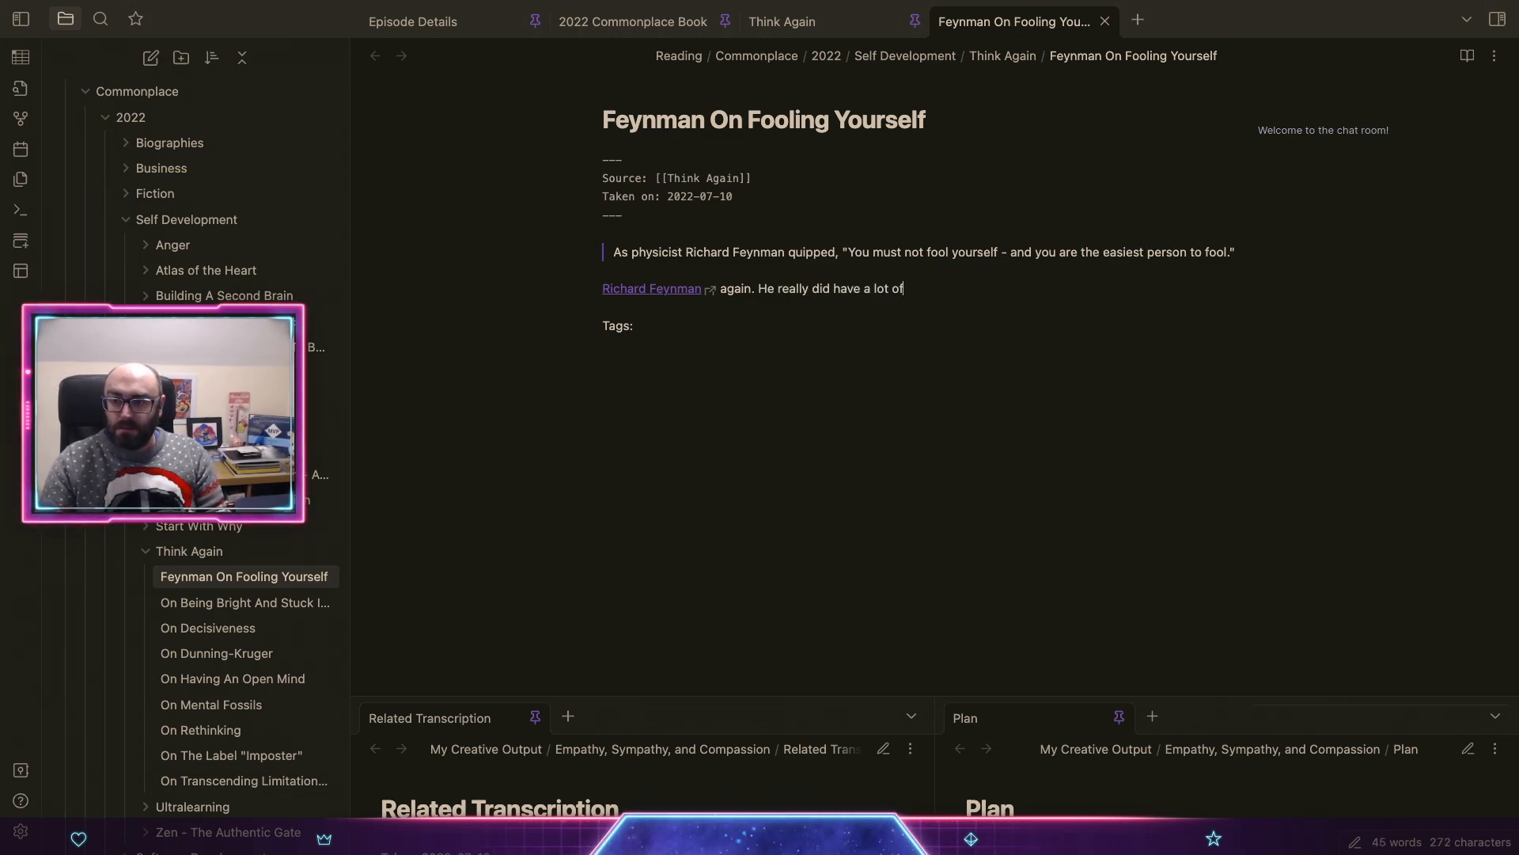
{"action": "key", "text": "BackSpace"}
{"action": "key", "text": "BackSpace"}
{"action": "type", "text": "to say, and"}
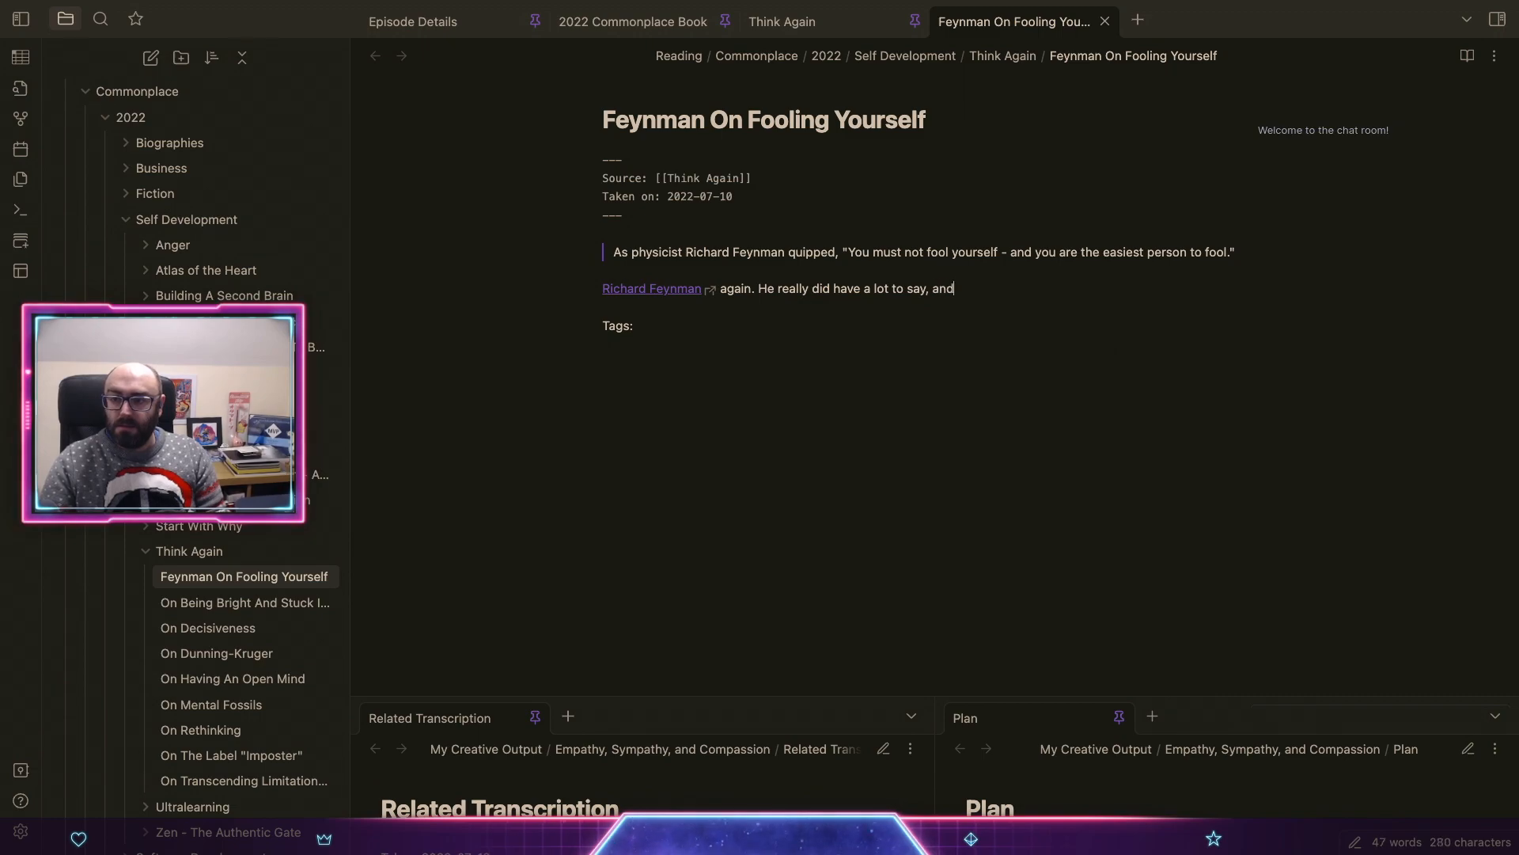
Step: Finish the sentence about Feynman with "was both an amazing educator and a wonderous learner."
{"action": "type", "text": " was both an"}
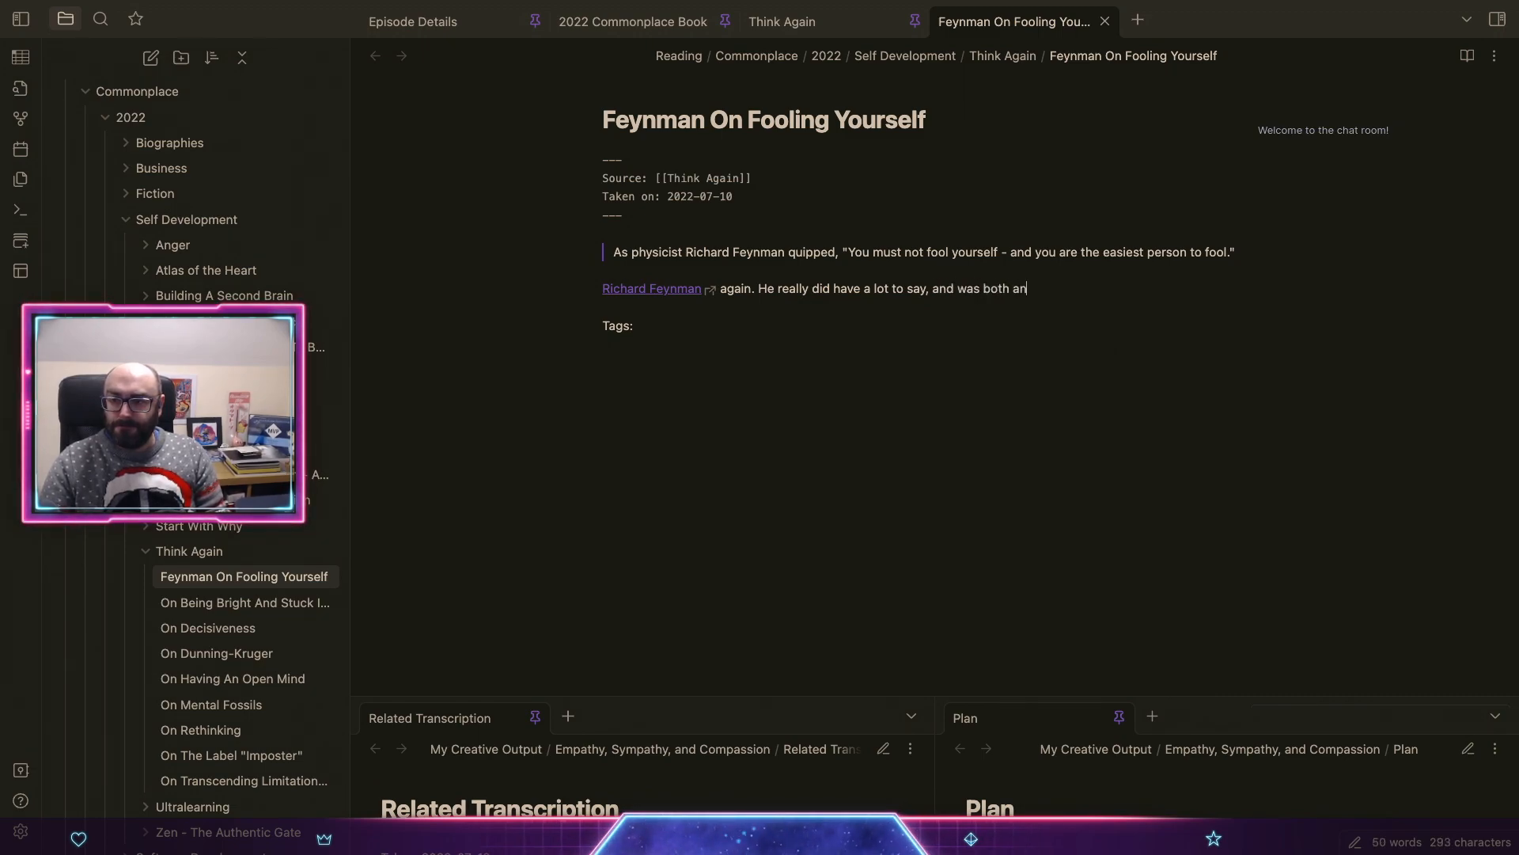
{"action": "type", "text": " amazing edu"}
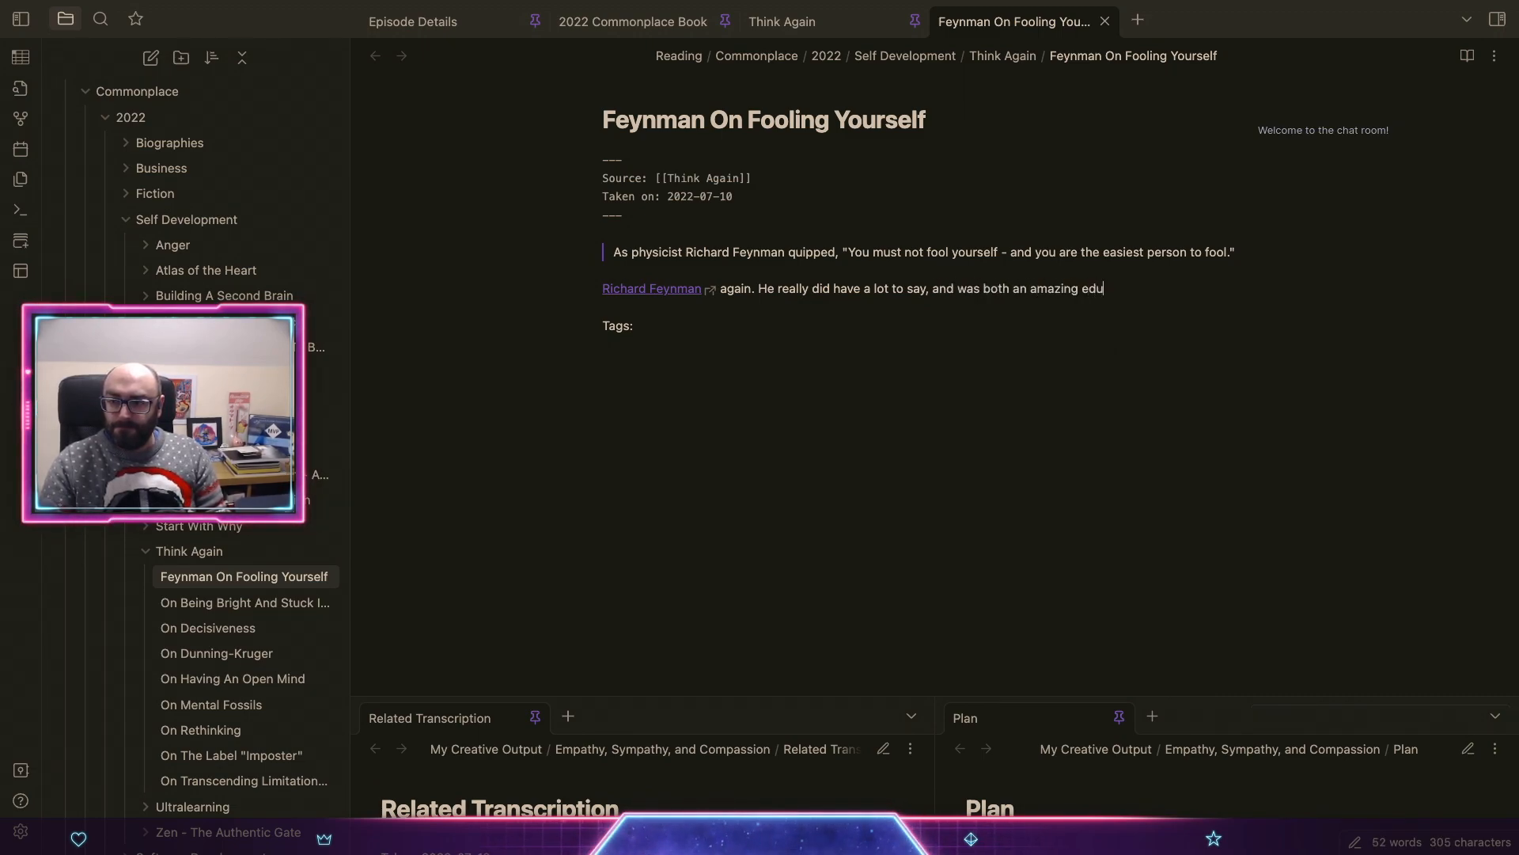
{"action": "type", "text": "cator and a wond"}
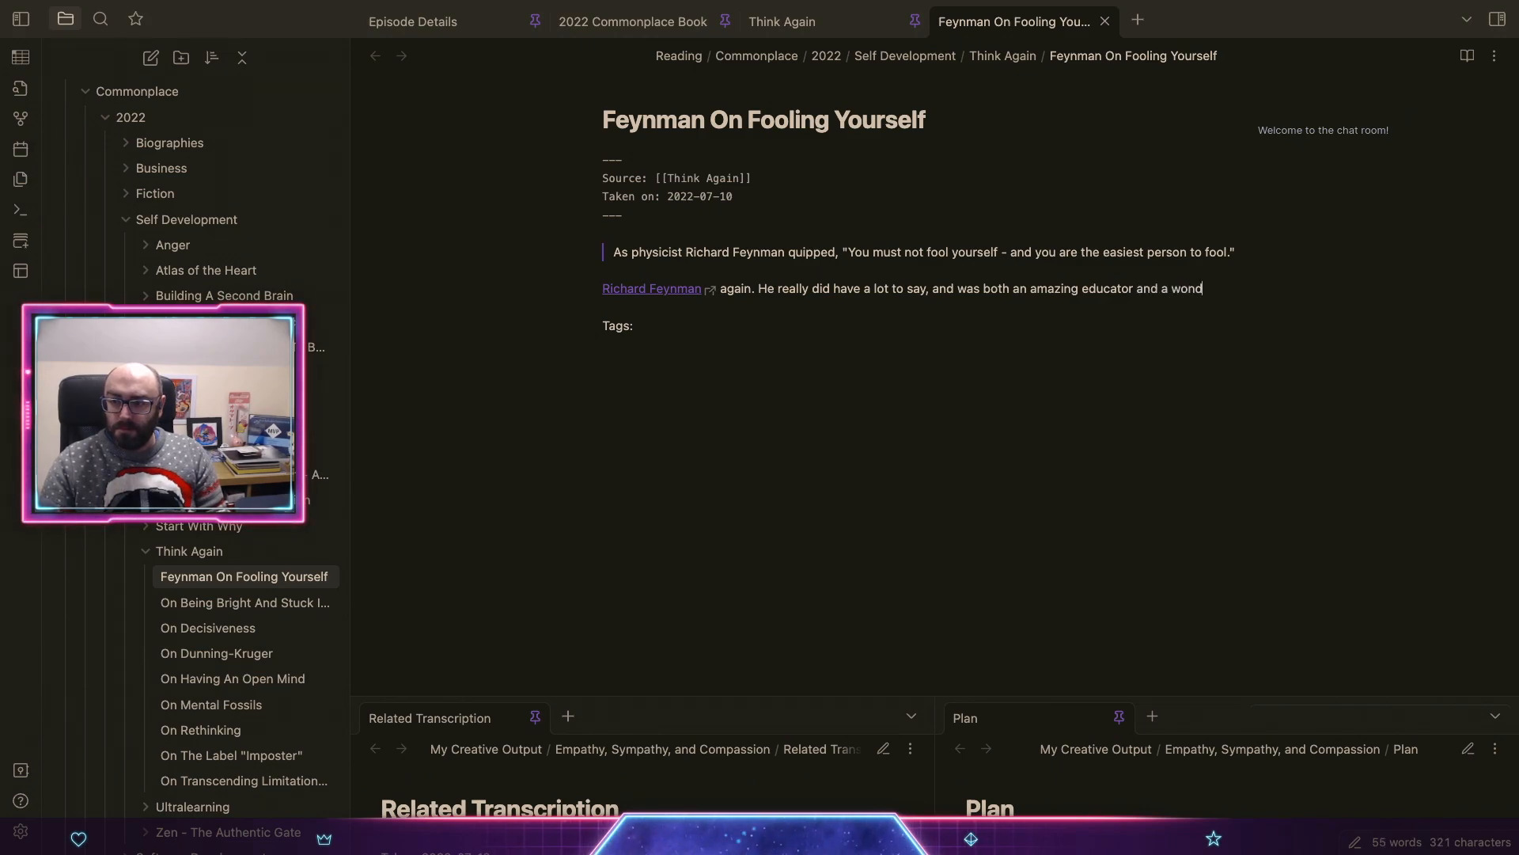
{"action": "type", "text": "erou"}
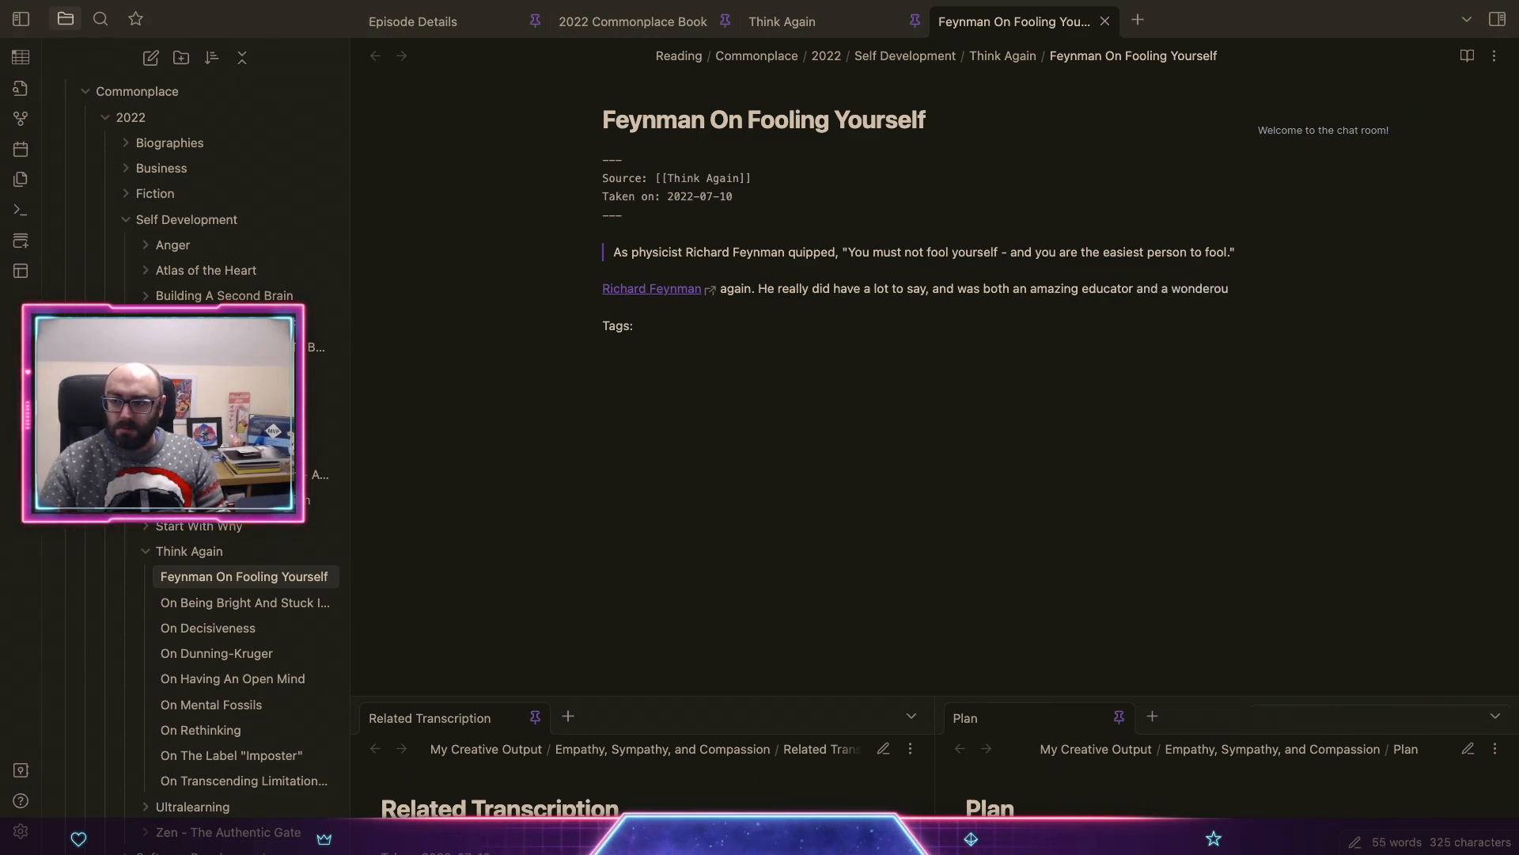
{"action": "type", "text": "s learning"}
{"action": "key", "text": "BackSpace"}
{"action": "key", "text": "BackSpace"}
{"action": "key", "text": "BackSpace"}
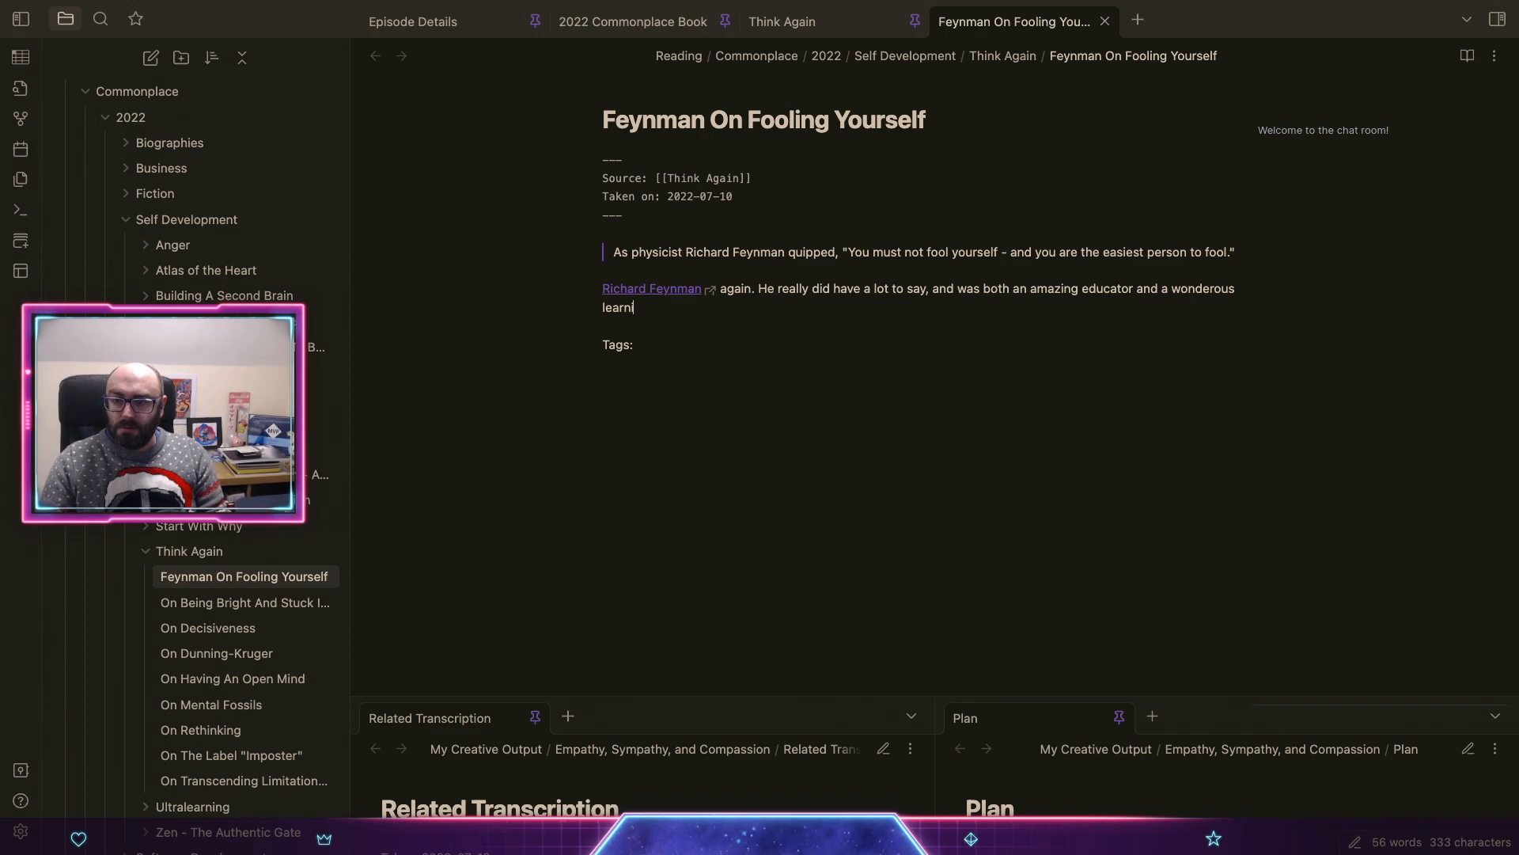
{"action": "key", "text": "BackSpace"}
{"action": "type", "text": "er."}
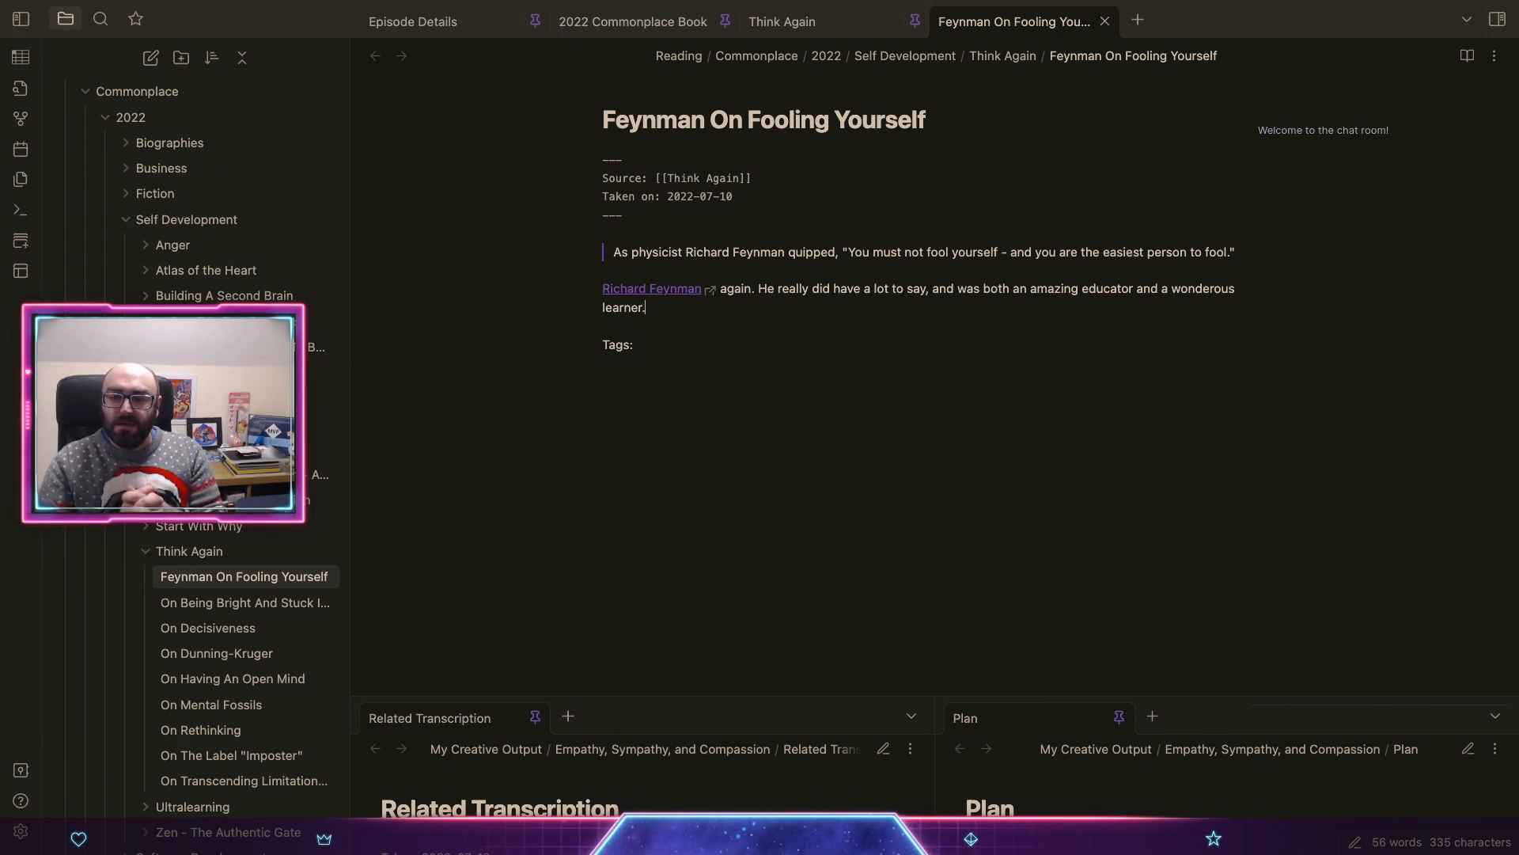
Step: Start a new paragraph above the tags with "It is very important to remember how easy it is to be fooled by a"
{"action": "key", "text": "Return"}
{"action": "key", "text": "Return"}
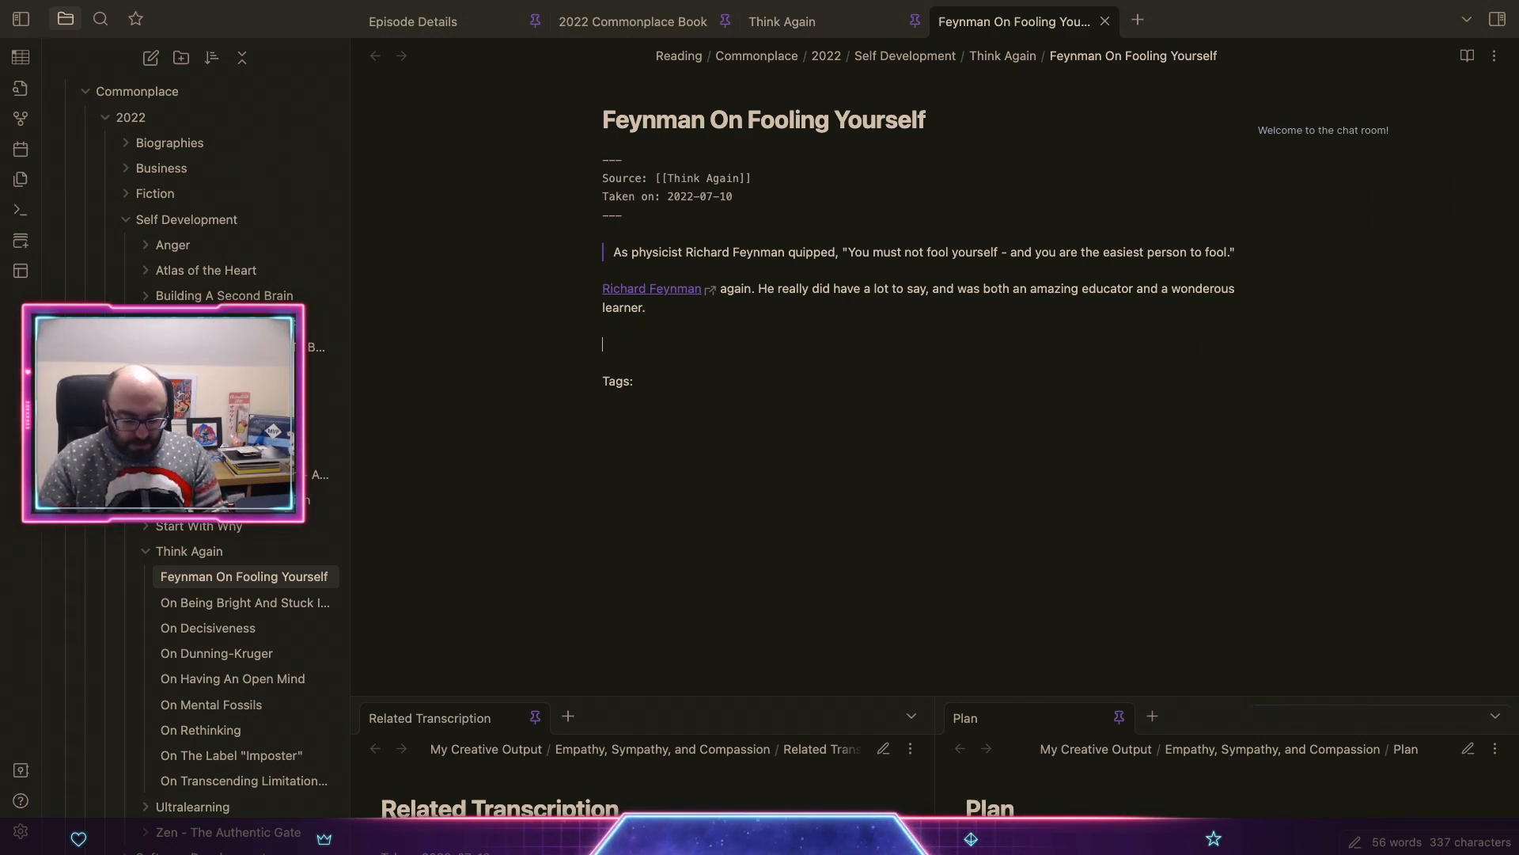
{"action": "type", "text": "It is very impor"}
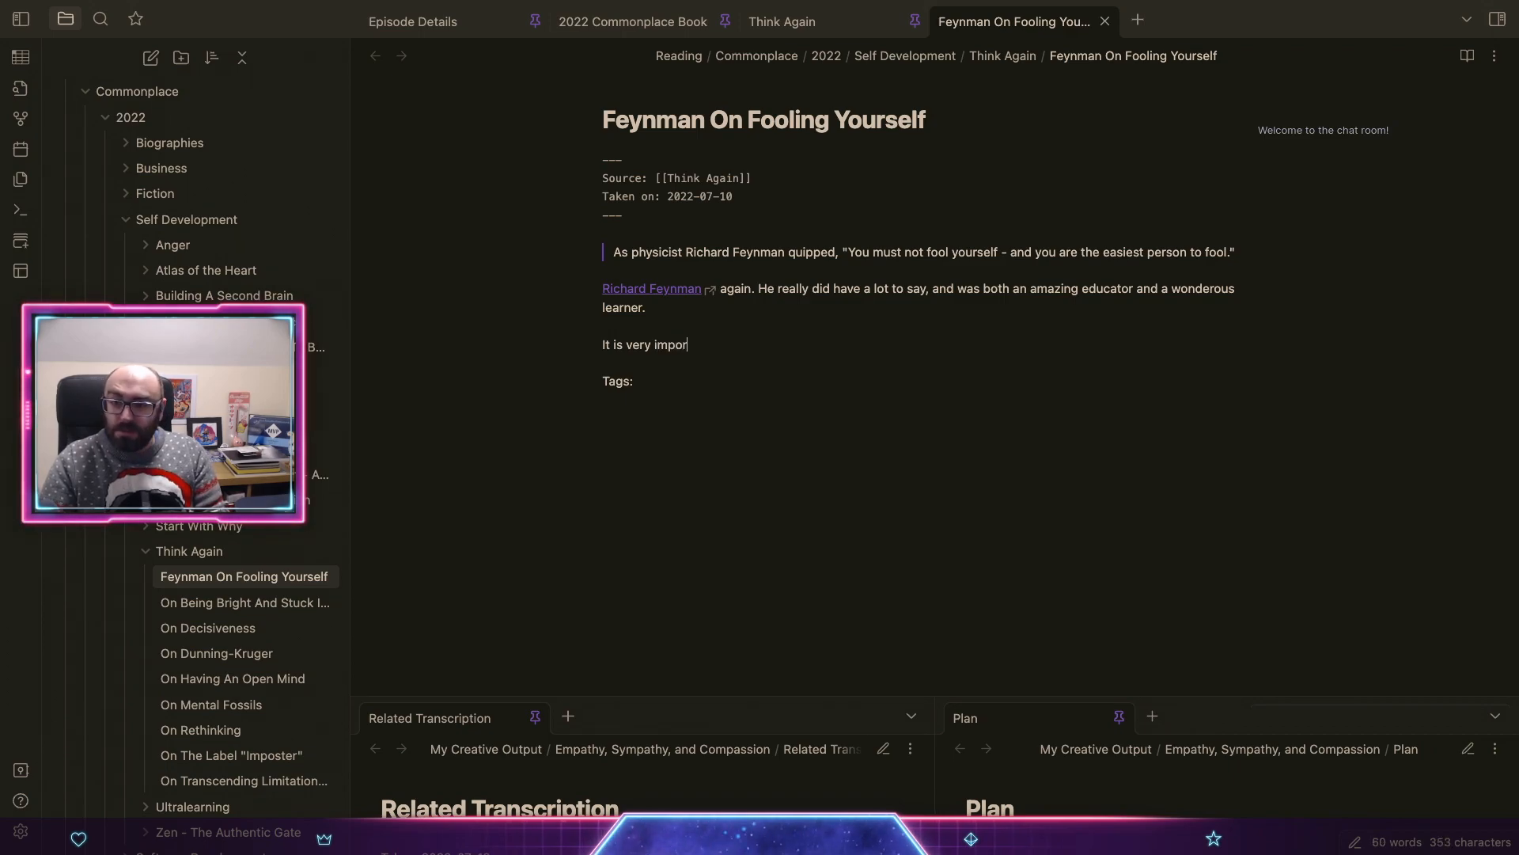
{"action": "type", "text": "tant to re"}
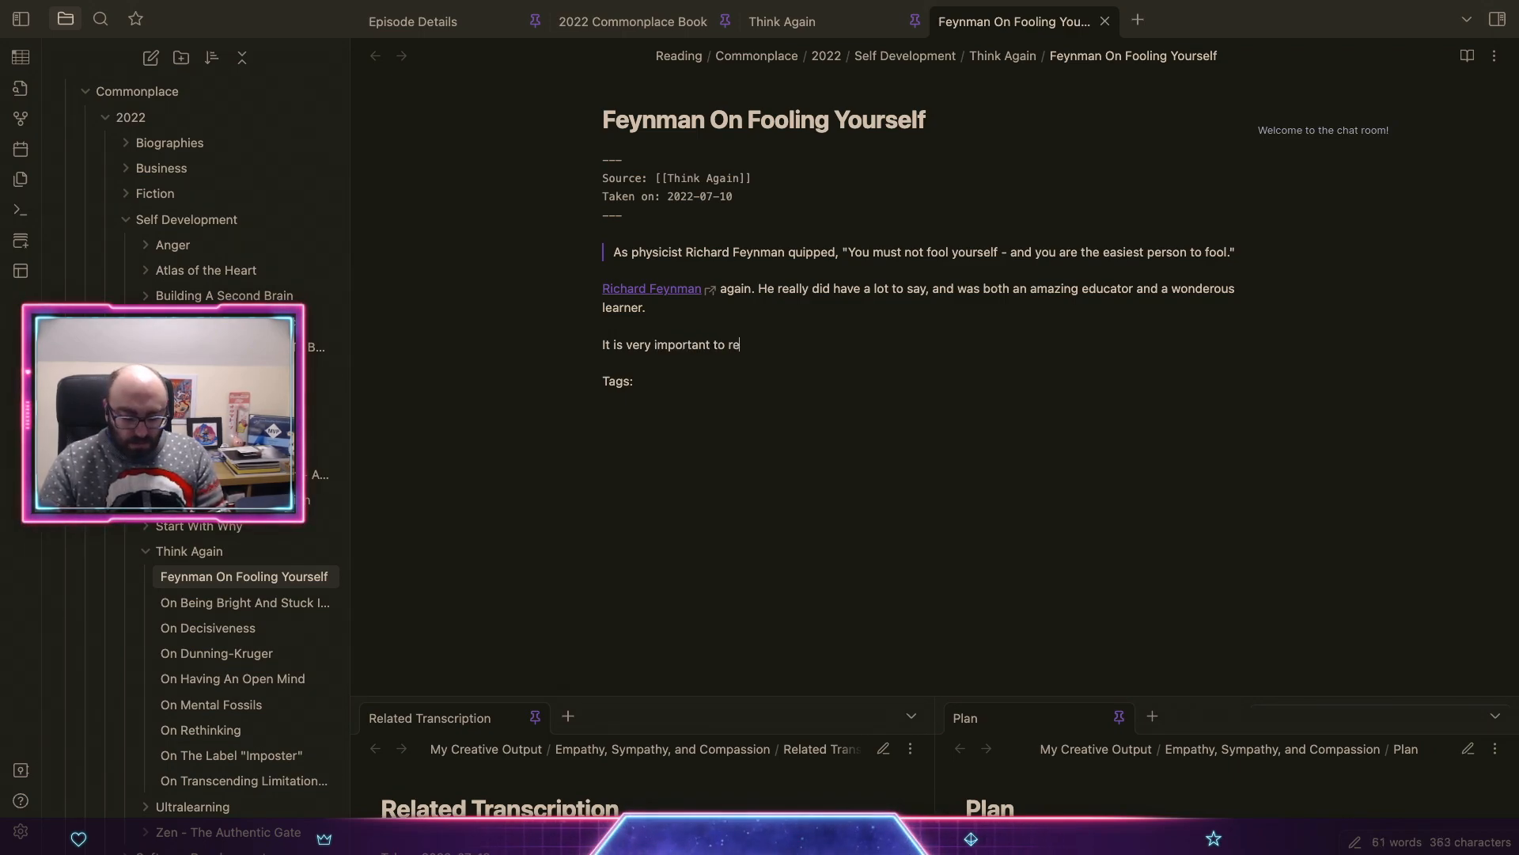
{"action": "type", "text": "member how ea"}
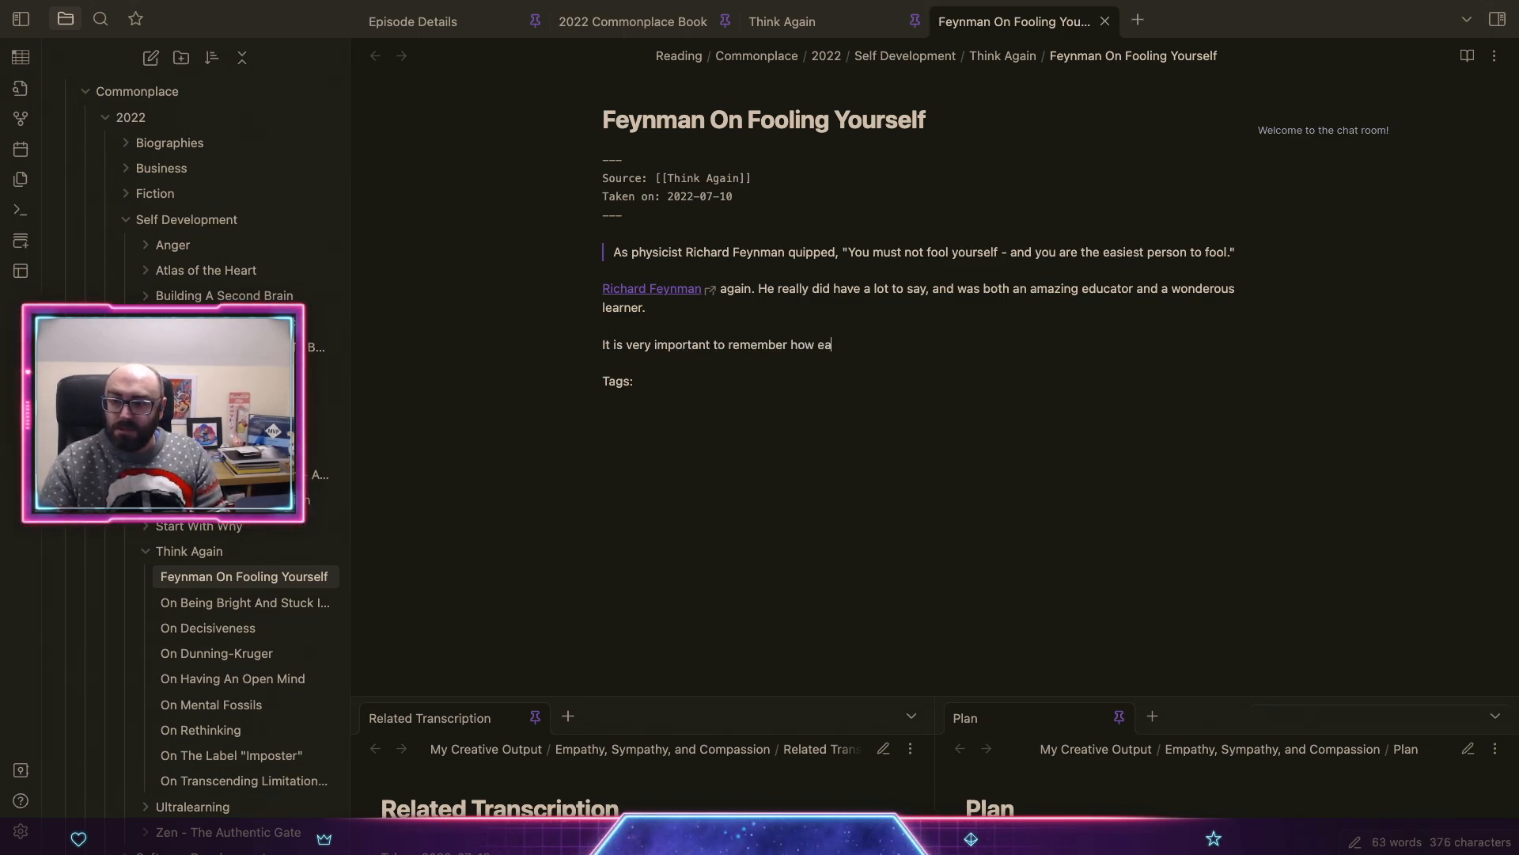
{"action": "type", "text": "sy it is to "}
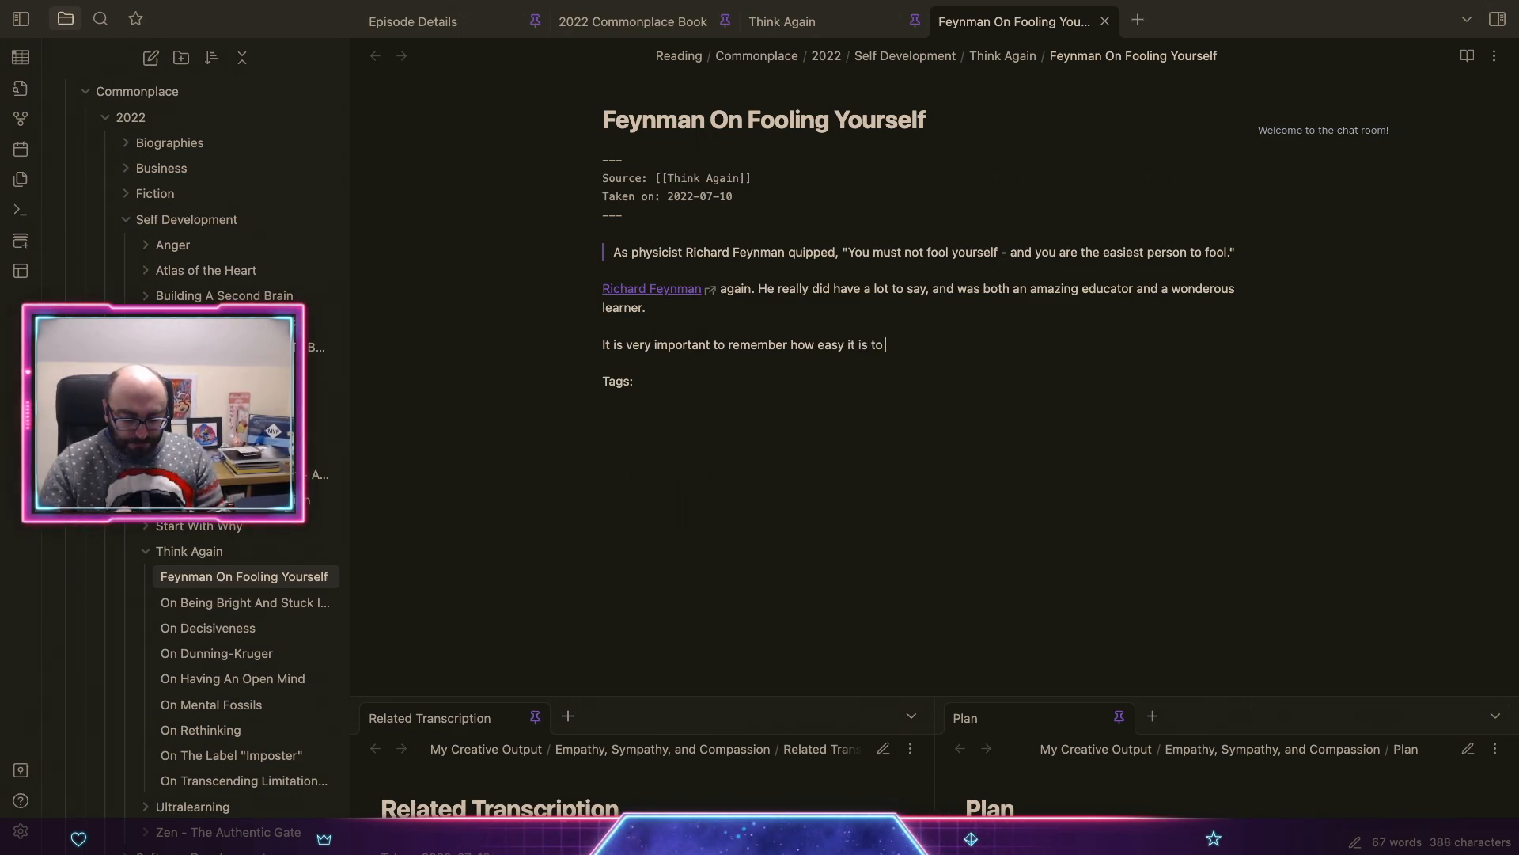
{"action": "type", "text": "be foole"}
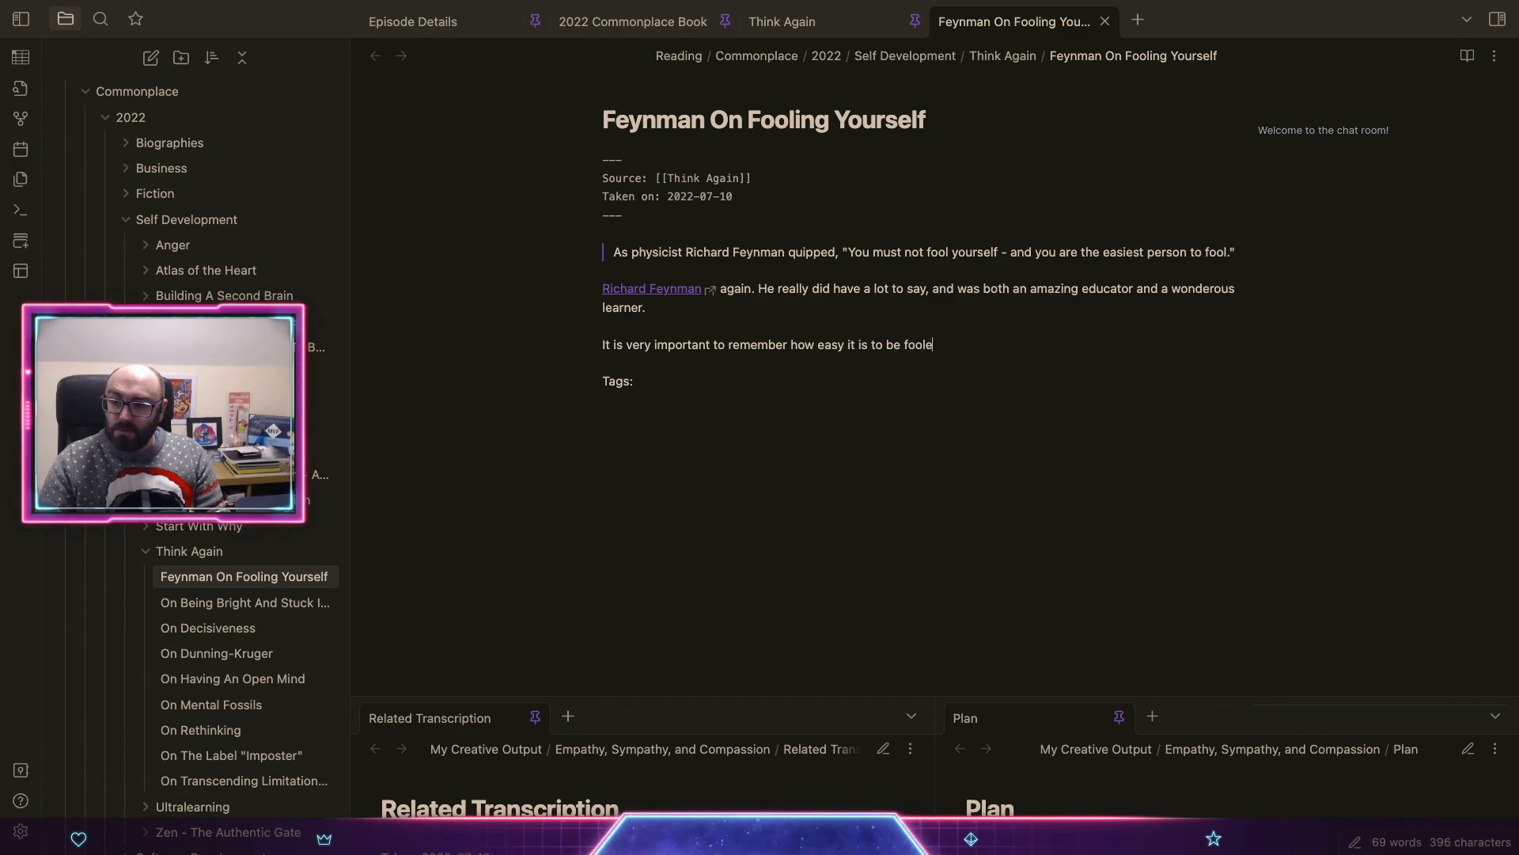
{"action": "type", "text": "d by a"}
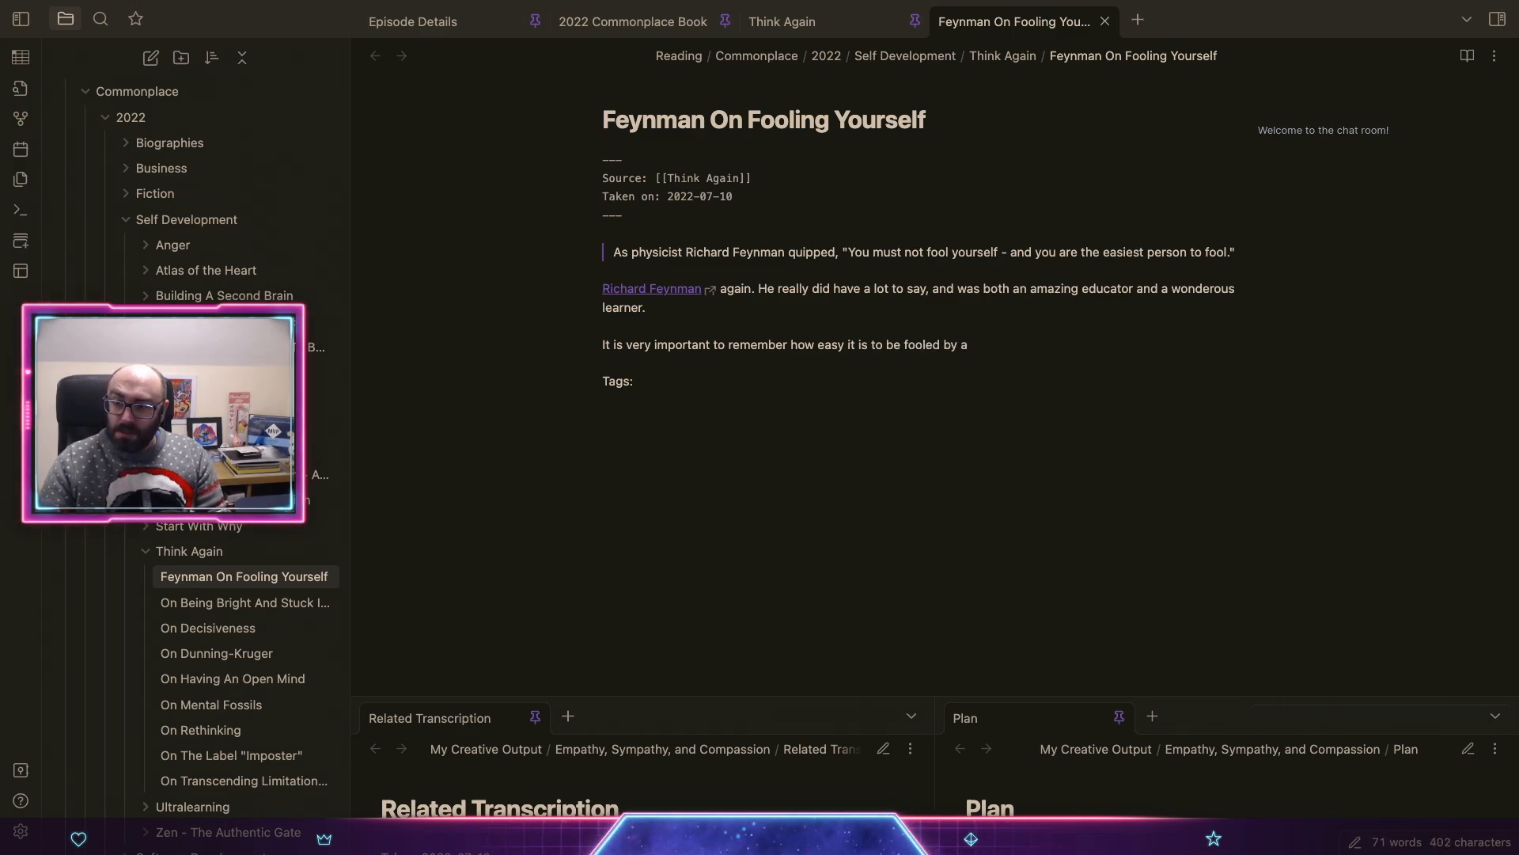
Step: Insert an internal link to the note On Mental Fossils at the end of the unfinished sentence above the tags
{"action": "type", "text": "[["}
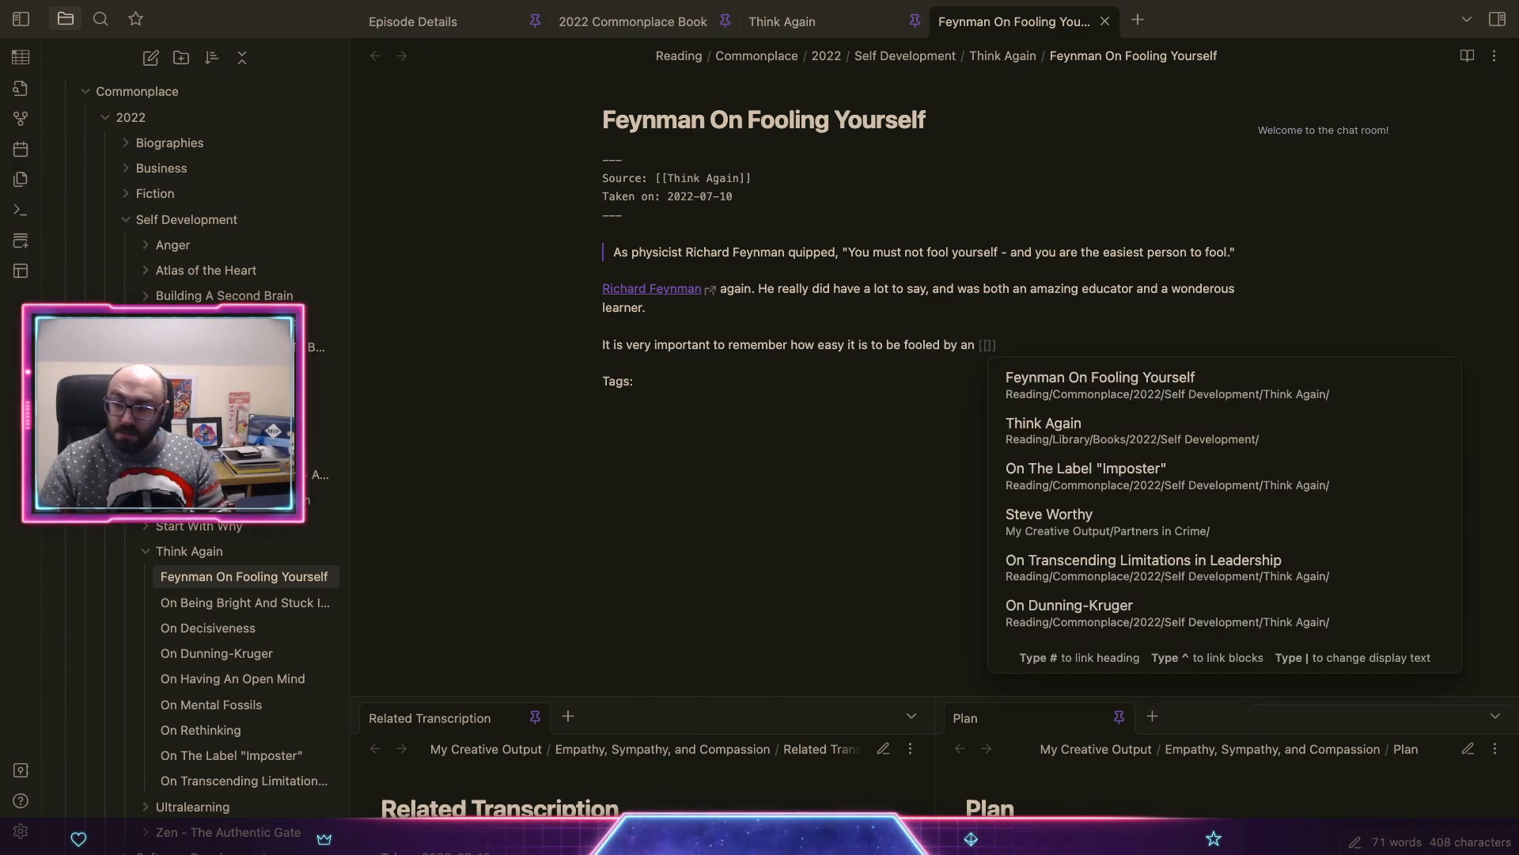
{"action": "key", "text": "BackSpace"}
{"action": "key", "text": "BackSpace"}
{"action": "type", "text": "[[mental"}
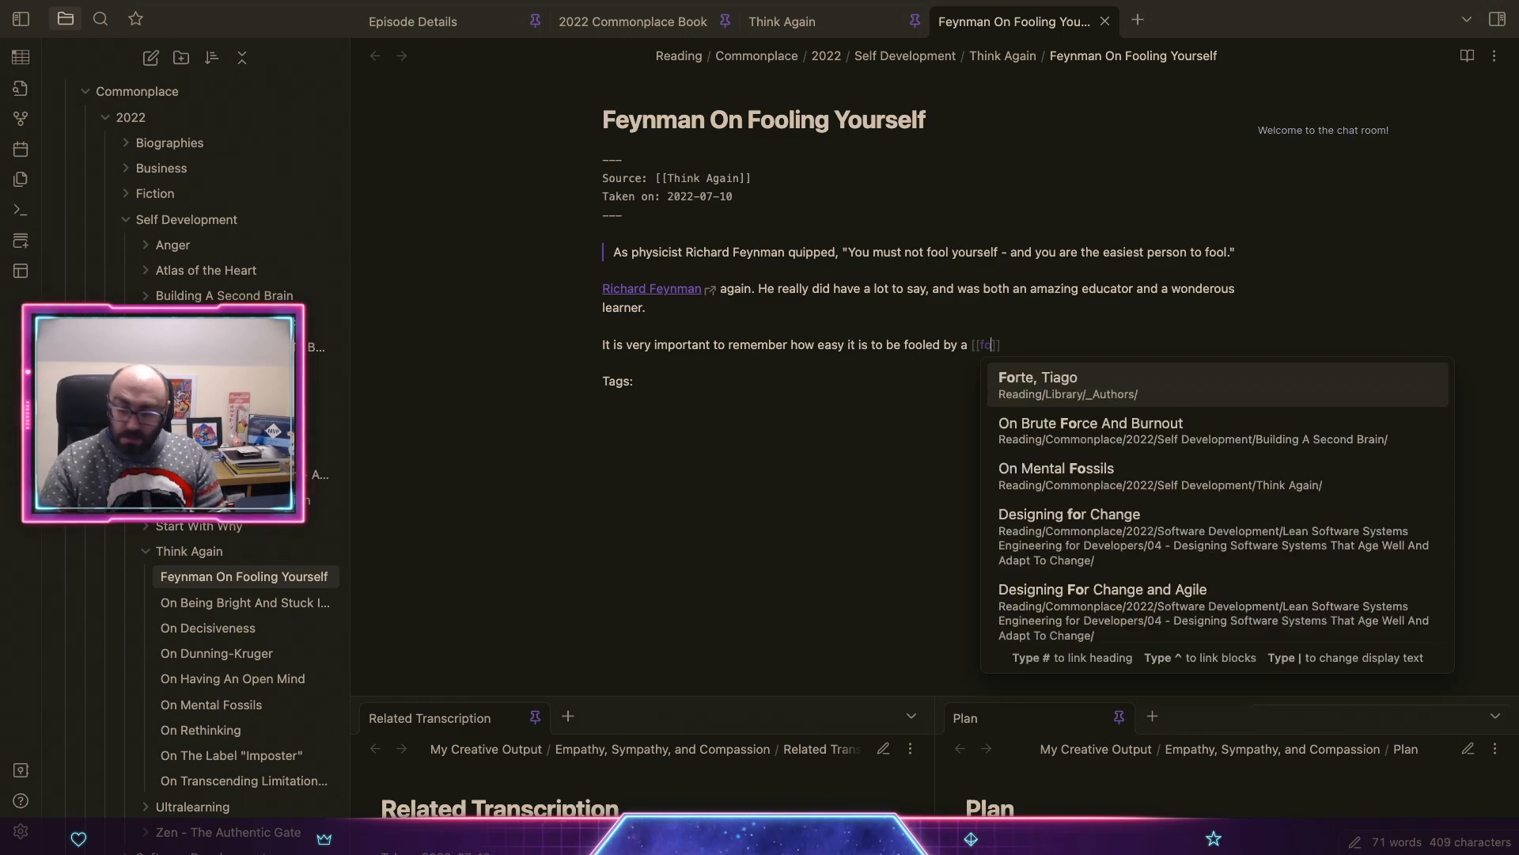
{"action": "key", "text": "Return"}
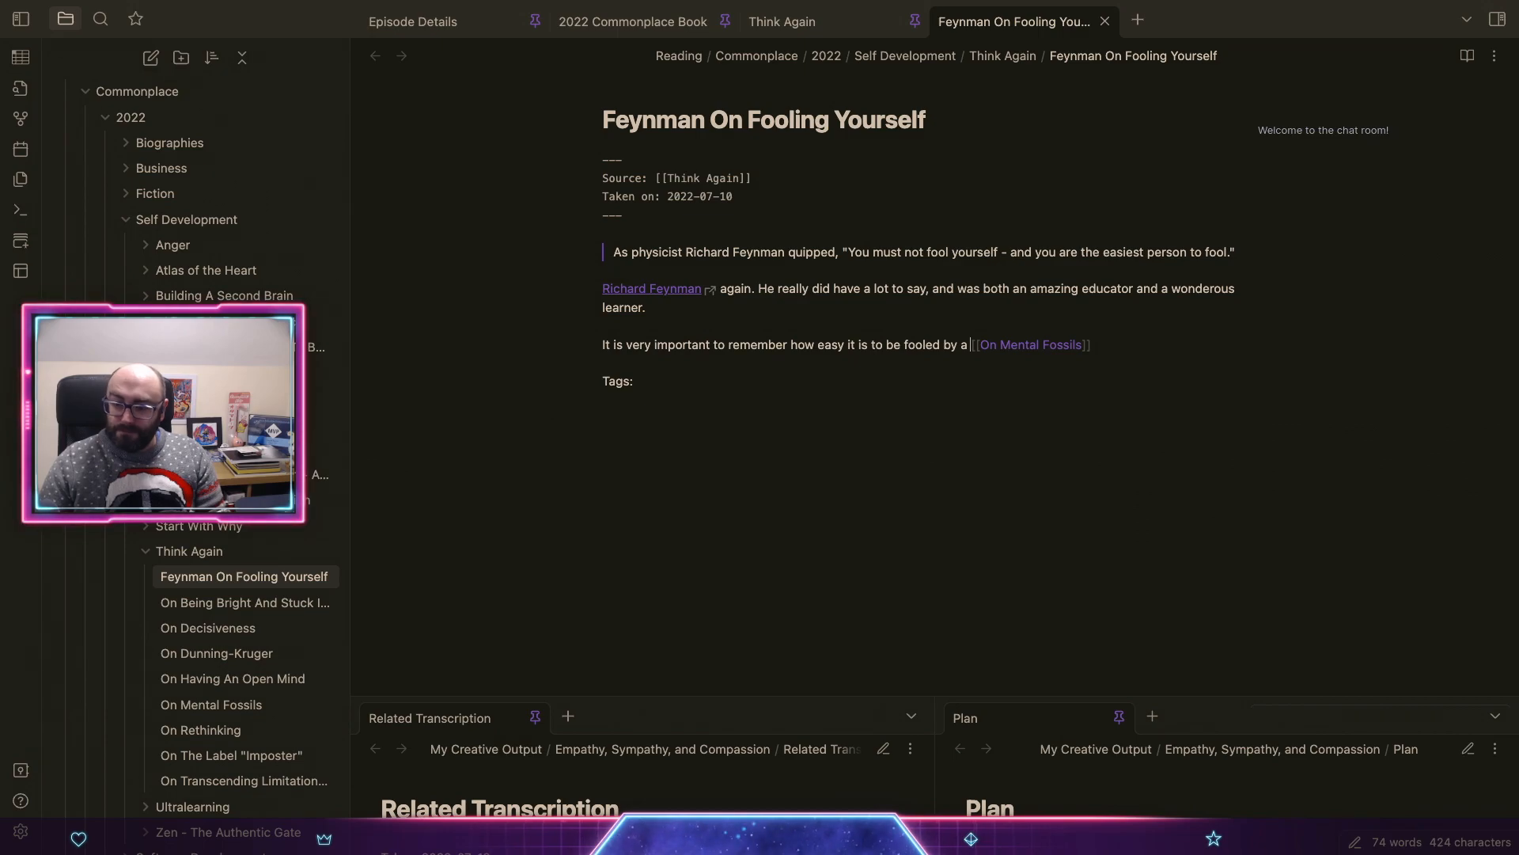
Step: Add "metal fossil" before the On Mental Fossils link and enclose the link in parentheses
{"action": "type", "text": "metal fo"}
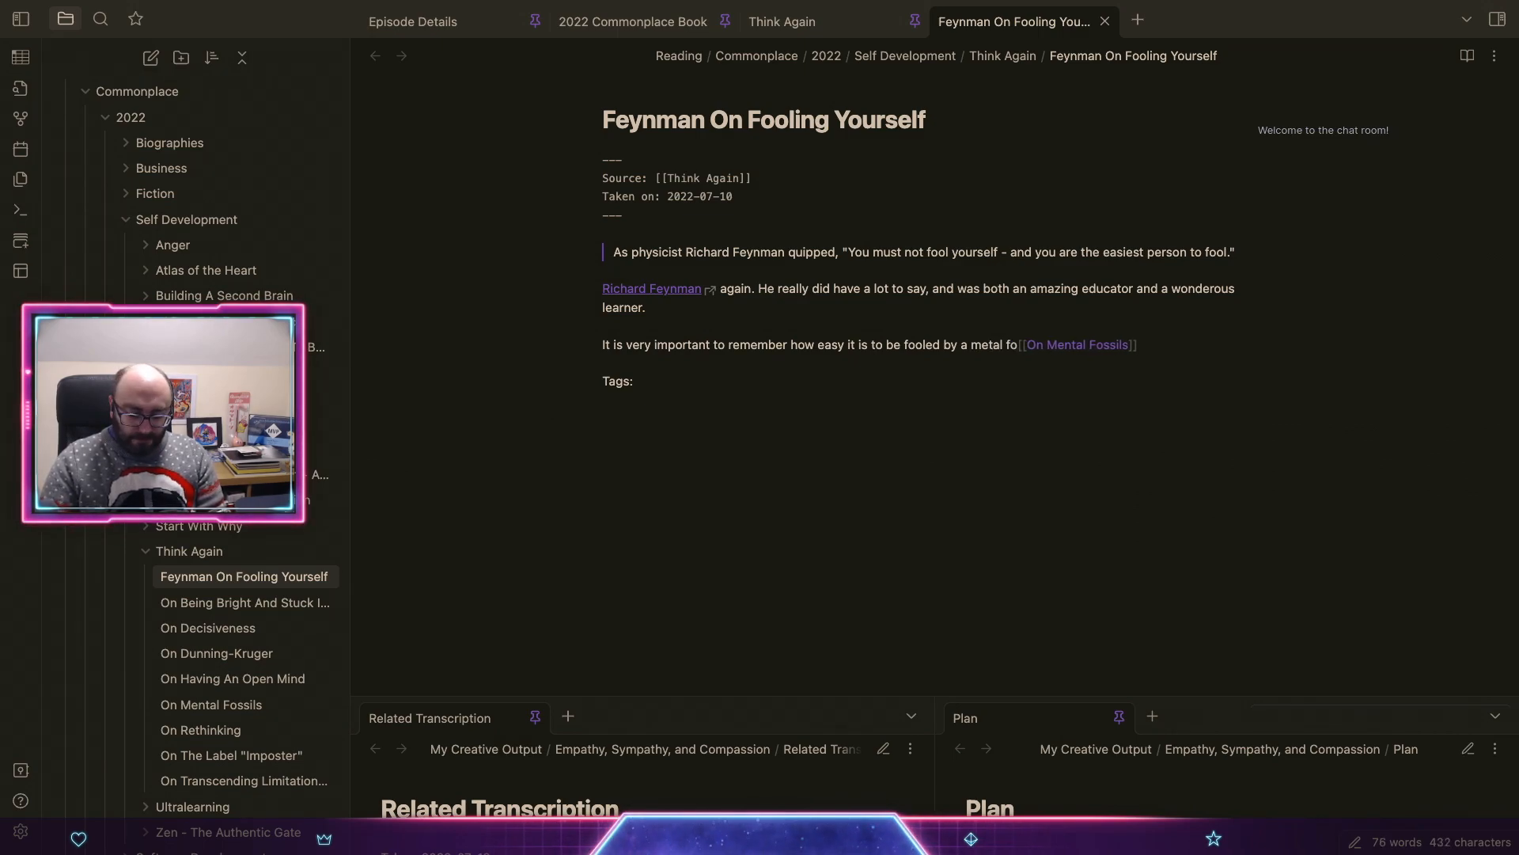
{"action": "type", "text": "ssil (On Mental Fossils"}
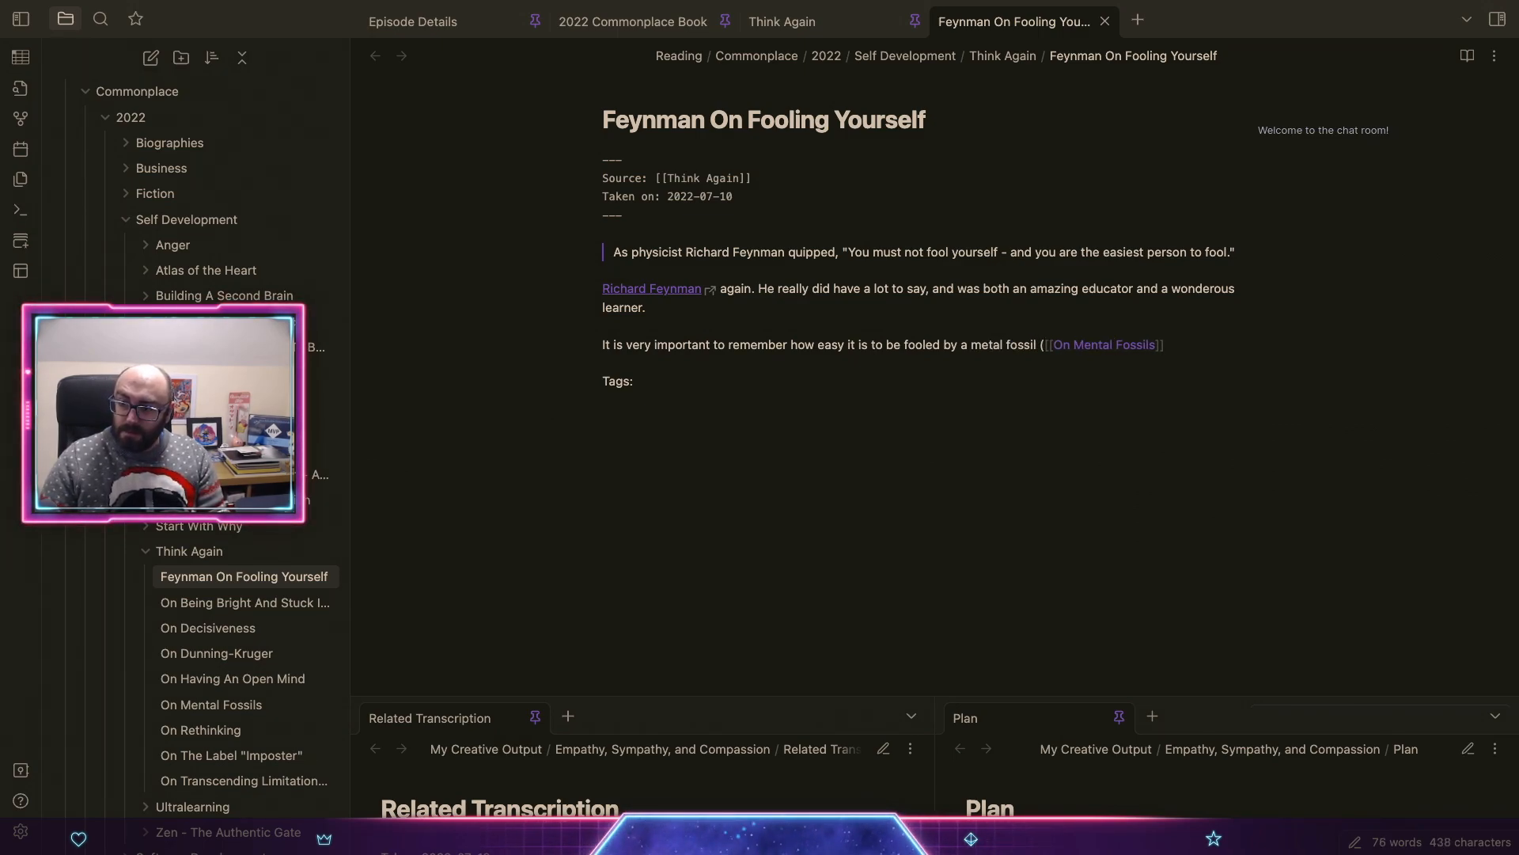
{"action": "type", "text": ")"}
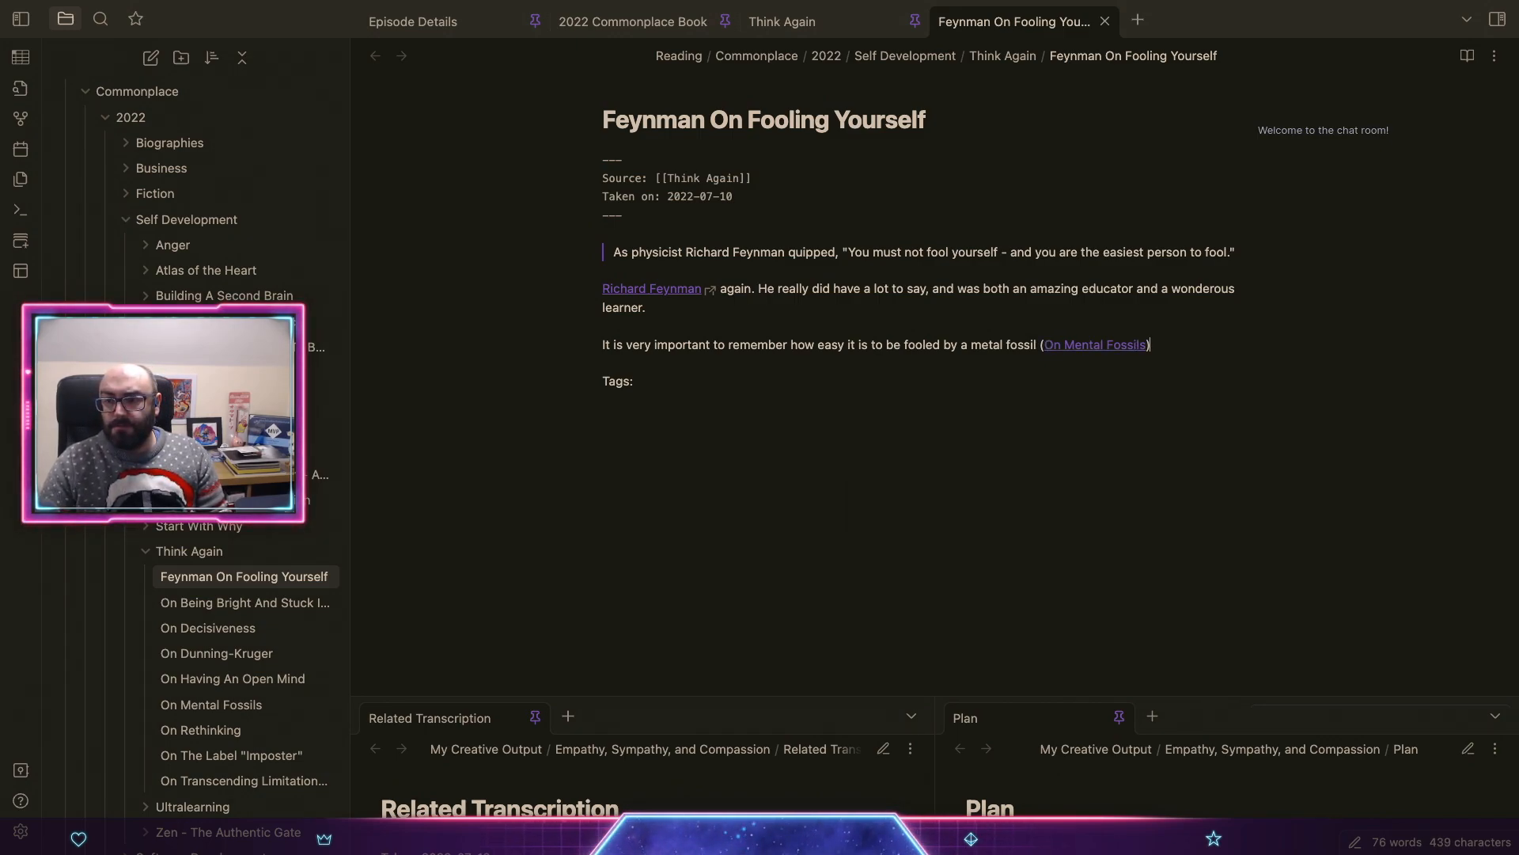
Step: Continue after the parenthesised link with "; by holding on to that fact - one which has been proven to be incorrect - we can"
{"action": "type", "text": "; "}
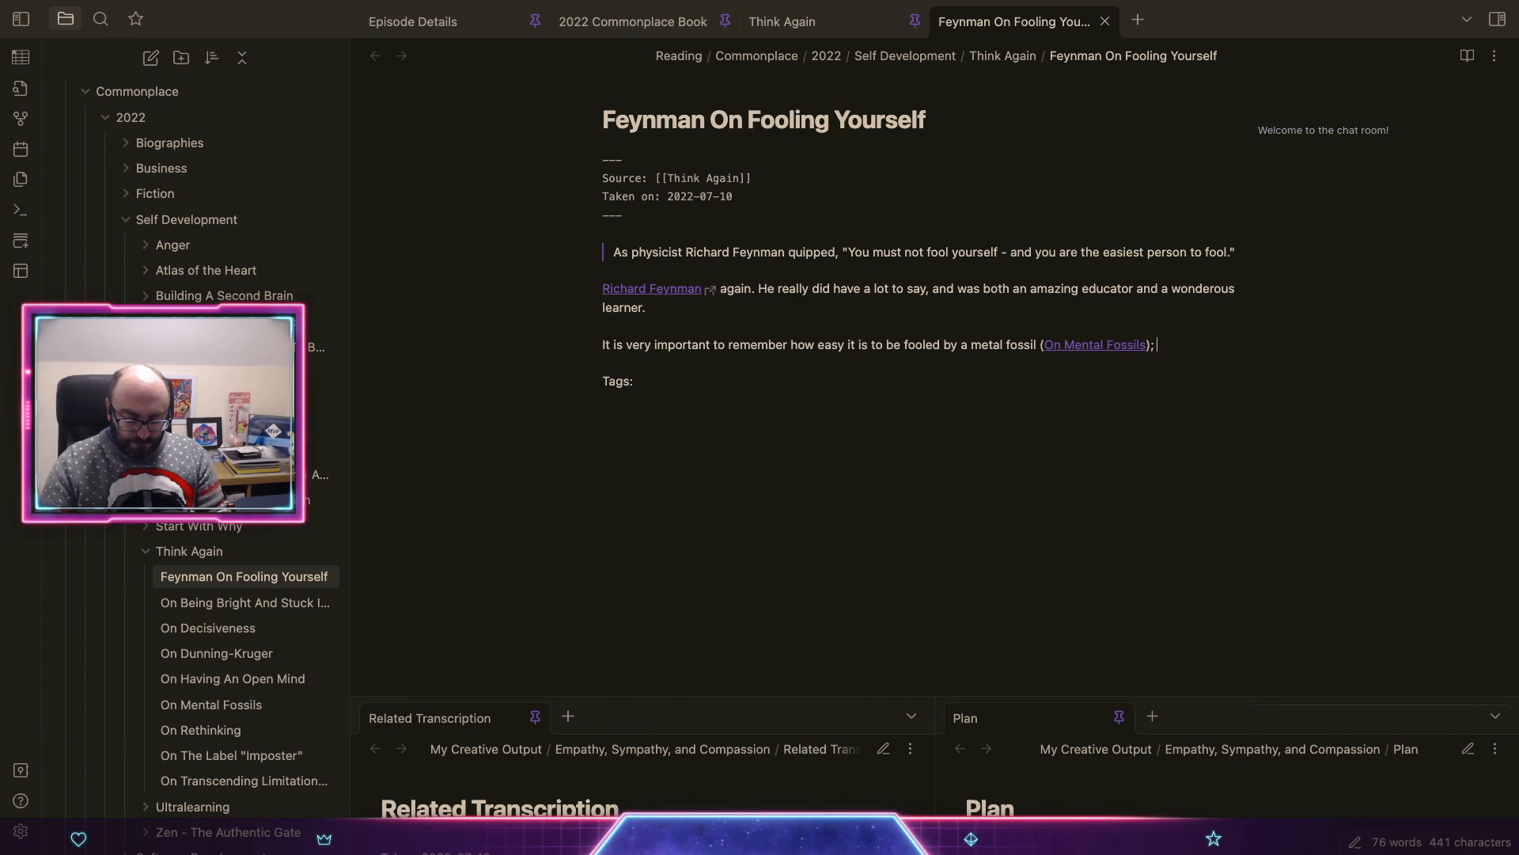
{"action": "type", "text": "by holding on "}
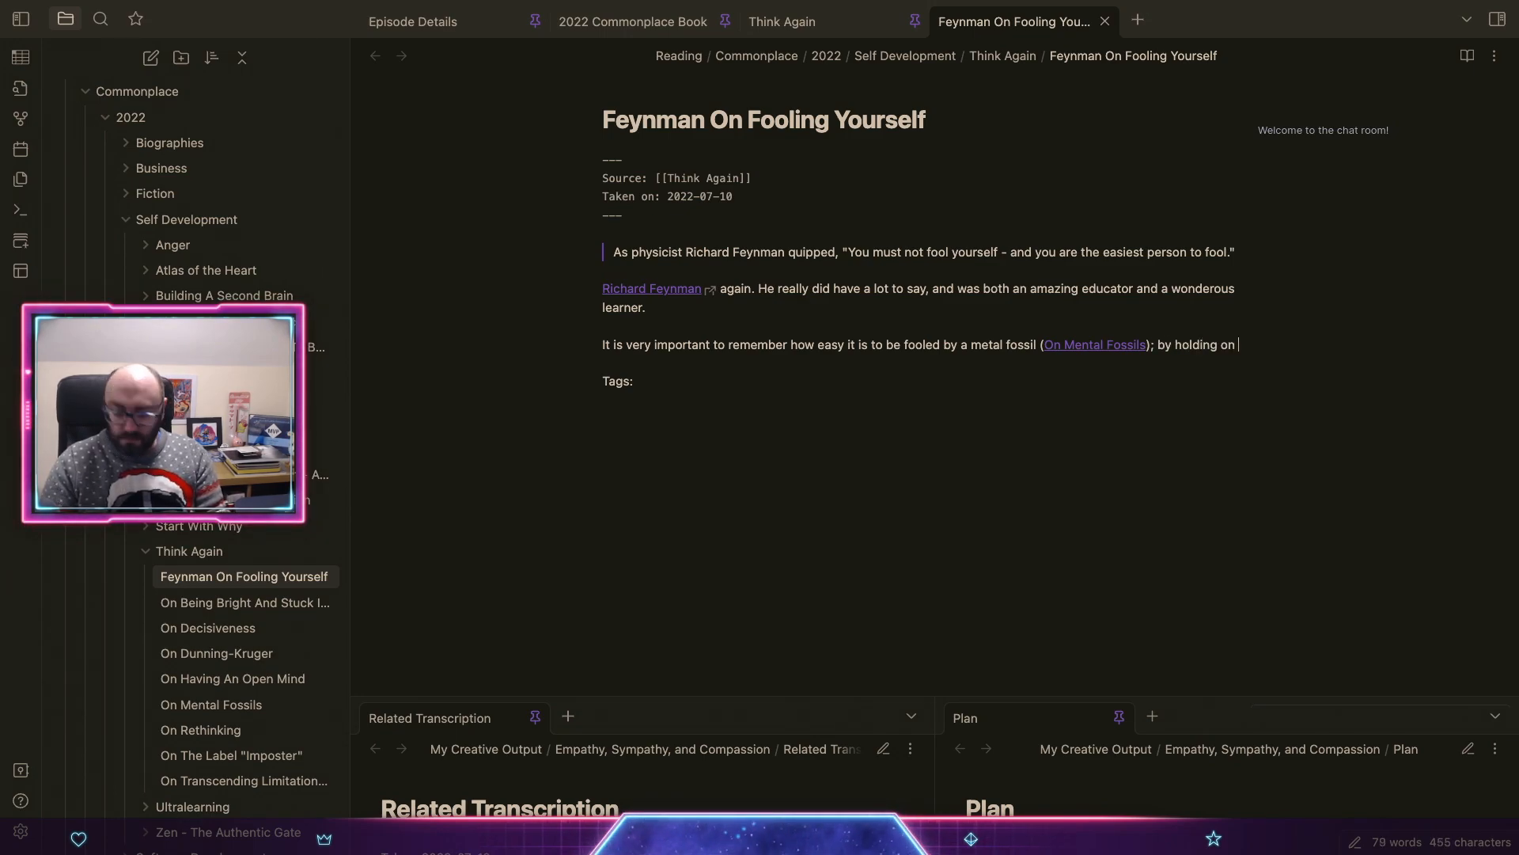
{"action": "type", "text": "to that fact"}
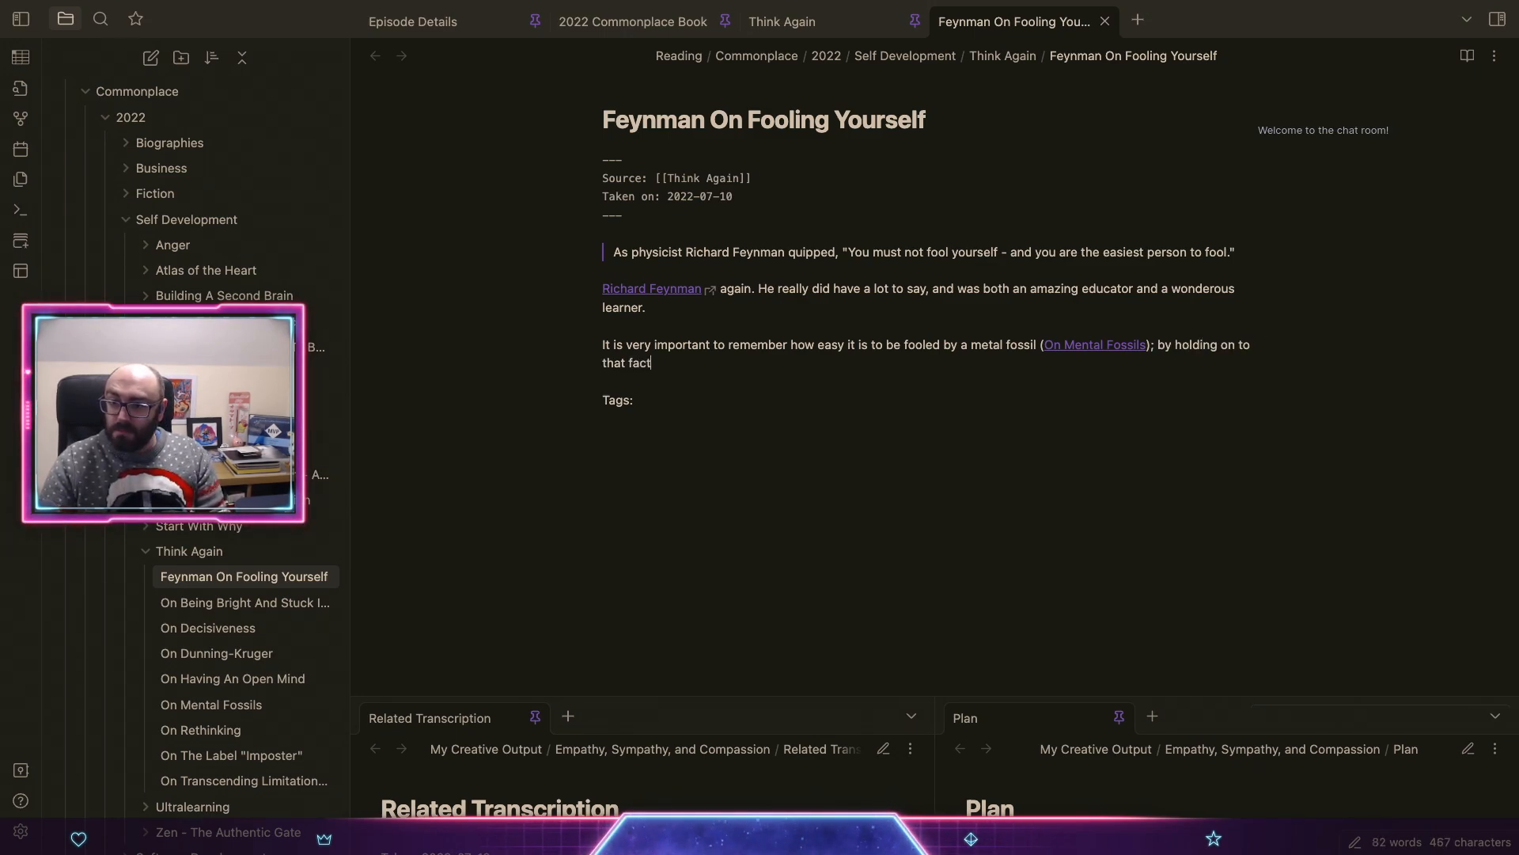
{"action": "type", "text": " - one whi"}
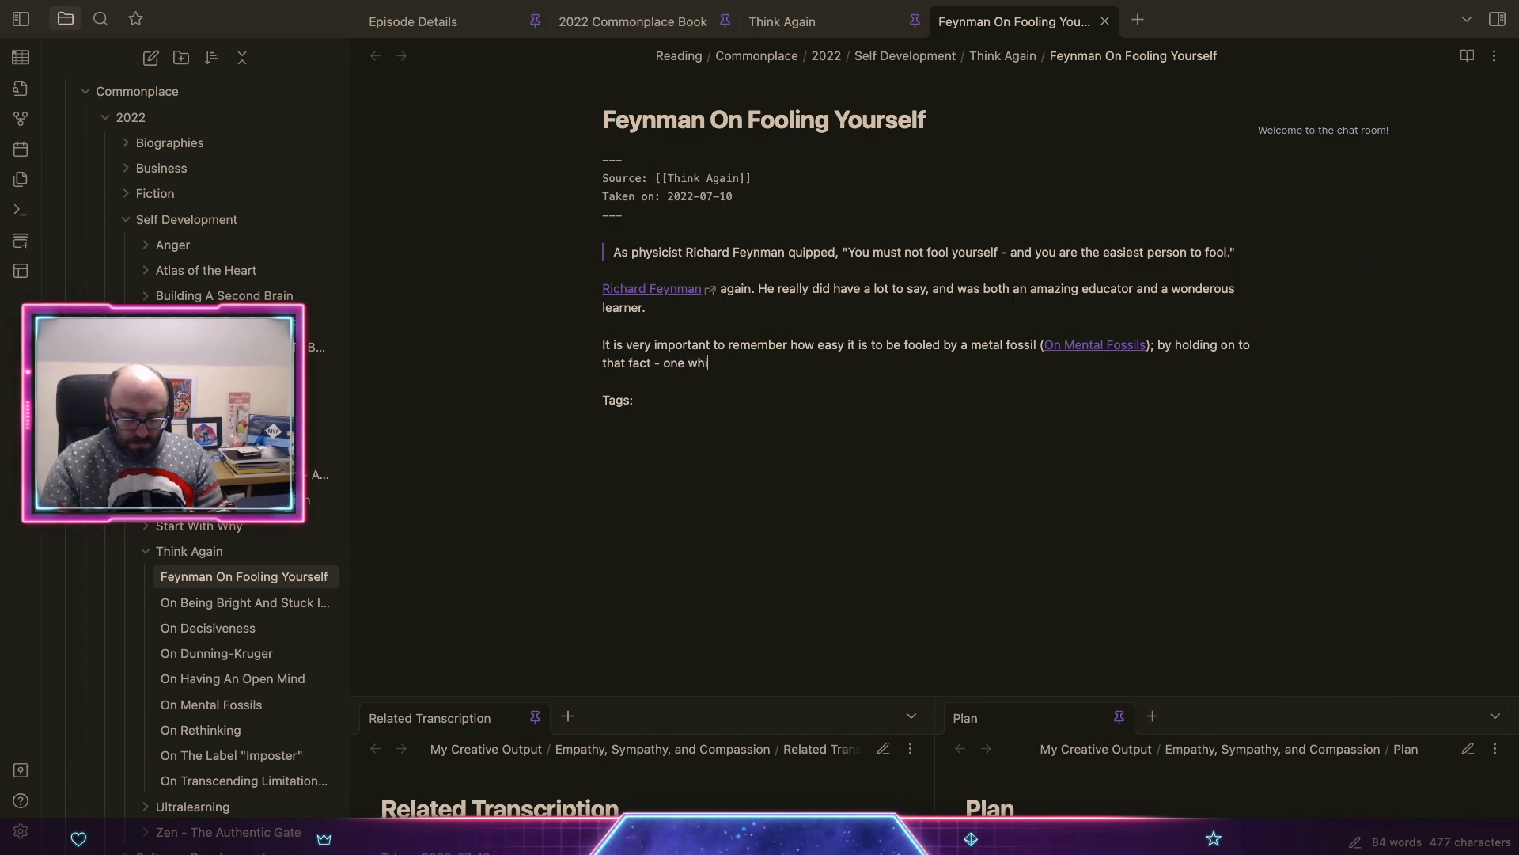
{"action": "type", "text": "ch has been pr"}
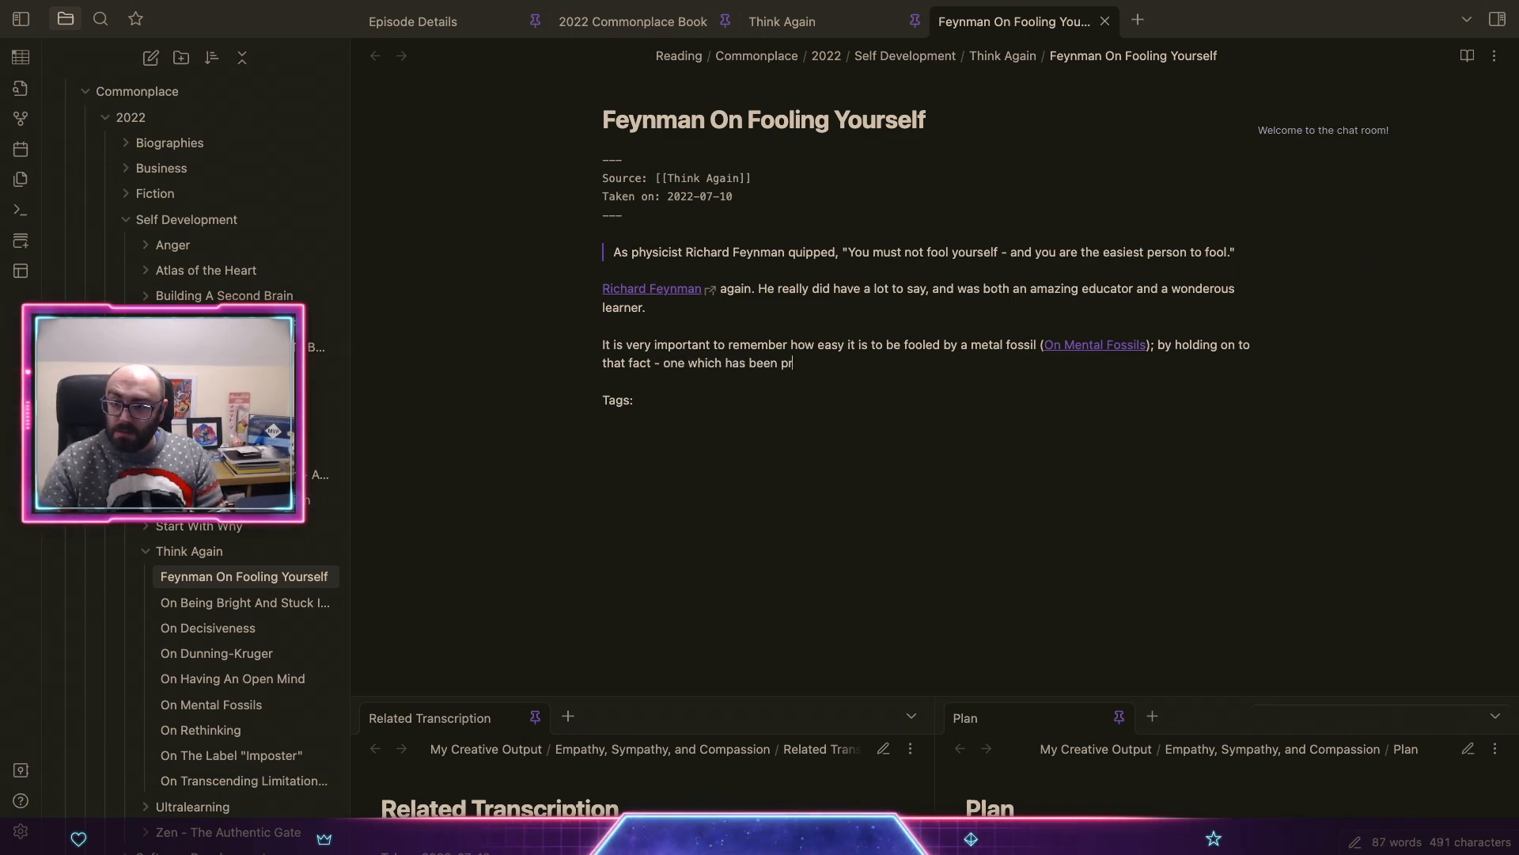
{"action": "type", "text": "oven to be "}
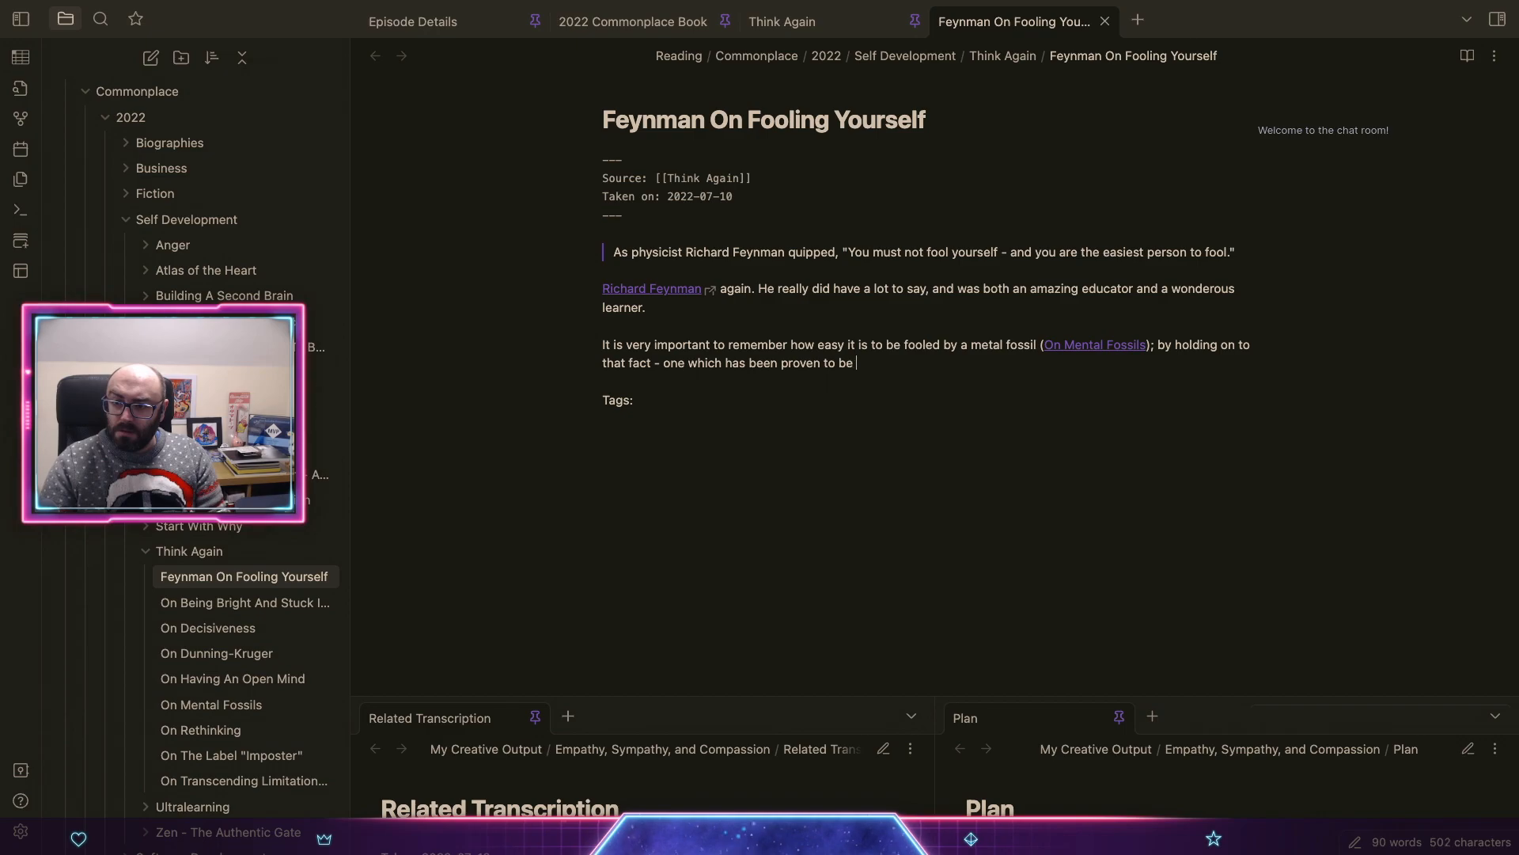
{"action": "type", "text": "incorrec"}
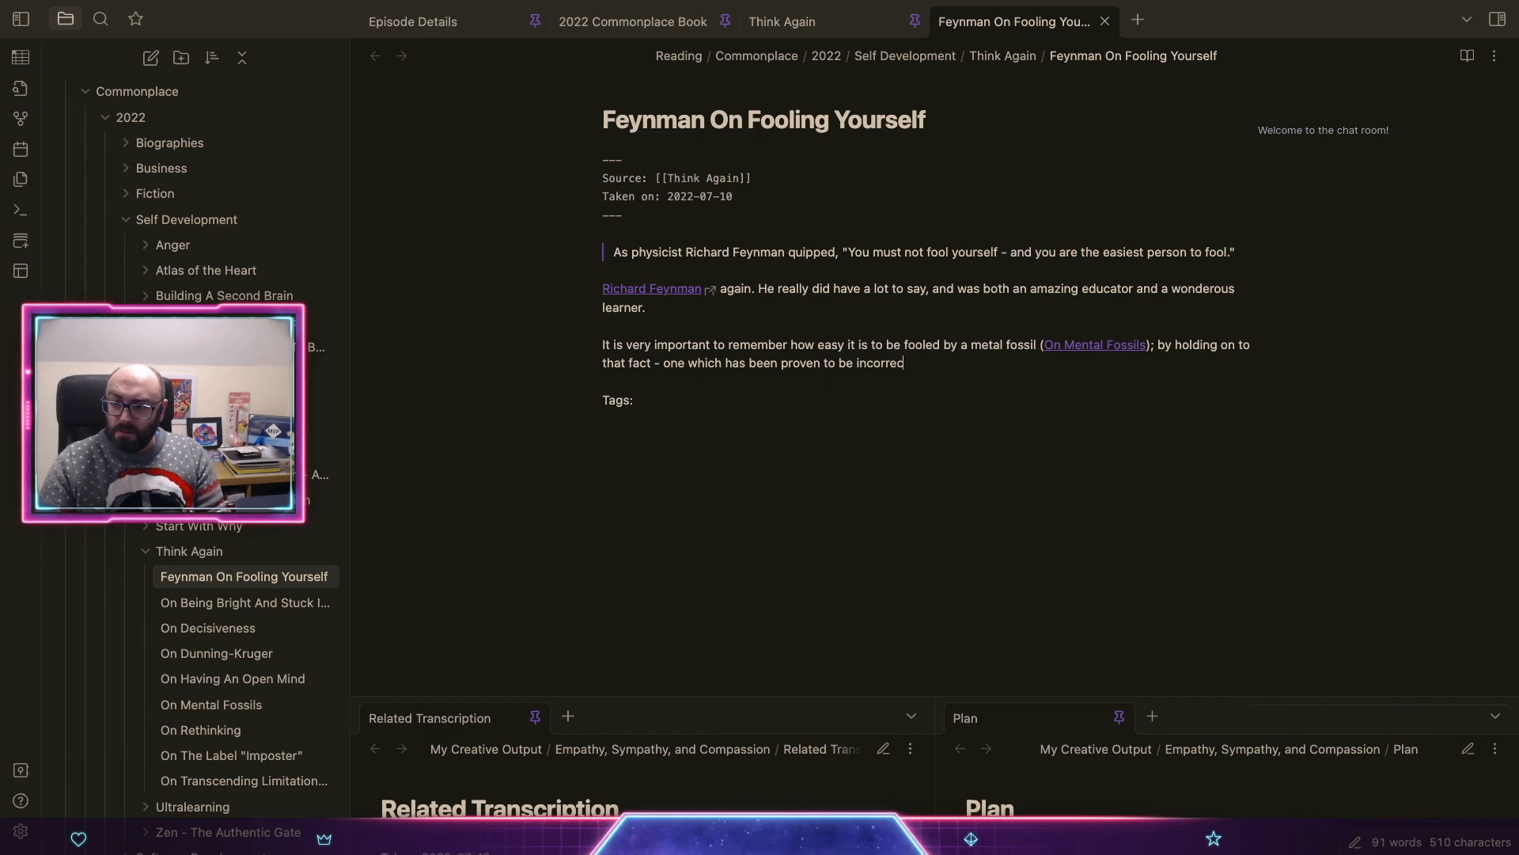
{"action": "type", "text": "t - we can"}
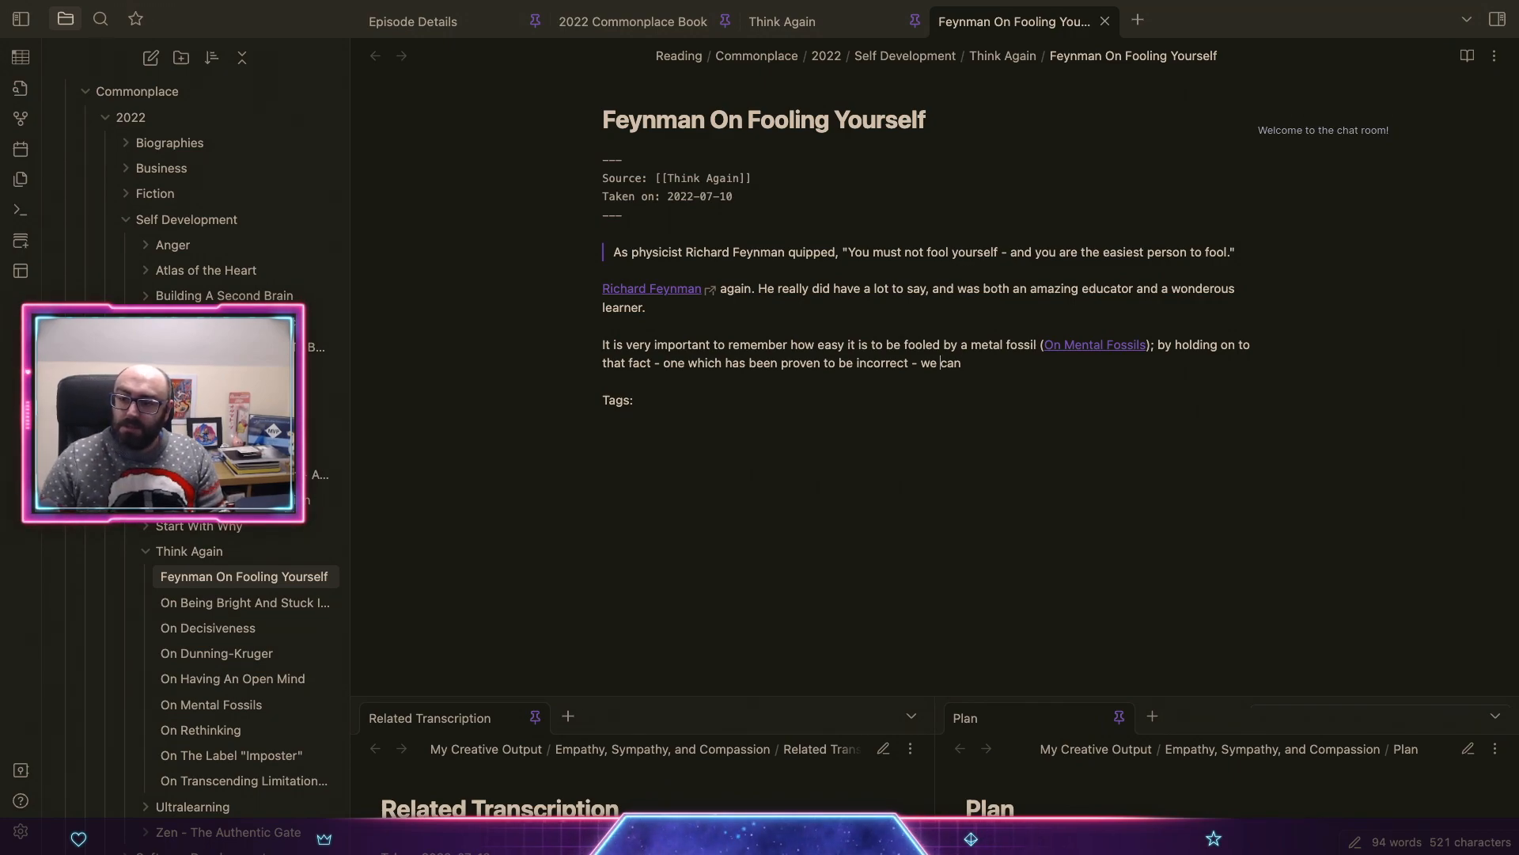
Step: Insert "or lacking in correct detail" after "incorrect" in the remark between the dashes
{"action": "type", "text": "or lacking in cor"}
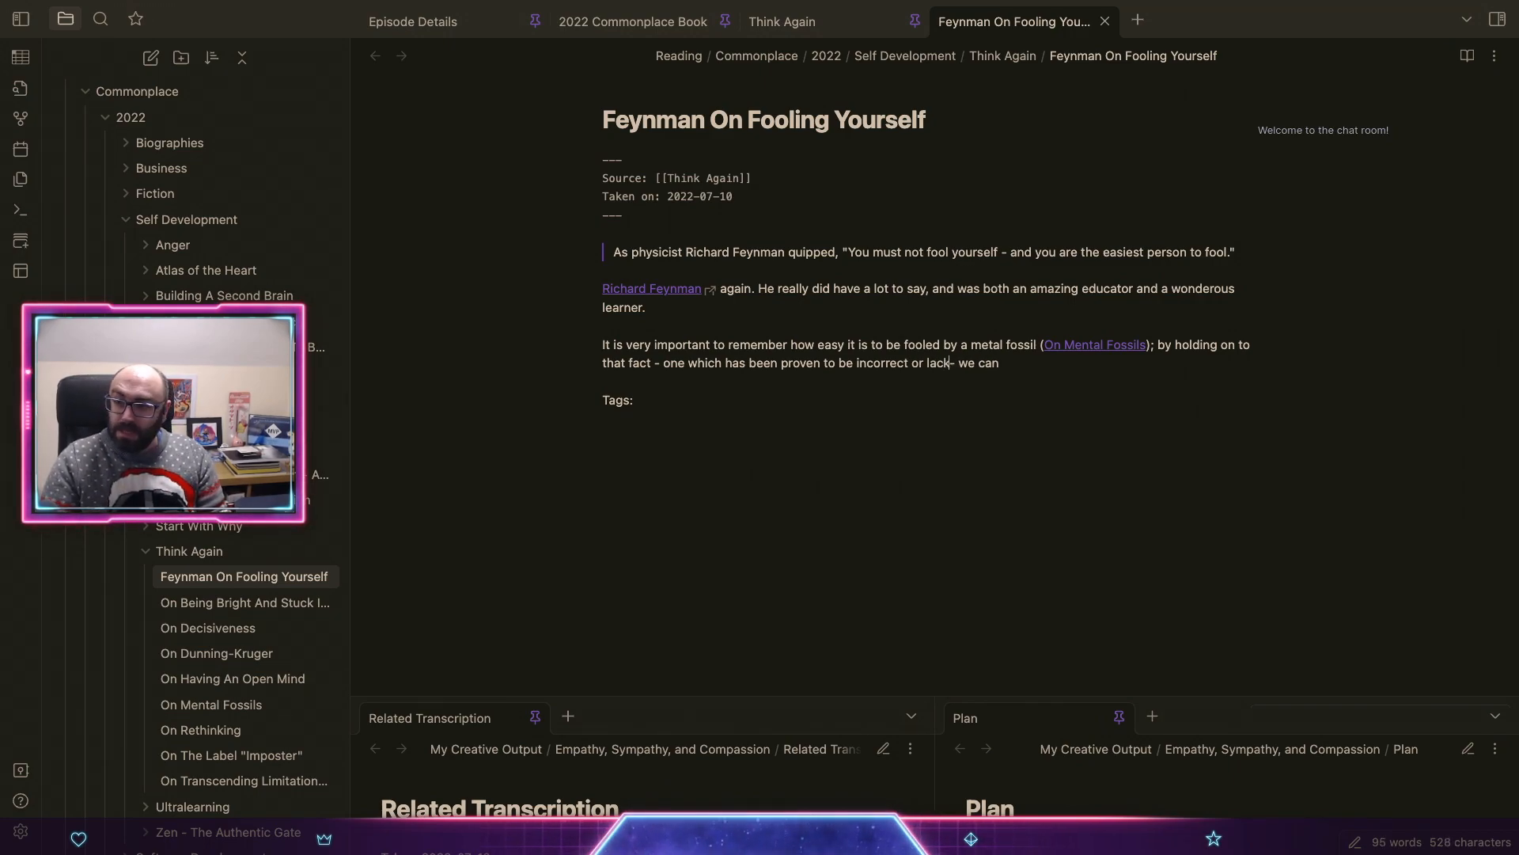
{"action": "type", "text": "rect detail"}
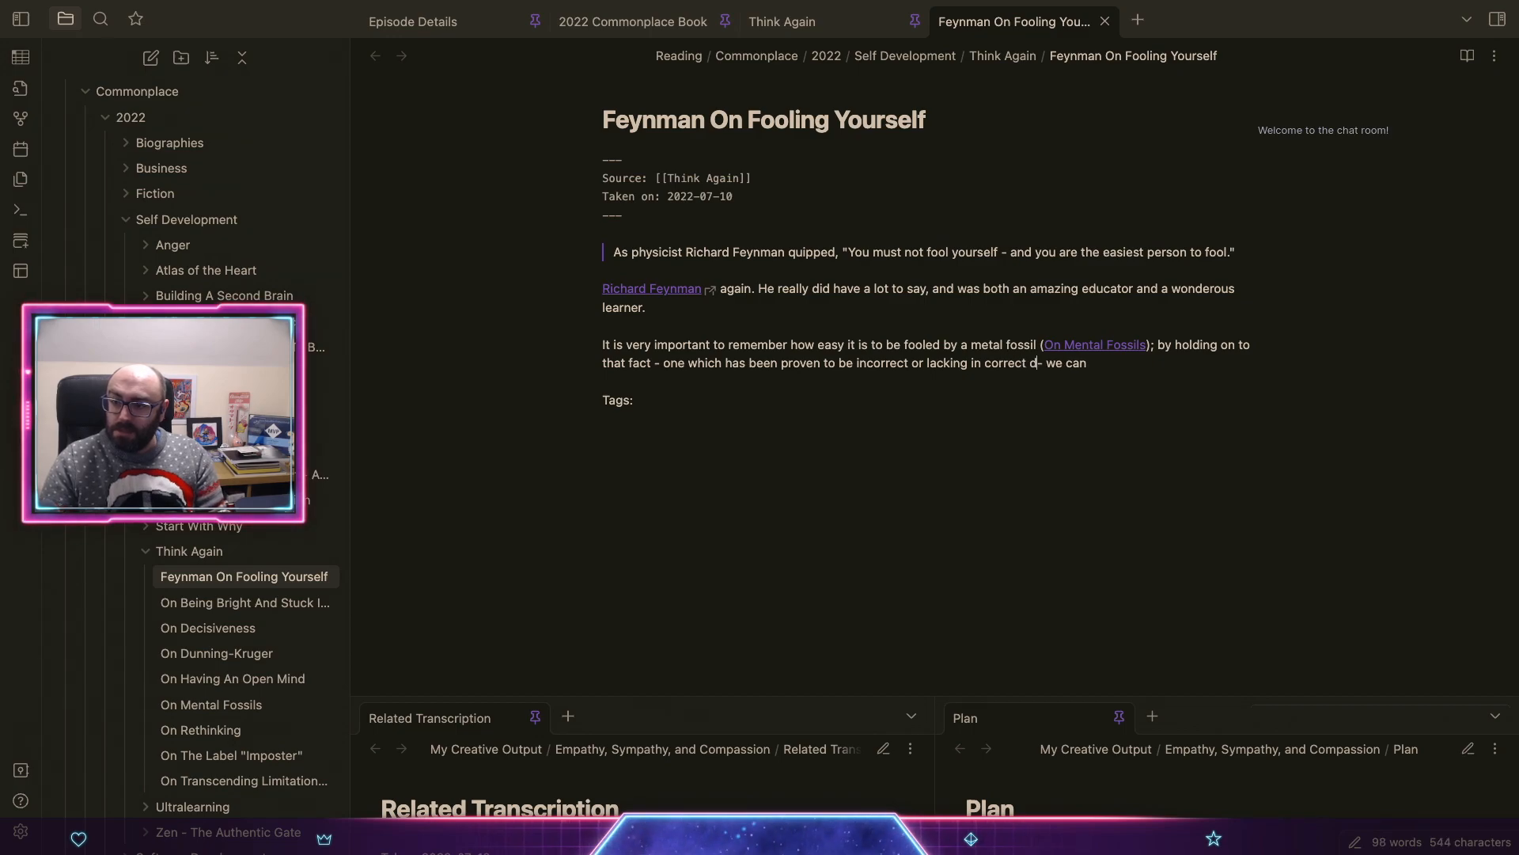
{"action": "type", "text": "(we're"}
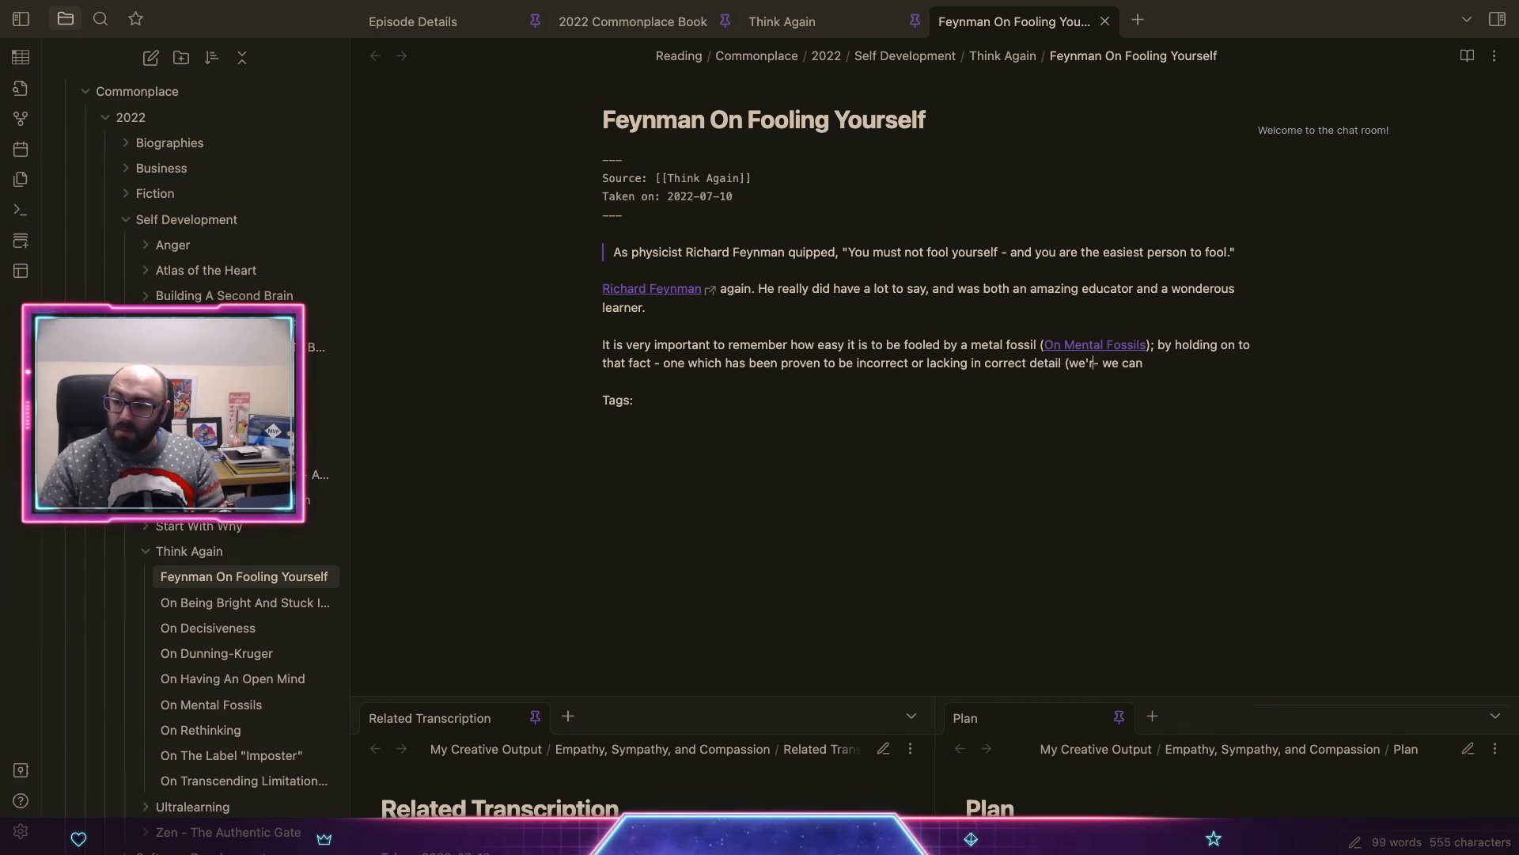
{"action": "key", "text": "BackSpace"}
{"action": "key", "text": "BackSpace"}
{"action": "key", "text": "BackSpace"}
{"action": "key", "text": "BackSpace"}
{"action": "key", "text": "BackSpace"}
{"action": "key", "text": "BackSpace"}
{"action": "key", "text": "BackSpace"}
{"action": "key", "text": "BackSpace"}
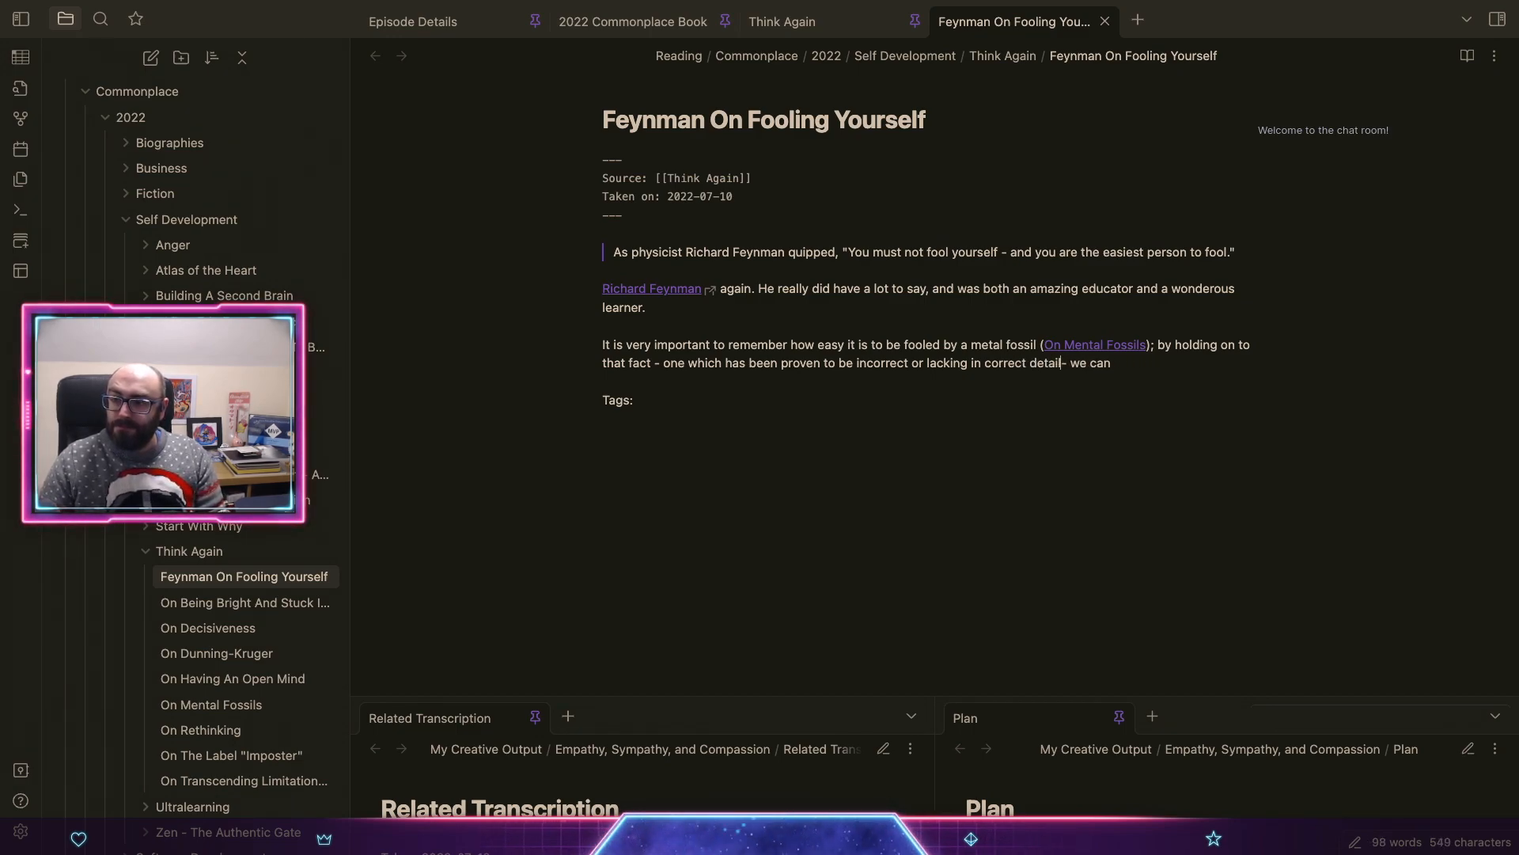
Step: Complete the sentence after "we can" with "end up fooling ourselves and making assumptions." and begin another with "But"
{"action": "type", "text": "end up"}
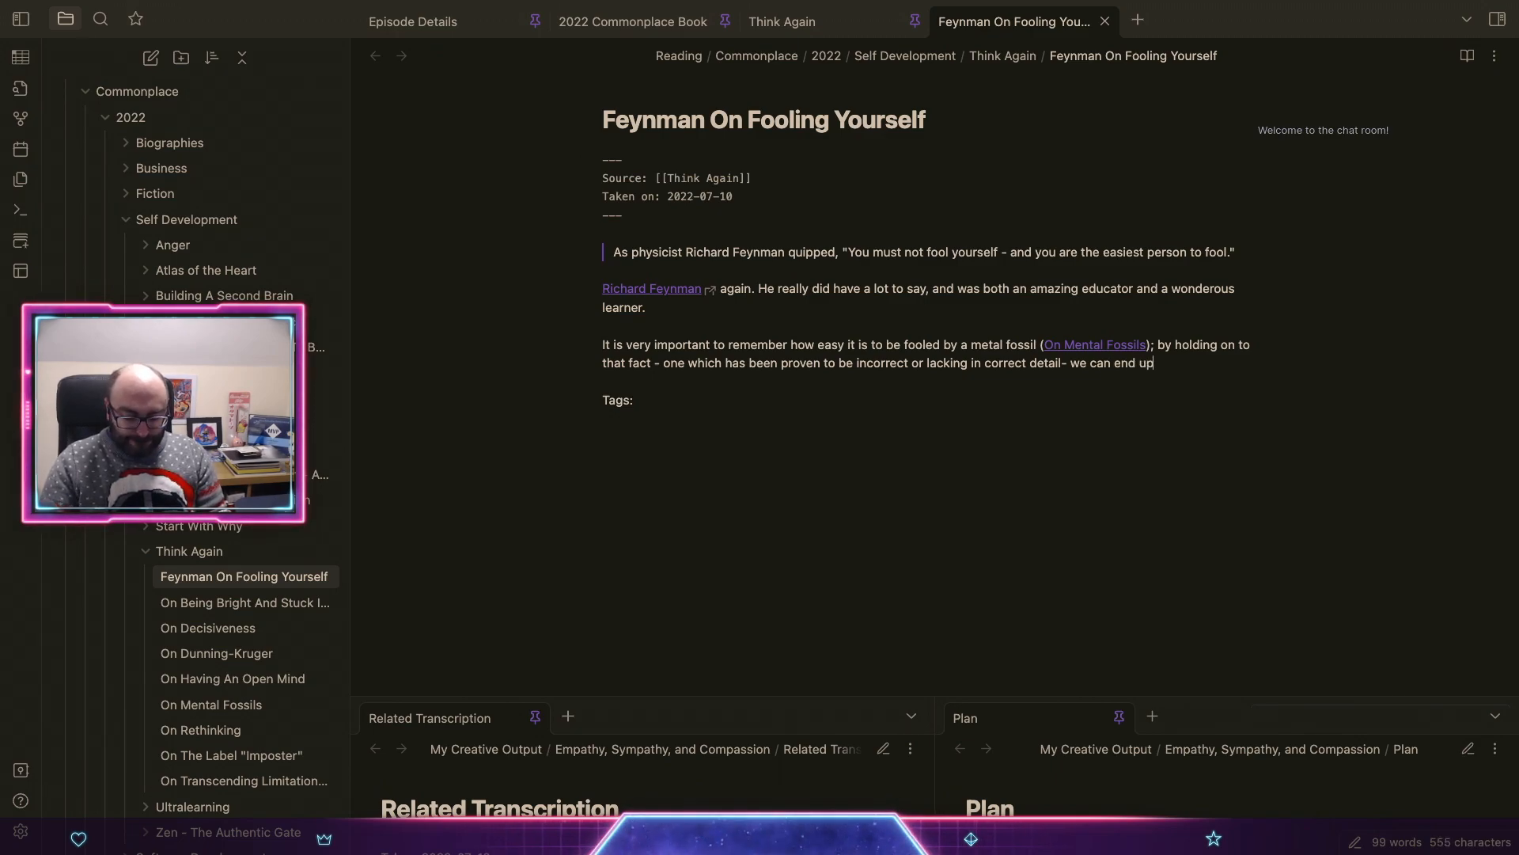
{"action": "type", "text": " folling"}
{"action": "key", "text": "BackSpace"}
{"action": "key", "text": "BackSpace"}
{"action": "key", "text": "BackSpace"}
{"action": "key", "text": "BackSpace"}
{"action": "key", "text": "BackSpace"}
{"action": "key", "text": "BackSpace"}
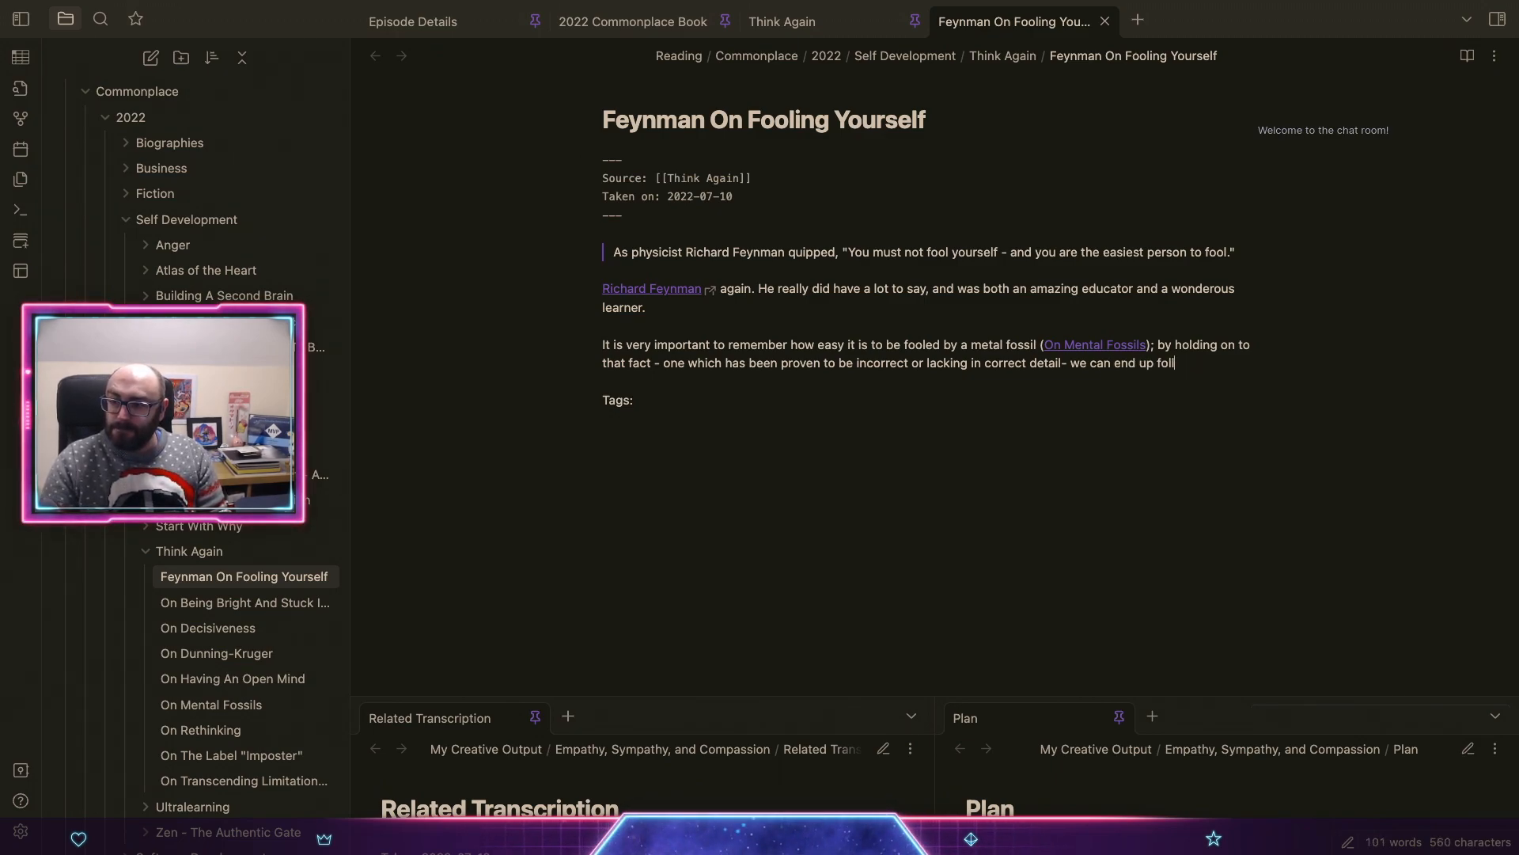
{"action": "type", "text": "oling ours"}
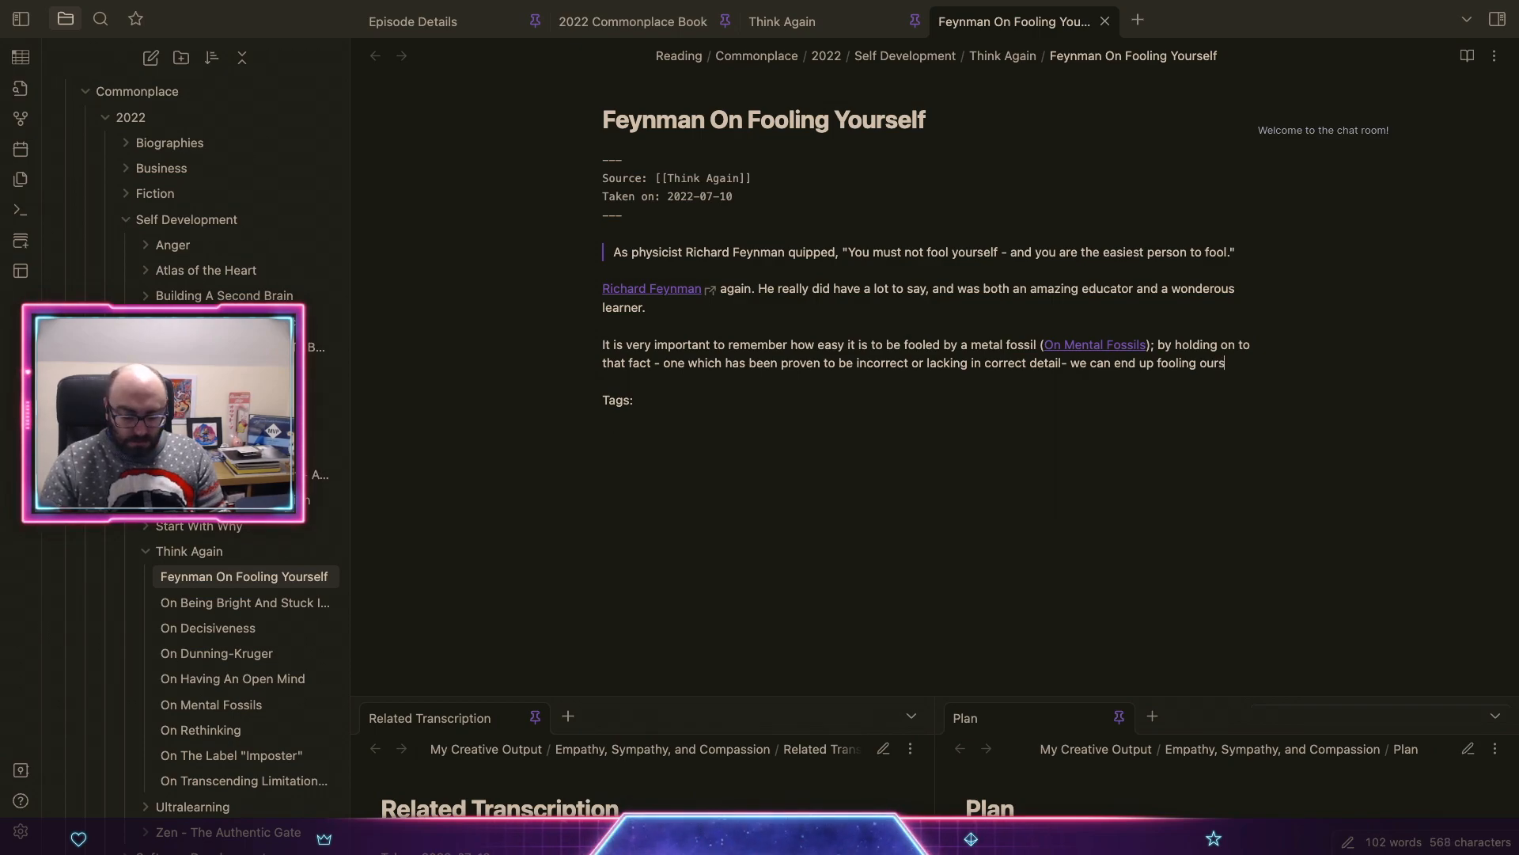
{"action": "type", "text": "elves and making "}
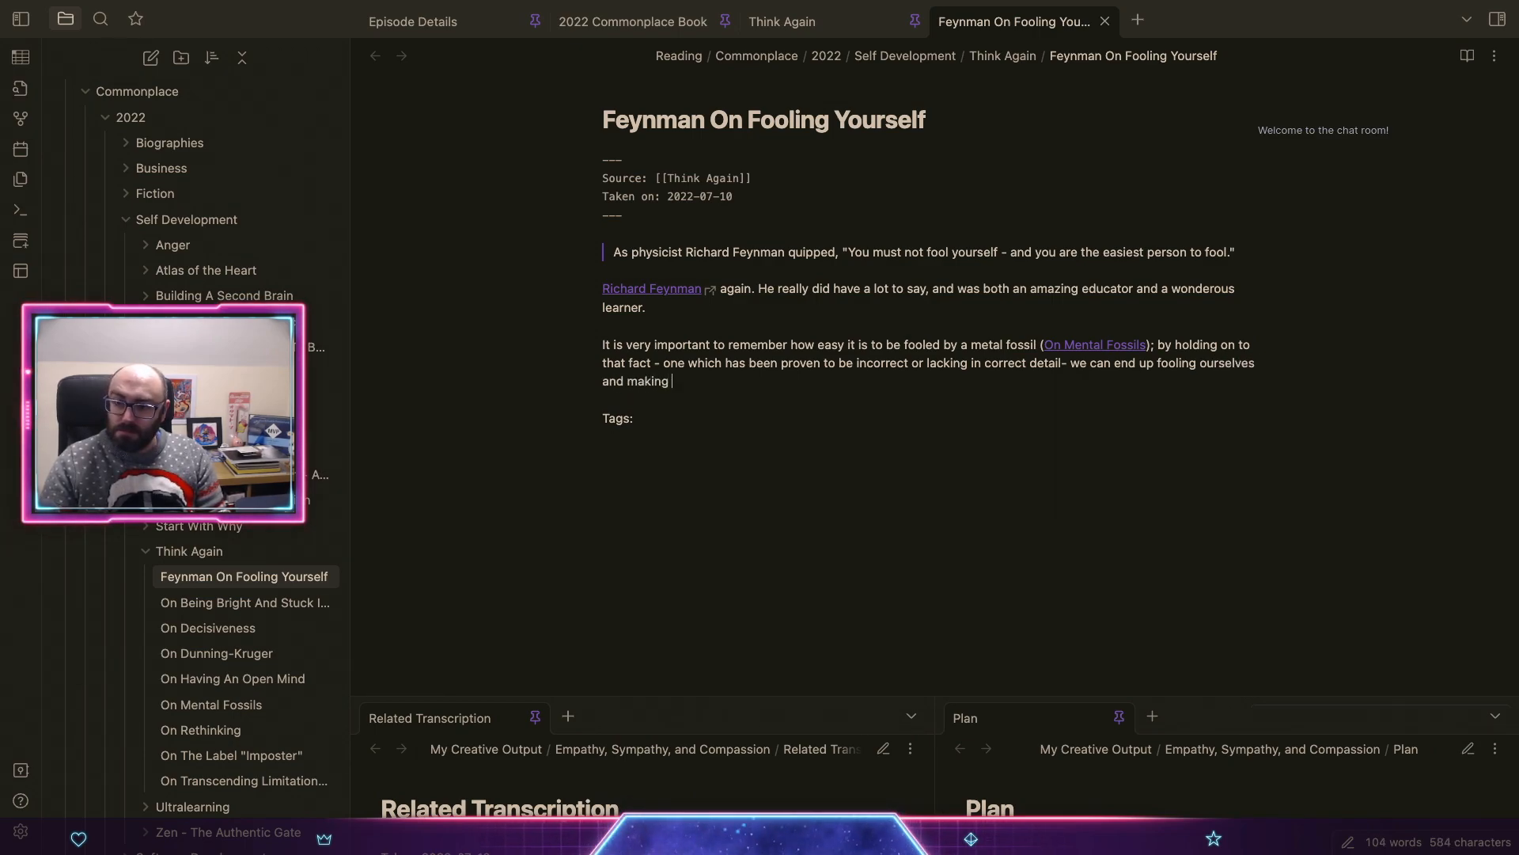
{"action": "type", "text": "assumptions. But"}
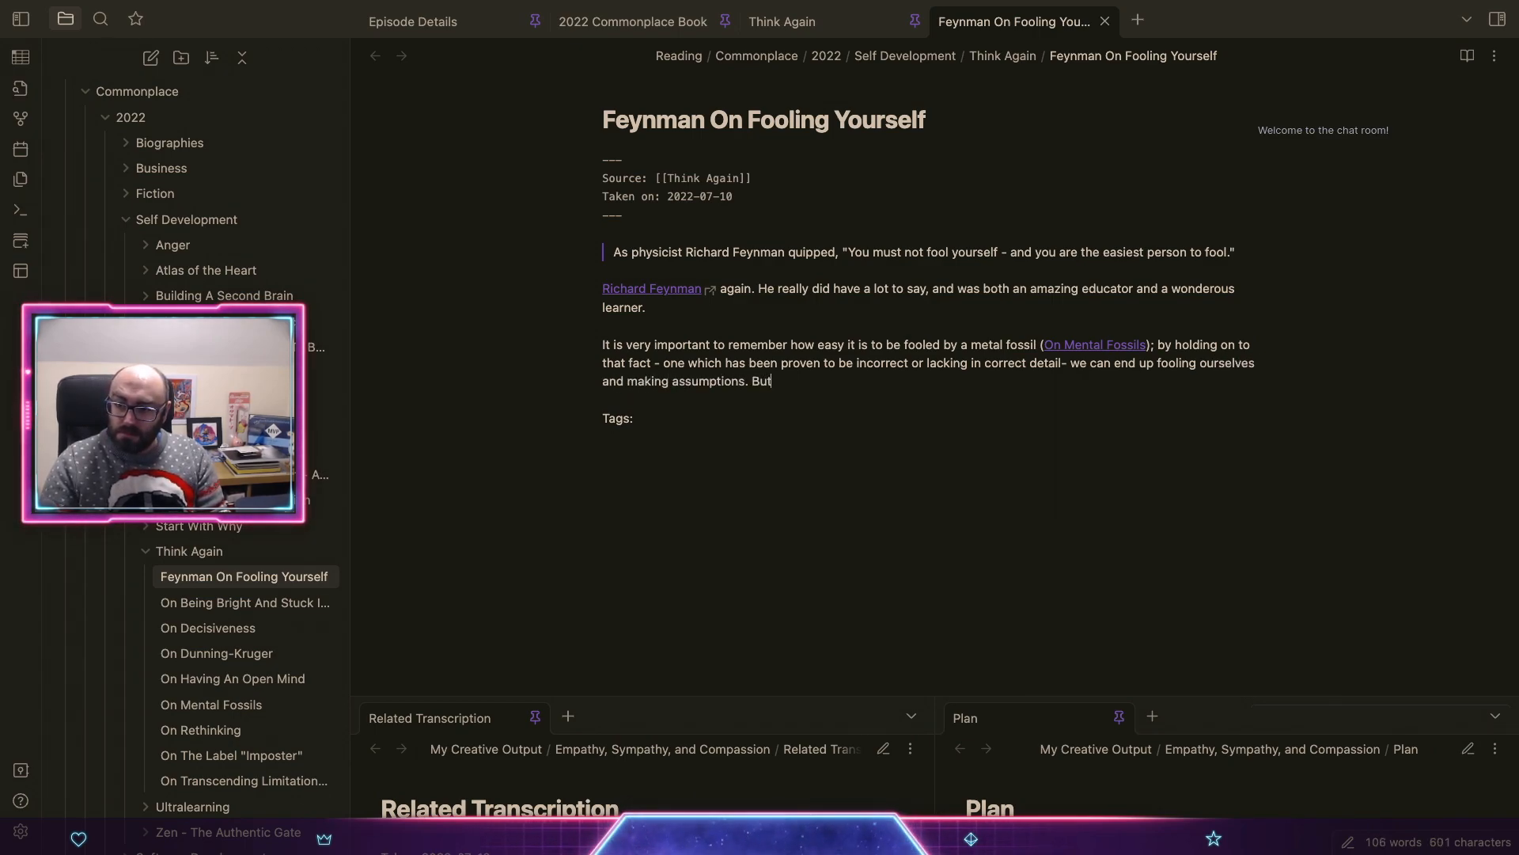
Step: Continue the sentence after "But" with "by rethinking a known fact or piece of knowledge"
{"action": "type", "text": " by rethini"}
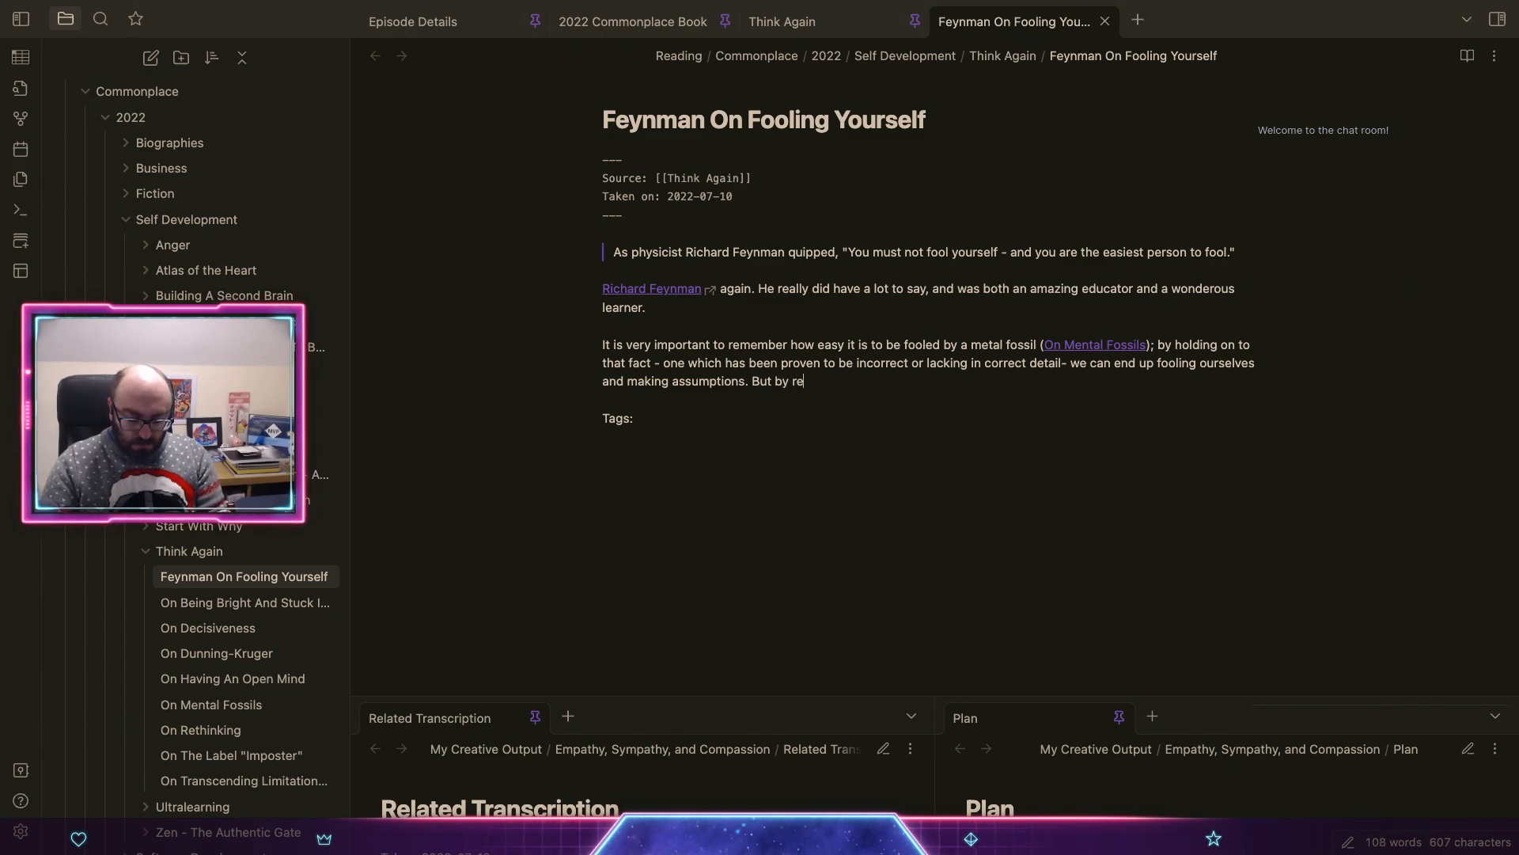
{"action": "key", "text": "BackSpace"}
{"action": "key", "text": "BackSpace"}
{"action": "type", "text": "n"}
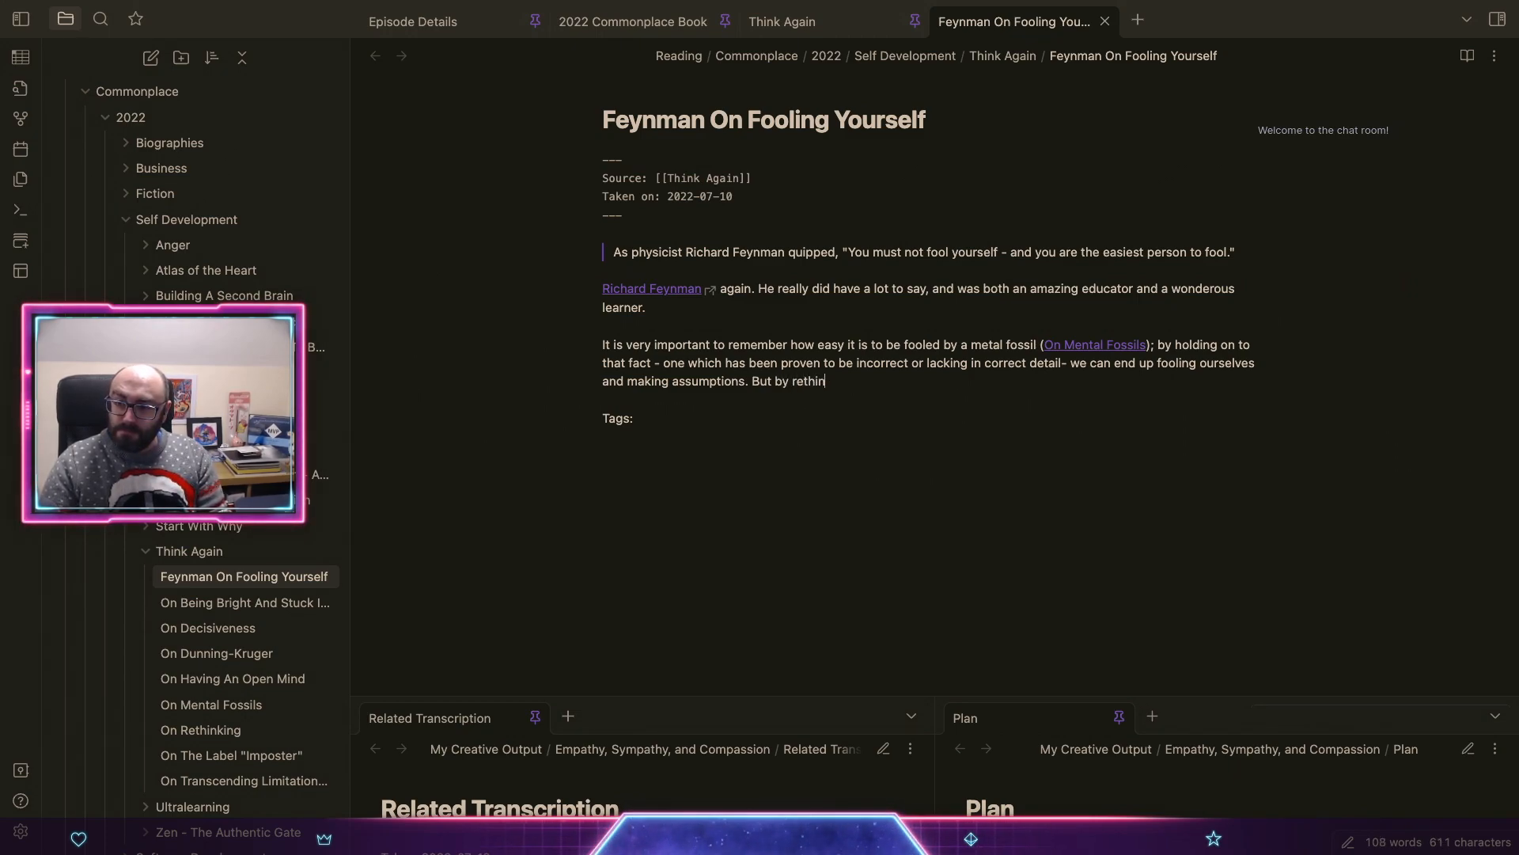
{"action": "type", "text": "king a known fa"}
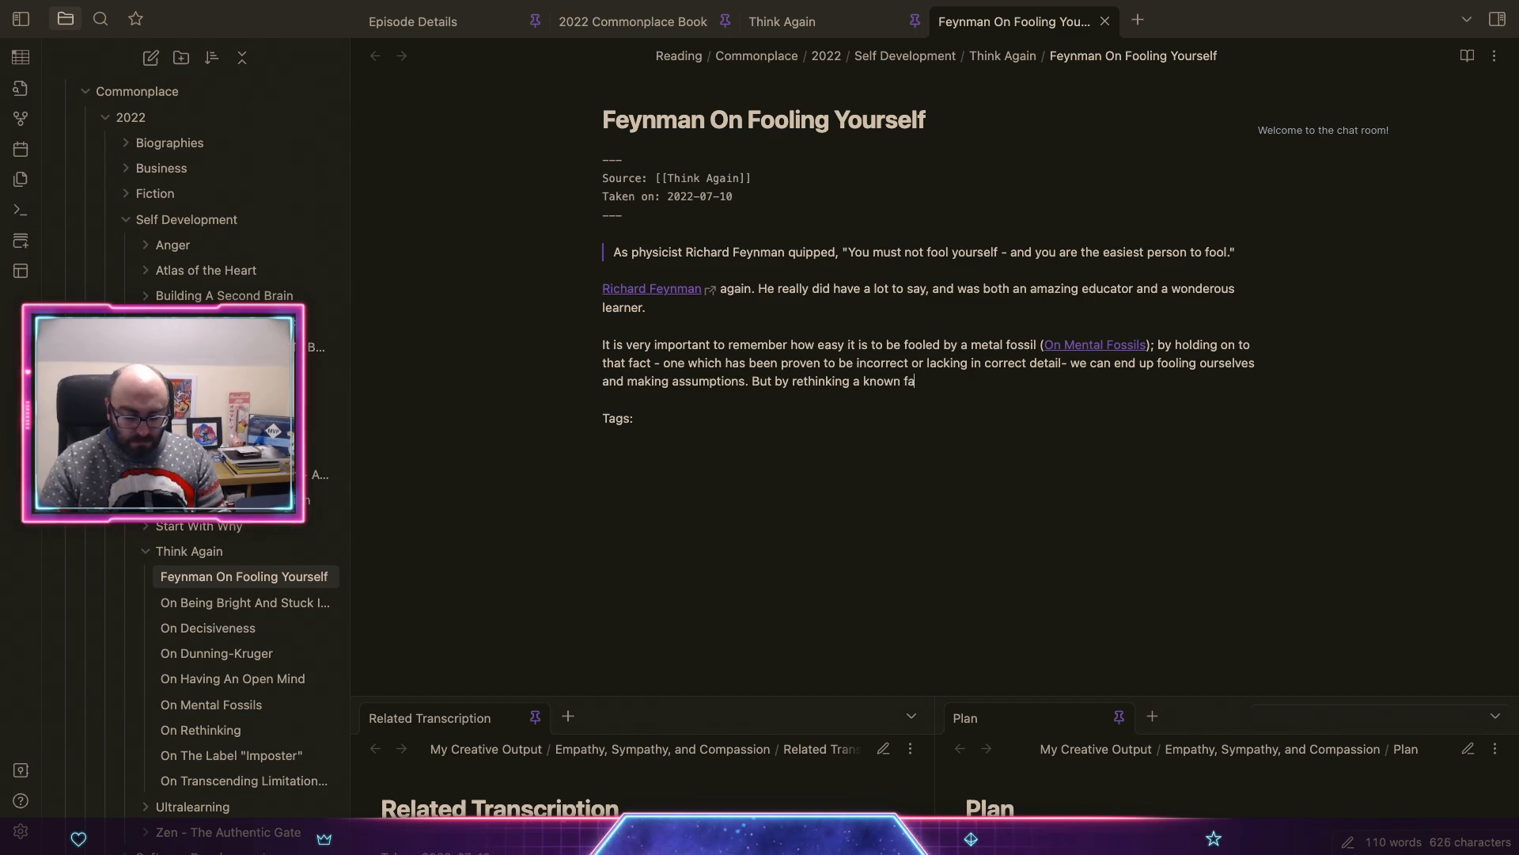
{"action": "type", "text": "ct or piece"}
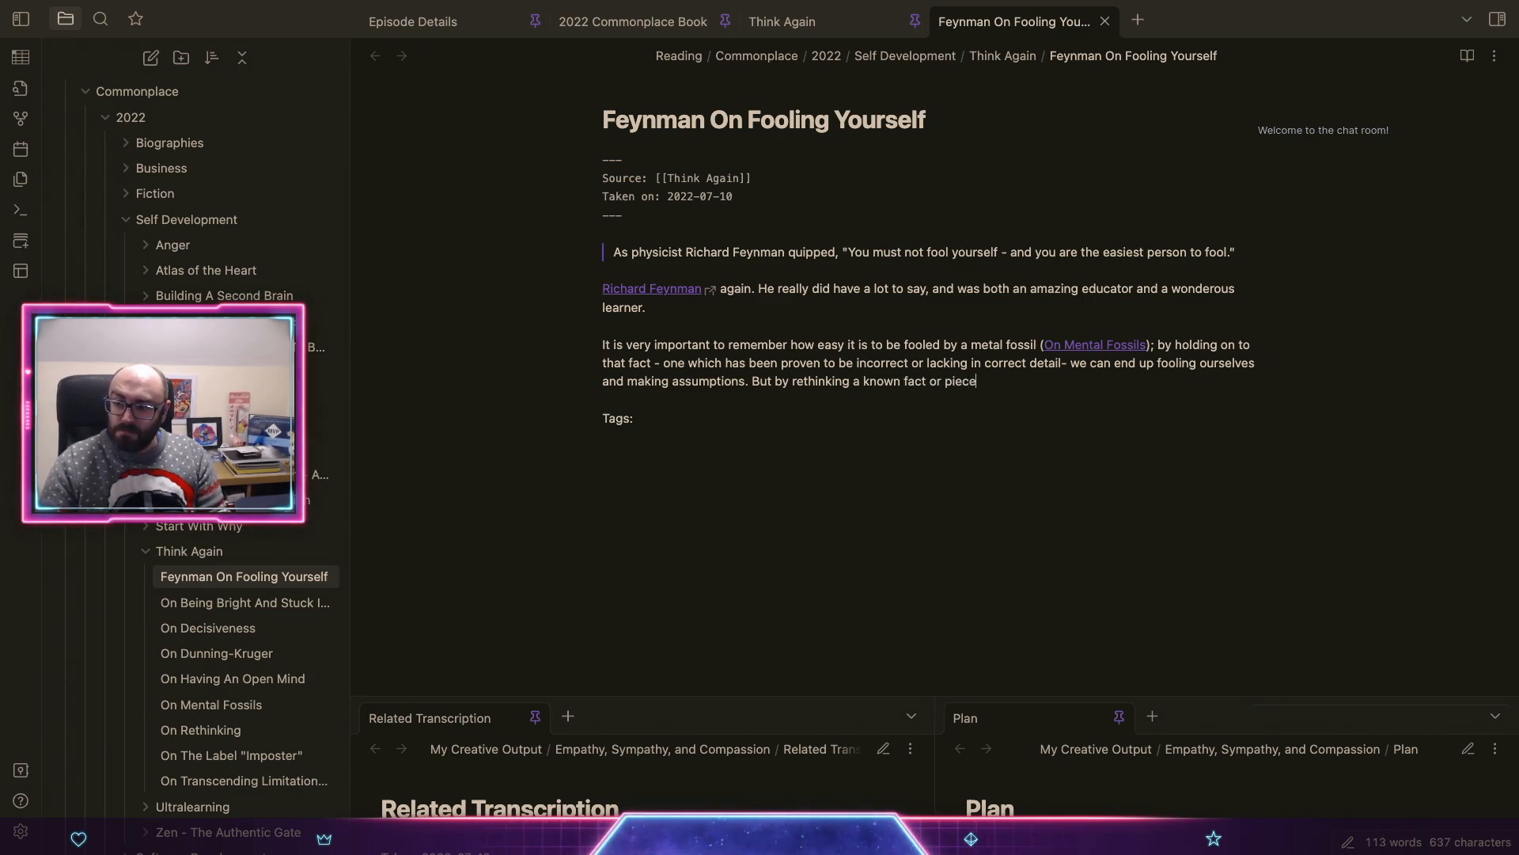
{"action": "type", "text": " of knowledge"}
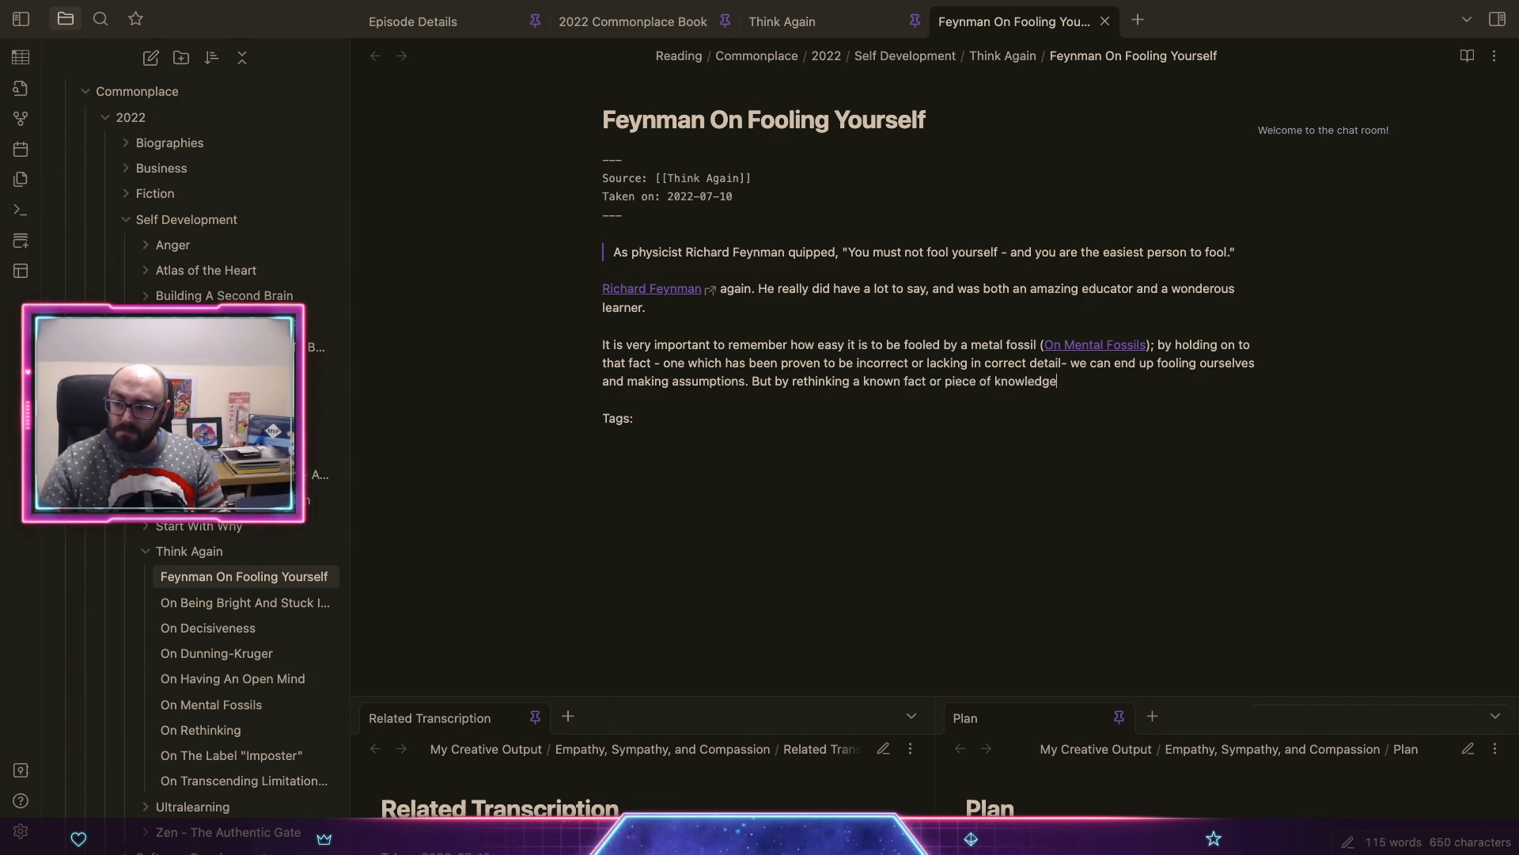
Step: Finish the rethinking sentence with ", we can be sure that we are operating with information which is more correcty."
{"action": "type", "text": ", we can be sur"}
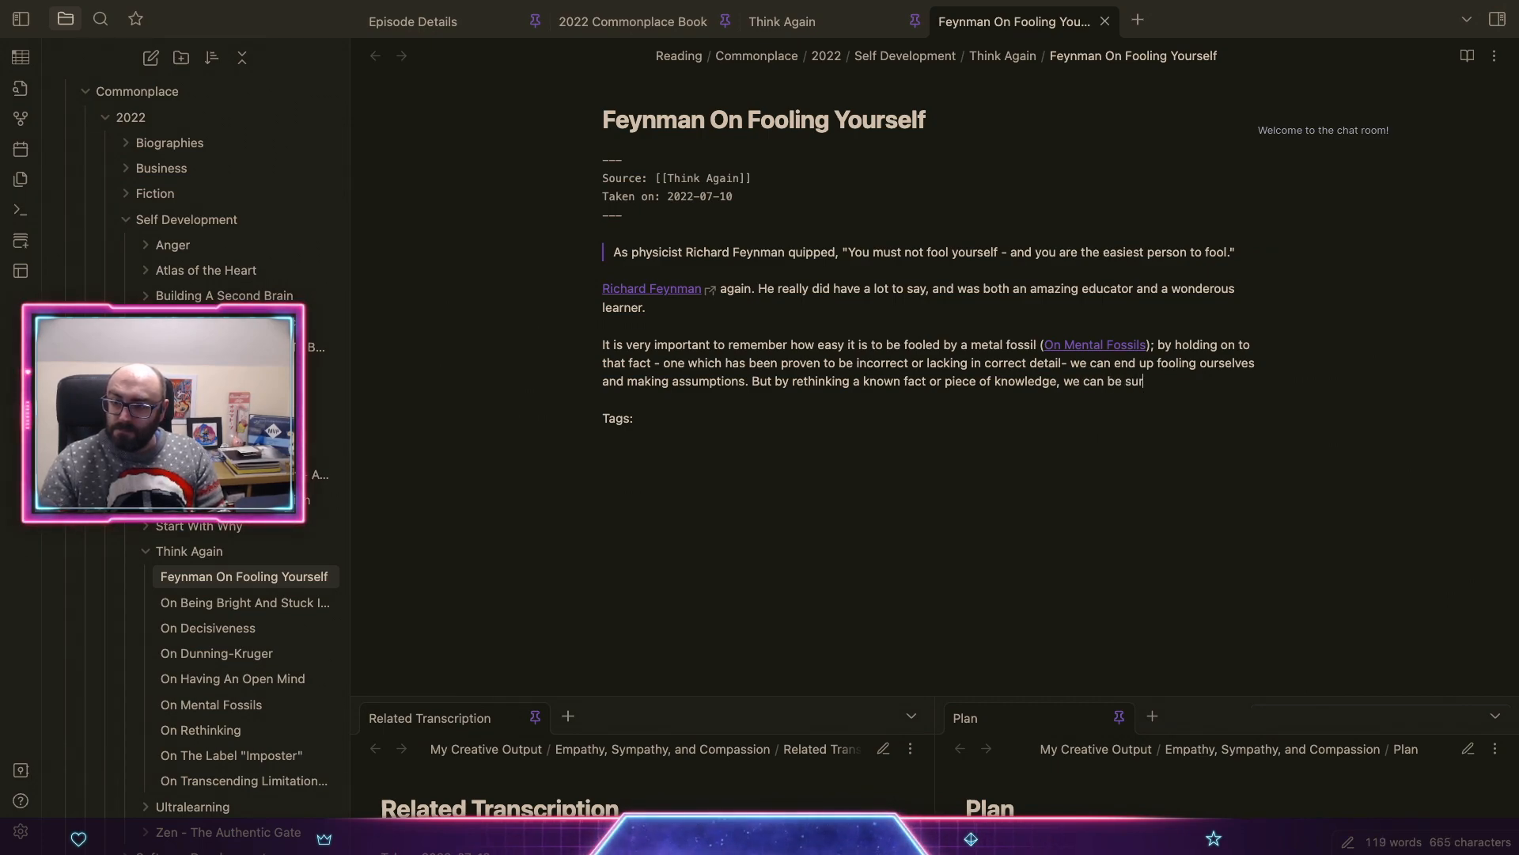
{"action": "type", "text": "e that we a"}
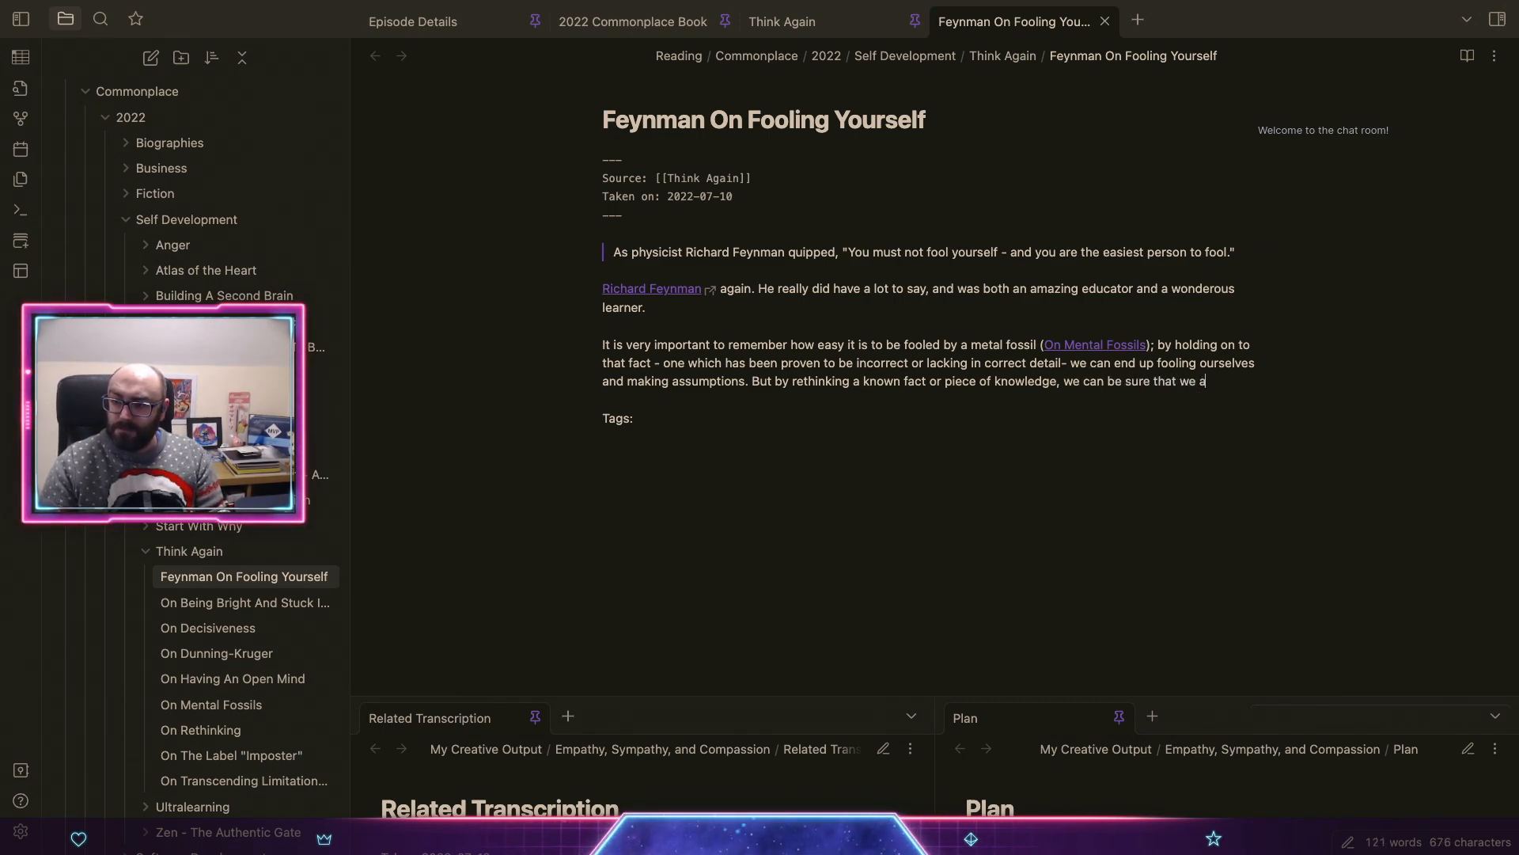
{"action": "type", "text": "re operating wit"}
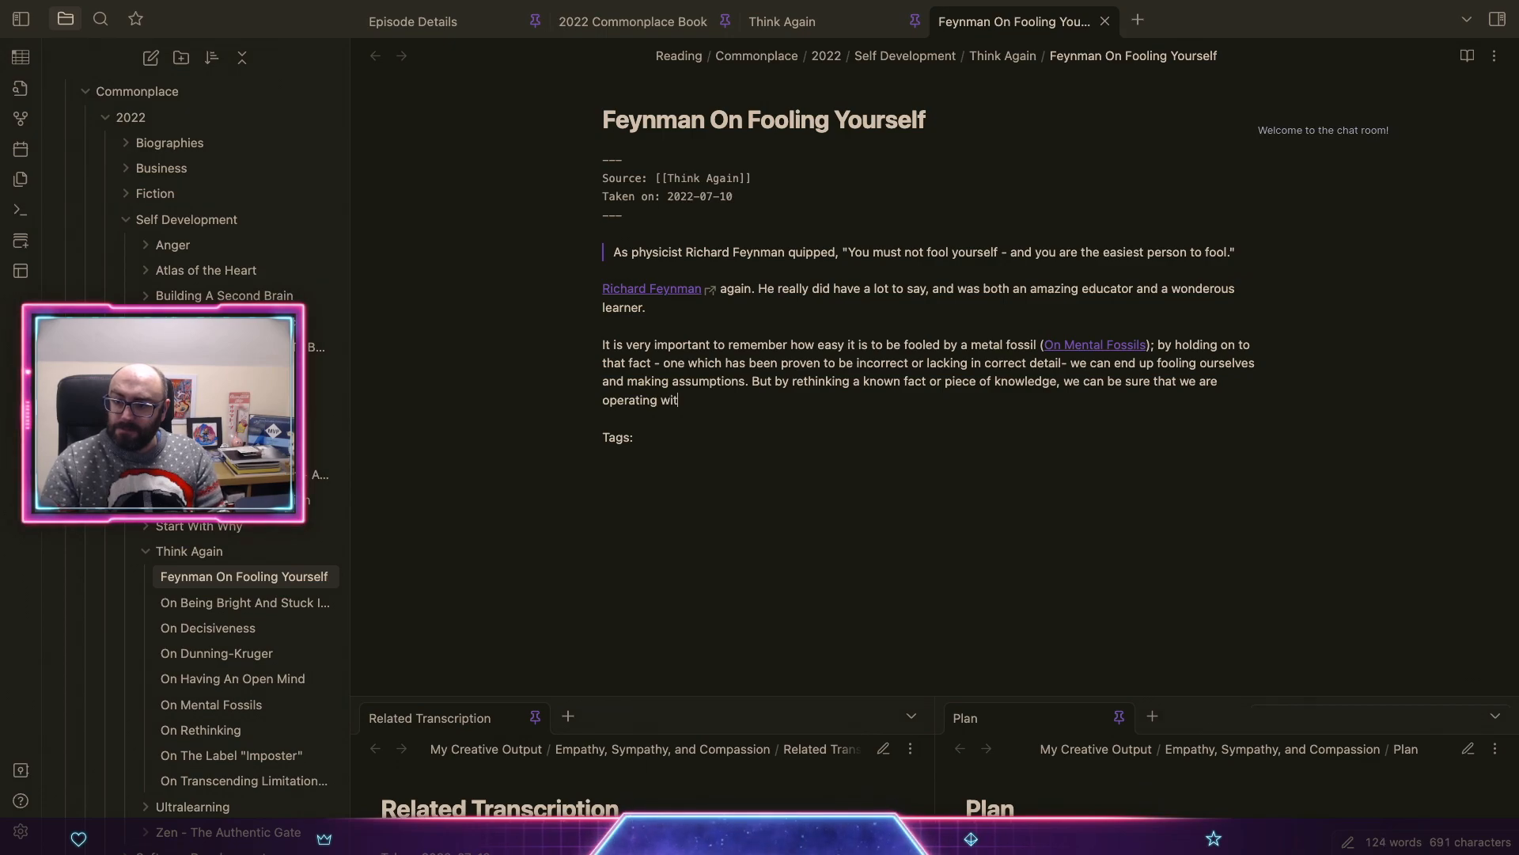
{"action": "type", "text": "h c"}
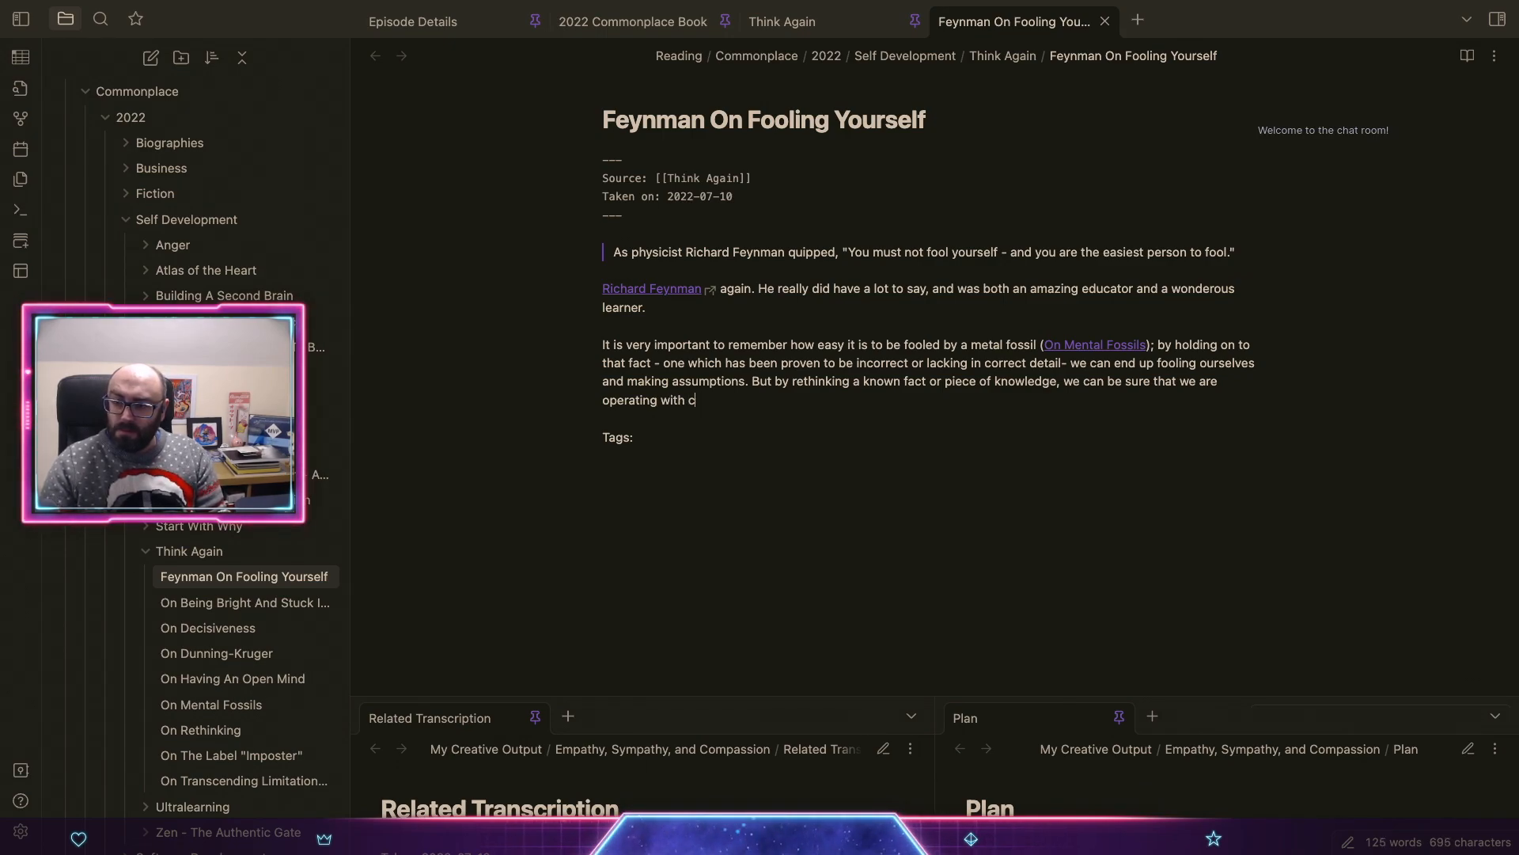
{"action": "key", "text": "BackSpace"}
{"action": "type", "text": "i"}
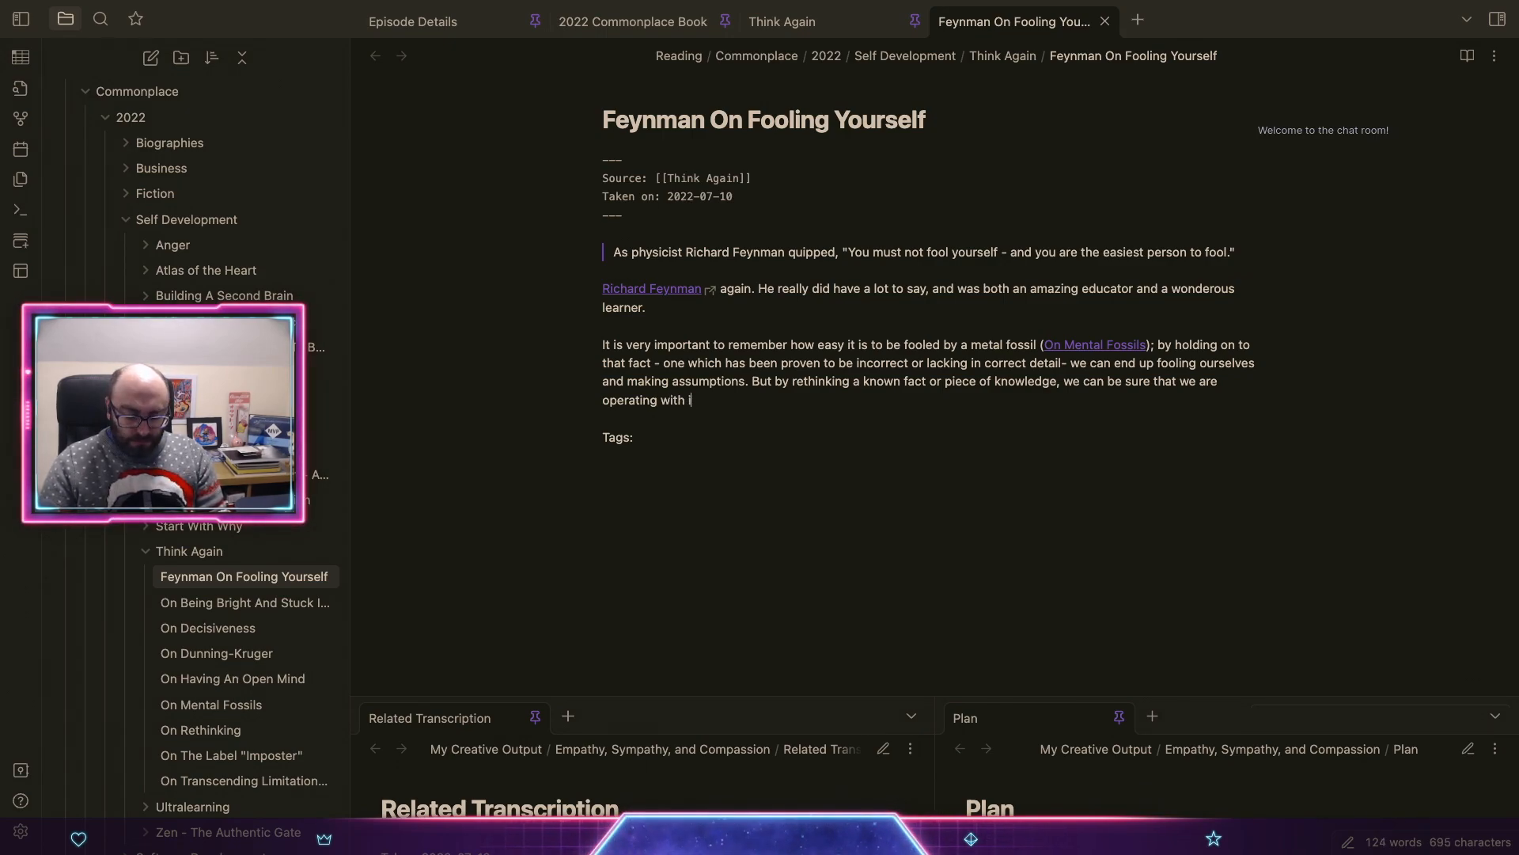
{"action": "type", "text": "nformation which is "}
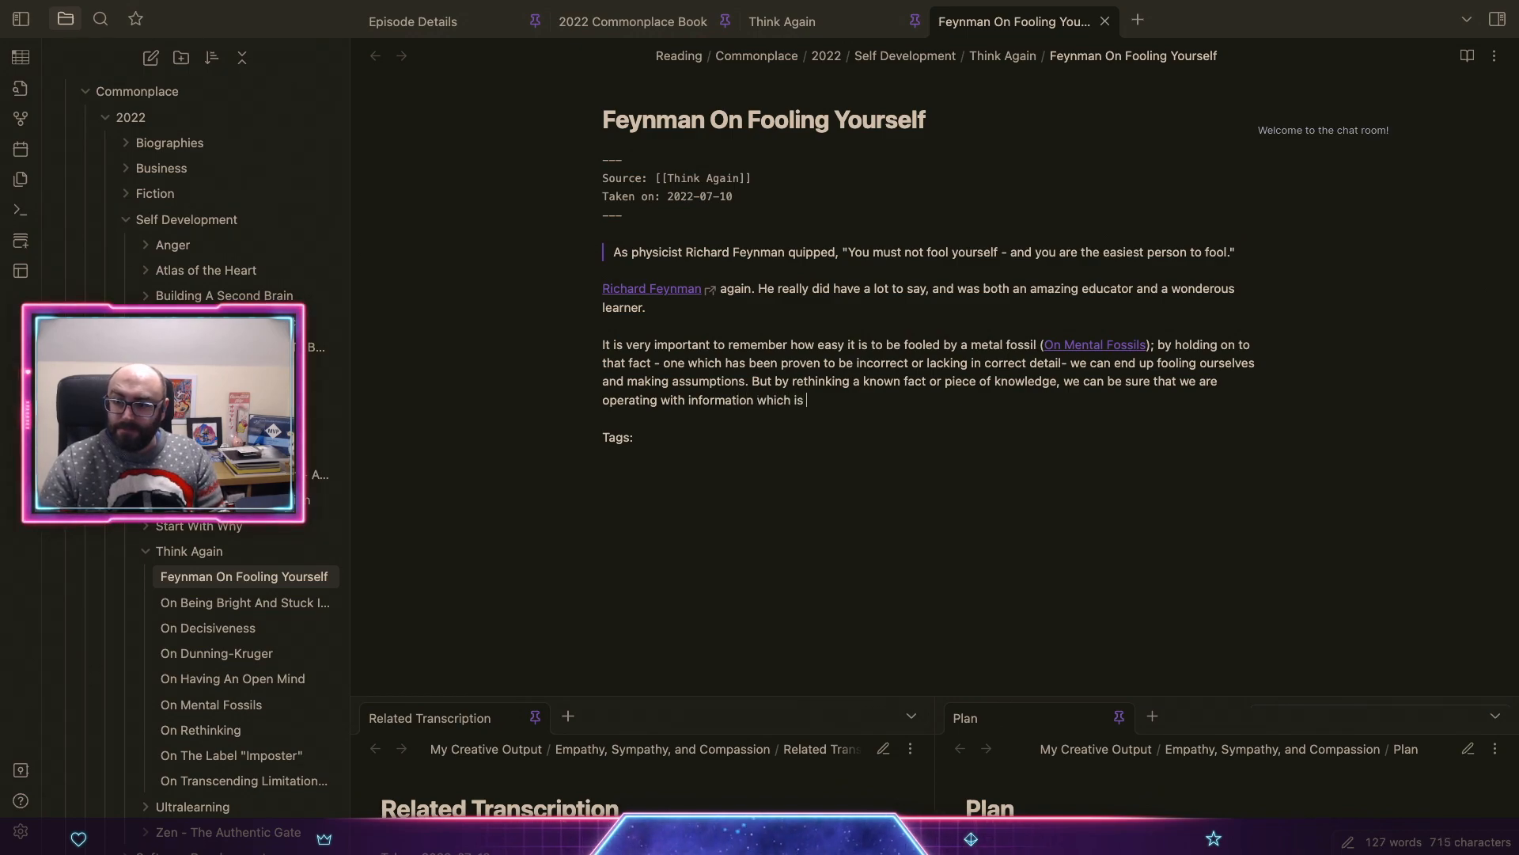
{"action": "type", "text": "more correcty."}
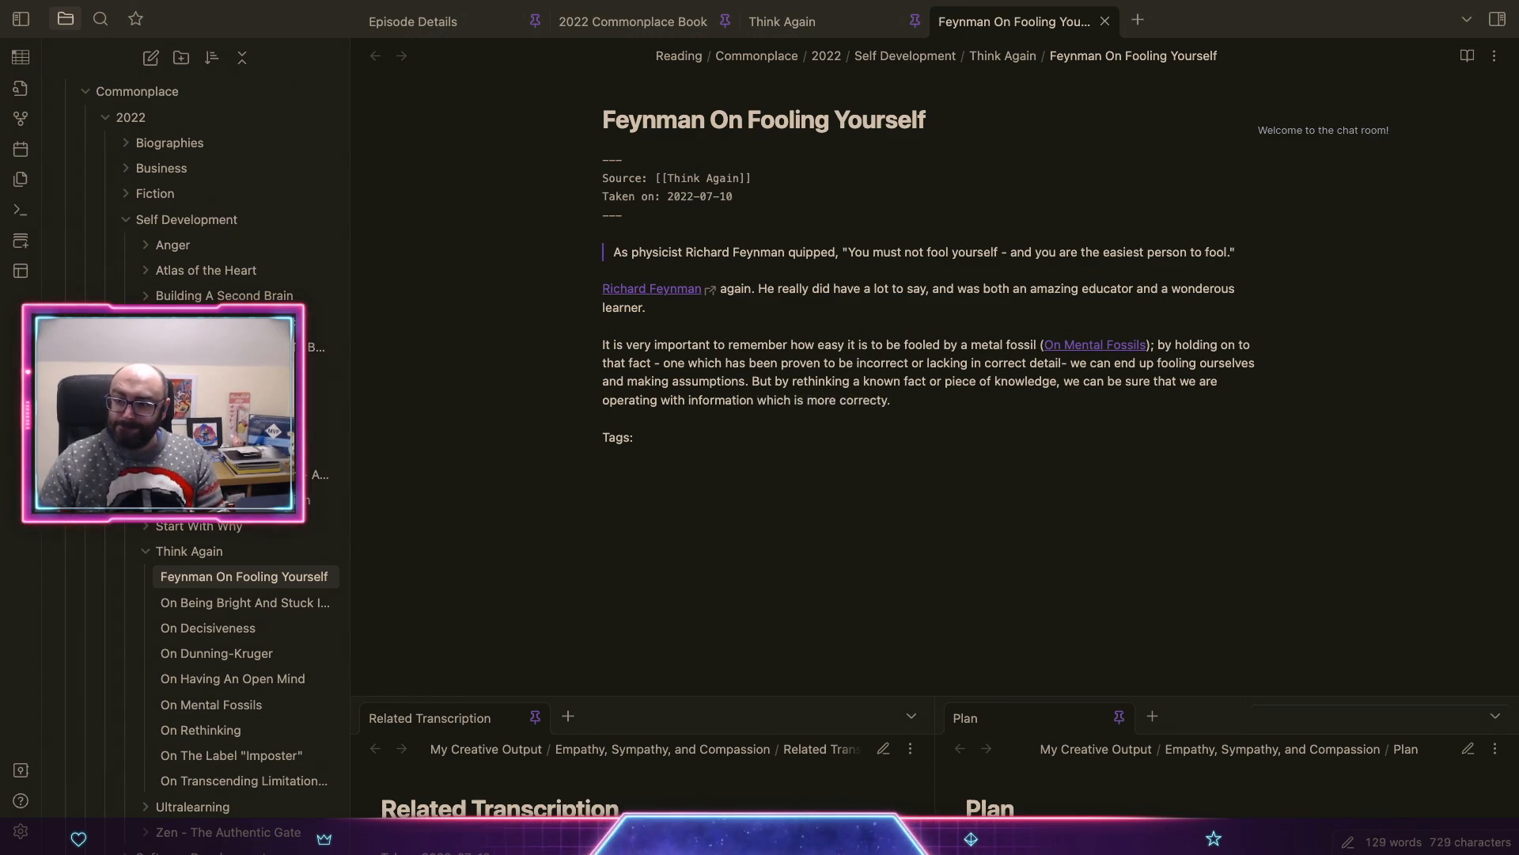
Step: Correct the commentary's last word to "correct." and close the Feynman On Fooling Yourself note
{"action": "key", "text": "BackSpace"}
{"action": "key", "text": "BackSpace"}
{"action": "type", "text": "."}
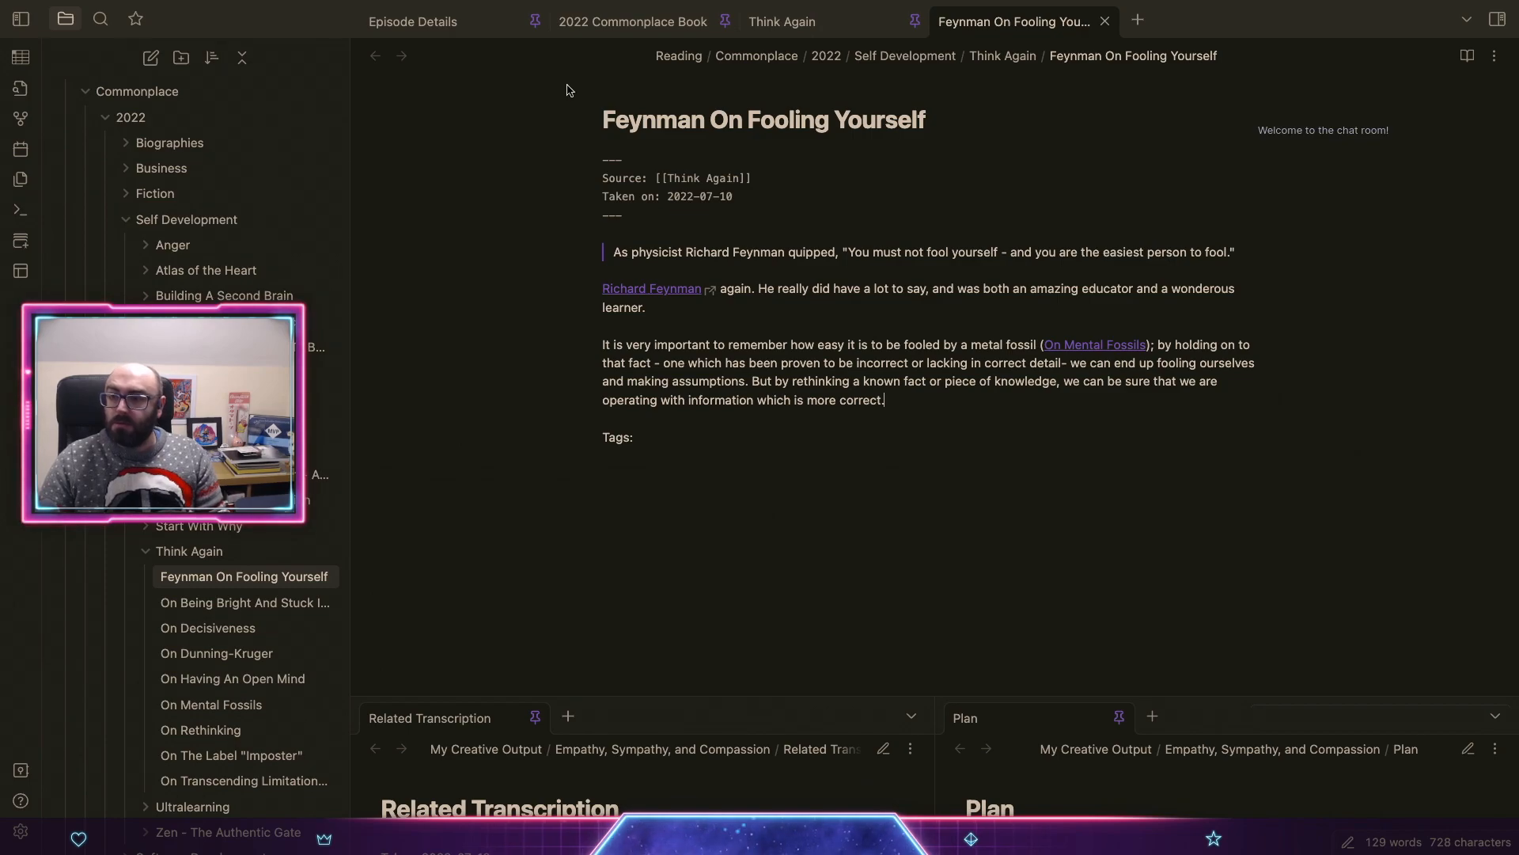
{"action": "left_click", "coordinate": [1105, 21]}
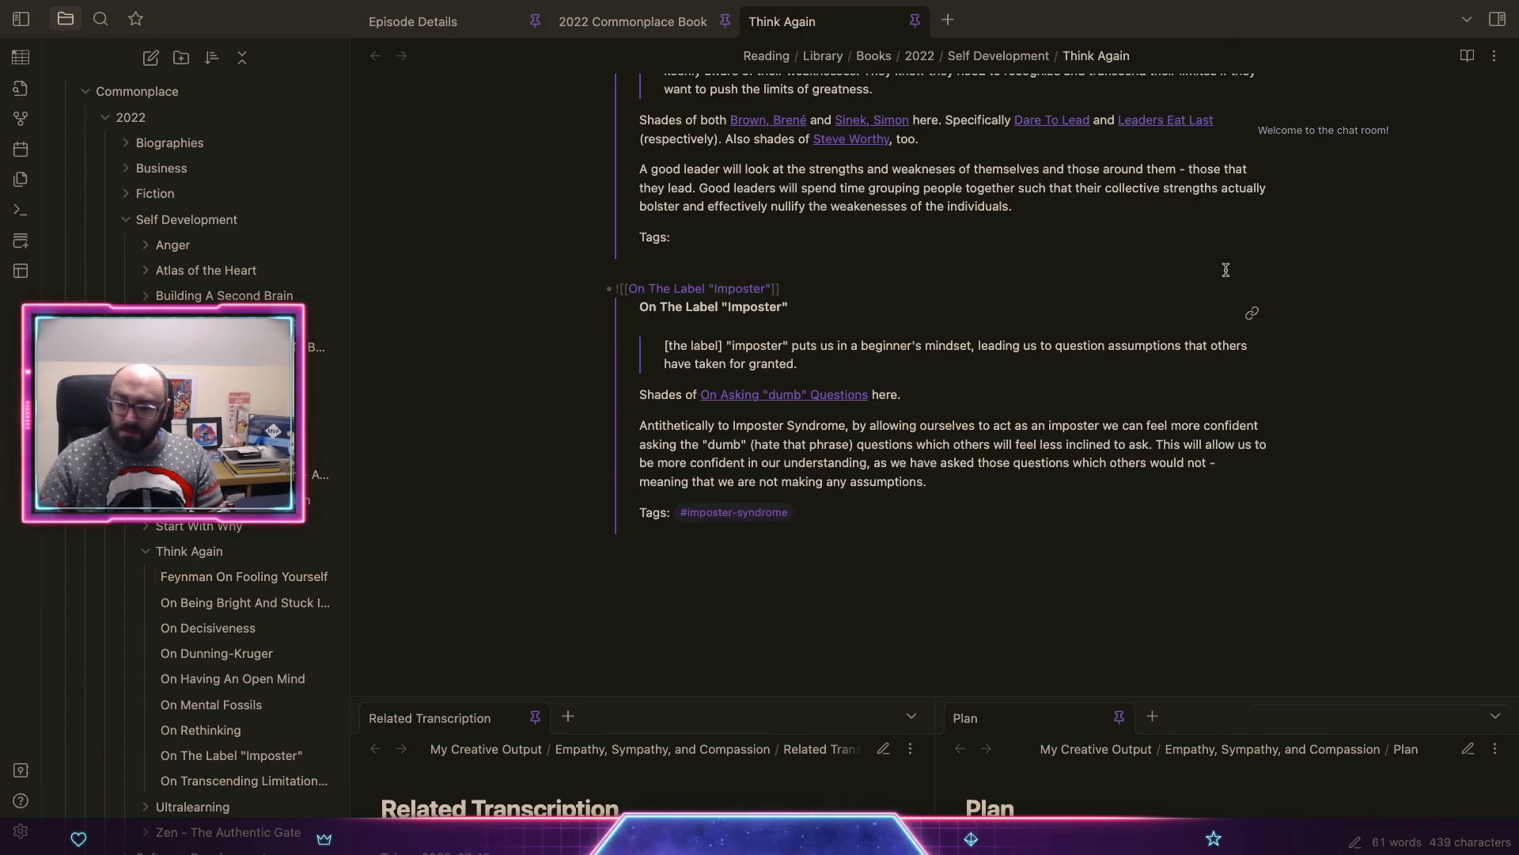
Step: Embed the Feynman On Fooling Yourself note at the end of the Think Again book note
{"action": "key", "text": "Return"}
{"action": "type", "text": "![["}
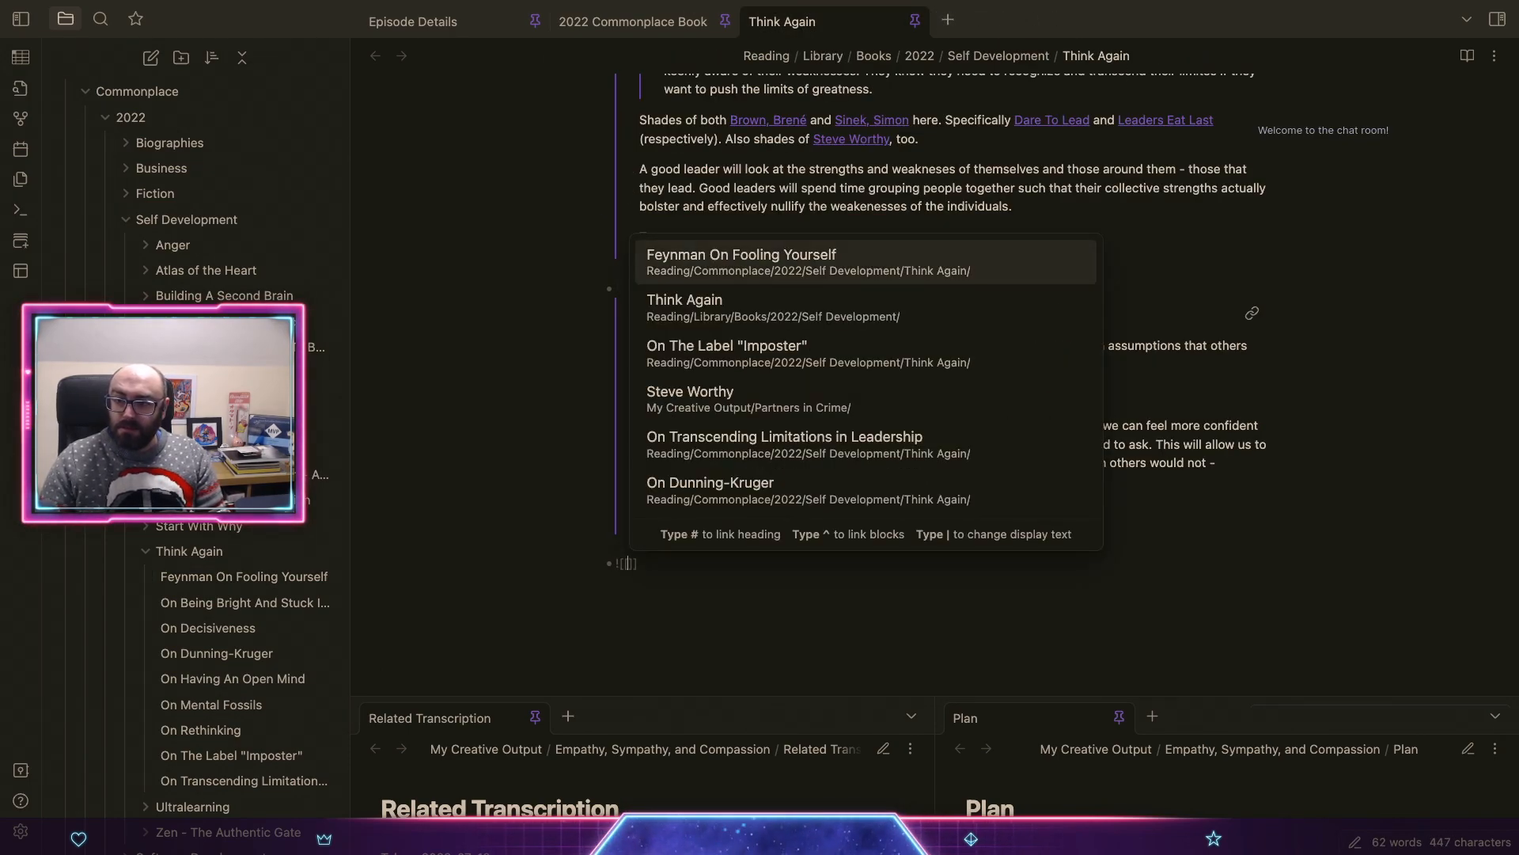
{"action": "key", "text": "Return"}
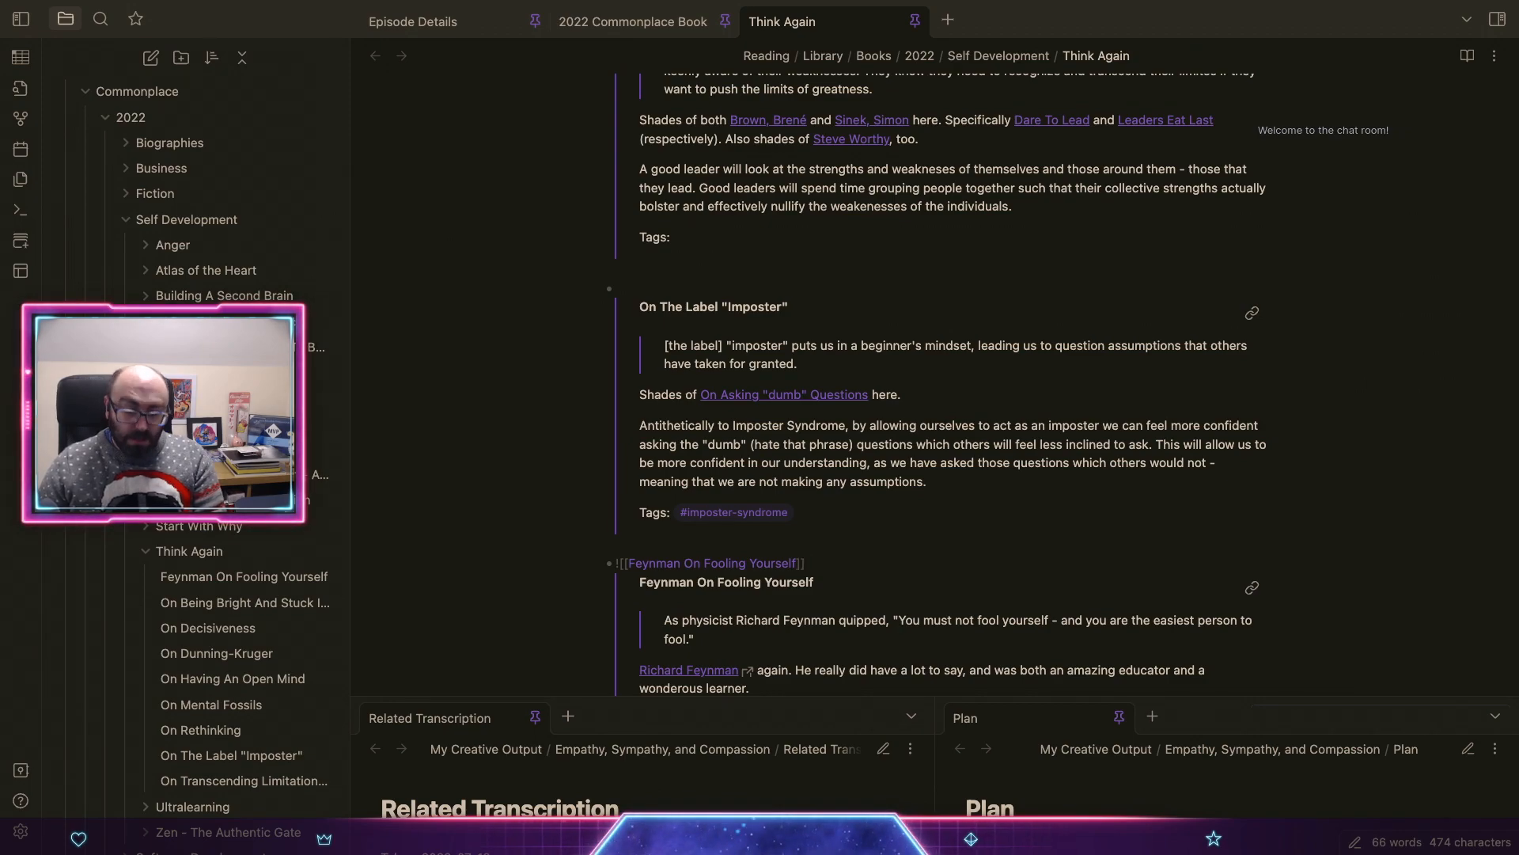
{"action": "scroll", "coordinate": [964, 402], "scroll_direction": "down", "scroll_amount": 4}
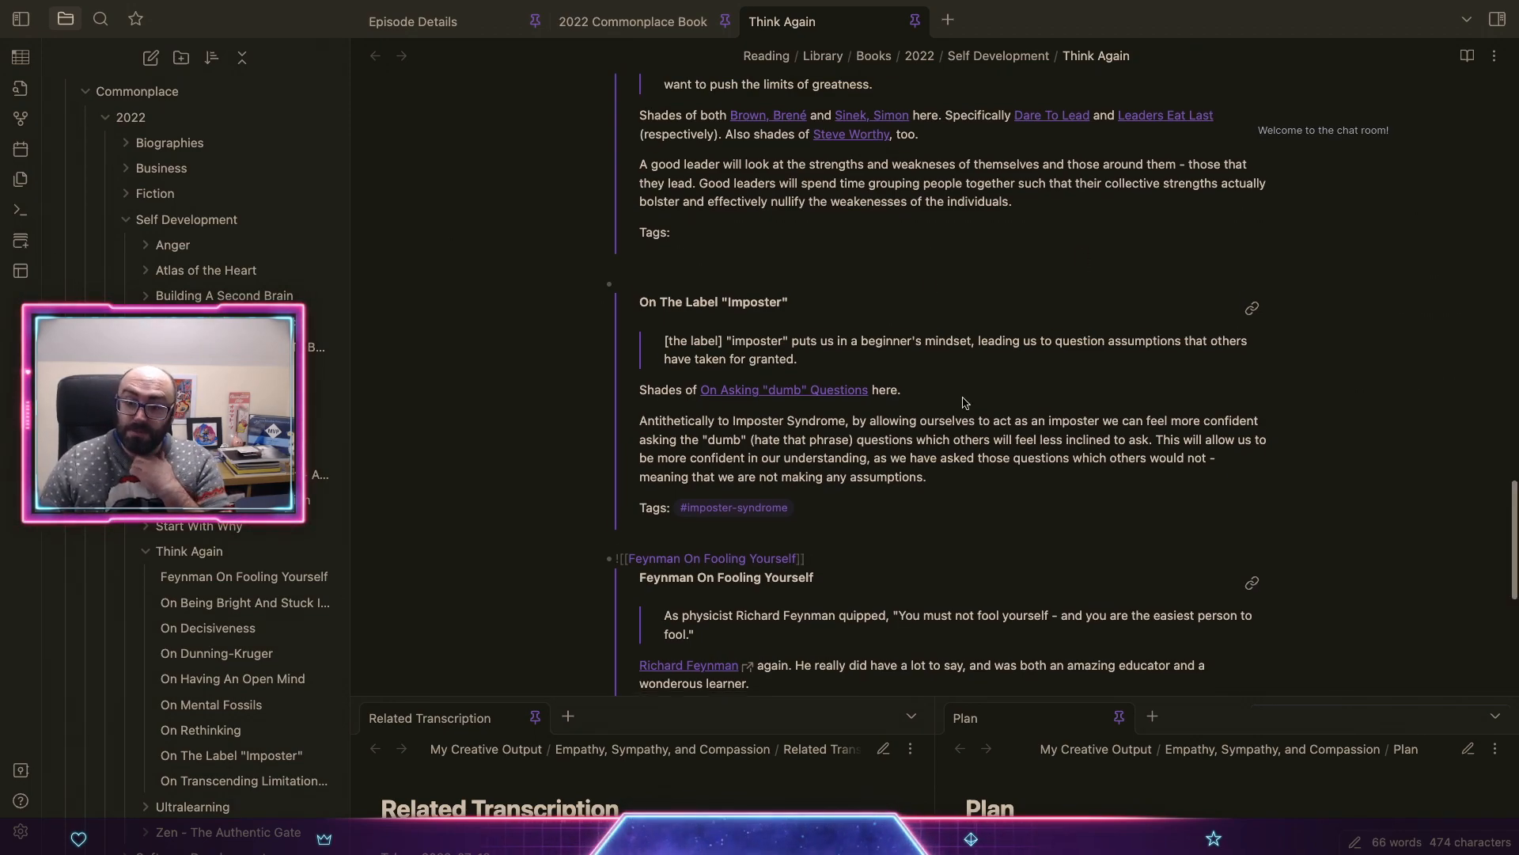
{"action": "scroll", "coordinate": [964, 402], "scroll_direction": "down", "scroll_amount": 1}
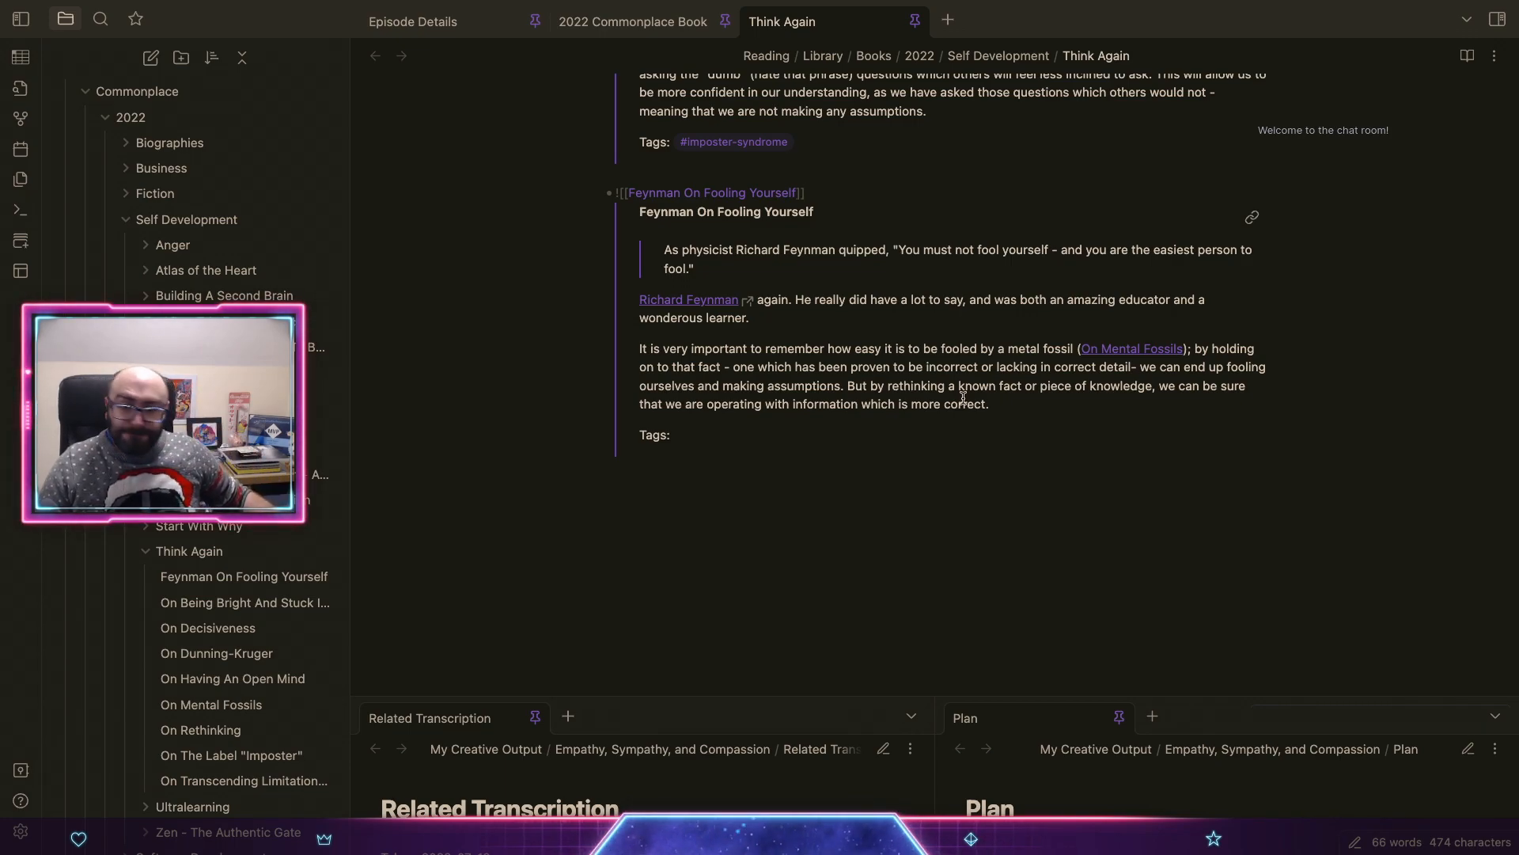
Step: Create a note titled "On Being Wrong Regularly" in the Think Again folder
{"action": "right_click", "coordinate": [184, 561]}
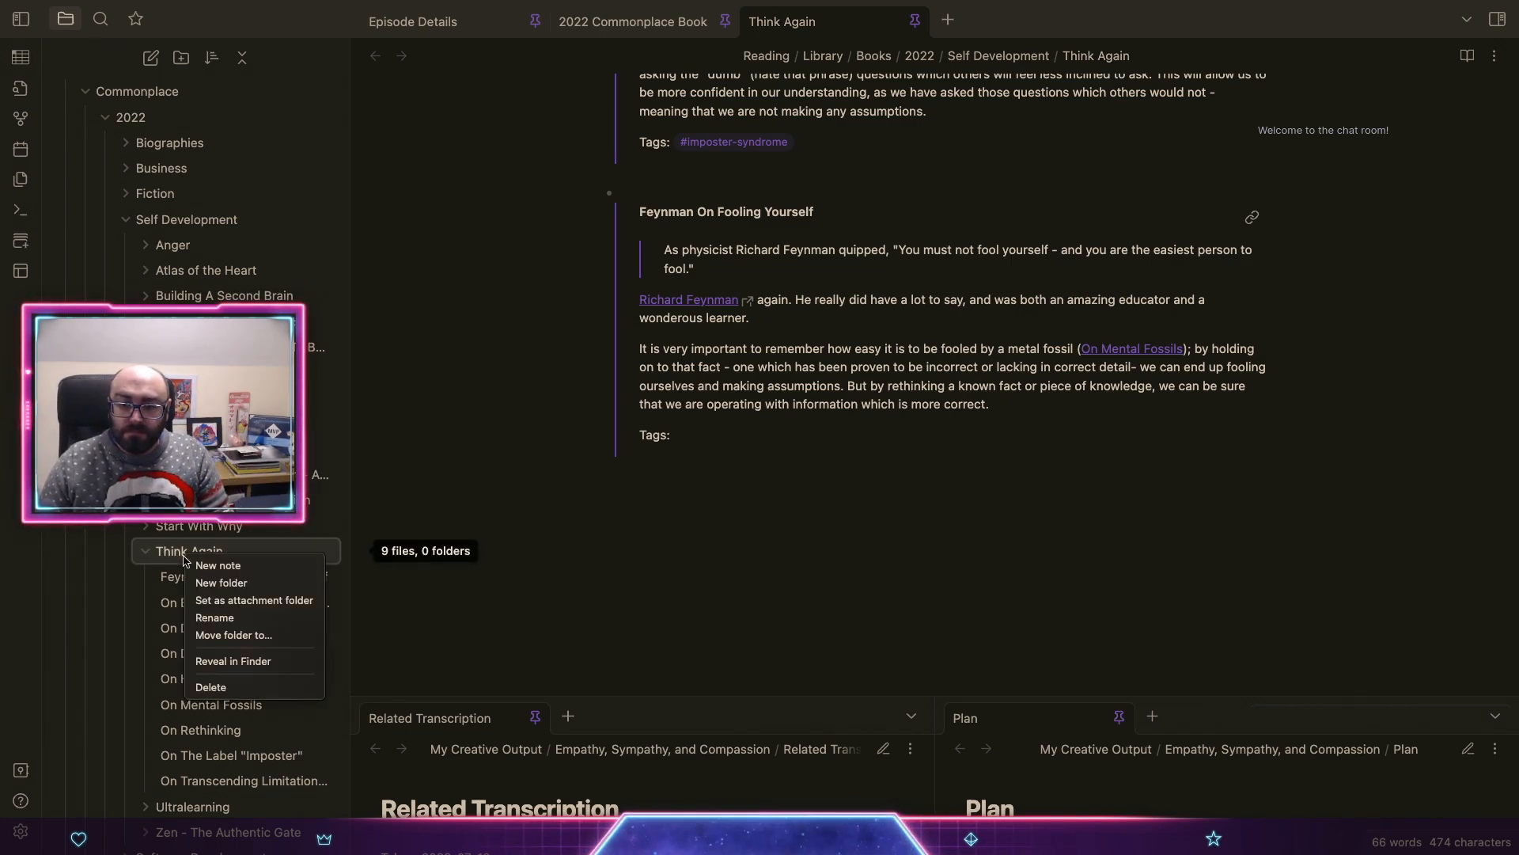
{"action": "left_click", "coordinate": [210, 573]}
{"action": "type", "text": "n Being W"}
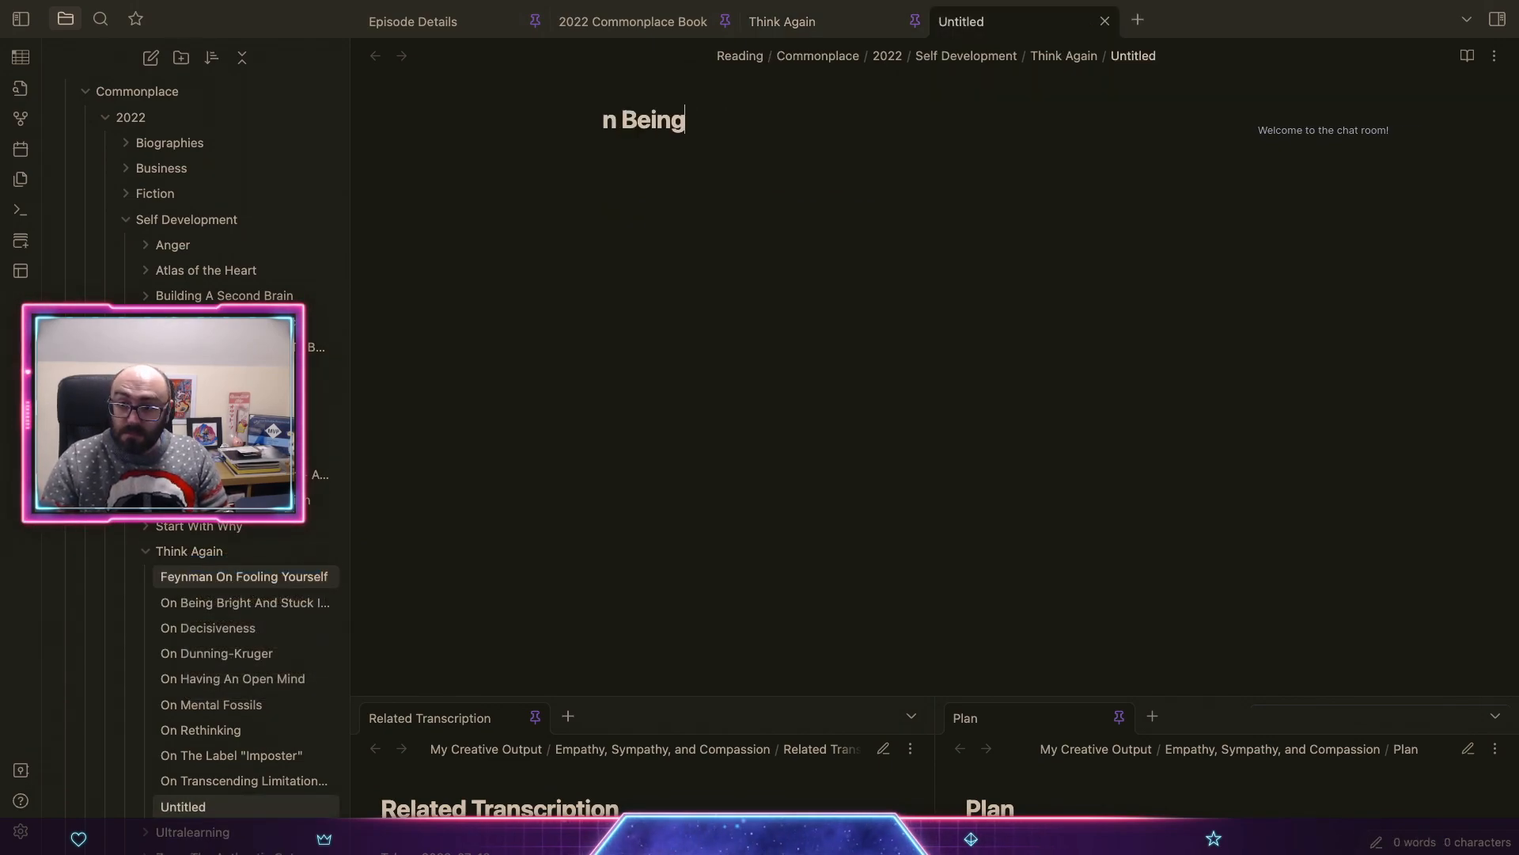
{"action": "key", "text": "ctrl+Left"}
{"action": "key", "text": "ctrl+Left"}
{"action": "key", "text": "ctrl+Left"}
{"action": "type", "text": "O"}
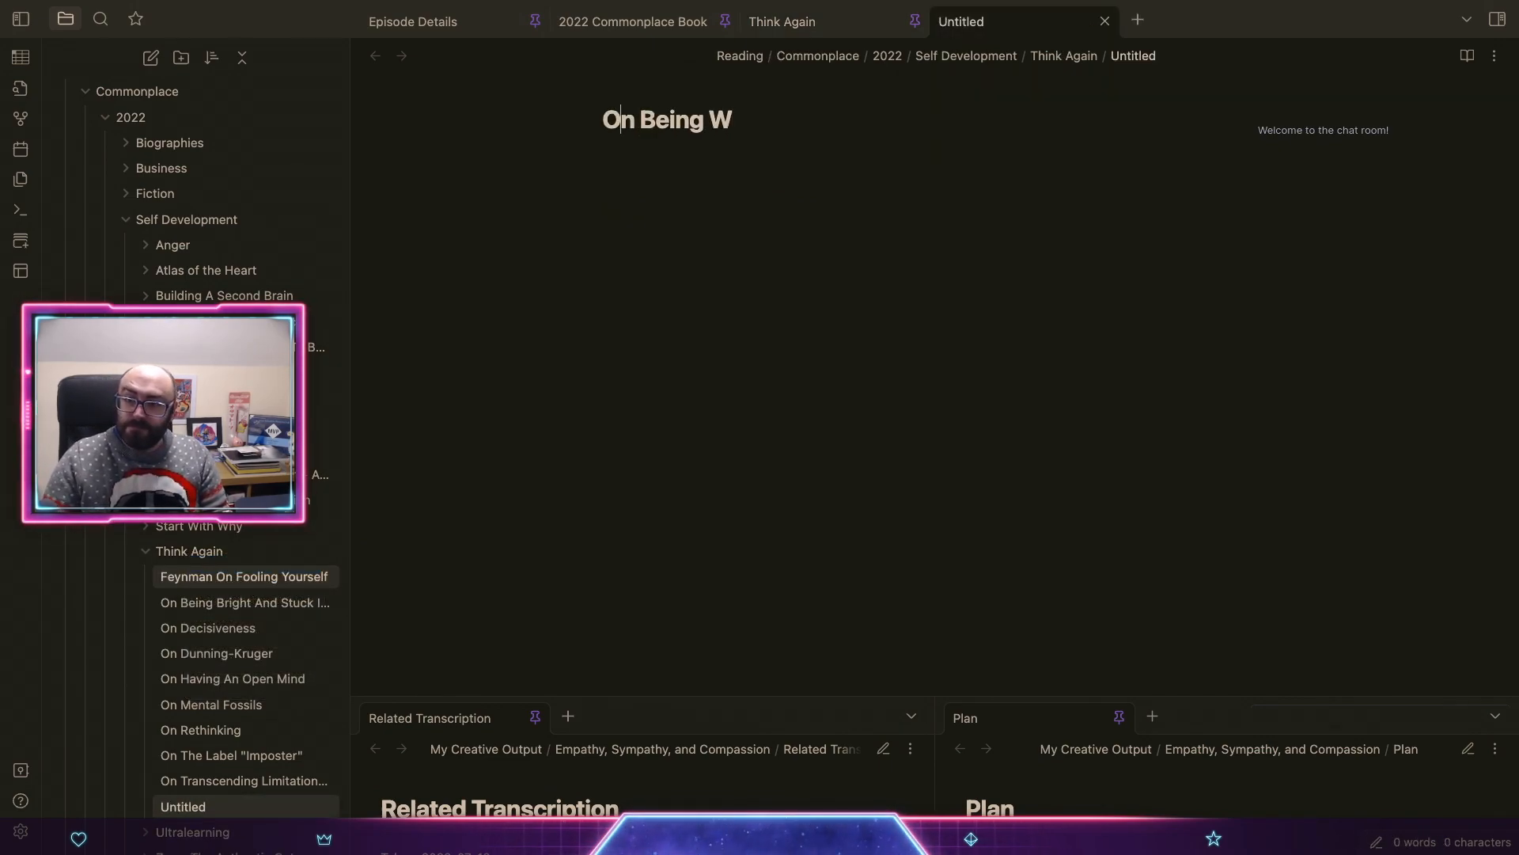
{"action": "key", "text": "ctrl+End"}
{"action": "type", "text": "rong Re"}
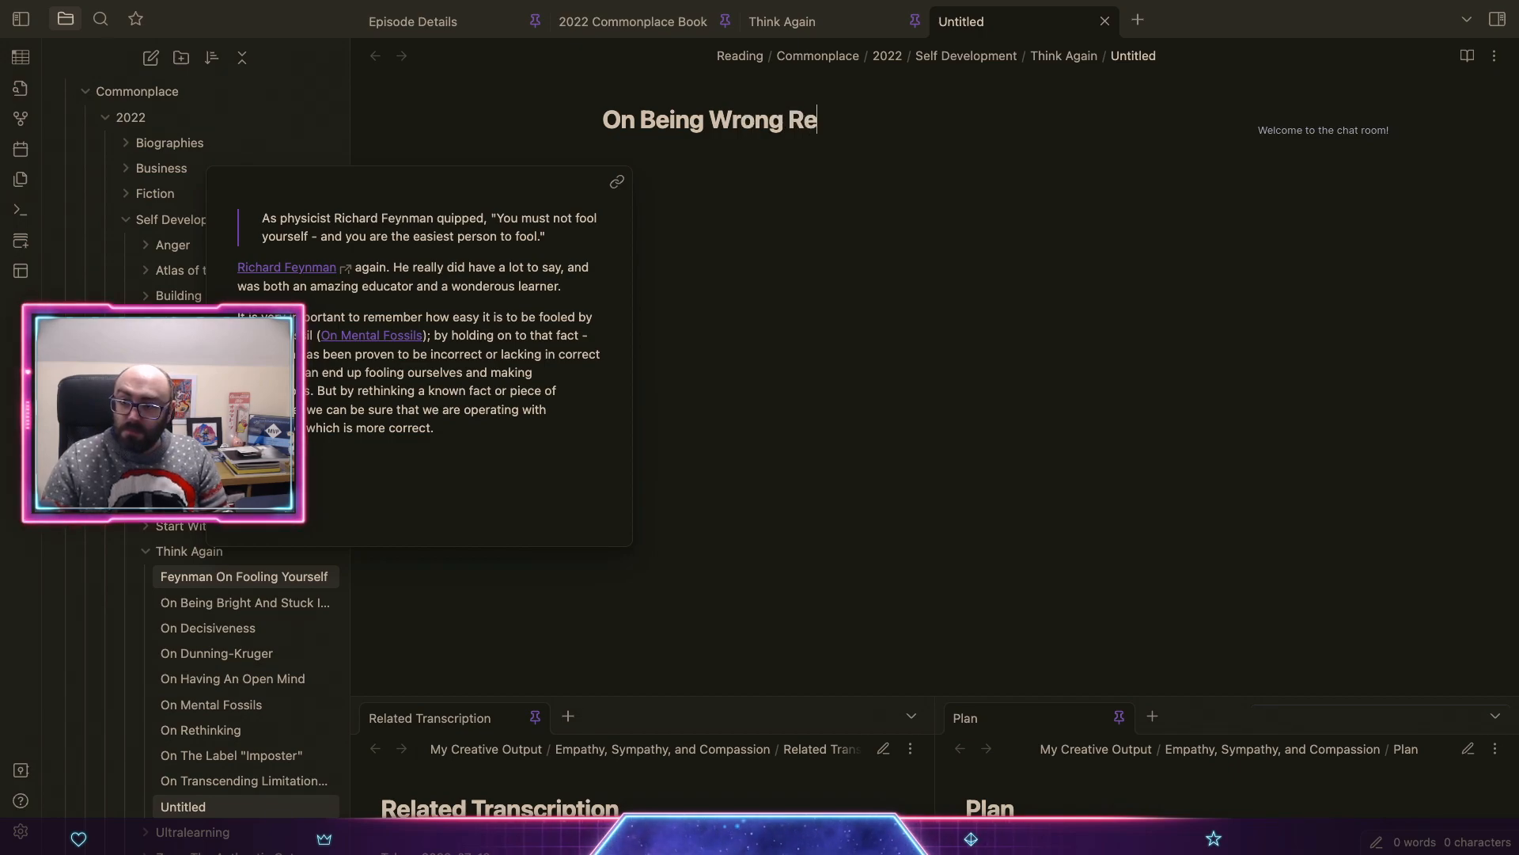
{"action": "type", "text": "gula"}
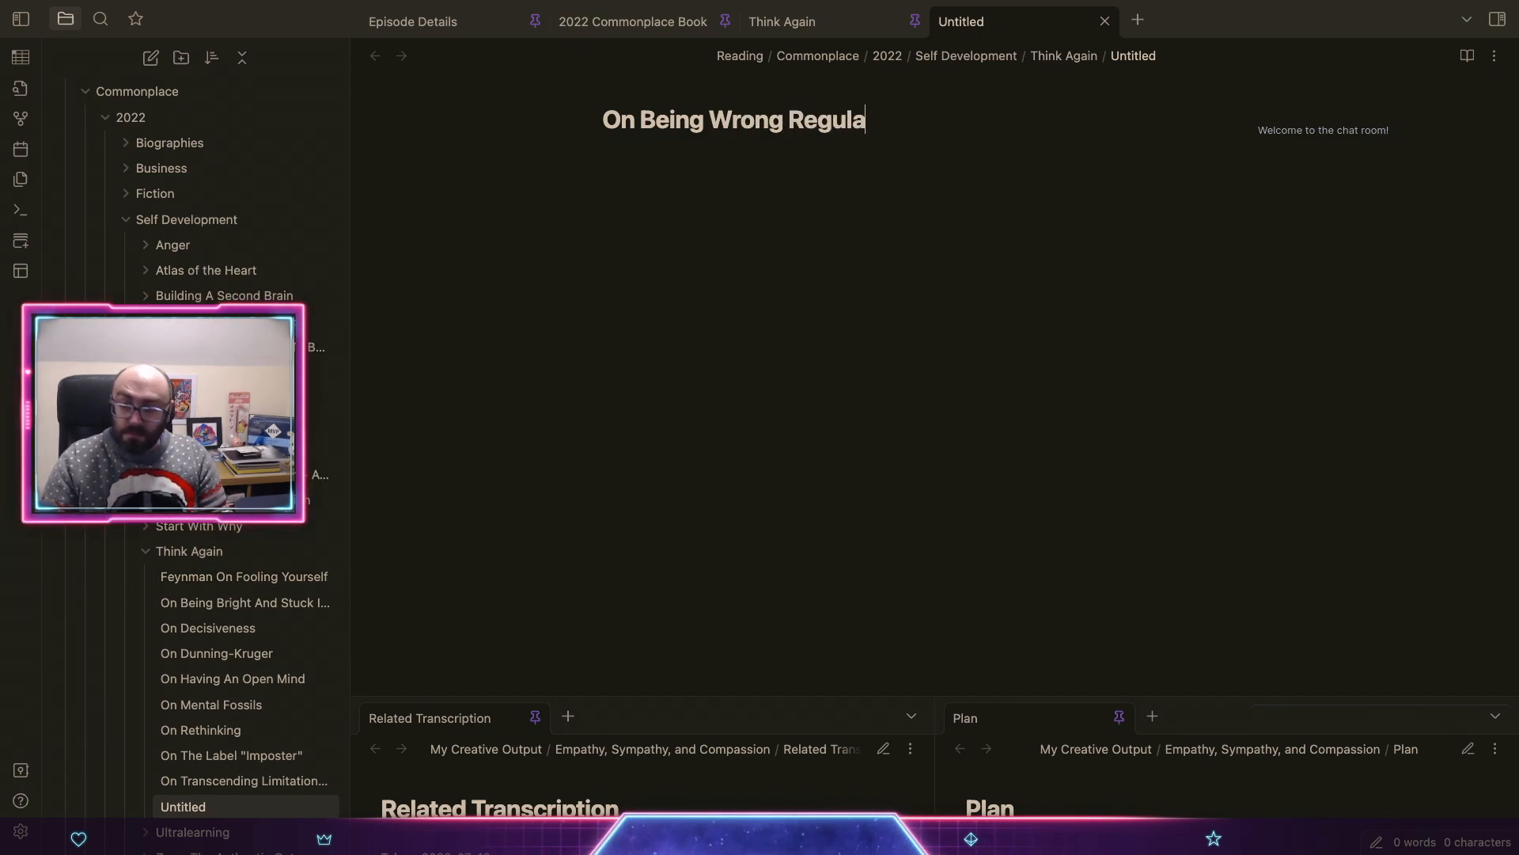
{"action": "type", "text": "rly"}
{"action": "key", "text": "Return"}
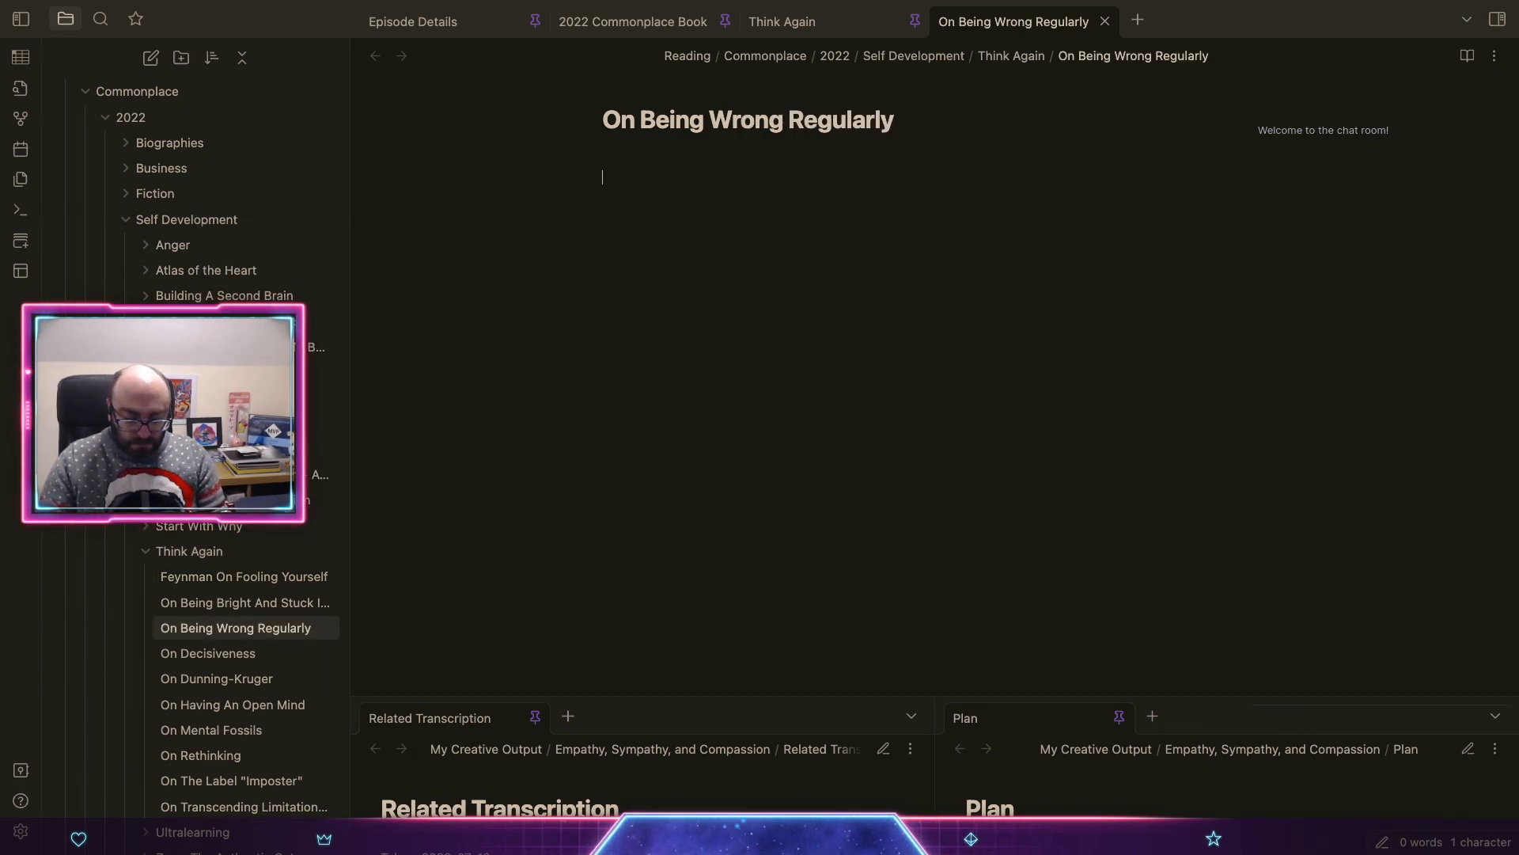
Step: Insert the commonplace note template with source, date, quote and tags into the new note
{"action": "key", "text": "super+t"}
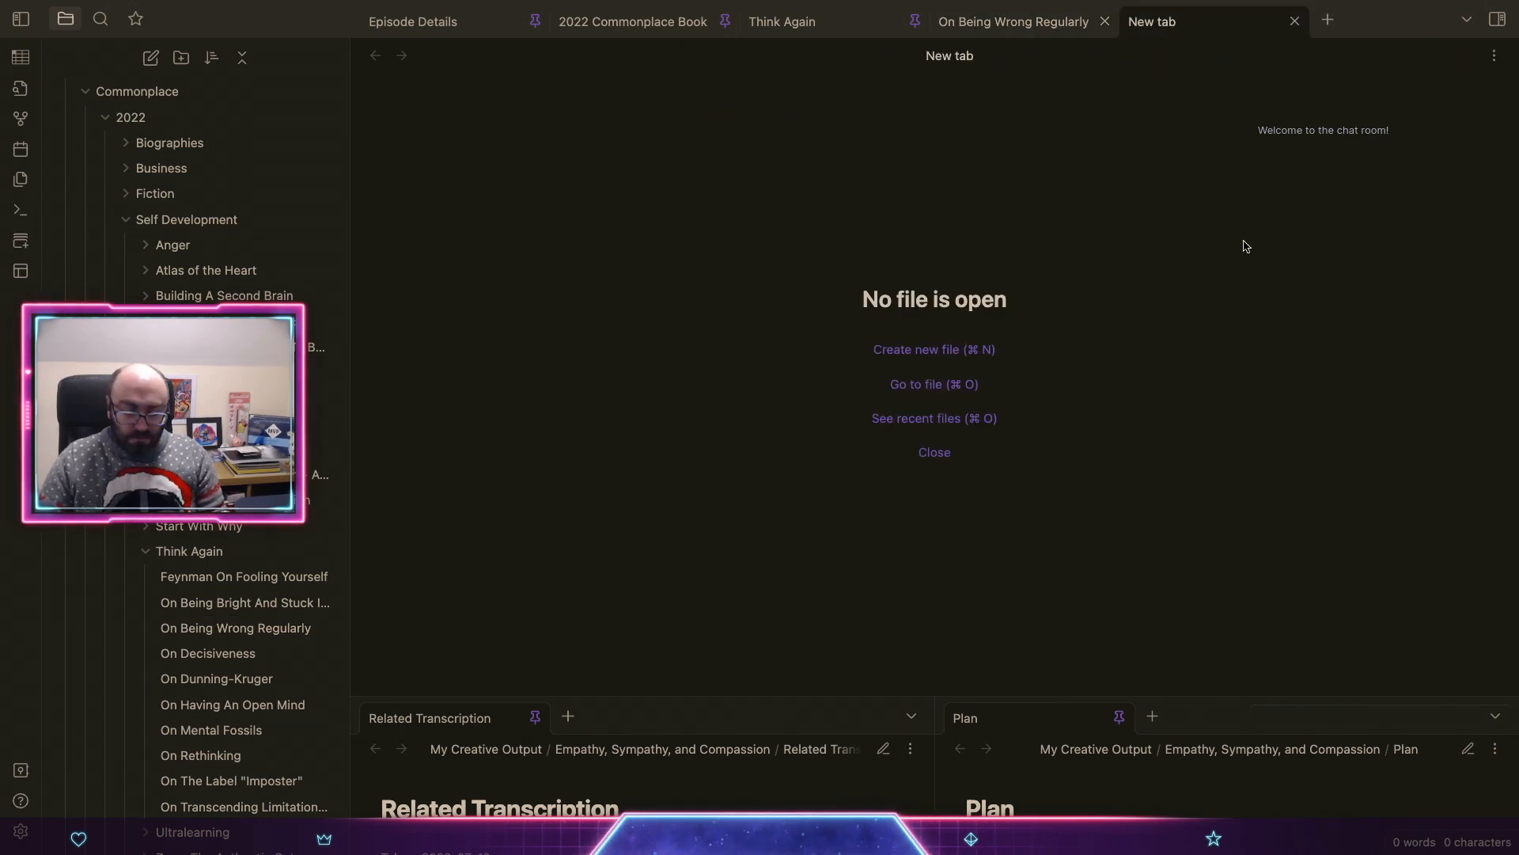
{"action": "key", "text": "super+w"}
{"action": "key", "text": "super+p"}
{"action": "type", "text": "templ"}
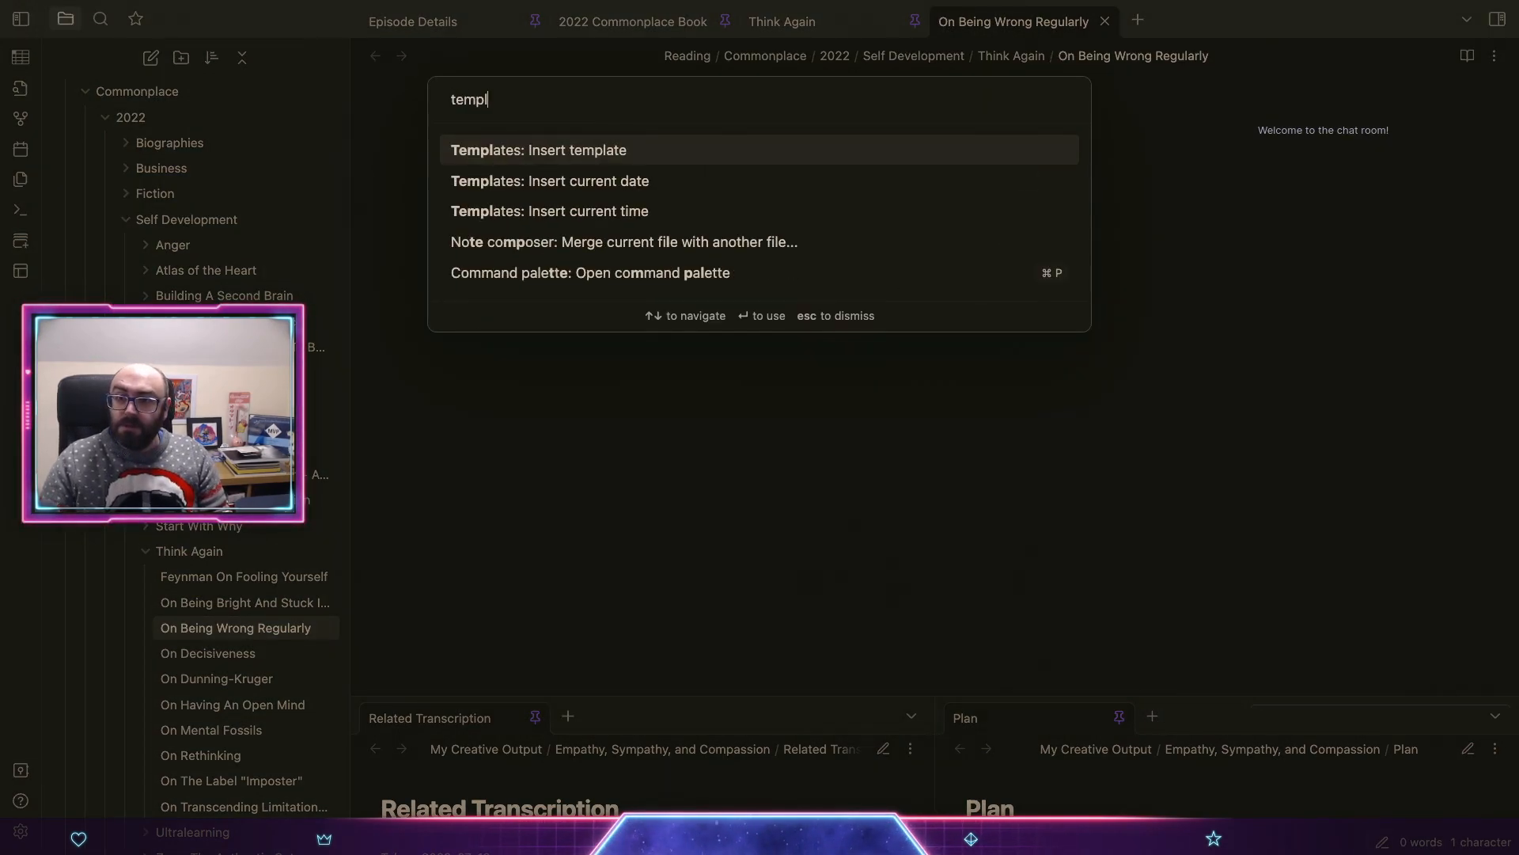
{"action": "key", "text": "Return"}
{"action": "key", "text": "Return"}
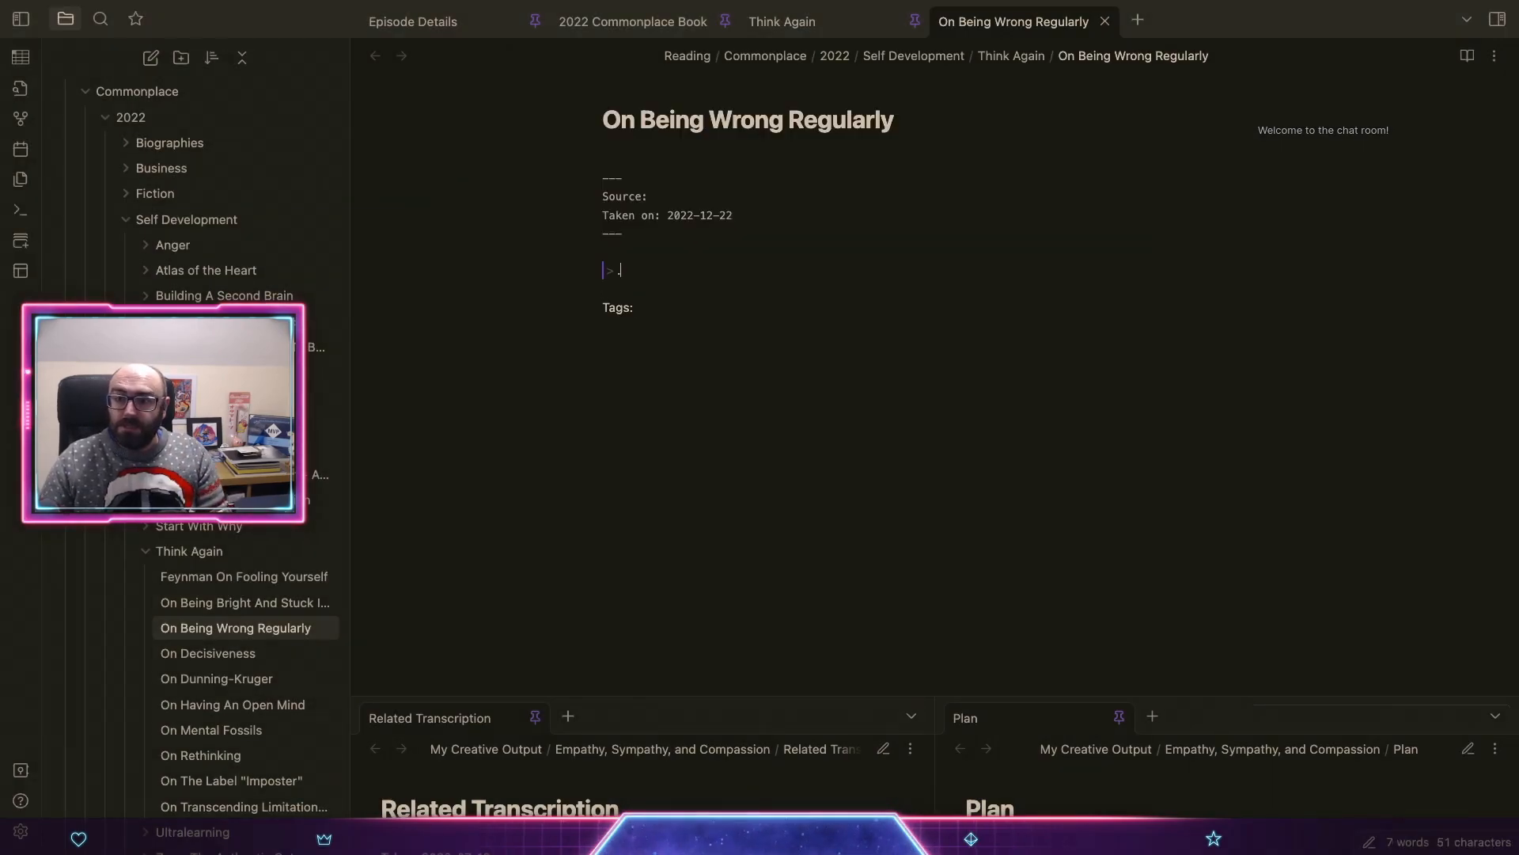
Step: Set the note's source to a link to Think Again
{"action": "type", "text": "[["}
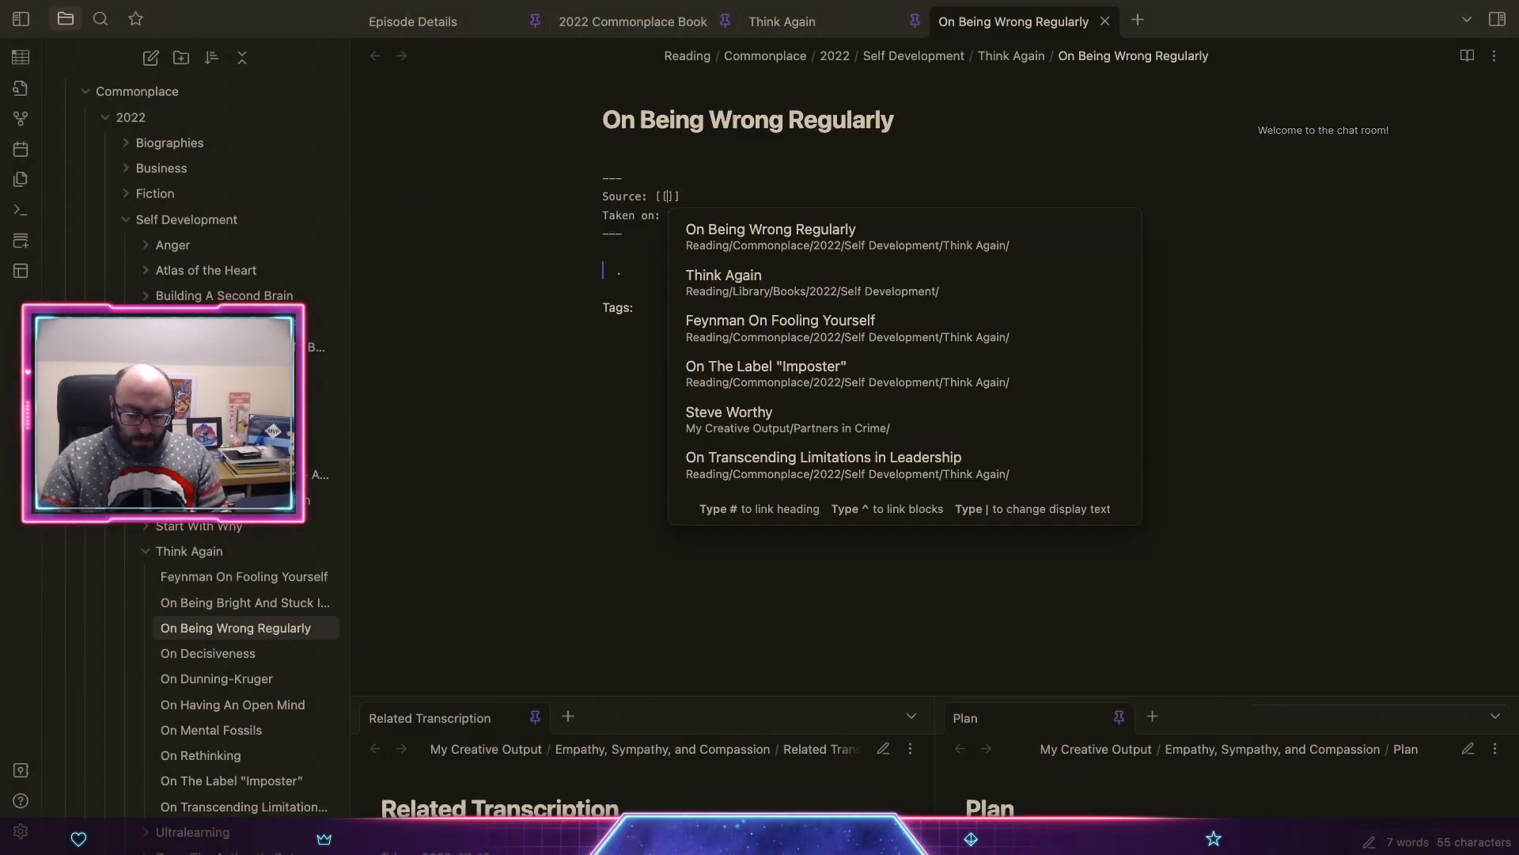
{"action": "type", "text": "think"}
{"action": "key", "text": "Down"}
{"action": "key", "text": "Return"}
Step: Change the note's "Taken on" date to 2022-07-11
{"action": "key", "text": "Down"}
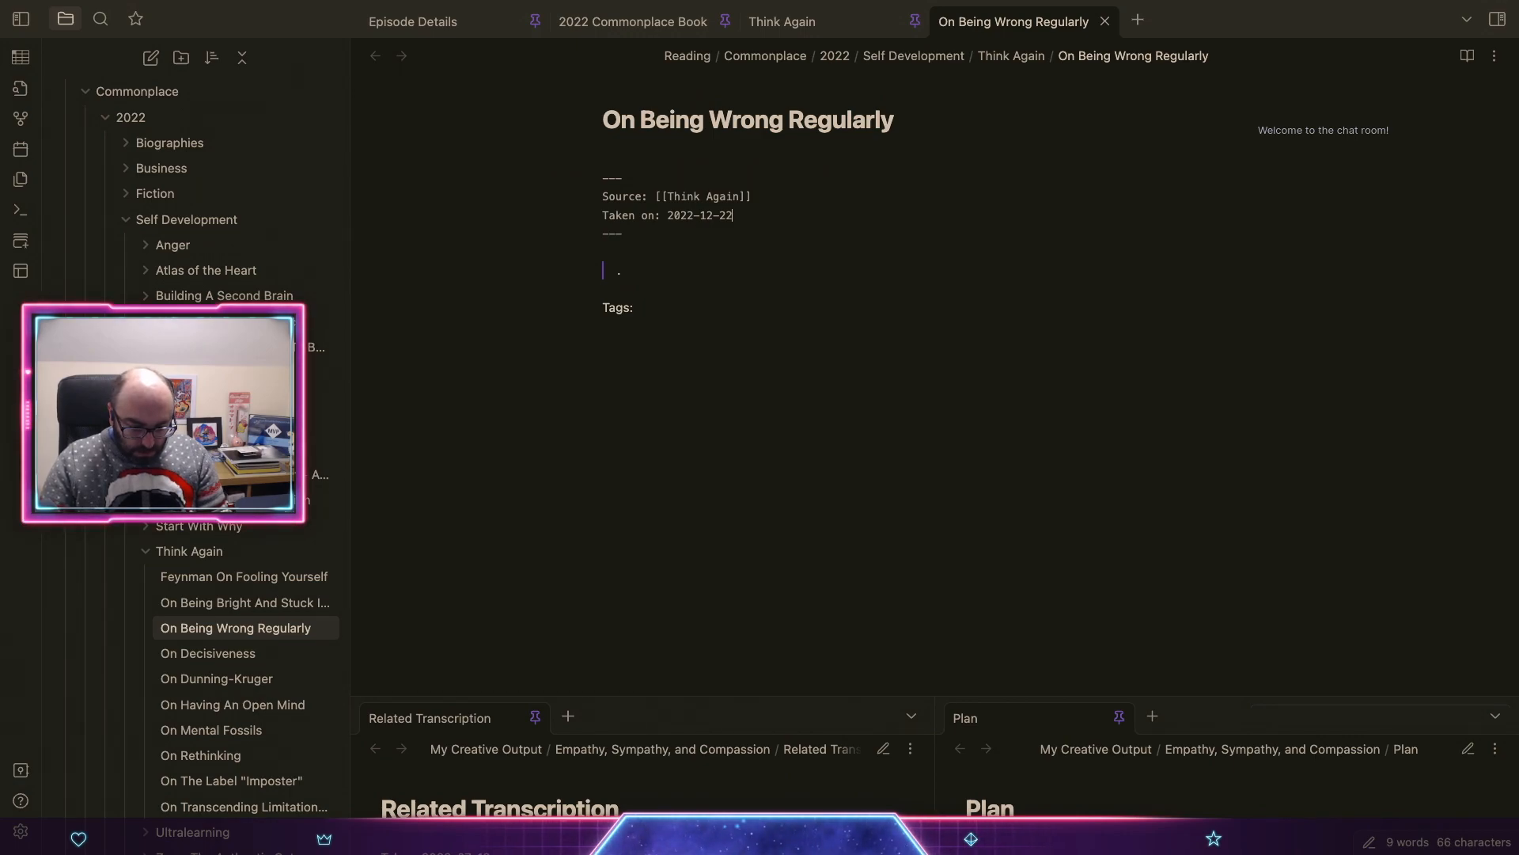
{"action": "key", "text": "BackSpace"}
{"action": "key", "text": "BackSpace"}
{"action": "key", "text": "BackSpace"}
{"action": "key", "text": "BackSpace"}
{"action": "key", "text": "BackSpace"}
{"action": "key", "text": "BackSpace"}
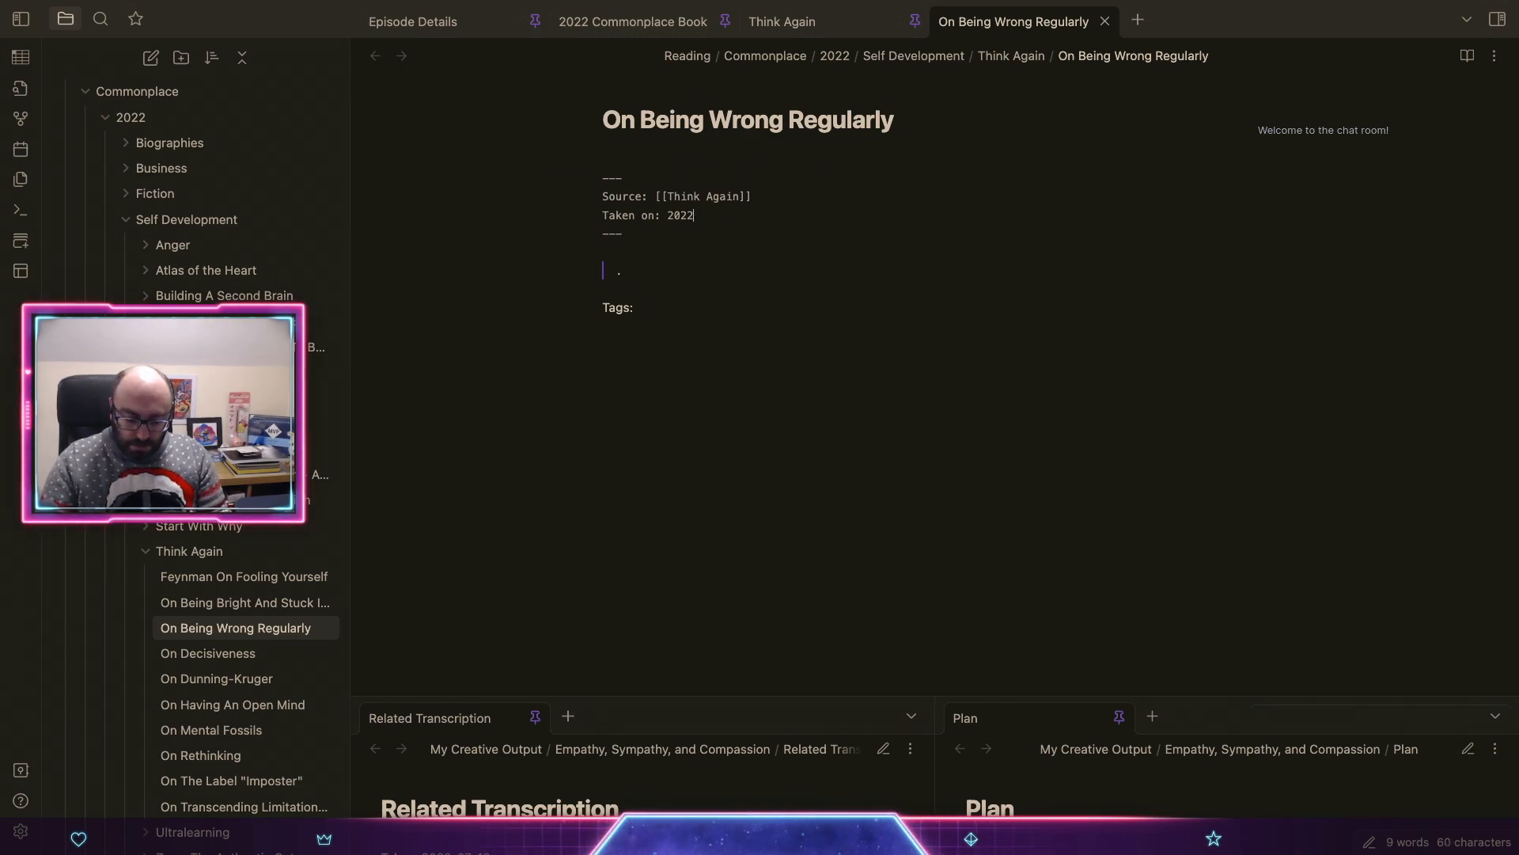
{"action": "type", "text": "-07-11"}
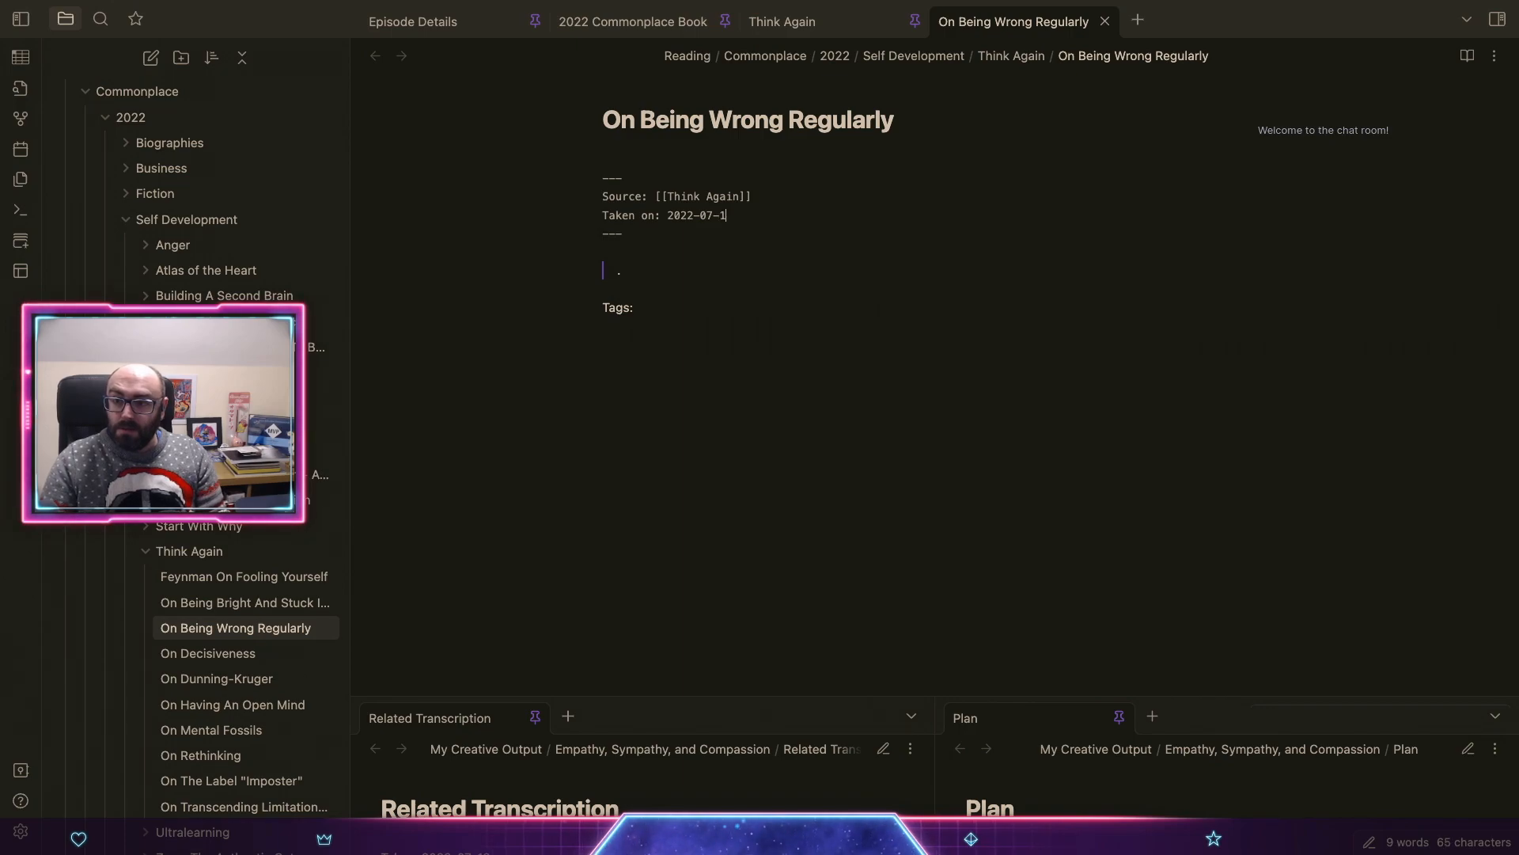
Step: Replace the quote placeholder with "We choose our views, and we can choose to rethink them any time we want."
{"action": "key", "text": "Down"}
{"action": "key", "text": "BackSpace"}
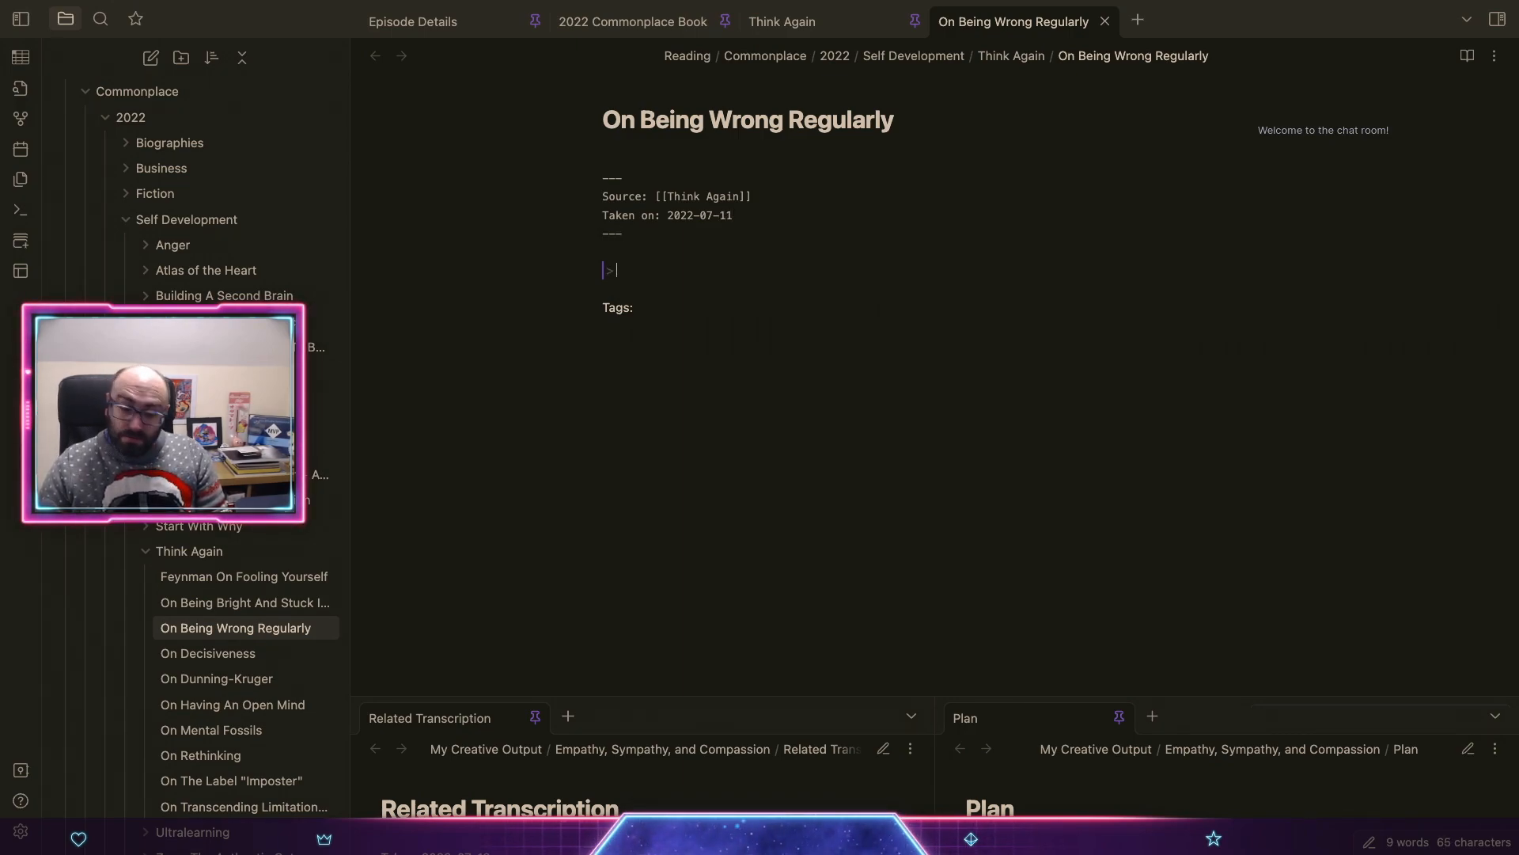
{"action": "type", "text": "We choo"}
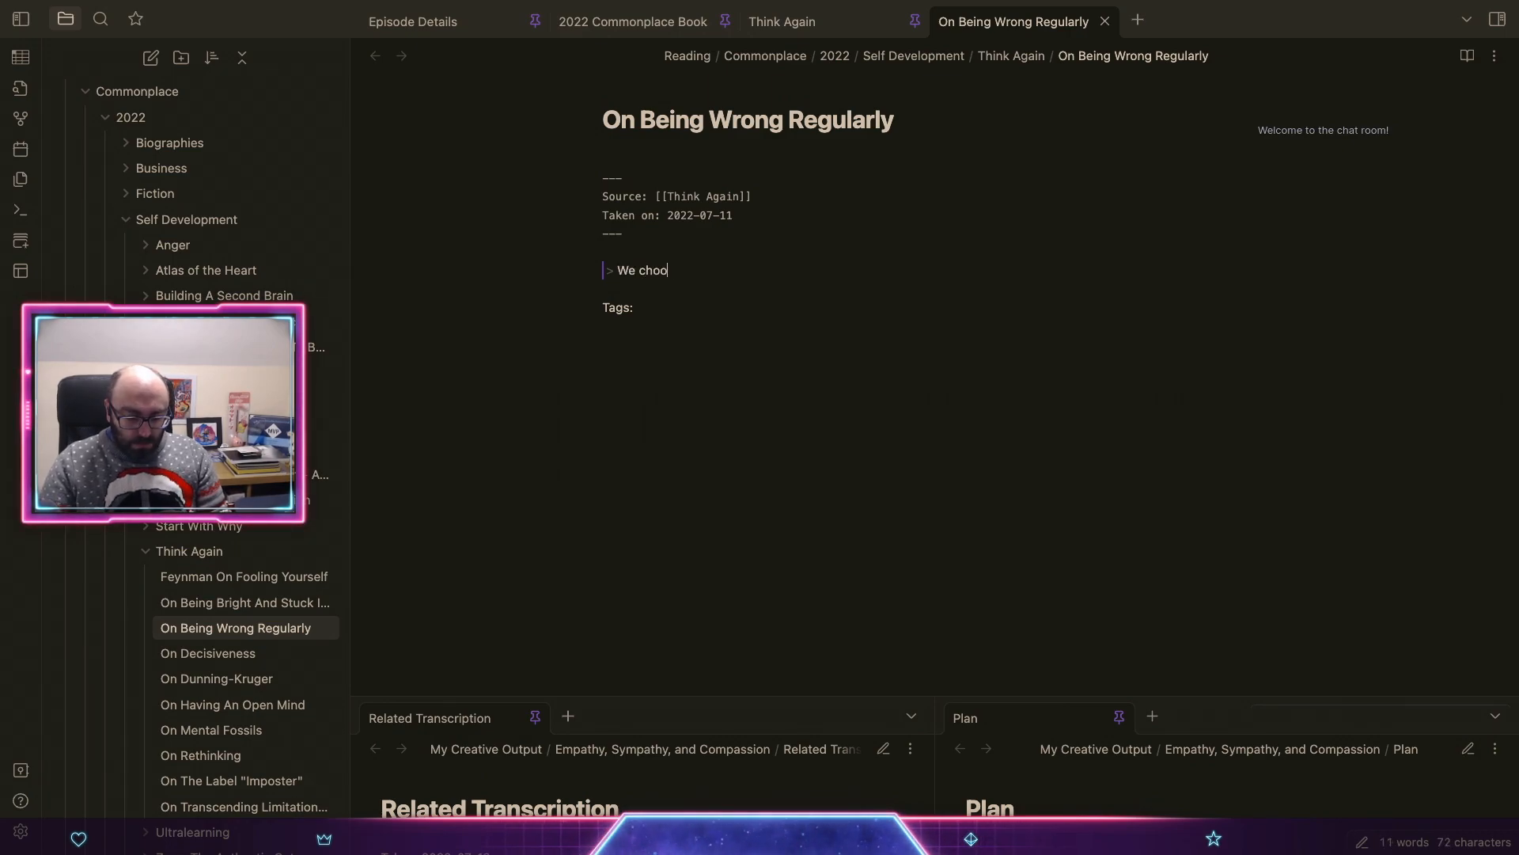
{"action": "type", "text": "se our views, and "}
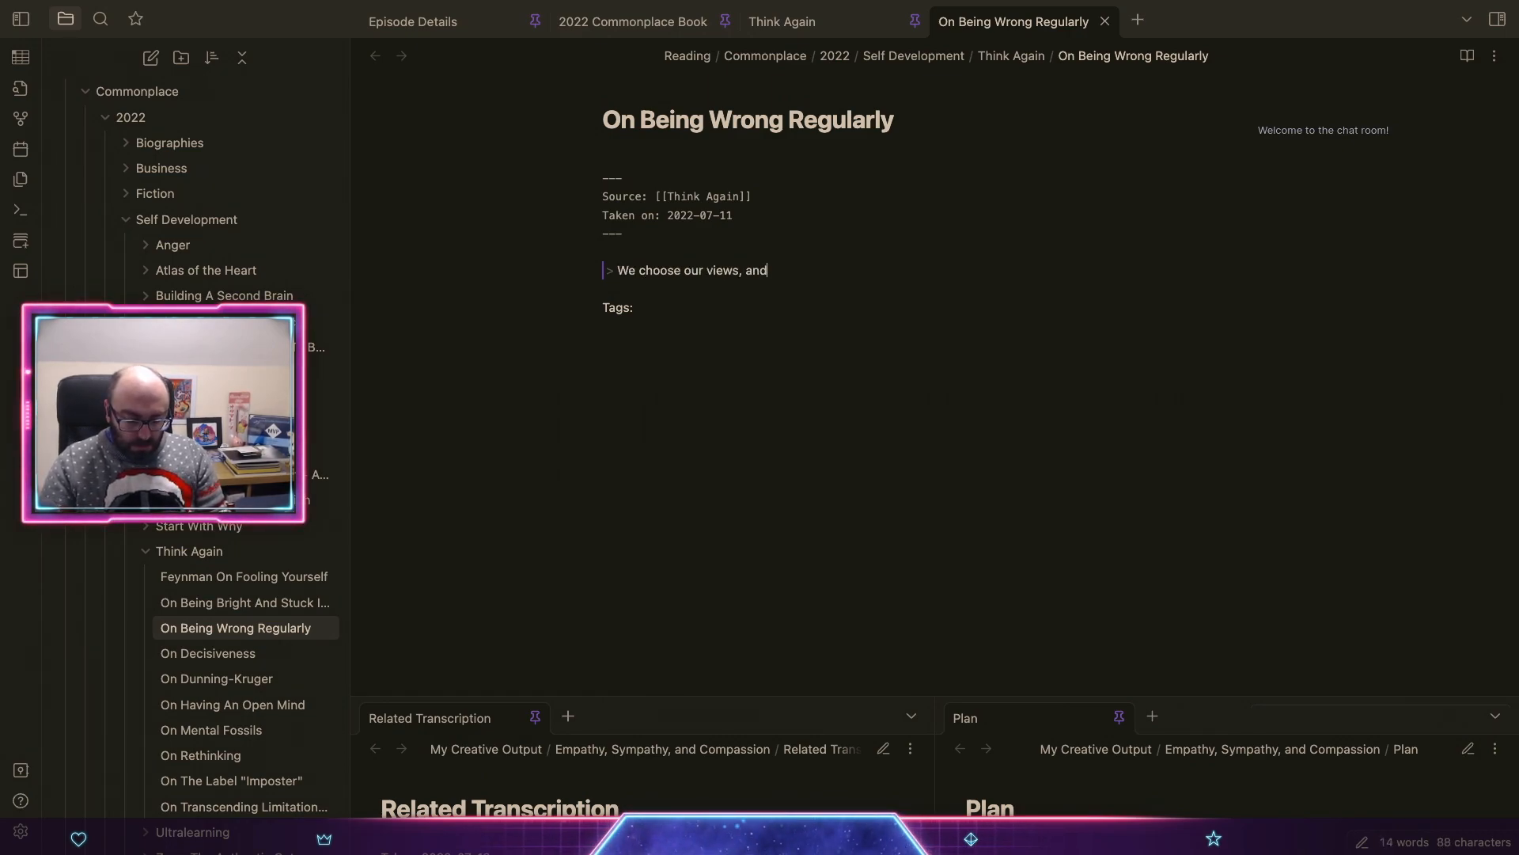
{"action": "type", "text": "we can c"}
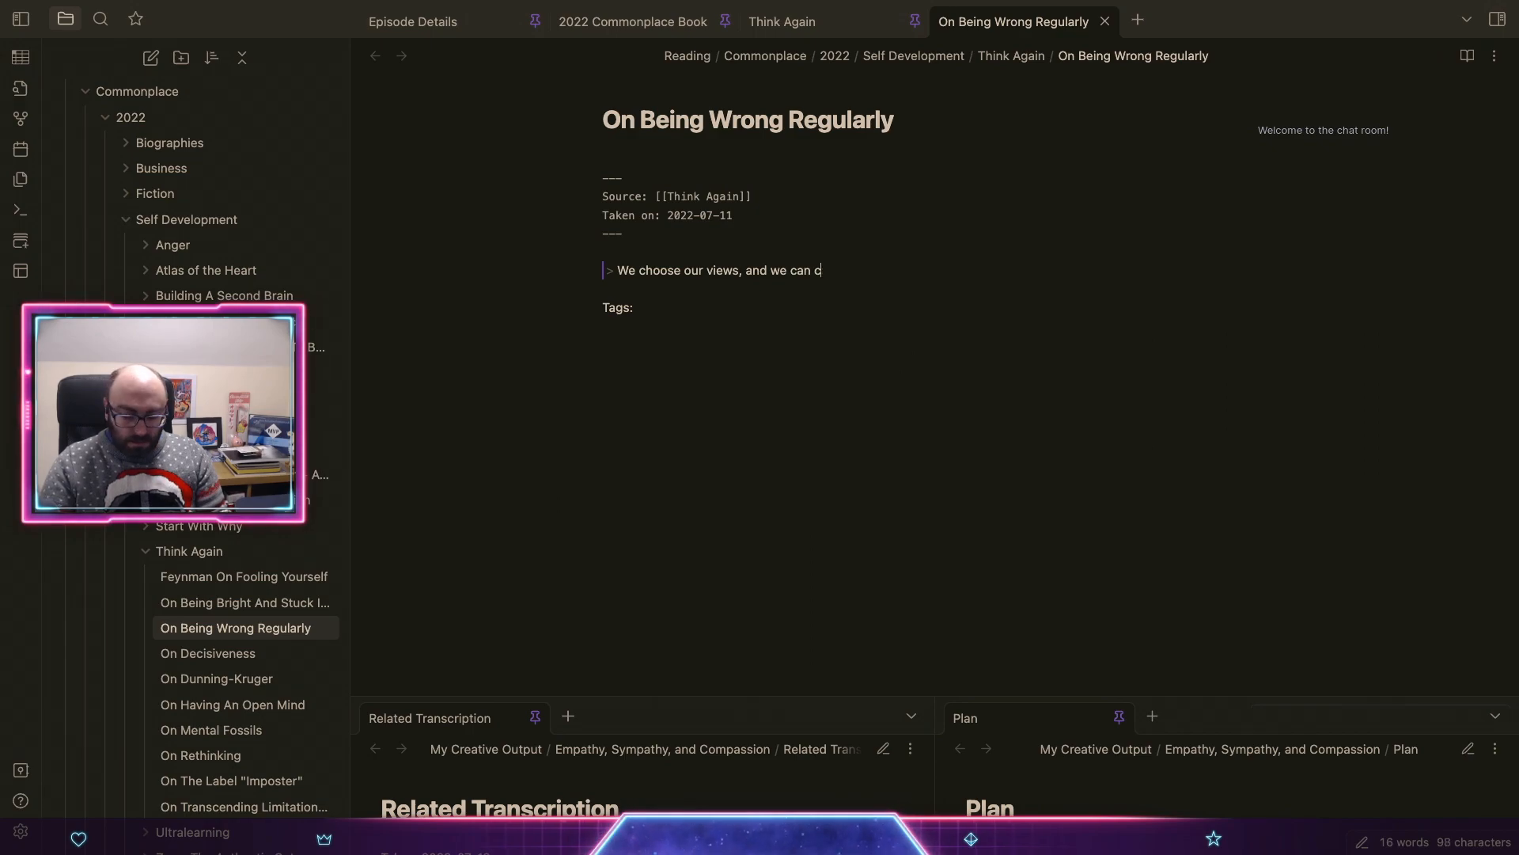
{"action": "type", "text": "hoose to rethin"}
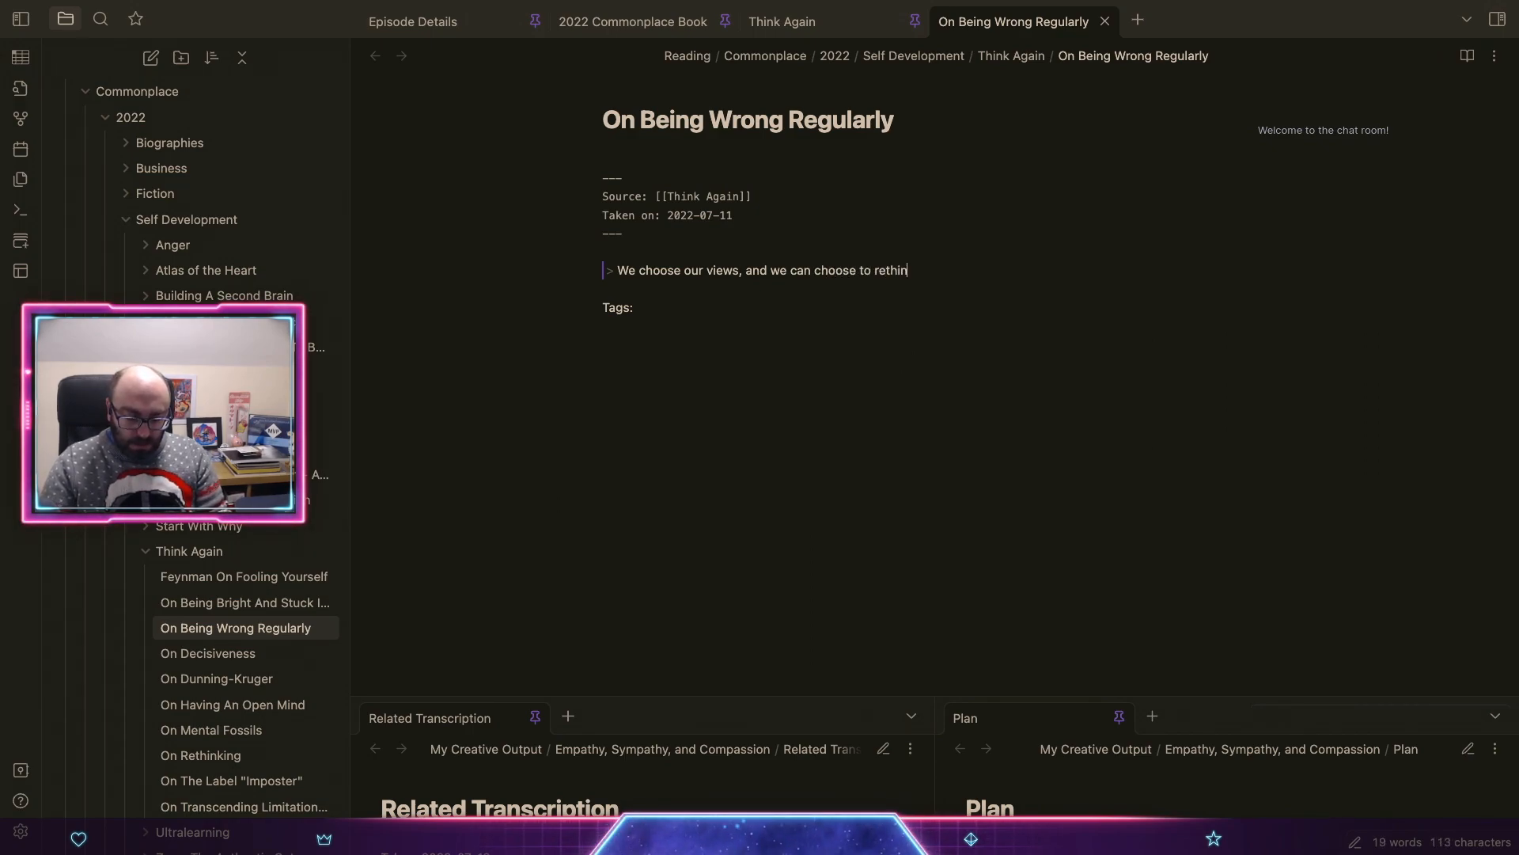
{"action": "type", "text": "k them any time we"}
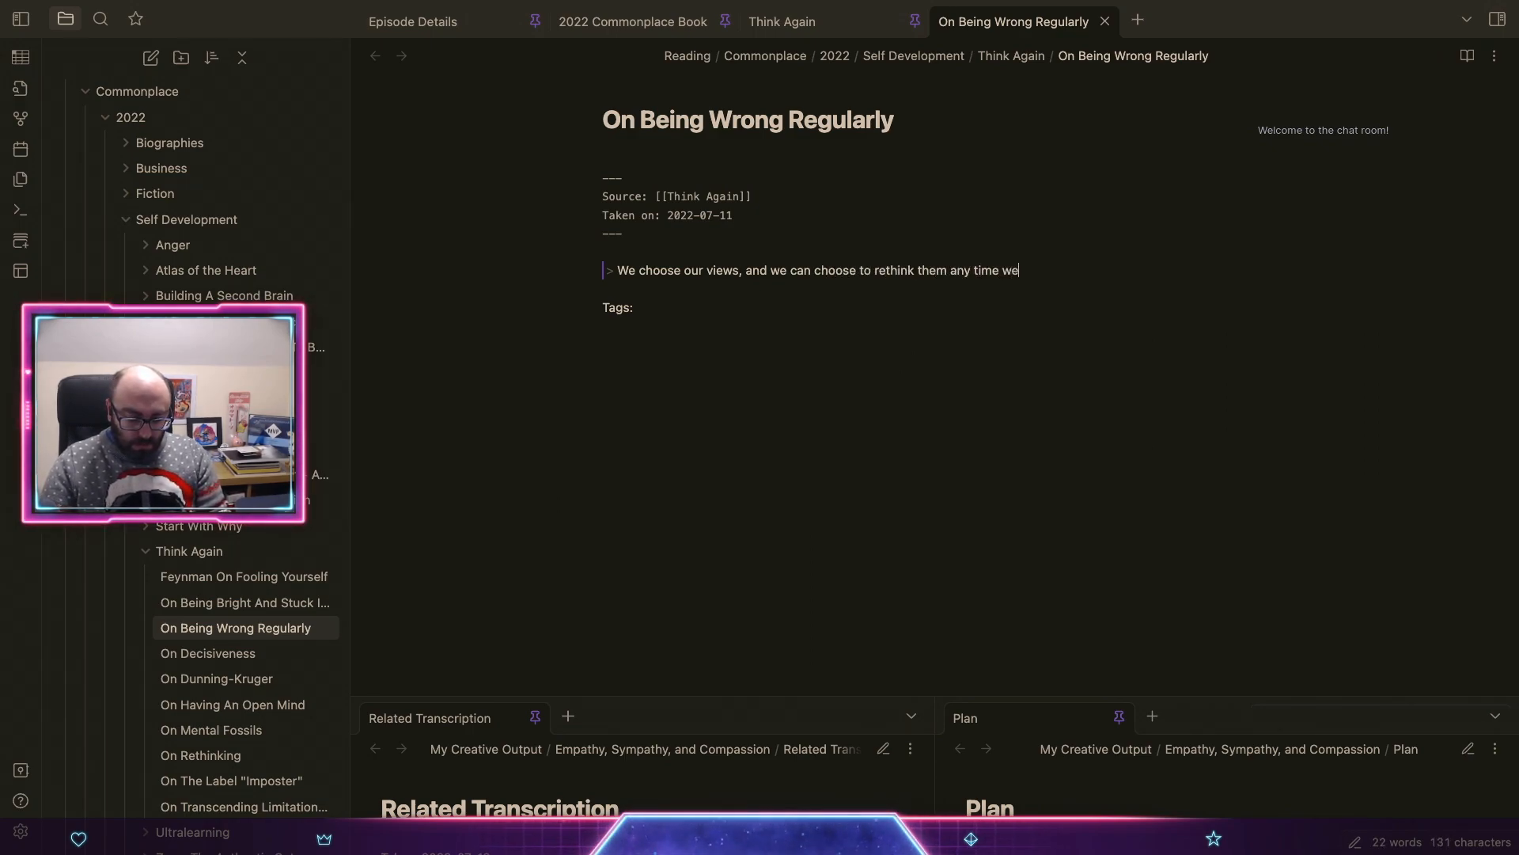
{"action": "type", "text": " want. This shou"}
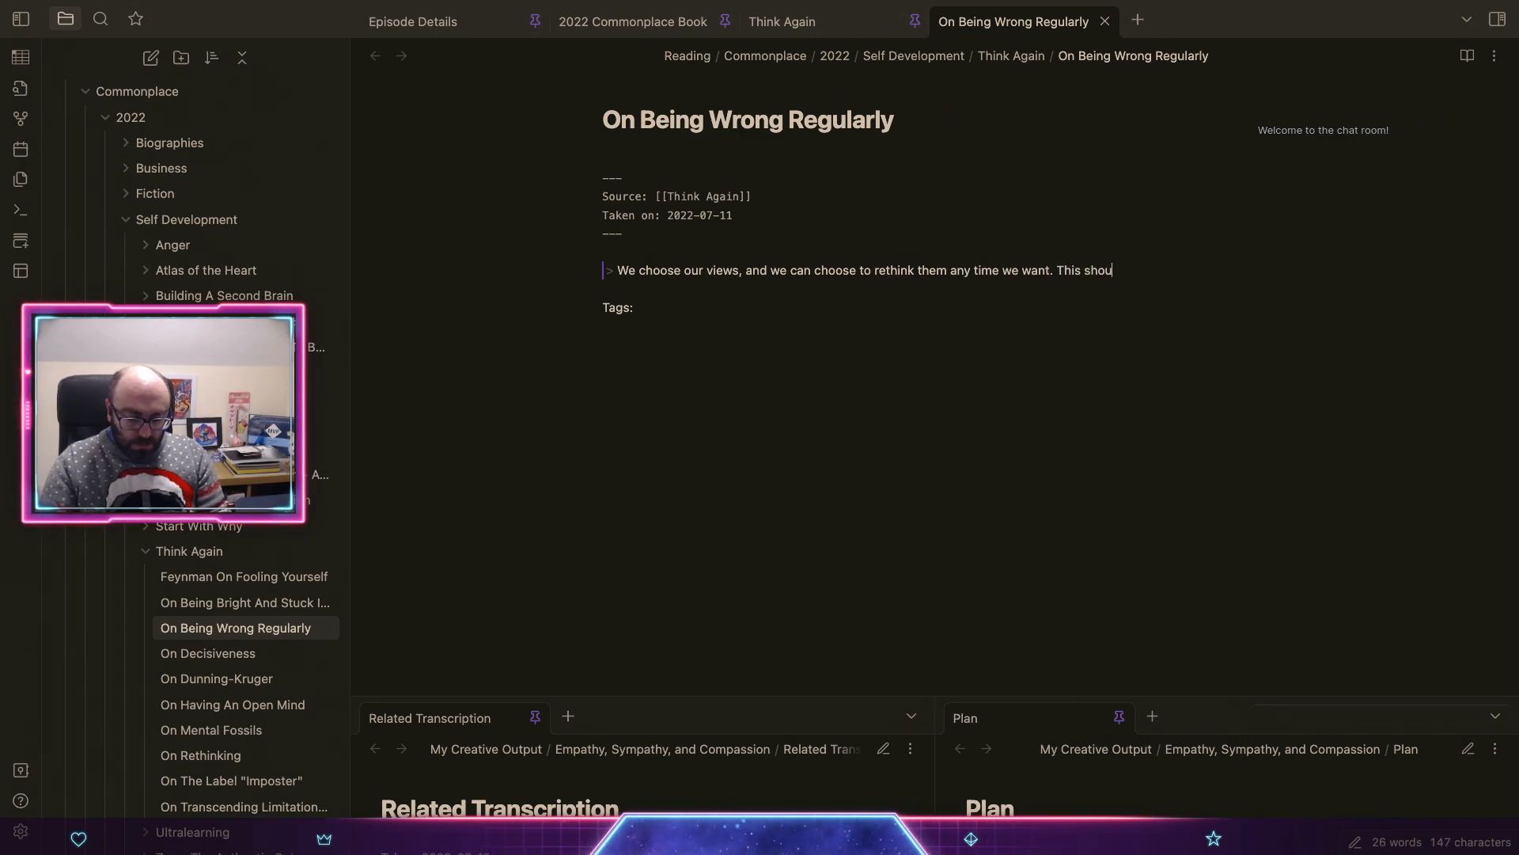
Step: Continue the quote with "This should be a familiar task, because we have a lifetime of evidence that we're wrong on a regular basis."
{"action": "type", "text": "ld be a famili"}
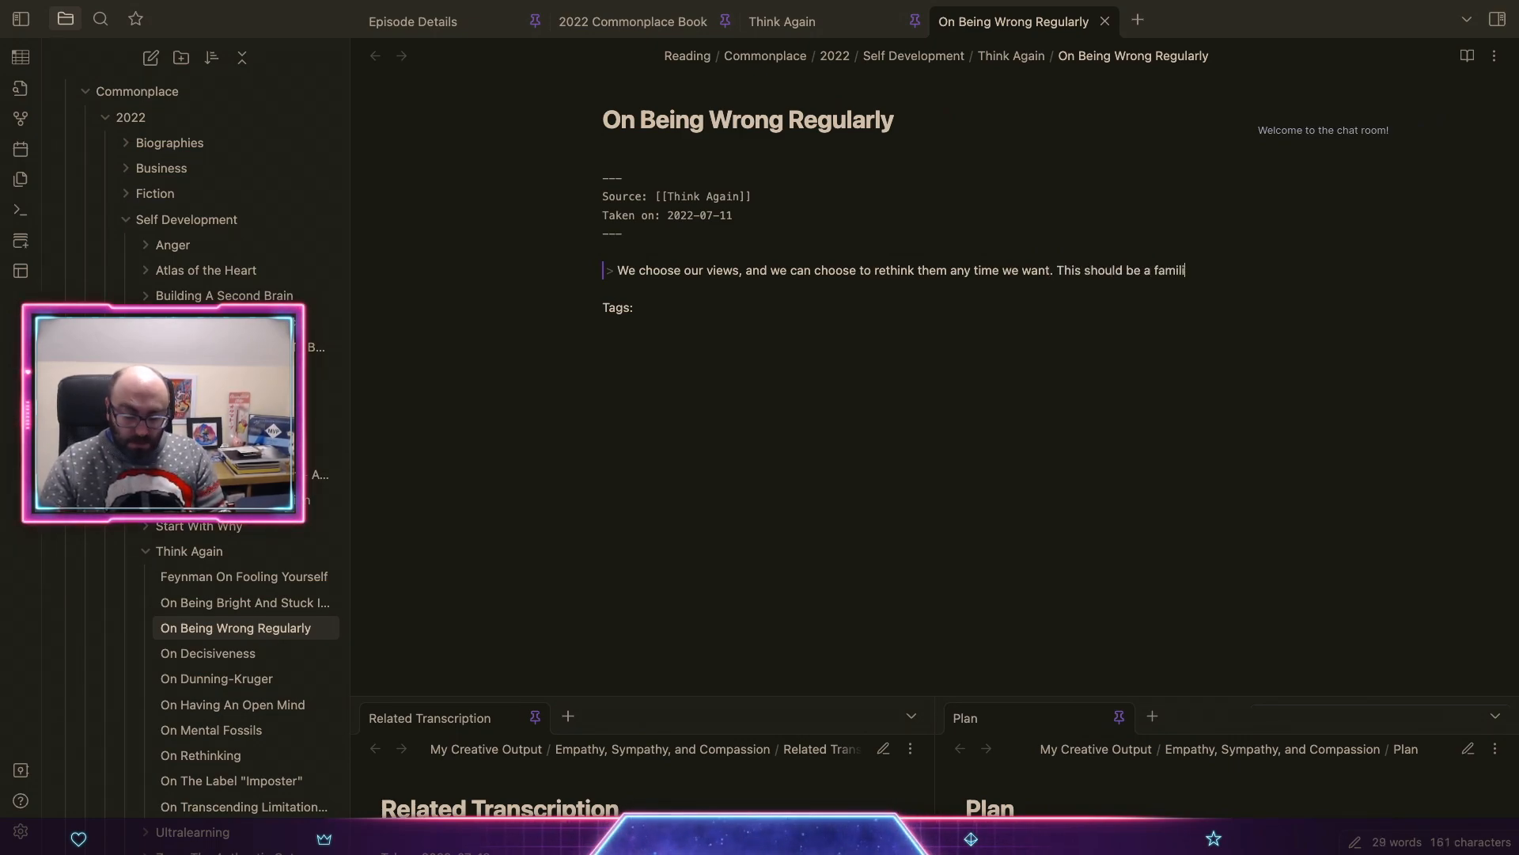
{"action": "type", "text": "ar t"}
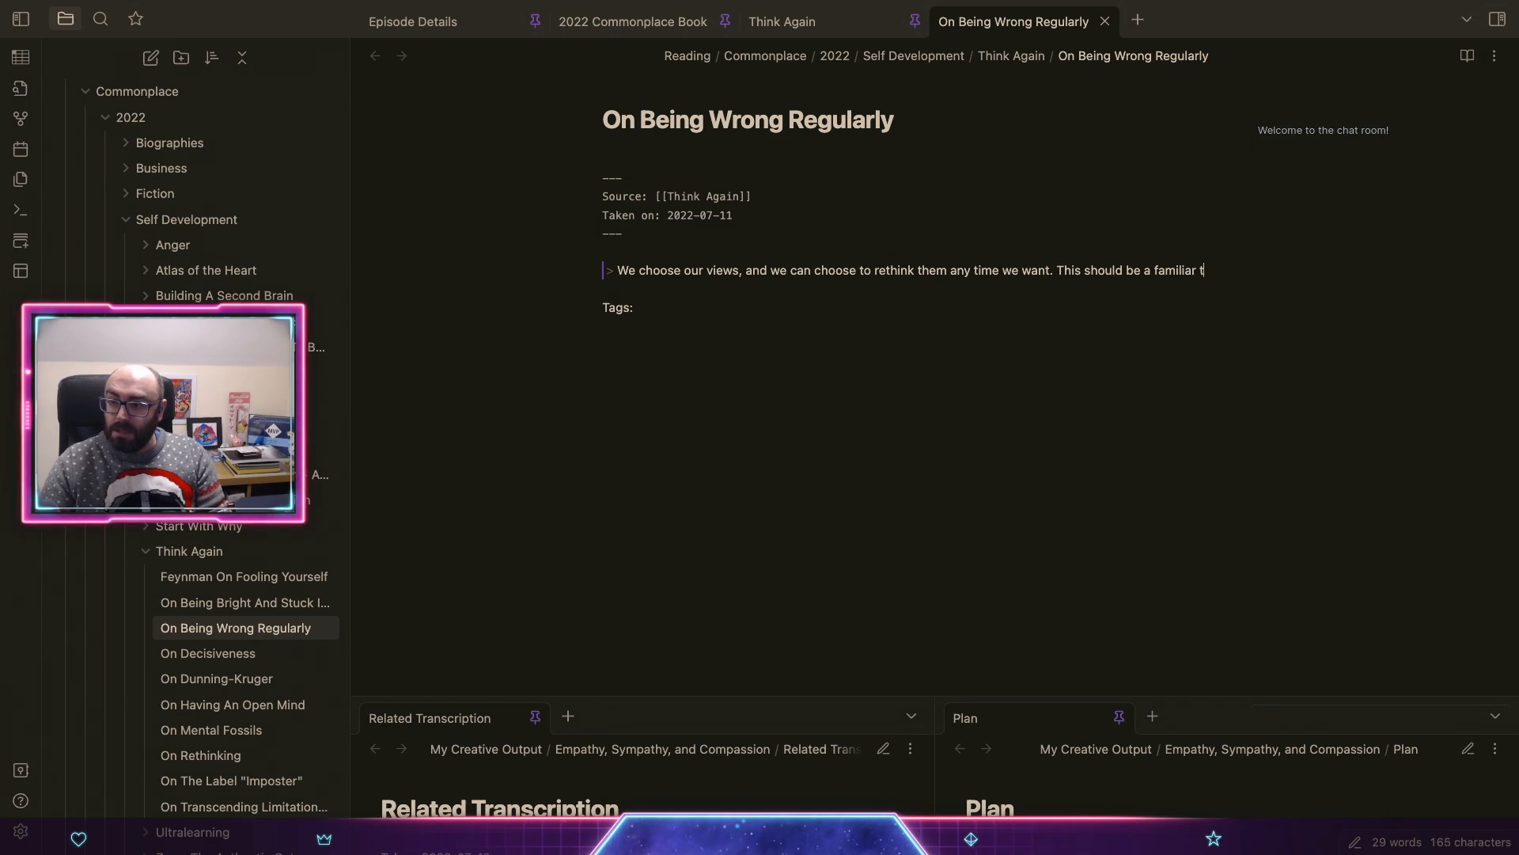
{"action": "type", "text": "ask, b"}
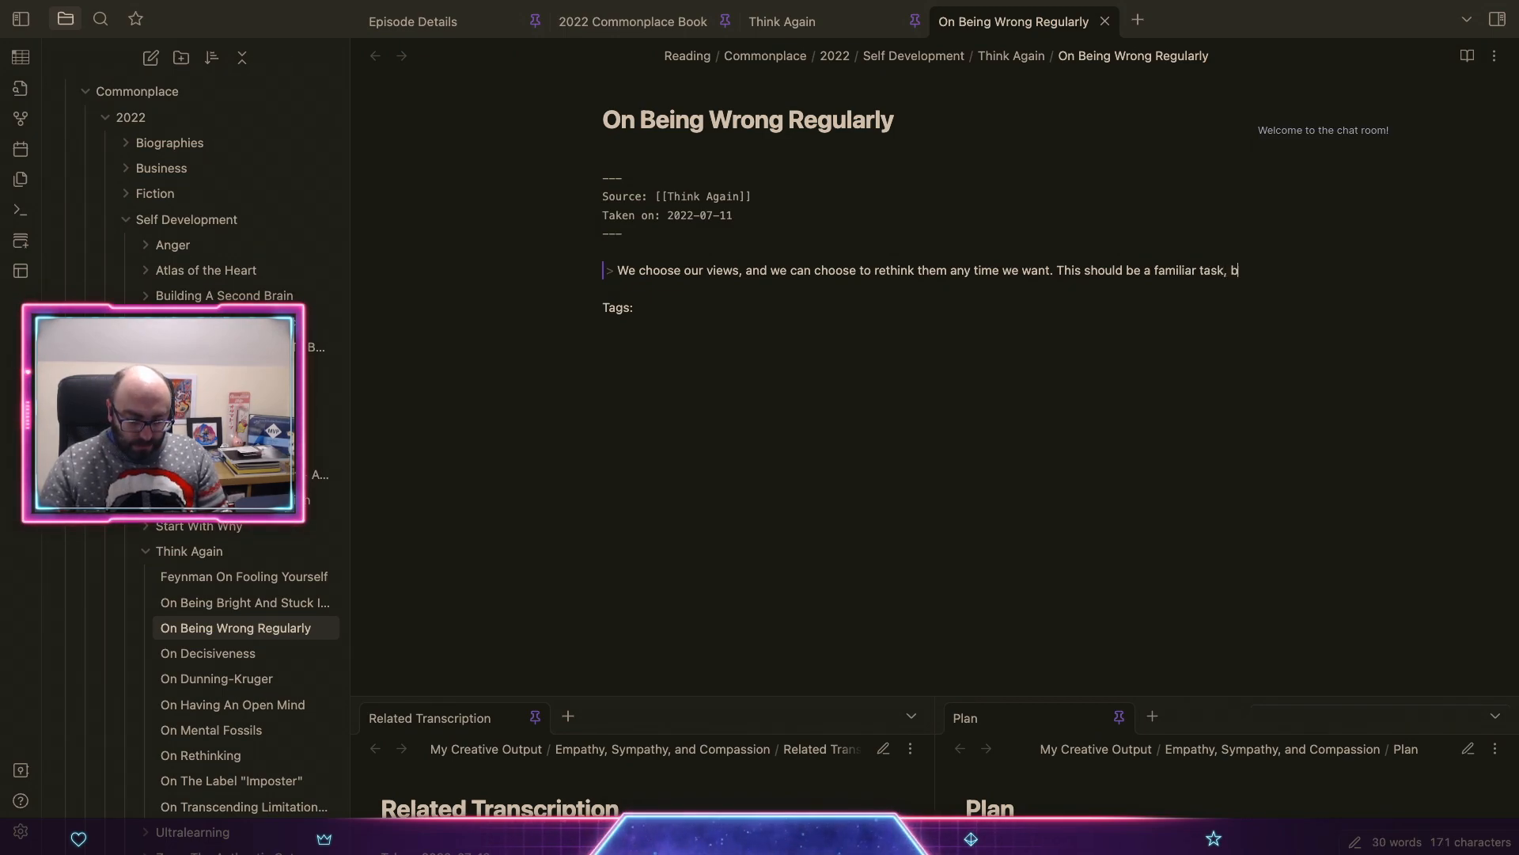
{"action": "type", "text": "ecause we hav"}
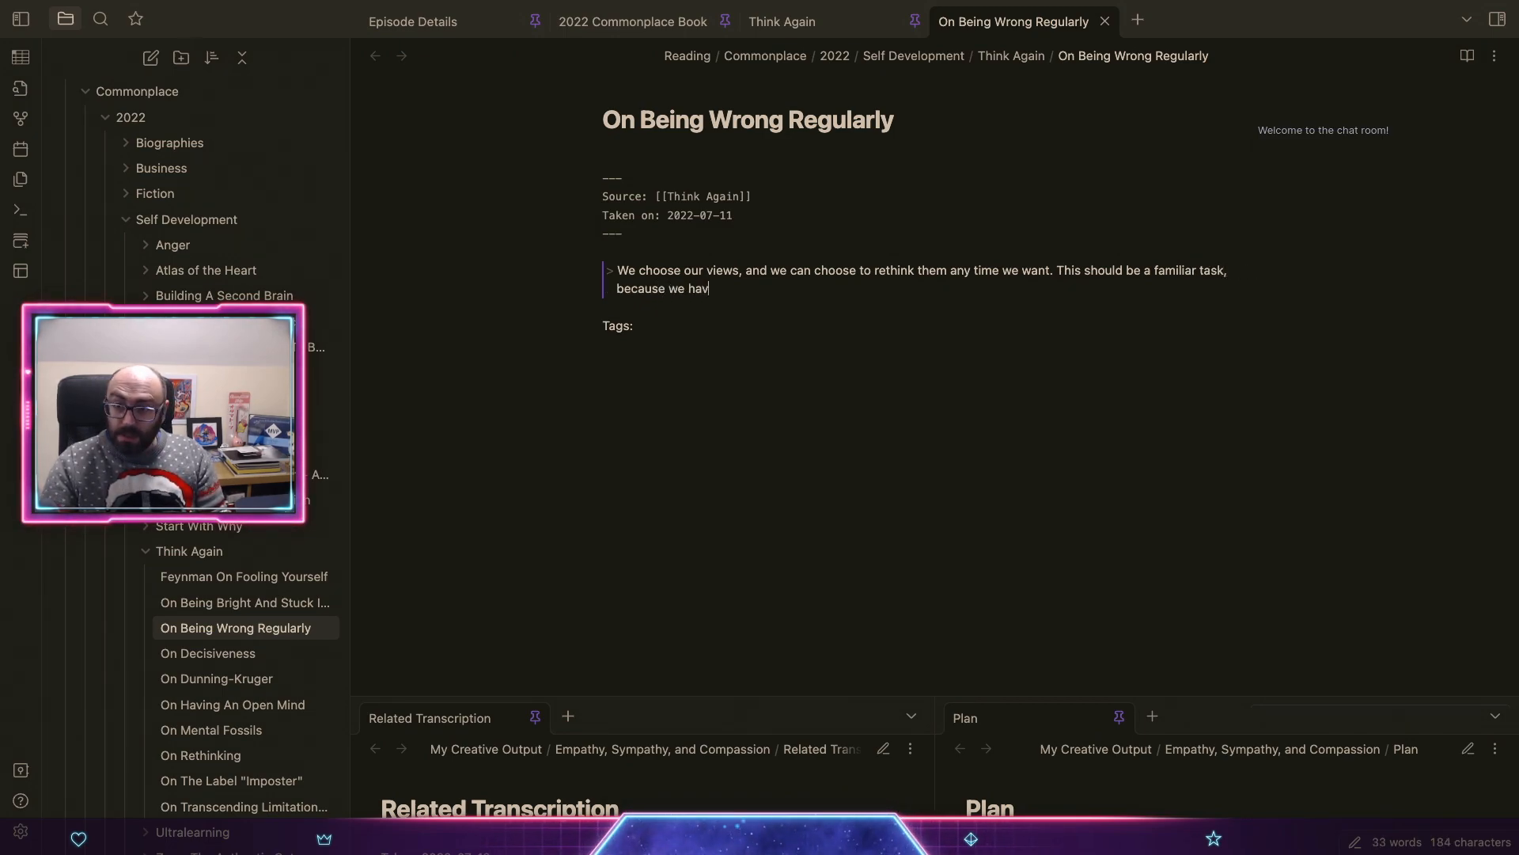
{"action": "type", "text": "e a lifetime of"}
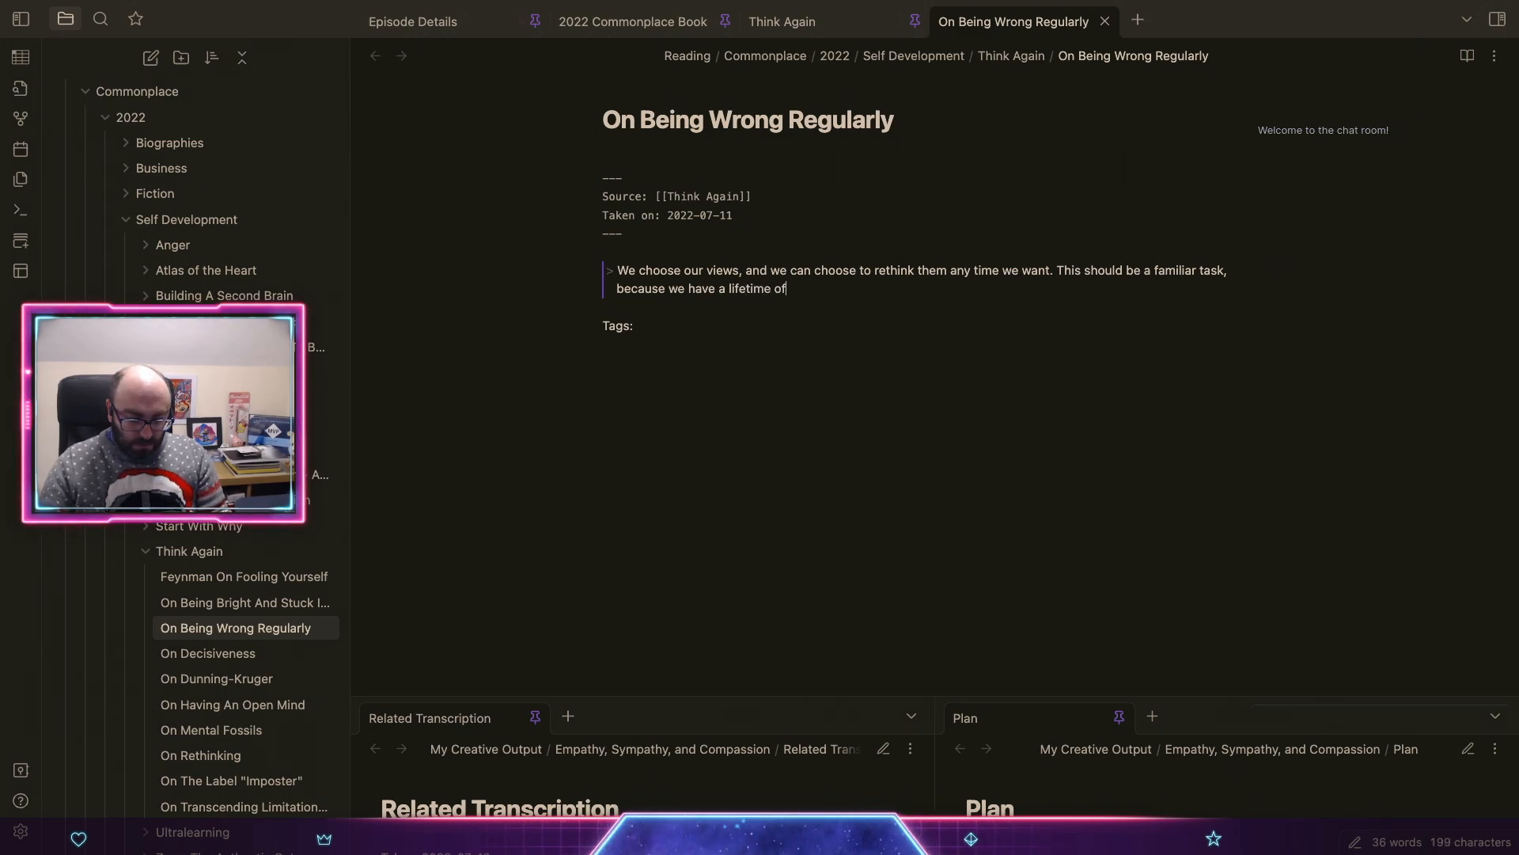
{"action": "type", "text": " evide"}
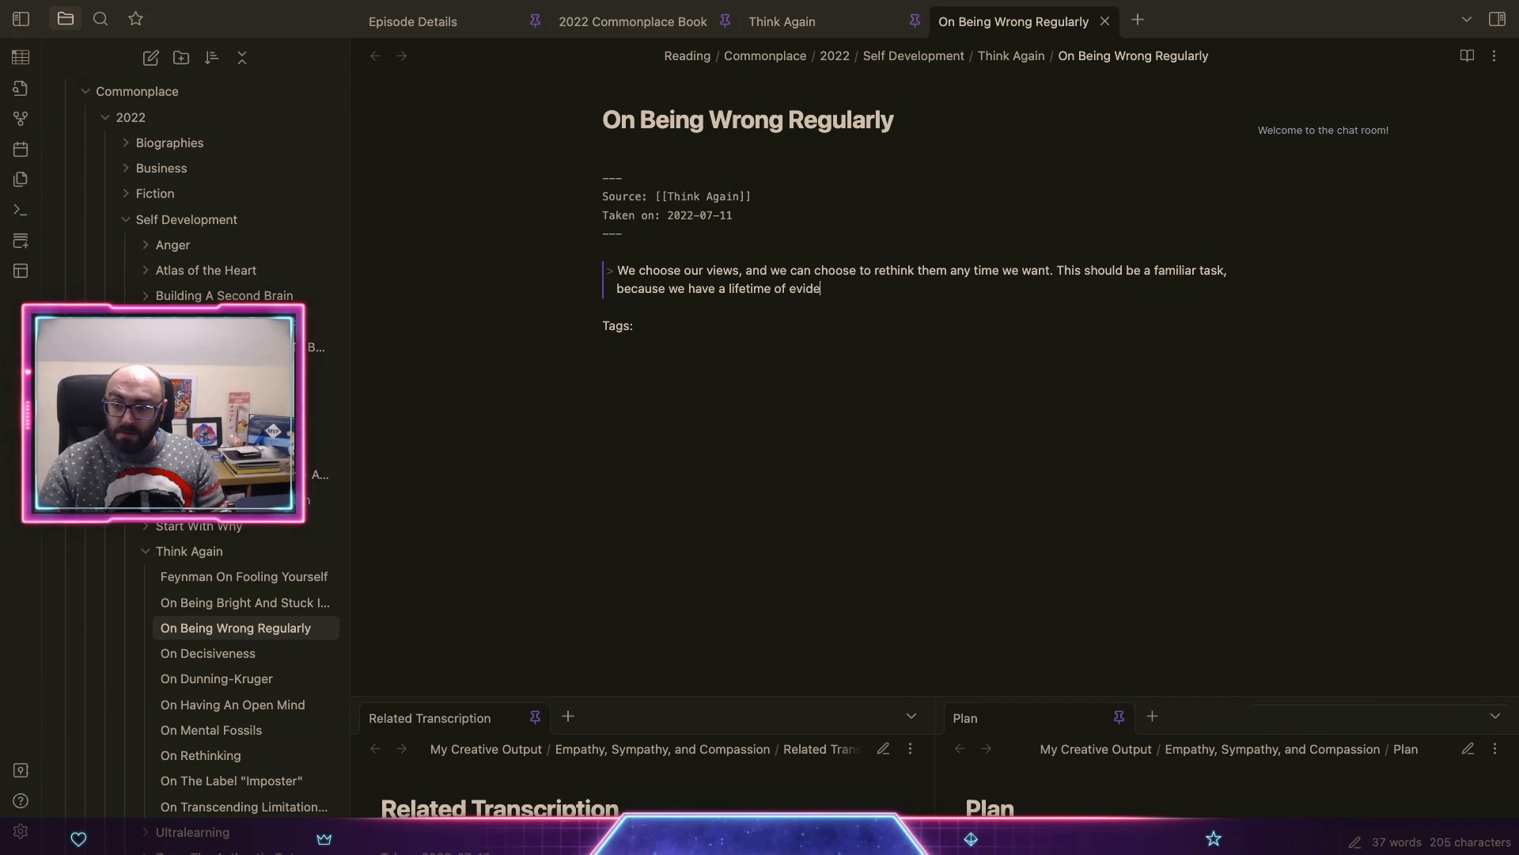
{"action": "type", "text": "nce that we'r"}
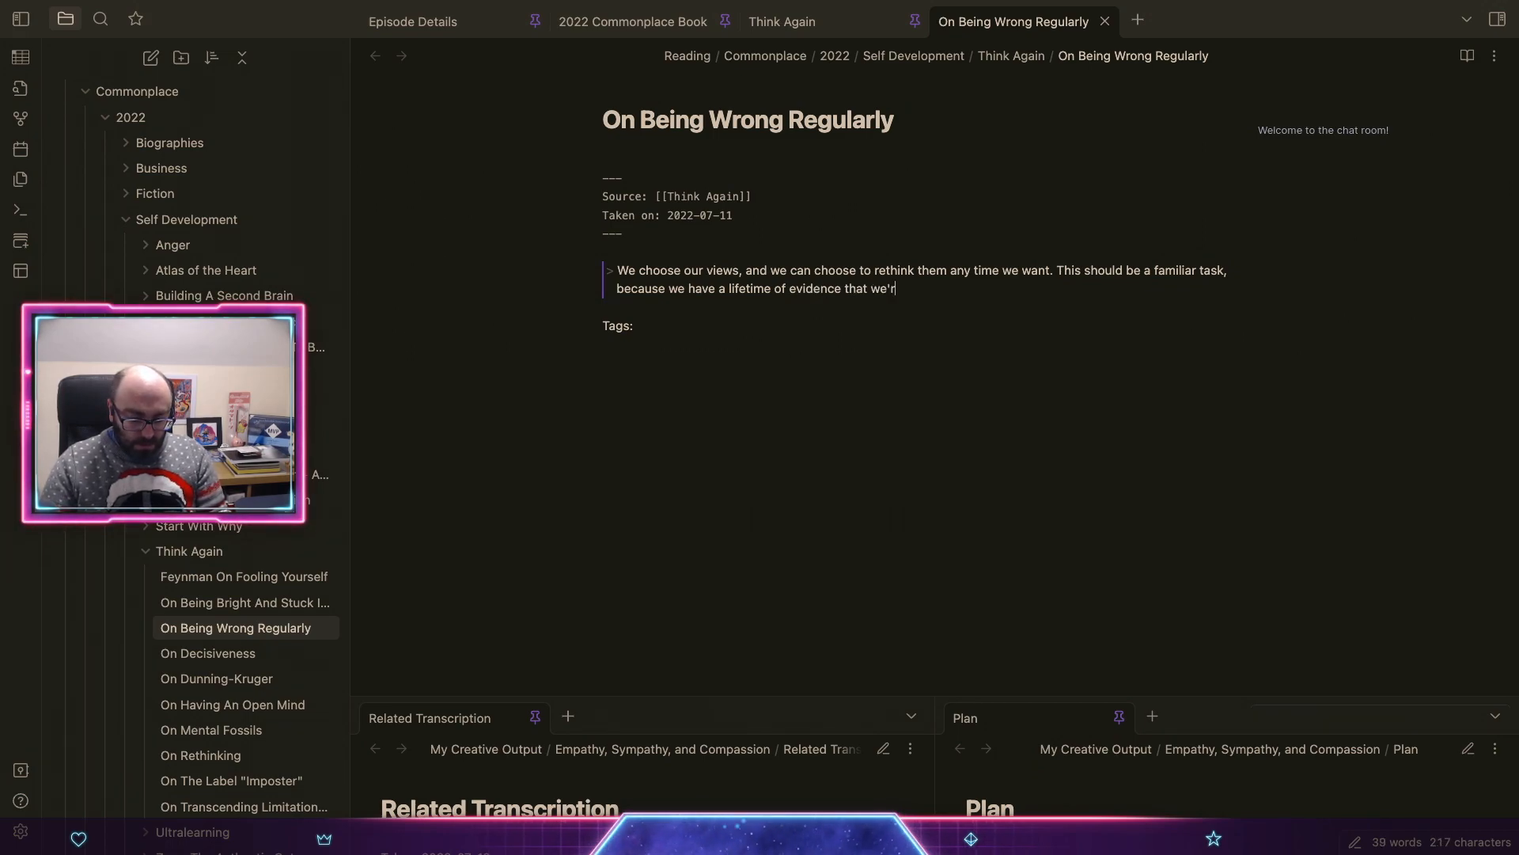
{"action": "type", "text": "e wrong on a r"}
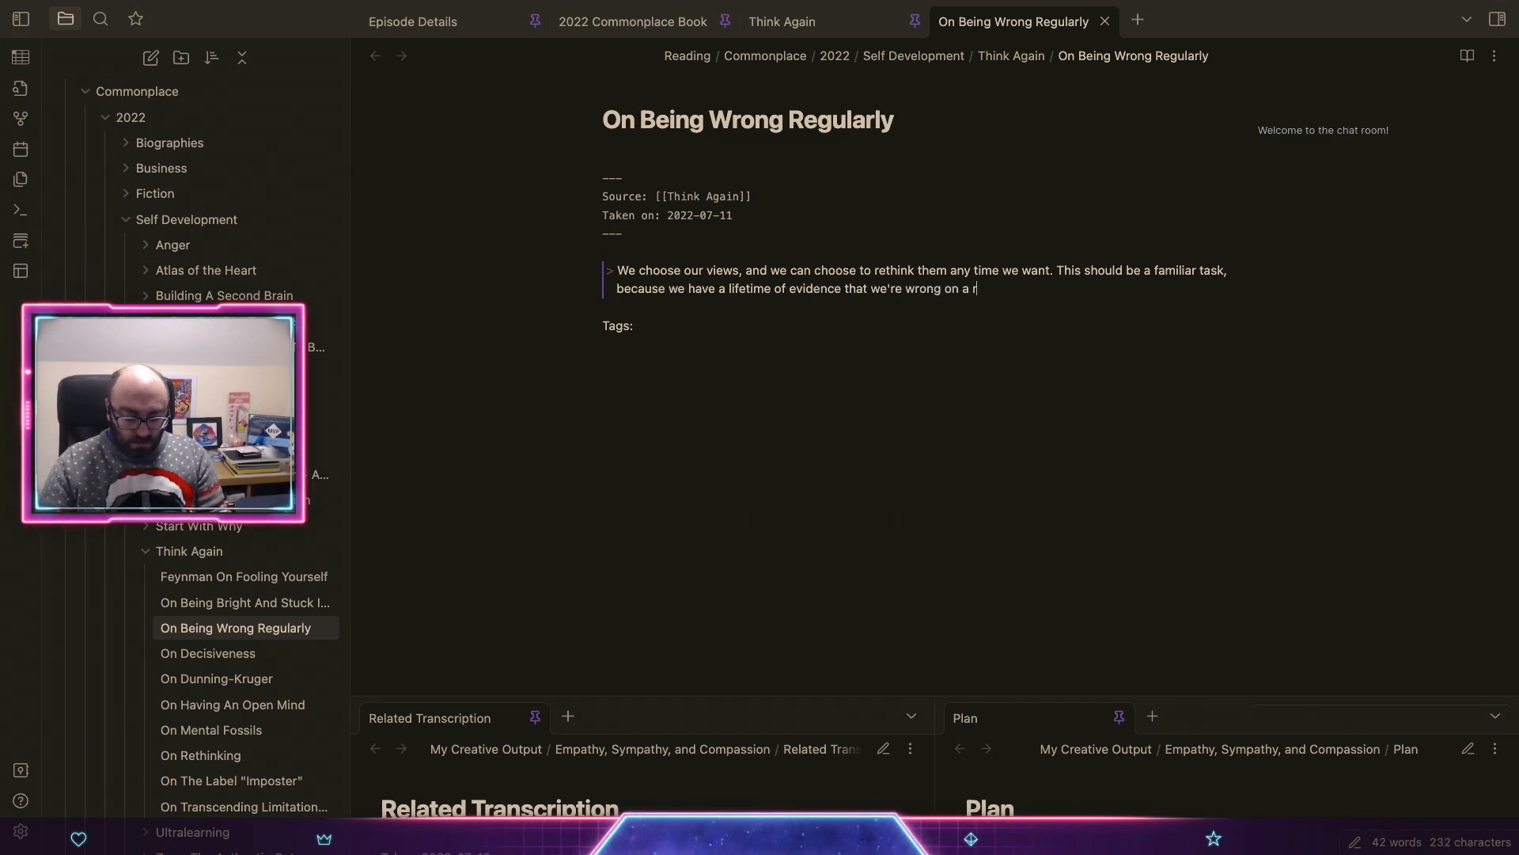
{"action": "type", "text": "egular basis."}
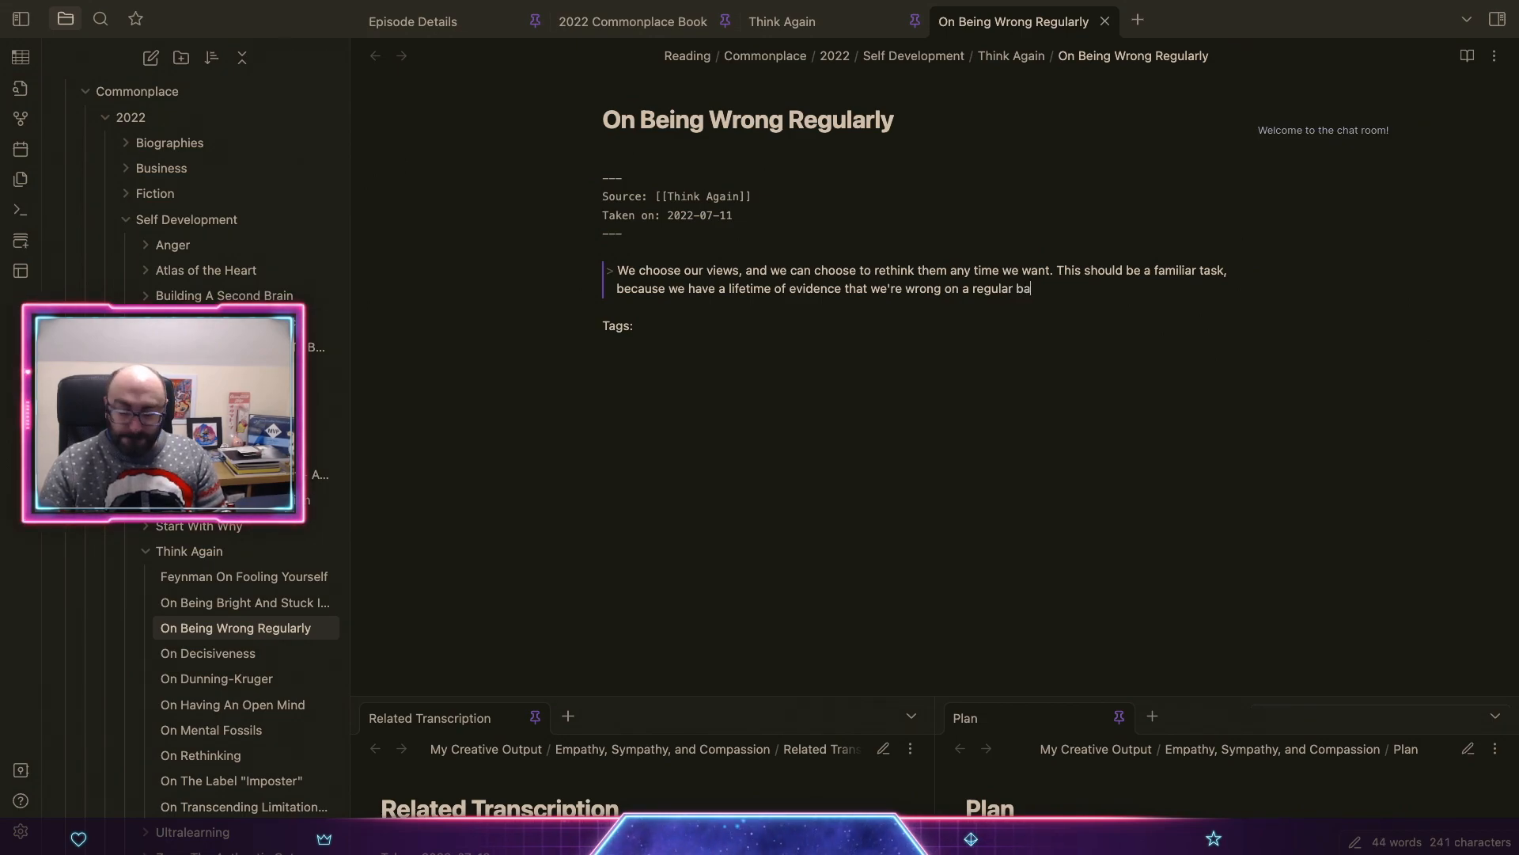
Step: Start a commentary paragraph below the quote with "Grant here is positing that we rethink automatically whenever we are proved"
{"action": "key", "text": "Return"}
{"action": "key", "text": "Return"}
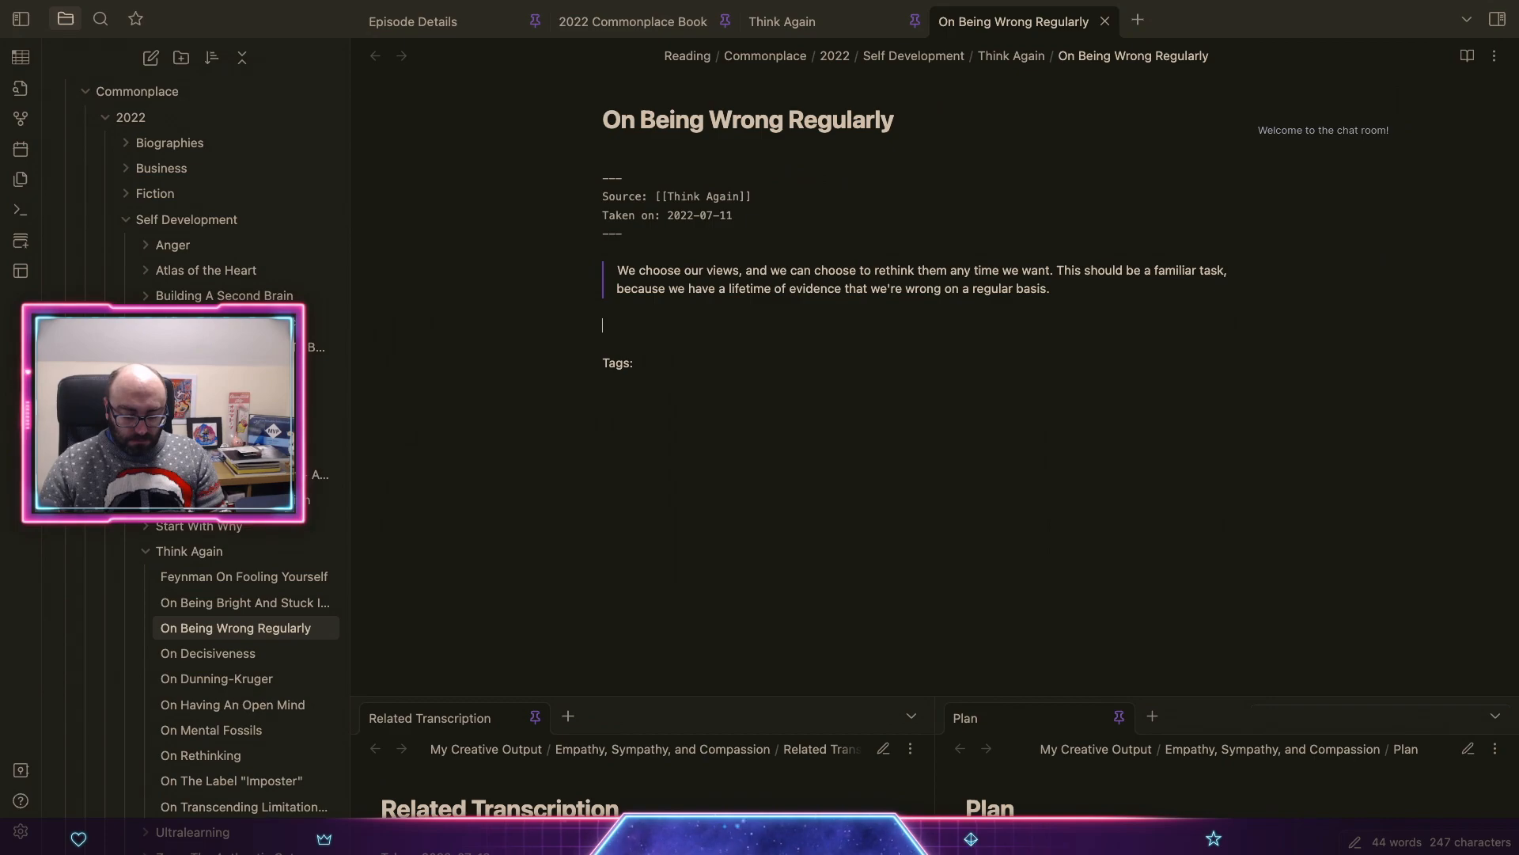
{"action": "type", "text": "Grant he"}
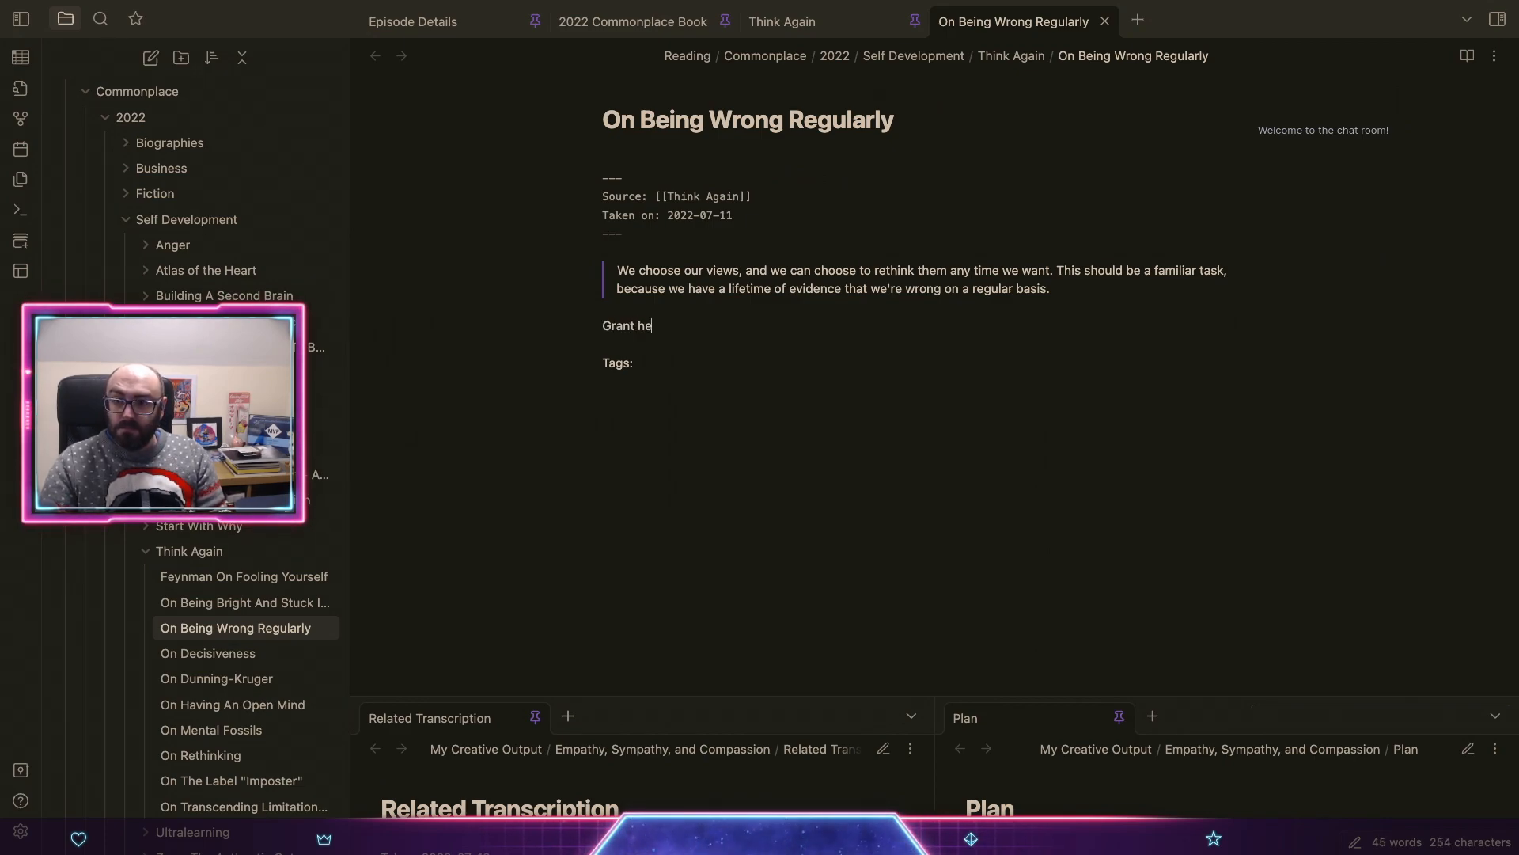
{"action": "type", "text": "re is positiing that"}
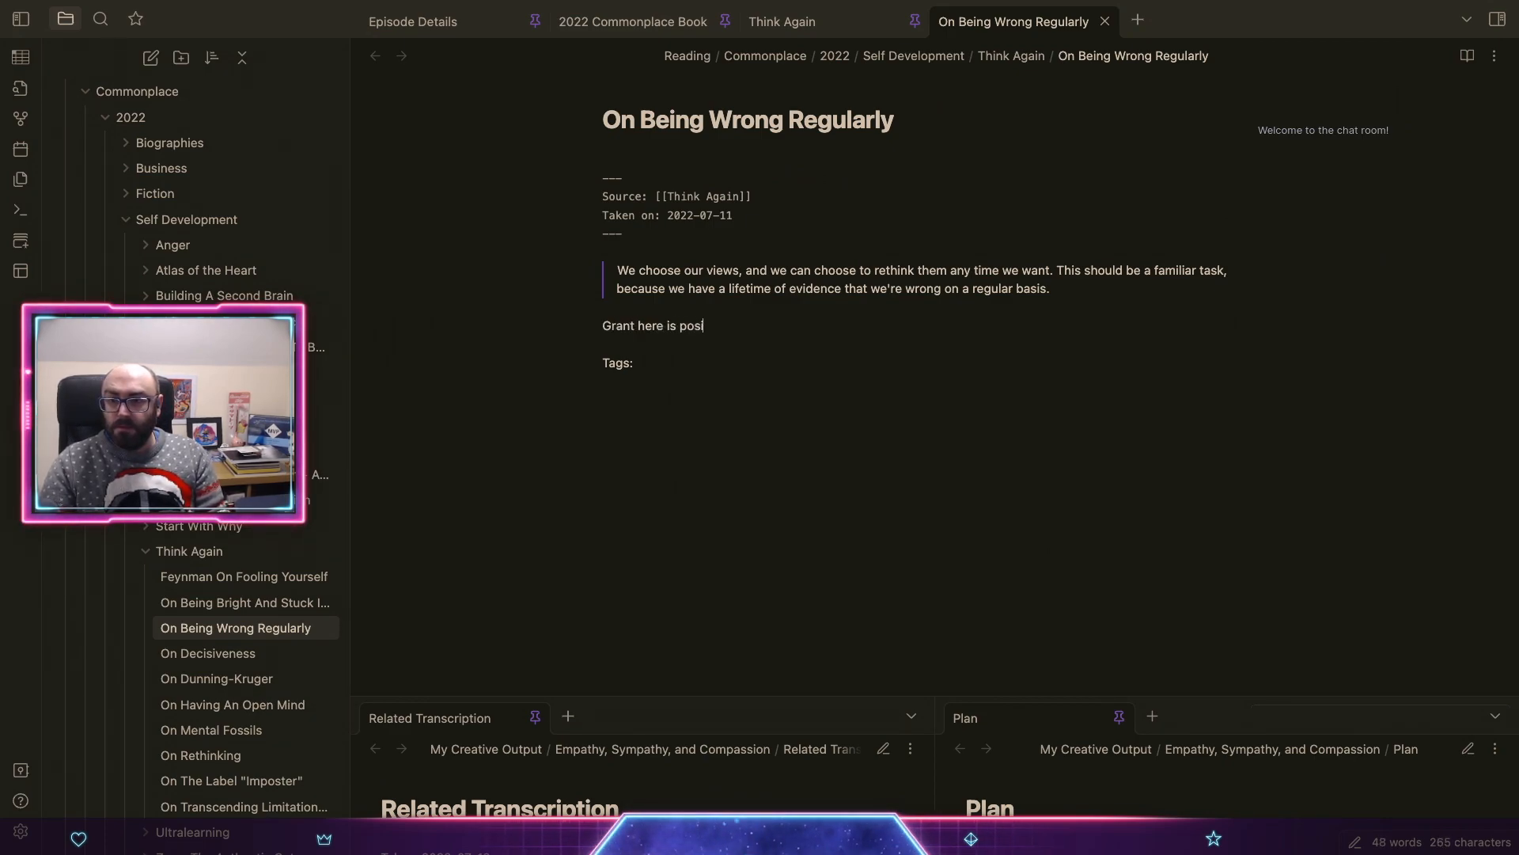
{"action": "key", "text": "ctrl+shift+Left"}
{"action": "key", "text": "ctrl+shift+Left"}
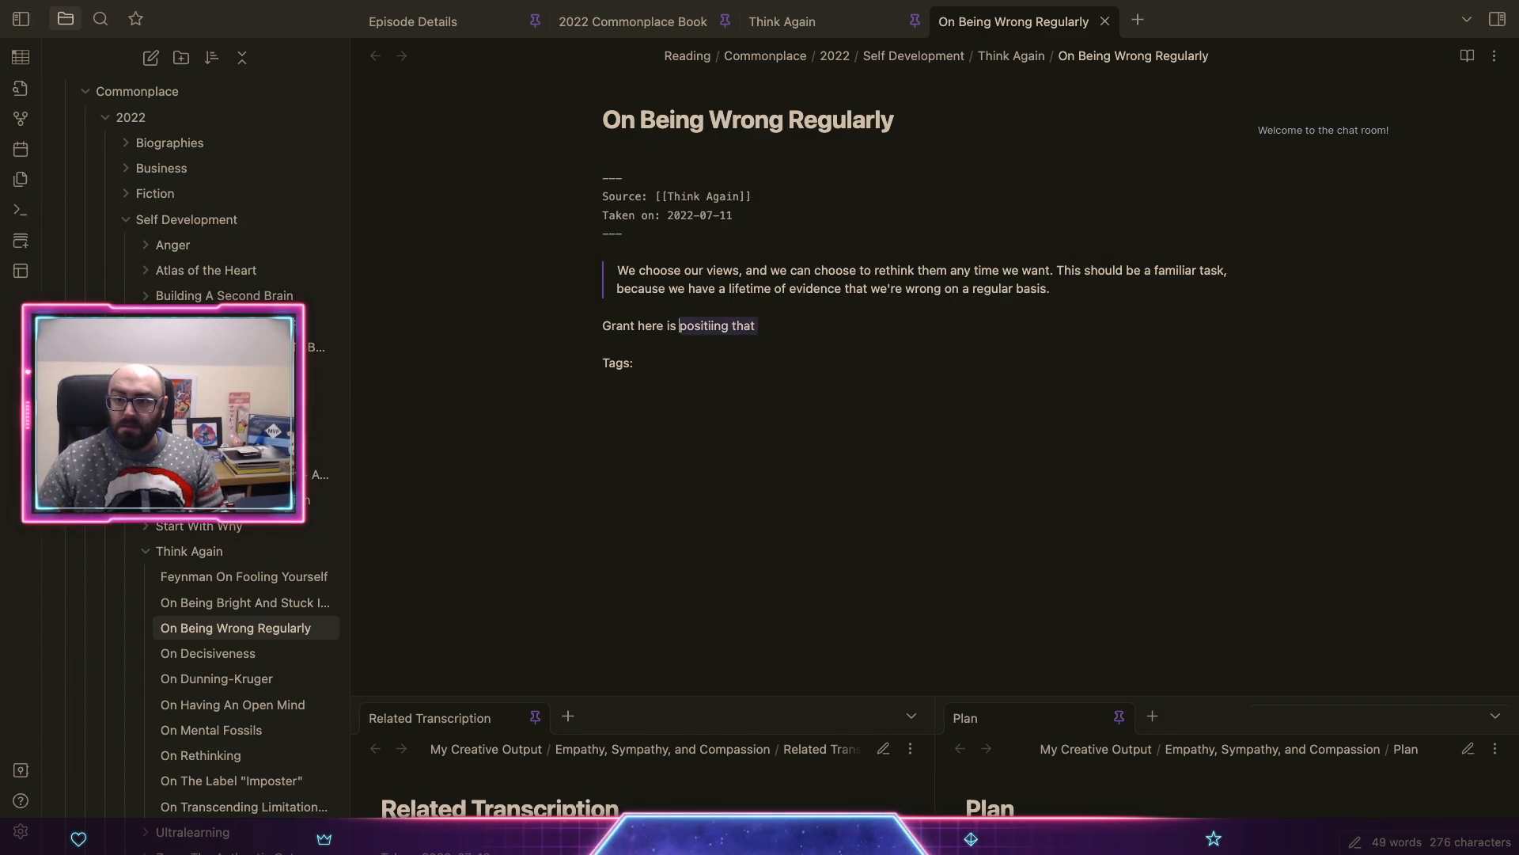
{"action": "type", "text": "positing"}
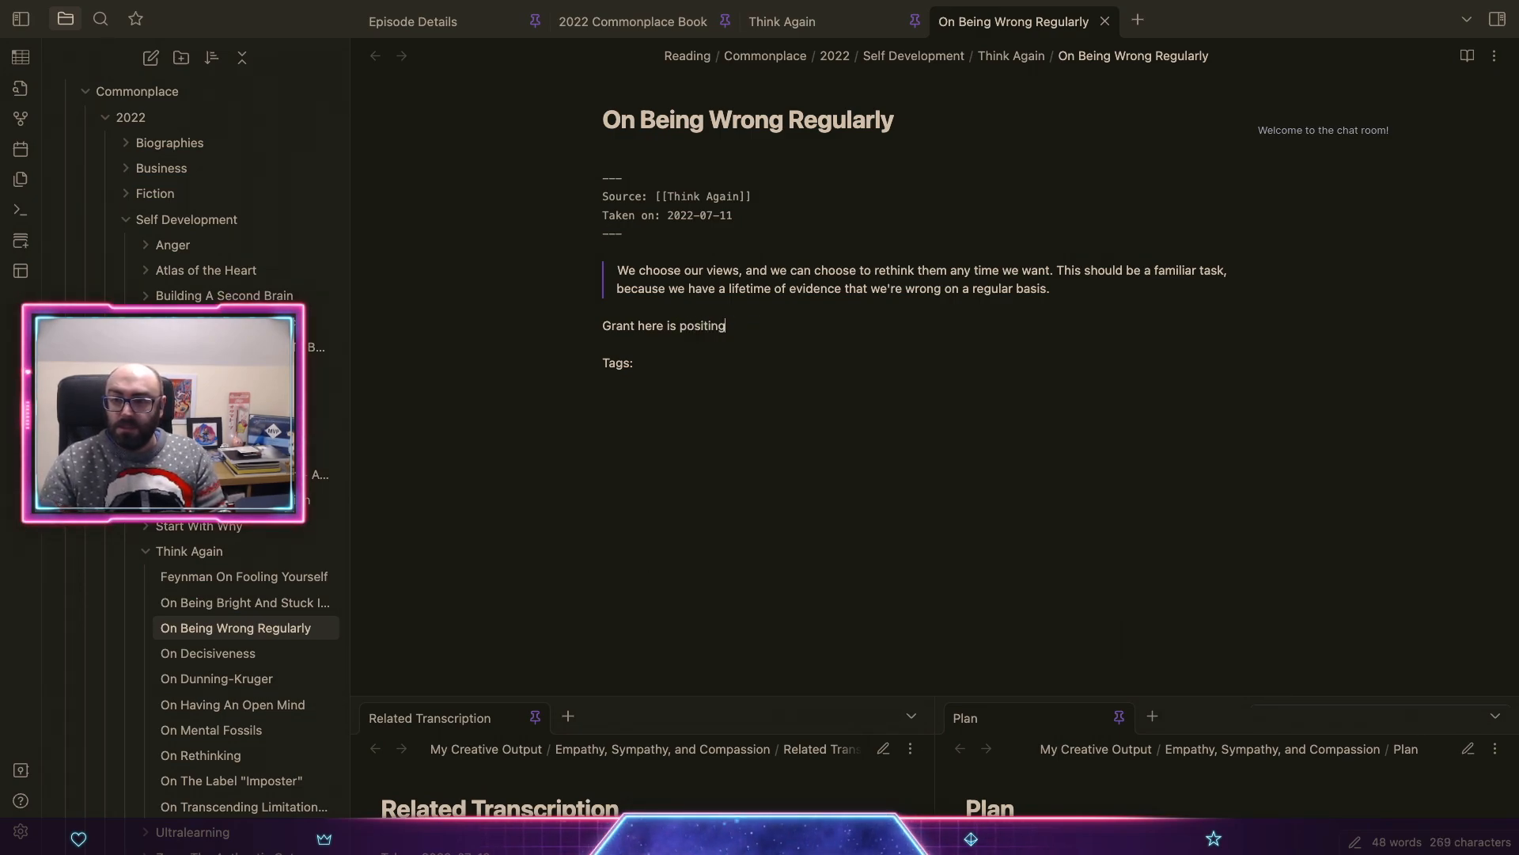
{"action": "type", "text": " that we rethi"}
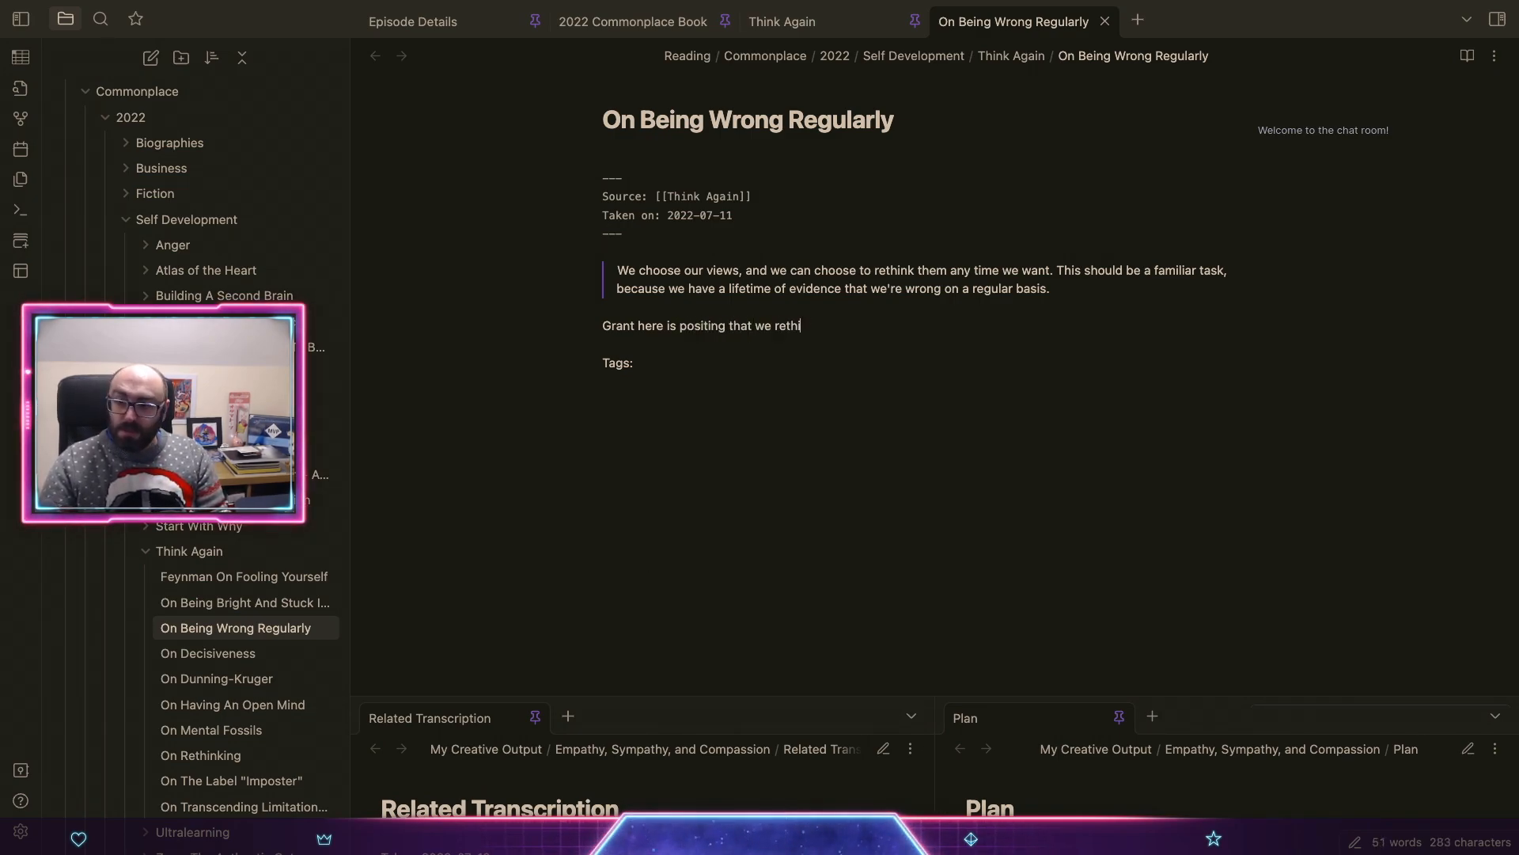
{"action": "type", "text": "nk automatical"}
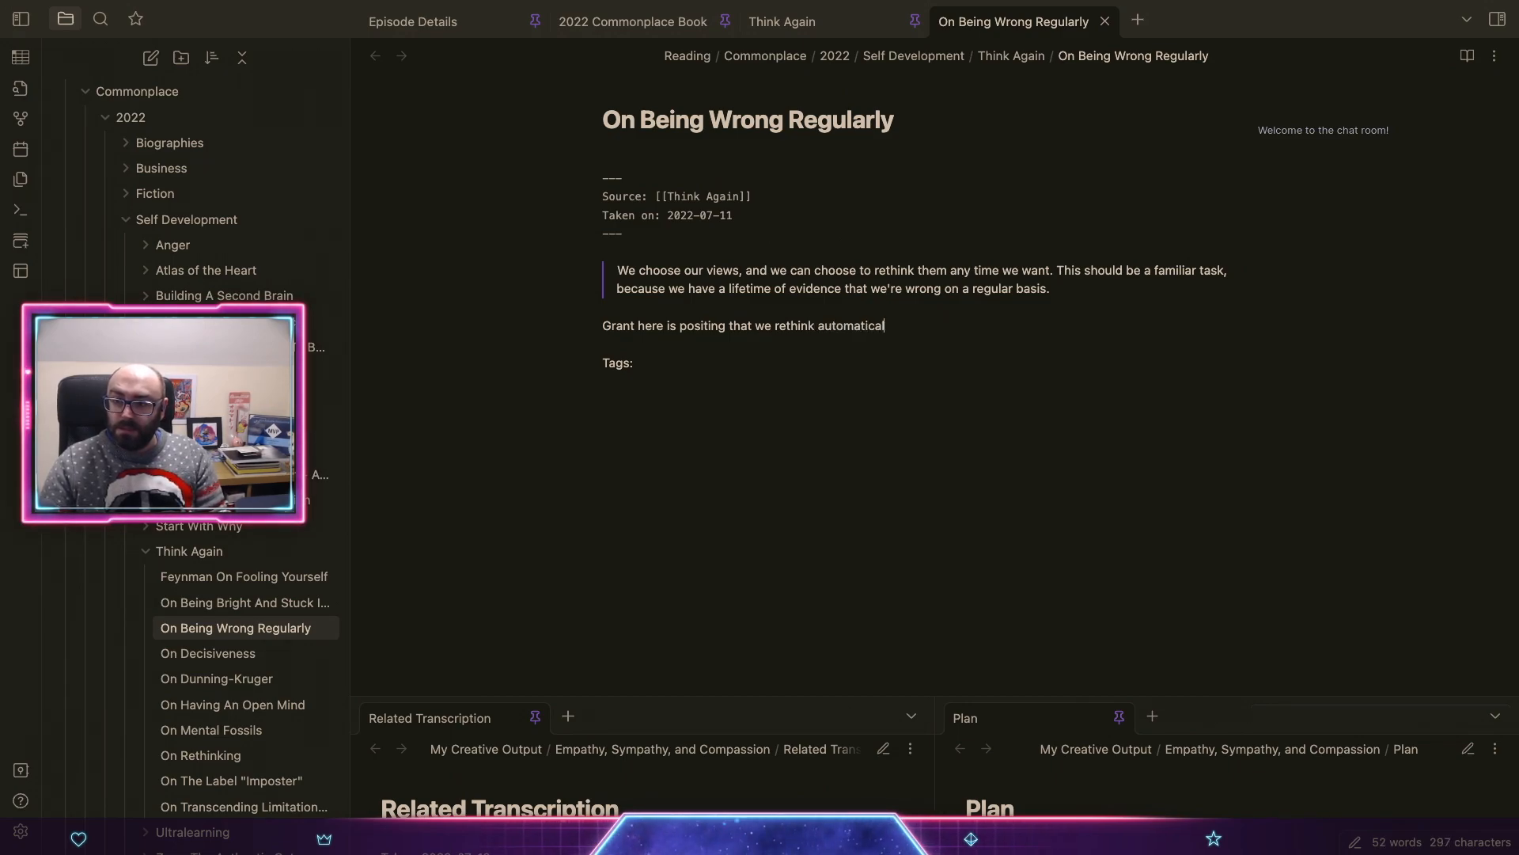
{"action": "type", "text": "ly whenever we are proved"}
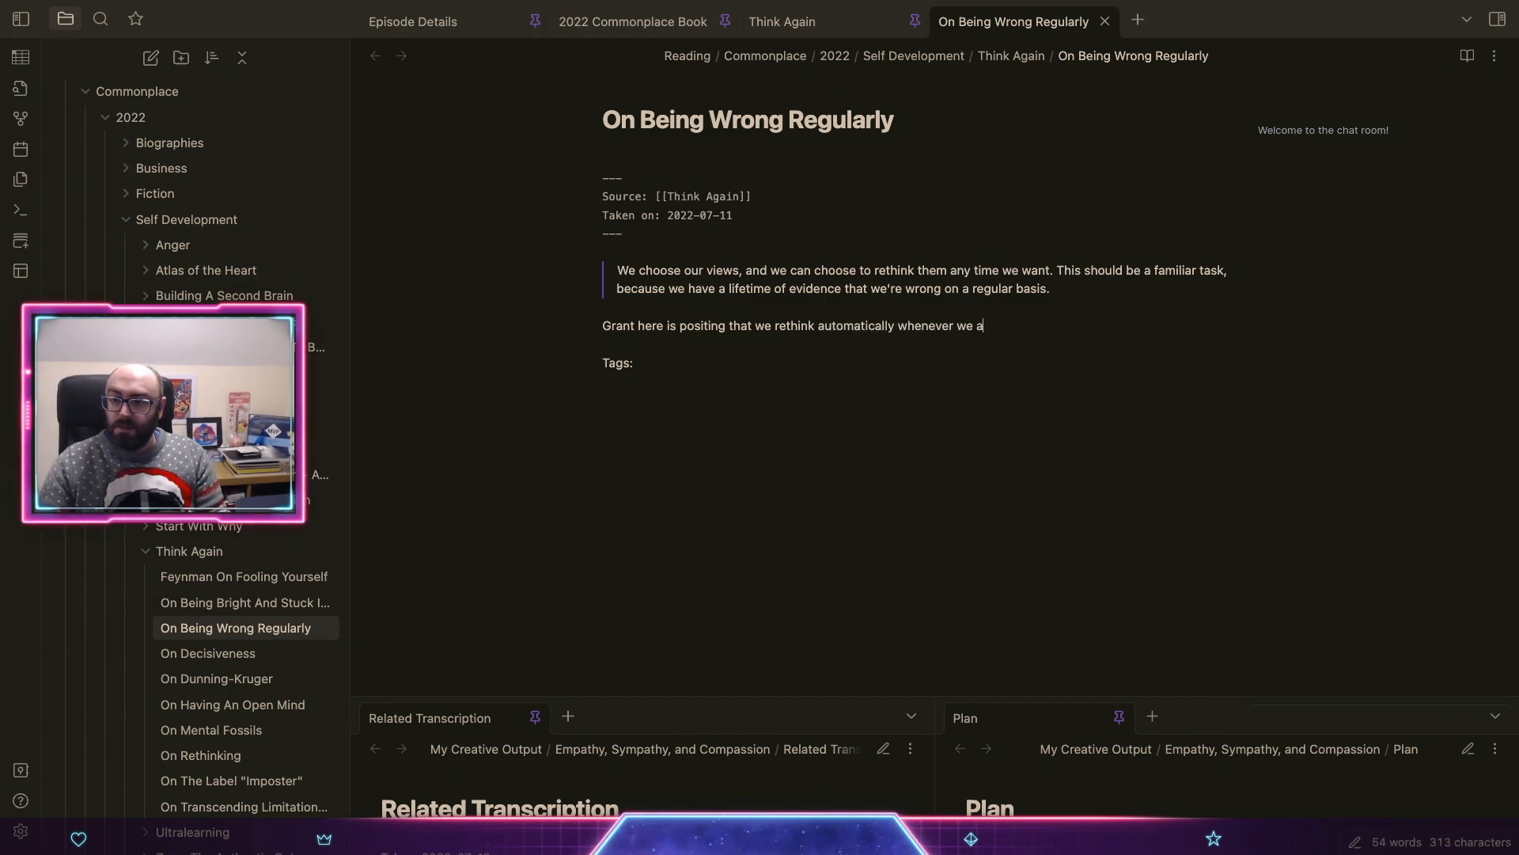
Step: Reword "we rethink automatically" in the commentary to "we have a background of rethinking automatically"
{"action": "key", "text": "alt+shift+Left"}
{"action": "key", "text": "alt+shift+Left"}
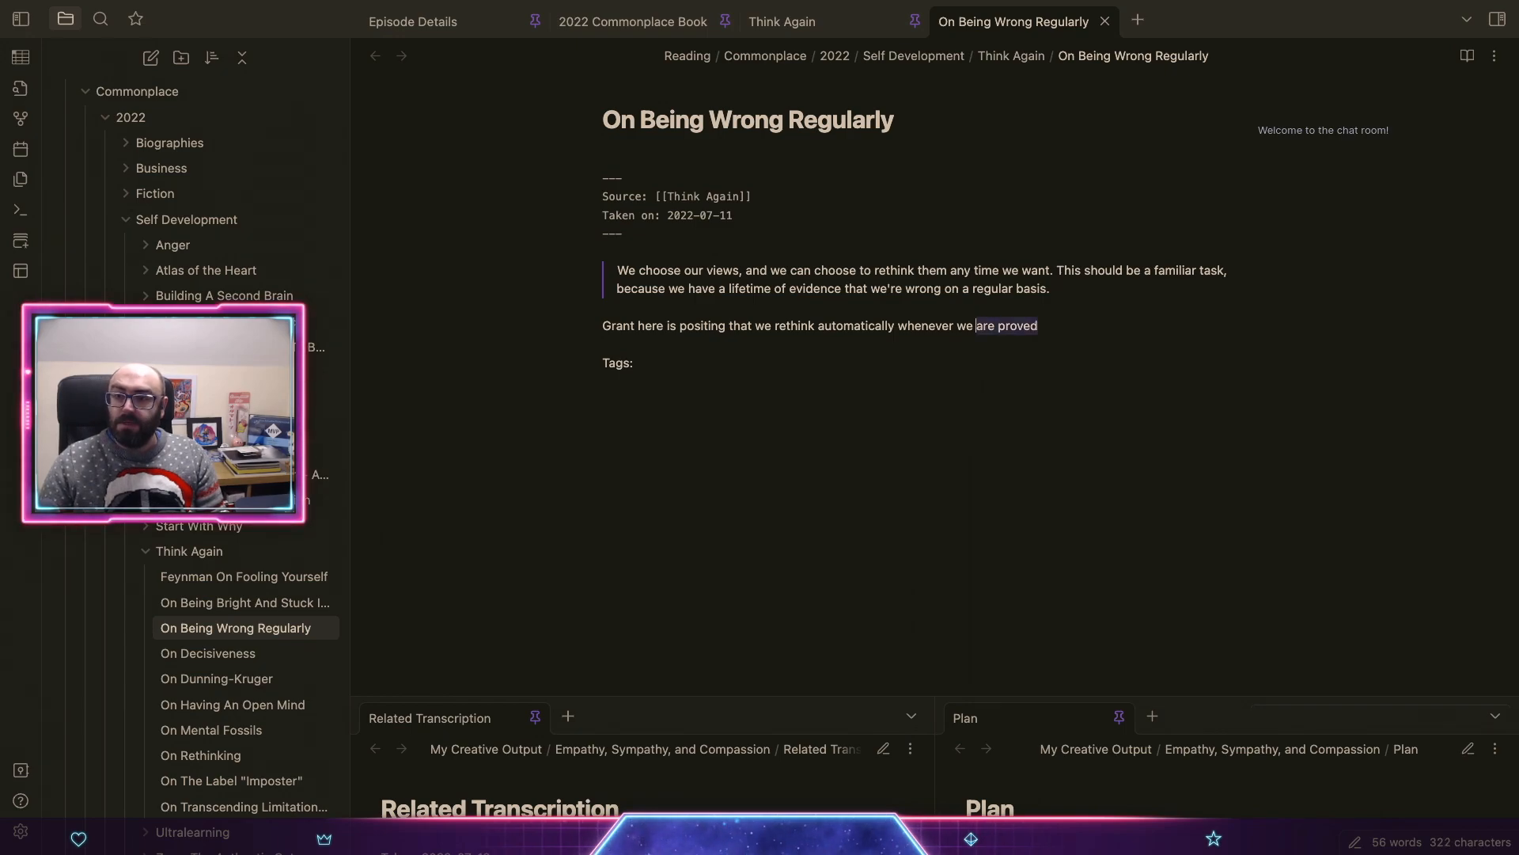
{"action": "key", "text": "alt+Left"}
{"action": "key", "text": "alt+Left"}
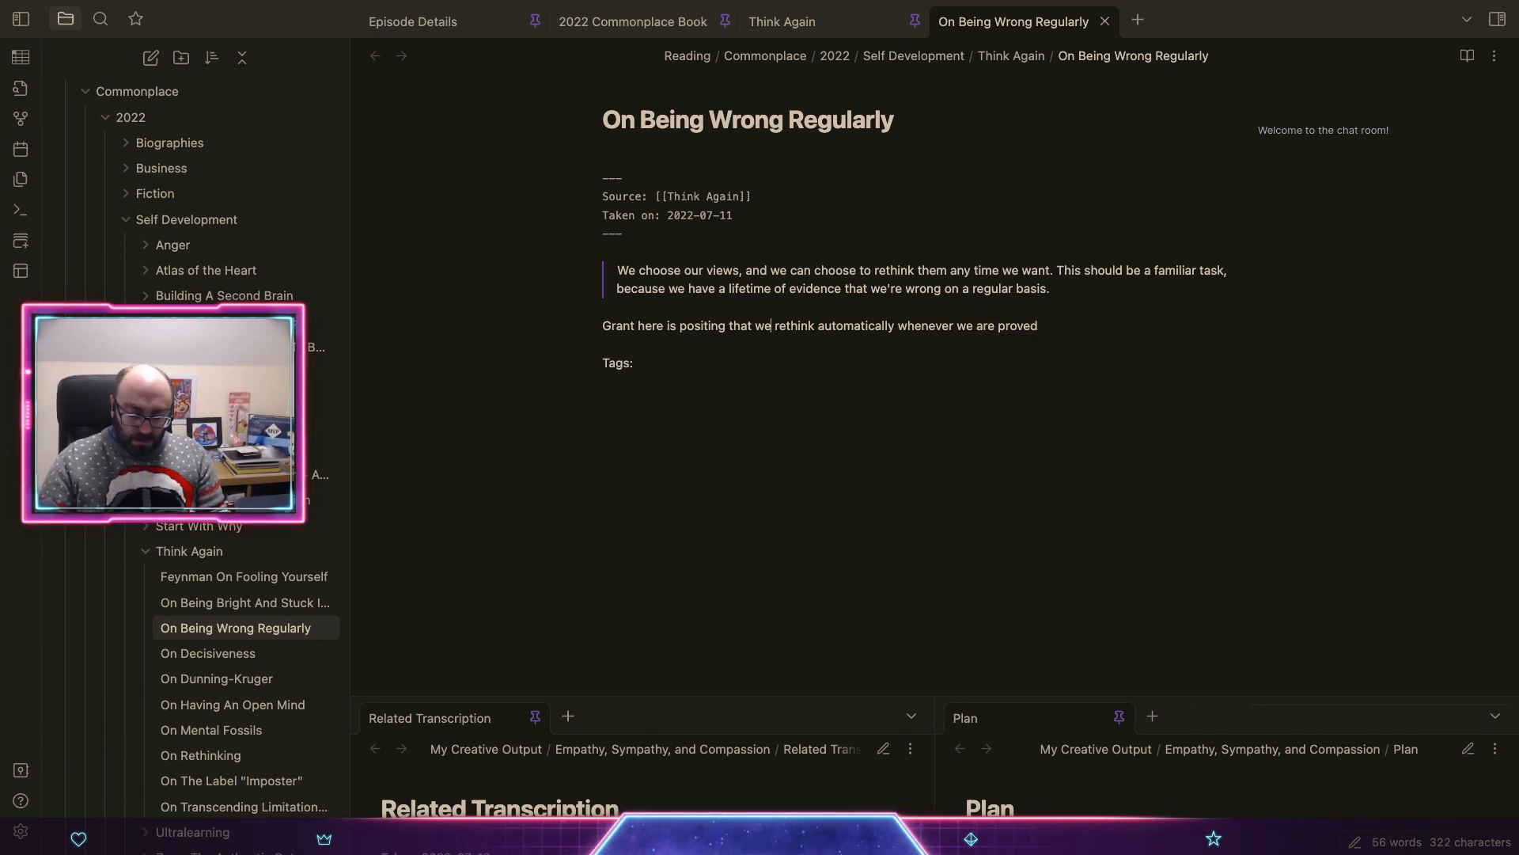
{"action": "type", "text": "have a bacgrou"}
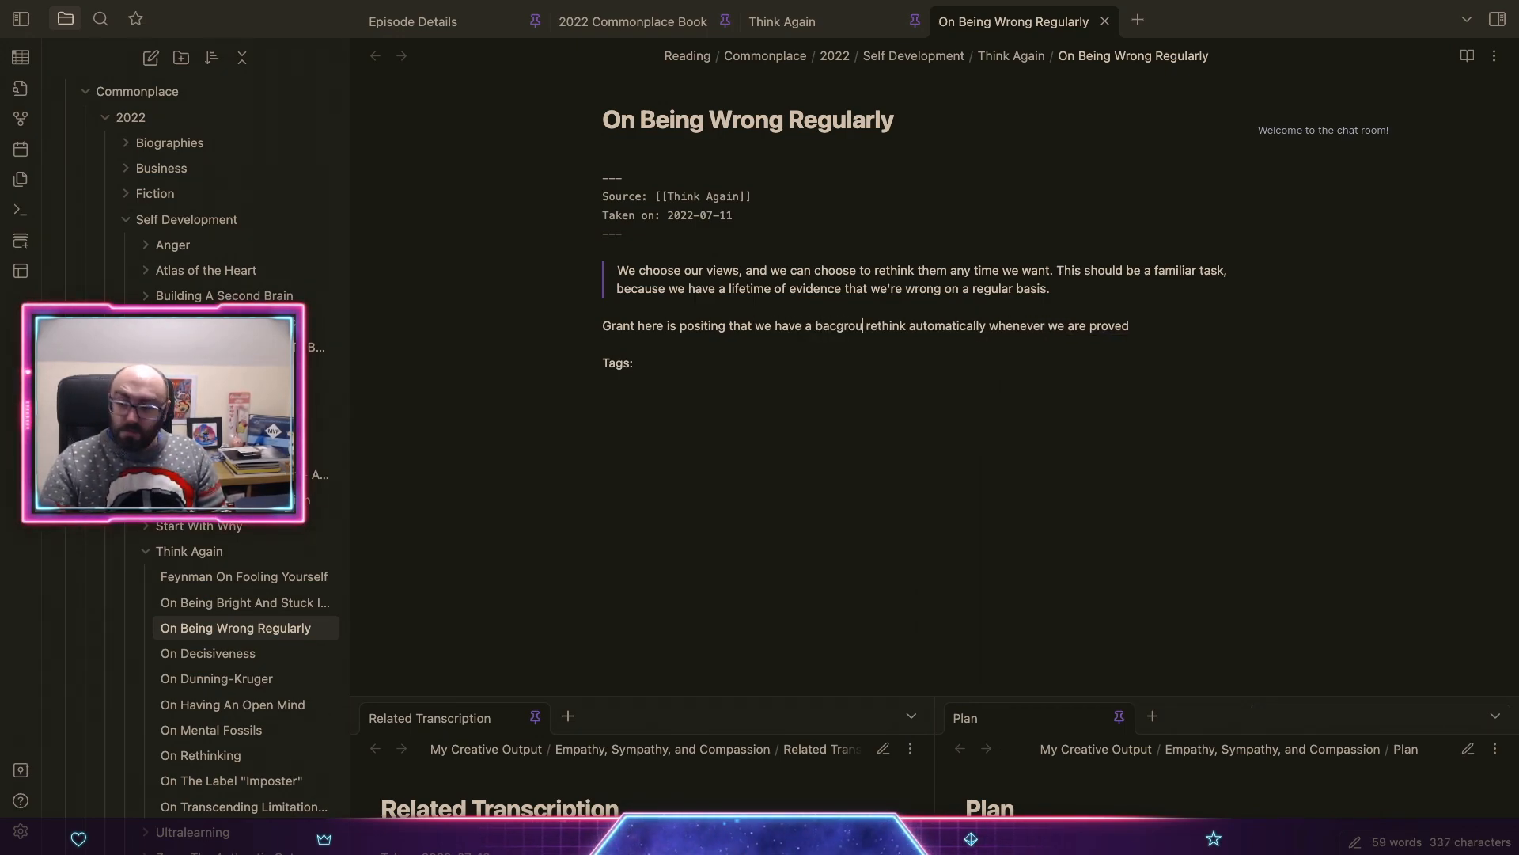
{"action": "type", "text": "nd"}
{"action": "key", "text": "alt+shift+Left"}
{"action": "type", "text": "bac"}
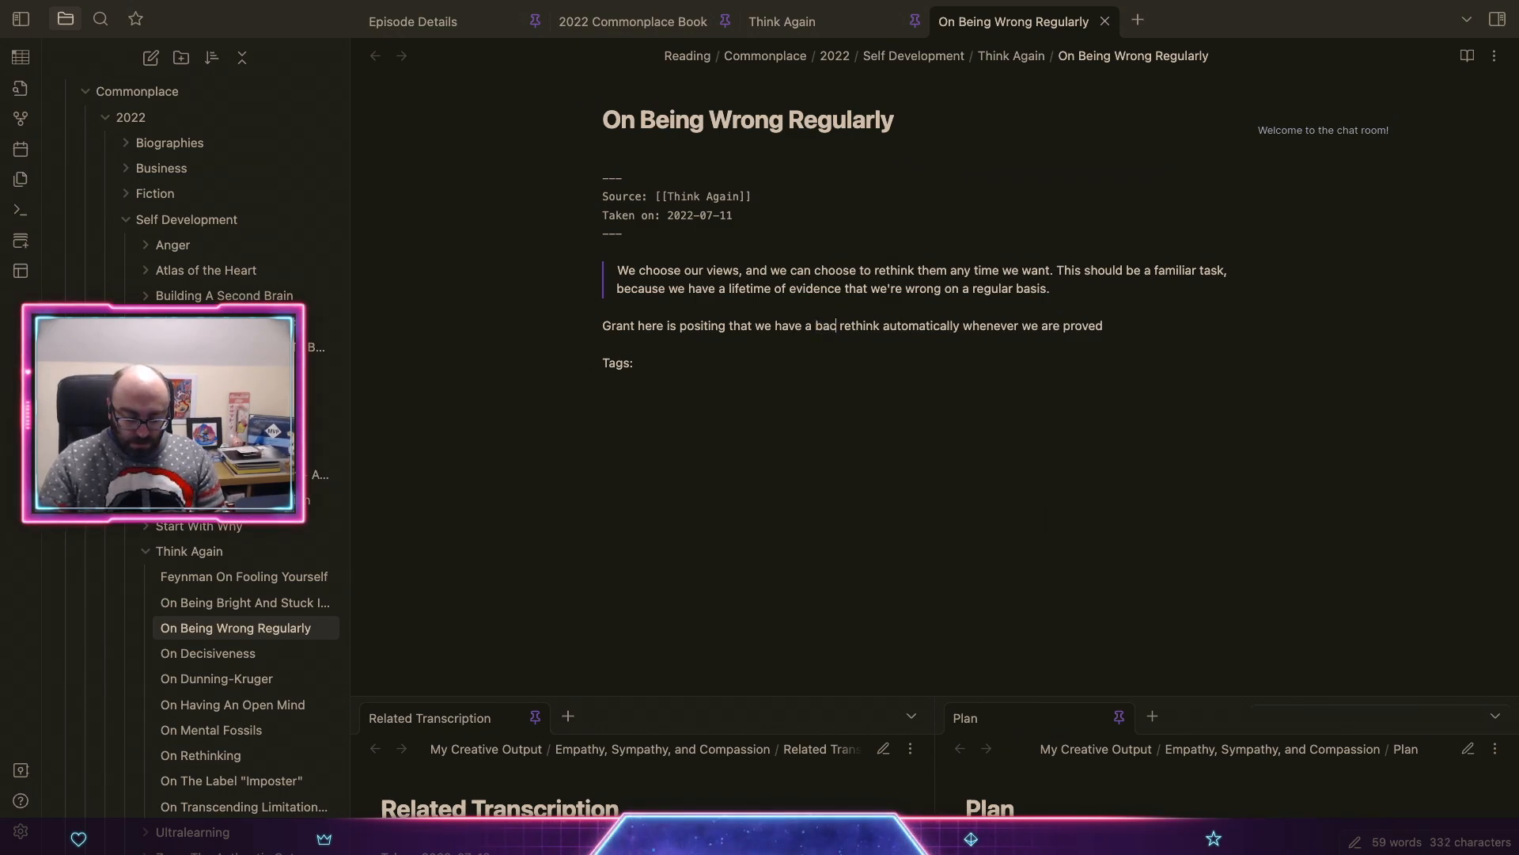
{"action": "type", "text": "kground of reth"}
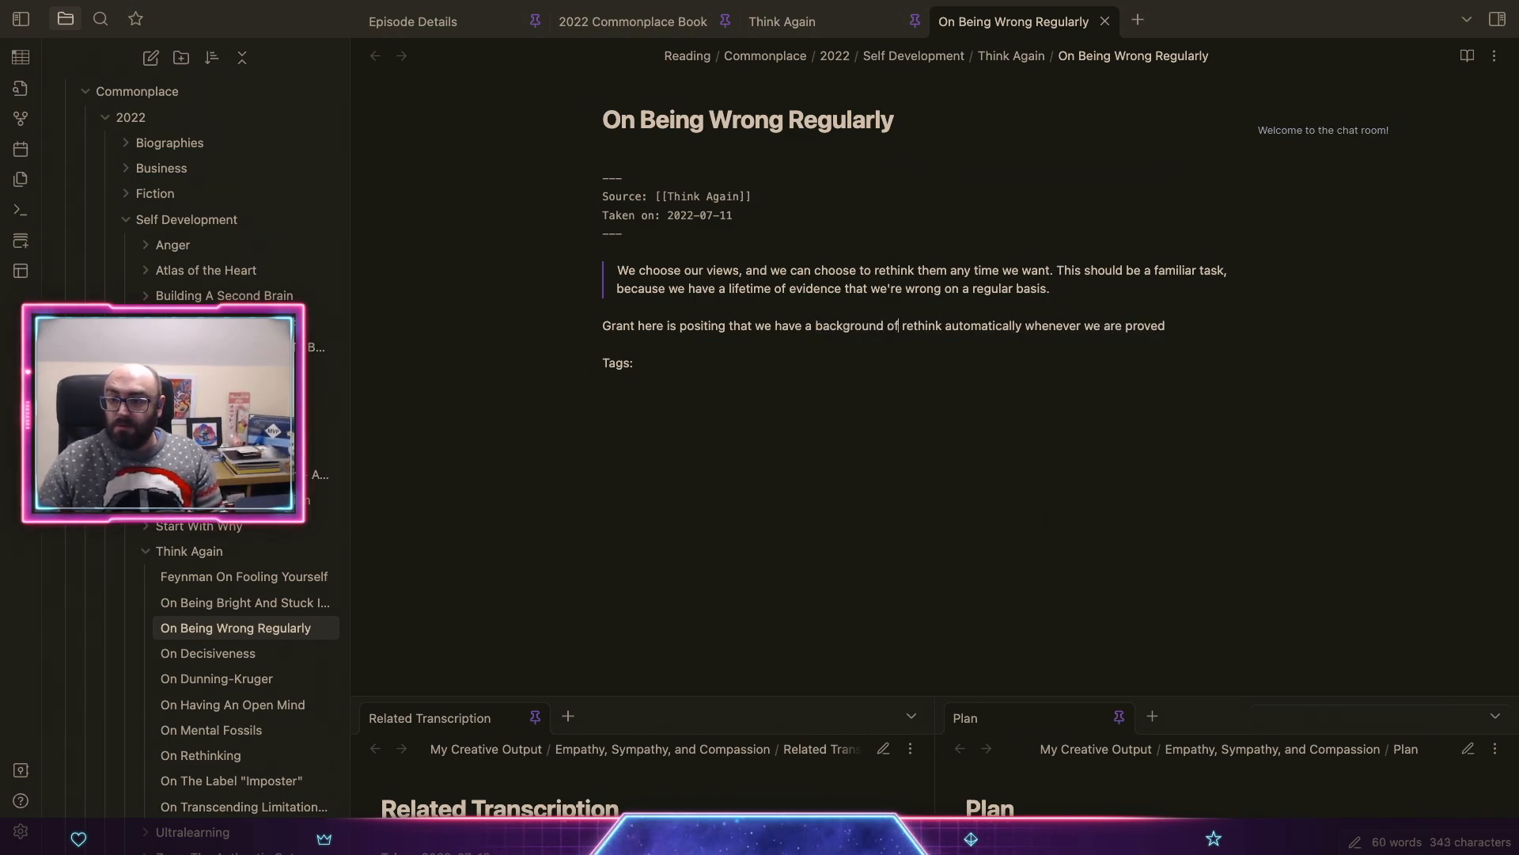
{"action": "type", "text": "inking"}
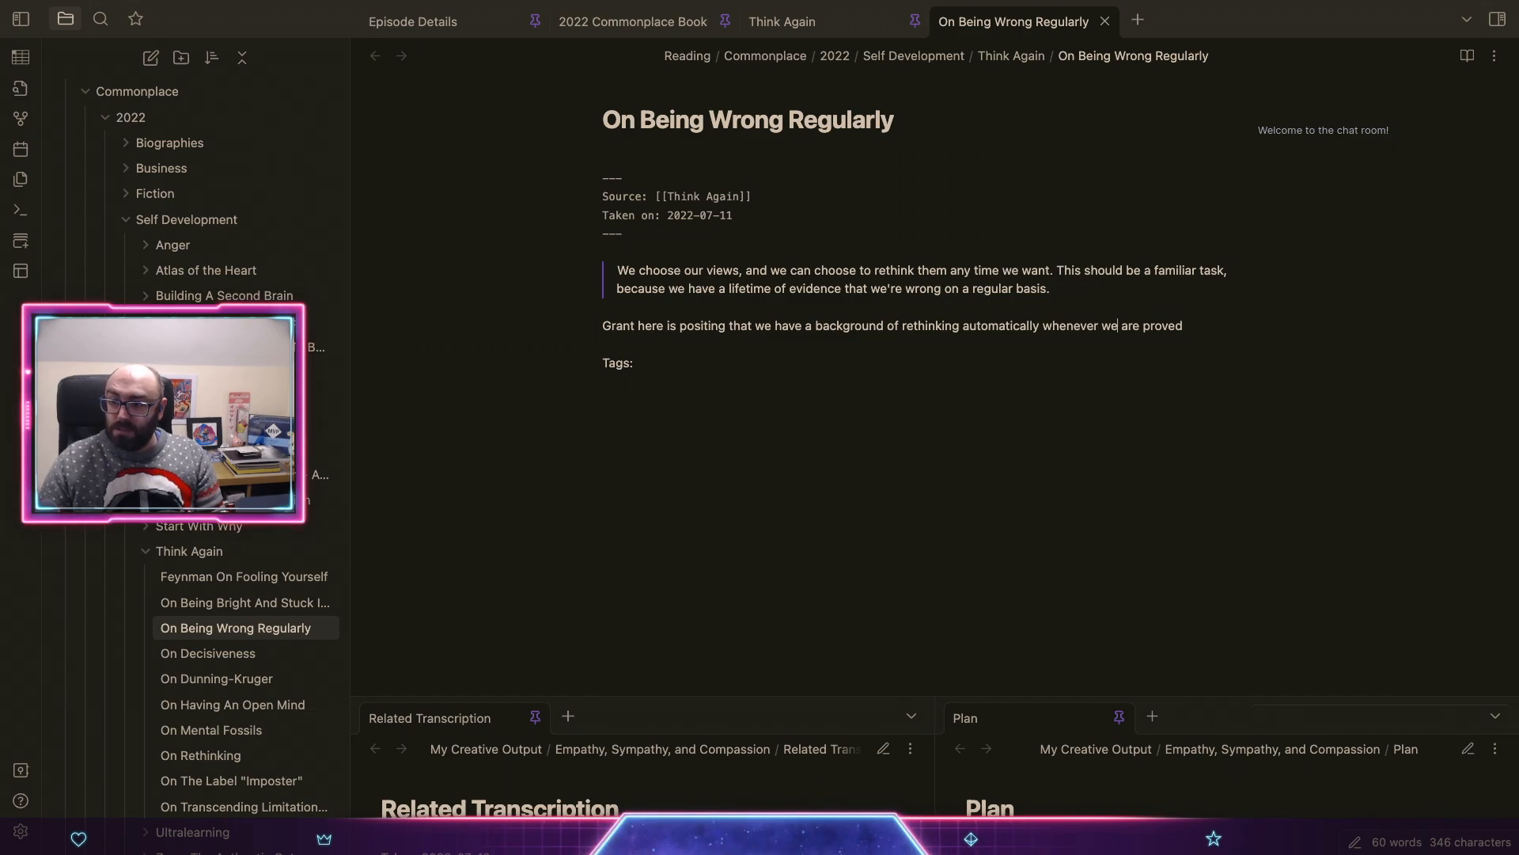
Step: Replace "are proved" at the end of the commentary with "were proved to be wrong in the past"
{"action": "key", "text": "alt+shift+Left"}
{"action": "key", "text": "Up"}
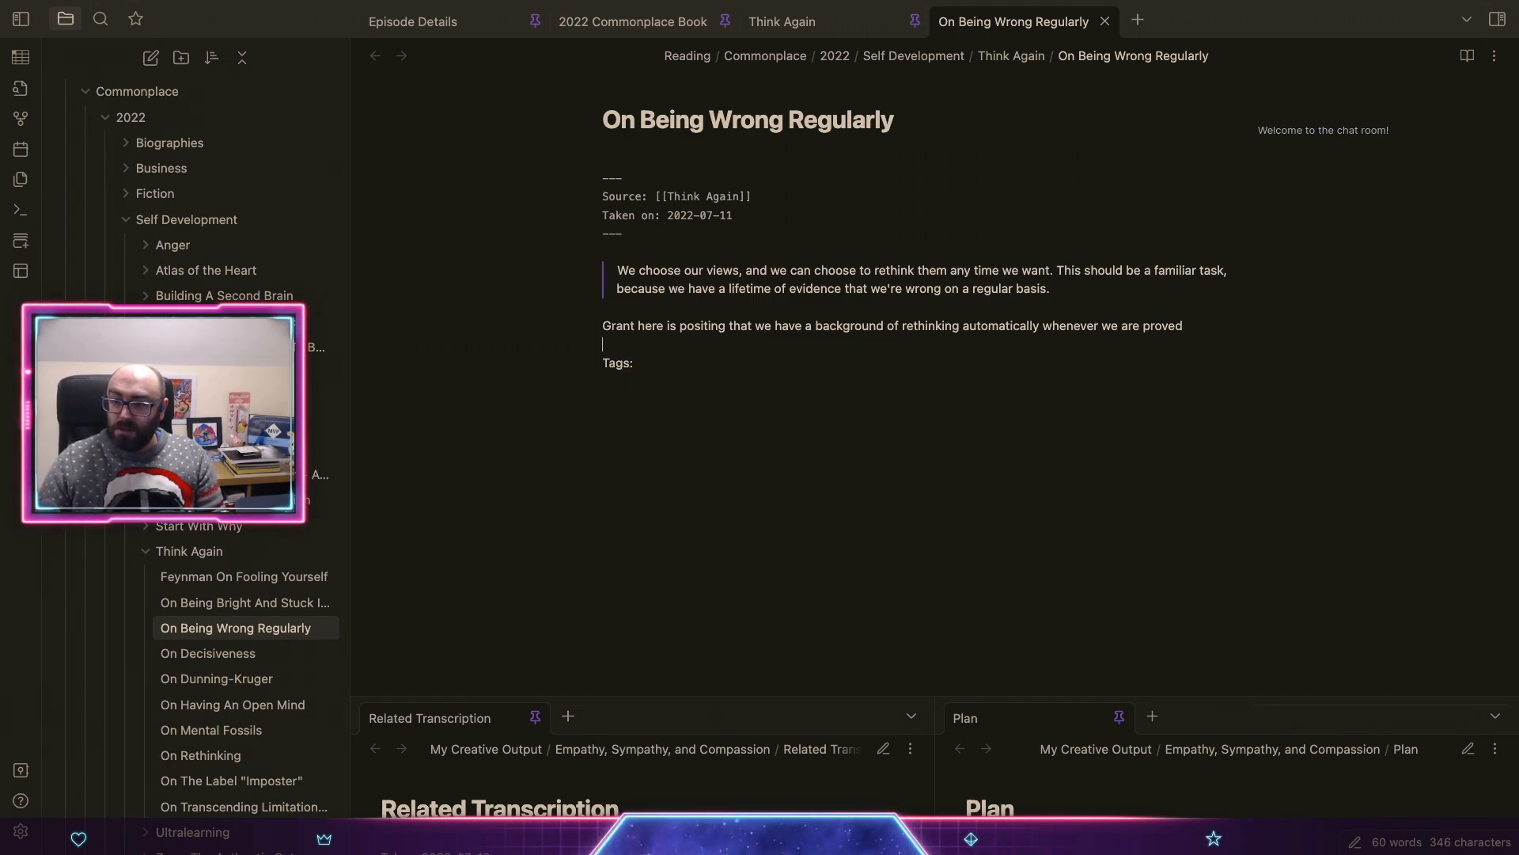
{"action": "key", "text": "alt+shift+Left"}
{"action": "key", "text": "alt+shift+Left"}
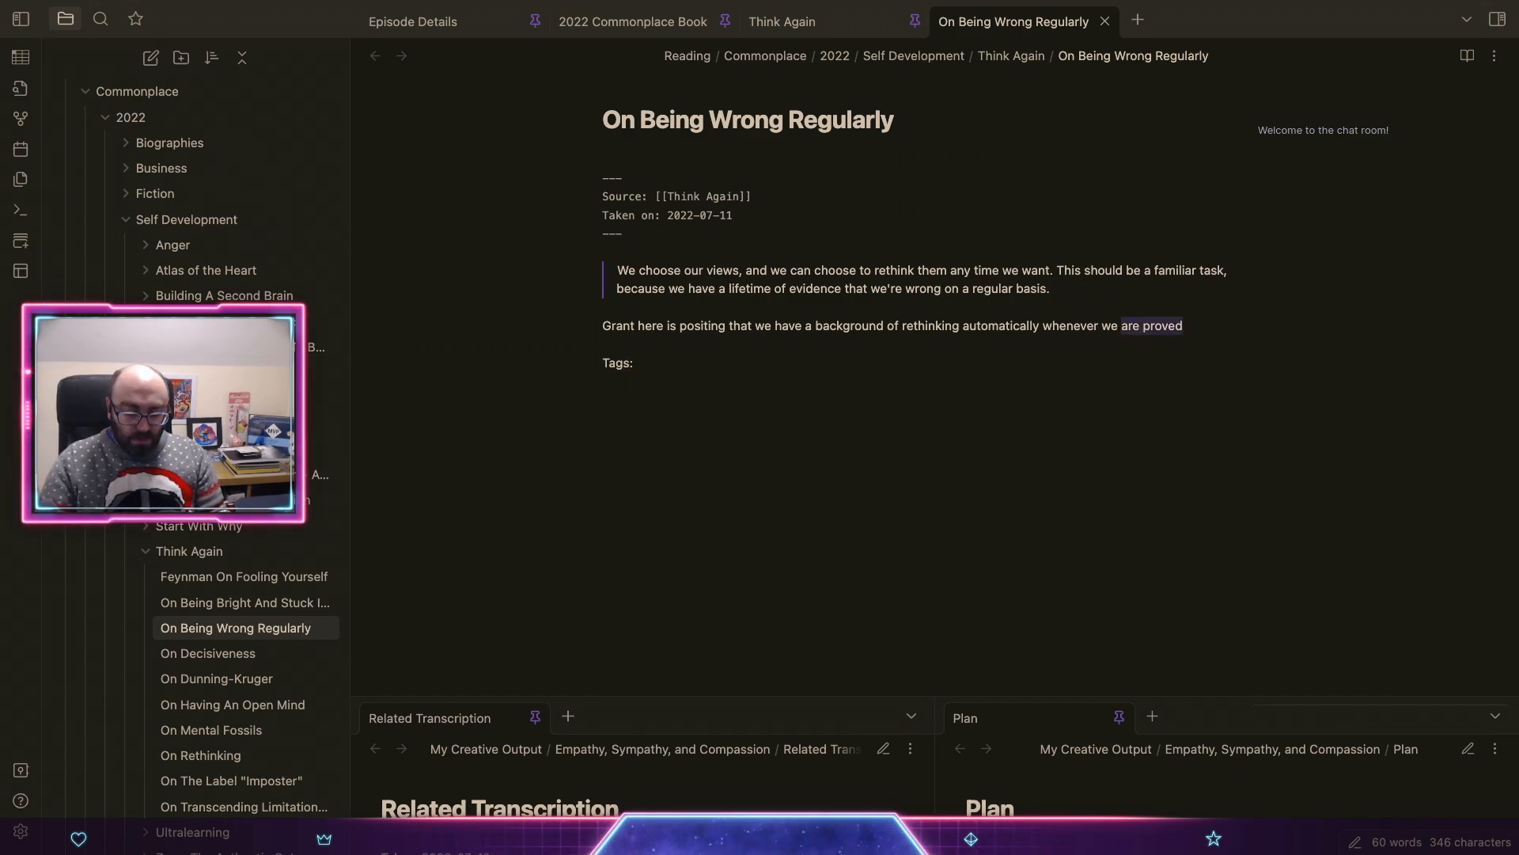
{"action": "type", "text": "were prioved"}
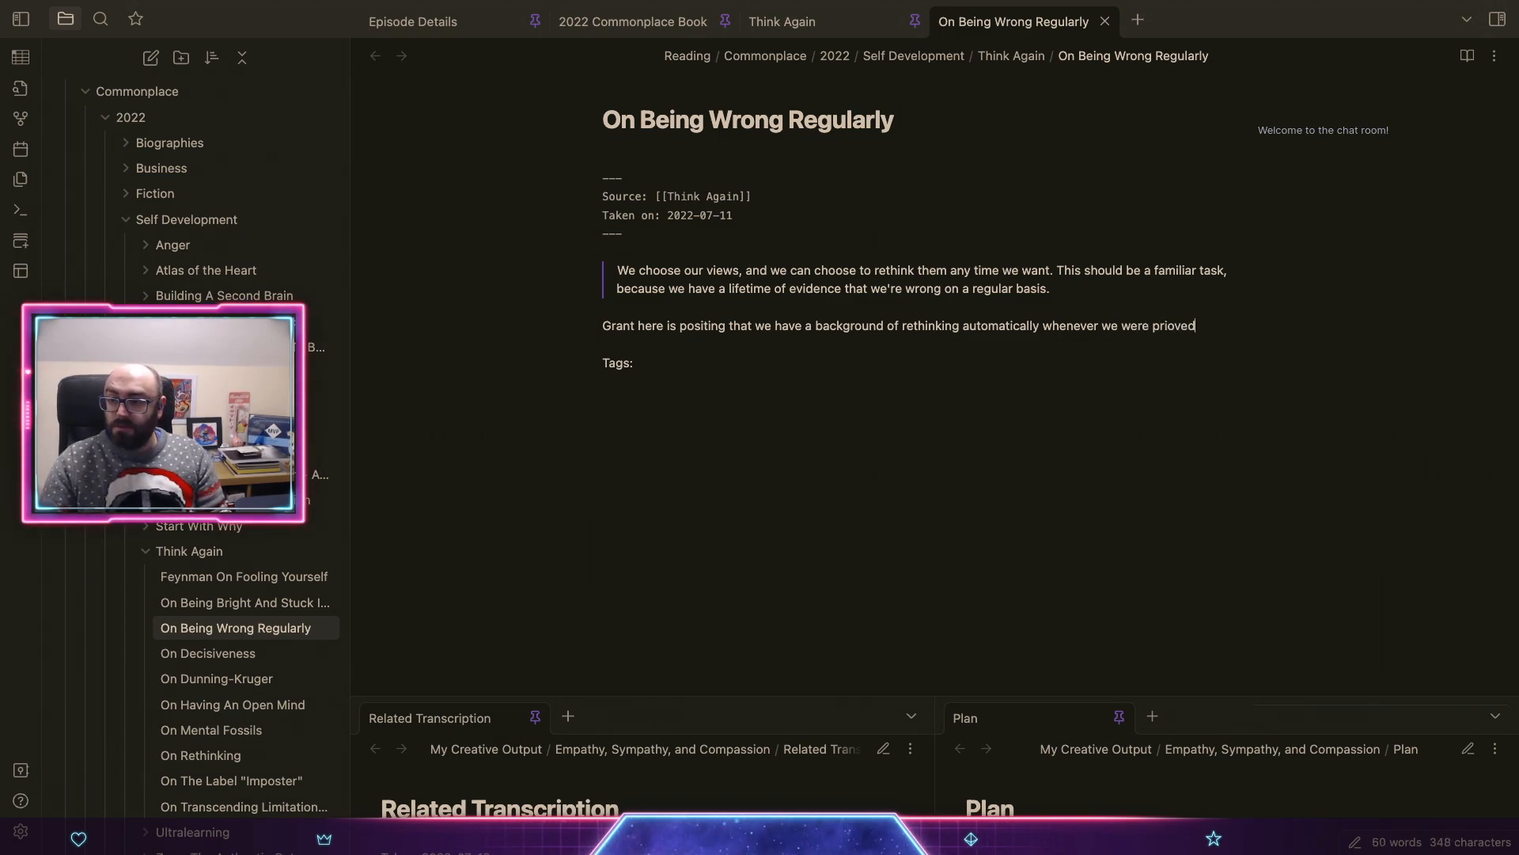
{"action": "key", "text": "BackSpace"}
{"action": "key", "text": "BackSpace"}
{"action": "key", "text": "BackSpace"}
{"action": "key", "text": "BackSpace"}
{"action": "key", "text": "BackSpace"}
{"action": "type", "text": "oved to be "}
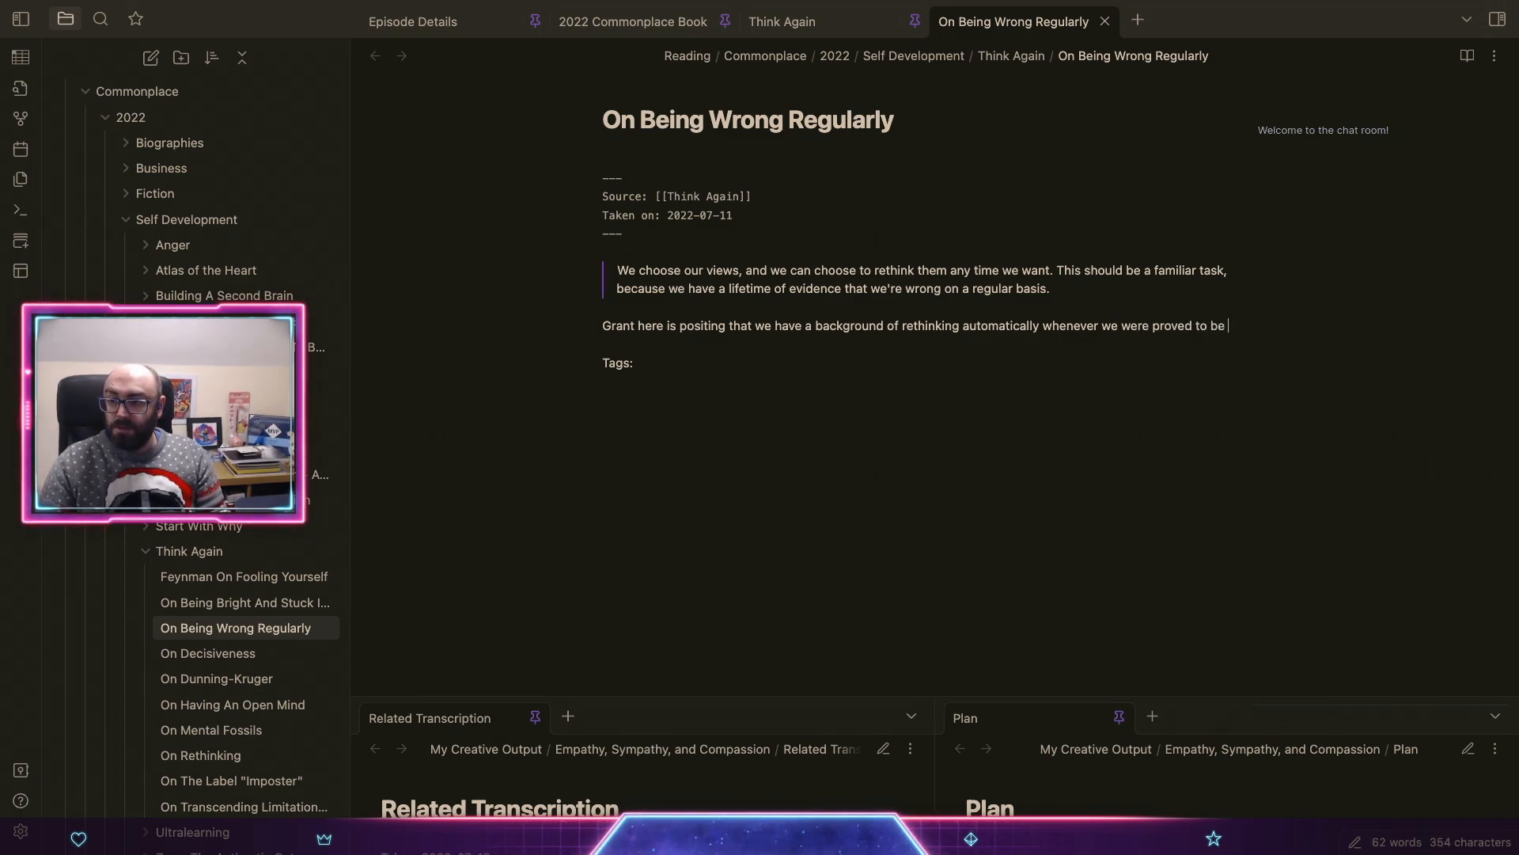
{"action": "type", "text": "wrong in the past"}
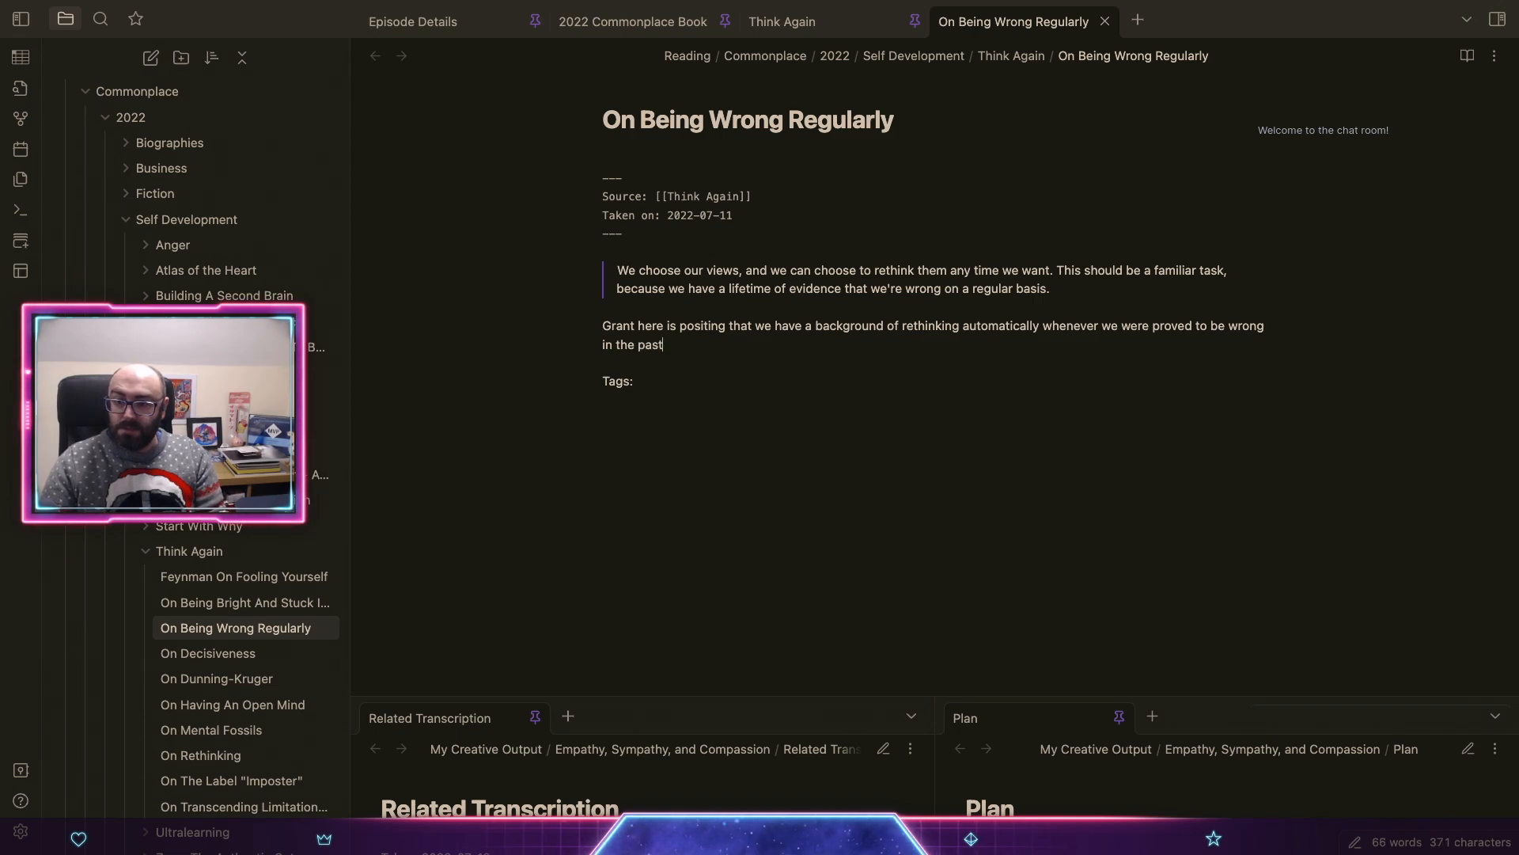
Step: Continue the commentary with " - for instance, at school. So we should rely on our habit of rethinking whenever we are challenged."
{"action": "type", "text": " - for ins"}
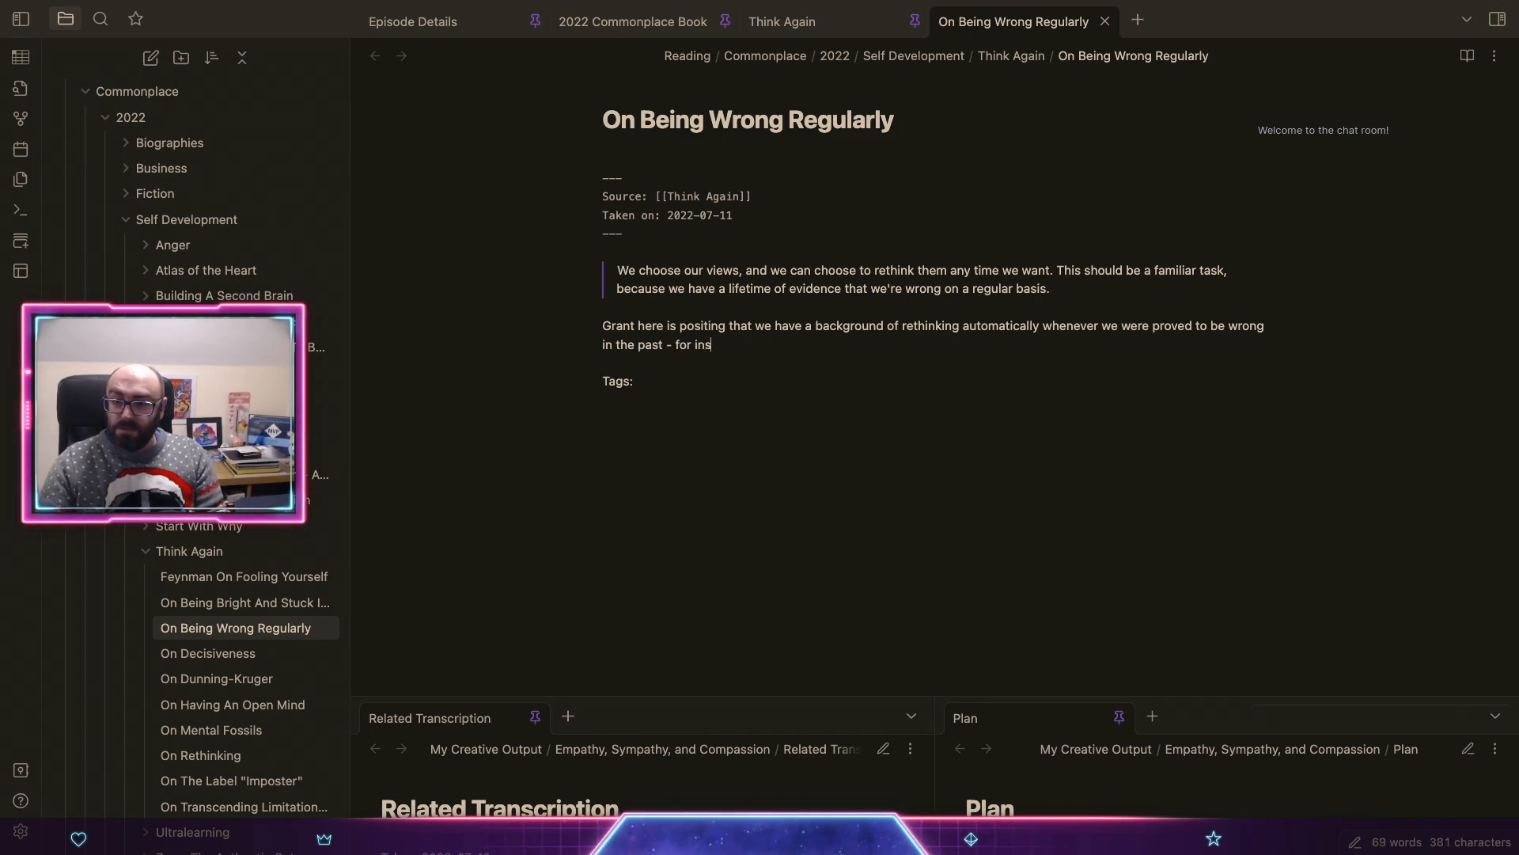
{"action": "type", "text": "tance, at scho"}
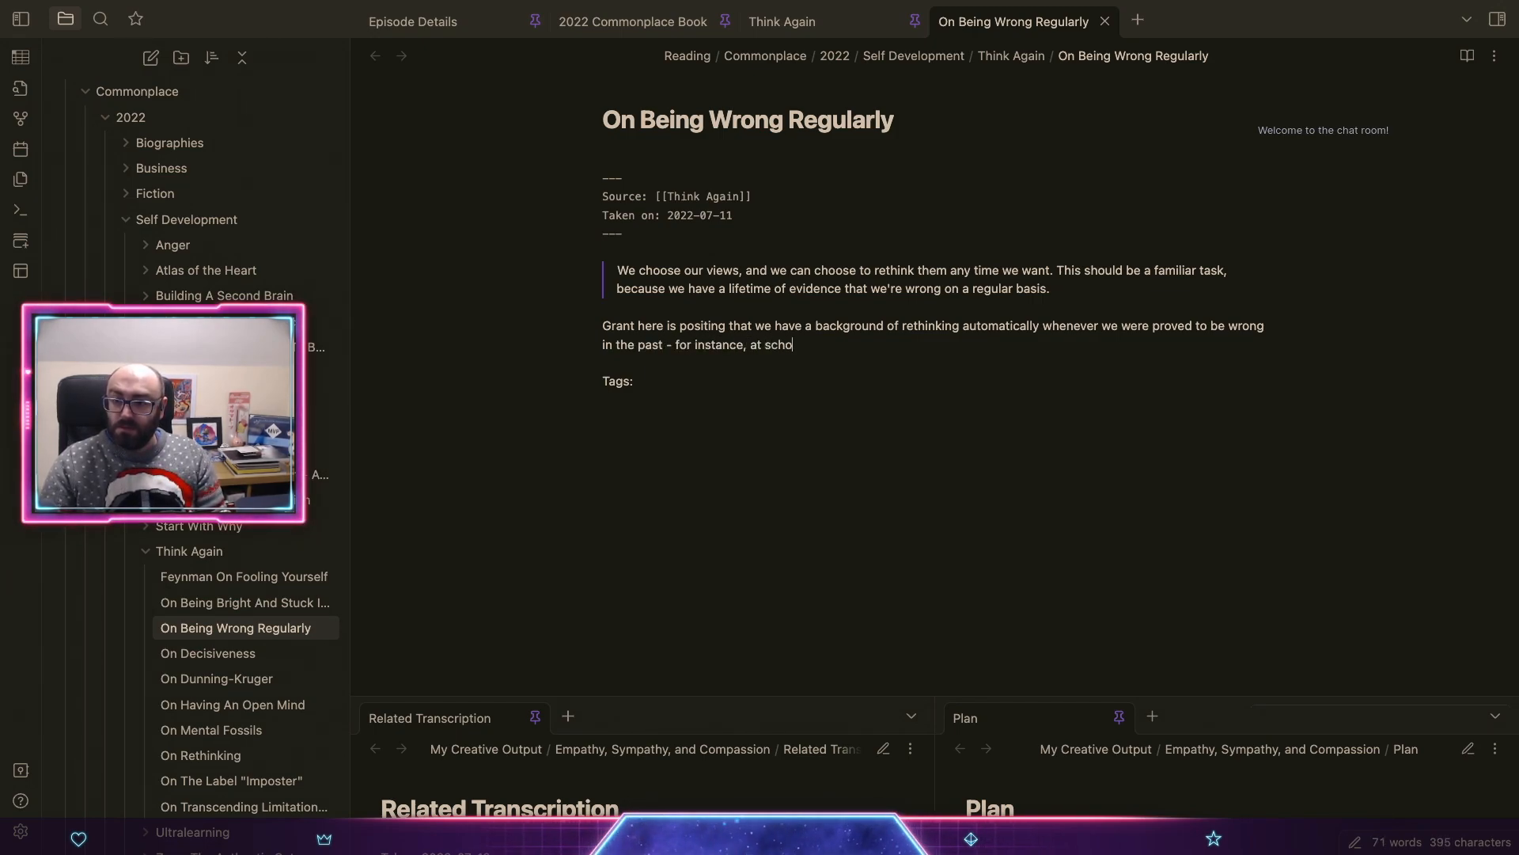
{"action": "type", "text": "ol. So "}
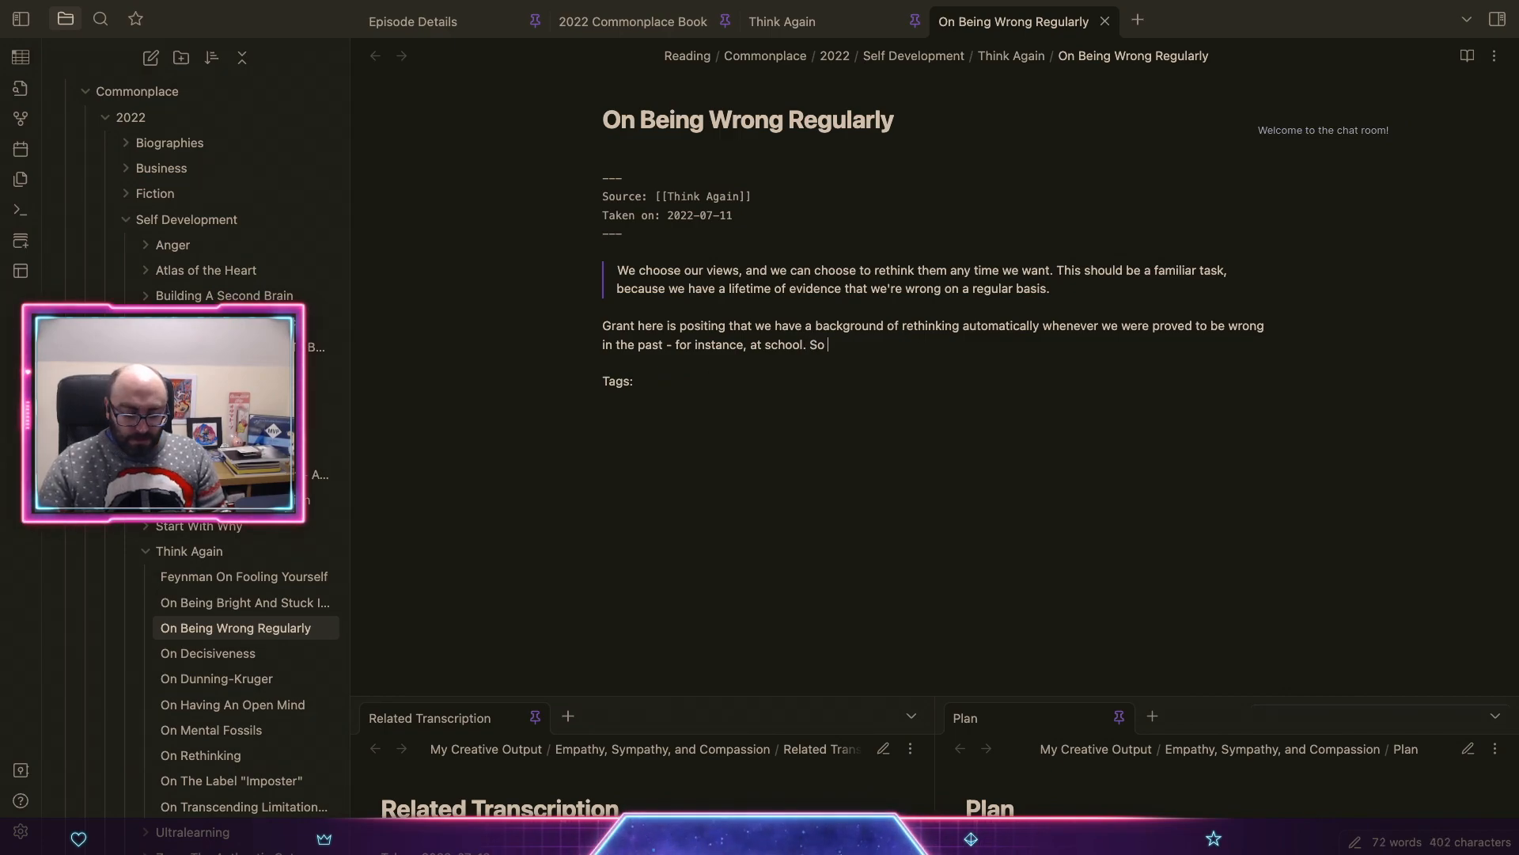
{"action": "type", "text": "we should rely on "}
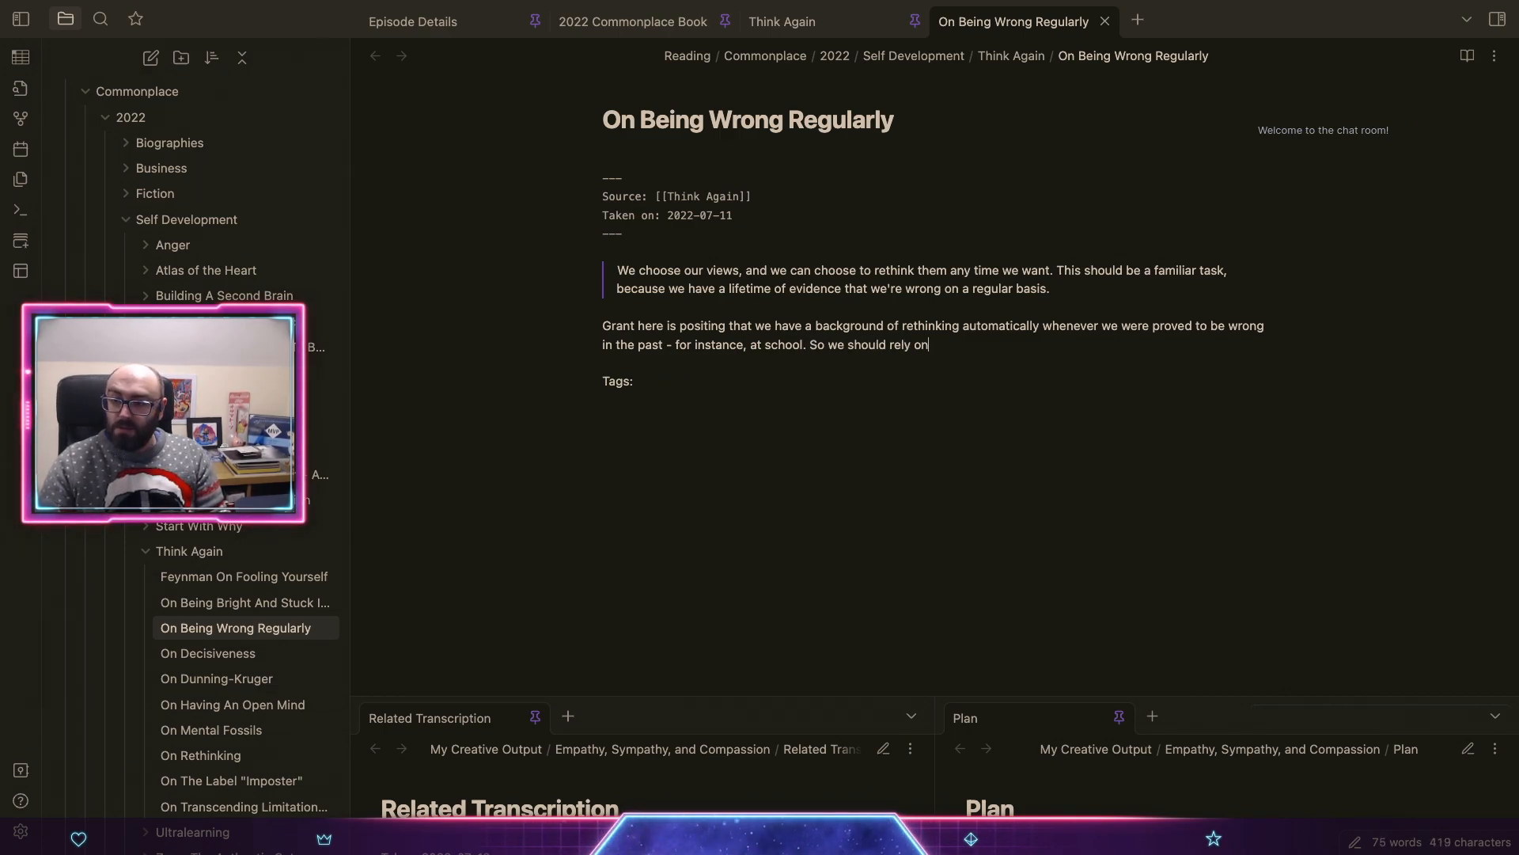
{"action": "type", "text": "our "}
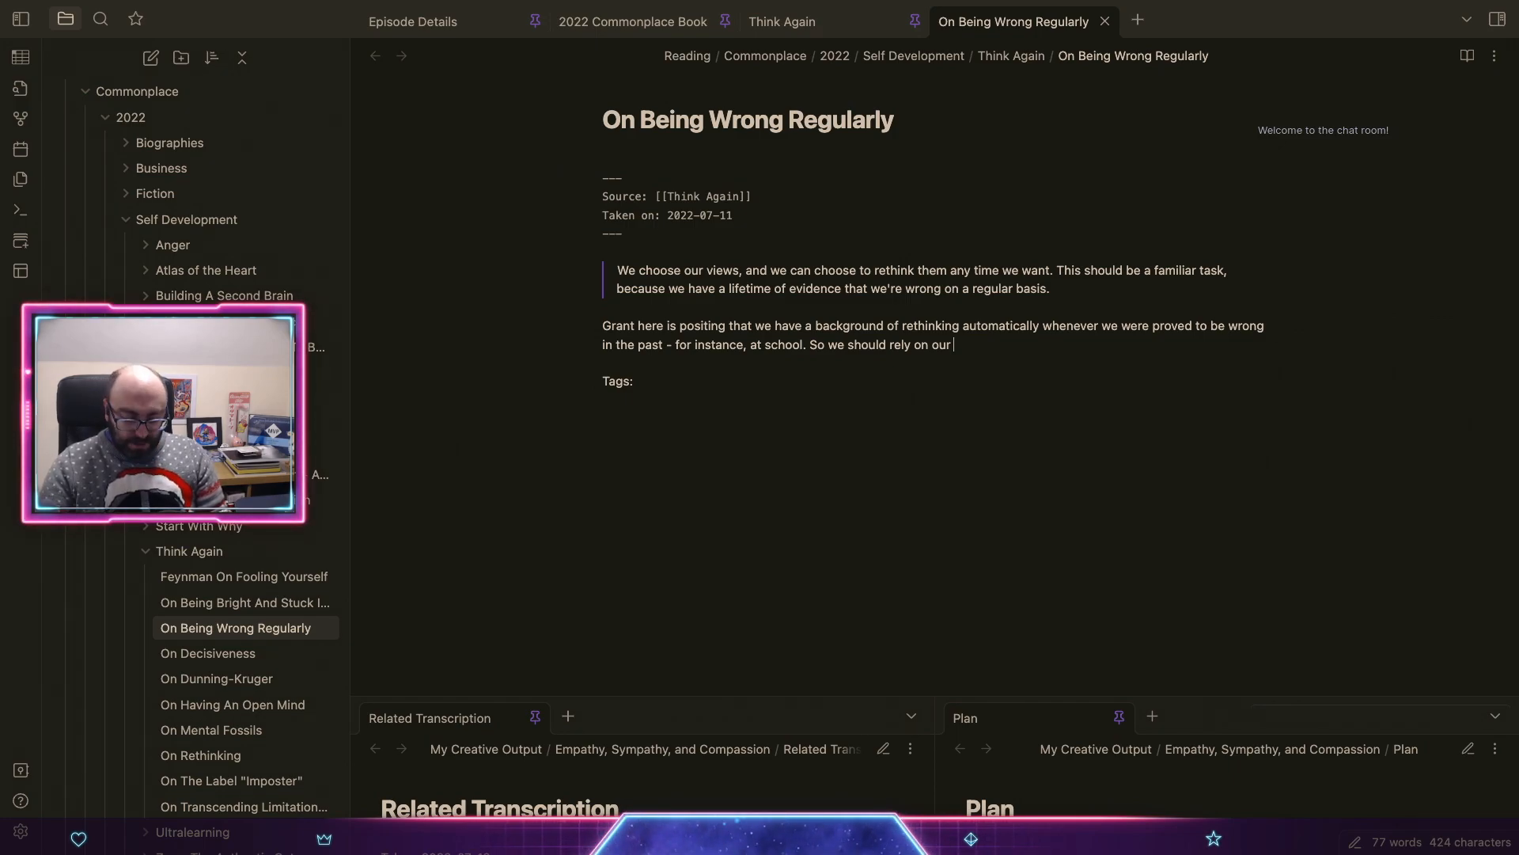
{"action": "type", "text": "habit"}
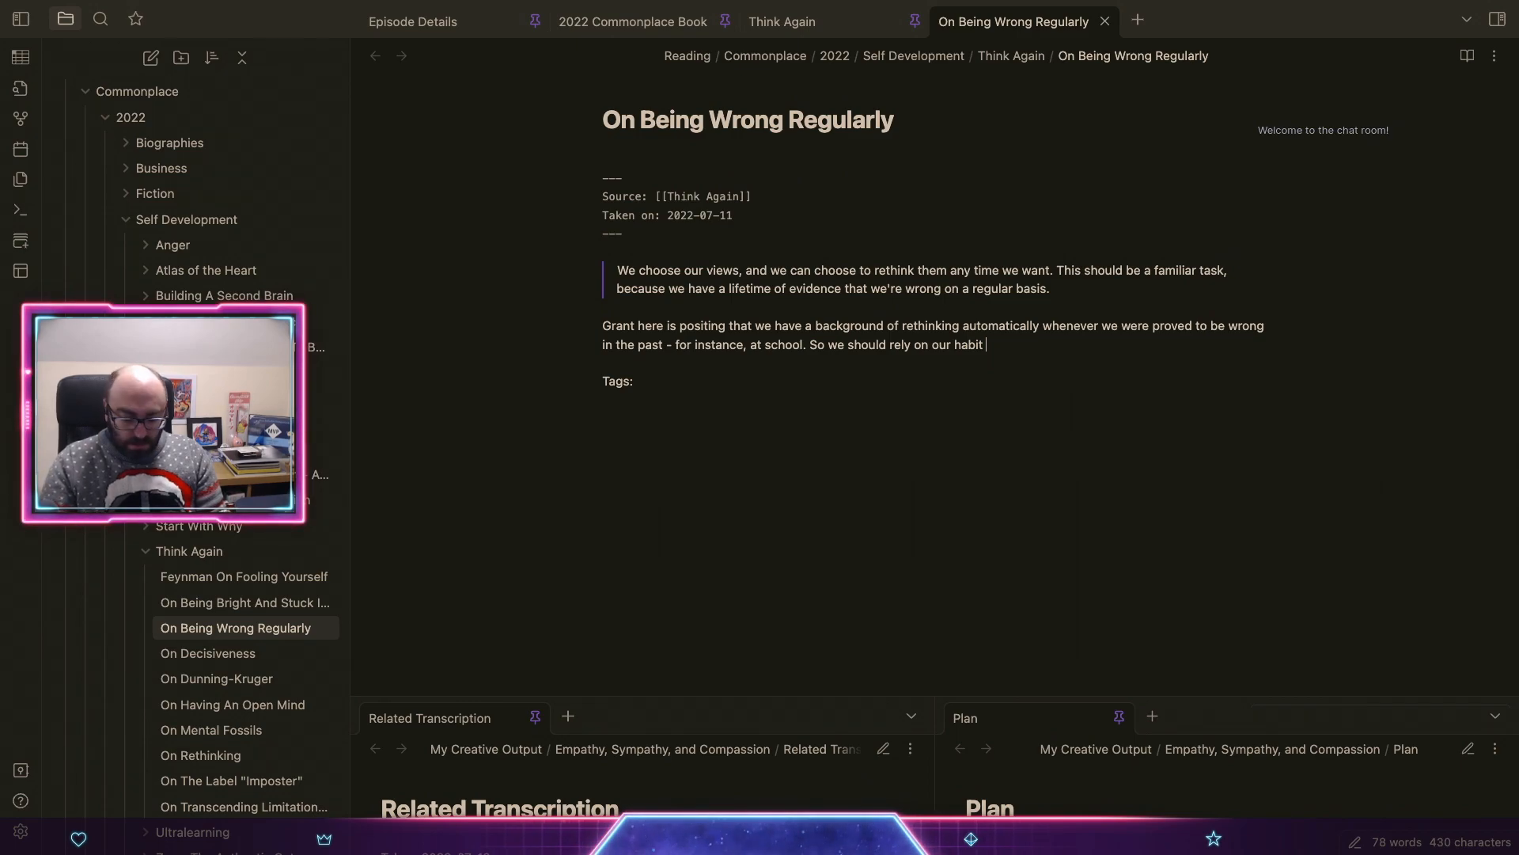
{"action": "type", "text": "of rethinking"}
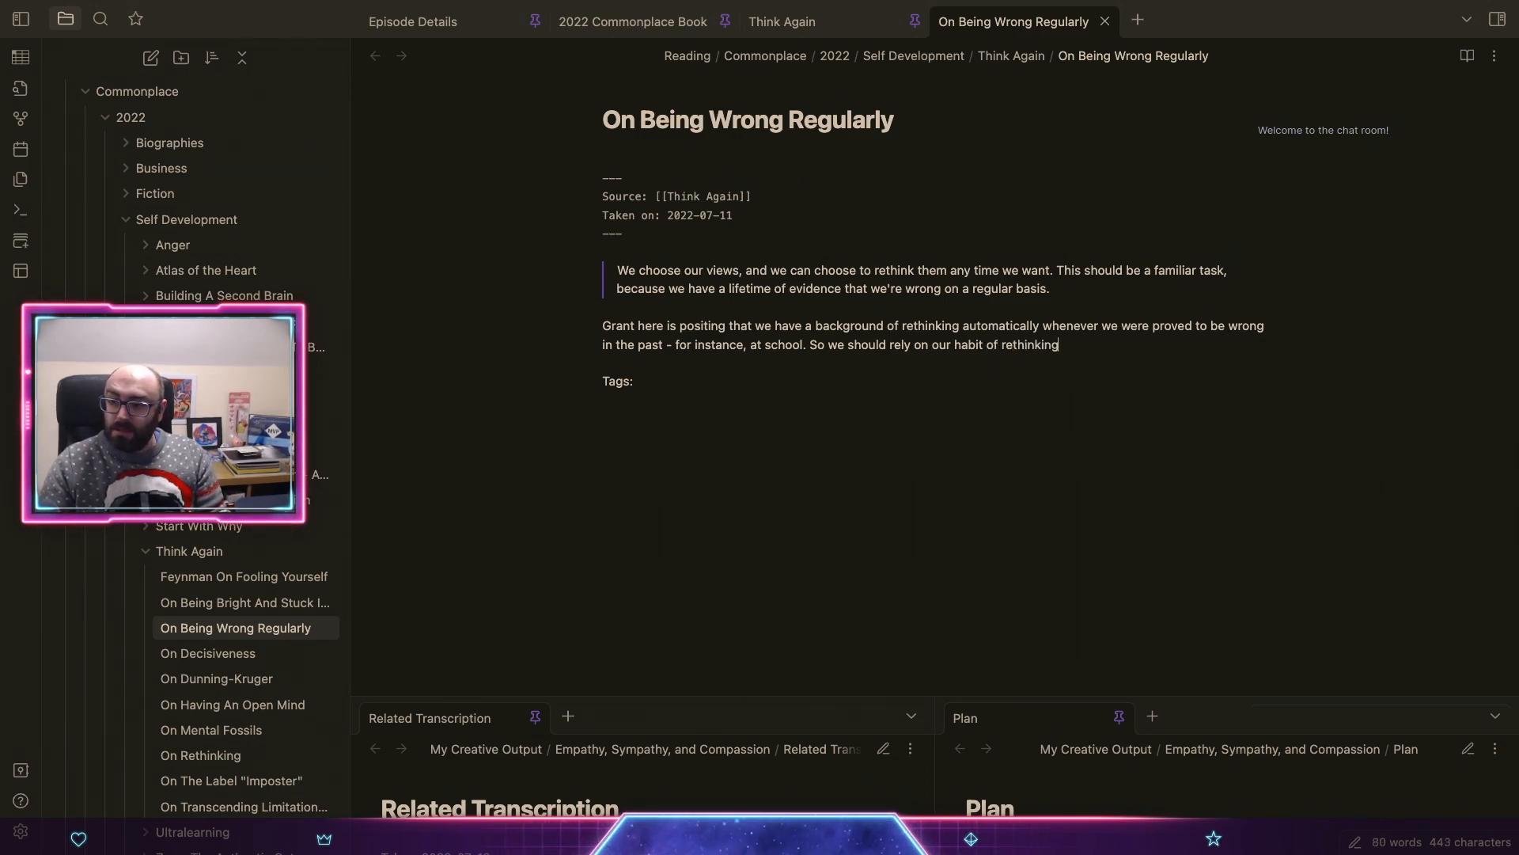
{"action": "type", "text": " whenever we"}
{"action": "type", "text": "are"}
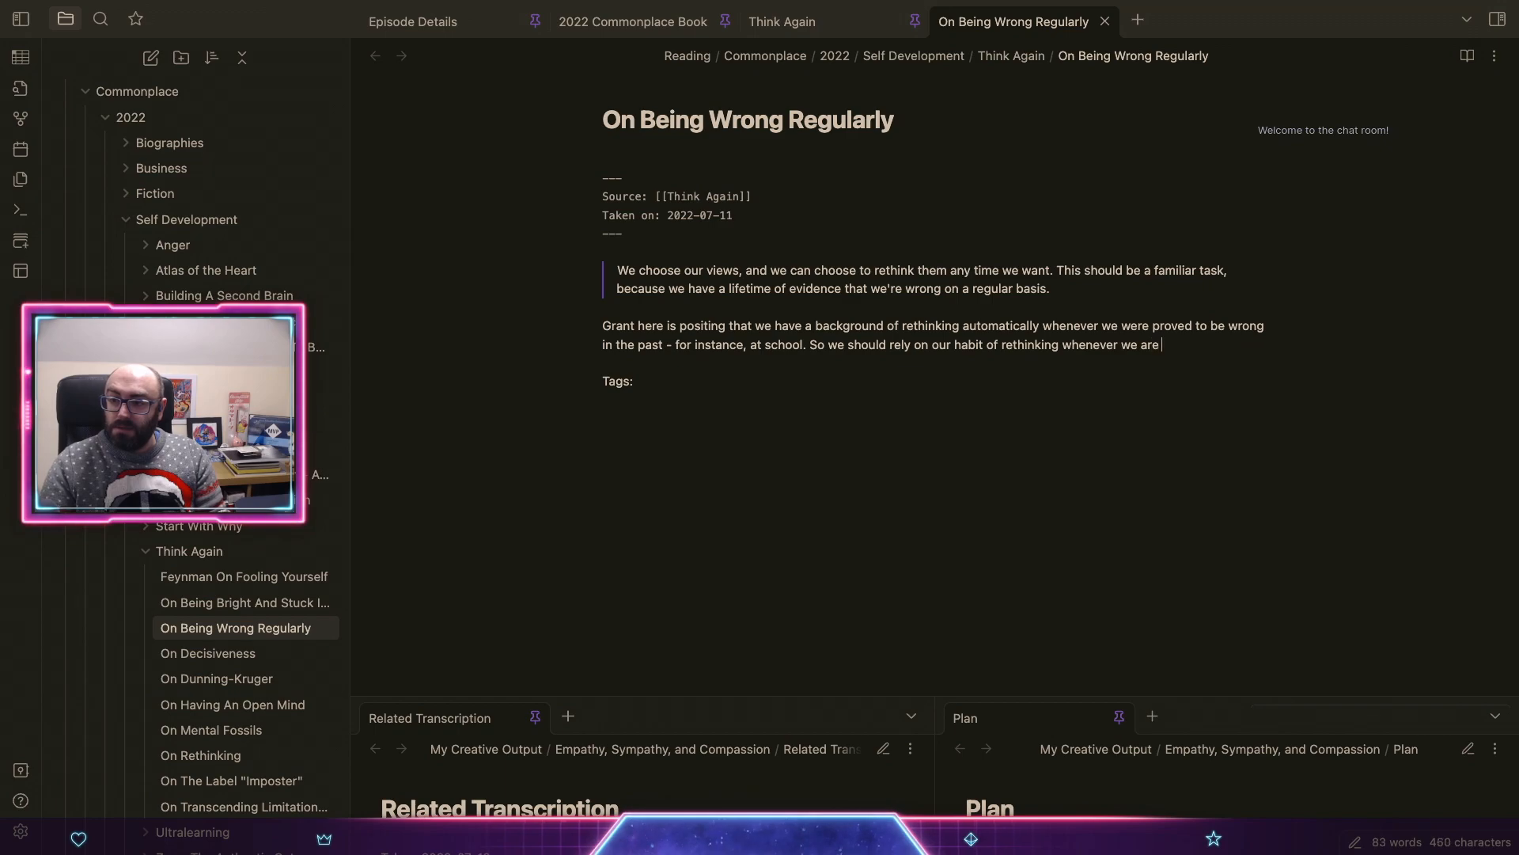
{"action": "type", "text": " challenged"}
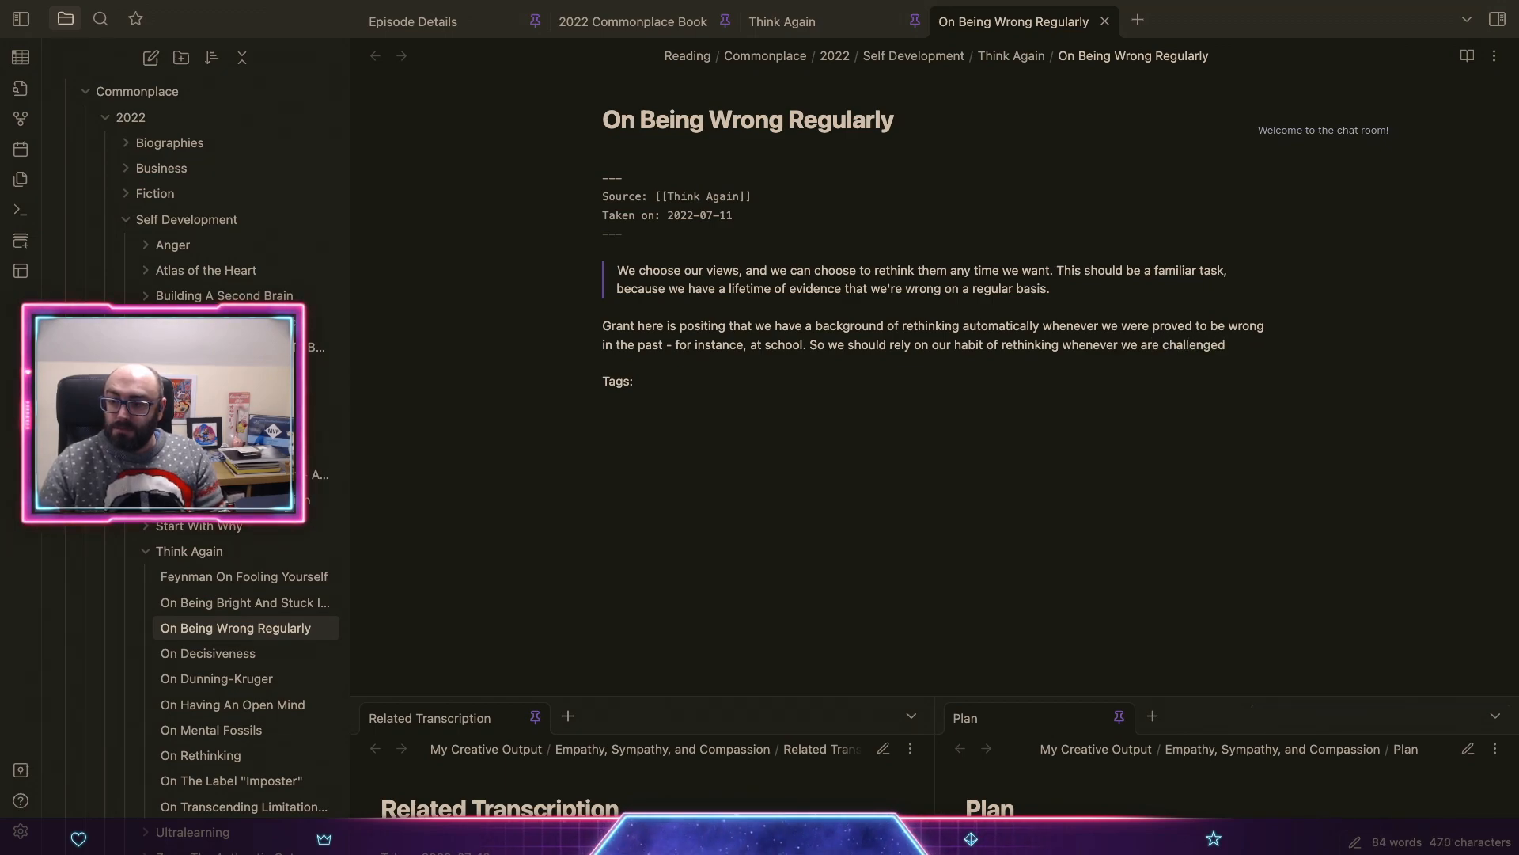
{"action": "type", "text": "."}
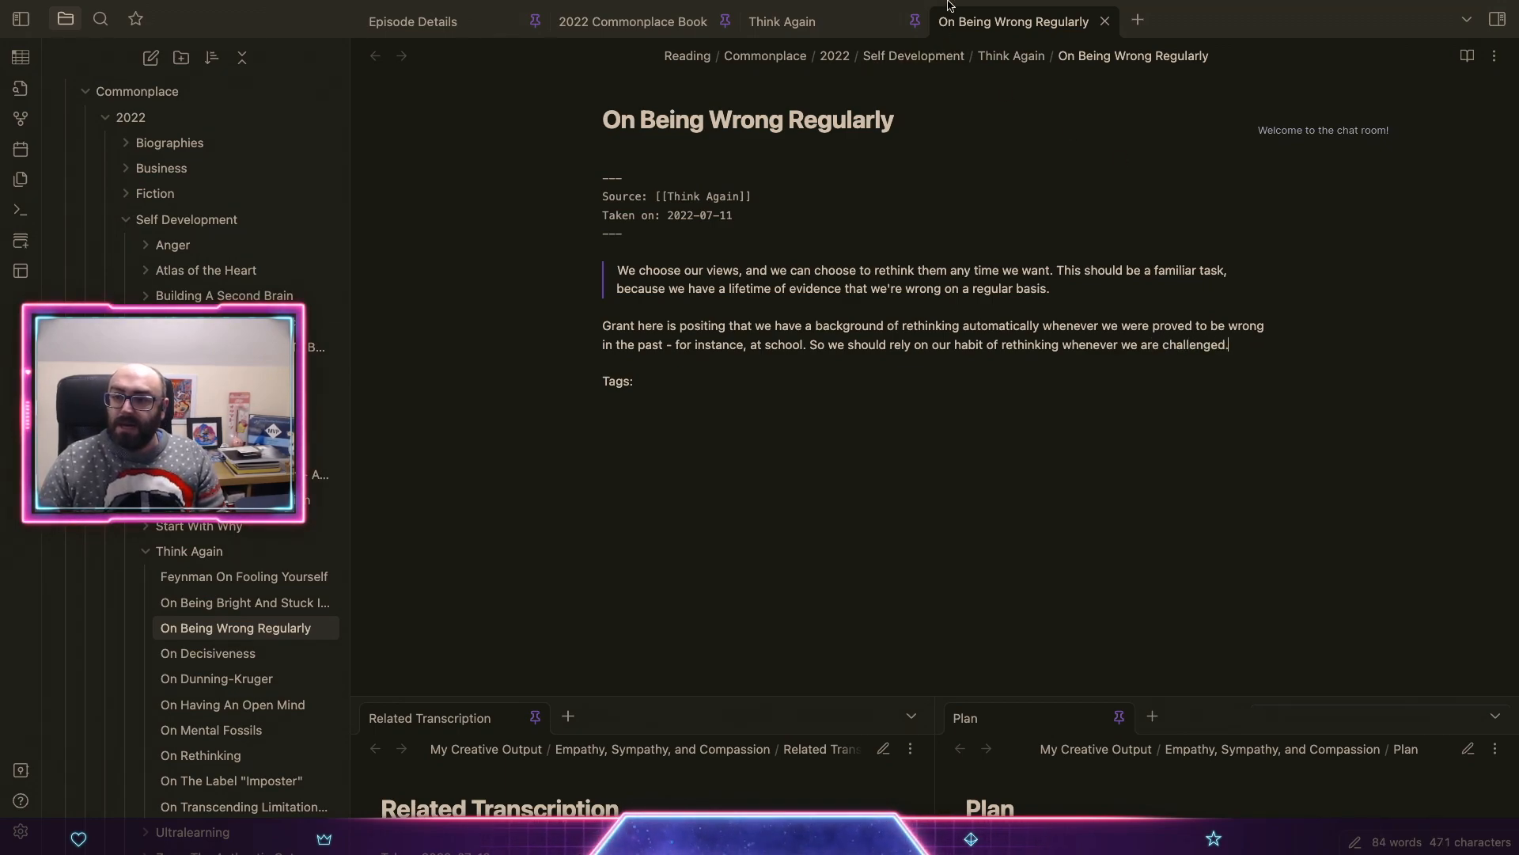
Step: Close the finished note and embed On Being Wrong Regularly below the Feynman embed in the Think Again book note
{"action": "left_click", "coordinate": [1106, 23]}
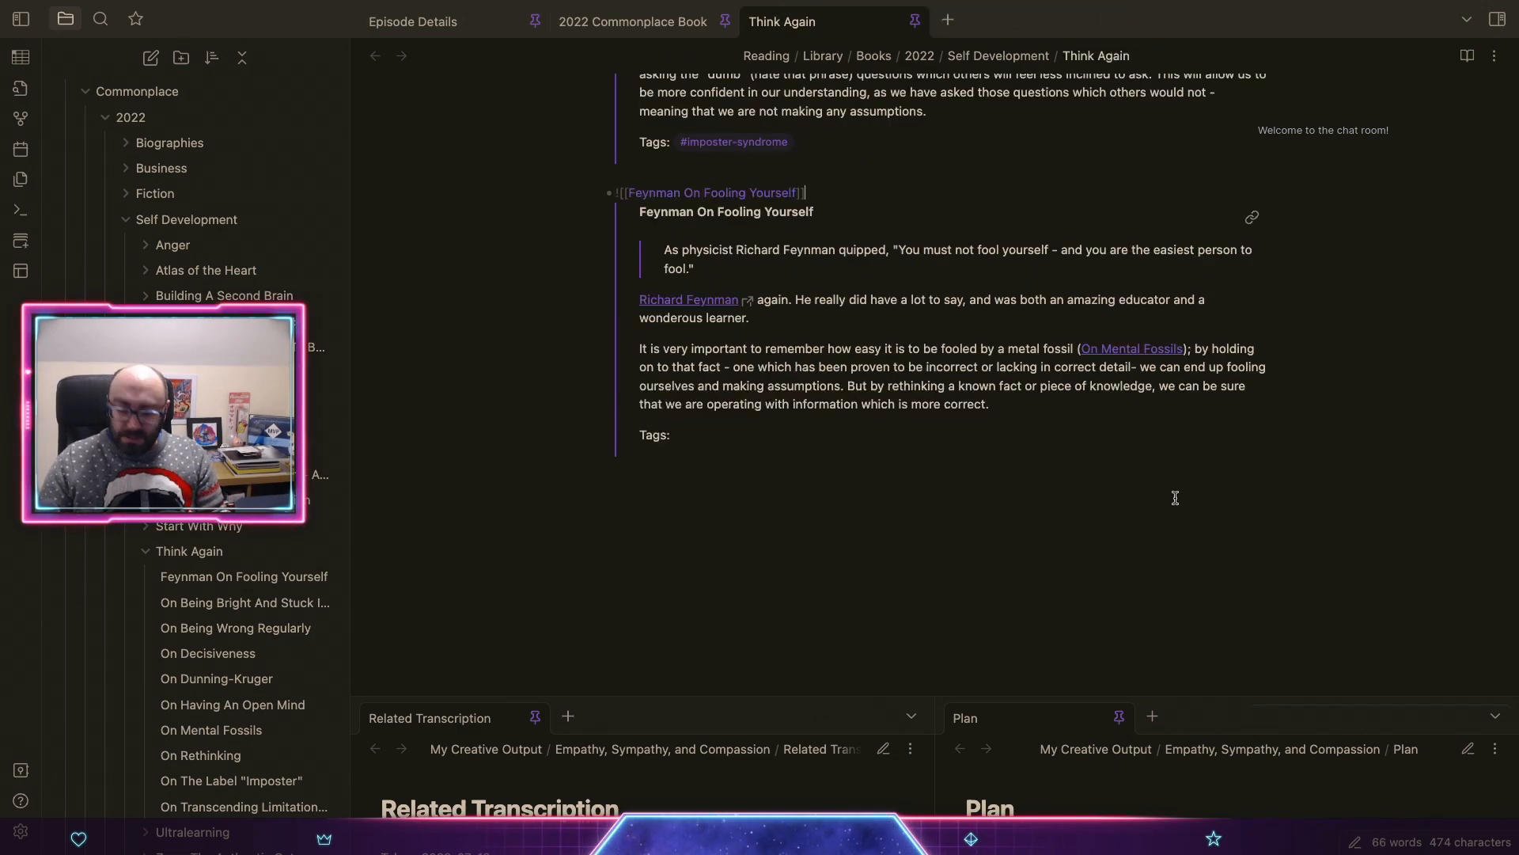
{"action": "key", "text": "Return"}
{"action": "type", "text": "![["}
{"action": "key", "text": "Return"}
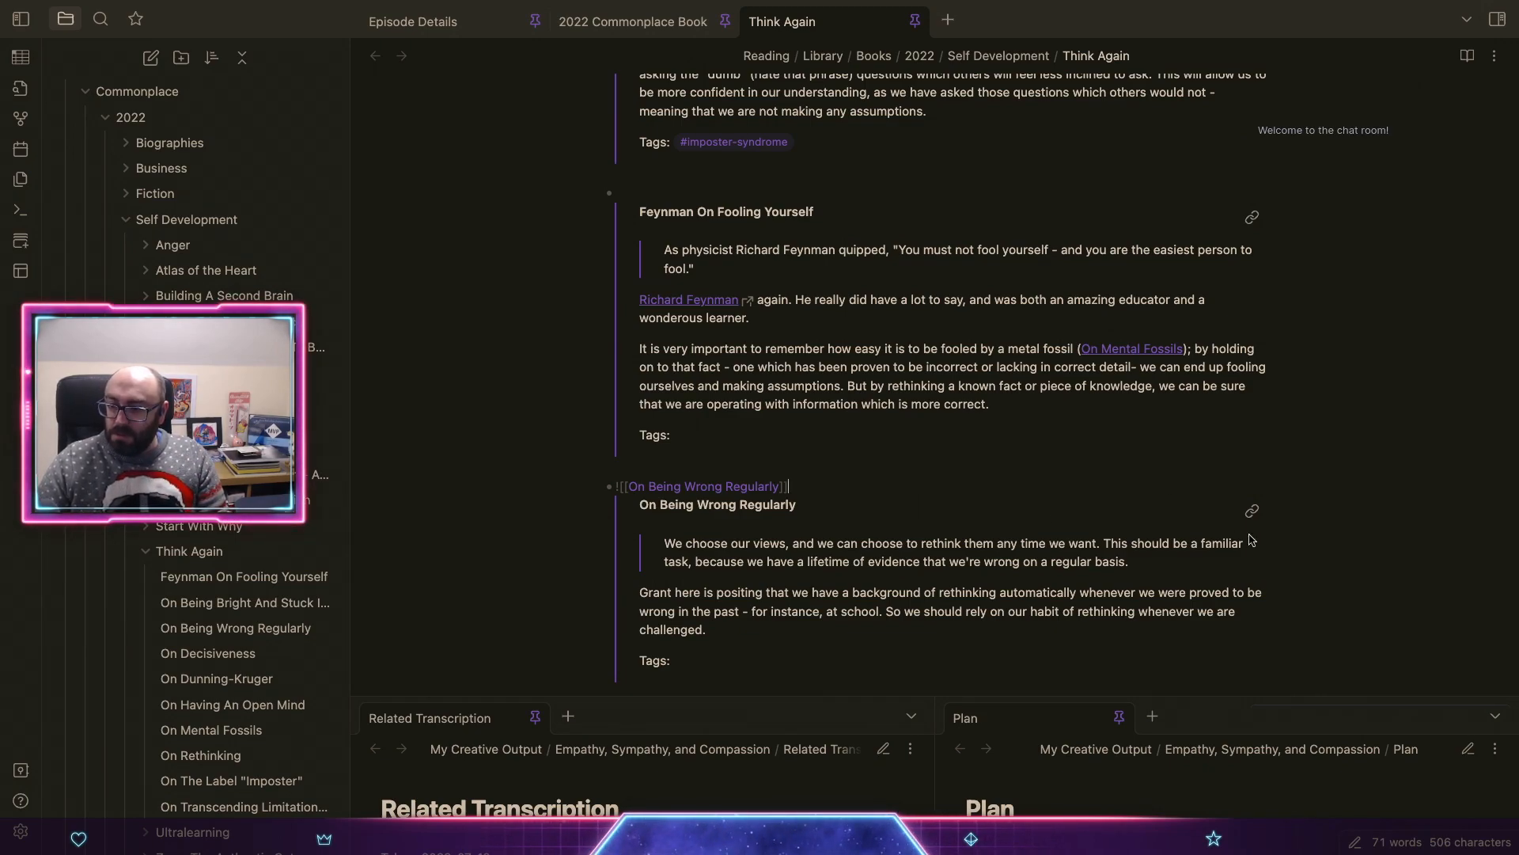
{"action": "scroll", "coordinate": [1251, 540], "scroll_direction": "down", "scroll_amount": 3}
{"action": "scroll", "coordinate": [1251, 540], "scroll_direction": "down", "scroll_amount": 2}
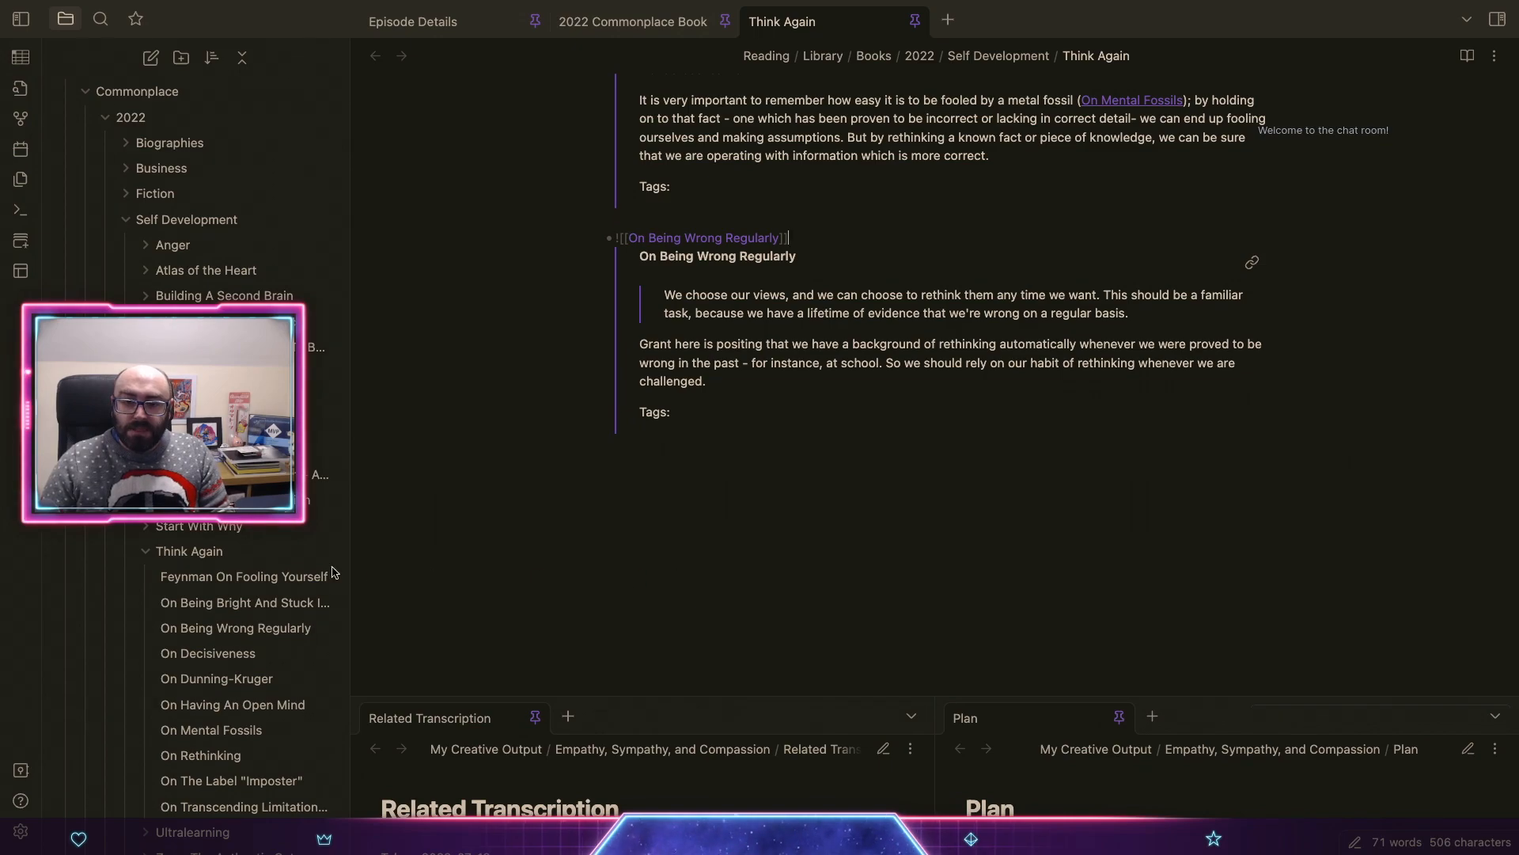
Step: Create a new note in the Think Again commonplace folder and title it "On Laughing At Ourselves"
{"action": "right_click", "coordinate": [225, 552]}
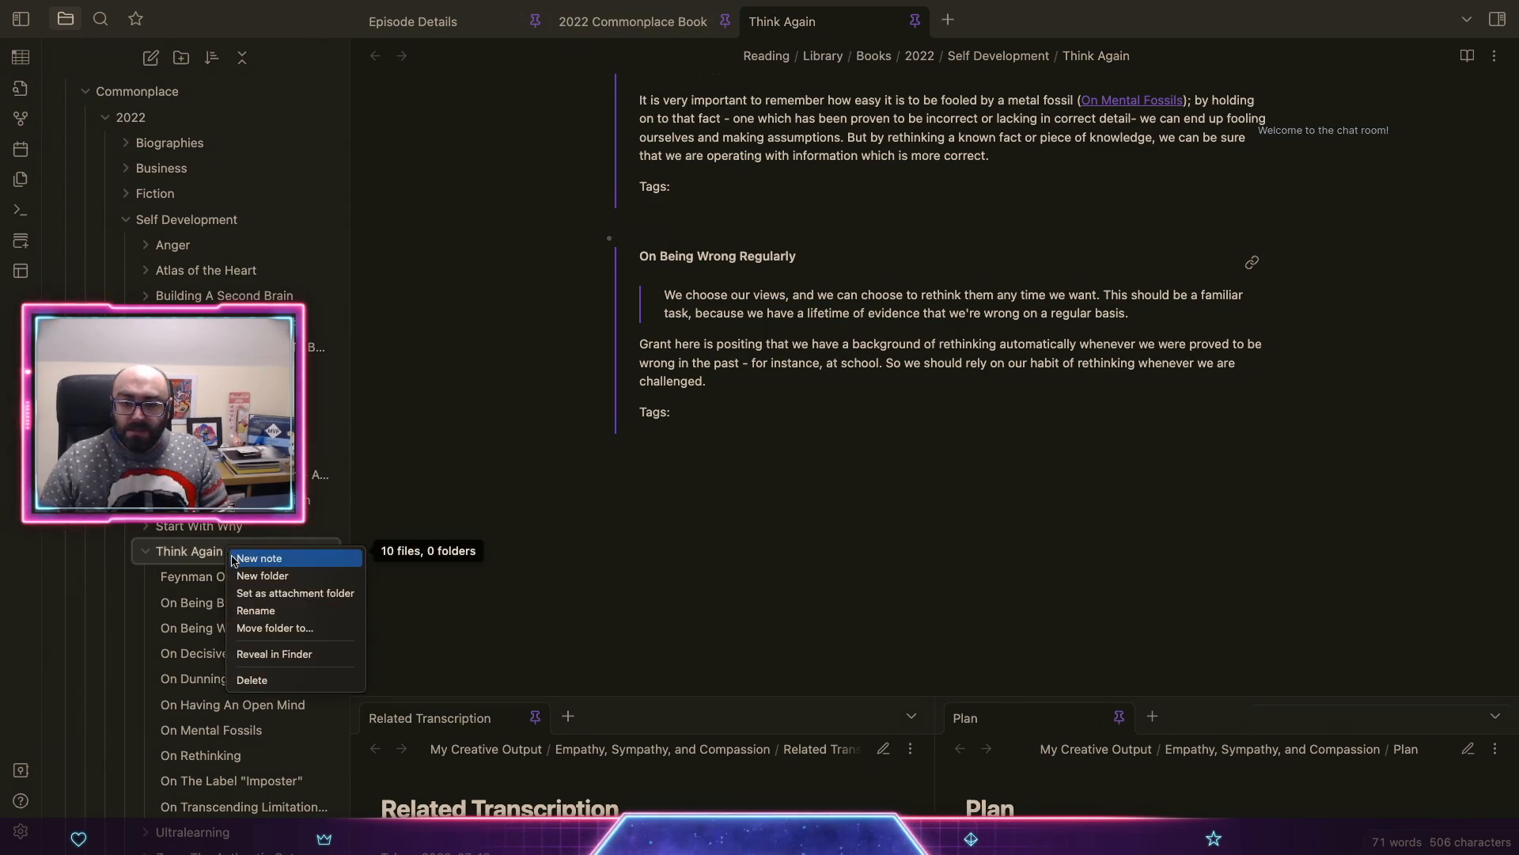
{"action": "left_click", "coordinate": [259, 559]}
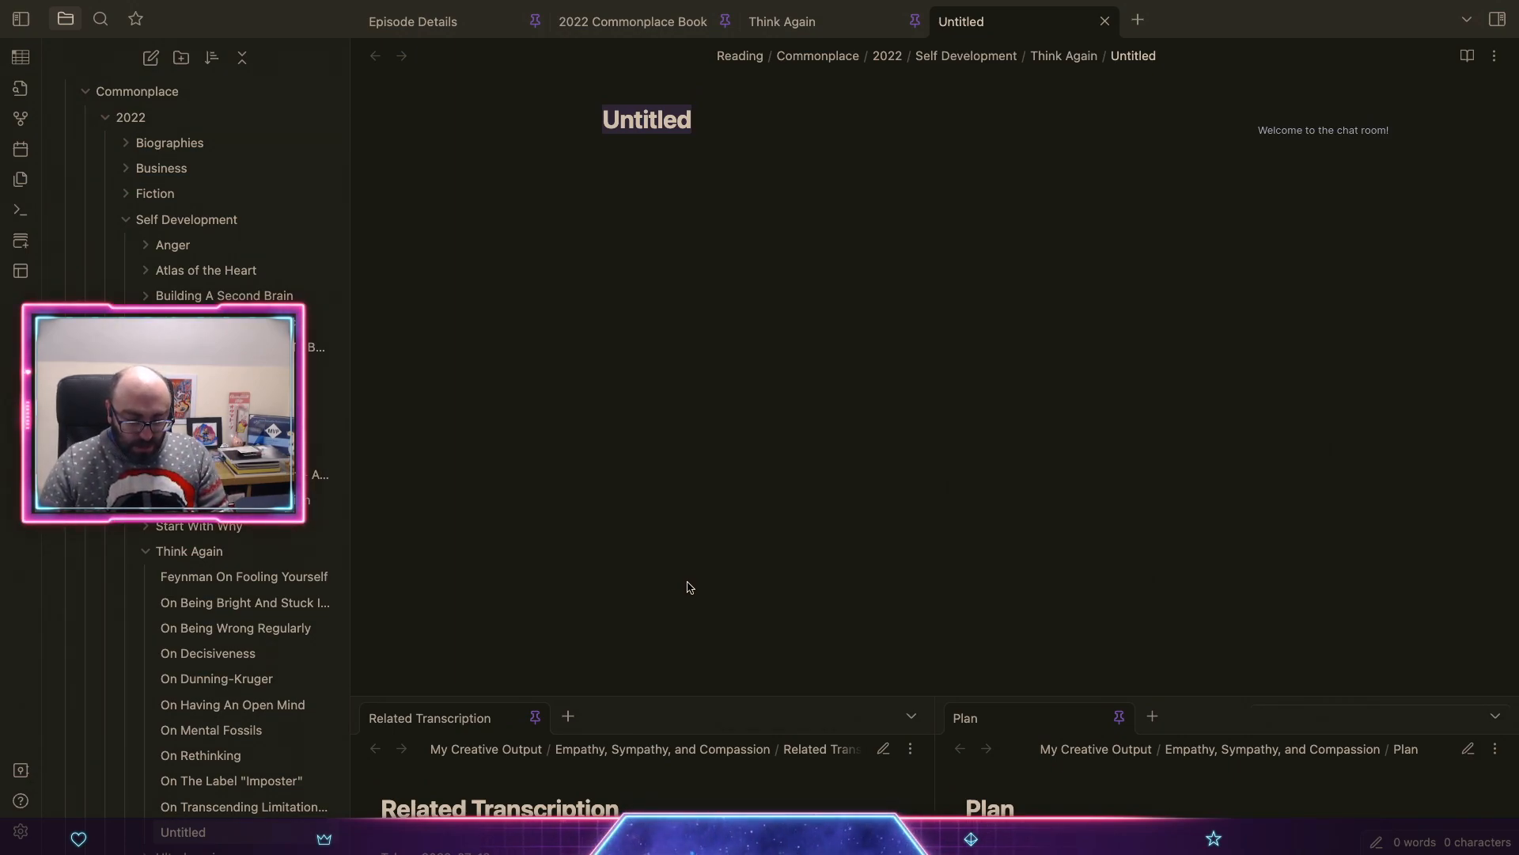
{"action": "type", "text": "On "}
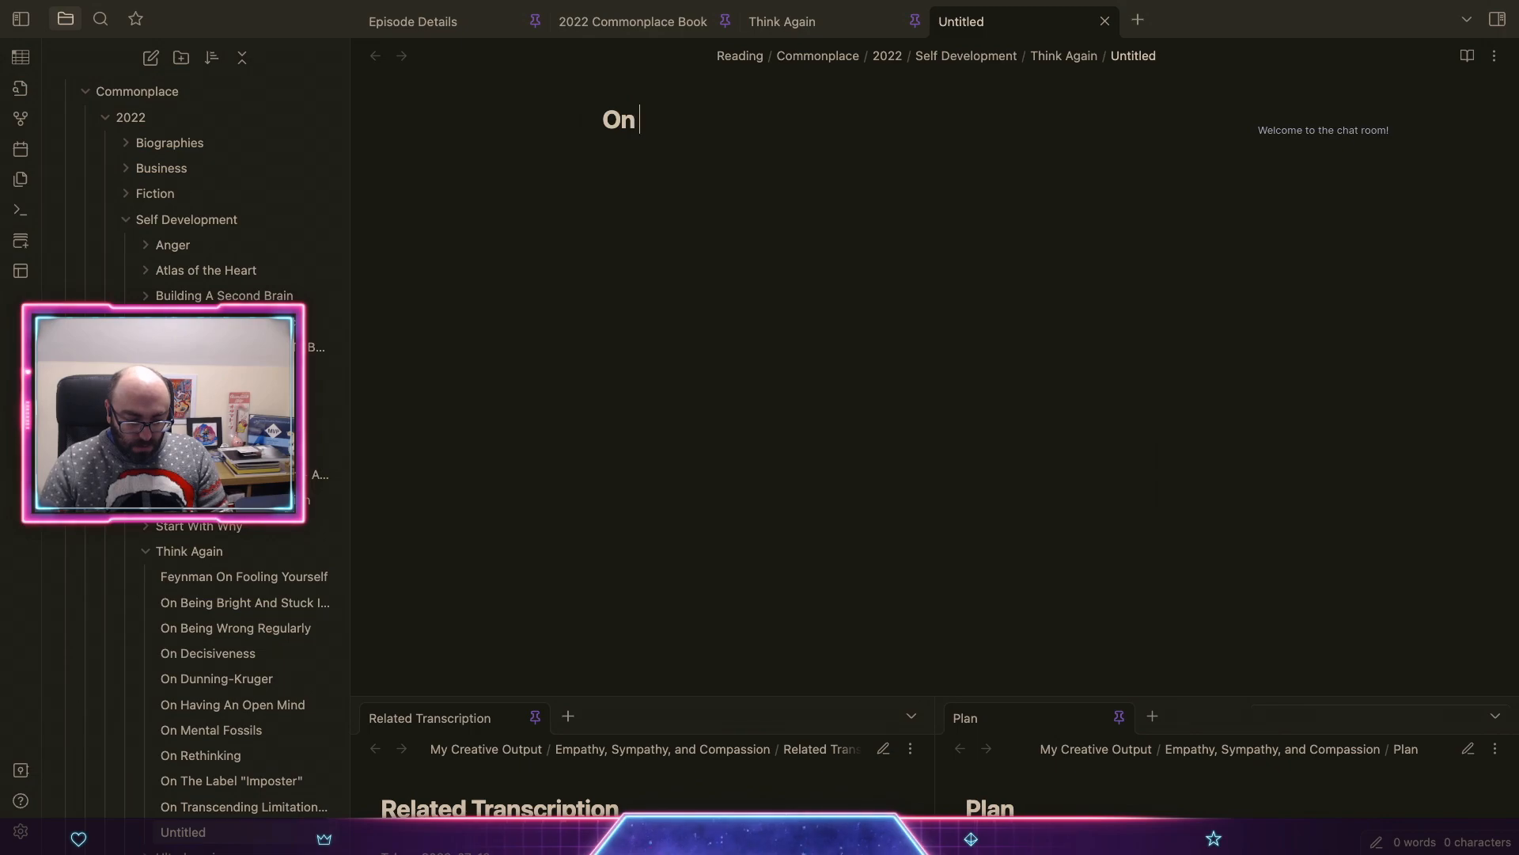
{"action": "type", "text": "Laughing A"}
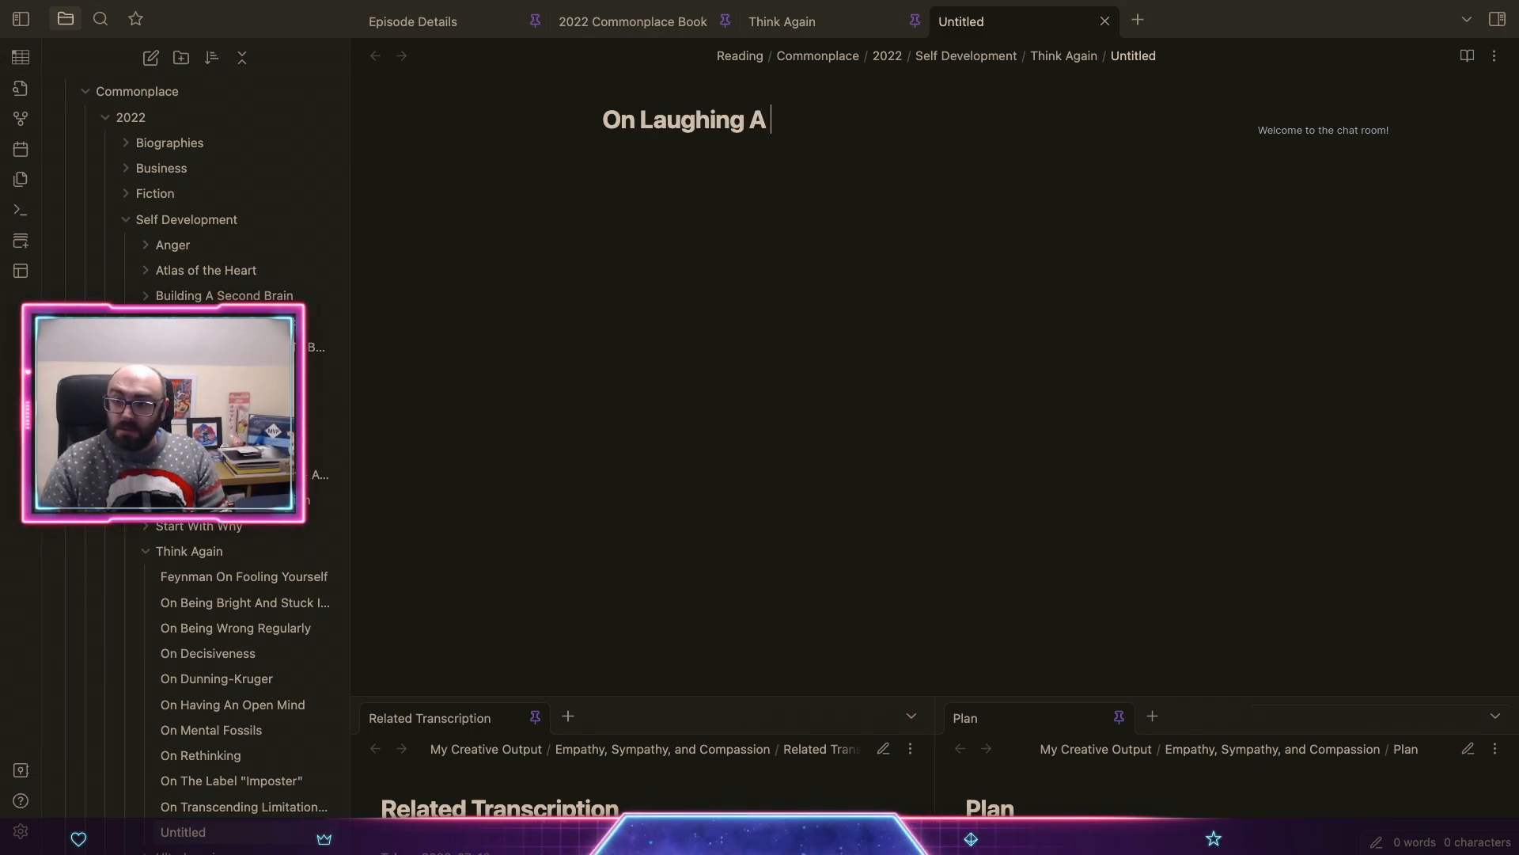
{"action": "type", "text": " t Oursel"}
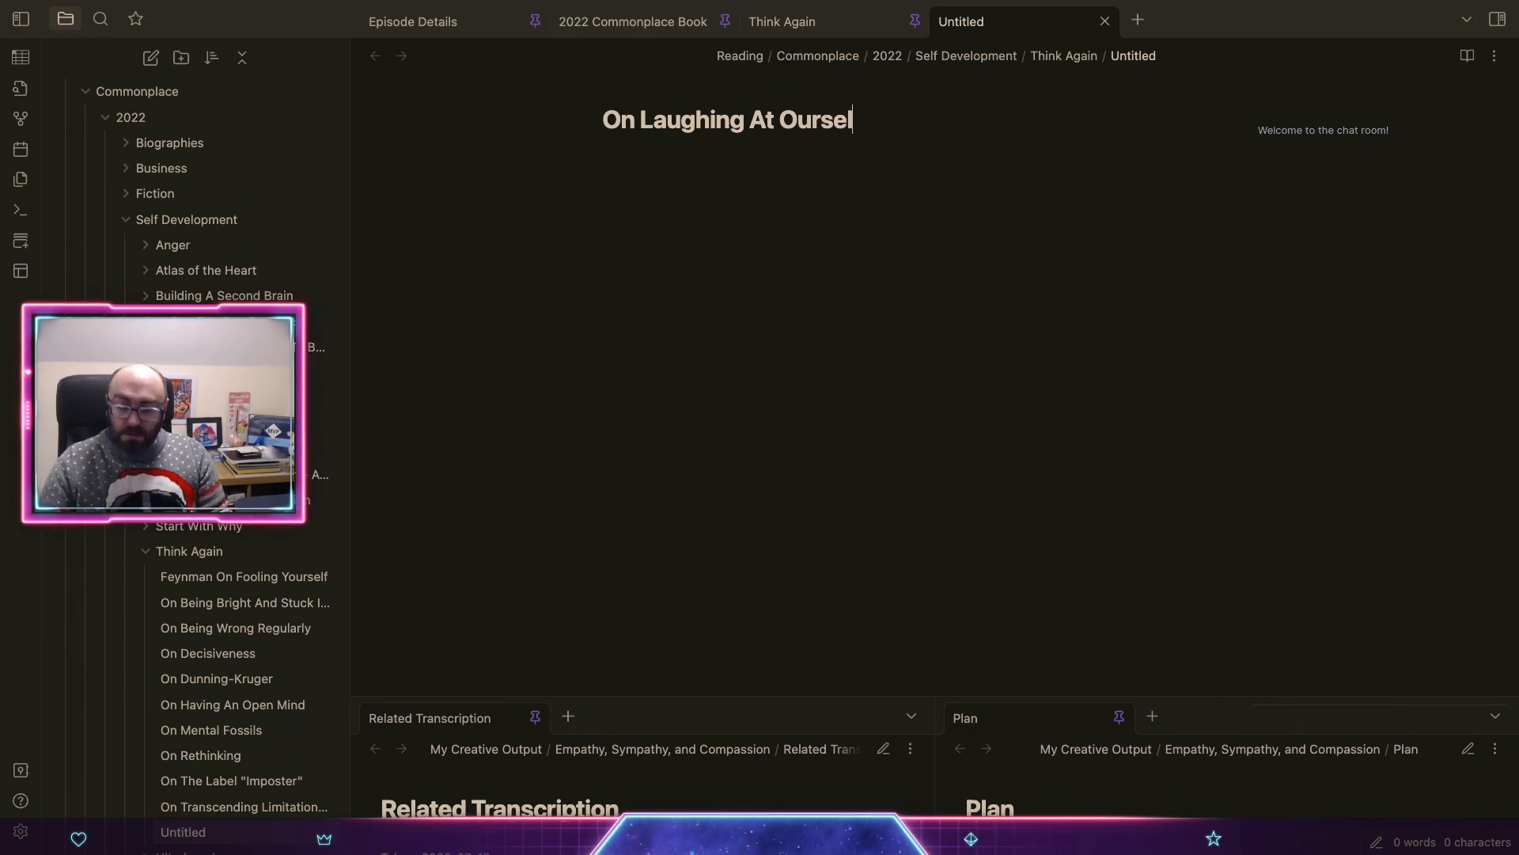
{"action": "type", "text": "ves"}
{"action": "key", "text": "Return"}
Step: Insert the annotation template into the empty On Laughing At Ourselves note
{"action": "key", "text": "super+p"}
{"action": "type", "text": "t"}
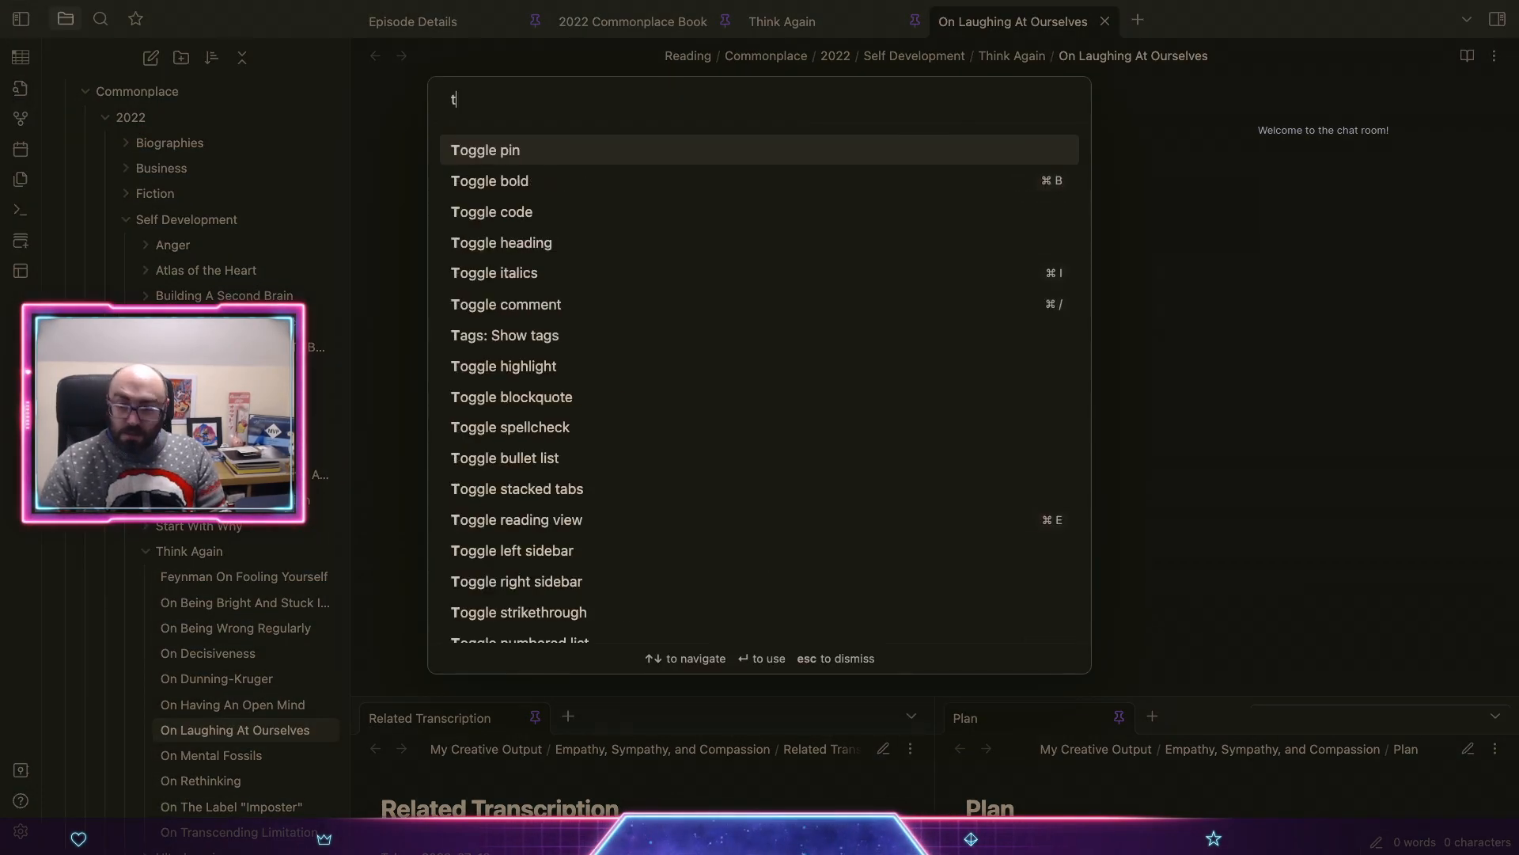
{"action": "type", "text": "empla"}
{"action": "key", "text": "Return"}
{"action": "type", "text": "an"}
{"action": "key", "text": "Return"}
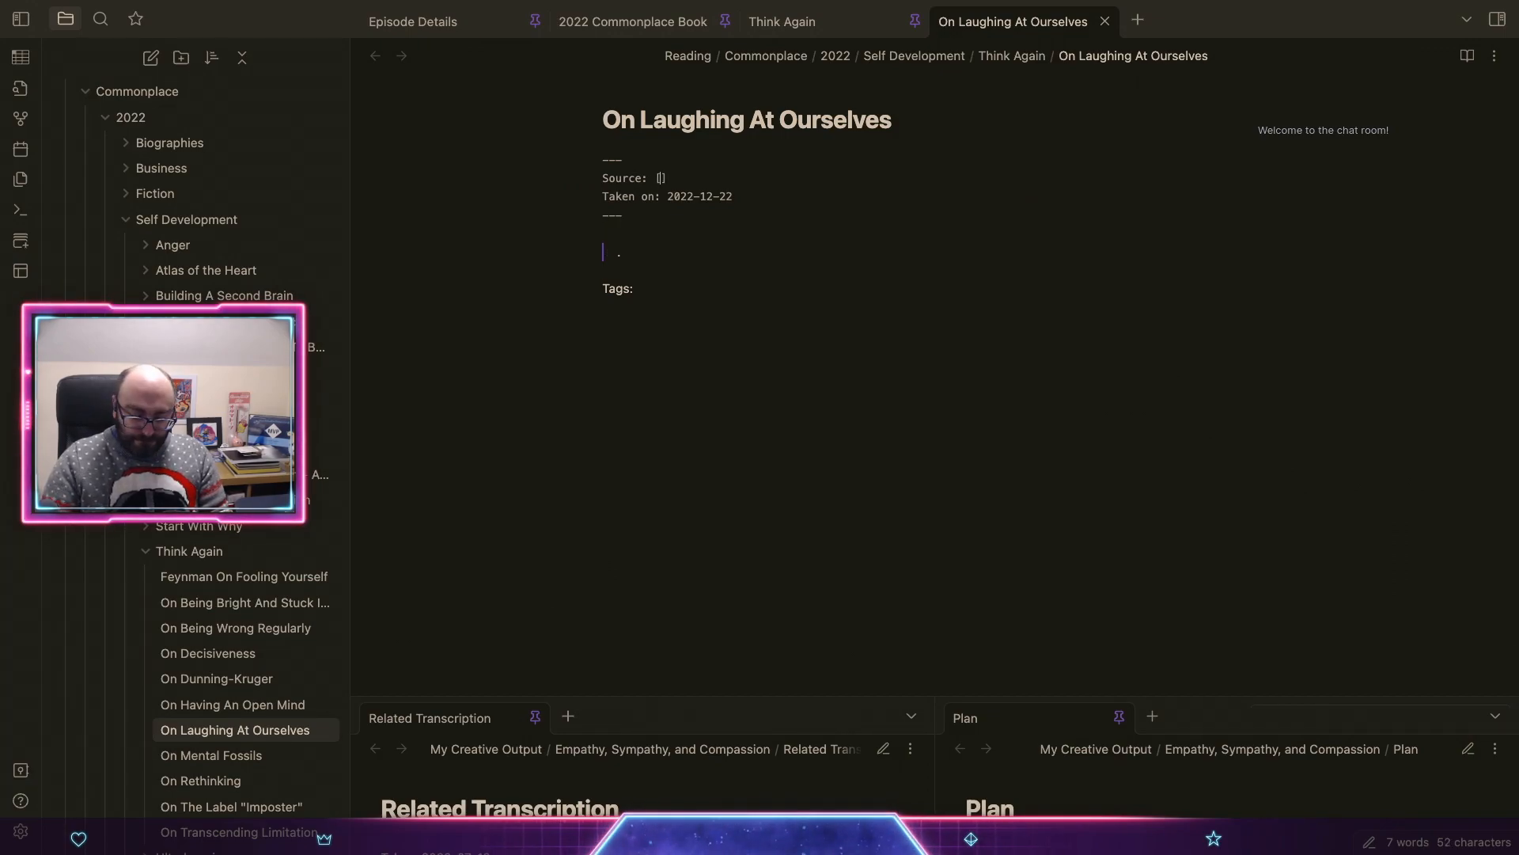
Step: Link the note's source to [[Think Again]] and set its taken-on date to 2022-07-11
{"action": "type", "text": "[[Think A"}
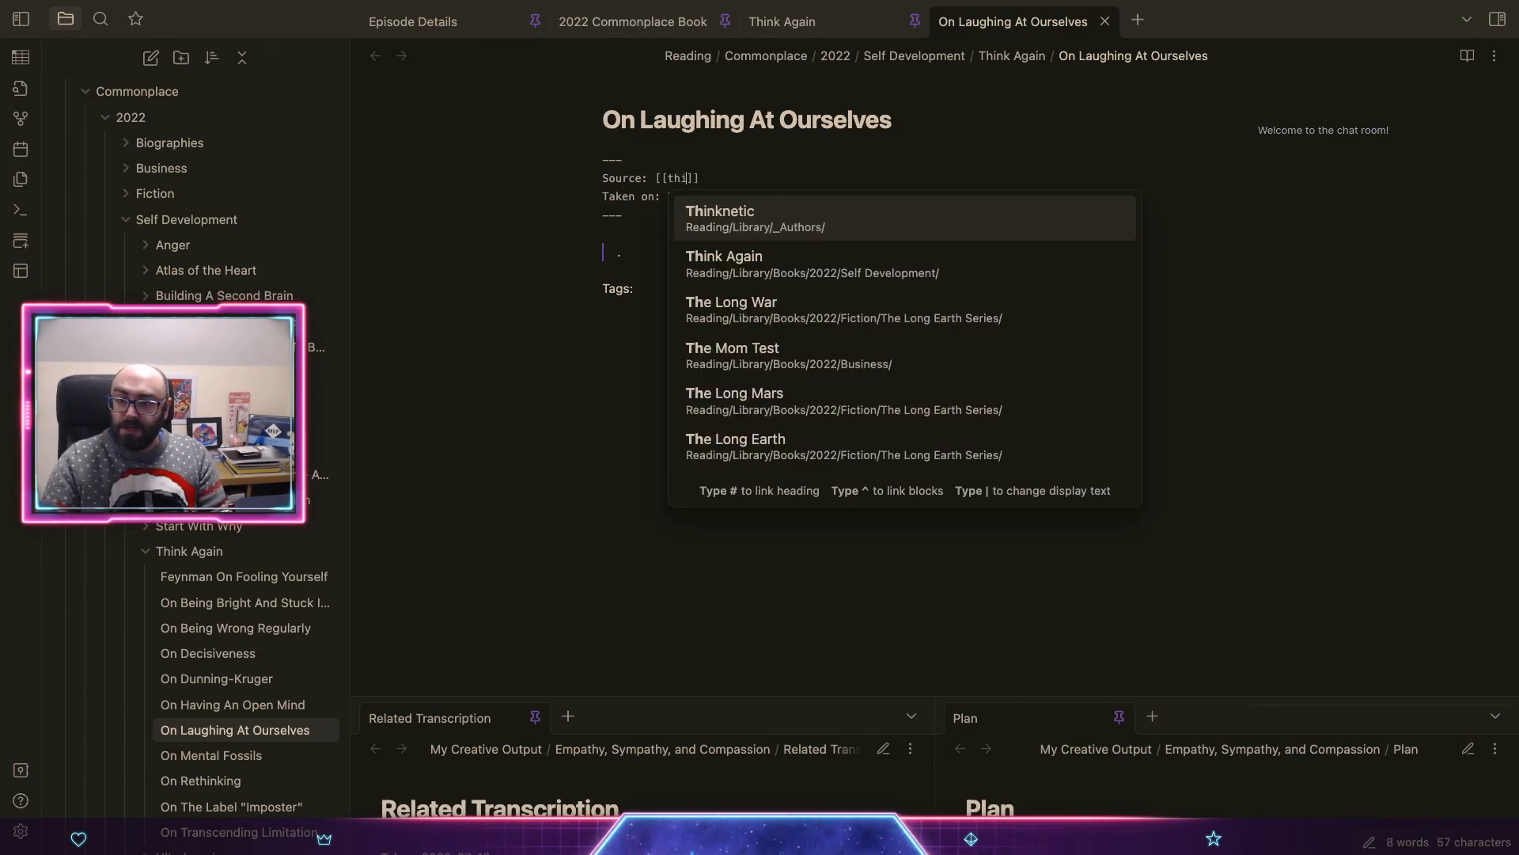
{"action": "key", "text": "Return"}
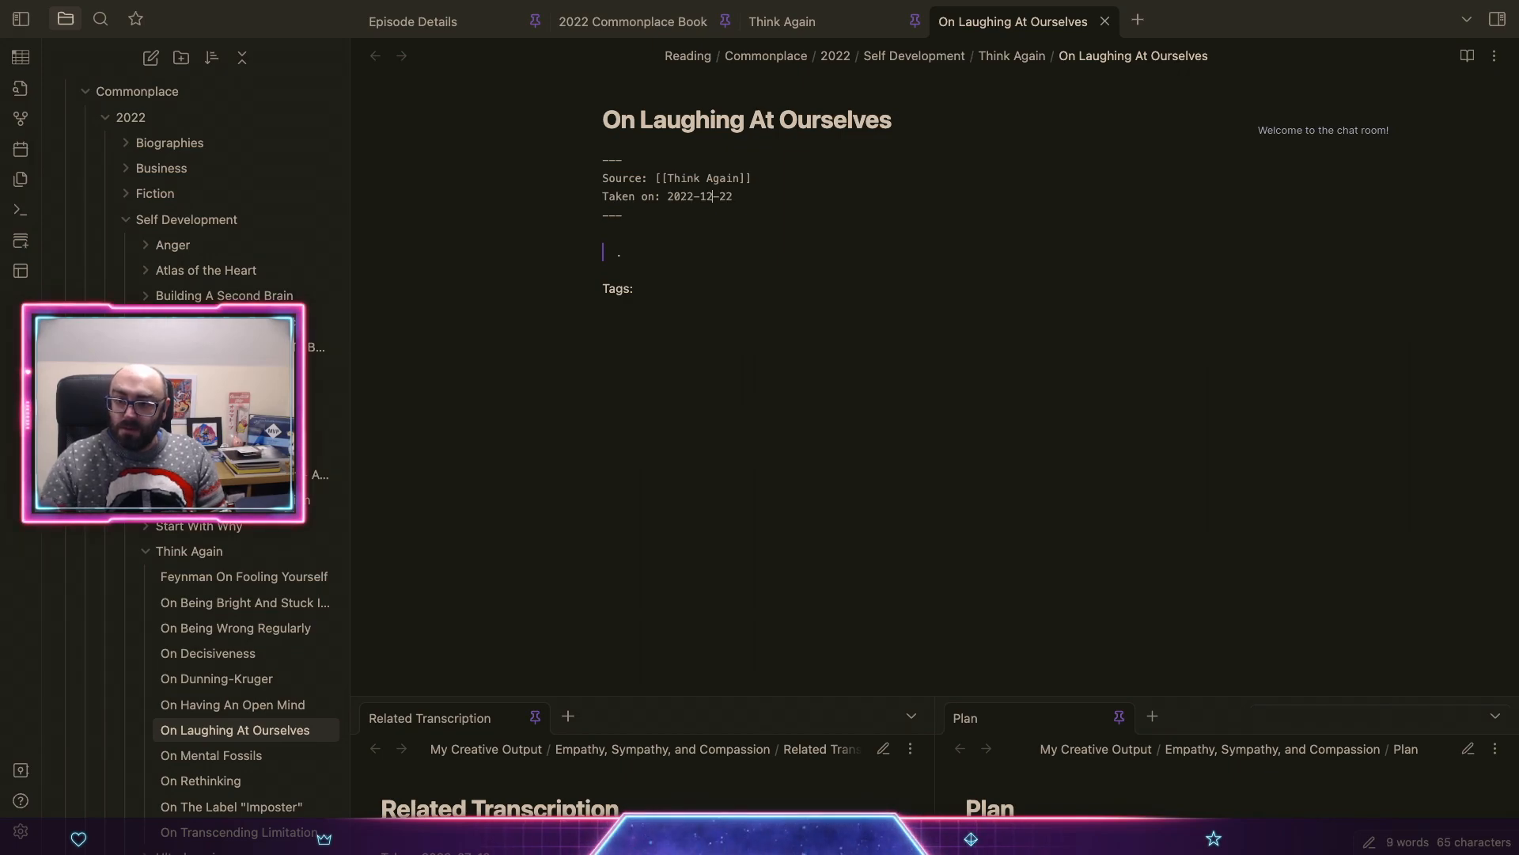
{"action": "key", "text": "BackSpace"}
{"action": "key", "text": "BackSpace"}
{"action": "type", "text": "07"}
{"action": "key", "text": "BackSpace"}
{"action": "key", "text": "BackSpace"}
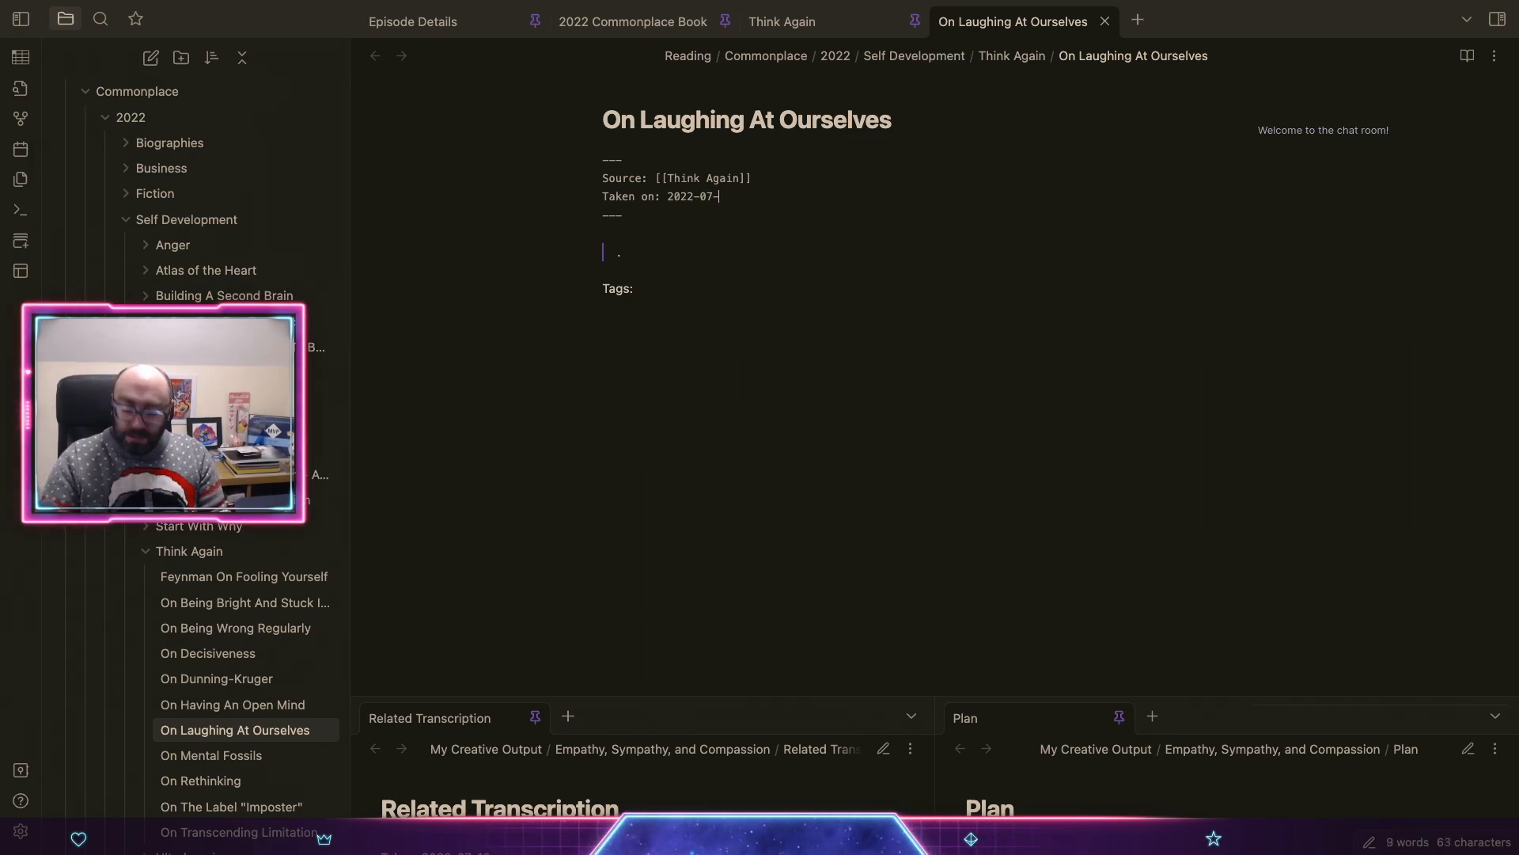
{"action": "type", "text": "11"}
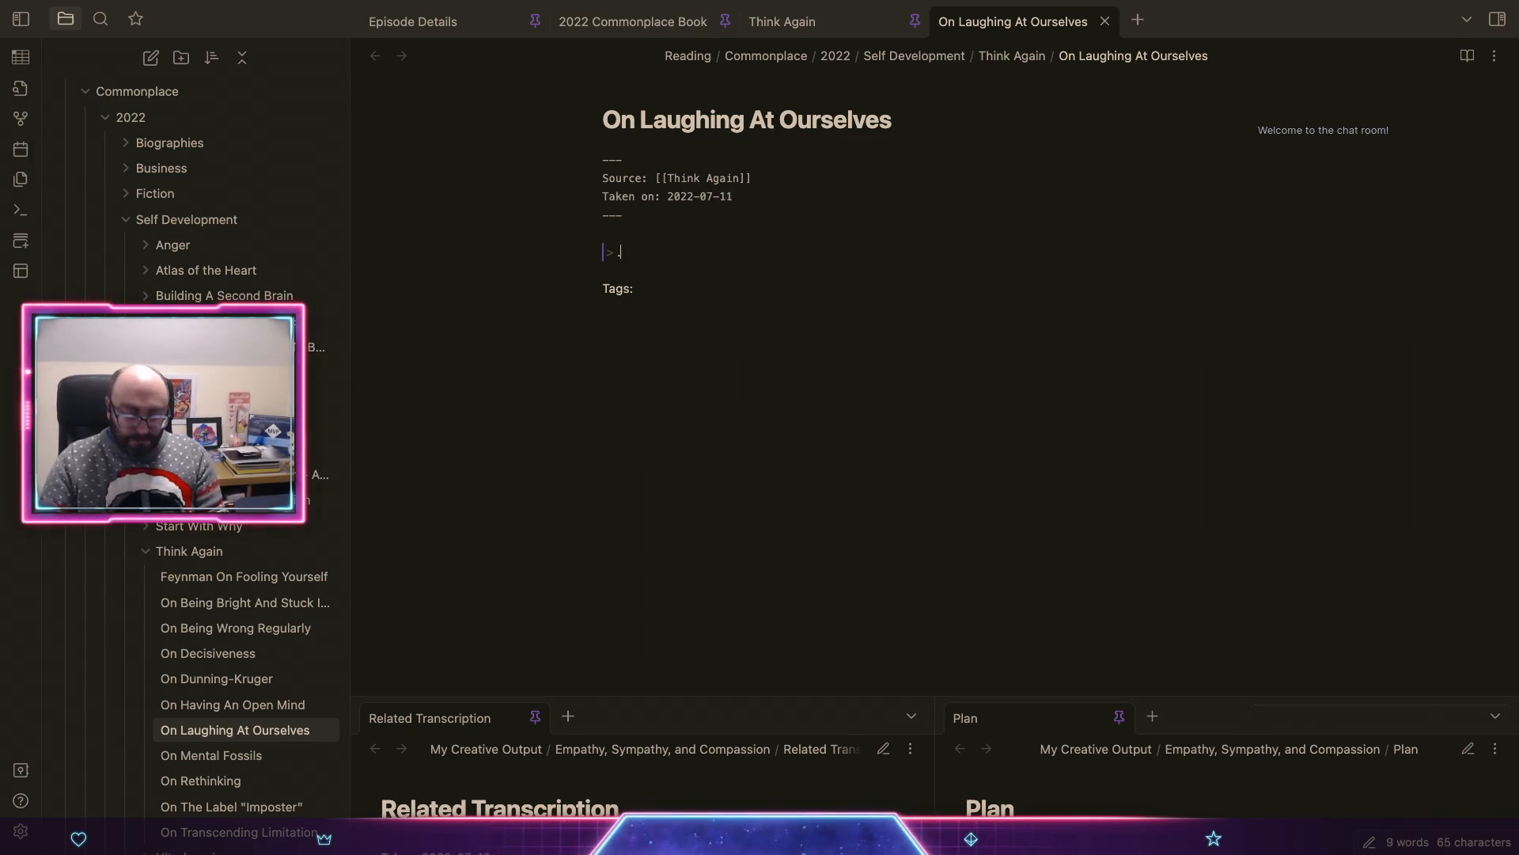
Step: Start the block quote with "If we're insecure, we make fun of others"
{"action": "type", "text": "If we're "}
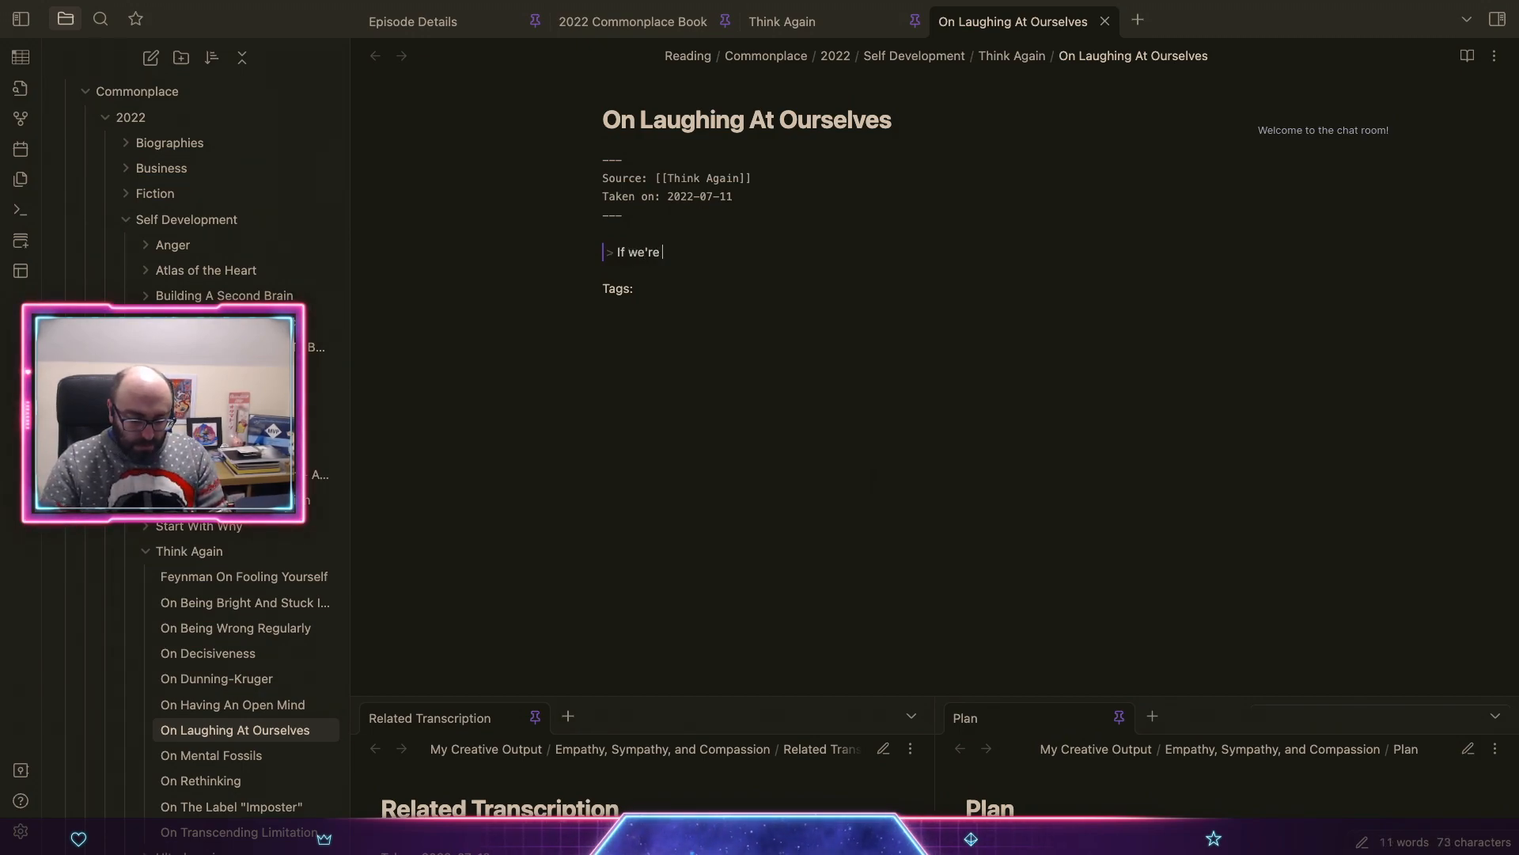
{"action": "type", "text": "inseucre"}
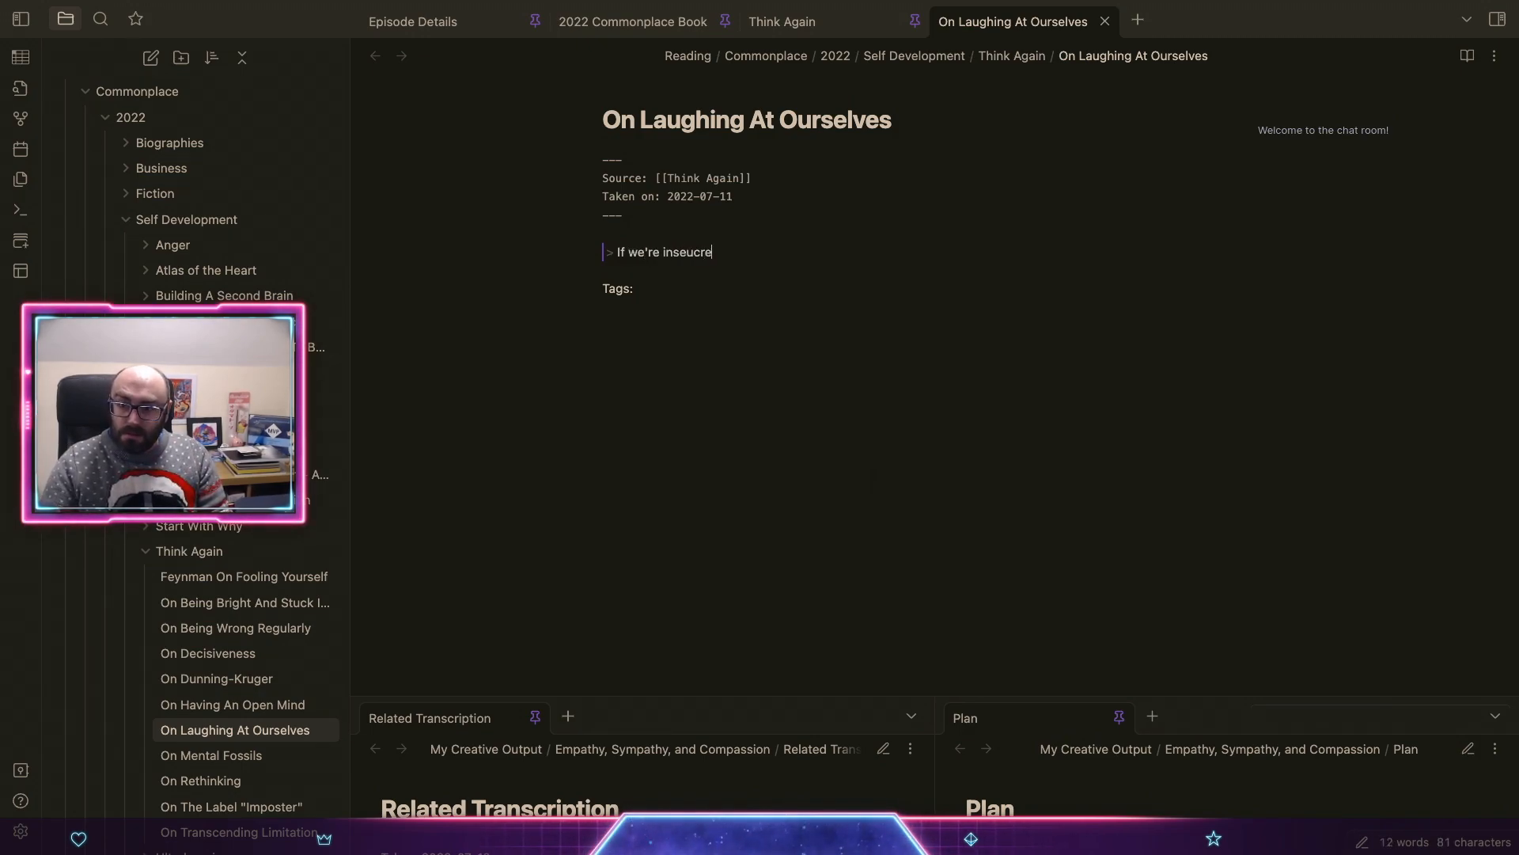
{"action": "key", "text": "BackSpace"}
{"action": "key", "text": "BackSpace"}
{"action": "key", "text": "BackSpace"}
{"action": "key", "text": "BackSpace"}
{"action": "key", "text": "BackSpace"}
{"action": "type", "text": "c"}
{"action": "type", "text": "cur"}
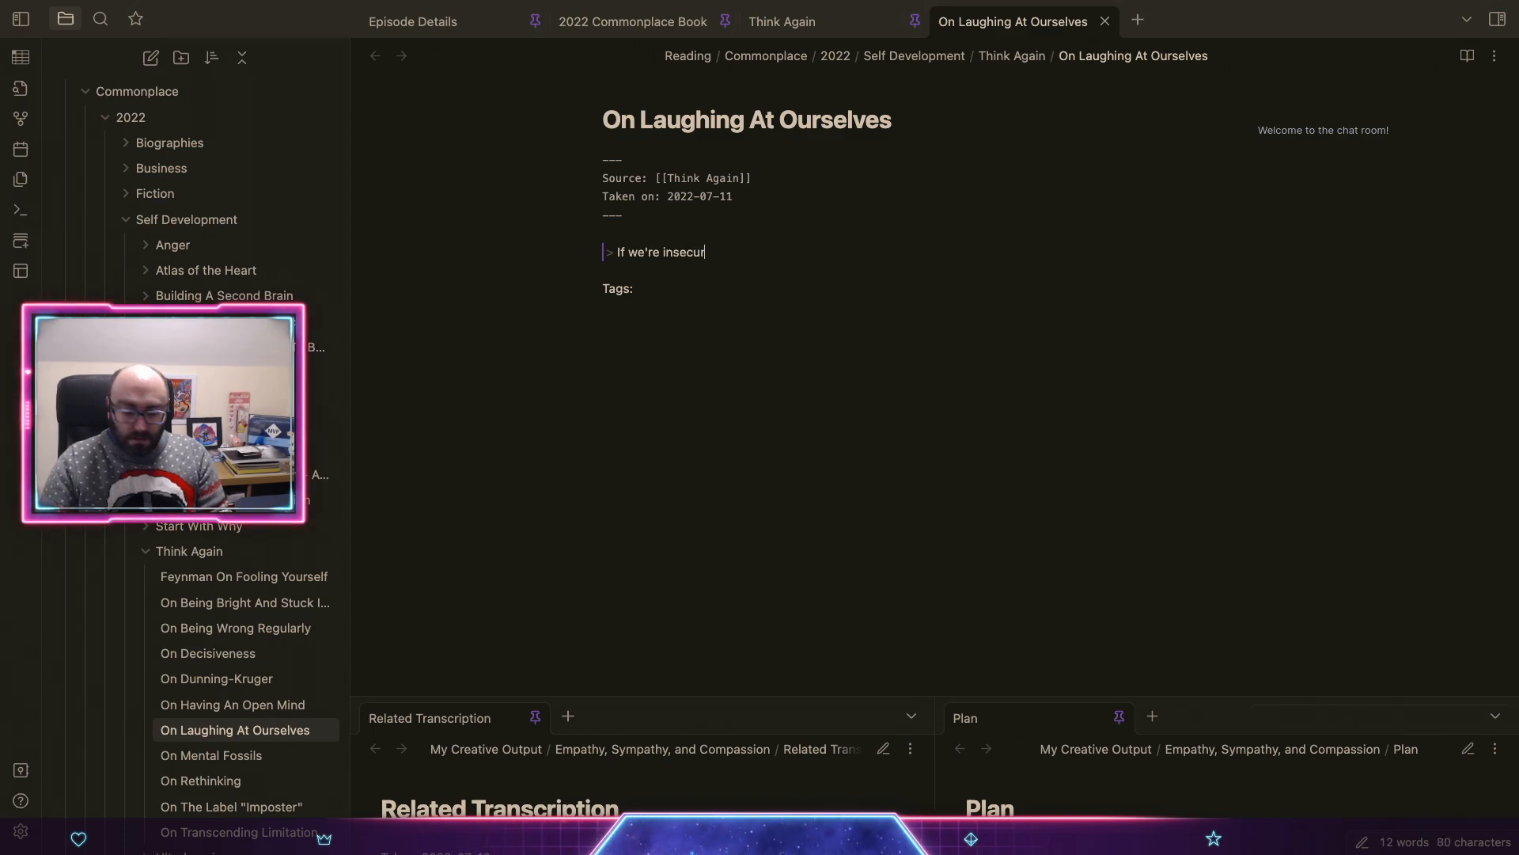
{"action": "type", "text": "e, we make fun of others"}
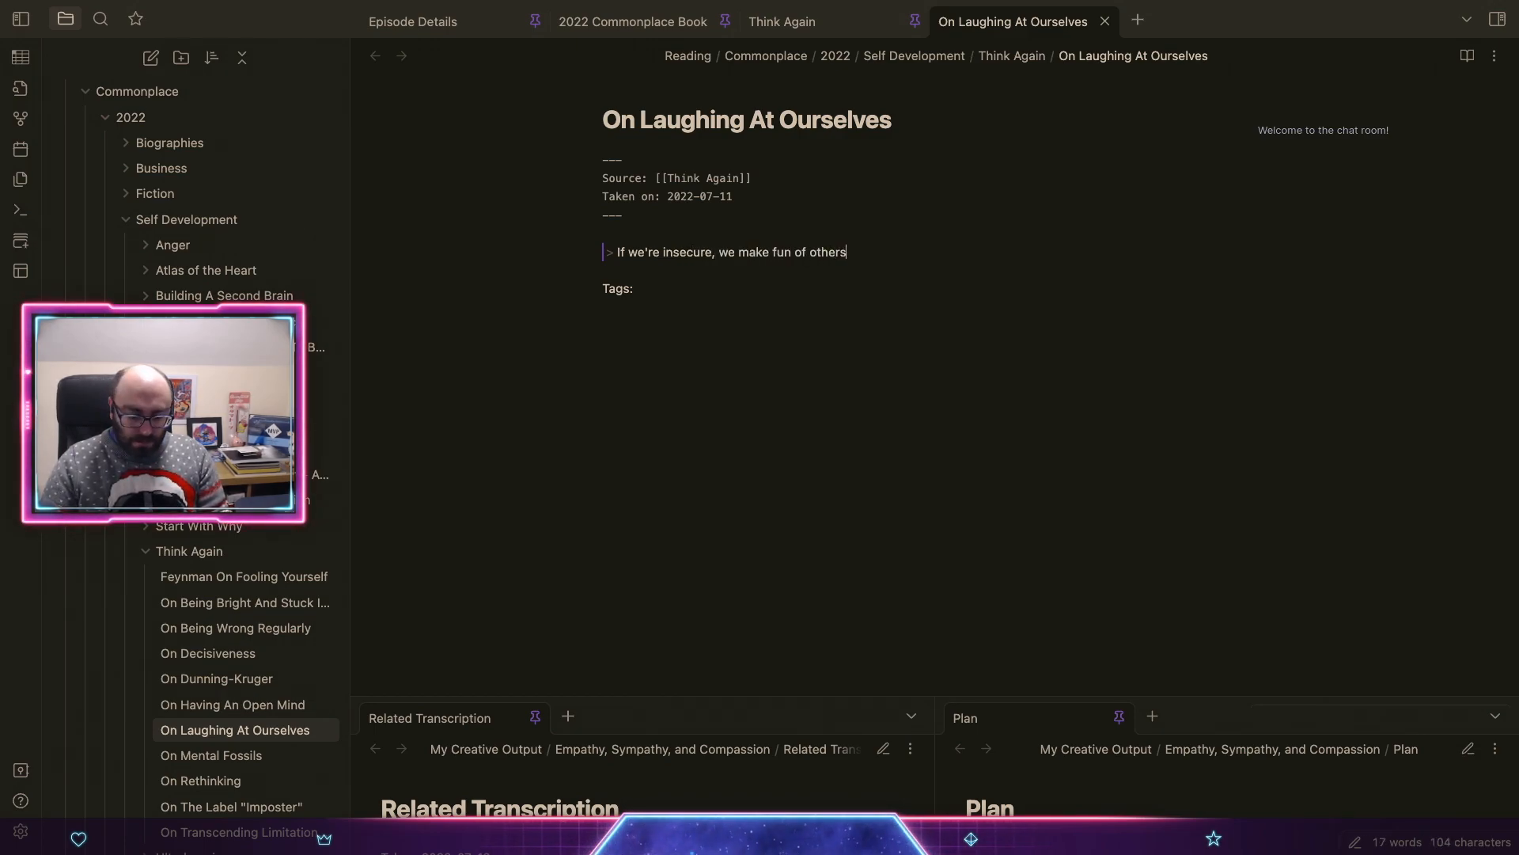
Step: Continue the quote with ". If we're comfortable being wrong, we're not afraid to poke fun at ourselves."
{"action": "type", "text": ". If we're com"}
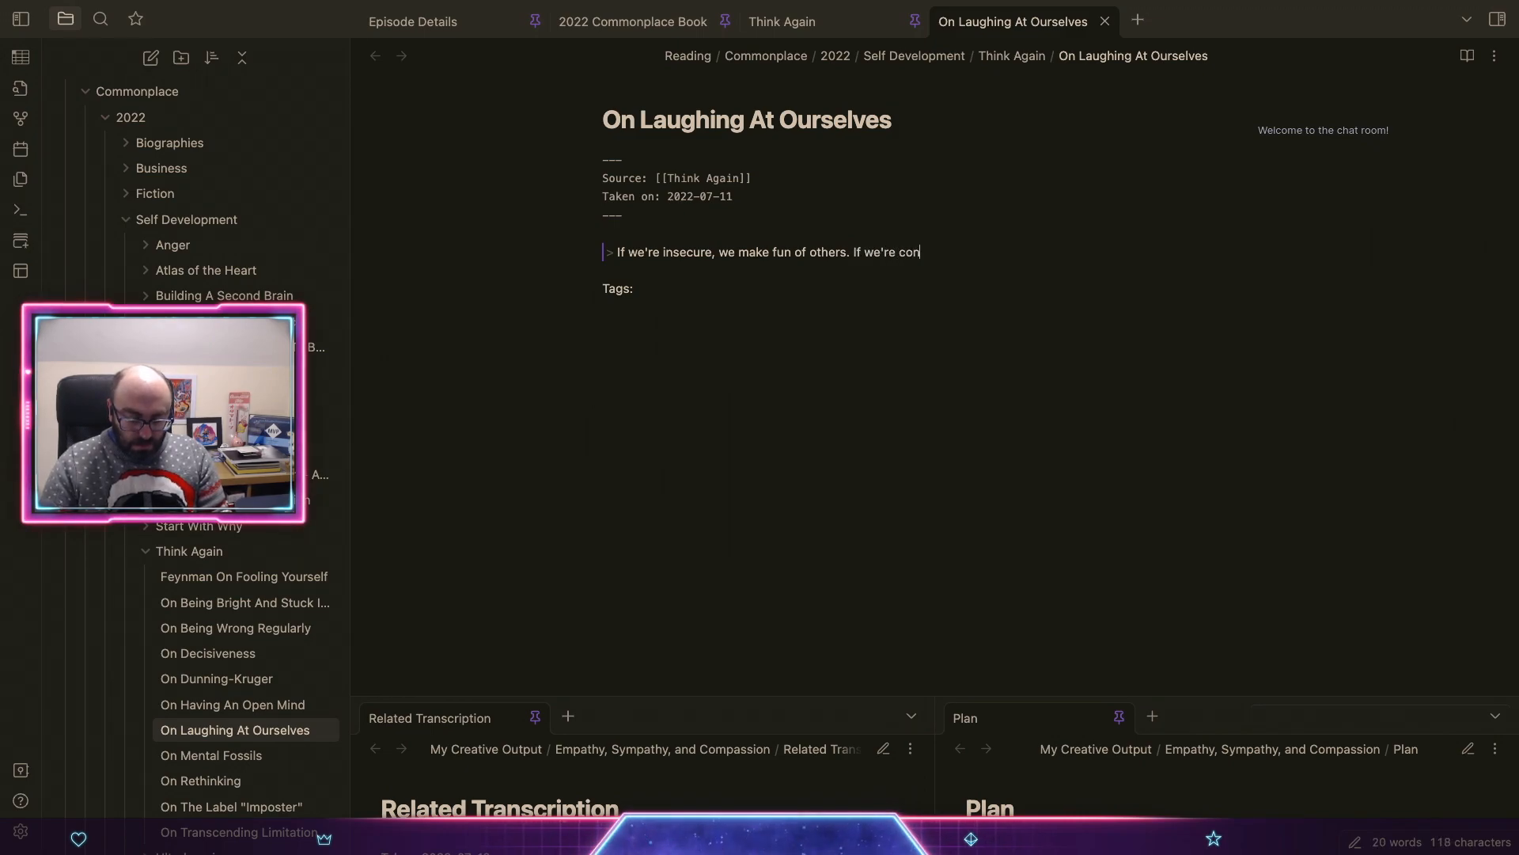
{"action": "type", "text": "fortabl"}
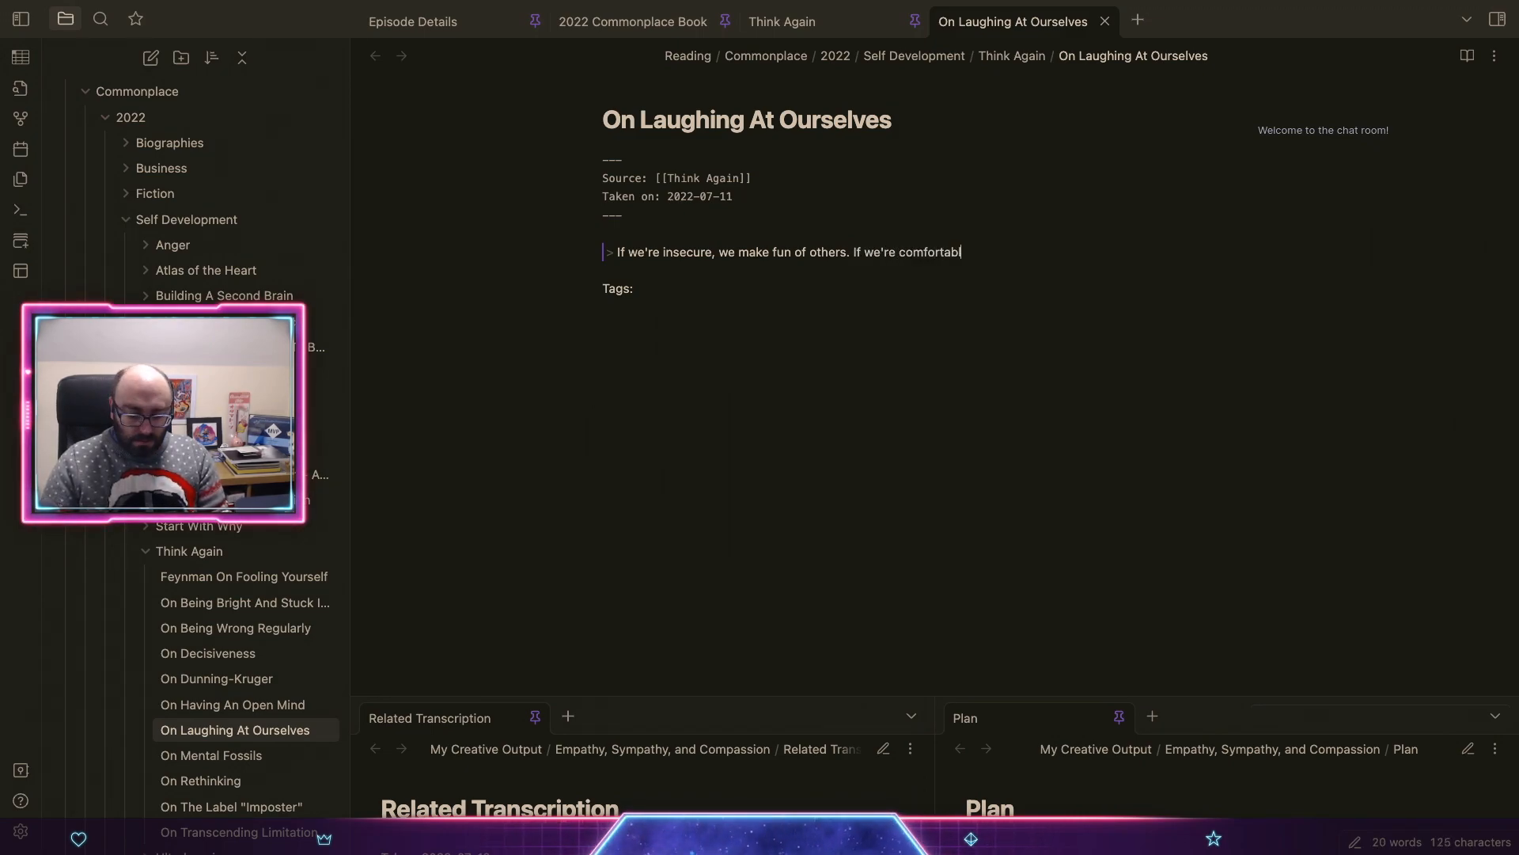
{"action": "type", "text": "e being wrong, "}
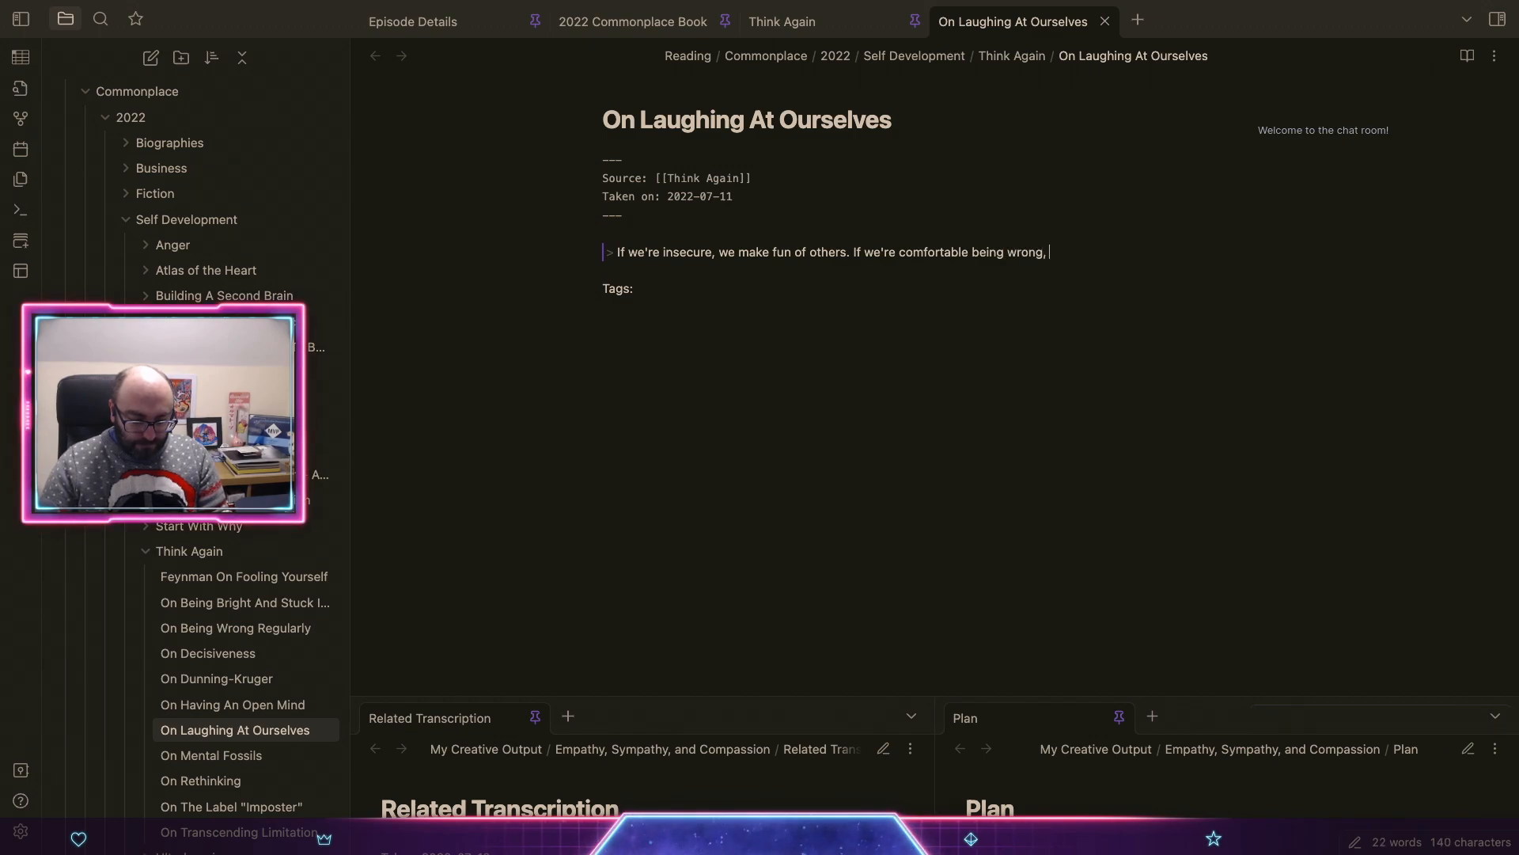
{"action": "type", "text": "we're not af"}
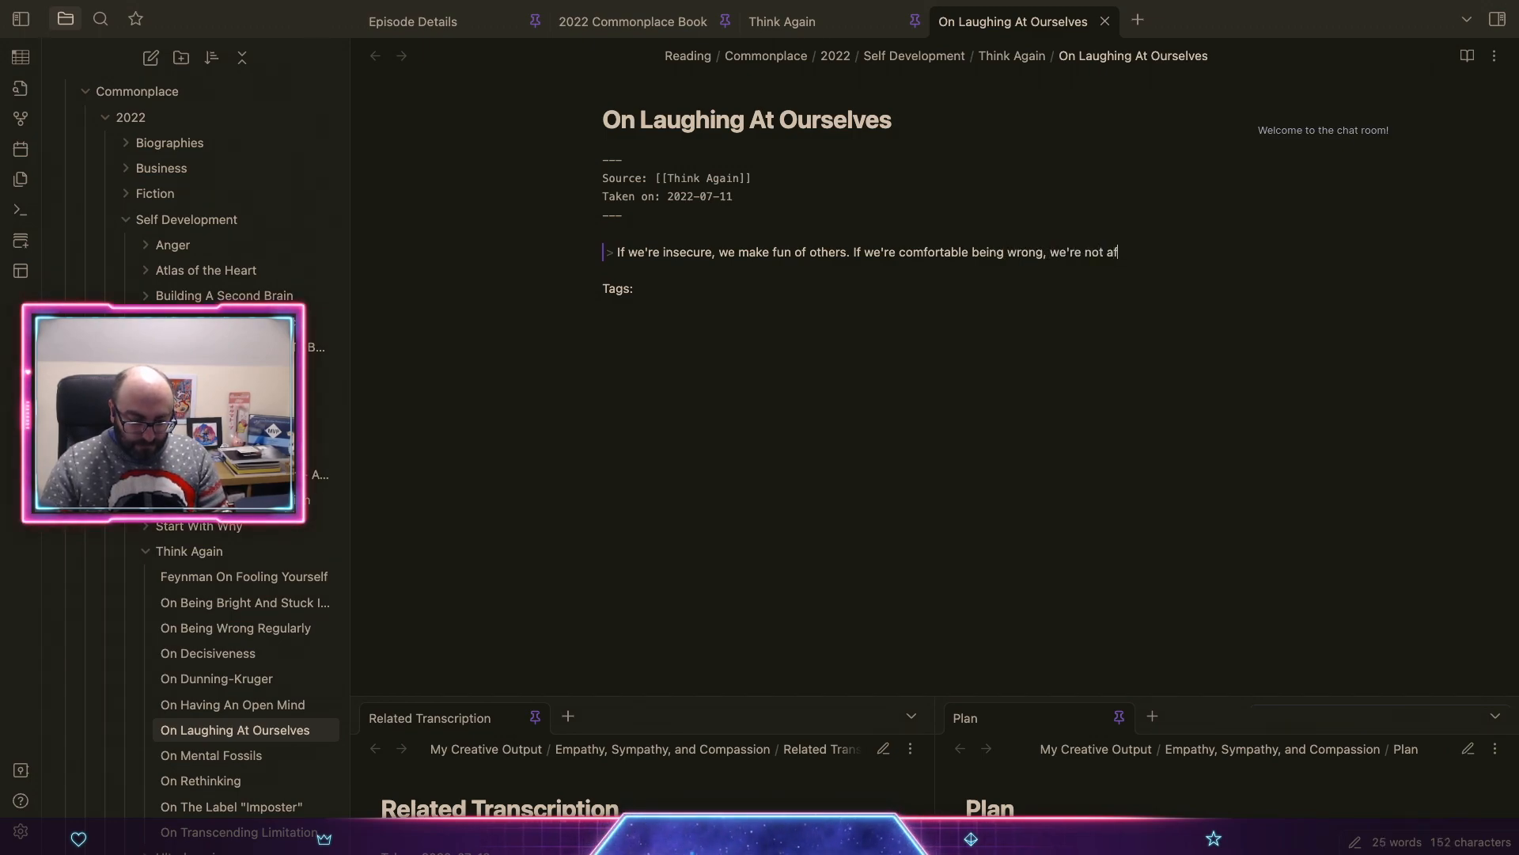
{"action": "type", "text": "raid to po"}
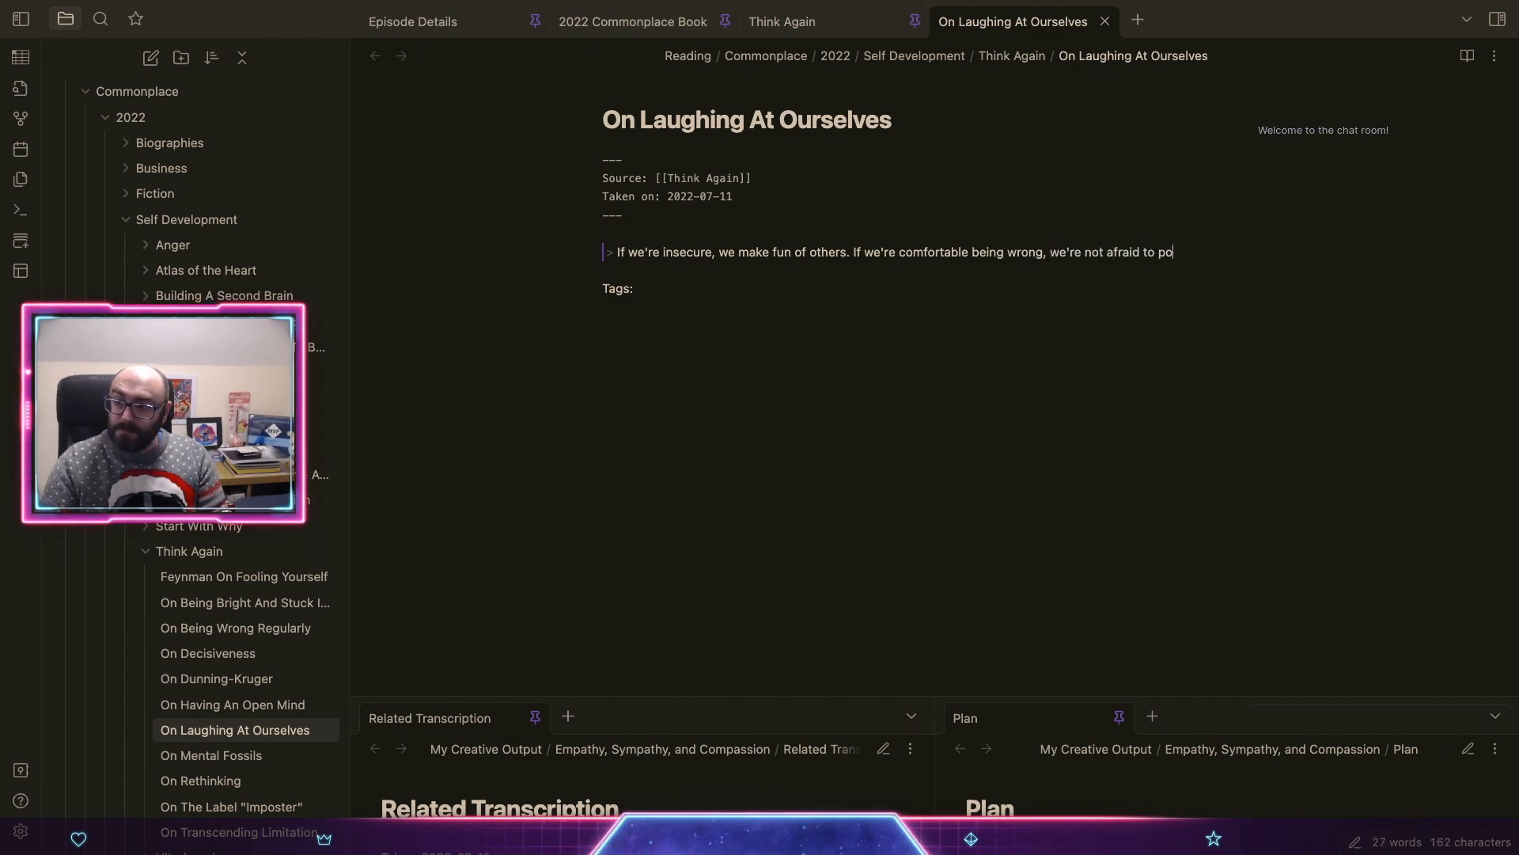
{"action": "type", "text": "ke fun"}
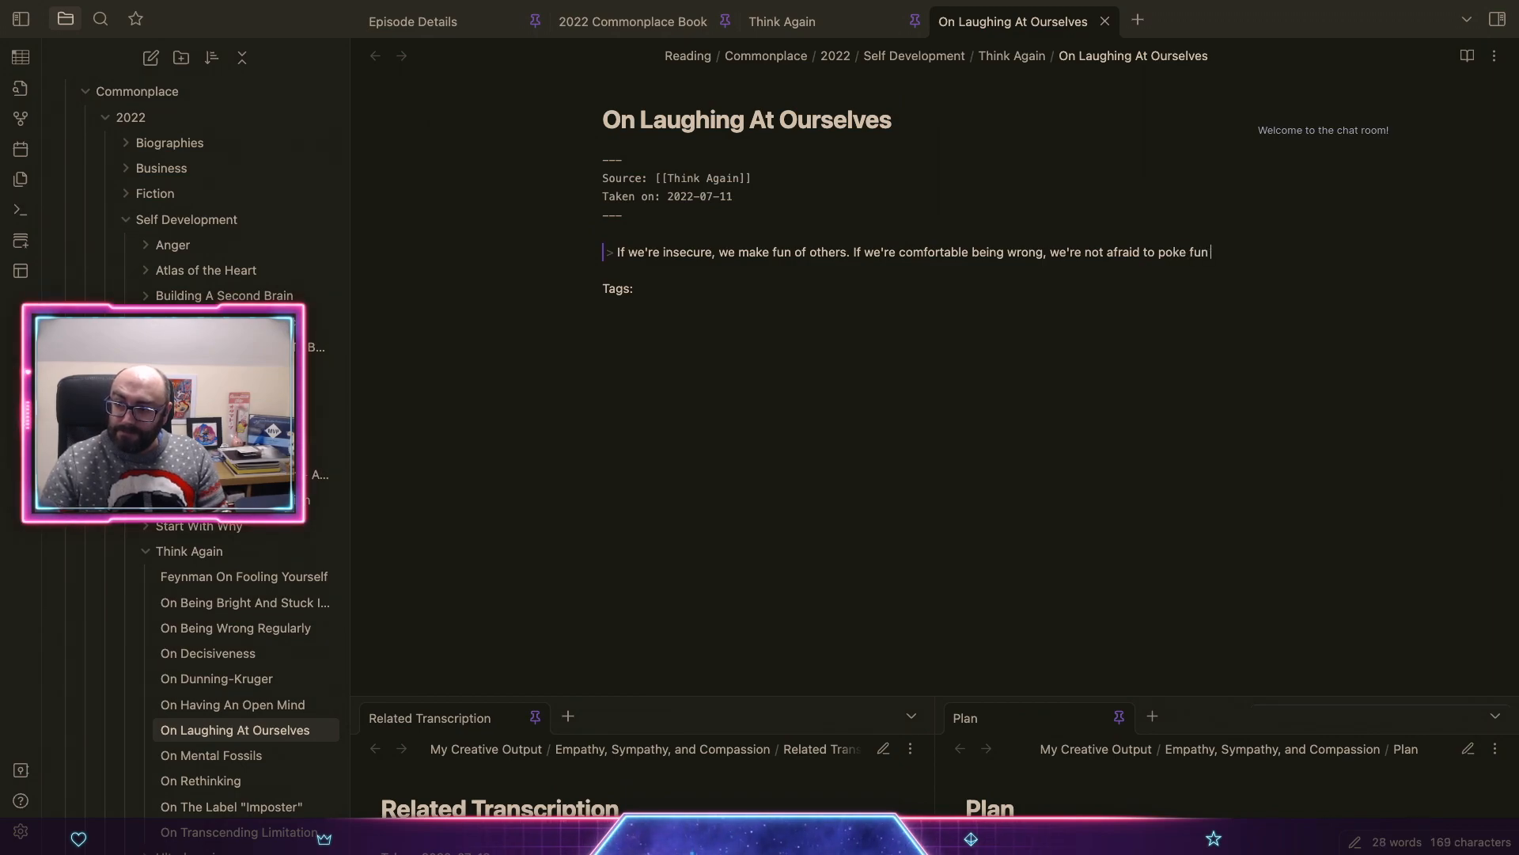
{"action": "type", "text": " at ourselves. L"}
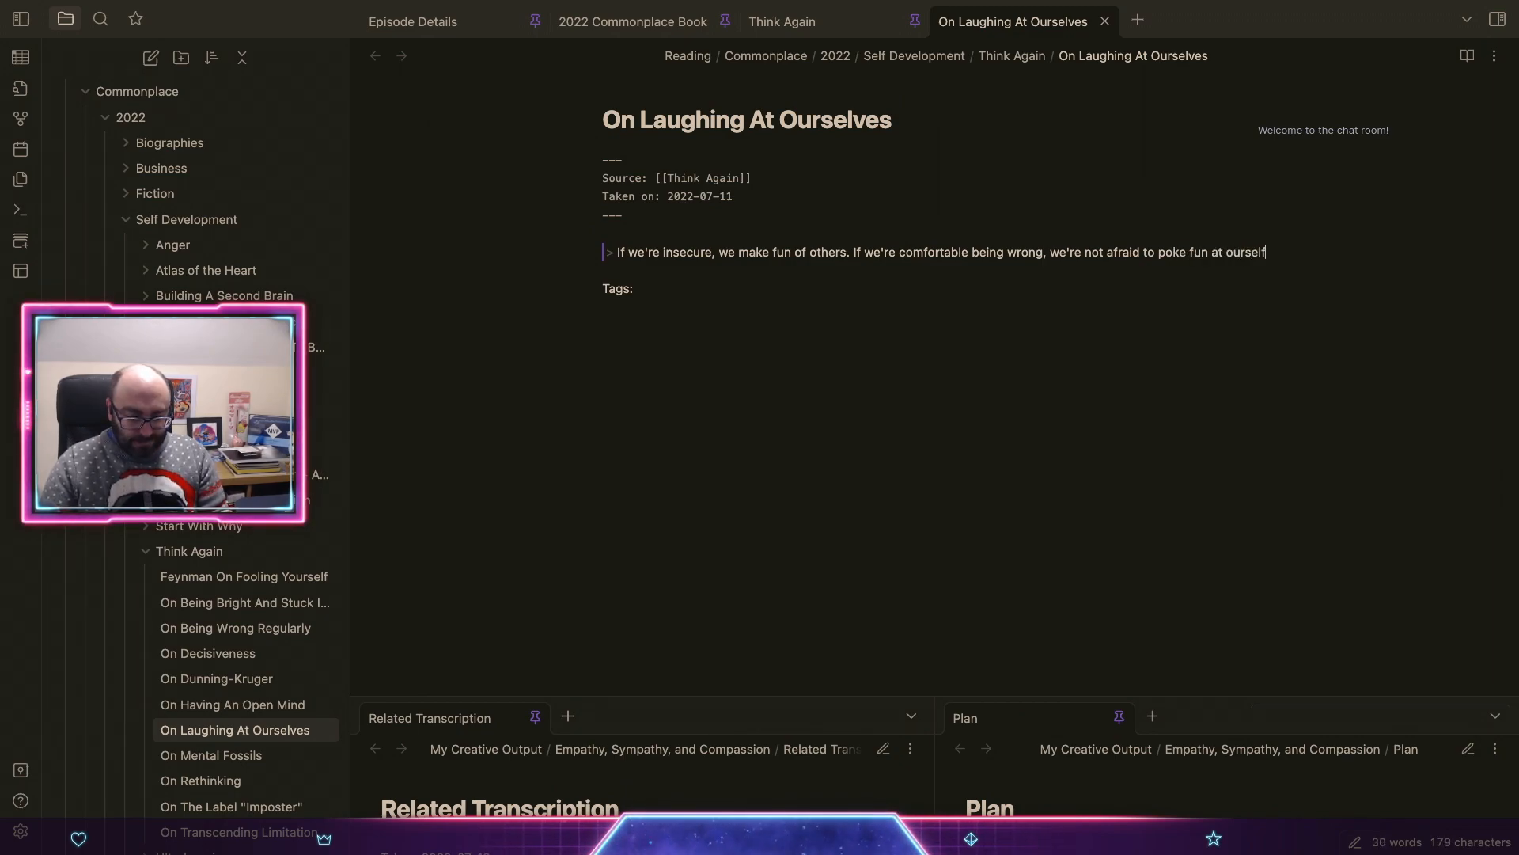
Step: Continue the quote with "Laughing at ourselves reminds us that although we might take our decisions seriously, we don't have to take ourselves too seriously."
{"action": "type", "text": "au"}
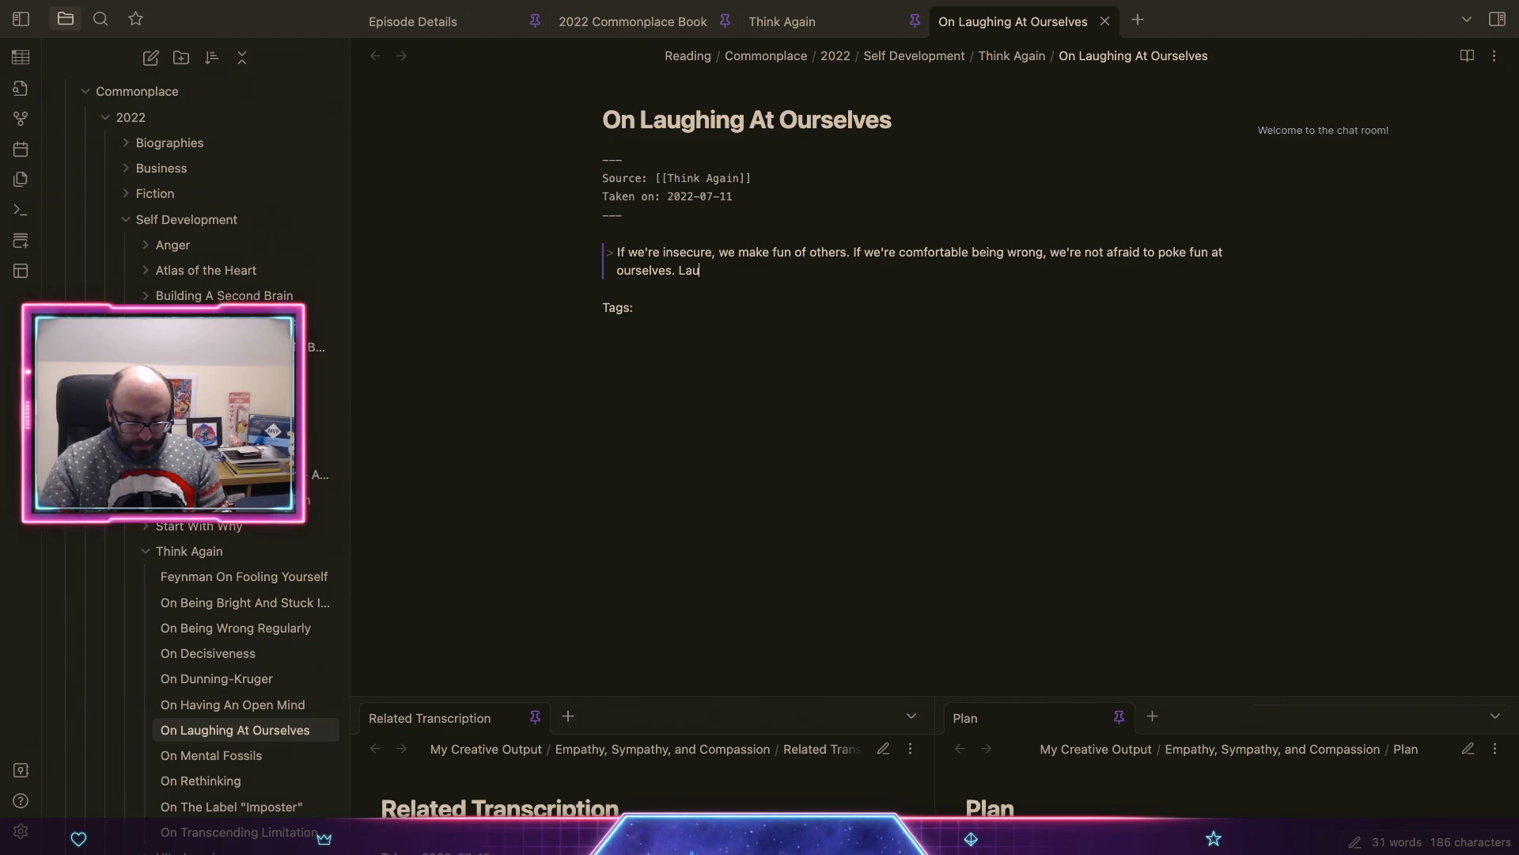
{"action": "type", "text": "ghing at ours"}
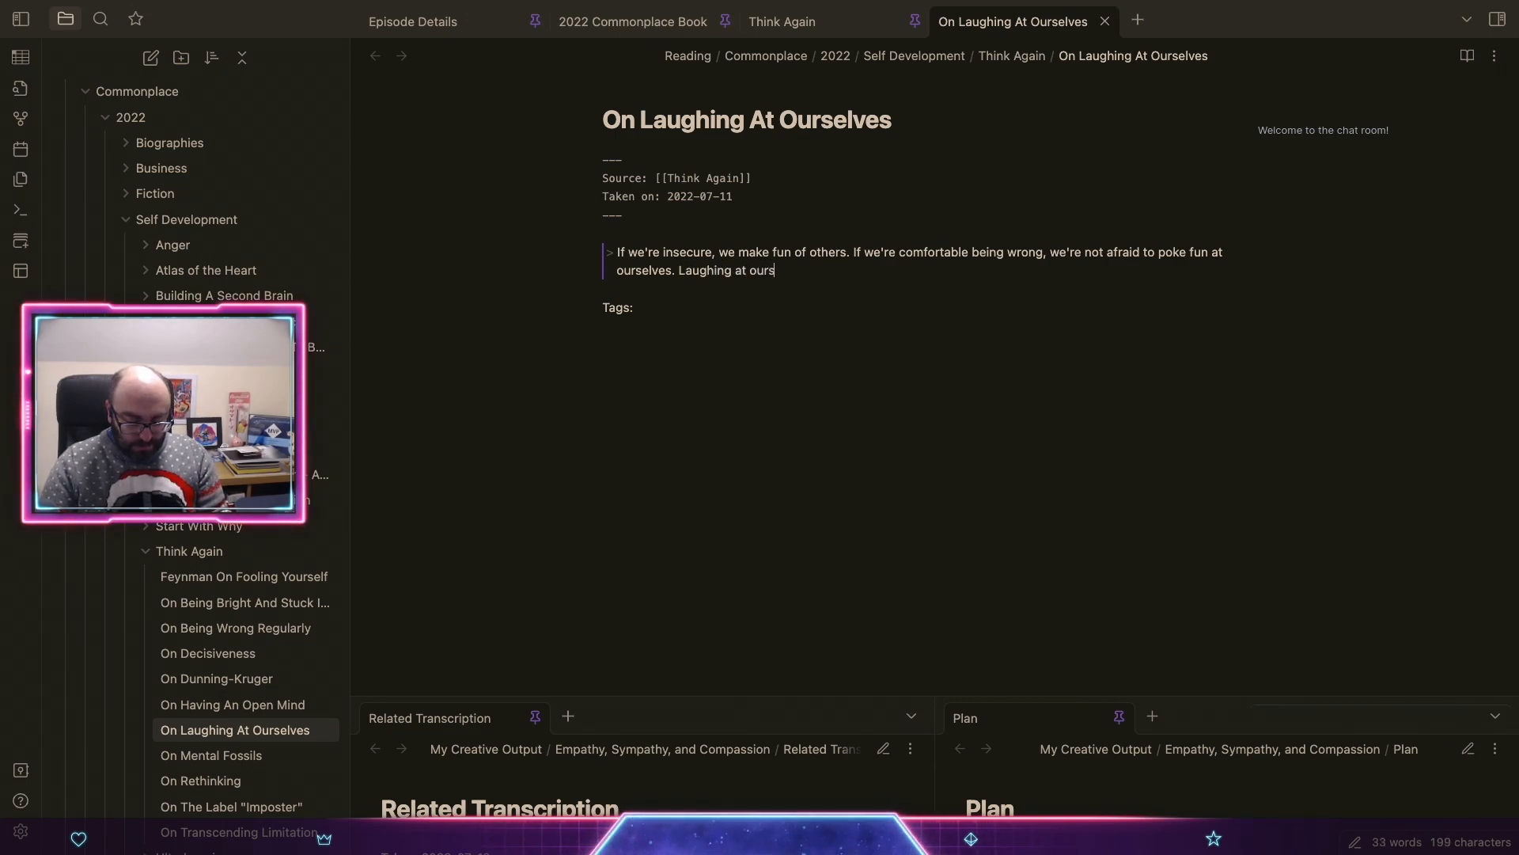
{"action": "type", "text": "elves remind"}
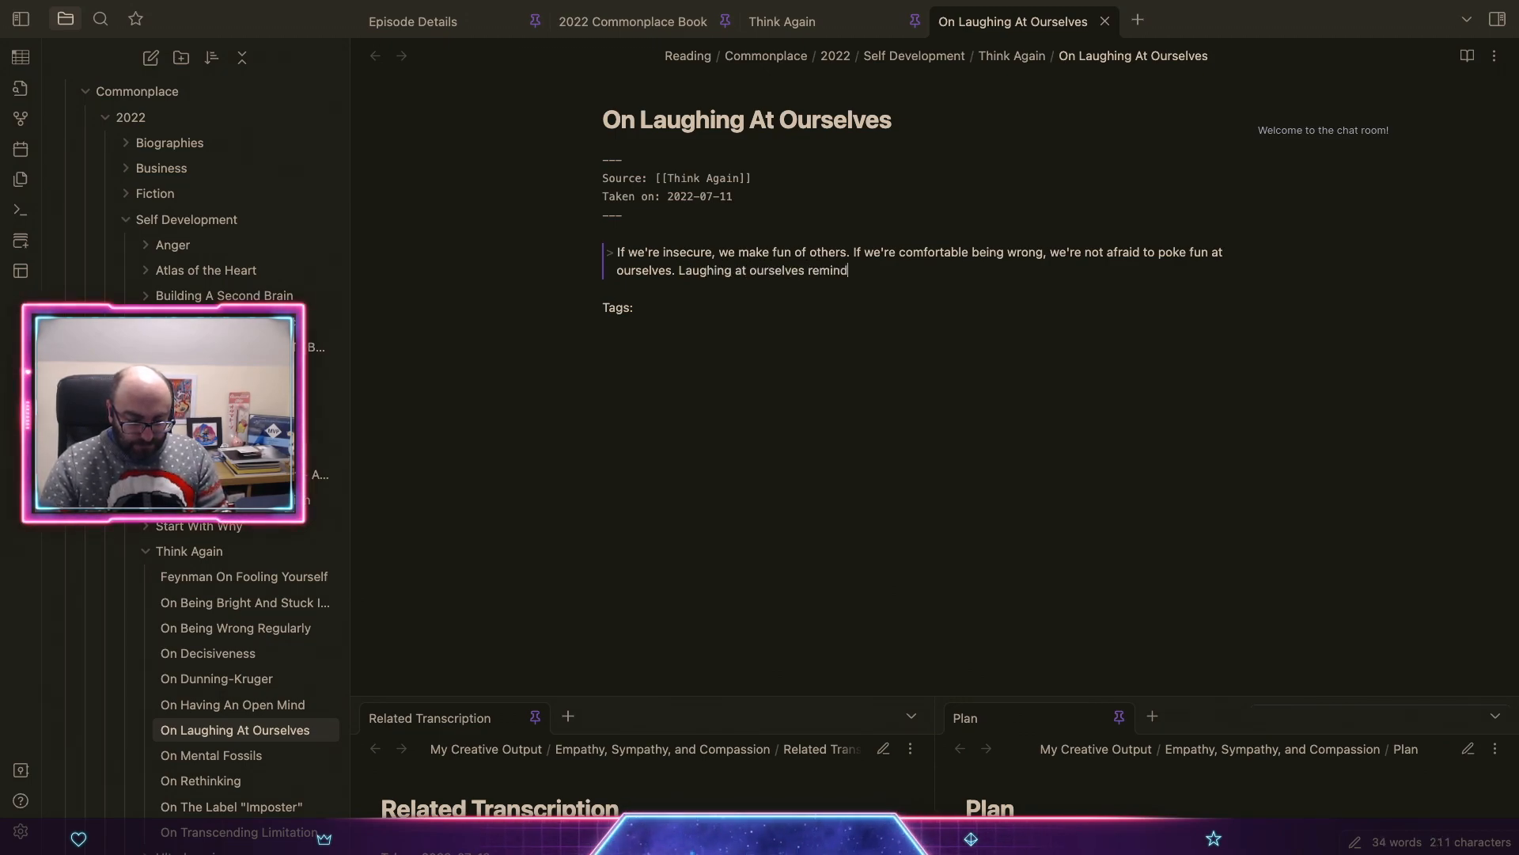
{"action": "type", "text": "s us that although "}
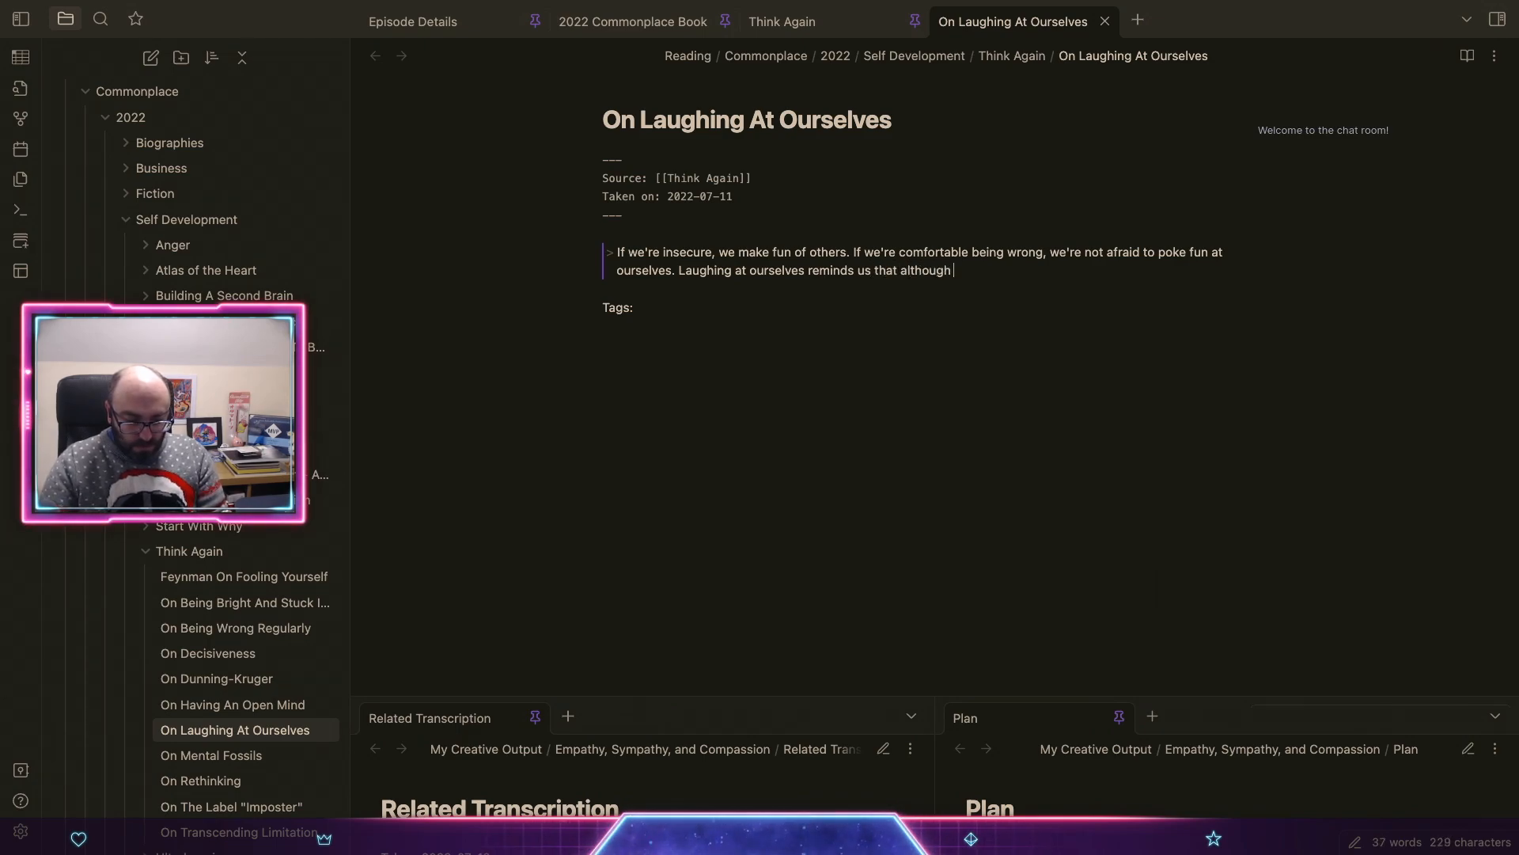
{"action": "type", "text": "we might take ou"}
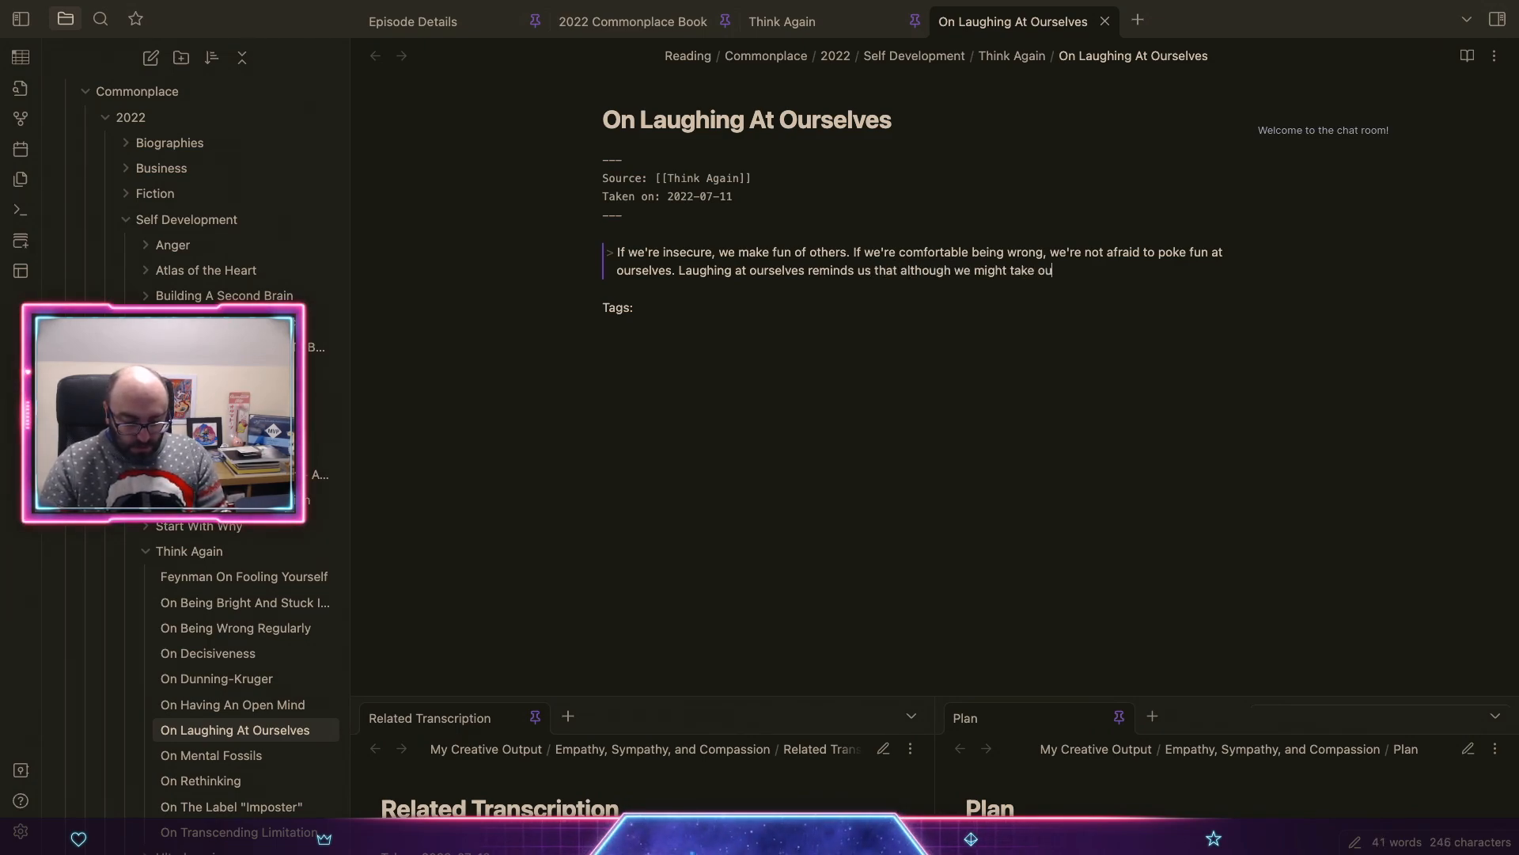
{"action": "type", "text": "r decisions seriously, we"}
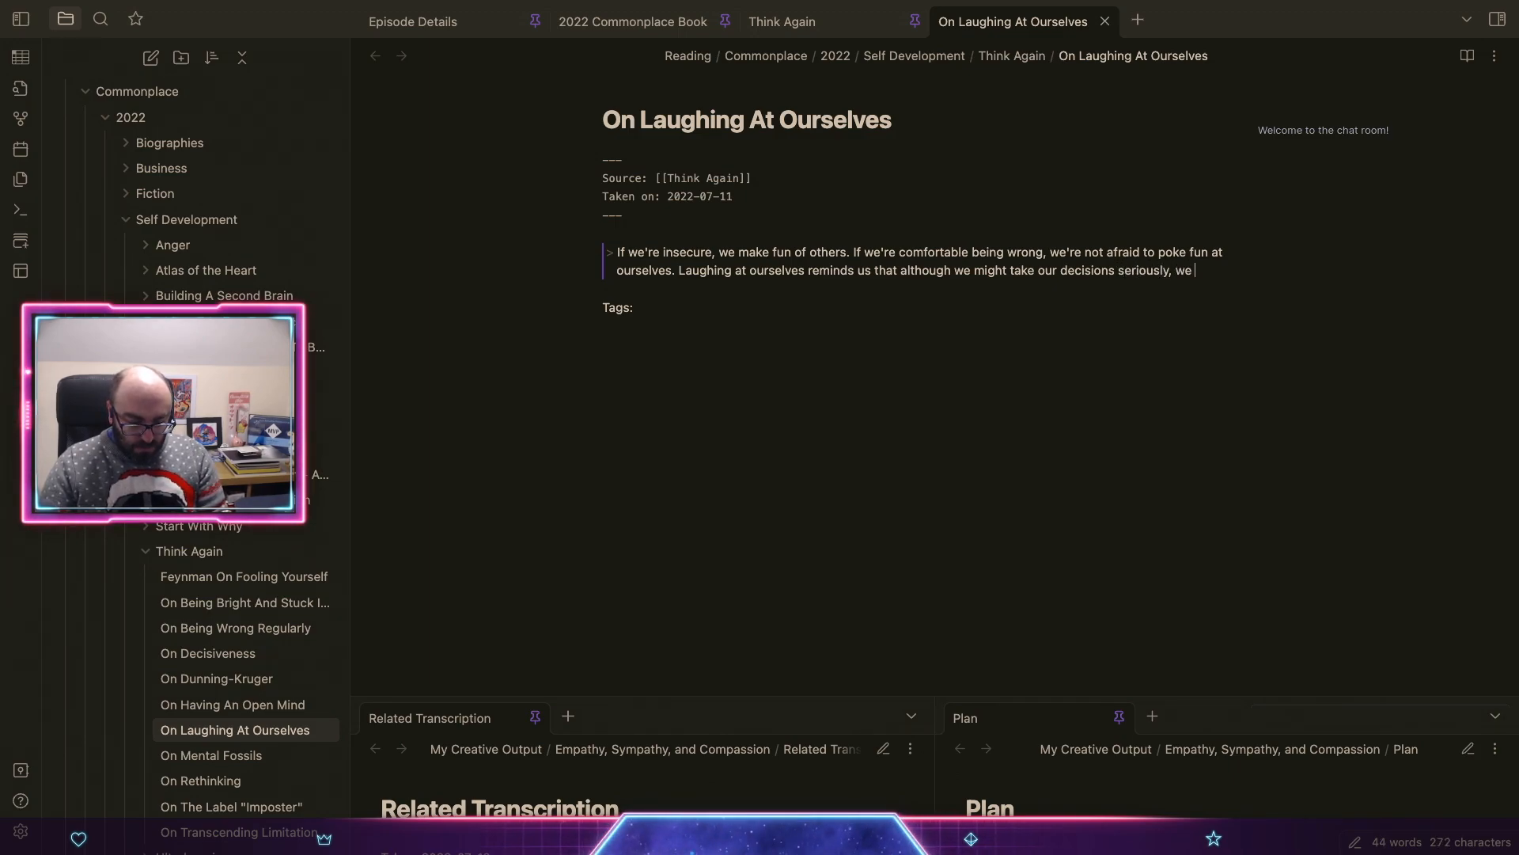
{"action": "type", "text": " don't have to tak"}
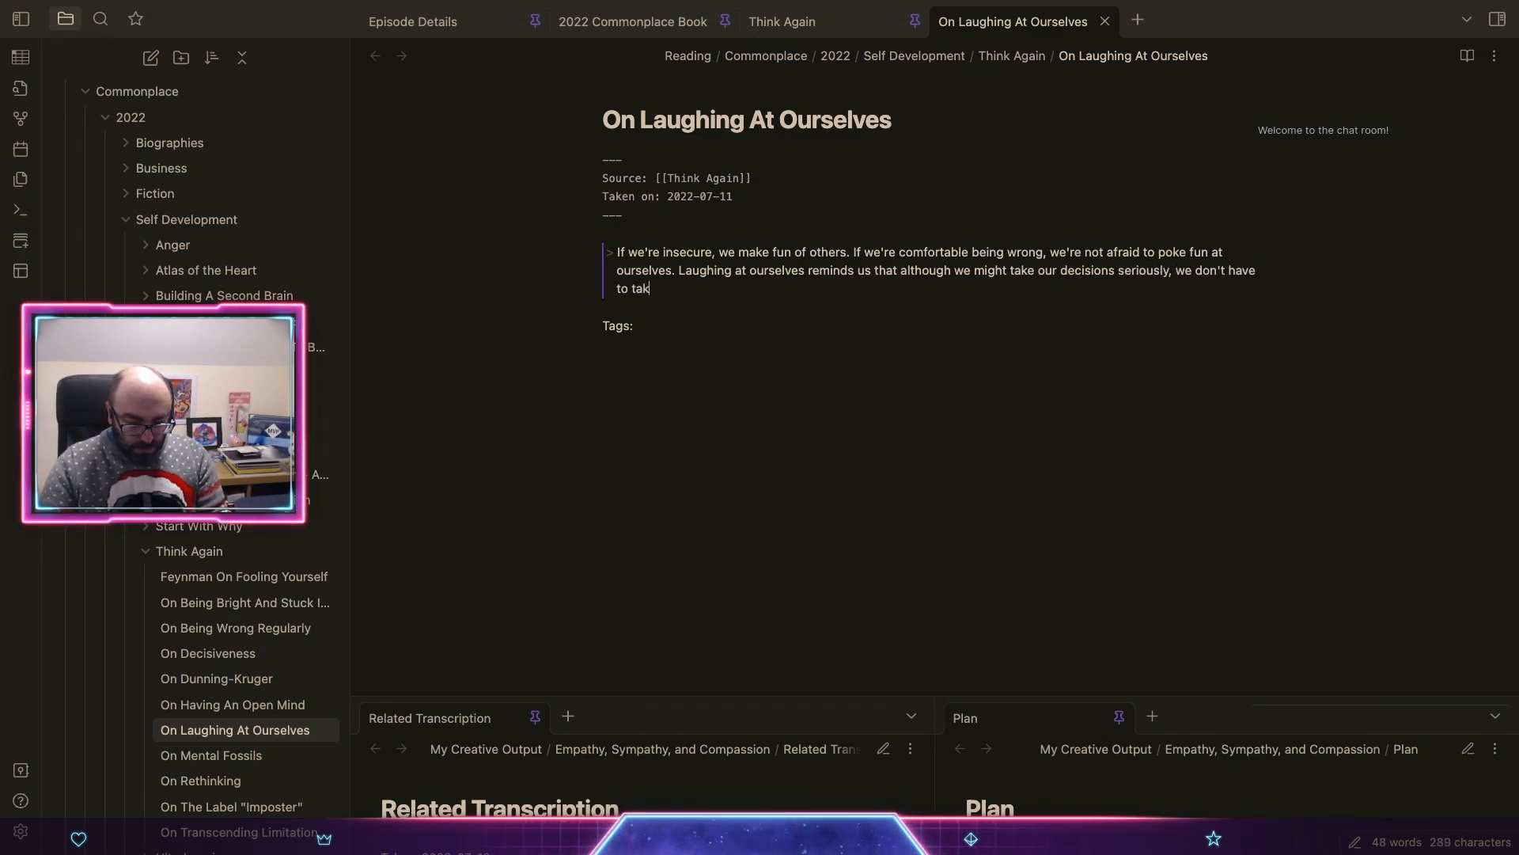
{"action": "type", "text": "e ourselves "}
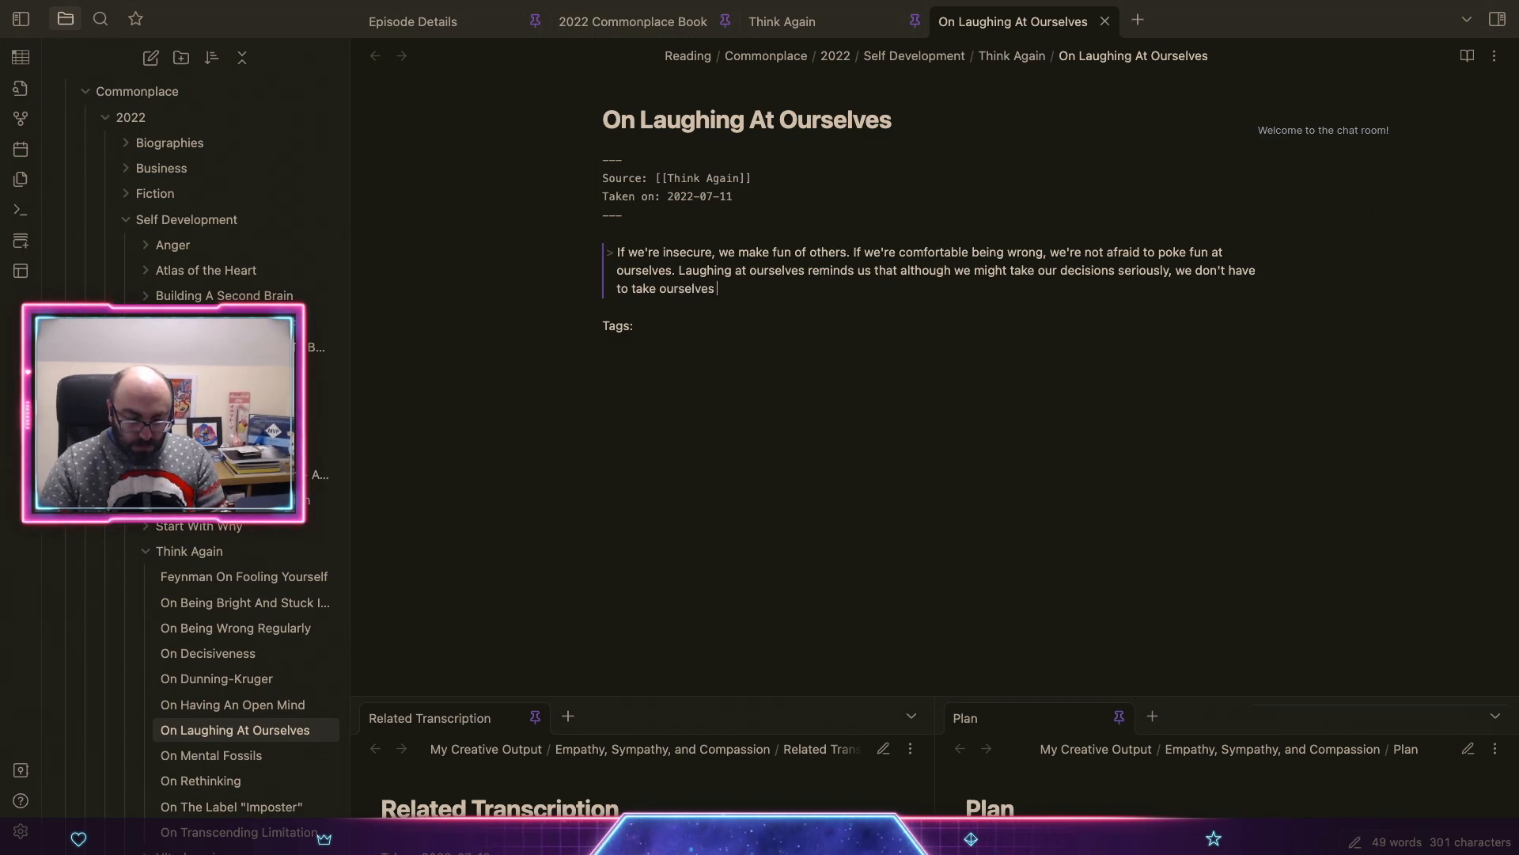
{"action": "type", "text": "too serious"}
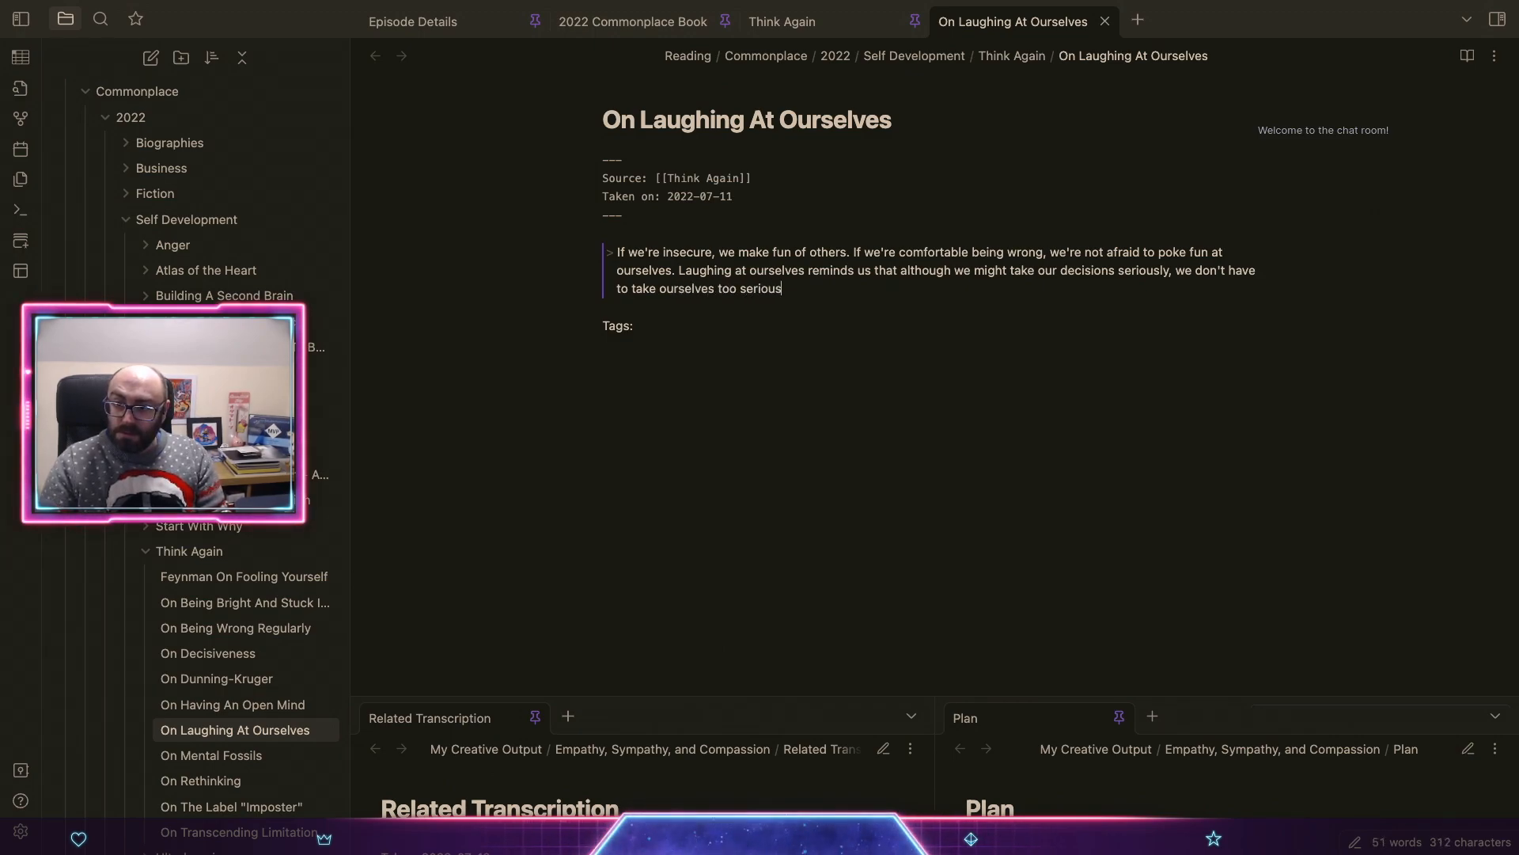
{"action": "type", "text": "ly. R"}
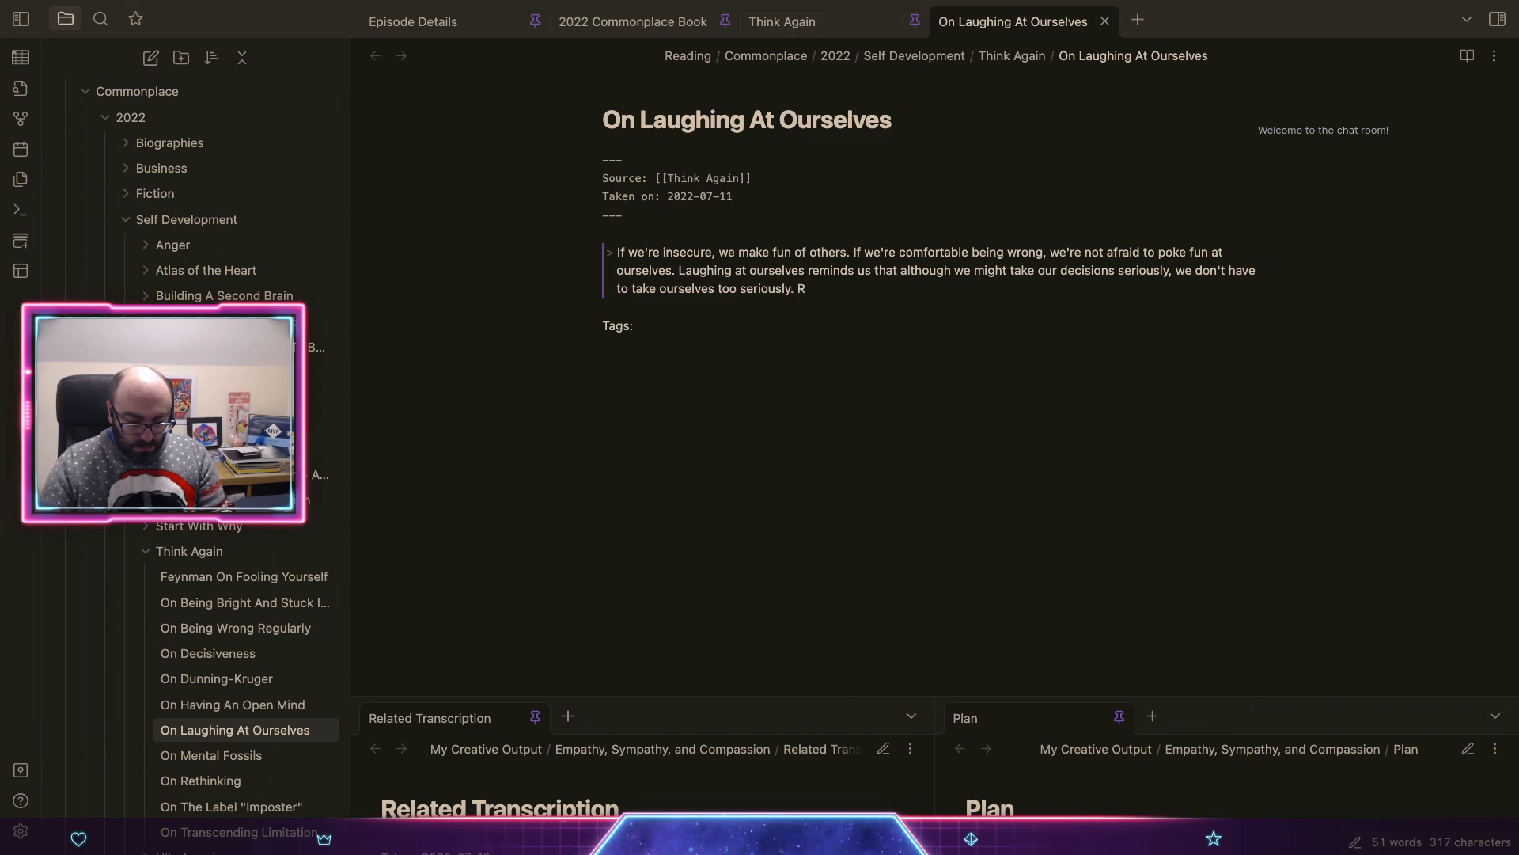
Step: Continue the quote with "Research suggests that the"
{"action": "type", "text": "esearch suggestion"}
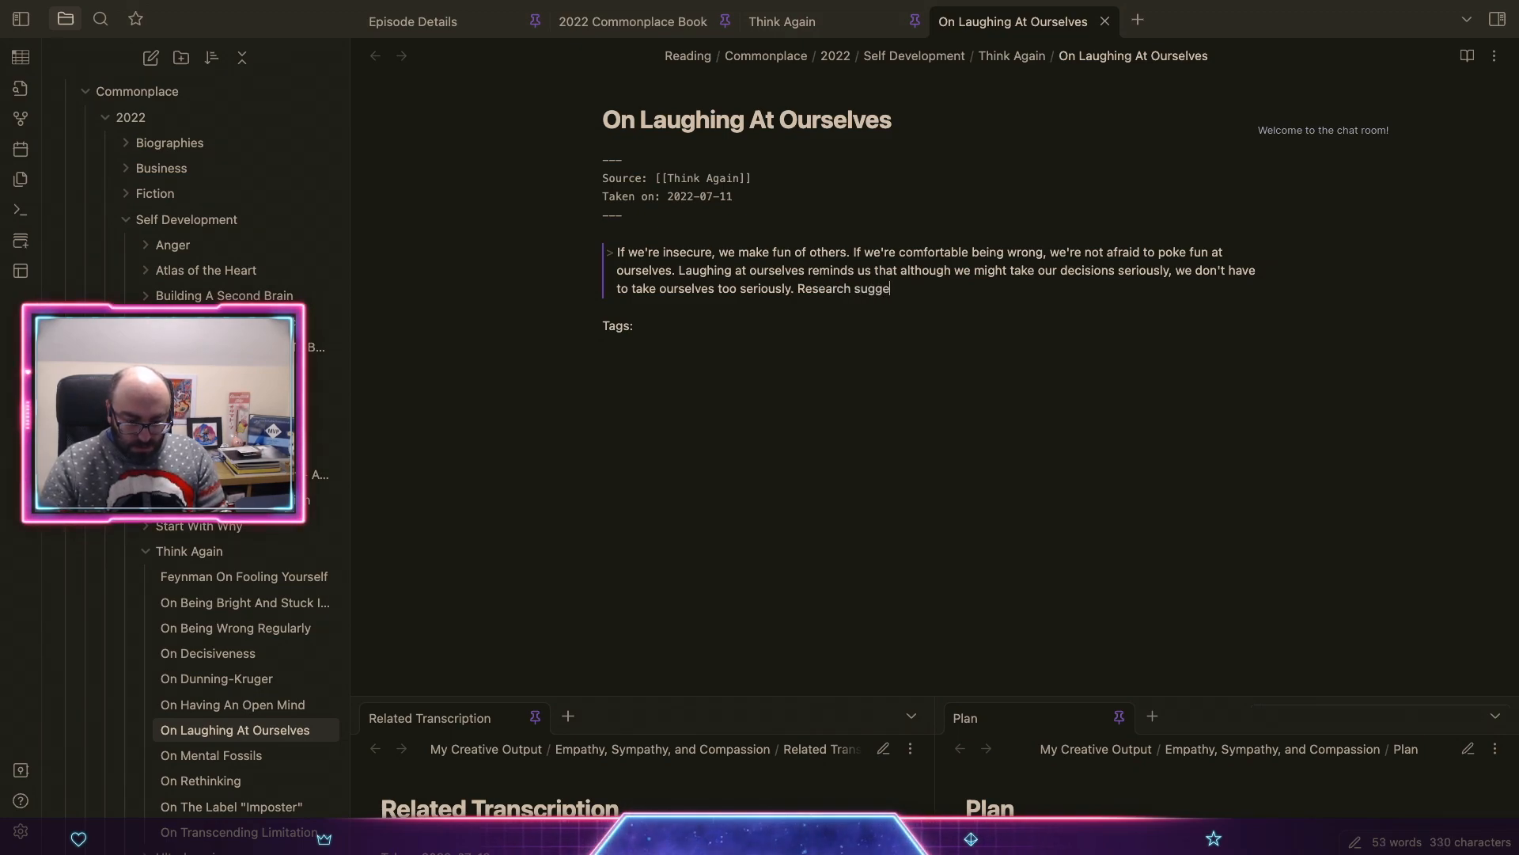
{"action": "key", "text": "BackSpace"}
{"action": "key", "text": "BackSpace"}
{"action": "key", "text": "BackSpace"}
{"action": "type", "text": "sts"}
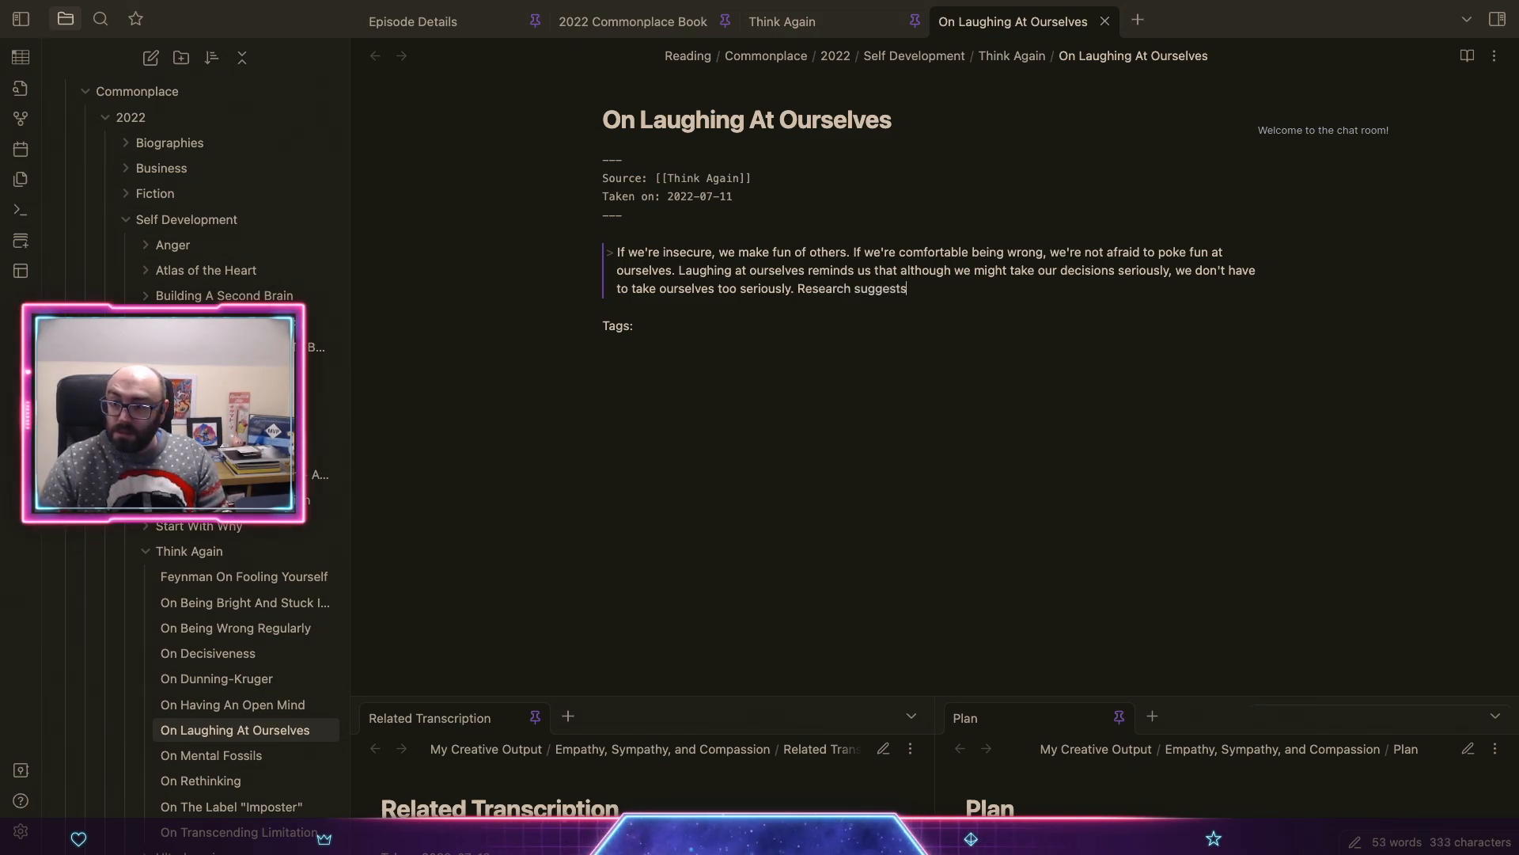
{"action": "type", "text": " that "}
{"action": "type", "text": "the "}
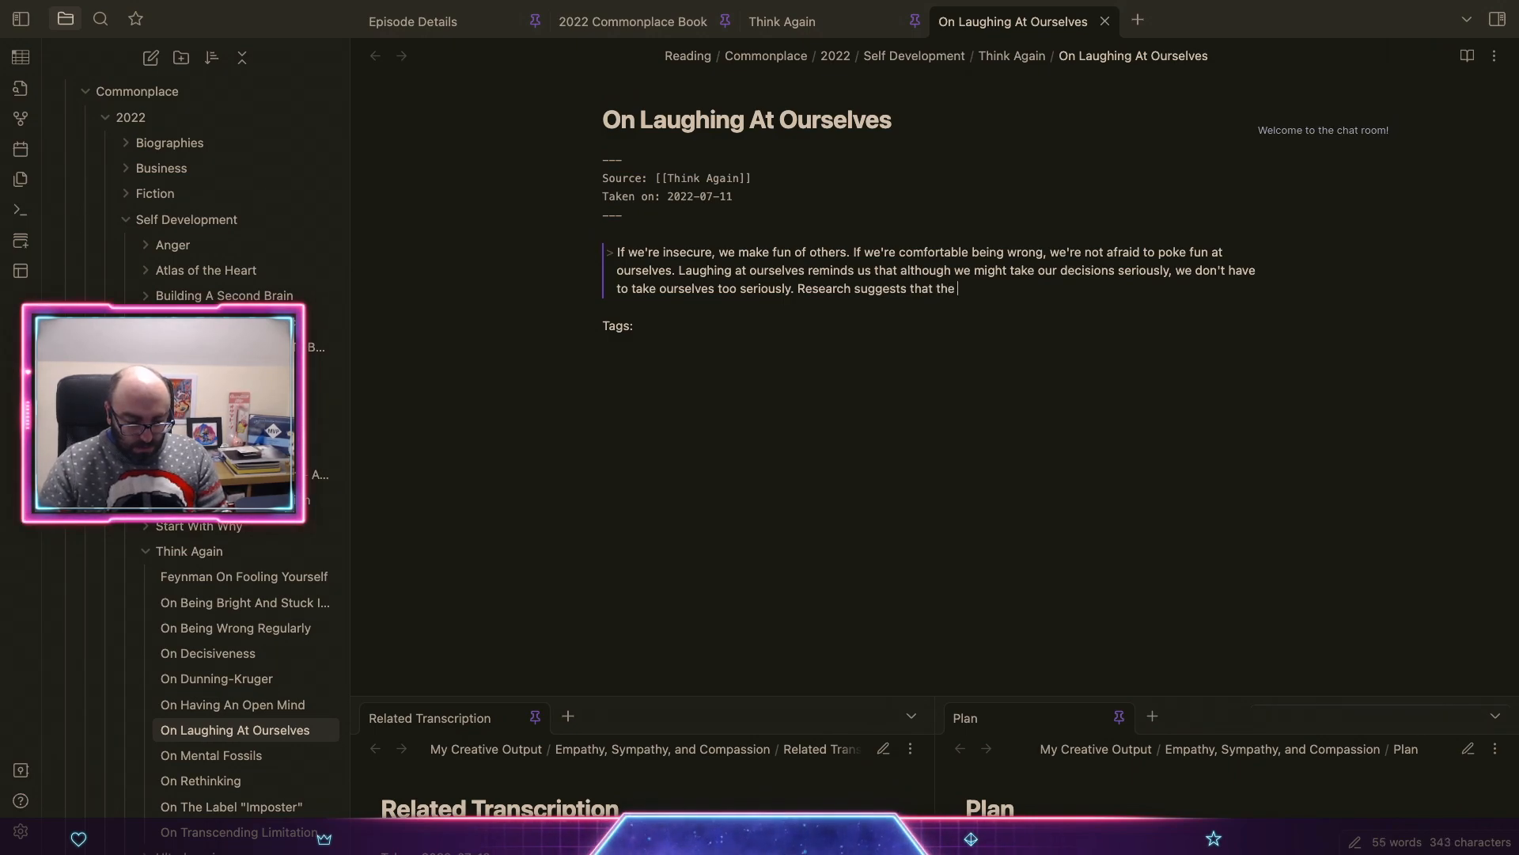
Step: Continue the quote with "more frequently we make fun of ourselves,"
{"action": "type", "text": "more freuqestle we"}
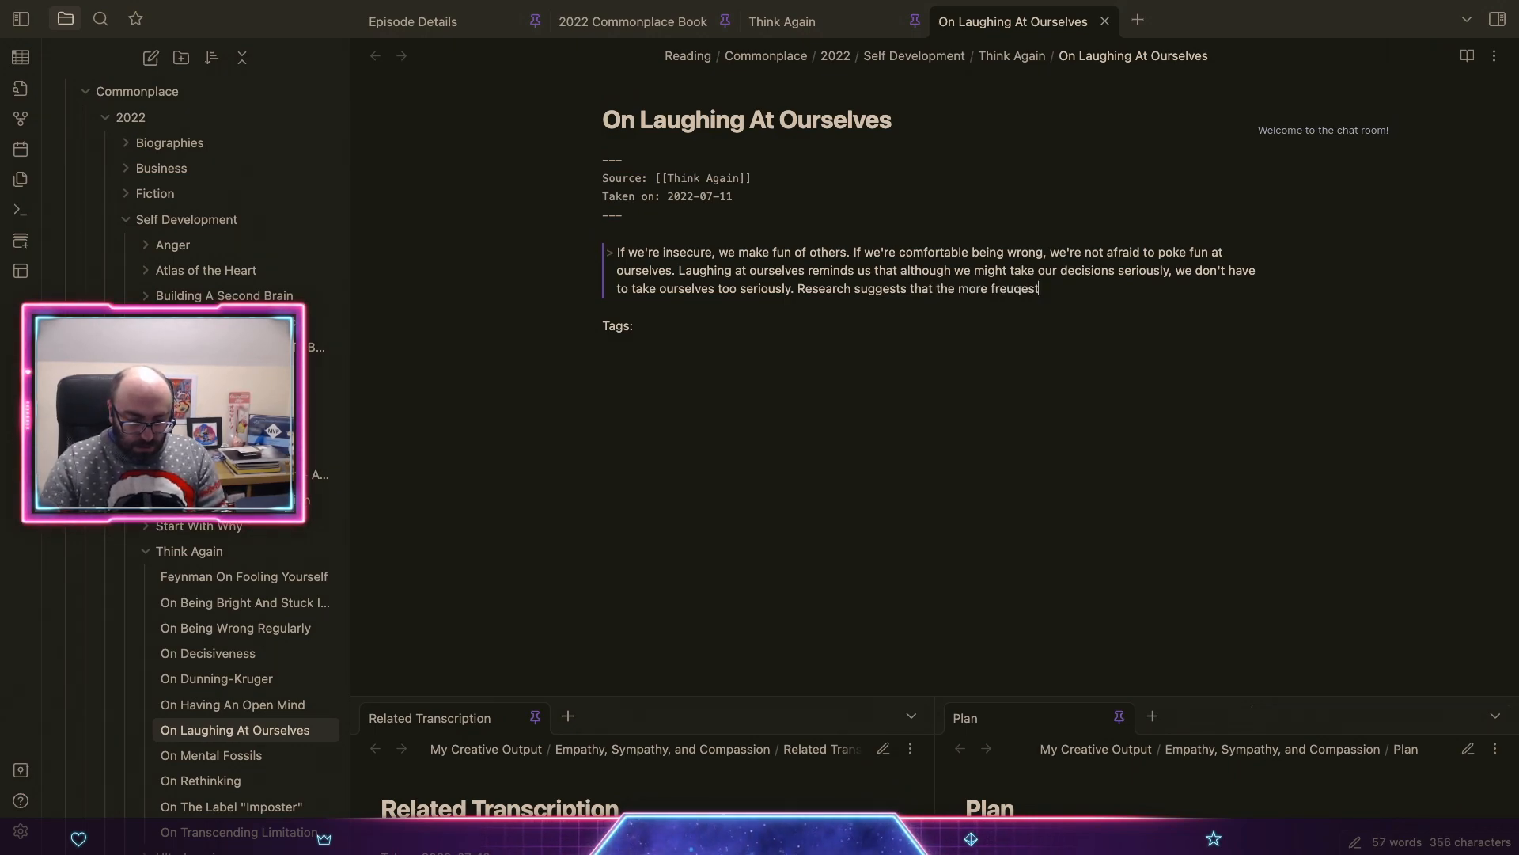
{"action": "key", "text": "BackSpace"}
{"action": "key", "text": "BackSpace"}
{"action": "key", "text": "BackSpace"}
{"action": "key", "text": "BackSpace"}
{"action": "key", "text": "BackSpace"}
{"action": "key", "text": "BackSpace"}
{"action": "key", "text": "BackSpace"}
{"action": "key", "text": "BackSpace"}
{"action": "key", "text": "BackSpace"}
{"action": "key", "text": "BackSpace"}
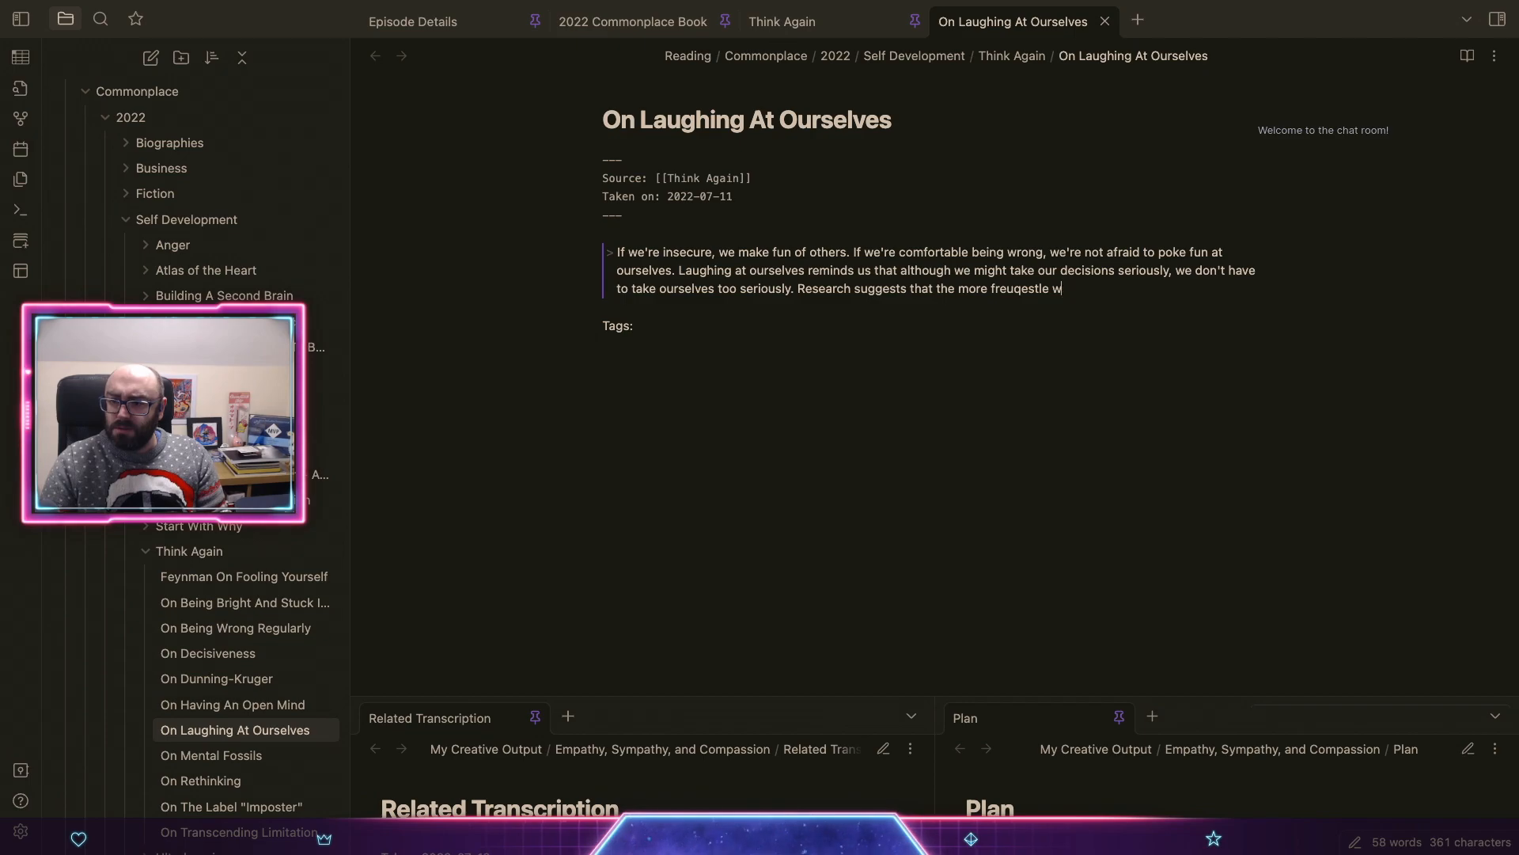
{"action": "type", "text": "que"}
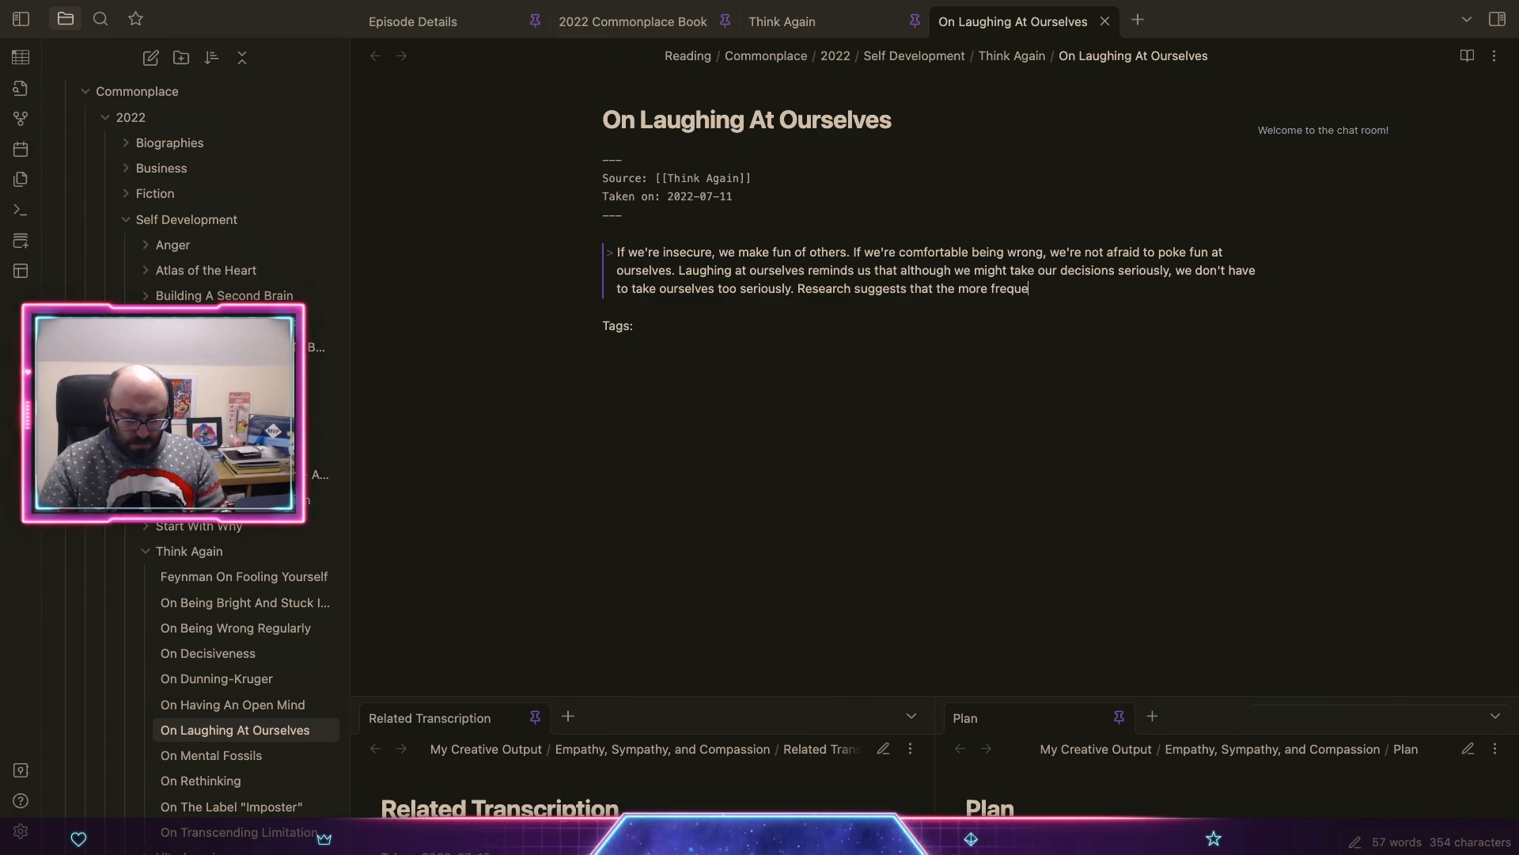
{"action": "type", "text": "ntly we "}
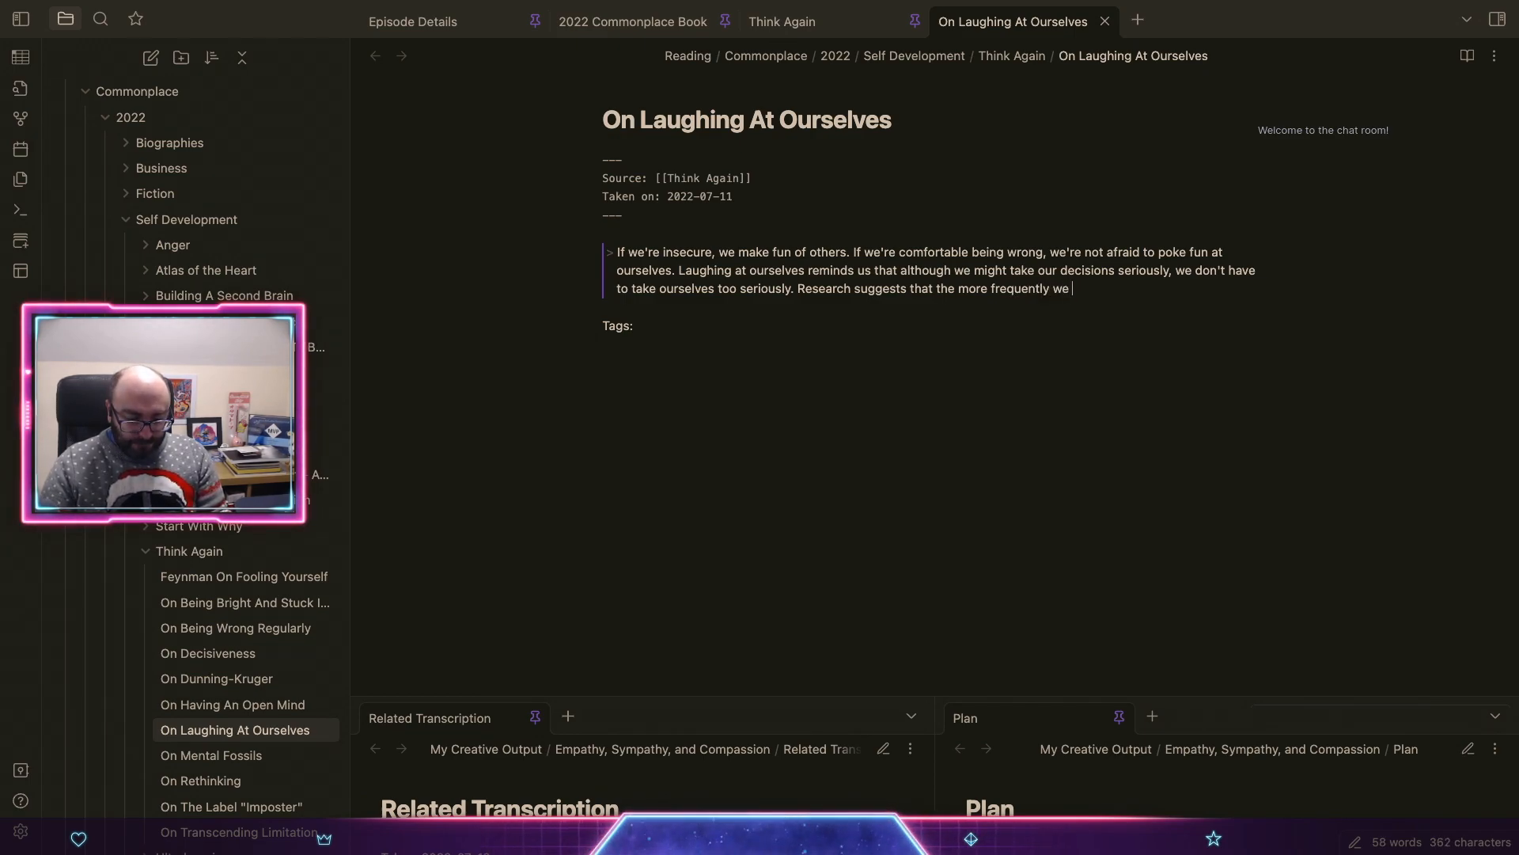
{"action": "type", "text": "make f"}
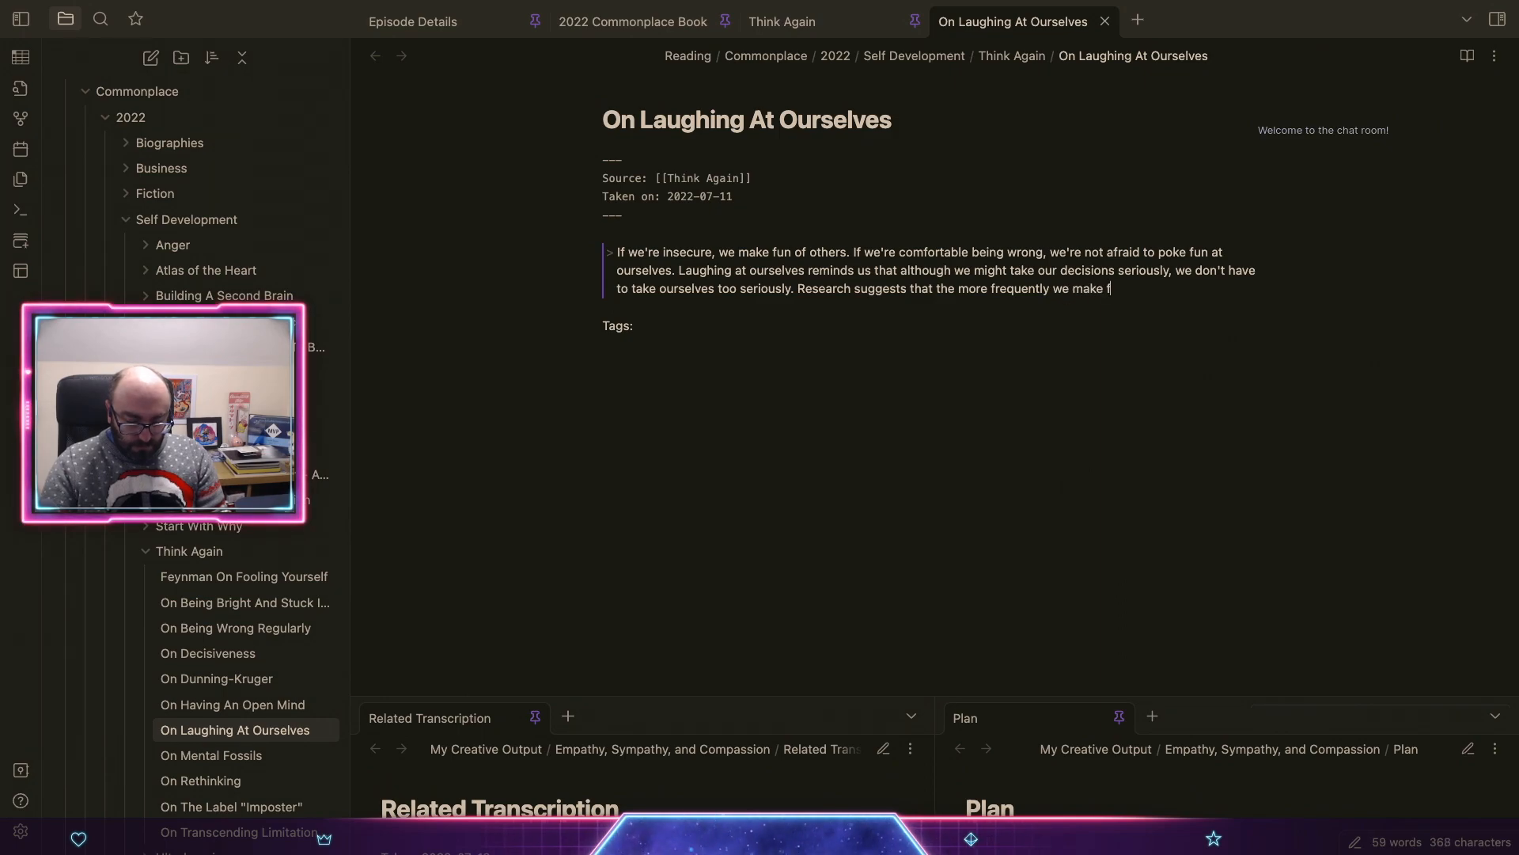
{"action": "type", "text": "un of ourselves, "}
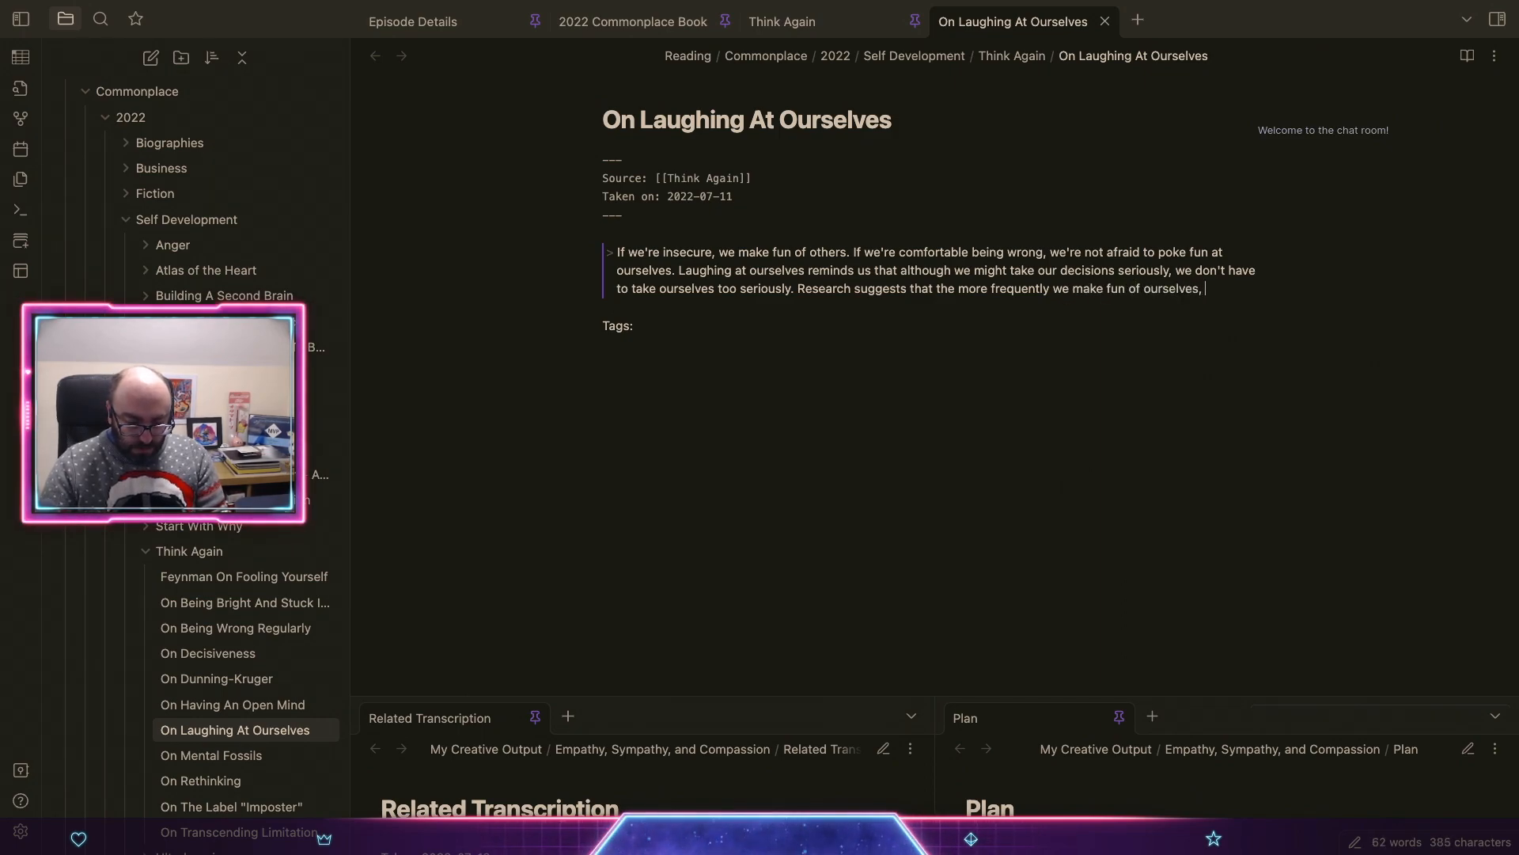
Step: Continue the quote with "the happier we tend to be" and mark it with a footnote asterisk
{"action": "type", "text": "the happier we"}
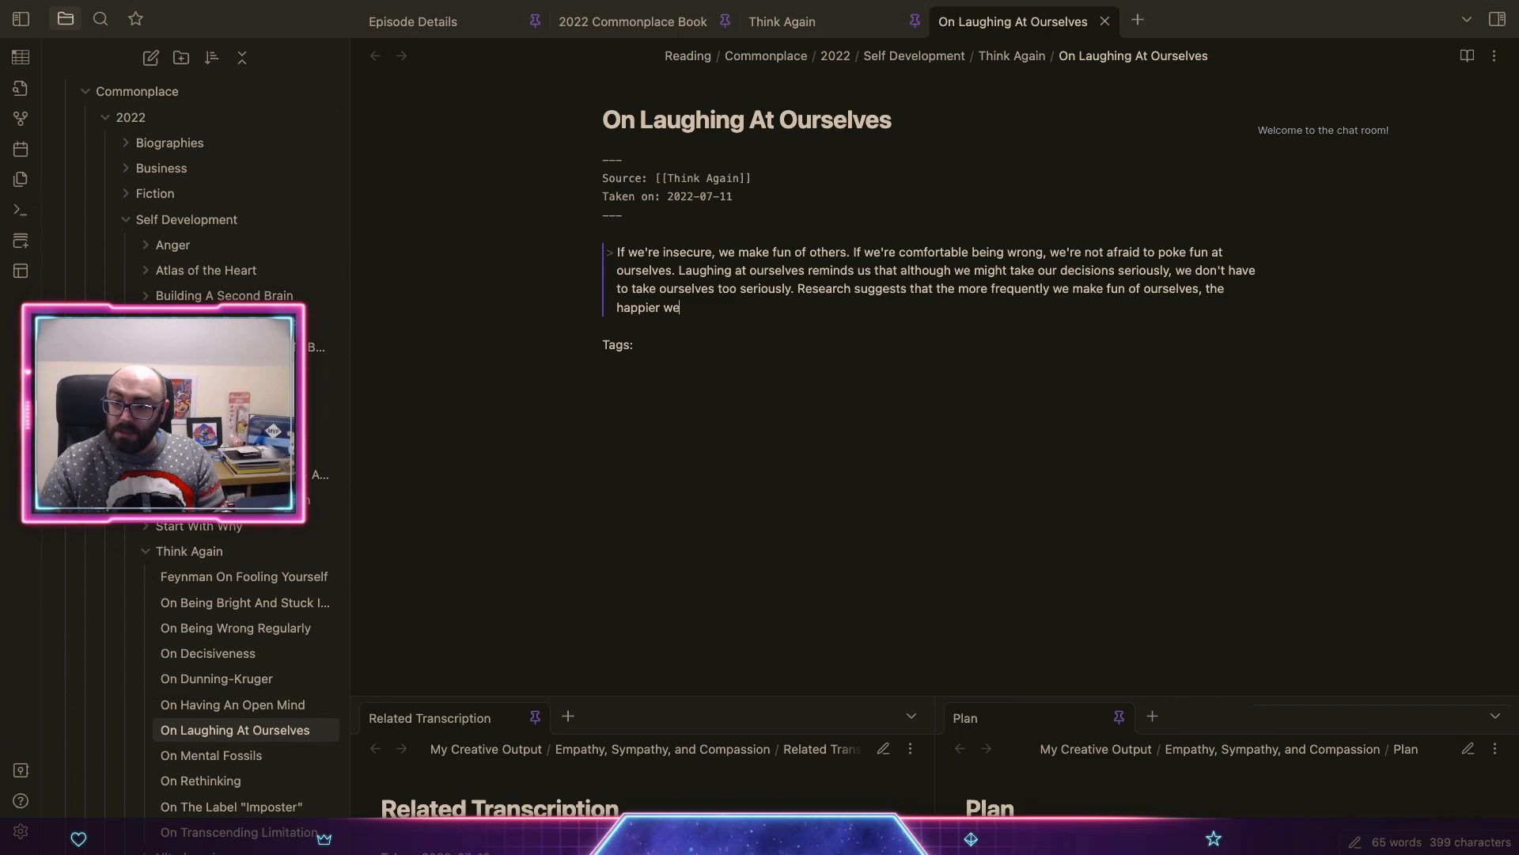
{"action": "type", "text": " tend to be **"}
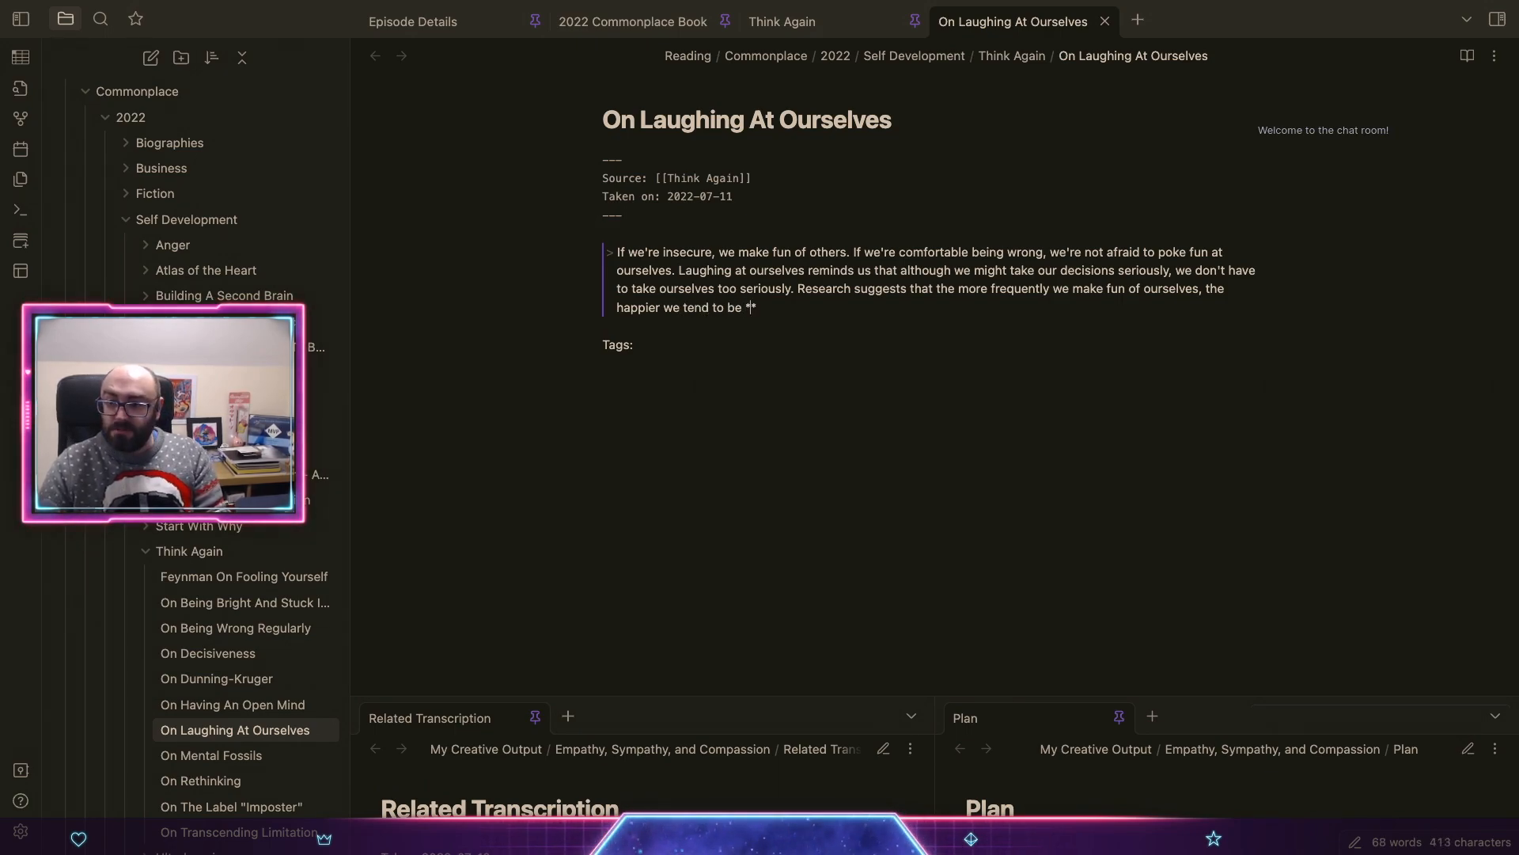
{"action": "key", "text": "BackSpace"}
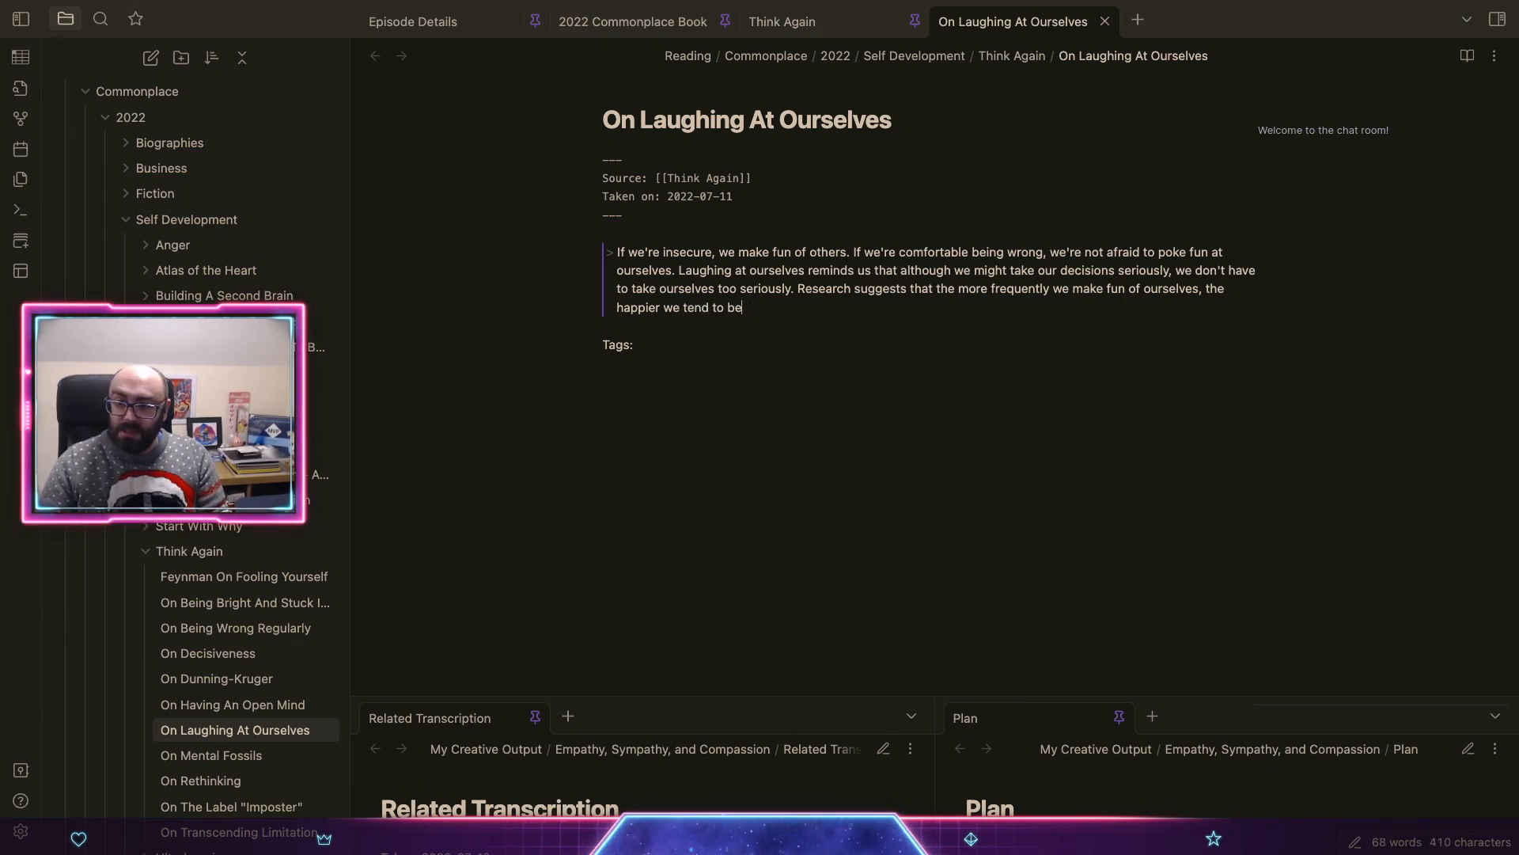
{"action": "type", "text": "*"}
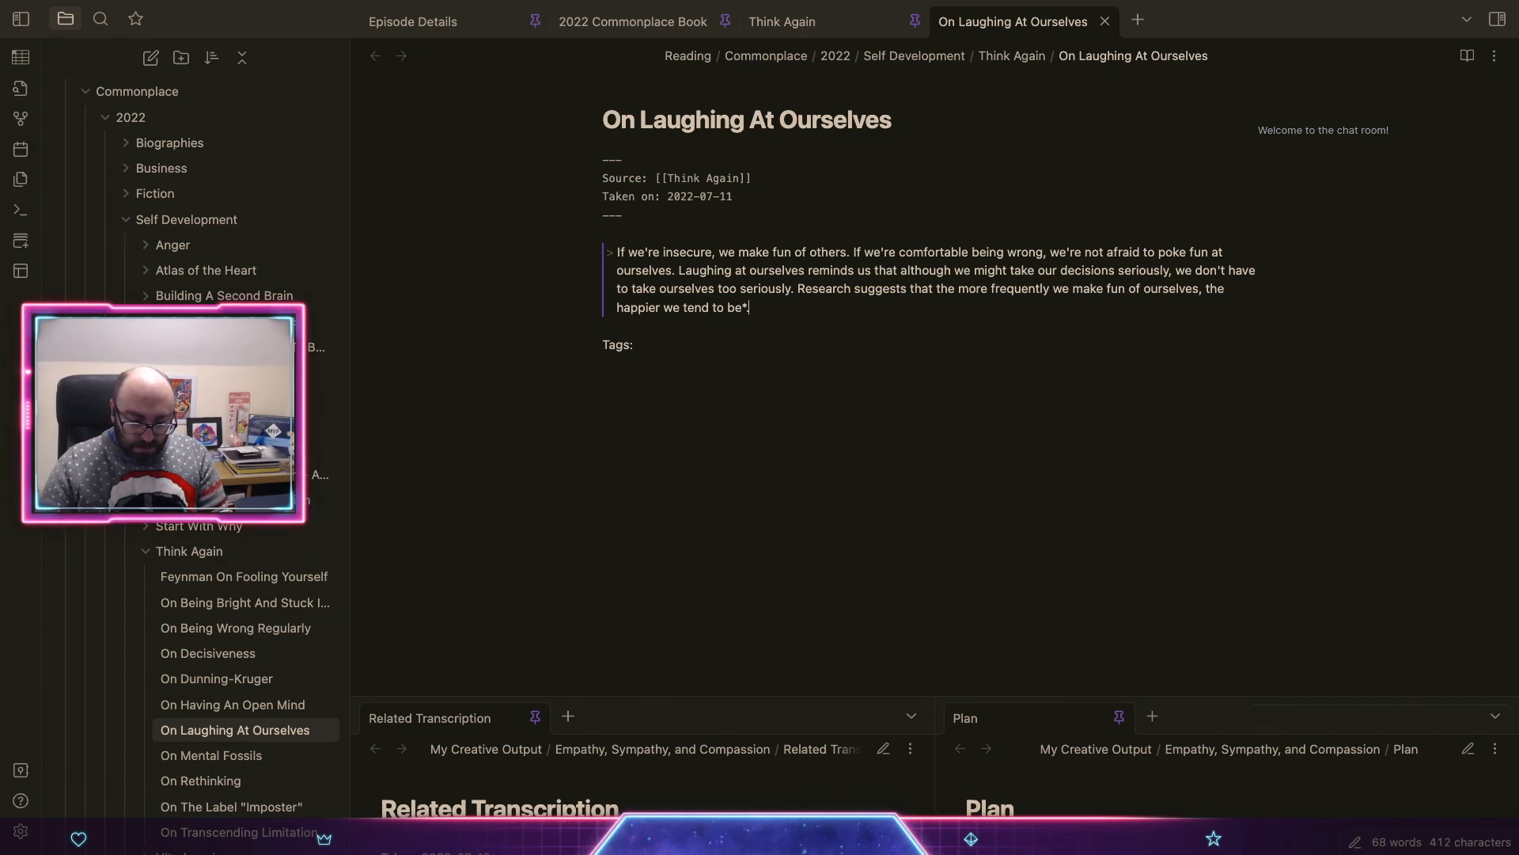
Step: Continue the quote with ". Instead of beating ourselves up"
{"action": "type", "text": ". Insteaf o"}
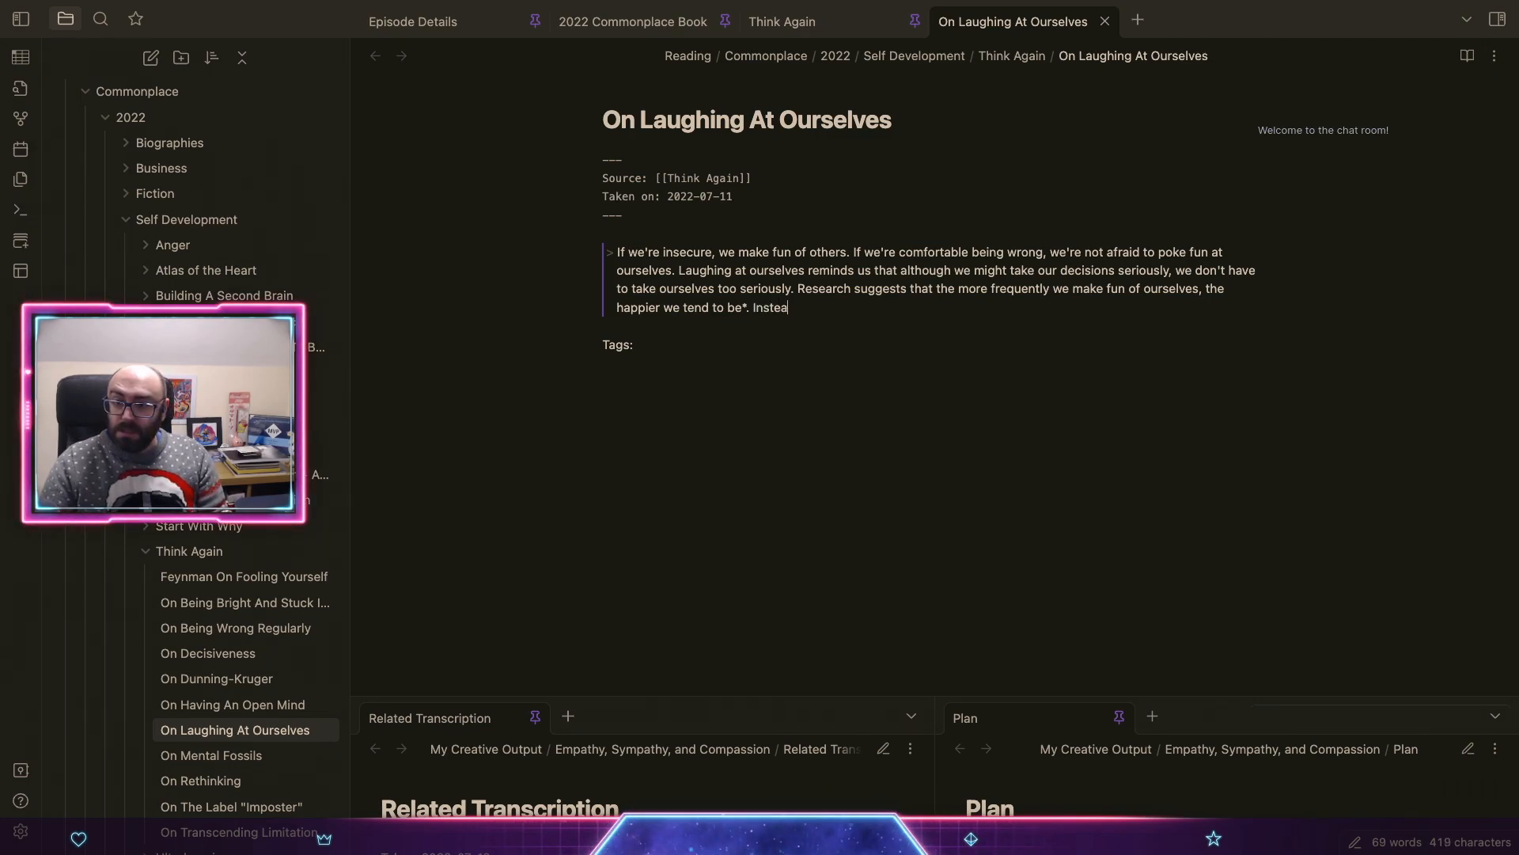
{"action": "key", "text": "BackSpace"}
{"action": "key", "text": "BackSpace"}
{"action": "key", "text": "BackSpace"}
{"action": "type", "text": "d of breain"}
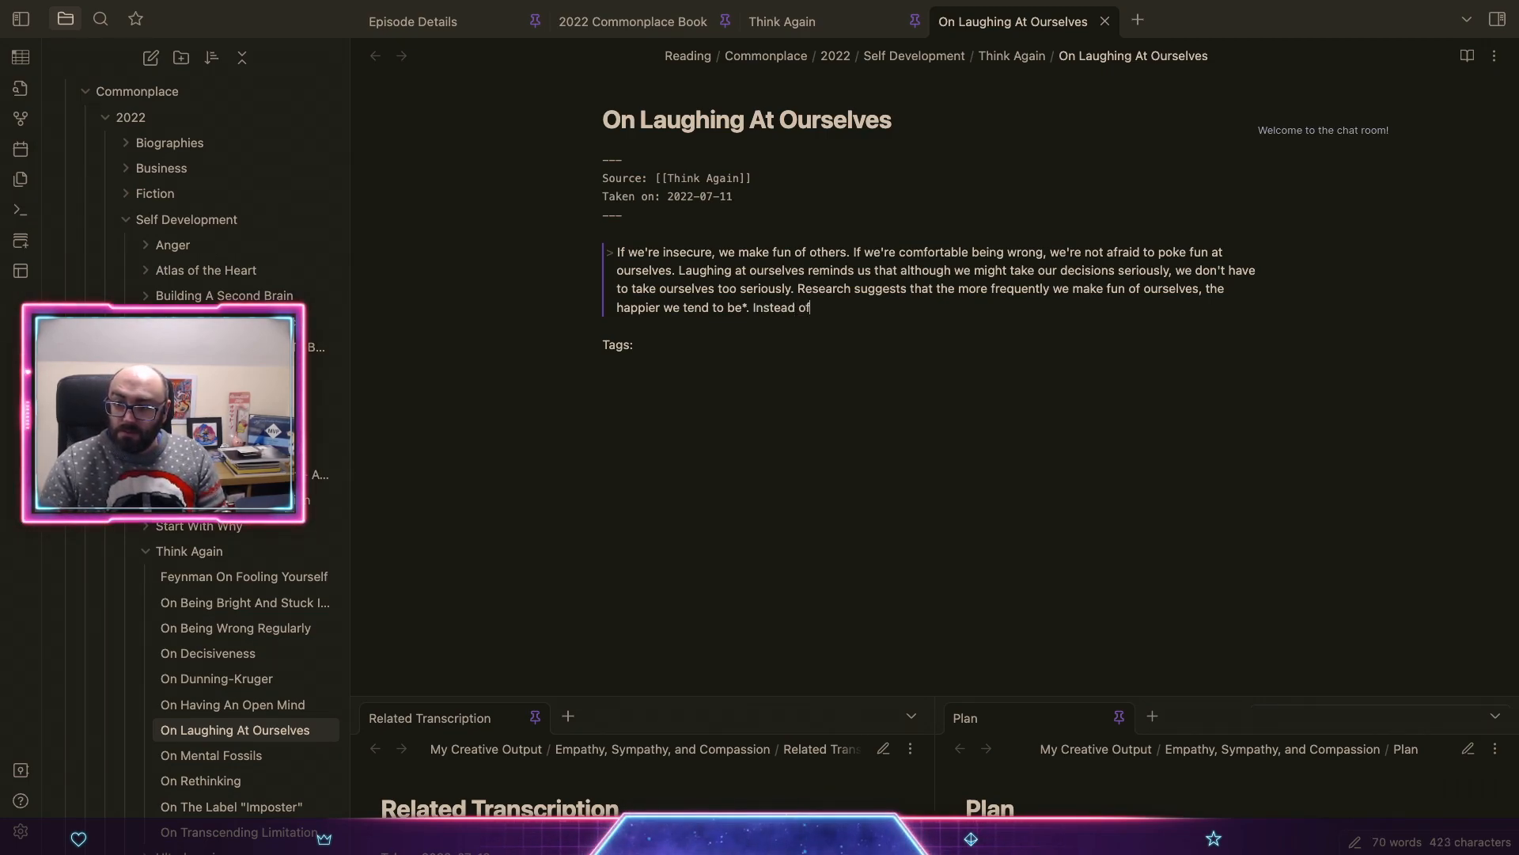
{"action": "key", "text": "BackSpace"}
{"action": "key", "text": "BackSpace"}
{"action": "key", "text": "BackSpace"}
{"action": "key", "text": "BackSpace"}
{"action": "key", "text": "BackSpace"}
{"action": "type", "text": "eating "}
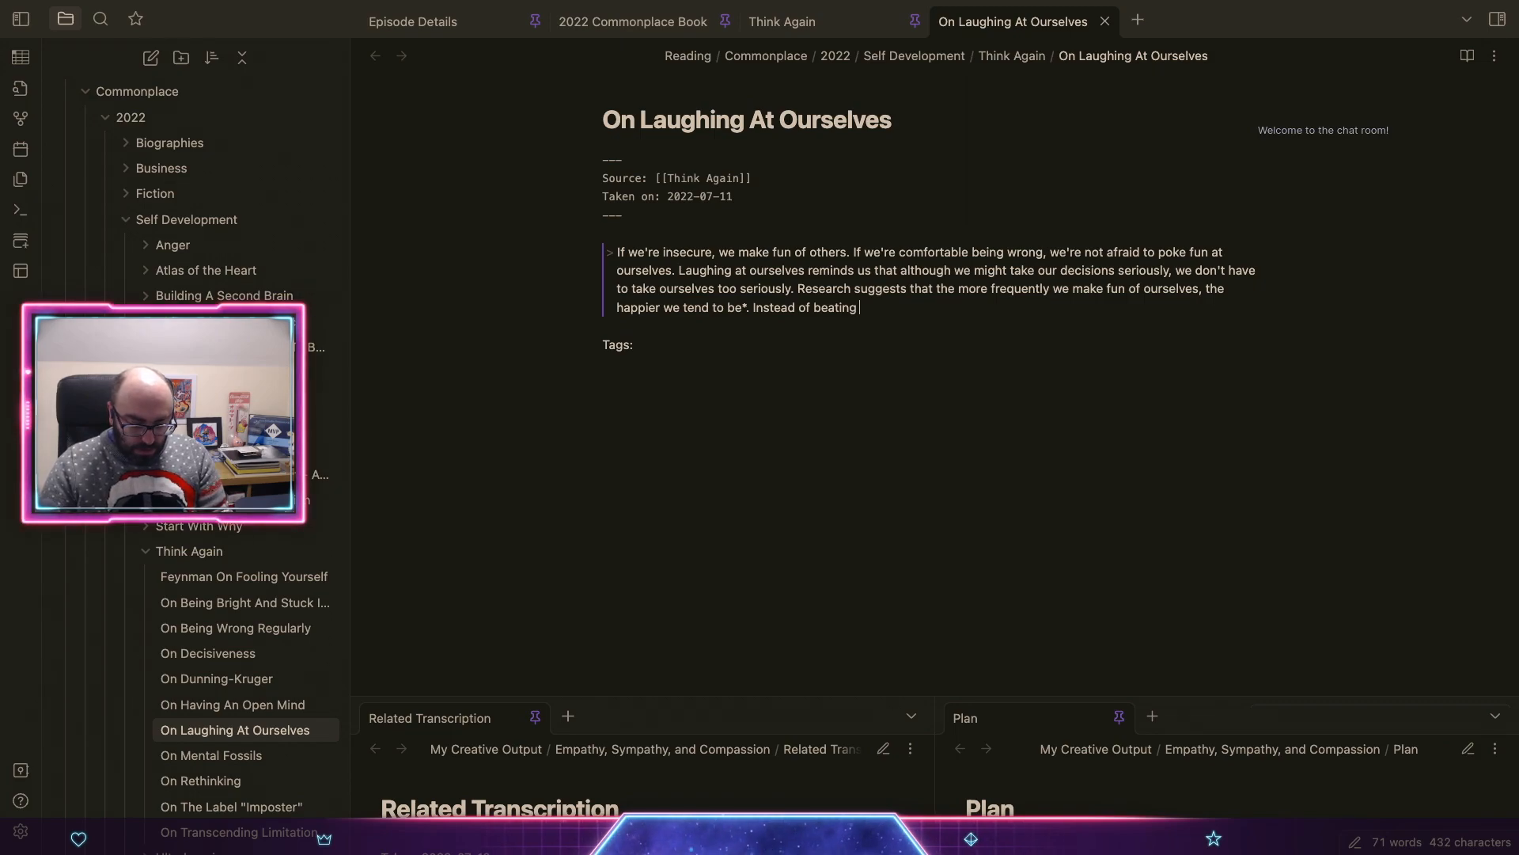
{"action": "type", "text": "ourselves up"}
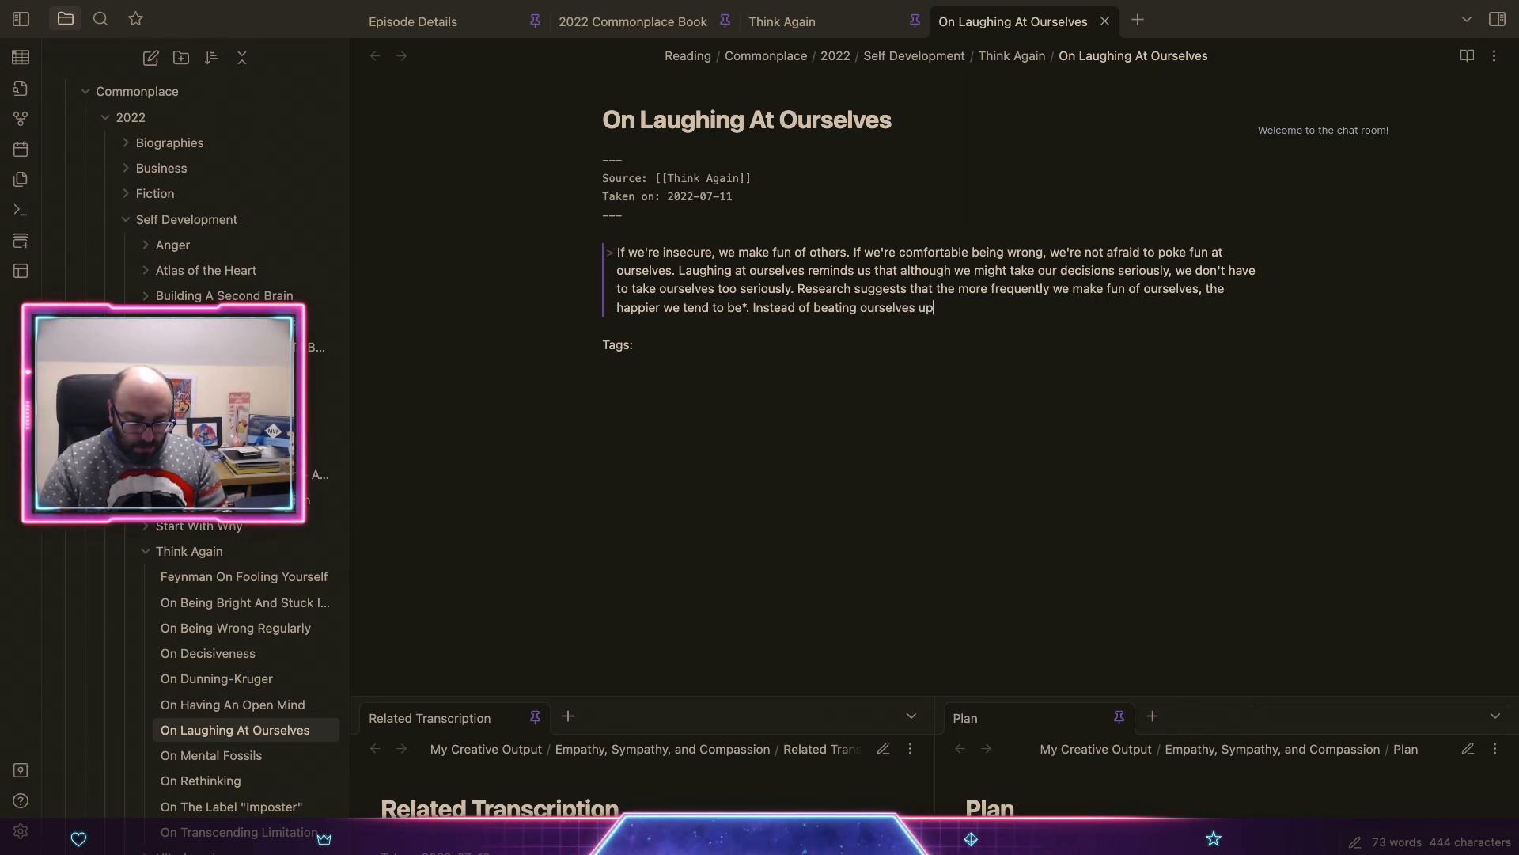
Step: Finish the quote with "about our mistakes, we can turn some of our past misconceptions into source of present amusement."
{"action": "type", "text": " about our mista"}
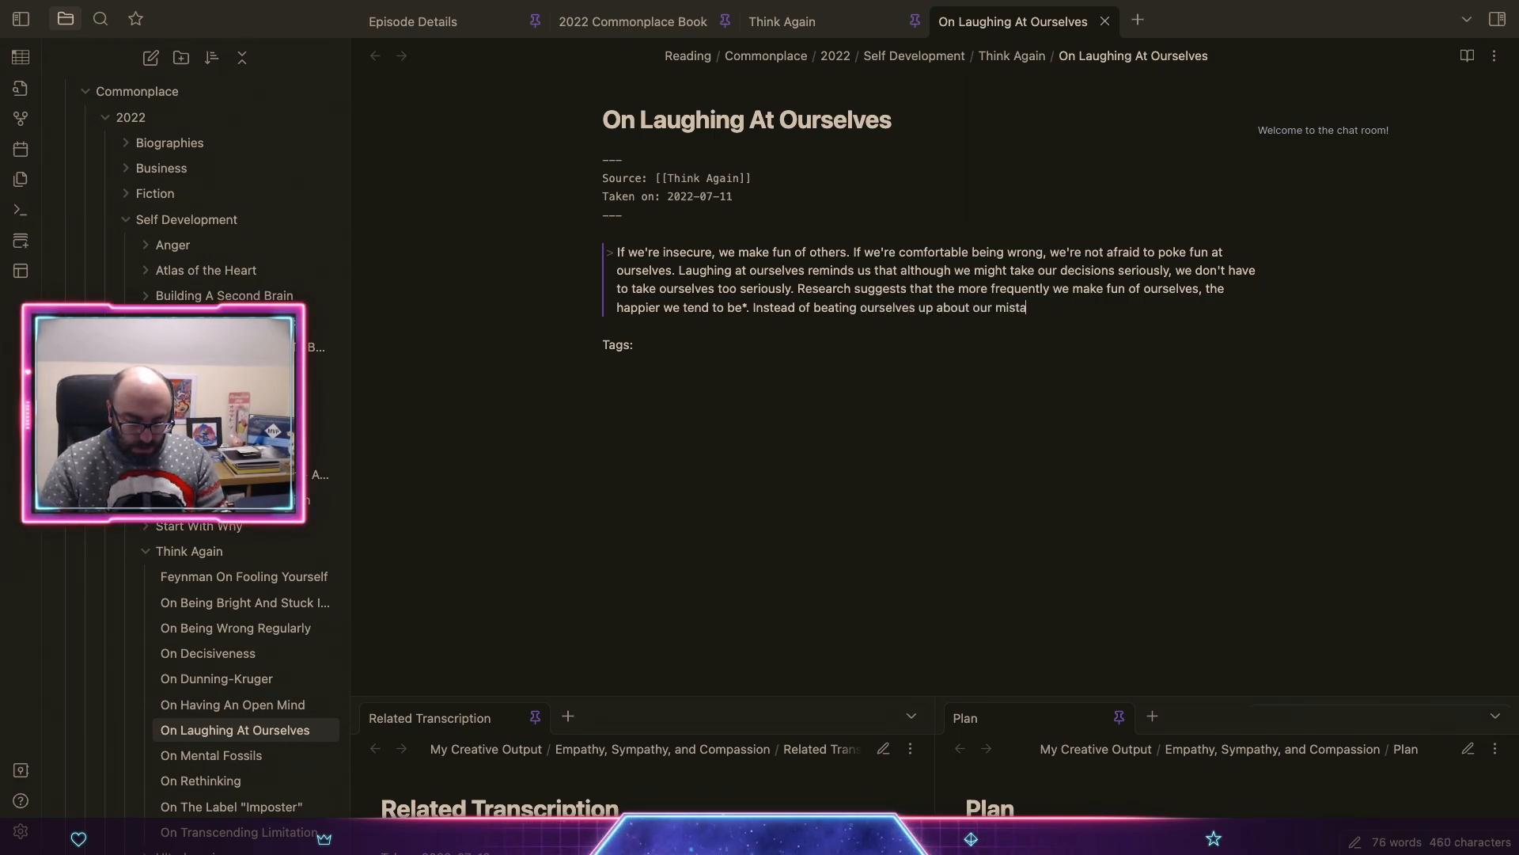
{"action": "type", "text": "kes, we can tu"}
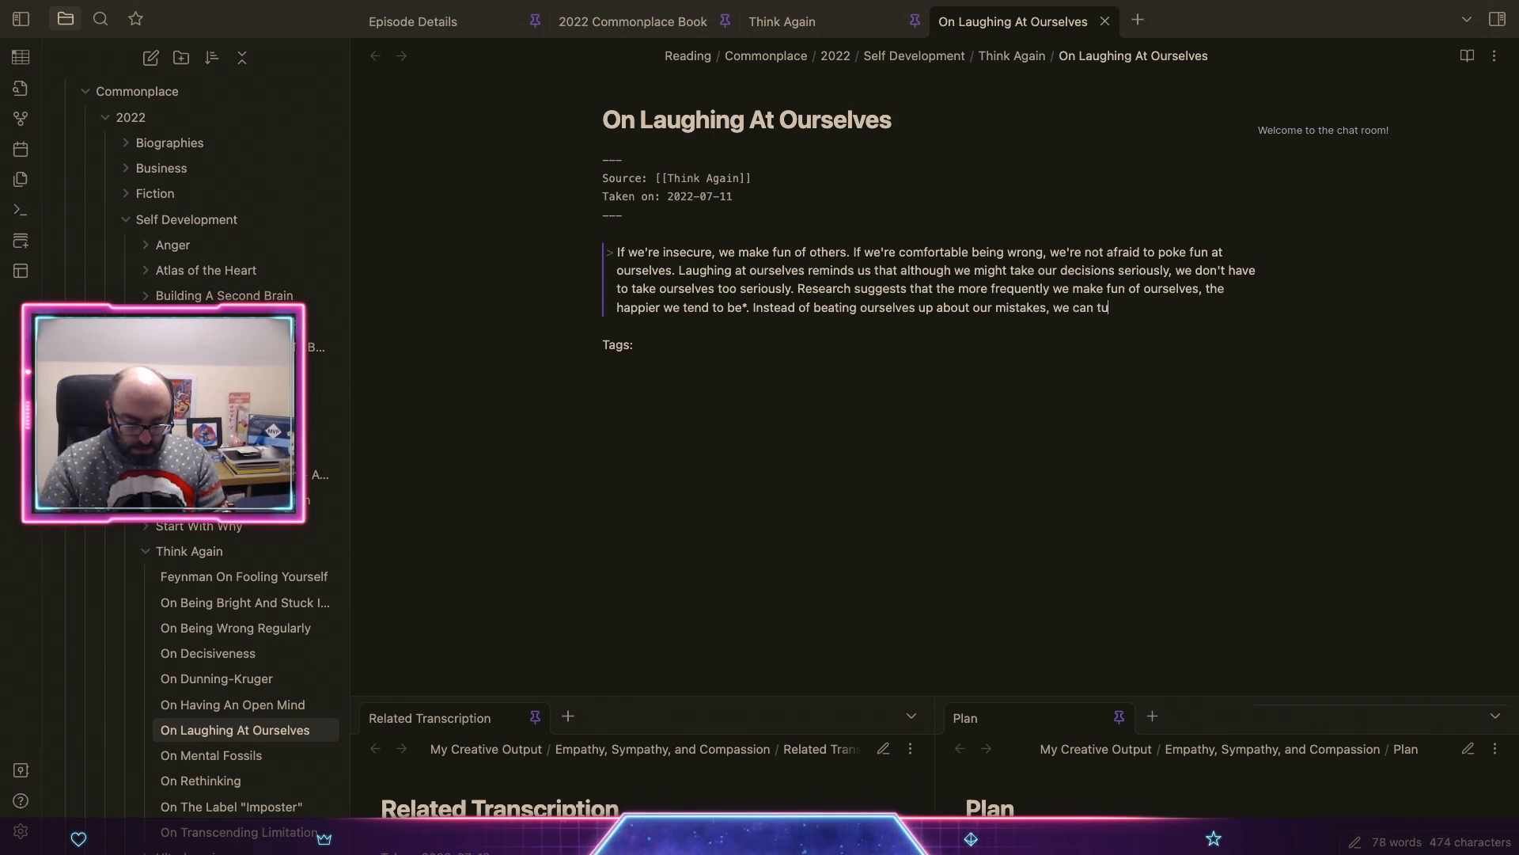
{"action": "type", "text": "rn some of our p"}
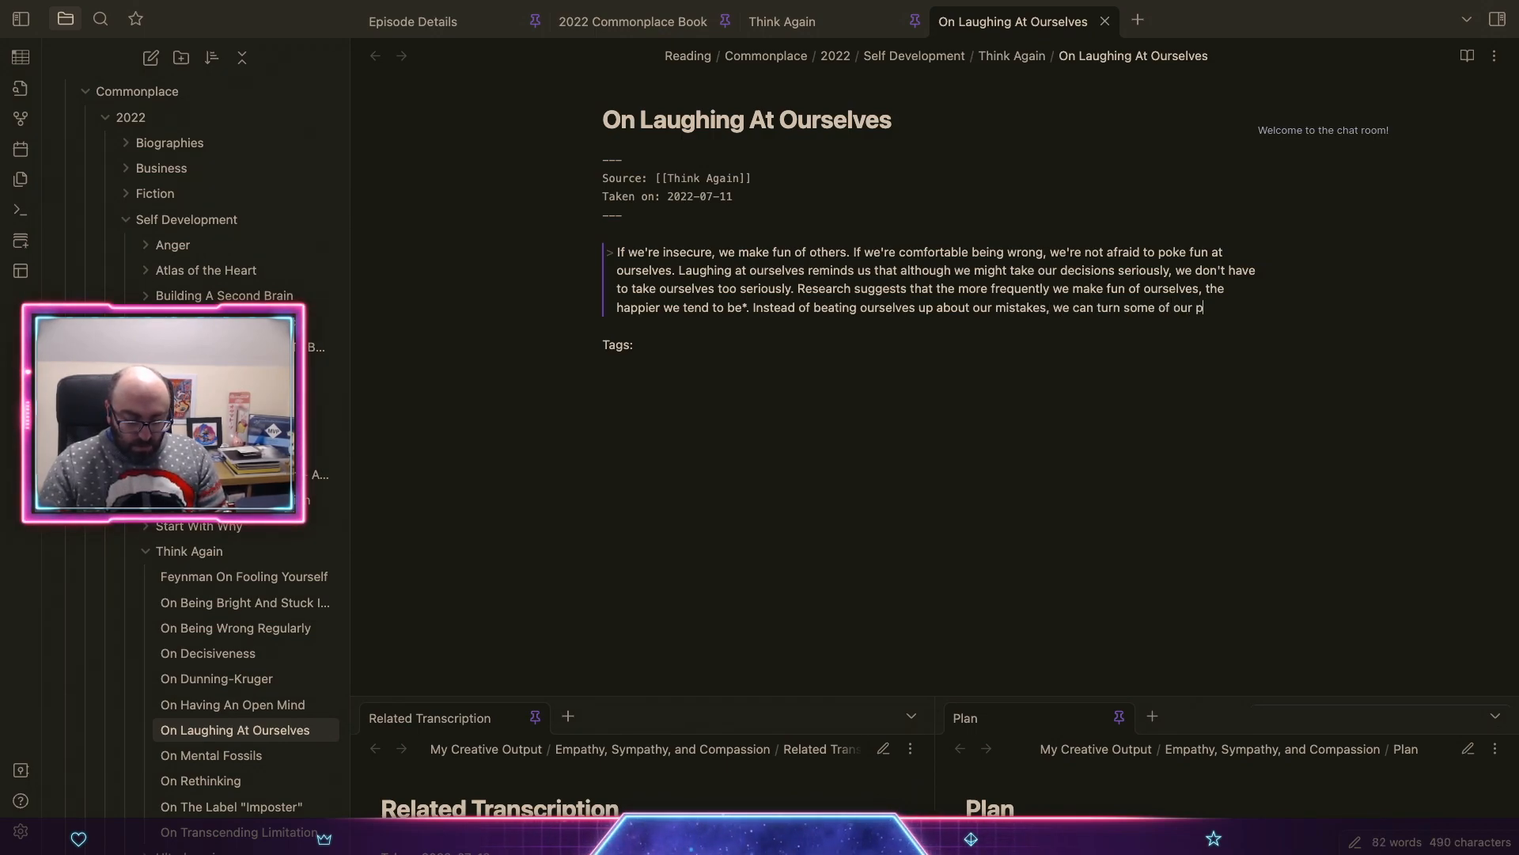
{"action": "type", "text": "ast misconc"}
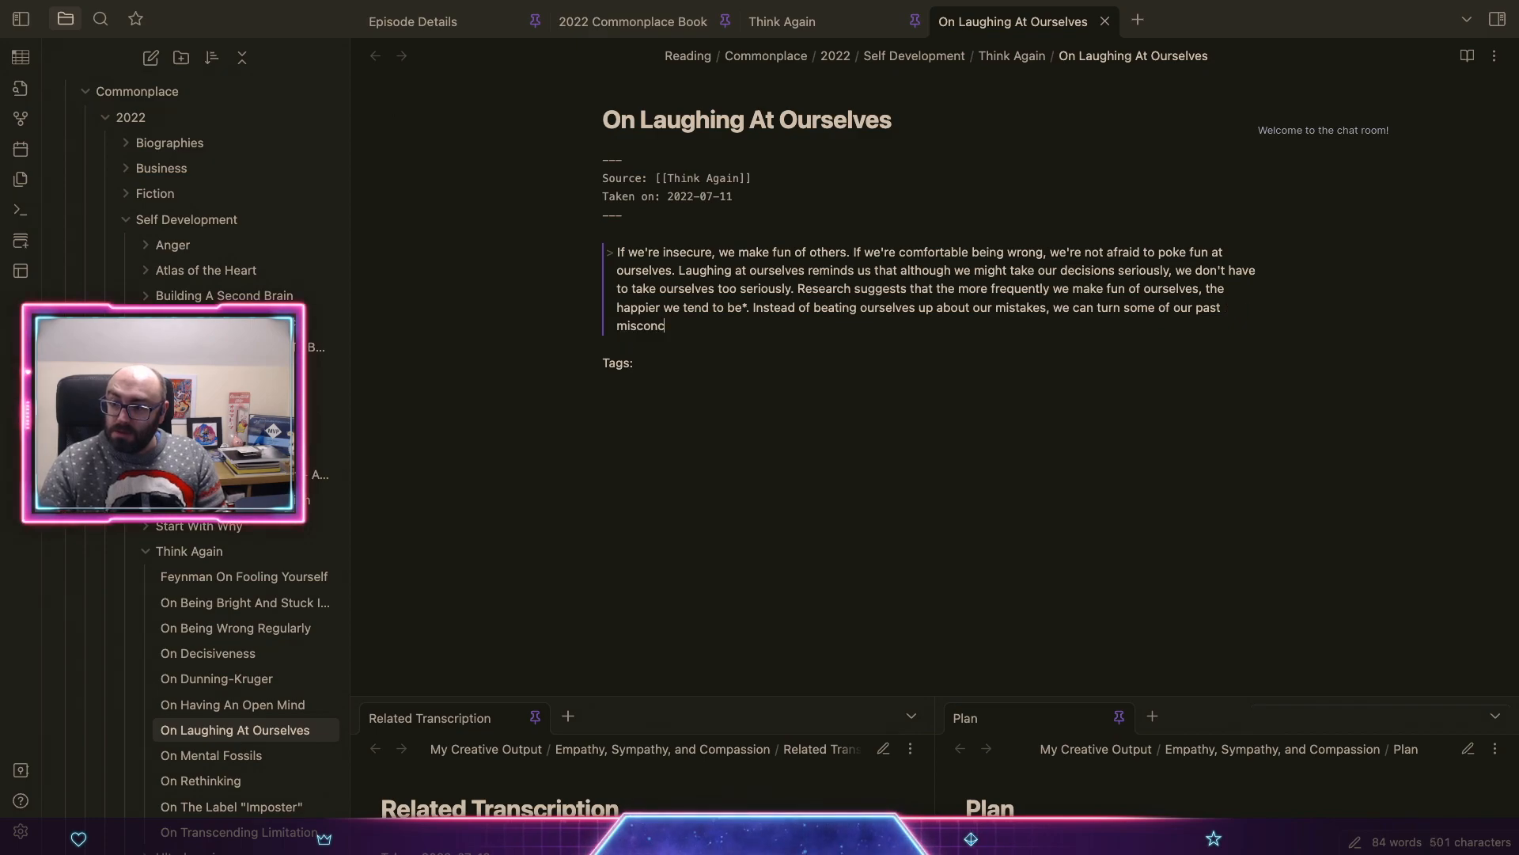
{"action": "type", "text": "eptions"}
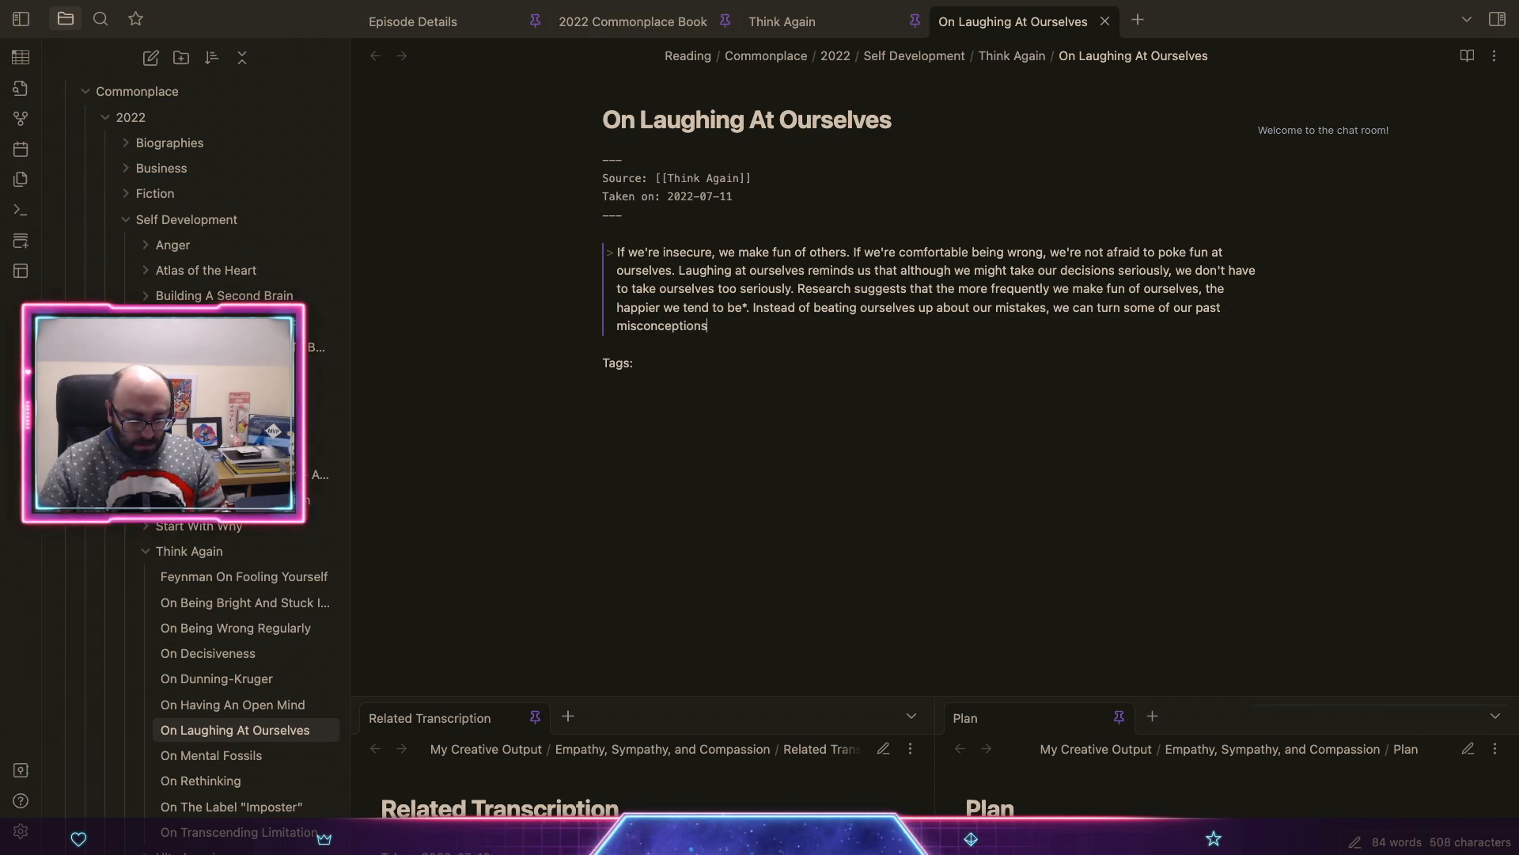
{"action": "type", "text": " into source"}
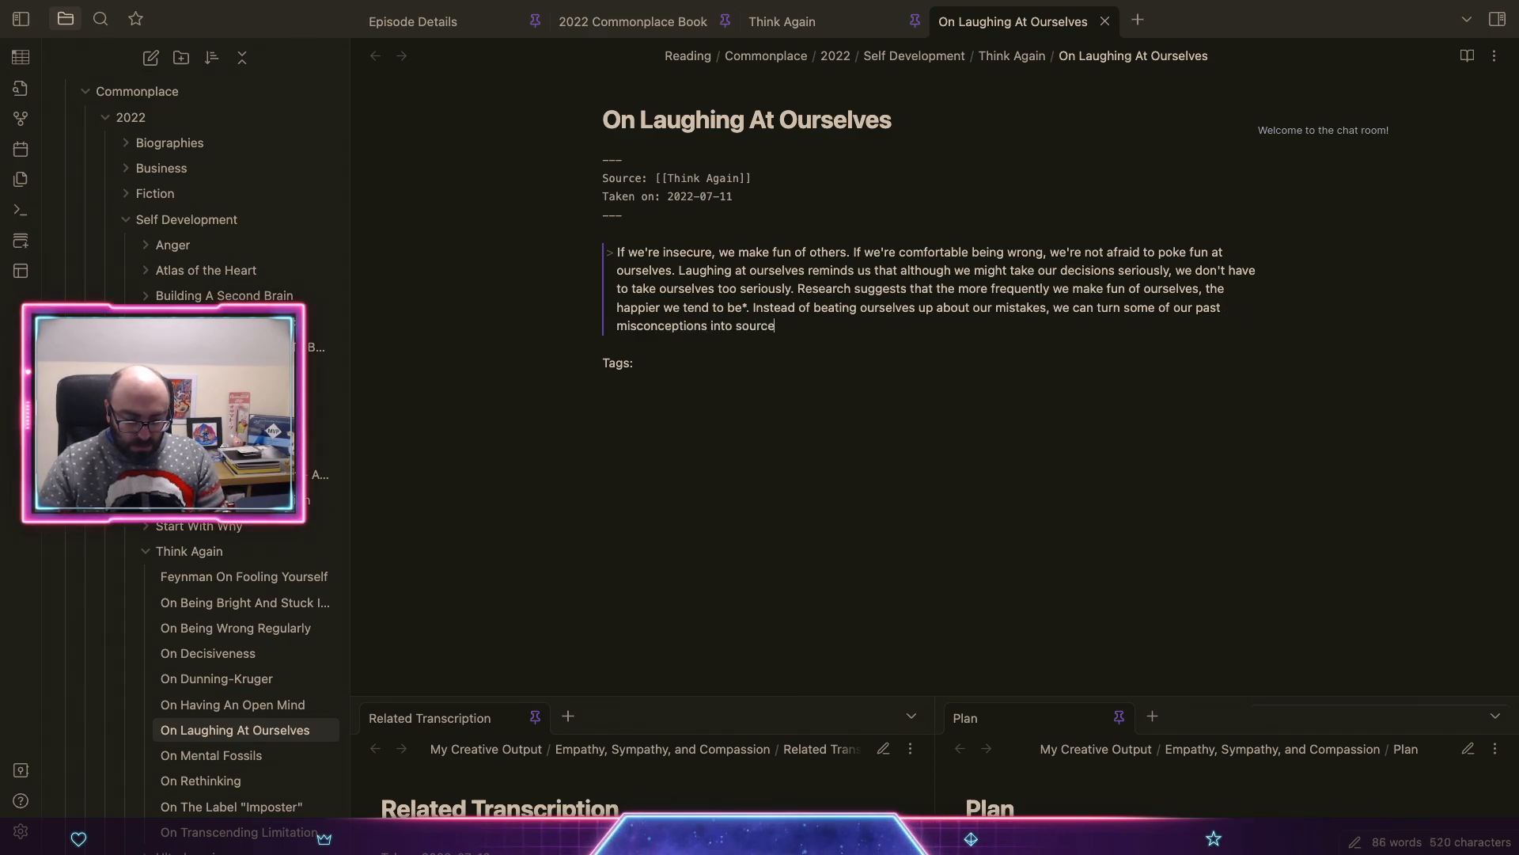
{"action": "type", "text": " of present am"}
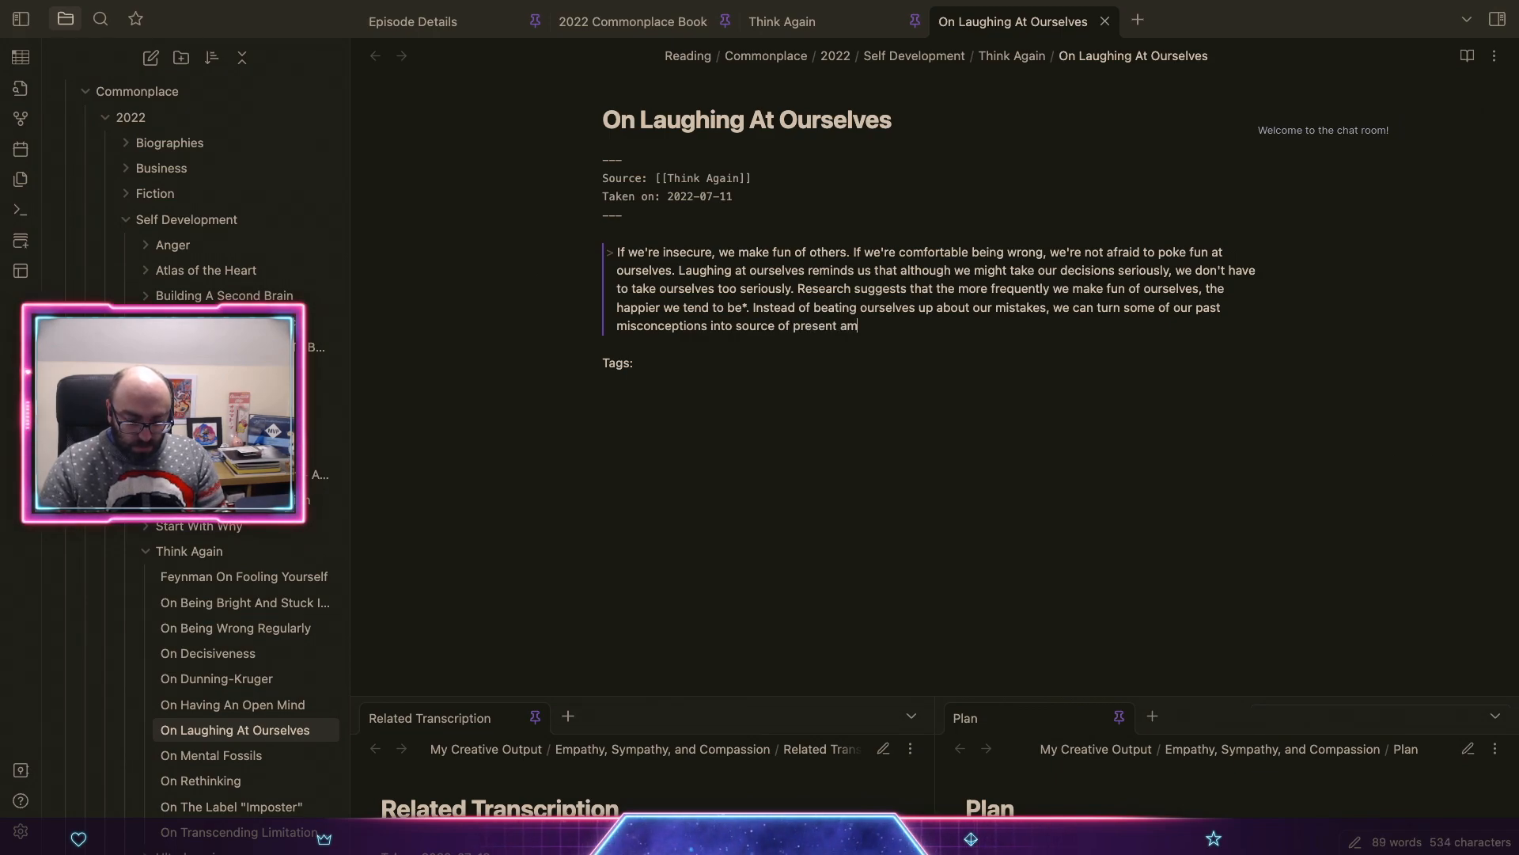
{"action": "type", "text": "e"}
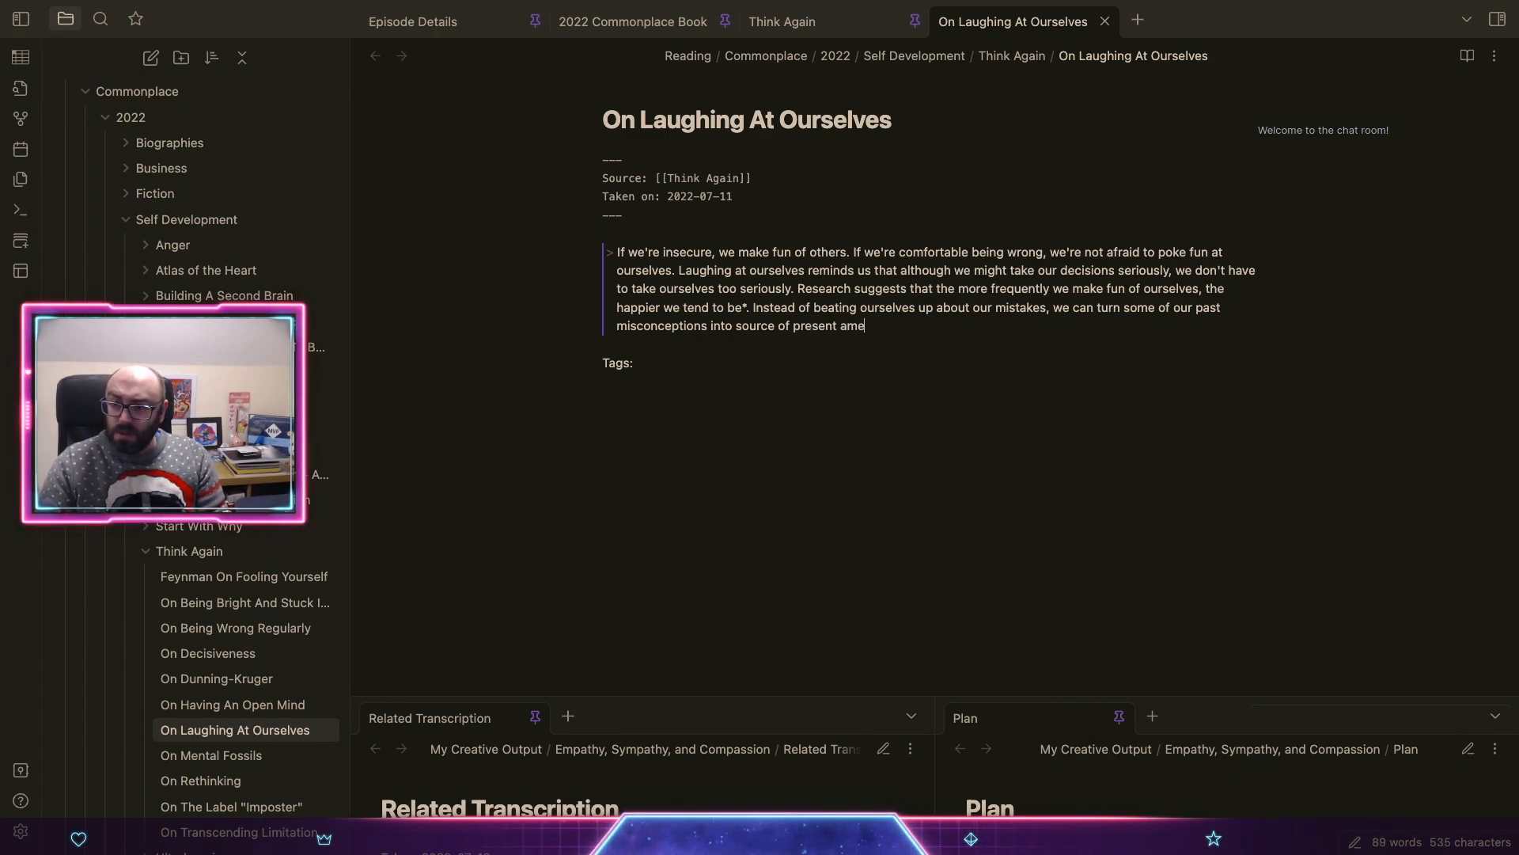
{"action": "type", "text": "sement."}
Step: Add a "Footnote:" line below the block quote, followed by a new line
{"action": "key", "text": "Return"}
{"action": "key", "text": "Return"}
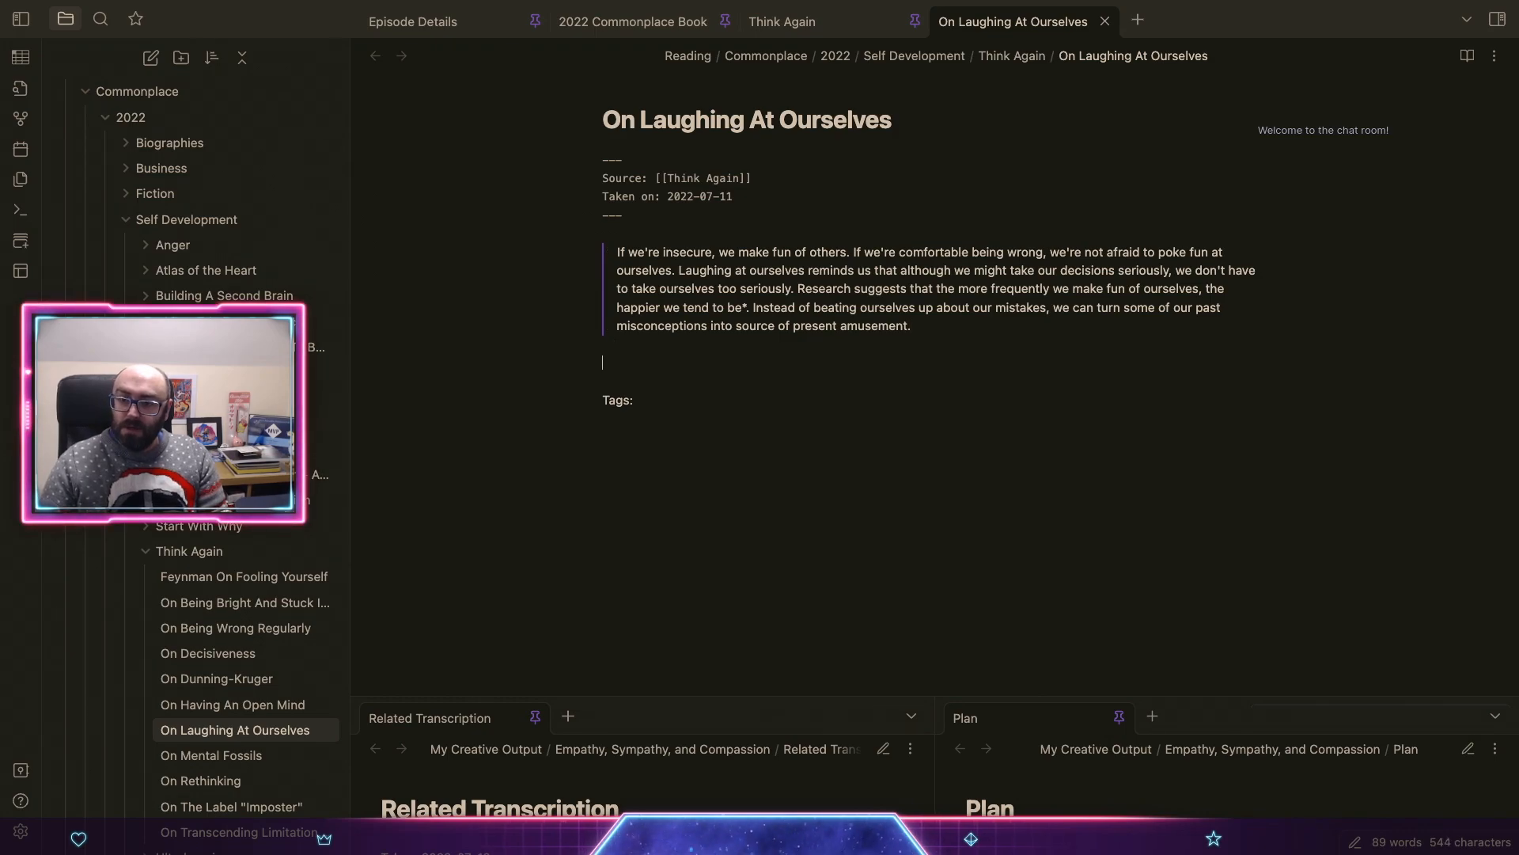
{"action": "type", "text": "Footno"}
{"action": "type", "text": "te:"}
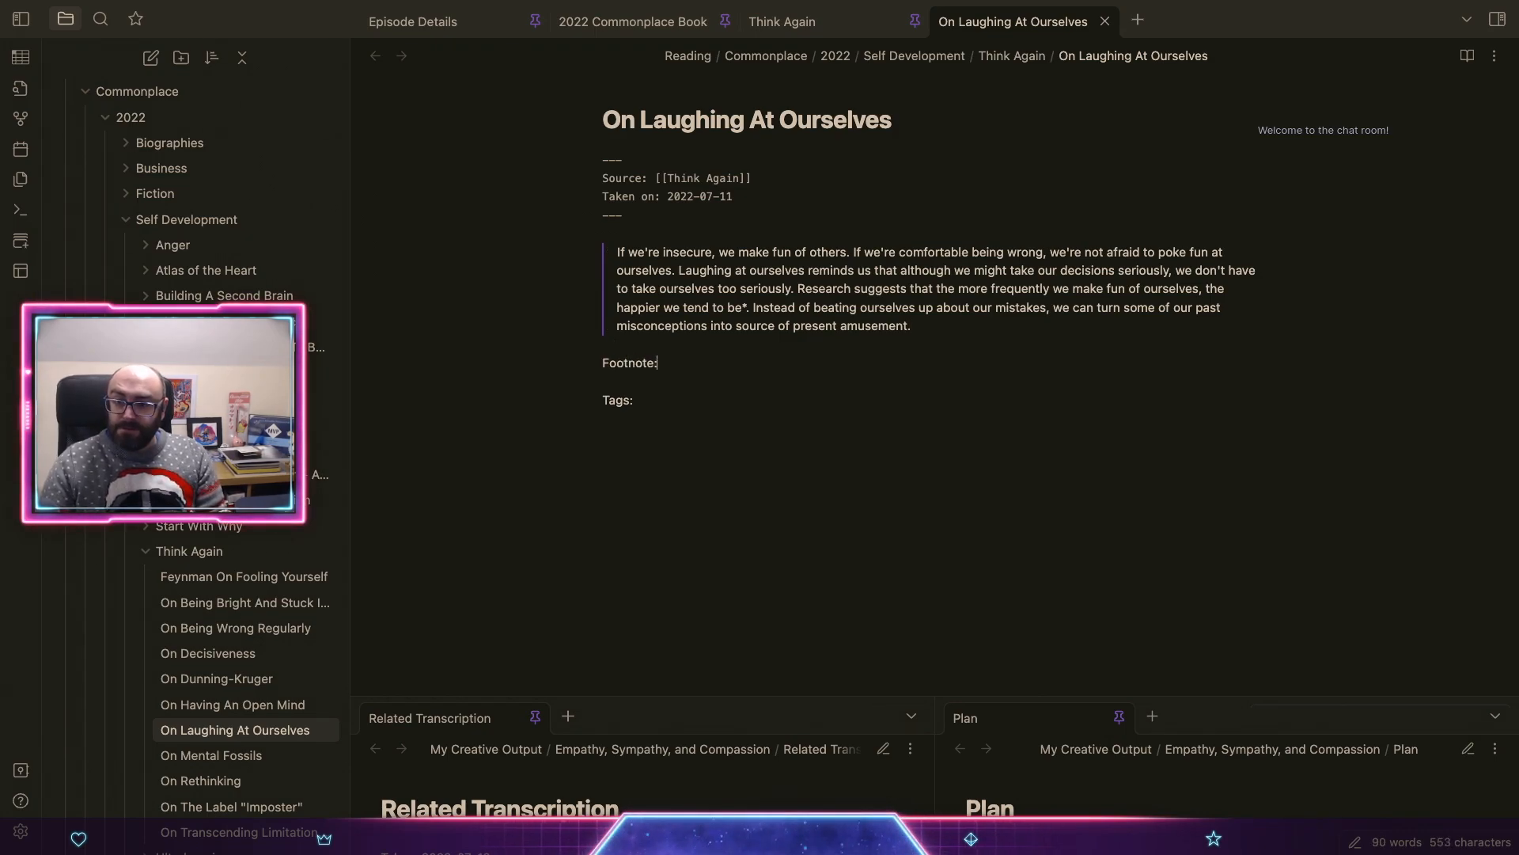
{"action": "key", "text": "Return"}
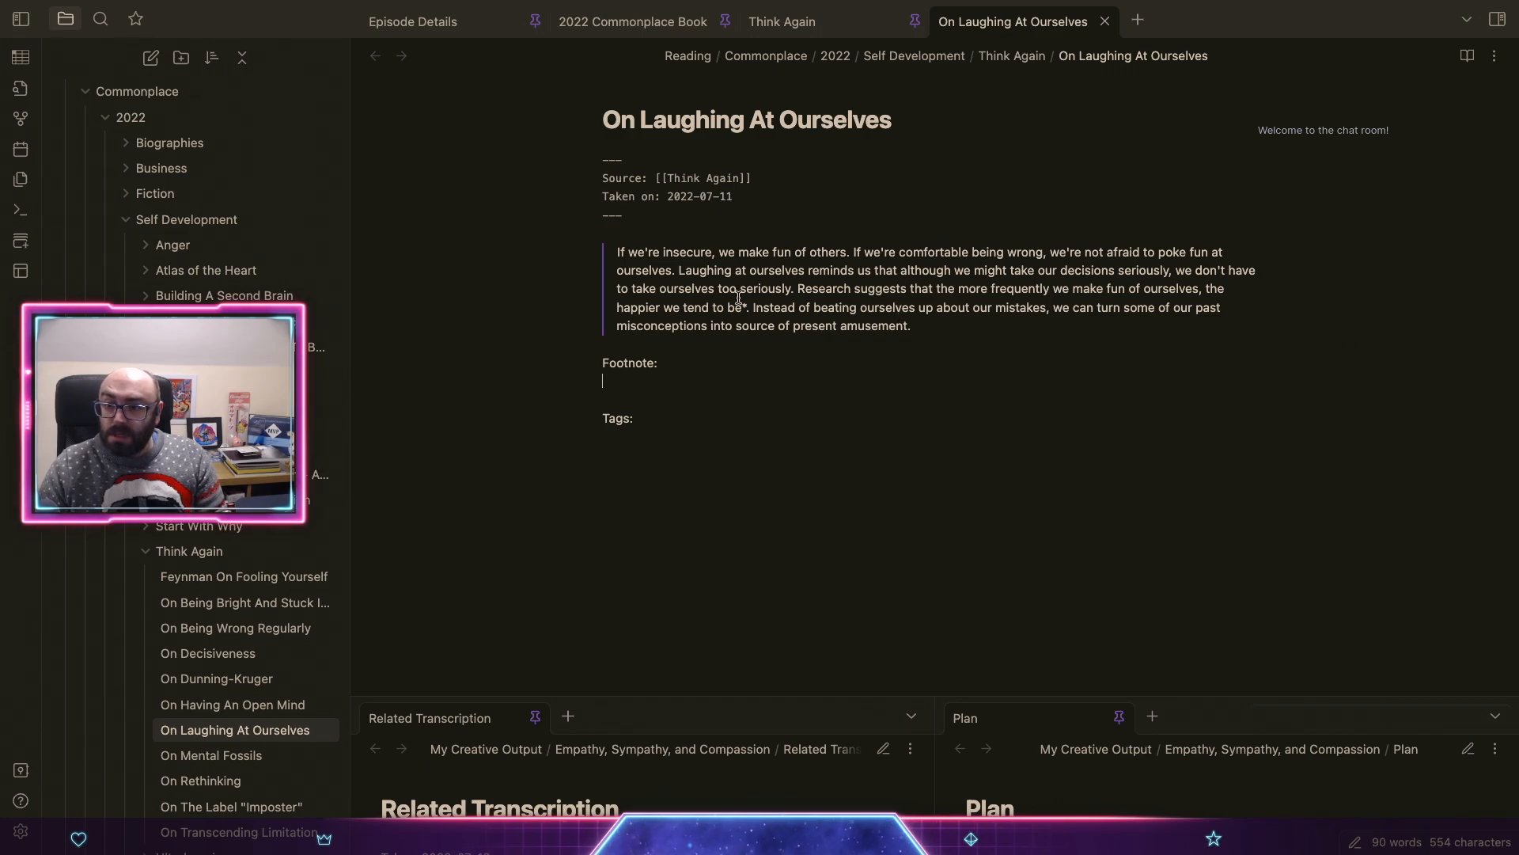
Step: Italicize "ourselves" in "take ourselves too seriously" and change the footnote label to "Footnote contents:"
{"action": "double_click", "coordinate": [694, 292]}
{"action": "key", "text": "ctrl+i"}
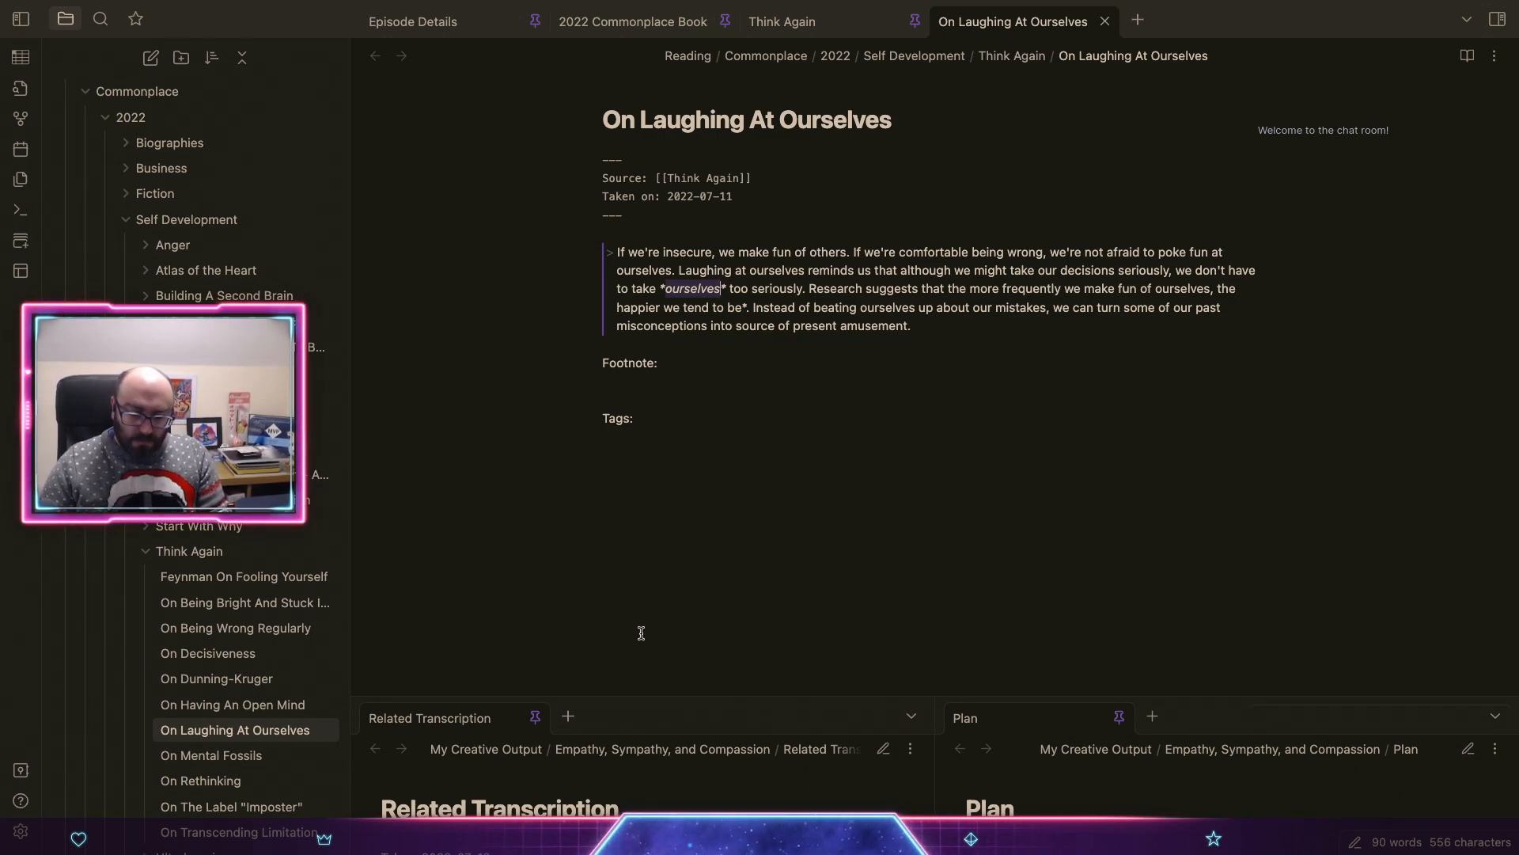
{"action": "left_click", "coordinate": [745, 361]}
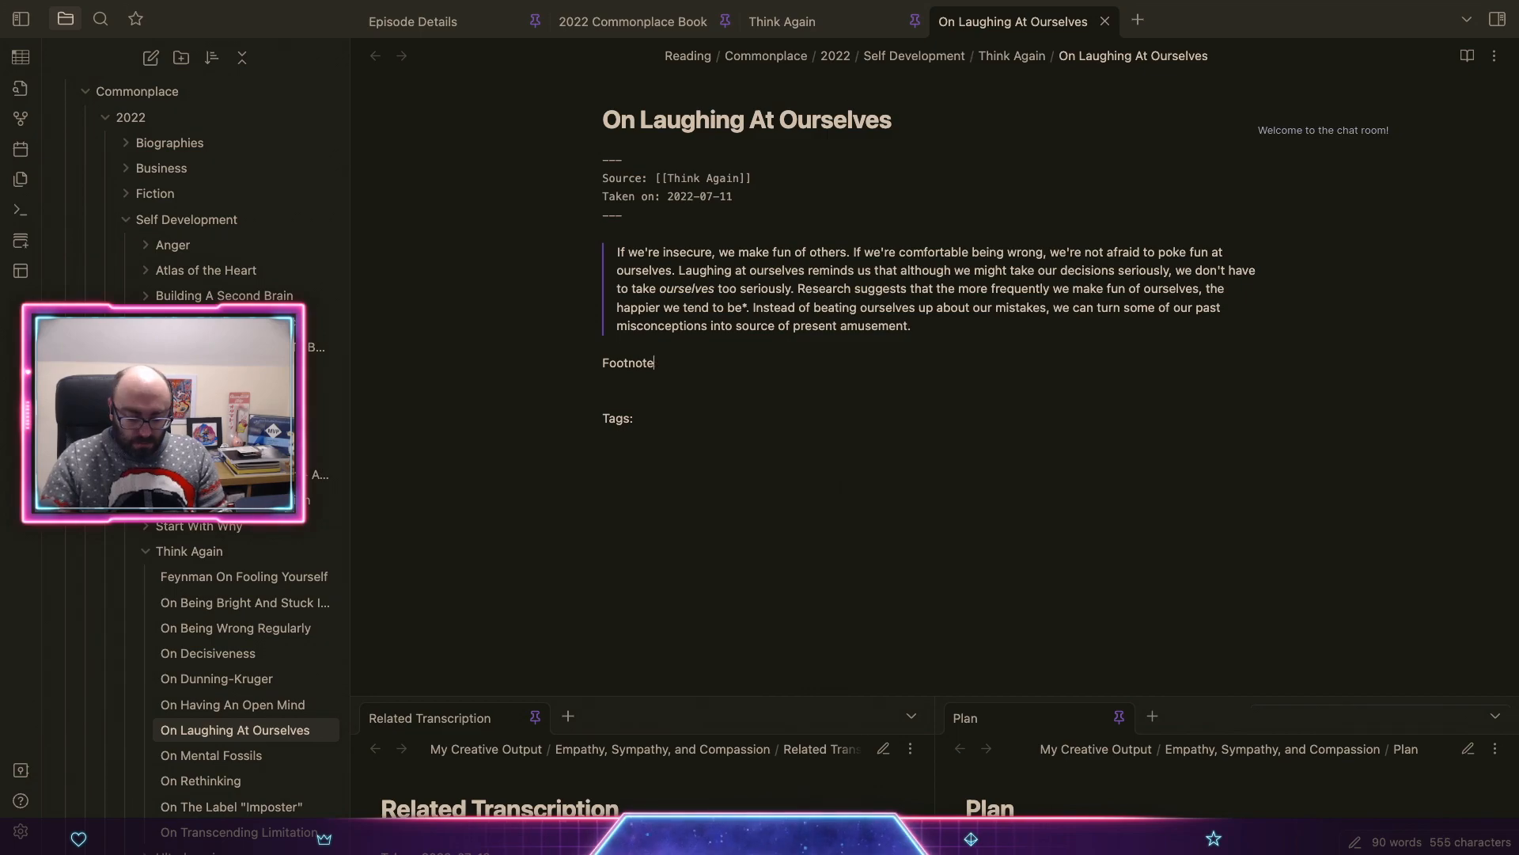
{"action": "key", "text": "BackSpace"}
{"action": "type", "text": "contents:"}
{"action": "key", "text": "Return"}
{"action": "key", "text": "Return"}
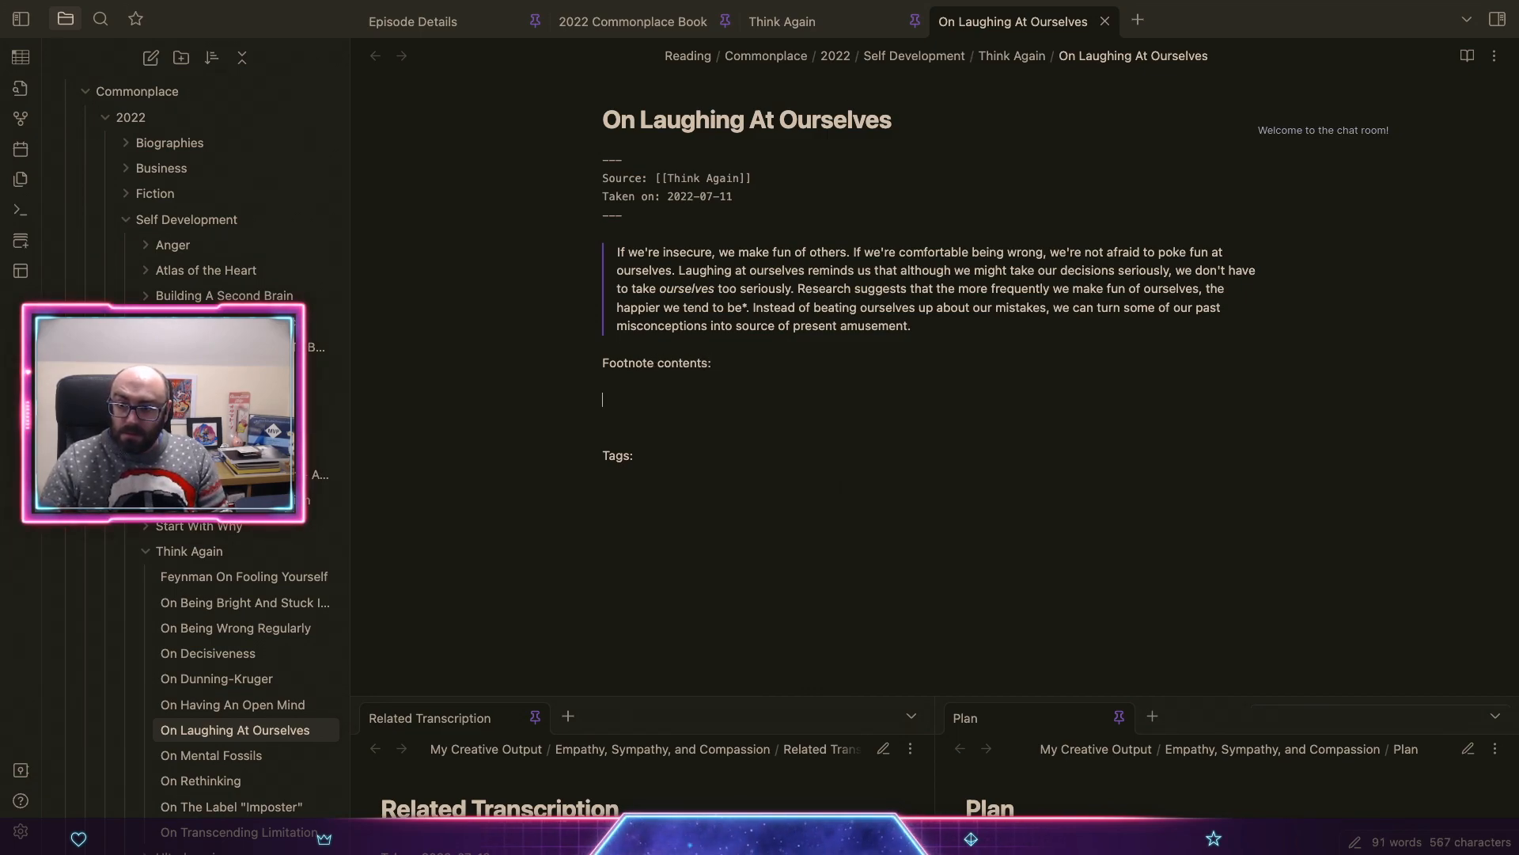
Step: Start the footnote block quote with "If you choose to make fun of yourself our loud, there's evidence that how people react depends on your gender."
{"action": "type", "text": "> If you"}
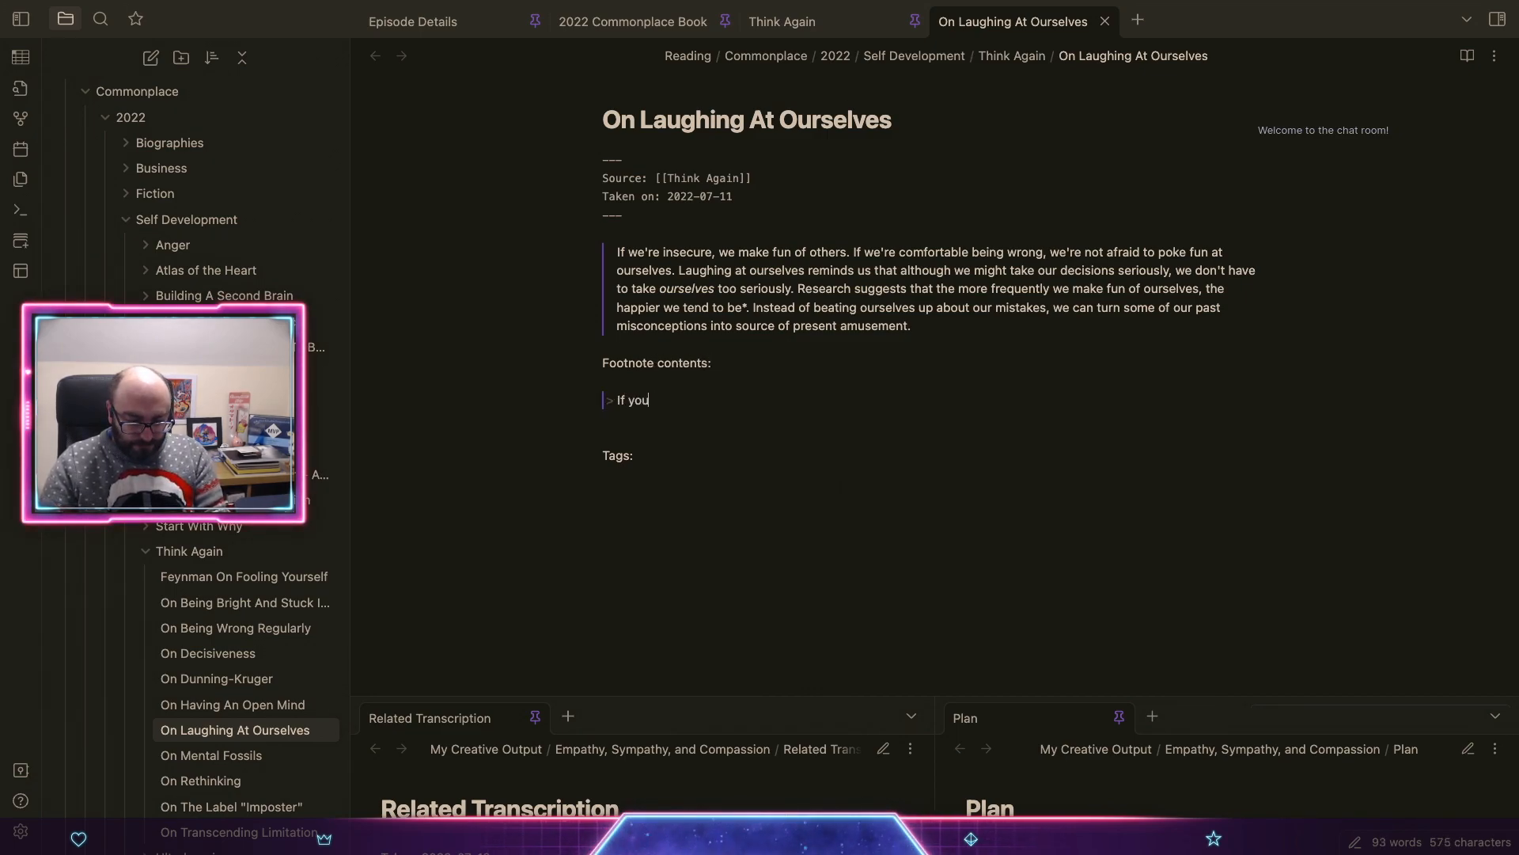
{"action": "type", "text": " choose to make f"}
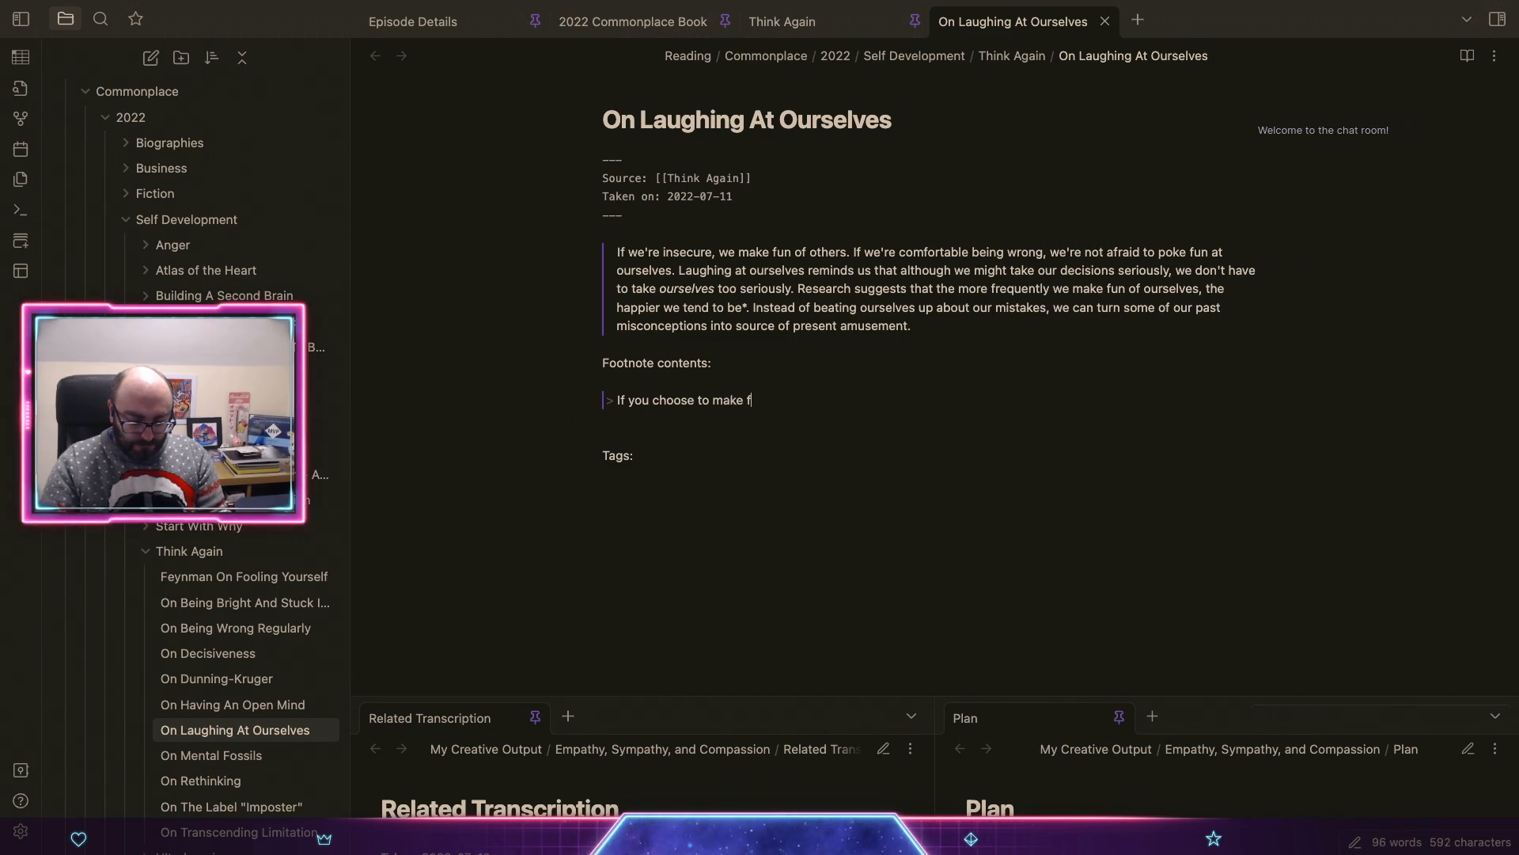
{"action": "type", "text": "un of yourself"}
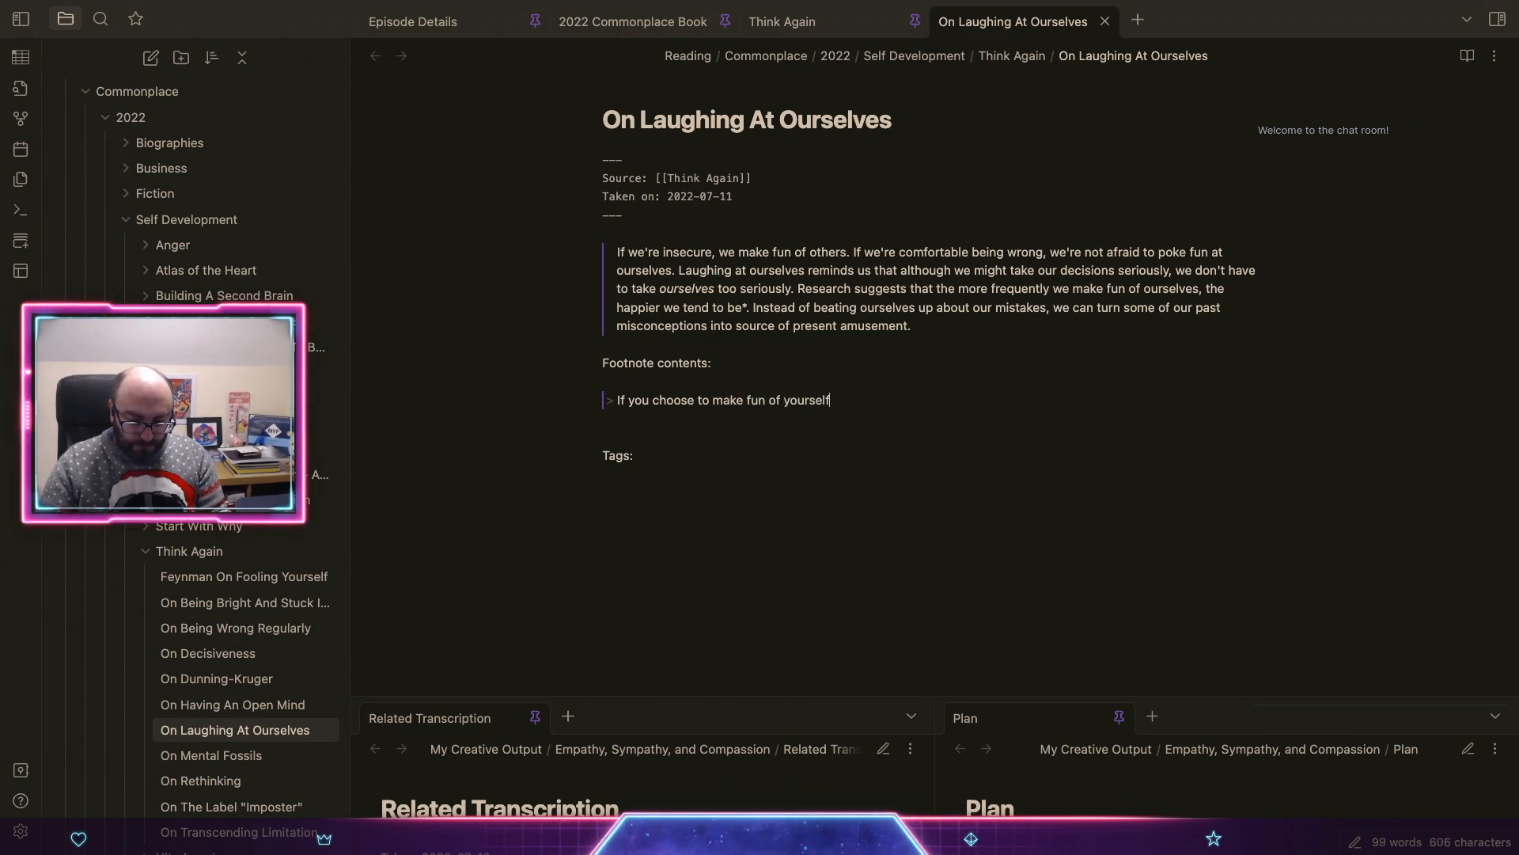
{"action": "type", "text": " our loud"}
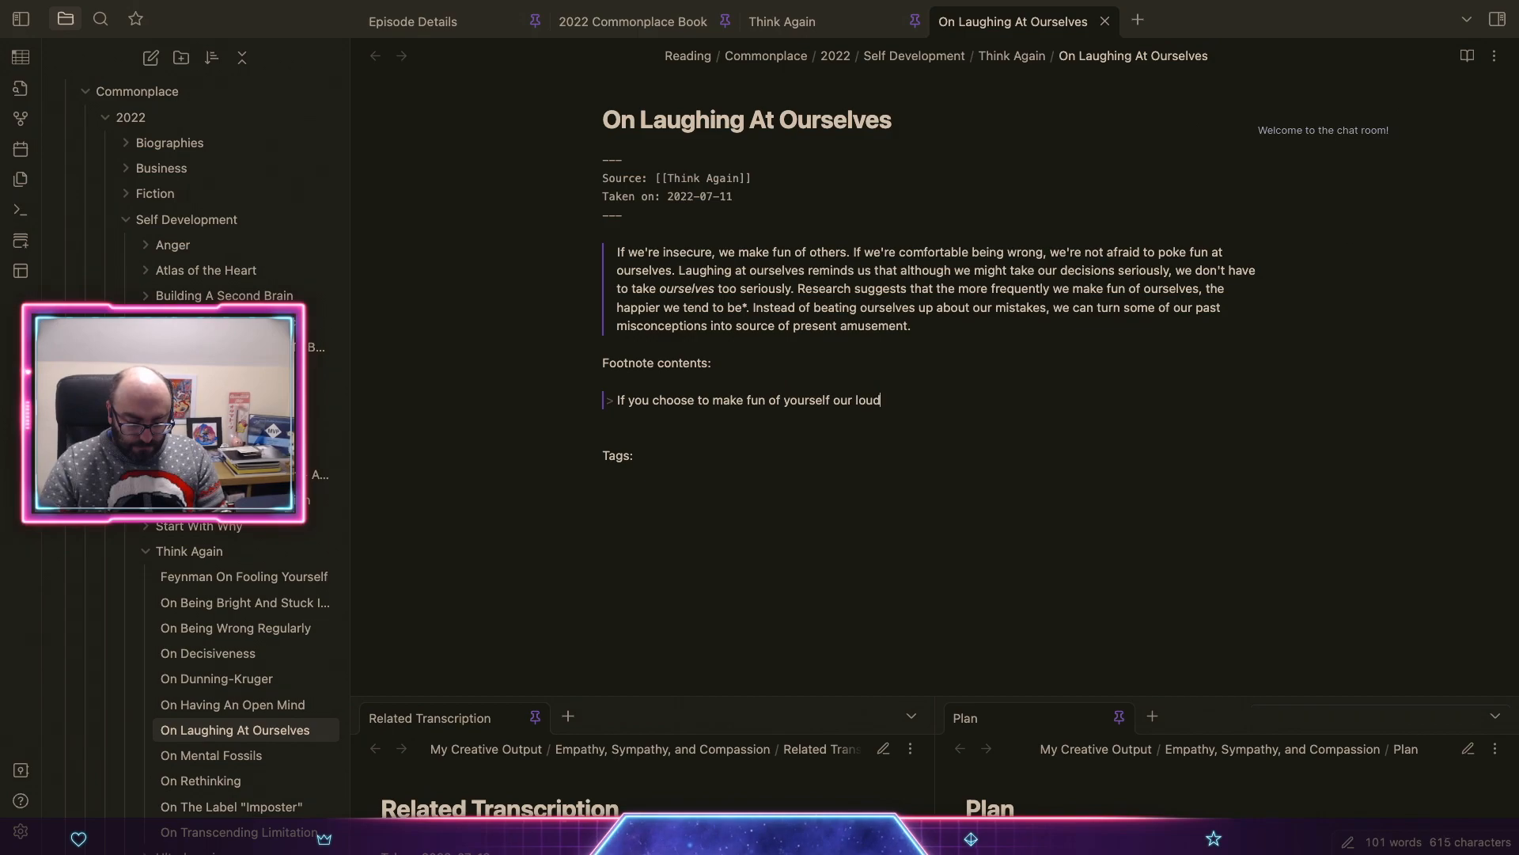
{"action": "type", "text": ", there's eviden"}
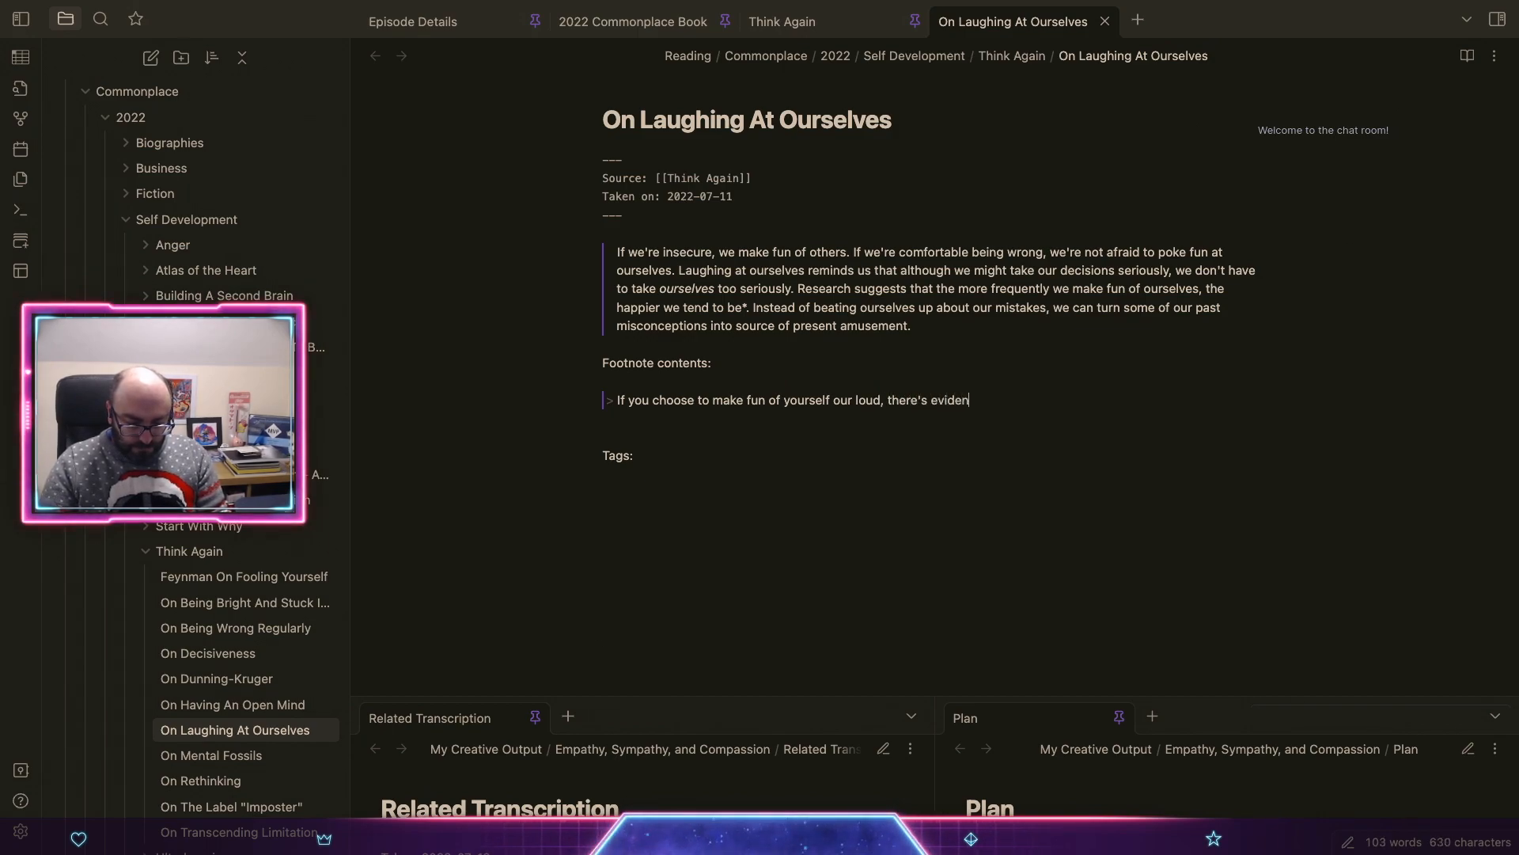
{"action": "type", "text": "ce that how pe"}
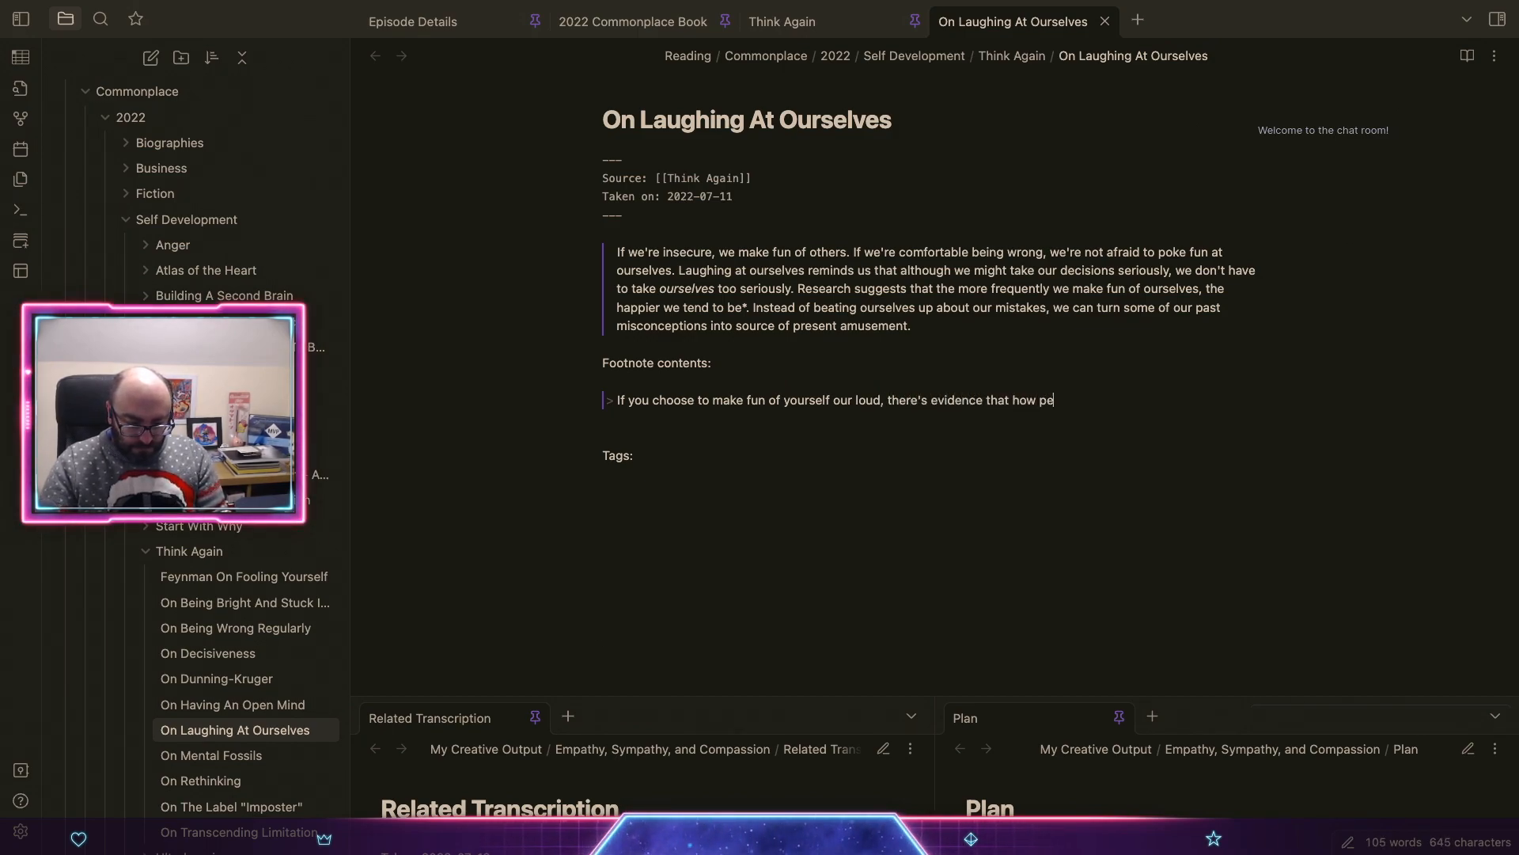
{"action": "type", "text": "ople reac"}
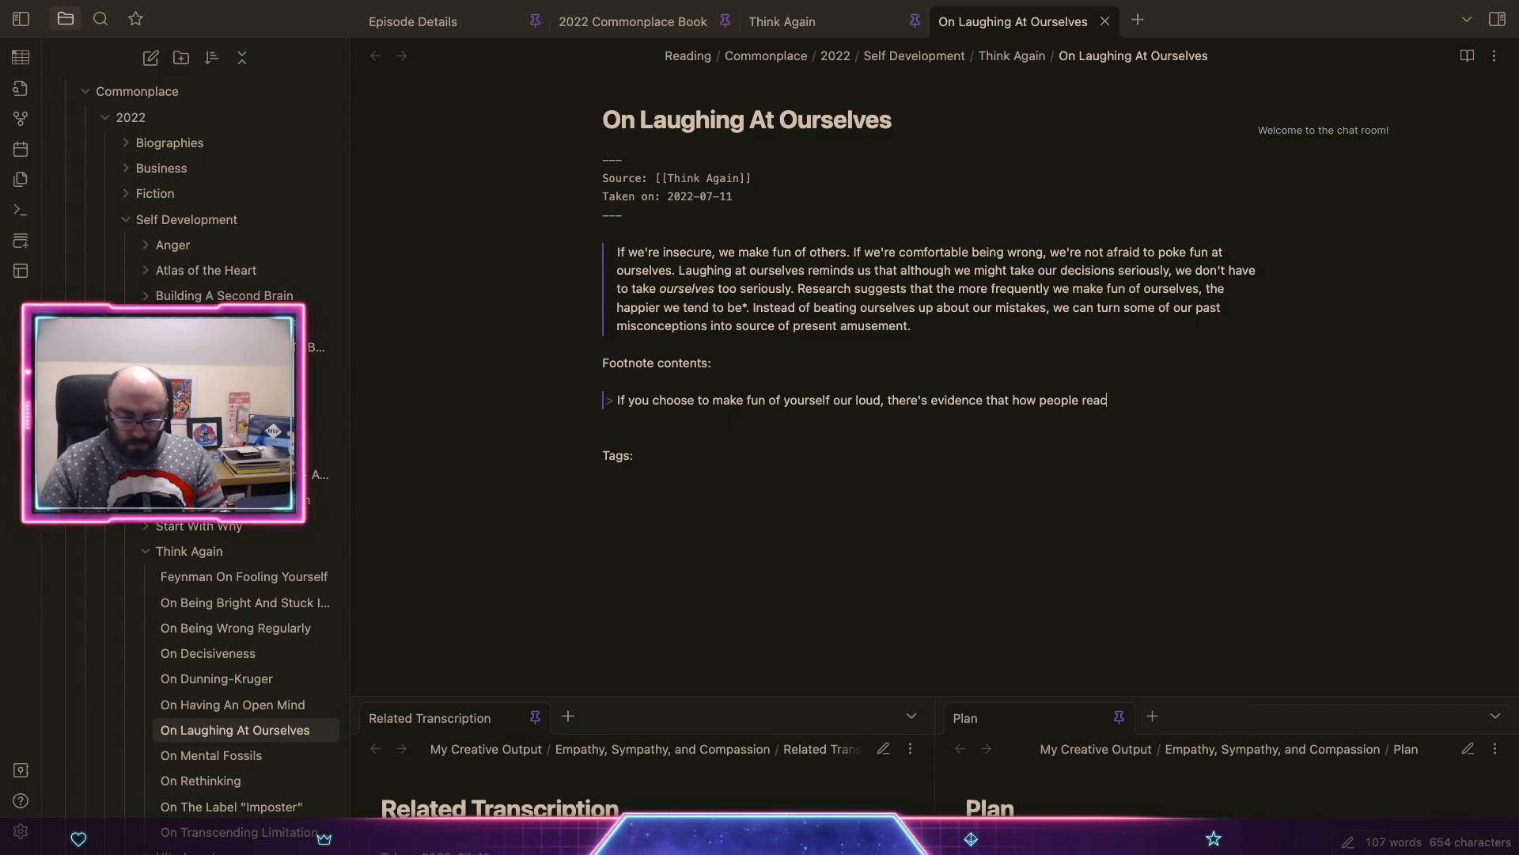
{"action": "type", "text": "t depends on"}
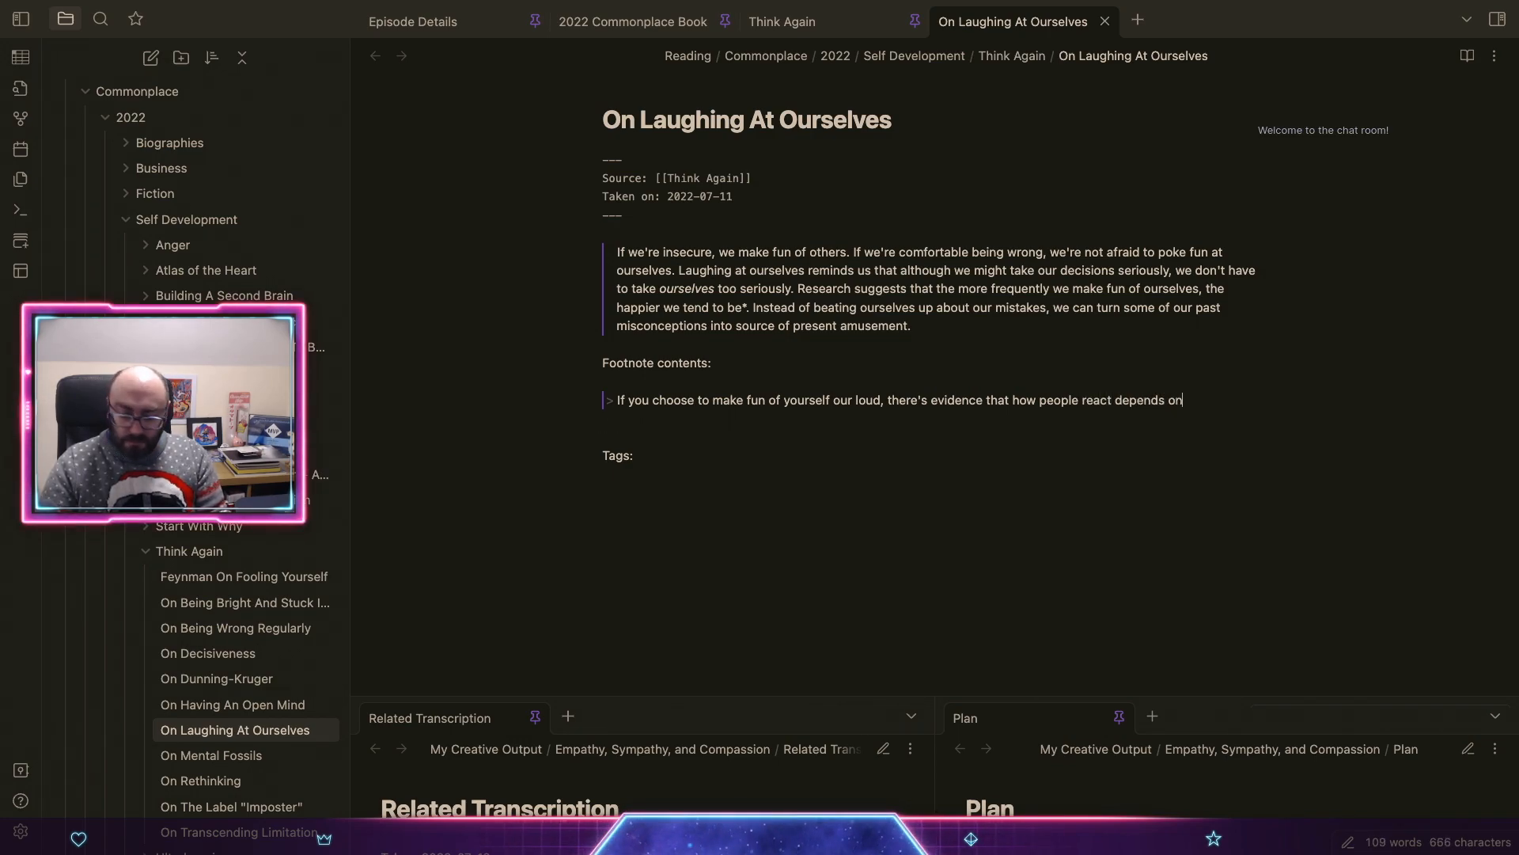
{"action": "type", "text": " your gender. "}
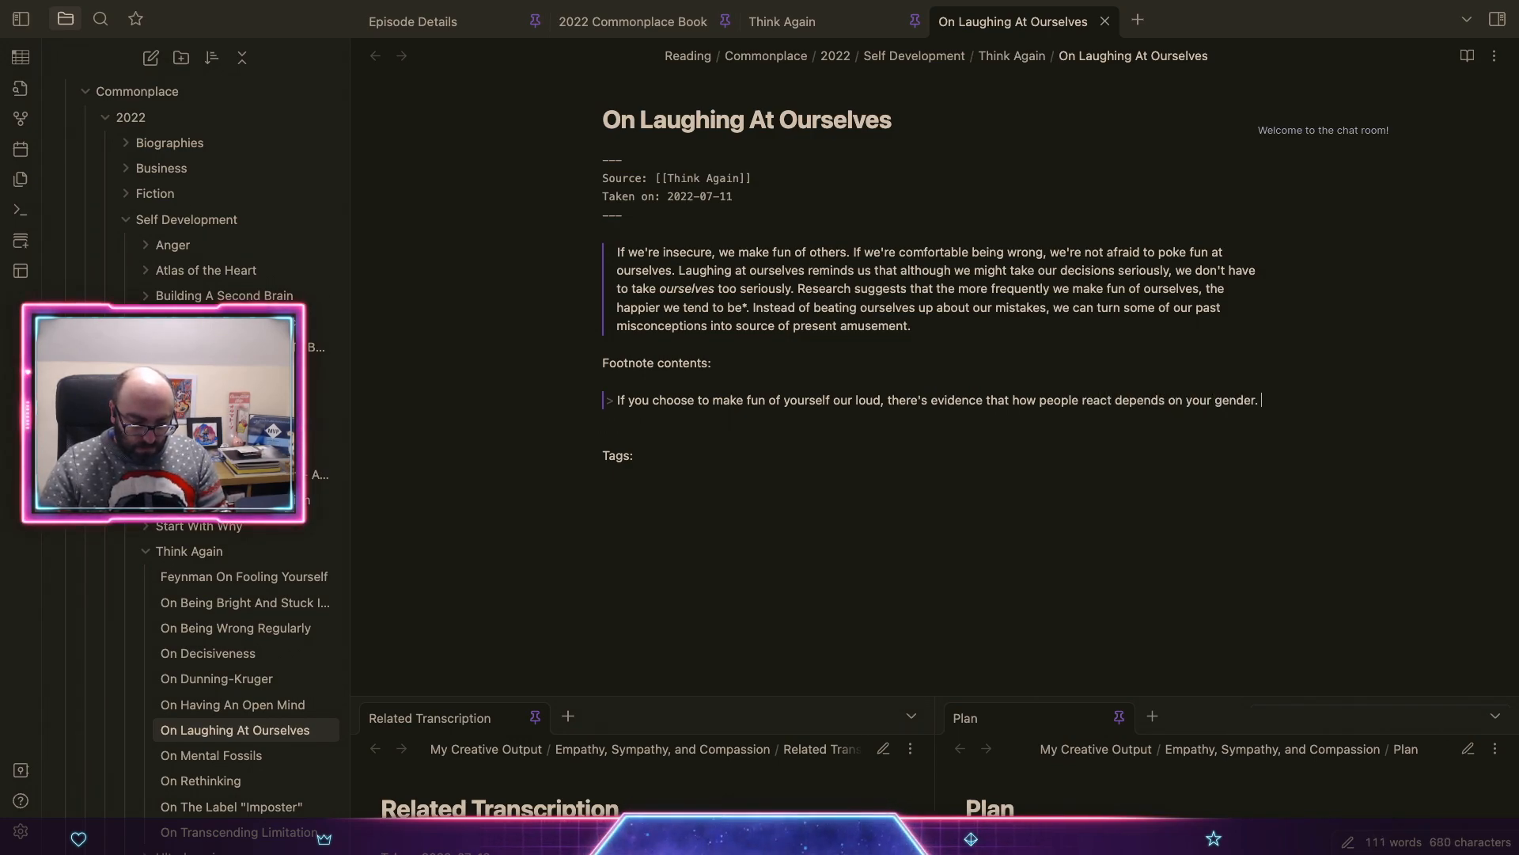
Step: Continue the footnote quote with "When men make self-deprecating jokes, they"
{"action": "type", "text": "When men mak"}
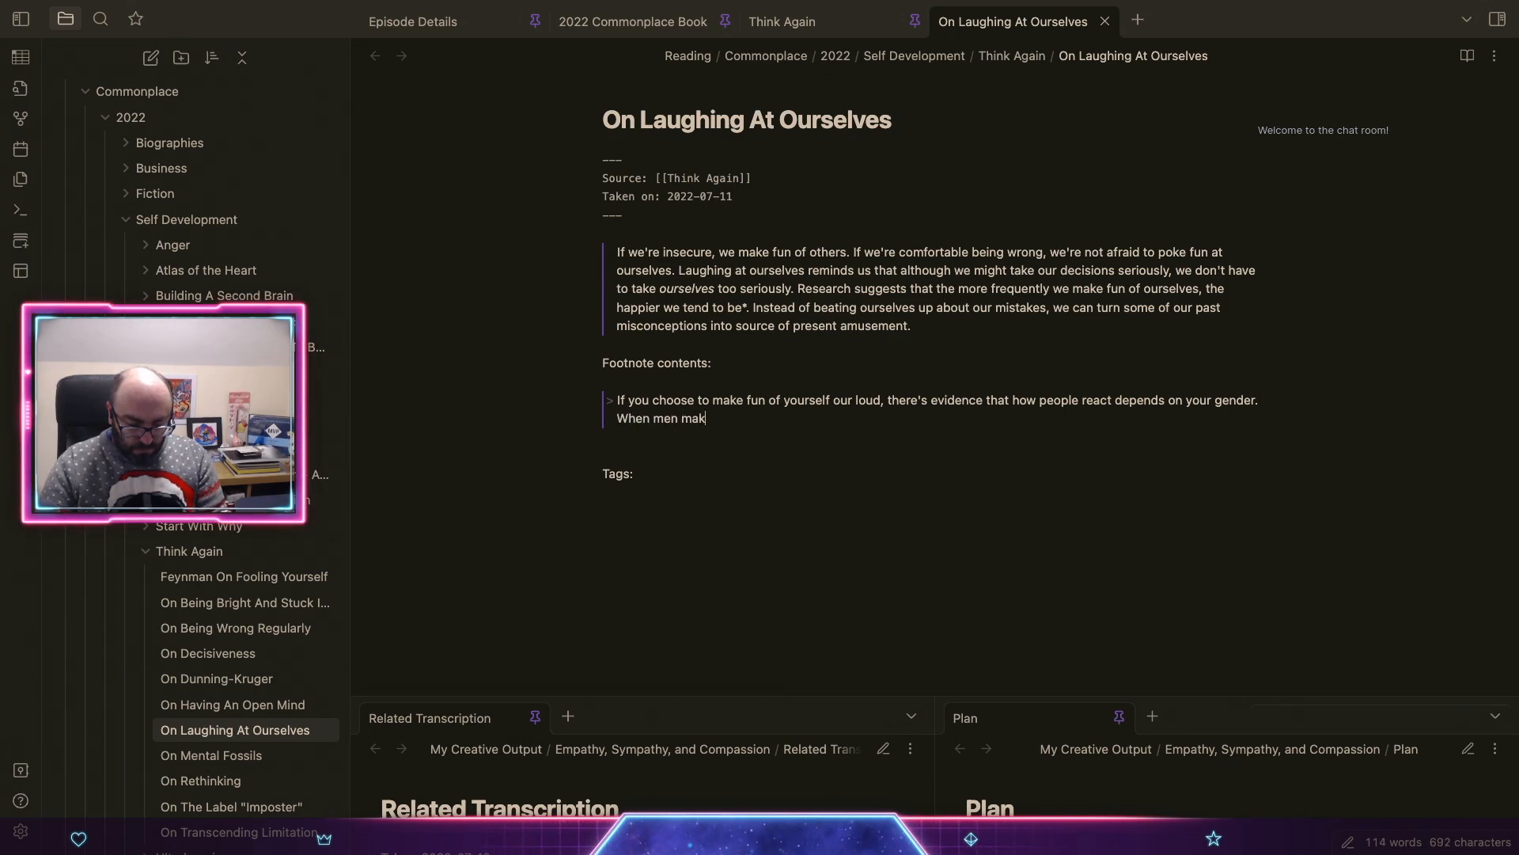
{"action": "type", "text": "e se"}
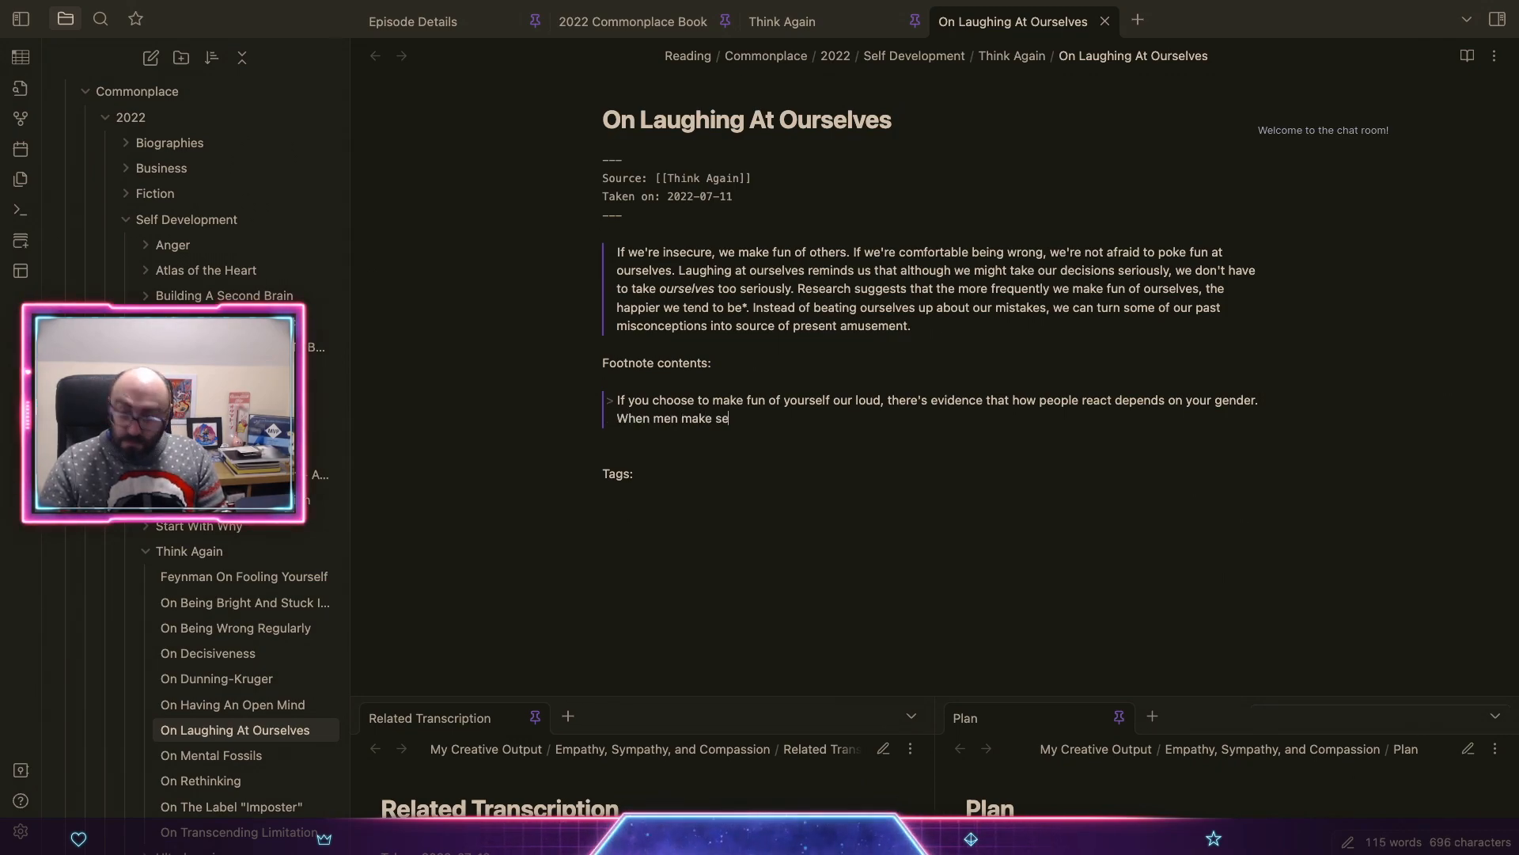
{"action": "type", "text": "lf-"}
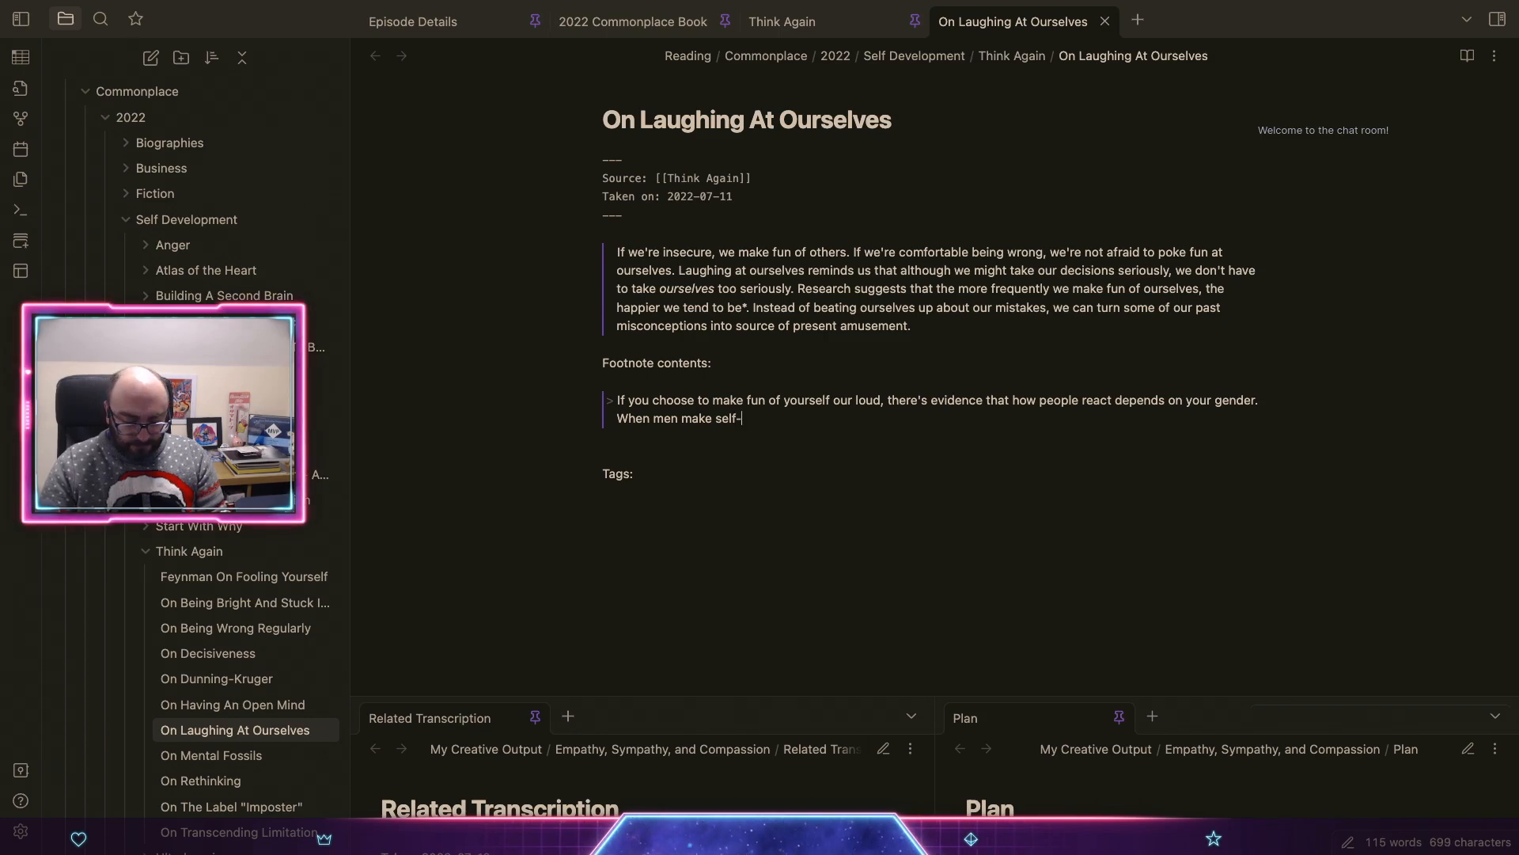
{"action": "type", "text": "deprecating "}
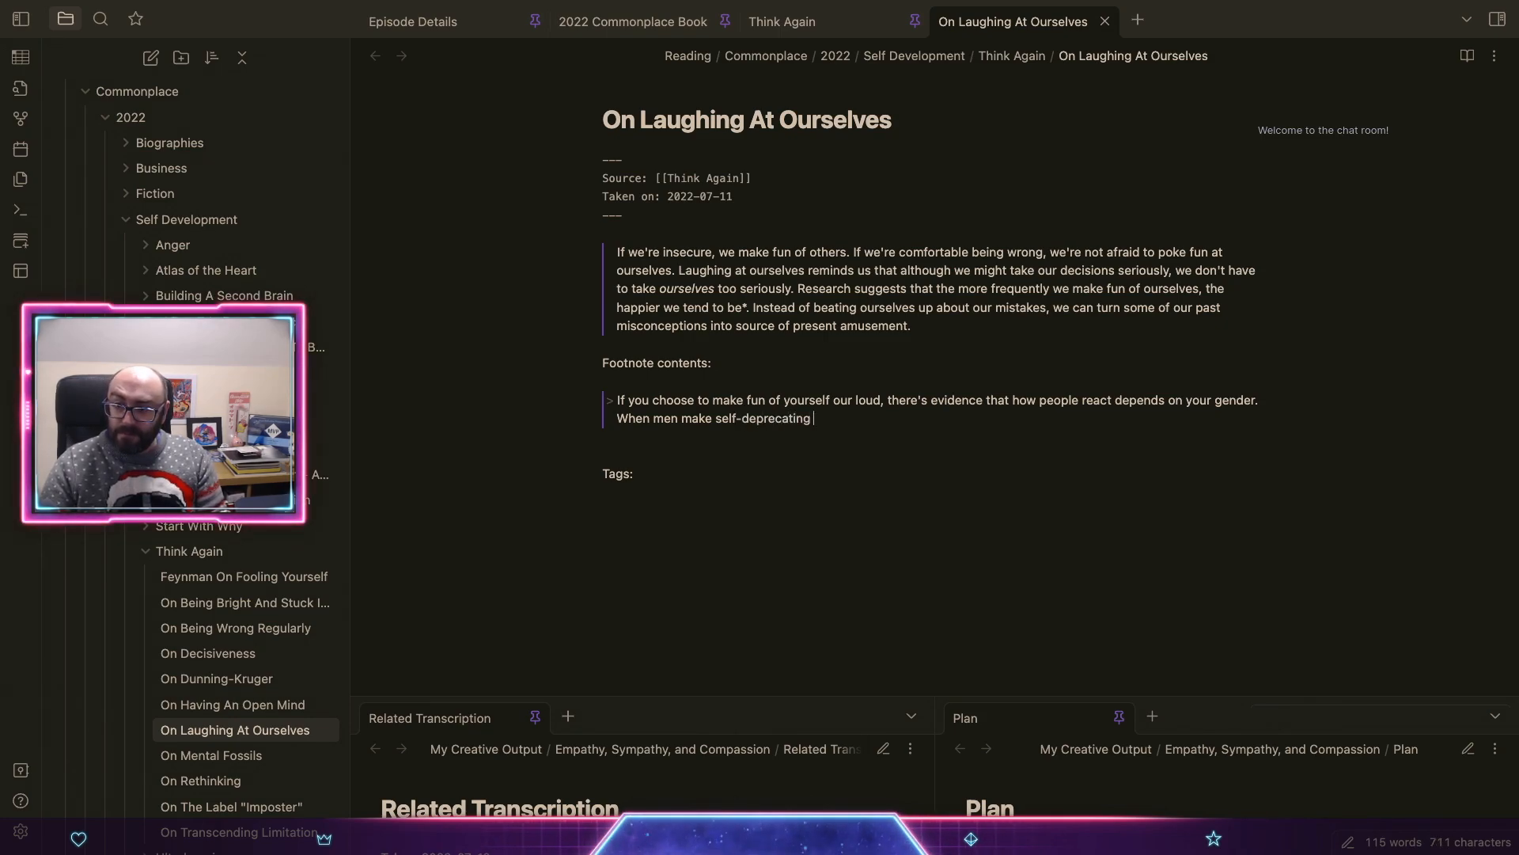
{"action": "type", "text": "remarks"}
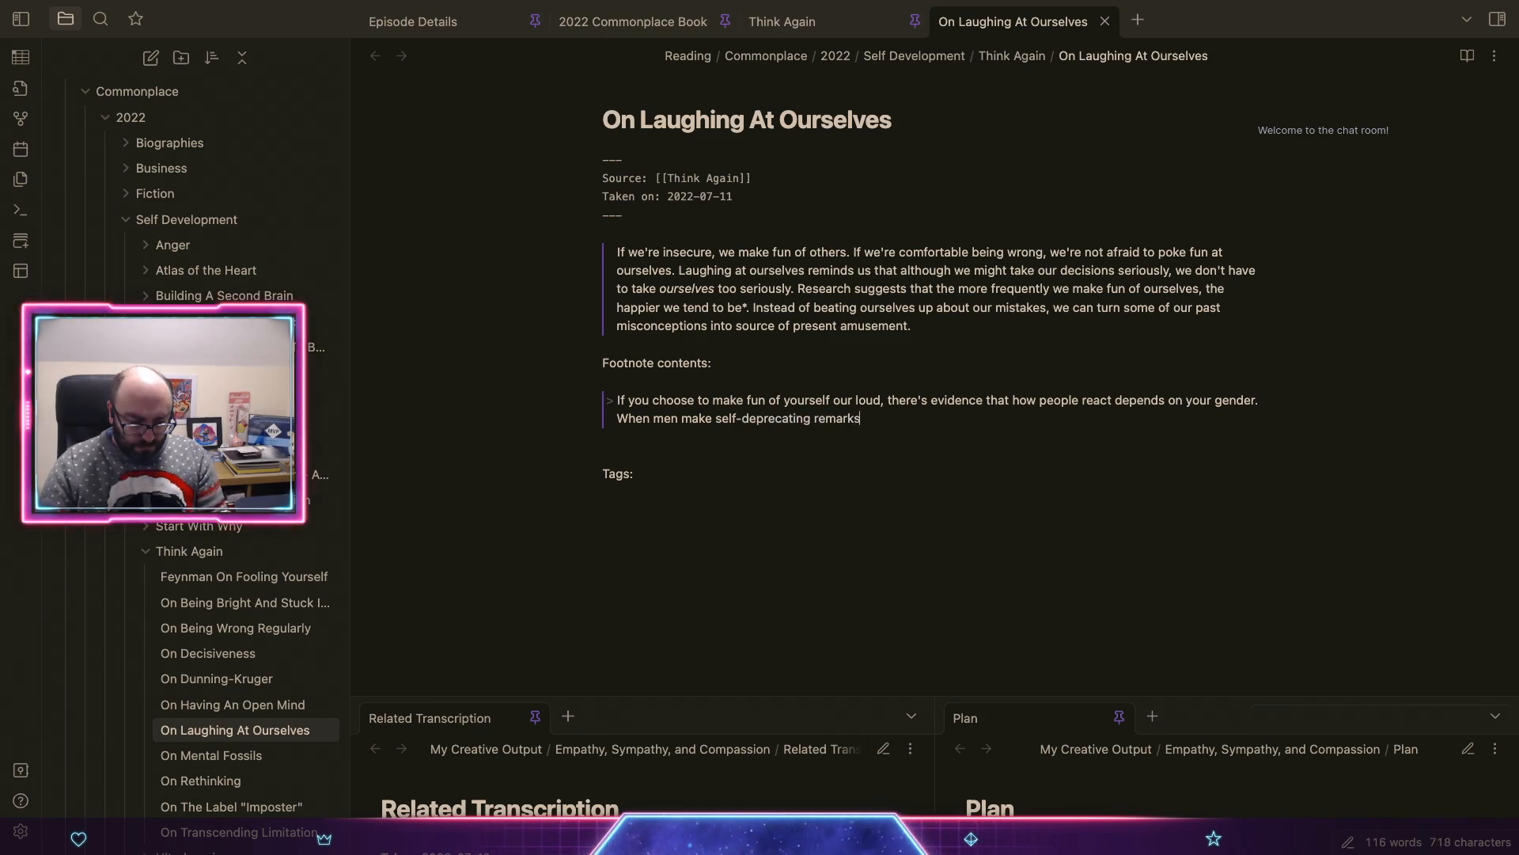
{"action": "key", "text": "alt+shift+Left"}
{"action": "type", "text": "joke"}
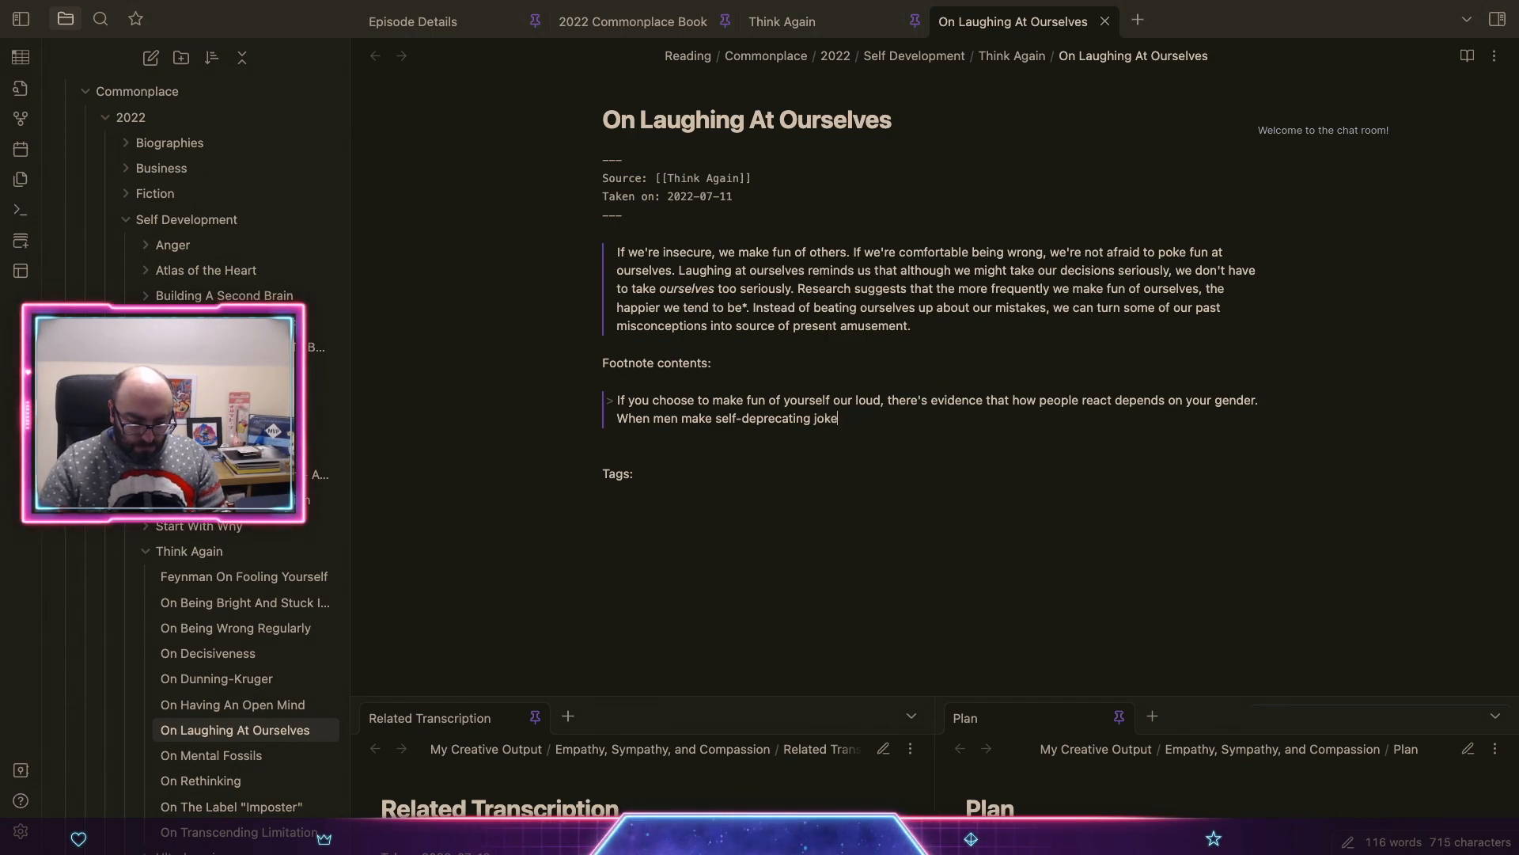
{"action": "type", "text": "s. they"}
{"action": "key", "text": "BackSpace"}
{"action": "key", "text": "BackSpace"}
{"action": "key", "text": "BackSpace"}
{"action": "key", "text": "BackSpace"}
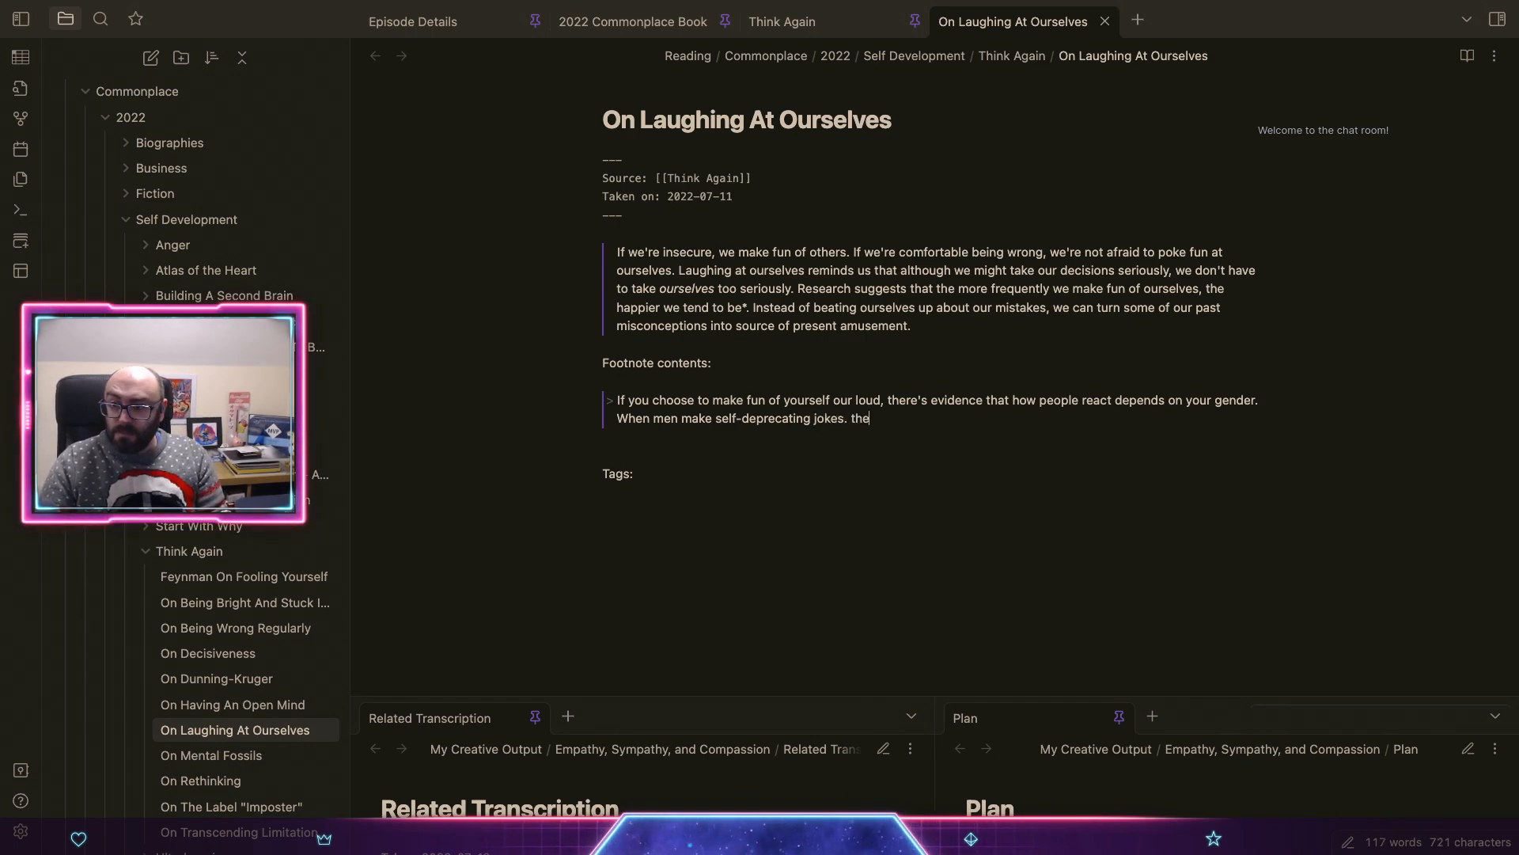
{"action": "type", "text": "they"}
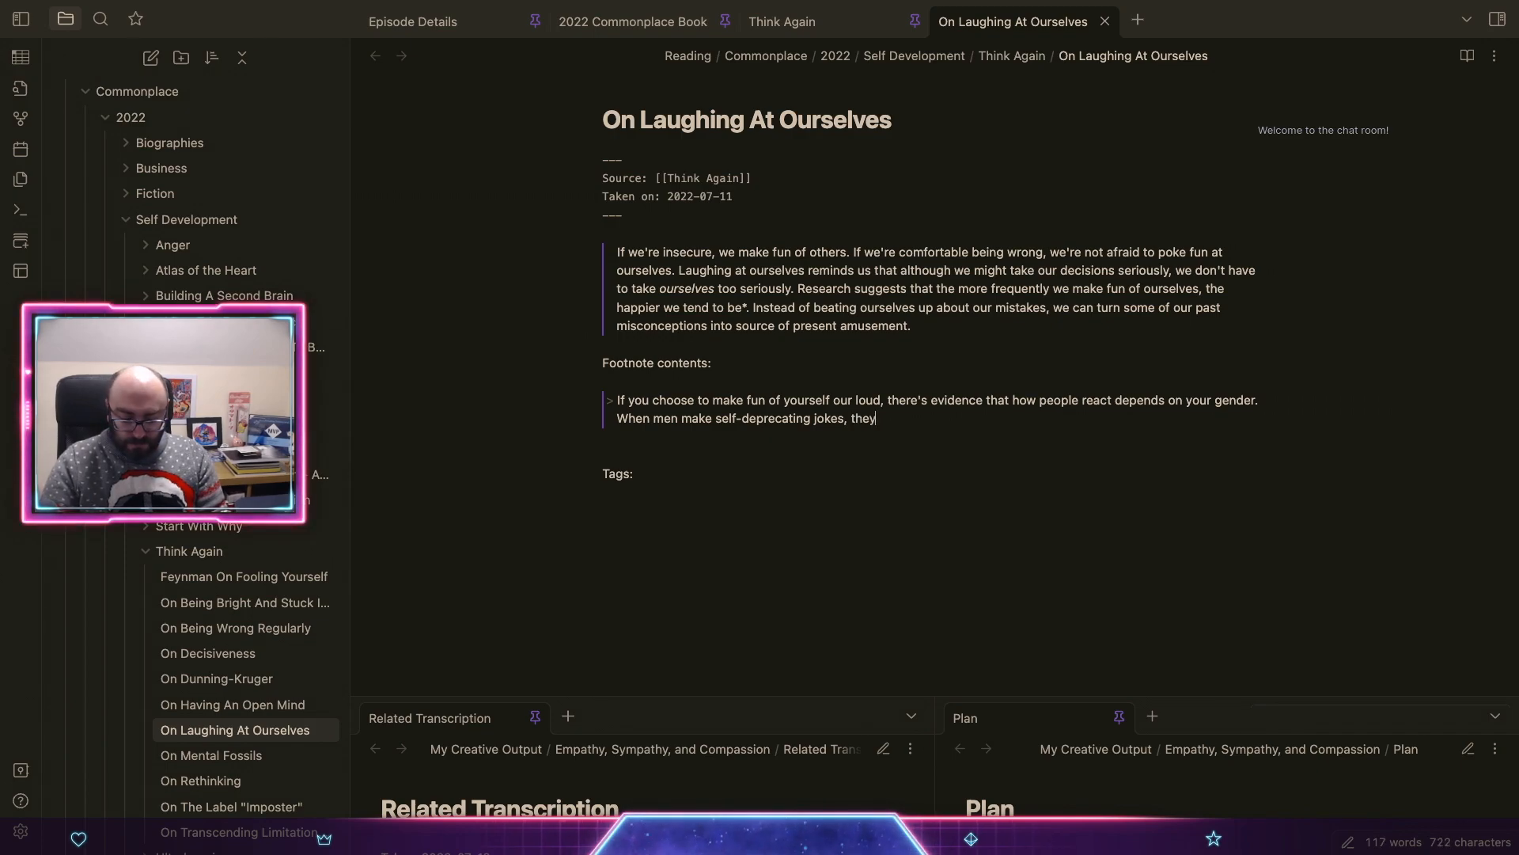
Step: Extend the sentence with "'re seen as more capable leaders, but when women do it, they're judged less capable"
{"action": "type", "text": "'re seen as "}
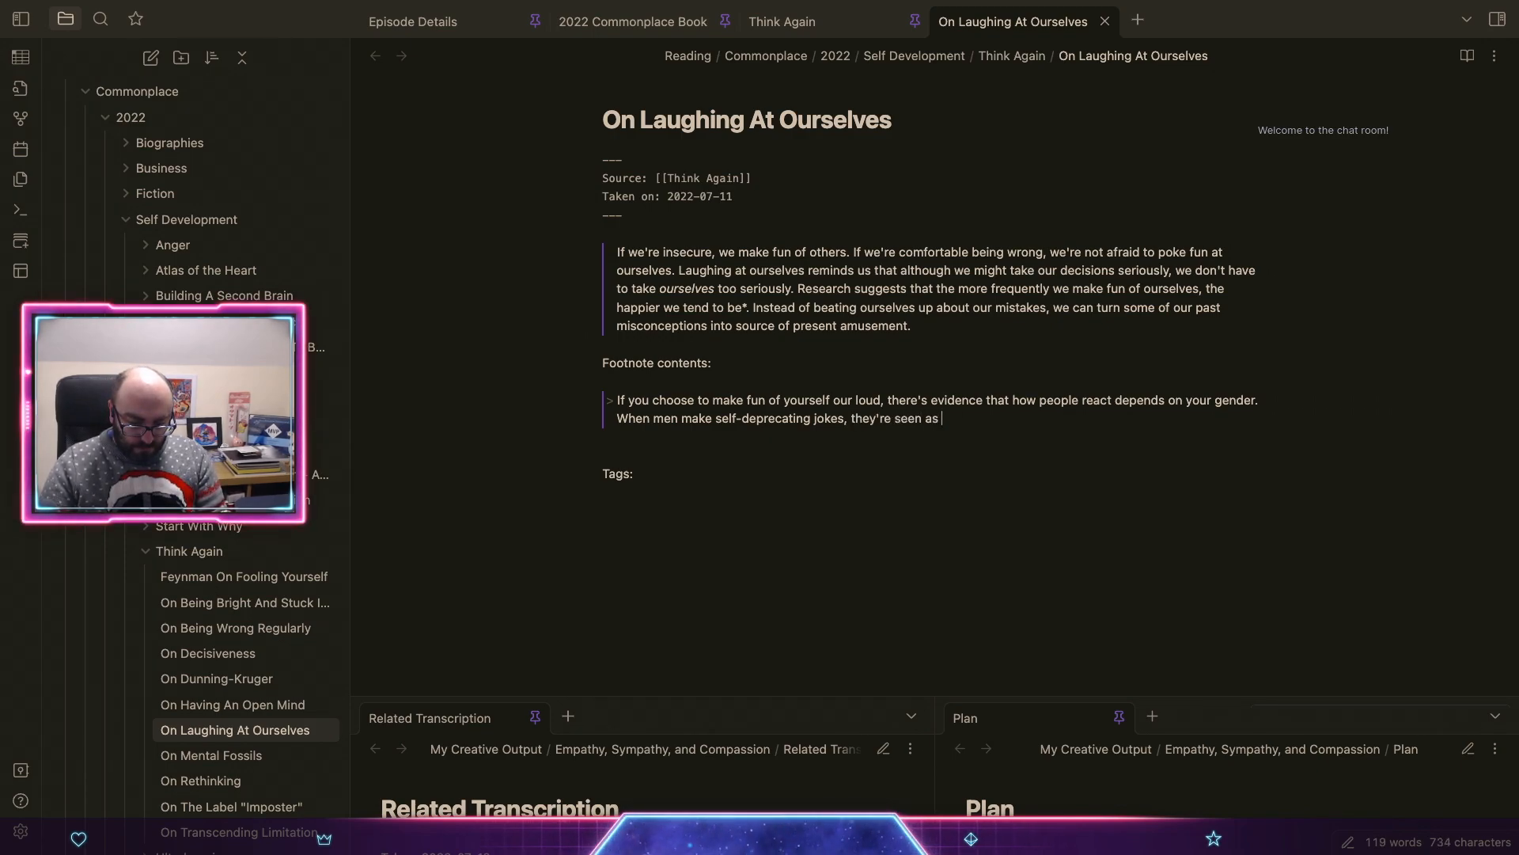
{"action": "type", "text": "more capable "}
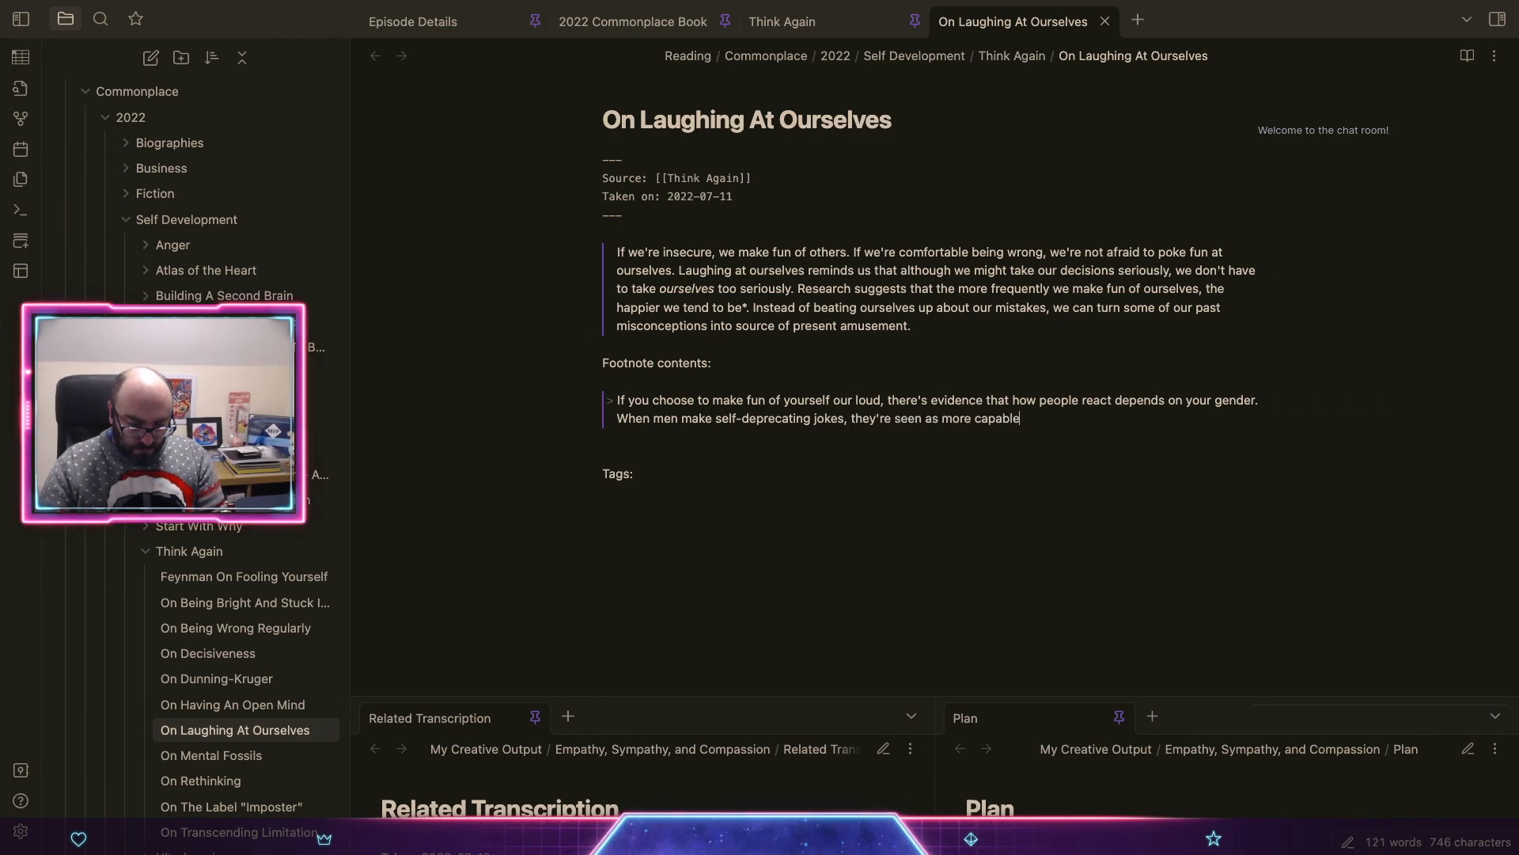
{"action": "type", "text": "leaders, "}
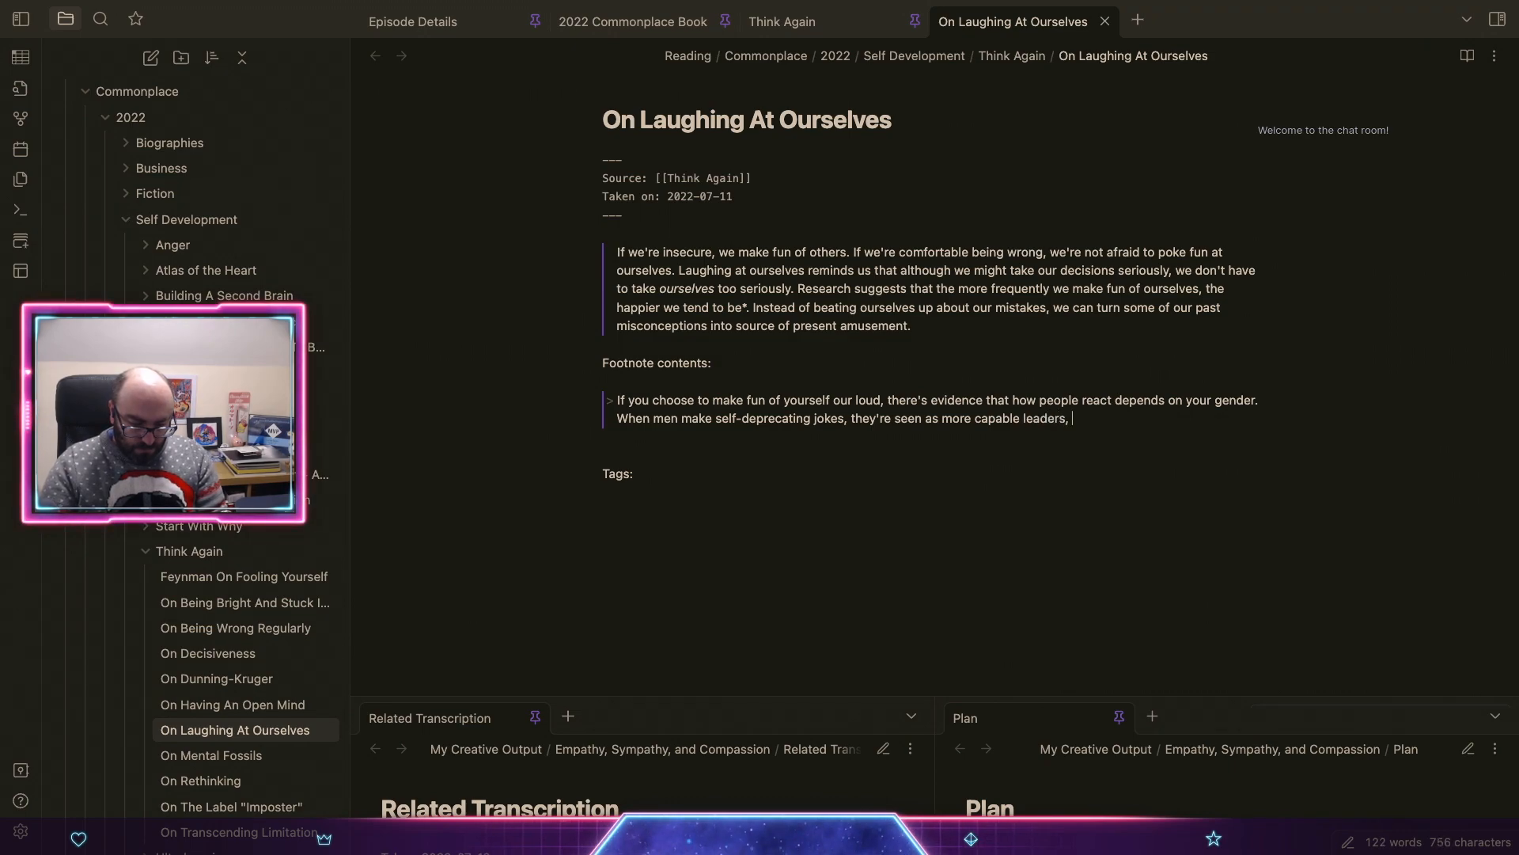
{"action": "type", "text": "but when women"}
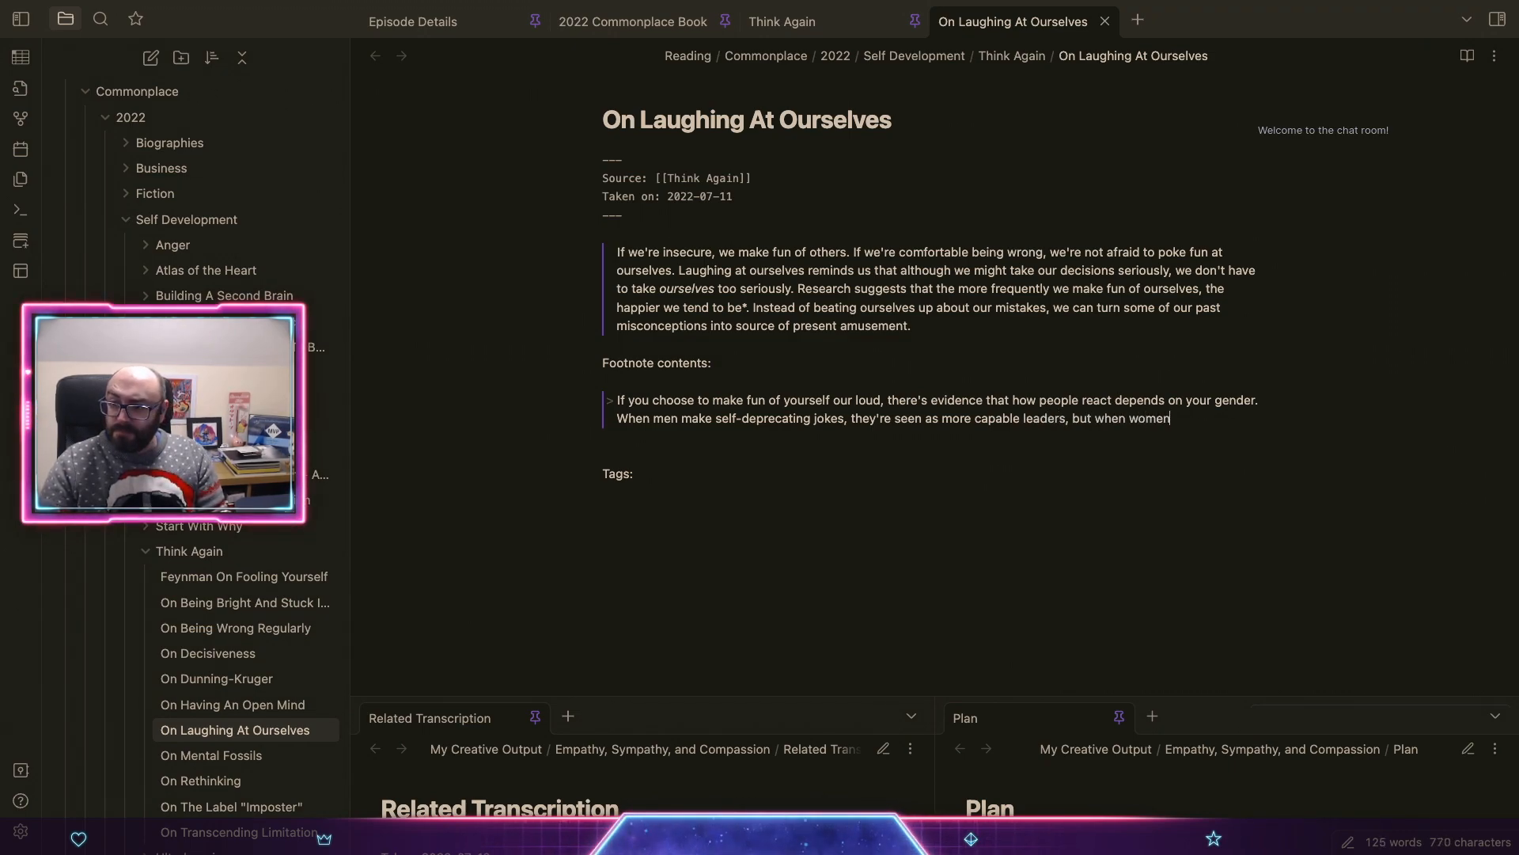
{"action": "type", "text": " do it, "}
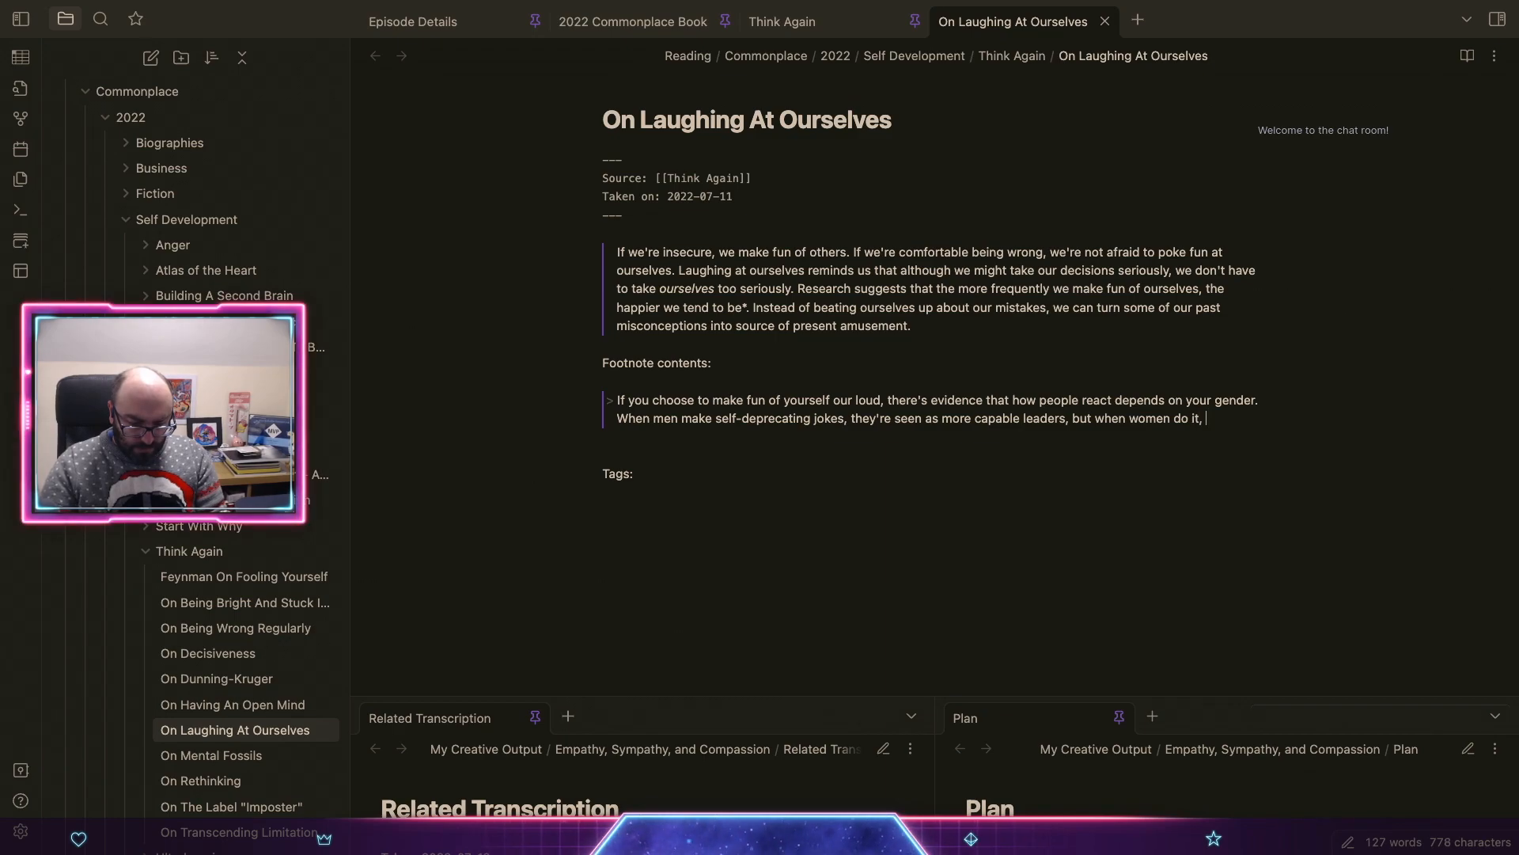
{"action": "type", "text": "they're judged"}
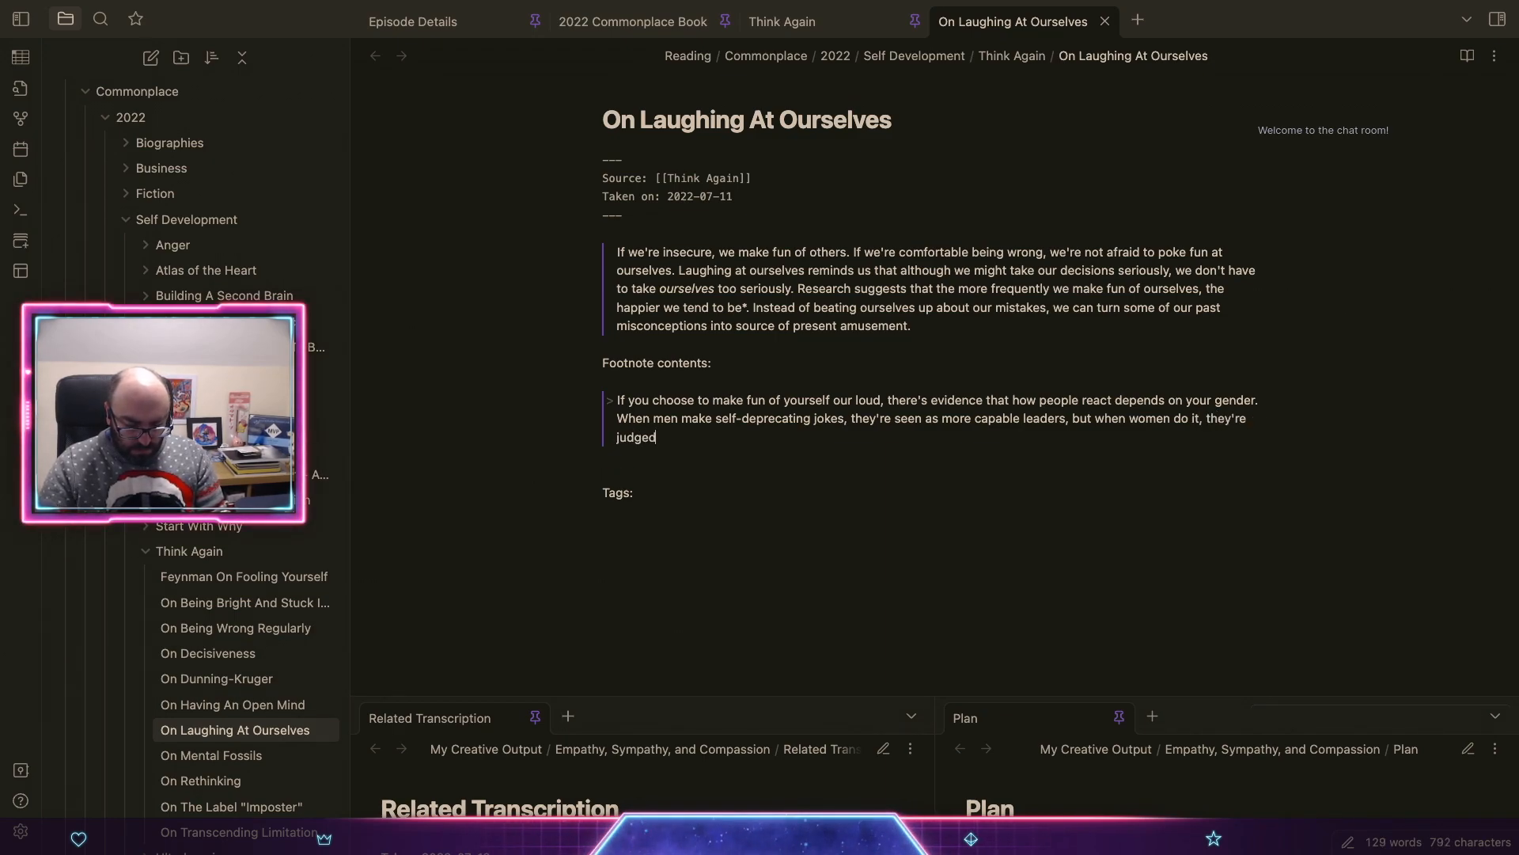
{"action": "type", "text": " less capable"}
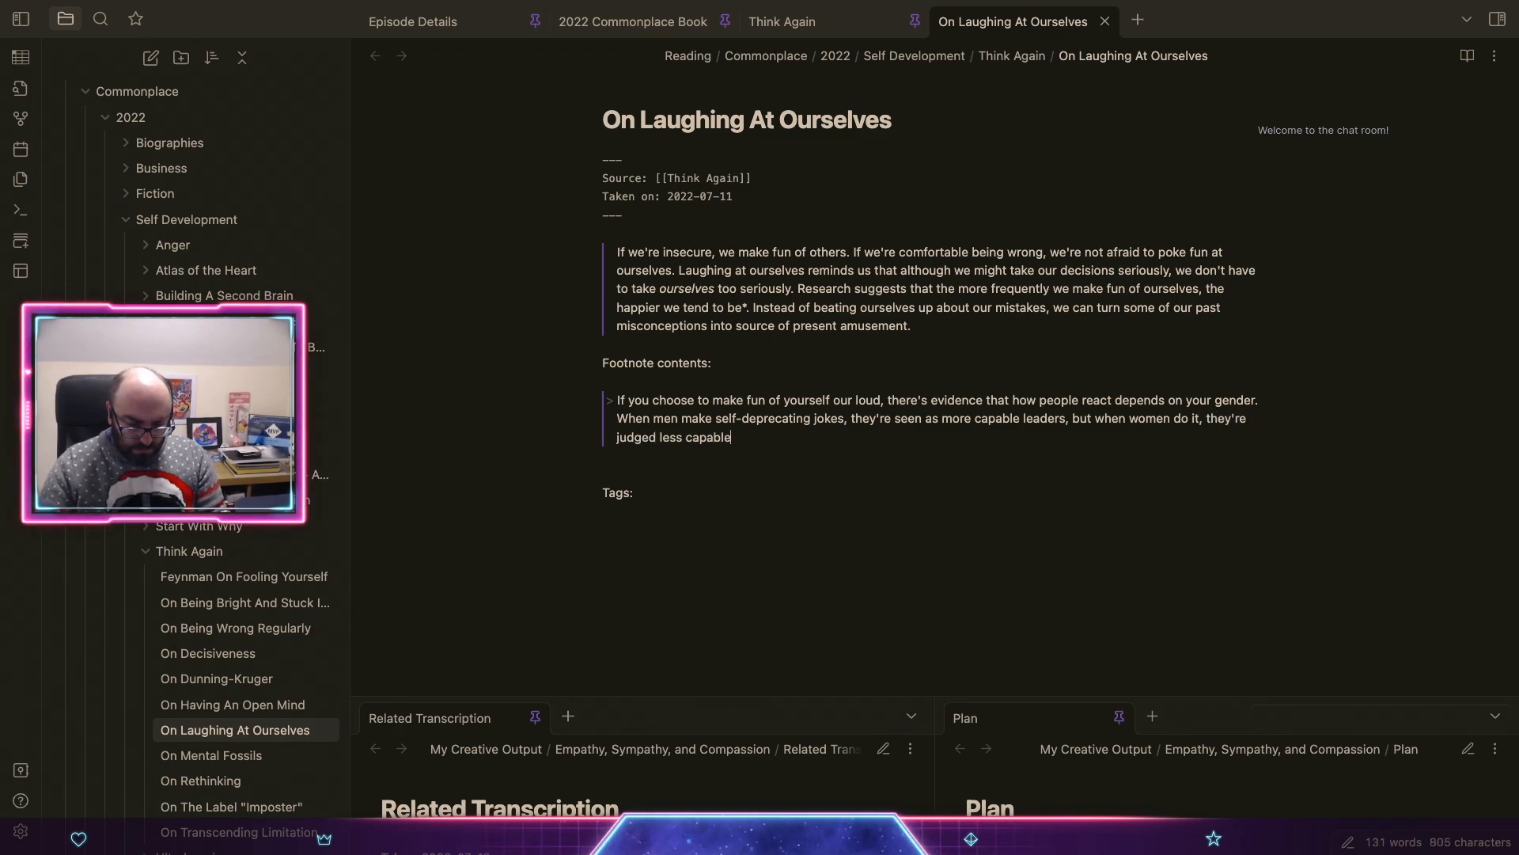
Step: Continue the footnote quote with ". Apparently, many people have missed the memor that if a woman po"
{"action": "type", "text": ". Apparently,"}
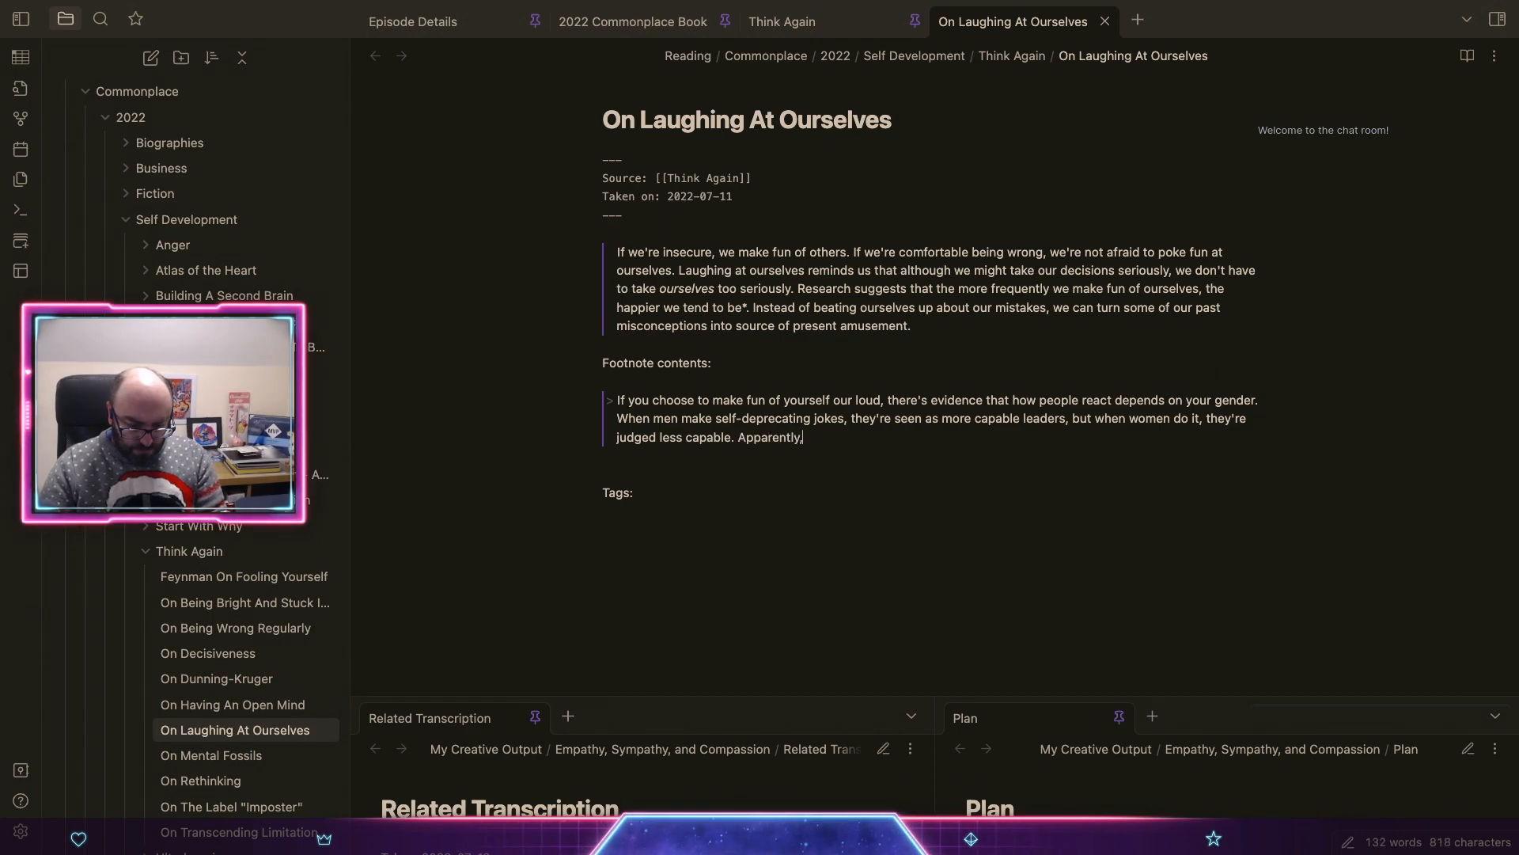
{"action": "type", "text": " many people "}
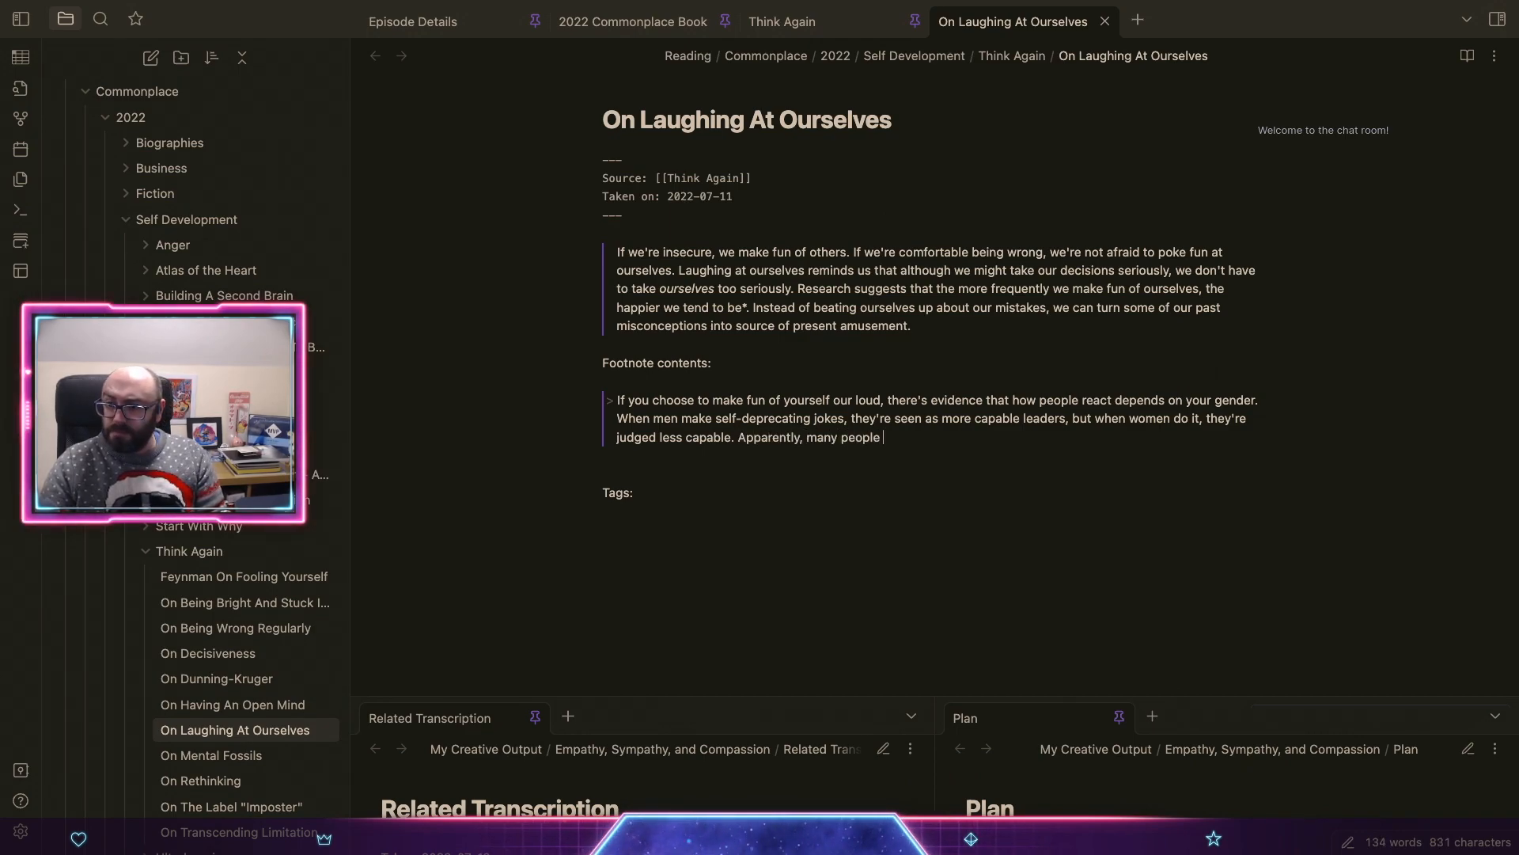
{"action": "type", "text": "have"}
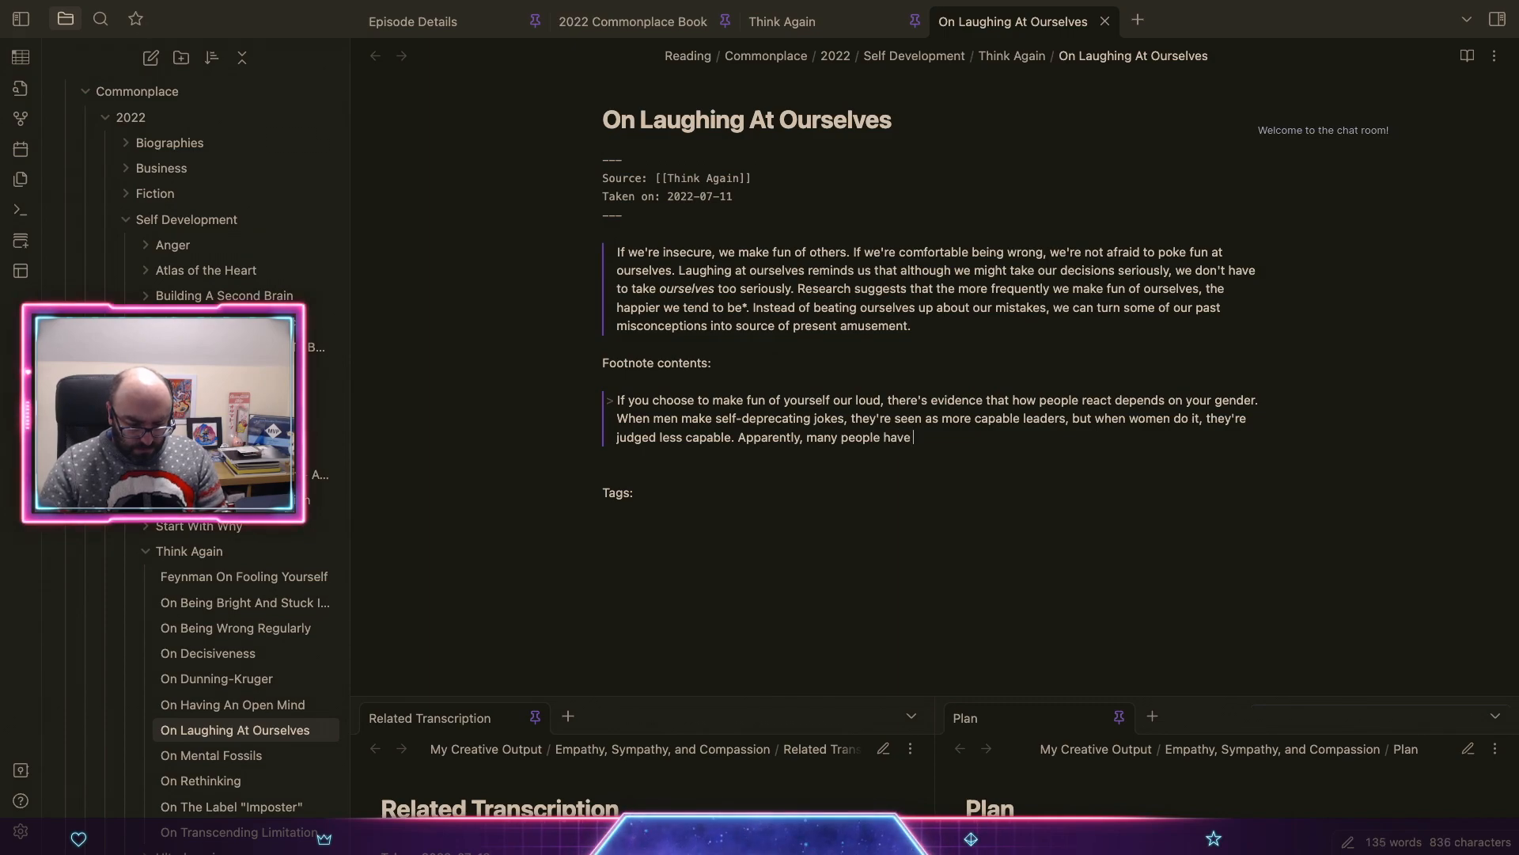
{"action": "type", "text": " missed the memo"}
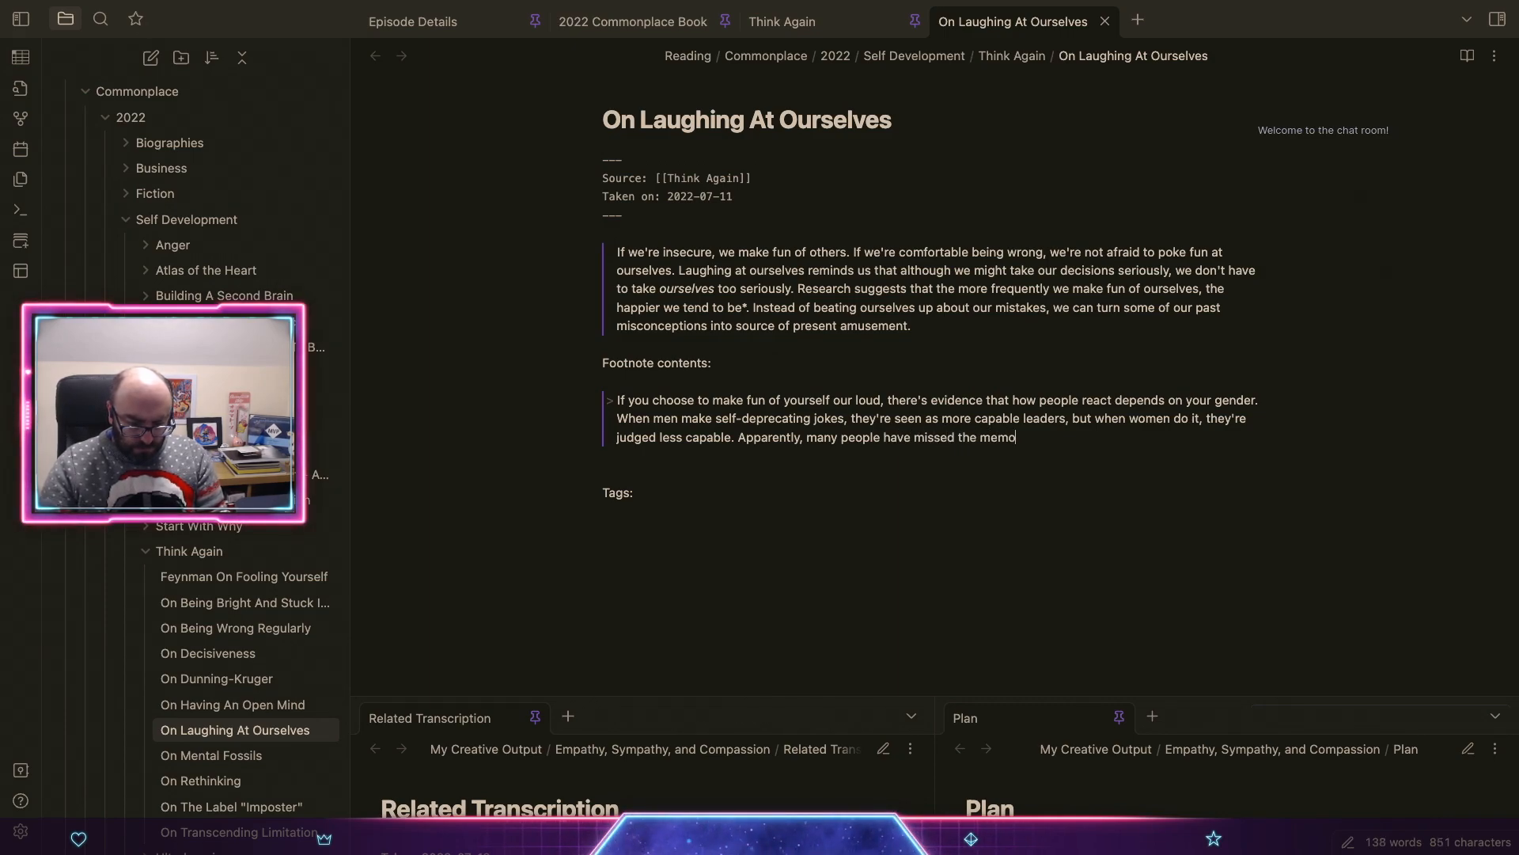
{"action": "type", "text": "r that if a wom"}
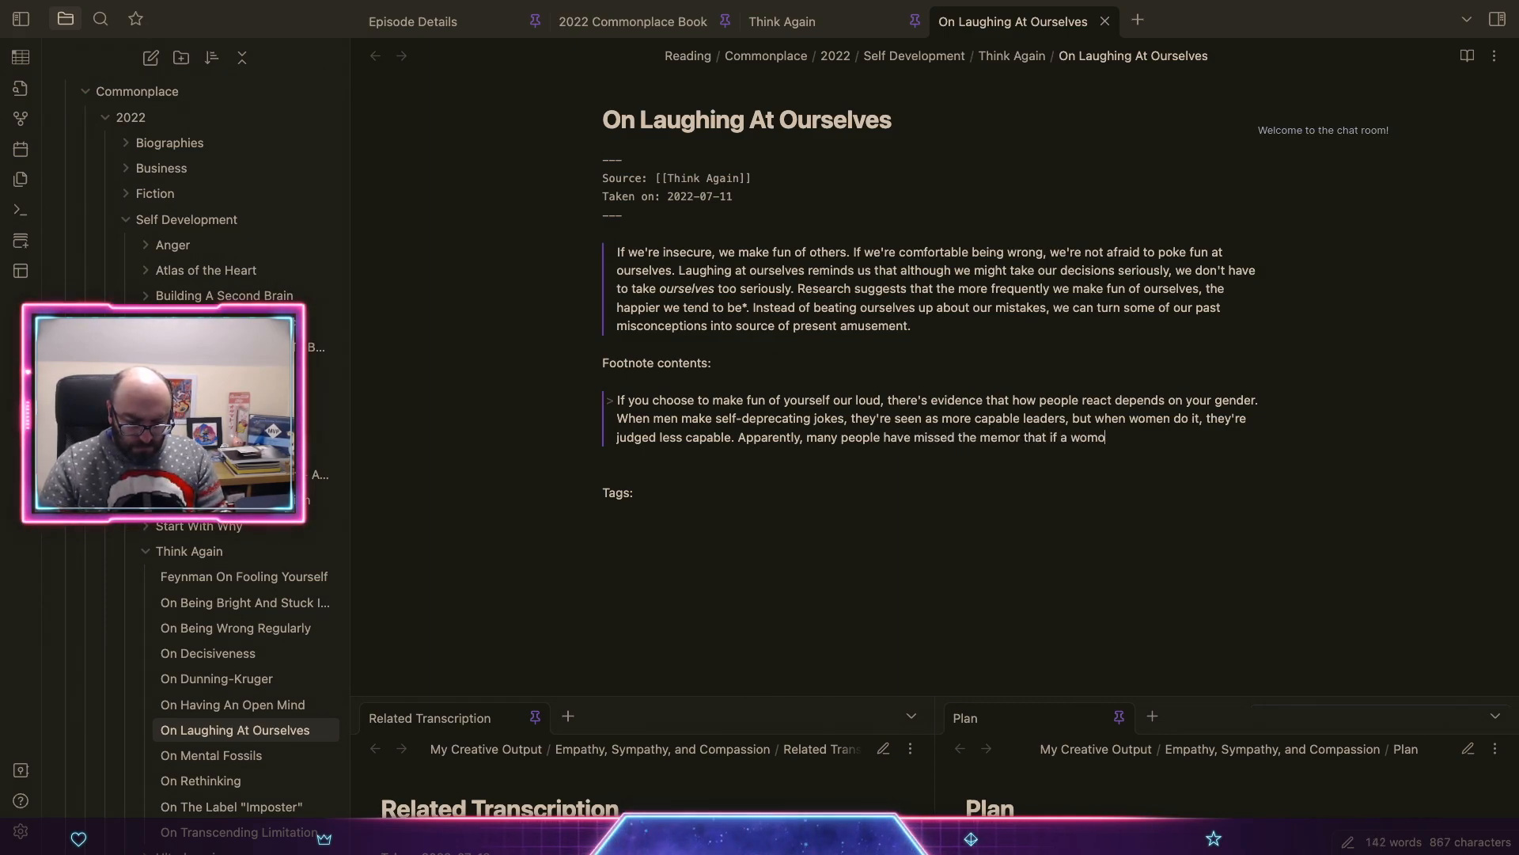
{"action": "type", "text": "an poken"}
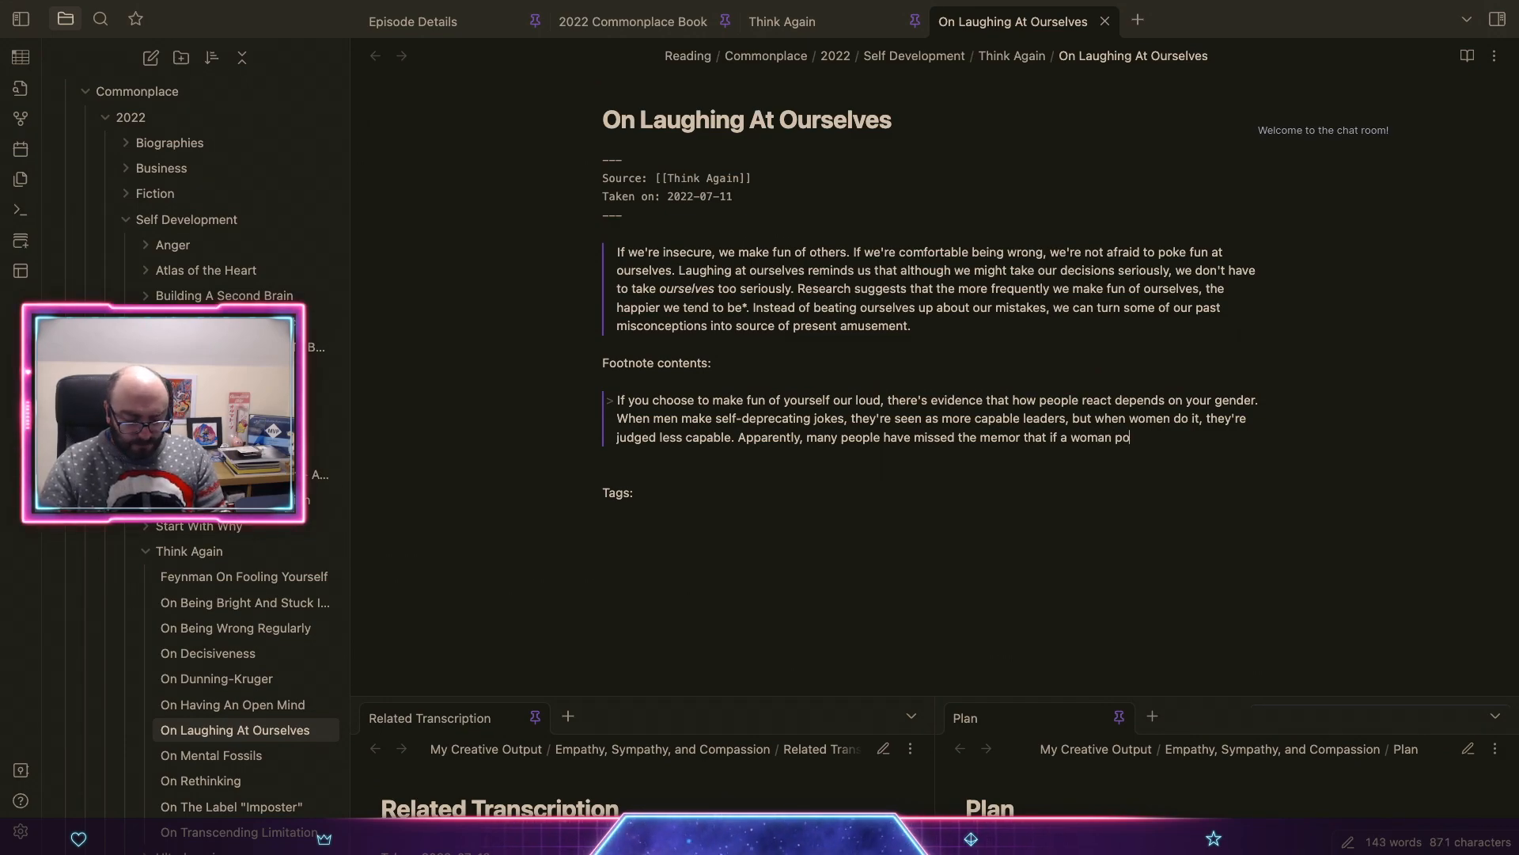
Step: Continue the footnote quote after "if a woman" with "pokes fun at herself, it's not a reflection of incompetence or inadequacy"
{"action": "key", "text": "BackSpace"}
{"action": "type", "text": "s"}
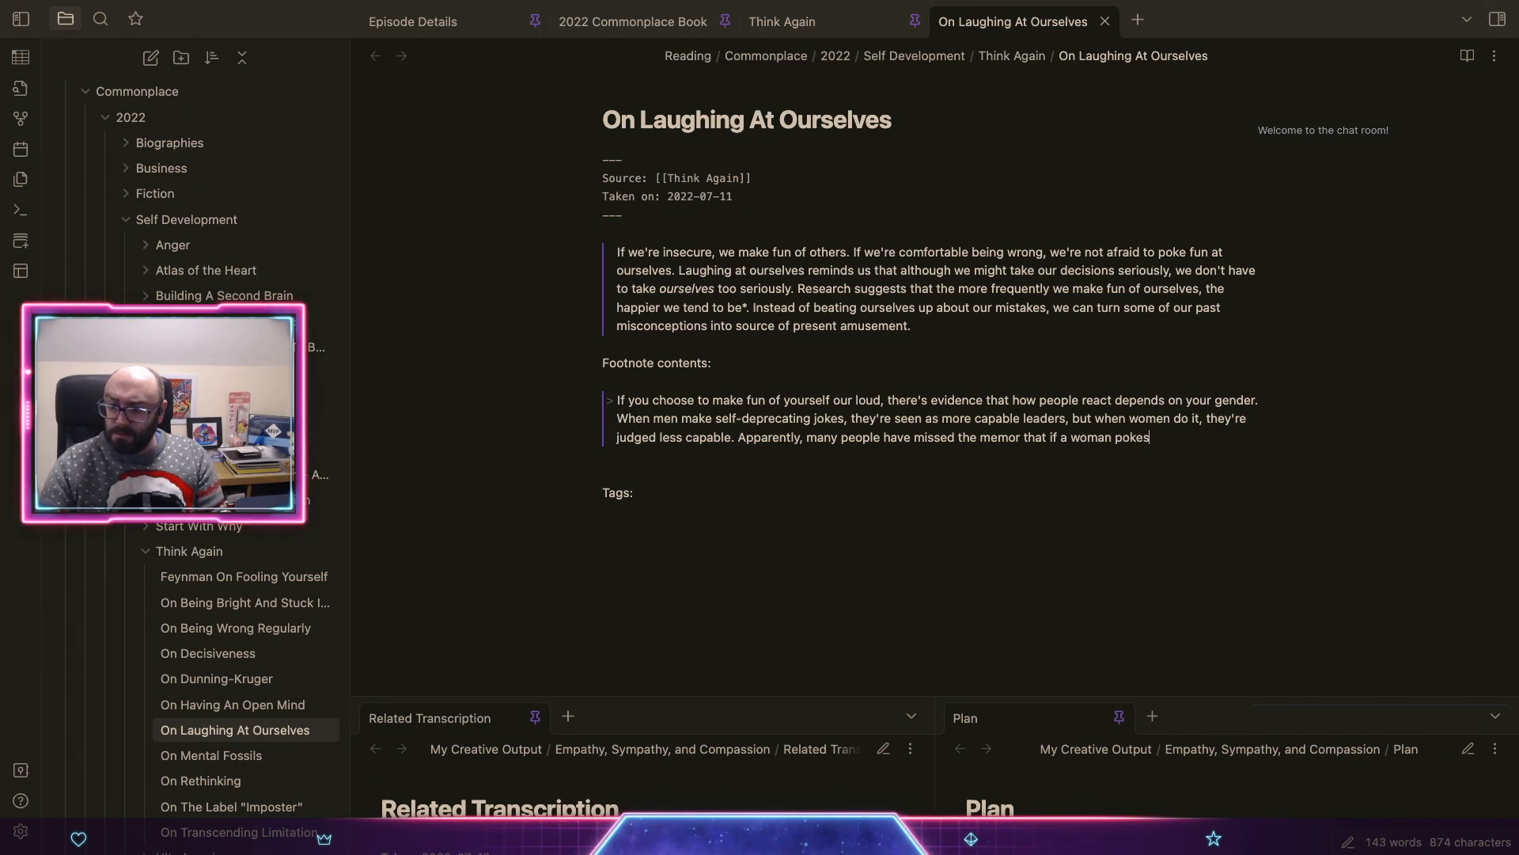
{"action": "type", "text": " fun at hers"}
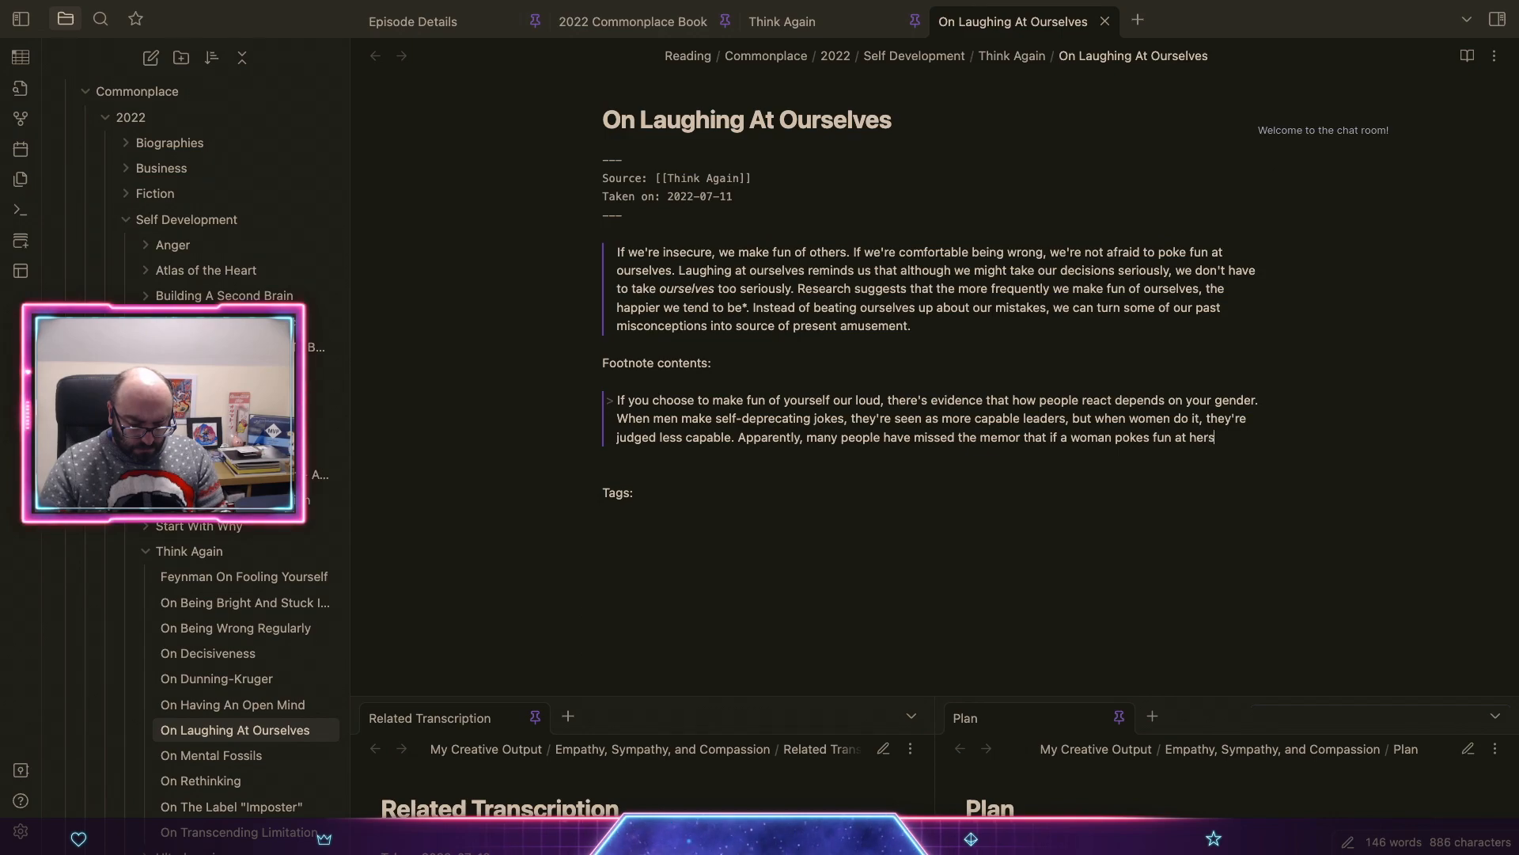
{"action": "type", "text": "elf, it's not a re"}
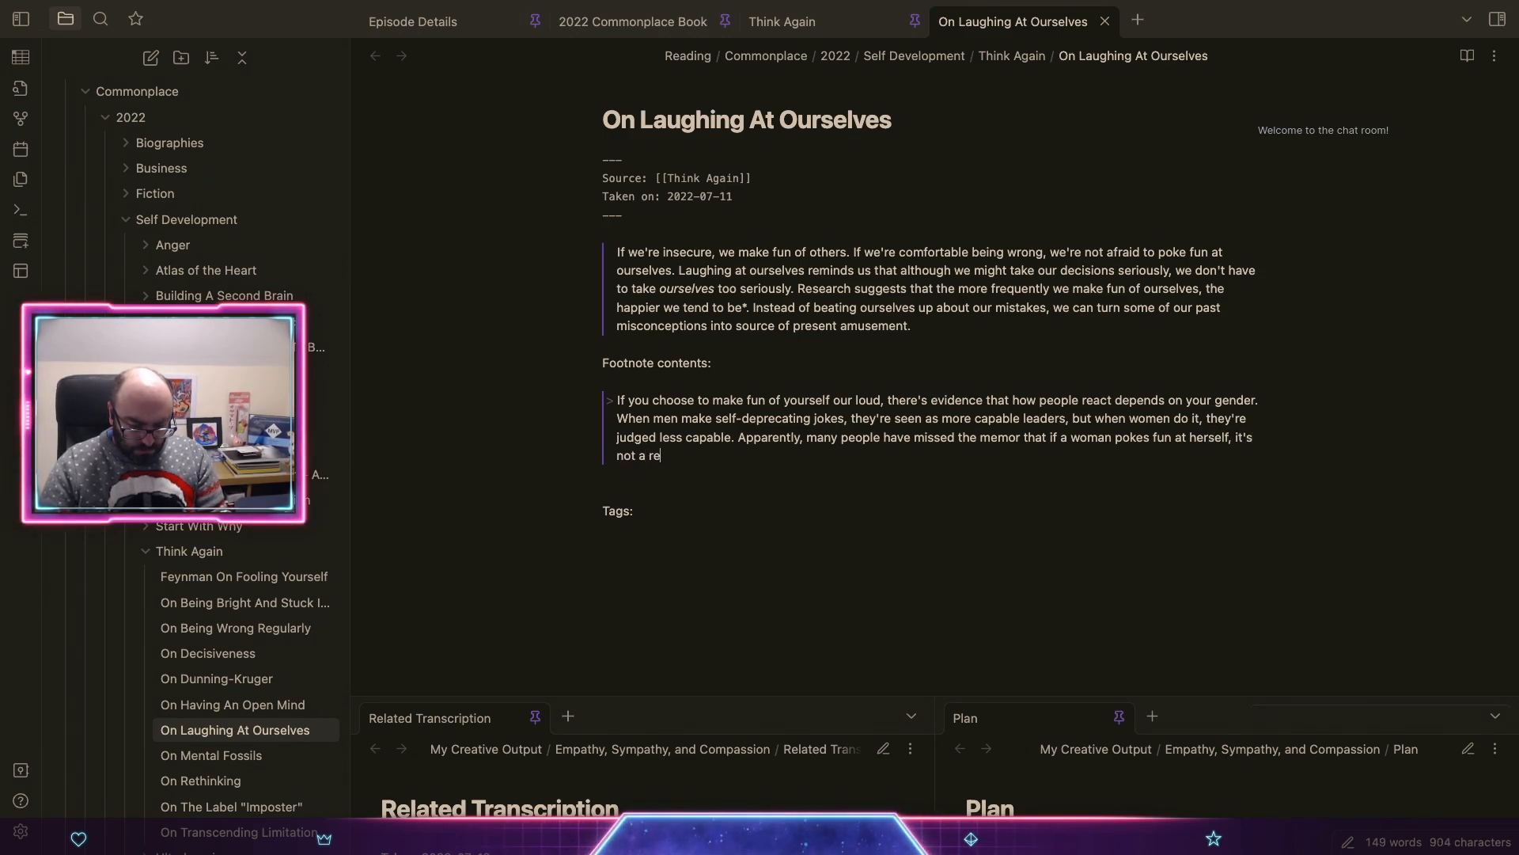
{"action": "type", "text": "flection of inc"}
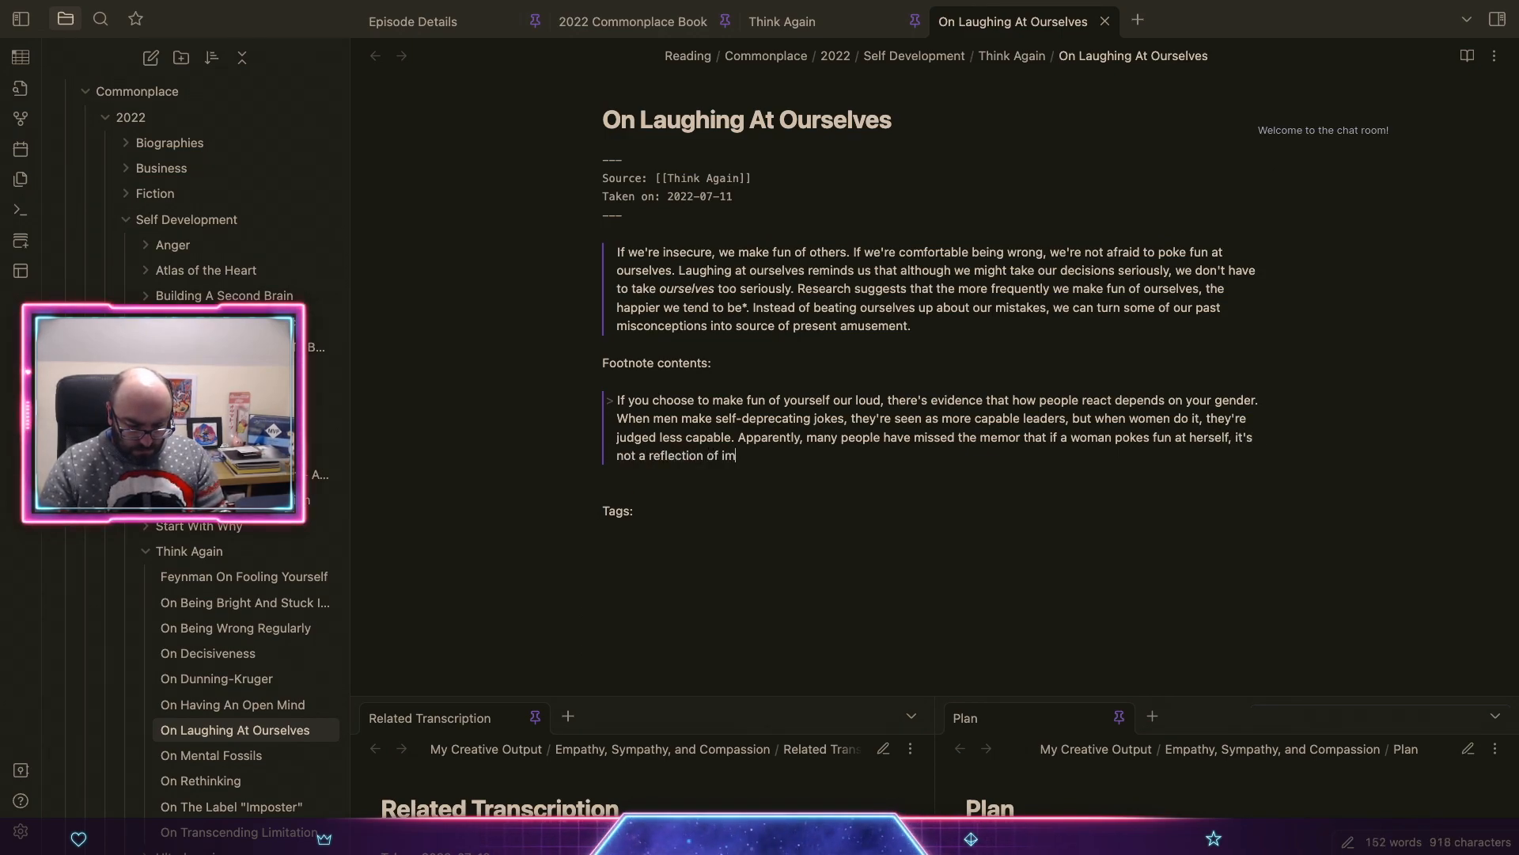
{"action": "type", "text": "ompe"}
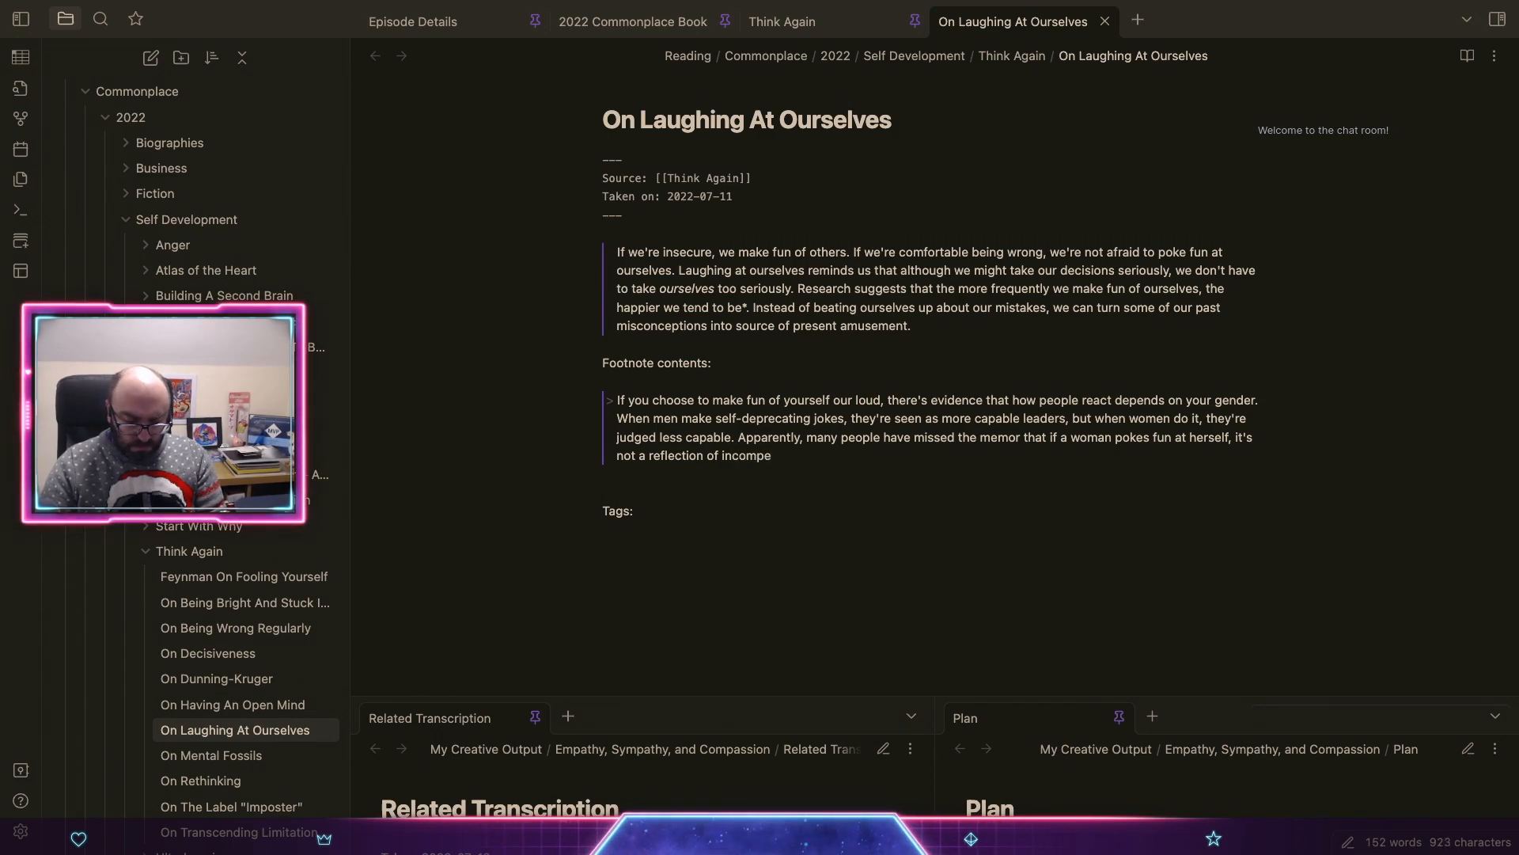
{"action": "type", "text": "tence or in"}
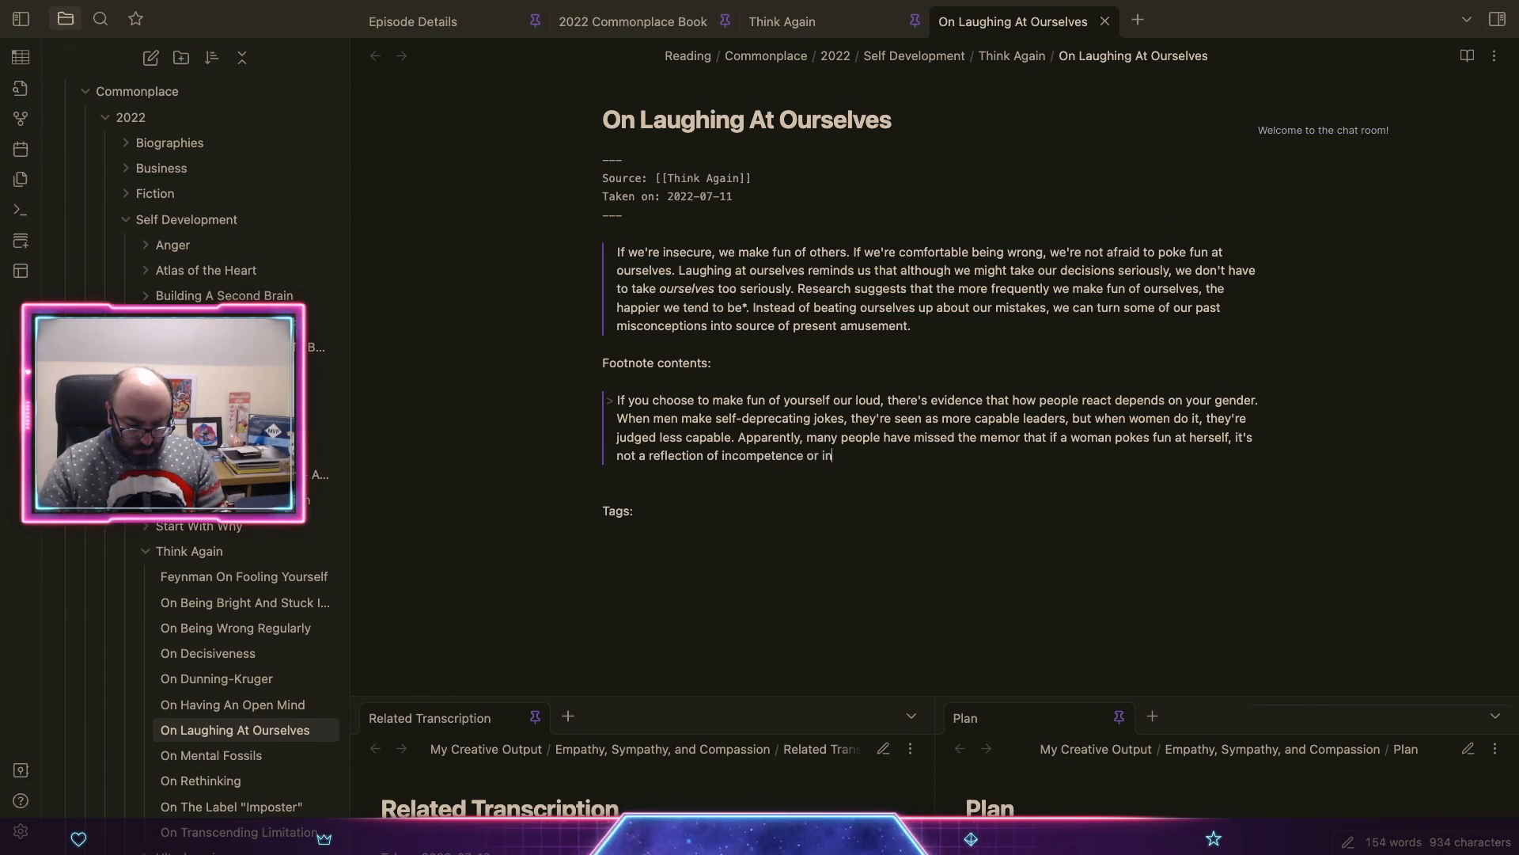
{"action": "type", "text": "adequac"}
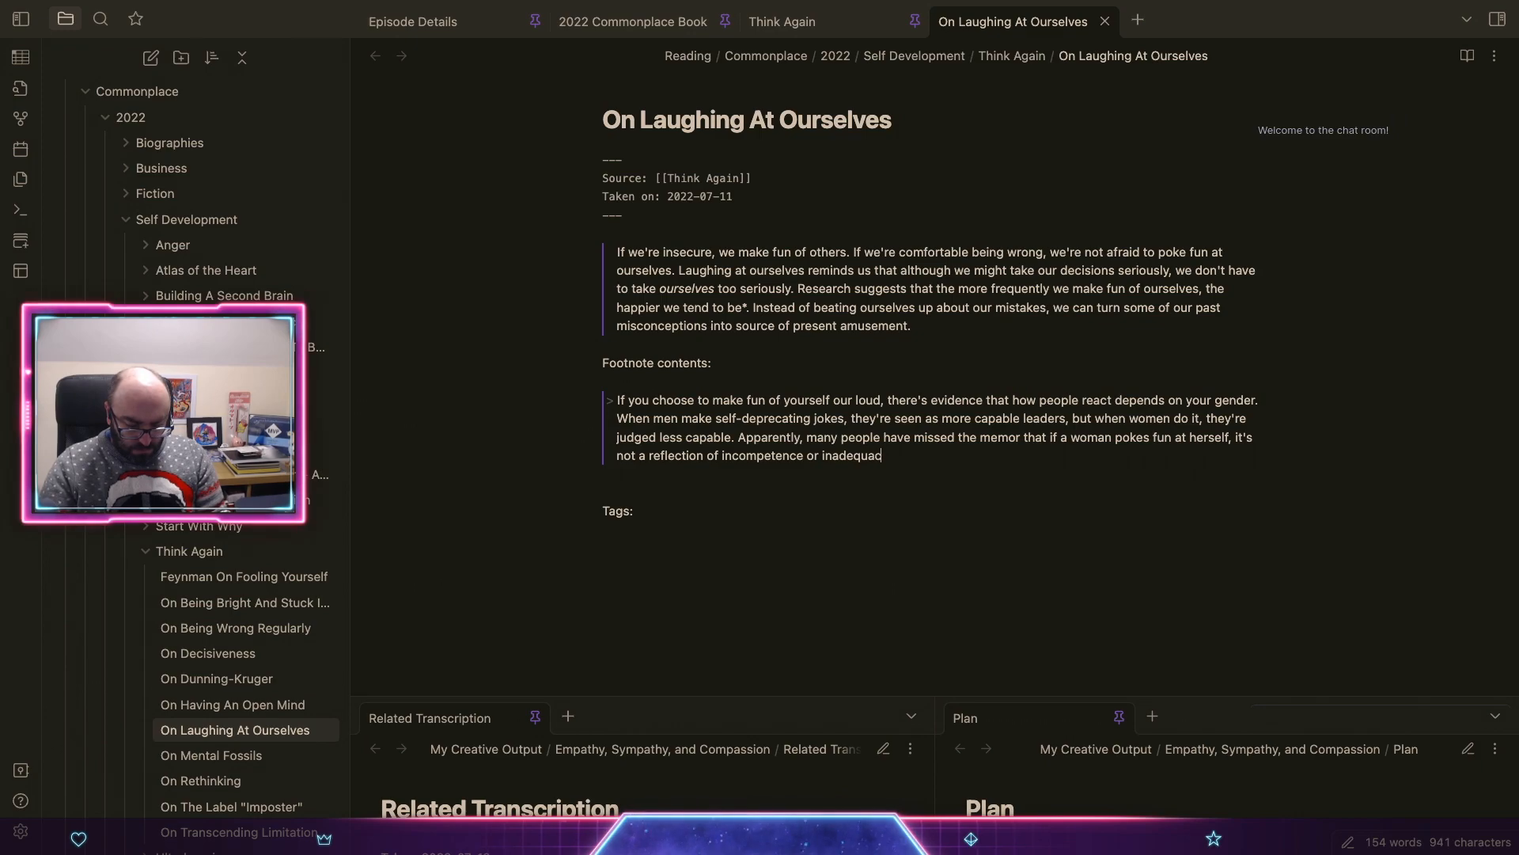
Step: End the footnote quote with "It's a symbol of confident humility and wit." and start a new paragraph outside the blockquote
{"action": "type", "text": "y. It's a sun"}
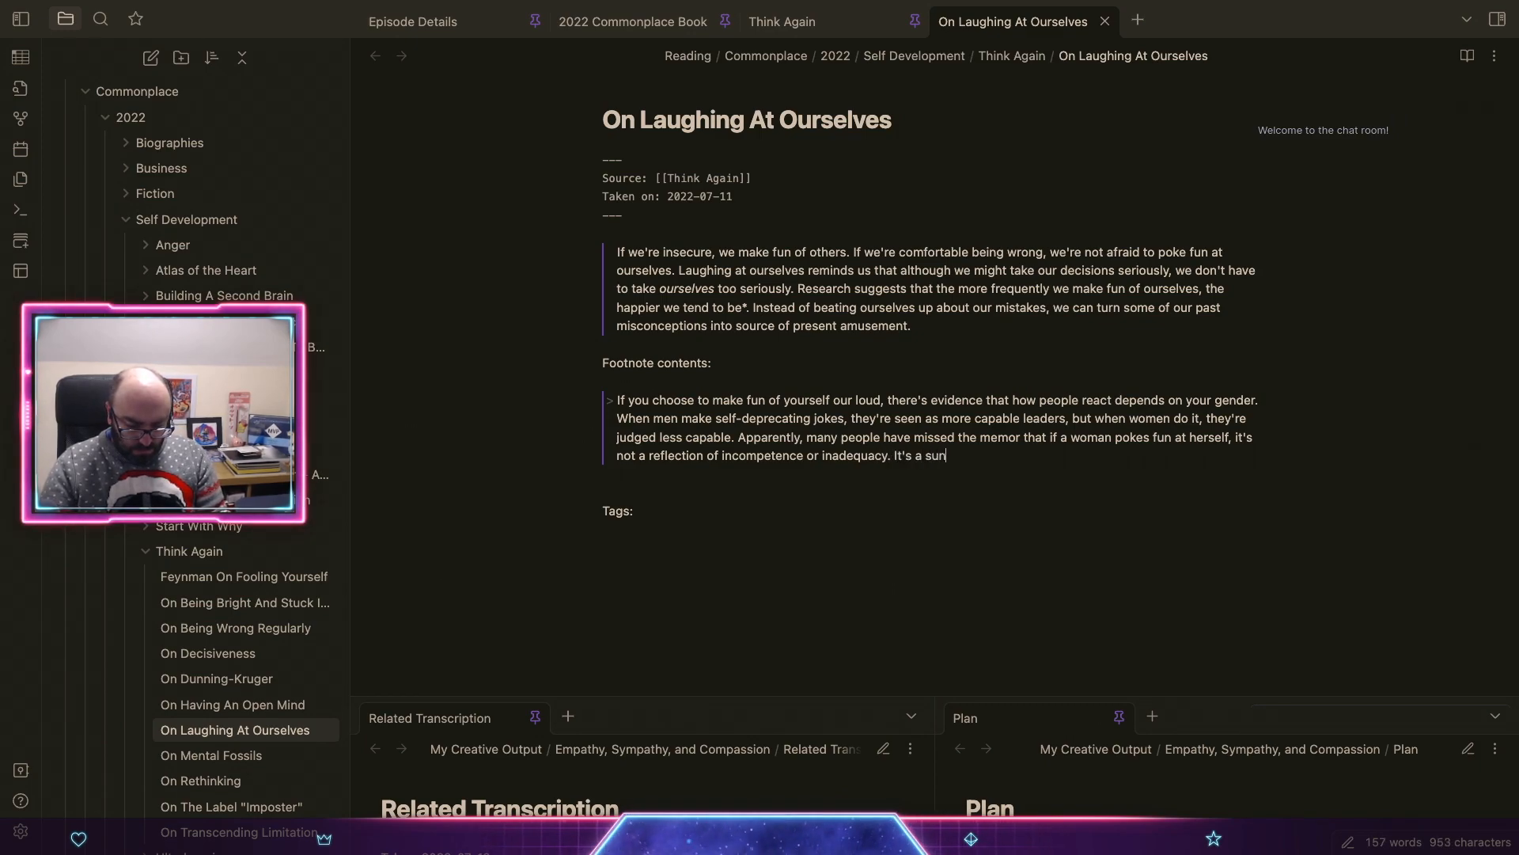
{"action": "key", "text": "BackSpace"}
{"action": "key", "text": "BackSpace"}
{"action": "type", "text": "ymbol of "}
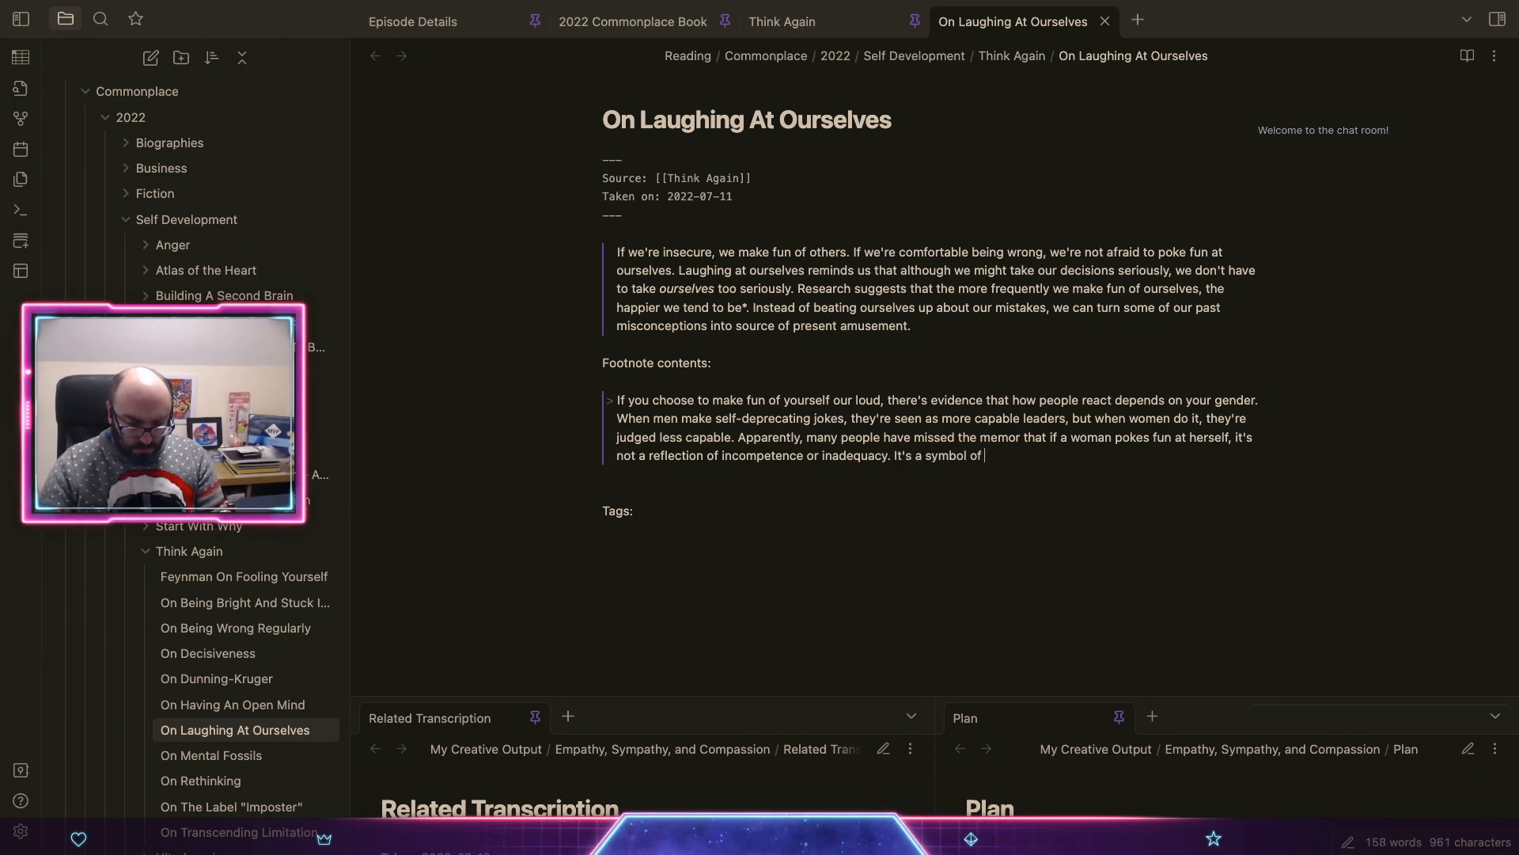
{"action": "type", "text": "confident "}
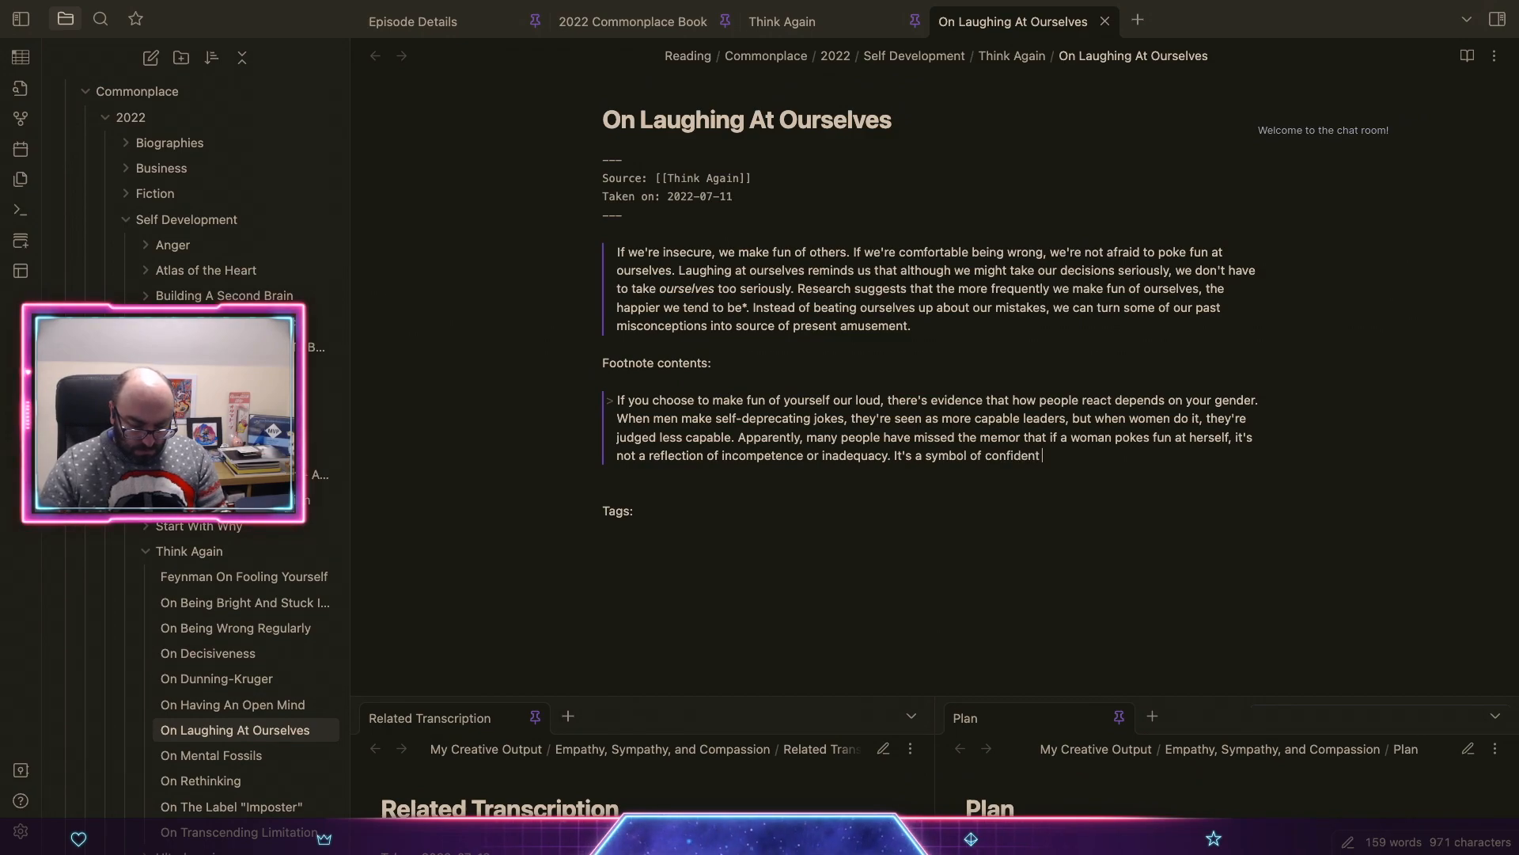
{"action": "type", "text": "humulytiy"}
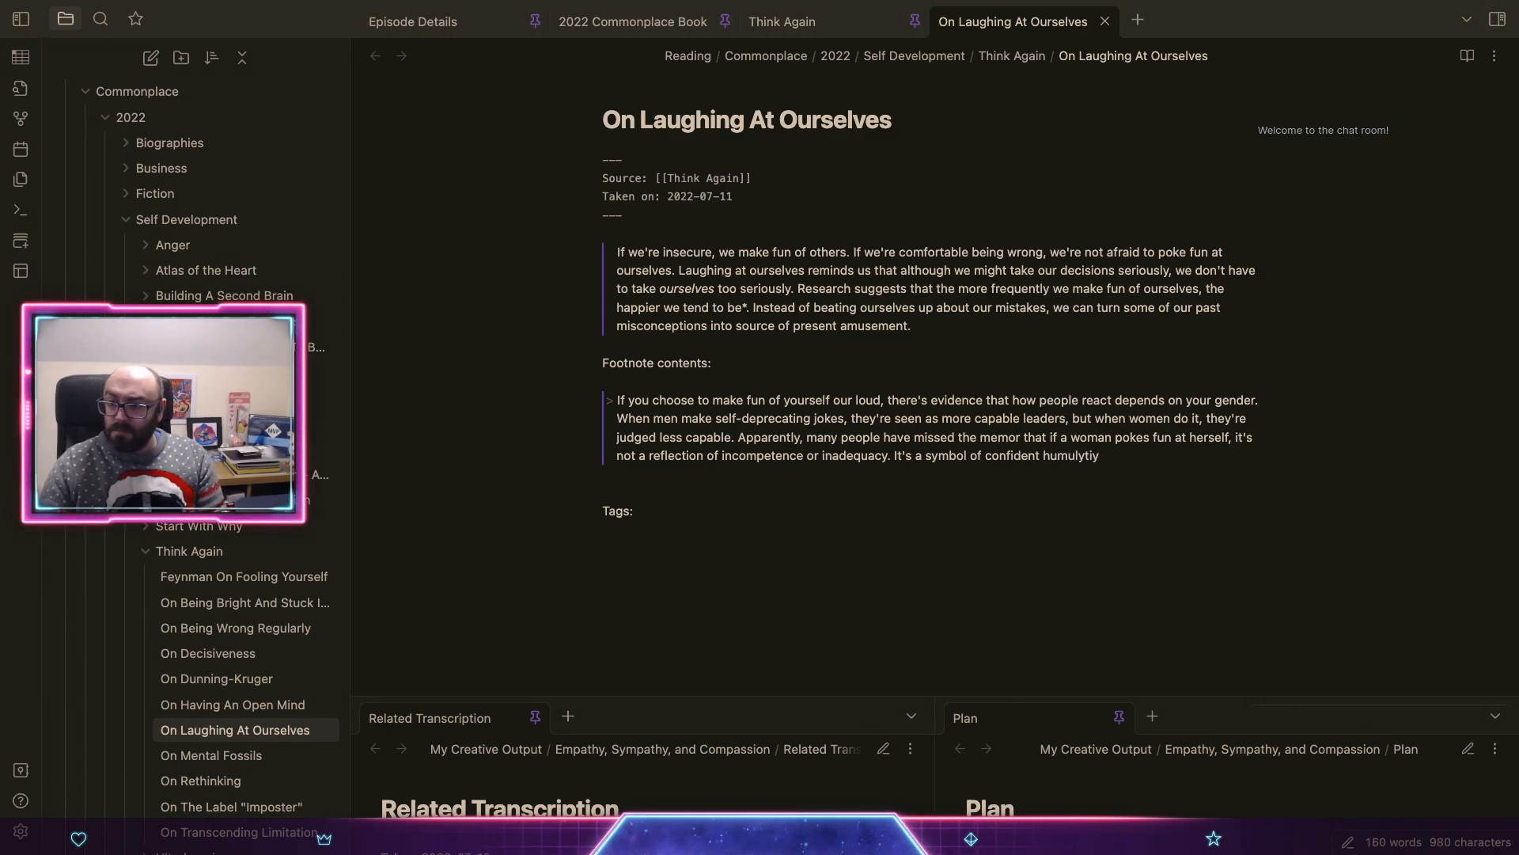
{"action": "key", "text": "alt+shift+Left"}
{"action": "key", "text": "BackSpace"}
{"action": "type", "text": "humil"}
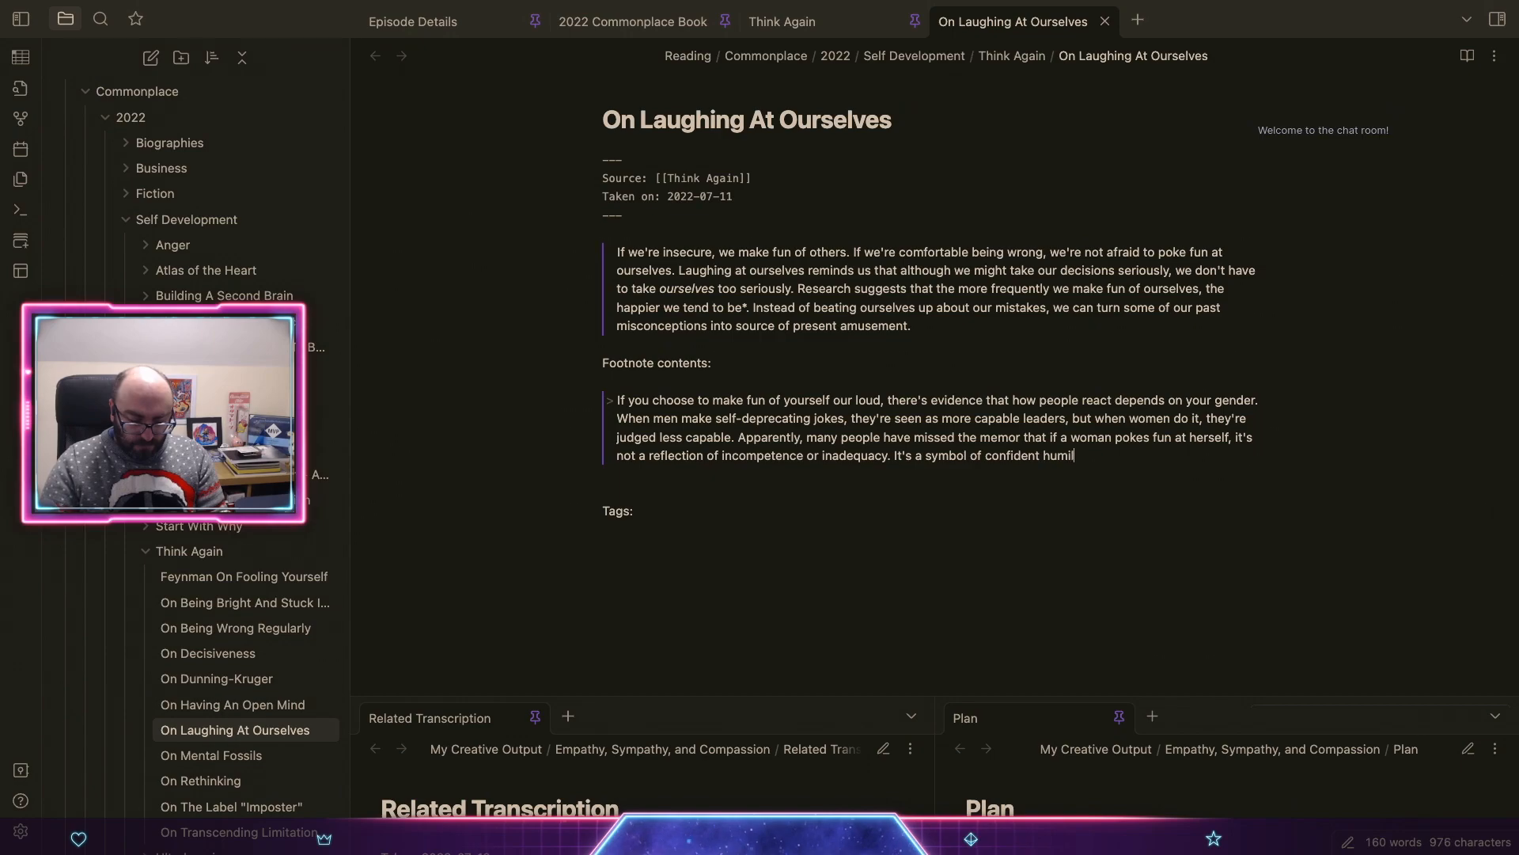
{"action": "type", "text": "ity and wit."}
{"action": "key", "text": "Return"}
{"action": "key", "text": "Return"}
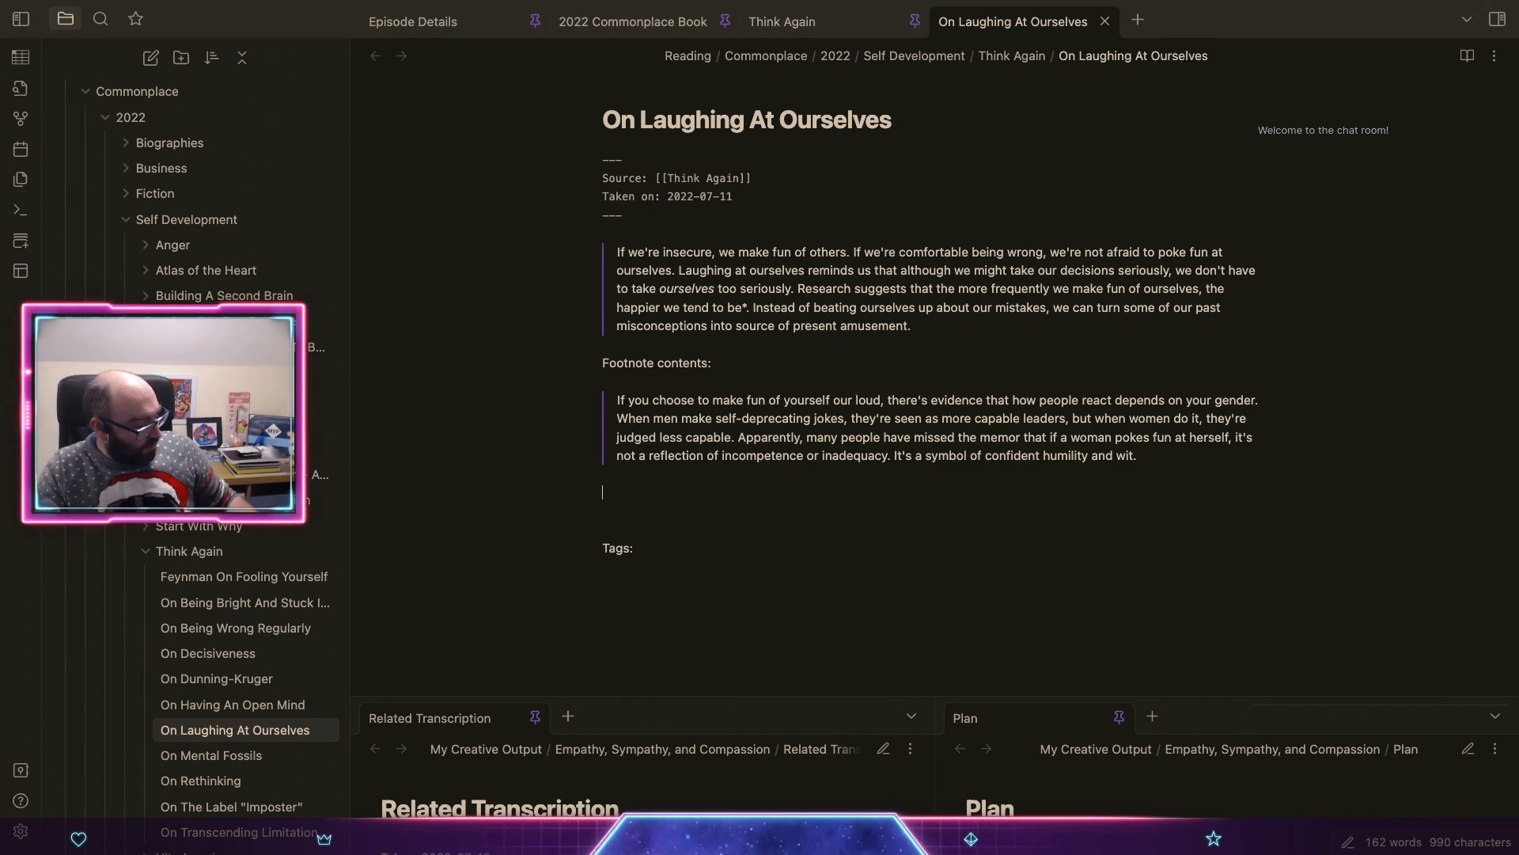
Step: Begin a comment below the footnote quote reading: Firstly, swap "men" for "masculine presenting" and
{"action": "type", "text": "Firstly"}
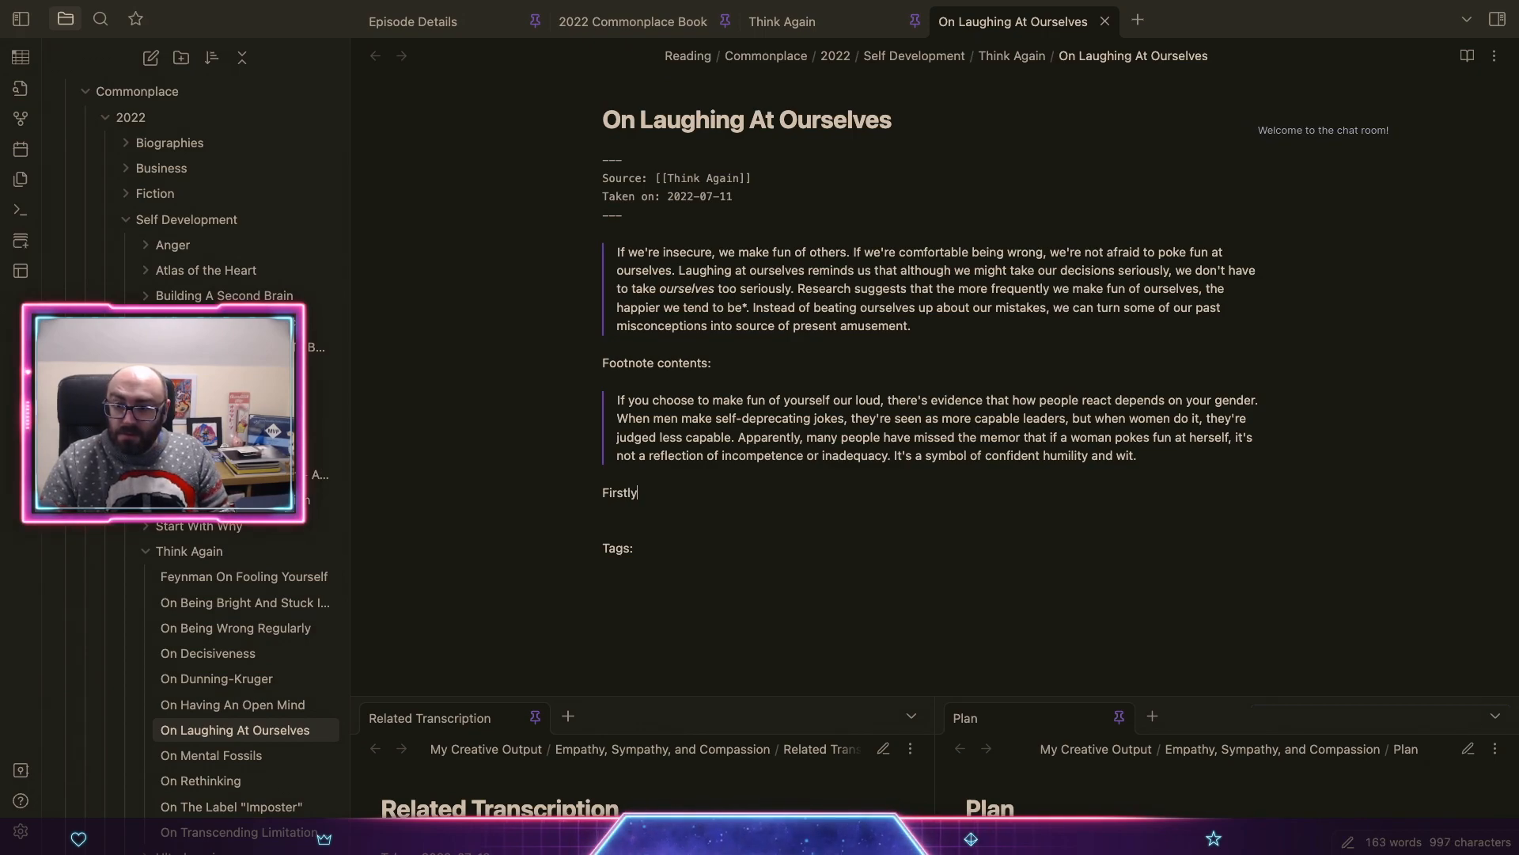
{"action": "type", "text": ", swapp"}
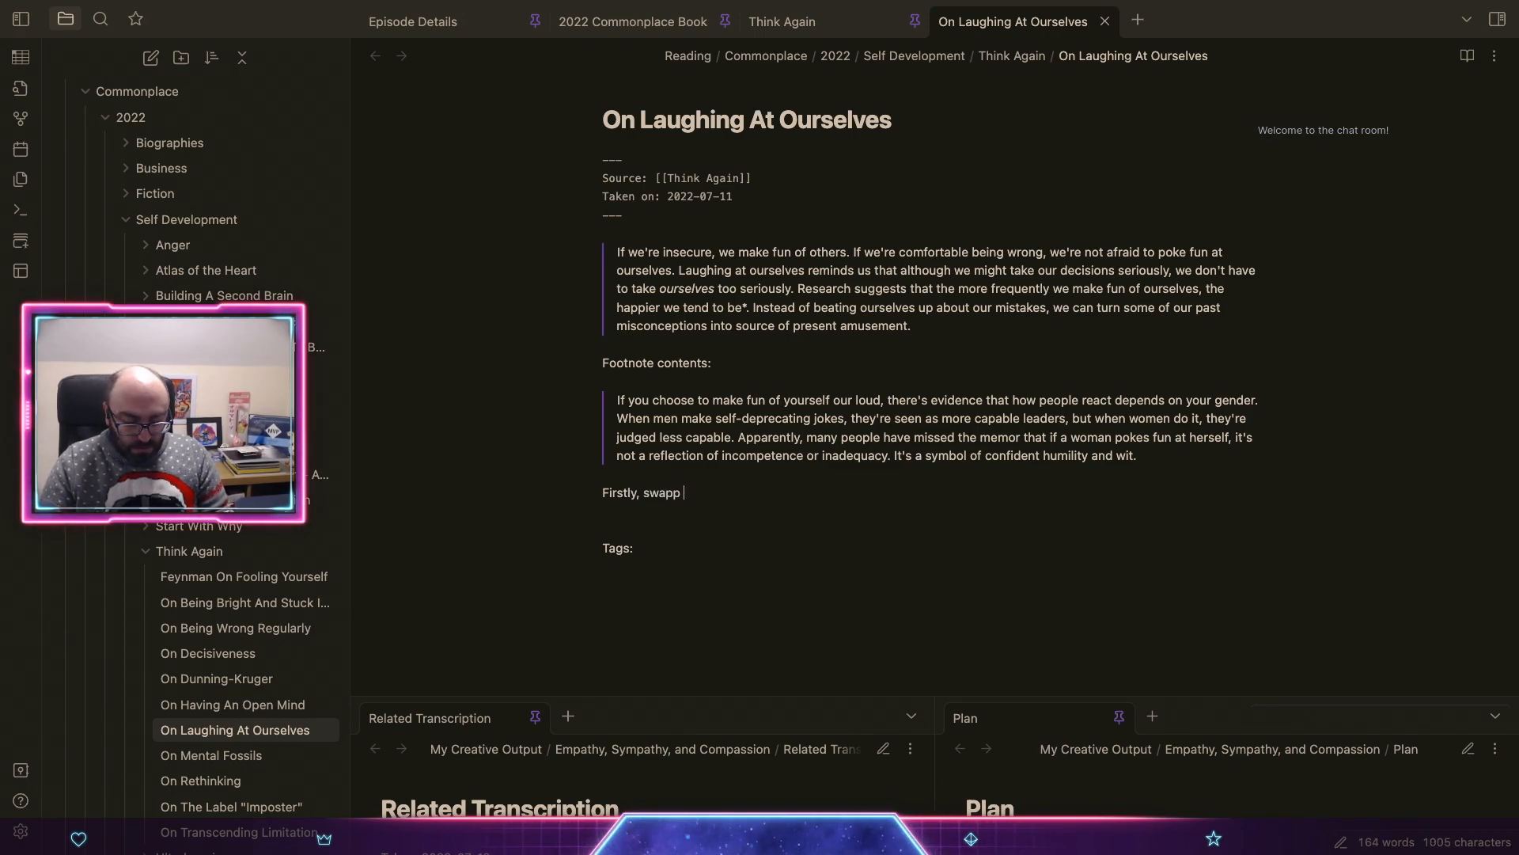
{"action": "key", "text": "BackSpace"}
{"action": "key", "text": "BackSpace"}
{"action": "type", "text": "\"men"}
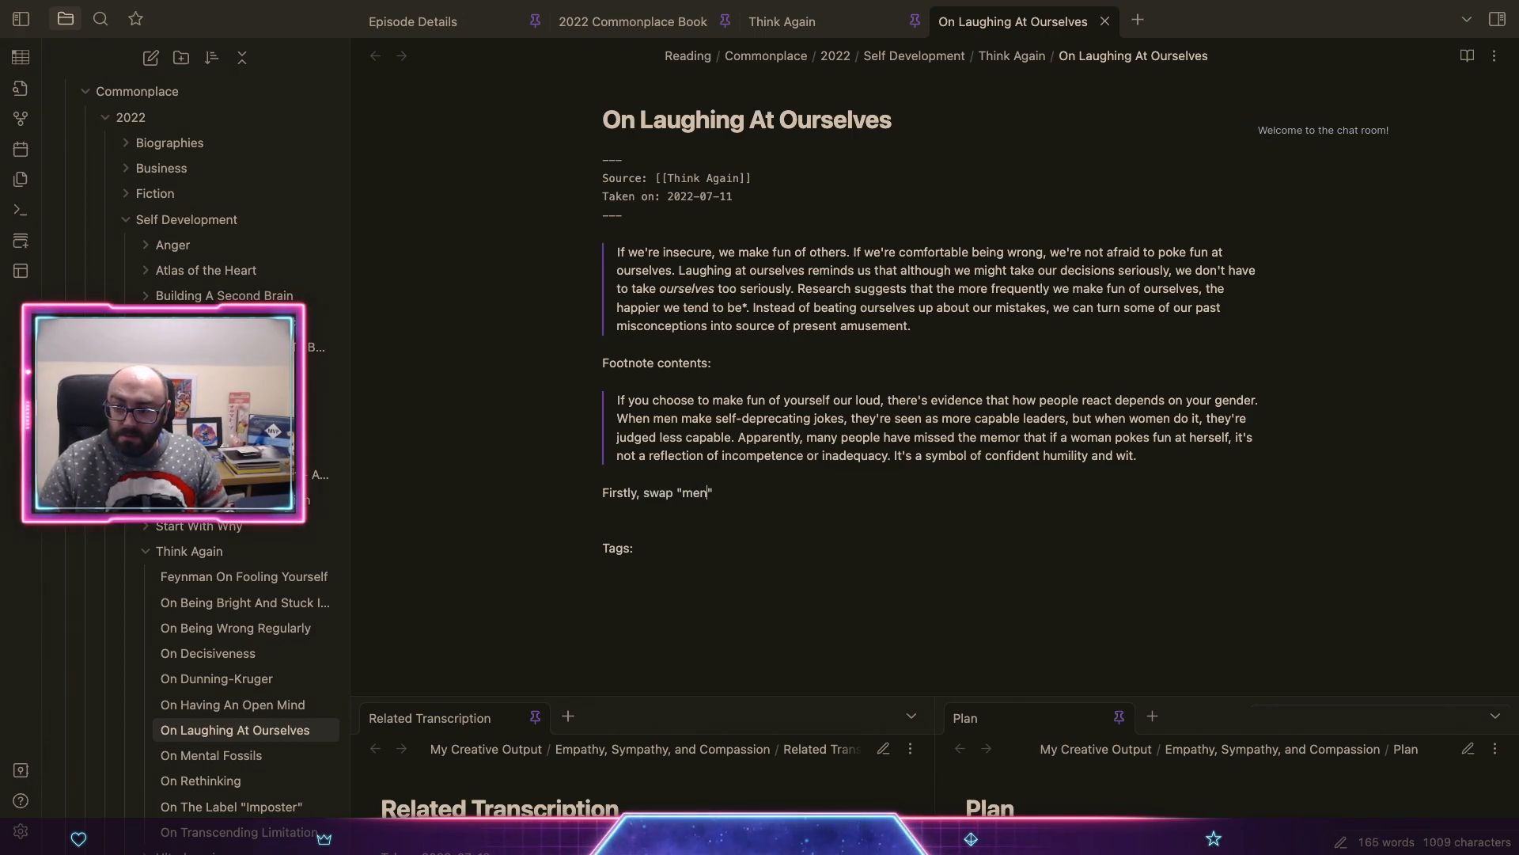
{"action": "type", "text": "\" for \"mascu"}
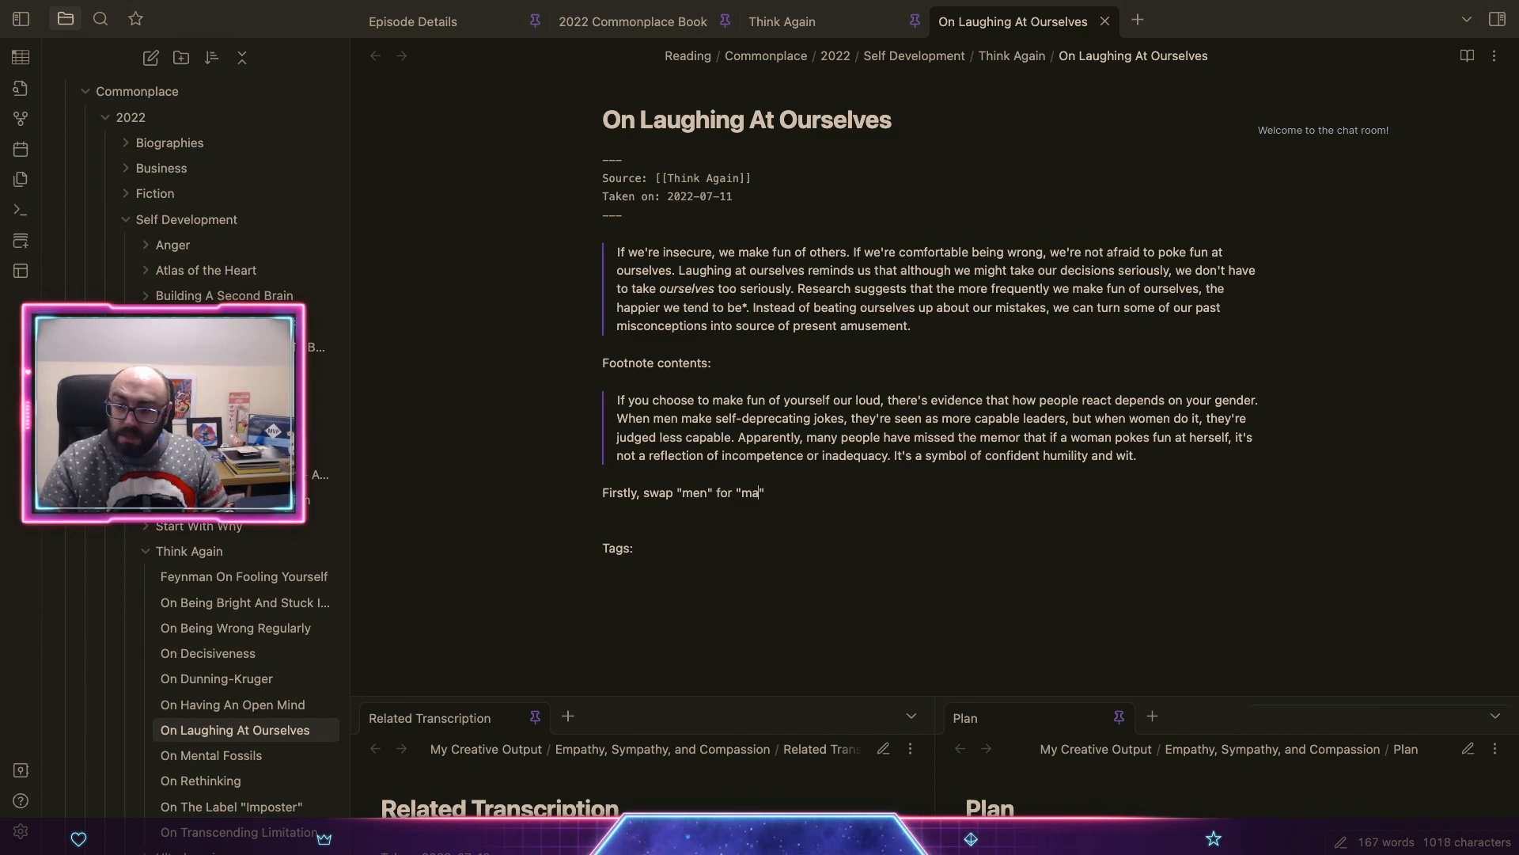
{"action": "type", "text": "line present"}
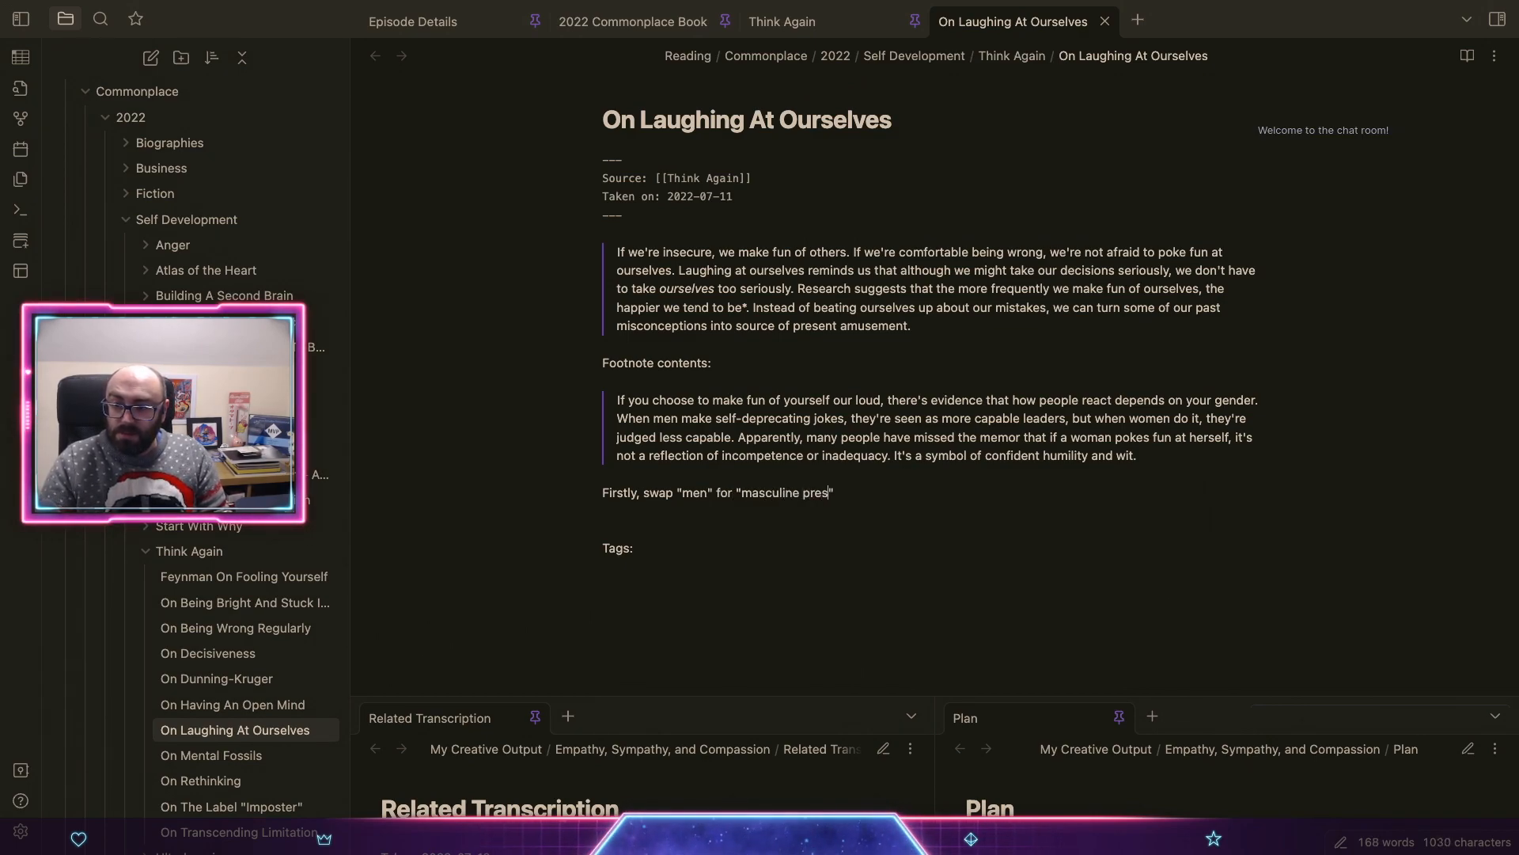
{"action": "type", "text": "ing\" and"}
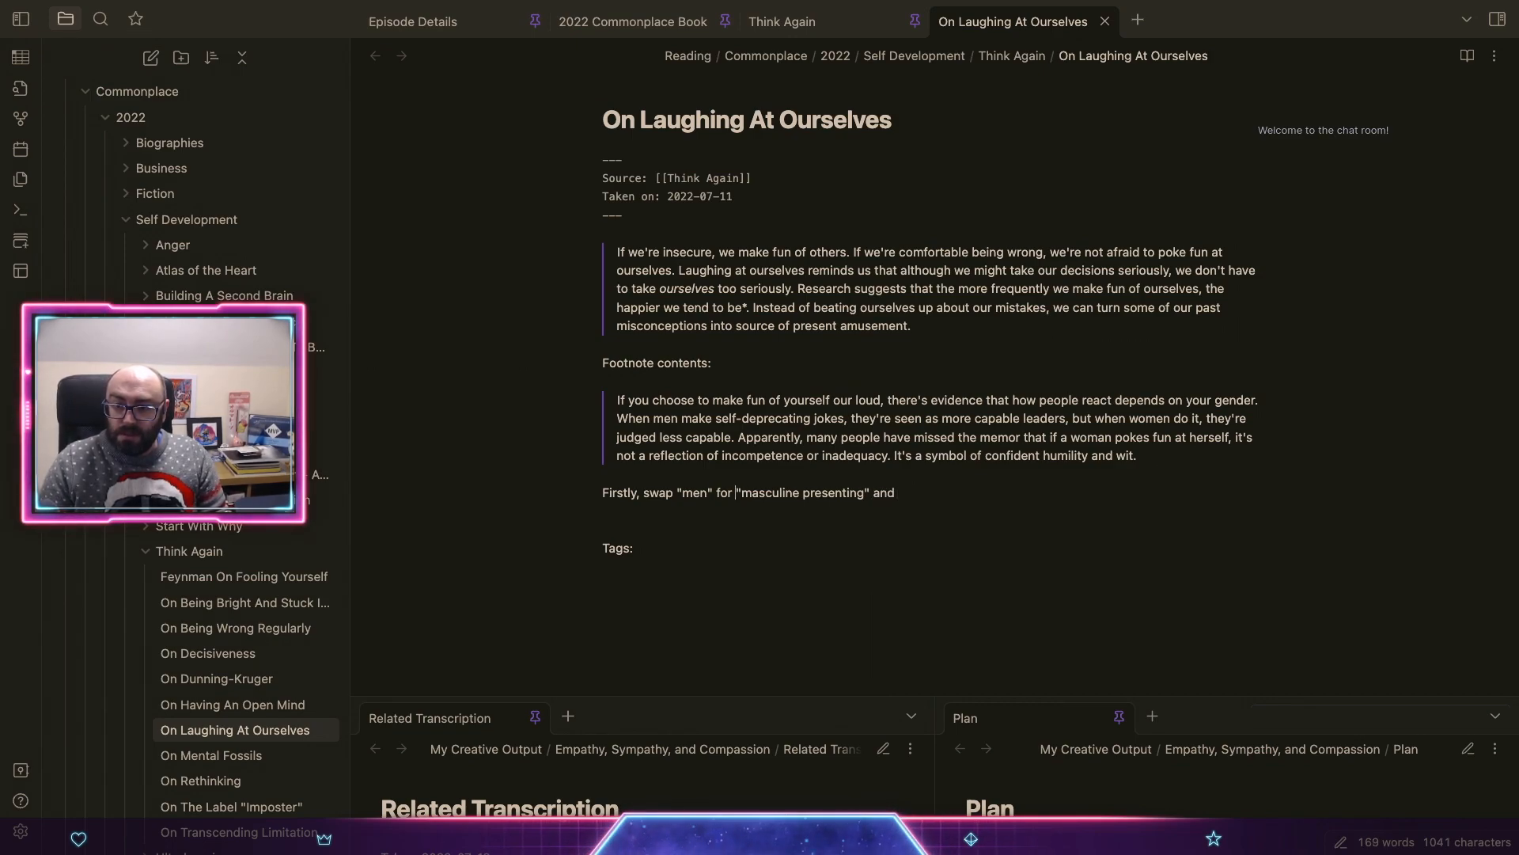
Step: Replace the comma after "Firstly" with a colon
{"action": "key", "text": "alt+Left"}
{"action": "key", "text": "BackSpace"}
{"action": "key", "text": "BackSpace"}
{"action": "type", "text": ":"}
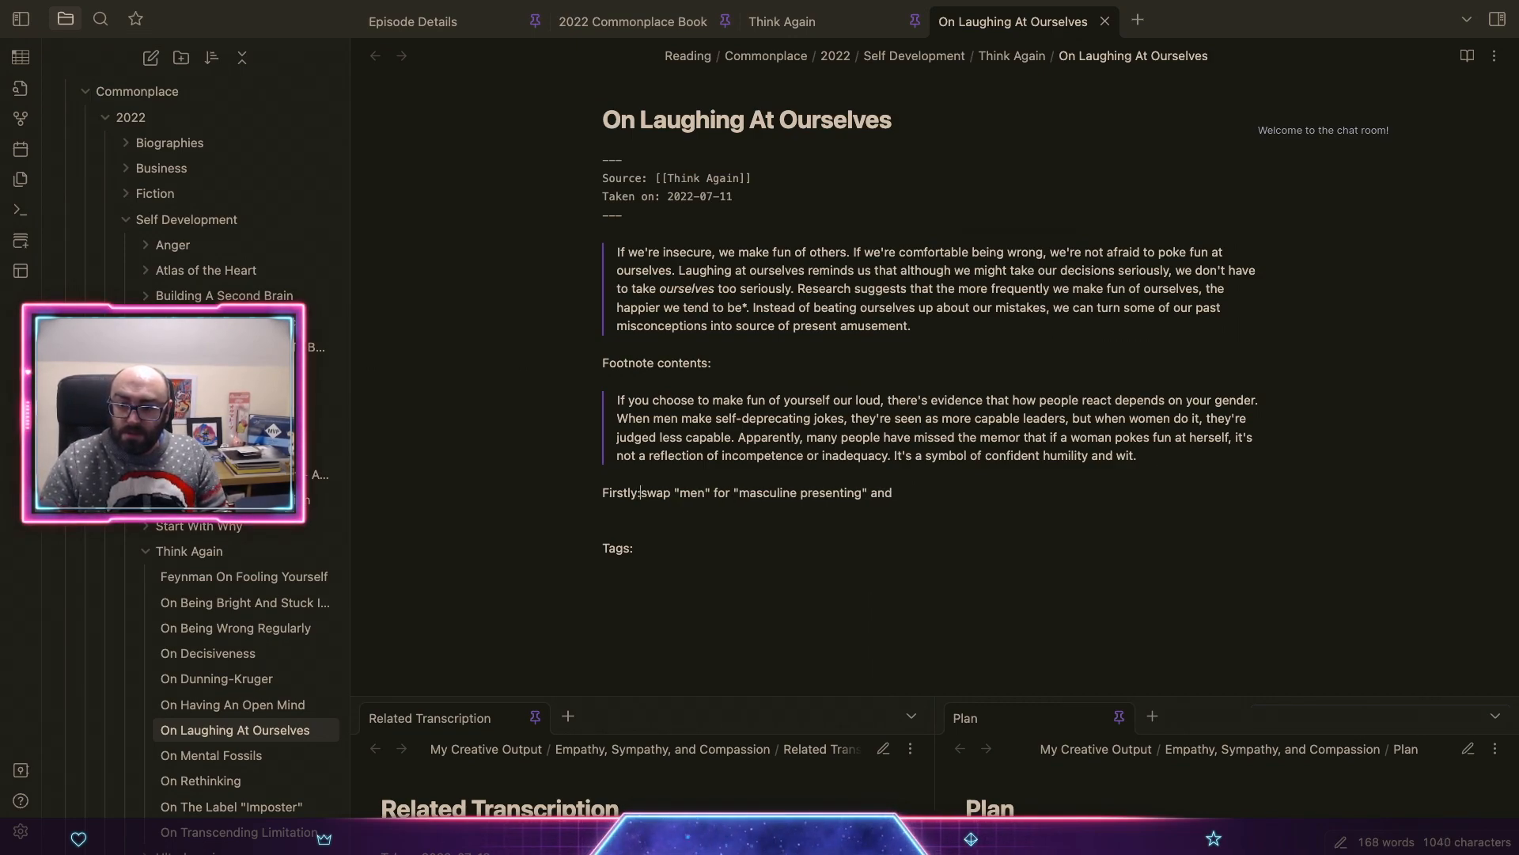
Step: Complete the "Firstly" sentence with: "women" for "feminine presenting" when reading that footnote
{"action": "key", "text": "End"}
{"action": "type", "text": "\"won"}
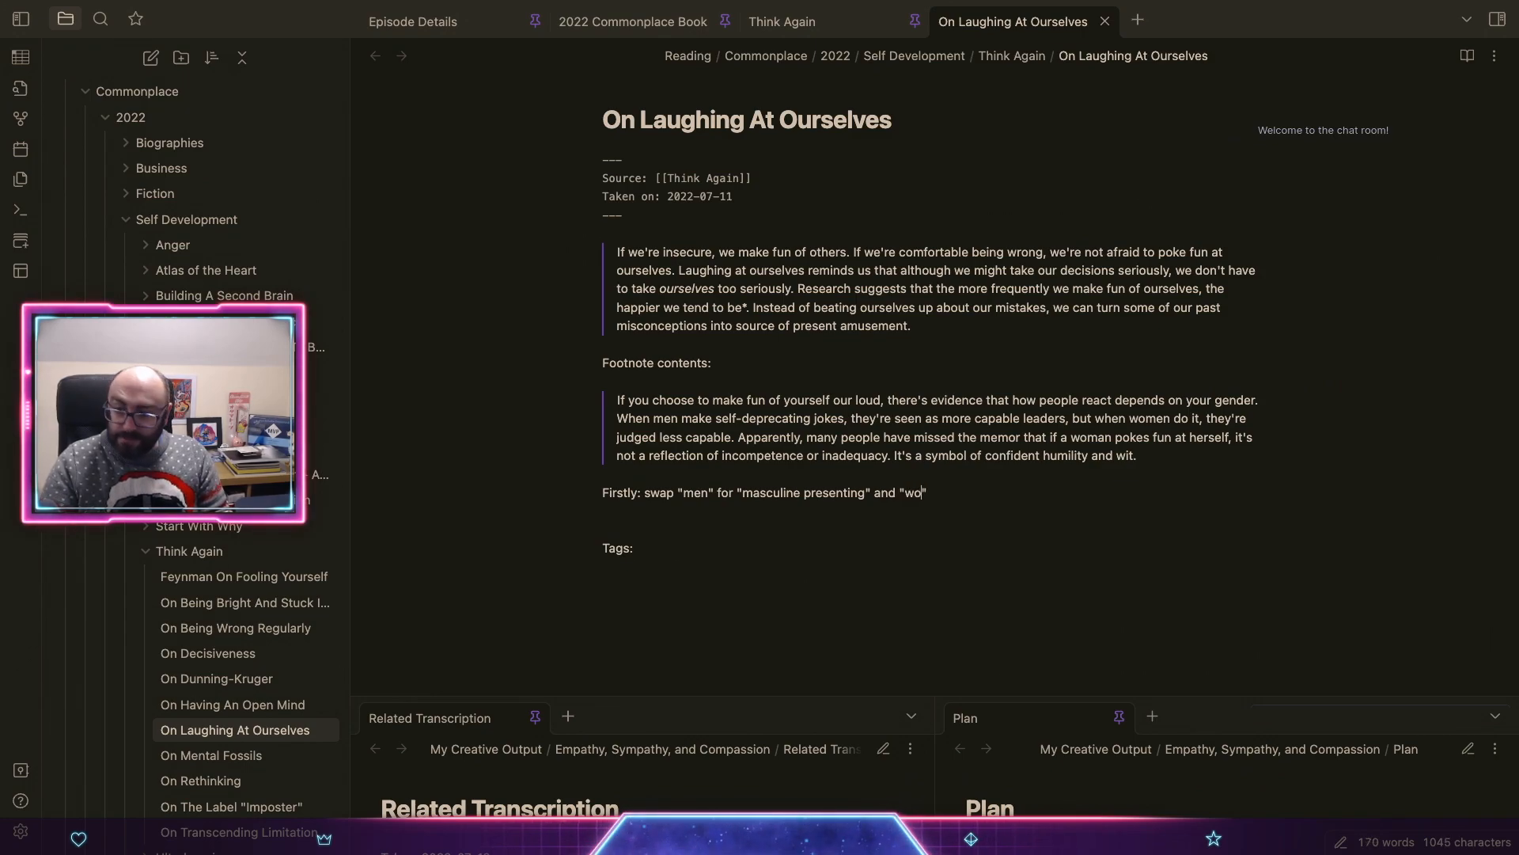
{"action": "key", "text": "BackSpace"}
{"action": "key", "text": "BackSpace"}
{"action": "type", "text": "men"}
{"action": "key", "text": "BackSpace"}
{"action": "key", "text": "BackSpace"}
{"action": "key", "text": "BackSpace"}
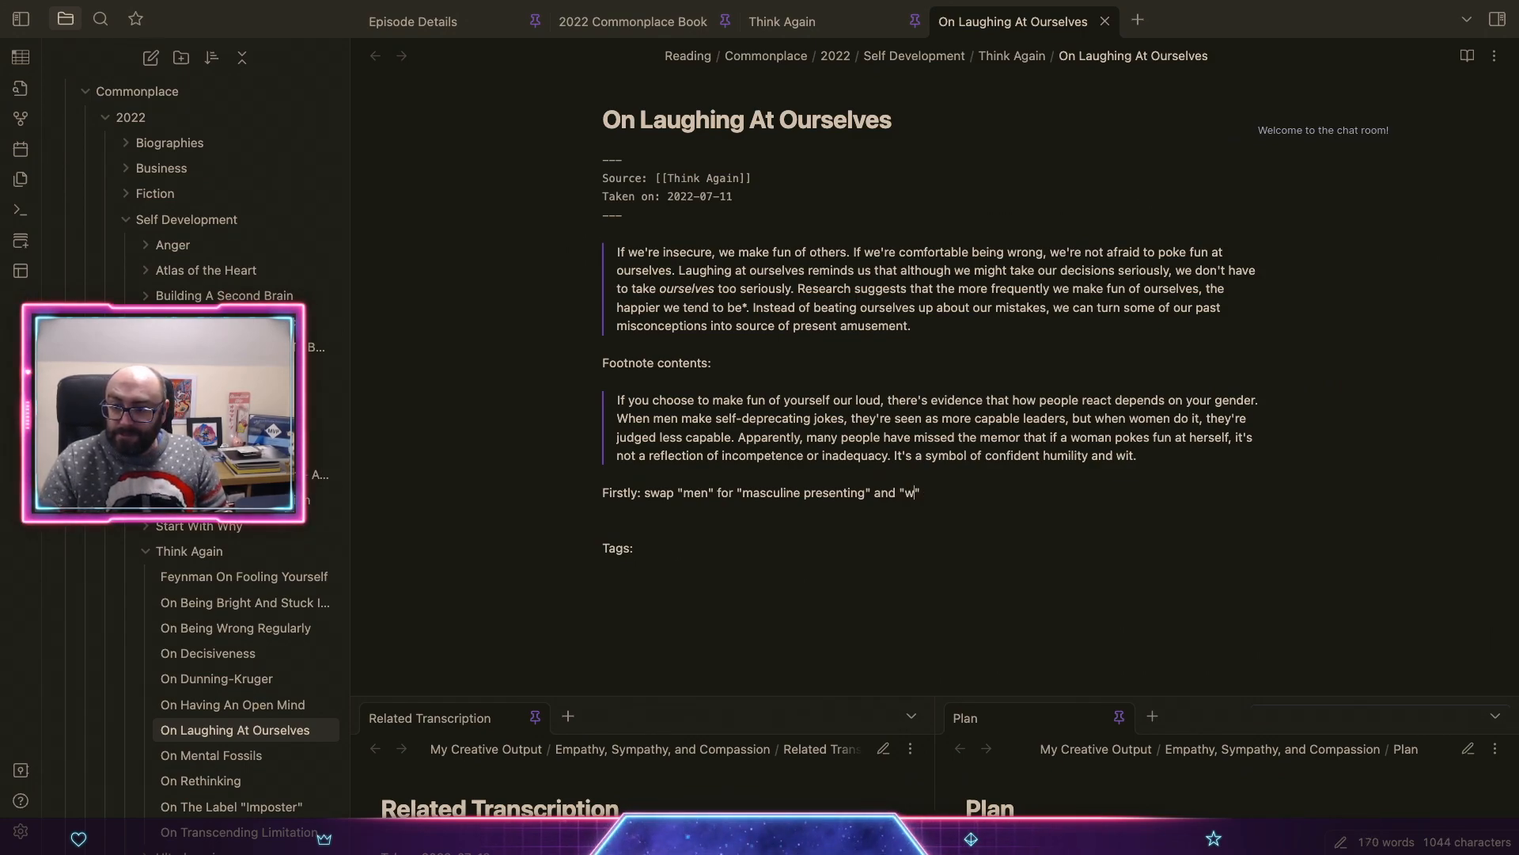
{"action": "type", "text": "omen\" for \""}
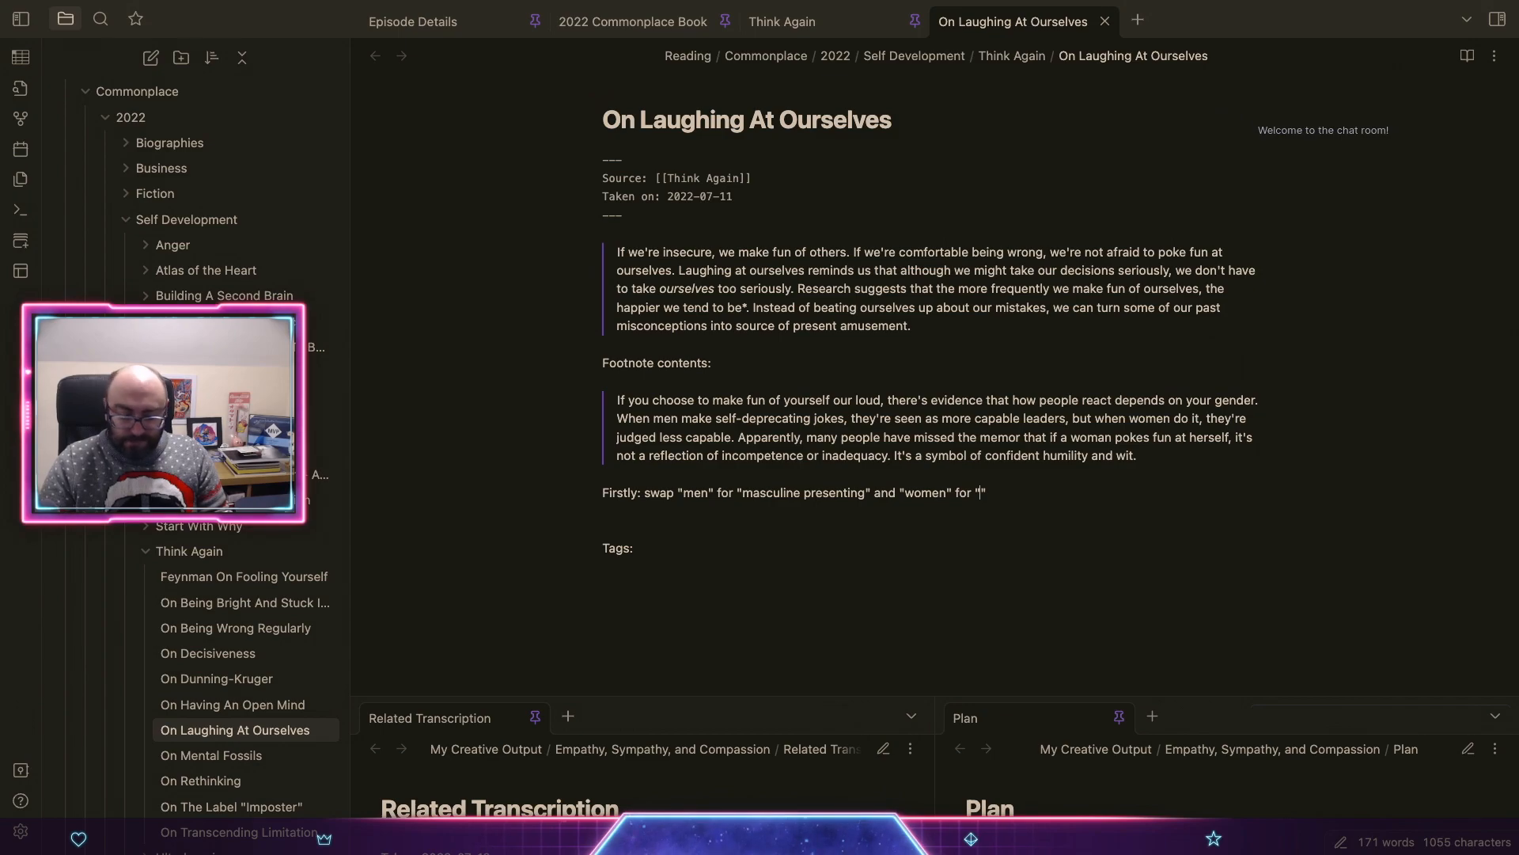
{"action": "type", "text": "femini"}
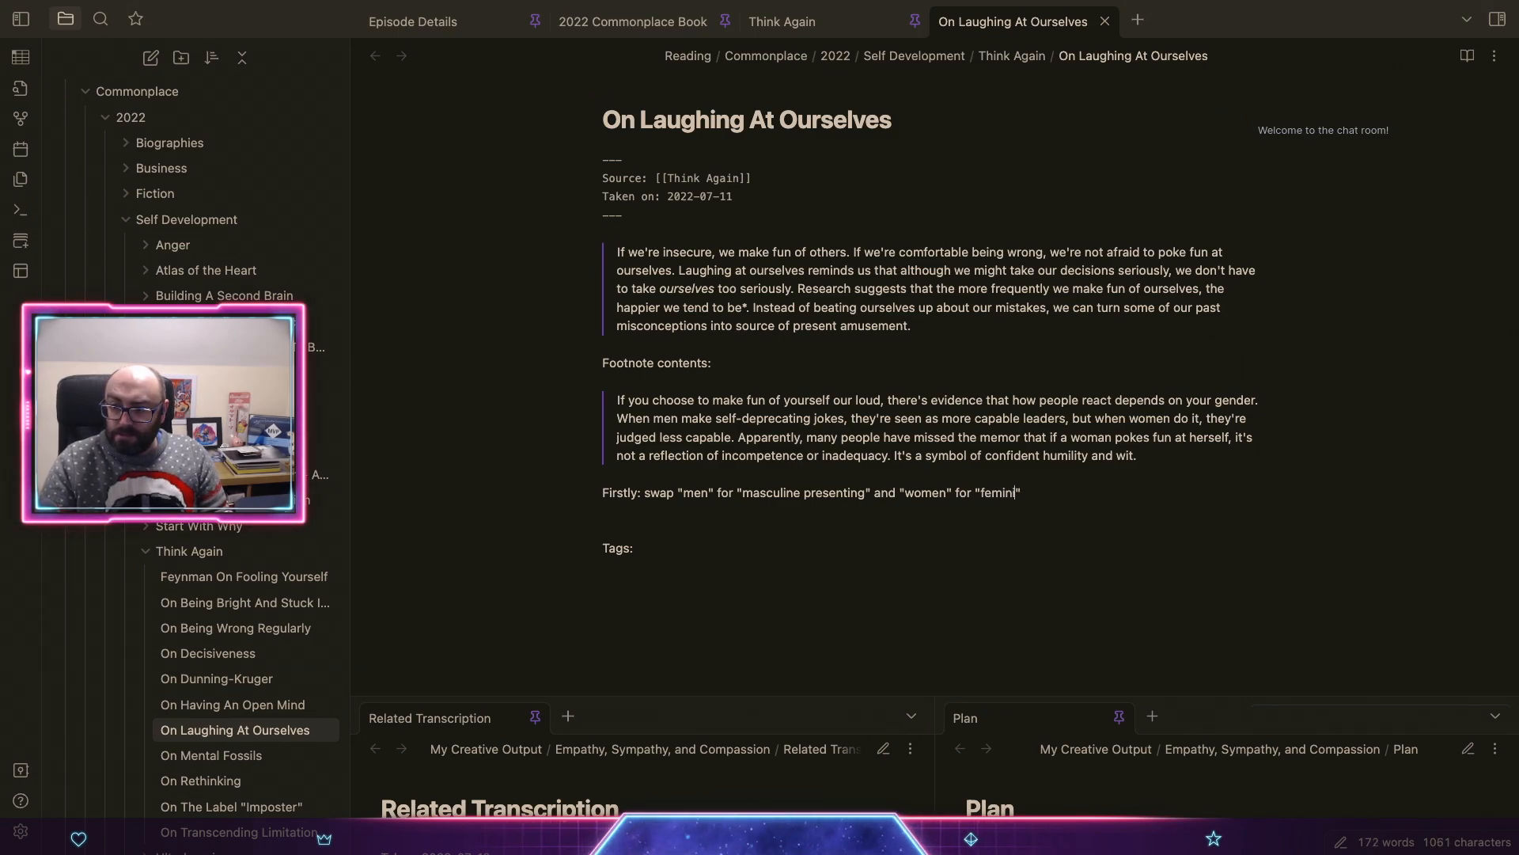
{"action": "type", "text": "ne presenting\""}
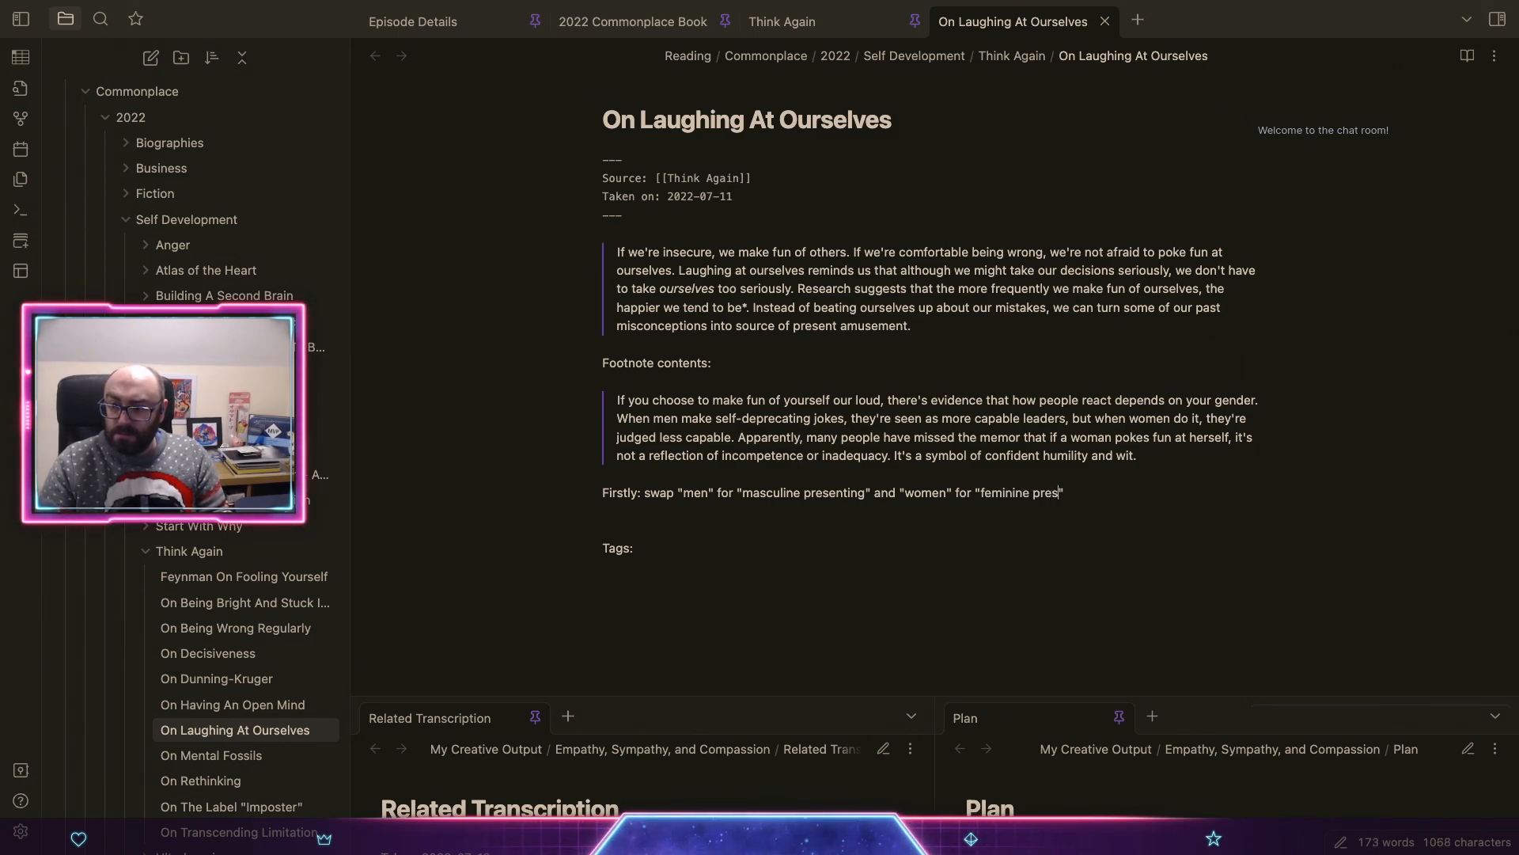
{"action": "type", "text": " when"}
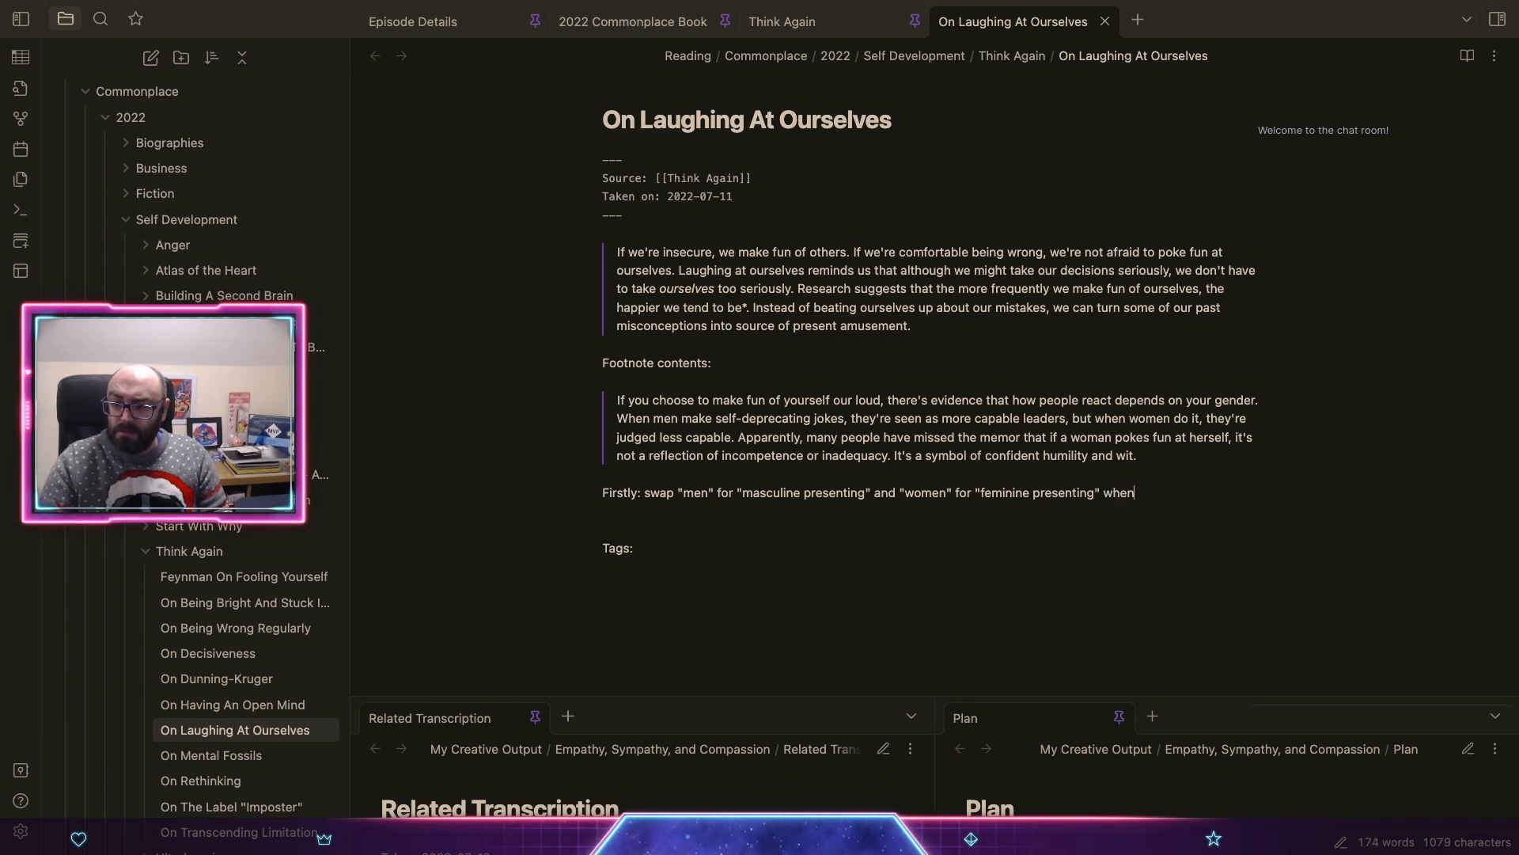
{"action": "type", "text": " reading that footnote."}
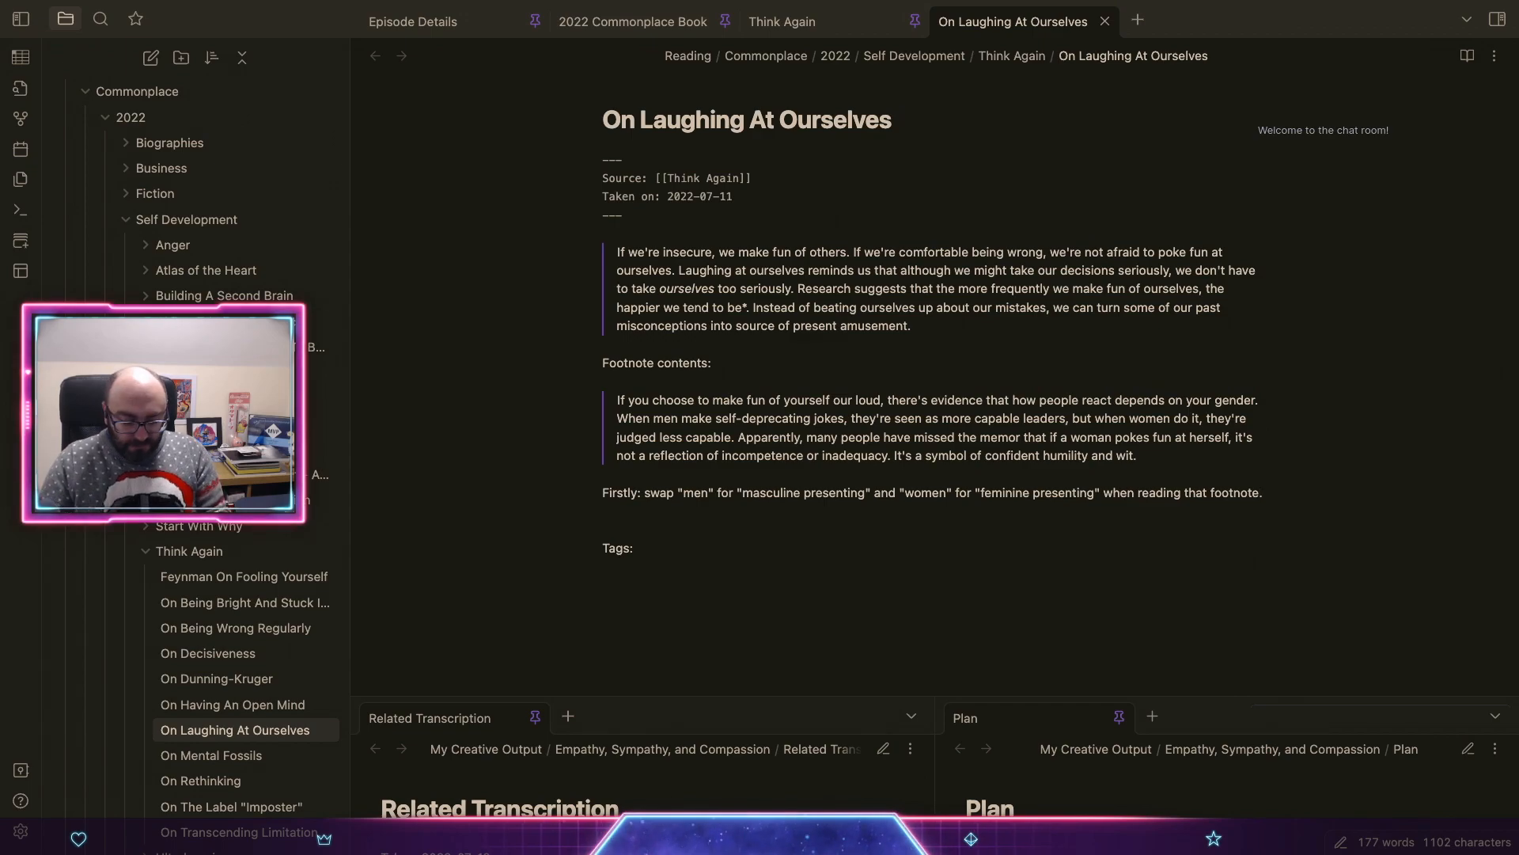
Step: Start a new paragraph below the "Firstly" comment reading: Secondly: we must be able to laugh at ourselves in a
{"action": "key", "text": "Return"}
{"action": "key", "text": "Return"}
{"action": "type", "text": "Secondly"}
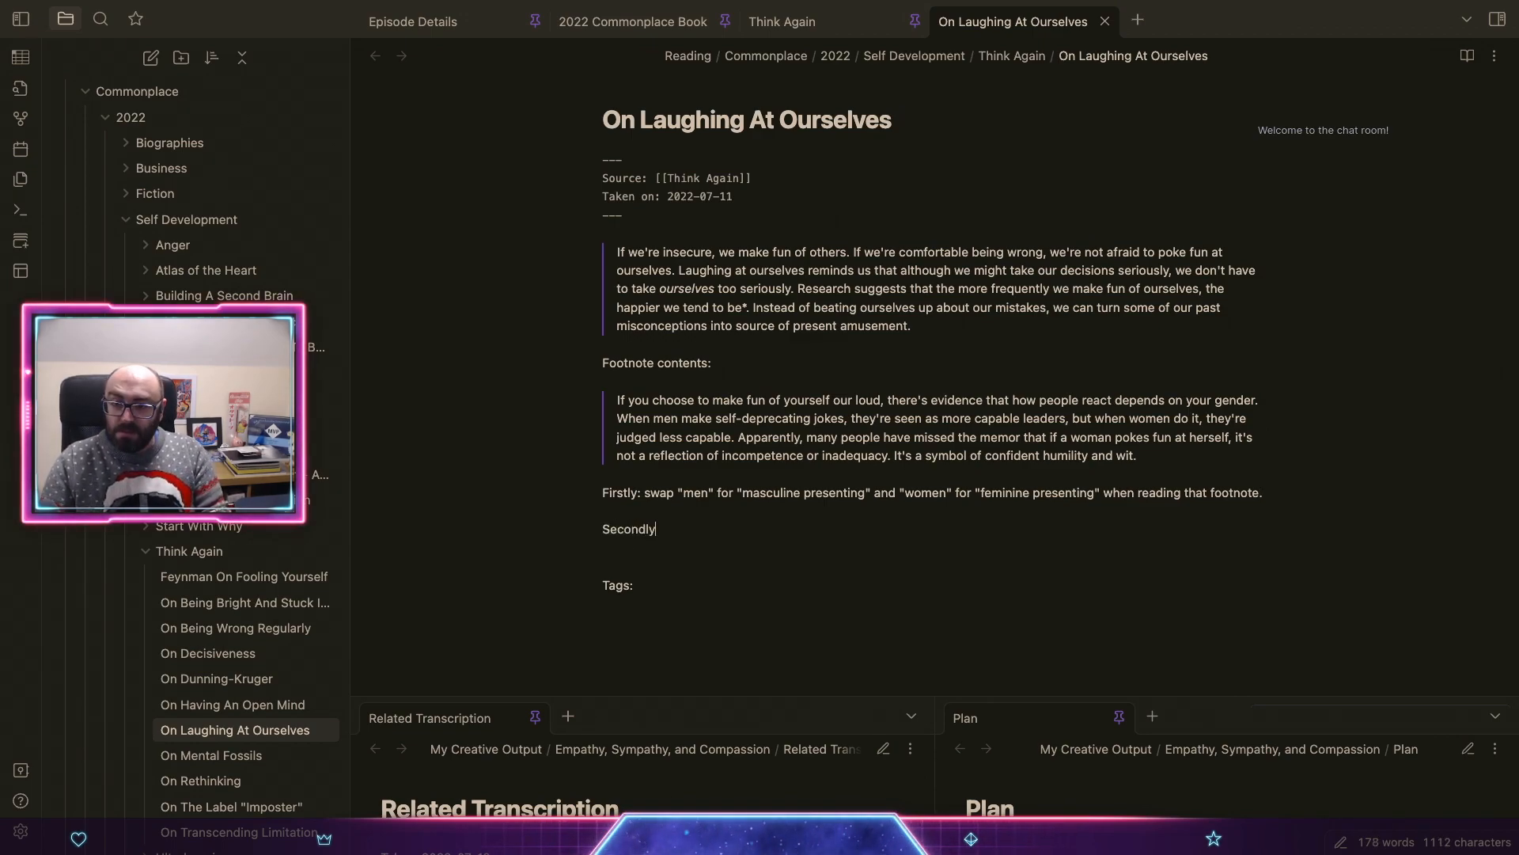
{"action": "type", "text": ": we mus"}
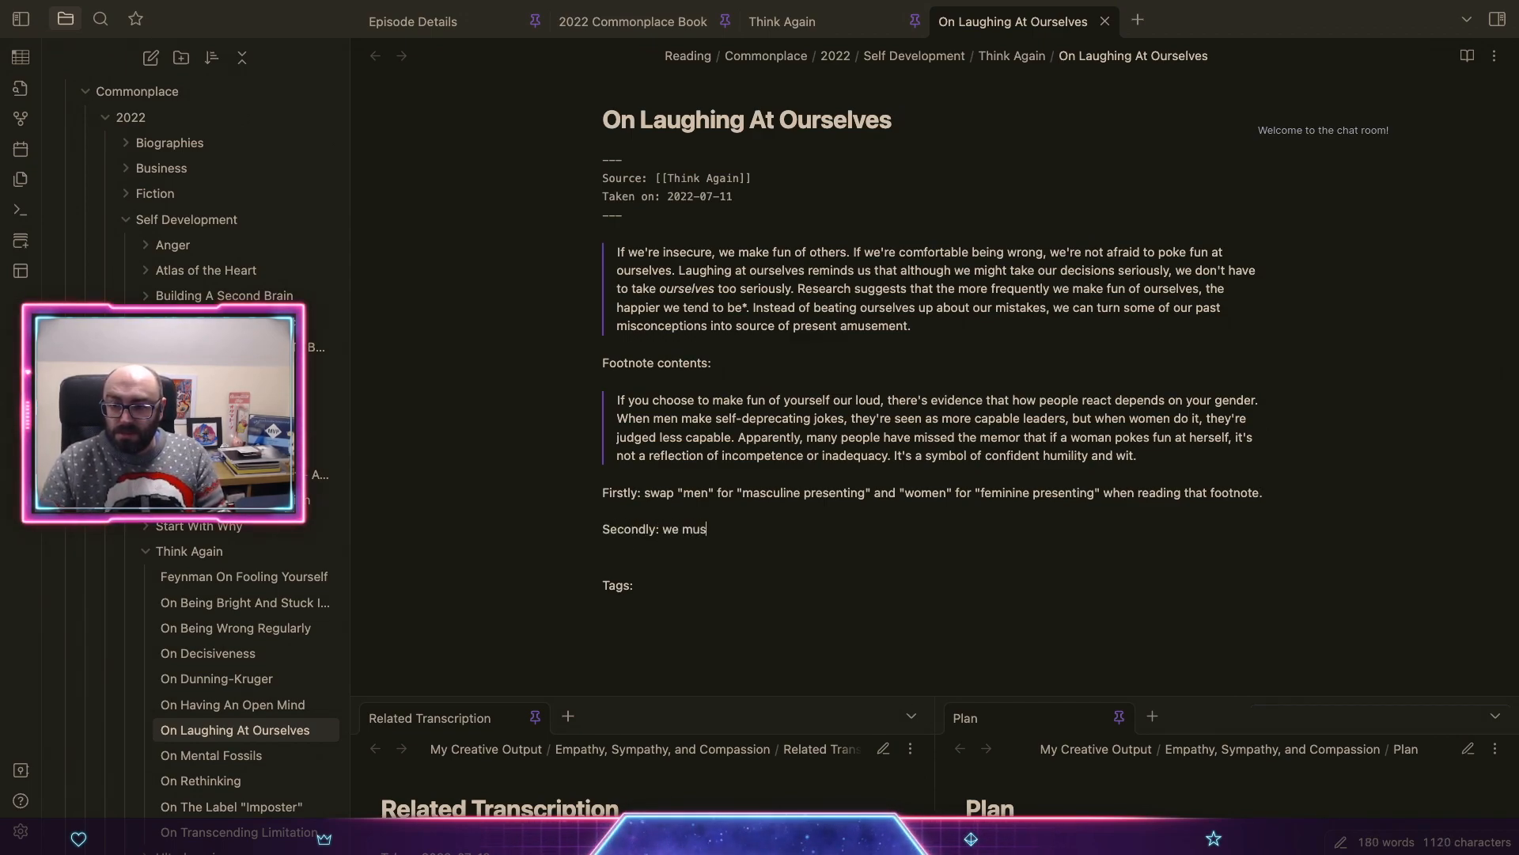
{"action": "type", "text": "t be able to laugh ou"}
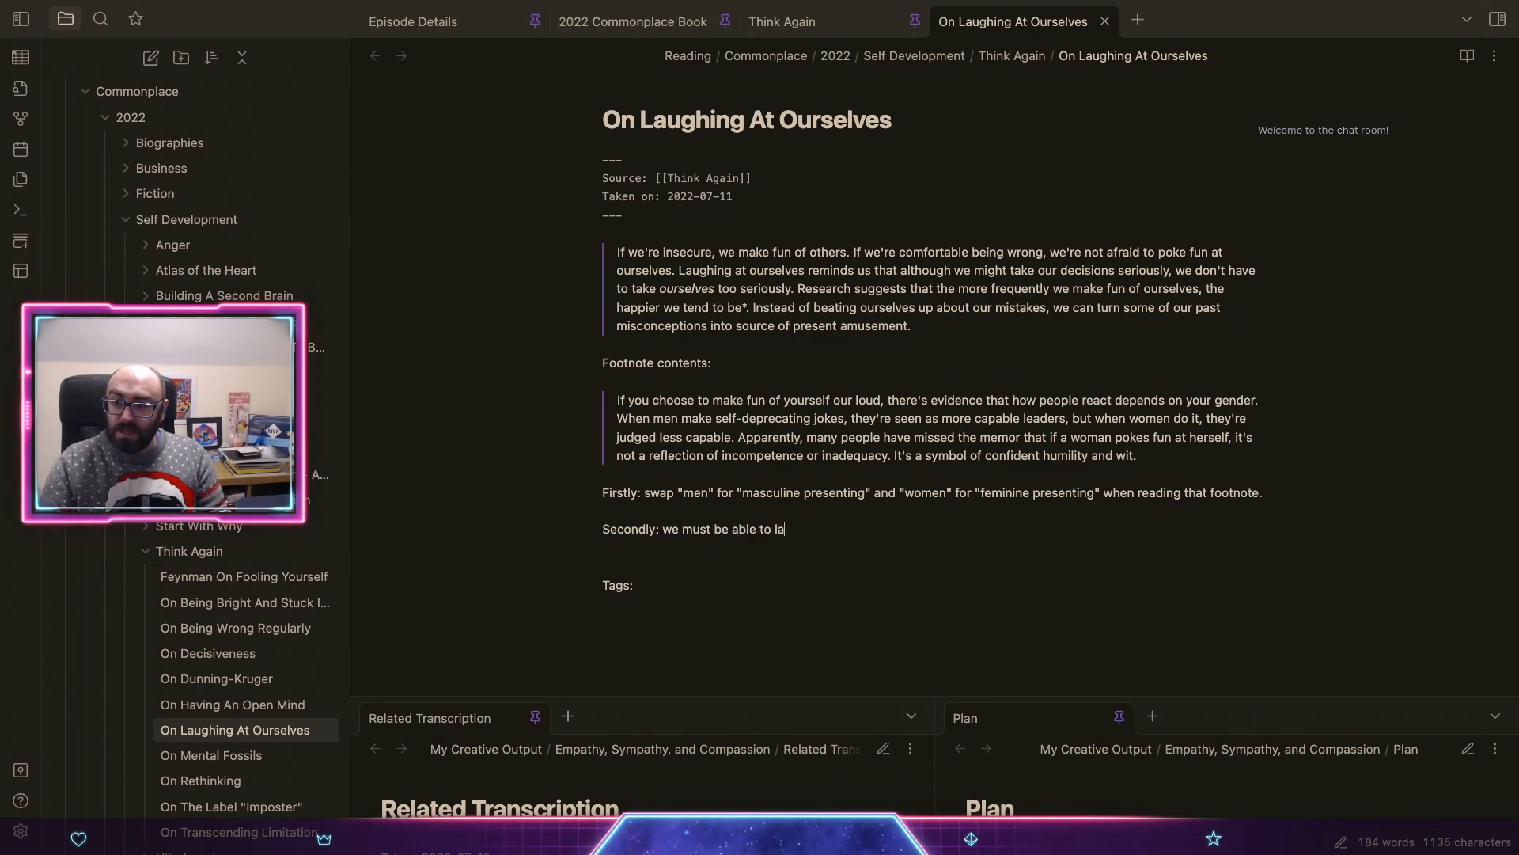
{"action": "key", "text": "BackSpace"}
{"action": "key", "text": "BackSpace"}
{"action": "type", "text": "at "}
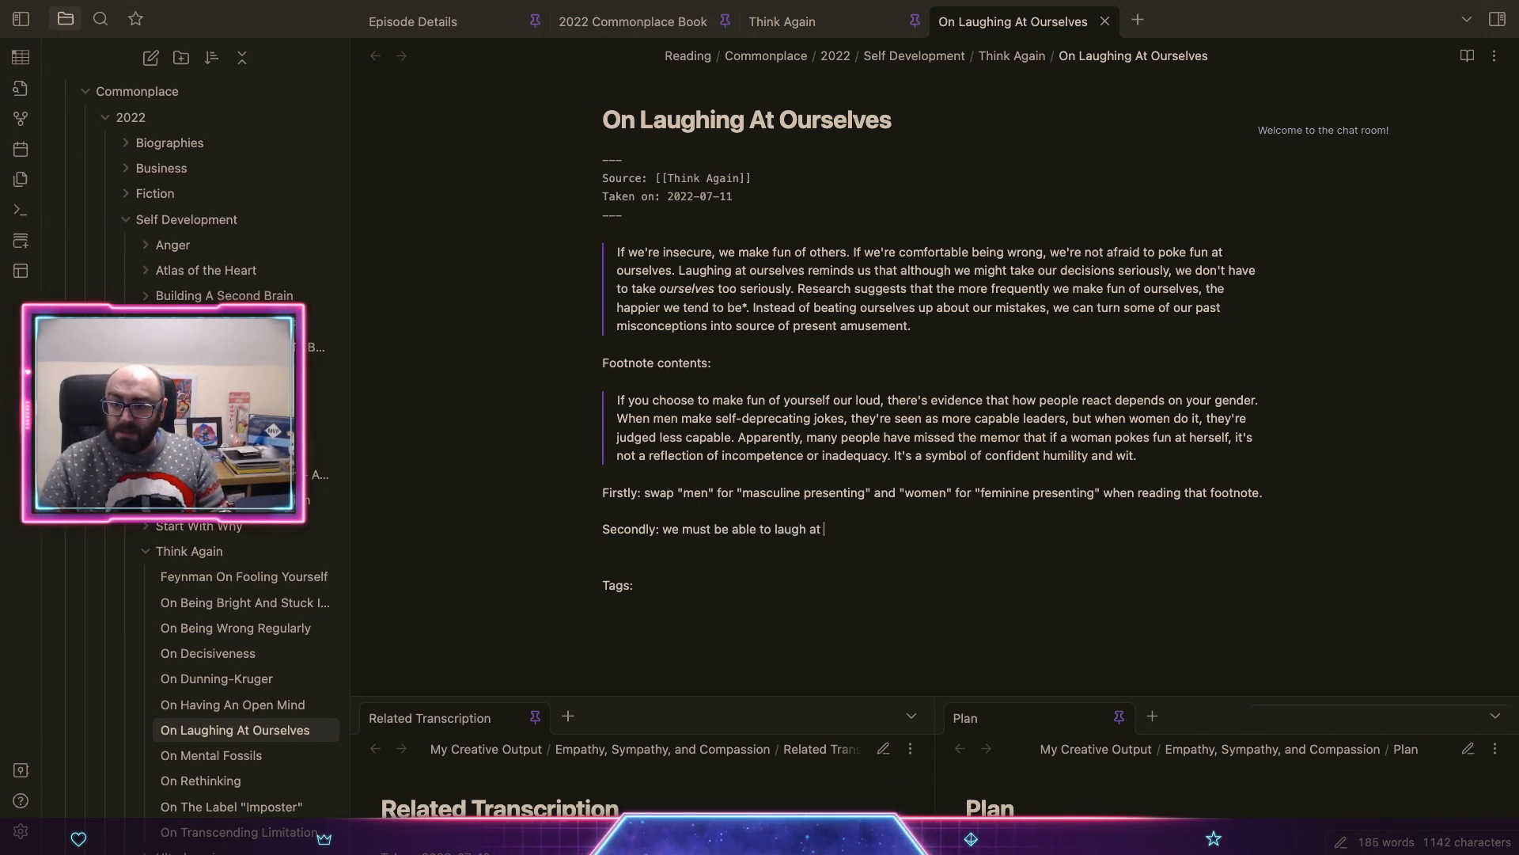
{"action": "type", "text": "ourselves in a "}
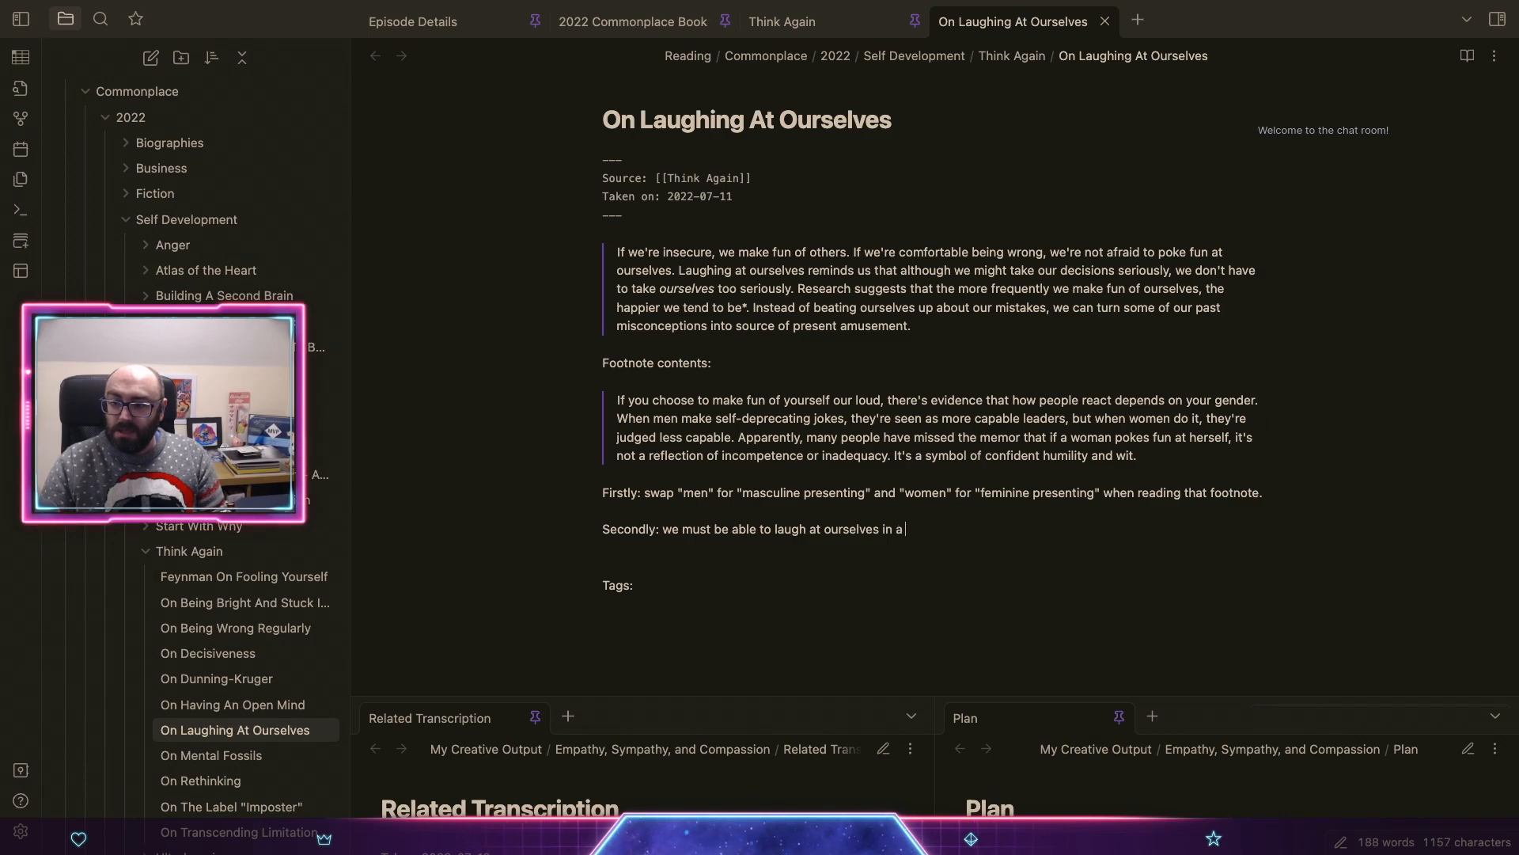
Step: Continue the "Secondly" sentence with "fun, happy, and all-round good", making the word "good" bold
{"action": "type", "text": "fun, "}
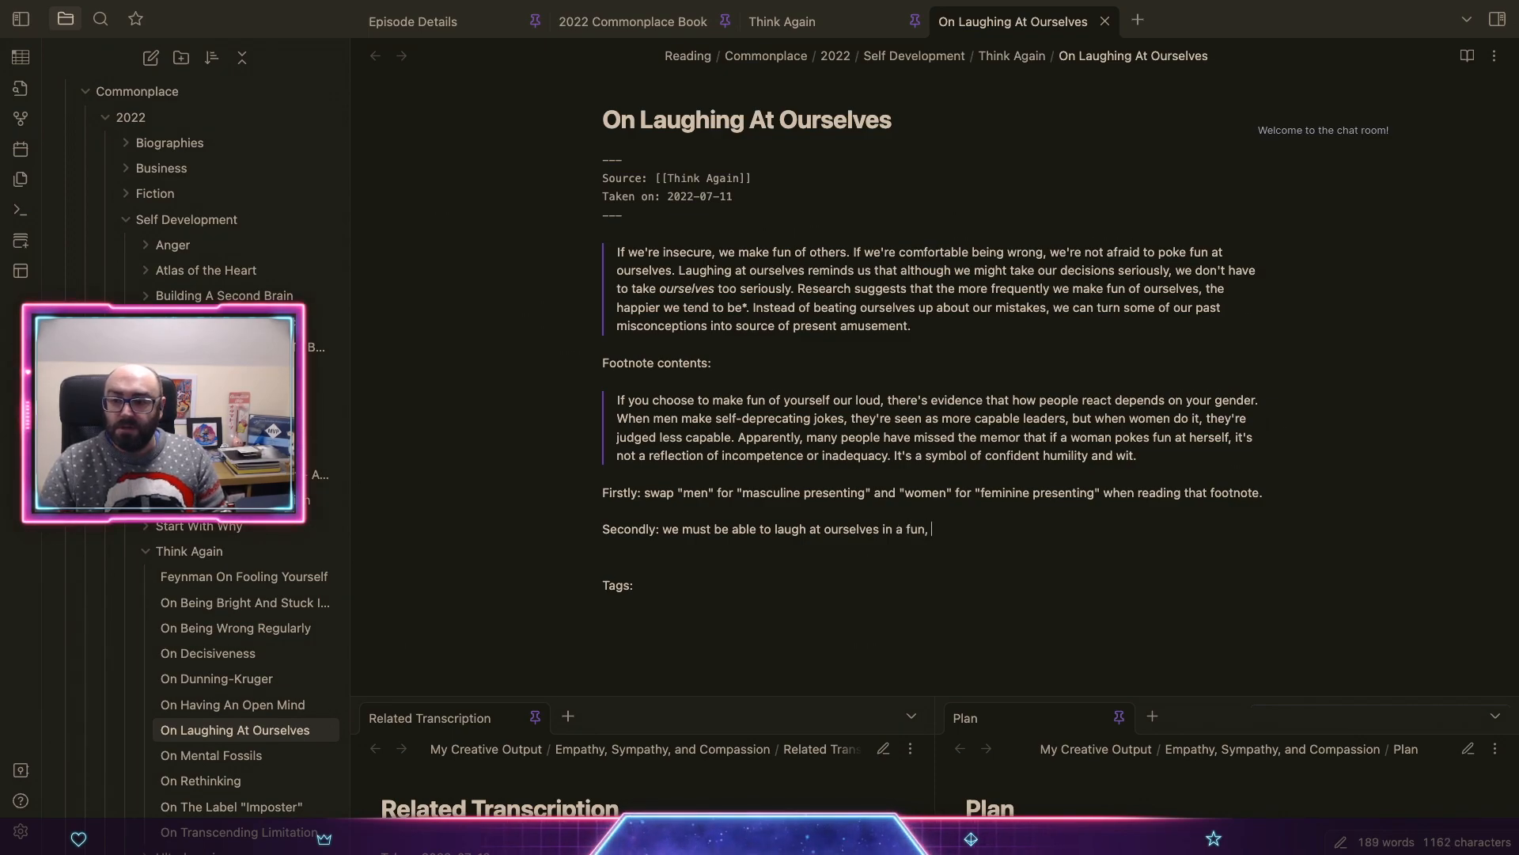
{"action": "type", "text": "happy, and "}
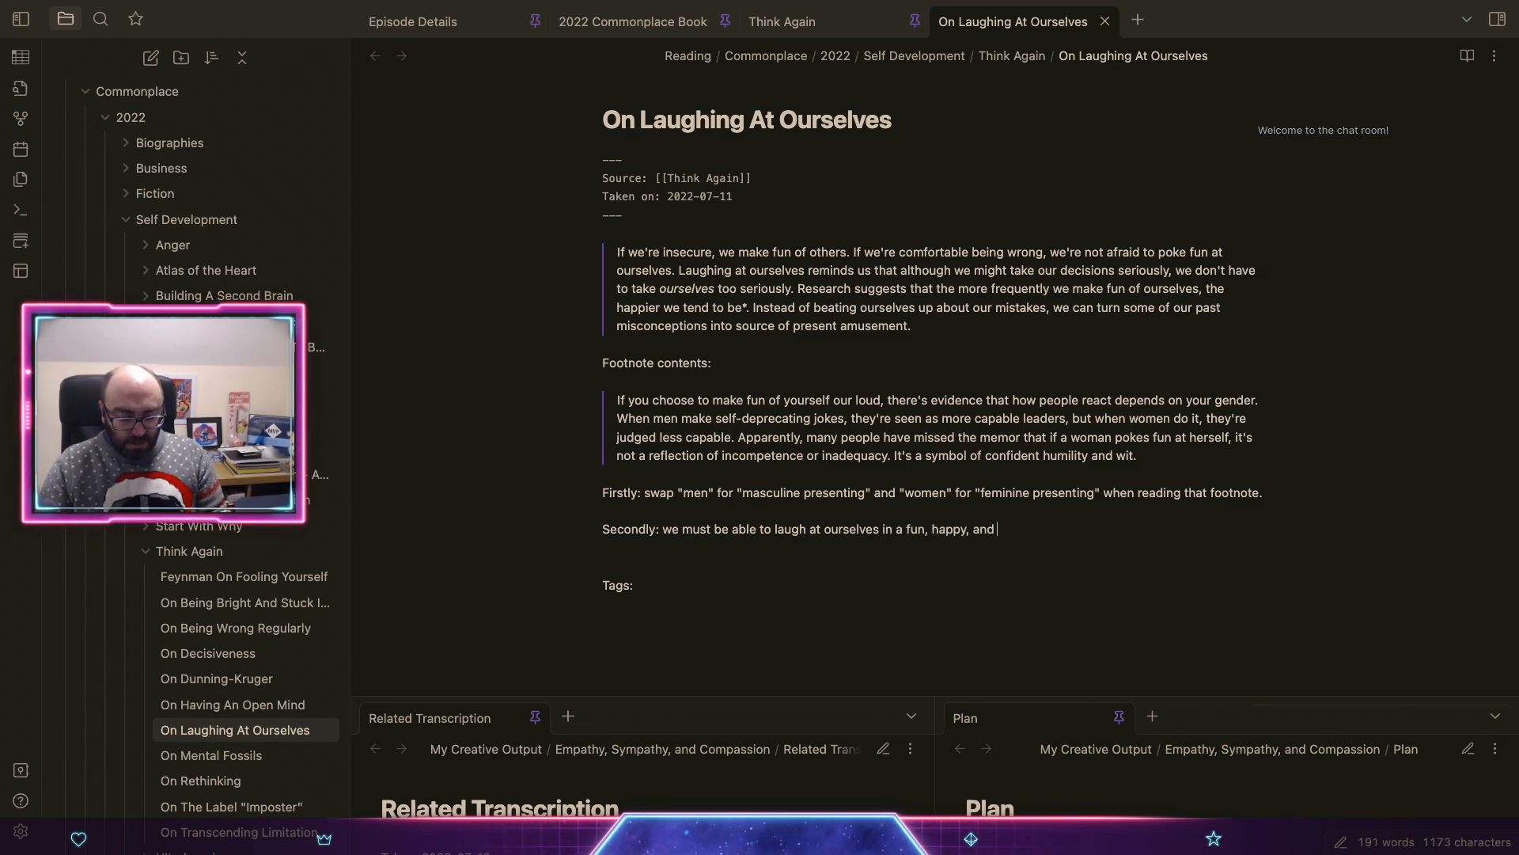
{"action": "type", "text": "all-round g"}
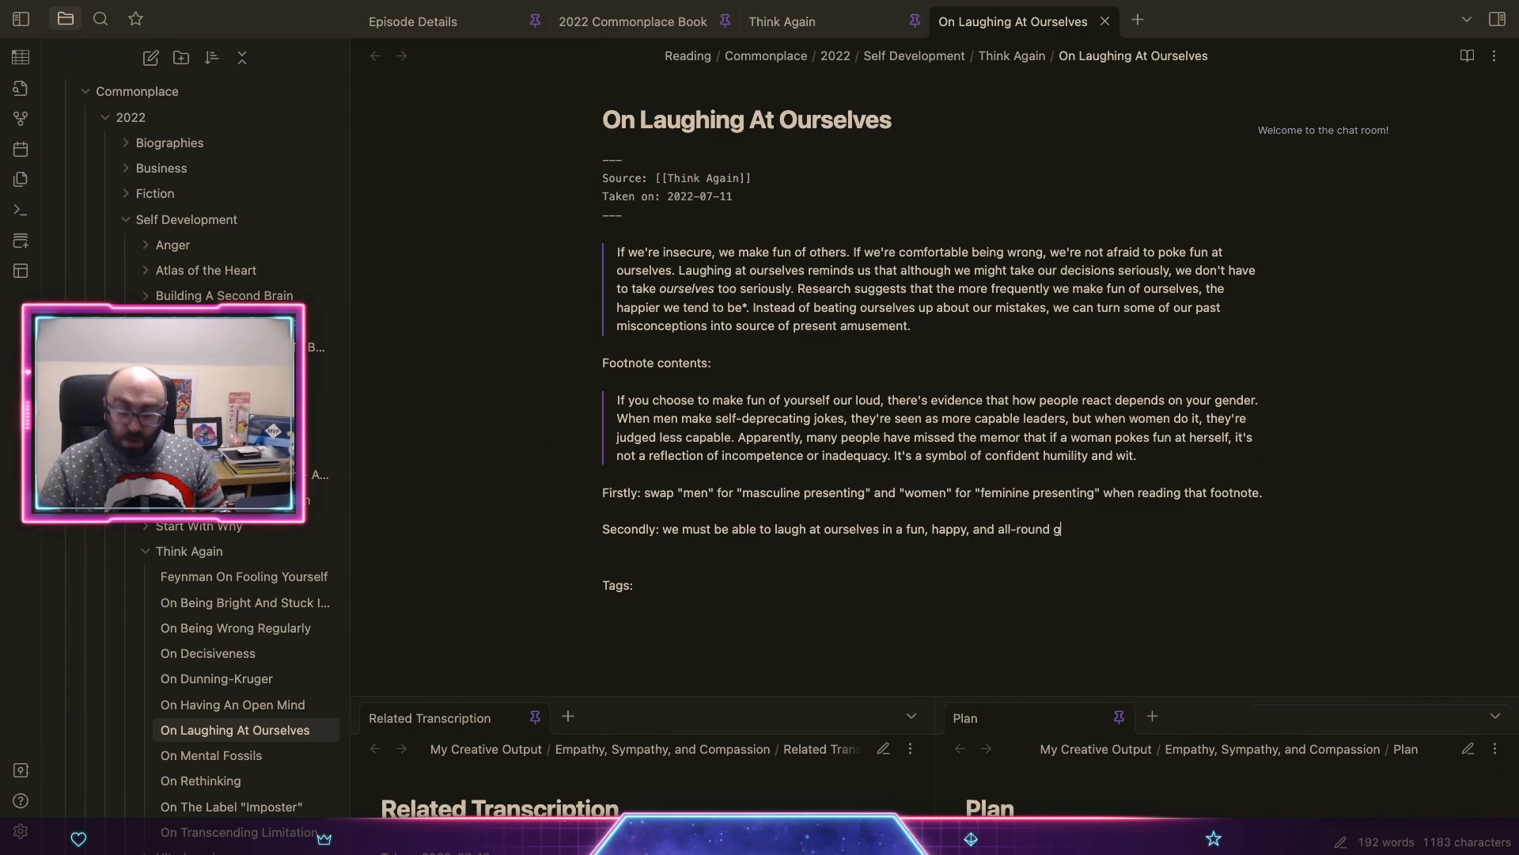
{"action": "type", "text": "ood"}
{"action": "key", "text": "alt+Left"}
{"action": "type", "text": "**good"}
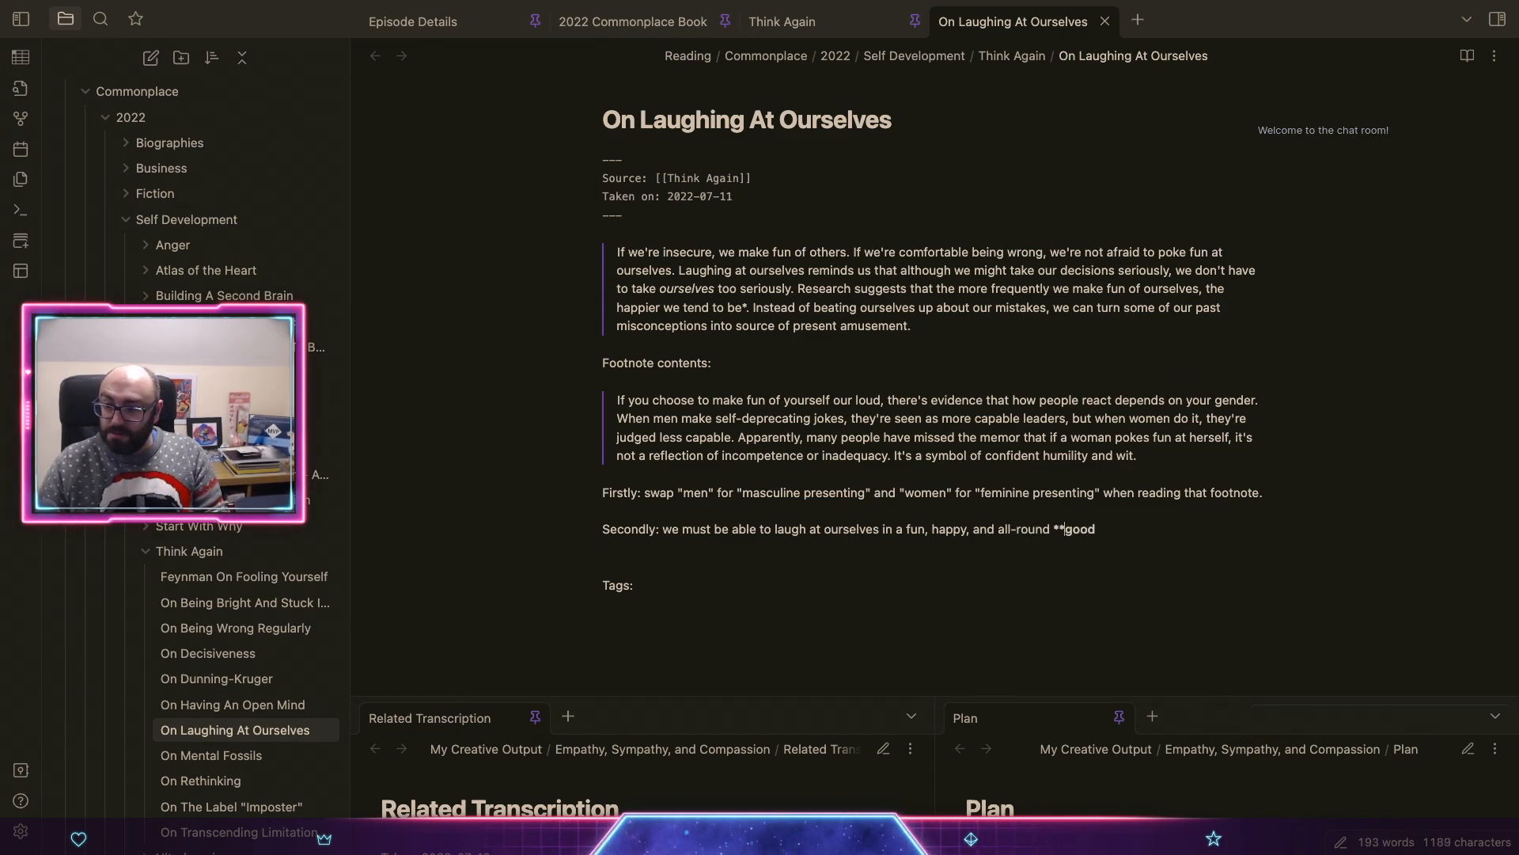
{"action": "type", "text": "**"}
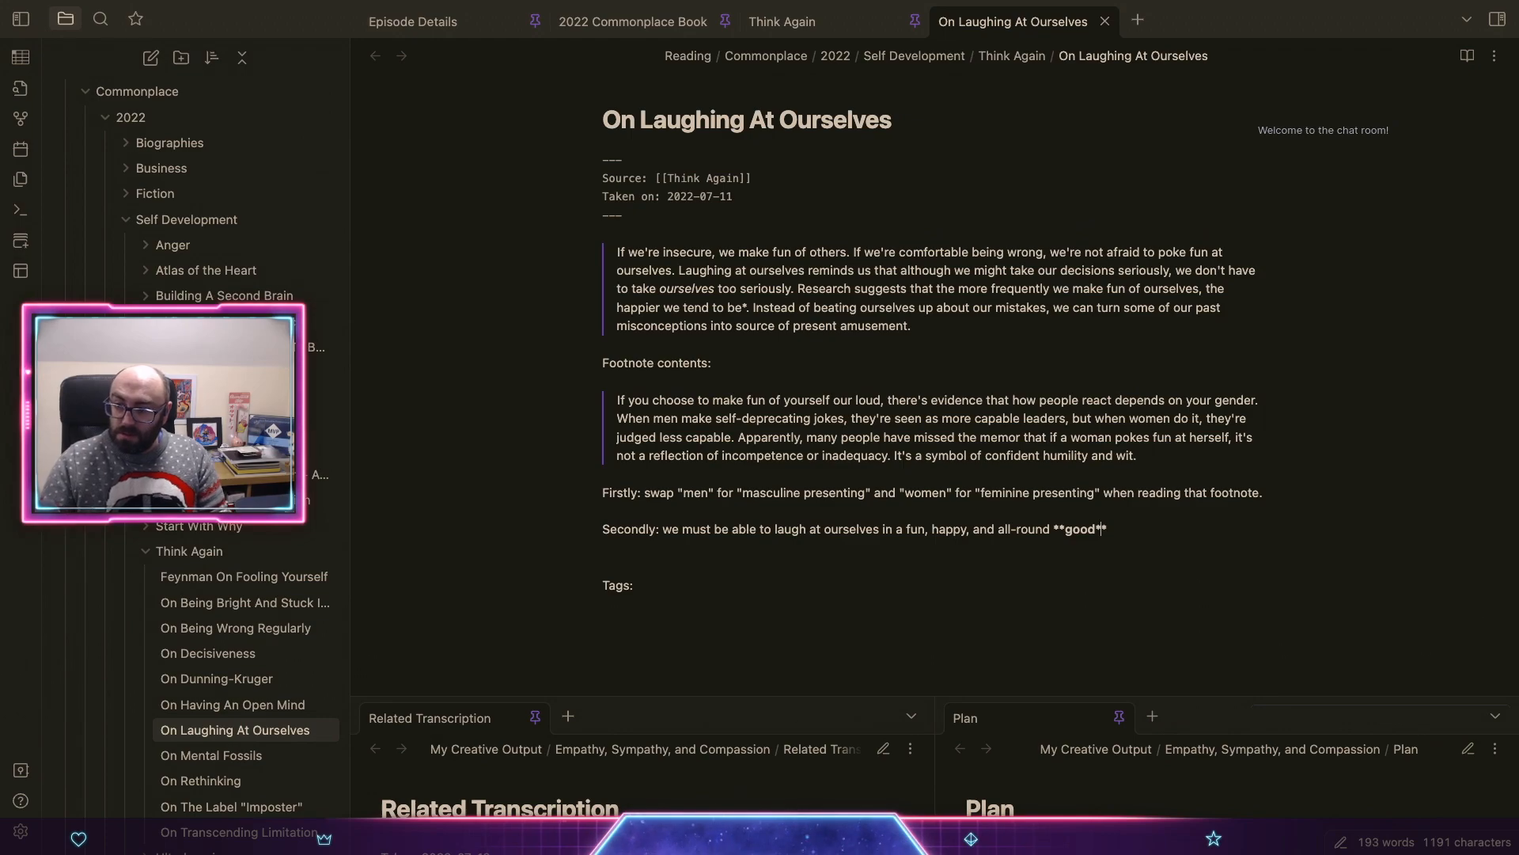
{"action": "key", "text": "Return"}
{"action": "key", "text": "BackSpace"}
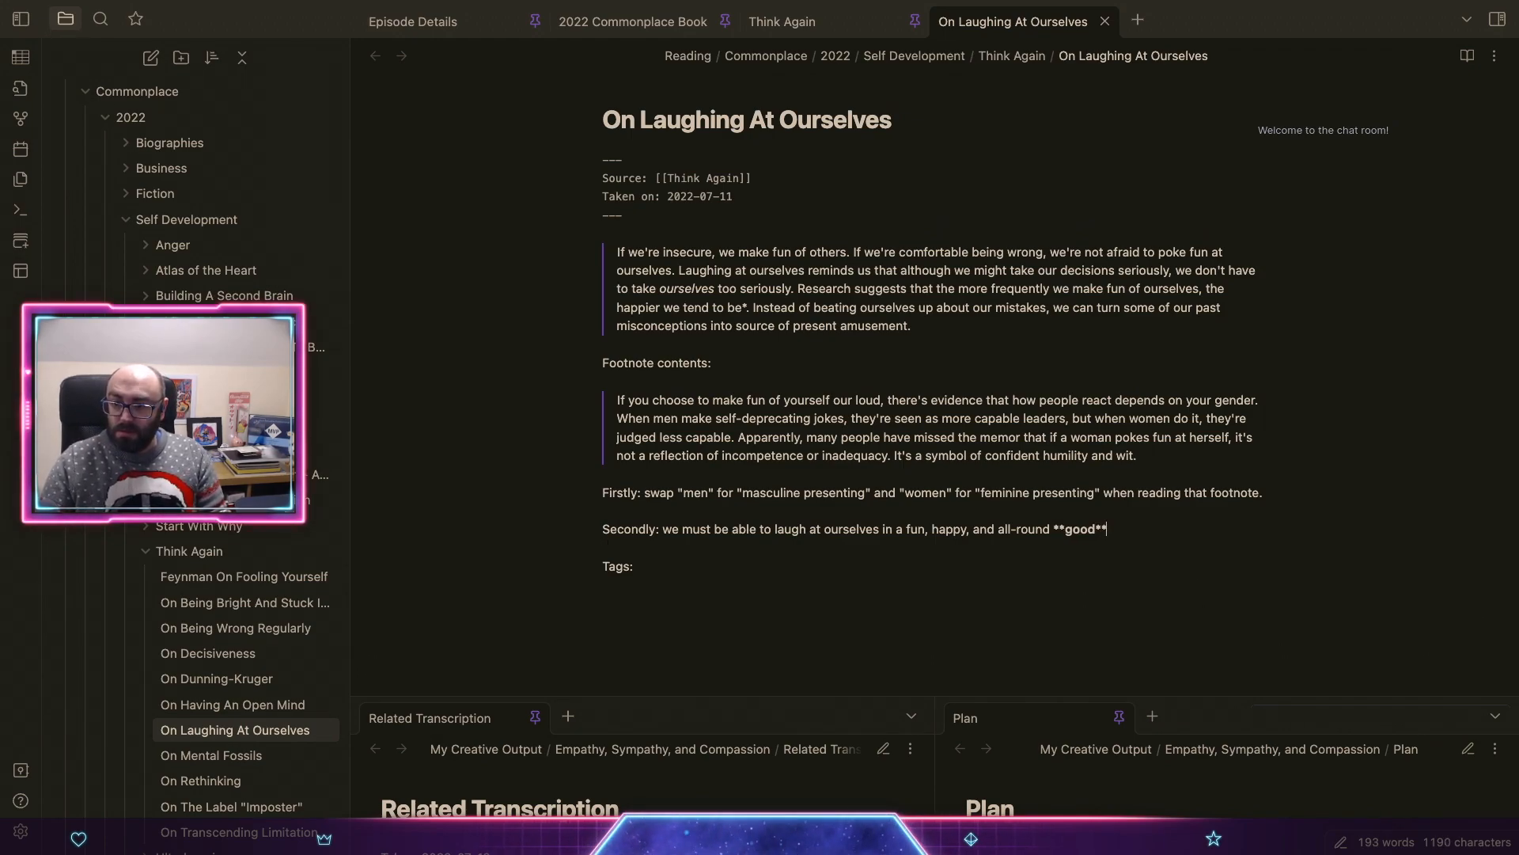
Step: Continue the "Secondly" comment with: way. We're not focussing on the fact that we were wrong, per se, as this could
{"action": "type", "text": "way. We're not "}
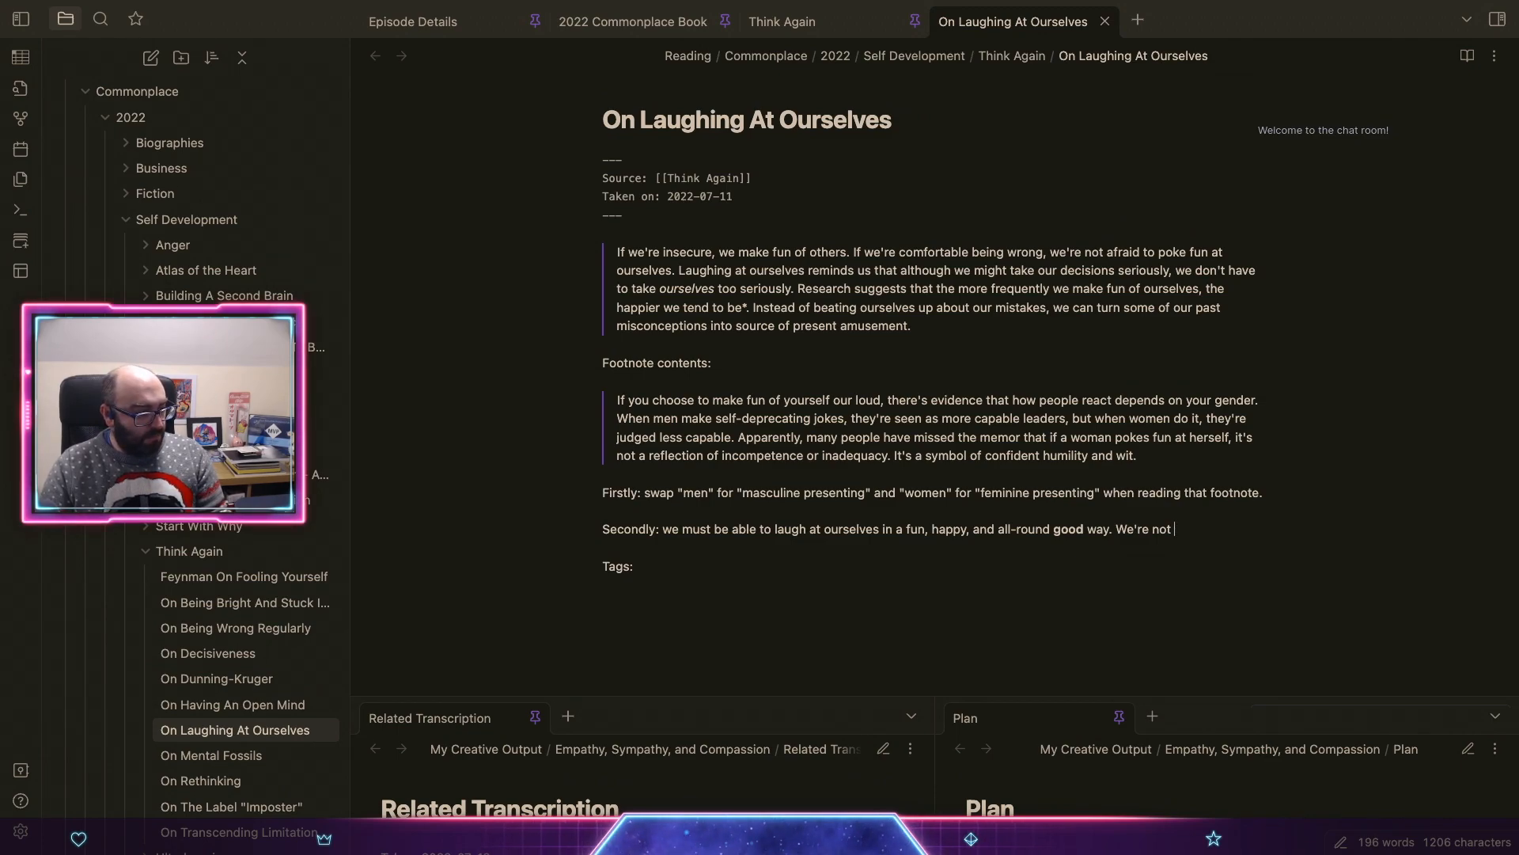
{"action": "type", "text": "focussing on"}
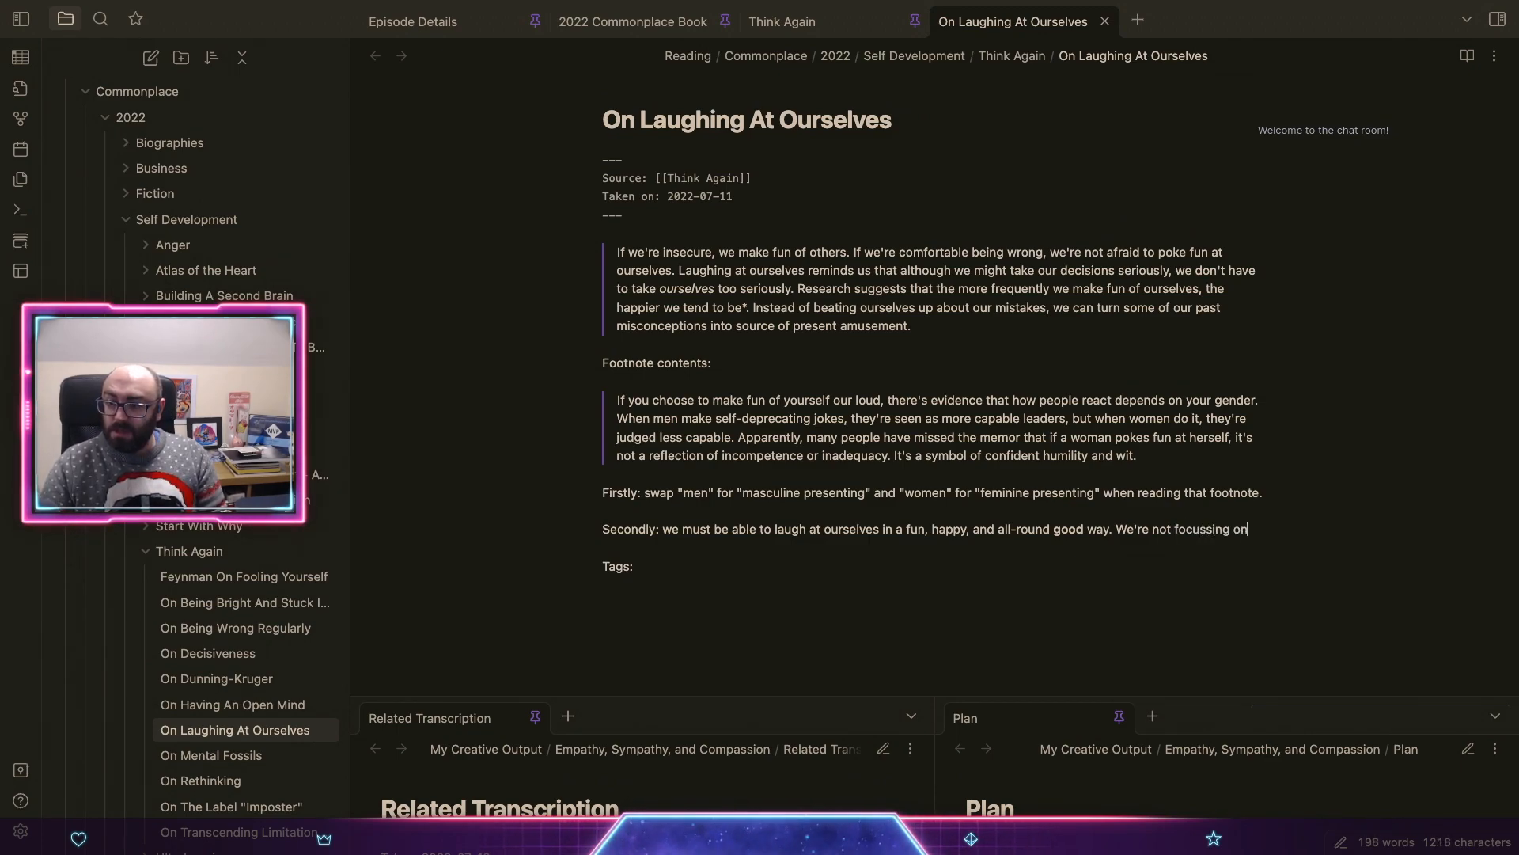
{"action": "type", "text": " the fact that we"}
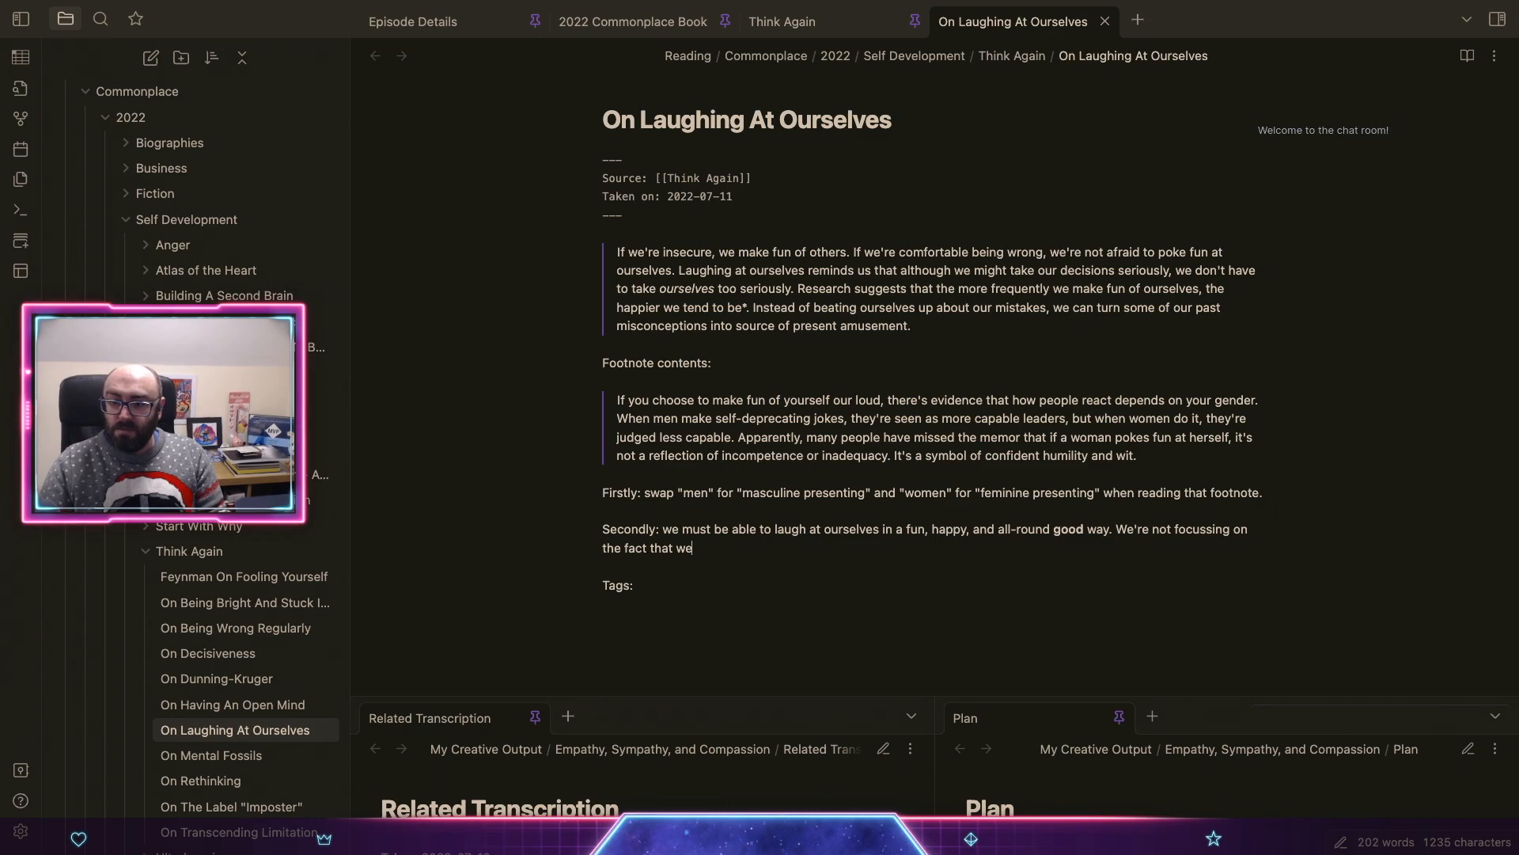
{"action": "type", "text": " were wrong, per se"}
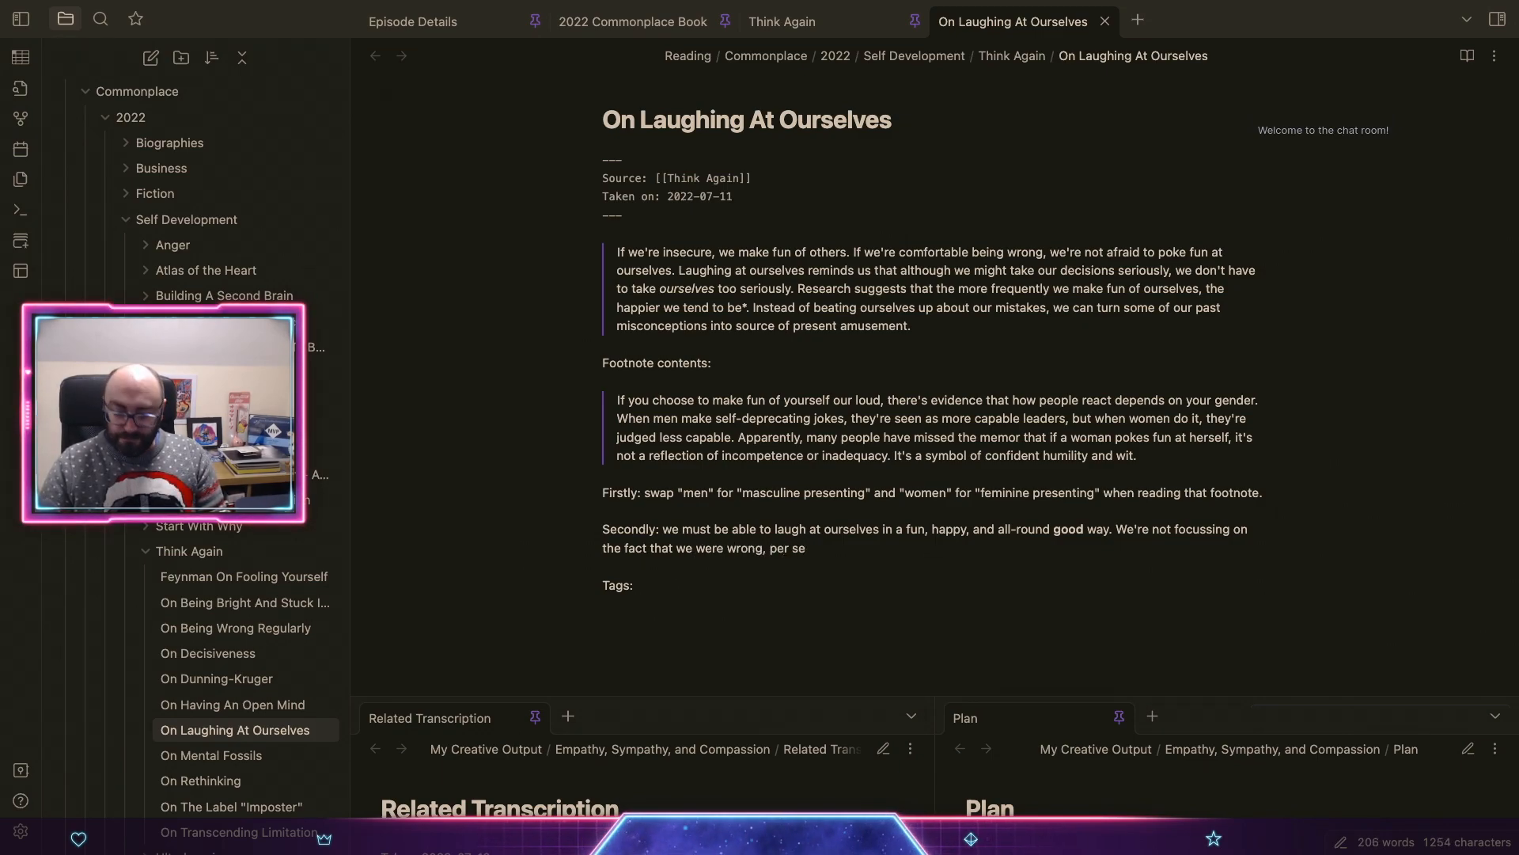
{"action": "type", "text": ", as this could"}
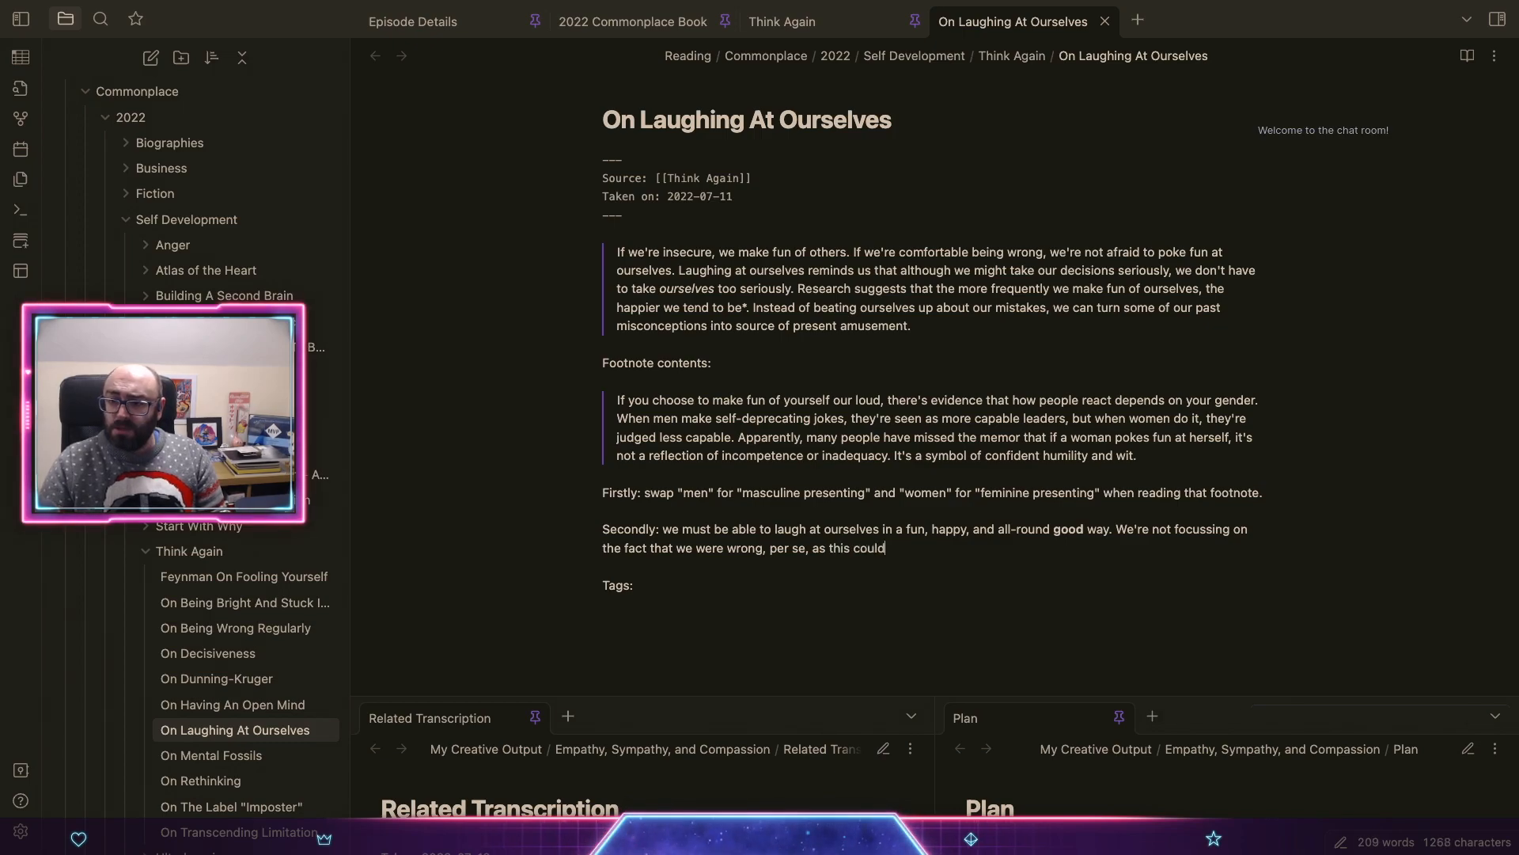
Step: Complete the "We're not focussing" sentence with: lead to problems for neurodiverse friends
{"action": "type", "text": " lead to all"}
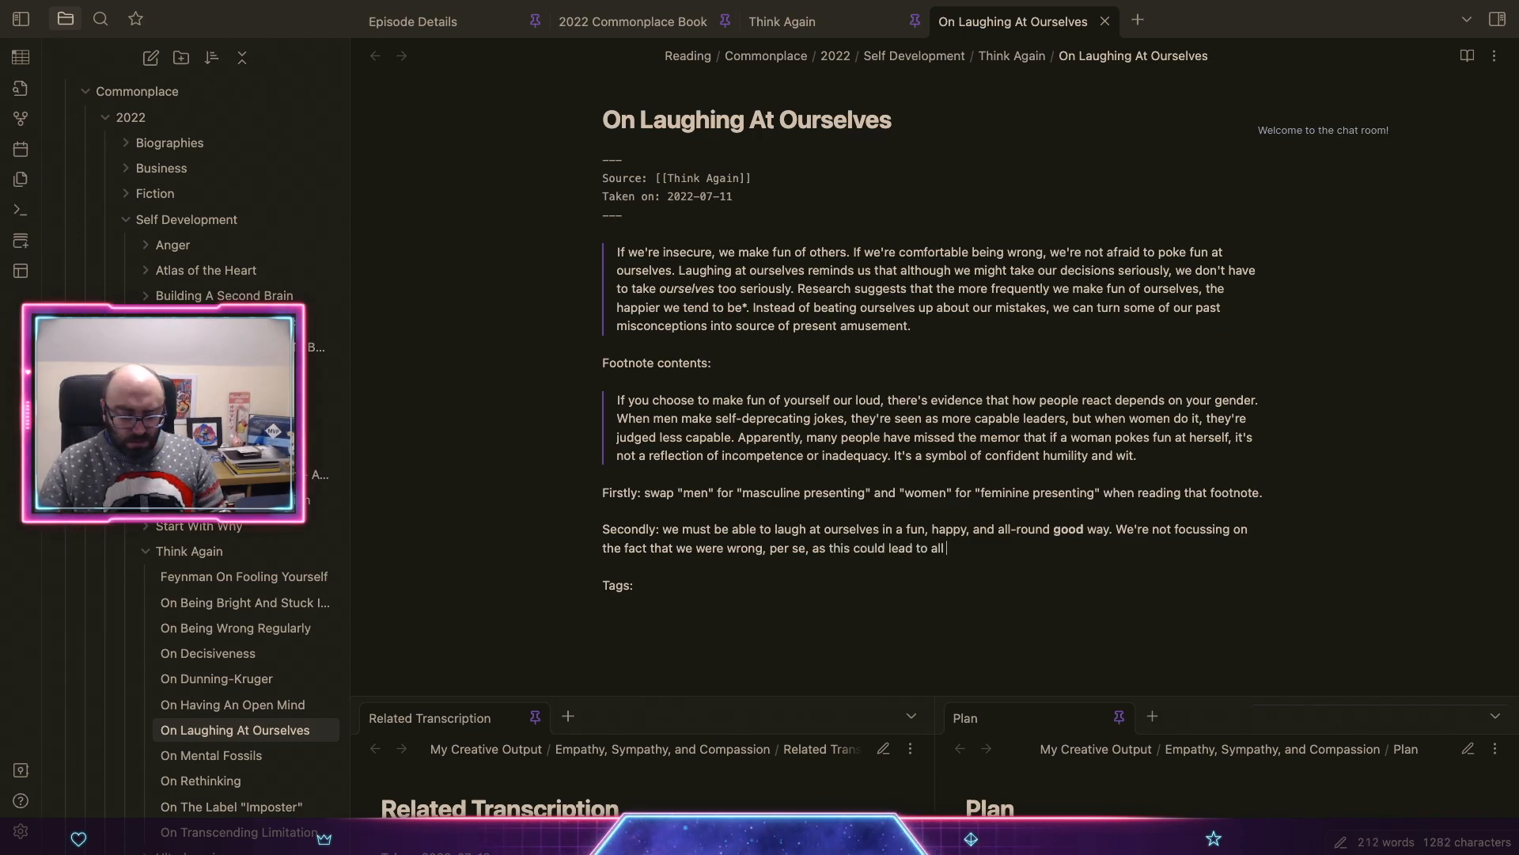
{"action": "key", "text": "BackSpace"}
{"action": "key", "text": "BackSpace"}
{"action": "key", "text": "BackSpace"}
{"action": "key", "text": "BackSpace"}
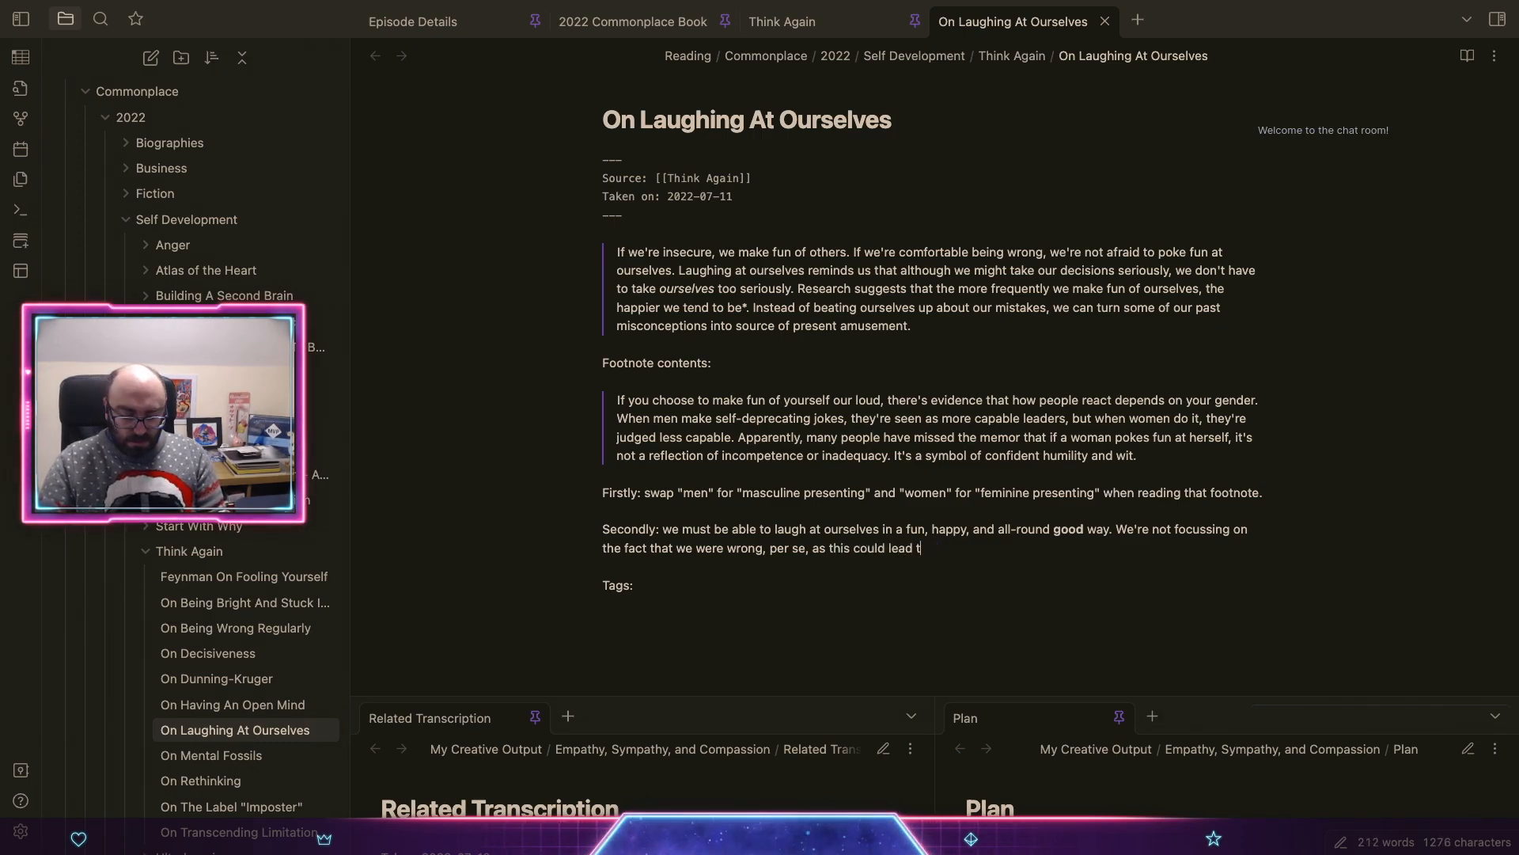
{"action": "type", "text": "either"}
{"action": "key", "text": "alt+shift+Left"}
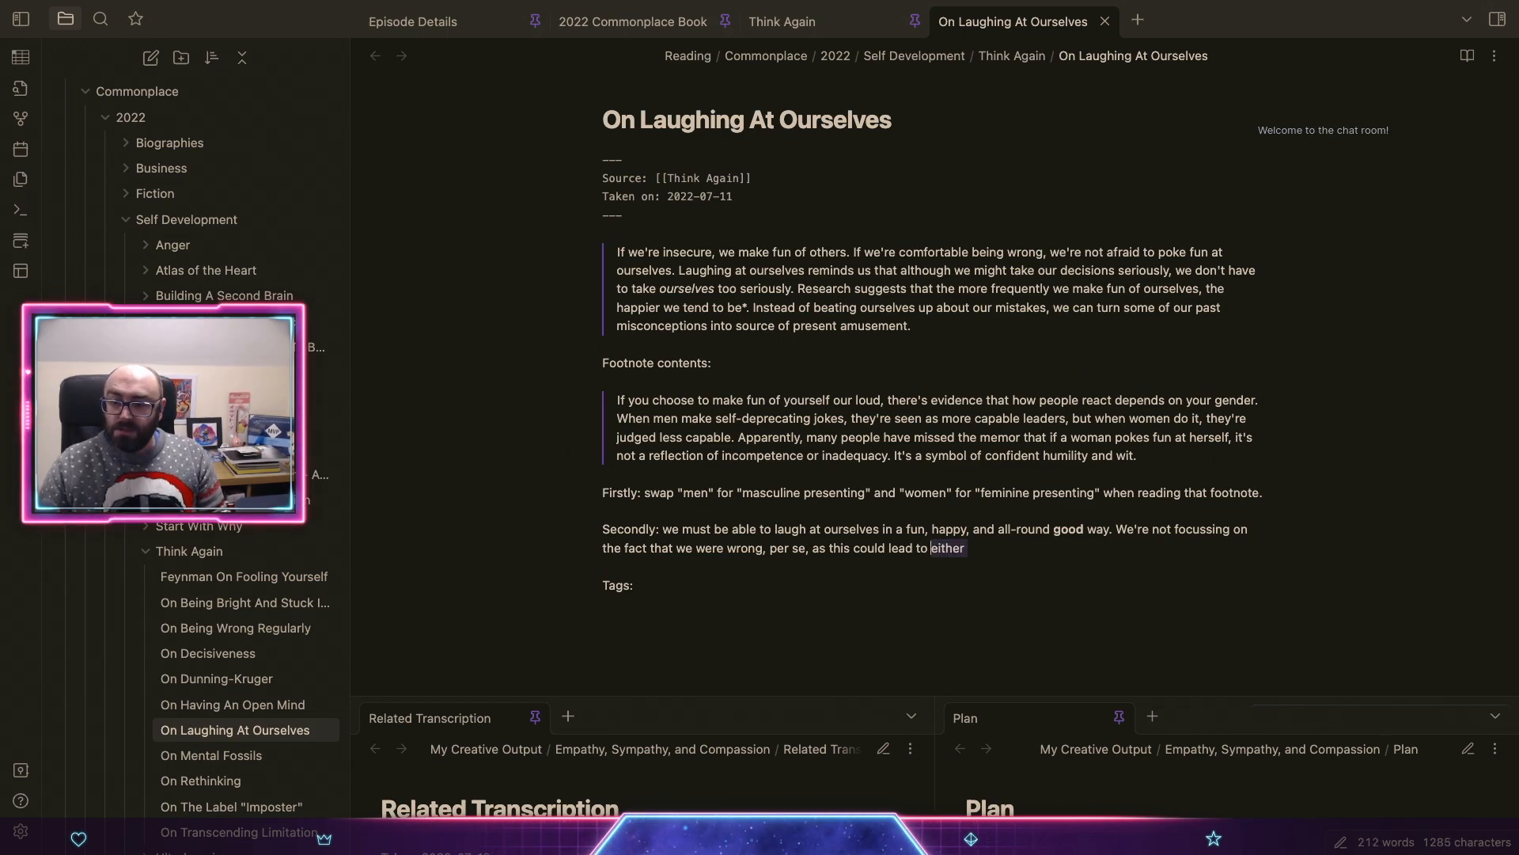
{"action": "key", "text": "BackSpace"}
{"action": "type", "text": "problems weith"}
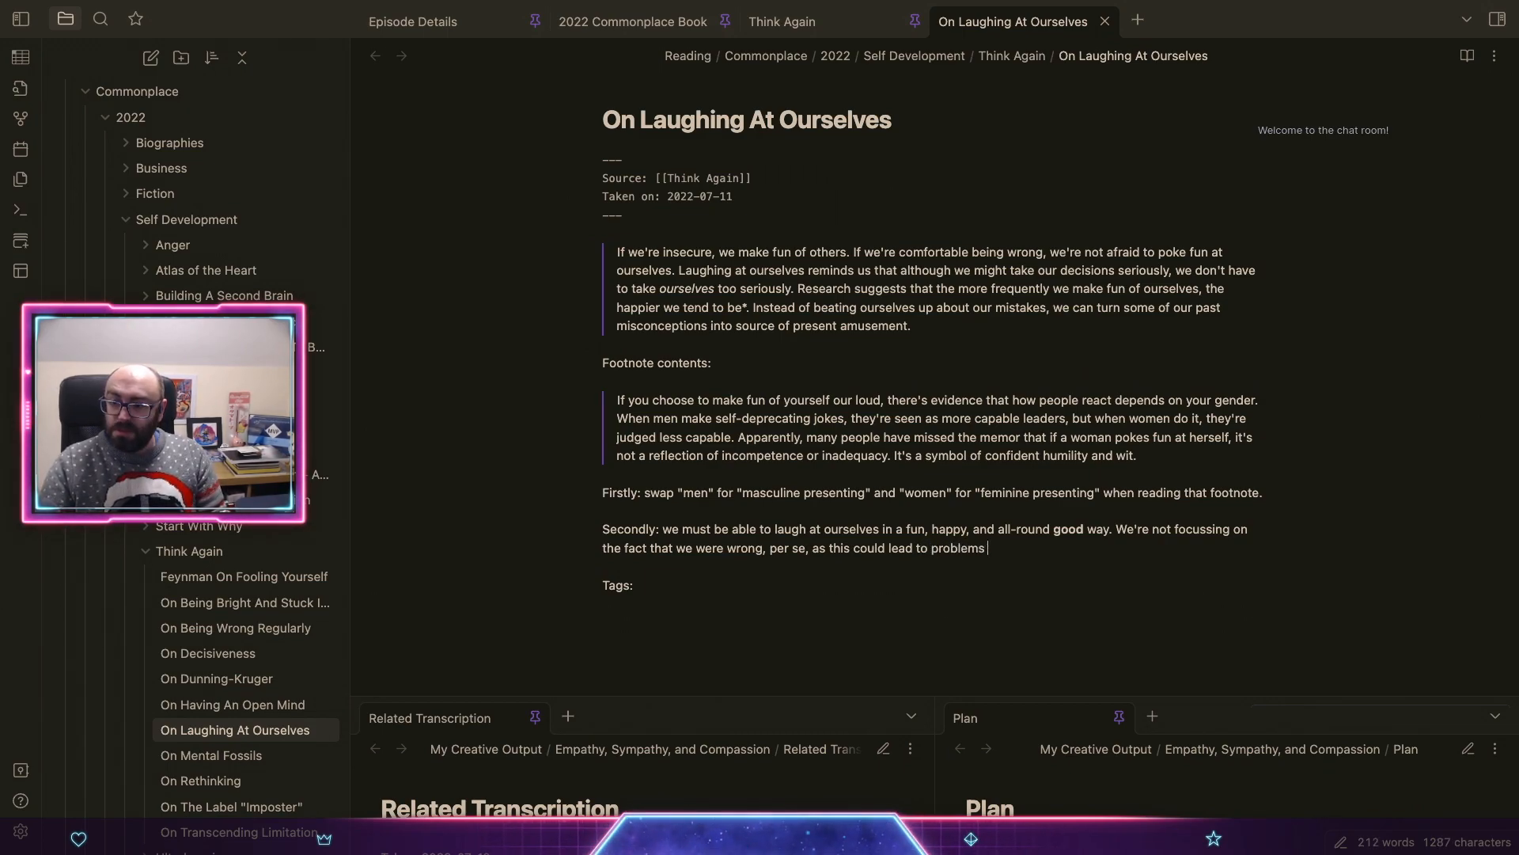
{"action": "key", "text": "BackSpace"}
{"action": "key", "text": "BackSpace"}
{"action": "key", "text": "BackSpace"}
{"action": "key", "text": "BackSpace"}
{"action": "type", "text": "ith"}
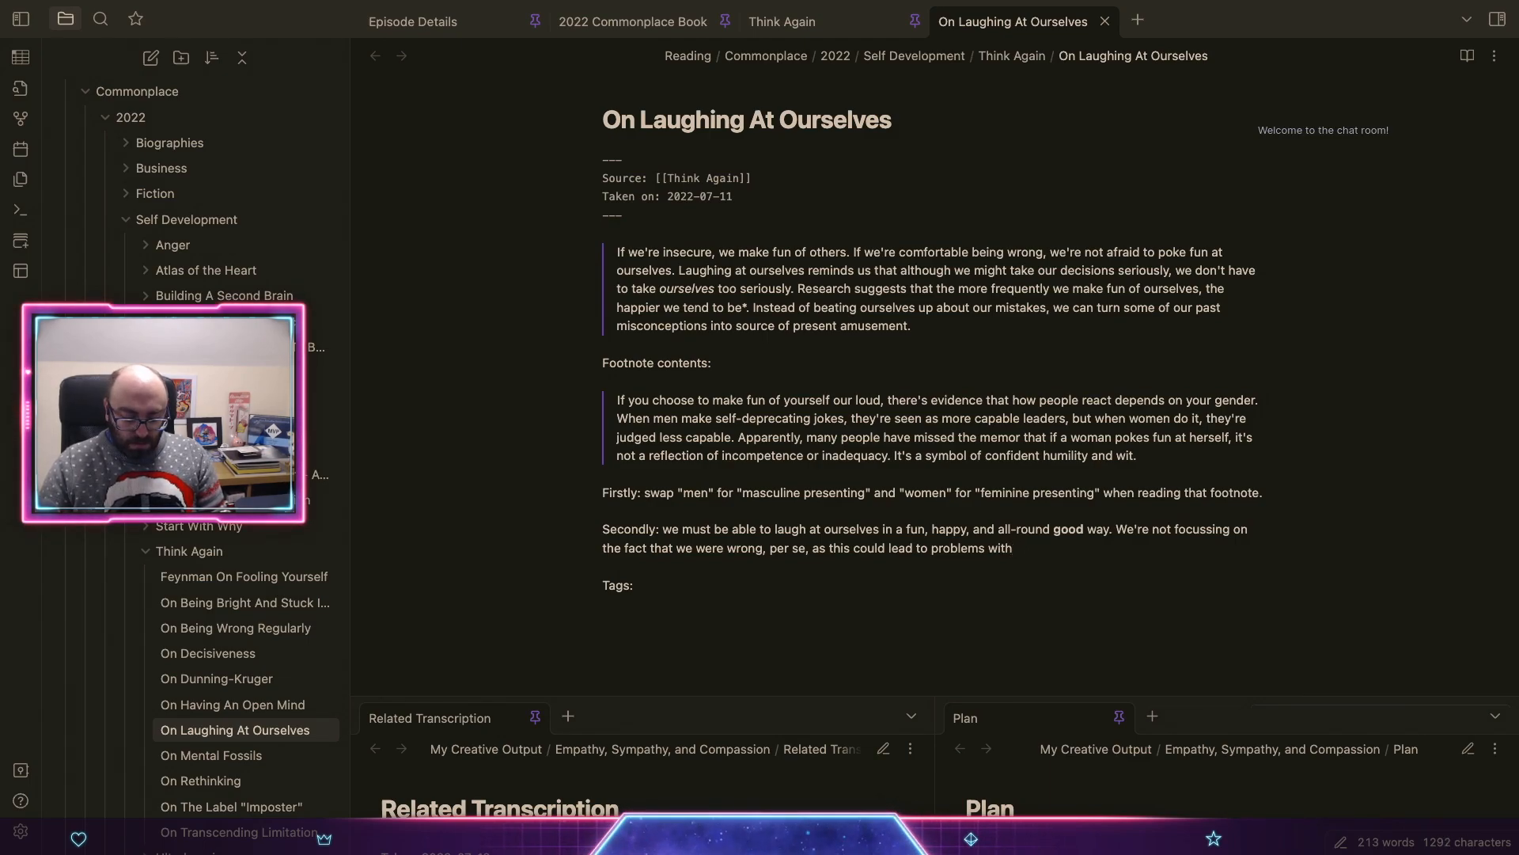
{"action": "key", "text": "alt+shift+Left"}
{"action": "type", "text": "for neu"}
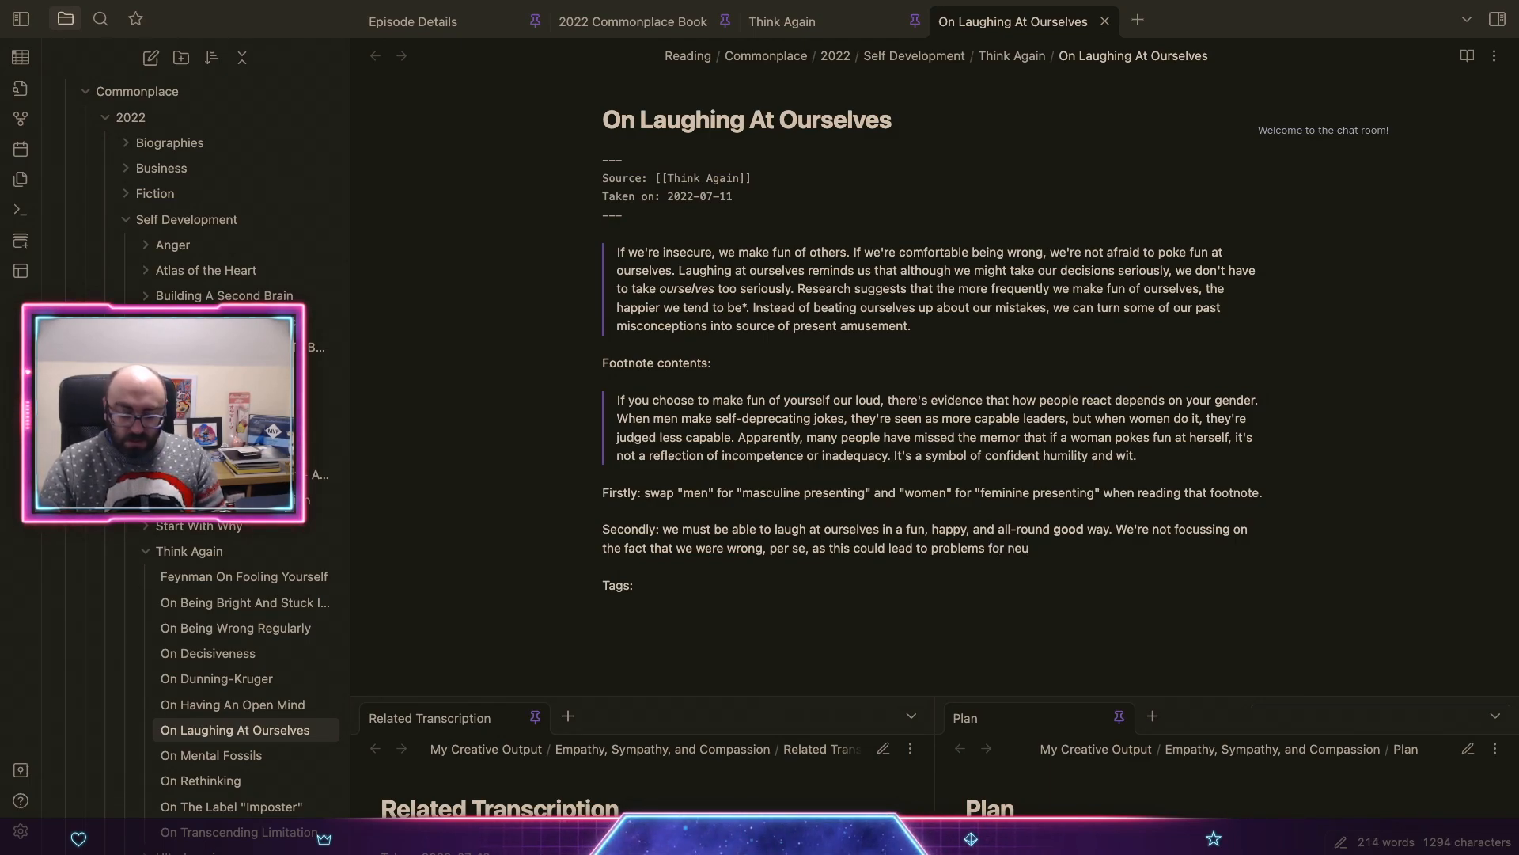
{"action": "type", "text": "rodiver"}
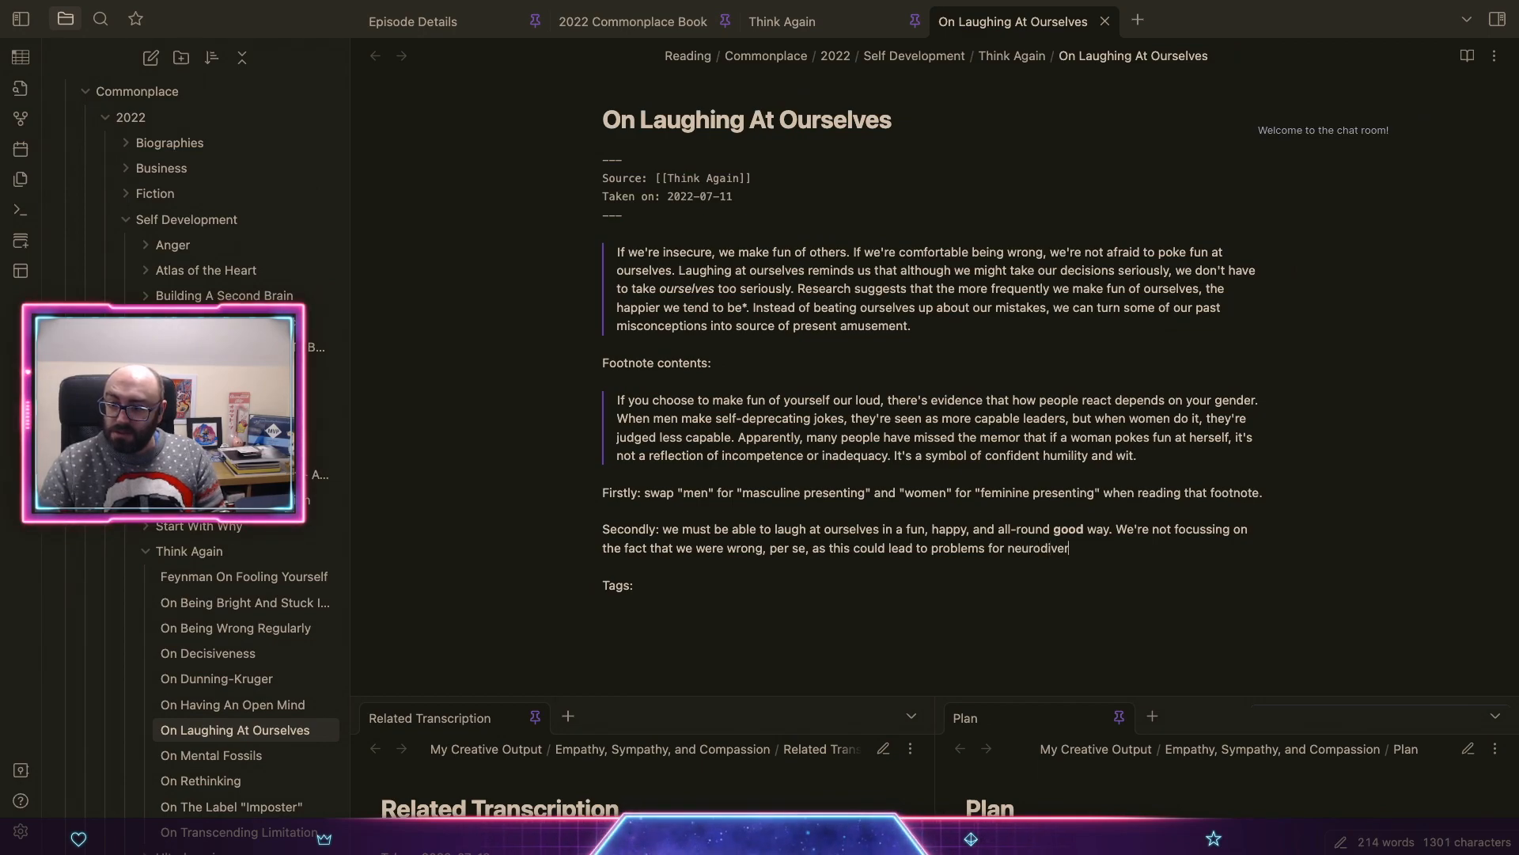
{"action": "type", "text": "se friends."}
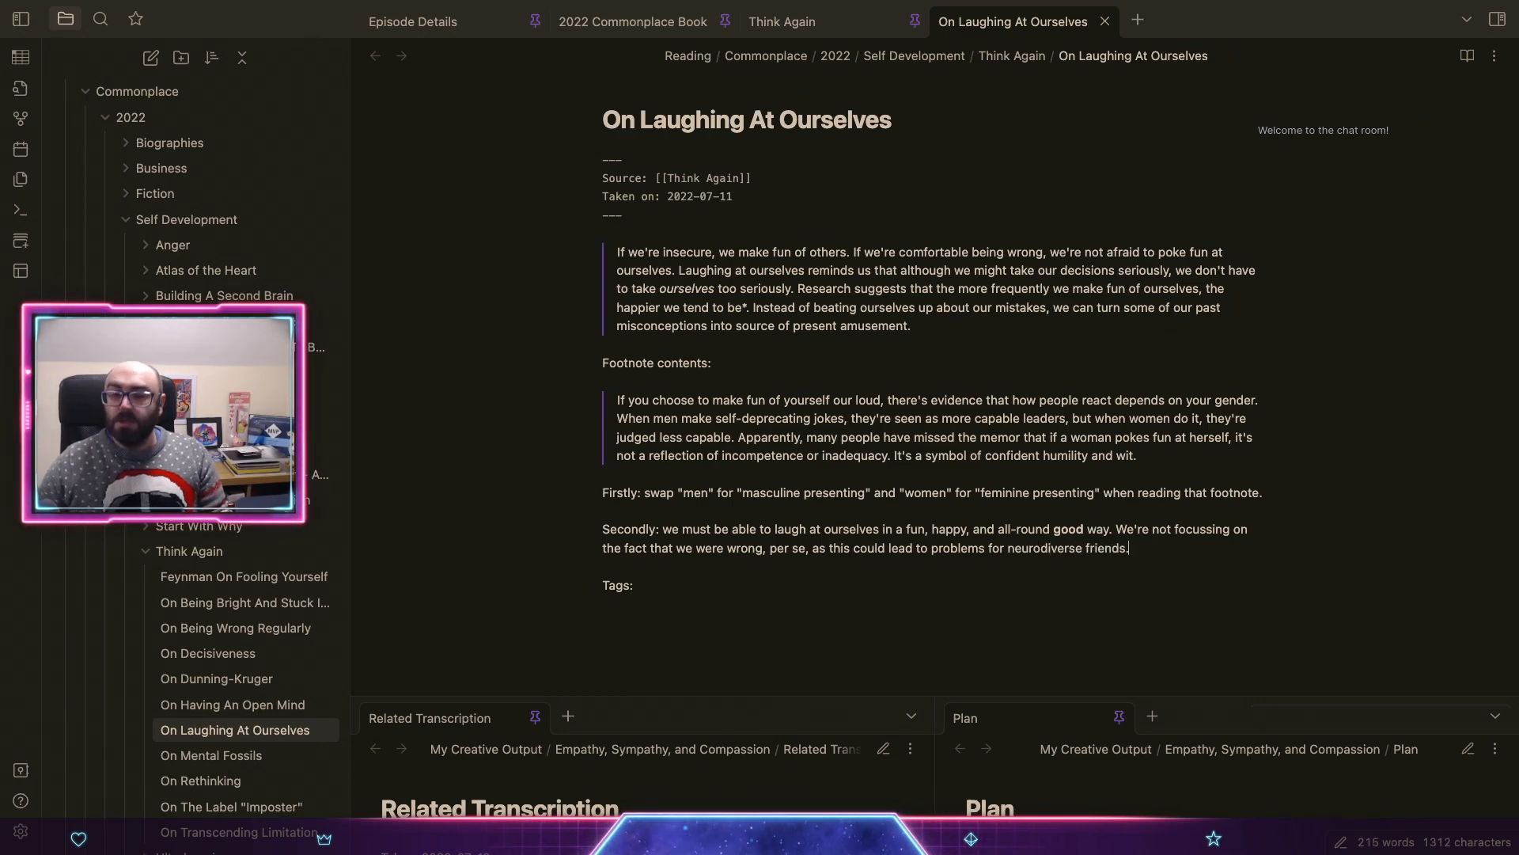
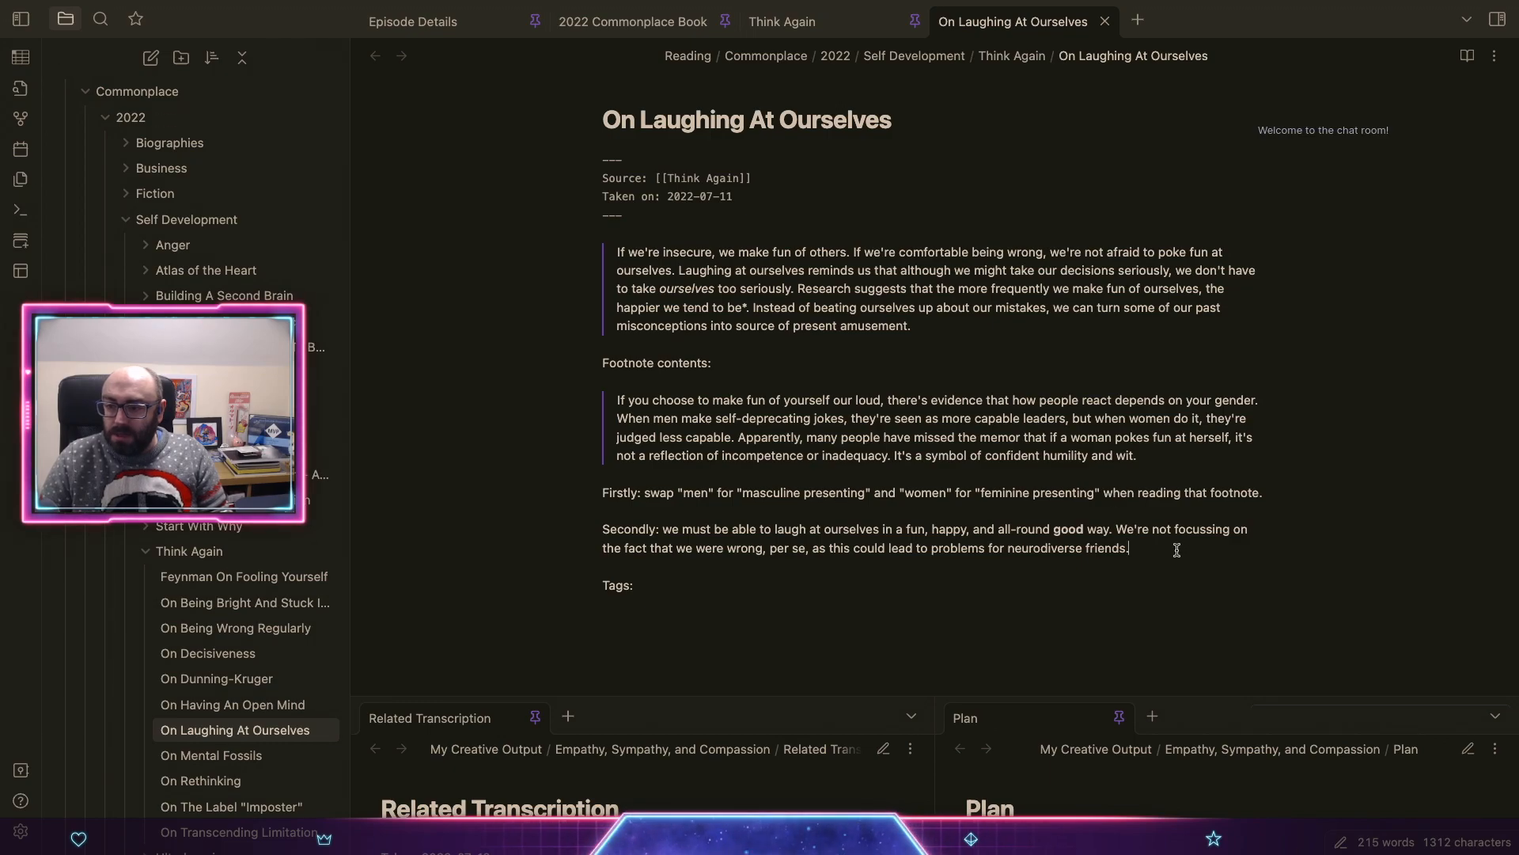
Step: Replace everything after "laugh at ourselves" in the "Secondly" comment with "by focussing on the"
{"action": "left_click_drag", "start_coordinate": [1177, 550], "coordinate": [879, 528]}
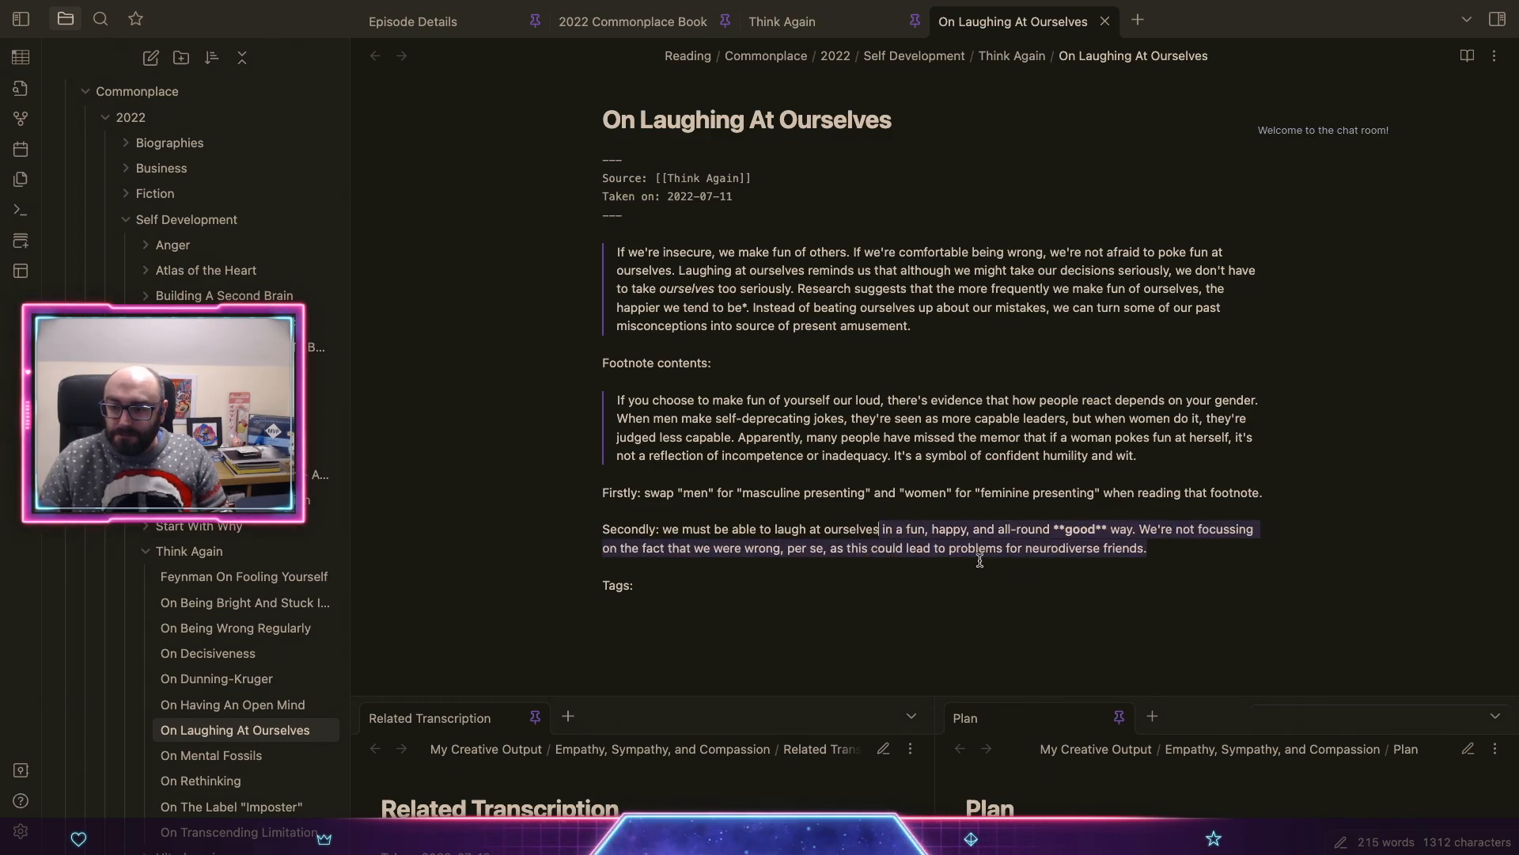
{"action": "key", "text": "BackSpace"}
{"action": "type", "text": "byt "}
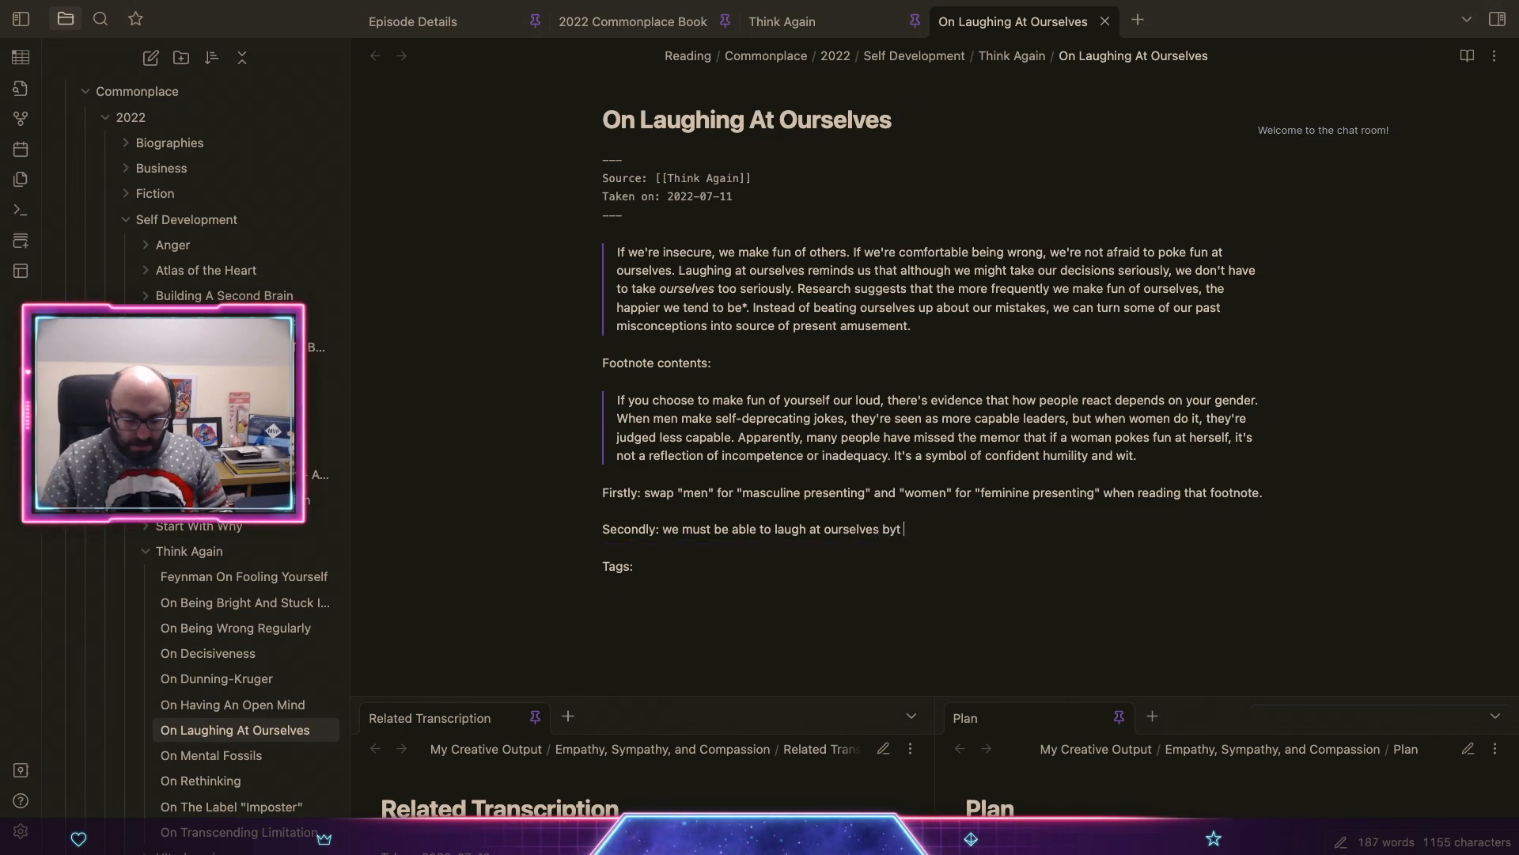
{"action": "type", "text": "focussing on the"}
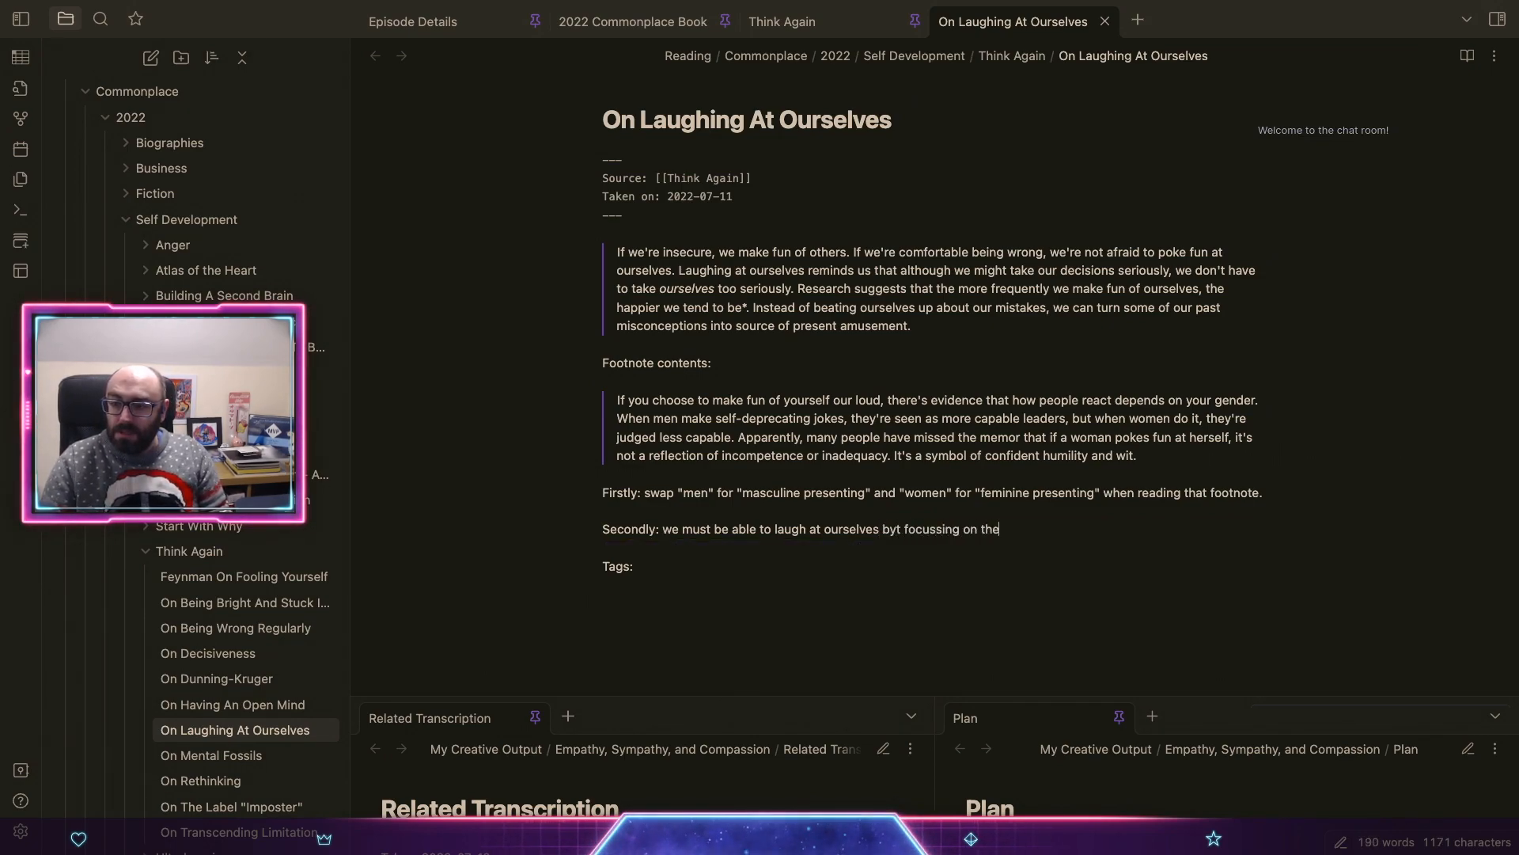
{"action": "key", "text": "alt+Left"}
{"action": "key", "text": "Left"}
{"action": "key", "text": "Left"}
{"action": "key", "text": "BackSpace"}
{"action": "key", "text": "BackSpace"}
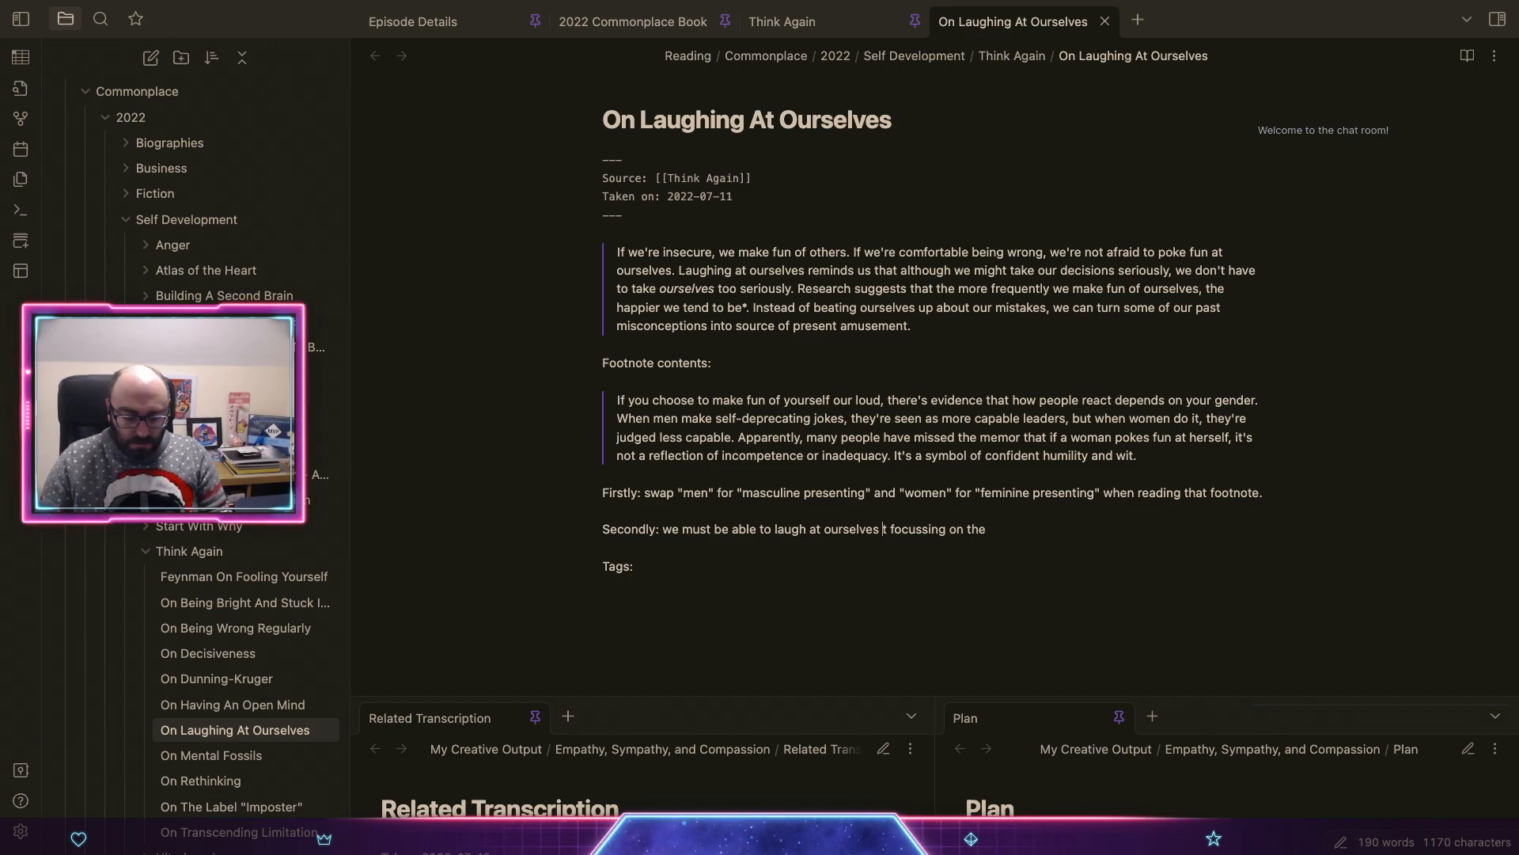
{"action": "key", "text": "Right"}
{"action": "type", "text": "by"}
{"action": "key", "text": "BackSpace"}
{"action": "key", "text": "BackSpace"}
{"action": "key", "text": "BackSpace"}
{"action": "key", "text": "BackSpace"}
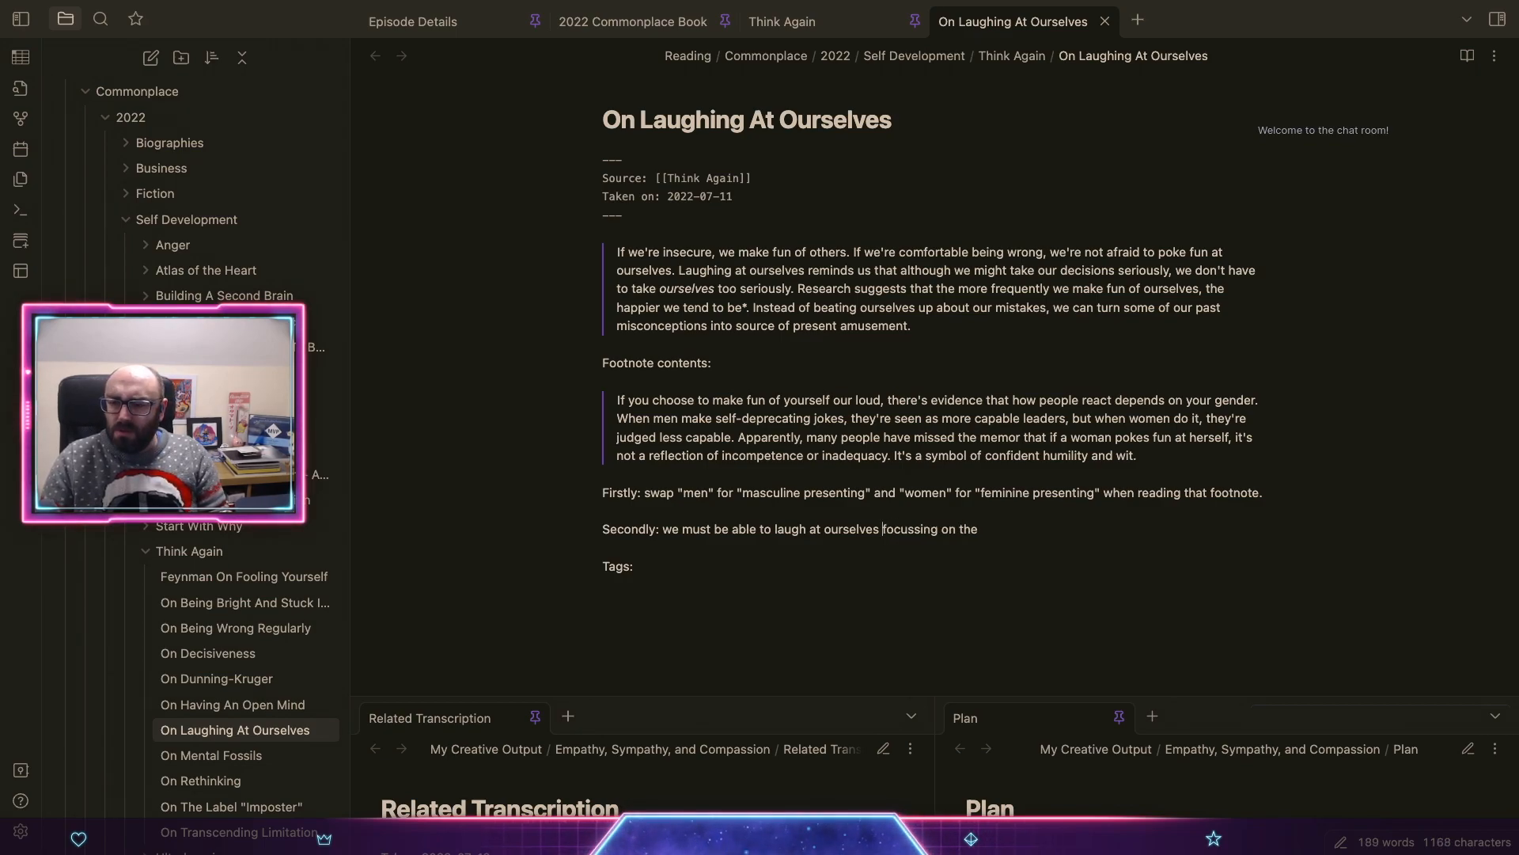
{"action": "type", "text": "by "}
Step: Continue the "Secondly" sentence after "focussing on the" with: humerous outcome of the
{"action": "type", "text": " outcome of"}
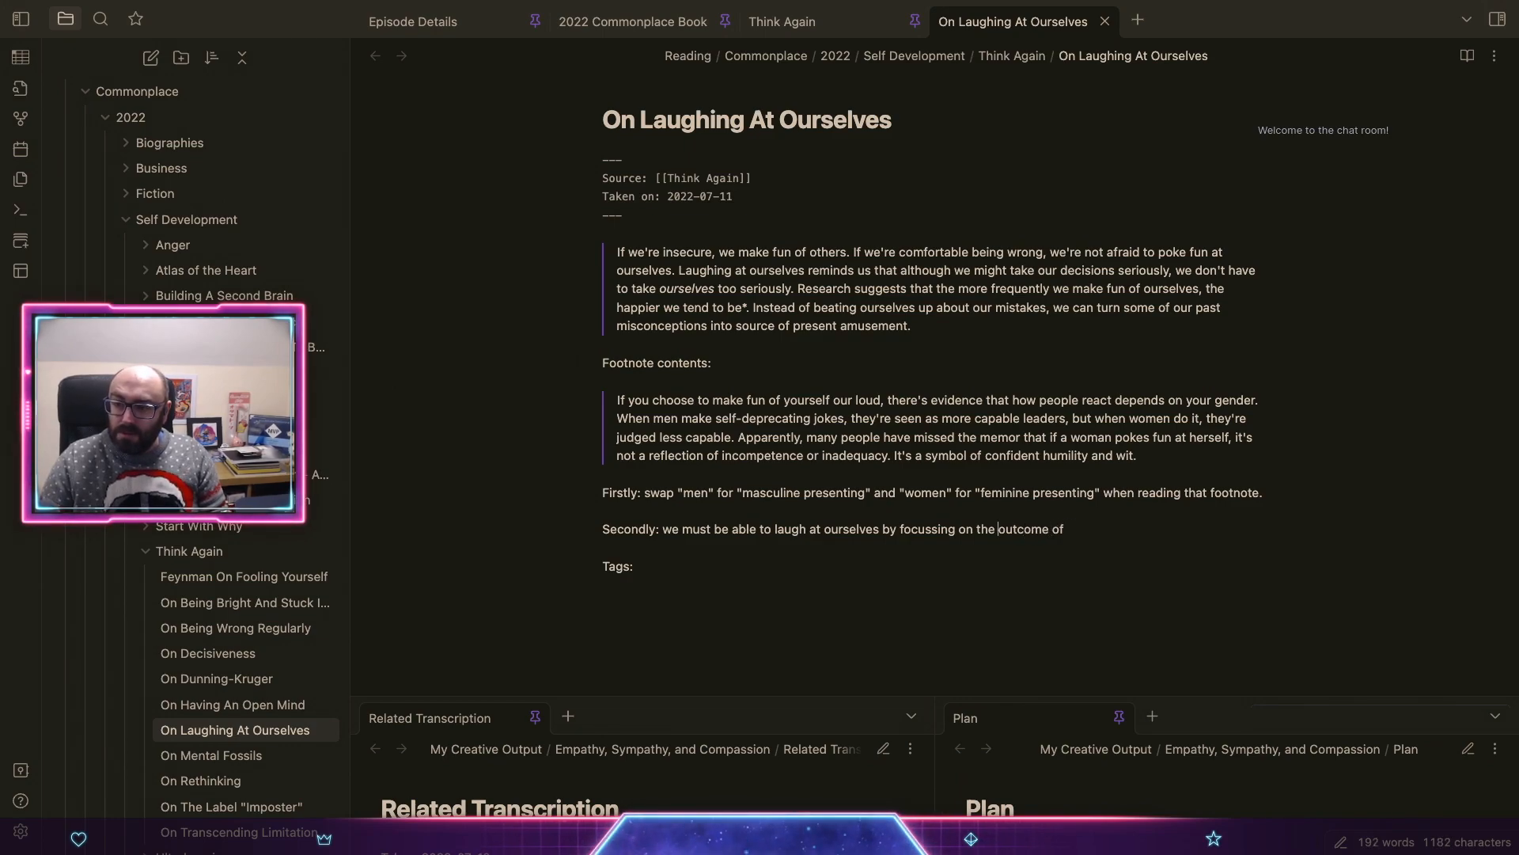
{"action": "key", "text": "alt+Left"}
{"action": "key", "text": "alt+Left"}
{"action": "type", "text": "humerous ou"}
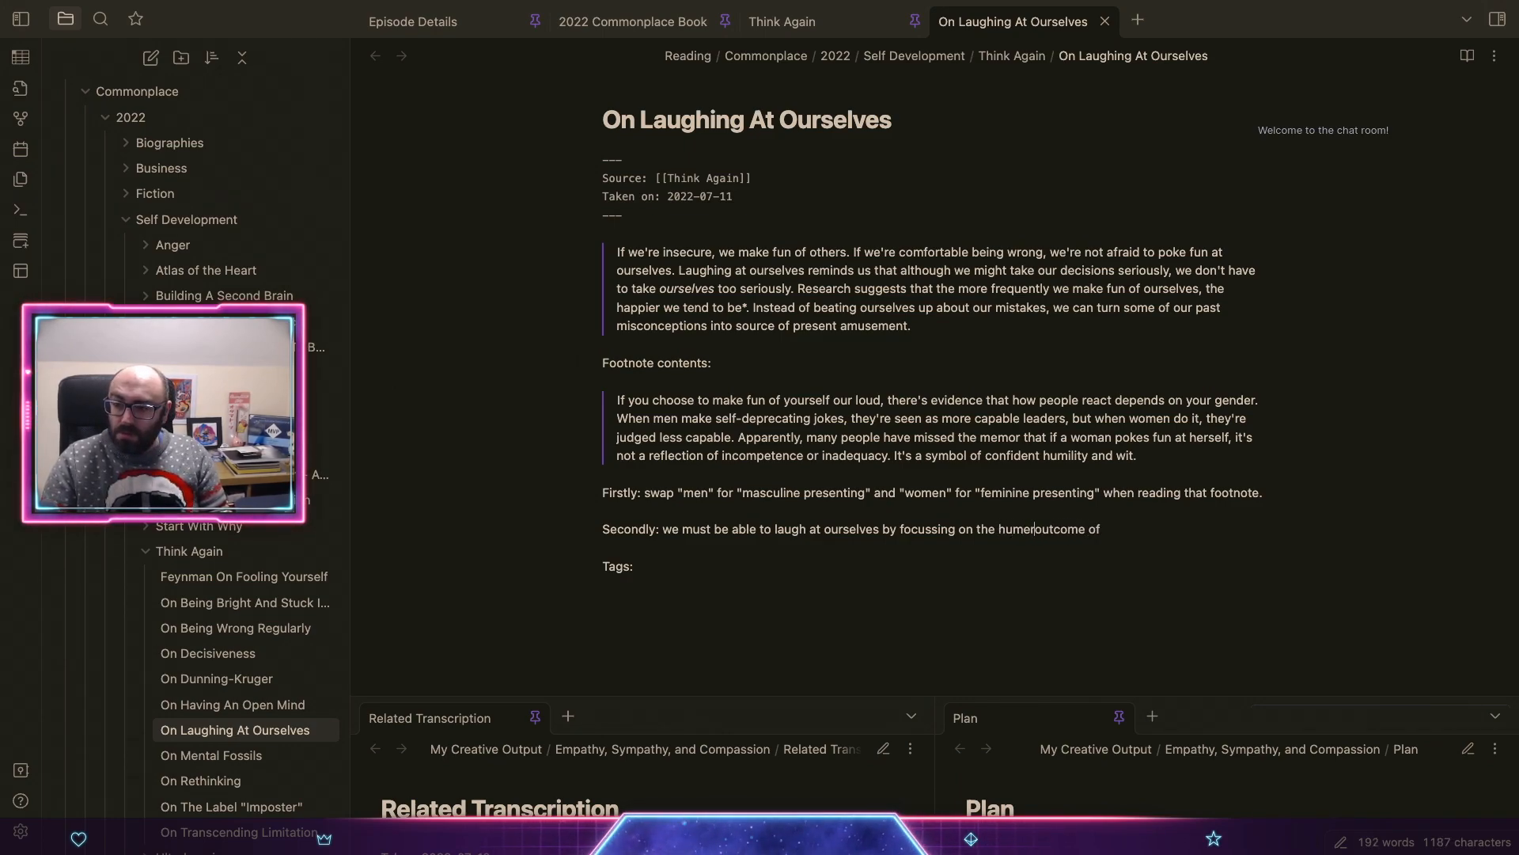
{"action": "type", "text": "tcome of the"}
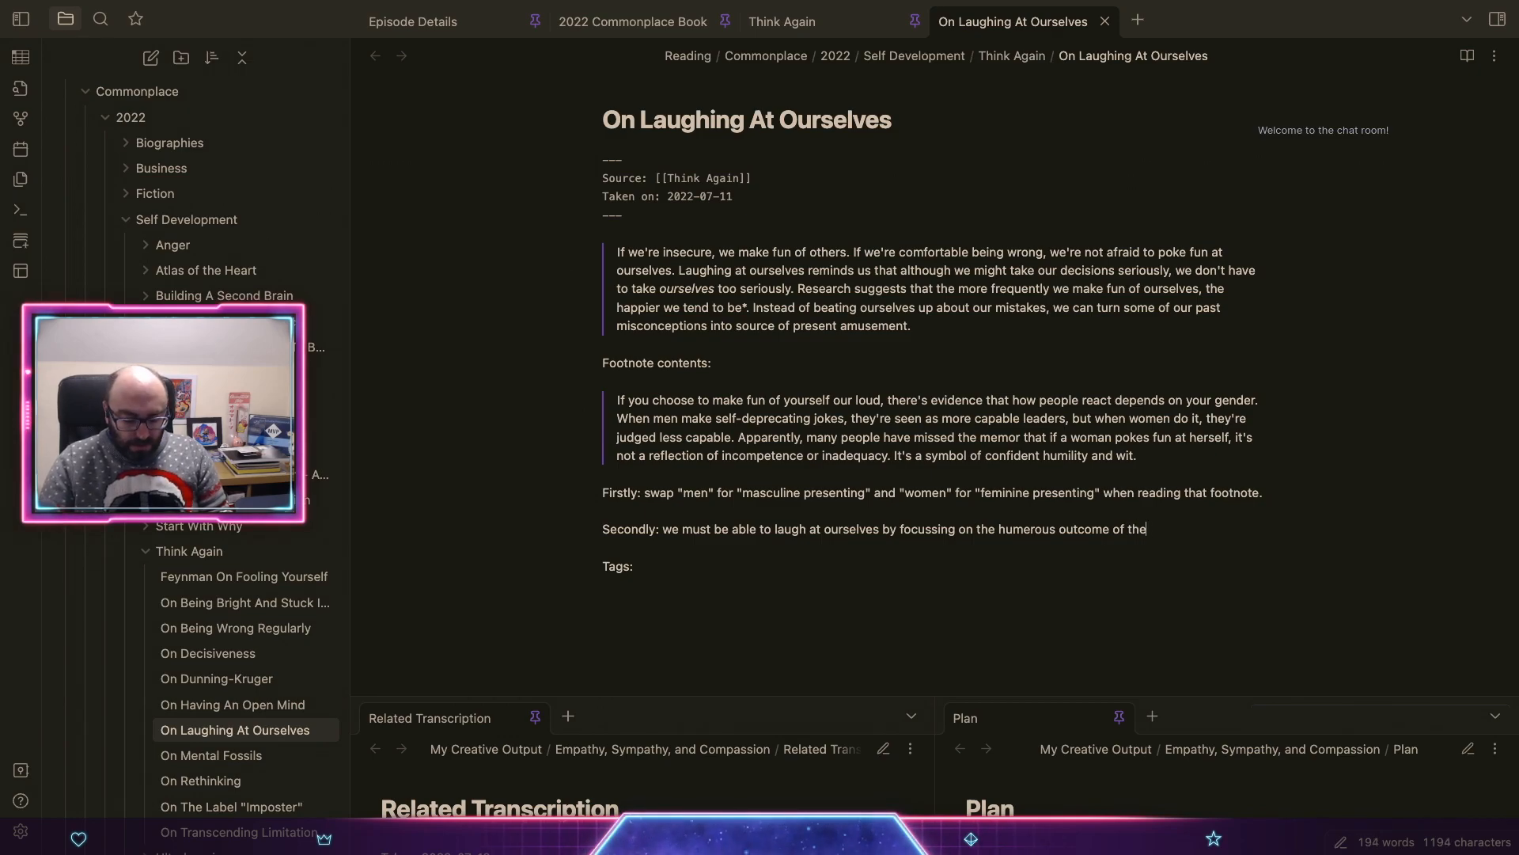
Step: Continue the "Secondly" sentence after "humerous outcome of the" with: knowledge or information, rather than
{"action": "type", "text": " knowledge or infomration"}
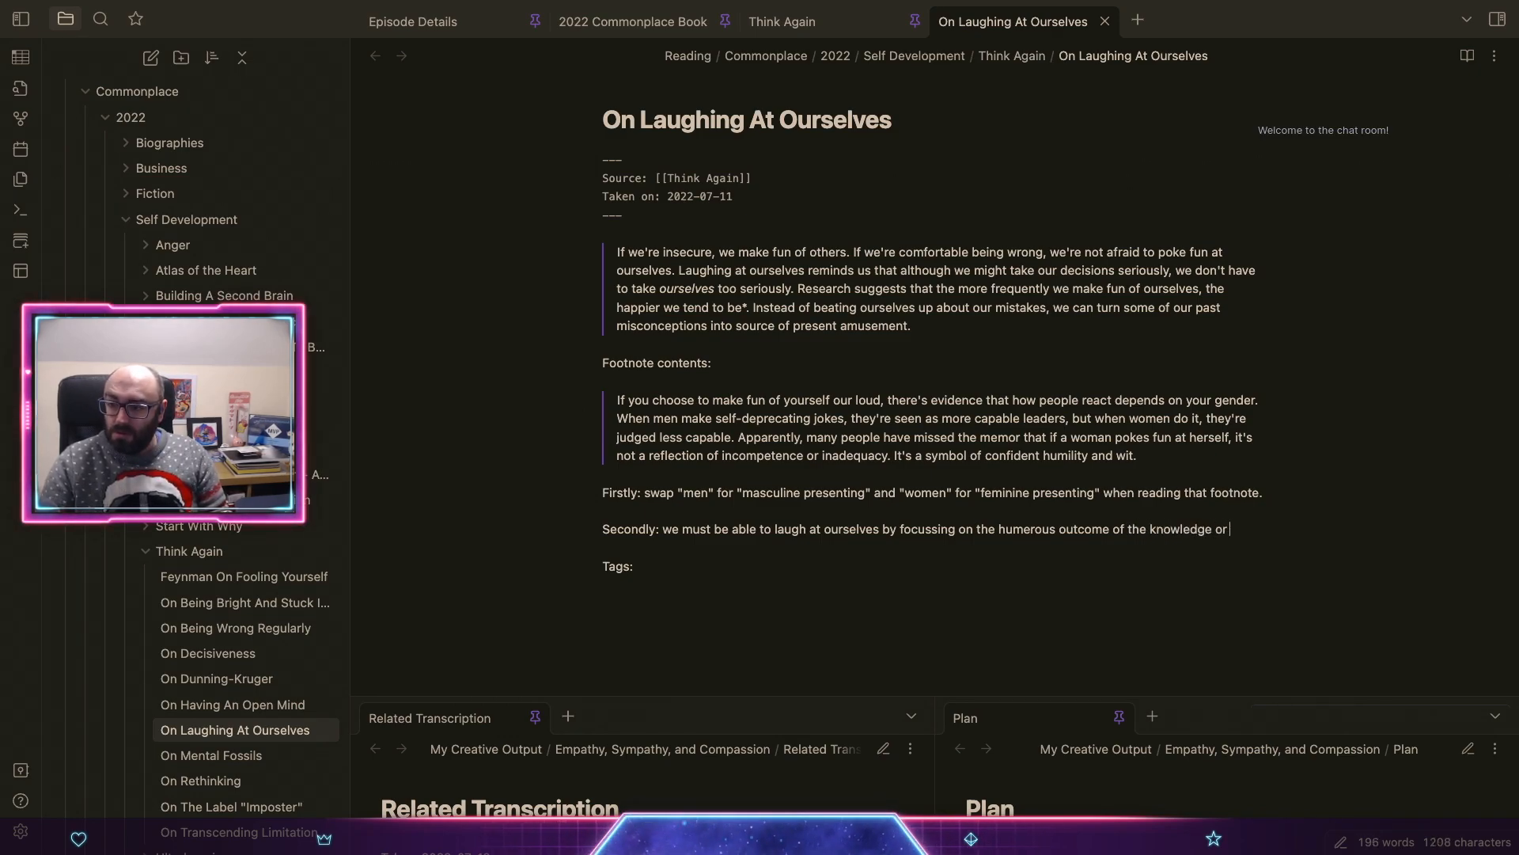
{"action": "key", "text": "BackSpace"}
{"action": "key", "text": "BackSpace"}
{"action": "key", "text": "BackSpace"}
{"action": "key", "text": "BackSpace"}
{"action": "key", "text": "BackSpace"}
{"action": "key", "text": "BackSpace"}
{"action": "key", "text": "BackSpace"}
{"action": "key", "text": "BackSpace"}
{"action": "key", "text": "BackSpace"}
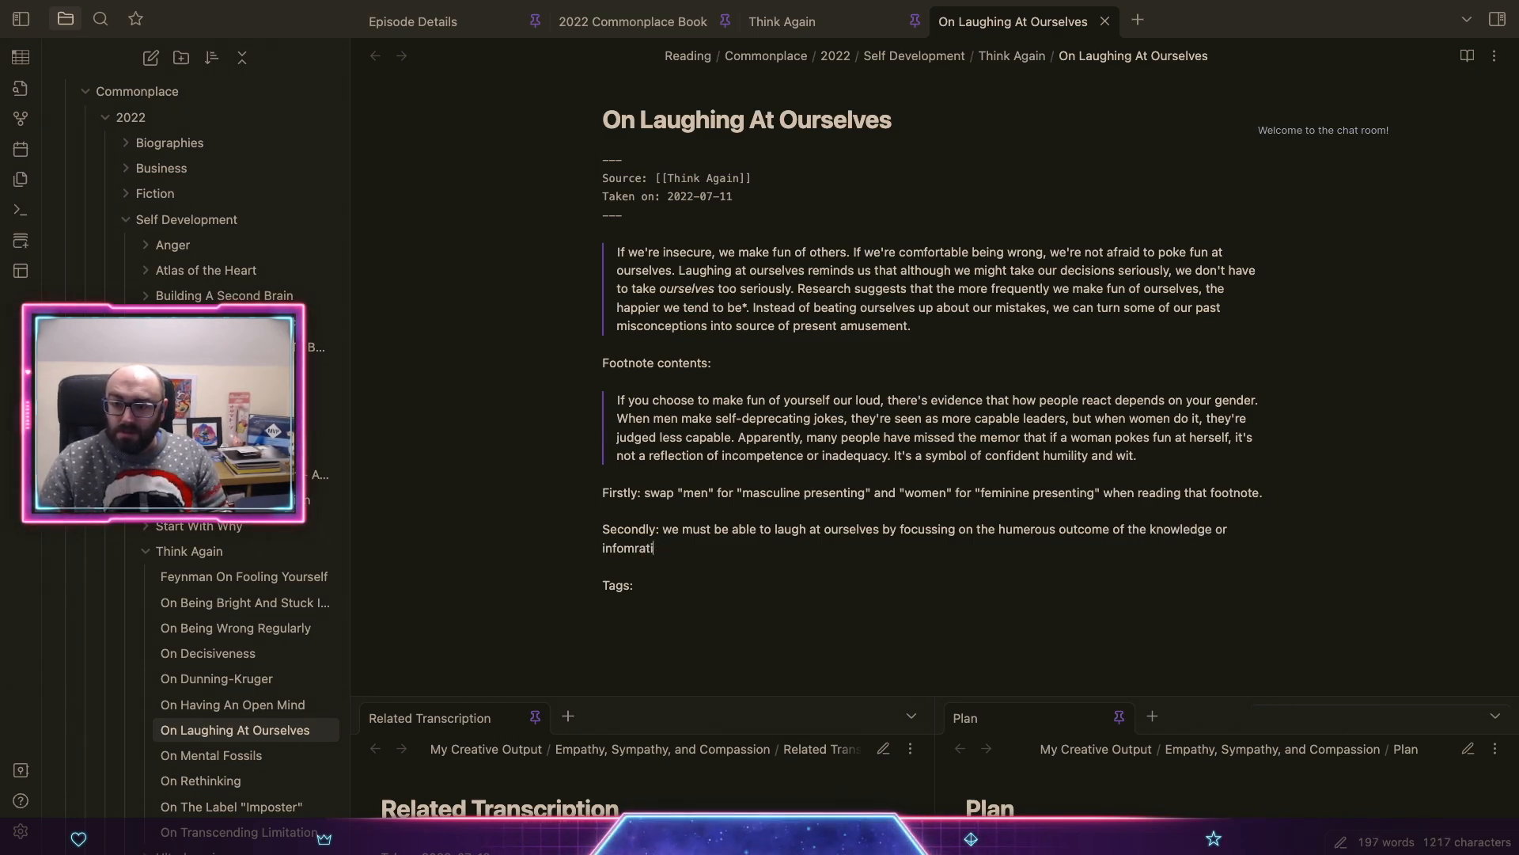
{"action": "type", "text": "orma"}
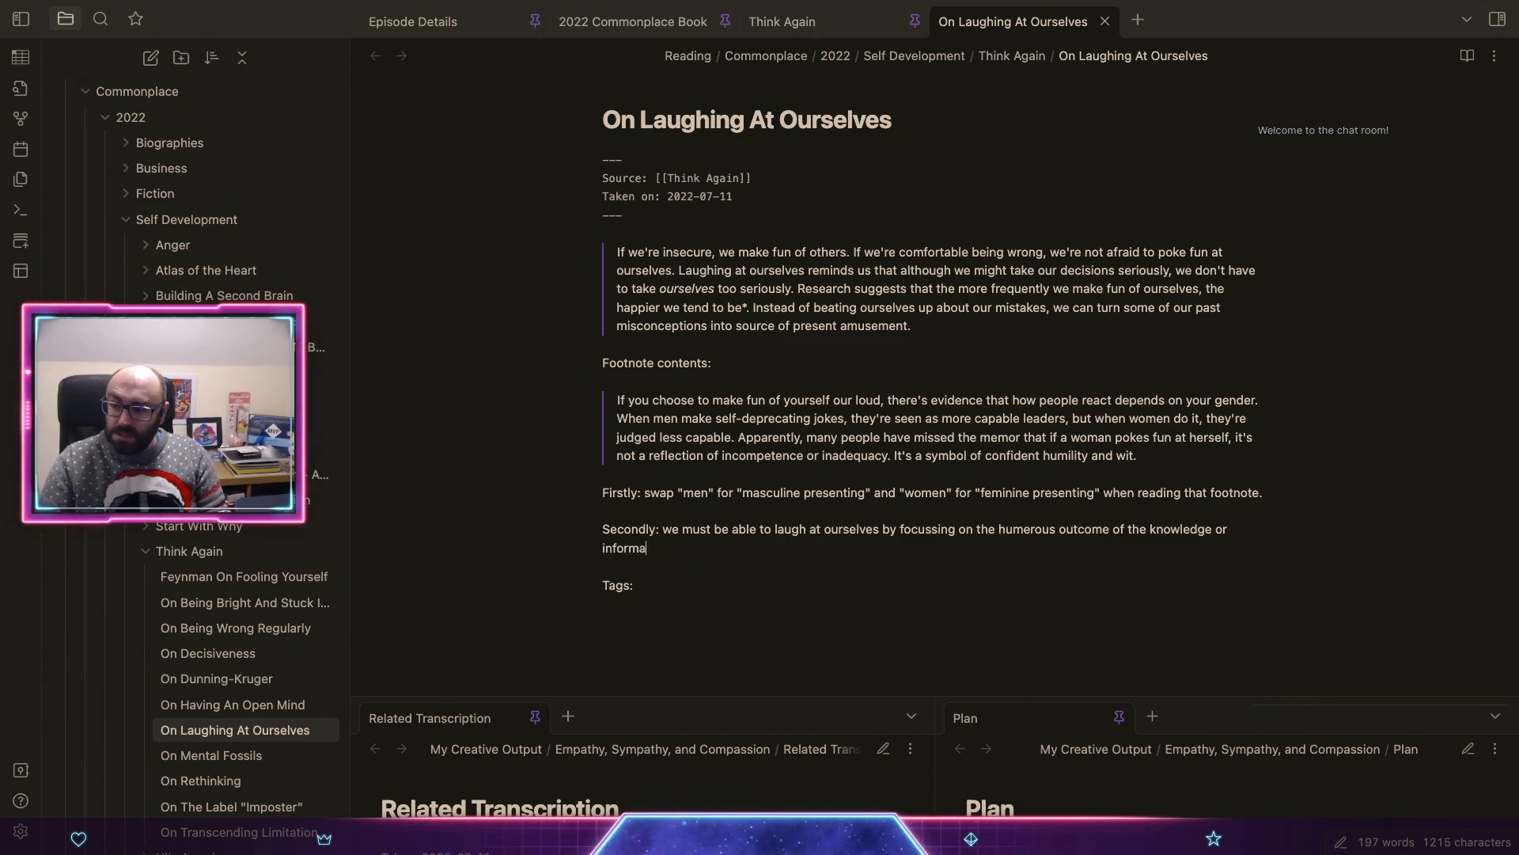
{"action": "type", "text": "tion, rather than "}
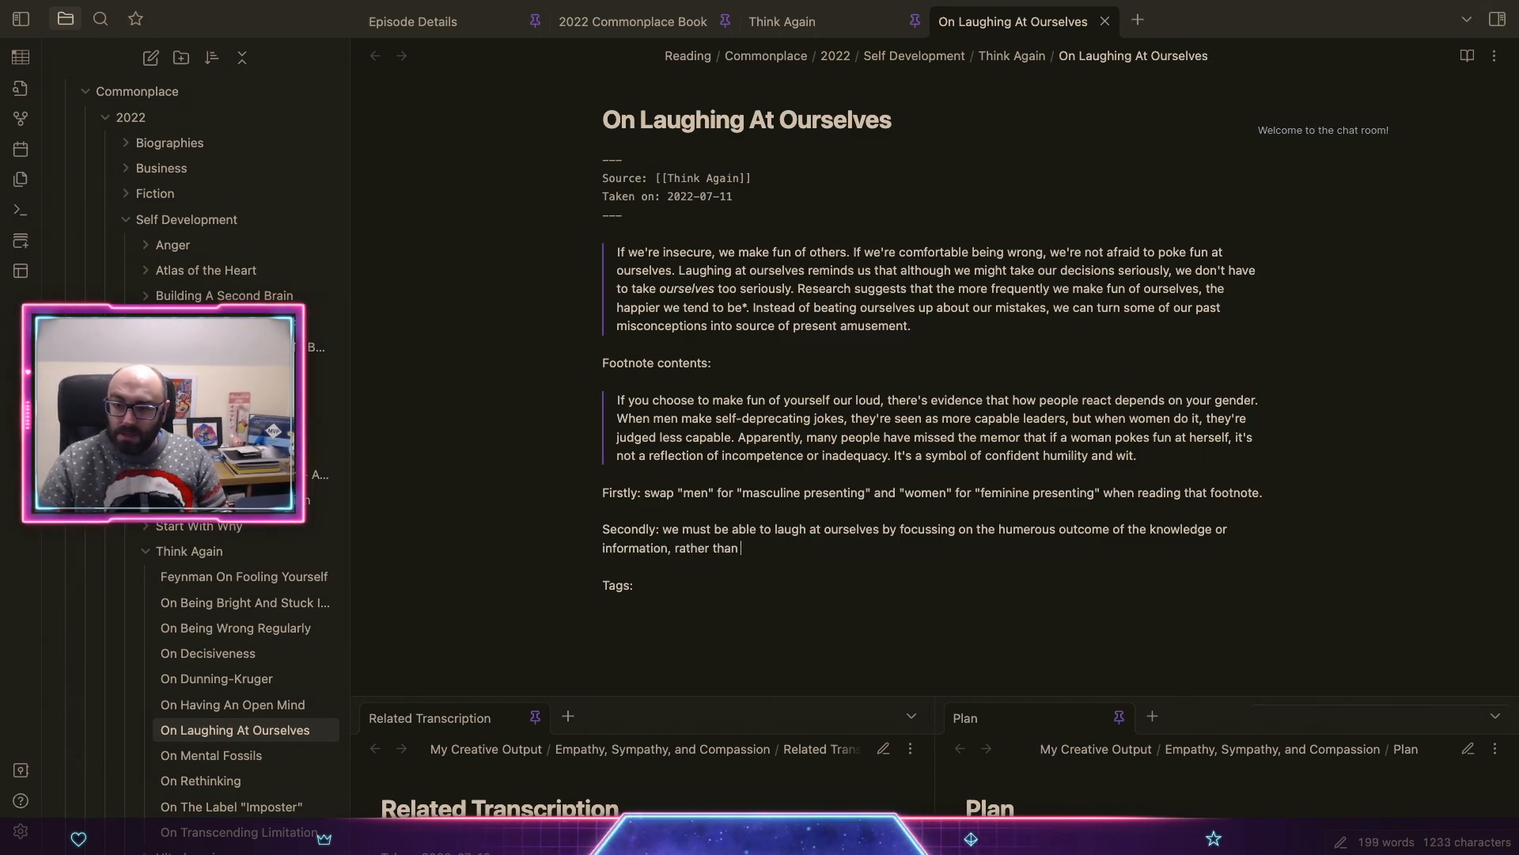
Step: Continue the "Secondly" sentence after "rather than" with: our behaviour or beliefs which were created as a consequence
{"action": "type", "text": "our behva"}
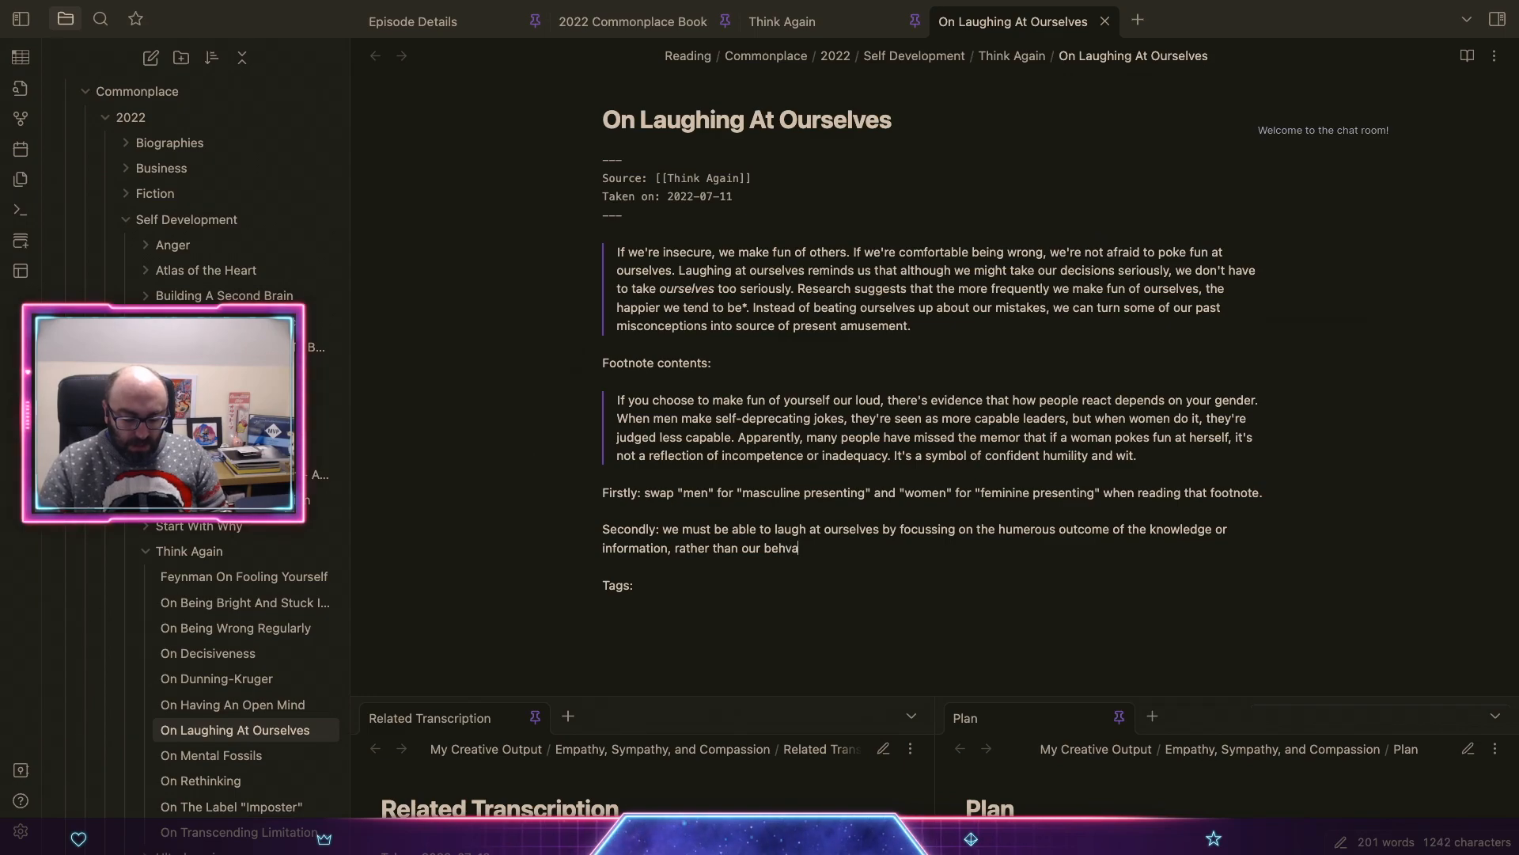
{"action": "type", "text": "i"}
{"action": "key", "text": "BackSpace"}
{"action": "key", "text": "BackSpace"}
{"action": "key", "text": "BackSpace"}
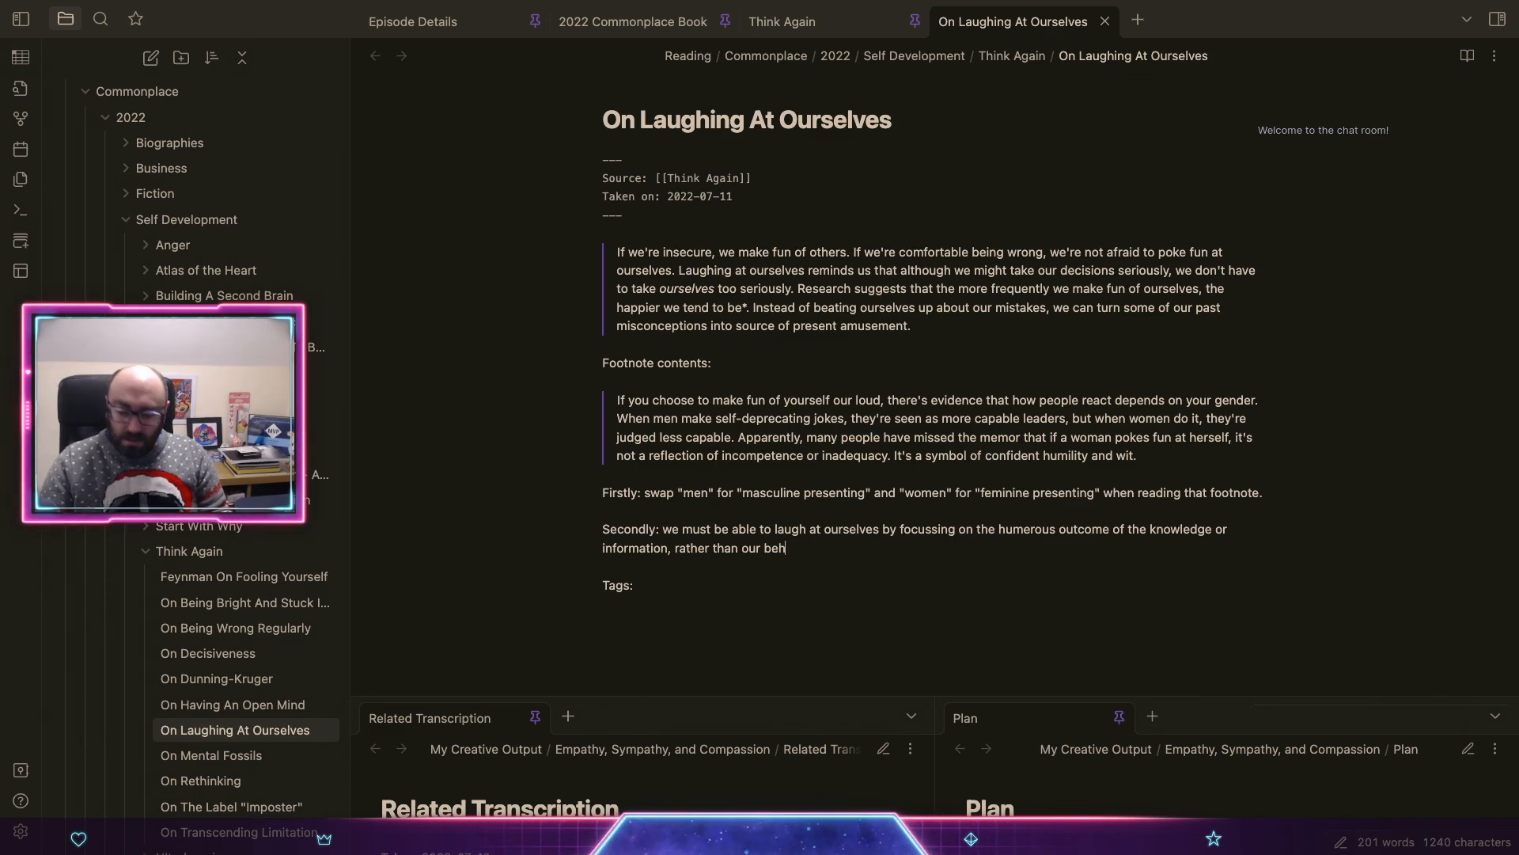
{"action": "type", "text": "aviour or beli"}
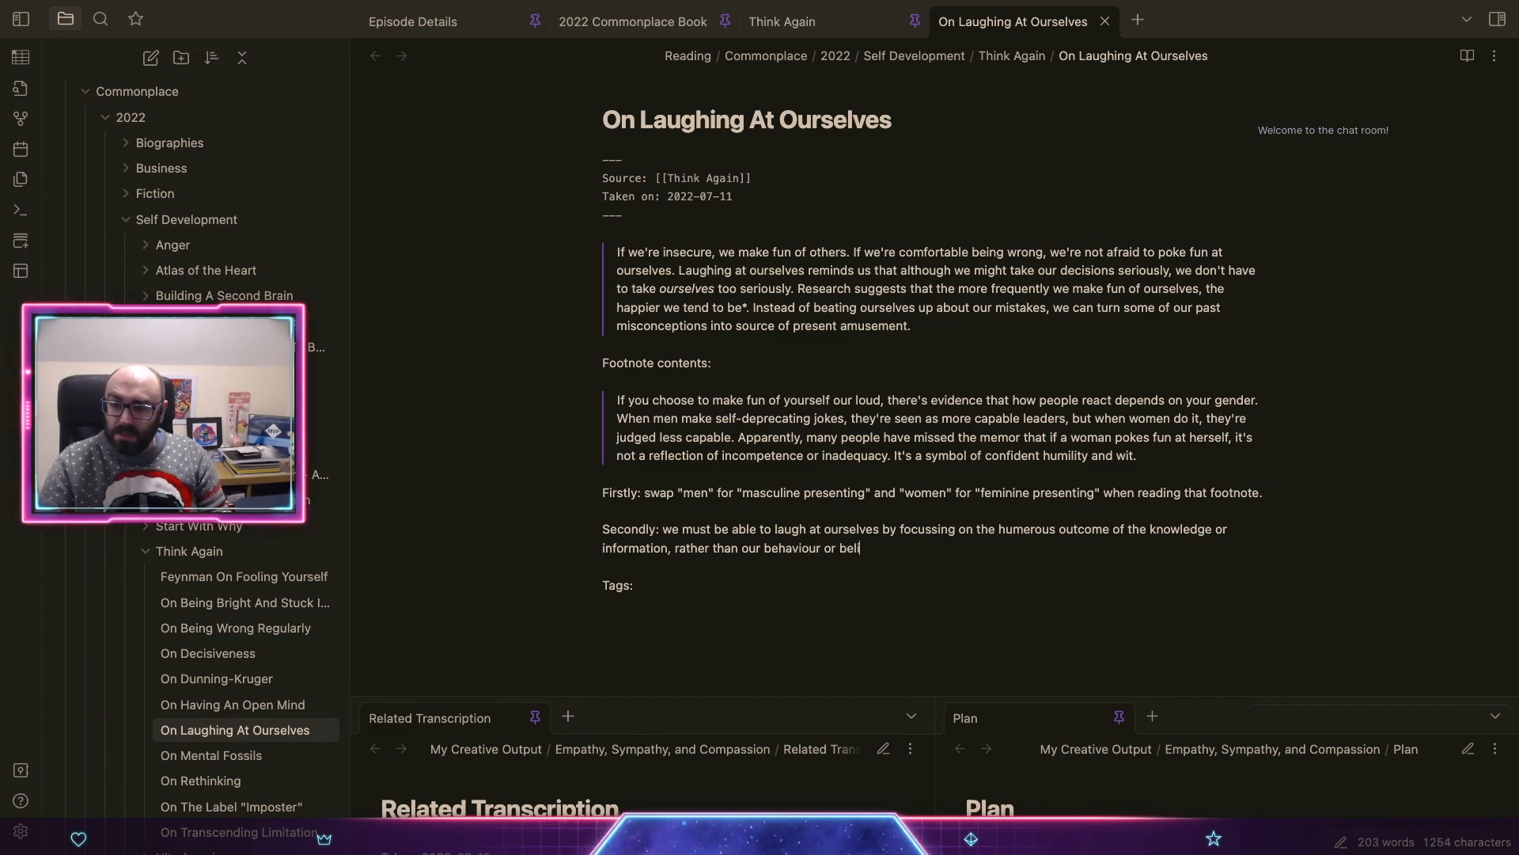
{"action": "type", "text": "efs w"}
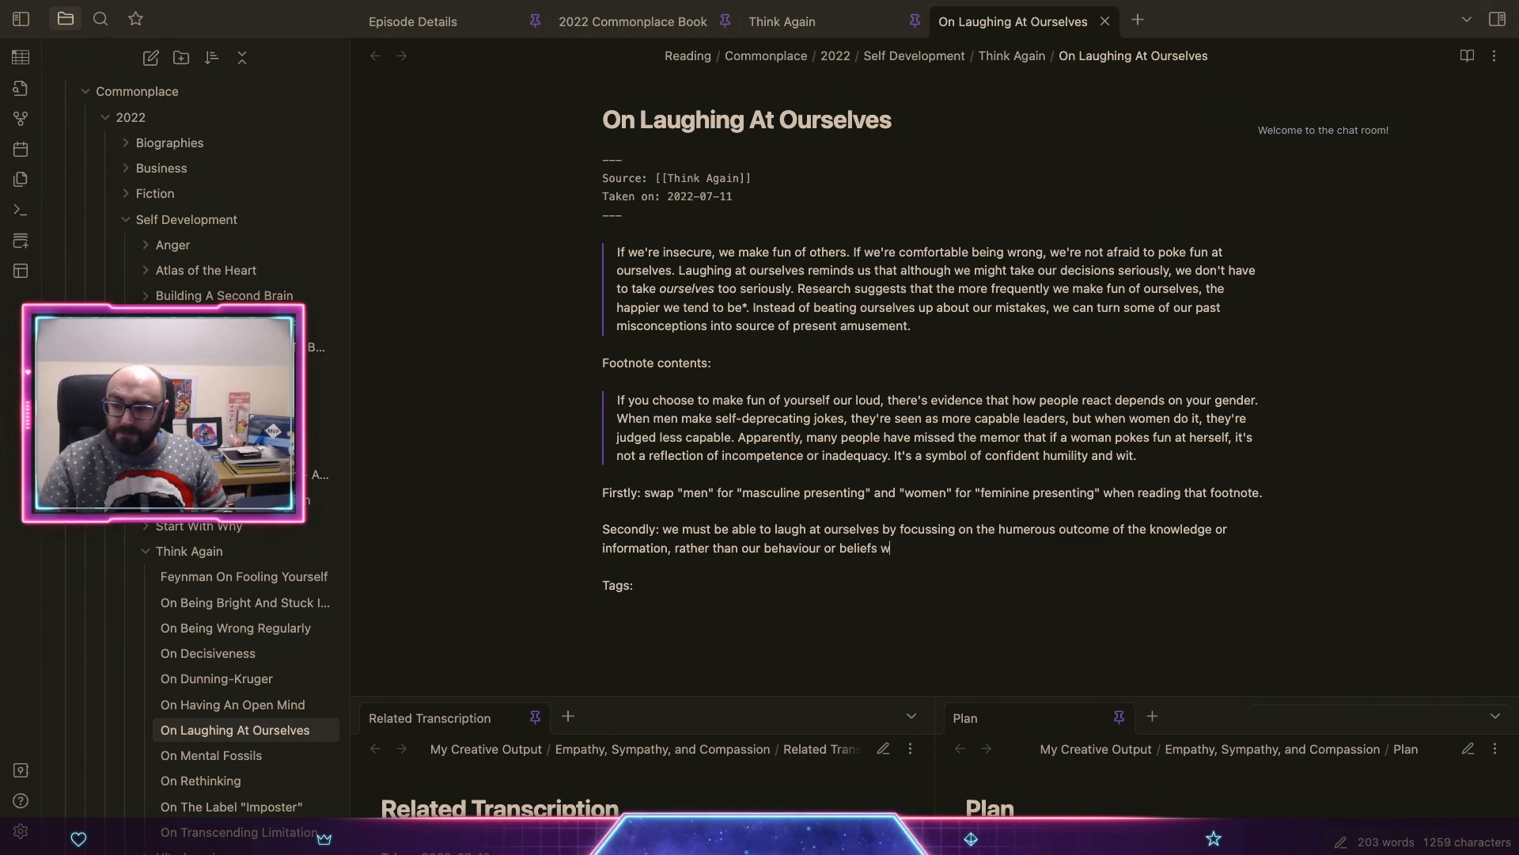
{"action": "type", "text": "hich were crea"}
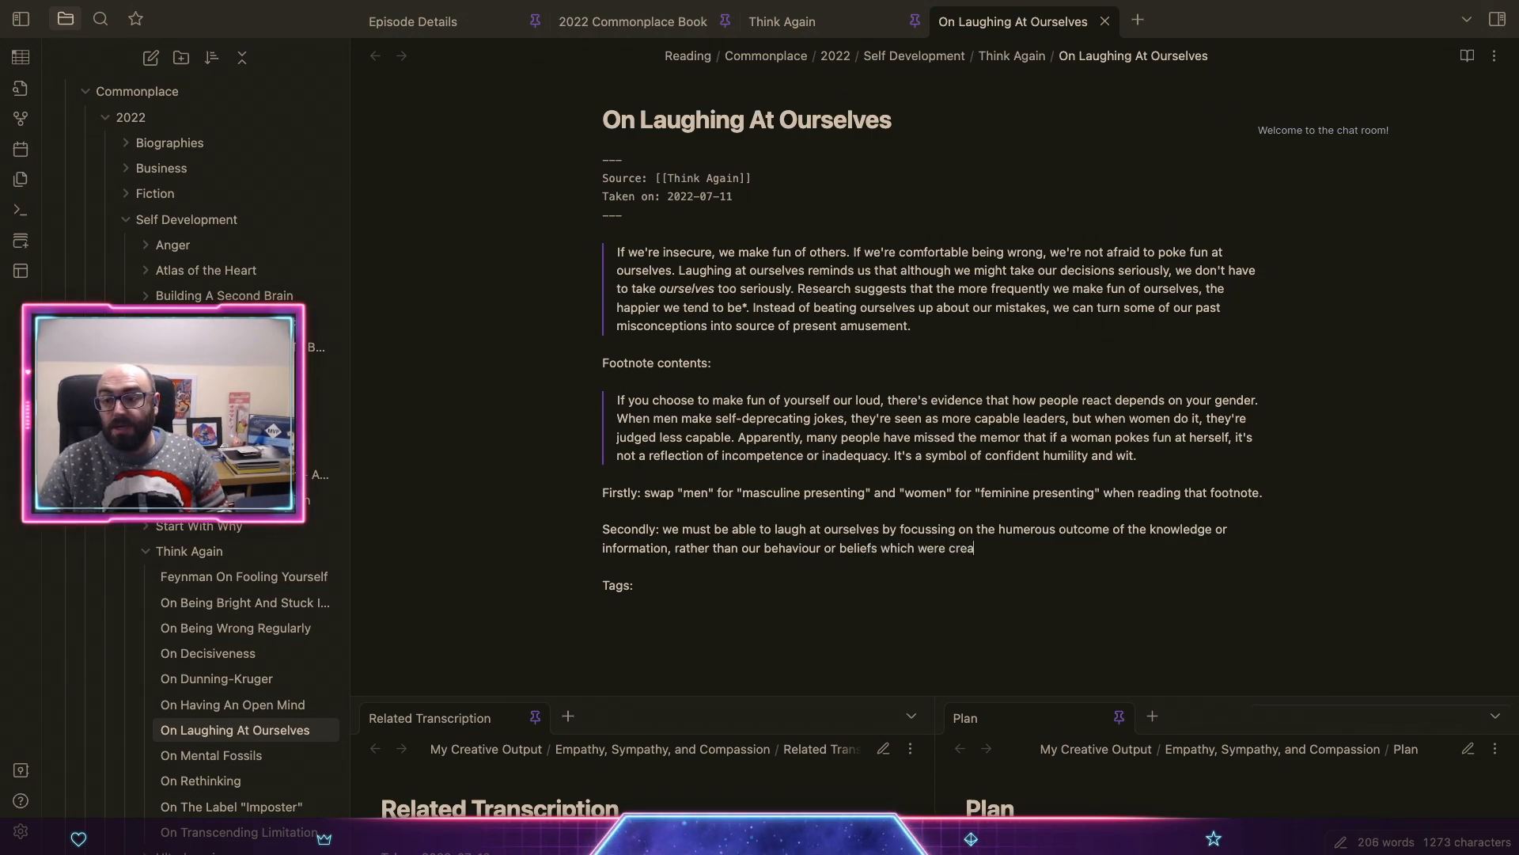
{"action": "type", "text": "ted as a con"}
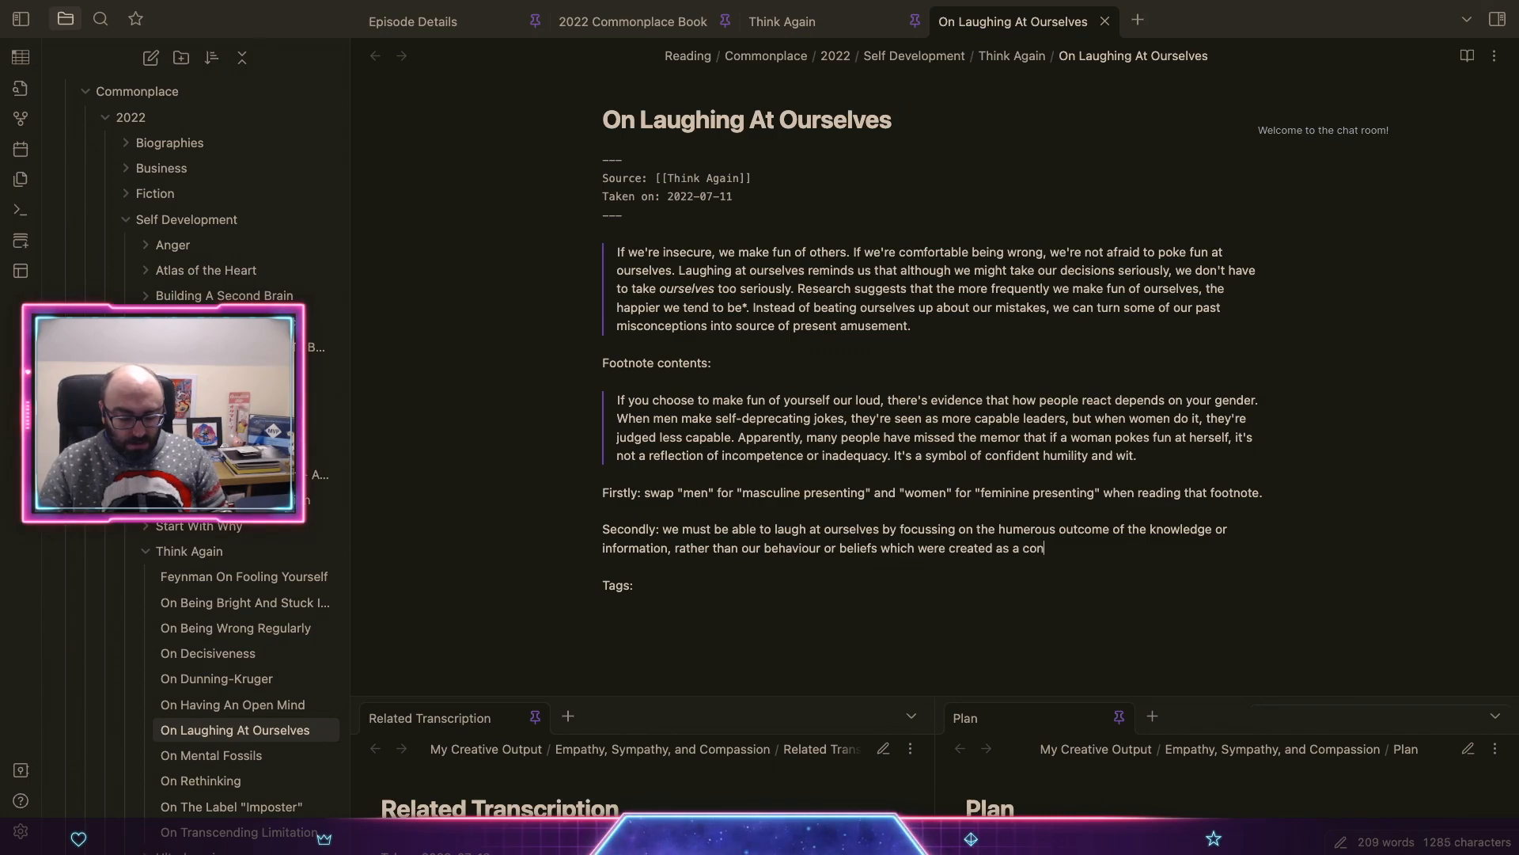
{"action": "type", "text": "sequence "}
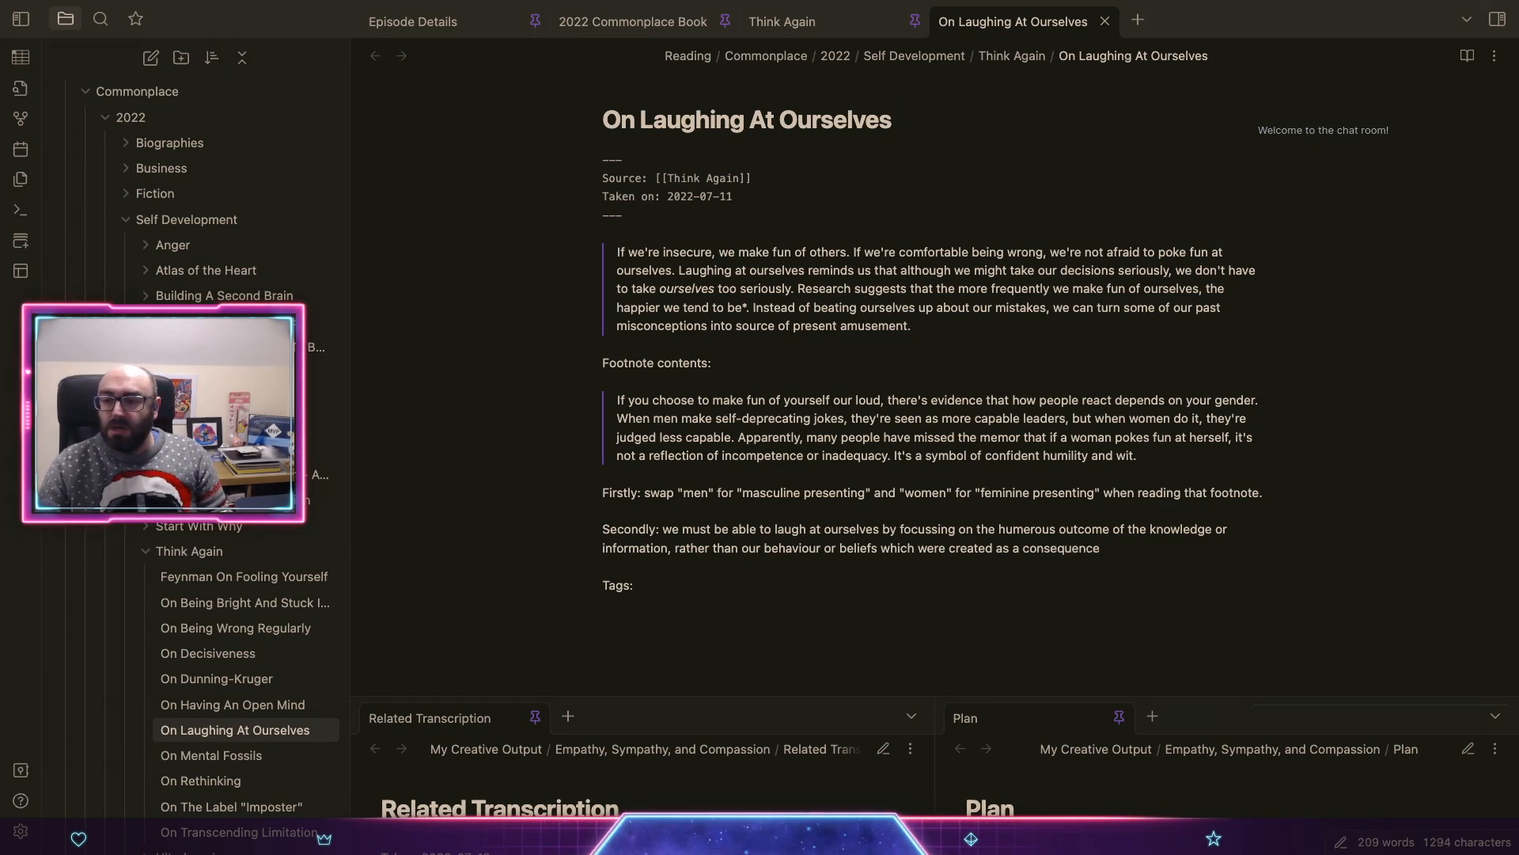
Step: Finish the "Secondly" sentence with: or that knowledge or information
{"action": "type", "text": "or that "}
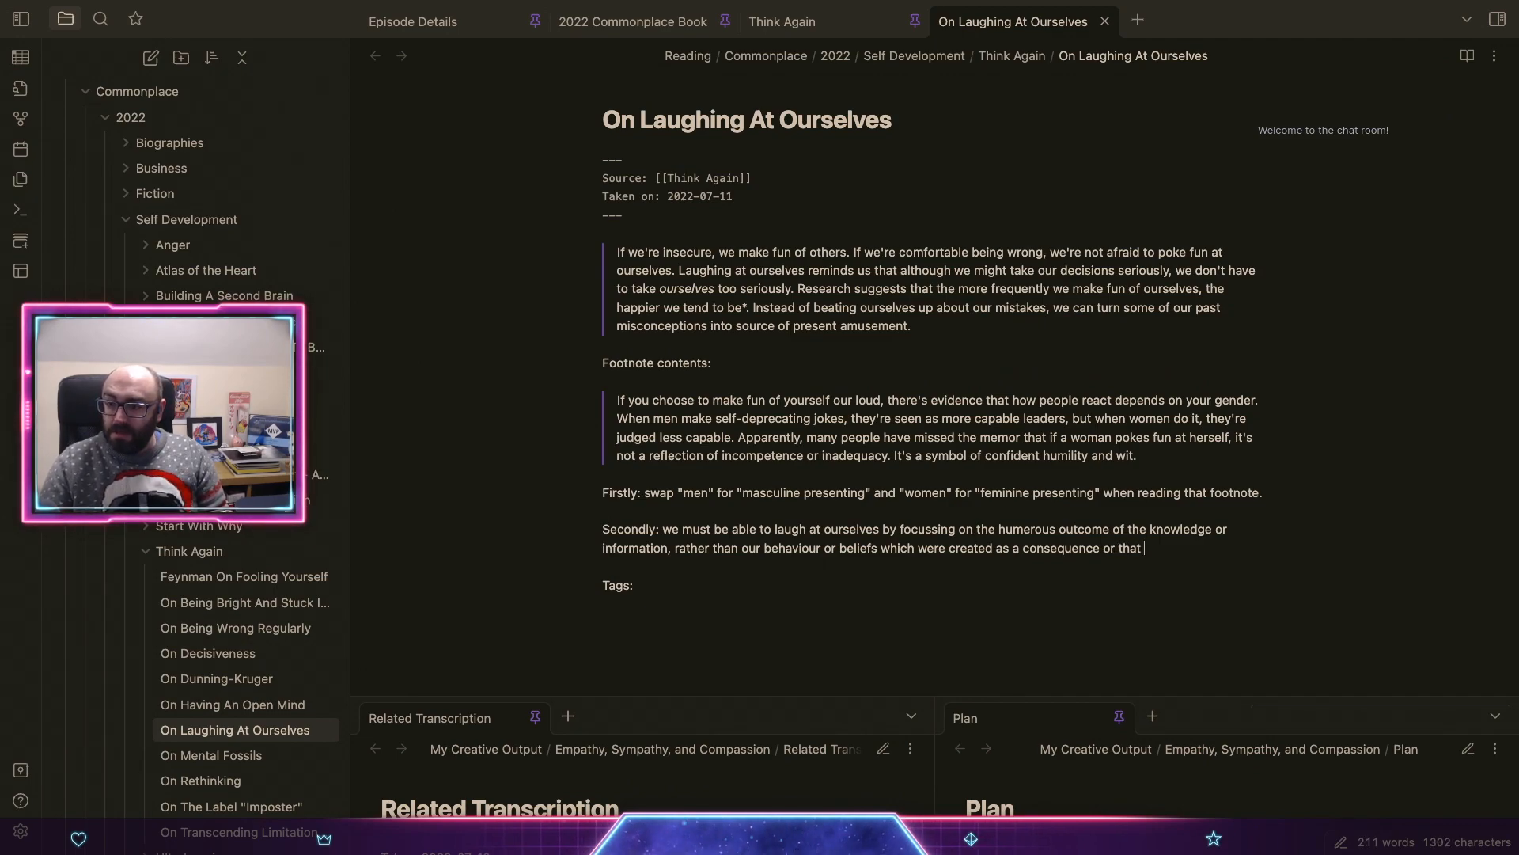
{"action": "type", "text": "knowledge or in"}
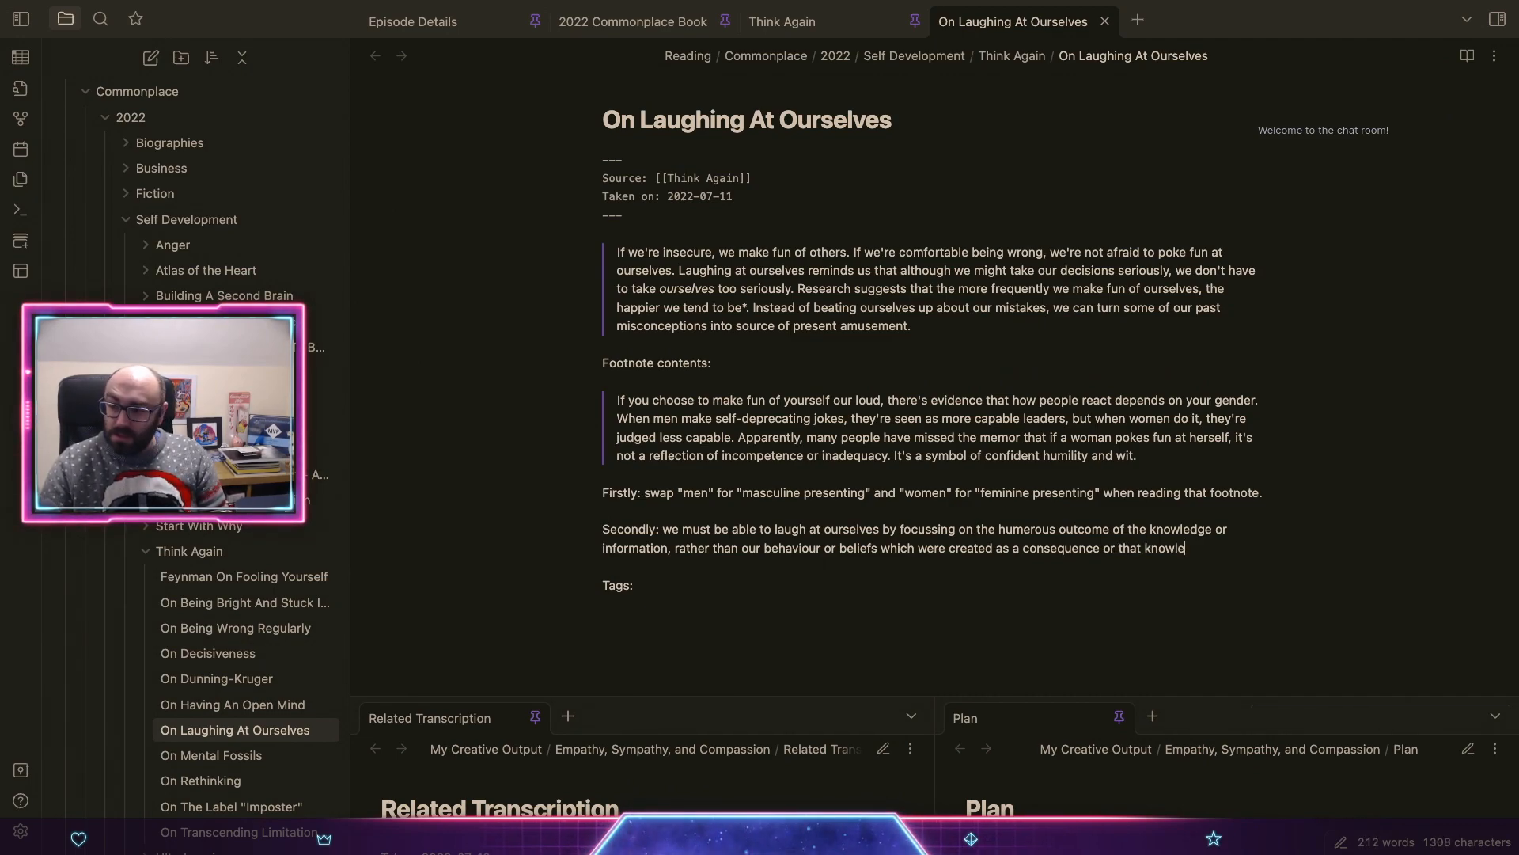
{"action": "type", "text": "fomration."}
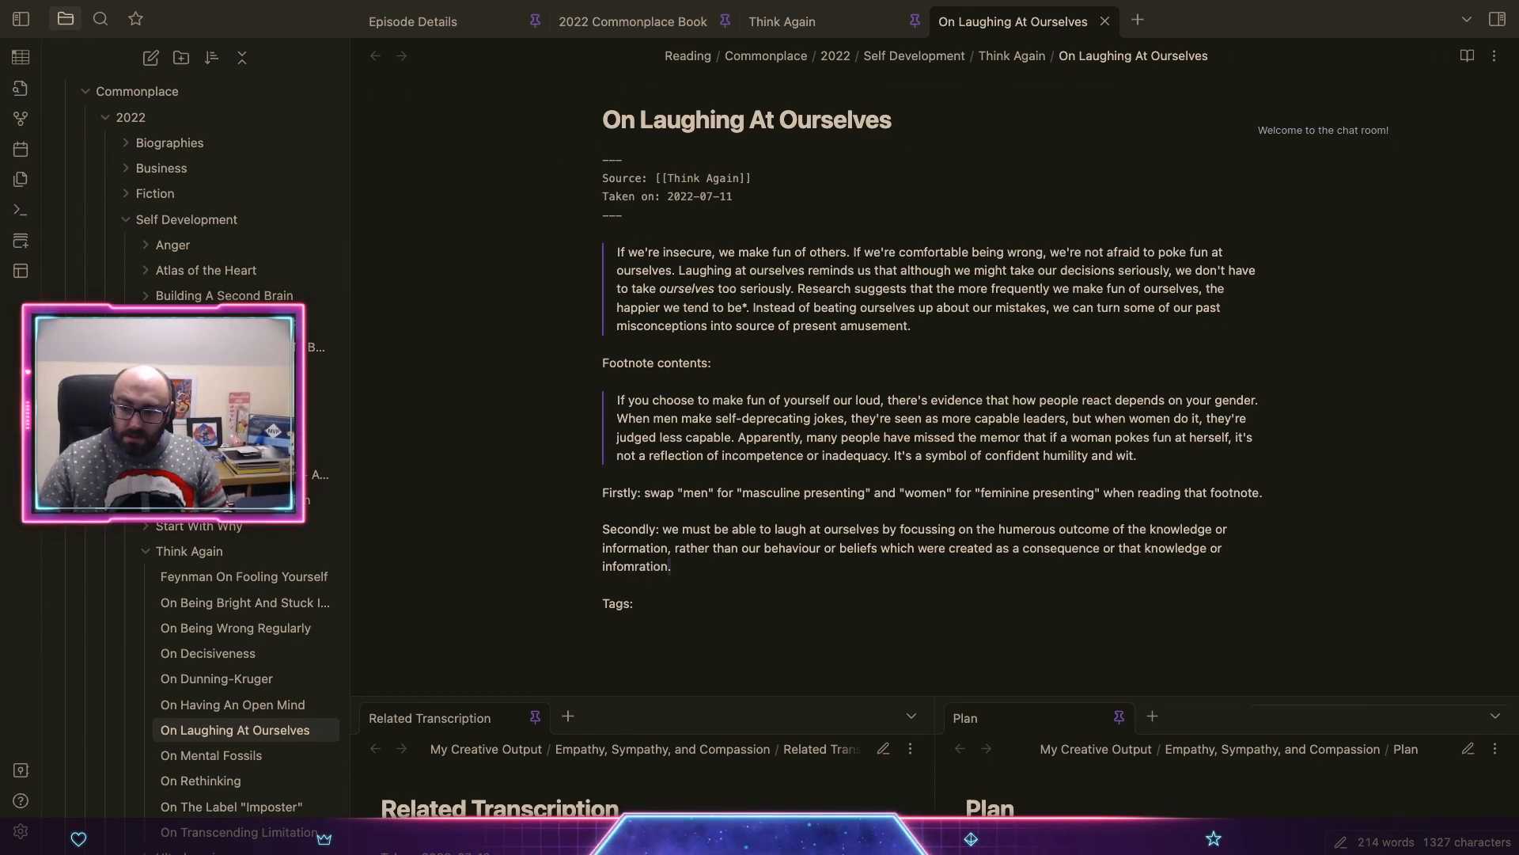
{"action": "key", "text": "ctrl+shift+Left"}
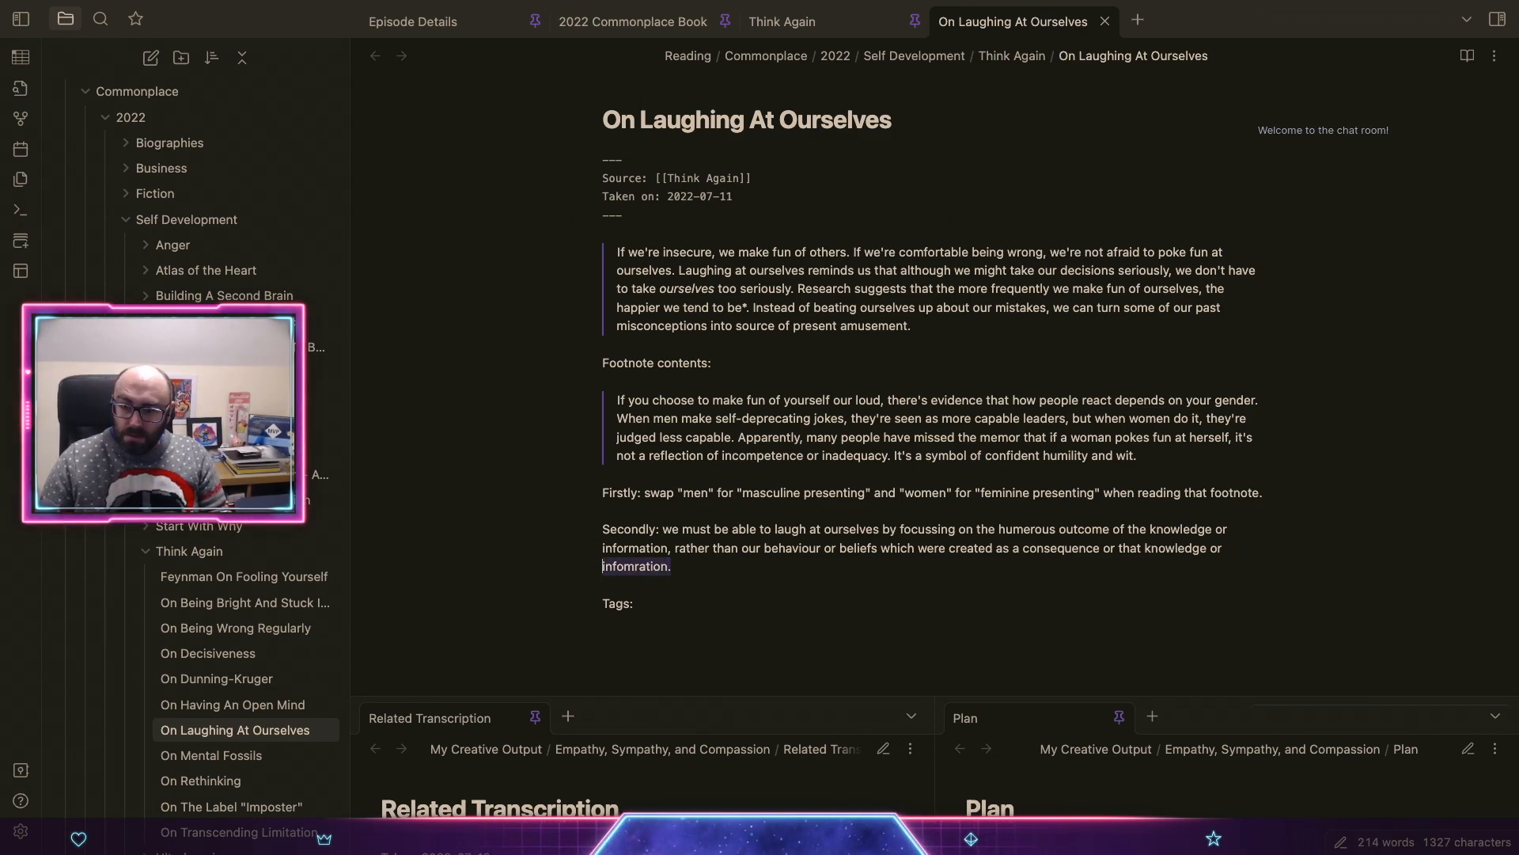
{"action": "type", "text": "information"}
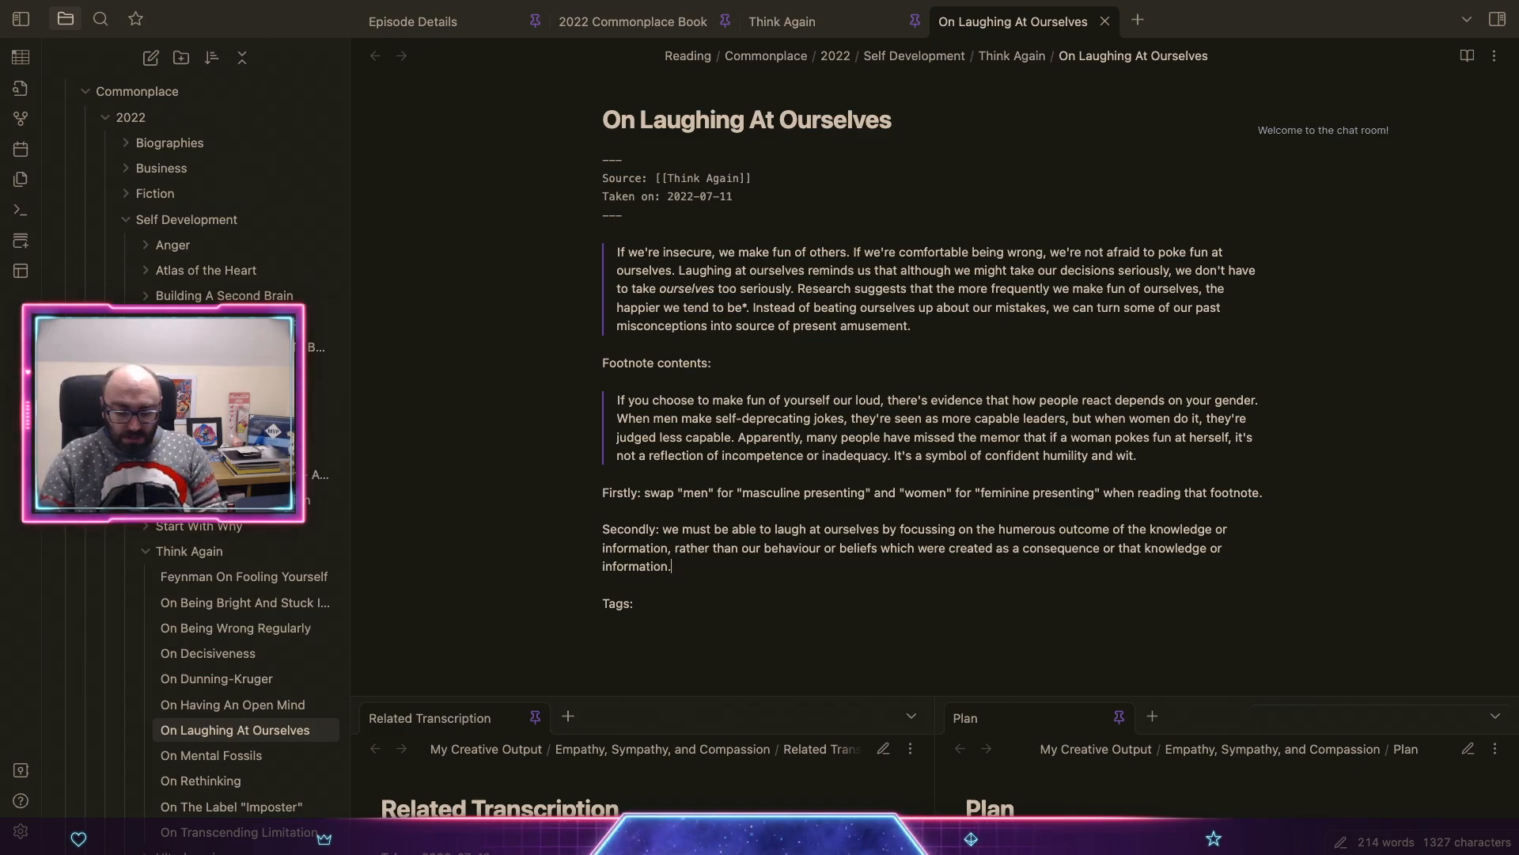
Step: Add a new paragraph below the "Secondly" comment: As long as the humour is not in any way attacking, we should be ok
{"action": "key", "text": "Return"}
{"action": "key", "text": "Return"}
{"action": "type", "text": "As long as the "}
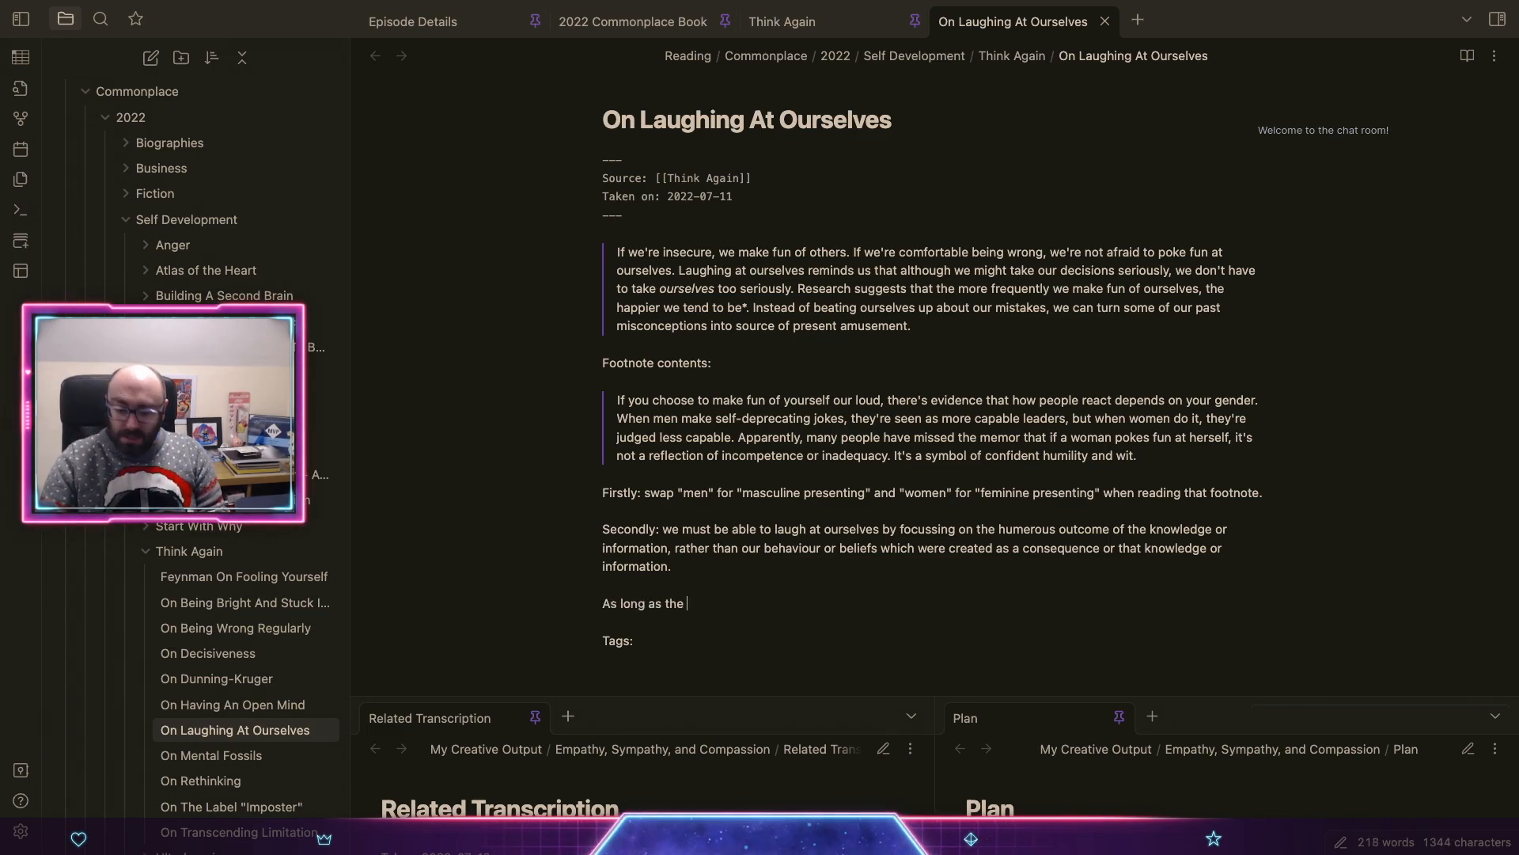
{"action": "type", "text": "humoeroud"}
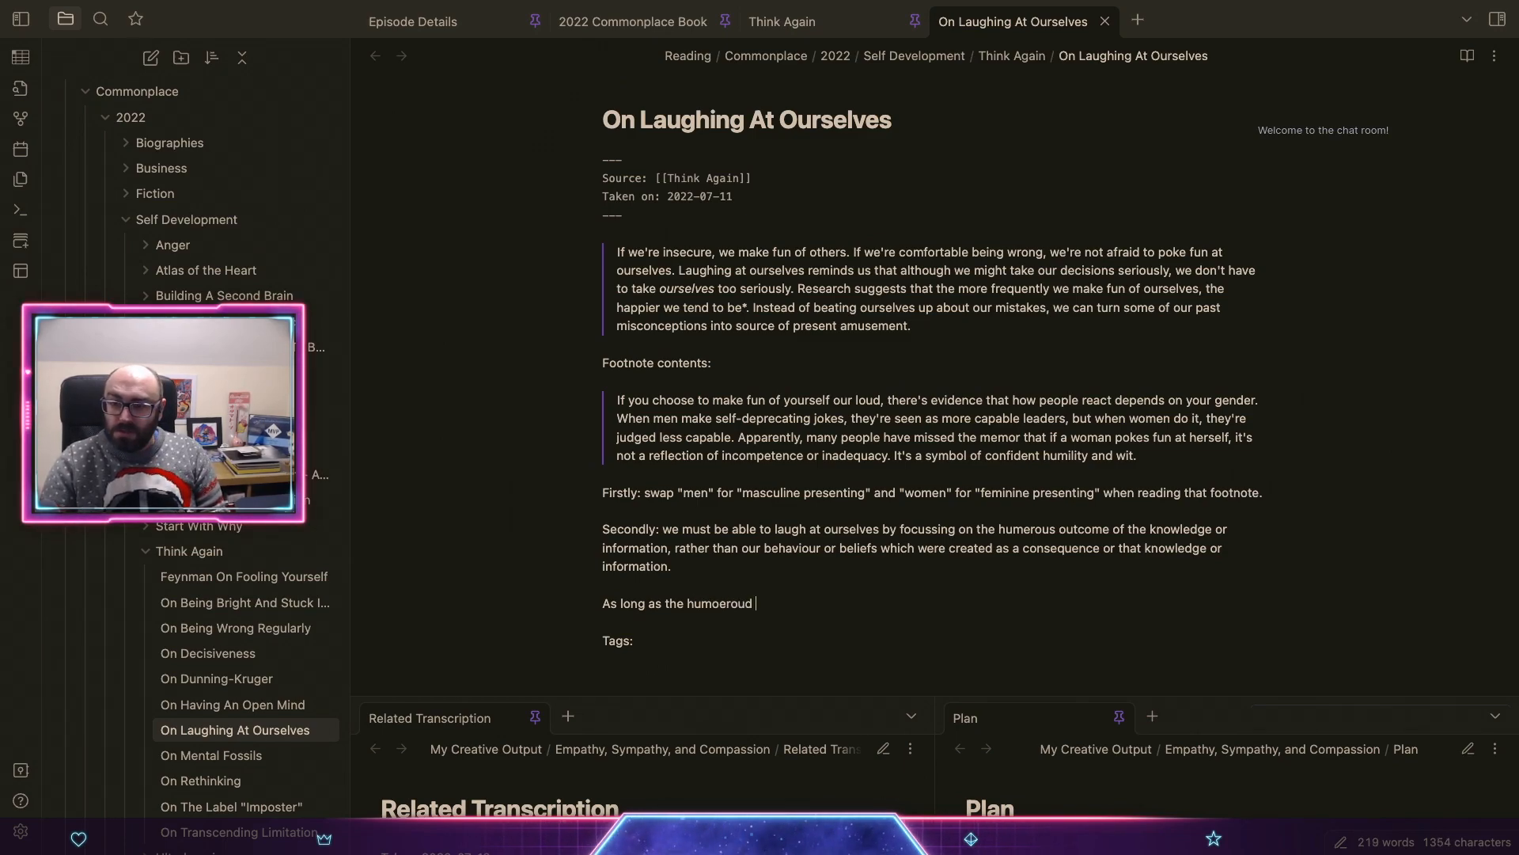
{"action": "key", "text": "alt+BackSpace"}
{"action": "type", "text": "hum"}
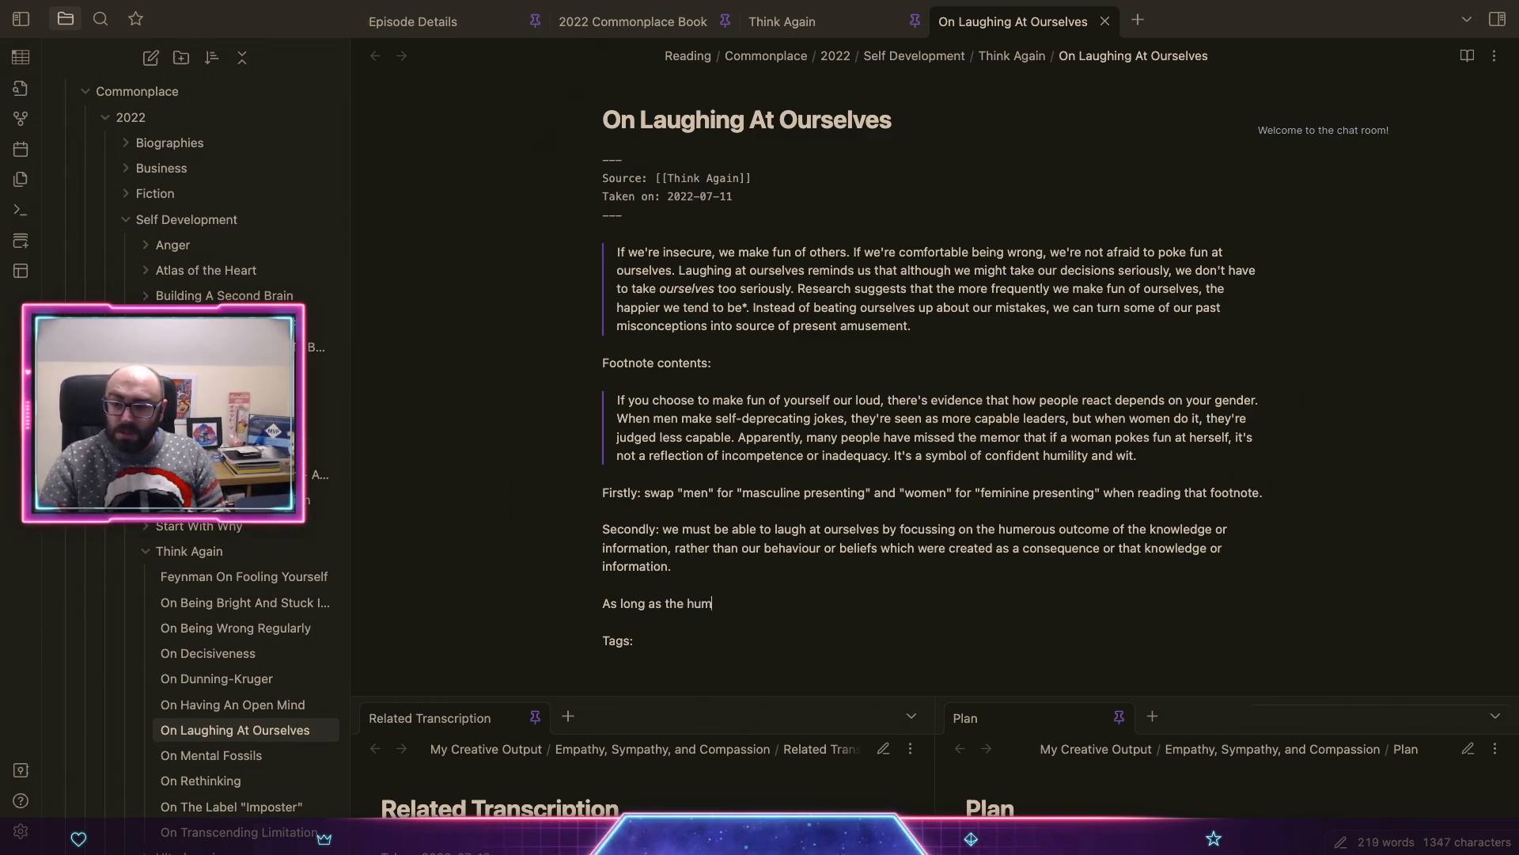
{"action": "type", "text": "our is not "}
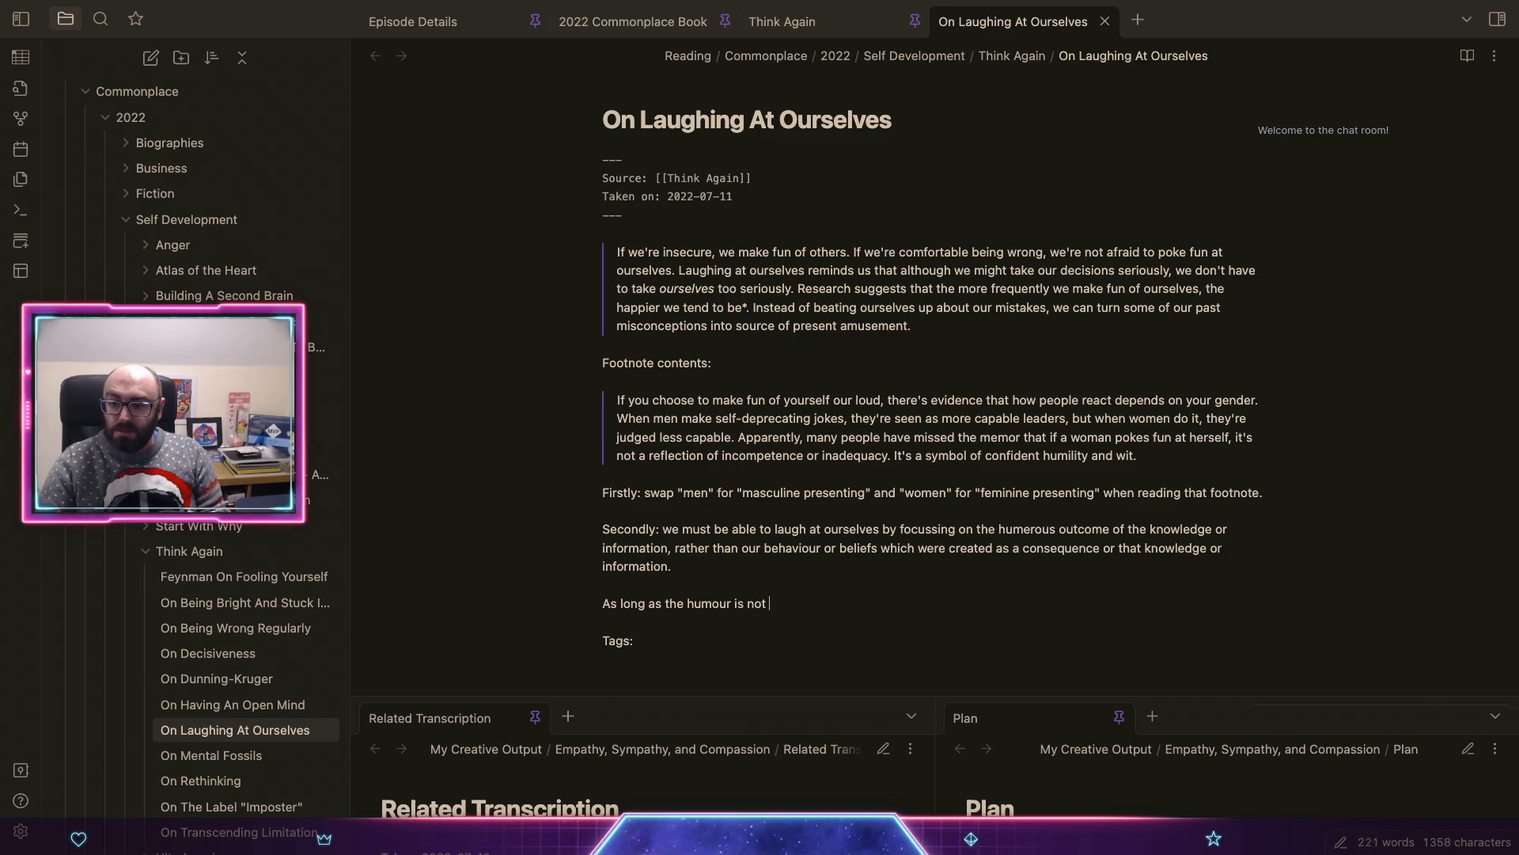
{"action": "type", "text": "in any way "}
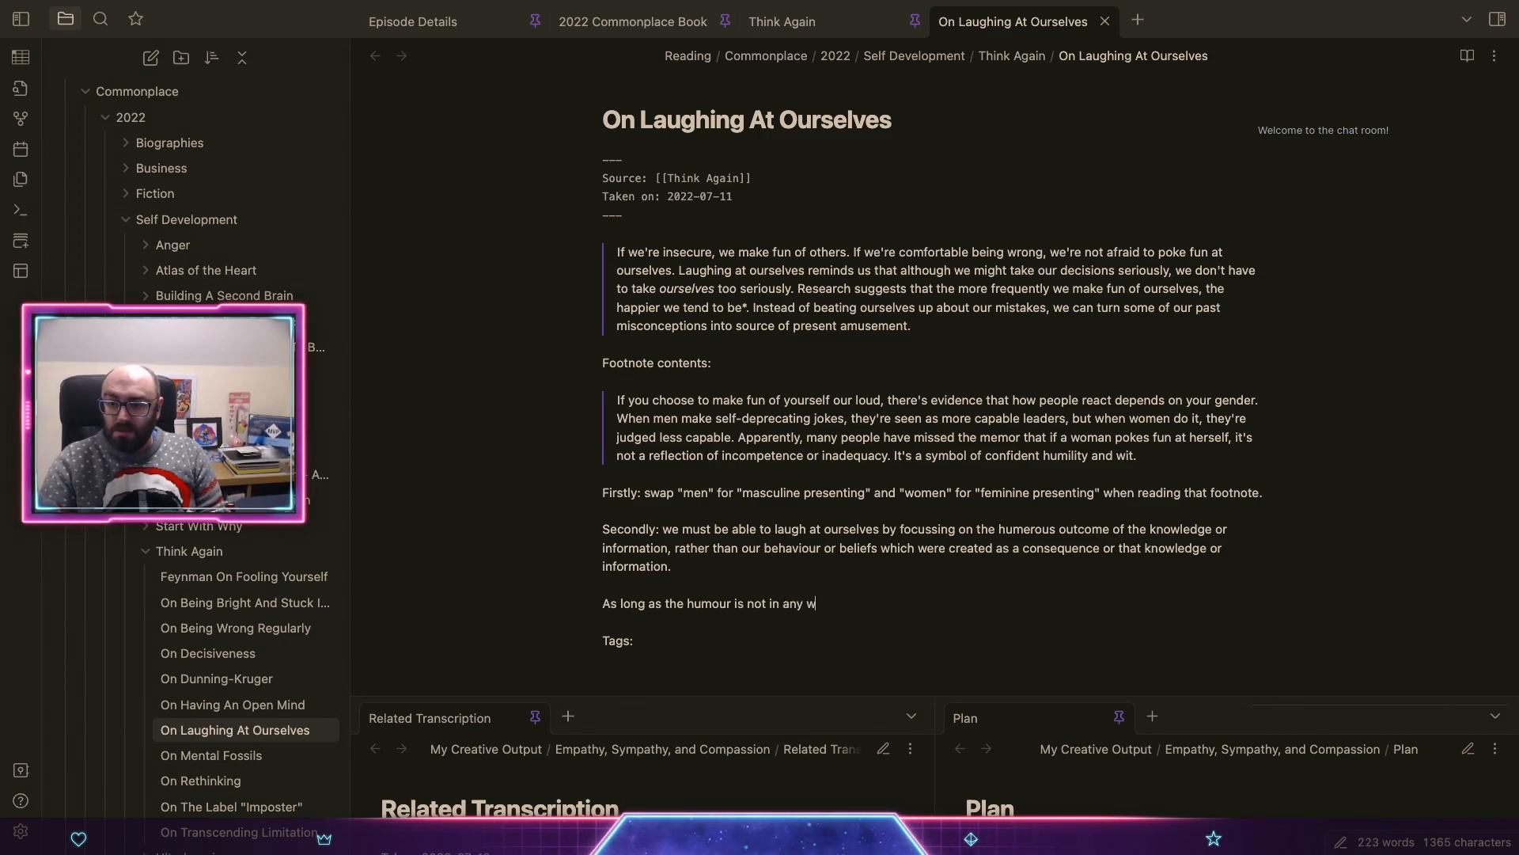
{"action": "type", "text": "attacking, we s"}
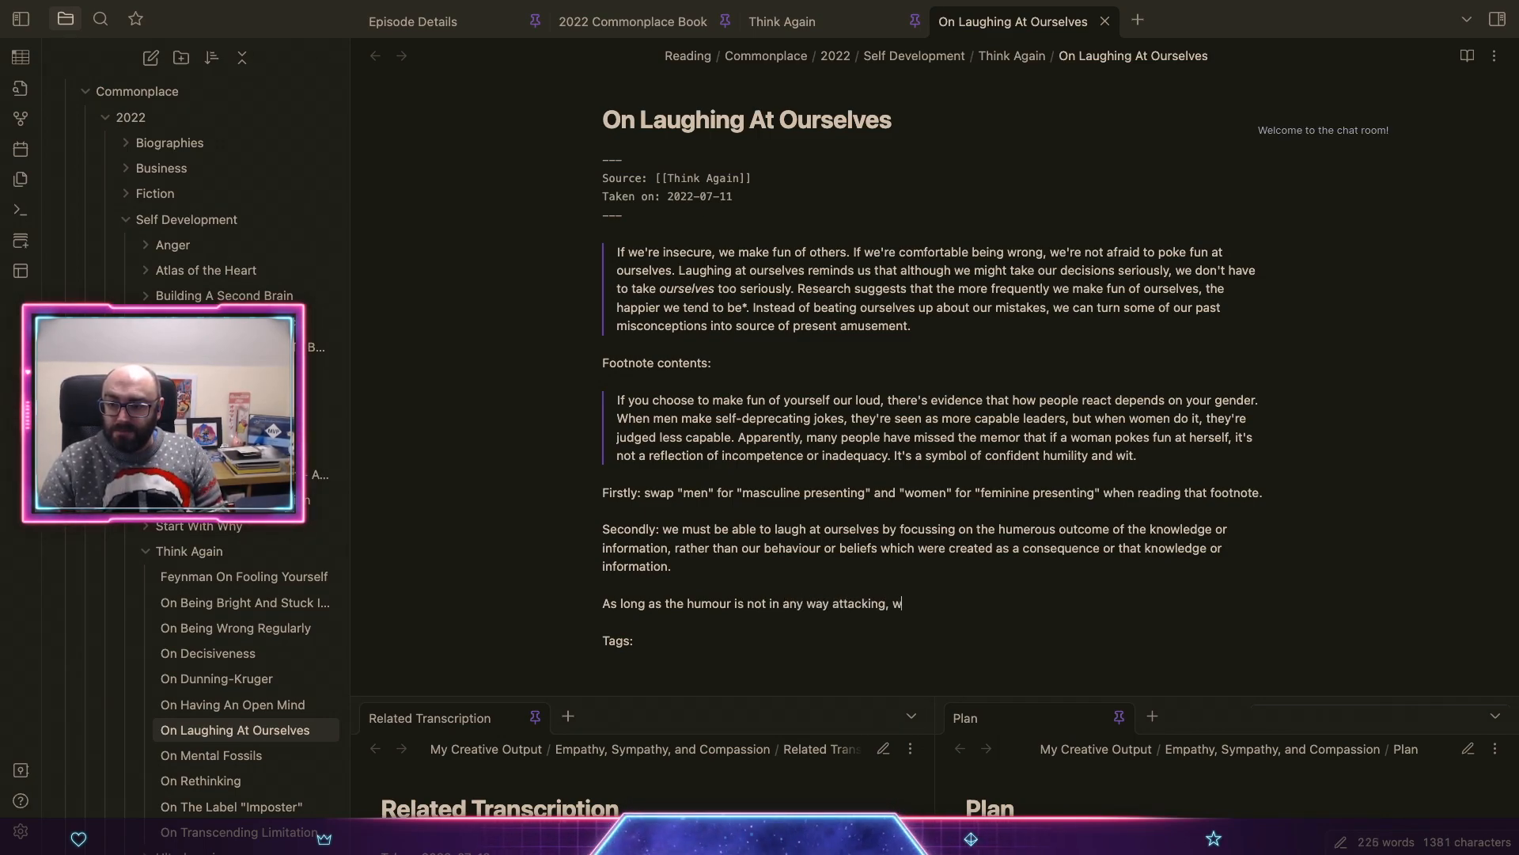
{"action": "type", "text": "hould be ok."}
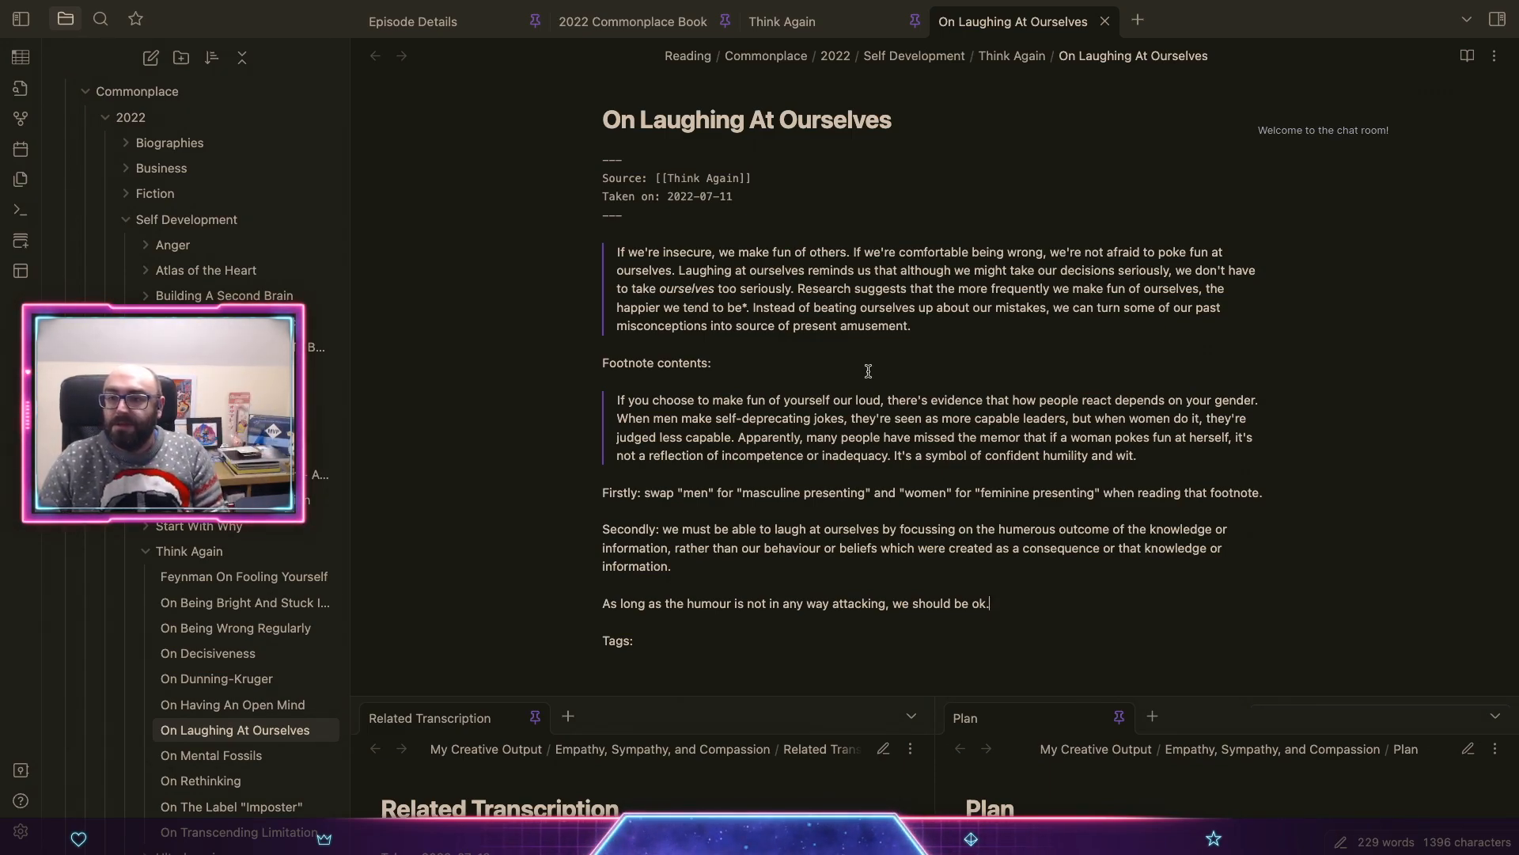
Step: Close the "On Laughing At Ourselves" note and embed it at the end of the Think Again book note
{"action": "left_click", "coordinate": [1105, 21]}
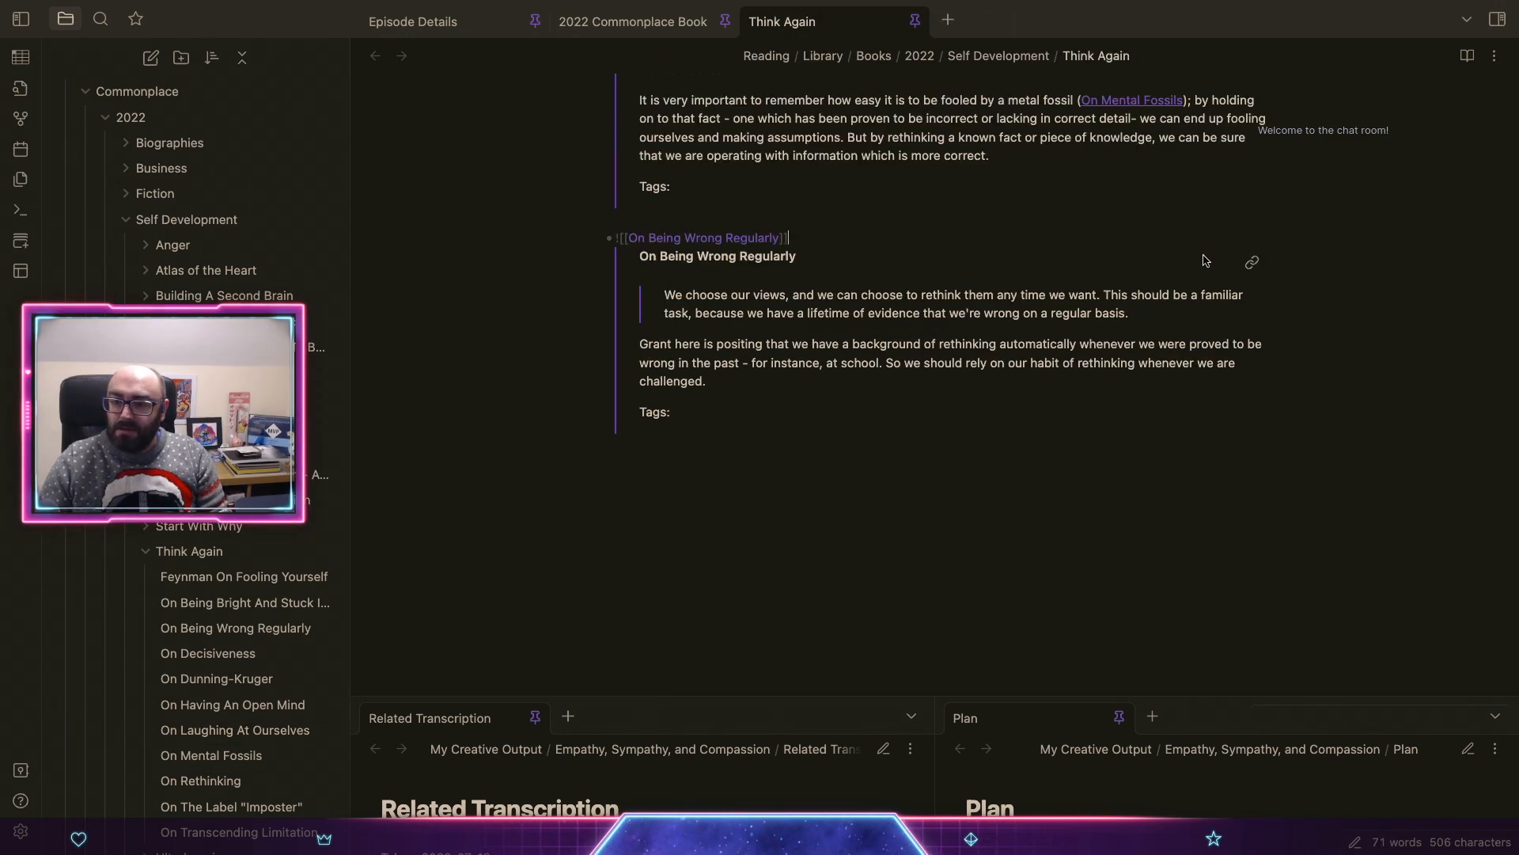
{"action": "key", "text": "Return"}
{"action": "type", "text": "![["}
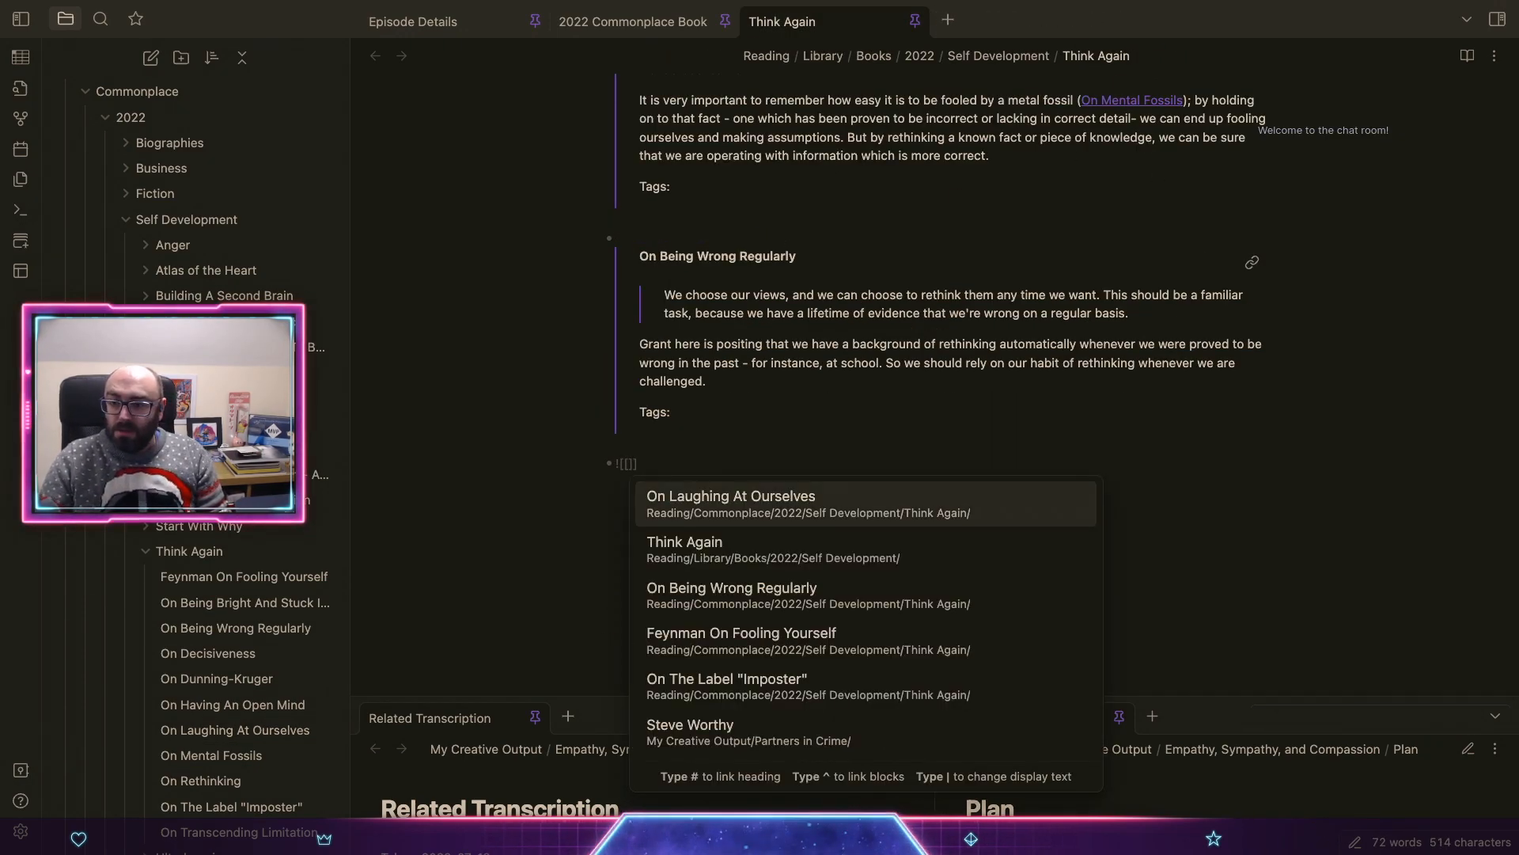
{"action": "key", "text": "Return"}
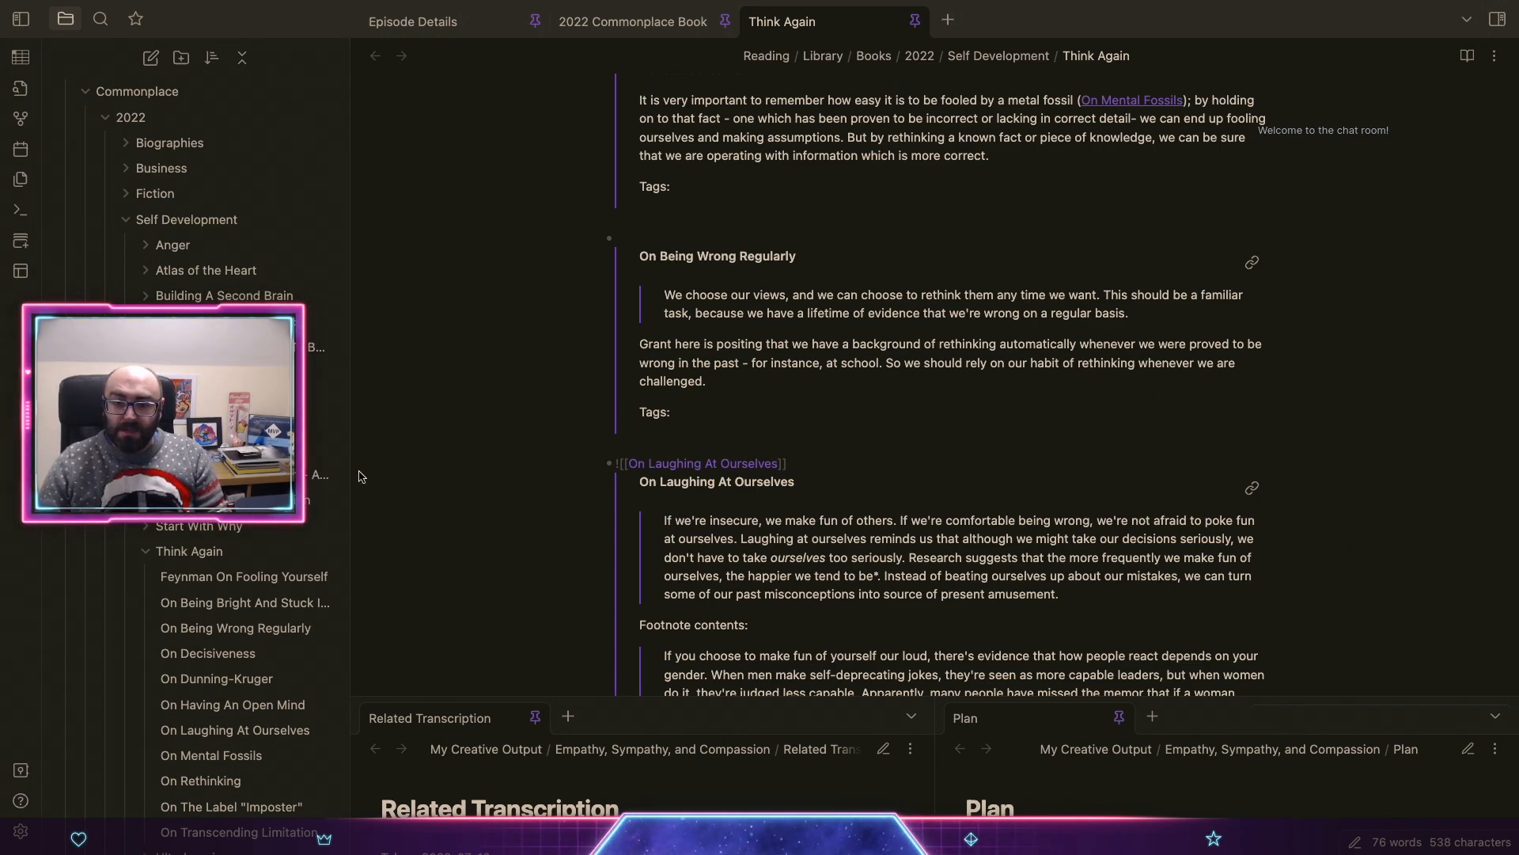
Step: Create a new note in the Think Again commonplace folder titled "Taking Responsibility is Taking Power Back"
{"action": "right_click", "coordinate": [224, 555]}
{"action": "left_click", "coordinate": [257, 560]}
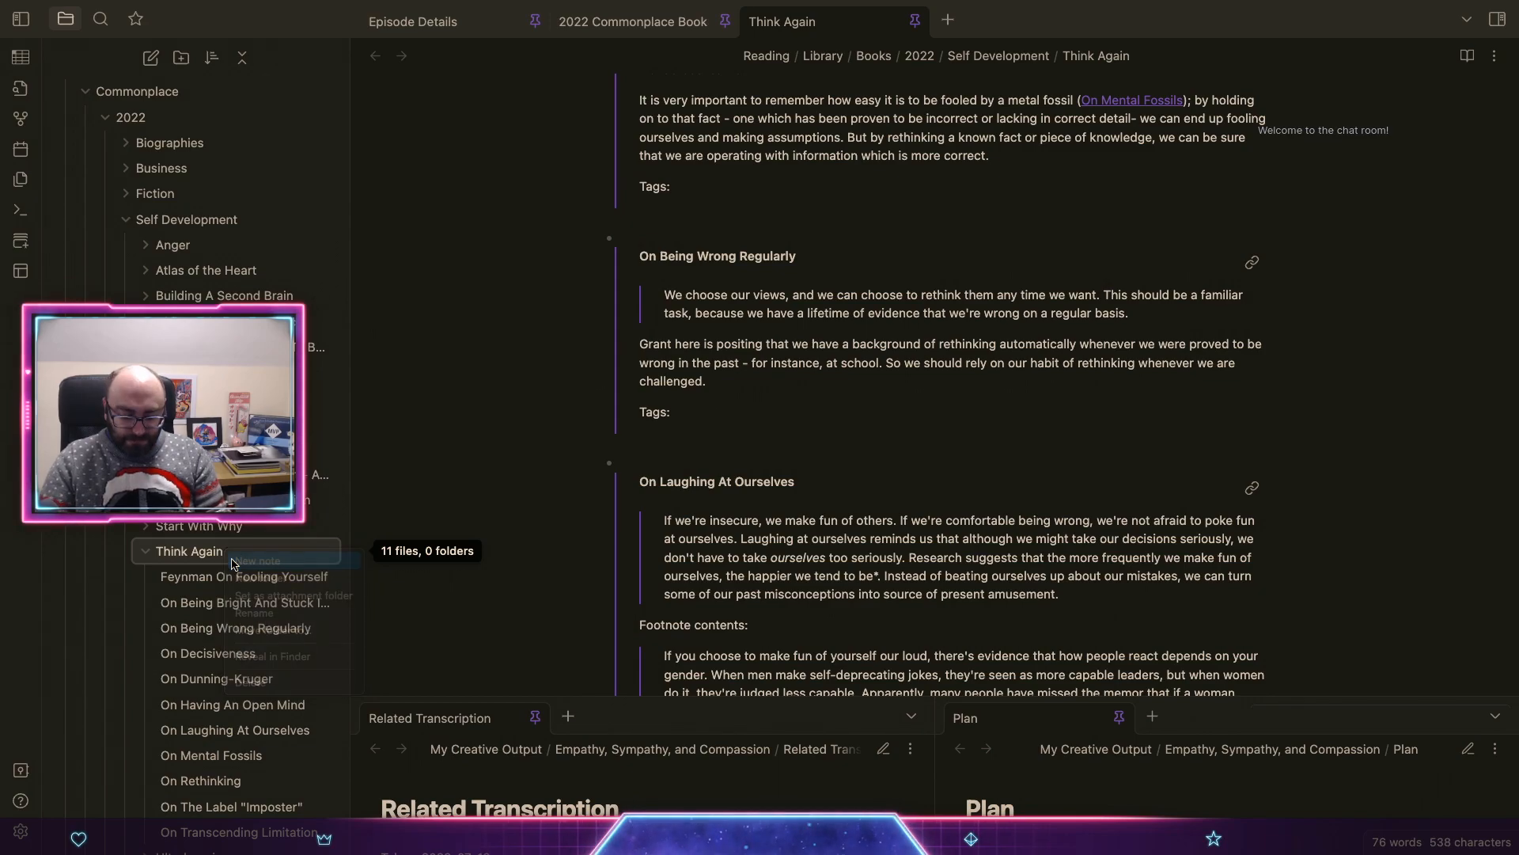
{"action": "type", "text": "Taking Respo"}
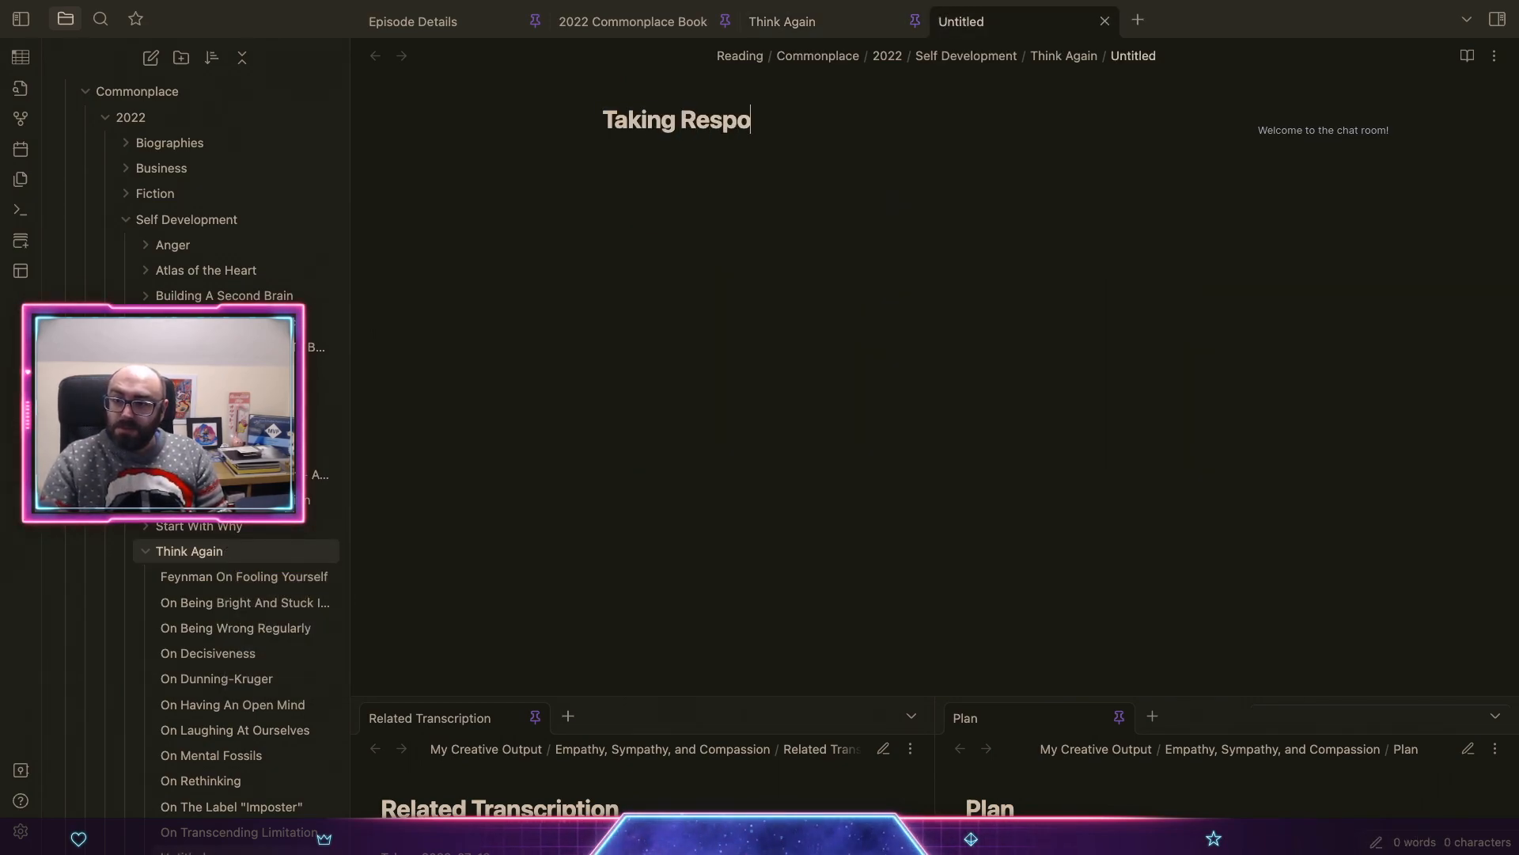
{"action": "type", "text": "nsibilit"}
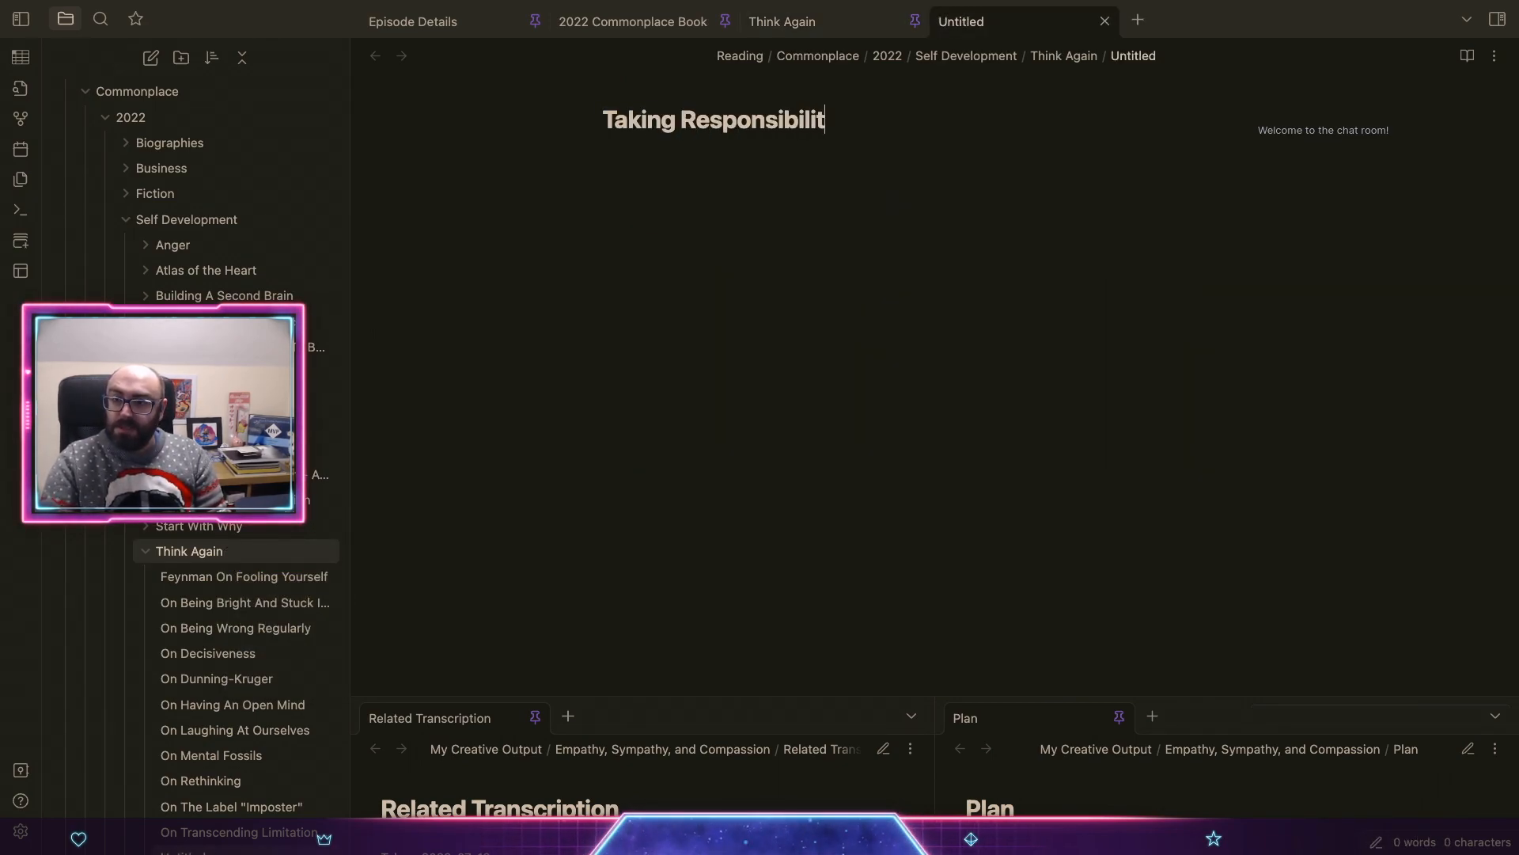
{"action": "type", "text": "y is Taking Power Back"}
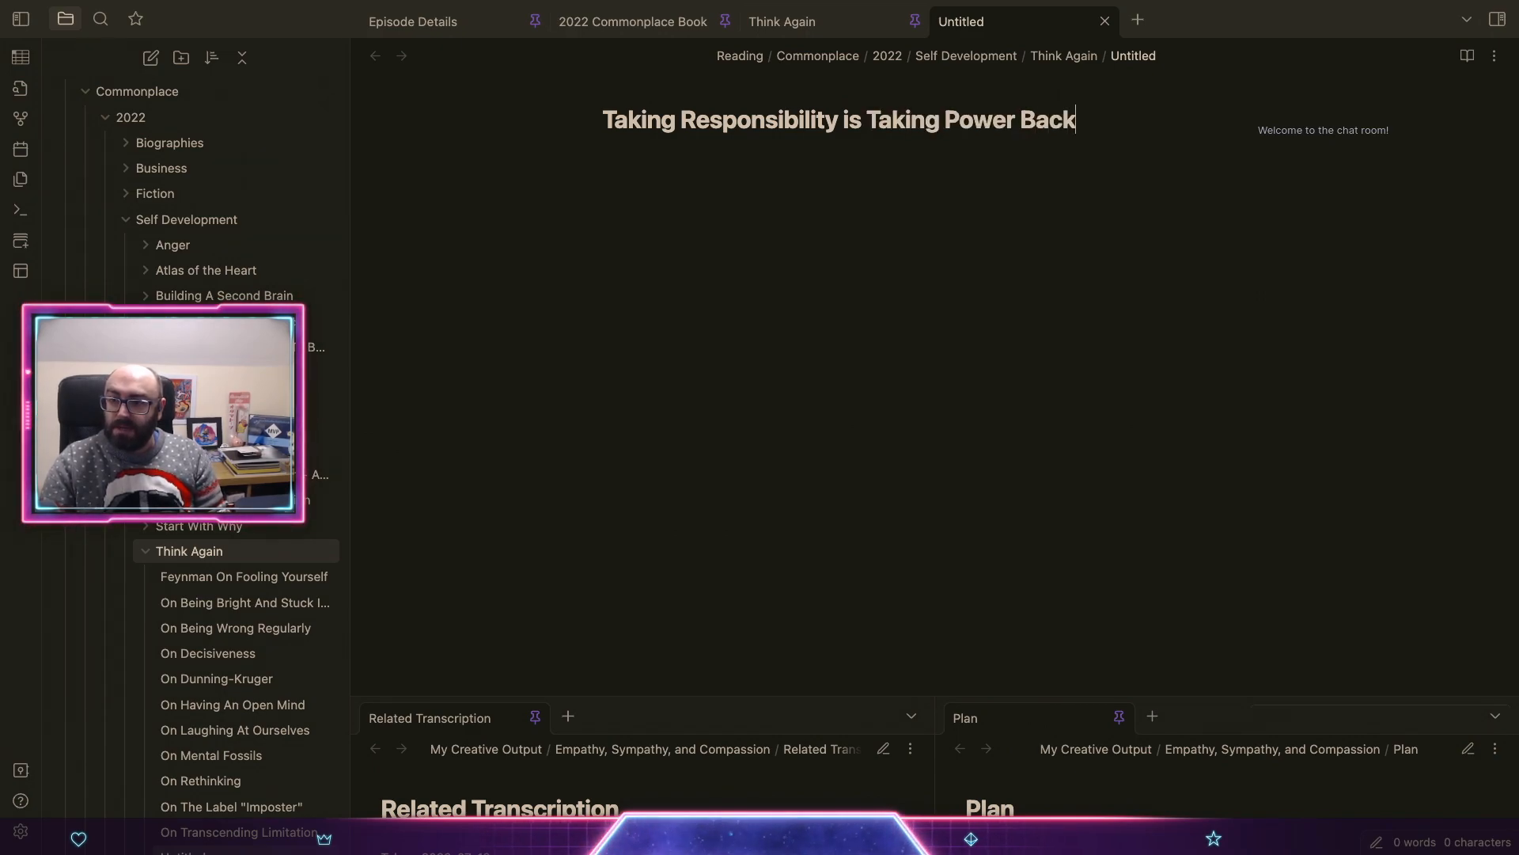
{"action": "key", "text": "Return"}
Step: Insert the template with the Source, Taken on, quote and Tags fields into the new note
{"action": "key", "text": "super+p"}
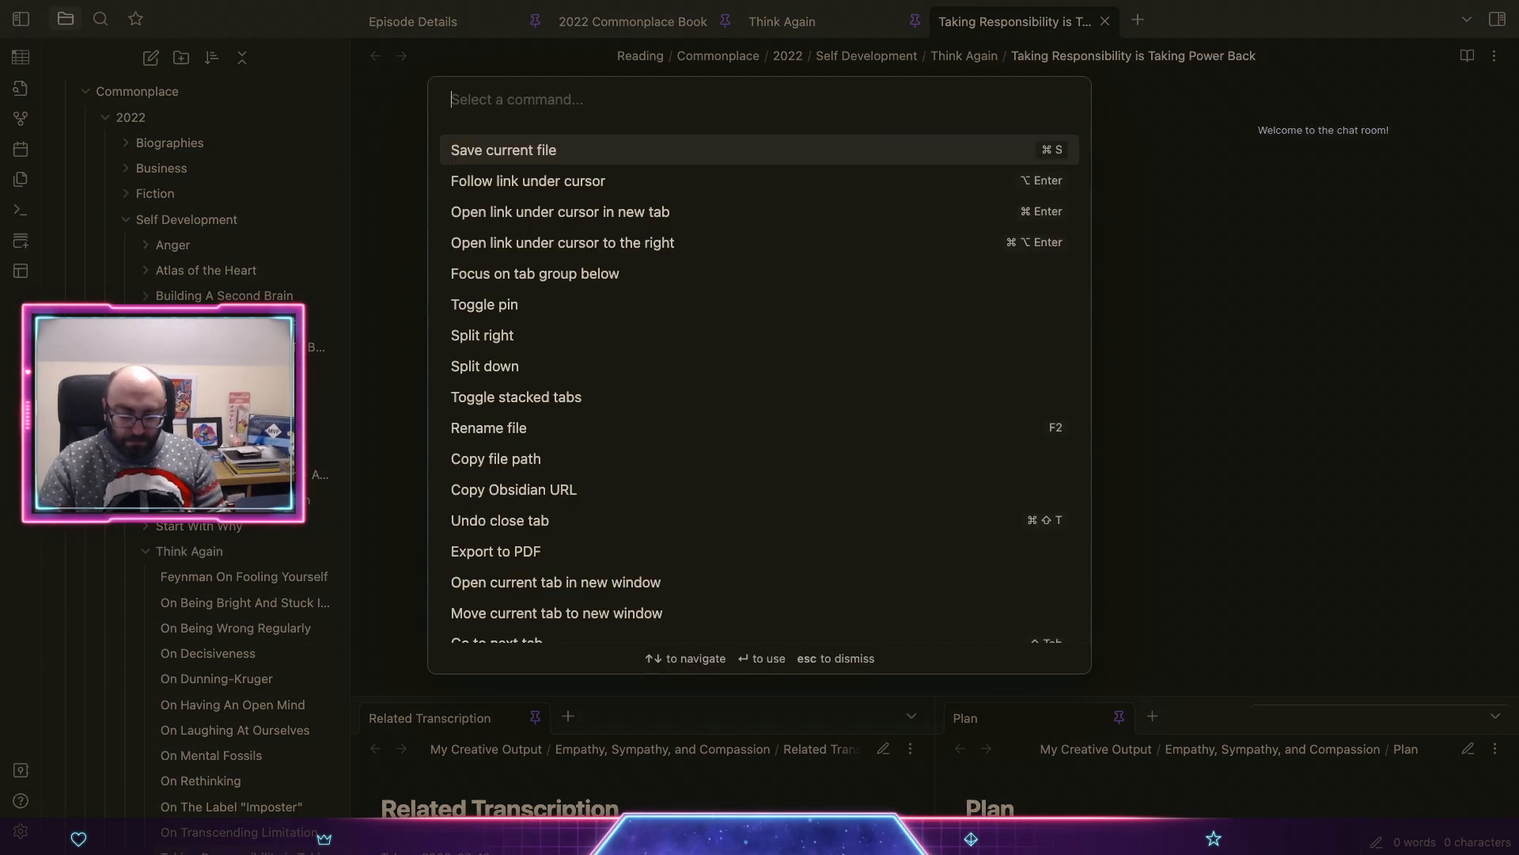
{"action": "type", "text": "tem"}
{"action": "key", "text": "Return"}
{"action": "key", "text": "Return"}
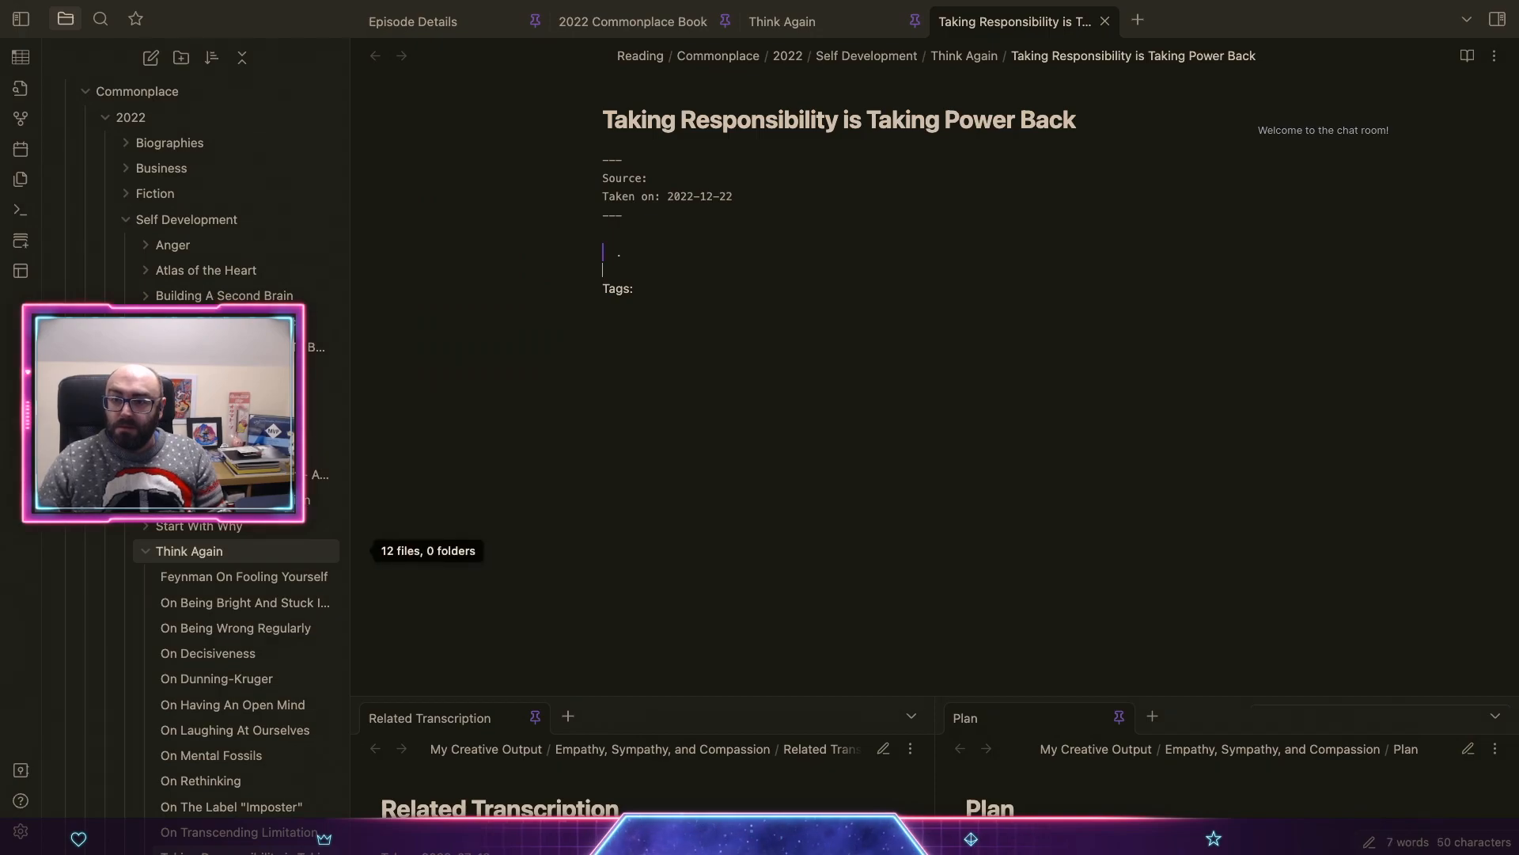
Step: Set the new note's Source to a link to the Think Again note and move to the Taken on date
{"action": "type", "text": "[[a"}
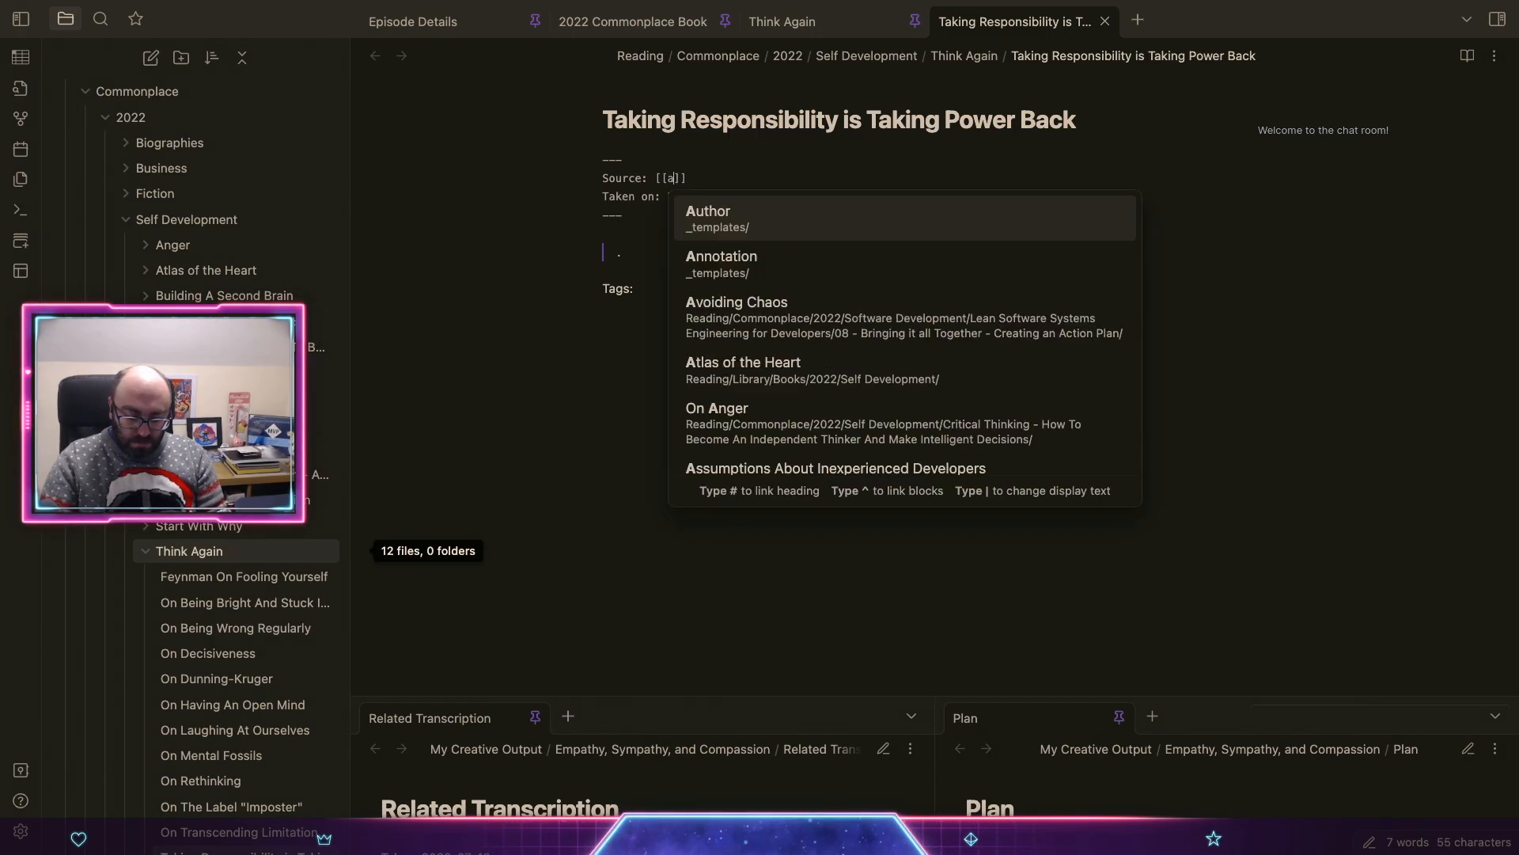
{"action": "key", "text": "BackSpace"}
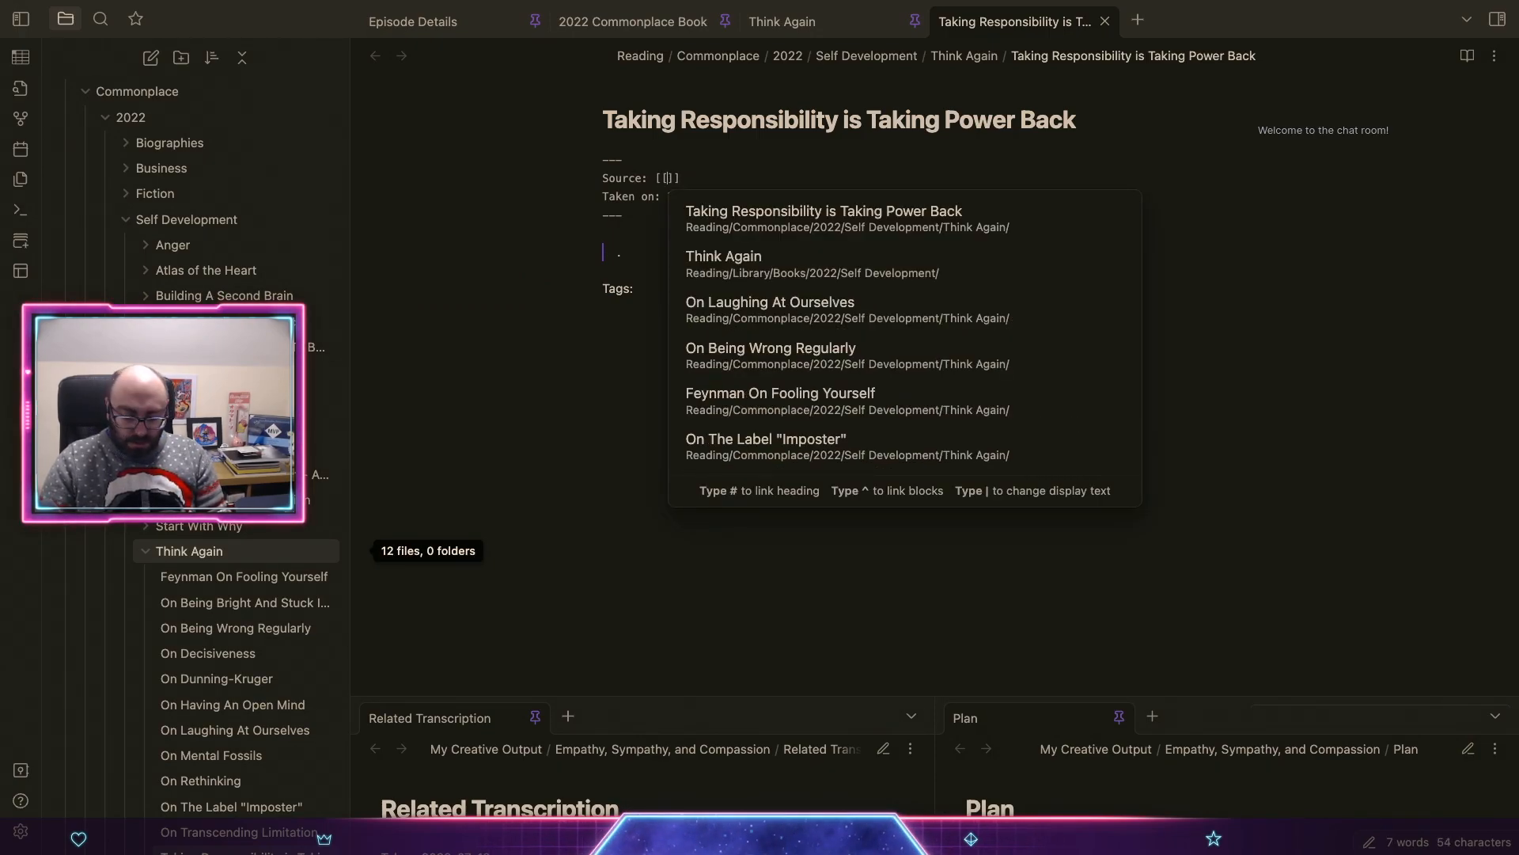
{"action": "type", "text": "think a"}
{"action": "key", "text": "Return"}
{"action": "key", "text": "Down"}
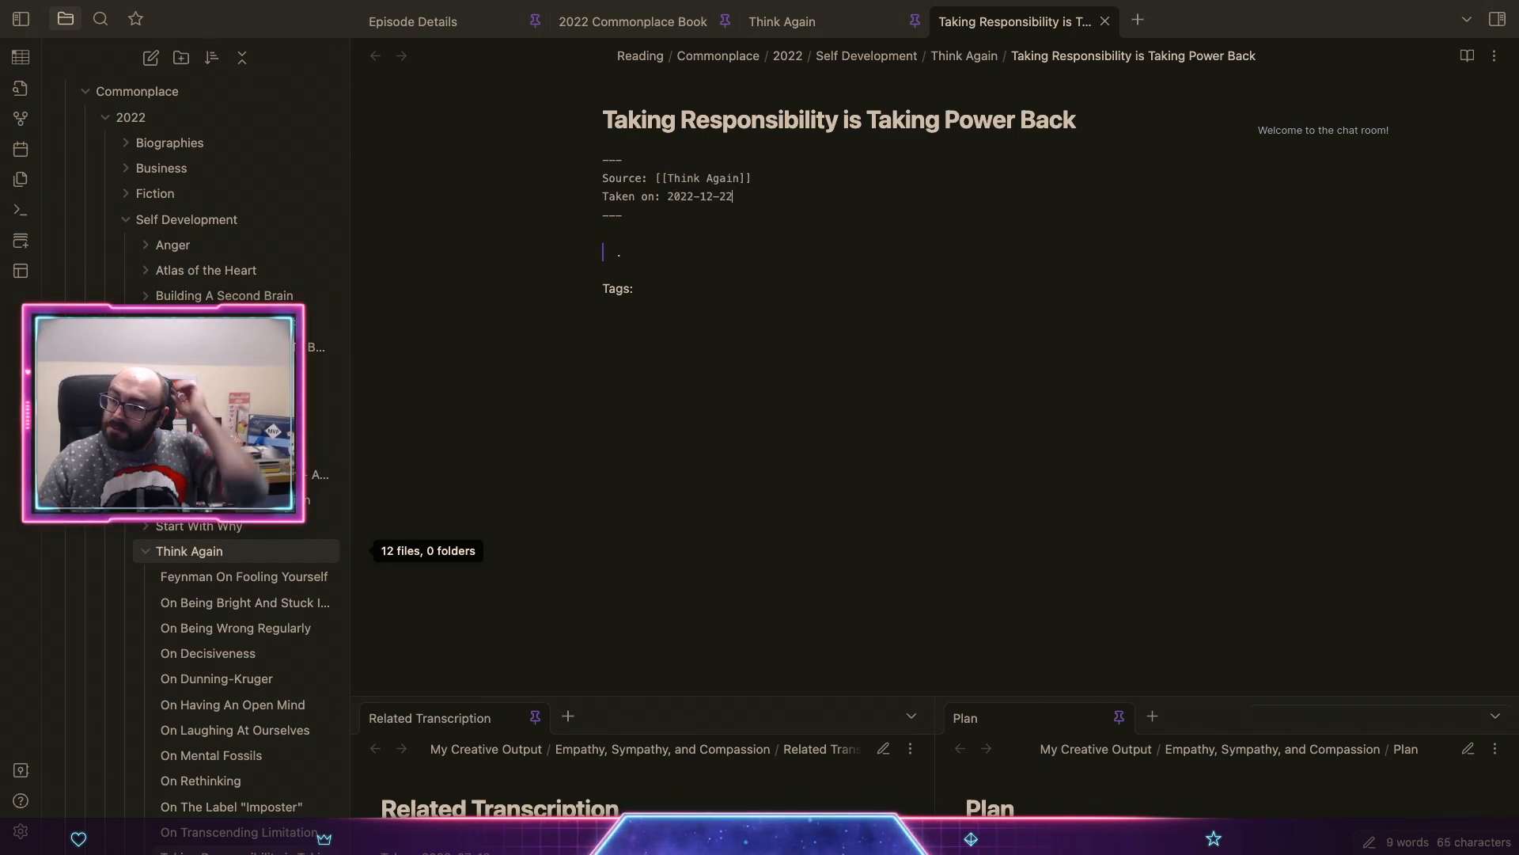
Step: Set the note's Taken on date to 2022-07-11
{"action": "key", "text": "BackSpace"}
{"action": "key", "text": "BackSpace"}
{"action": "type", "text": "07"}
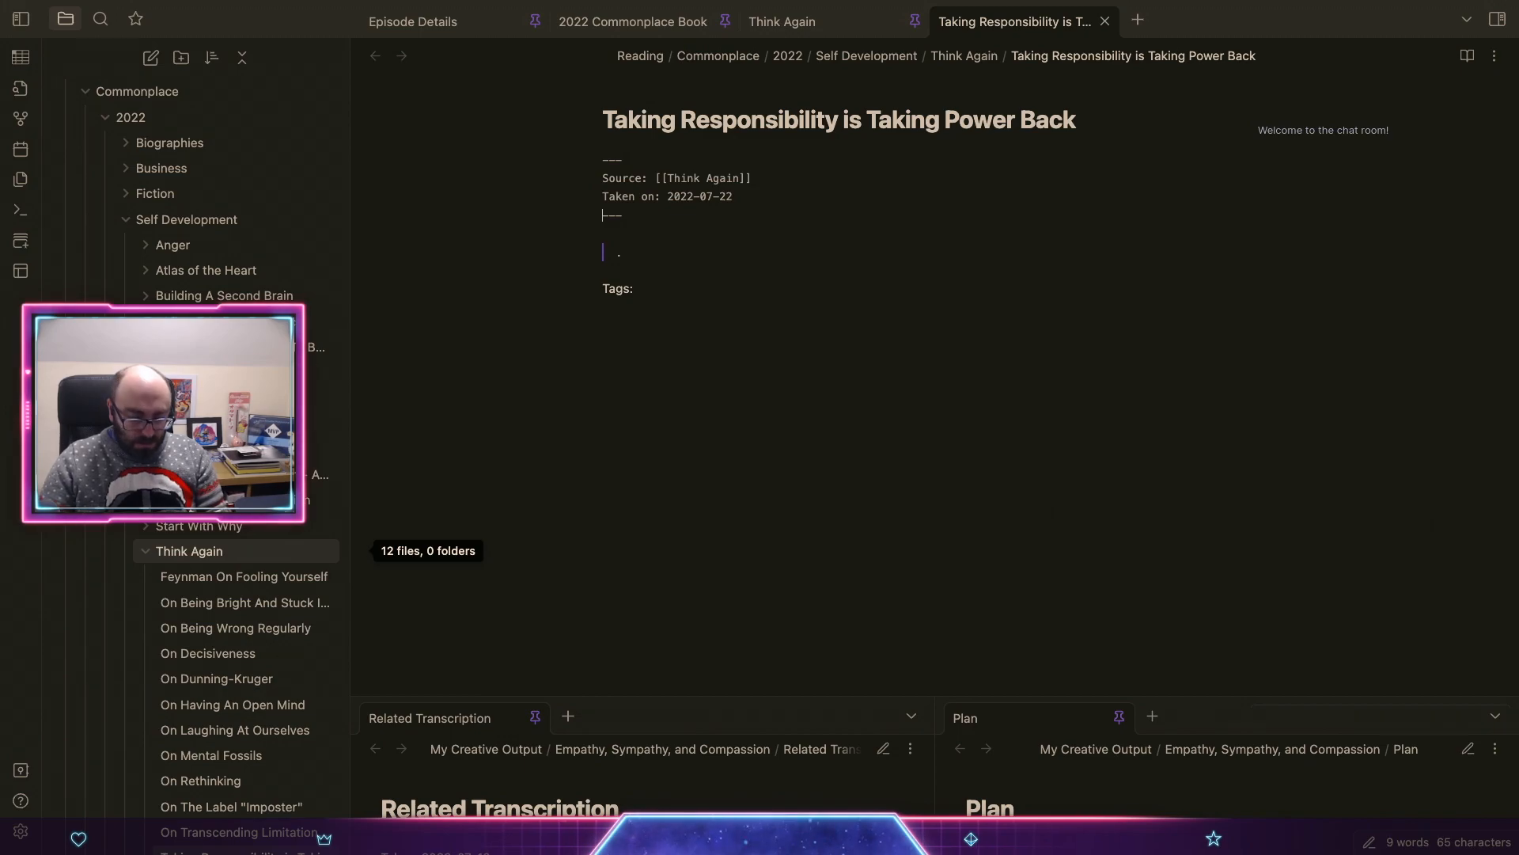
{"action": "key", "text": "BackSpace"}
{"action": "key", "text": "BackSpace"}
{"action": "type", "text": "11"}
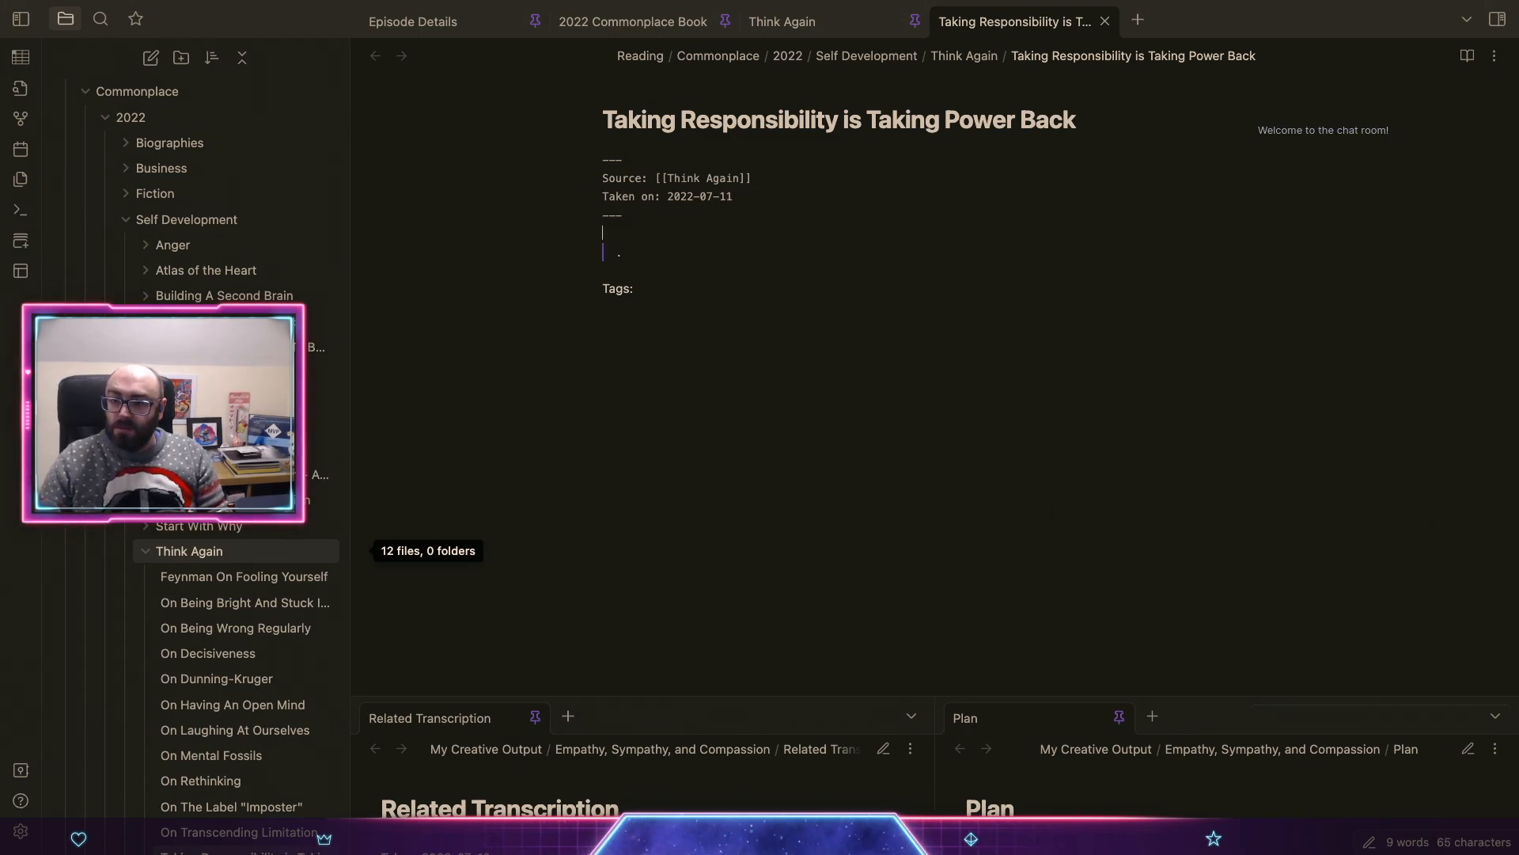
Step: Replace the placeholder dot in the quote block with the opening words: It doesn't matter "whose fault it is"
{"action": "key", "text": "Down"}
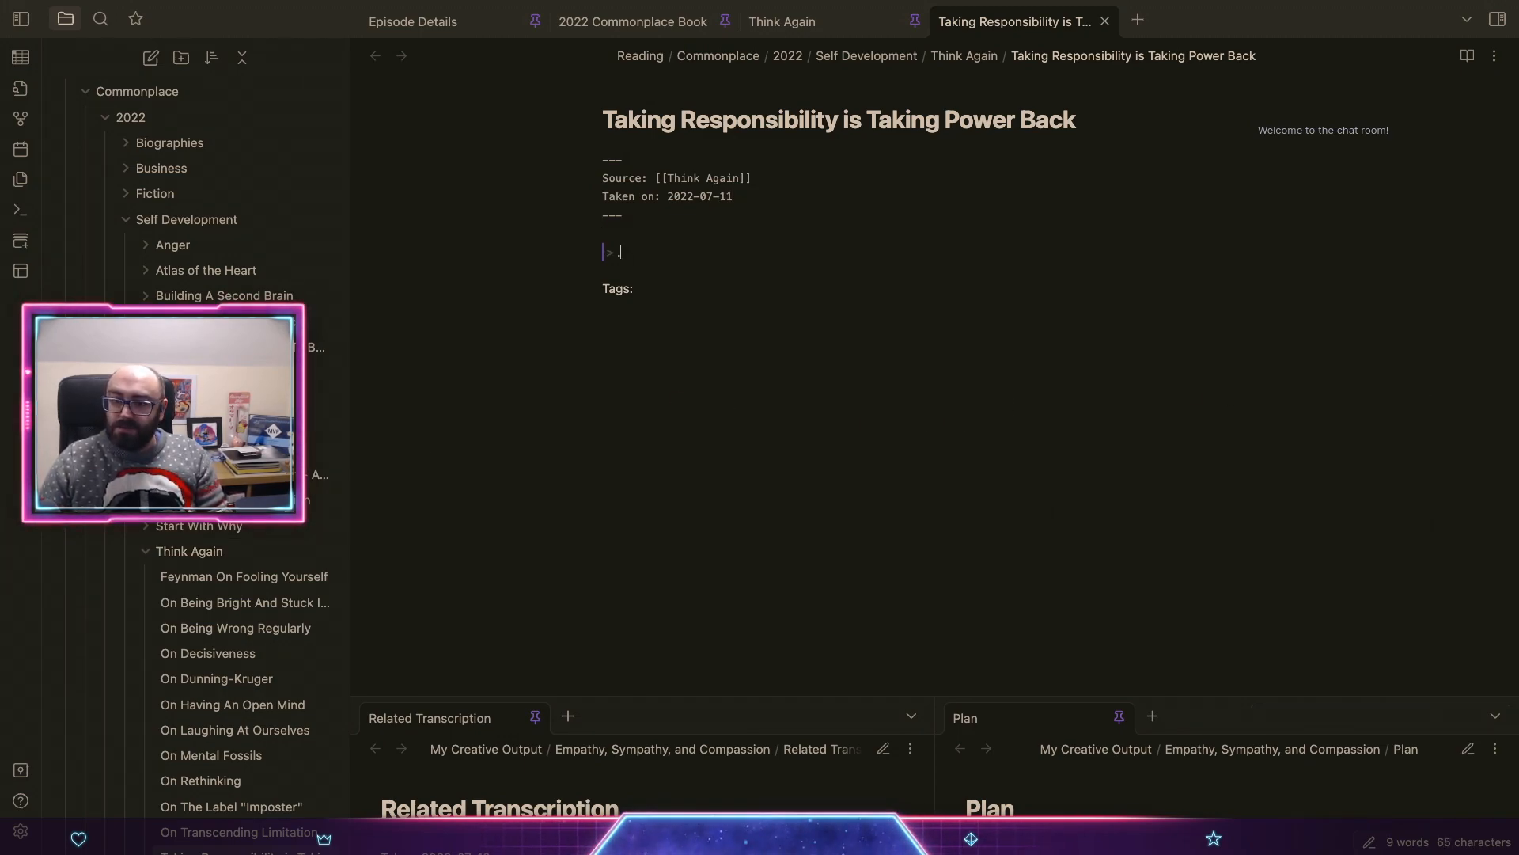
{"action": "key", "text": "BackSpace"}
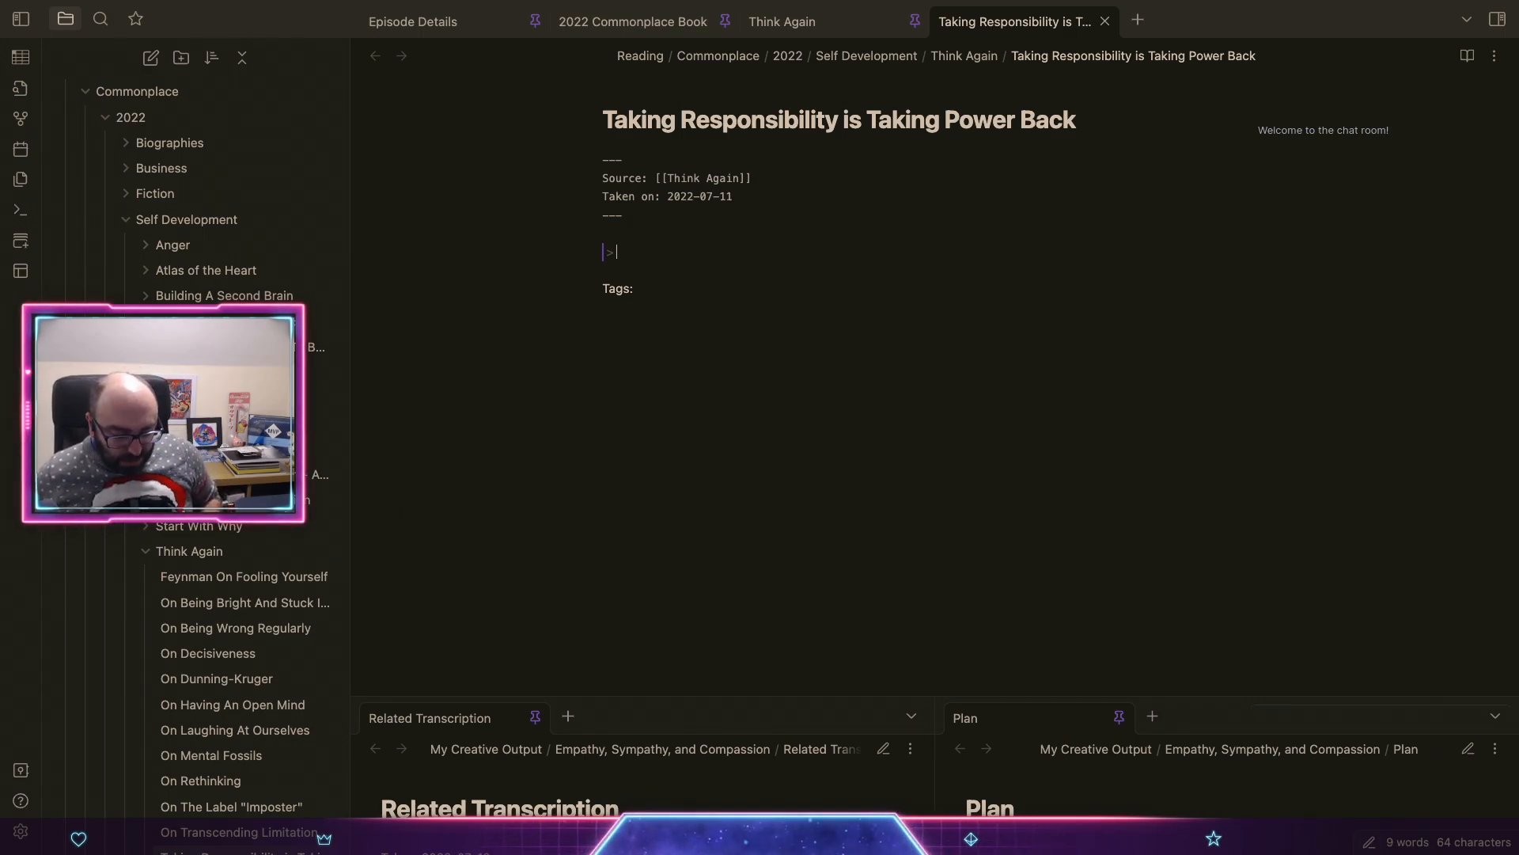
{"action": "type", "text": "It"}
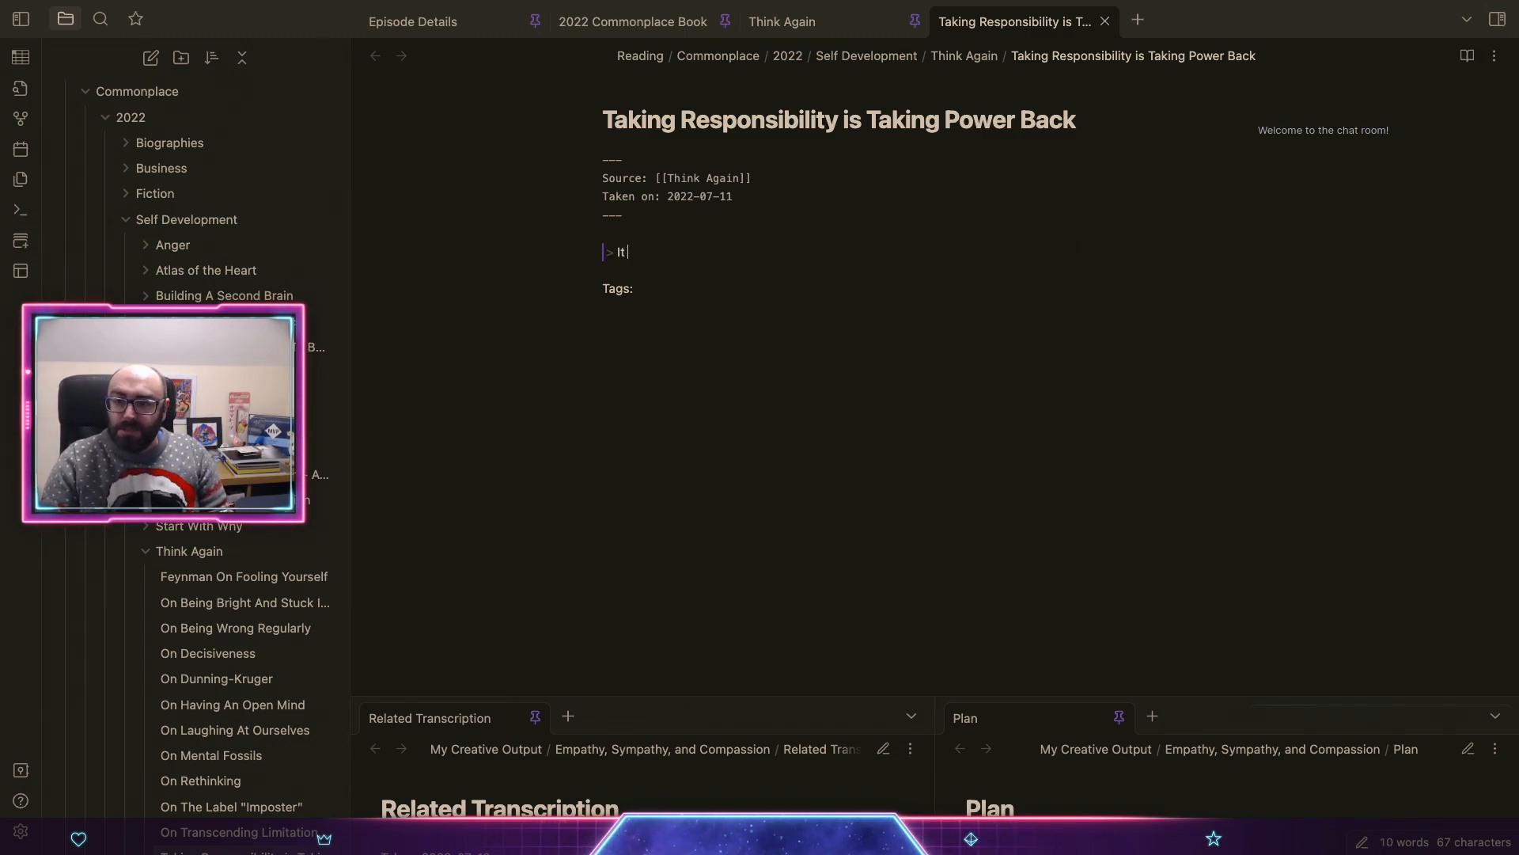
{"action": "type", "text": " doesntt ma"}
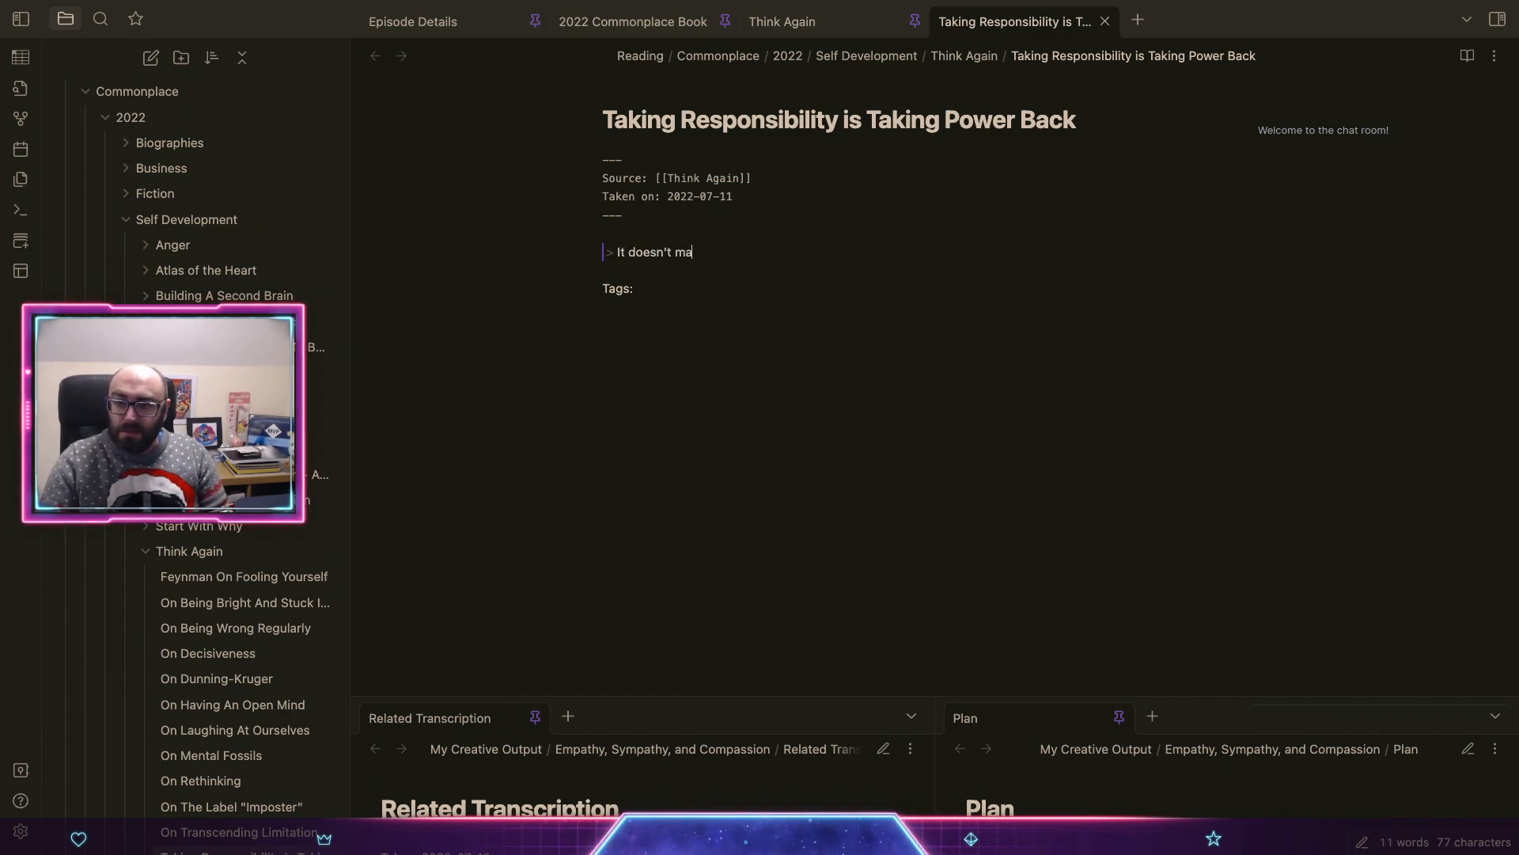
{"action": "type", "text": "tter \"whocse"}
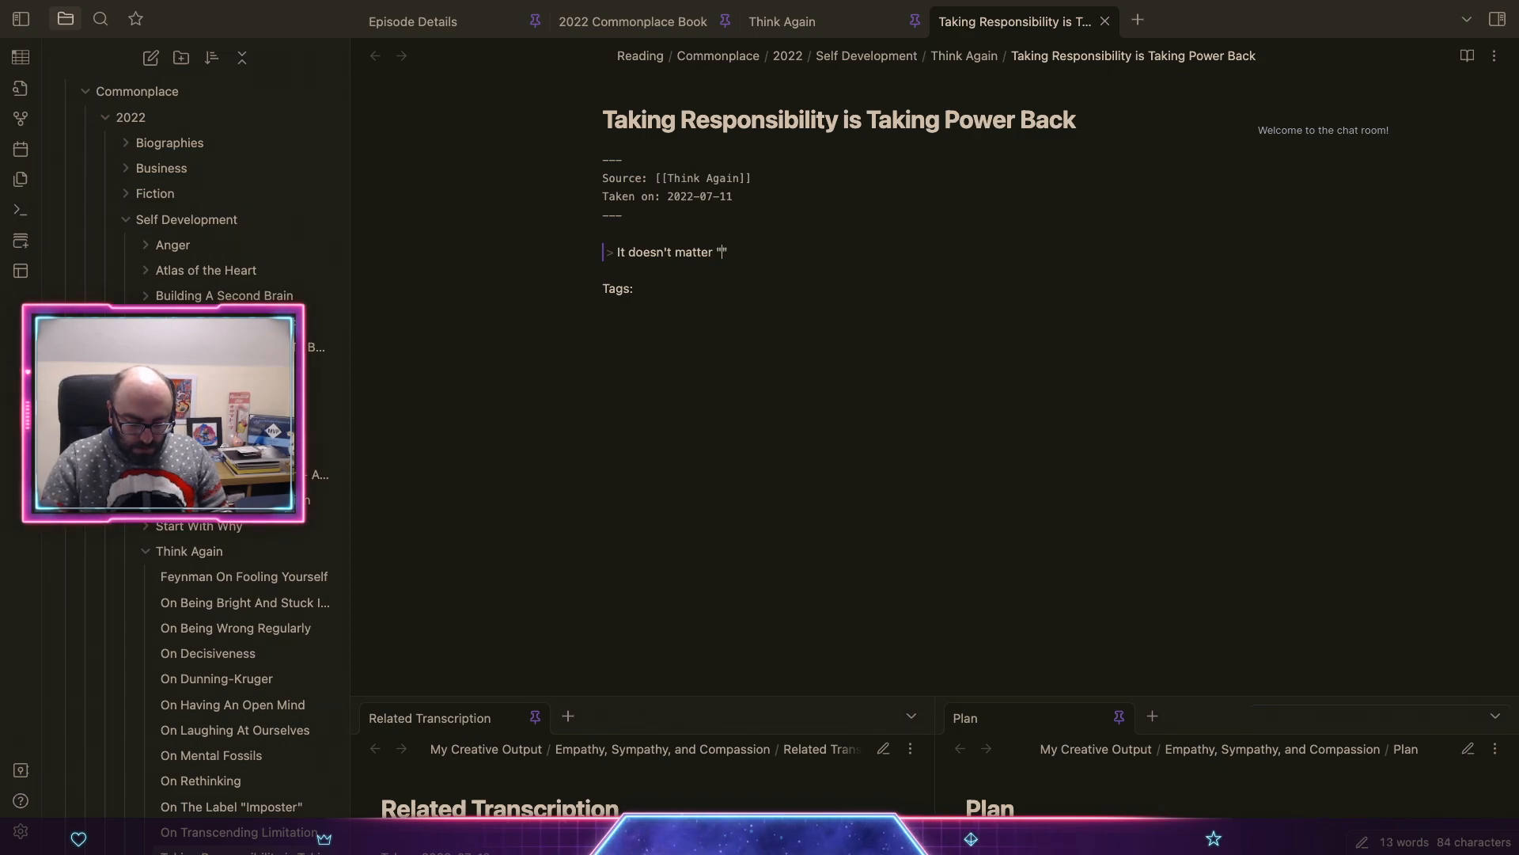
{"action": "key", "text": "BackSpace"}
{"action": "key", "text": "BackSpace"}
{"action": "key", "text": "BackSpace"}
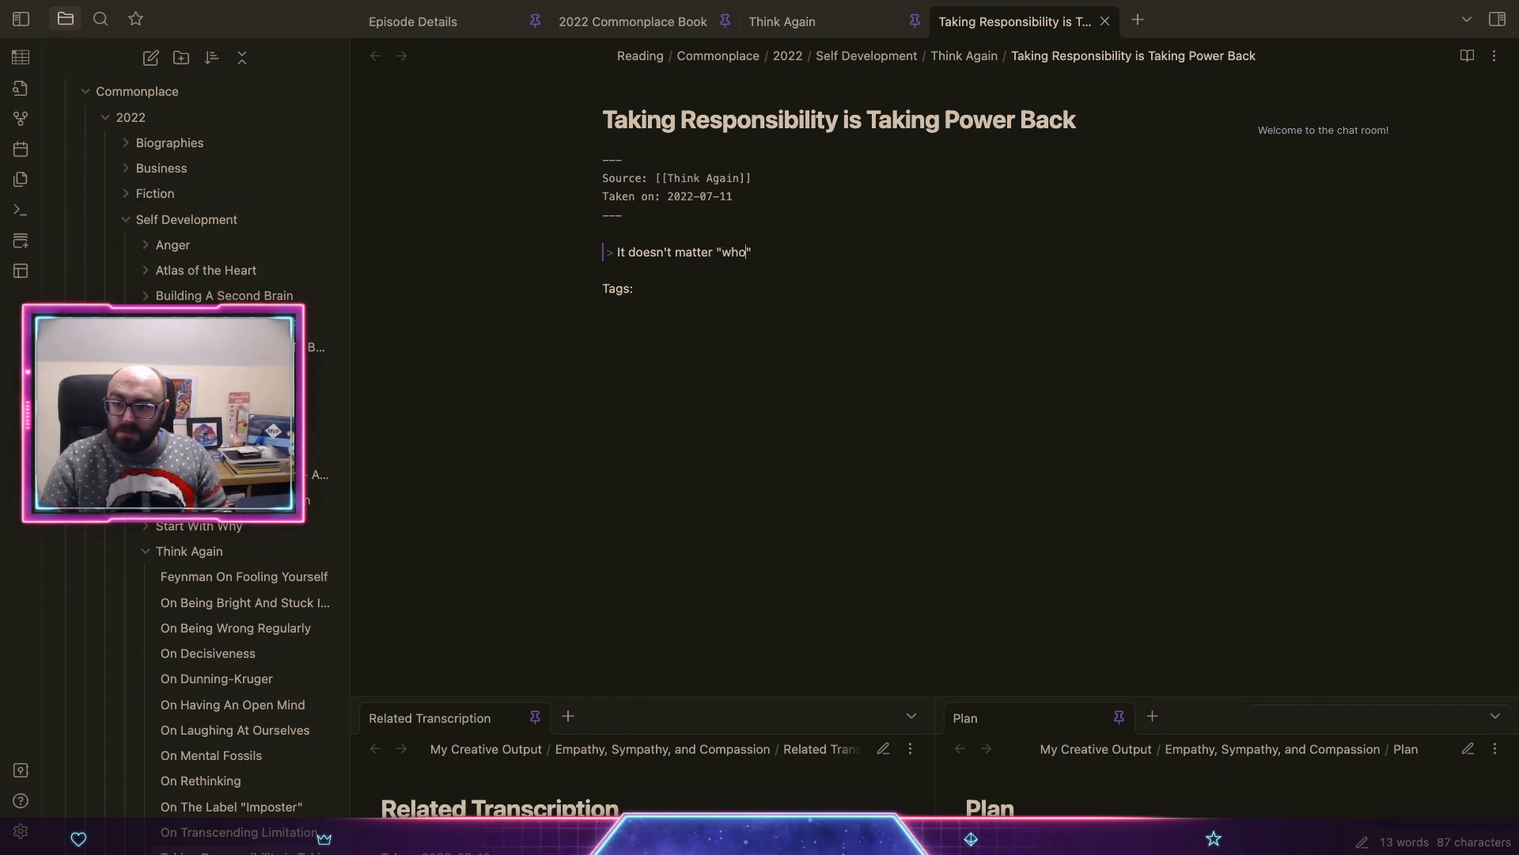
{"action": "type", "text": "se fault"}
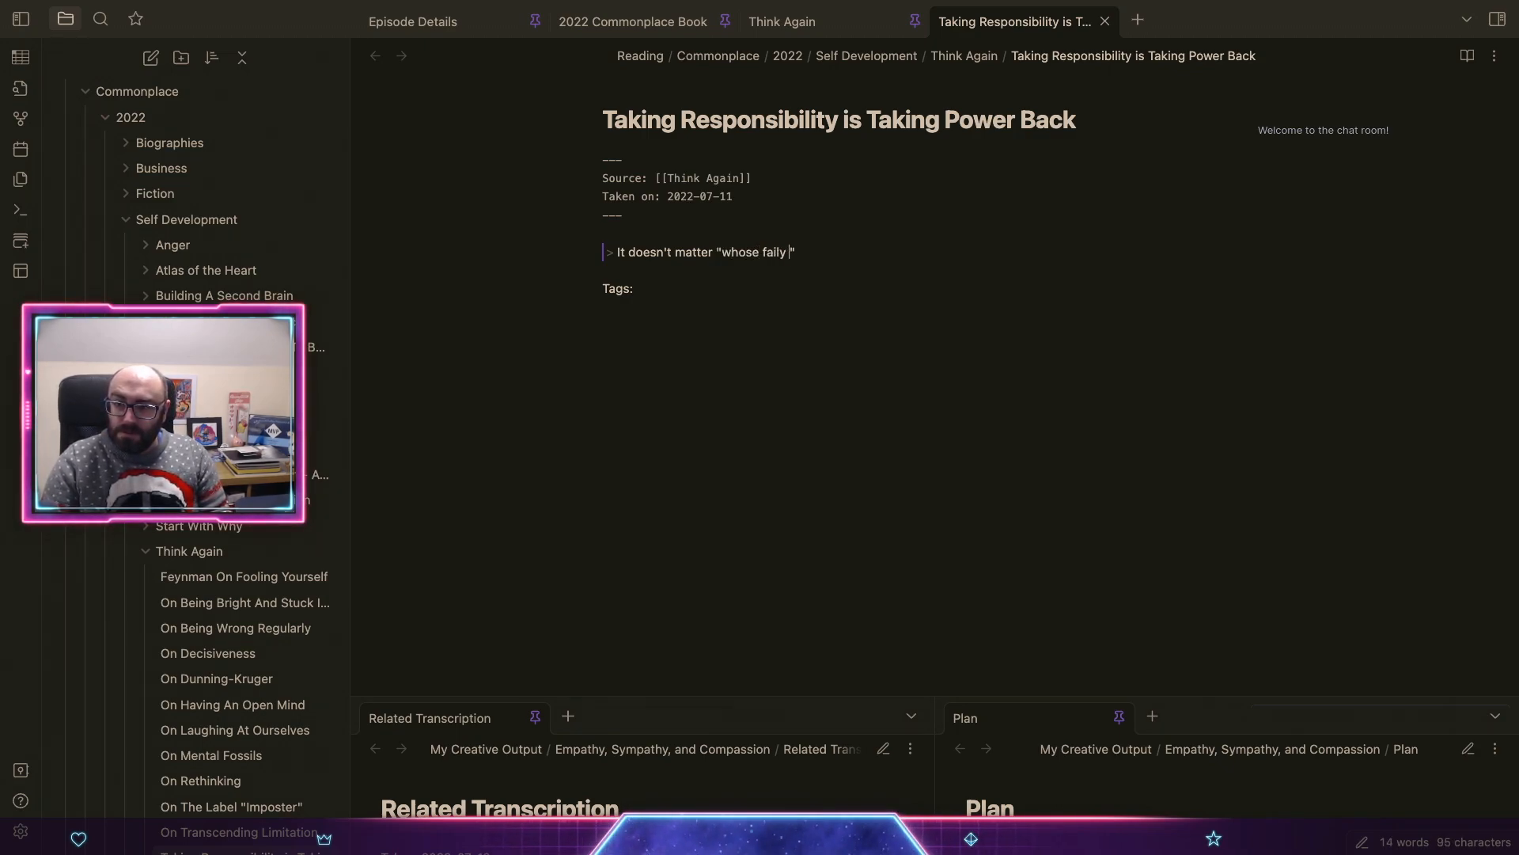
{"action": "key", "text": "BackSpace"}
{"action": "key", "text": "BackSpace"}
{"action": "type", "text": "ult it is"}
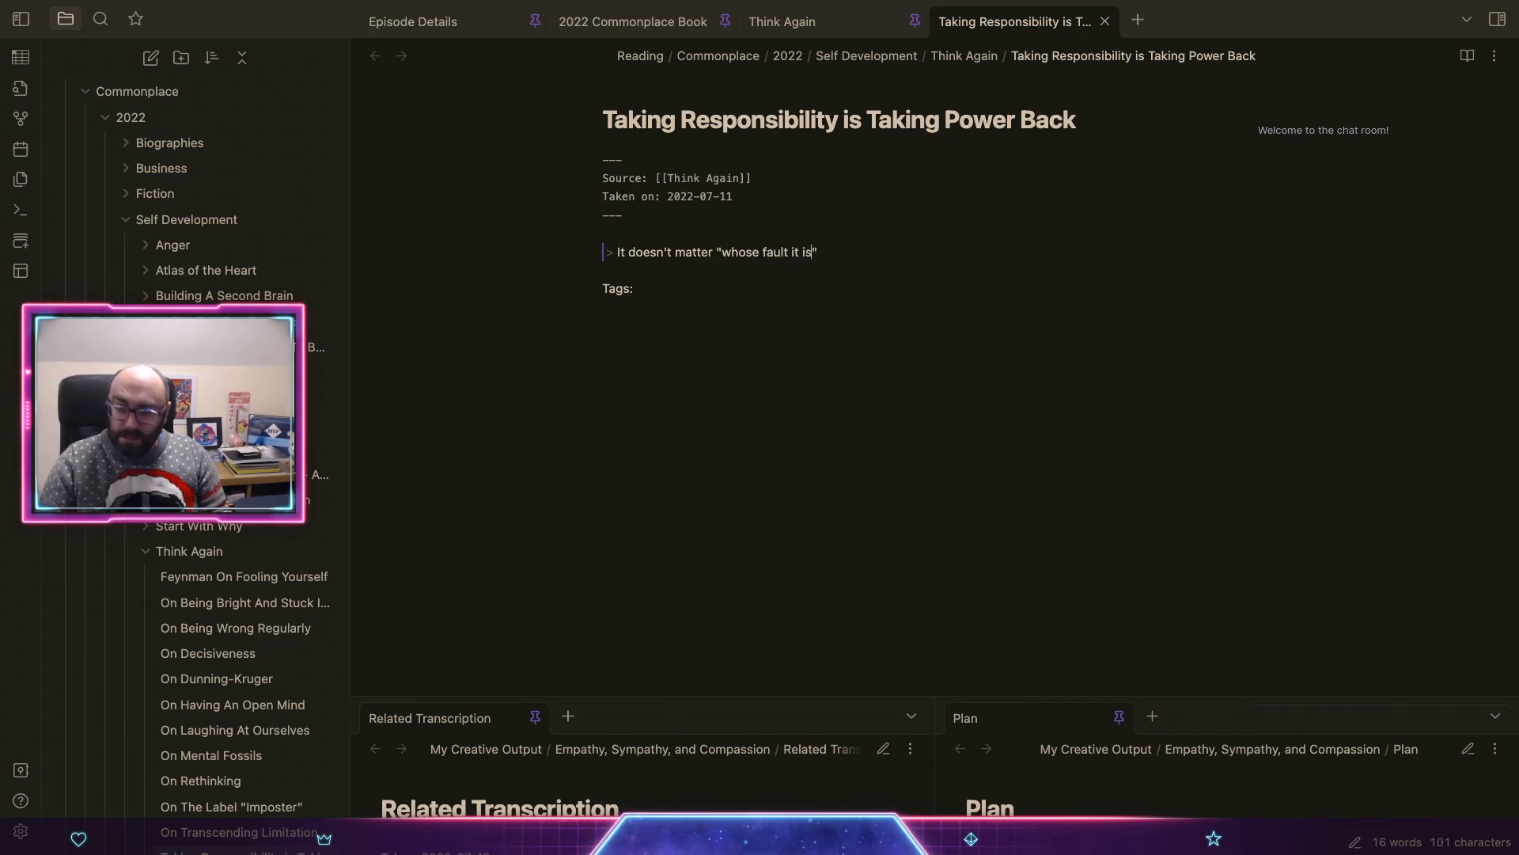
Step: Continue the quote inside the quotation marks with "that something is broken if it's"
{"action": "type", "text": " that somethig is"}
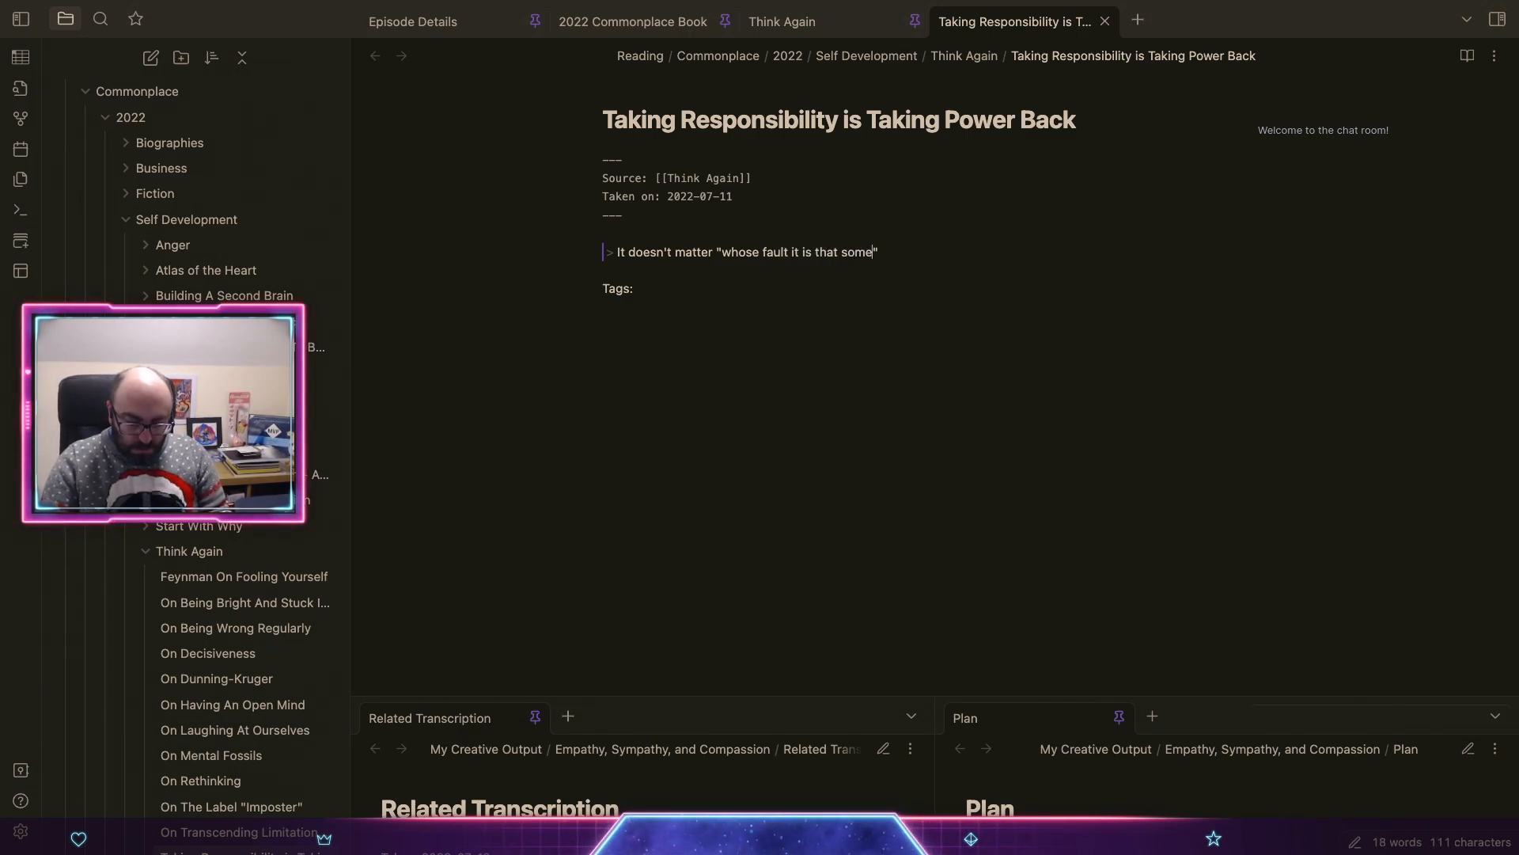
{"action": "key", "text": "alt+shift+Left"}
{"action": "key", "text": "alt+shift+Left"}
{"action": "type", "text": "something is "}
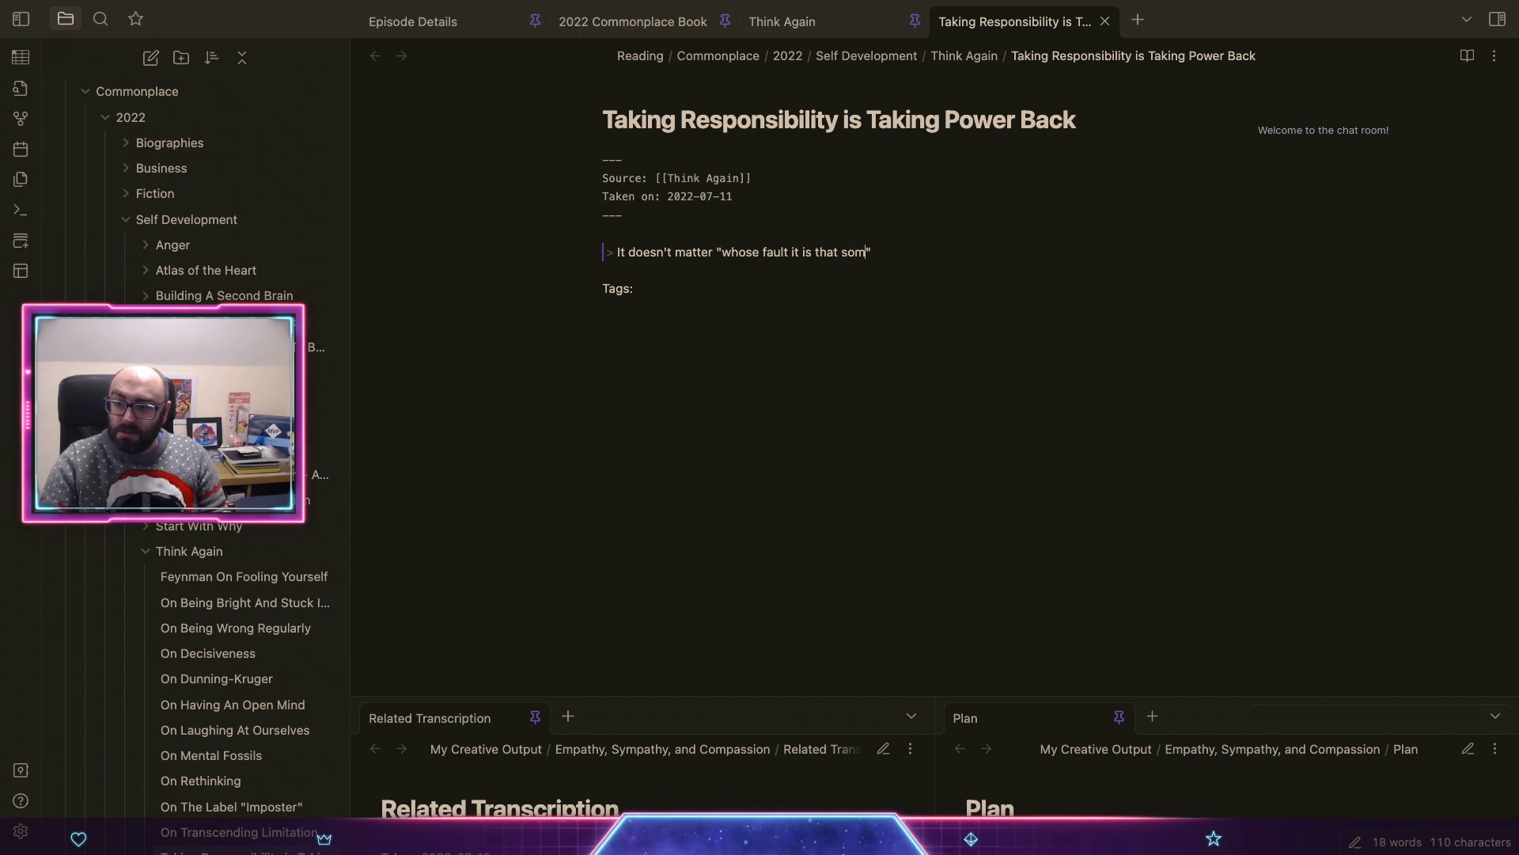
{"action": "type", "text": "brokwn"}
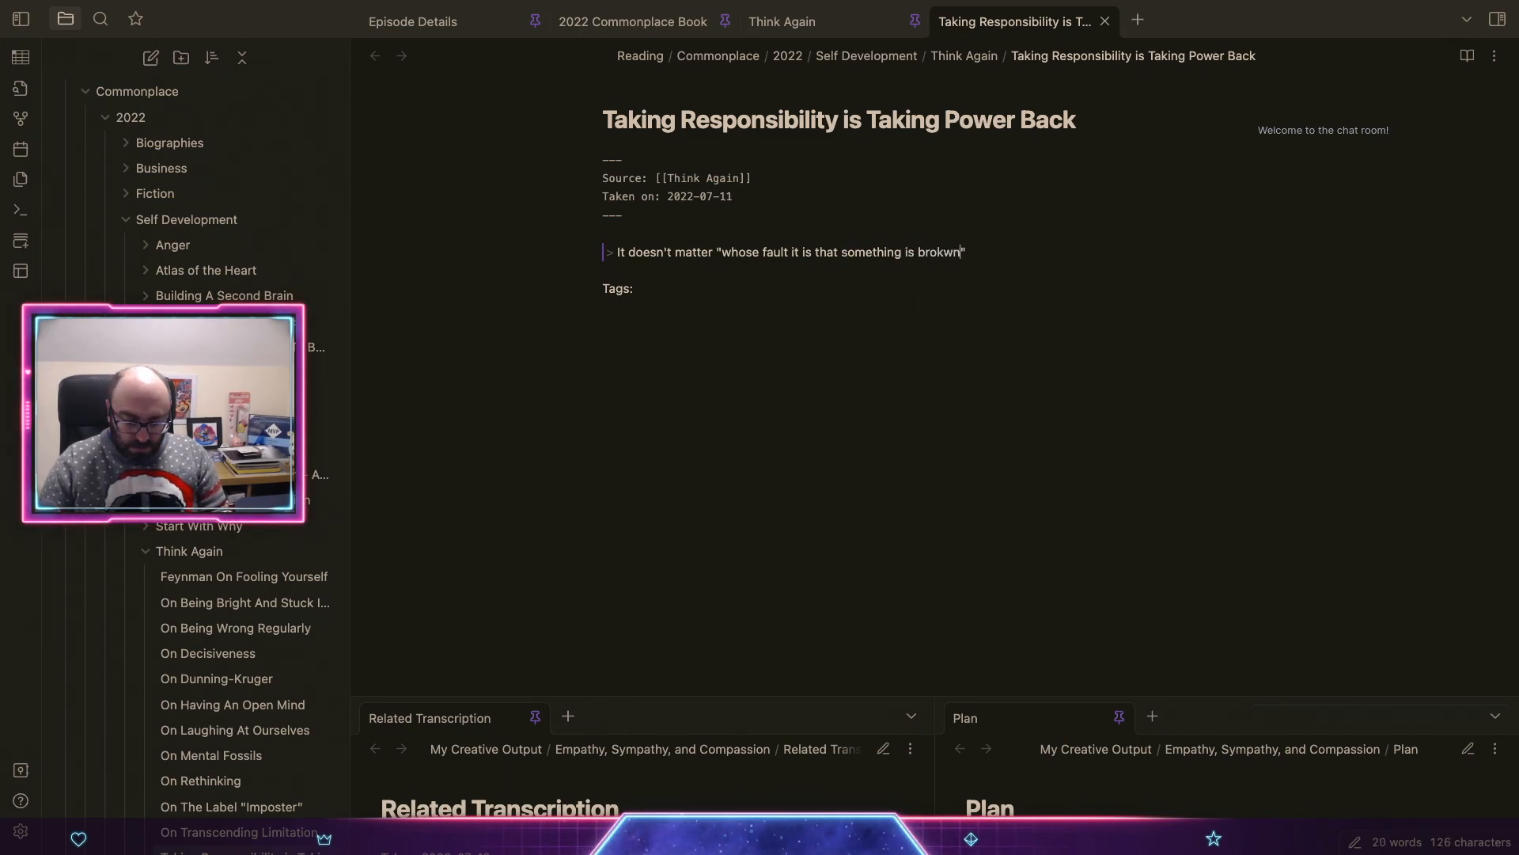
{"action": "key", "text": "BackSpace"}
{"action": "key", "text": "BackSpace"}
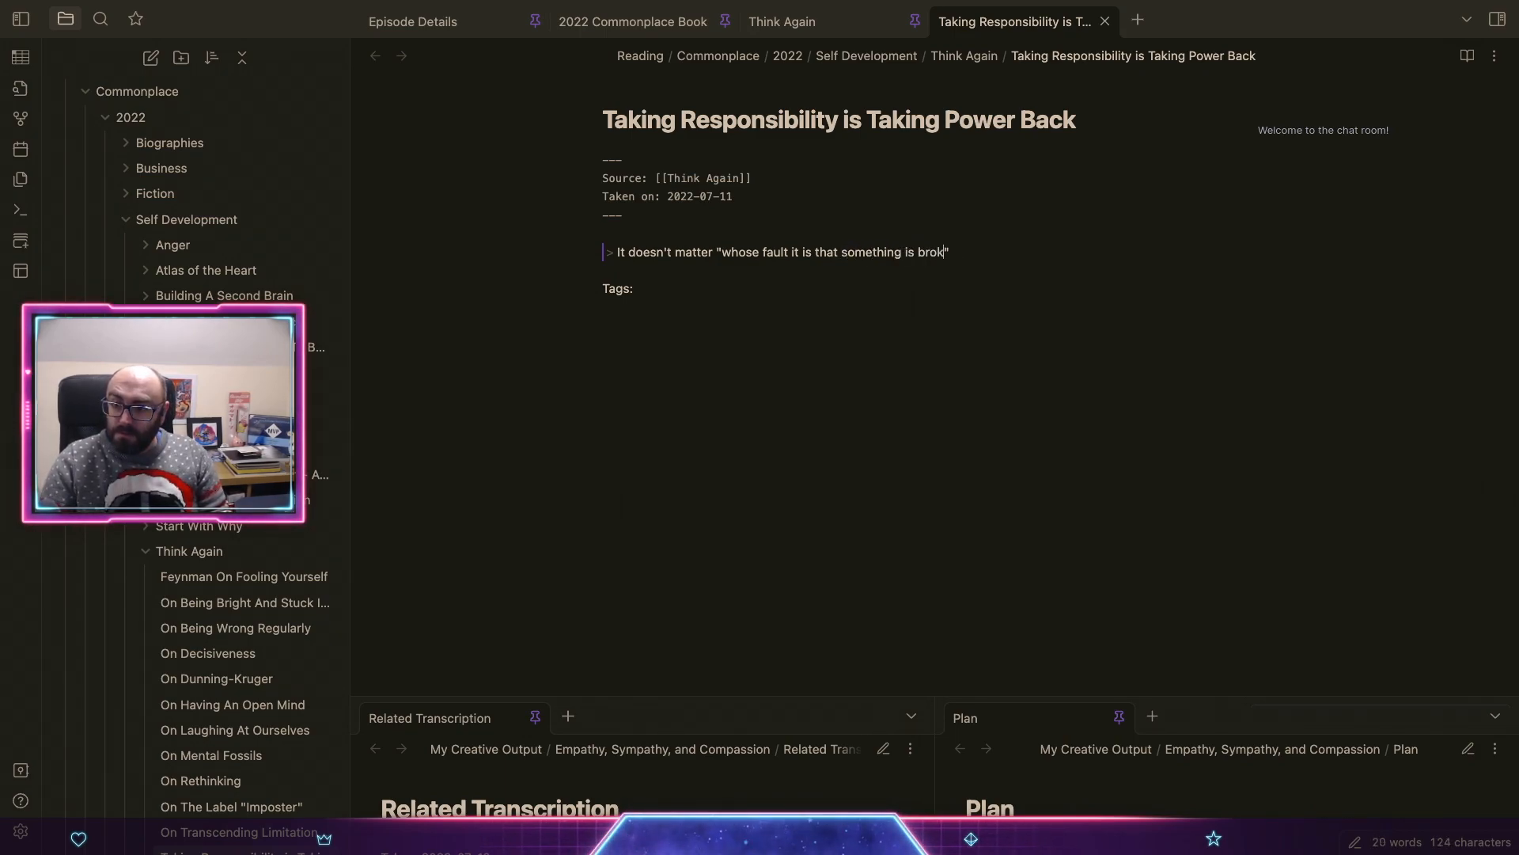
{"action": "type", "text": "en if iy's"}
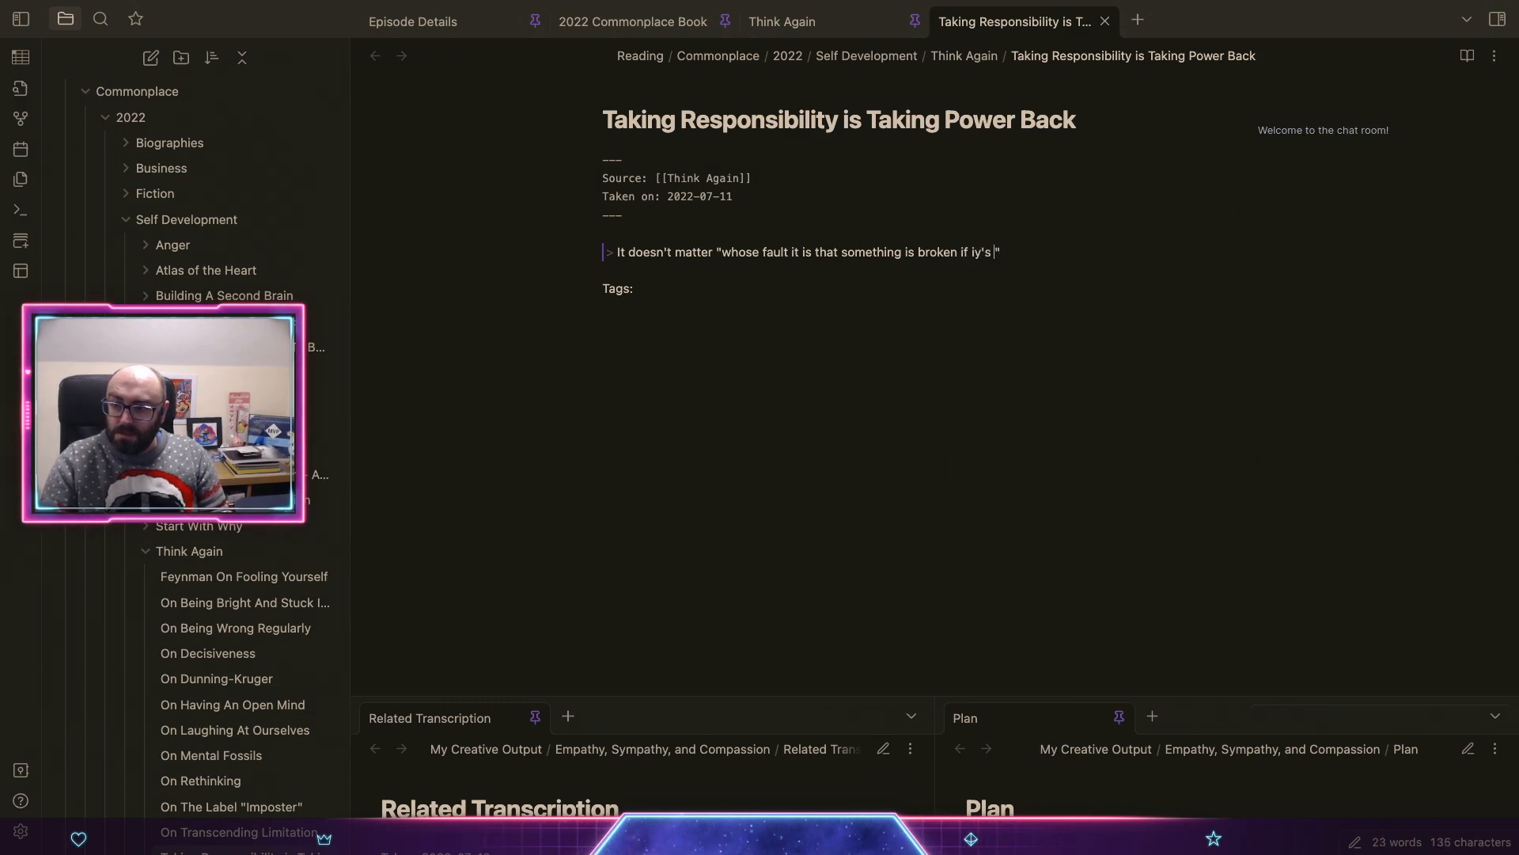
{"action": "key", "text": "BackSpace"}
{"action": "key", "text": "BackSpace"}
{"action": "key", "text": "BackSpace"}
{"action": "key", "text": "BackSpace"}
{"action": "type", "text": "t's "}
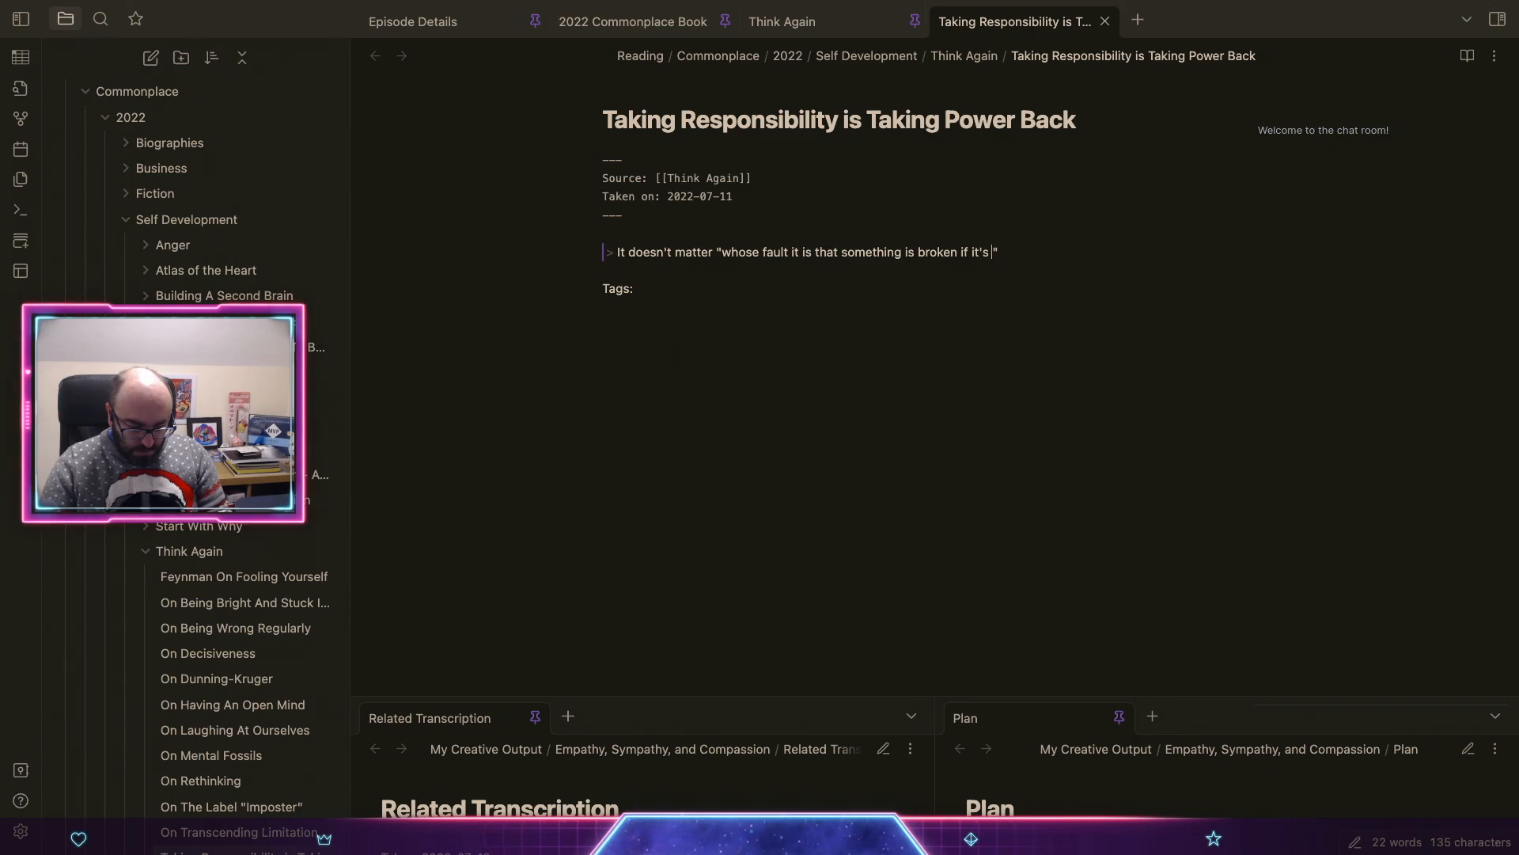
Step: Finish the quoted first clause with "your responsibility to fix it," including the comma before the closing quotation mark
{"action": "type", "text": "your respo"}
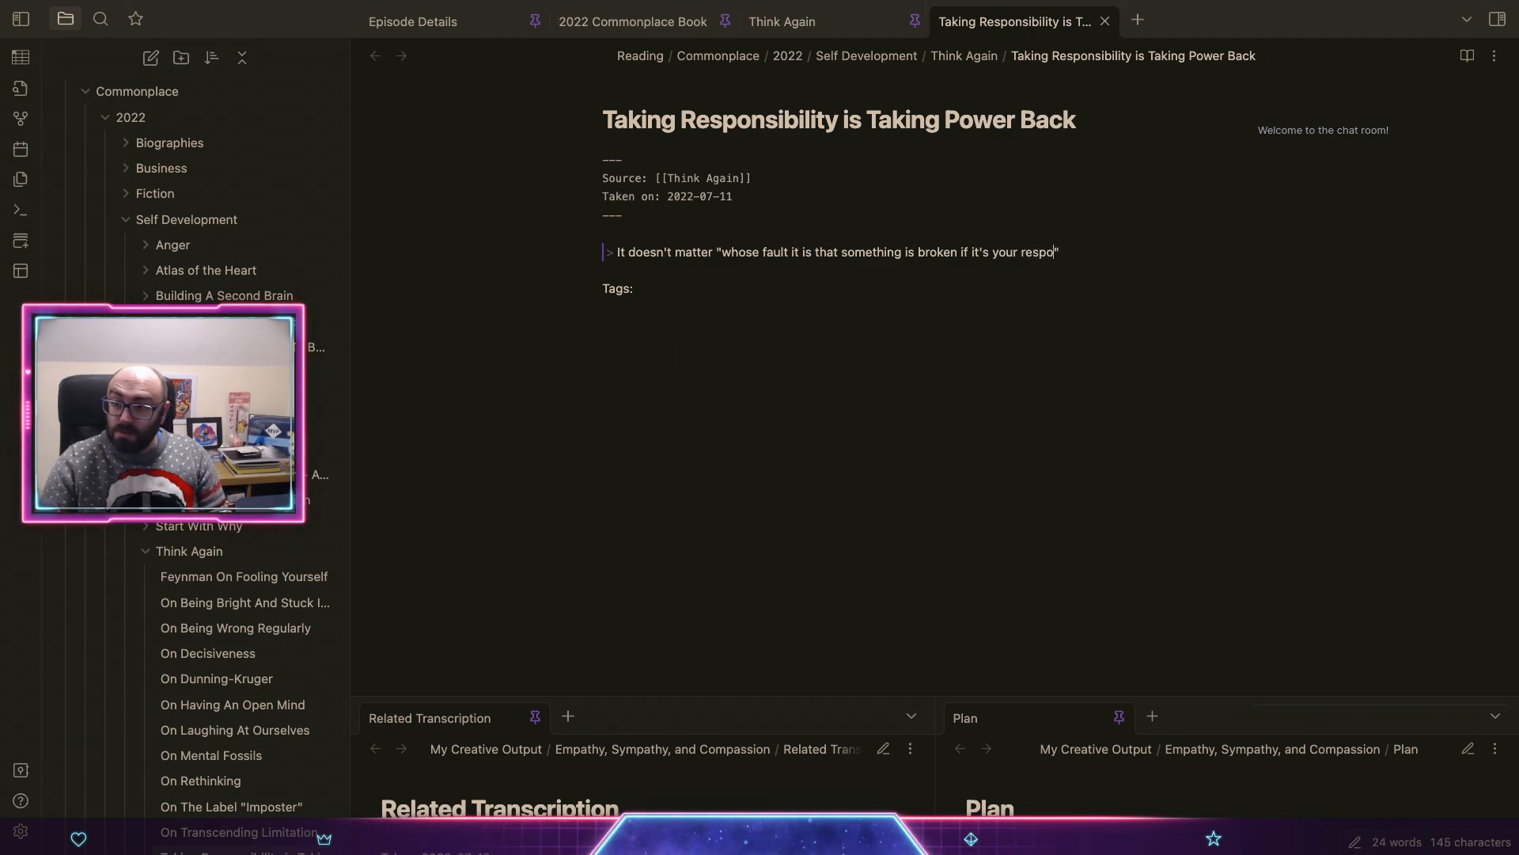
{"action": "type", "text": "sbility"}
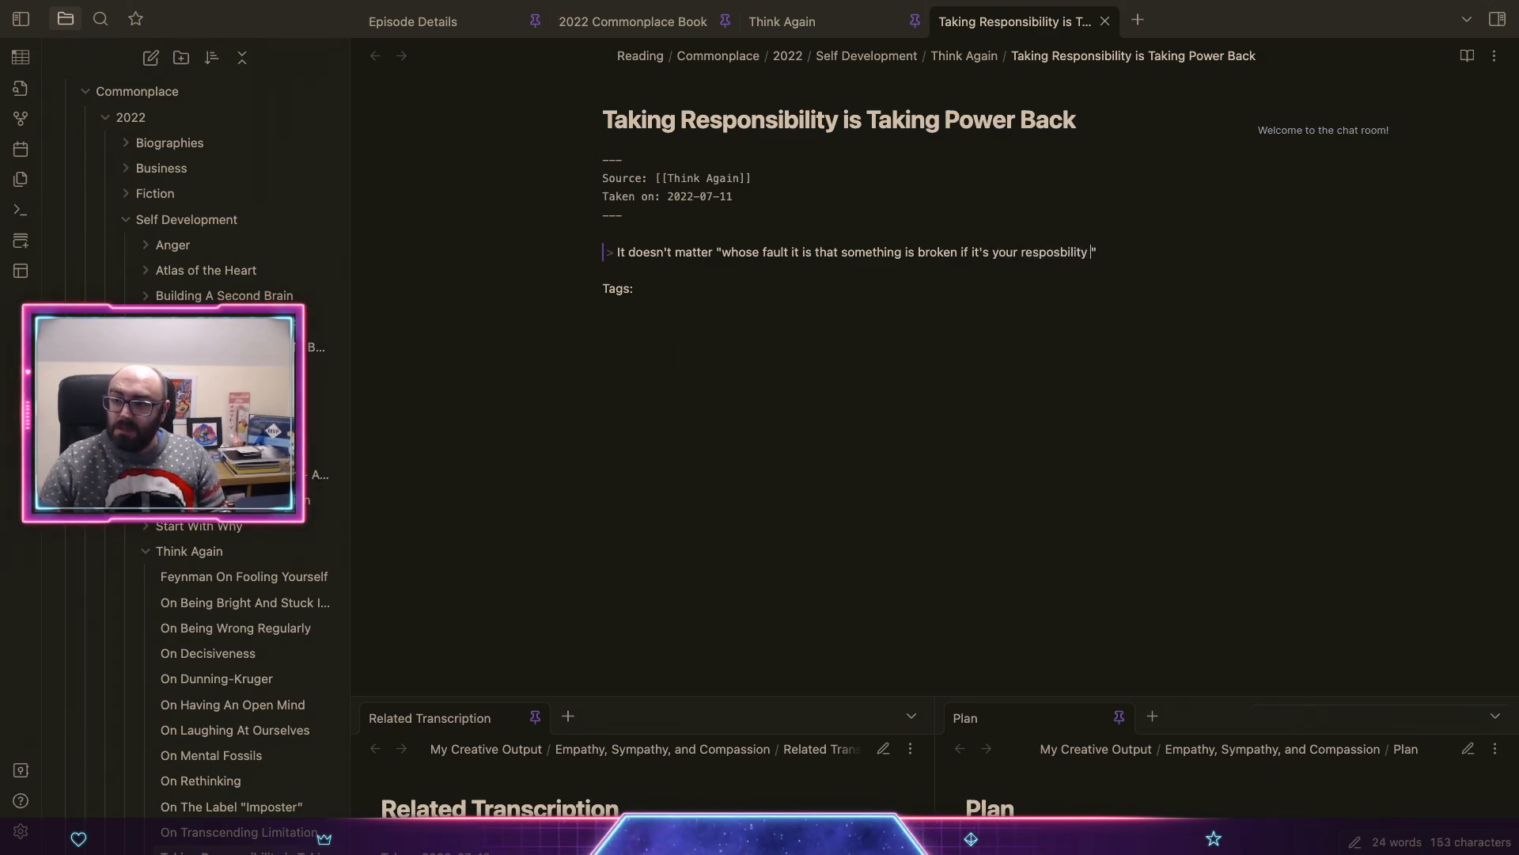
{"action": "key", "text": "alt+shift+Left"}
{"action": "type", "text": "respons"}
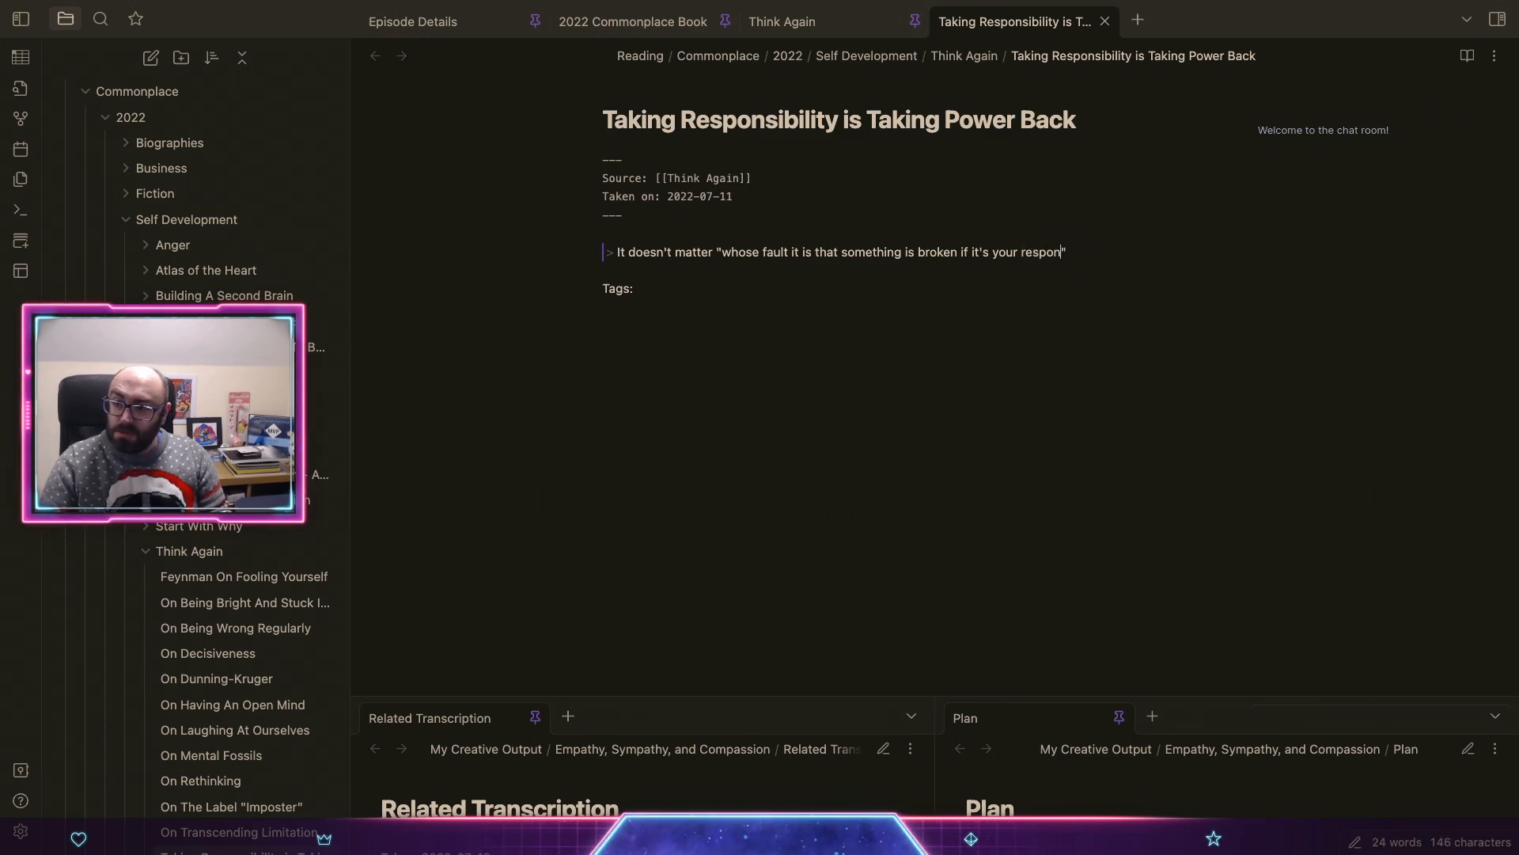
{"action": "type", "text": "ibility "}
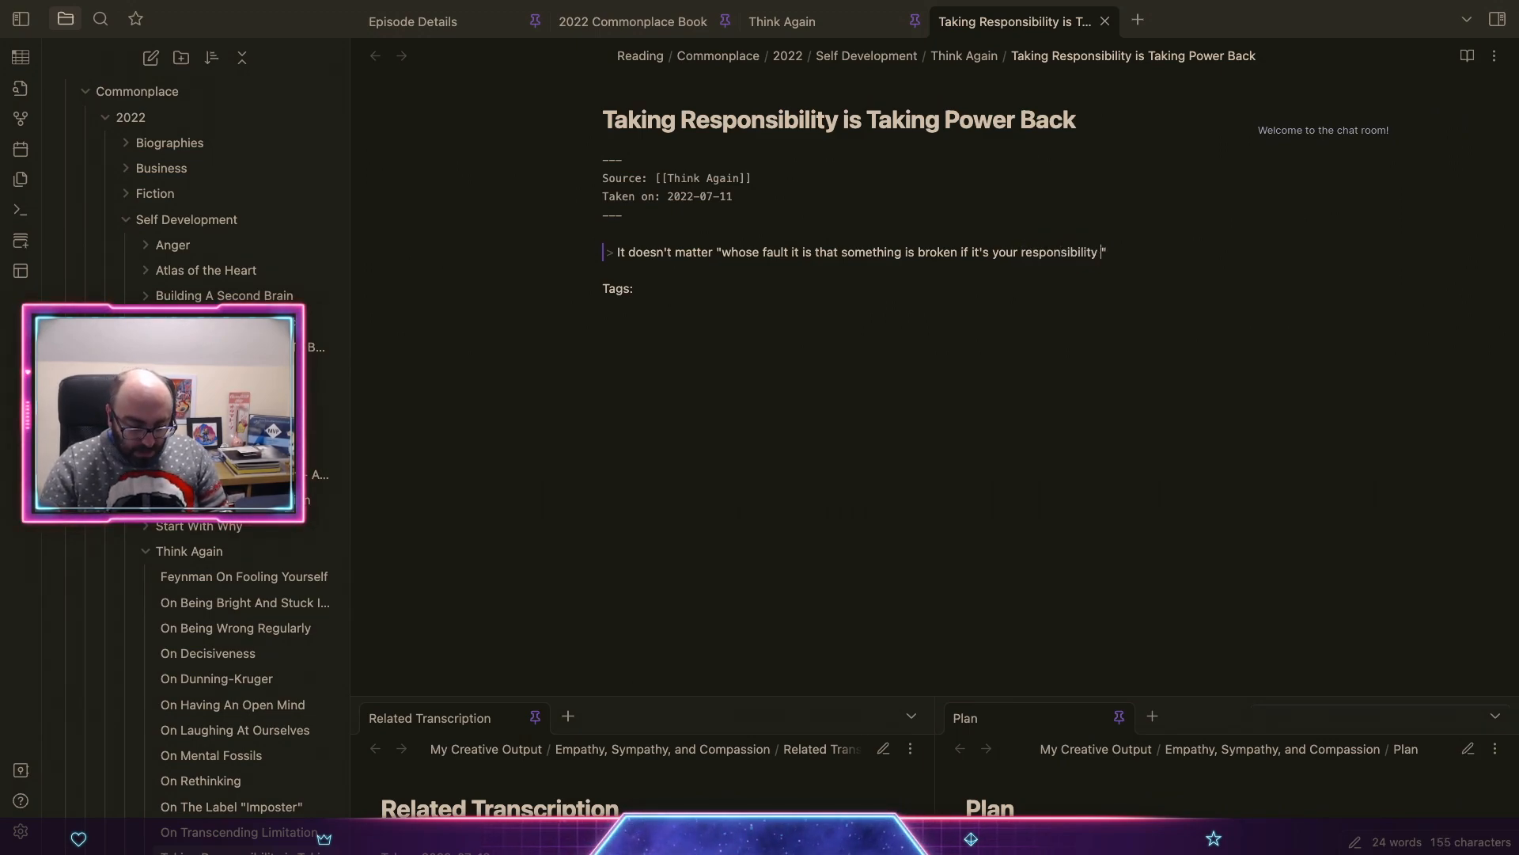
{"action": "type", "text": "to fis i"}
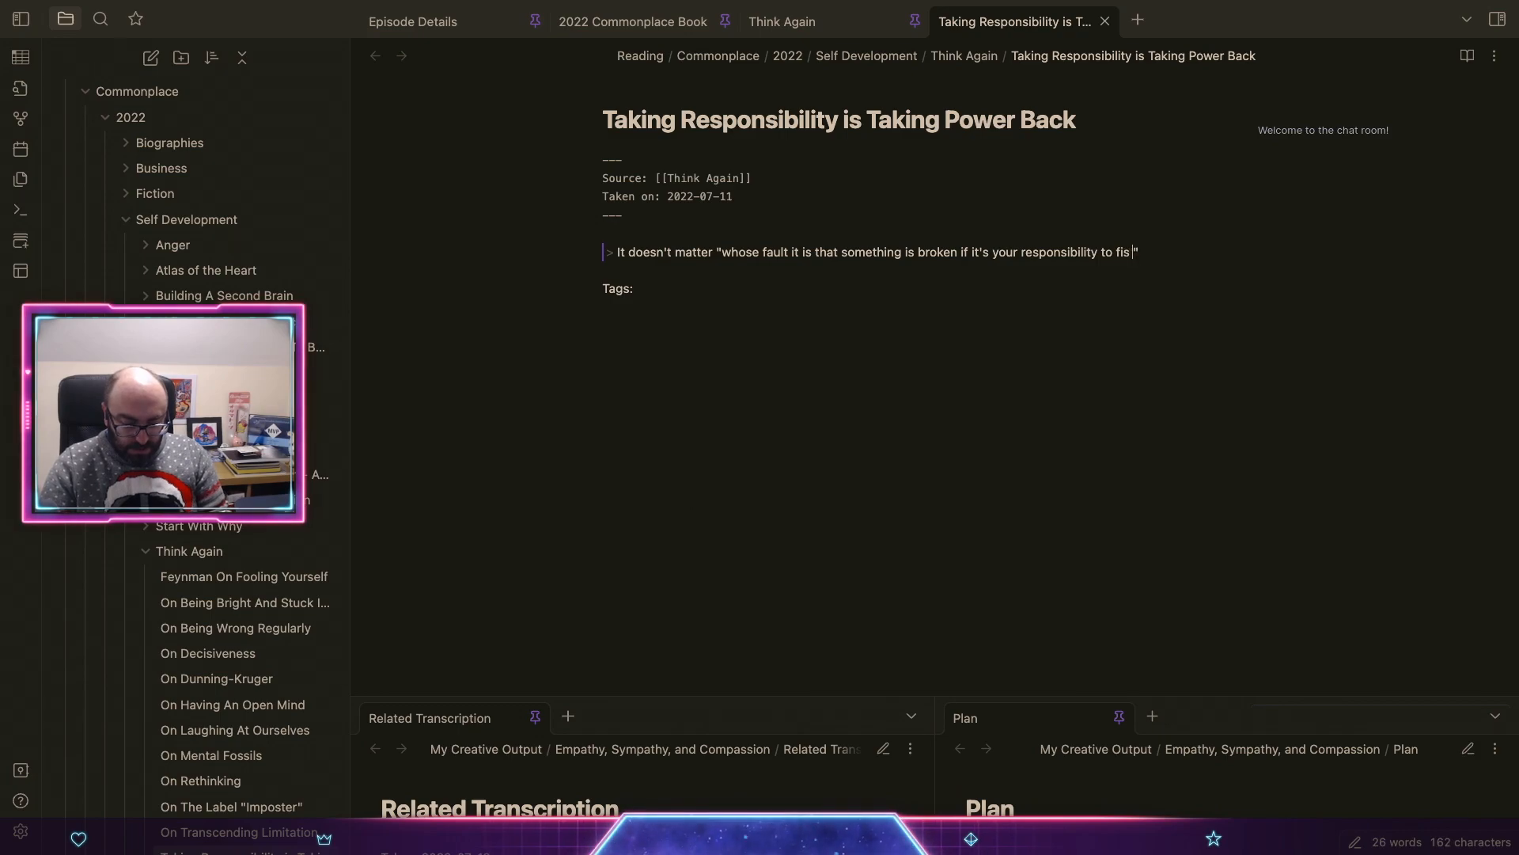
{"action": "key", "text": "BackSpace"}
{"action": "key", "text": "BackSpace"}
{"action": "type", "text": "it."}
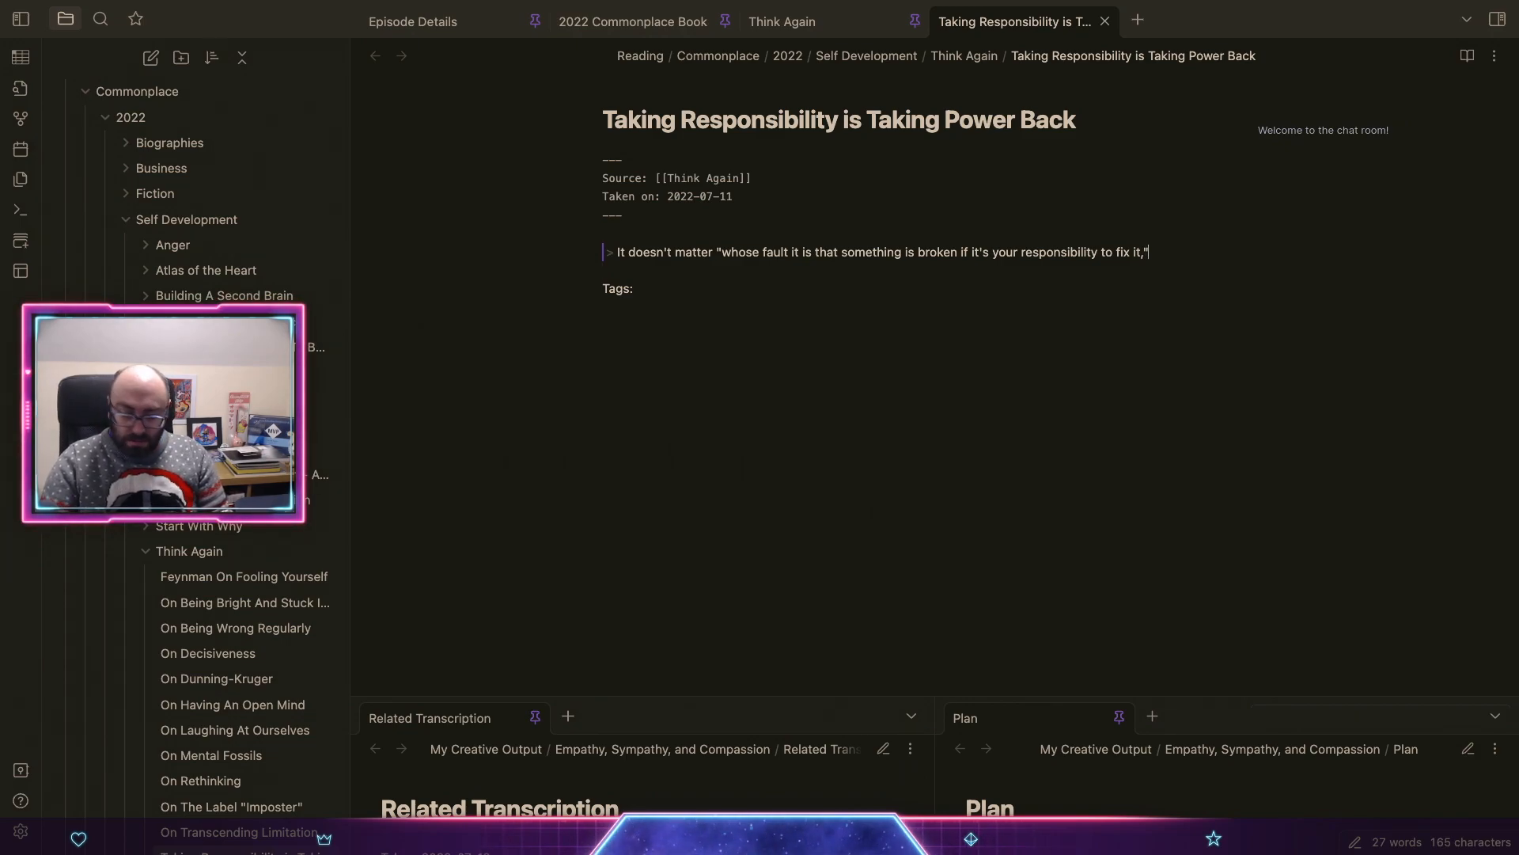
Step: Add the attribution "actor Will Smith has said," after the first clause and open a second quotation
{"action": "type", "text": " actor Will S"}
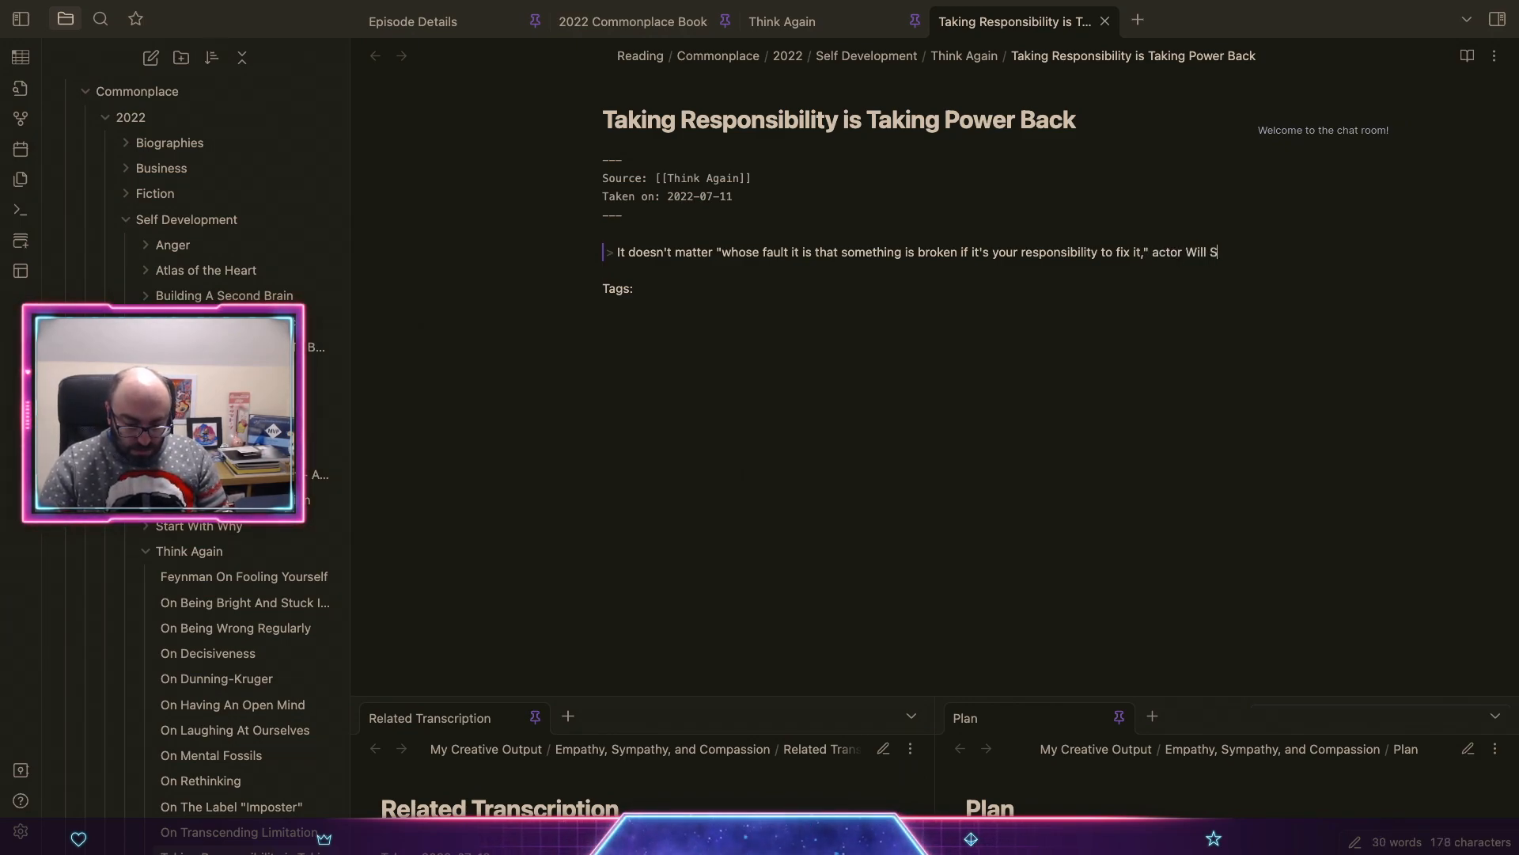
{"action": "type", "text": "mith has sa"}
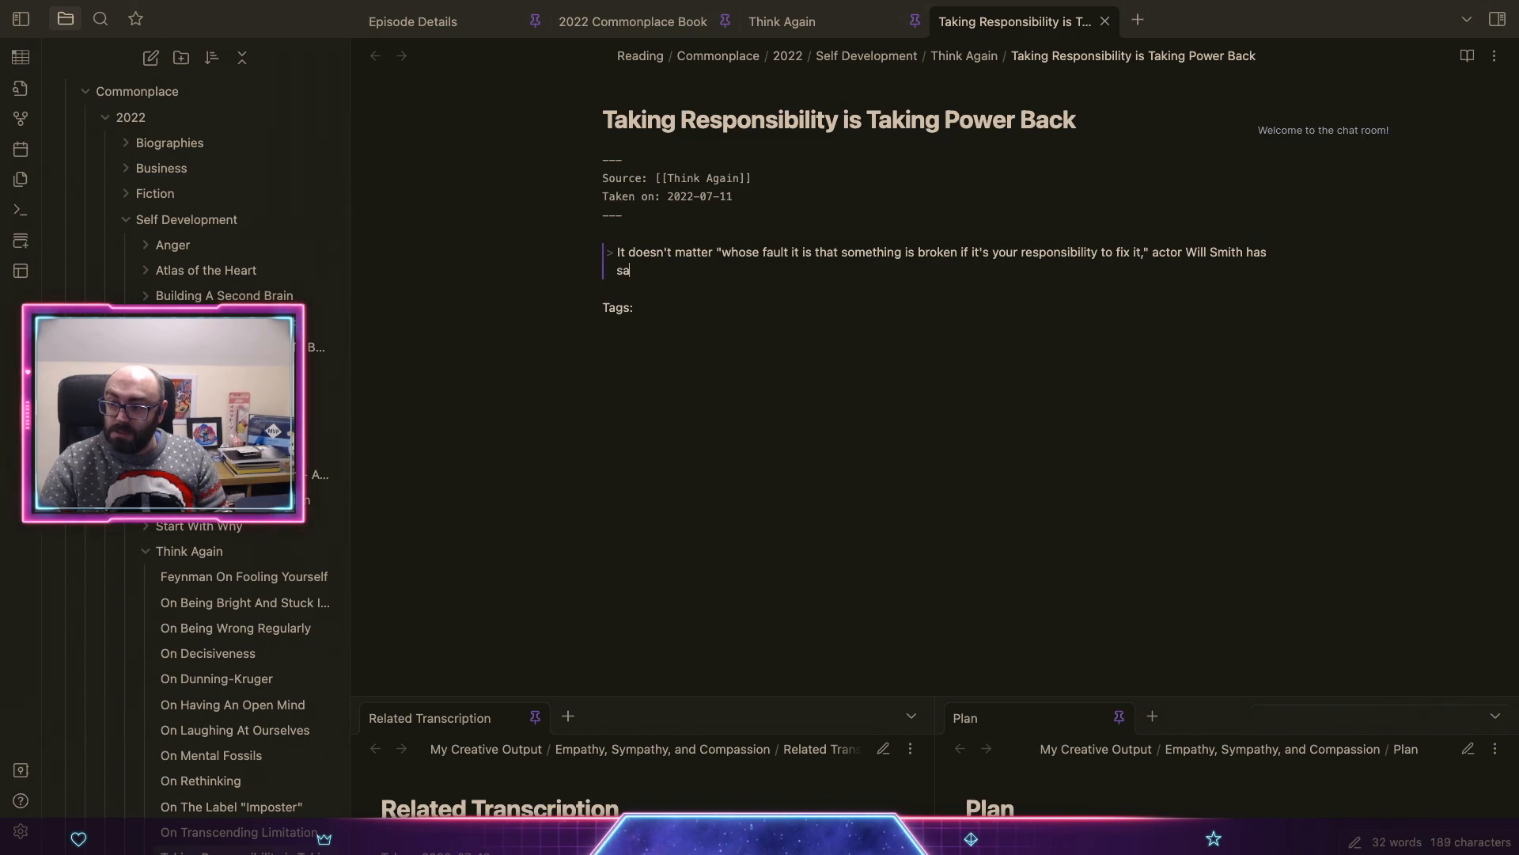
{"action": "type", "text": "id, \""}
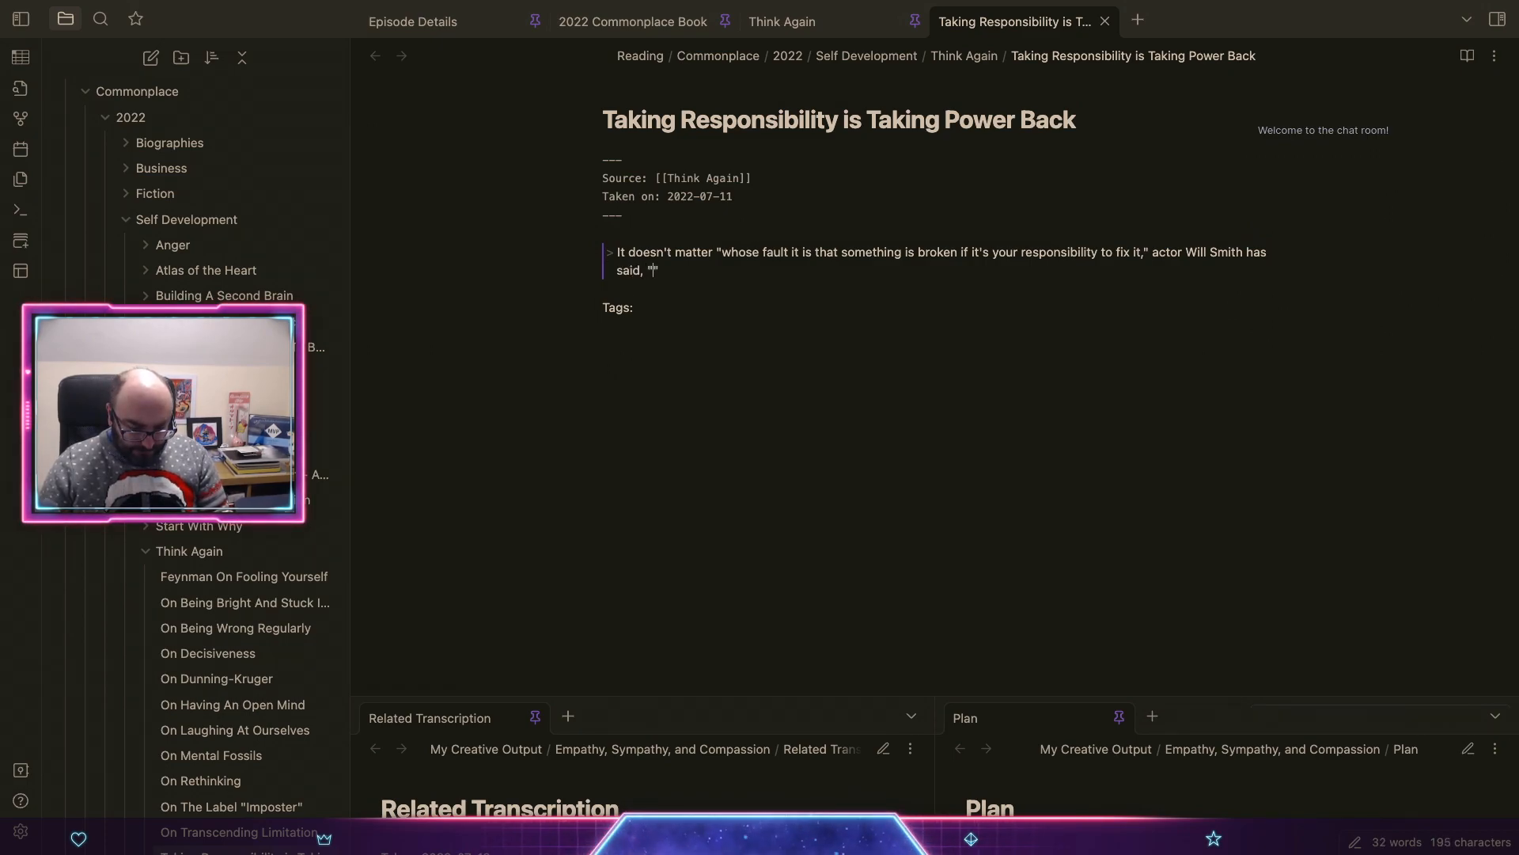
Step: Complete the quote block with the second quotation "Taking responsibility is taking your power back."
{"action": "type", "text": "Taling"}
{"action": "key", "text": "BackSpace"}
{"action": "key", "text": "BackSpace"}
{"action": "key", "text": "BackSpace"}
{"action": "key", "text": "BackSpace"}
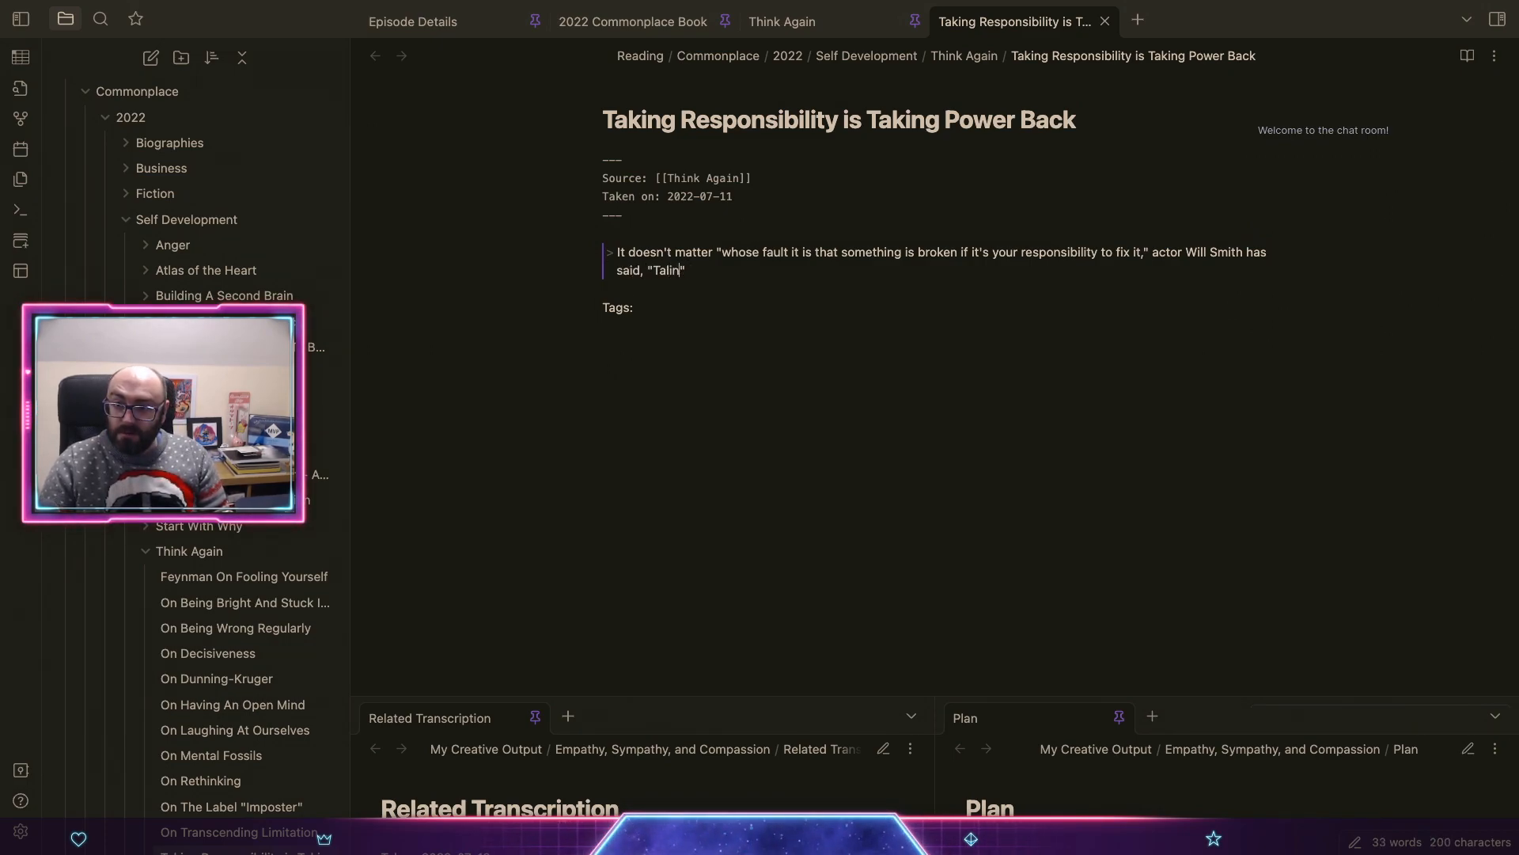
{"action": "type", "text": "king respo"}
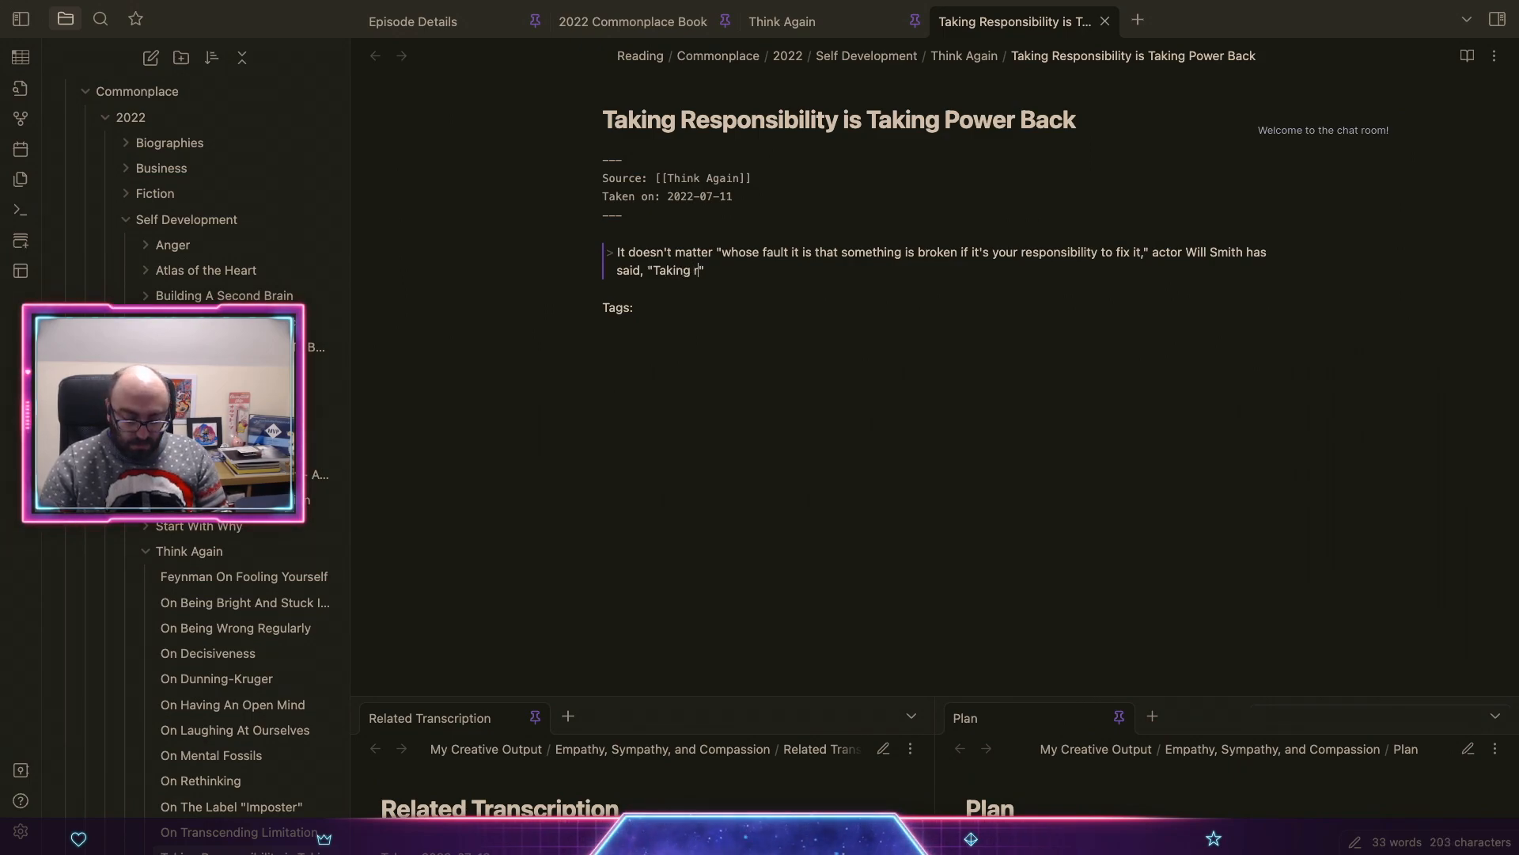
{"action": "type", "text": "nsibility"}
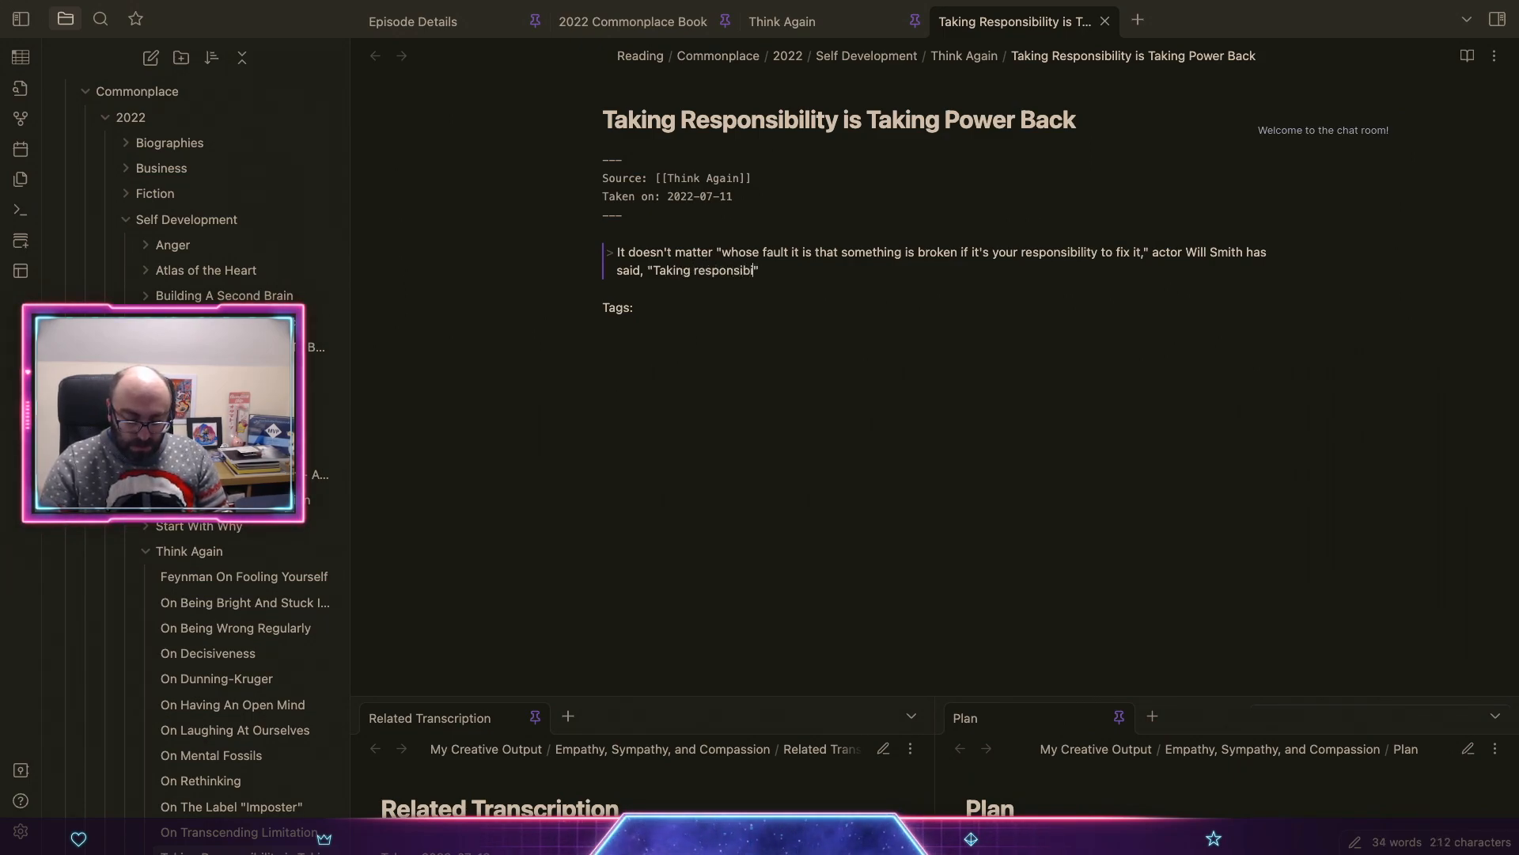
{"action": "type", "text": " is take"}
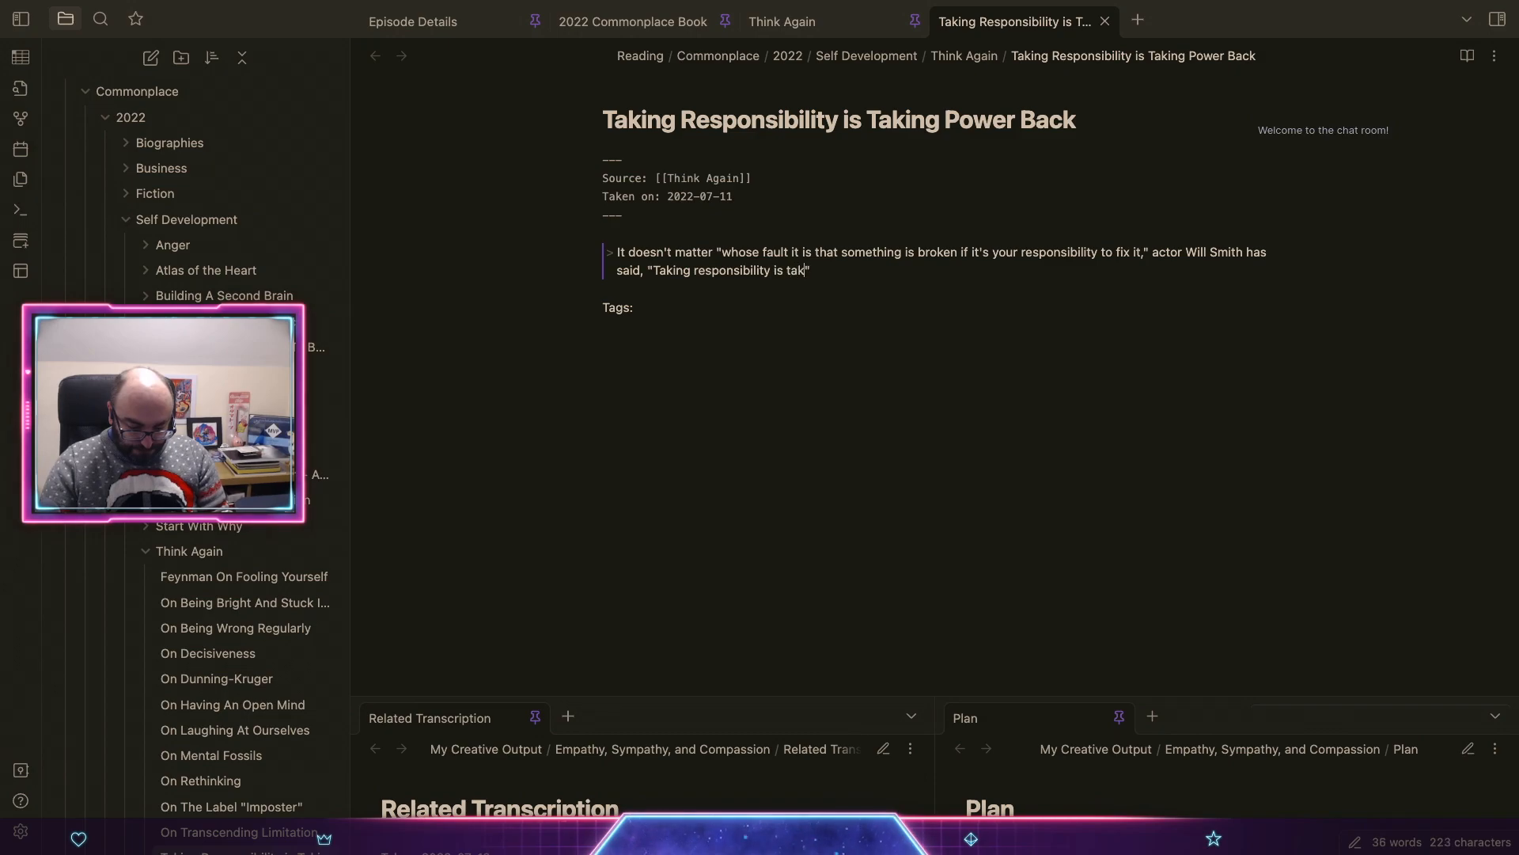
{"action": "key", "text": "BackSpace"}
{"action": "type", "text": "ing you"}
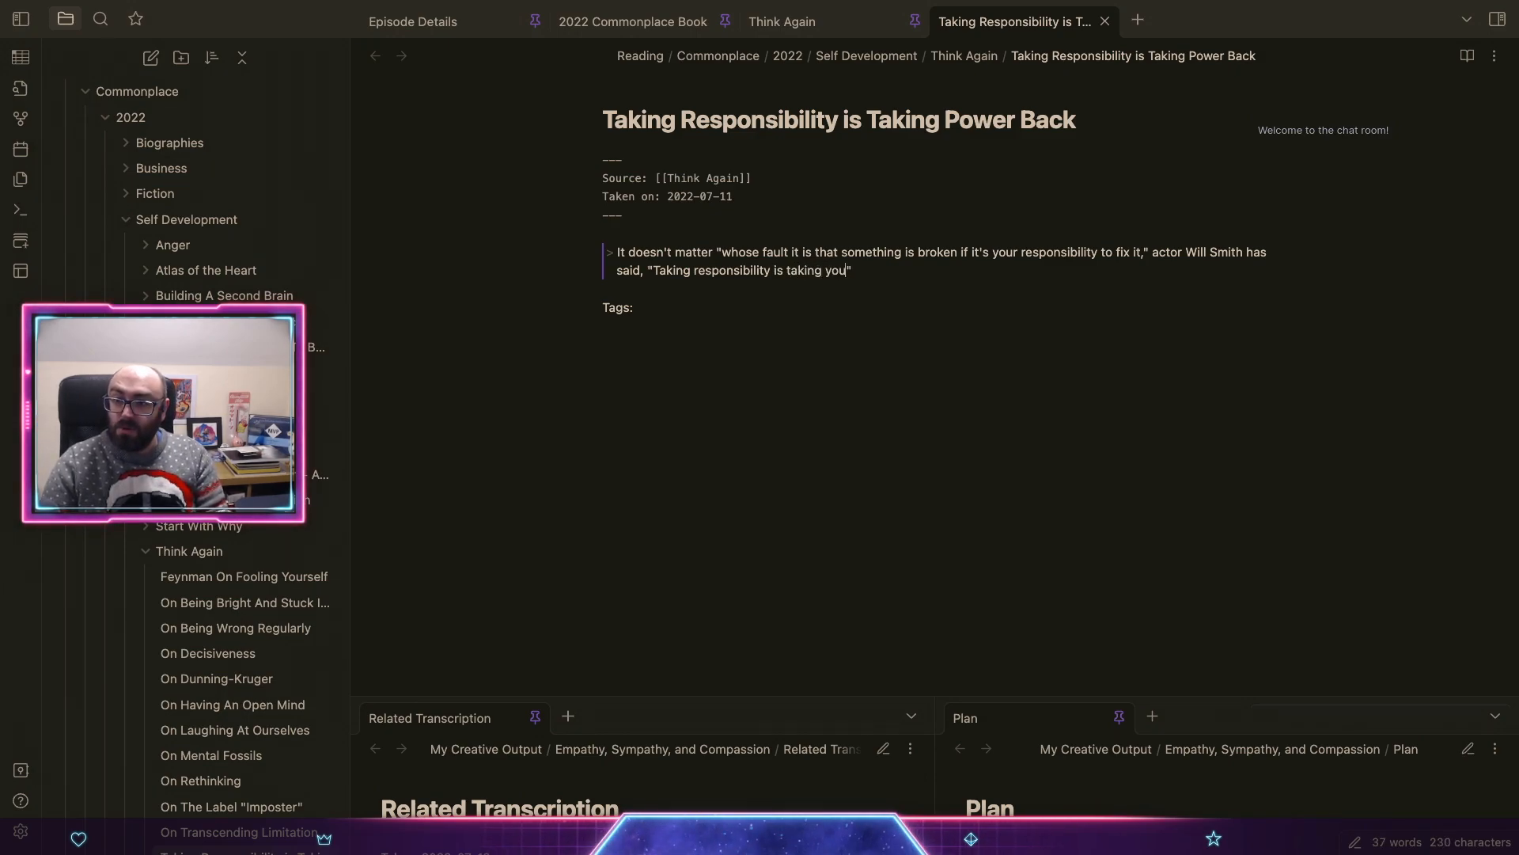
{"action": "type", "text": "r power back"}
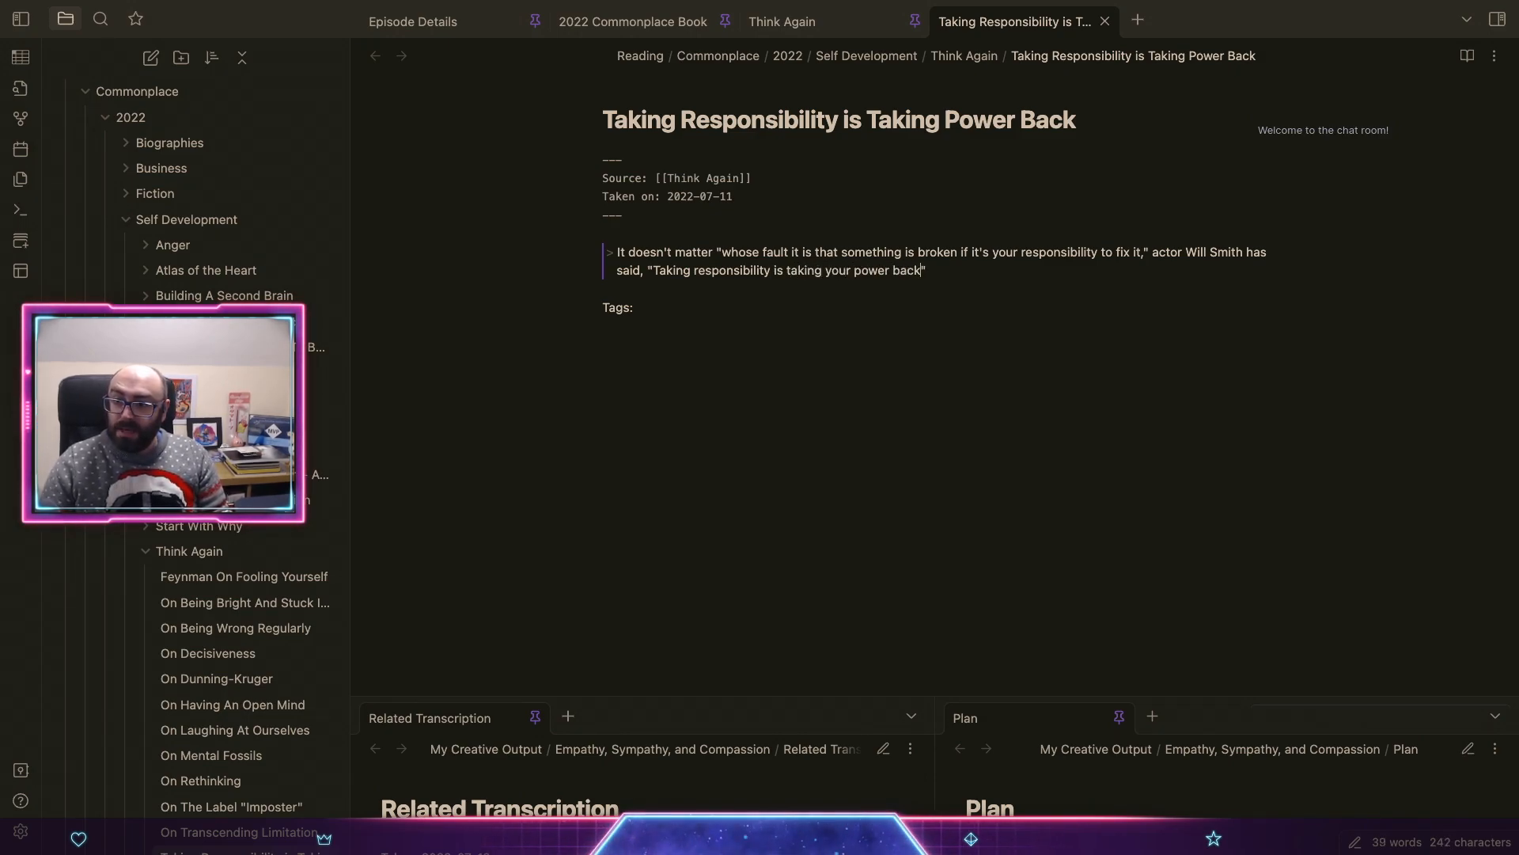
{"action": "type", "text": "."}
{"action": "key", "text": "End"}
Step: Start a comment paragraph between the quote and the Tags line with "More shade"
{"action": "key", "text": "Return"}
{"action": "key", "text": "Return"}
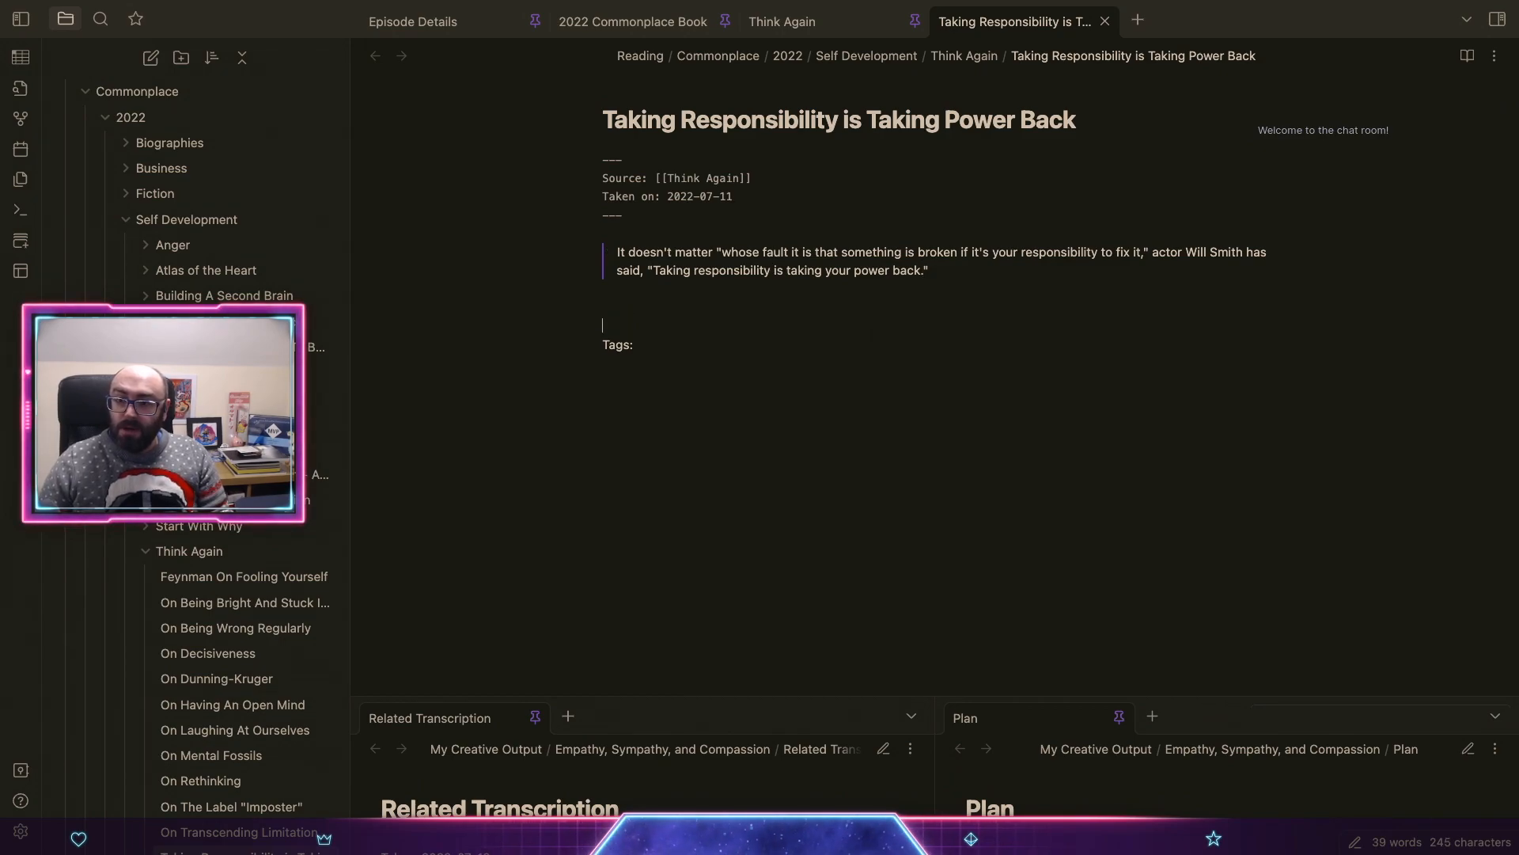
{"action": "type", "text": "Shades"}
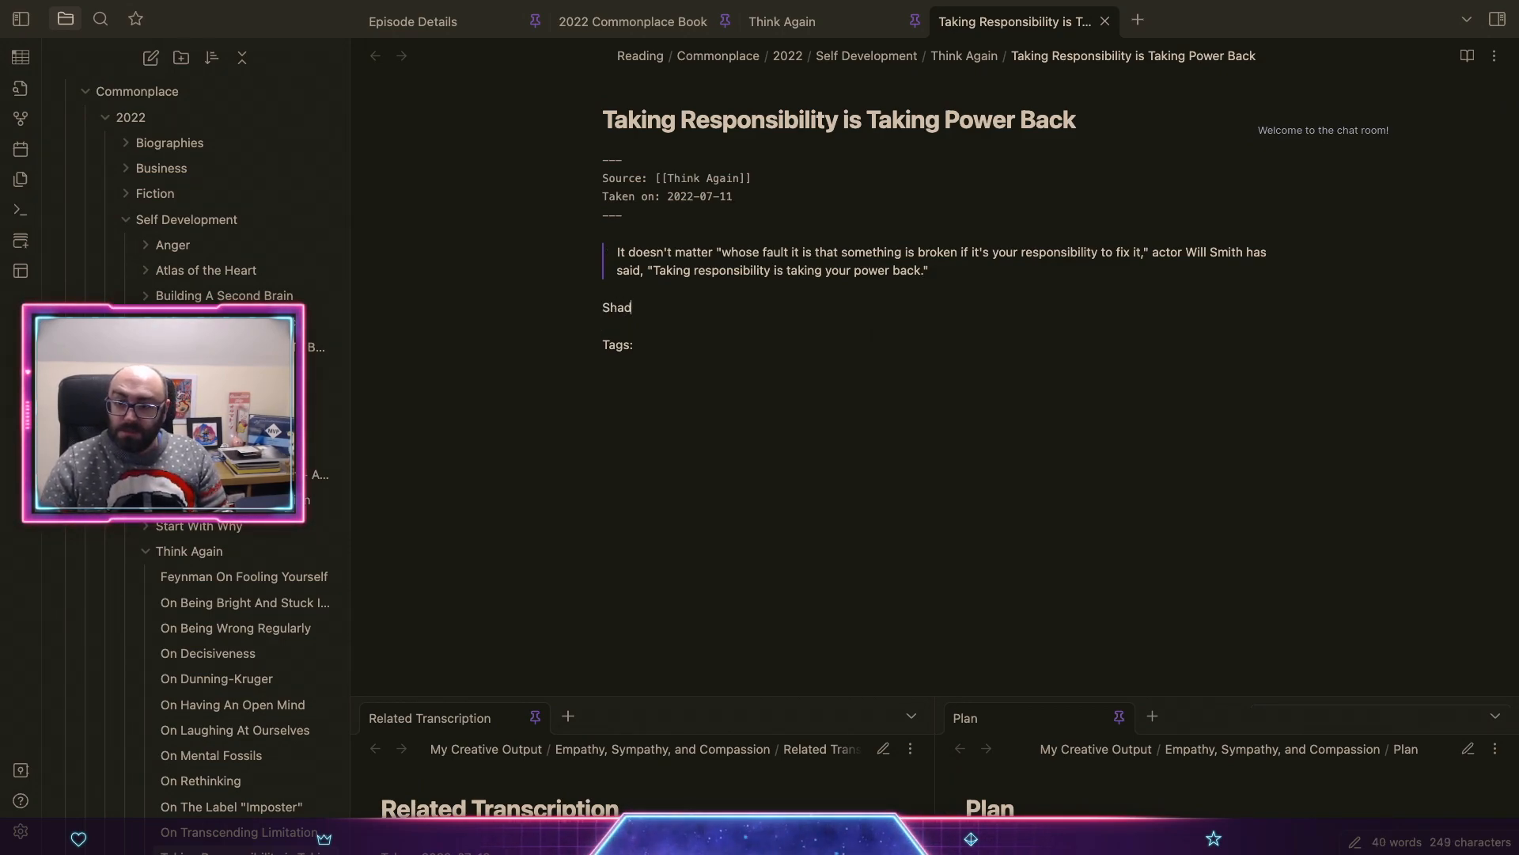
{"action": "key", "text": "shift+Home"}
{"action": "type", "text": "More shared"}
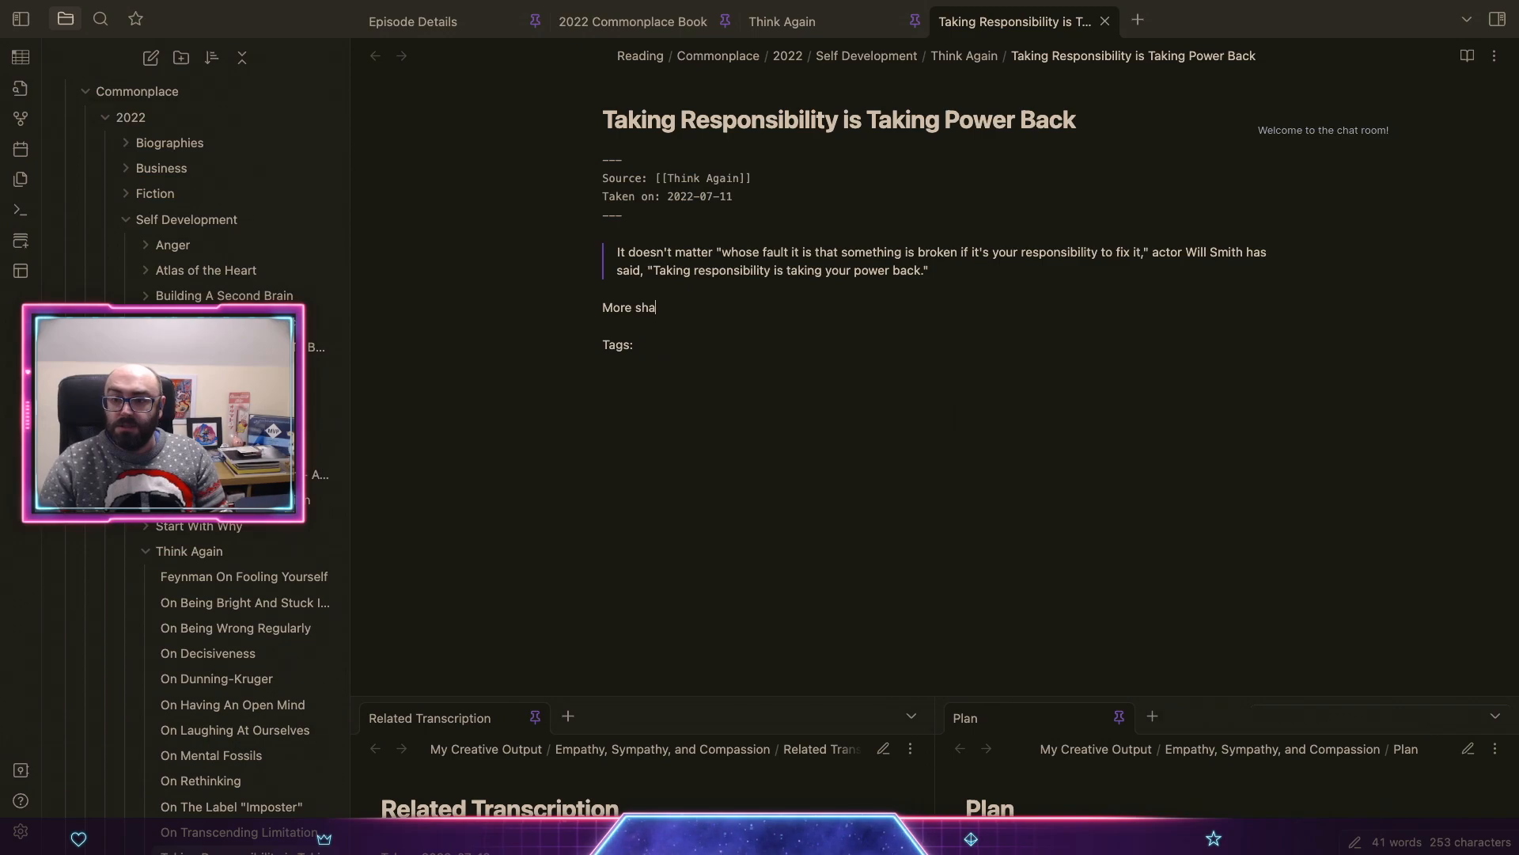
{"action": "key", "text": "BackSpace"}
{"action": "key", "text": "BackSpace"}
{"action": "key", "text": "BackSpace"}
{"action": "type", "text": "de"}
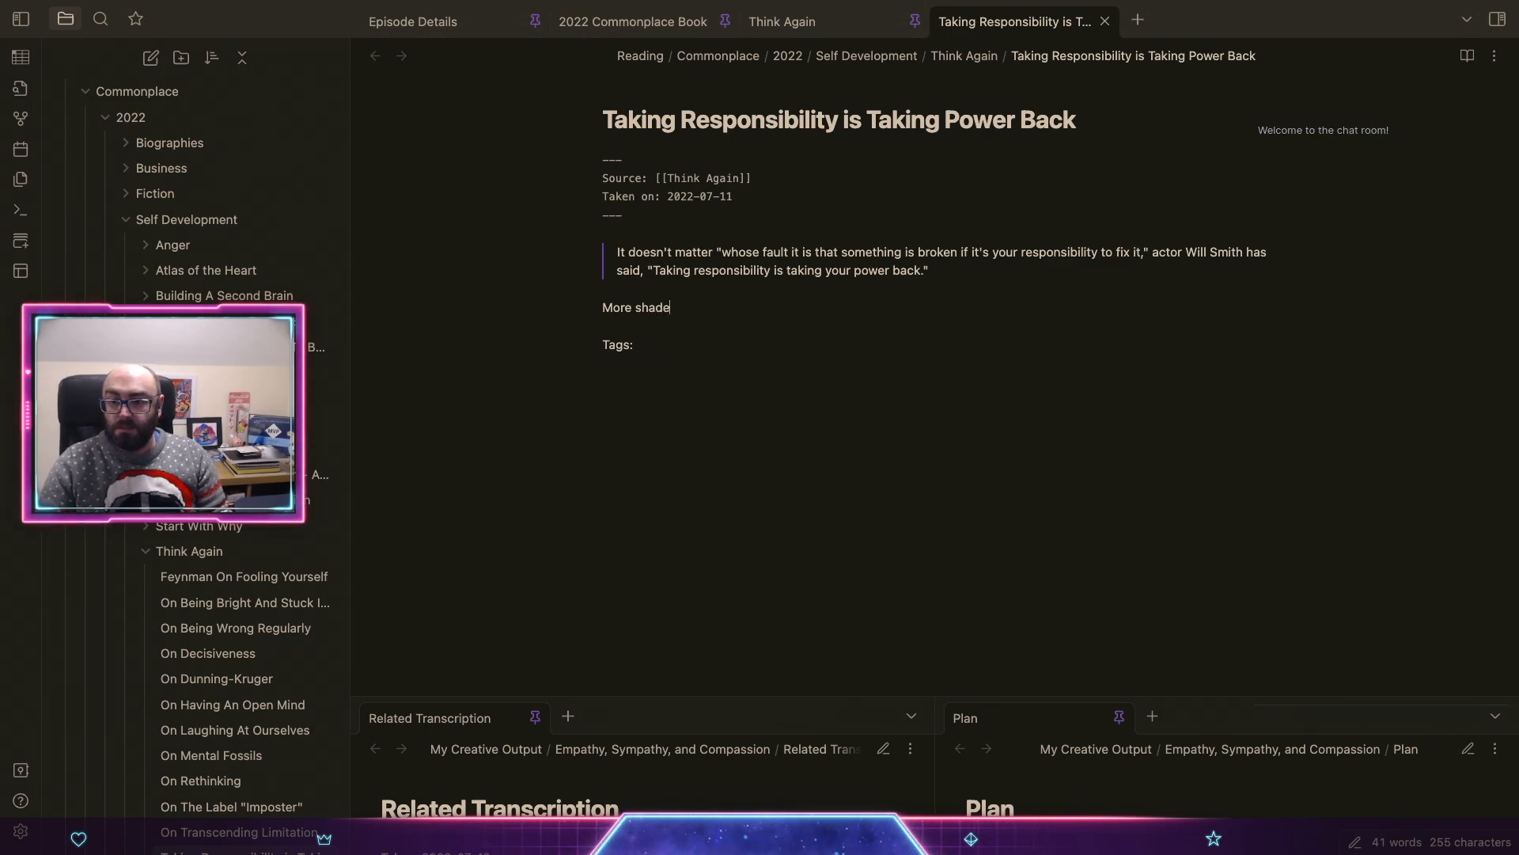
Step: Extend the comment to "More shades of" and add a link to the "Brown, Brené" author note
{"action": "type", "text": "s of ["}
{"action": "type", "text": "[brown"}
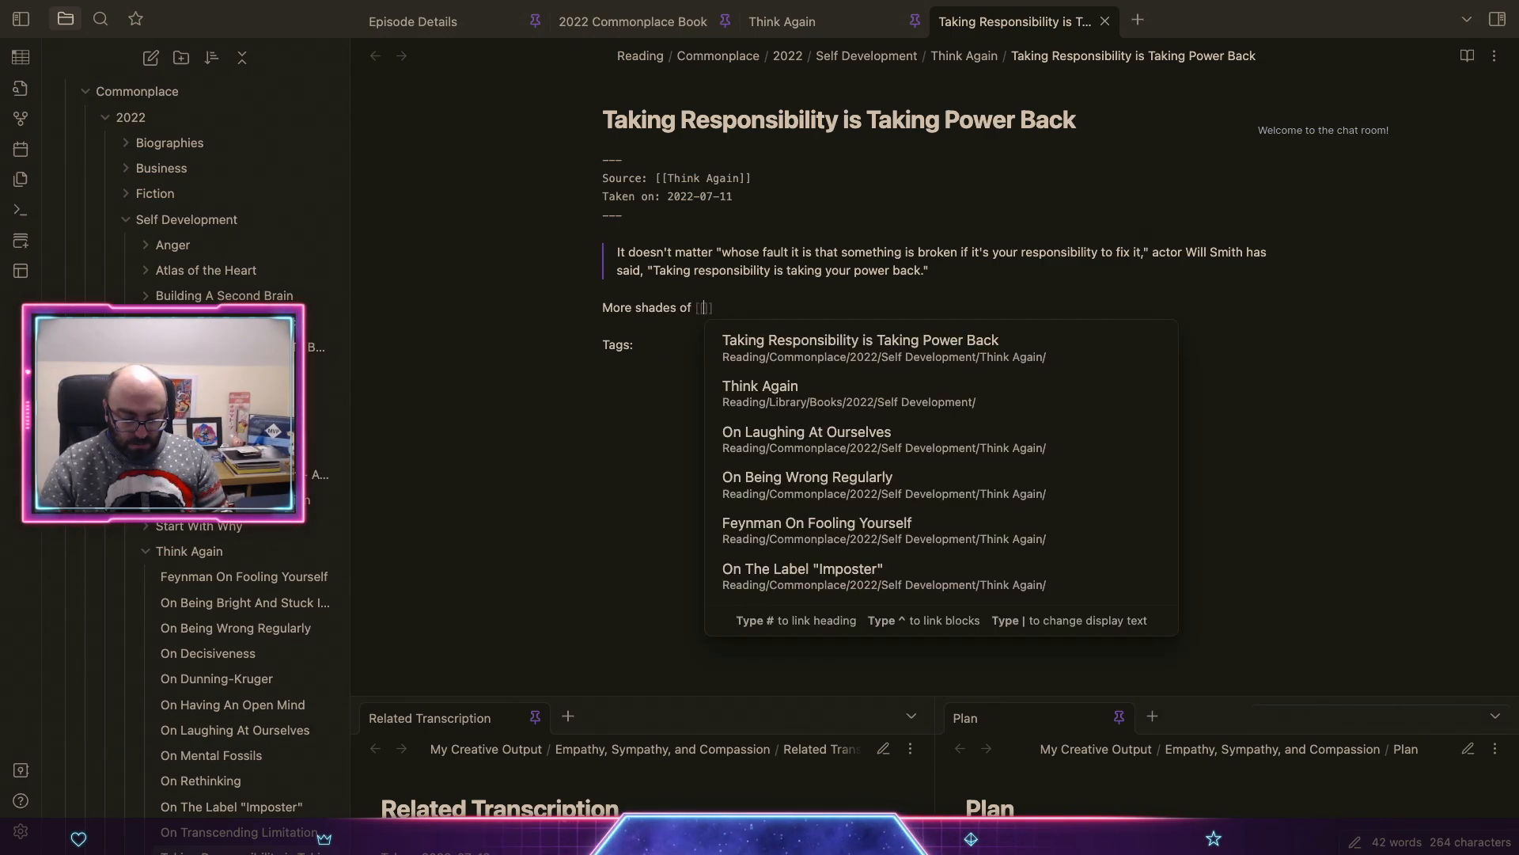
{"action": "key", "text": "Return"}
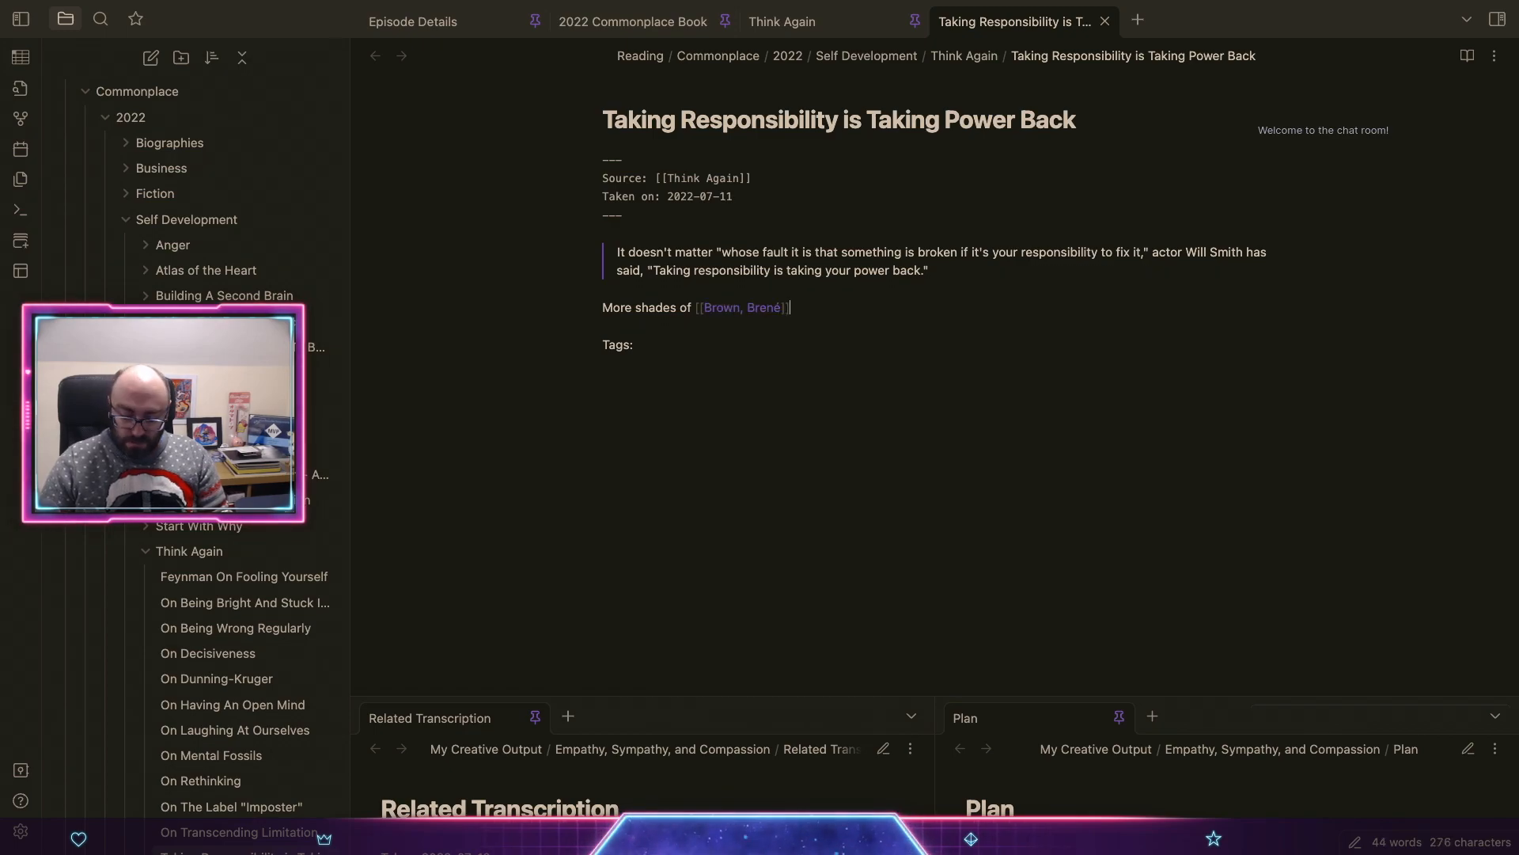
Step: Continue the comment with "'s", a link to the "Daring Greatly" book note, and "here."
{"action": "type", "text": "'s [["}
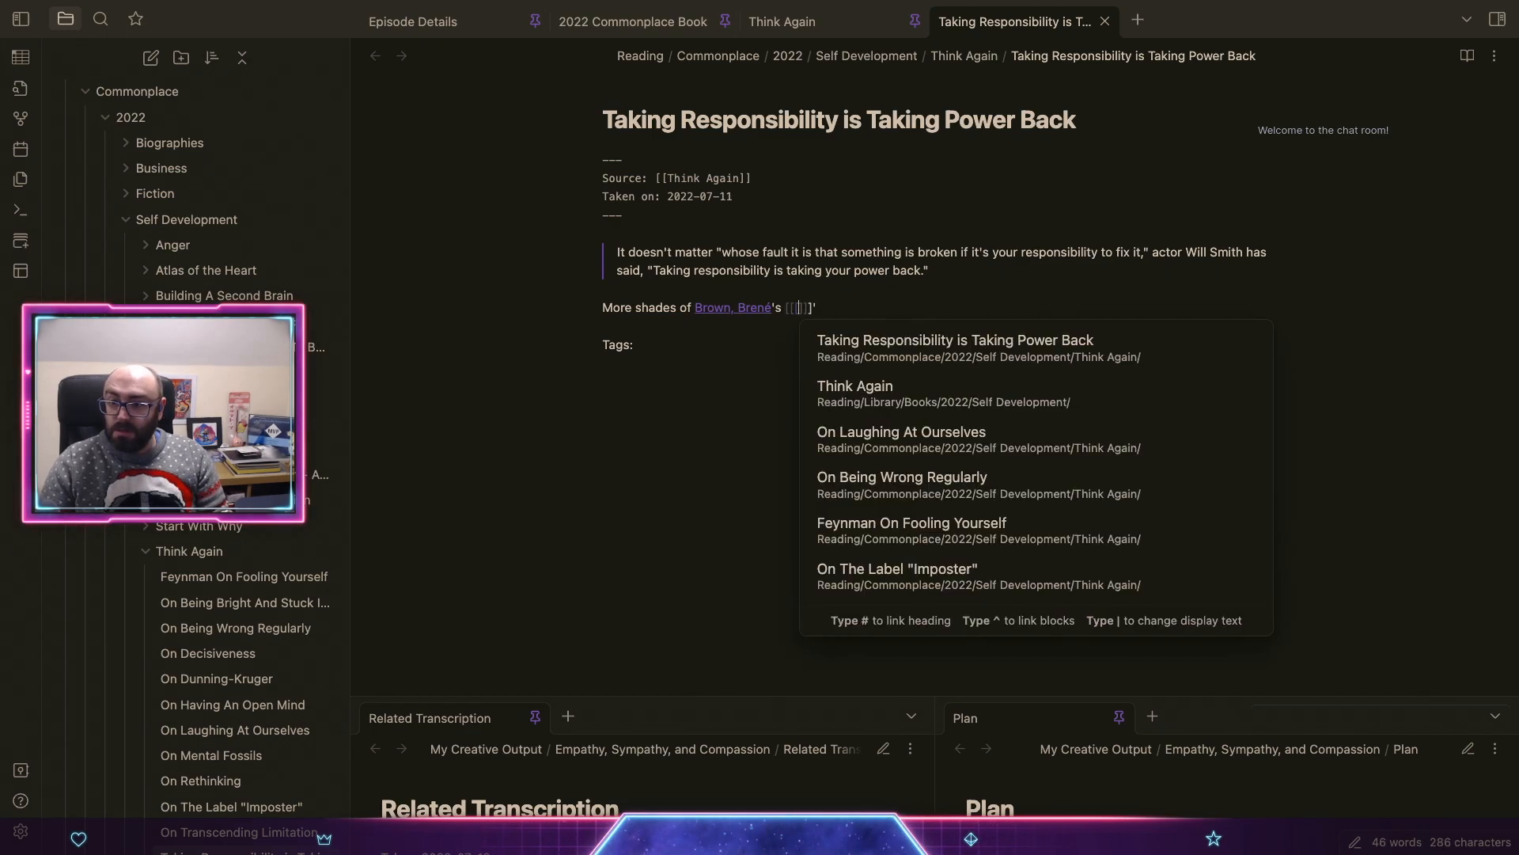
{"action": "key", "text": "BackSpace"}
{"action": "key", "text": "BackSpace"}
{"action": "key", "text": "BackSpace"}
{"action": "key", "text": "Delete"}
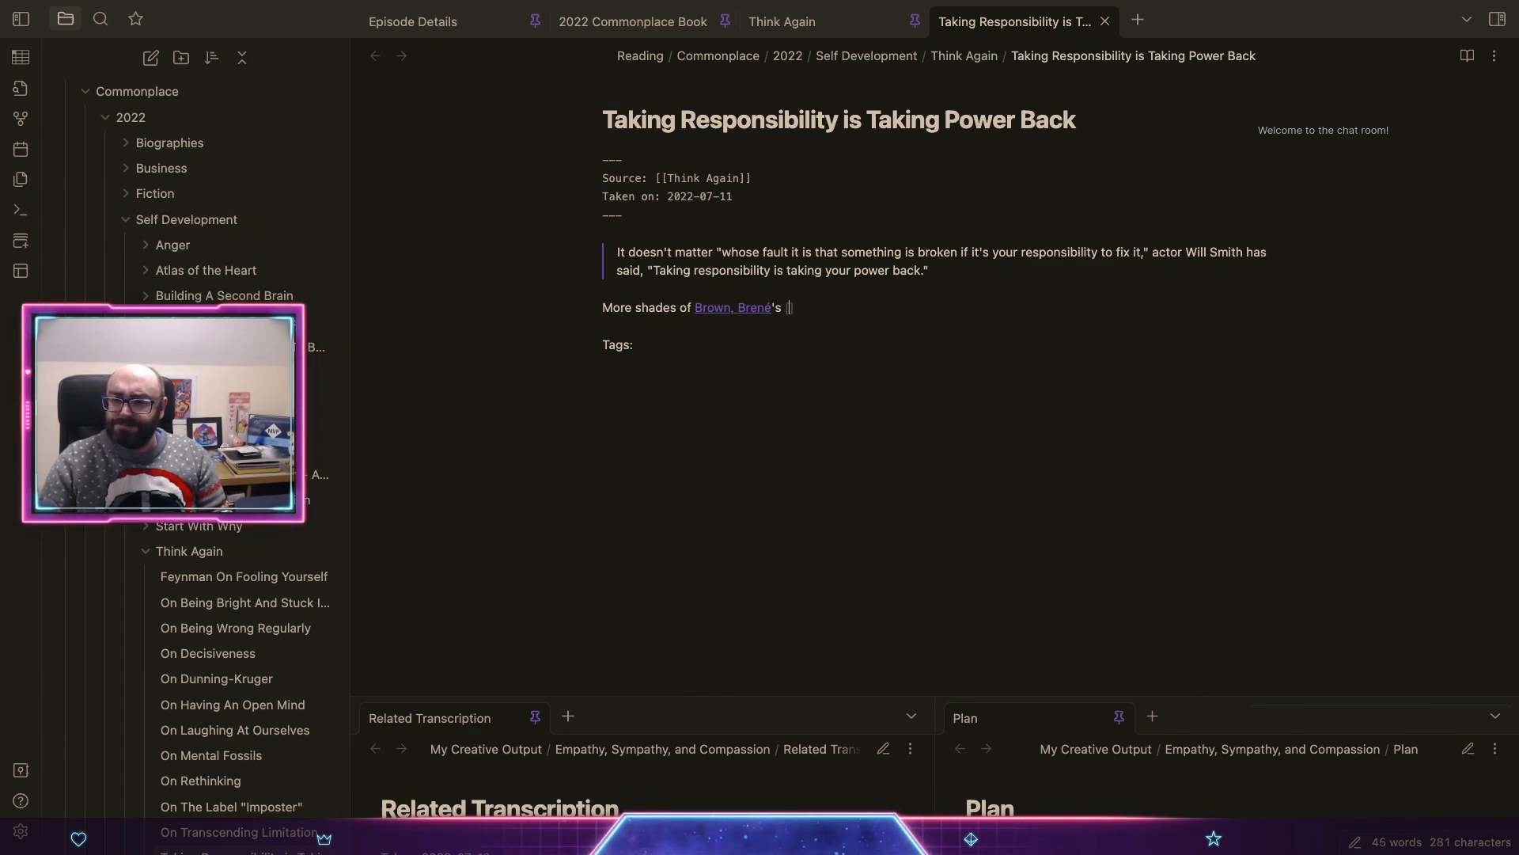
{"action": "type", "text": "[[dar"}
{"action": "key", "text": "Down"}
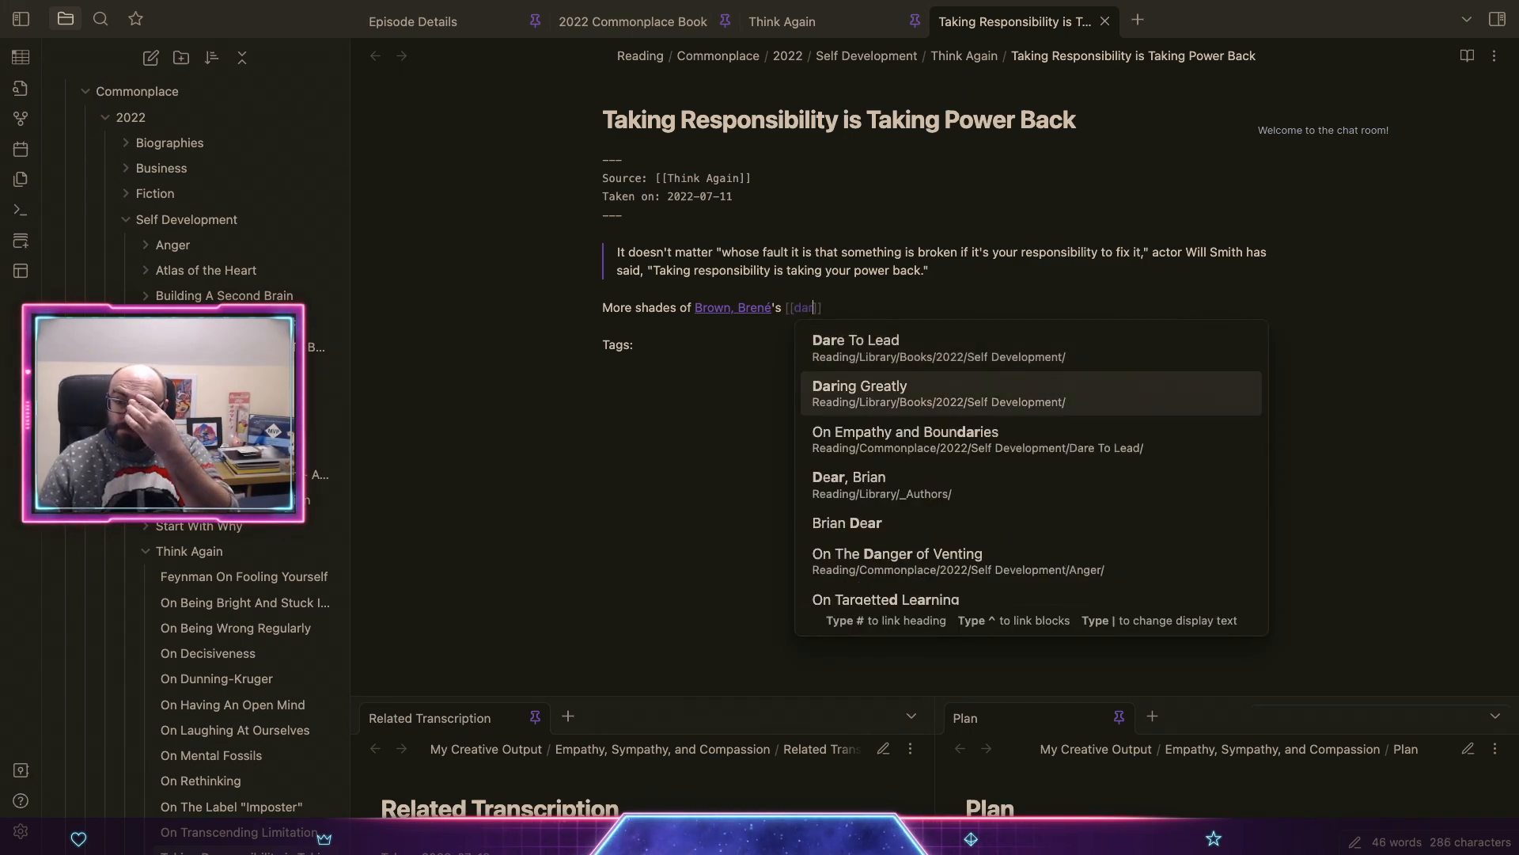
{"action": "key", "text": "Return"}
{"action": "type", "text": "here."}
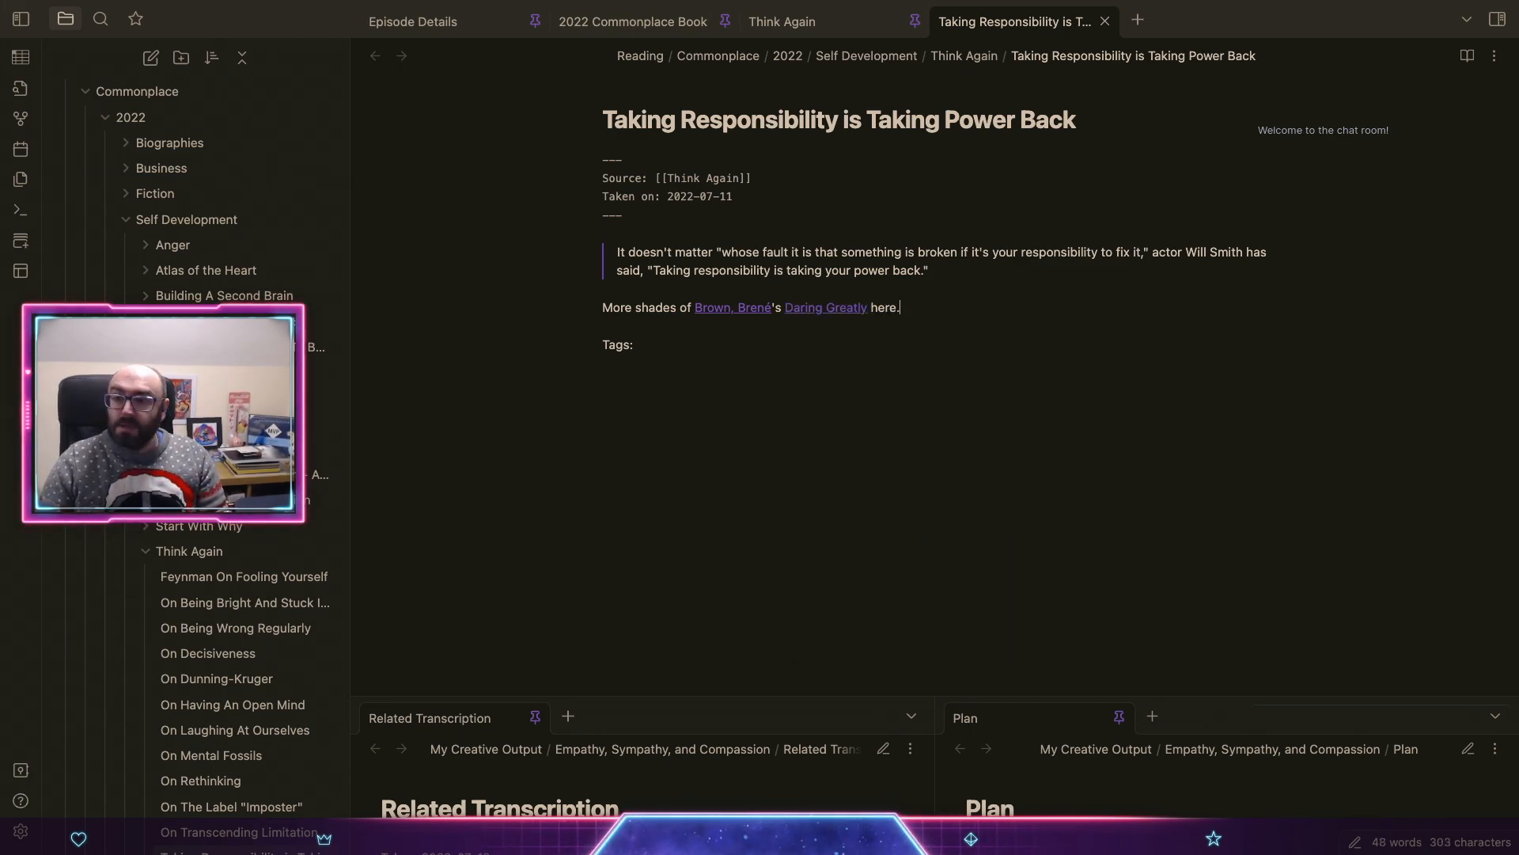
Step: Search the 2022 Commonplace Book note for "fault"
{"action": "left_click", "coordinate": [634, 21]}
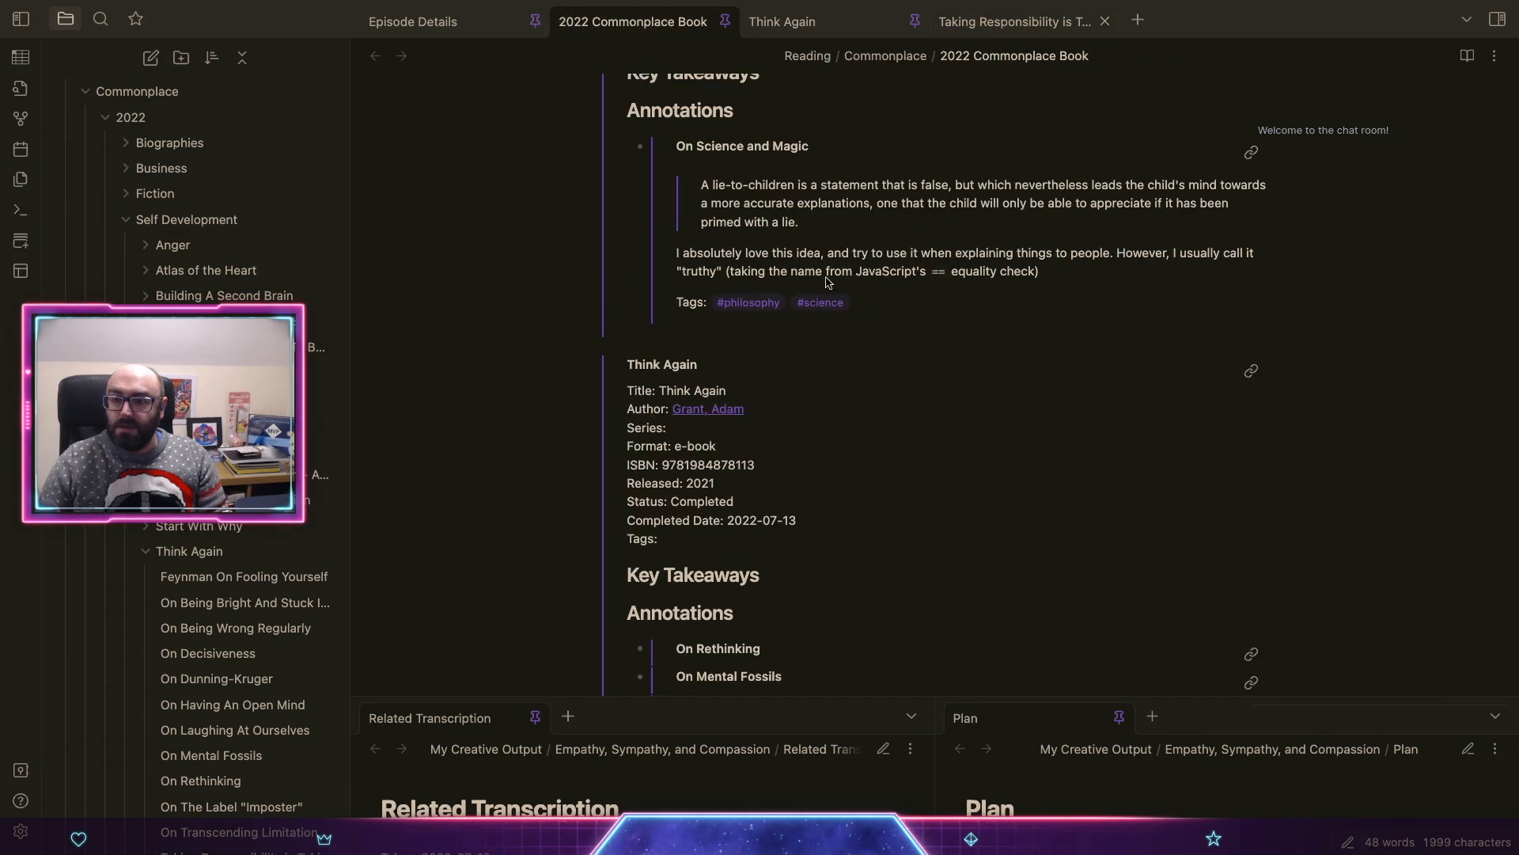
{"action": "scroll", "coordinate": [827, 282], "scroll_direction": "up", "scroll_amount": 15}
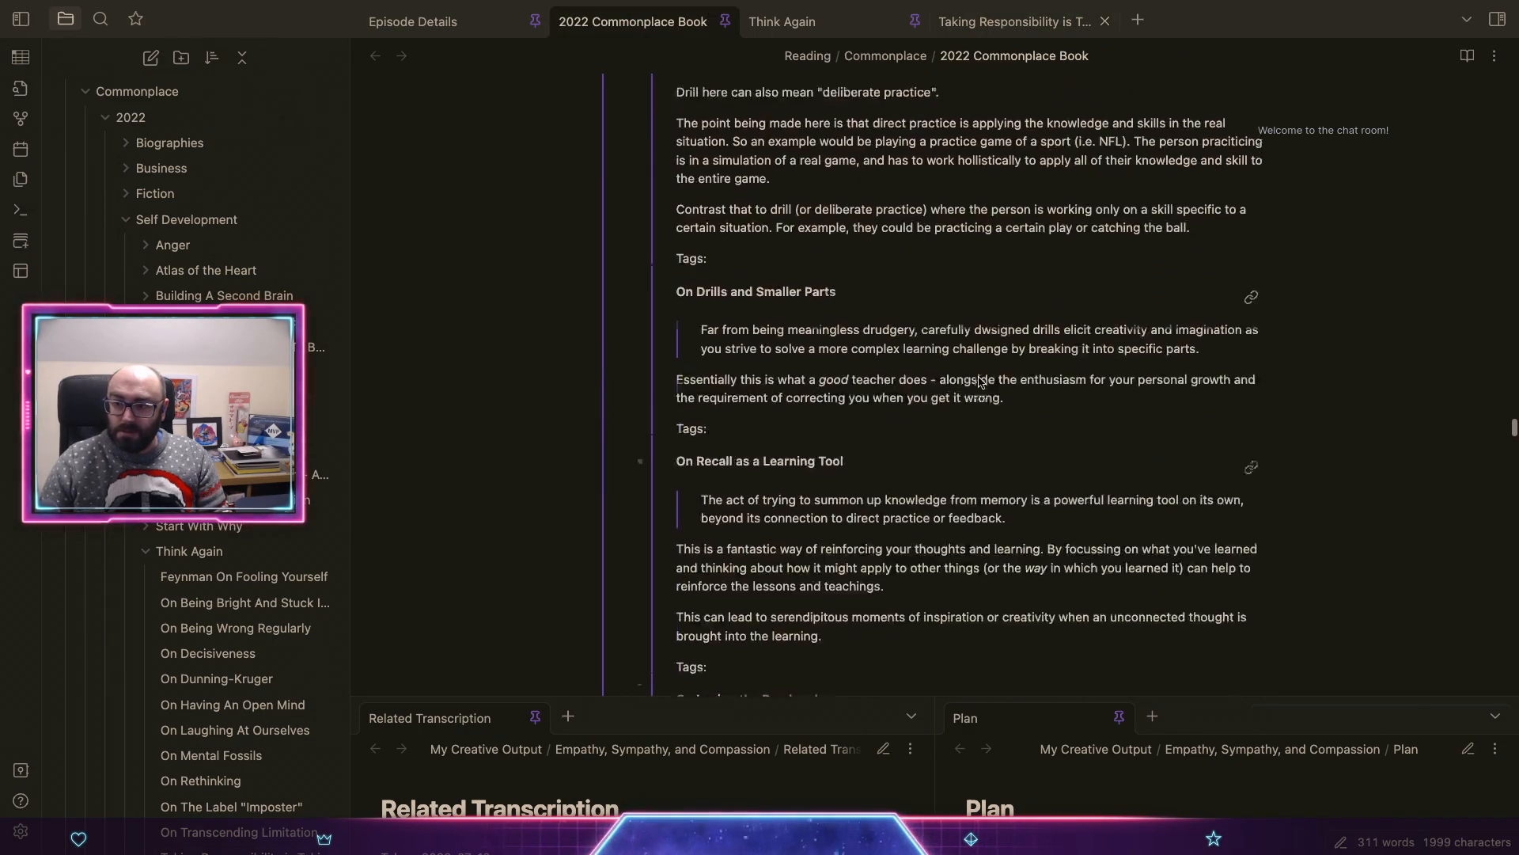
{"action": "scroll", "coordinate": [979, 383], "scroll_direction": "up", "scroll_amount": 20}
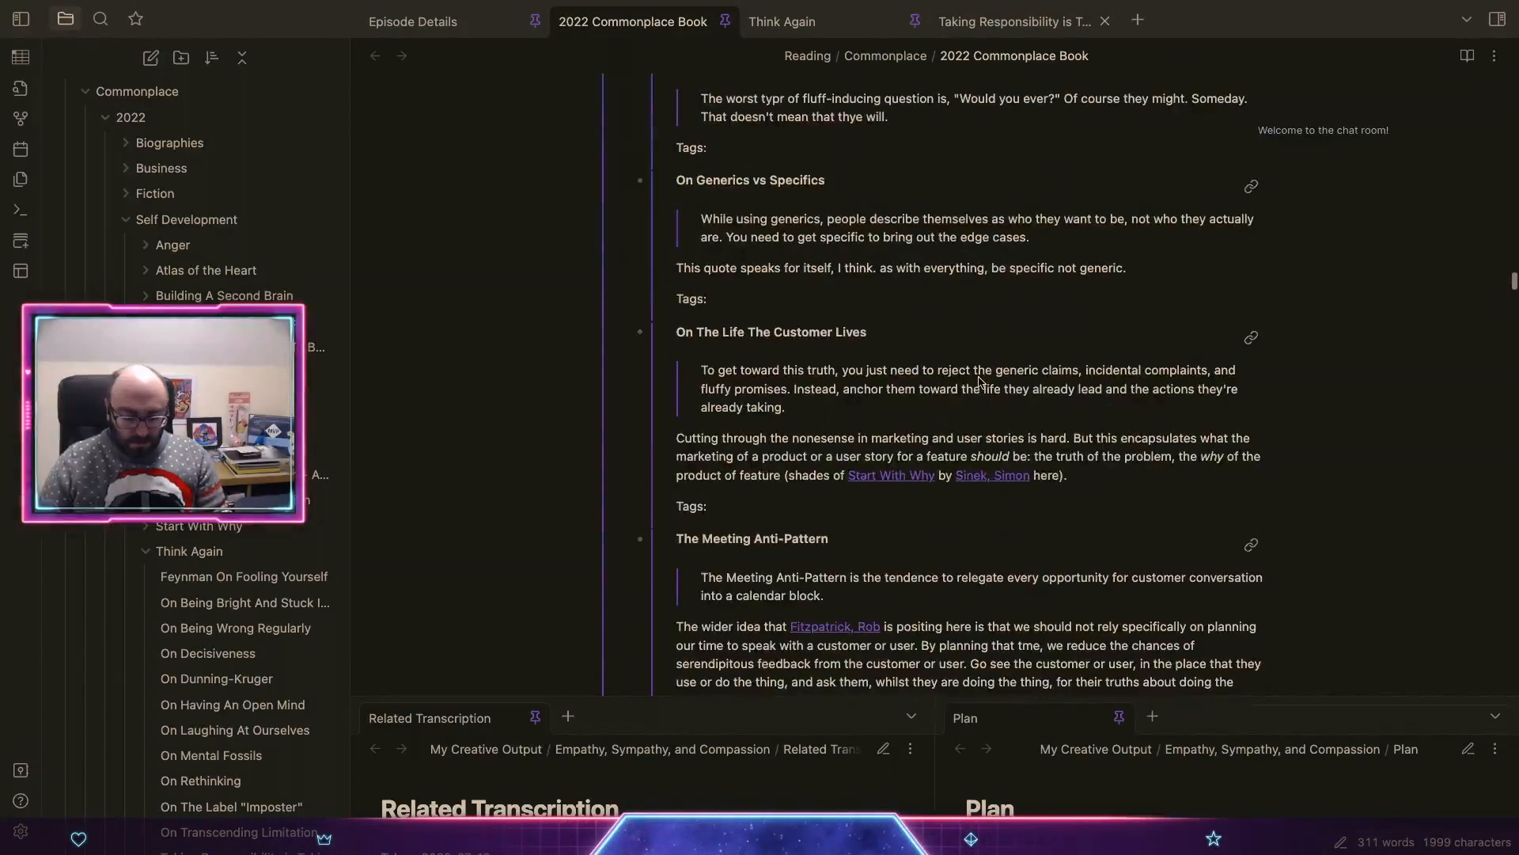
{"action": "key", "text": "ctrl+f"}
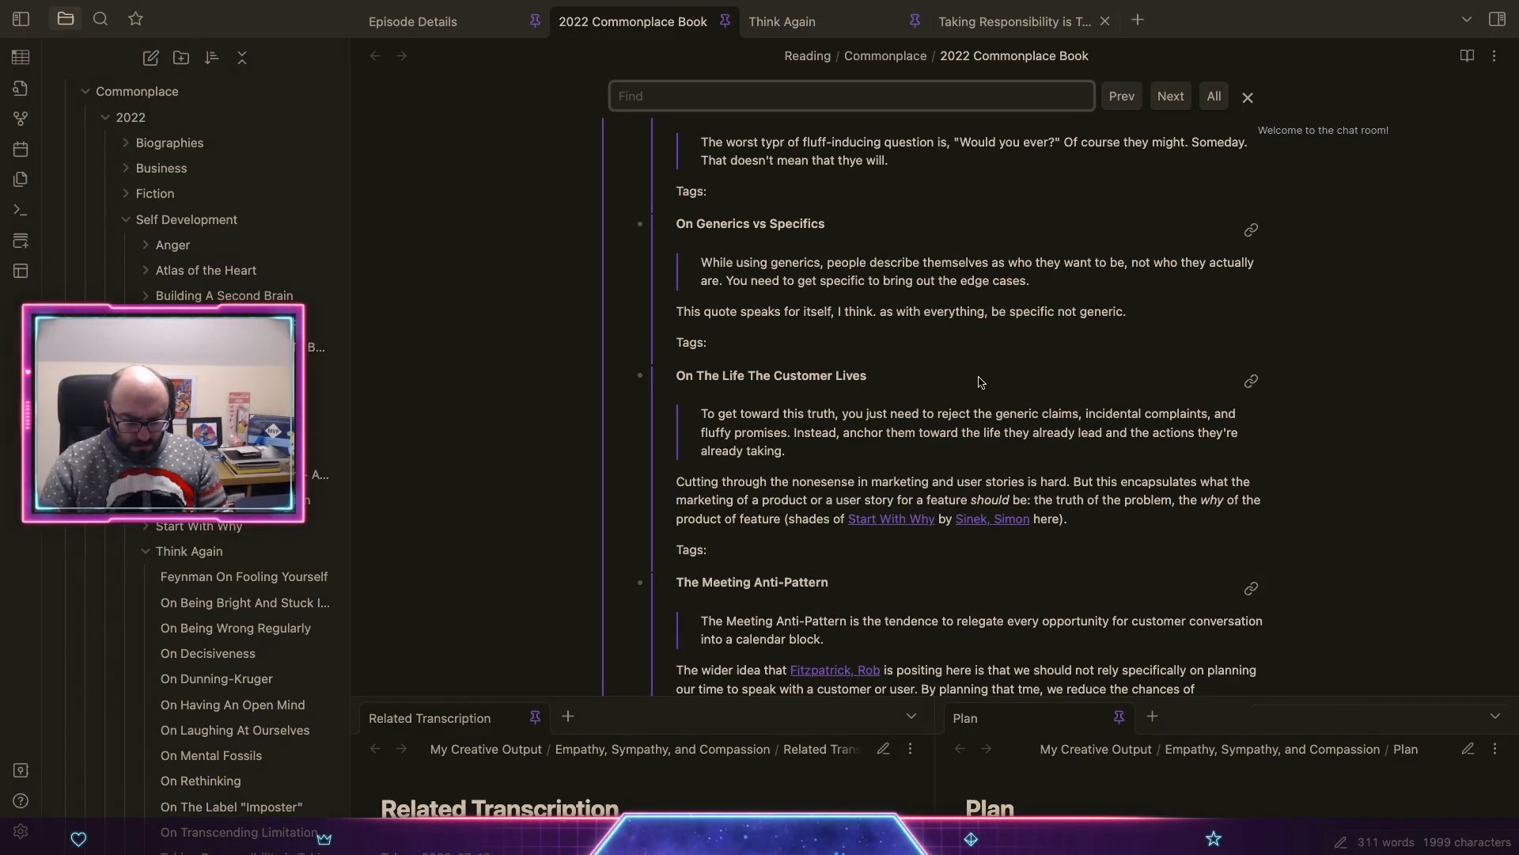
{"action": "type", "text": "fault"}
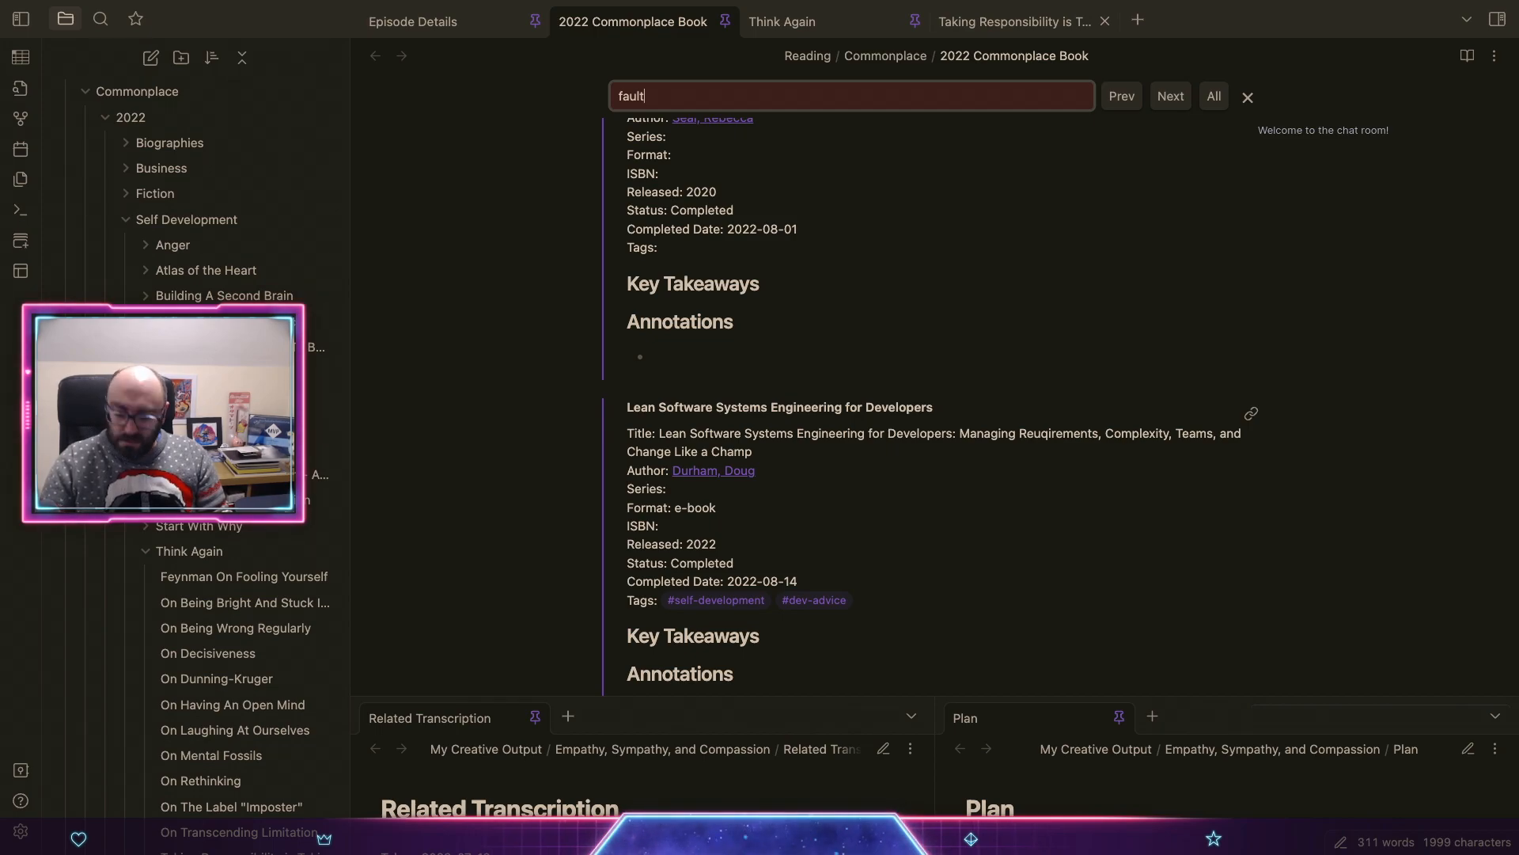
Step: Search the 2022 Commonplace Book for "daring" and open the linked Daring Greatly note
{"action": "key", "text": "BackSpace"}
{"action": "key", "text": "BackSpace"}
{"action": "key", "text": "BackSpace"}
{"action": "key", "text": "BackSpace"}
{"action": "key", "text": "BackSpace"}
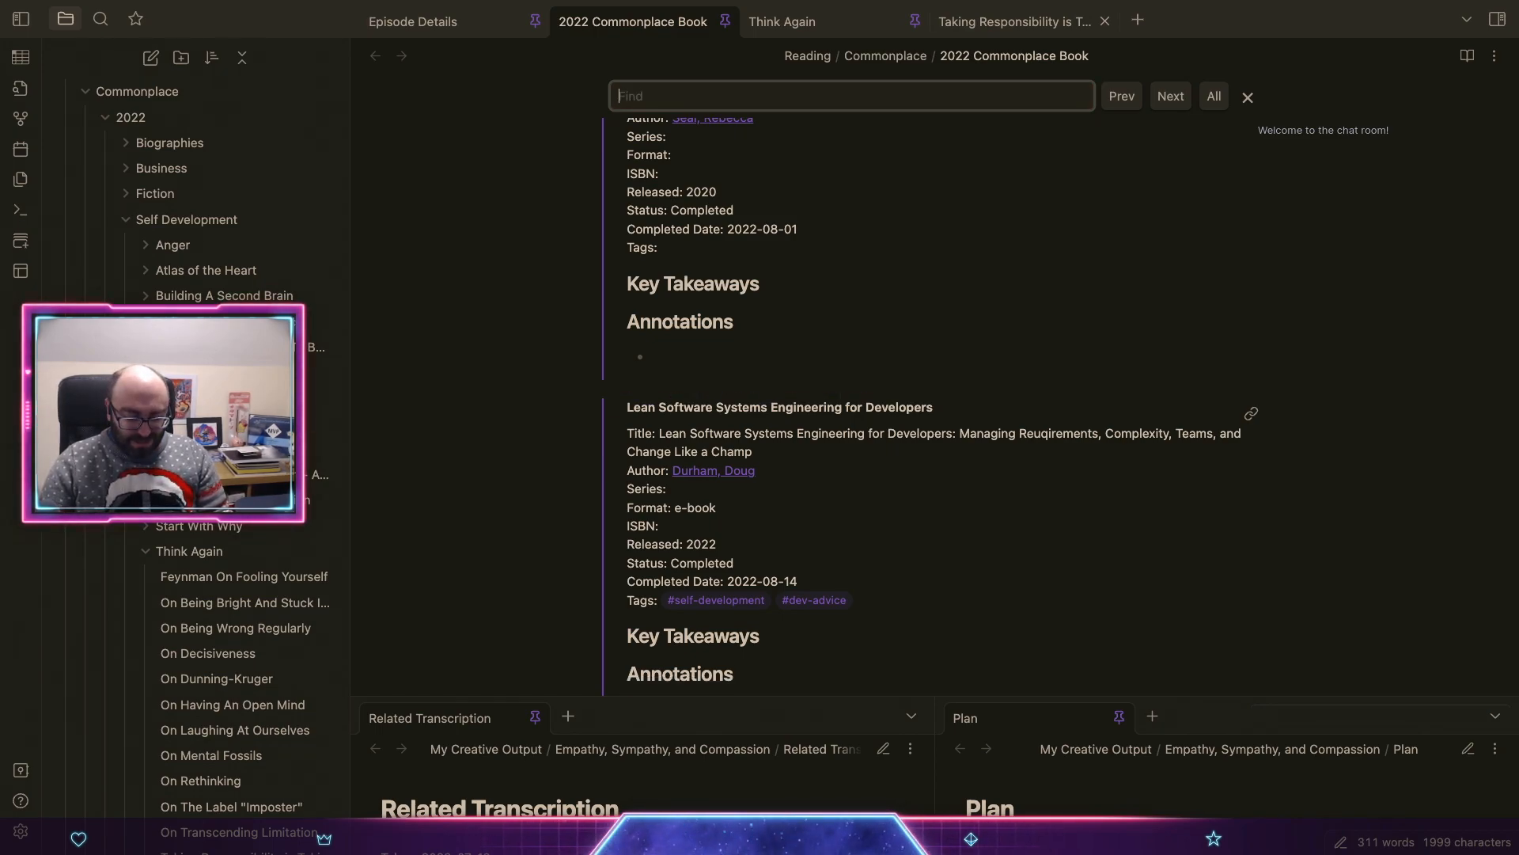
{"action": "type", "text": "daring"}
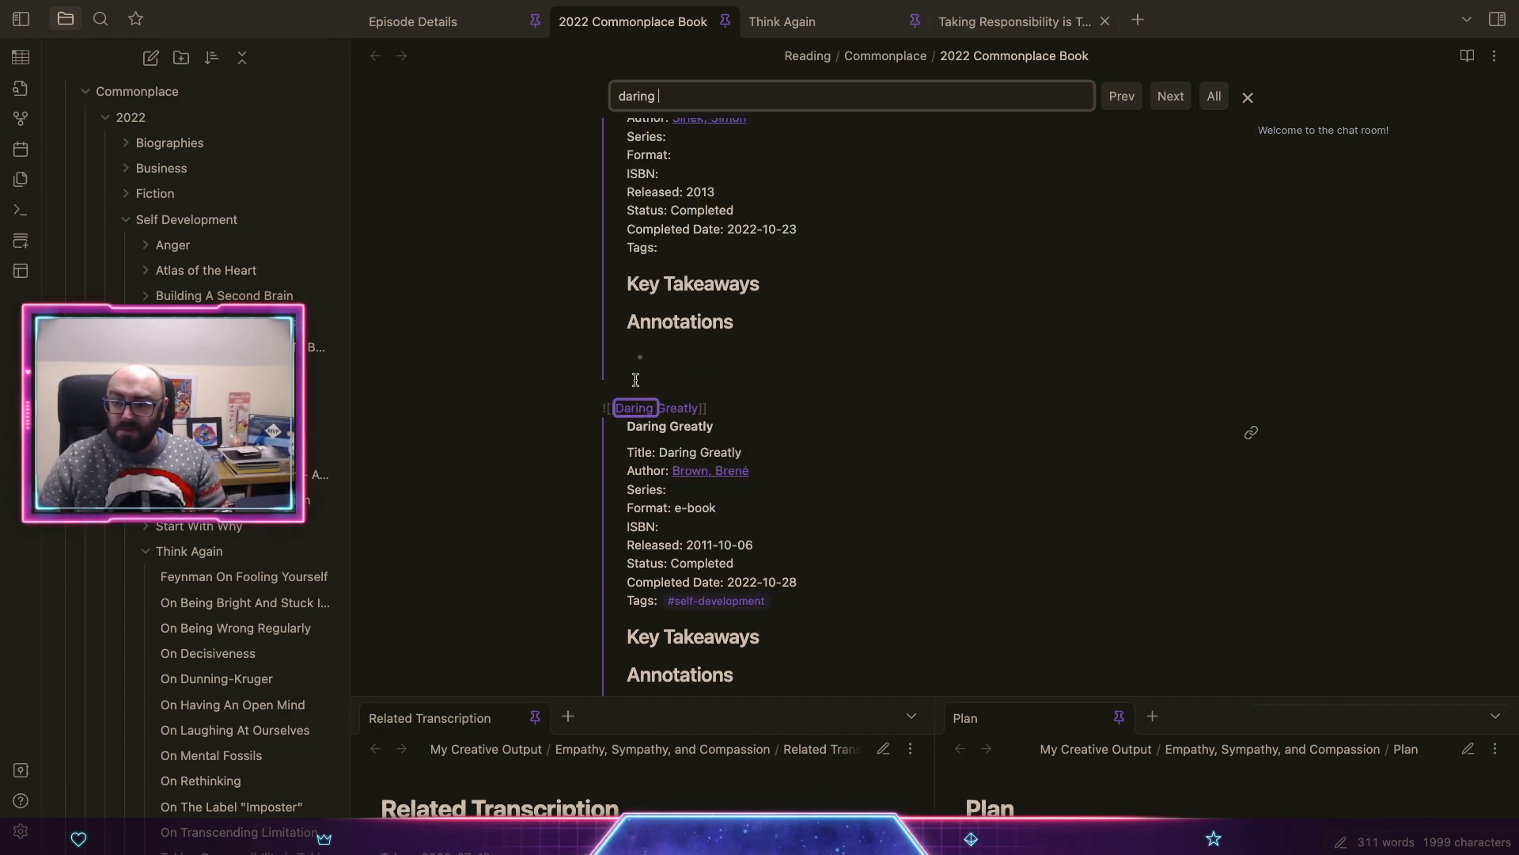
{"action": "left_click", "coordinate": [647, 407]}
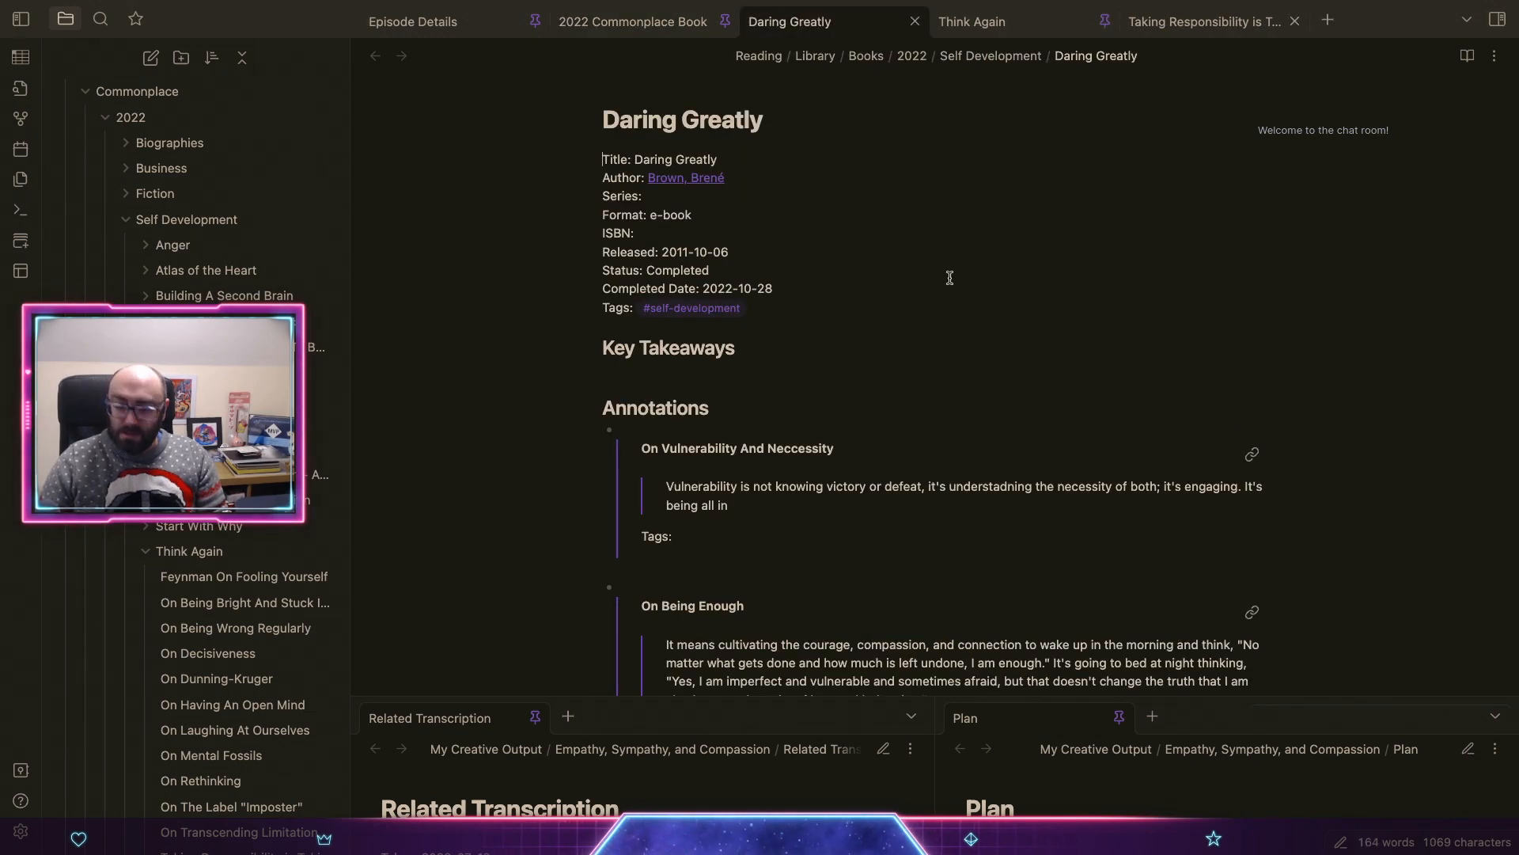
Step: Search the Daring Greatly note for "fault" and look through its first annotations
{"action": "key", "text": "super+f"}
{"action": "type", "text": "fault"}
{"action": "key", "text": "Escape"}
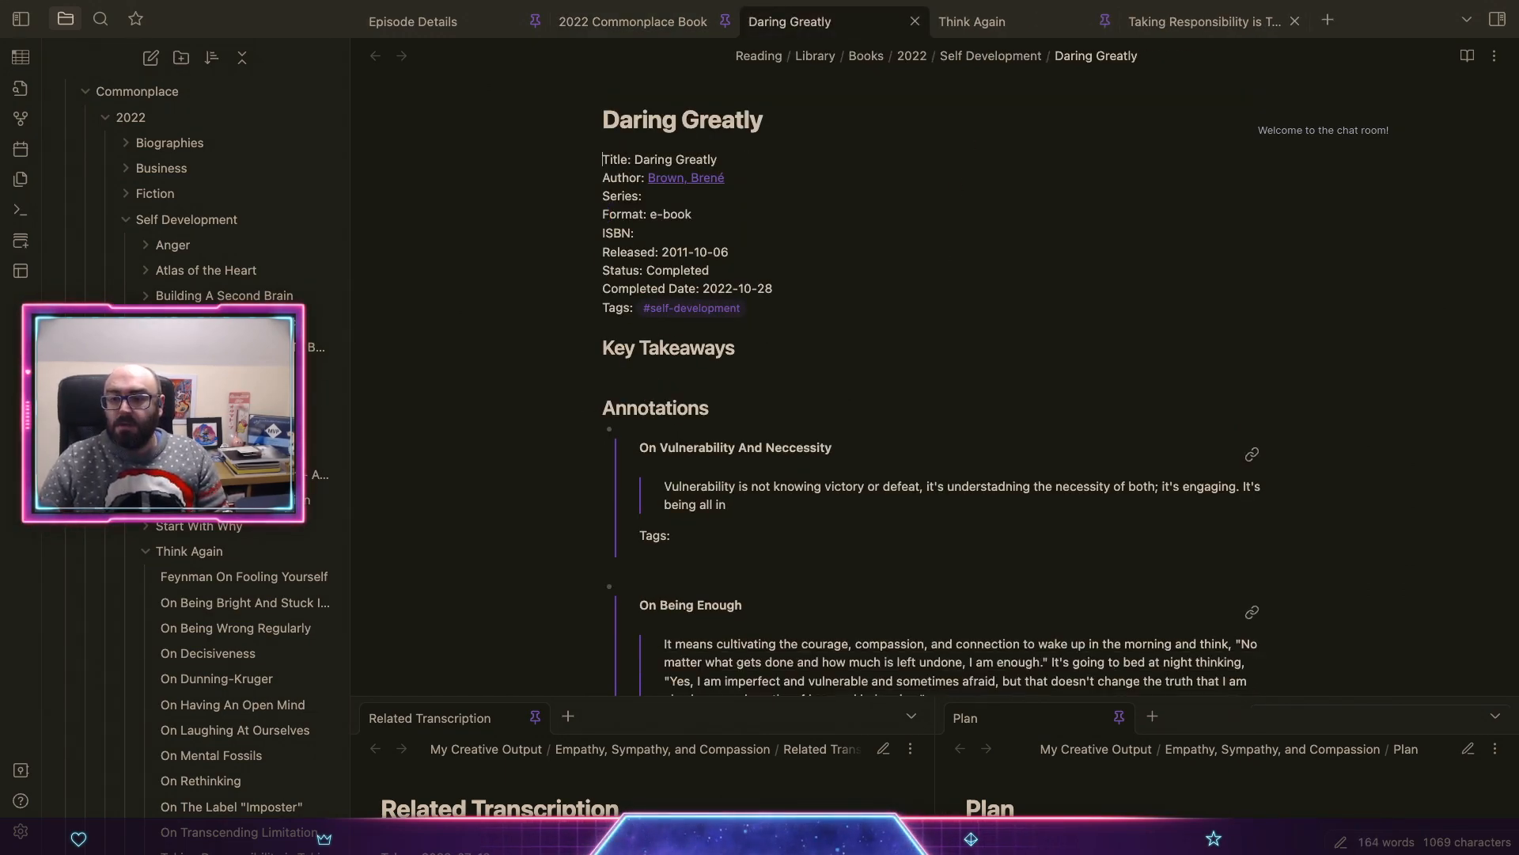
{"action": "scroll", "coordinate": [950, 282], "scroll_direction": "down", "scroll_amount": 1}
{"action": "scroll", "coordinate": [950, 283], "scroll_direction": "down", "scroll_amount": 3}
{"action": "scroll", "coordinate": [949, 282], "scroll_direction": "down", "scroll_amount": 5}
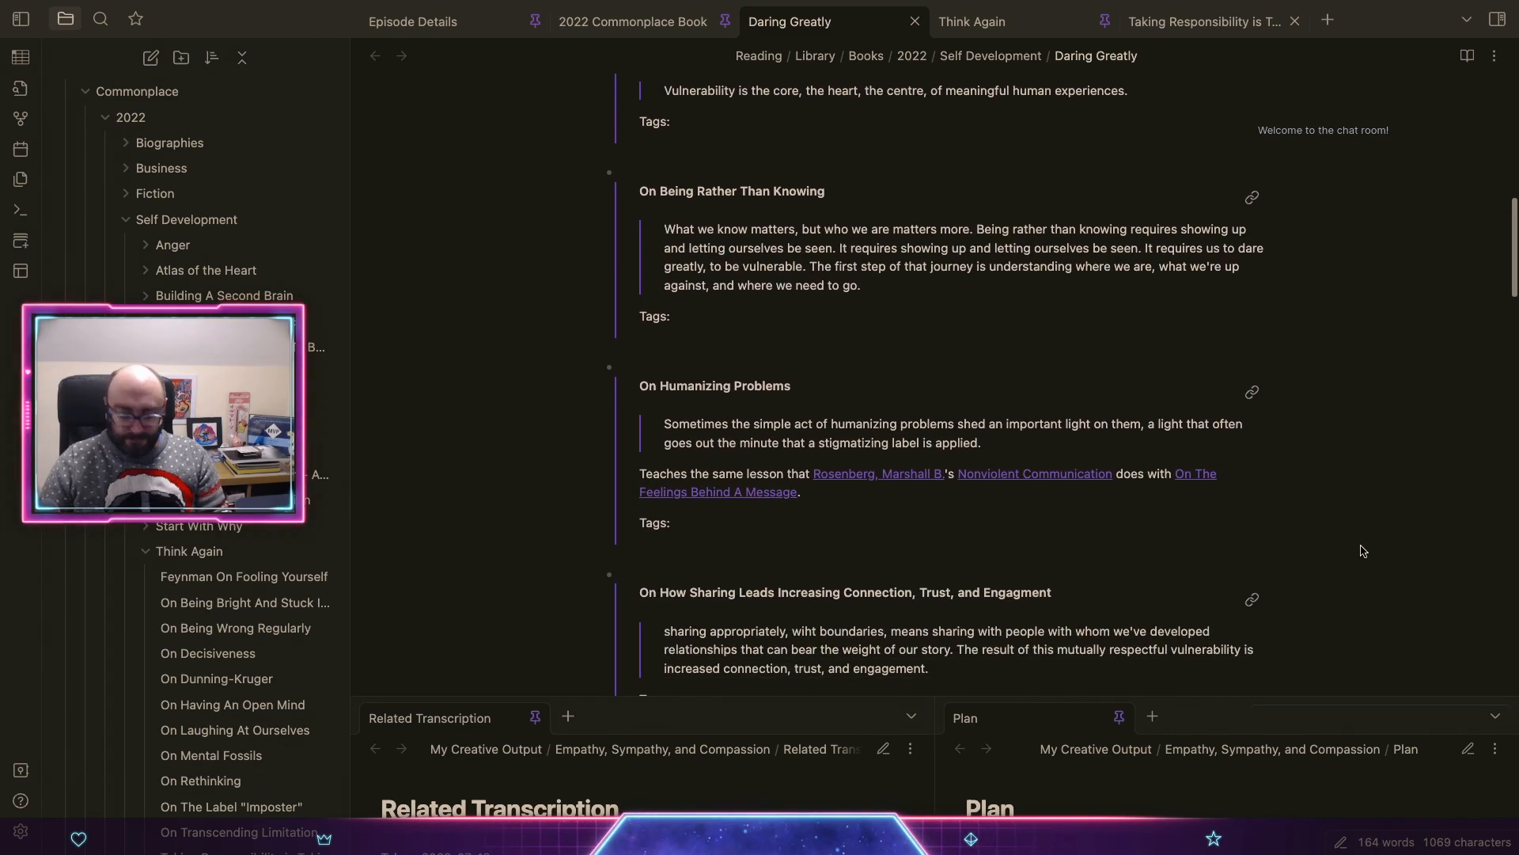
Step: Search the Daring Greatly note for "shame" and look further through its annotations
{"action": "key", "text": "super+f"}
{"action": "type", "text": "shame"}
{"action": "key", "text": "Escape"}
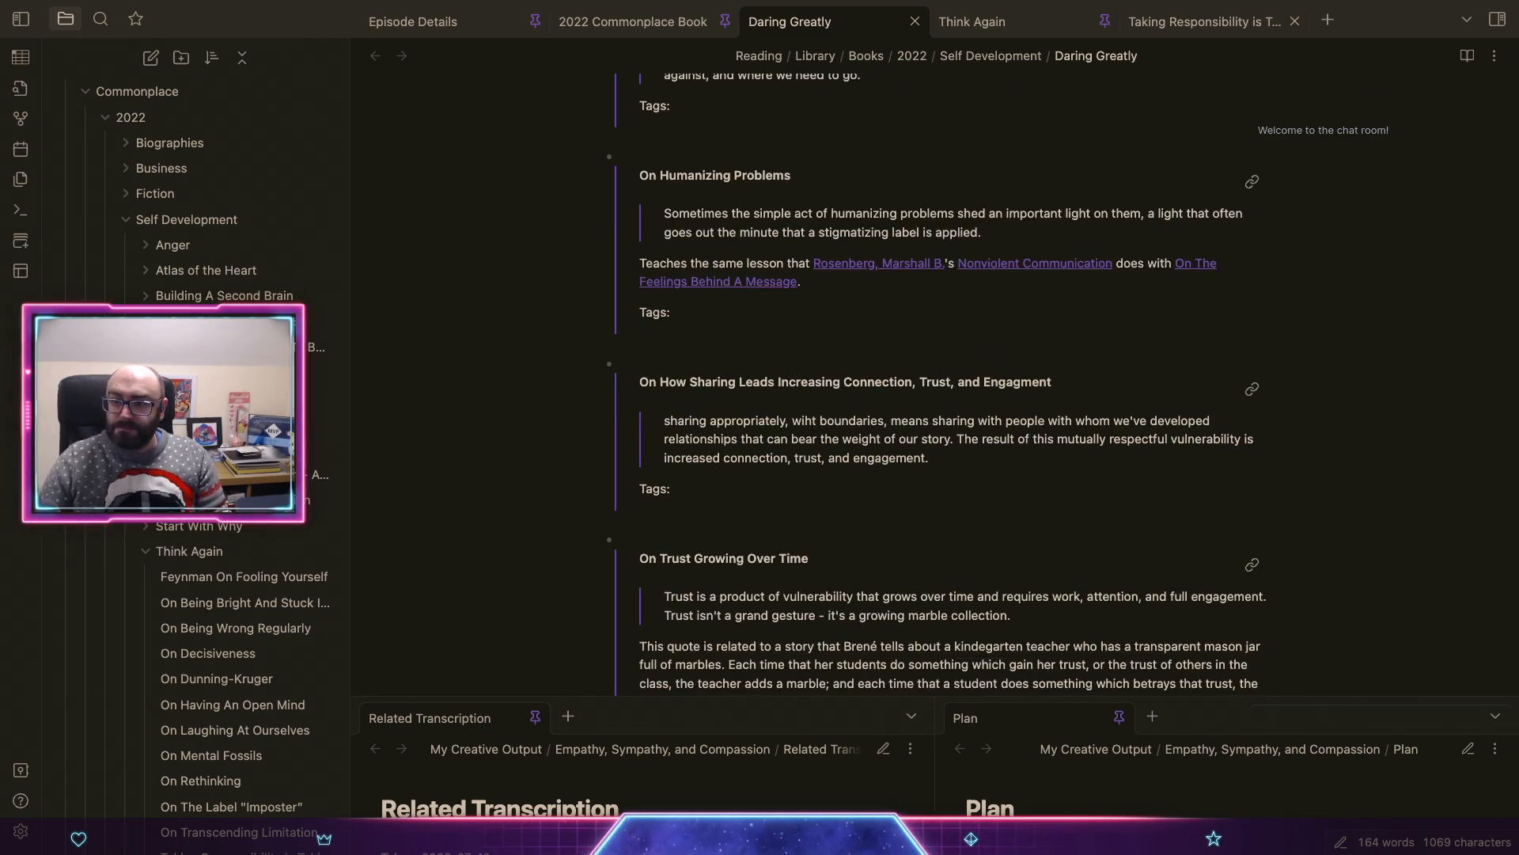
{"action": "key", "text": "super+f"}
{"action": "type", "text": "shame"}
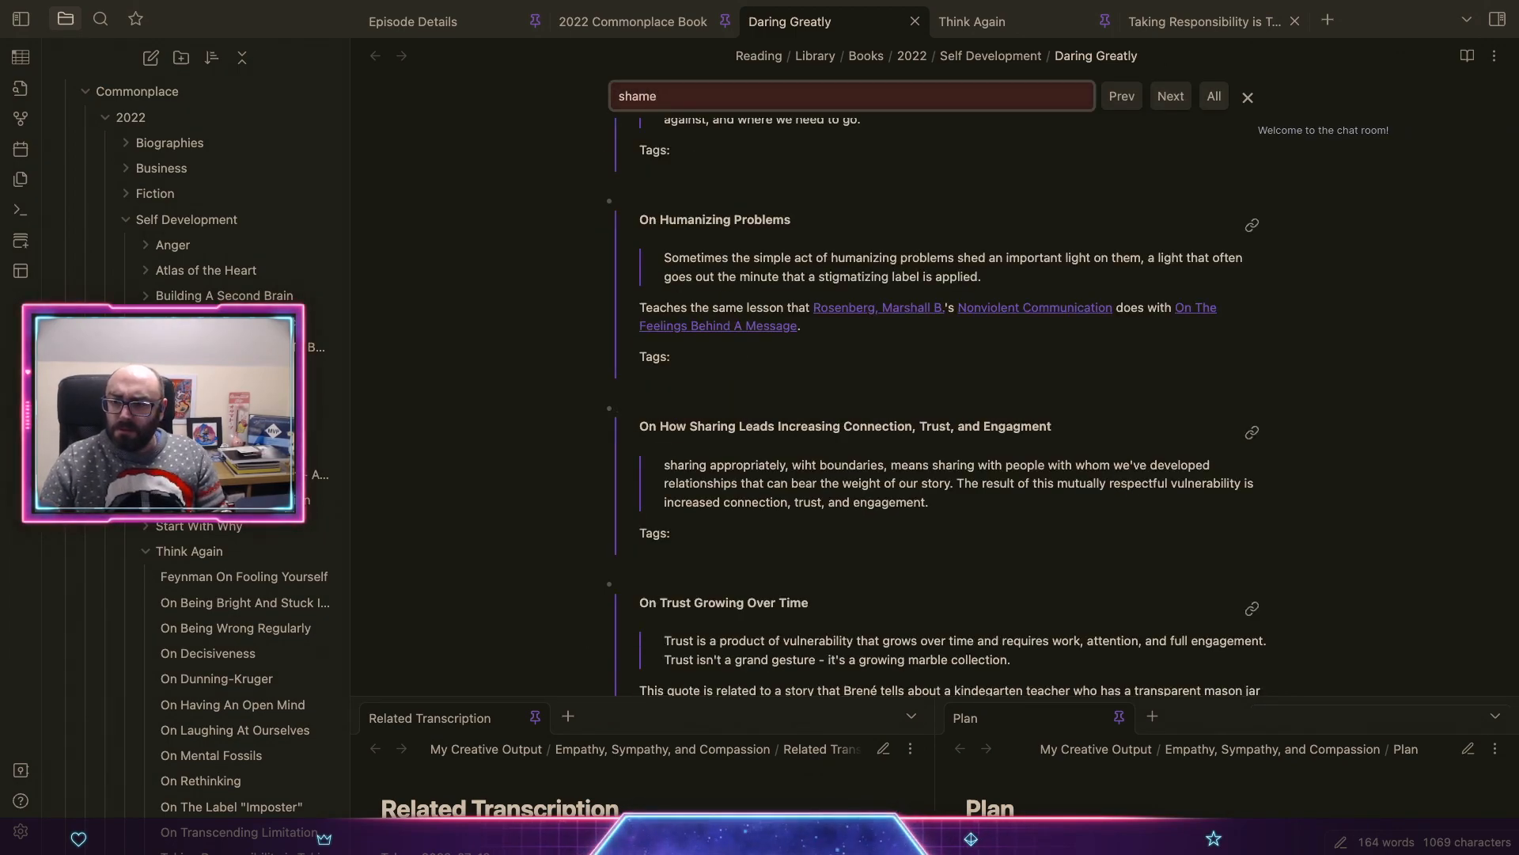
{"action": "key", "text": "Escape"}
{"action": "scroll", "coordinate": [937, 385], "scroll_direction": "down", "scroll_amount": 3}
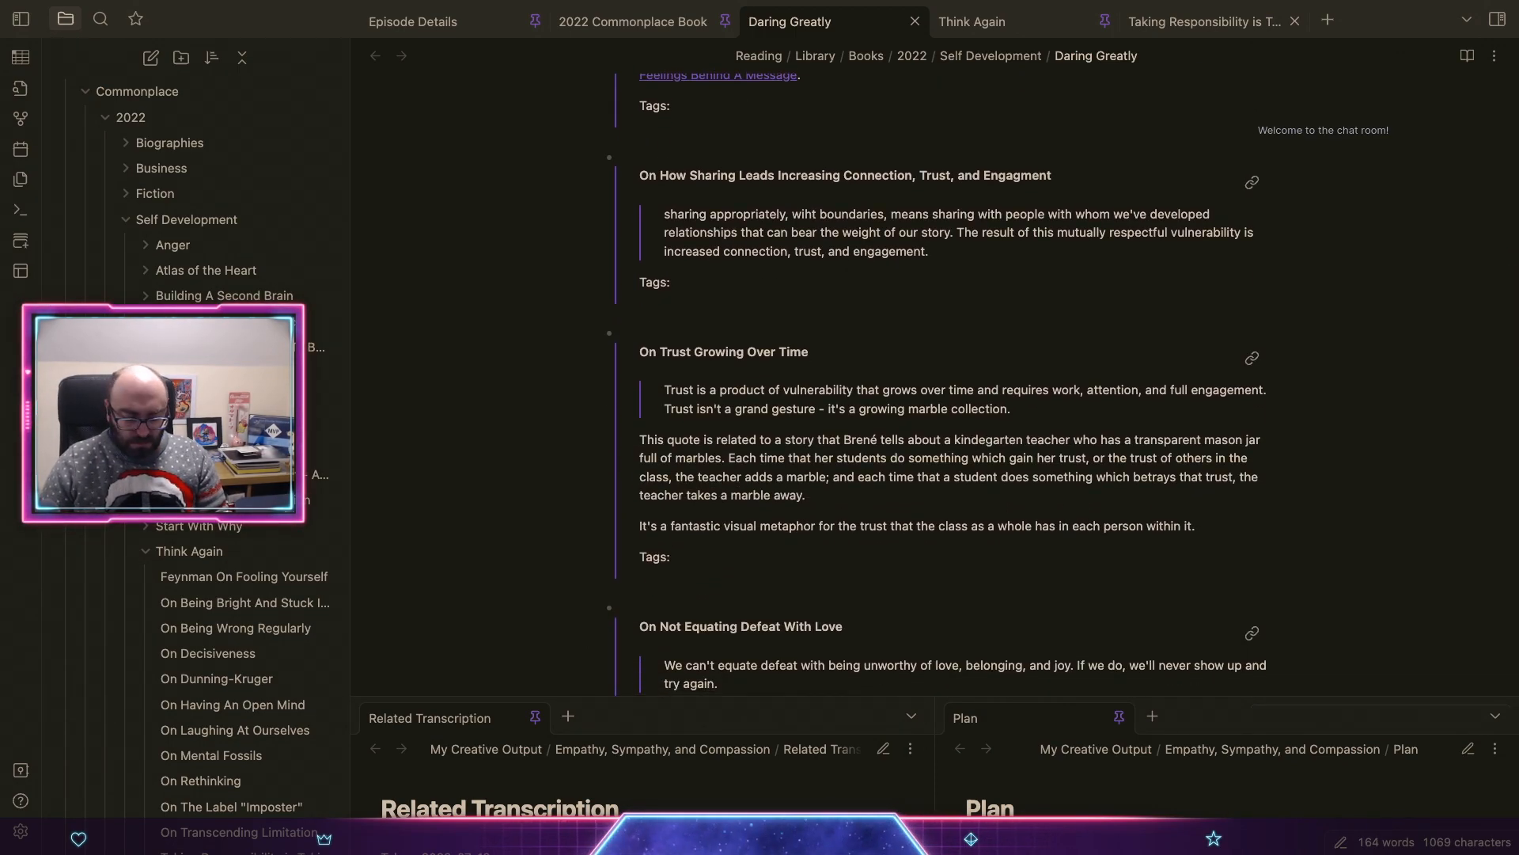
Step: Search across all notes for "shame" and for "fault"
{"action": "key", "text": "super+shift+f"}
{"action": "type", "text": "shame"}
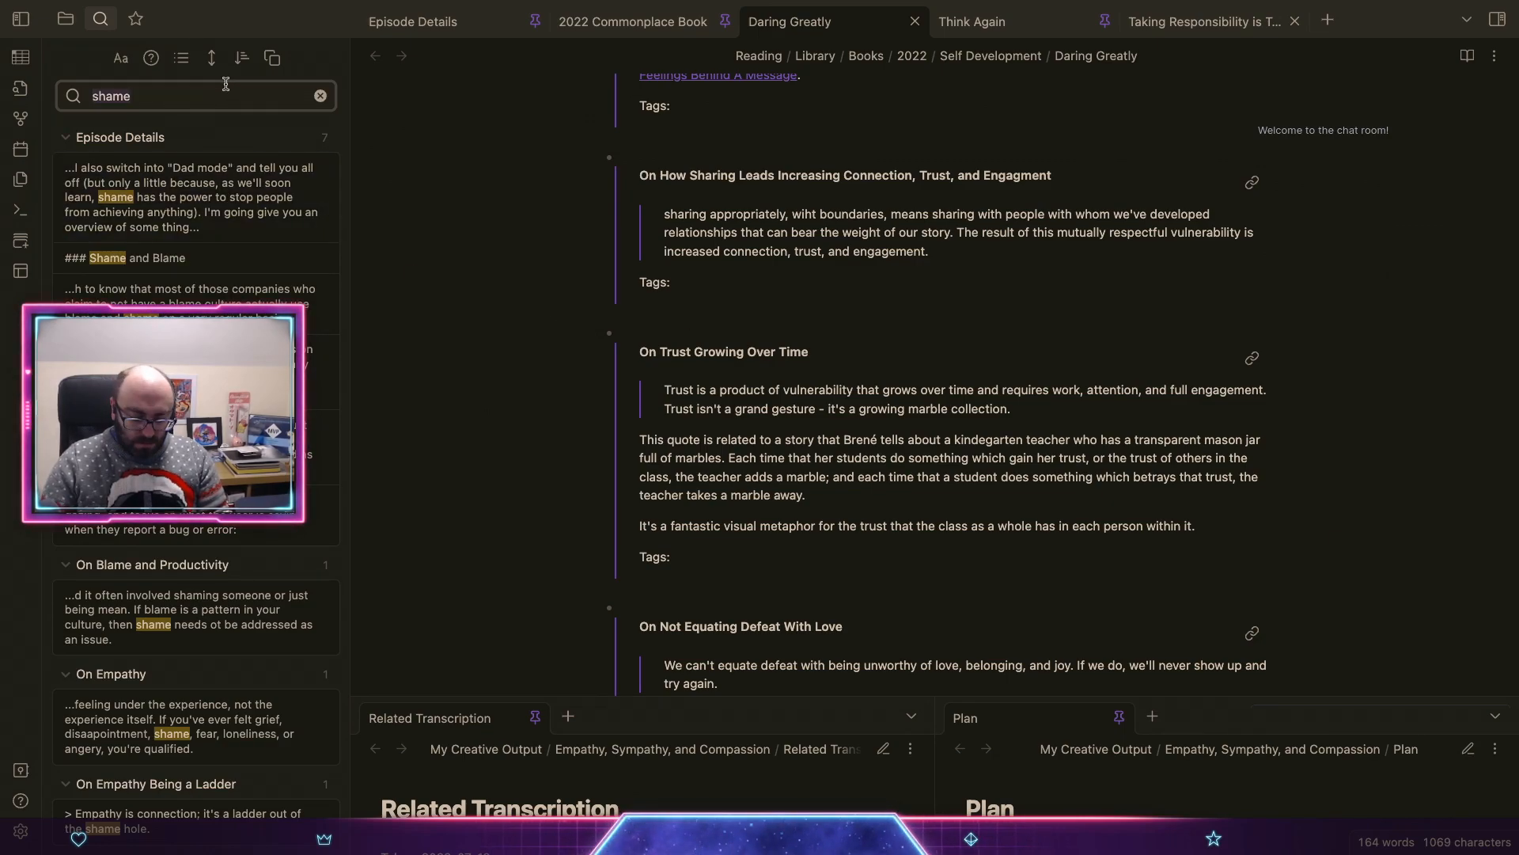
{"action": "key", "text": "super+a"}
{"action": "type", "text": "fault"}
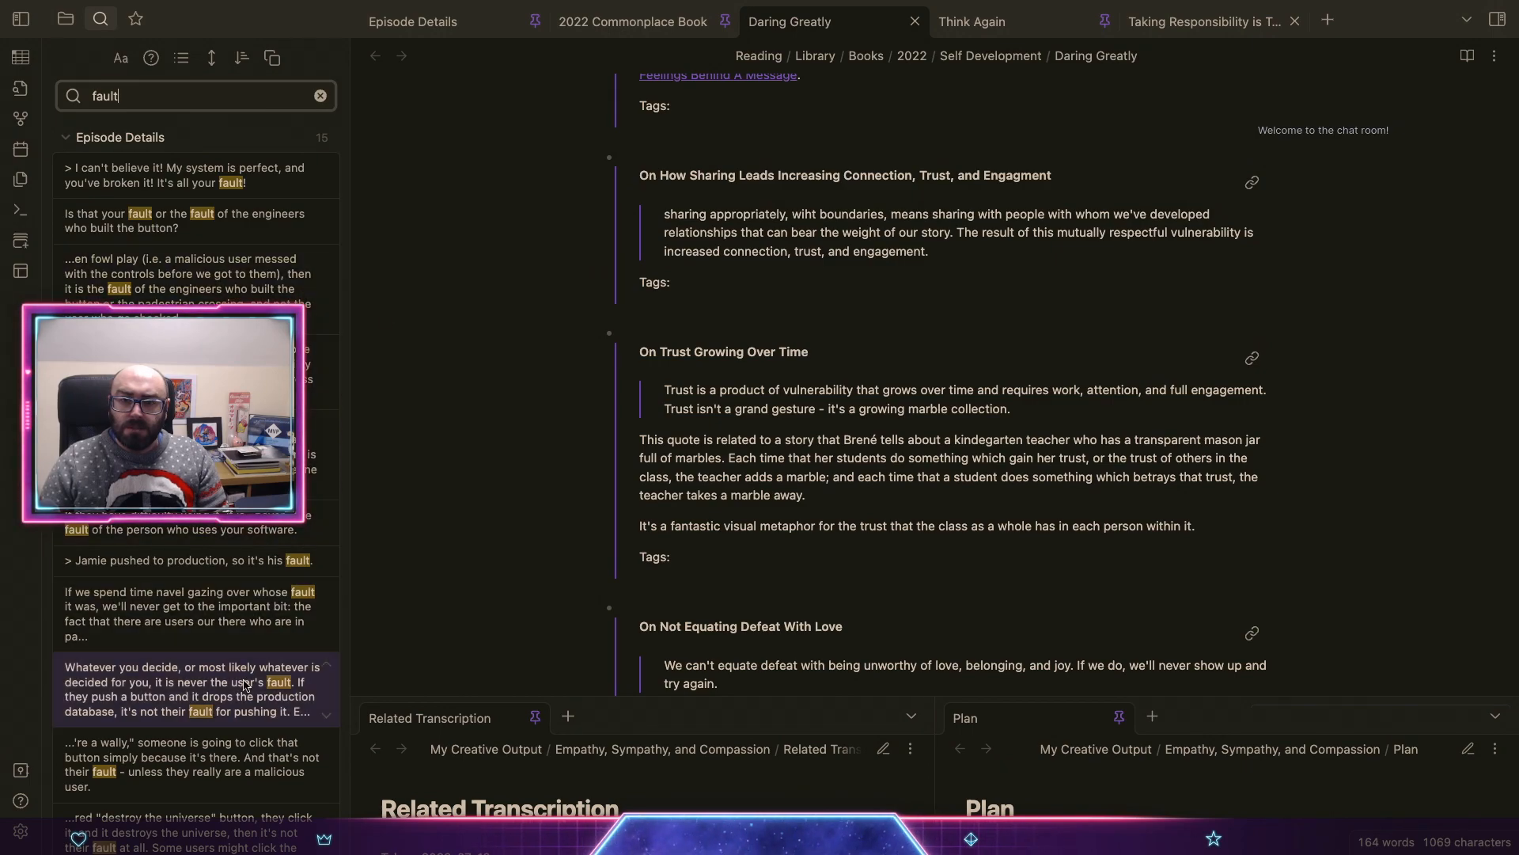
Step: Look through the "fault" matches and collapse the Episode Details and Related Transcription results
{"action": "scroll", "coordinate": [245, 685], "scroll_direction": "down", "scroll_amount": 5}
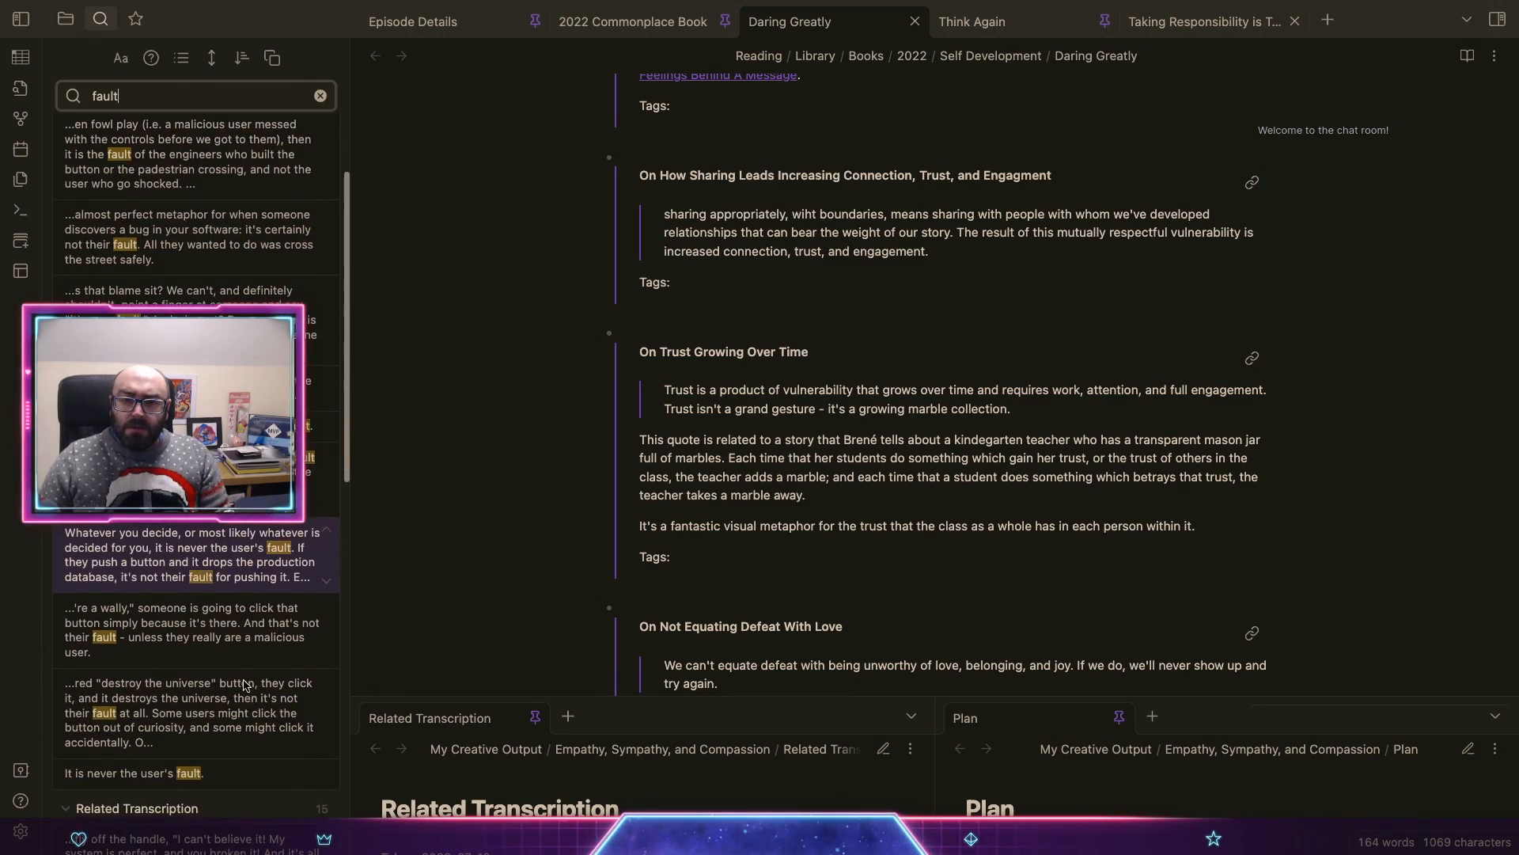
{"action": "scroll", "coordinate": [245, 683], "scroll_direction": "down", "scroll_amount": 2}
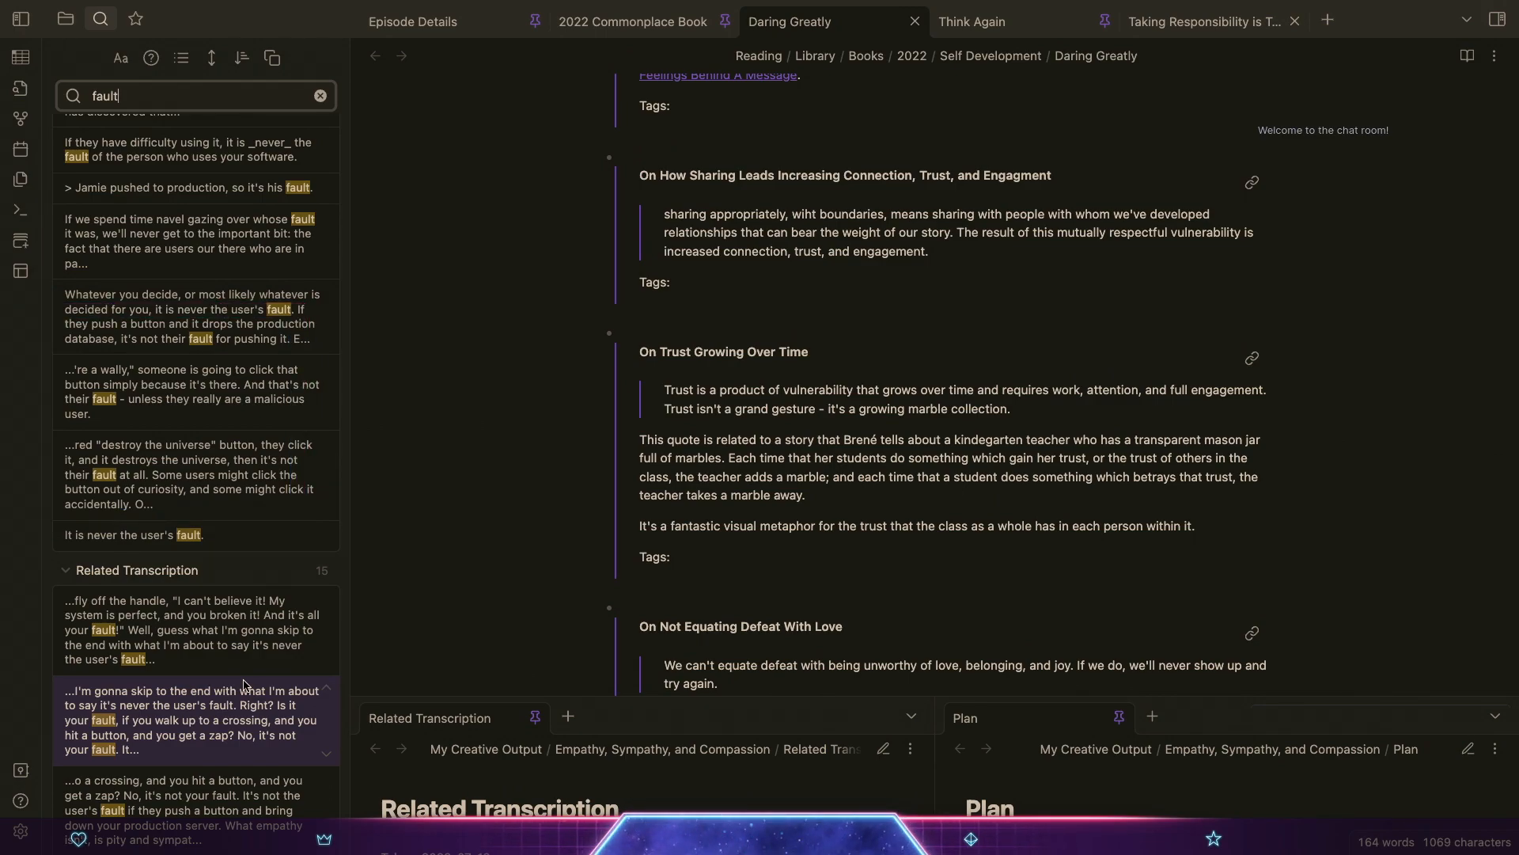
{"action": "scroll", "coordinate": [195, 401], "scroll_direction": "up", "scroll_amount": 5}
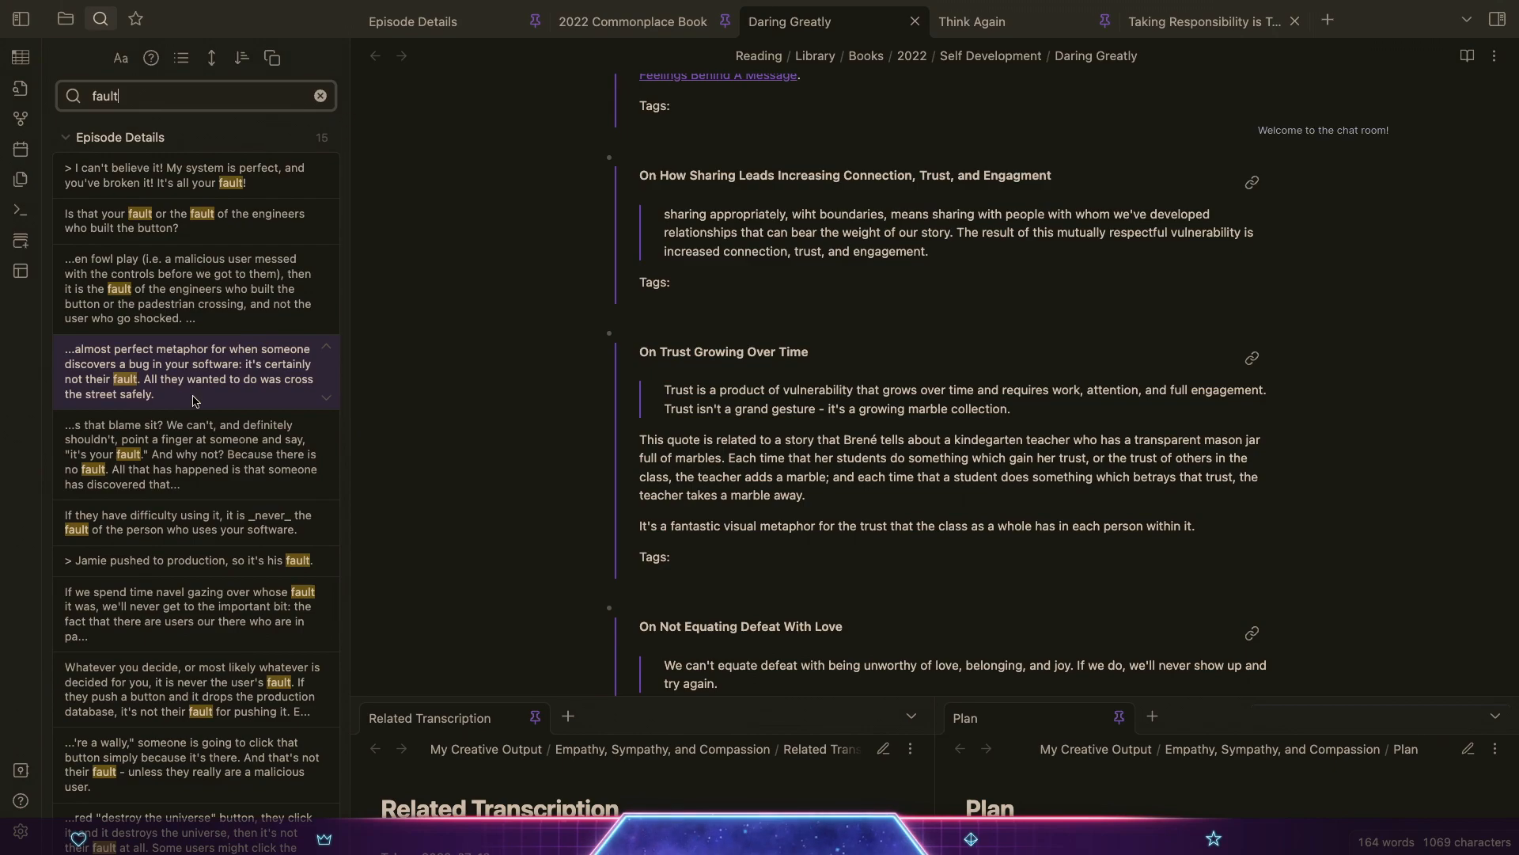
{"action": "left_click", "coordinate": [66, 137]}
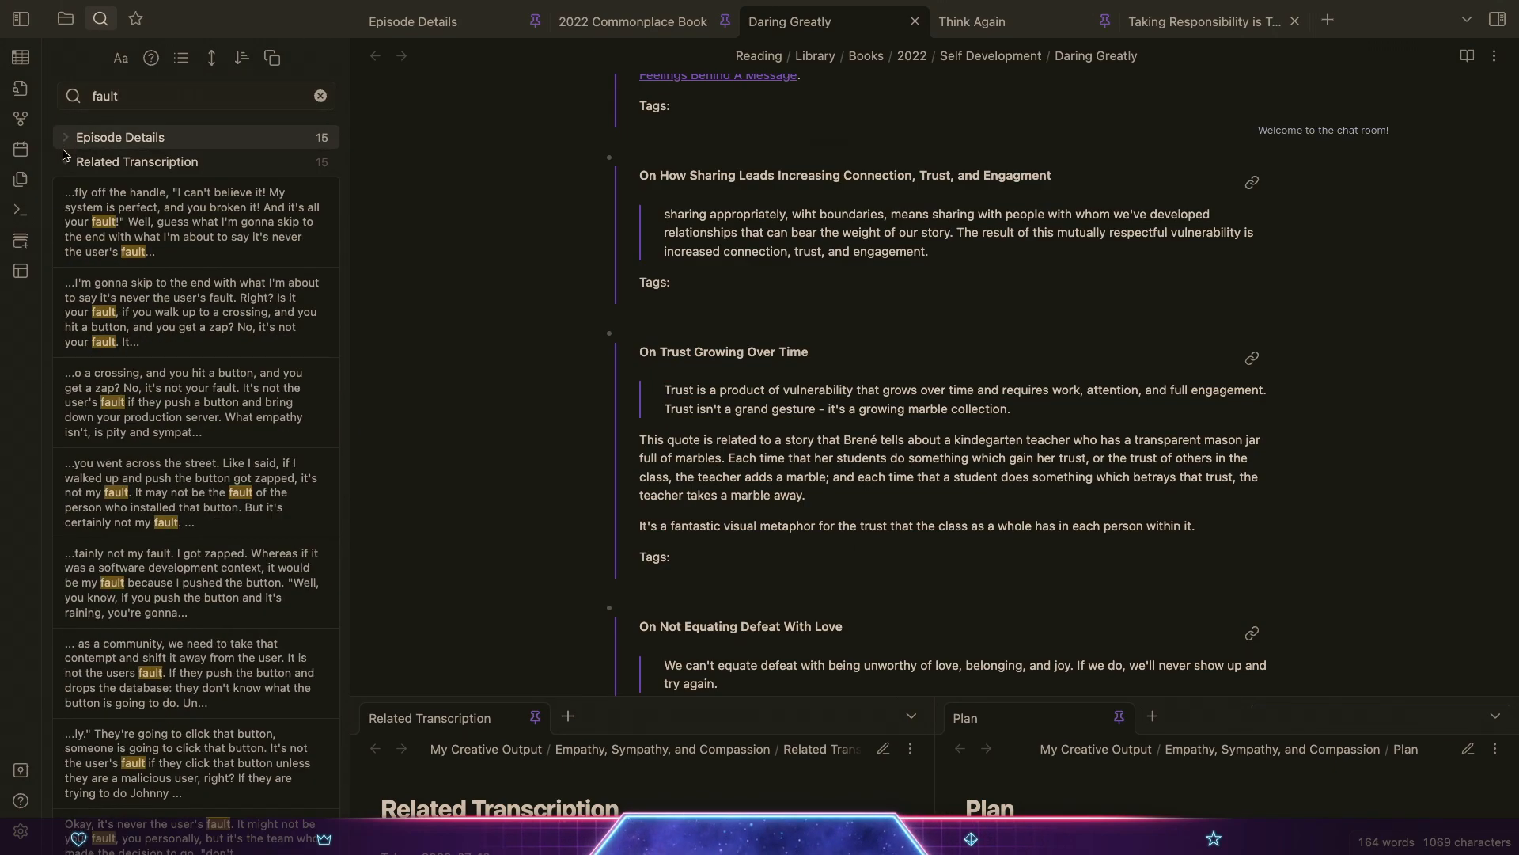
{"action": "left_click", "coordinate": [66, 161]}
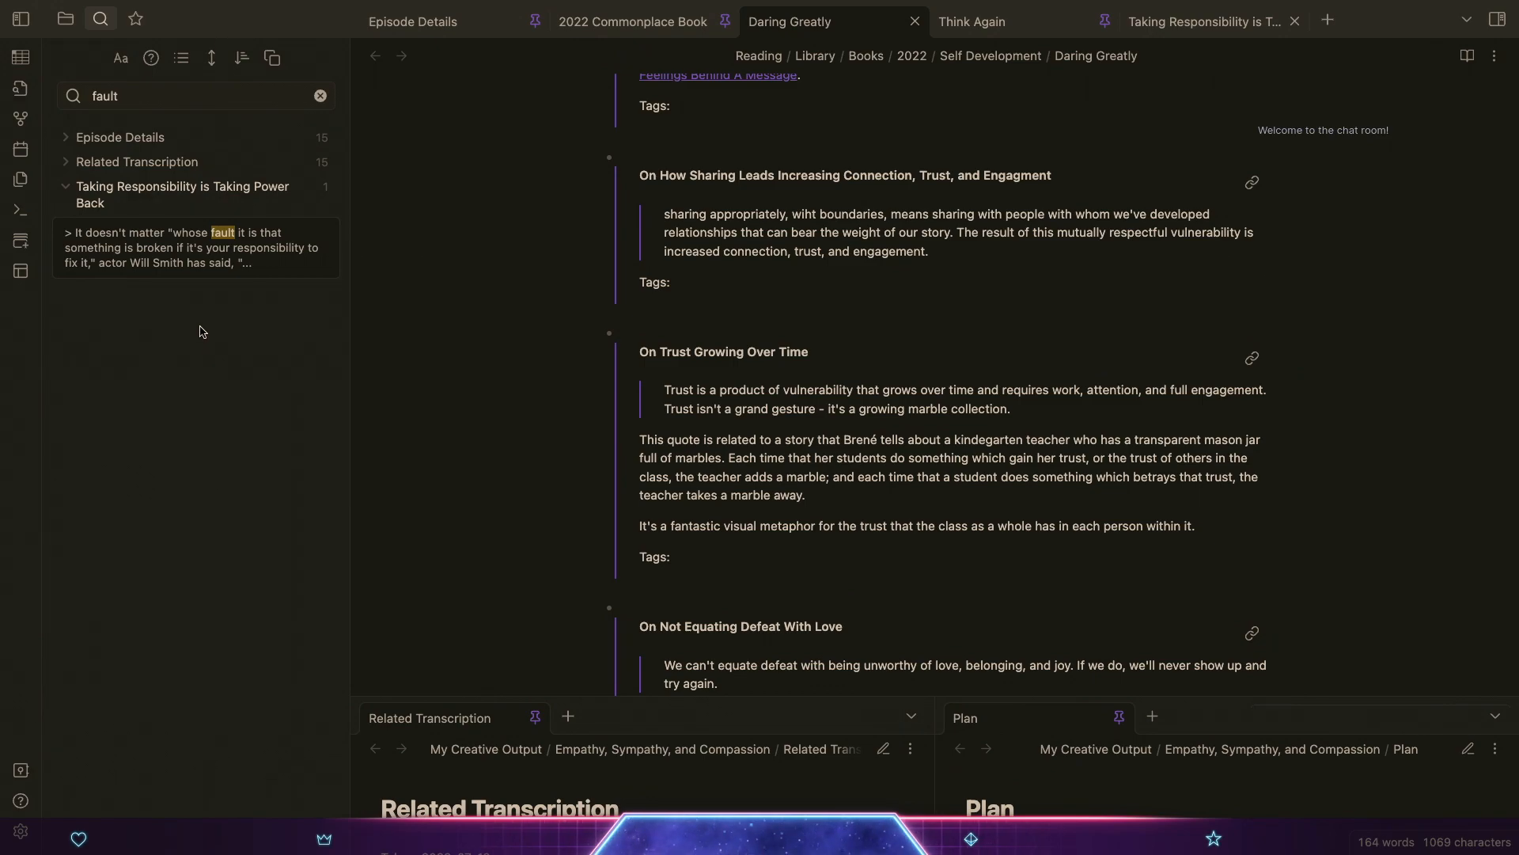
Step: Search all notes for "shame" again, review the matches with Episode Details collapsed, and return to the file list
{"action": "left_click", "coordinate": [153, 95]}
{"action": "type", "text": "shame"}
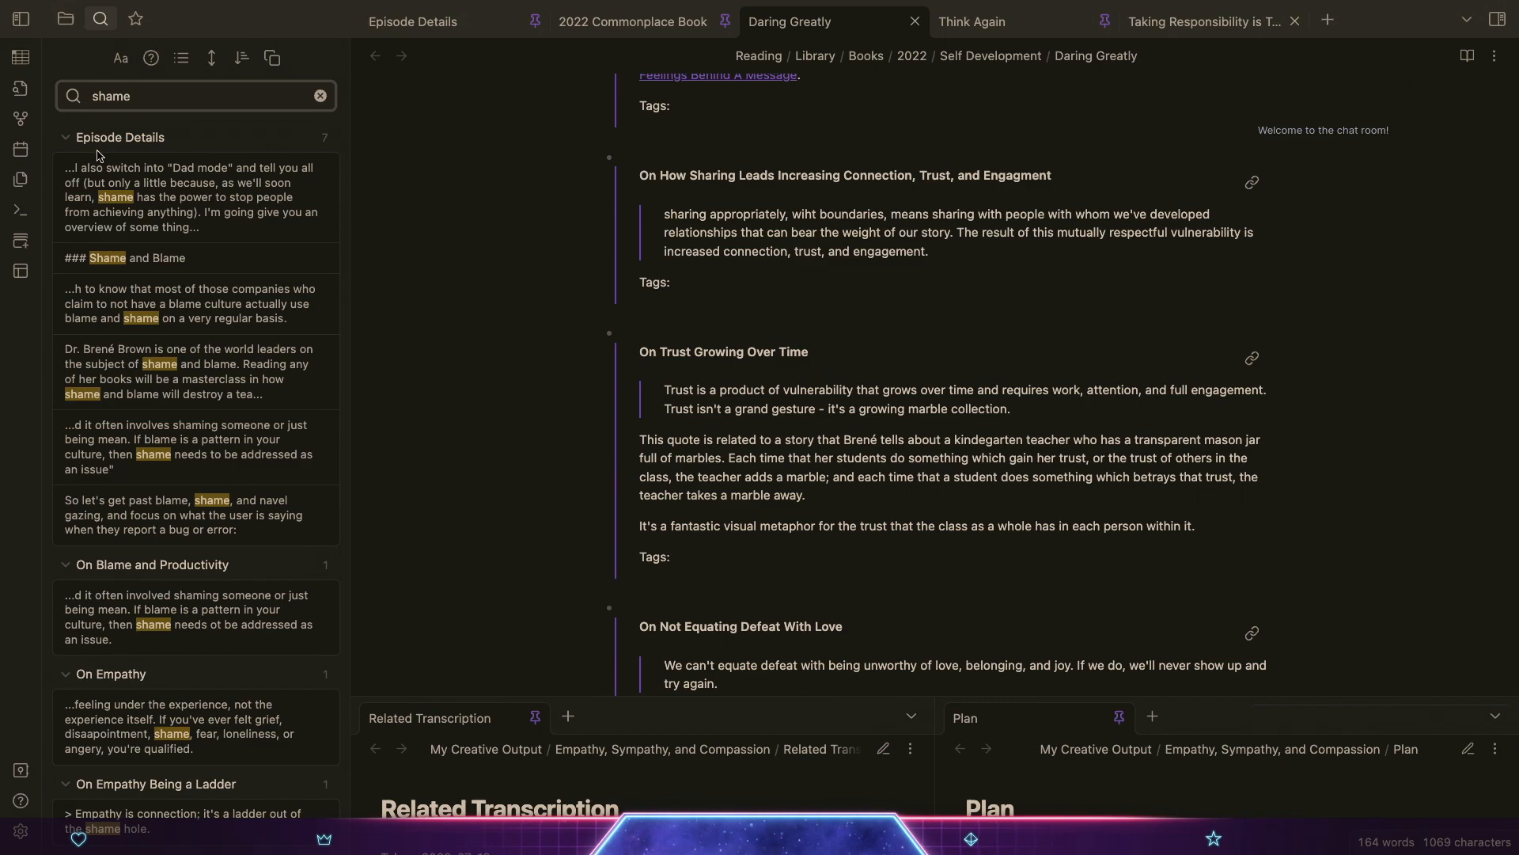
{"action": "left_click", "coordinate": [72, 140]}
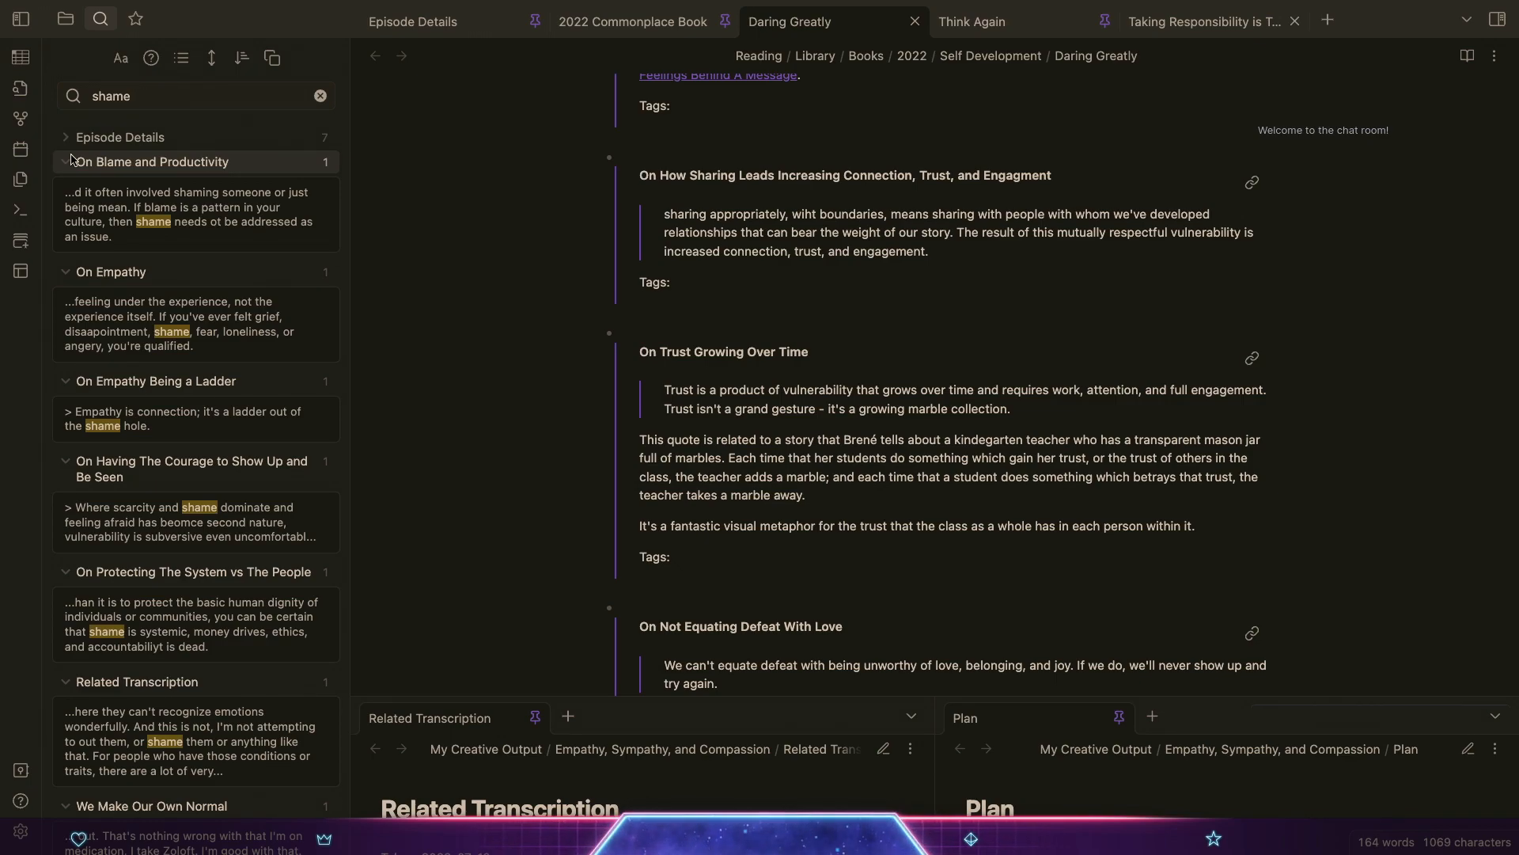
{"action": "left_click", "coordinate": [65, 18]}
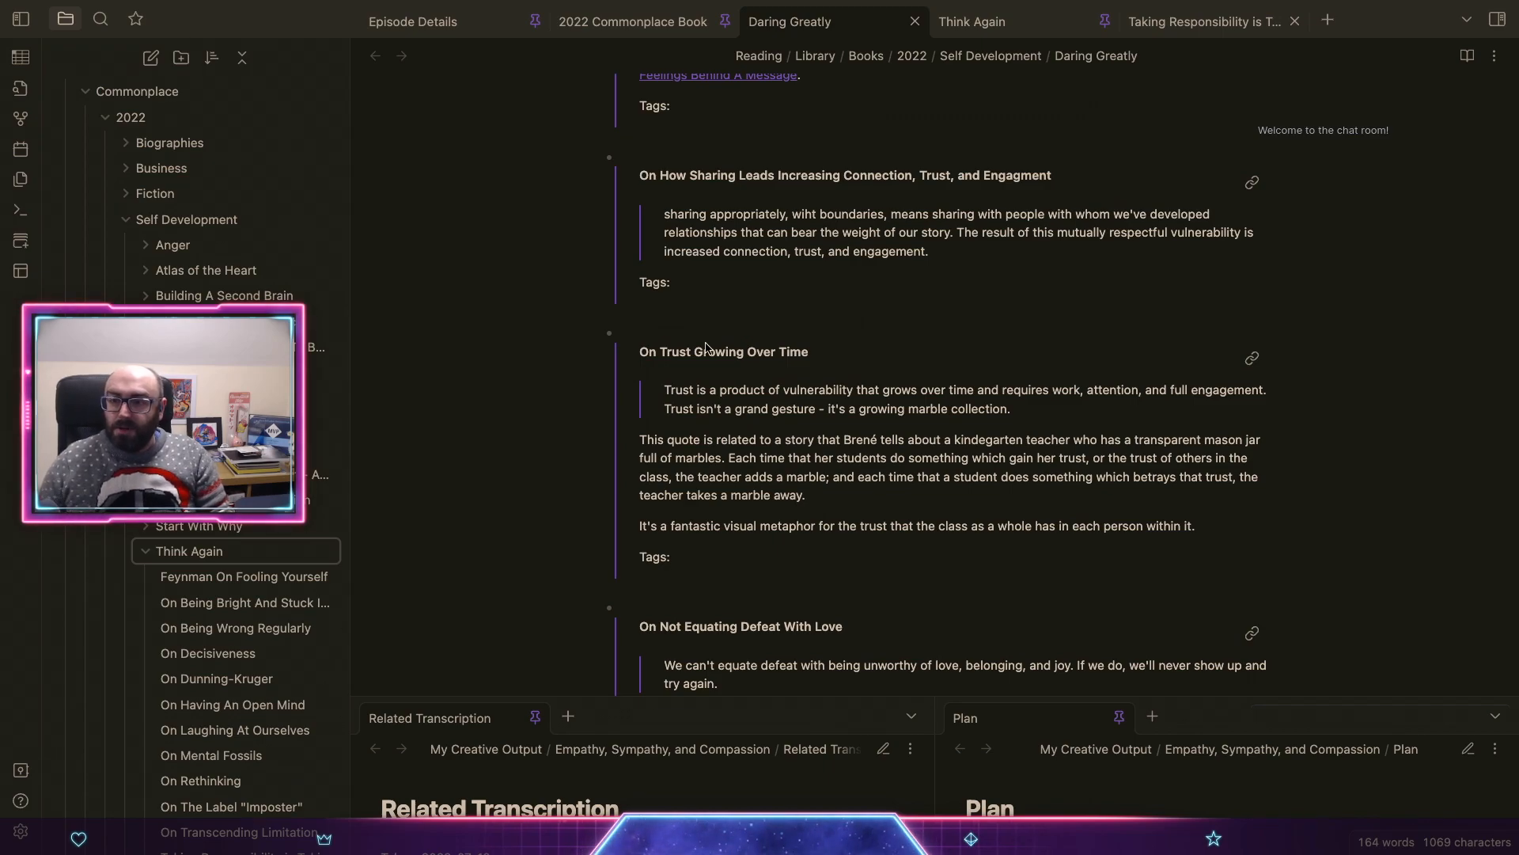
Step: Close Daring Greatly and end the comment in the Taking Responsibility note with ", as she writes a lot about fault, shame and blame."
{"action": "left_click", "coordinate": [915, 21]}
{"action": "left_click", "coordinate": [1009, 22]}
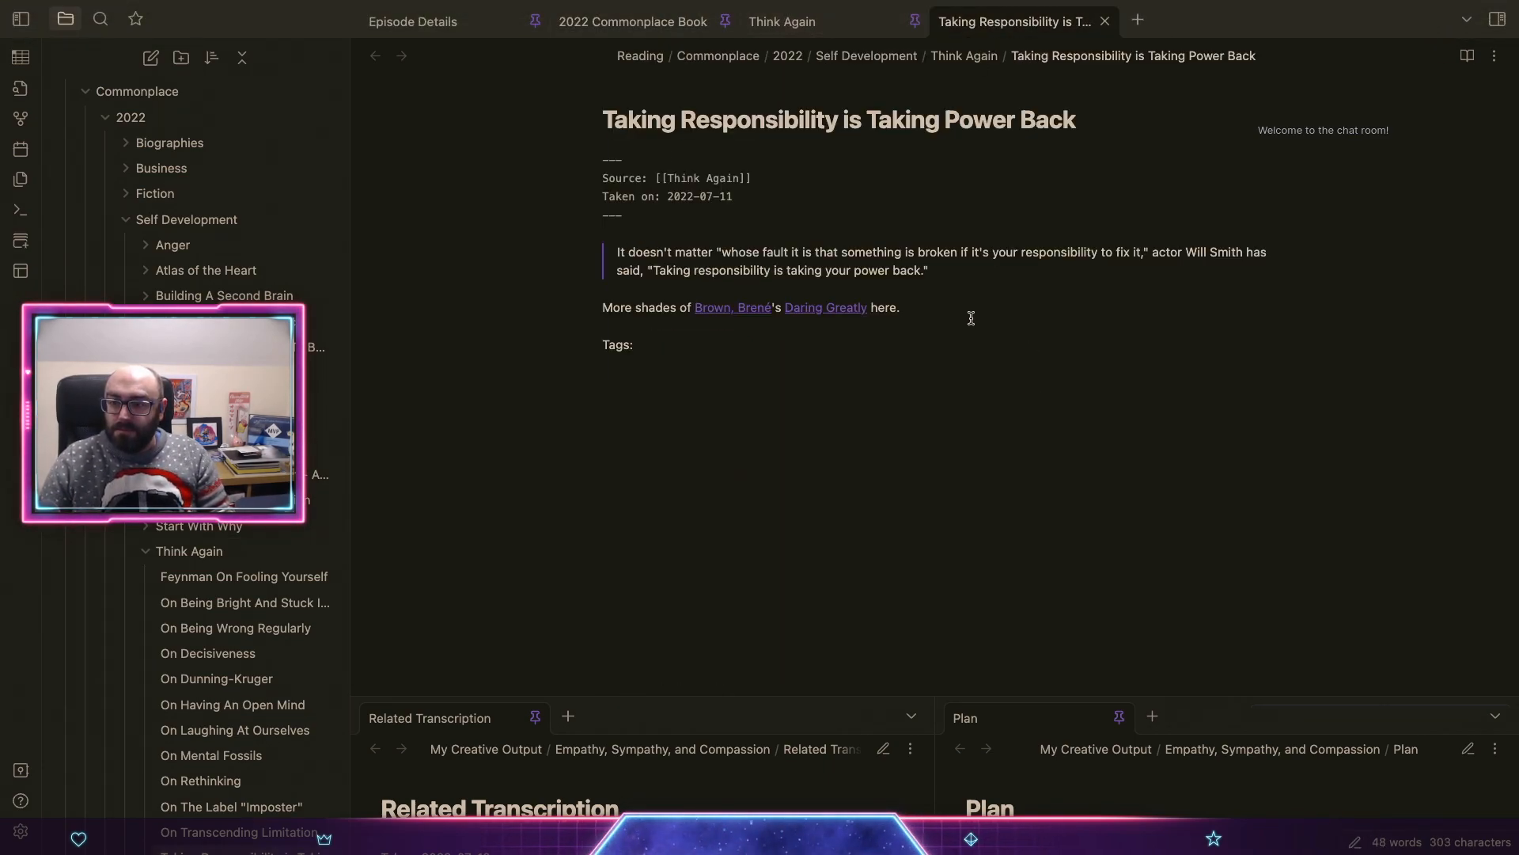
{"action": "key", "text": "BackSpace"}
{"action": "type", "text": ", as she"}
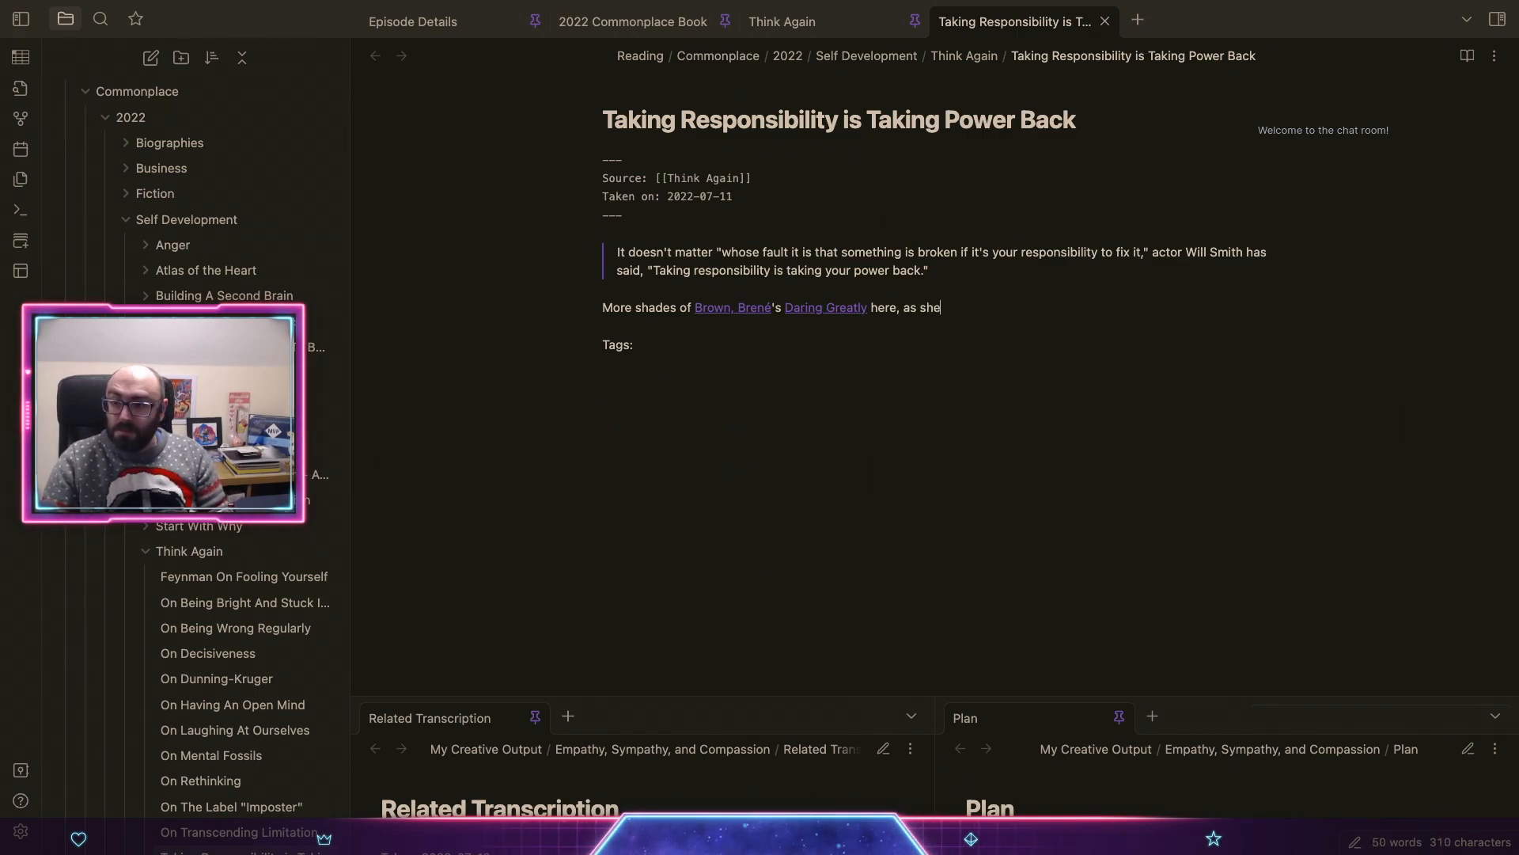
{"action": "type", "text": " wr"}
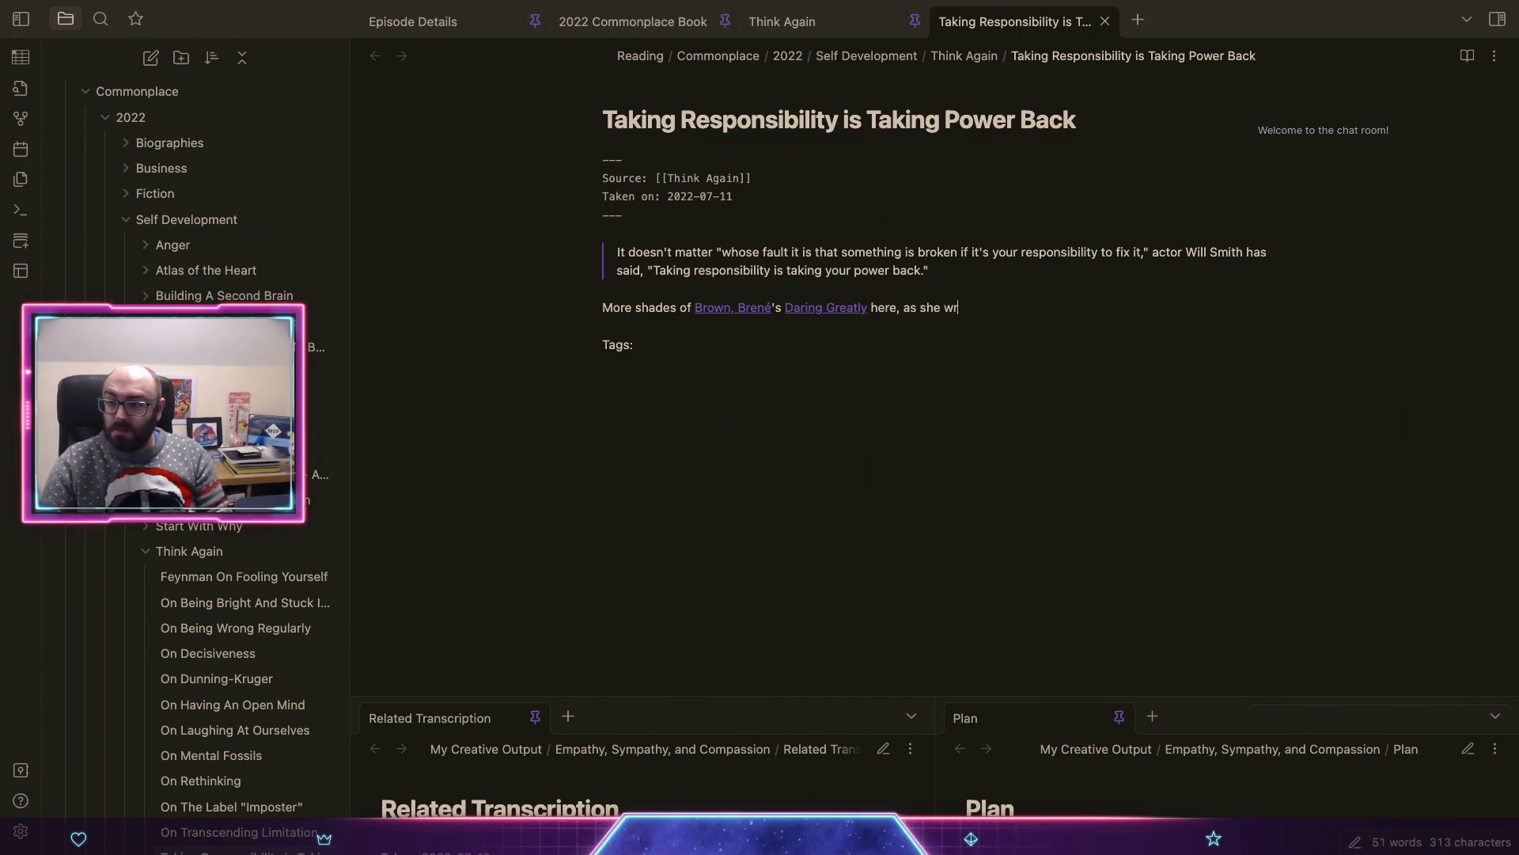
{"action": "type", "text": "ites a lo"}
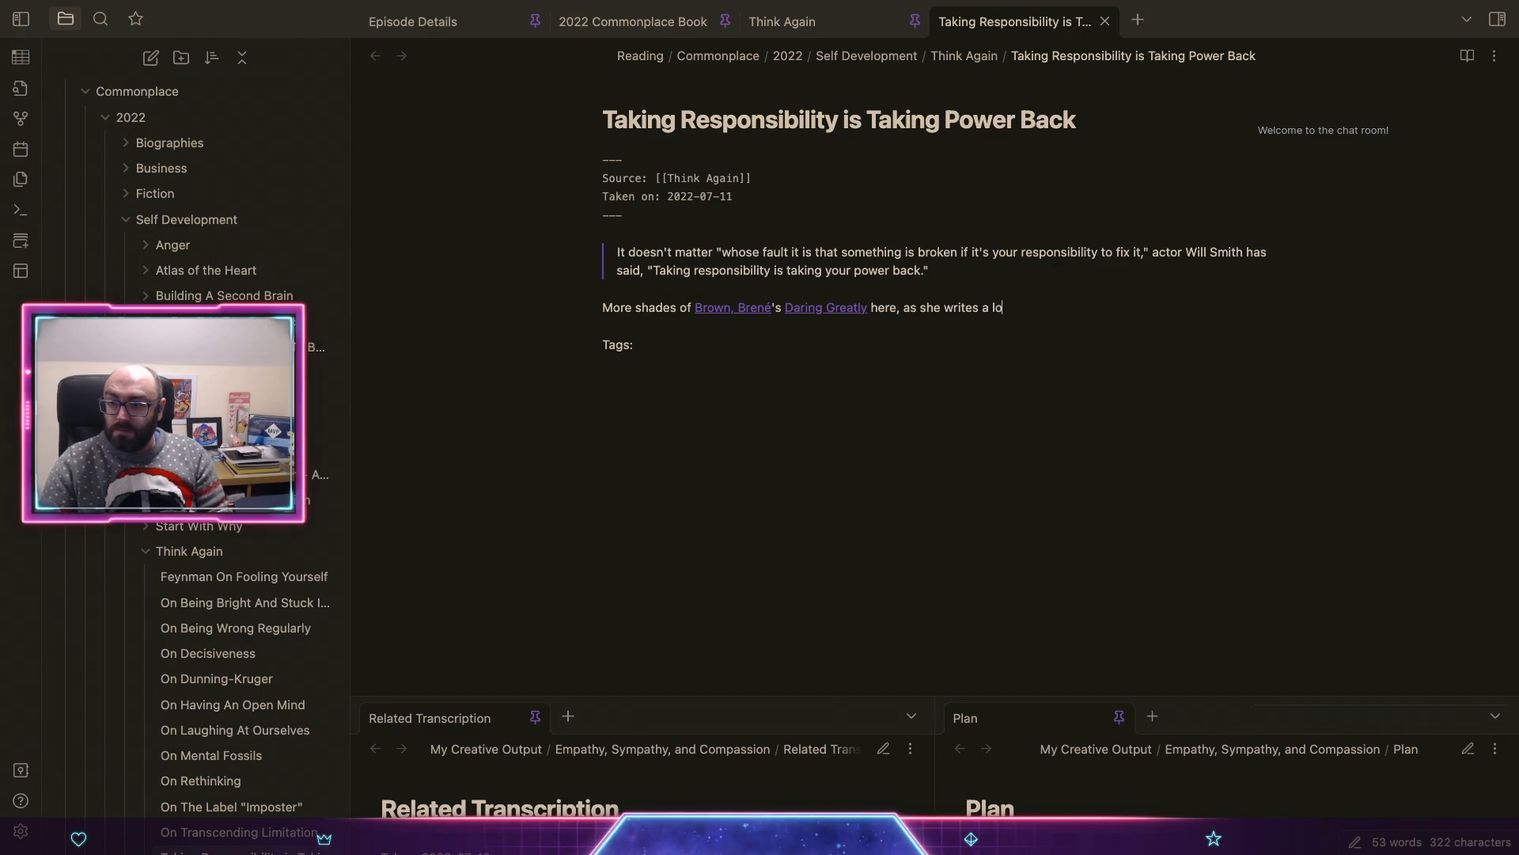
{"action": "type", "text": "t about fault"}
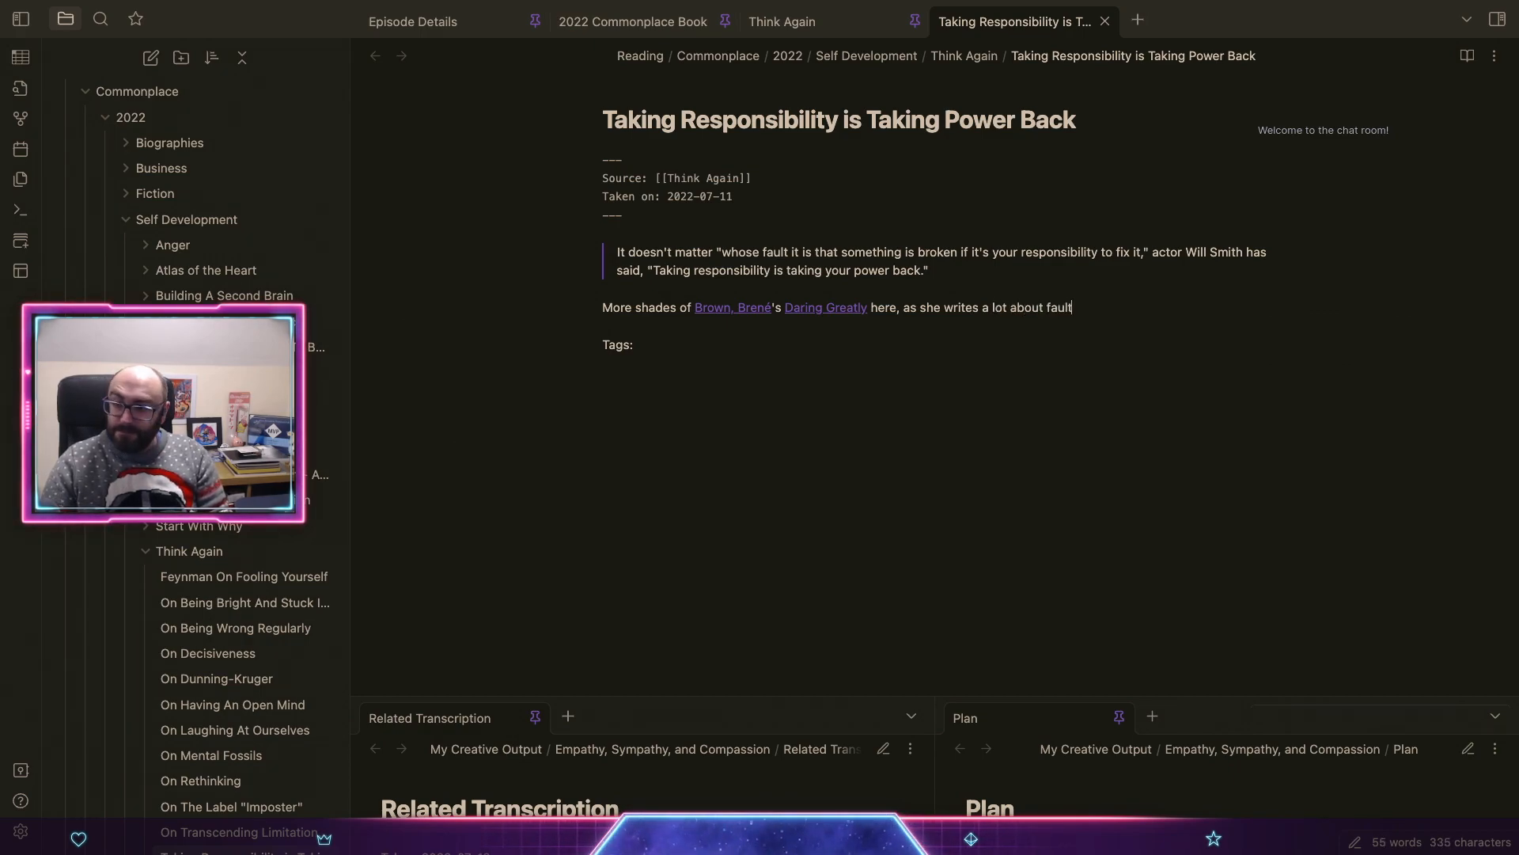
{"action": "type", "text": ", shame and bl"}
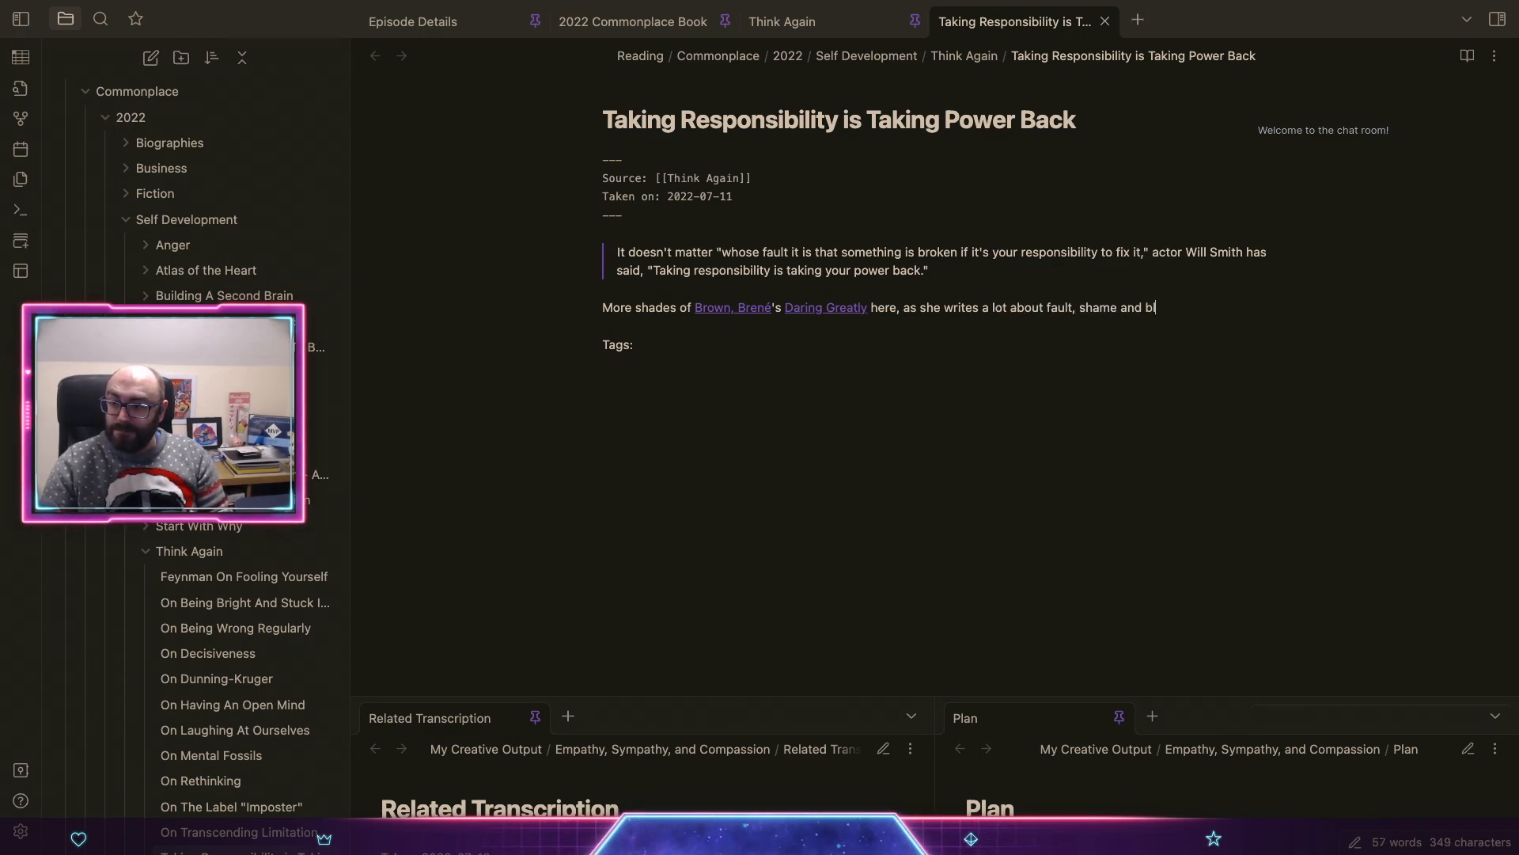
{"action": "type", "text": "ame."}
{"action": "key", "text": "Return"}
{"action": "key", "text": "Return"}
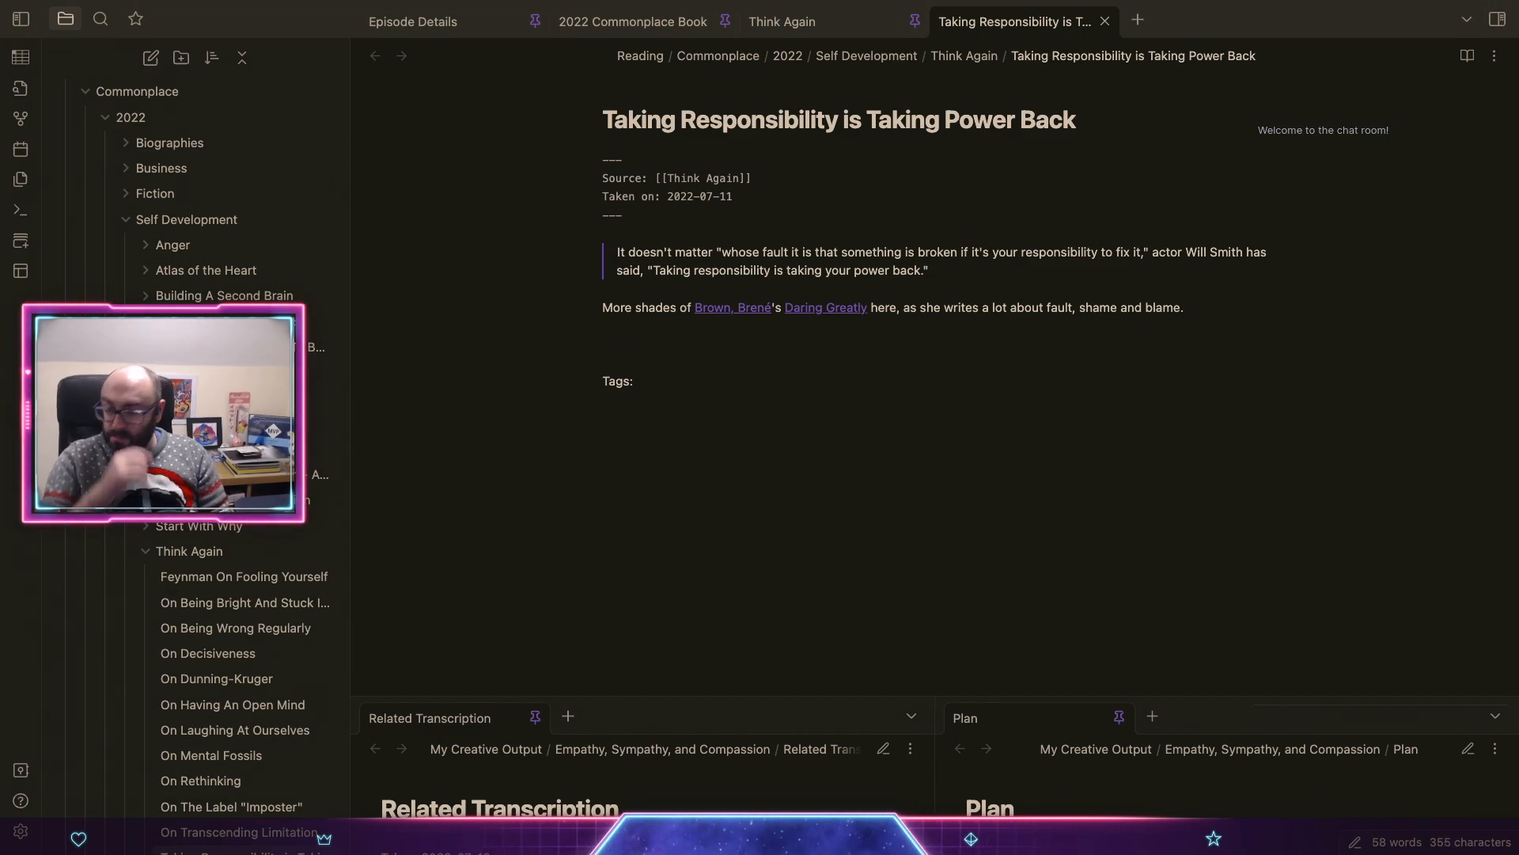
{"action": "key", "text": "BackSpace"}
{"action": "key", "text": "BackSpace"}
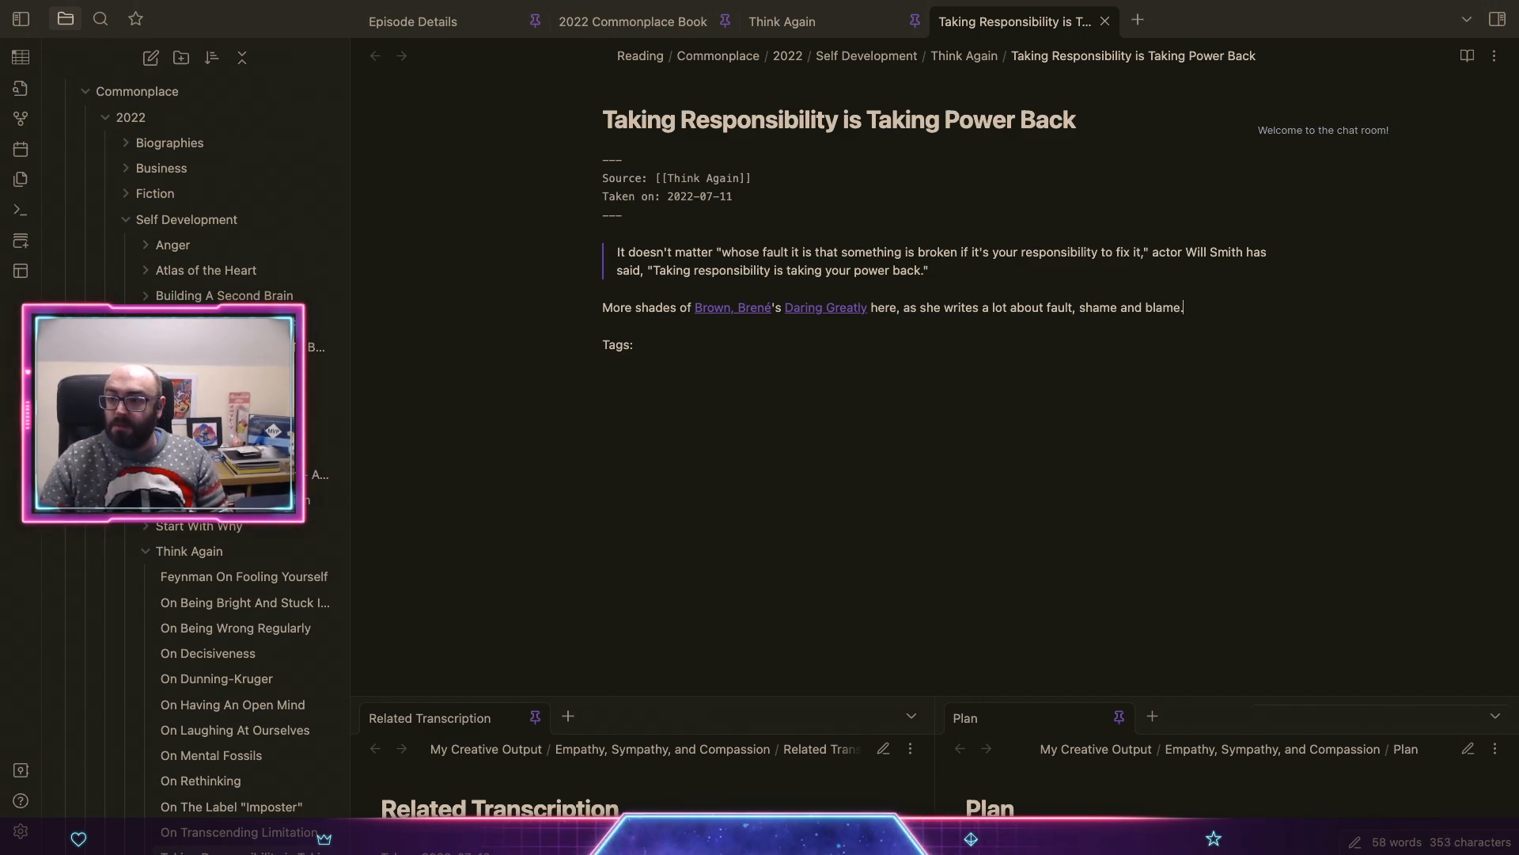
Step: Close the finished note and embed "Taking Responsibility is Taking Power Back" as a new last list item in the Think Again book note
{"action": "left_click", "coordinate": [1104, 21]}
{"action": "key", "text": "Return"}
{"action": "key", "text": "Return"}
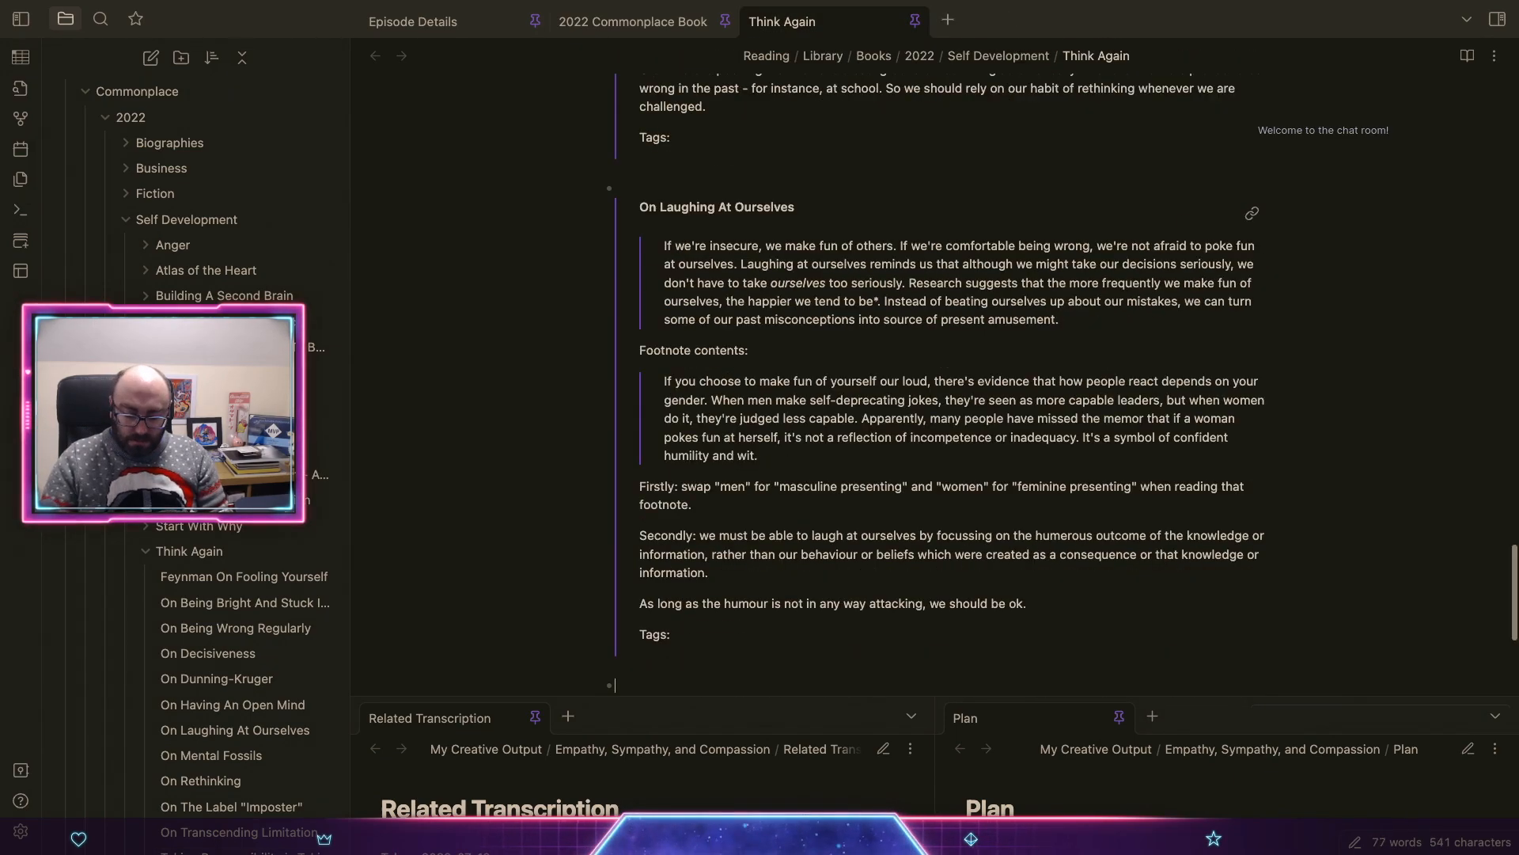
{"action": "type", "text": "![["}
{"action": "key", "text": "Return"}
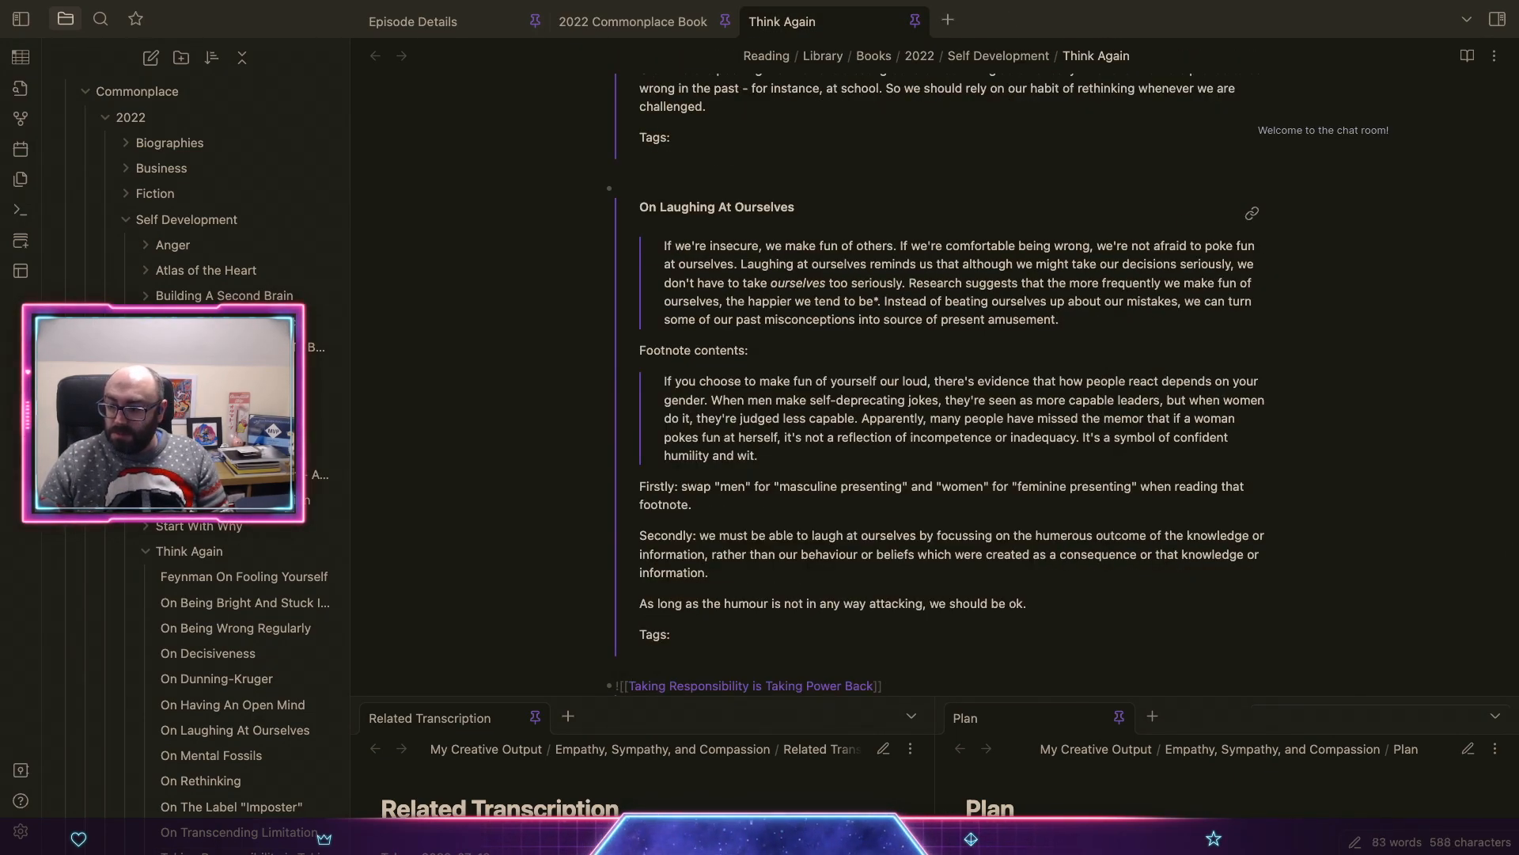
{"action": "scroll", "coordinate": [788, 315], "scroll_direction": "down", "scroll_amount": 6}
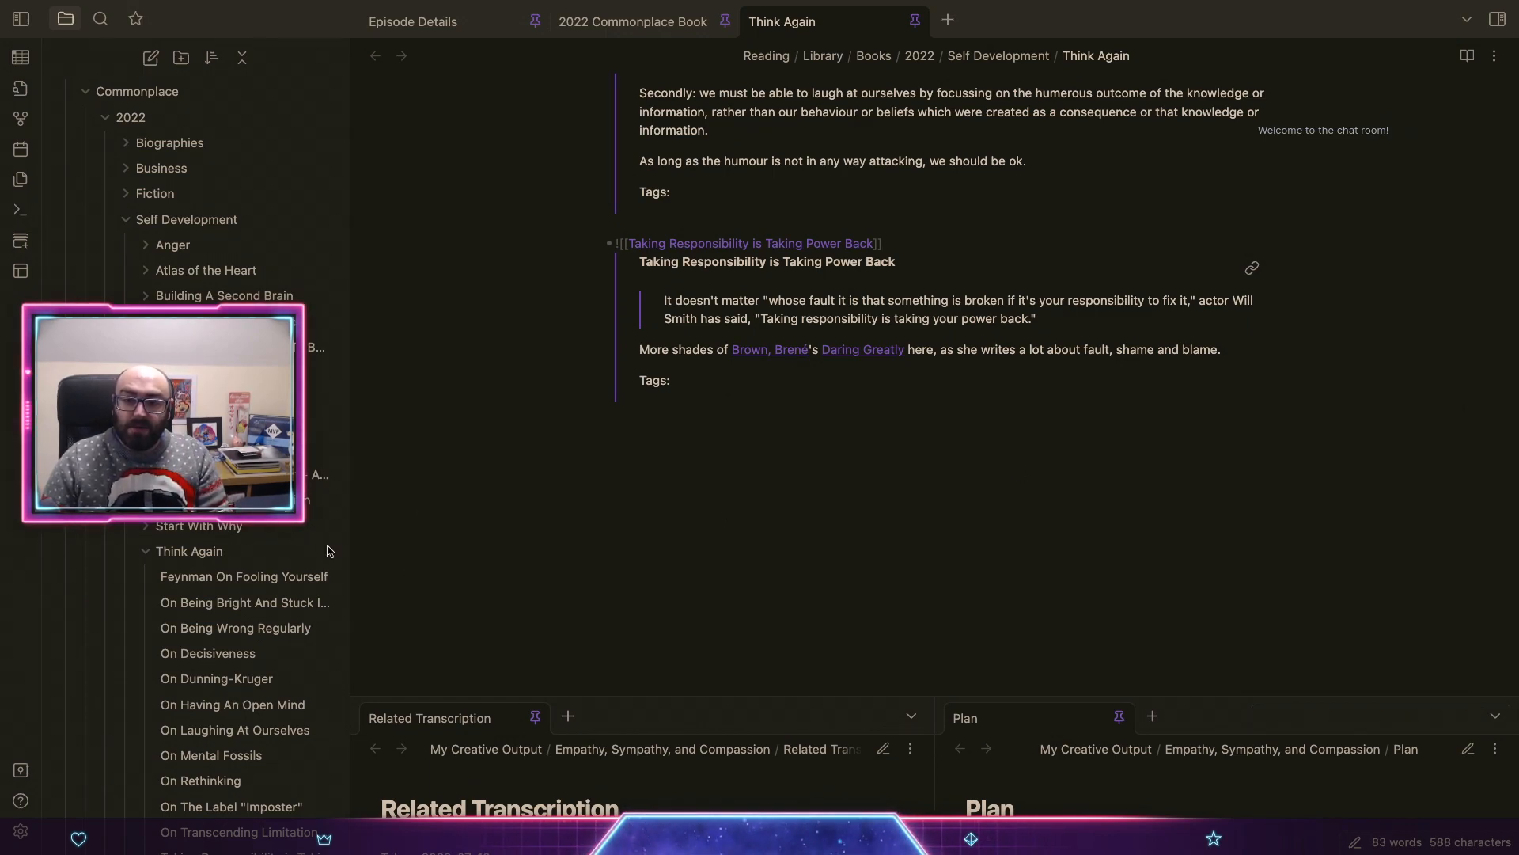
Step: Create a note in the Commonplace Think Again folder titled "On Great Arguments And Taking Flight"
{"action": "right_click", "coordinate": [232, 556]}
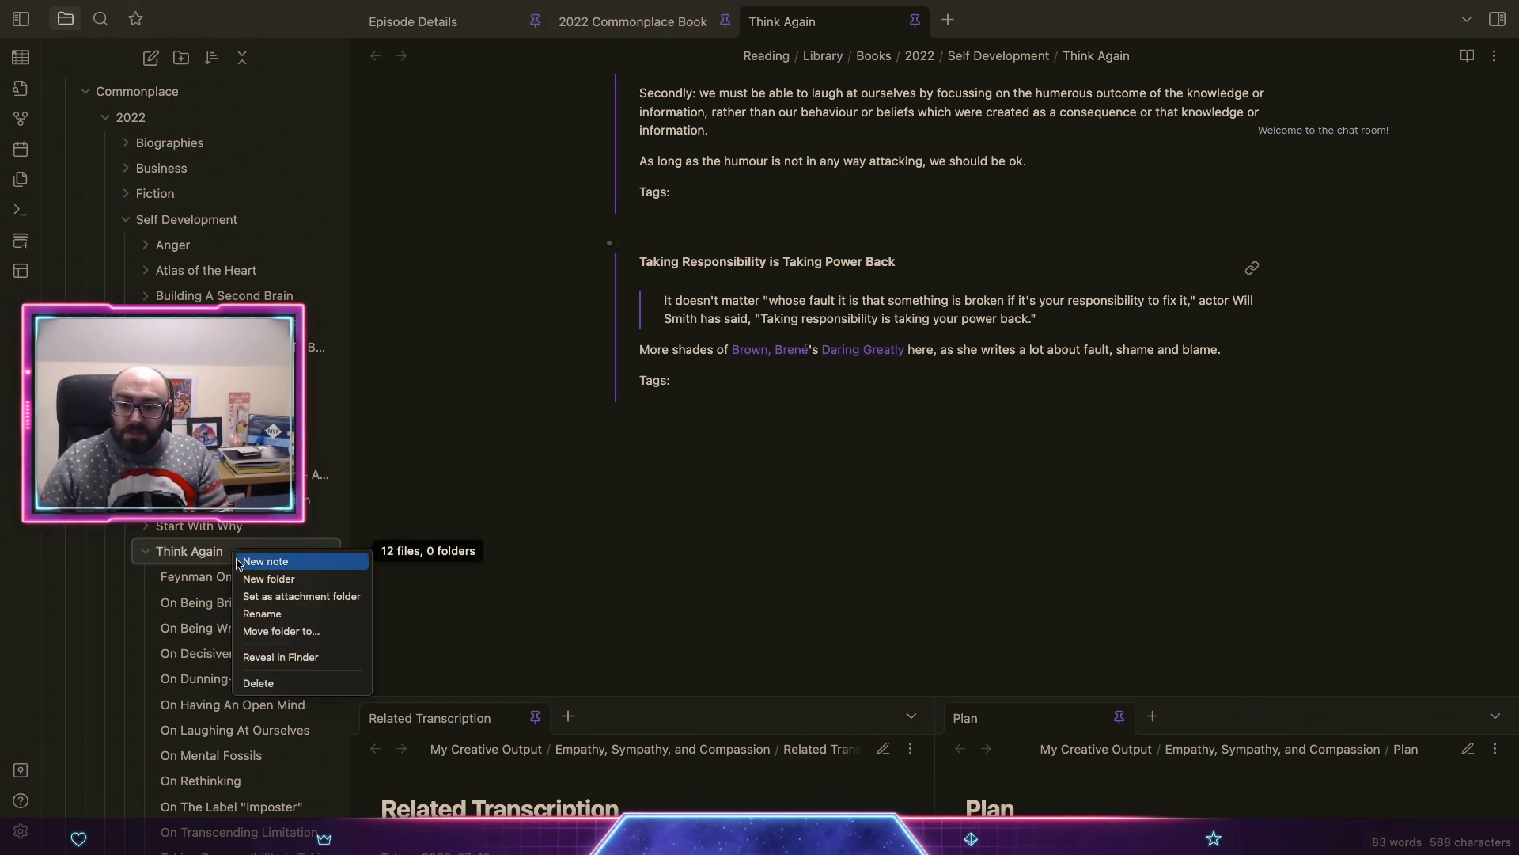
{"action": "left_click", "coordinate": [237, 562]}
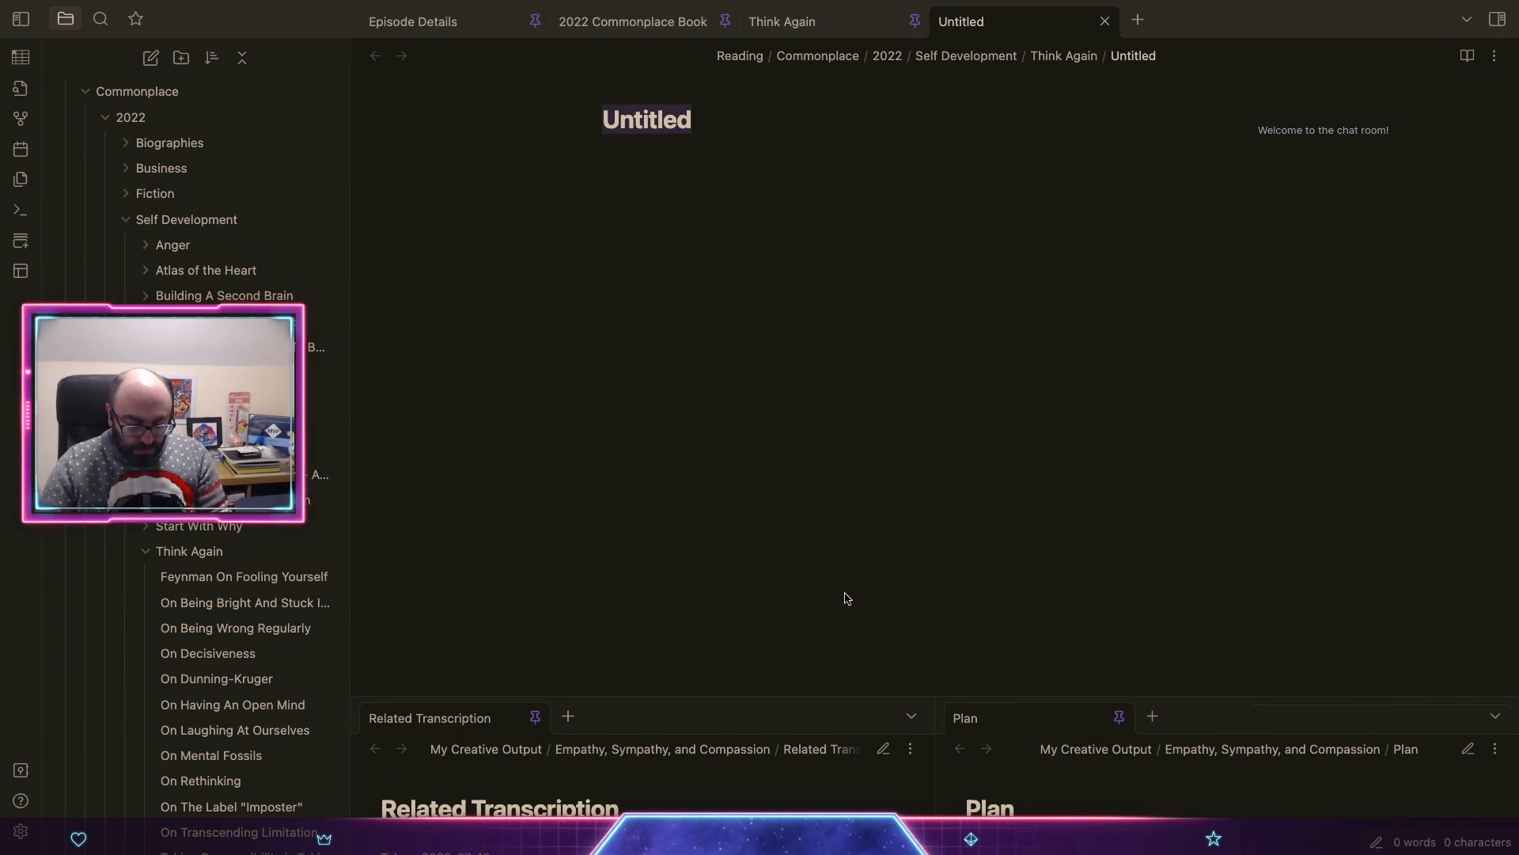
{"action": "type", "text": "On Great "}
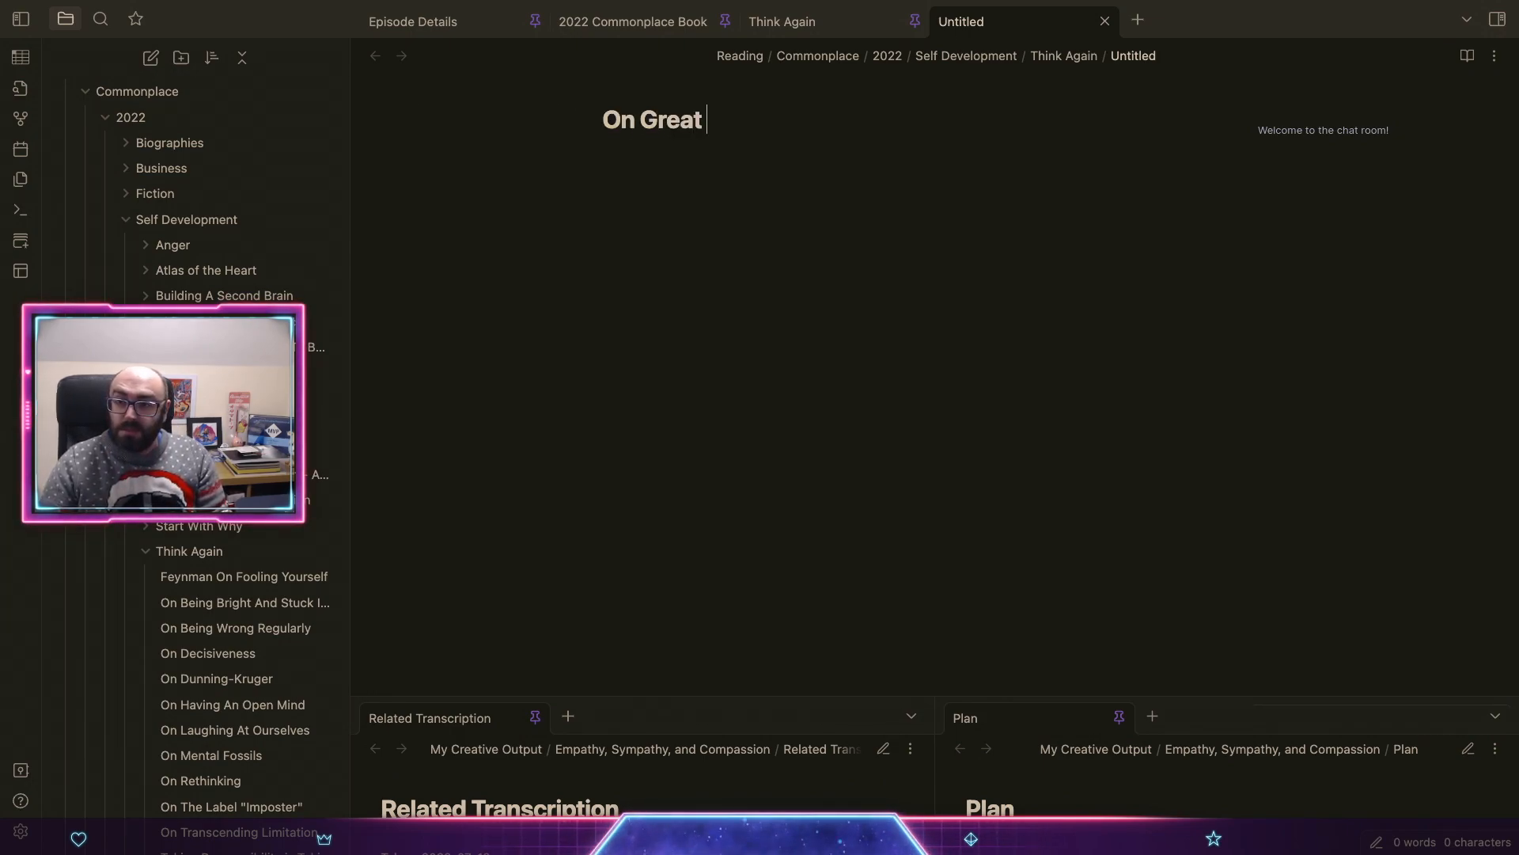
{"action": "type", "text": "Arguments an"}
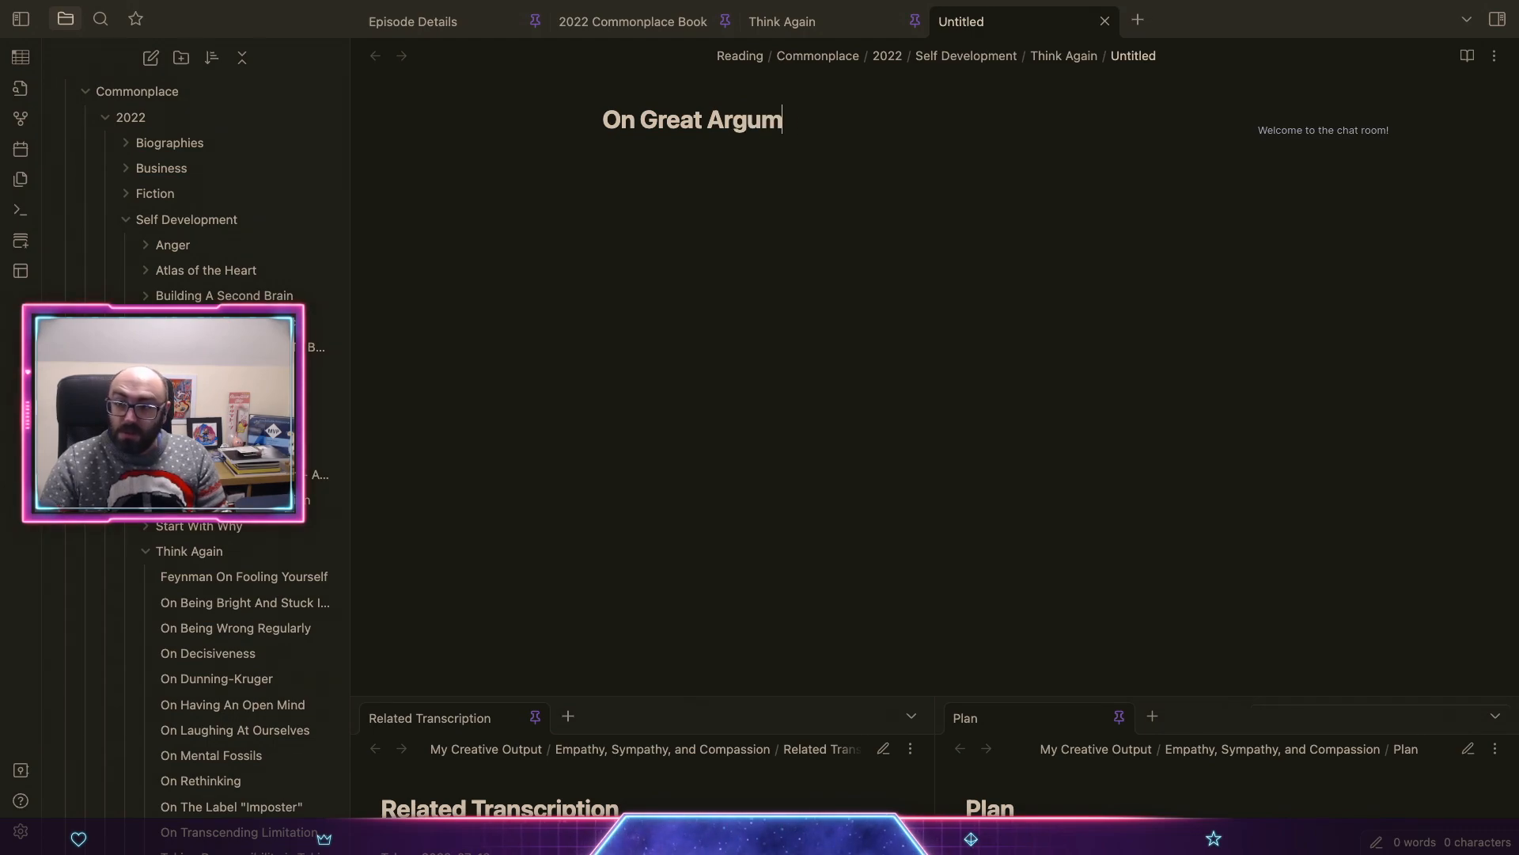
{"action": "key", "text": "BackSpace"}
{"action": "type", "text": "nd T"}
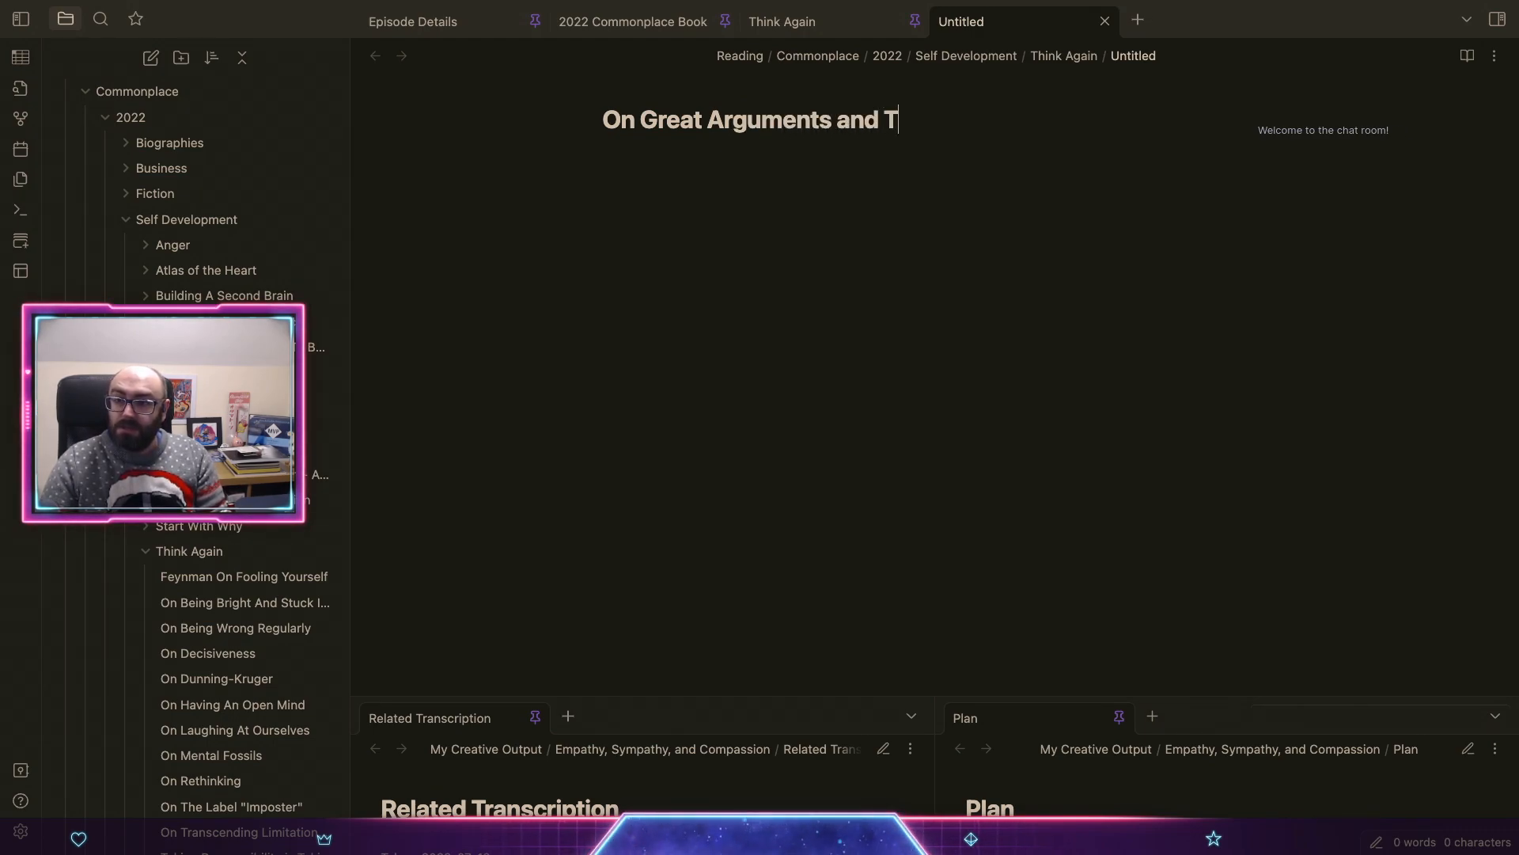
{"action": "type", "text": "h"}
{"action": "key", "text": "BackSpace"}
{"action": "key", "text": "BackSpace"}
{"action": "key", "text": "BackSpace"}
{"action": "key", "text": "BackSpace"}
{"action": "key", "text": "BackSpace"}
{"action": "key", "text": "BackSpace"}
{"action": "type", "text": "And Taking g"}
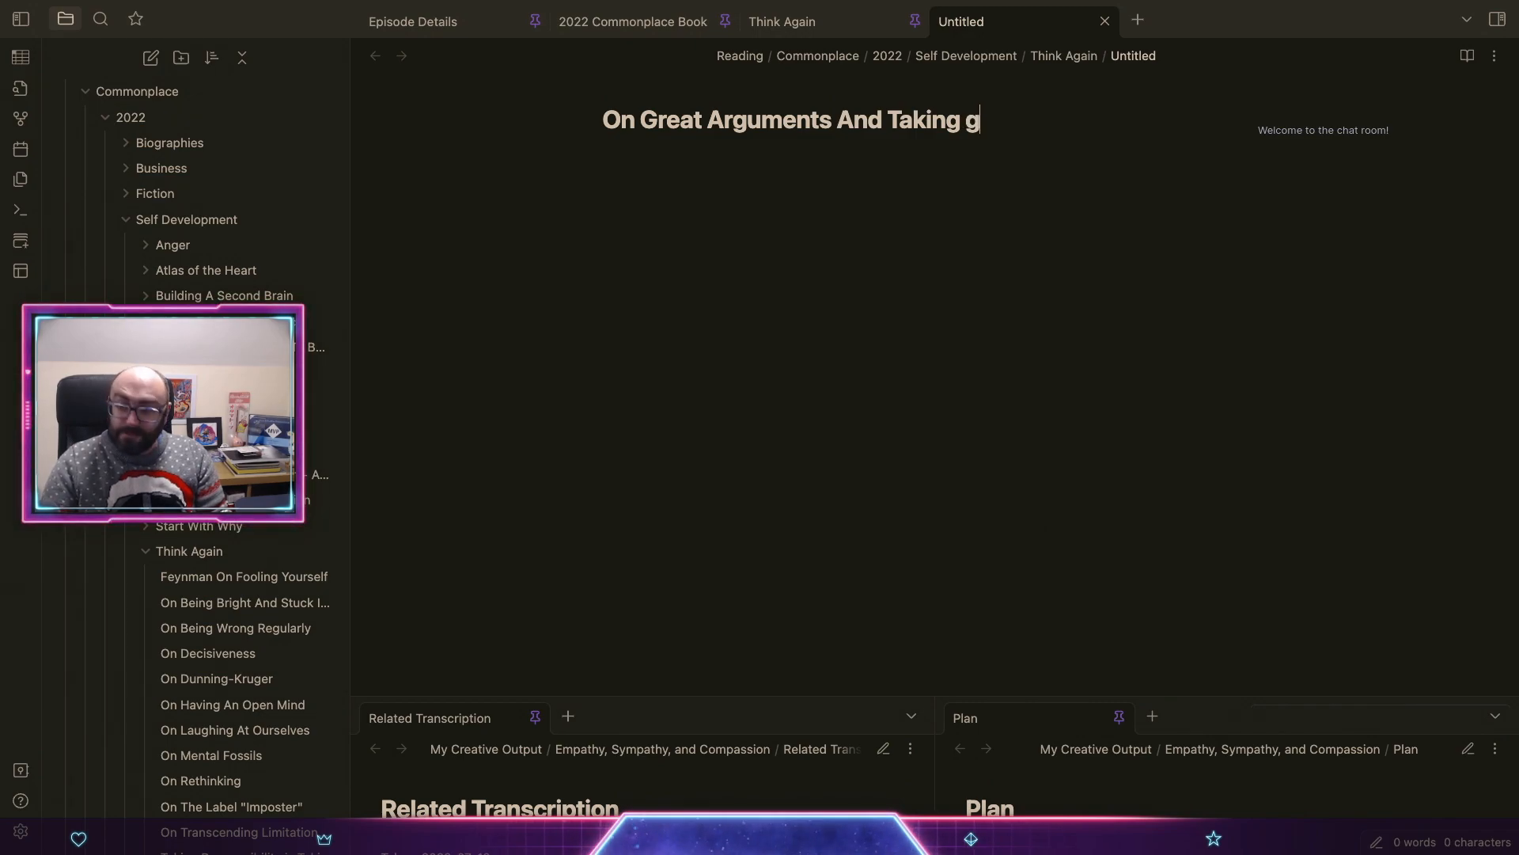
{"action": "key", "text": "BackSpace"}
{"action": "type", "text": "flight"}
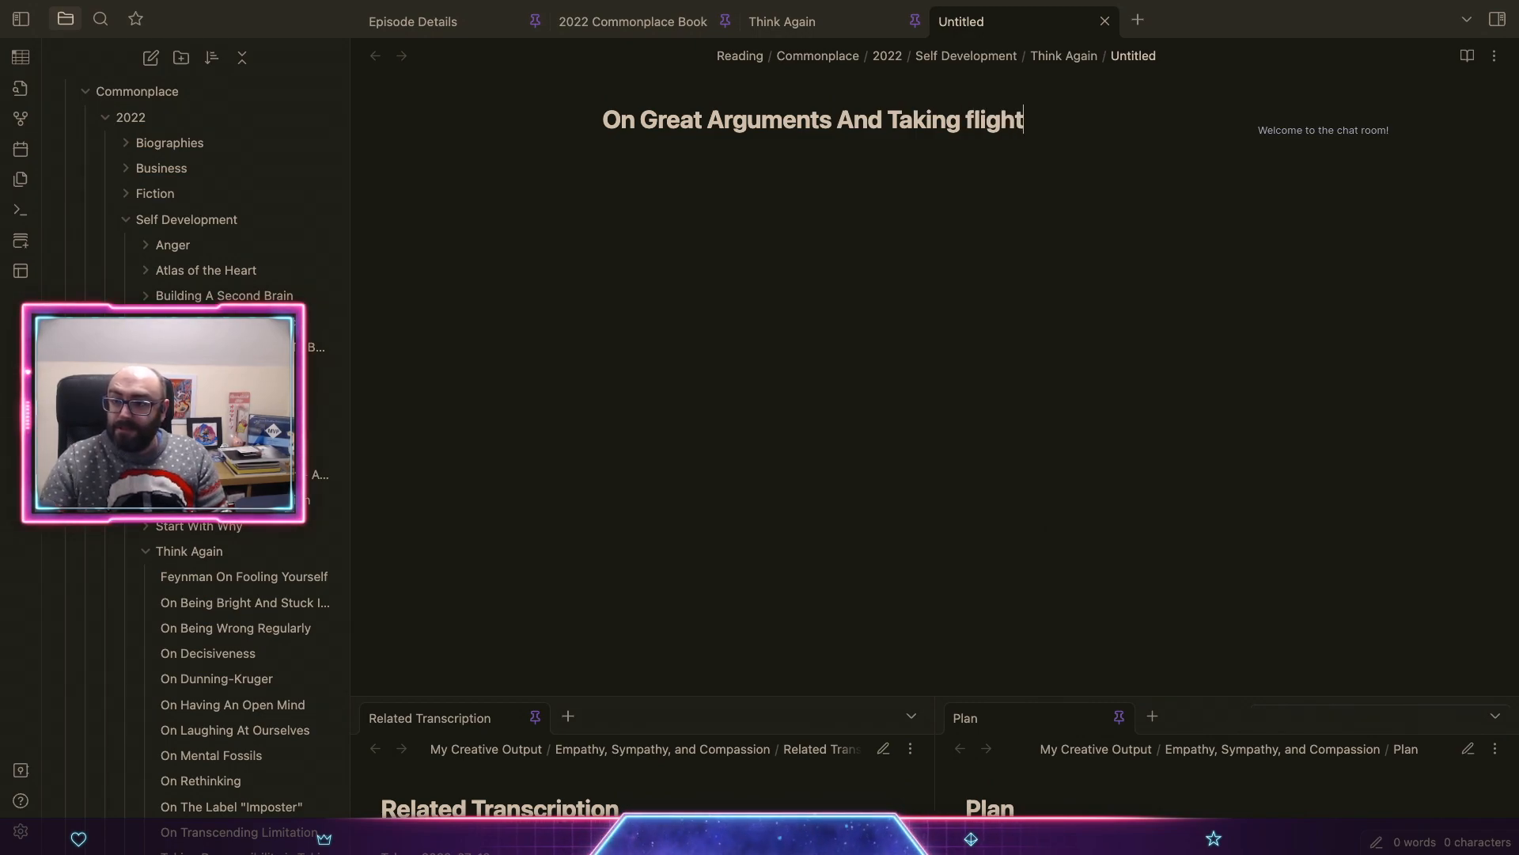
{"action": "key", "text": "alt+Left"}
{"action": "key", "text": "Right"}
{"action": "key", "text": "BackSpace"}
{"action": "type", "text": "F"}
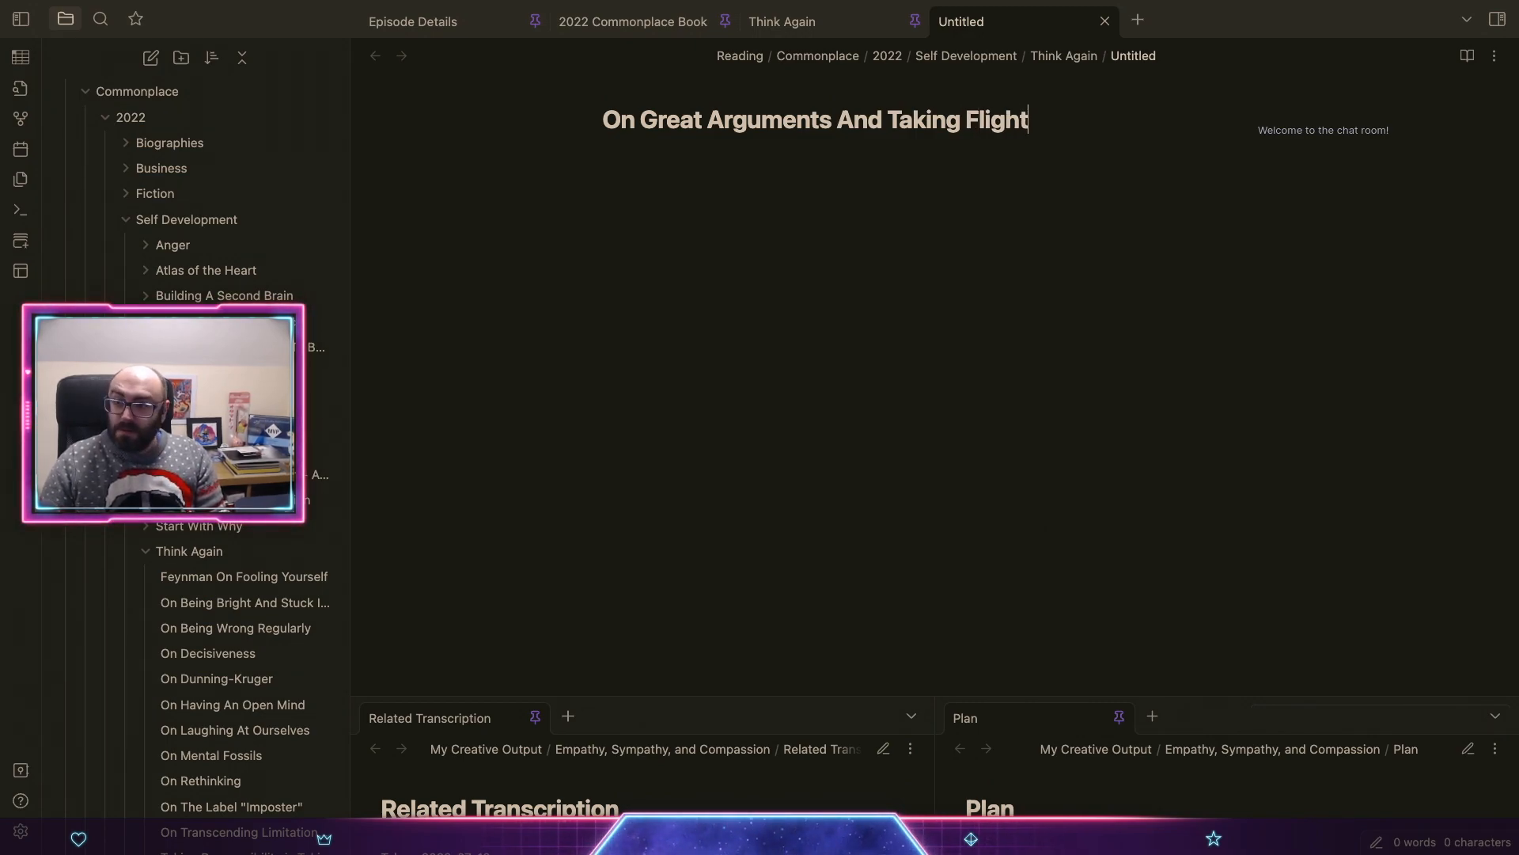
{"action": "key", "text": "Return"}
Step: Insert the Annotation template into the new note
{"action": "key", "text": "super+p"}
{"action": "type", "text": "tem"}
{"action": "key", "text": "Return"}
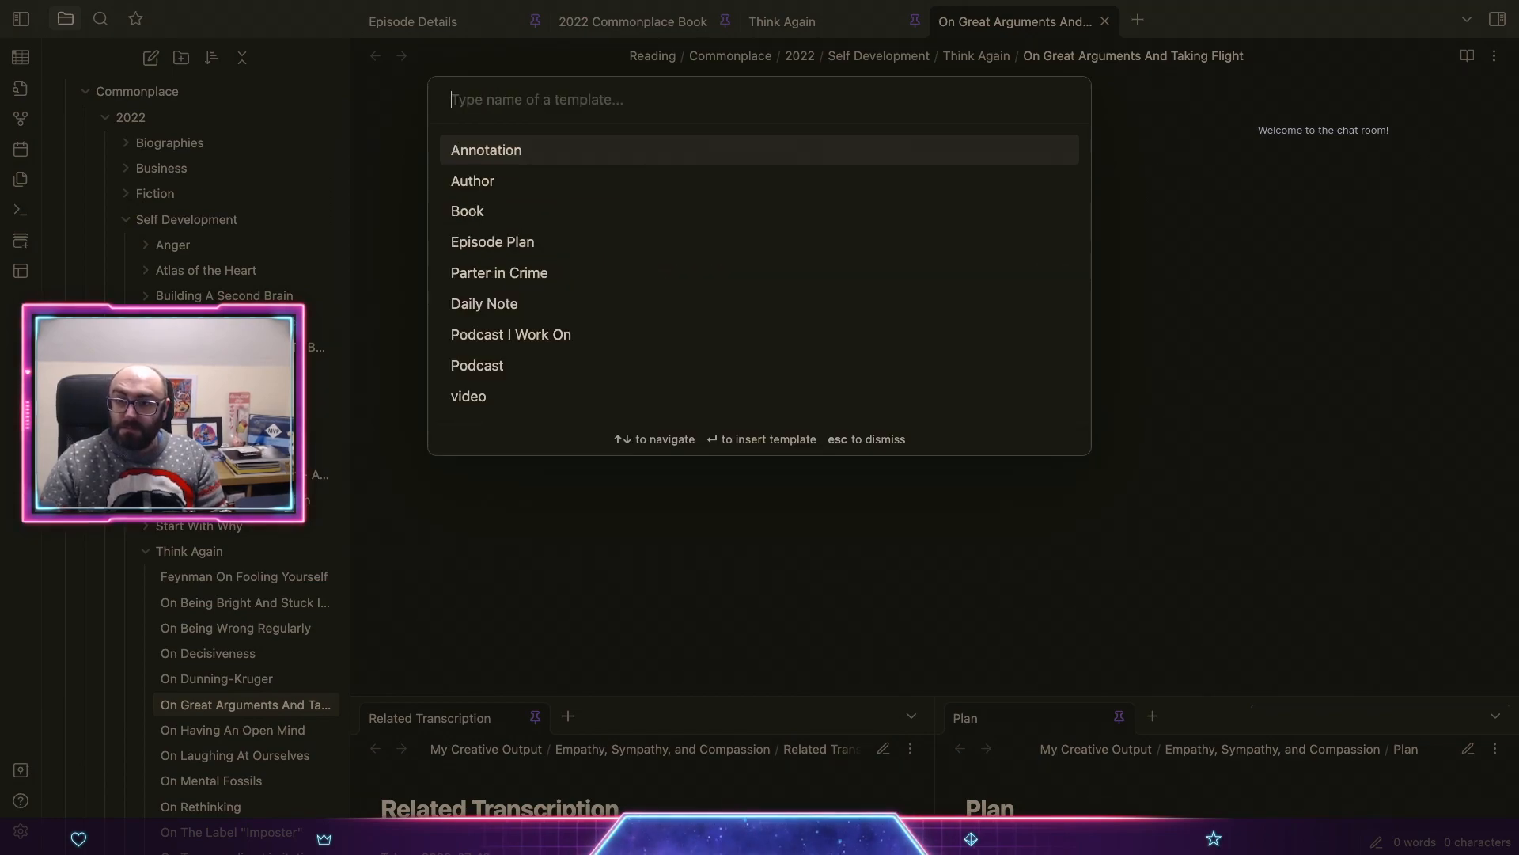
{"action": "key", "text": "Return"}
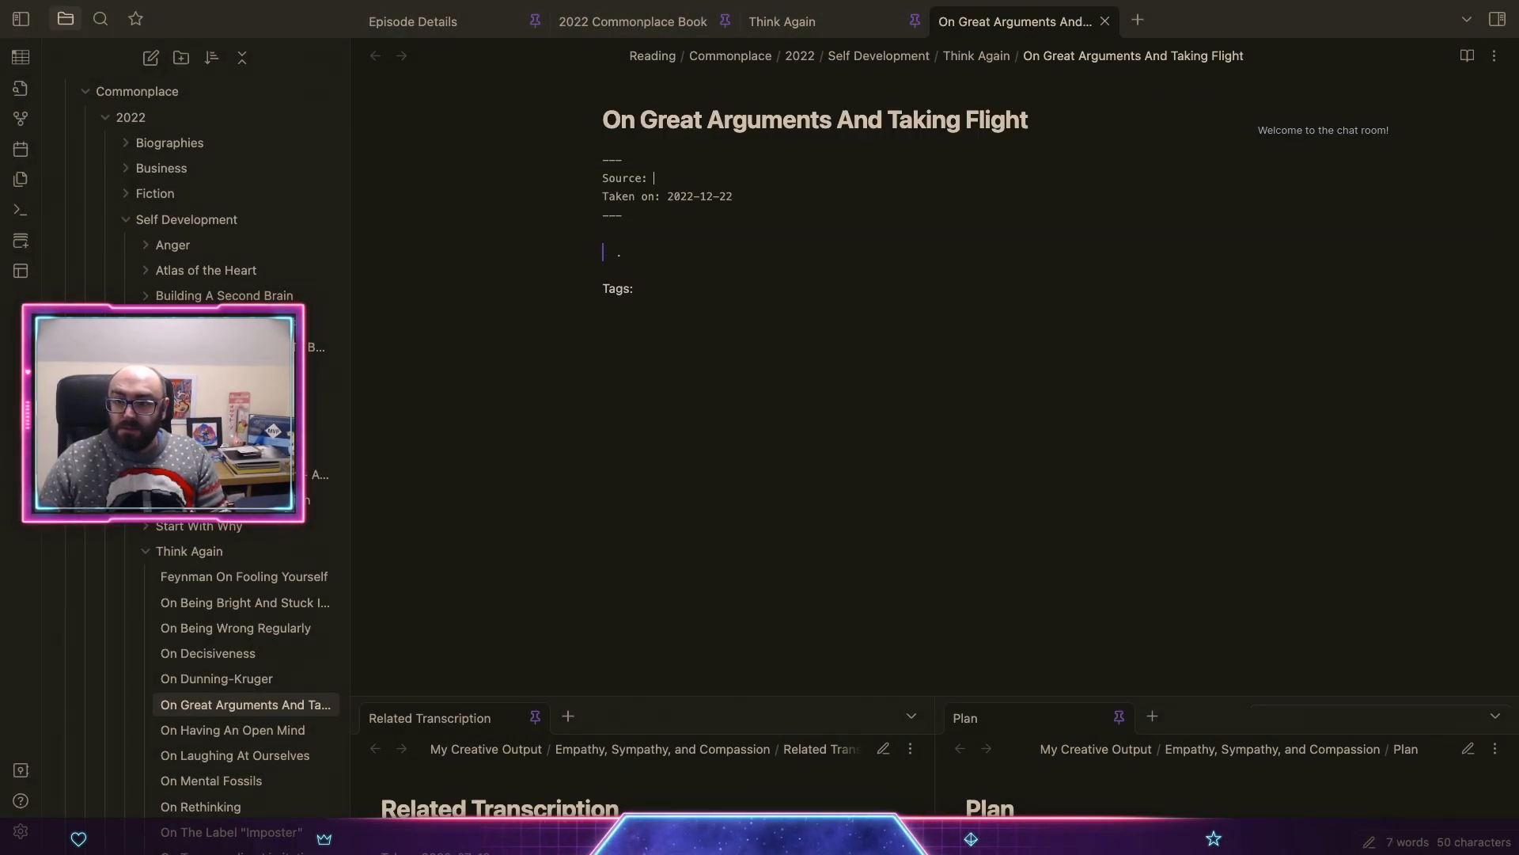
Step: Set the annotation's source to a link to Think Again and its taken-on date to 2022-07-11
{"action": "type", "text": "[[Think"}
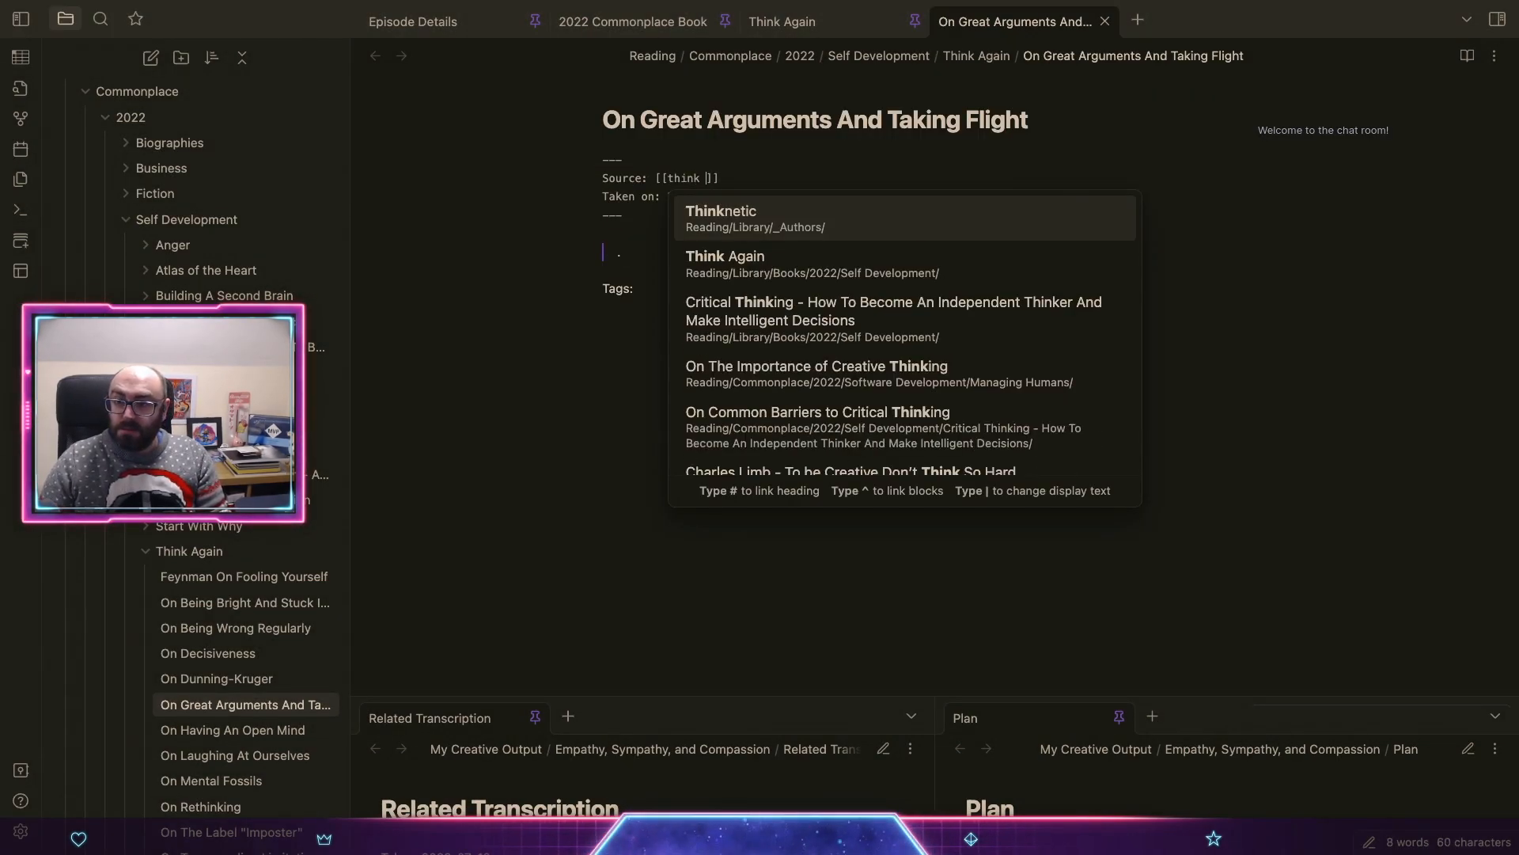
{"action": "key", "text": "Return"}
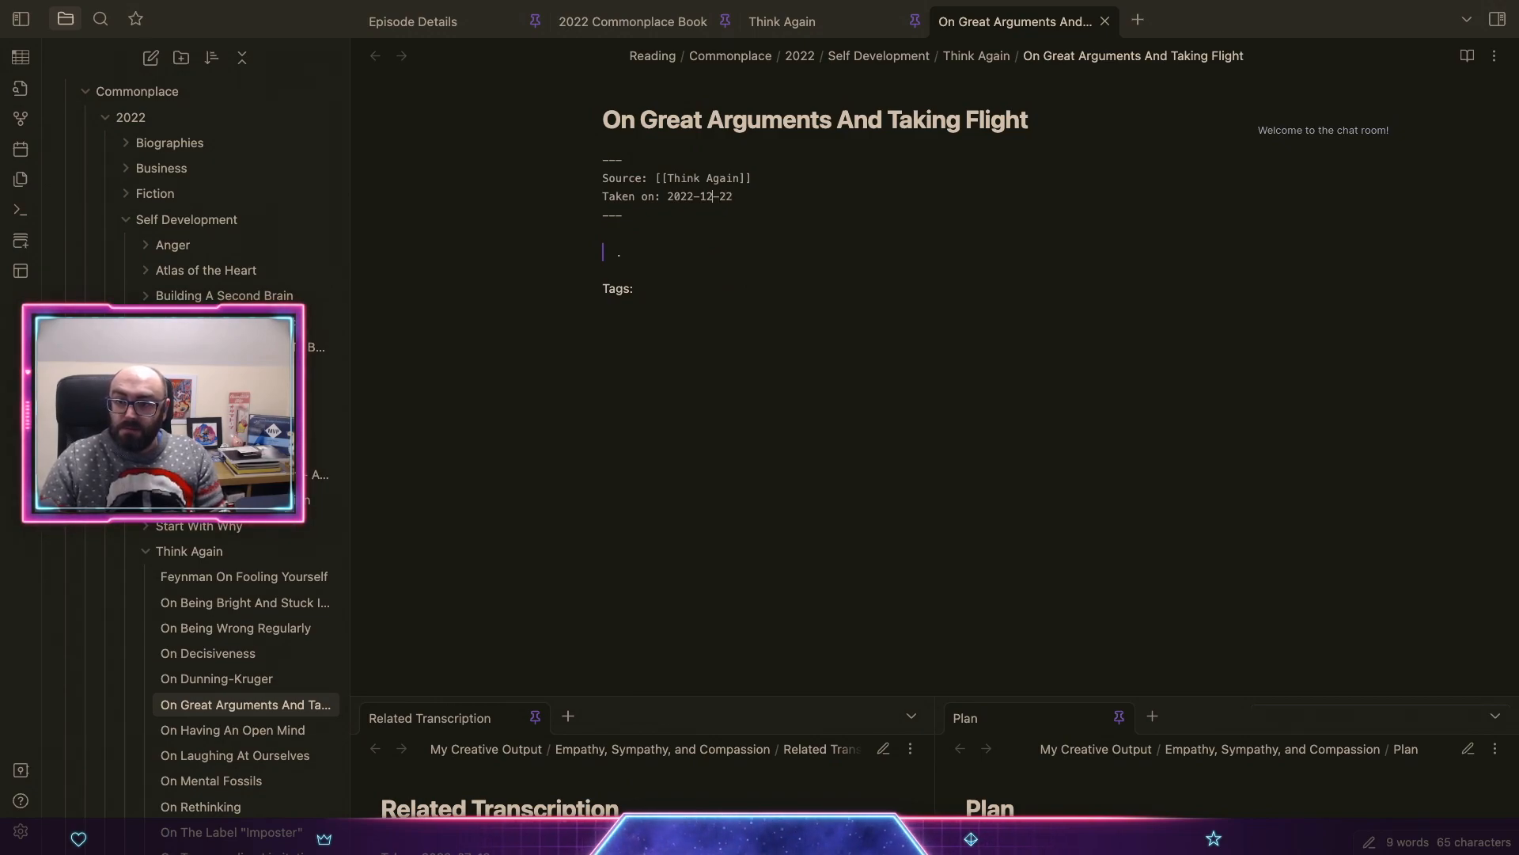
{"action": "key", "text": "BackSpace"}
{"action": "key", "text": "BackSpace"}
{"action": "type", "text": "07"}
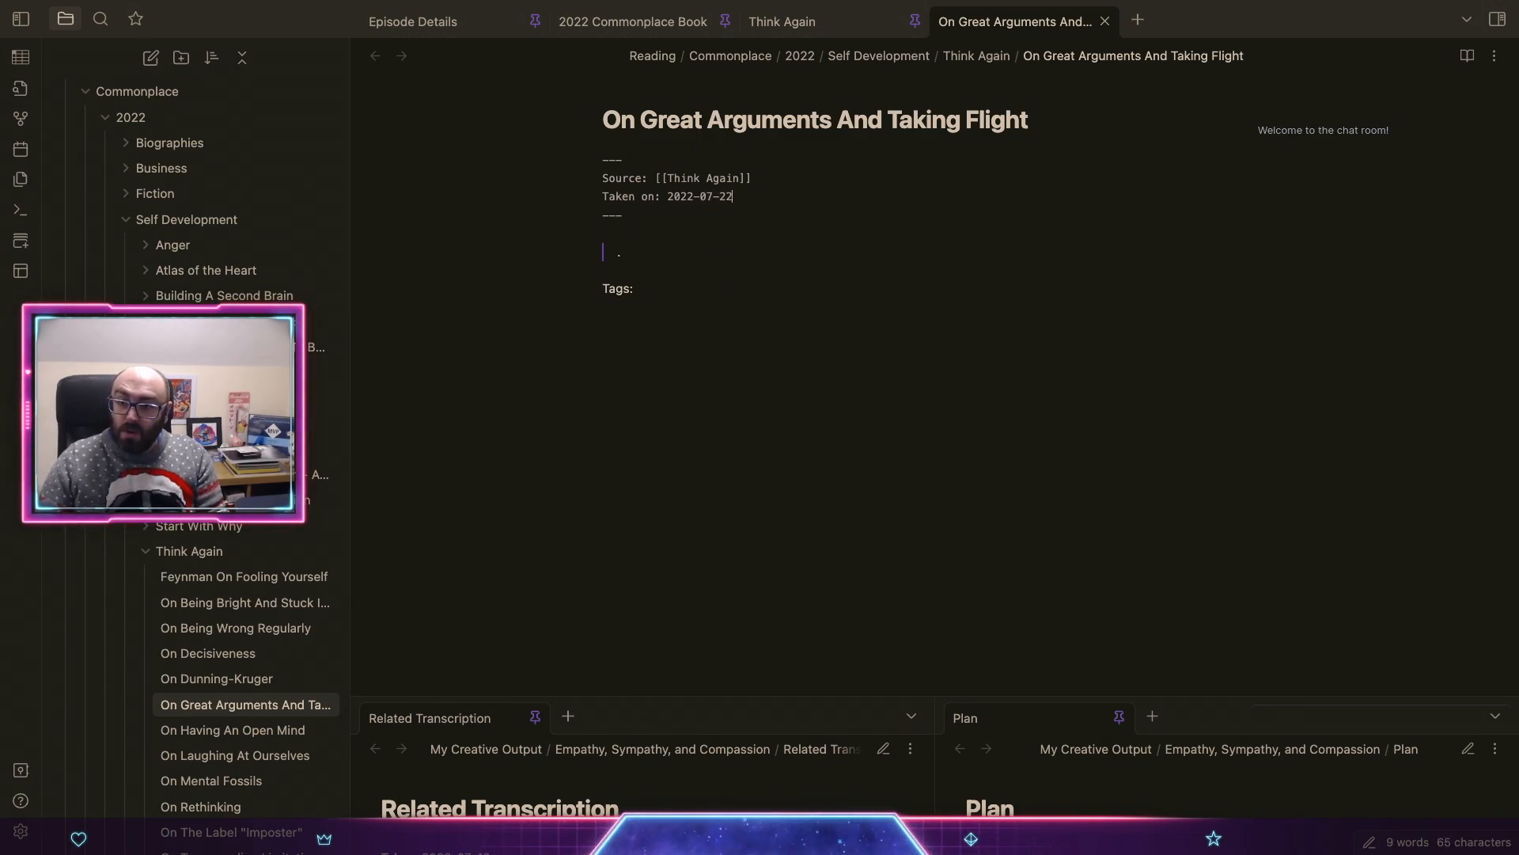
{"action": "key", "text": "BackSpace"}
{"action": "key", "text": "BackSpace"}
{"action": "type", "text": "11"}
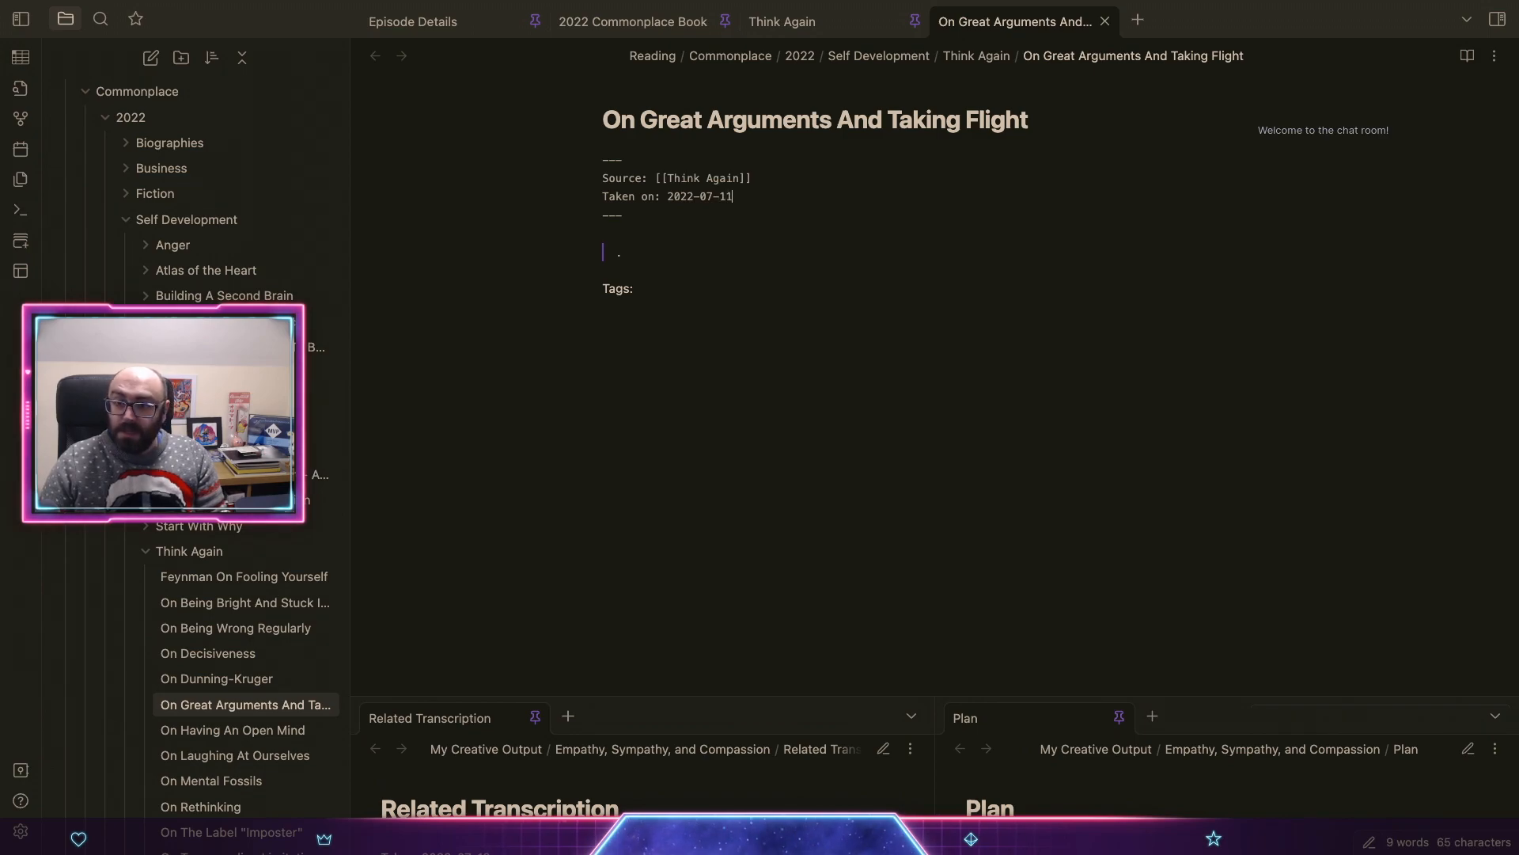
Step: Begin the note's block quote with the sentence "That's the beauty of task conflict."
{"action": "type", "text": "That'"}
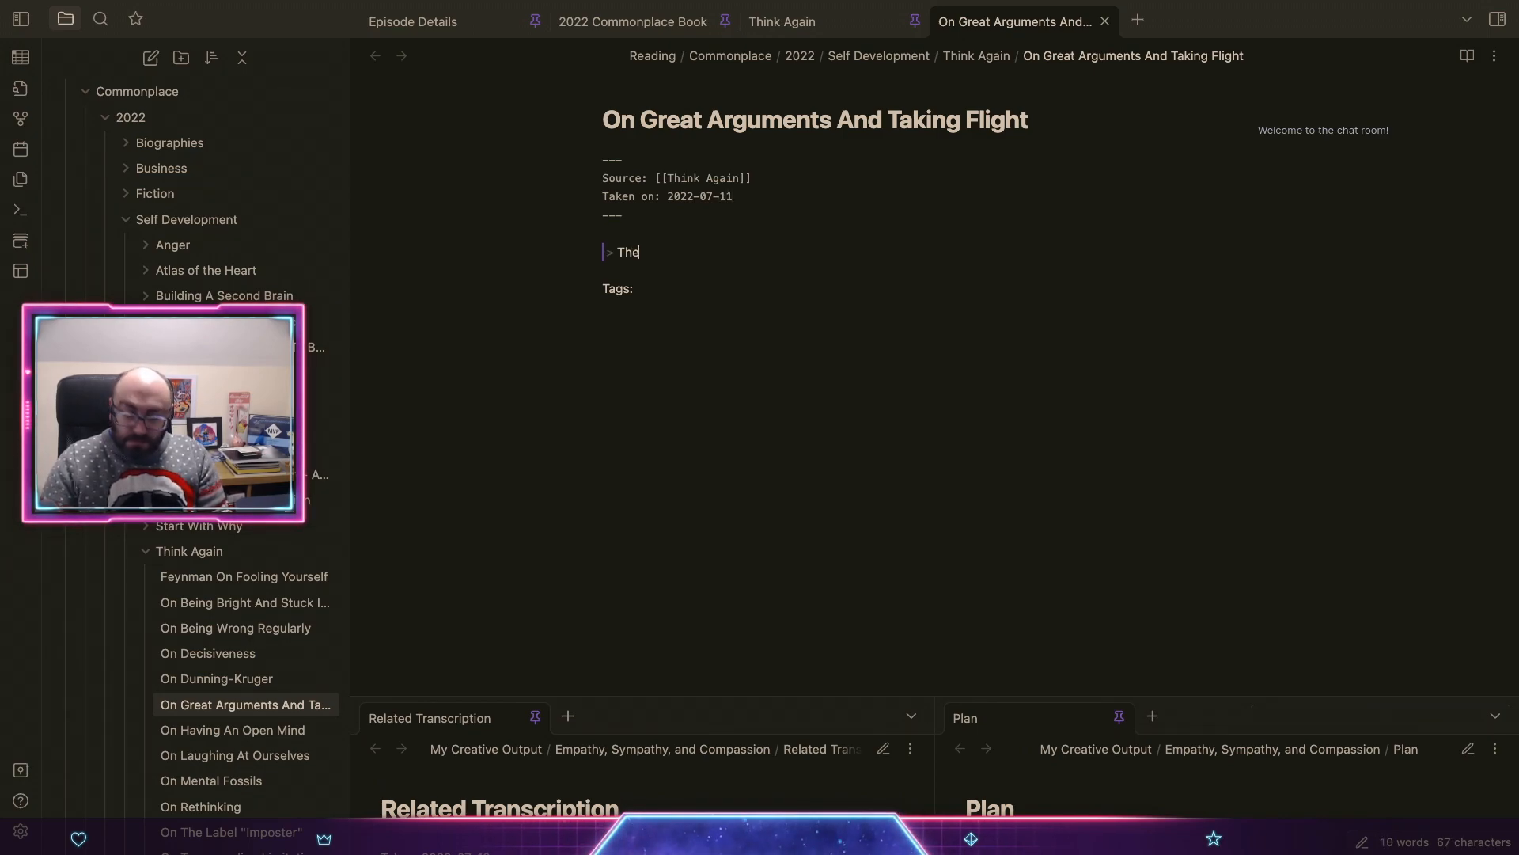
{"action": "type", "text": "s the bea"}
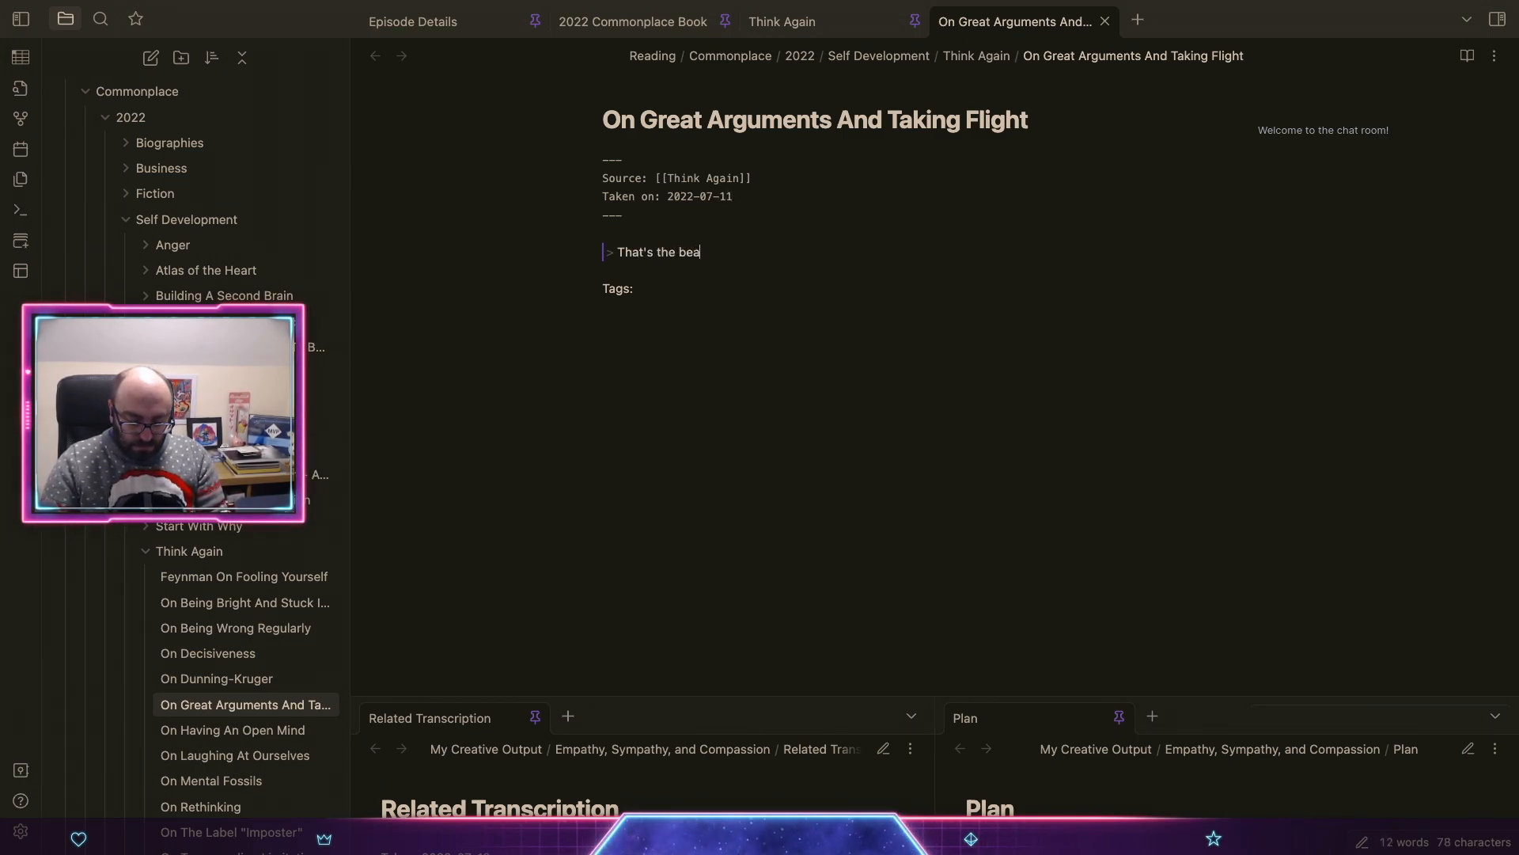
{"action": "type", "text": "uty "}
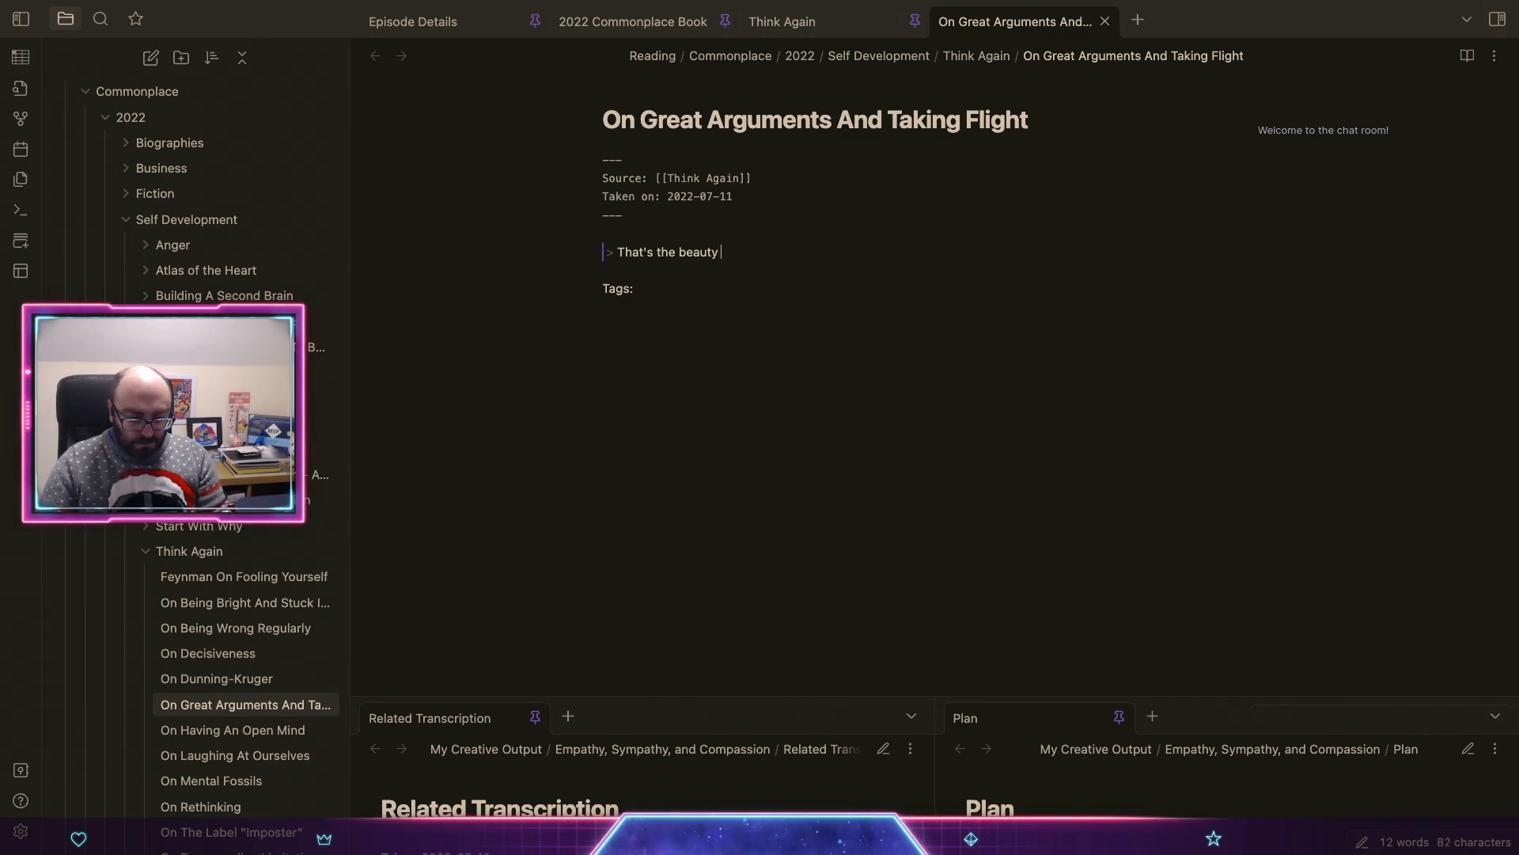
{"action": "type", "text": "of a task"}
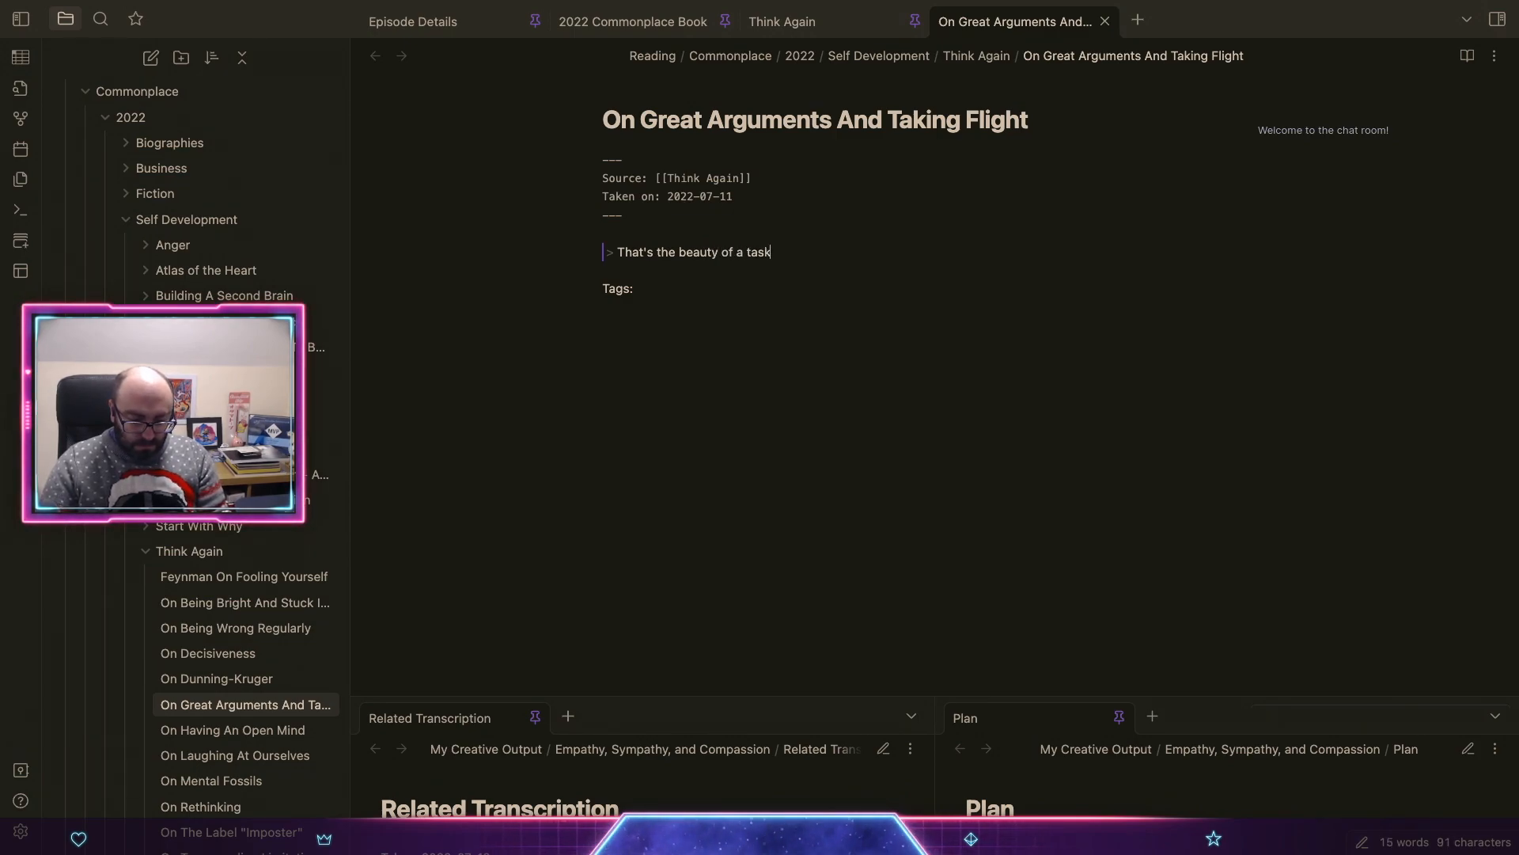
{"action": "key", "text": "alt+shift+Left"}
{"action": "key", "text": "alt+shift+Left"}
{"action": "type", "text": "task con"}
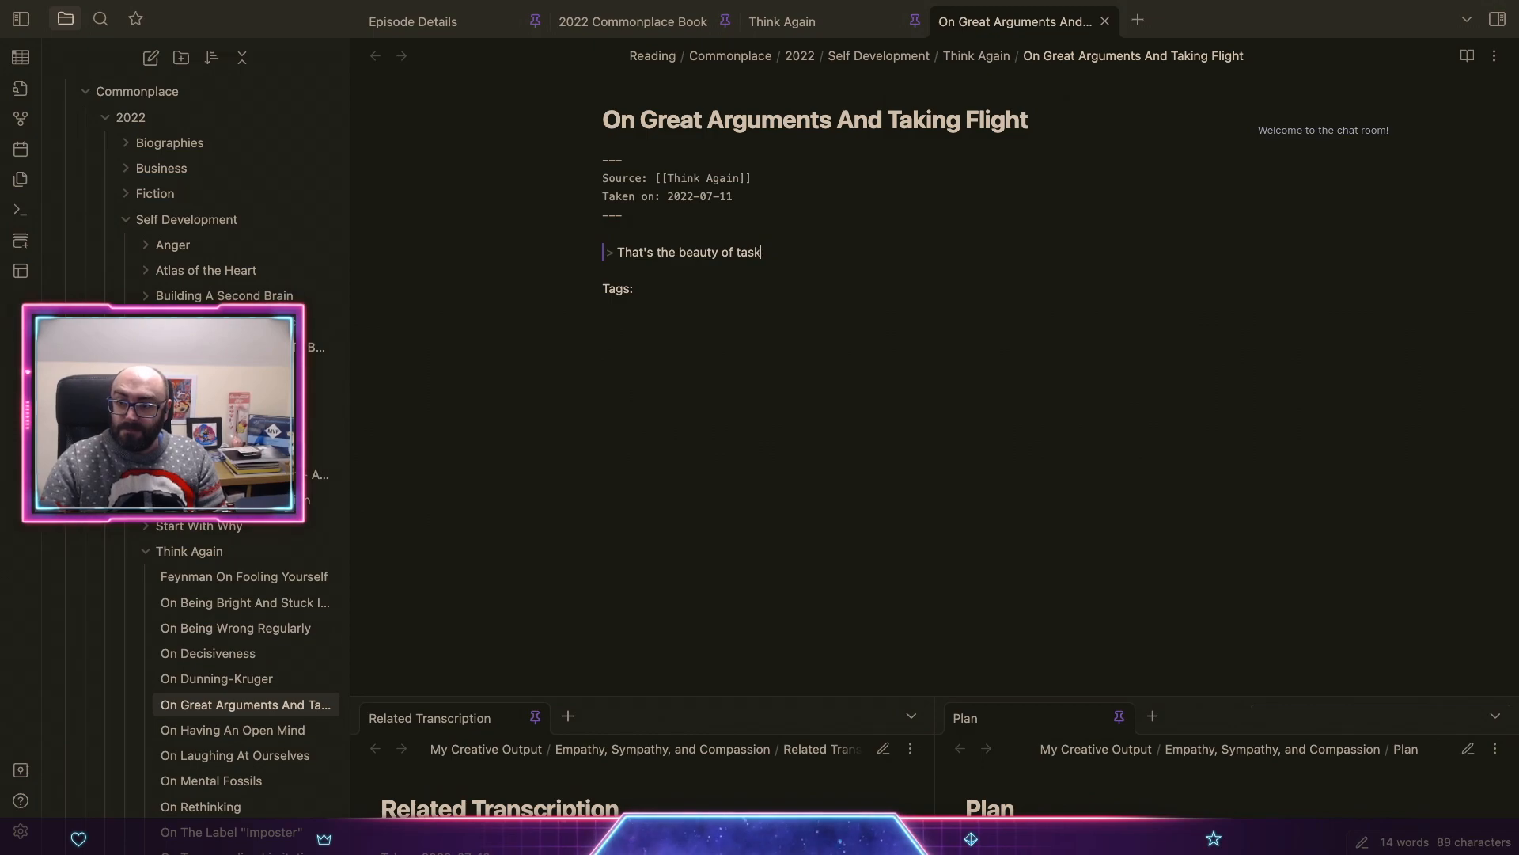
{"action": "type", "text": "flict. "}
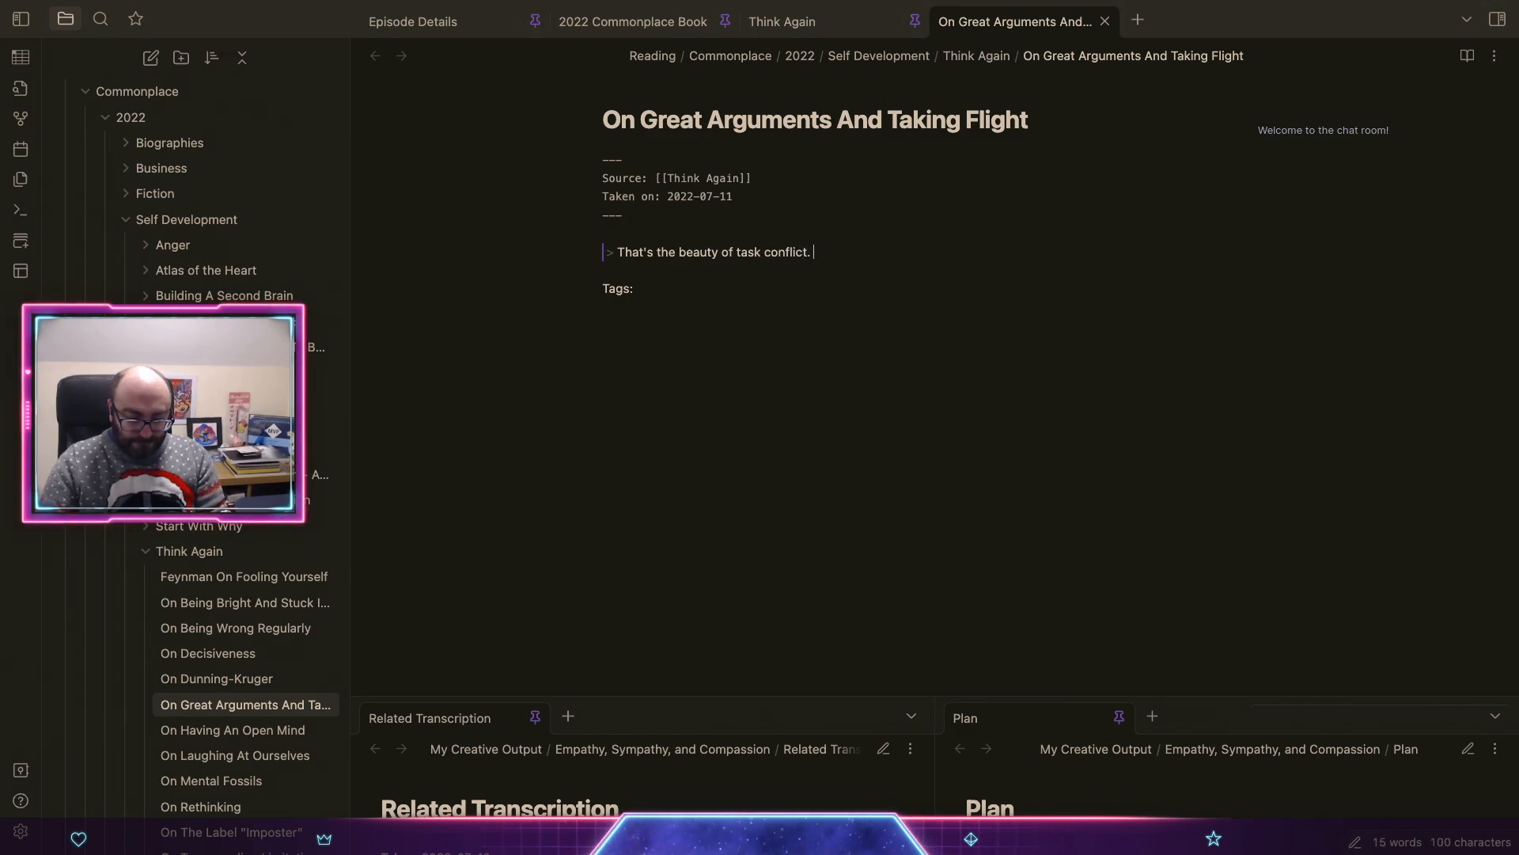
Step: Continue the quote with "In a great argument, our adversary is not a foil, but a propeller. With twin propellers"
{"action": "type", "text": "In a great a"}
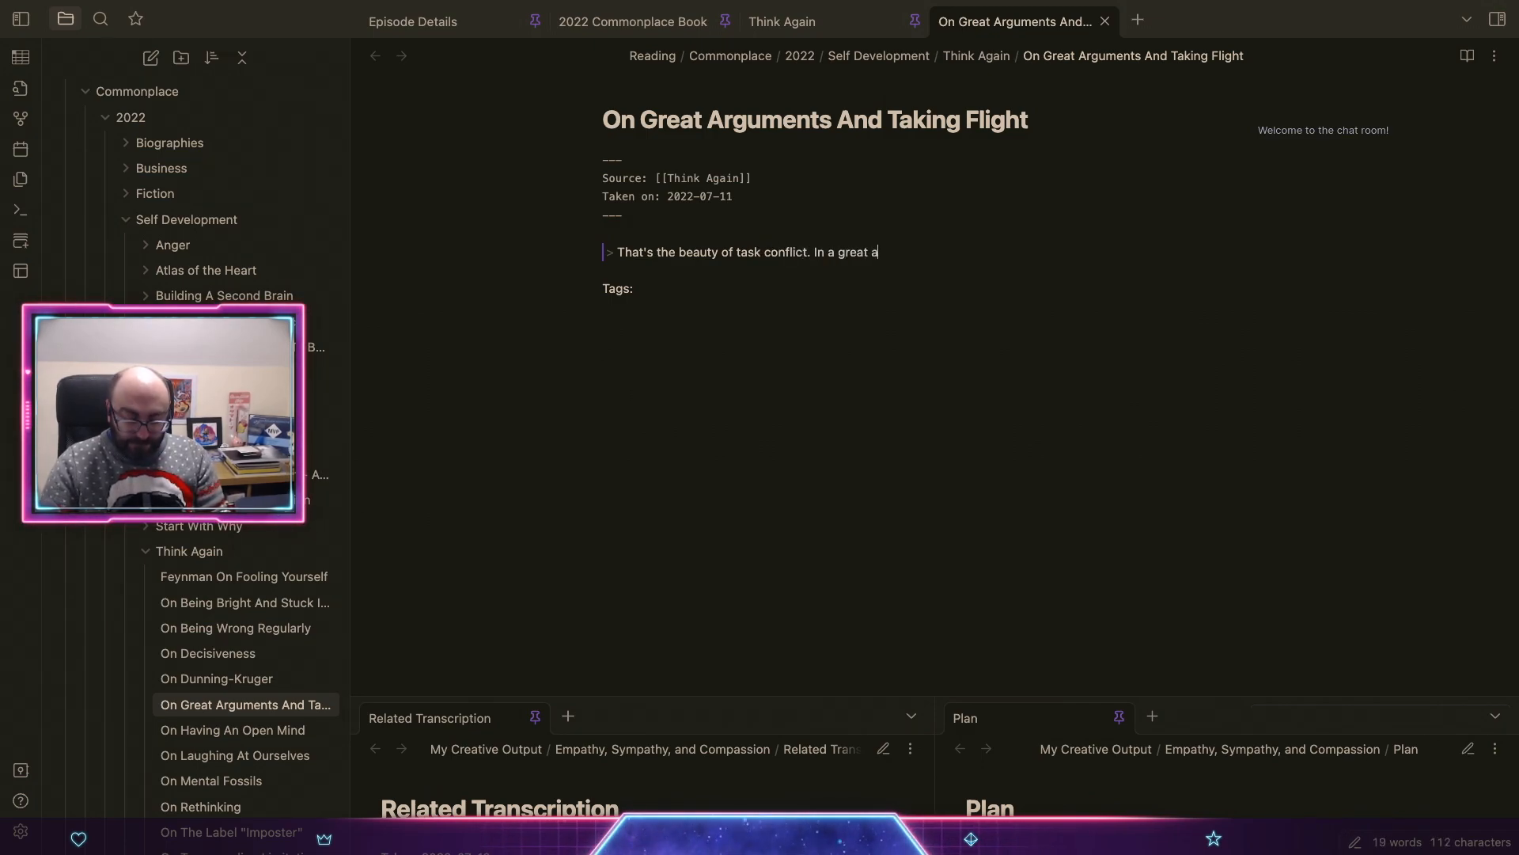
{"action": "type", "text": "rgument"}
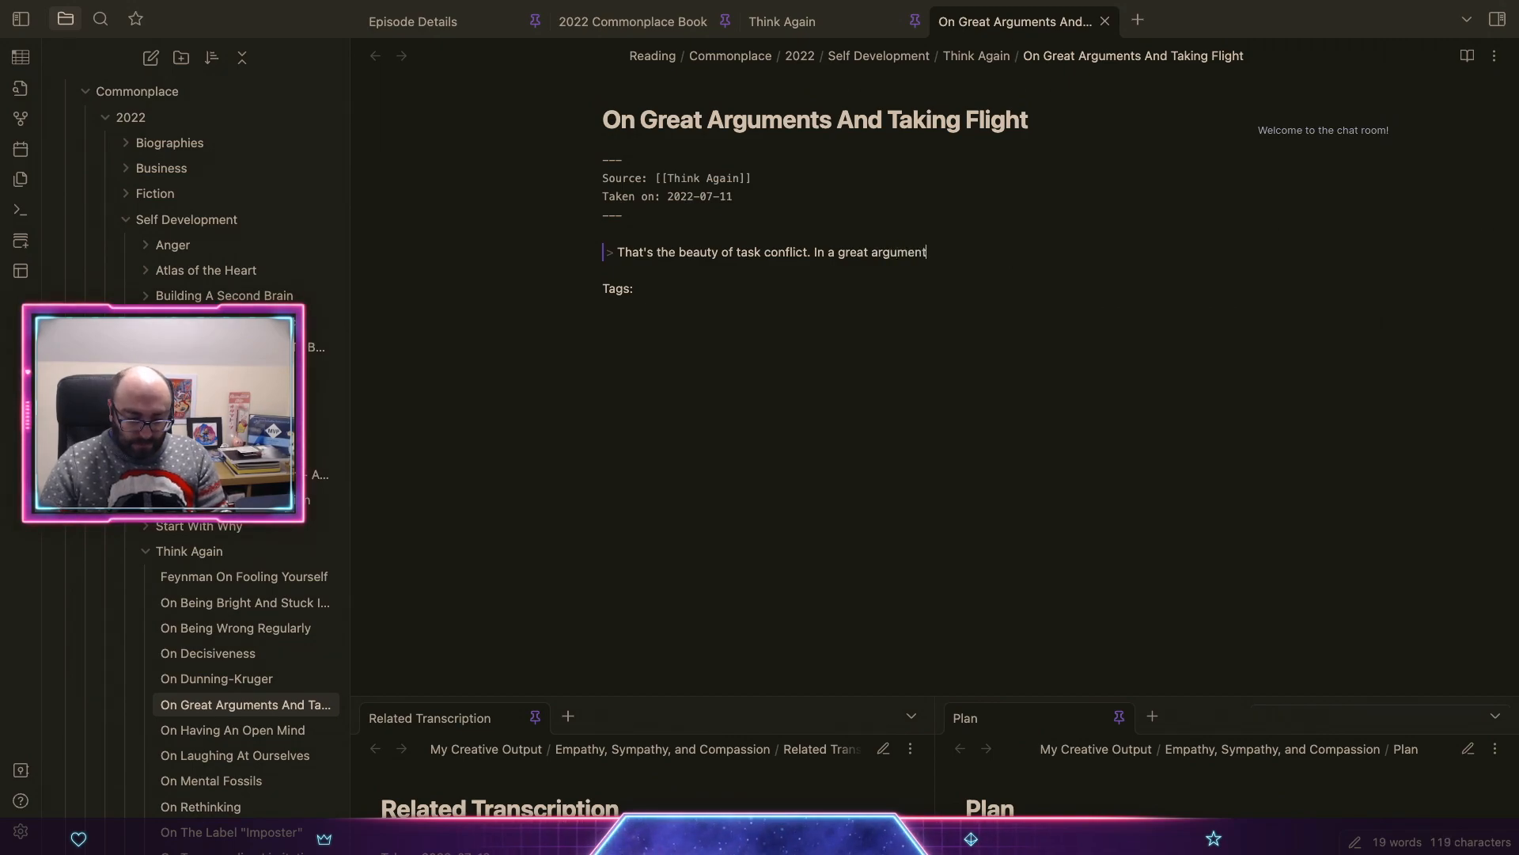
{"action": "type", "text": ", our adversa"}
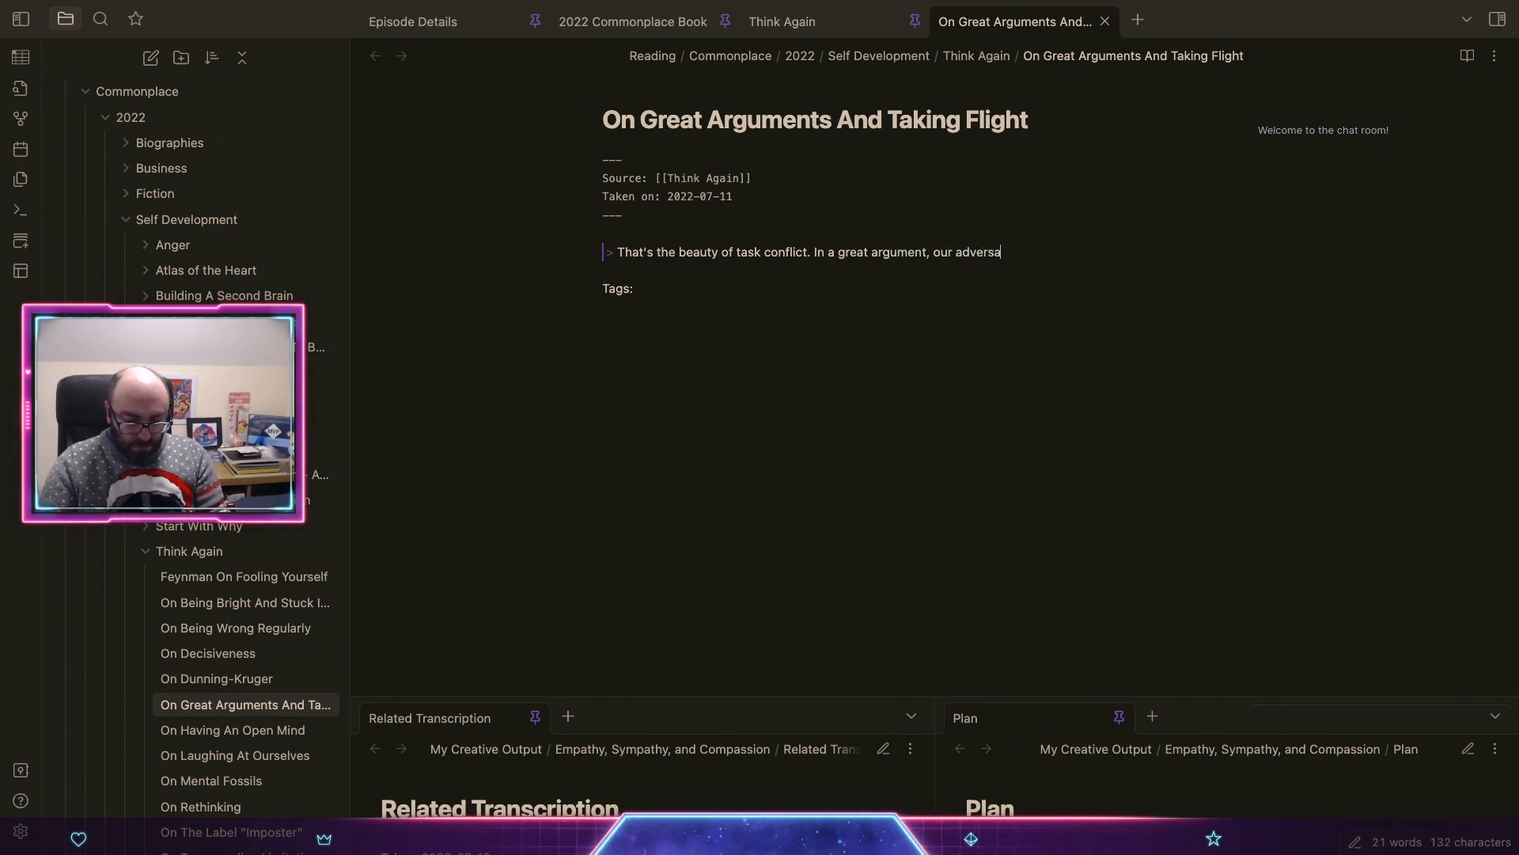
{"action": "type", "text": "ry is not a foil, but a p"}
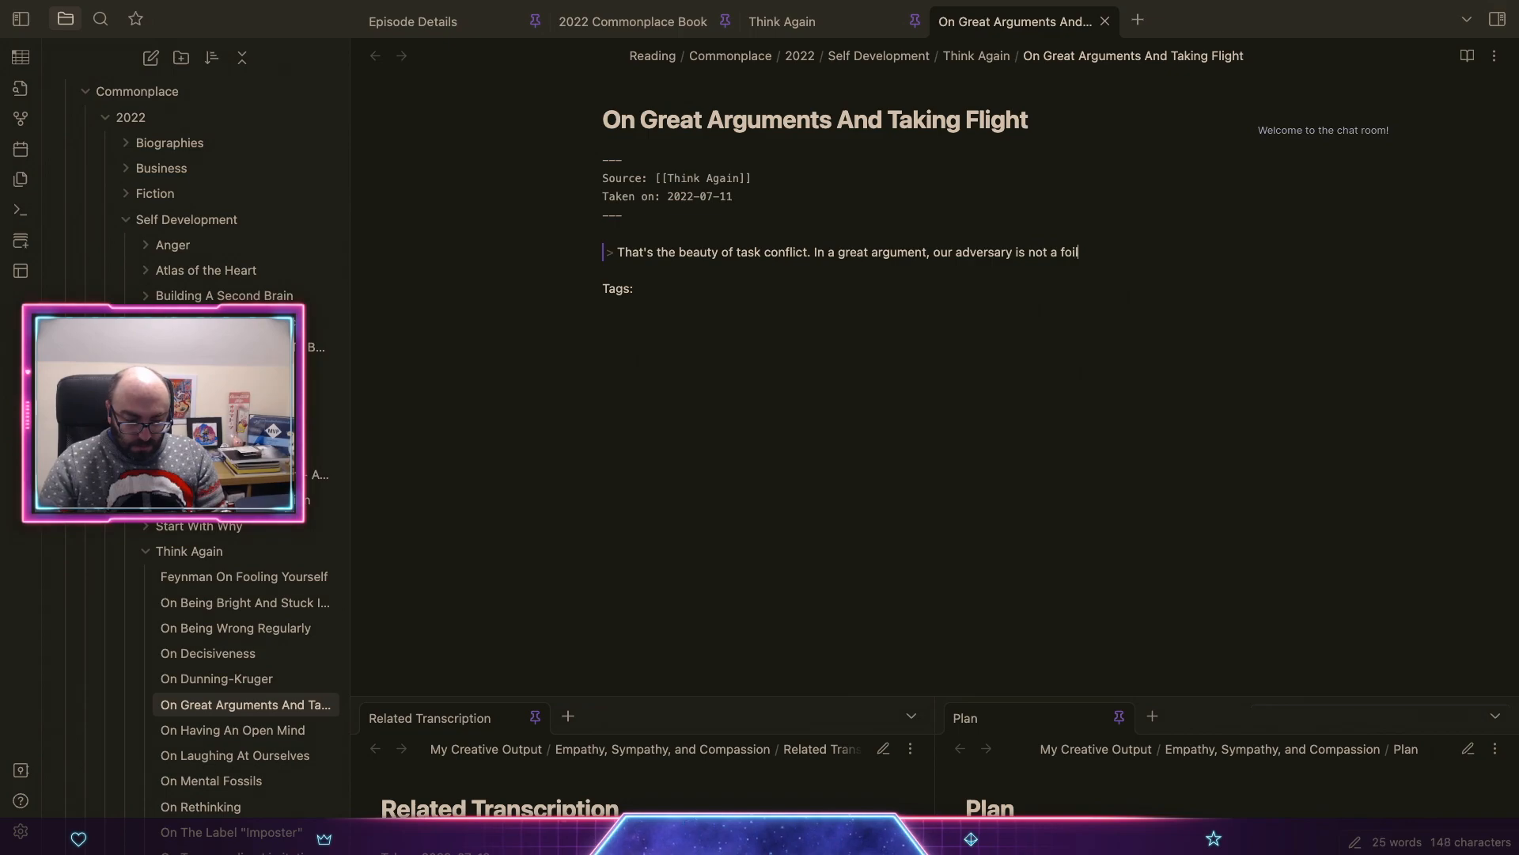
{"action": "type", "text": "pe"}
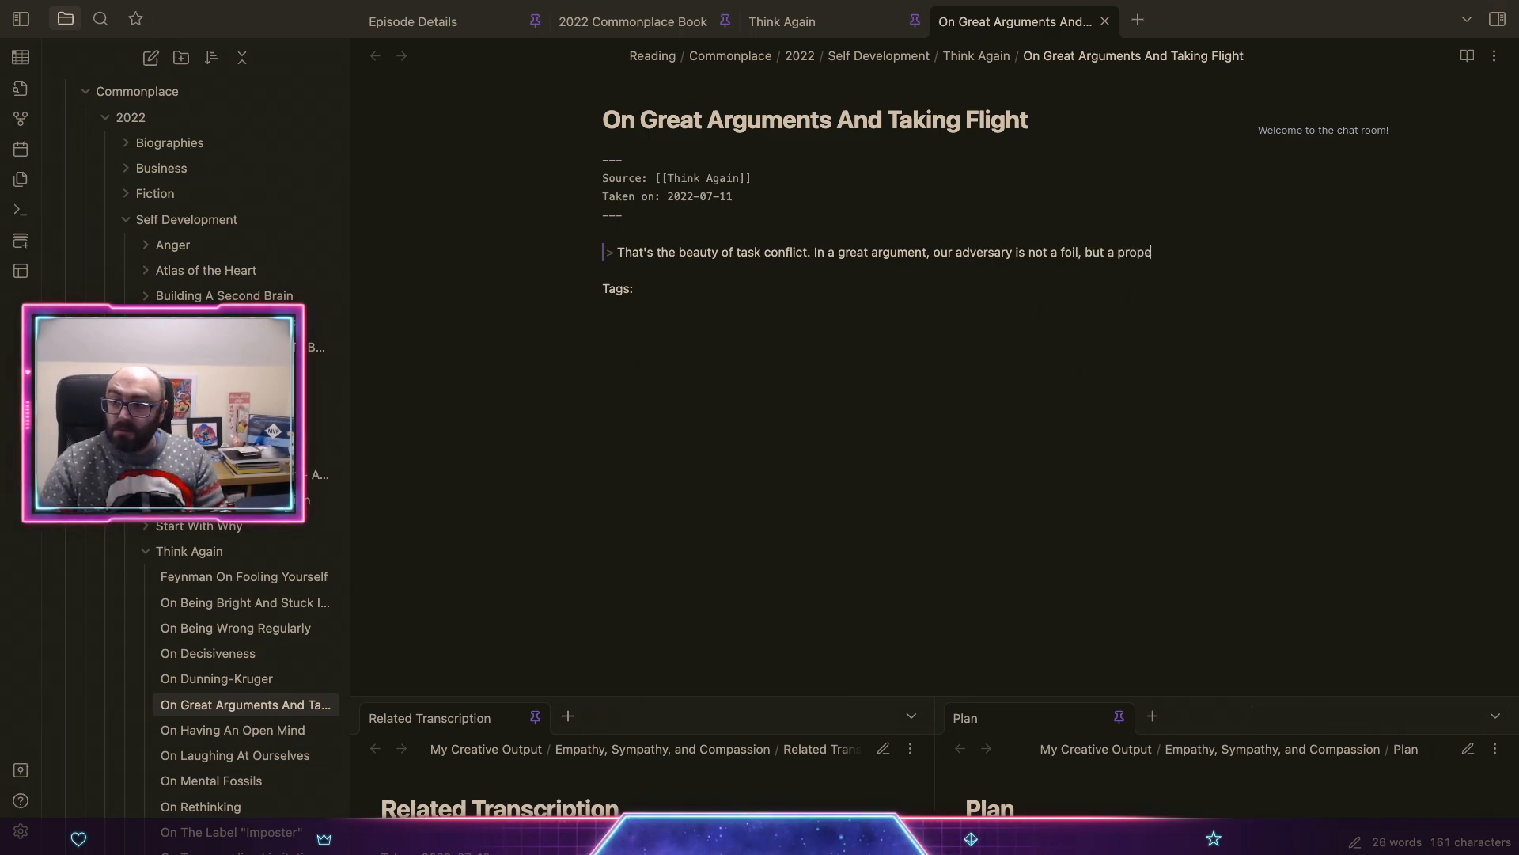
{"action": "type", "text": "llor. Wi"}
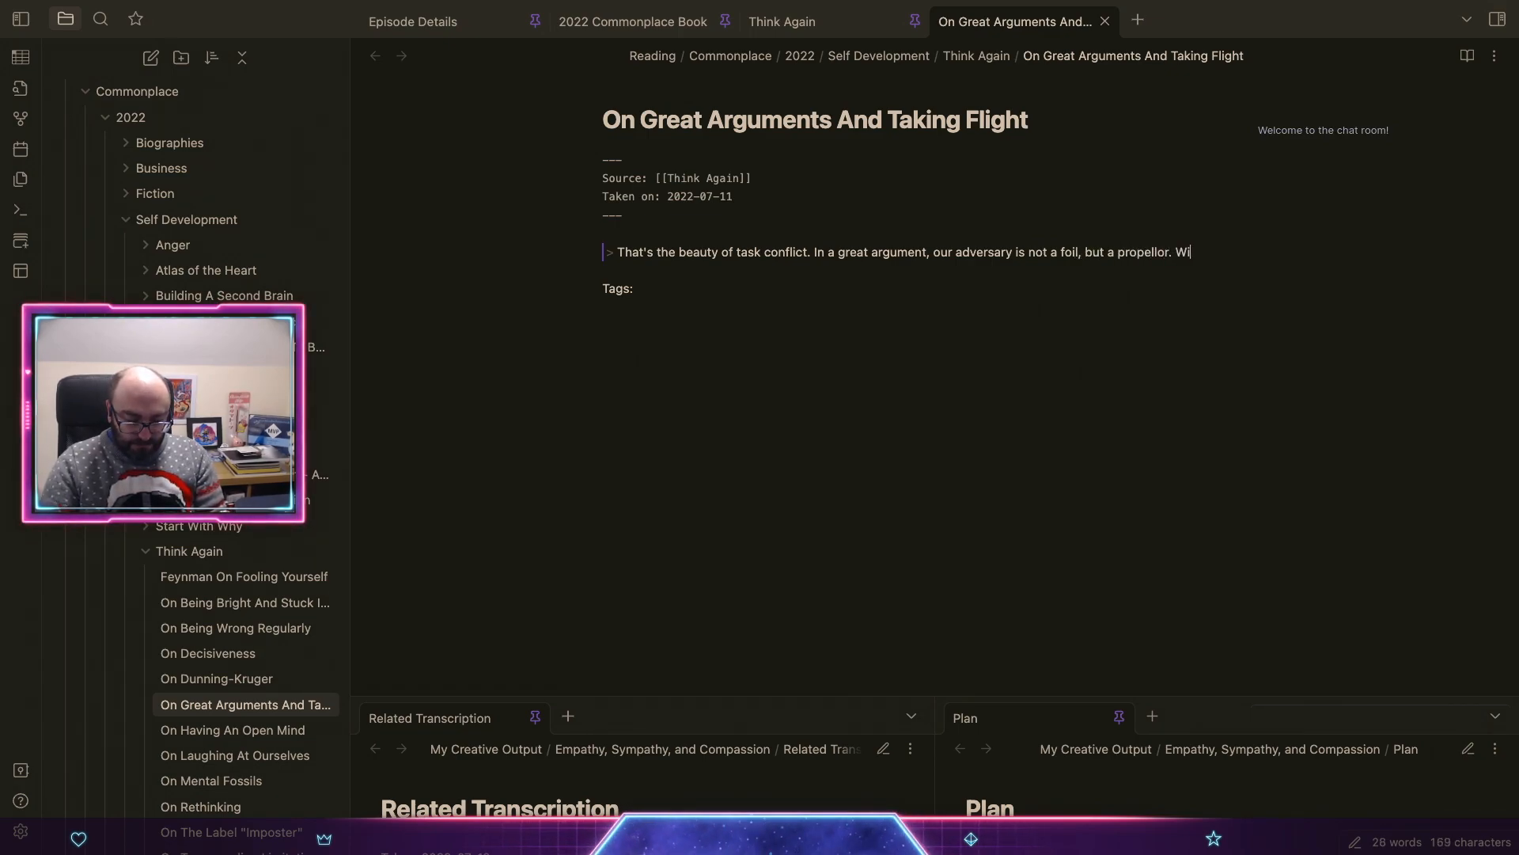
{"action": "type", "text": "th twin prope"}
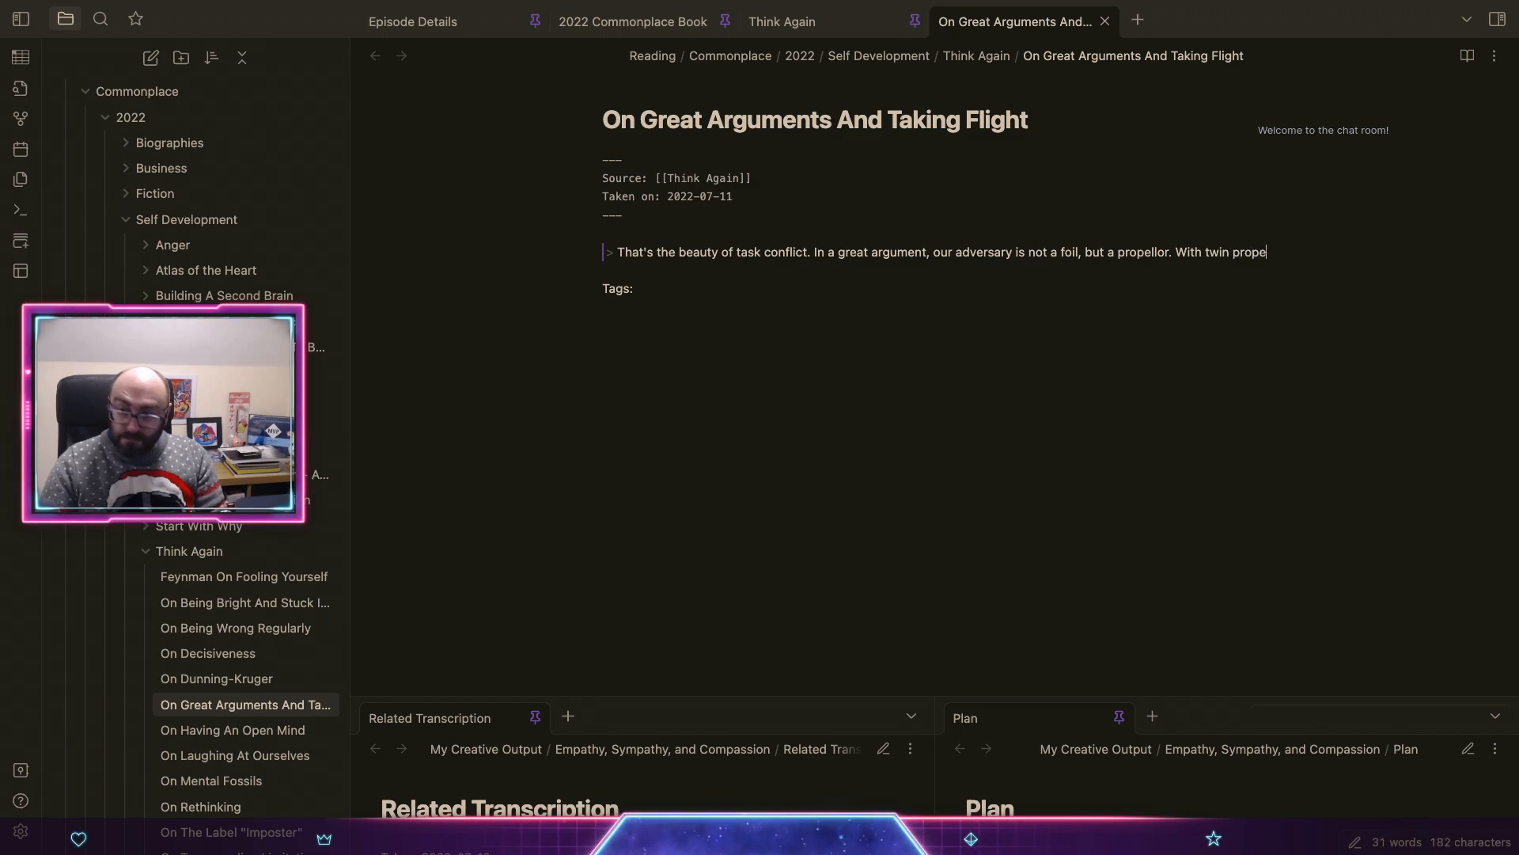
{"action": "type", "text": "llers"}
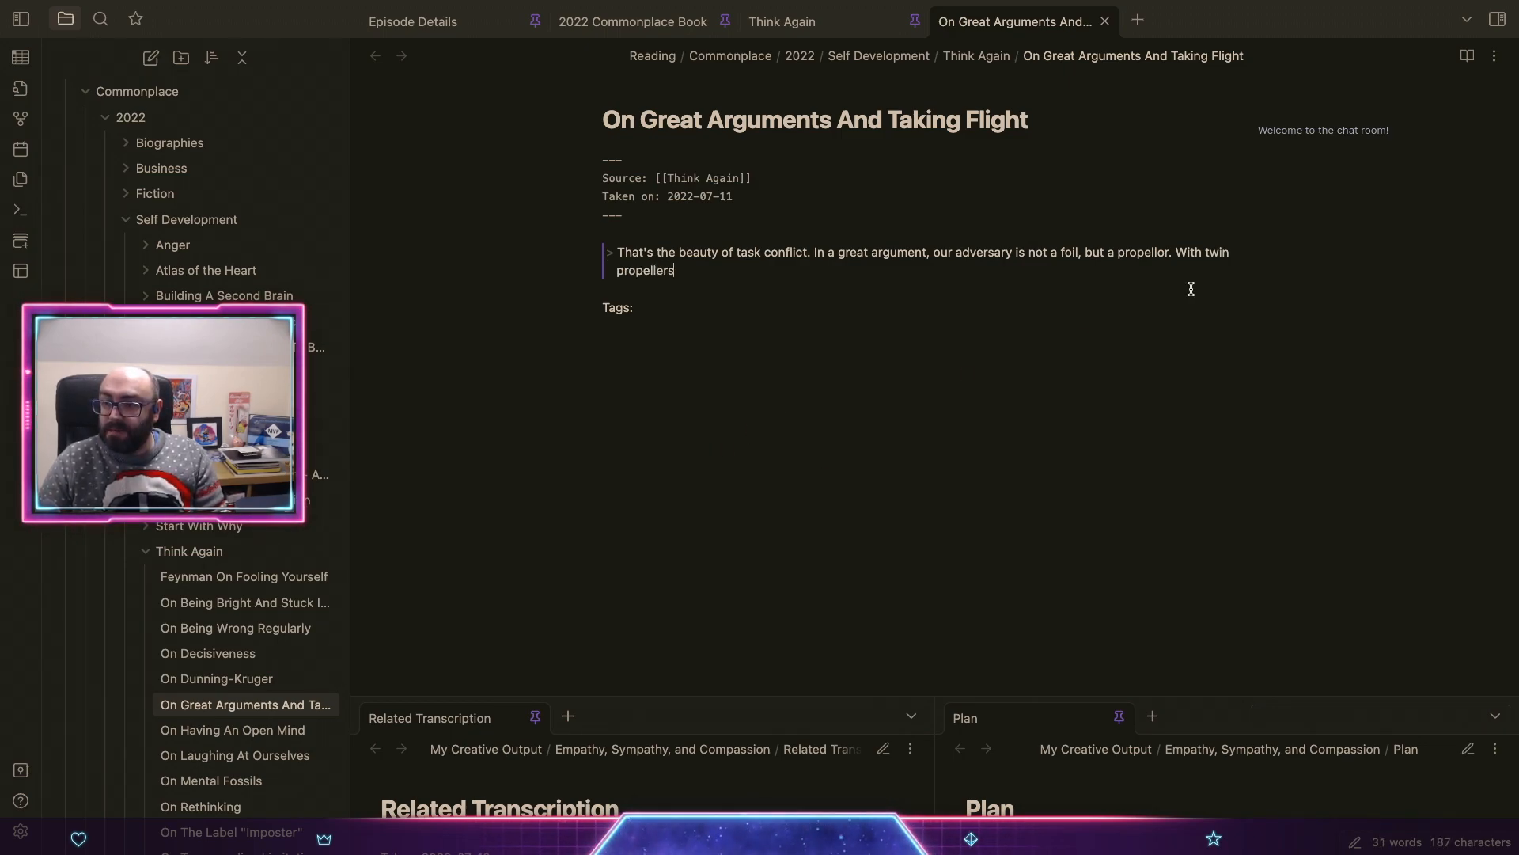
{"action": "left_click", "coordinate": [1159, 254]}
{"action": "key", "text": "BackSpace"}
{"action": "type", "text": "e"}
{"action": "key", "text": "Down"}
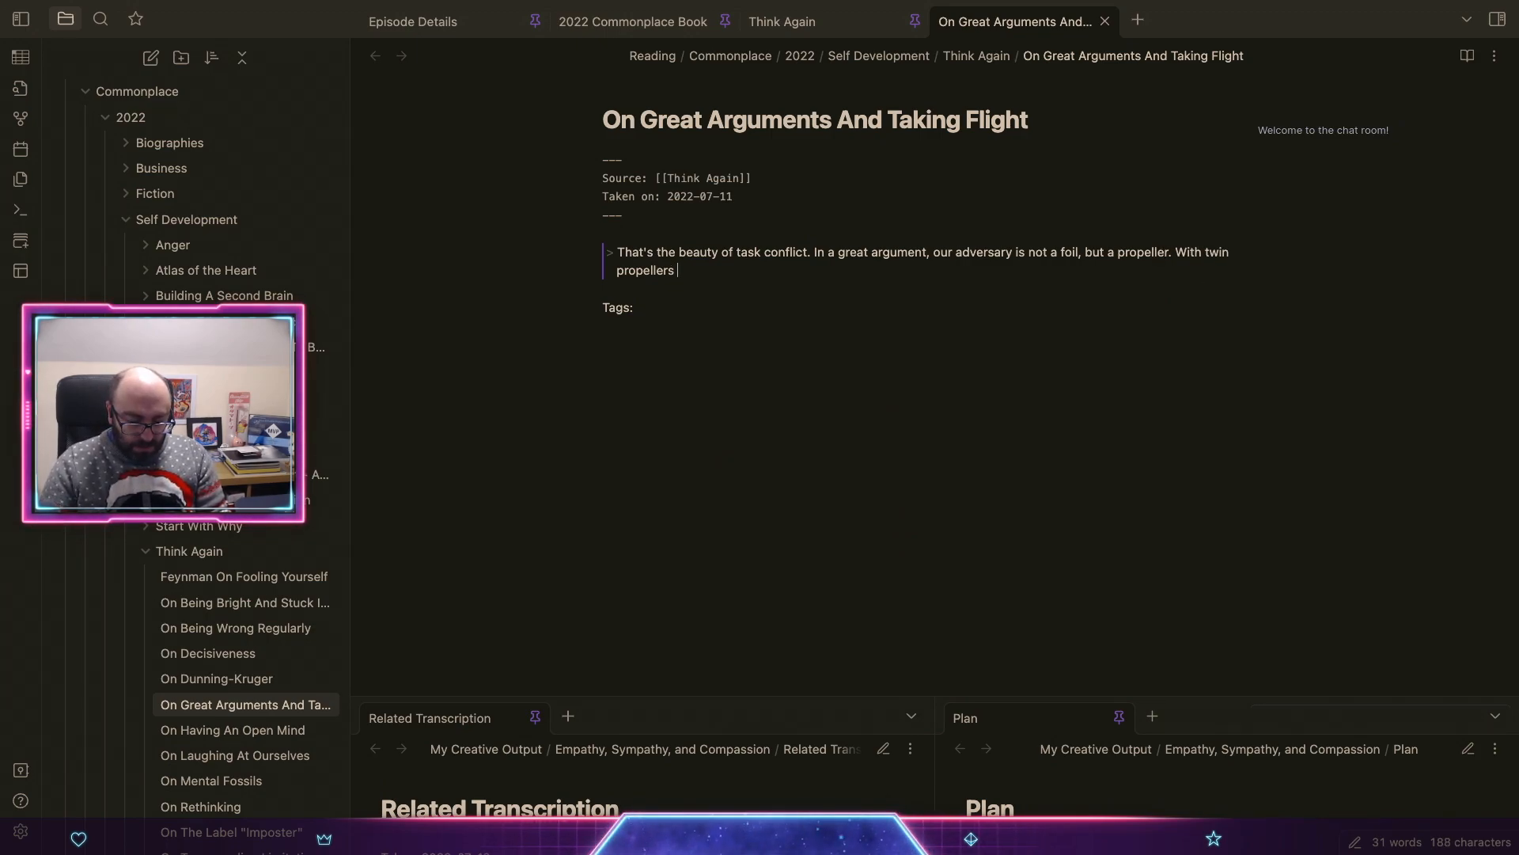
Step: Finish the quote with "spinning in divergent directions, our thinking doesn't get stuck on the ground; it takes flight."
{"action": "type", "text": "spinning in di"}
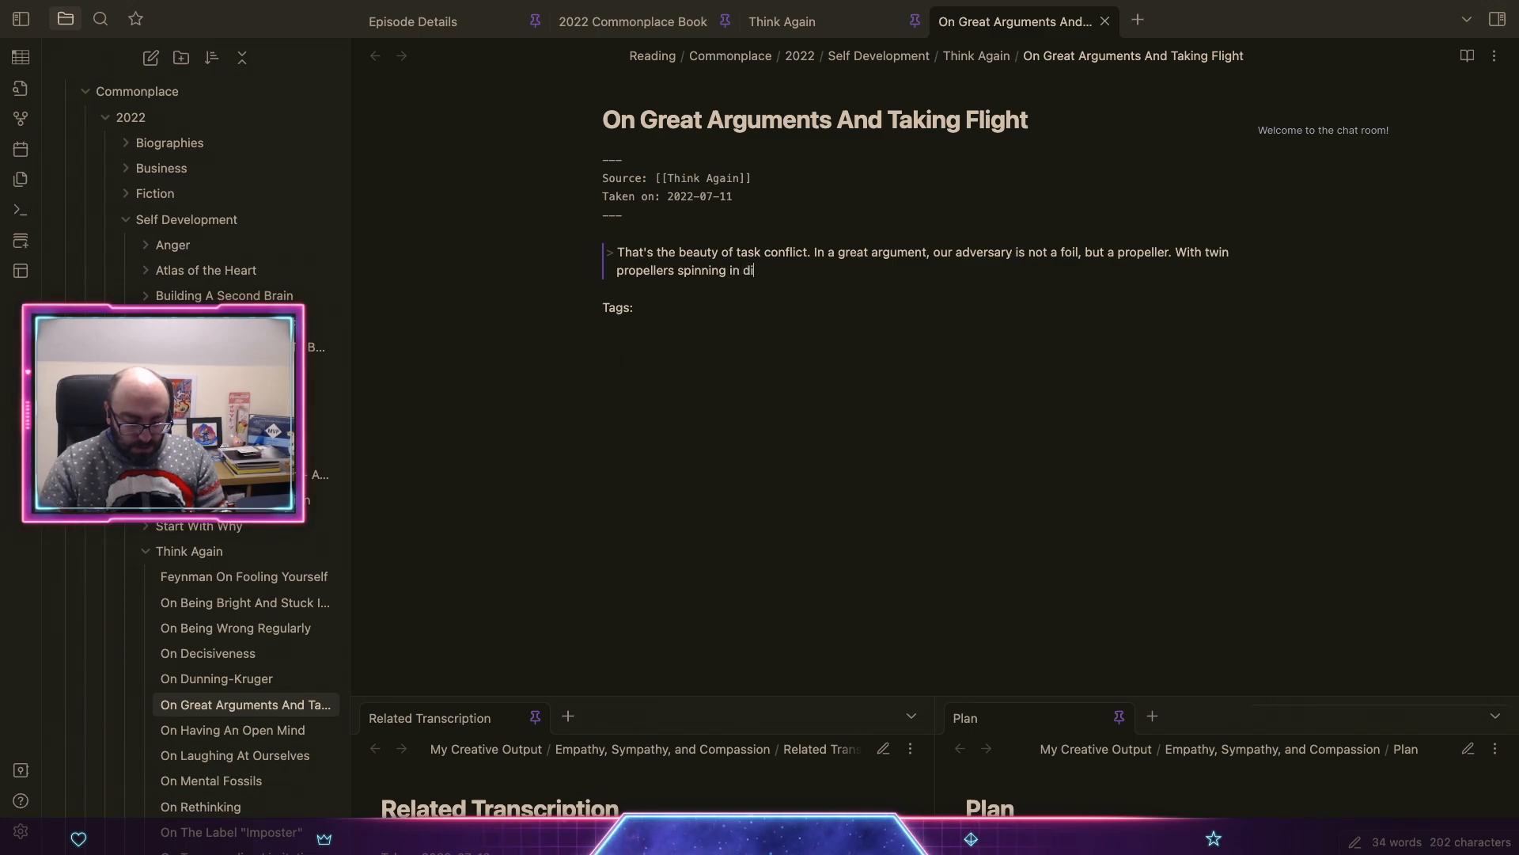
{"action": "type", "text": "vergent dire"}
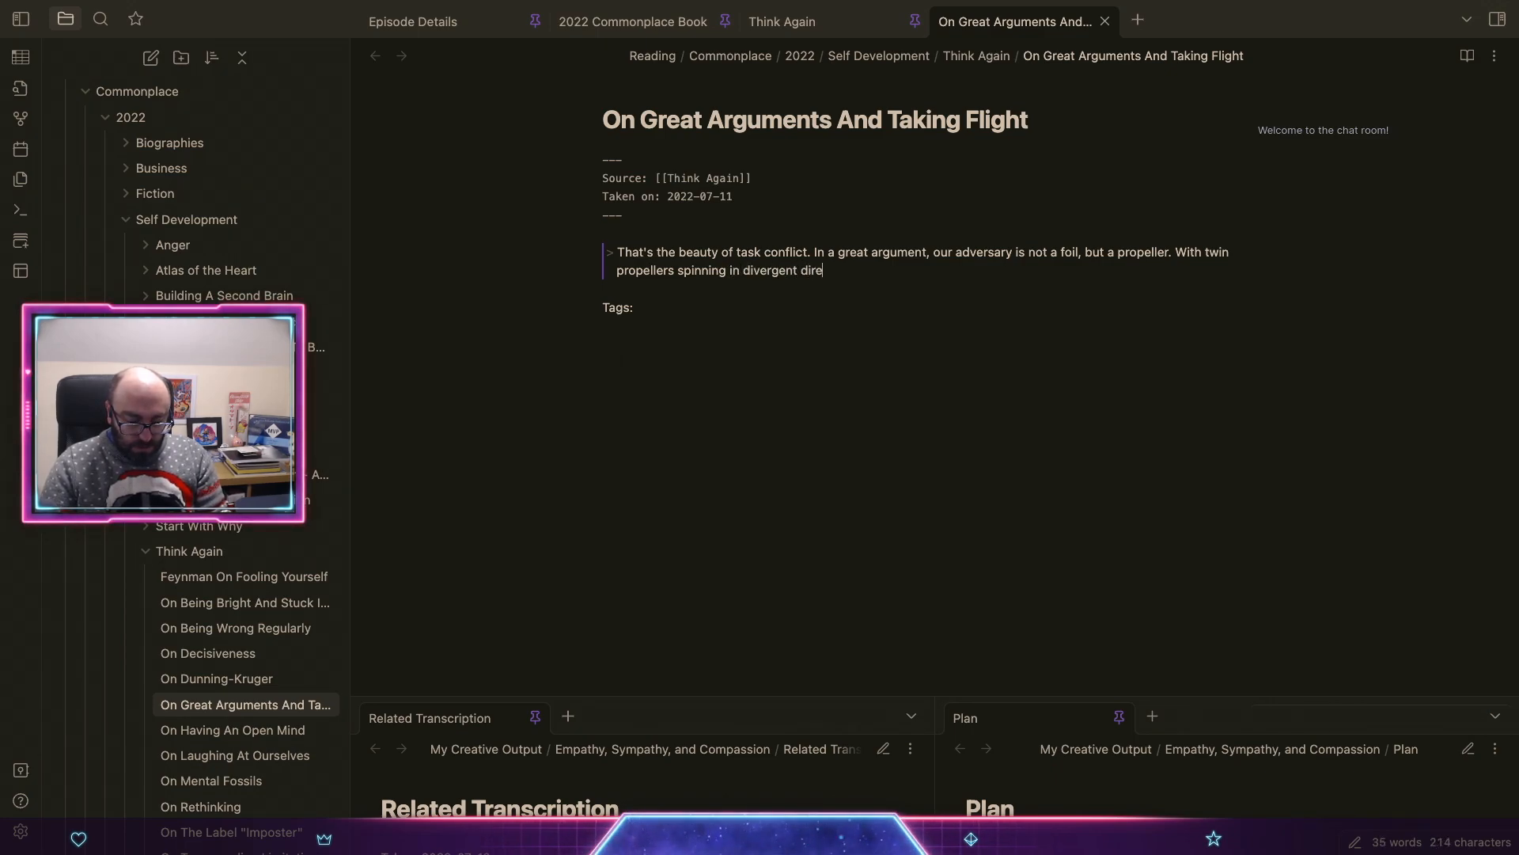
{"action": "type", "text": "ctions, our"}
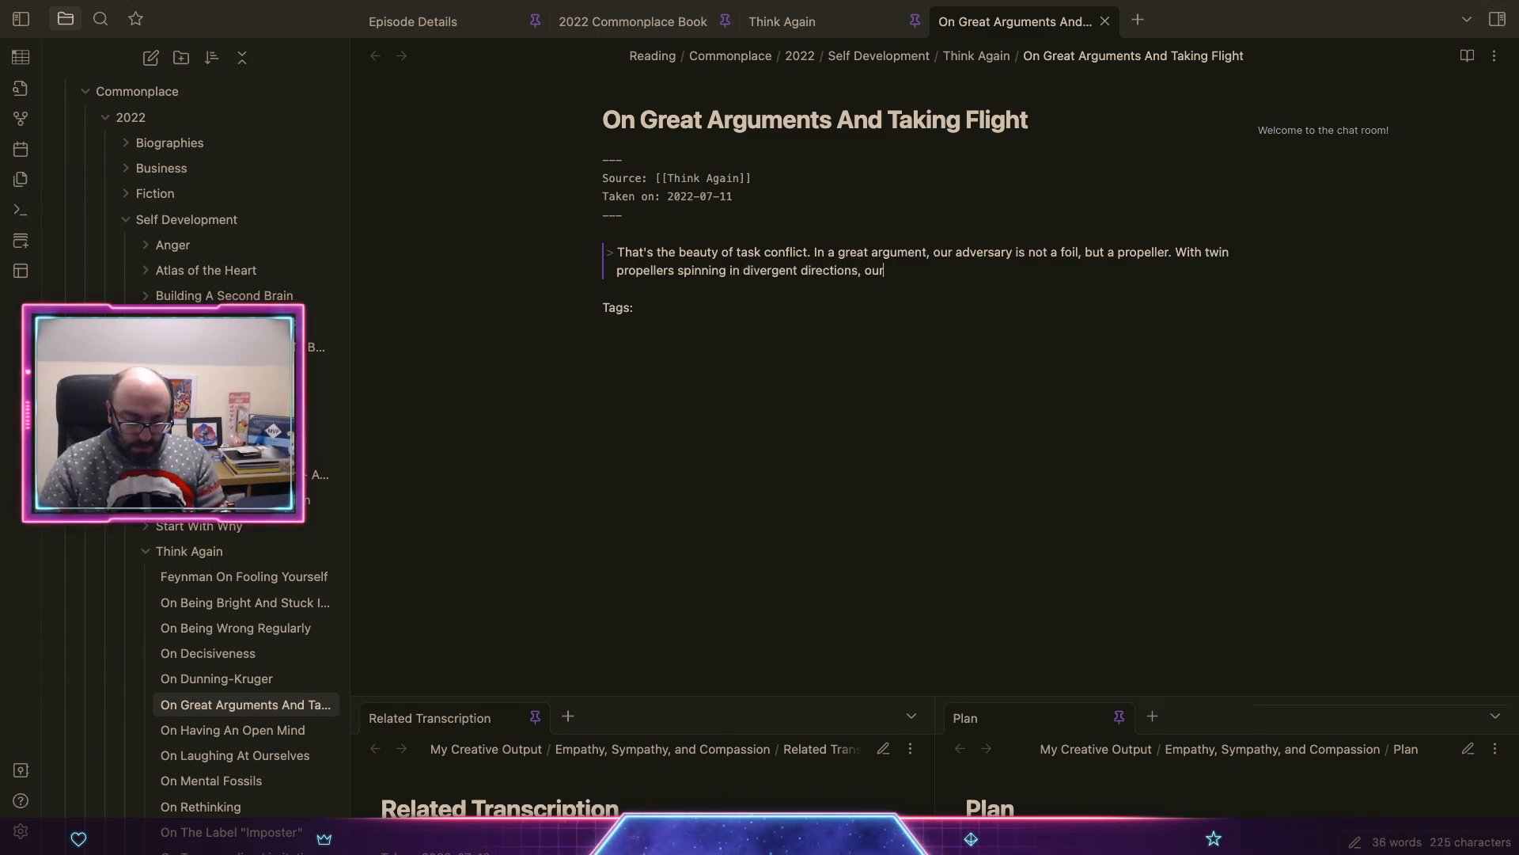
{"action": "type", "text": " thinking"}
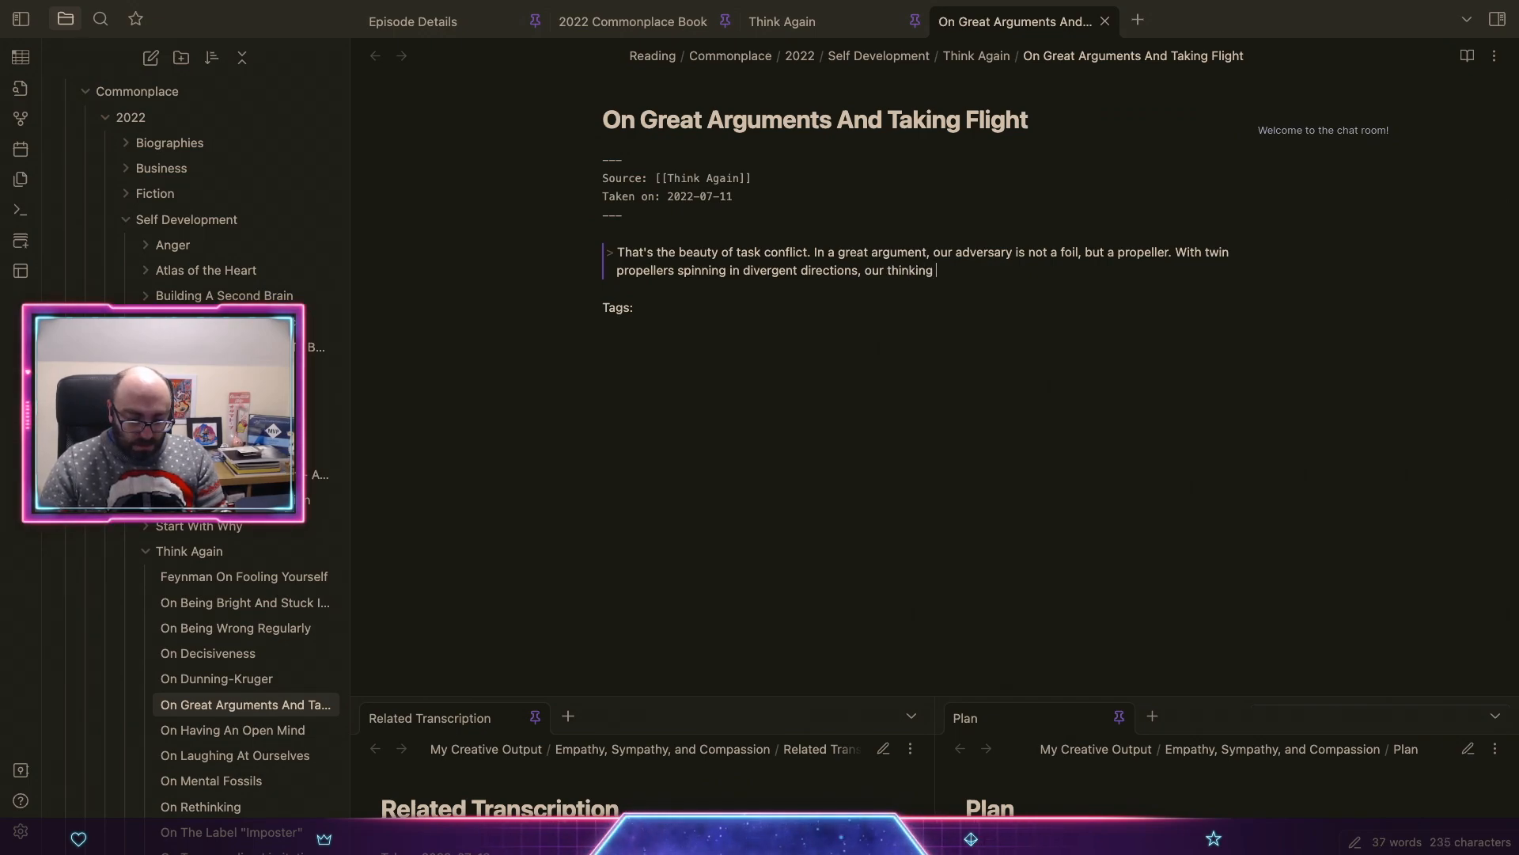
{"action": "type", "text": " doesn't get "}
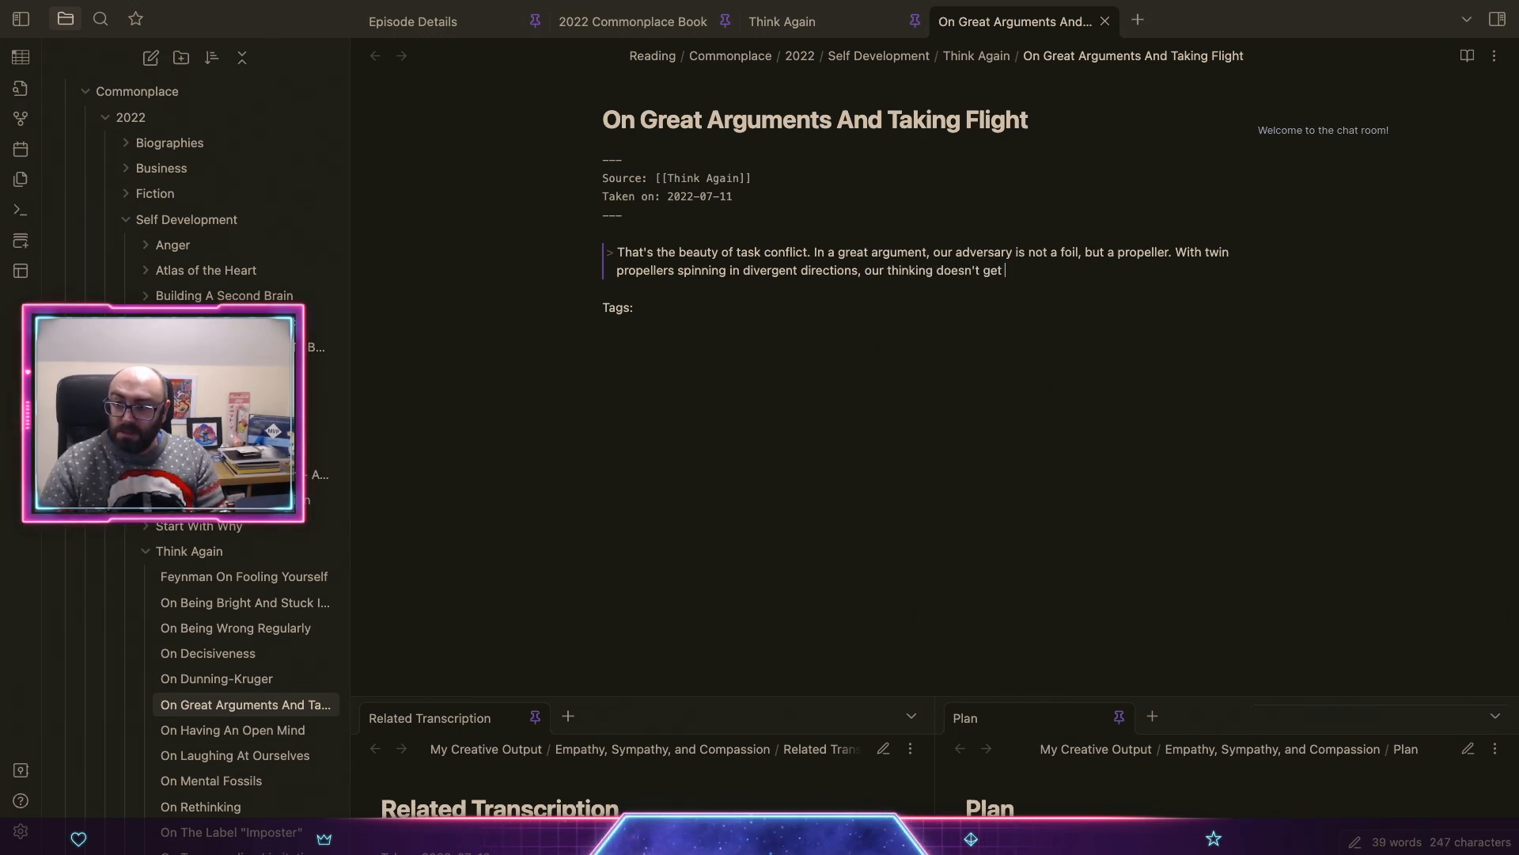
{"action": "type", "text": "stuck on the gro"}
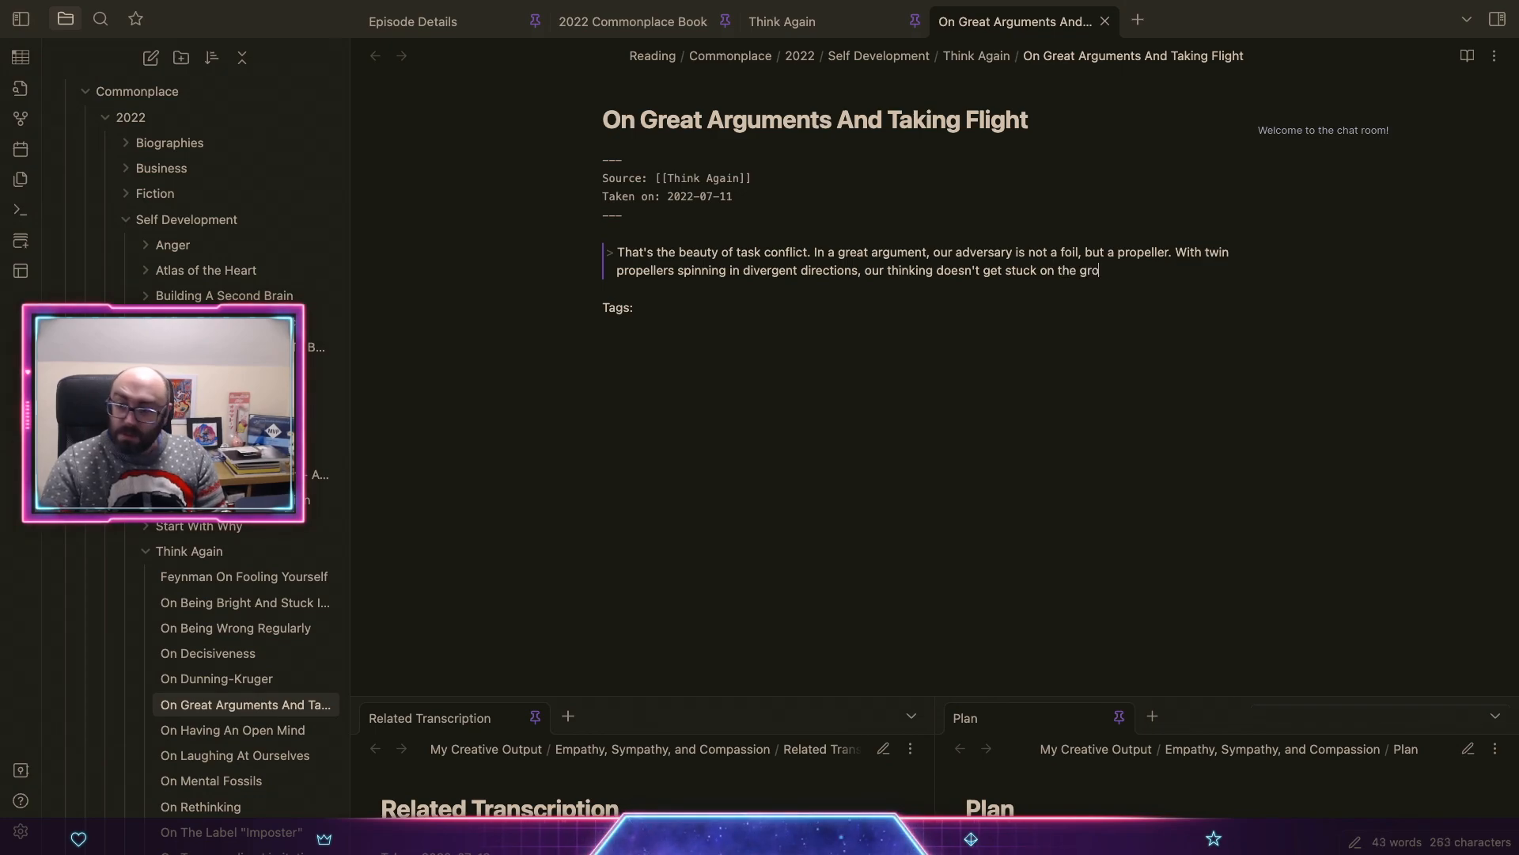
{"action": "type", "text": "und"}
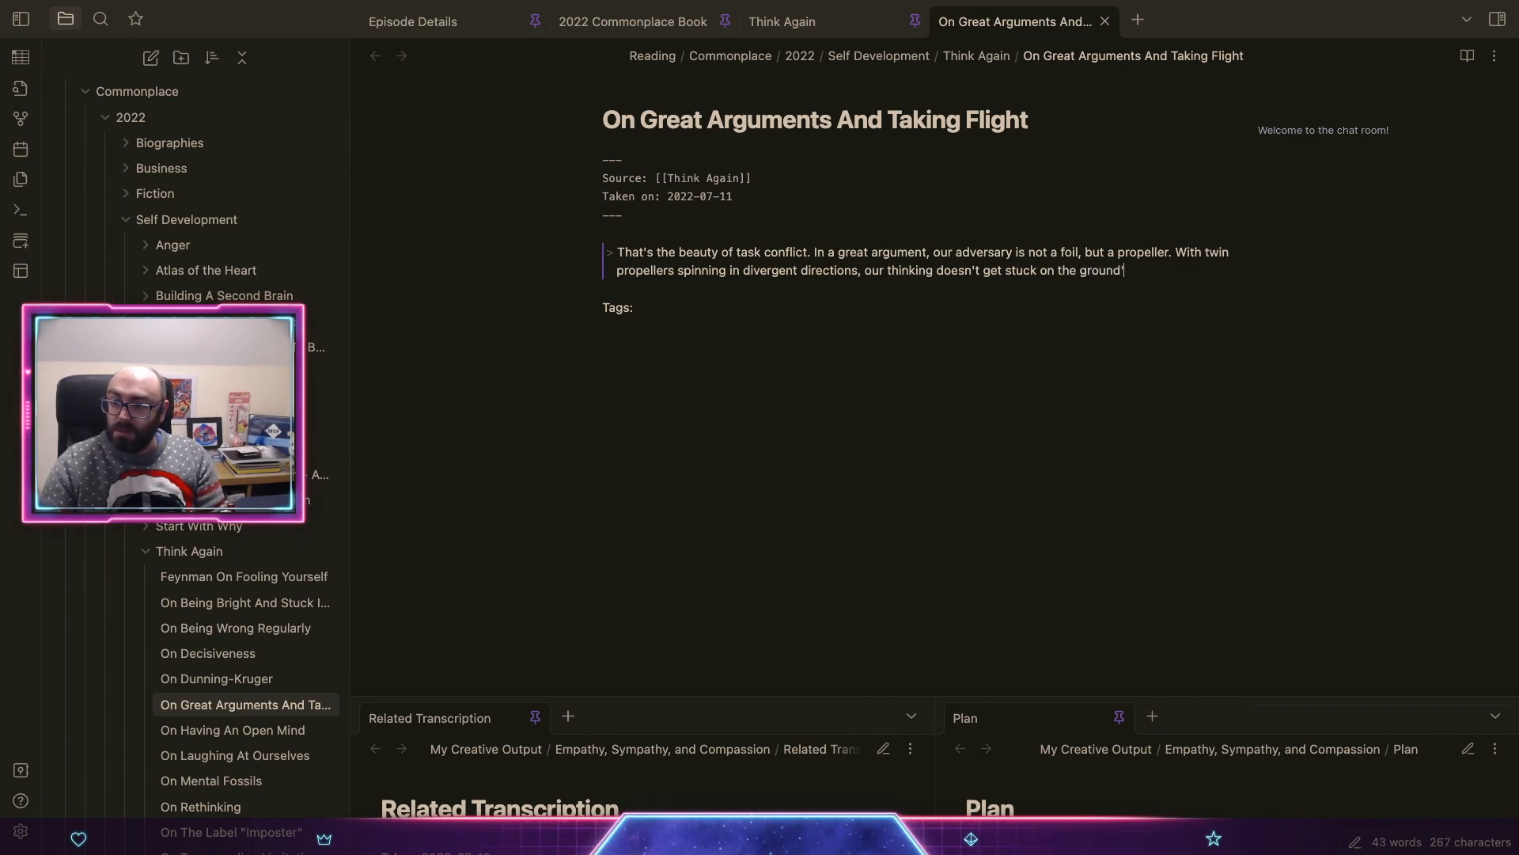
{"action": "type", "text": "; it takes flight."}
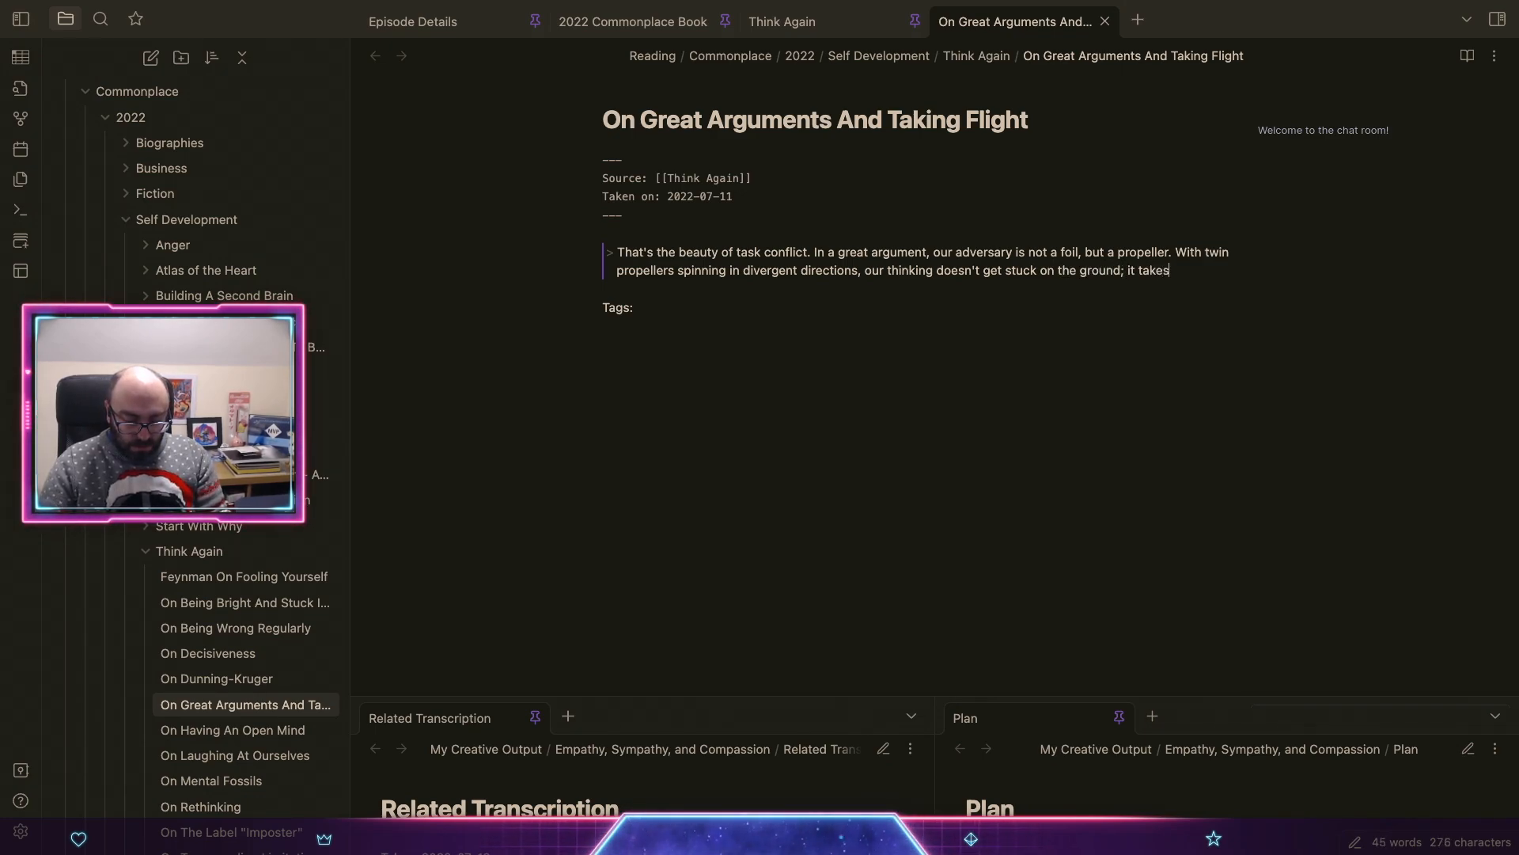
Step: Begin a comment paragraph below the quote with "Love this metaphor as it captures the thought process"
{"action": "key", "text": "Return"}
{"action": "key", "text": "Return"}
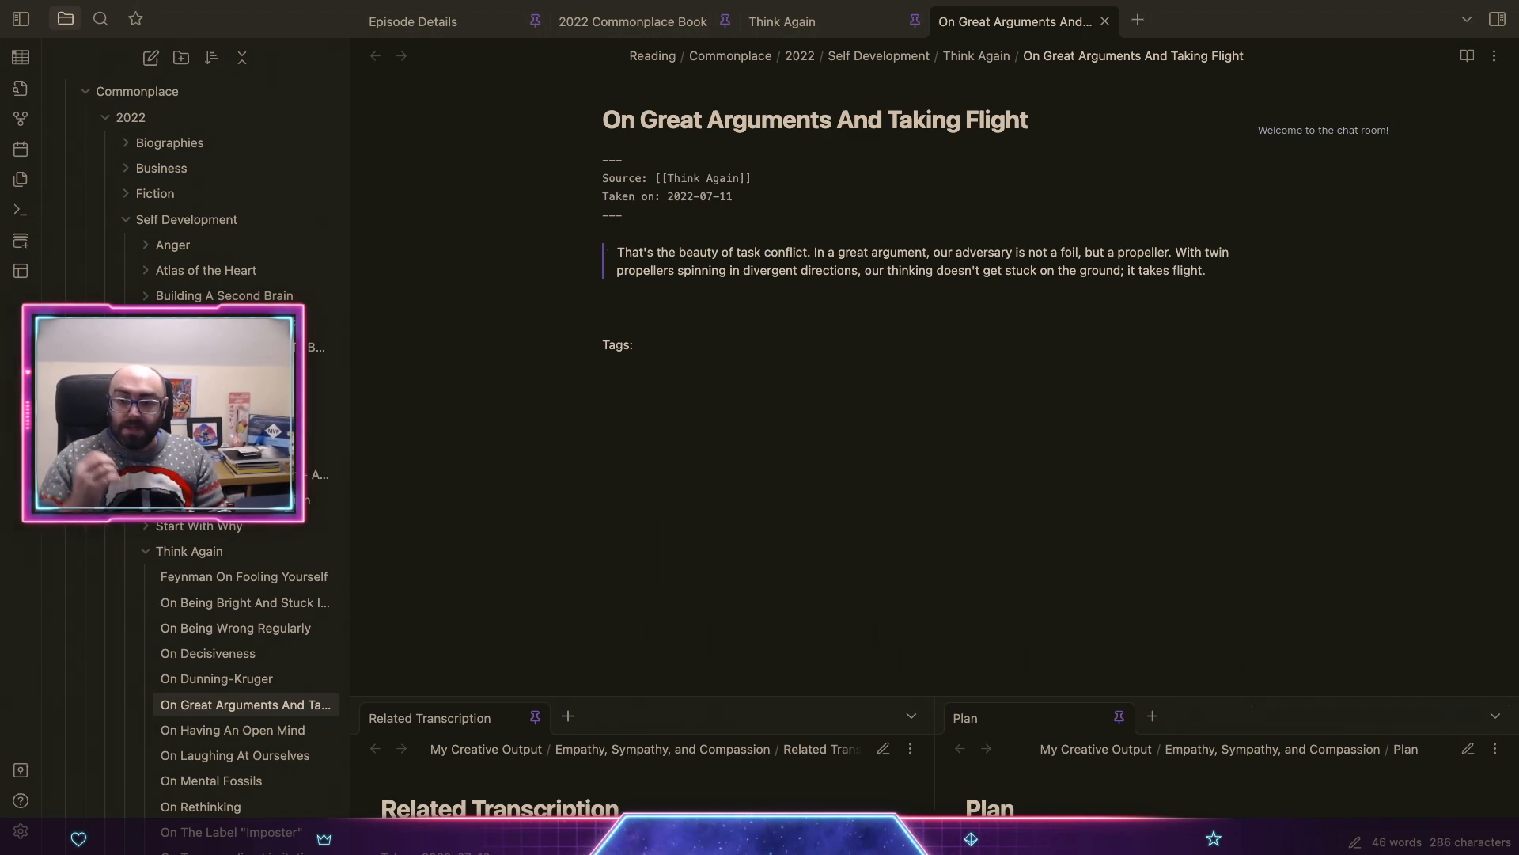
{"action": "type", "text": "Love this m"}
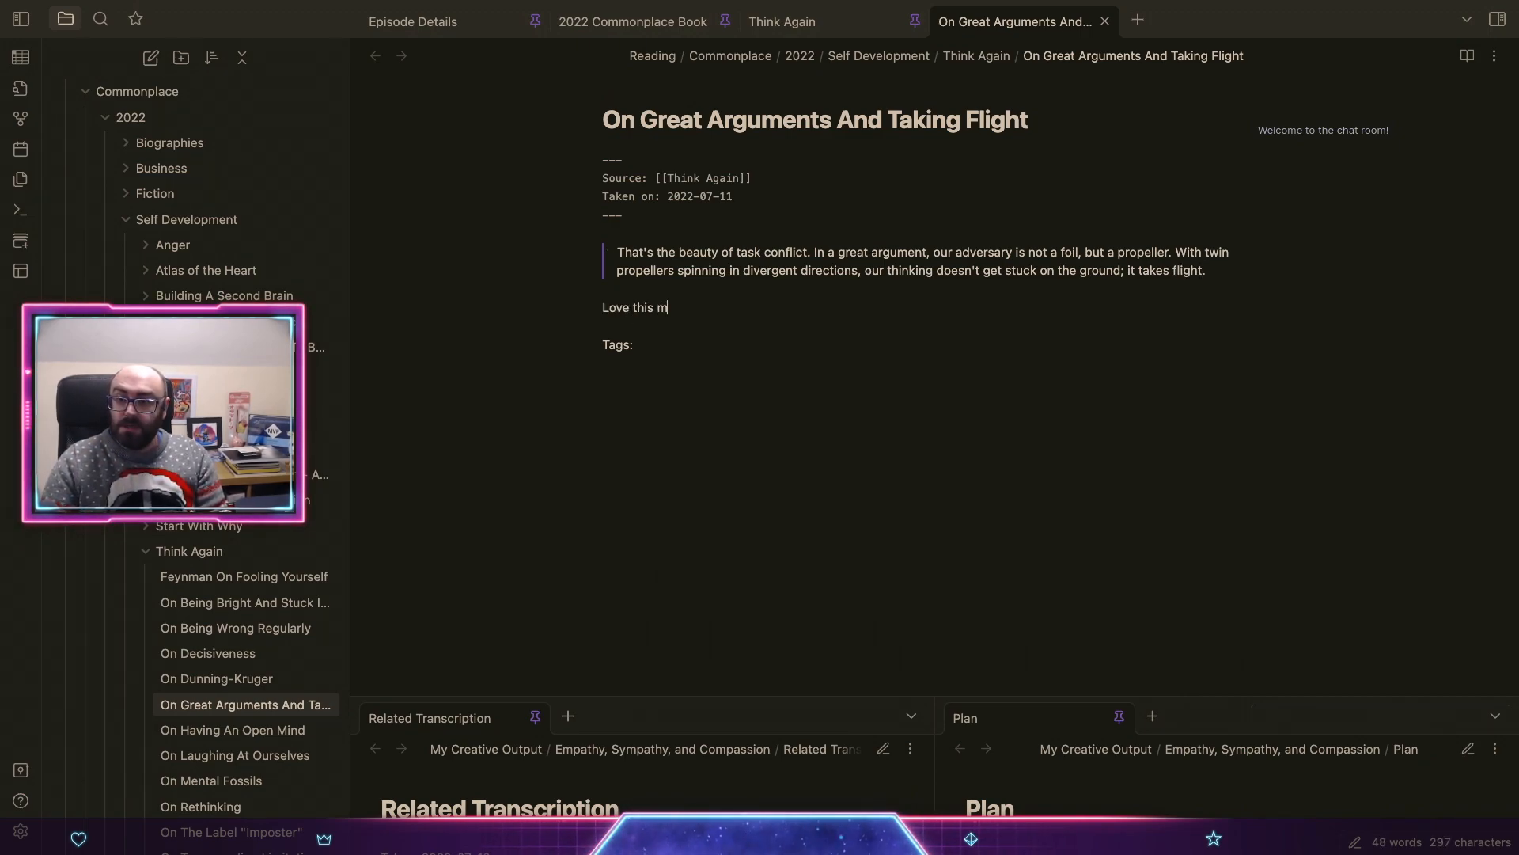
{"action": "type", "text": "etapho"}
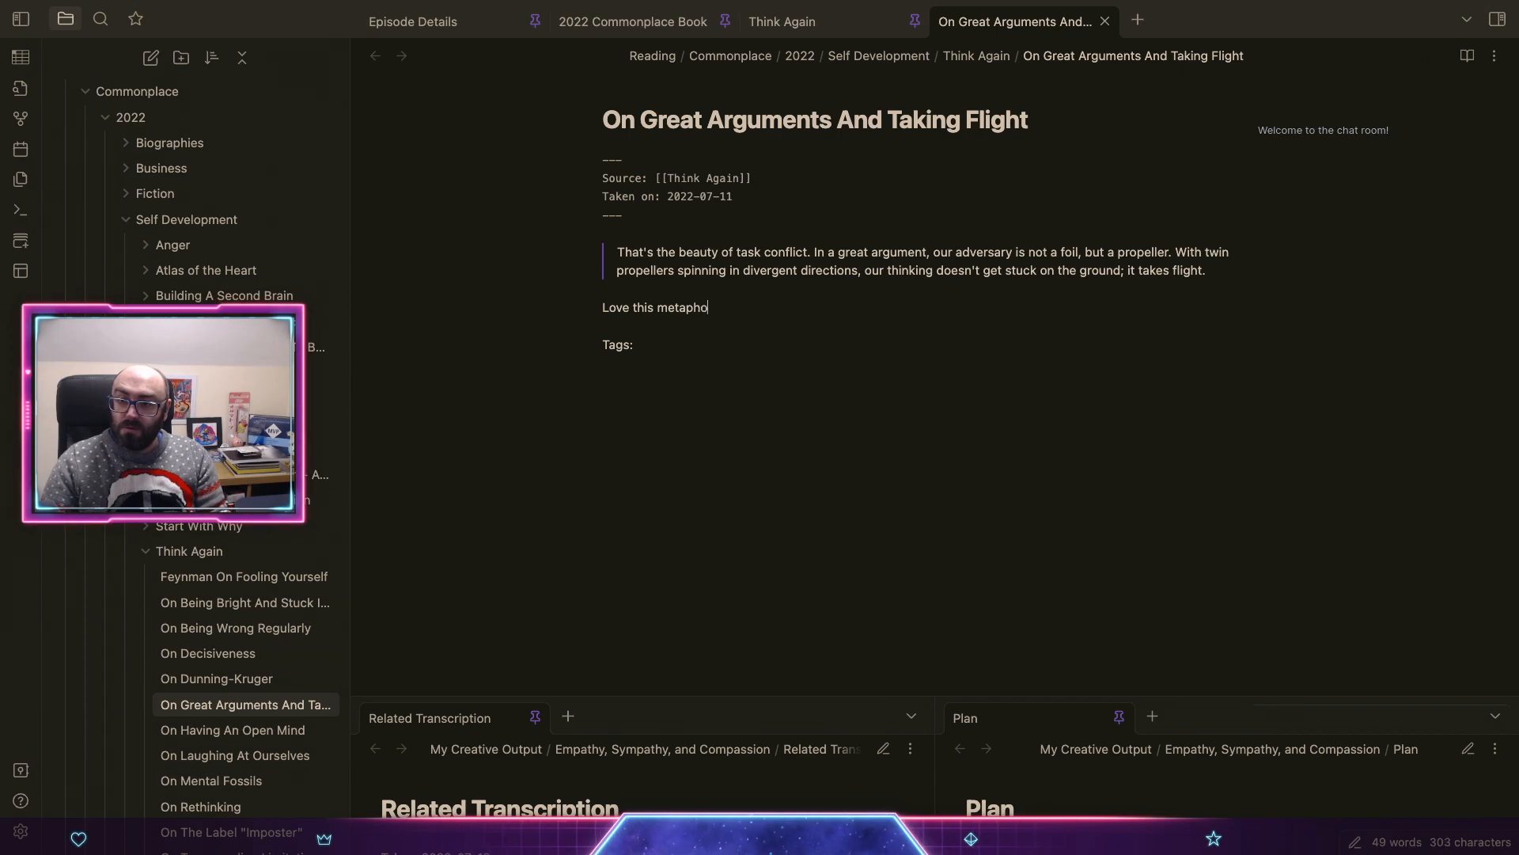
{"action": "type", "text": "r as it capture the"}
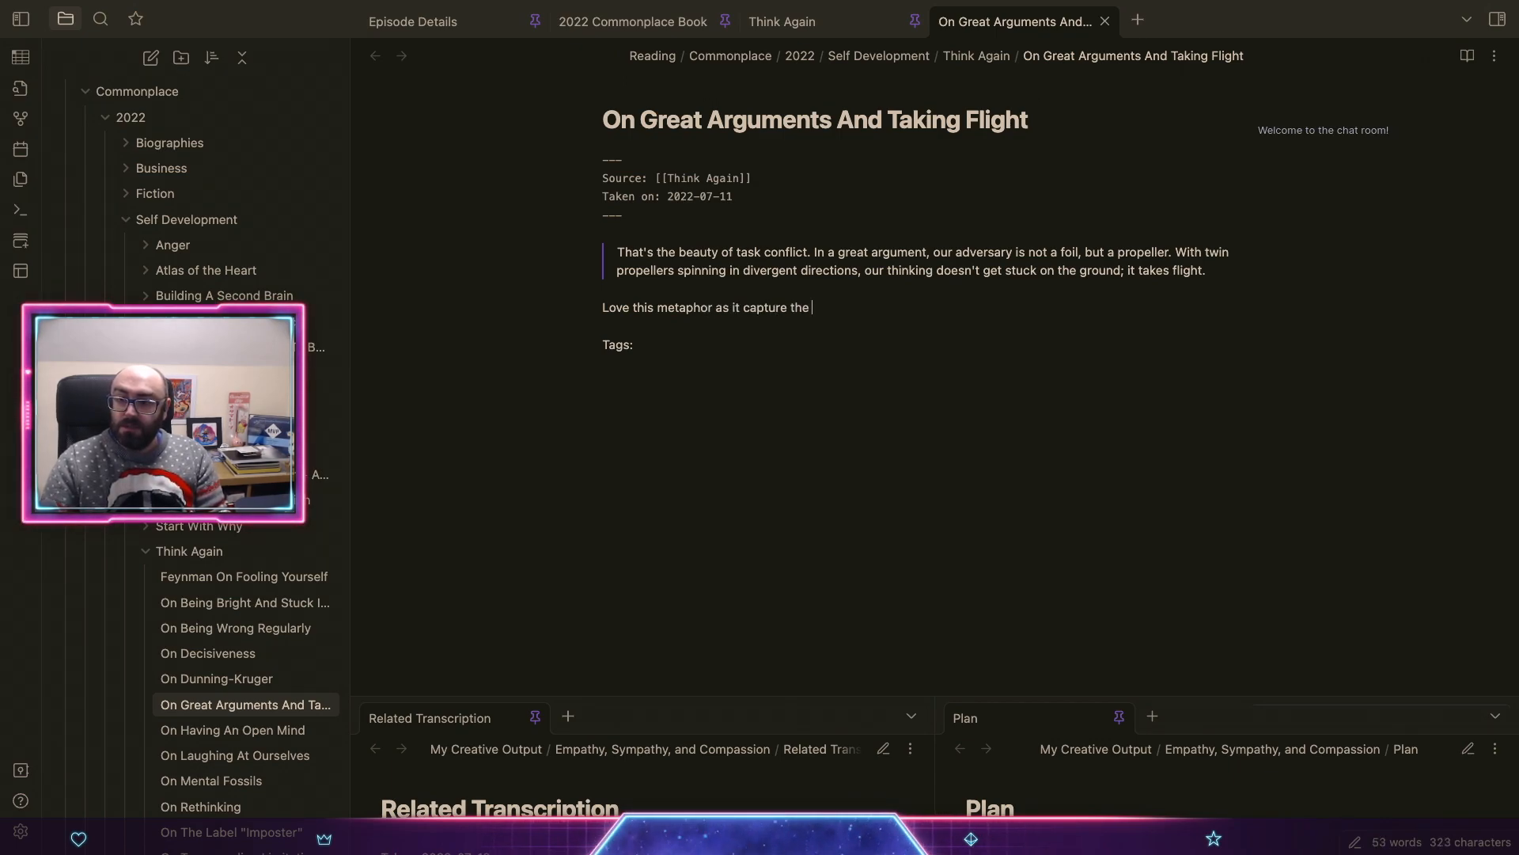
{"action": "key", "text": "BackSpace"}
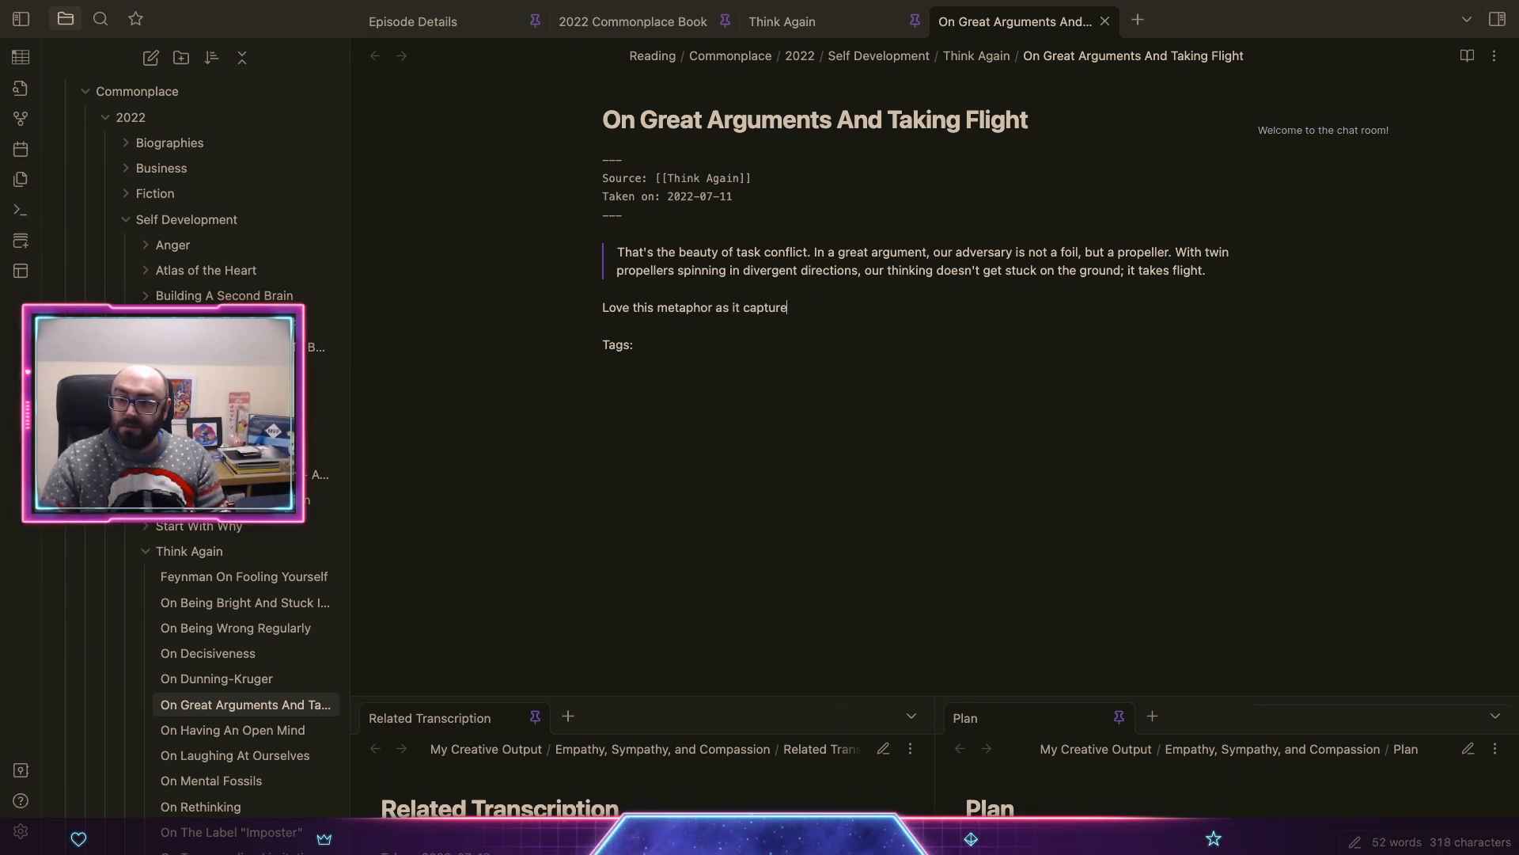
{"action": "type", "text": "the thoughyt p"}
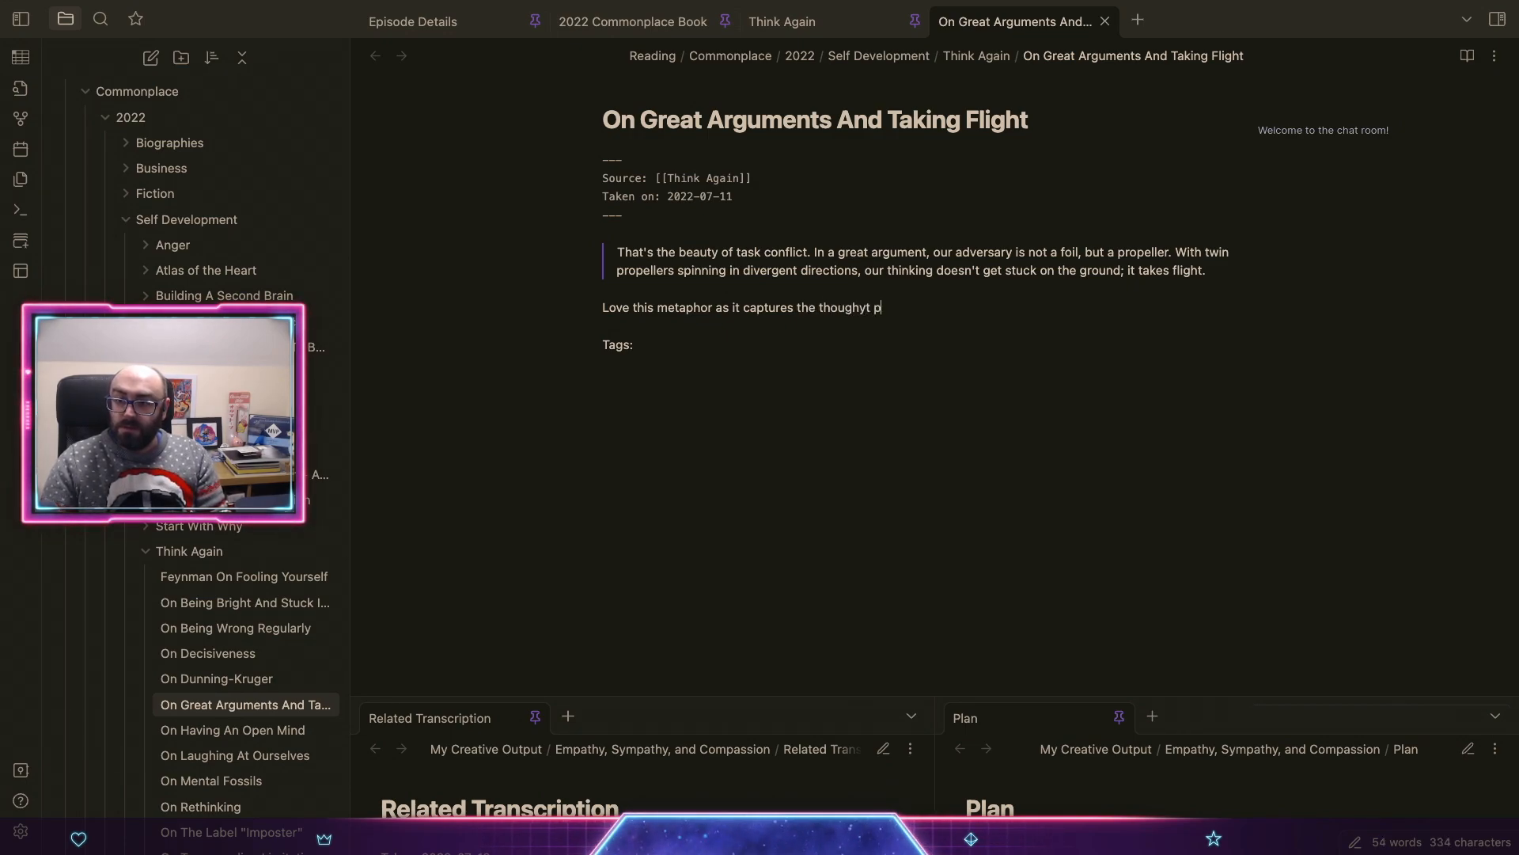
{"action": "key", "text": "BackSpace"}
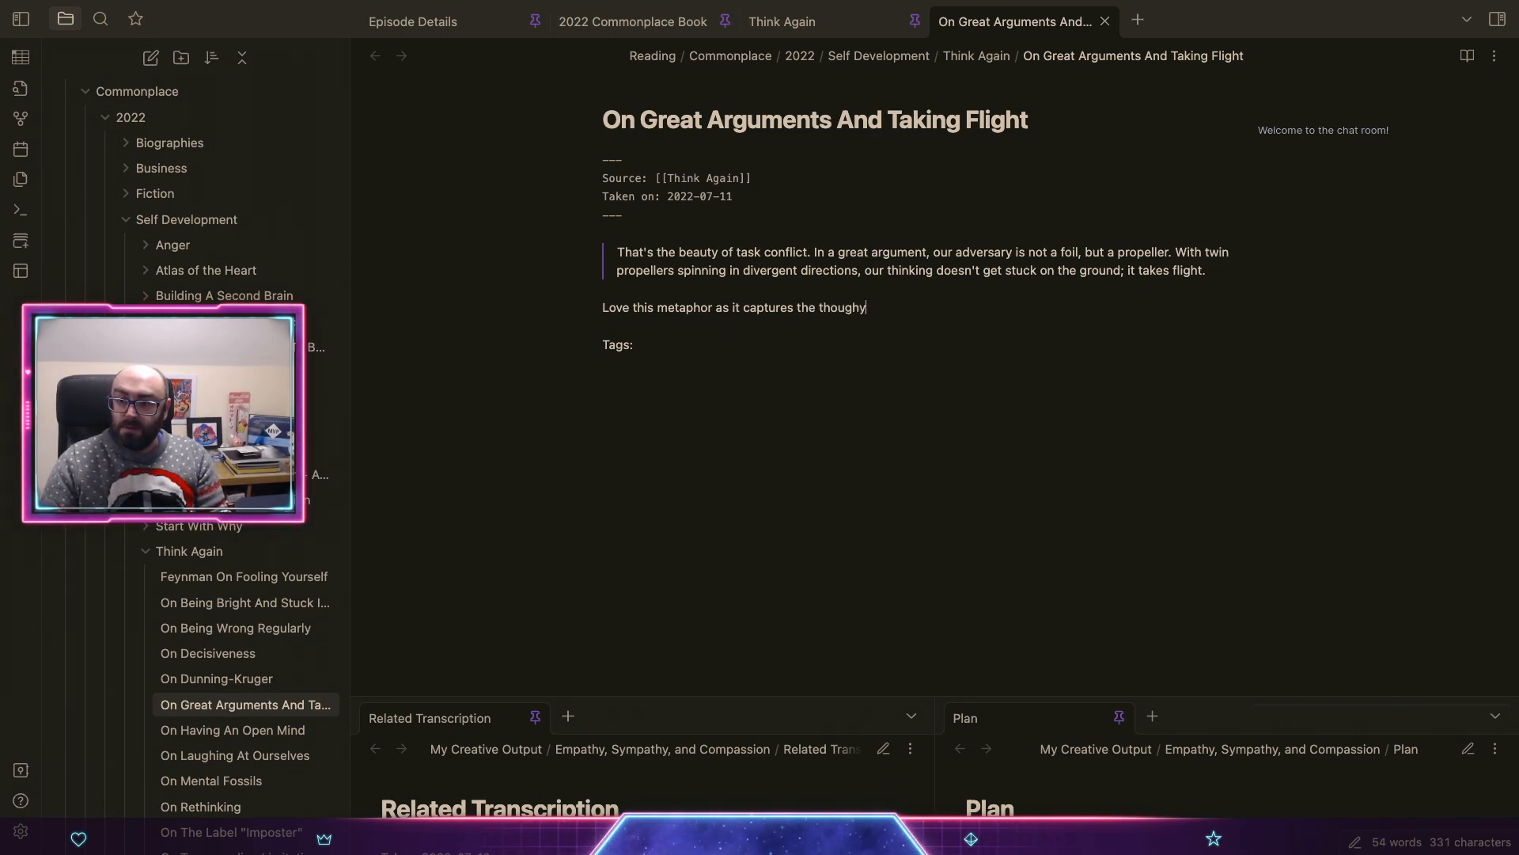
{"action": "key", "text": "BackSpace"}
{"action": "type", "text": "t proces"}
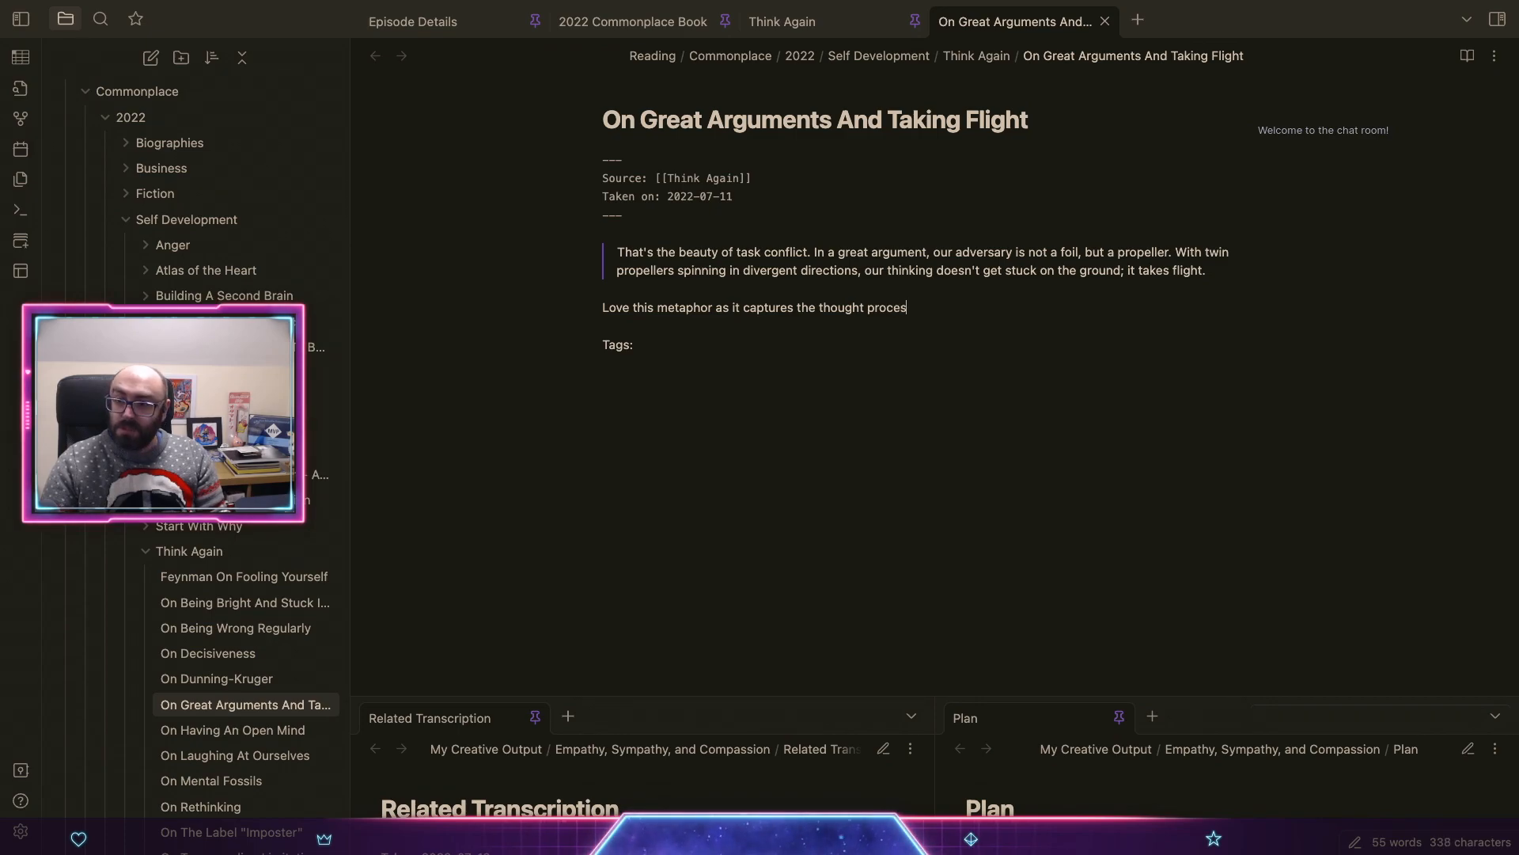
Step: Continue the comment with "of an intelligent debate, especially one which uses the"
{"action": "type", "text": "s of an"}
{"action": "key", "text": "BackSpace"}
{"action": "type", "text": "n int"}
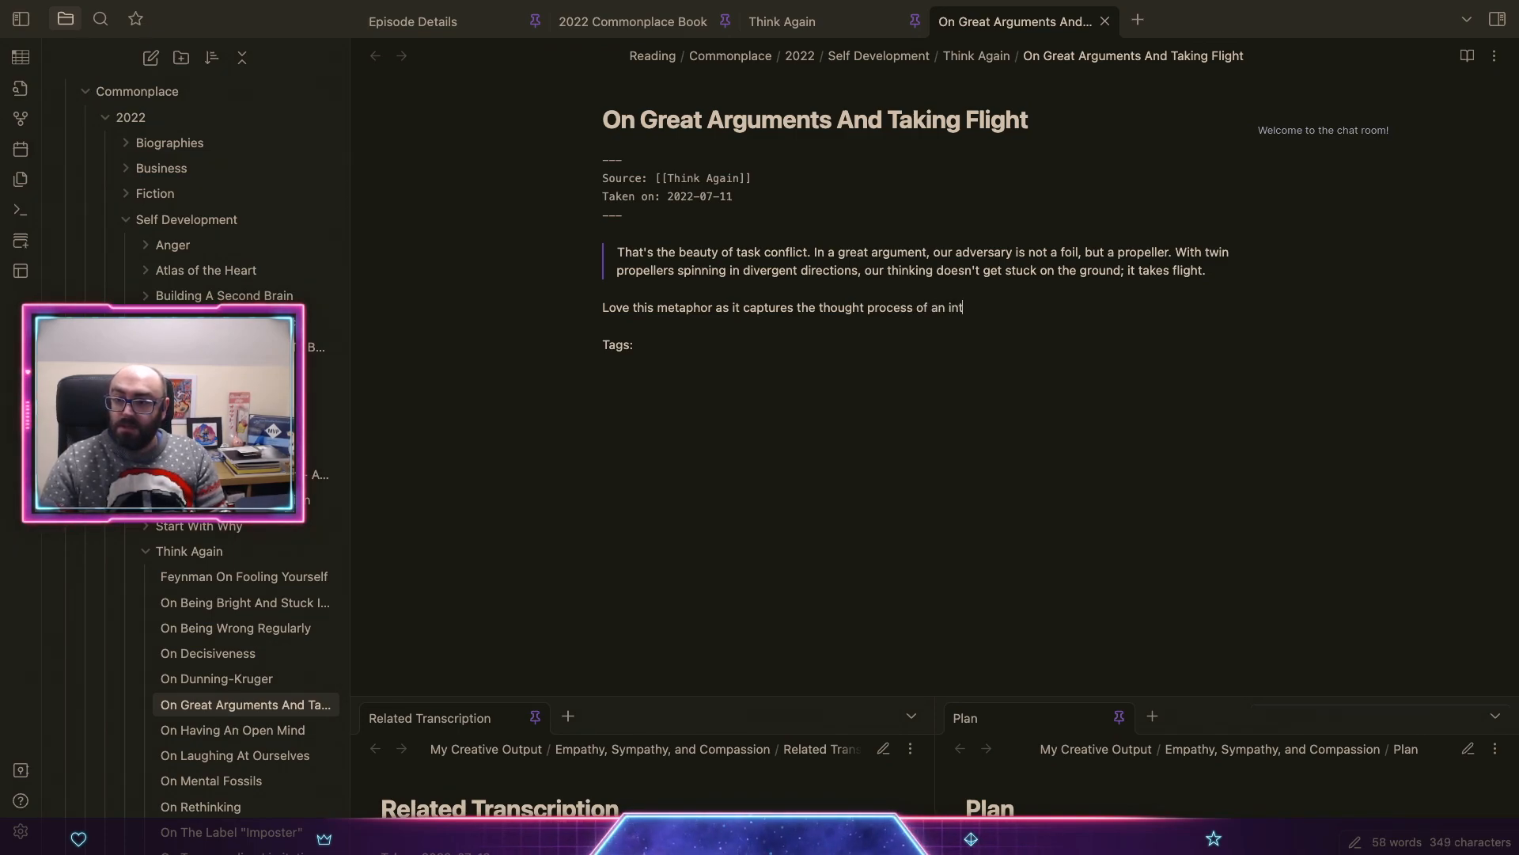
{"action": "type", "text": "elligent de"}
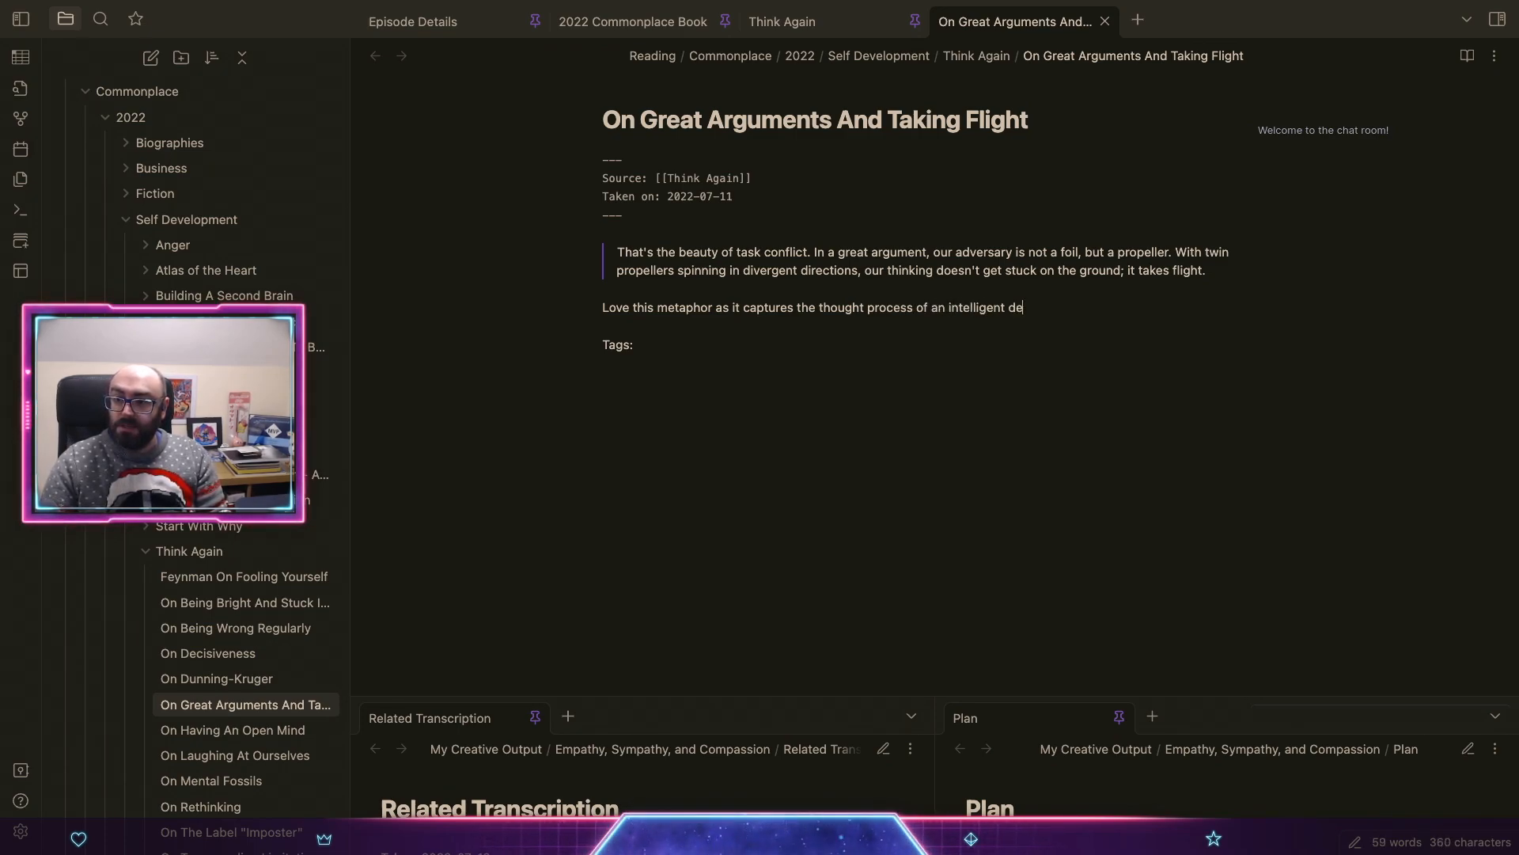
{"action": "type", "text": "bate, e"}
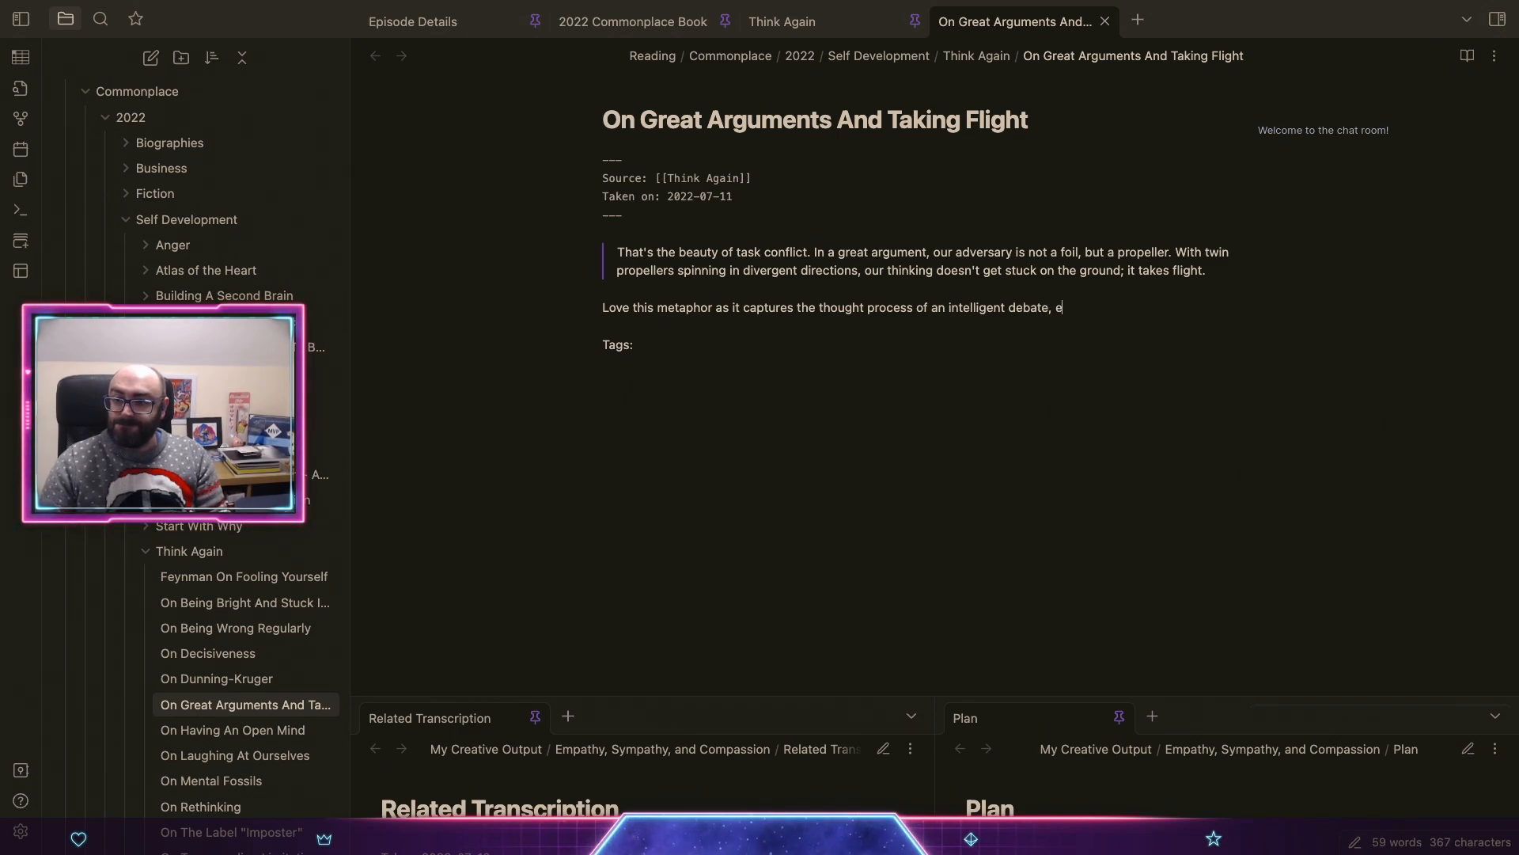
{"action": "type", "text": "specially one "}
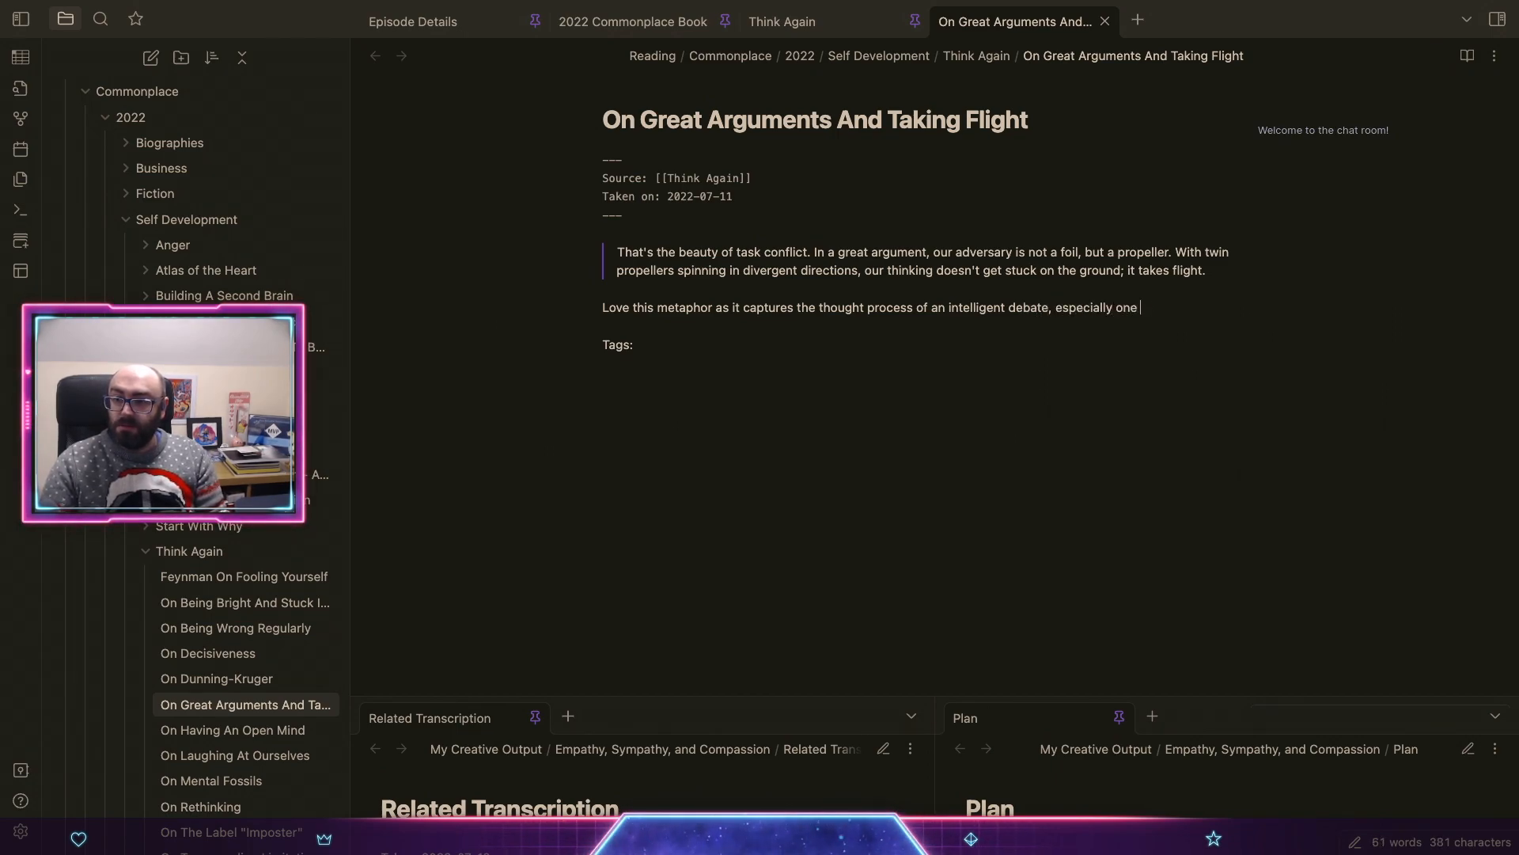
{"action": "type", "text": "which used "}
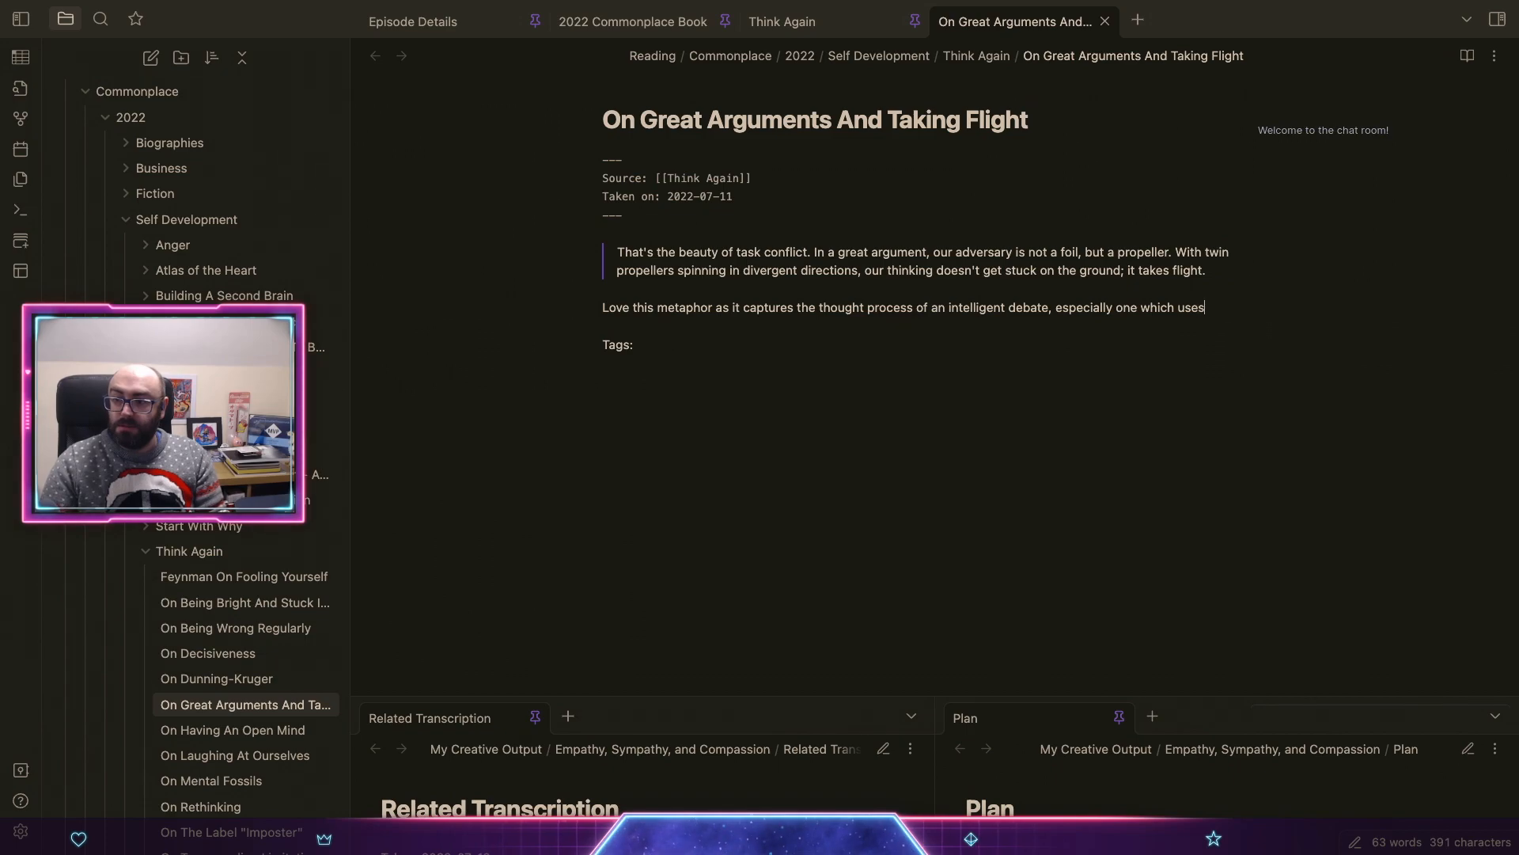
{"action": "type", "text": " the"}
Step: Switch to Safari and look up the Socratic method, opening its Wikipedia article
{"action": "key", "text": "ctrl+Up"}
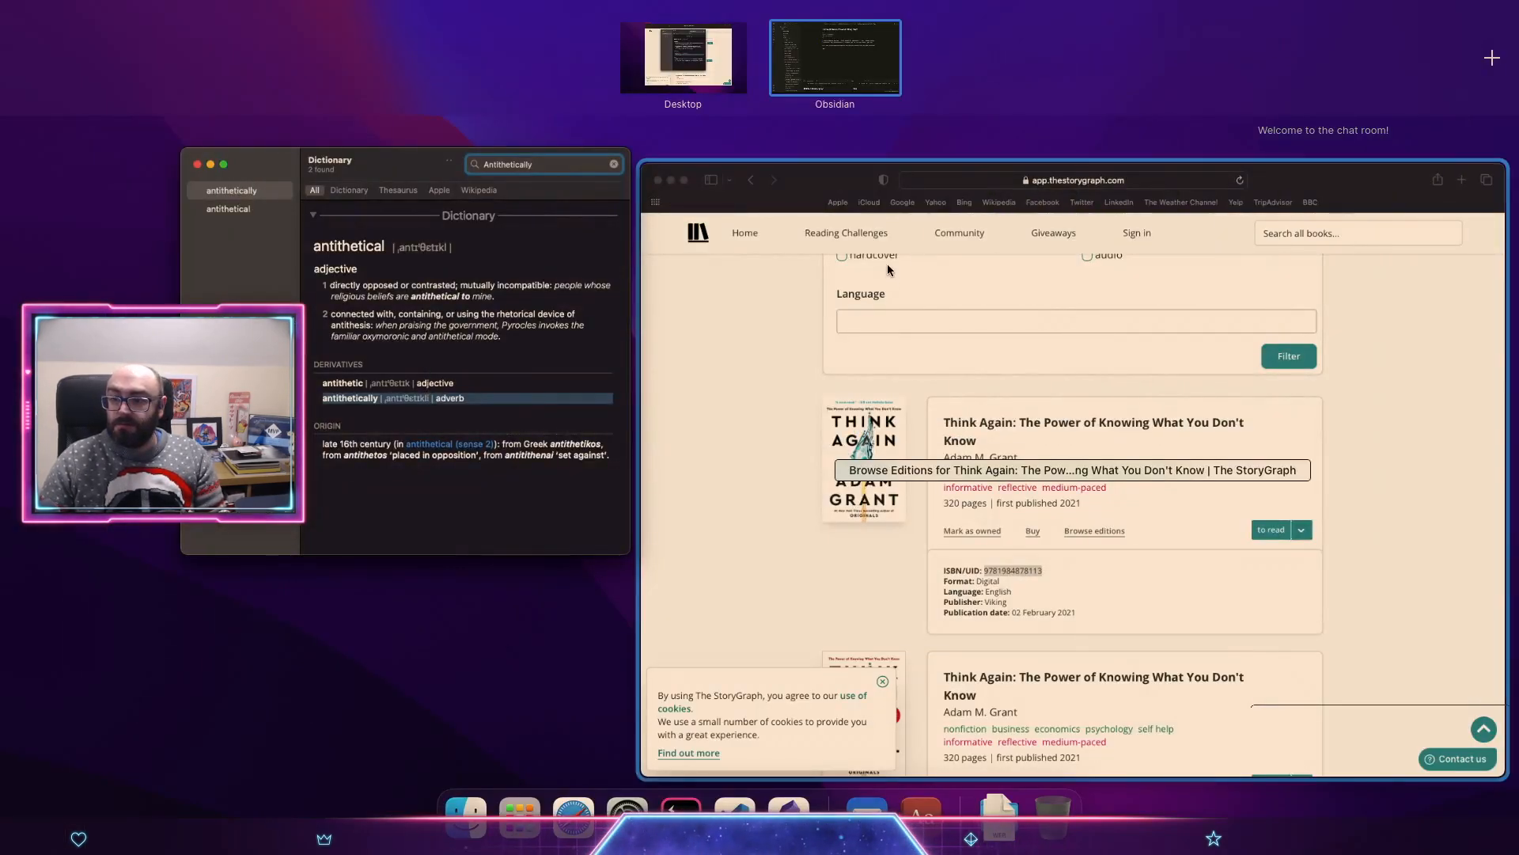
{"action": "left_click", "coordinate": [891, 343]}
{"action": "key", "text": "super+l"}
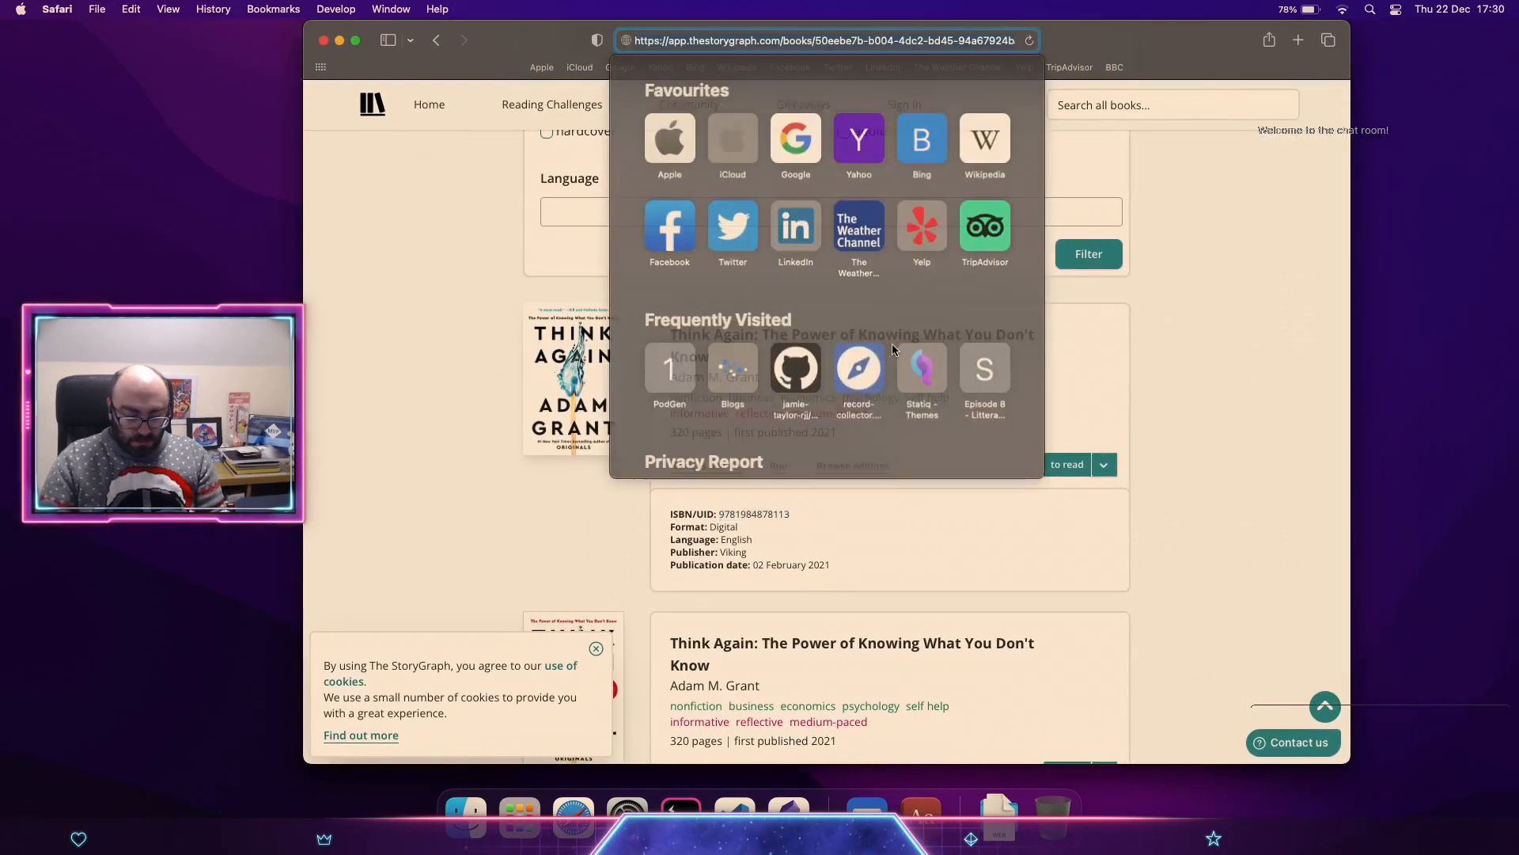
{"action": "type", "text": "socrat"}
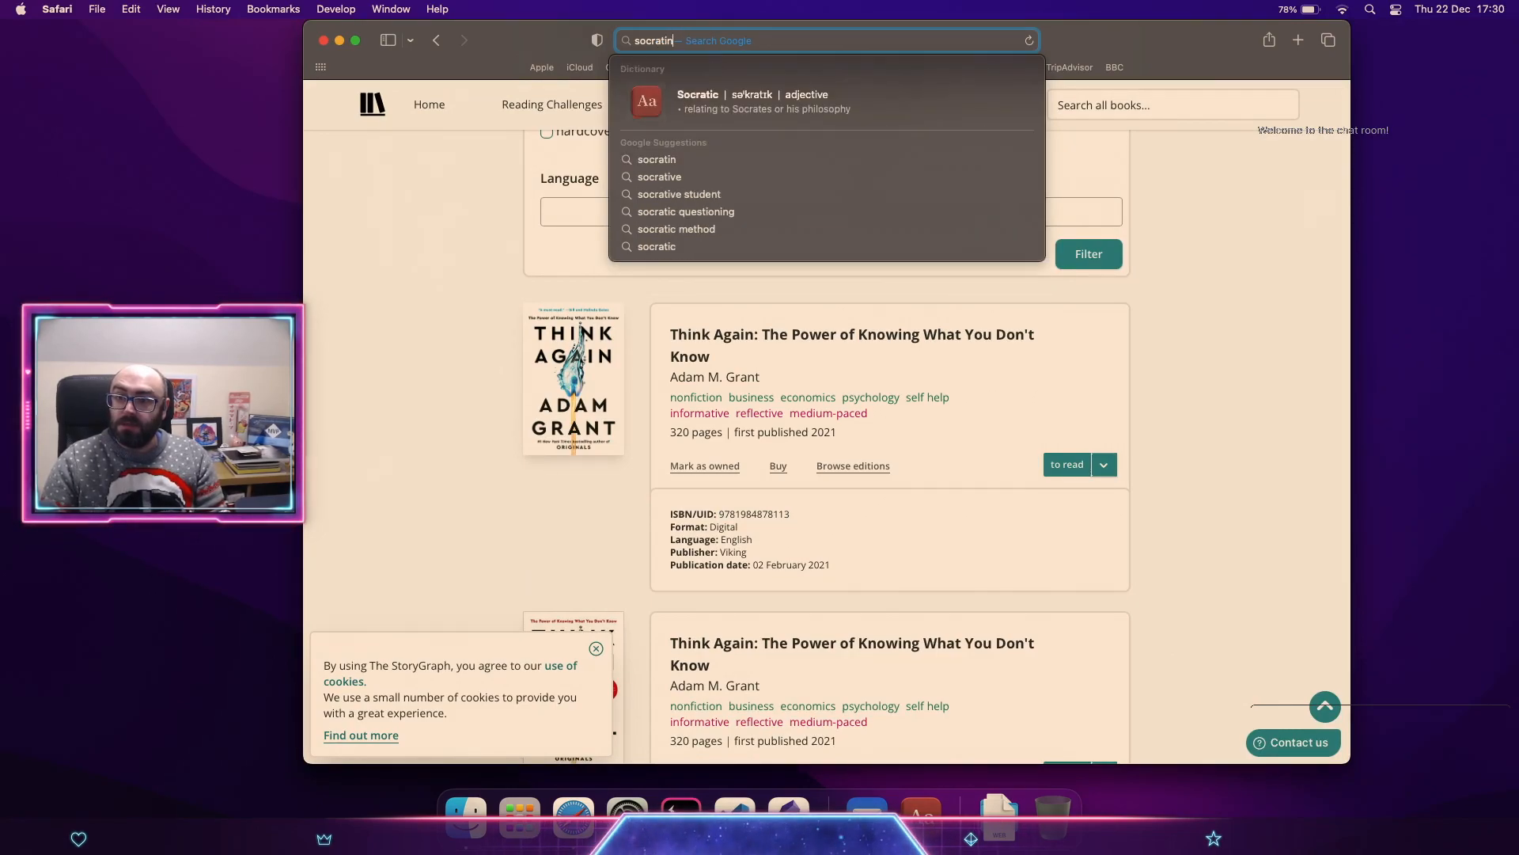
{"action": "type", "text": "ic t"}
{"action": "key", "text": "BackSpace"}
{"action": "type", "text": "m"}
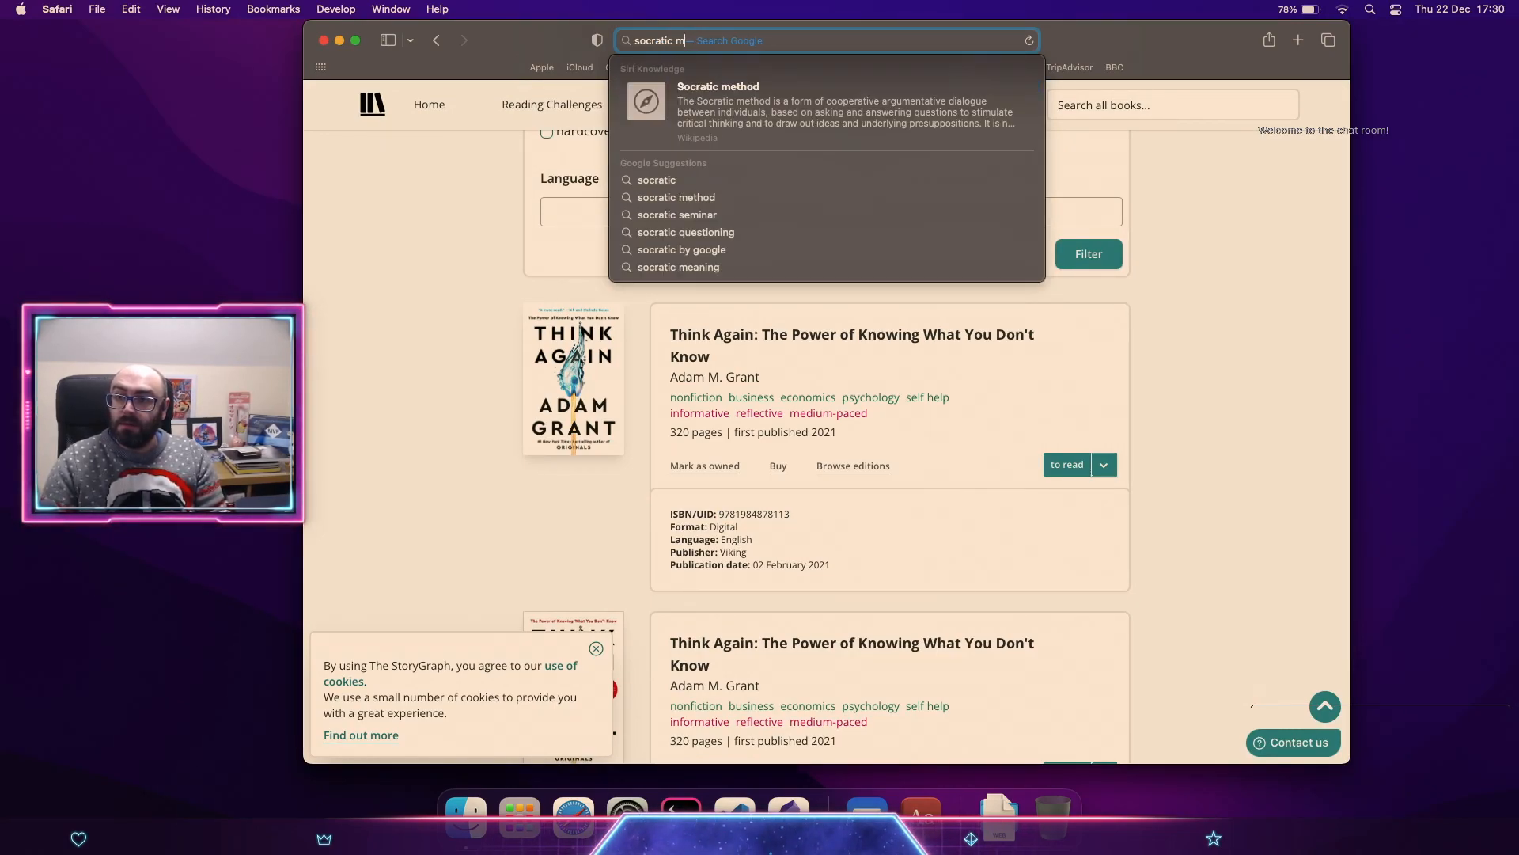
{"action": "key", "text": "Down"}
{"action": "key", "text": "Return"}
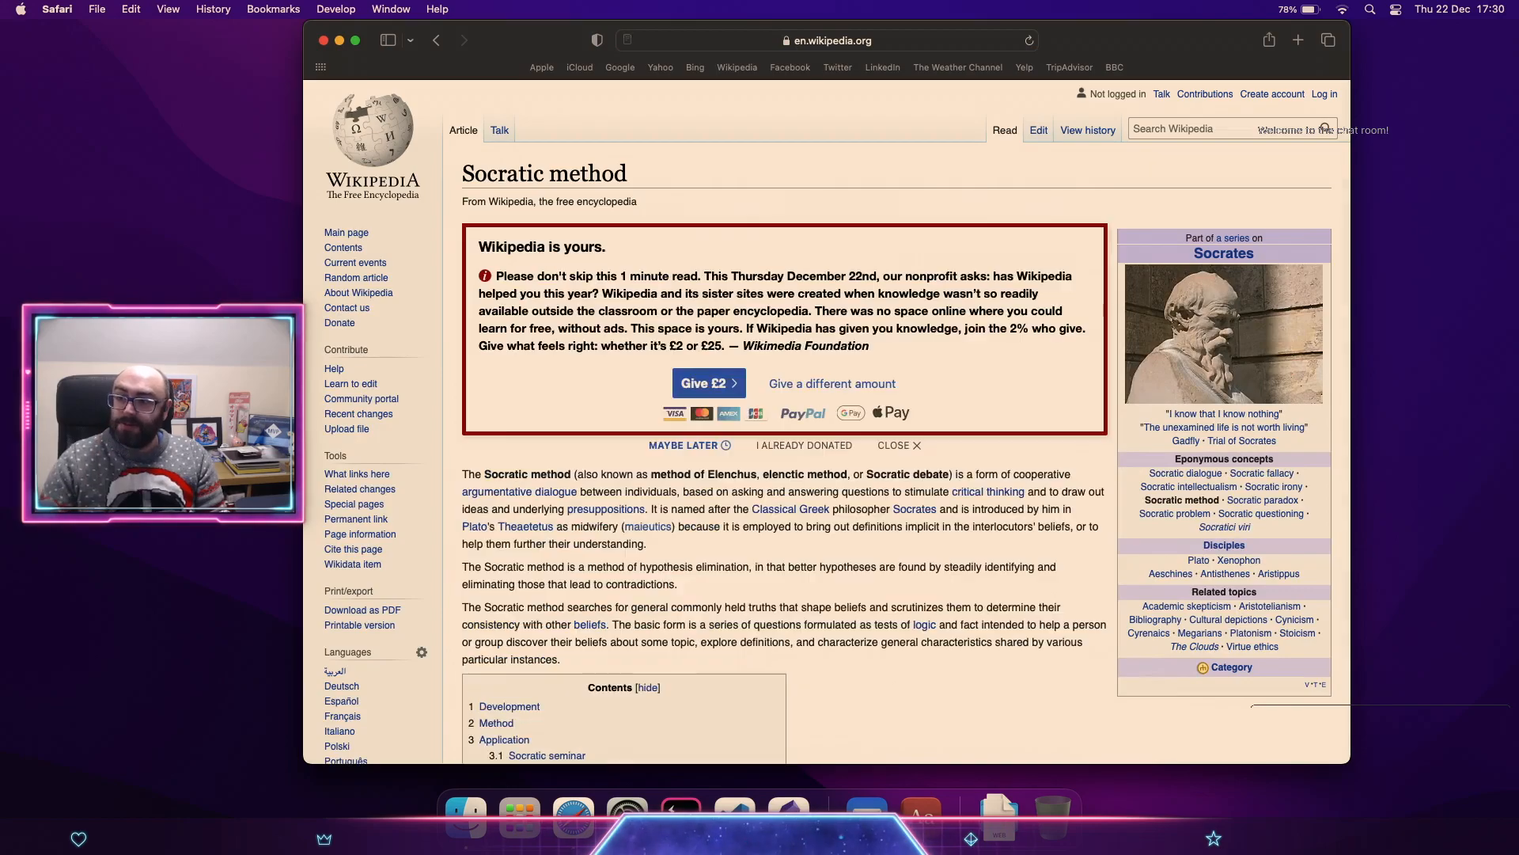
Step: Copy the article's address and, back in Obsidian, end the comment sentence with a Markdown link titled "Socratic Method" pointing to it
{"action": "key", "text": "super+l"}
{"action": "key", "text": "super+c"}
{"action": "key", "text": "super+Tab"}
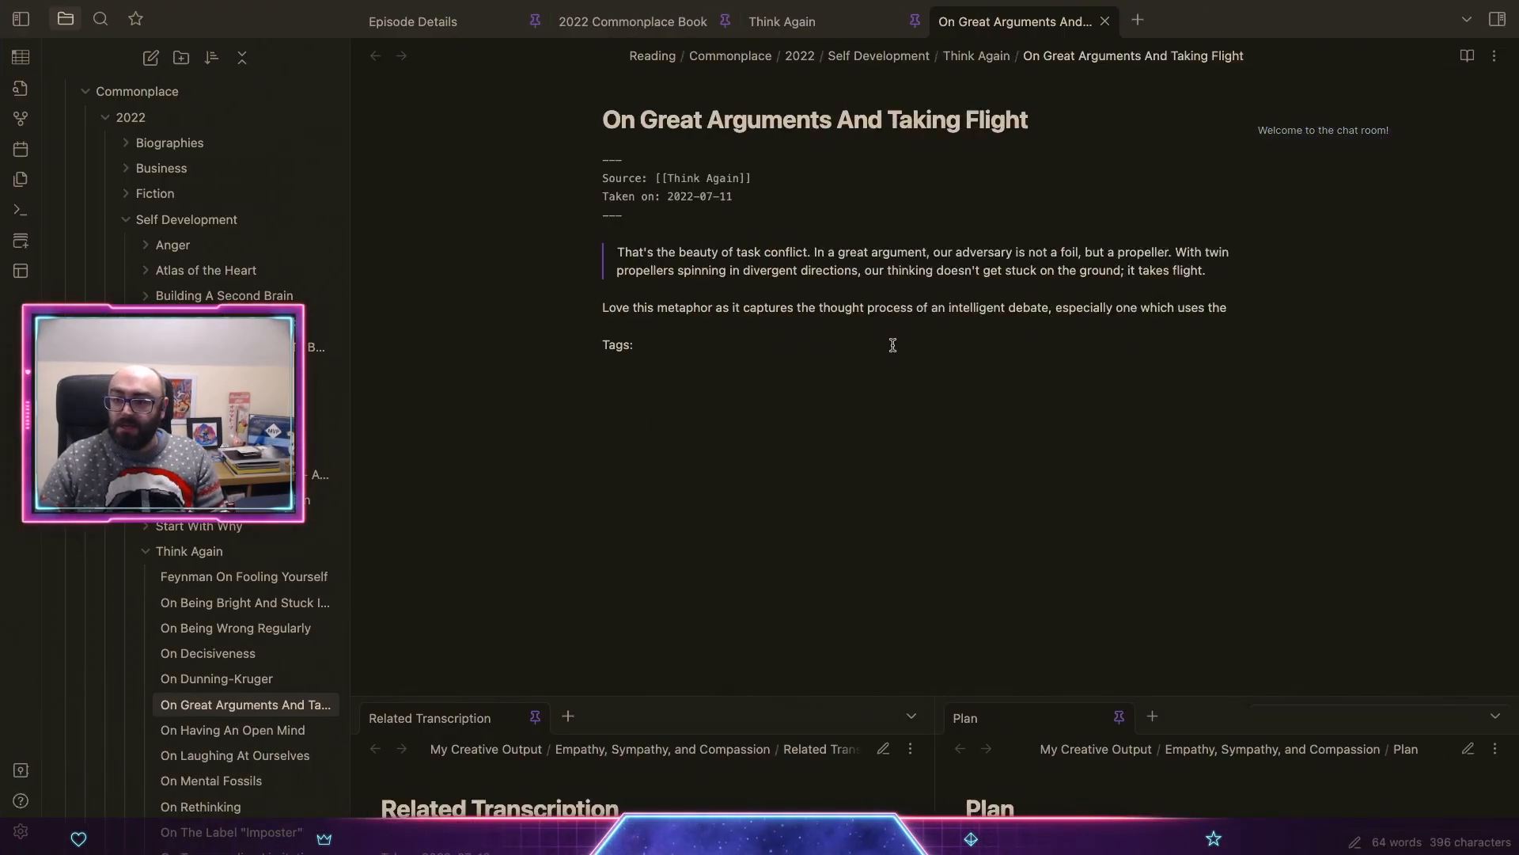
{"action": "type", "text": "[Socratic"}
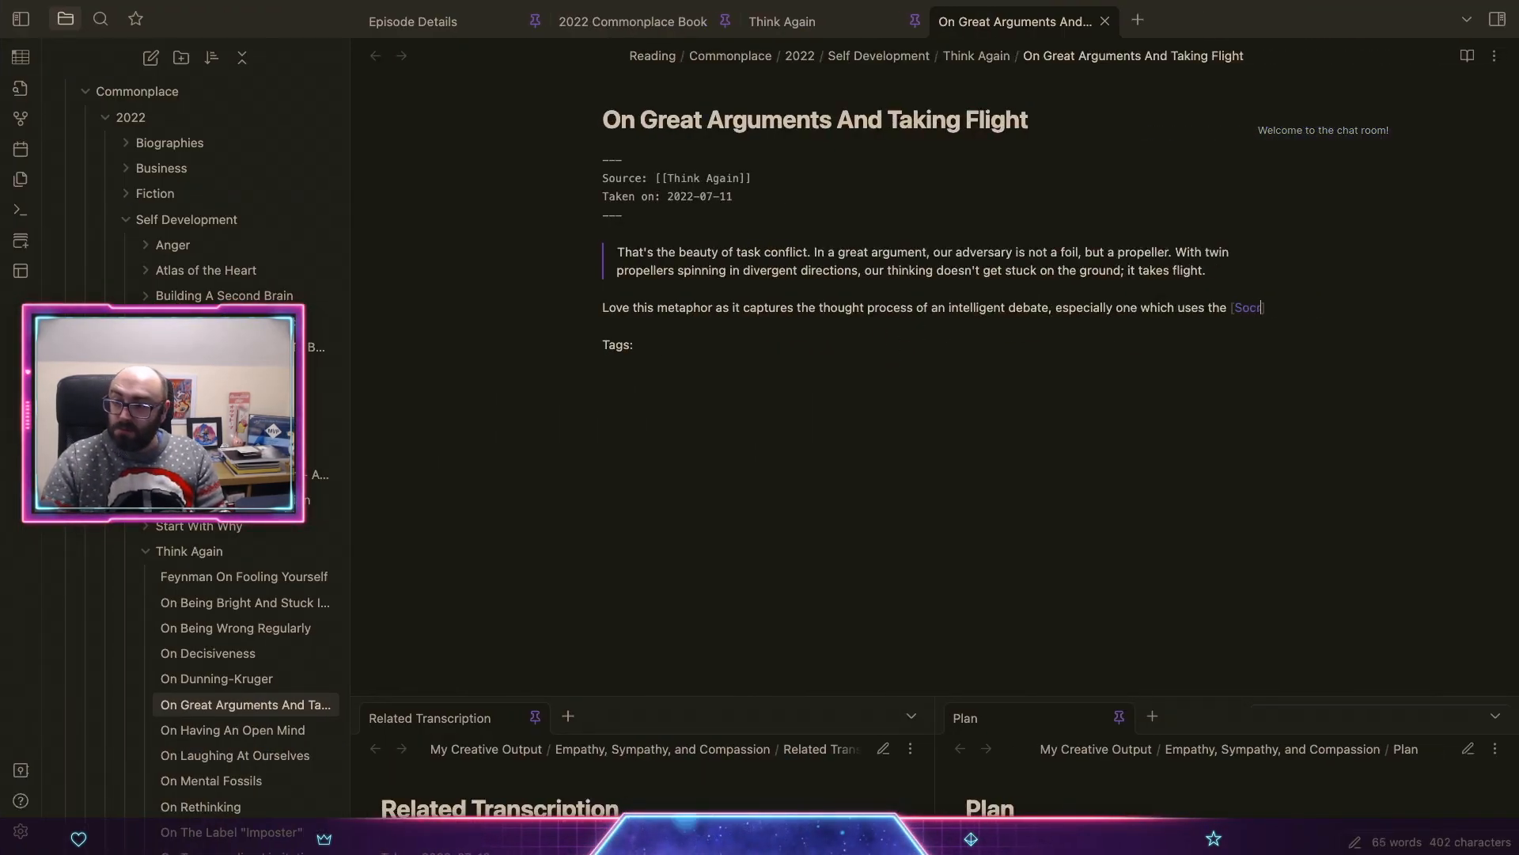
{"action": "type", "text": " Method"}
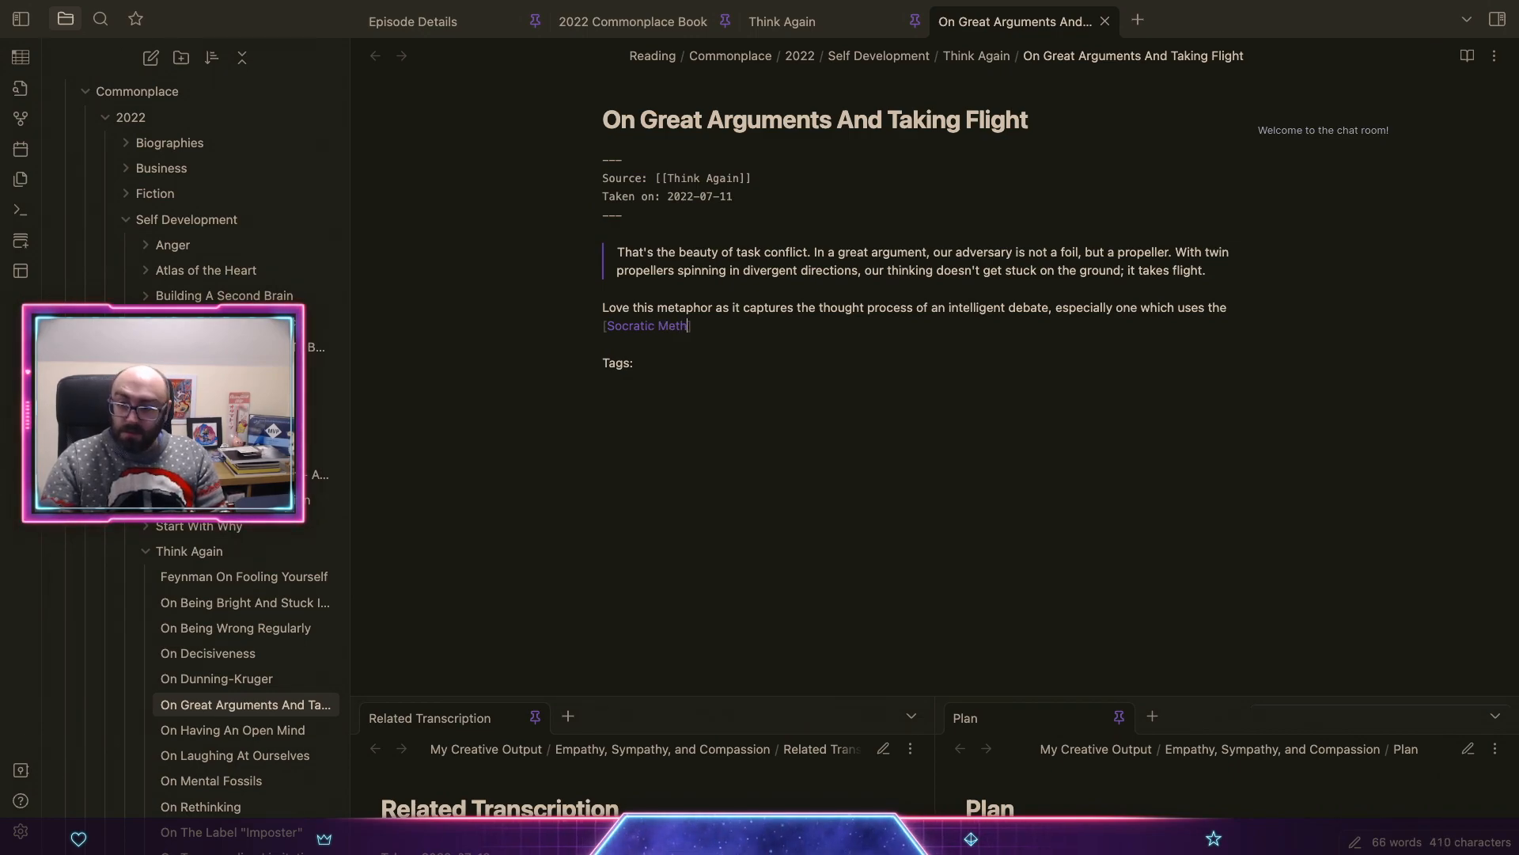
{"action": "type", "text": "]("}
{"action": "key", "text": "super+v"}
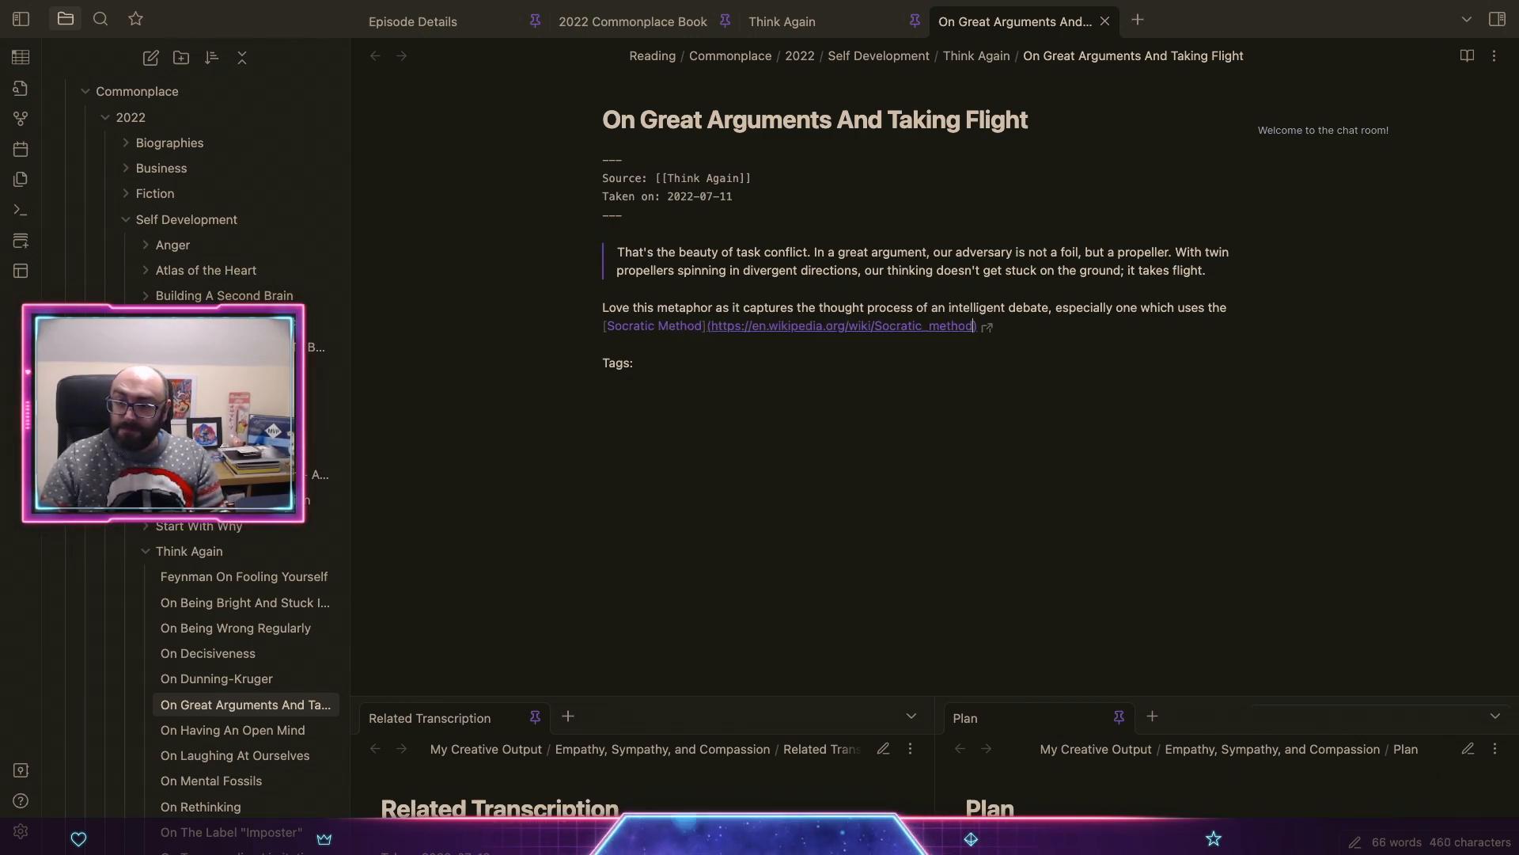
{"action": "type", "text": ".,"}
Step: Start a second comment paragraph with "It's important to not surround ourselves with"
{"action": "key", "text": "Return"}
{"action": "key", "text": "Return"}
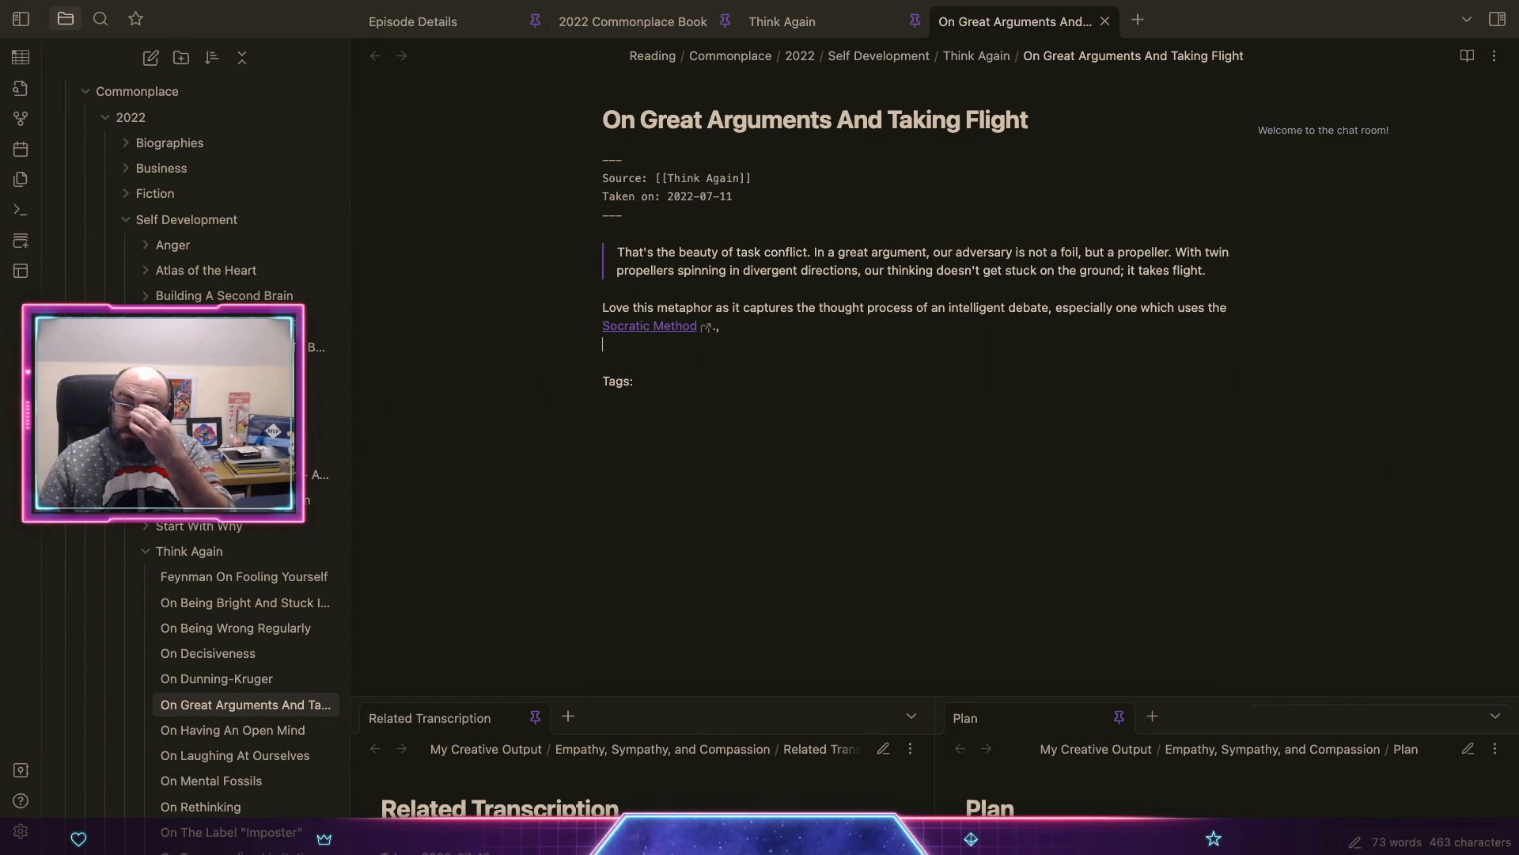
{"action": "type", "text": "It's impo"}
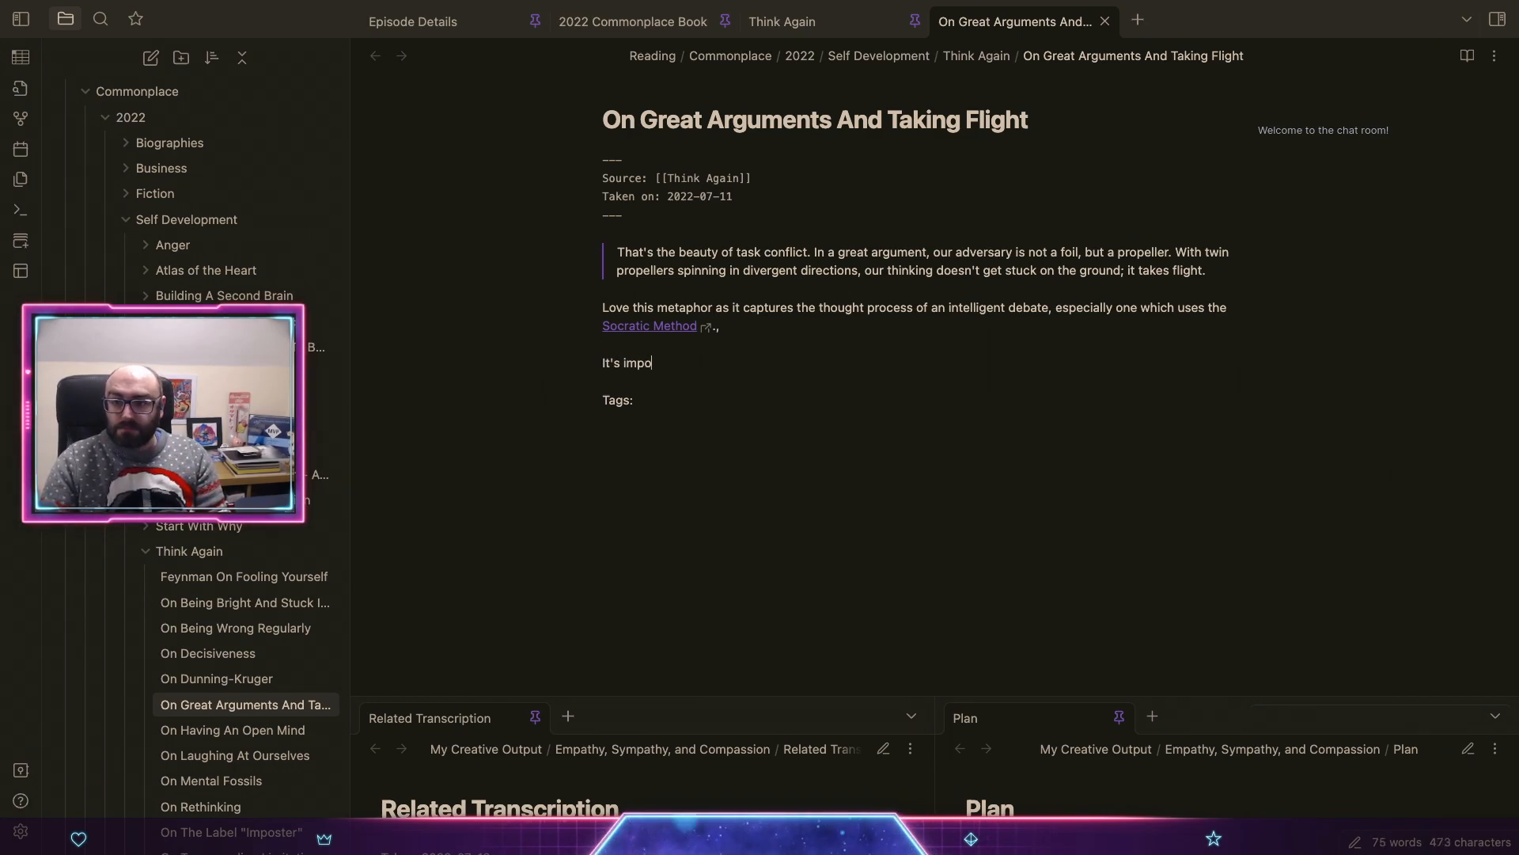
{"action": "type", "text": "rtant to not"}
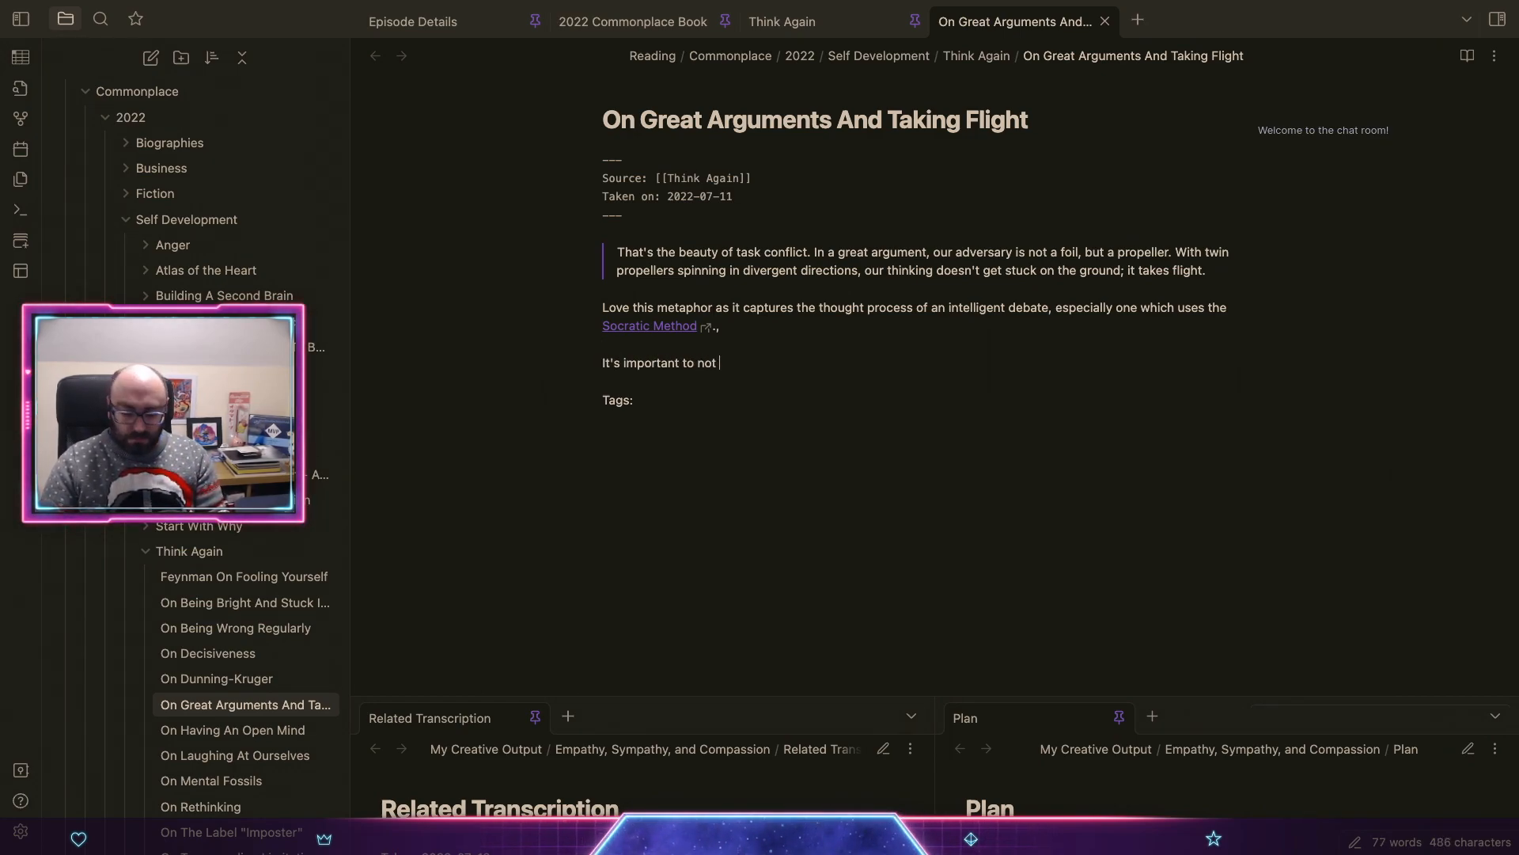
{"action": "type", "text": " surround outse"}
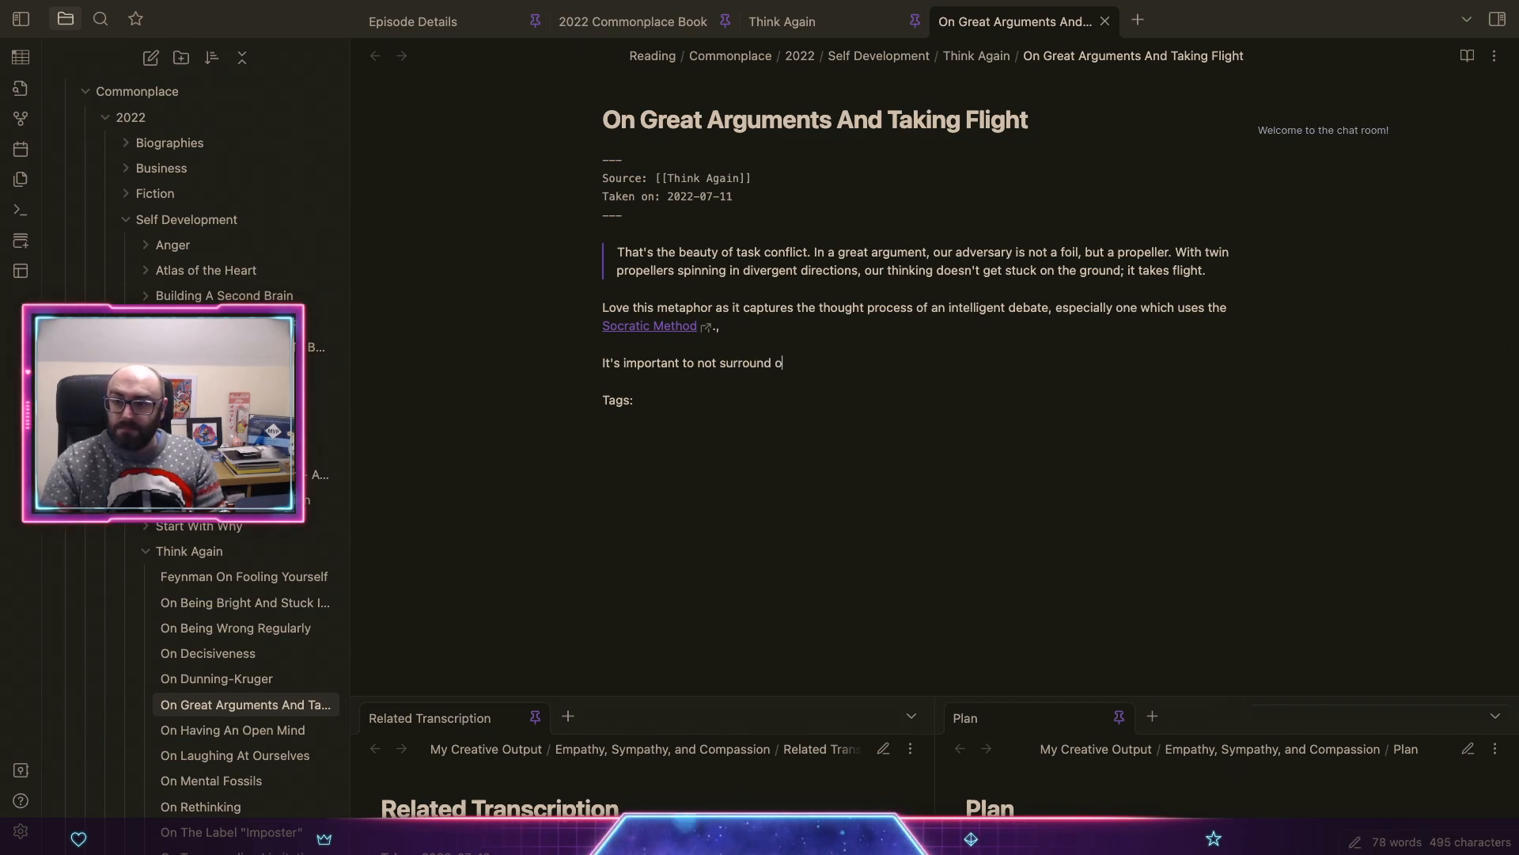
{"action": "key", "text": "BackSpace"}
{"action": "key", "text": "BackSpace"}
{"action": "key", "text": "BackSpace"}
{"action": "type", "text": "tselves"}
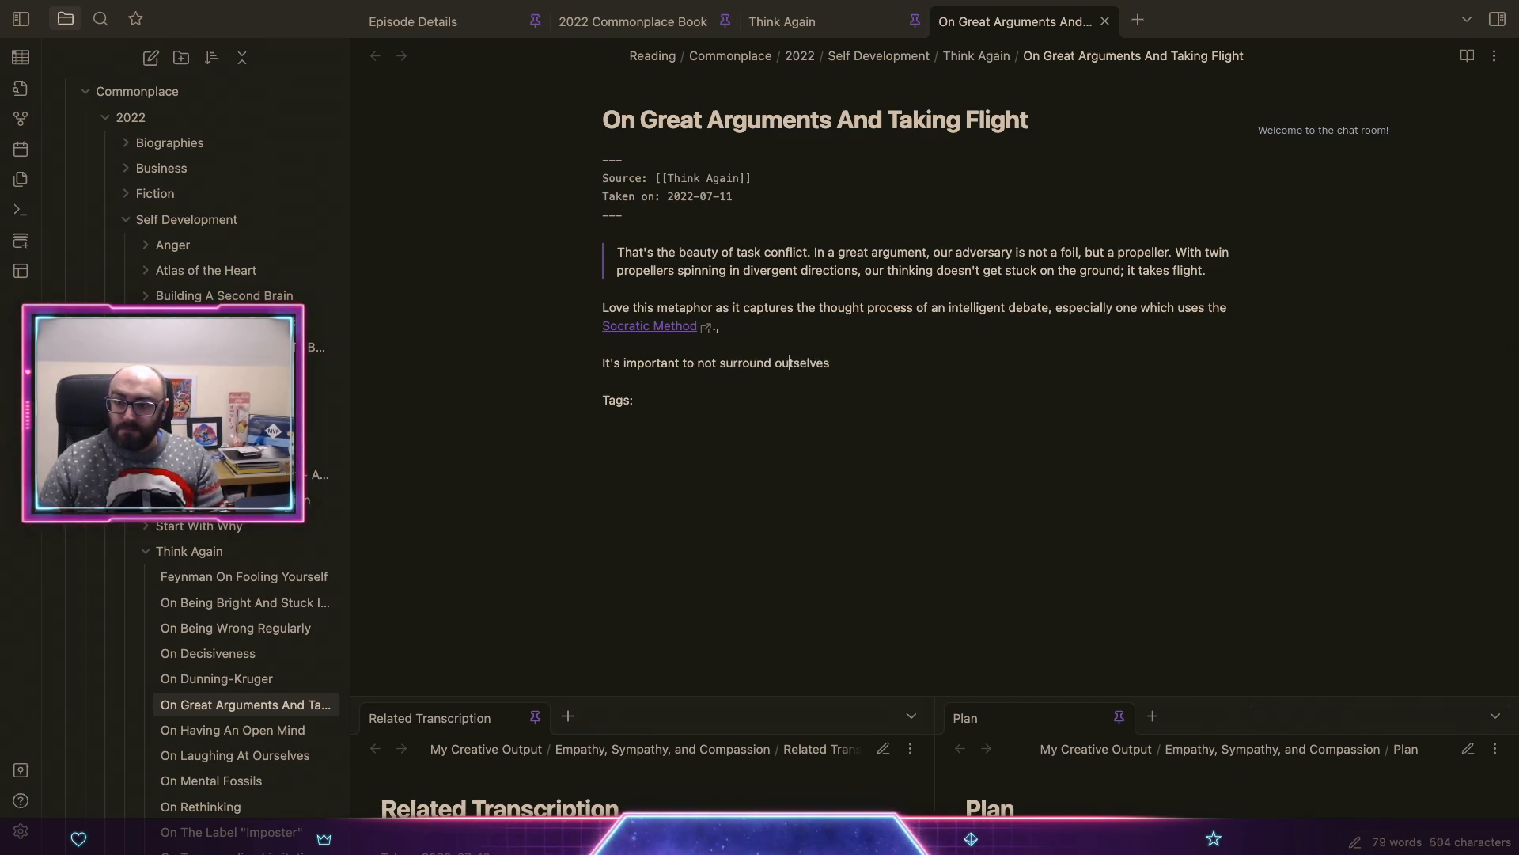
{"action": "key", "text": "Delete"}
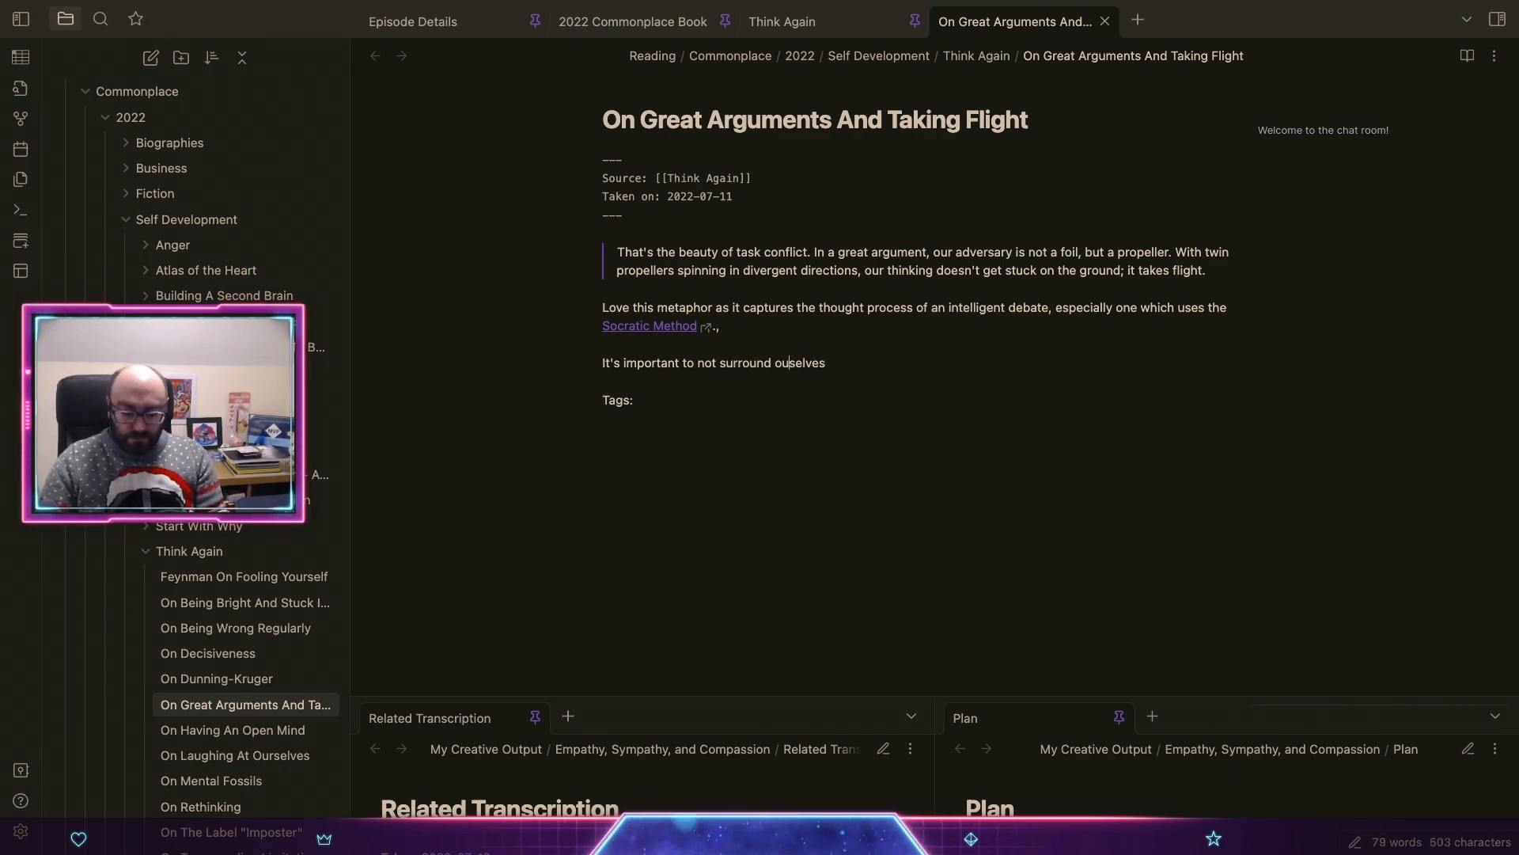
{"action": "type", "text": "r"}
{"action": "type", "text": " with "}
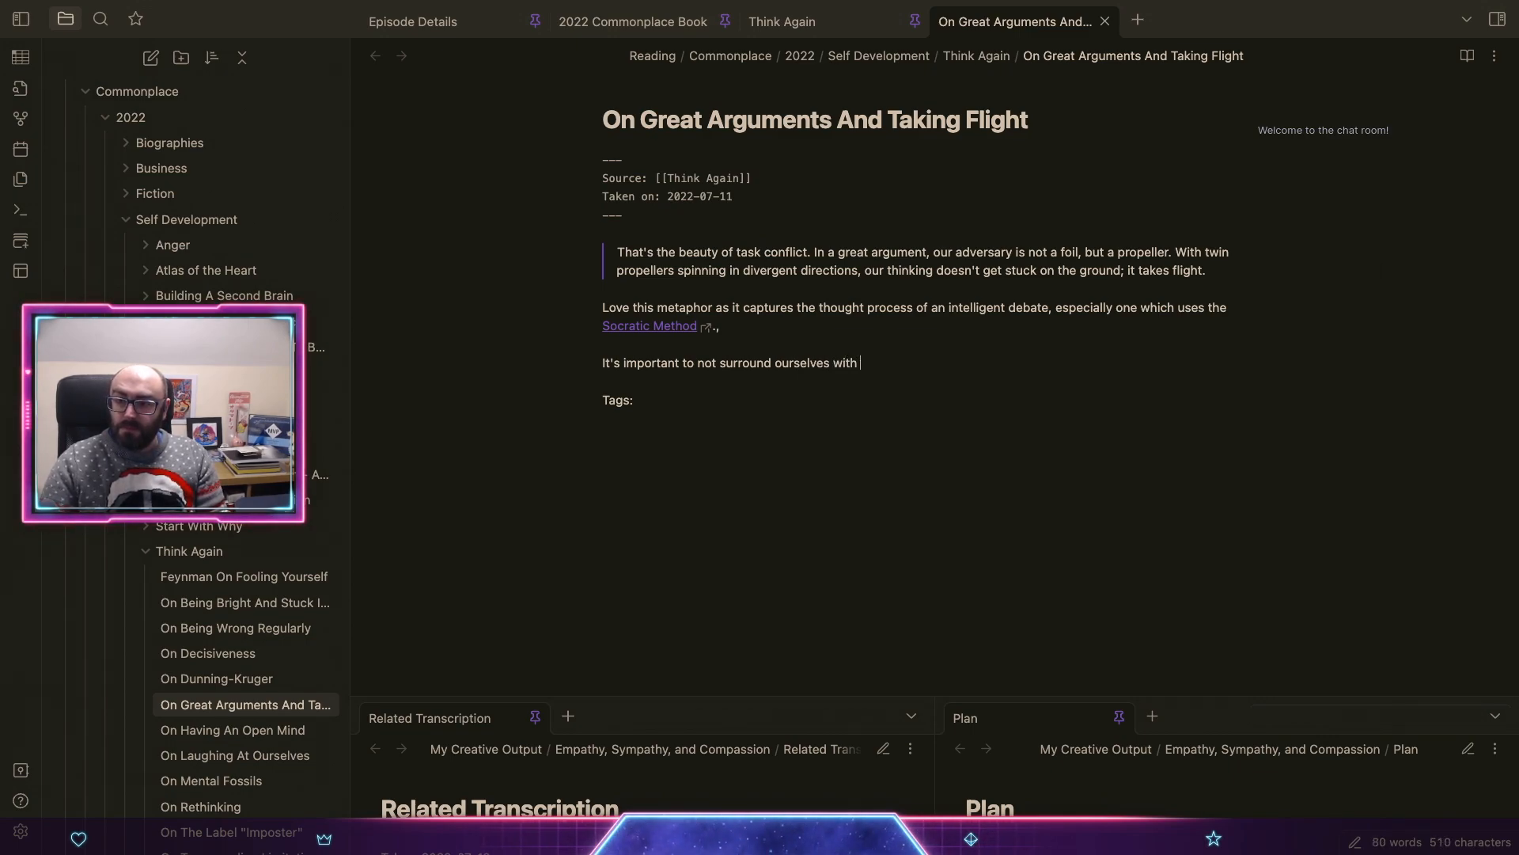
Step: Continue the second comment paragraph with "only those who have the exact same opinions and backgrounds as us -"
{"action": "type", "text": "only thouse "}
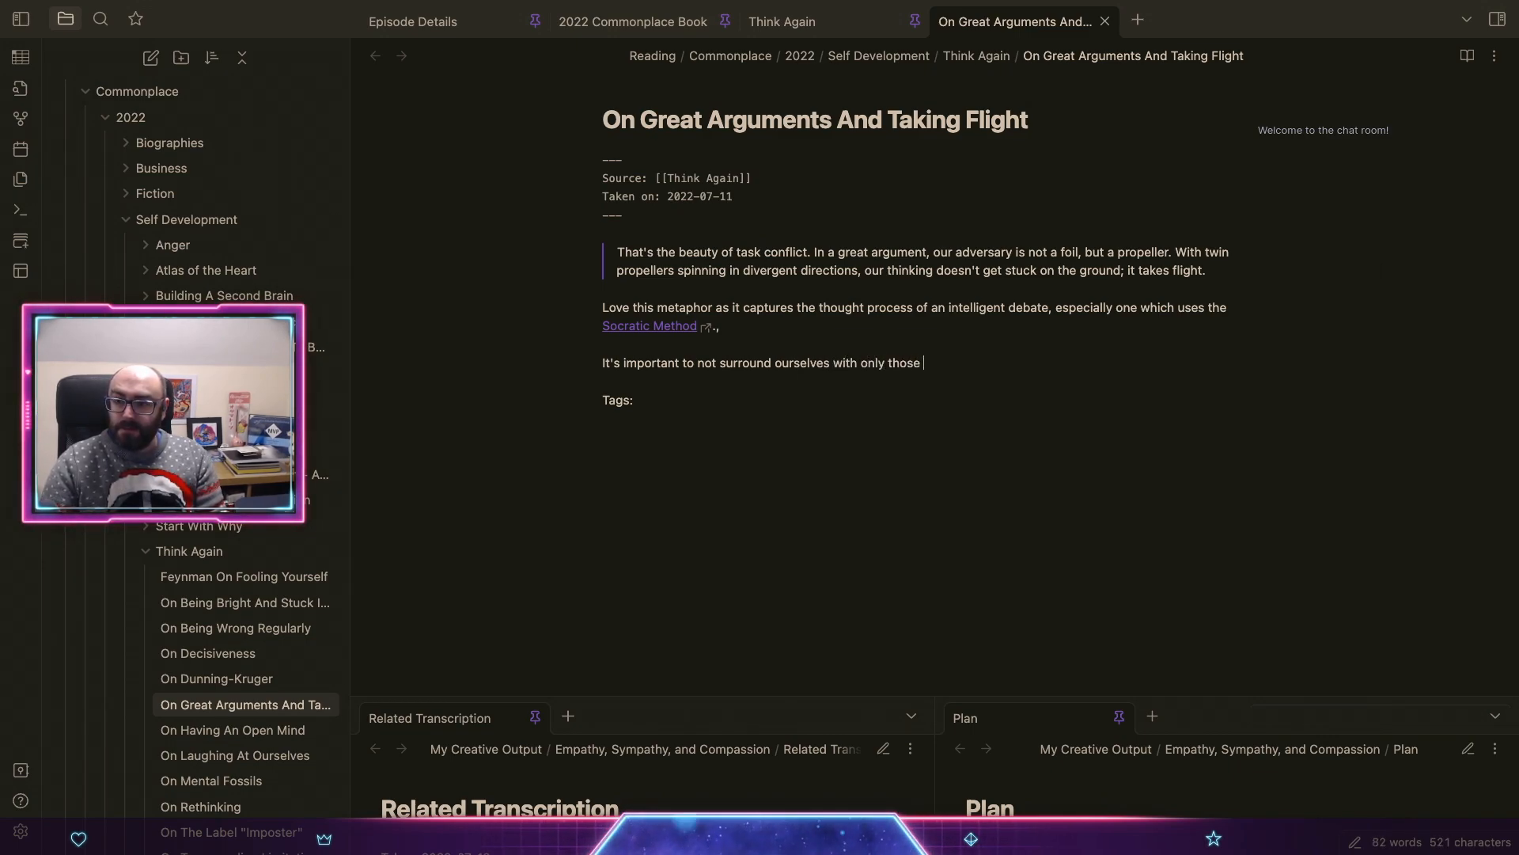
{"action": "type", "text": "who have the e"}
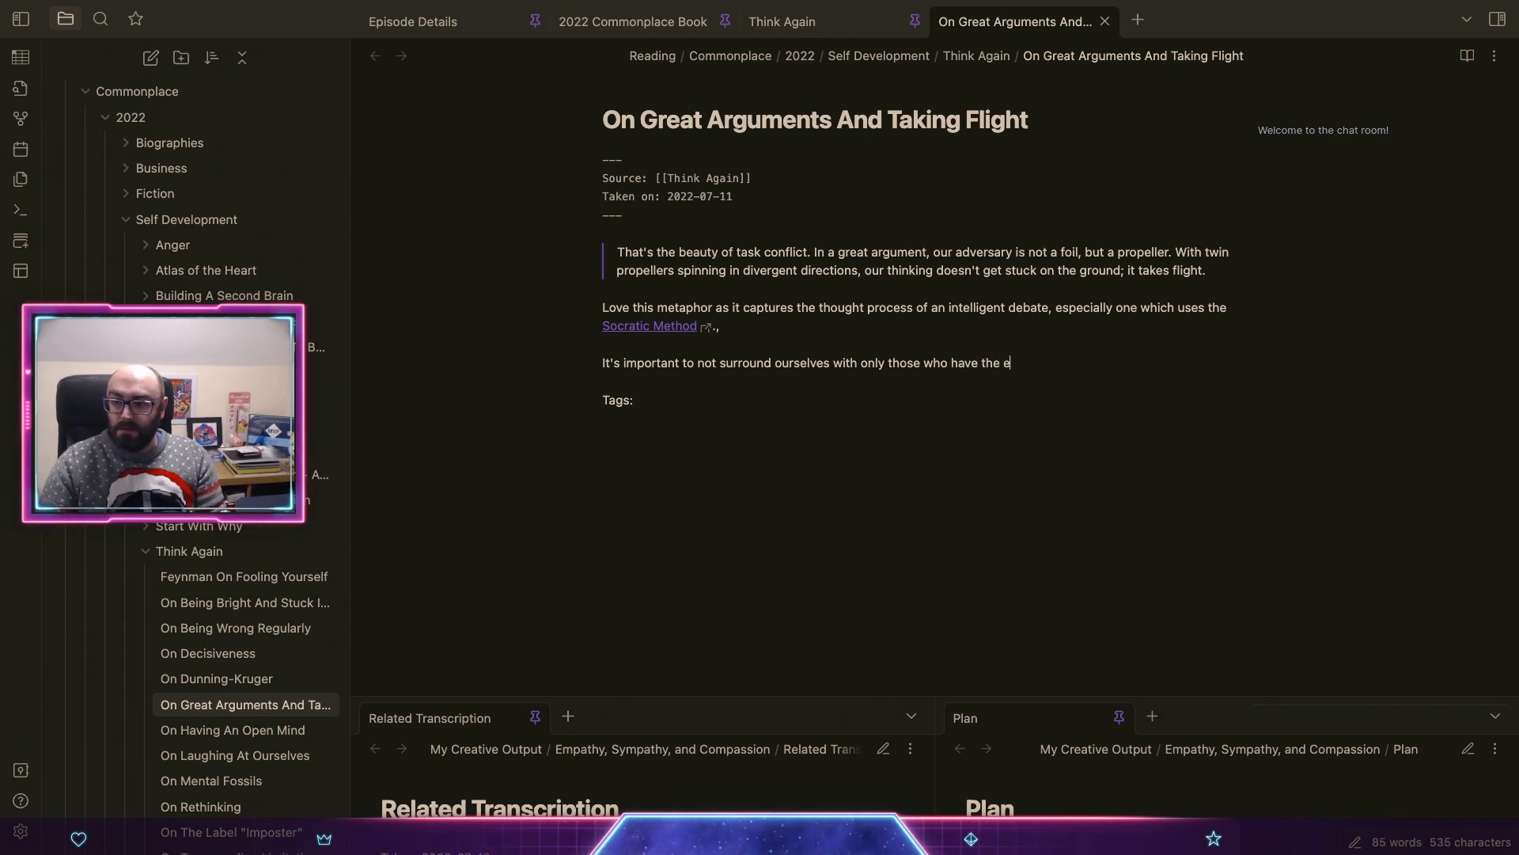
{"action": "type", "text": "xact same"}
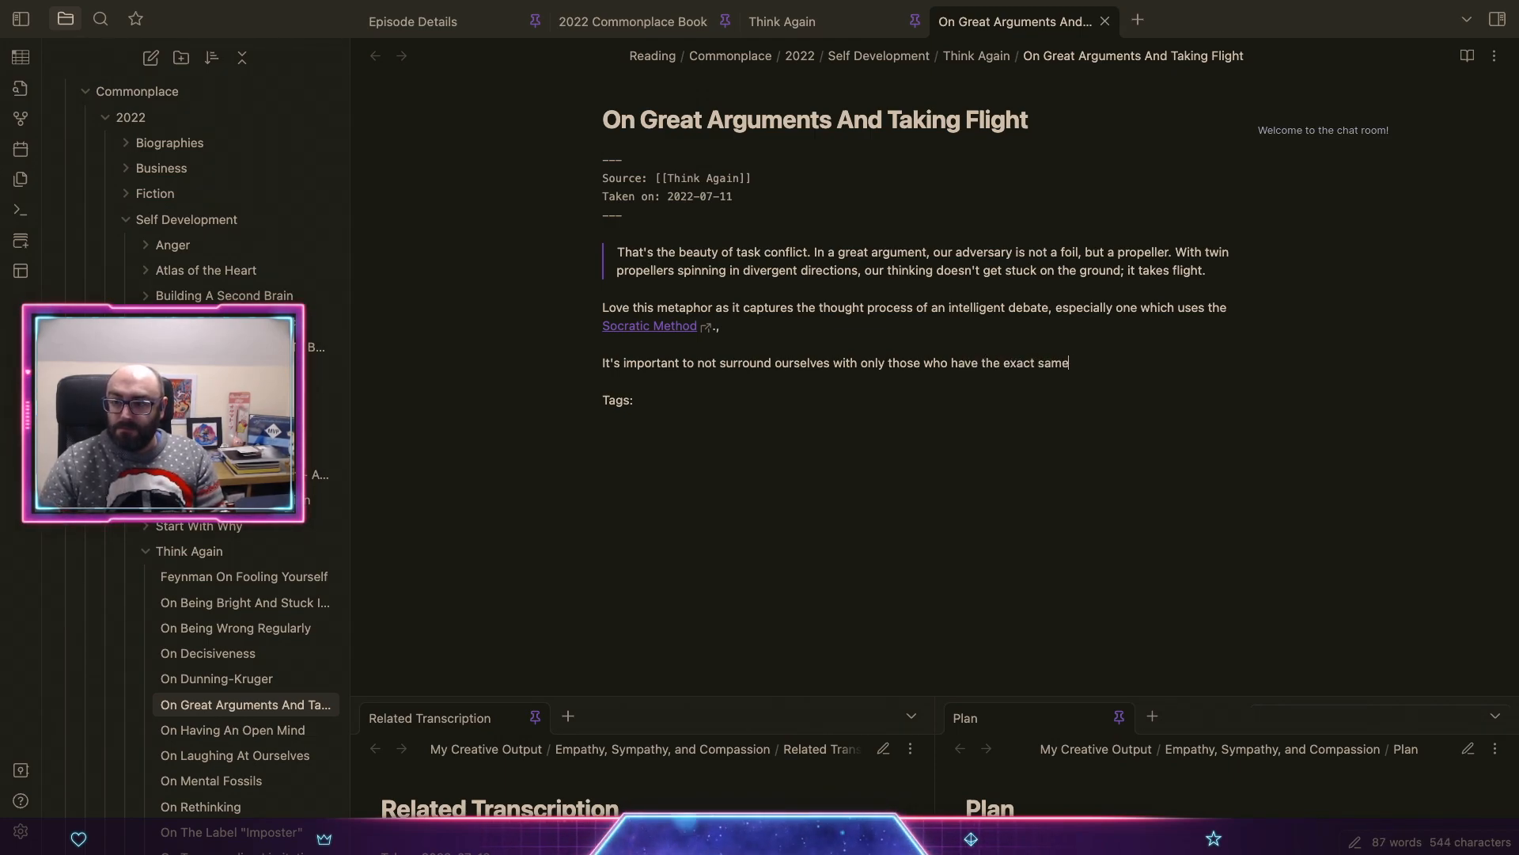
{"action": "type", "text": " opinions and "}
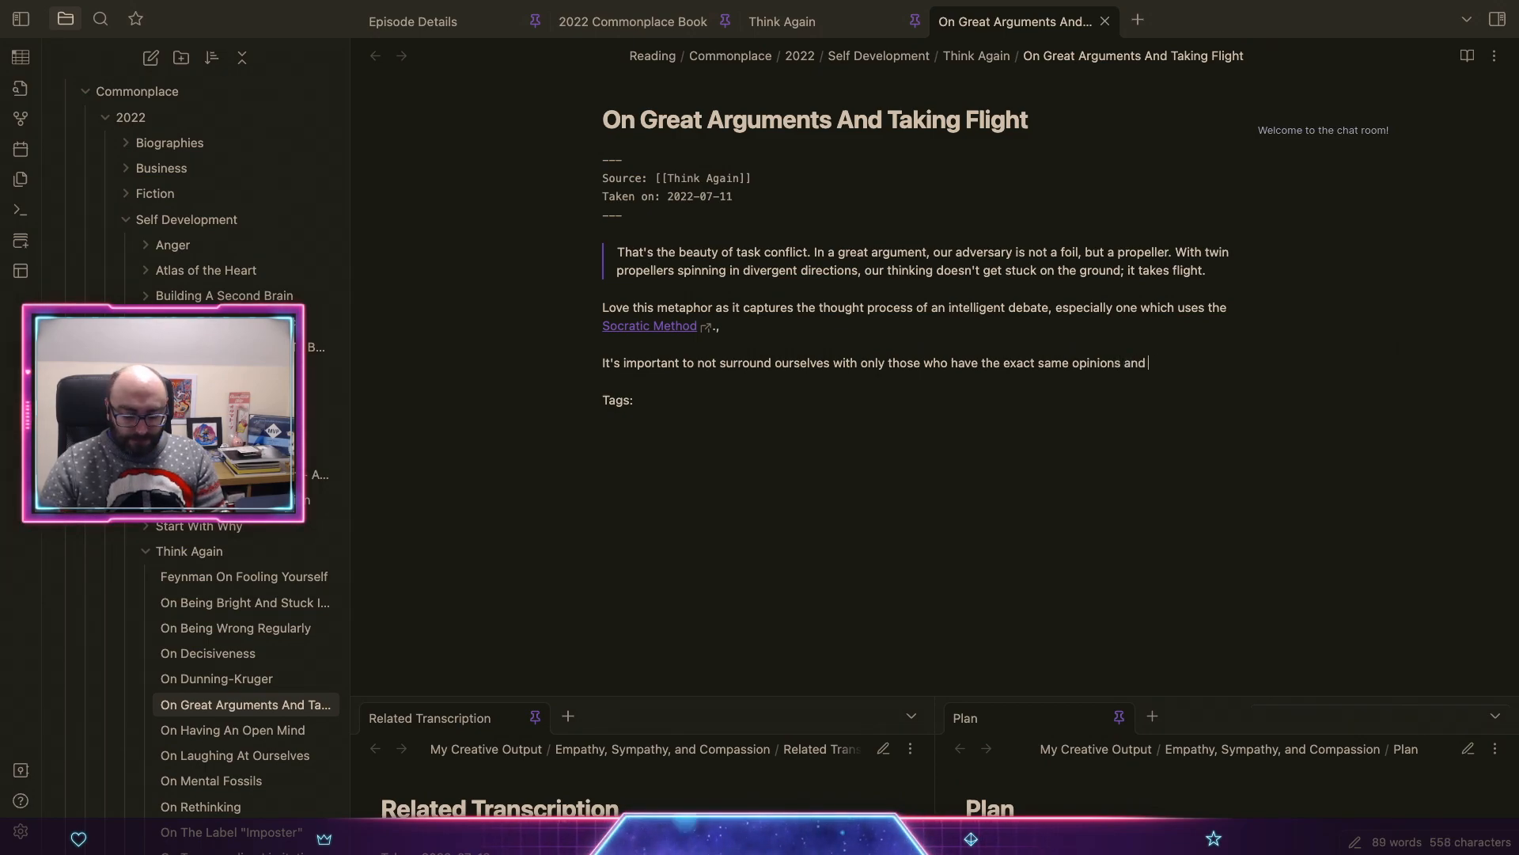
{"action": "type", "text": "backgrounds a"}
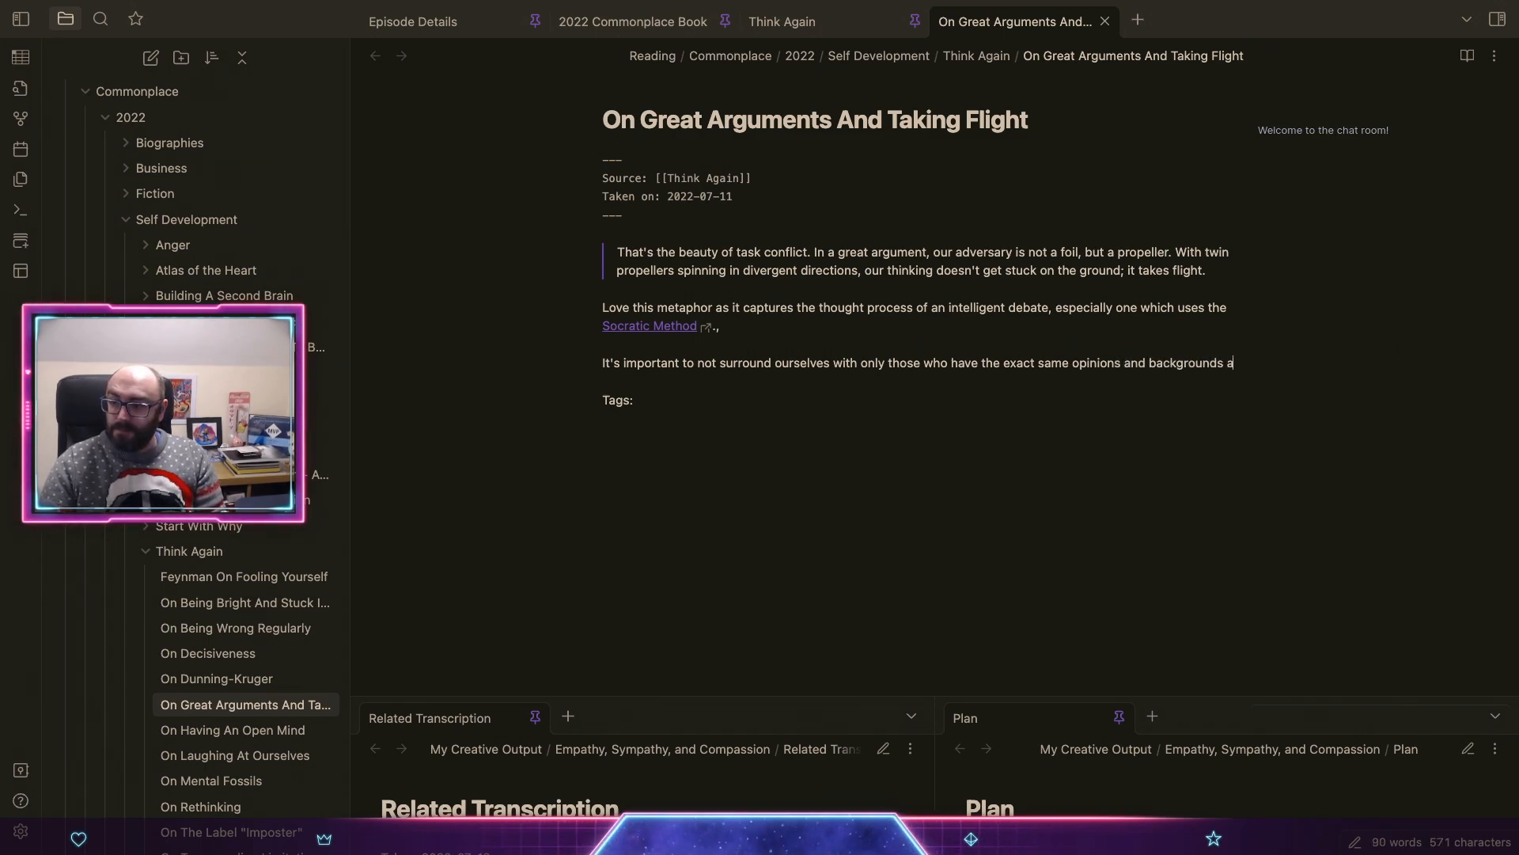
{"action": "type", "text": "s us -"}
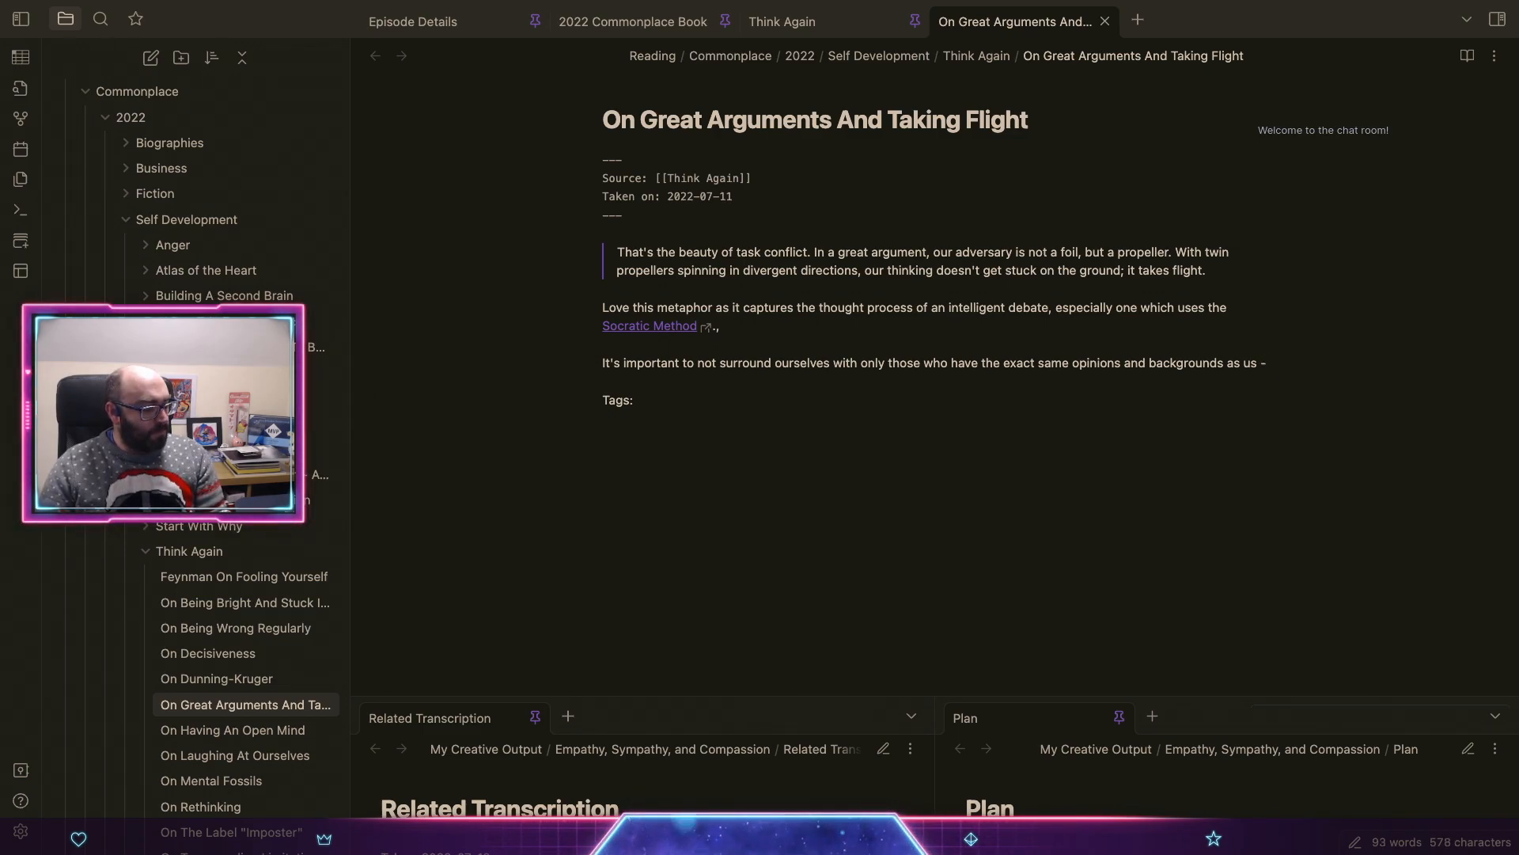
Step: Complete the sentence with "diversity and inclusivity is incredibly important.", making "incredibly" bold with Markdown asterisks
{"action": "type", "text": "divers"}
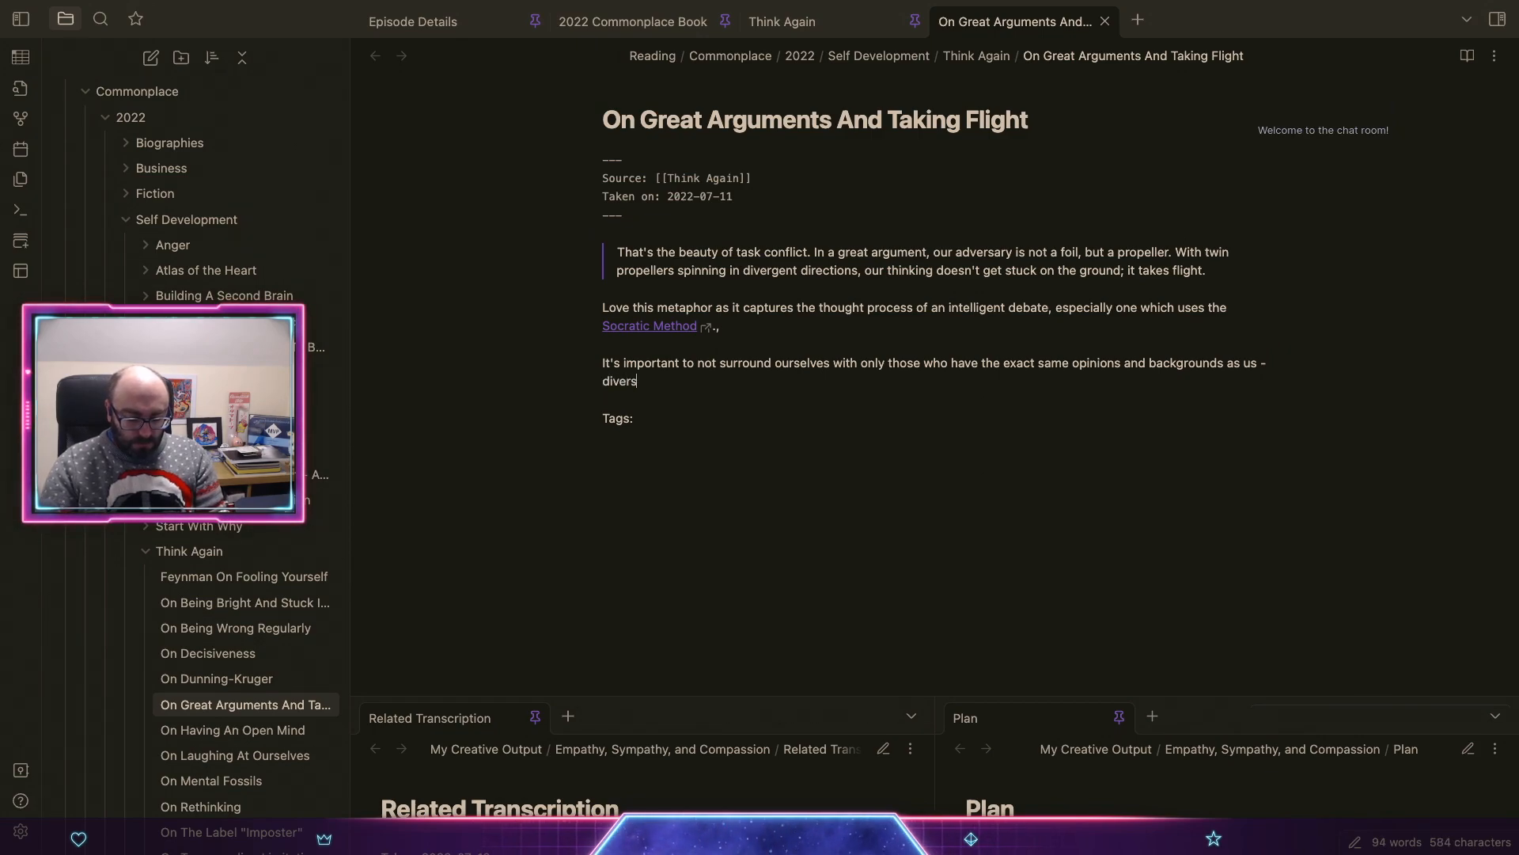
{"action": "type", "text": "ity and inclusicity"}
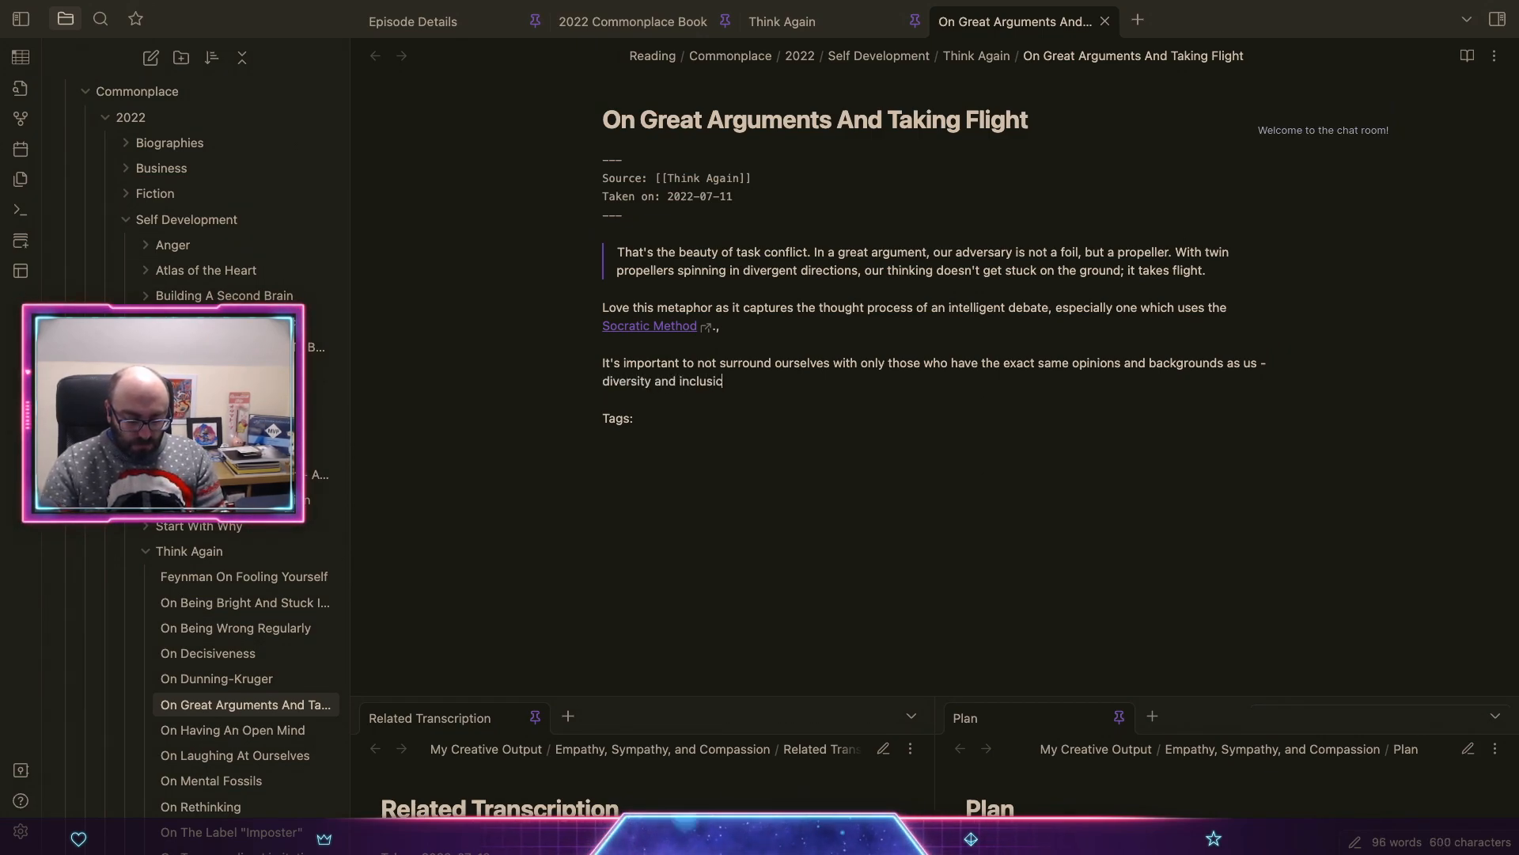
{"action": "key", "text": "BackSpace"}
{"action": "key", "text": "BackSpace"}
{"action": "key", "text": "BackSpace"}
{"action": "key", "text": "BackSpace"}
{"action": "key", "text": "BackSpace"}
{"action": "key", "text": "BackSpace"}
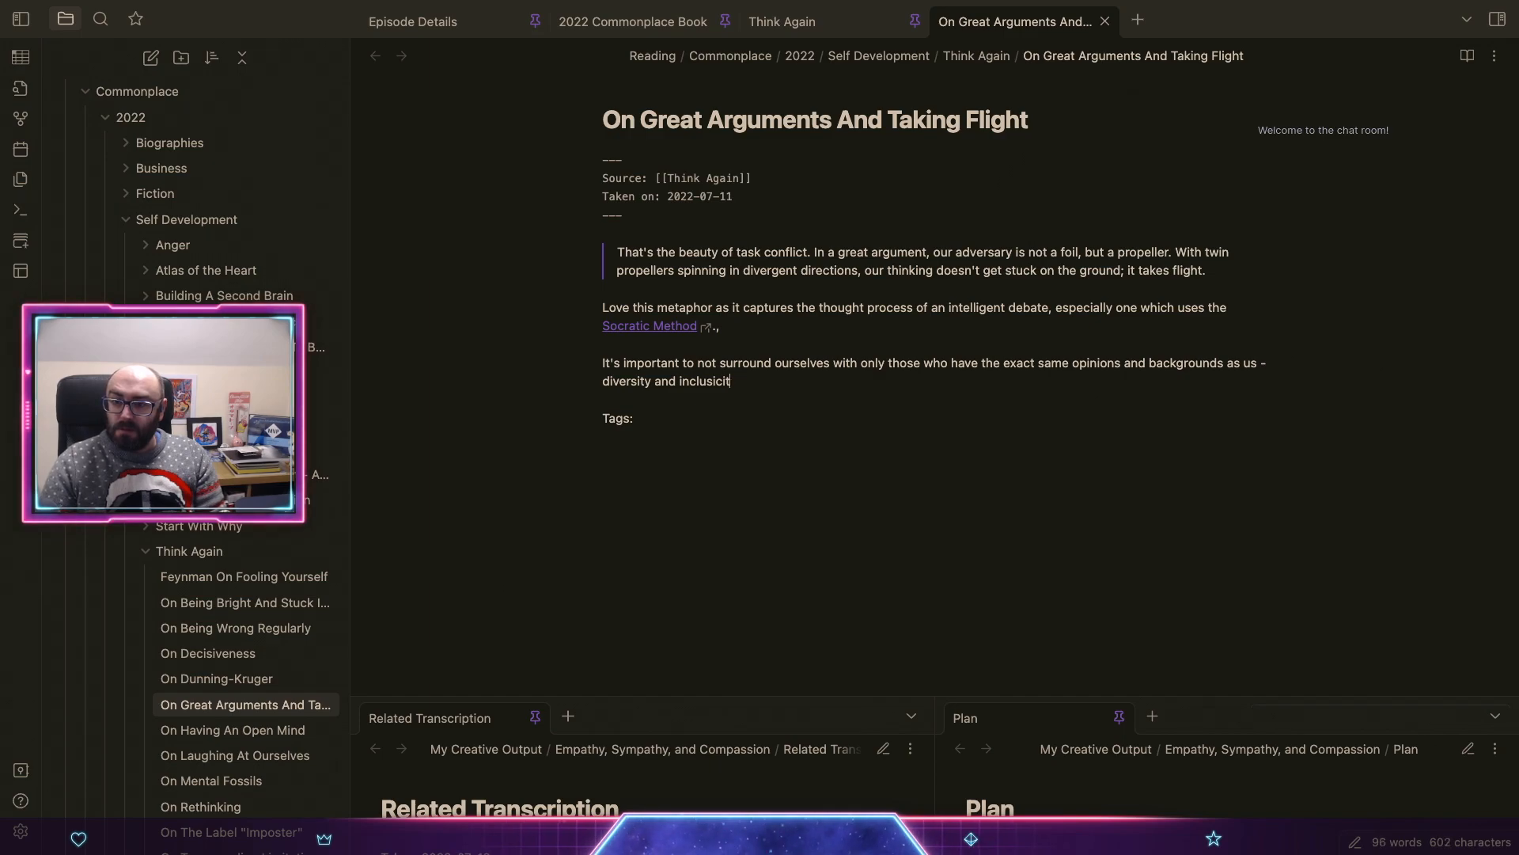
{"action": "type", "text": "vity i"}
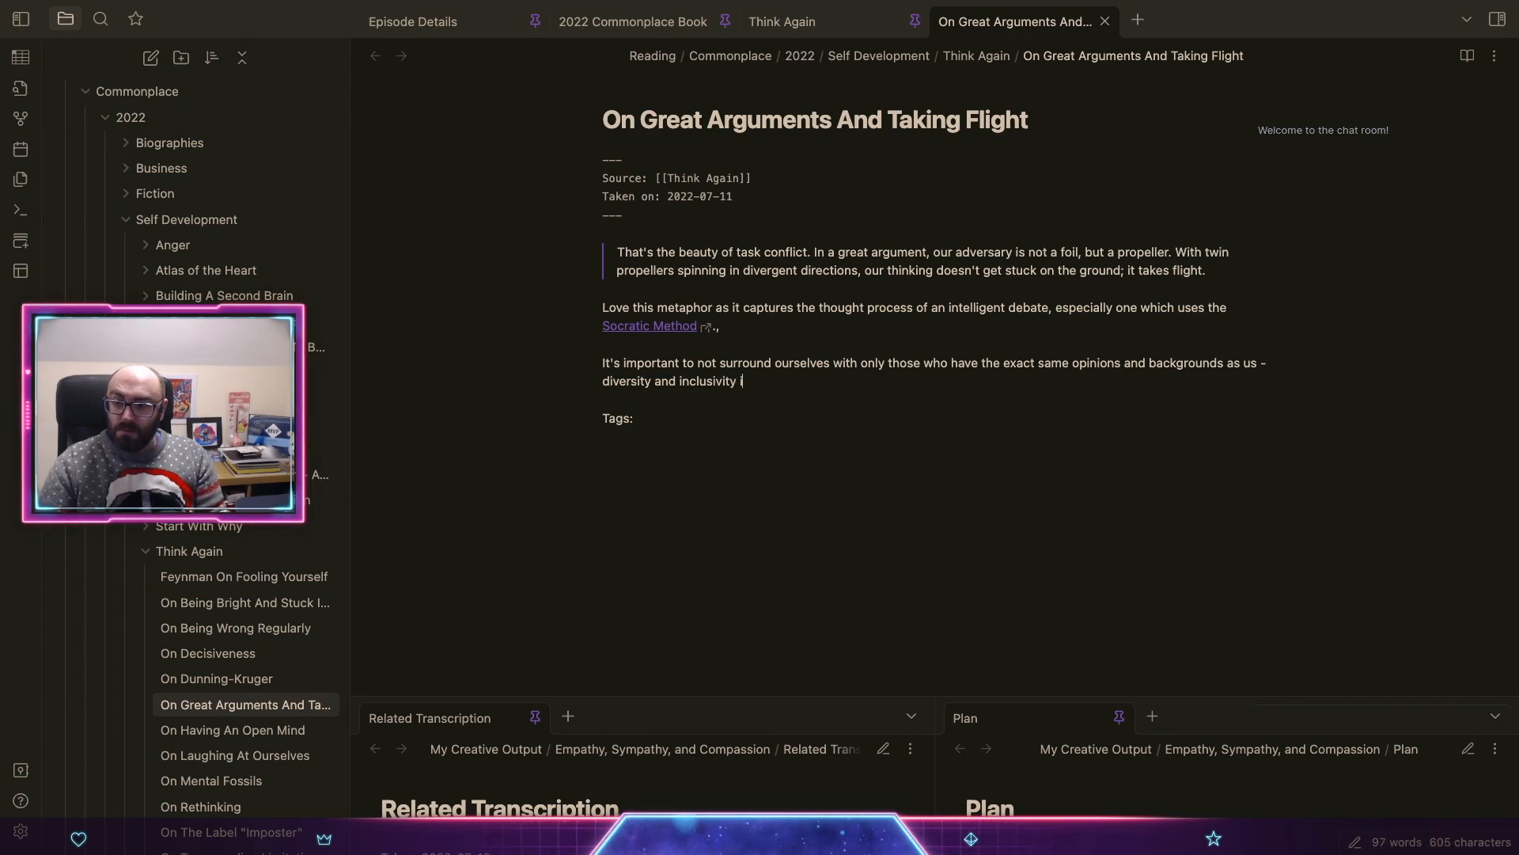
{"action": "type", "text": "s **incre"}
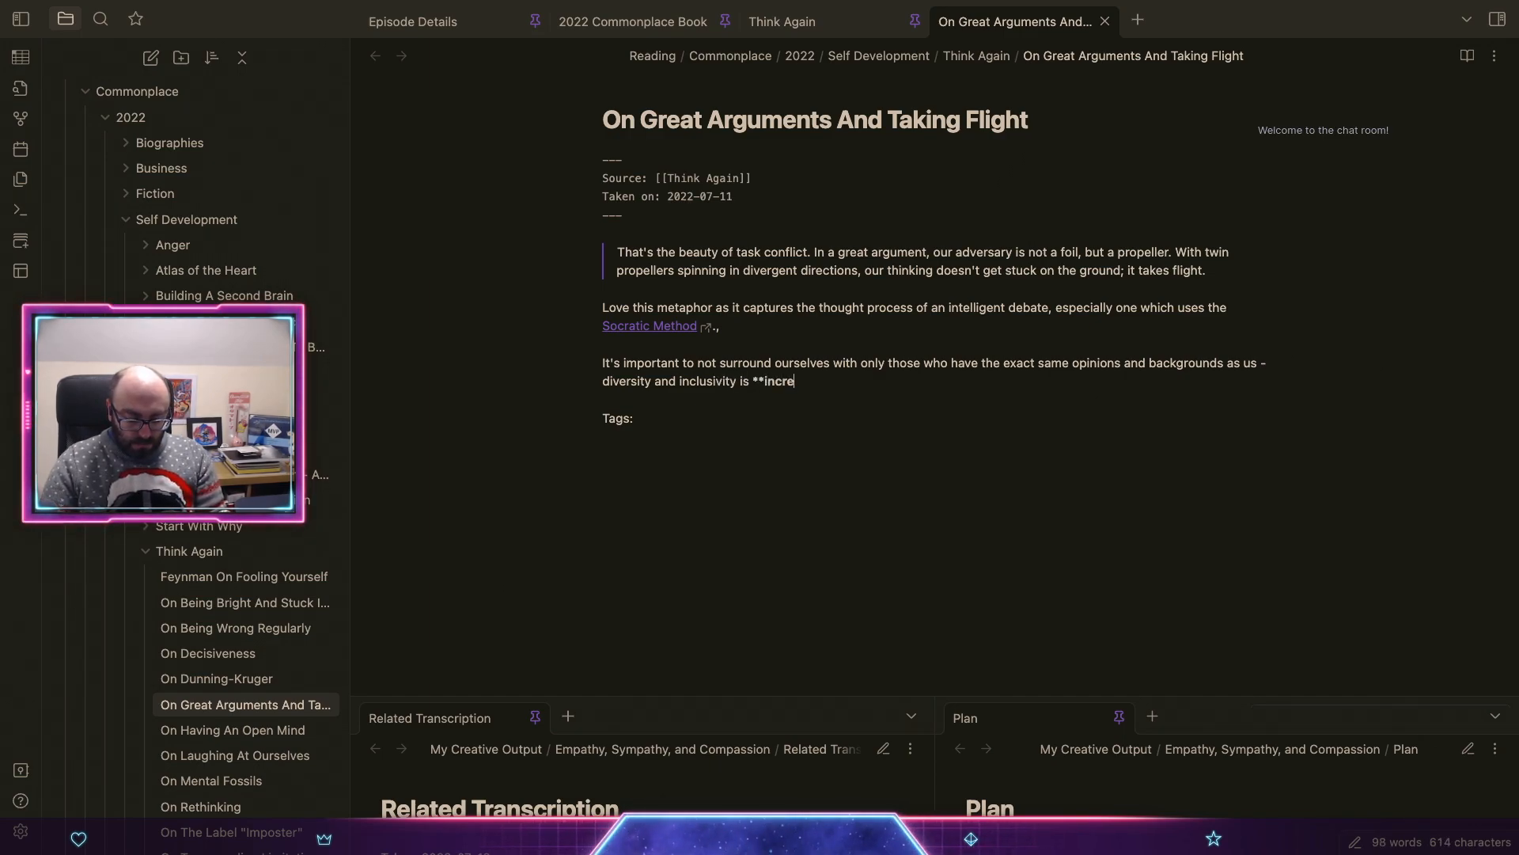
{"action": "type", "text": "dibly** important"}
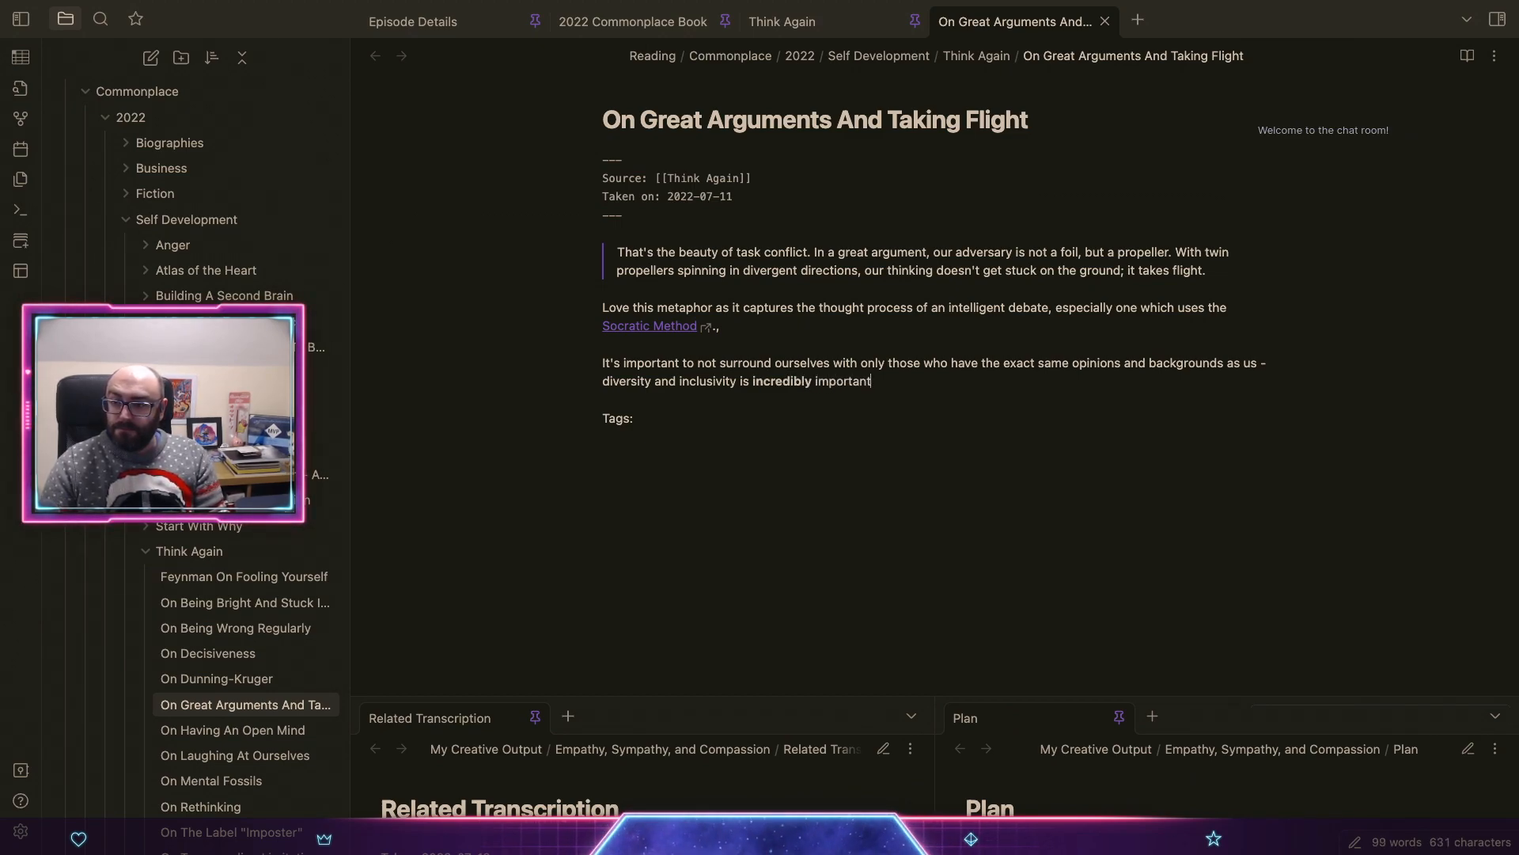
{"action": "type", "text": " -"}
{"action": "key", "text": "BackSpace"}
{"action": "key", "text": "BackSpace"}
{"action": "key", "text": "BackSpace"}
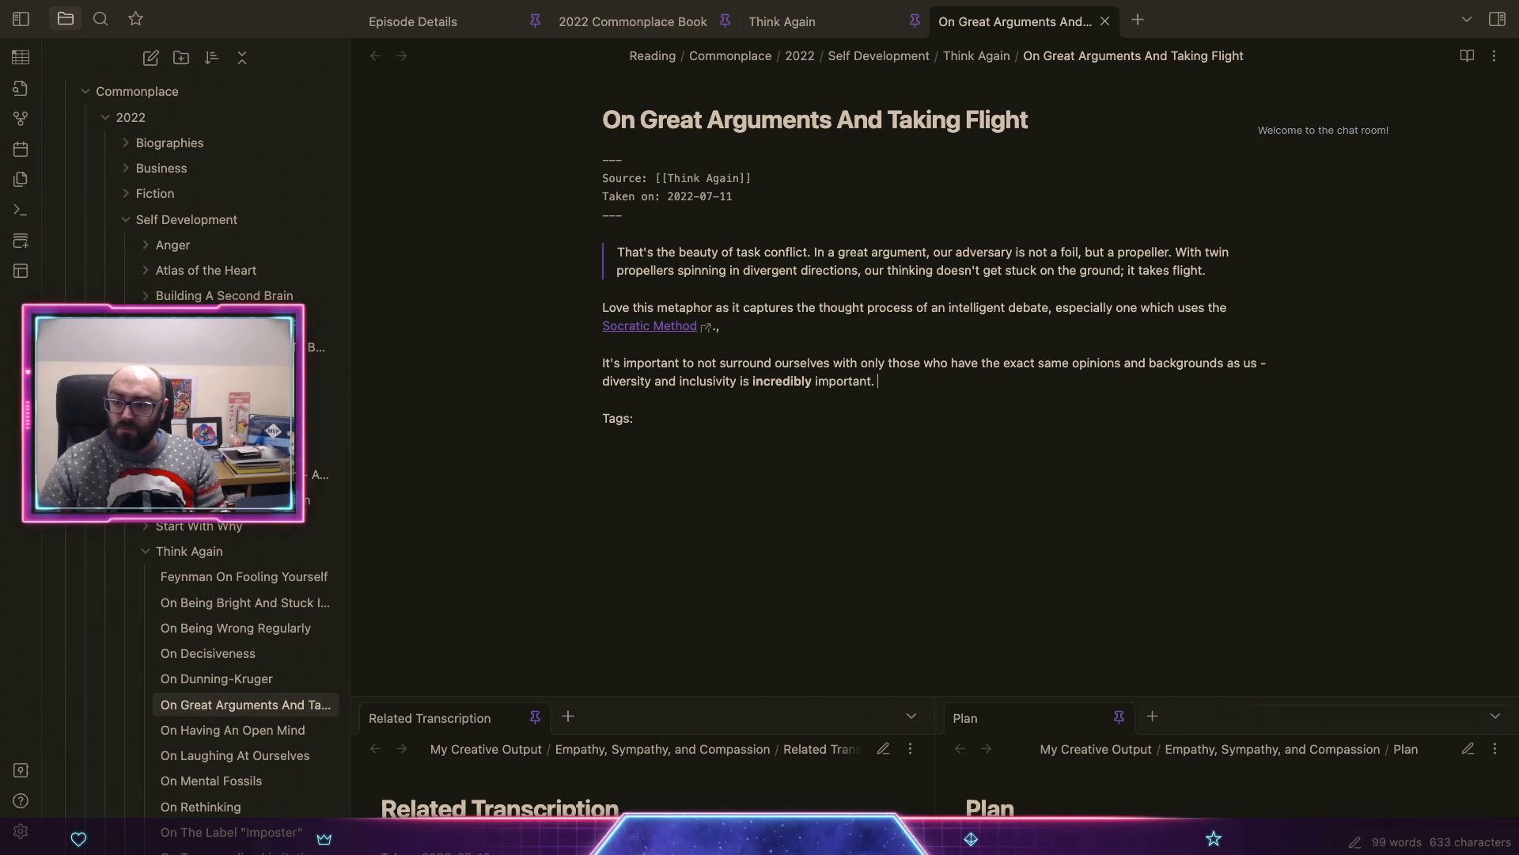
{"action": "type", "text": ". By"}
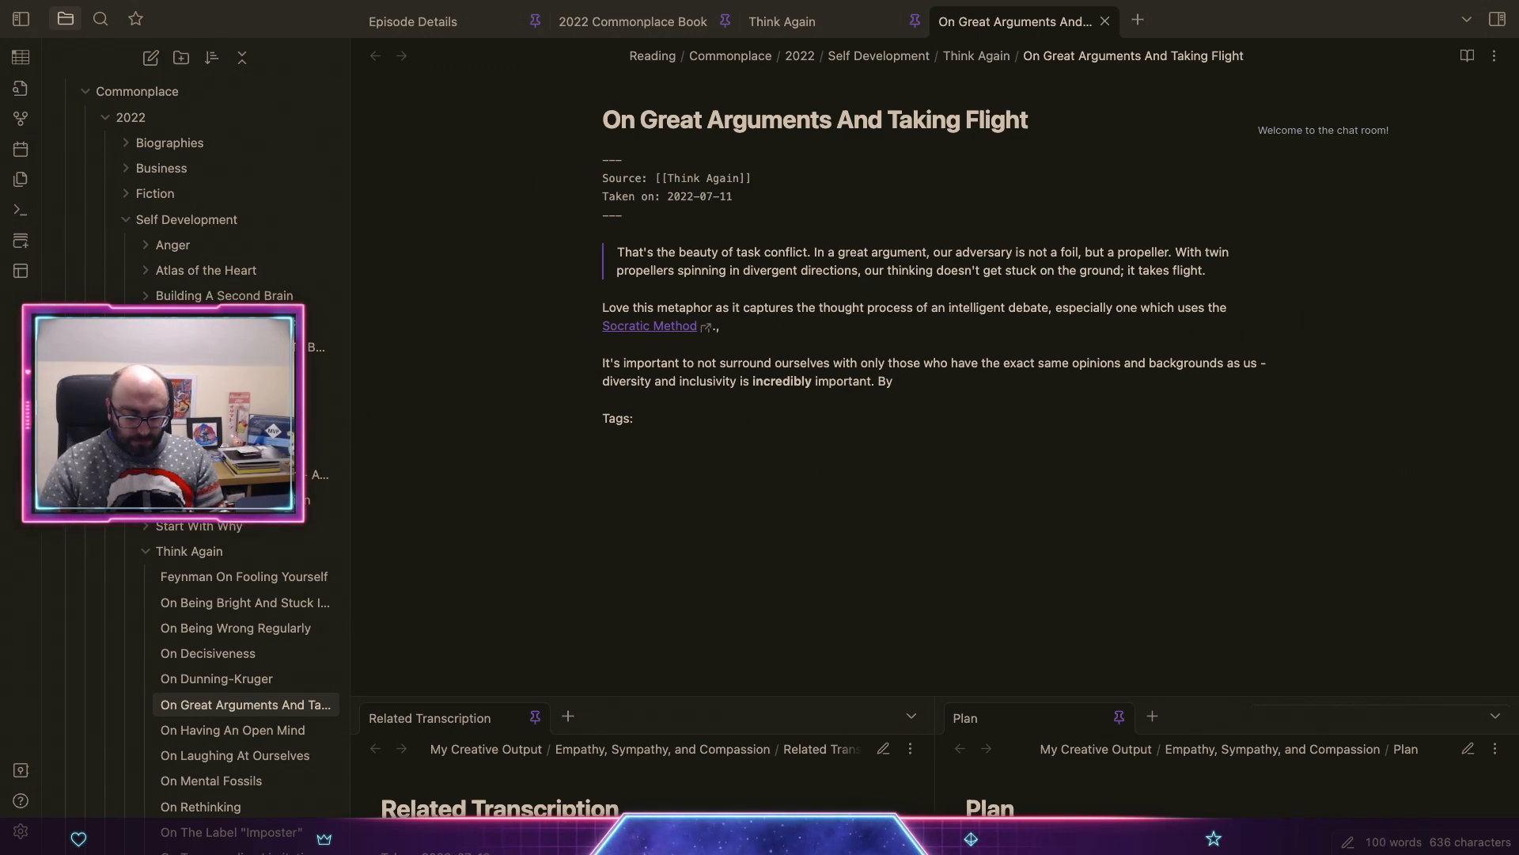
{"action": "type", "text": " surround"}
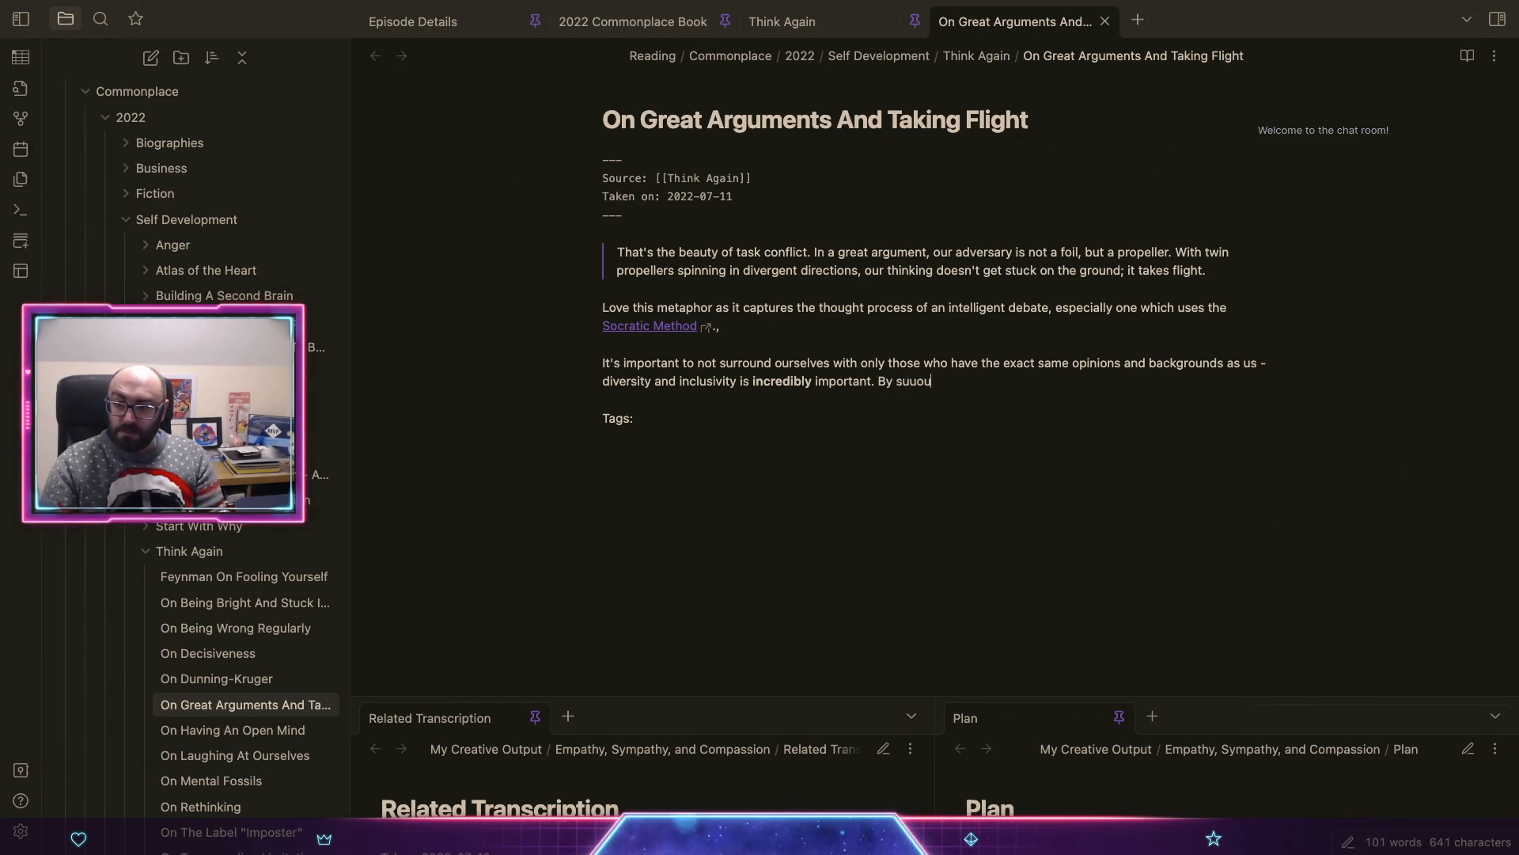
{"action": "type", "text": "ing o"}
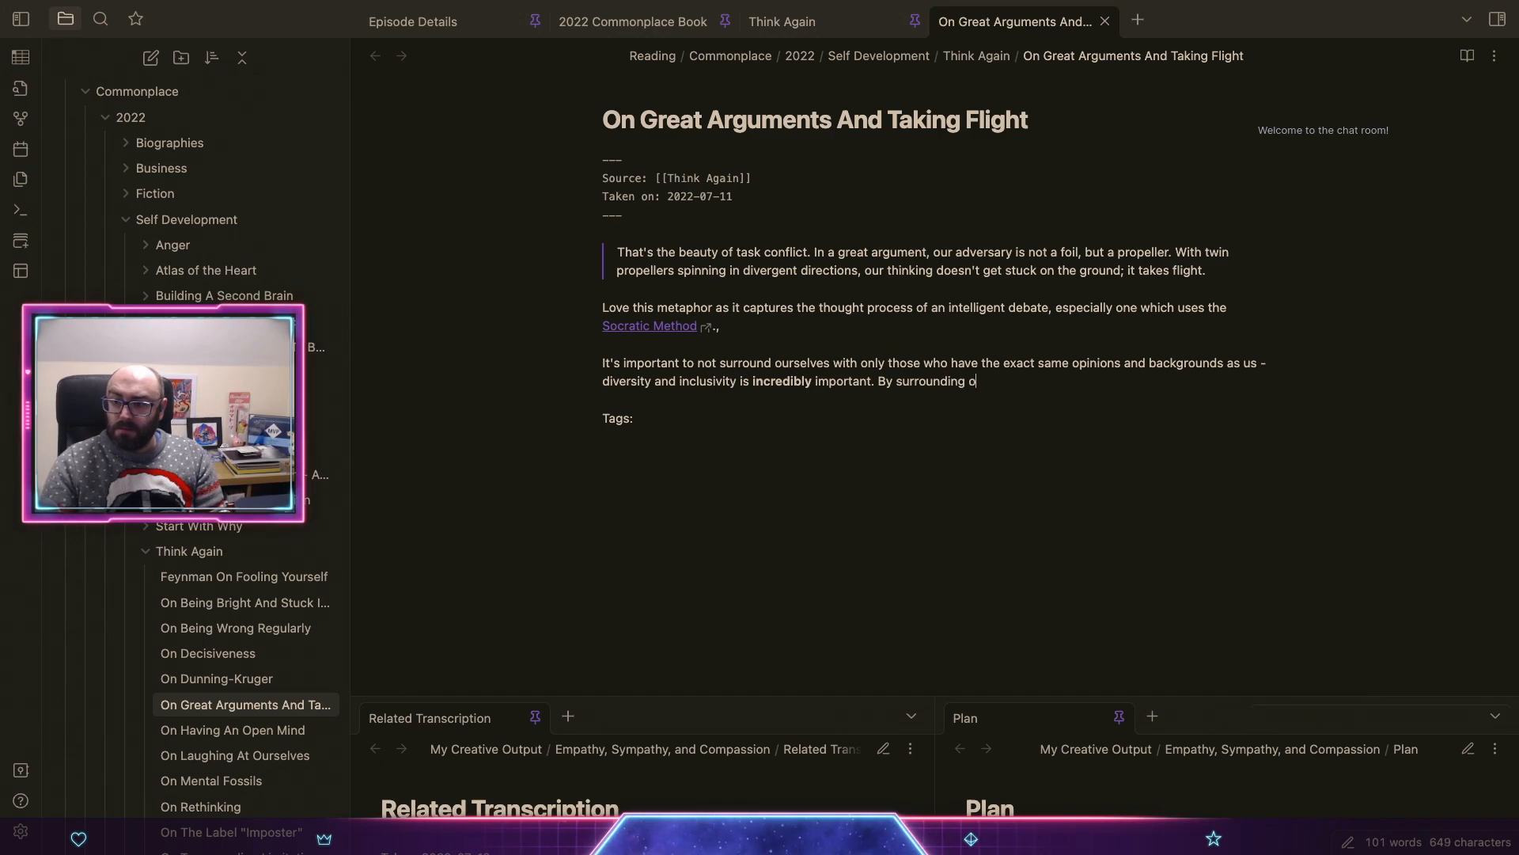
{"action": "type", "text": "urselves"}
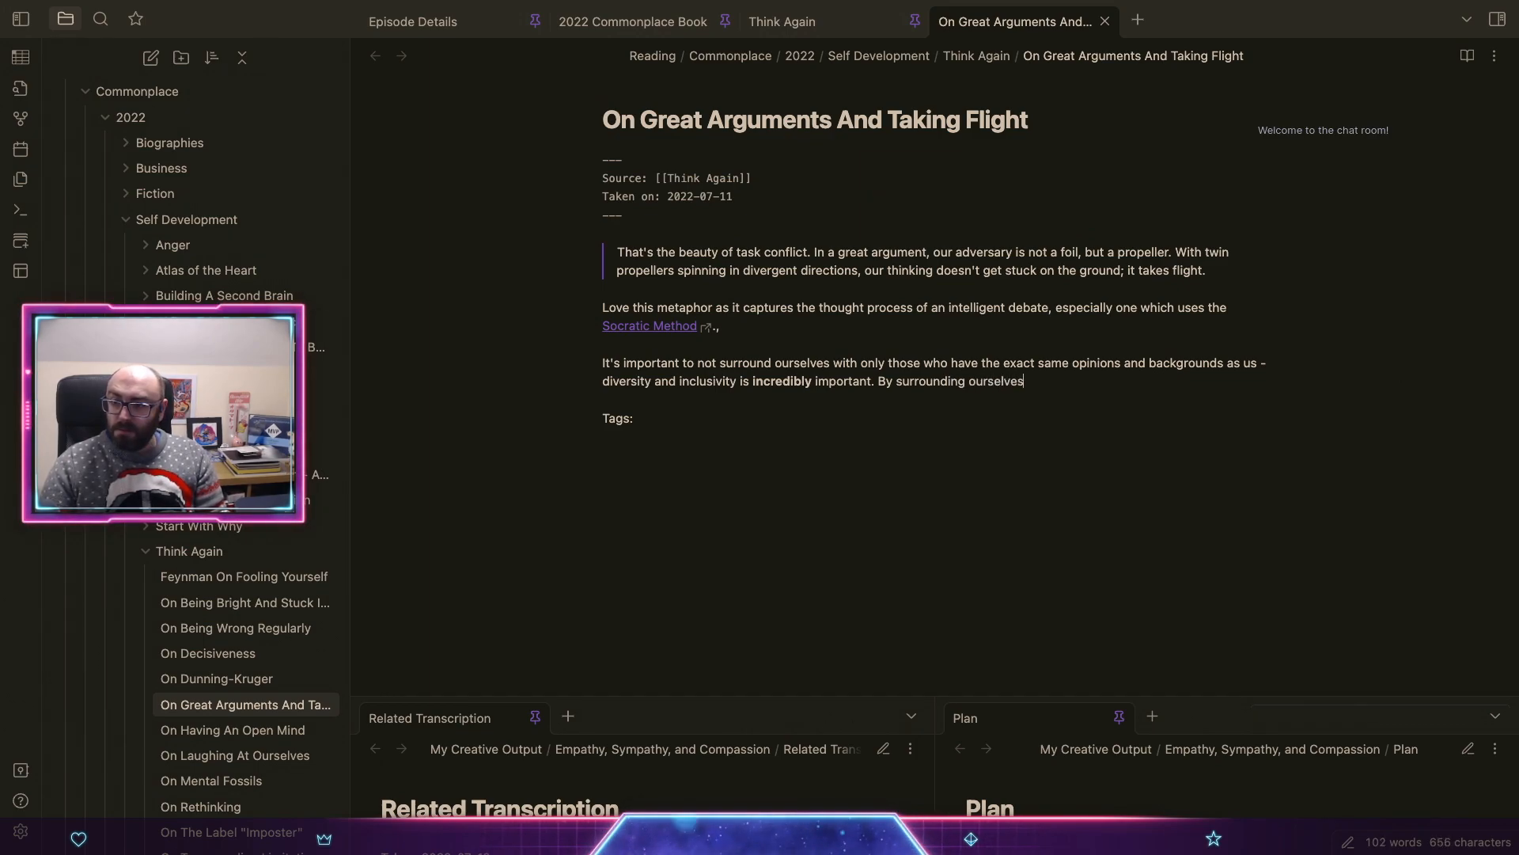
{"action": "type", "text": " with people from differe"}
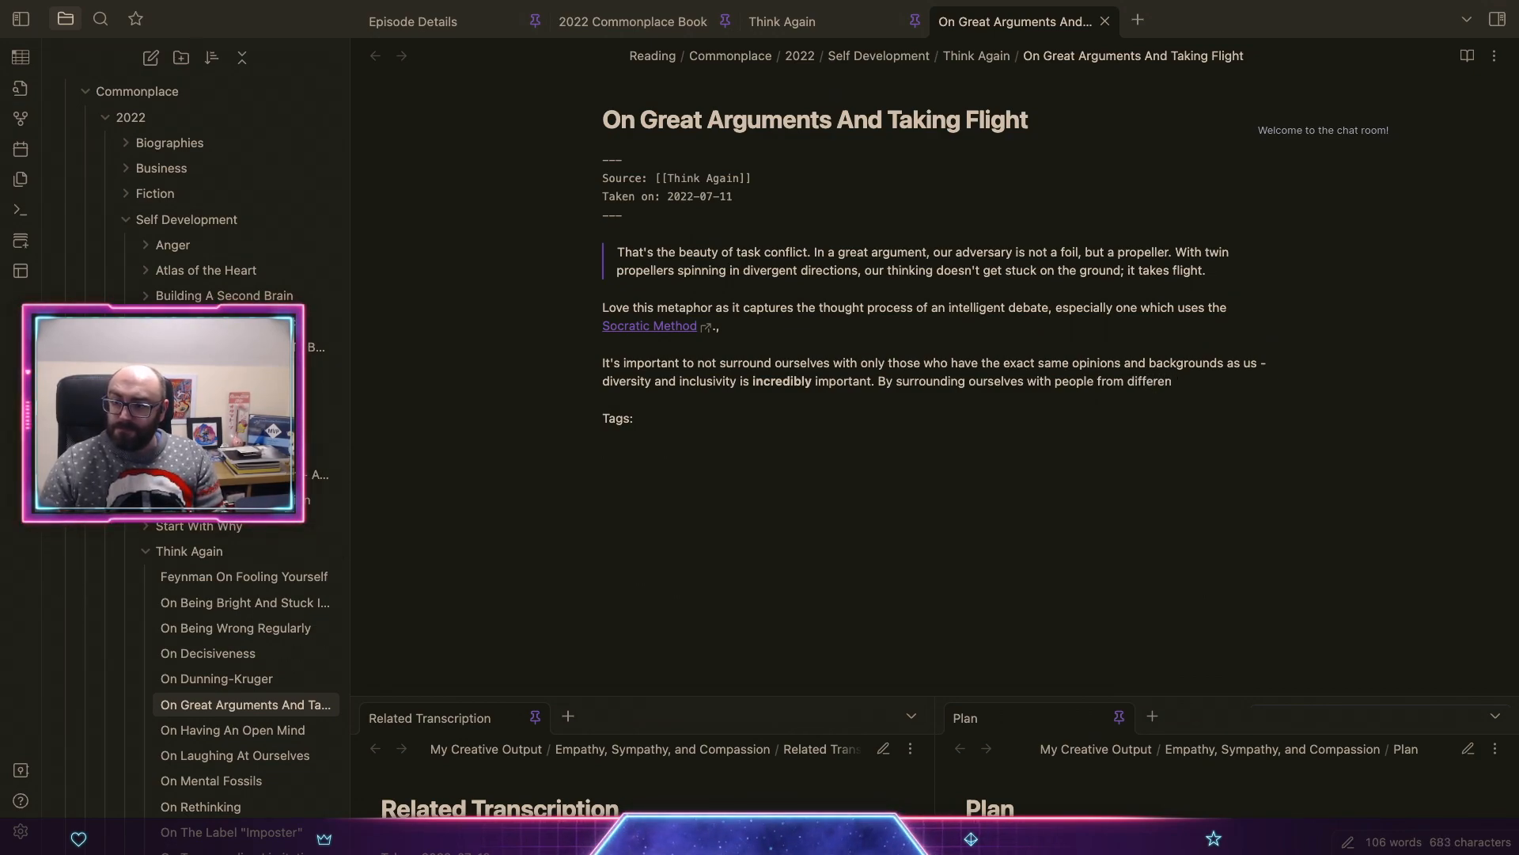
{"action": "type", "text": "n"}
{"action": "key", "text": "alt+shift+Left"}
{"action": "key", "text": "alt+shift+Left"}
{"action": "key", "text": "alt+shift+Left"}
{"action": "key", "text": "alt+shift+Left"}
{"action": "key", "text": "alt+shift+Left"}
{"action": "key", "text": "alt+shift+Left"}
{"action": "key", "text": "alt+shift+Left"}
{"action": "key", "text": "BackSpace"}
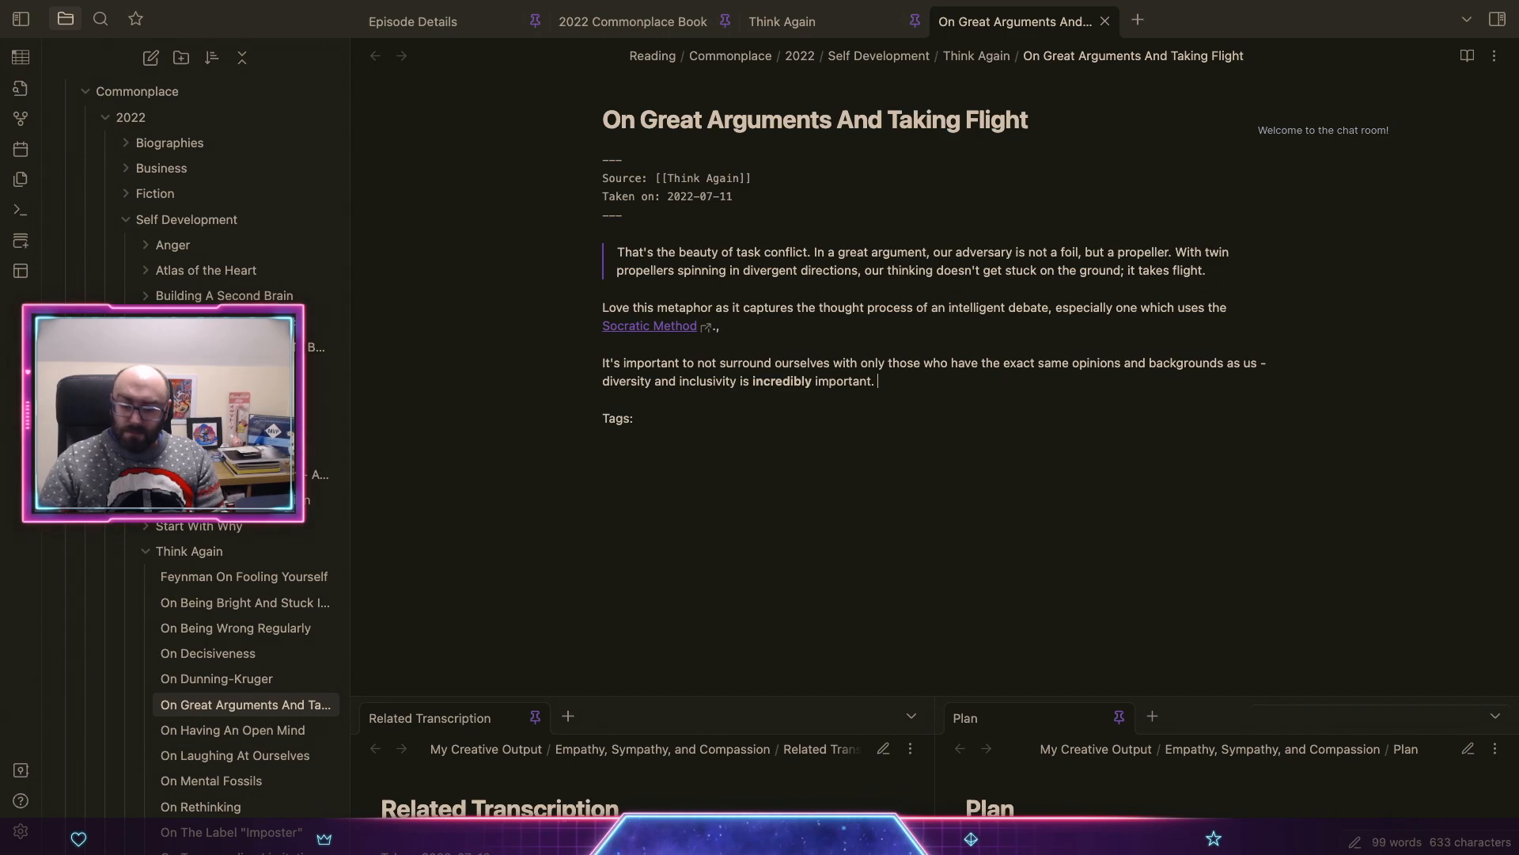
Step: Add to the second comment paragraph "And "arugment" here doesn't mean the kind where we yell and scream at each other"
{"action": "type", "text": "And \"arugment"}
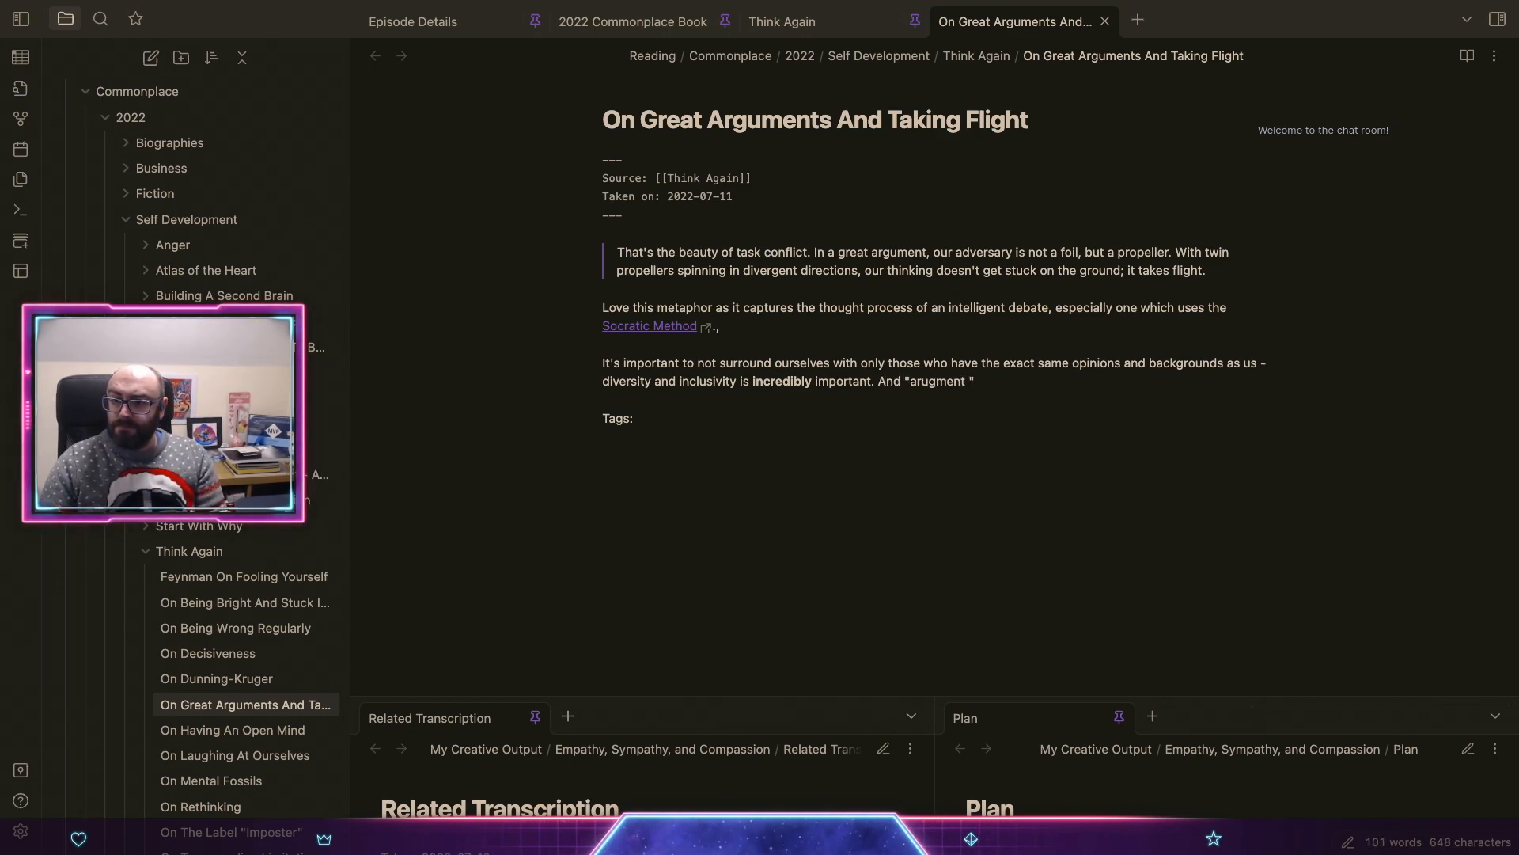
{"action": "key", "text": "Delete"}
{"action": "type", "text": "he"}
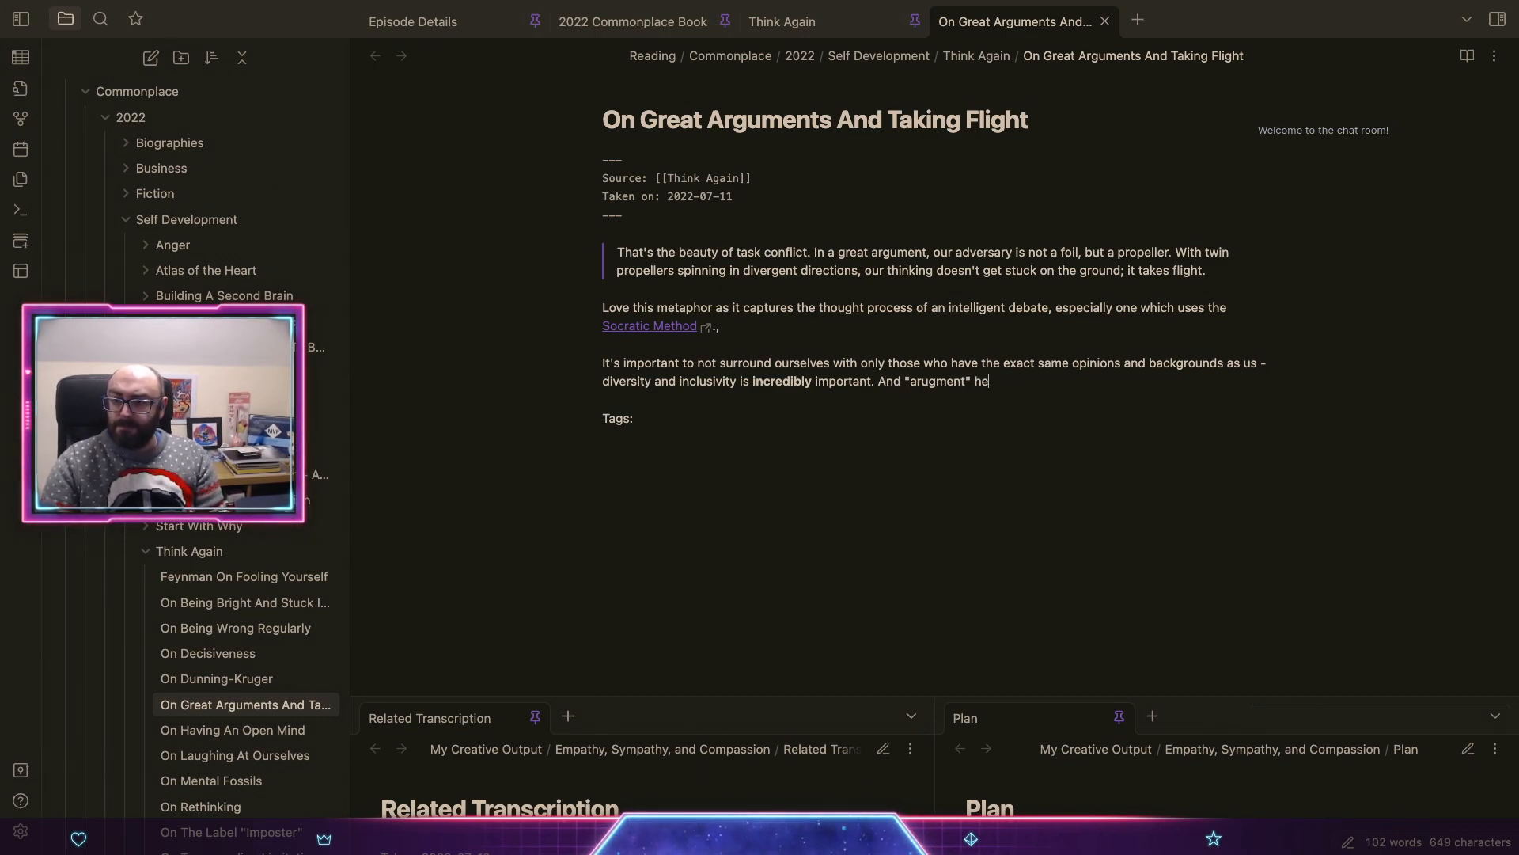
{"action": "type", "text": "re doesn't mean"}
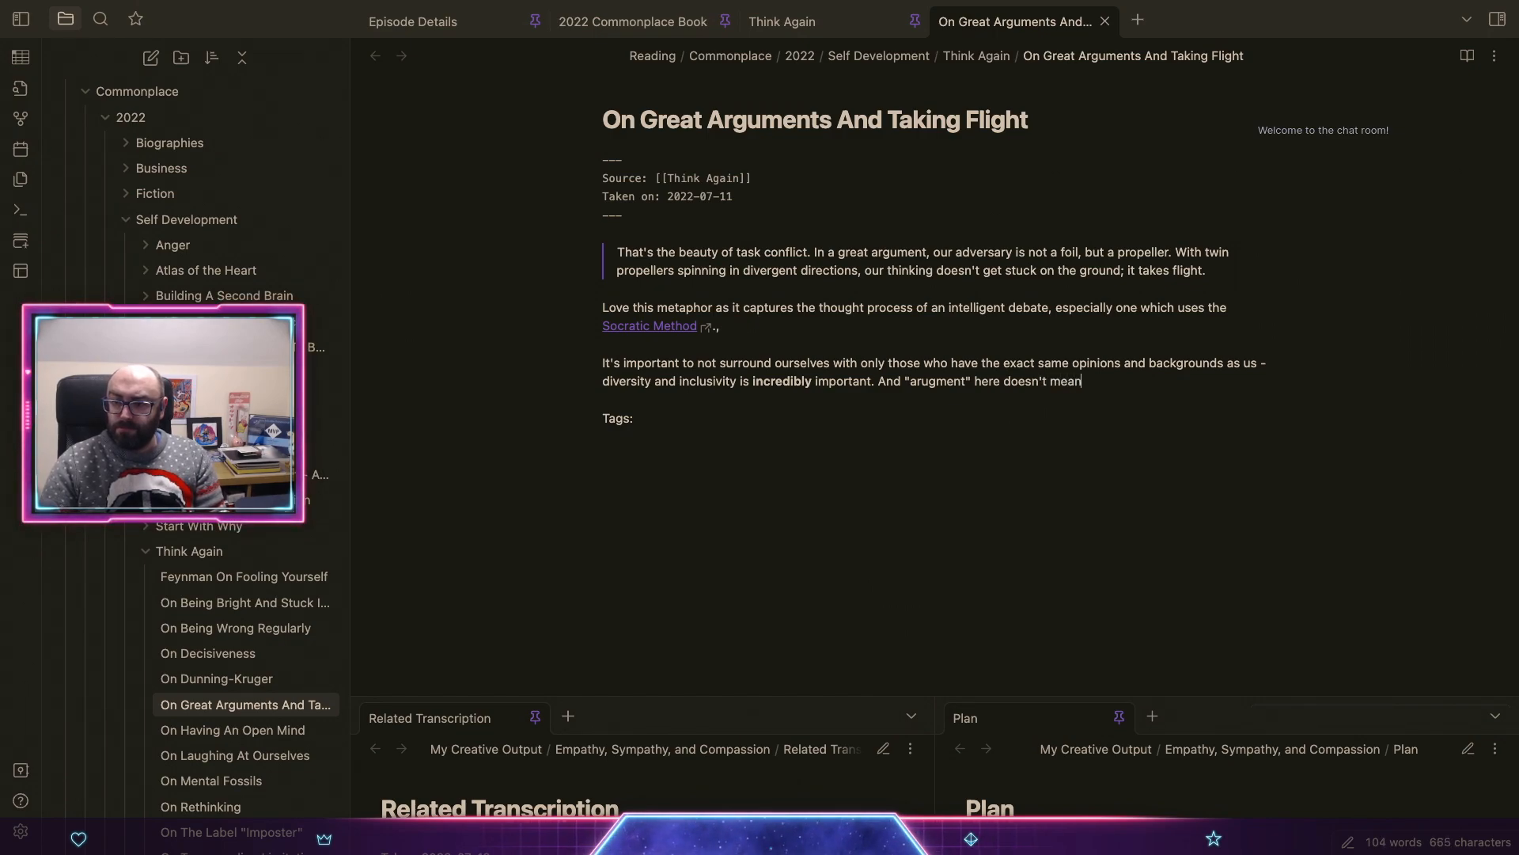
{"action": "type", "text": " the kind whi"}
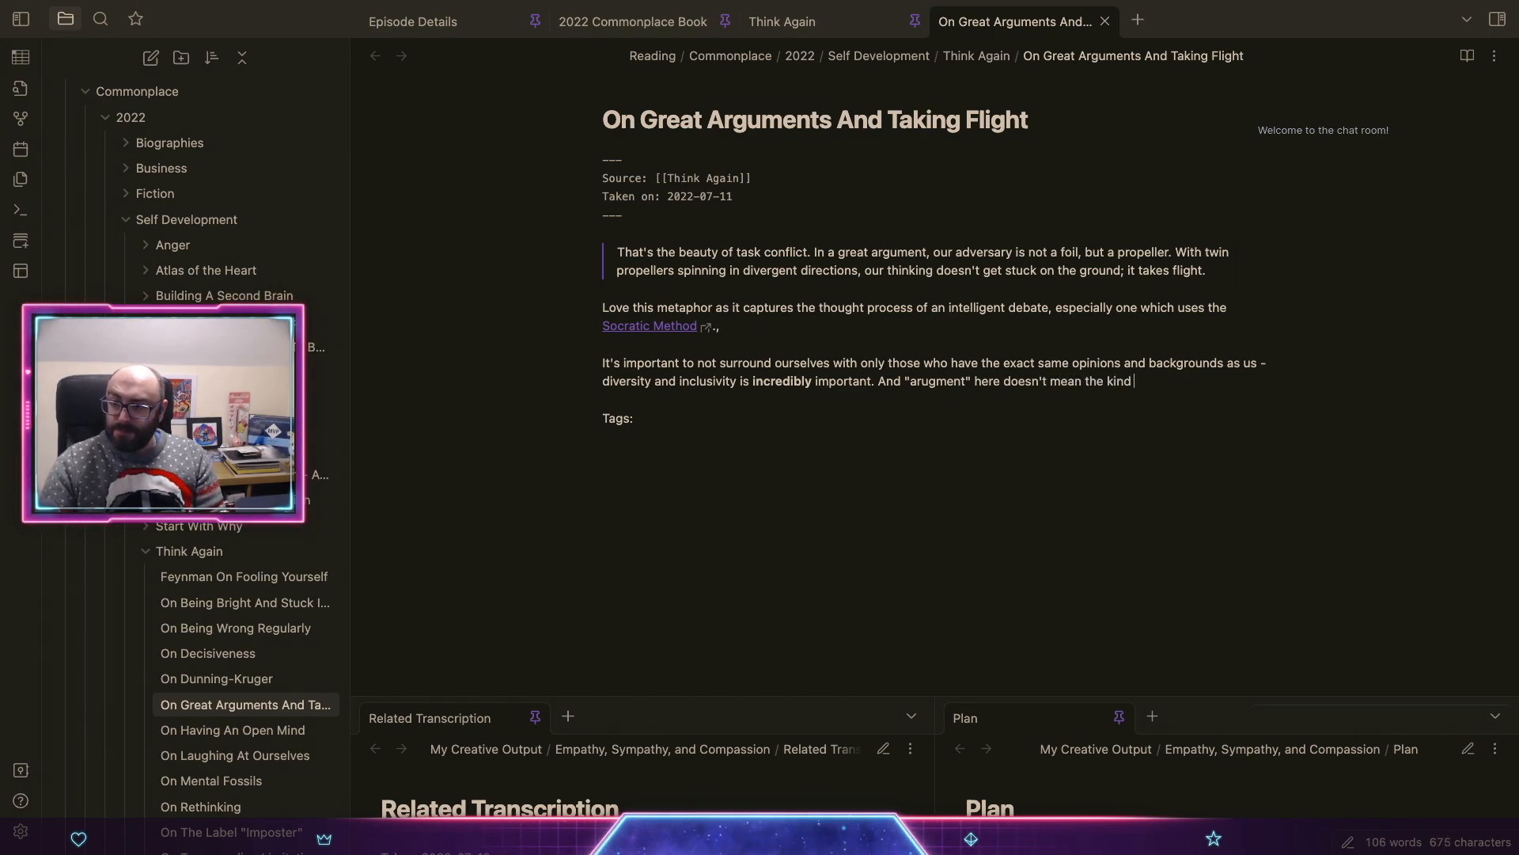
{"action": "key", "text": "BackSpace"}
{"action": "key", "text": "BackSpace"}
{"action": "type", "text": "here we"}
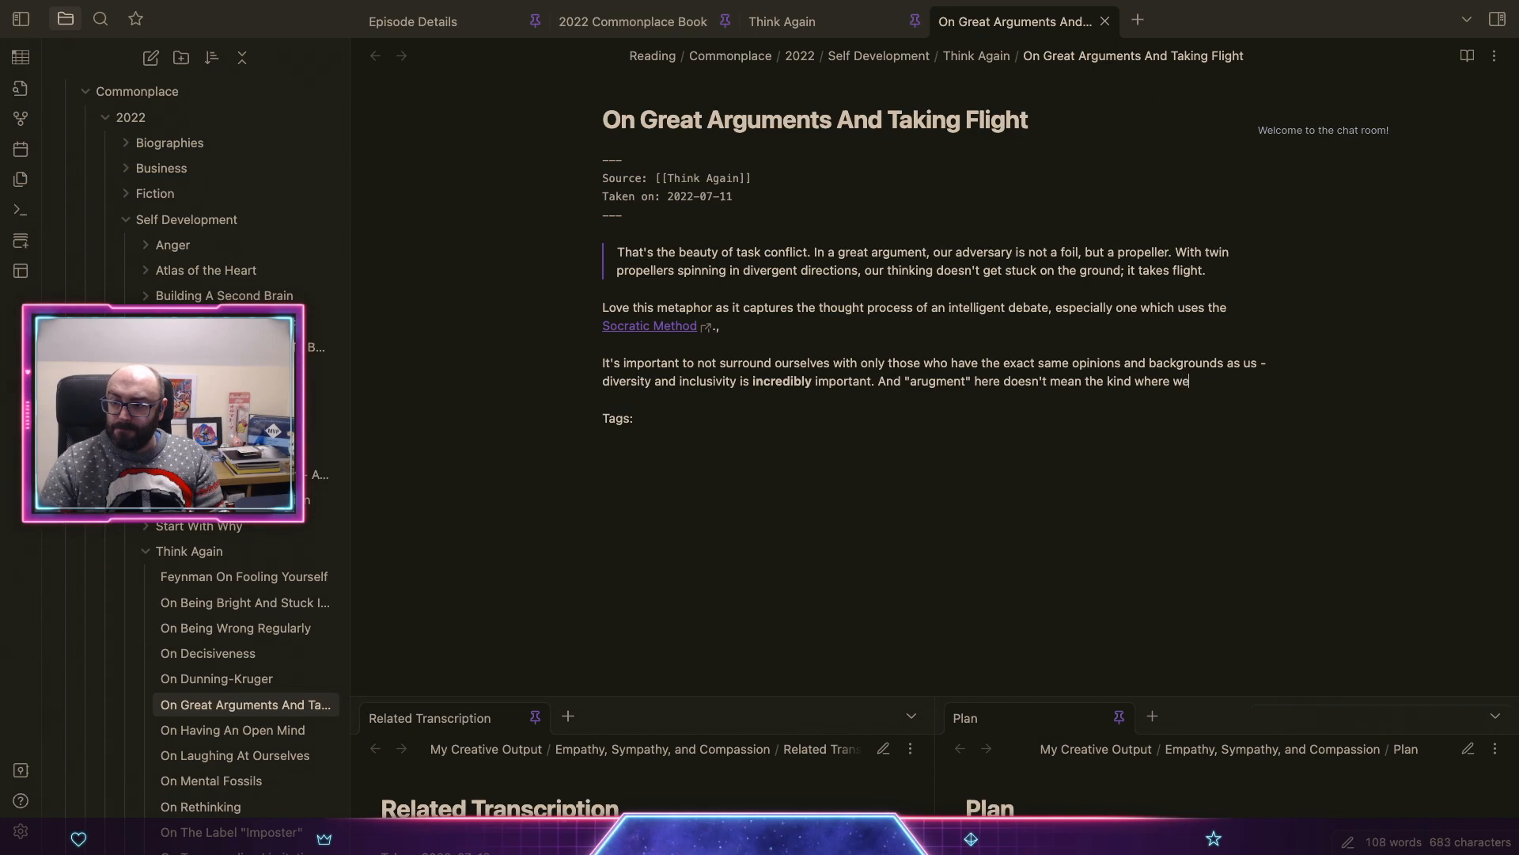
{"action": "type", "text": " yell and screen"}
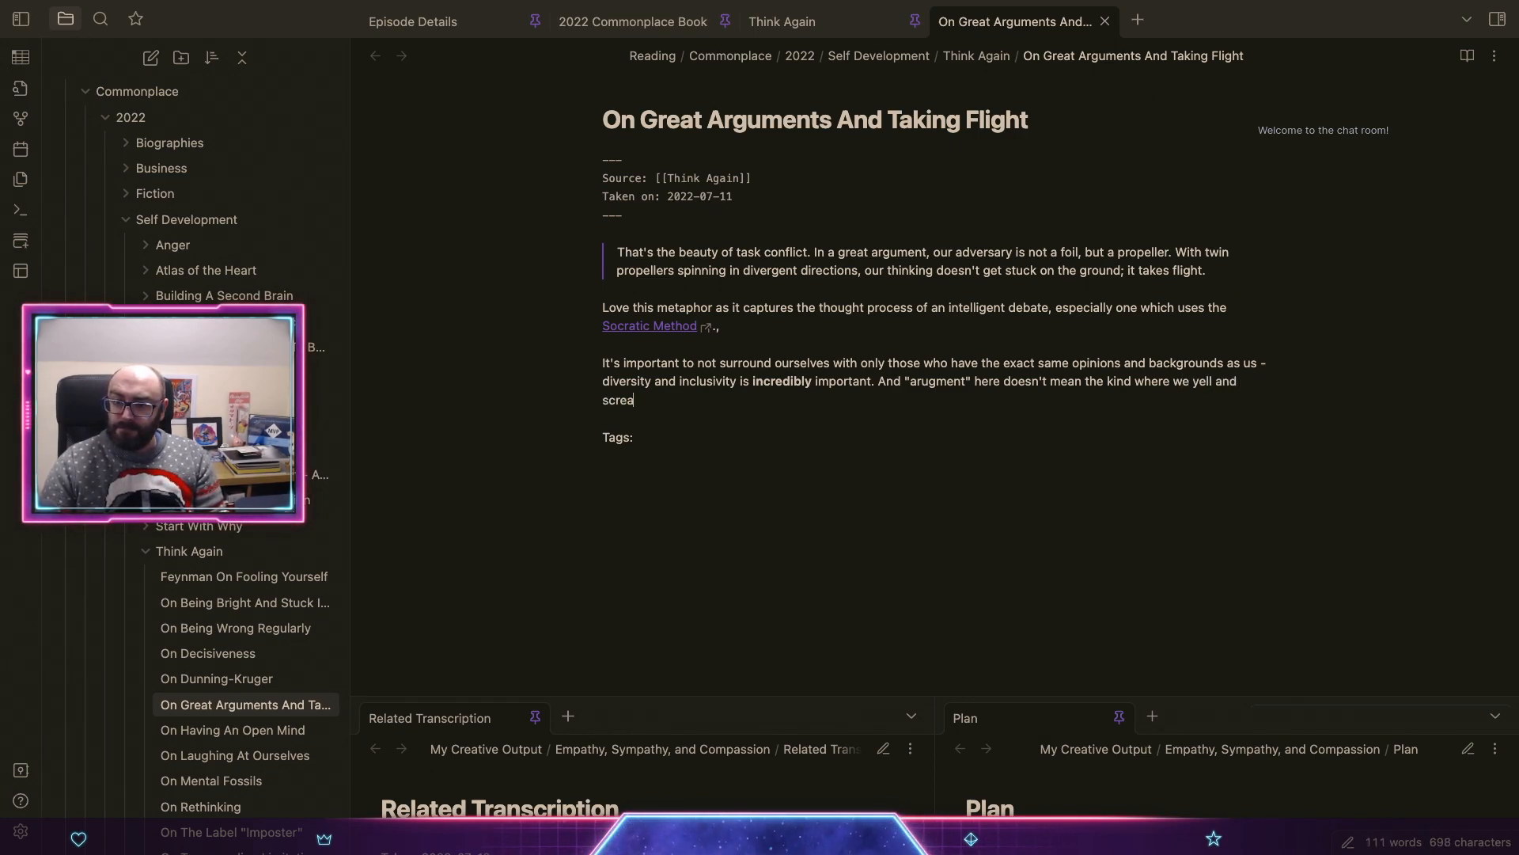
{"action": "type", "text": "m at each other. "}
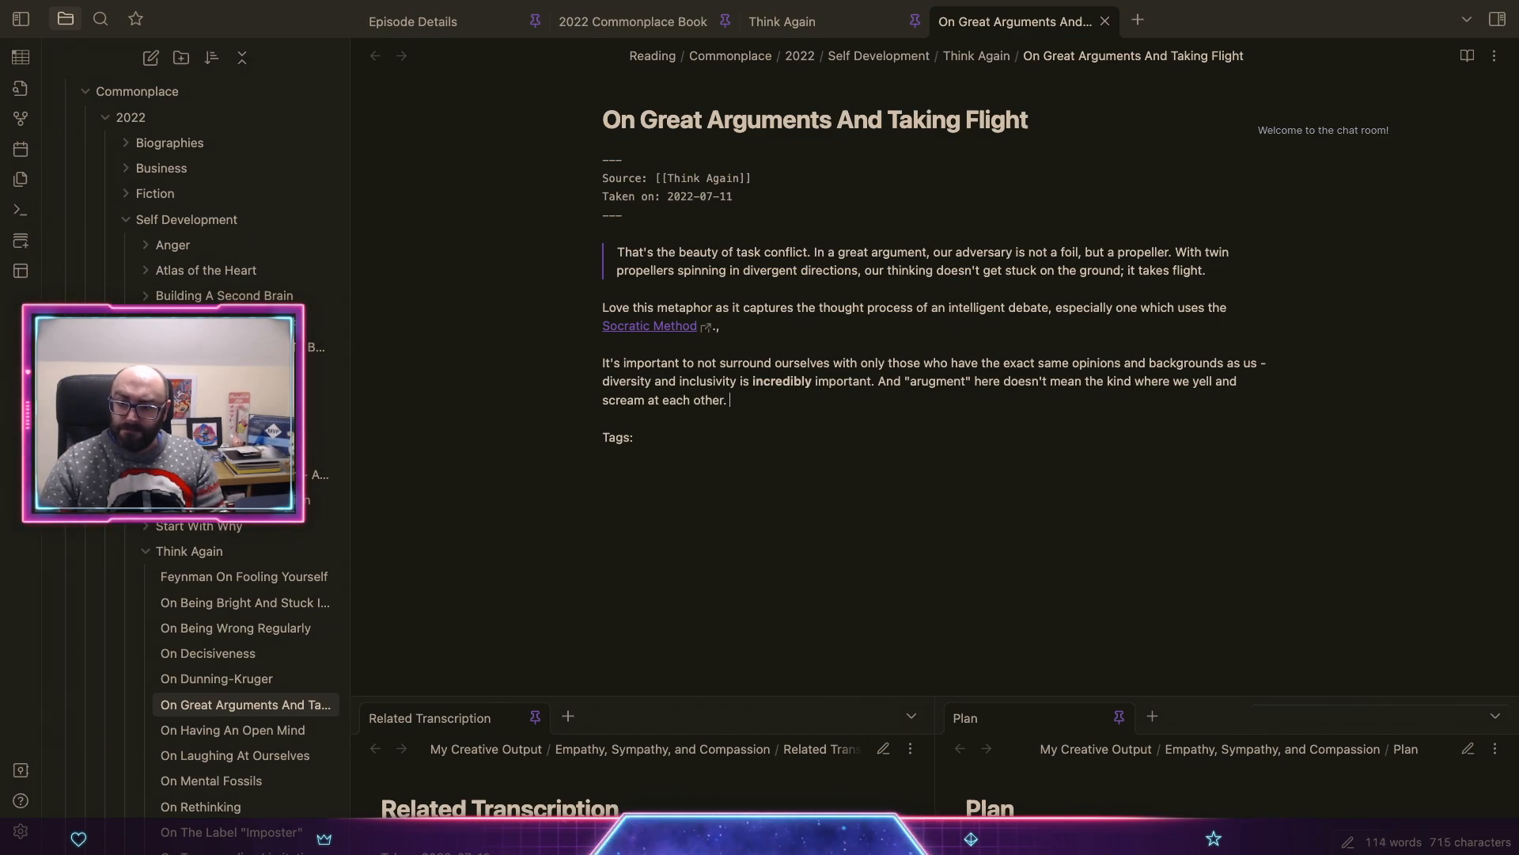
Step: Continue the second comment paragraph with "; any discussion between opposing viewpoints is an argument"
{"action": "type", "text": "; any dic"}
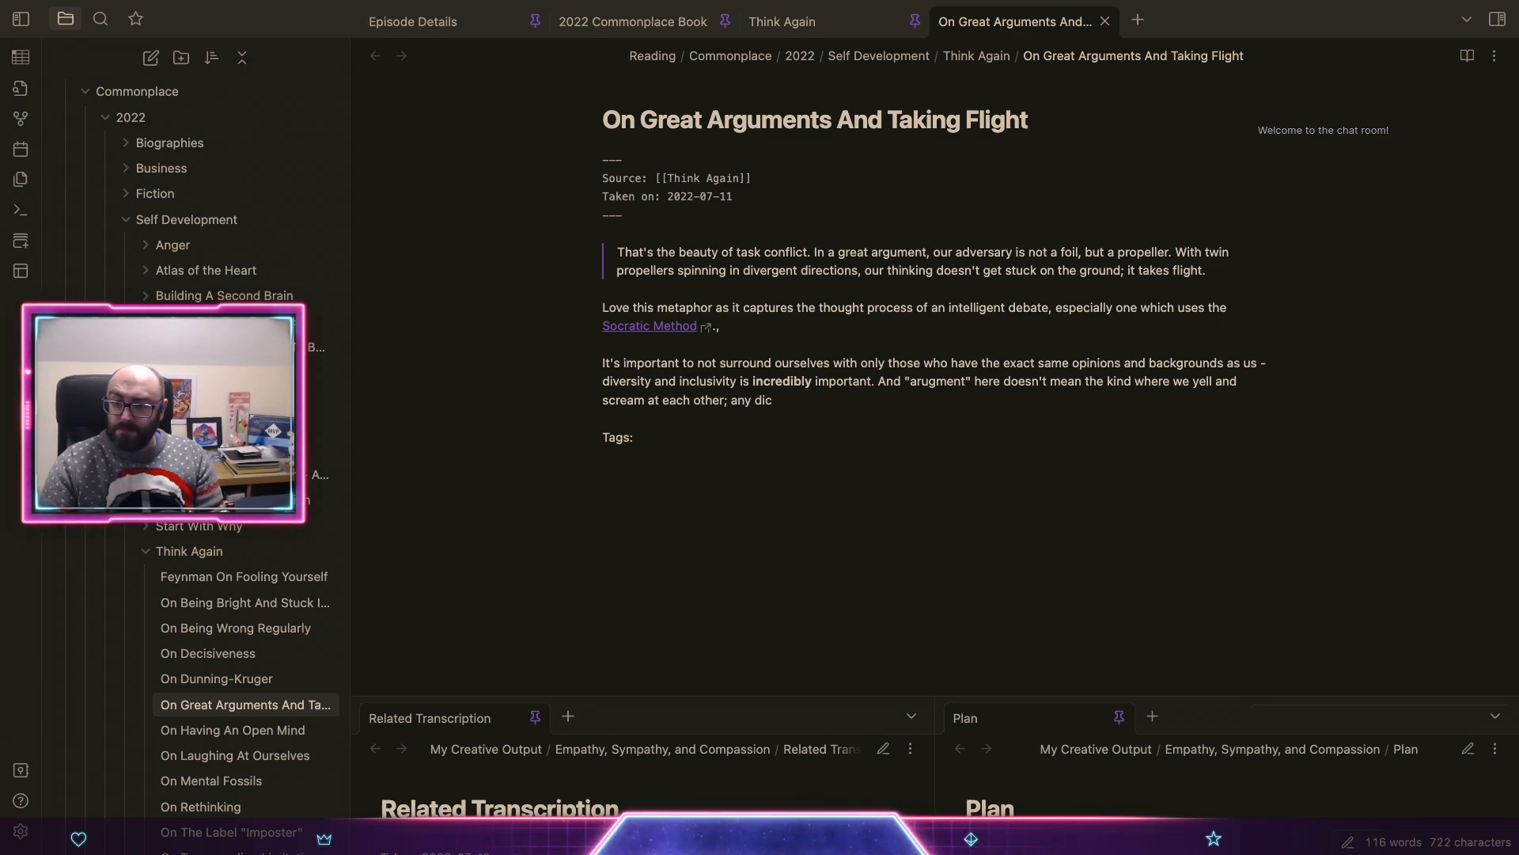
{"action": "key", "text": "BackSpace"}
{"action": "type", "text": "scussion of"}
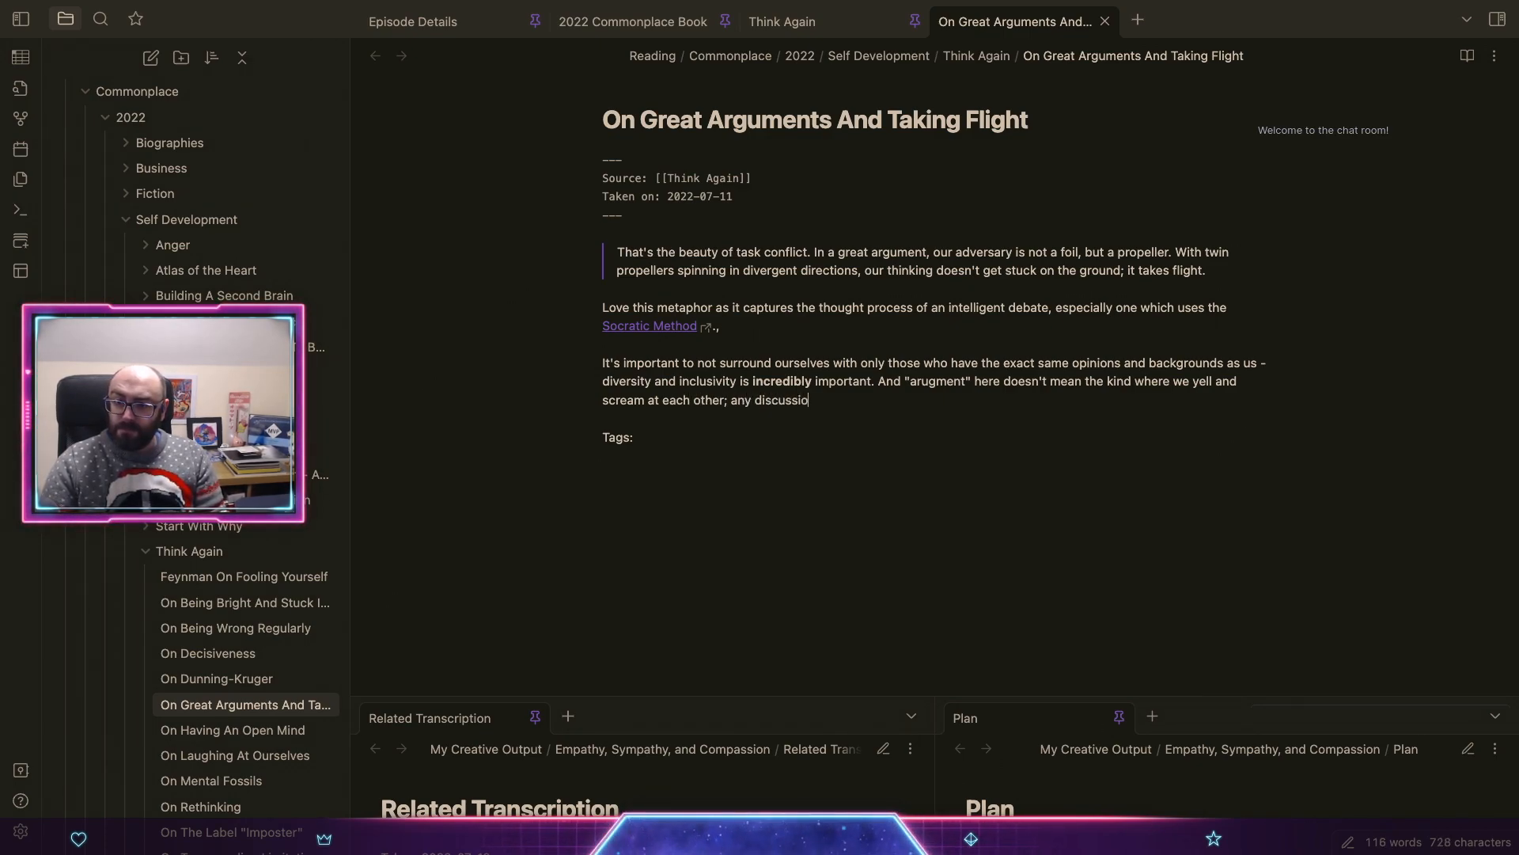
{"action": "key", "text": "BackSpace"}
{"action": "key", "text": "BackSpace"}
{"action": "key", "text": "BackSpace"}
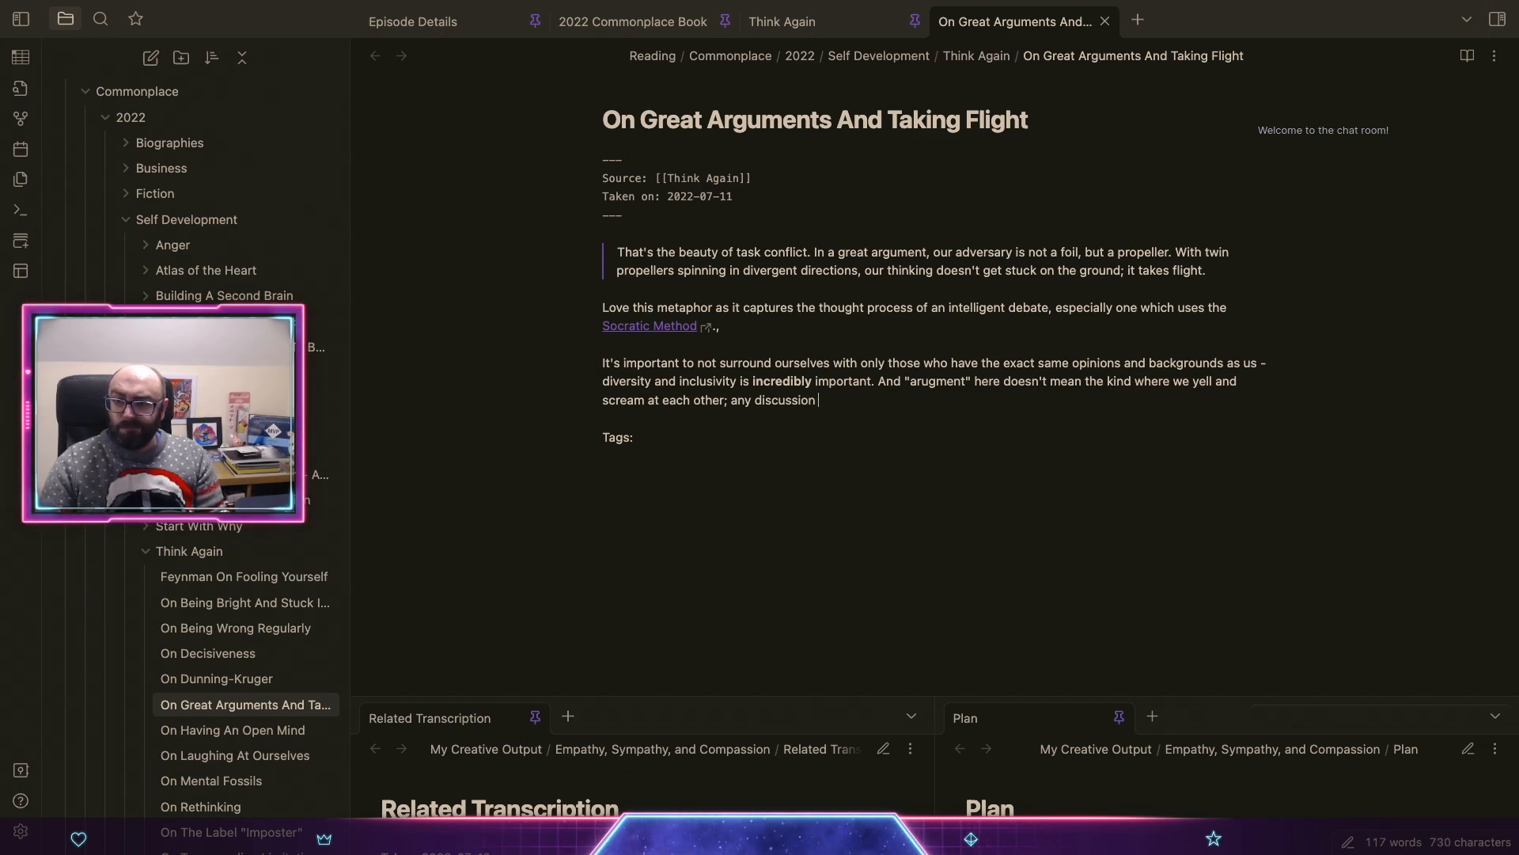
{"action": "type", "text": "be"}
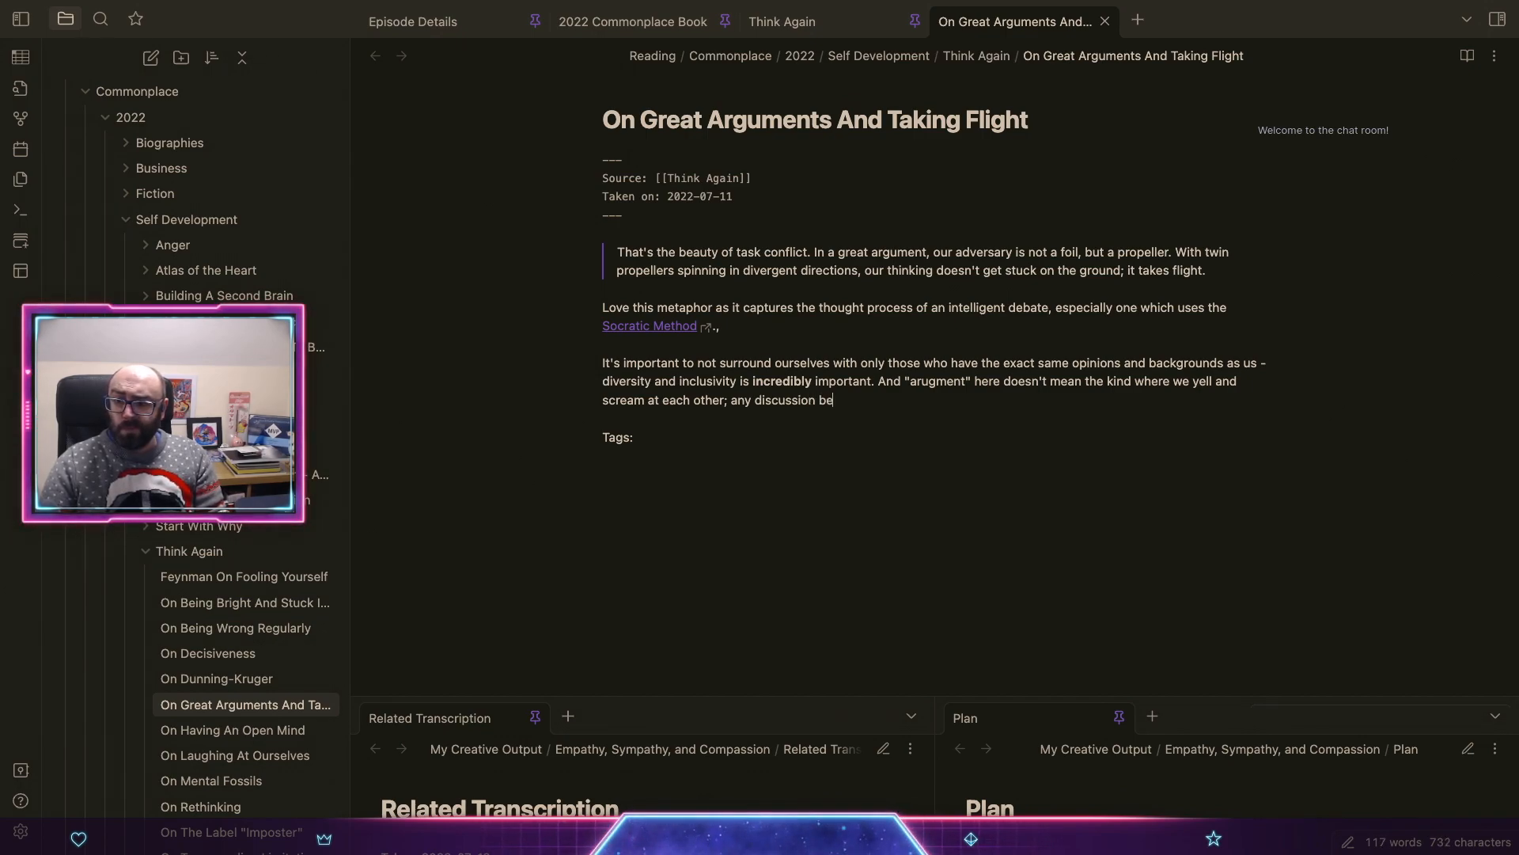
{"action": "type", "text": "tween oppo"}
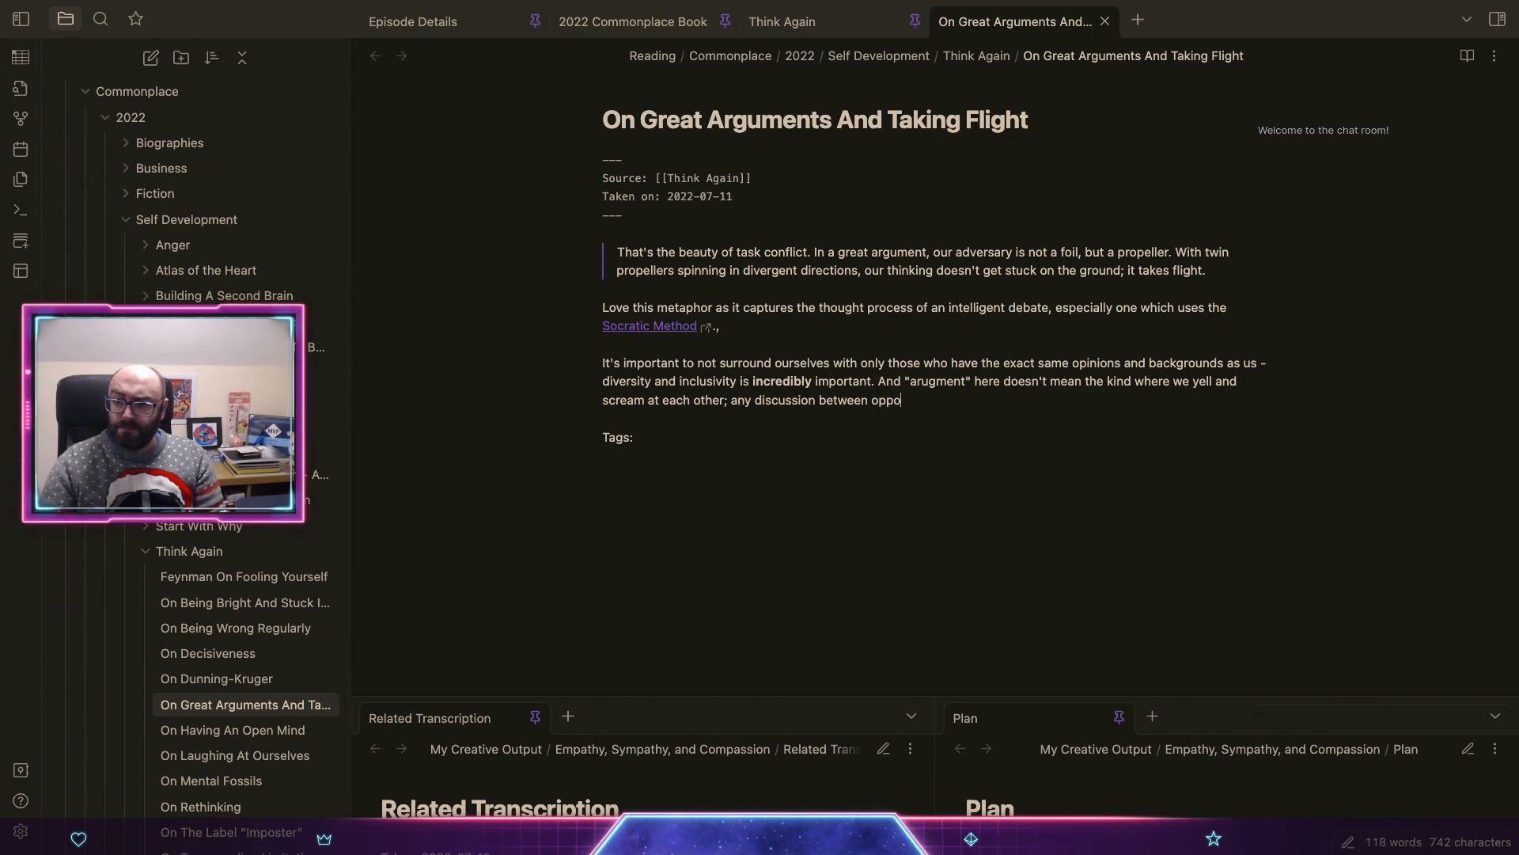
{"action": "type", "text": "sing viewpoint"}
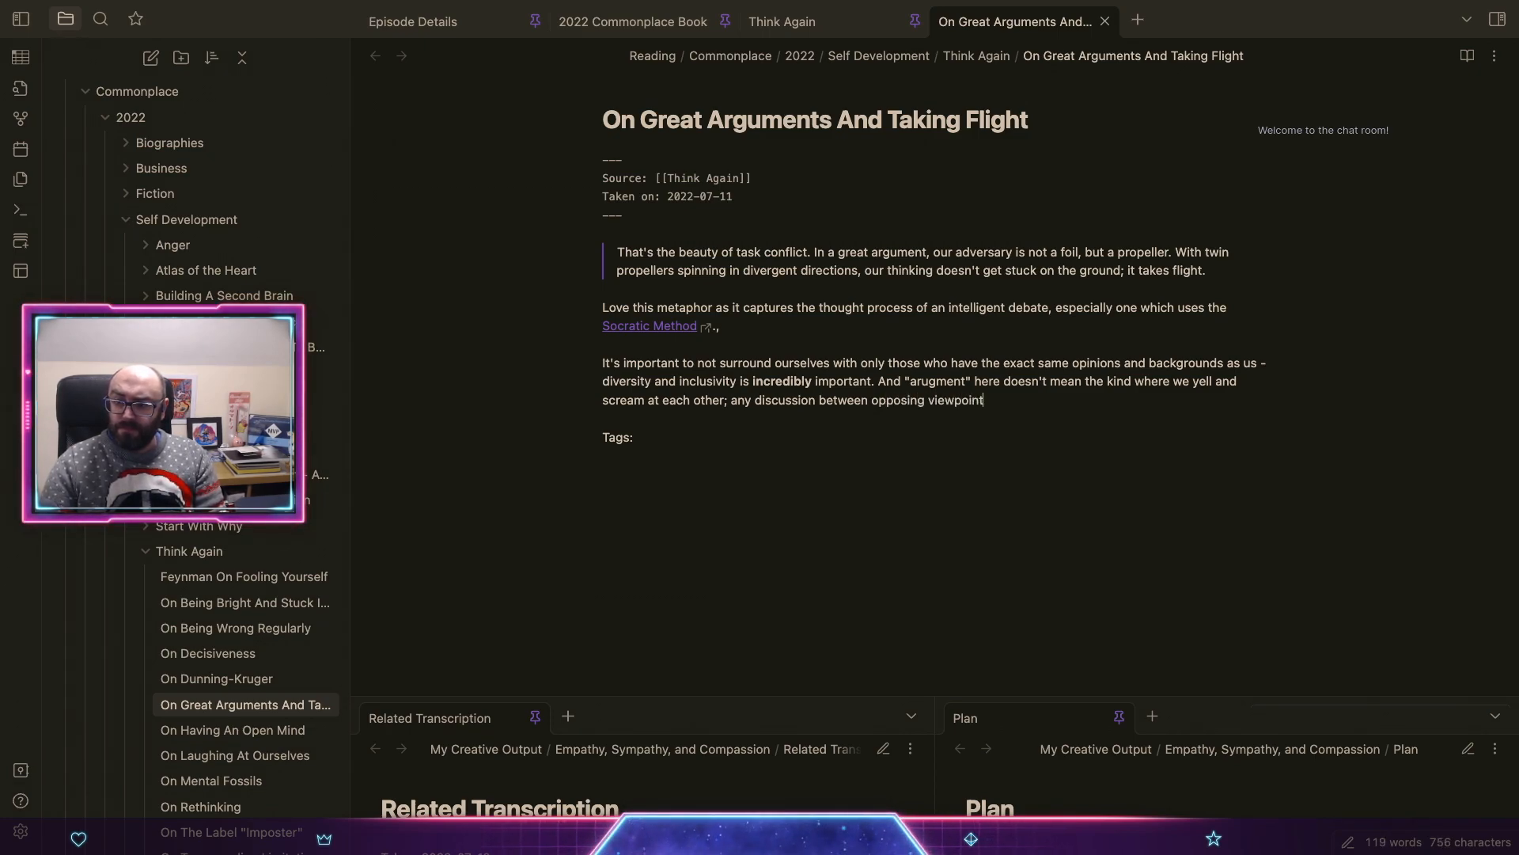
{"action": "type", "text": "s is an a"}
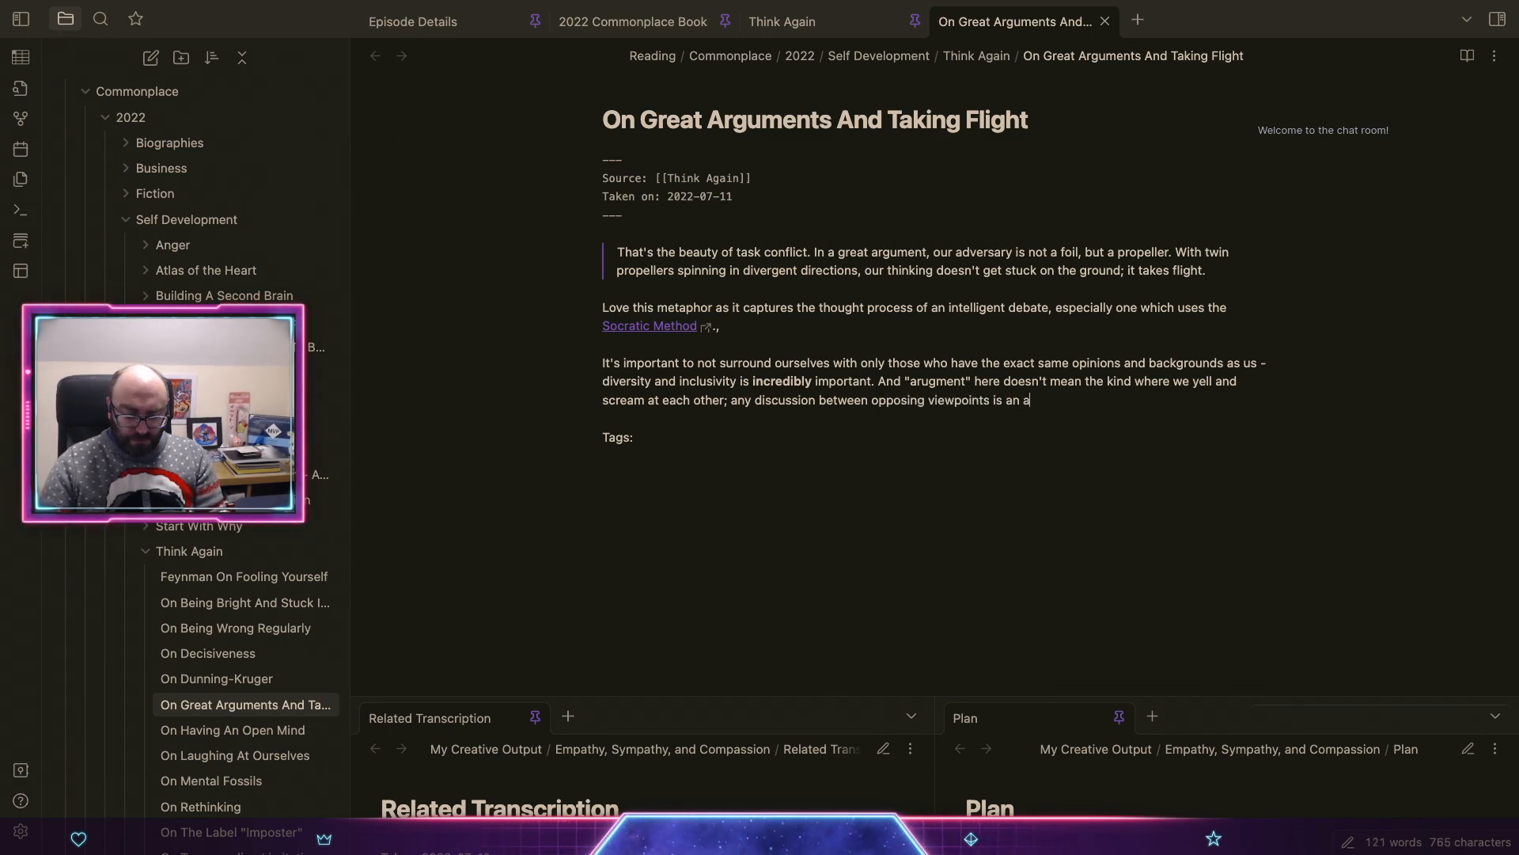
{"action": "type", "text": "rgument."}
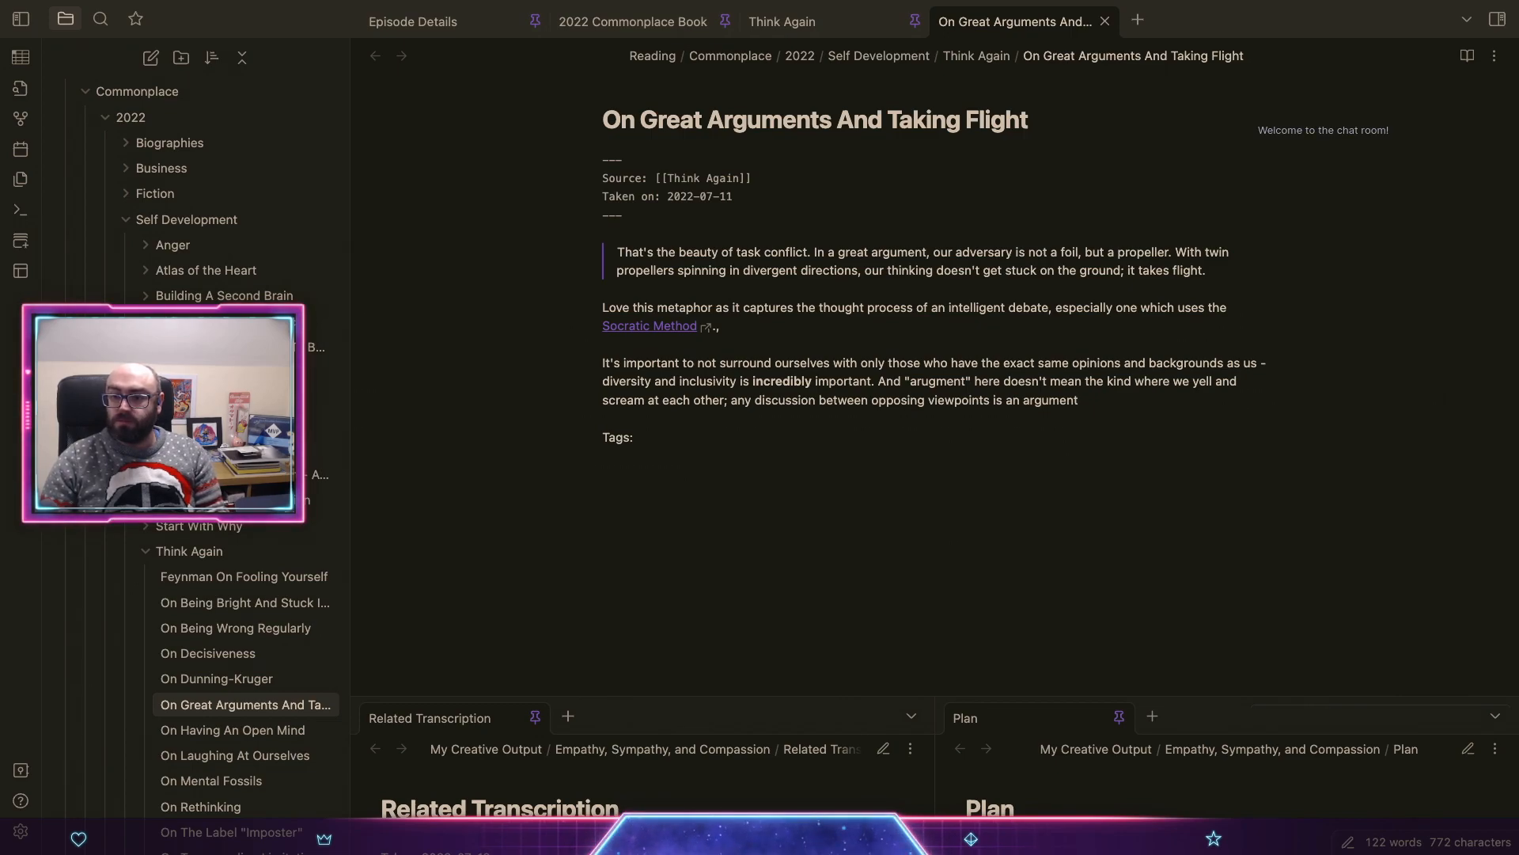
Step: End the paragraph with ", and I am focussing on that kind of argument here.", italicising "that" with Markdown underscores
{"action": "type", "text": "and I'"}
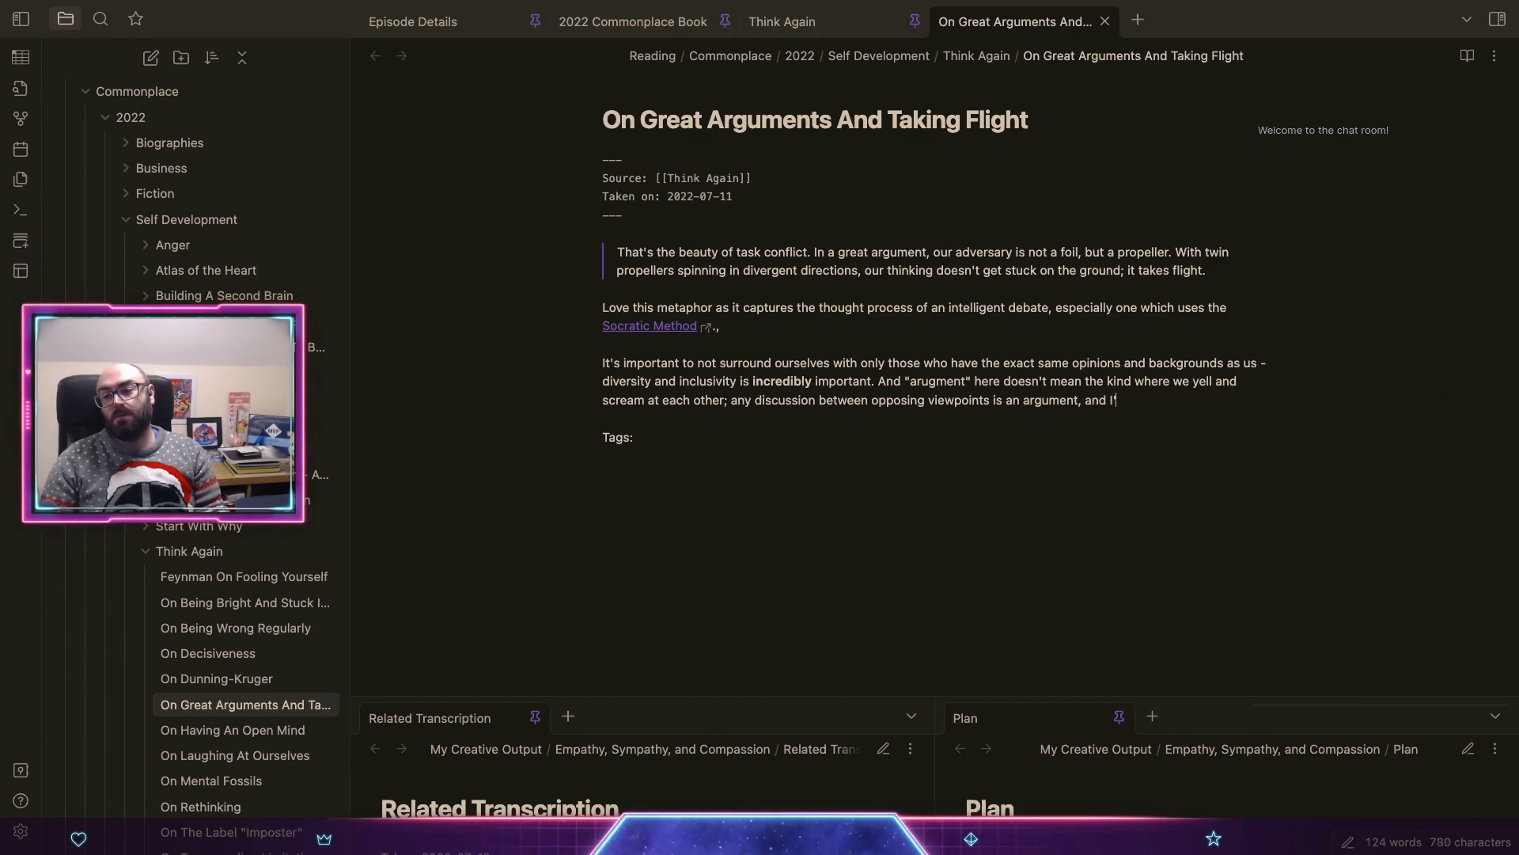
{"action": "type", "text": " am fo"}
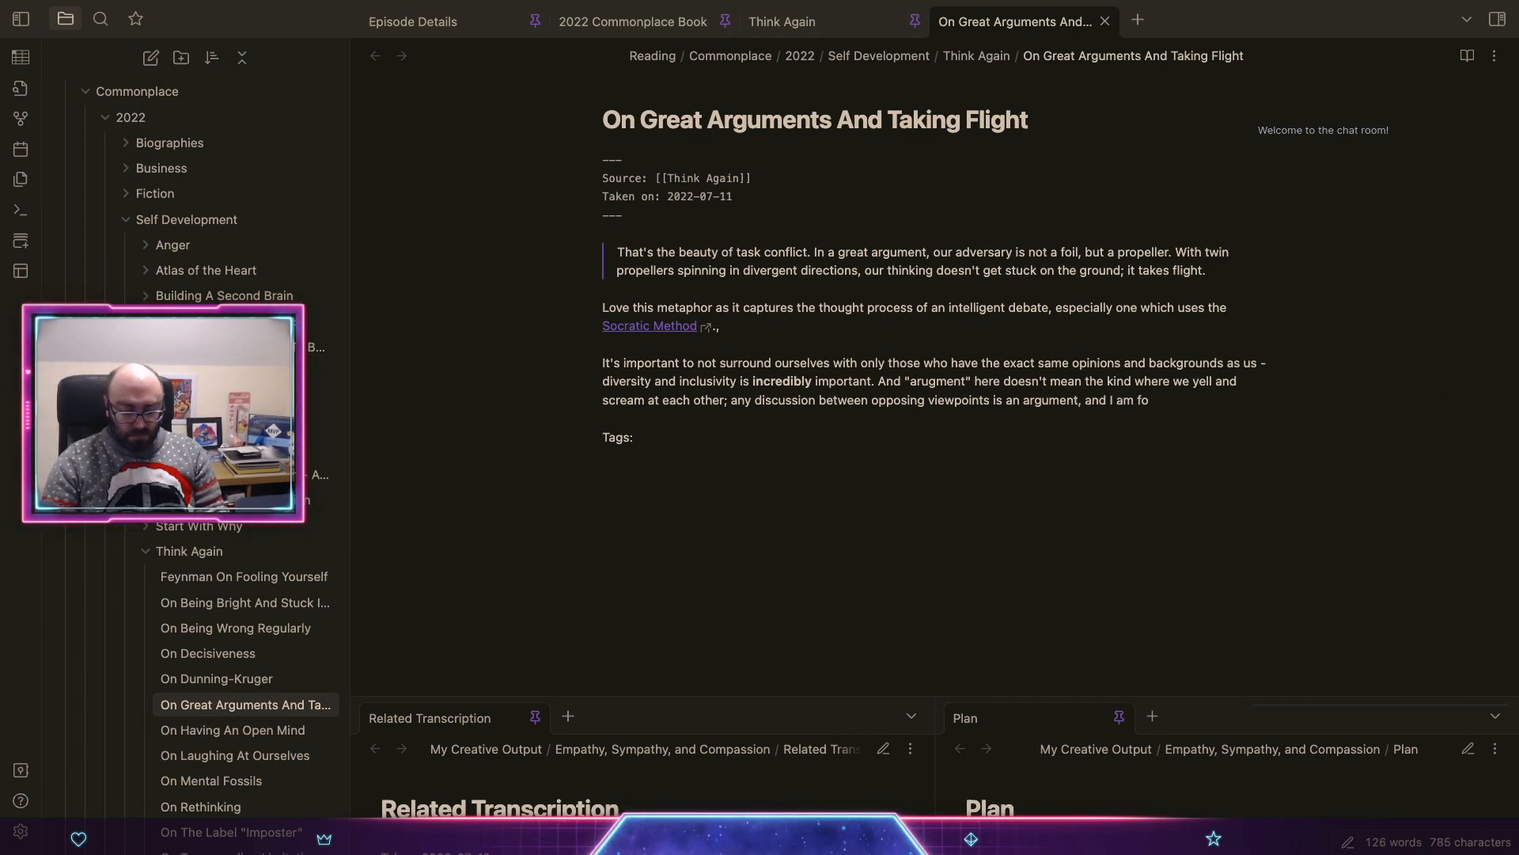
{"action": "type", "text": "cussing on __"}
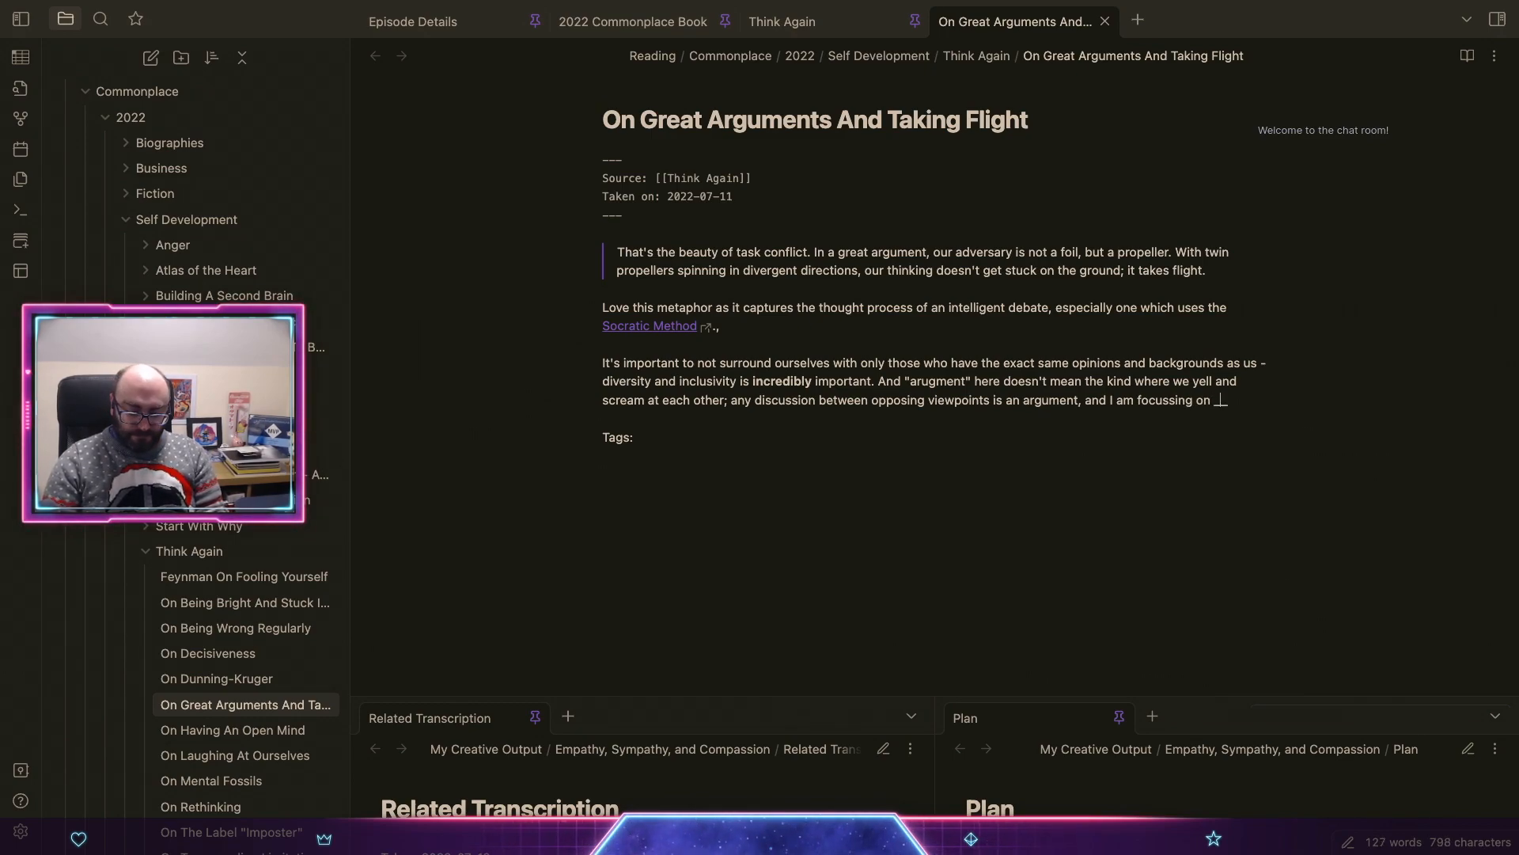
{"action": "type", "text": "that_ kind of"}
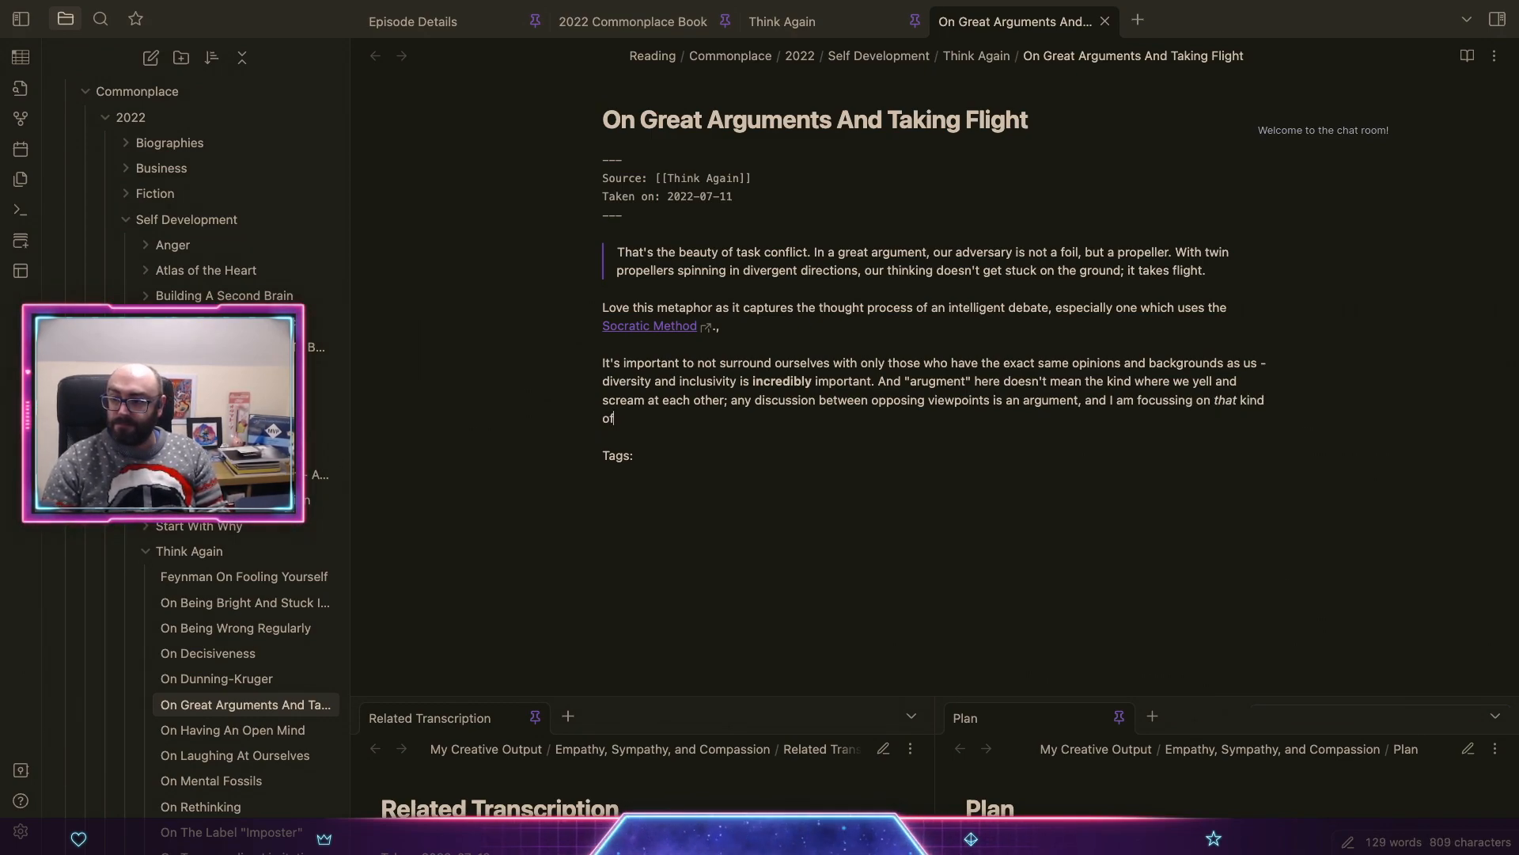
{"action": "type", "text": " argument here."}
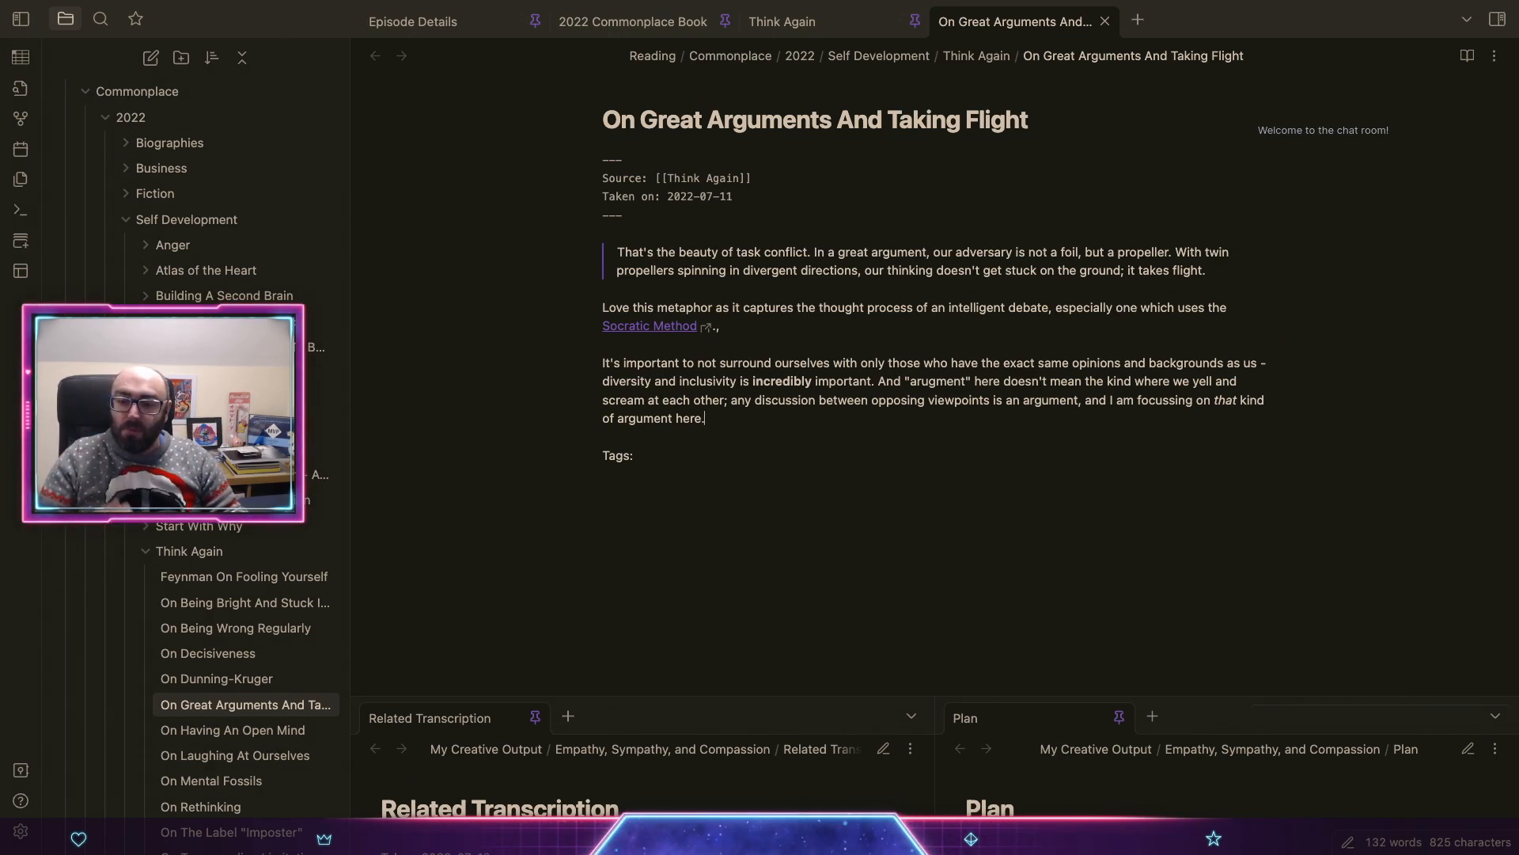
Step: Start a third comment paragraph above the Tags line with "This is rethinking, but"
{"action": "key", "text": "Return"}
{"action": "key", "text": "Return"}
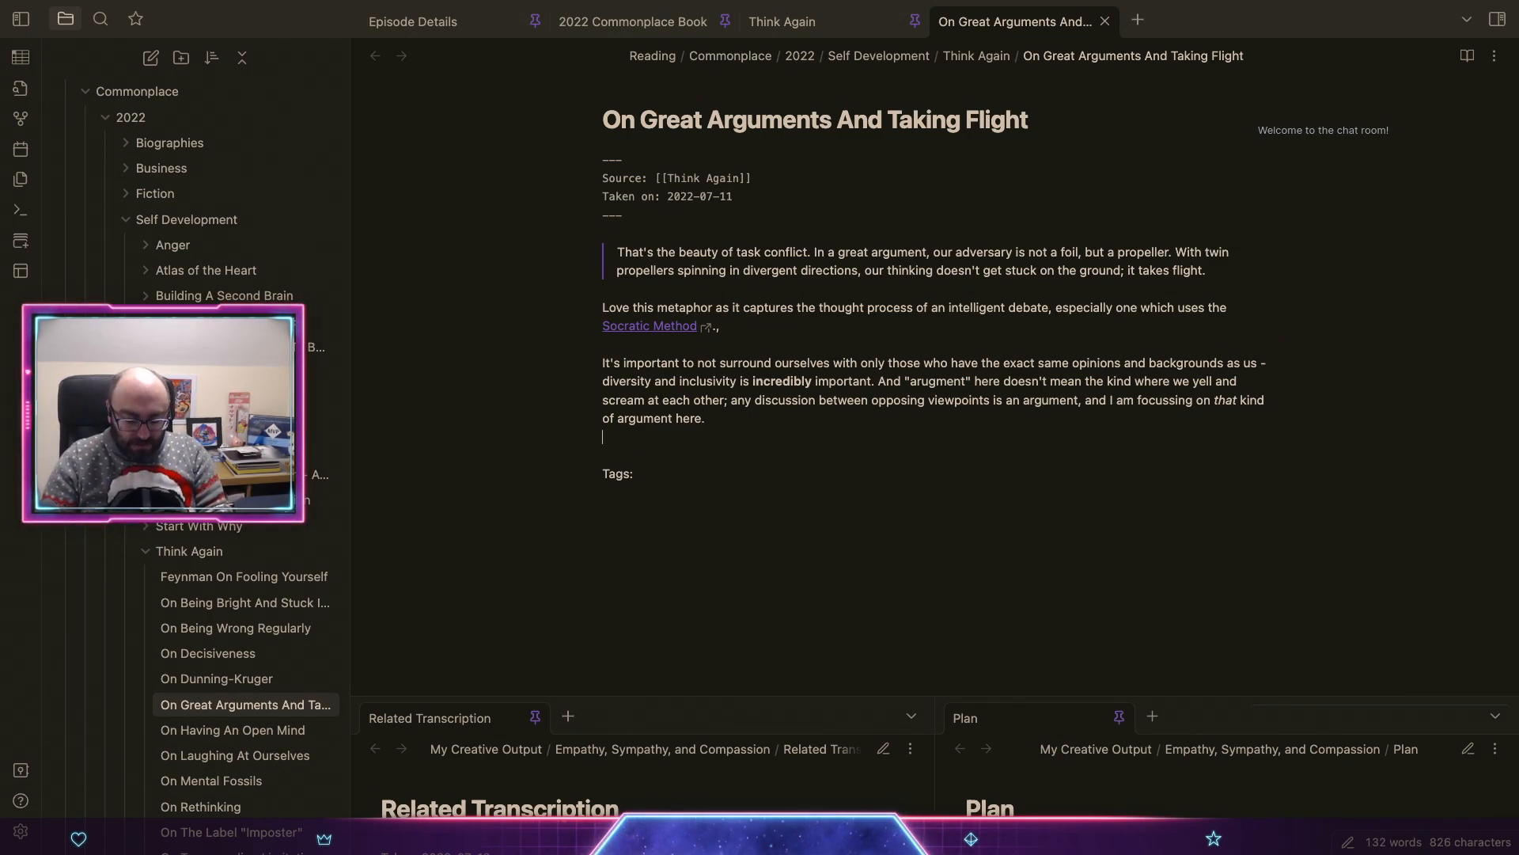
{"action": "type", "text": "This is rethining"}
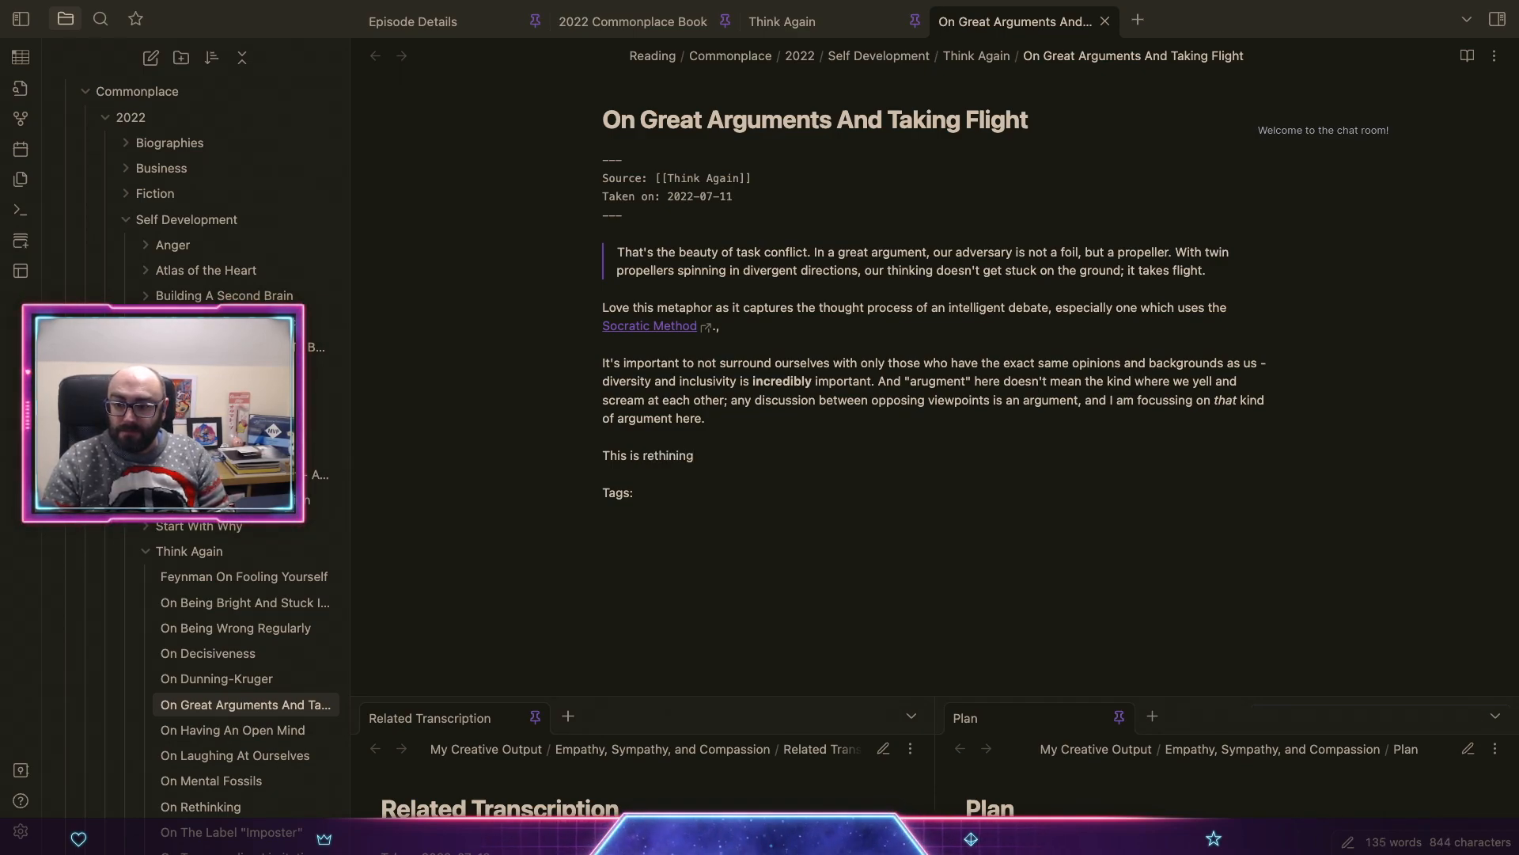
{"action": "key", "text": "BackSpace"}
{"action": "key", "text": "BackSpace"}
{"action": "key", "text": "BackSpace"}
{"action": "key", "text": "BackSpace"}
{"action": "type", "text": "nking, "}
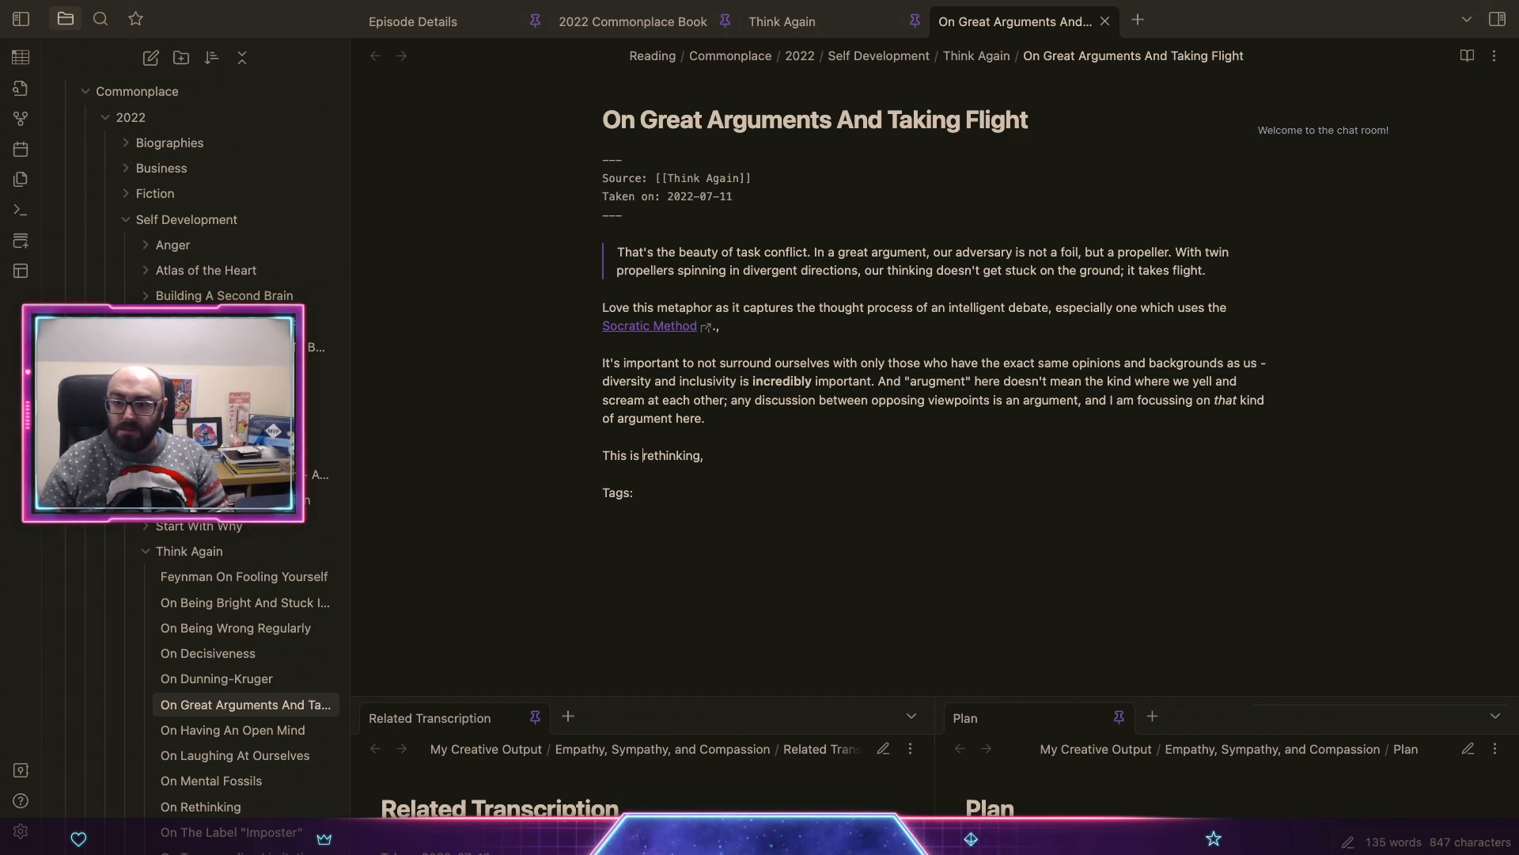
{"action": "type", "text": "but "}
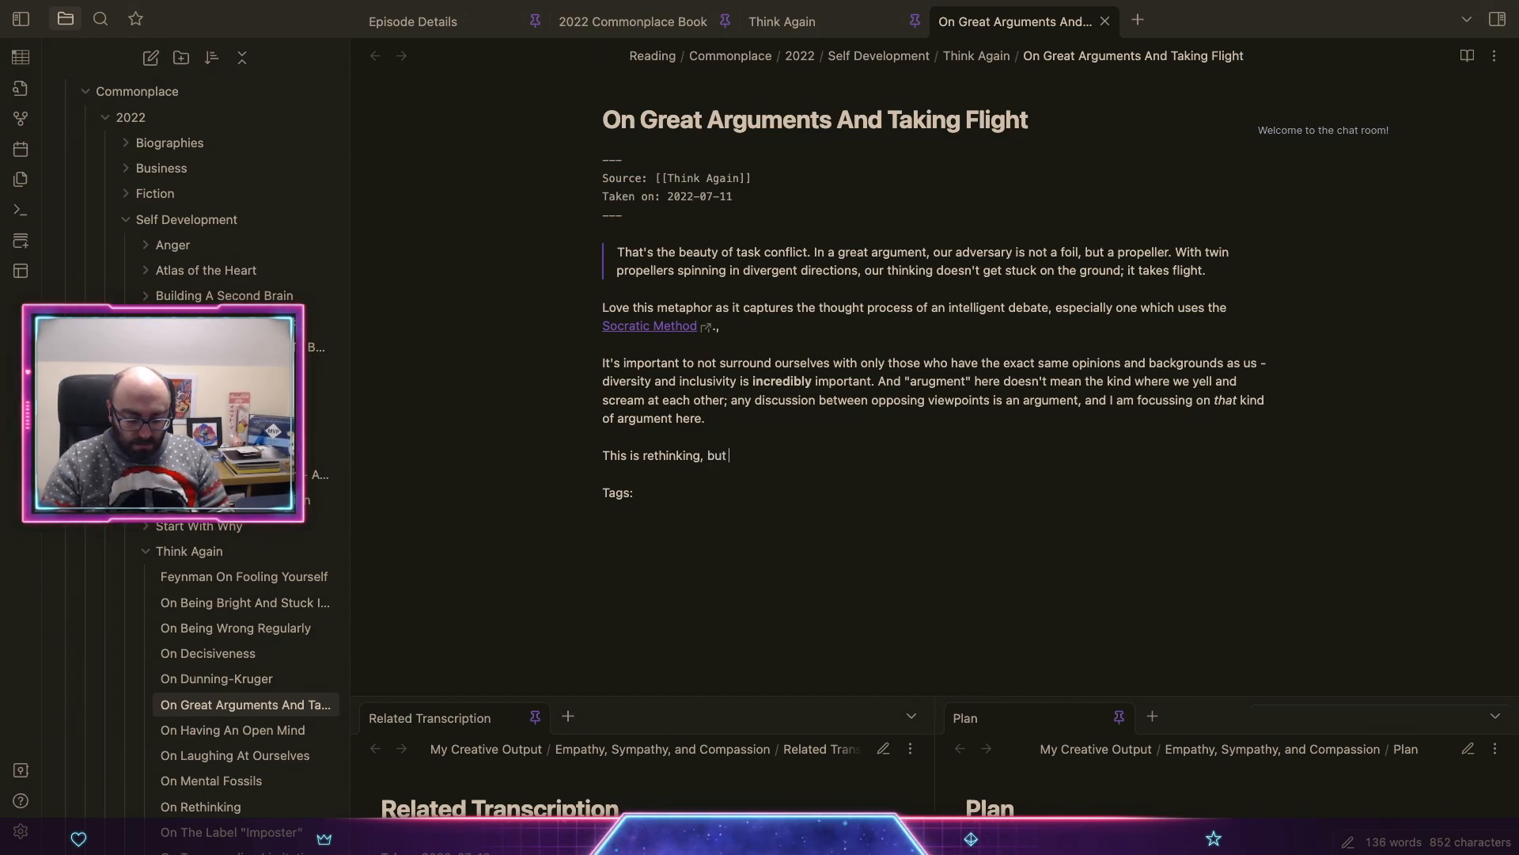
Step: Complete the third comment paragraph with "distilled to it's purest form."
{"action": "type", "text": "distilled and"}
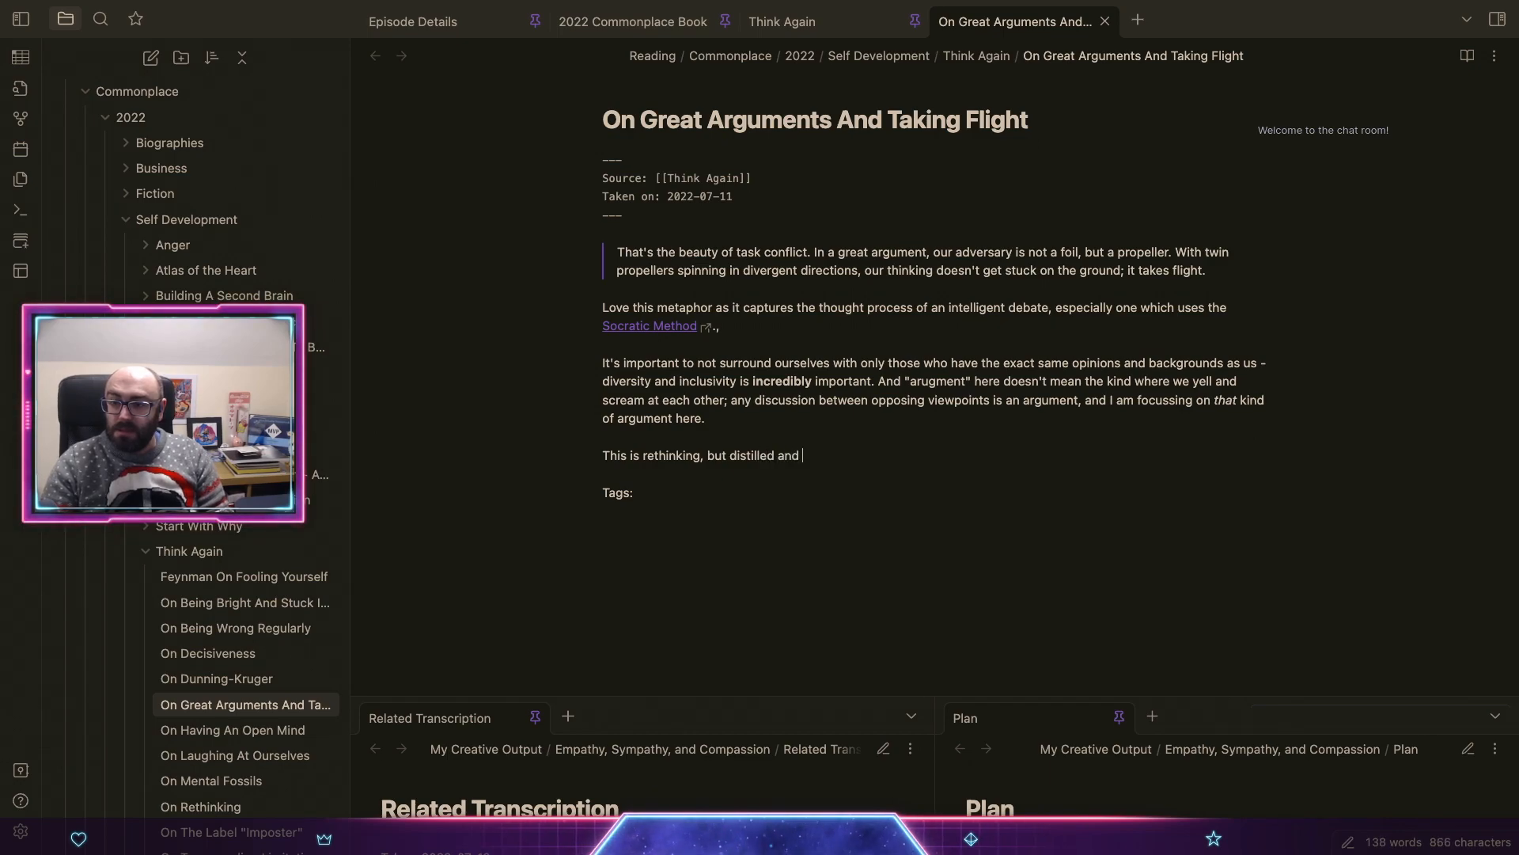
{"action": "key", "text": "BackSpace"}
{"action": "key", "text": "BackSpace"}
{"action": "key", "text": "BackSpace"}
{"action": "key", "text": "BackSpace"}
{"action": "type", "text": "t"}
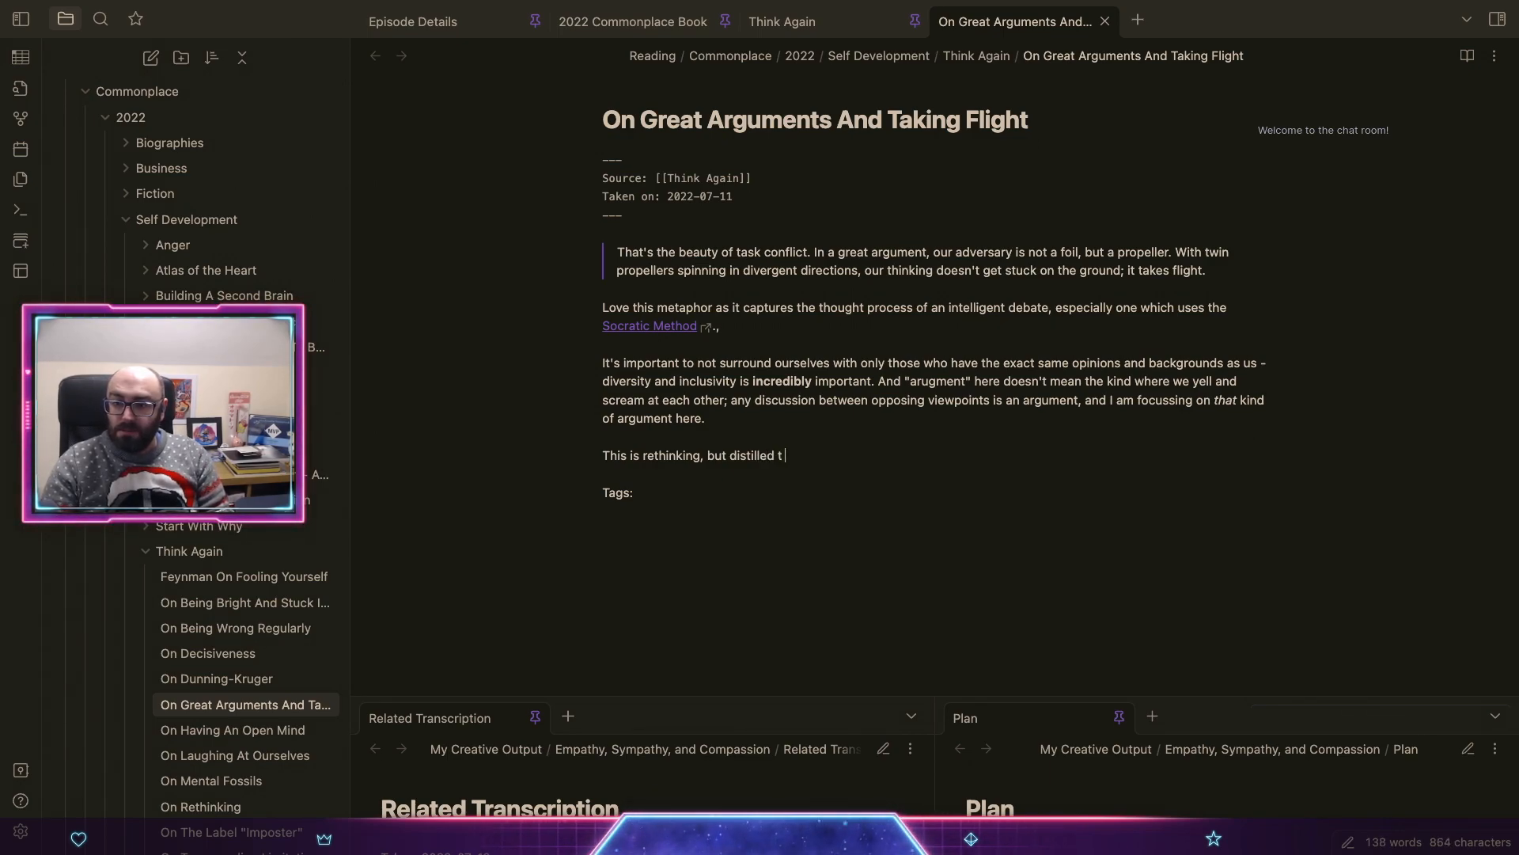
{"action": "type", "text": "o it's pure"}
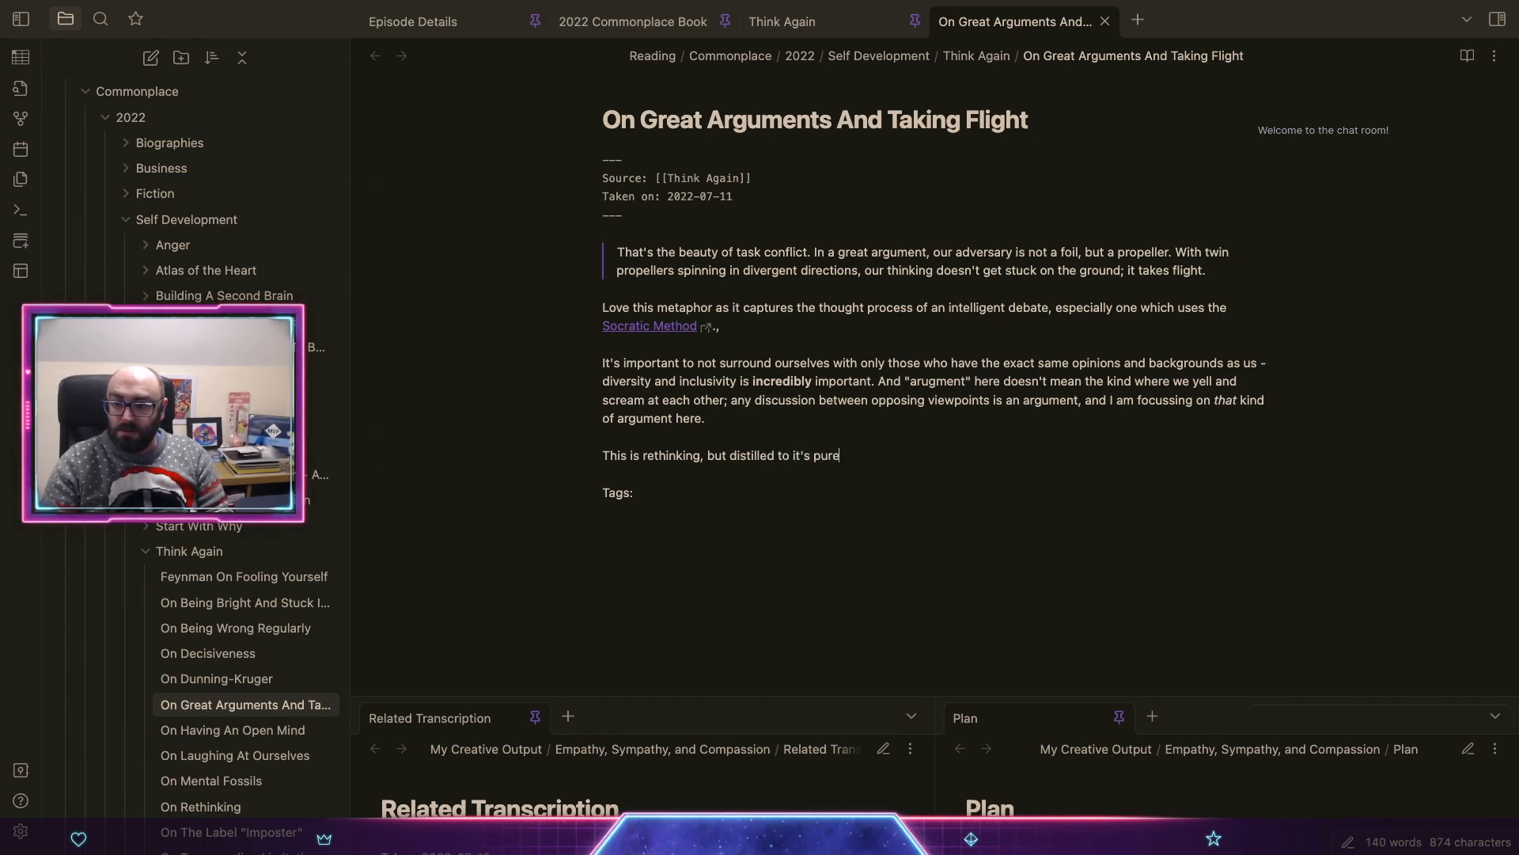
{"action": "type", "text": "st form."}
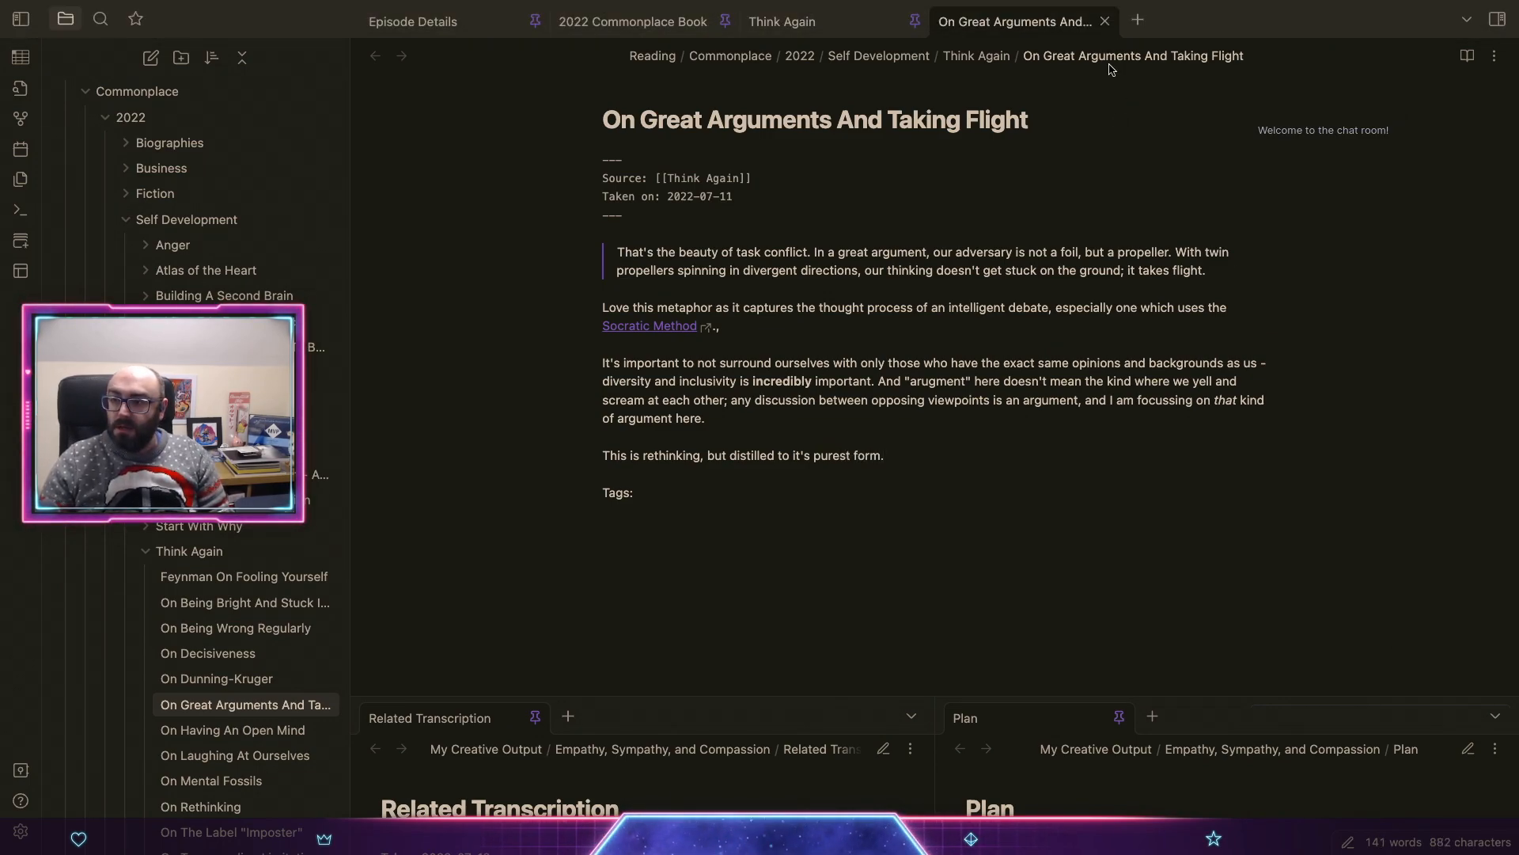
Step: Close the quote note and embed "On Great Arguments And Taking Flight" as a new bullet at the end of Think Again
{"action": "left_click", "coordinate": [1105, 26]}
{"action": "key", "text": "Return"}
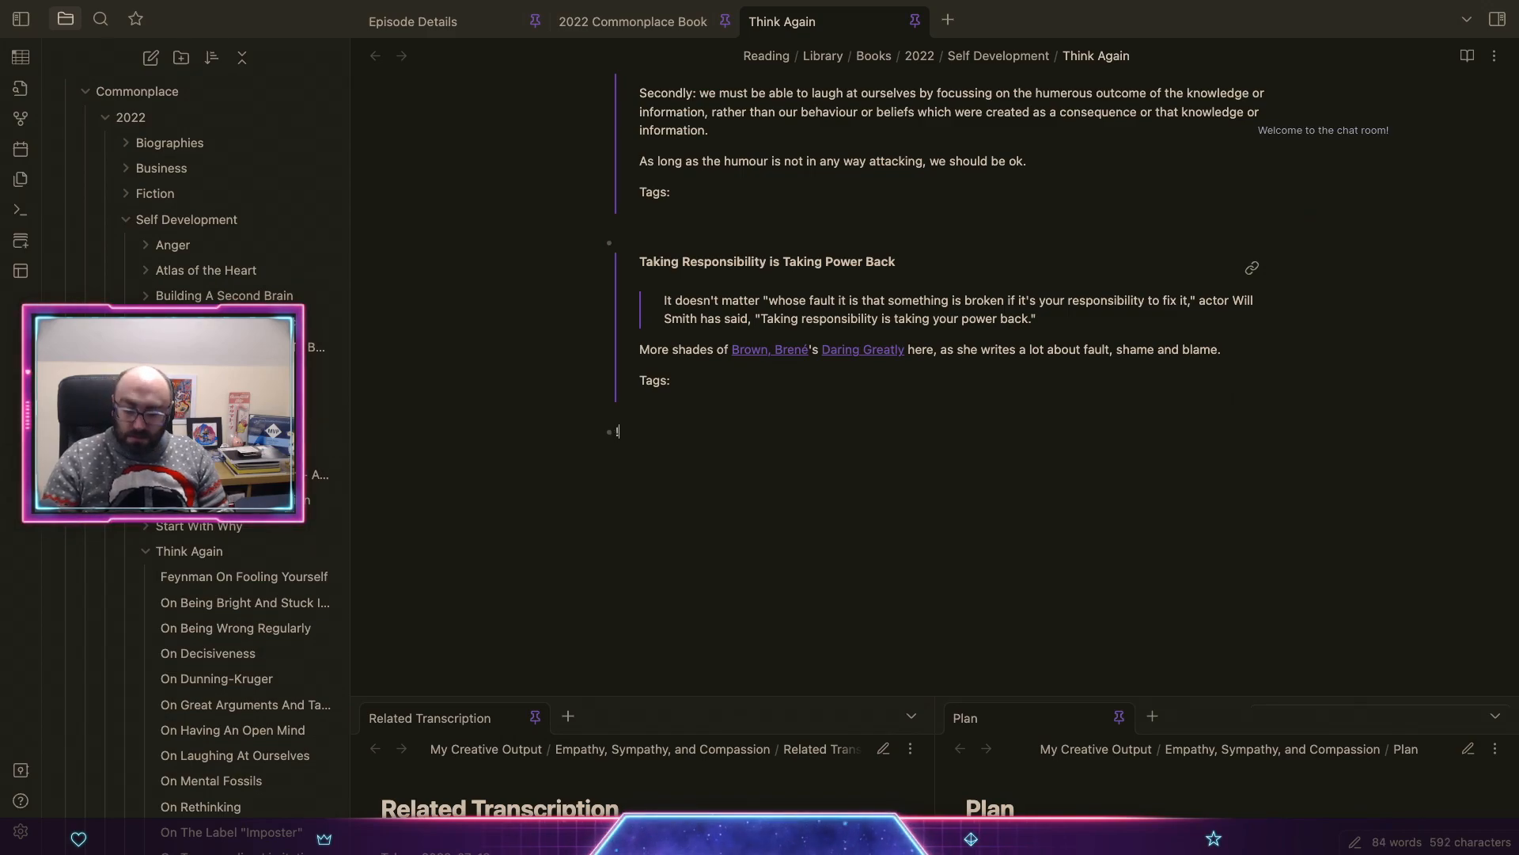
{"action": "type", "text": "![["}
{"action": "key", "text": "Return"}
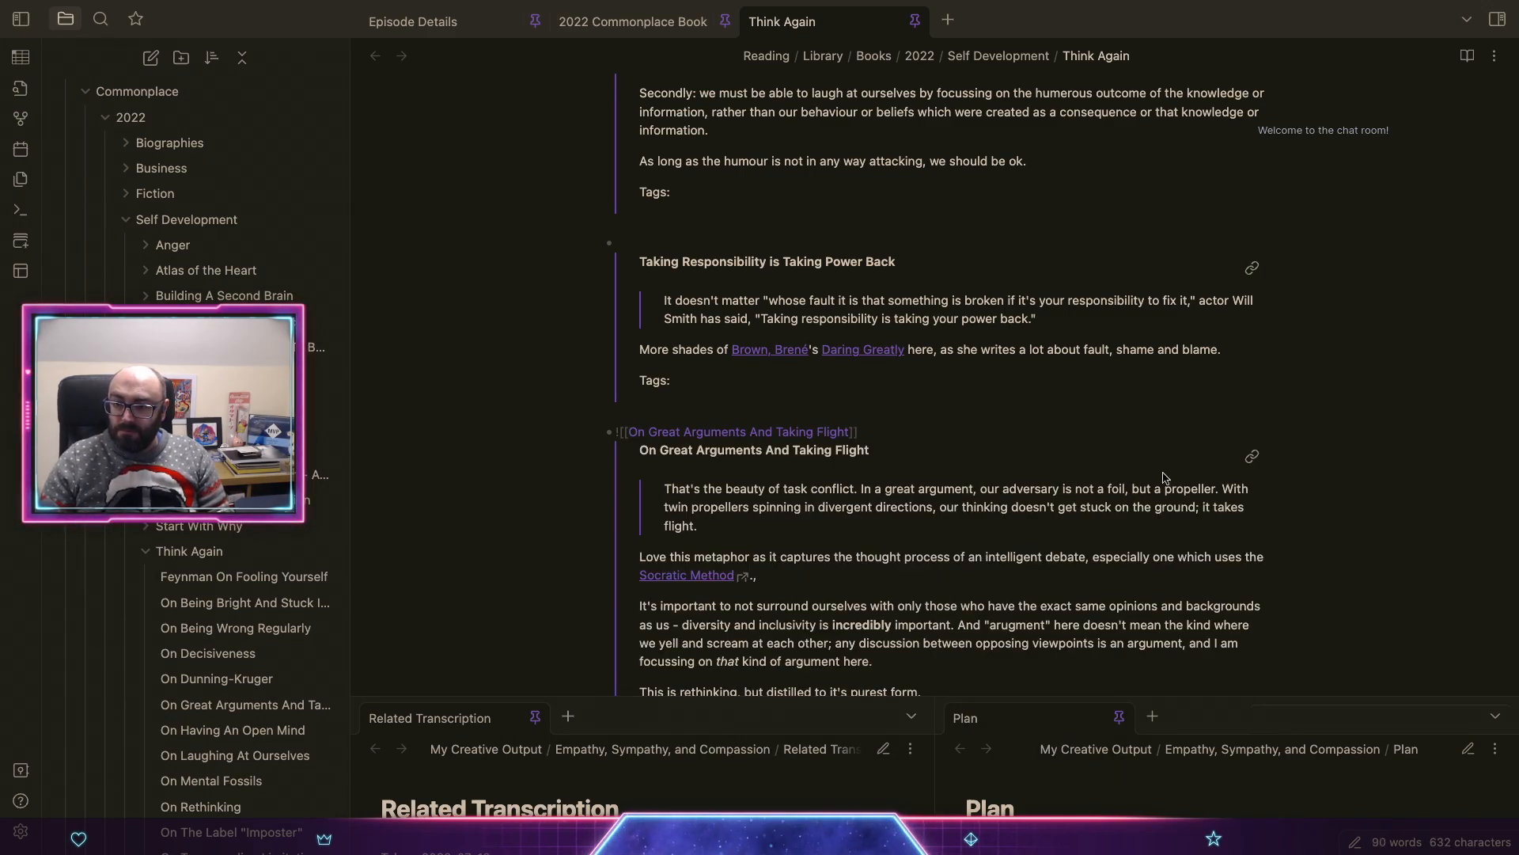
{"action": "scroll", "coordinate": [1152, 492], "scroll_direction": "down", "scroll_amount": 2}
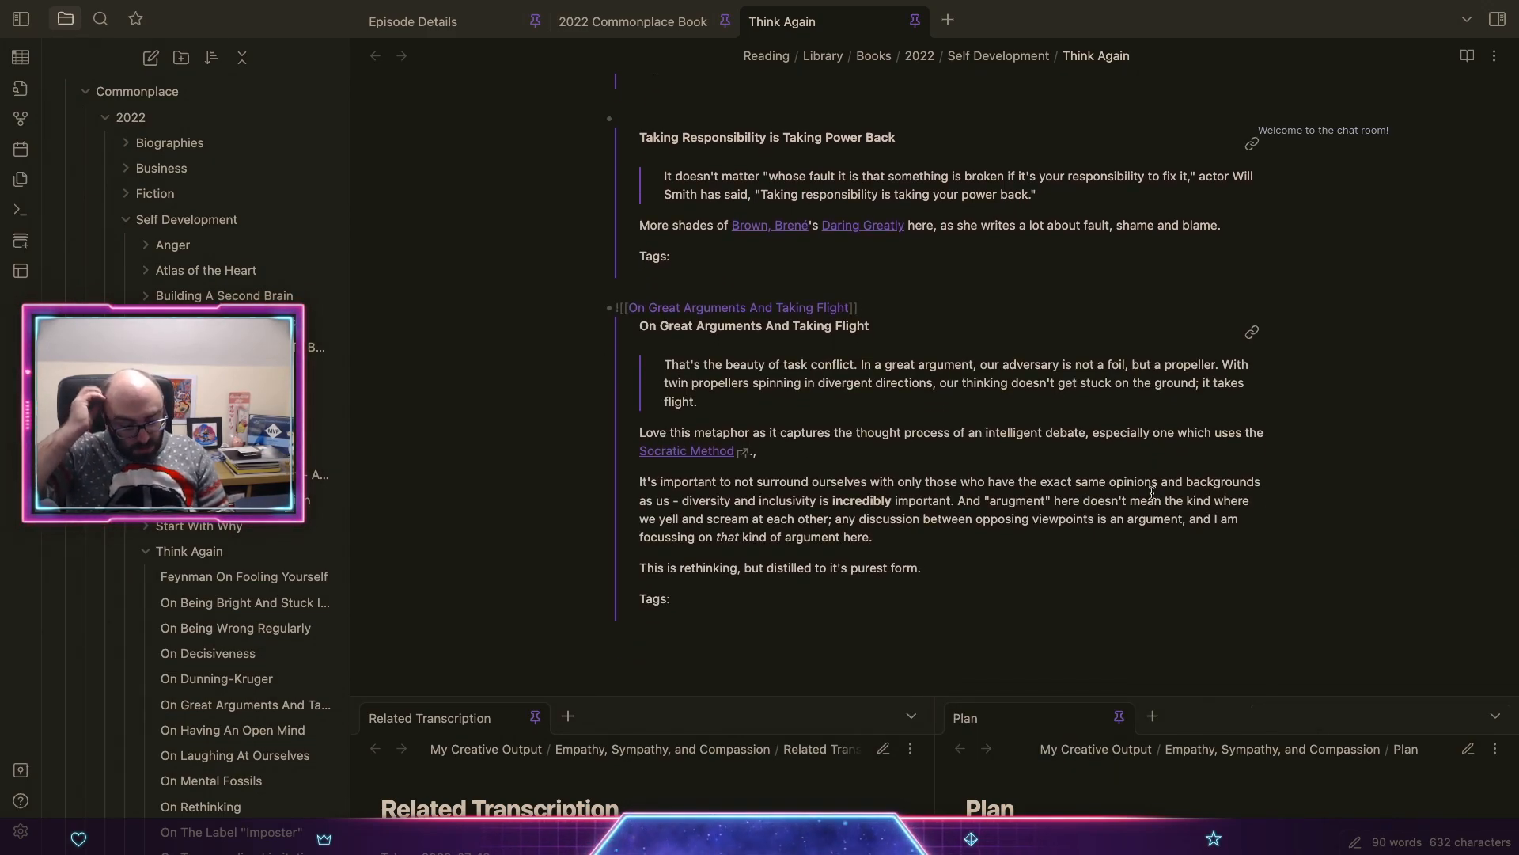
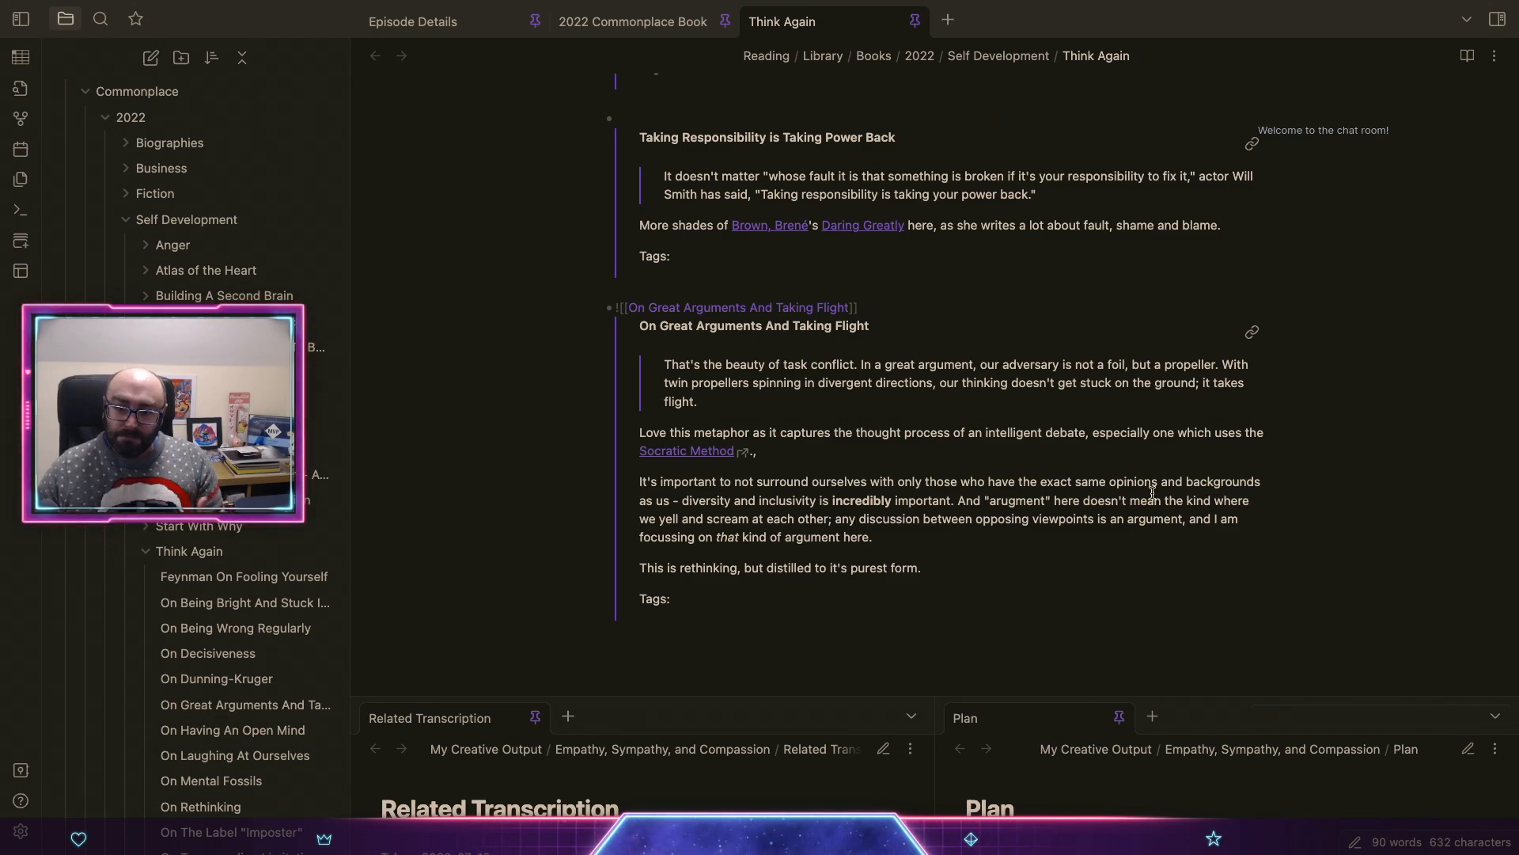
Step: Dismiss the text search in the 2022 Commonplace Book note and look through its book entries, returning to the note's beginning
{"action": "left_click", "coordinate": [633, 22]}
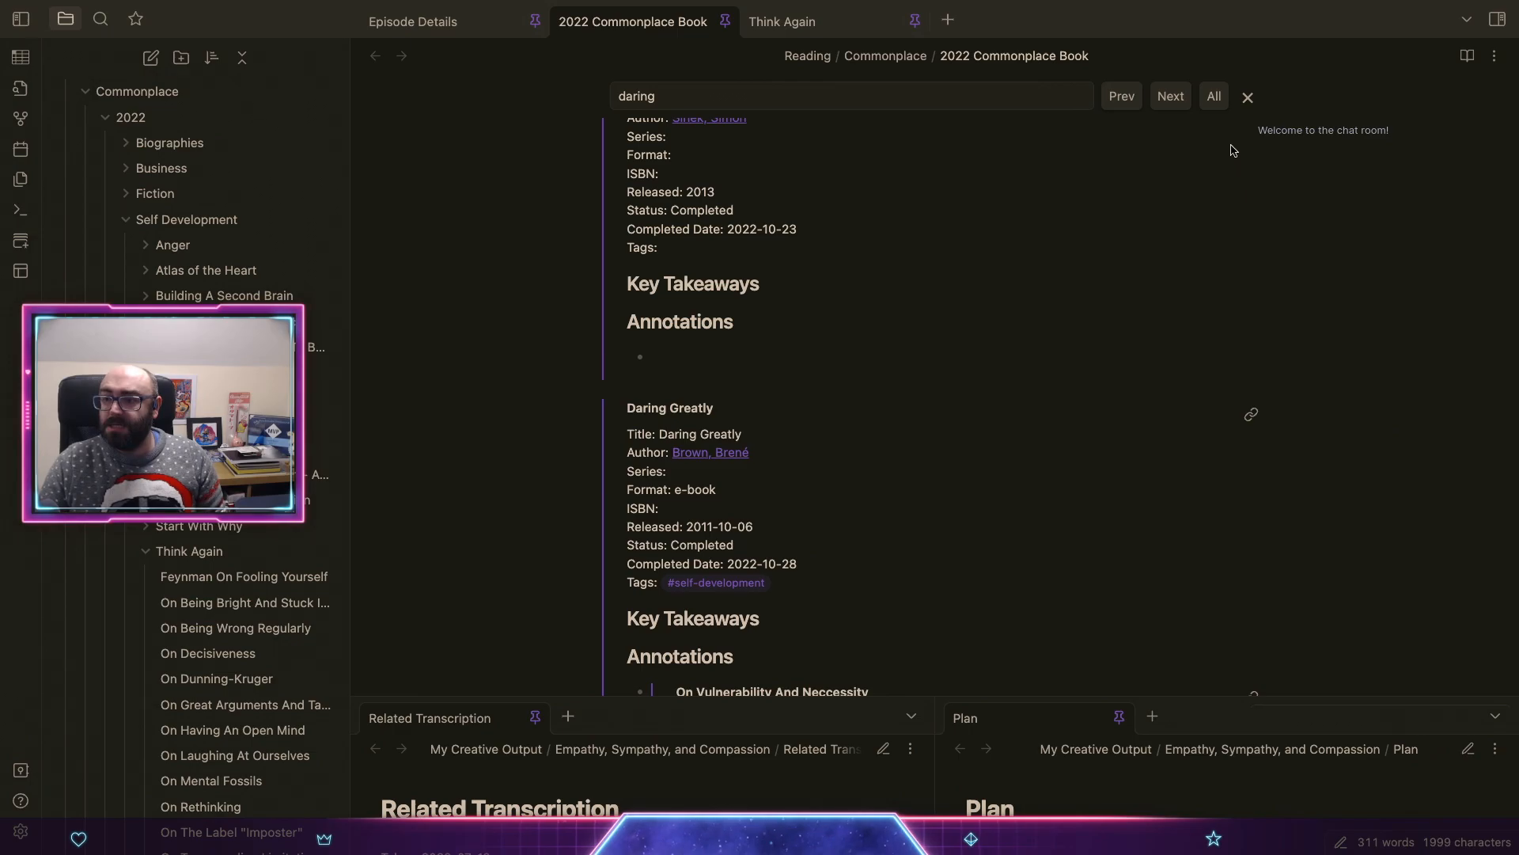
{"action": "left_click", "coordinate": [1249, 97]}
{"action": "scroll", "coordinate": [1253, 498], "scroll_direction": "down", "scroll_amount": 10}
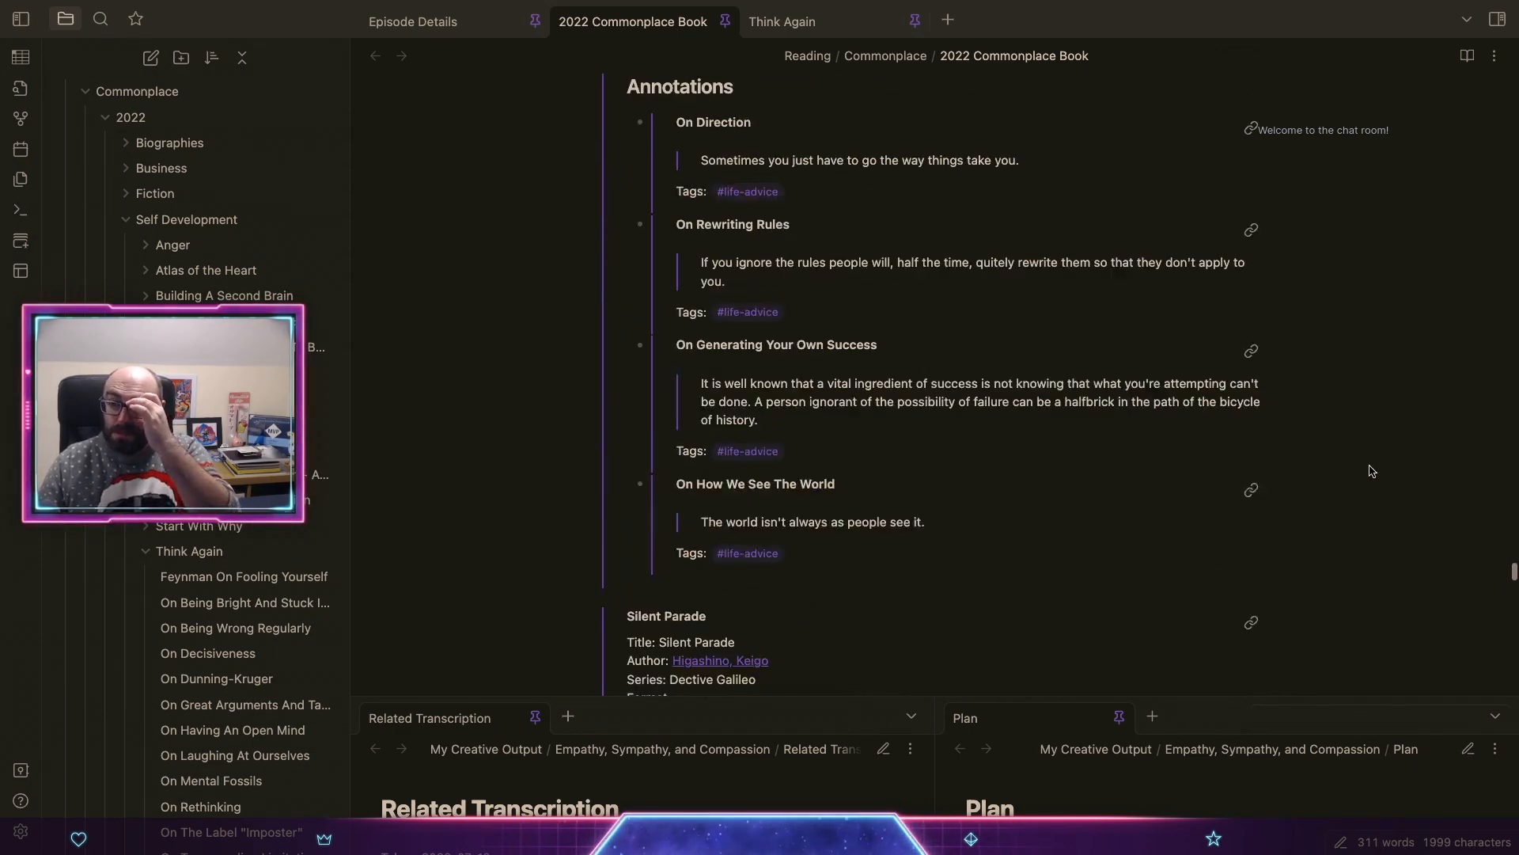
{"action": "scroll", "coordinate": [972, 430], "scroll_direction": "down", "scroll_amount": 20}
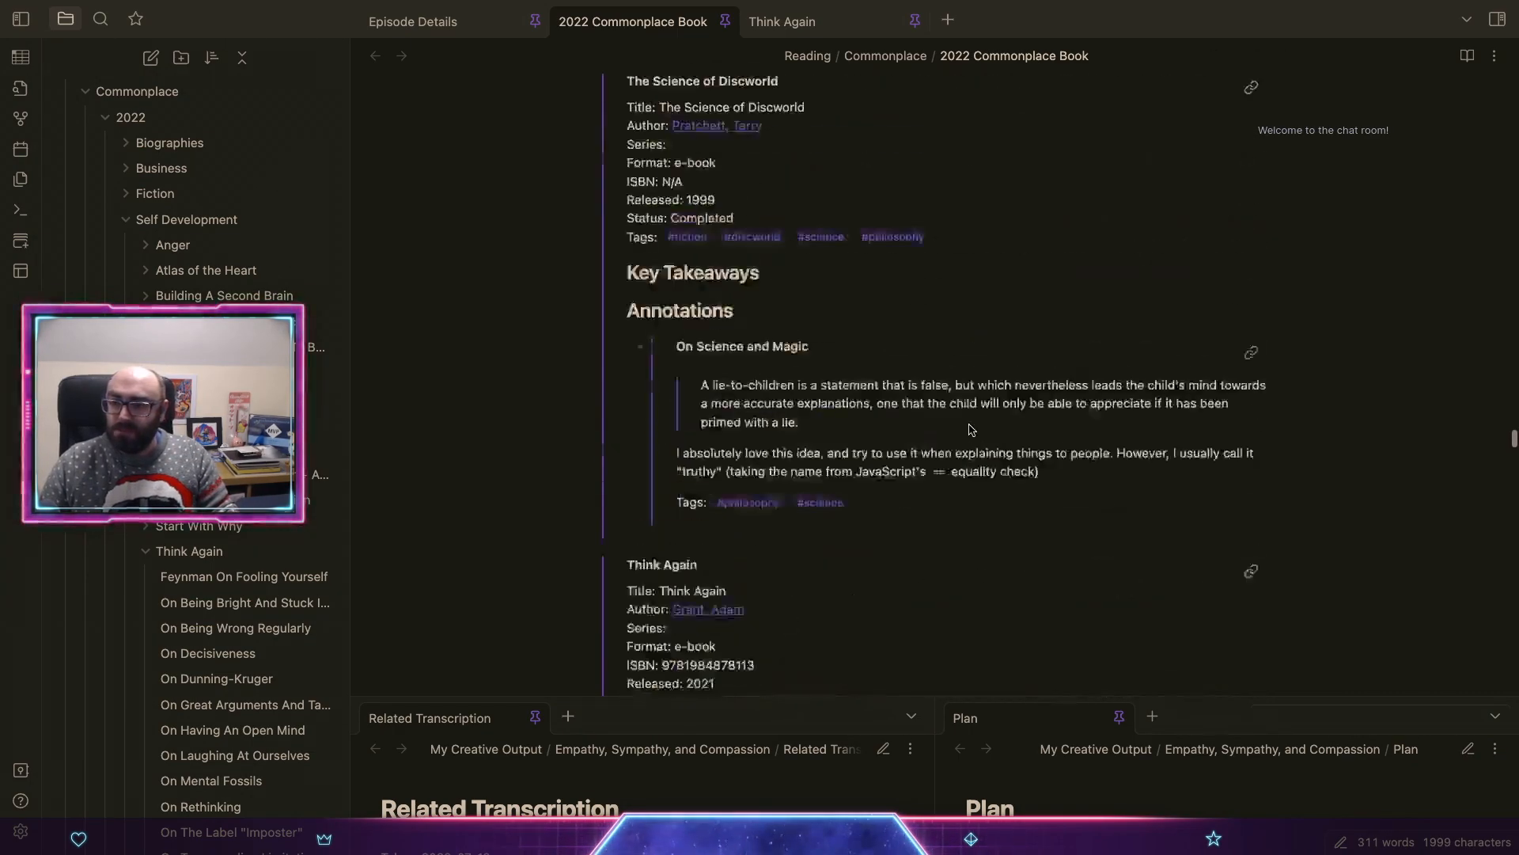
{"action": "scroll", "coordinate": [972, 430], "scroll_direction": "up", "scroll_amount": 5}
{"action": "scroll", "coordinate": [972, 430], "scroll_direction": "up", "scroll_amount": 20}
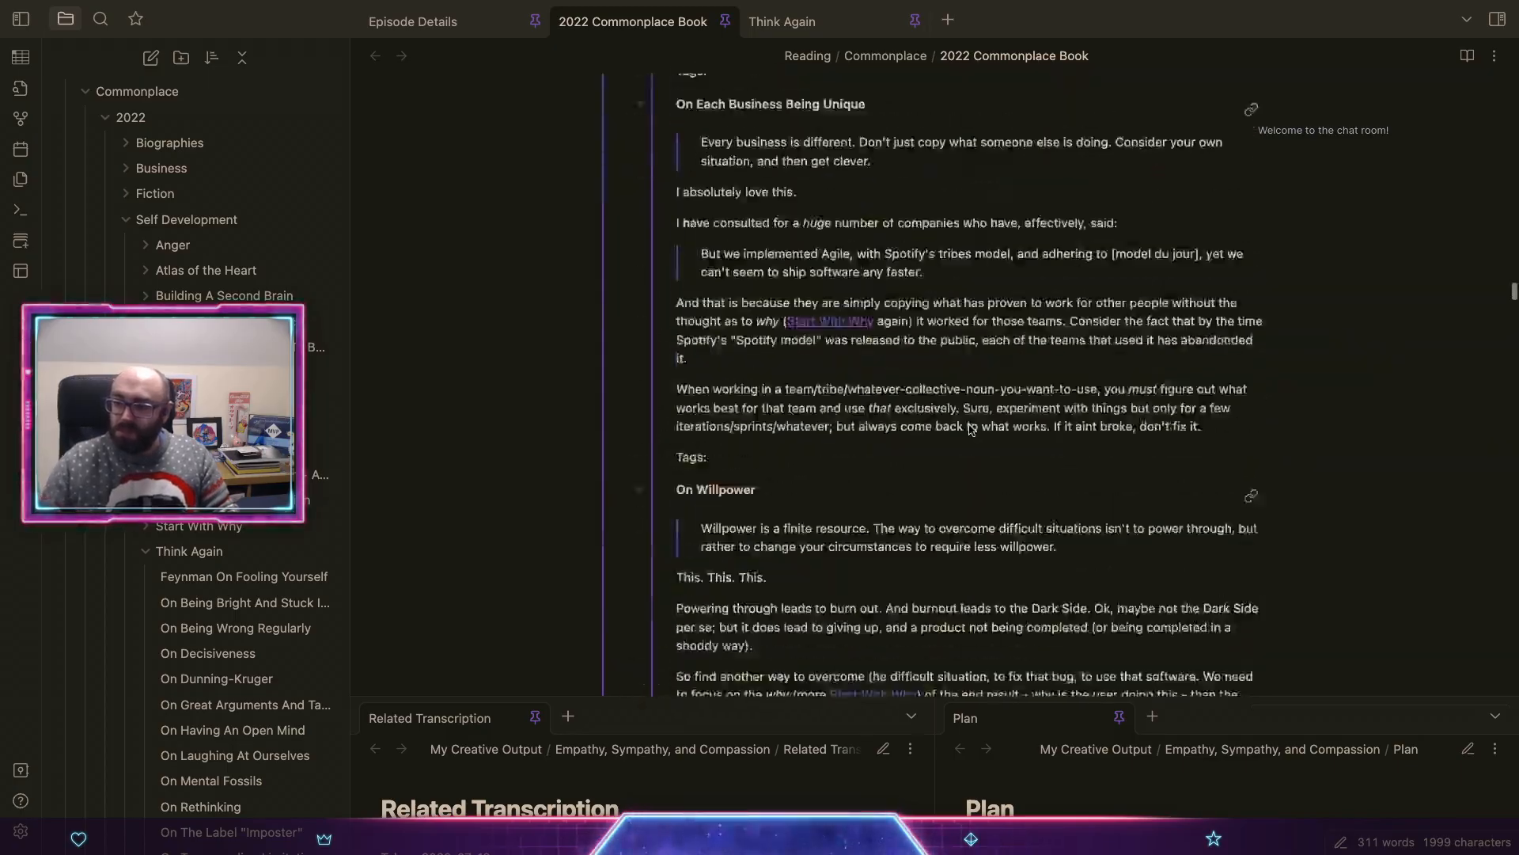
{"action": "scroll", "coordinate": [972, 430], "scroll_direction": "up", "scroll_amount": 20}
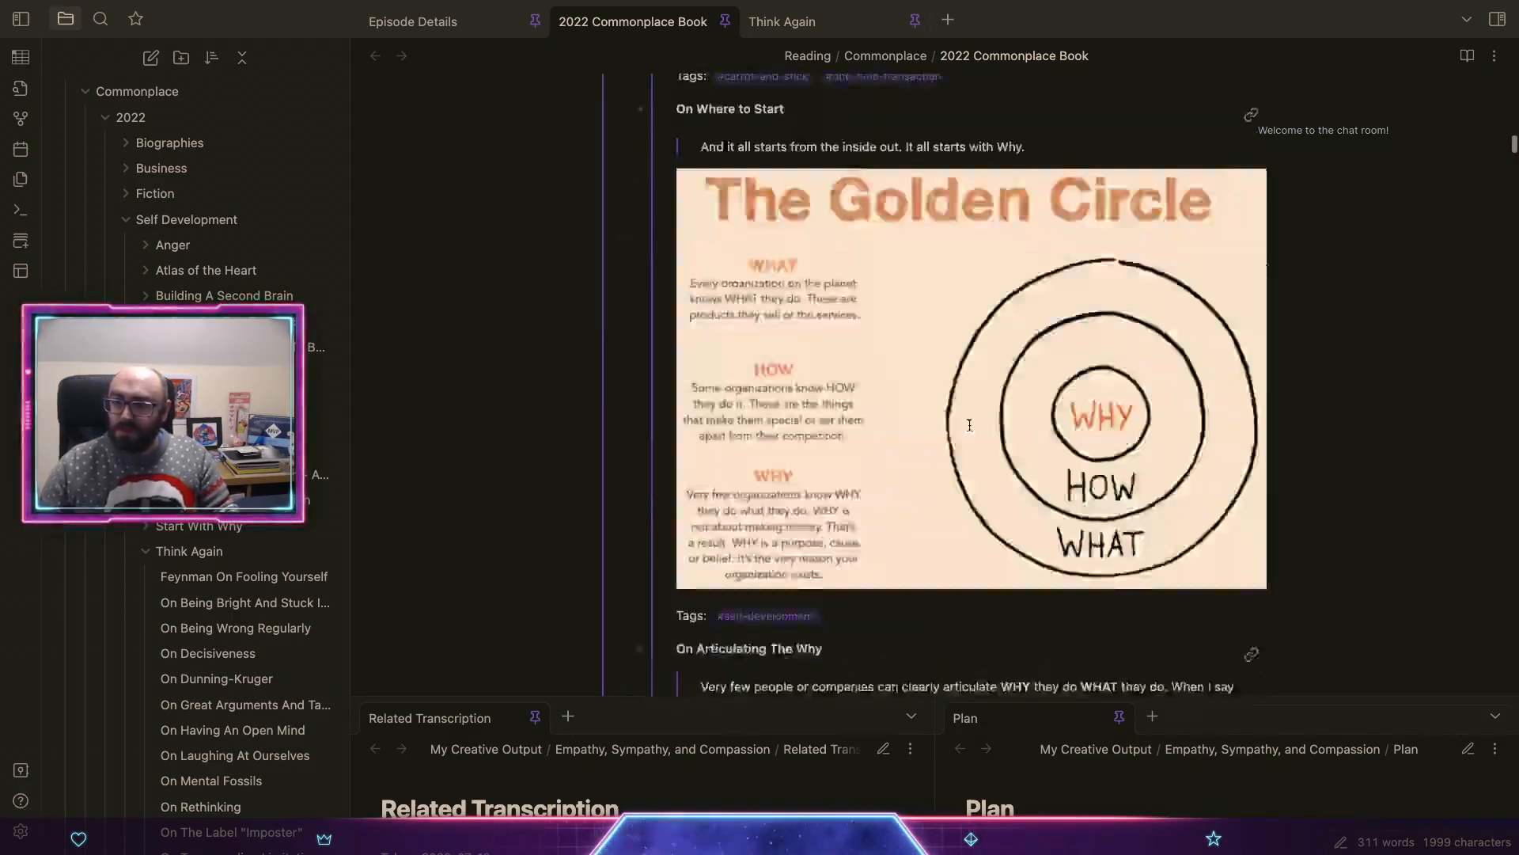
{"action": "scroll", "coordinate": [972, 430], "scroll_direction": "up", "scroll_amount": 10}
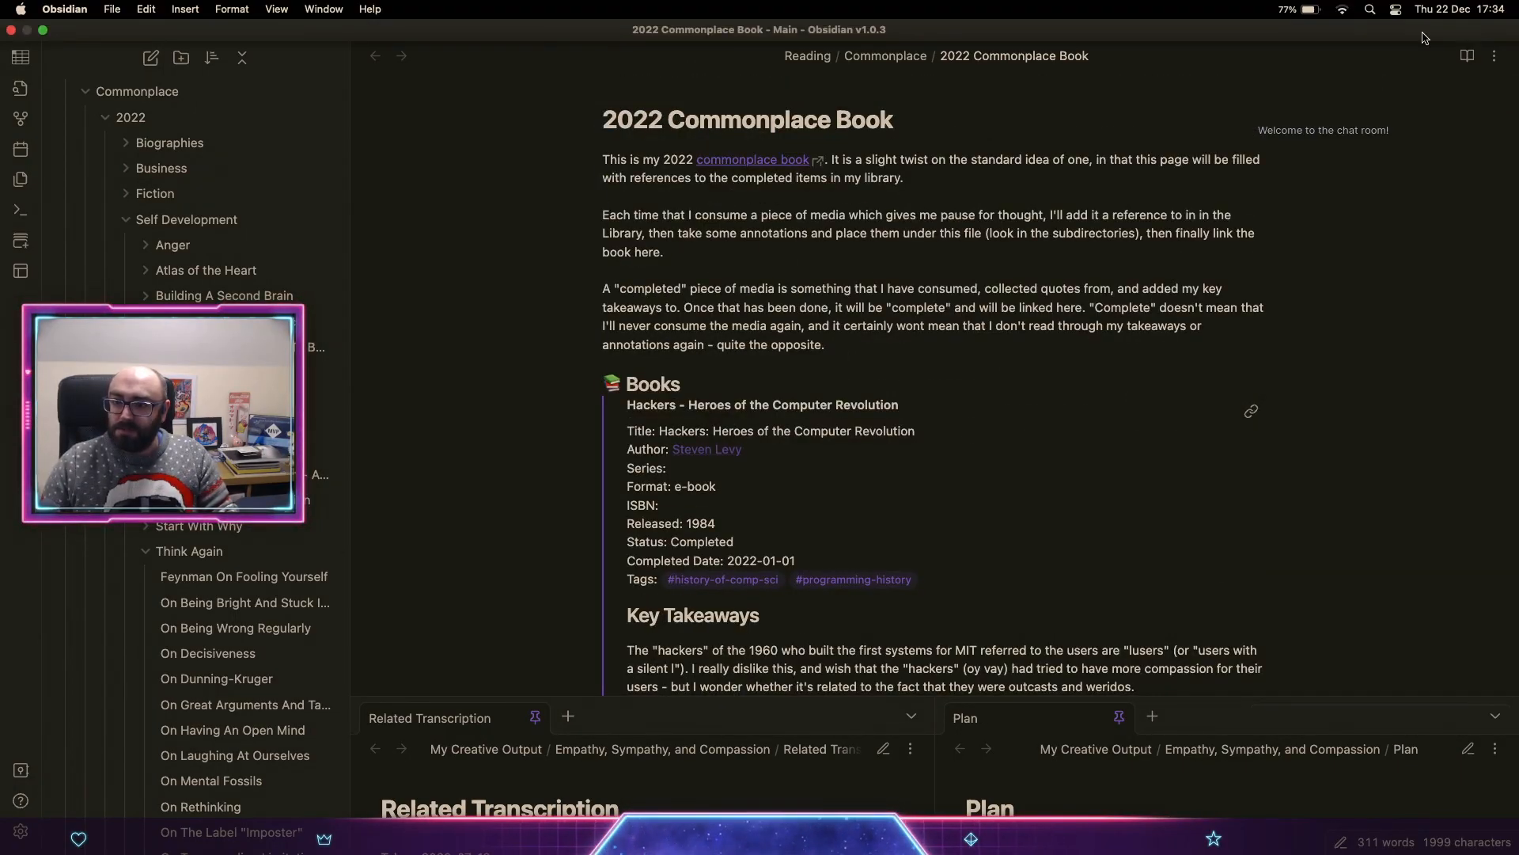
Step: Collapse the Books section, look through the Podcasts entry, collapse Podcasts and expand the Videos section
{"action": "left_click", "coordinate": [592, 388]}
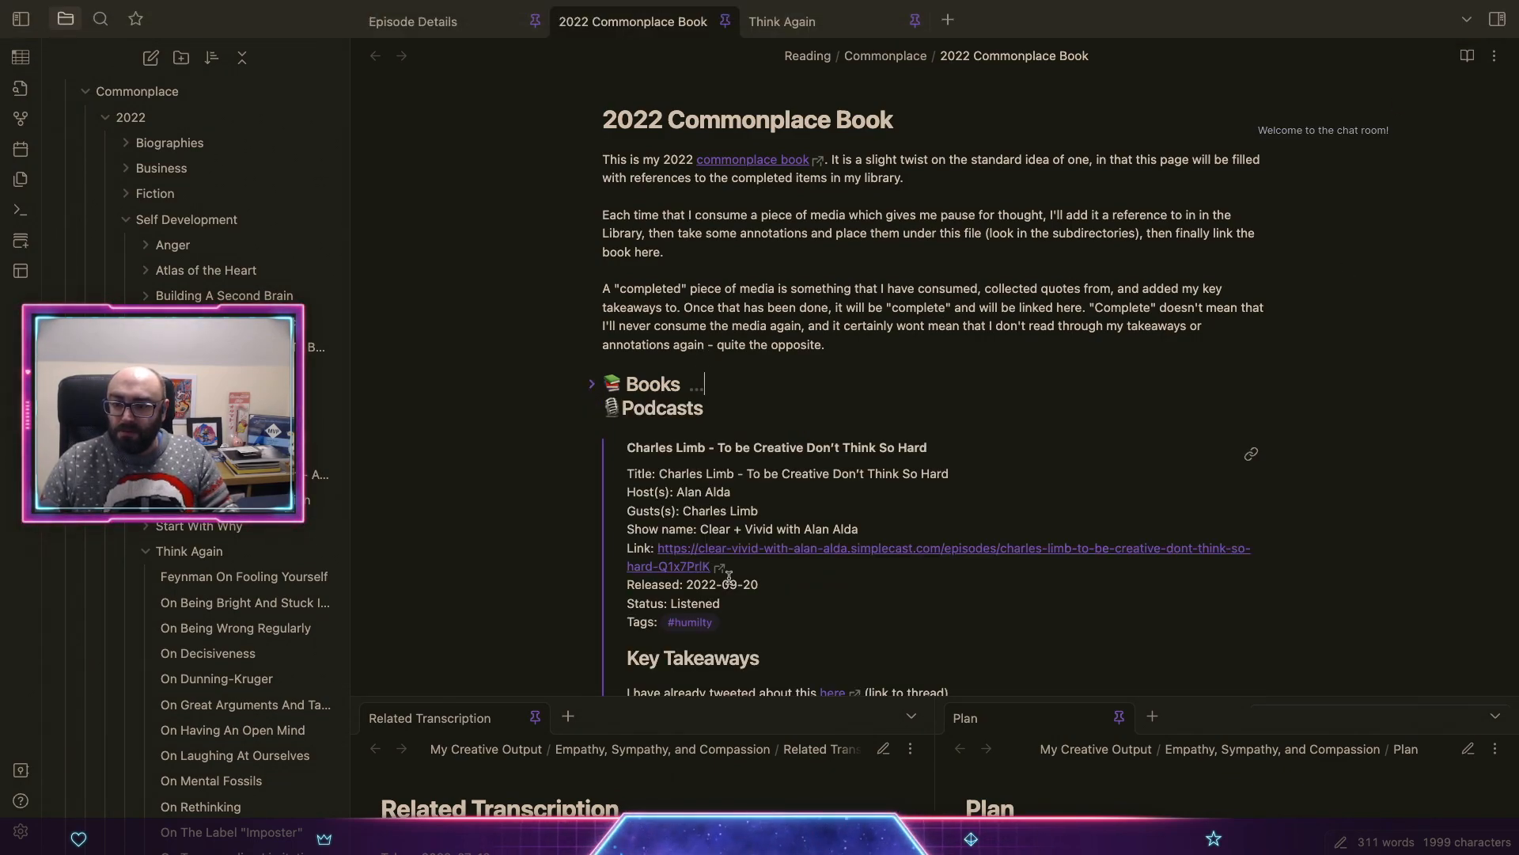
{"action": "scroll", "coordinate": [729, 577], "scroll_direction": "down", "scroll_amount": 3}
{"action": "scroll", "coordinate": [729, 577], "scroll_direction": "down", "scroll_amount": 7}
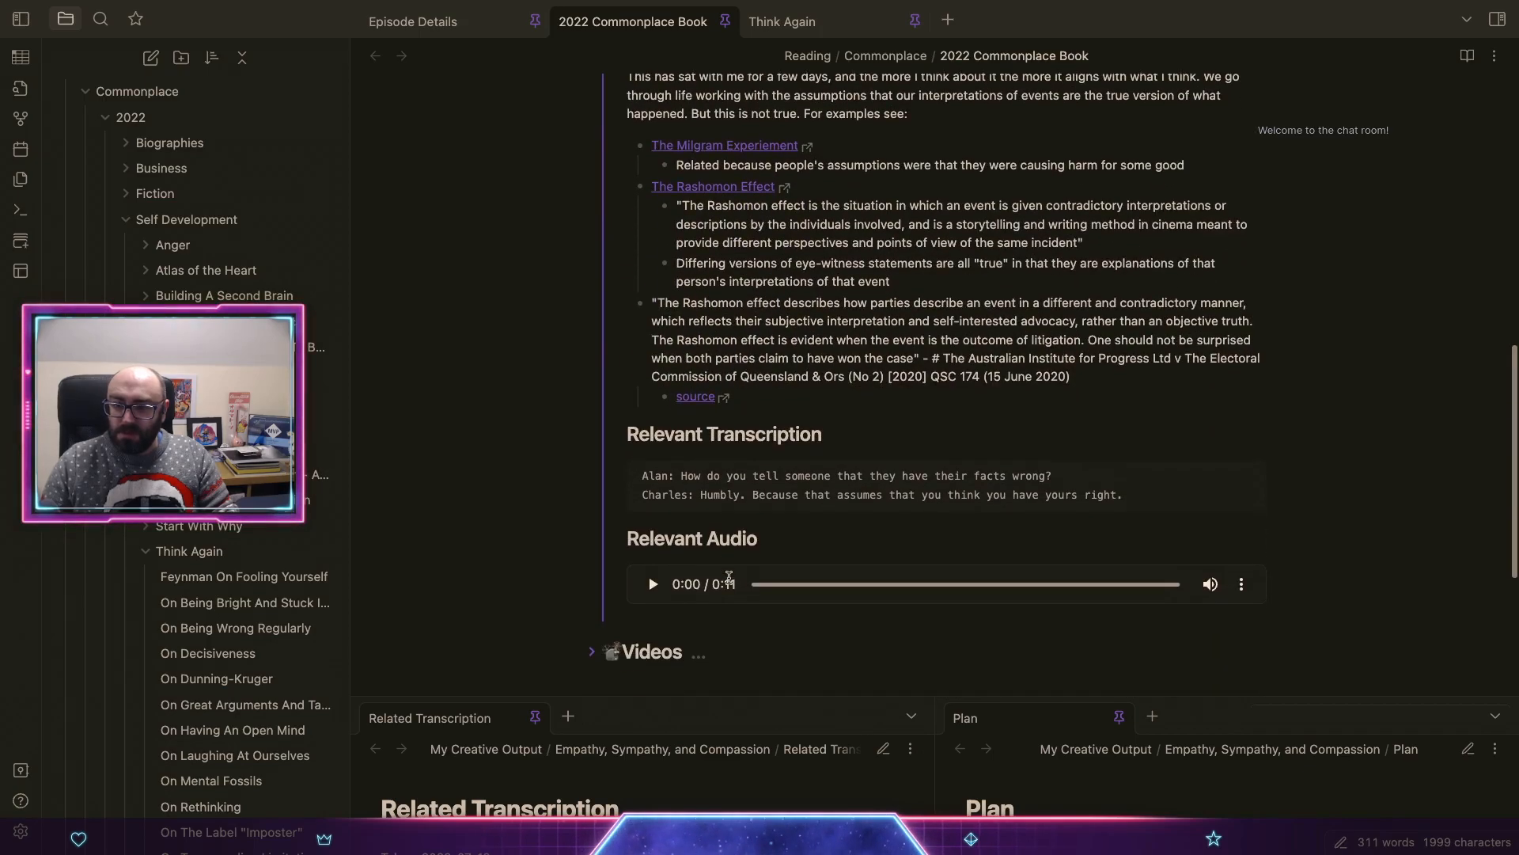
{"action": "scroll", "coordinate": [729, 576], "scroll_direction": "up", "scroll_amount": 10}
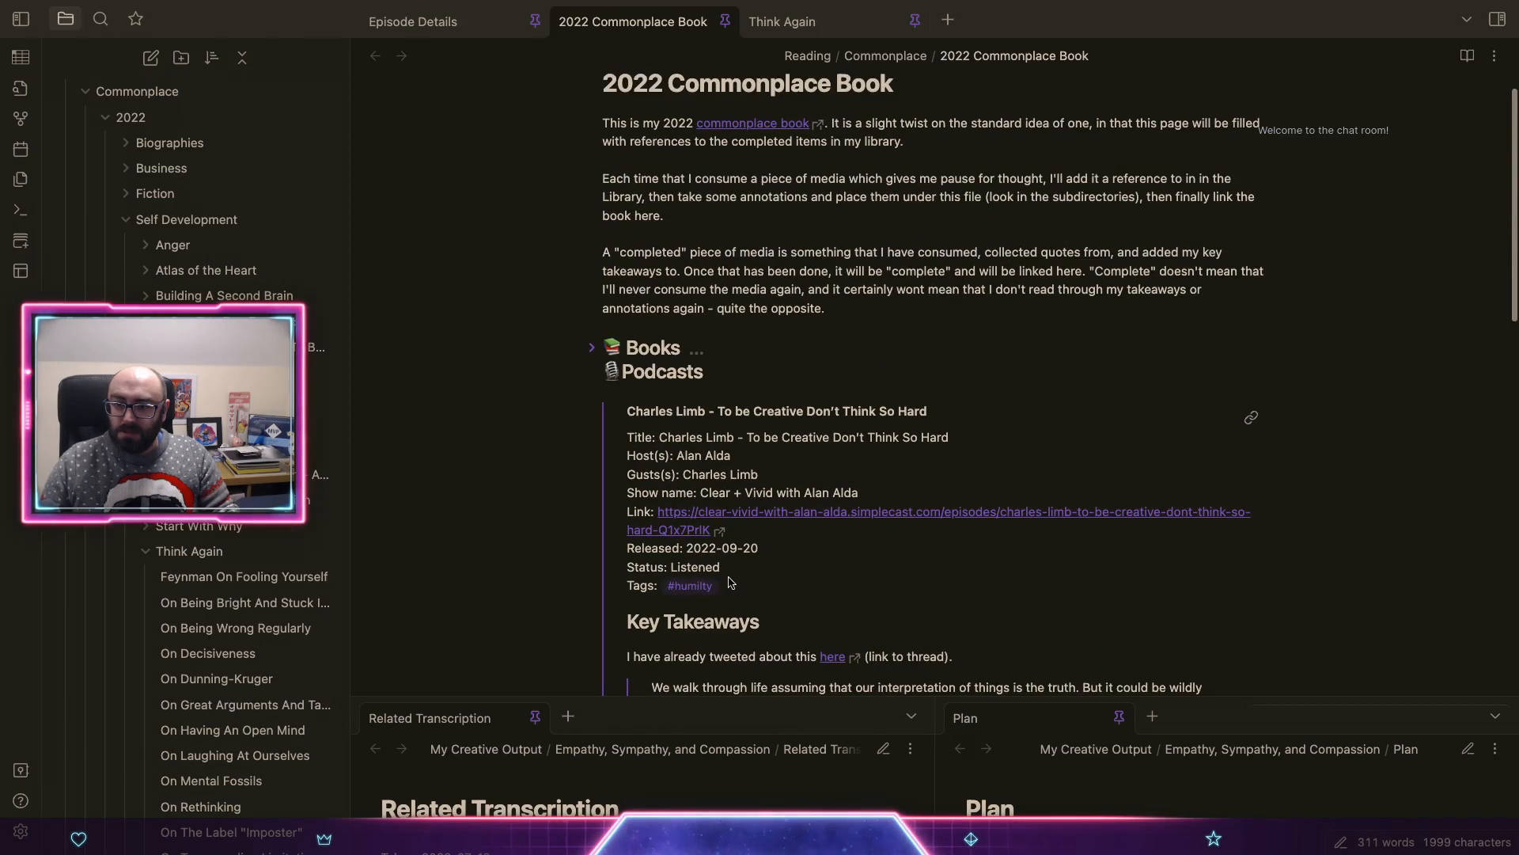
{"action": "left_click", "coordinate": [592, 374]}
{"action": "left_click", "coordinate": [592, 396]}
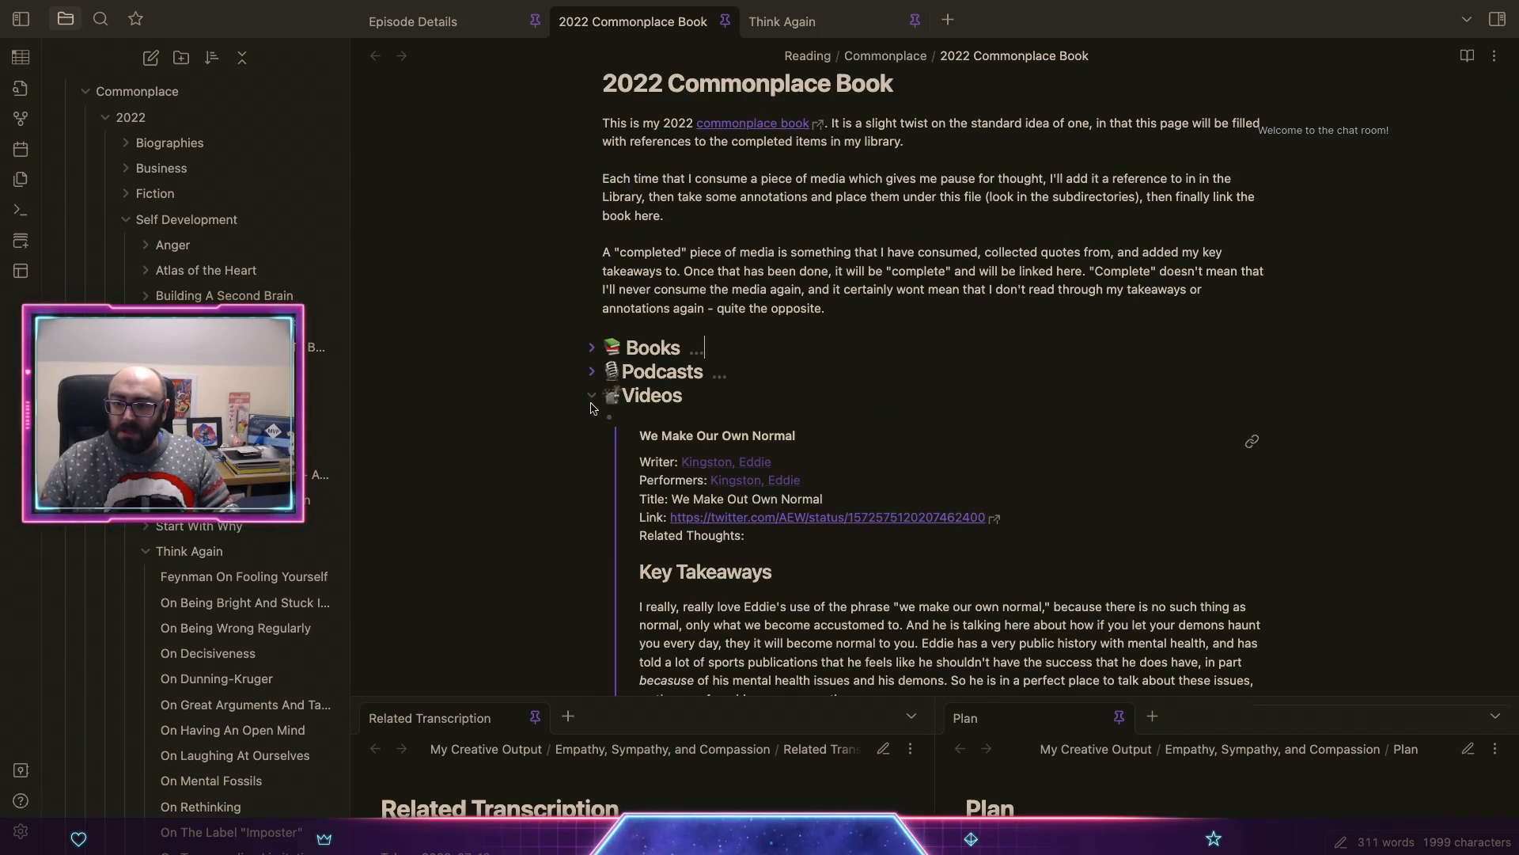
Step: Look through the "We Make Our Own Normal" entry in the Videos section, returning to the section headings
{"action": "left_click", "coordinate": [592, 396]}
{"action": "left_click", "coordinate": [592, 396]}
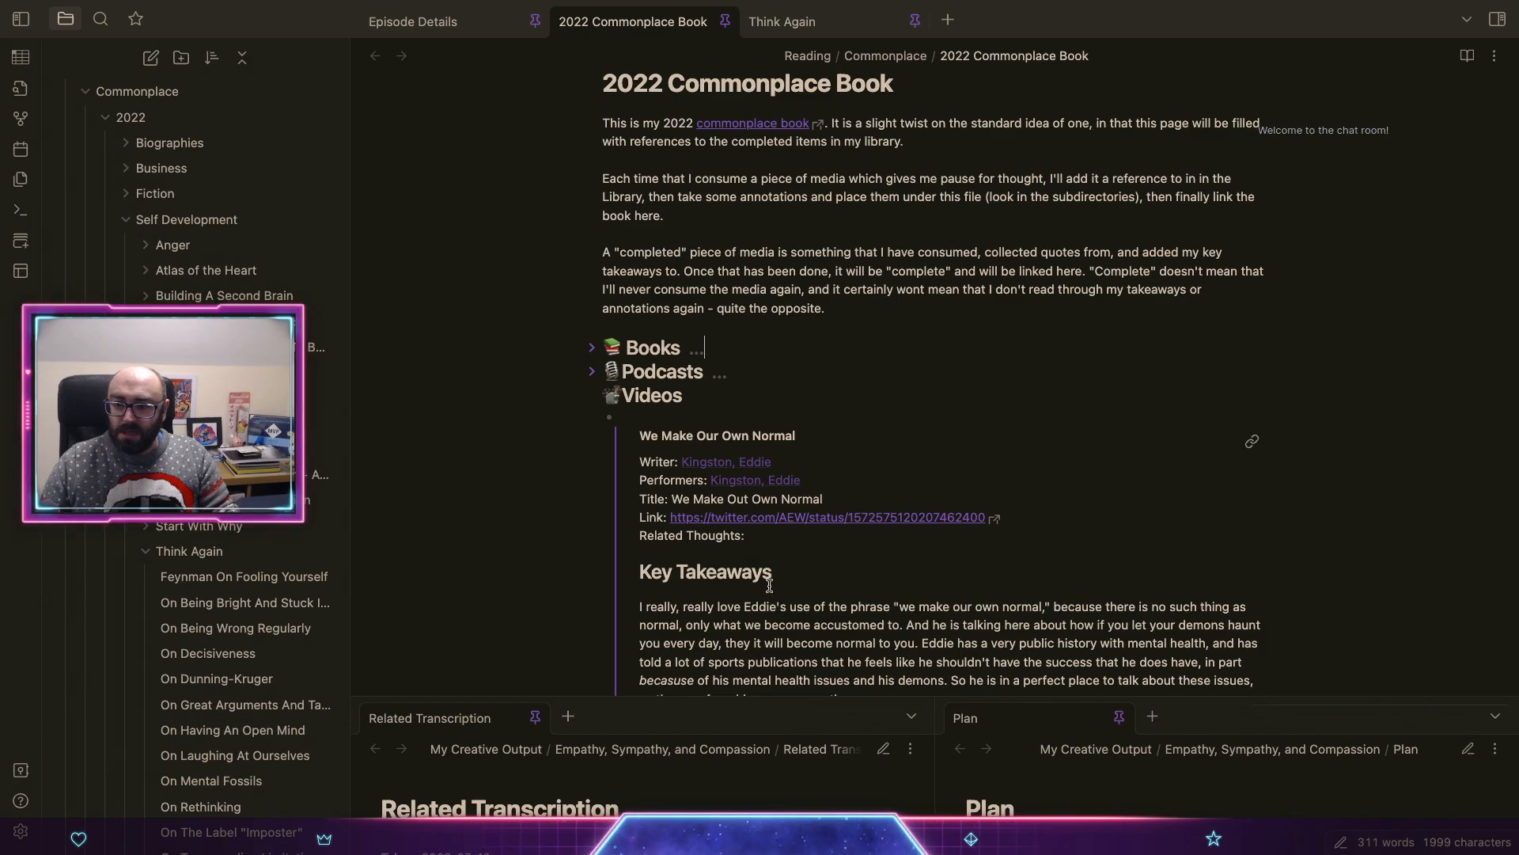
{"action": "scroll", "coordinate": [792, 665], "scroll_direction": "down", "scroll_amount": 6}
{"action": "scroll", "coordinate": [850, 666], "scroll_direction": "down", "scroll_amount": 5}
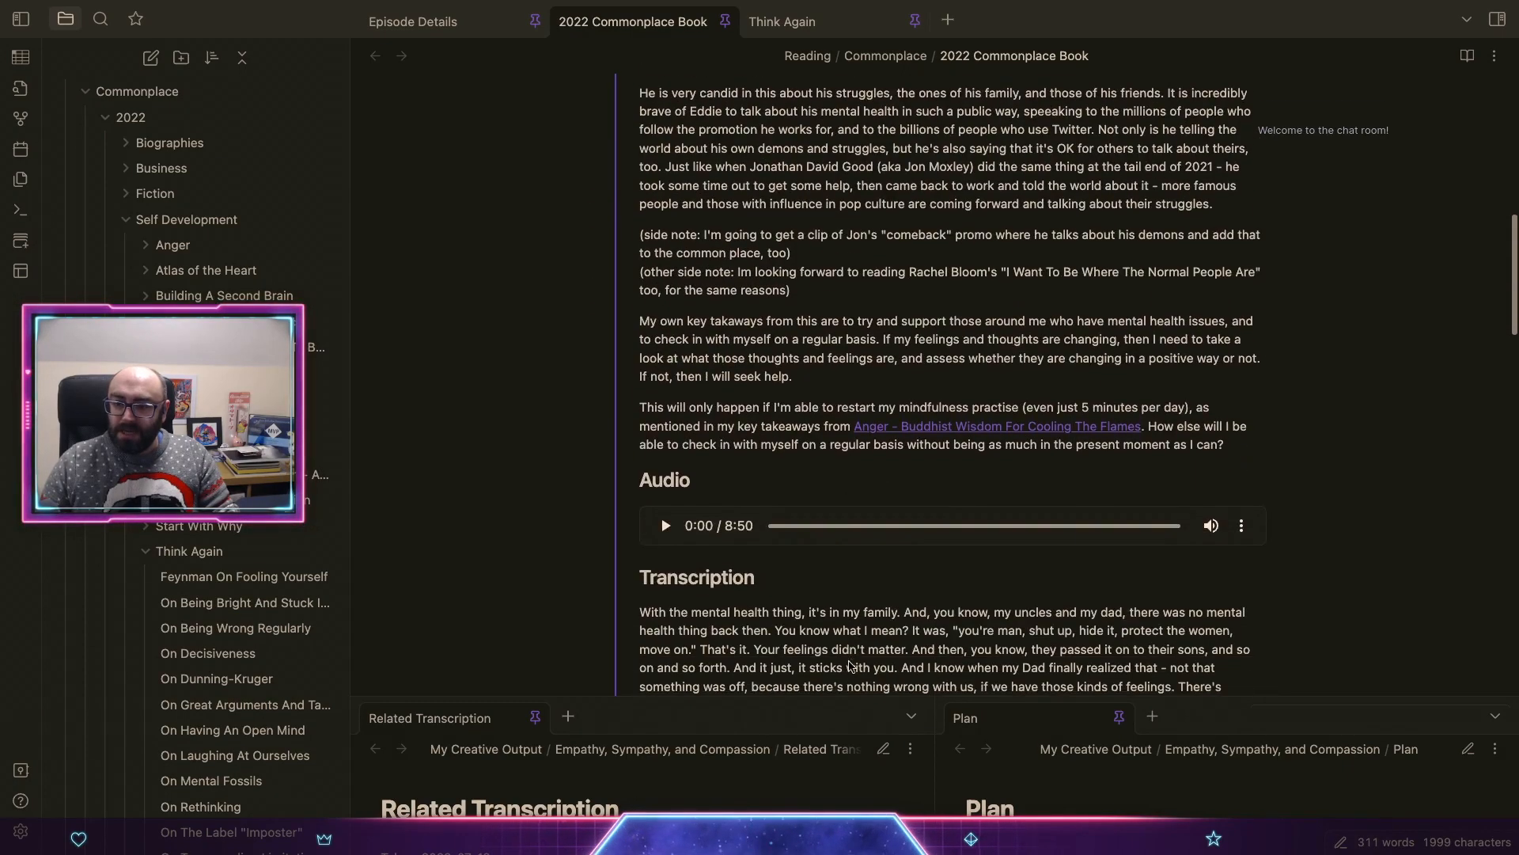
{"action": "scroll", "coordinate": [849, 661], "scroll_direction": "up", "scroll_amount": 4}
{"action": "scroll", "coordinate": [849, 662], "scroll_direction": "up", "scroll_amount": 7}
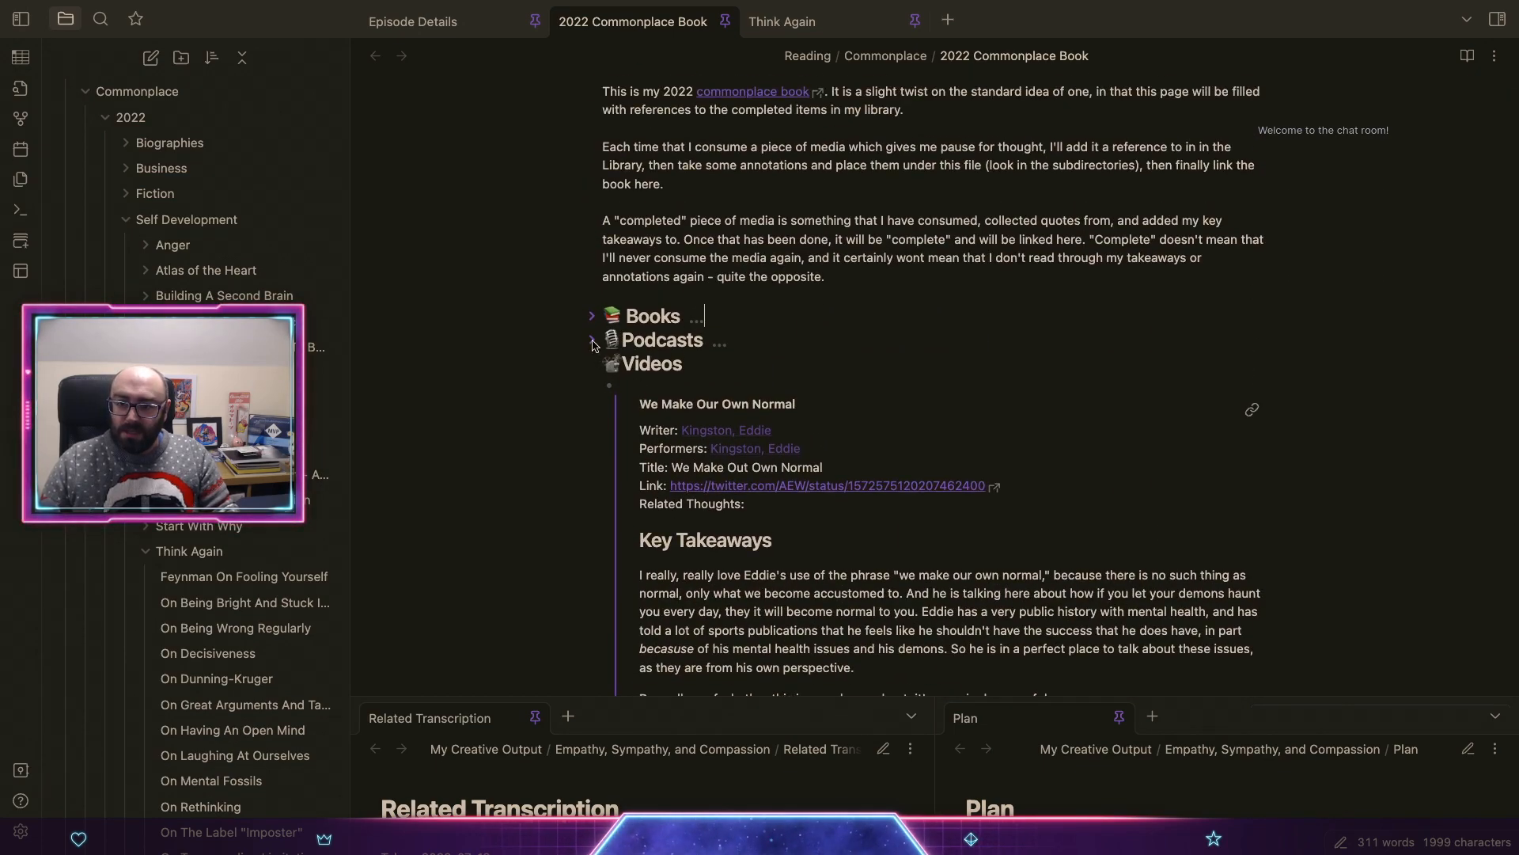
Step: Expand the Podcasts section, read through the "To be Creative Don't Think So Hard" entry, and expand the Books section
{"action": "left_click", "coordinate": [592, 339]}
{"action": "scroll", "coordinate": [910, 466], "scroll_direction": "down", "scroll_amount": 2}
{"action": "scroll", "coordinate": [910, 465], "scroll_direction": "down", "scroll_amount": 4}
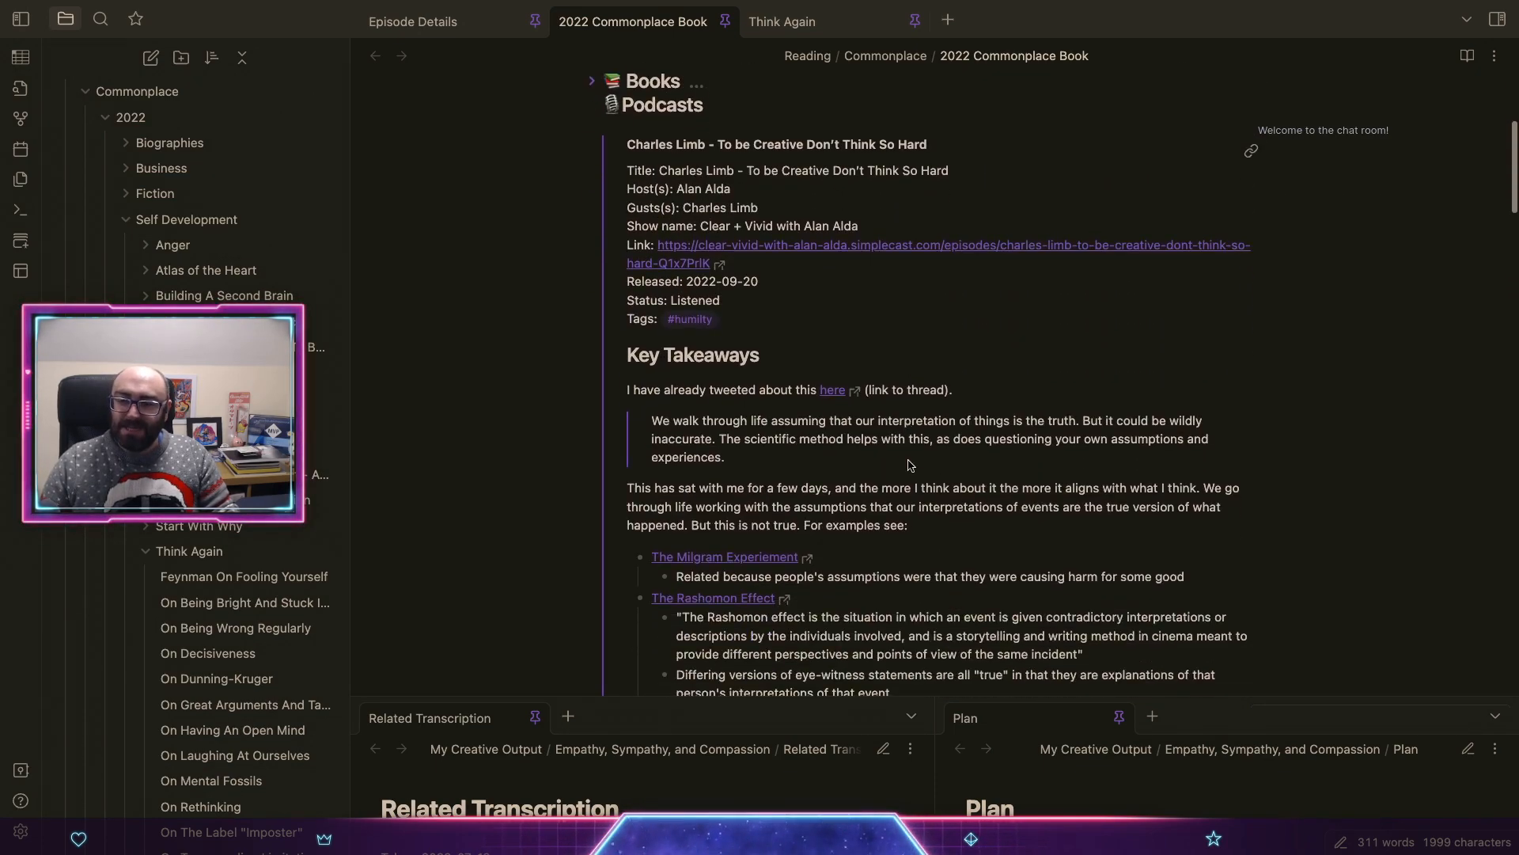
{"action": "scroll", "coordinate": [908, 465], "scroll_direction": "down", "scroll_amount": 2}
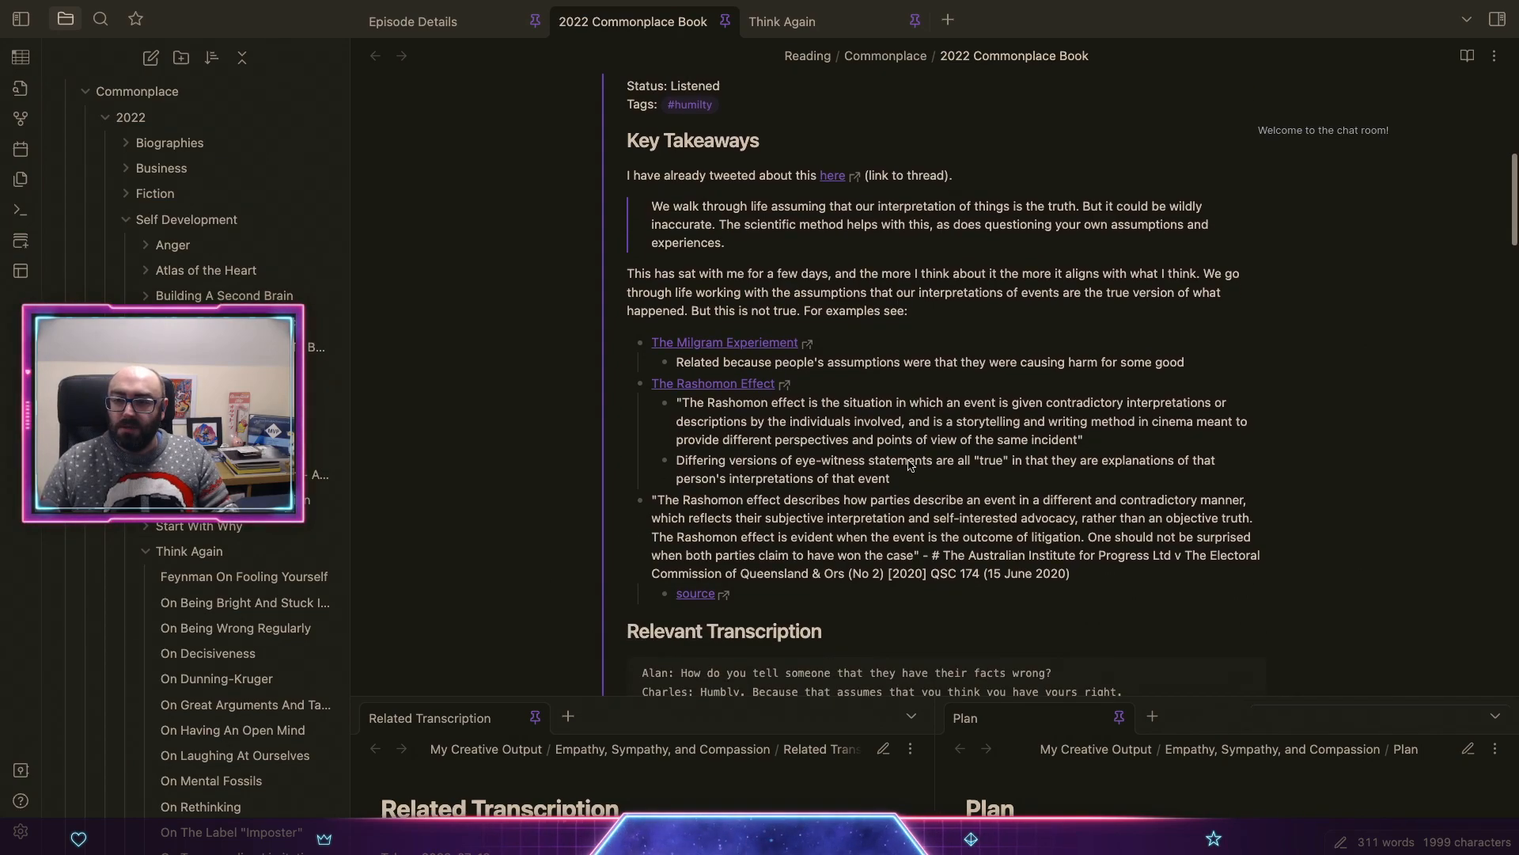
{"action": "scroll", "coordinate": [747, 258], "scroll_direction": "up", "scroll_amount": 5}
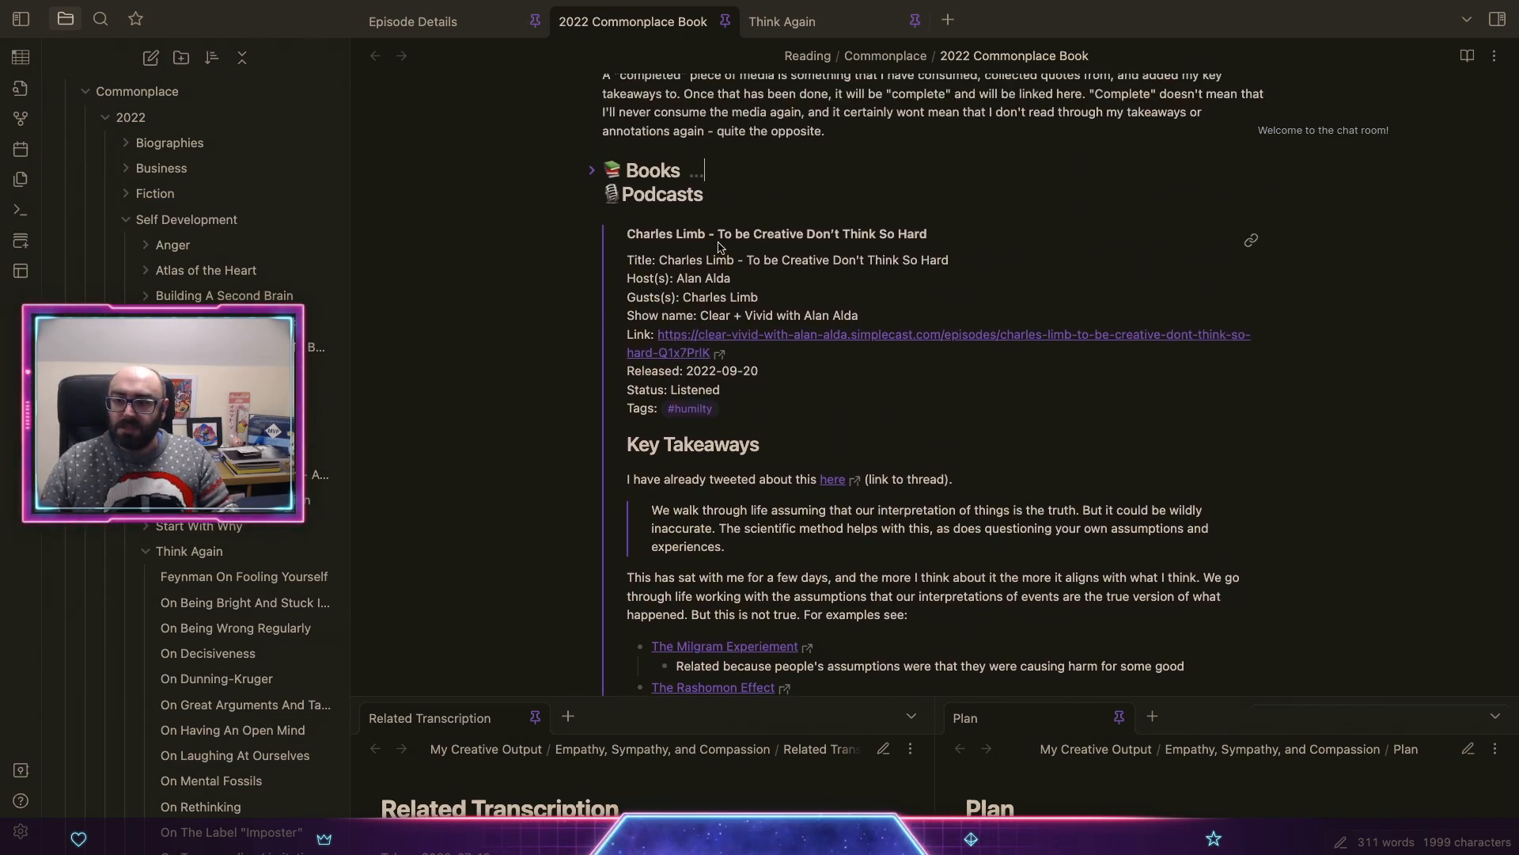
{"action": "scroll", "coordinate": [998, 628], "scroll_direction": "down", "scroll_amount": 9}
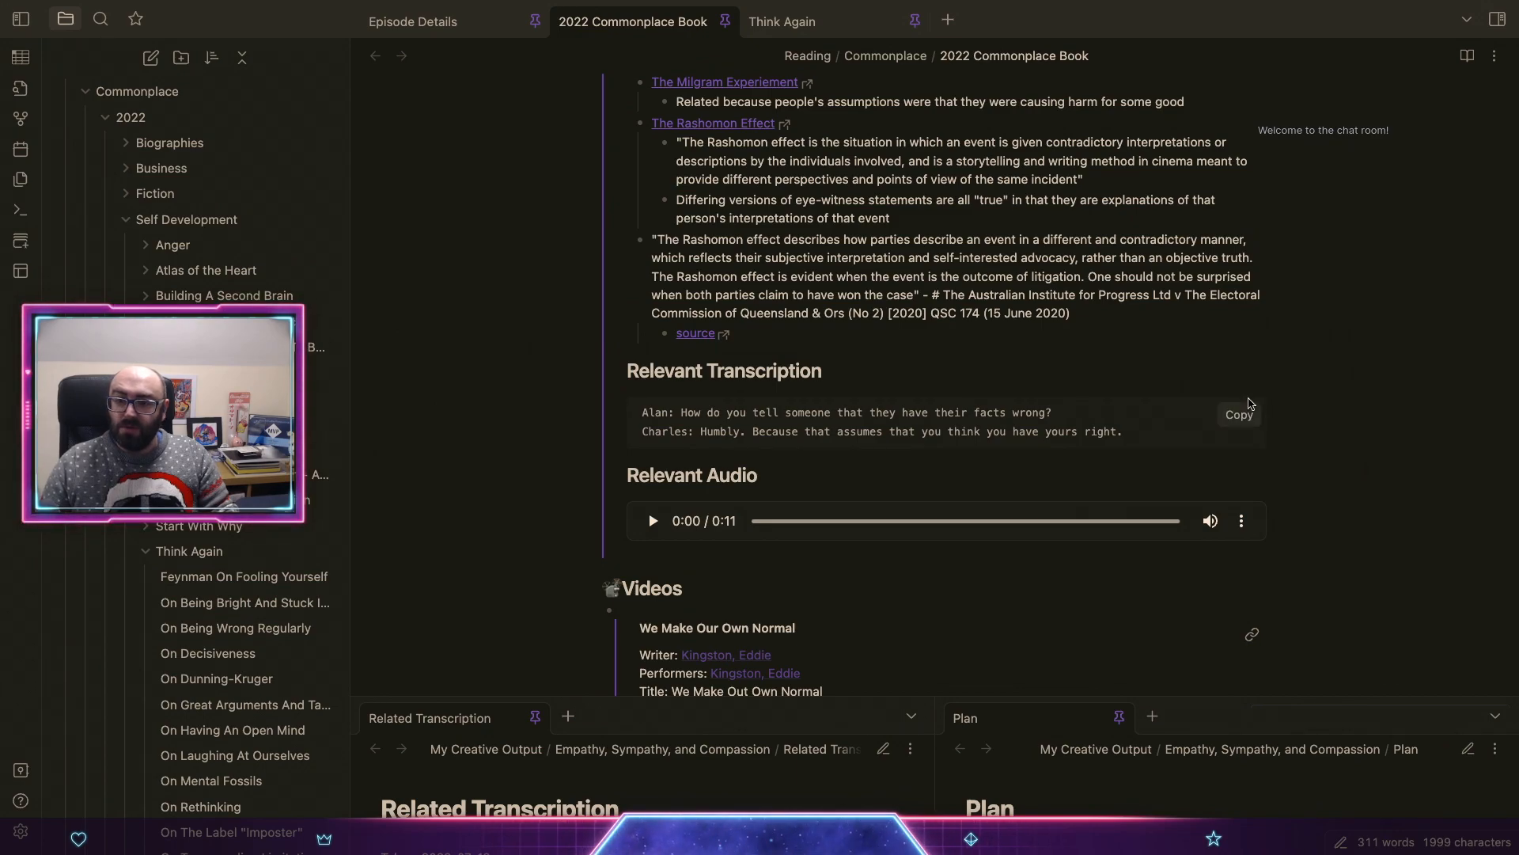
{"action": "scroll", "coordinate": [1248, 401], "scroll_direction": "up", "scroll_amount": 5}
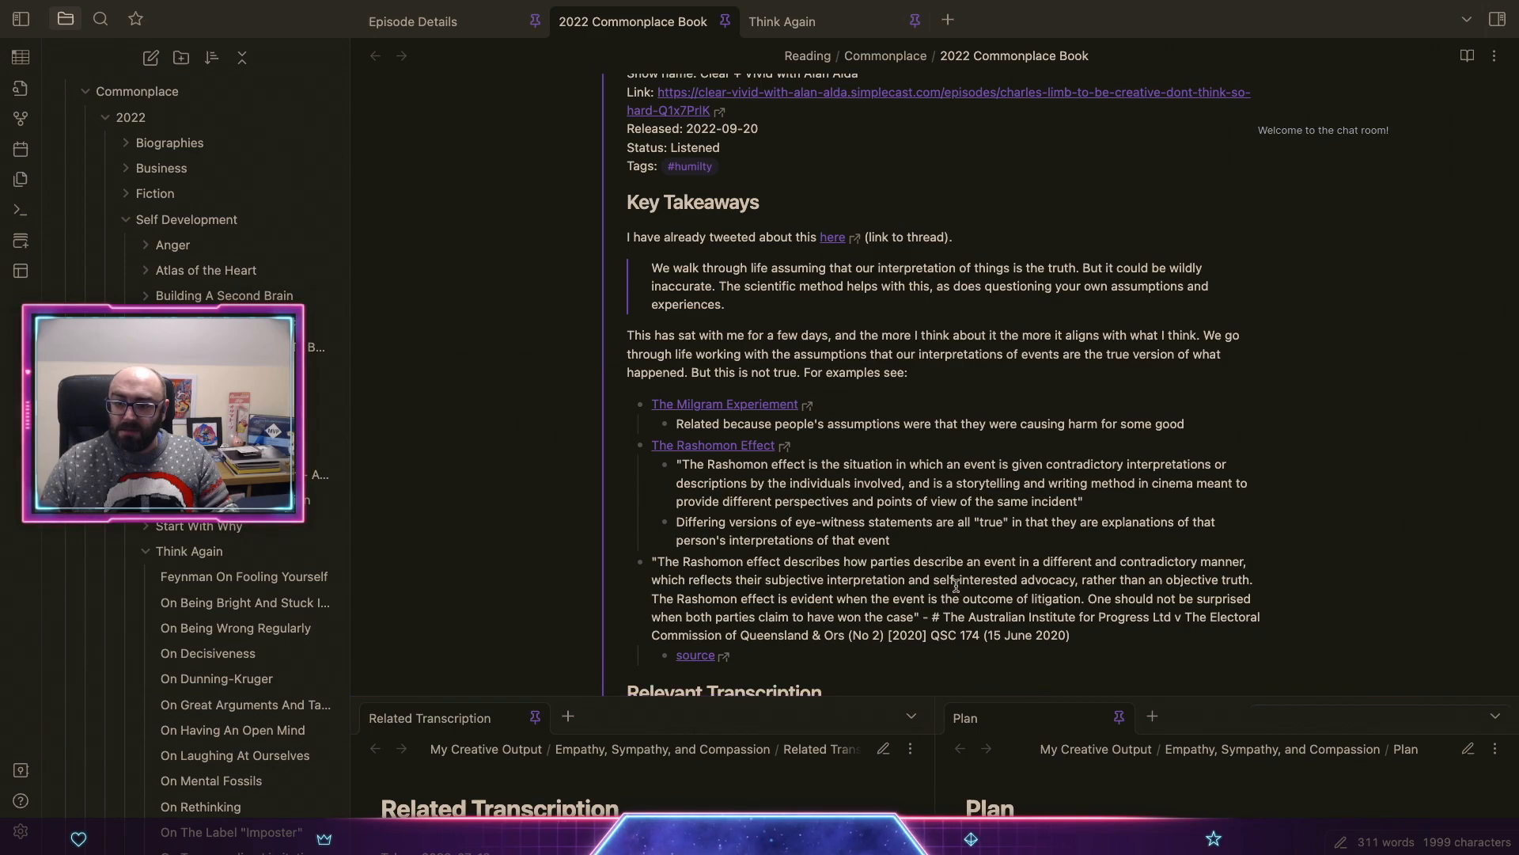
{"action": "scroll", "coordinate": [1208, 554], "scroll_direction": "up", "scroll_amount": 1}
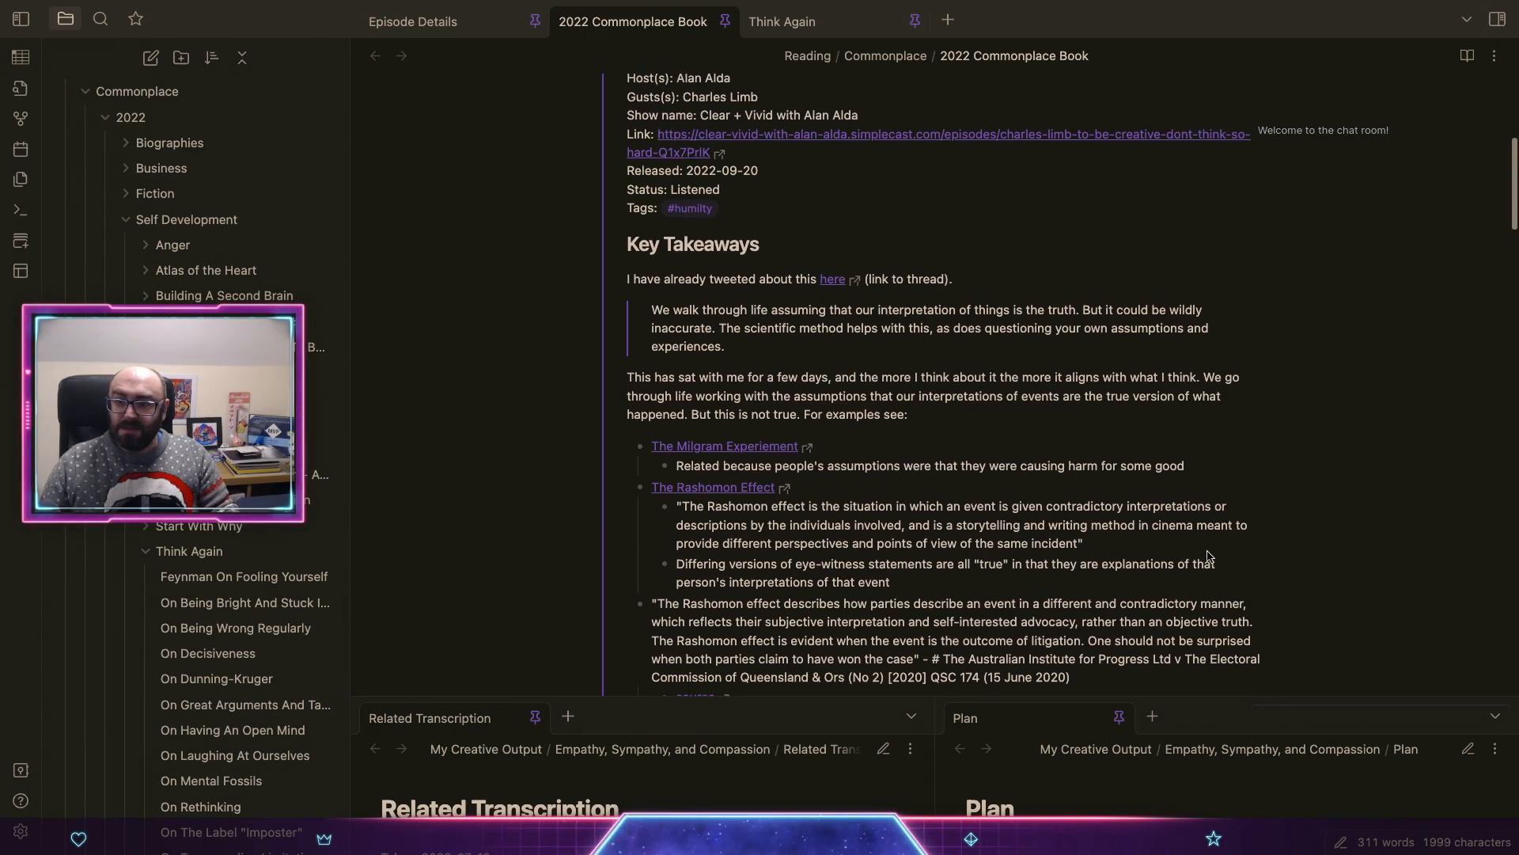
{"action": "scroll", "coordinate": [1208, 552], "scroll_direction": "down", "scroll_amount": 2}
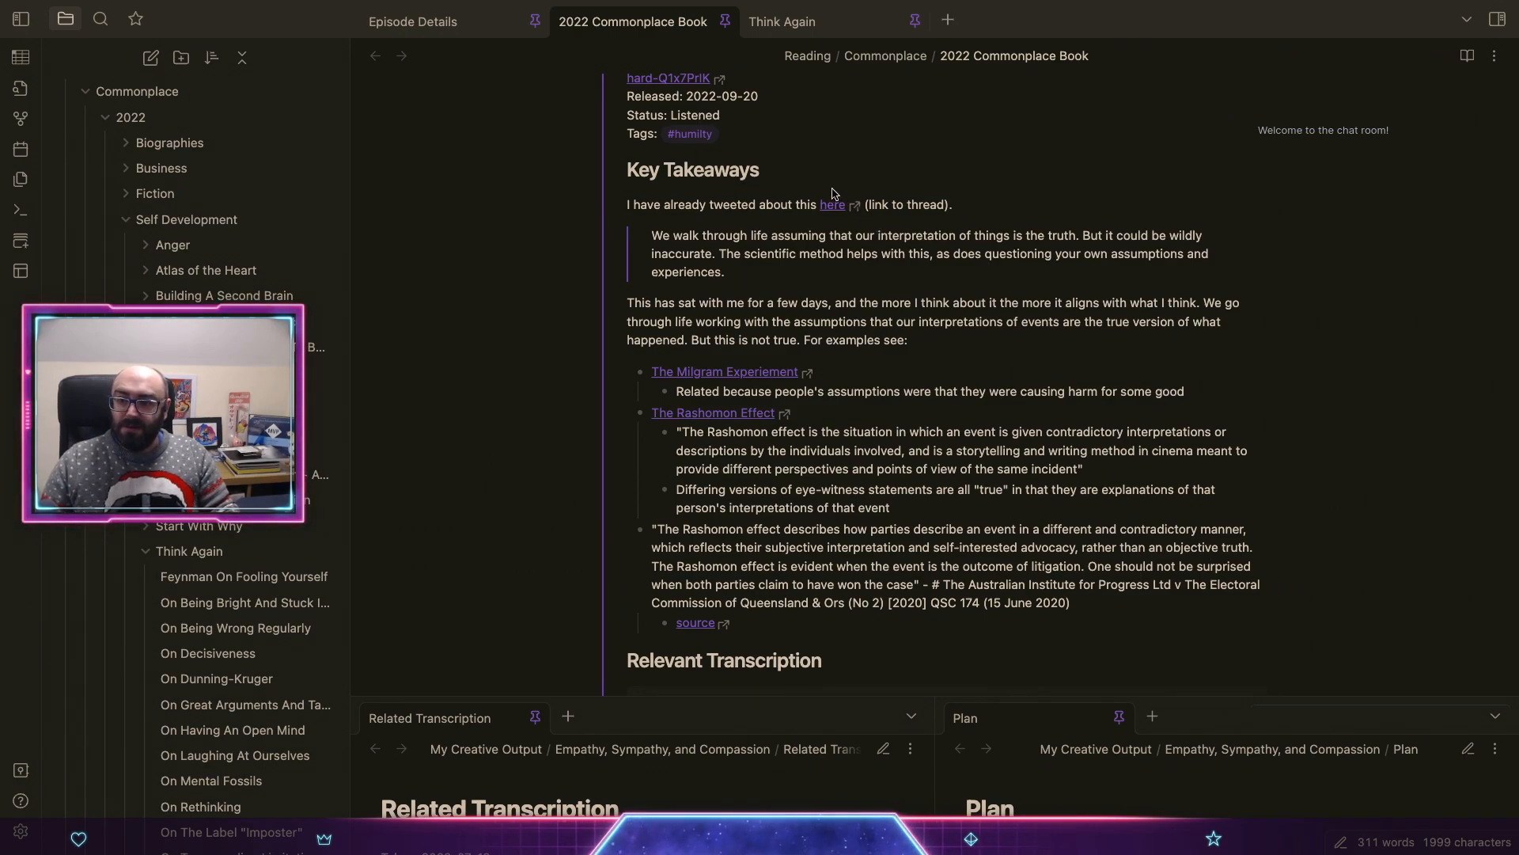
{"action": "scroll", "coordinate": [977, 444], "scroll_direction": "up", "scroll_amount": 6}
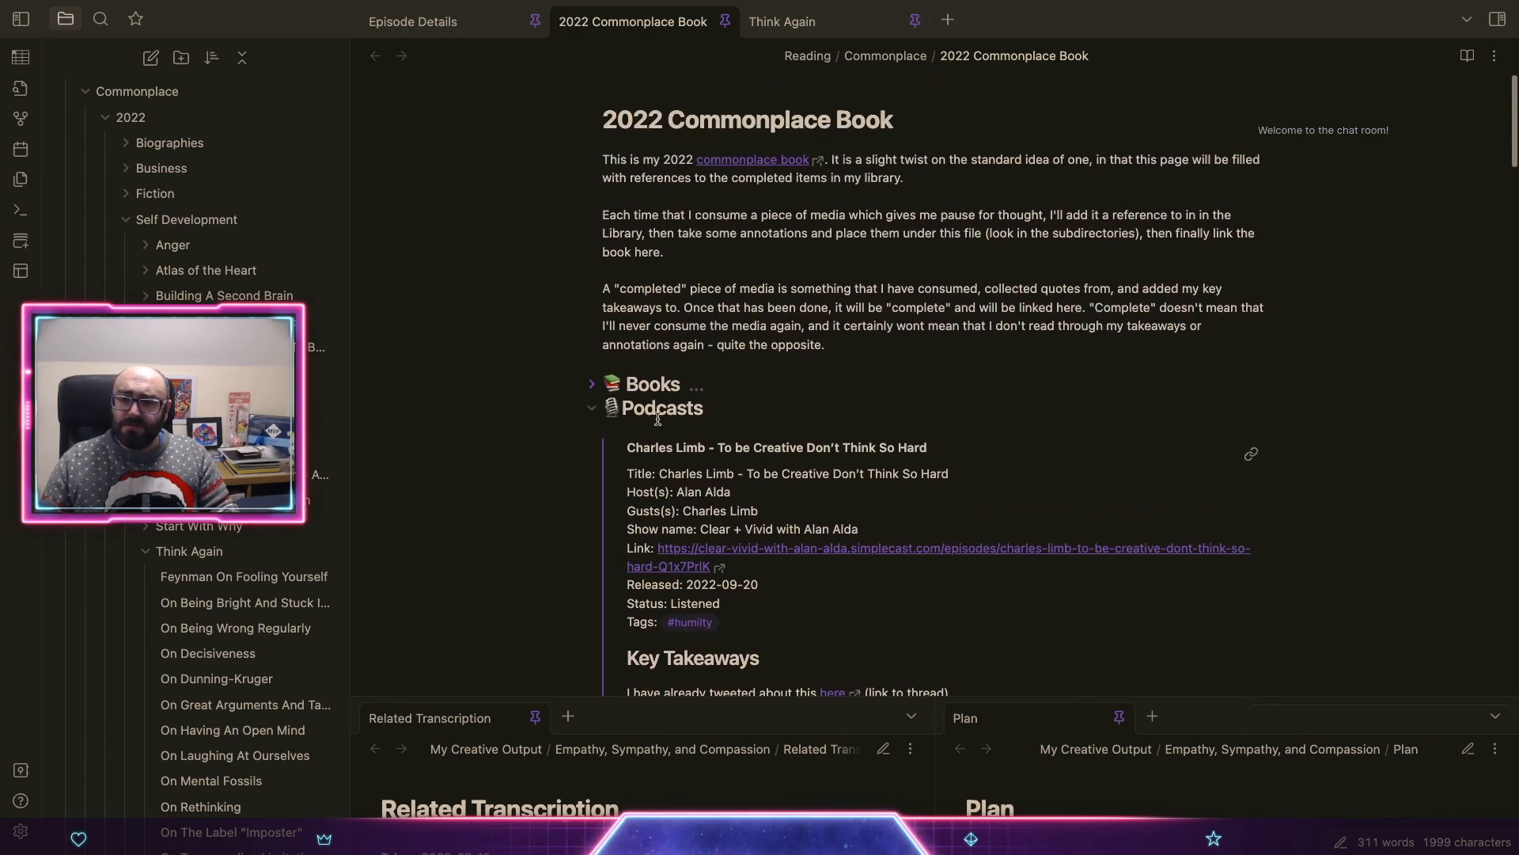
{"action": "left_click", "coordinate": [592, 385]}
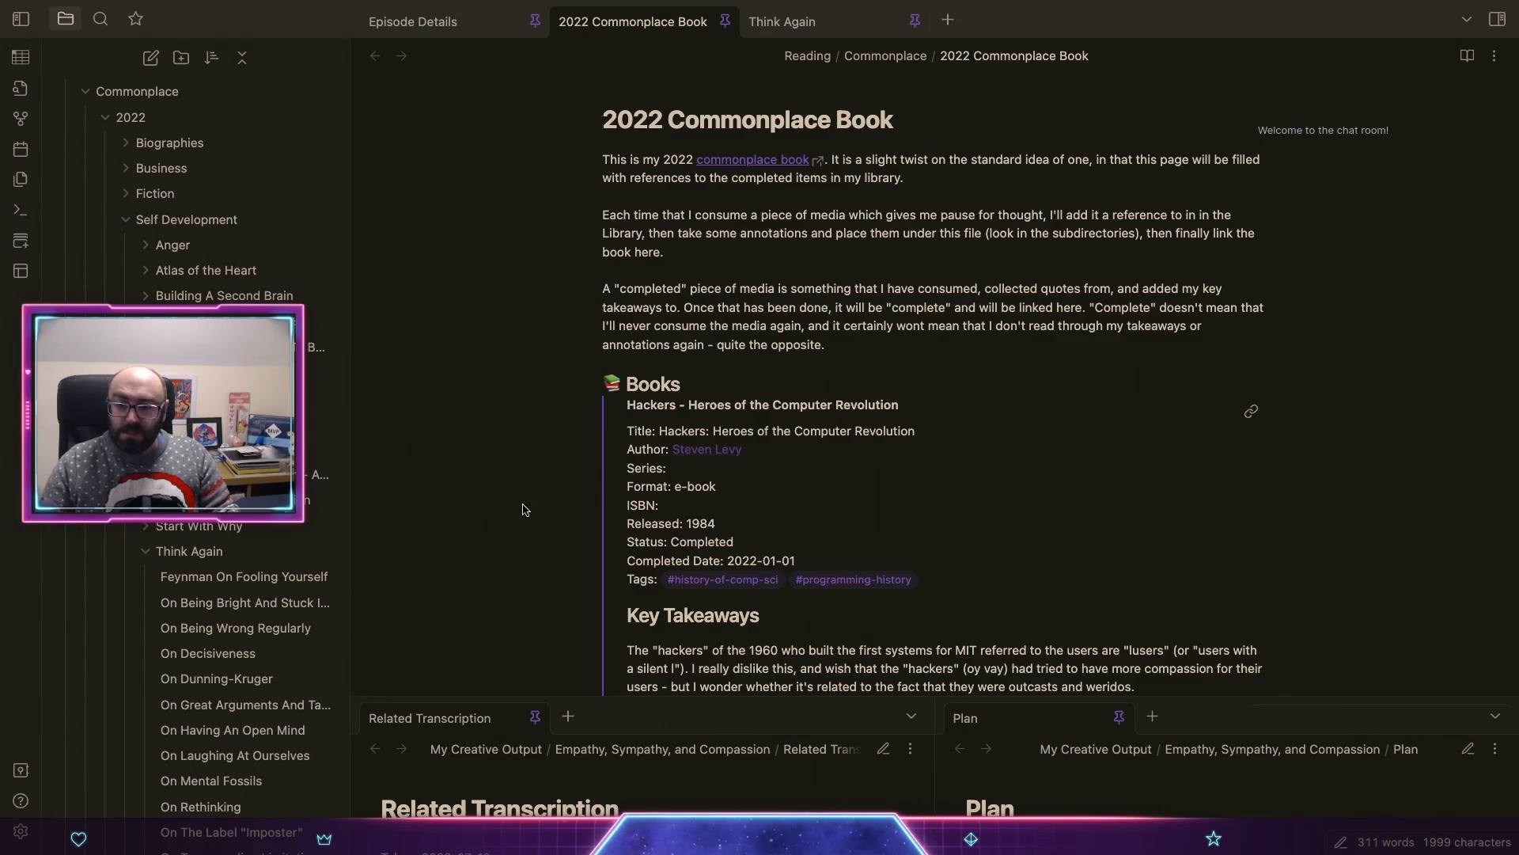
Step: Switch to Safari, search The StoryGraph for "I want to be" and open "I Want to Be Where the Normal People Are"
{"action": "key", "text": "ctrl+Up"}
{"action": "left_click", "coordinate": [839, 515]}
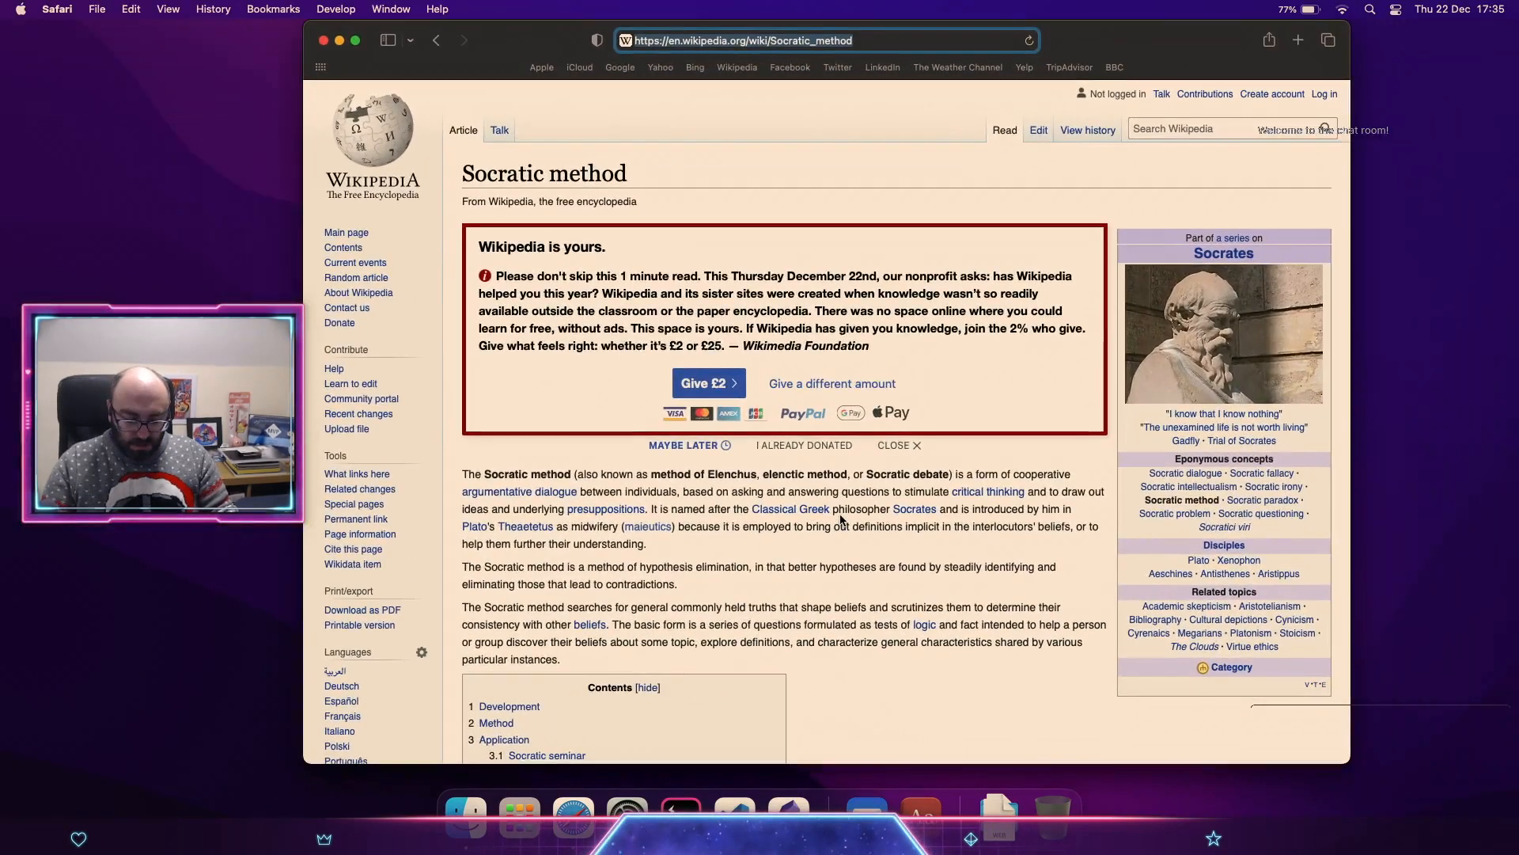
{"action": "scroll", "coordinate": [839, 514], "scroll_direction": "left", "scroll_amount": 5}
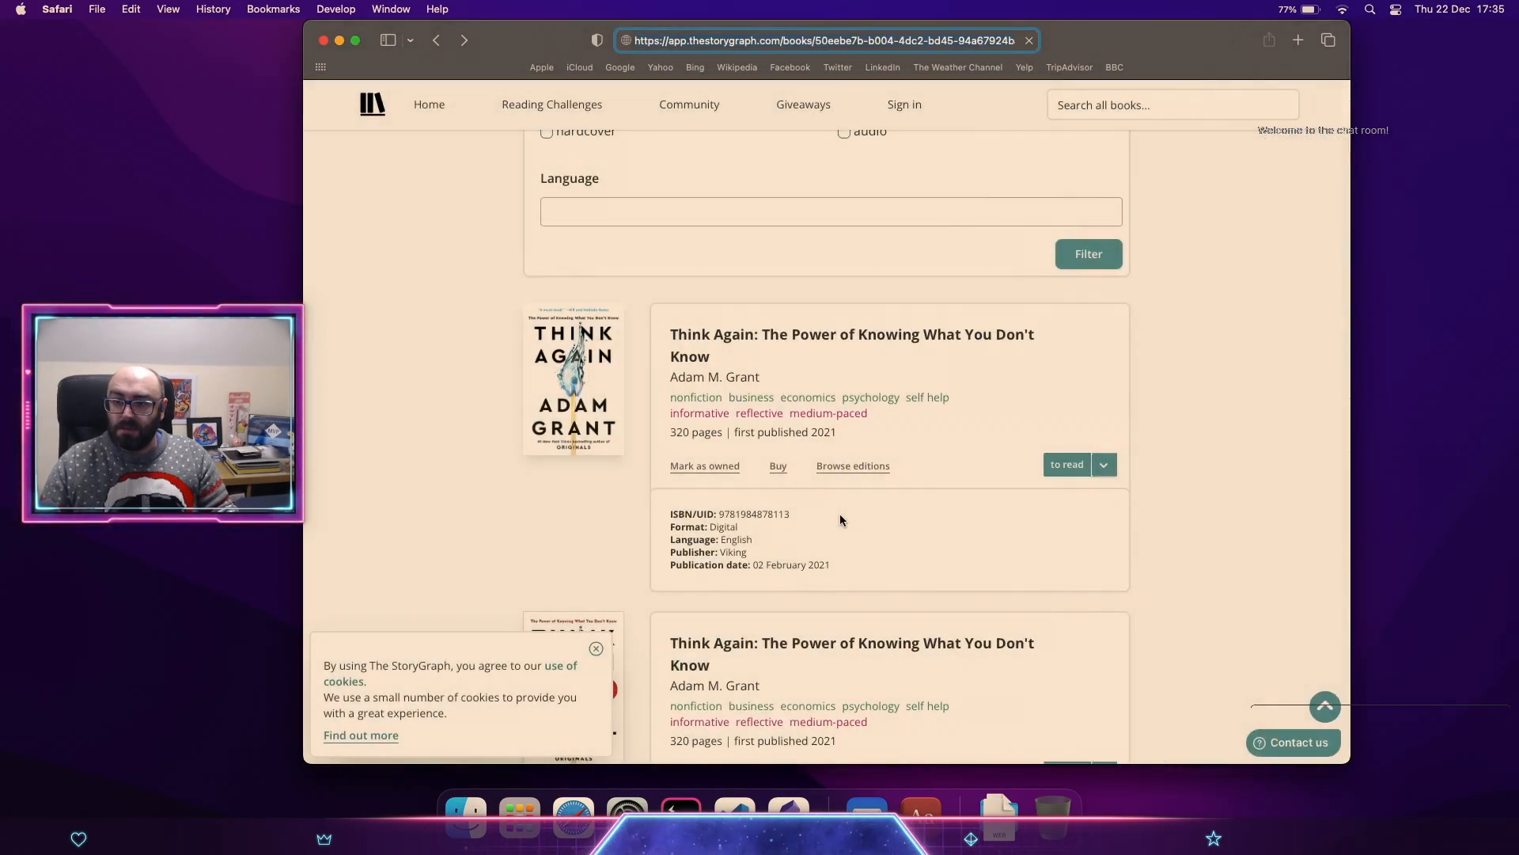
{"action": "left_click", "coordinate": [1129, 107]}
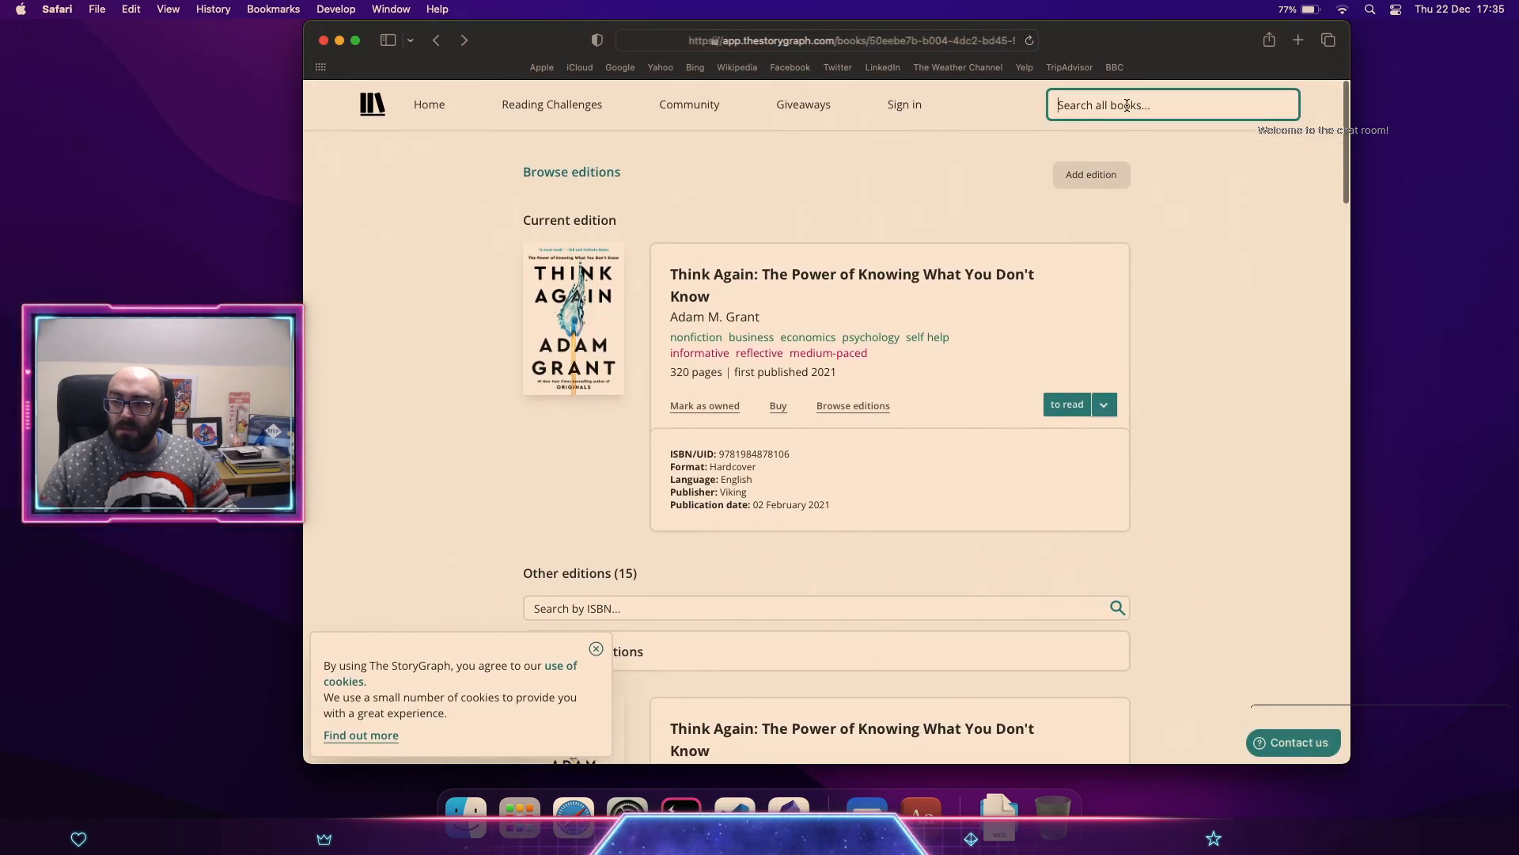
{"action": "type", "text": "I want to be"}
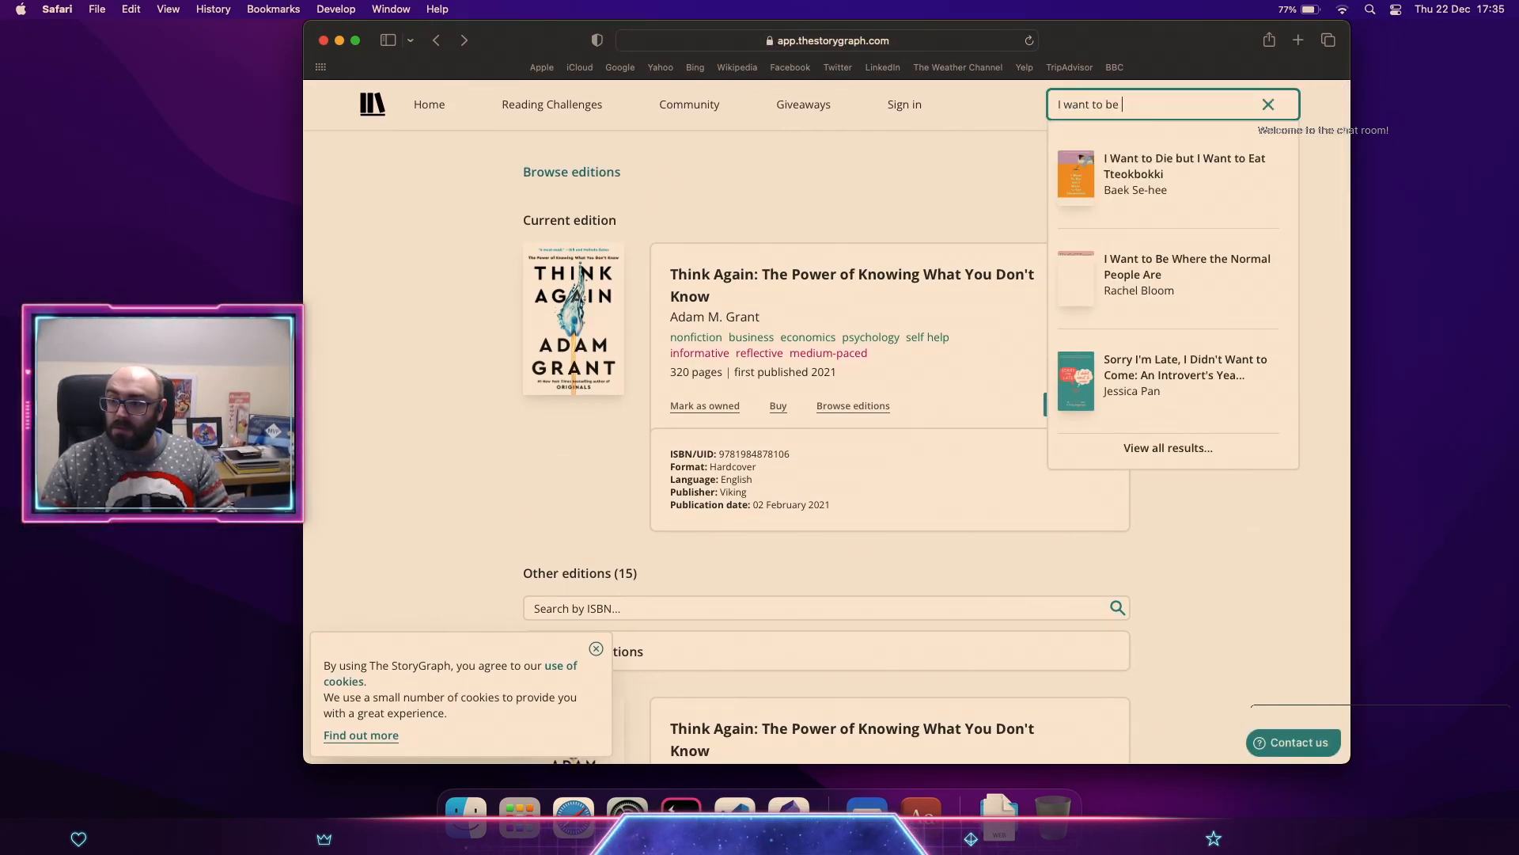
{"action": "left_click", "coordinate": [1182, 162]}
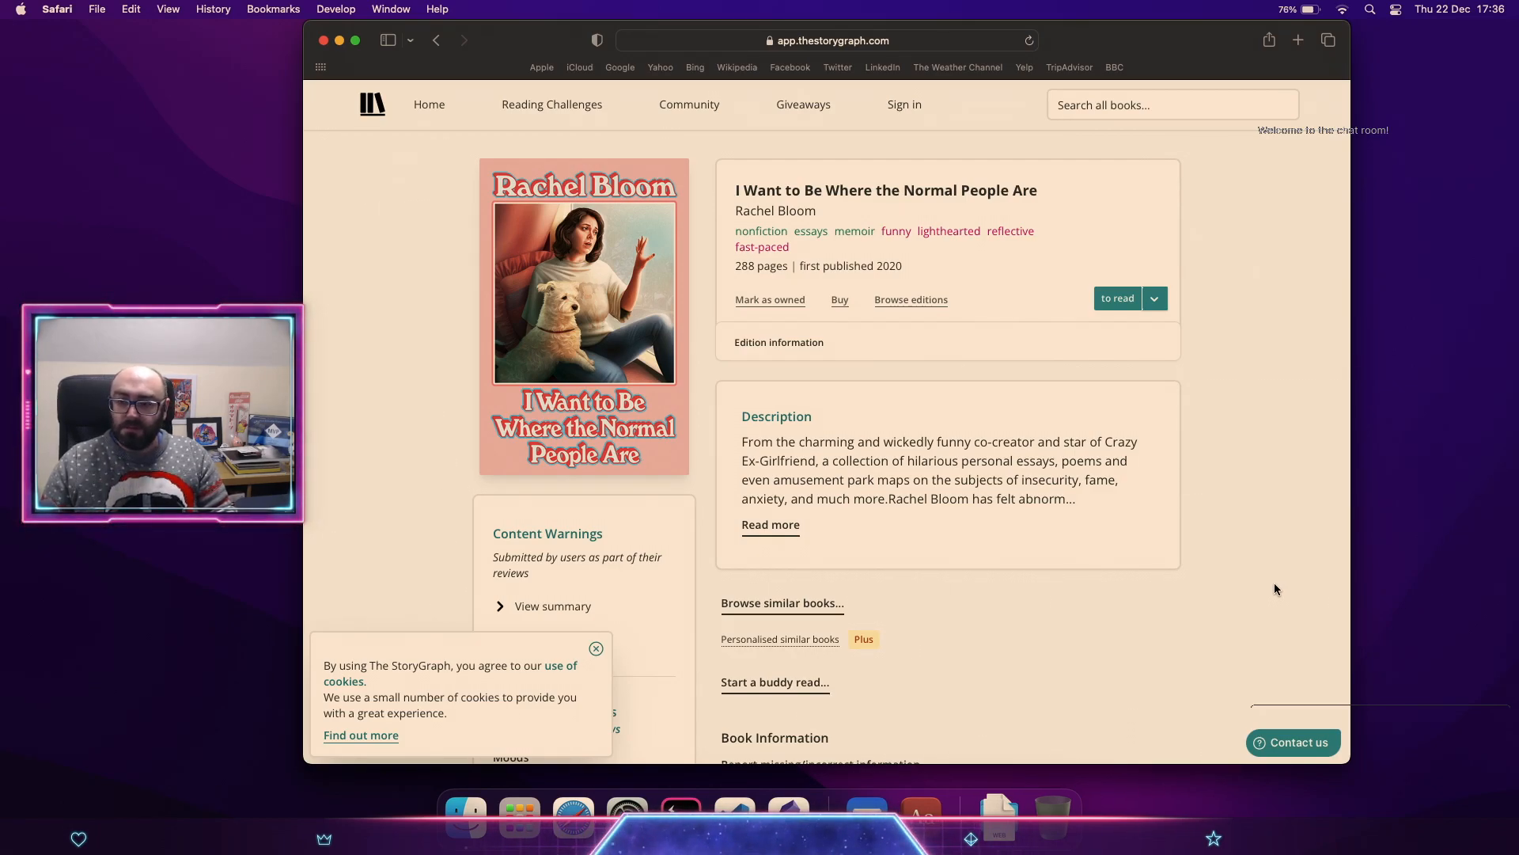
Step: Quit Safari, switch back to Obsidian and take its window out of full screen
{"action": "key", "text": "super+q"}
{"action": "left_click", "coordinate": [875, 561]}
{"action": "key", "text": "super+q"}
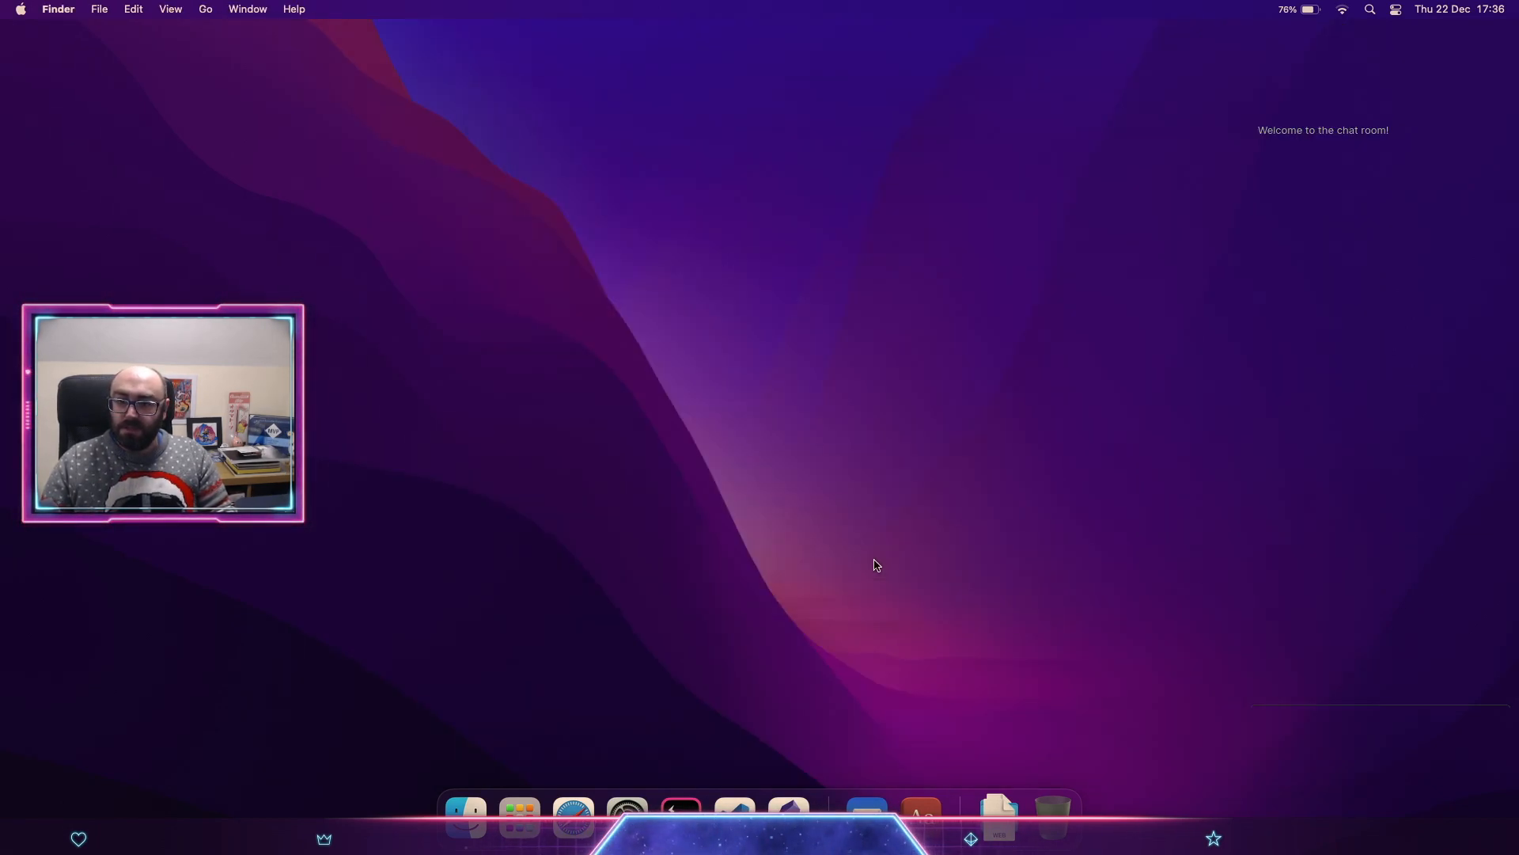
{"action": "key", "text": "ctrl+Right"}
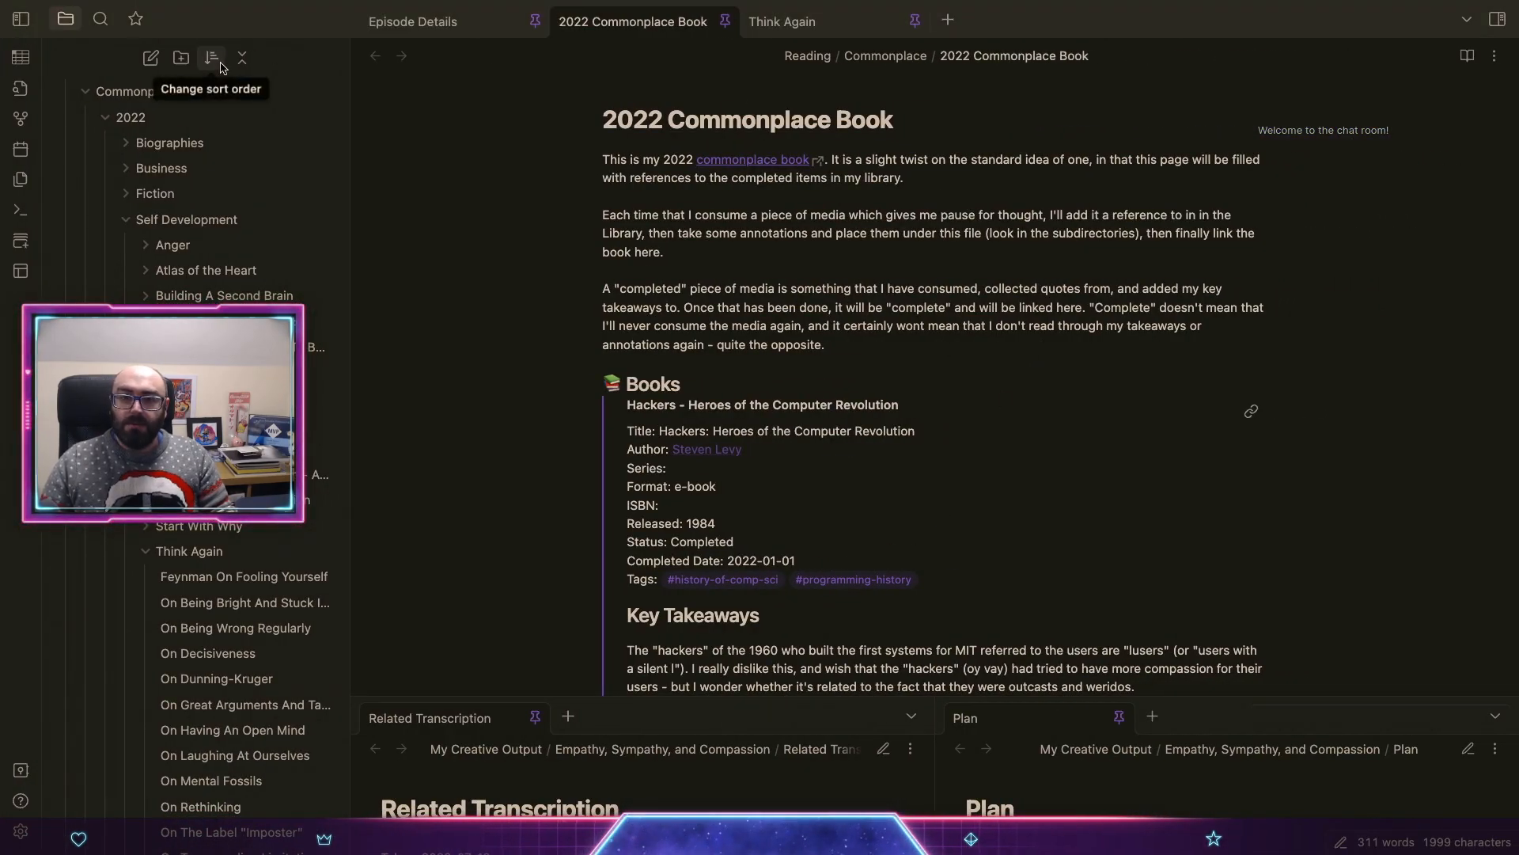
{"action": "mouse_move", "coordinate": [36, 4]}
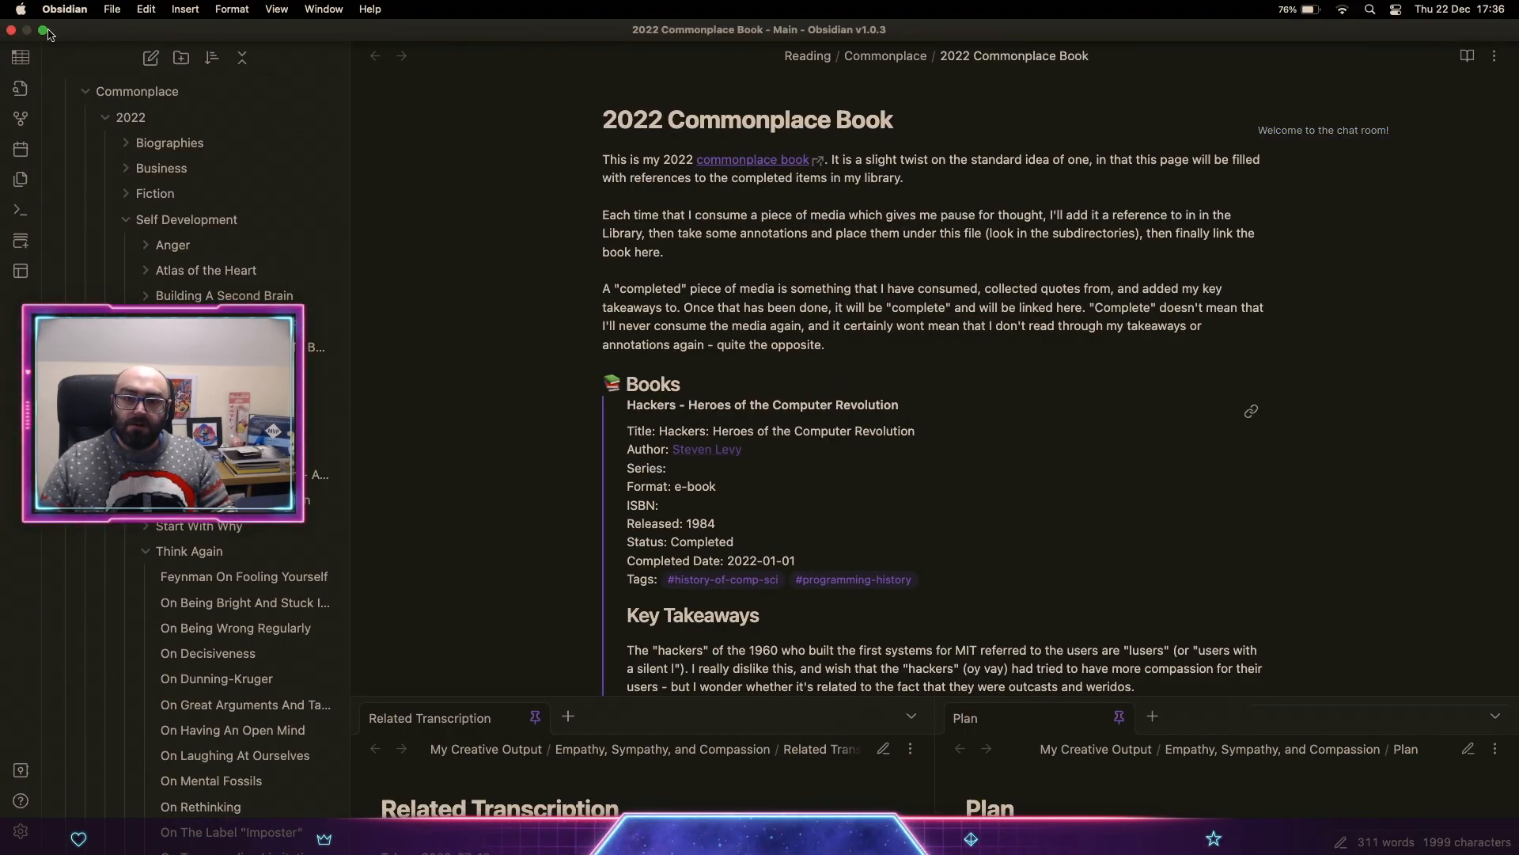
{"action": "left_click", "coordinate": [48, 32]}
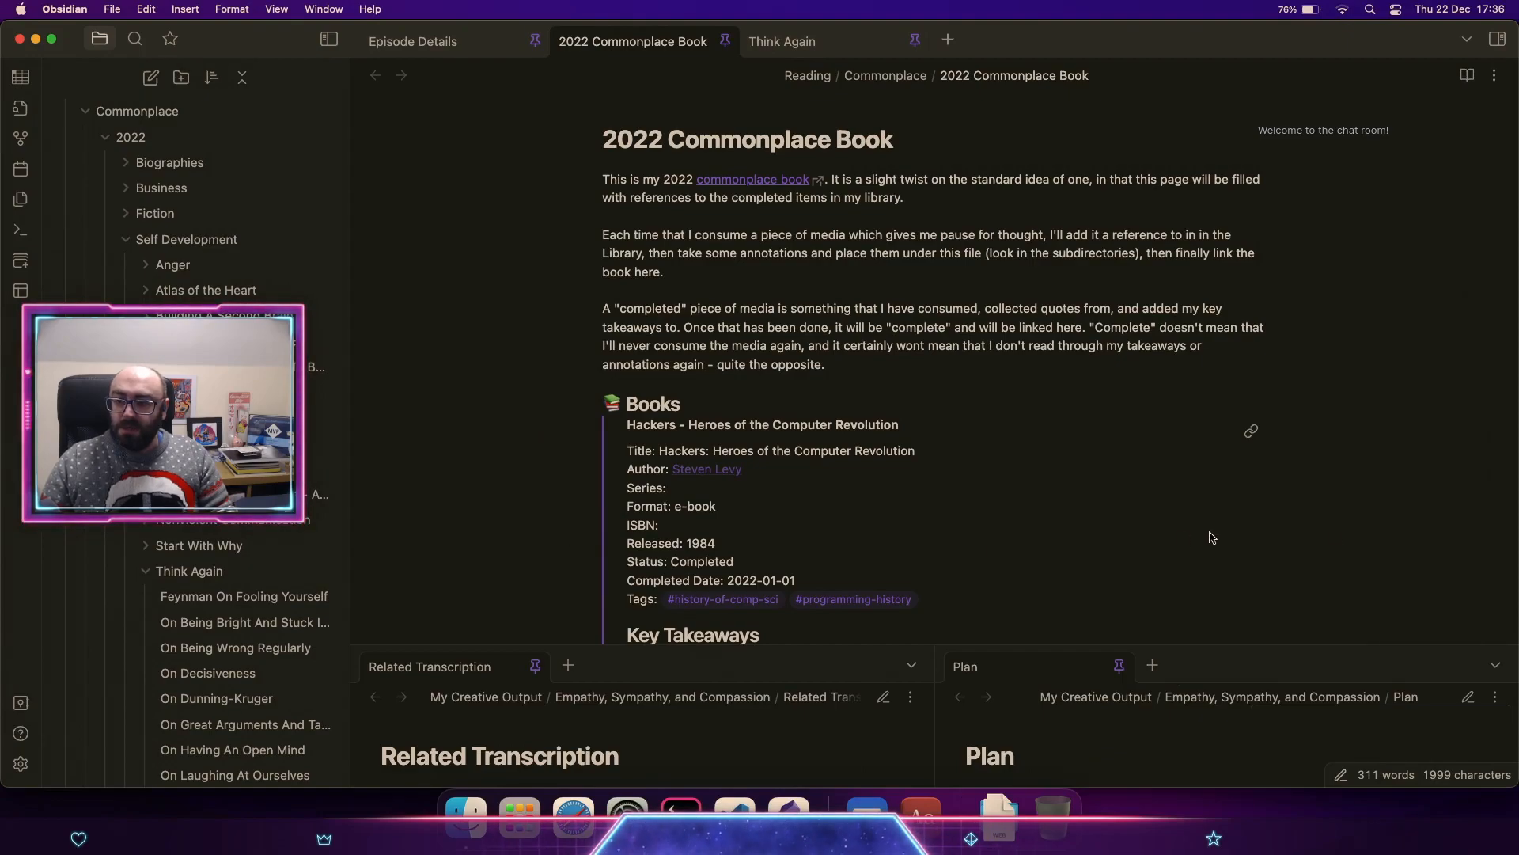
Step: Look through the Books entries from Hackers to Dare To Lead, returning to the beginning of the note
{"action": "scroll", "coordinate": [1362, 536], "scroll_direction": "down", "scroll_amount": 10}
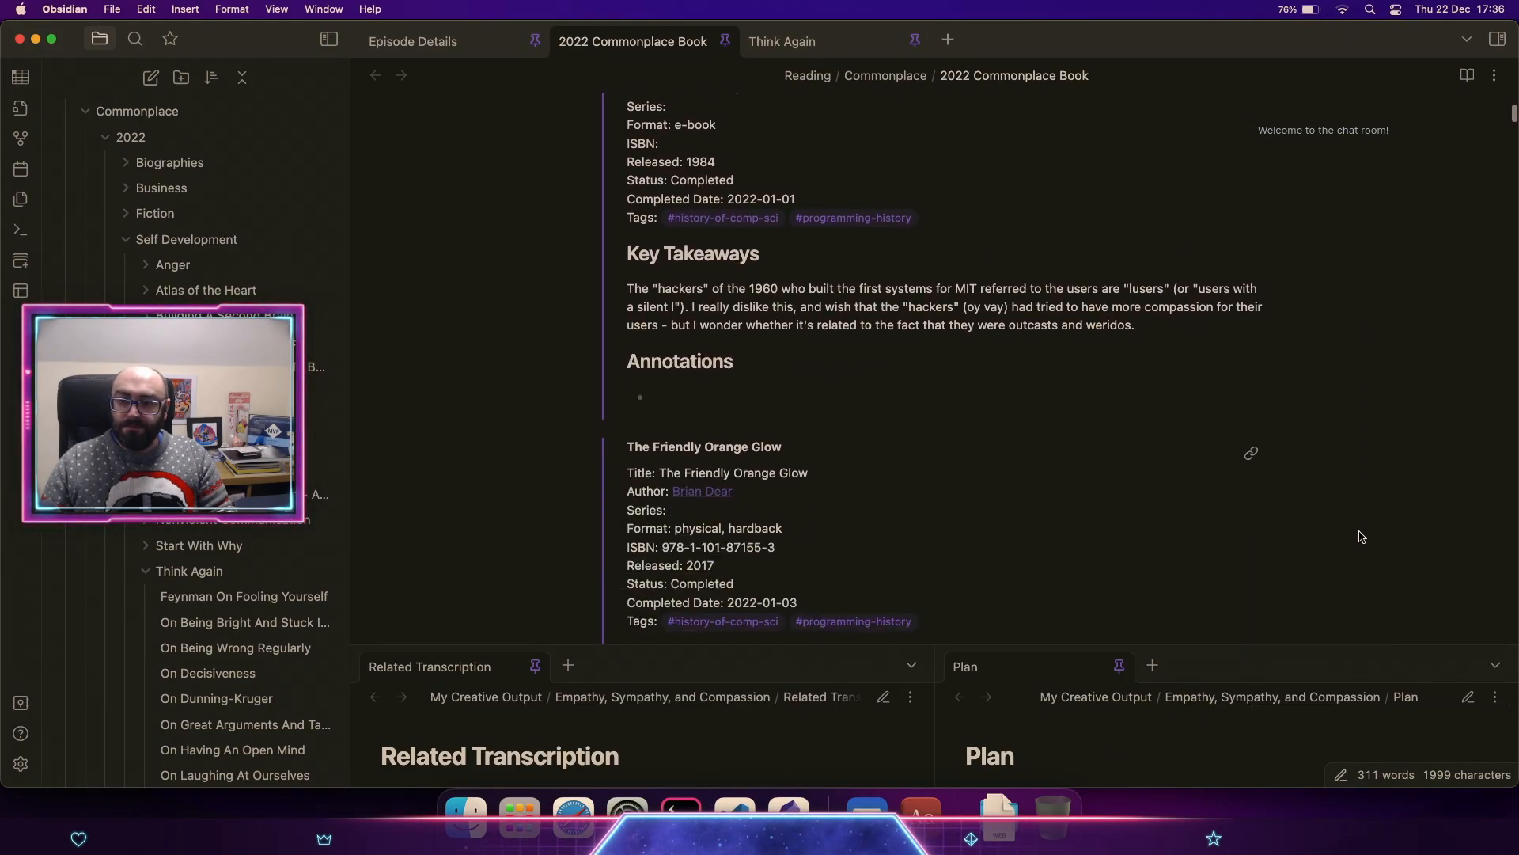
{"action": "scroll", "coordinate": [1362, 537], "scroll_direction": "down", "scroll_amount": 1}
{"action": "scroll", "coordinate": [1362, 536], "scroll_direction": "down", "scroll_amount": 15}
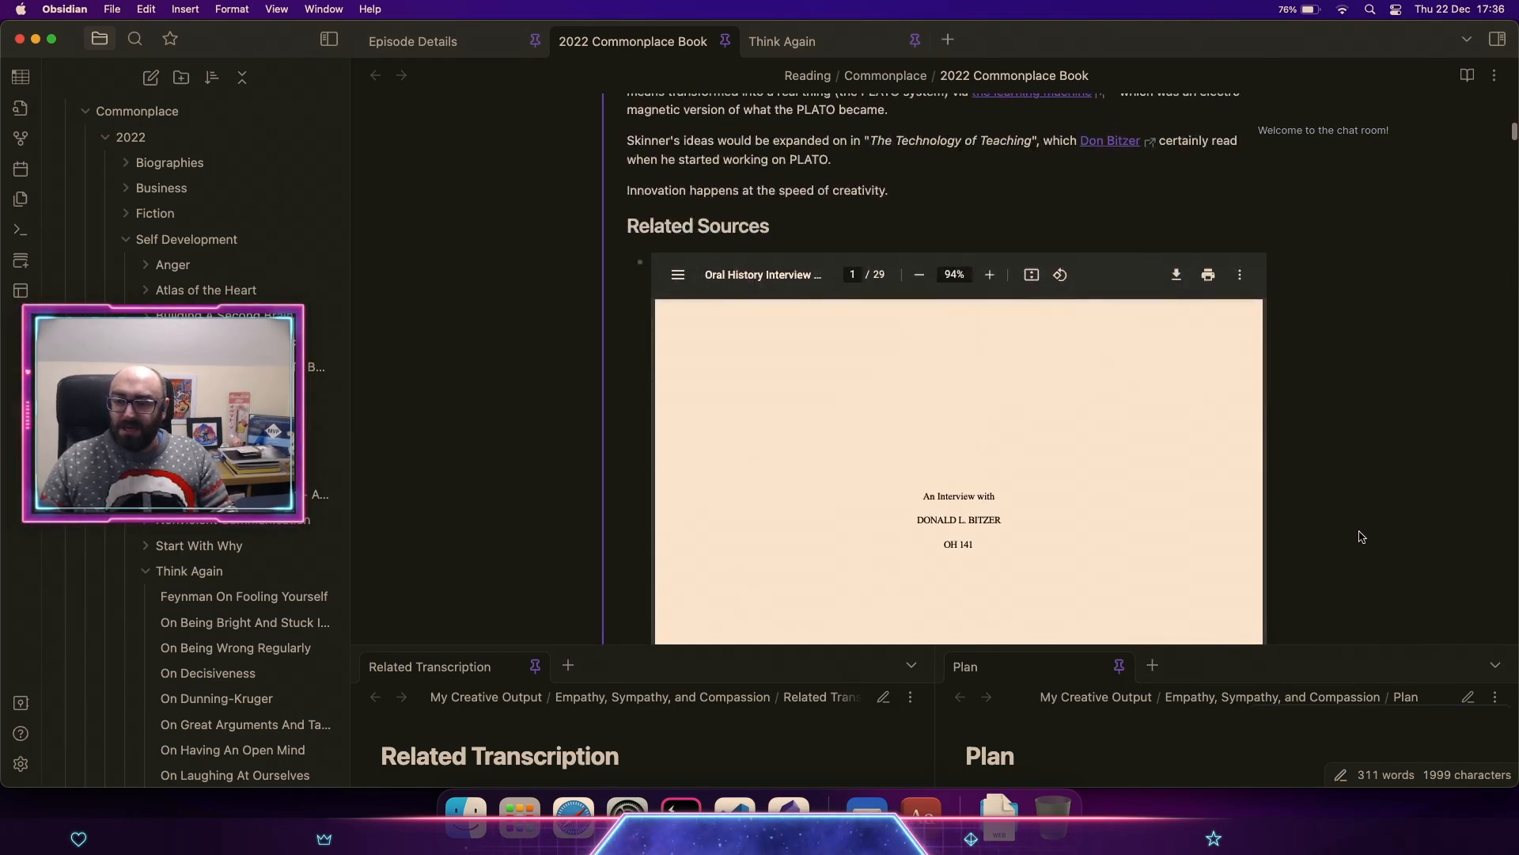
{"action": "scroll", "coordinate": [1362, 536], "scroll_direction": "down", "scroll_amount": 15}
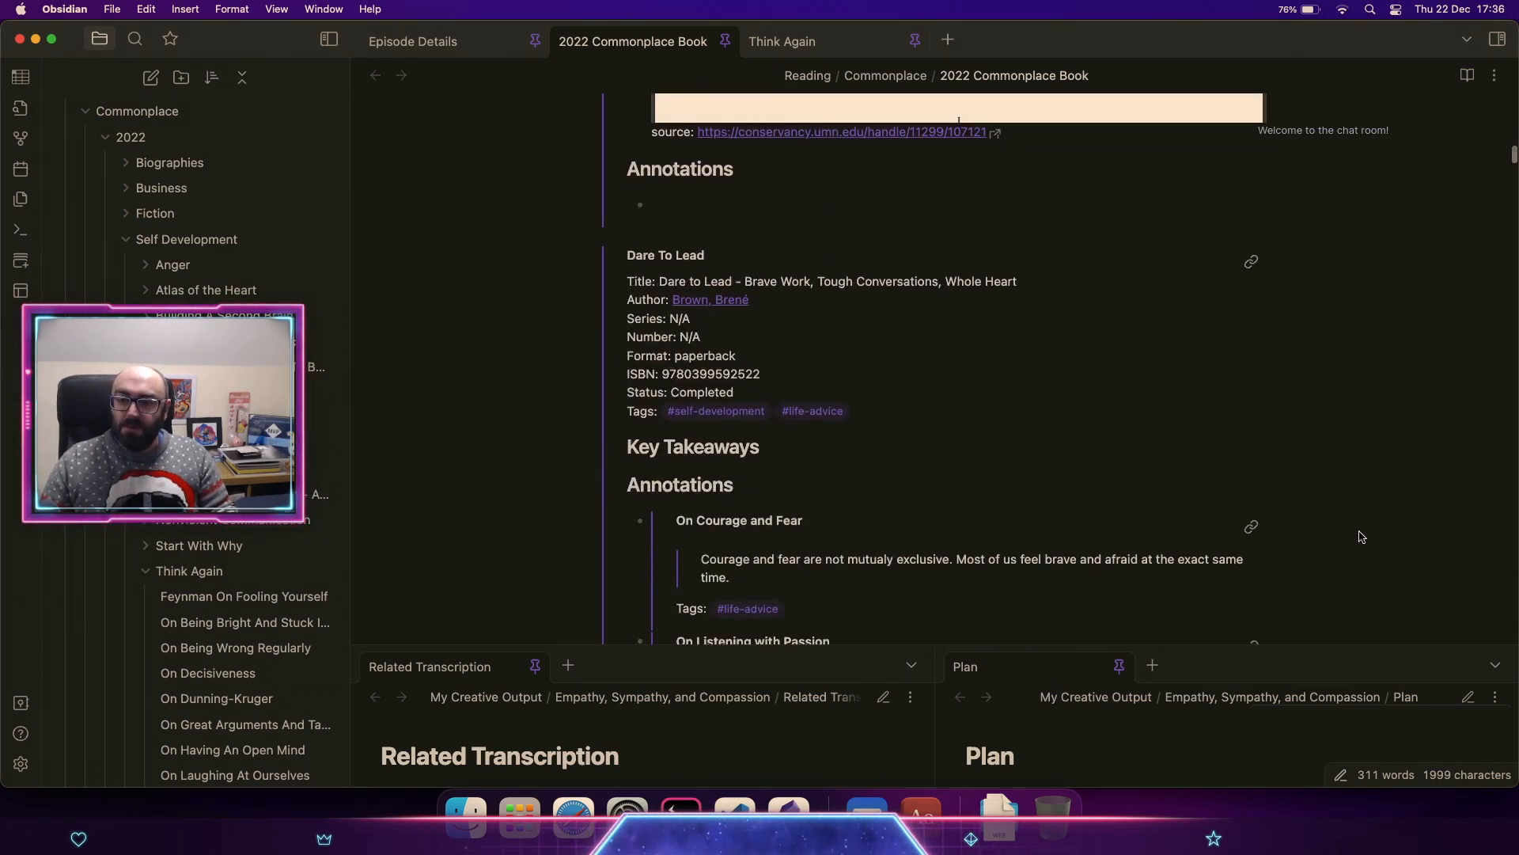
{"action": "scroll", "coordinate": [1362, 537], "scroll_direction": "up", "scroll_amount": 20}
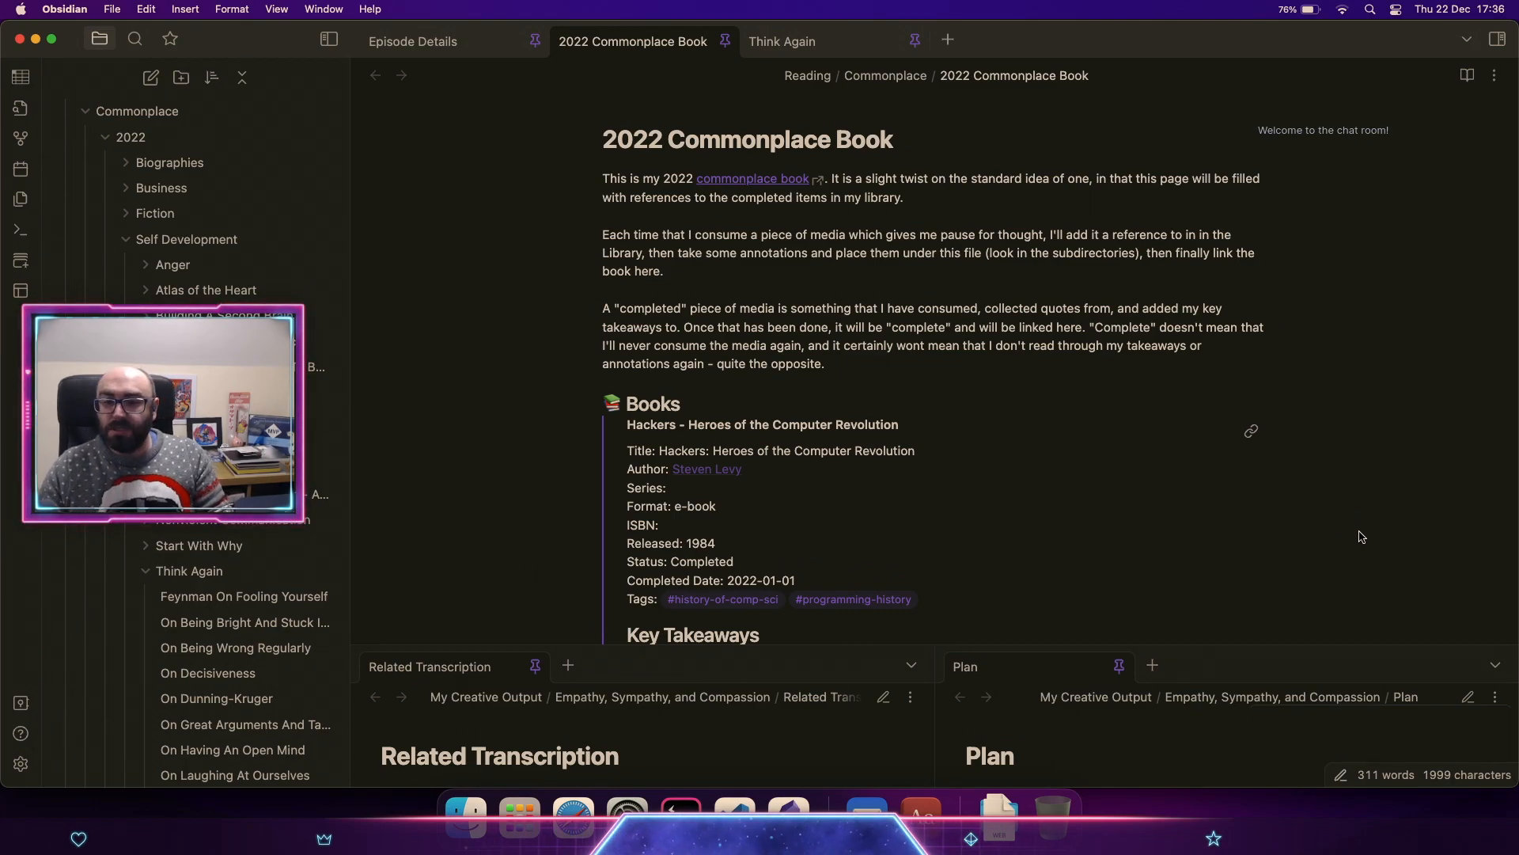
Step: Launch Safari and load the blog page at rjj-software.co.uk/blog/
{"action": "key", "text": "ctrl+Up"}
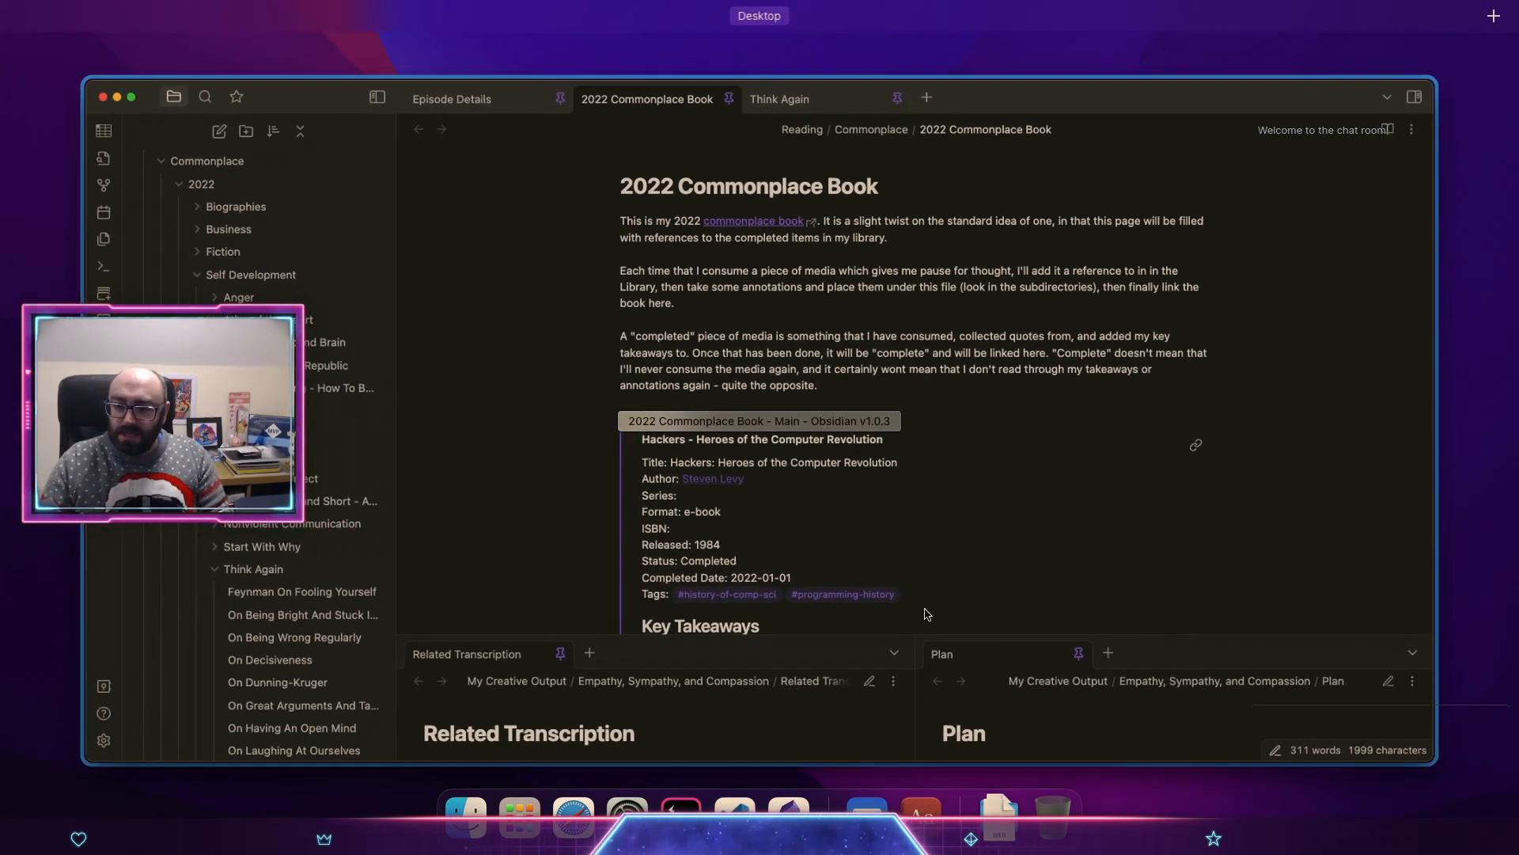
{"action": "left_click", "coordinate": [575, 815]}
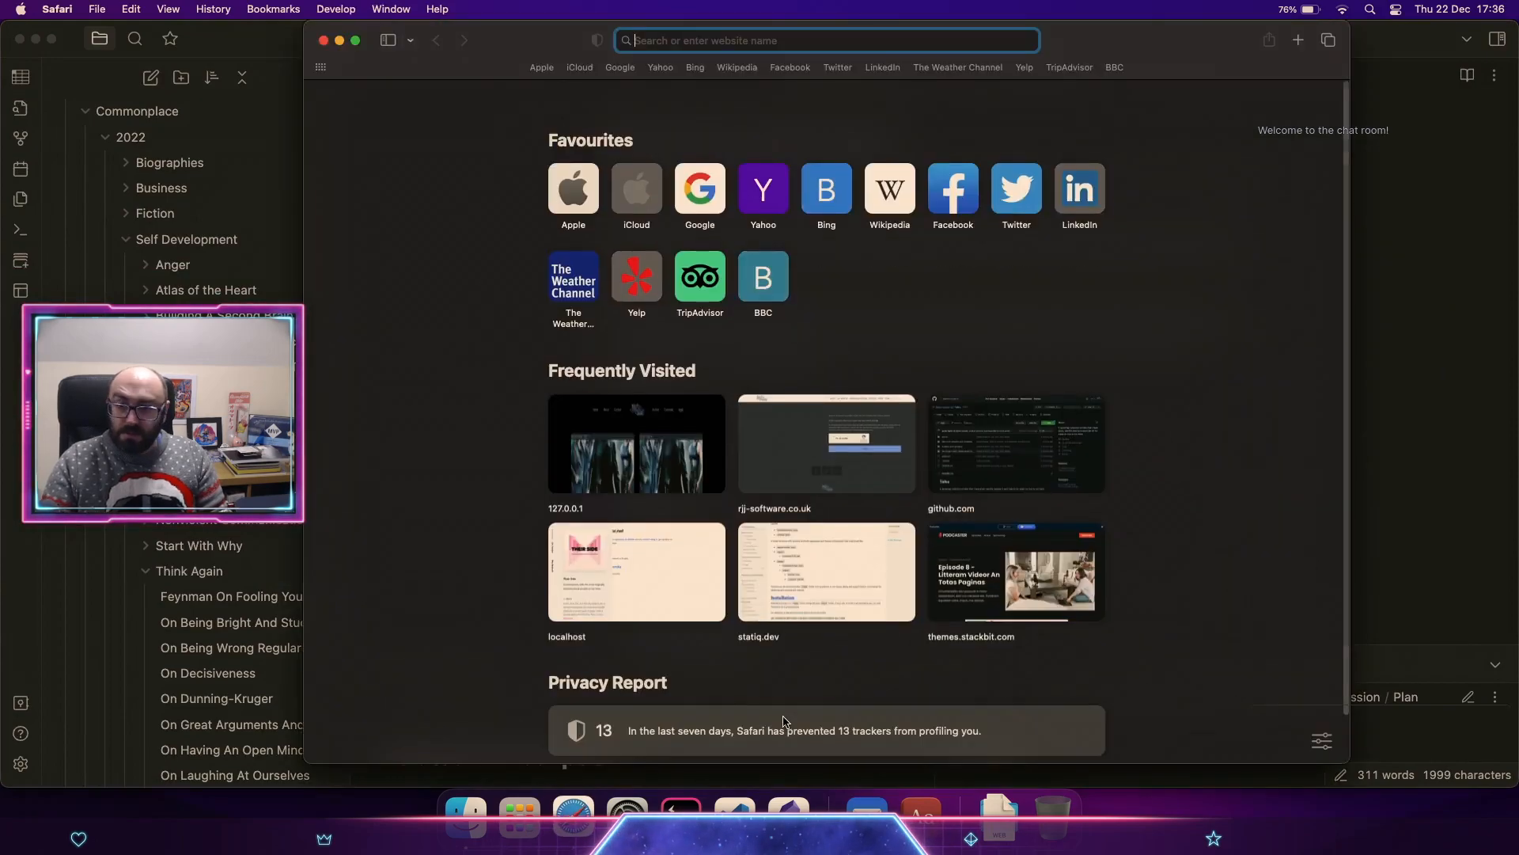
{"action": "type", "text": "rjj-software.co.uk/"}
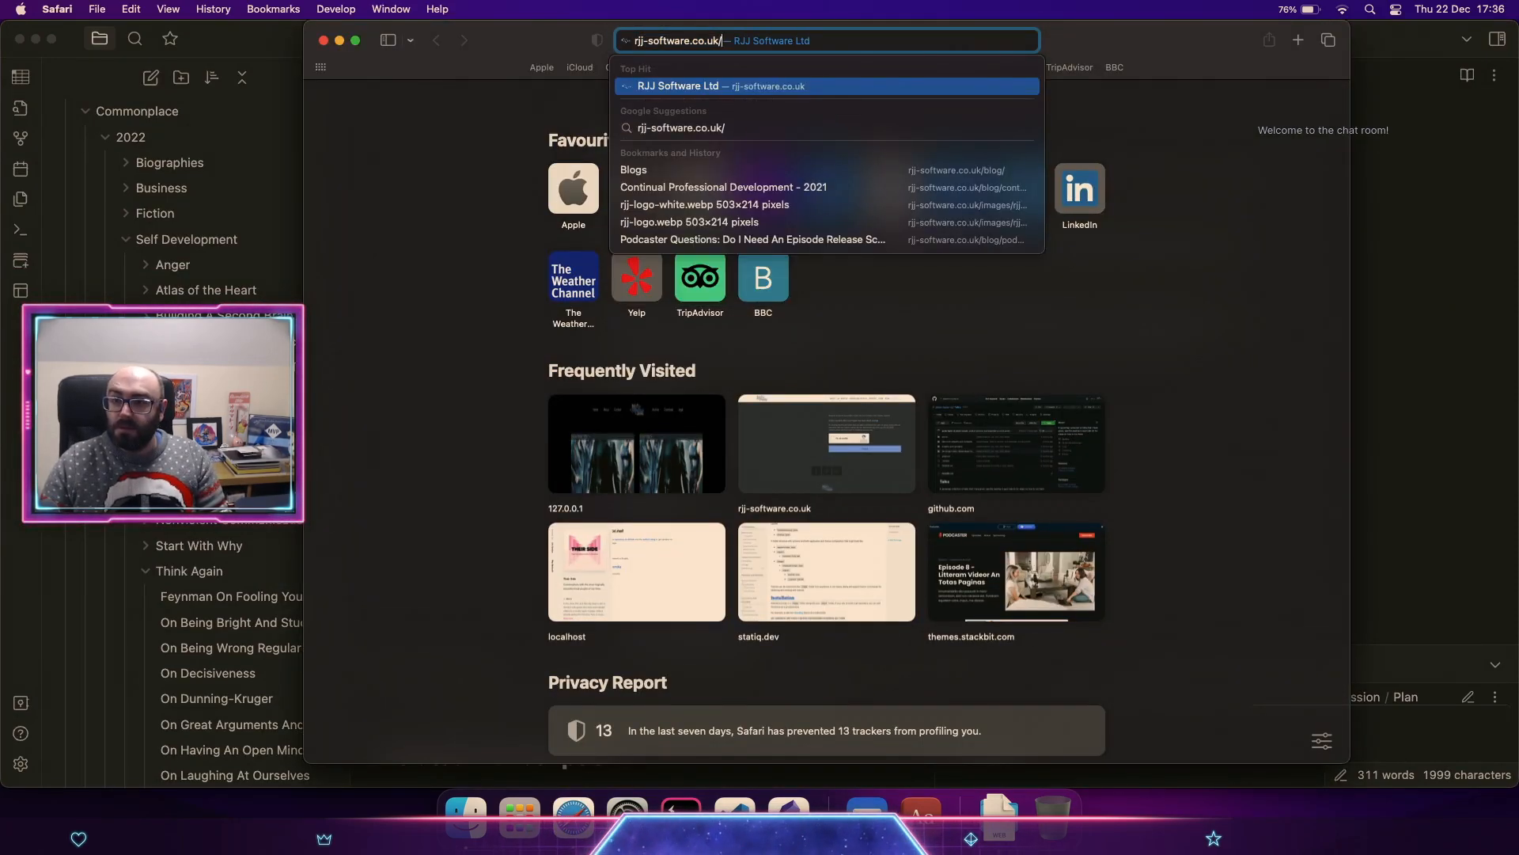
{"action": "type", "text": "blog/"}
{"action": "key", "text": "Return"}
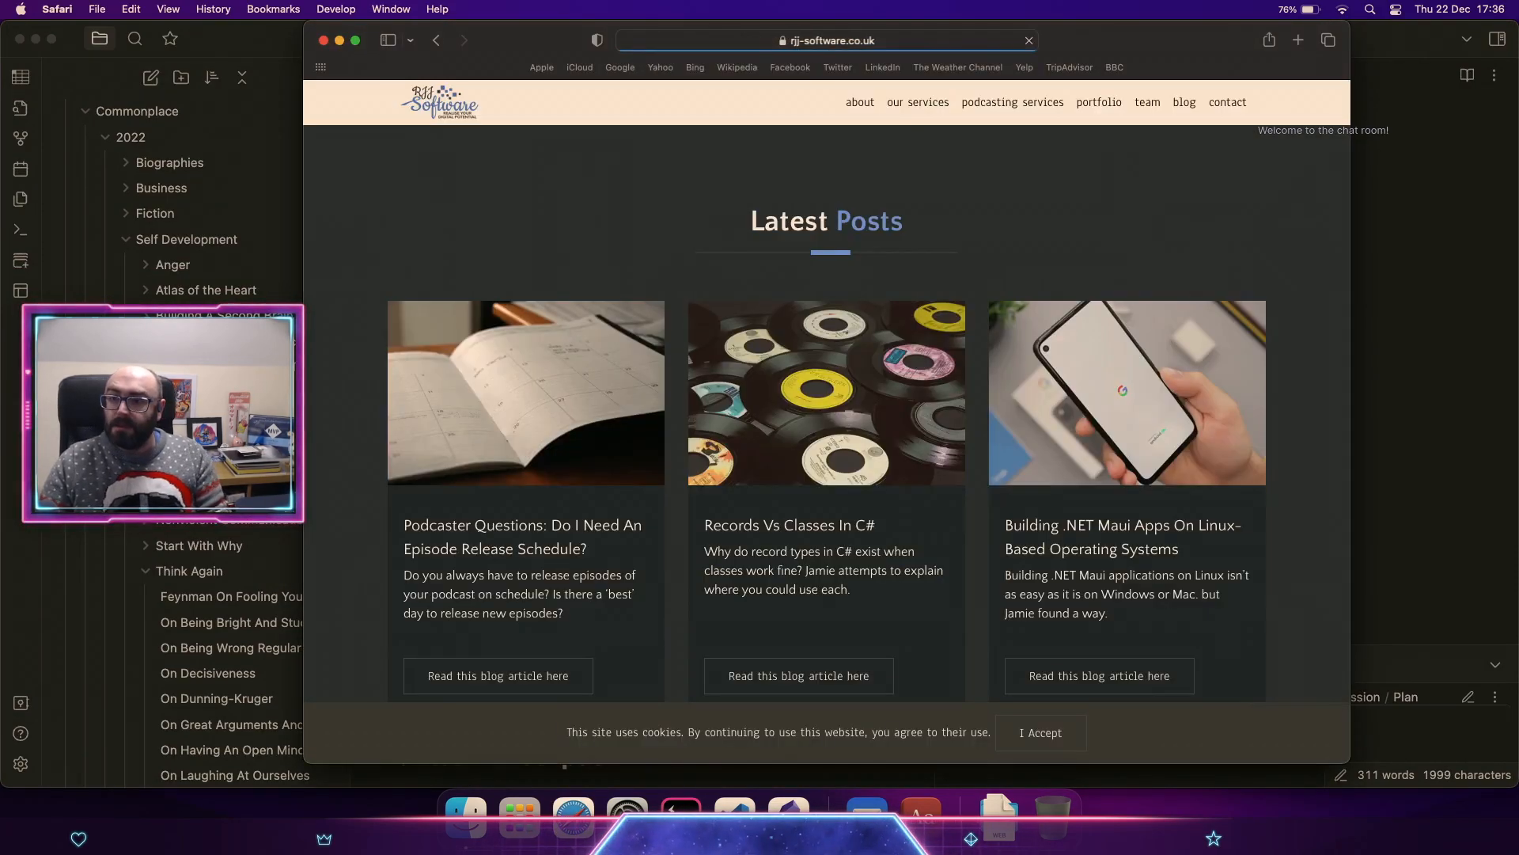
Step: Go to page 2 of the blog listing and open the "Continual Professional Development – 2021" post
{"action": "scroll", "coordinate": [975, 555], "scroll_direction": "down", "scroll_amount": 10}
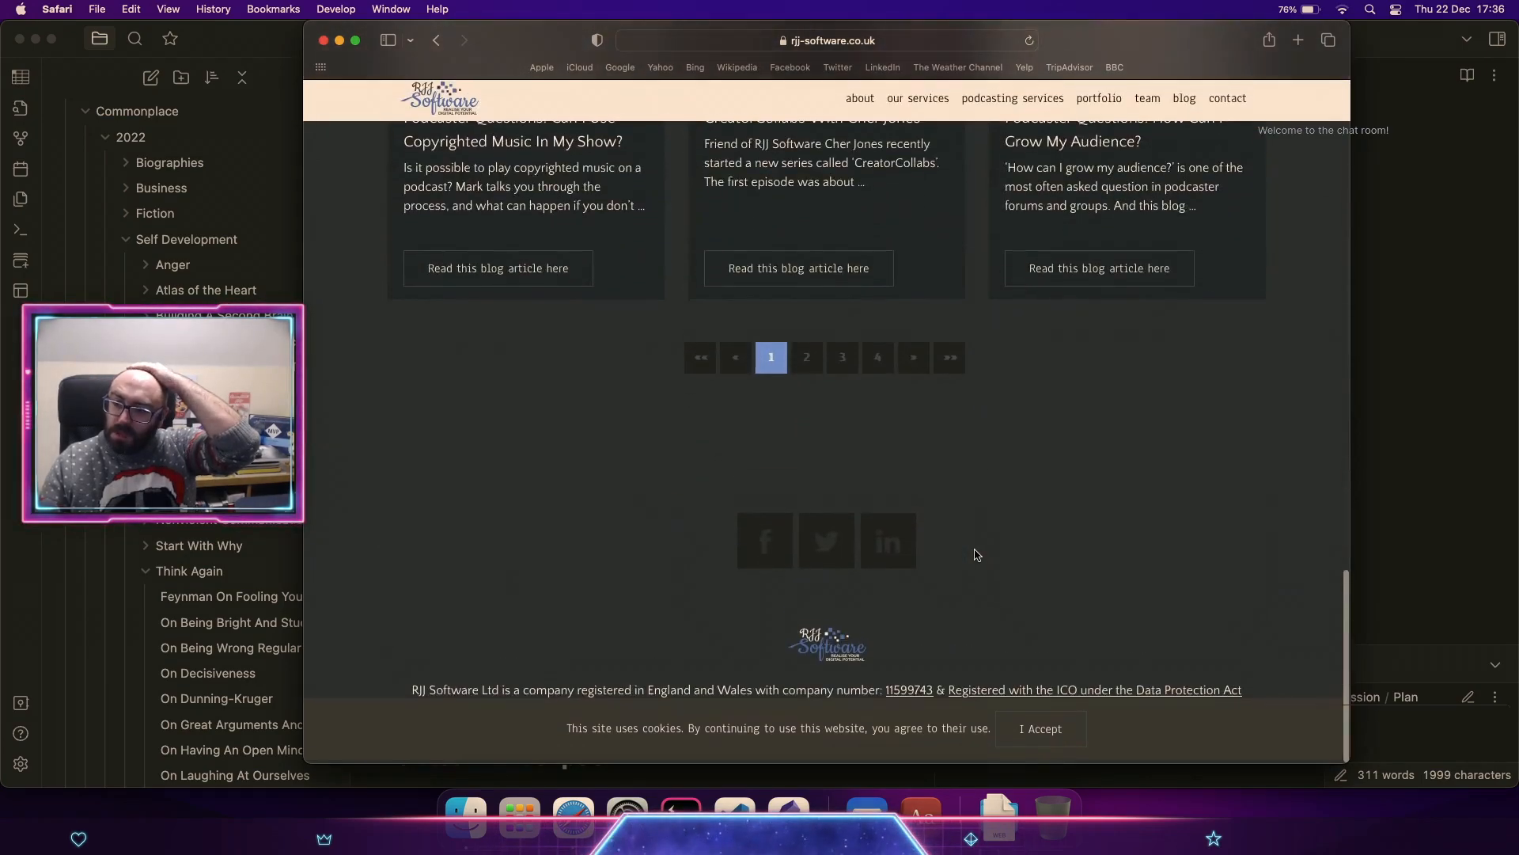
{"action": "left_click", "coordinate": [805, 358]}
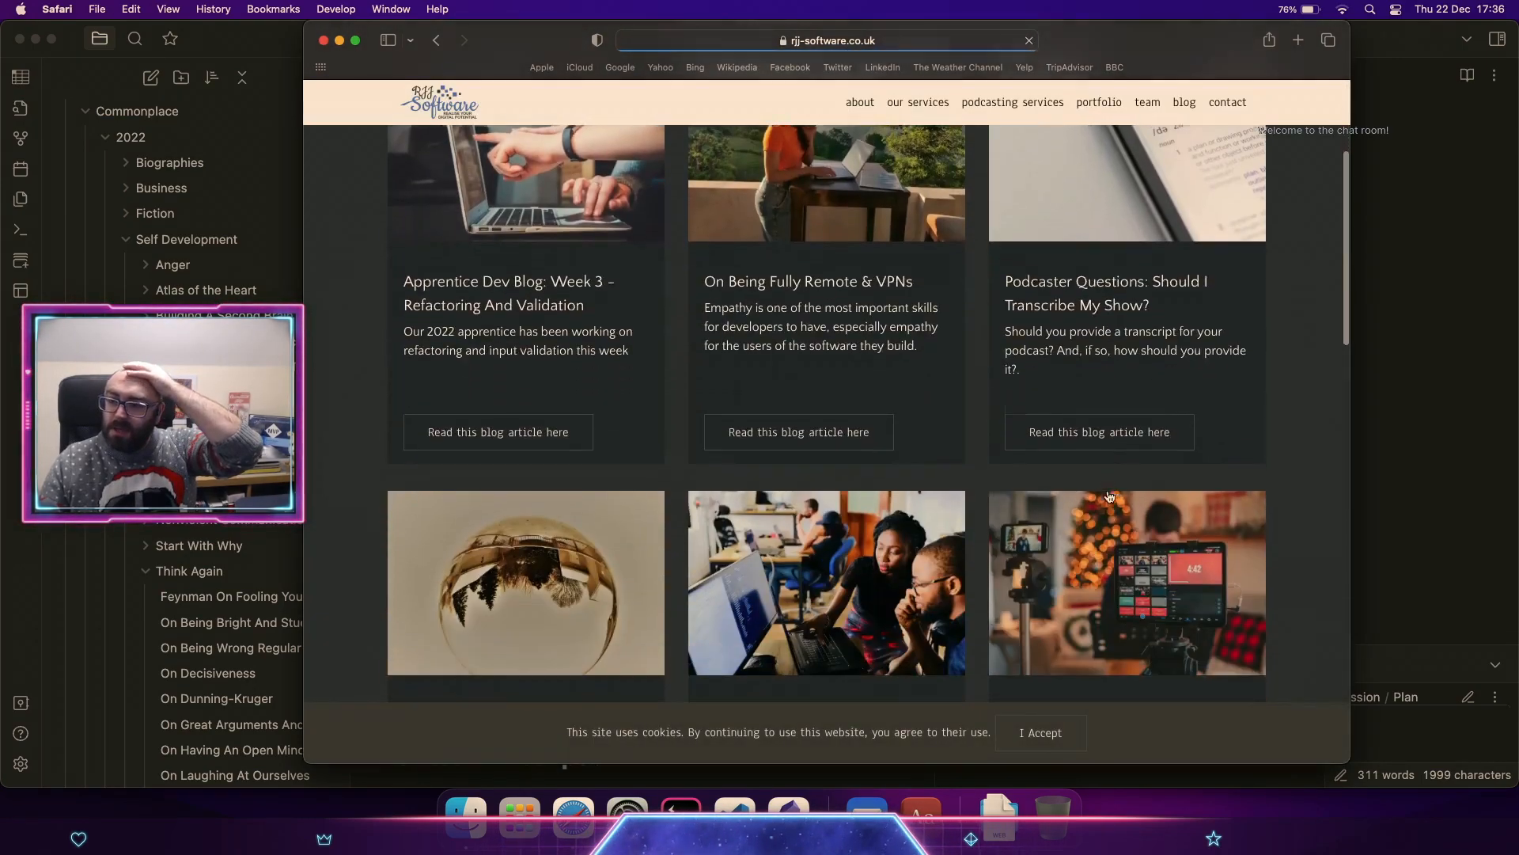
{"action": "scroll", "coordinate": [1108, 493], "scroll_direction": "down", "scroll_amount": 5}
{"action": "scroll", "coordinate": [1109, 497], "scroll_direction": "down", "scroll_amount": 3}
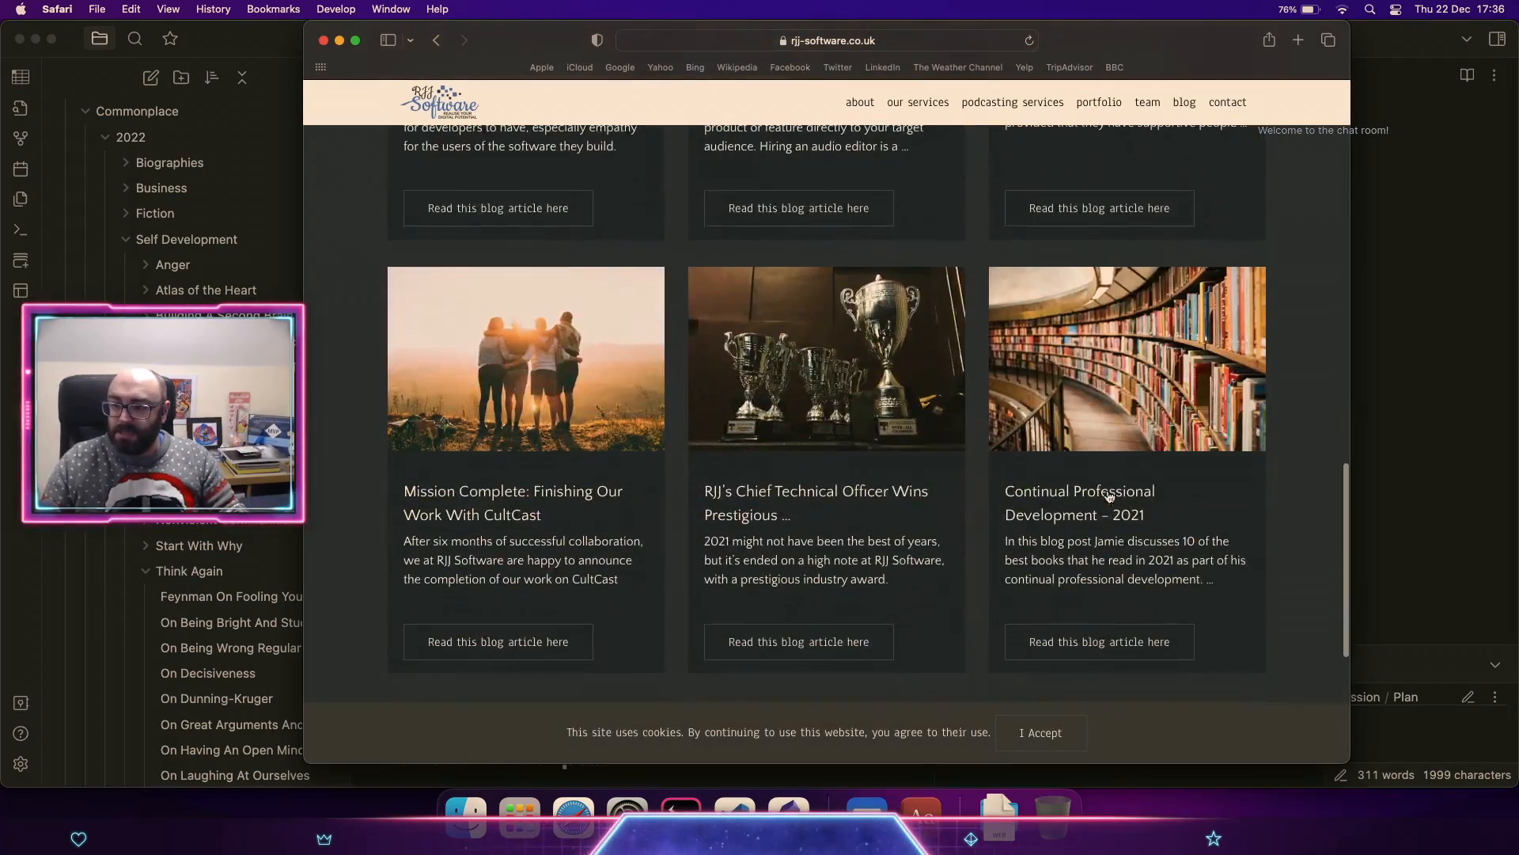
{"action": "left_click", "coordinate": [1088, 401]}
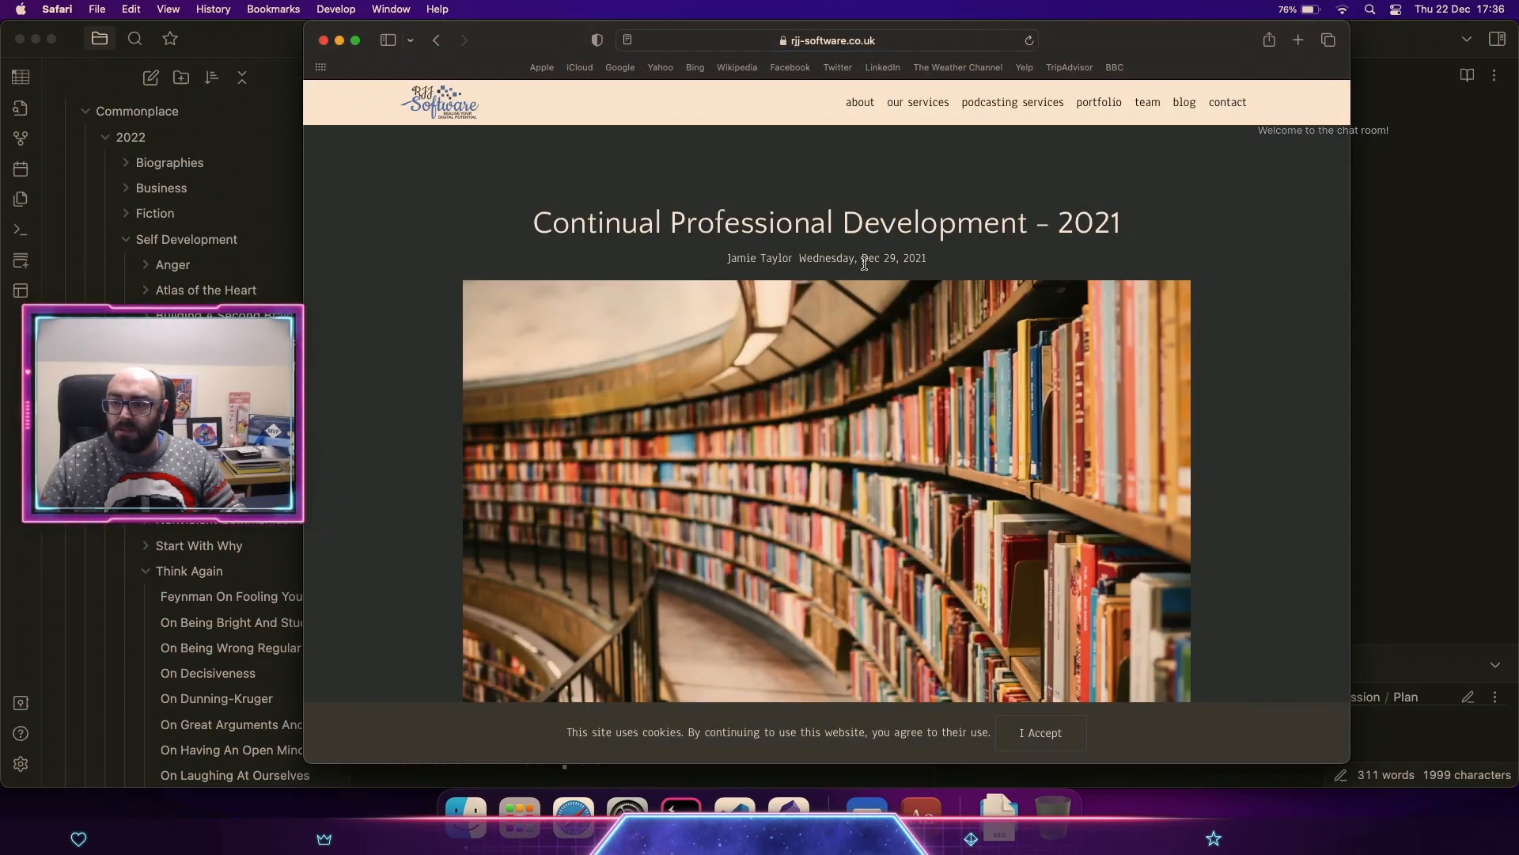
Step: Examine the post's publication date, introduction and list of 2021 books
{"action": "left_click_drag", "start_coordinate": [870, 259], "coordinate": [949, 260]}
{"action": "left_click", "coordinate": [1055, 240]}
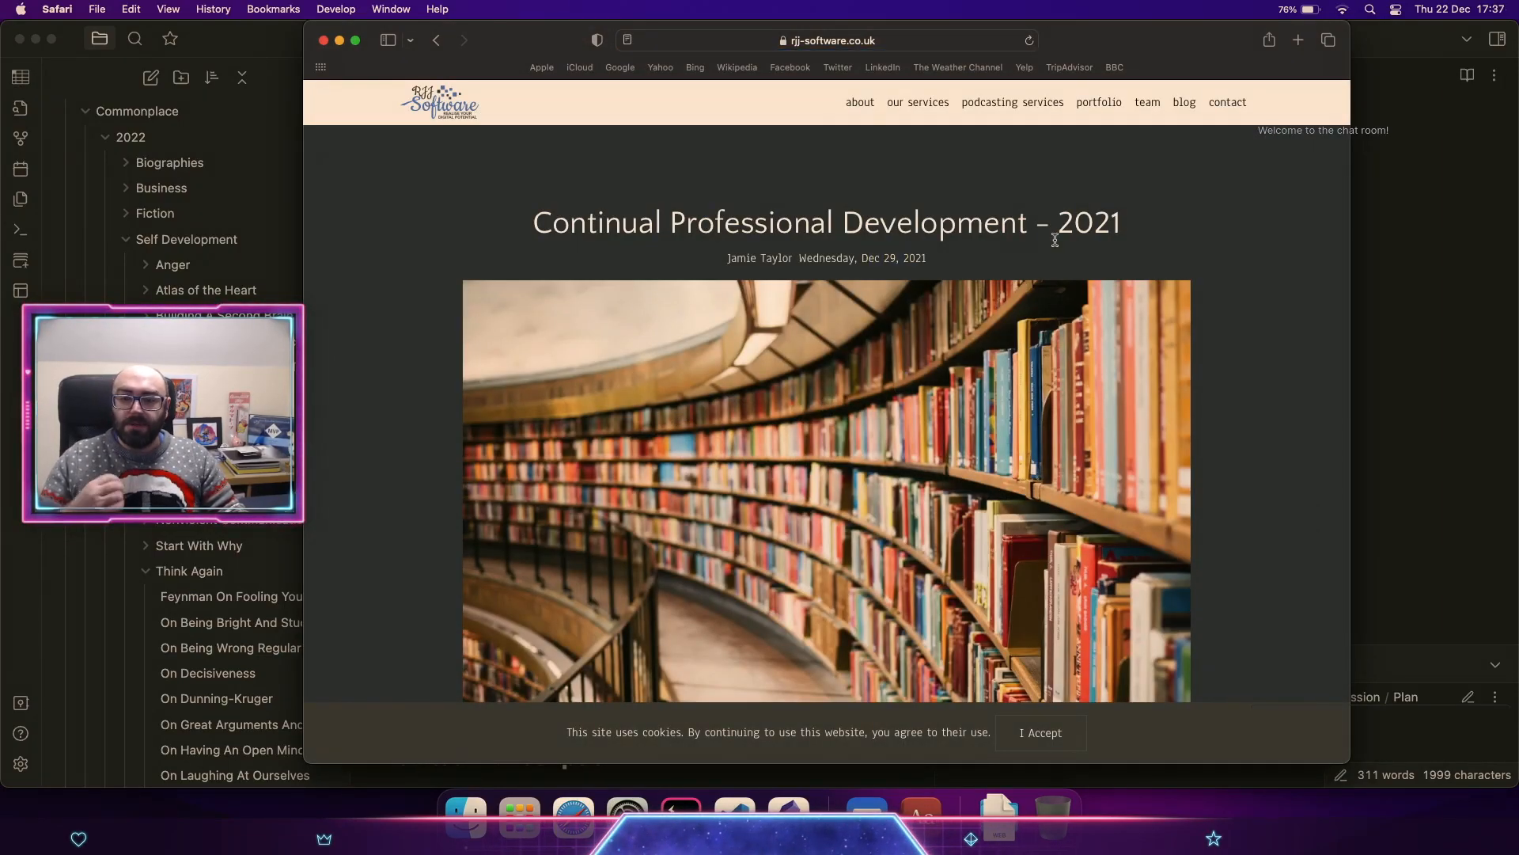
{"action": "scroll", "coordinate": [1055, 239], "scroll_direction": "down", "scroll_amount": 10}
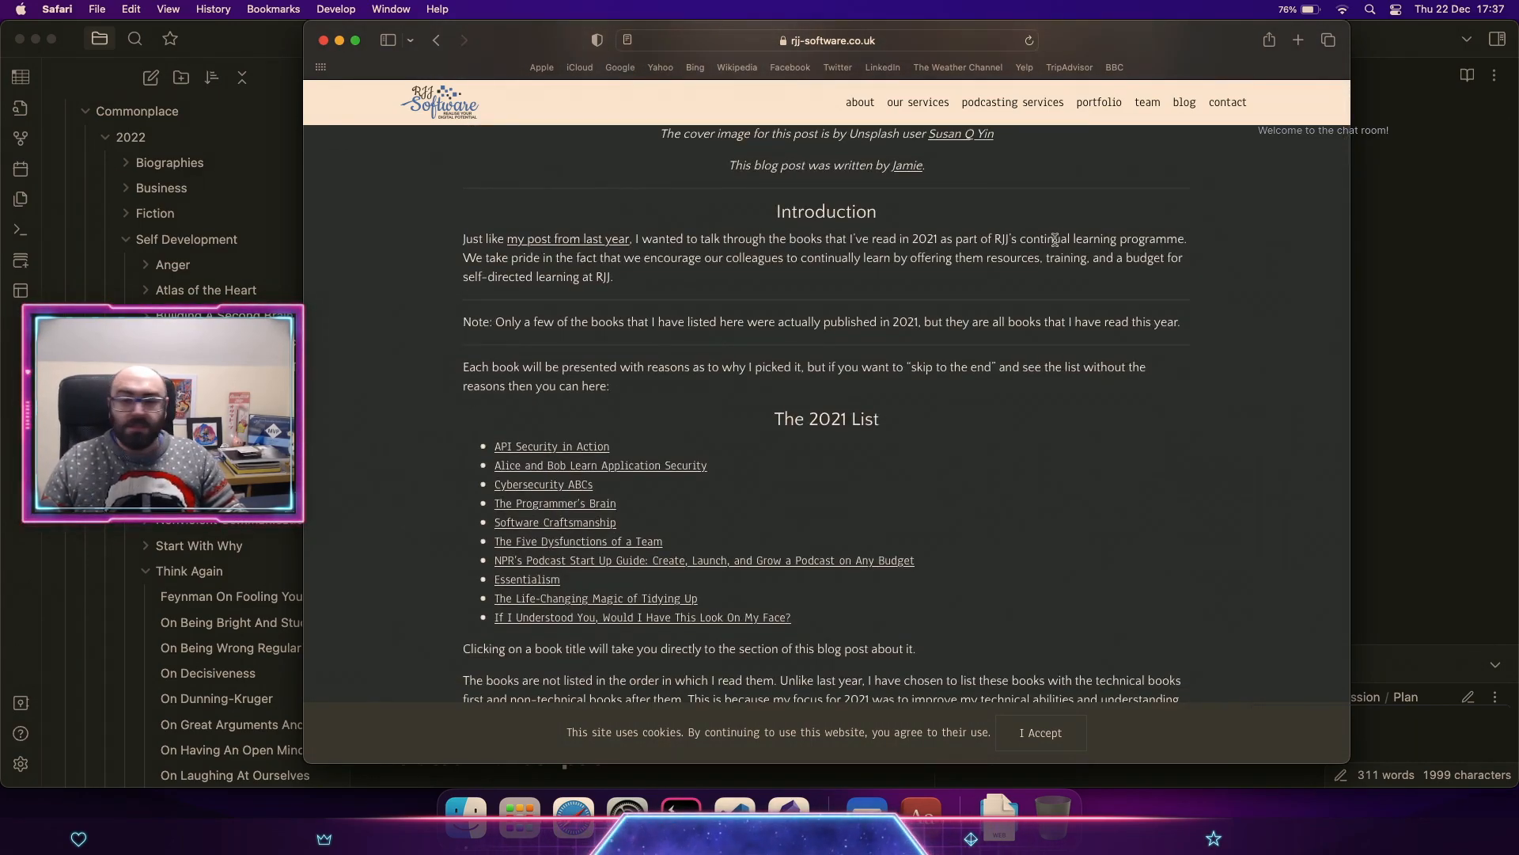
Step: Look through the post's individual book reviews, from API Security in Action to the Alan Alda book
{"action": "scroll", "coordinate": [1096, 445], "scroll_direction": "down", "scroll_amount": 3}
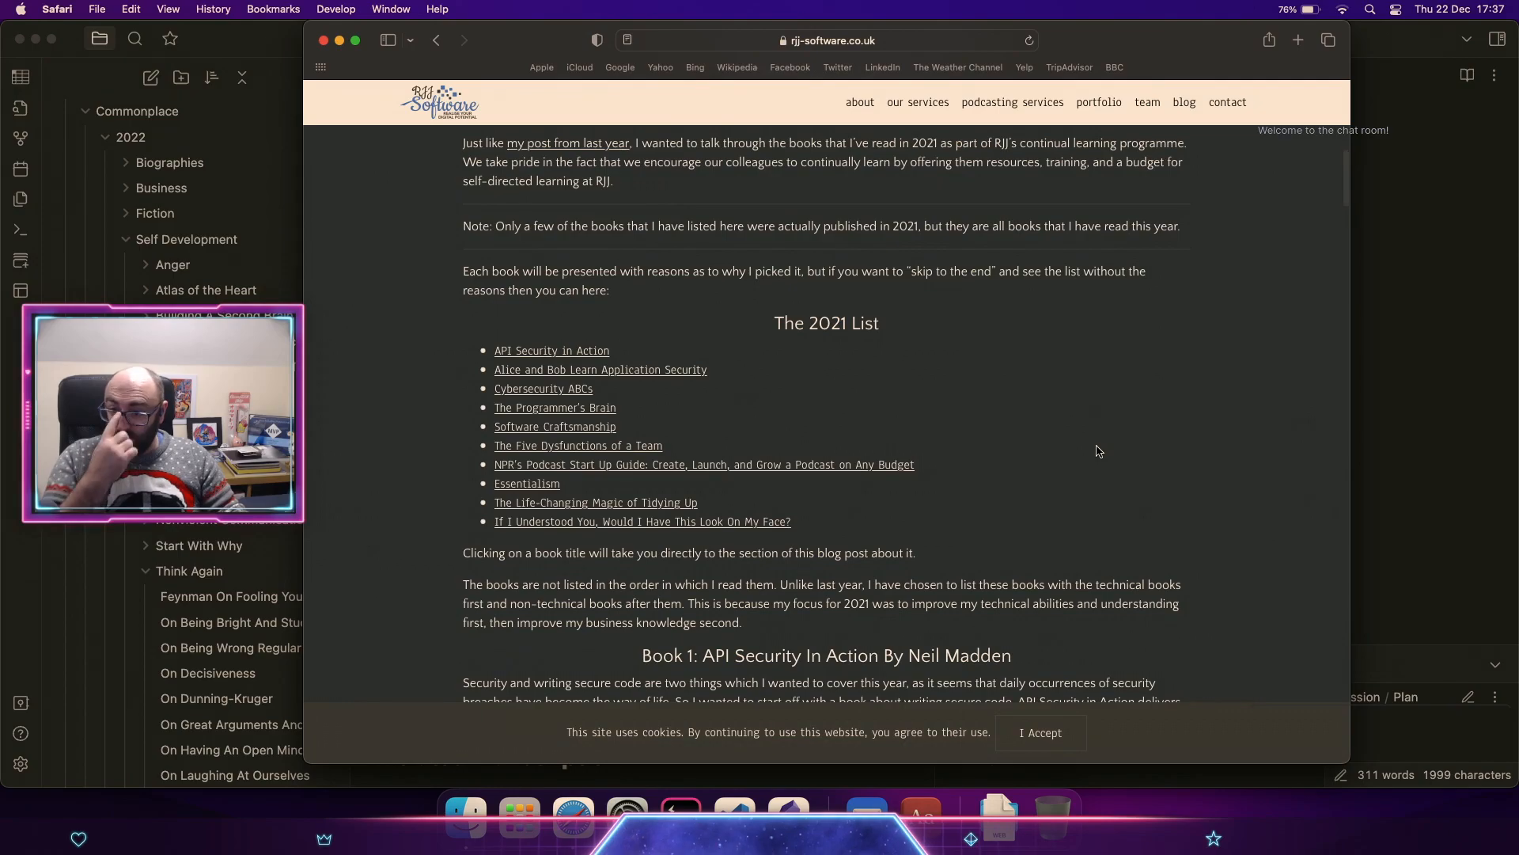
{"action": "scroll", "coordinate": [1098, 451], "scroll_direction": "down", "scroll_amount": 15}
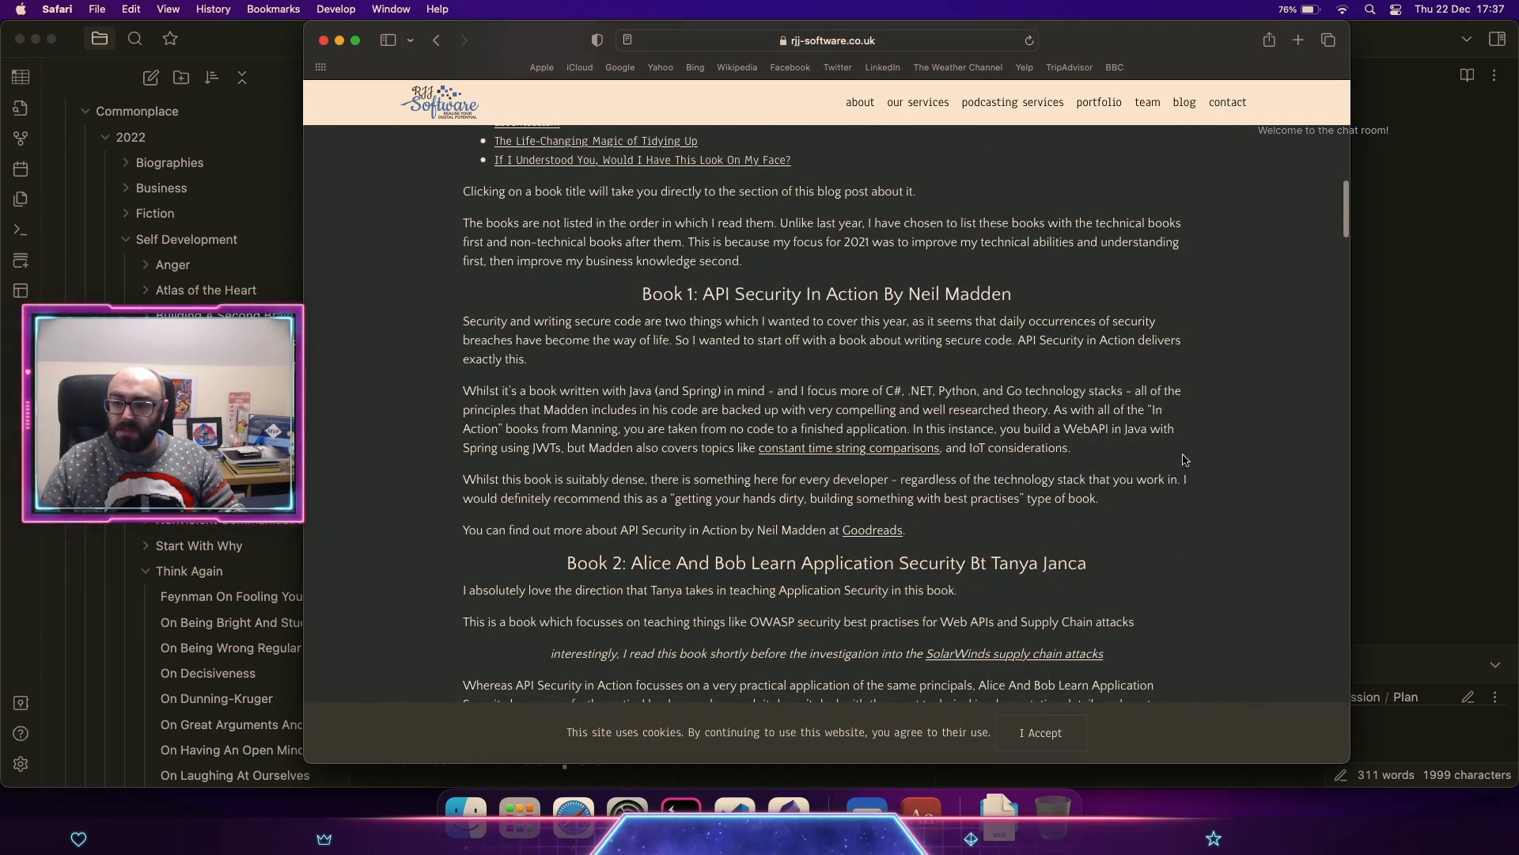
{"action": "scroll", "coordinate": [1048, 310], "scroll_direction": "up", "scroll_amount": 8}
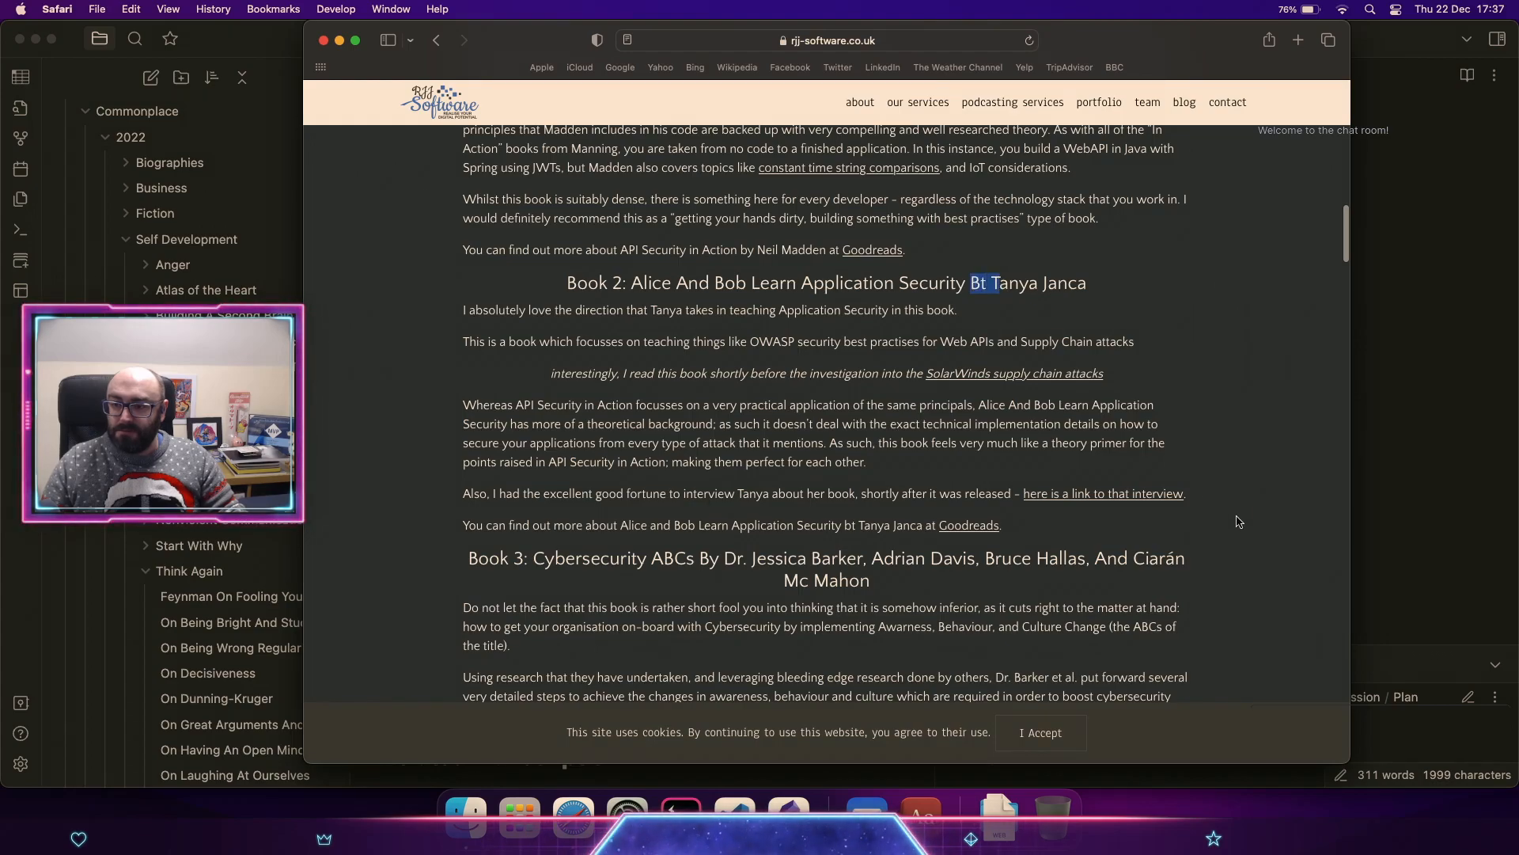
{"action": "scroll", "coordinate": [1237, 536], "scroll_direction": "down", "scroll_amount": 10}
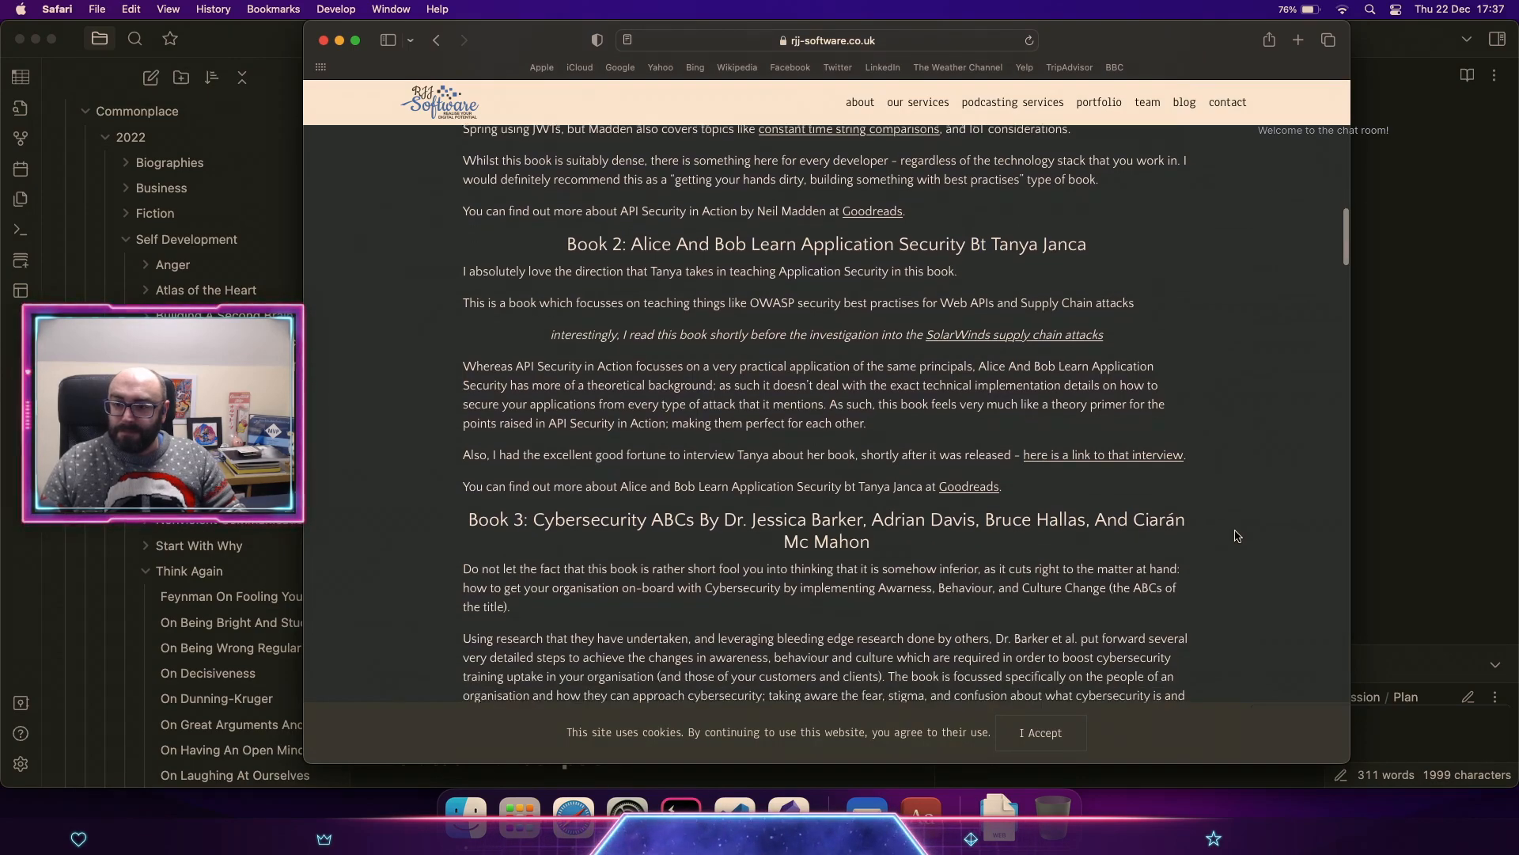
{"action": "scroll", "coordinate": [1237, 536], "scroll_direction": "down", "scroll_amount": 14}
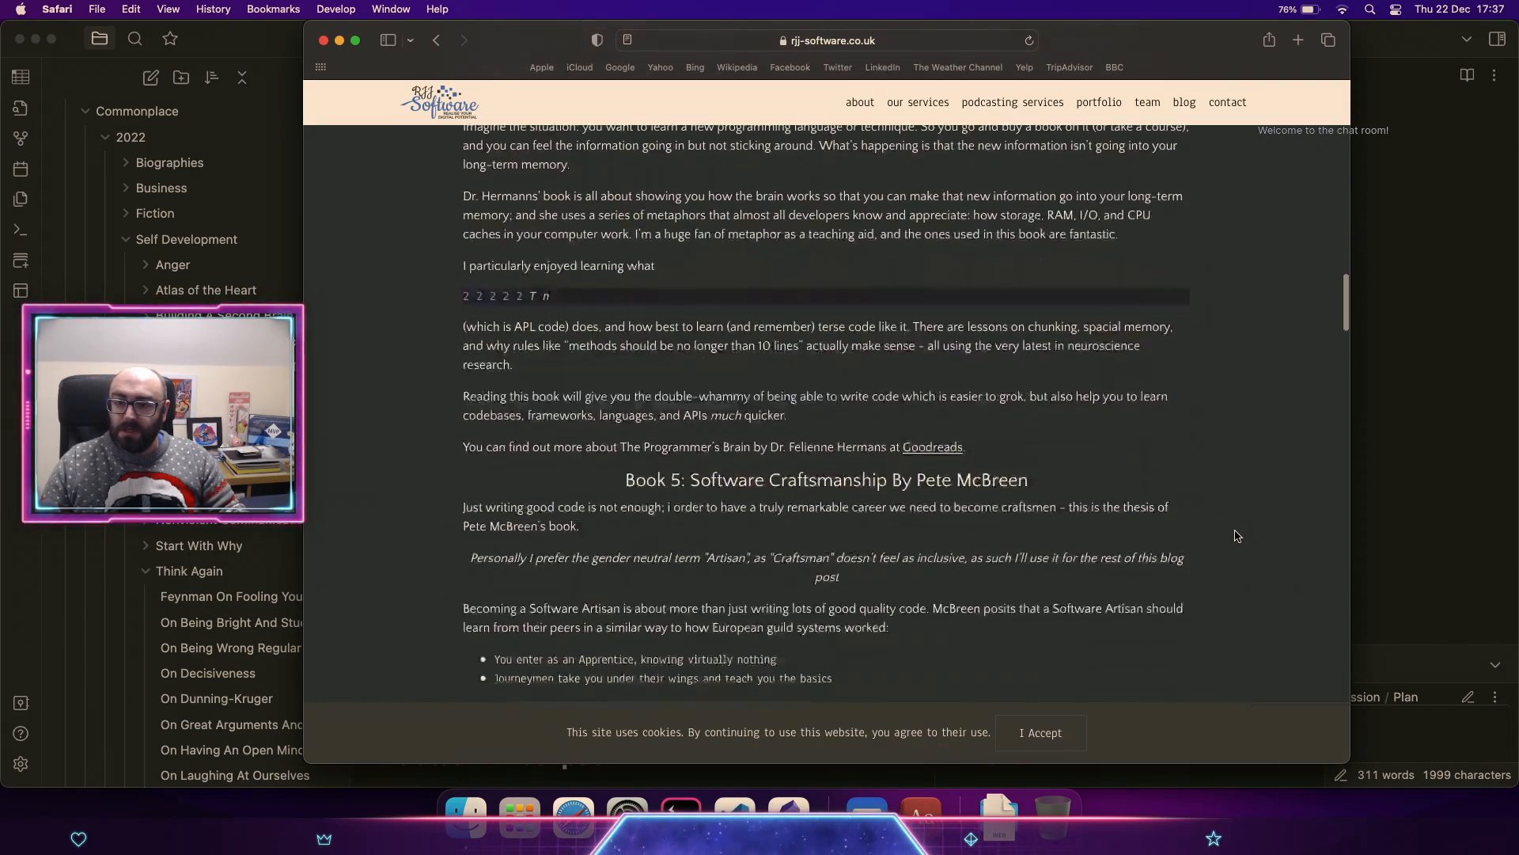
{"action": "scroll", "coordinate": [1237, 536], "scroll_direction": "down", "scroll_amount": 20}
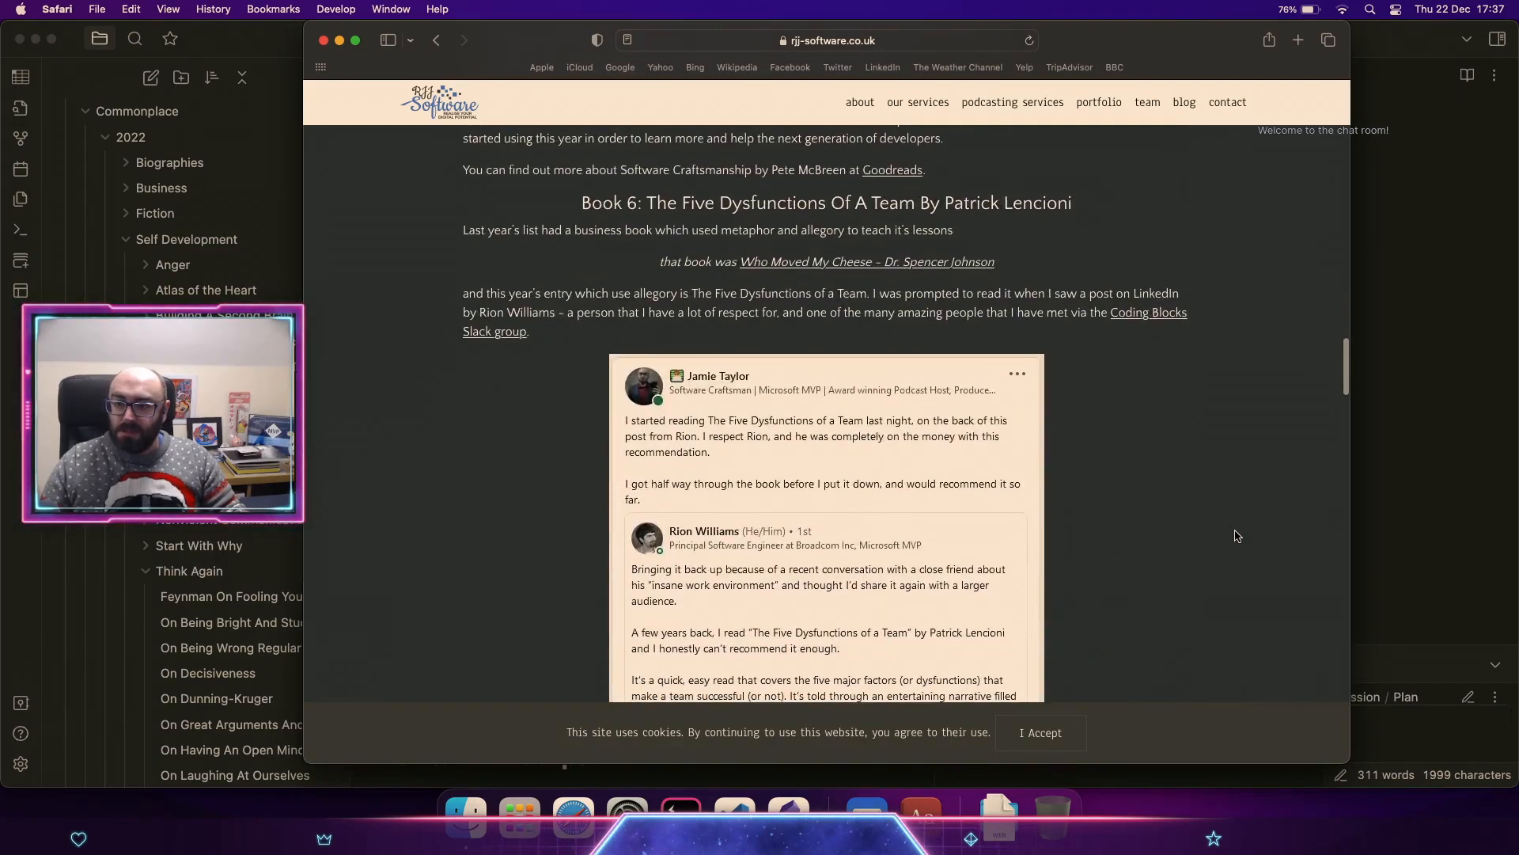
{"action": "scroll", "coordinate": [1237, 535], "scroll_direction": "down", "scroll_amount": 20}
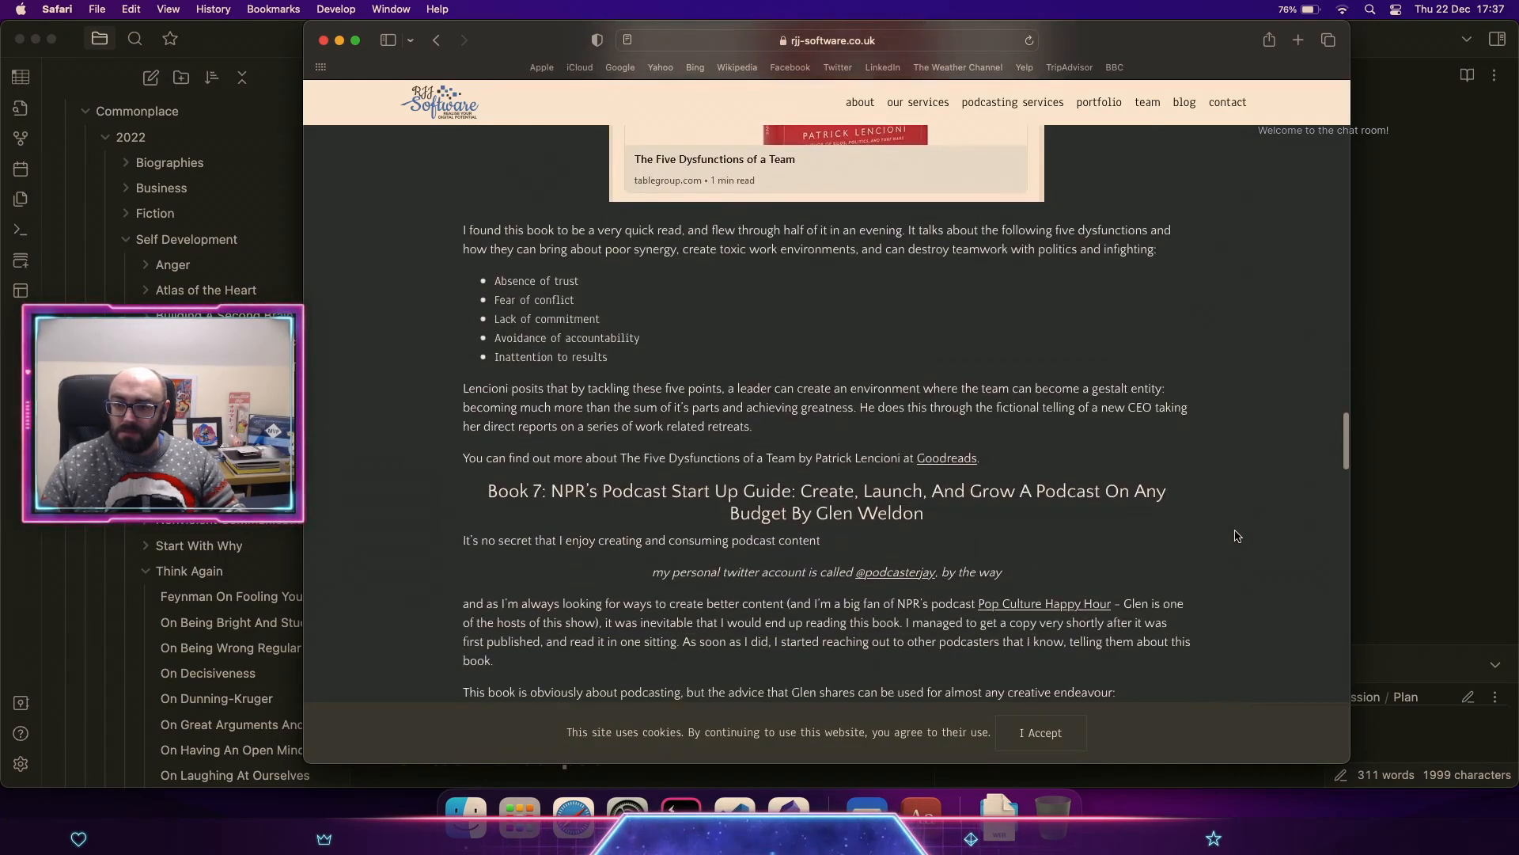
{"action": "scroll", "coordinate": [1237, 536], "scroll_direction": "down", "scroll_amount": 18}
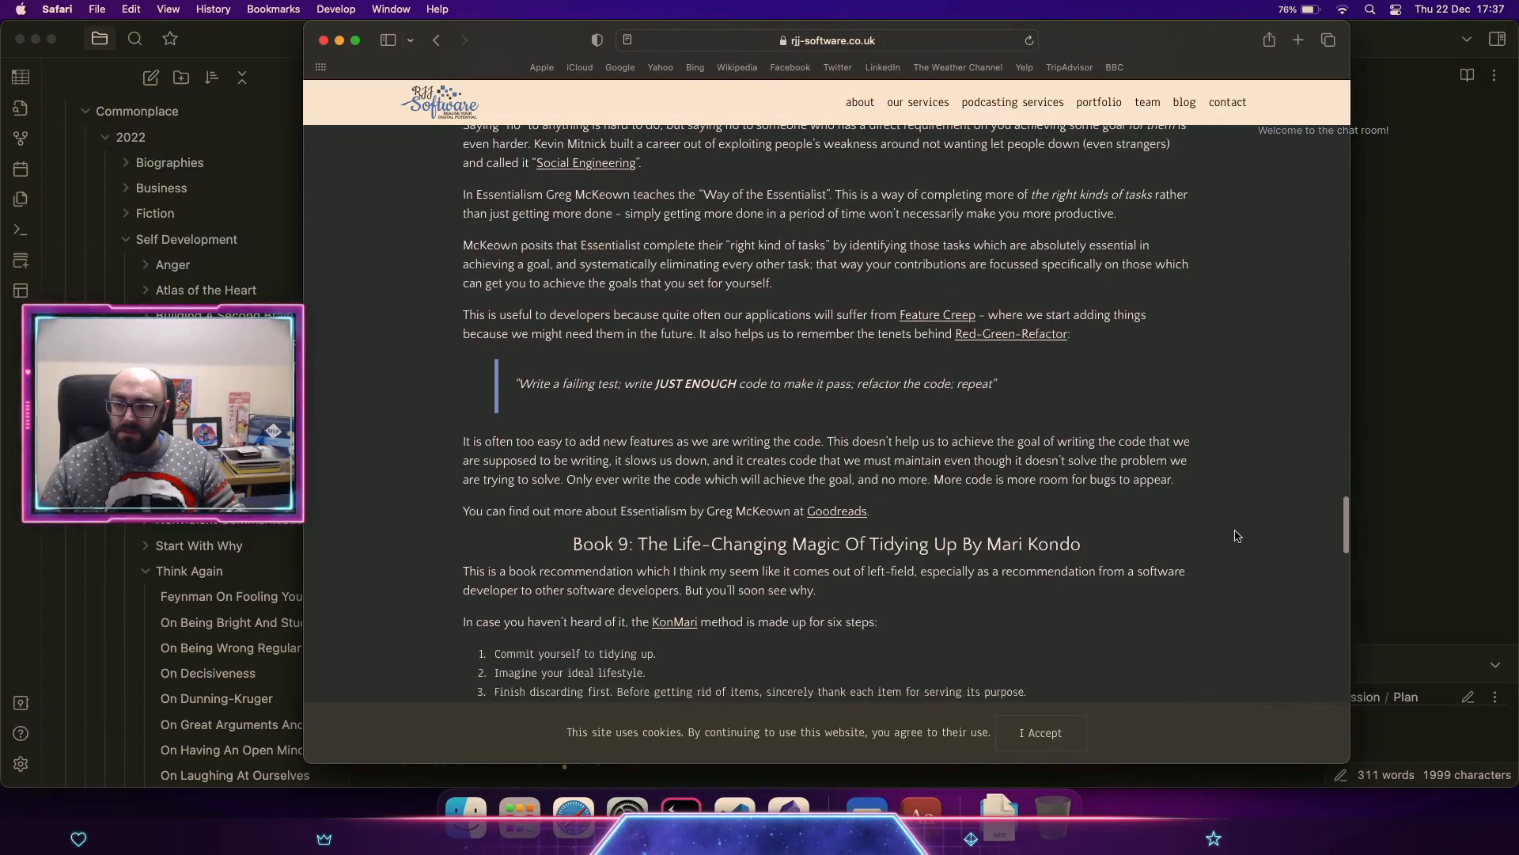
{"action": "scroll", "coordinate": [1237, 536], "scroll_direction": "down", "scroll_amount": 20}
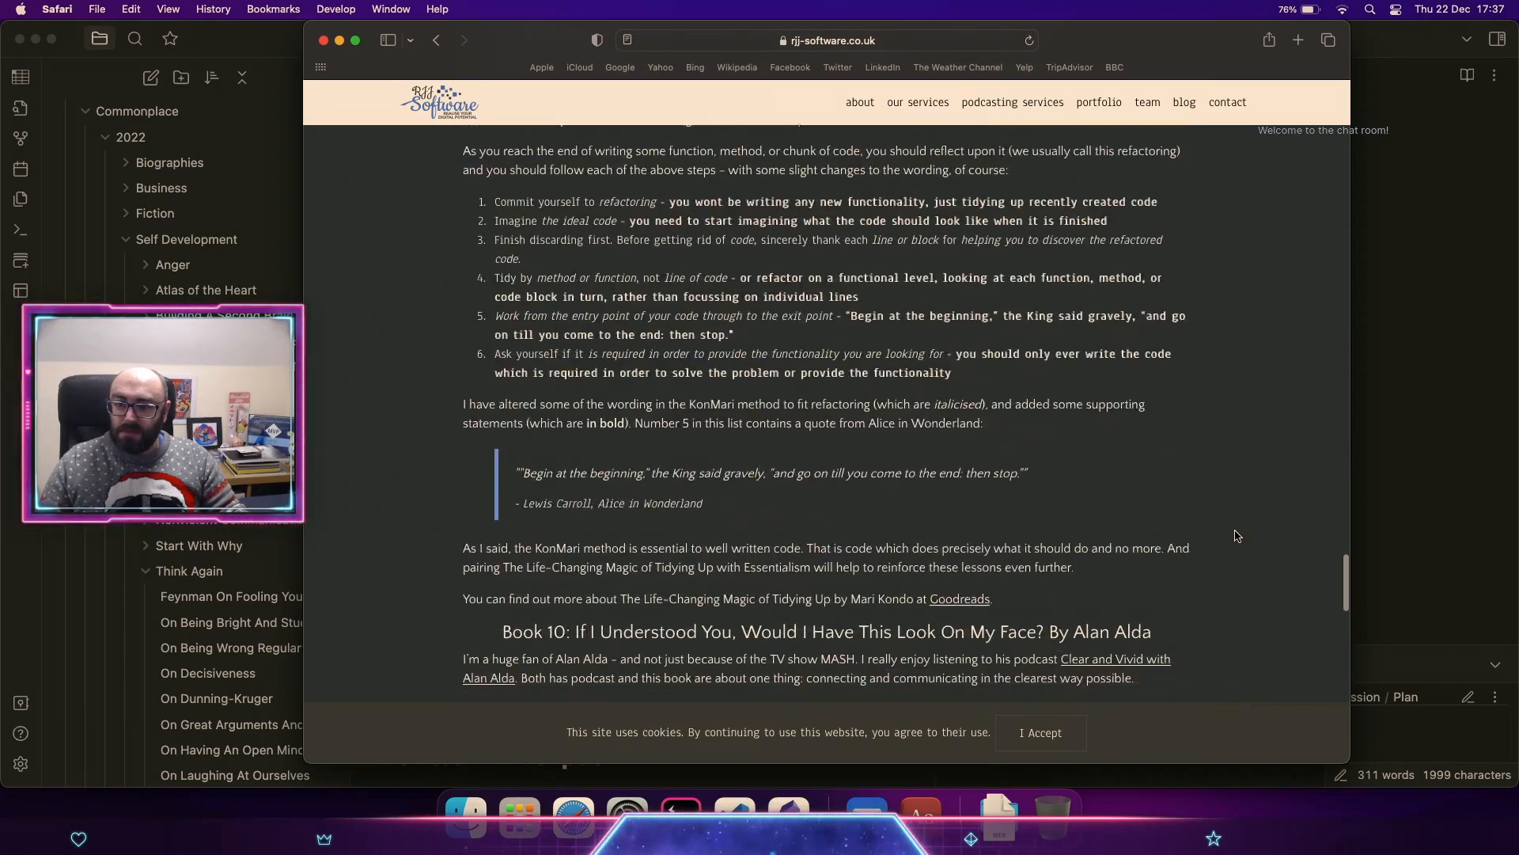
{"action": "scroll", "coordinate": [1237, 536], "scroll_direction": "down", "scroll_amount": 6}
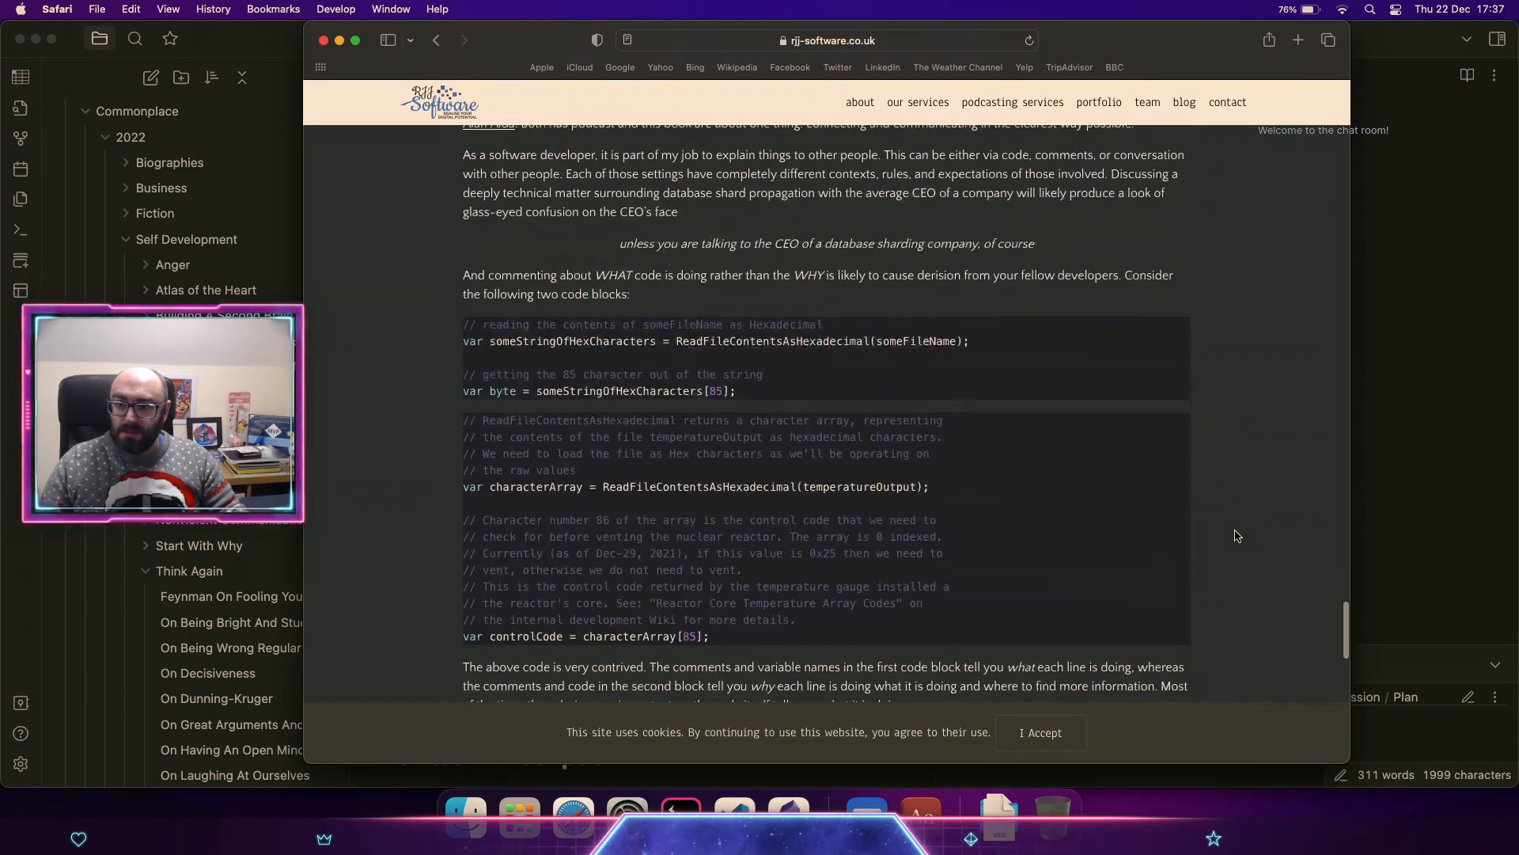
Step: Examine the Honourable Mentions list, from Lock-On Volume 2 to Shape Up
{"action": "scroll", "coordinate": [1237, 536], "scroll_direction": "down", "scroll_amount": 20}
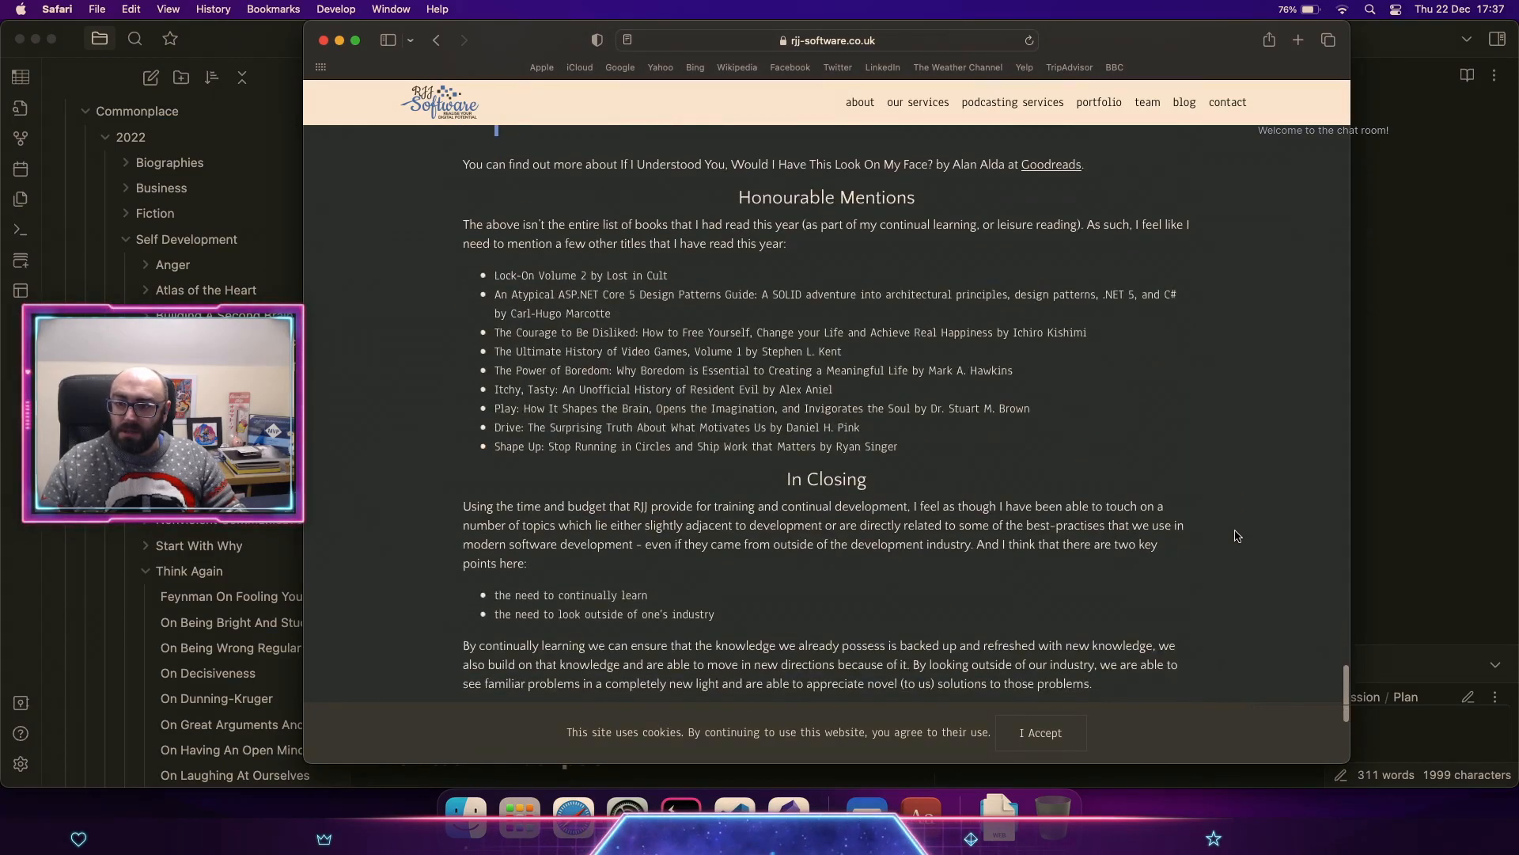
{"action": "left_click_drag", "start_coordinate": [495, 275], "coordinate": [893, 447]}
{"action": "left_click", "coordinate": [901, 455]}
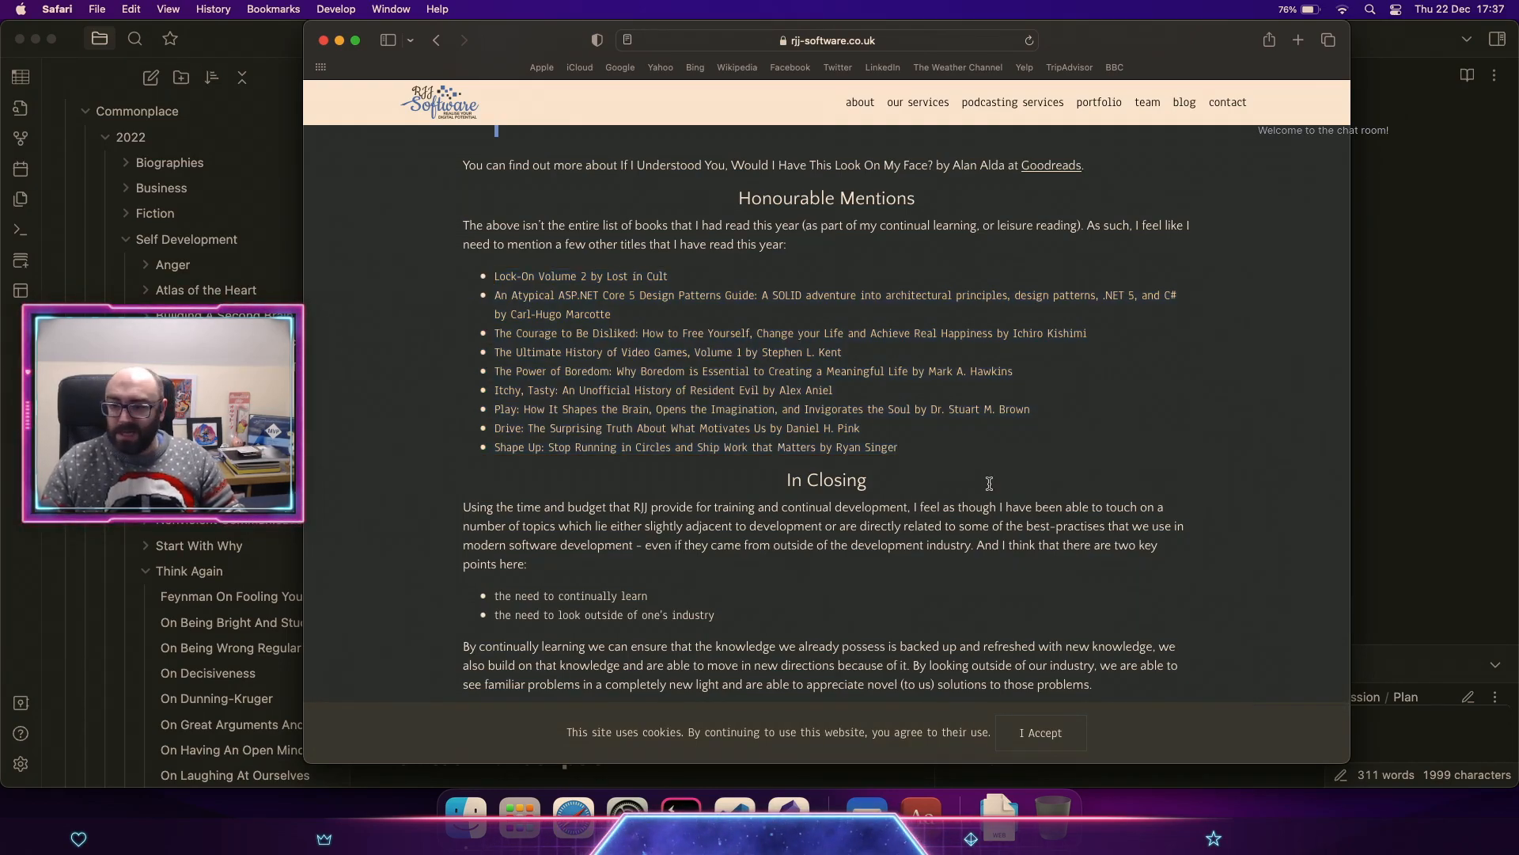
Step: Switch back to Obsidian and look through the 2022 Commonplace Book entries down to the Dare To Lead annotations
{"action": "key", "text": "super+Tab"}
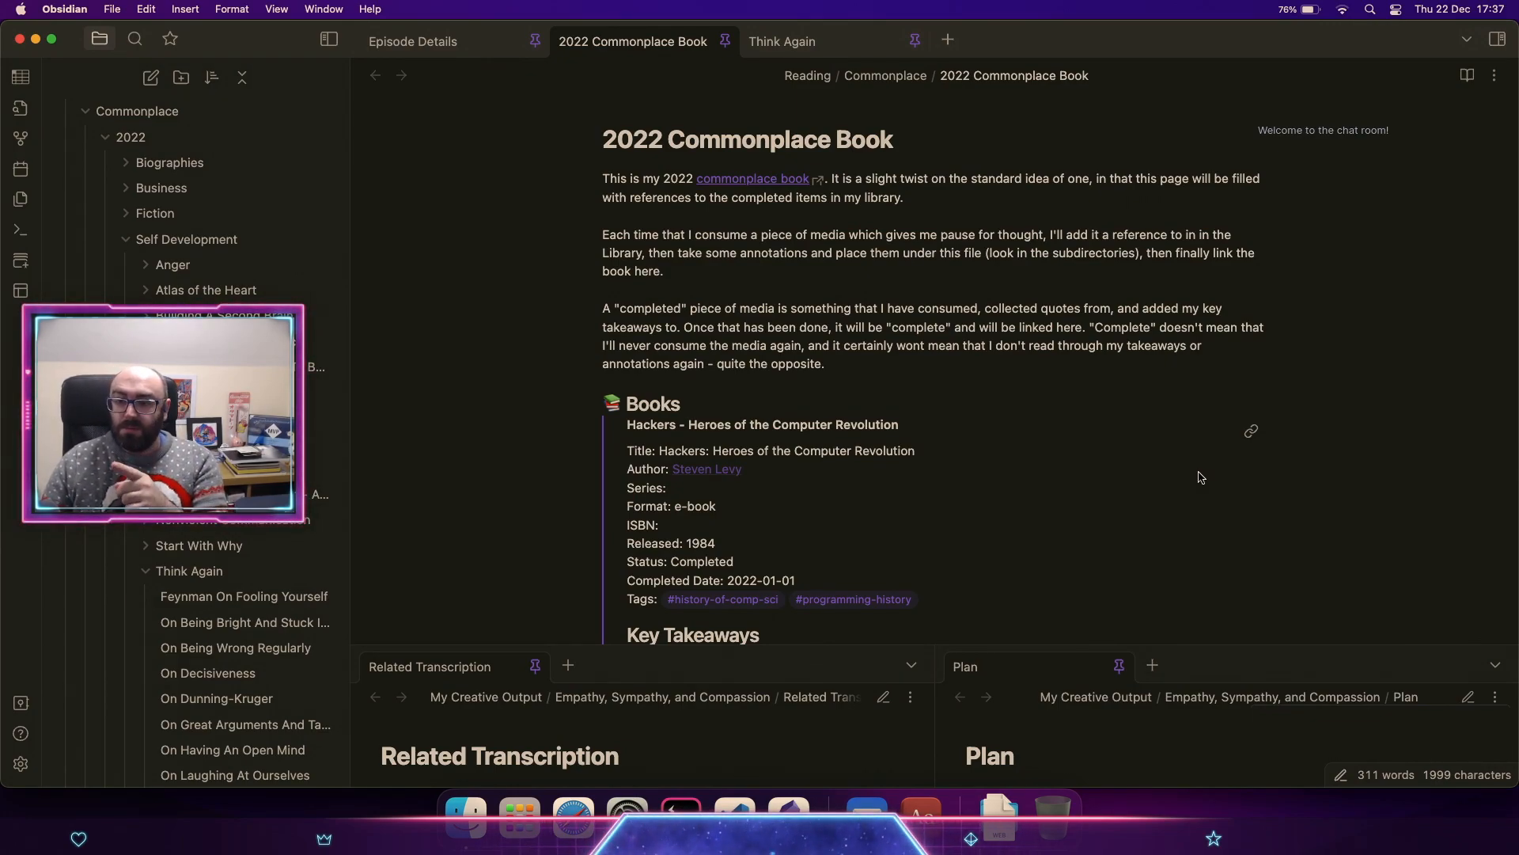
{"action": "scroll", "coordinate": [1329, 521], "scroll_direction": "down", "scroll_amount": 5}
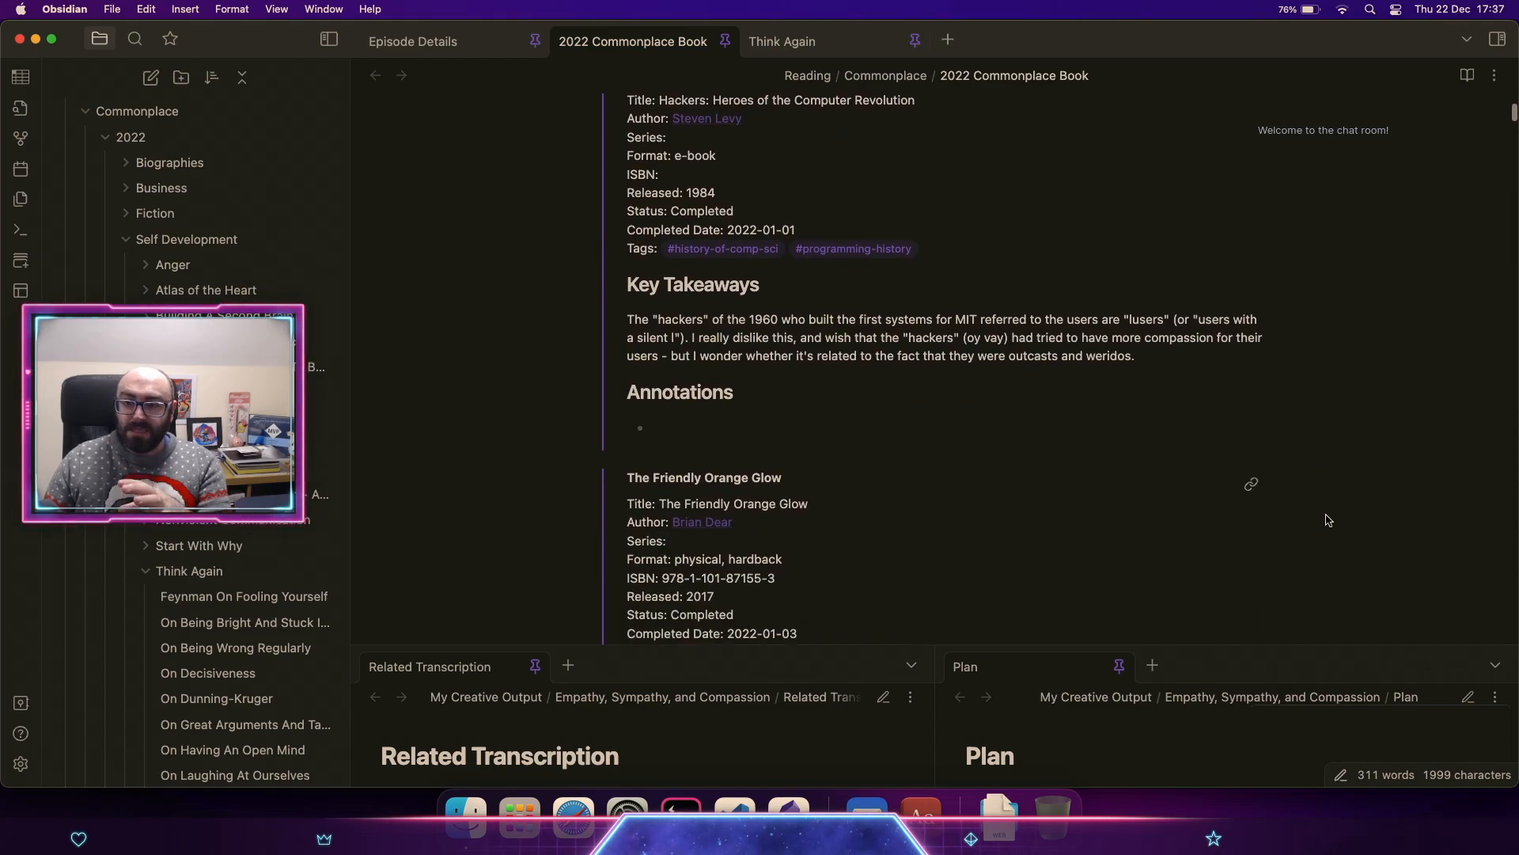
{"action": "scroll", "coordinate": [1329, 521], "scroll_direction": "down", "scroll_amount": 8}
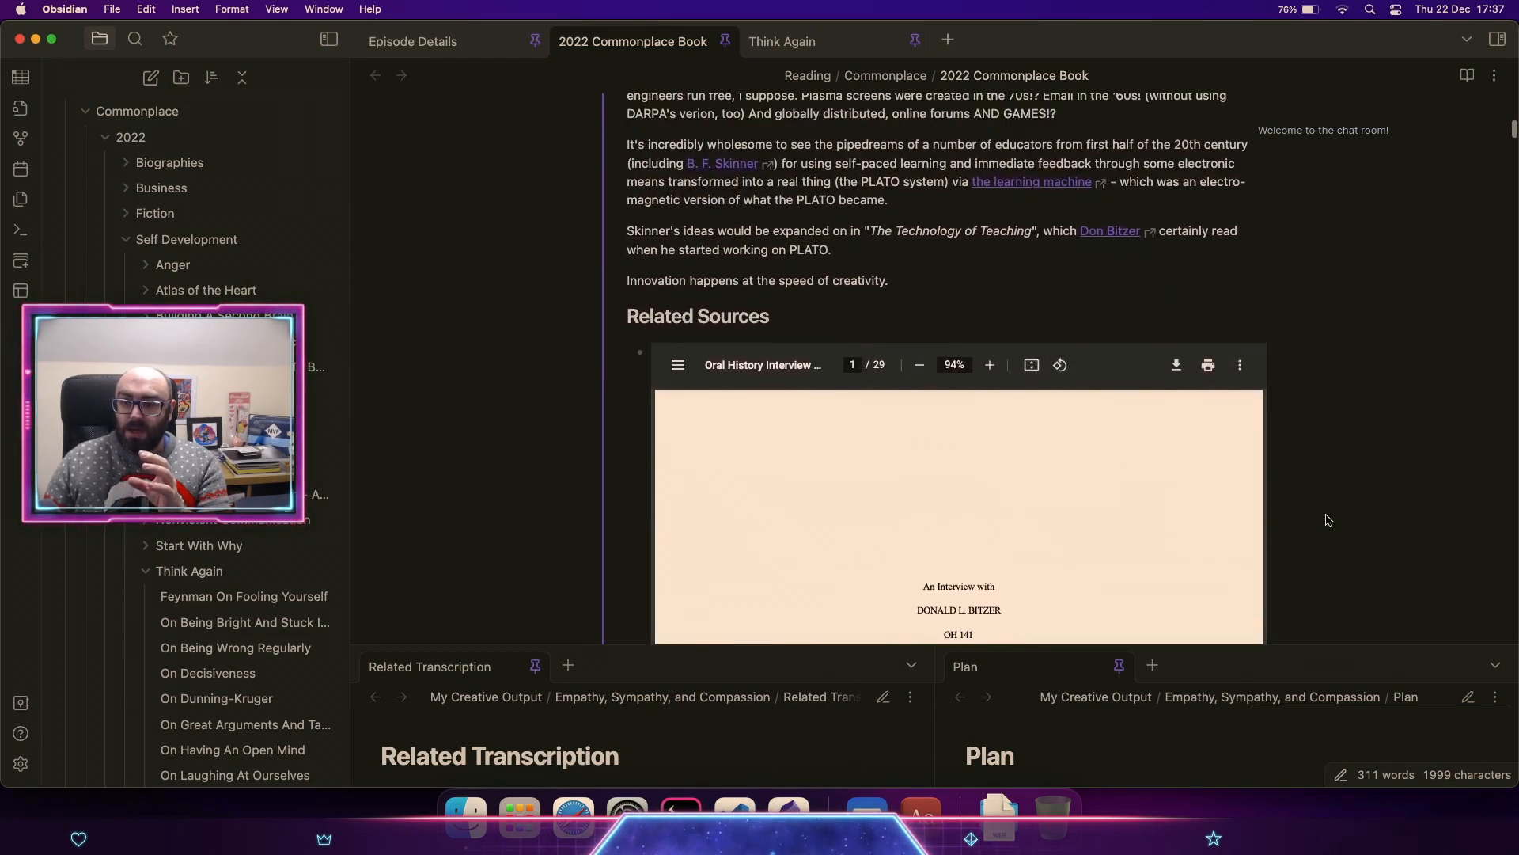
{"action": "scroll", "coordinate": [1328, 521], "scroll_direction": "down", "scroll_amount": 12}
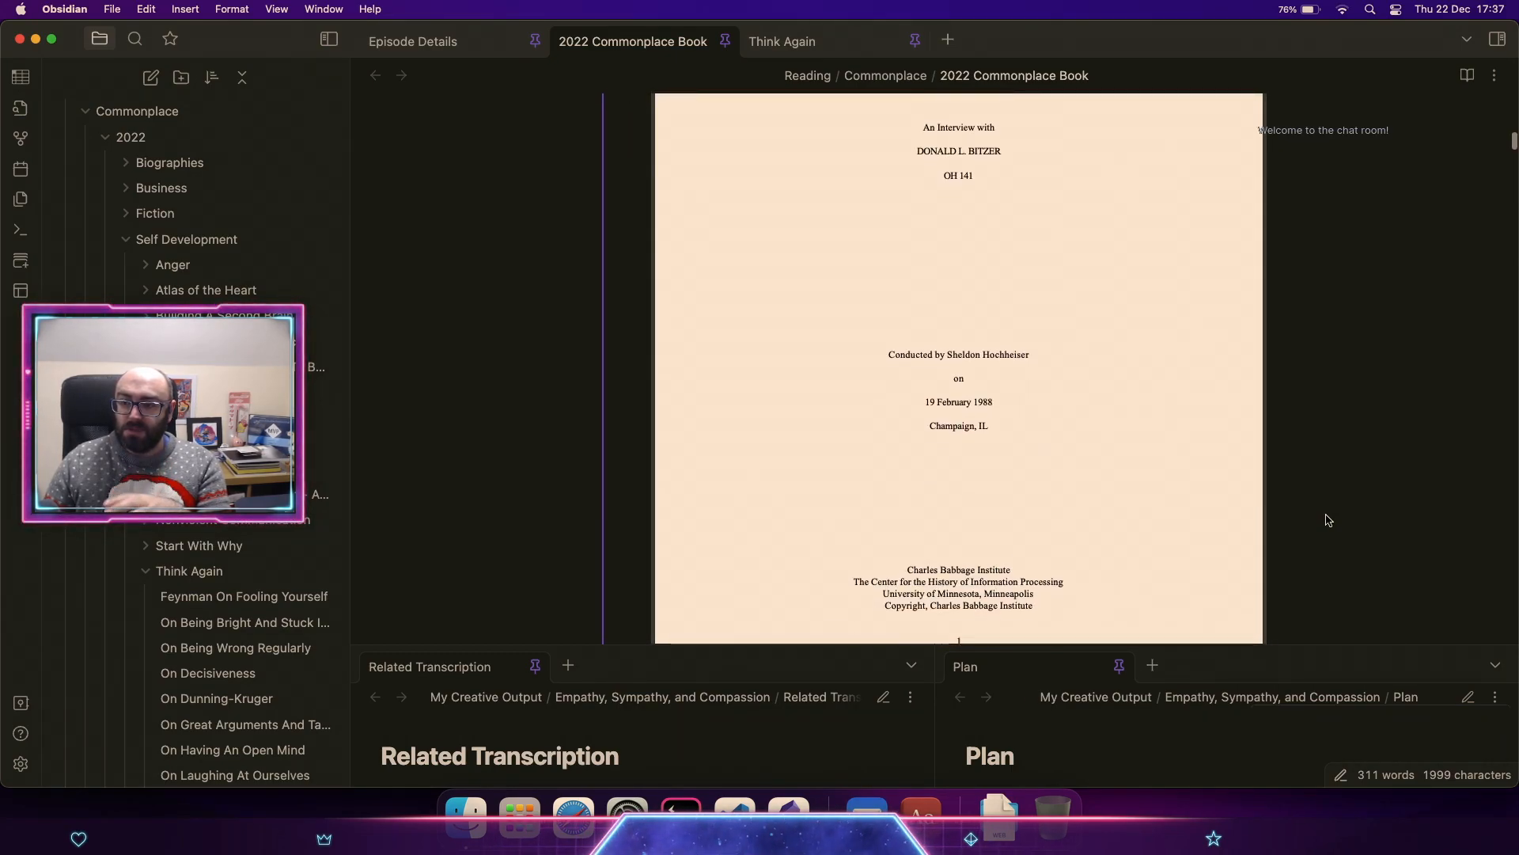
{"action": "scroll", "coordinate": [1329, 520], "scroll_direction": "down", "scroll_amount": 6}
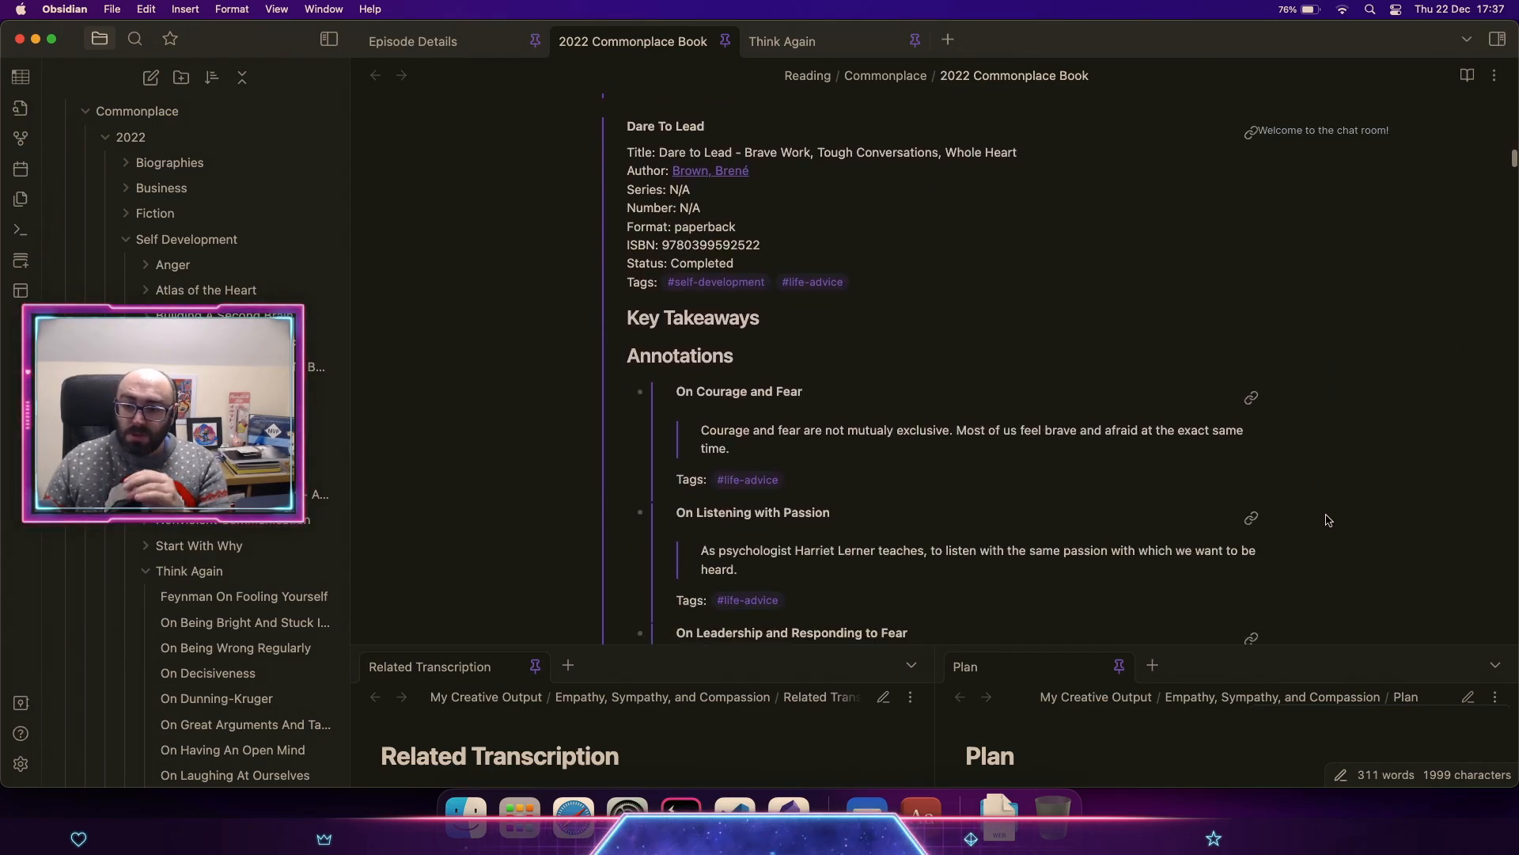
{"action": "scroll", "coordinate": [1328, 521], "scroll_direction": "down", "scroll_amount": 1}
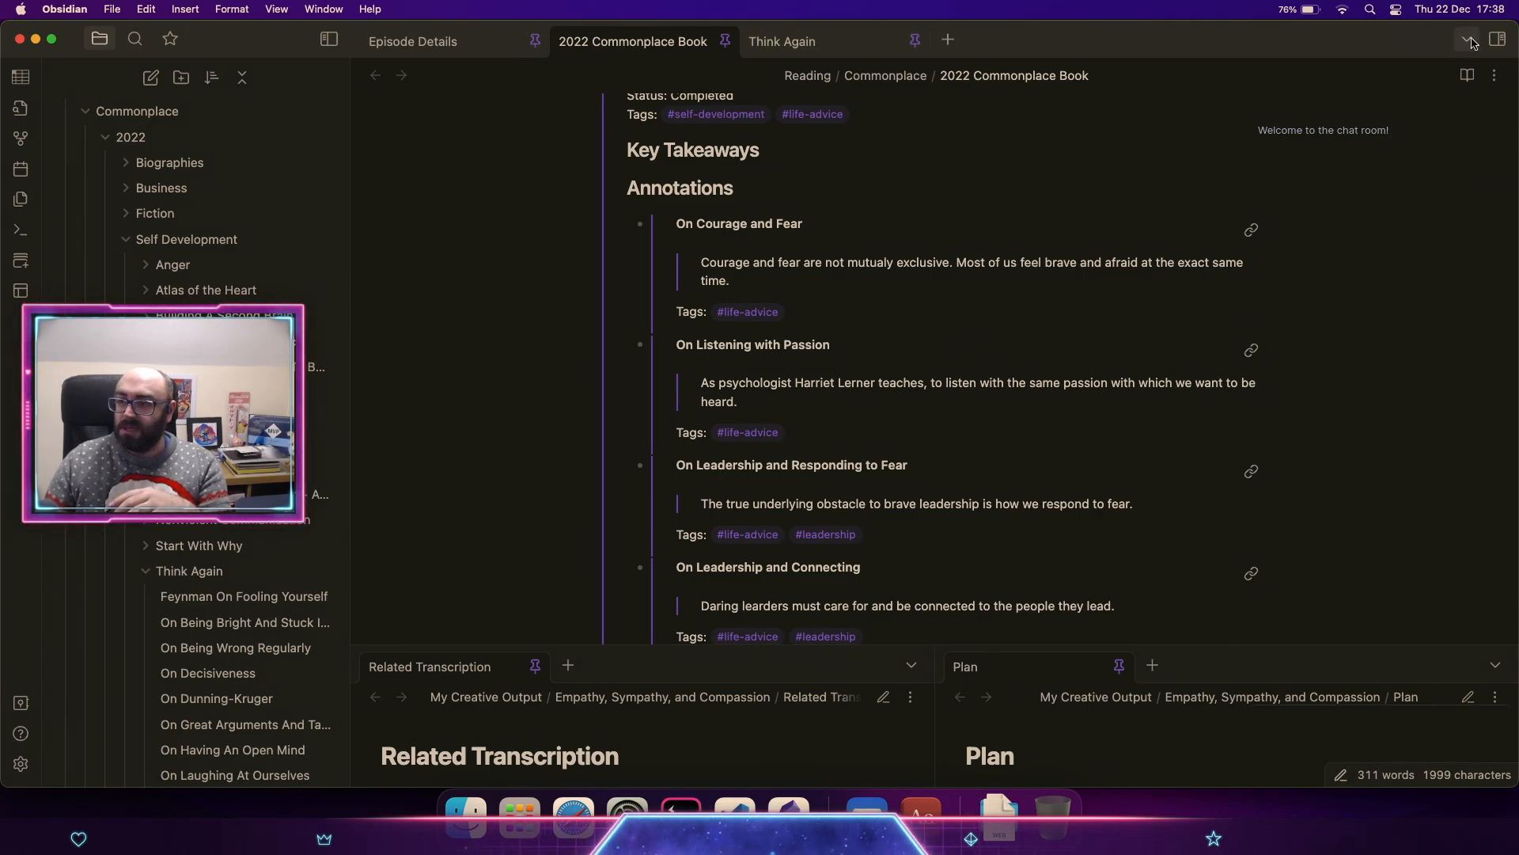
Step: Export the 2022 Commonplace Book note as an A4 portrait PDF with default margins, saved to the Desktop as 2022 Commonplace Book.pdf
{"action": "left_click", "coordinate": [1494, 76]}
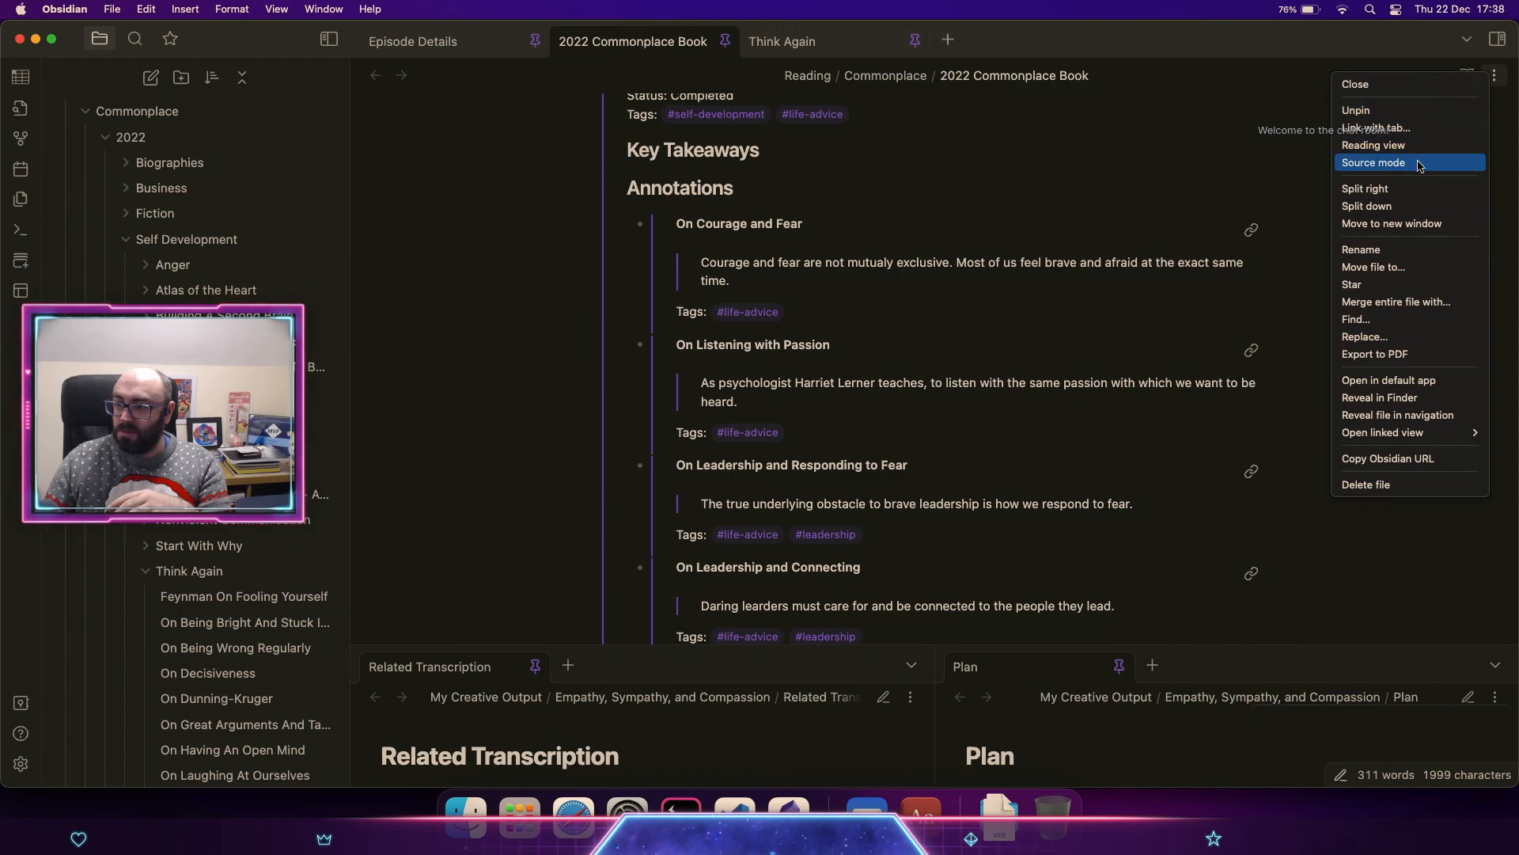
{"action": "left_click", "coordinate": [1389, 357]}
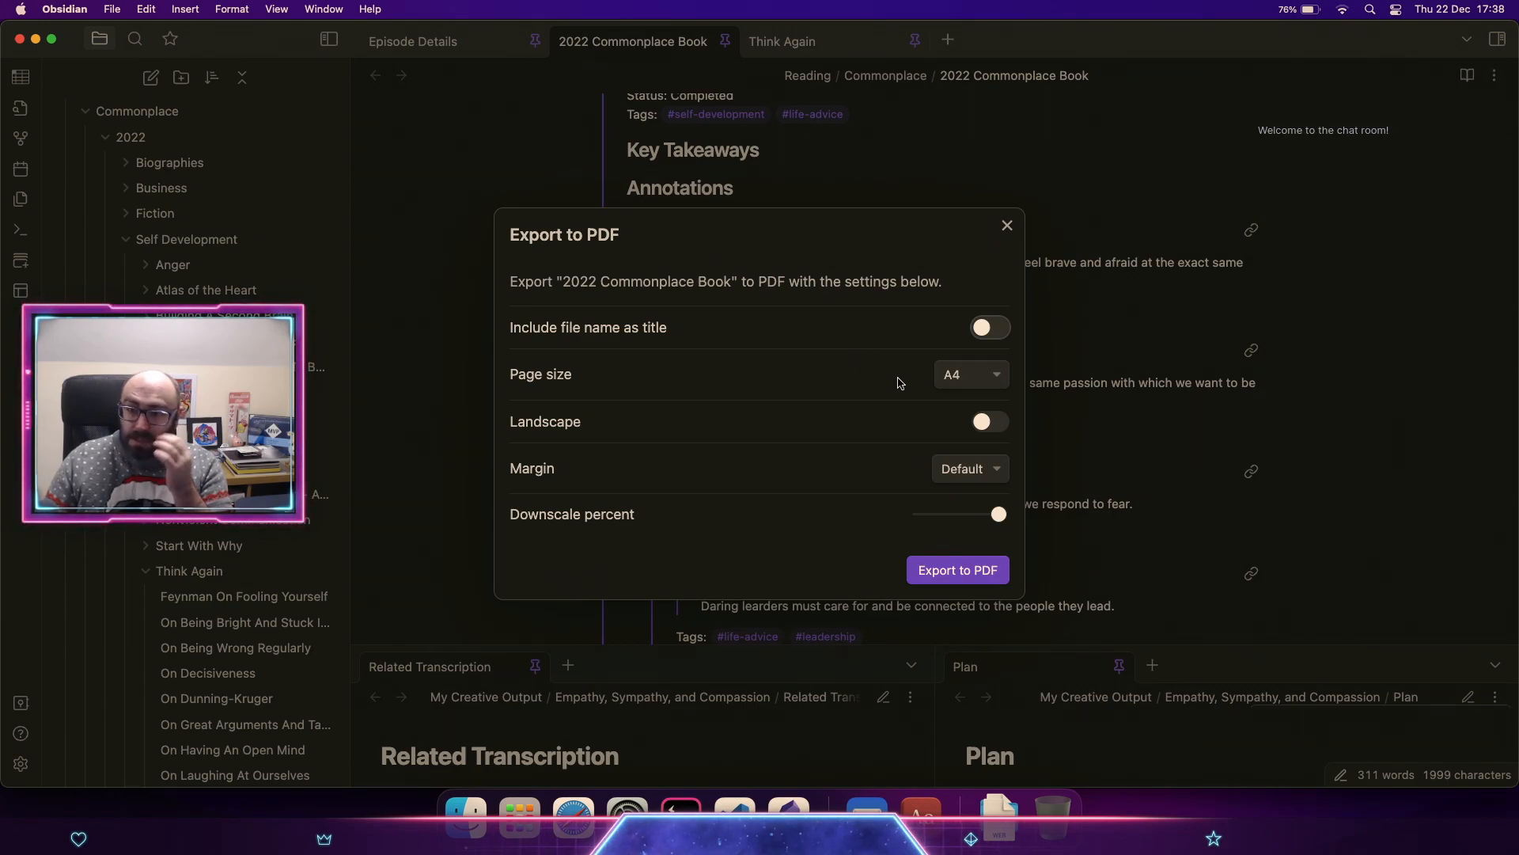
{"action": "left_click", "coordinate": [959, 581]}
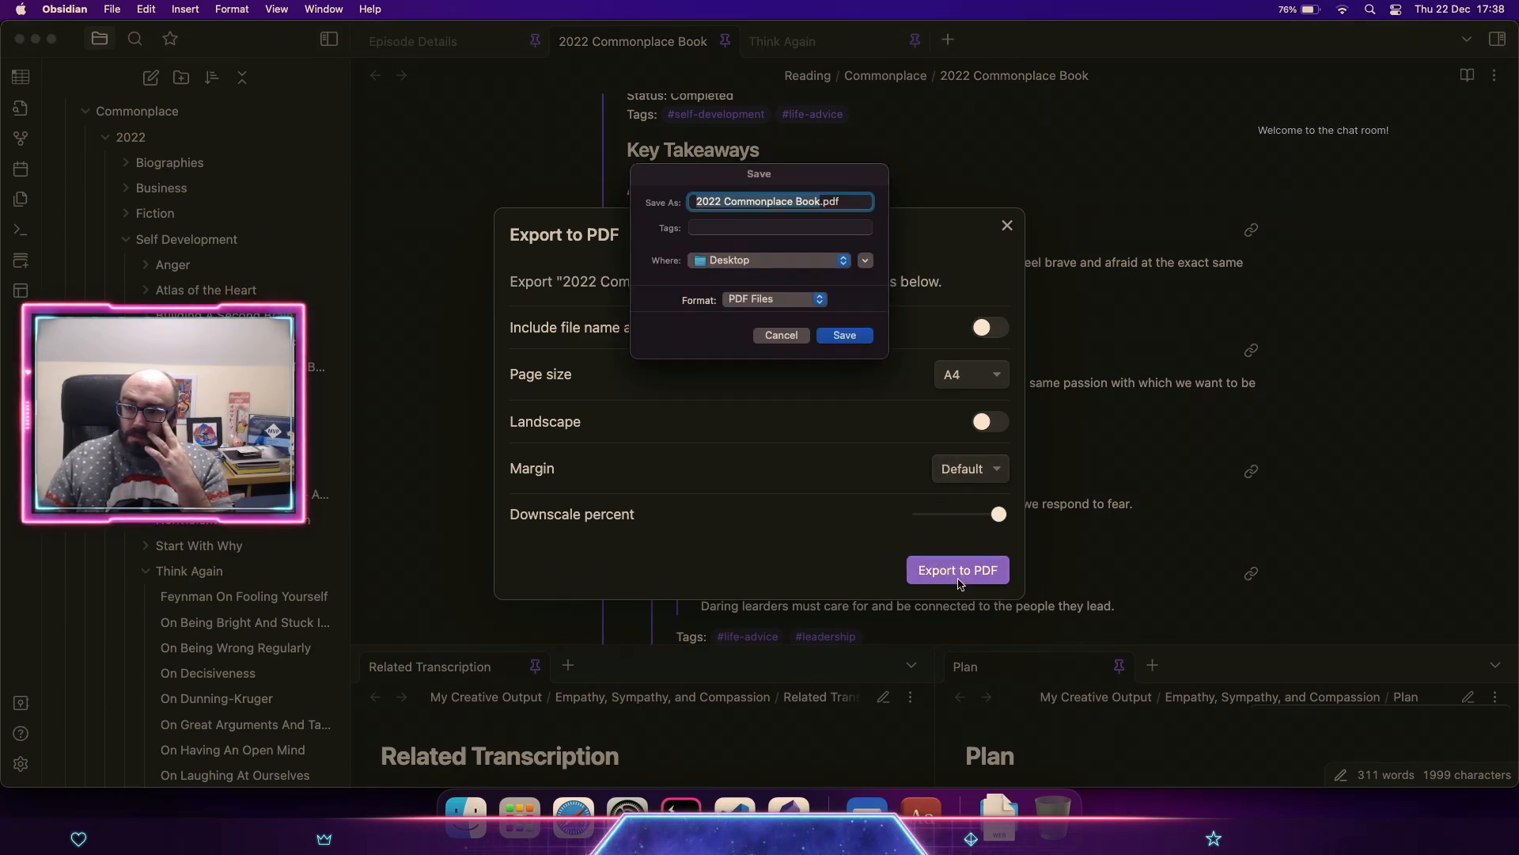
{"action": "left_click", "coordinate": [841, 336]}
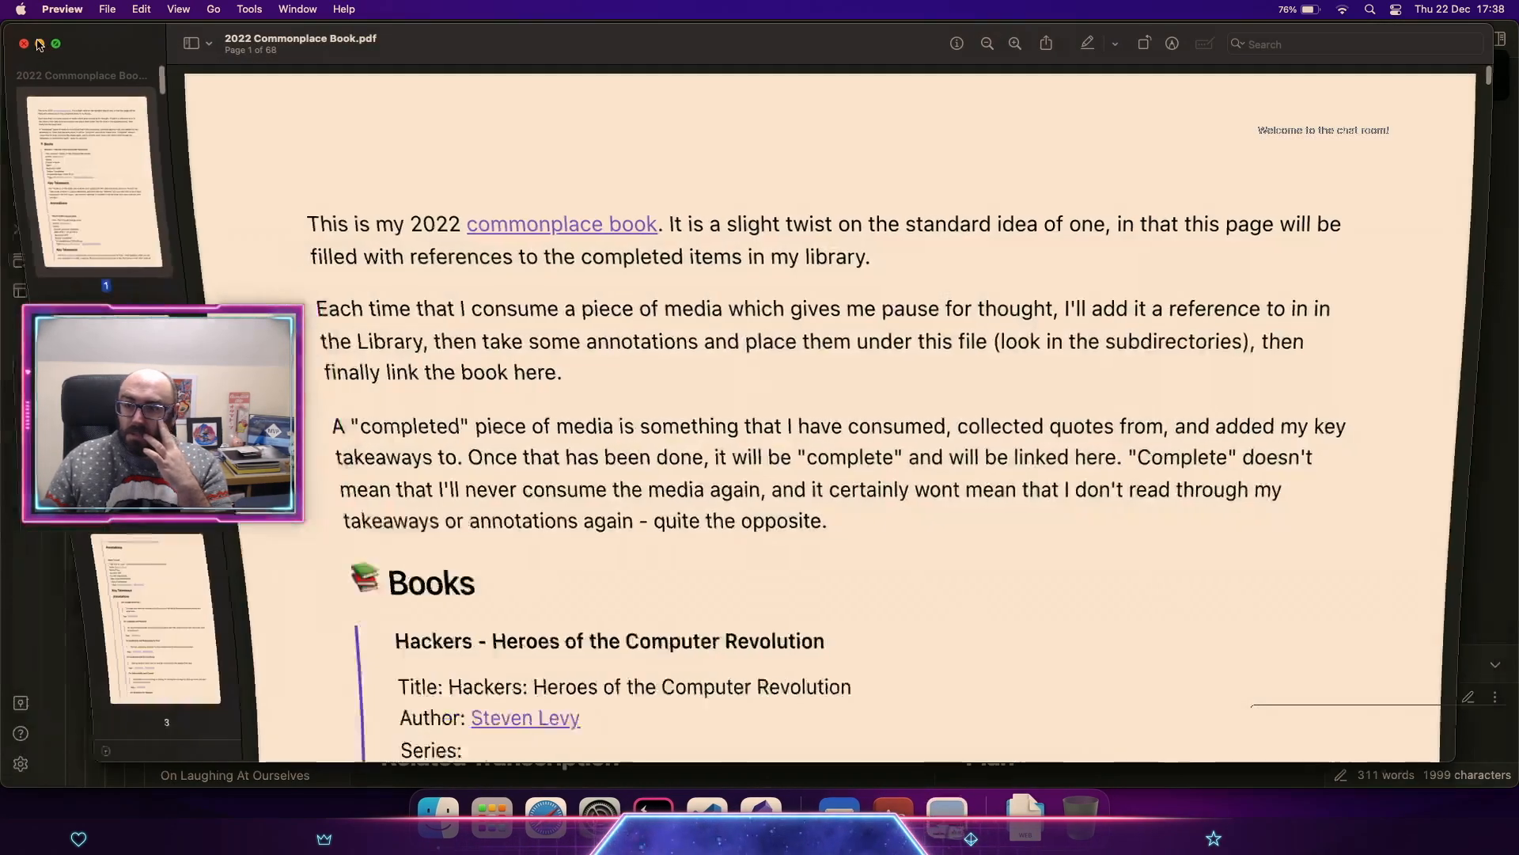
Step: Minimise the exported PDF and return to the Obsidian note
{"action": "left_click", "coordinate": [40, 43]}
{"action": "key", "text": "ctrl+Up"}
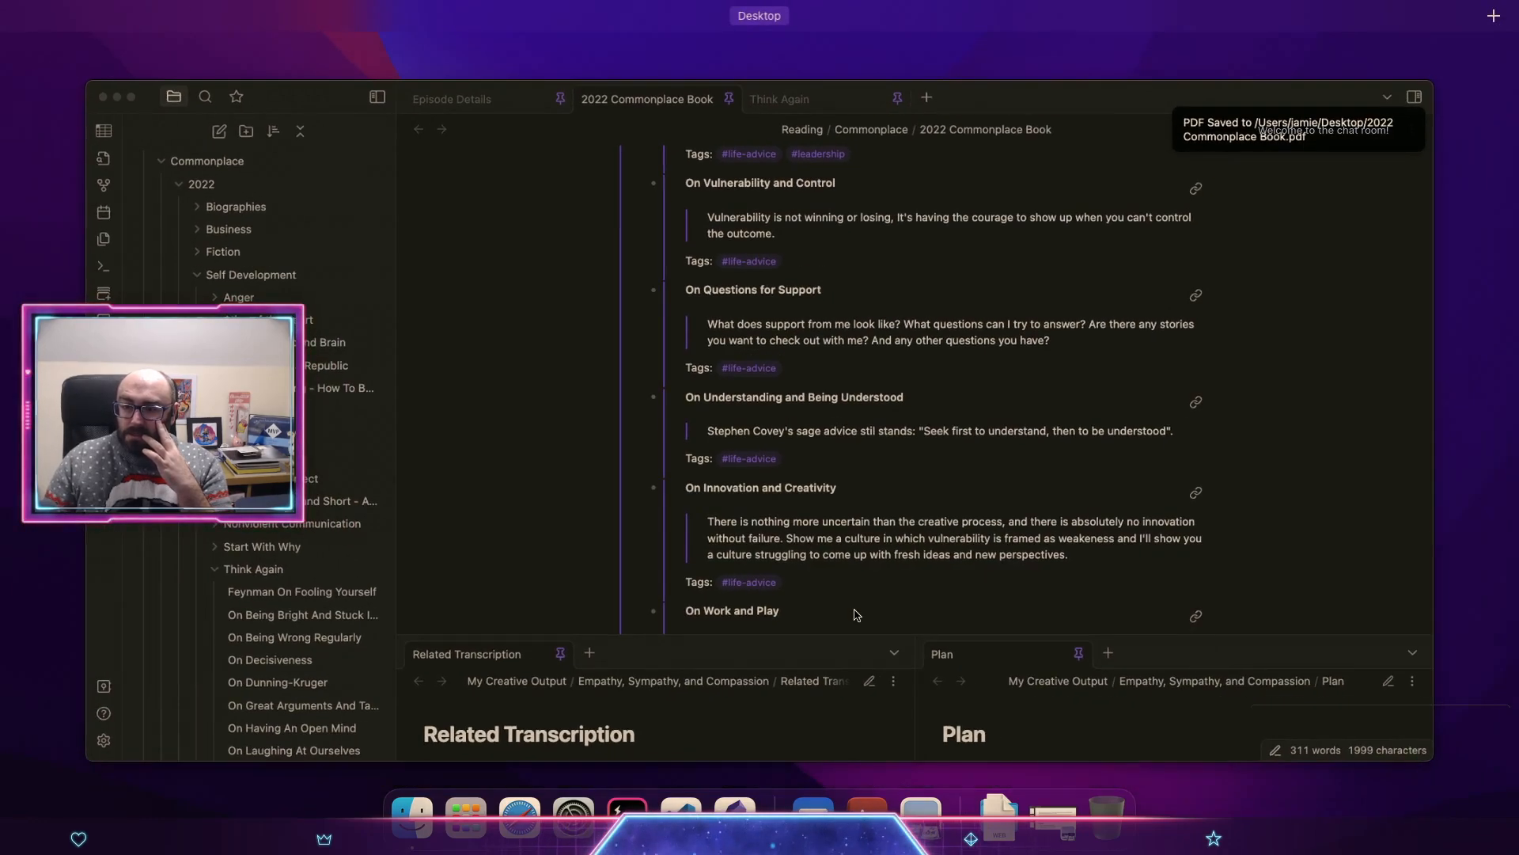
{"action": "left_click", "coordinate": [1001, 821]}
{"action": "left_click", "coordinate": [1002, 741]}
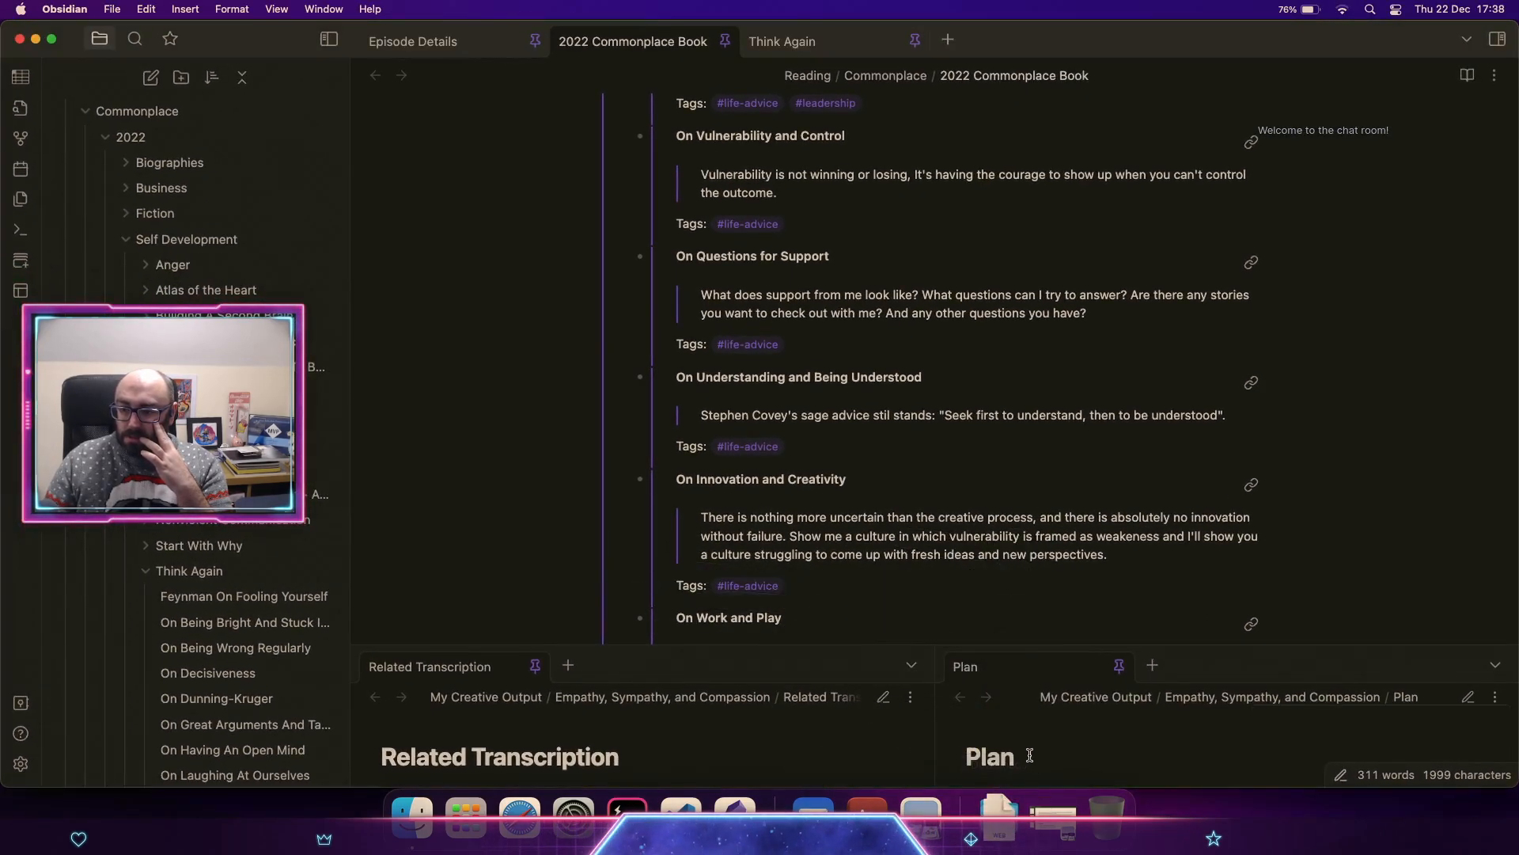
Step: Bring the exported PDF back up in Preview and examine its first pages, from the introduction to The Friendly Orange Glow's related sources
{"action": "left_click", "coordinate": [1056, 823]}
{"action": "scroll", "coordinate": [1046, 496], "scroll_direction": "down", "scroll_amount": 5}
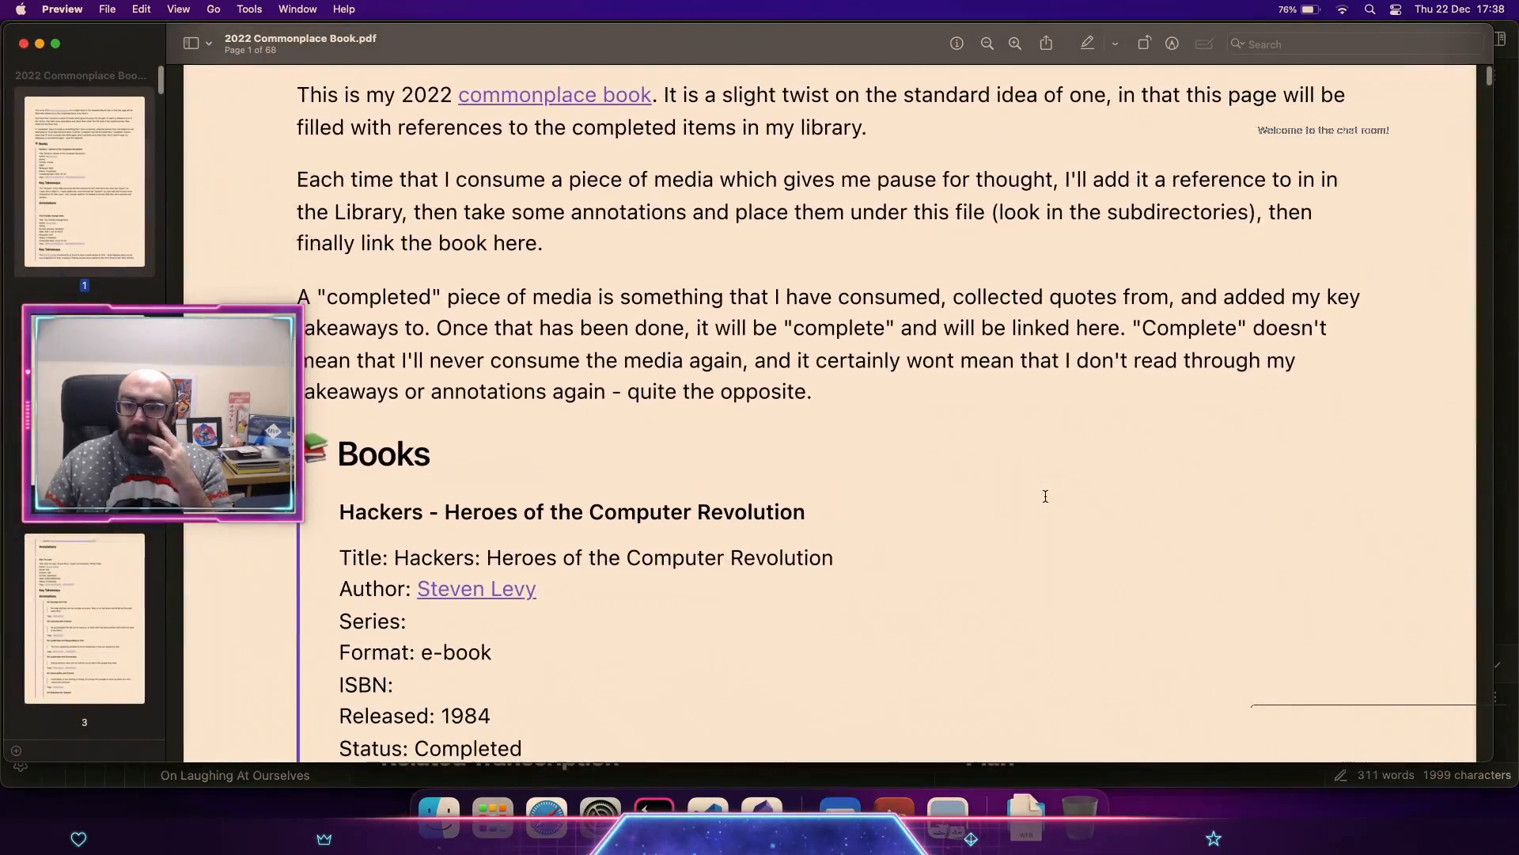
{"action": "scroll", "coordinate": [1045, 497], "scroll_direction": "down", "scroll_amount": 10}
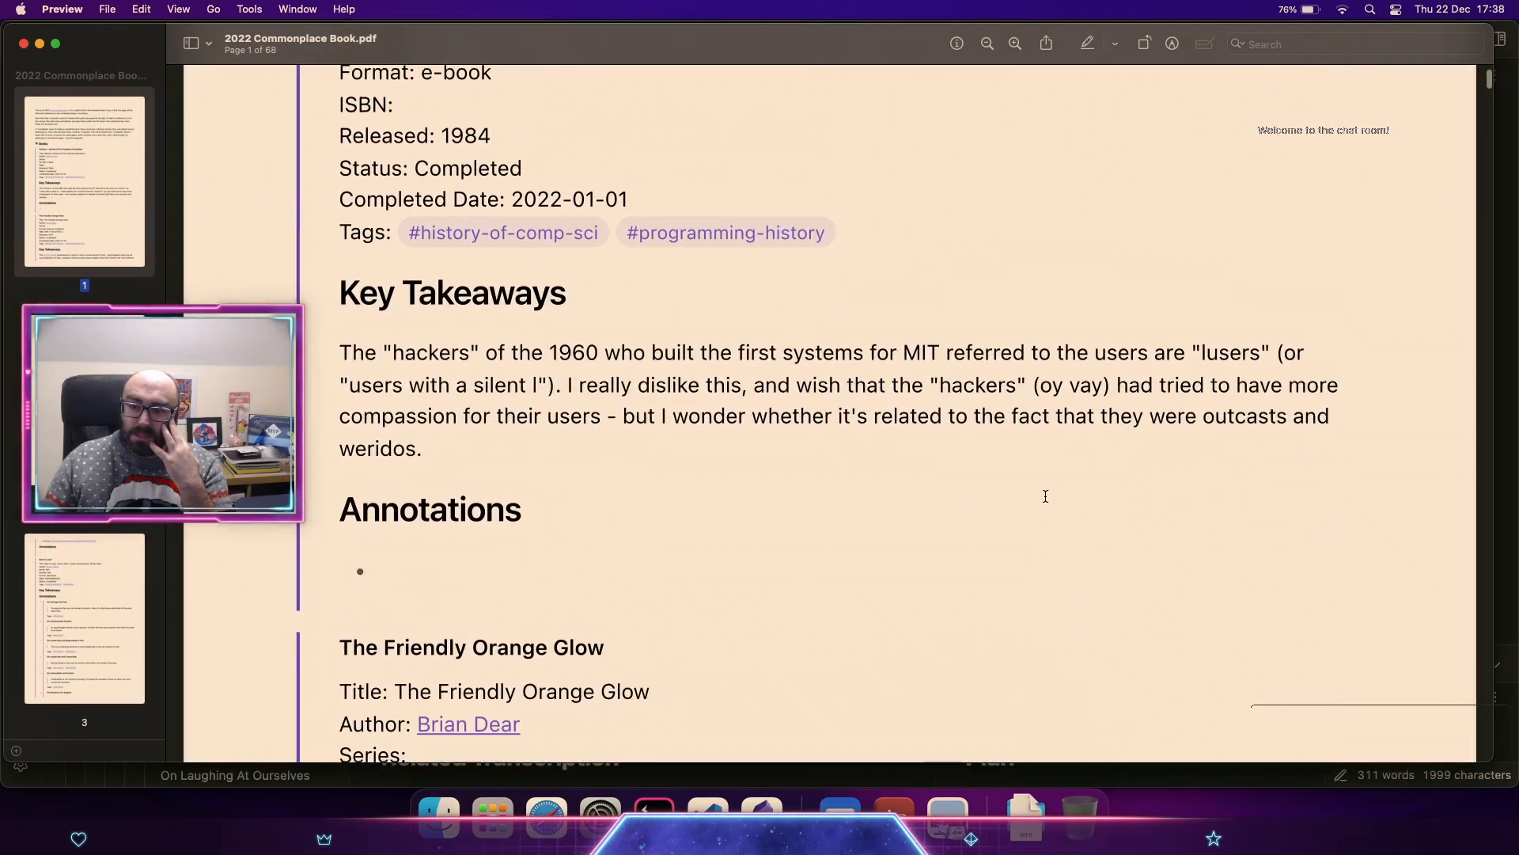
{"action": "scroll", "coordinate": [1045, 496], "scroll_direction": "down", "scroll_amount": 10}
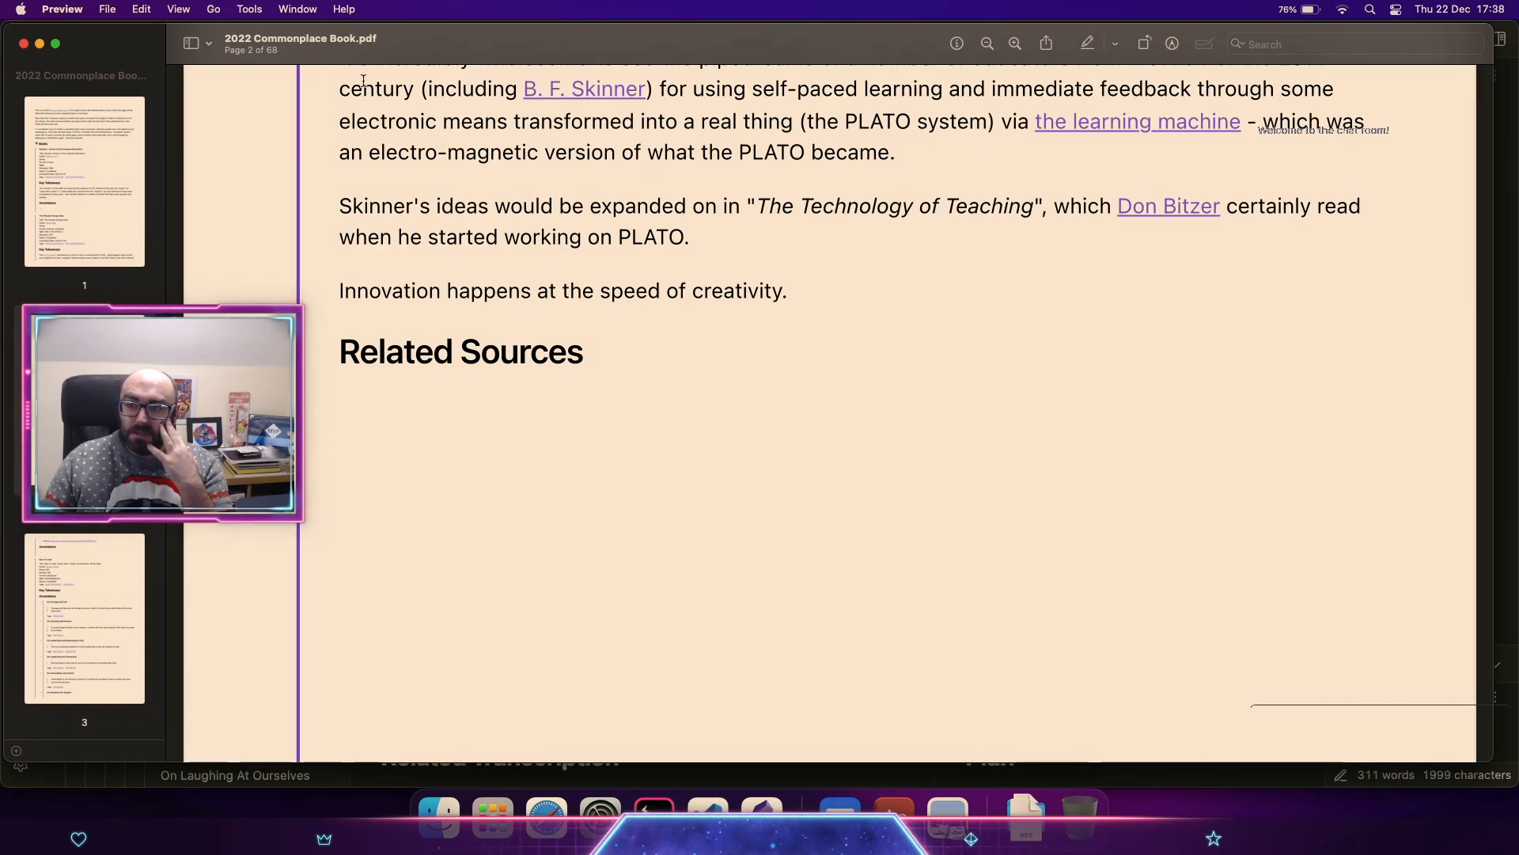
{"action": "scroll", "coordinate": [730, 428], "scroll_direction": "down", "scroll_amount": 10}
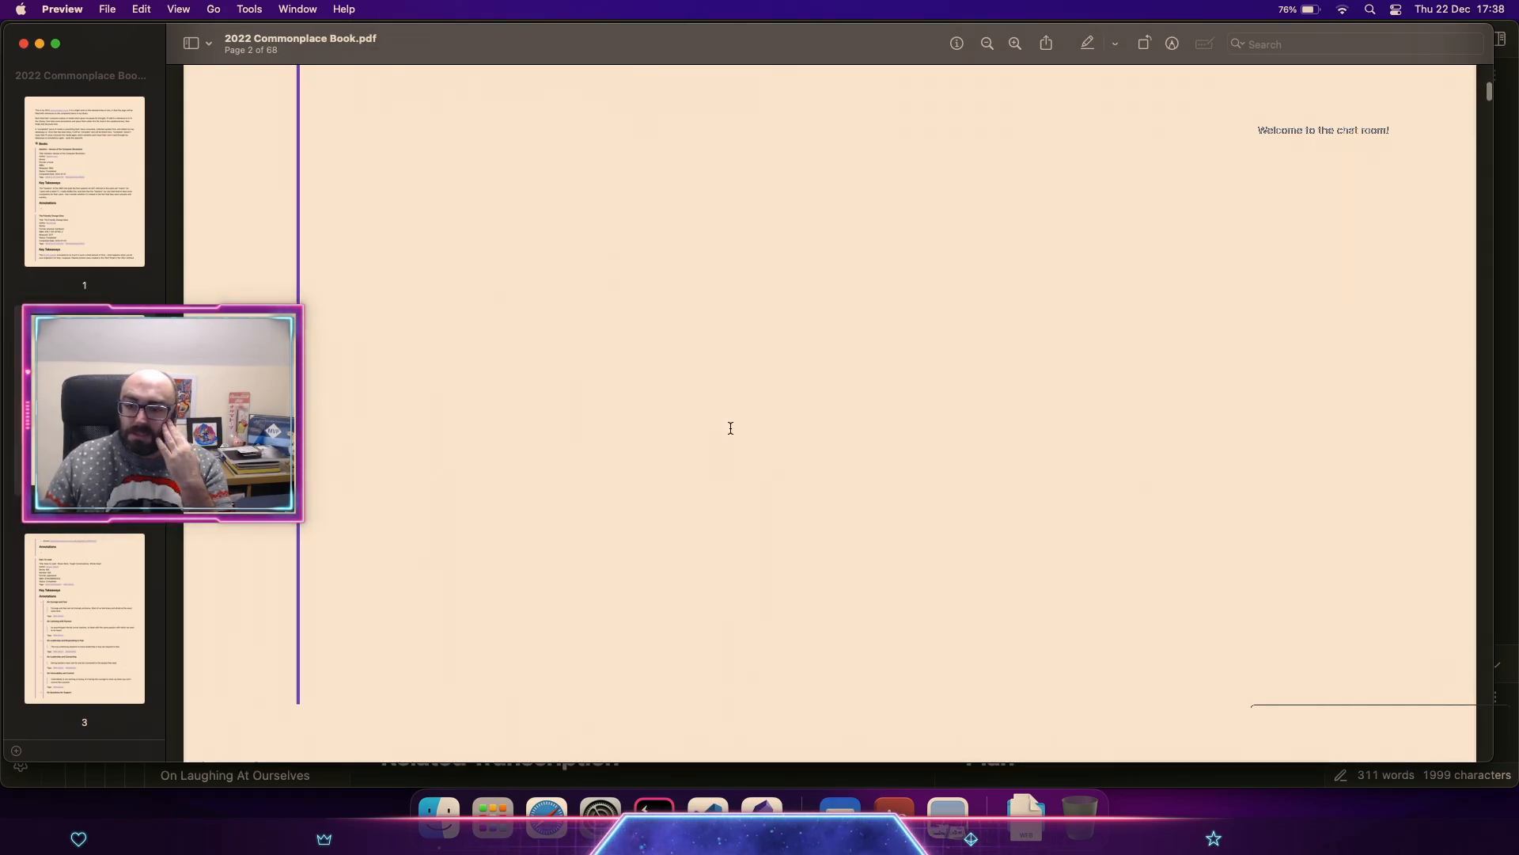
{"action": "scroll", "coordinate": [731, 429], "scroll_direction": "down", "scroll_amount": 10}
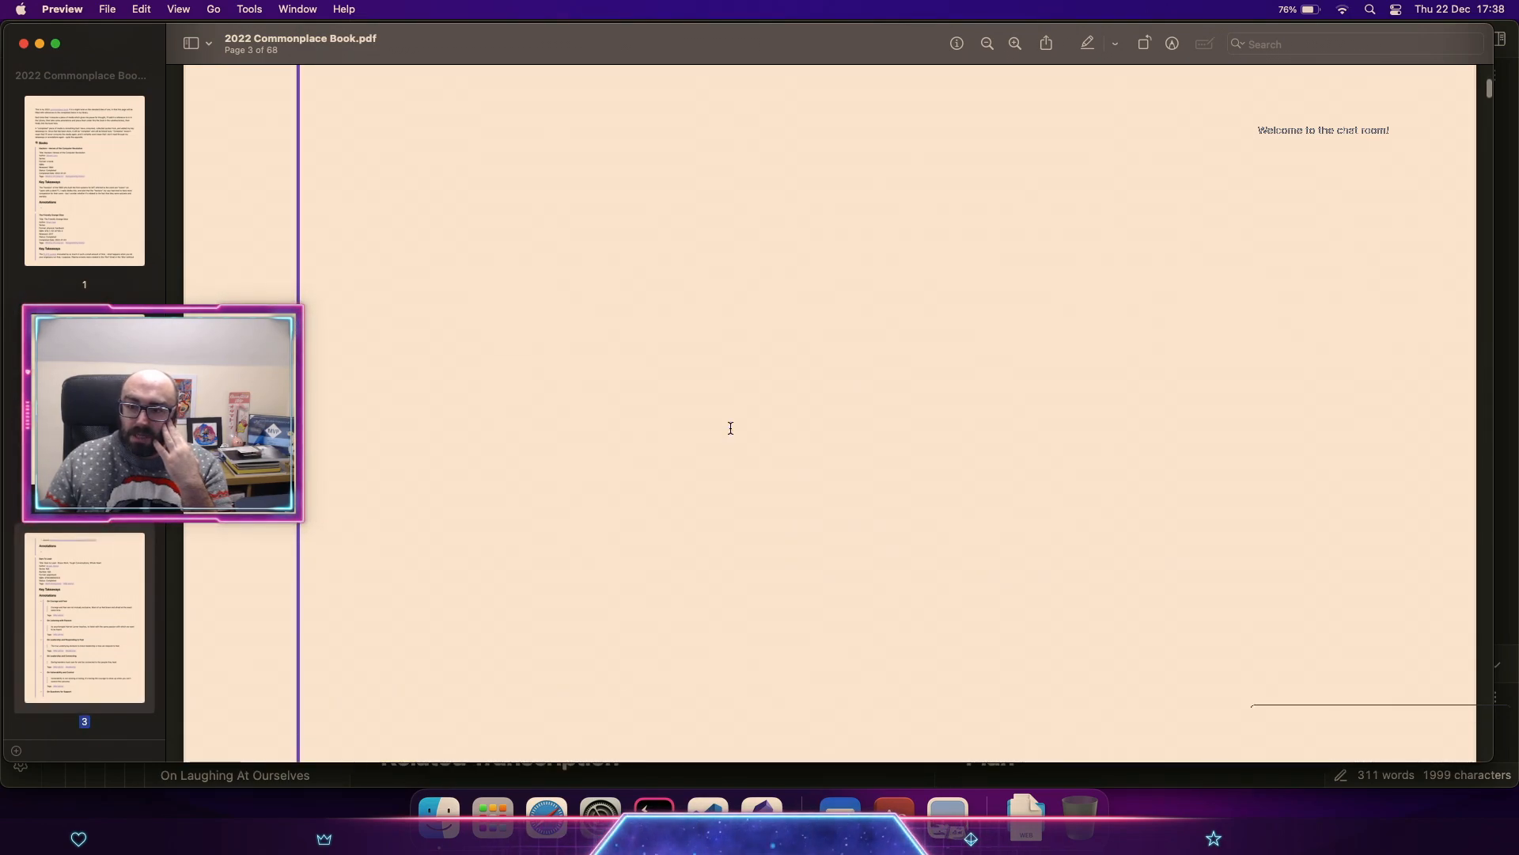
{"action": "scroll", "coordinate": [730, 429], "scroll_direction": "up", "scroll_amount": 1}
{"action": "scroll", "coordinate": [731, 428], "scroll_direction": "down", "scroll_amount": 6}
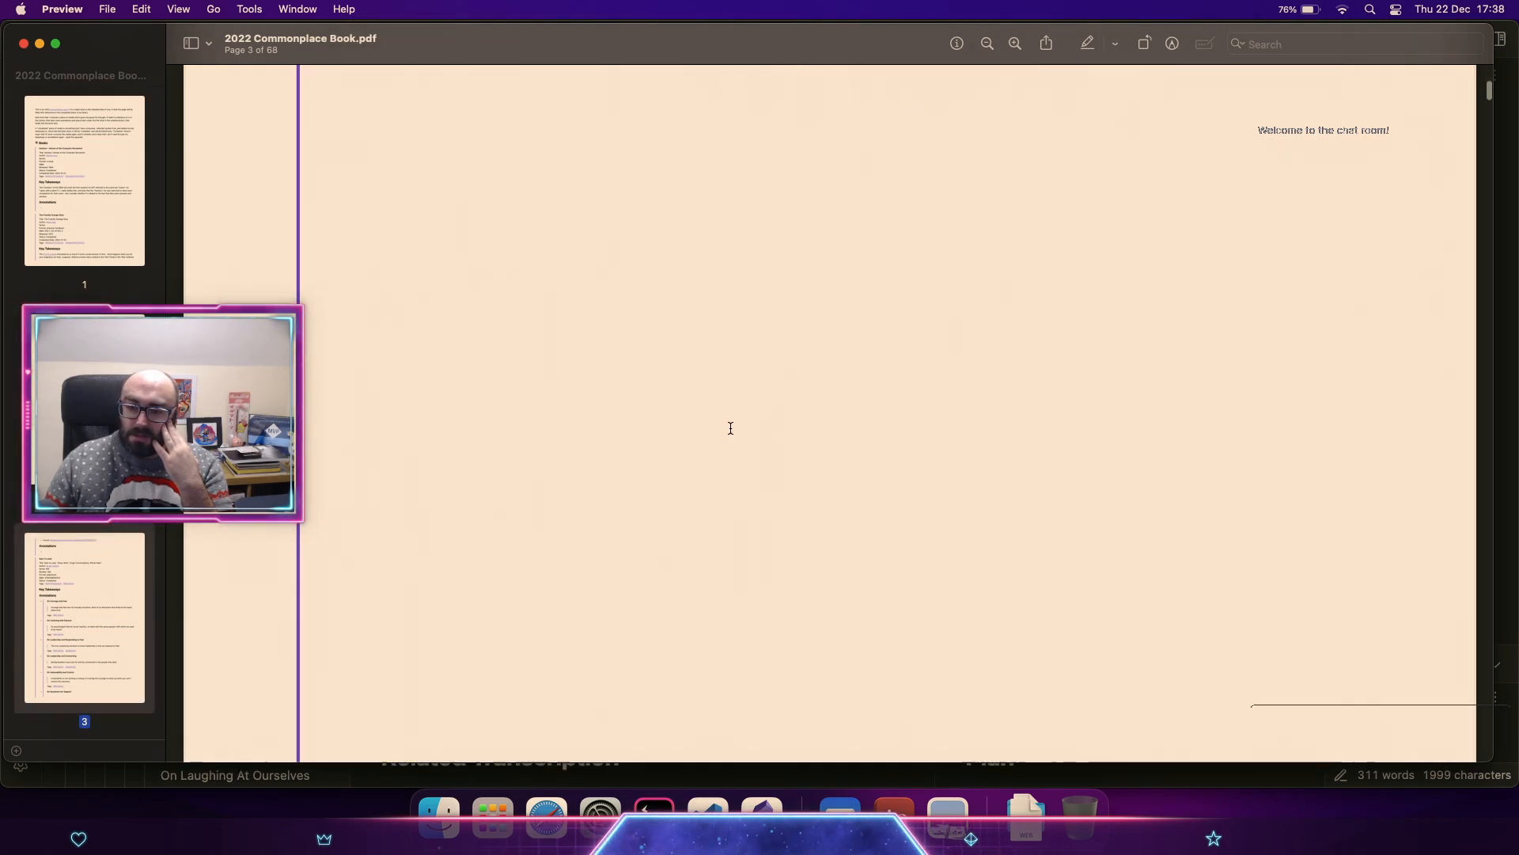
Step: Look through the PDF's Dare To Lead annotations as far as the Start With Why entry
{"action": "scroll", "coordinate": [730, 429], "scroll_direction": "down", "scroll_amount": 5}
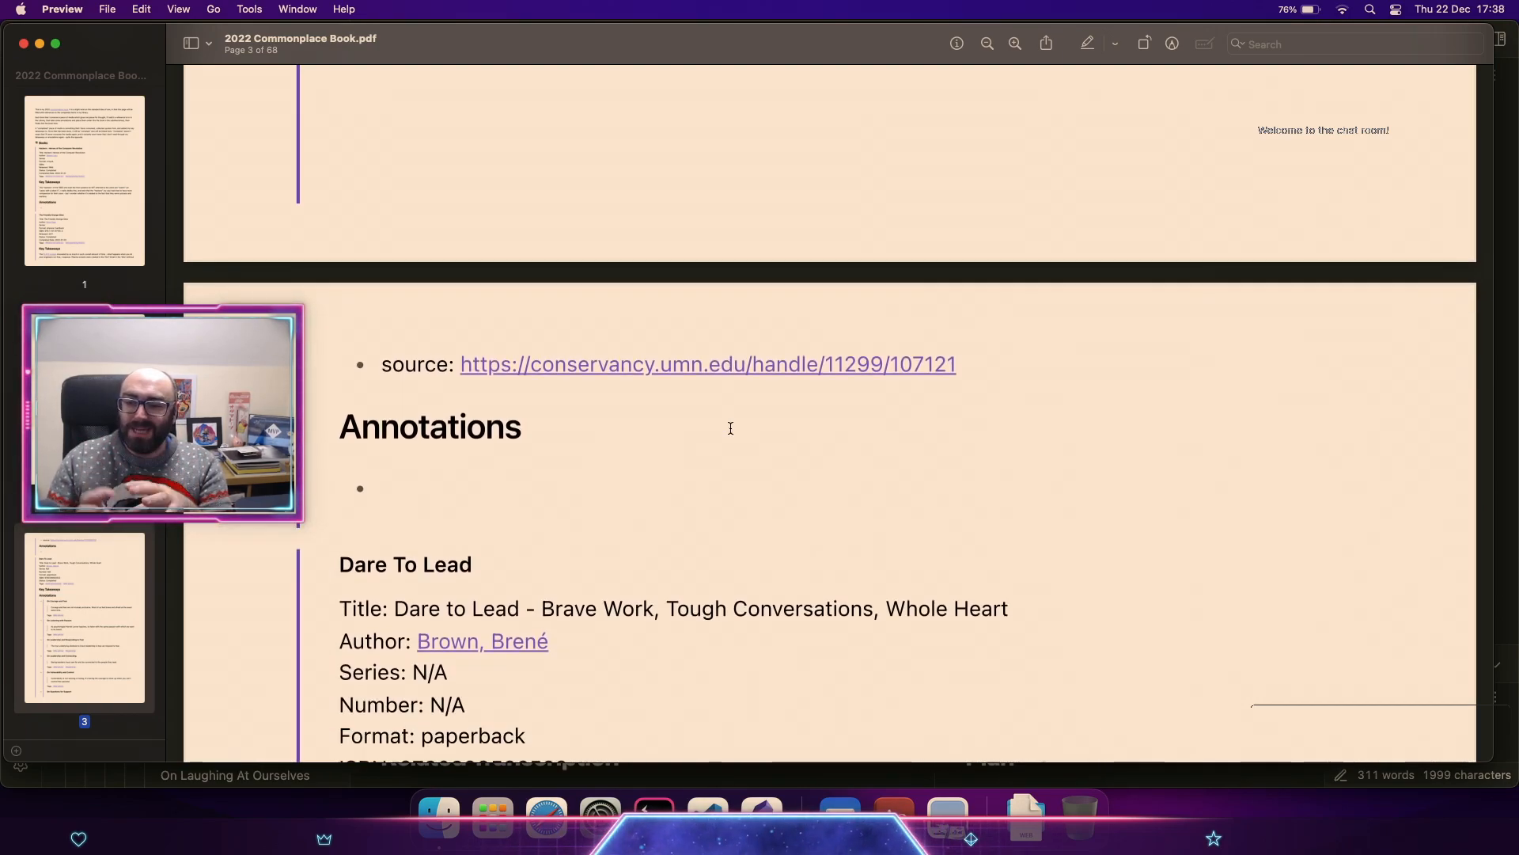
{"action": "scroll", "coordinate": [730, 428], "scroll_direction": "down", "scroll_amount": 5}
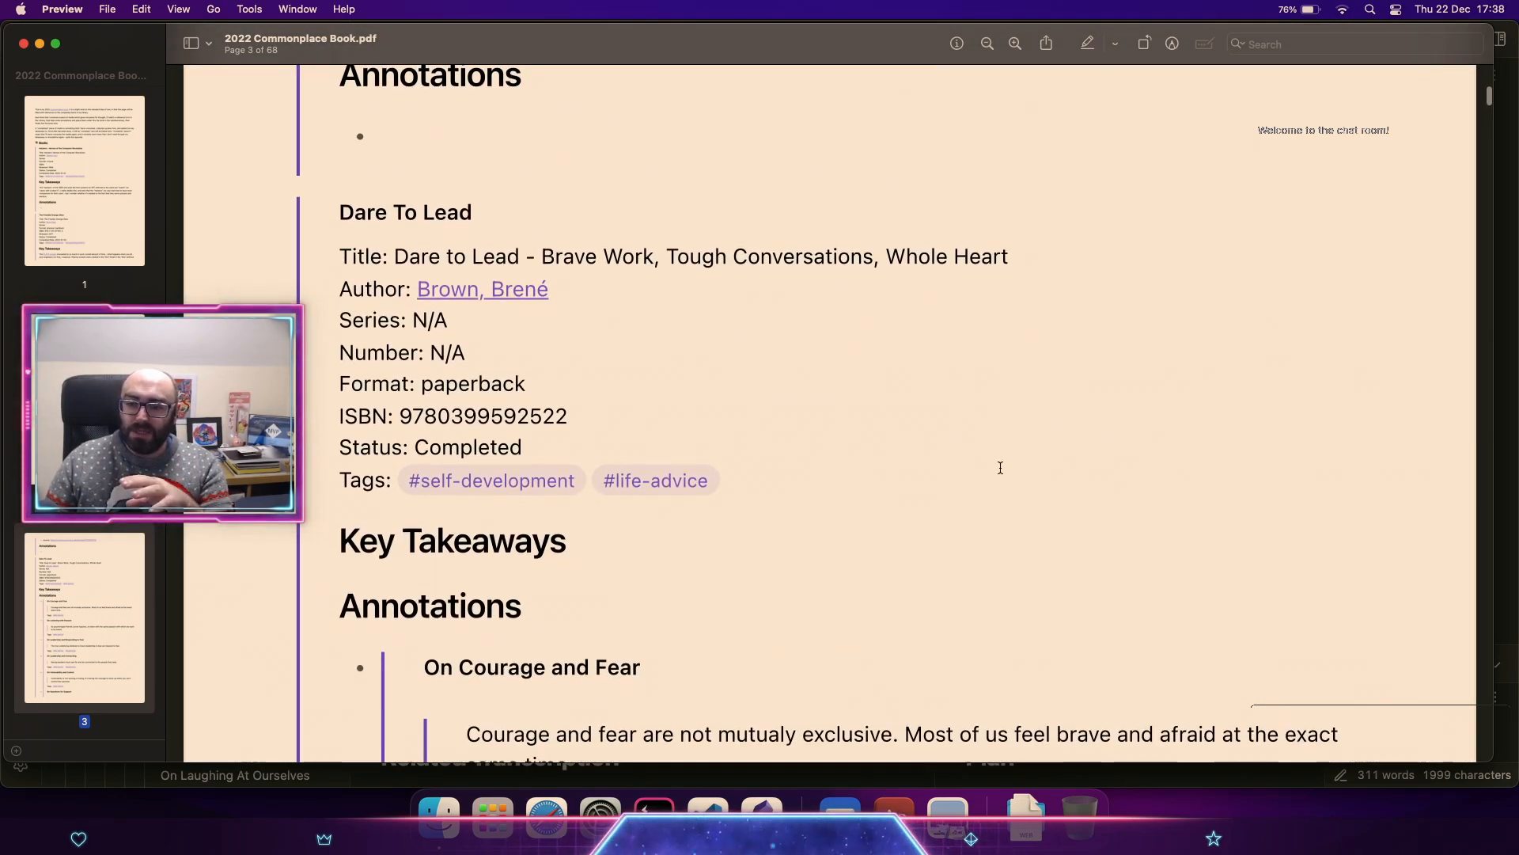
{"action": "scroll", "coordinate": [1001, 468], "scroll_direction": "down", "scroll_amount": 5}
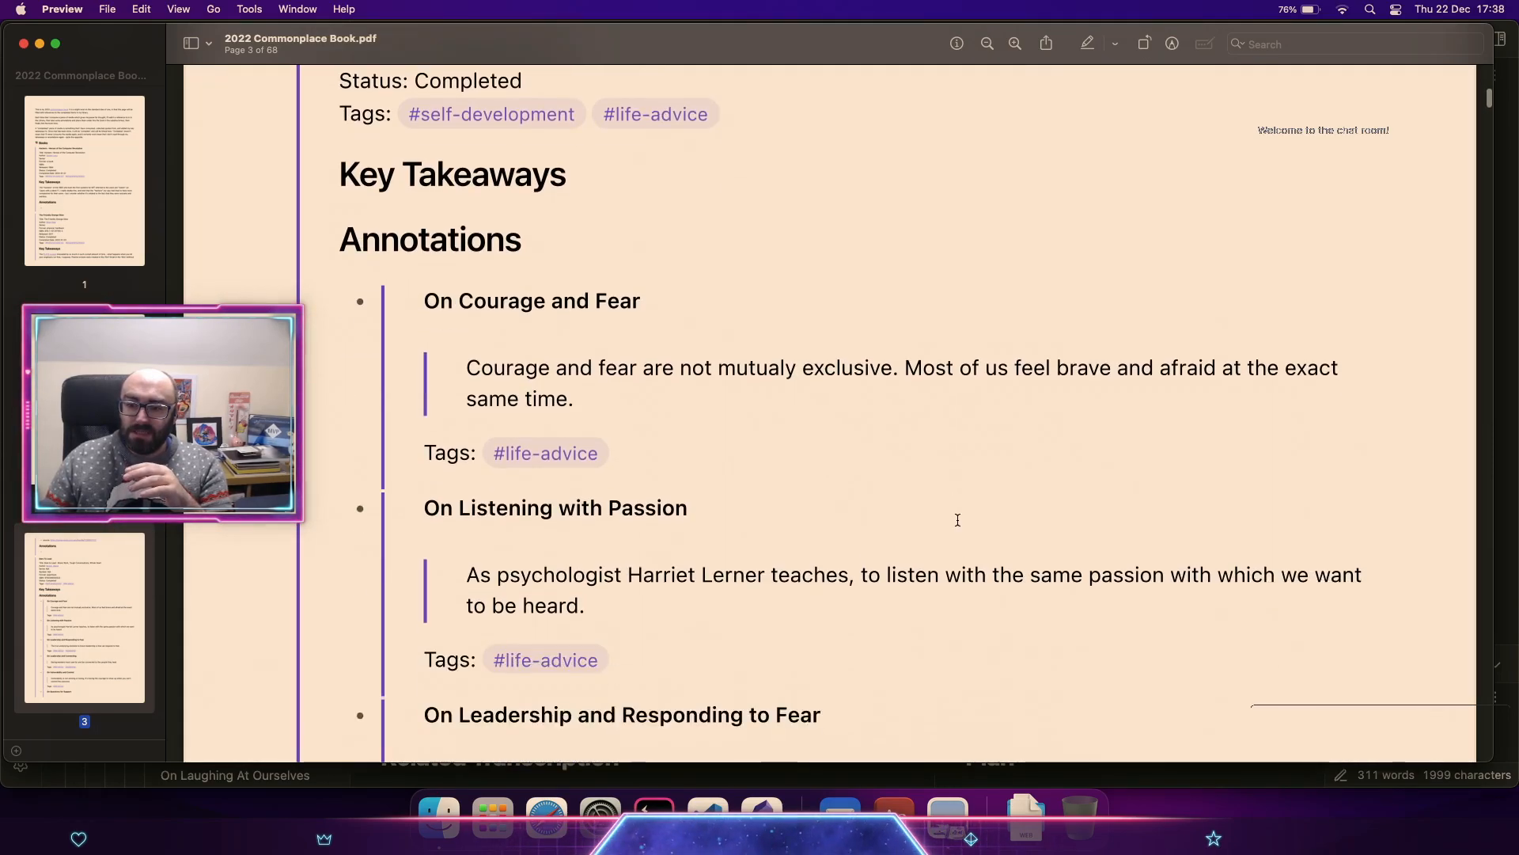
{"action": "scroll", "coordinate": [957, 520], "scroll_direction": "down", "scroll_amount": 15}
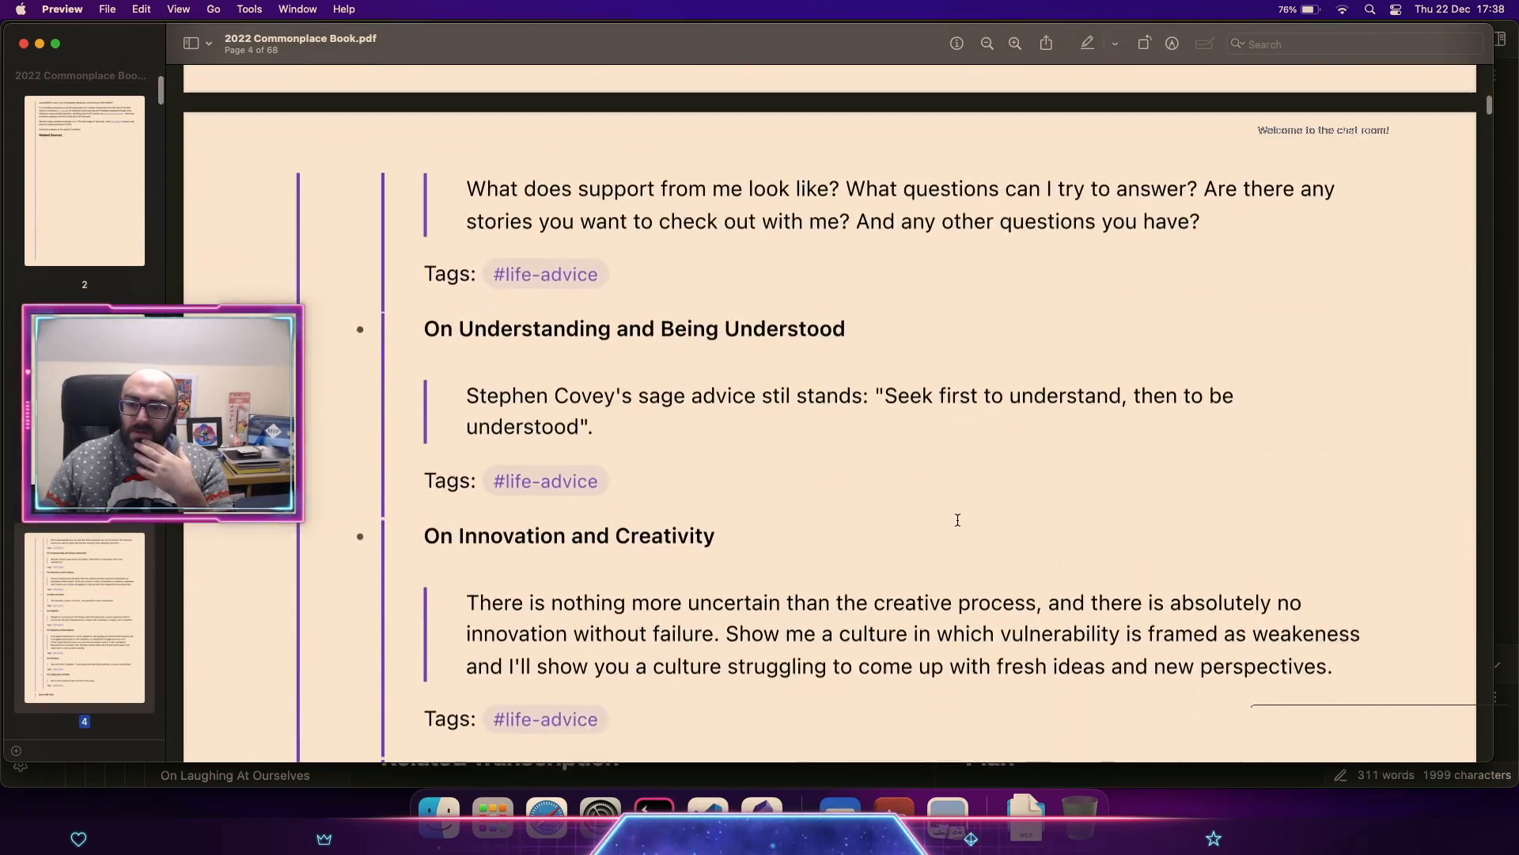
{"action": "scroll", "coordinate": [957, 520], "scroll_direction": "down", "scroll_amount": 15}
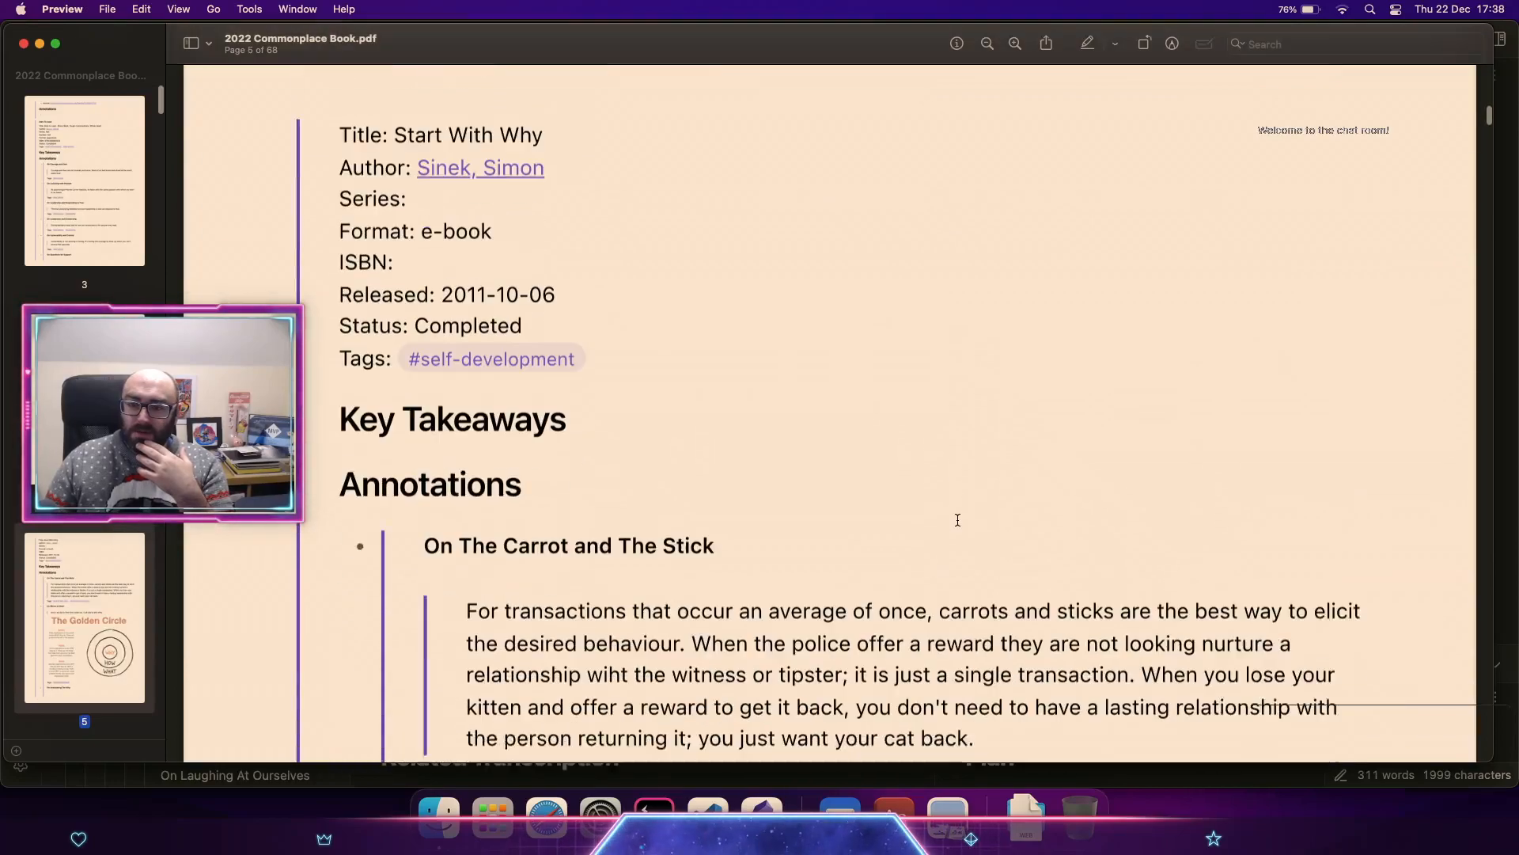
Step: Look through the exported PDF's Start With Why annotations as far as The Unlikely Success of a Copy-Paste Developer entry
{"action": "scroll", "coordinate": [958, 520], "scroll_direction": "up", "scroll_amount": 5}
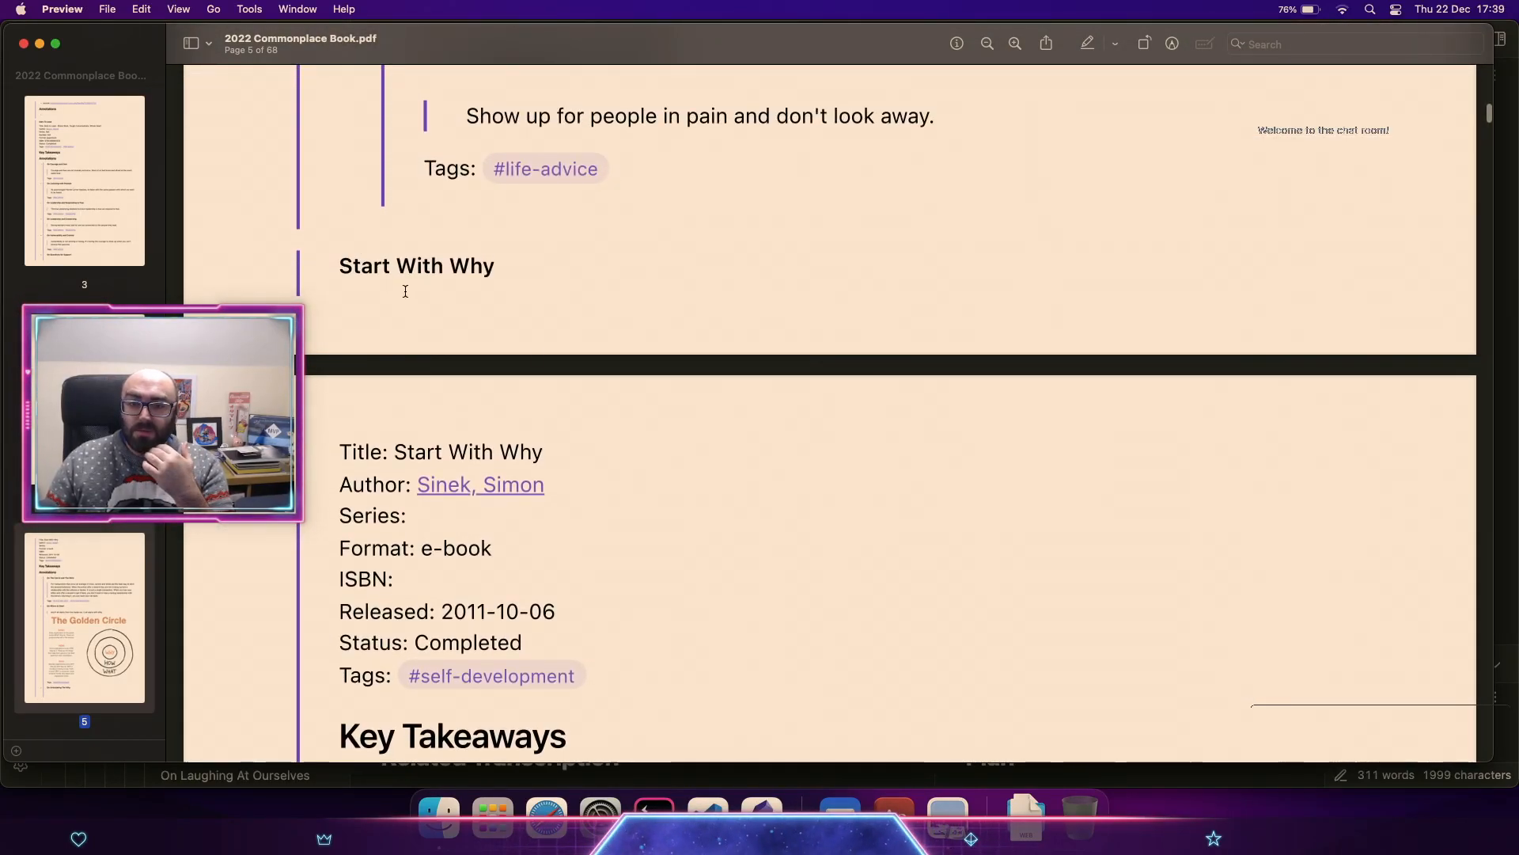
{"action": "scroll", "coordinate": [725, 508], "scroll_direction": "down", "scroll_amount": 15}
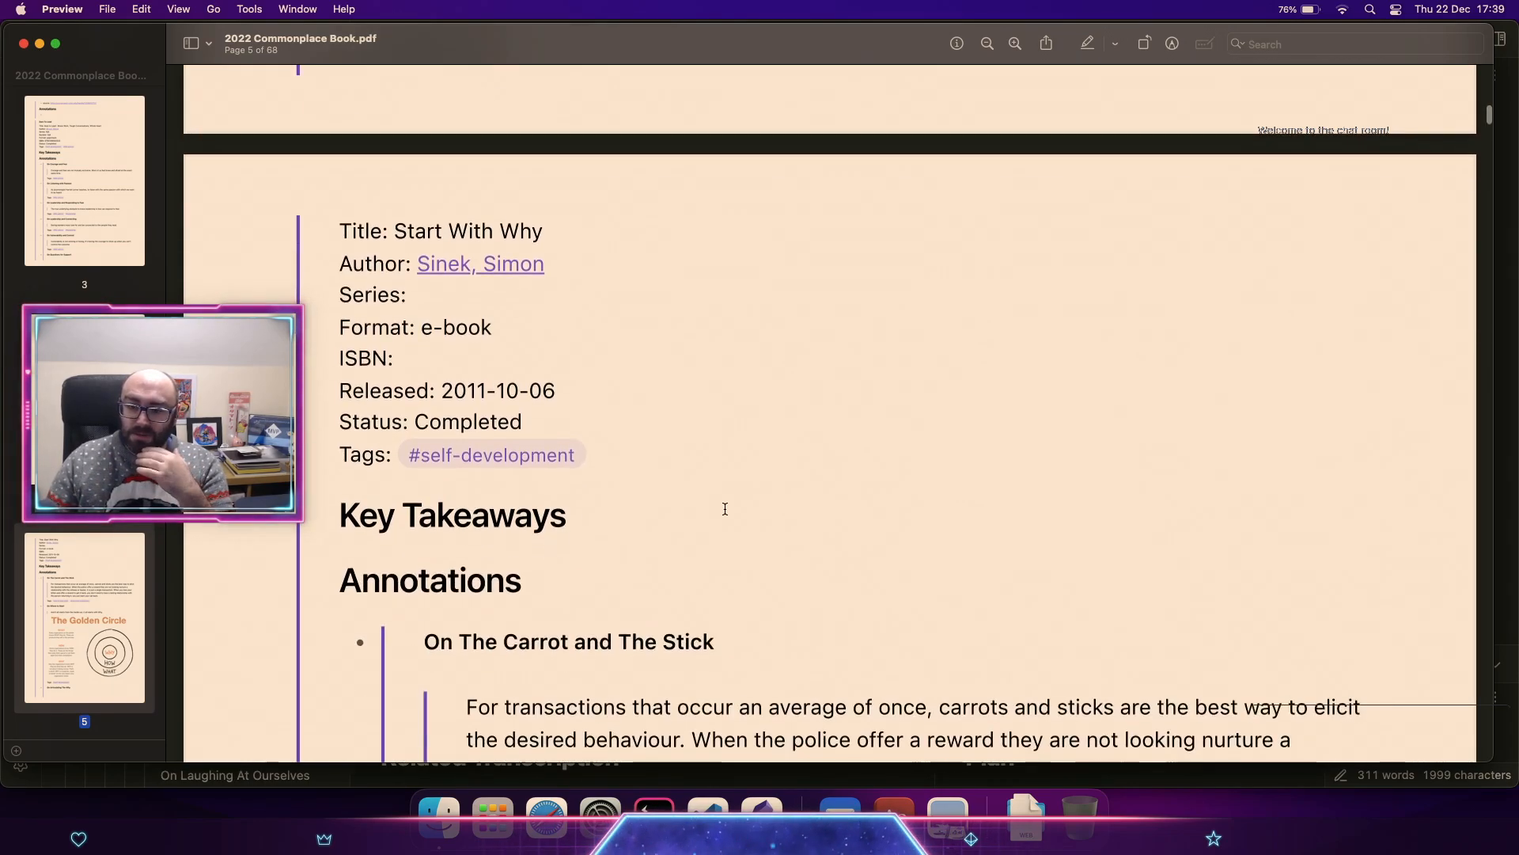
{"action": "scroll", "coordinate": [725, 509], "scroll_direction": "down", "scroll_amount": 20}
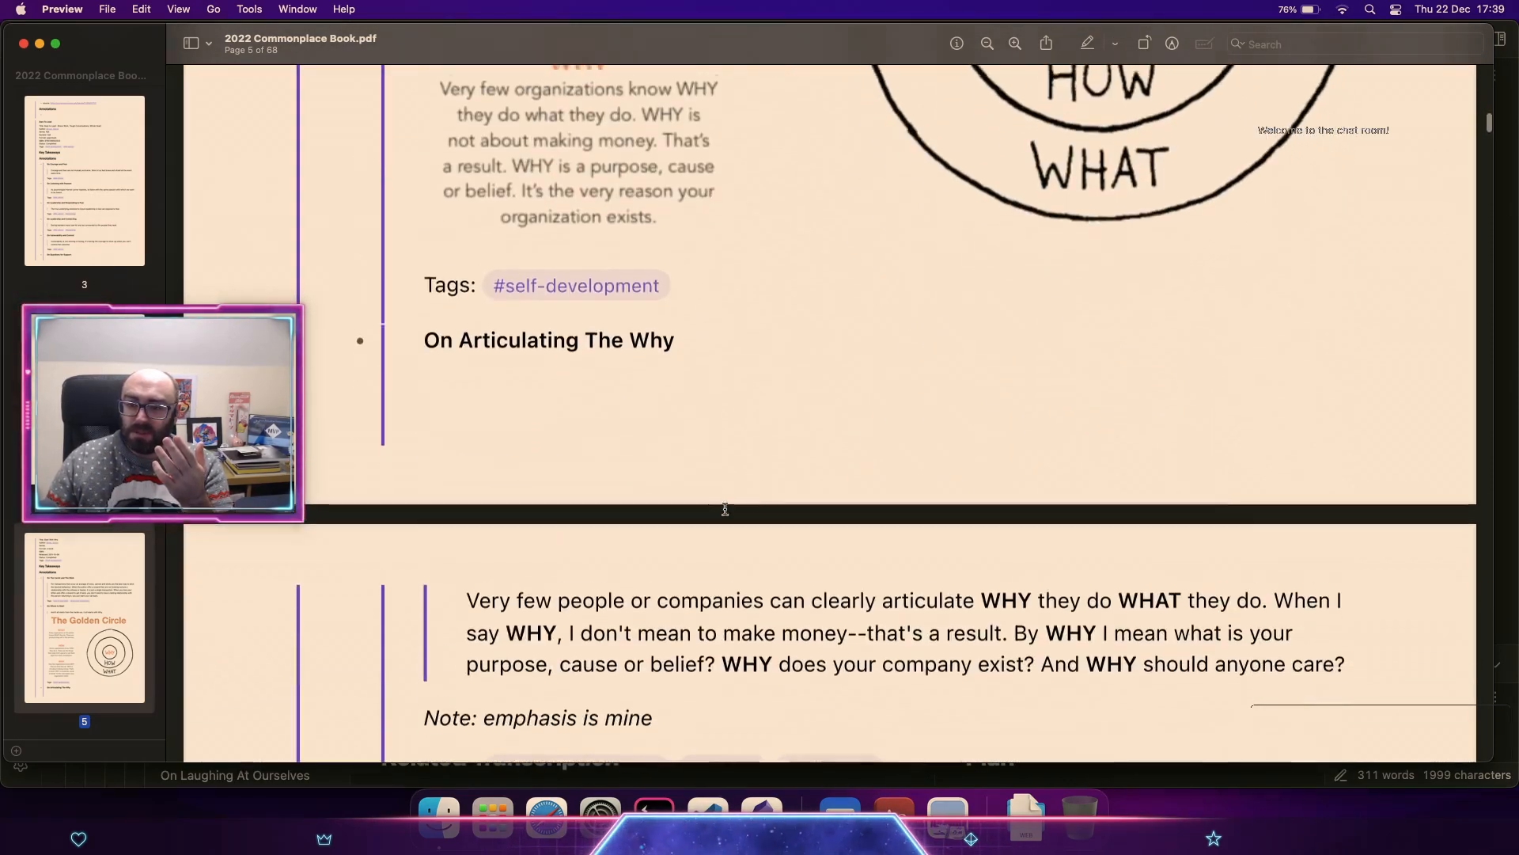
{"action": "scroll", "coordinate": [724, 509], "scroll_direction": "down", "scroll_amount": 20}
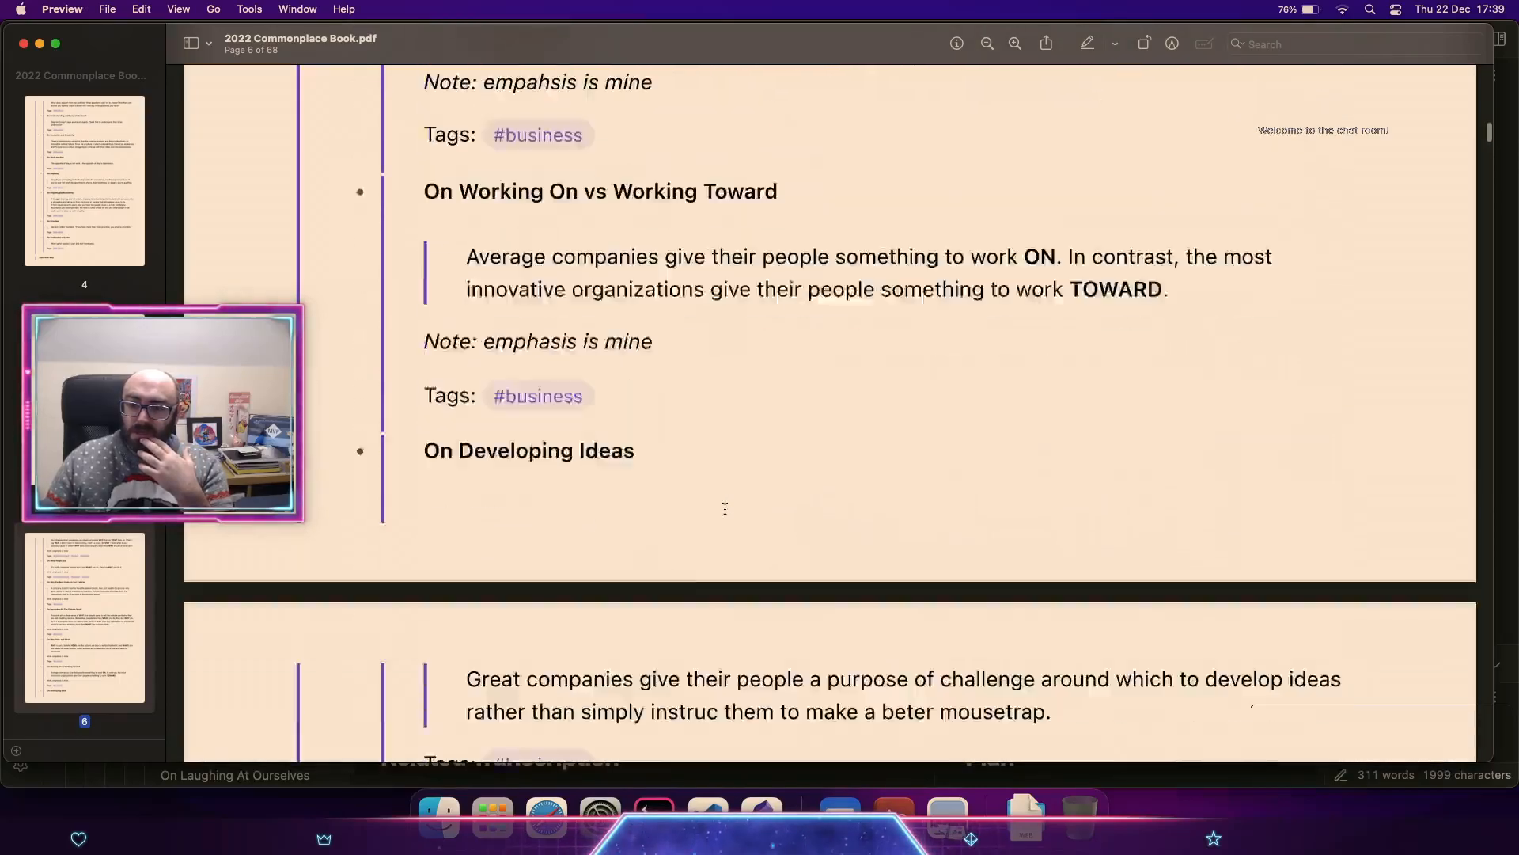
{"action": "scroll", "coordinate": [725, 509], "scroll_direction": "down", "scroll_amount": 20}
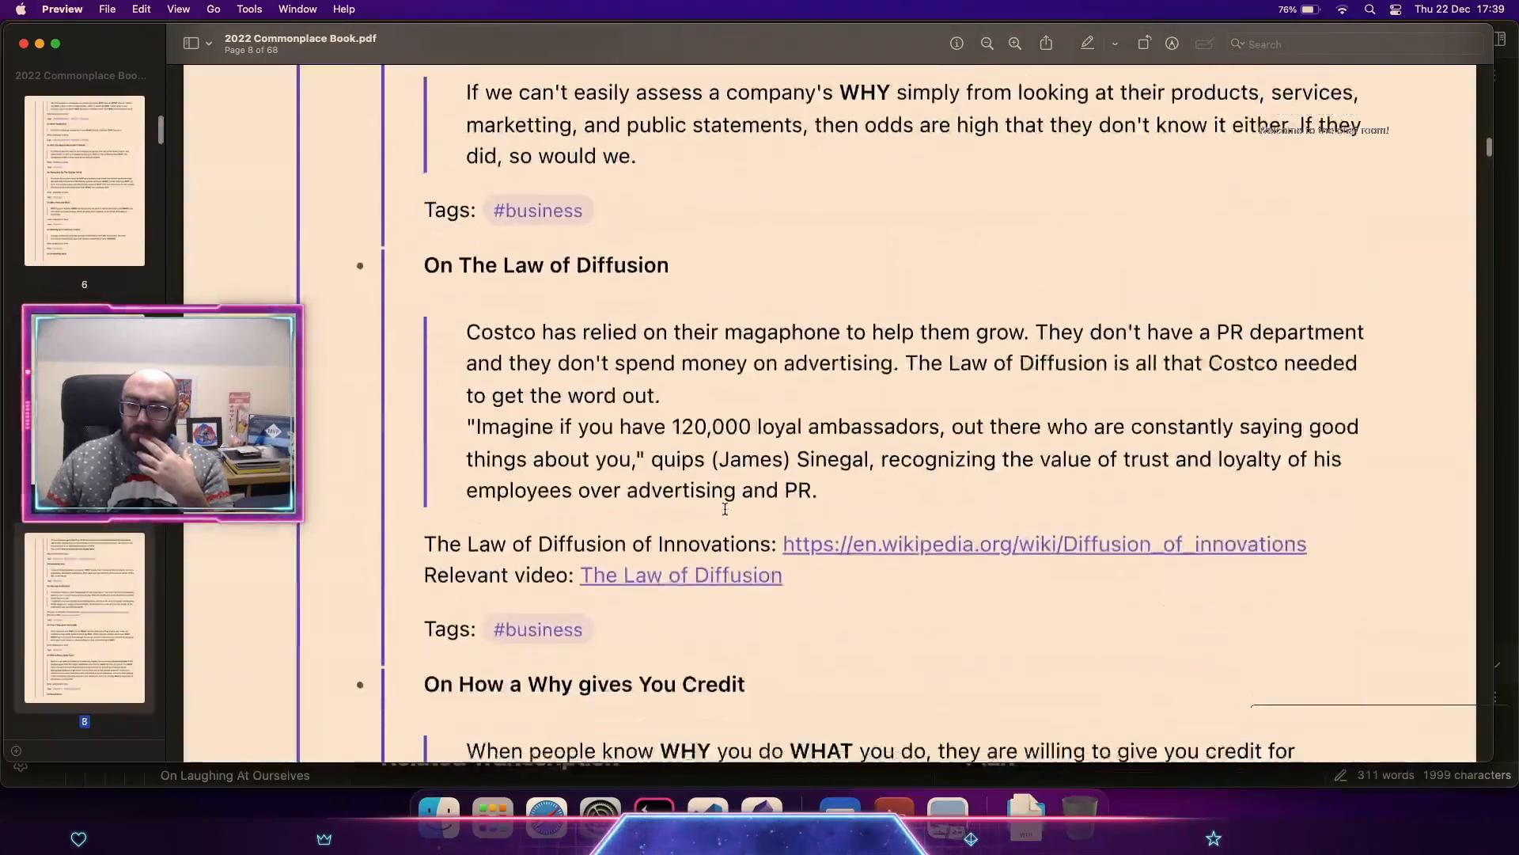
{"action": "scroll", "coordinate": [725, 509], "scroll_direction": "down", "scroll_amount": 20}
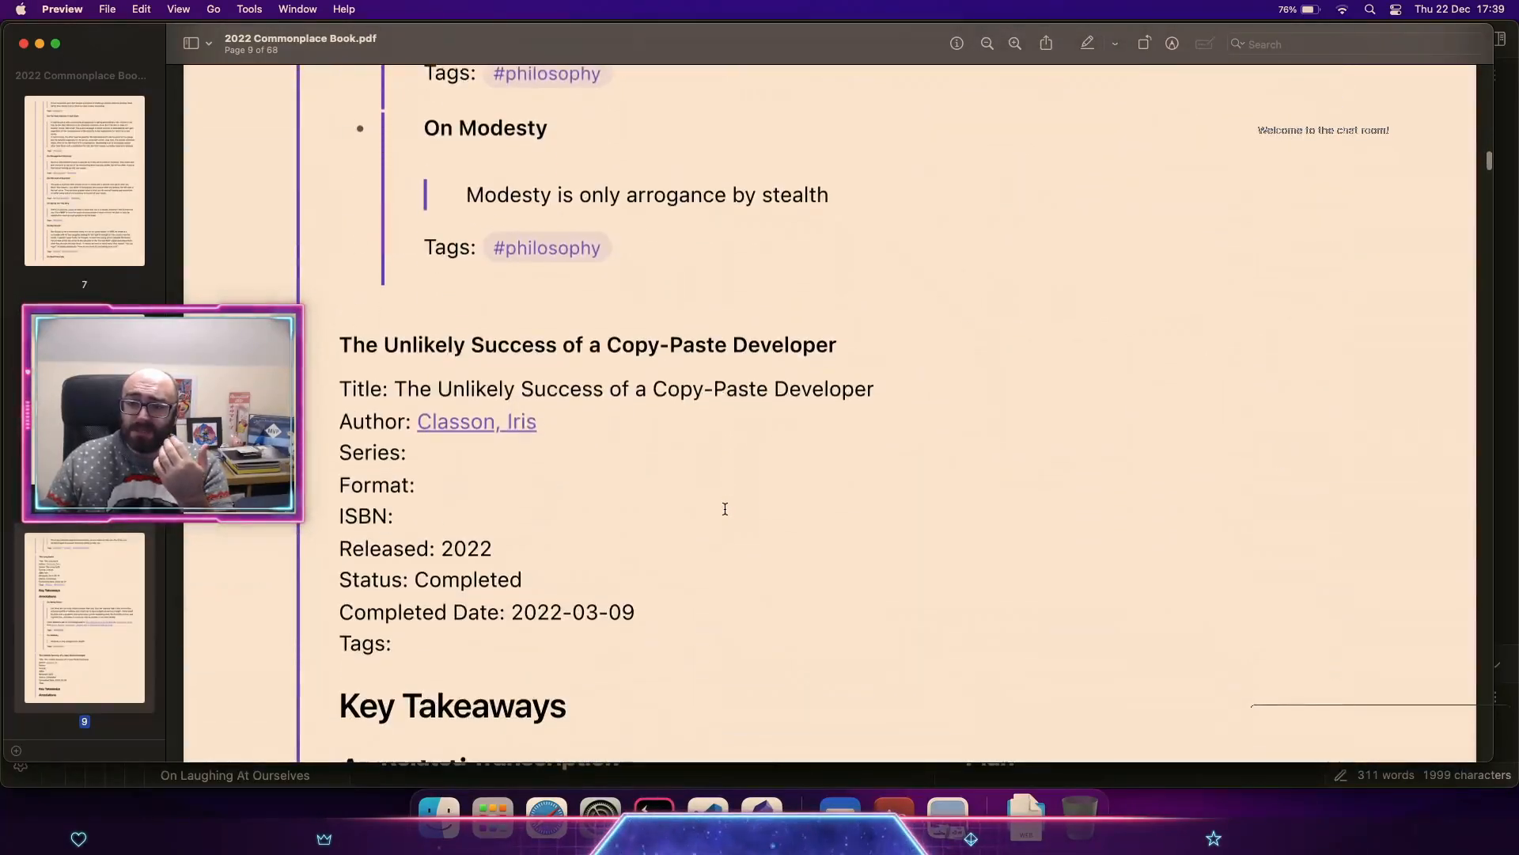
Step: Examine the PDF's On Being Agile annotation, the Mel Brooks autobiography entry and the key takeaways of the book about anger
{"action": "scroll", "coordinate": [725, 509], "scroll_direction": "down", "scroll_amount": 5}
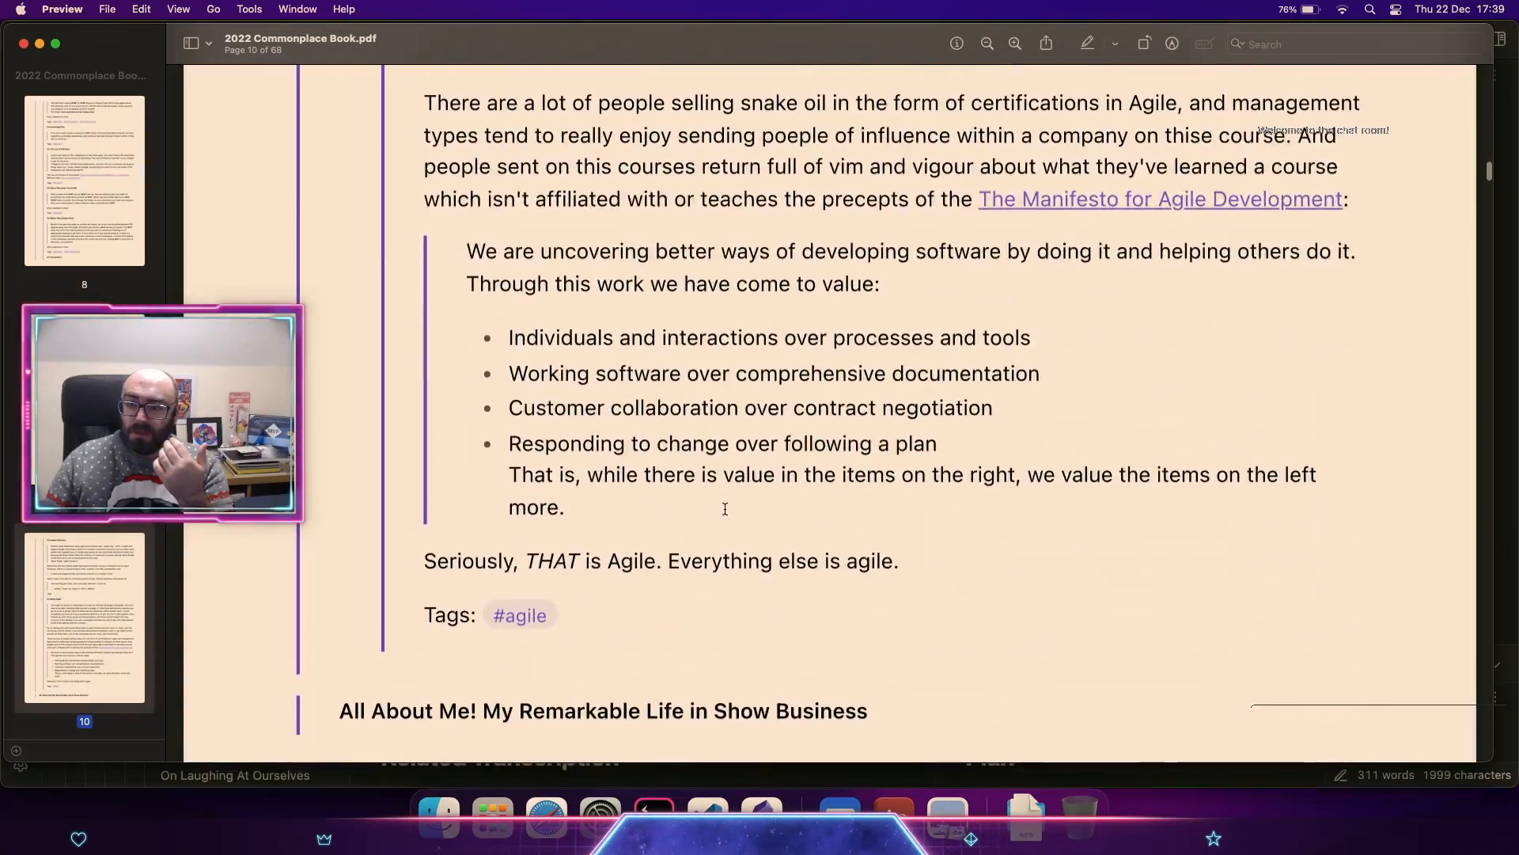
{"action": "scroll", "coordinate": [725, 509], "scroll_direction": "up", "scroll_amount": 15}
{"action": "scroll", "coordinate": [725, 509], "scroll_direction": "down", "scroll_amount": 15}
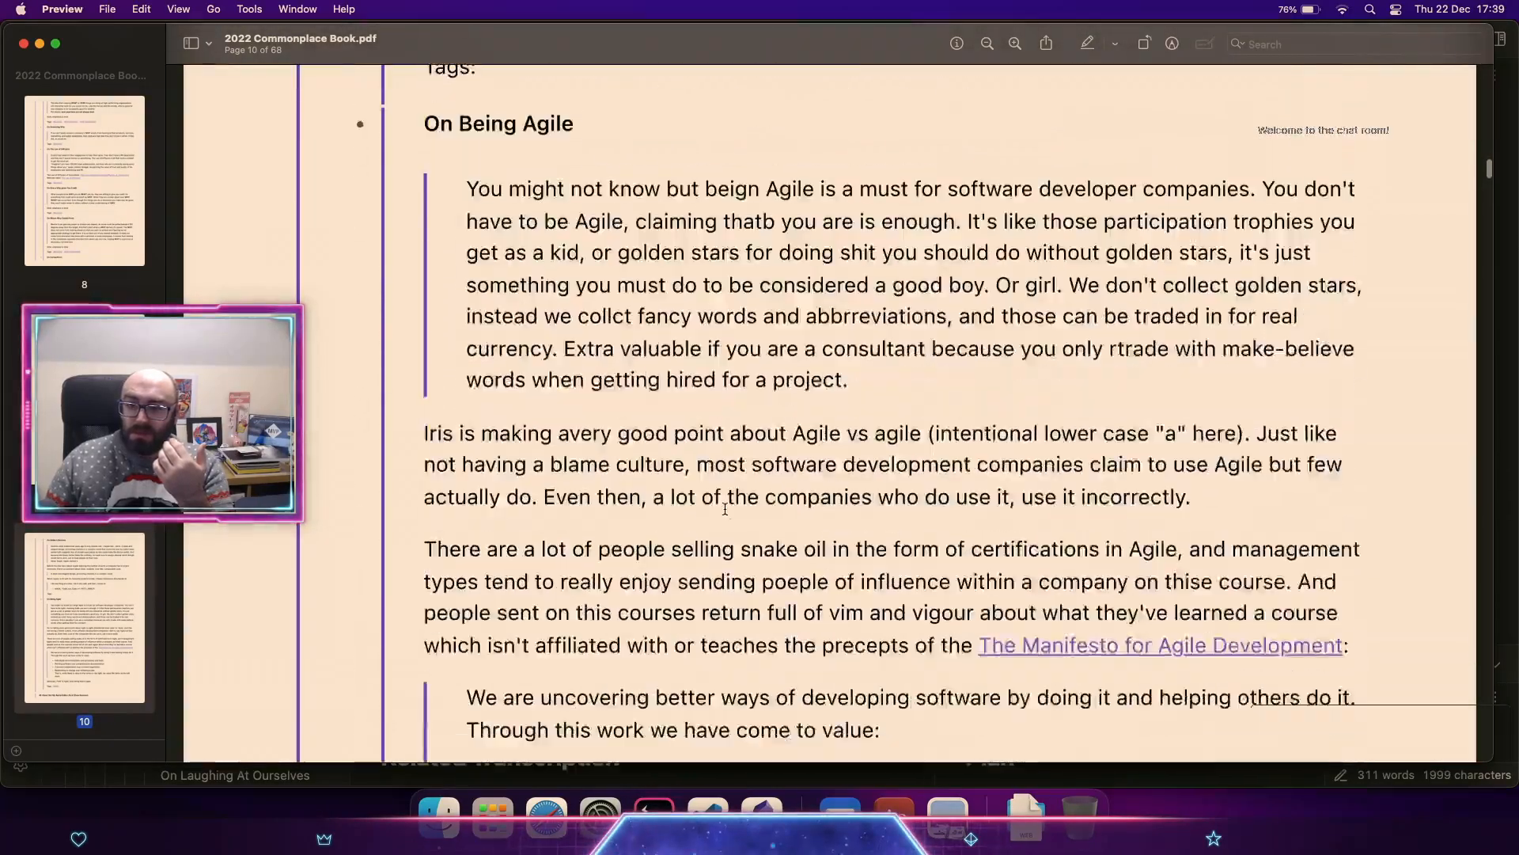
{"action": "scroll", "coordinate": [725, 508], "scroll_direction": "down", "scroll_amount": 20}
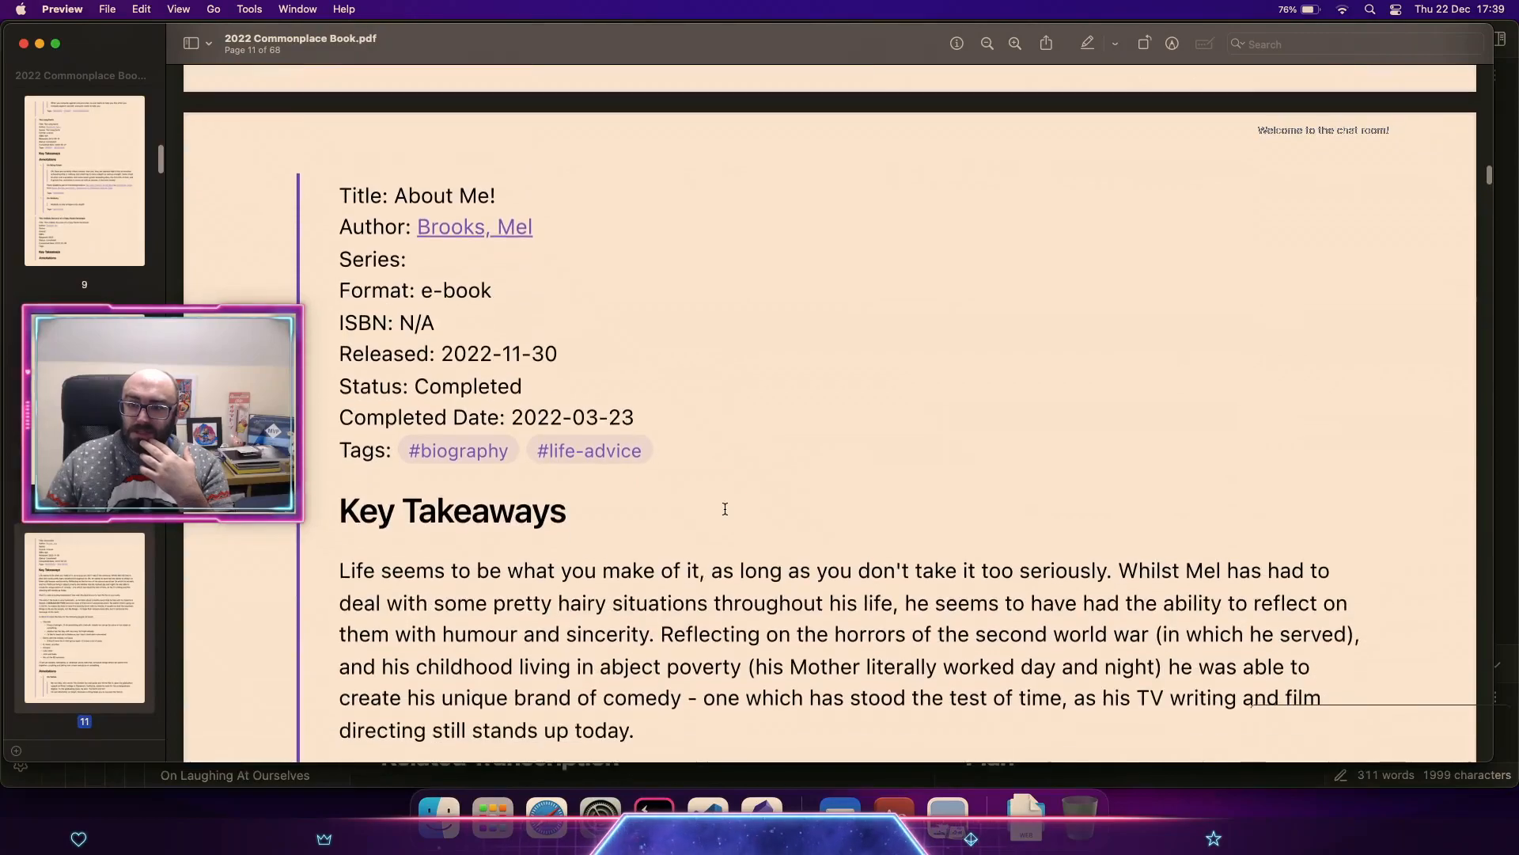
{"action": "scroll", "coordinate": [725, 509], "scroll_direction": "down", "scroll_amount": 15}
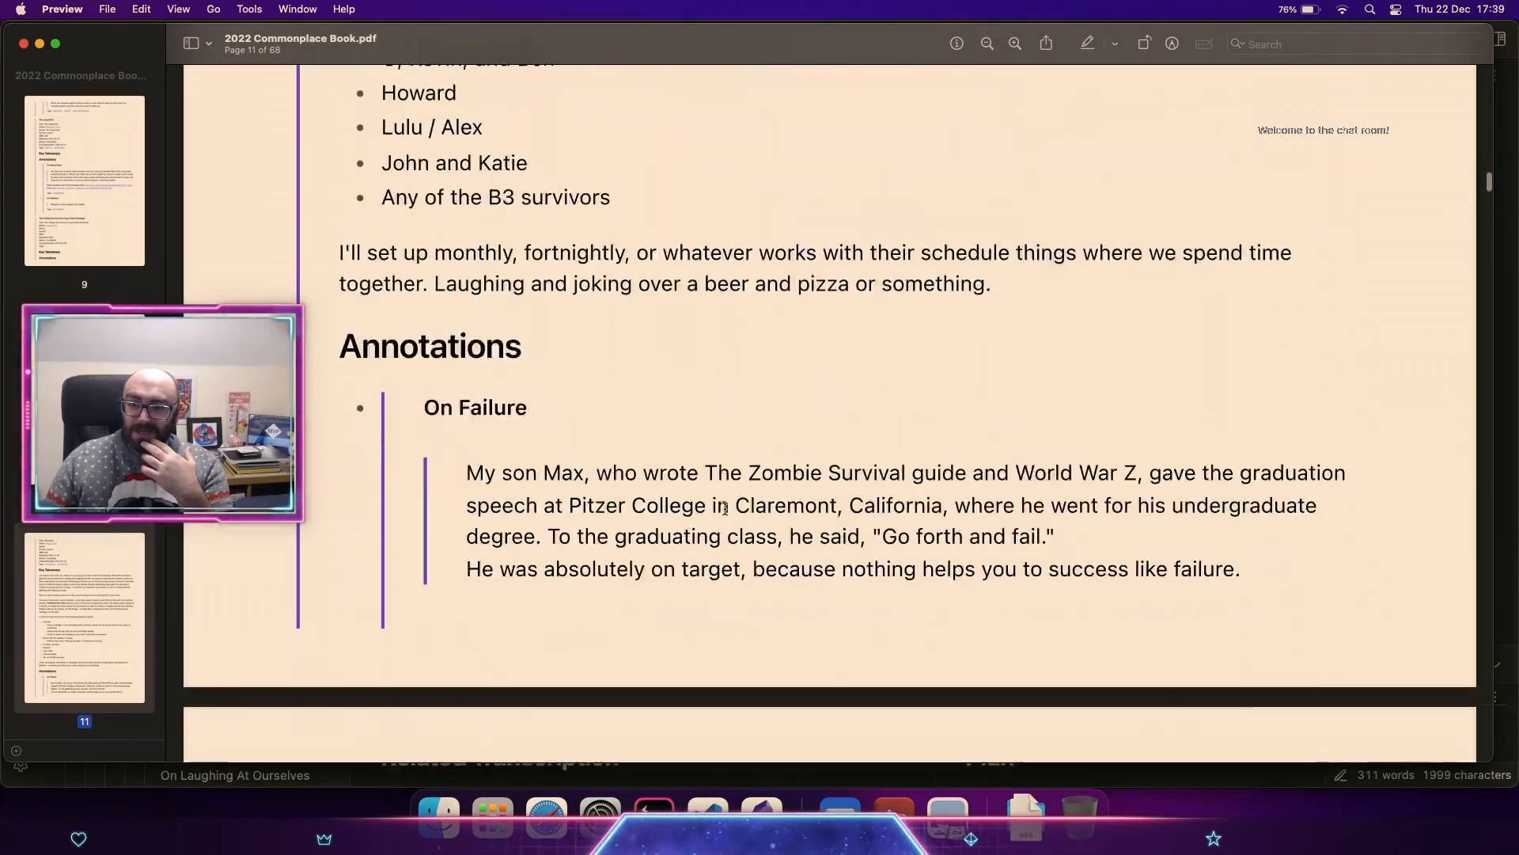
{"action": "scroll", "coordinate": [725, 509], "scroll_direction": "down", "scroll_amount": 10}
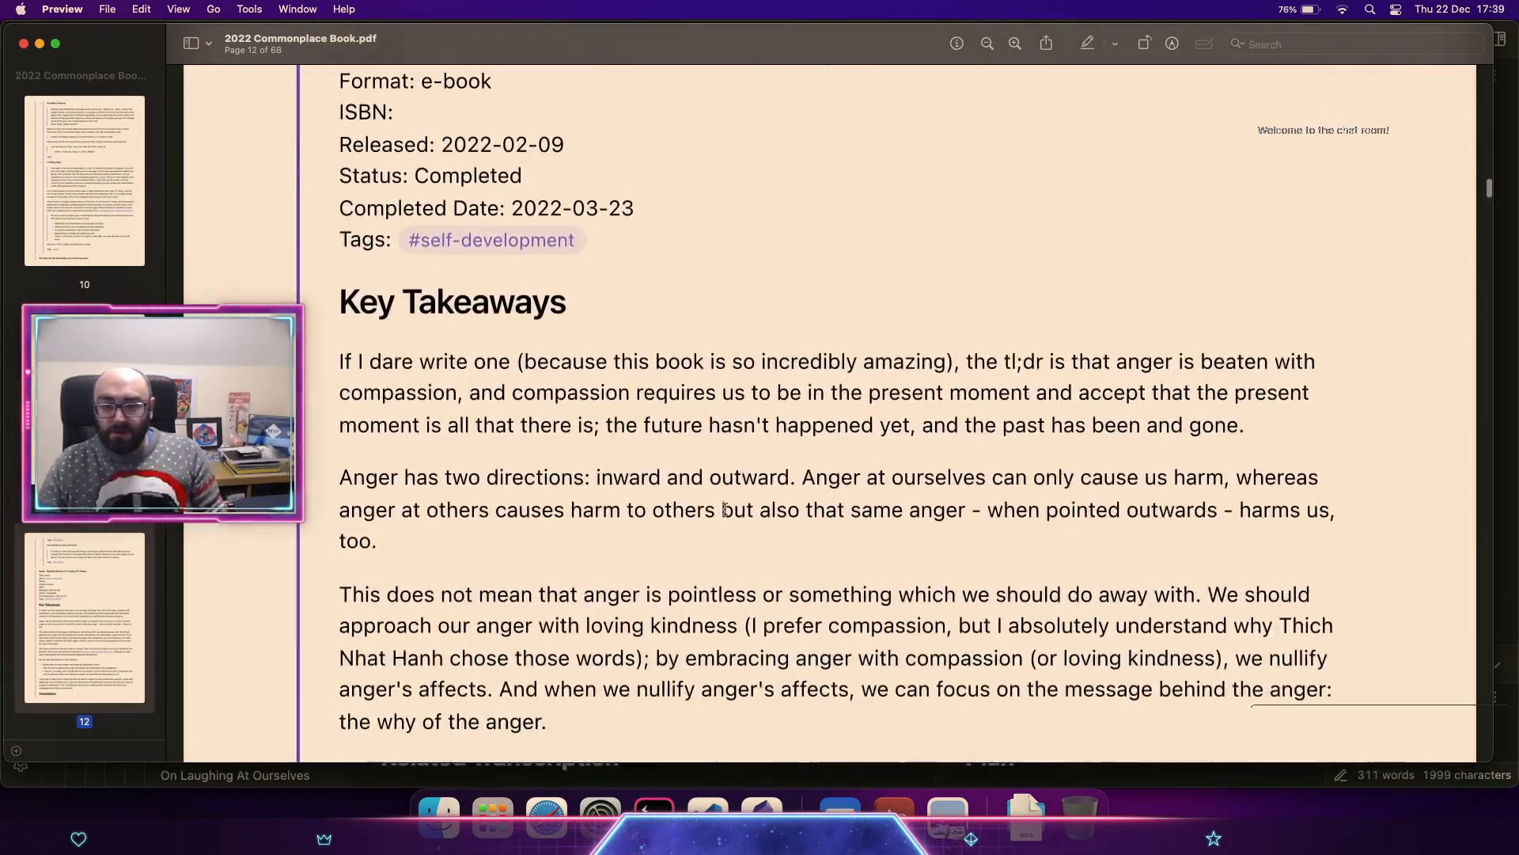
Step: Switch back to Obsidian, check the opening of the 2022 Commonplace Book note and bring up the Think Again note
{"action": "key", "text": "super+Tab"}
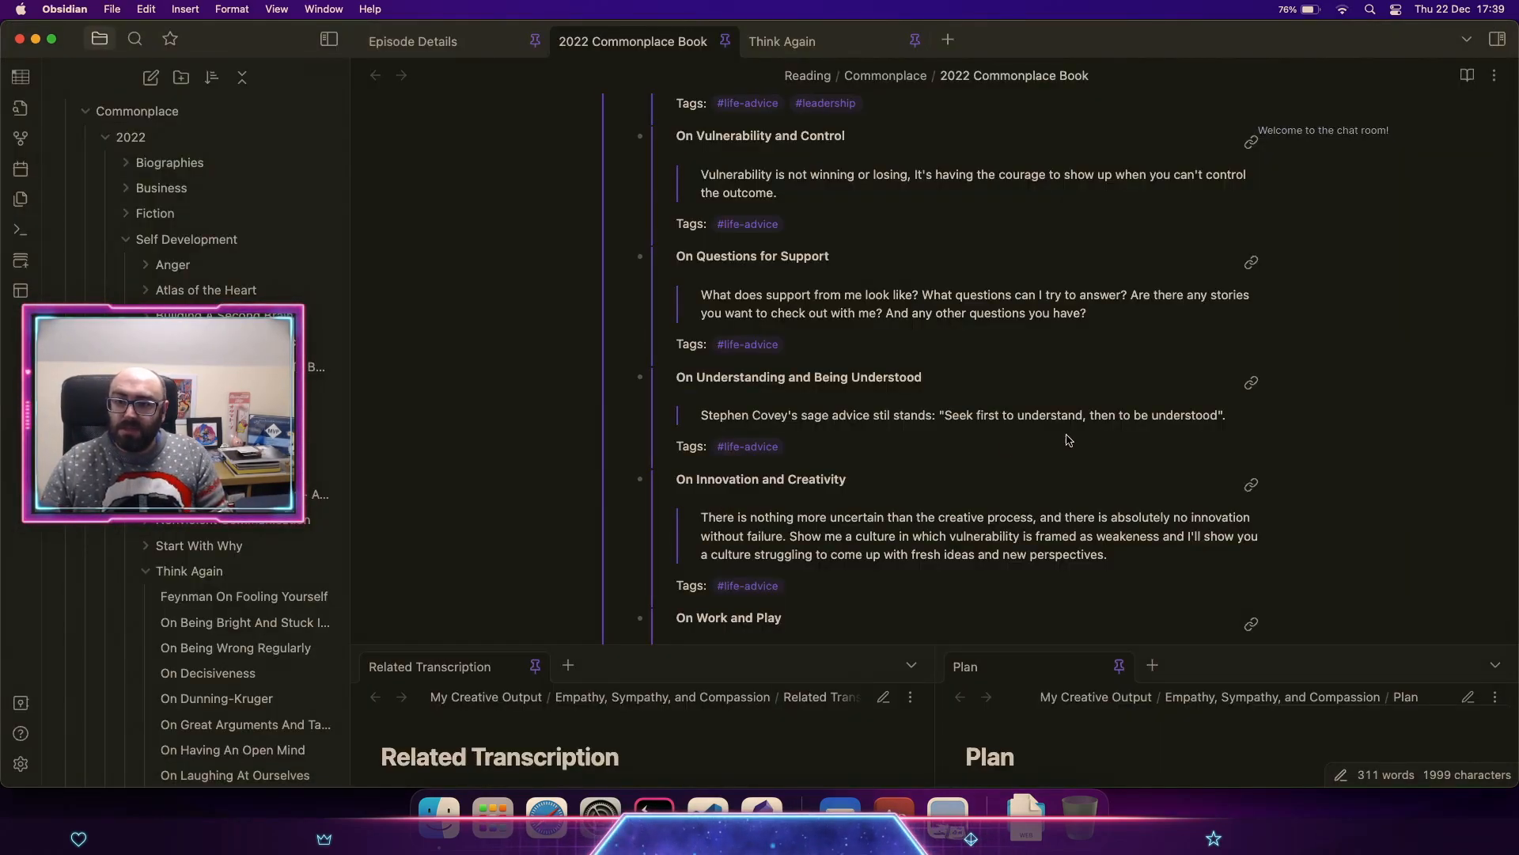
{"action": "scroll", "coordinate": [1010, 277], "scroll_direction": "up", "scroll_amount": 20}
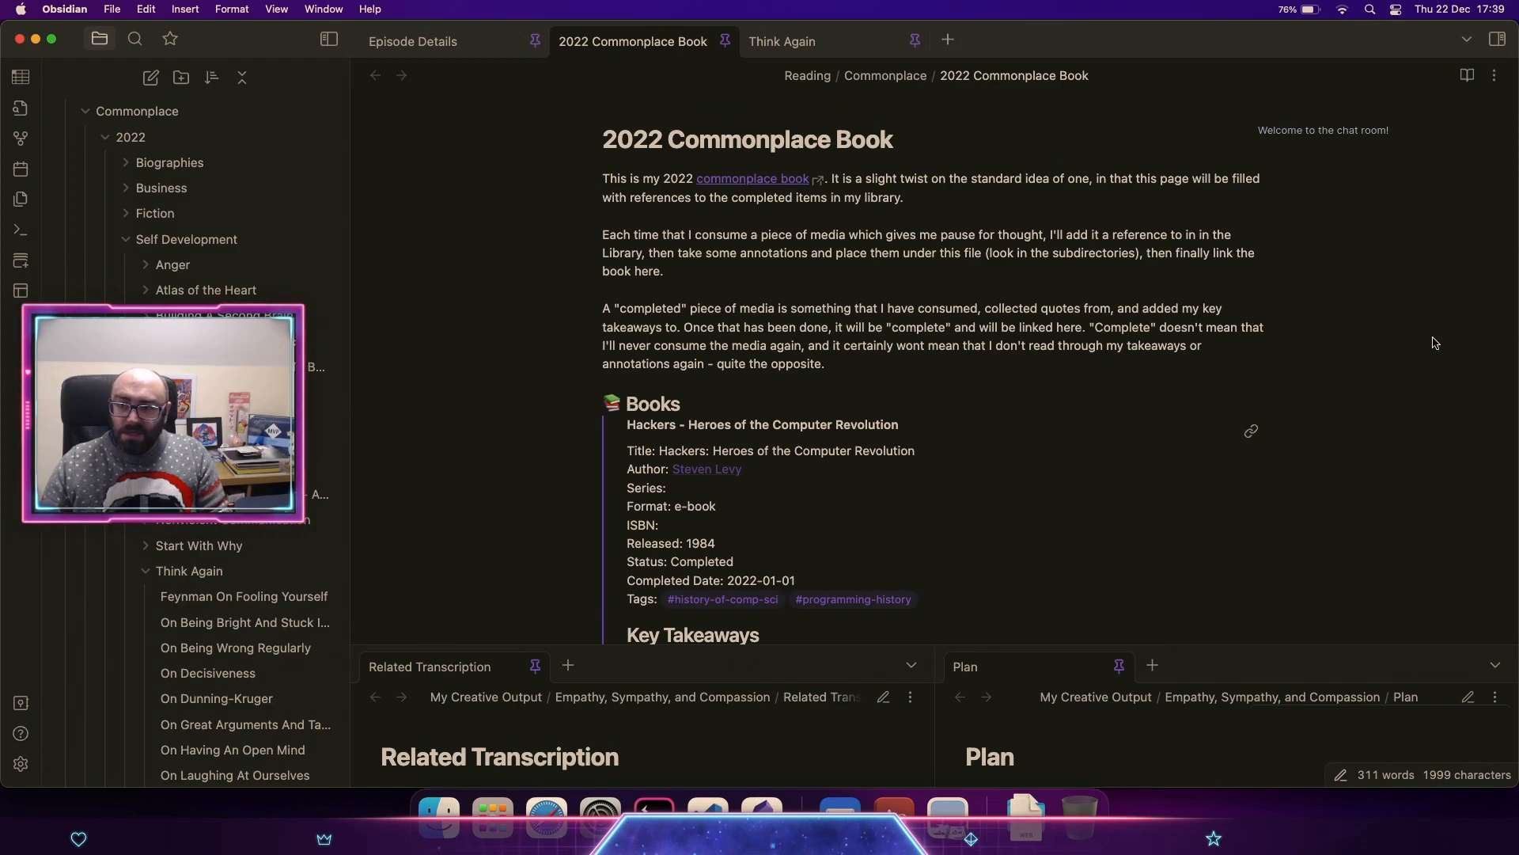
{"action": "left_click", "coordinate": [831, 40]}
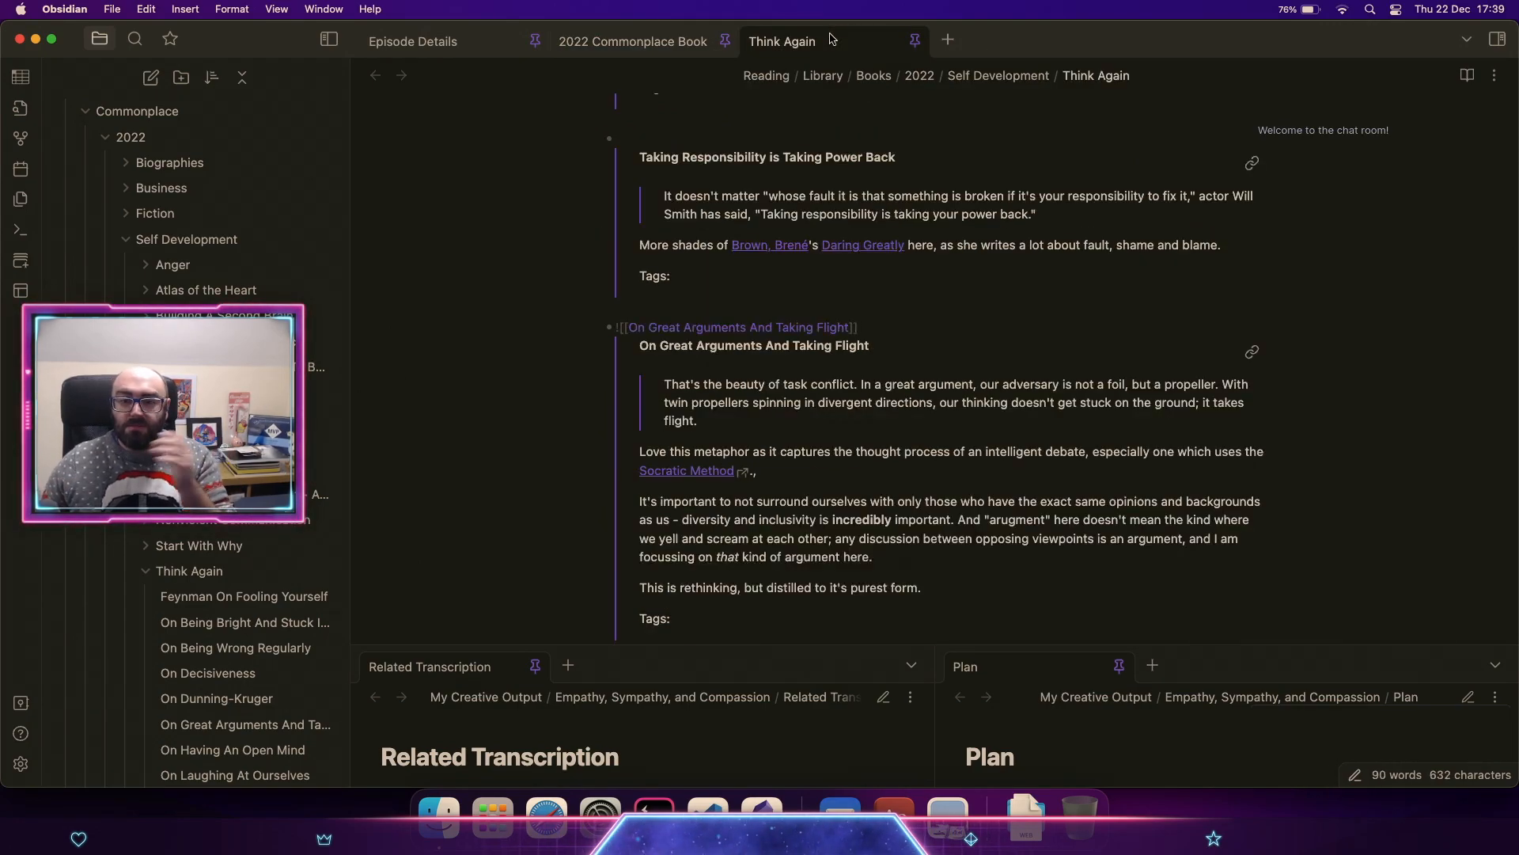